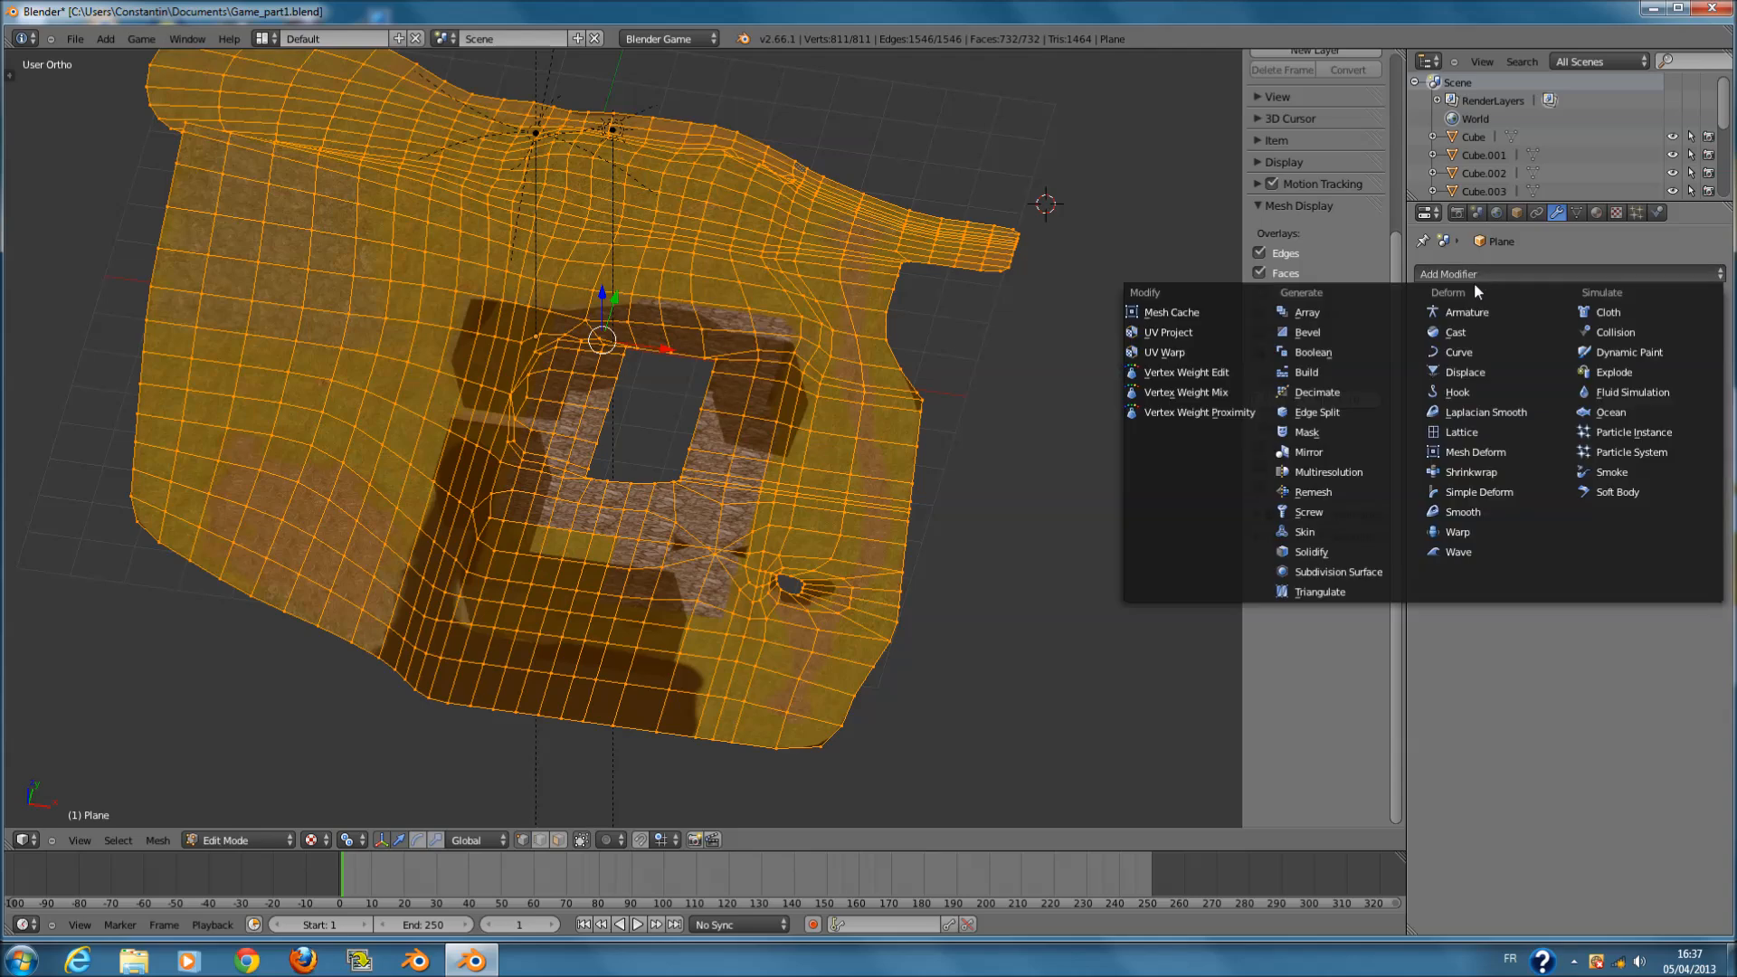
- Try to move the ground vertex between the two dark gaps in the paving, and return to Object Mode
{"action": "scroll", "coordinate": [833, 541], "scroll_direction": "up", "scroll_amount": 3}
{"action": "scroll", "coordinate": [833, 541], "scroll_direction": "up", "scroll_amount": 4}
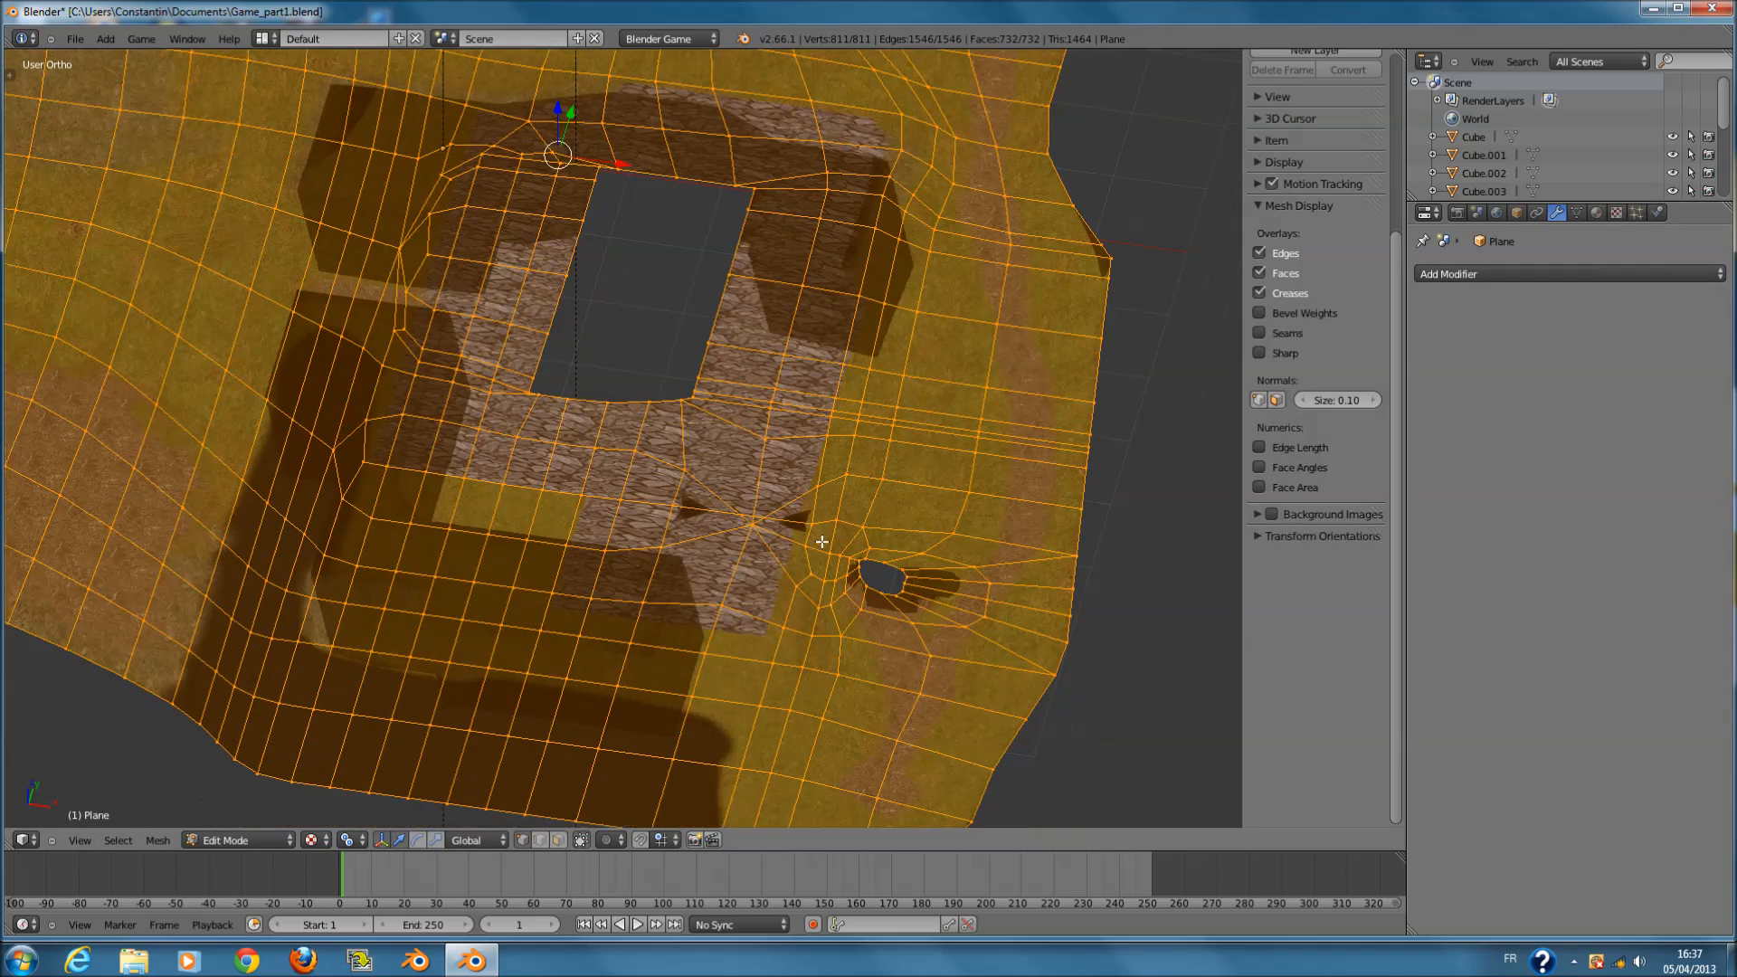
{"action": "right_click", "coordinate": [871, 538]}
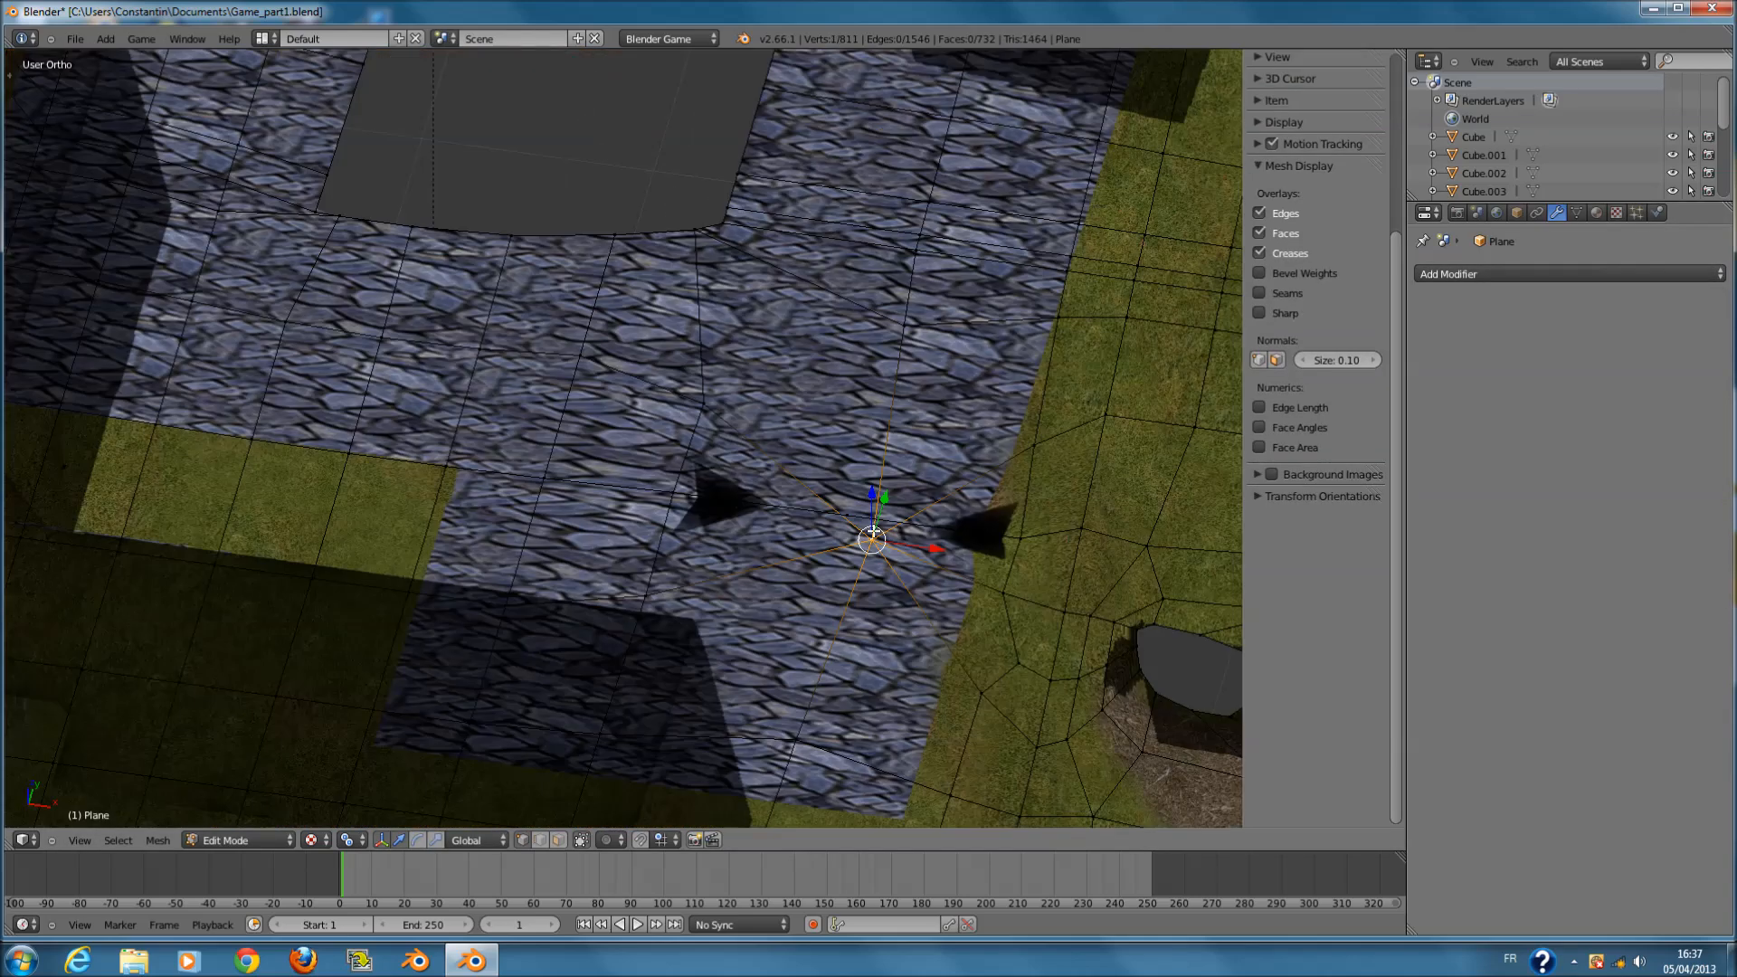
{"action": "key", "text": "g"}
{"action": "right_click", "coordinate": [818, 522]}
{"action": "key", "text": "Tab"}
{"action": "scroll", "coordinate": [727, 527], "scroll_direction": "down", "scroll_amount": 6}
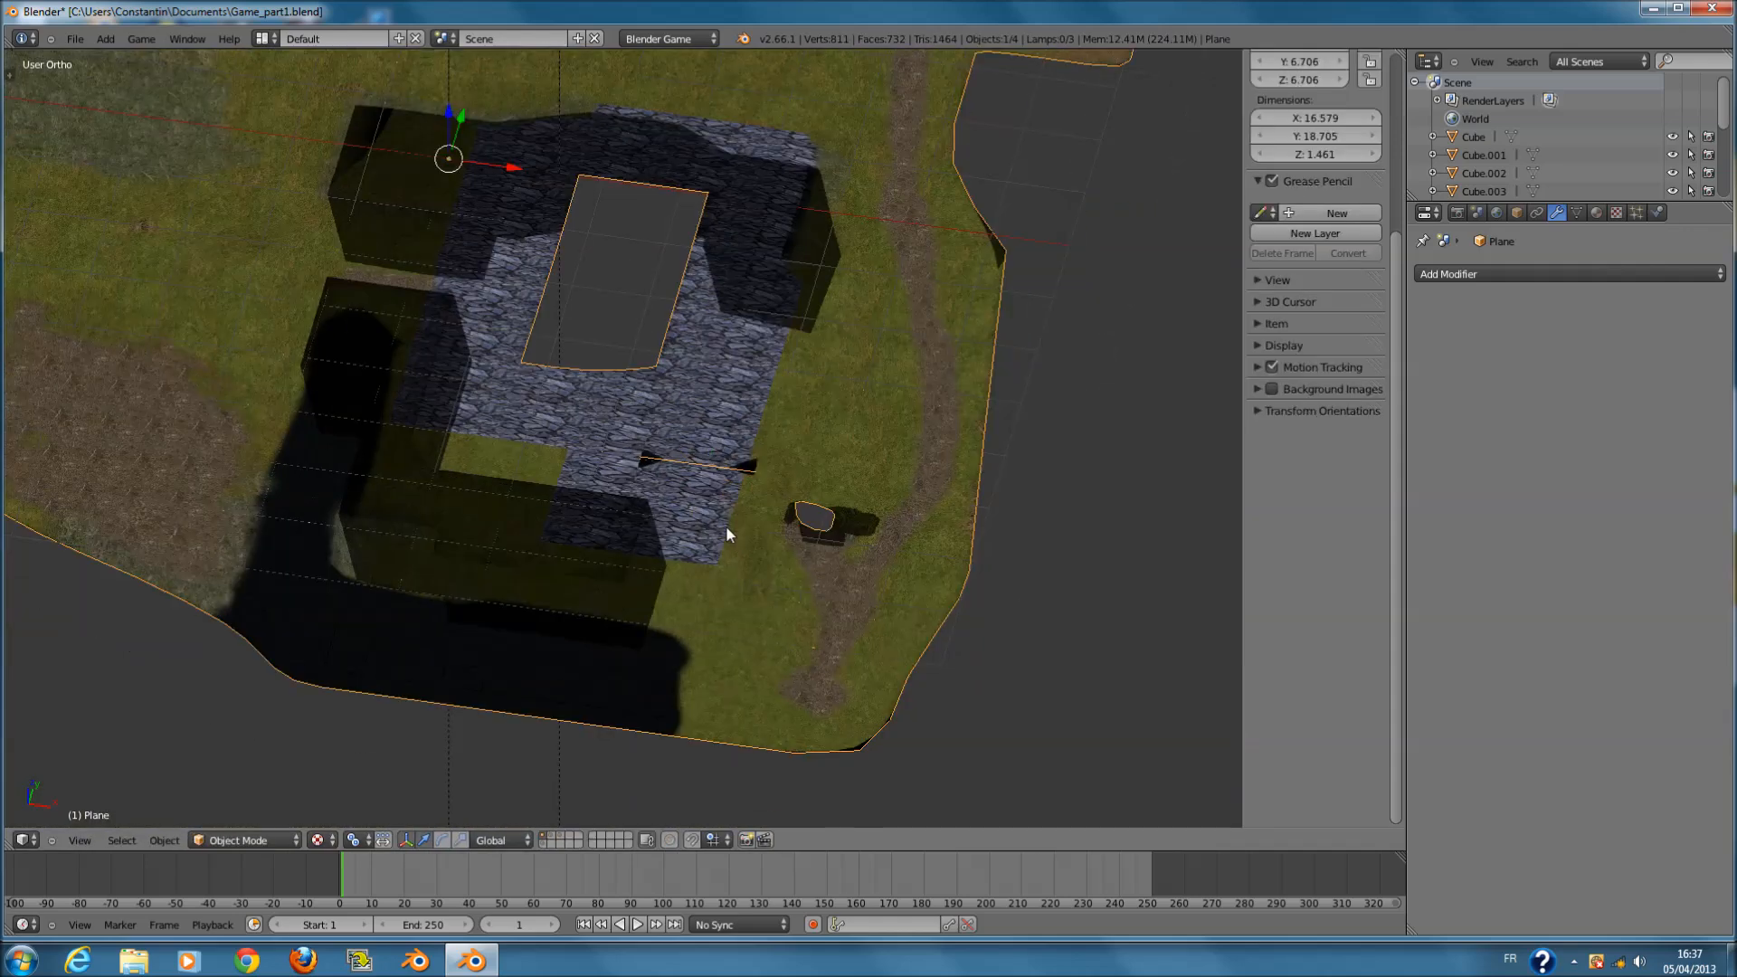
{"action": "scroll", "coordinate": [727, 534], "scroll_direction": "down", "scroll_amount": 5}
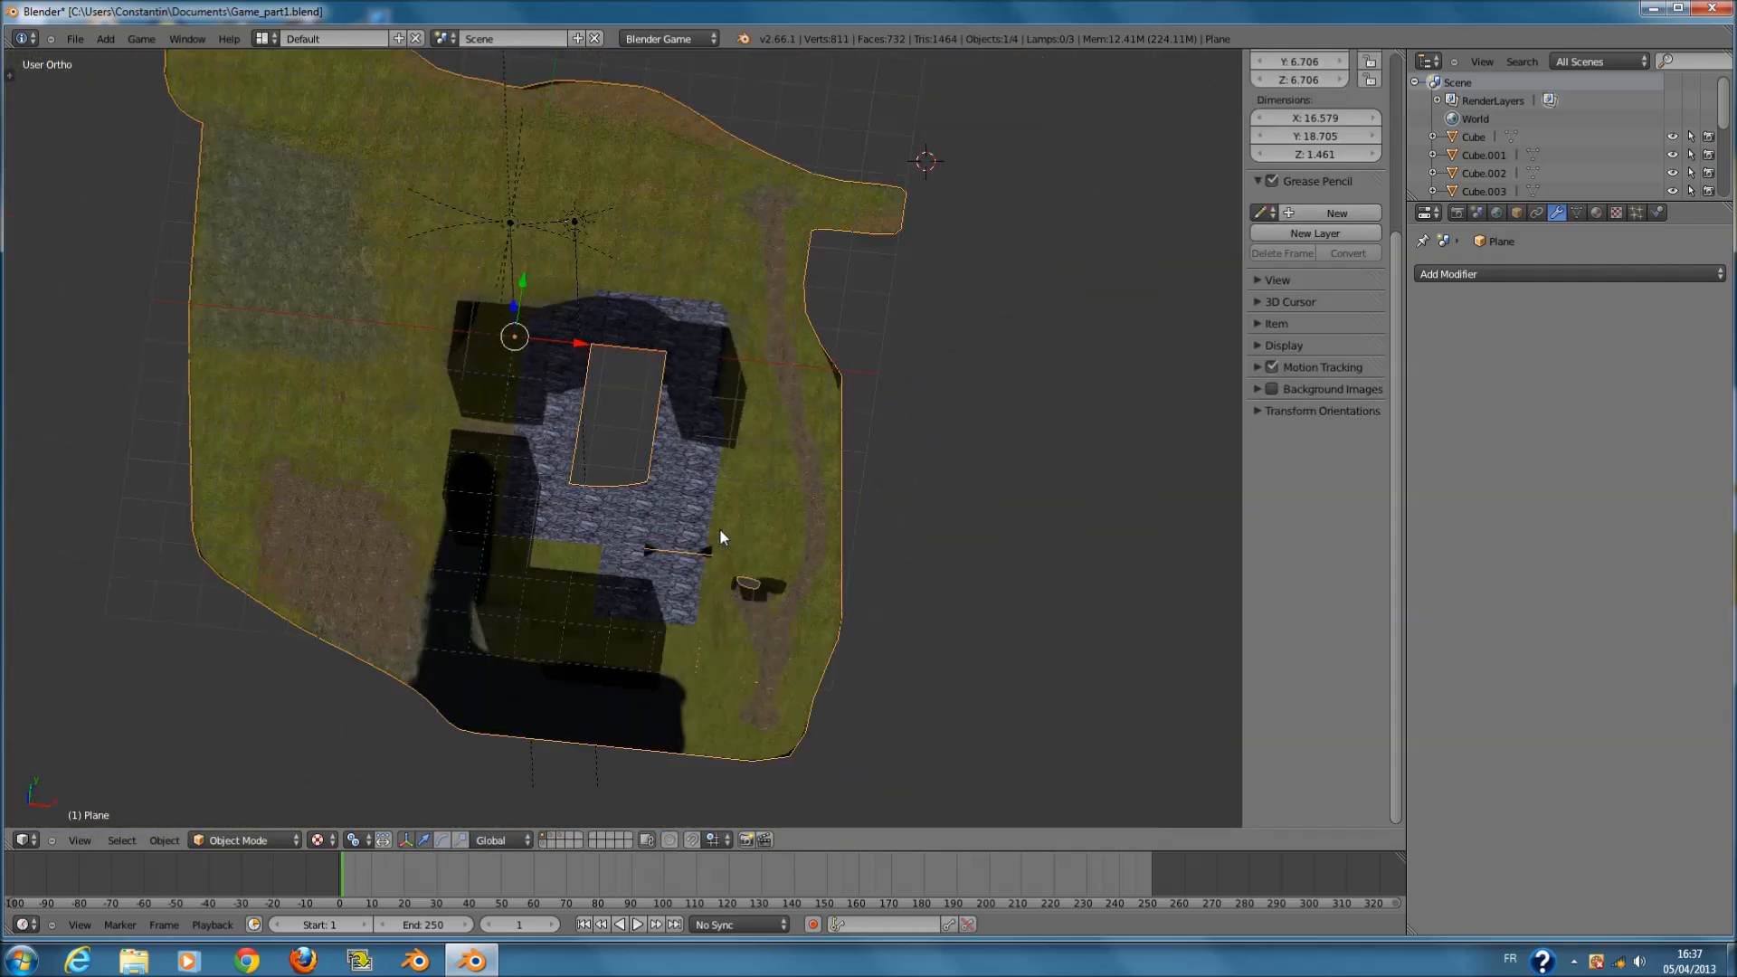
- Display the second and third layers together with the ground layer so the buildings and surrounding terrain are shown
{"action": "key", "text": "KP_7"}
{"action": "middle_click_drag", "start_coordinate": [815, 455], "coordinate": [574, 817]}
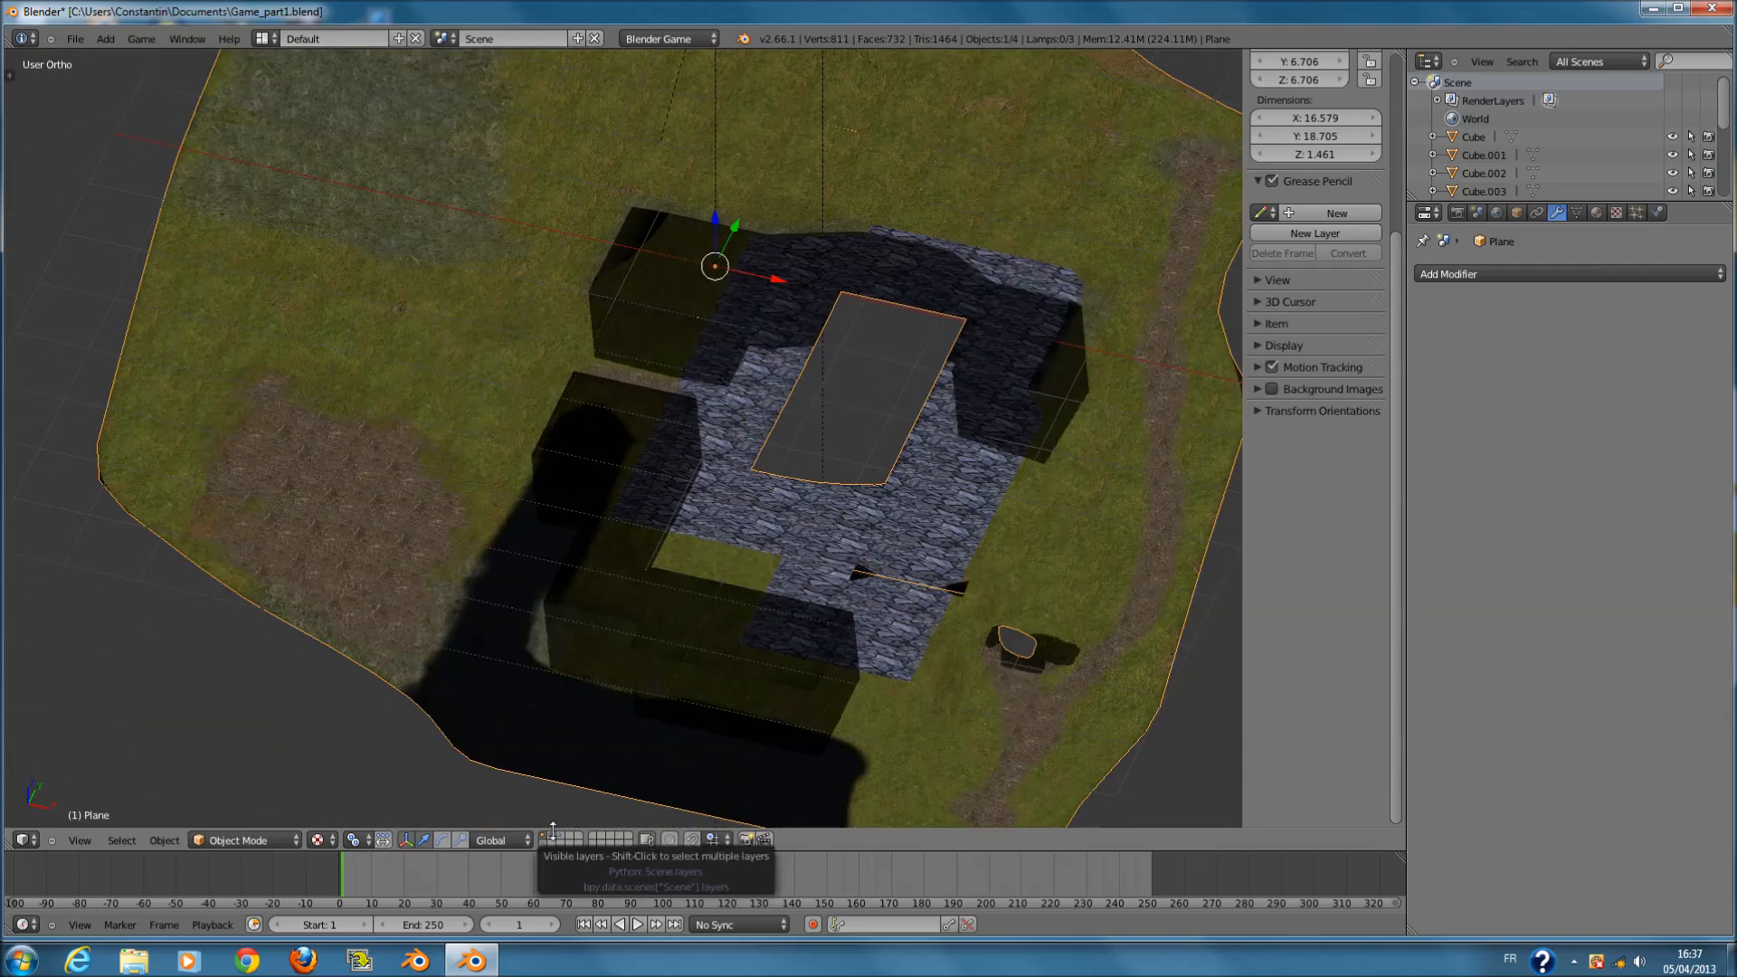
{"action": "left_click", "coordinate": [551, 835], "text": "shift"}
{"action": "left_click", "coordinate": [562, 836], "text": "shift"}
{"action": "scroll", "coordinate": [788, 666], "scroll_direction": "down", "scroll_amount": 1}
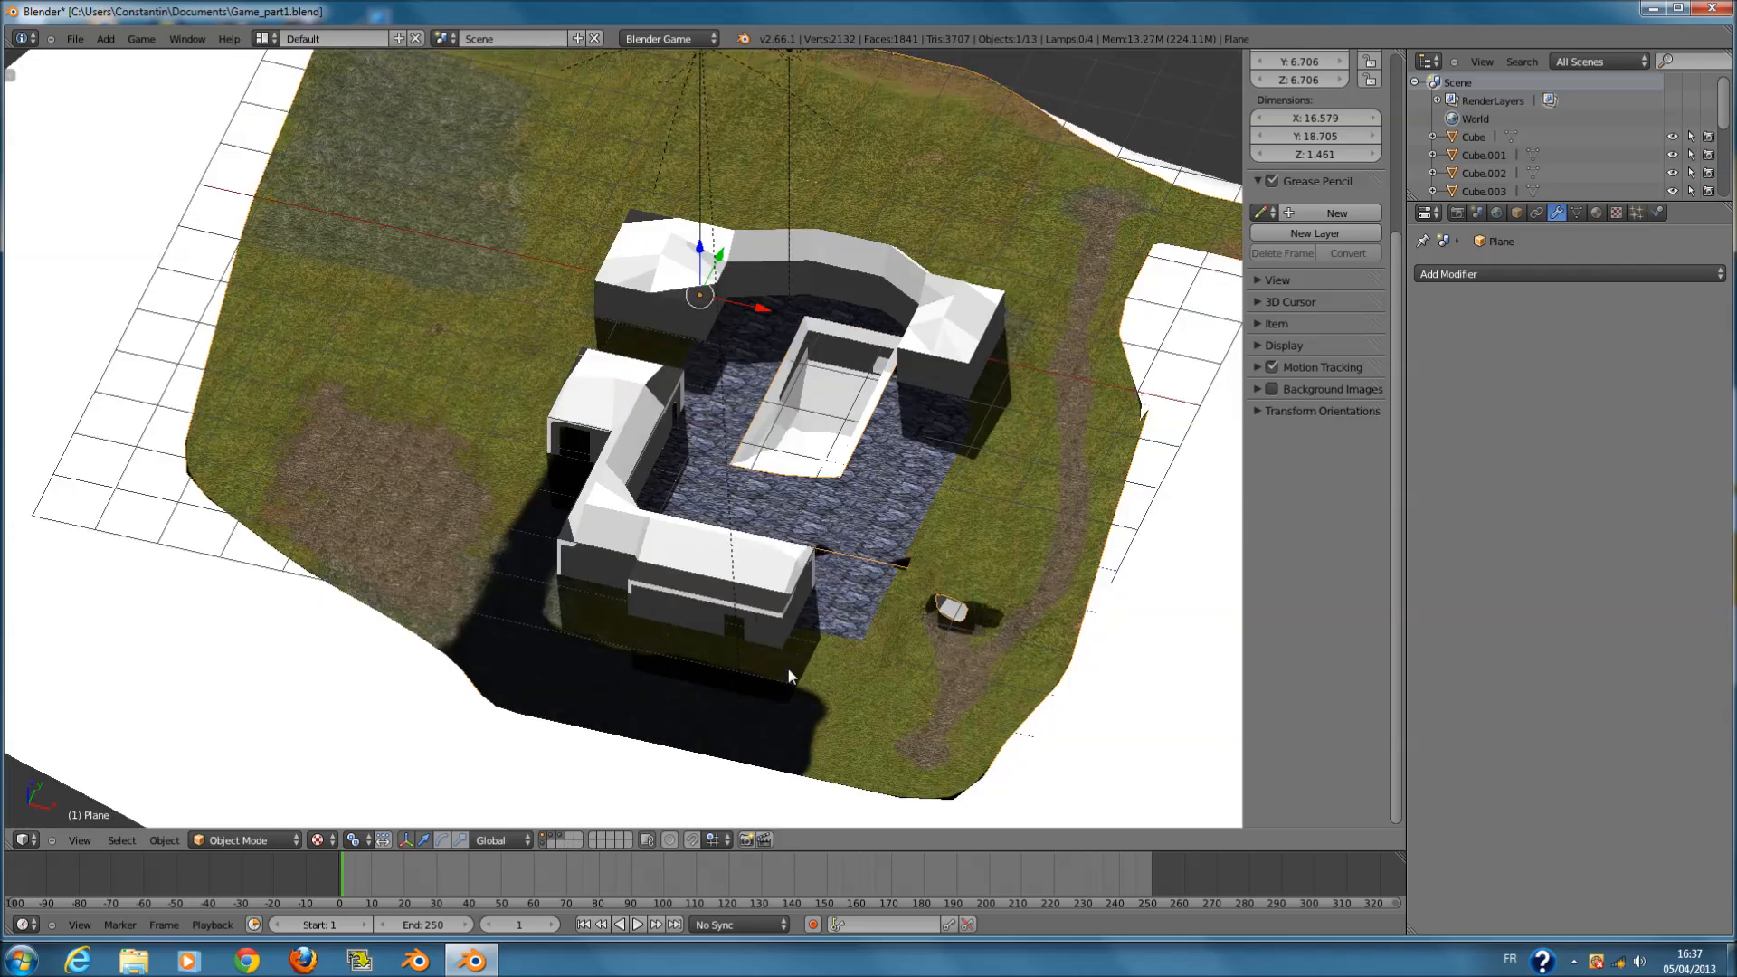
- Set the Sun lamp's colour to a warm yellow of R 1.000, G 0.752, B 0.225
{"action": "middle_click_drag", "start_coordinate": [788, 666], "coordinate": [811, 324]}
{"action": "scroll", "coordinate": [810, 328], "scroll_direction": "down", "scroll_amount": 1}
{"action": "right_click", "coordinate": [781, 333]}
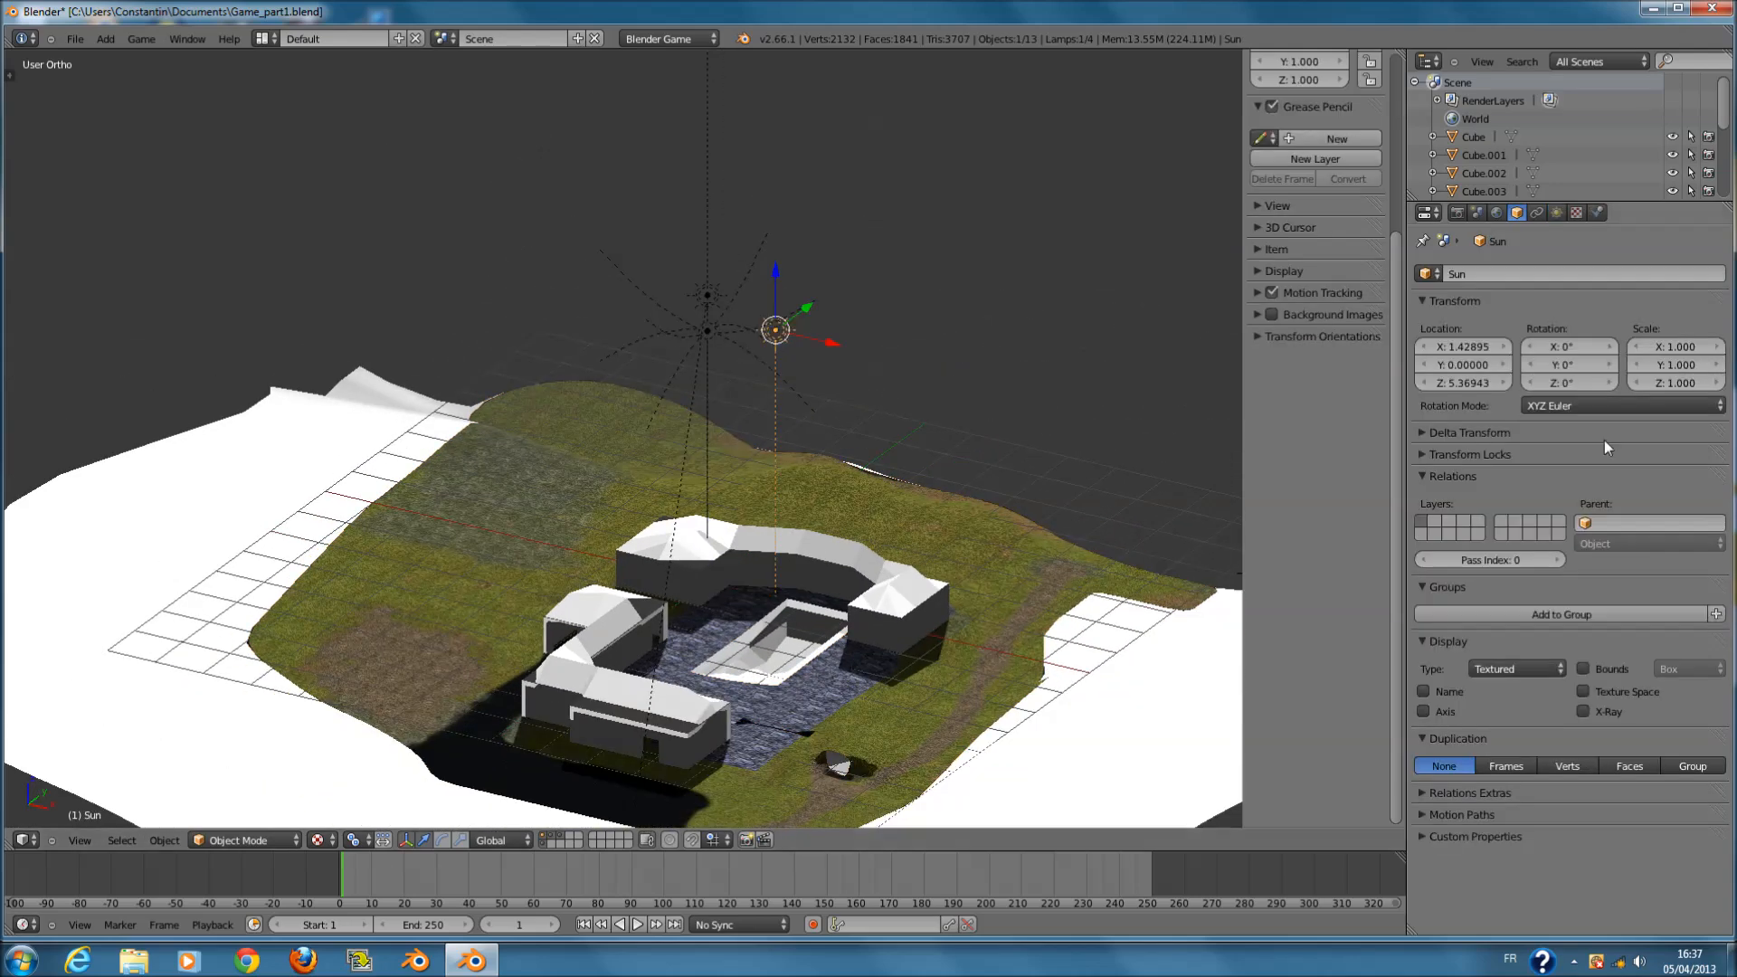
{"action": "left_click", "coordinate": [1556, 212]}
{"action": "left_click", "coordinate": [1489, 495]}
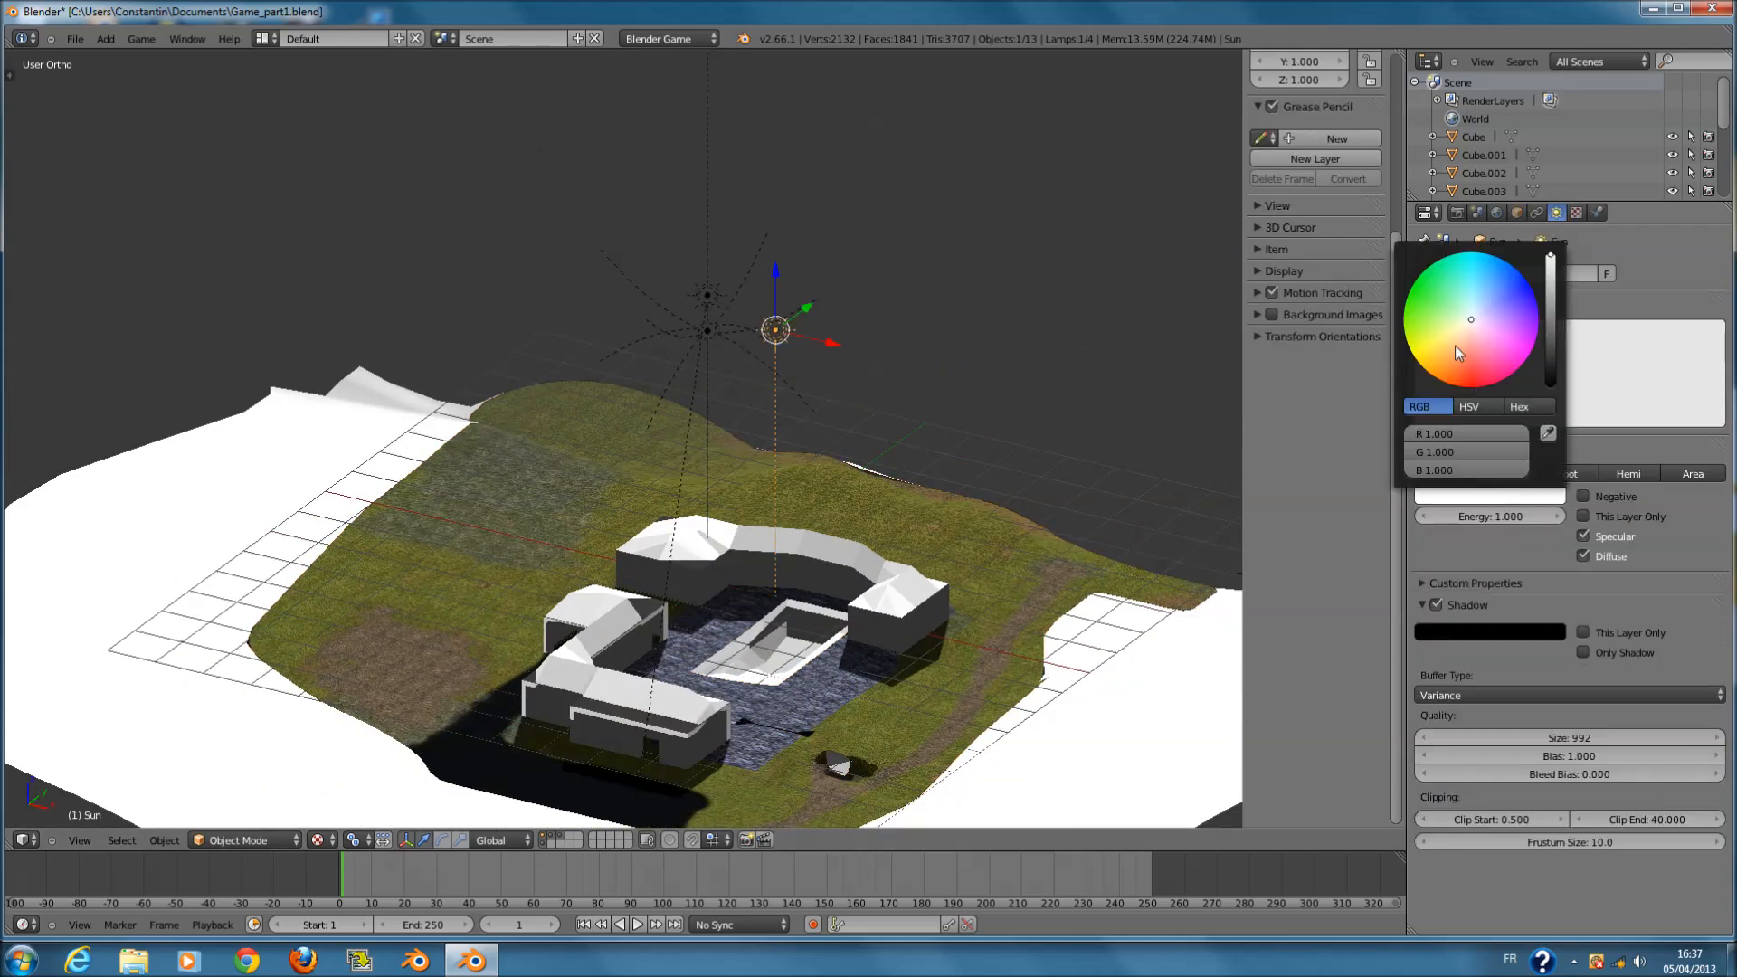
{"action": "left_click", "coordinate": [1453, 346]}
{"action": "mouse_move", "coordinate": [1440, 356]}
{"action": "left_mouse_down"}
{"action": "mouse_move", "coordinate": [1418, 354]}
{"action": "mouse_move", "coordinate": [1400, 391]}
{"action": "mouse_move", "coordinate": [1547, 359]}
{"action": "mouse_move", "coordinate": [1462, 509]}
{"action": "mouse_move", "coordinate": [1376, 521]}
{"action": "left_mouse_up"}
{"action": "mouse_move", "coordinate": [1475, 541]}
{"action": "left_mouse_down"}
{"action": "mouse_move", "coordinate": [1534, 521]}
{"action": "mouse_move", "coordinate": [1539, 351]}
{"action": "mouse_move", "coordinate": [1485, 285]}
{"action": "mouse_move", "coordinate": [1463, 369]}
{"action": "mouse_move", "coordinate": [1441, 351]}
{"action": "mouse_move", "coordinate": [1458, 334]}
{"action": "left_mouse_up"}
{"action": "left_click", "coordinate": [1437, 360]}
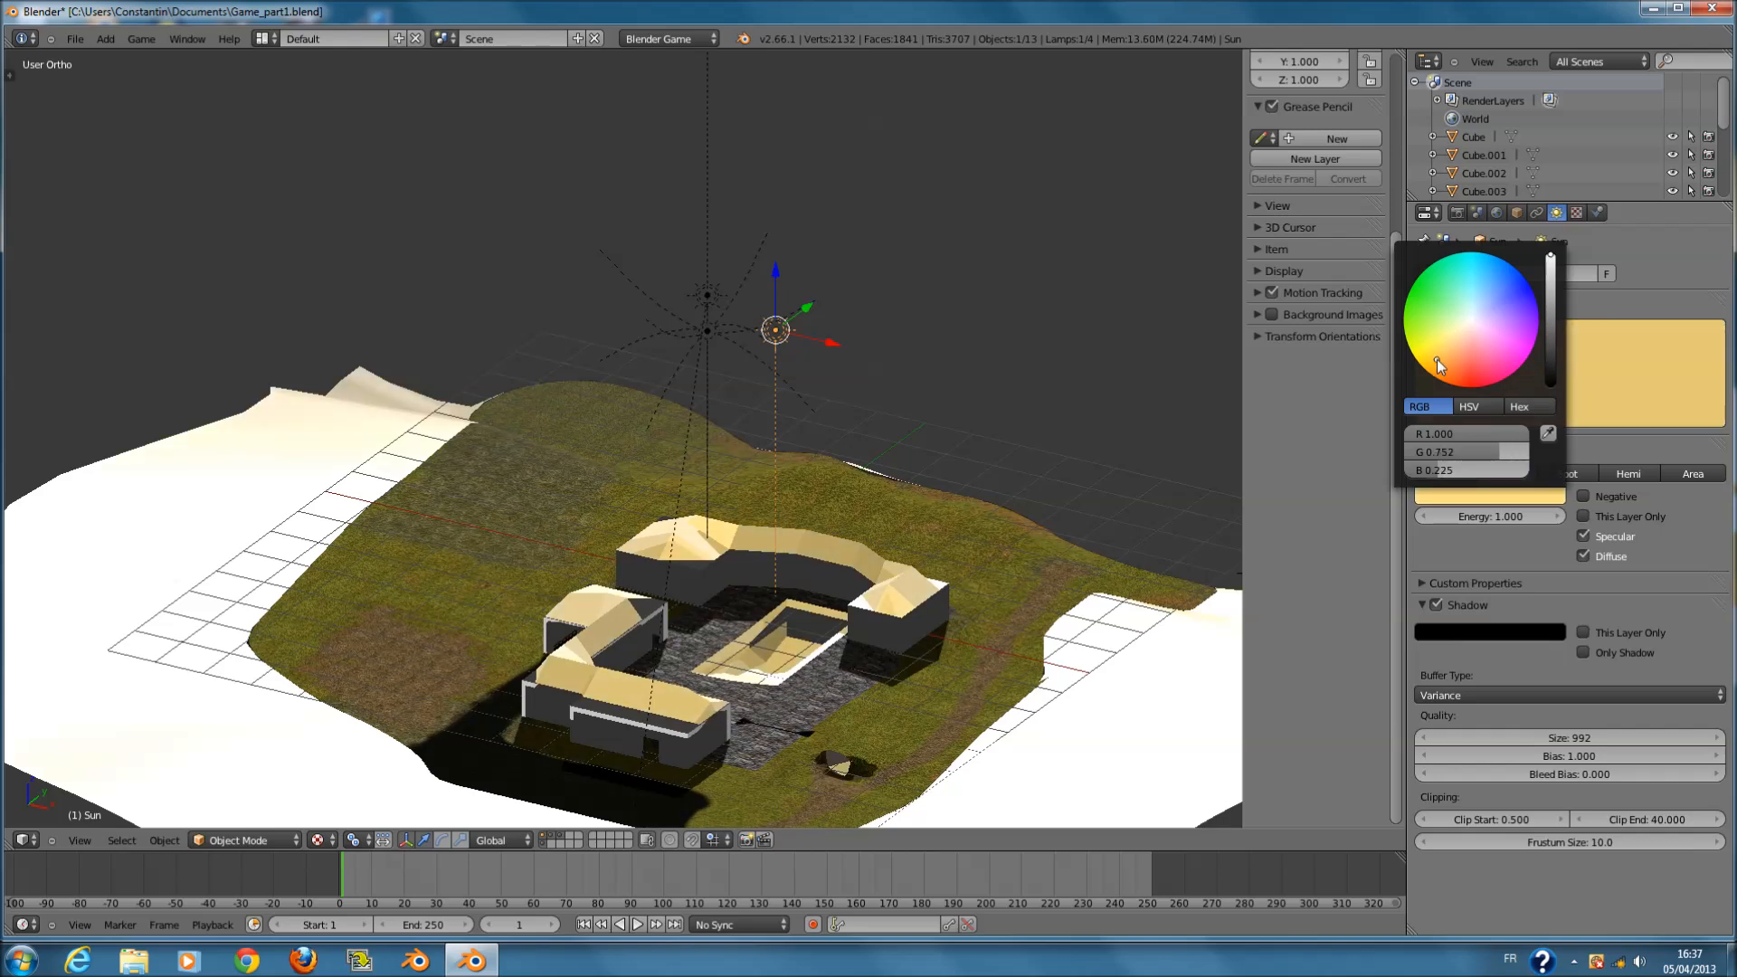
- Switch the render engine to Blender Render and save the scene over Game_part1.blend
{"action": "scroll", "coordinate": [1039, 531], "scroll_direction": "down", "scroll_amount": 2}
{"action": "scroll", "coordinate": [950, 562], "scroll_direction": "up", "scroll_amount": 5}
{"action": "middle_click_drag", "start_coordinate": [953, 553], "coordinate": [948, 531], "text": "shift"}
{"action": "scroll", "coordinate": [957, 536], "scroll_direction": "up", "scroll_amount": 1}
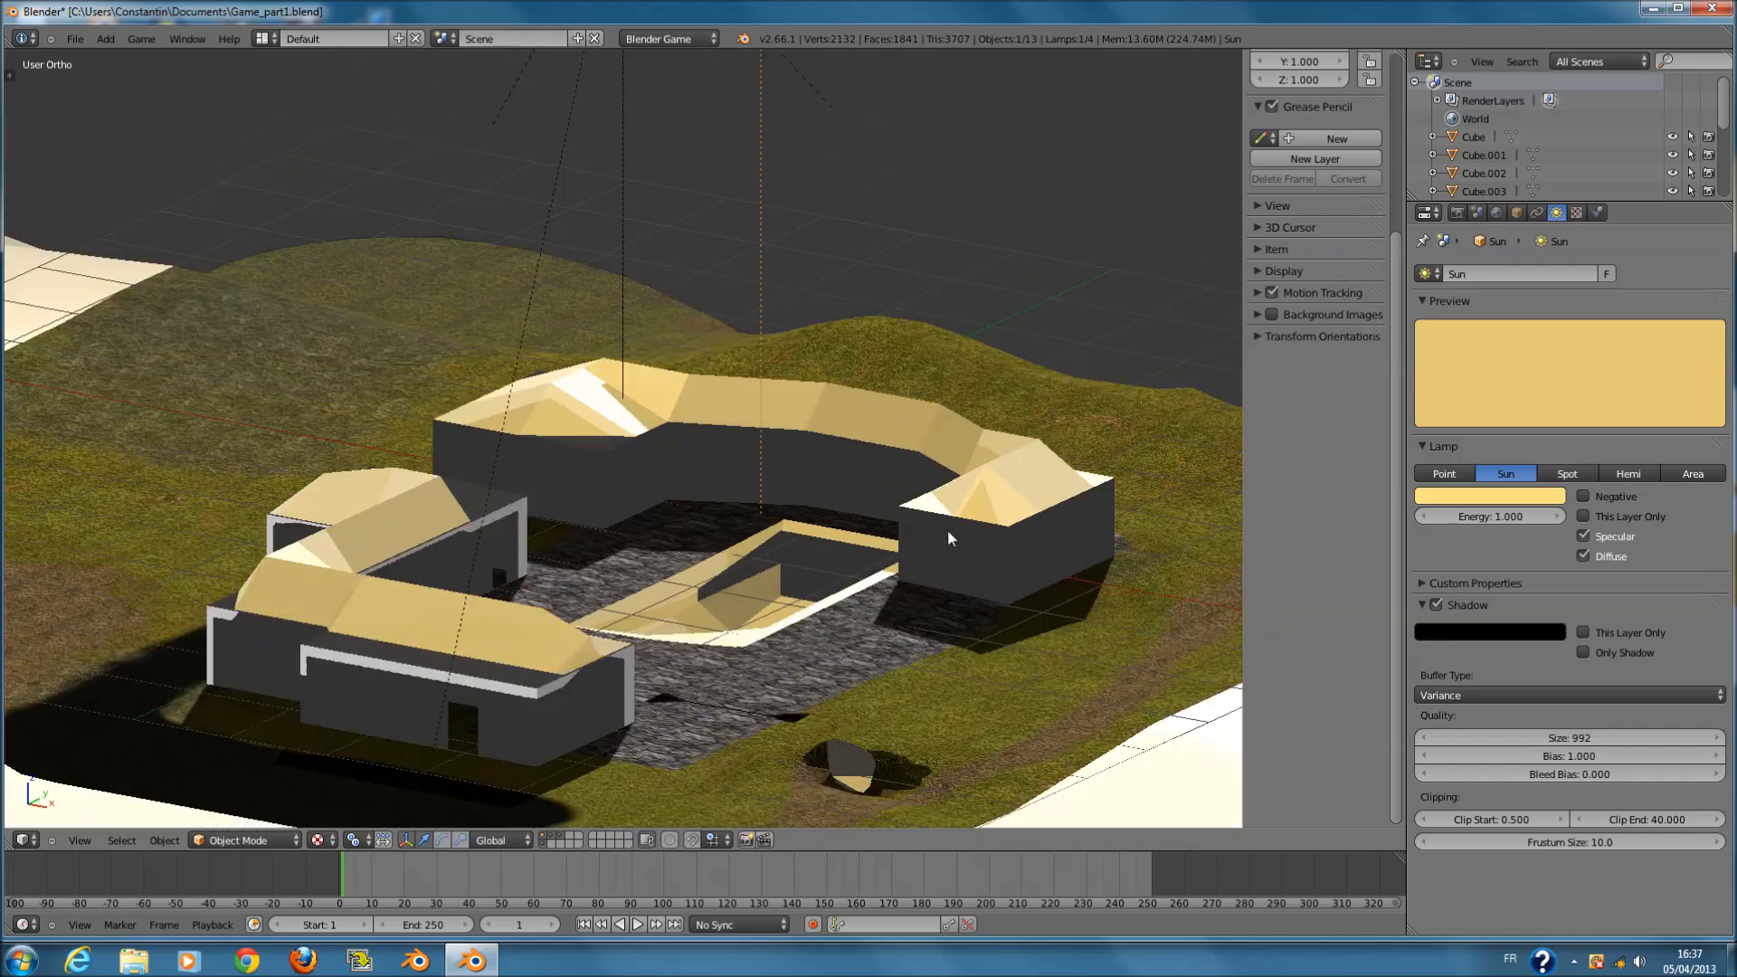
{"action": "scroll", "coordinate": [1012, 601], "scroll_direction": "down", "scroll_amount": 1}
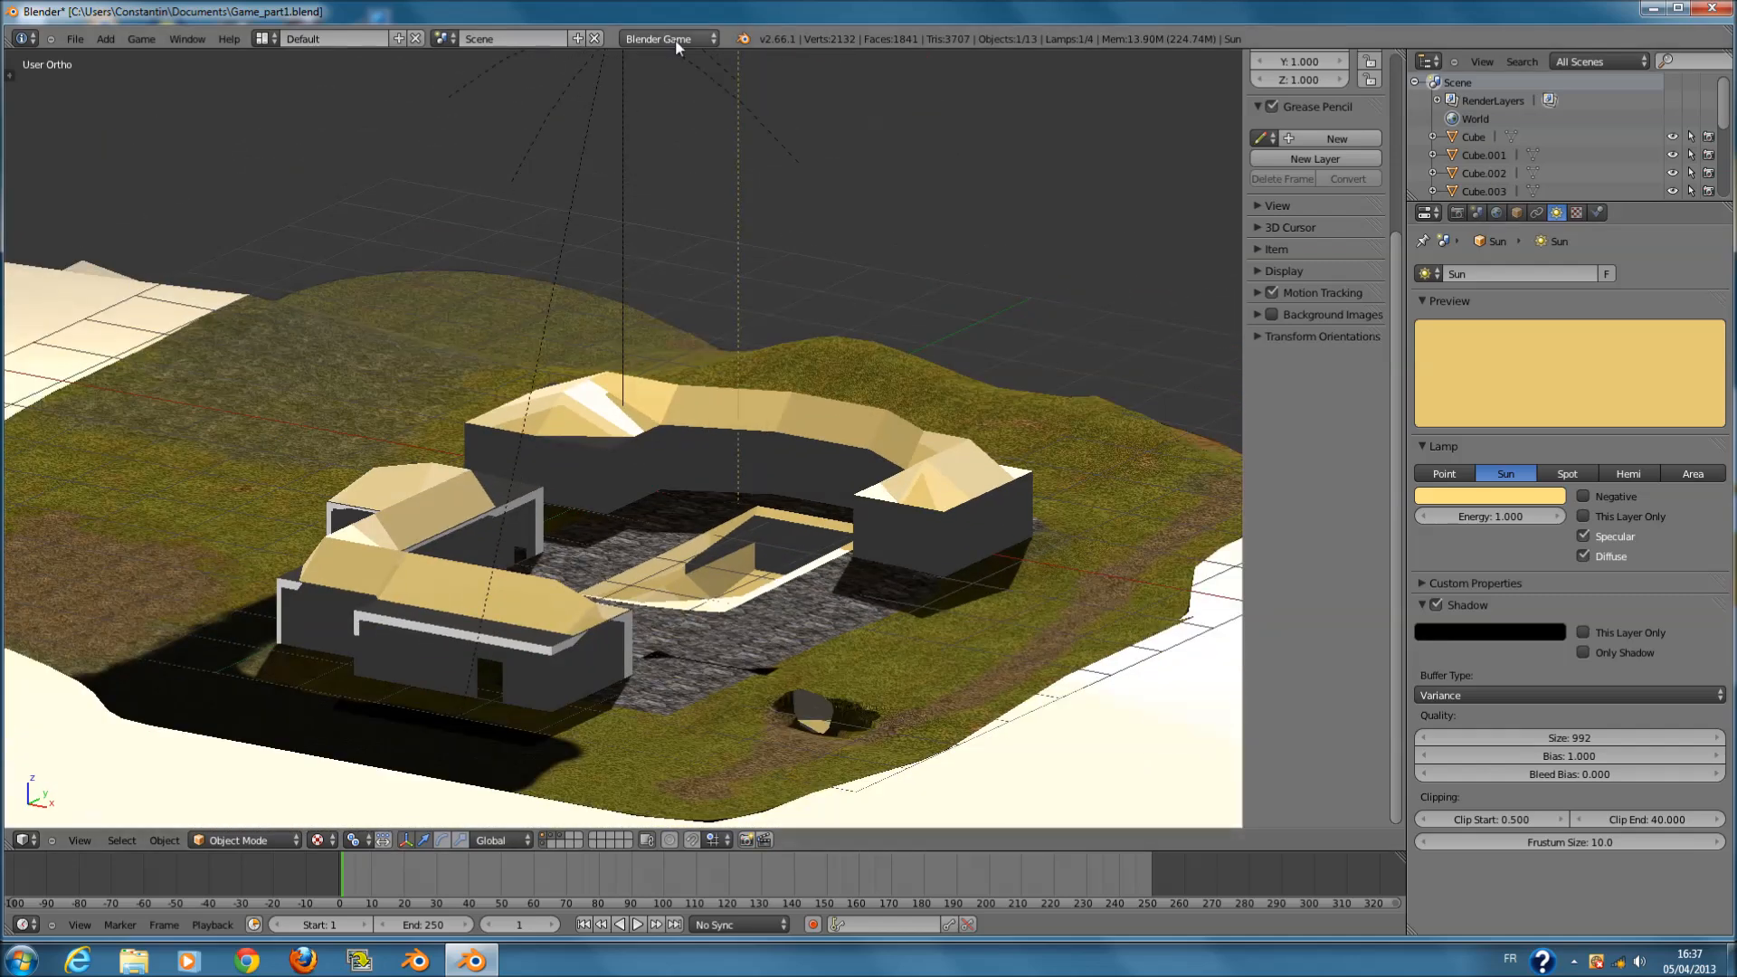
{"action": "left_click", "coordinate": [1496, 212]}
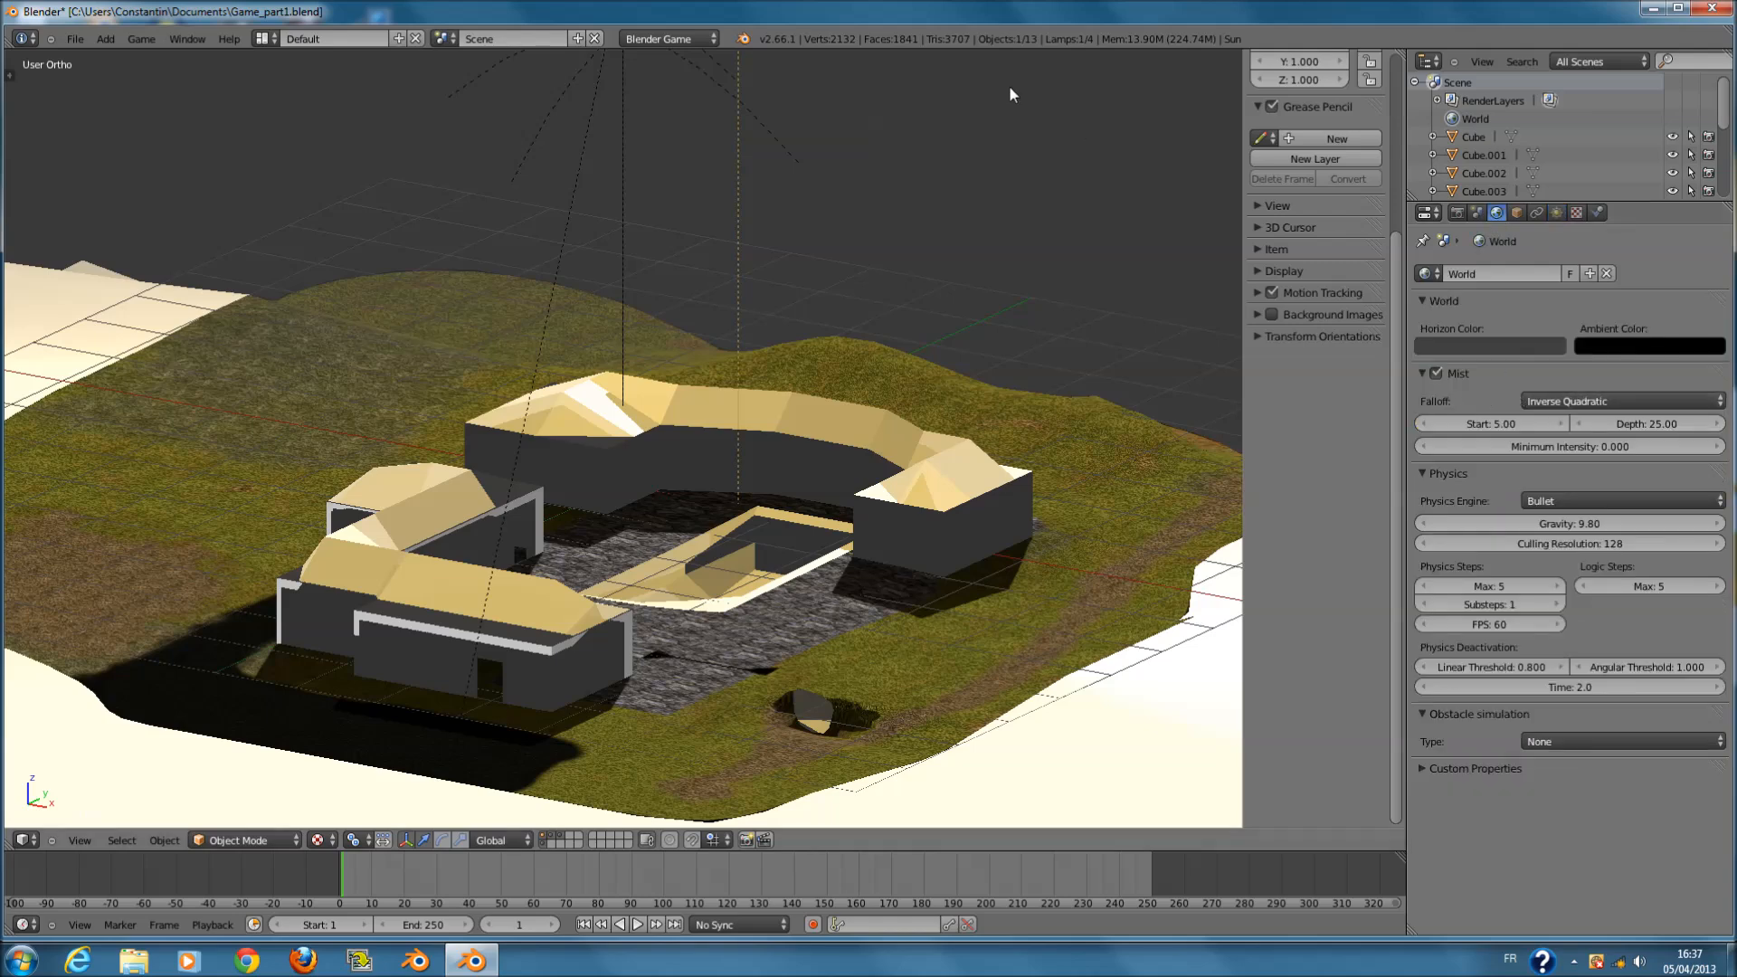
{"action": "left_click", "coordinate": [707, 42]}
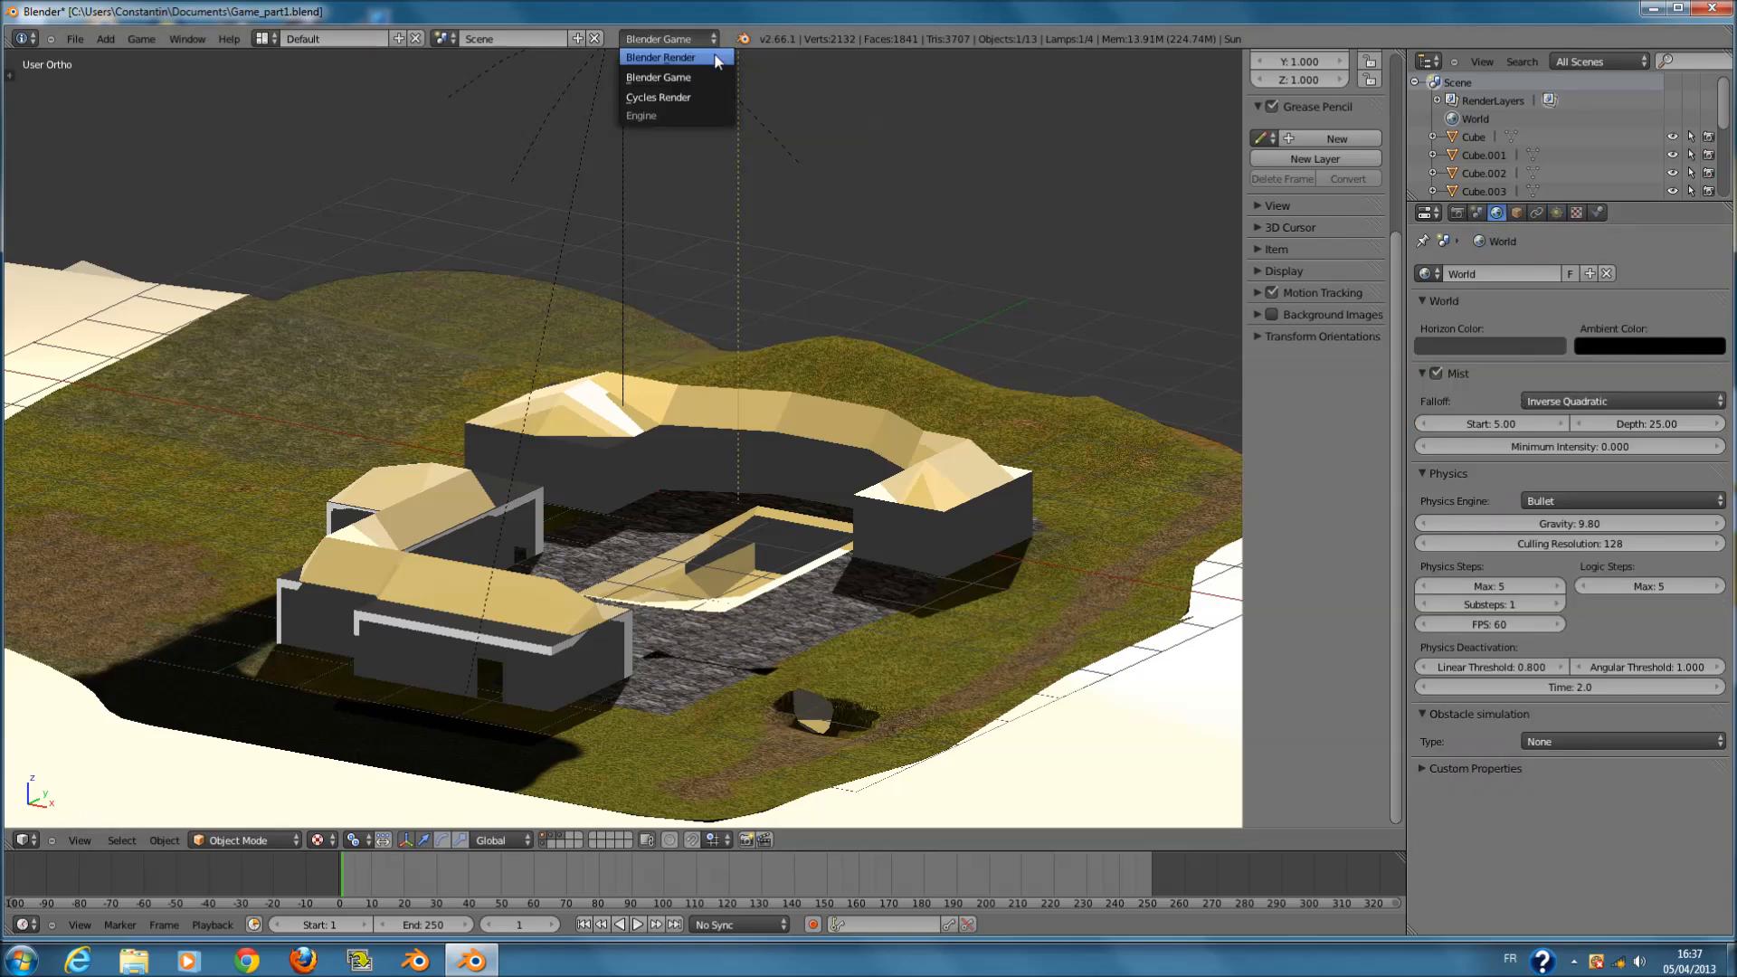
{"action": "left_click", "coordinate": [714, 58]}
{"action": "key", "text": "ctrl+s"}
{"action": "left_click", "coordinate": [1070, 382]}
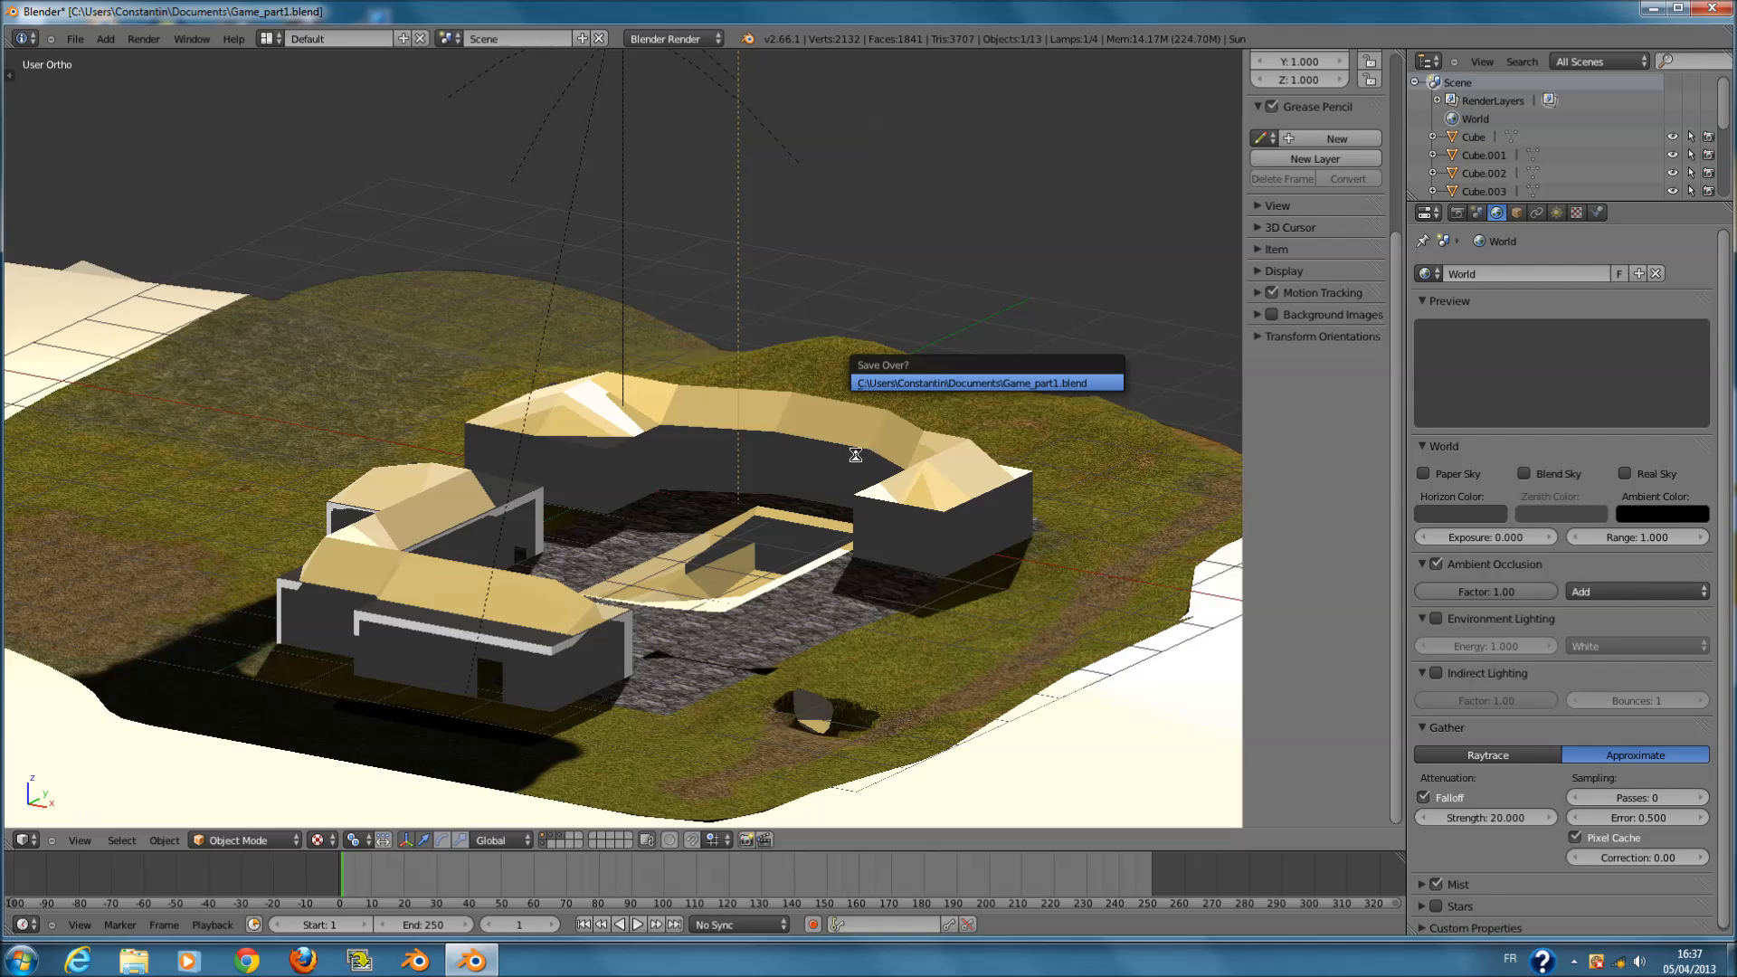
- Select the textured ground plane in top view and hide the 3D view's properties sidebar
{"action": "scroll", "coordinate": [563, 247], "scroll_direction": "down", "scroll_amount": 3}
{"action": "scroll", "coordinate": [734, 442], "scroll_direction": "up", "scroll_amount": 2}
{"action": "middle_click_drag", "start_coordinate": [729, 473], "coordinate": [908, 595]}
{"action": "key", "text": "KP_7"}
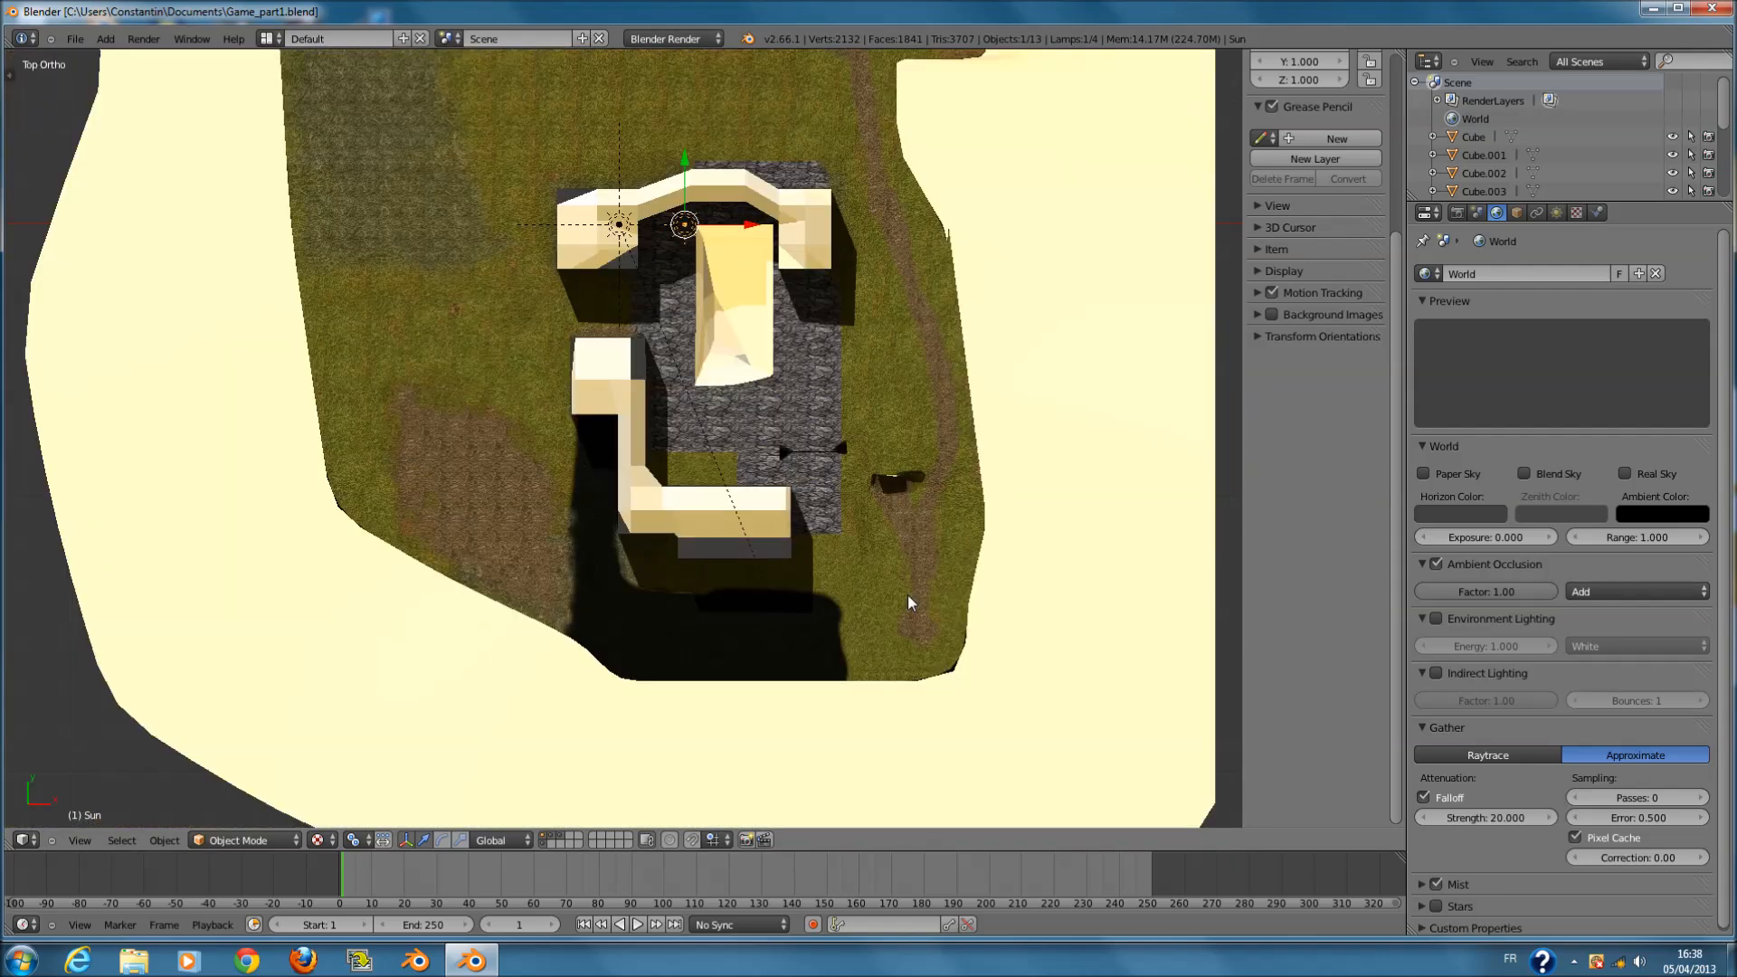
{"action": "scroll", "coordinate": [909, 595], "scroll_direction": "down", "scroll_amount": 4}
{"action": "scroll", "coordinate": [779, 516], "scroll_direction": "up", "scroll_amount": 4}
{"action": "right_click", "coordinate": [865, 392]}
{"action": "scroll", "coordinate": [865, 393], "scroll_direction": "up", "scroll_amount": 5, "text": "shift"}
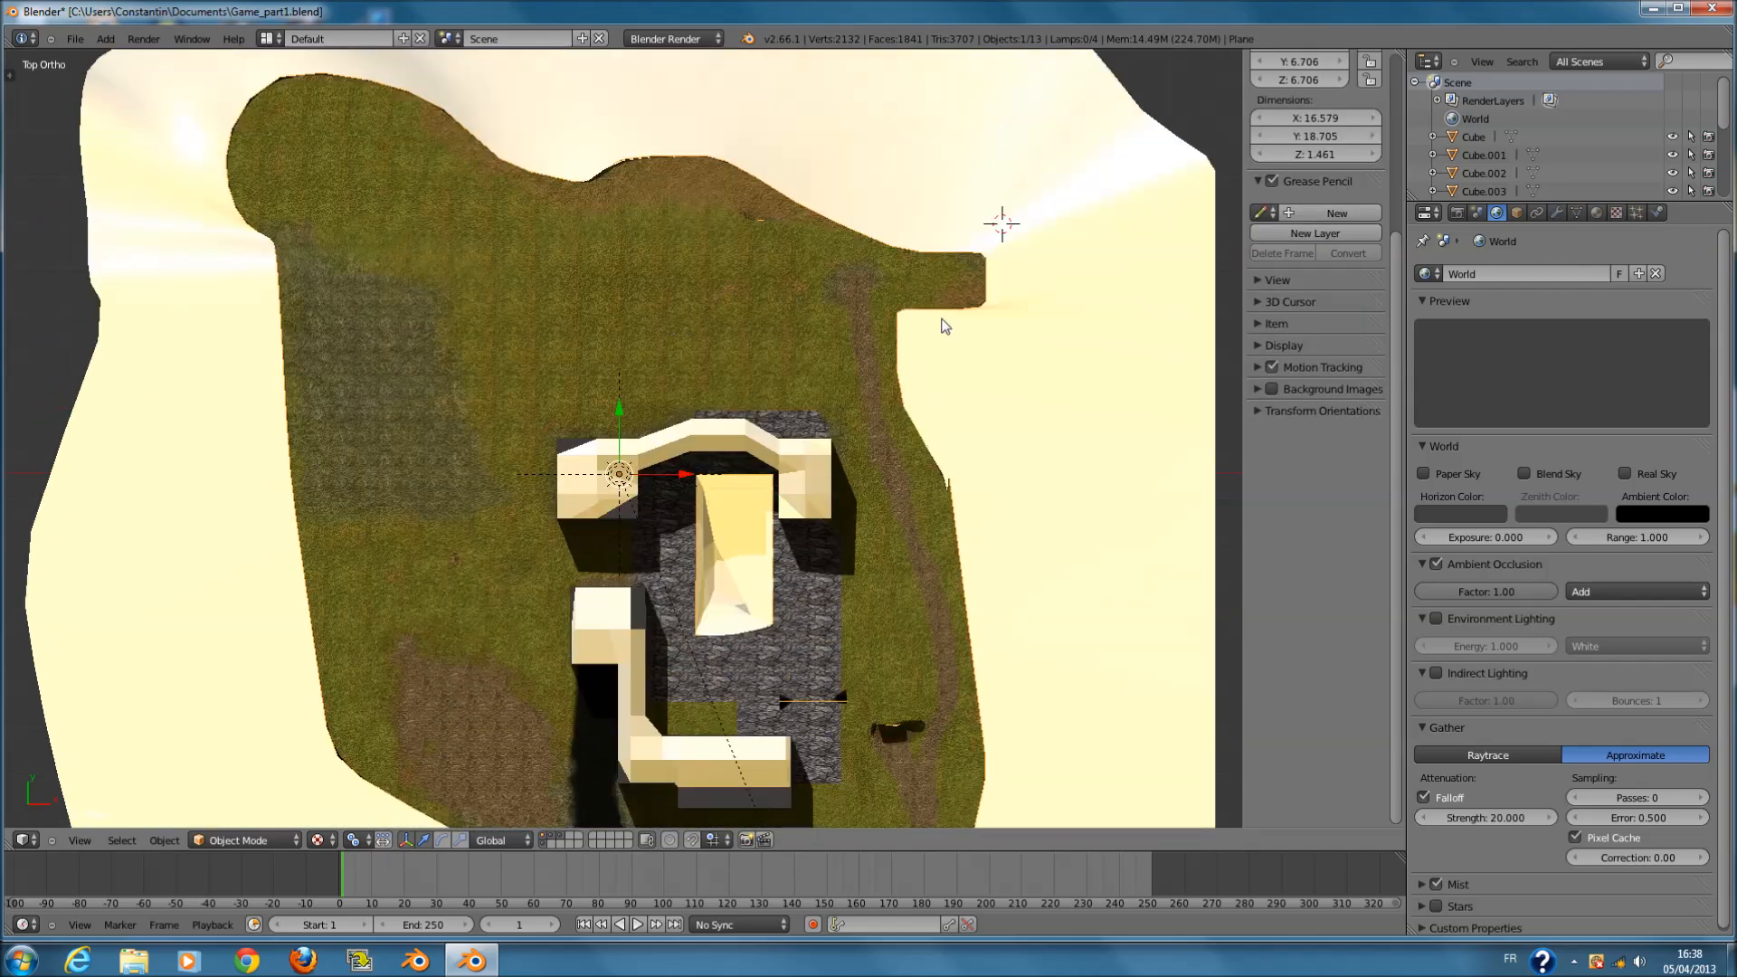
{"action": "key", "text": "n"}
{"action": "scroll", "coordinate": [1152, 497], "scroll_direction": "down", "scroll_amount": 3}
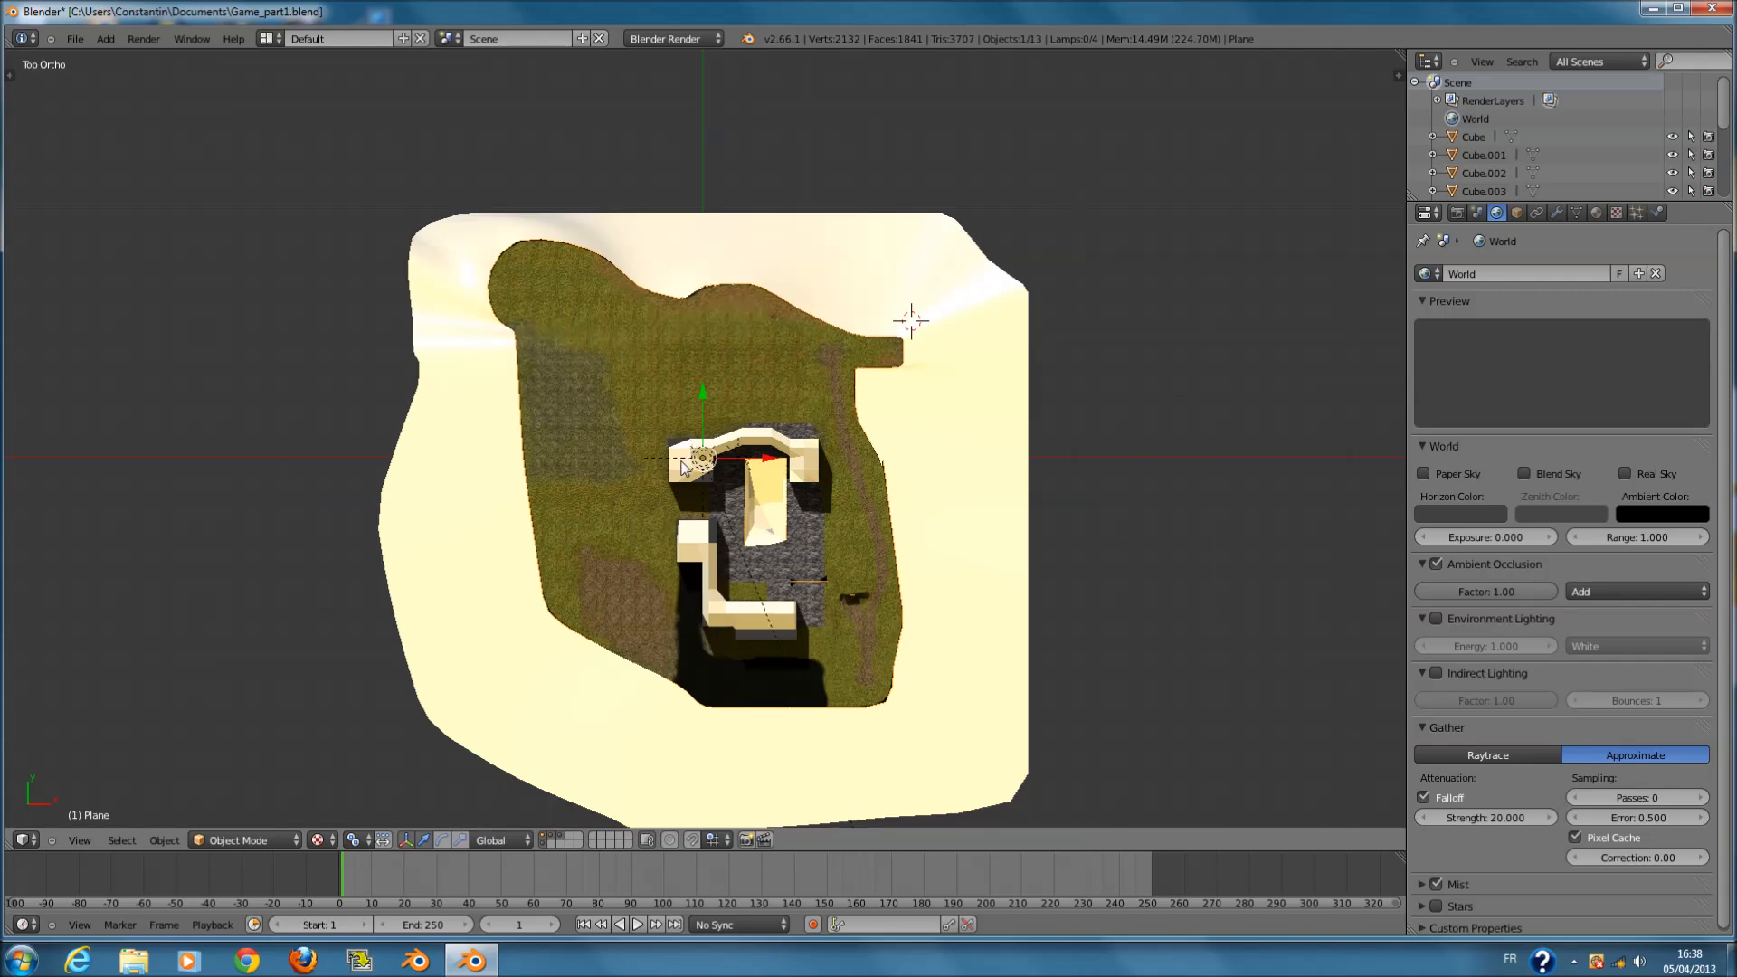
{"action": "scroll", "coordinate": [597, 413], "scroll_direction": "up", "scroll_amount": 5}
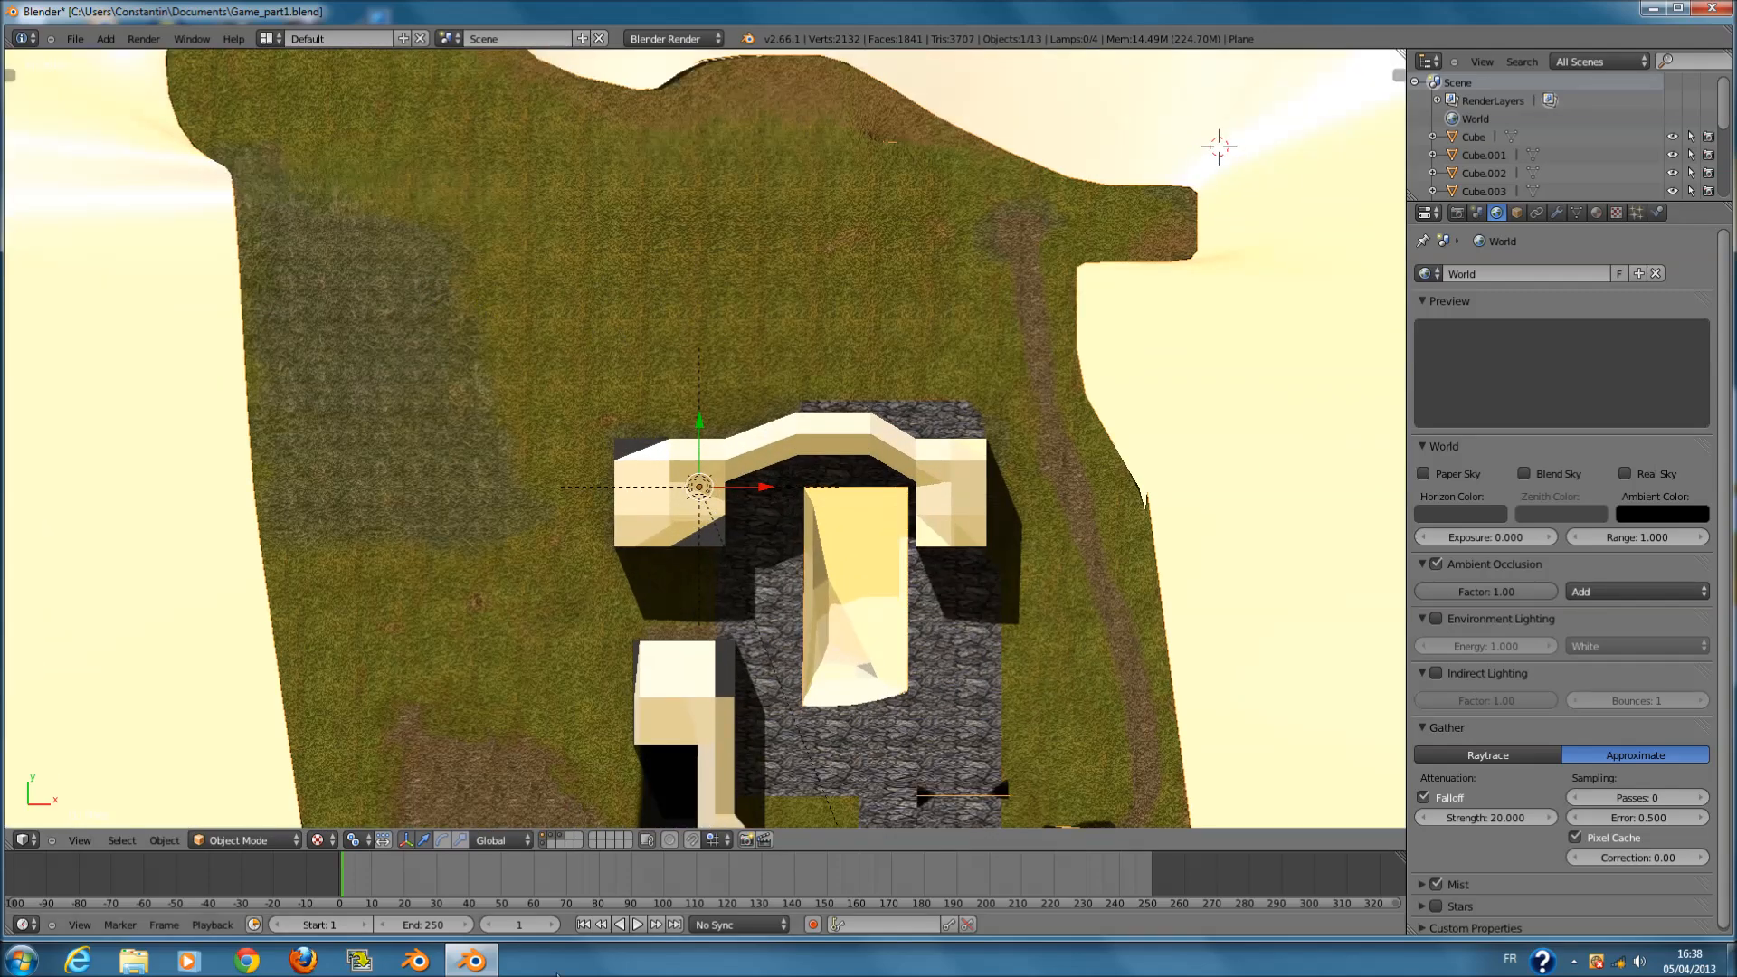
- Isolate the layer holding the Point lamp and examine the lamp's settings
{"action": "left_click", "coordinate": [544, 847]}
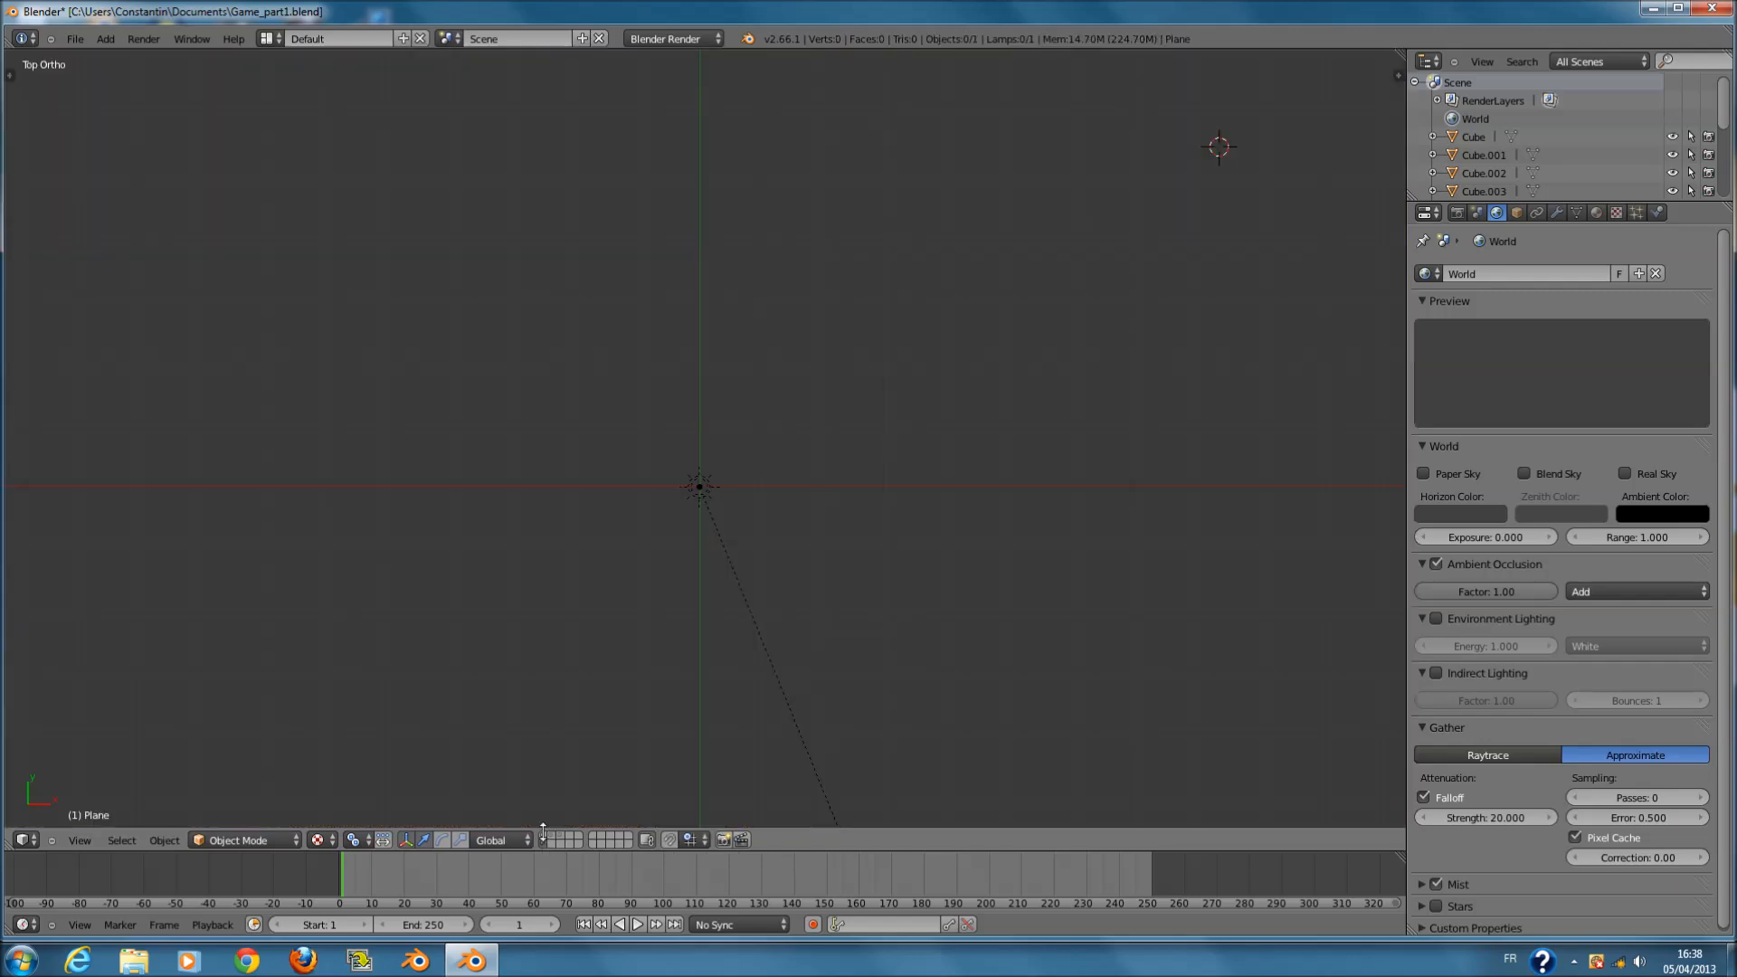
{"action": "right_click", "coordinate": [699, 487]}
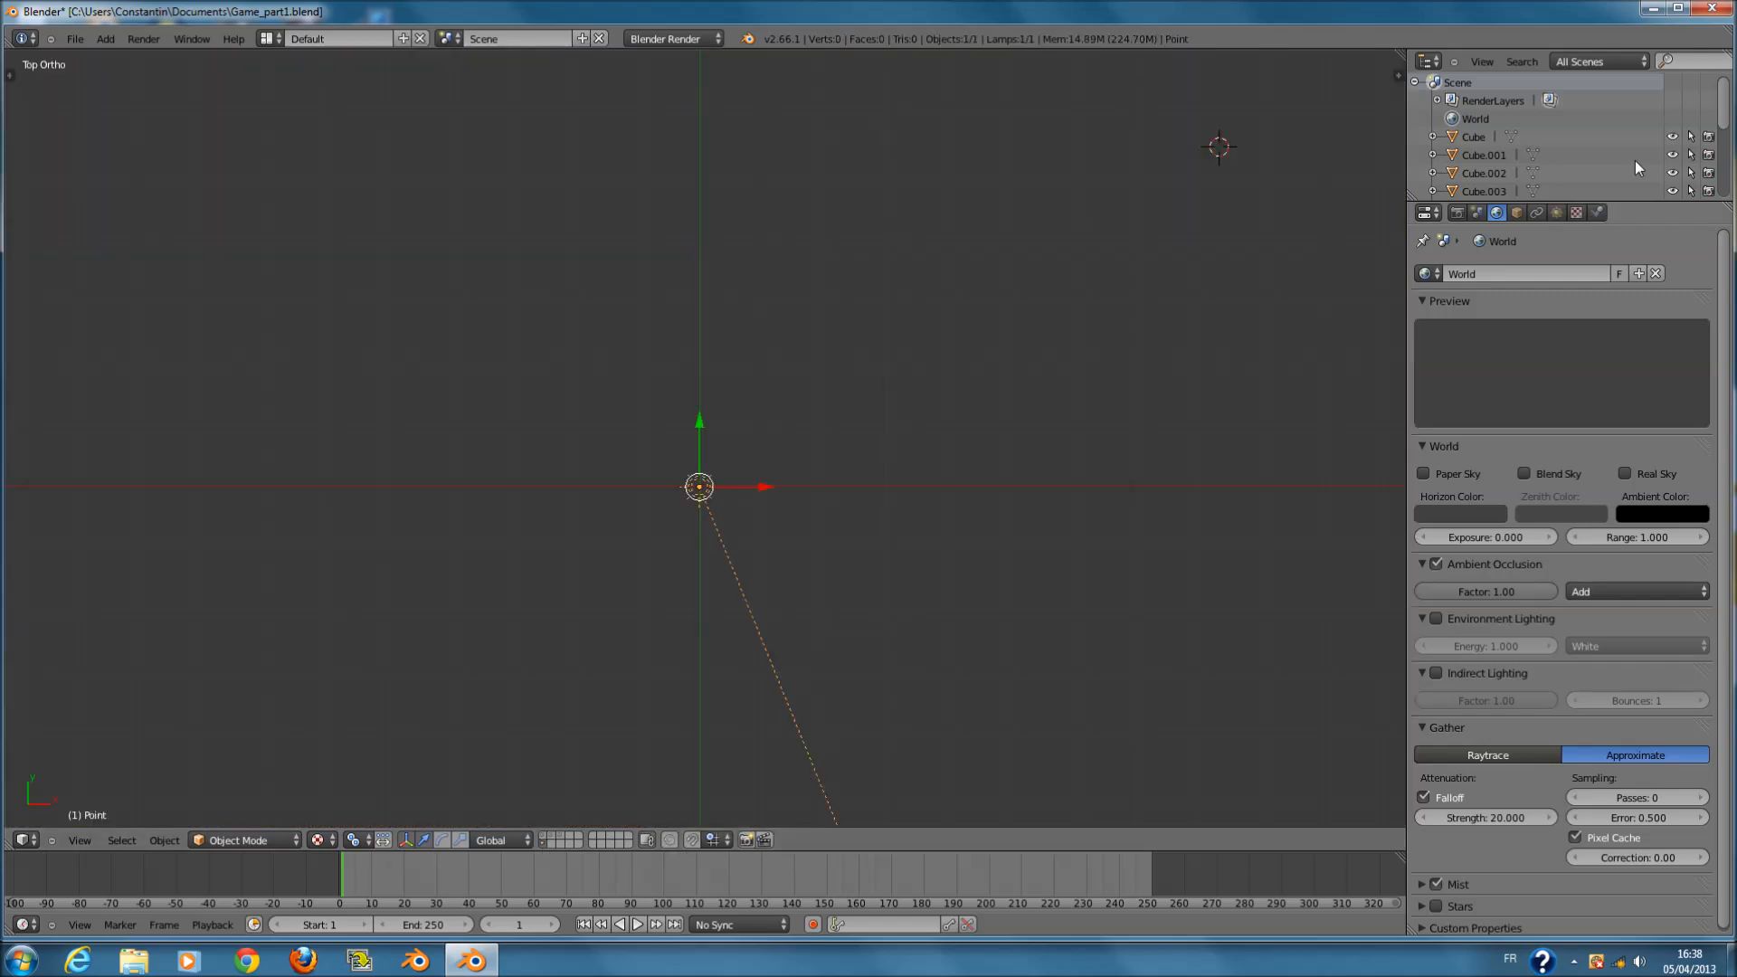
{"action": "left_click", "coordinate": [1560, 212]}
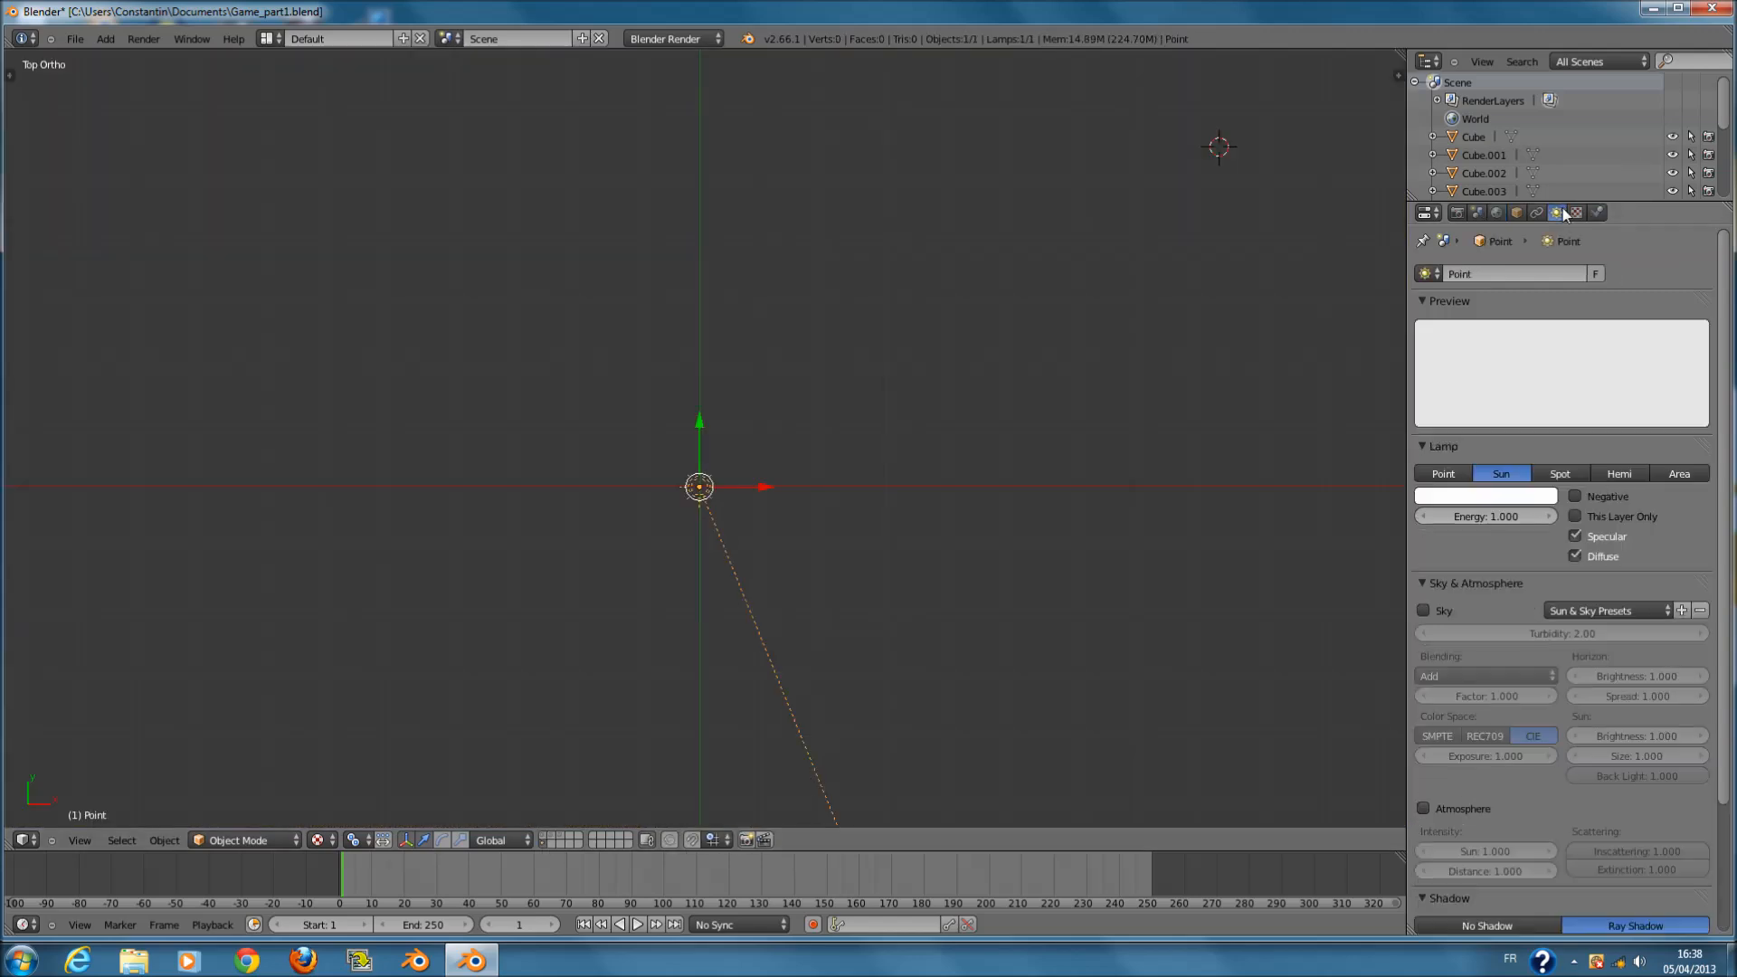
- Return to the ground layer and display the second and third layers along with it
{"action": "left_click", "coordinate": [542, 834]}
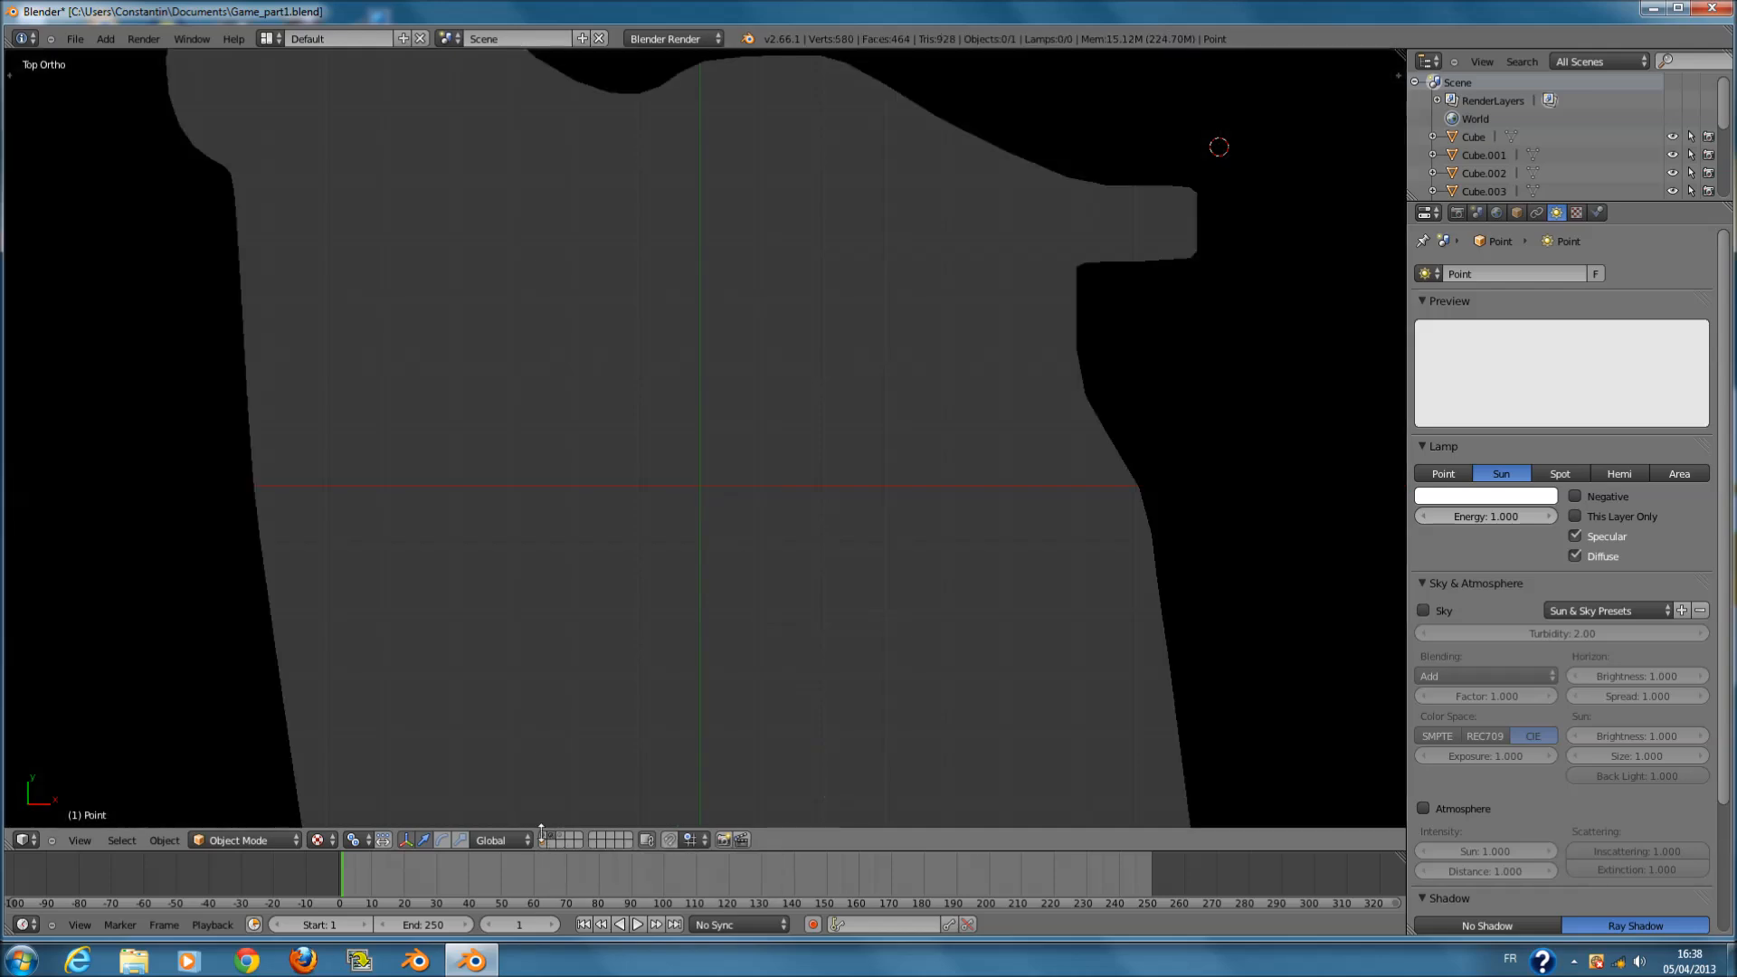
{"action": "left_click", "coordinate": [542, 836]}
{"action": "scroll", "coordinate": [910, 644], "scroll_direction": "down", "scroll_amount": 4}
{"action": "middle_click_drag", "start_coordinate": [904, 622], "coordinate": [871, 474]}
{"action": "scroll", "coordinate": [910, 510], "scroll_direction": "up", "scroll_amount": 5}
{"action": "scroll", "coordinate": [914, 511], "scroll_direction": "up", "scroll_amount": 3}
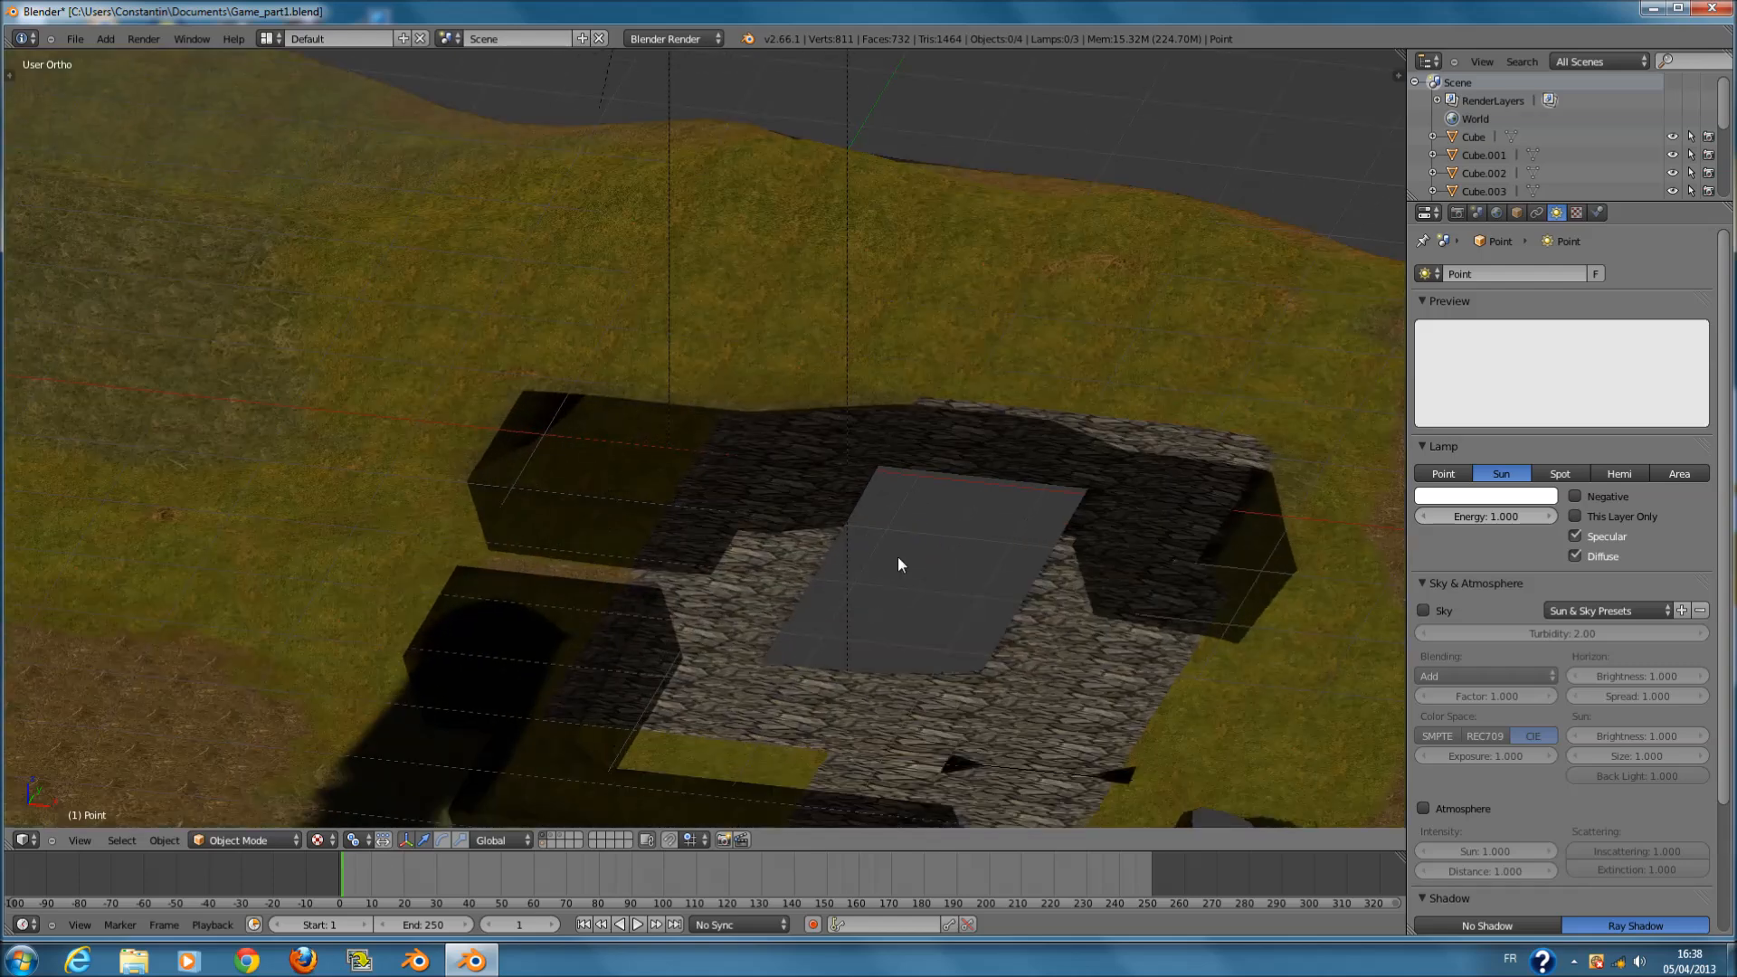
{"action": "scroll", "coordinate": [892, 570], "scroll_direction": "down", "scroll_amount": 1}
{"action": "scroll", "coordinate": [581, 724], "scroll_direction": "down", "scroll_amount": 1, "text": "shift"}
{"action": "left_click", "coordinate": [552, 839], "text": "shift"}
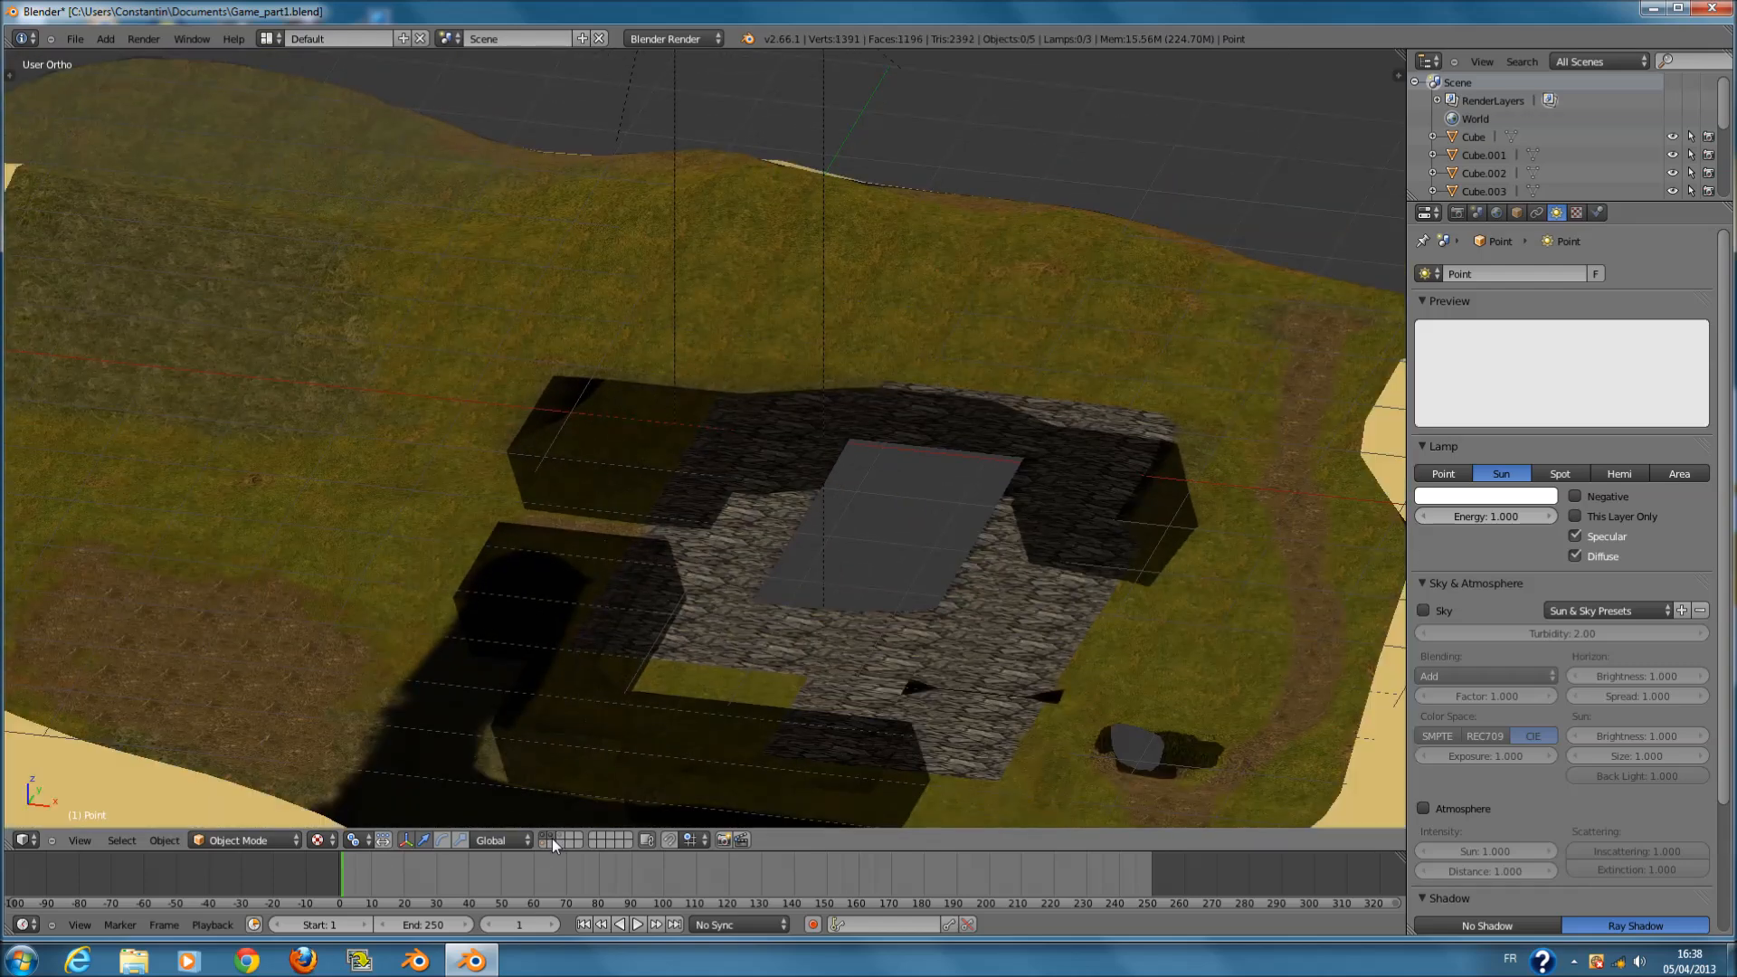
{"action": "left_click", "coordinate": [557, 838], "text": "shift"}
- Unwrap the whole surrounding terrain mesh with the standard Unwrap, working from top view
{"action": "scroll", "coordinate": [932, 674], "scroll_direction": "down", "scroll_amount": 3}
{"action": "right_click", "coordinate": [932, 674]}
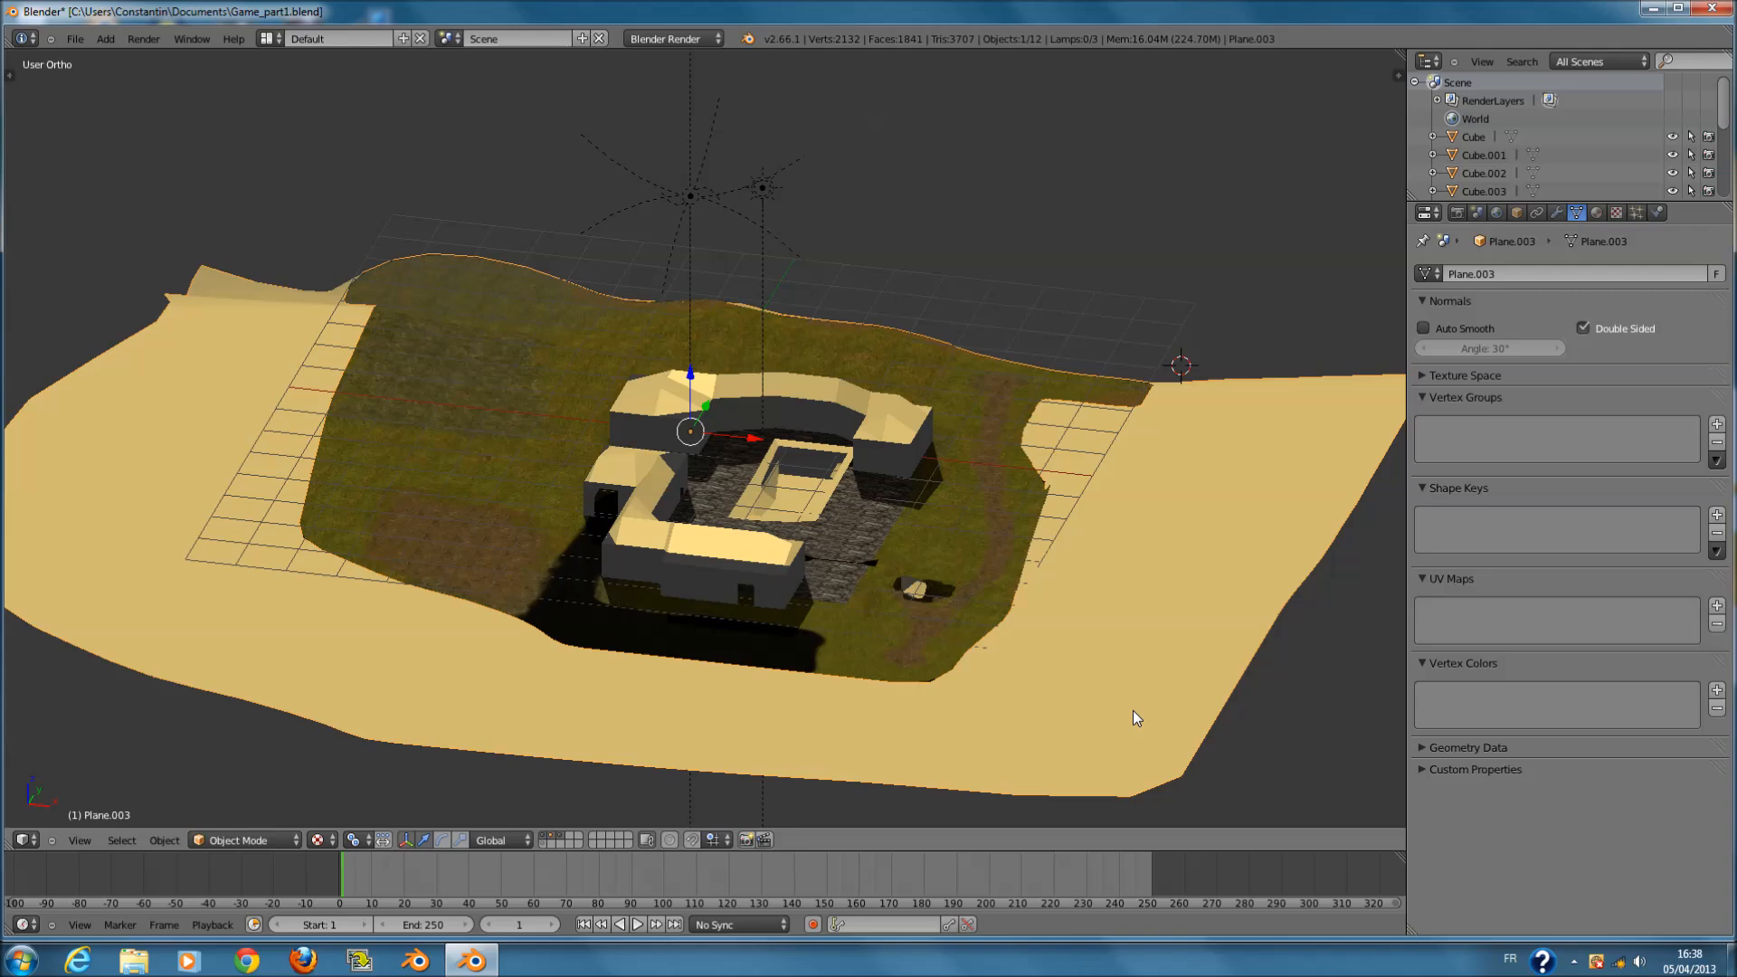
{"action": "key", "text": "KP_7"}
{"action": "scroll", "coordinate": [1131, 661], "scroll_direction": "down", "scroll_amount": 3}
{"action": "key", "text": "Tab"}
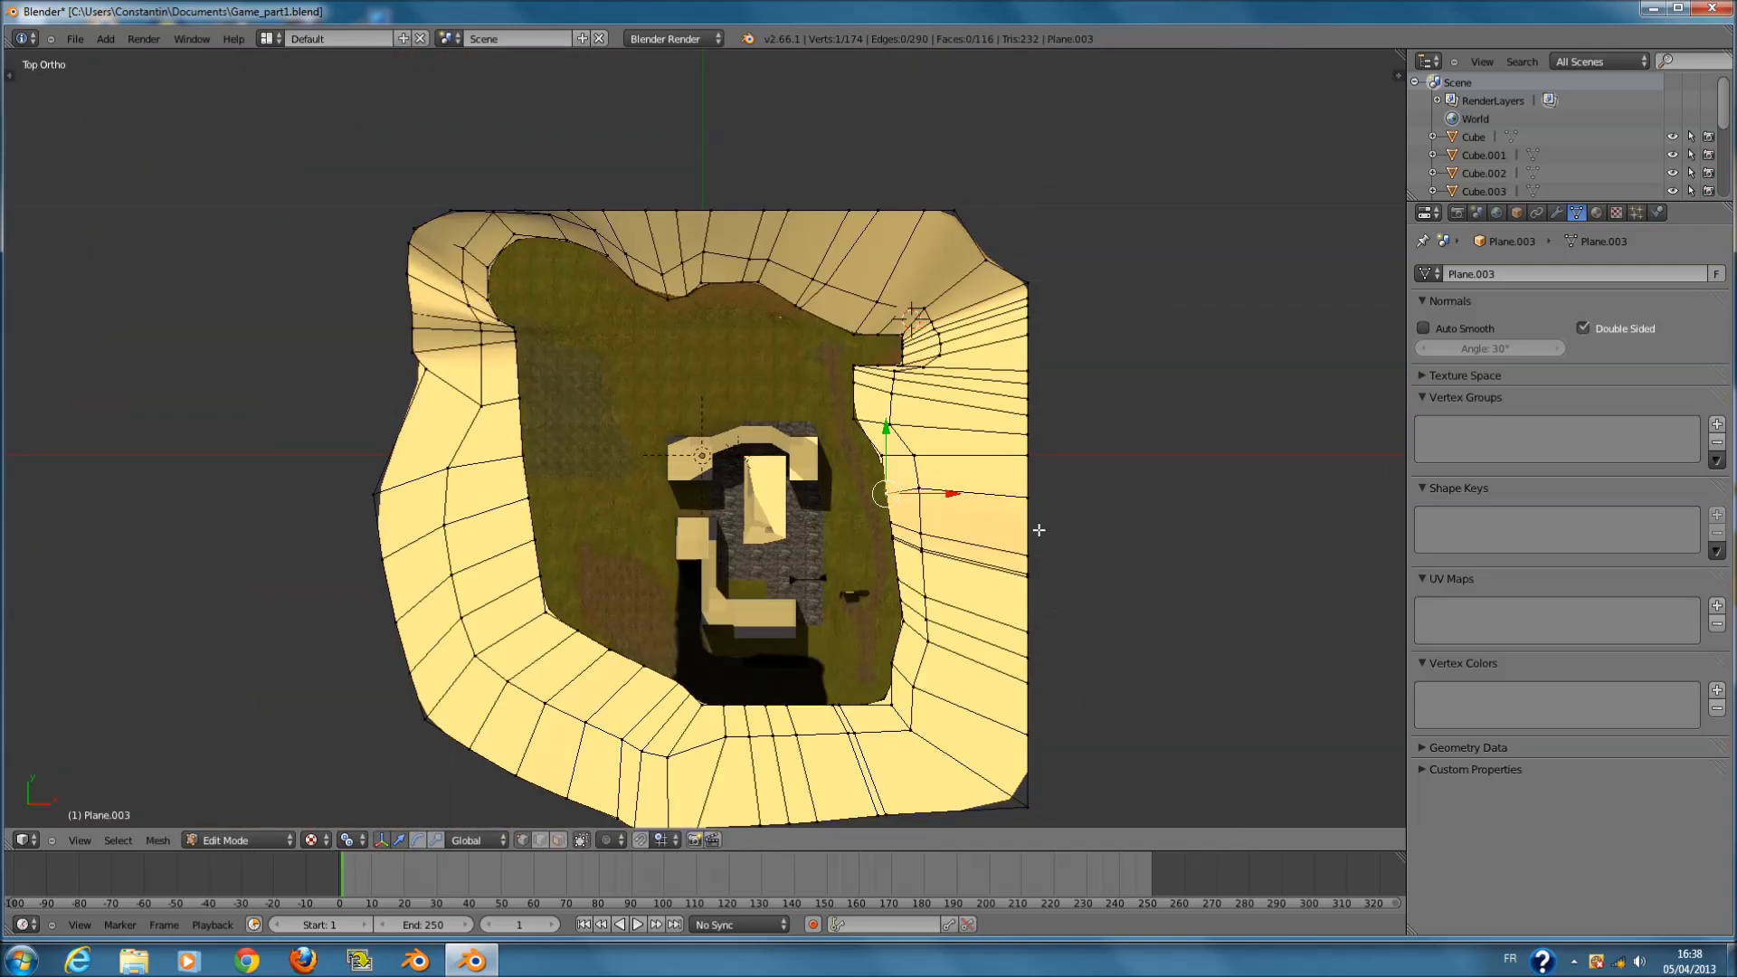
{"action": "scroll", "coordinate": [1014, 571], "scroll_direction": "up", "scroll_amount": 2}
{"action": "scroll", "coordinate": [1014, 571], "scroll_direction": "up", "scroll_amount": 1}
{"action": "key", "text": "u"}
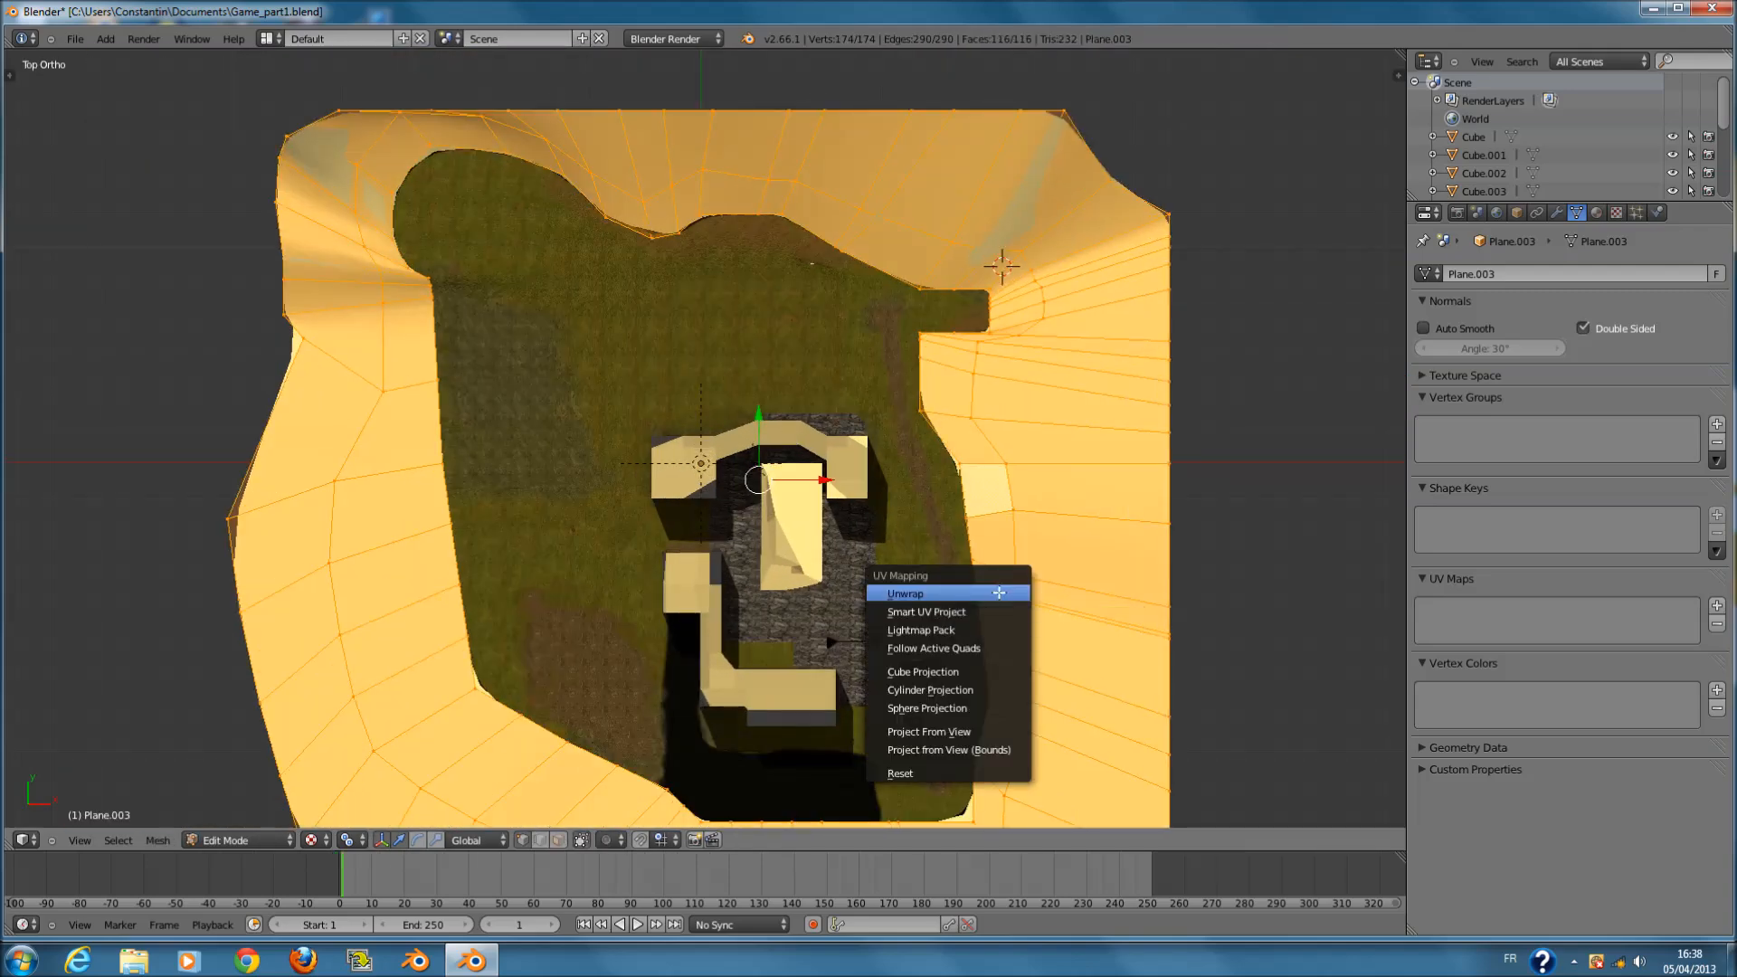
{"action": "left_click", "coordinate": [991, 596]}
{"action": "key", "text": "Tab"}
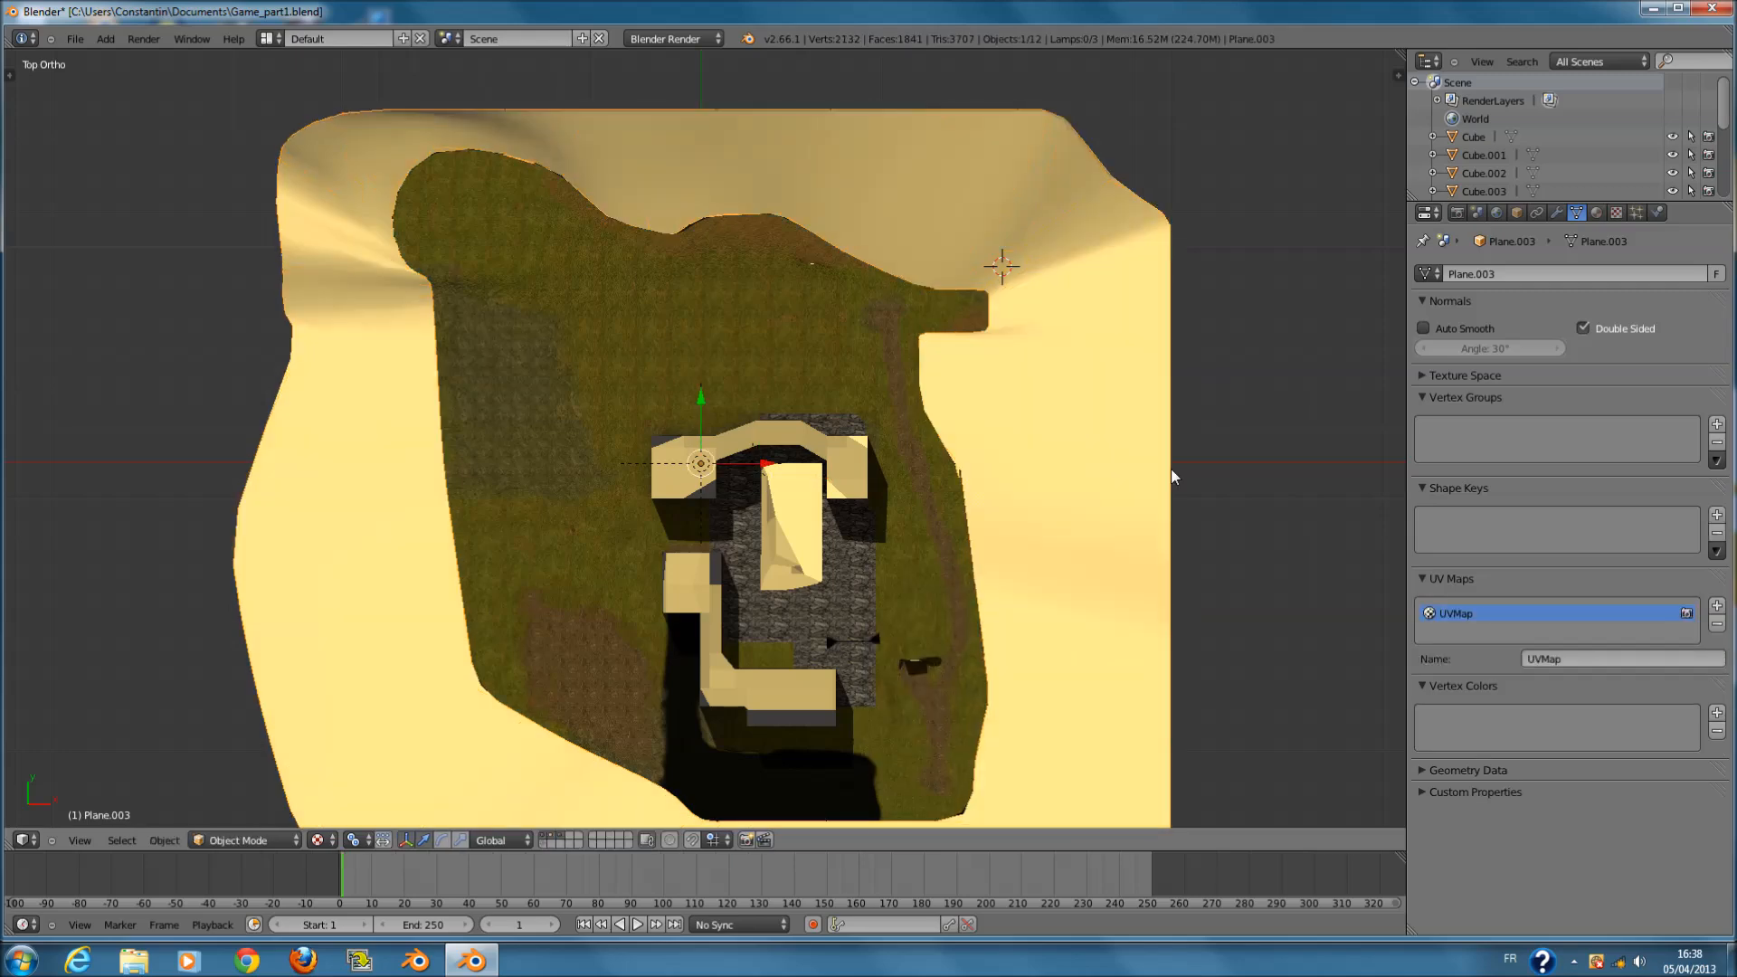
- Split the 3D view into two areas, make the second a UV/Image Editor, and show the surrounding terrain's UVs
{"action": "left_click_drag", "start_coordinate": [1401, 58], "coordinate": [782, 389]}
{"action": "left_click", "coordinate": [800, 840]}
{"action": "left_click", "coordinate": [841, 721]}
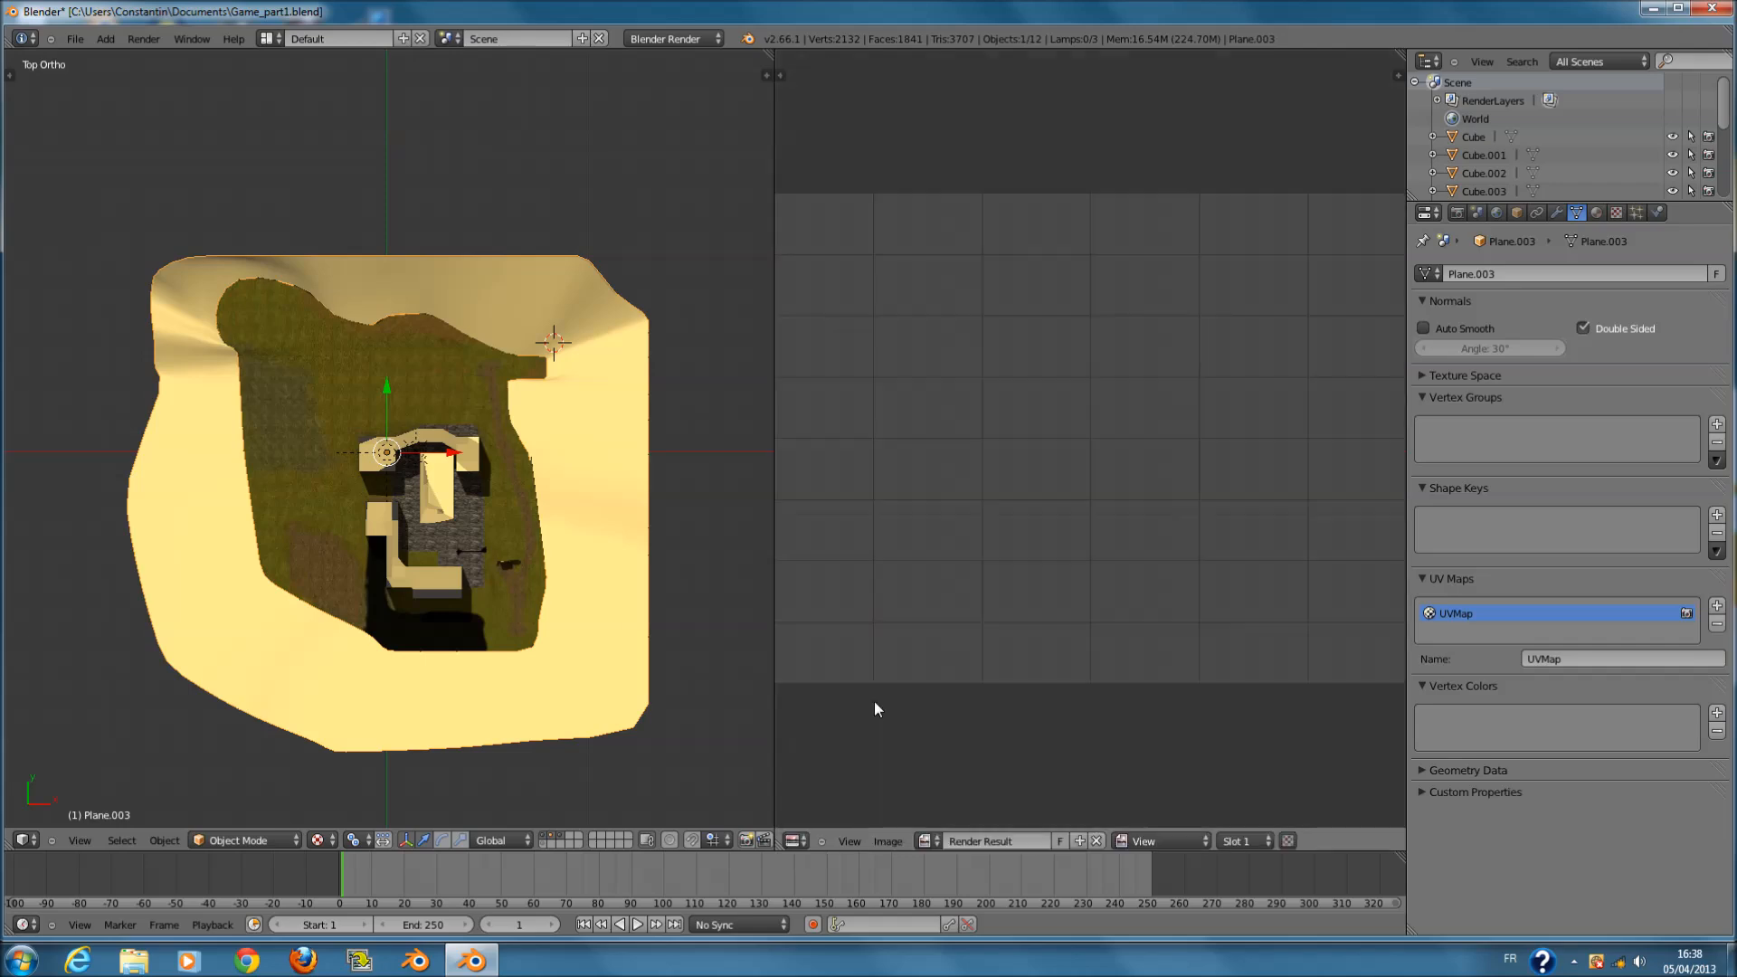
{"action": "key", "text": "Tab"}
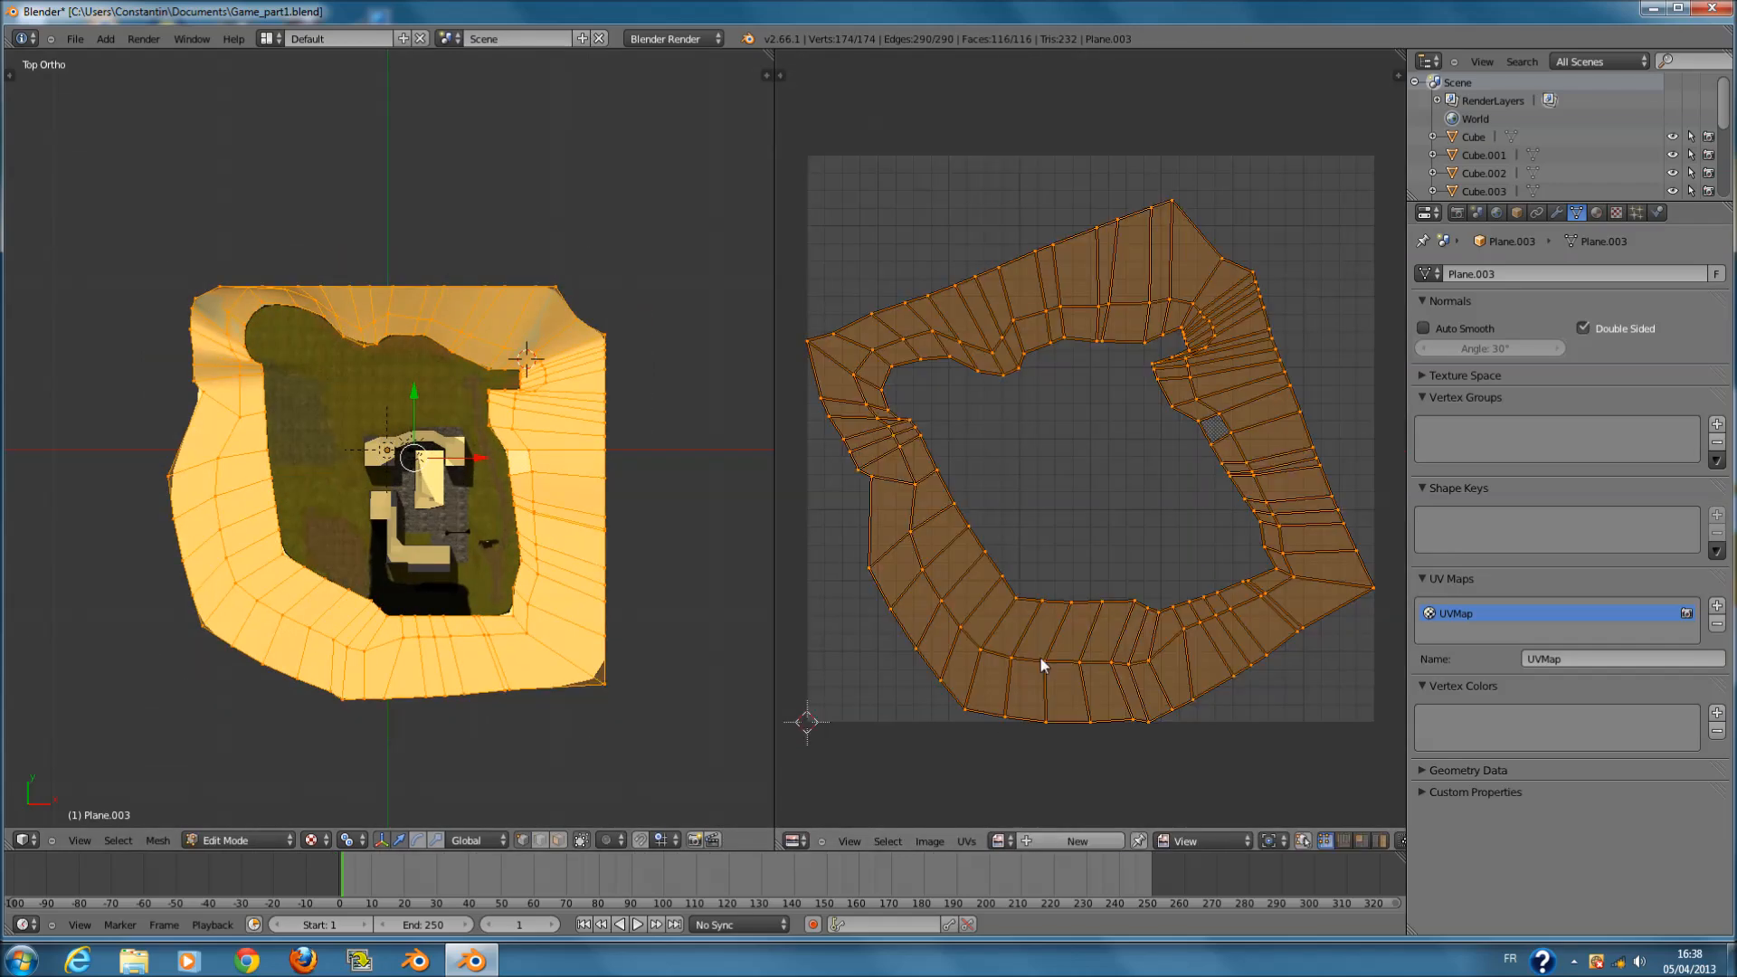
- Remap the surrounding terrain's UVs from top view using Project from View (Bounds)
{"action": "key", "text": "u"}
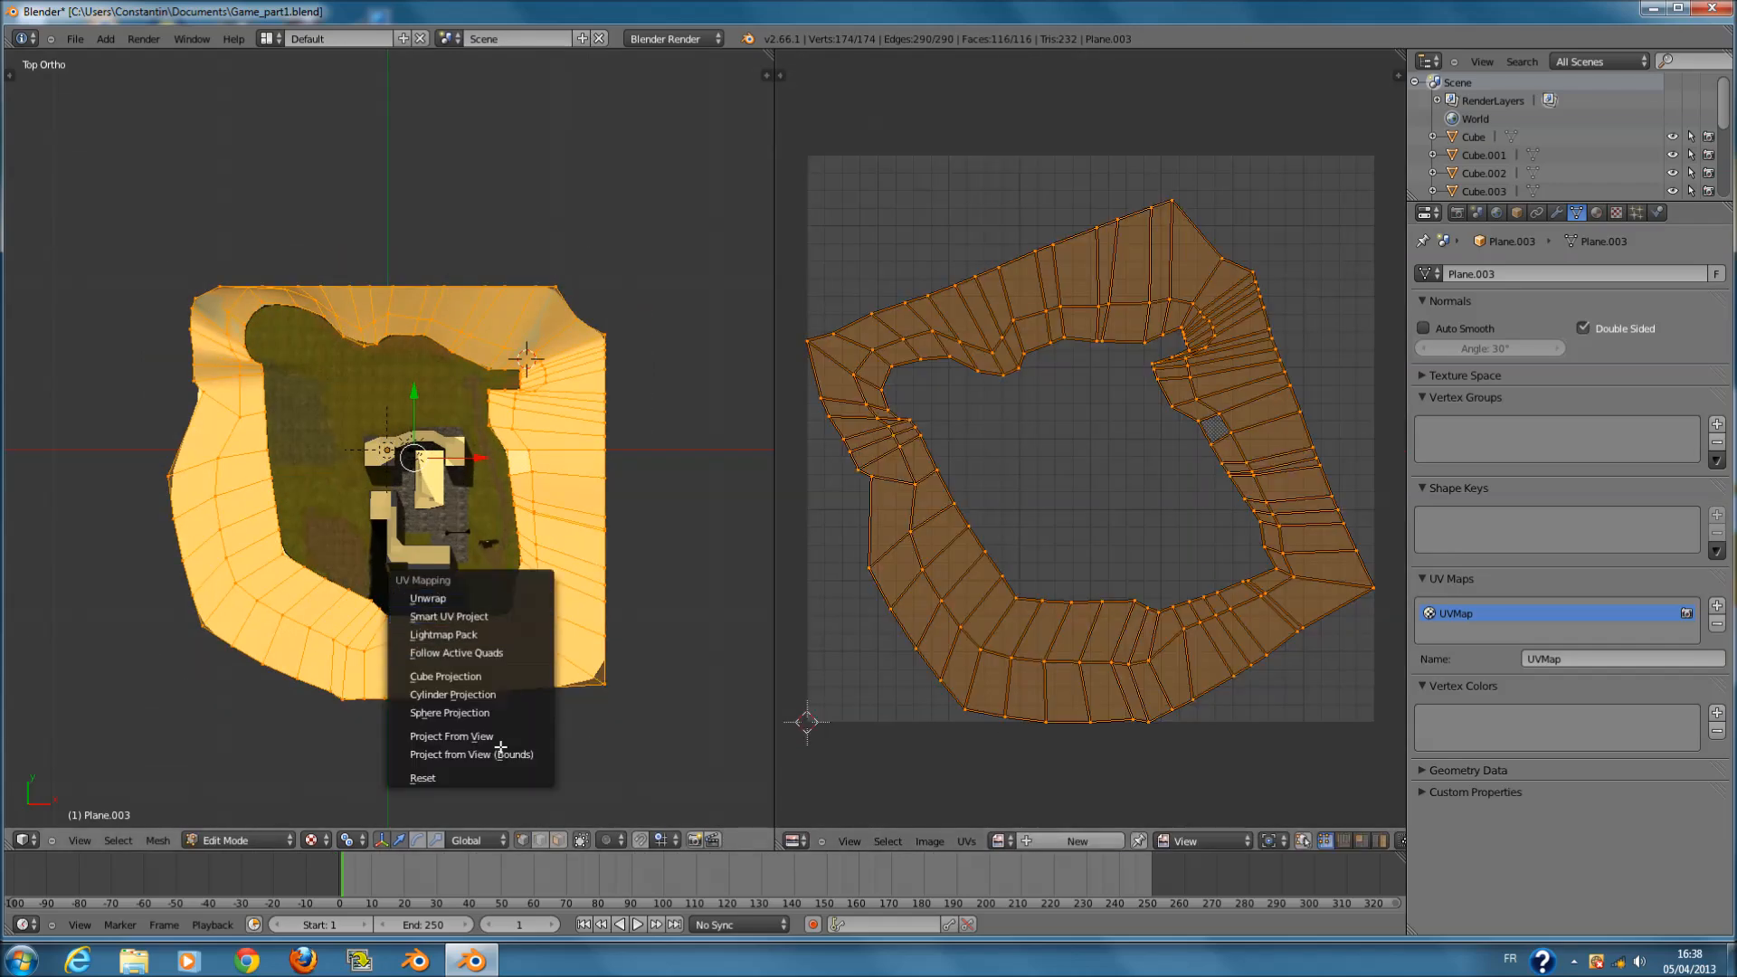
{"action": "left_click", "coordinate": [501, 752]}
{"action": "scroll", "coordinate": [1024, 580], "scroll_direction": "up", "scroll_amount": 1}
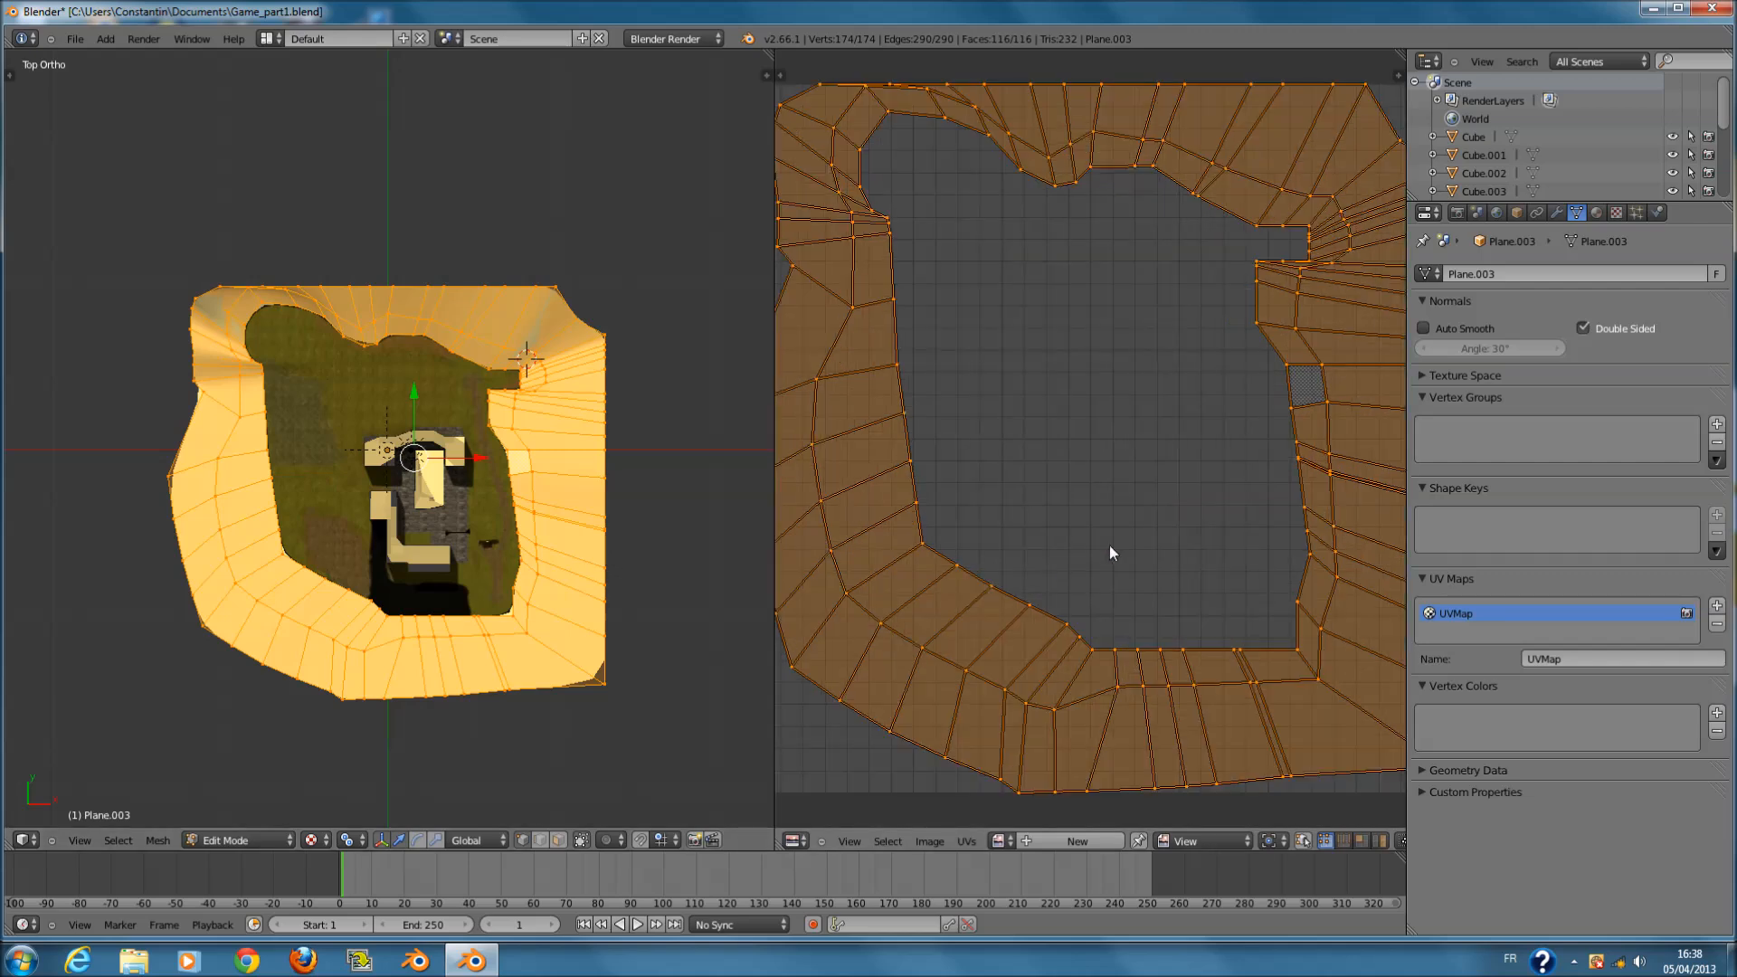
{"action": "scroll", "coordinate": [1111, 545], "scroll_direction": "up", "scroll_amount": 1}
{"action": "scroll", "coordinate": [1119, 540], "scroll_direction": "down", "scroll_amount": 3}
{"action": "scroll", "coordinate": [1120, 539], "scroll_direction": "up", "scroll_amount": 1}
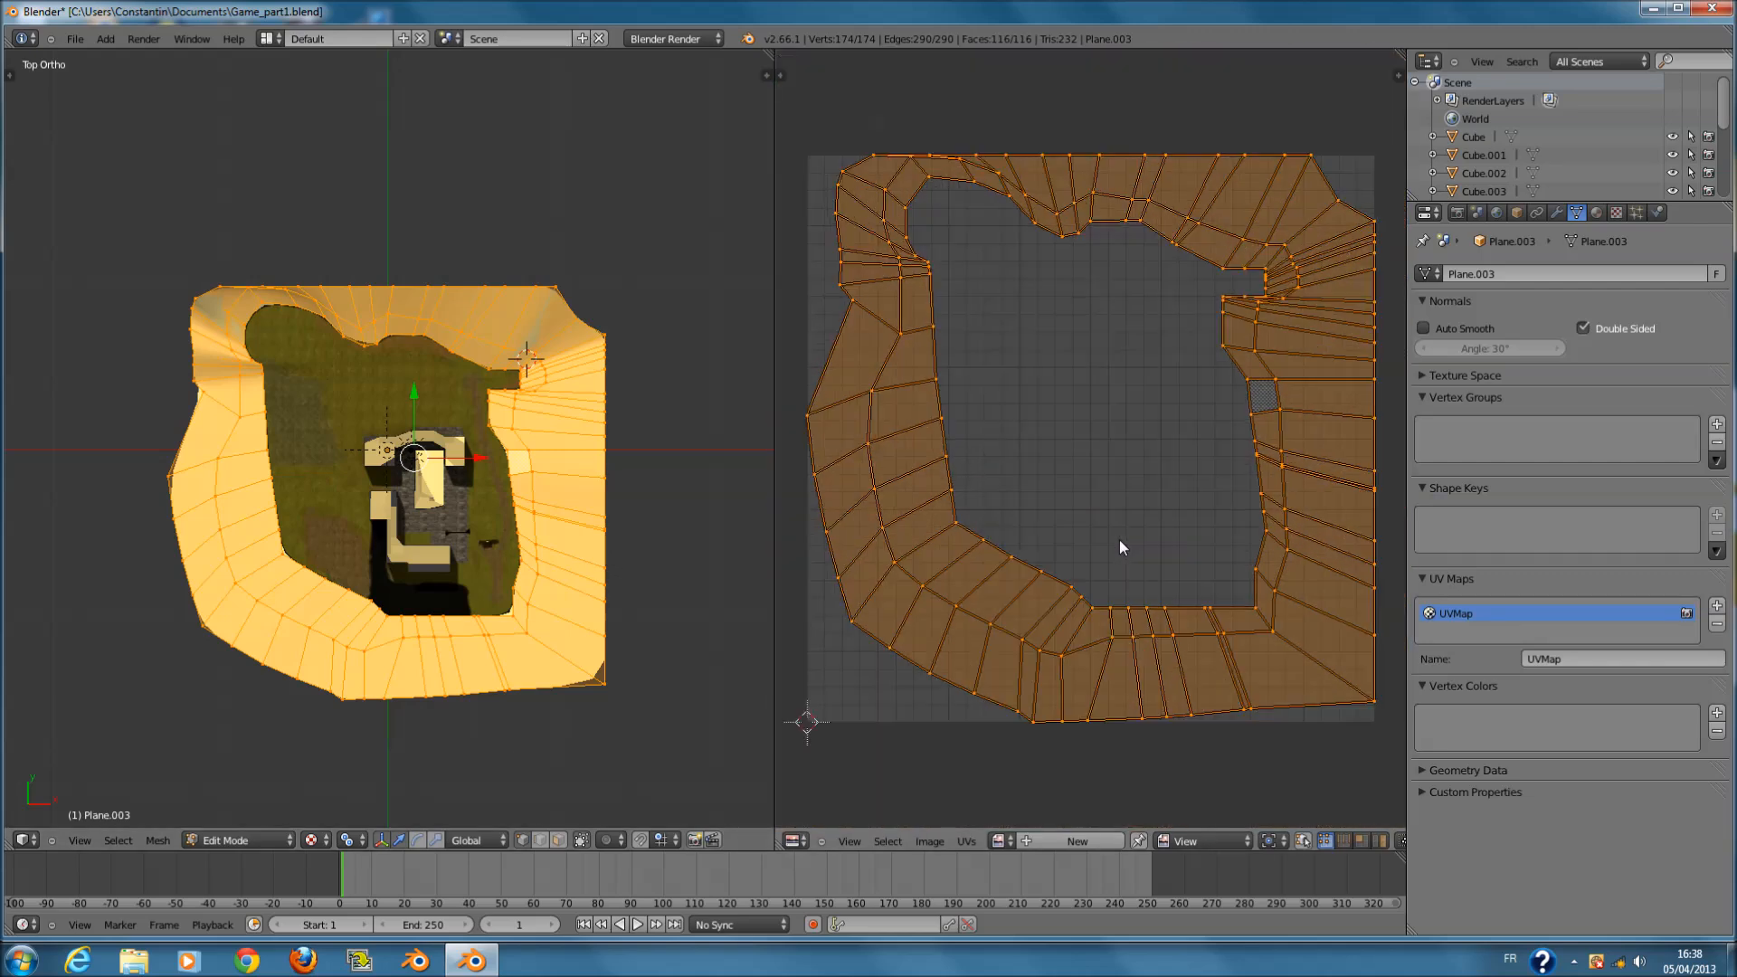
- Select all UV vertices along the inner boundary loop of the terrain's UV layout with circle select
{"action": "middle_click_drag", "start_coordinate": [1110, 501], "coordinate": [1101, 536]}
{"action": "key", "text": "a"}
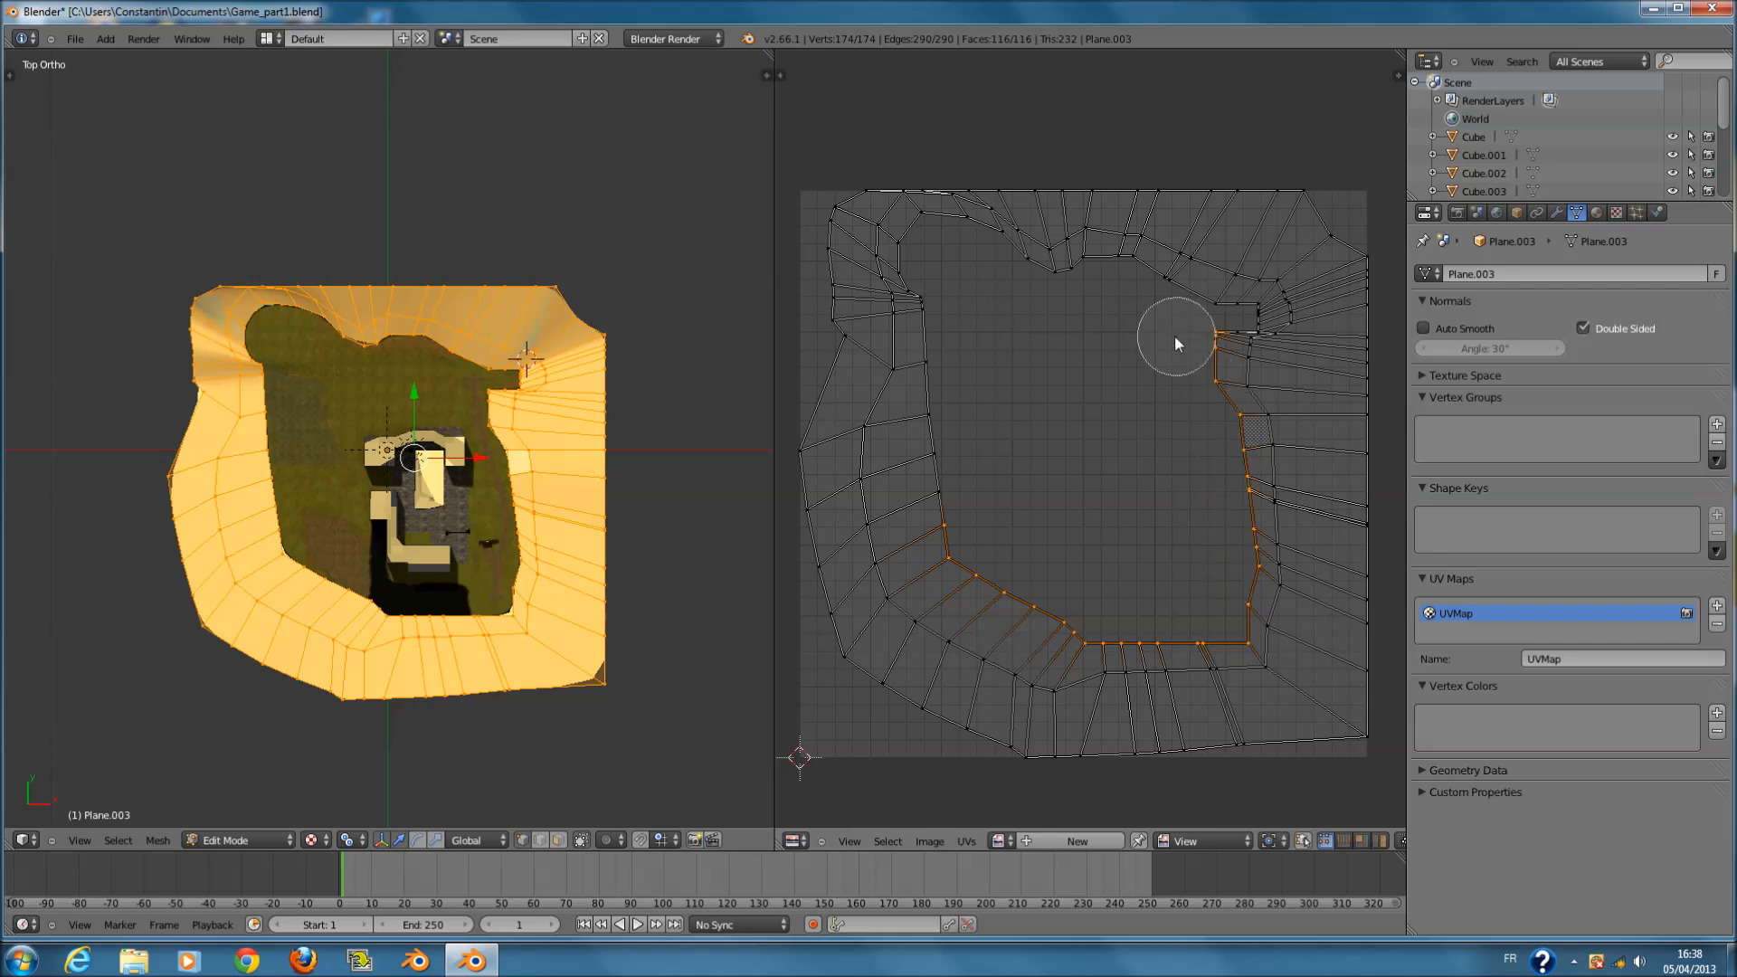
{"action": "mouse_move", "coordinate": [937, 371]}
{"action": "left_mouse_down"}
{"action": "mouse_move", "coordinate": [942, 504]}
{"action": "mouse_move", "coordinate": [952, 296]}
{"action": "left_mouse_up"}
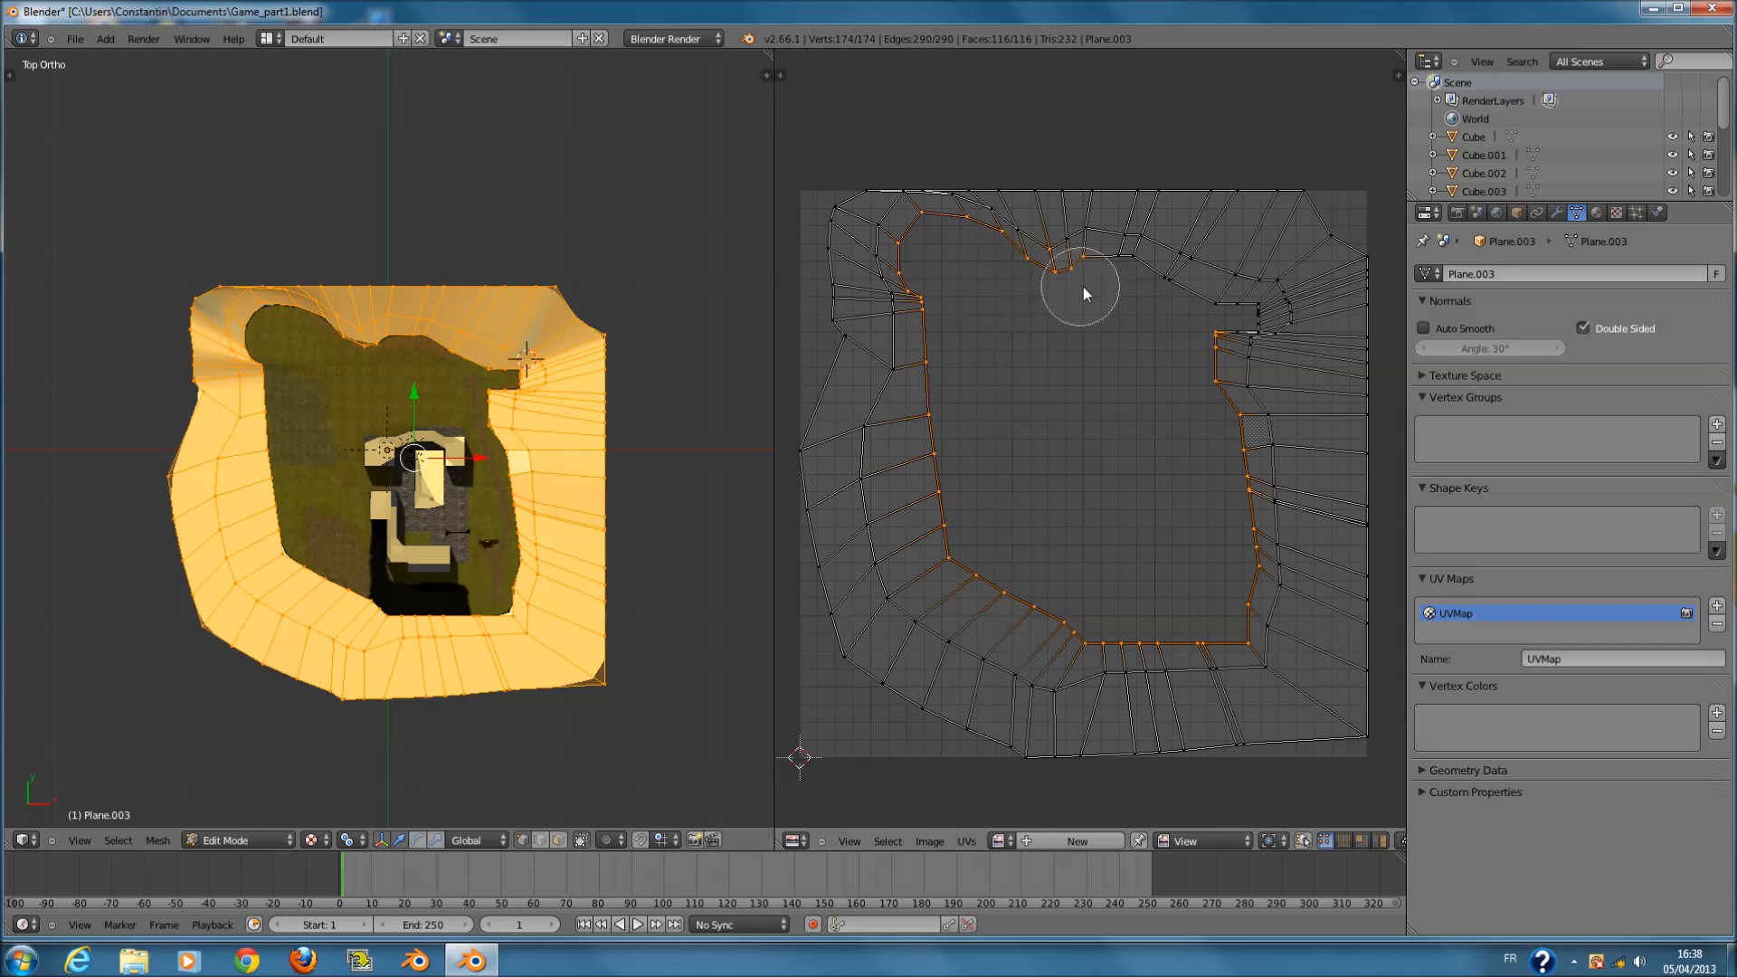
{"action": "right_click", "coordinate": [1234, 345]}
{"action": "middle_click_drag", "start_coordinate": [1235, 347], "coordinate": [1008, 535]}
{"action": "scroll", "coordinate": [996, 608], "scroll_direction": "up", "scroll_amount": 6}
{"action": "key", "text": "c"}
{"action": "middle_click", "coordinate": [872, 785]}
{"action": "right_click", "coordinate": [882, 780]}
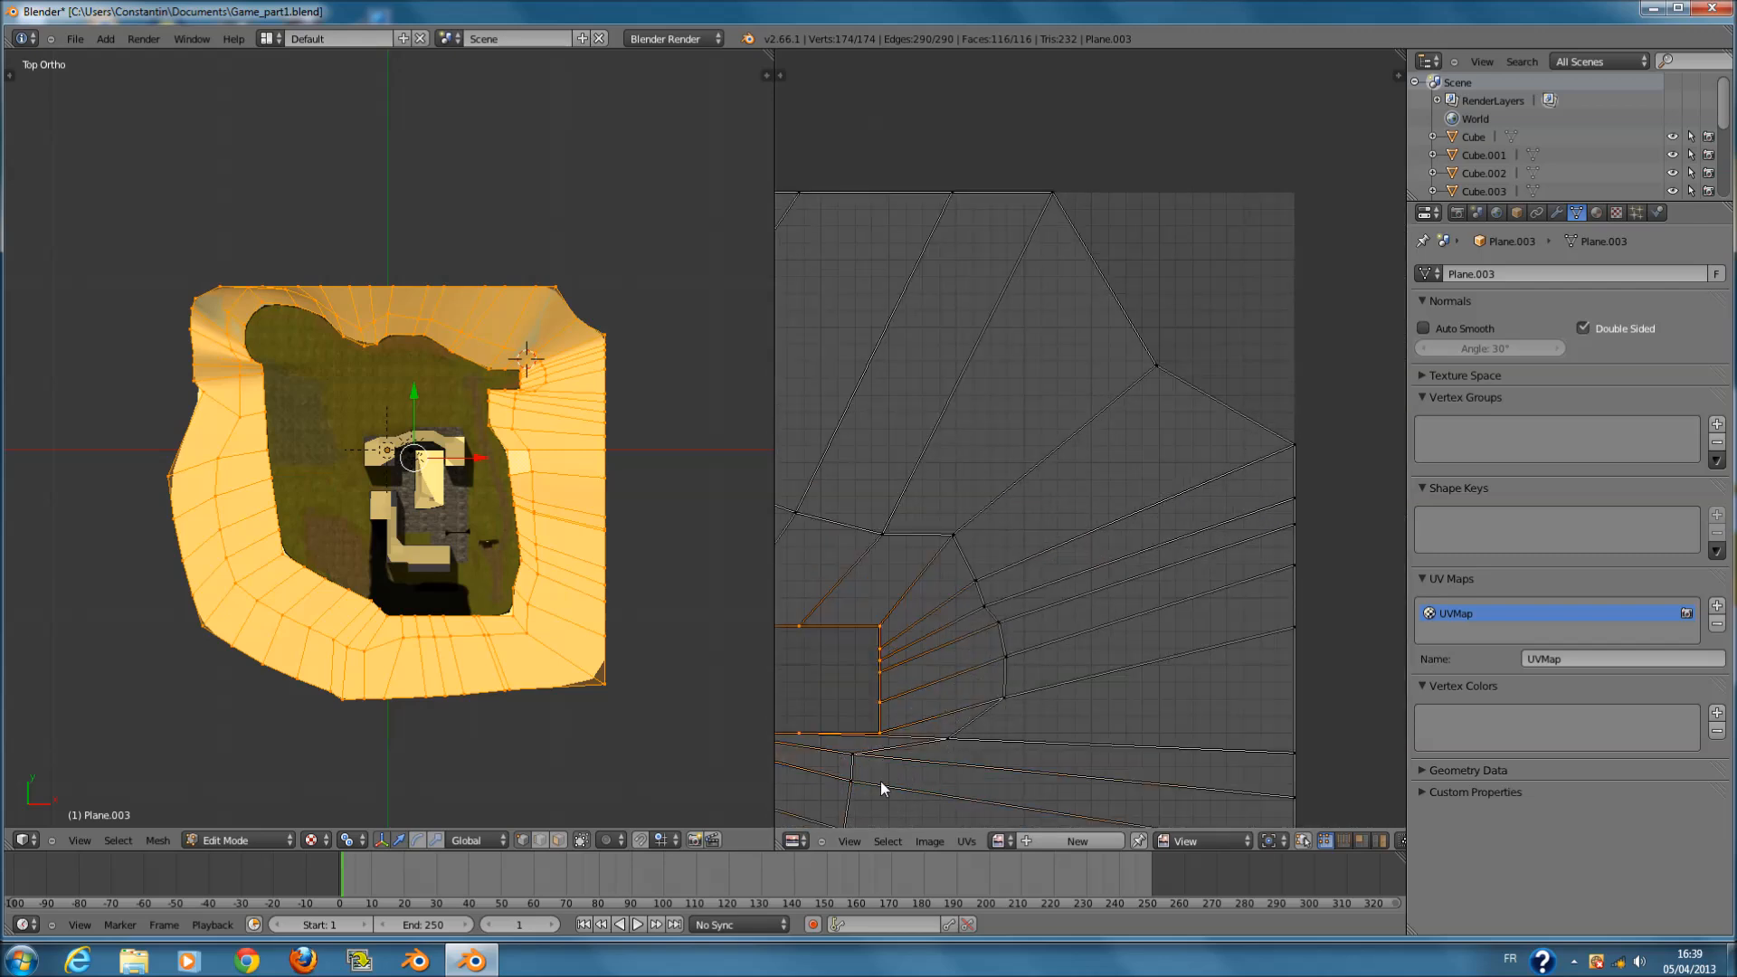
{"action": "scroll", "coordinate": [914, 715], "scroll_direction": "down", "scroll_amount": 8}
{"action": "middle_click_drag", "start_coordinate": [959, 621], "coordinate": [1019, 615]}
{"action": "scroll", "coordinate": [1175, 577], "scroll_direction": "up", "scroll_amount": 2}
{"action": "middle_click_drag", "start_coordinate": [1176, 577], "coordinate": [1245, 559]}
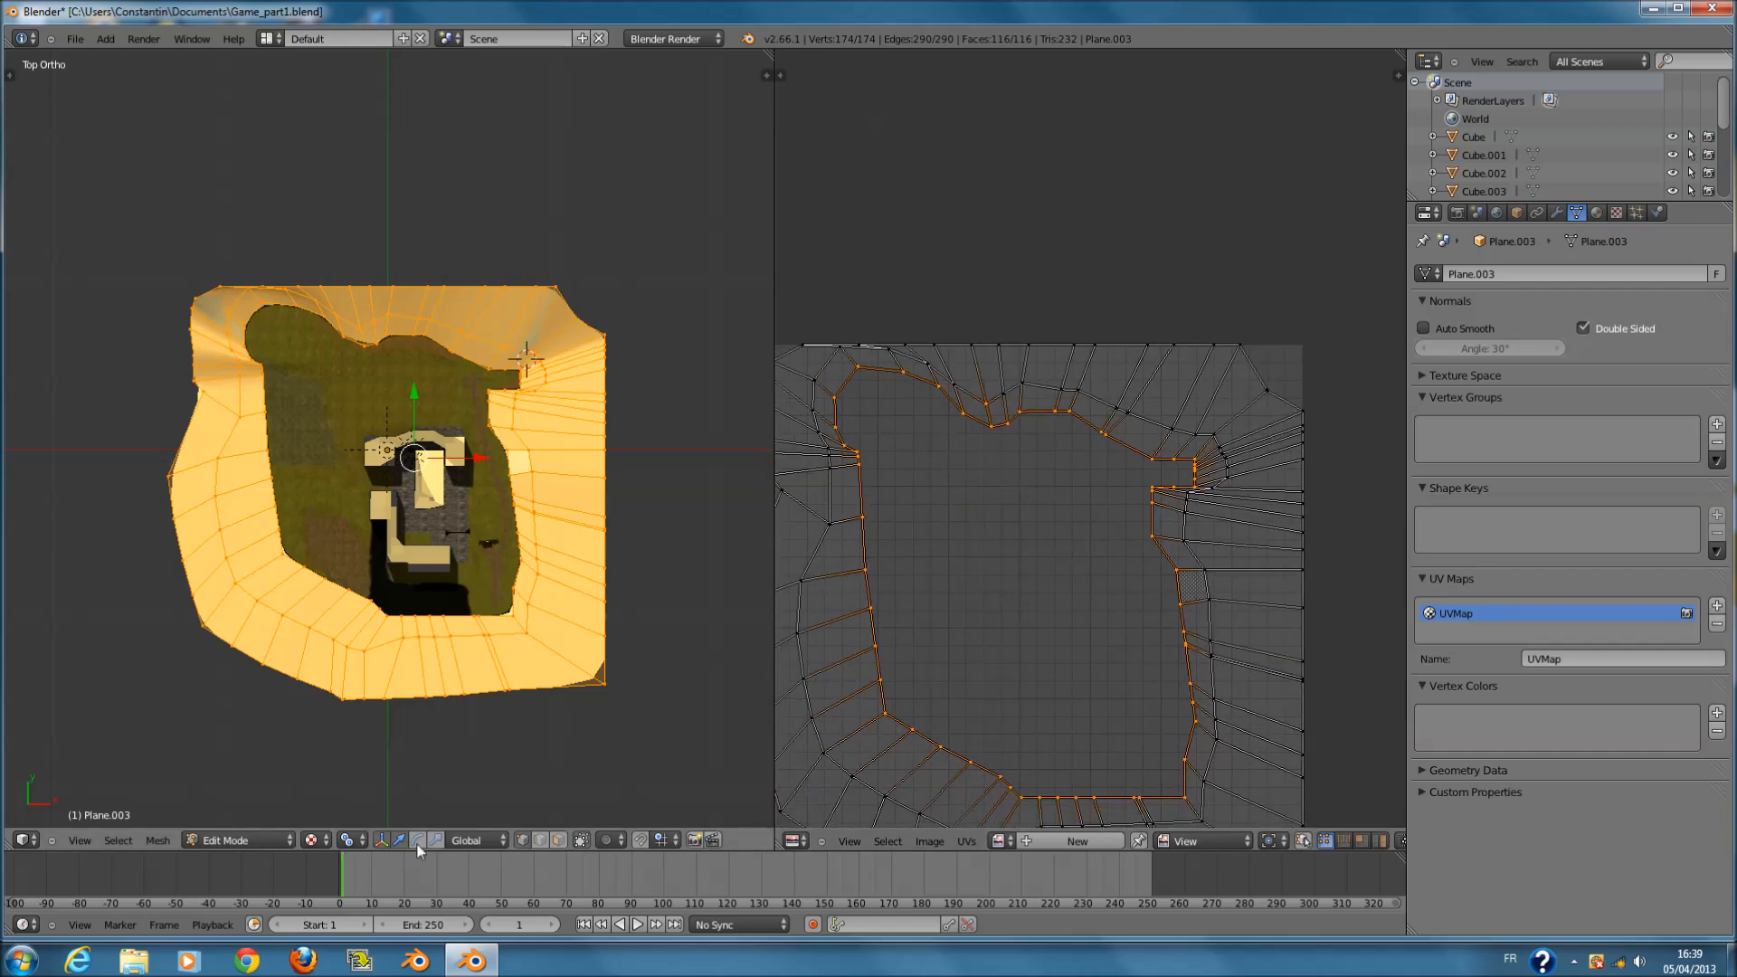
- Set proportional editing to Connected with the Smooth falloff
{"action": "left_click", "coordinate": [612, 839]}
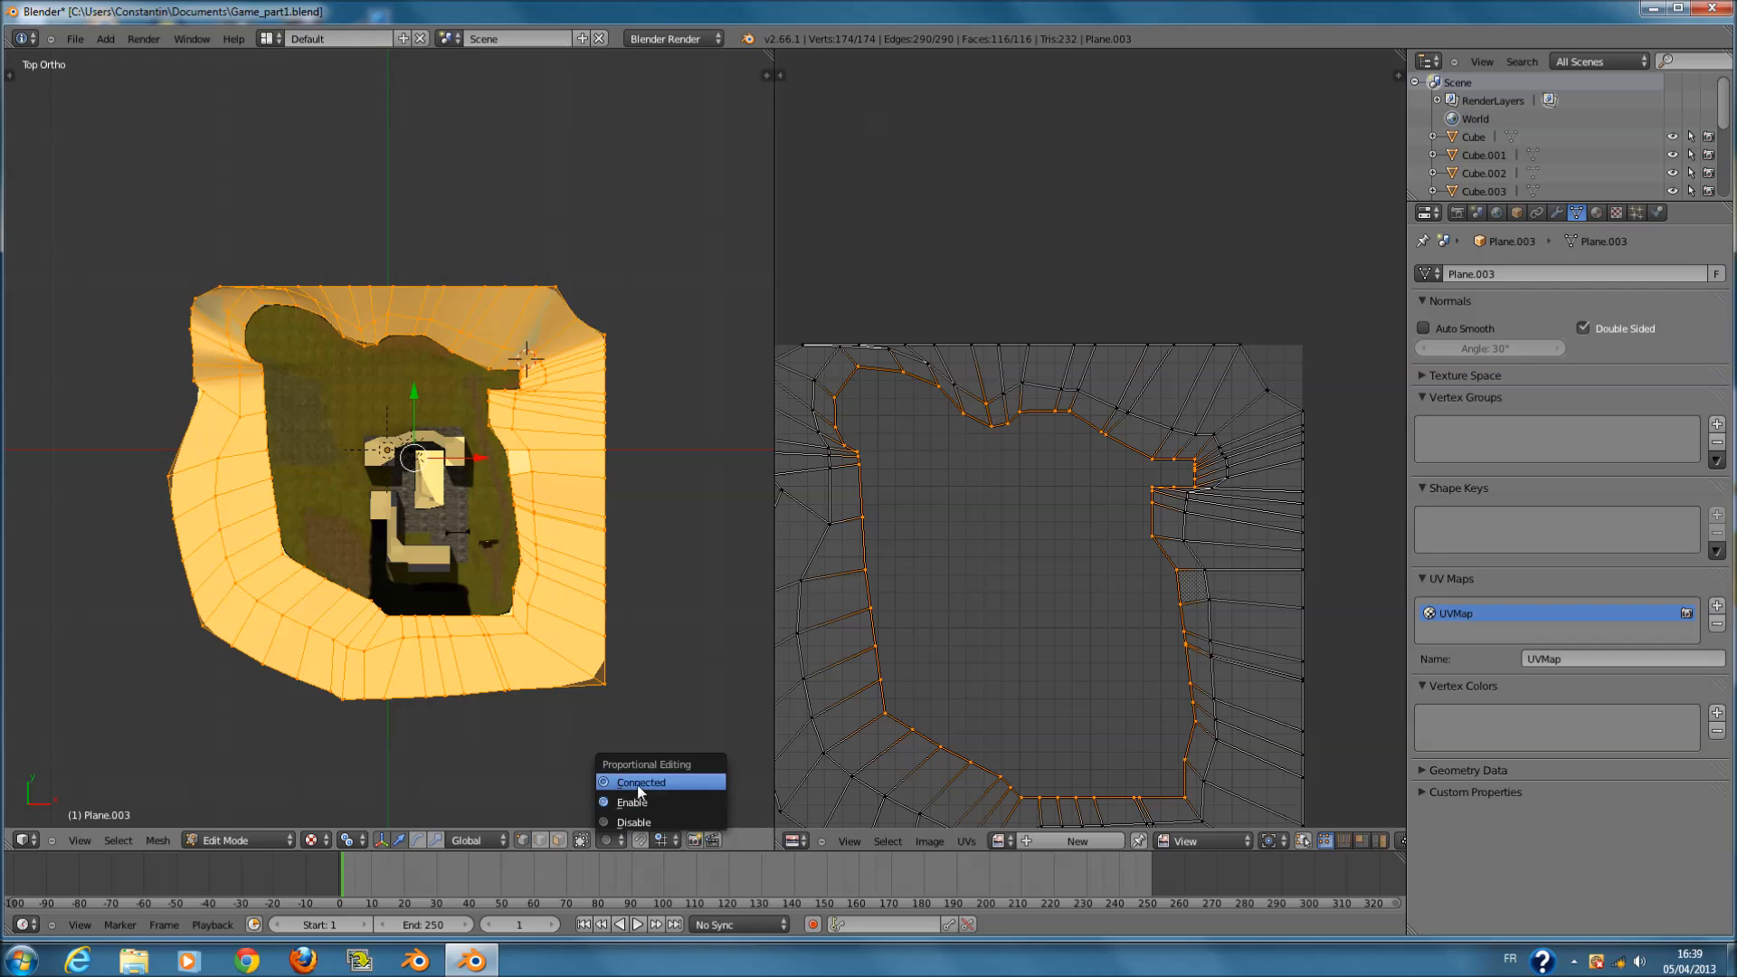
{"action": "left_click", "coordinate": [637, 785]}
{"action": "left_click", "coordinate": [649, 844]}
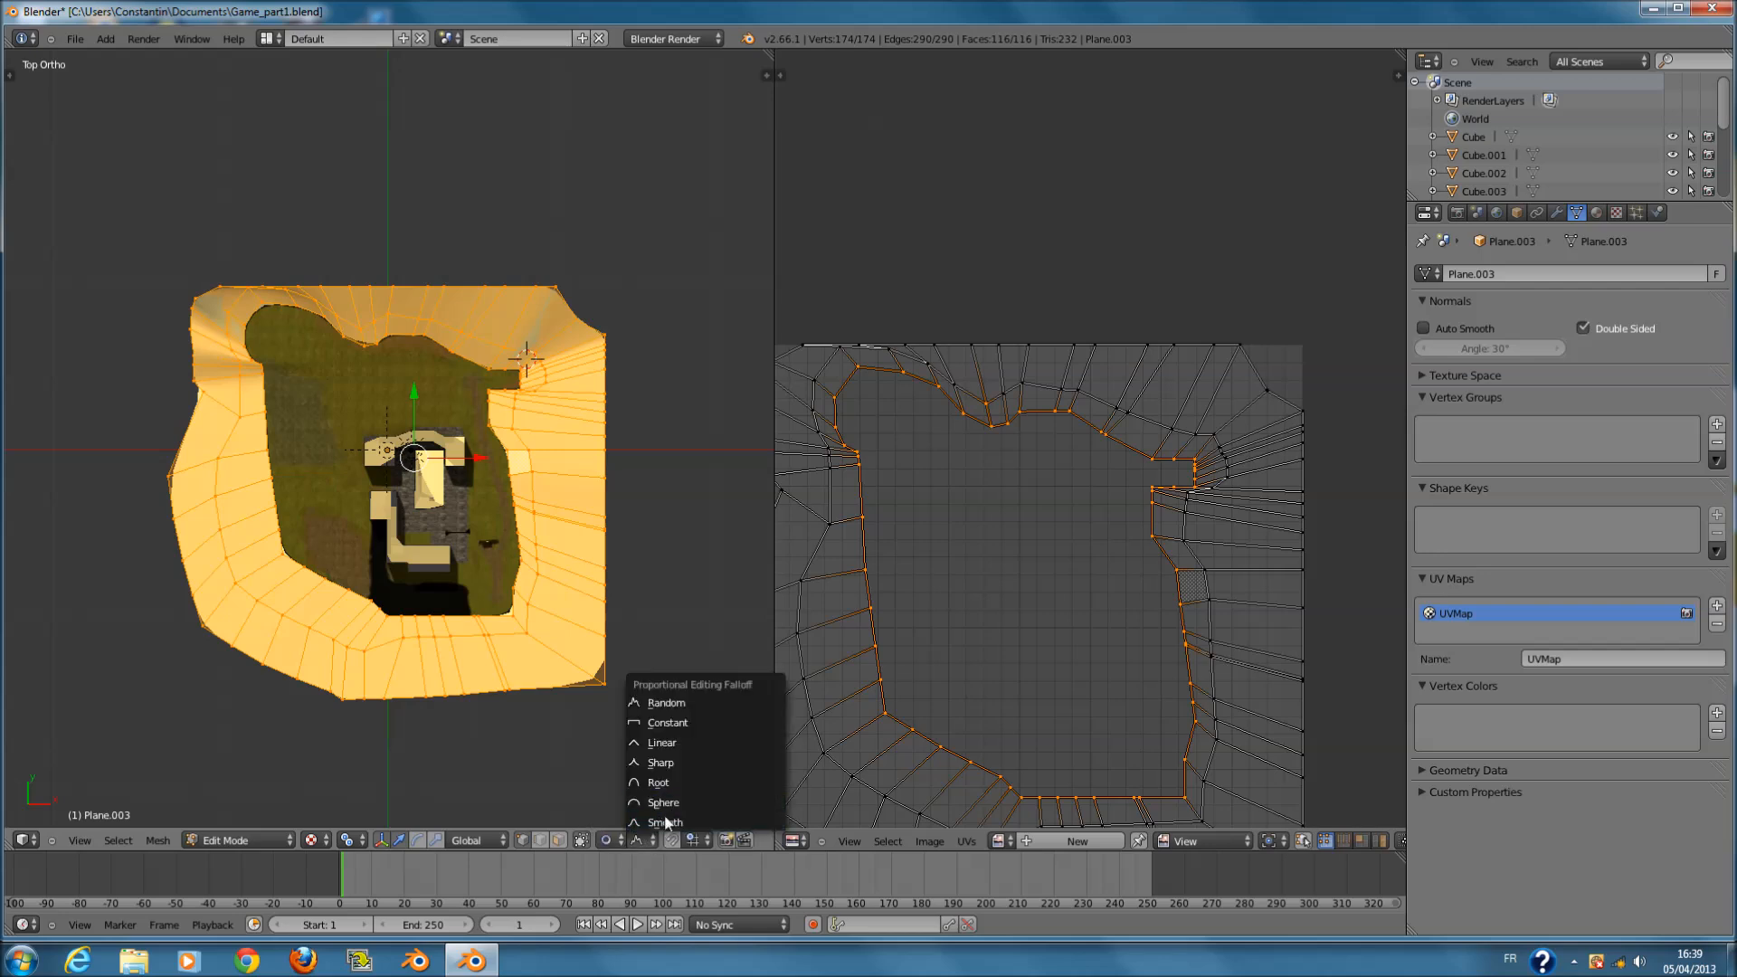
{"action": "left_click", "coordinate": [669, 816]}
{"action": "key", "text": "s"}
{"action": "scroll", "coordinate": [1026, 617], "scroll_direction": "up", "scroll_amount": 1}
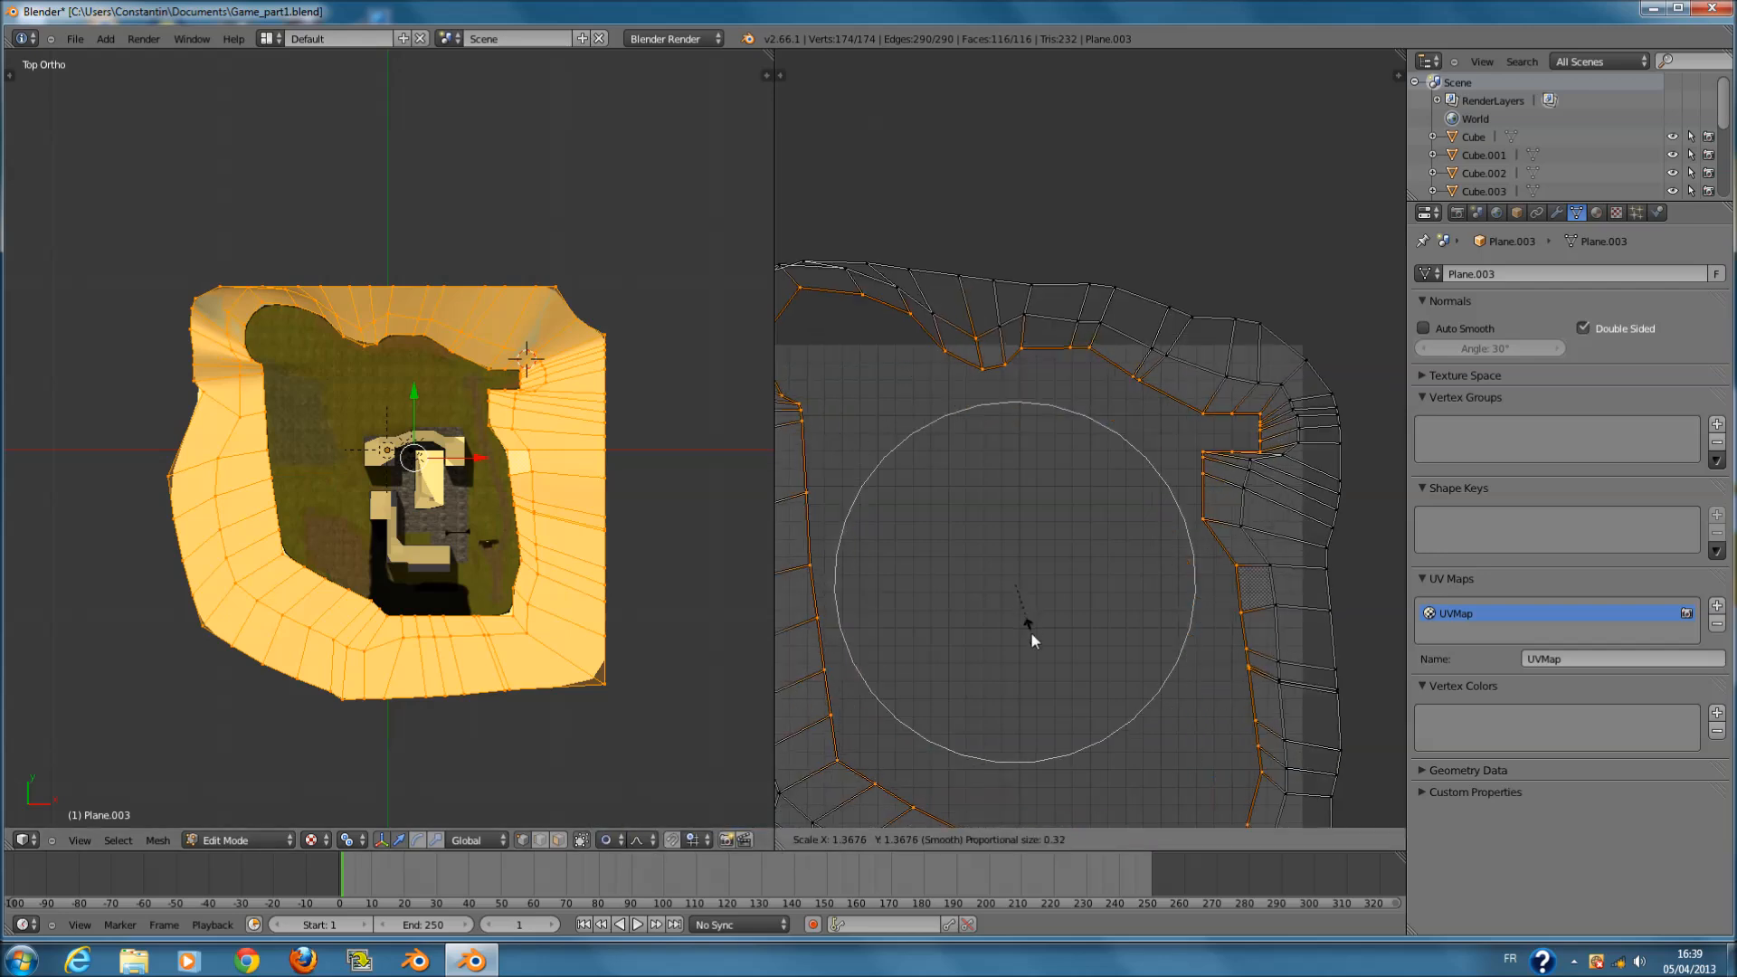
{"action": "scroll", "coordinate": [1007, 611], "scroll_direction": "up", "scroll_amount": 3}
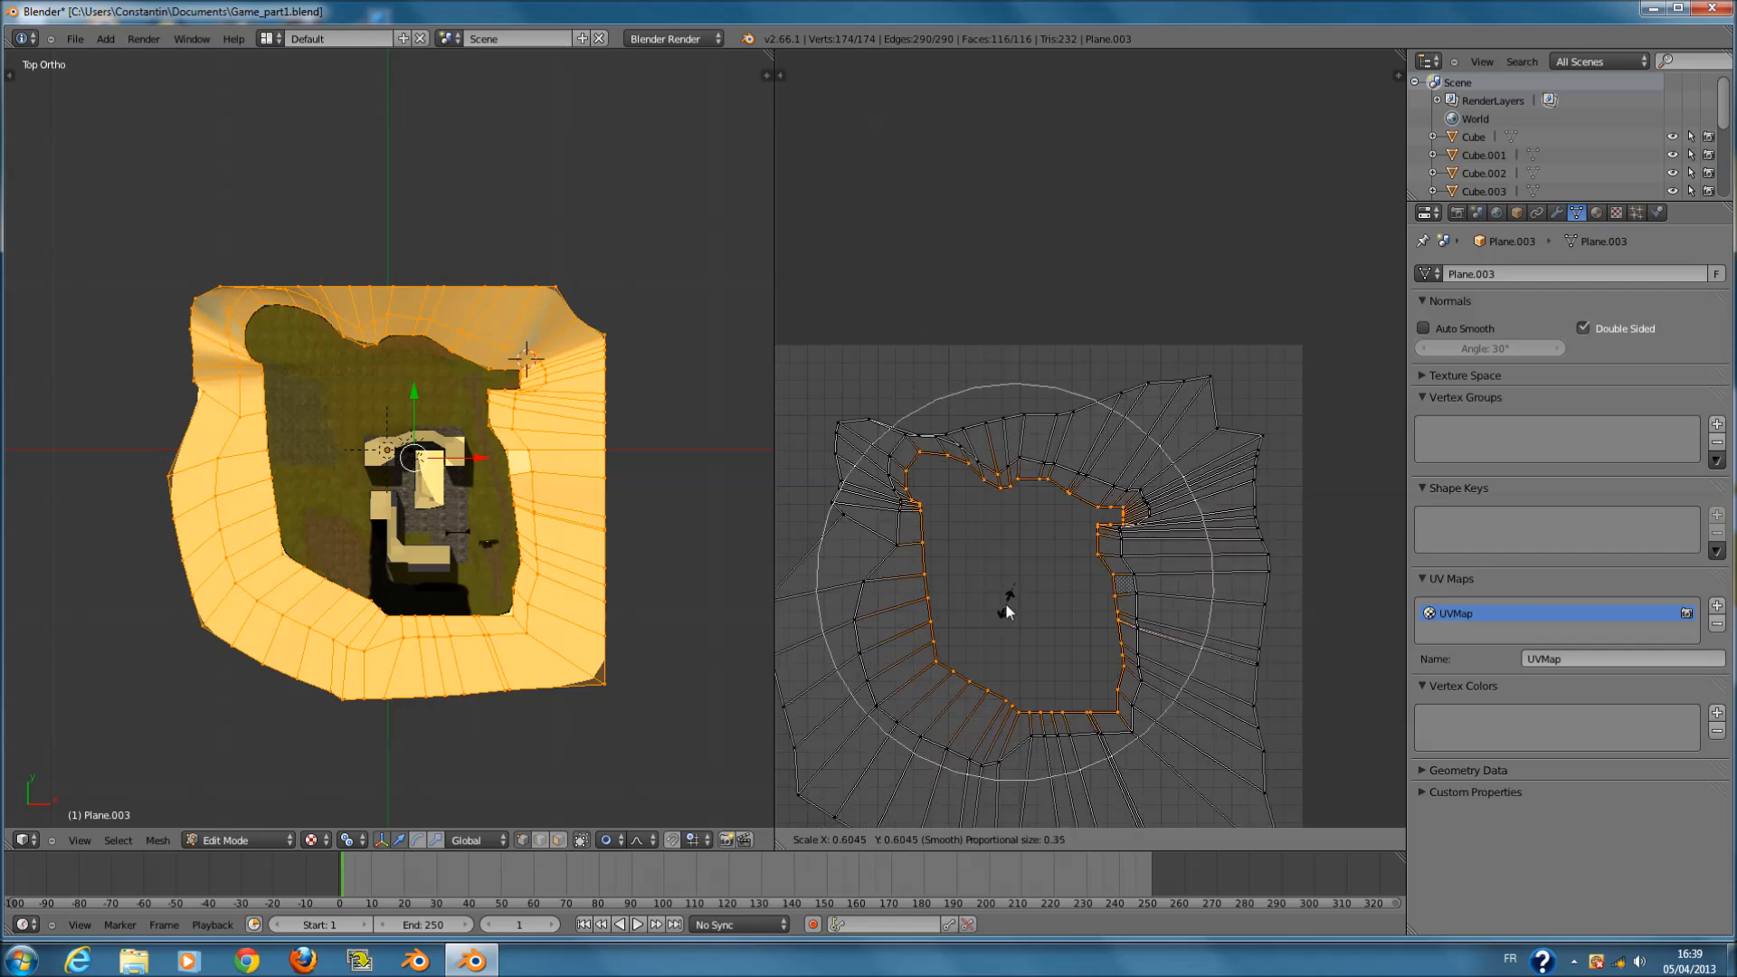
{"action": "scroll", "coordinate": [1006, 607], "scroll_direction": "up", "scroll_amount": 16}
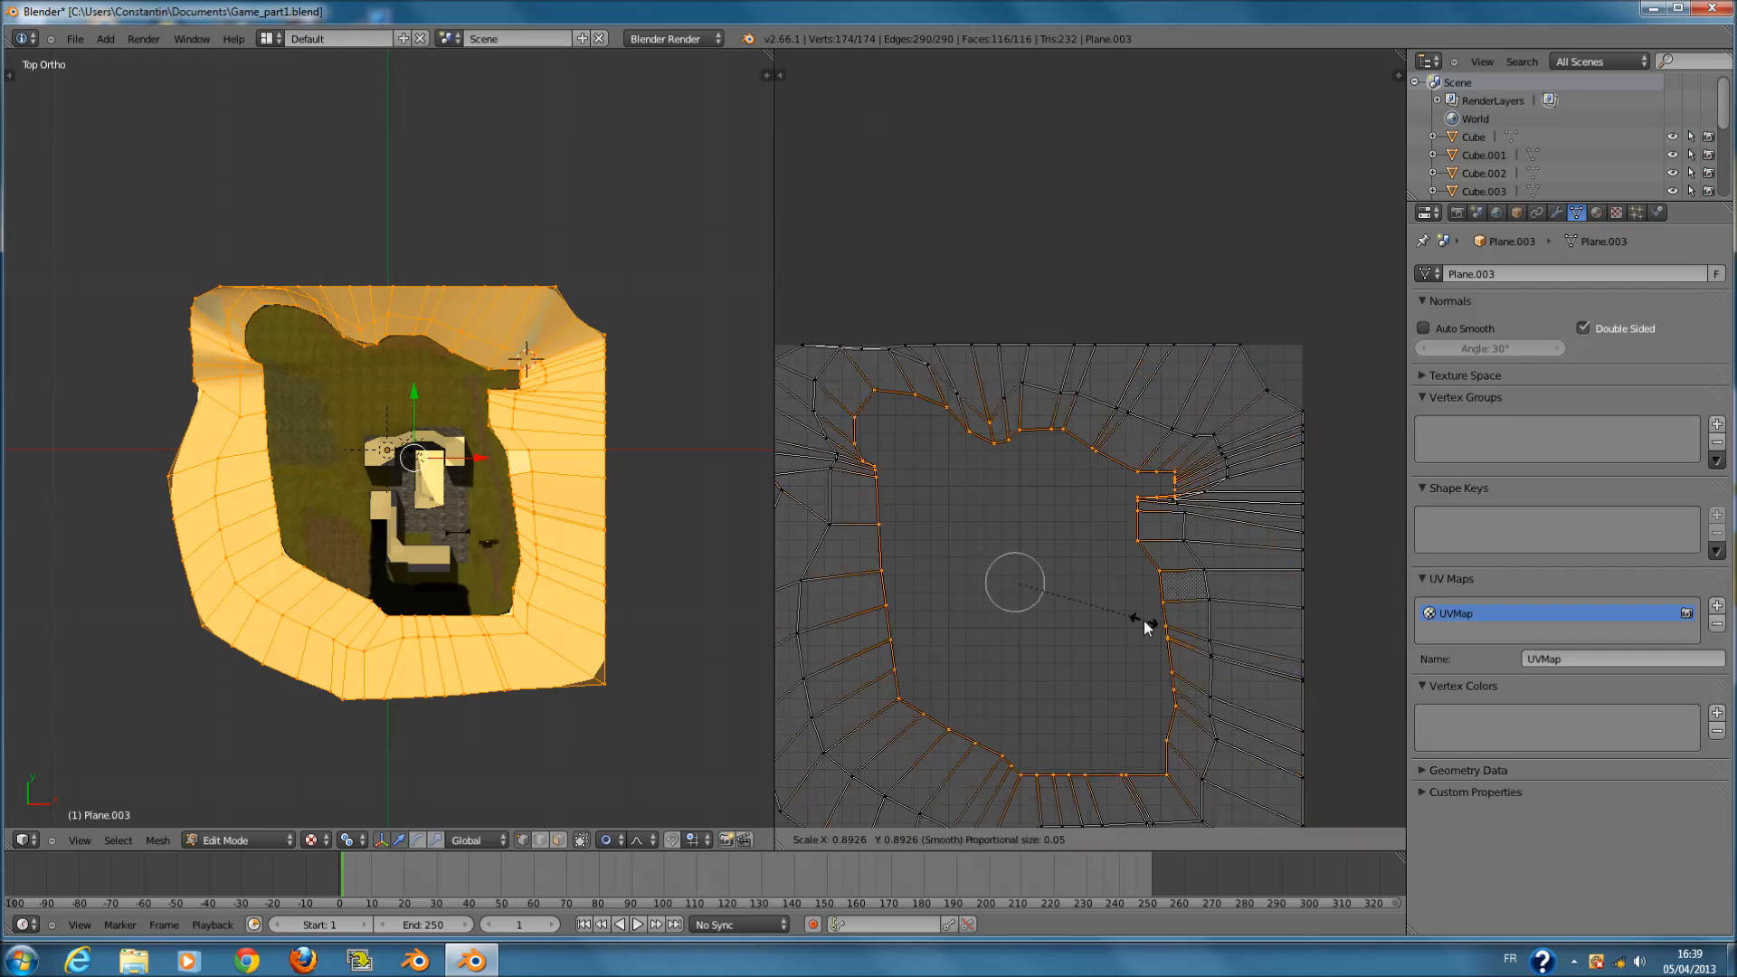
{"action": "key", "text": "Escape"}
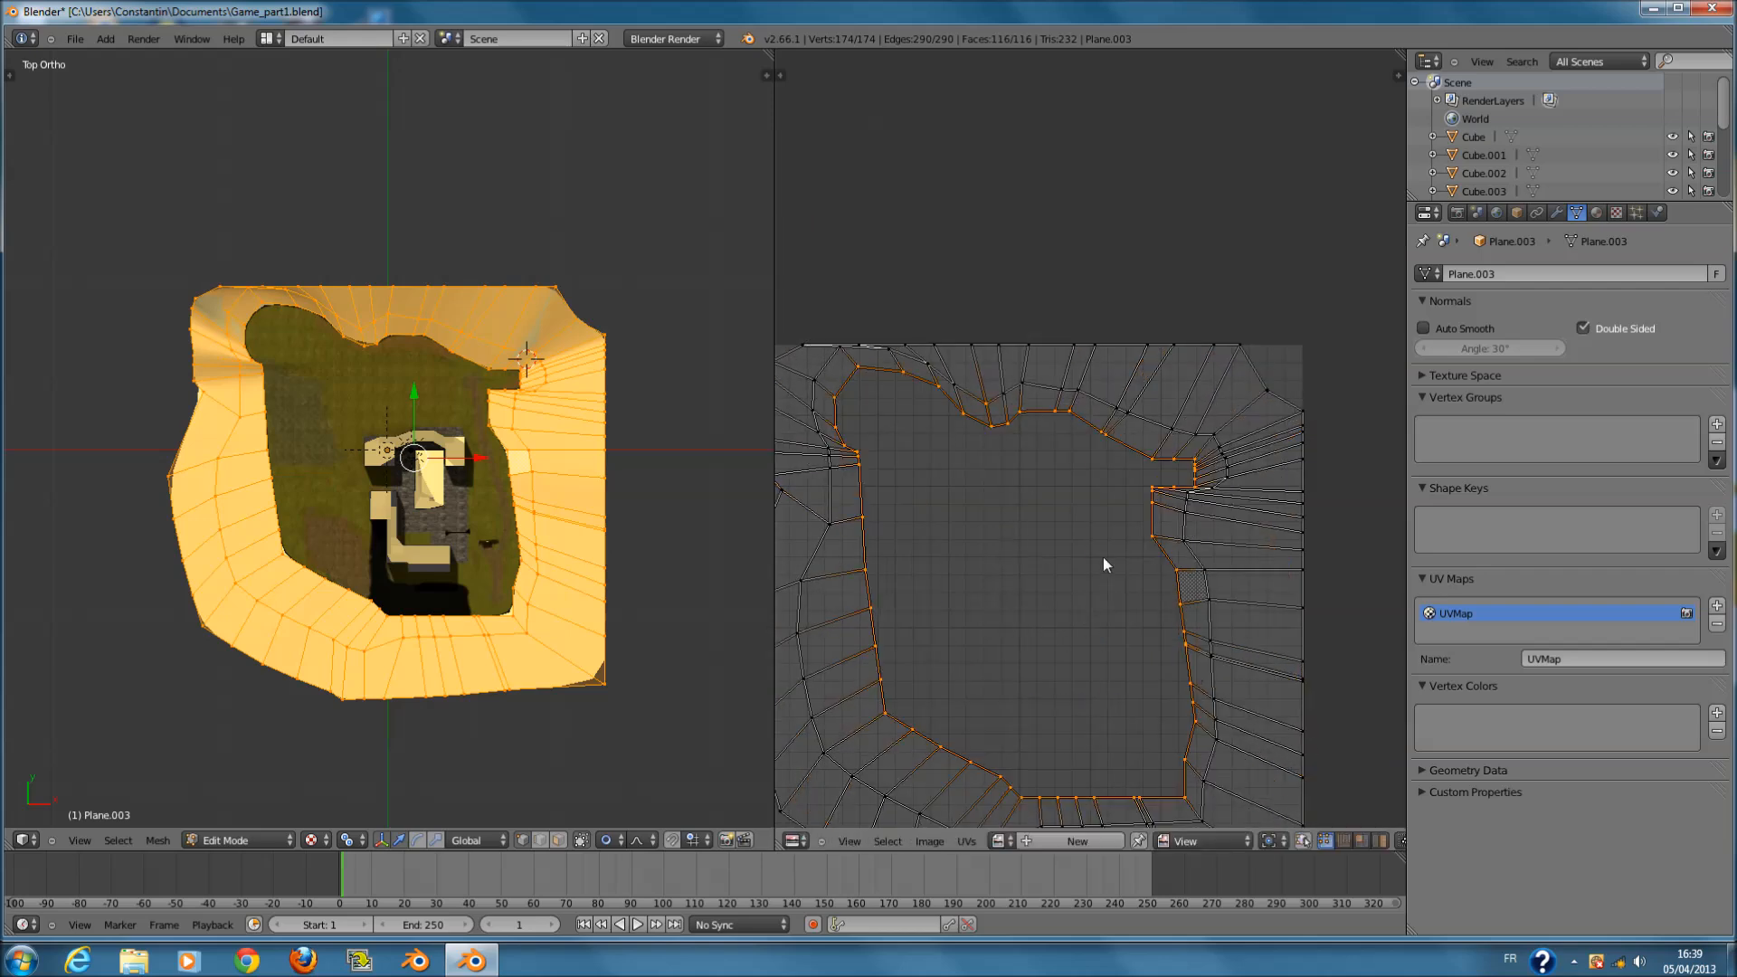
{"action": "key", "text": "s"}
{"action": "key", "text": "Escape"}
{"action": "scroll", "coordinate": [1005, 469], "scroll_direction": "up", "scroll_amount": 1}
{"action": "scroll", "coordinate": [1004, 444], "scroll_direction": "down", "scroll_amount": 4}
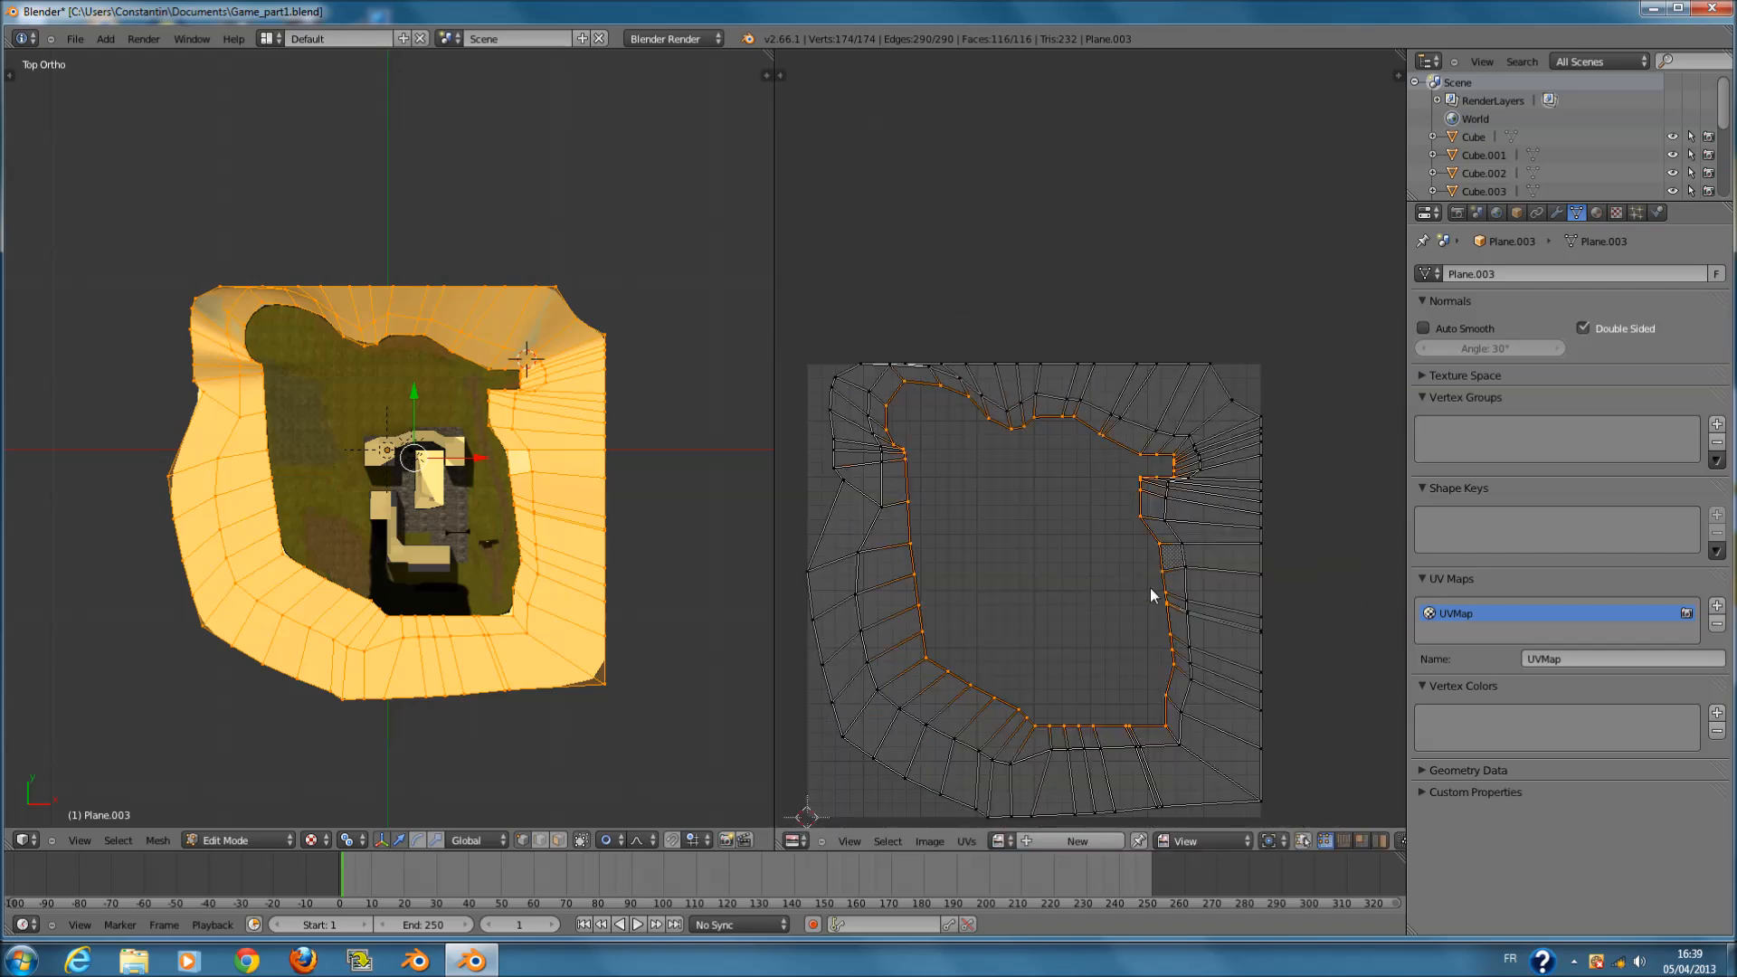
- Scale the inner boundary UVs down to about 0.79 with a proportional size of about 0.14
{"action": "key", "text": "s"}
{"action": "scroll", "coordinate": [1084, 593], "scroll_direction": "up", "scroll_amount": 5}
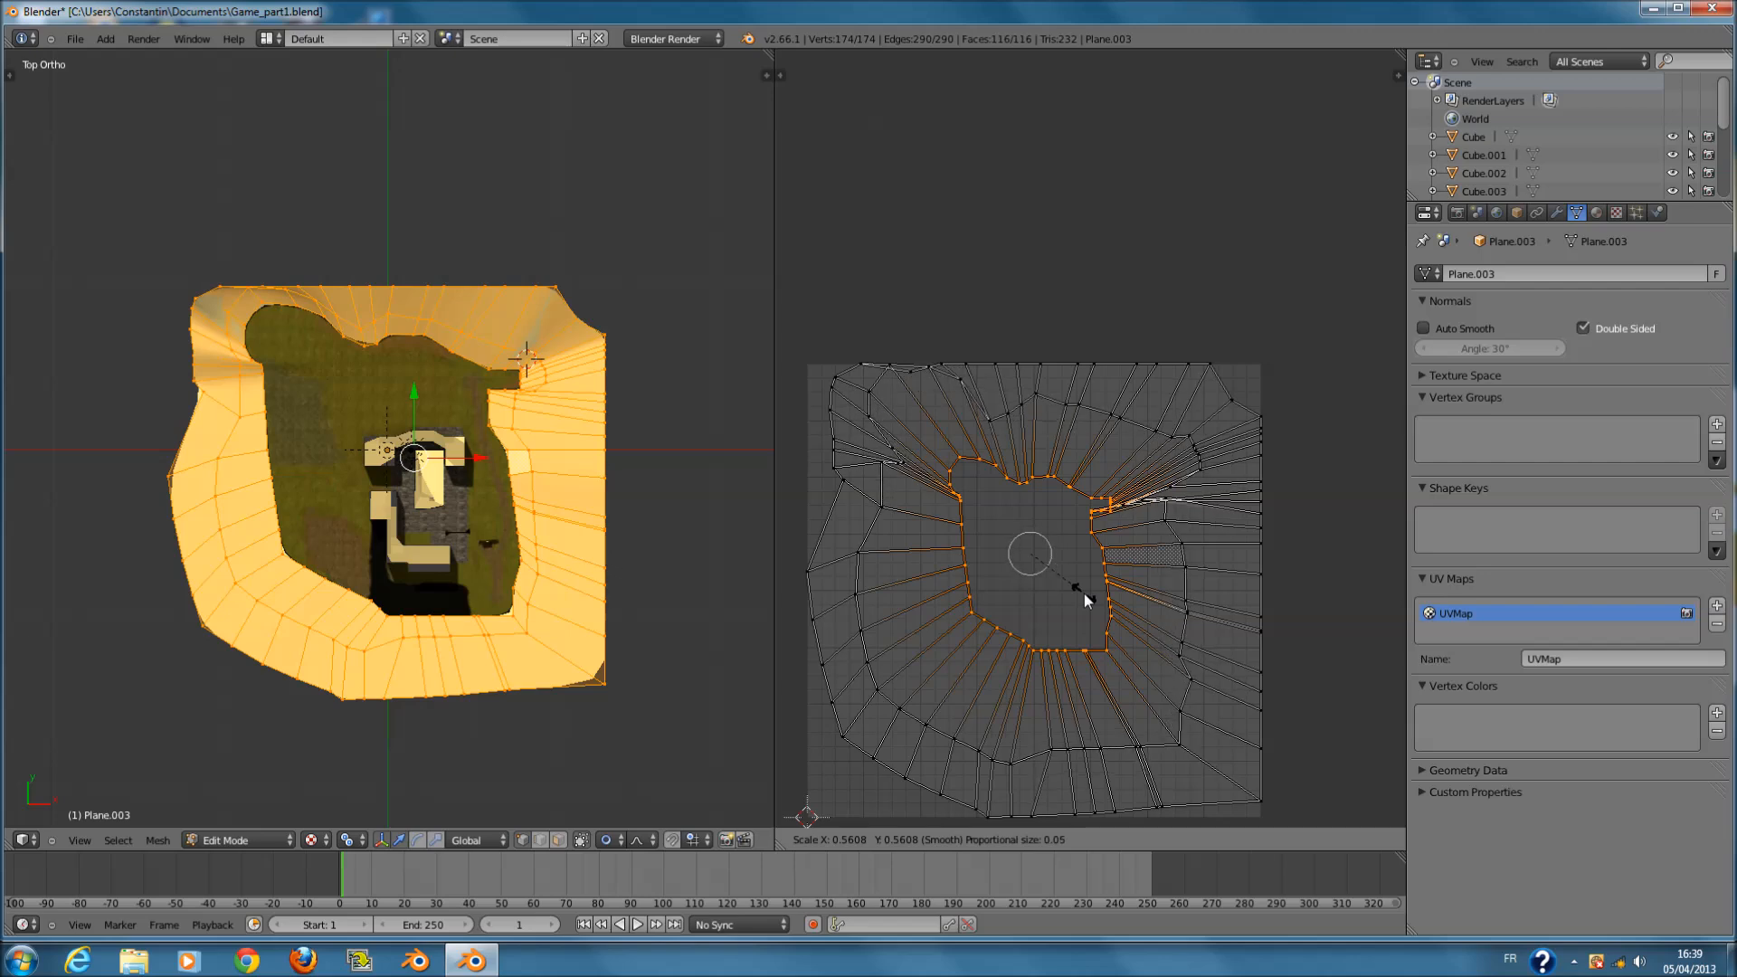
{"action": "scroll", "coordinate": [1084, 594], "scroll_direction": "up", "scroll_amount": 3}
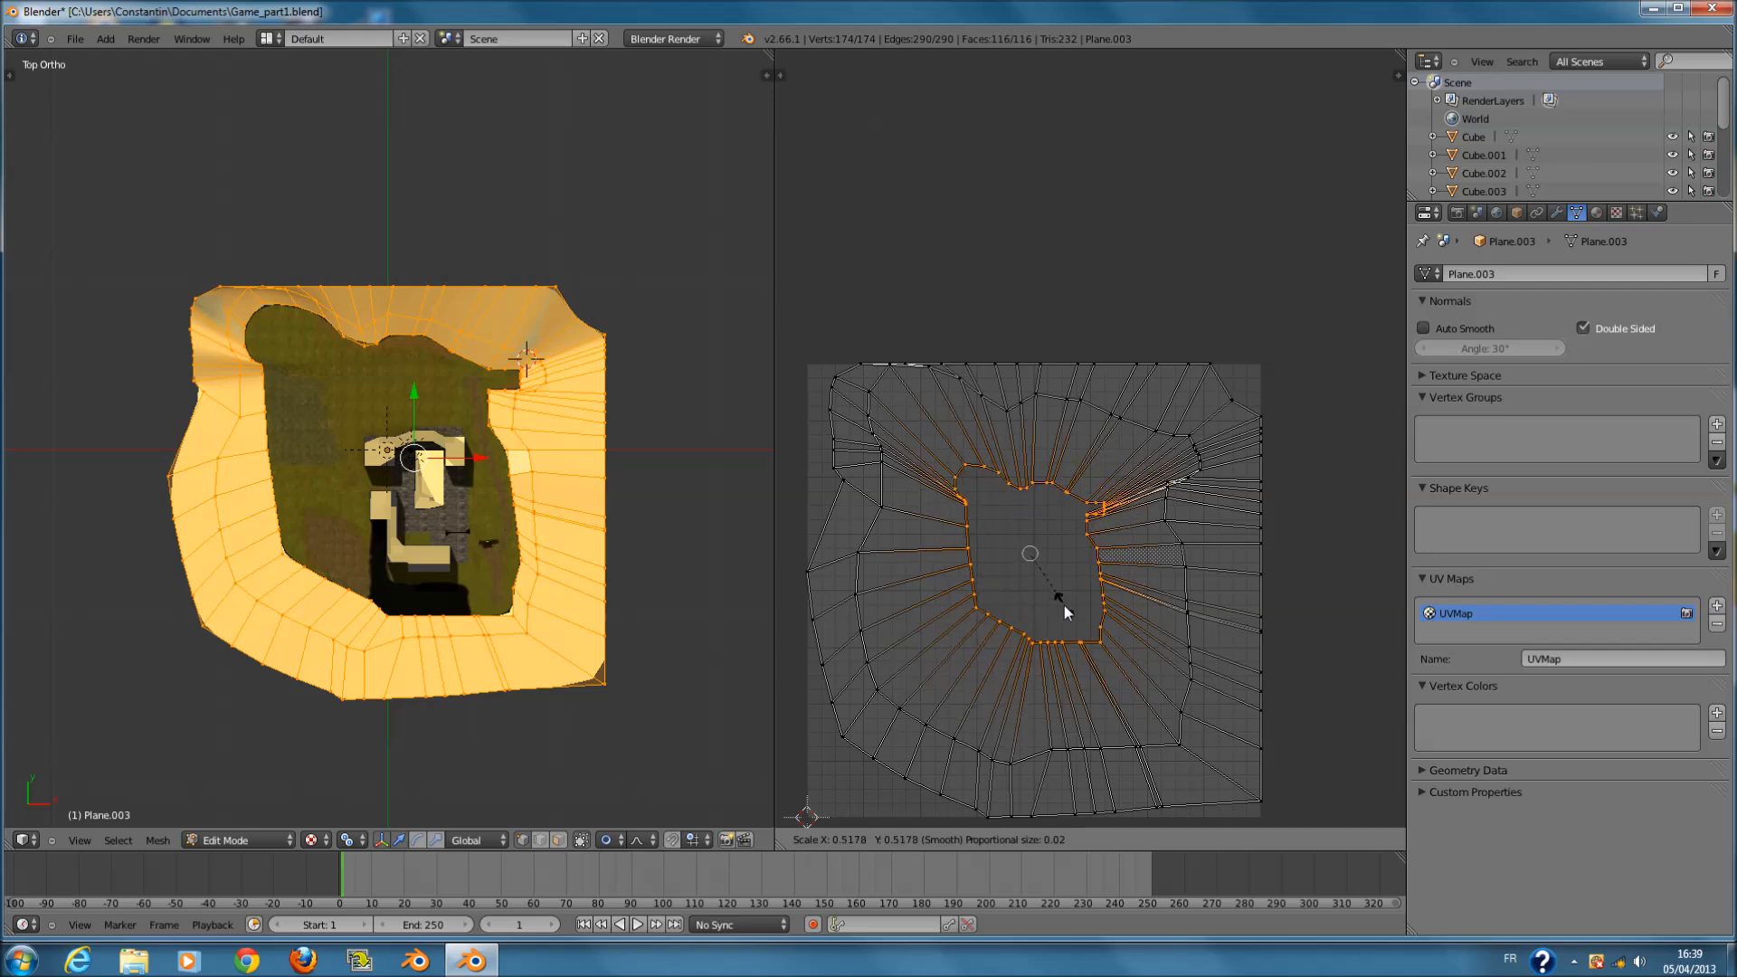
{"action": "scroll", "coordinate": [1064, 606], "scroll_direction": "down", "scroll_amount": 1}
{"action": "scroll", "coordinate": [1064, 605], "scroll_direction": "down", "scroll_amount": 13}
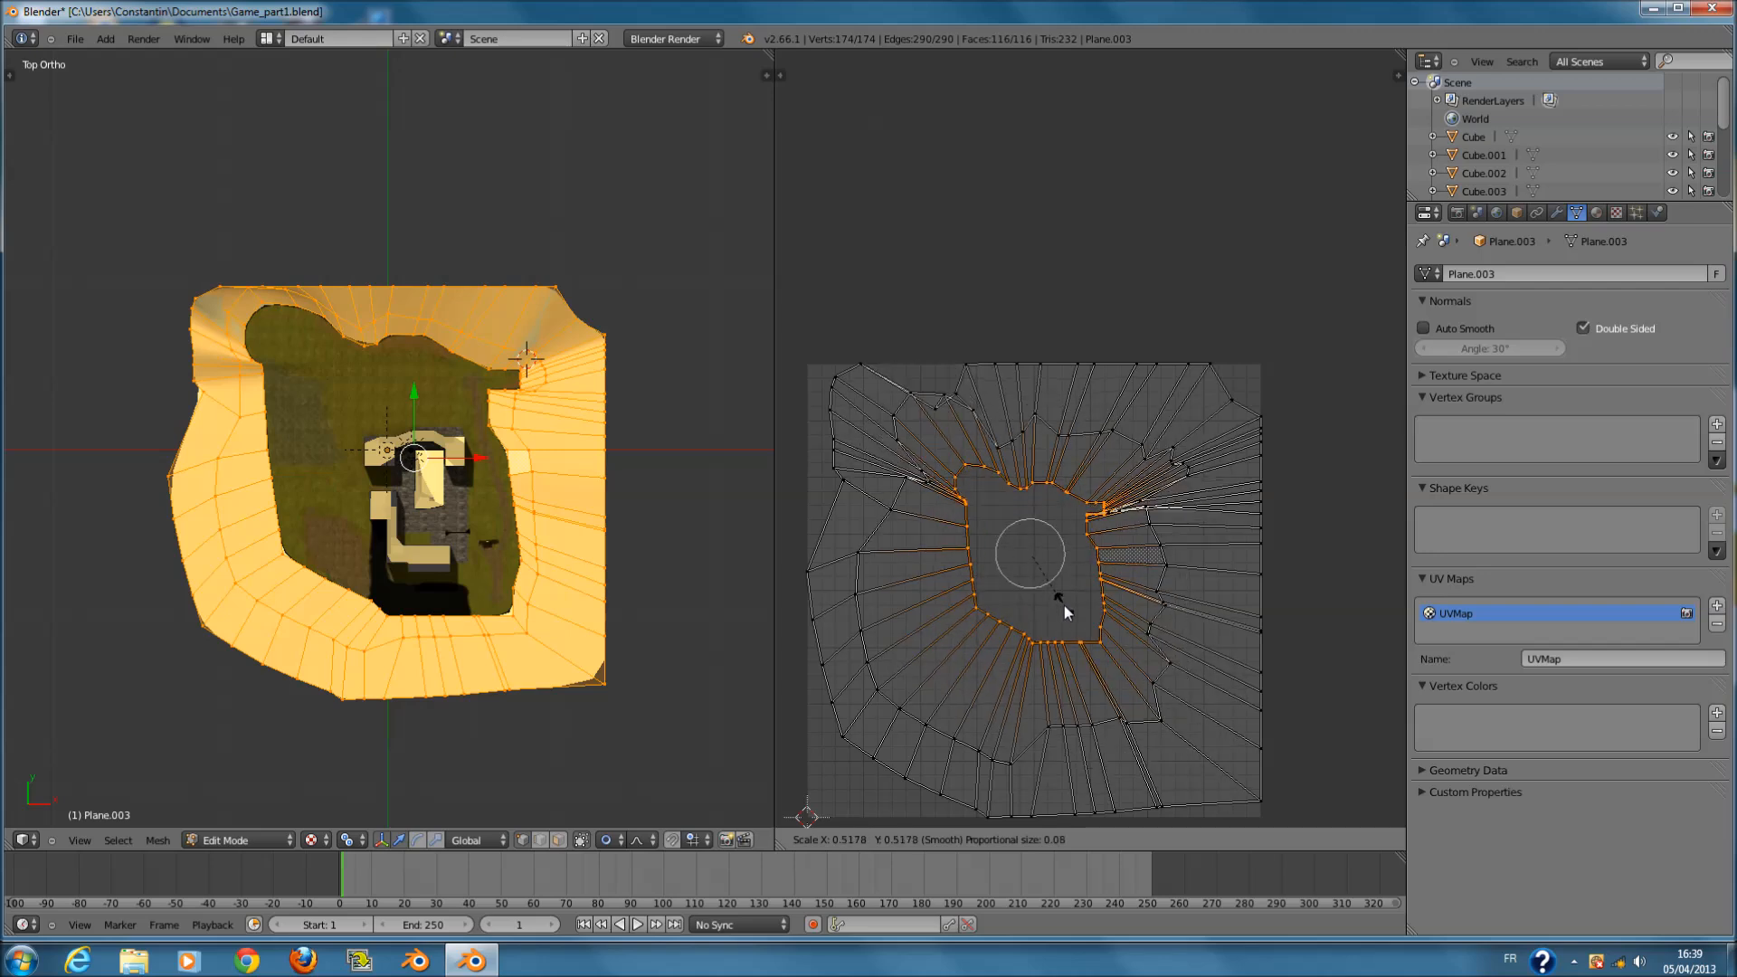
{"action": "scroll", "coordinate": [1064, 612], "scroll_direction": "down", "scroll_amount": 20}
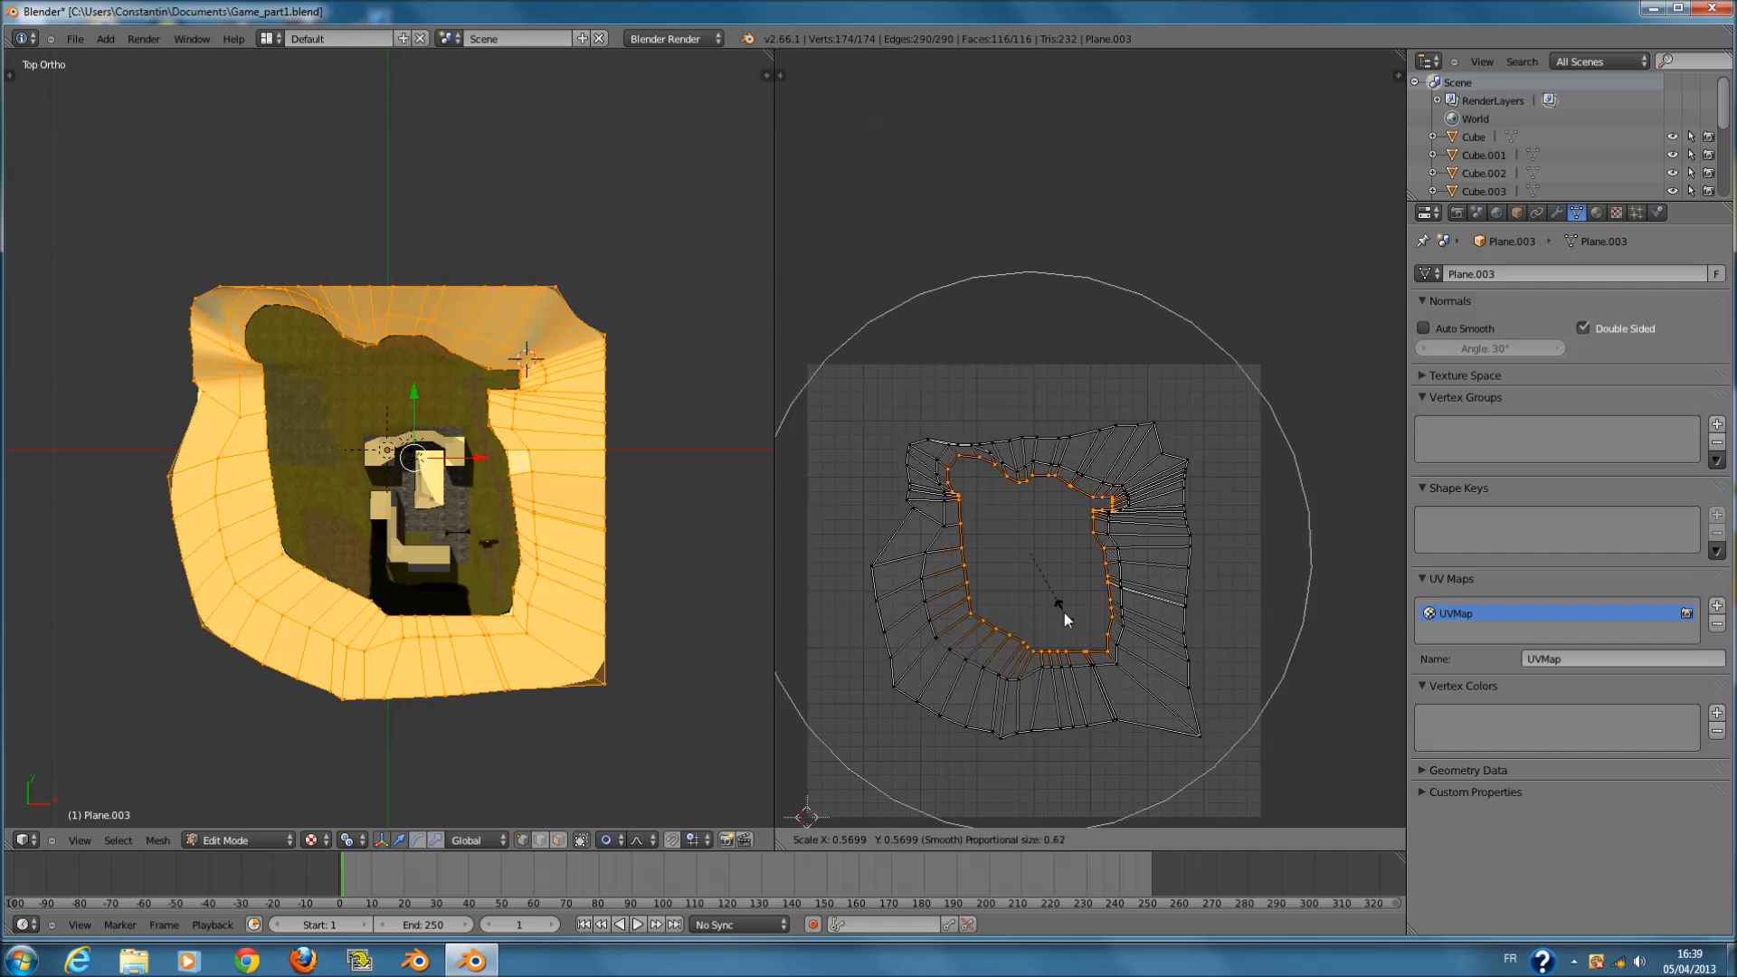
{"action": "scroll", "coordinate": [1064, 611], "scroll_direction": "down", "scroll_amount": 5}
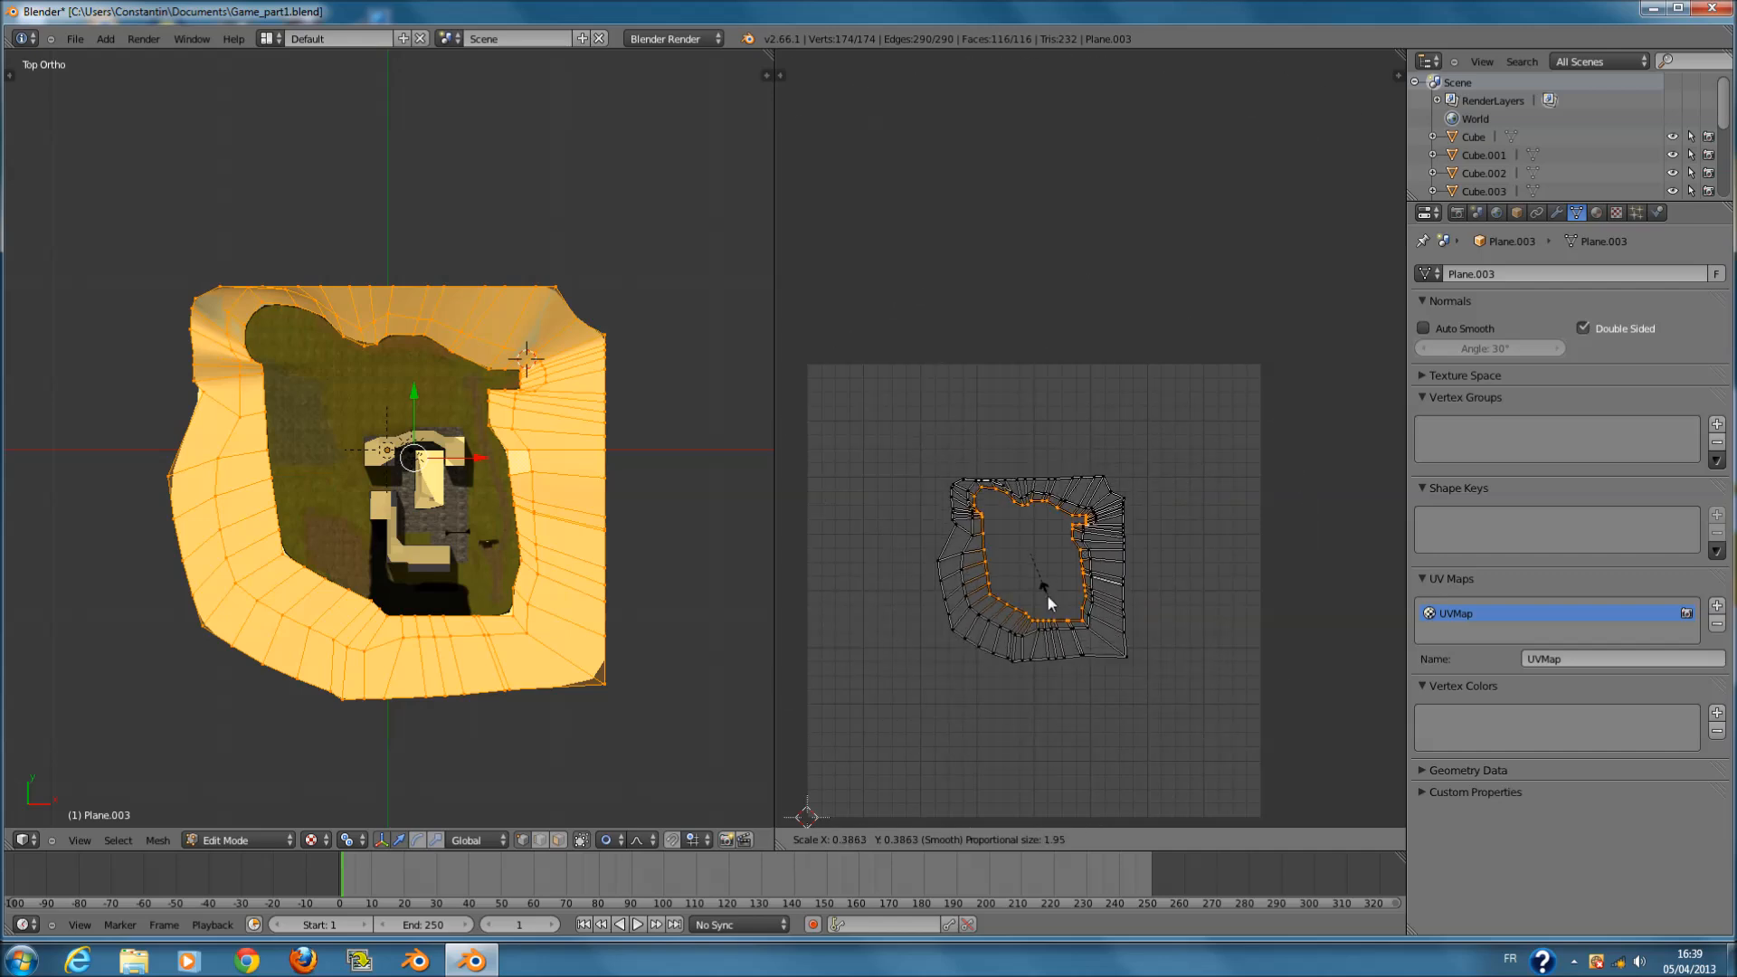
{"action": "scroll", "coordinate": [1075, 659], "scroll_direction": "up", "scroll_amount": 20}
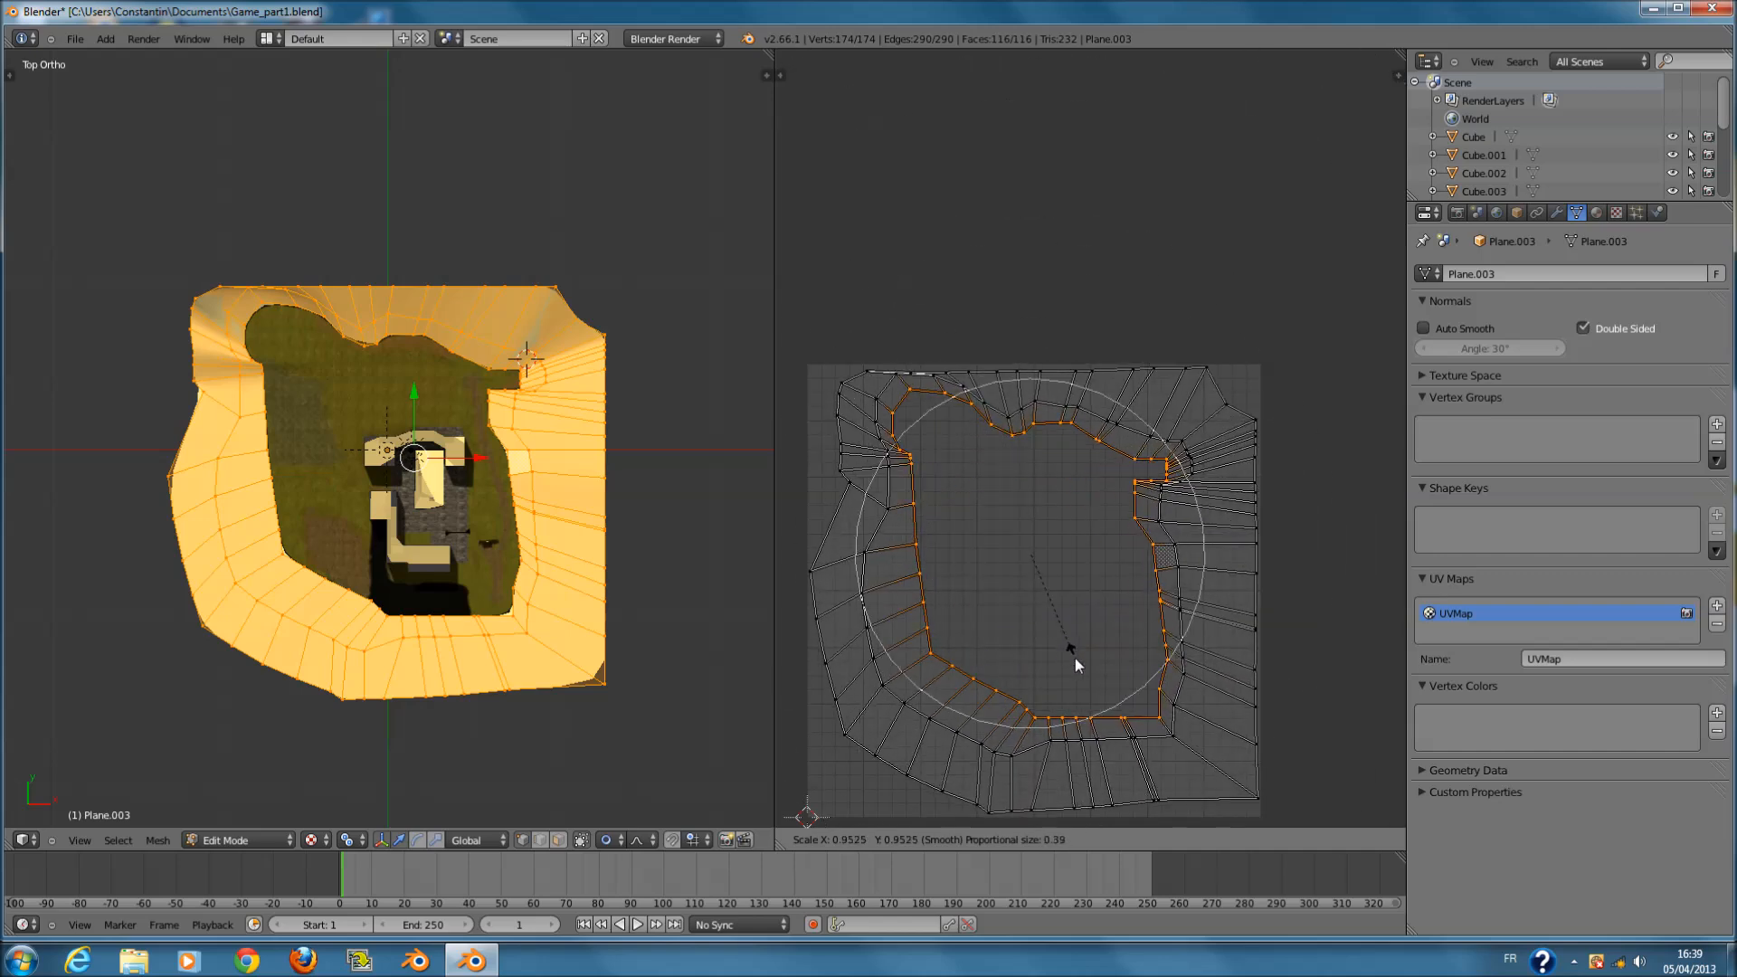
{"action": "scroll", "coordinate": [1075, 659], "scroll_direction": "up", "scroll_amount": 5}
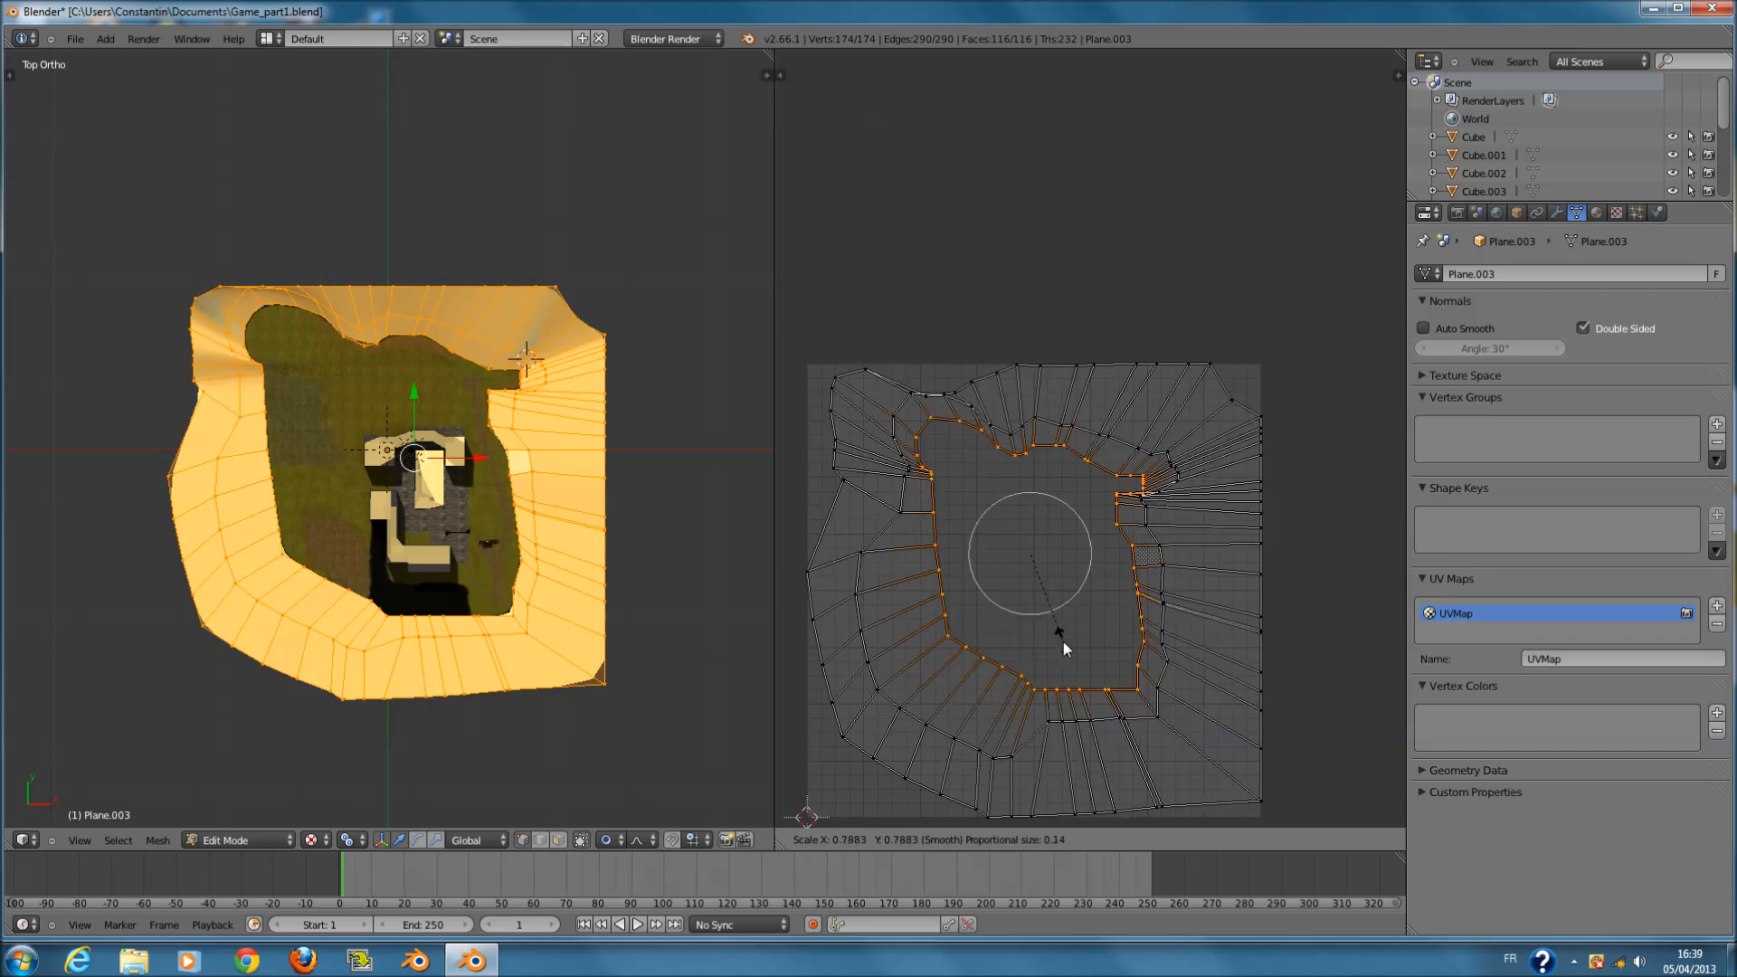
{"action": "left_click", "coordinate": [1062, 639]}
- Disable proportional editing and move the pinched outer UV vertices above the upper-left bulge toward the image's upper edge
{"action": "scroll", "coordinate": [1059, 635], "scroll_direction": "up", "scroll_amount": 4}
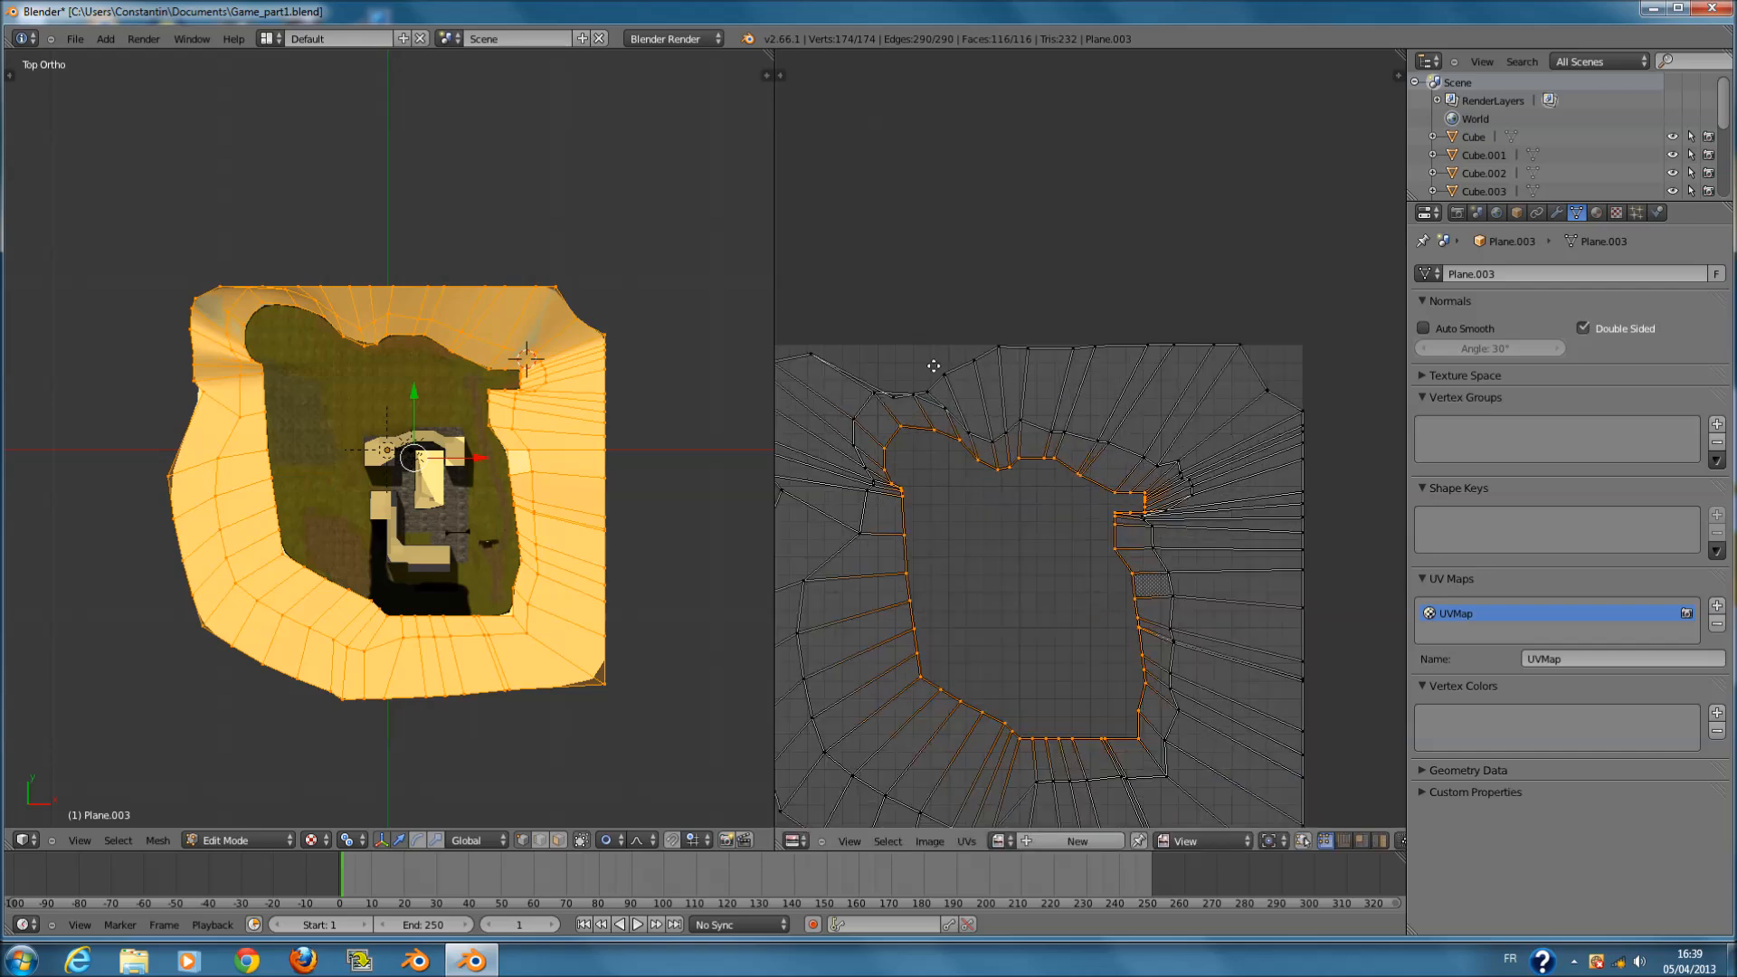
{"action": "scroll", "coordinate": [1061, 459], "scroll_direction": "up", "scroll_amount": 1}
{"action": "right_click", "coordinate": [964, 511]}
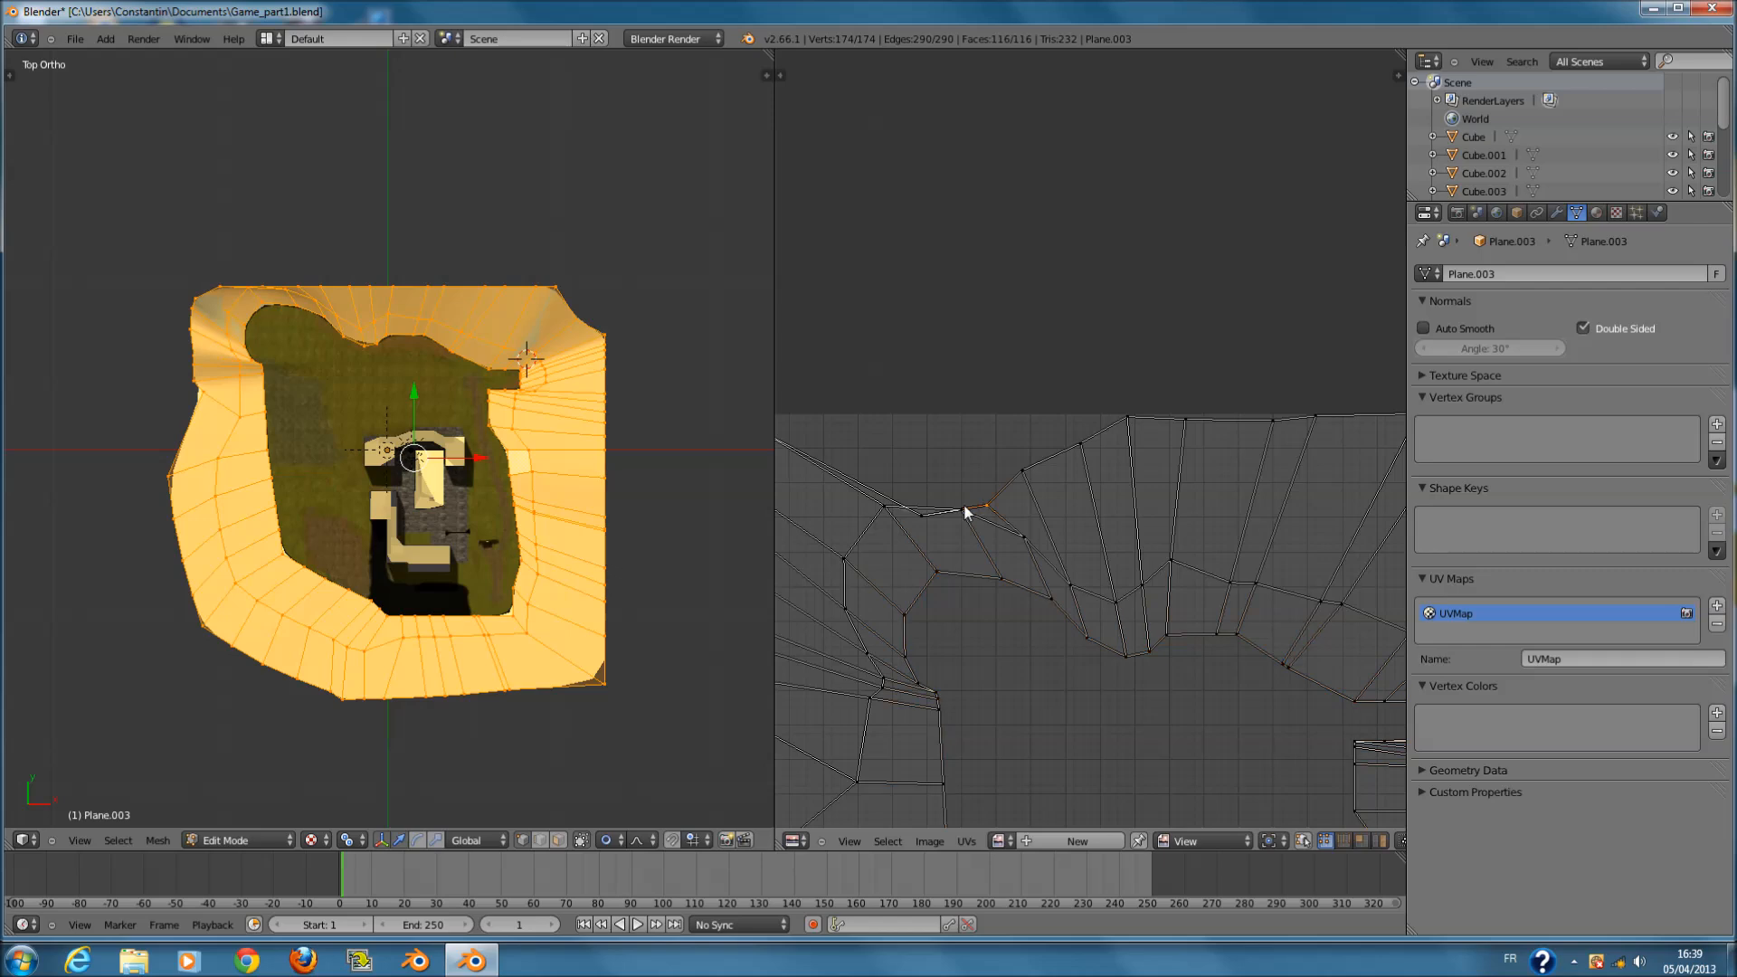
{"action": "key", "text": "g"}
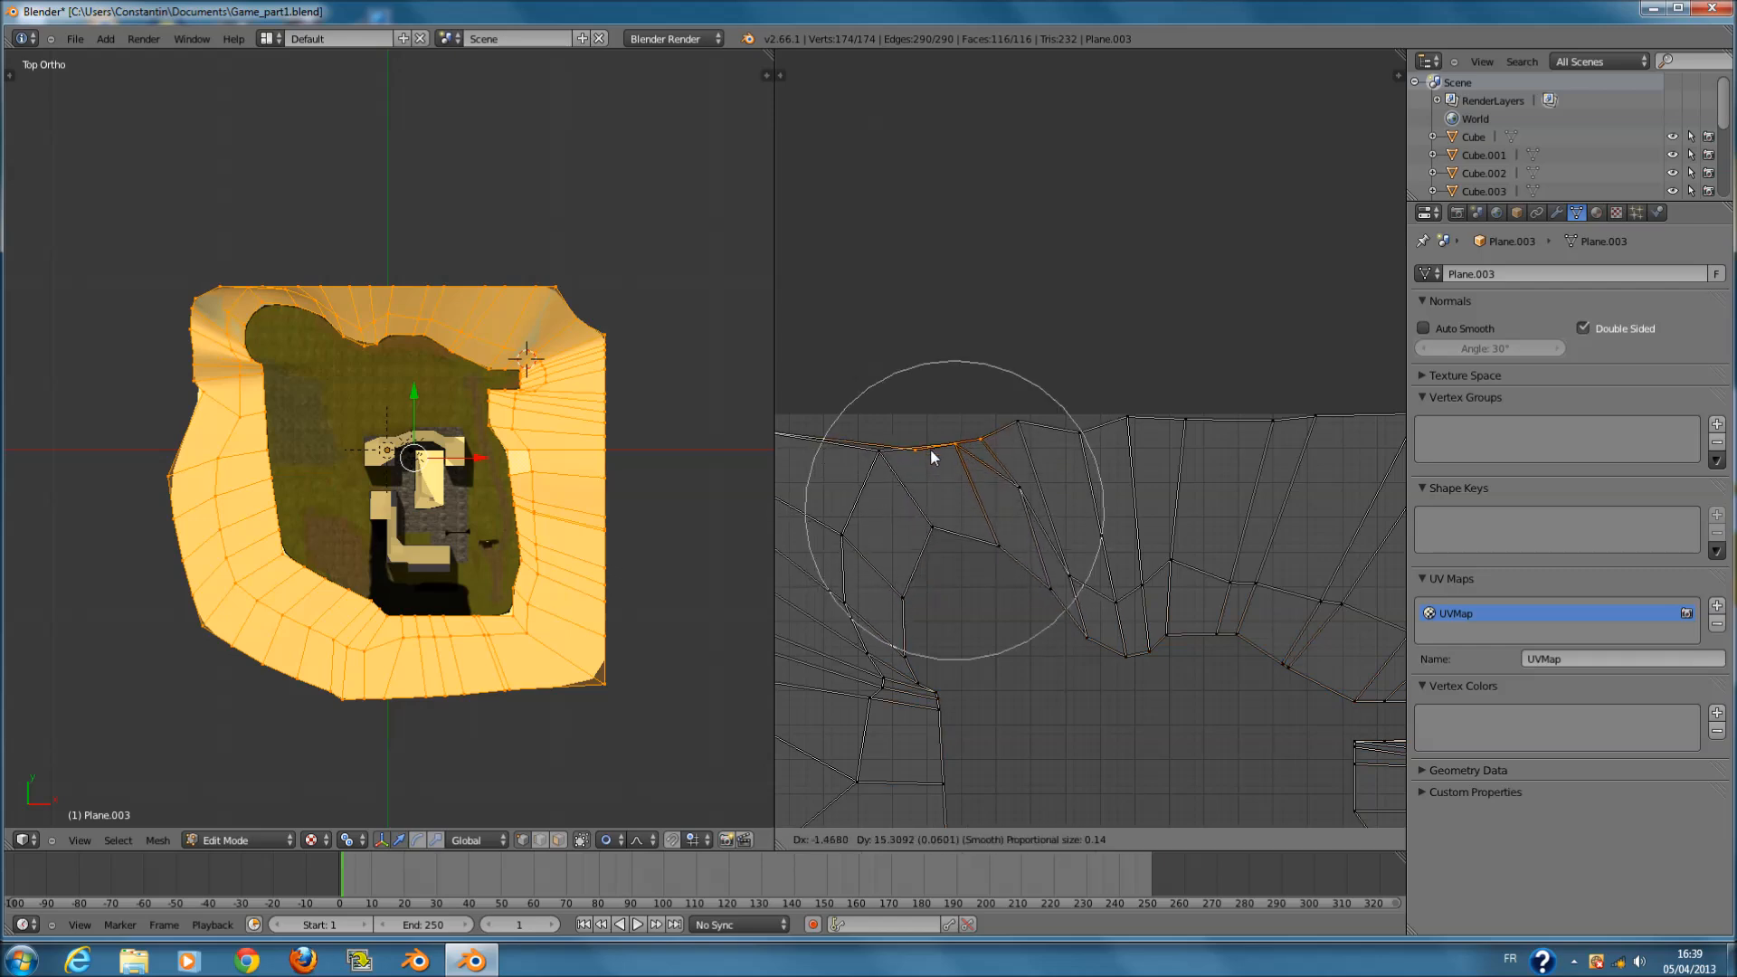
{"action": "right_click", "coordinate": [931, 449]}
{"action": "left_click", "coordinate": [612, 840]}
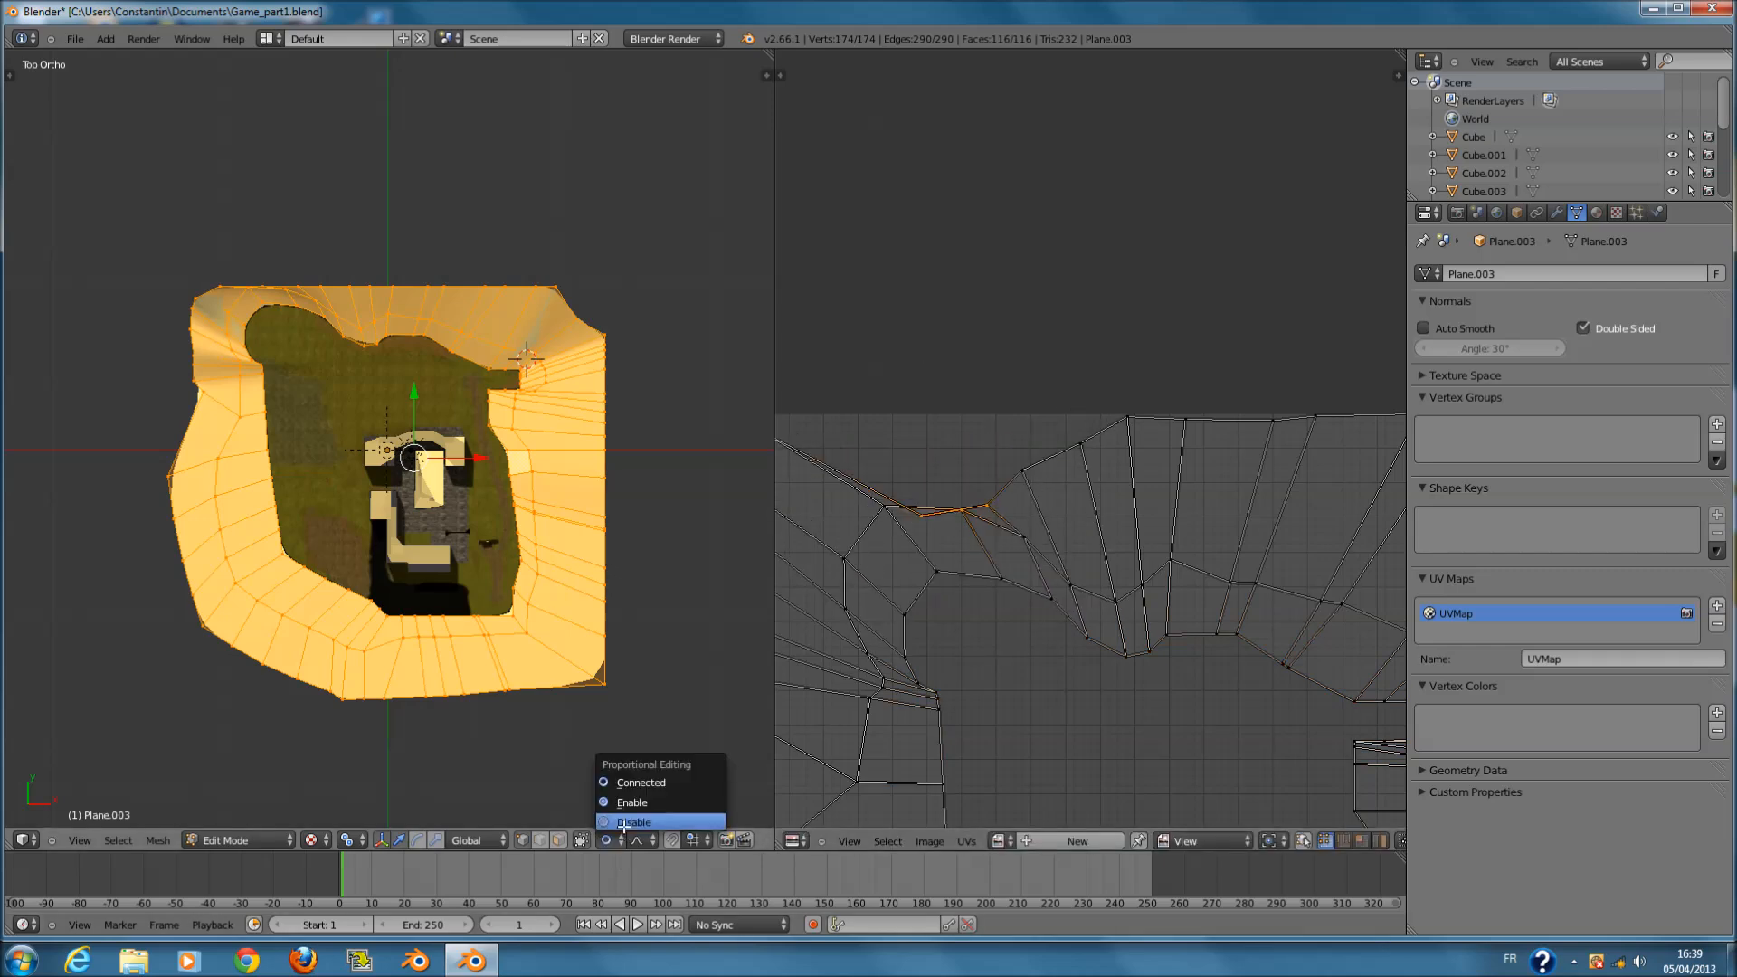
{"action": "left_click", "coordinate": [633, 820]}
{"action": "key", "text": "g"}
{"action": "left_click", "coordinate": [935, 466]}
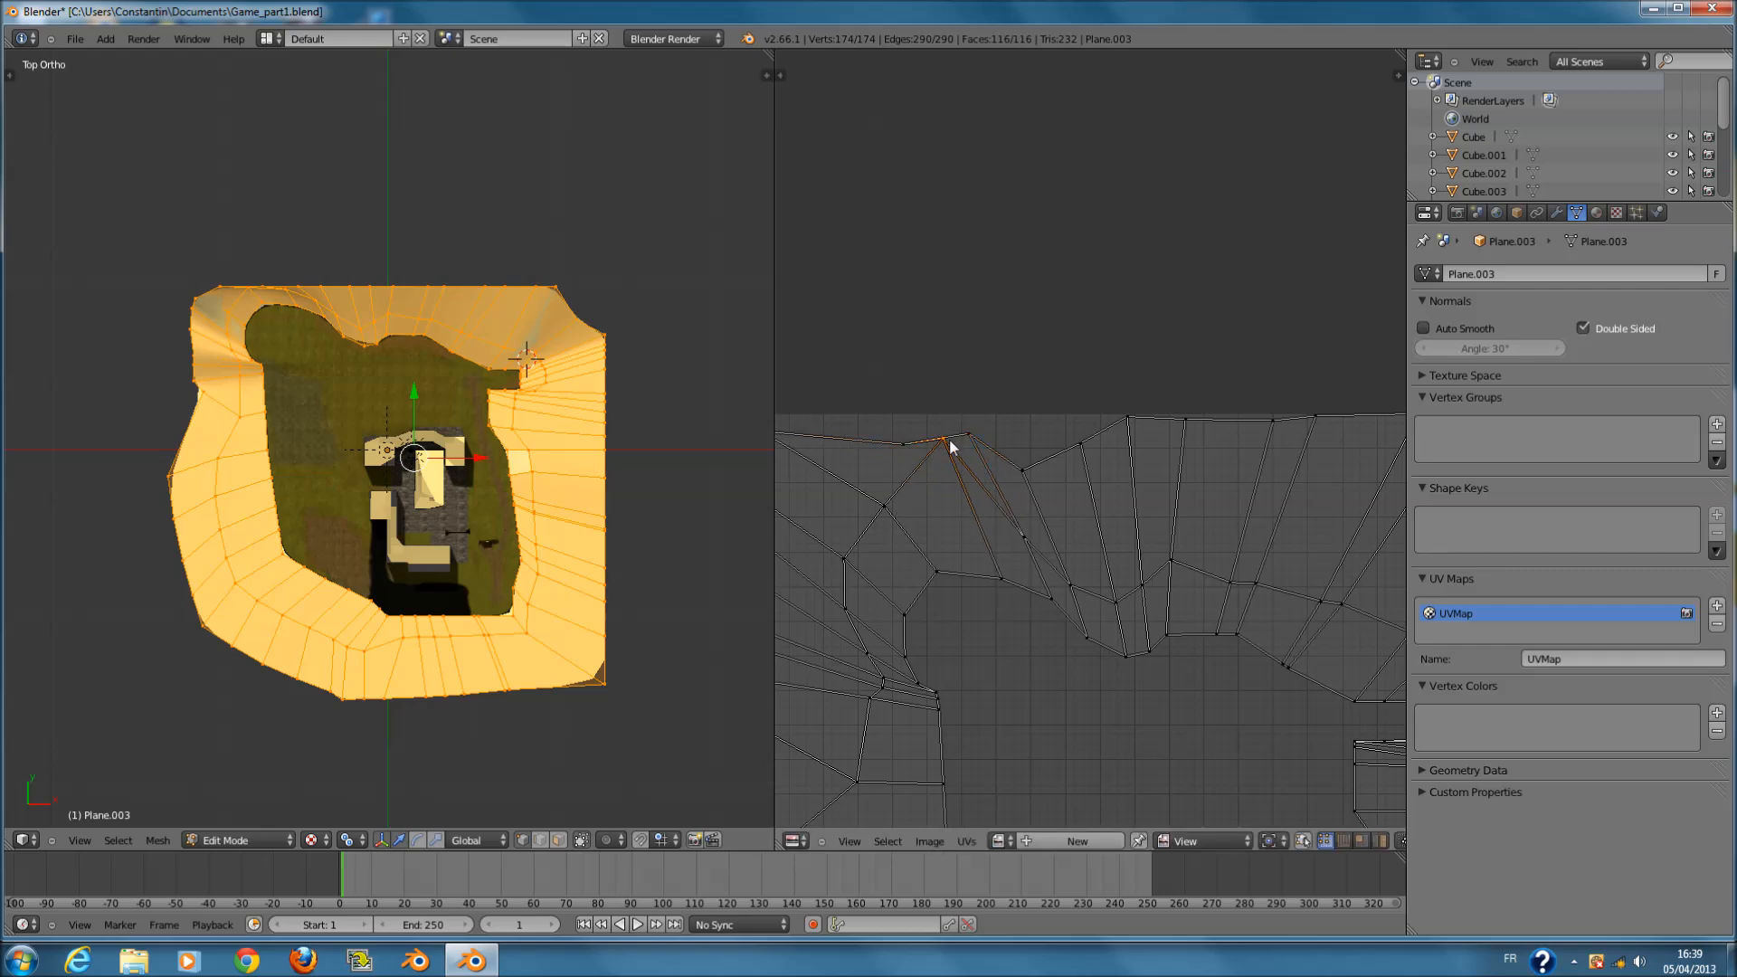
{"action": "key", "text": "ctrl+z"}
- Raise the neighbouring outer UV vertex to line up with the rest of the upper outer edge
{"action": "right_click", "coordinate": [1043, 471]}
{"action": "key", "text": "g"}
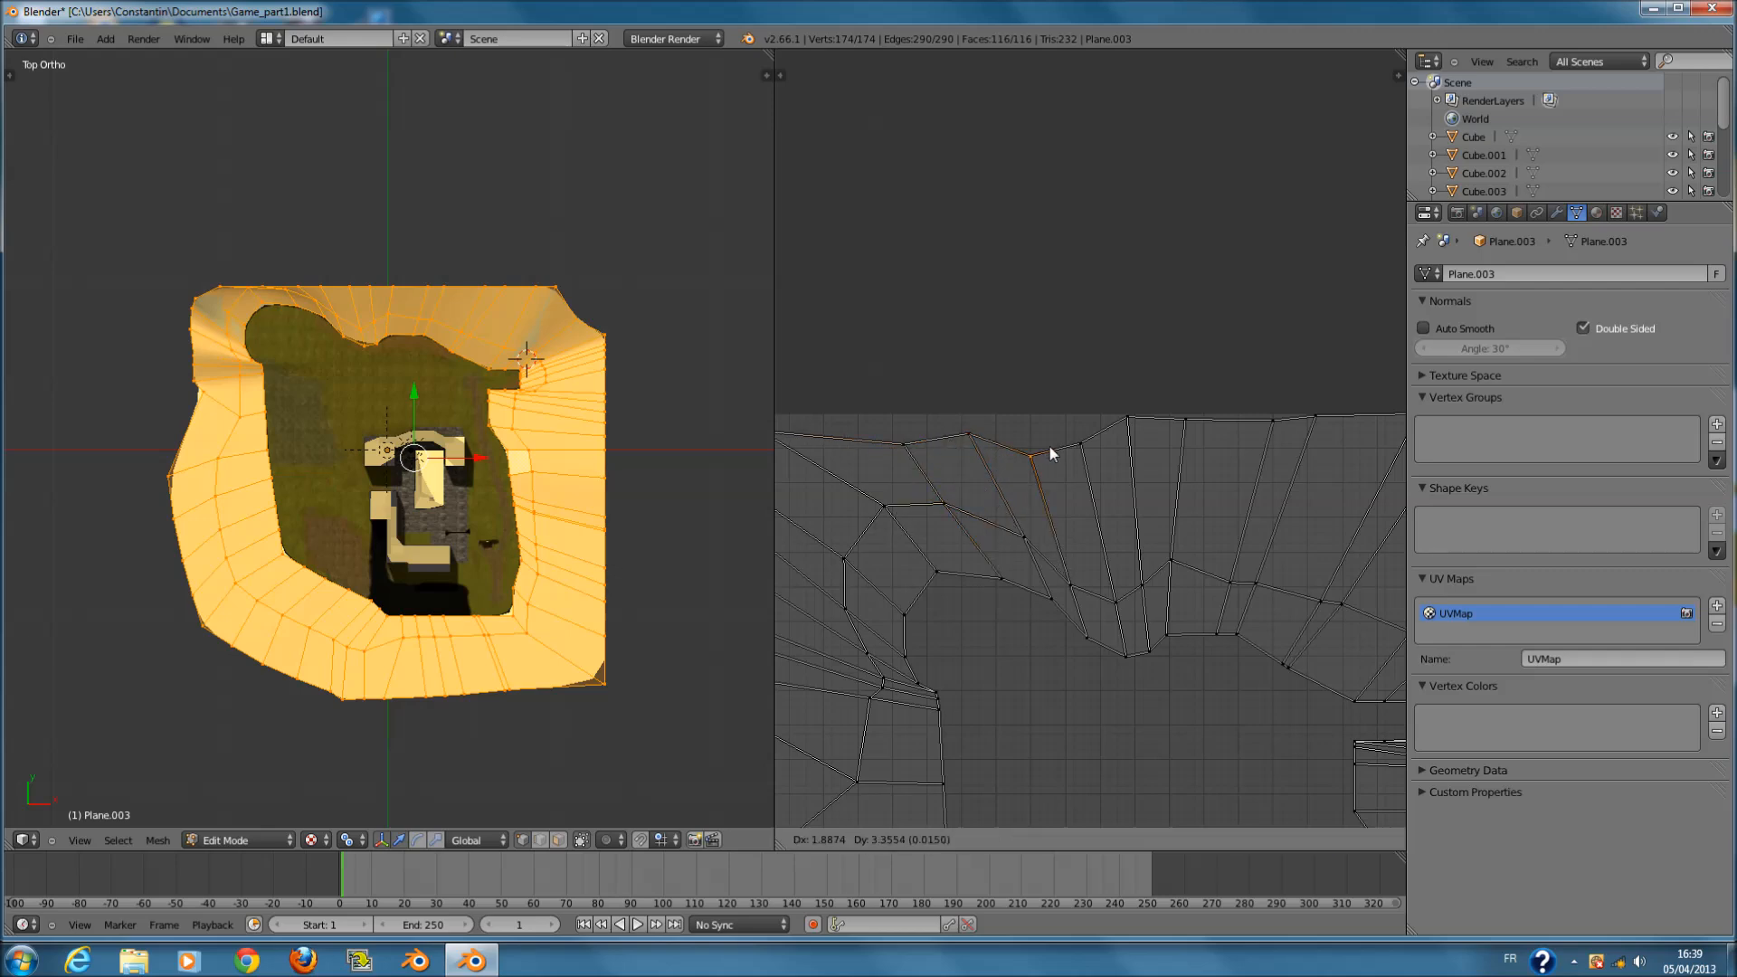
{"action": "left_click", "coordinate": [1051, 435]}
{"action": "key", "text": "g"}
{"action": "left_click", "coordinate": [1030, 441]}
{"action": "scroll", "coordinate": [1087, 586], "scroll_direction": "down", "scroll_amount": 2}
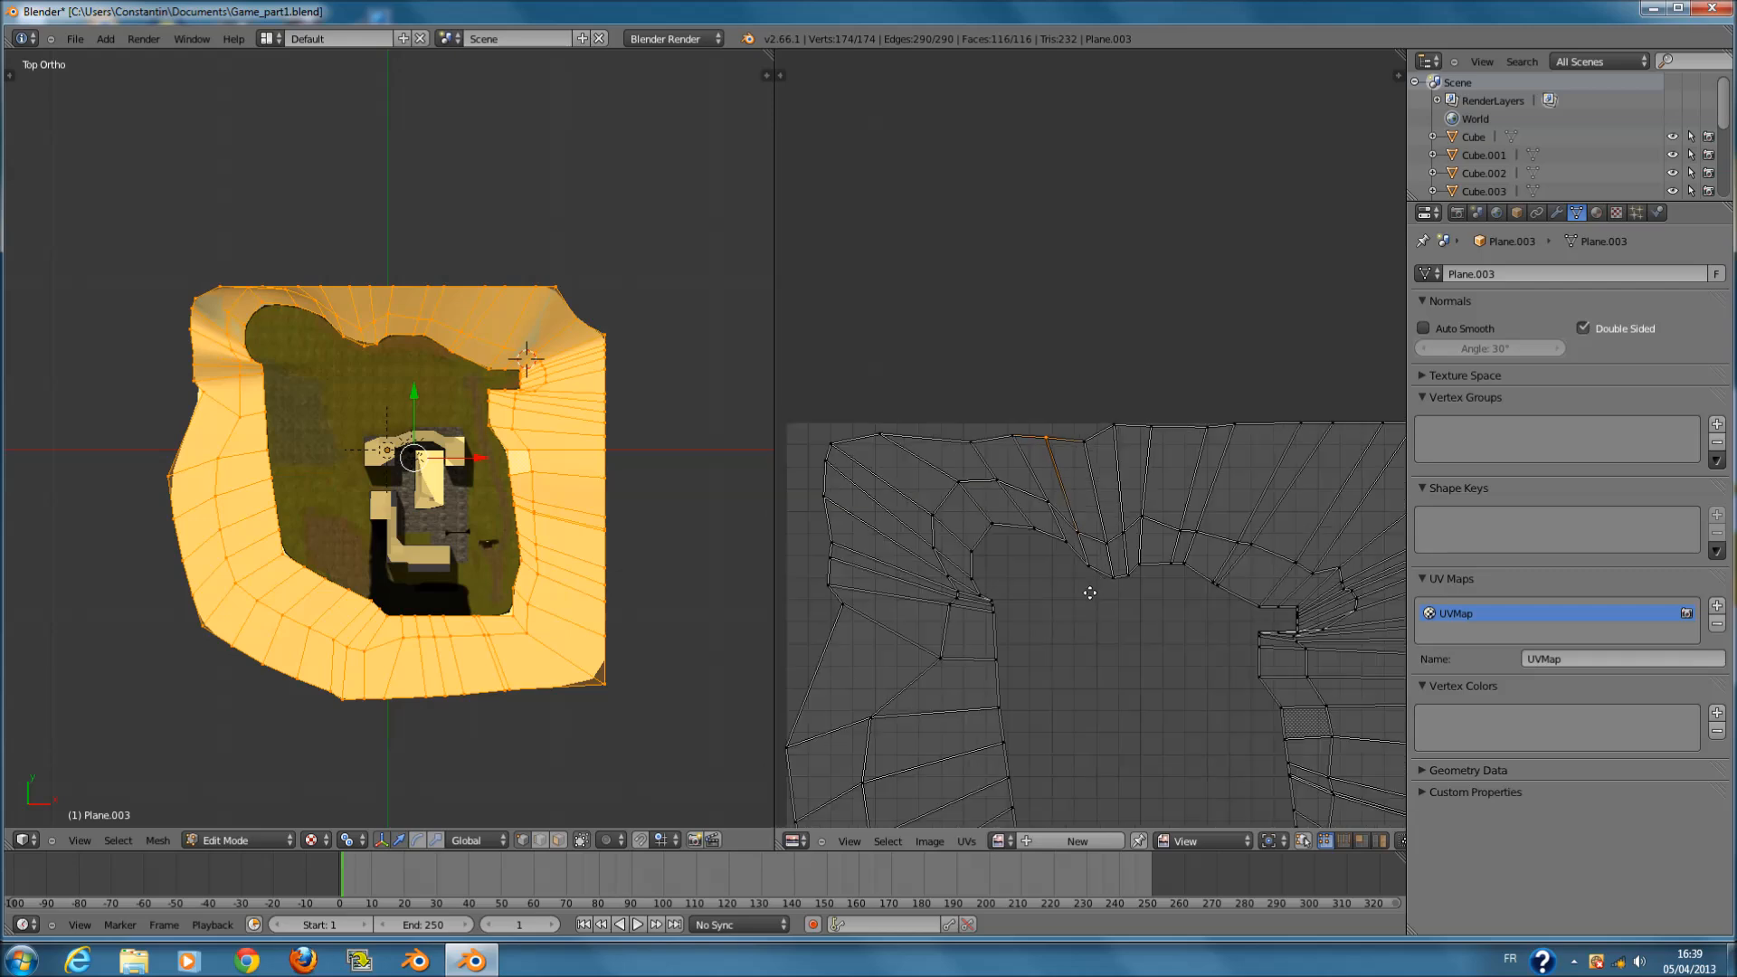
- Select the crowded UV vertices at the upper-left corner of the inner boundary and scale the cluster
{"action": "middle_click_drag", "start_coordinate": [1088, 591], "coordinate": [1047, 486]}
{"action": "key", "text": "a"}
{"action": "key", "text": "c"}
{"action": "left_click", "coordinate": [947, 489]}
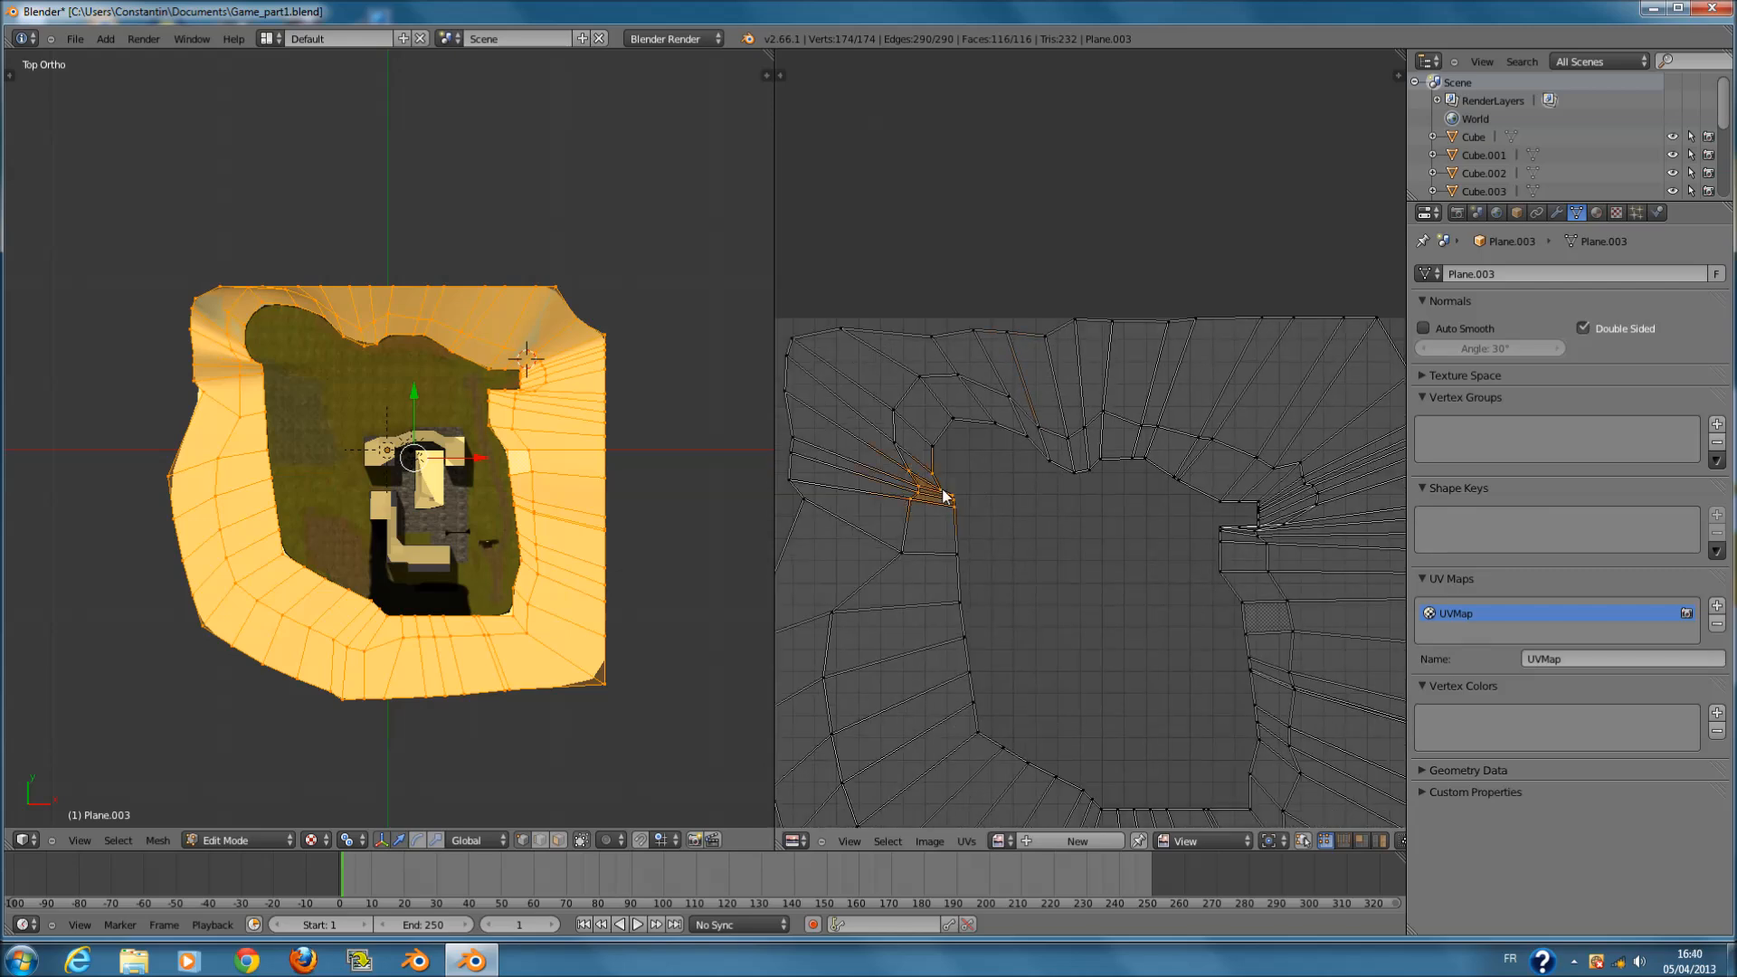
{"action": "right_click", "coordinate": [947, 490]}
{"action": "key", "text": "s"}
{"action": "left_click", "coordinate": [983, 618]}
{"action": "key", "text": "a"}
{"action": "key", "text": "c"}
{"action": "mouse_move", "coordinate": [1238, 517]}
{"action": "left_mouse_down"}
{"action": "mouse_move", "coordinate": [1304, 508]}
{"action": "mouse_move", "coordinate": [1279, 489]}
{"action": "left_mouse_up"}
{"action": "right_click", "coordinate": [1278, 490]}
{"action": "key", "text": "s"}
{"action": "right_click", "coordinate": [1343, 593]}
{"action": "middle_click_drag", "start_coordinate": [1256, 574], "coordinate": [1013, 568]}
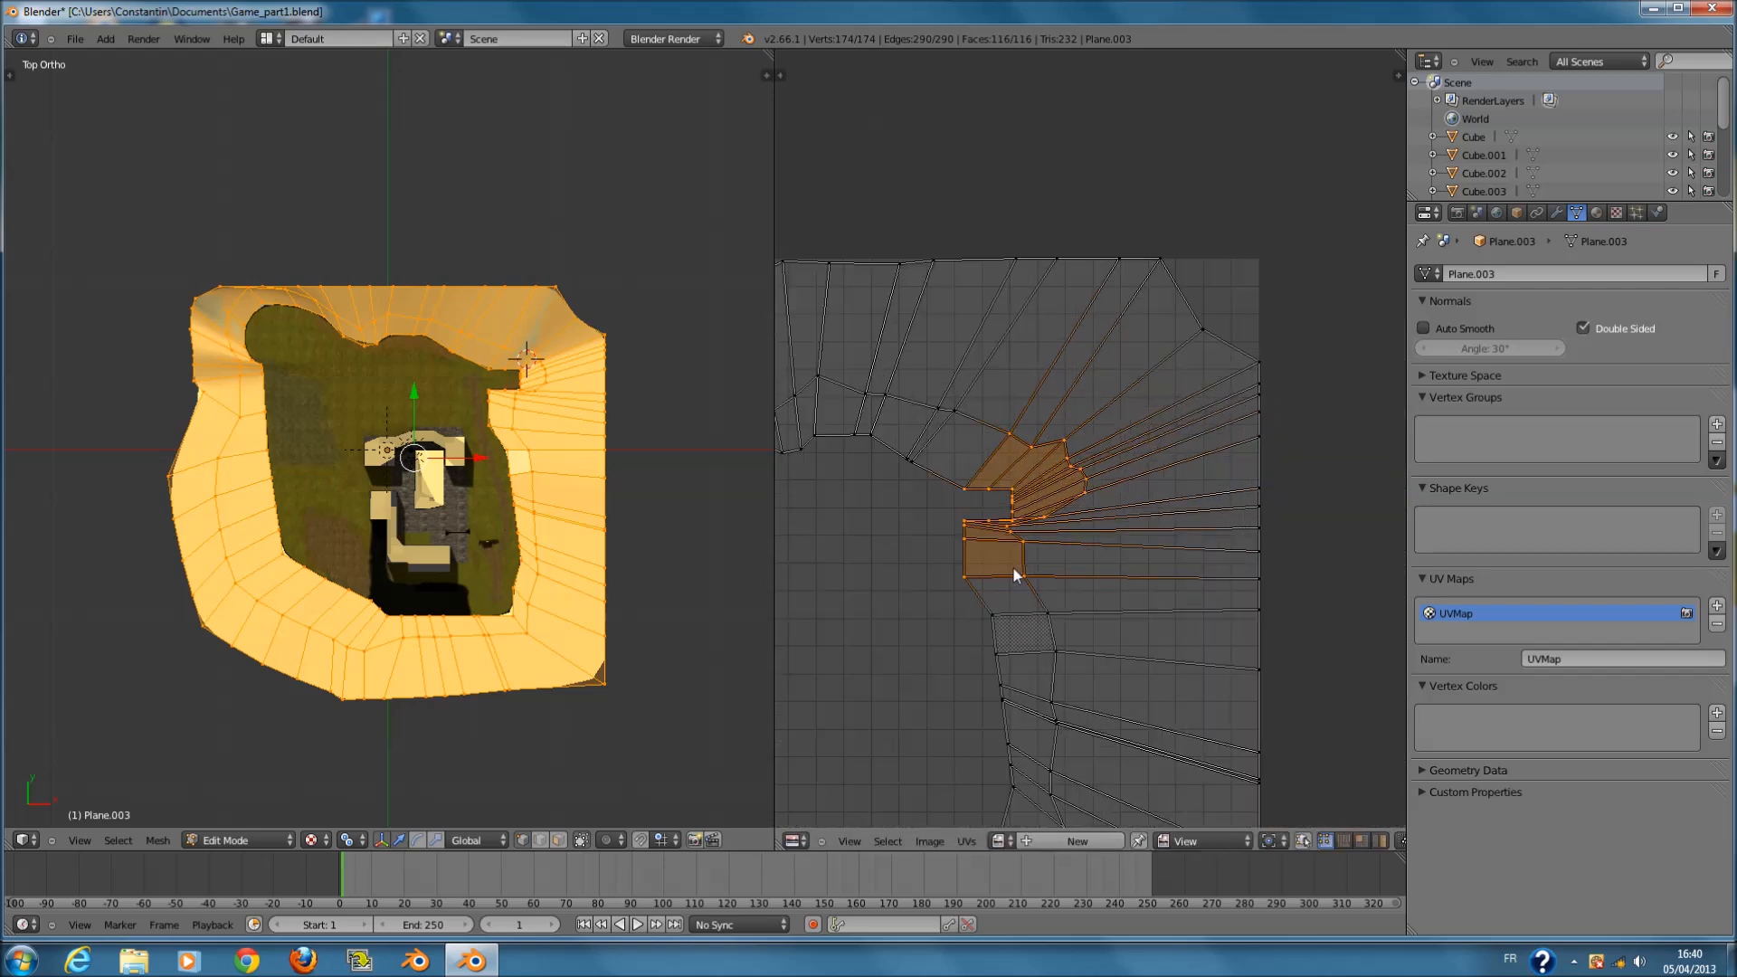
{"action": "scroll", "coordinate": [1034, 595], "scroll_direction": "up", "scroll_amount": 2}
{"action": "key", "text": "s"}
{"action": "key", "text": "y"}
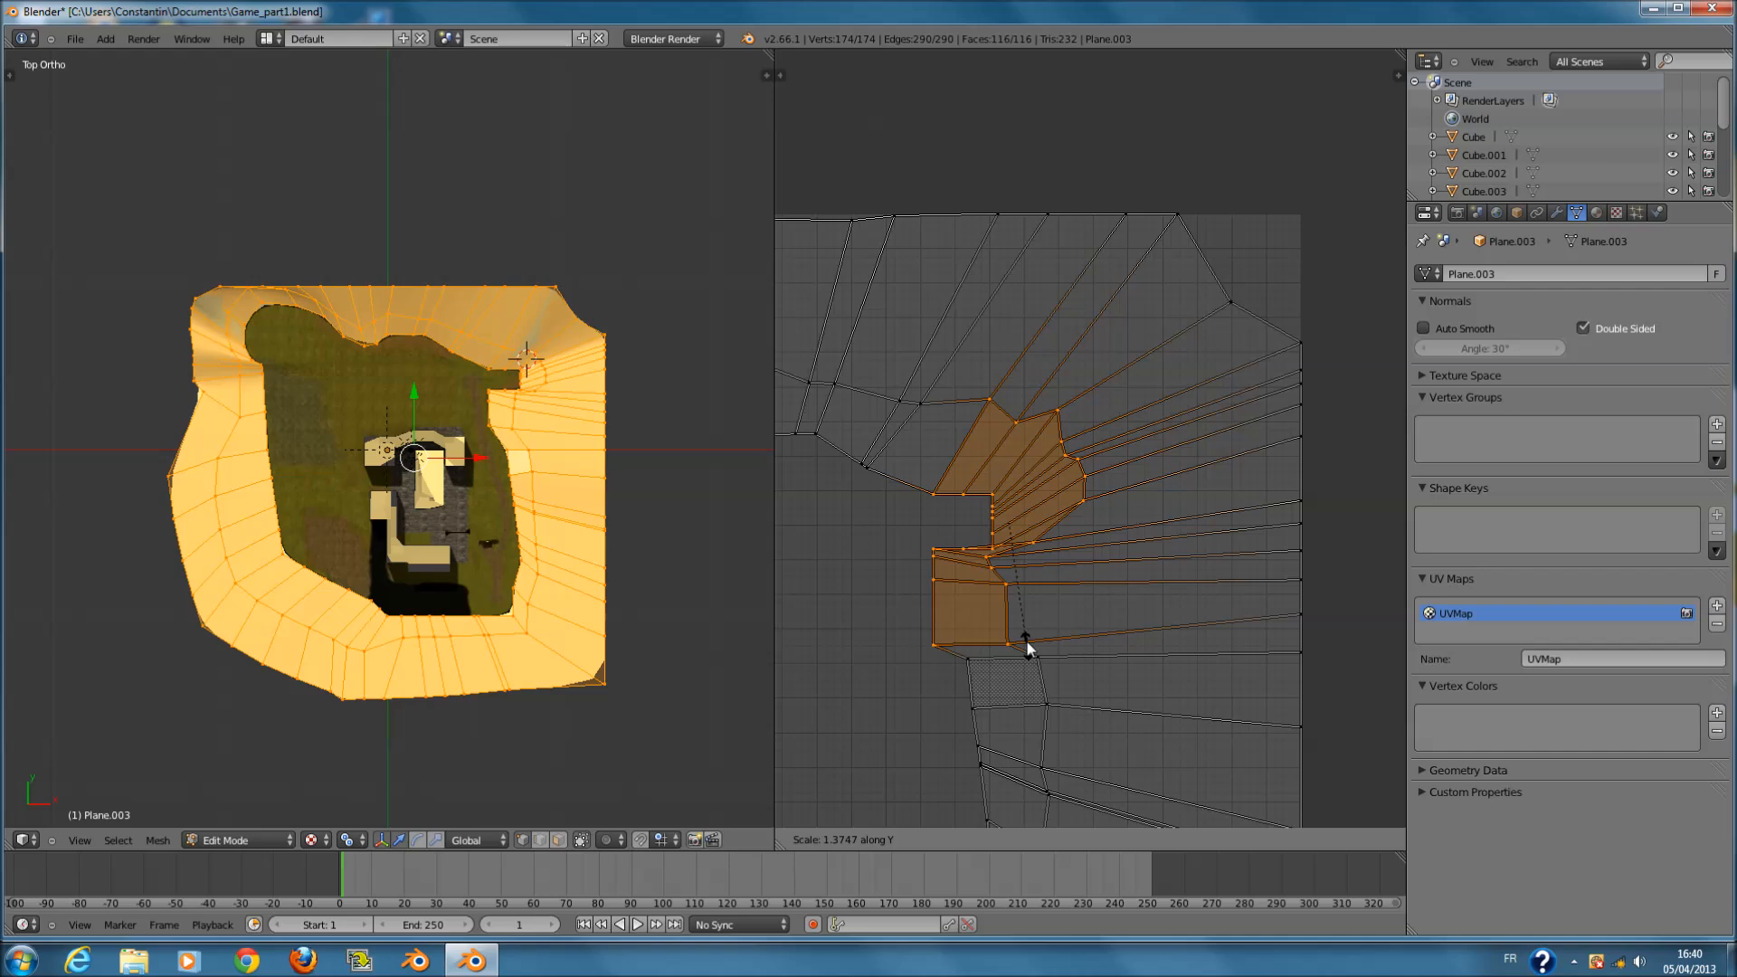
{"action": "right_click", "coordinate": [1026, 639]}
- Move the lower corner UV vertex of the right-hand notch slightly up to separate it from the overlapping edge
{"action": "scroll", "coordinate": [1024, 628], "scroll_direction": "up", "scroll_amount": 4}
{"action": "right_click", "coordinate": [851, 689]}
{"action": "key", "text": "g"}
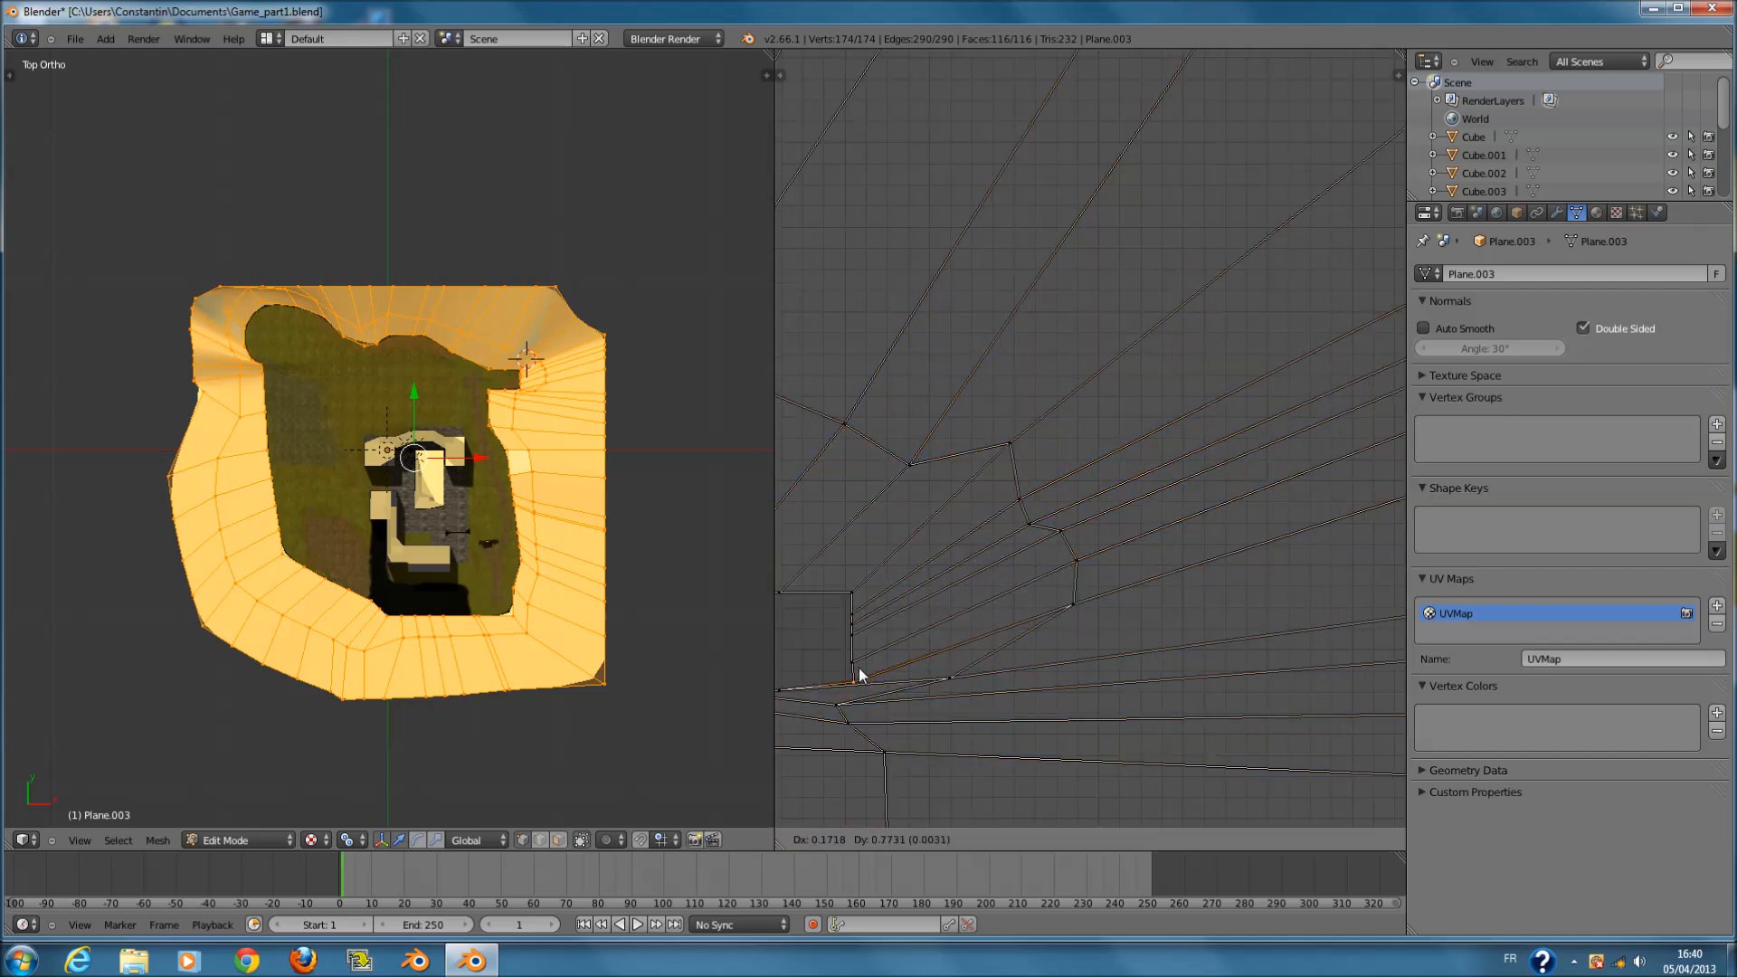
{"action": "left_click", "coordinate": [857, 674]}
- Select the band of UV faces below the notch along the right inner boundary and shift it slightly down
{"action": "middle_click_drag", "start_coordinate": [857, 677], "coordinate": [1074, 446]}
{"action": "scroll", "coordinate": [1074, 450], "scroll_direction": "down", "scroll_amount": 2}
{"action": "key", "text": "c"}
{"action": "mouse_move", "coordinate": [1008, 485]}
{"action": "left_mouse_down"}
{"action": "mouse_move", "coordinate": [1082, 507]}
{"action": "mouse_move", "coordinate": [1016, 574]}
{"action": "mouse_move", "coordinate": [1084, 555]}
{"action": "left_mouse_up"}
{"action": "key", "text": "Escape"}
{"action": "scroll", "coordinate": [1113, 715], "scroll_direction": "down", "scroll_amount": 4}
{"action": "key", "text": "c"}
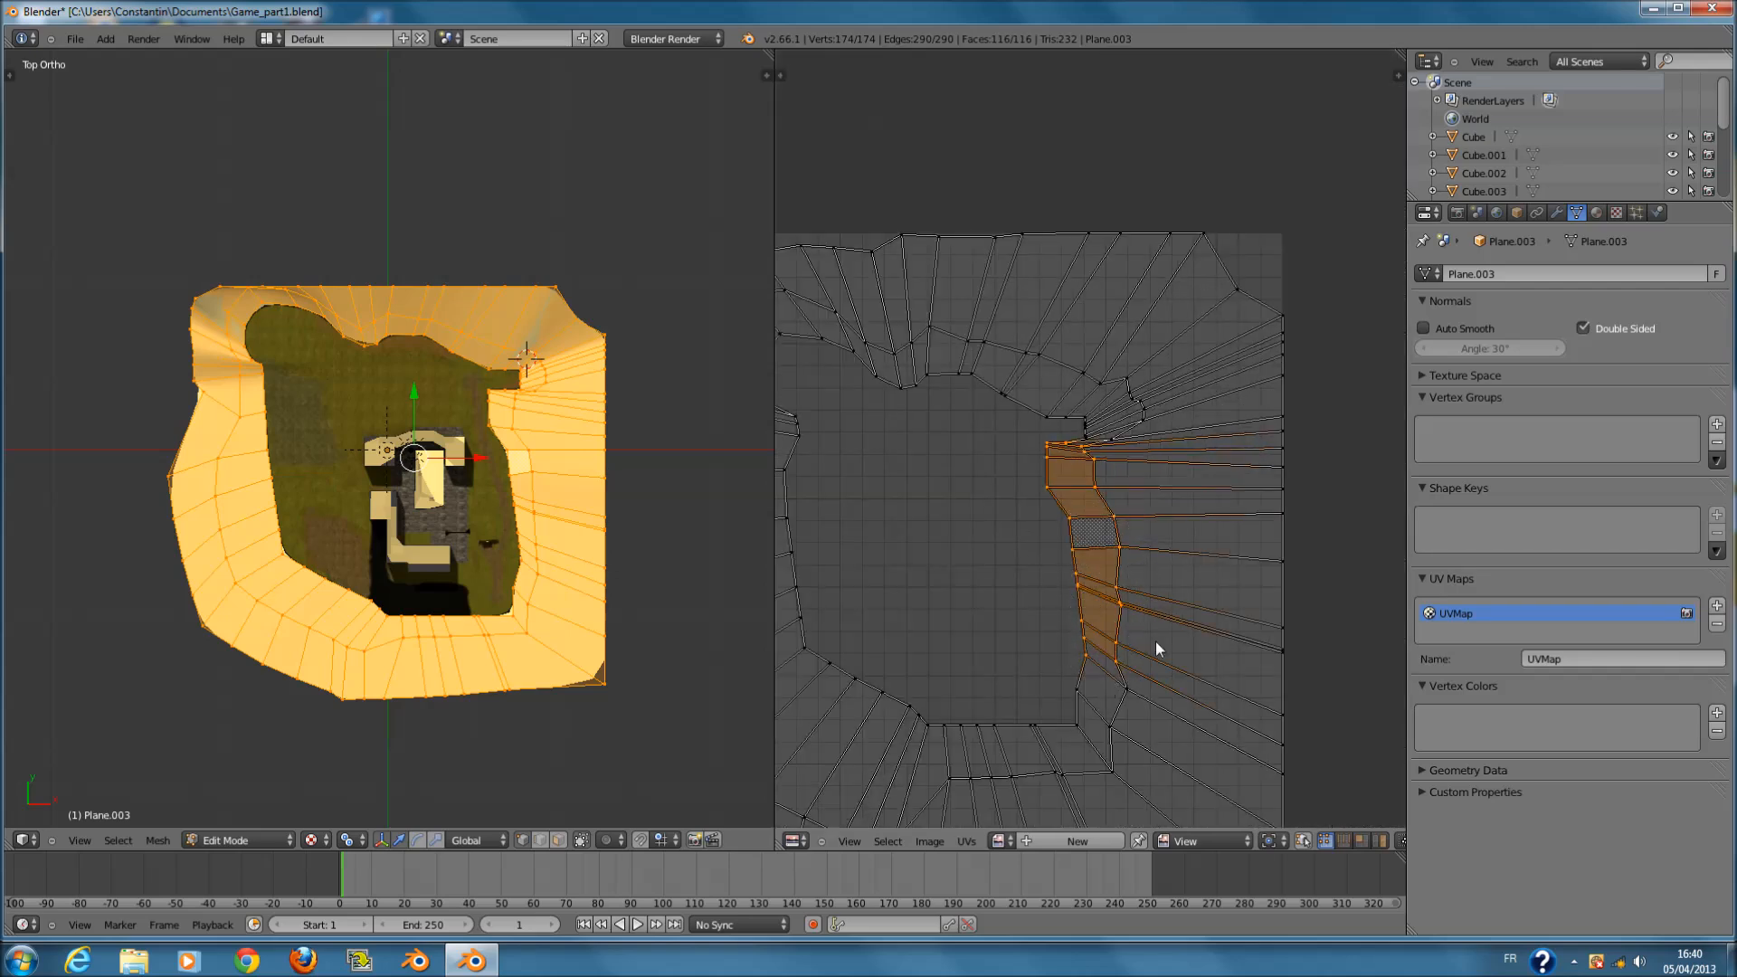
{"action": "key", "text": "g"}
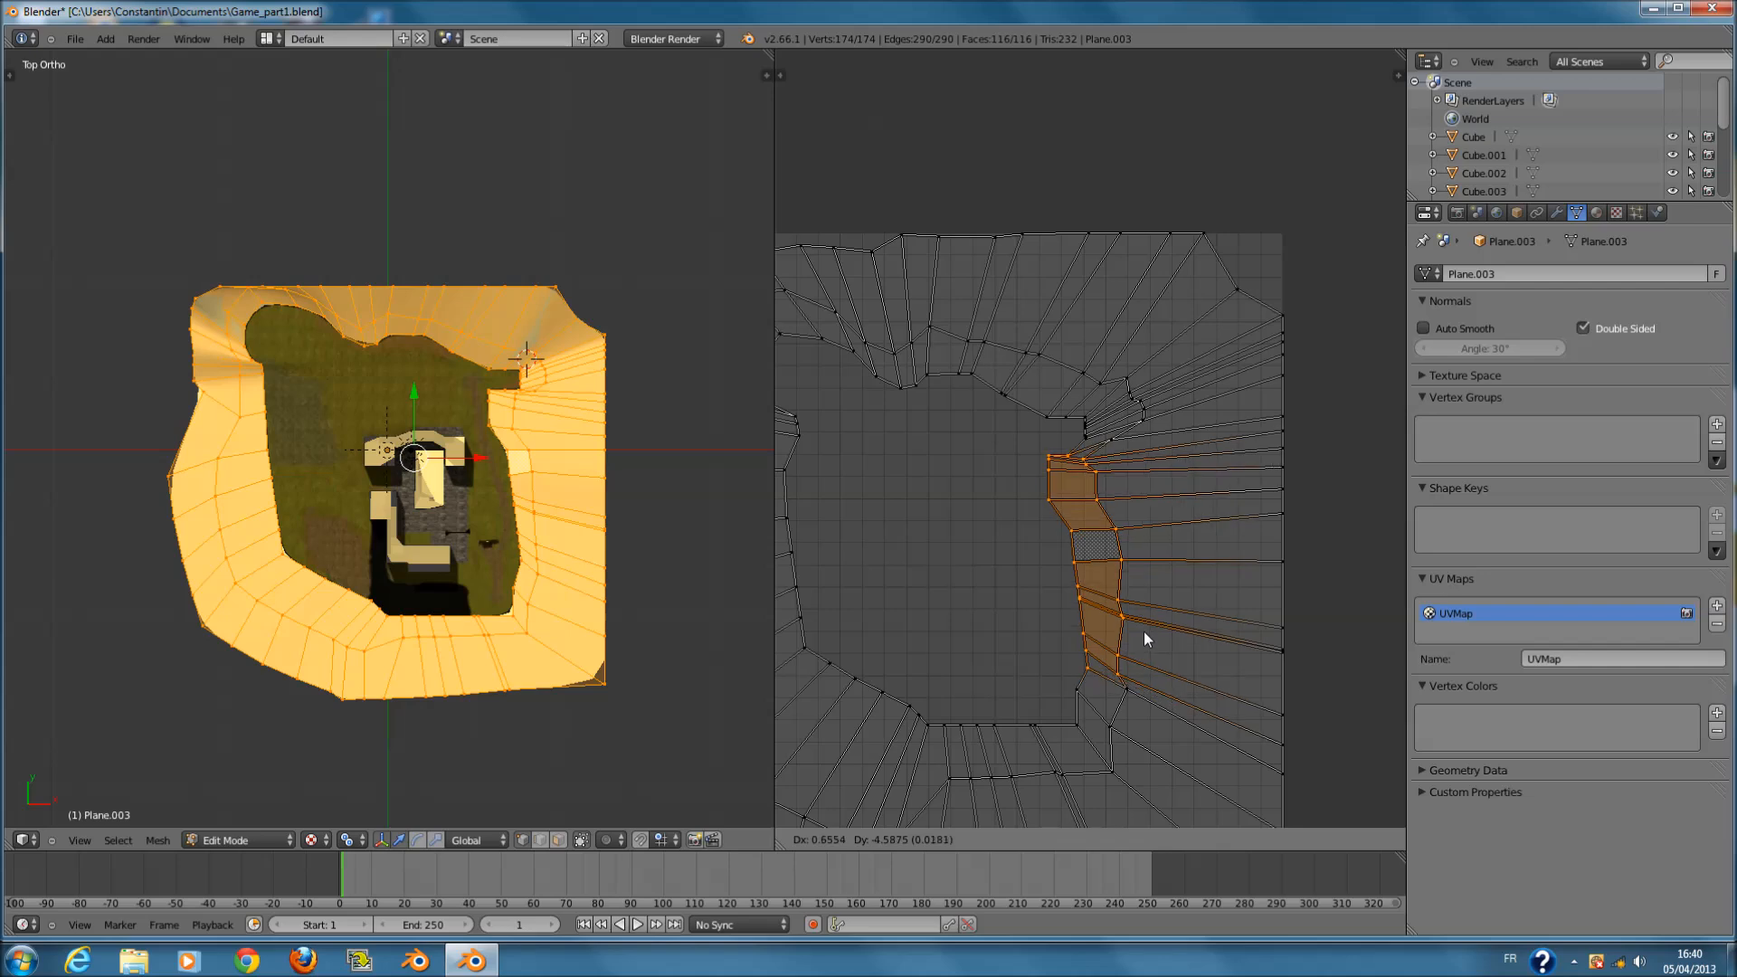
{"action": "left_click", "coordinate": [1144, 632]}
- Move the single UV vertex just beneath that band farther down toward the lower-right inner corner
{"action": "right_click", "coordinate": [1124, 679]}
{"action": "key", "text": "g"}
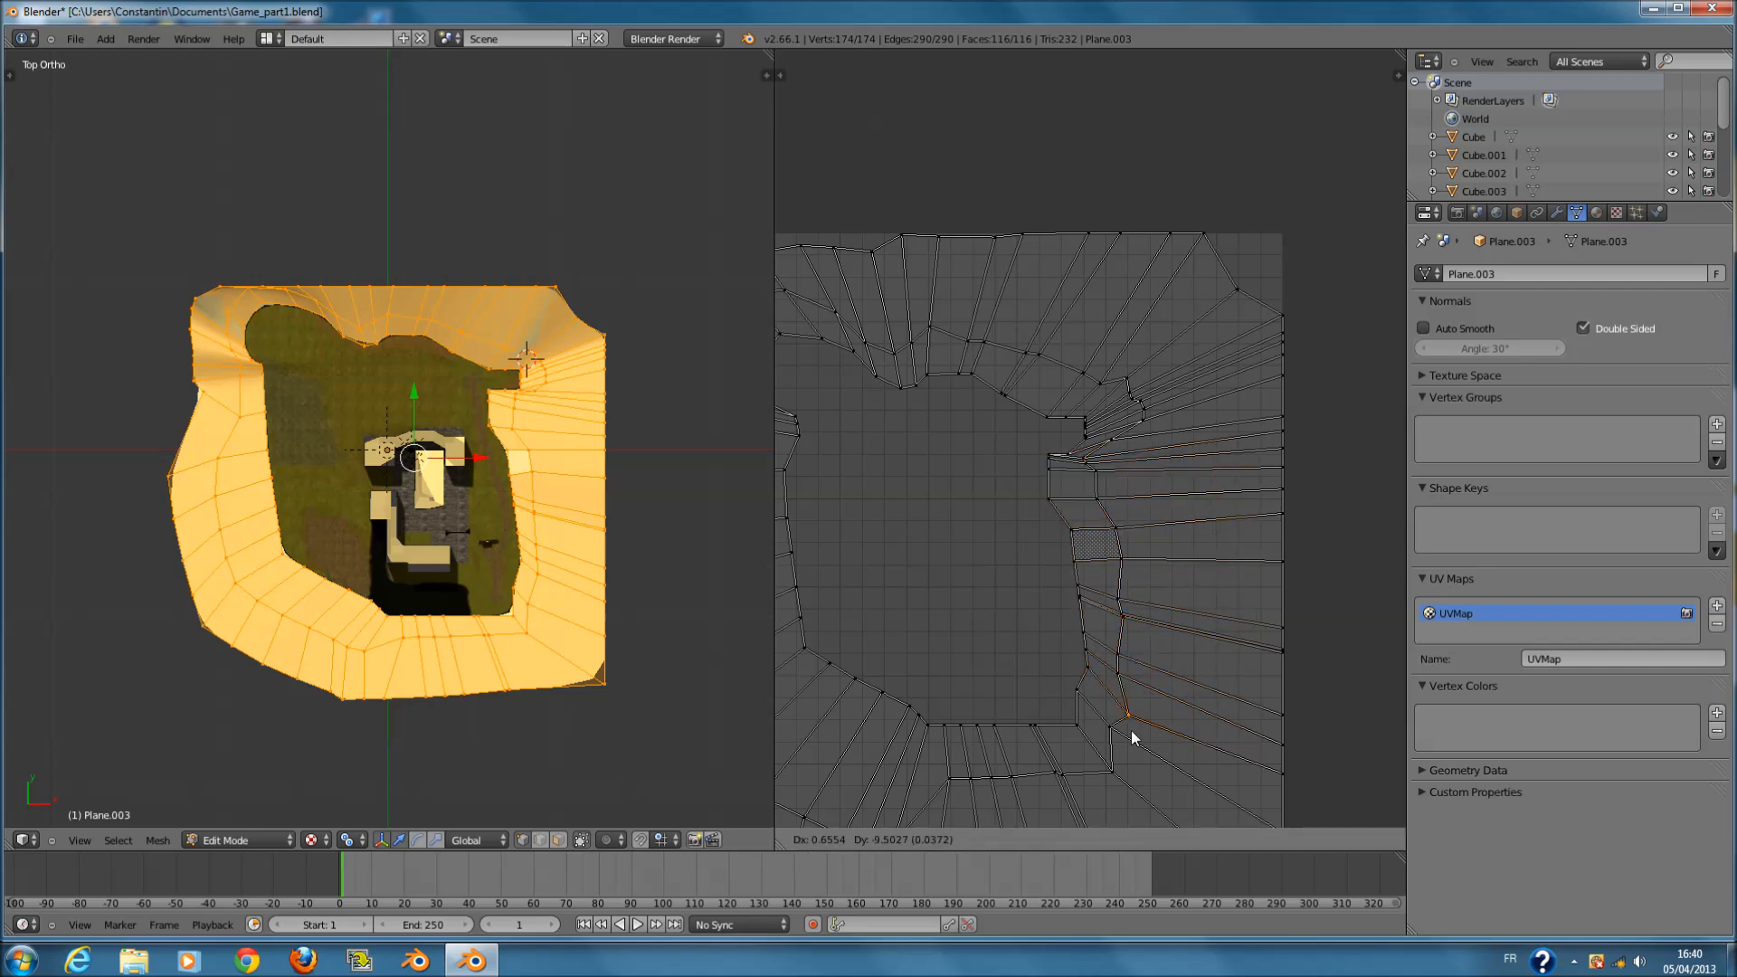
{"action": "left_click", "coordinate": [1131, 730]}
{"action": "scroll", "coordinate": [1114, 431], "scroll_direction": "up", "scroll_amount": 4}
{"action": "key", "text": "c"}
{"action": "mouse_move", "coordinate": [1140, 380]}
{"action": "left_mouse_down"}
{"action": "mouse_move", "coordinate": [1135, 344]}
{"action": "mouse_move", "coordinate": [1189, 340]}
{"action": "left_mouse_up"}
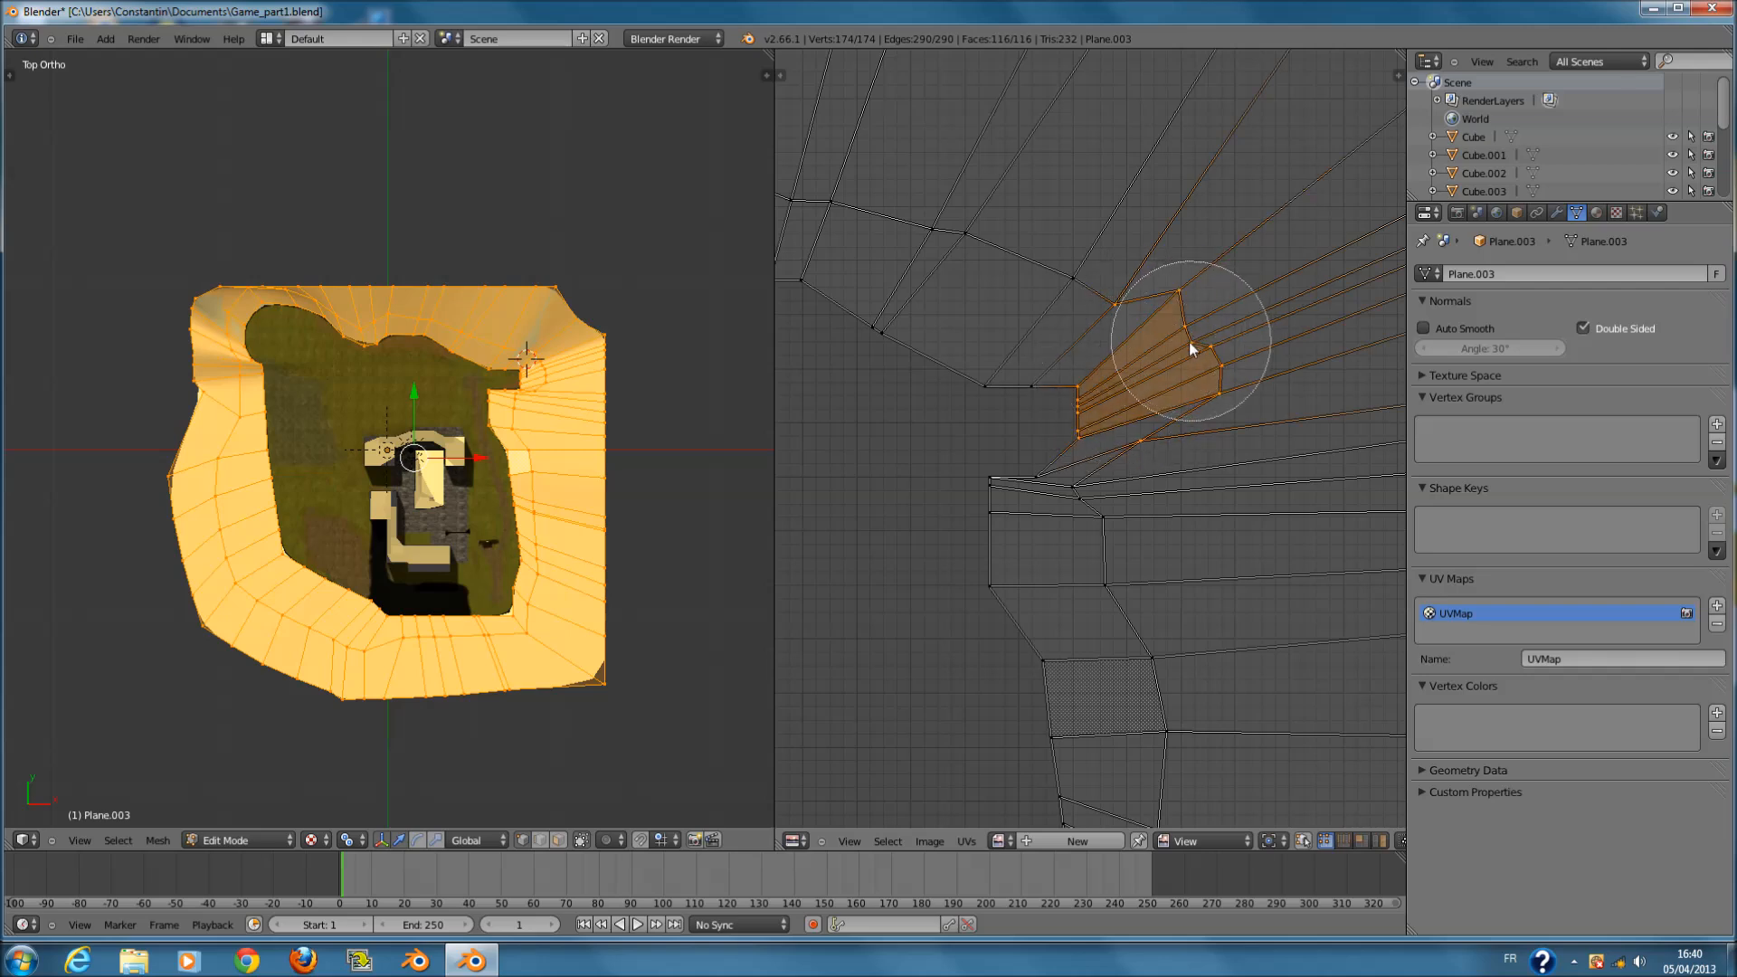
{"action": "right_click", "coordinate": [1189, 340]}
{"action": "scroll", "coordinate": [991, 768], "scroll_direction": "down", "scroll_amount": 1}
{"action": "key", "text": "a"}
- Enable UV Sculpt for the terrain's UV layout
{"action": "left_click", "coordinate": [967, 841]}
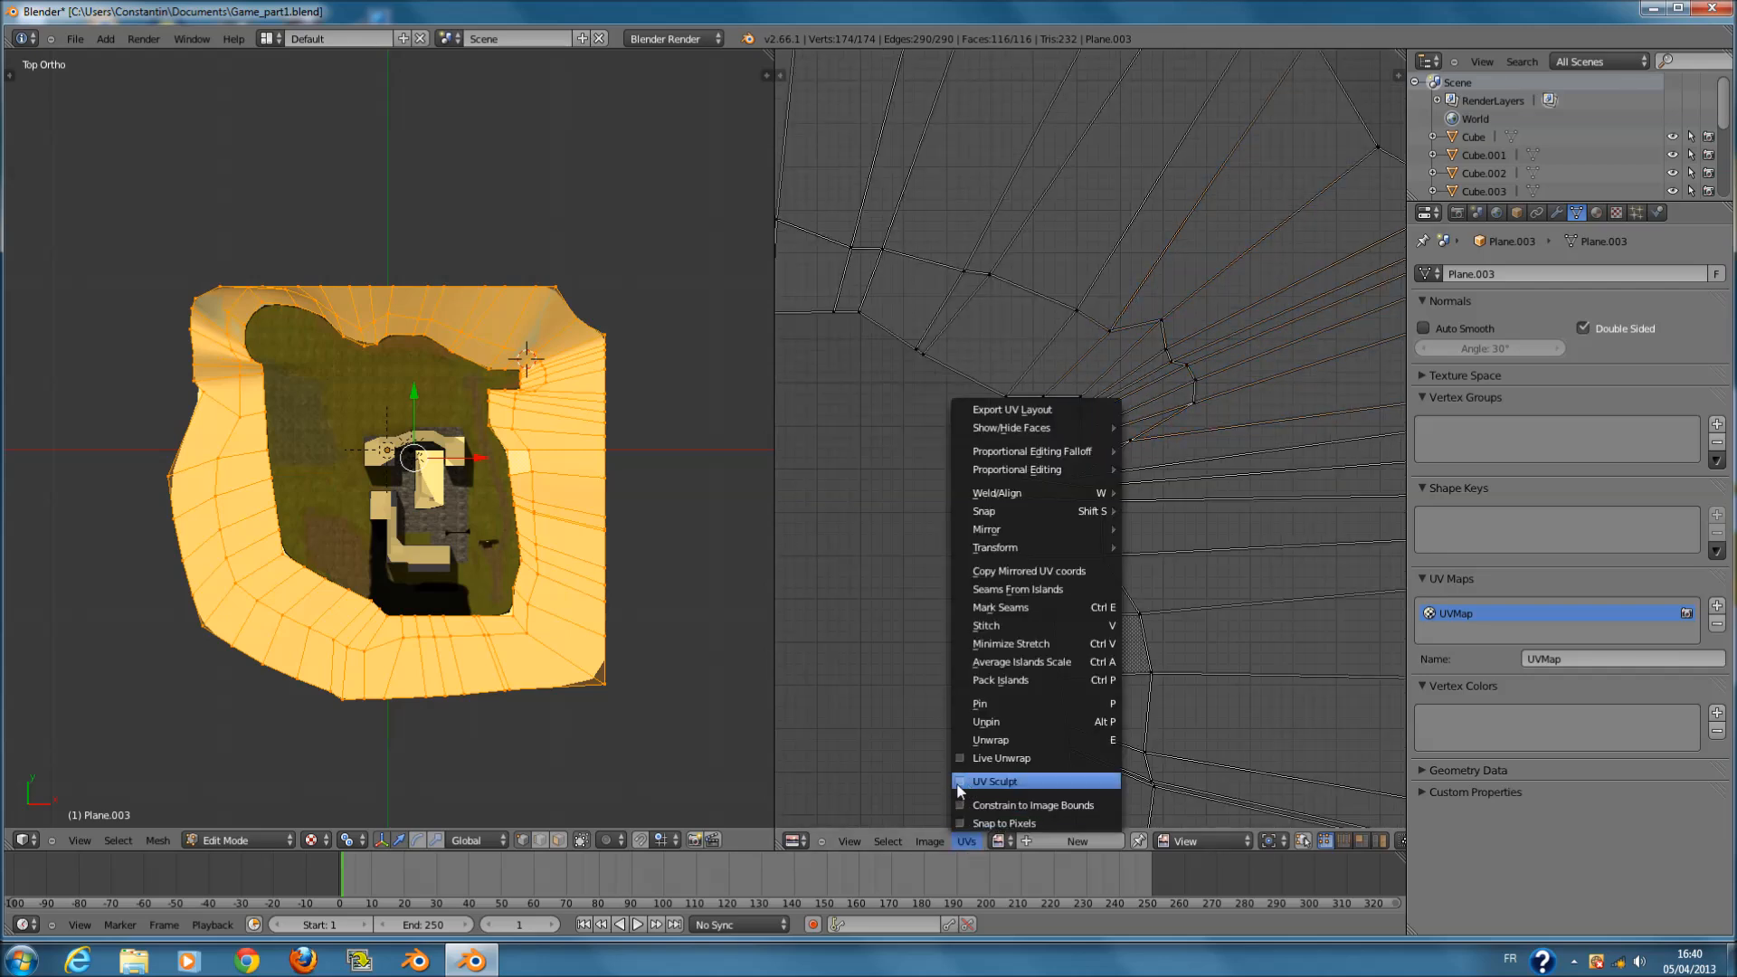
{"action": "left_click", "coordinate": [963, 786]}
{"action": "scroll", "coordinate": [1086, 440], "scroll_direction": "down", "scroll_amount": 3}
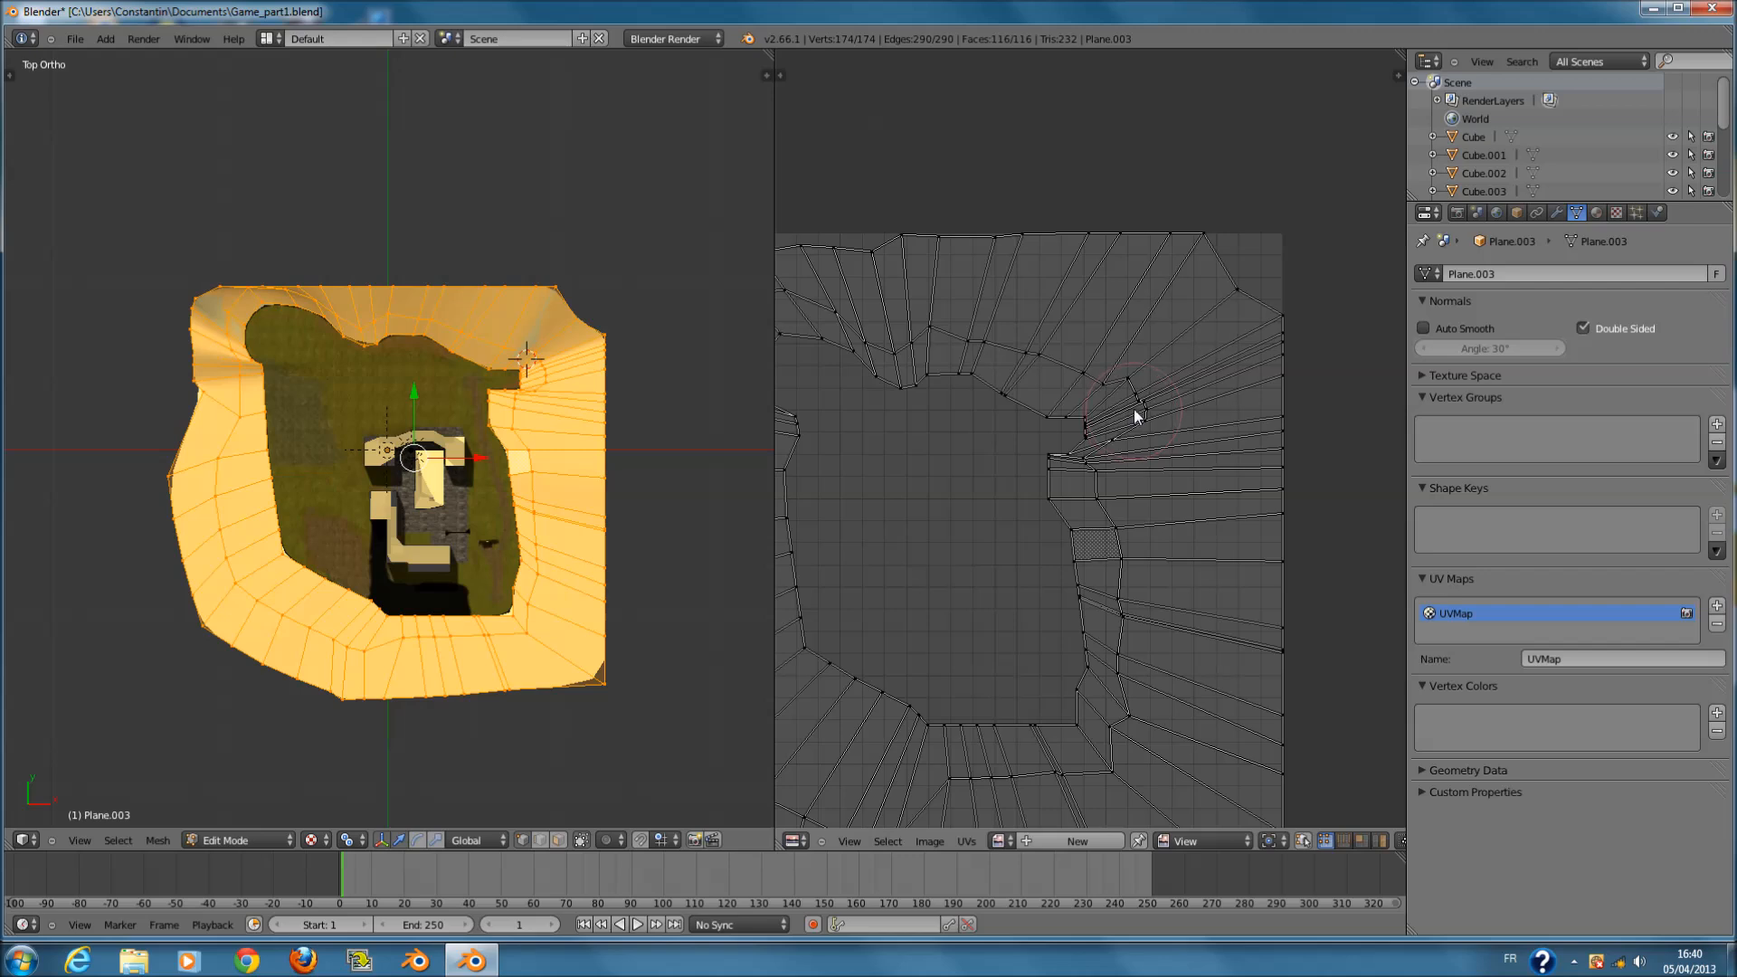
- Sculpt the second row of UV vertices along the right side outward, from the notch down to the lower-right inner corner
{"action": "left_click_drag", "start_coordinate": [1093, 472], "coordinate": [1164, 503]}
{"action": "mouse_move", "coordinate": [1137, 443]}
{"action": "left_mouse_down"}
{"action": "mouse_move", "coordinate": [1180, 455]}
{"action": "mouse_move", "coordinate": [1149, 457]}
{"action": "mouse_move", "coordinate": [1126, 532]}
{"action": "mouse_move", "coordinate": [1166, 536]}
{"action": "left_mouse_up"}
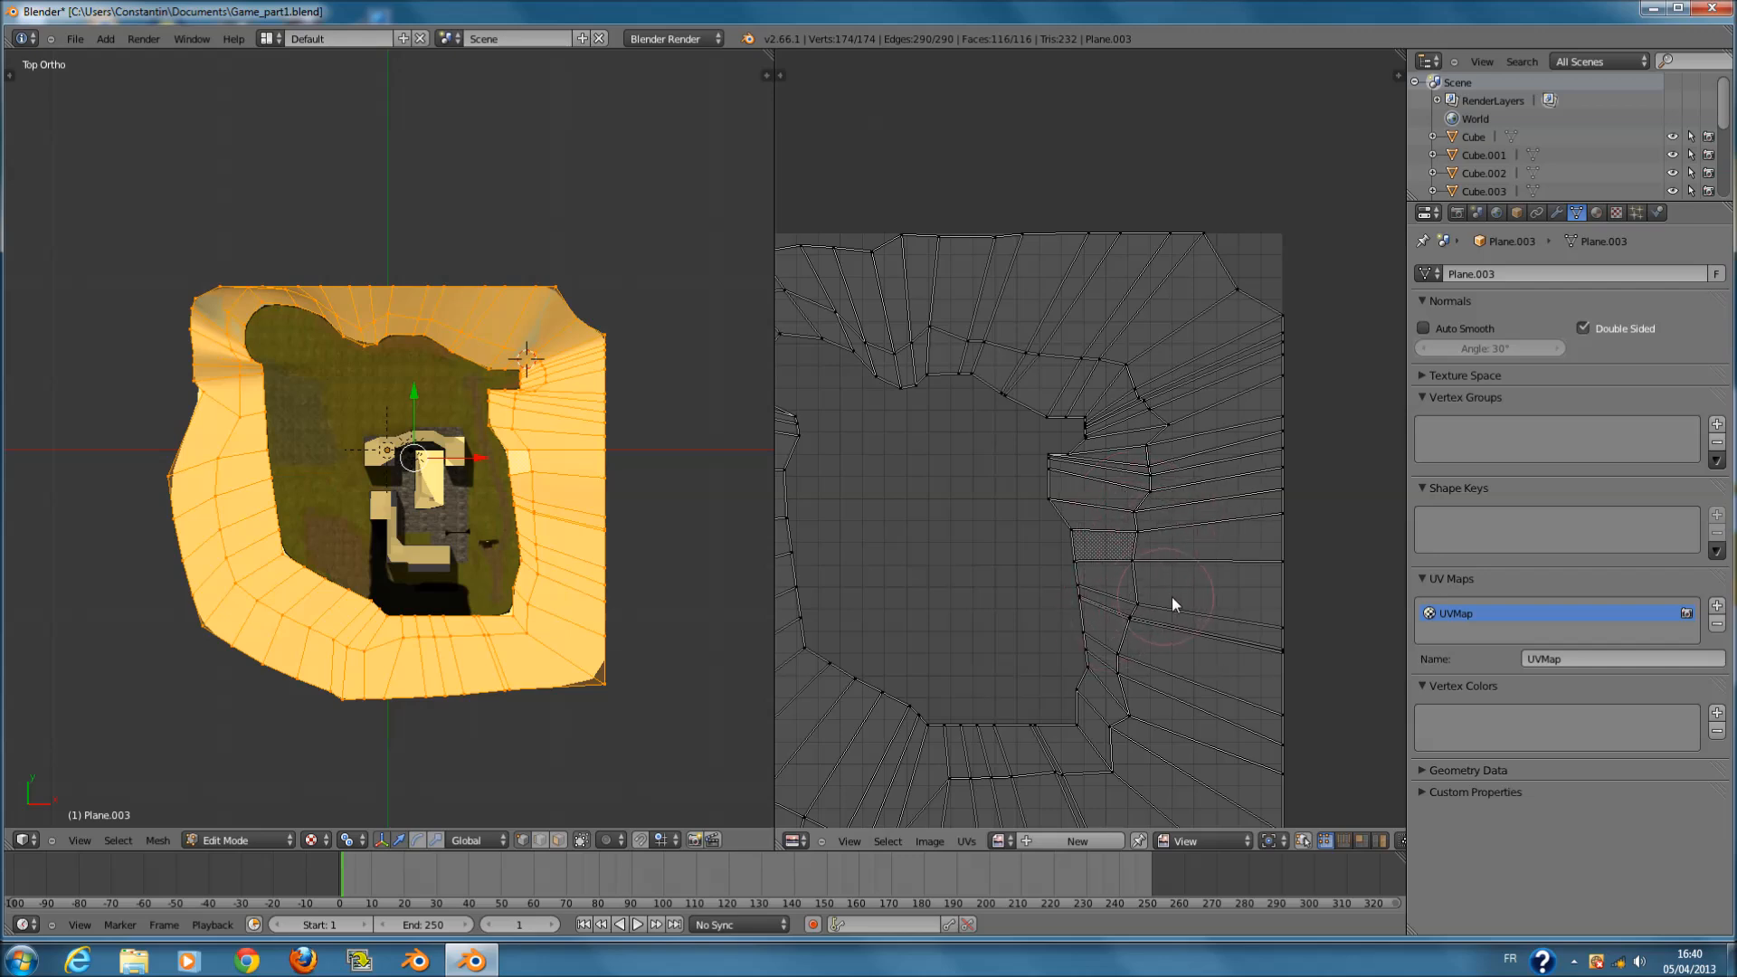
{"action": "left_click_drag", "start_coordinate": [1121, 660], "coordinate": [1187, 668]}
{"action": "left_click_drag", "start_coordinate": [1110, 735], "coordinate": [1202, 742]}
{"action": "scroll", "coordinate": [1106, 490], "scroll_direction": "up", "scroll_amount": 4}
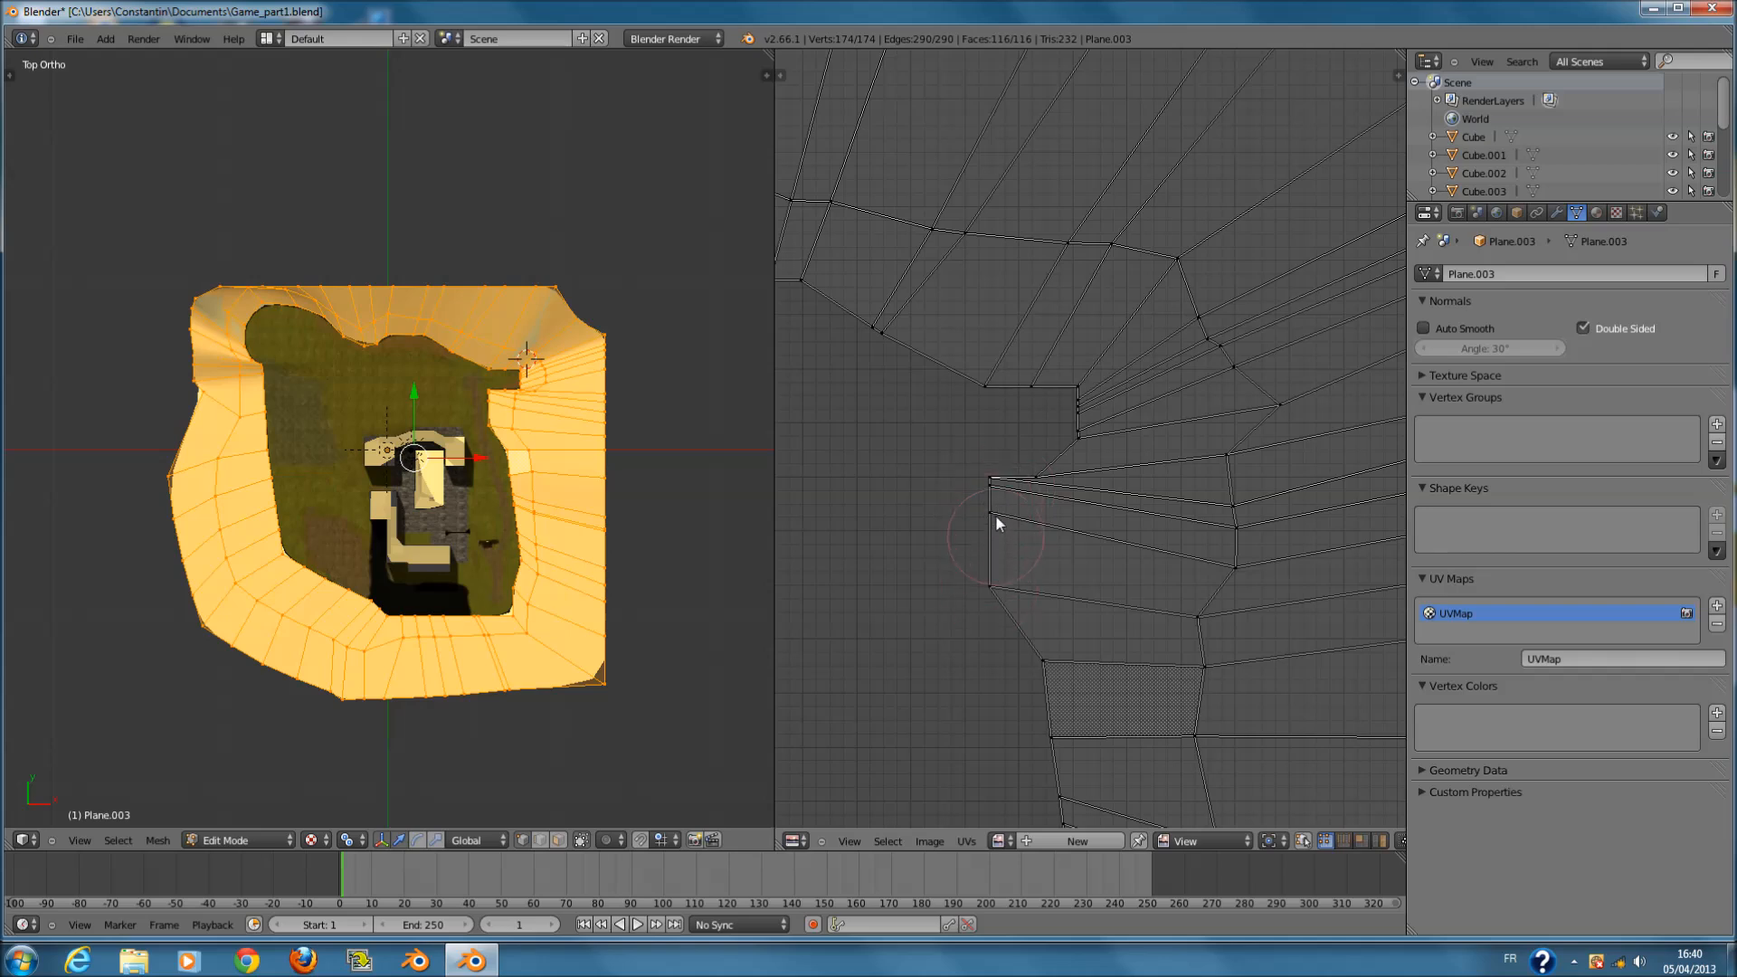
{"action": "scroll", "coordinate": [1040, 520], "scroll_direction": "down", "scroll_amount": 3}
{"action": "scroll", "coordinate": [1072, 433], "scroll_direction": "down", "scroll_amount": 1}
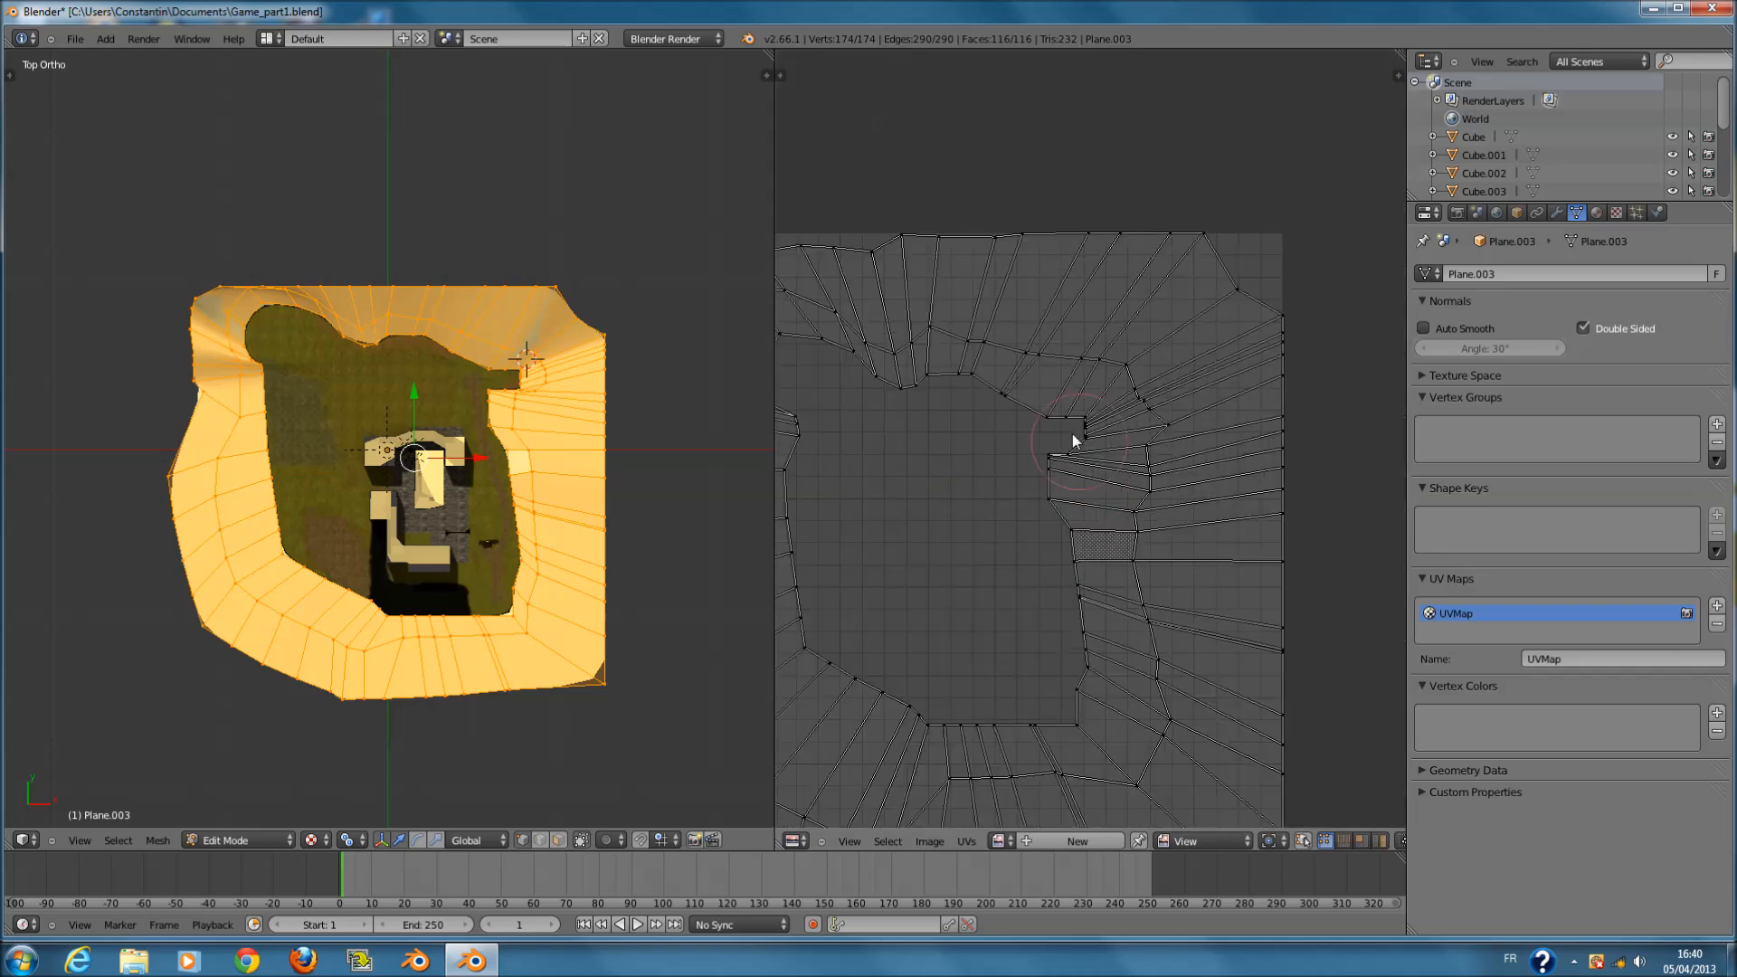
{"action": "key", "text": "f"}
{"action": "left_click", "coordinate": [1094, 439]}
{"action": "scroll", "coordinate": [1054, 420], "scroll_direction": "down", "scroll_amount": 2}
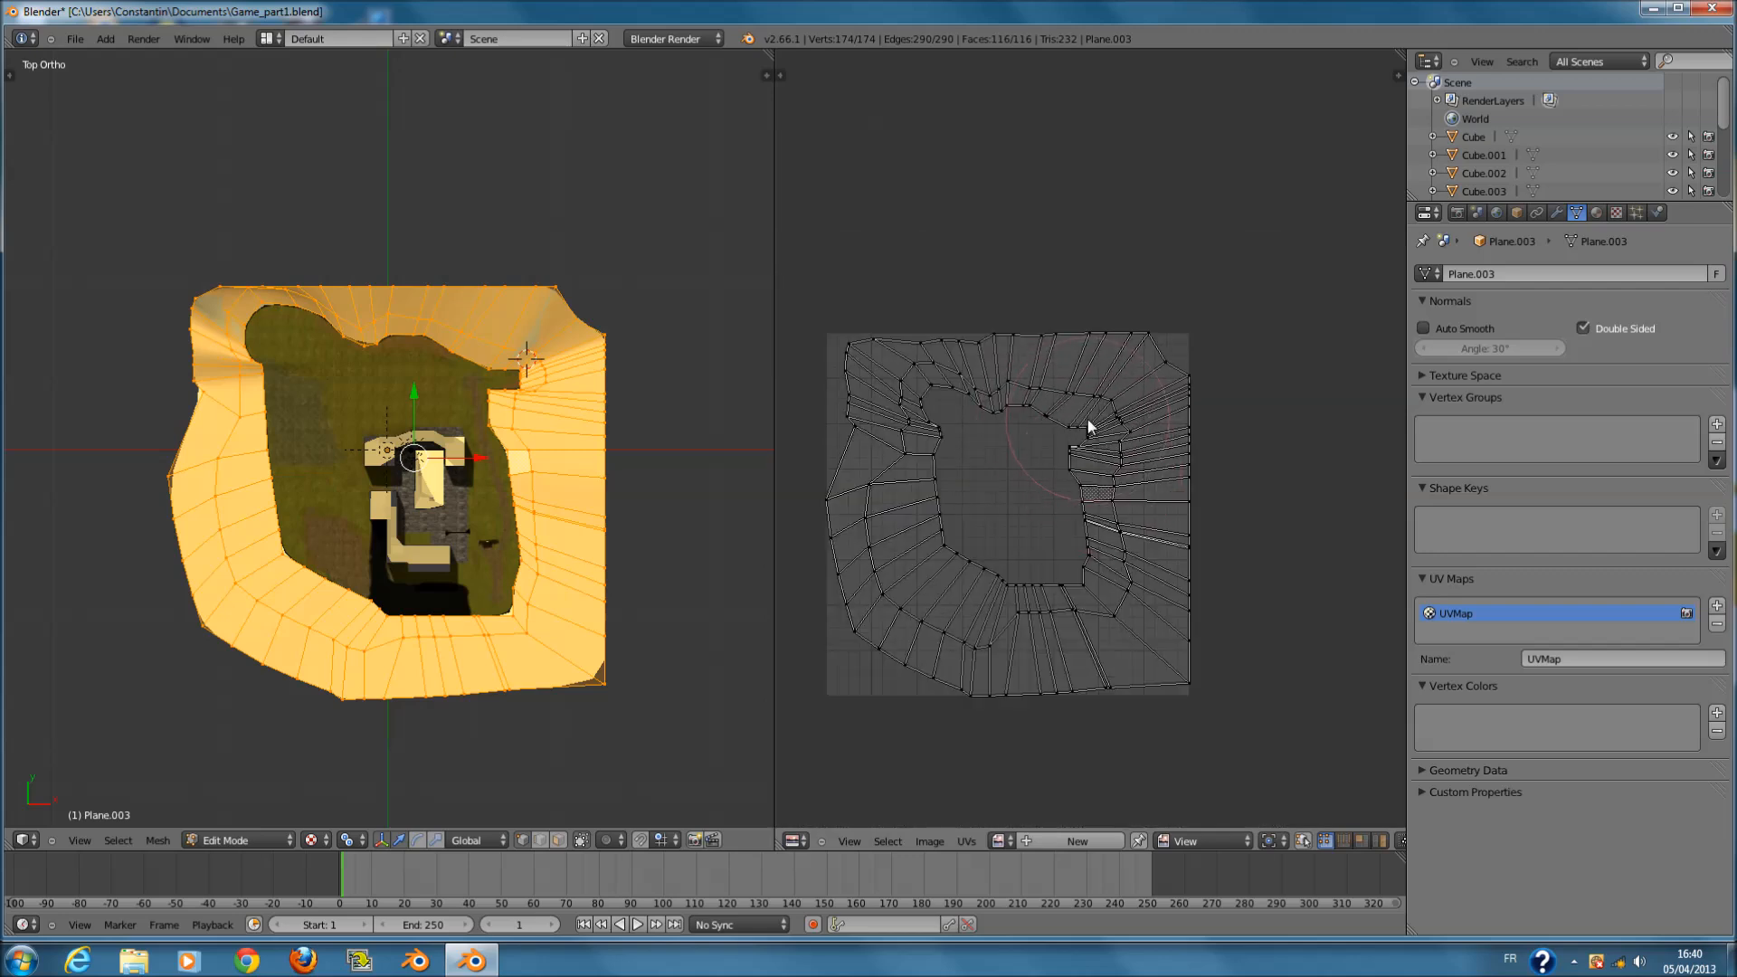
{"action": "scroll", "coordinate": [1082, 427], "scroll_direction": "up", "scroll_amount": 7}
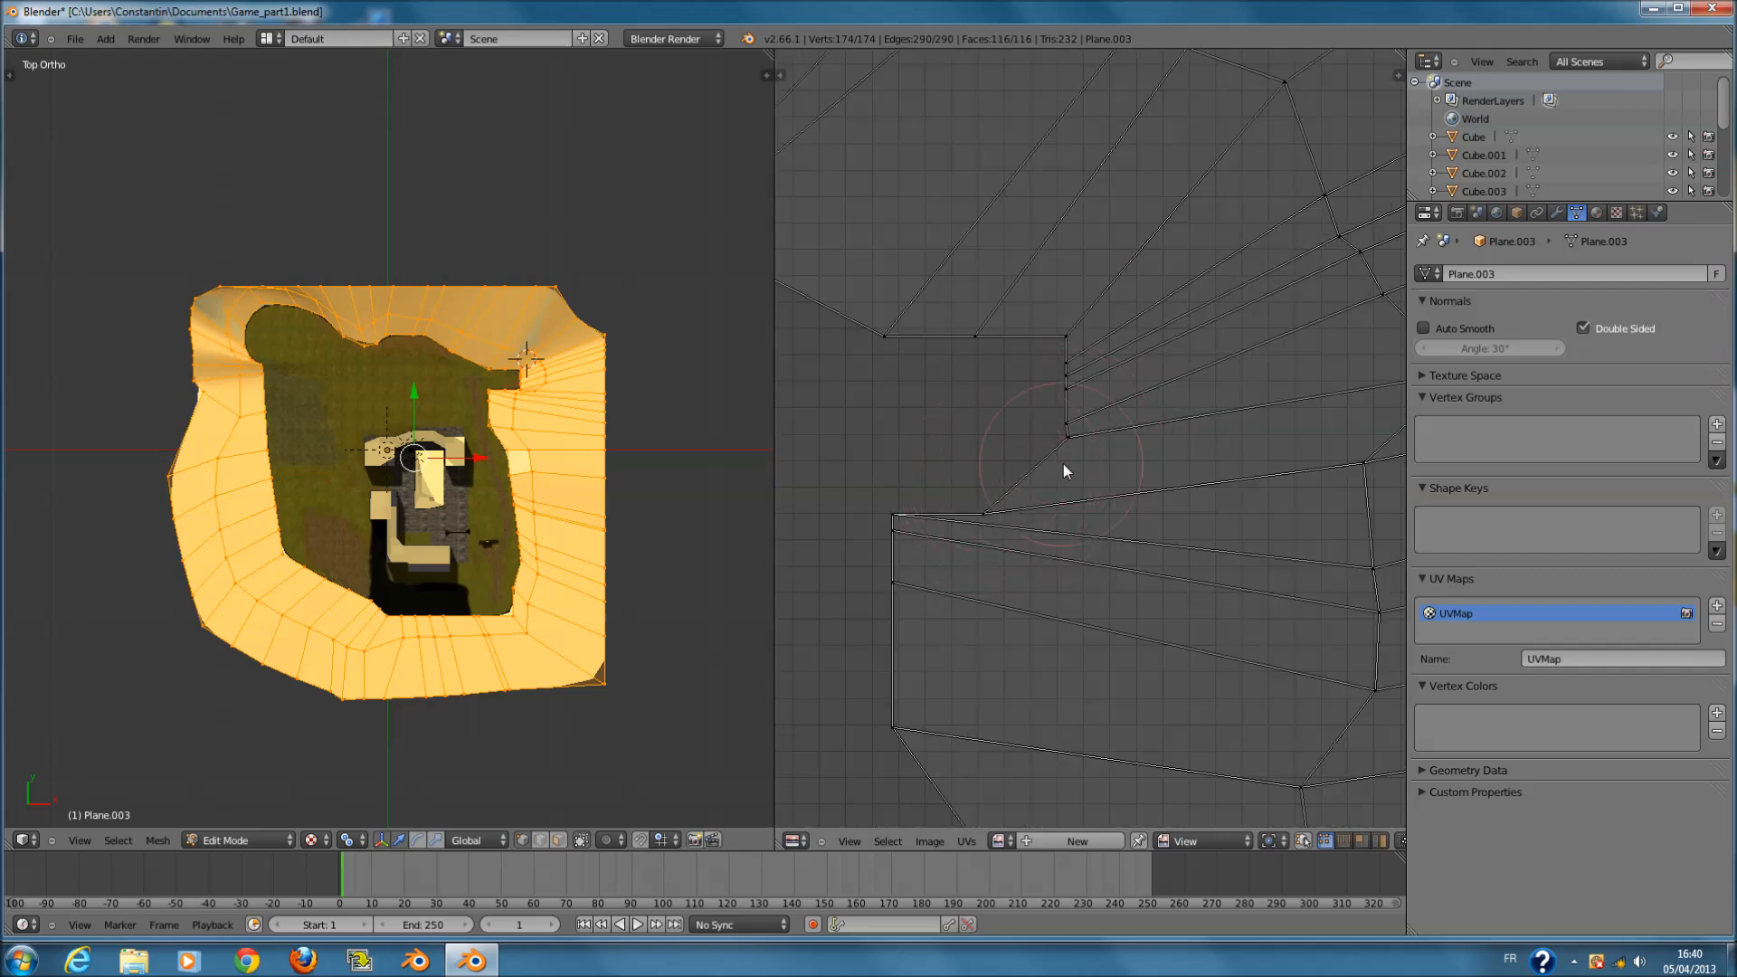
- Turn off UV Sculpt for the terrain's UV layout and deselect all of its UVs
{"action": "left_click", "coordinate": [967, 841]}
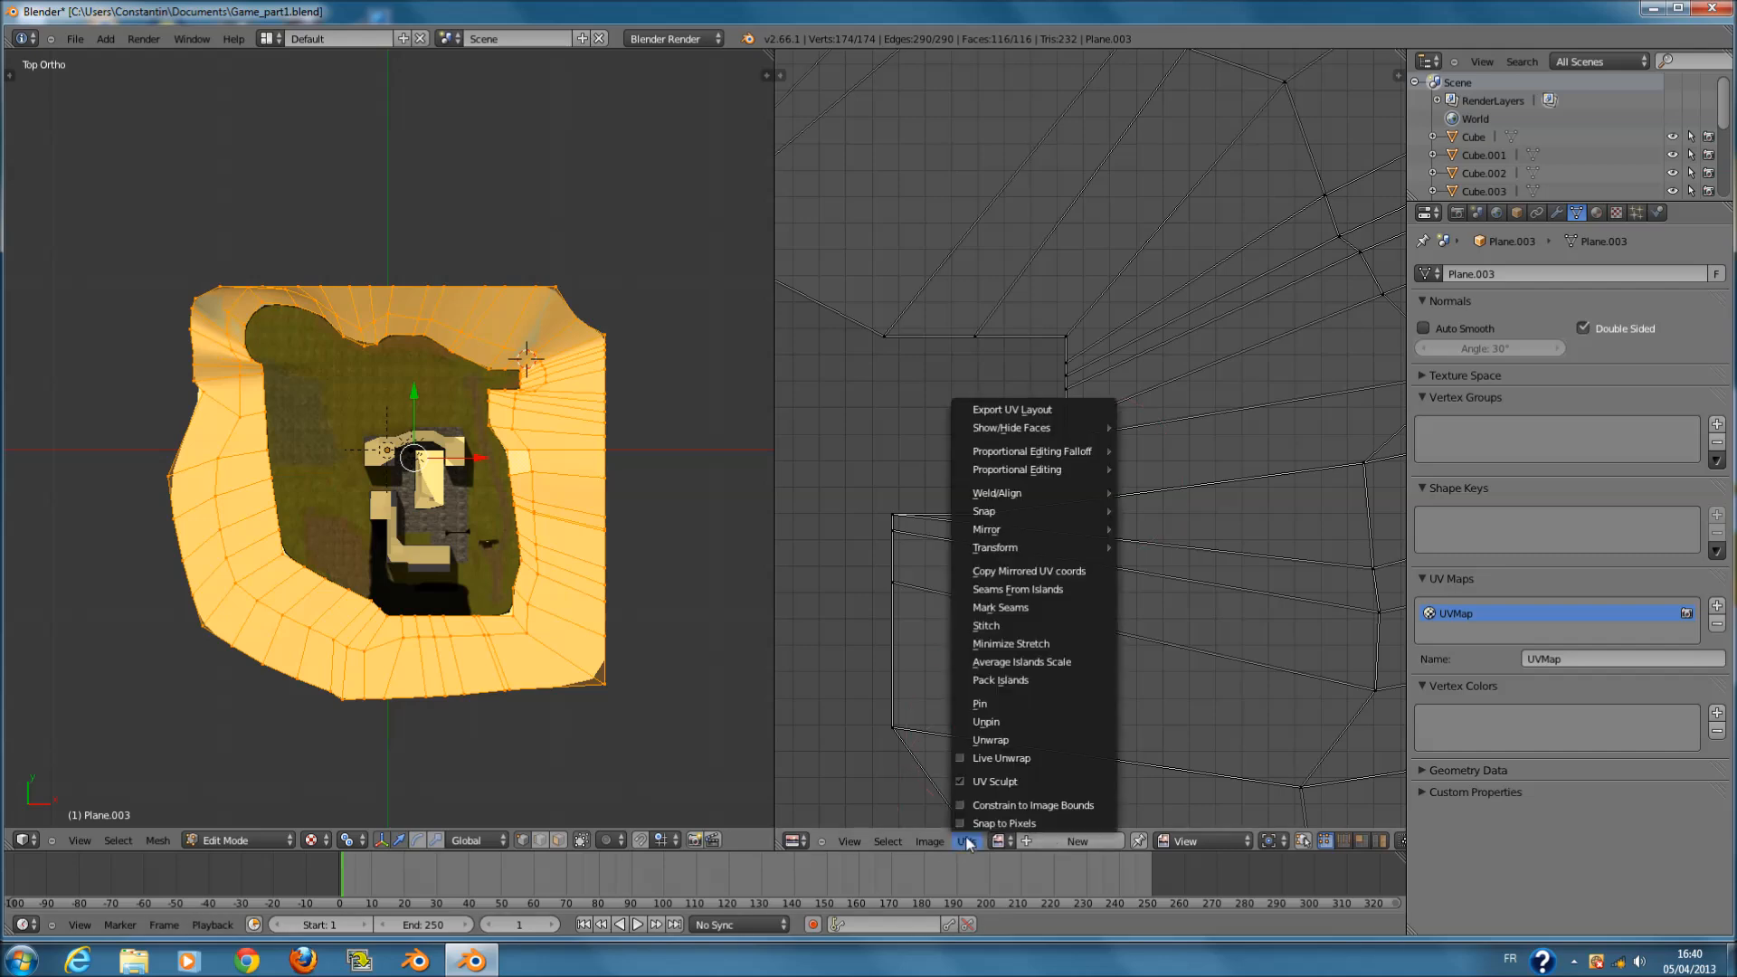
{"action": "left_click", "coordinate": [988, 776]}
{"action": "scroll", "coordinate": [1057, 709], "scroll_direction": "down", "scroll_amount": 9}
{"action": "key", "text": "Tab"}
{"action": "key", "text": "Tab"}
{"action": "key", "text": "a"}
{"action": "key", "text": "a"}
{"action": "key", "text": "a"}
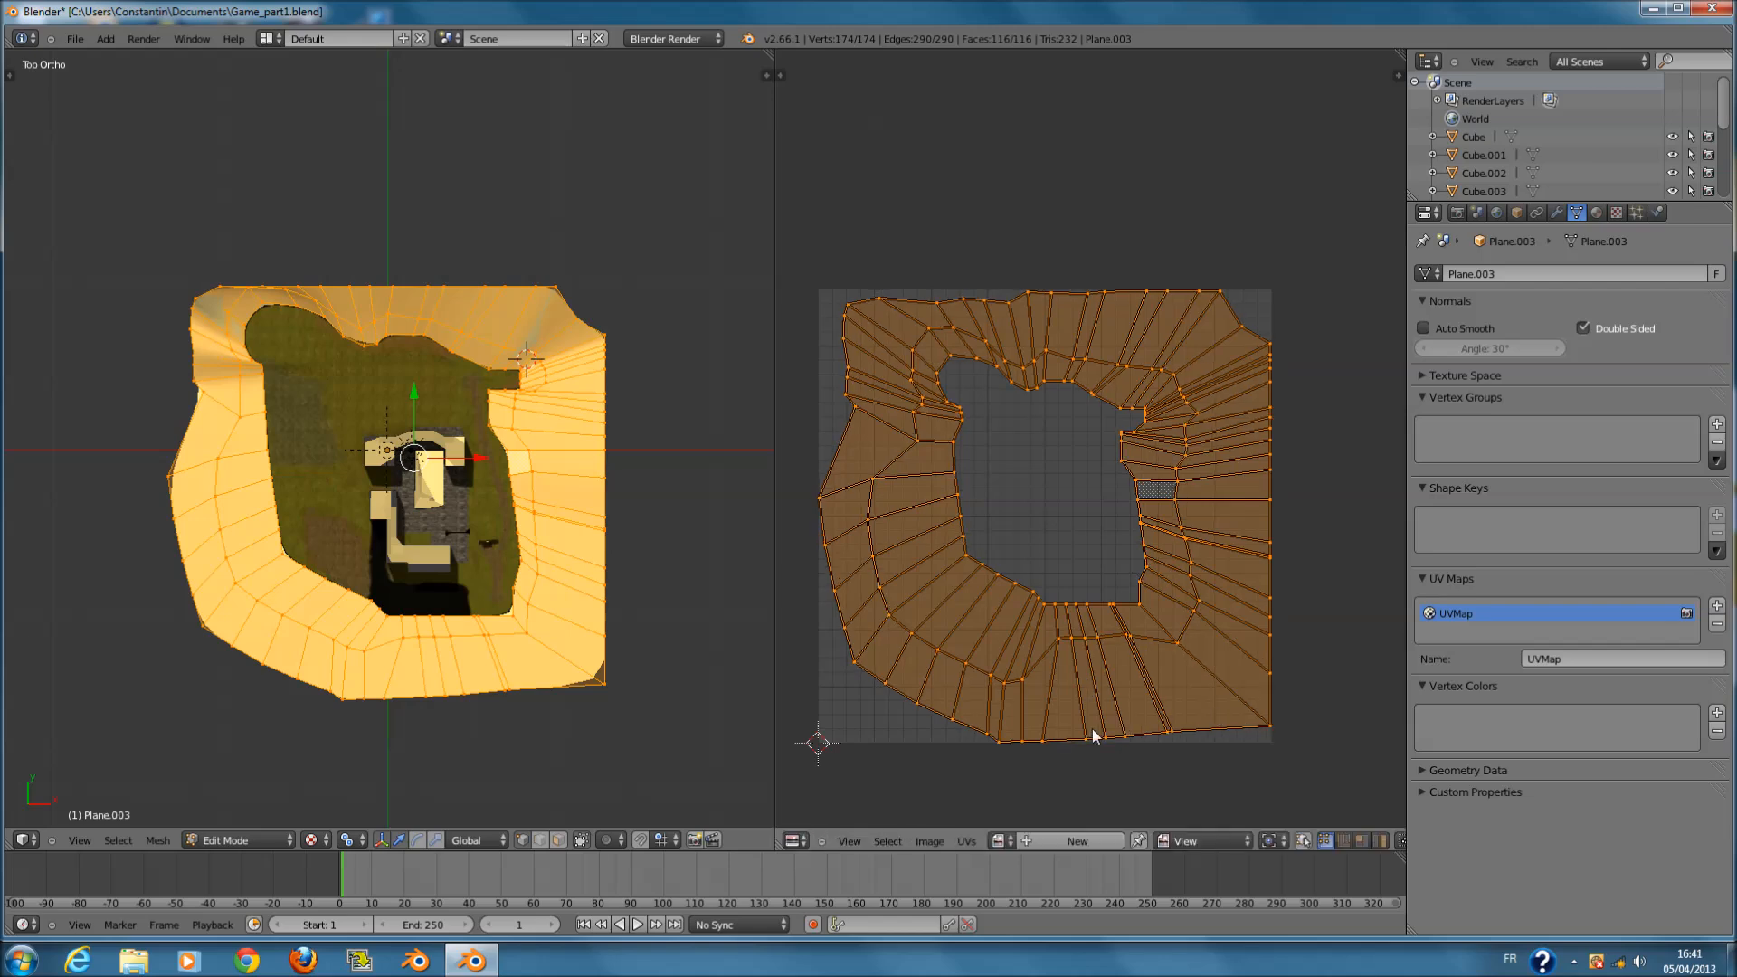
{"action": "key", "text": "a"}
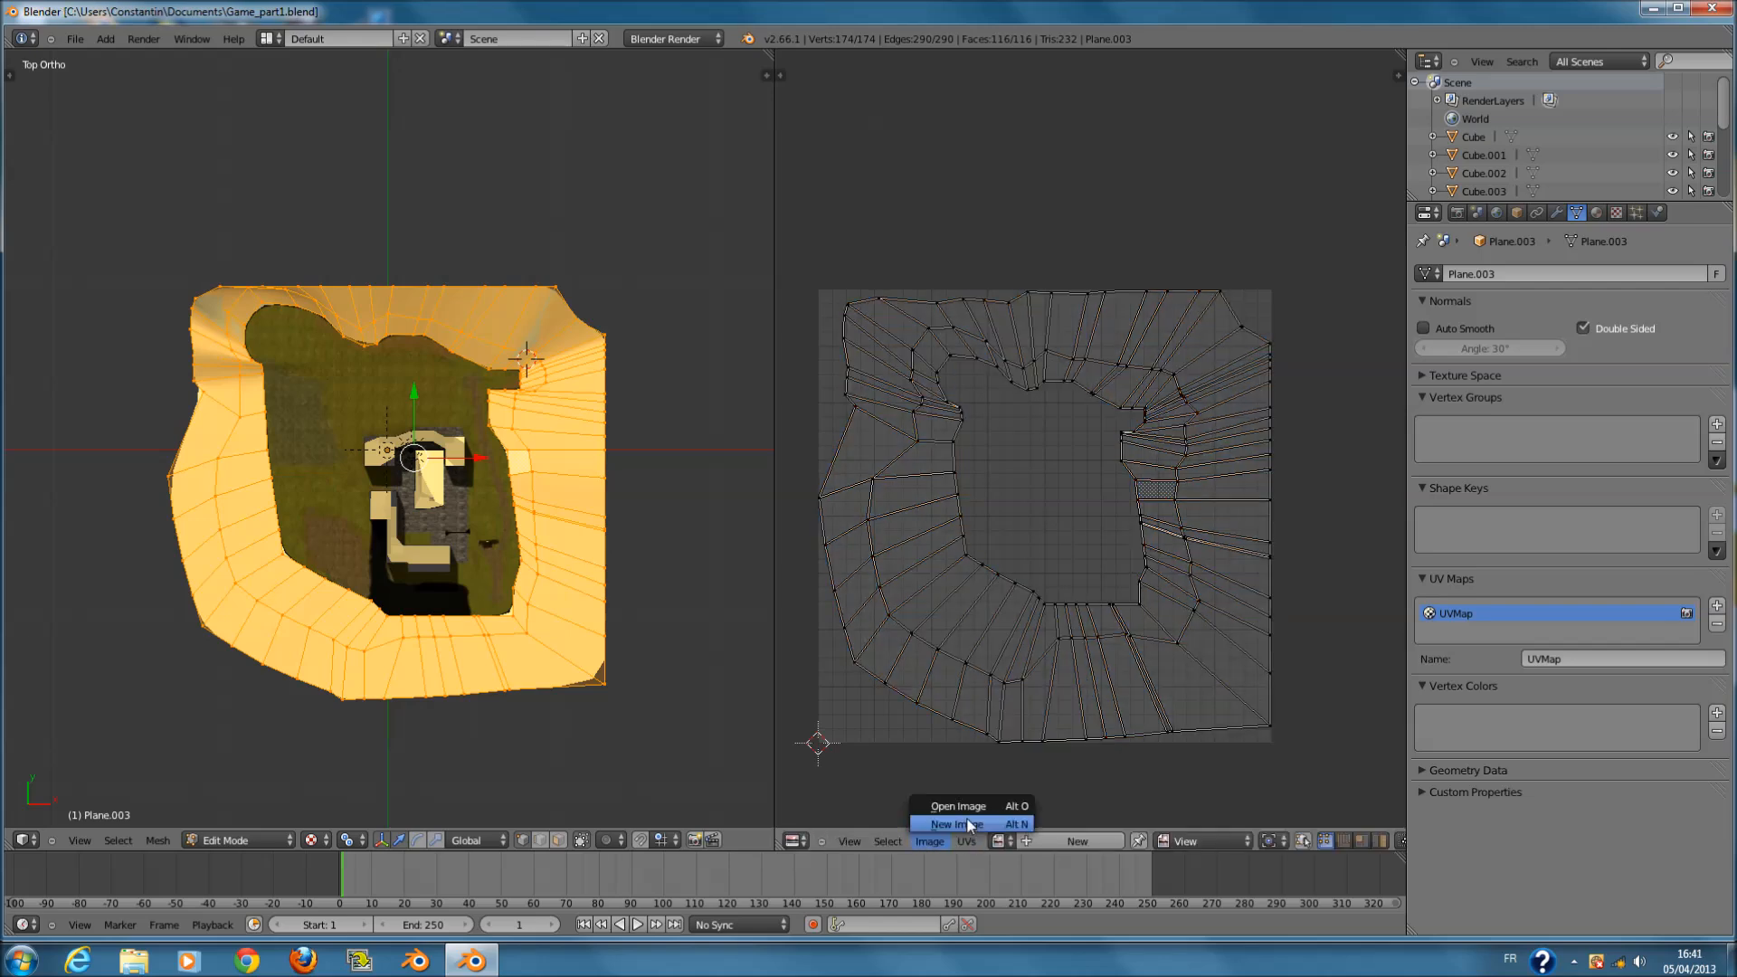
- Create a new blank image named ground_1_p2 at 4096 by 4096 pixels for the terrain's UV layout
{"action": "left_click", "coordinate": [1072, 840]}
{"action": "left_click", "coordinate": [1005, 755]}
{"action": "type", "text": "ima"}
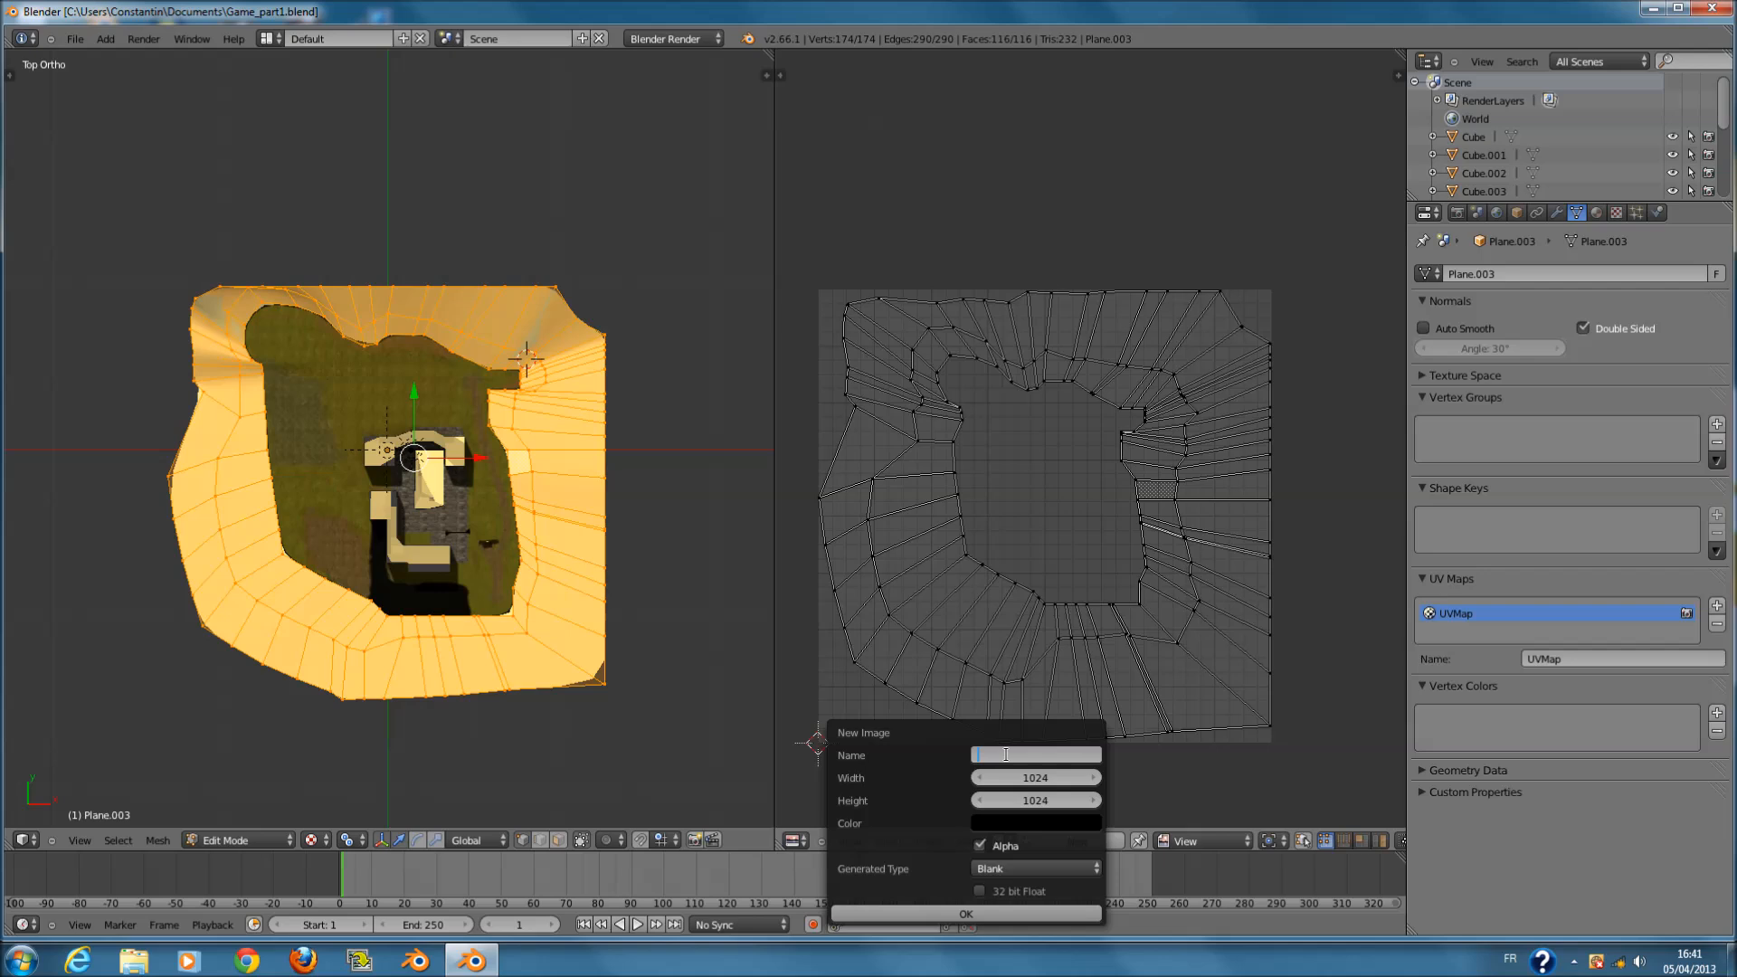
{"action": "type", "text": "groun"}
{"action": "double_click", "coordinate": [1037, 785]}
{"action": "type", "text": "'à"}
{"action": "double_click", "coordinate": [995, 802]}
{"action": "type", "text": "40"}
{"action": "left_click", "coordinate": [1029, 914]}
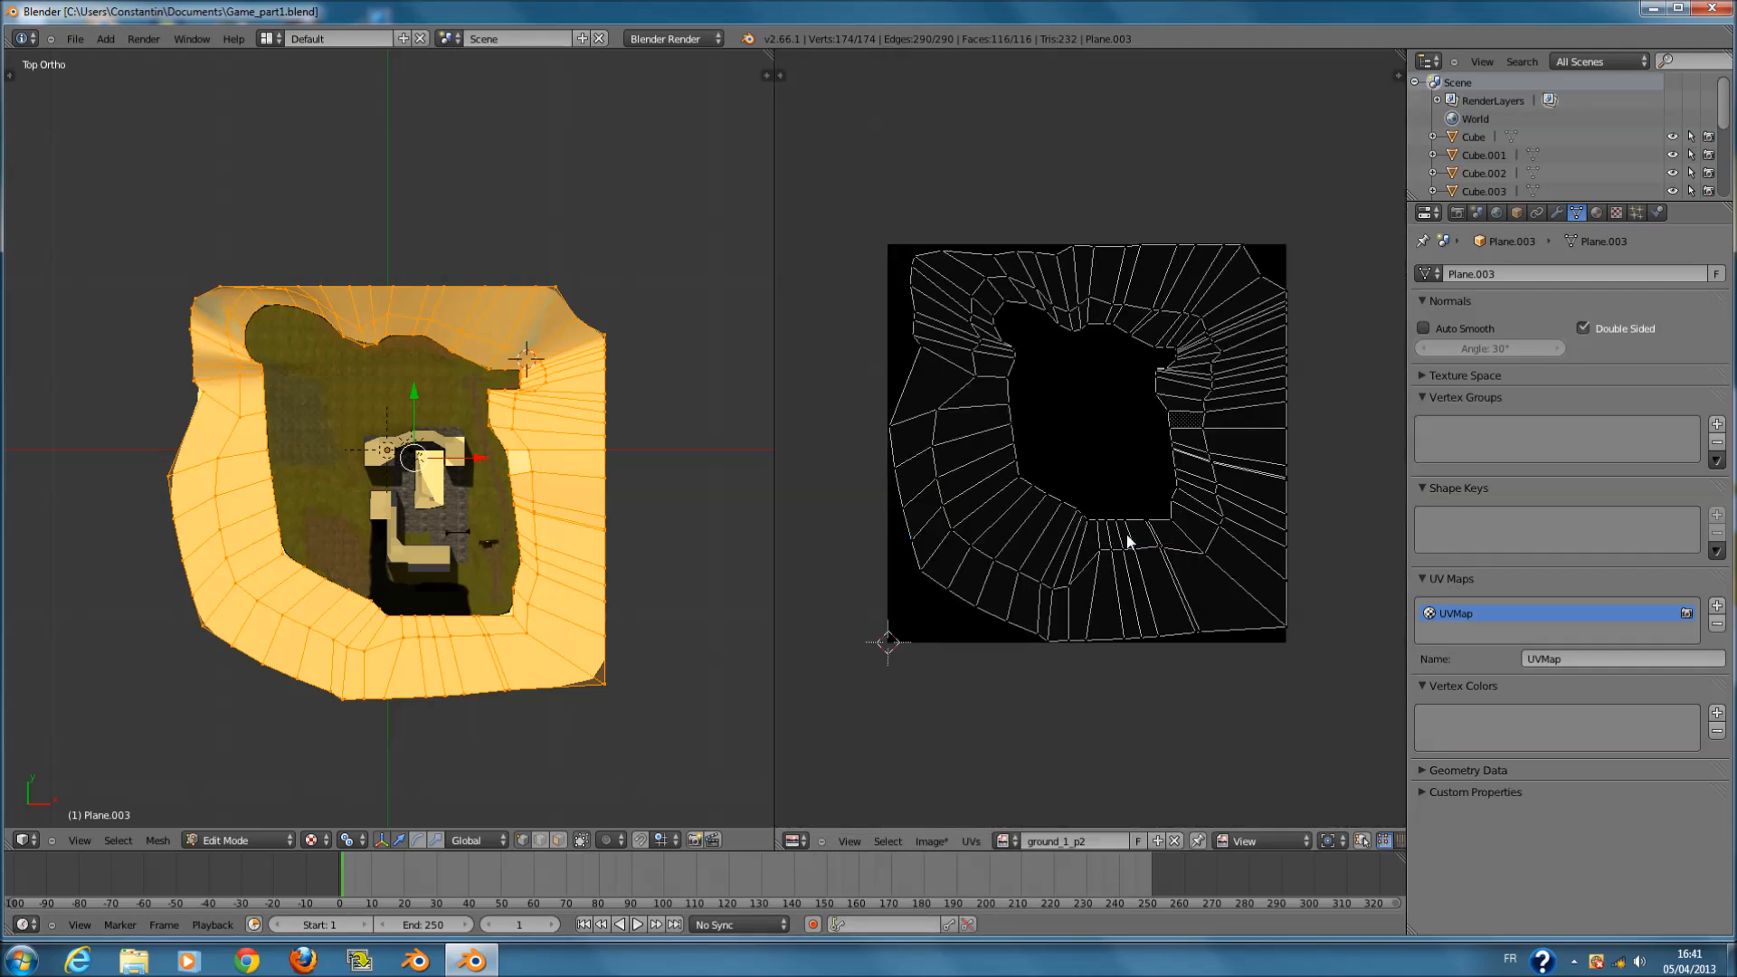
- Return the terrain to Object Mode and save the blend file
{"action": "key", "text": "Tab"}
{"action": "scroll", "coordinate": [643, 501], "scroll_direction": "up", "scroll_amount": 2}
{"action": "scroll", "coordinate": [643, 502], "scroll_direction": "up", "scroll_amount": 1}
{"action": "middle_click_drag", "start_coordinate": [643, 504], "coordinate": [599, 579]}
{"action": "key", "text": "ctrl+s"}
{"action": "key", "text": "Tab"}
{"action": "scroll", "coordinate": [599, 579], "scroll_direction": "down", "scroll_amount": 2}
{"action": "scroll", "coordinate": [599, 579], "scroll_direction": "up", "scroll_amount": 2}
{"action": "key", "text": "Tab"}
{"action": "key", "text": "ctrl+s"}
{"action": "left_click", "coordinate": [596, 586]}
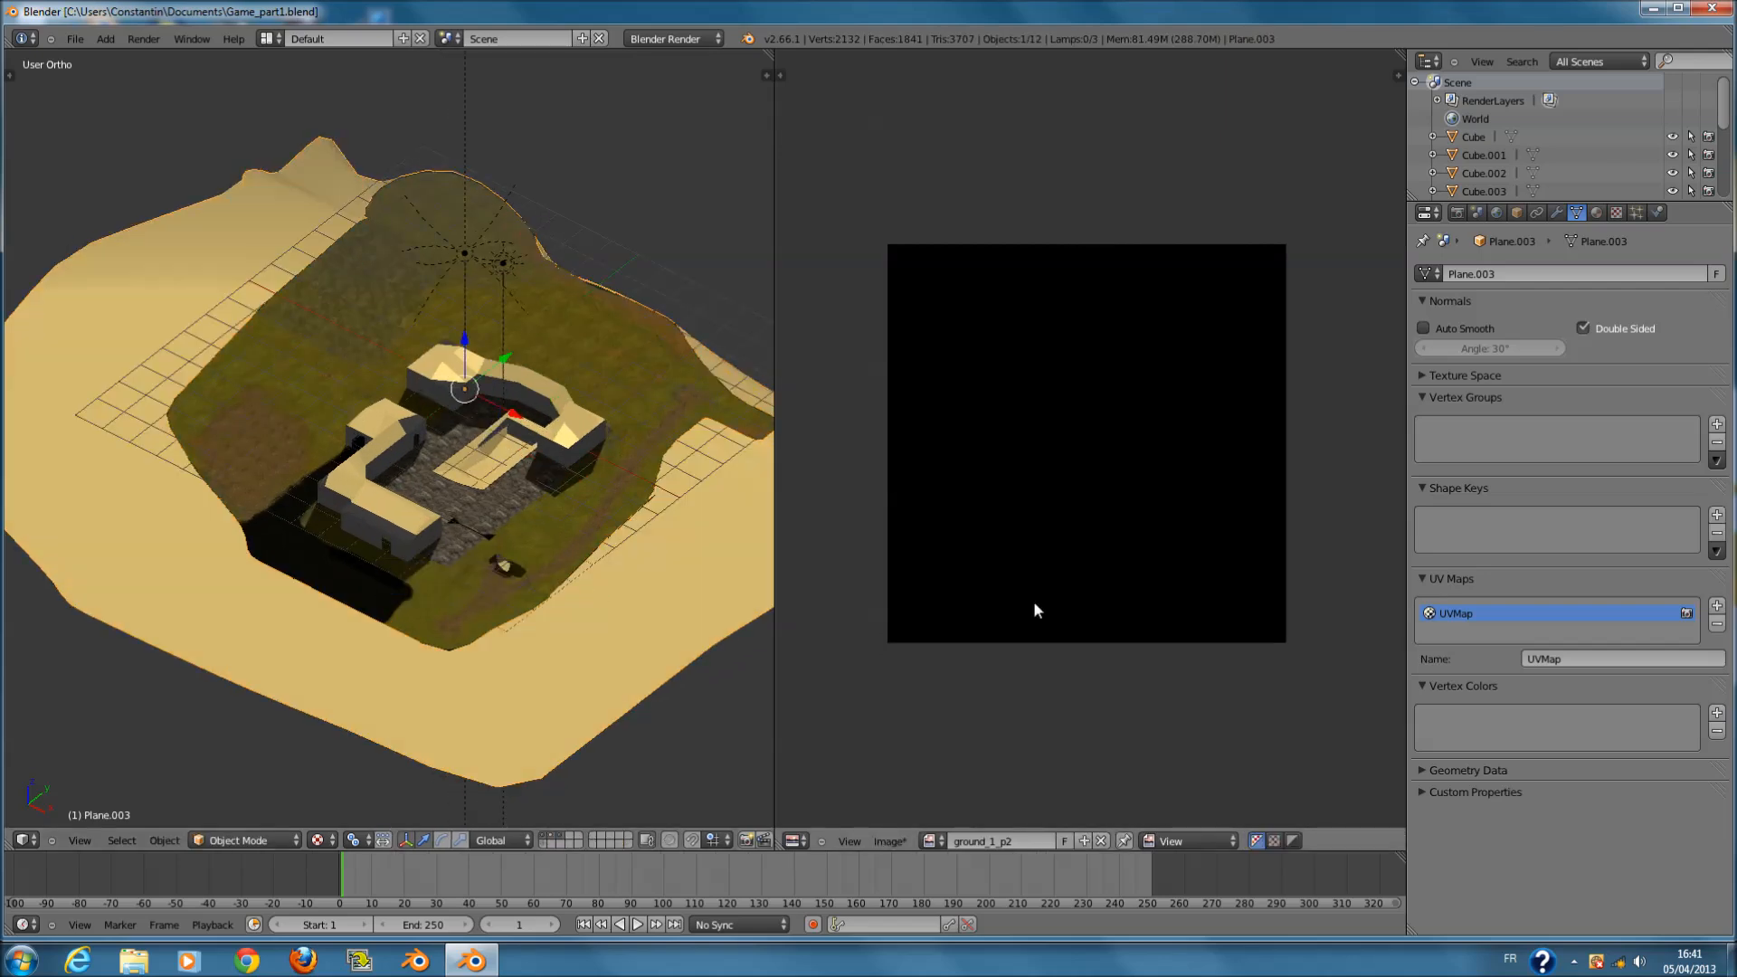
- Review the terrain's material slots and the settings of the paint brush texture in Edit Mode
{"action": "scroll", "coordinate": [1033, 601], "scroll_direction": "down", "scroll_amount": 1}
{"action": "key", "text": "Tab"}
{"action": "key", "text": "Tab"}
{"action": "key", "text": "Tab"}
{"action": "left_click", "coordinate": [1597, 213]}
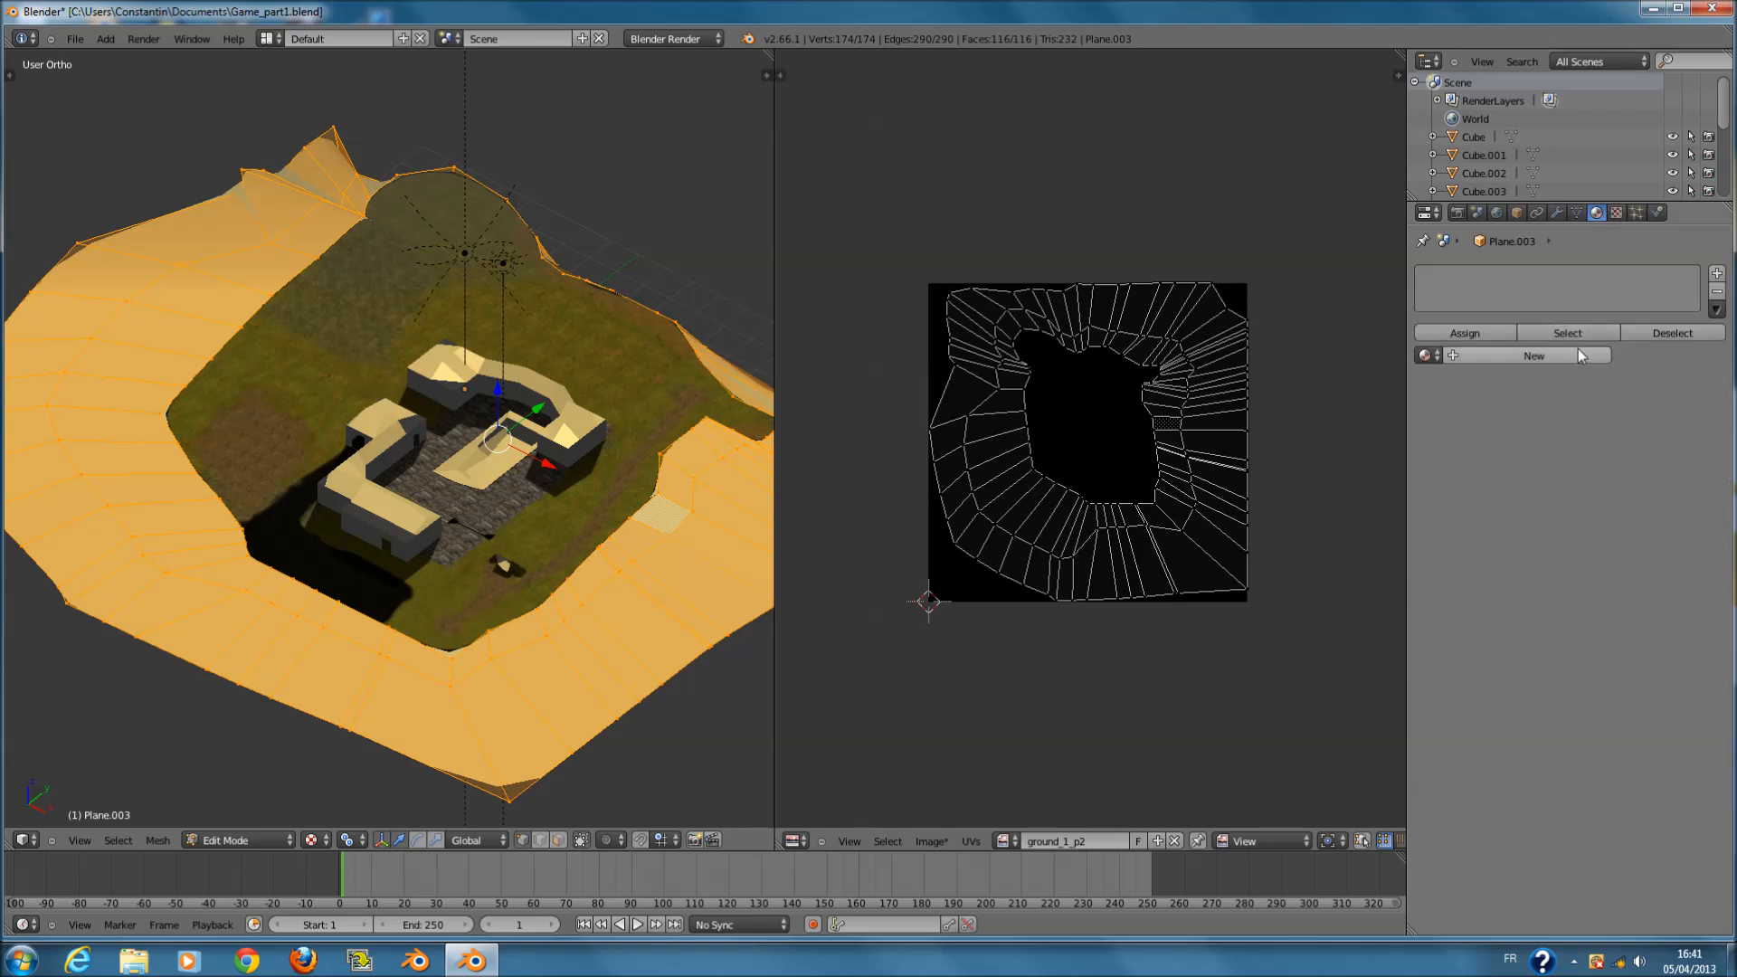
{"action": "left_click", "coordinate": [1617, 214]}
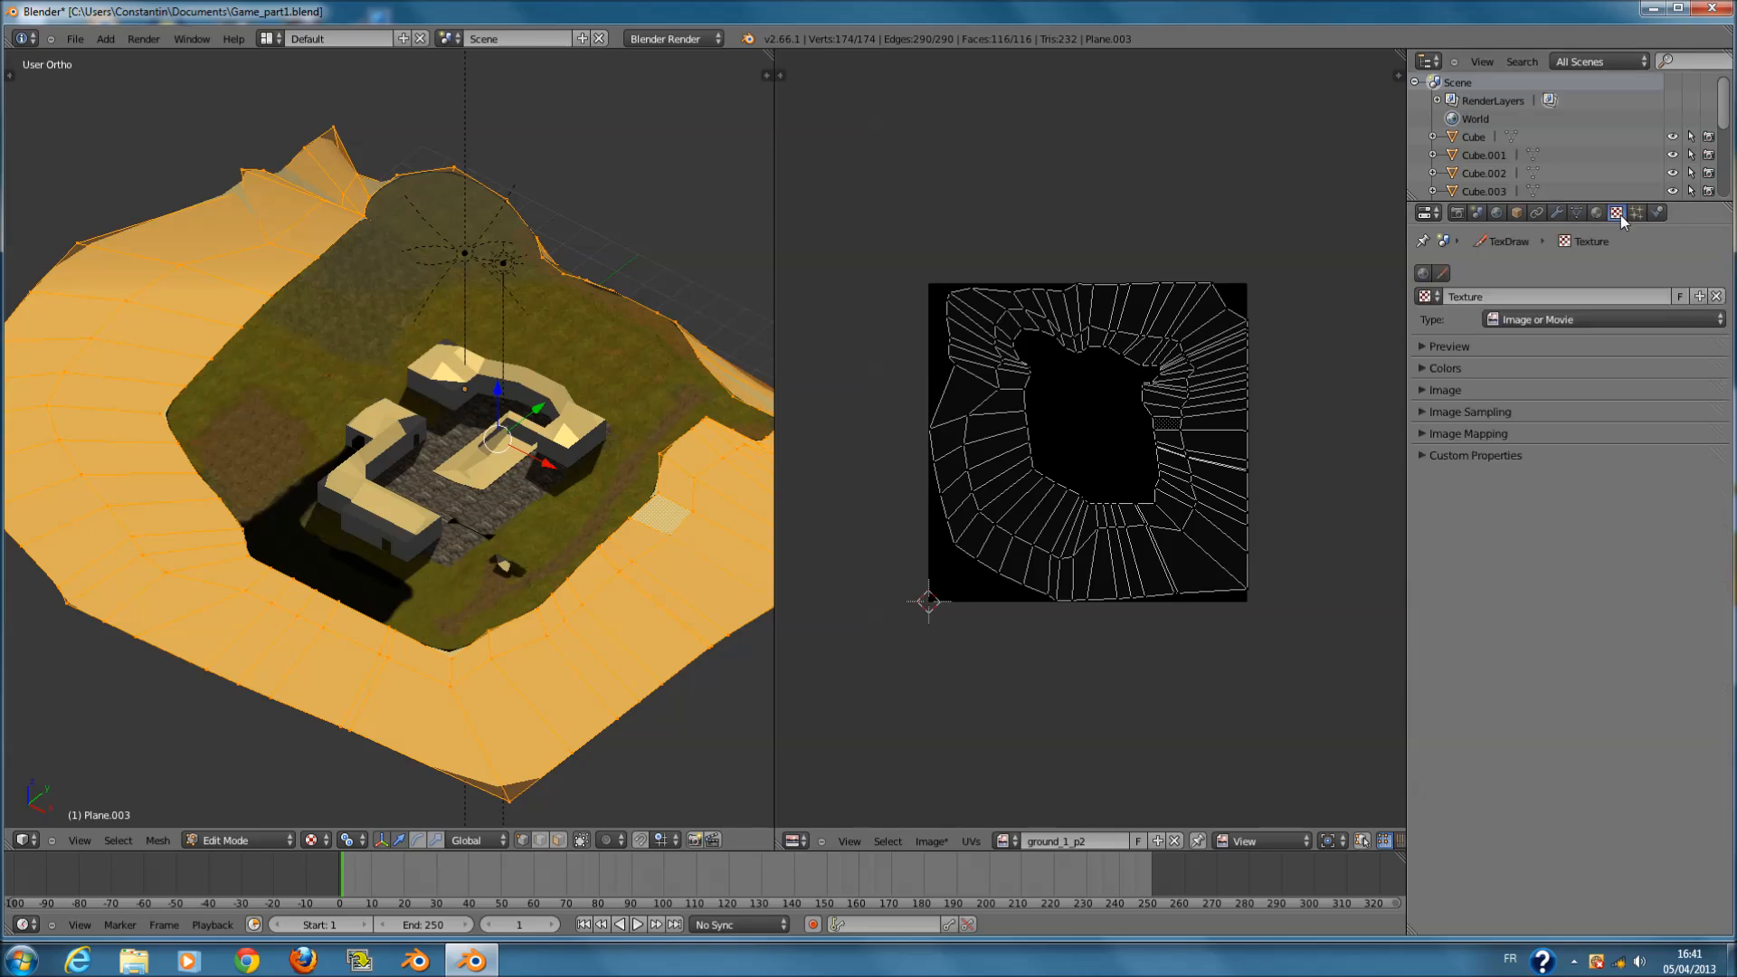
{"action": "left_click", "coordinate": [1507, 341]}
{"action": "left_click", "coordinate": [1506, 341]}
{"action": "left_click", "coordinate": [1445, 273]}
{"action": "left_click", "coordinate": [1490, 346]}
{"action": "left_click", "coordinate": [1477, 350]}
{"action": "left_click", "coordinate": [1475, 372]}
{"action": "left_click", "coordinate": [1475, 372]}
- Replace the brush texture's image with Grass0130_1_L.jpg from the H: drive
{"action": "left_click", "coordinate": [1655, 9]}
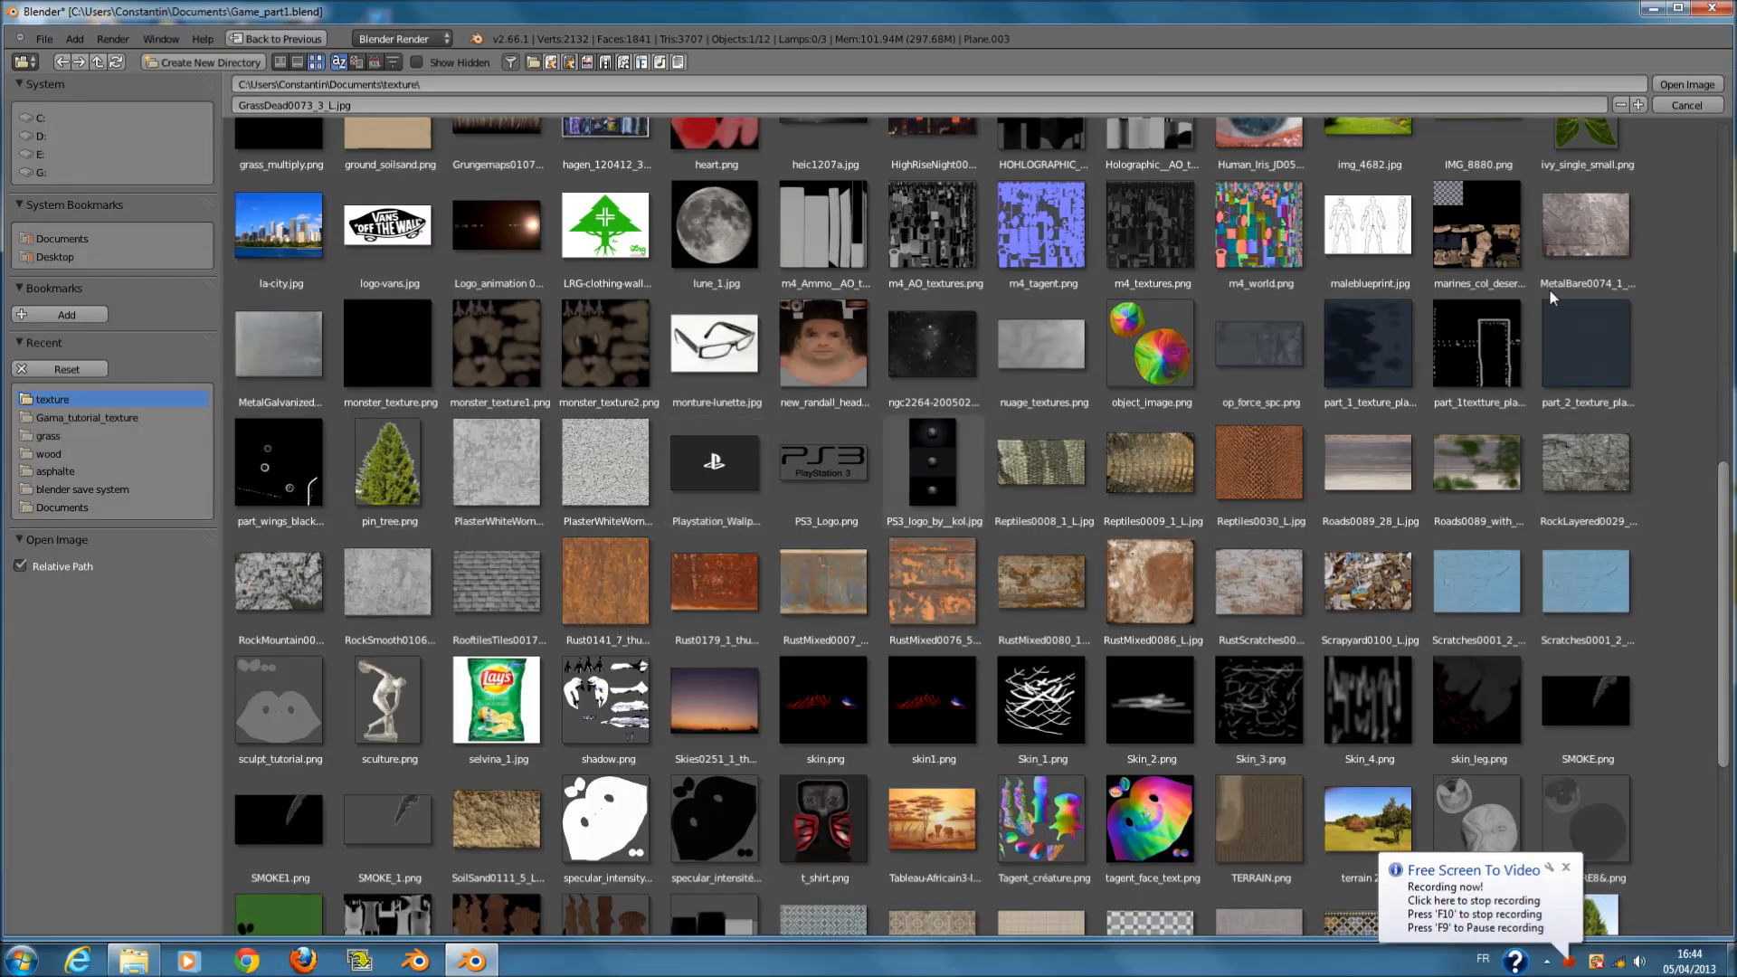
{"action": "left_click", "coordinate": [1687, 107]}
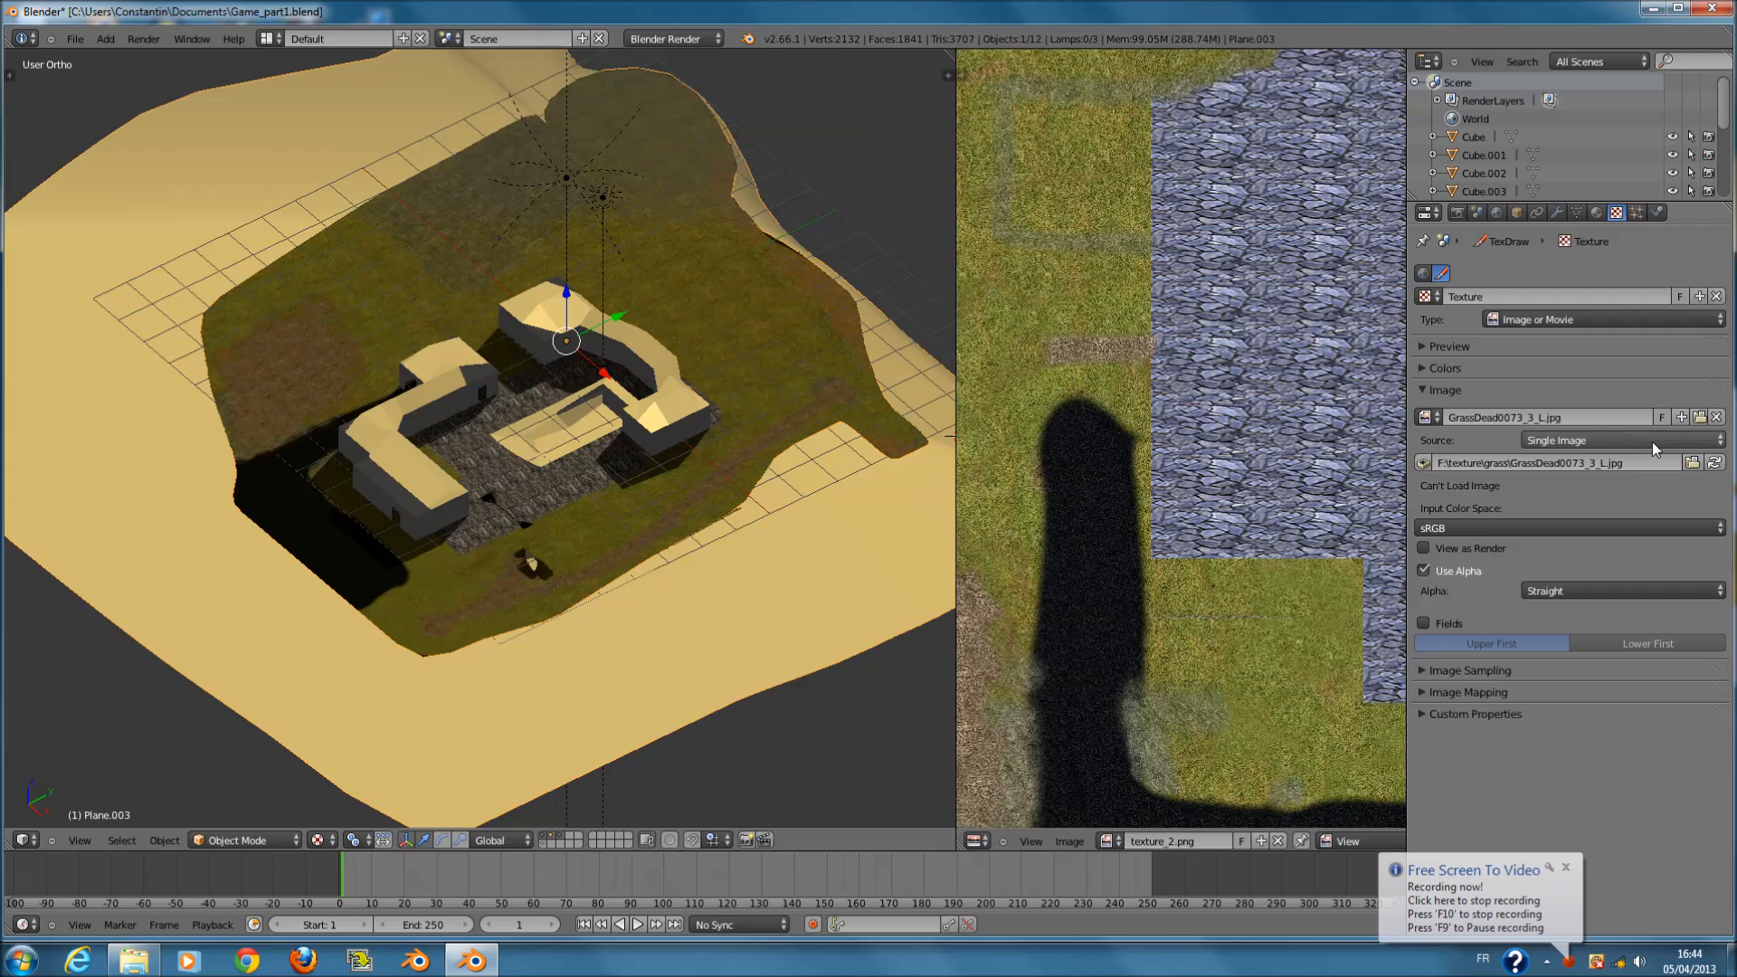
{"action": "left_click", "coordinate": [1692, 463]}
{"action": "left_click", "coordinate": [49, 174]}
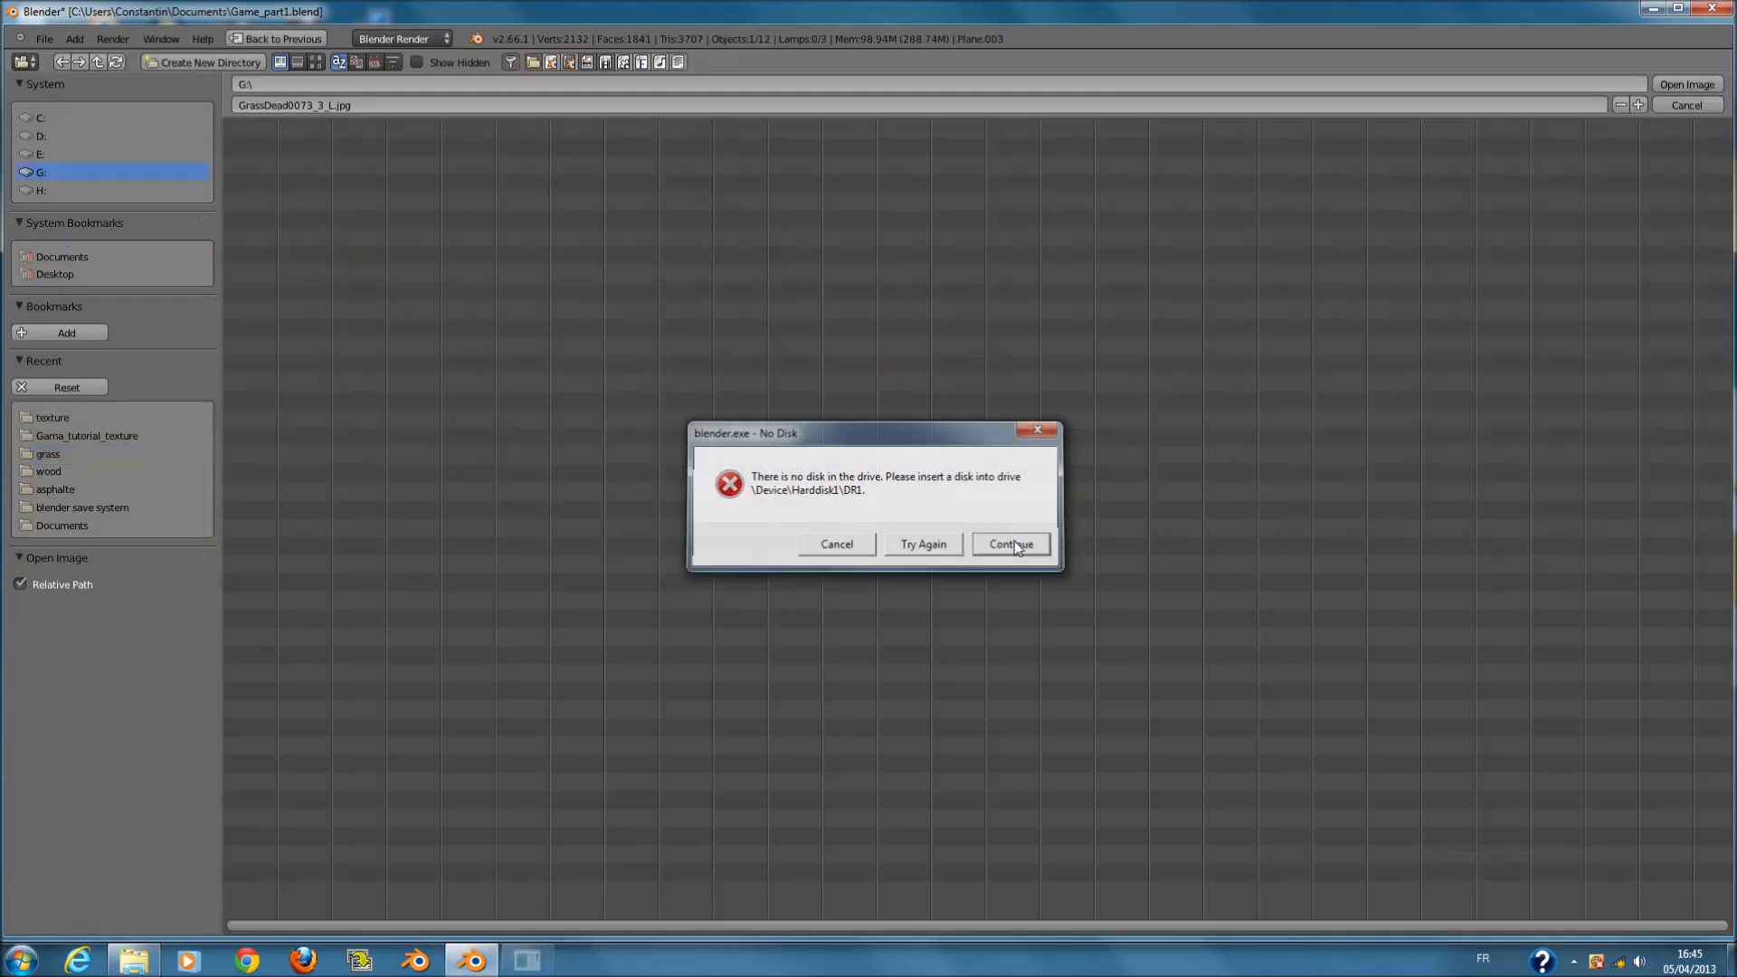
{"action": "left_click", "coordinate": [1012, 544]}
{"action": "left_click", "coordinate": [39, 155]}
{"action": "left_click", "coordinate": [55, 223]}
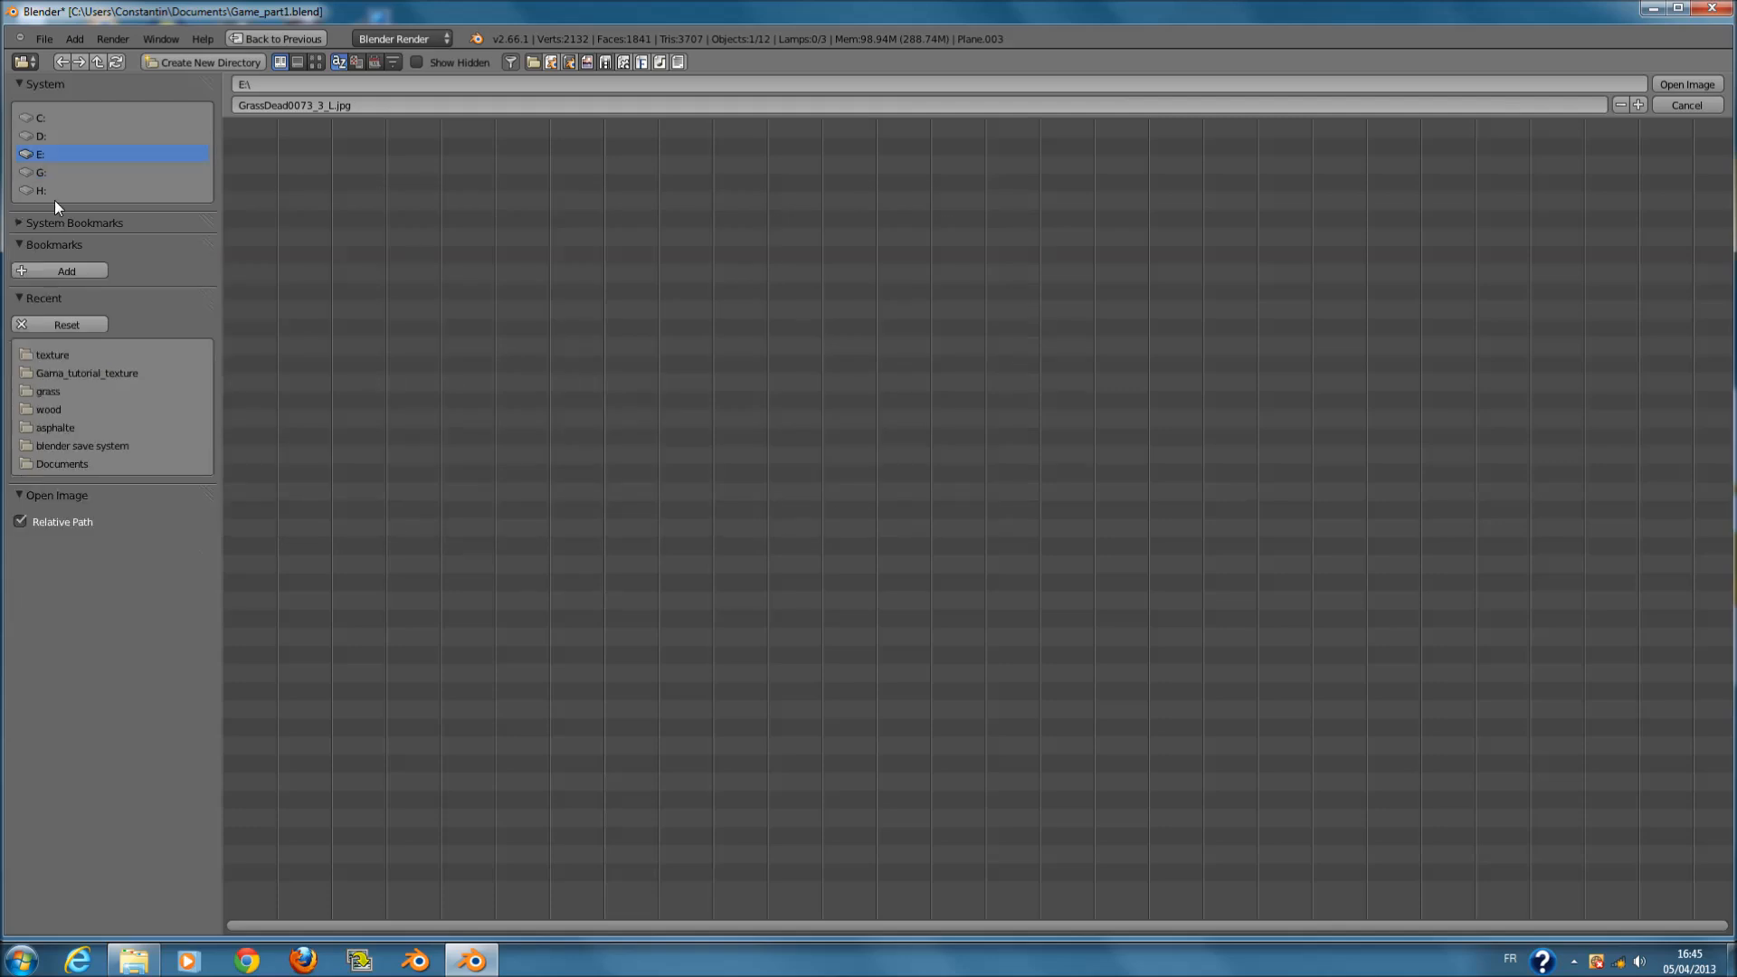
{"action": "left_click", "coordinate": [58, 191]}
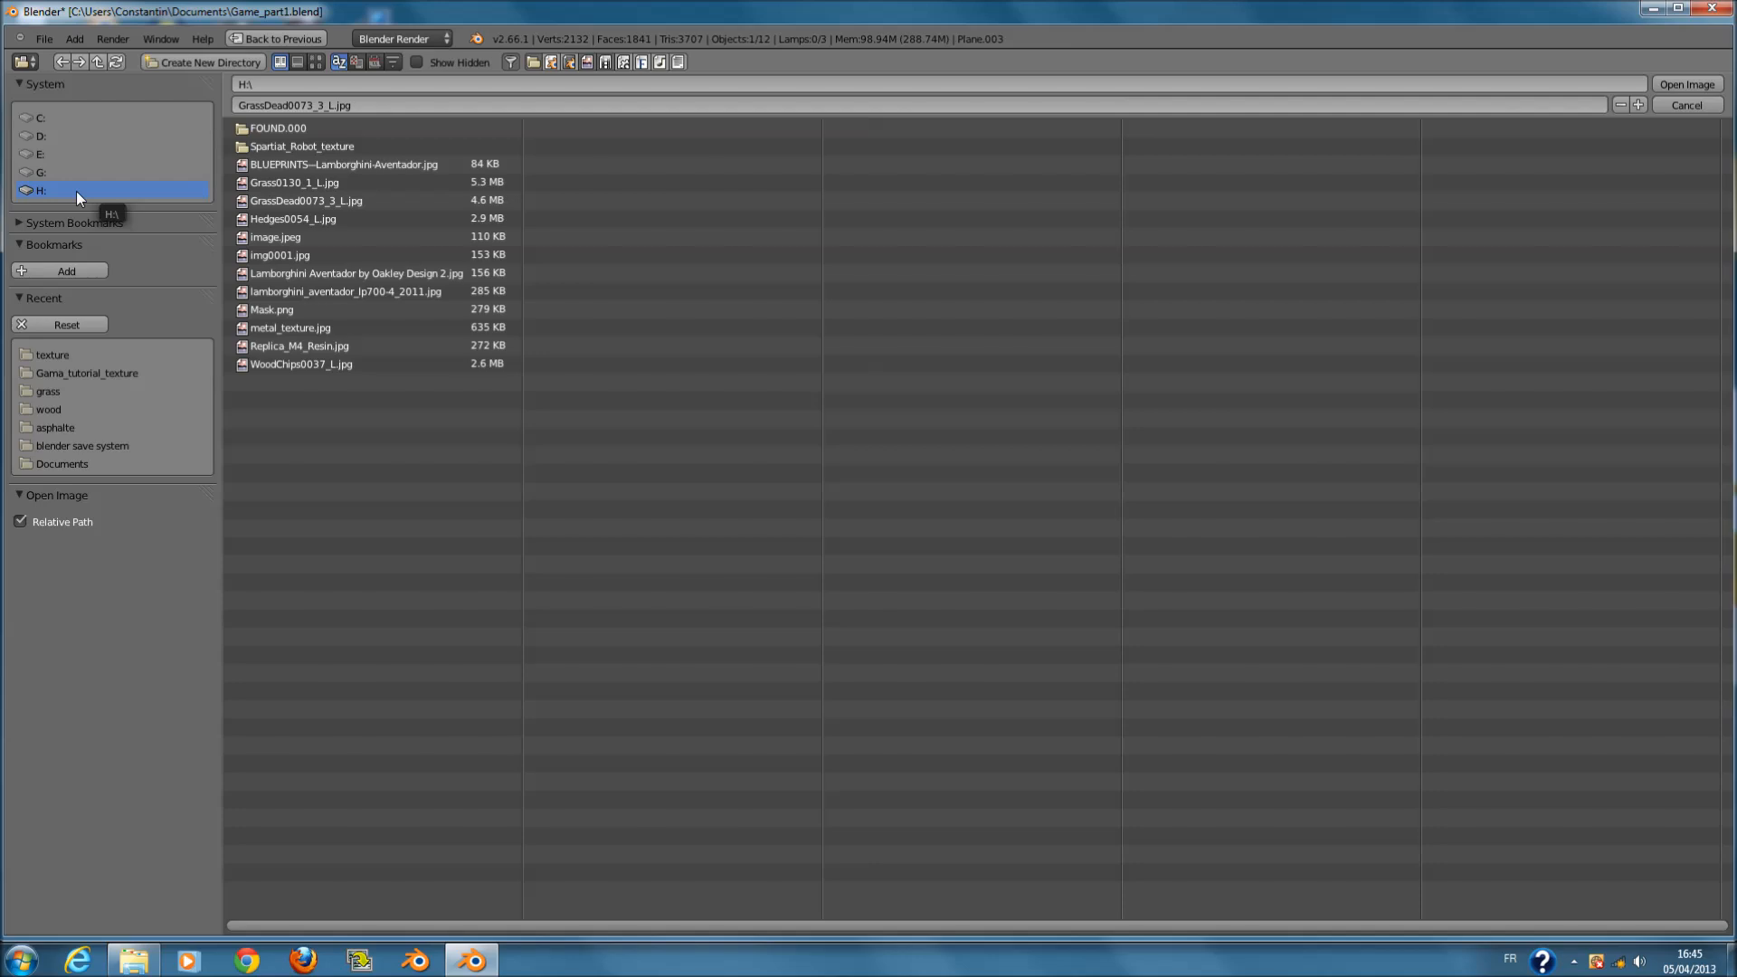
{"action": "left_click", "coordinate": [316, 61]}
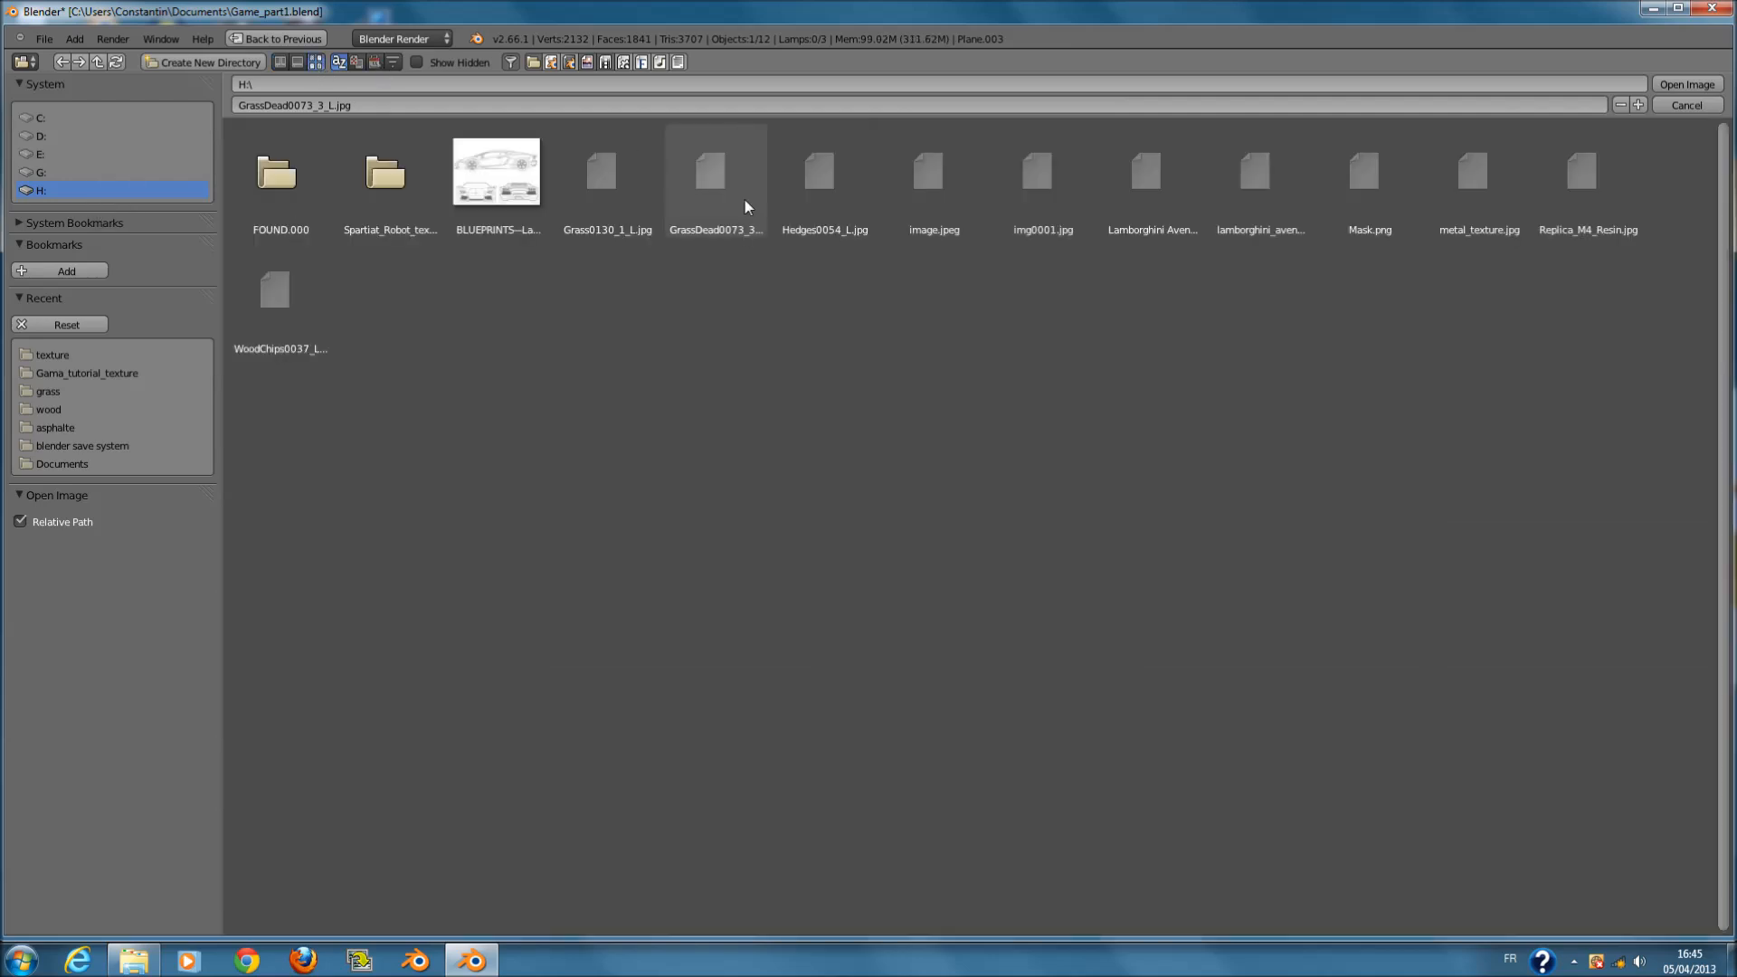
{"action": "left_click", "coordinate": [617, 210]}
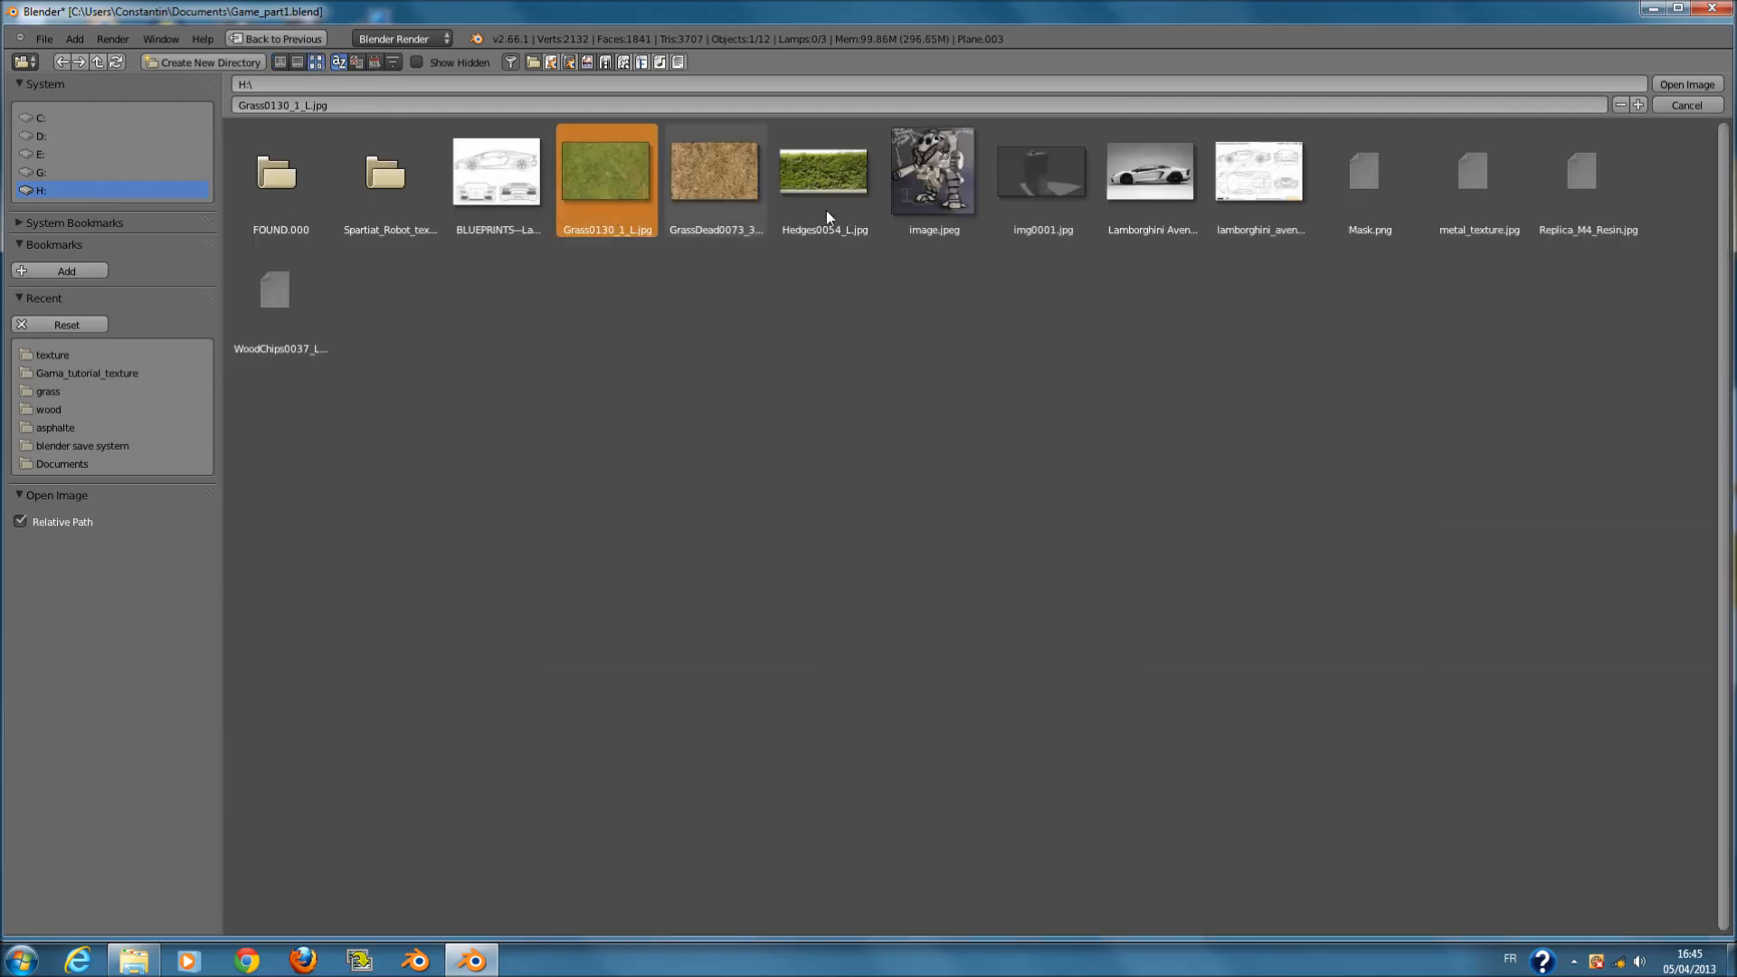
{"action": "left_click", "coordinate": [1706, 86]}
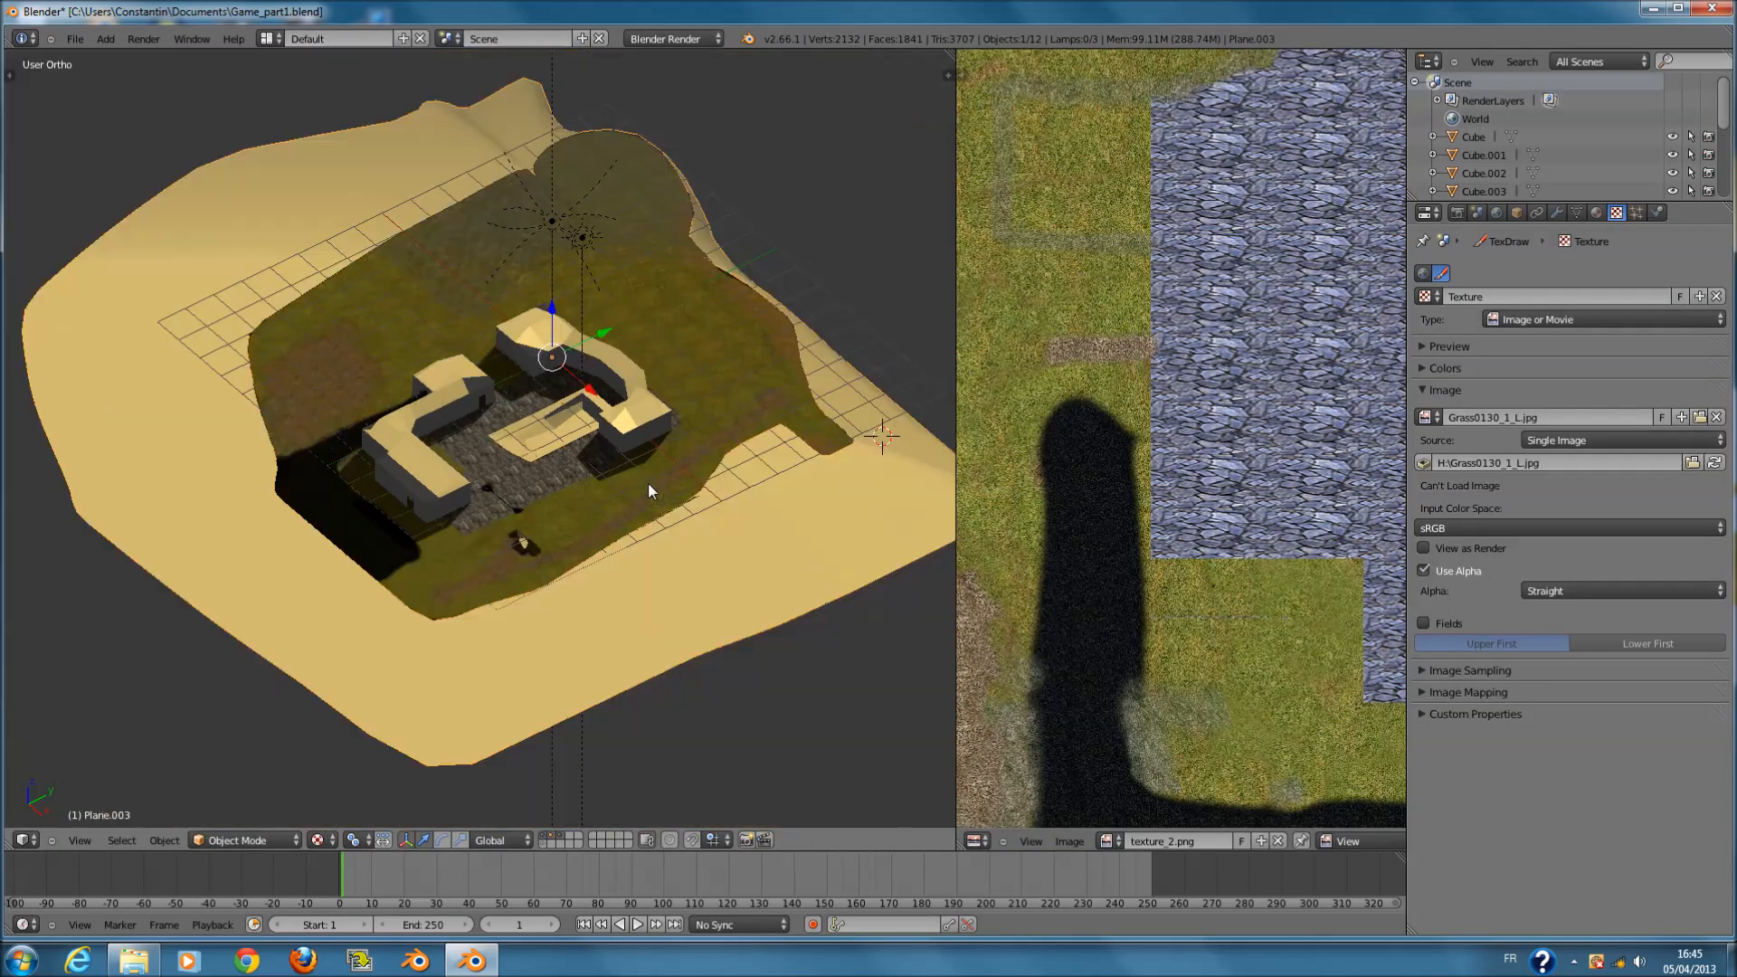
- Switch the image editor to Paint mode and show ground_1_p2 with the terrain in Edit Mode
{"action": "middle_click_drag", "start_coordinate": [648, 484], "coordinate": [697, 738]}
{"action": "left_click", "coordinate": [1348, 842]}
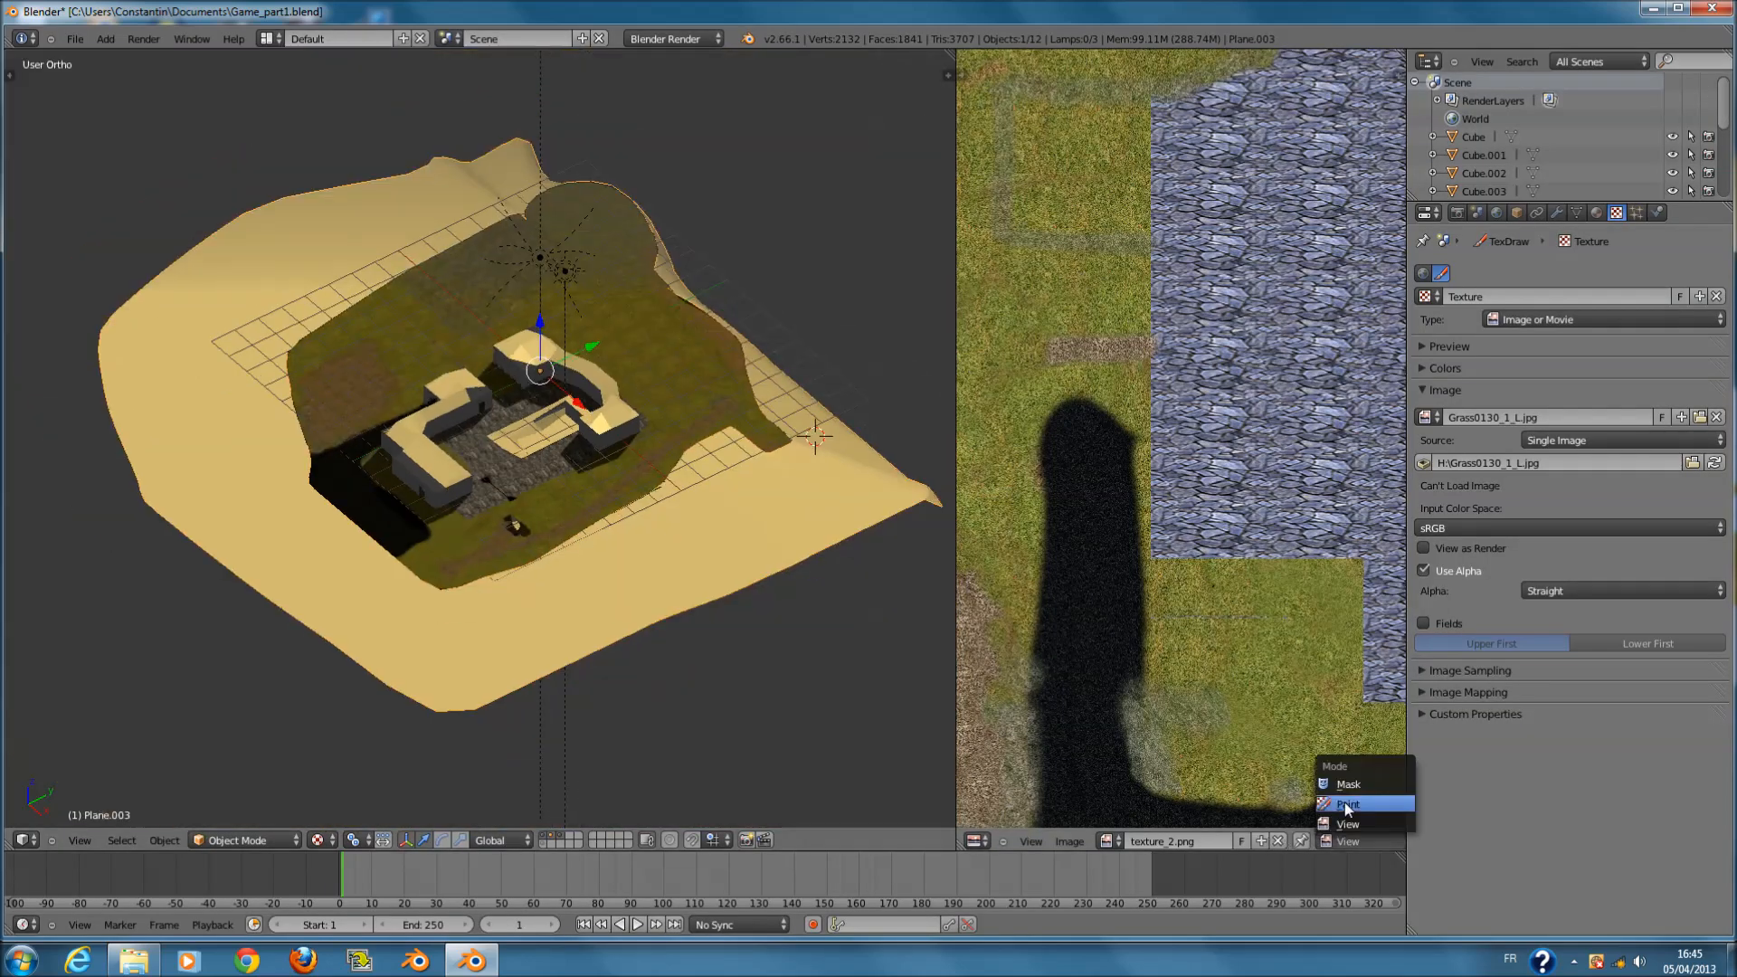
{"action": "left_click", "coordinate": [1348, 805]}
{"action": "scroll", "coordinate": [545, 579], "scroll_direction": "up", "scroll_amount": 5}
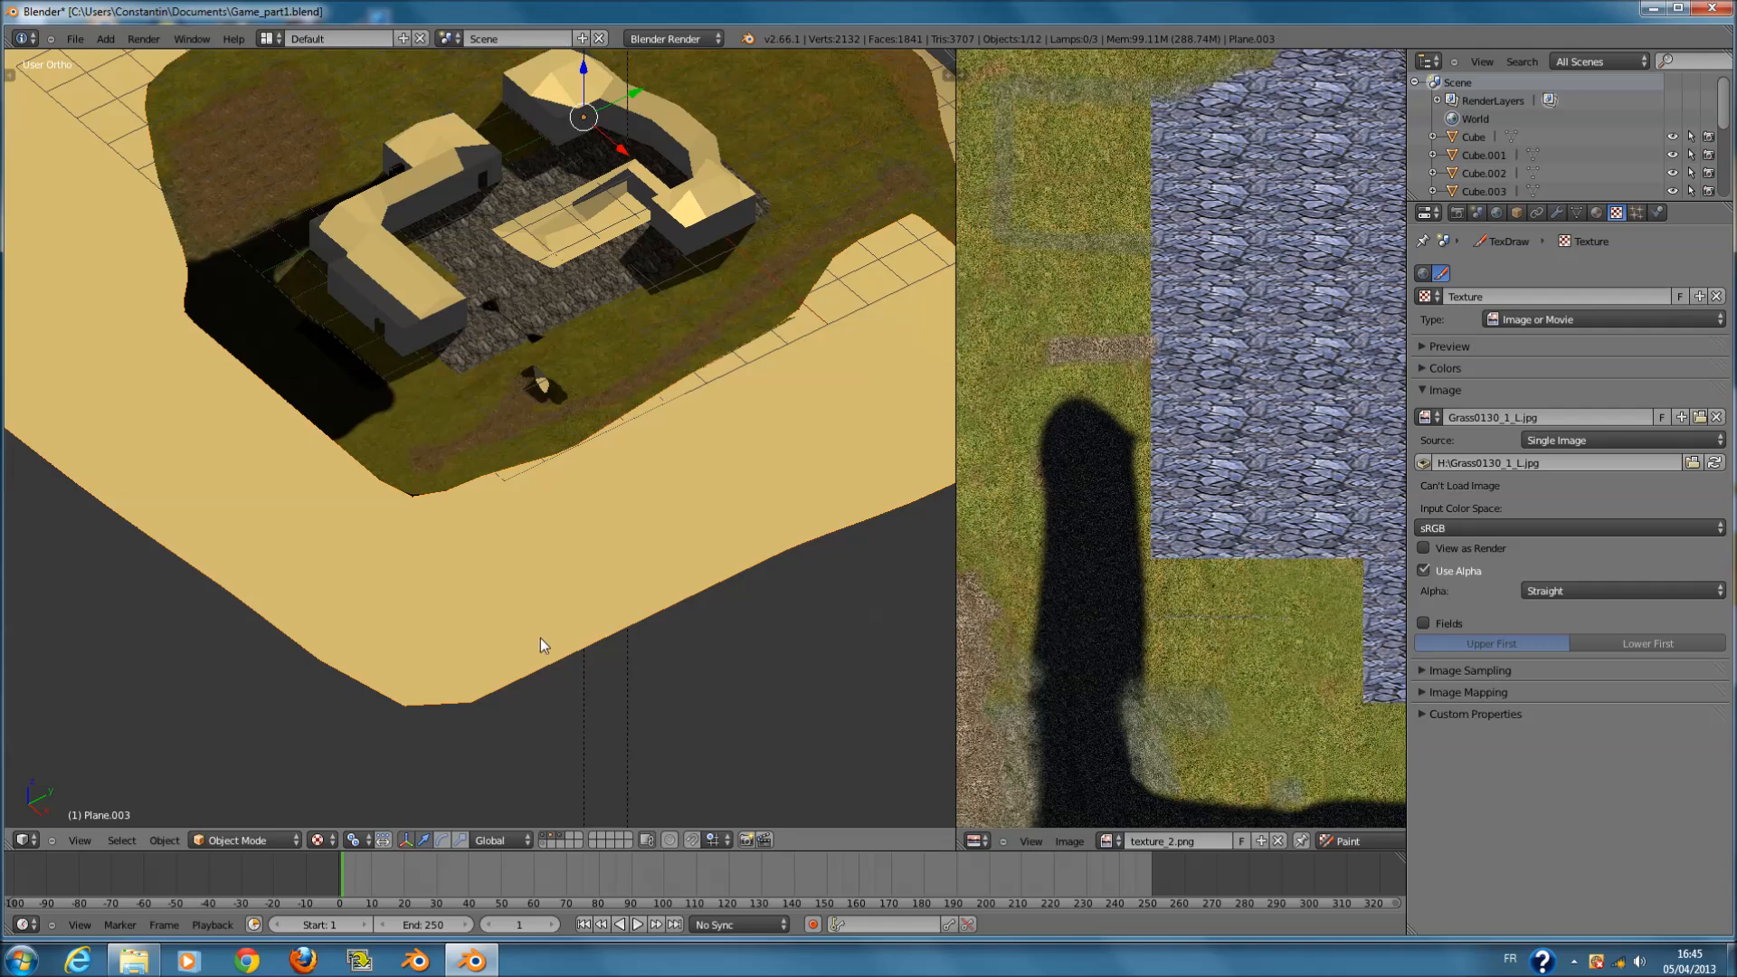
{"action": "left_click", "coordinate": [1109, 842]}
{"action": "key", "text": "Tab"}
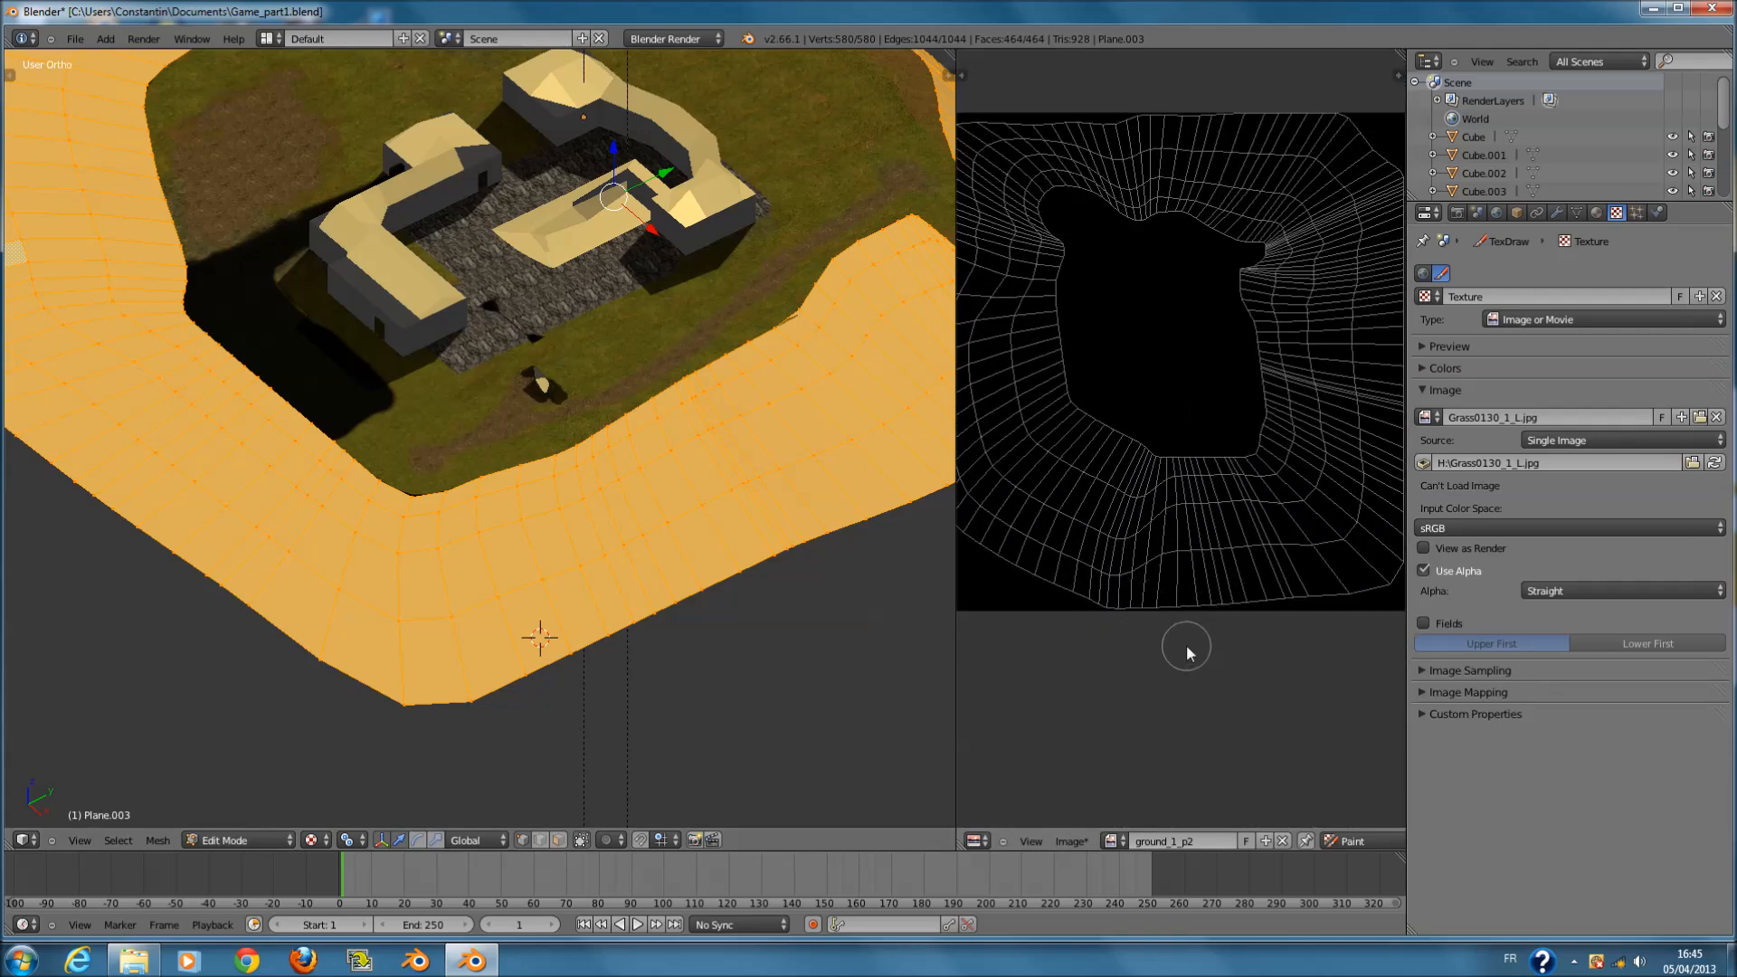
- Show the image editor's paint settings and assign the texture named Texture to the TexDraw brush
{"action": "key", "text": "t"}
{"action": "key", "text": "t"}
{"action": "key", "text": "n"}
{"action": "scroll", "coordinate": [1041, 719], "scroll_direction": "down", "scroll_amount": 2}
{"action": "scroll", "coordinate": [1037, 724], "scroll_direction": "down", "scroll_amount": 5}
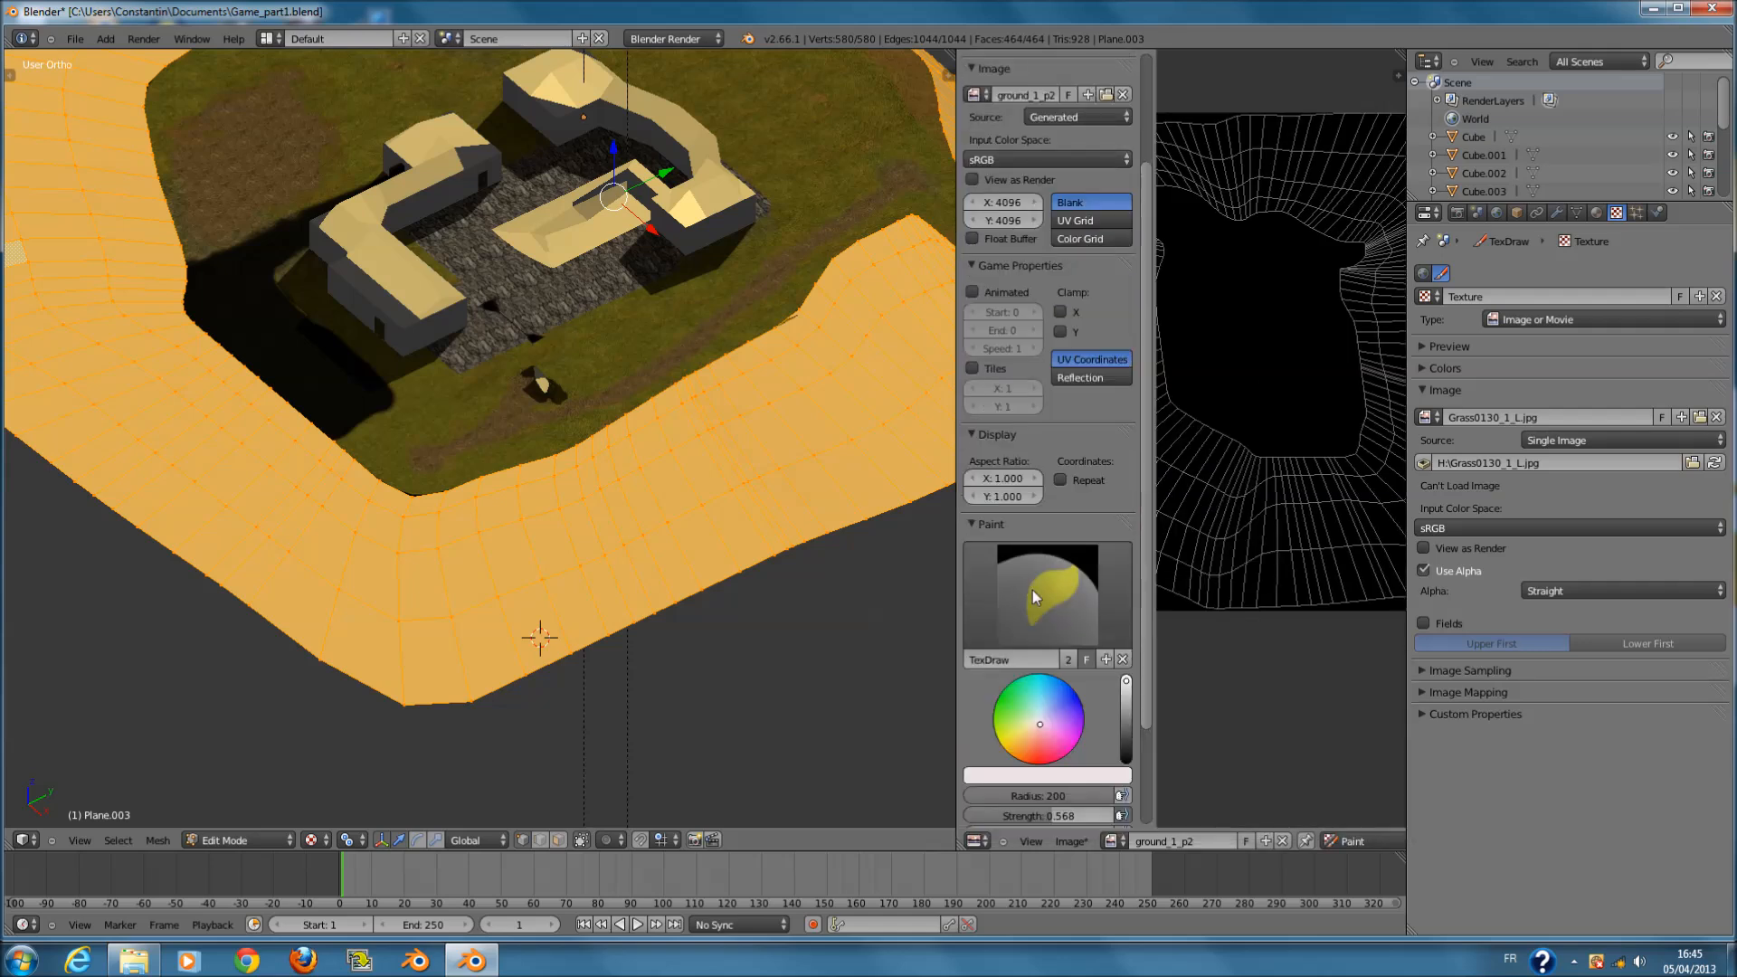
{"action": "left_click", "coordinate": [1039, 753]}
{"action": "left_click", "coordinate": [1048, 801]}
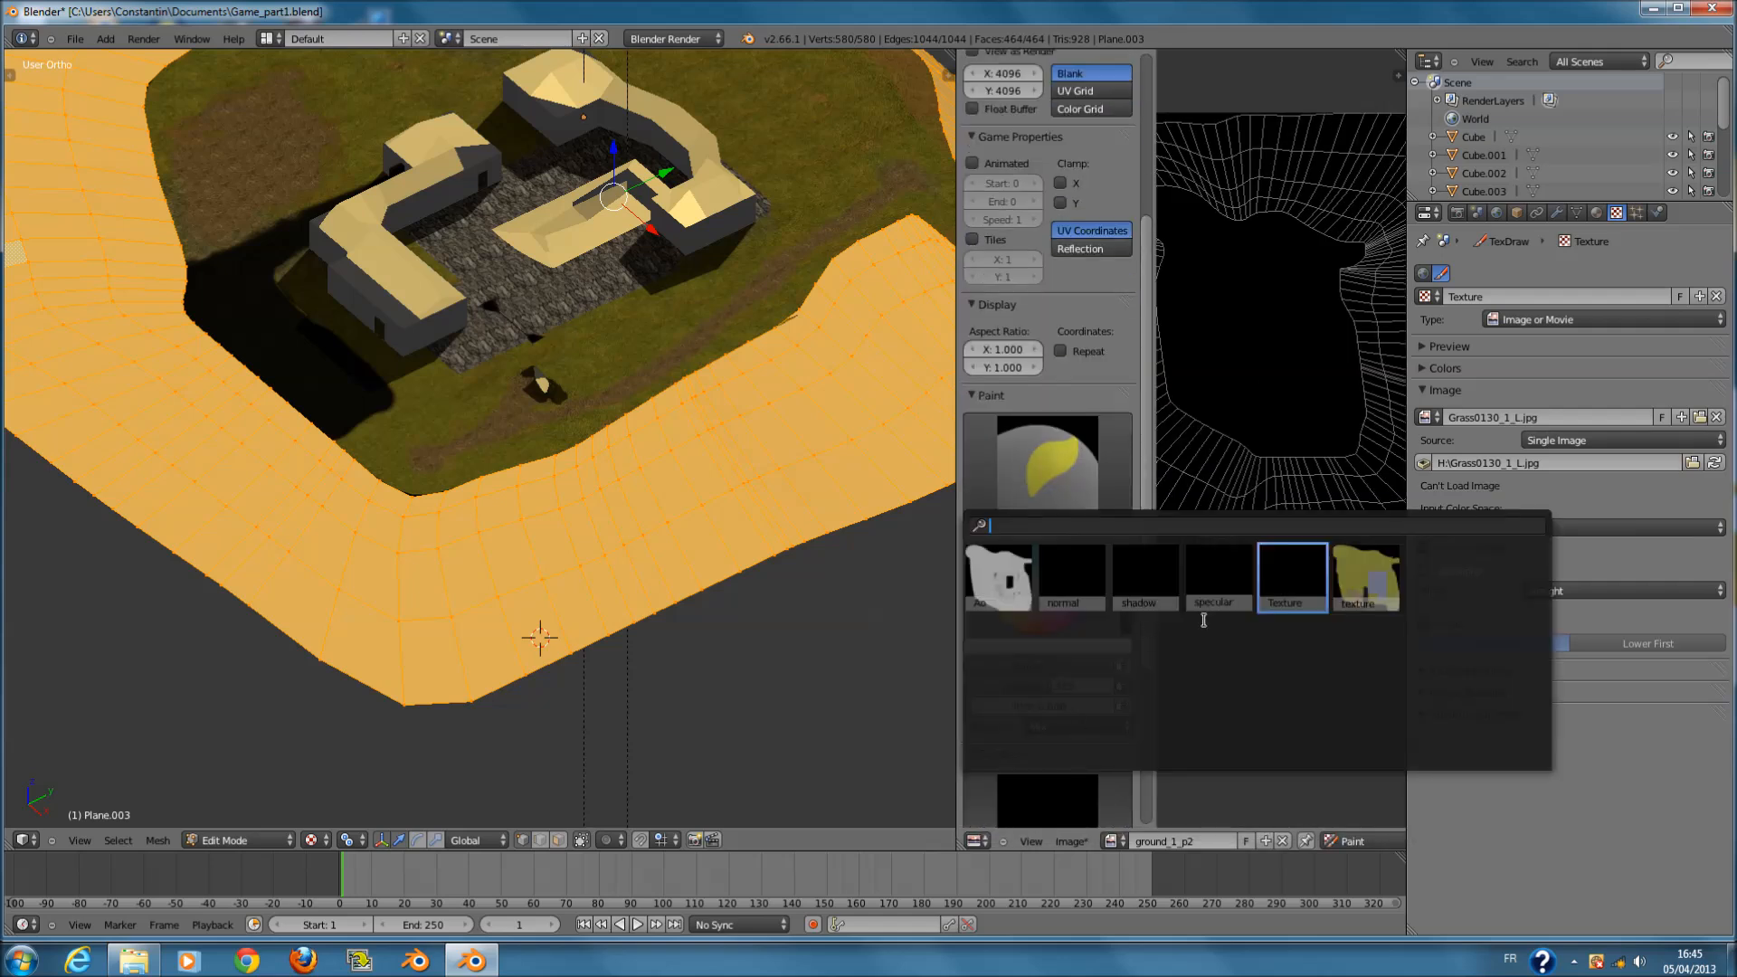
{"action": "left_click", "coordinate": [1312, 576]}
- Check the brush texture's preview and image settings along with the terrain's material
{"action": "left_click", "coordinate": [1081, 795]}
{"action": "left_click", "coordinate": [1547, 352]}
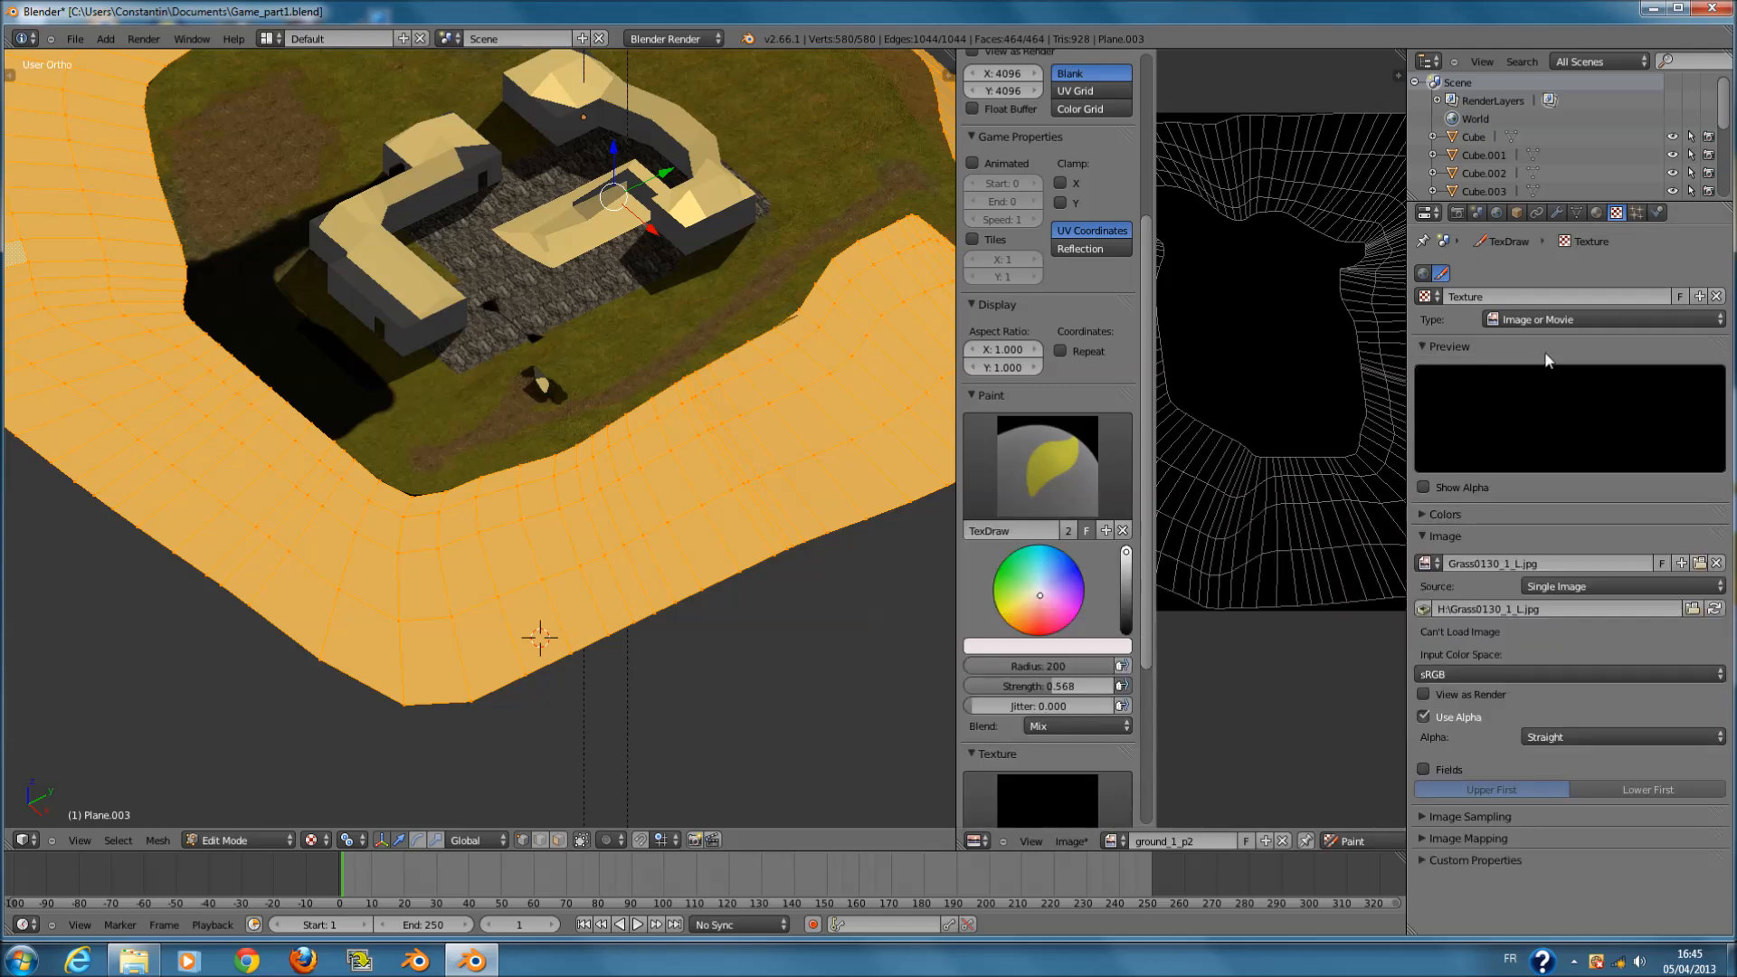
{"action": "left_click", "coordinate": [1547, 351]}
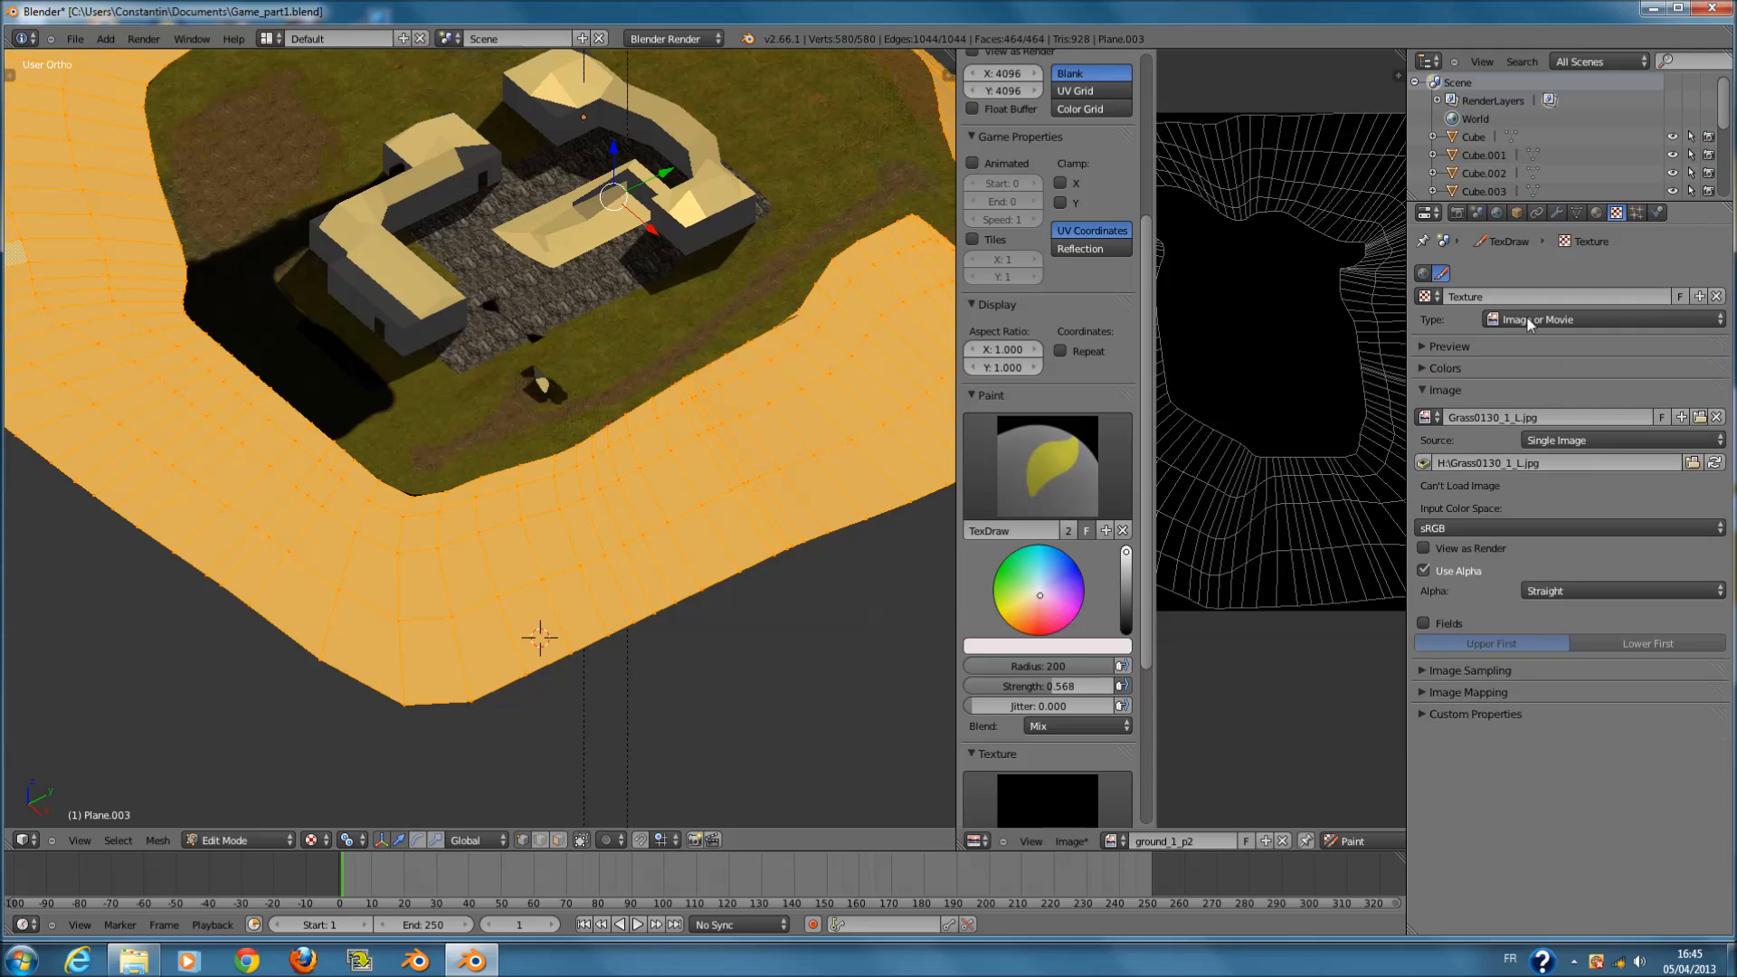
{"action": "left_click", "coordinate": [1597, 213]}
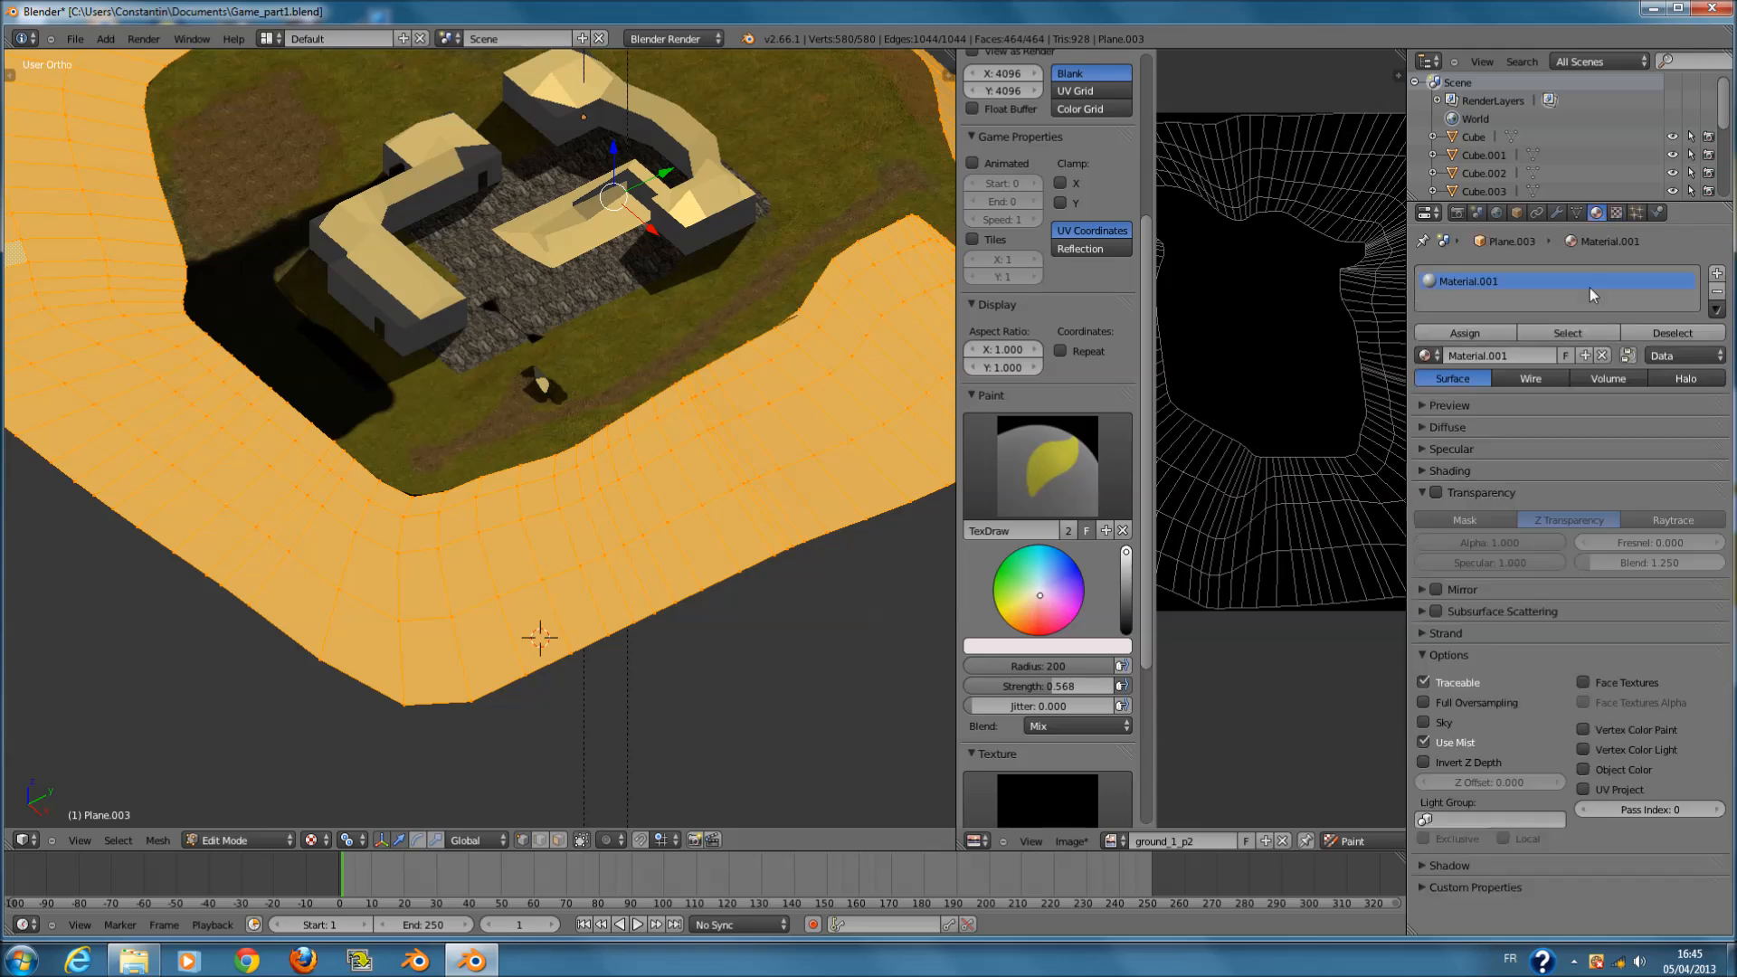
{"action": "left_click", "coordinate": [1618, 215]}
{"action": "left_click", "coordinate": [1459, 273]}
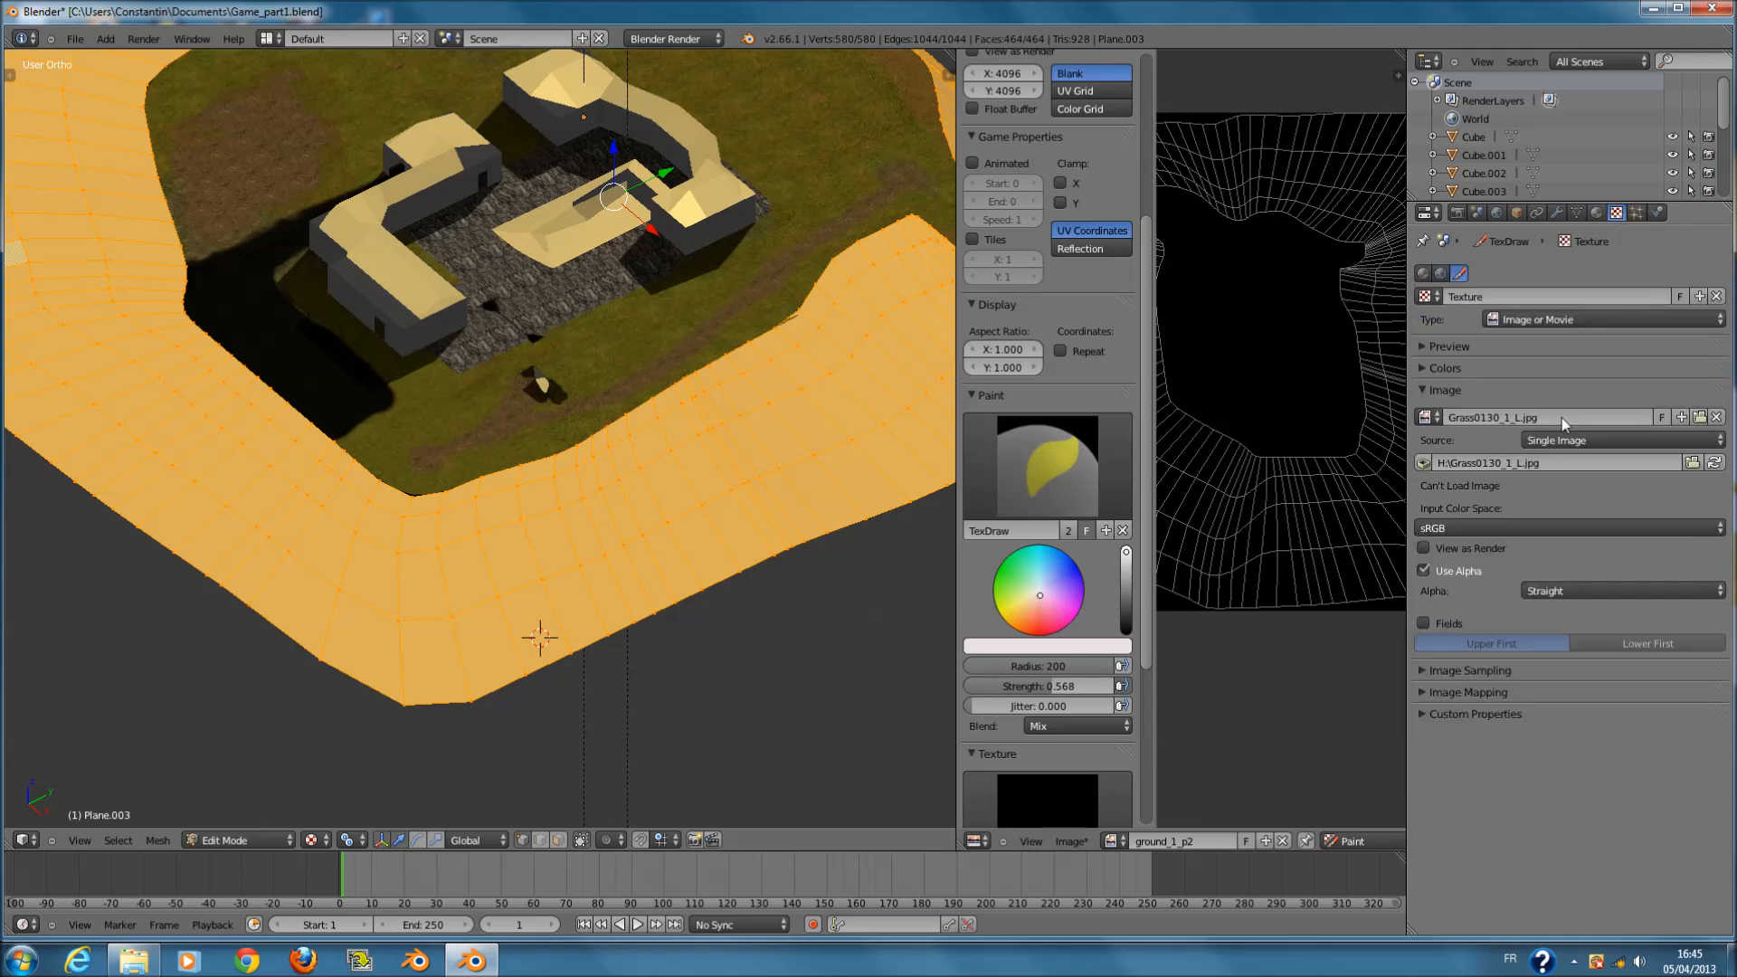
{"action": "left_click", "coordinate": [1101, 784]}
{"action": "left_click", "coordinate": [1101, 784]}
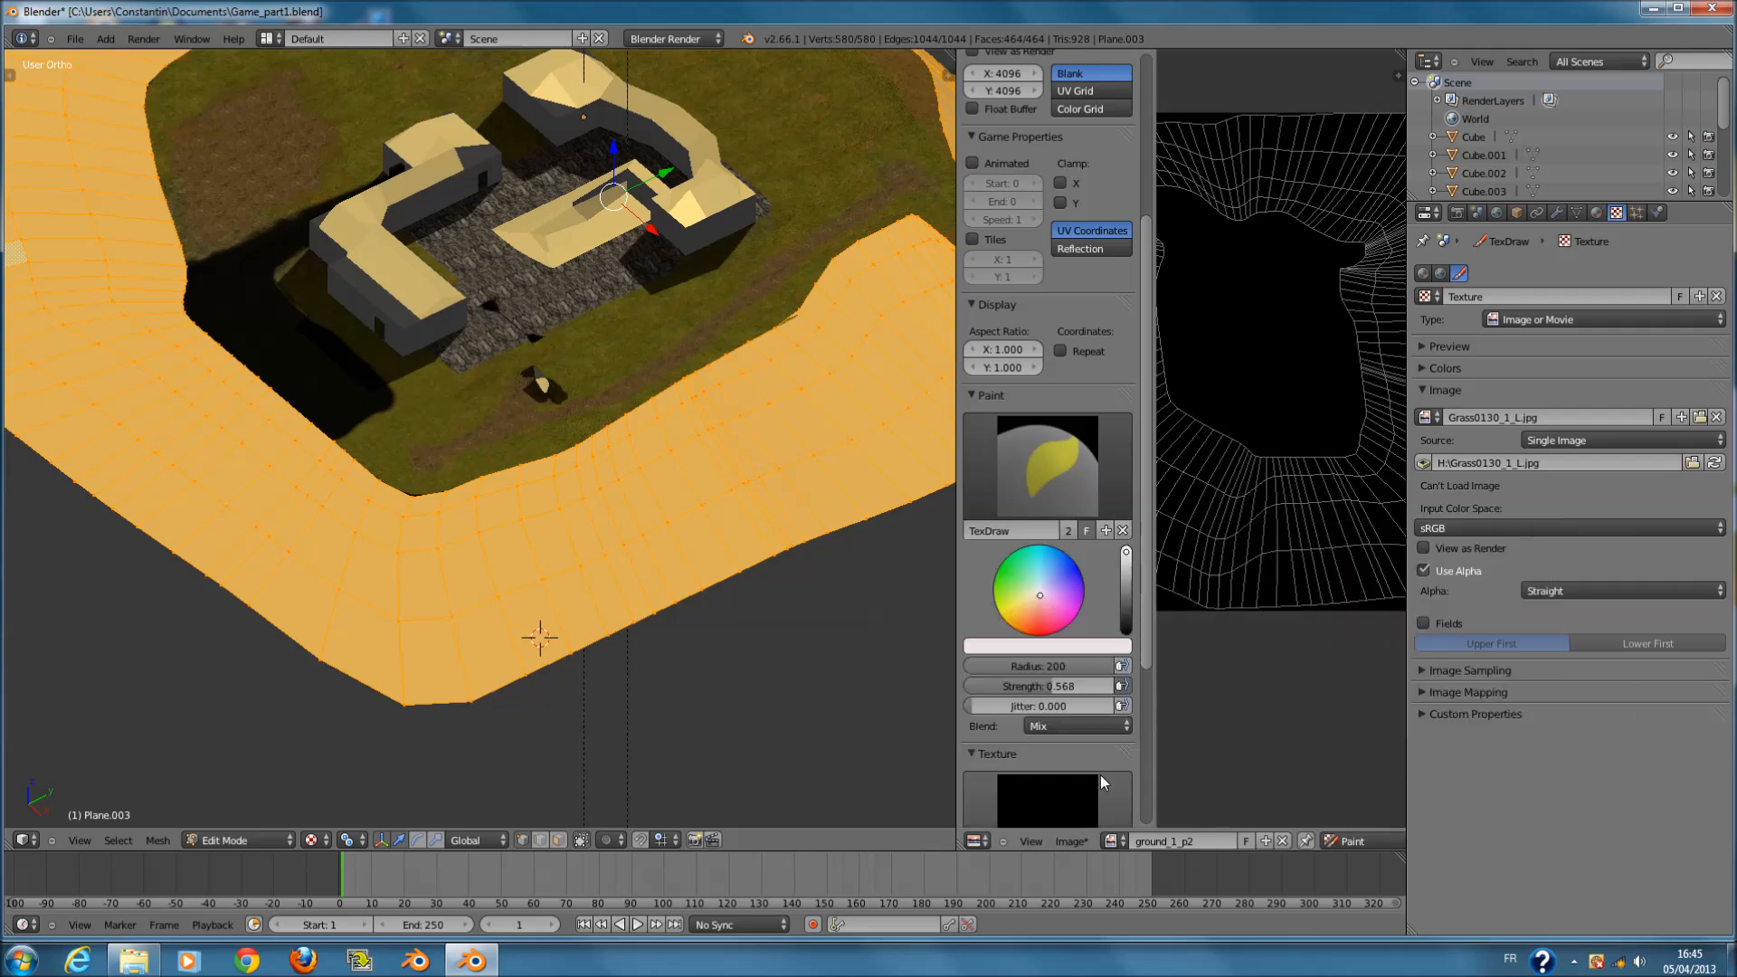
- Load Grass0130_1_L.jpg from the H: drive again as the brush texture's image
{"action": "left_click", "coordinate": [1701, 419]}
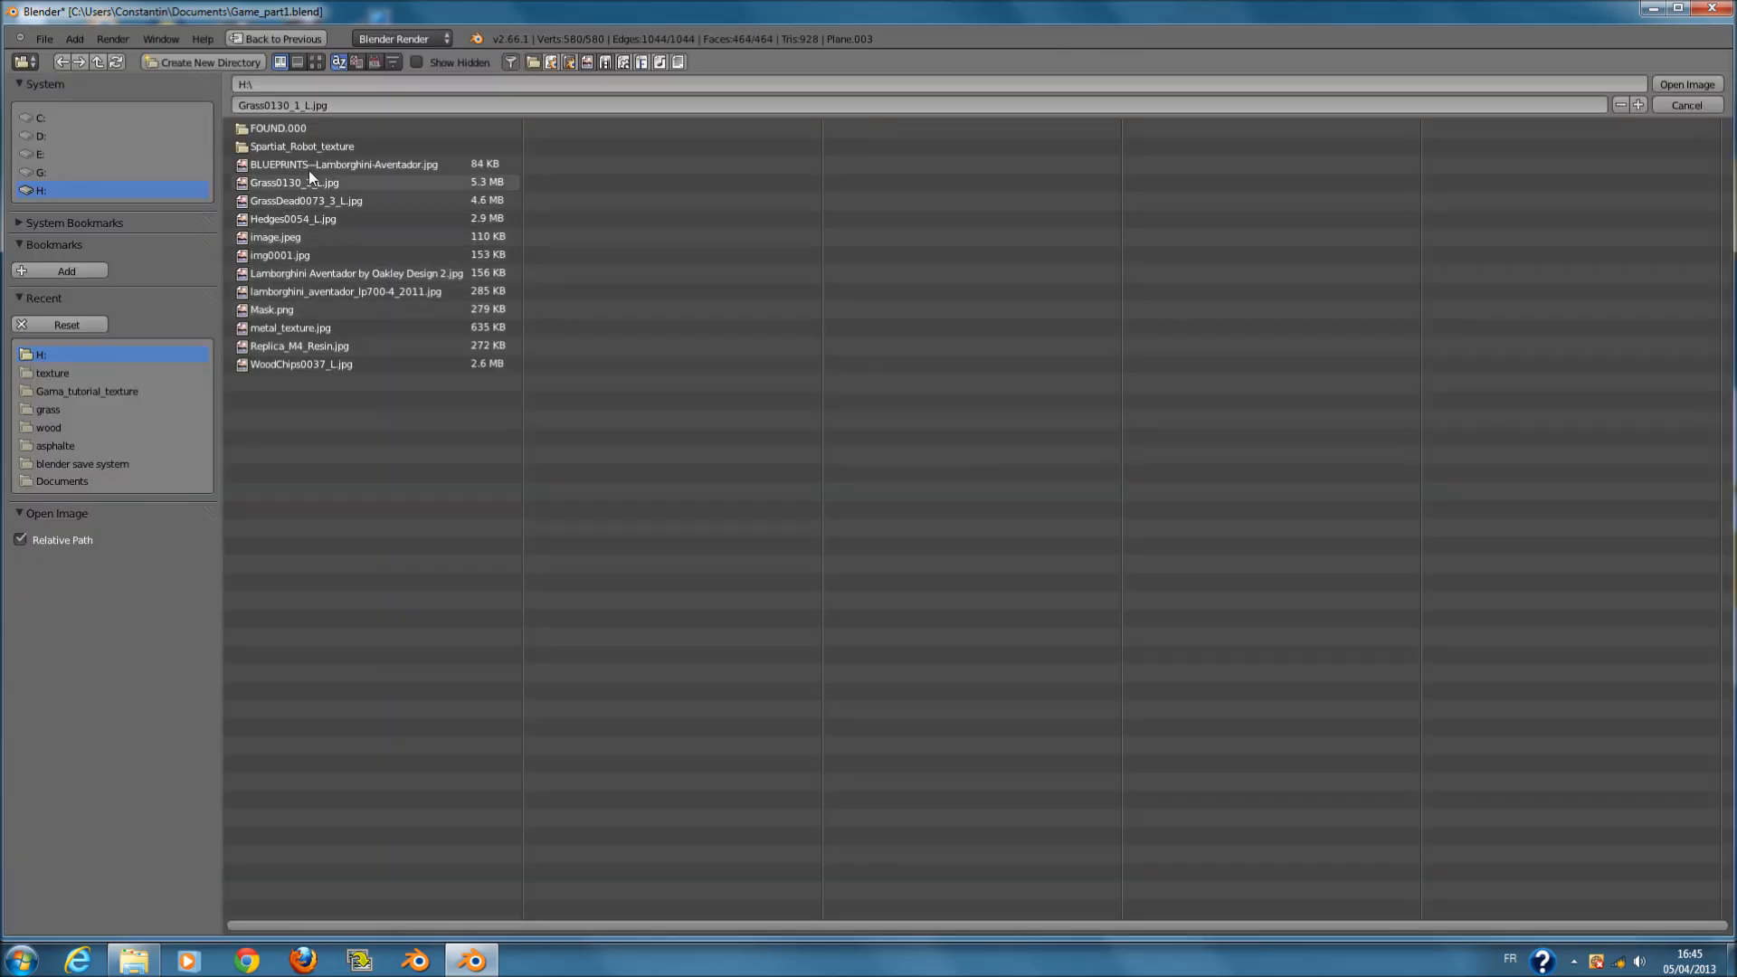
{"action": "left_click", "coordinate": [316, 61]}
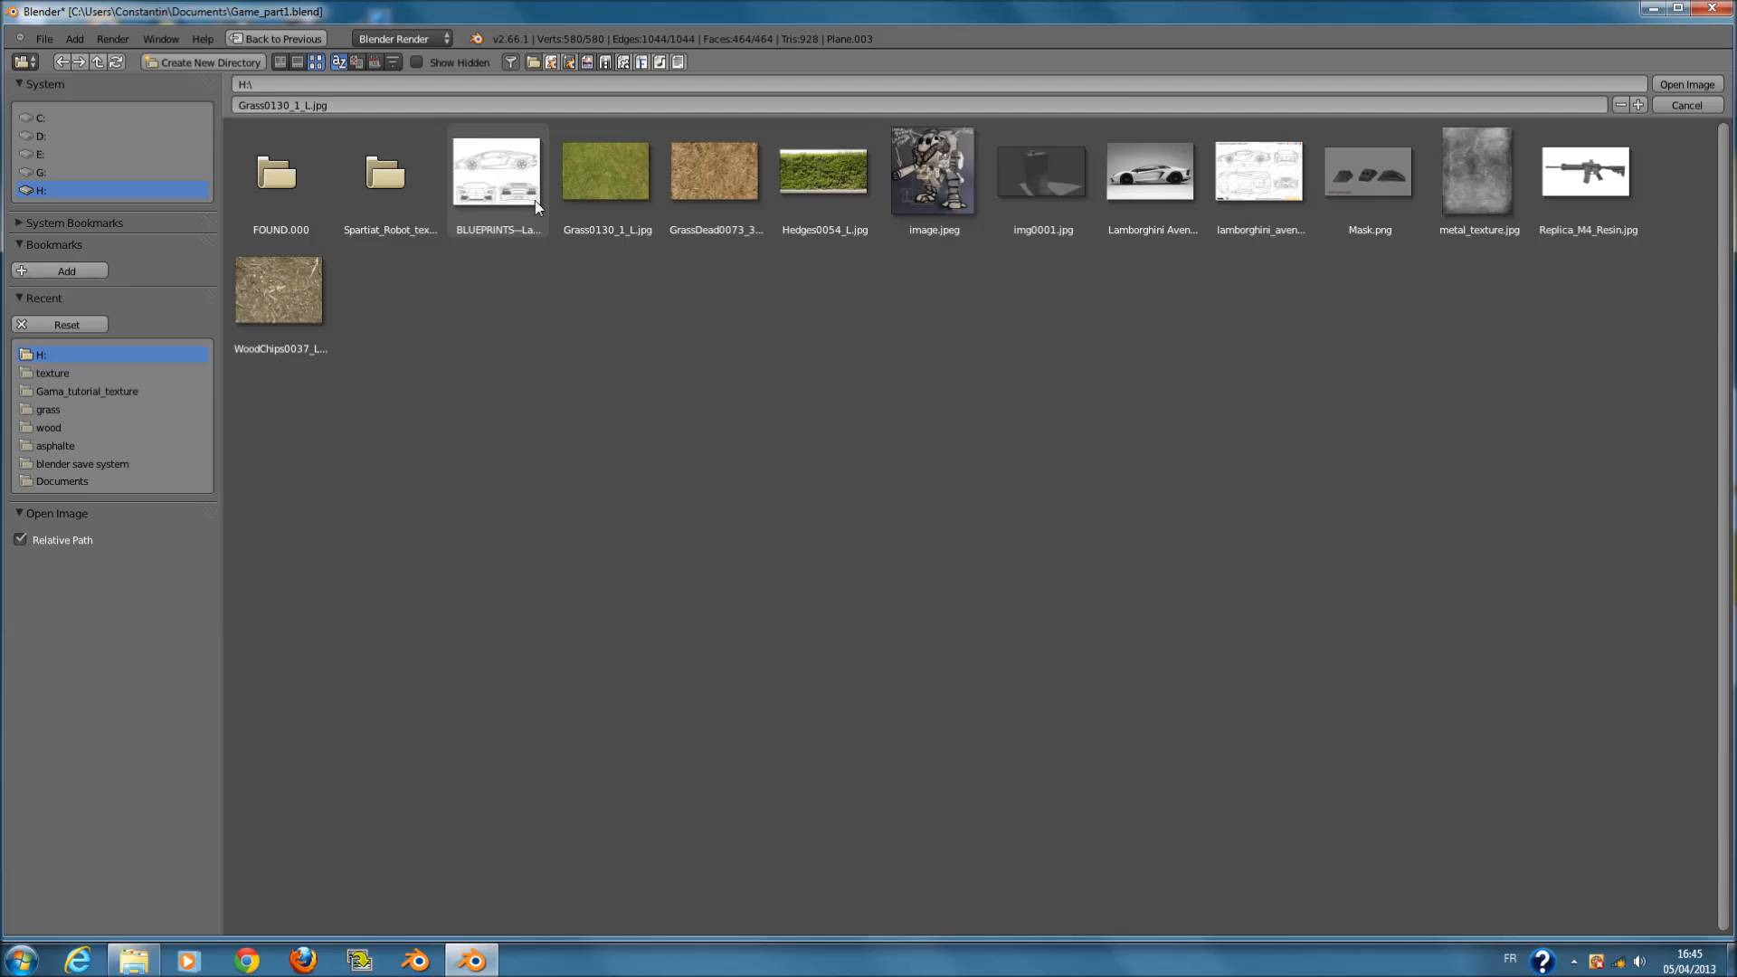
{"action": "left_click", "coordinate": [624, 204]}
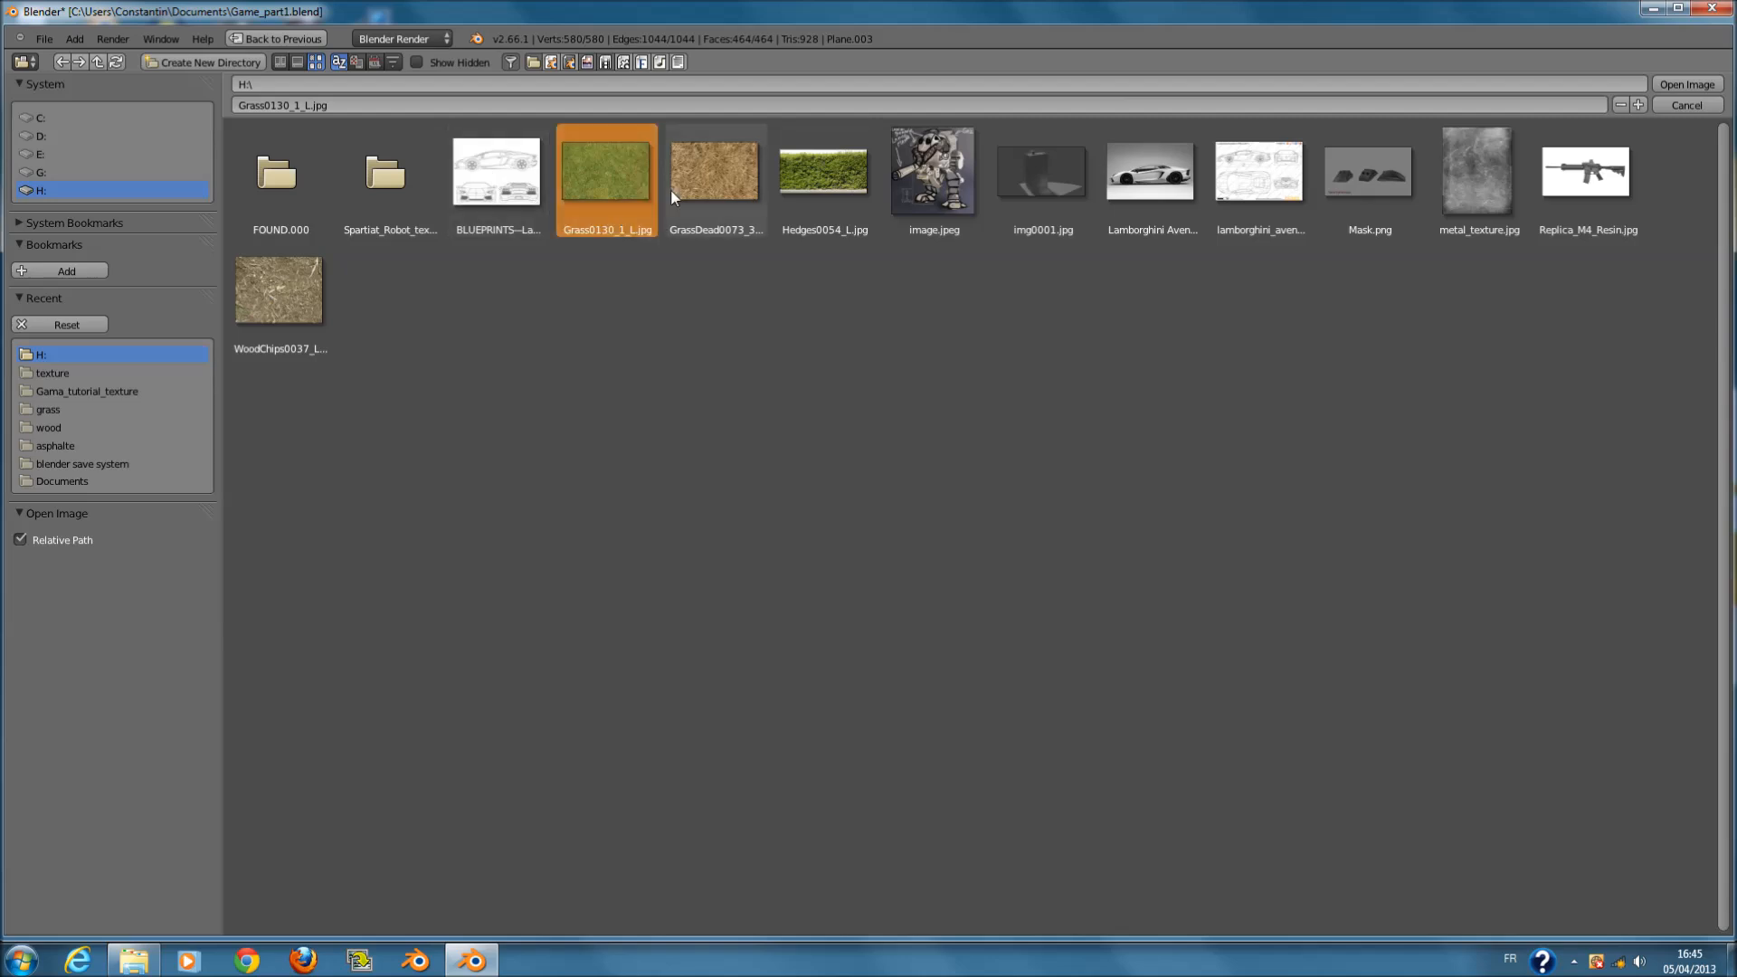
{"action": "left_click", "coordinate": [1688, 84]}
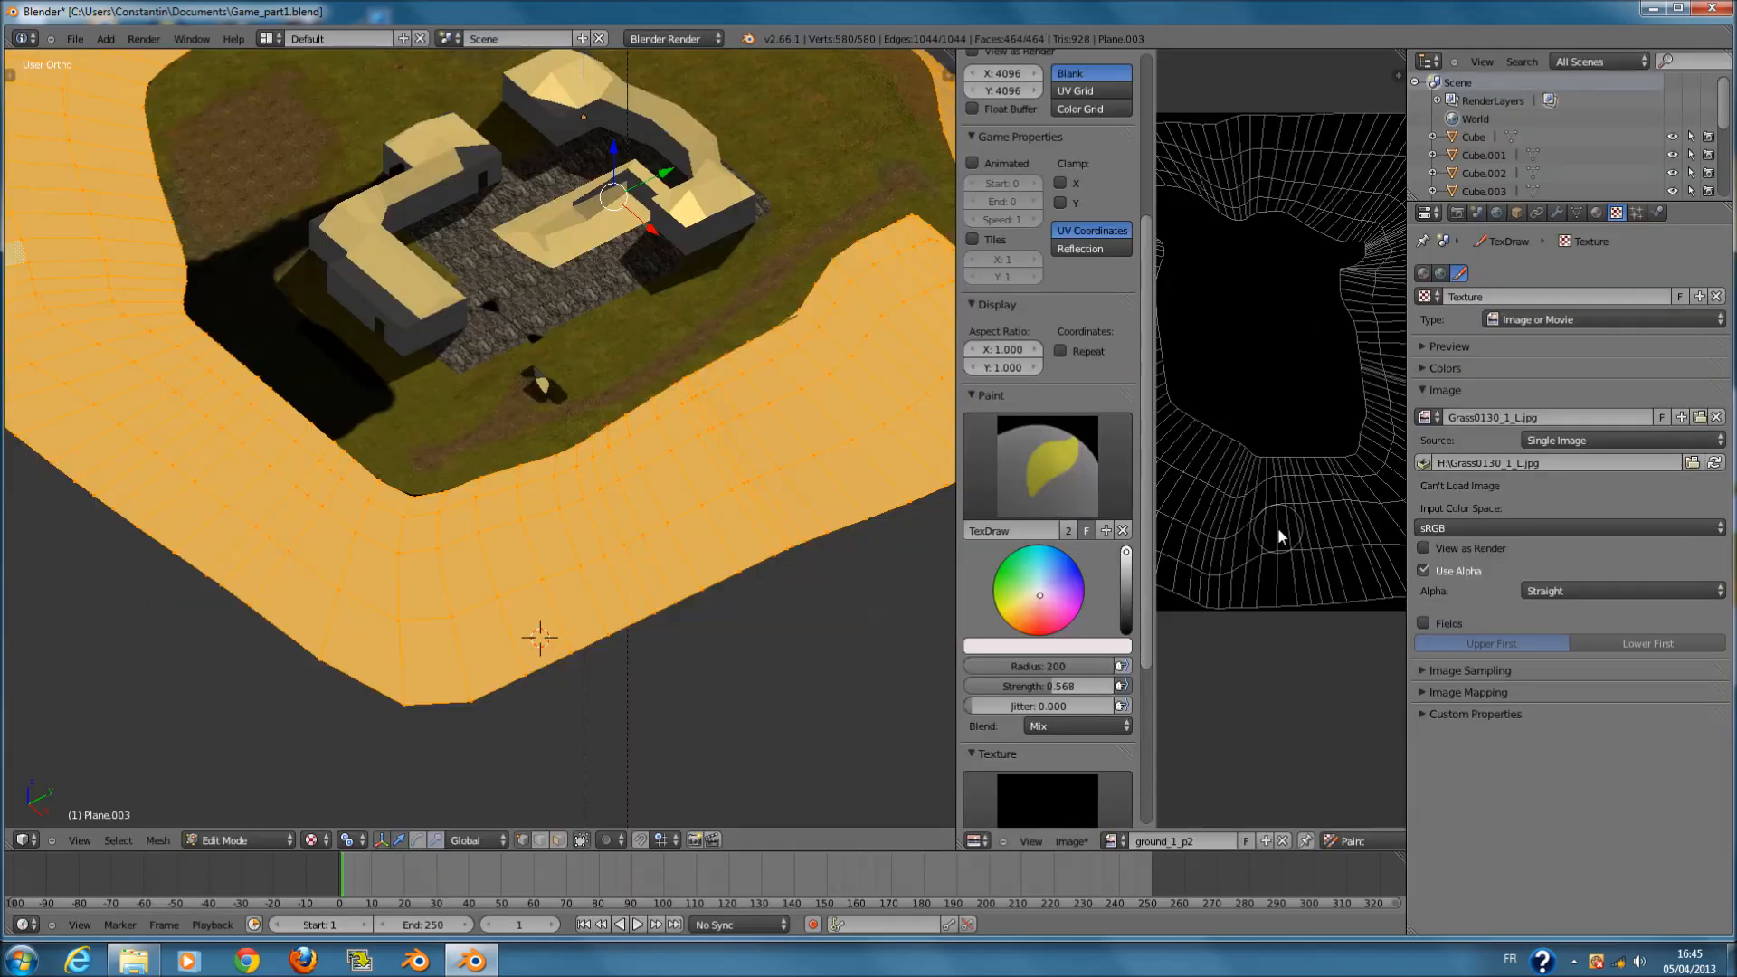
- Add a new texture to the terrain's material Material.001 and set its type to Image or Movie
{"action": "left_click", "coordinate": [1598, 214]}
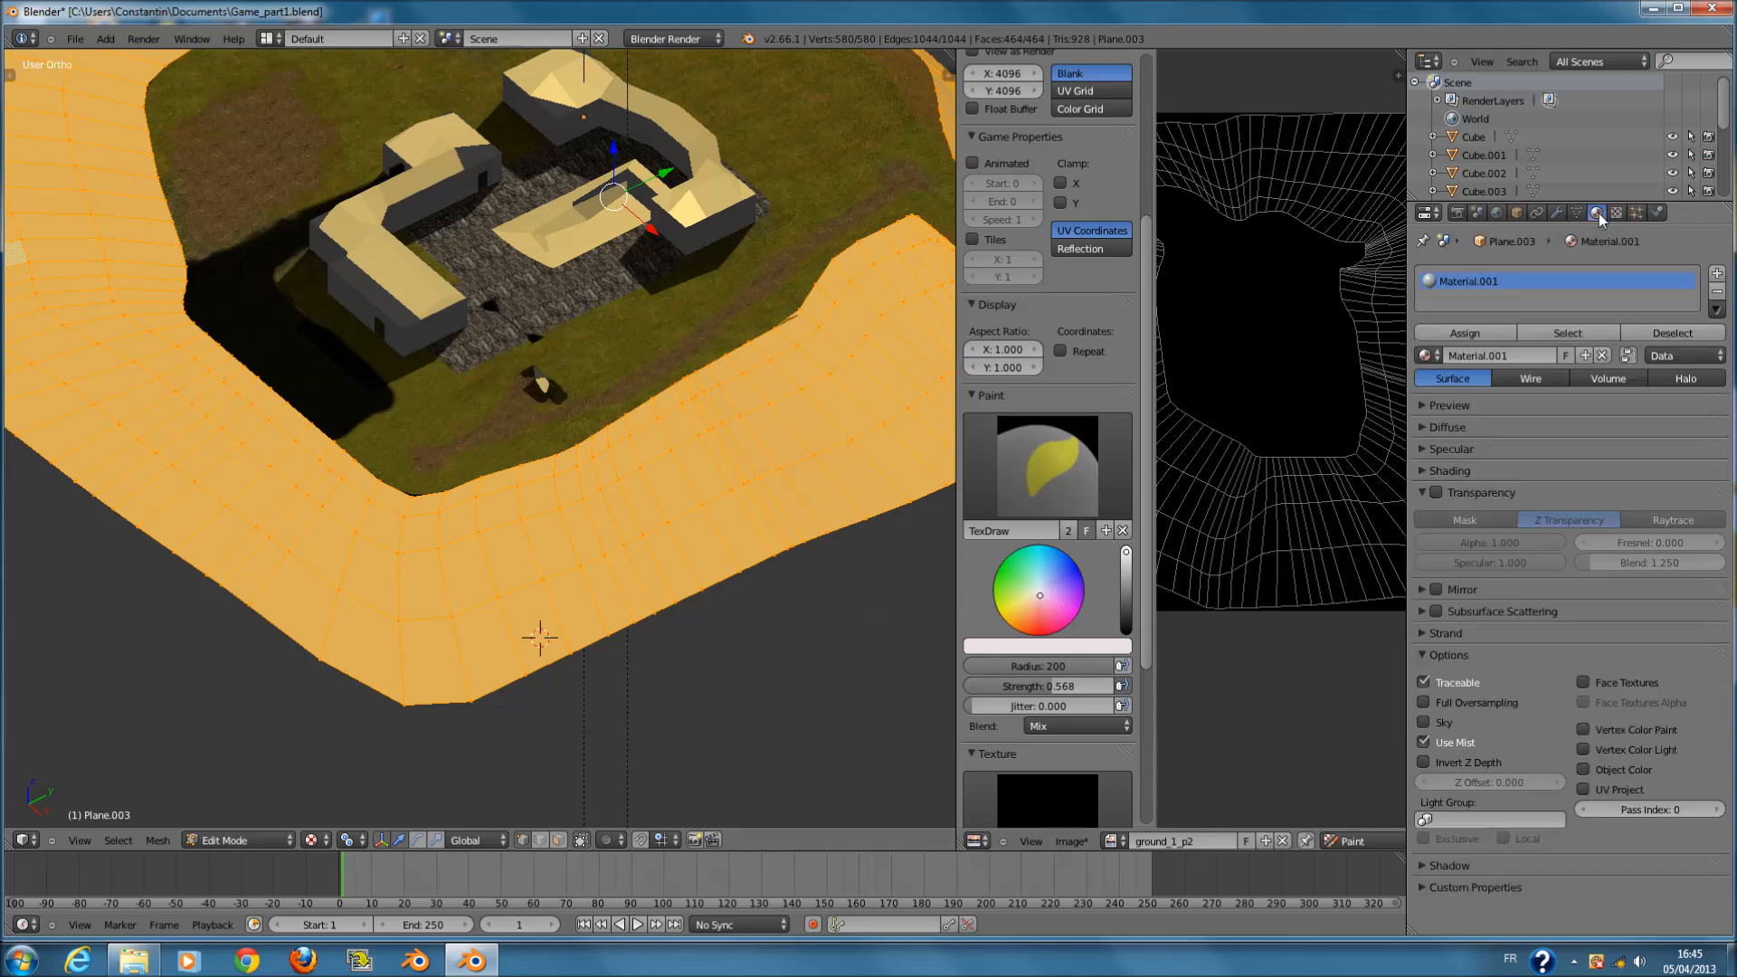
{"action": "left_click", "coordinate": [1616, 214]}
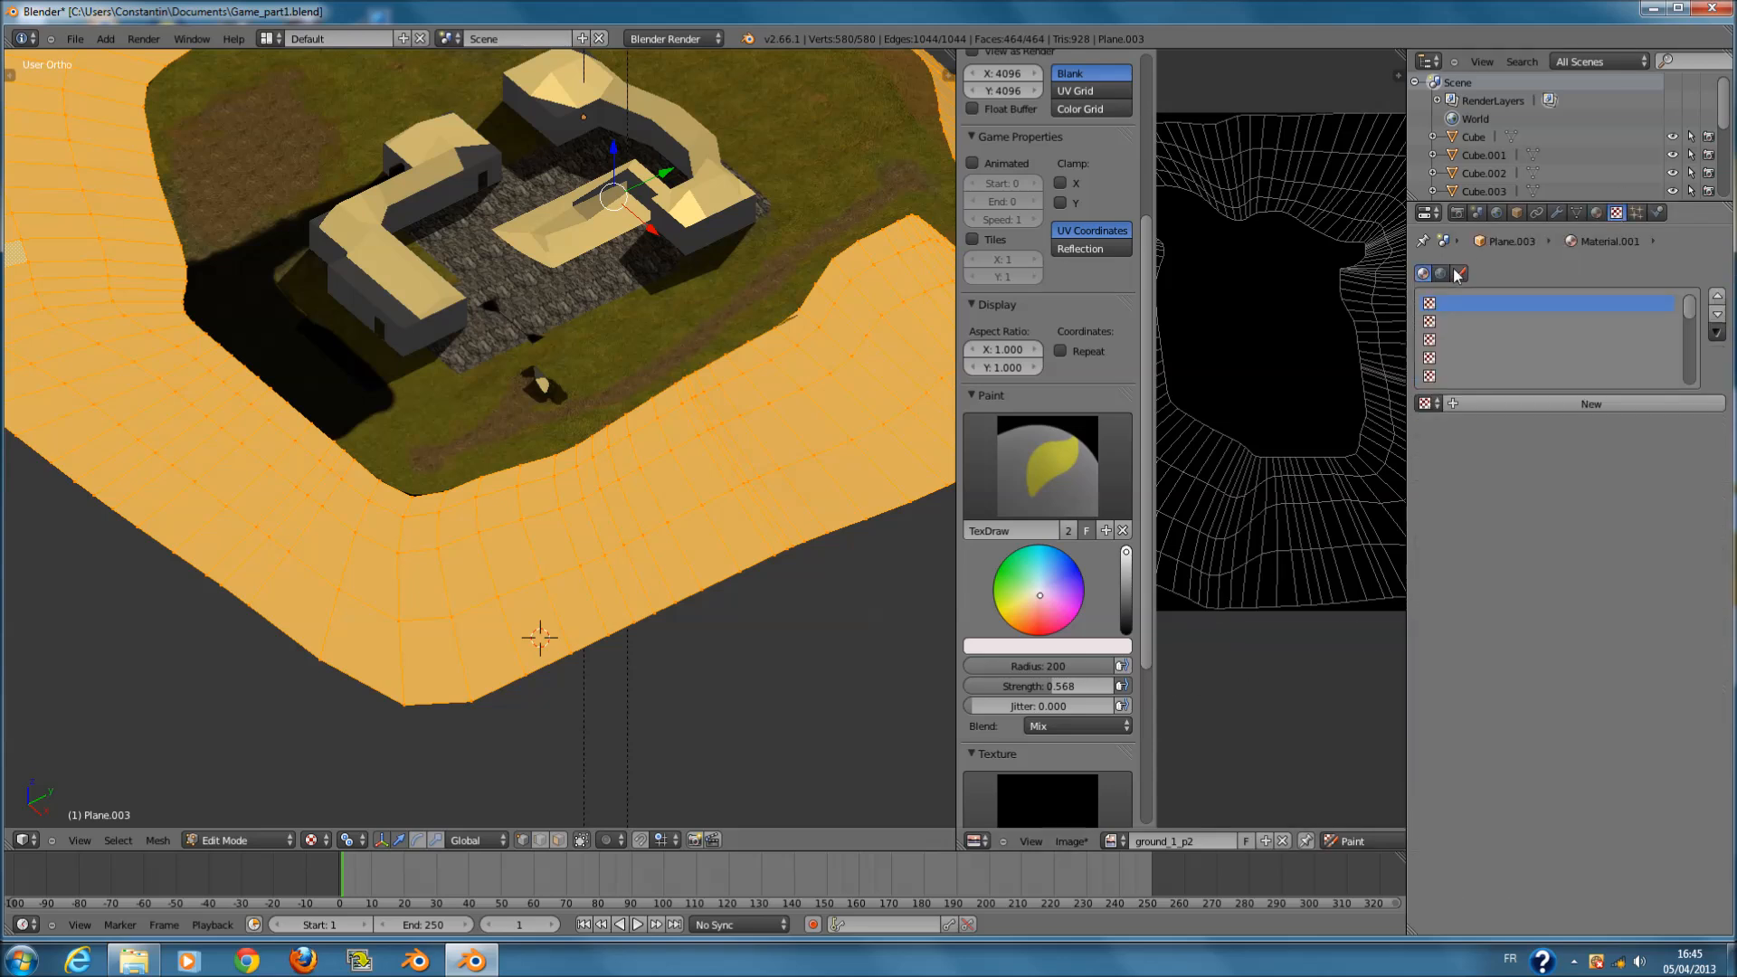
{"action": "left_click", "coordinate": [1481, 561]}
{"action": "left_click", "coordinate": [1509, 478]}
{"action": "left_click", "coordinate": [1507, 453]}
{"action": "left_click", "coordinate": [1529, 427]}
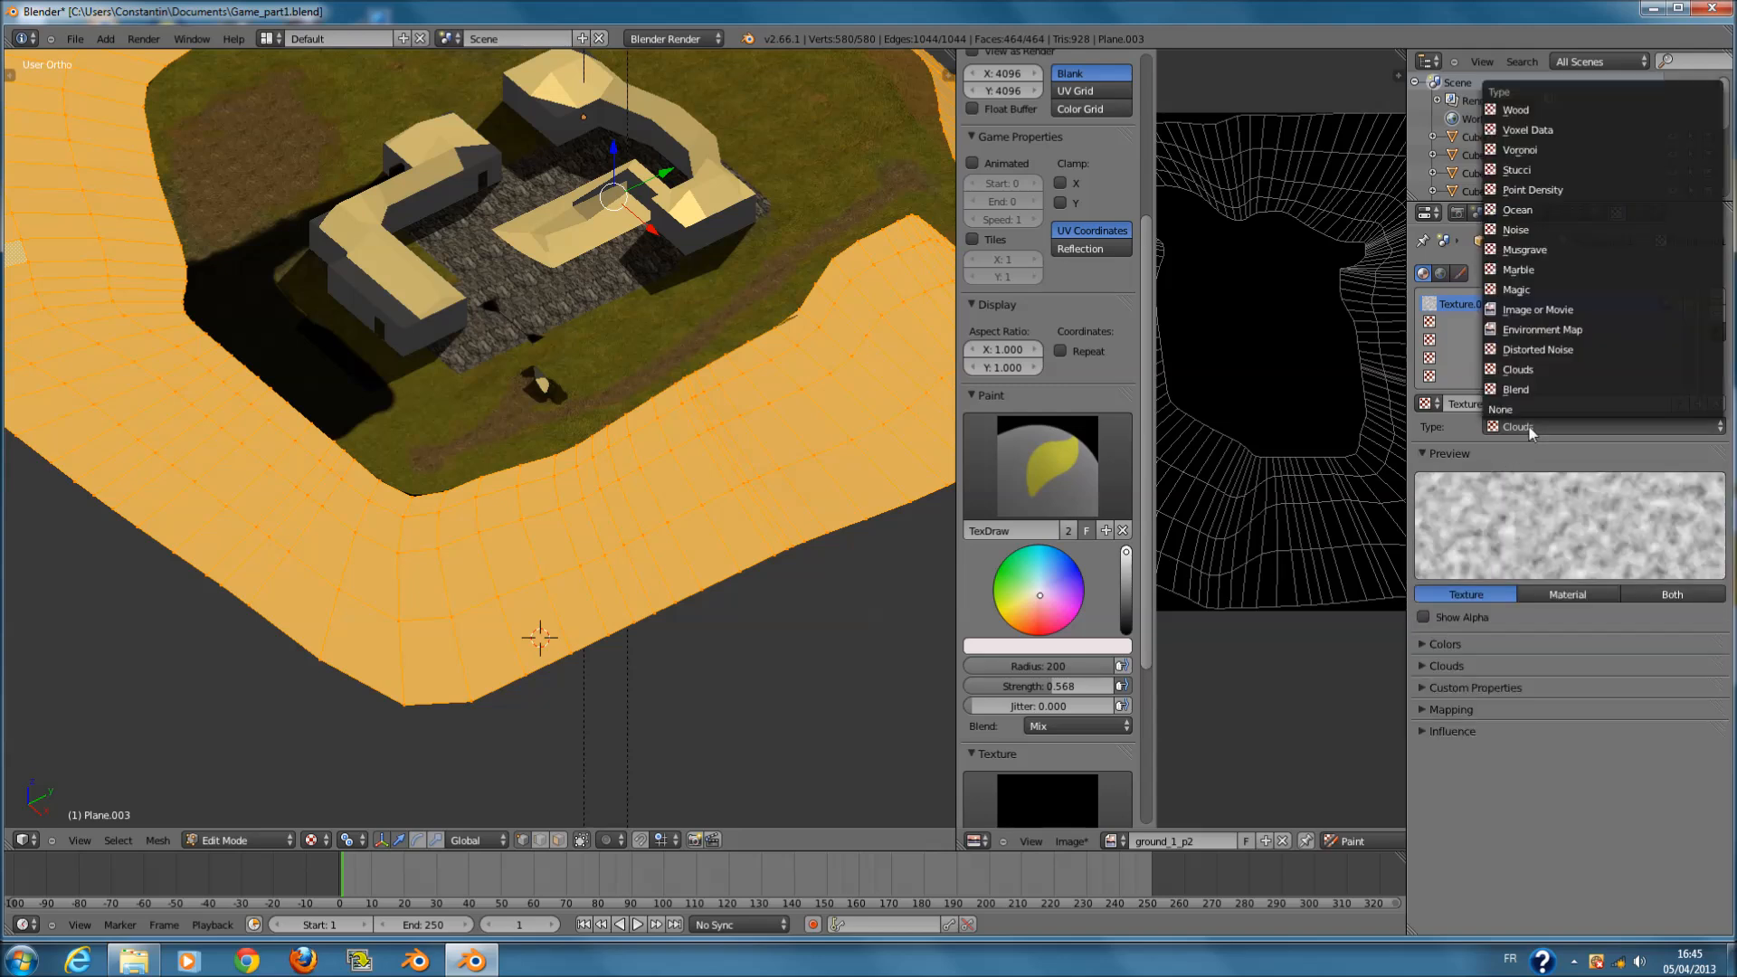
{"action": "left_click", "coordinate": [1536, 310]}
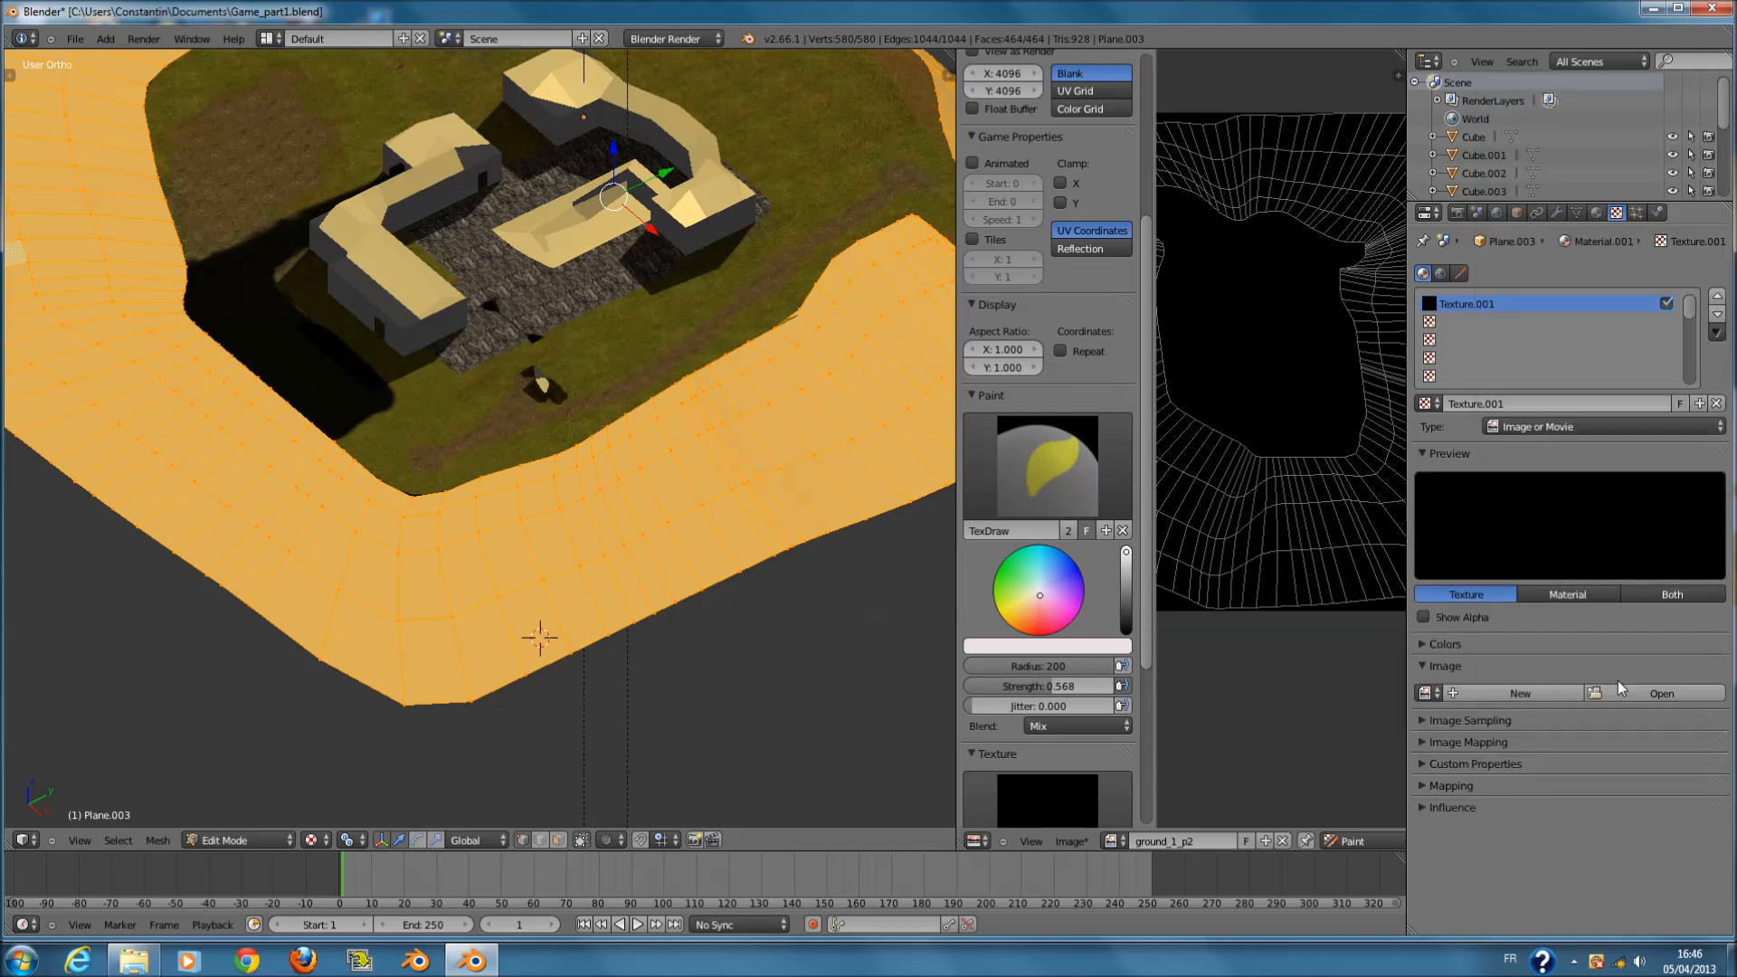
- Load Grass0130_1_L.jpg from the H: drive as the material texture's image
{"action": "left_click", "coordinate": [1620, 691]}
{"action": "left_click", "coordinate": [50, 373]}
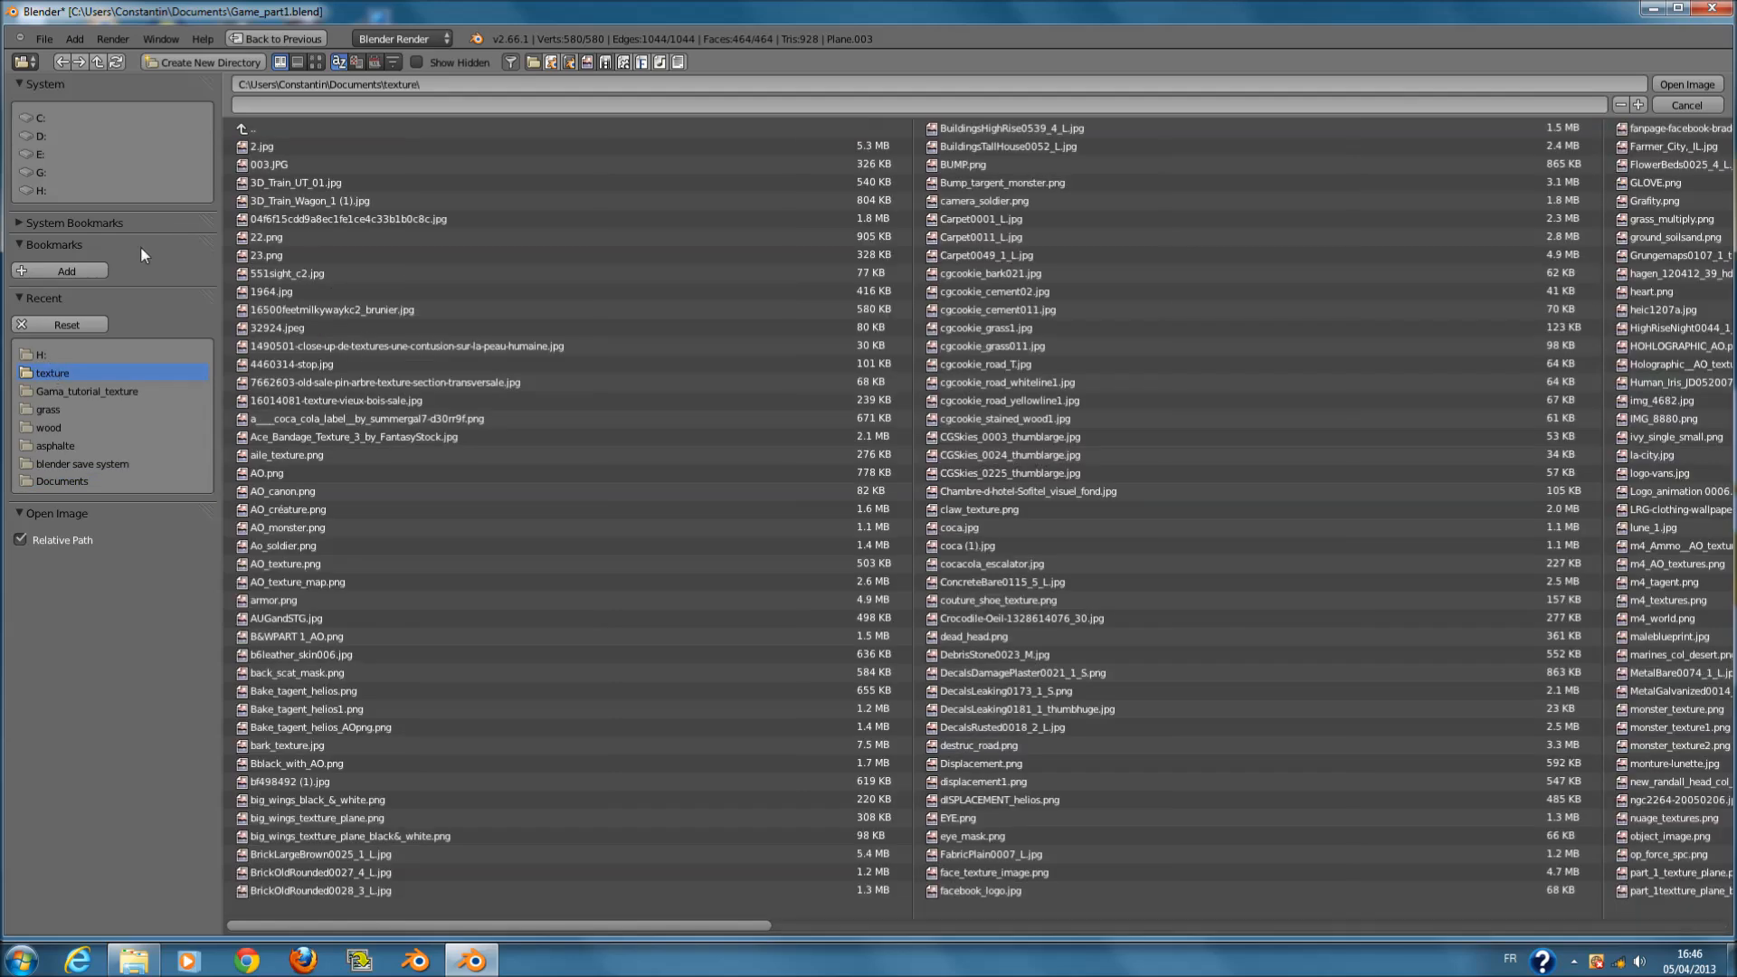
{"action": "left_click", "coordinate": [38, 190]}
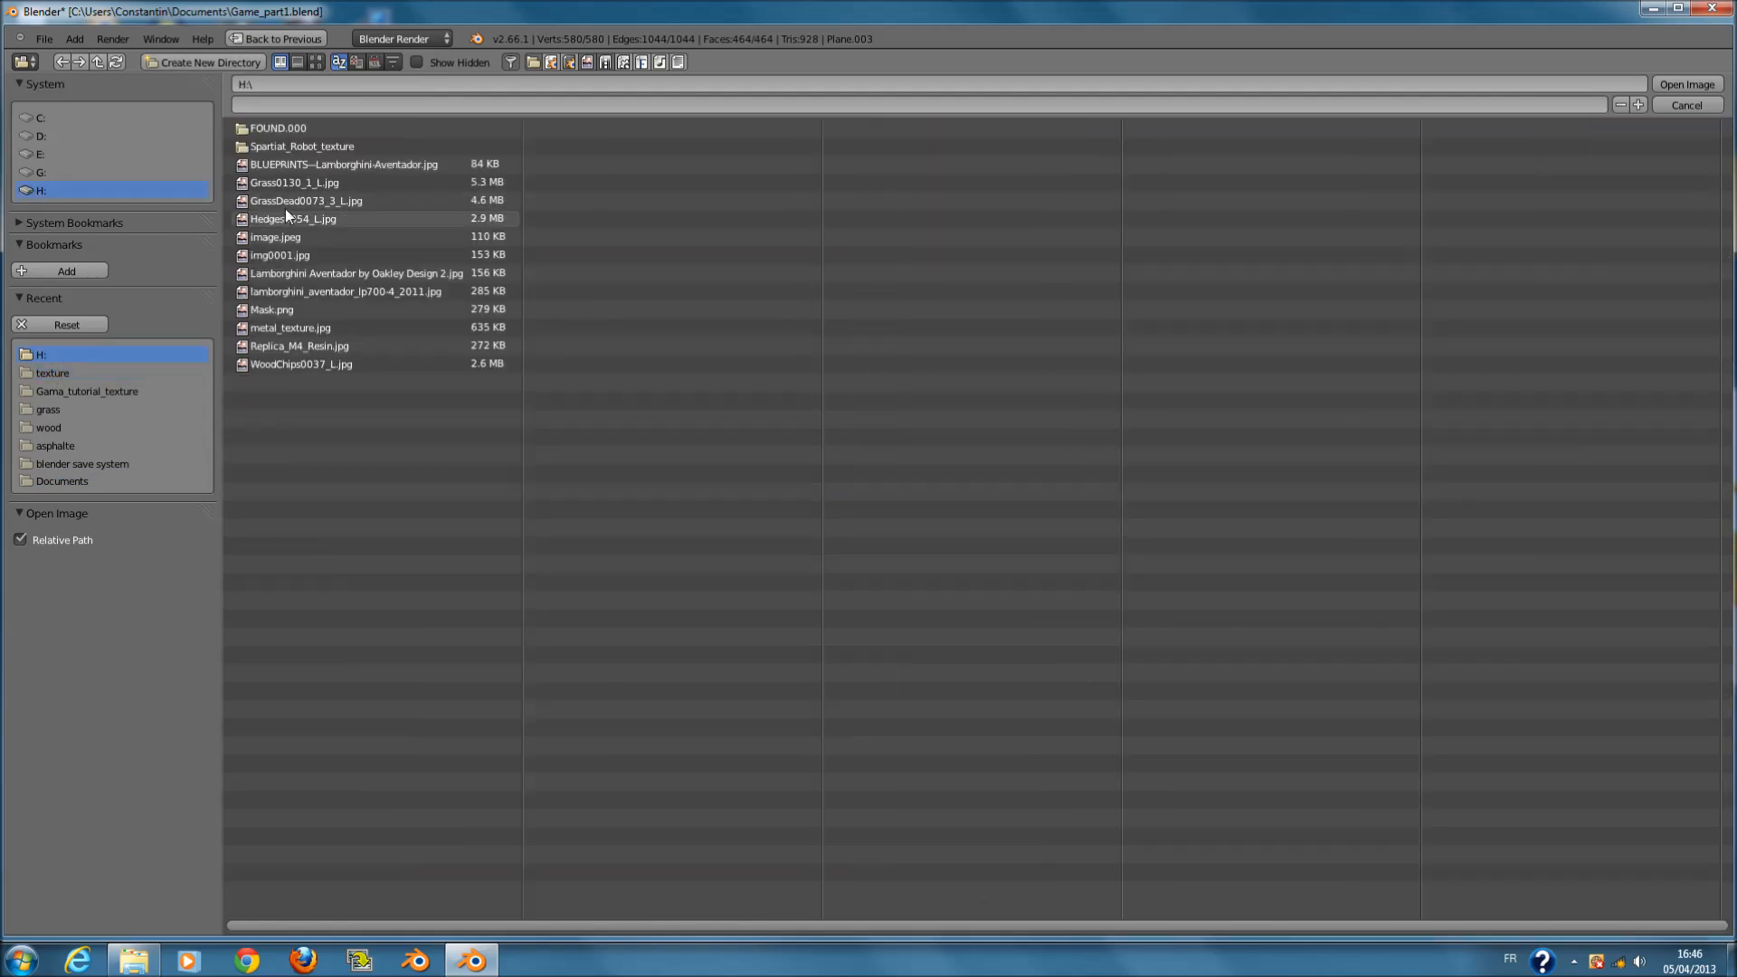
{"action": "left_click", "coordinate": [296, 184]}
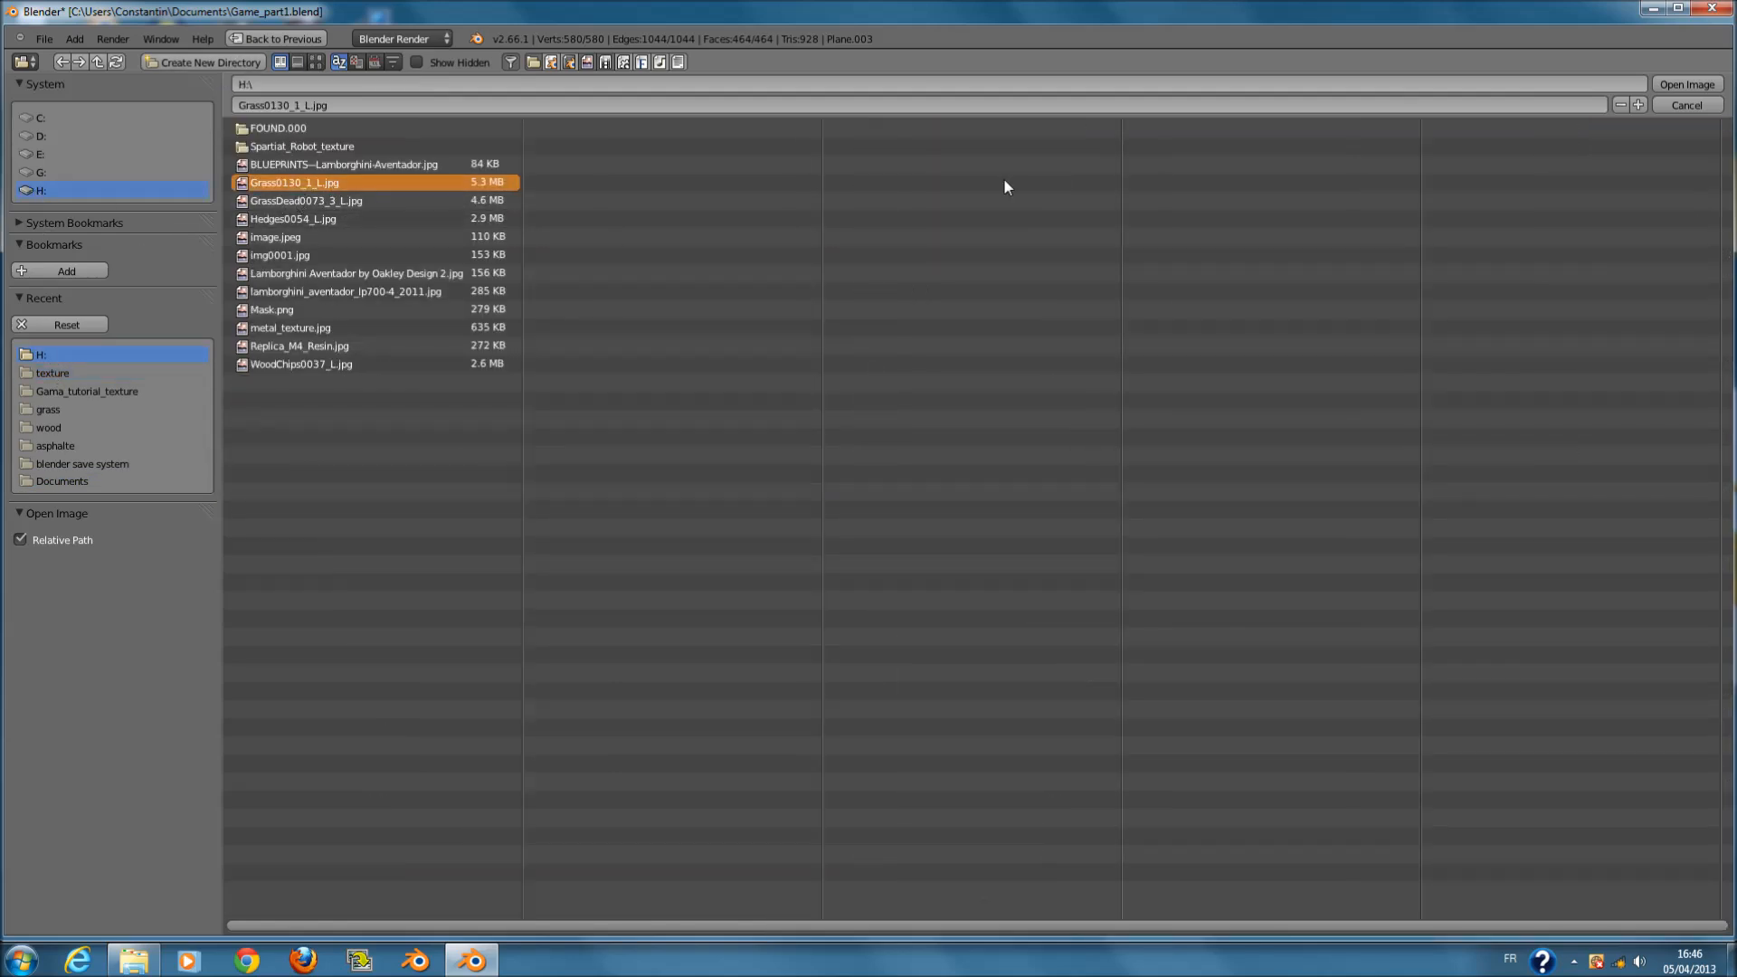
{"action": "left_click", "coordinate": [1686, 84]}
- Assign Texture.001 to the TexDraw brush, hide the image editor's properties, and return the terrain to Object Mode
{"action": "left_click", "coordinate": [1061, 805]}
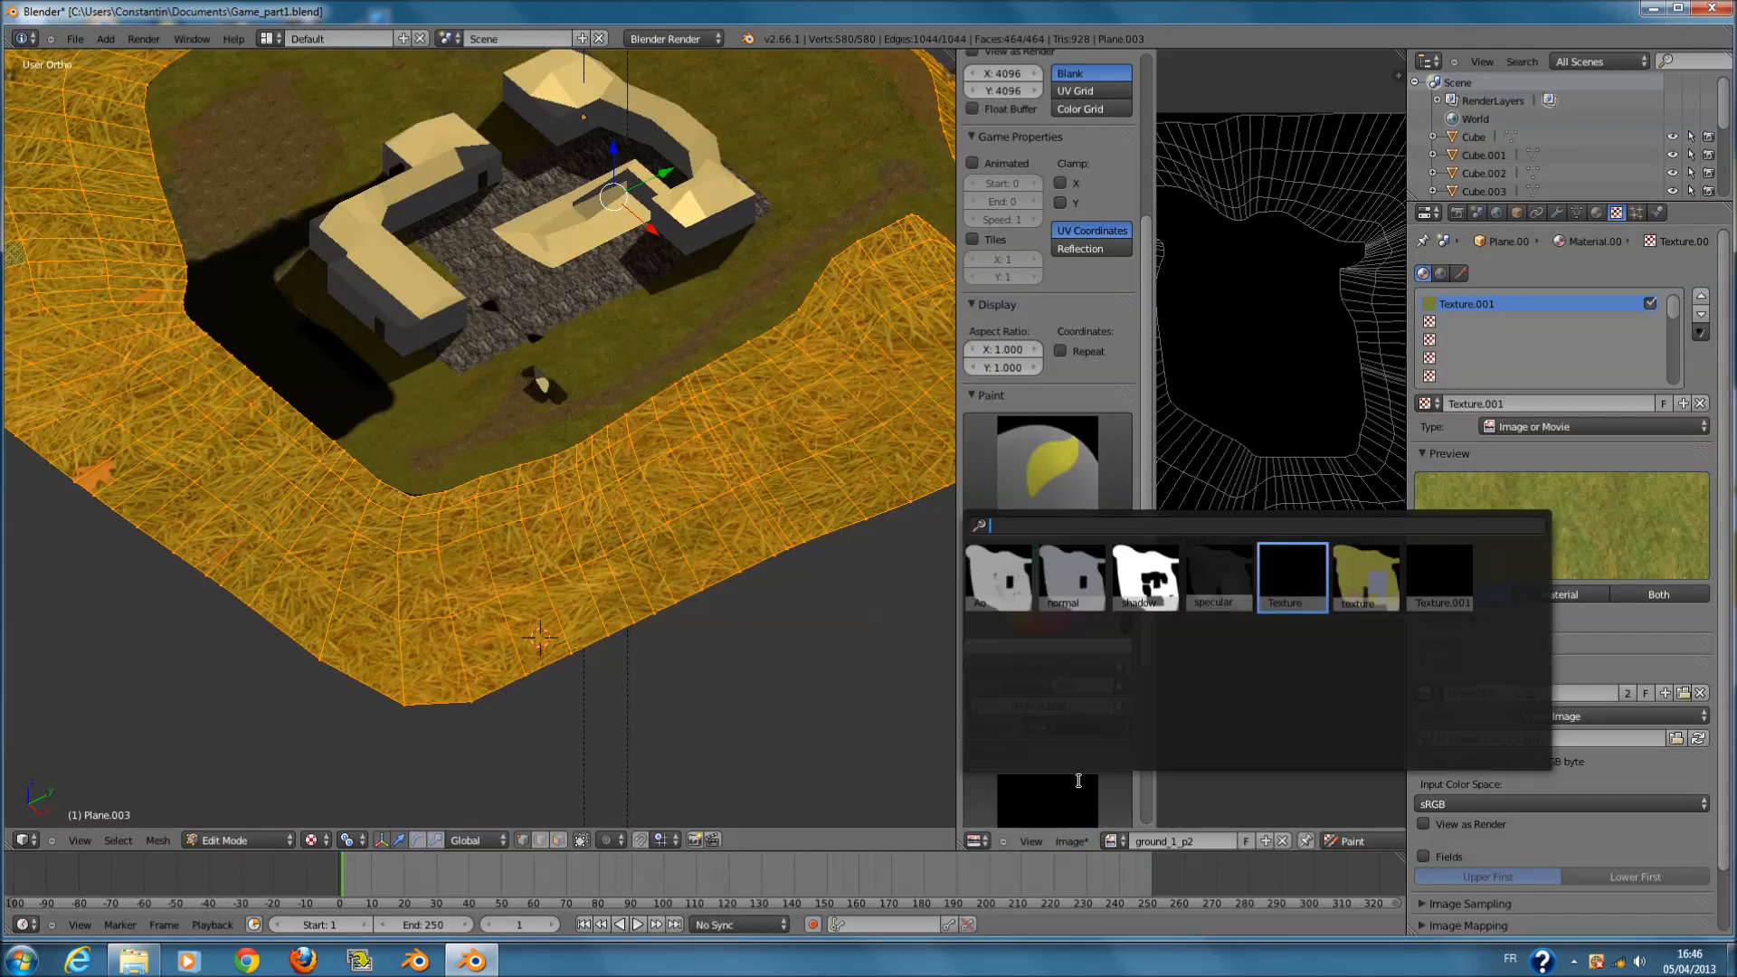
{"action": "left_click", "coordinate": [1467, 569]}
{"action": "key", "text": "n"}
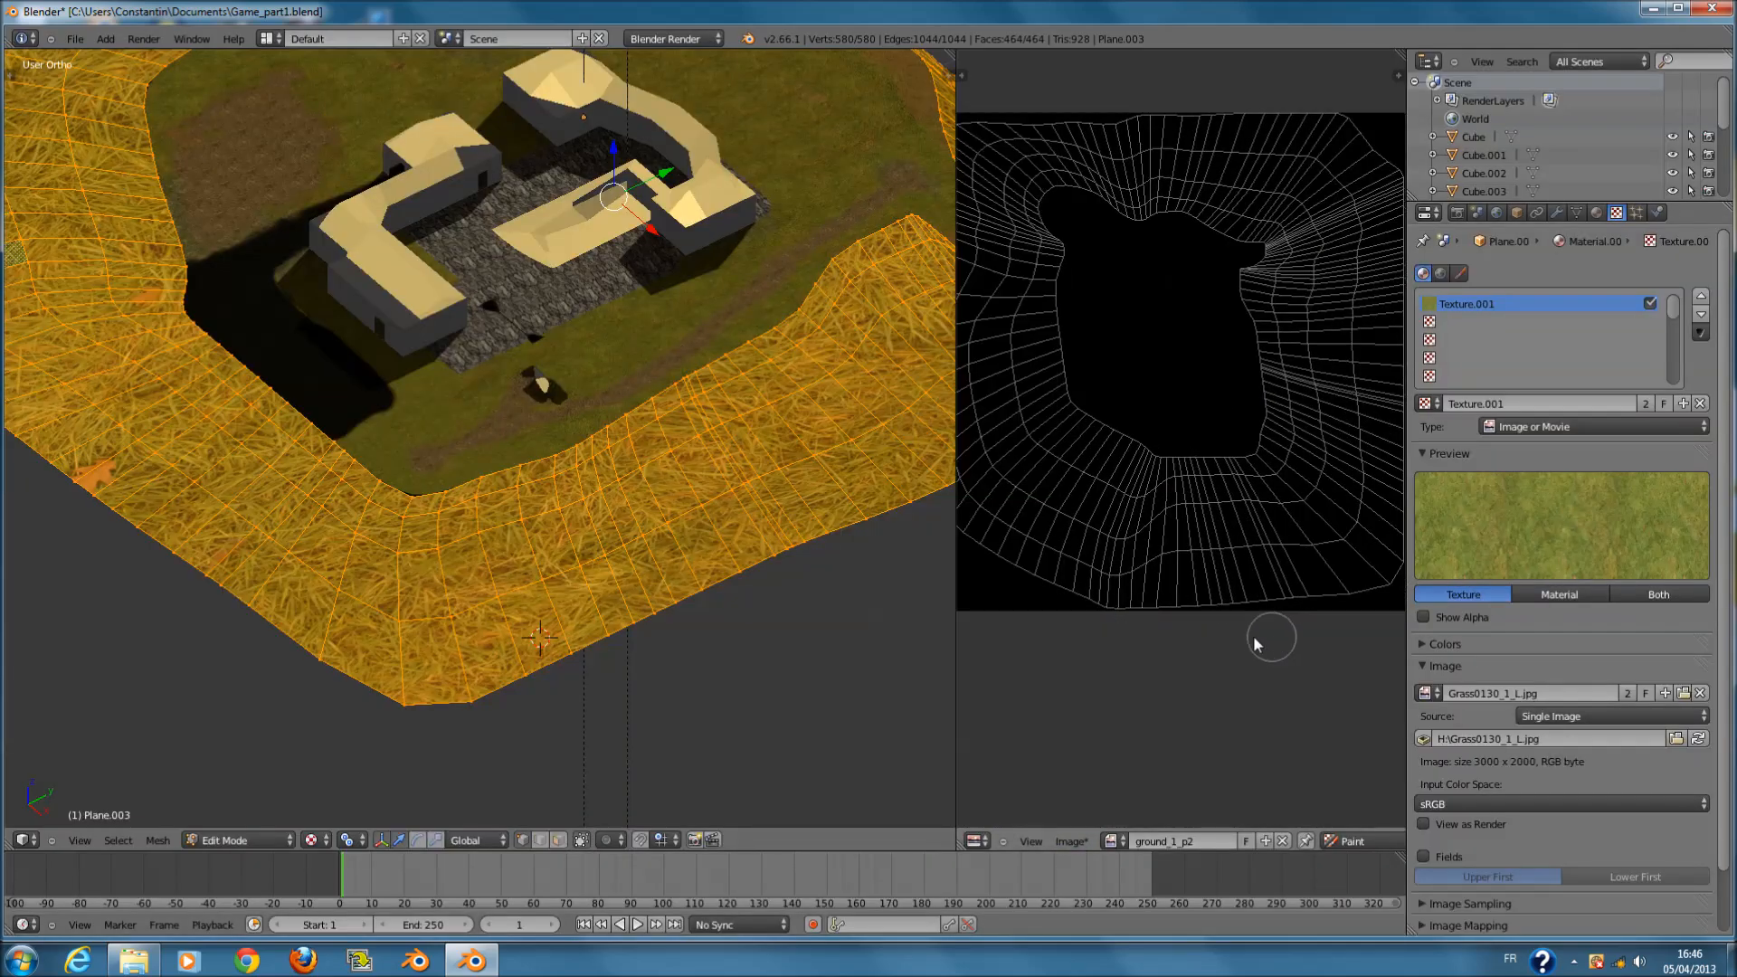
{"action": "scroll", "coordinate": [724, 522], "scroll_direction": "up", "scroll_amount": 3}
{"action": "key", "text": "Tab"}
{"action": "scroll", "coordinate": [616, 516], "scroll_direction": "down", "scroll_amount": 2}
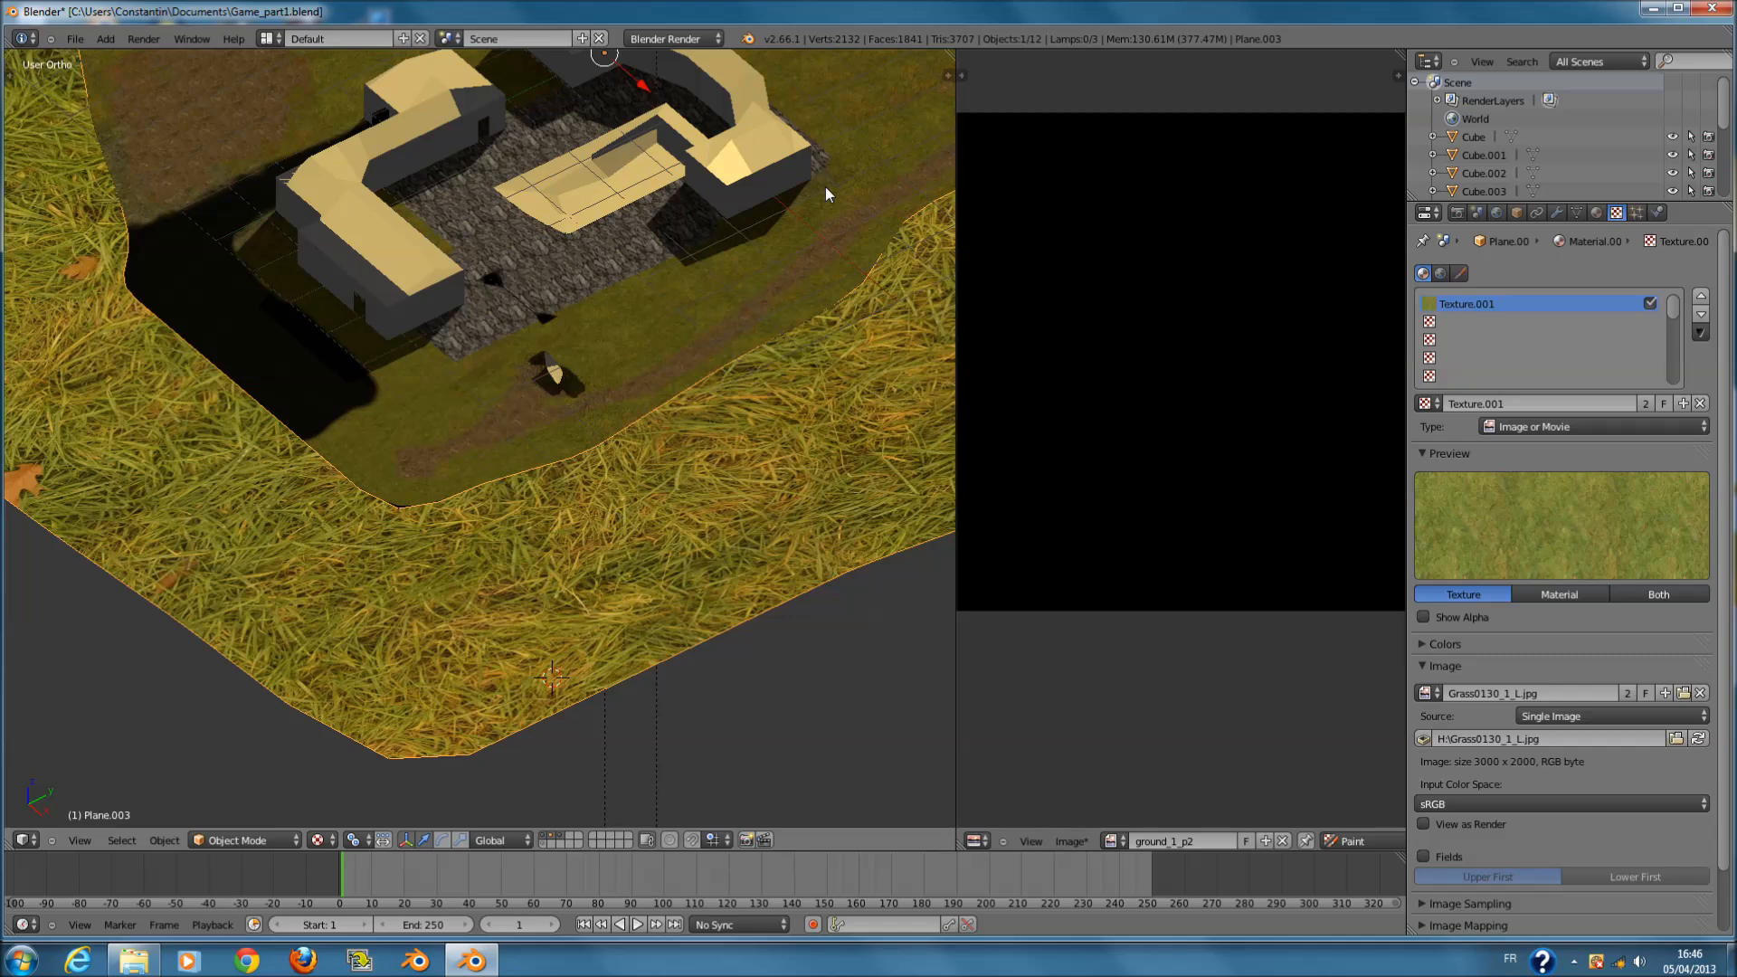
- Set the grass texture's mapping coordinates to UV and show the terrain from the top
{"action": "left_click", "coordinate": [1499, 664]}
{"action": "left_click", "coordinate": [1495, 688]}
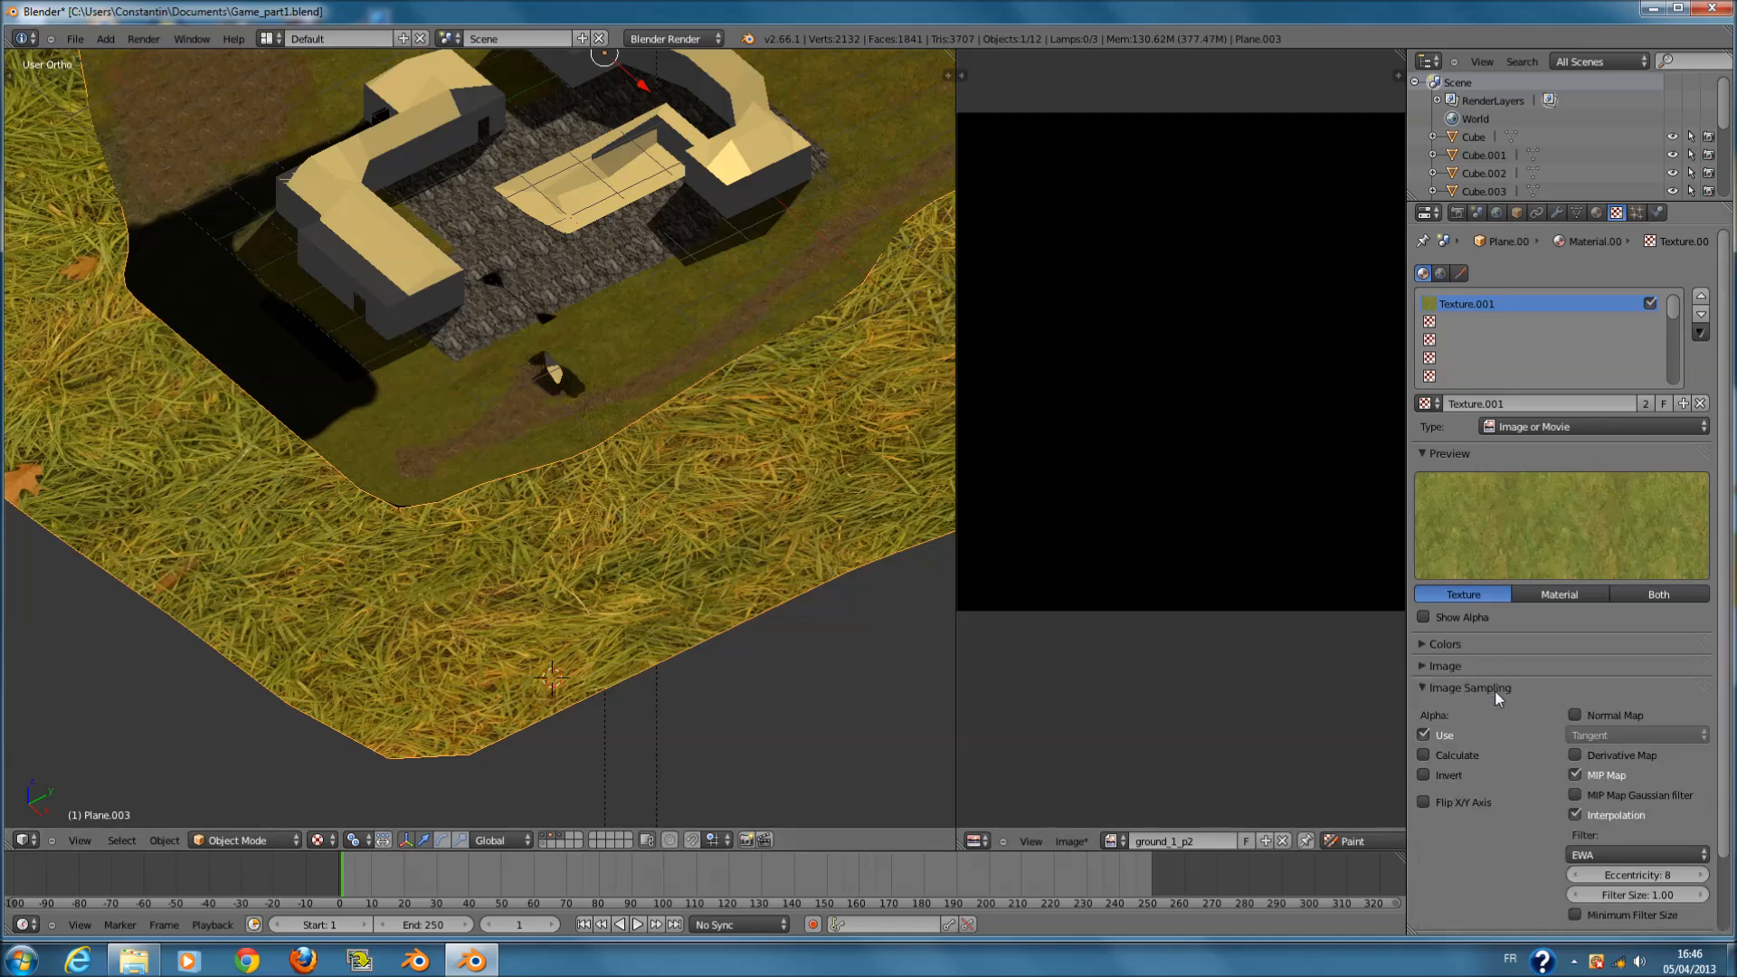
{"action": "left_click", "coordinate": [1499, 691]}
{"action": "left_click", "coordinate": [1512, 715]}
{"action": "left_click", "coordinate": [1514, 716]}
{"action": "left_click", "coordinate": [1516, 736]}
{"action": "left_click", "coordinate": [1517, 737]}
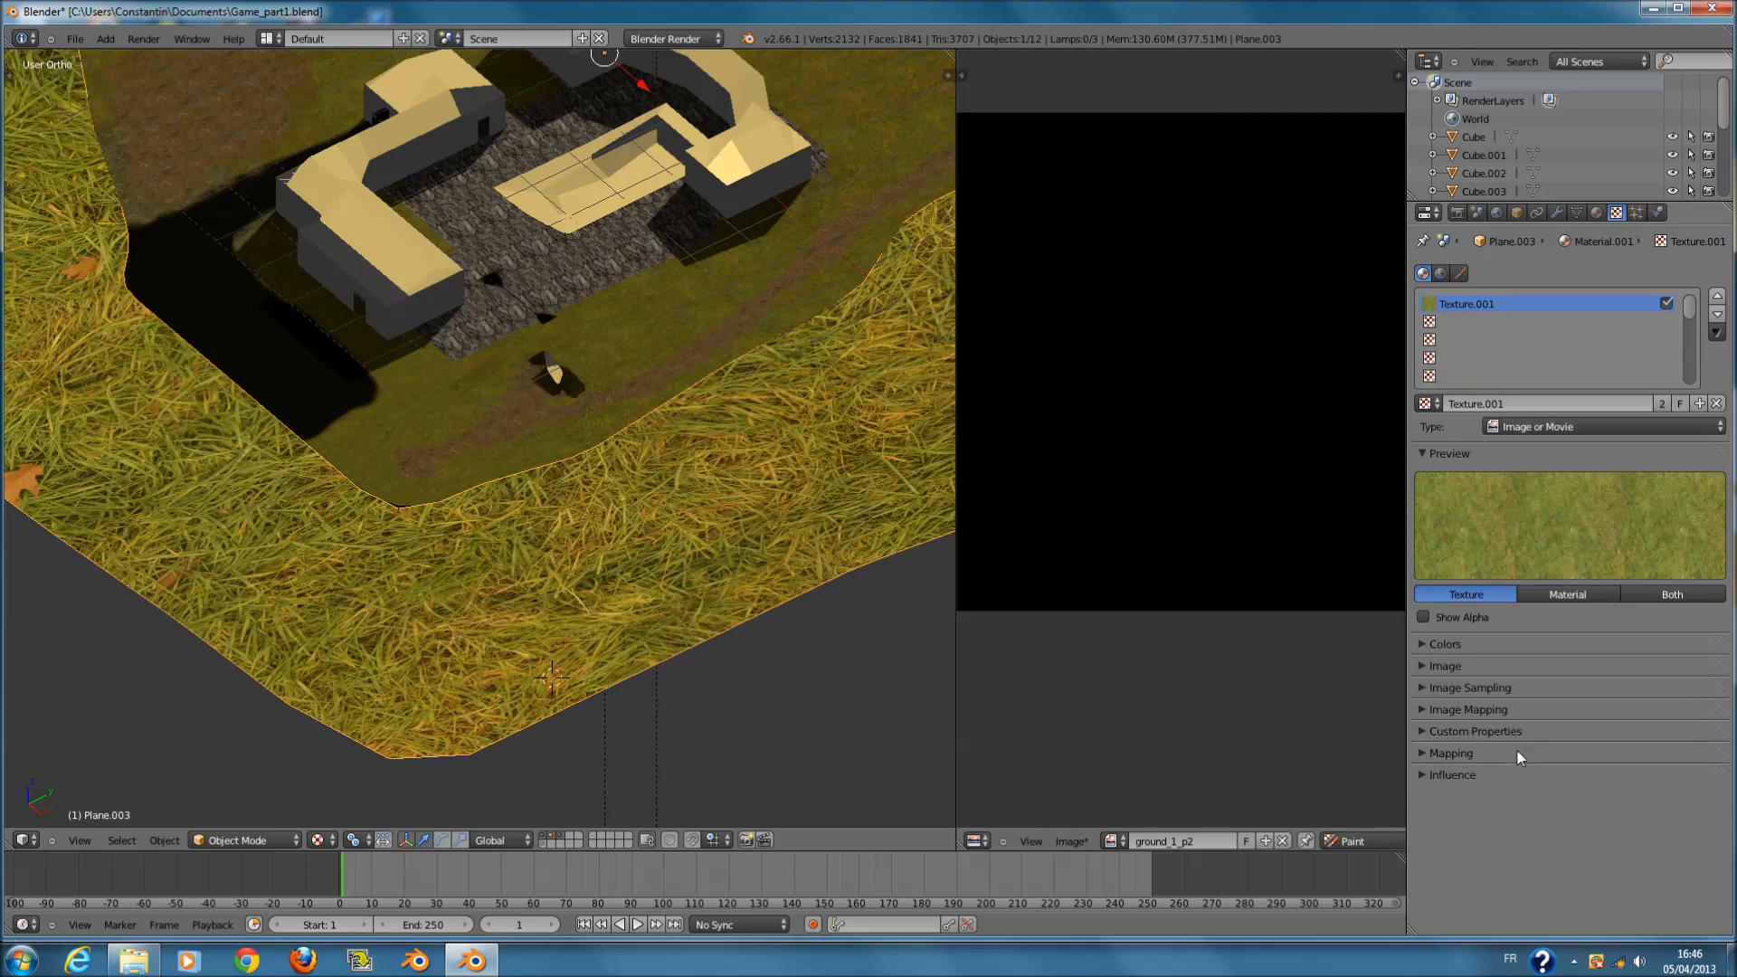
{"action": "left_click", "coordinate": [1520, 755]}
{"action": "left_click", "coordinate": [1576, 780]}
{"action": "left_click", "coordinate": [1562, 708]}
{"action": "key", "text": "KP_7"}
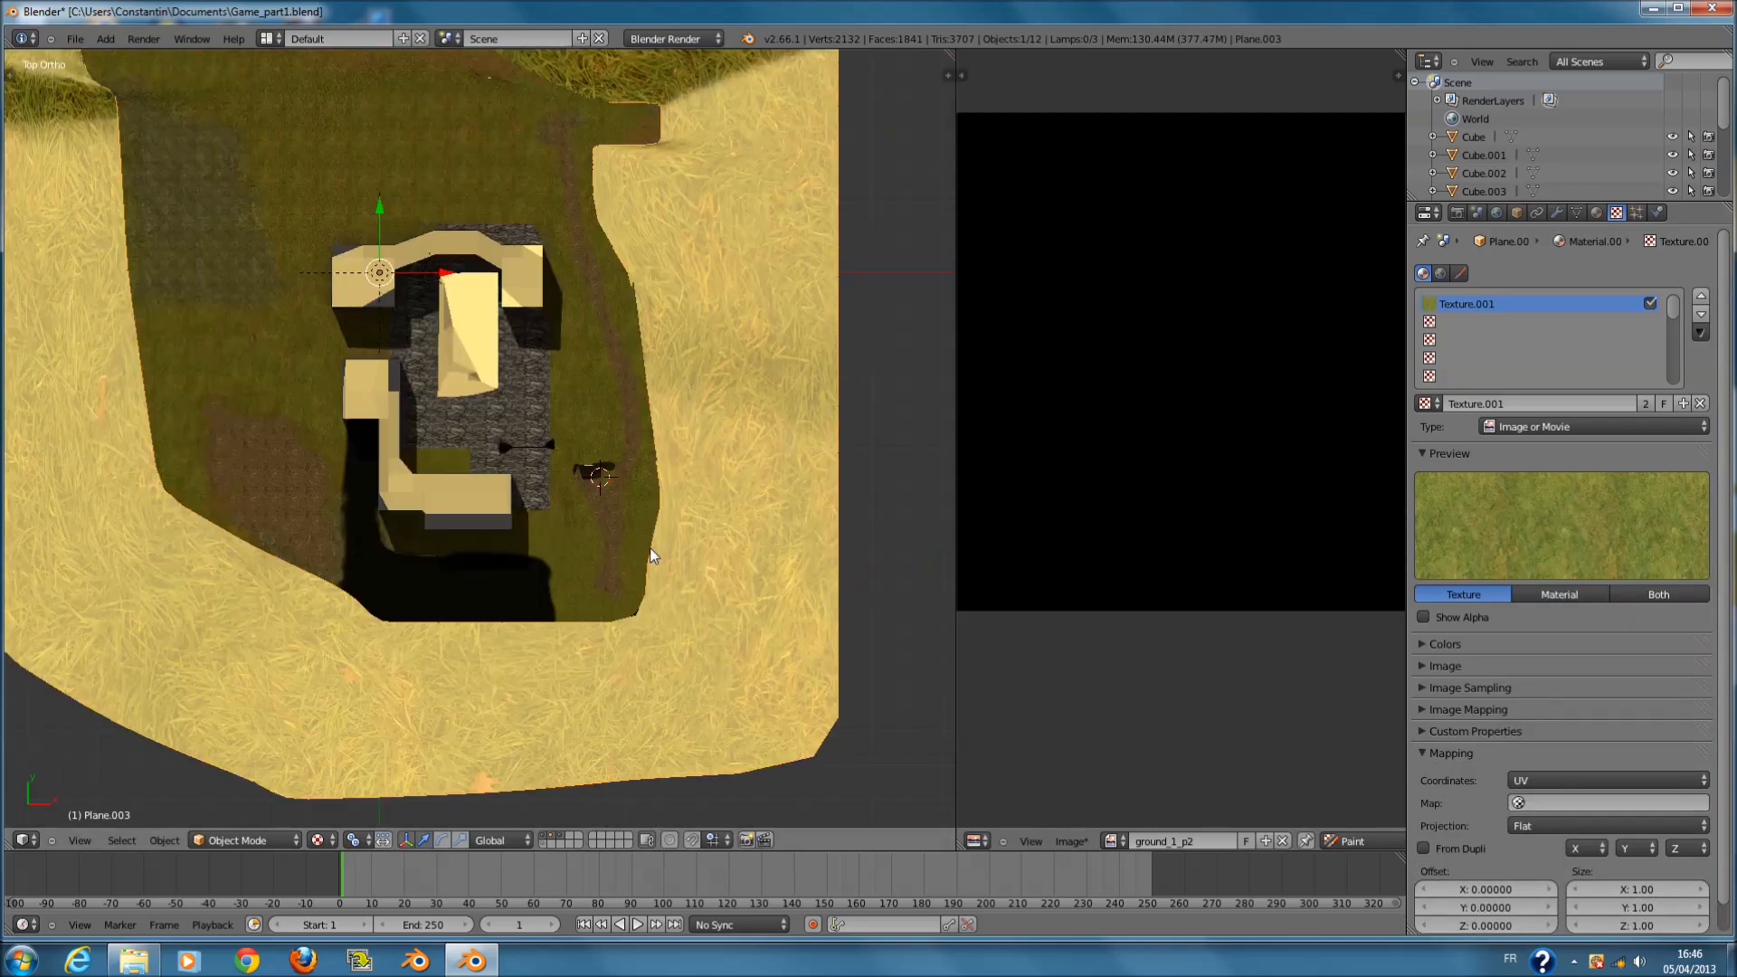
{"action": "scroll", "coordinate": [650, 547], "scroll_direction": "down", "scroll_amount": 1}
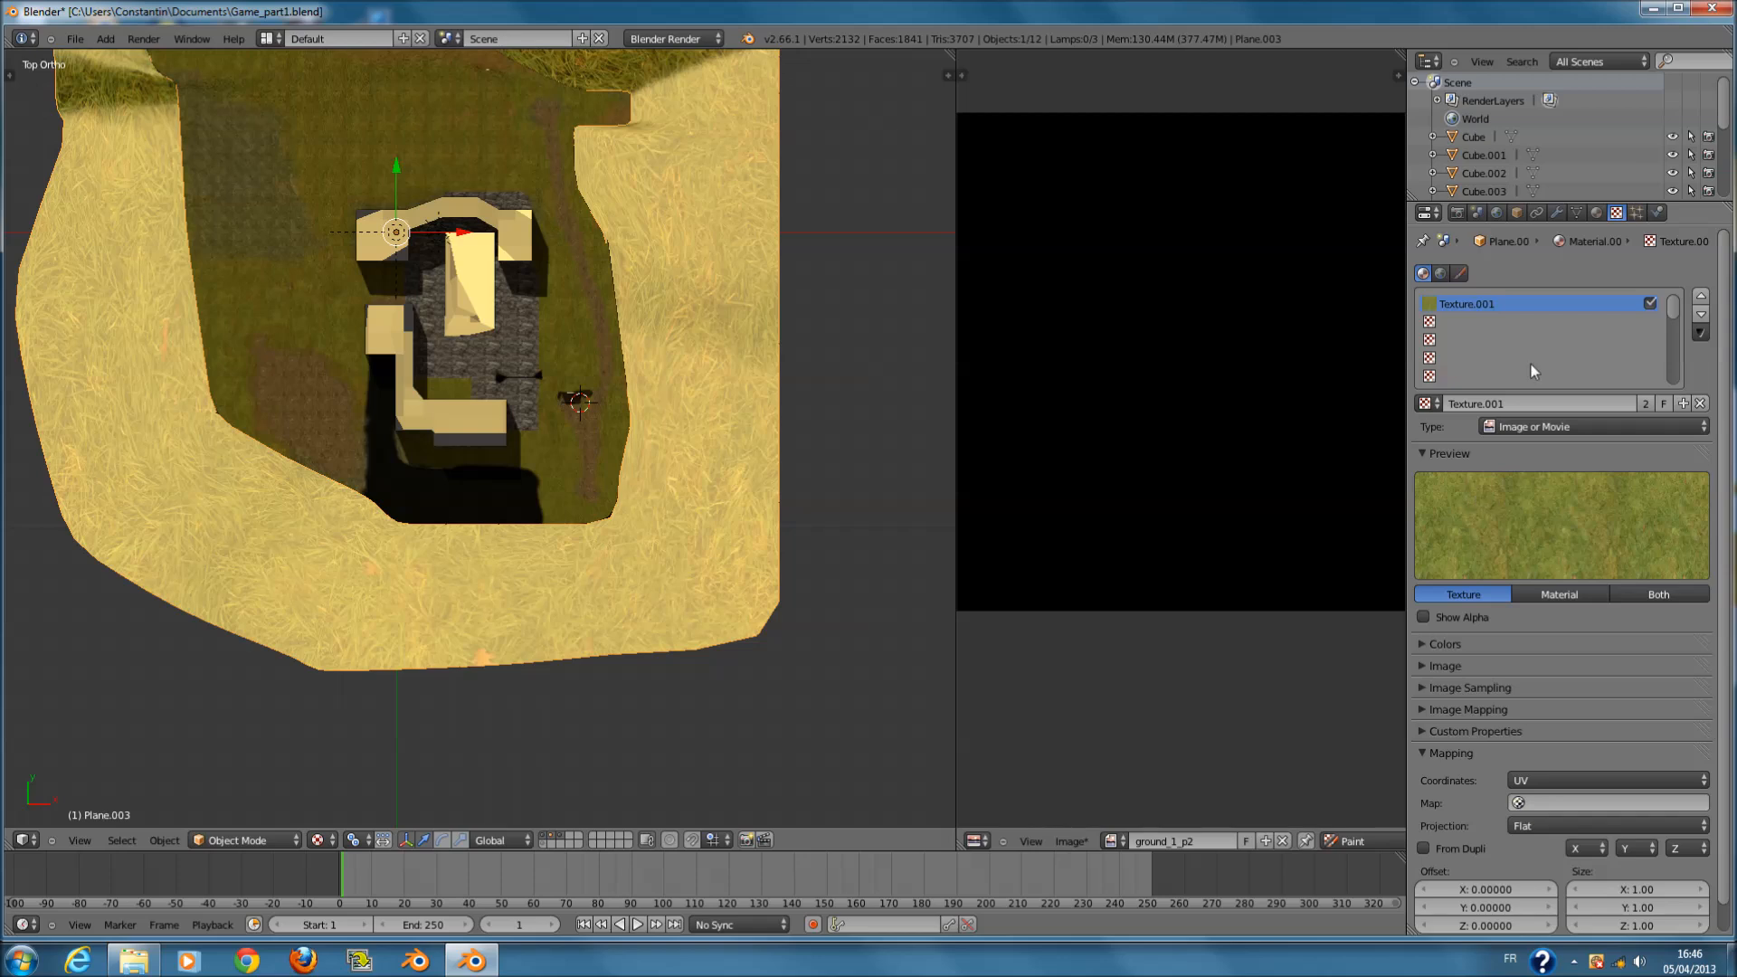
- Set the specular intensity of the terrain's material to 0
{"action": "left_click", "coordinate": [1590, 242]}
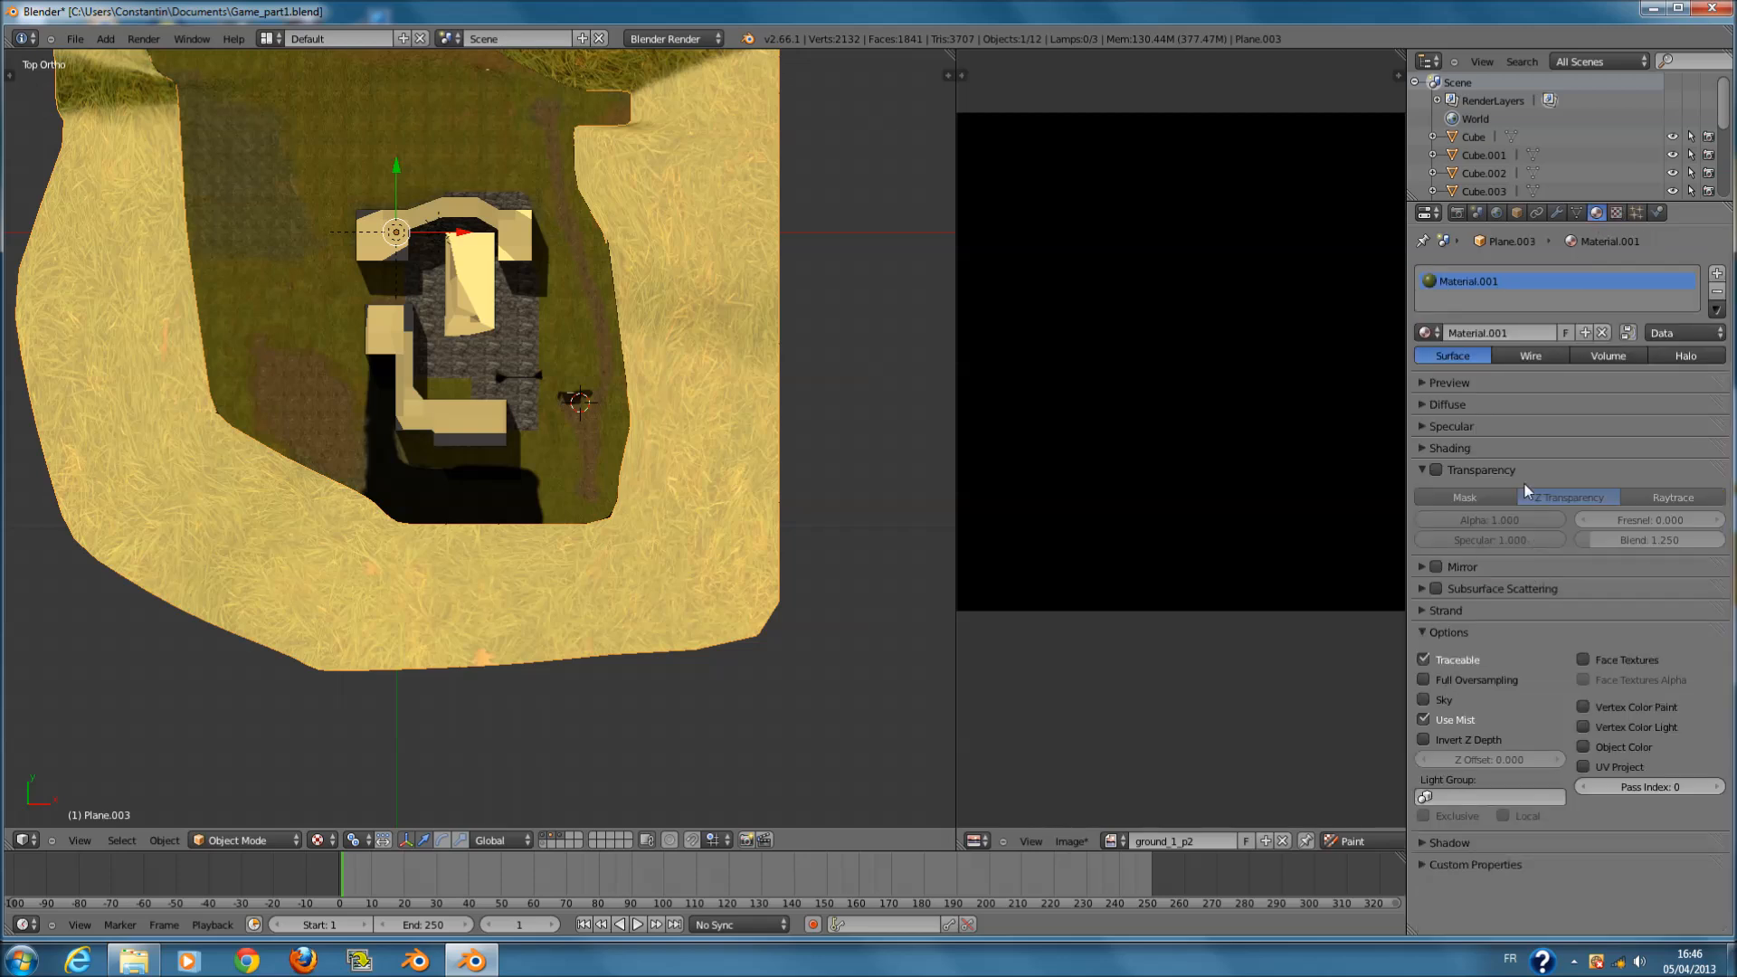
{"action": "left_click", "coordinate": [1481, 479]}
{"action": "left_click", "coordinate": [1470, 400]}
{"action": "left_click", "coordinate": [1469, 400]}
{"action": "left_click", "coordinate": [1466, 387]}
{"action": "left_click", "coordinate": [1466, 387]}
{"action": "left_click", "coordinate": [1464, 411]}
{"action": "left_click", "coordinate": [1464, 410]}
{"action": "left_click", "coordinate": [1467, 390]}
{"action": "left_click", "coordinate": [1467, 391]}
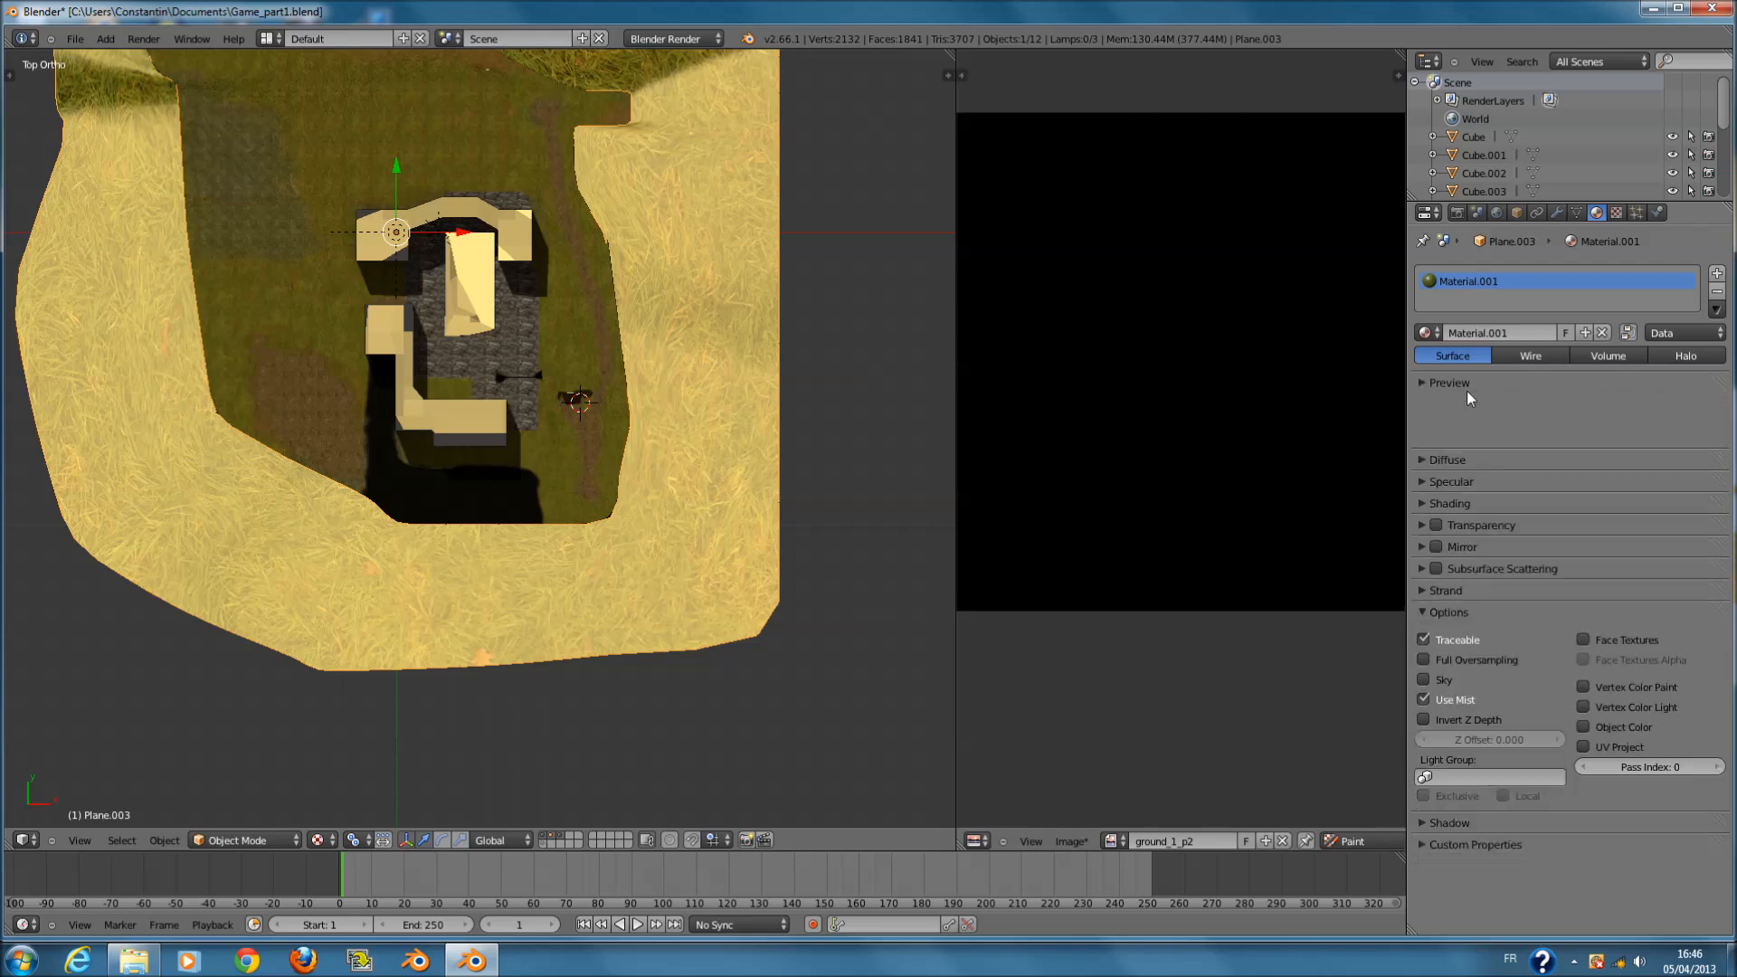
{"action": "left_click", "coordinate": [1463, 427]}
{"action": "left_click_drag", "start_coordinate": [1493, 473], "coordinate": [1344, 470]}
{"action": "scroll", "coordinate": [697, 707], "scroll_direction": "up", "scroll_amount": 5}
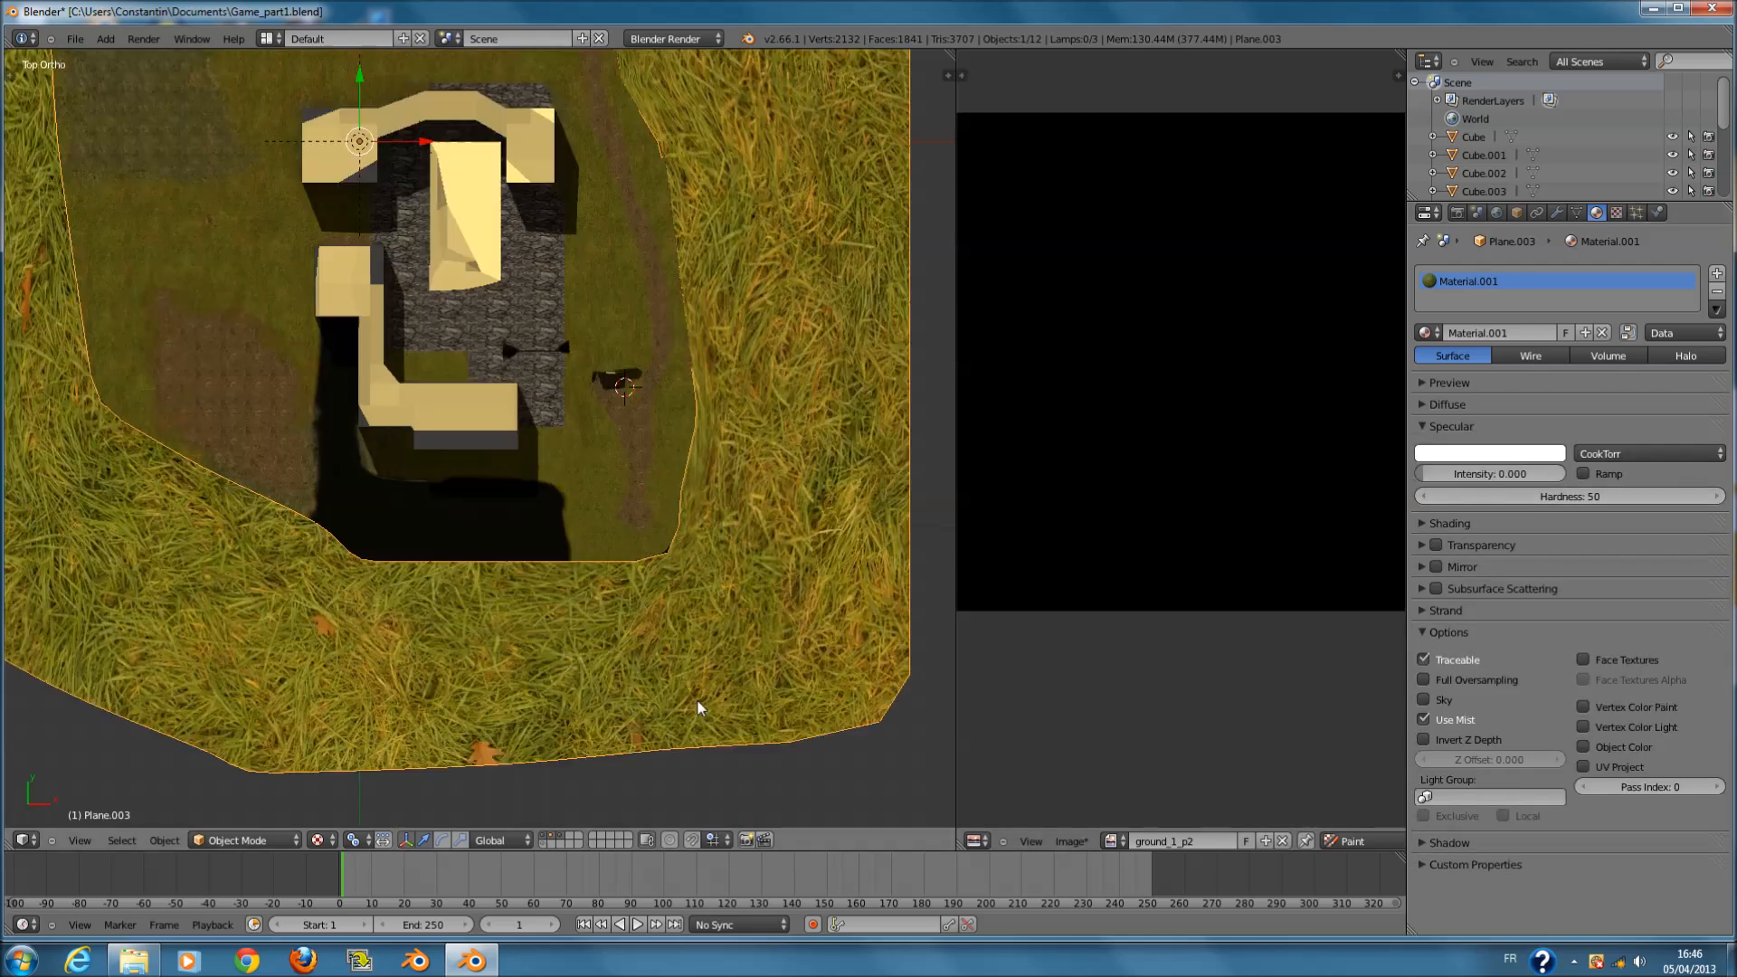
- Switch the terrain from Object Mode to Texture Paint mode
{"action": "scroll", "coordinate": [697, 707], "scroll_direction": "down", "scroll_amount": 1}
{"action": "scroll", "coordinate": [783, 738], "scroll_direction": "down", "scroll_amount": 2}
{"action": "scroll", "coordinate": [741, 715], "scroll_direction": "down", "scroll_amount": 2}
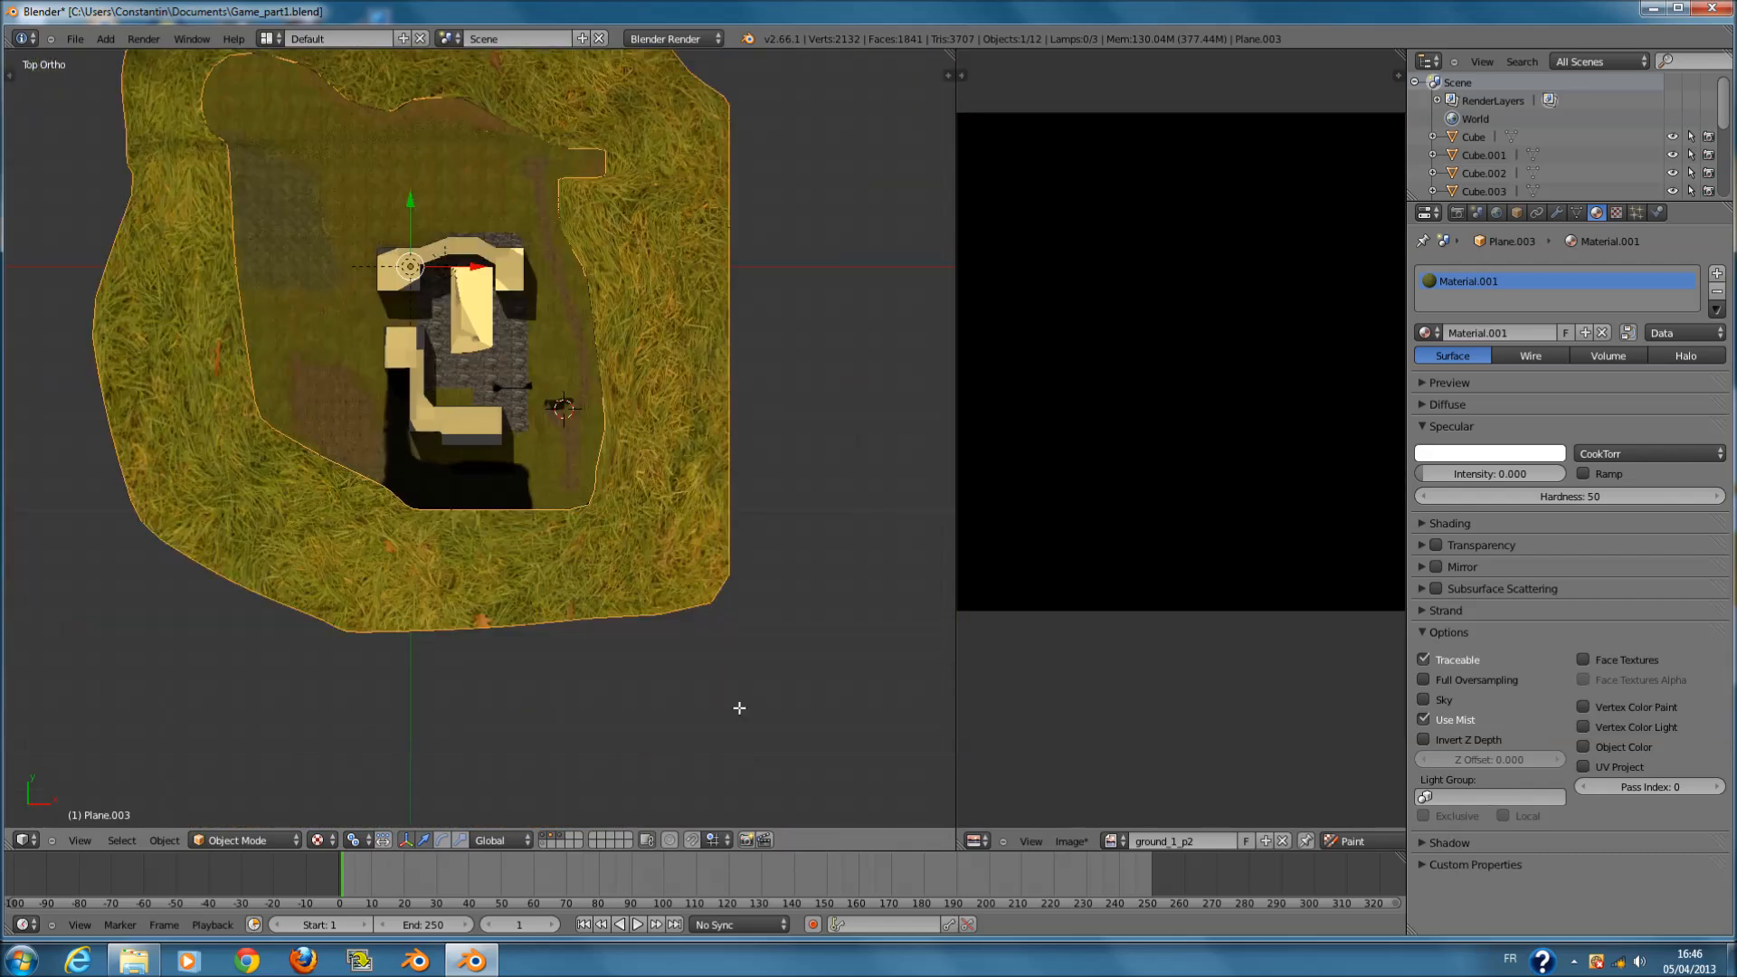
{"action": "key", "text": "Tab"}
{"action": "scroll", "coordinate": [731, 695], "scroll_direction": "up", "scroll_amount": 1}
{"action": "key", "text": "Tab"}
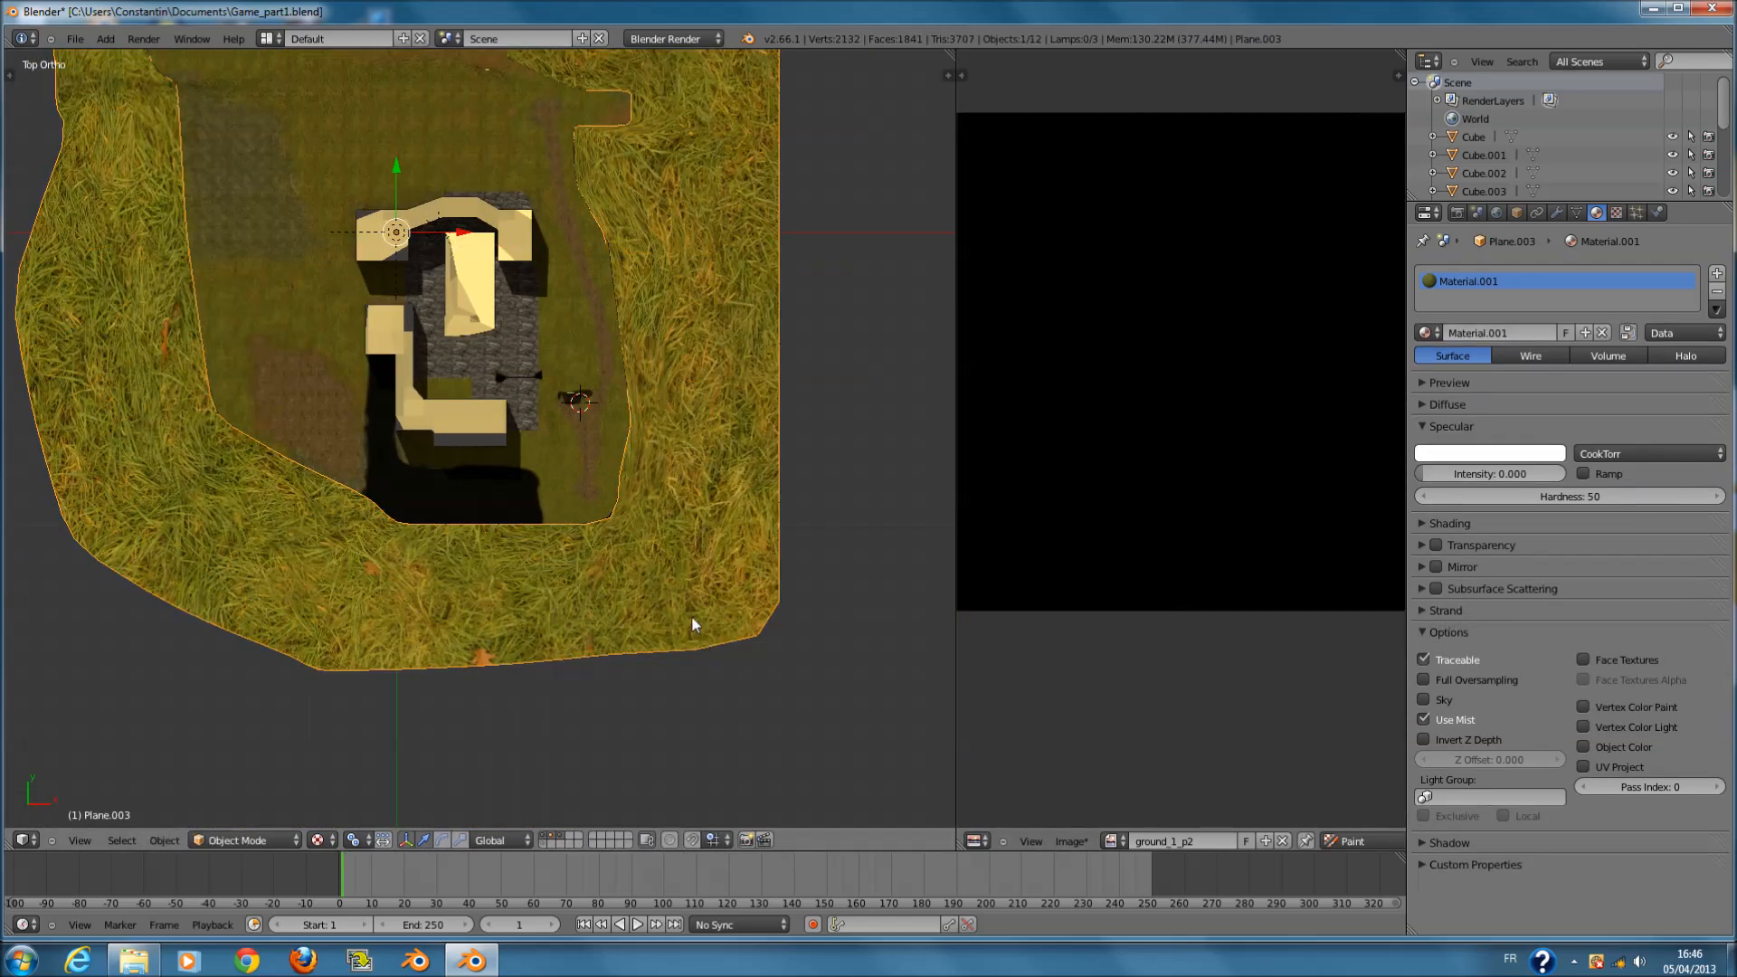
{"action": "scroll", "coordinate": [688, 638], "scroll_direction": "down", "scroll_amount": 1}
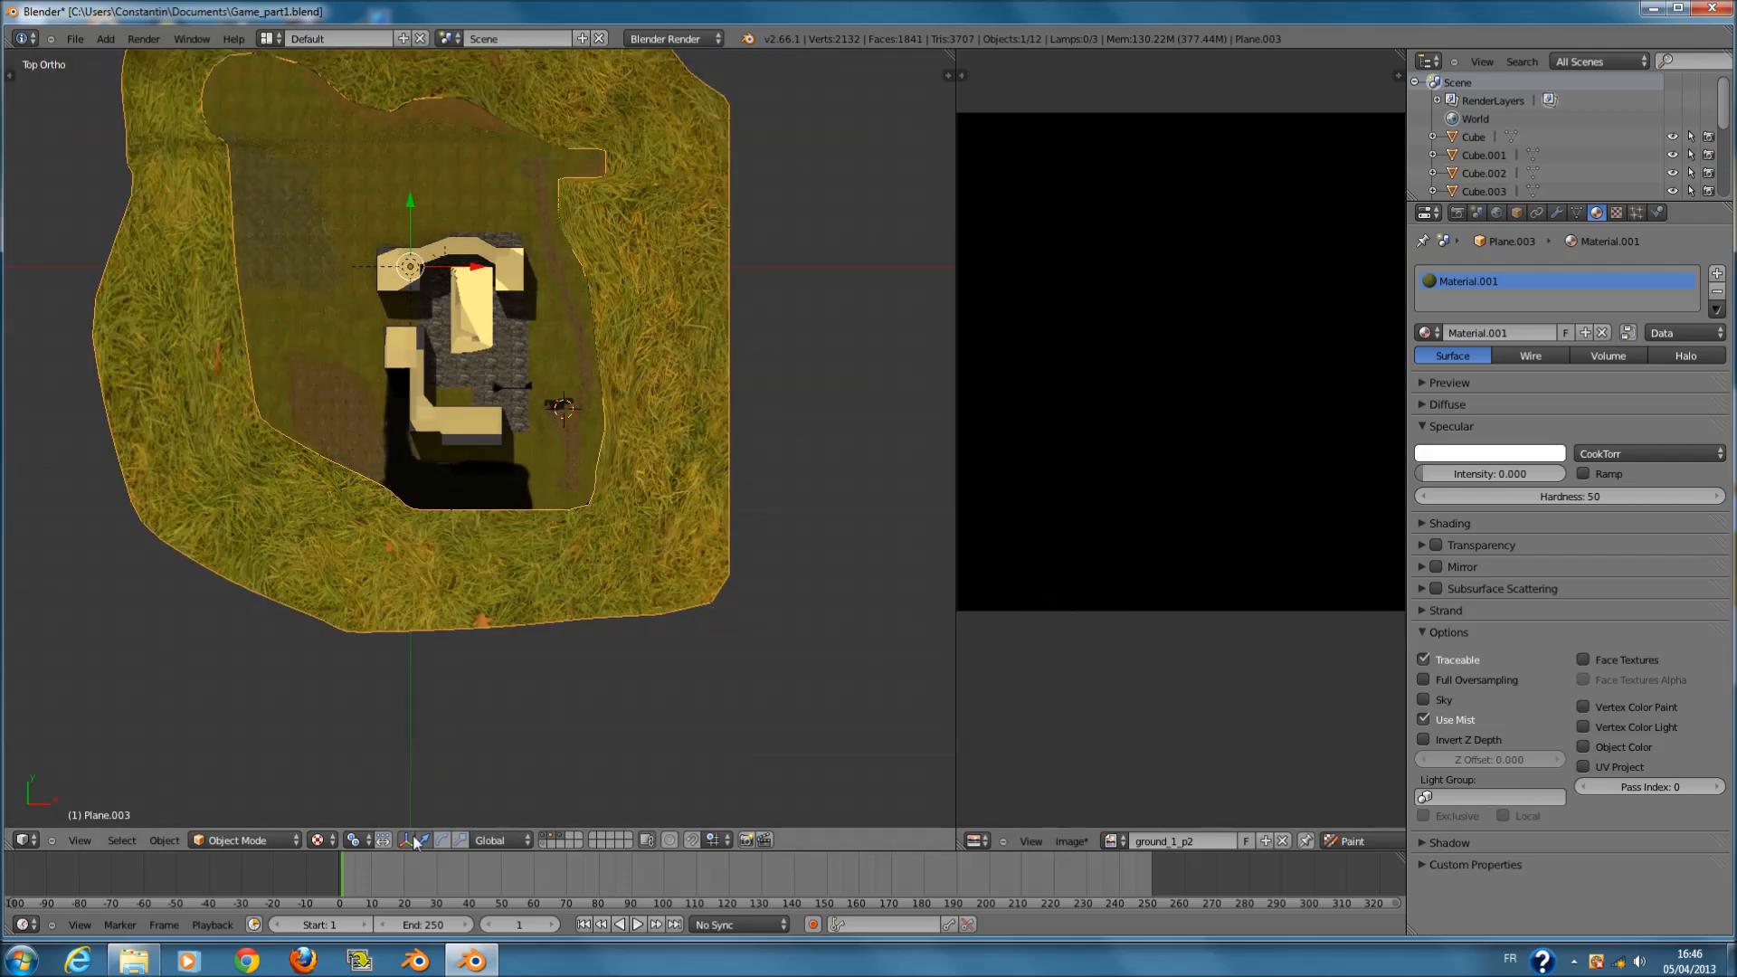
{"action": "left_click", "coordinate": [245, 841]}
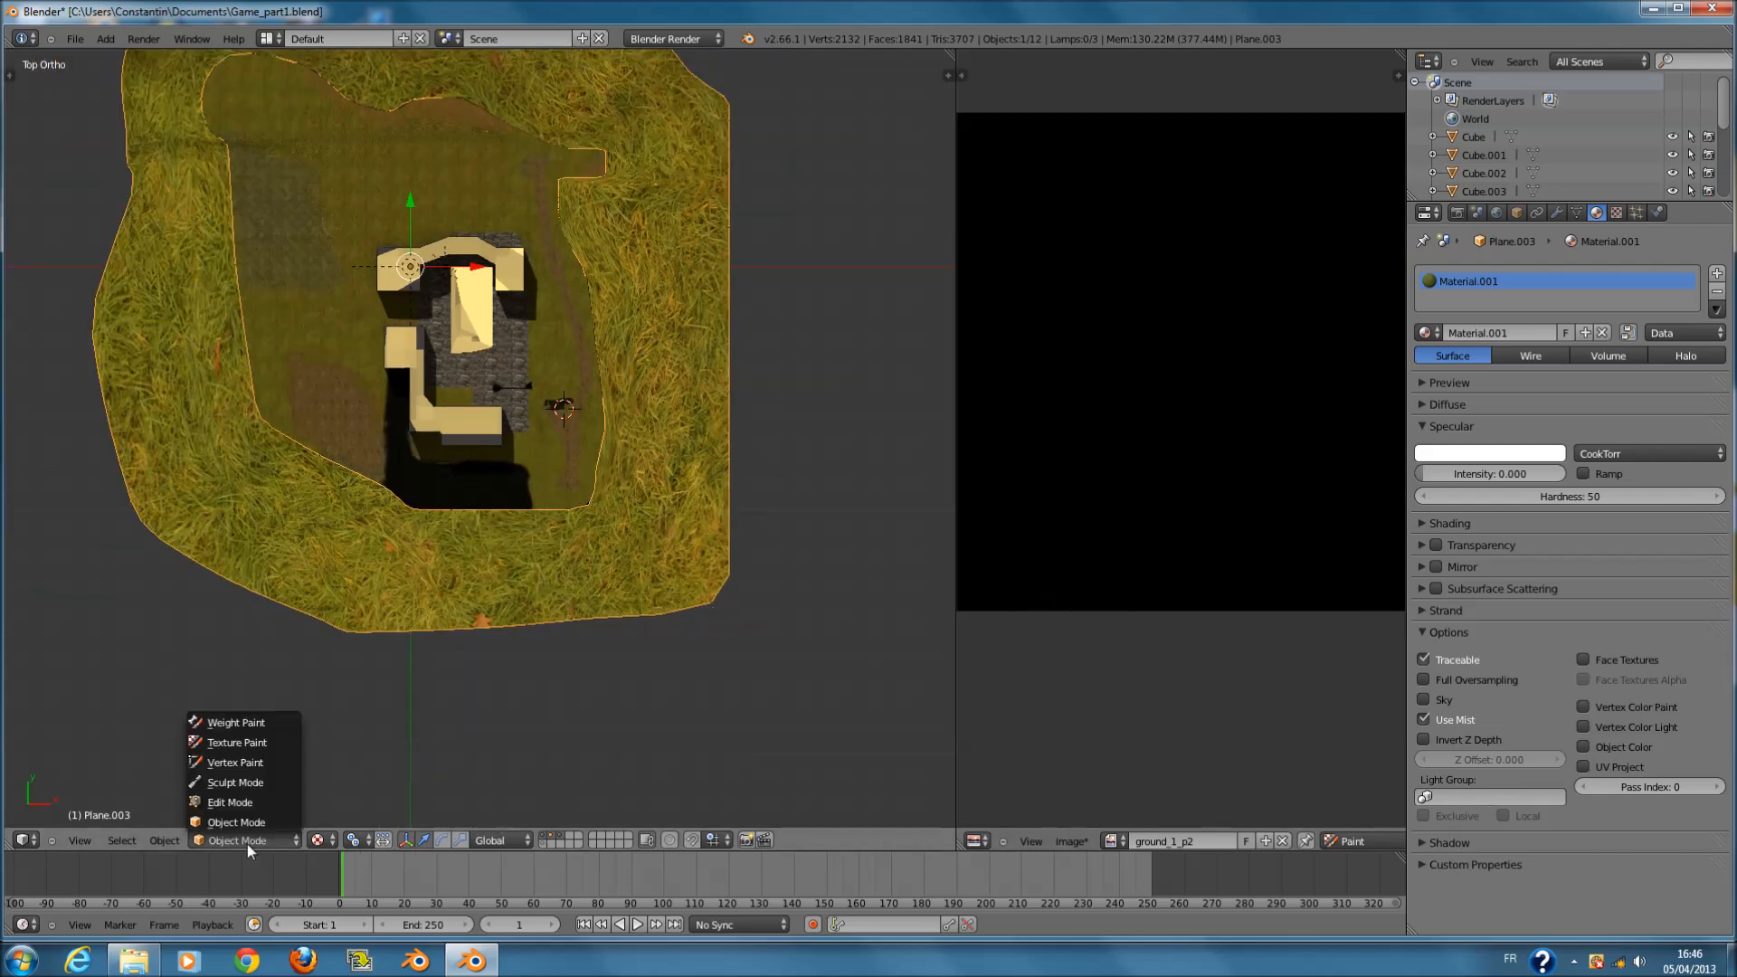
{"action": "left_click", "coordinate": [268, 744]}
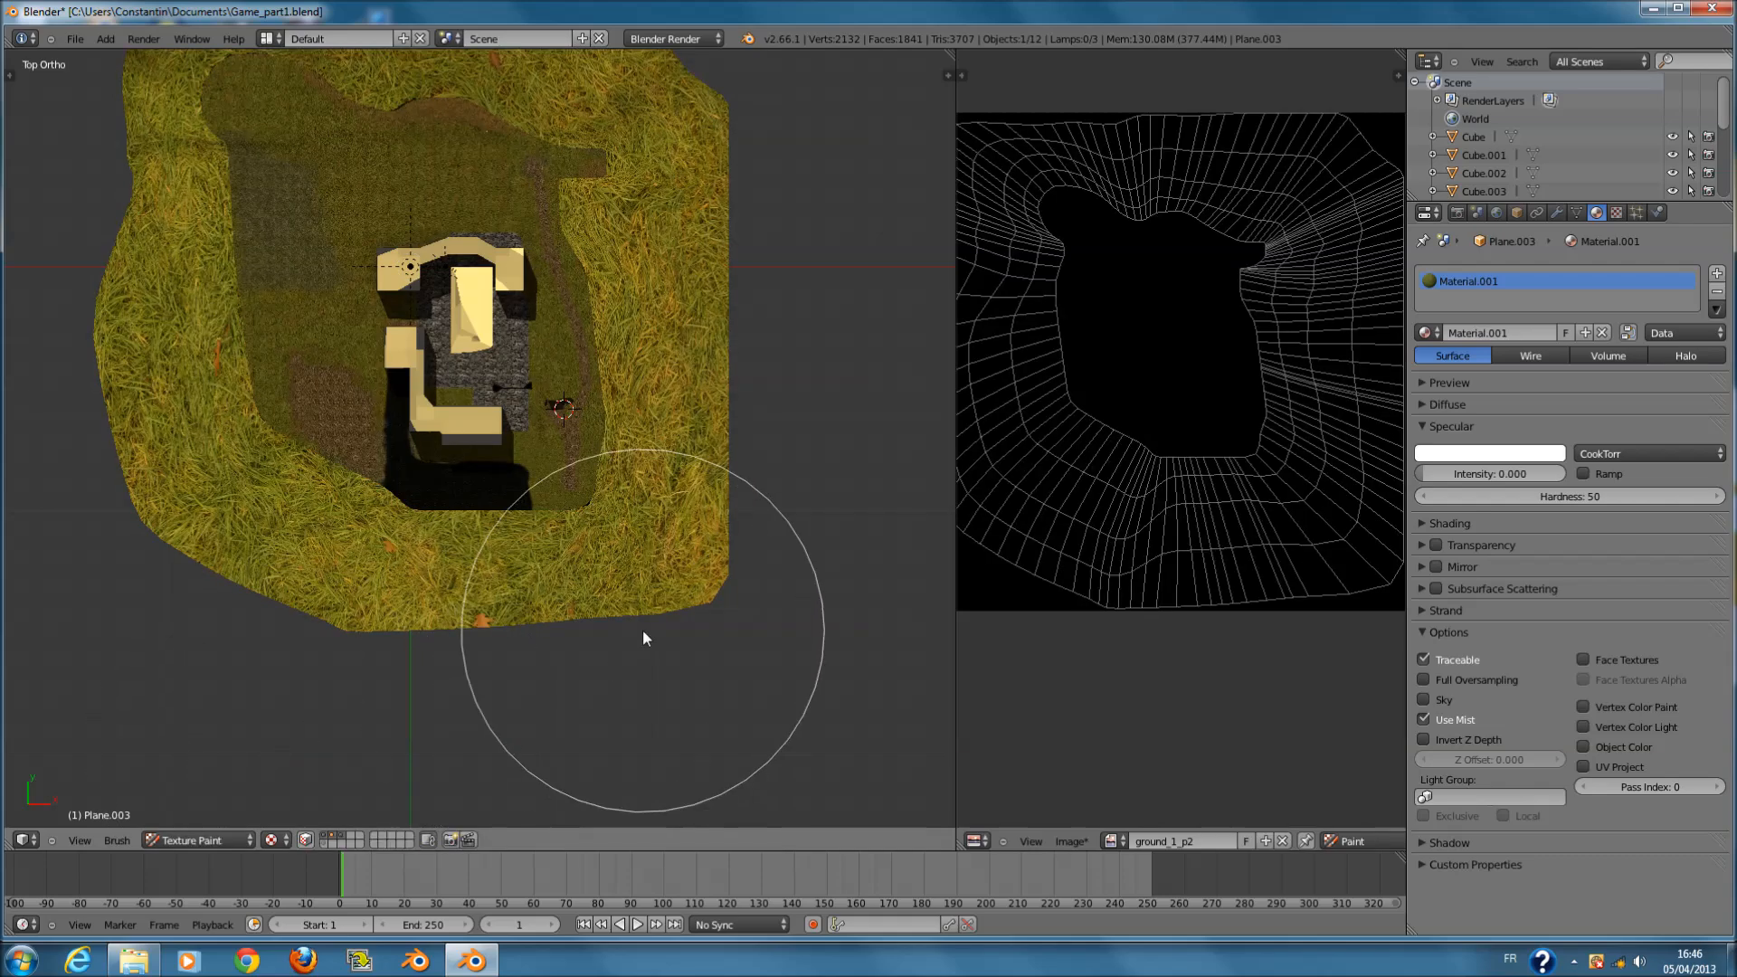
- Paint a first patch of grass directly on the terrain just below the building area in the 3D view
{"action": "scroll", "coordinate": [642, 630], "scroll_direction": "up", "scroll_amount": 6}
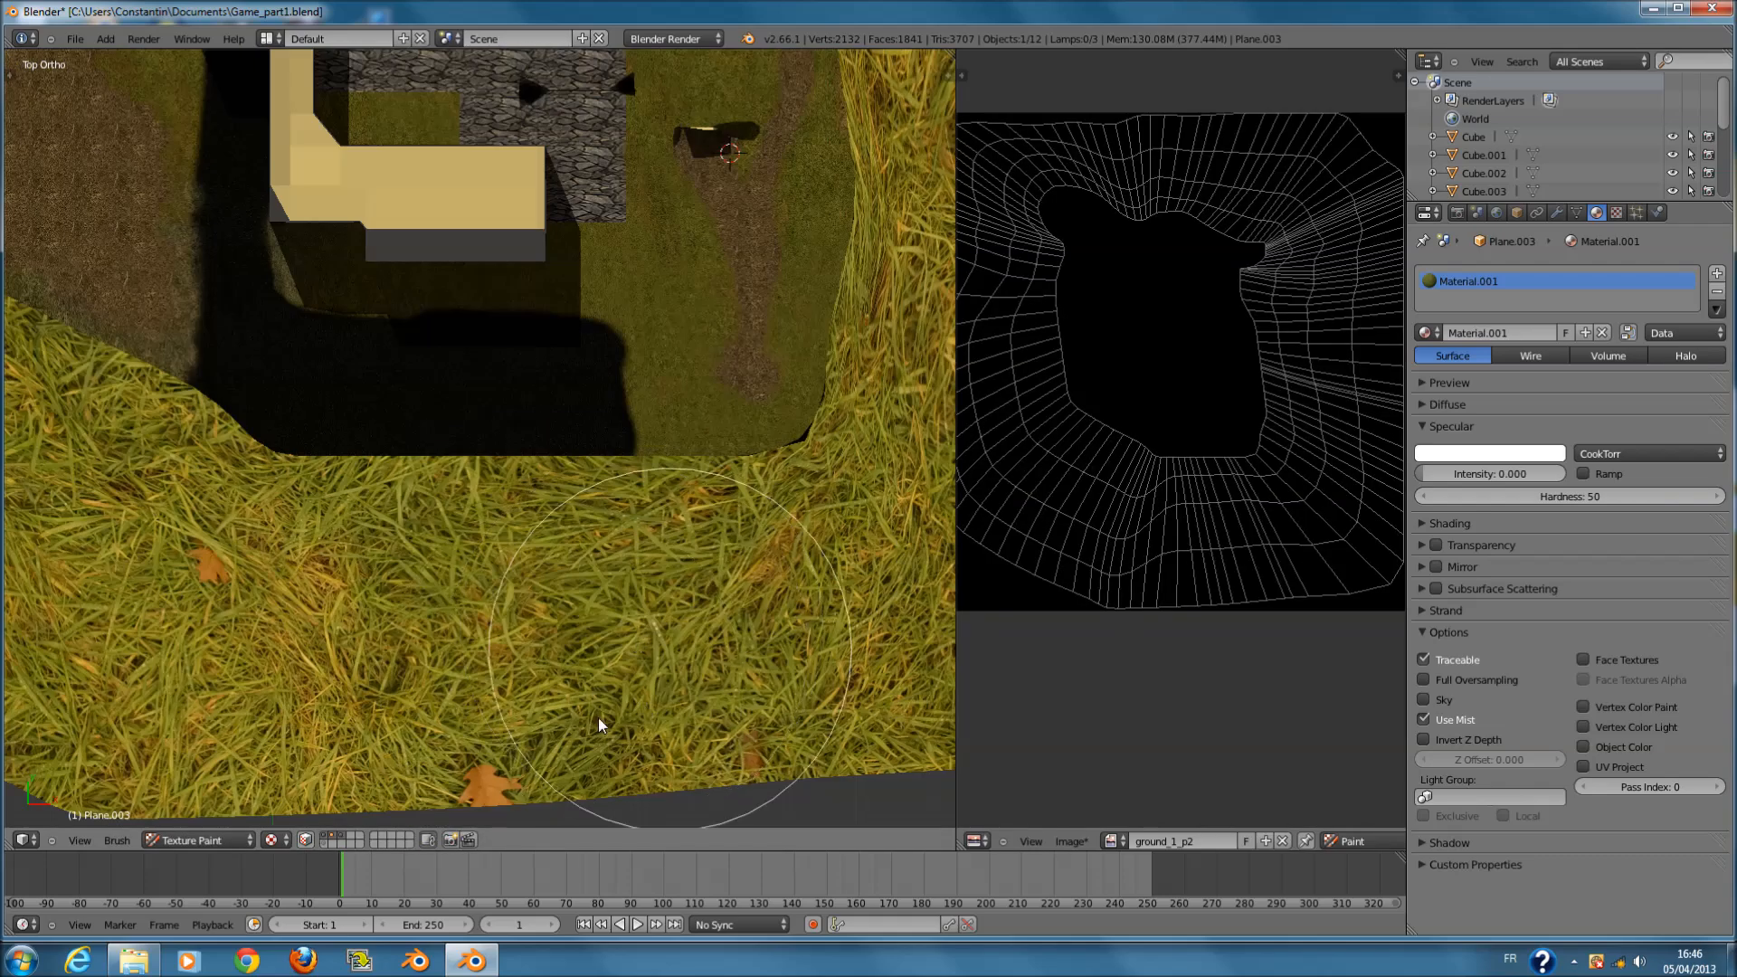
{"action": "left_click_drag", "start_coordinate": [601, 721], "coordinate": [604, 710]}
{"action": "key", "text": "t"}
{"action": "scroll", "coordinate": [31, 548], "scroll_direction": "down", "scroll_amount": 1}
{"action": "scroll", "coordinate": [46, 552], "scroll_direction": "up", "scroll_amount": 2}
{"action": "key", "text": "t"}
{"action": "left_click_drag", "start_coordinate": [580, 710], "coordinate": [731, 726]}
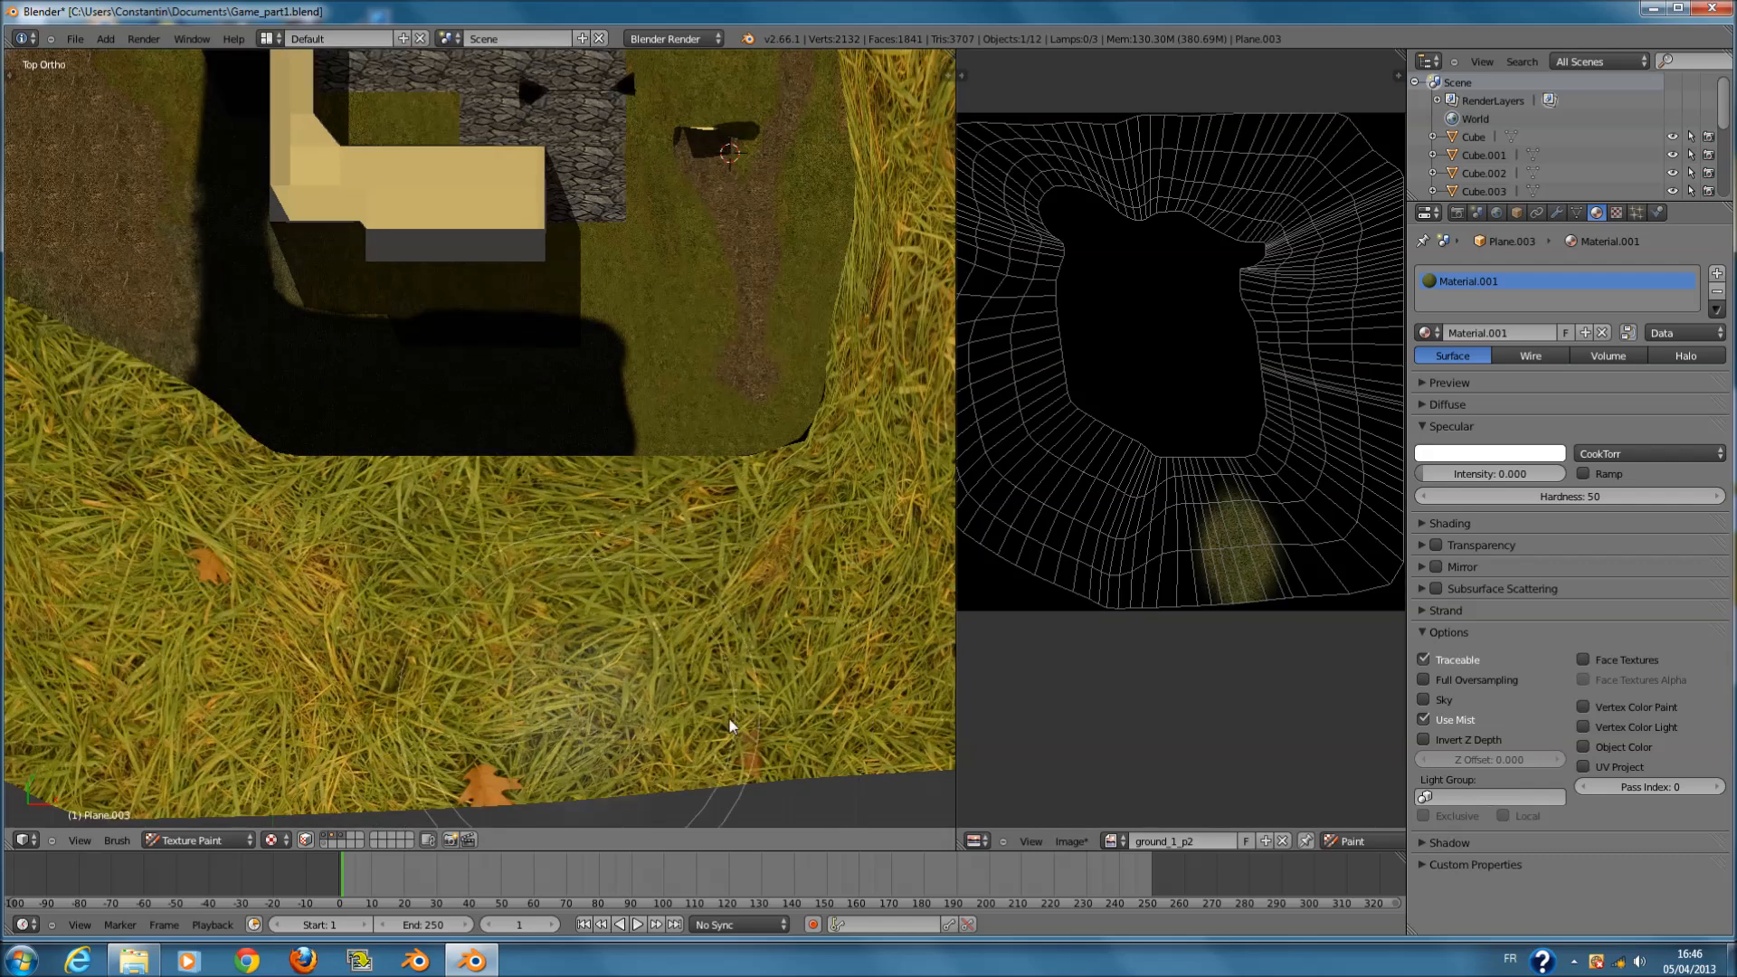
{"action": "left_click", "coordinate": [655, 722]}
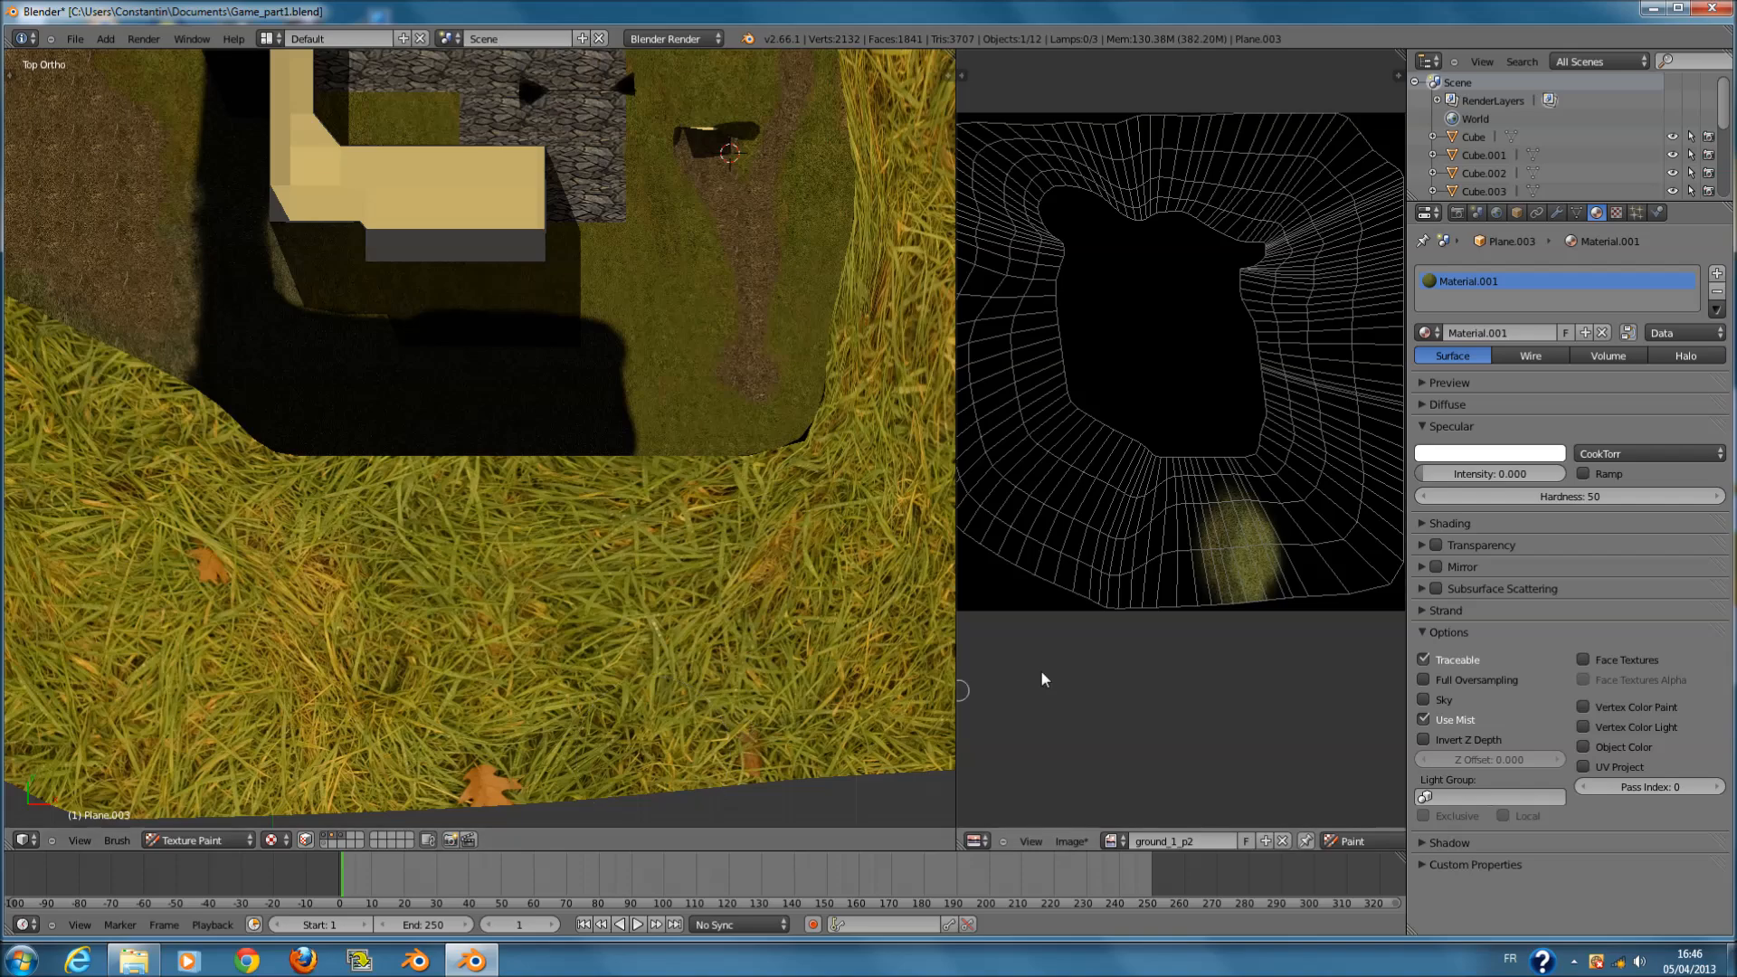
- Examine the painted patch closely in ground_1_p2 and widen the image editor over most of the 3D view
{"action": "scroll", "coordinate": [1171, 687], "scroll_direction": "up", "scroll_amount": 6}
{"action": "scroll", "coordinate": [1164, 649], "scroll_direction": "up", "scroll_amount": 5}
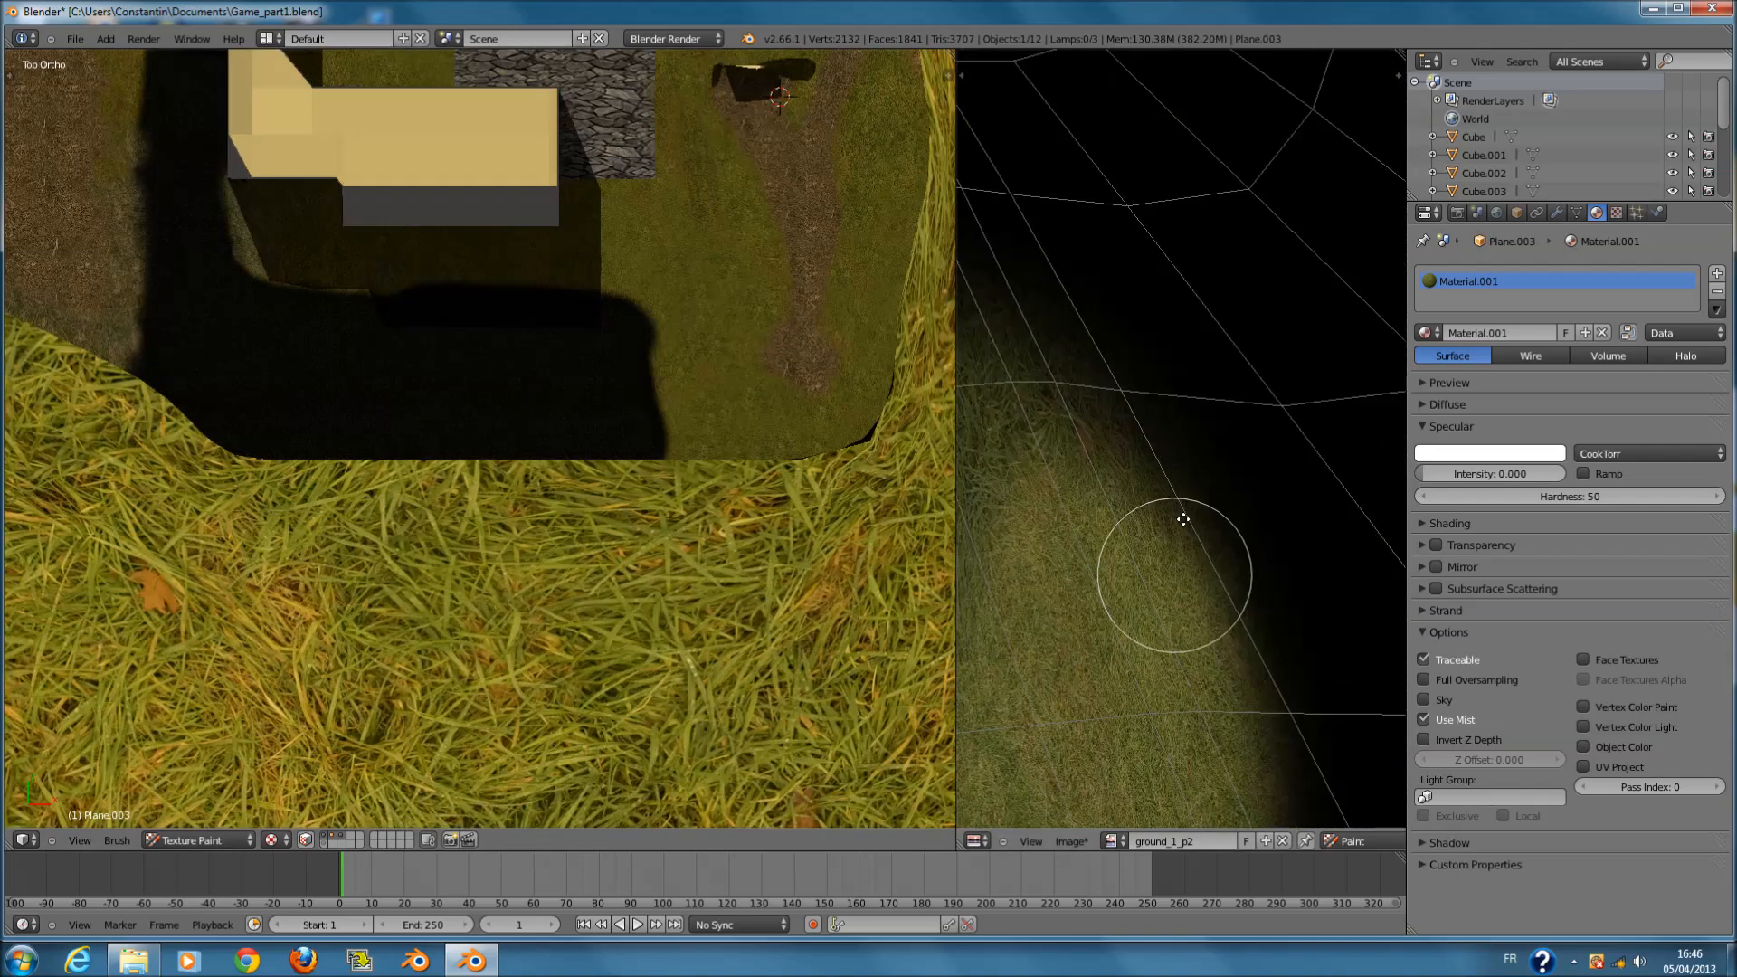
{"action": "scroll", "coordinate": [1205, 503], "scroll_direction": "up", "scroll_amount": 5}
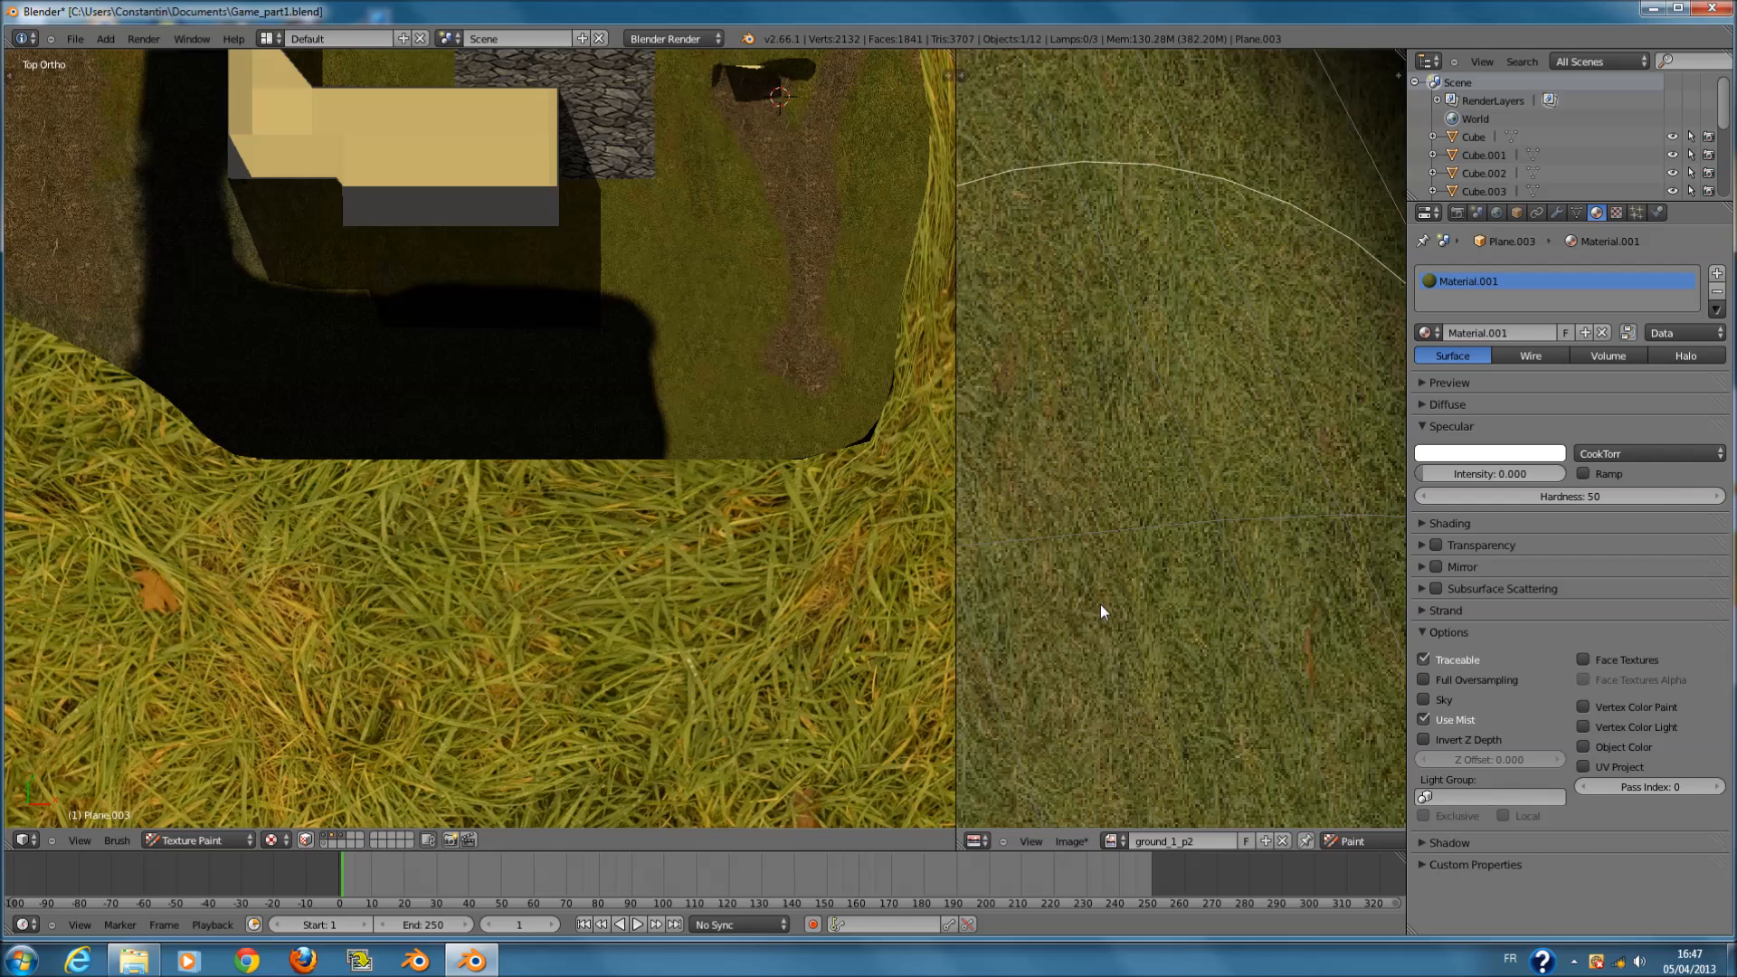
{"action": "scroll", "coordinate": [1041, 586], "scroll_direction": "down", "scroll_amount": 4}
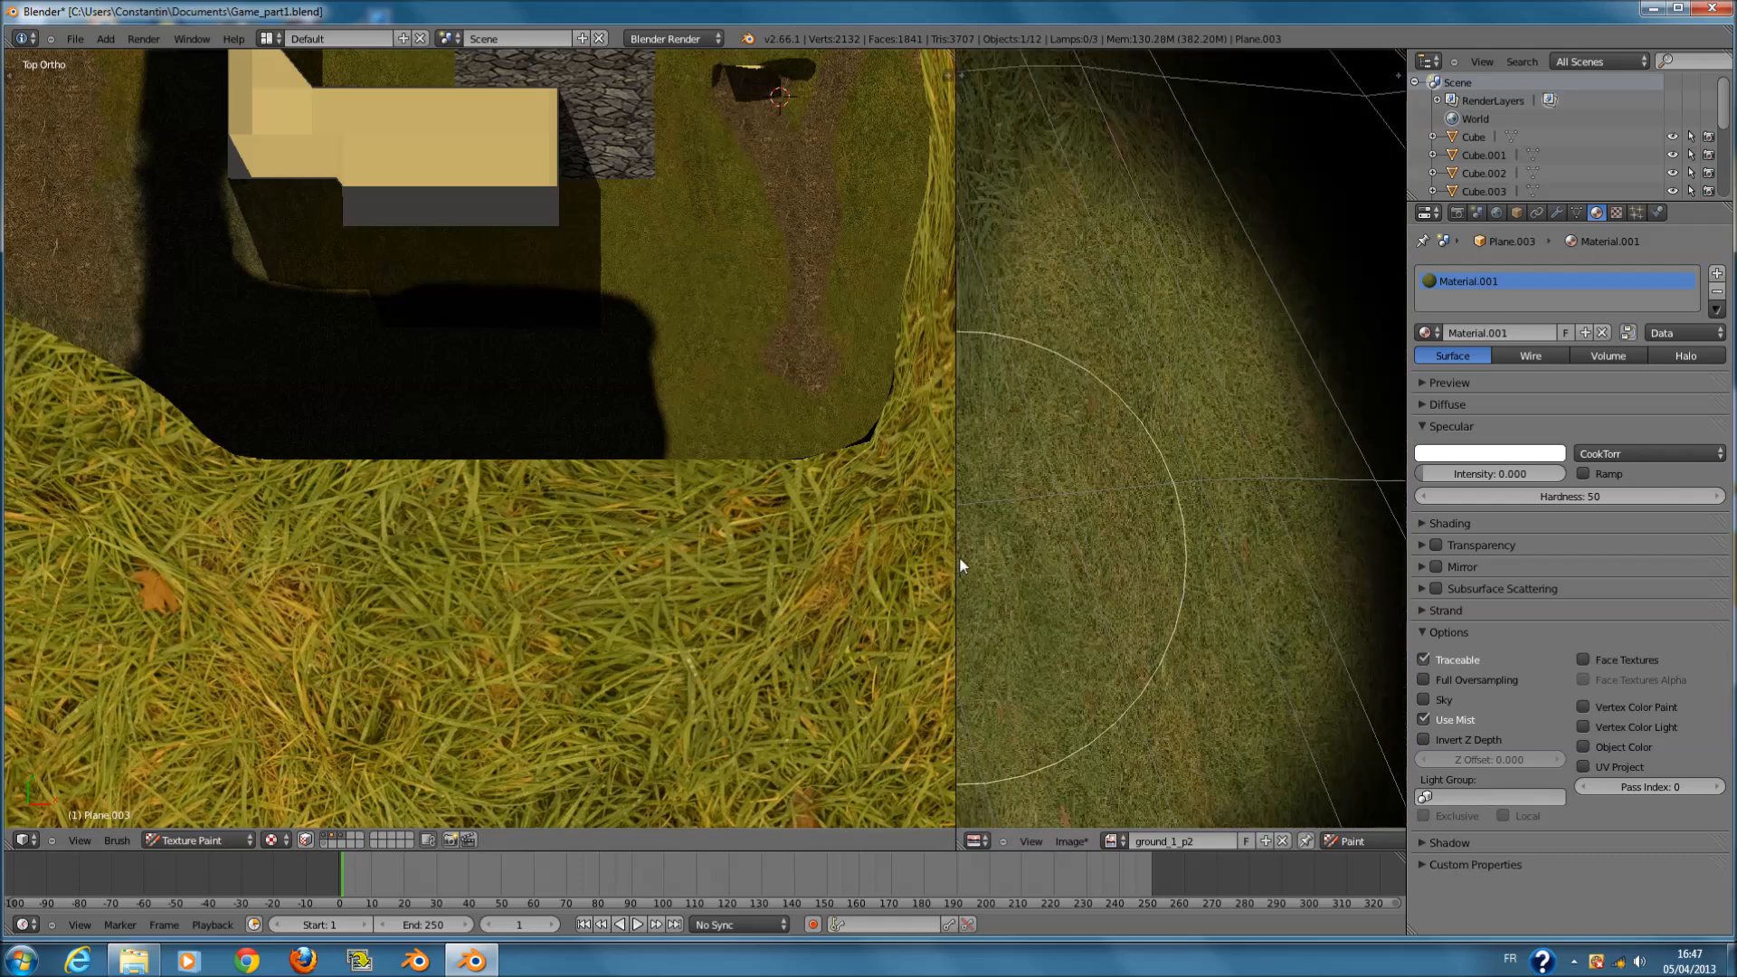
{"action": "left_click_drag", "start_coordinate": [959, 556], "coordinate": [412, 624]}
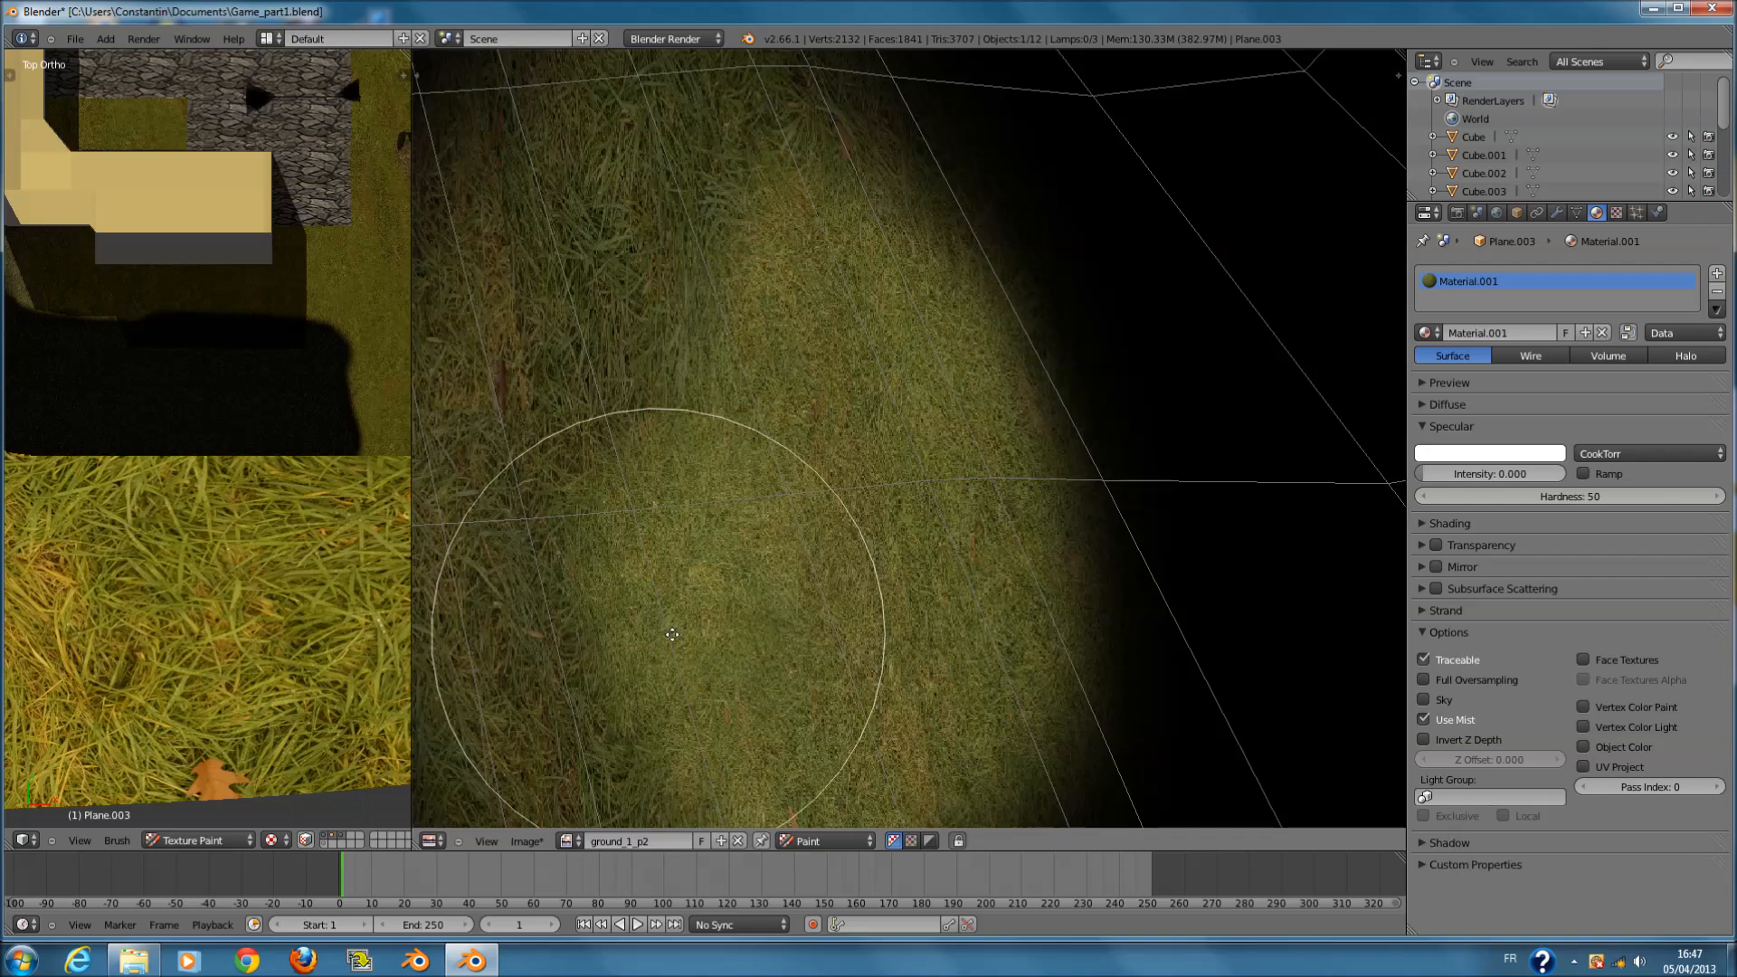
- Paint grass in ground_1_p2 over and around the first patch down to the image's lower edge
{"action": "middle_click_drag", "start_coordinate": [672, 634], "coordinate": [874, 442]}
{"action": "scroll", "coordinate": [869, 438], "scroll_direction": "up", "scroll_amount": 1}
{"action": "scroll", "coordinate": [898, 453], "scroll_direction": "up", "scroll_amount": 1}
{"action": "scroll", "coordinate": [900, 457], "scroll_direction": "down", "scroll_amount": 1}
{"action": "mouse_move", "coordinate": [916, 586]}
{"action": "left_mouse_down"}
{"action": "mouse_move", "coordinate": [891, 614]}
{"action": "mouse_move", "coordinate": [778, 495]}
{"action": "mouse_move", "coordinate": [954, 398]}
{"action": "left_mouse_up"}
{"action": "scroll", "coordinate": [960, 403], "scroll_direction": "down", "scroll_amount": 4}
{"action": "mouse_move", "coordinate": [972, 561]}
{"action": "left_mouse_down"}
{"action": "mouse_move", "coordinate": [861, 639]}
{"action": "mouse_move", "coordinate": [783, 586]}
{"action": "mouse_move", "coordinate": [849, 609]}
{"action": "left_mouse_up"}
{"action": "scroll", "coordinate": [851, 608], "scroll_direction": "up", "scroll_amount": 3}
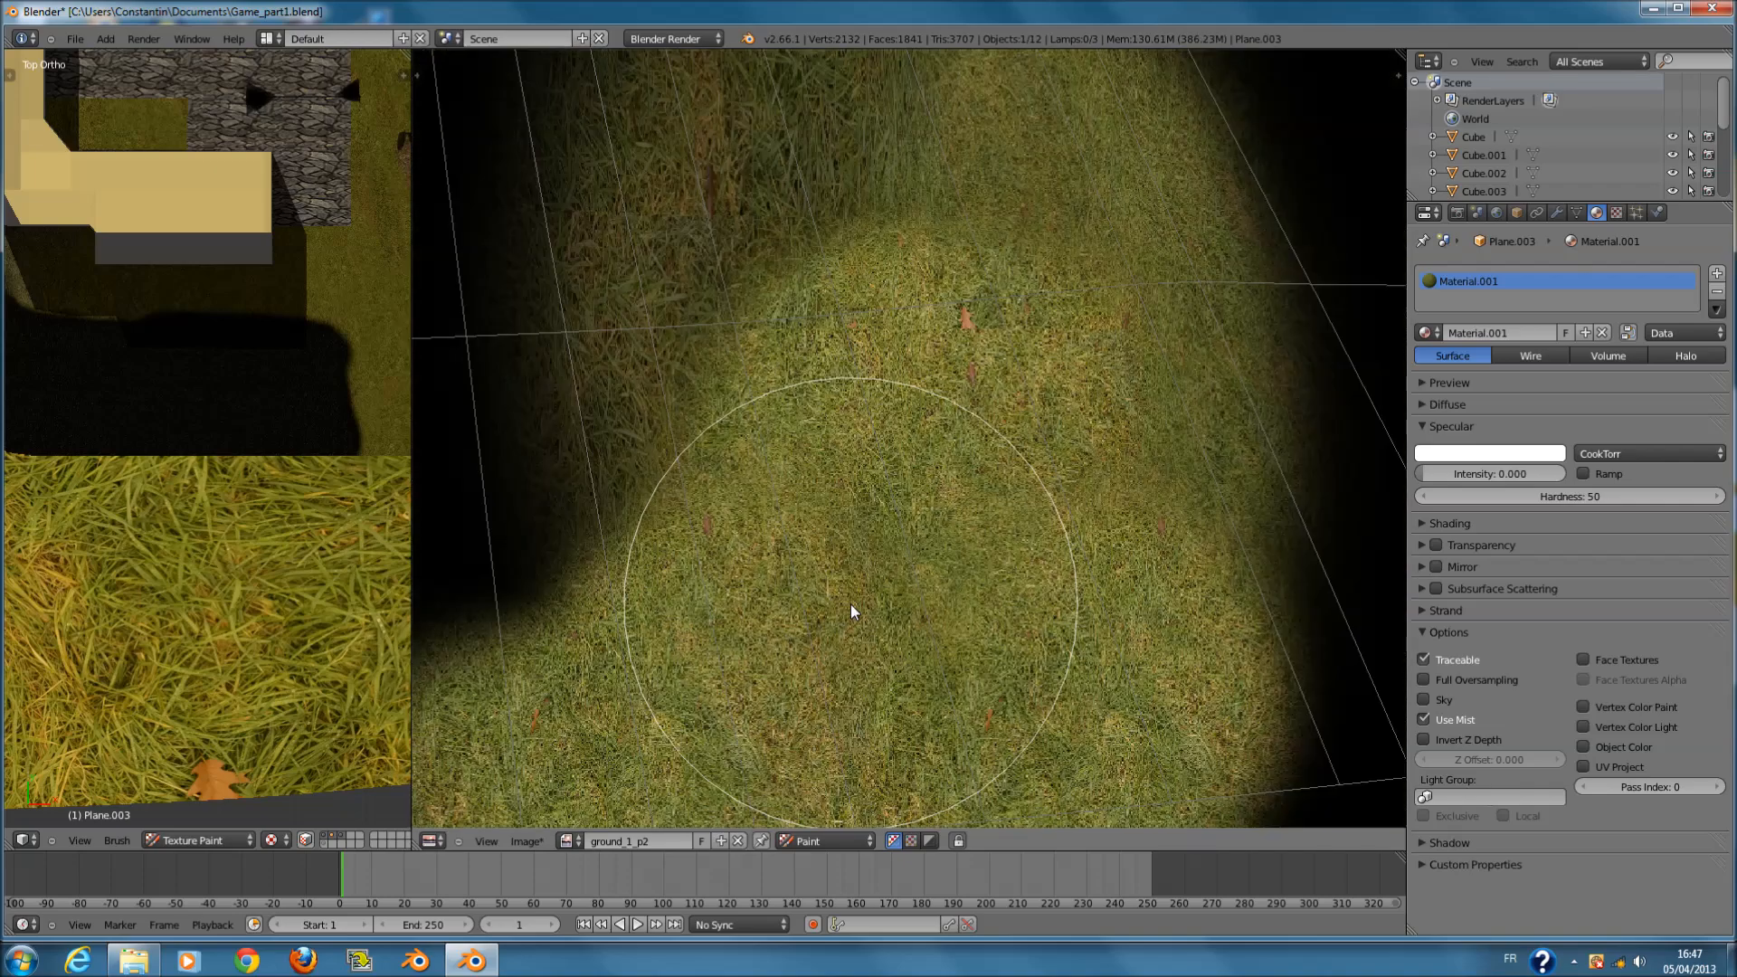
{"action": "scroll", "coordinate": [850, 612], "scroll_direction": "down", "scroll_amount": 4}
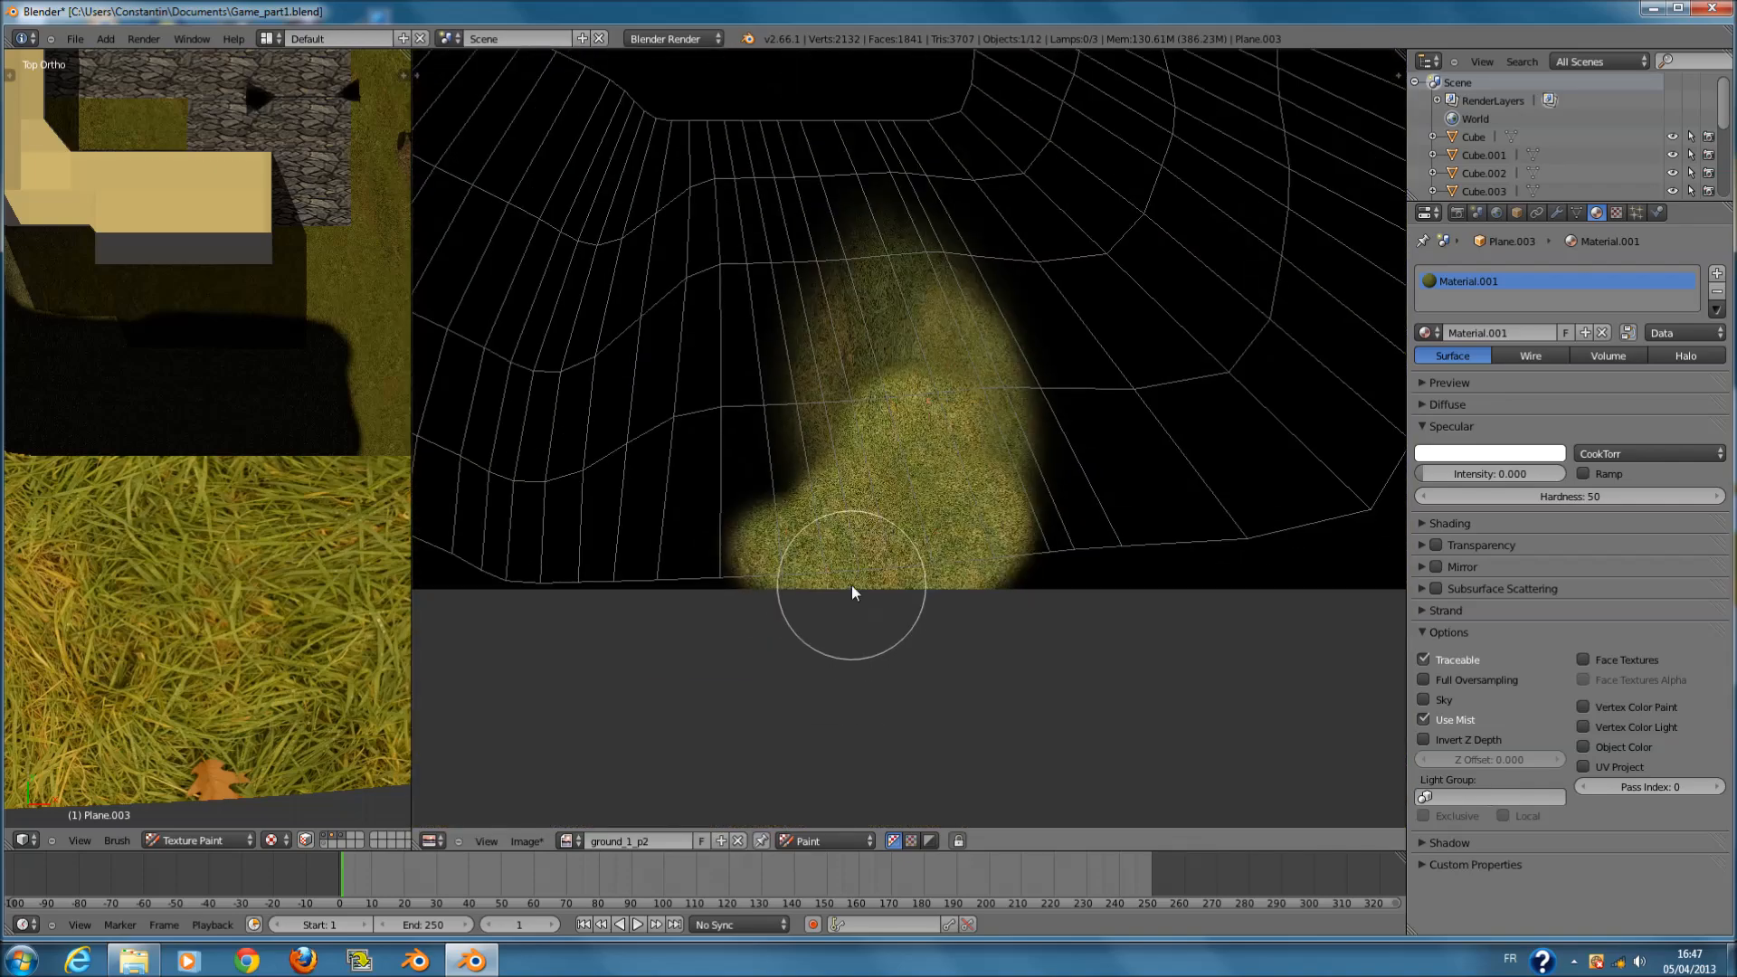
{"action": "scroll", "coordinate": [914, 639], "scroll_direction": "up", "scroll_amount": 4}
{"action": "scroll", "coordinate": [919, 576], "scroll_direction": "up", "scroll_amount": 3}
- Extend the painted grass leftwards along the lower band of the terrain's UV layout
{"action": "mouse_move", "coordinate": [904, 534]}
{"action": "left_mouse_down"}
{"action": "mouse_move", "coordinate": [900, 472]}
{"action": "mouse_move", "coordinate": [812, 605]}
{"action": "mouse_move", "coordinate": [763, 597]}
{"action": "left_mouse_up"}
{"action": "middle_click_drag", "start_coordinate": [507, 634], "coordinate": [1221, 473]}
{"action": "scroll", "coordinate": [1243, 469], "scroll_direction": "down", "scroll_amount": 2}
{"action": "mouse_move", "coordinate": [1243, 469]}
{"action": "left_mouse_down"}
{"action": "mouse_move", "coordinate": [1040, 531]}
{"action": "mouse_move", "coordinate": [784, 511]}
{"action": "left_mouse_up"}
{"action": "middle_click_drag", "start_coordinate": [699, 511], "coordinate": [1118, 675]}
{"action": "mouse_move", "coordinate": [1119, 676]}
{"action": "left_mouse_down"}
{"action": "mouse_move", "coordinate": [1138, 541]}
{"action": "mouse_move", "coordinate": [779, 551]}
{"action": "left_mouse_up"}
{"action": "middle_click_drag", "start_coordinate": [779, 552], "coordinate": [1193, 753]}
{"action": "left_click_drag", "start_coordinate": [1192, 753], "coordinate": [672, 449]}
{"action": "mouse_move", "coordinate": [672, 448]}
{"action": "middle_mouse_down"}
{"action": "mouse_move", "coordinate": [1016, 694]}
{"action": "mouse_move", "coordinate": [1120, 730]}
{"action": "middle_mouse_up"}
- Paint grass up the left side of the UV layout and over its upper-left corner
{"action": "scroll", "coordinate": [1118, 729], "scroll_direction": "down", "scroll_amount": 3}
{"action": "mouse_move", "coordinate": [1025, 592]}
{"action": "left_mouse_down"}
{"action": "mouse_move", "coordinate": [685, 426]}
{"action": "mouse_move", "coordinate": [1163, 640]}
{"action": "mouse_move", "coordinate": [1136, 595]}
{"action": "mouse_move", "coordinate": [737, 407]}
{"action": "left_mouse_up"}
{"action": "middle_click_drag", "start_coordinate": [737, 408], "coordinate": [877, 667]}
{"action": "mouse_move", "coordinate": [877, 667]}
{"action": "left_mouse_down"}
{"action": "mouse_move", "coordinate": [785, 426]}
{"action": "mouse_move", "coordinate": [803, 418]}
{"action": "left_mouse_up"}
{"action": "middle_click_drag", "start_coordinate": [802, 418], "coordinate": [852, 780]}
{"action": "mouse_move", "coordinate": [852, 780]}
{"action": "left_mouse_down"}
{"action": "mouse_move", "coordinate": [800, 544]}
{"action": "mouse_move", "coordinate": [827, 635]}
{"action": "mouse_move", "coordinate": [840, 257]}
{"action": "left_mouse_up"}
{"action": "mouse_move", "coordinate": [839, 257]}
{"action": "middle_mouse_down"}
{"action": "mouse_move", "coordinate": [833, 407]}
{"action": "mouse_move", "coordinate": [760, 805]}
{"action": "middle_mouse_up"}
{"action": "mouse_move", "coordinate": [760, 805]}
{"action": "left_mouse_down"}
{"action": "mouse_move", "coordinate": [856, 441]}
{"action": "mouse_move", "coordinate": [883, 531]}
{"action": "mouse_move", "coordinate": [952, 266]}
{"action": "left_mouse_up"}
{"action": "middle_click_drag", "start_coordinate": [951, 266], "coordinate": [864, 753]}
{"action": "mouse_move", "coordinate": [823, 735]}
{"action": "left_mouse_down"}
{"action": "mouse_move", "coordinate": [838, 609]}
{"action": "mouse_move", "coordinate": [787, 317]}
{"action": "mouse_move", "coordinate": [926, 272]}
{"action": "mouse_move", "coordinate": [916, 742]}
{"action": "mouse_move", "coordinate": [1169, 642]}
{"action": "mouse_move", "coordinate": [884, 527]}
{"action": "mouse_move", "coordinate": [1185, 557]}
{"action": "mouse_move", "coordinate": [896, 396]}
{"action": "mouse_move", "coordinate": [1248, 438]}
{"action": "mouse_move", "coordinate": [1117, 334]}
{"action": "mouse_move", "coordinate": [1062, 221]}
{"action": "mouse_move", "coordinate": [1245, 291]}
{"action": "left_mouse_up"}
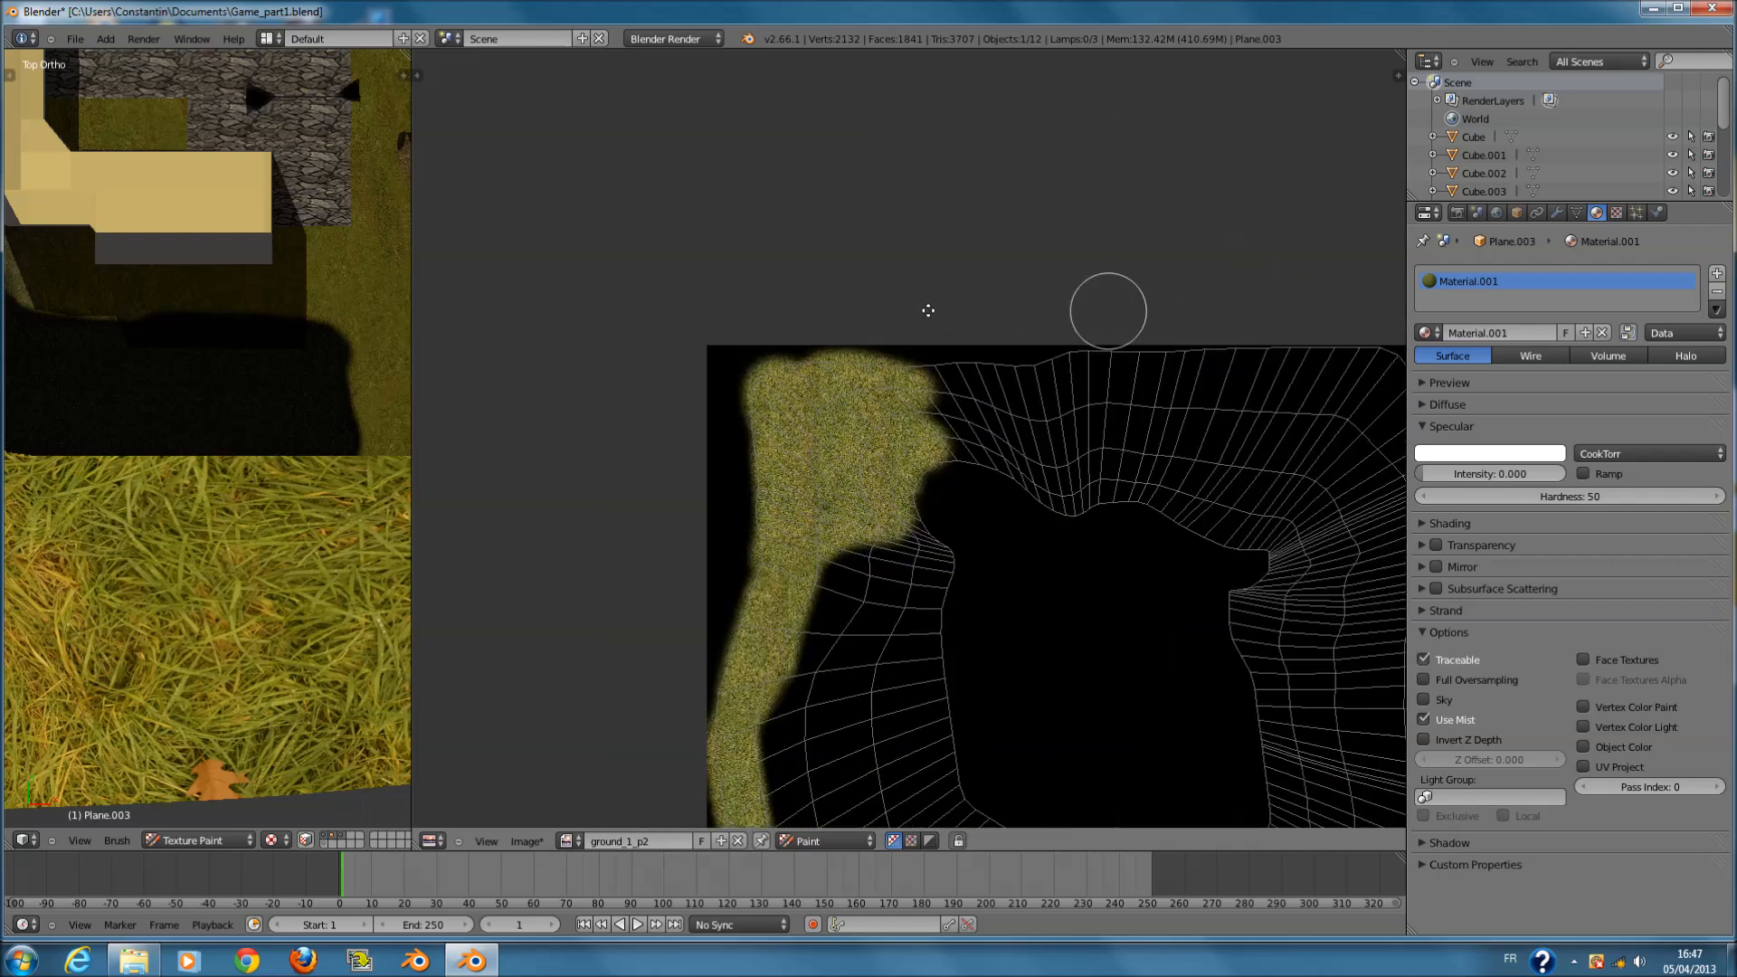
- Paint grass across the top of the UV layout and over its upper-right part
{"action": "middle_click_drag", "start_coordinate": [923, 310], "coordinate": [655, 360]}
{"action": "mouse_move", "coordinate": [632, 367]}
{"action": "left_mouse_down"}
{"action": "mouse_move", "coordinate": [1153, 329]}
{"action": "mouse_move", "coordinate": [1236, 369]}
{"action": "mouse_move", "coordinate": [1297, 453]}
{"action": "mouse_move", "coordinate": [1295, 513]}
{"action": "mouse_move", "coordinate": [1071, 584]}
{"action": "mouse_move", "coordinate": [873, 495]}
{"action": "mouse_move", "coordinate": [796, 520]}
{"action": "mouse_move", "coordinate": [653, 442]}
{"action": "mouse_move", "coordinate": [870, 443]}
{"action": "left_mouse_up"}
{"action": "mouse_move", "coordinate": [1194, 502]}
{"action": "left_mouse_down"}
{"action": "mouse_move", "coordinate": [1239, 469]}
{"action": "mouse_move", "coordinate": [1176, 398]}
{"action": "mouse_move", "coordinate": [796, 362]}
{"action": "mouse_move", "coordinate": [660, 411]}
{"action": "mouse_move", "coordinate": [803, 469]}
{"action": "mouse_move", "coordinate": [869, 399]}
{"action": "mouse_move", "coordinate": [1176, 446]}
{"action": "mouse_move", "coordinate": [1144, 465]}
{"action": "mouse_move", "coordinate": [810, 388]}
{"action": "mouse_move", "coordinate": [1191, 393]}
{"action": "mouse_move", "coordinate": [1191, 376]}
{"action": "mouse_move", "coordinate": [1252, 442]}
{"action": "mouse_move", "coordinate": [1261, 494]}
{"action": "mouse_move", "coordinate": [1013, 512]}
{"action": "mouse_move", "coordinate": [937, 481]}
{"action": "left_mouse_up"}
{"action": "mouse_move", "coordinate": [1328, 449]}
{"action": "left_mouse_down"}
{"action": "mouse_move", "coordinate": [1312, 582]}
{"action": "mouse_move", "coordinate": [1051, 616]}
{"action": "mouse_move", "coordinate": [1024, 666]}
{"action": "mouse_move", "coordinate": [1245, 668]}
{"action": "mouse_move", "coordinate": [1322, 589]}
{"action": "mouse_move", "coordinate": [1082, 651]}
{"action": "mouse_move", "coordinate": [1056, 633]}
{"action": "mouse_move", "coordinate": [1305, 680]}
{"action": "mouse_move", "coordinate": [1348, 660]}
{"action": "left_mouse_up"}
{"action": "mouse_move", "coordinate": [1343, 674]}
{"action": "middle_mouse_down"}
{"action": "mouse_move", "coordinate": [1090, 417]}
{"action": "mouse_move", "coordinate": [1062, 190]}
{"action": "mouse_move", "coordinate": [1265, 206]}
{"action": "middle_mouse_up"}
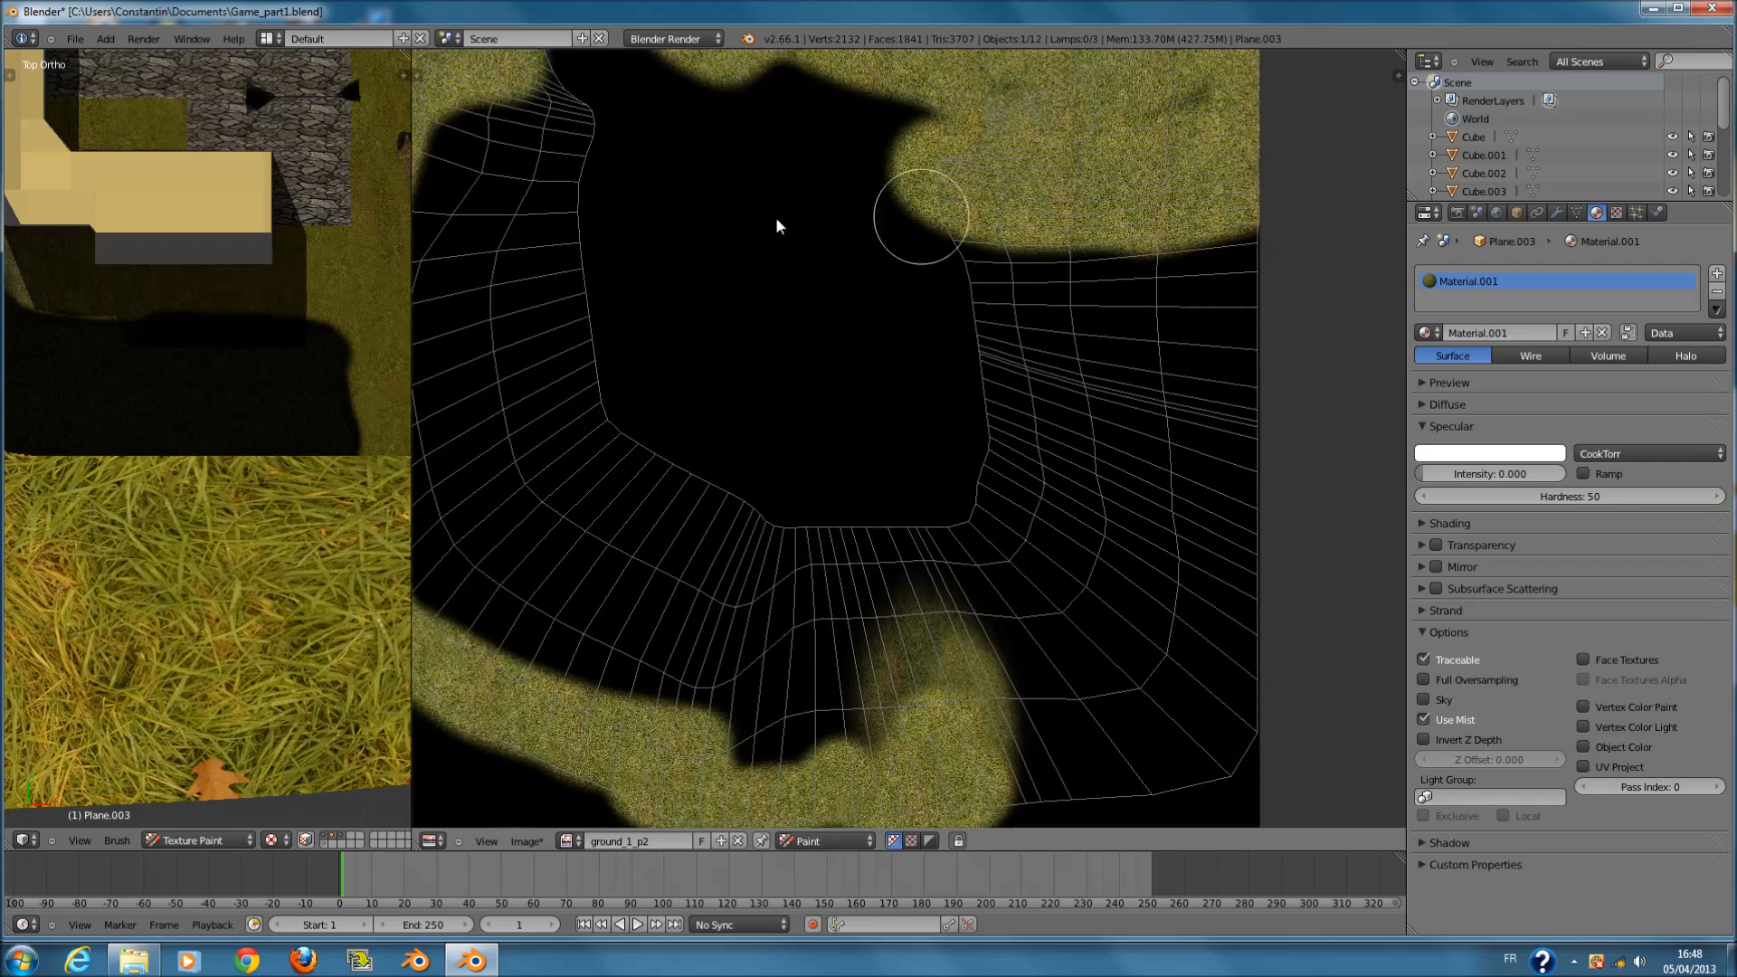
- Fill the remaining bare UV areas around the central hole, along the right side and in the lower-right corner with grass
{"action": "middle_click_drag", "start_coordinate": [715, 222], "coordinate": [924, 341]}
{"action": "mouse_move", "coordinate": [741, 178]}
{"action": "left_mouse_down"}
{"action": "mouse_move", "coordinate": [610, 292]}
{"action": "mouse_move", "coordinate": [584, 615]}
{"action": "mouse_move", "coordinate": [769, 742]}
{"action": "mouse_move", "coordinate": [977, 792]}
{"action": "mouse_move", "coordinate": [654, 749]}
{"action": "mouse_move", "coordinate": [562, 611]}
{"action": "mouse_move", "coordinate": [599, 346]}
{"action": "mouse_move", "coordinate": [756, 224]}
{"action": "mouse_move", "coordinate": [779, 260]}
{"action": "mouse_move", "coordinate": [773, 409]}
{"action": "mouse_move", "coordinate": [818, 578]}
{"action": "mouse_move", "coordinate": [1030, 666]}
{"action": "mouse_move", "coordinate": [1224, 646]}
{"action": "mouse_move", "coordinate": [1186, 383]}
{"action": "mouse_move", "coordinate": [1192, 642]}
{"action": "mouse_move", "coordinate": [1039, 679]}
{"action": "mouse_move", "coordinate": [806, 581]}
{"action": "mouse_move", "coordinate": [729, 307]}
{"action": "mouse_move", "coordinate": [639, 376]}
{"action": "mouse_move", "coordinate": [640, 589]}
{"action": "mouse_move", "coordinate": [818, 729]}
{"action": "mouse_move", "coordinate": [973, 766]}
{"action": "mouse_move", "coordinate": [714, 648]}
{"action": "mouse_move", "coordinate": [597, 477]}
{"action": "mouse_move", "coordinate": [654, 655]}
{"action": "mouse_move", "coordinate": [694, 356]}
{"action": "mouse_move", "coordinate": [709, 551]}
{"action": "mouse_move", "coordinate": [710, 496]}
{"action": "mouse_move", "coordinate": [742, 558]}
{"action": "mouse_move", "coordinate": [729, 568]}
{"action": "mouse_move", "coordinate": [816, 666]}
{"action": "mouse_move", "coordinate": [895, 708]}
{"action": "mouse_move", "coordinate": [818, 651]}
{"action": "mouse_move", "coordinate": [1092, 719]}
{"action": "mouse_move", "coordinate": [1227, 686]}
{"action": "mouse_move", "coordinate": [1227, 340]}
{"action": "mouse_move", "coordinate": [1200, 217]}
{"action": "left_mouse_up"}
{"action": "mouse_move", "coordinate": [1033, 119]}
{"action": "left_mouse_down"}
{"action": "mouse_move", "coordinate": [1377, 224]}
{"action": "mouse_move", "coordinate": [1432, 274]}
{"action": "mouse_move", "coordinate": [1317, 644]}
{"action": "mouse_move", "coordinate": [1066, 813]}
{"action": "mouse_move", "coordinate": [995, 796]}
{"action": "mouse_move", "coordinate": [1093, 762]}
{"action": "mouse_move", "coordinate": [1168, 794]}
{"action": "mouse_move", "coordinate": [1257, 636]}
{"action": "mouse_move", "coordinate": [1322, 424]}
{"action": "mouse_move", "coordinate": [1273, 376]}
{"action": "mouse_move", "coordinate": [1248, 473]}
{"action": "mouse_move", "coordinate": [1273, 443]}
{"action": "mouse_move", "coordinate": [1299, 495]}
{"action": "mouse_move", "coordinate": [1163, 748]}
{"action": "mouse_move", "coordinate": [1128, 778]}
{"action": "mouse_move", "coordinate": [1280, 796]}
{"action": "mouse_move", "coordinate": [1357, 709]}
{"action": "mouse_move", "coordinate": [1353, 587]}
{"action": "mouse_move", "coordinate": [1352, 724]}
{"action": "left_mouse_up"}
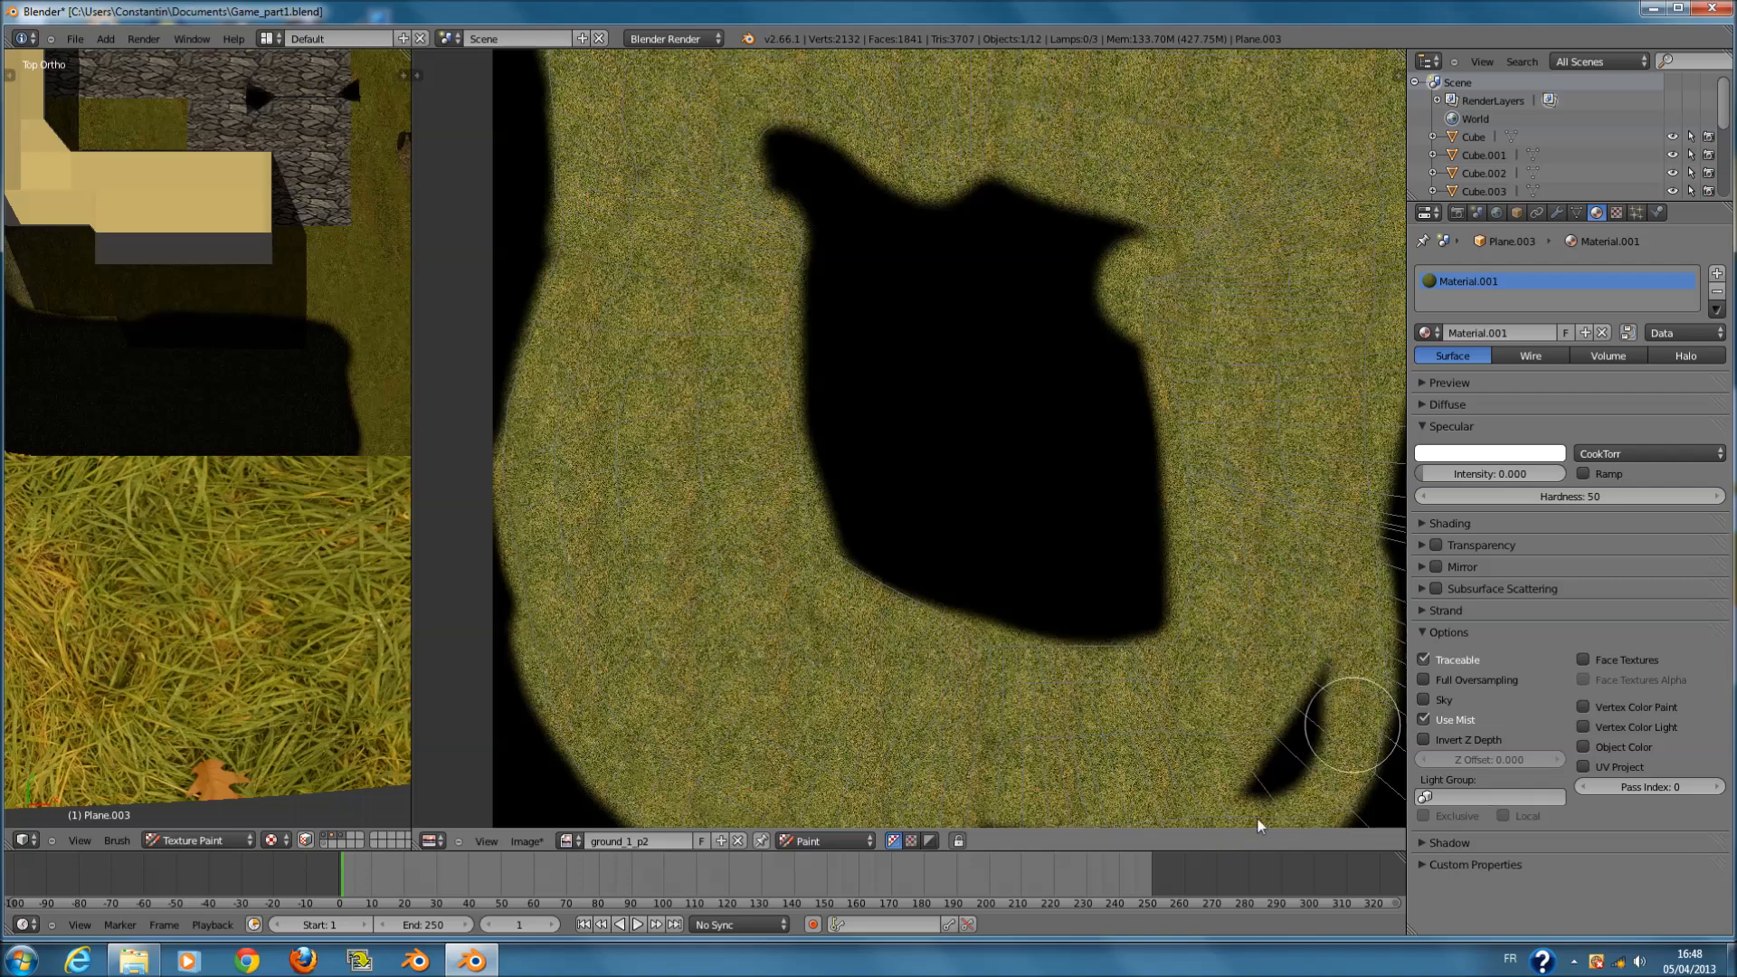
{"action": "left_click_drag", "start_coordinate": [1234, 787], "coordinate": [1322, 686]}
{"action": "middle_click_drag", "start_coordinate": [1260, 632], "coordinate": [784, 281], "text": "shift"}
{"action": "mouse_move", "coordinate": [640, 698]}
{"action": "left_mouse_down"}
{"action": "mouse_move", "coordinate": [660, 609]}
{"action": "mouse_move", "coordinate": [967, 666]}
{"action": "mouse_move", "coordinate": [1089, 638]}
{"action": "mouse_move", "coordinate": [1105, 105]}
{"action": "mouse_move", "coordinate": [1074, 453]}
{"action": "mouse_move", "coordinate": [1050, 516]}
{"action": "left_mouse_up"}
{"action": "mouse_move", "coordinate": [975, 626]}
{"action": "left_mouse_down"}
{"action": "mouse_move", "coordinate": [847, 638]}
{"action": "mouse_move", "coordinate": [1013, 610]}
{"action": "mouse_move", "coordinate": [1082, 405]}
{"action": "mouse_move", "coordinate": [1051, 241]}
{"action": "mouse_move", "coordinate": [1055, 112]}
{"action": "left_mouse_up"}
- Save the project over the existing Game_part1.blend file
{"action": "scroll", "coordinate": [1024, 697], "scroll_direction": "down", "scroll_amount": 3}
{"action": "key", "text": "ctrl+s"}
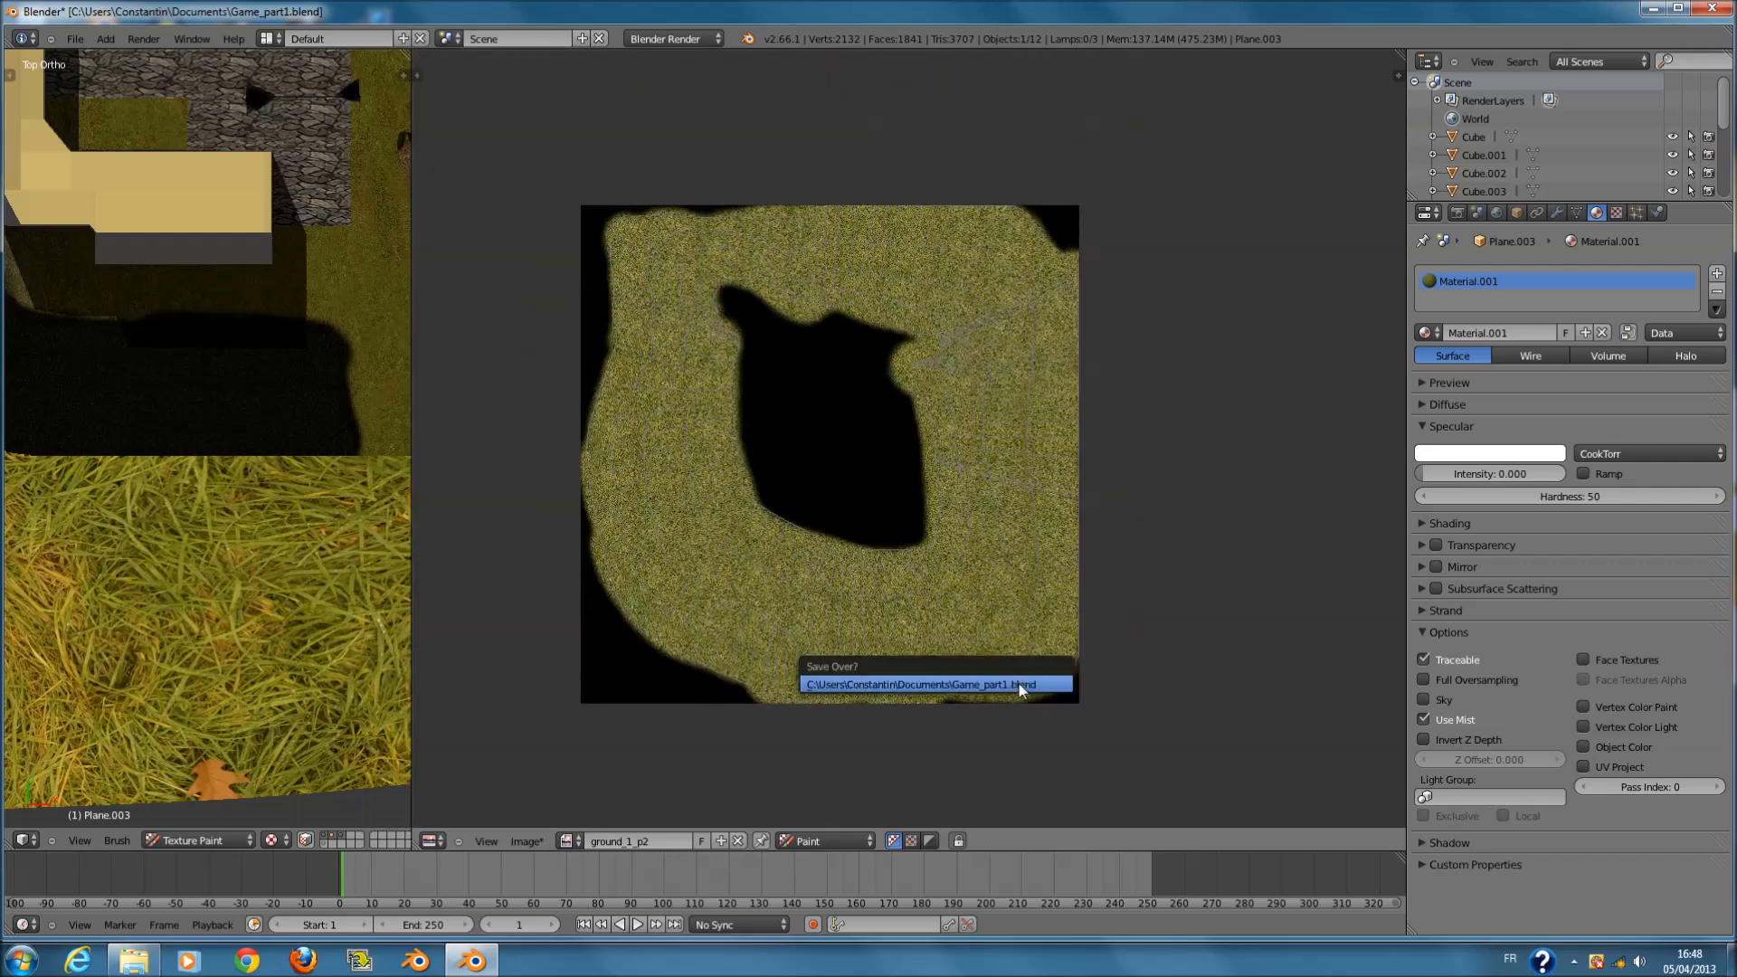
{"action": "left_click", "coordinate": [1020, 690]}
- Switch the surrounding terrain from Texture Paint to Object Mode and show its texture settings
{"action": "scroll", "coordinate": [1059, 391], "scroll_direction": "up", "scroll_amount": 4}
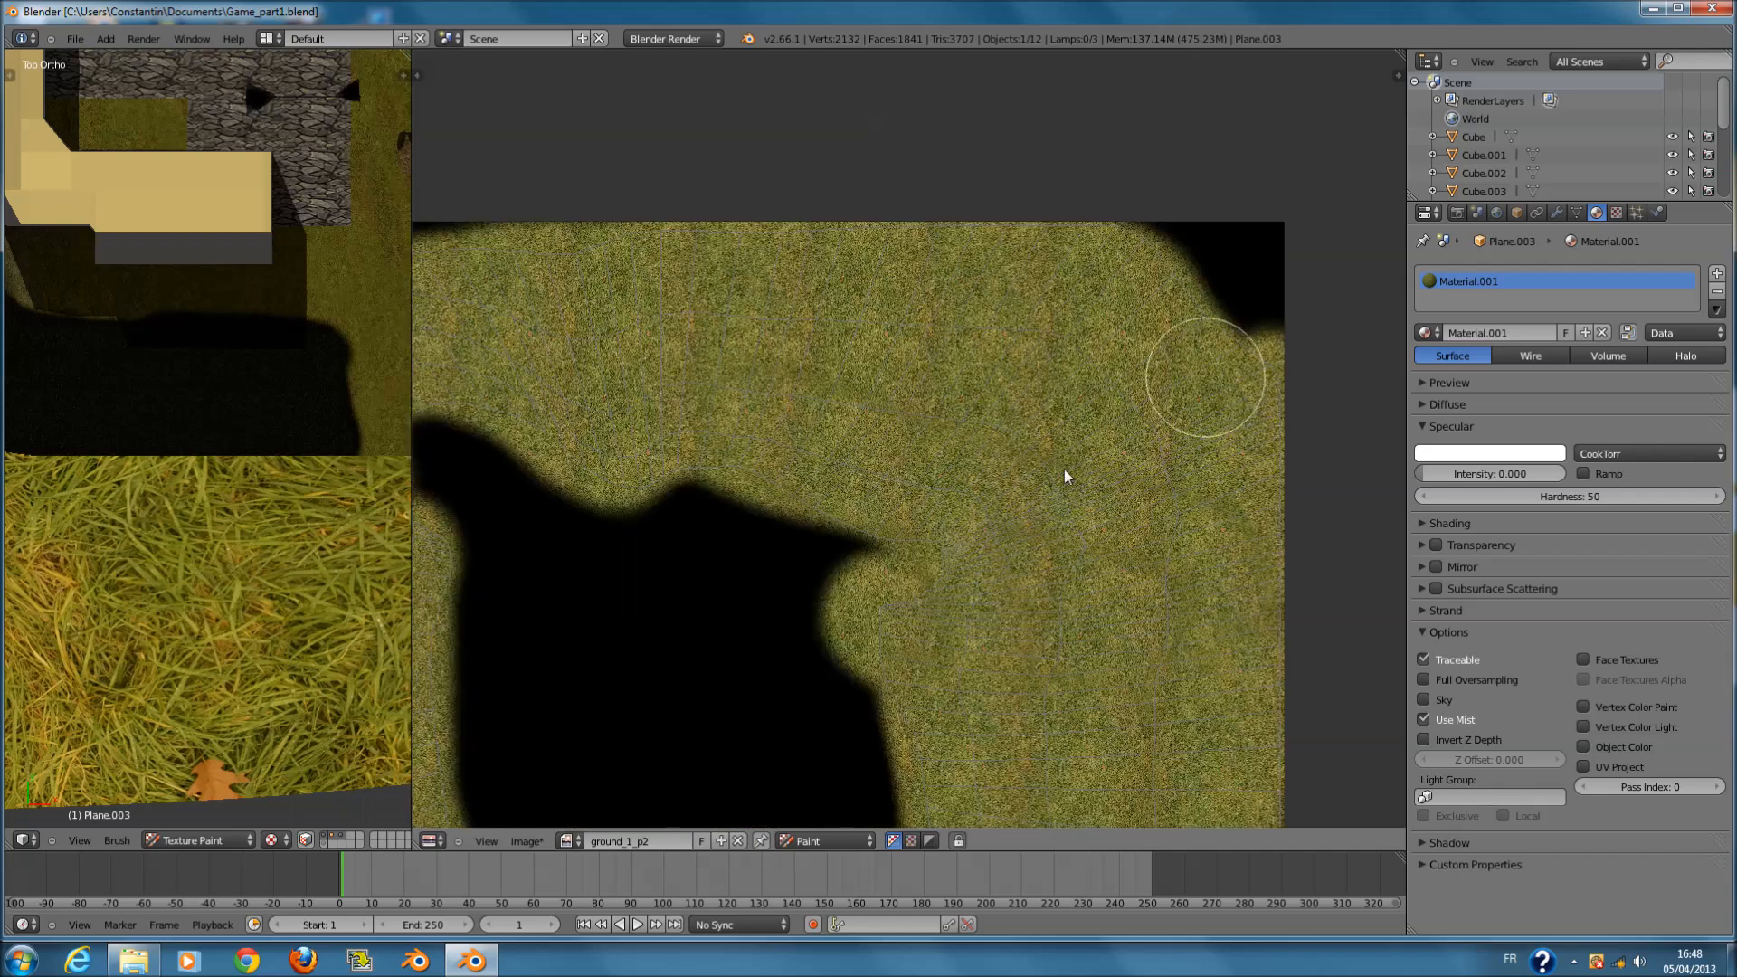
{"action": "scroll", "coordinate": [1058, 479], "scroll_direction": "down", "scroll_amount": 2}
{"action": "scroll", "coordinate": [90, 546], "scroll_direction": "down", "scroll_amount": 5}
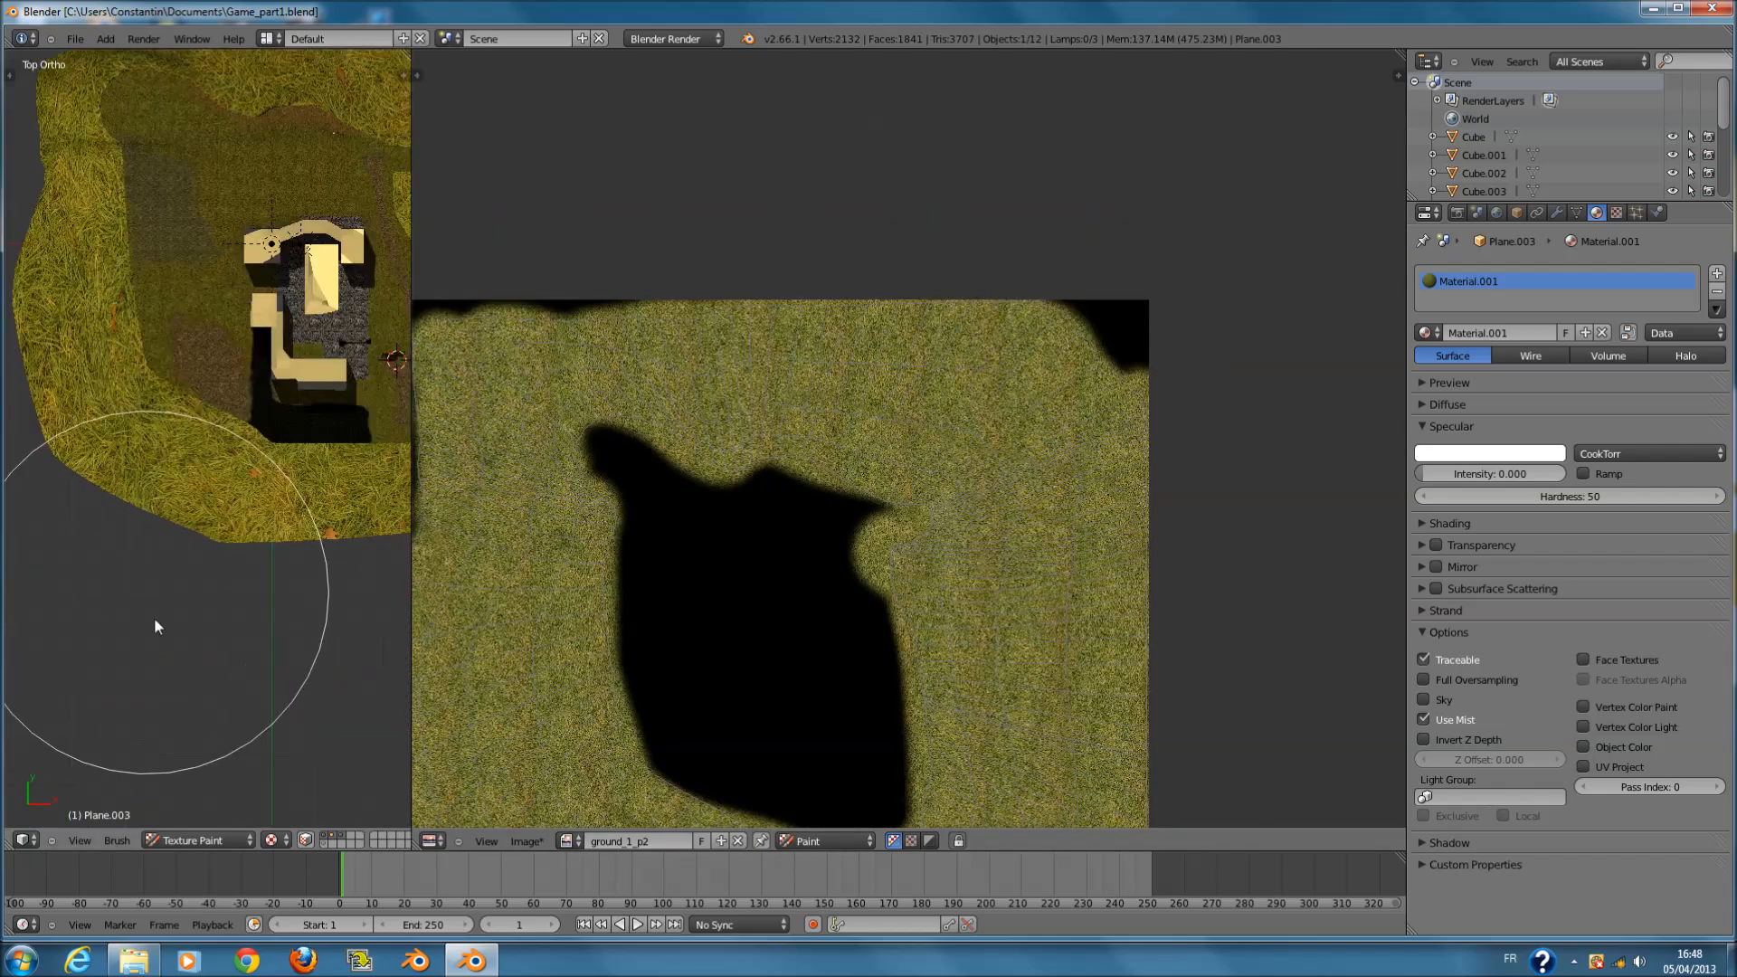
{"action": "left_click", "coordinate": [208, 840]}
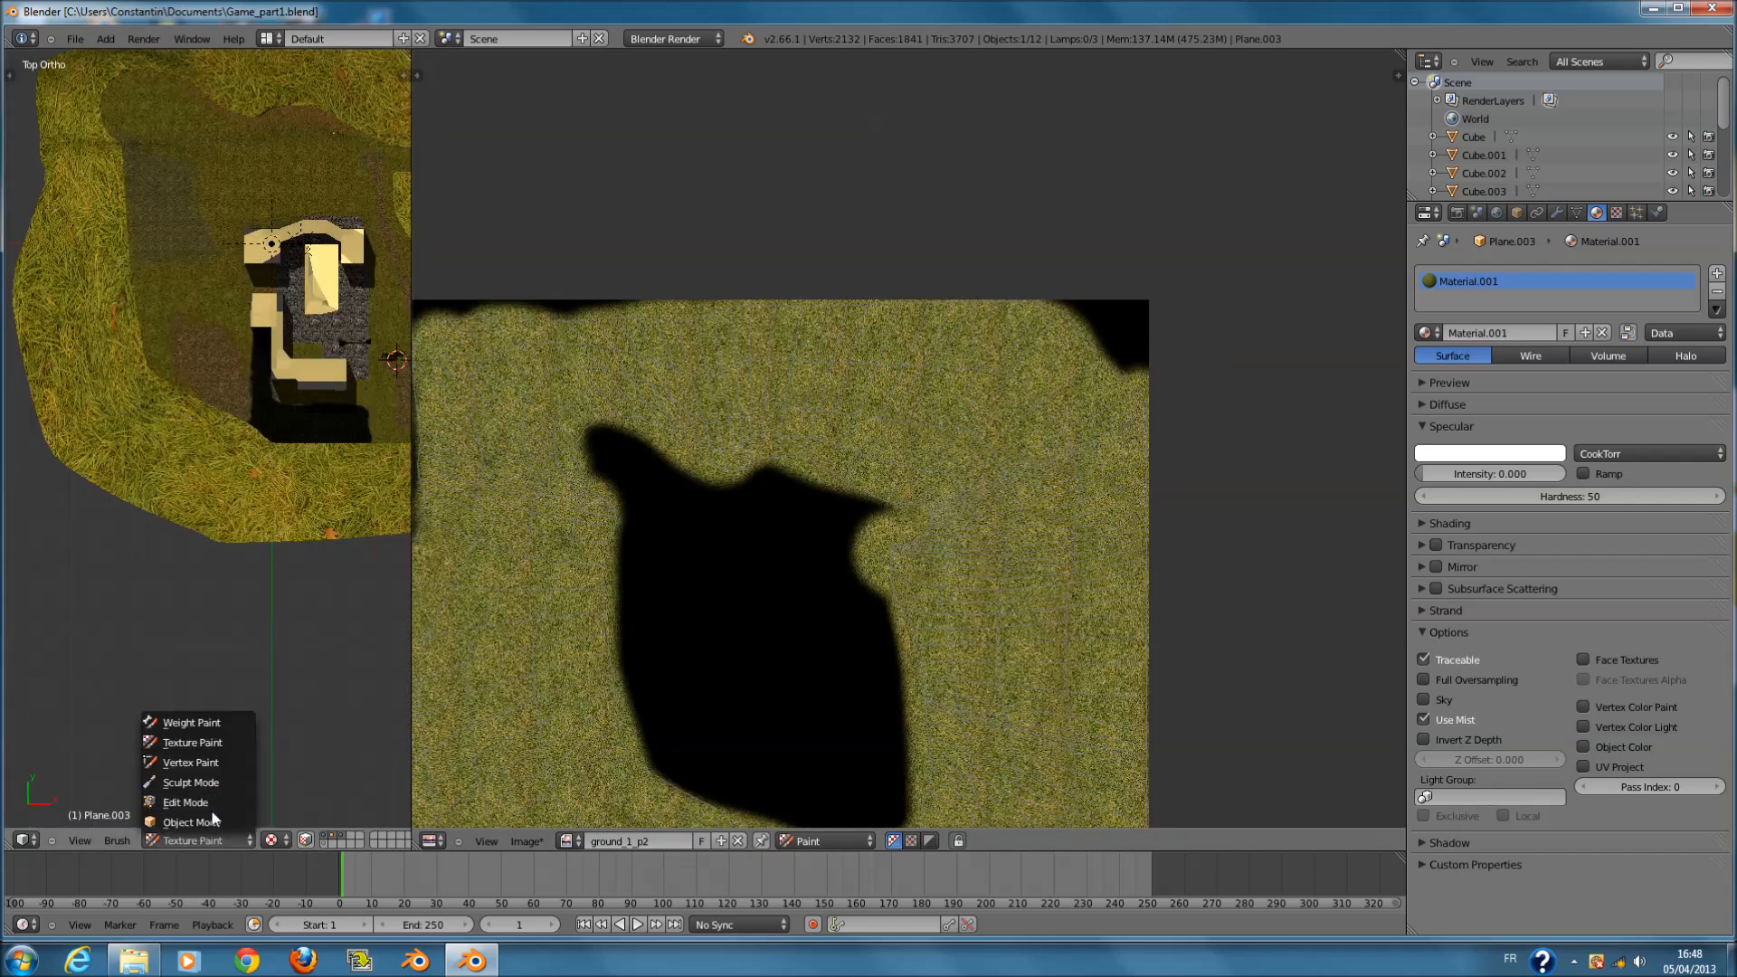
{"action": "left_click", "coordinate": [190, 821]}
{"action": "scroll", "coordinate": [263, 620], "scroll_direction": "down", "scroll_amount": 3}
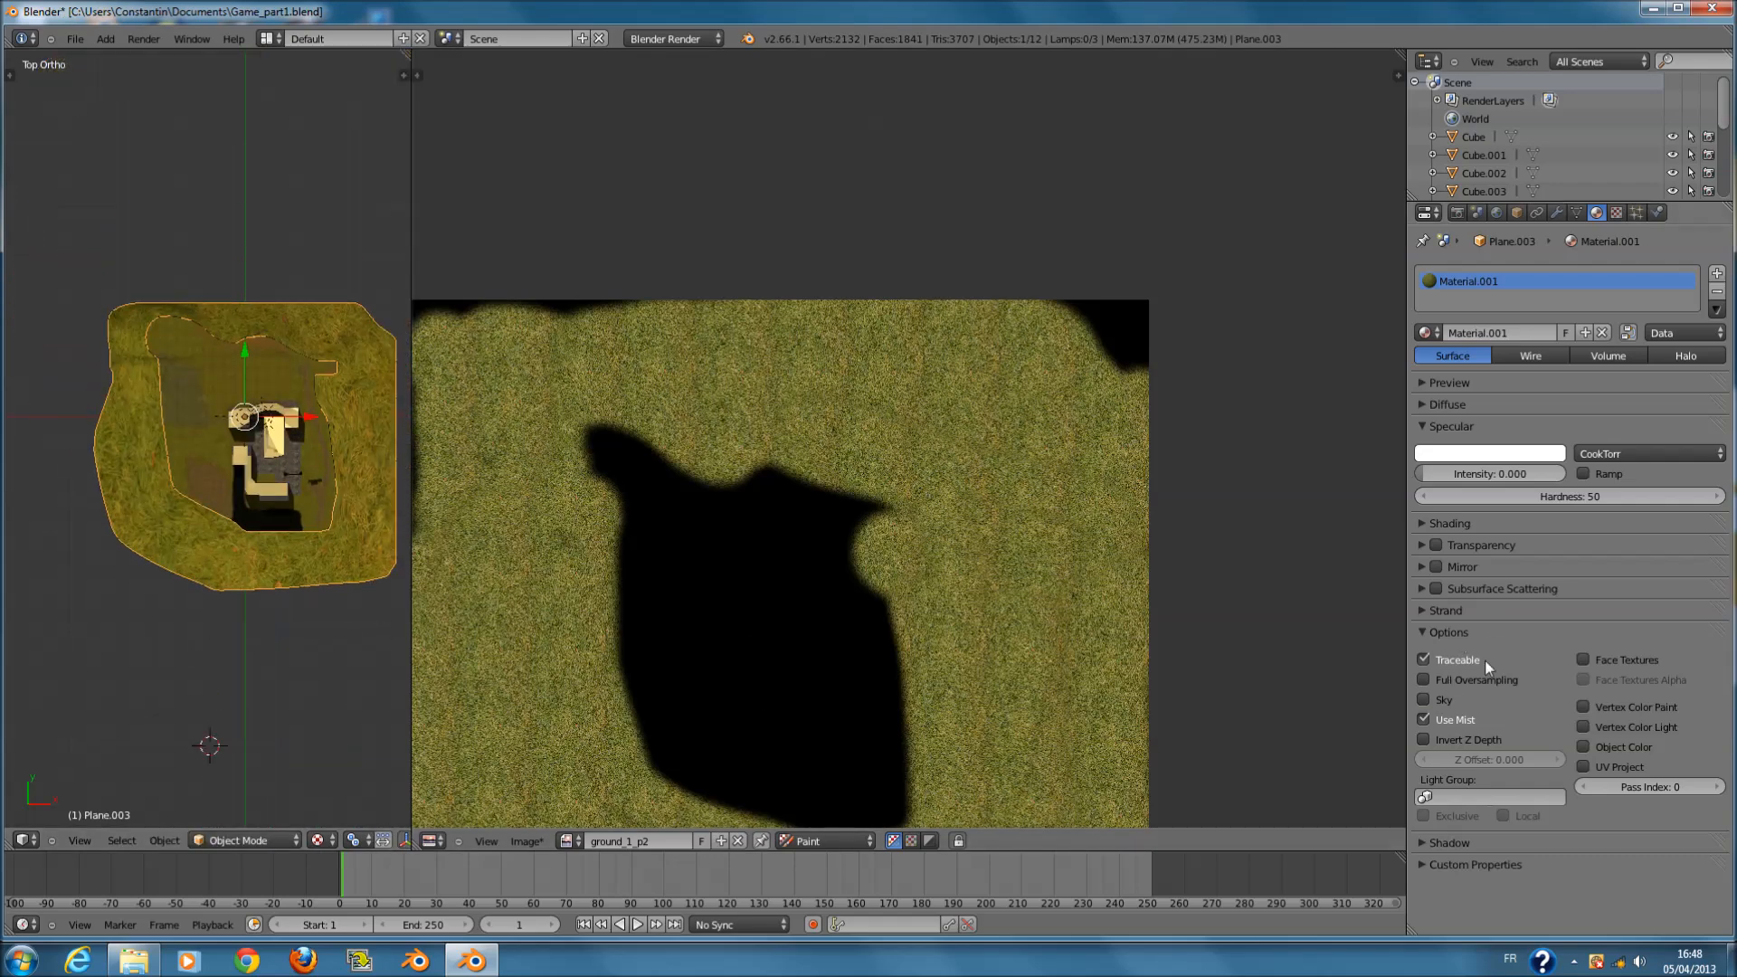
{"action": "left_click", "coordinate": [1616, 213]}
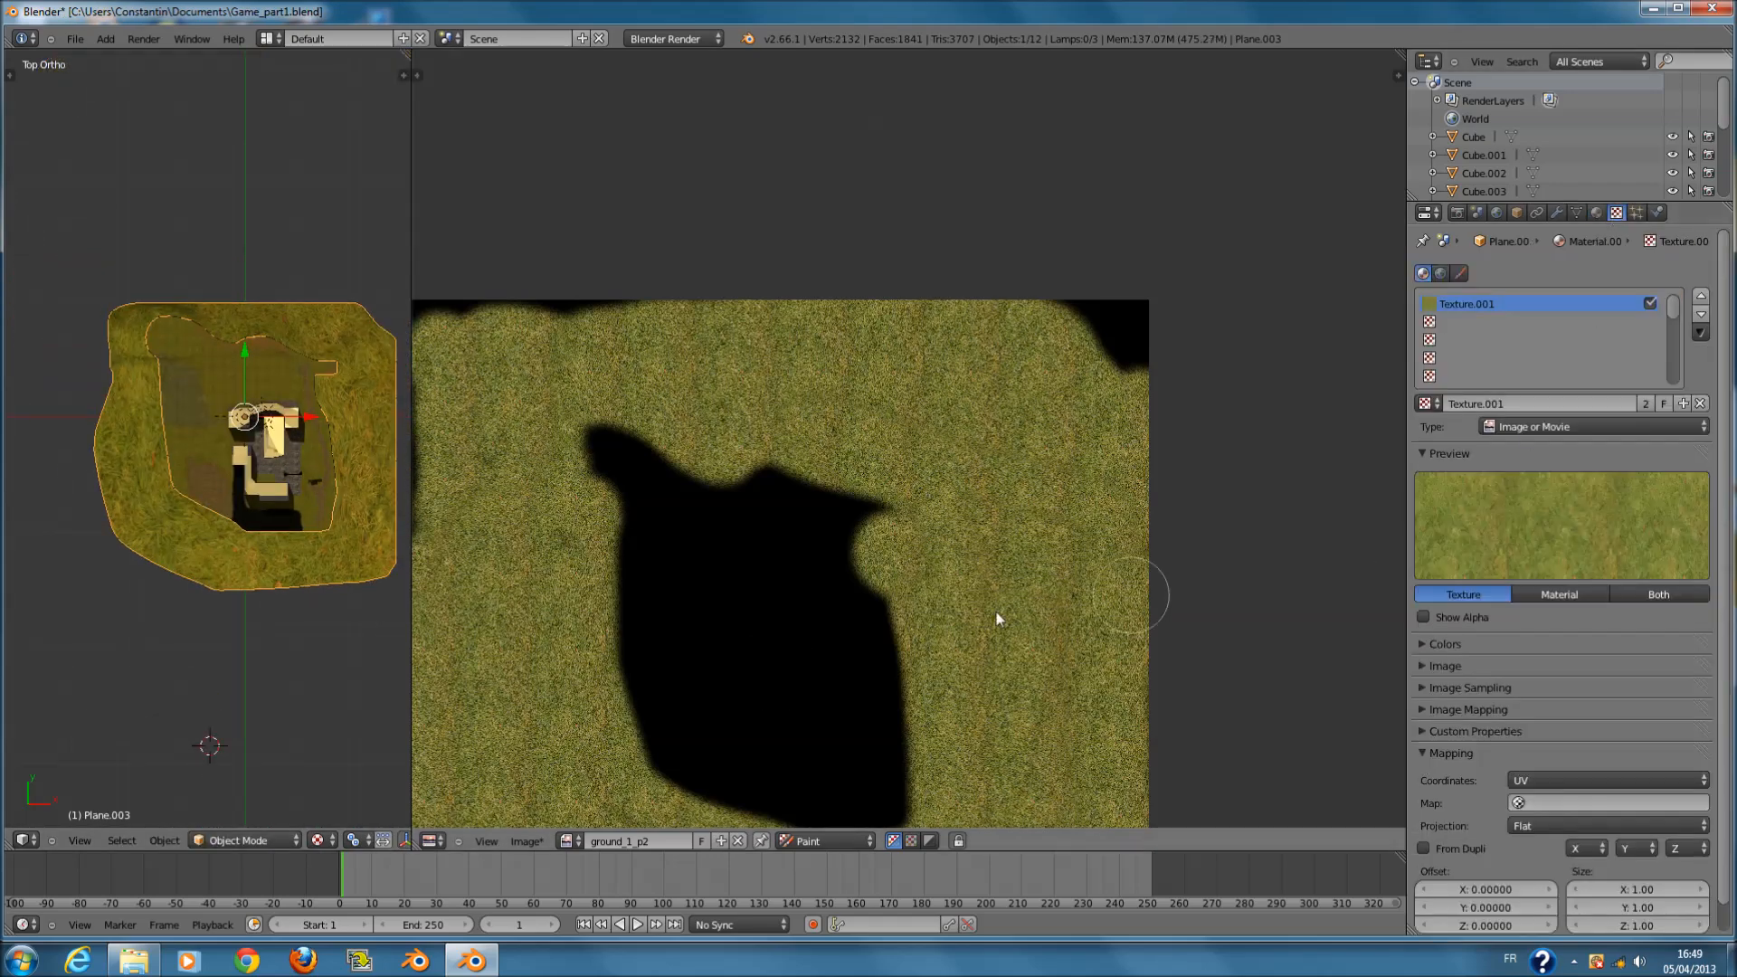
- Save the painted ground_1_p2 image as an RGB PNG named ground_1_texture.png in the Gama_tutorial_texture folder
{"action": "scroll", "coordinate": [821, 644], "scroll_direction": "down", "scroll_amount": 3}
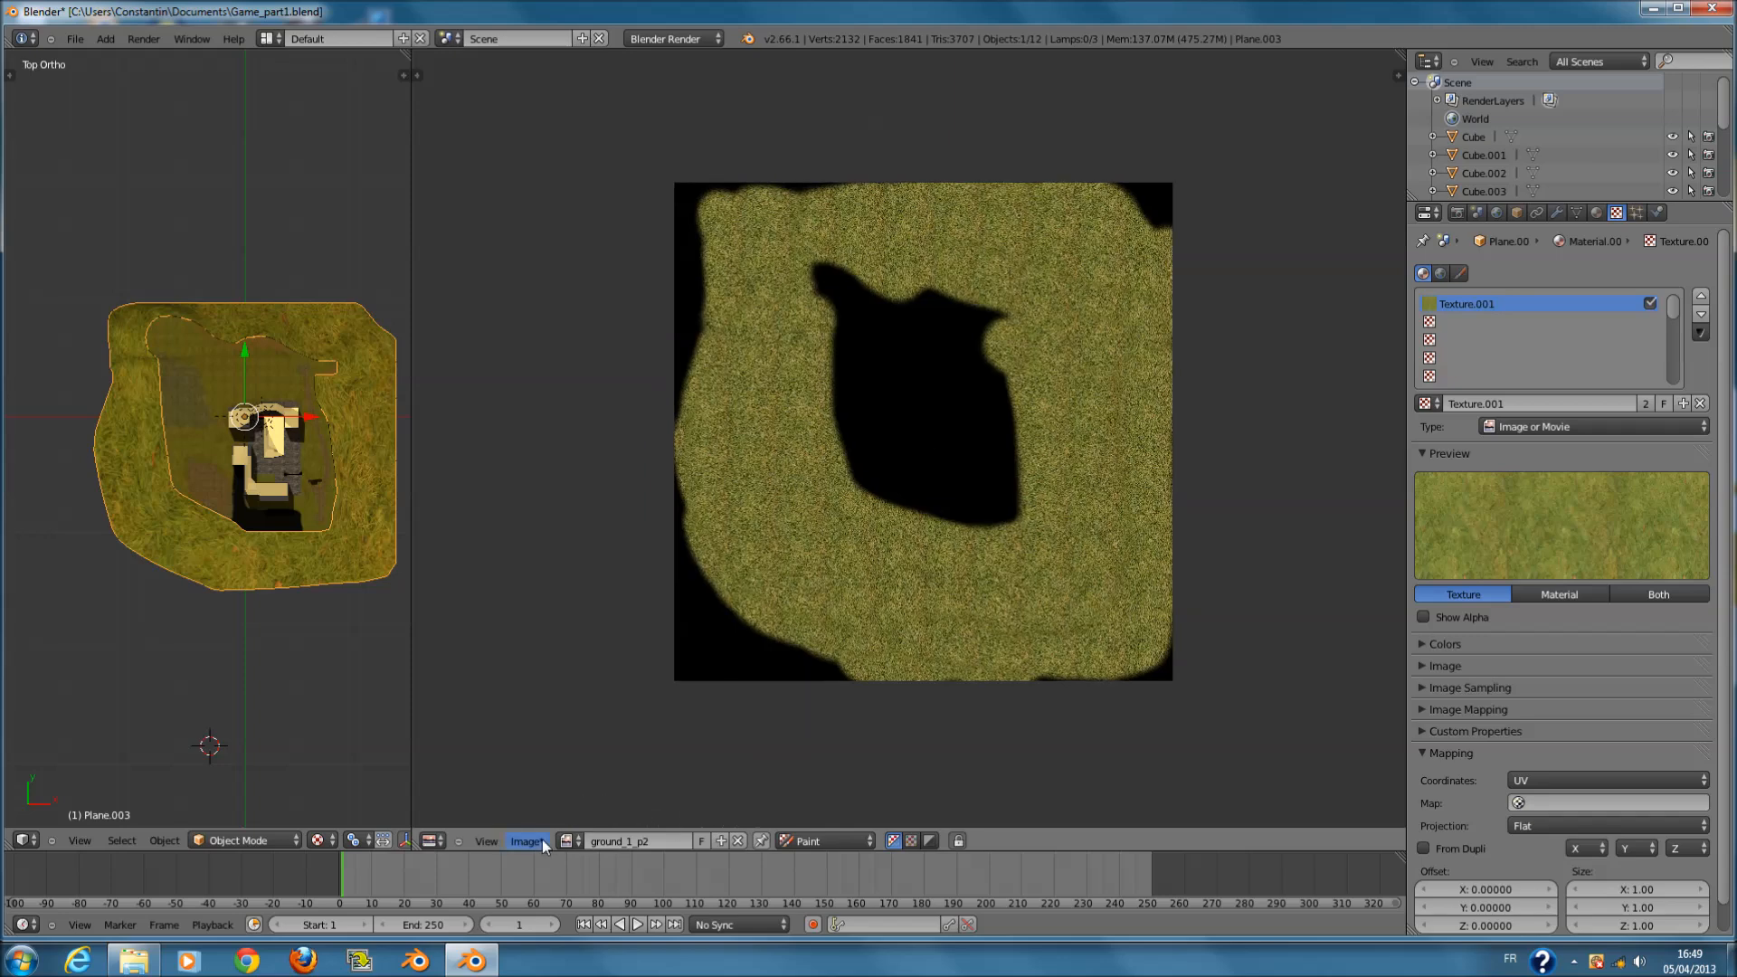
{"action": "left_click", "coordinate": [547, 841]}
{"action": "left_click", "coordinate": [570, 737]}
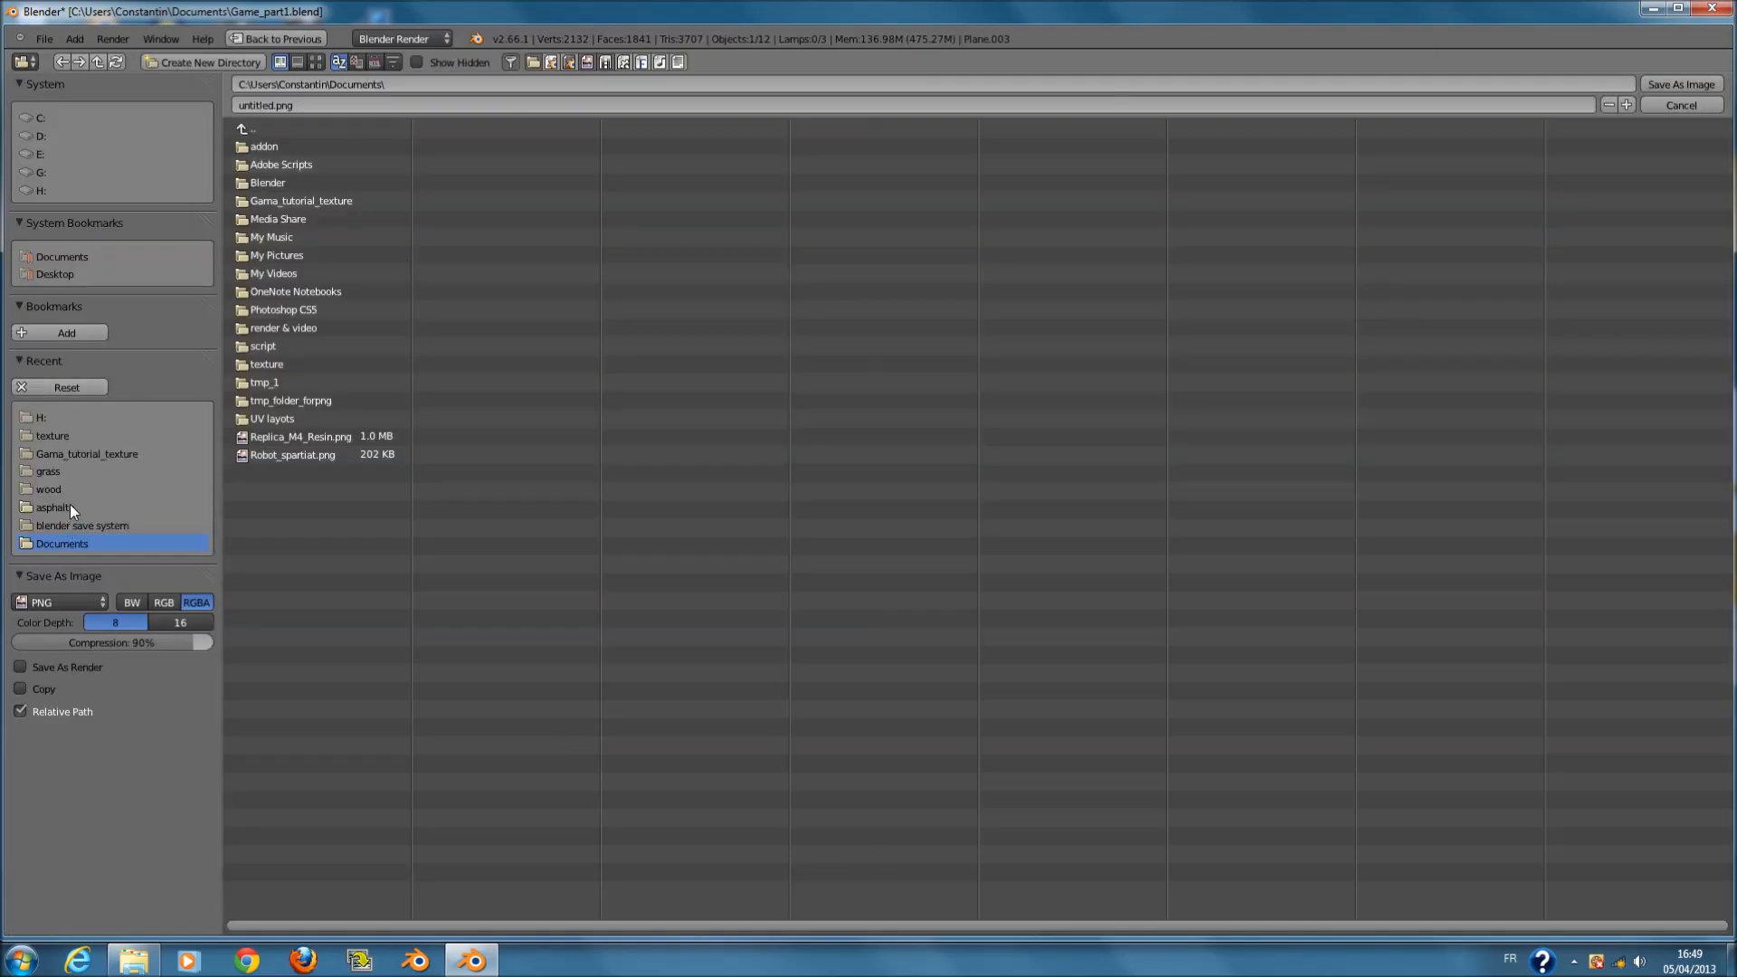
{"action": "left_click", "coordinate": [73, 454]}
{"action": "left_click", "coordinate": [308, 103]}
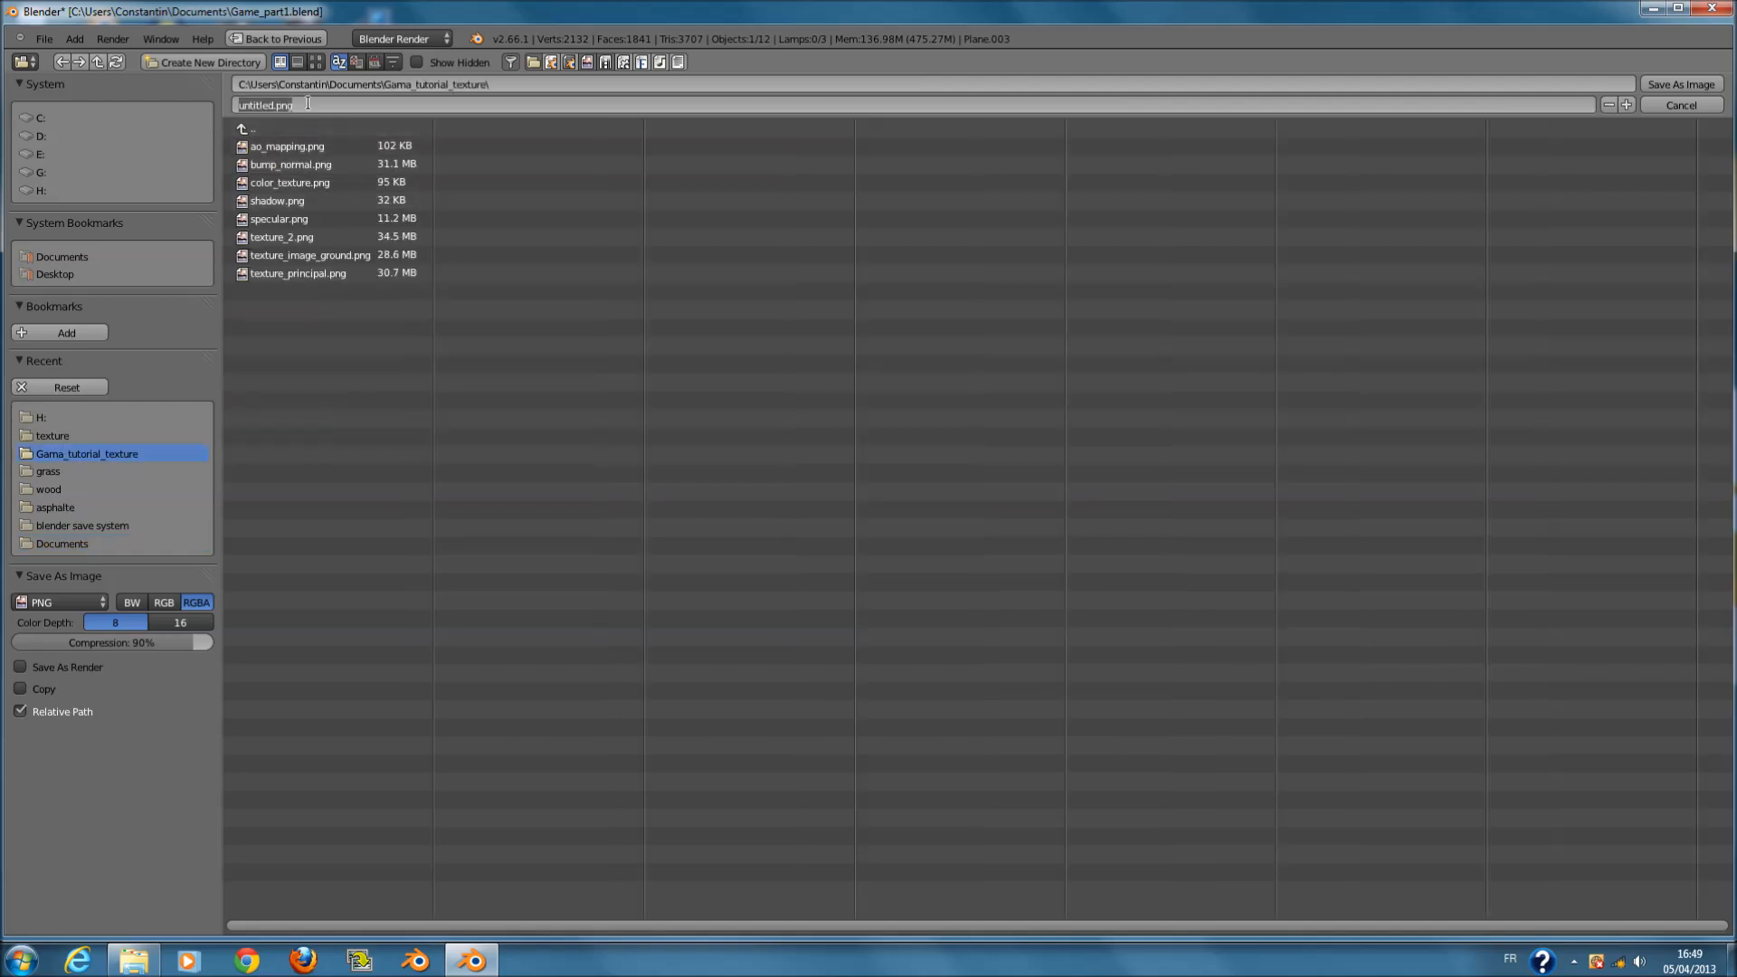
{"action": "type", "text": "GROPUN"}
{"action": "key", "text": "BackSpace"}
{"action": "key", "text": "BackSpace"}
{"action": "key", "text": "BackSpace"}
{"action": "key", "text": "BackSpace"}
{"action": "key", "text": "Return"}
{"action": "left_click_drag", "start_coordinate": [172, 644], "coordinate": [295, 666]}
{"action": "left_click", "coordinate": [169, 604]}
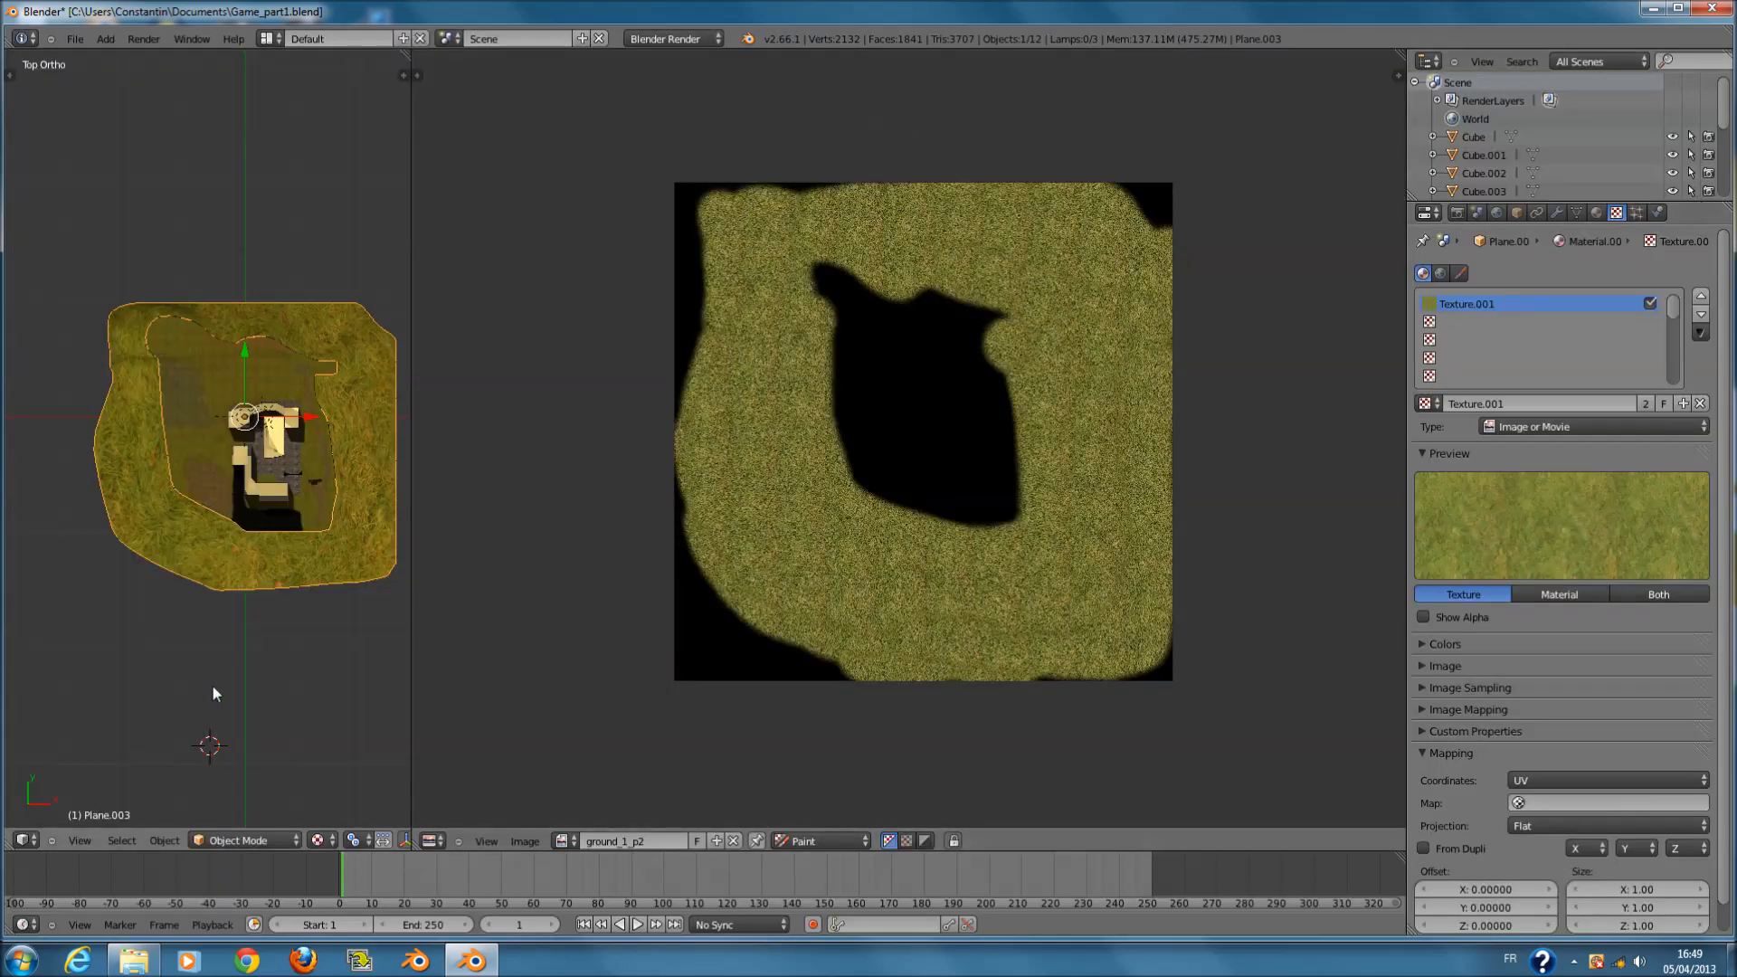
{"action": "scroll", "coordinate": [278, 621], "scroll_direction": "down", "scroll_amount": 1}
{"action": "scroll", "coordinate": [281, 620], "scroll_direction": "down", "scroll_amount": 4, "text": "ctrl"}
{"action": "scroll", "coordinate": [281, 626], "scroll_direction": "up", "scroll_amount": 2}
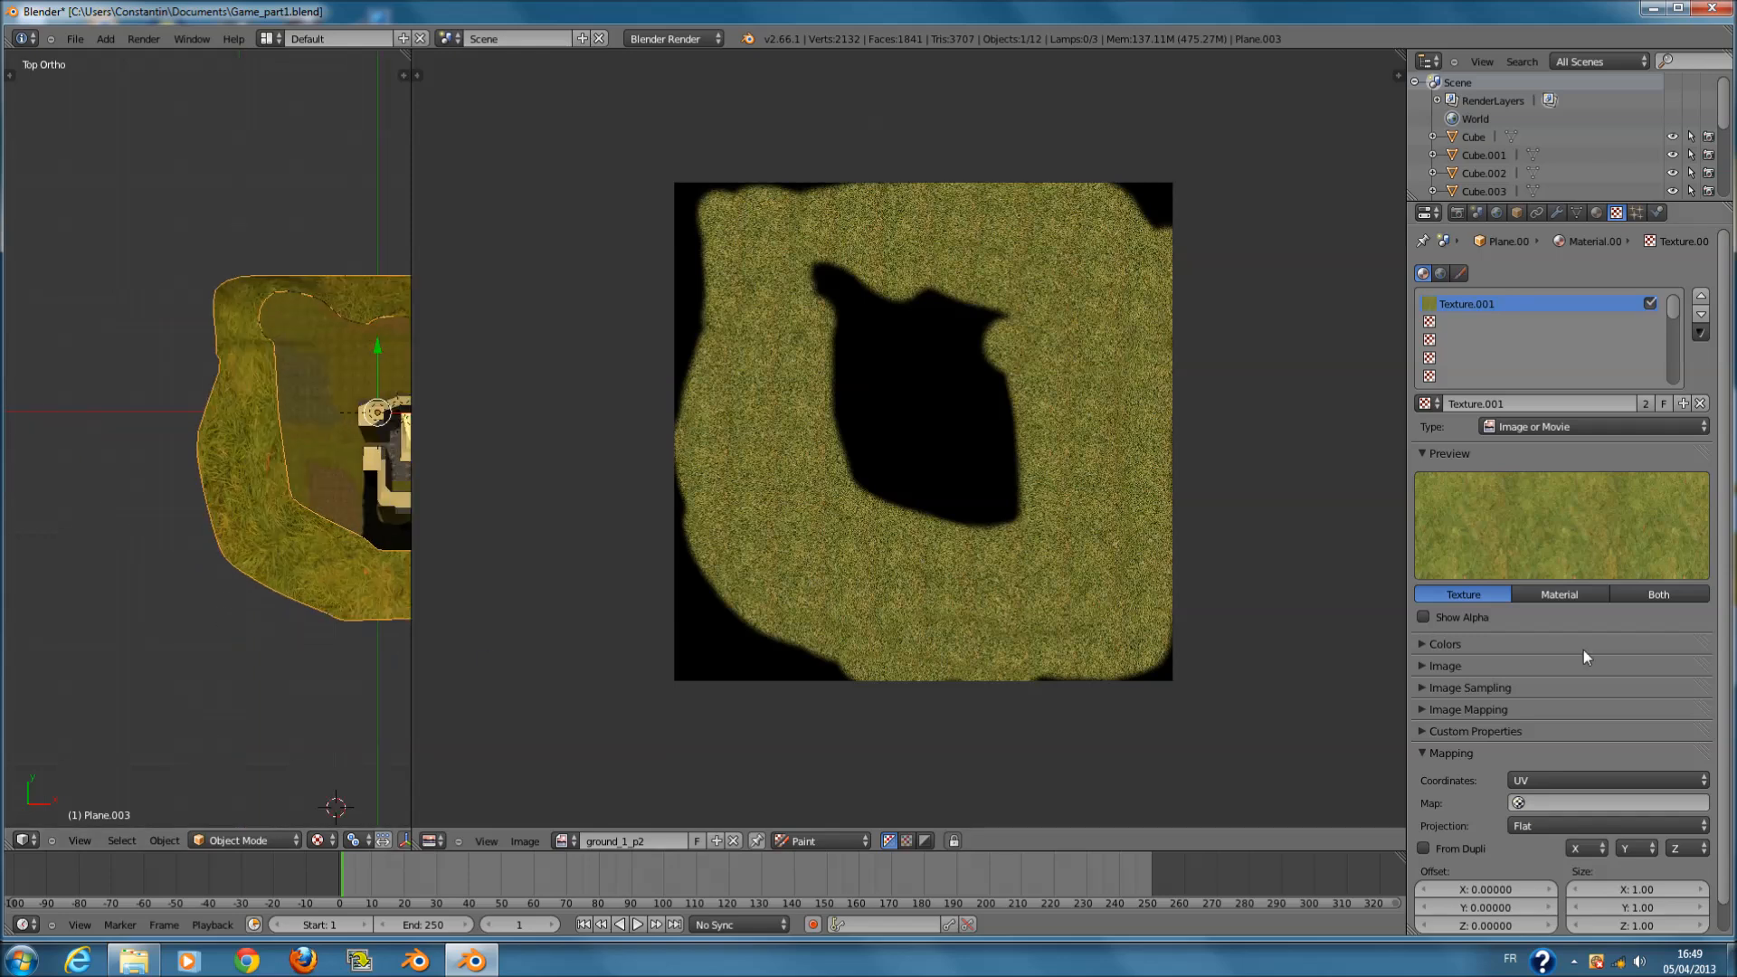
{"action": "left_click", "coordinate": [1493, 753]}
{"action": "left_click", "coordinate": [1506, 688]}
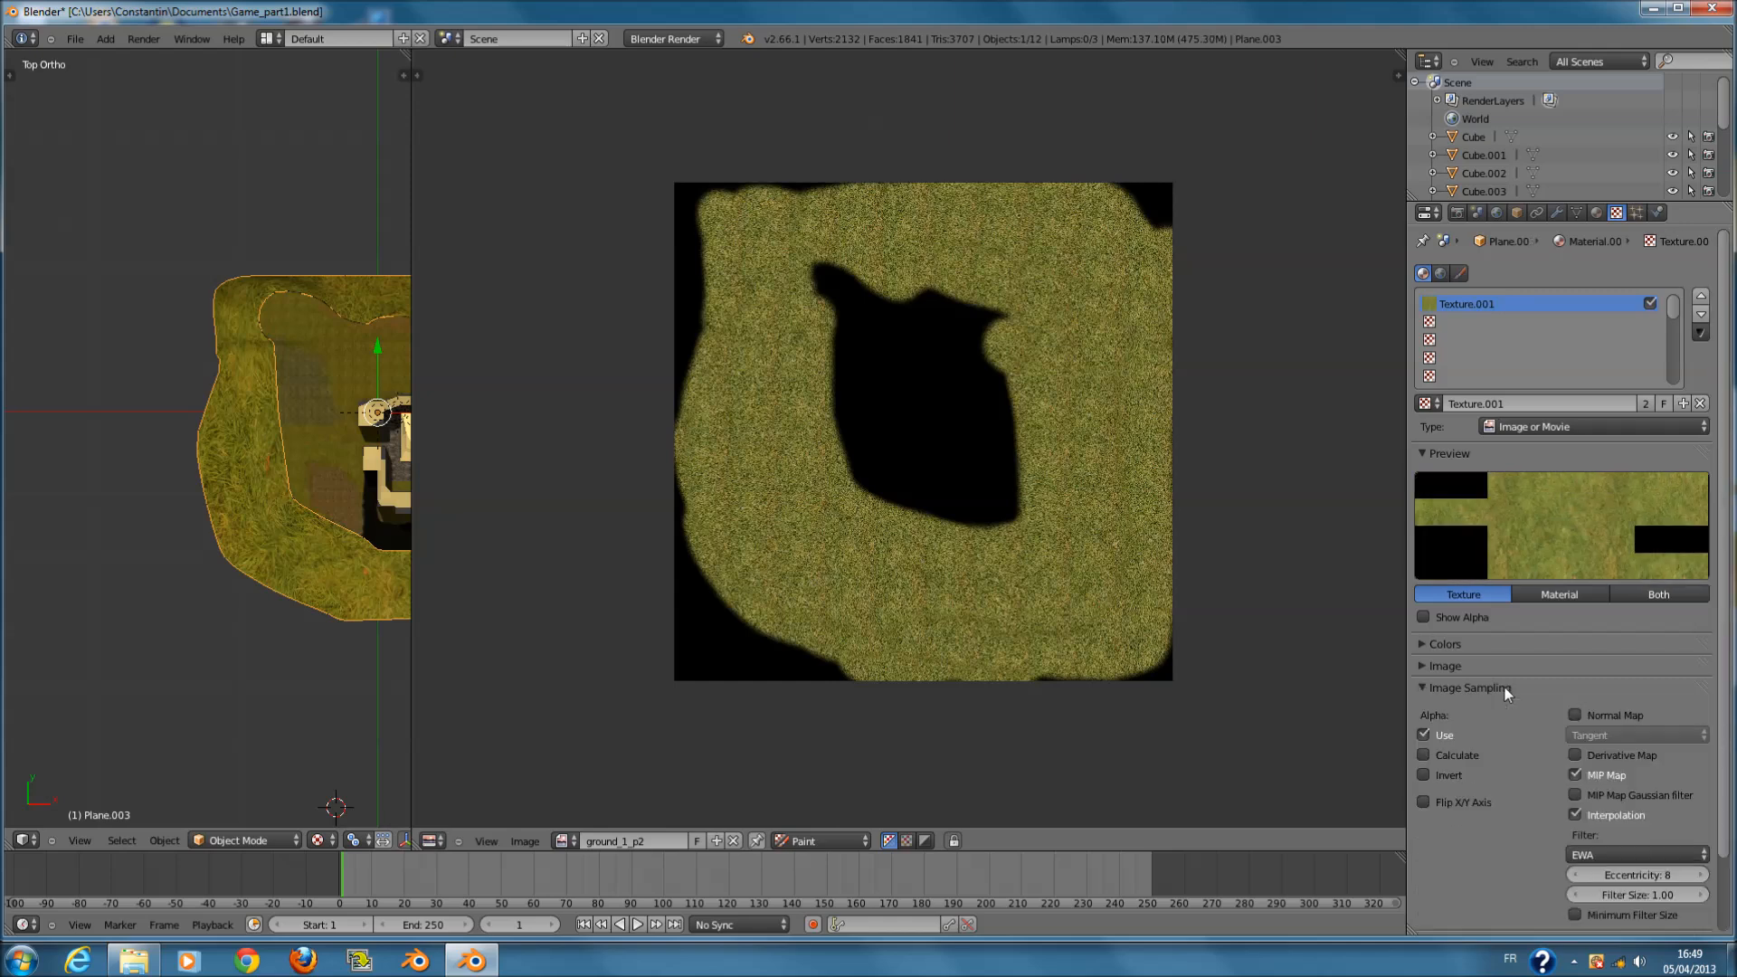
{"action": "left_click", "coordinate": [1506, 688]}
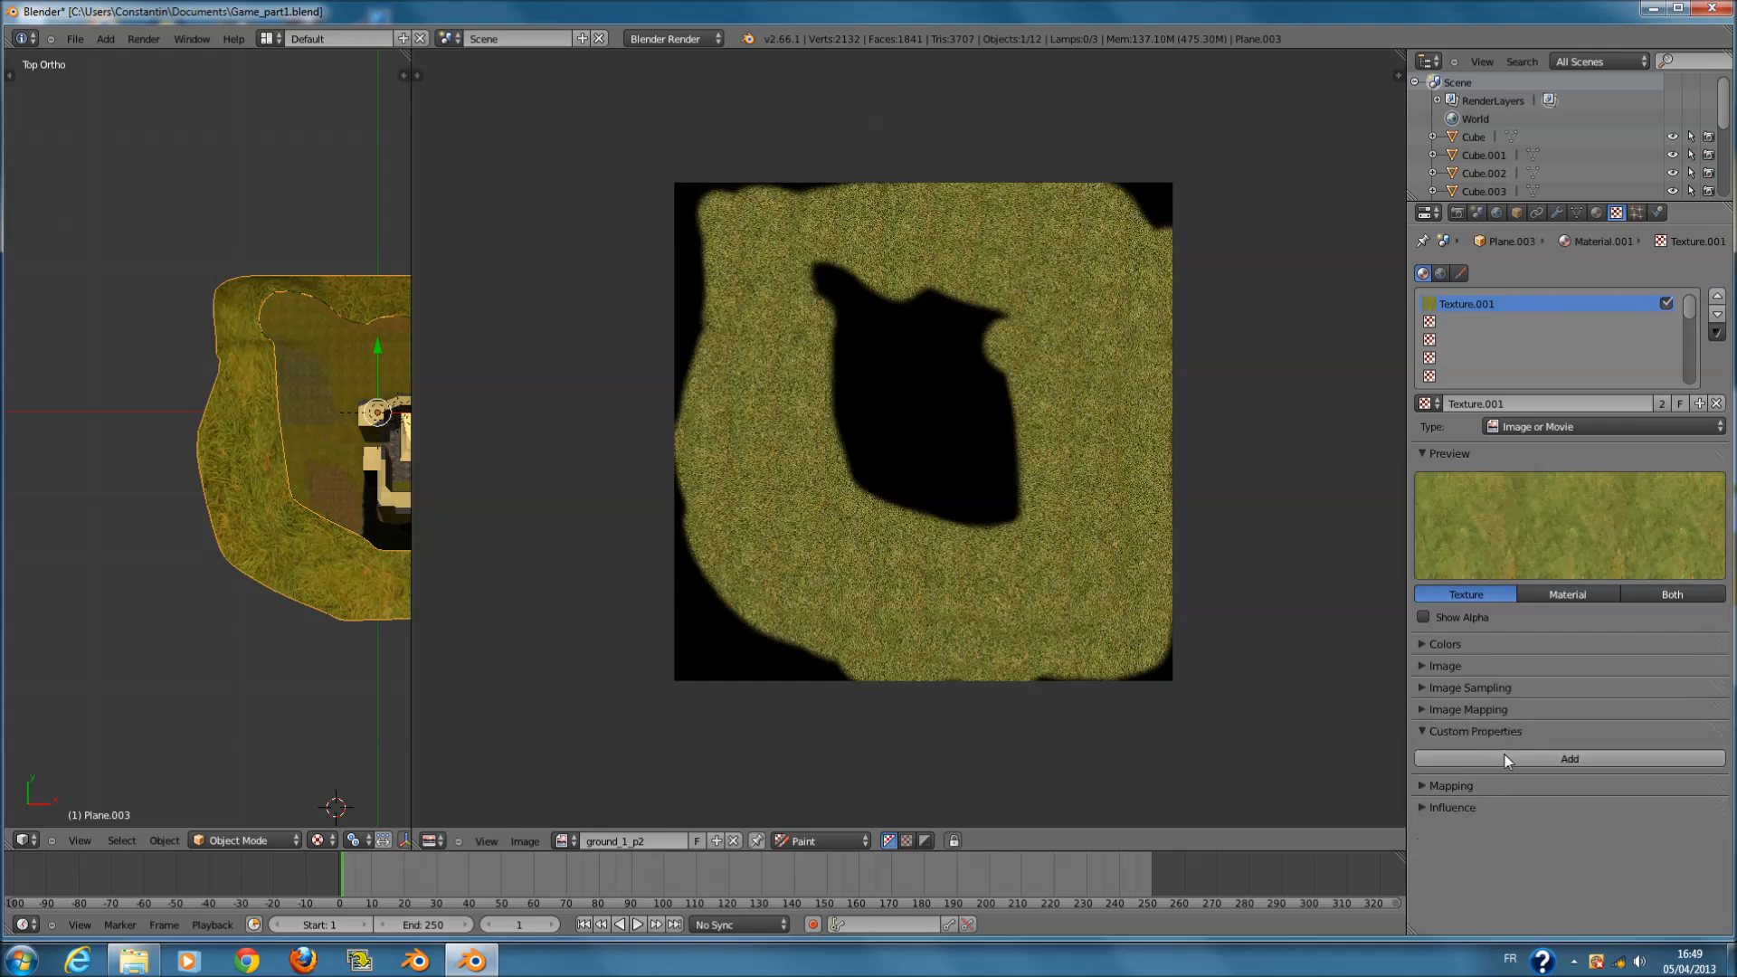
{"action": "left_click", "coordinate": [1506, 733]}
{"action": "left_click", "coordinate": [1505, 755]}
{"action": "left_click", "coordinate": [1505, 754]}
{"action": "left_click", "coordinate": [1506, 652]}
{"action": "left_click", "coordinate": [1506, 649]}
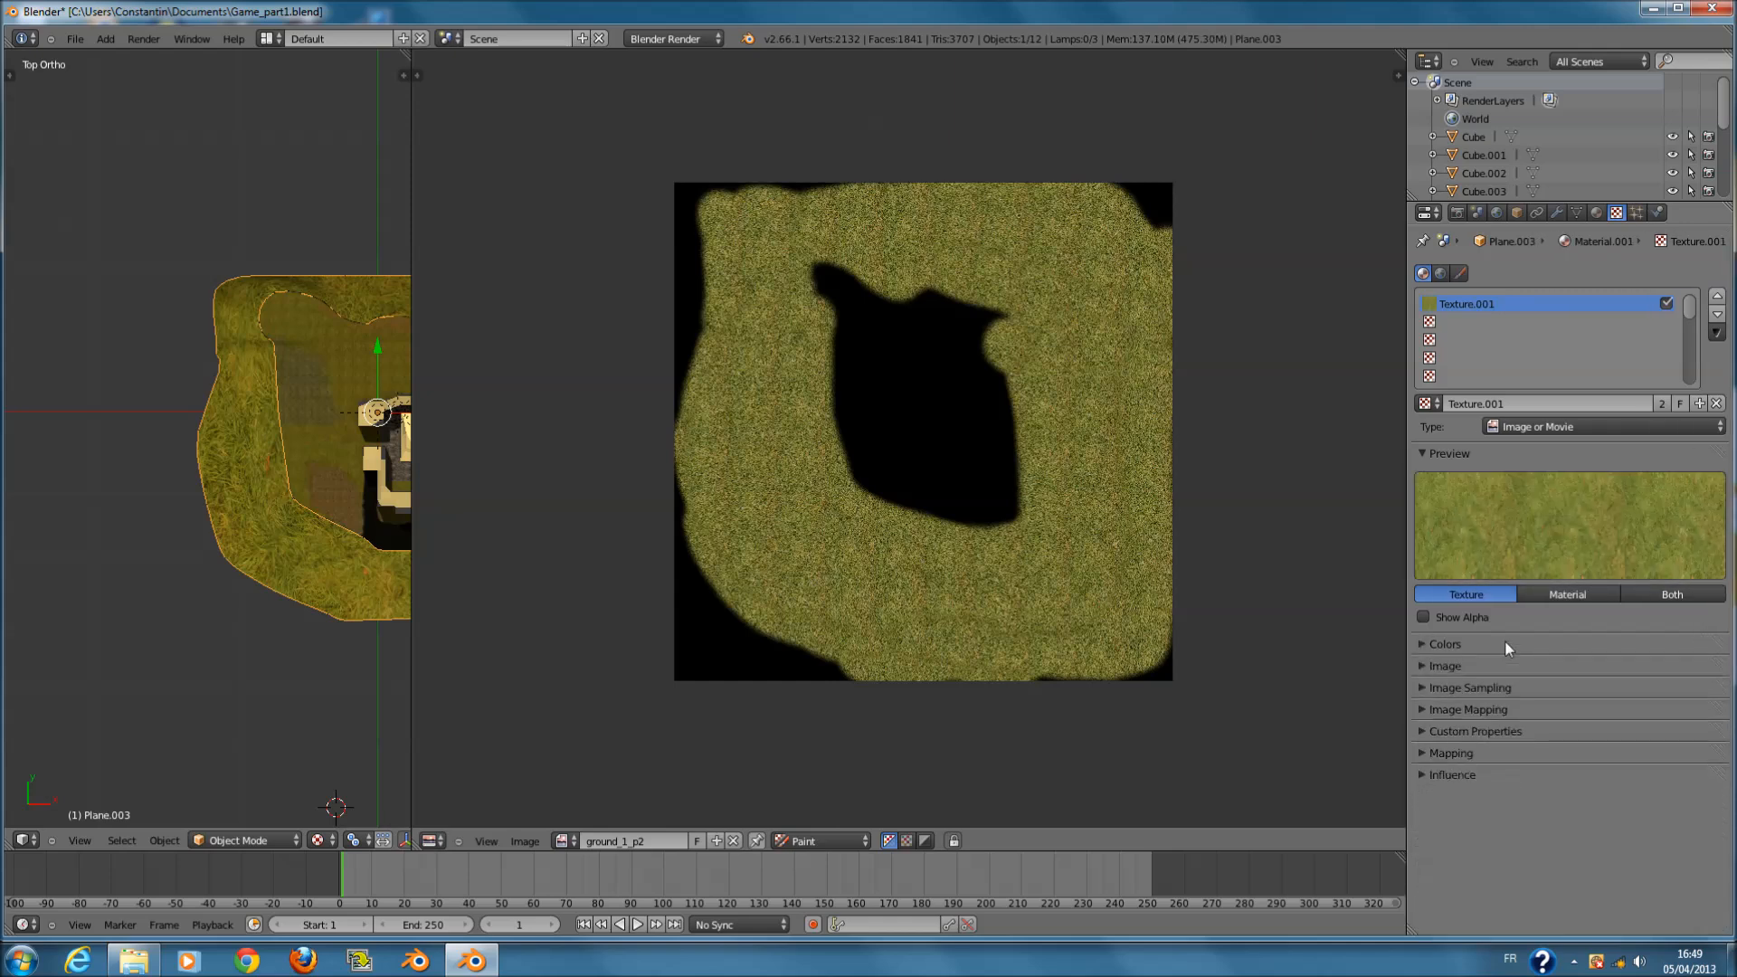
- Load ground_1_texture.png from the Gama_tutorial_texture folder as the image of the terrain's Texture.001
{"action": "left_click", "coordinate": [1506, 666]}
{"action": "left_click", "coordinate": [1686, 698]}
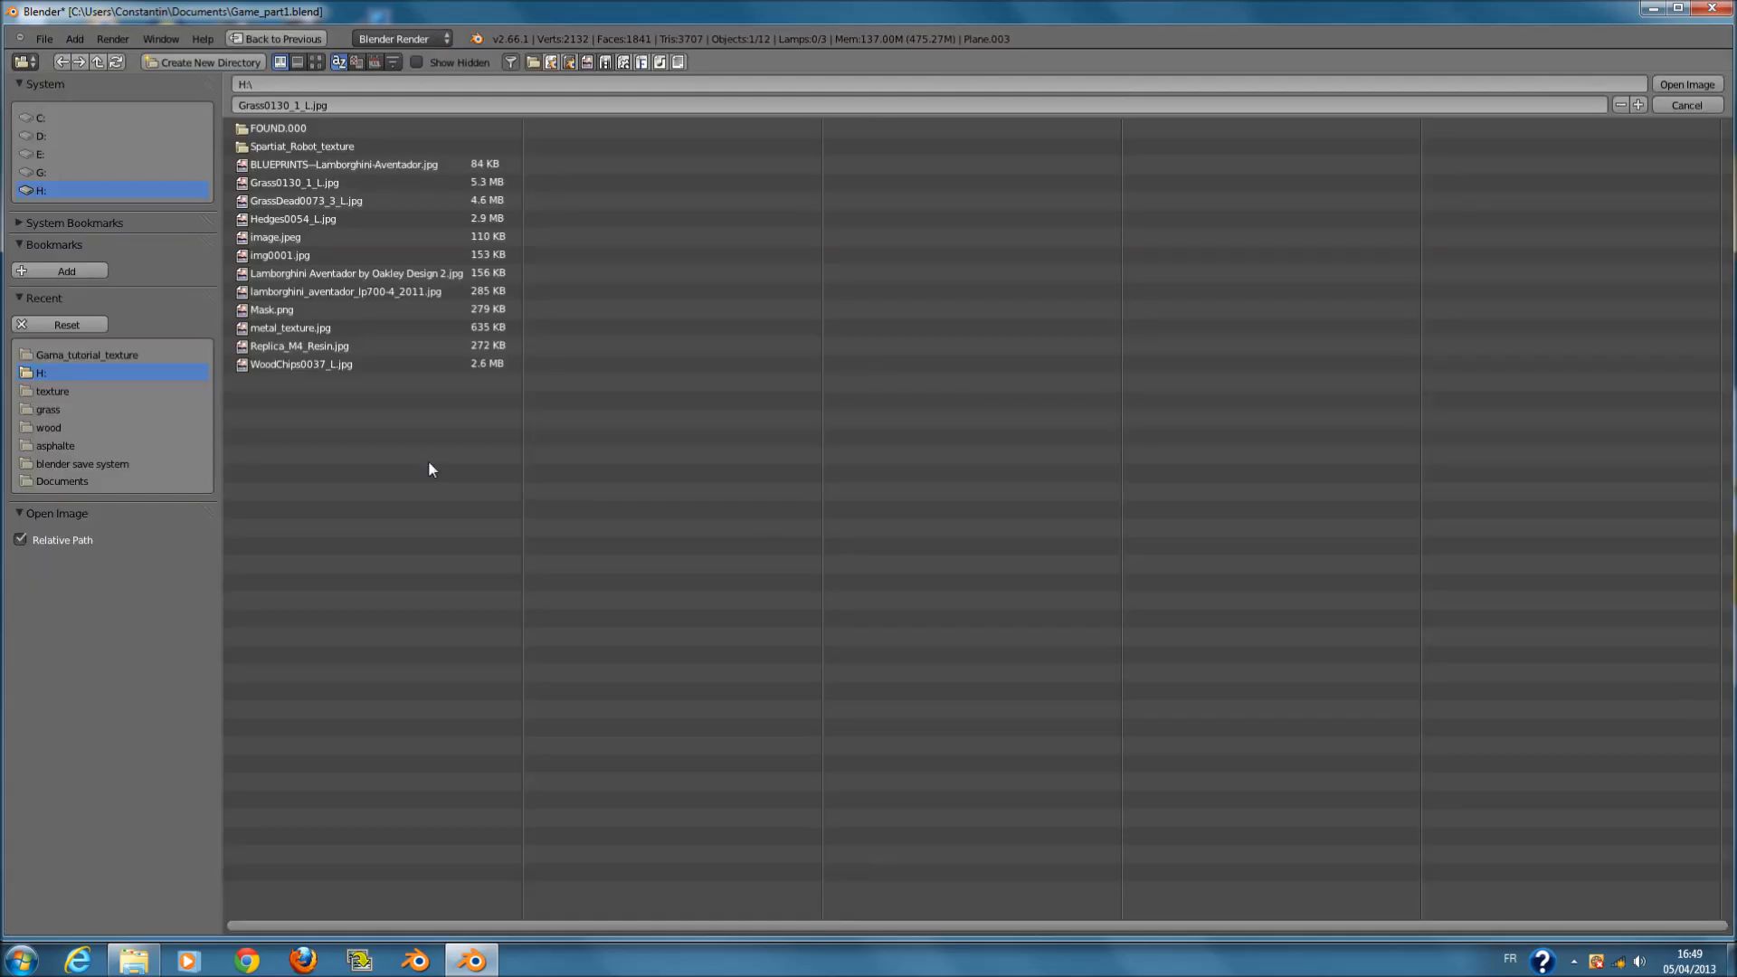
{"action": "left_click", "coordinate": [316, 62]}
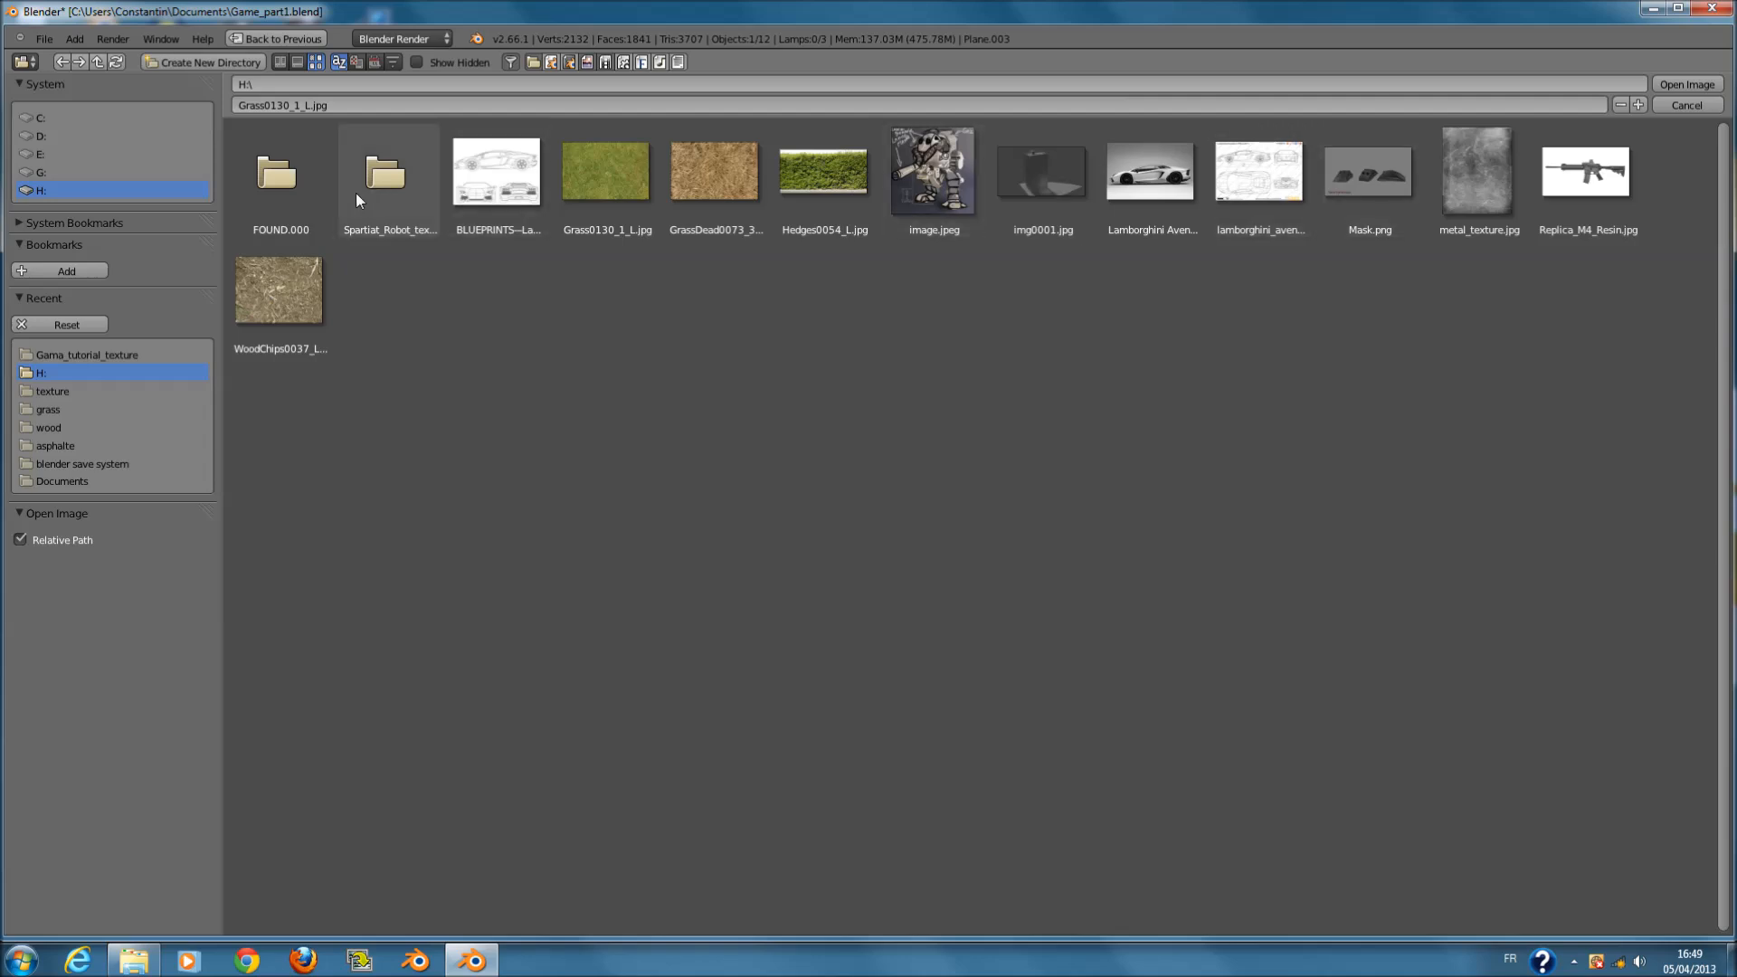
{"action": "left_click", "coordinate": [102, 355]}
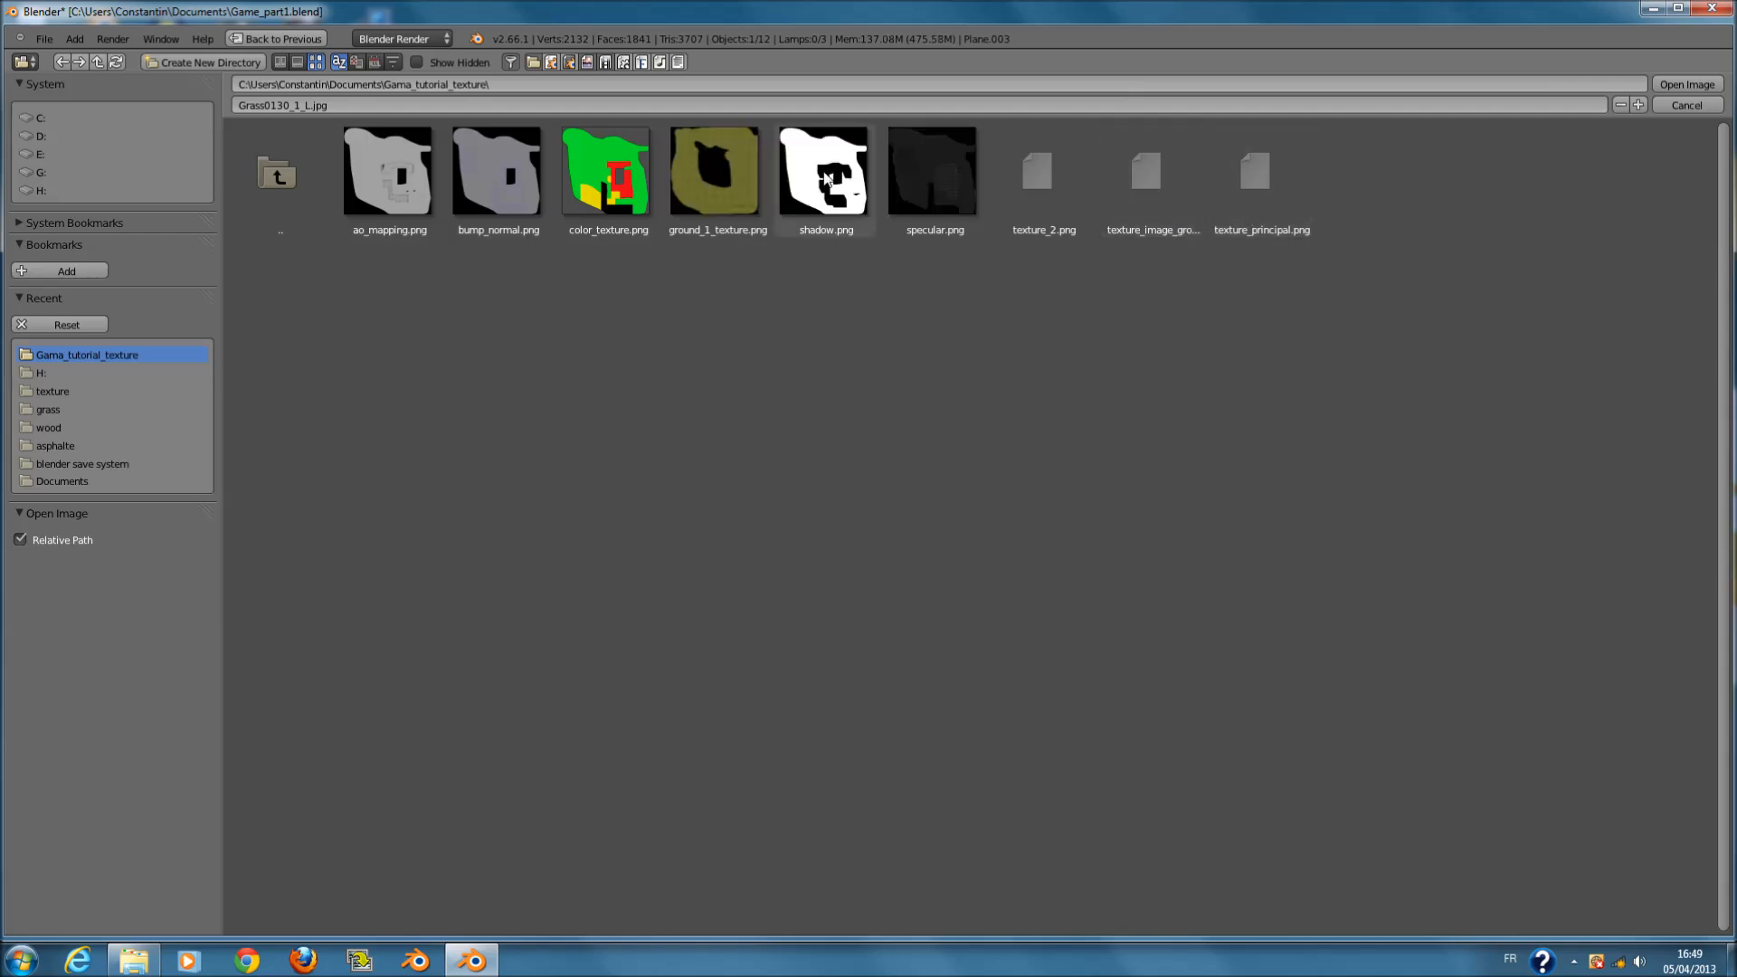
{"action": "left_click", "coordinate": [715, 174]}
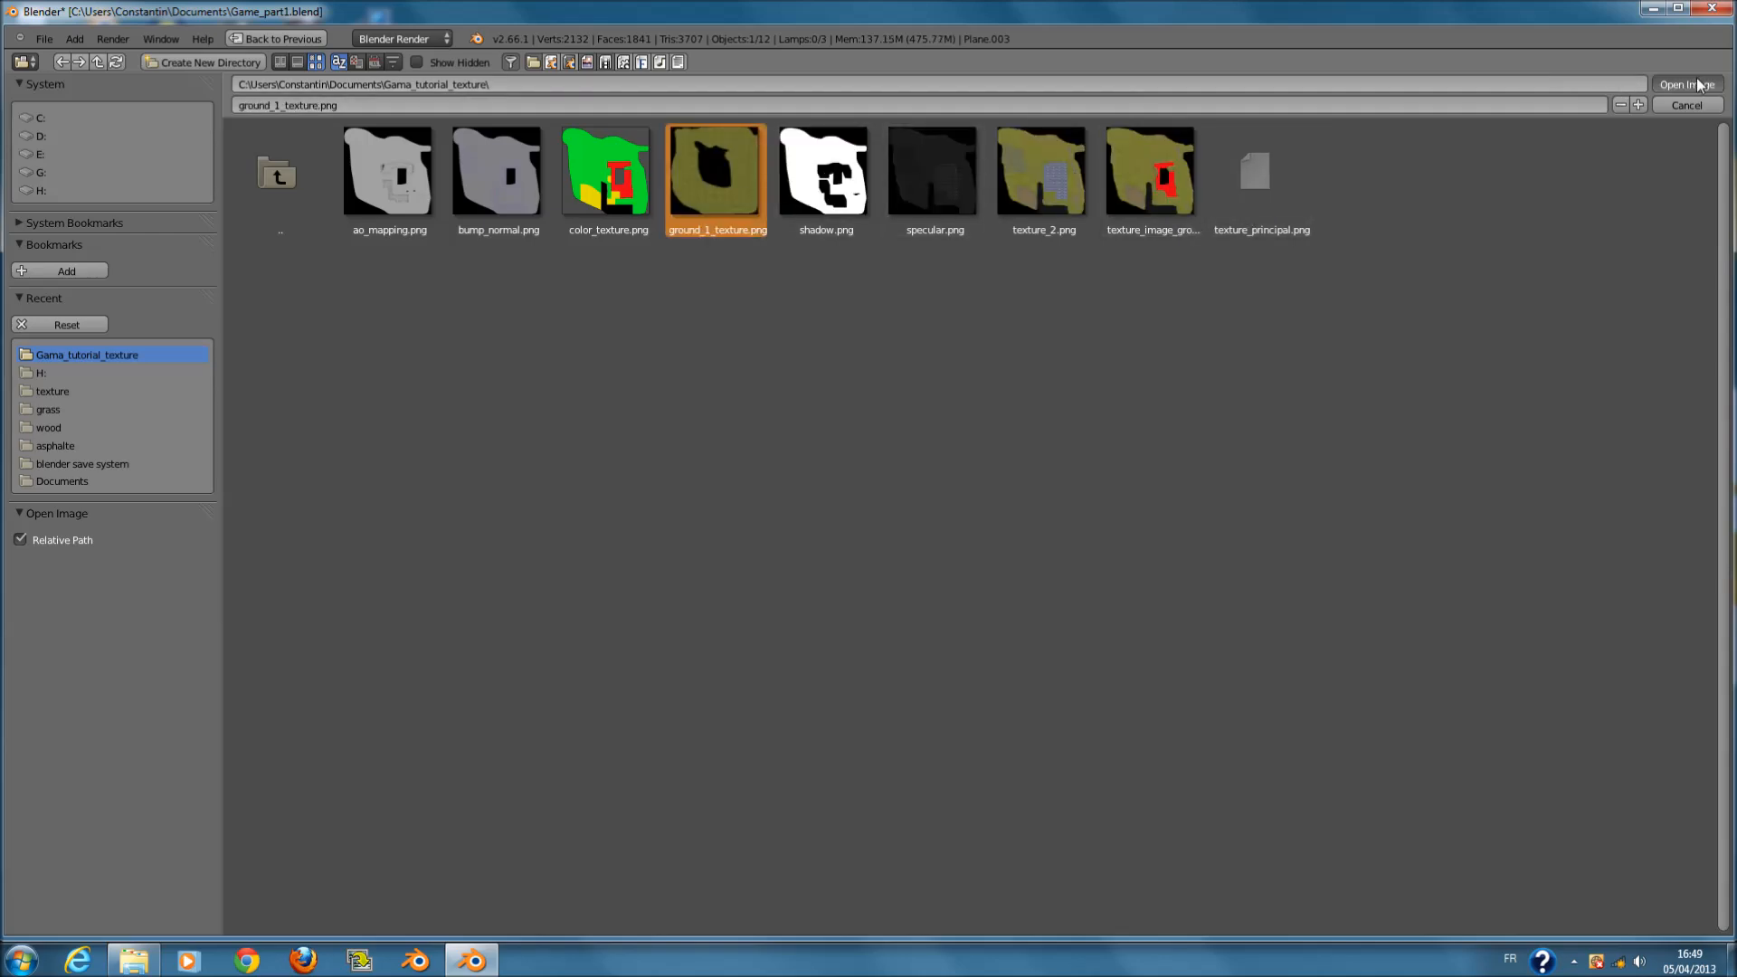
{"action": "left_click", "coordinate": [1688, 85]}
- Expand the 3D view over the image editor area and examine the grass texture on the terrain's left side
{"action": "left_click_drag", "start_coordinate": [406, 51], "coordinate": [562, 127]}
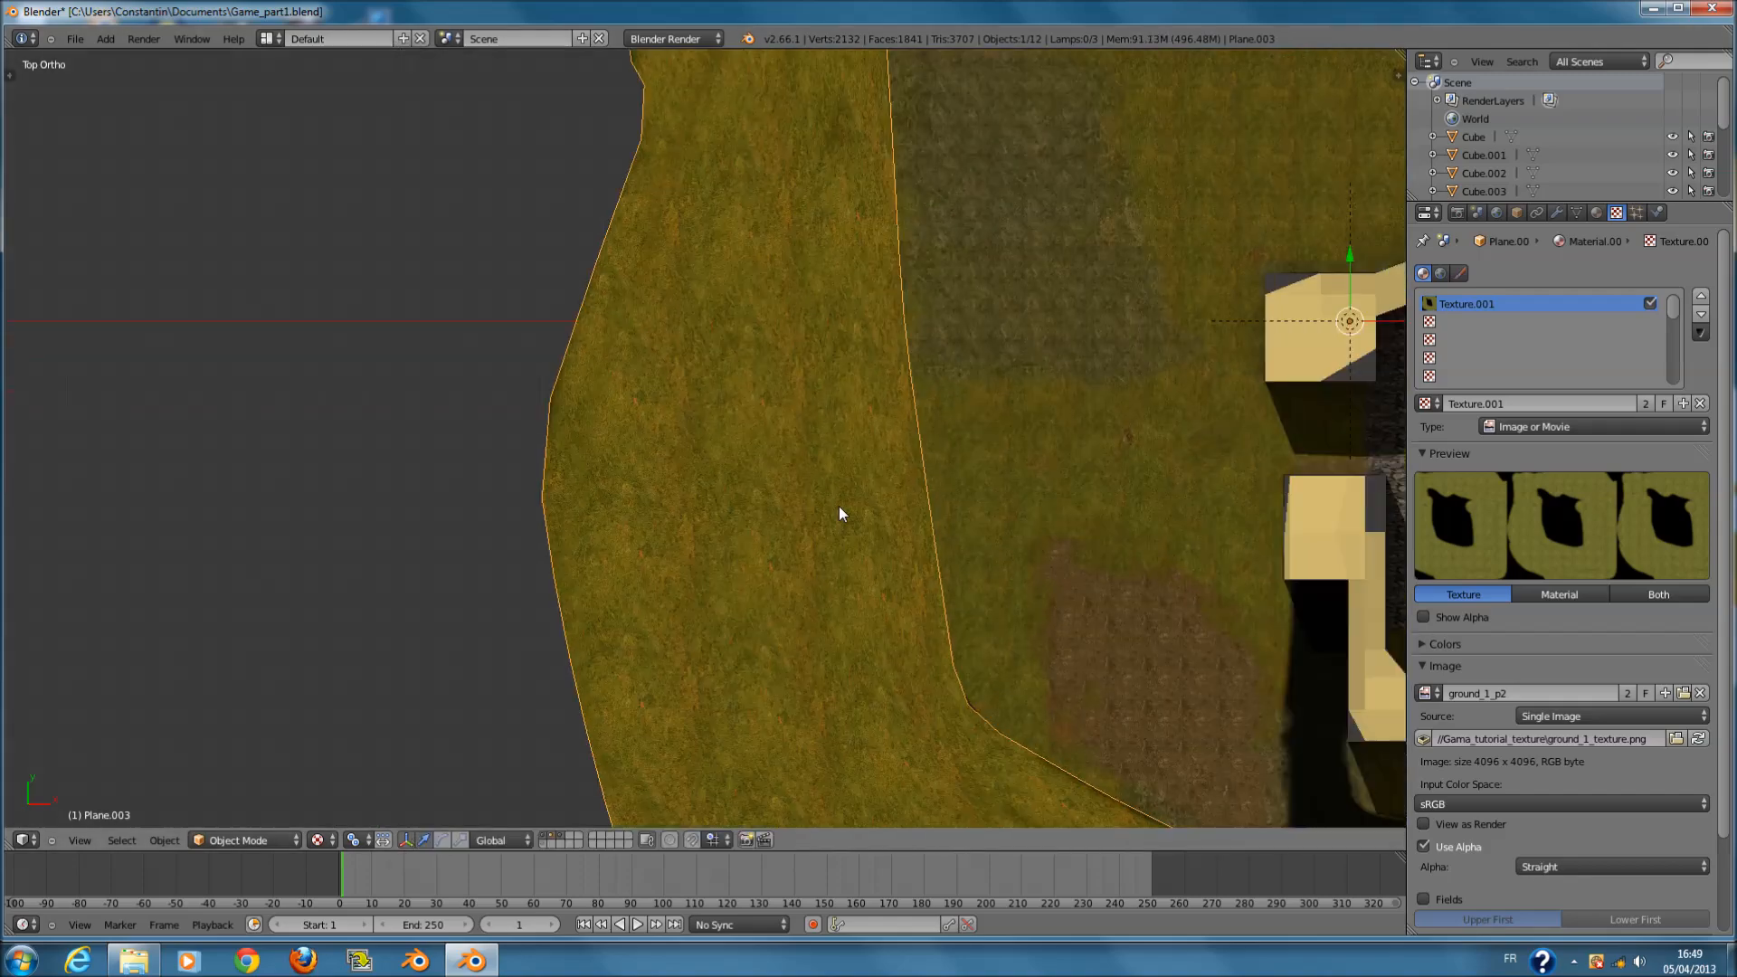
{"action": "scroll", "coordinate": [834, 508], "scroll_direction": "up", "scroll_amount": 6}
{"action": "scroll", "coordinate": [1131, 552], "scroll_direction": "down", "scroll_amount": 3}
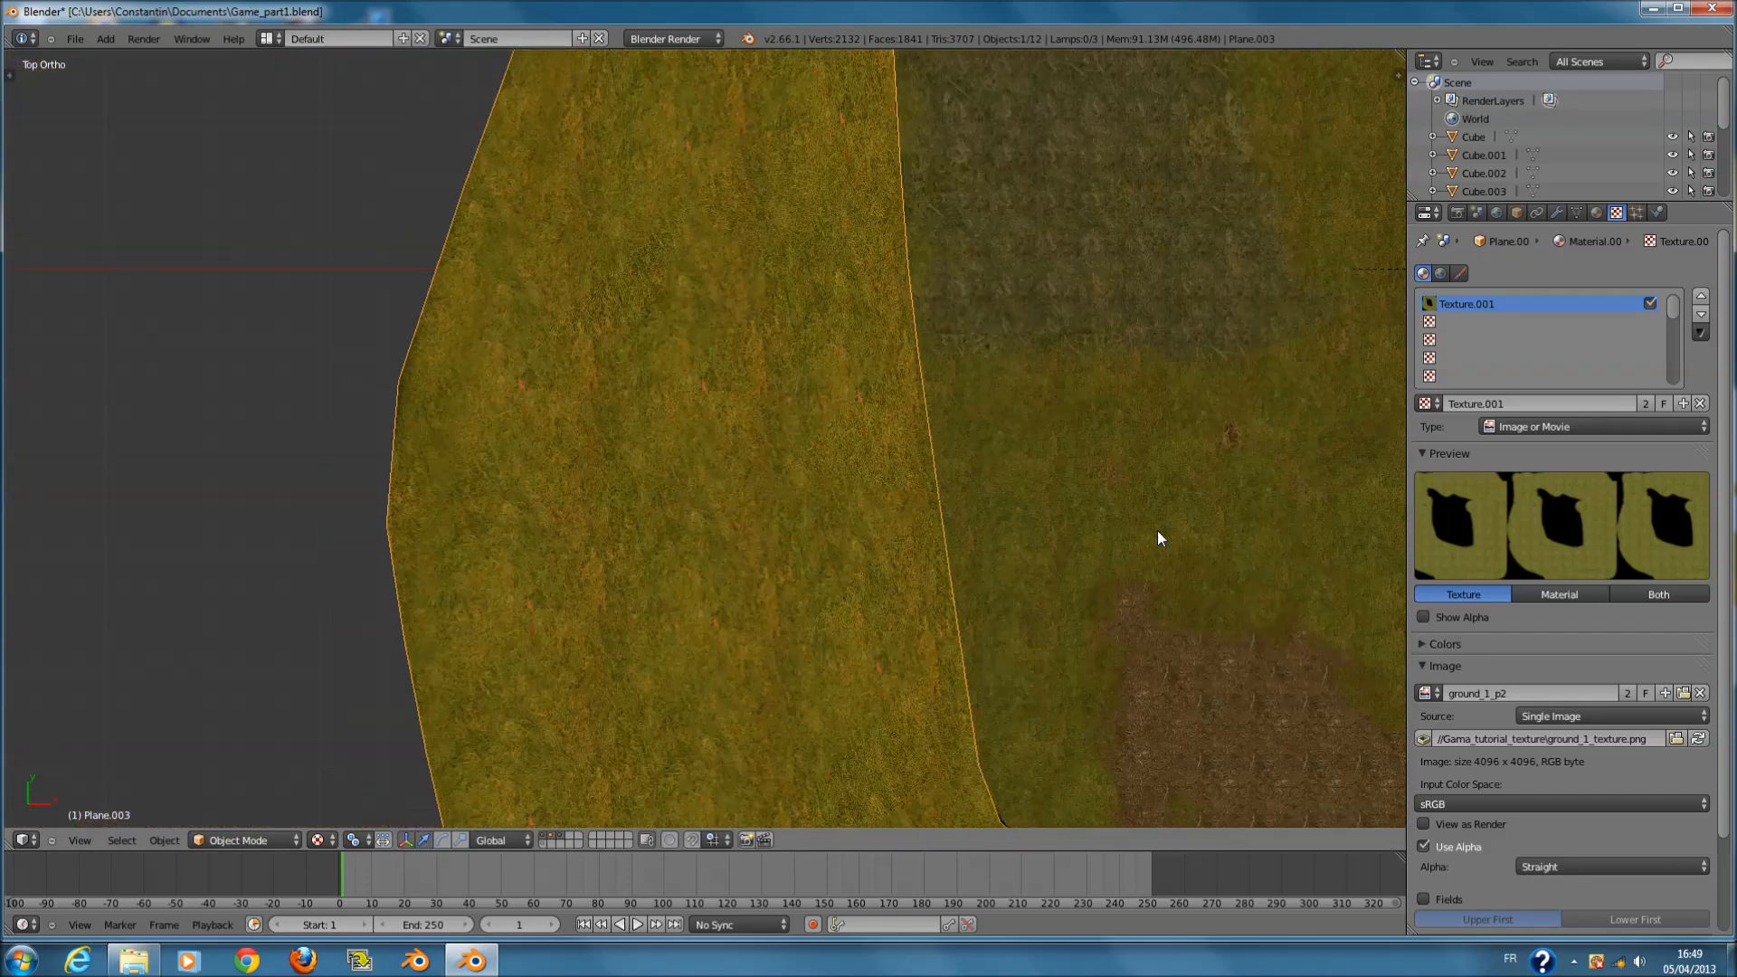
{"action": "scroll", "coordinate": [930, 540], "scroll_direction": "up", "scroll_amount": 4}
{"action": "key", "text": "Tab"}
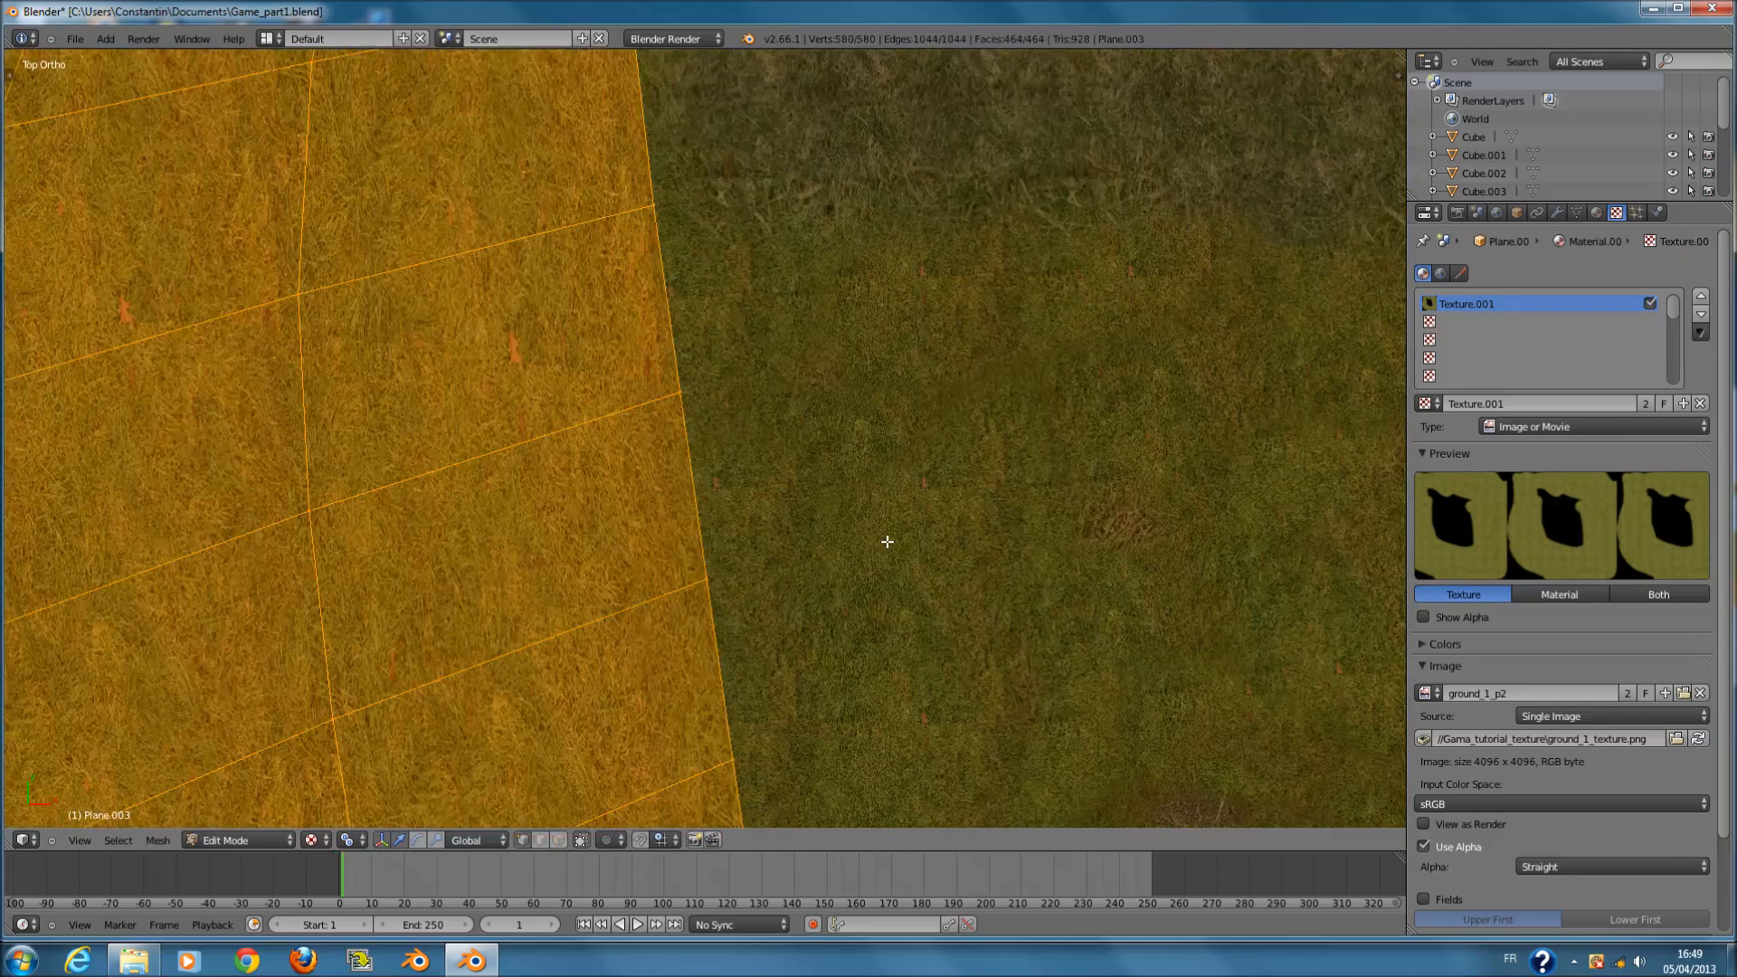
{"action": "key", "text": "Tab"}
- Save the project with the newly textured terrain over Game_part1.blend
{"action": "middle_click_drag", "start_coordinate": [886, 541], "coordinate": [773, 387]}
{"action": "scroll", "coordinate": [778, 407], "scroll_direction": "down", "scroll_amount": 3}
{"action": "key", "text": "ctrl+s"}
{"action": "left_click", "coordinate": [784, 431]}
- Run the scene in the game engine from an angled overview of the whole terrain, and quit the preview
{"action": "scroll", "coordinate": [869, 510], "scroll_direction": "down", "scroll_amount": 3}
{"action": "scroll", "coordinate": [862, 528], "scroll_direction": "up", "scroll_amount": 4}
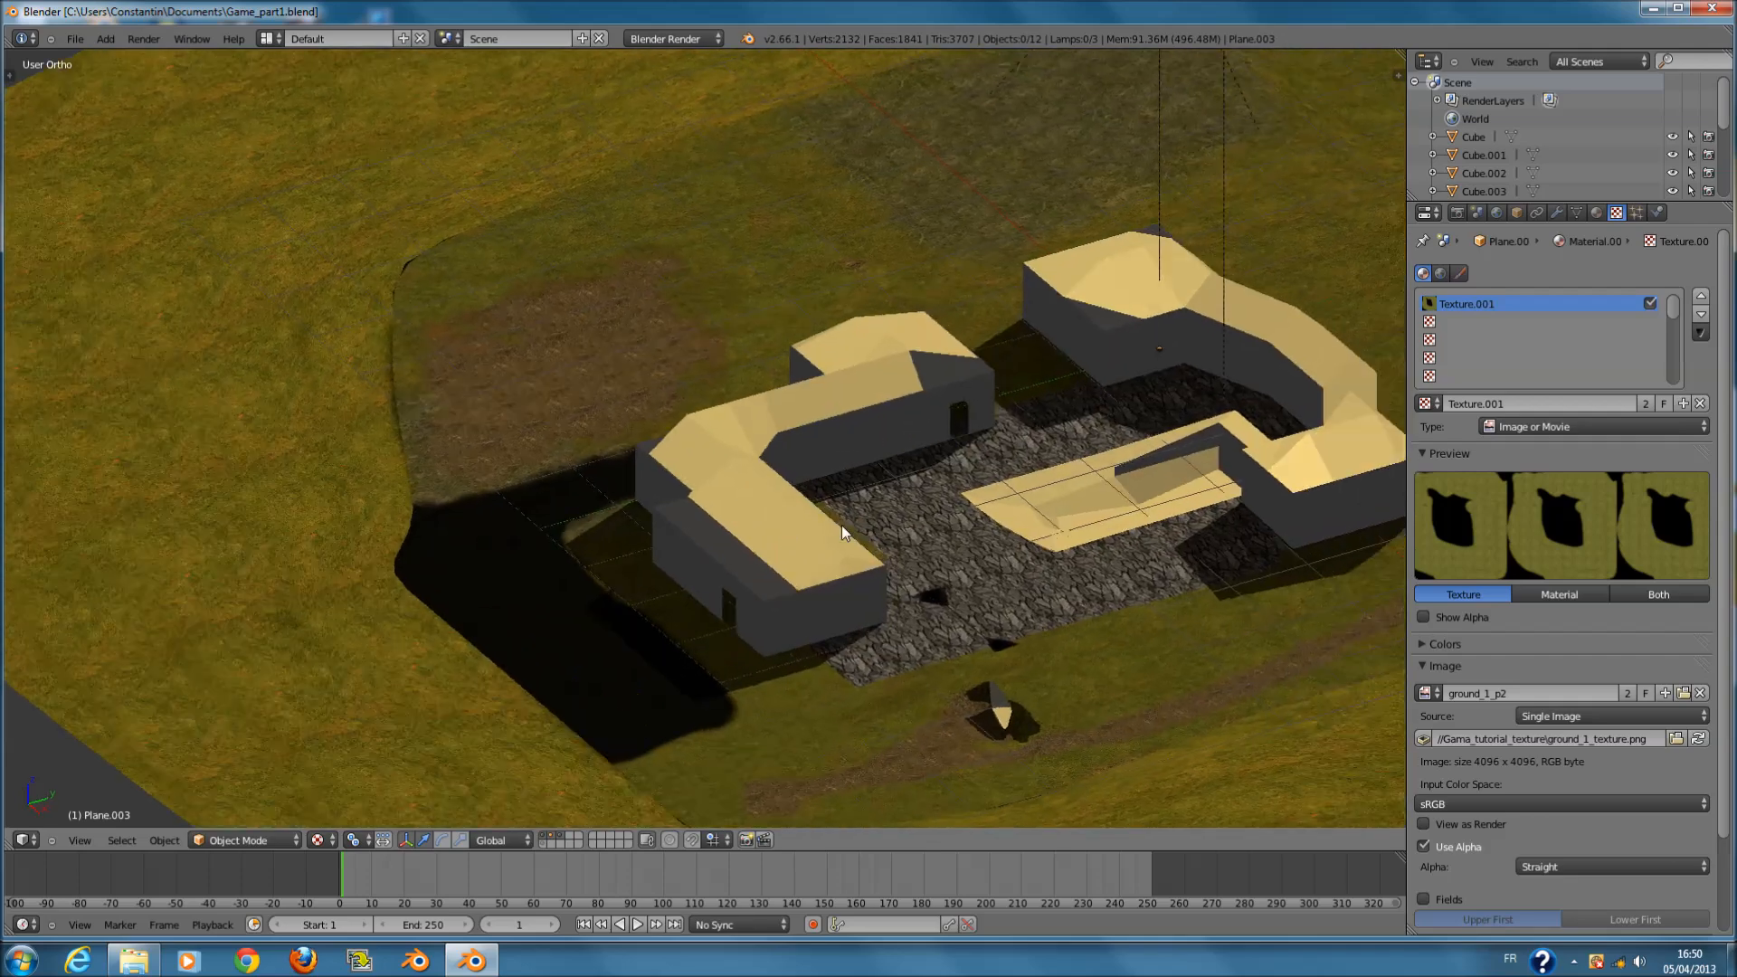
{"action": "scroll", "coordinate": [841, 526], "scroll_direction": "down", "scroll_amount": 3}
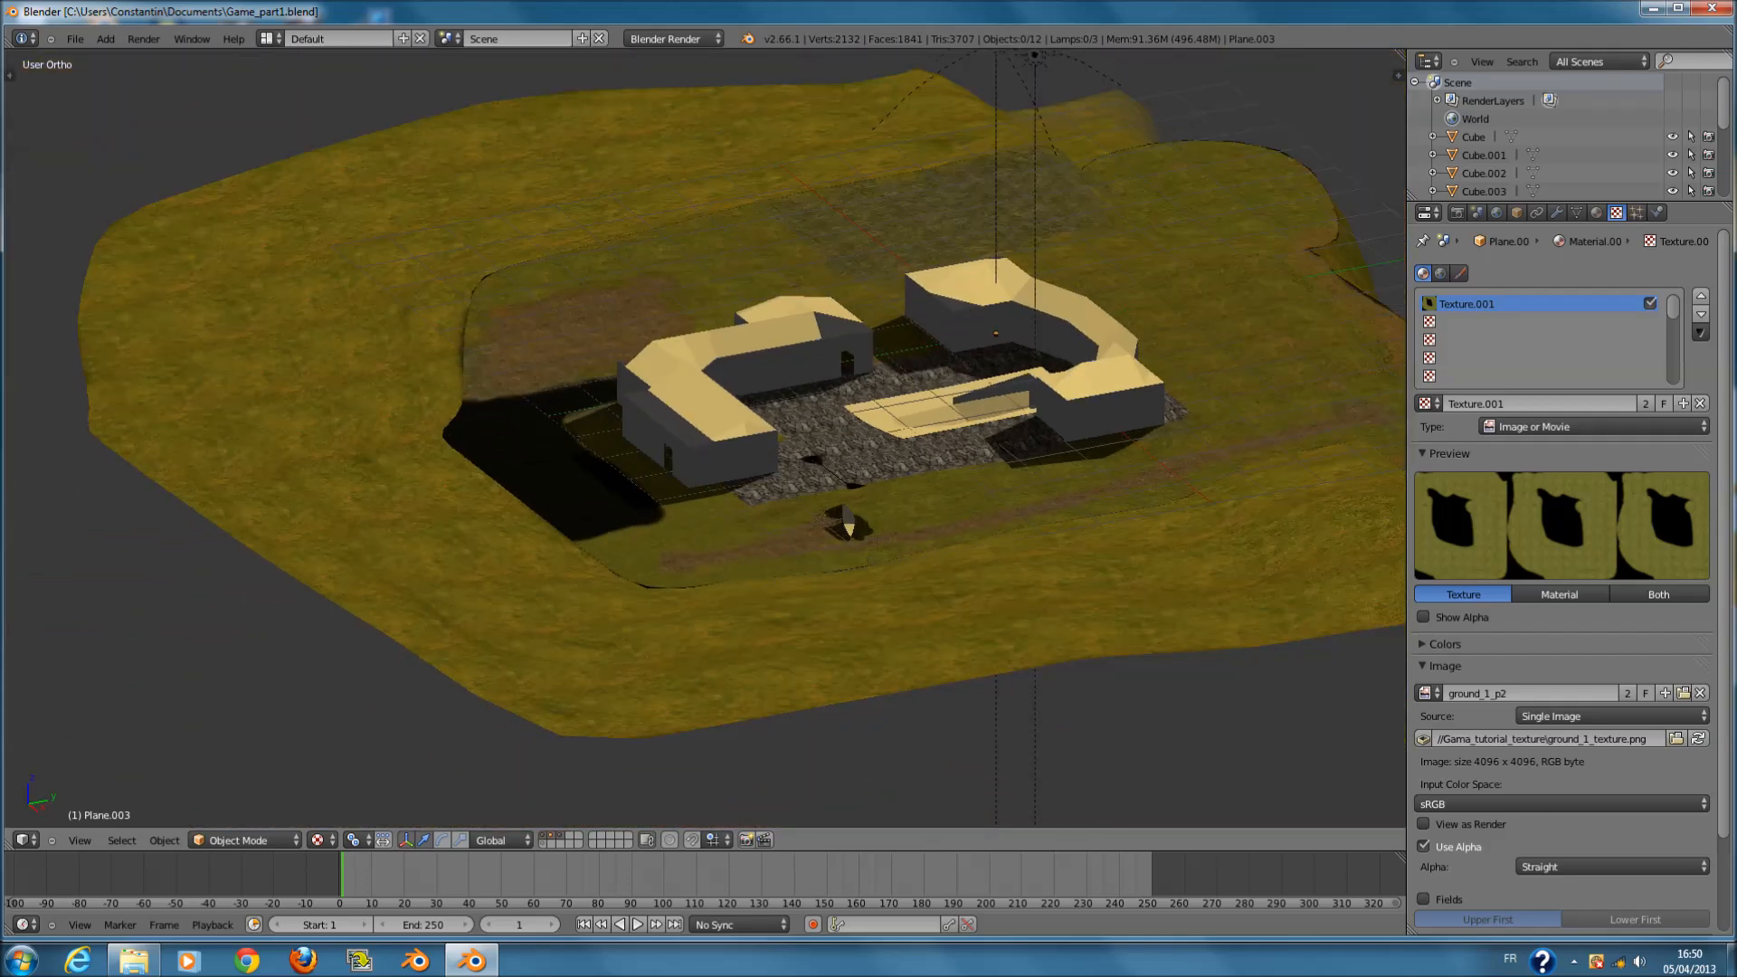
{"action": "key", "text": "p"}
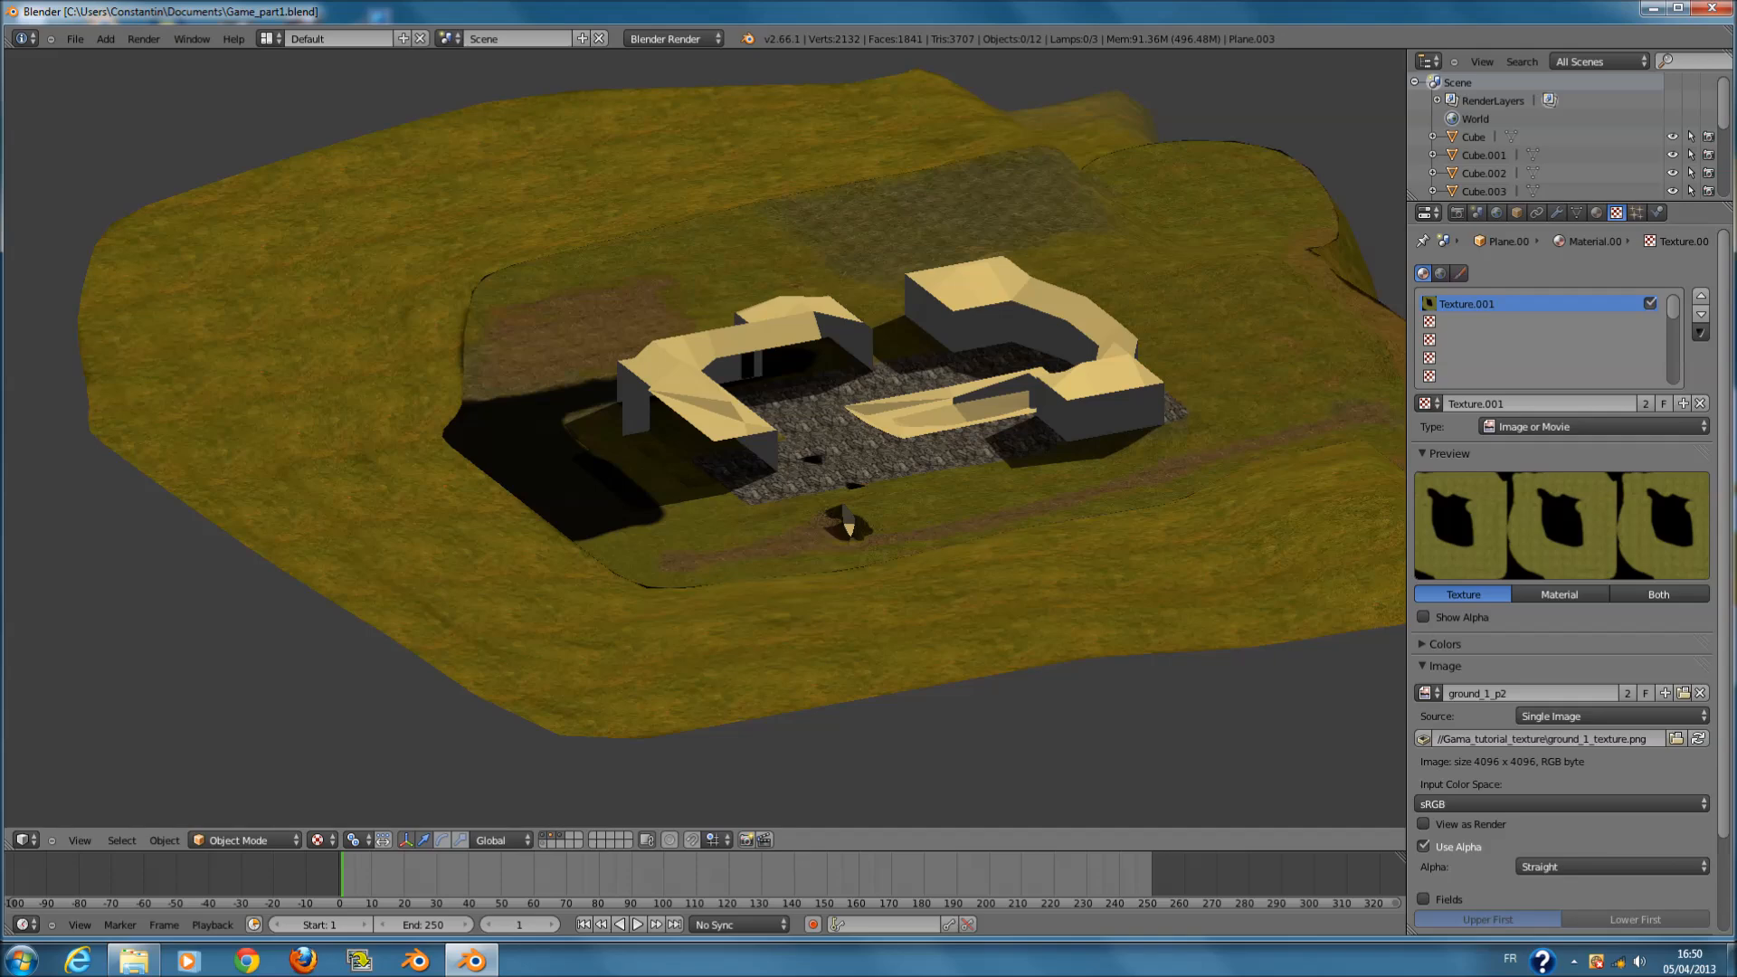
{"action": "key", "text": "Escape"}
- Select the inner ground plane and examine the seam between it and the surrounding grass near the brown dirt patch
{"action": "middle_click_drag", "start_coordinate": [436, 577], "coordinate": [561, 543]}
{"action": "middle_click_drag", "start_coordinate": [488, 470], "coordinate": [649, 520], "text": "shift"}
{"action": "scroll", "coordinate": [648, 519], "scroll_direction": "up", "scroll_amount": 8}
{"action": "scroll", "coordinate": [512, 570], "scroll_direction": "up", "scroll_amount": 3}
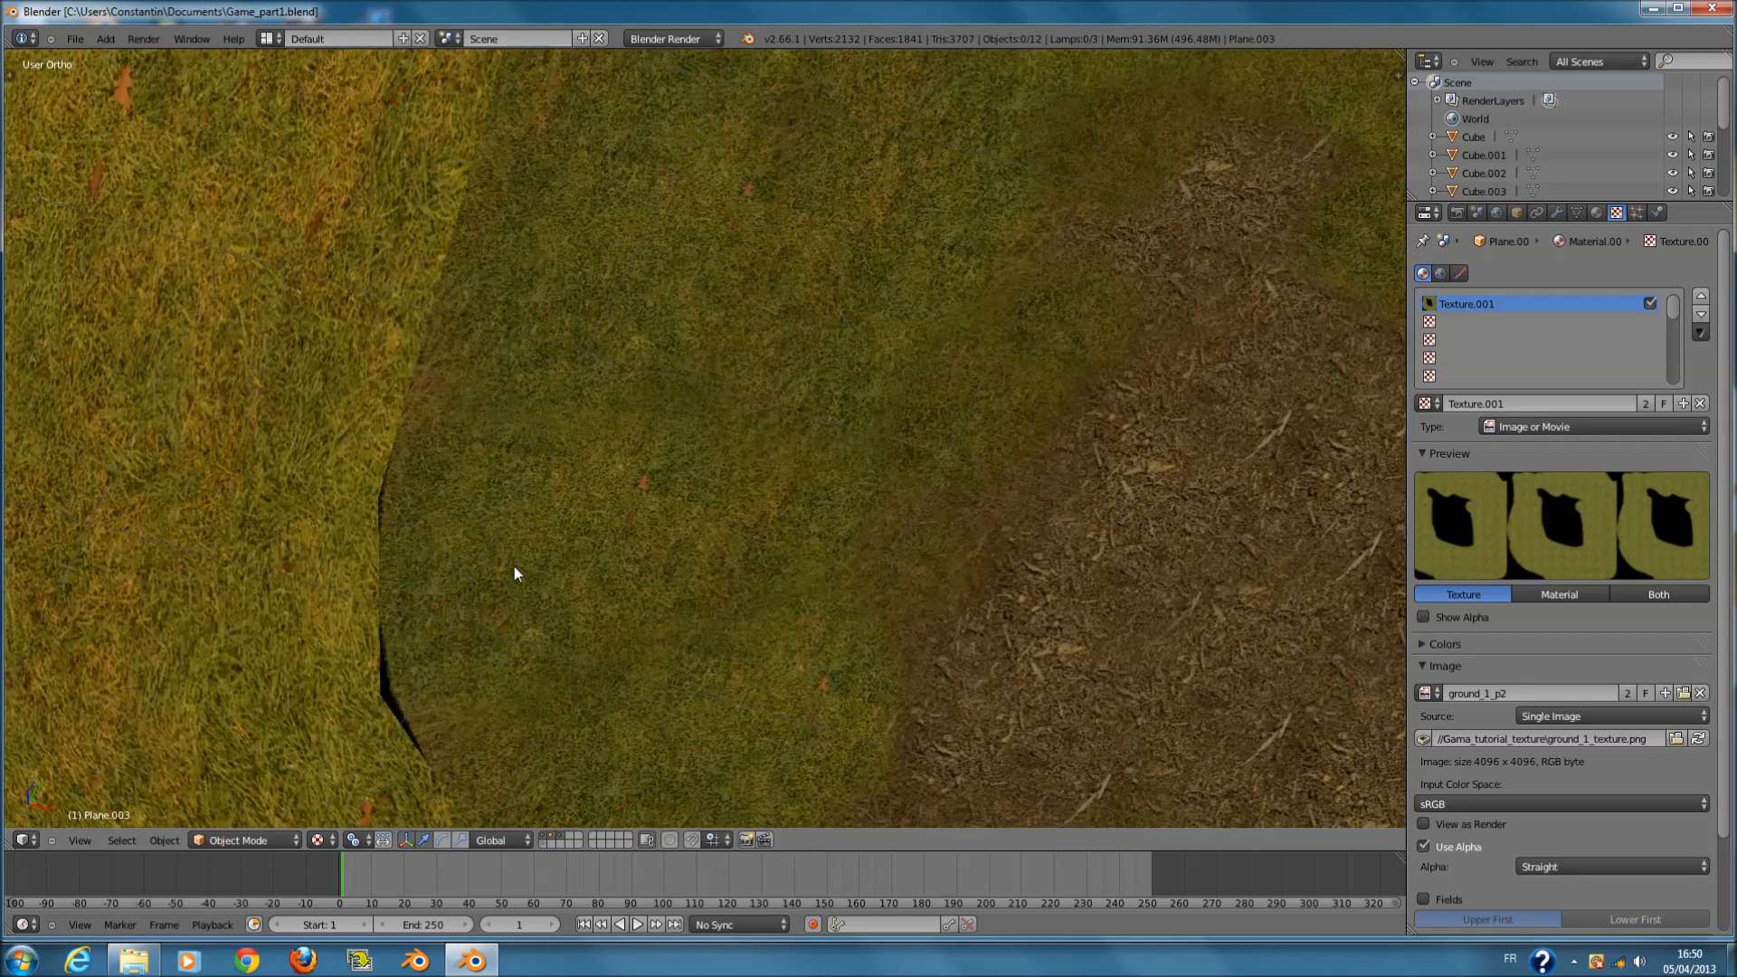
{"action": "right_click", "coordinate": [407, 672]}
{"action": "key", "text": "Tab"}
{"action": "key", "text": "Tab"}
{"action": "scroll", "coordinate": [572, 679], "scroll_direction": "down", "scroll_amount": 2}
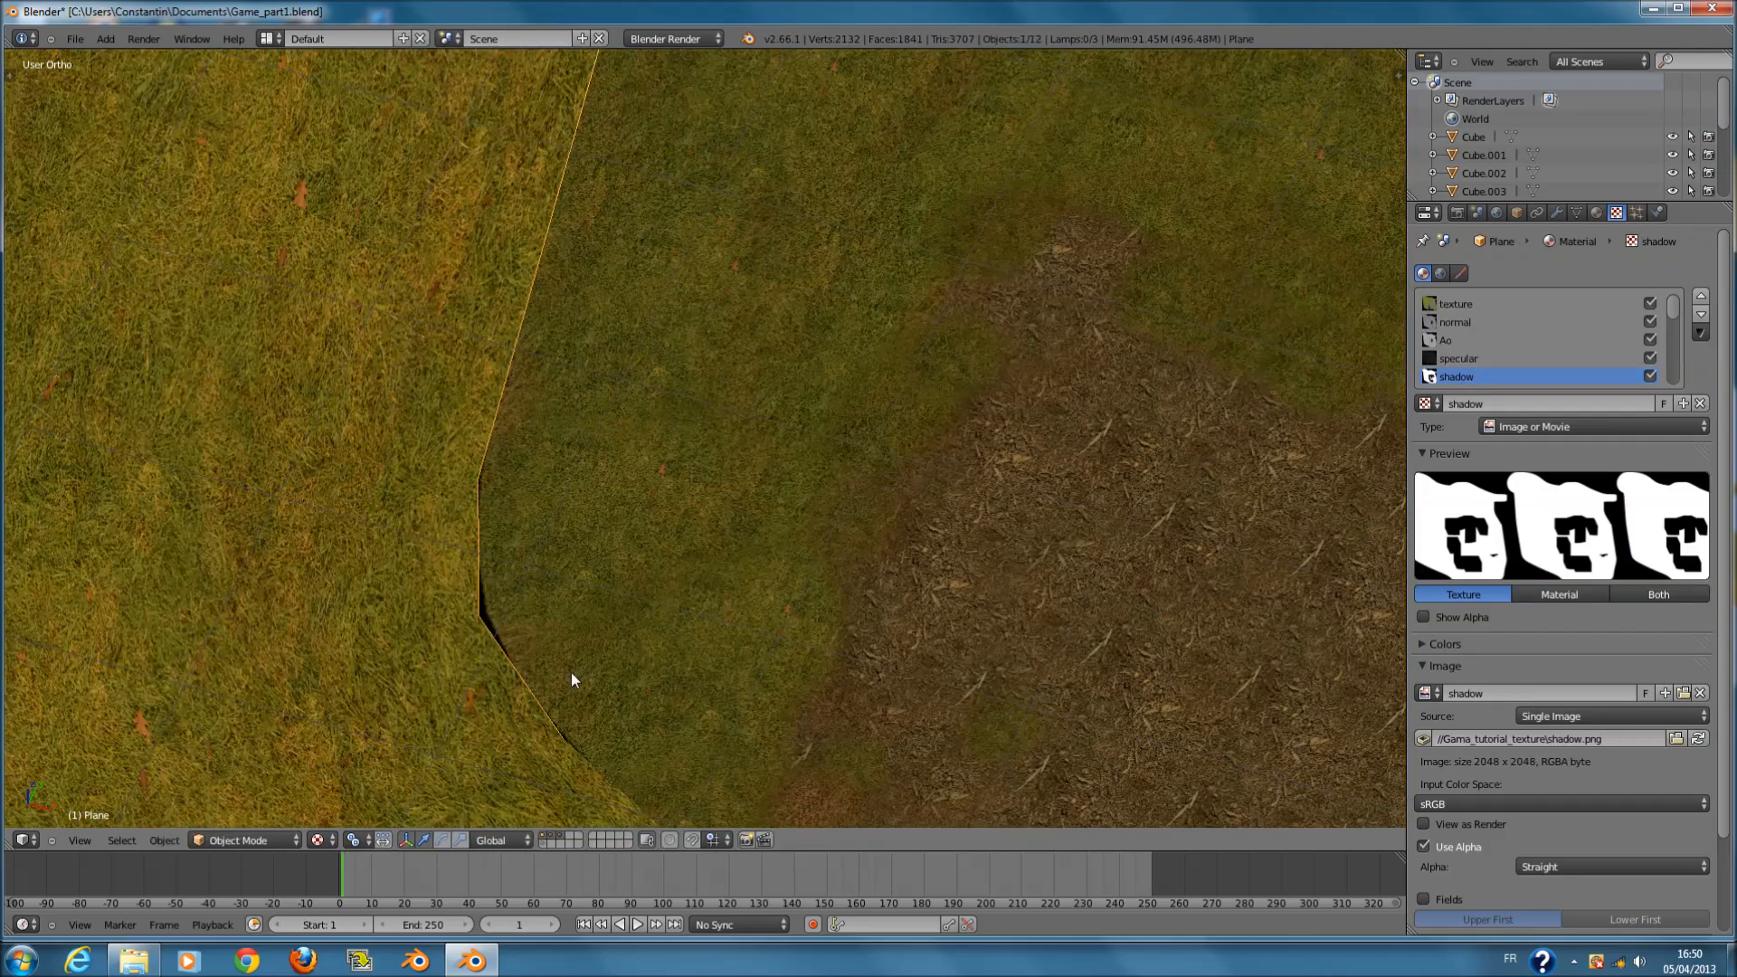
{"action": "scroll", "coordinate": [695, 601], "scroll_direction": "down", "scroll_amount": 2}
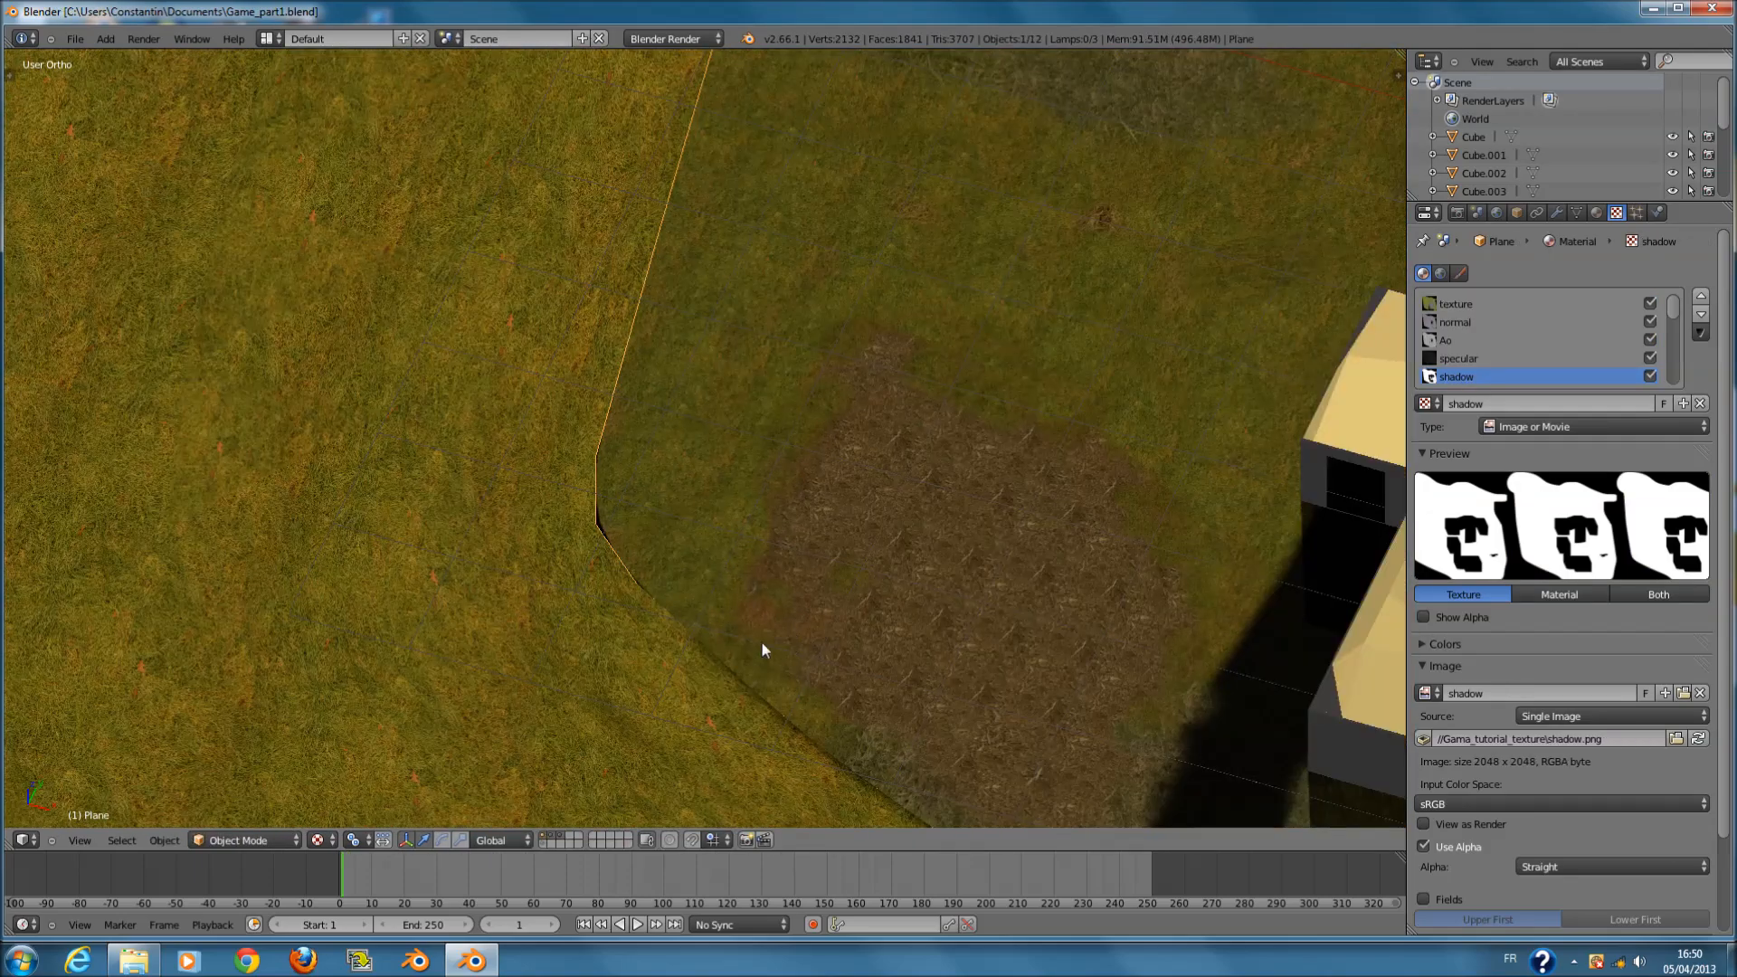
- Deselect everything in the top view and save the project over Game_part1.blend
{"action": "key", "text": "KP_7"}
{"action": "scroll", "coordinate": [771, 651], "scroll_direction": "down", "scroll_amount": 5}
{"action": "key", "text": "a"}
{"action": "key", "text": "ctrl+s"}
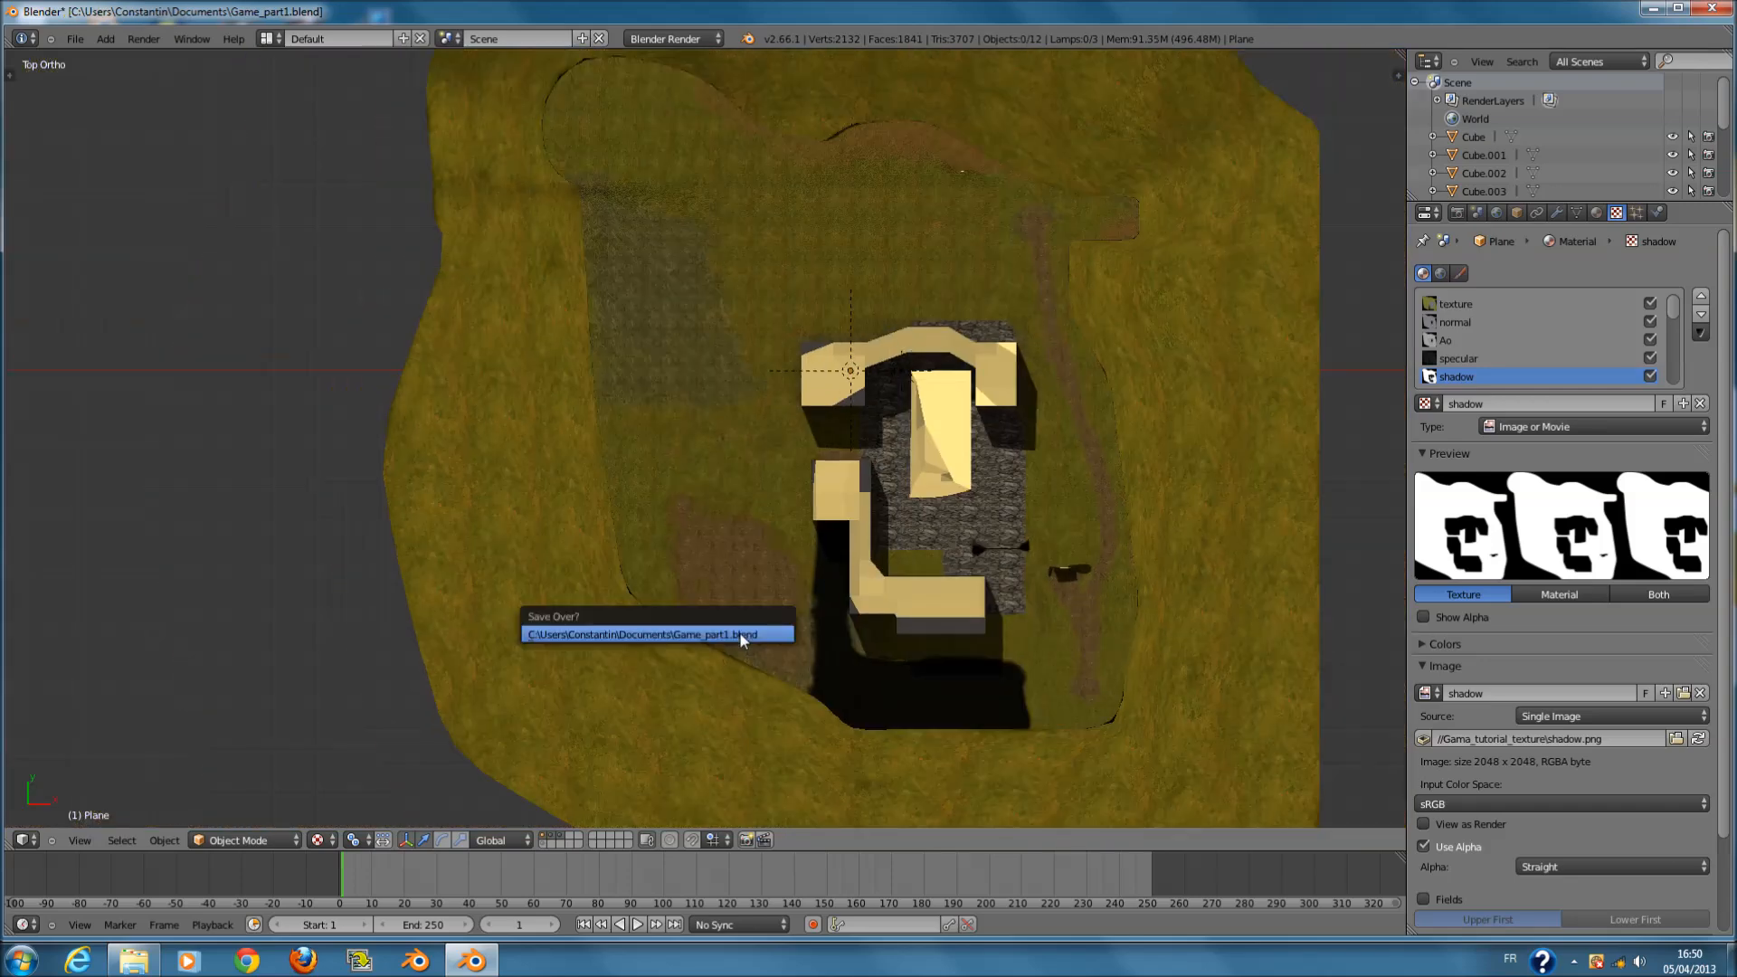
{"action": "left_click", "coordinate": [740, 634]}
- Examine the grass texture and the seams around the inner ground's upper-right corner and upper edge
{"action": "scroll", "coordinate": [742, 634], "scroll_direction": "up", "scroll_amount": 10, "text": "ctrl"}
{"action": "scroll", "coordinate": [744, 633], "scroll_direction": "up", "scroll_amount": 6, "text": "shift"}
{"action": "scroll", "coordinate": [896, 625], "scroll_direction": "up", "scroll_amount": 1, "text": "ctrl"}
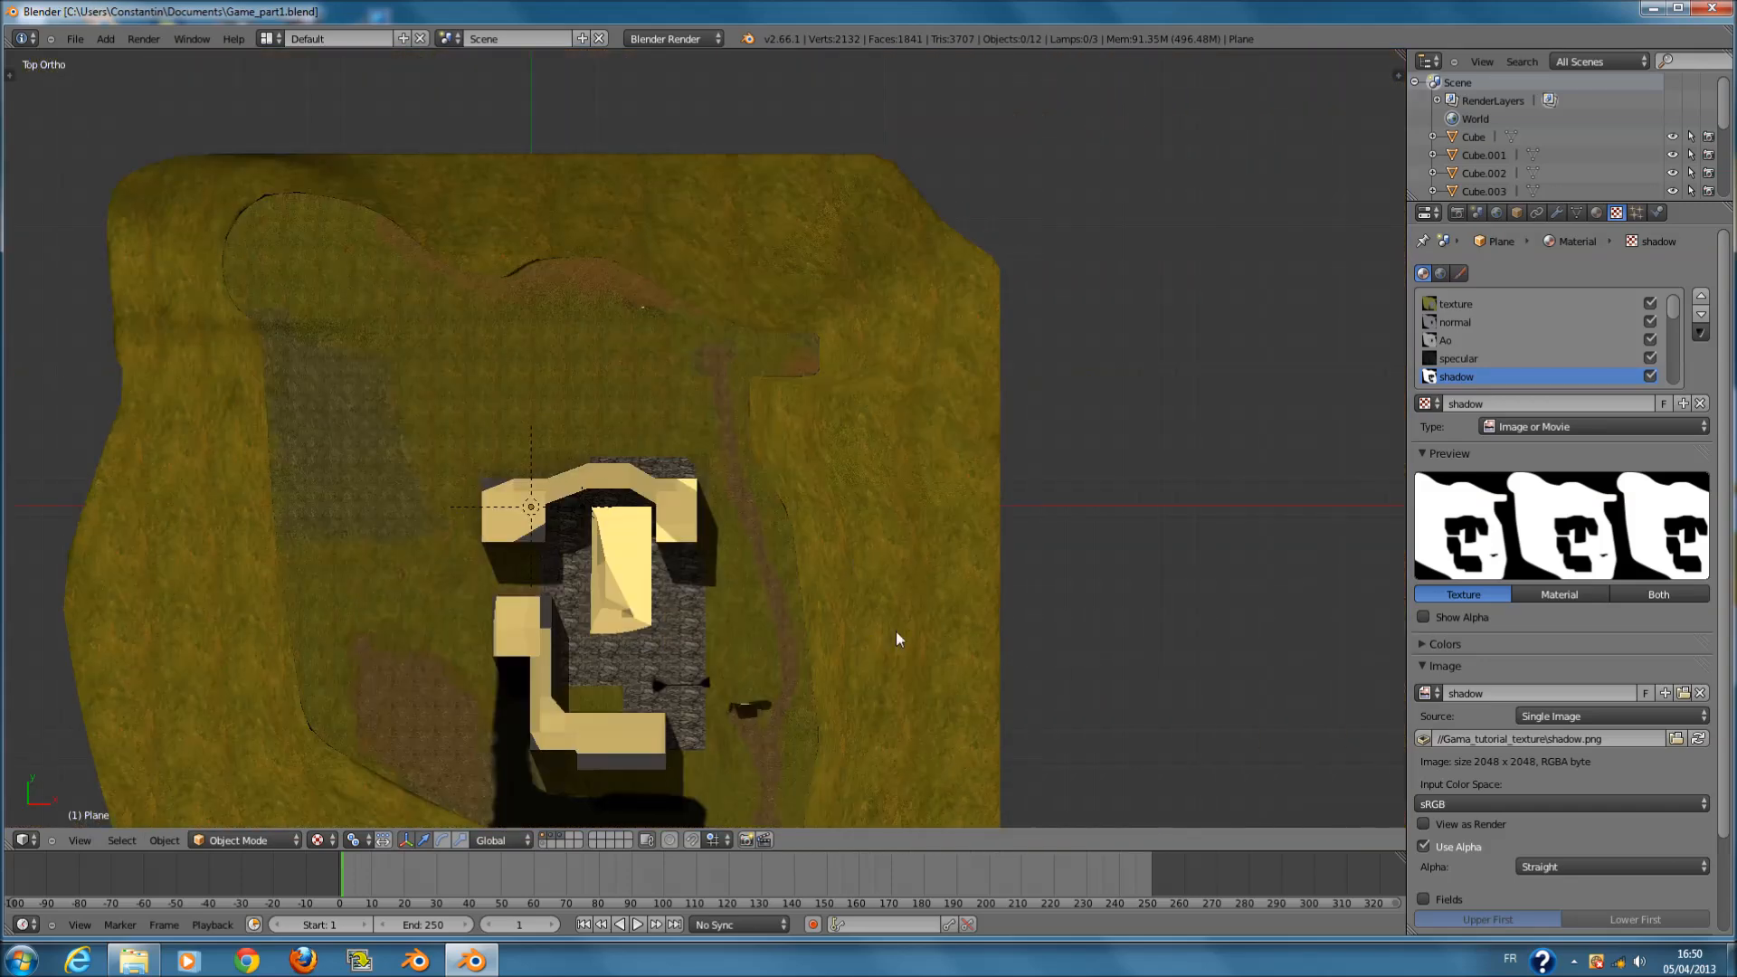
{"action": "scroll", "coordinate": [783, 557], "scroll_direction": "up", "scroll_amount": 8}
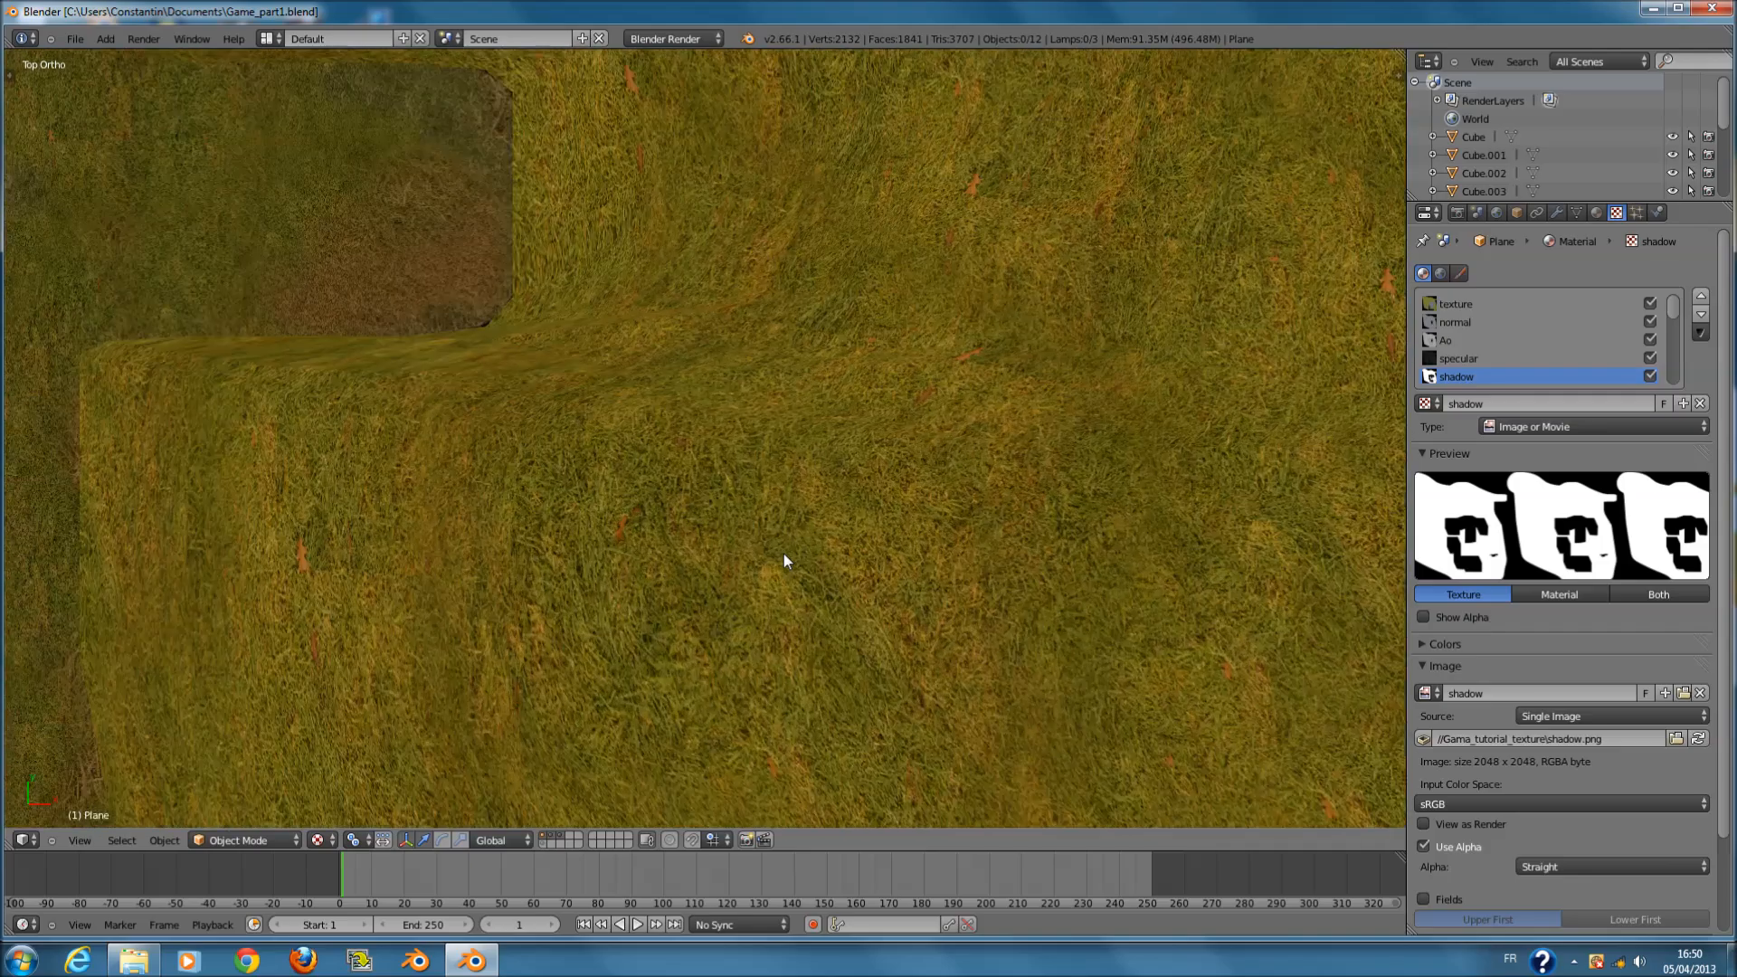
{"action": "scroll", "coordinate": [783, 554], "scroll_direction": "down", "scroll_amount": 3}
{"action": "middle_click_drag", "start_coordinate": [786, 552], "coordinate": [857, 585]}
{"action": "scroll", "coordinate": [855, 579], "scroll_direction": "up", "scroll_amount": 6}
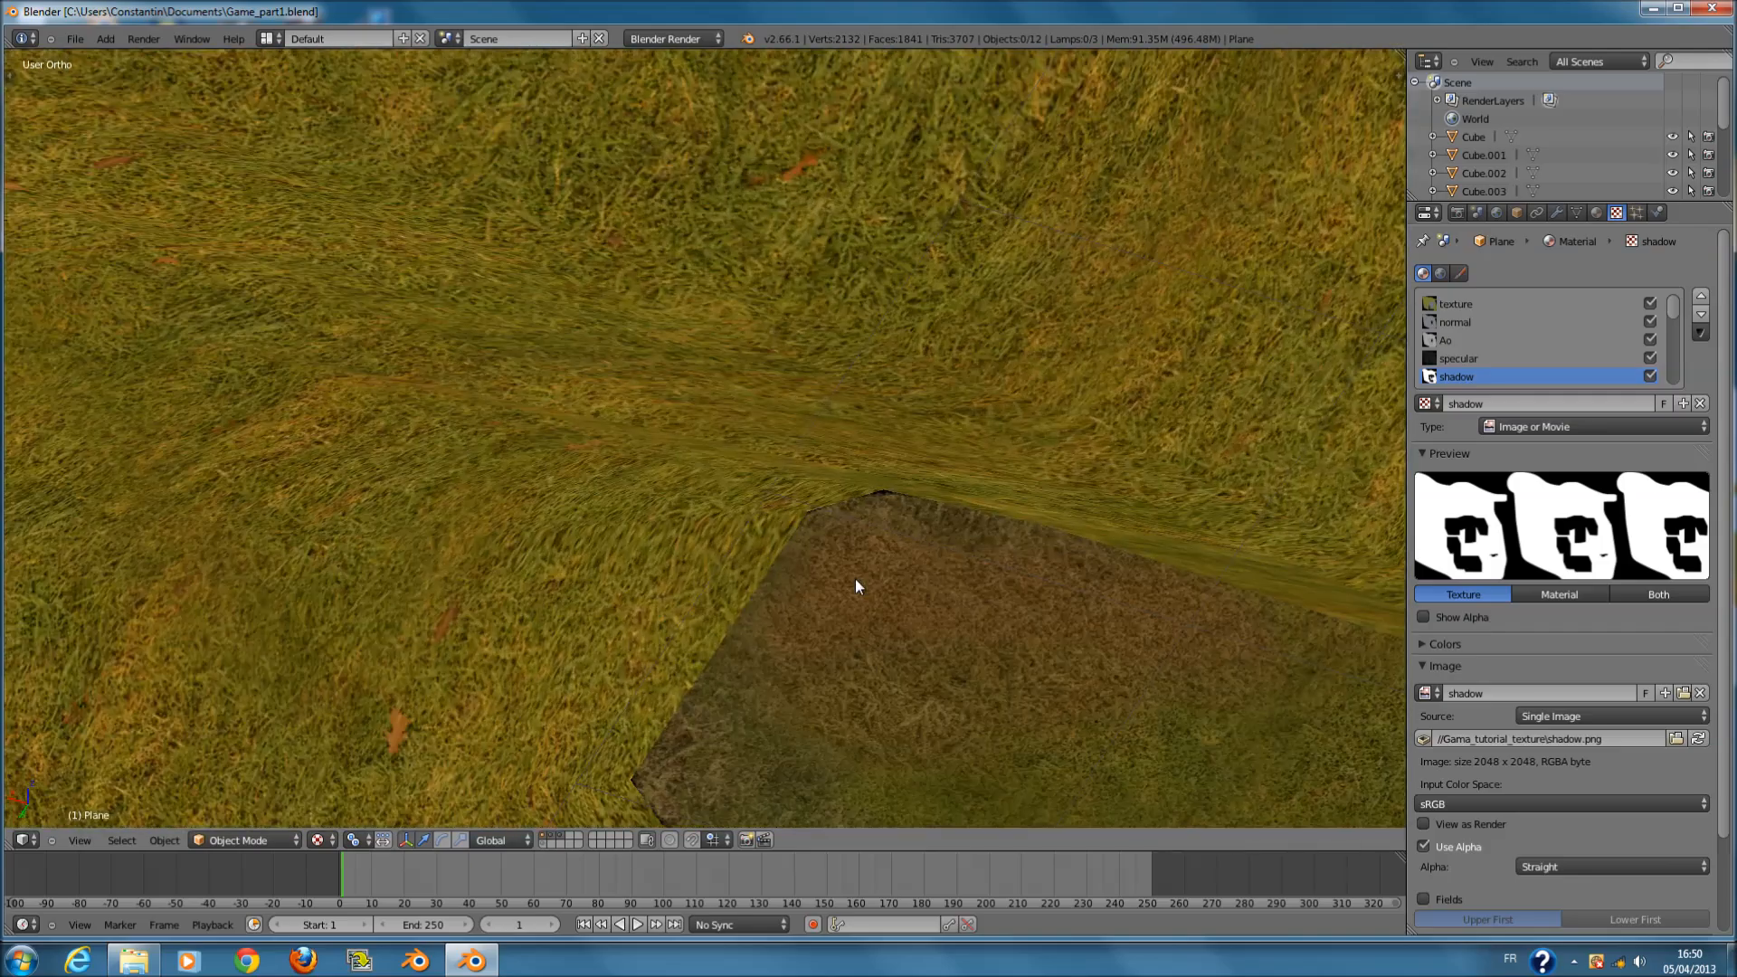
{"action": "key", "text": "KP_7"}
{"action": "scroll", "coordinate": [942, 503], "scroll_direction": "down", "scroll_amount": 10}
{"action": "middle_click_drag", "start_coordinate": [735, 480], "coordinate": [981, 332]}
{"action": "scroll", "coordinate": [884, 389], "scroll_direction": "up", "scroll_amount": 5}
- Move a border vertex of the surrounding terrain beside the brown dirt patch to narrow the gap with the inner ground
{"action": "right_click", "coordinate": [909, 319]}
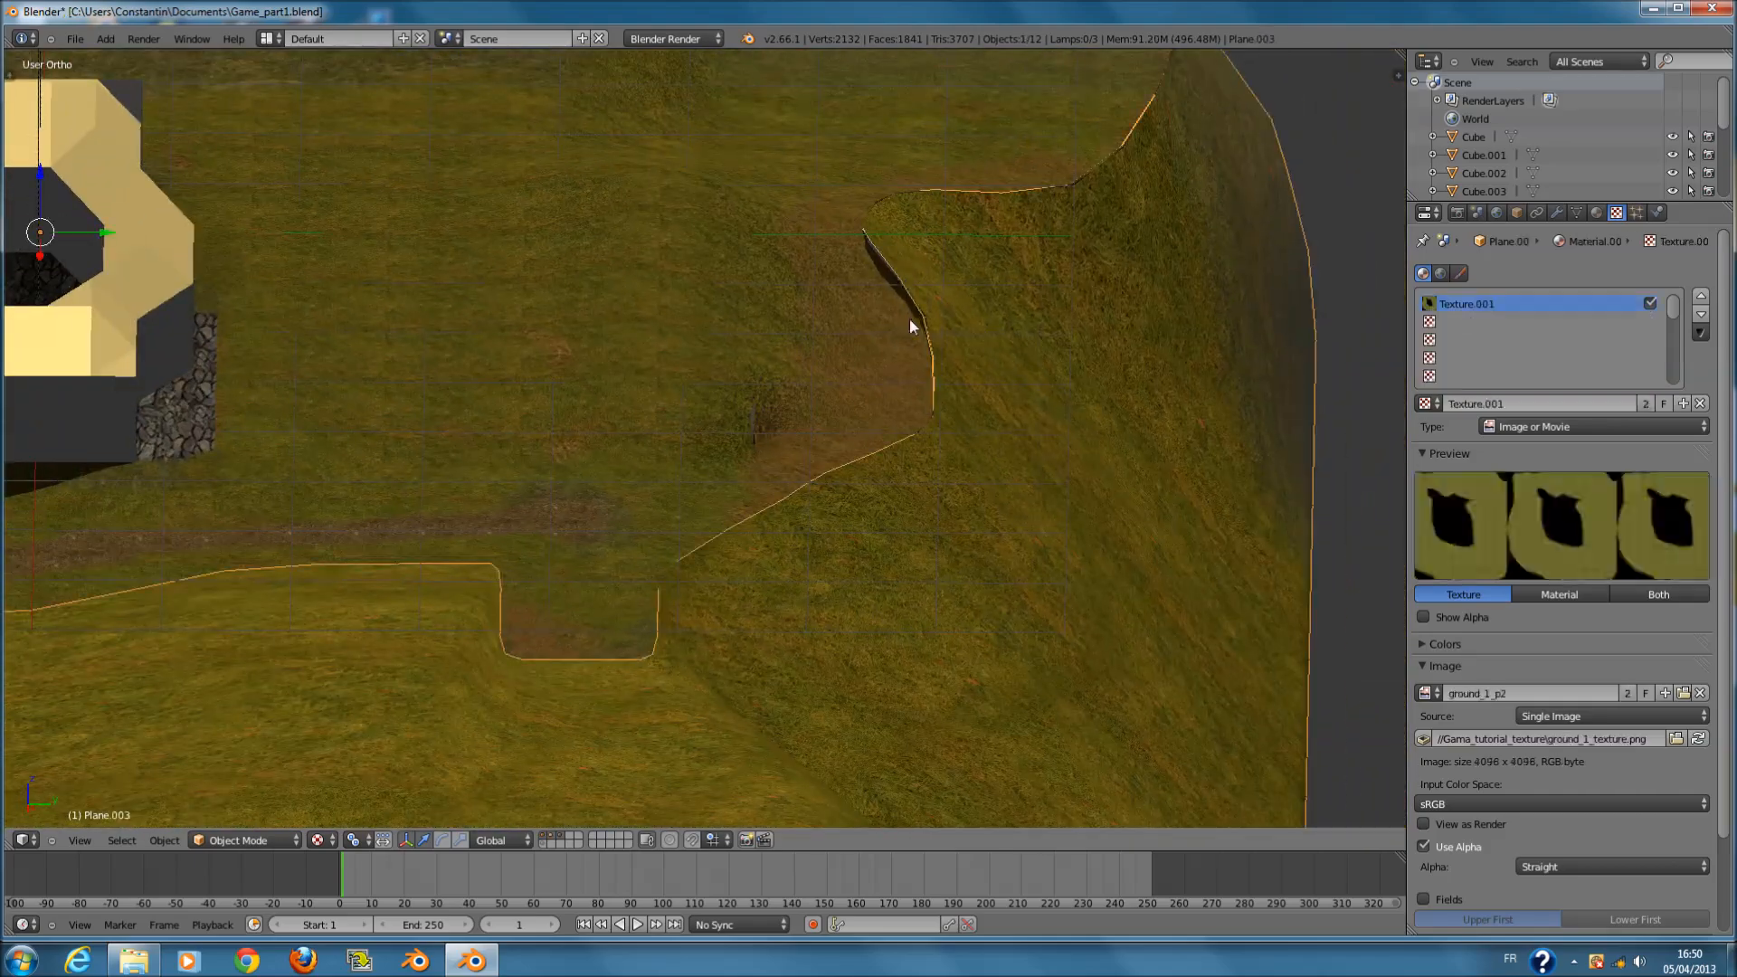
{"action": "key", "text": "Tab"}
{"action": "scroll", "coordinate": [814, 311], "scroll_direction": "up", "scroll_amount": 3}
{"action": "right_click", "coordinate": [849, 363]}
{"action": "middle_click_drag", "start_coordinate": [849, 366], "coordinate": [855, 410]}
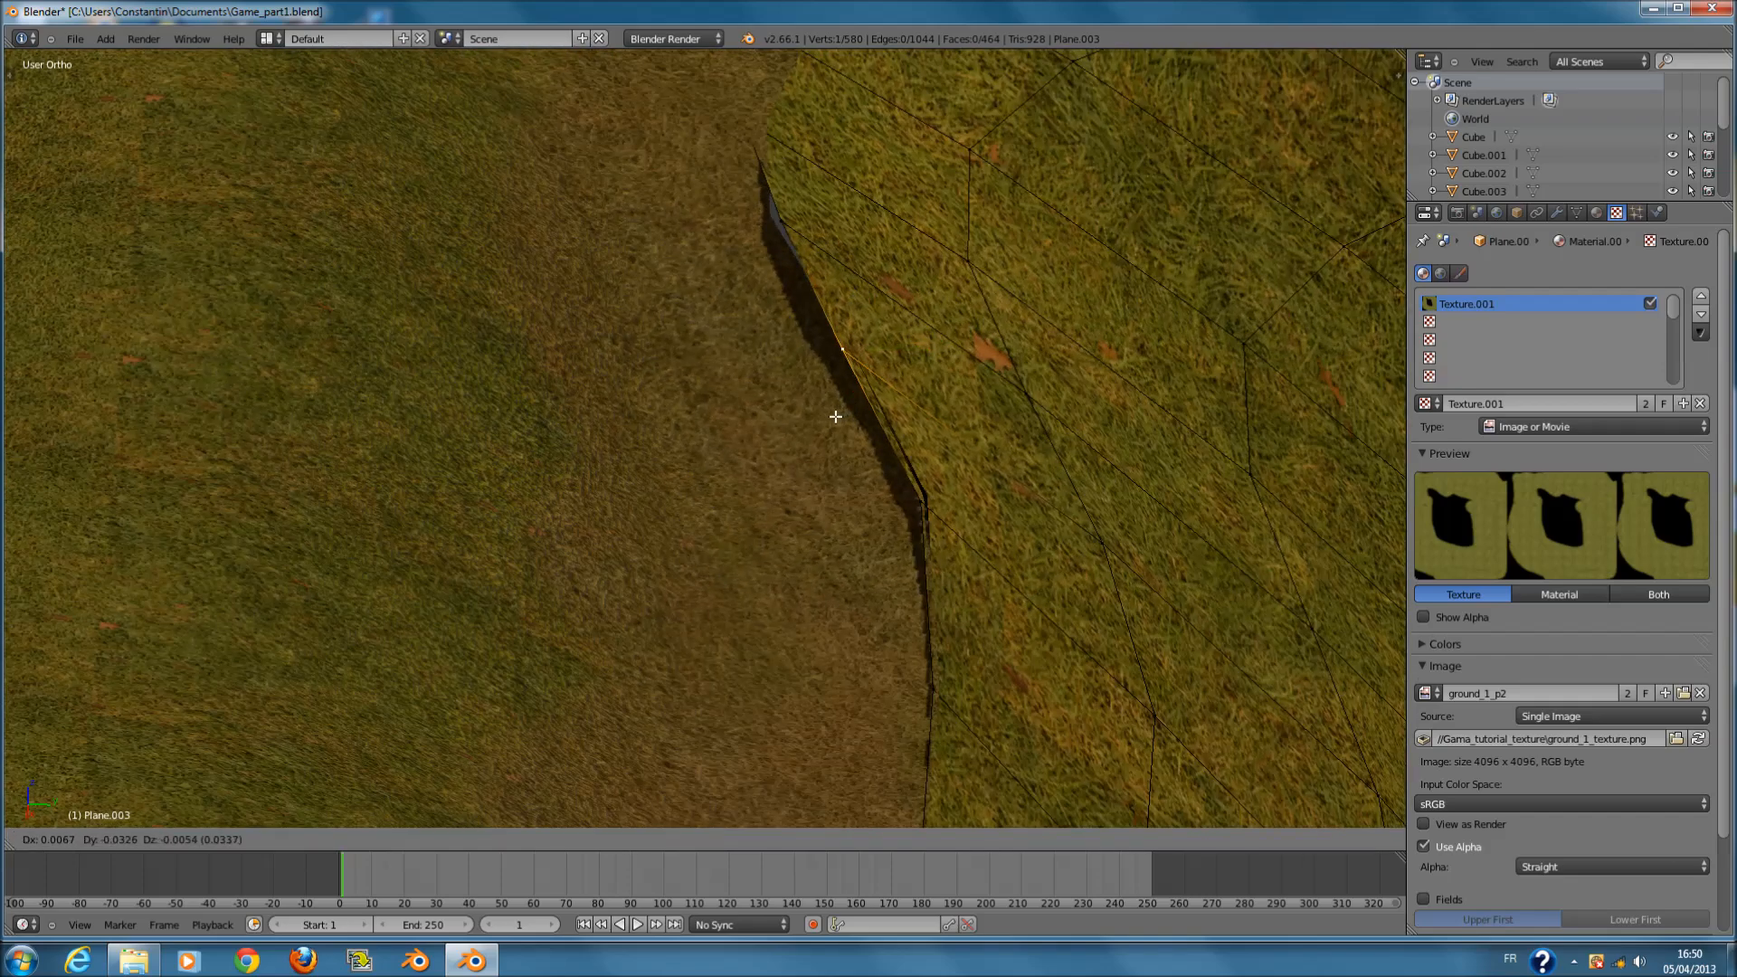
{"action": "right_click", "coordinate": [859, 438]}
{"action": "middle_click_drag", "start_coordinate": [911, 392], "coordinate": [888, 261]}
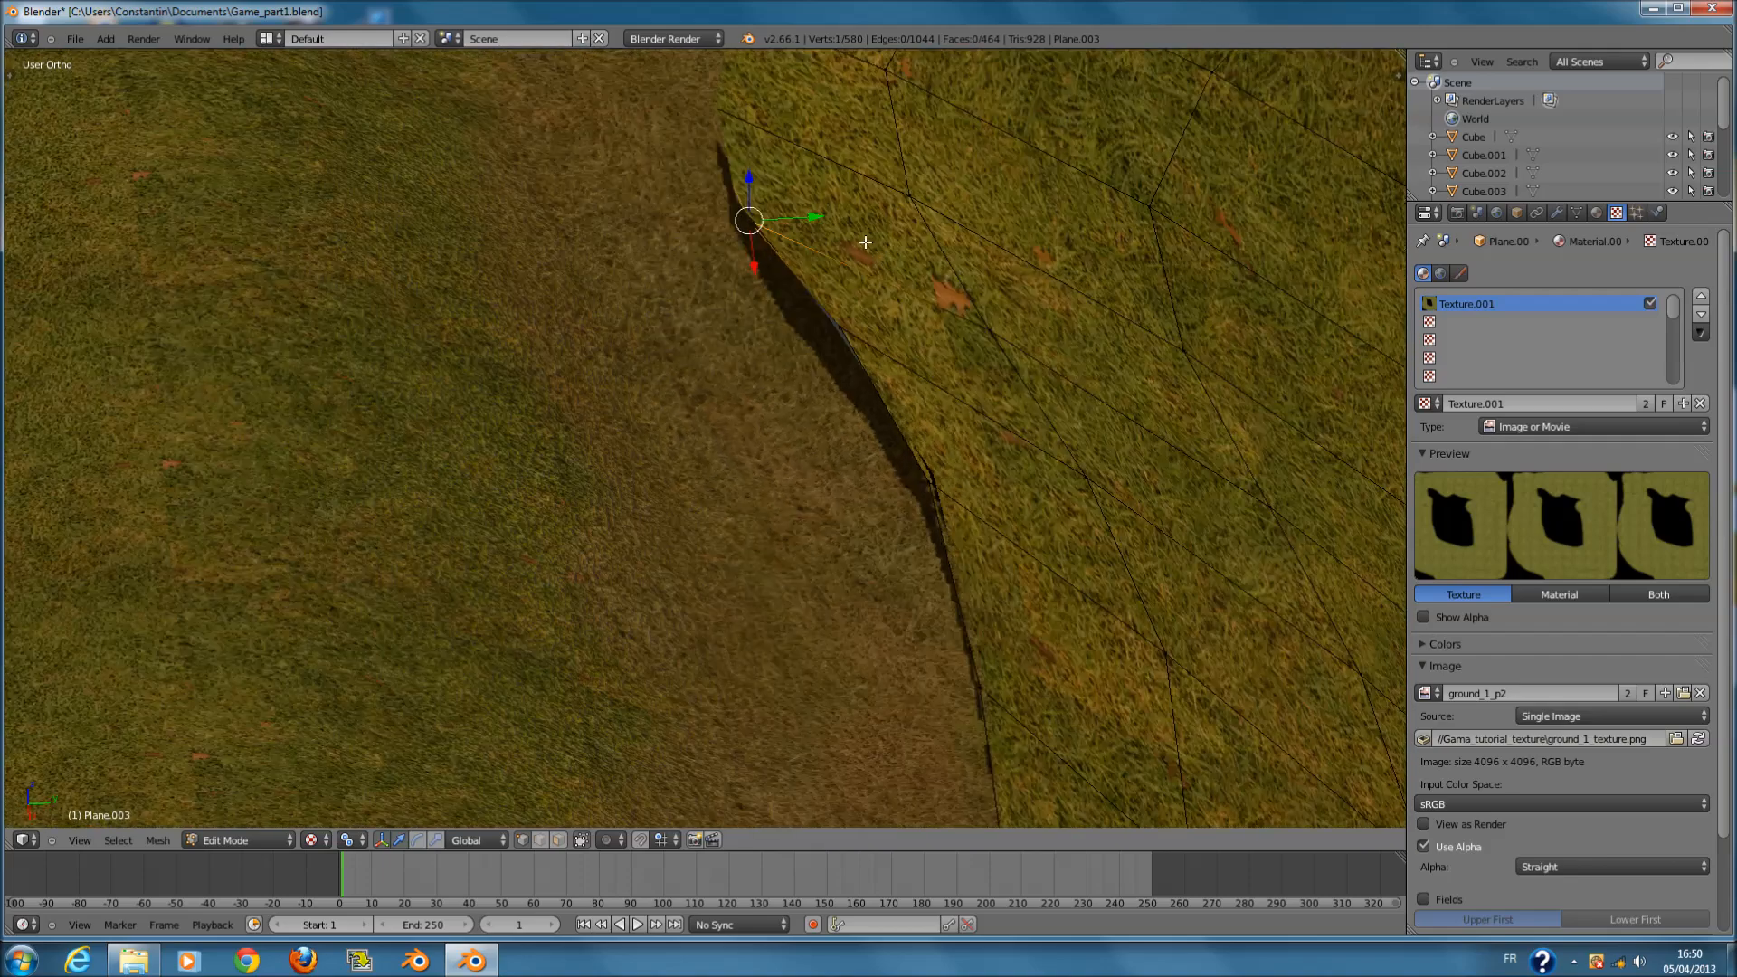
{"action": "scroll", "coordinate": [853, 245], "scroll_direction": "down", "scroll_amount": 1}
{"action": "scroll", "coordinate": [853, 245], "scroll_direction": "up", "scroll_amount": 2}
{"action": "key", "text": "g"}
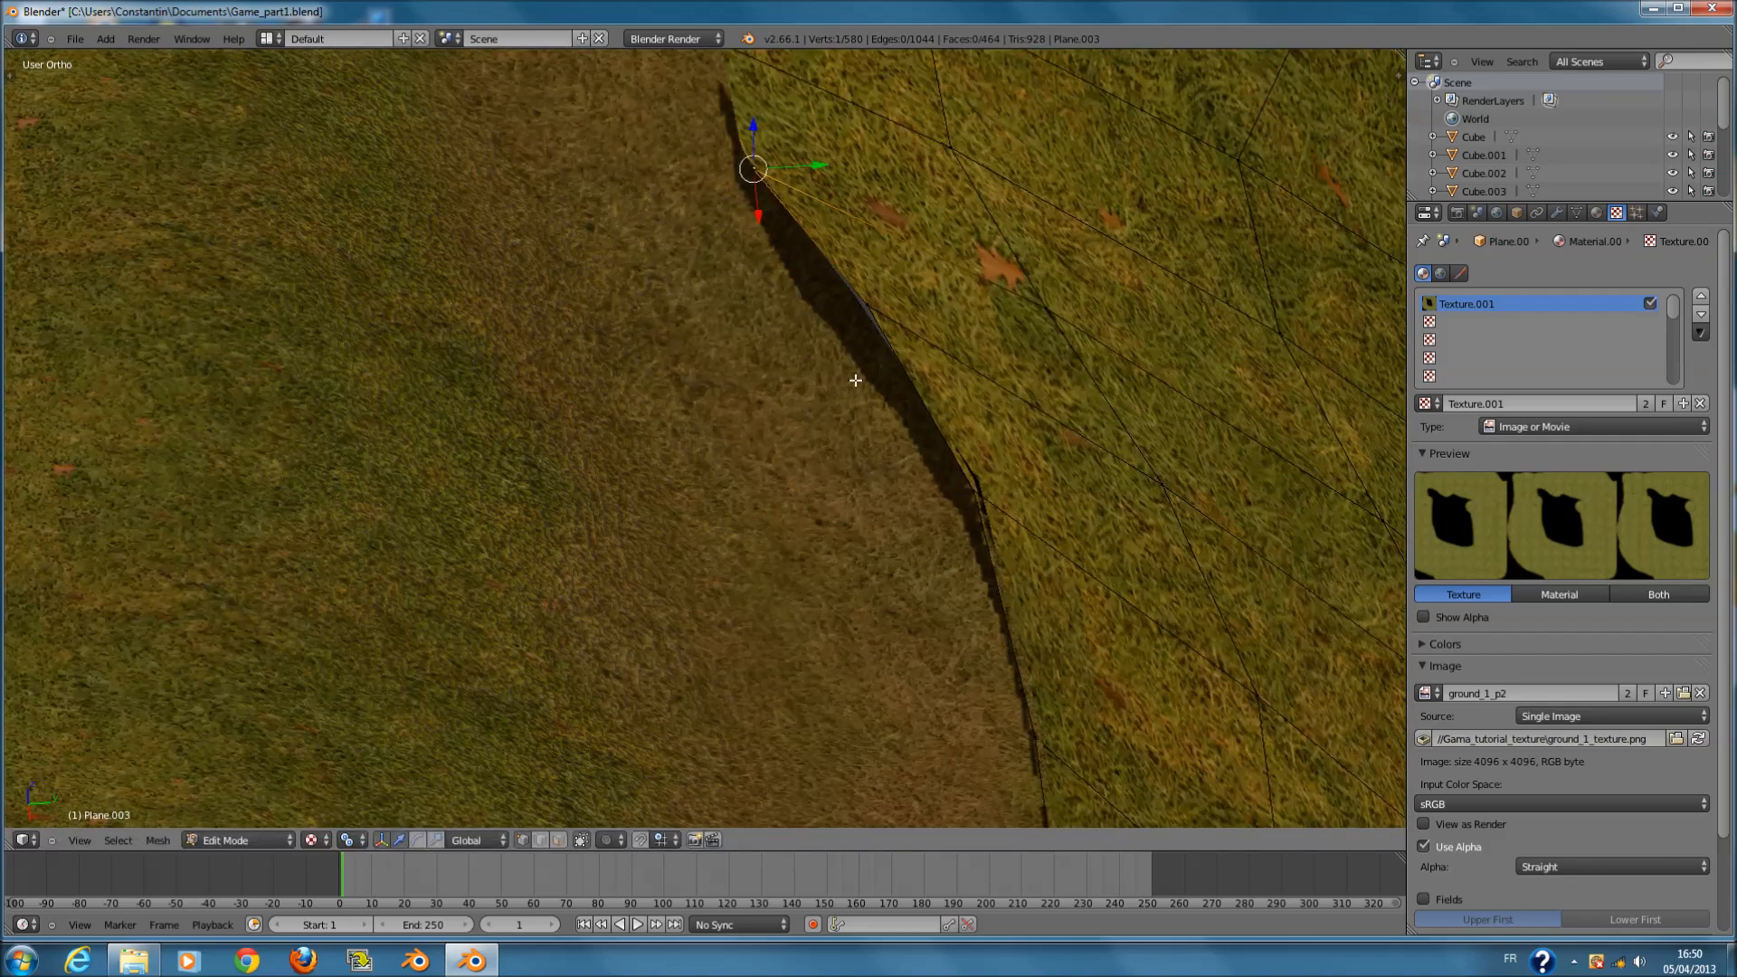
{"action": "middle_click_drag", "start_coordinate": [953, 479], "coordinate": [858, 330]}
{"action": "key", "text": "Tab"}
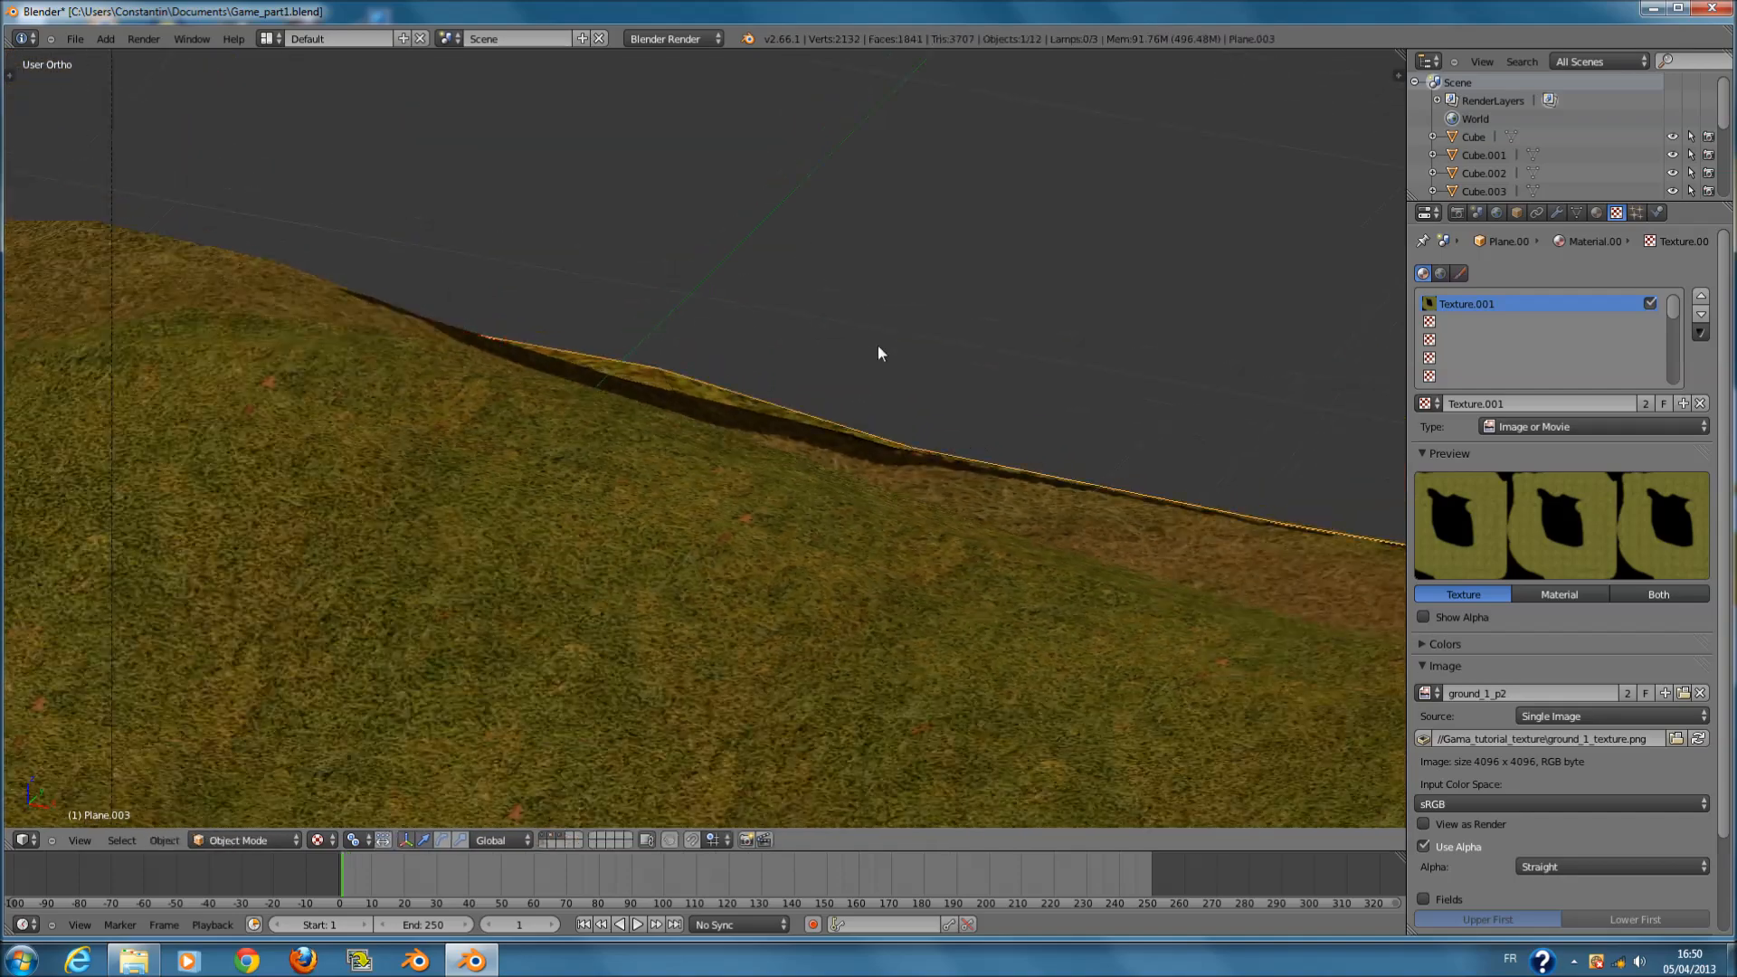
- Shift another border vertex of the surrounding terrain toward the inner ground and save the project over Game_part1.blend
{"action": "middle_click_drag", "start_coordinate": [945, 450], "coordinate": [1113, 475]}
{"action": "key", "text": "Tab"}
{"action": "left_click_drag", "start_coordinate": [479, 416], "coordinate": [486, 401]}
{"action": "key", "text": "Tab"}
{"action": "key", "text": "ctrl+s"}
{"action": "left_click", "coordinate": [738, 440]}
- Move the terrain's border vertex at the small open notch beside the dirt patch to cover the hole, working in solid shading
{"action": "middle_click_drag", "start_coordinate": [738, 440], "coordinate": [787, 426]}
{"action": "scroll", "coordinate": [787, 422], "scroll_direction": "up", "scroll_amount": 6}
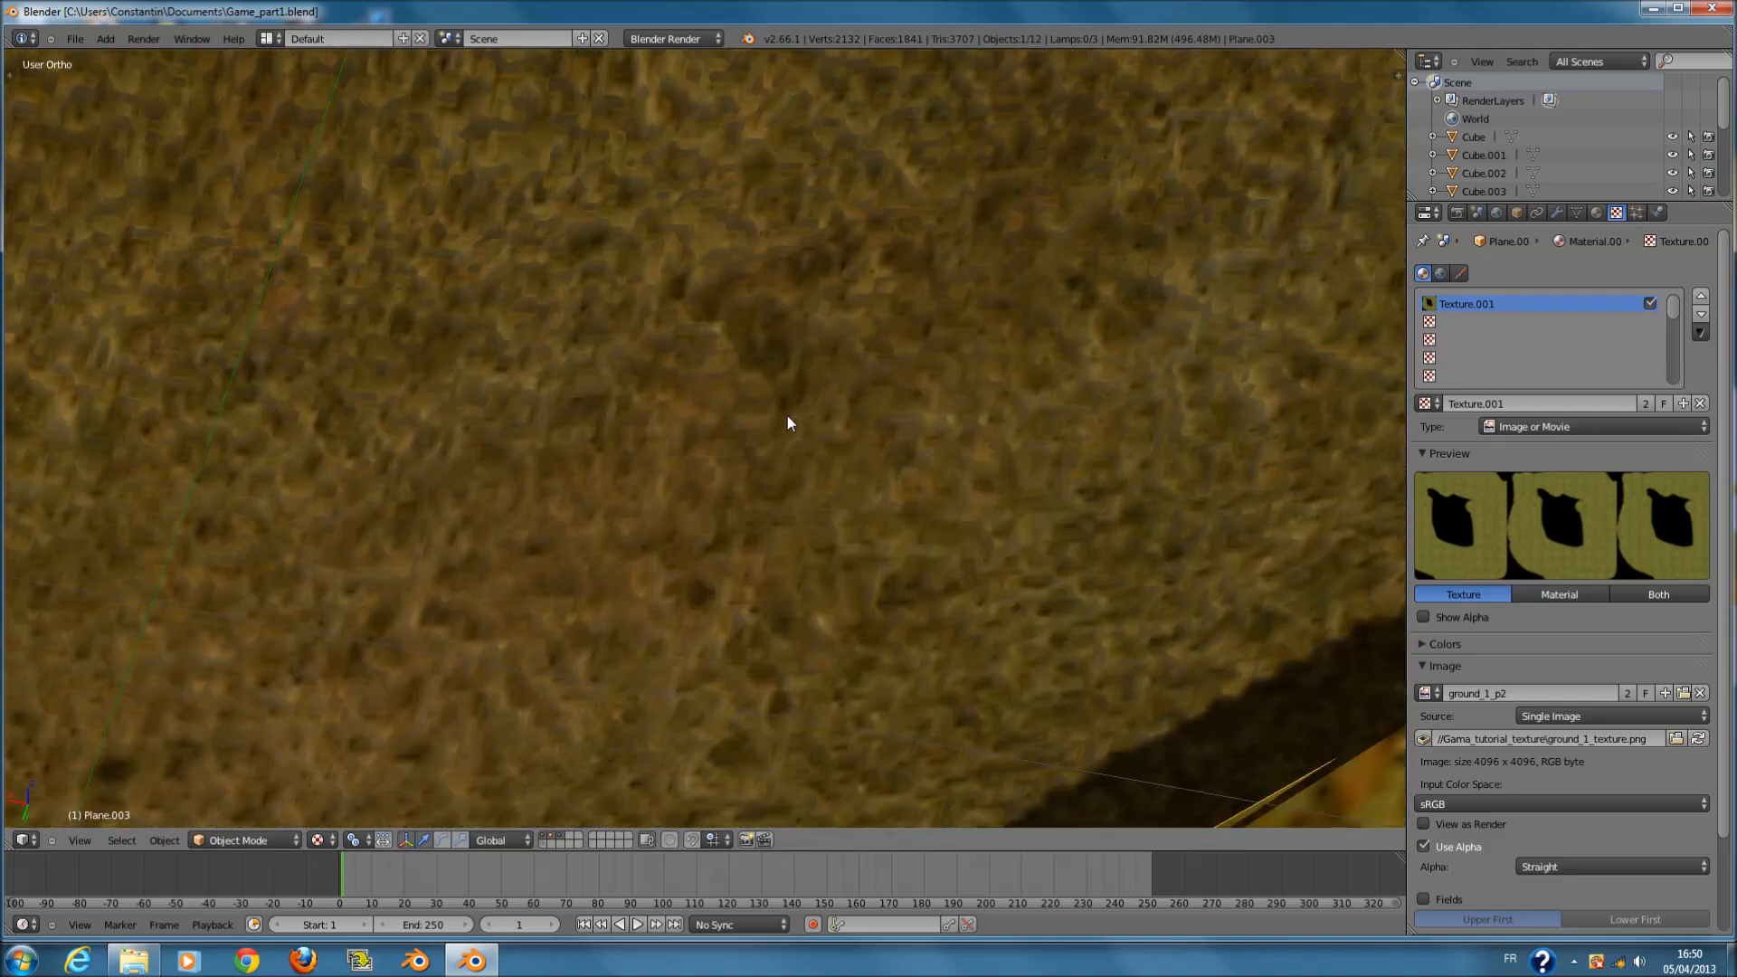
{"action": "scroll", "coordinate": [787, 423], "scroll_direction": "down", "scroll_amount": 5}
{"action": "scroll", "coordinate": [836, 506], "scroll_direction": "up", "scroll_amount": 4}
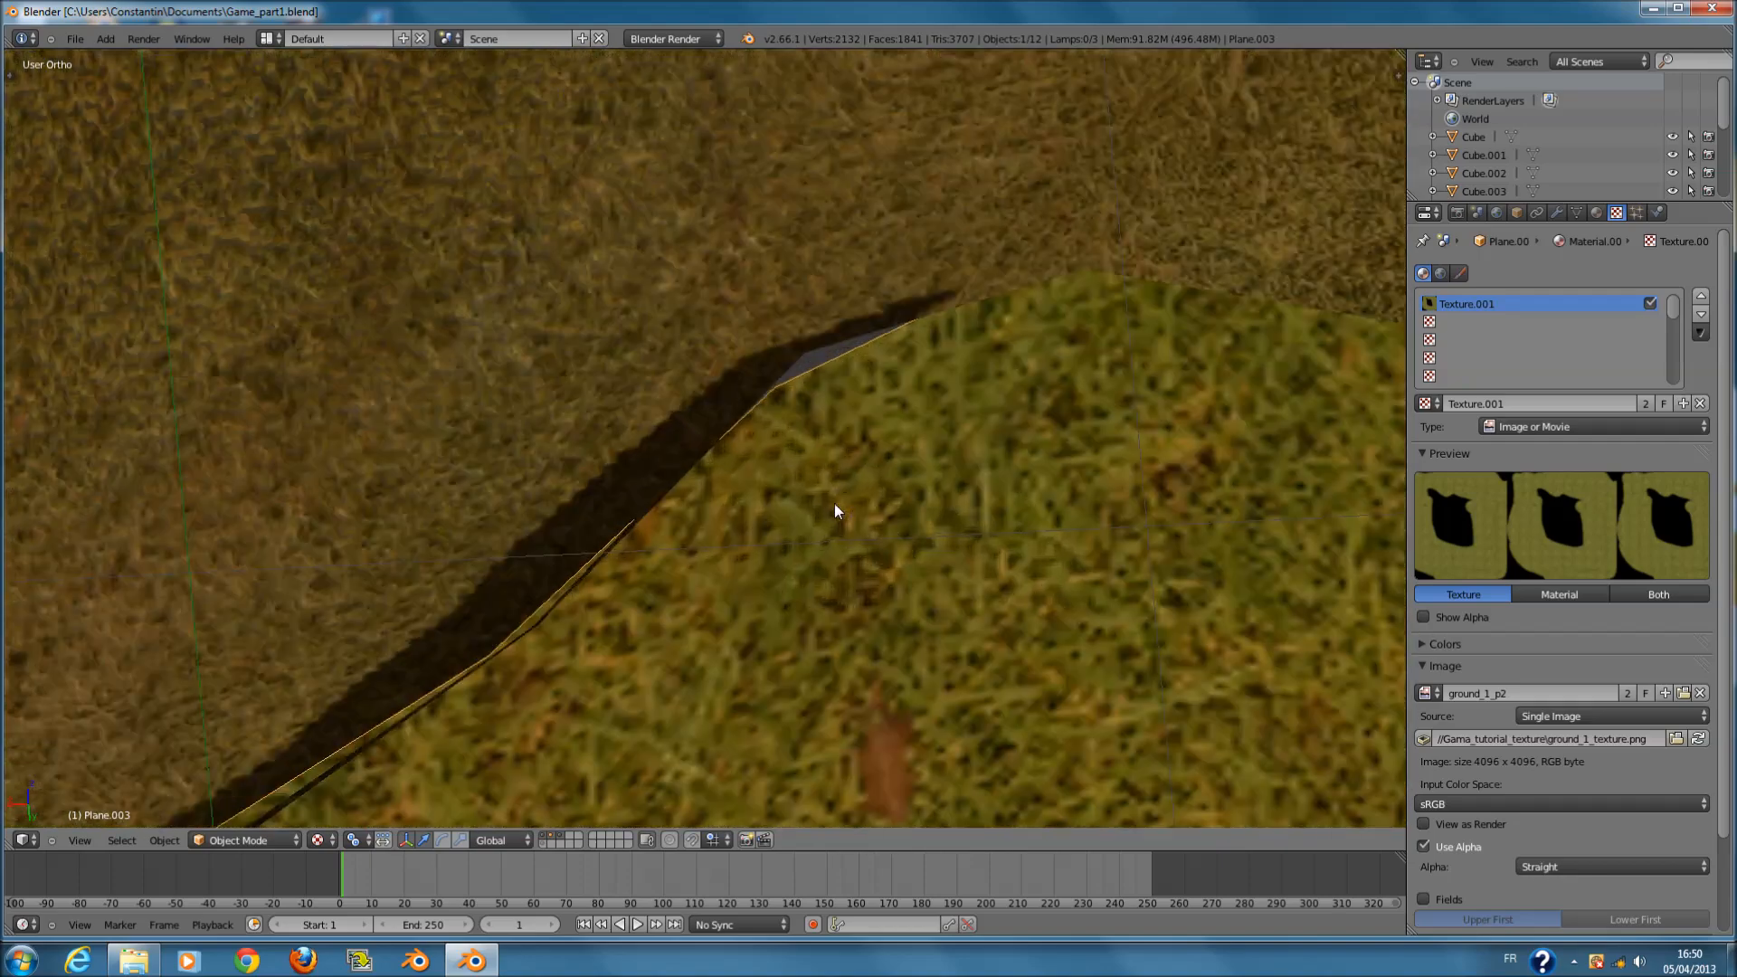
{"action": "key", "text": "Tab"}
{"action": "key", "text": "z"}
{"action": "key", "text": "z"}
{"action": "right_click", "coordinate": [795, 381]}
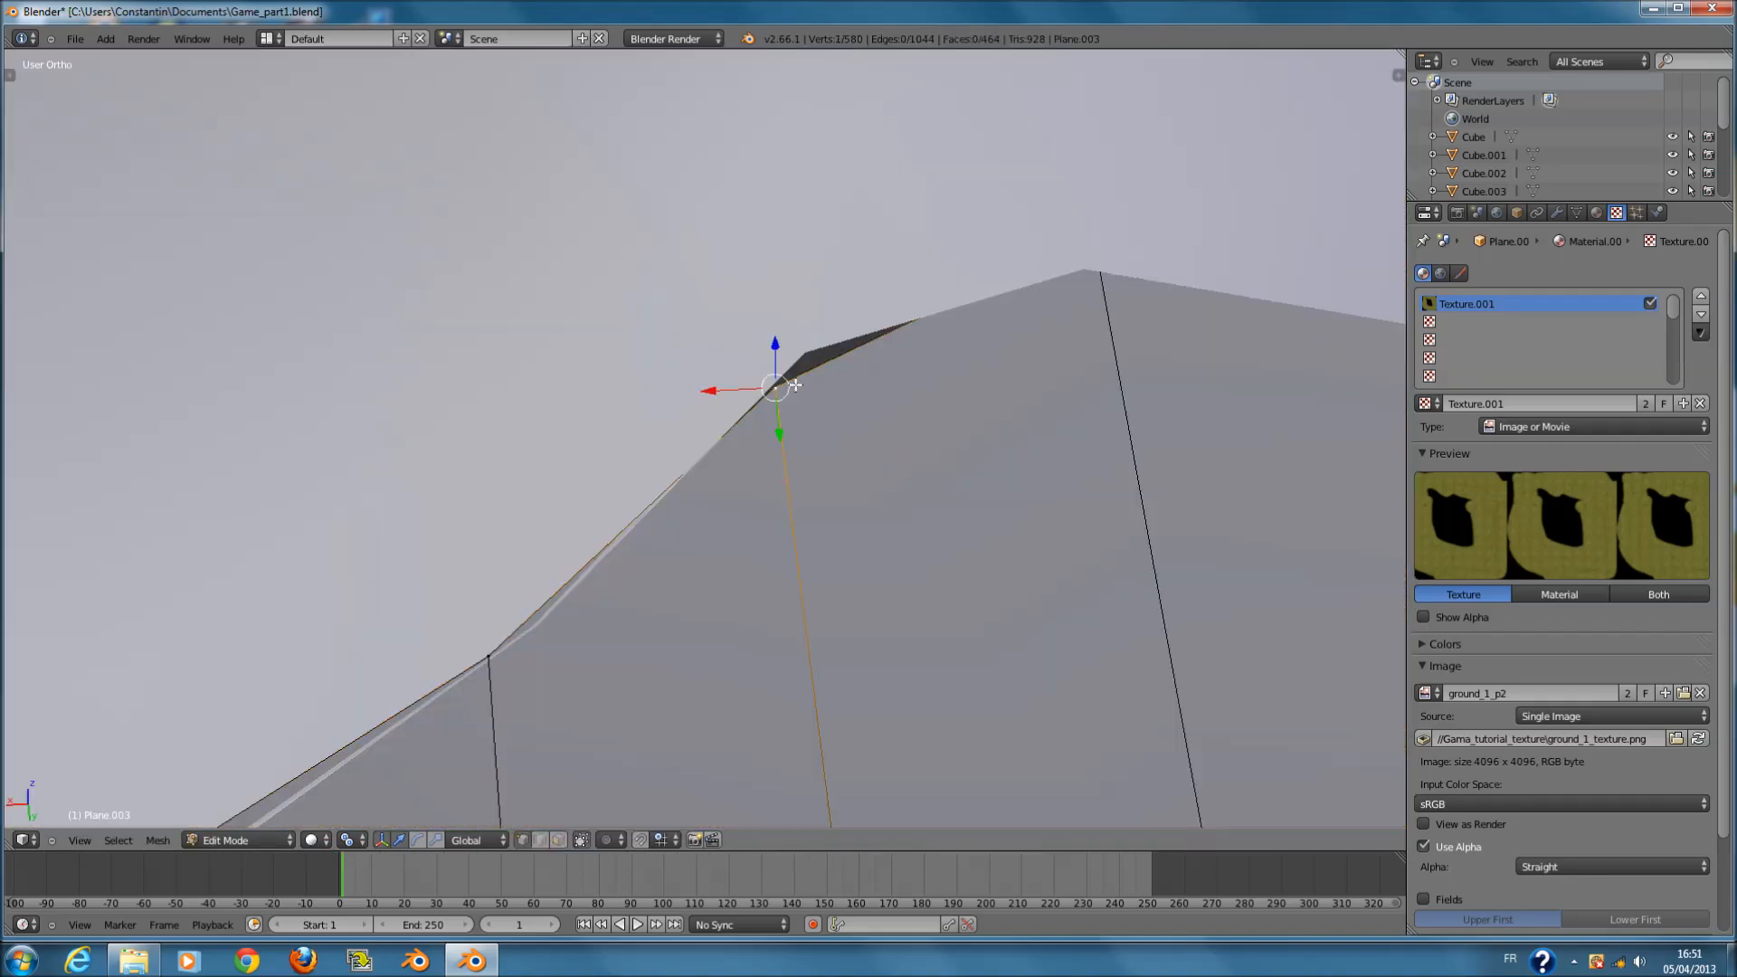
{"action": "key", "text": "g"}
{"action": "left_click", "coordinate": [830, 343]}
- Check the adjusted seam in wireframe and solid shading, leave mesh editing and save the project over Game_part1.blend
{"action": "key", "text": "z"}
{"action": "scroll", "coordinate": [756, 454], "scroll_direction": "down", "scroll_amount": 4}
{"action": "mouse_move", "coordinate": [744, 455]}
{"action": "middle_mouse_down"}
{"action": "mouse_move", "coordinate": [877, 290]}
{"action": "mouse_move", "coordinate": [687, 267]}
{"action": "middle_mouse_up"}
{"action": "key", "text": "z"}
{"action": "key", "text": "Tab"}
{"action": "scroll", "coordinate": [758, 400], "scroll_direction": "down", "scroll_amount": 5}
{"action": "middle_click_drag", "start_coordinate": [759, 400], "coordinate": [567, 338]}
{"action": "key", "text": "ctrl+s"}
{"action": "left_click", "coordinate": [567, 338]}
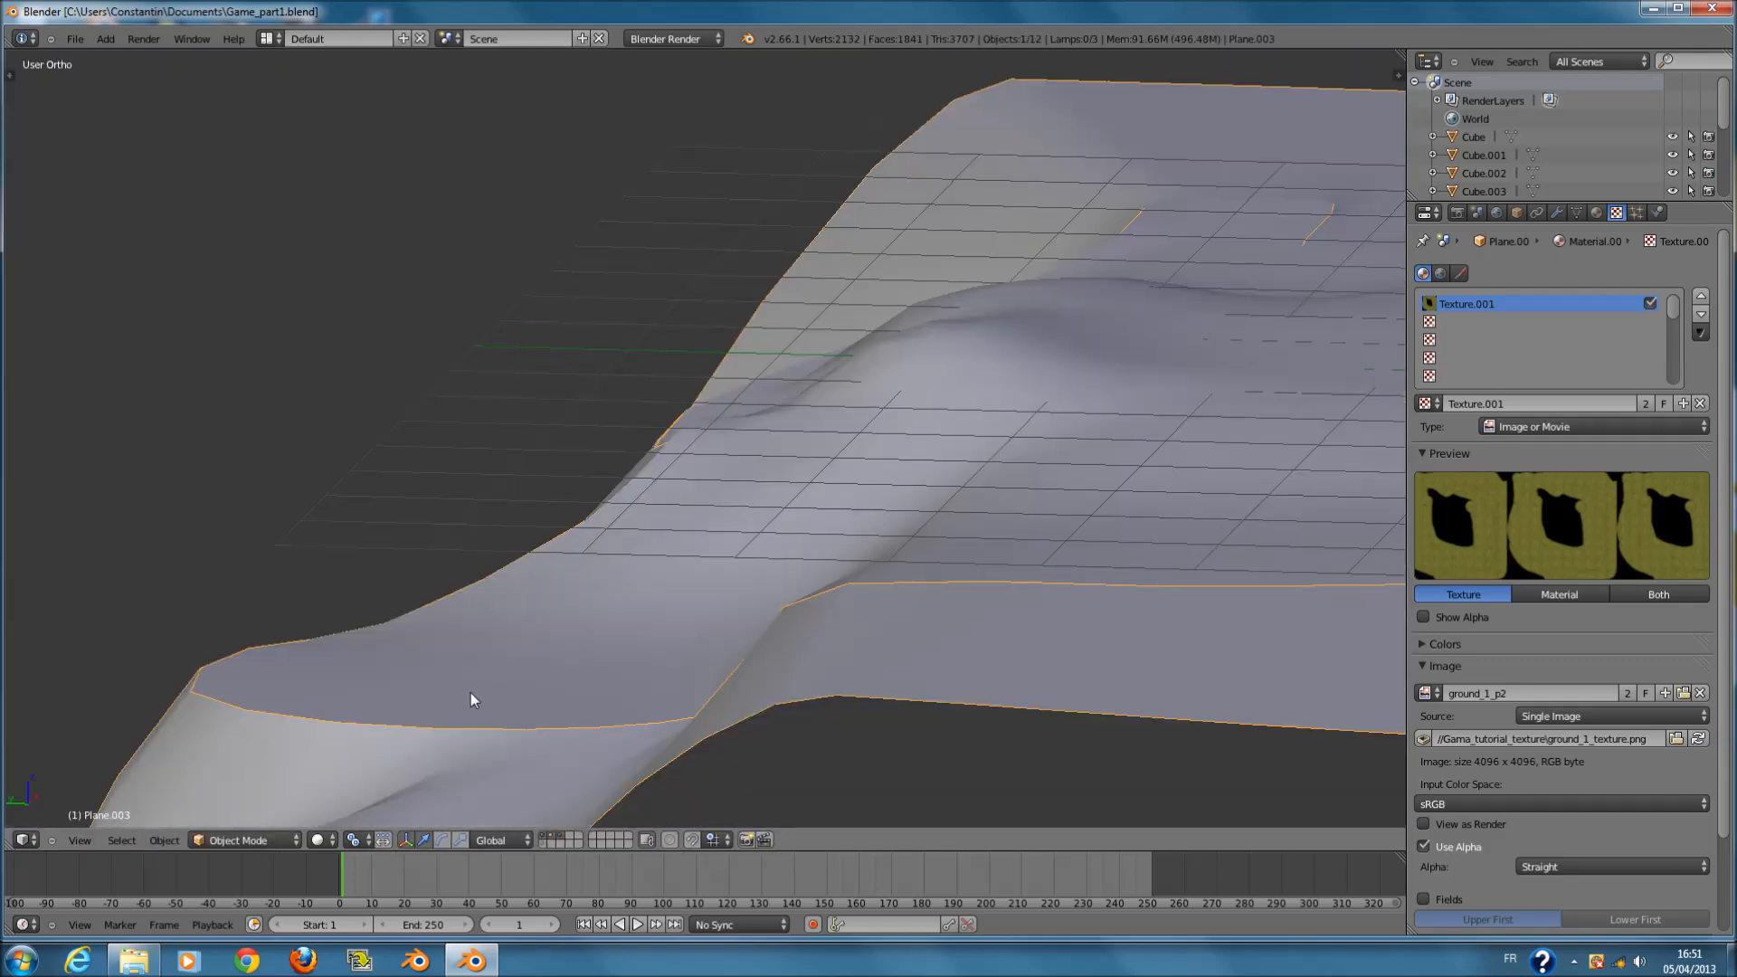
- Display the scene with textures, view the whole terrain from the front and save the project over Game_part1.blend
{"action": "left_click", "coordinate": [328, 840]}
{"action": "left_click", "coordinate": [342, 765]}
{"action": "mouse_move", "coordinate": [341, 771]}
{"action": "middle_mouse_down"}
{"action": "mouse_move", "coordinate": [528, 609]}
{"action": "mouse_move", "coordinate": [640, 613]}
{"action": "mouse_move", "coordinate": [619, 650]}
{"action": "mouse_move", "coordinate": [467, 613]}
{"action": "middle_mouse_up"}
{"action": "middle_click_drag", "start_coordinate": [918, 528], "coordinate": [766, 588]}
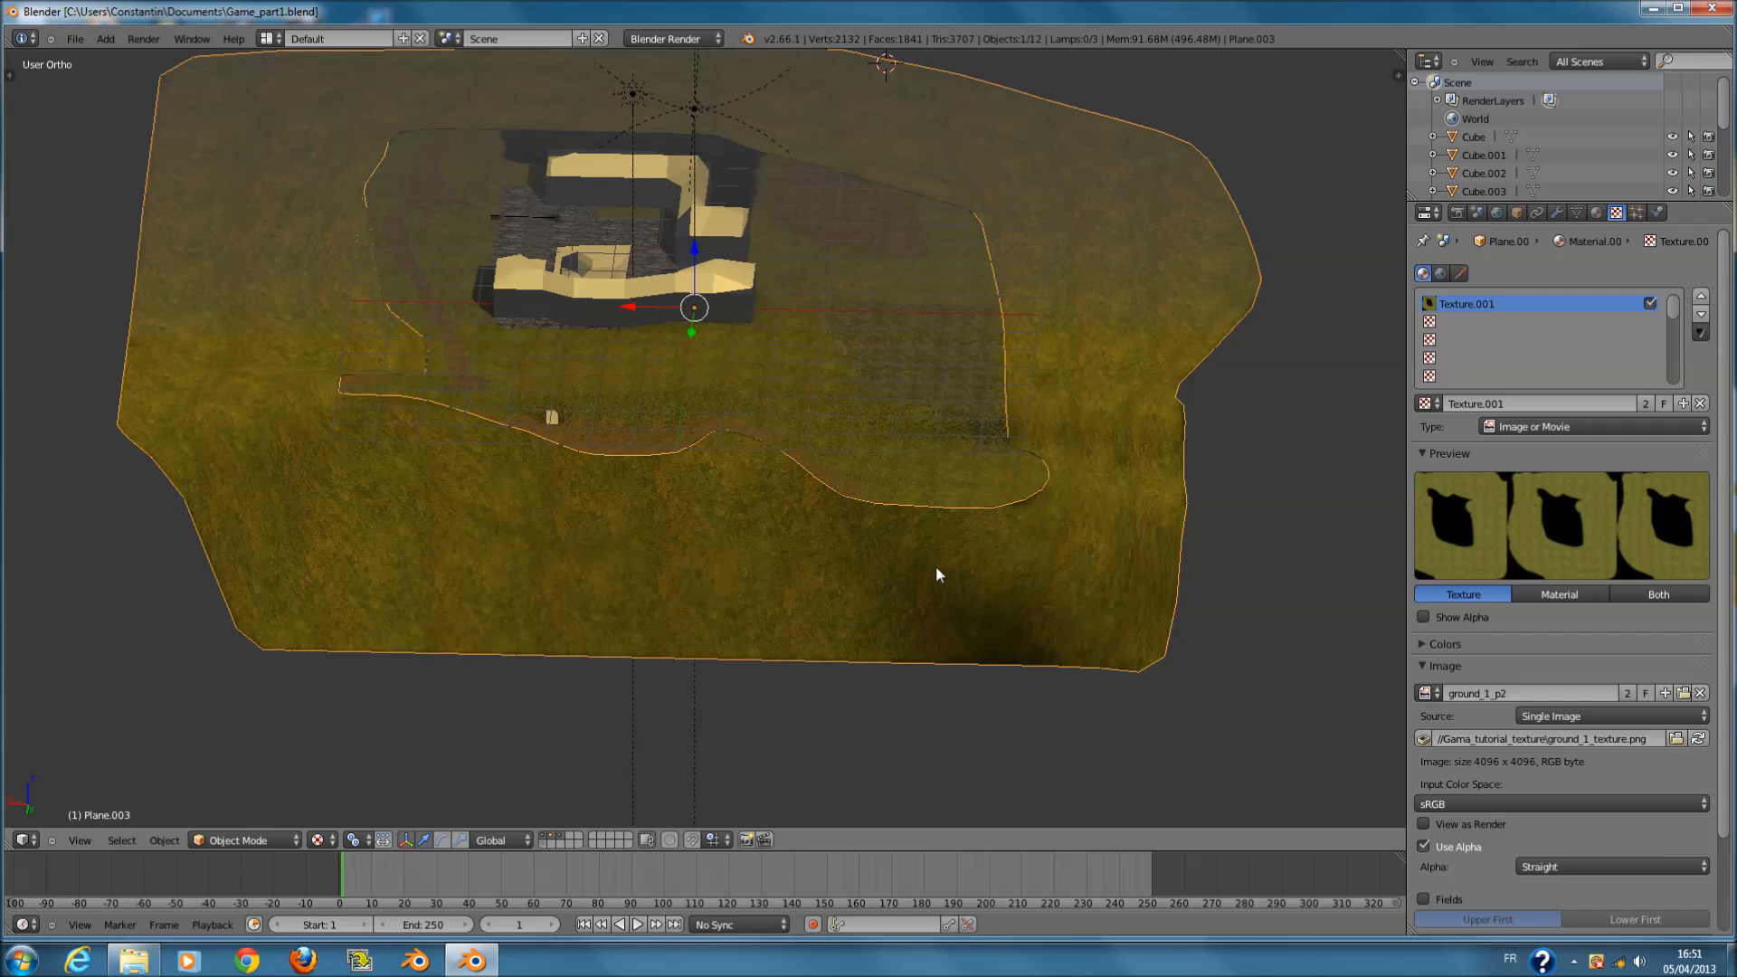
{"action": "key", "text": "KP_7"}
{"action": "key", "text": "KP_1"}
{"action": "key", "text": "ctrl+s"}
{"action": "left_click", "coordinate": [865, 546]}
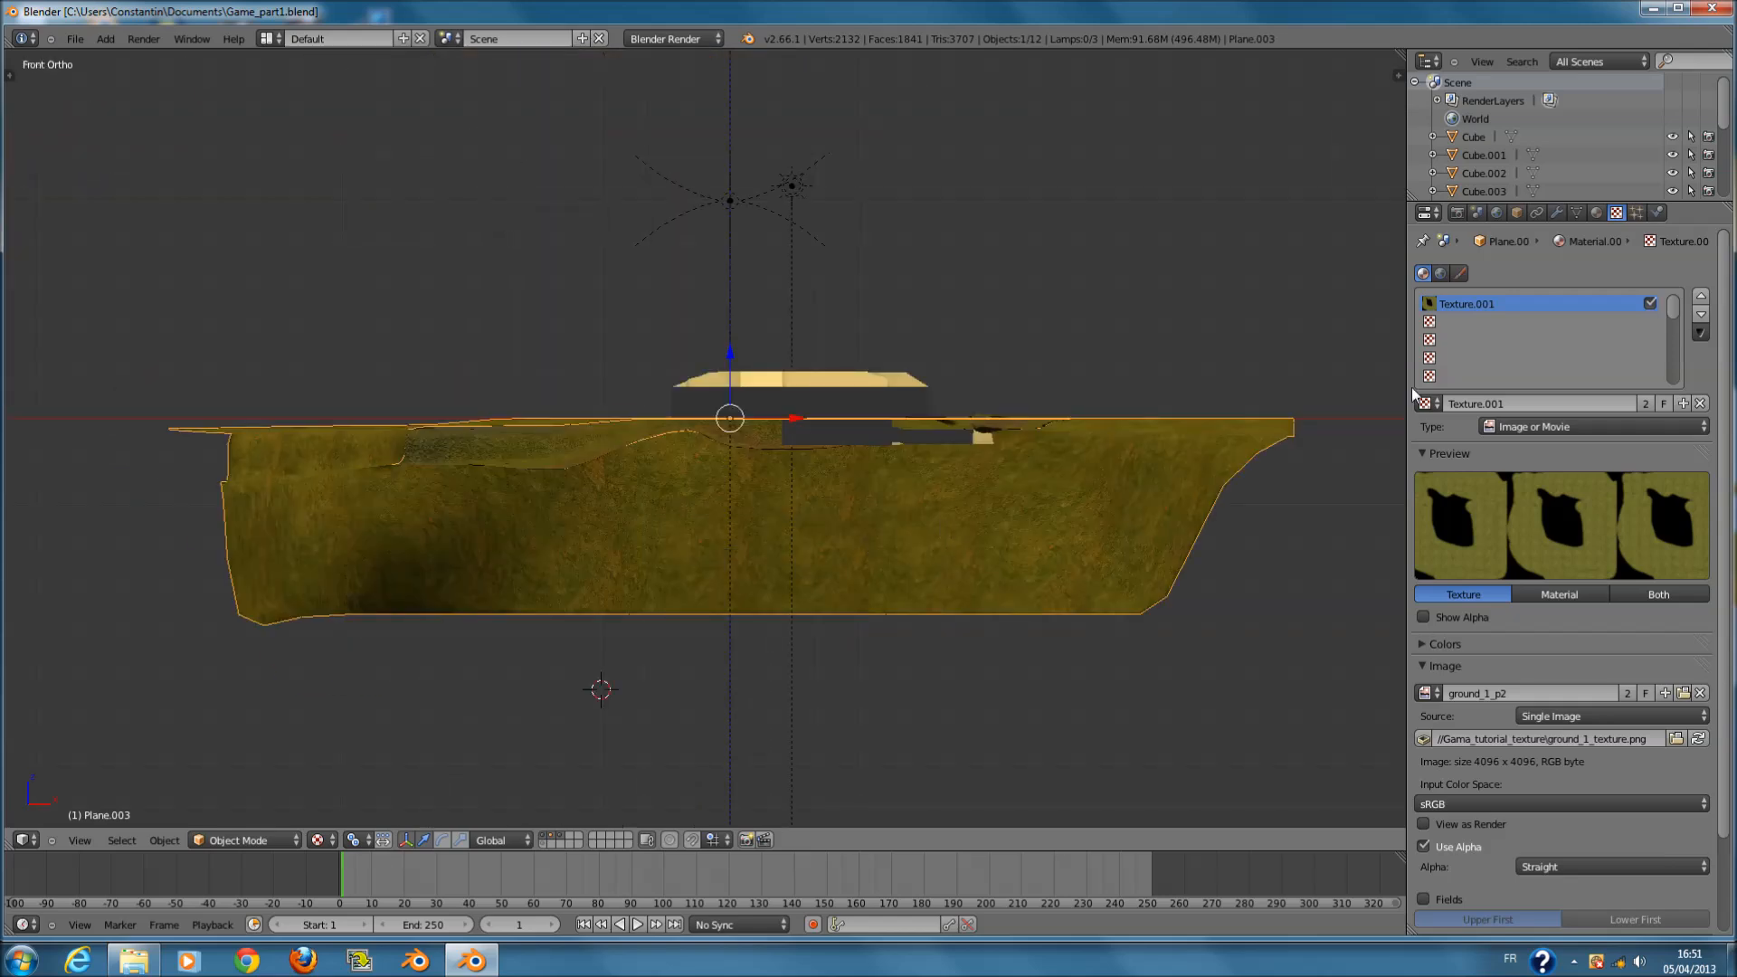
- Rename the surrounding terrain's grass texture to "texture"
{"action": "left_click", "coordinate": [1597, 212]}
{"action": "left_click", "coordinate": [1468, 426]}
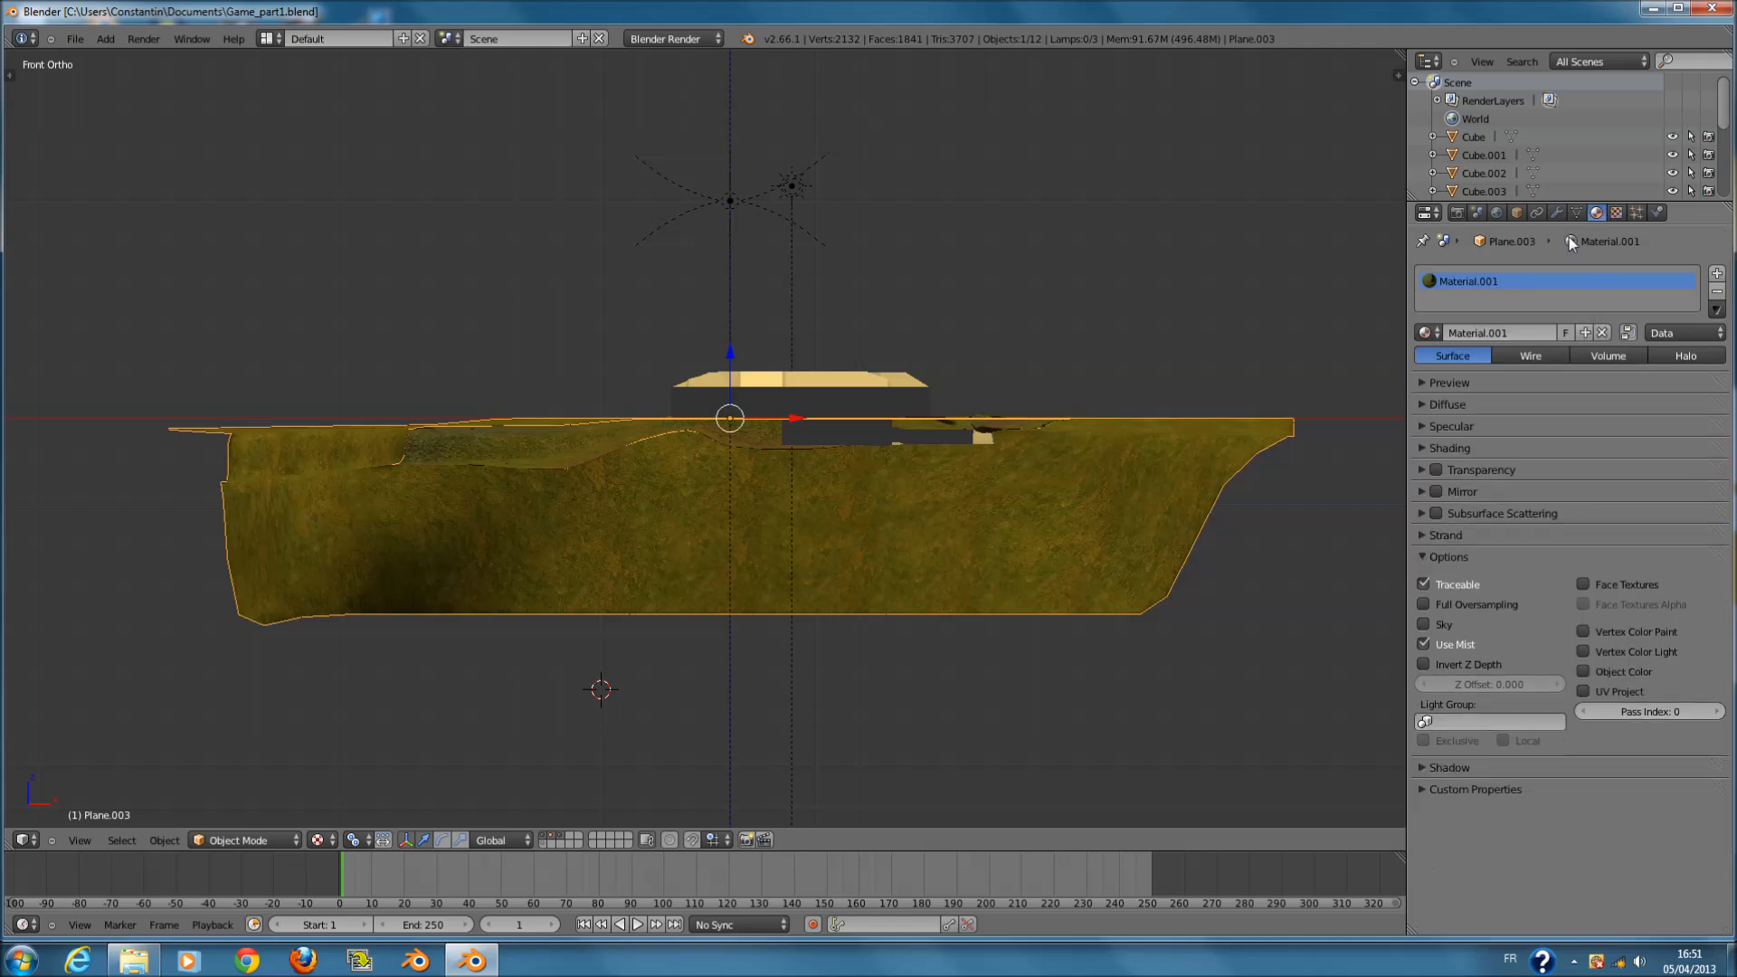
{"action": "left_click", "coordinate": [1617, 213]}
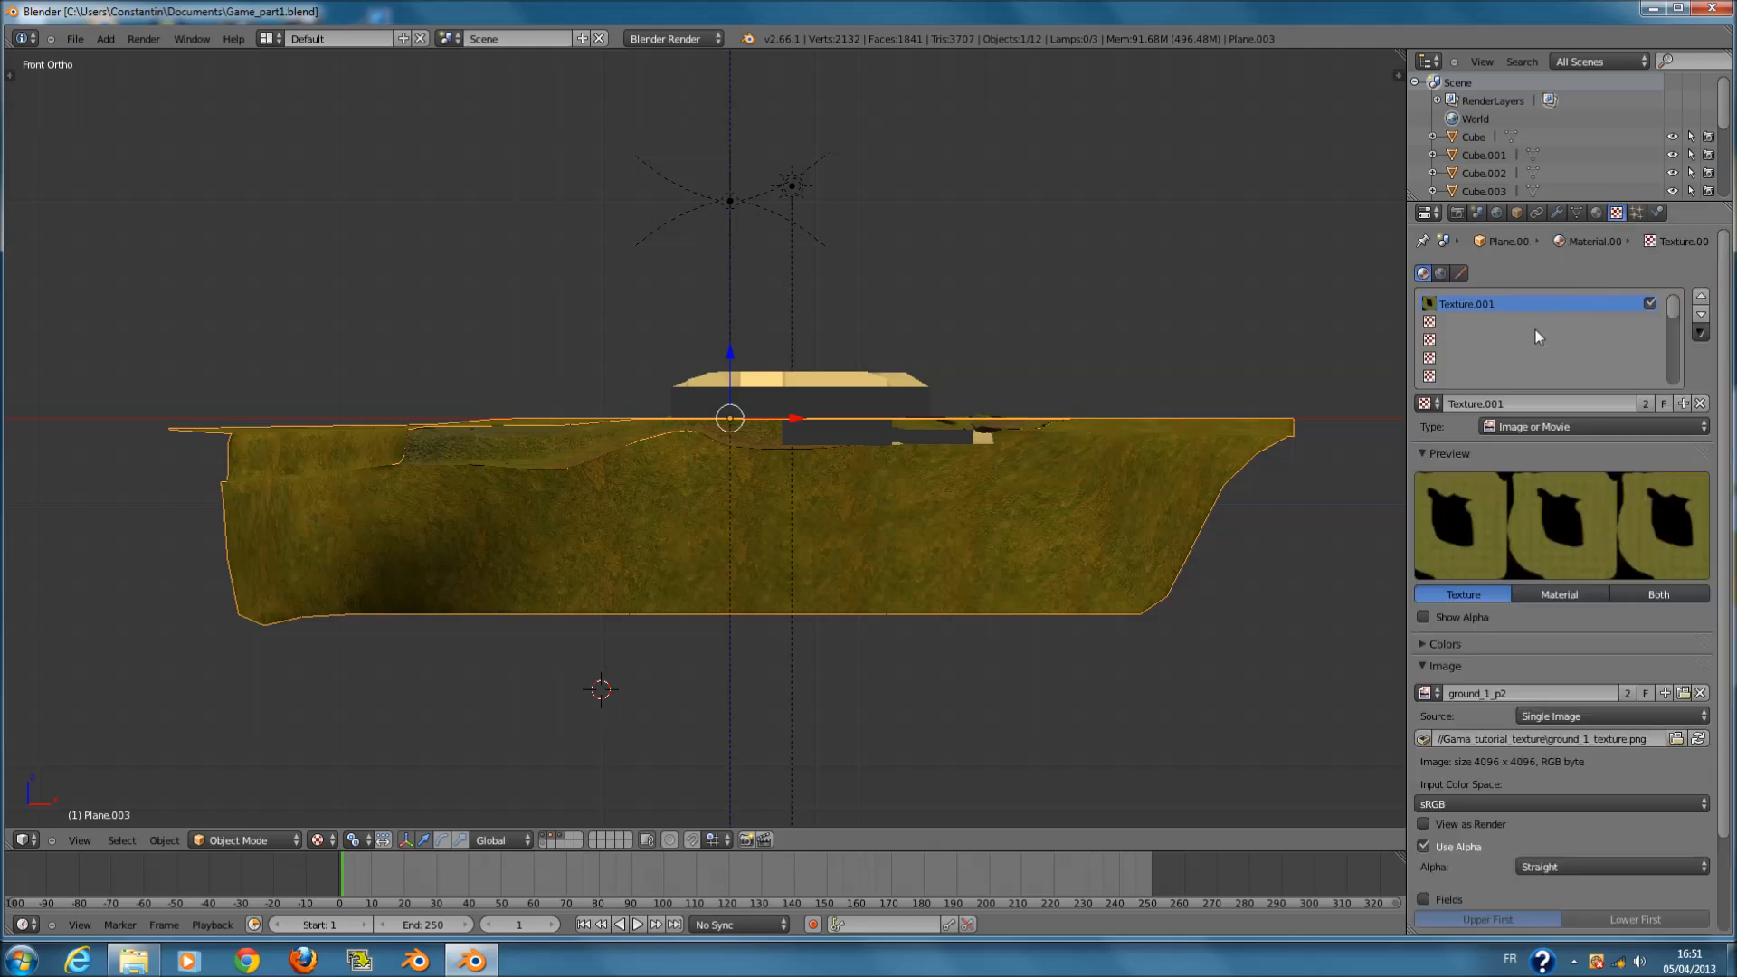
{"action": "left_click", "coordinate": [1481, 403]}
{"action": "type", "text": "texture"}
{"action": "key", "text": "Return"}
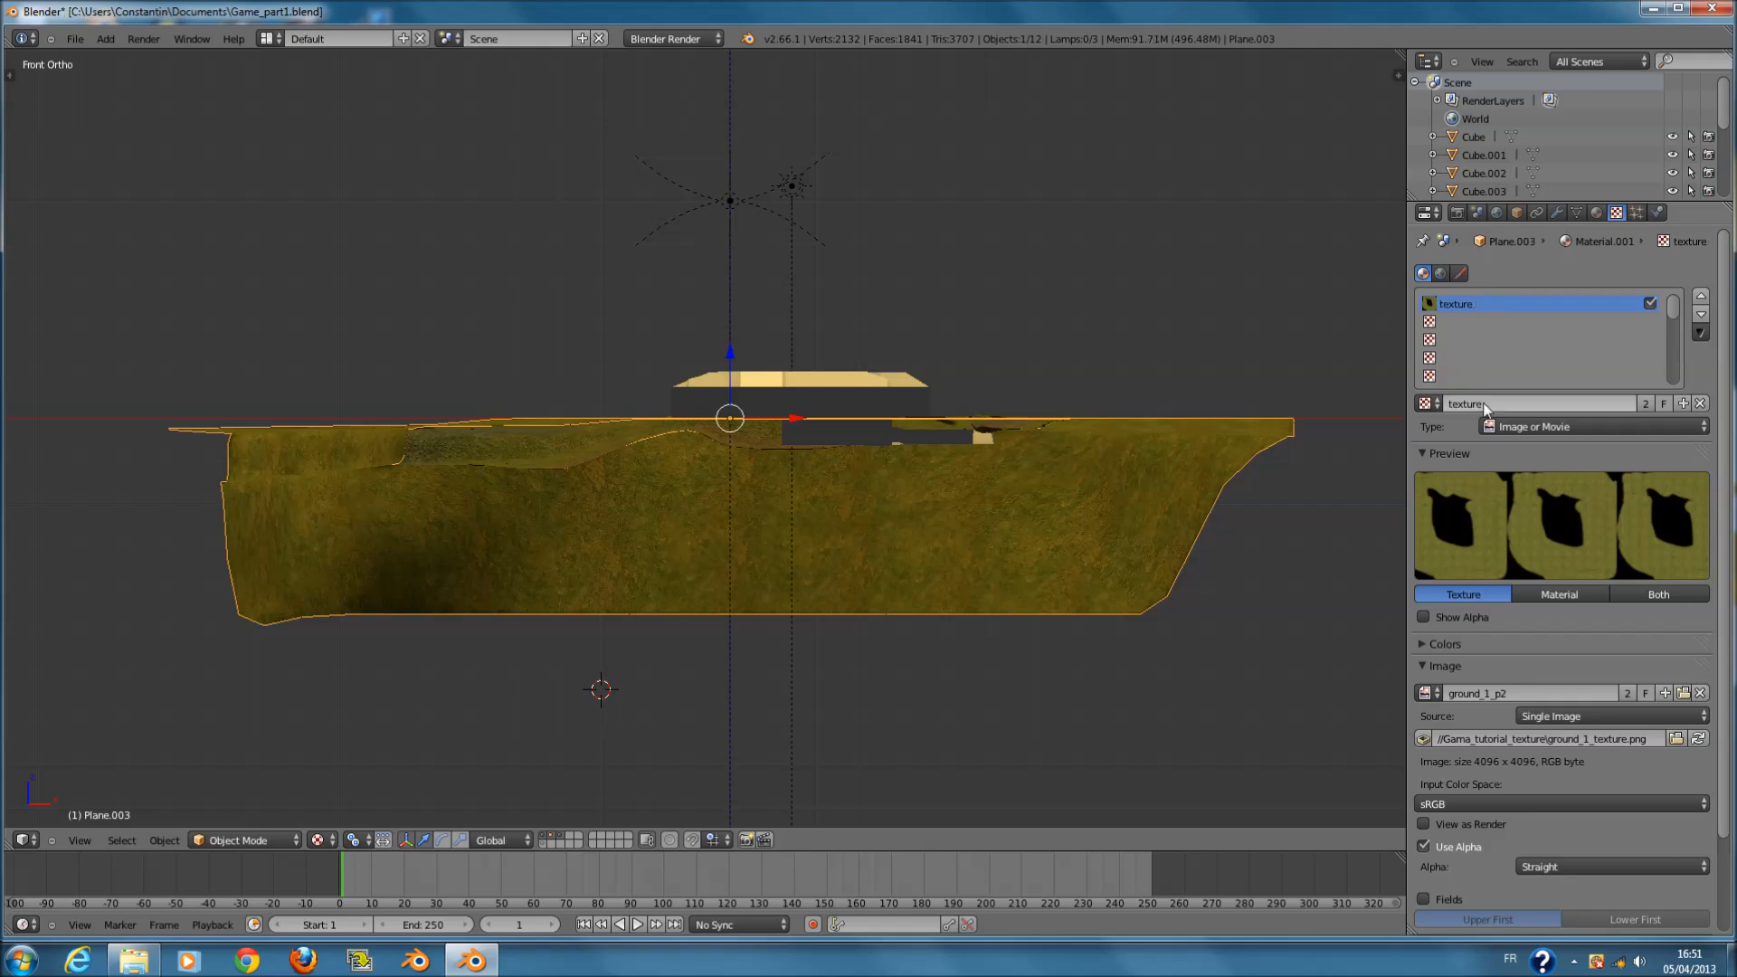
- Add a second texture of type Image or Movie to the surrounding terrain's material
{"action": "left_click", "coordinate": [1457, 318]}
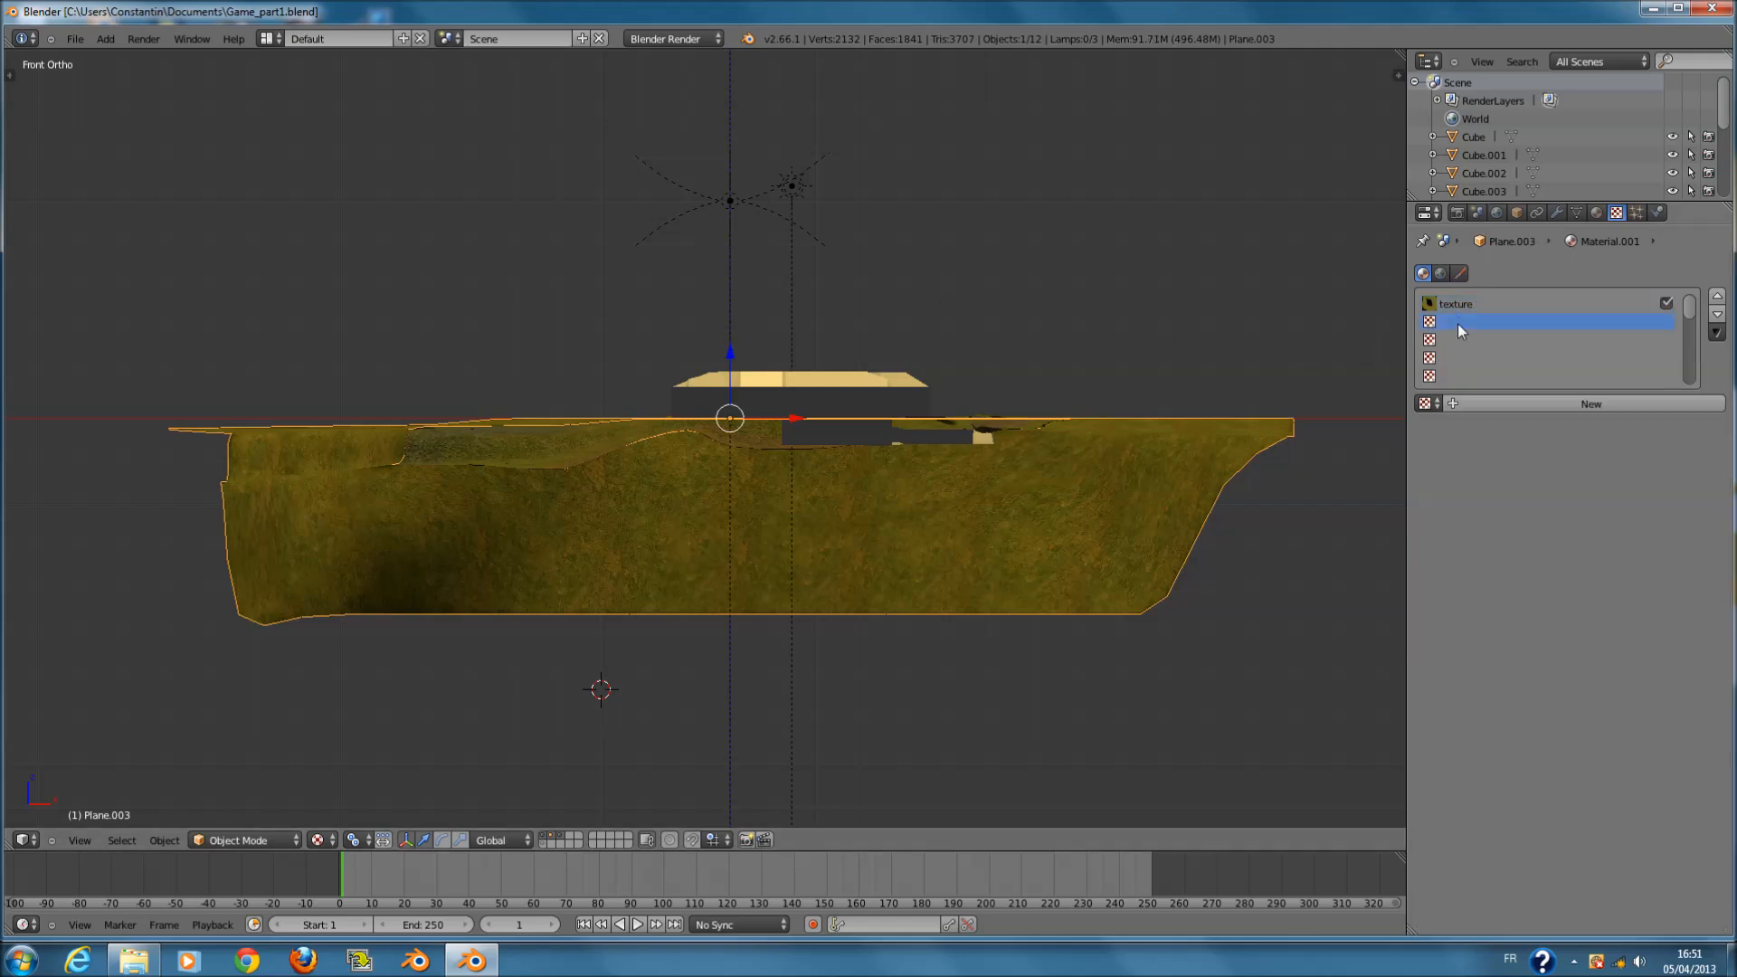
{"action": "left_click", "coordinate": [1537, 409]}
{"action": "left_click", "coordinate": [1536, 421]}
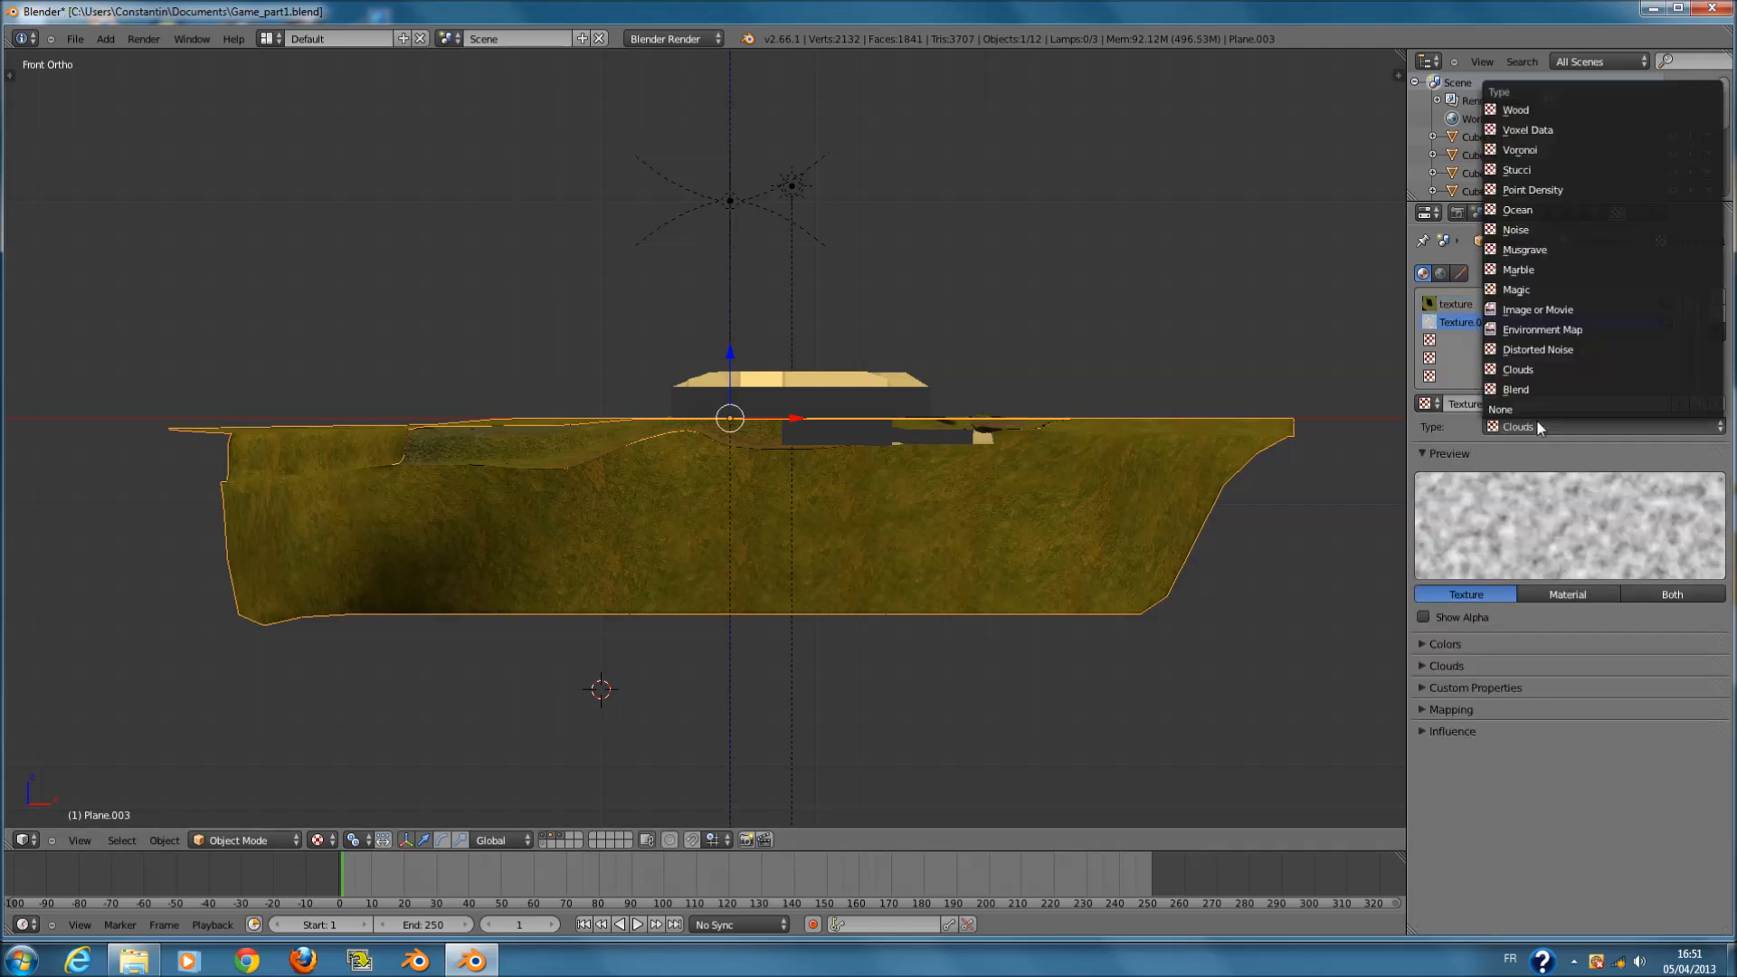
{"action": "left_click", "coordinate": [1537, 319]}
- Start opening an image for the new texture and browse the texture folder with thumbnails
{"action": "left_click", "coordinate": [1652, 514]}
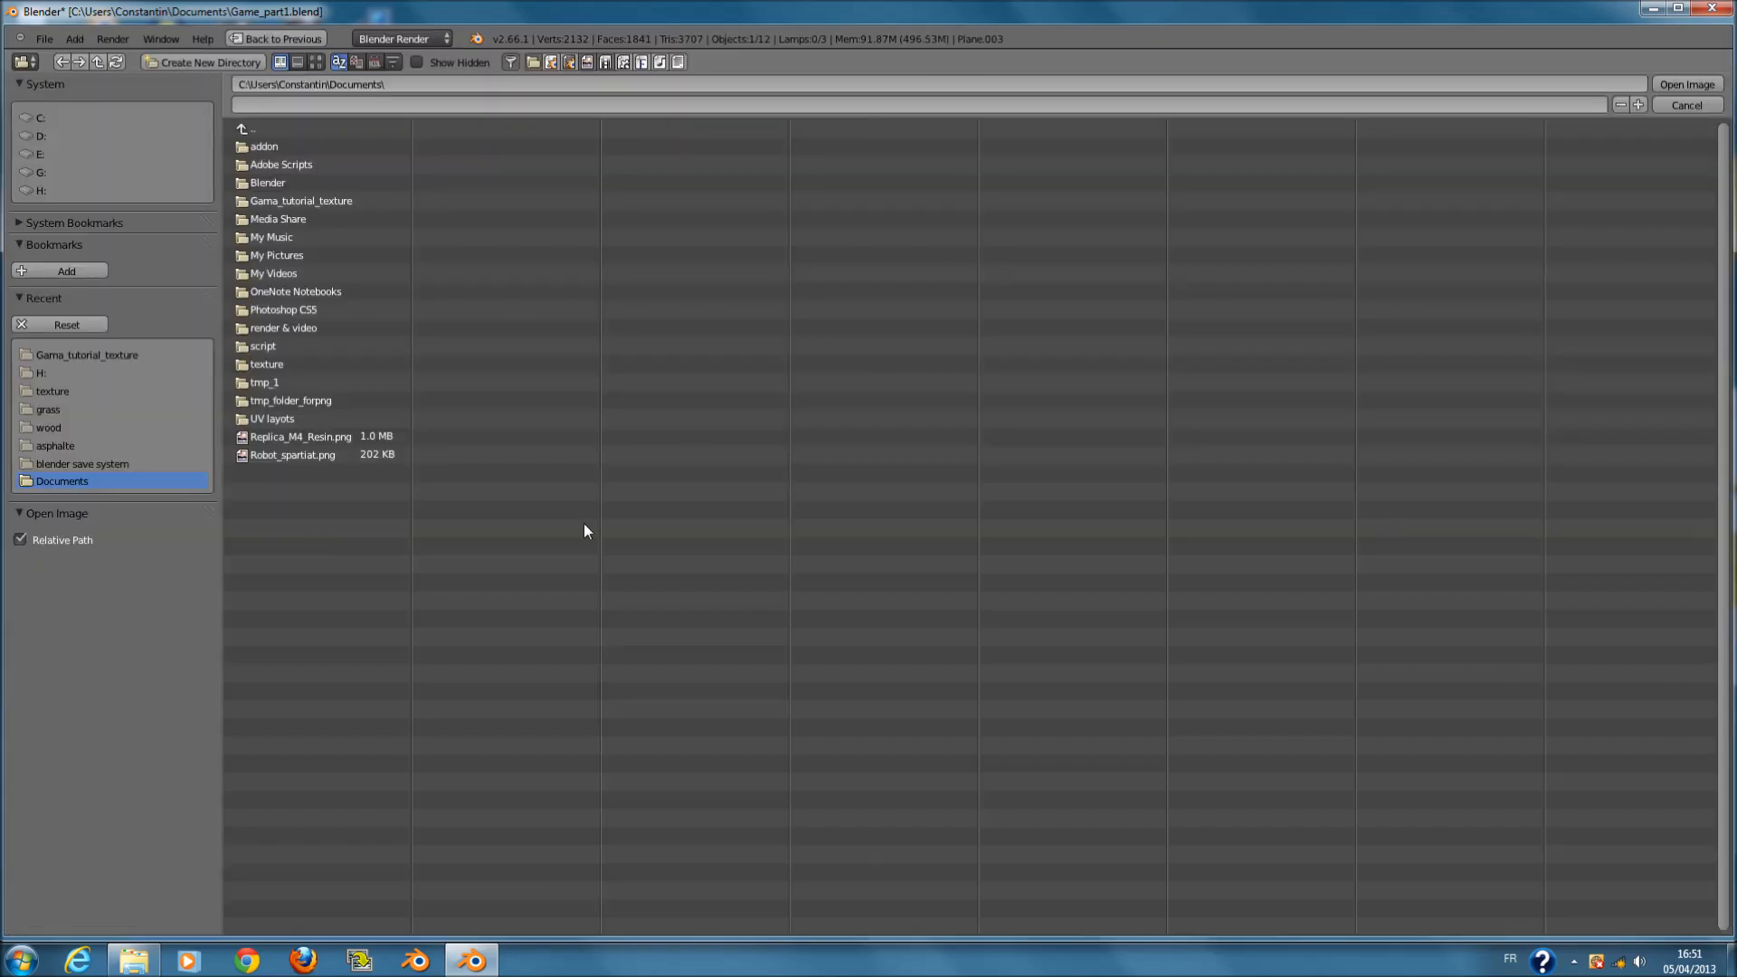
{"action": "left_click", "coordinate": [90, 355]}
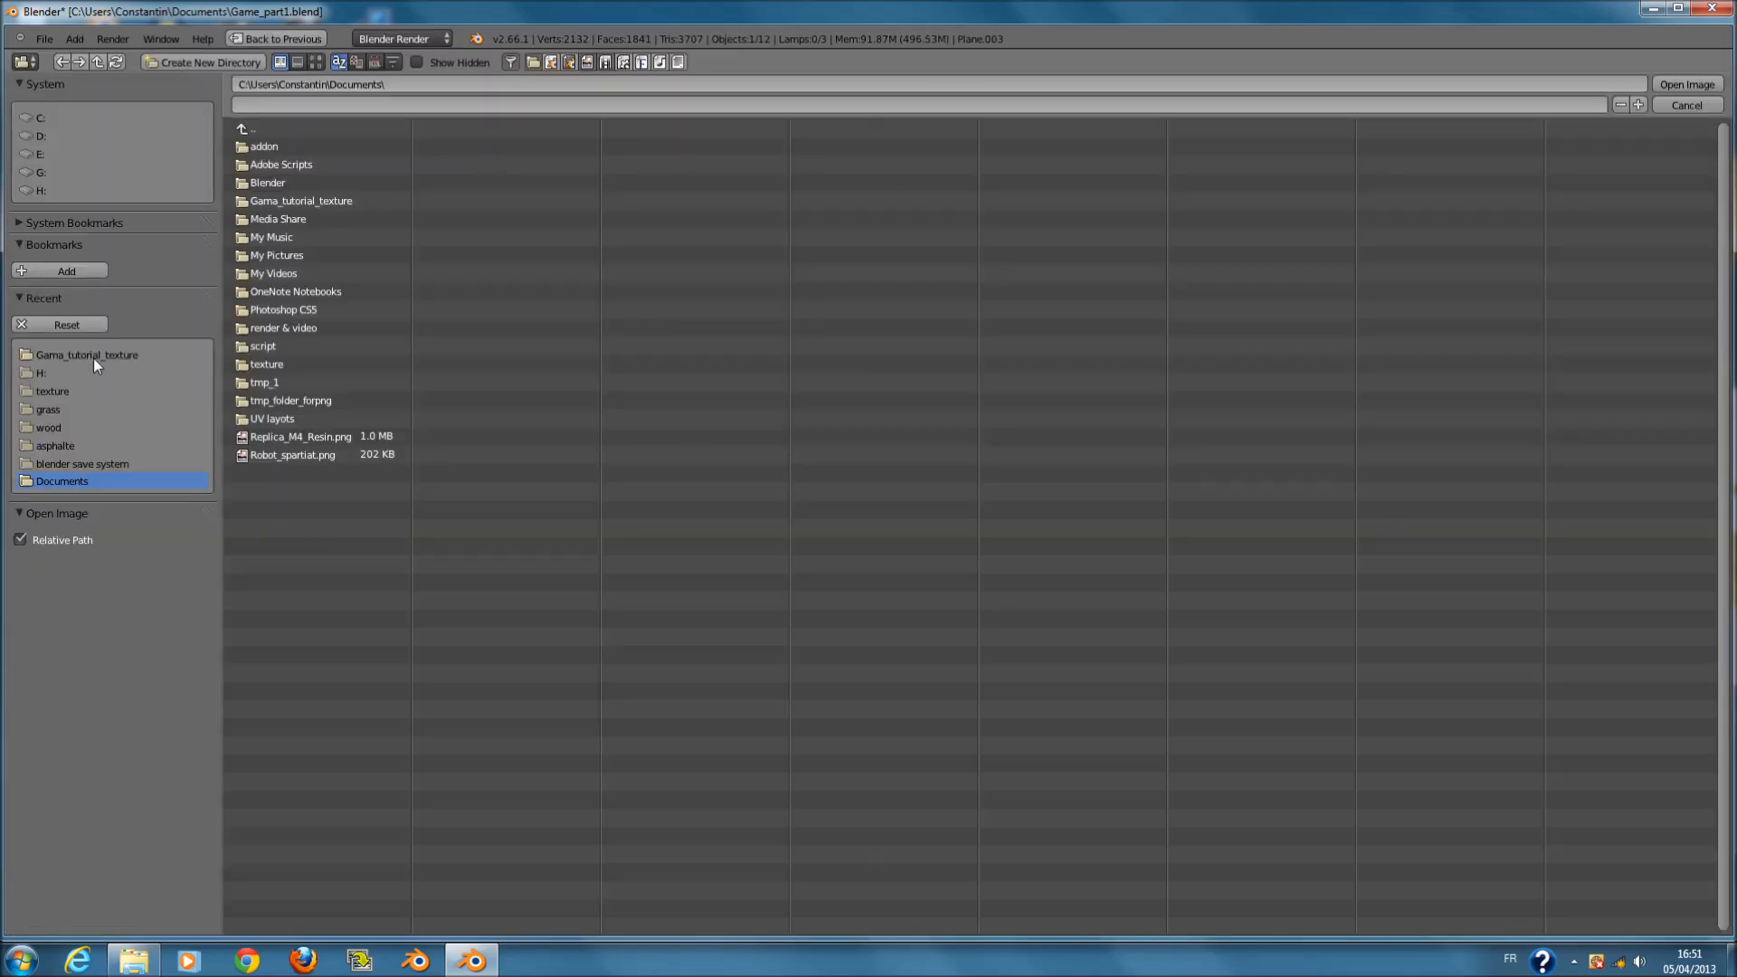
{"action": "left_click", "coordinate": [315, 62]}
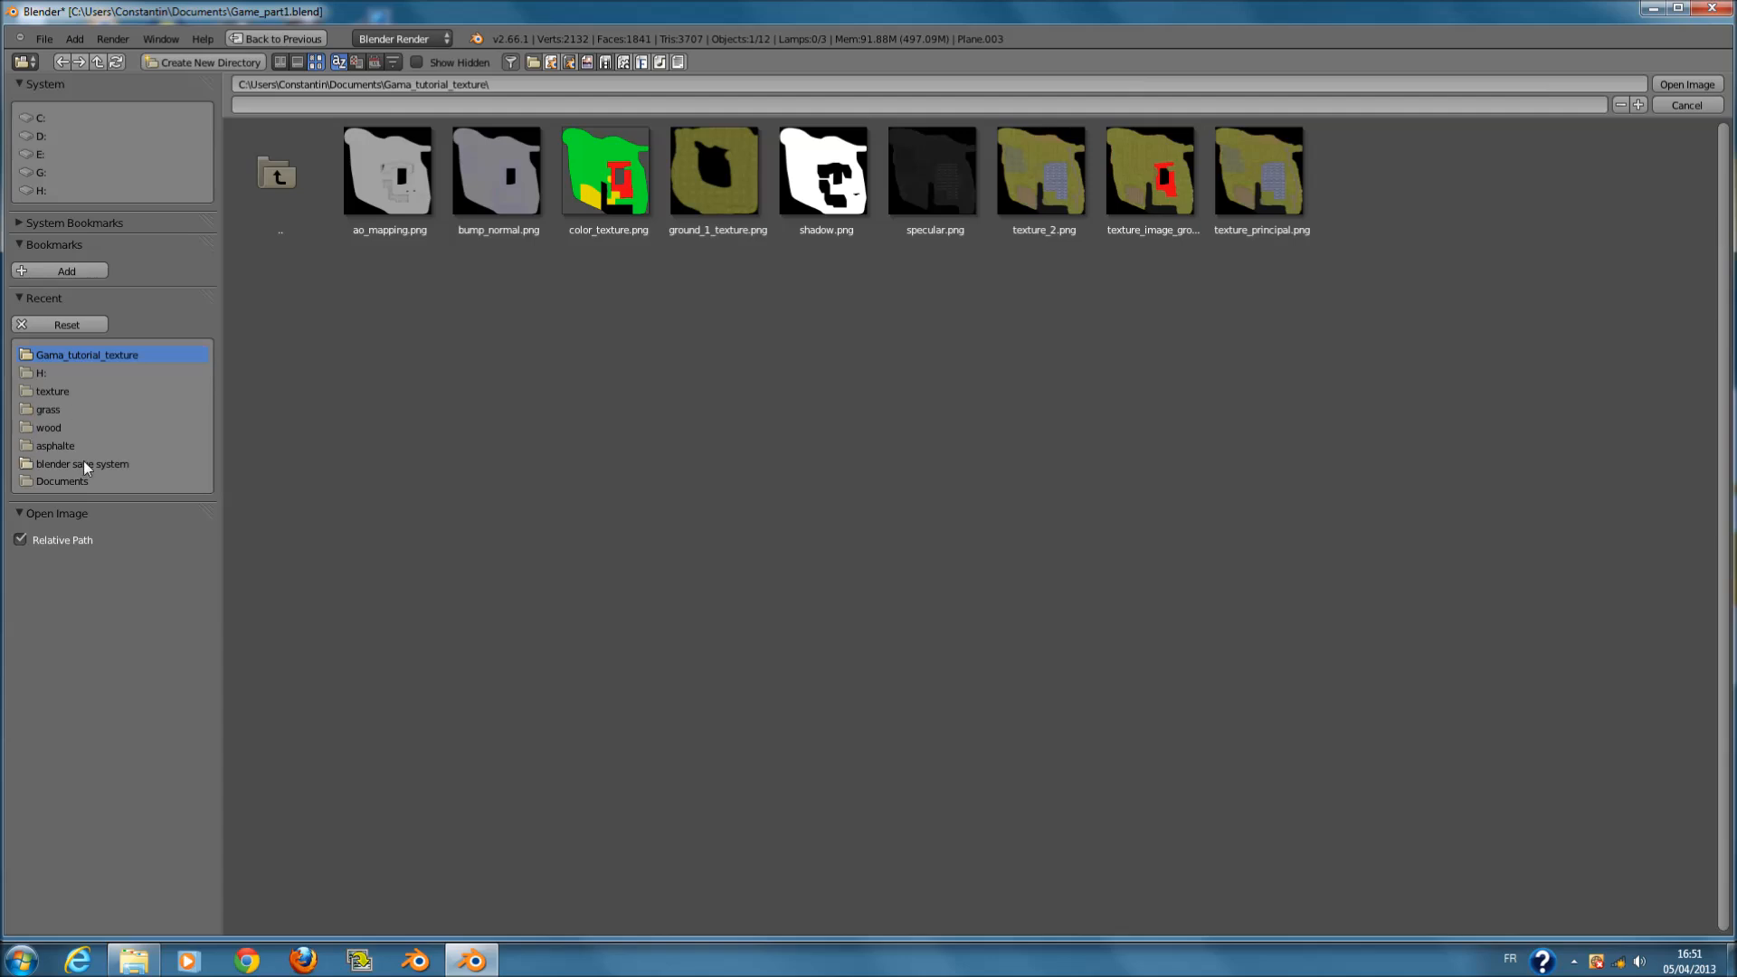
{"action": "left_click", "coordinate": [74, 387]}
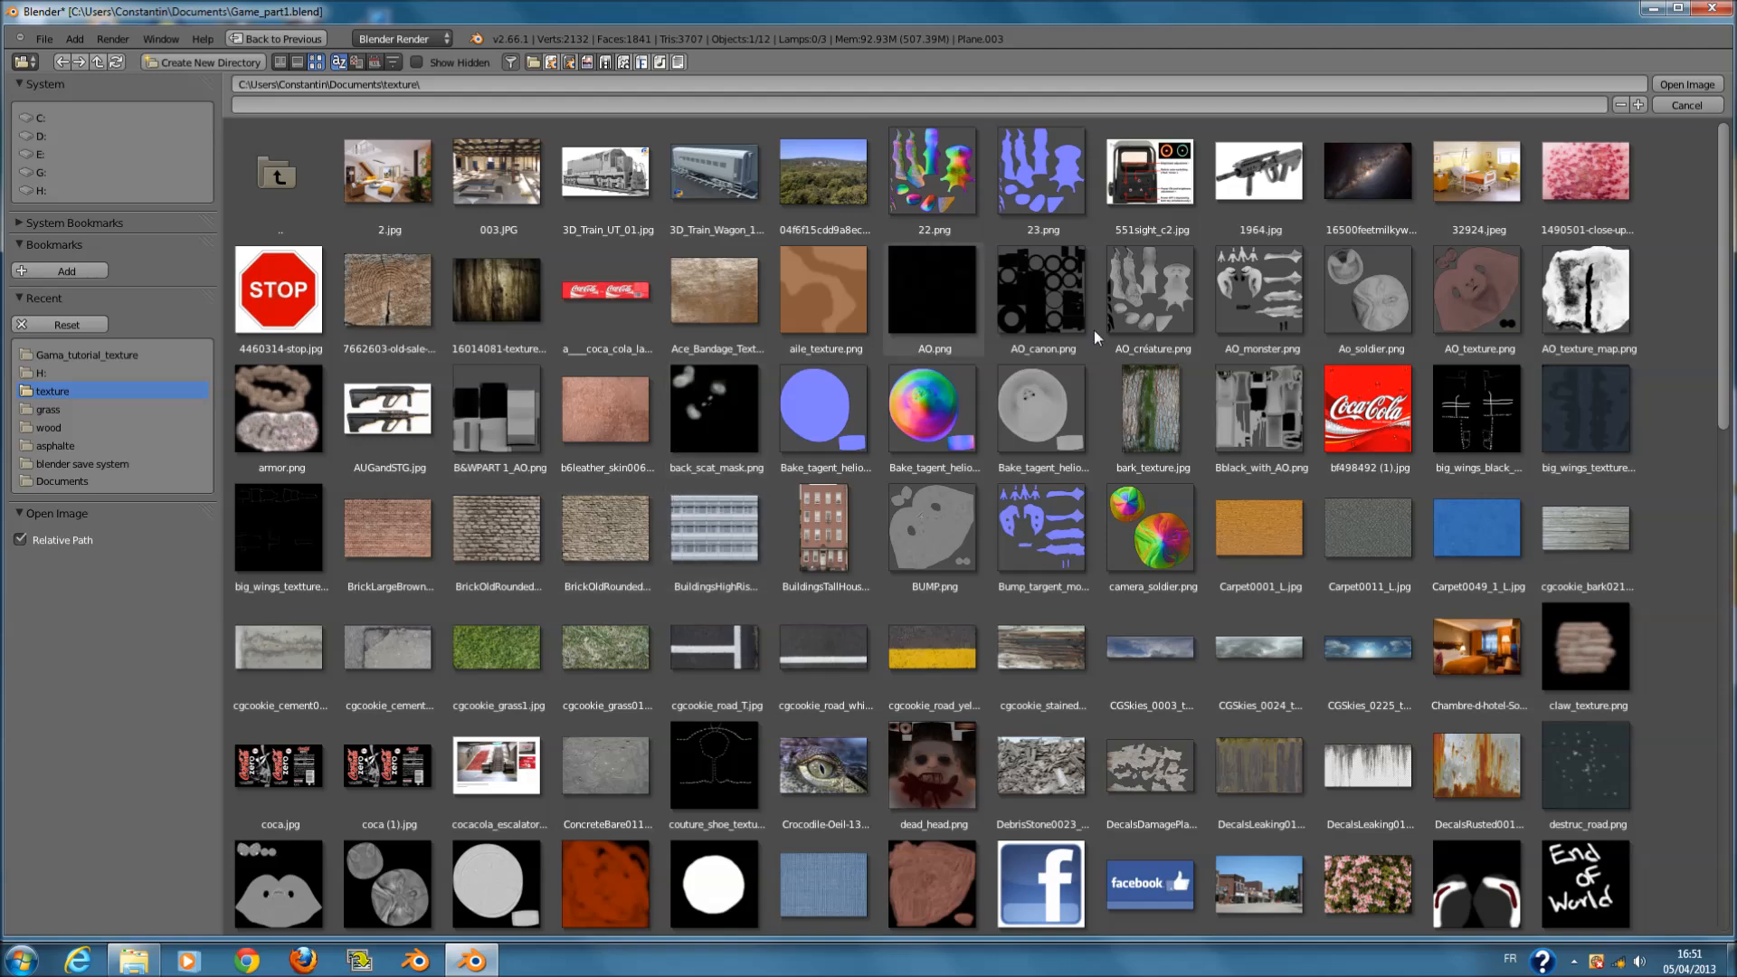
- Load SoilSand0111_5_L.jpg from the texture folder as the second texture's image
{"action": "scroll", "coordinate": [1363, 435], "scroll_direction": "down", "scroll_amount": 5}
{"action": "scroll", "coordinate": [747, 729], "scroll_direction": "down", "scroll_amount": 3}
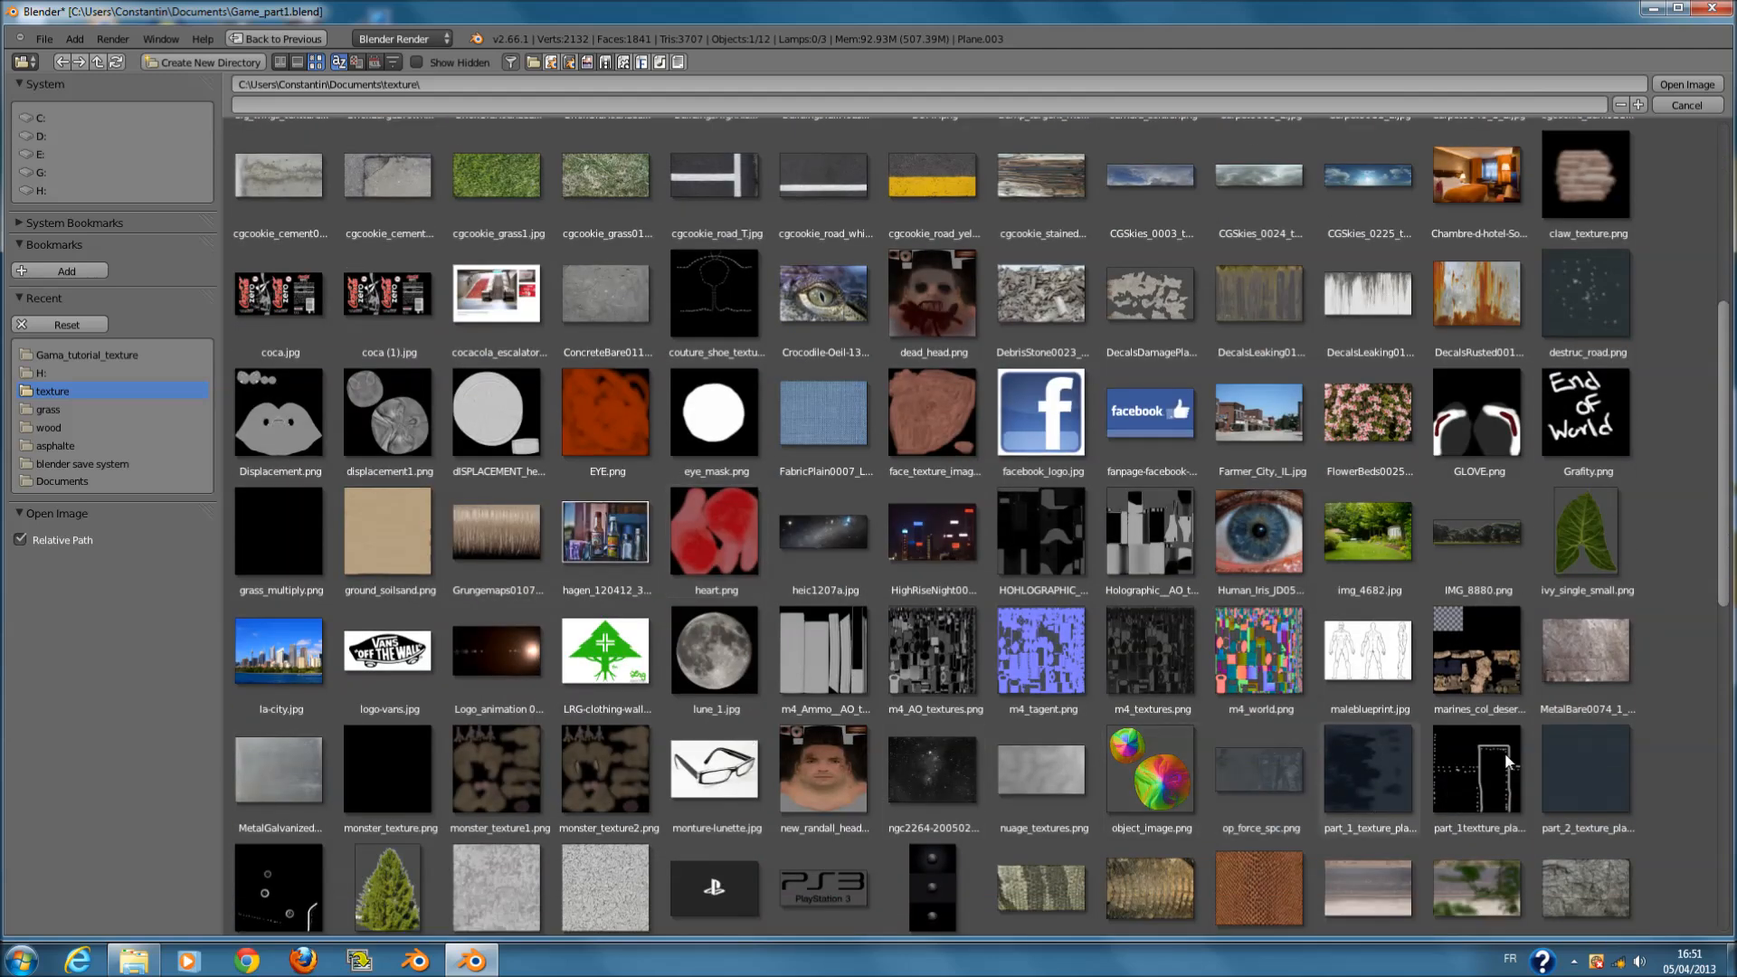
{"action": "scroll", "coordinate": [1538, 756], "scroll_direction": "down", "scroll_amount": 2}
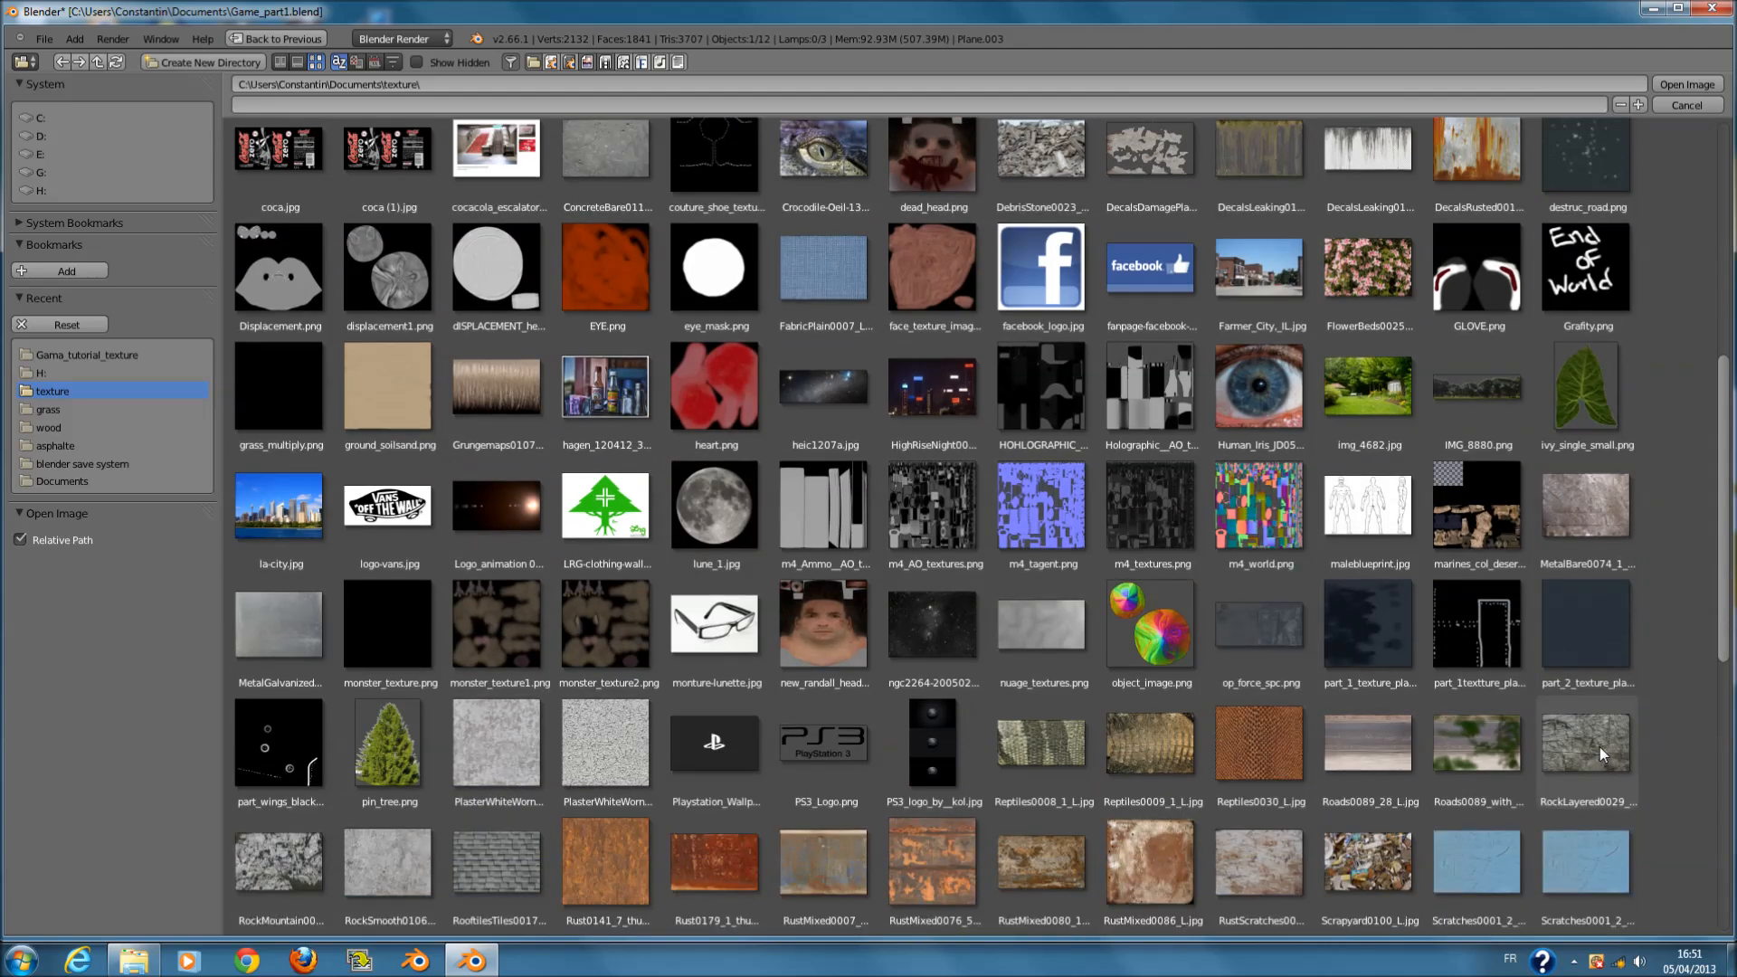
{"action": "scroll", "coordinate": [1600, 747], "scroll_direction": "down", "scroll_amount": 1}
{"action": "left_click", "coordinate": [1588, 704]}
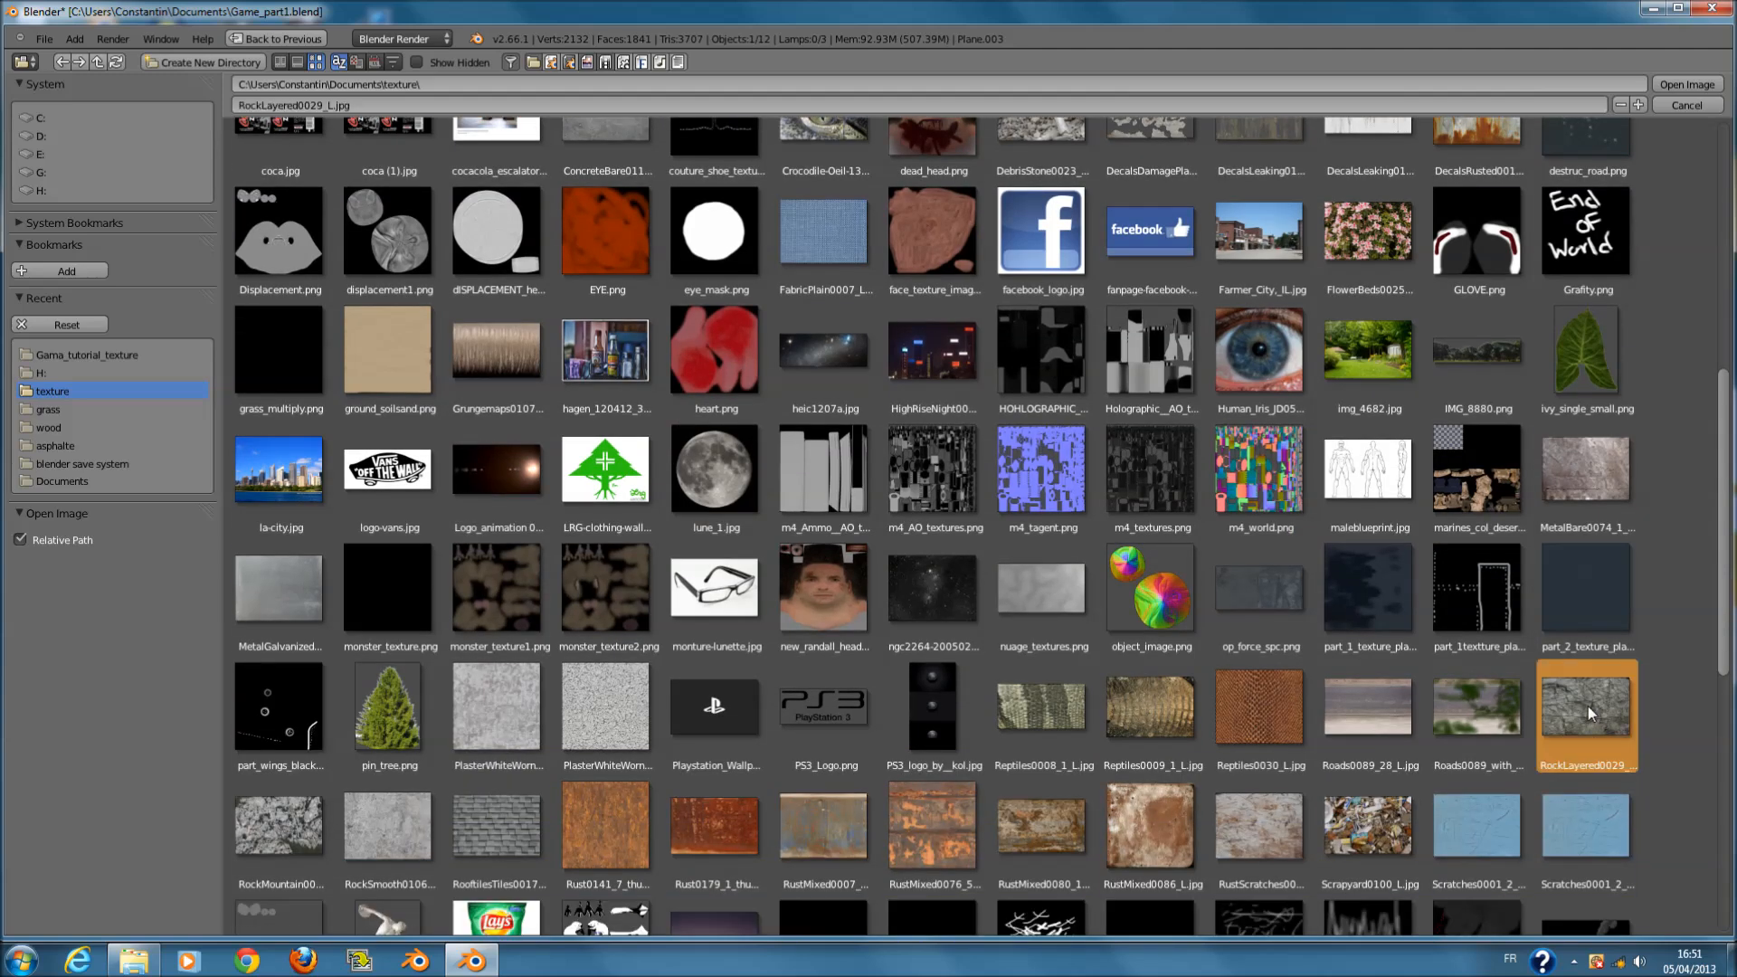
{"action": "scroll", "coordinate": [1588, 705], "scroll_direction": "down", "scroll_amount": 3}
{"action": "scroll", "coordinate": [1577, 579], "scroll_direction": "down", "scroll_amount": 6}
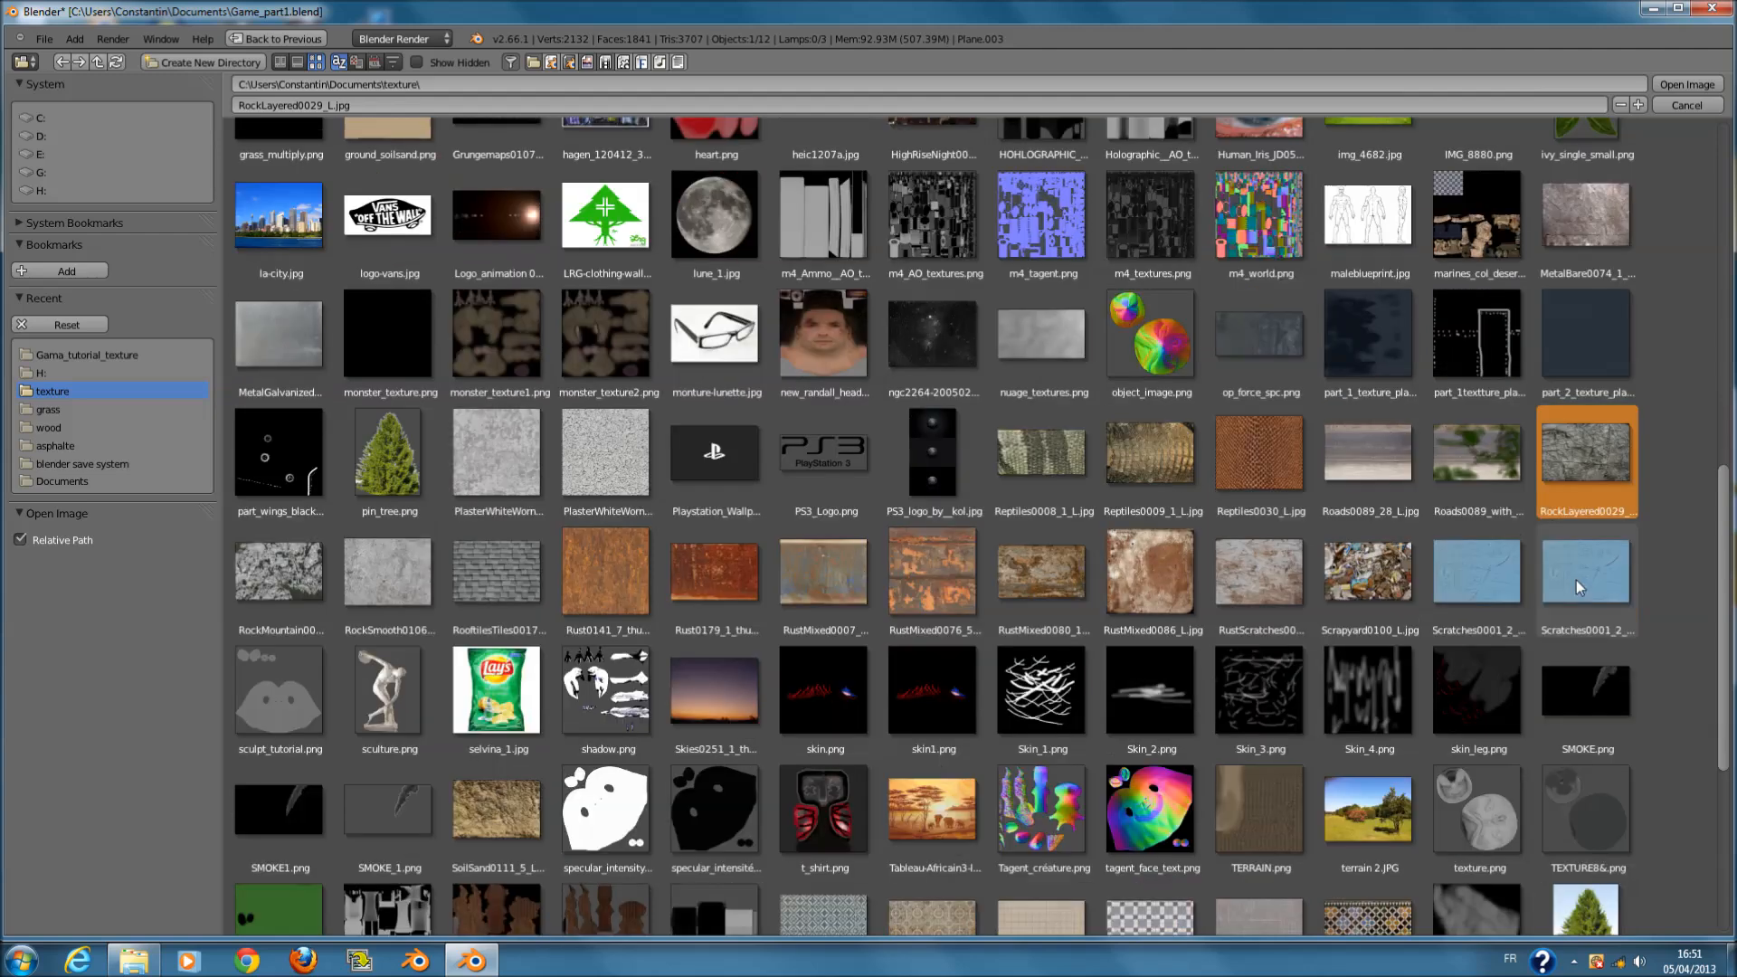
{"action": "left_click", "coordinate": [508, 681]}
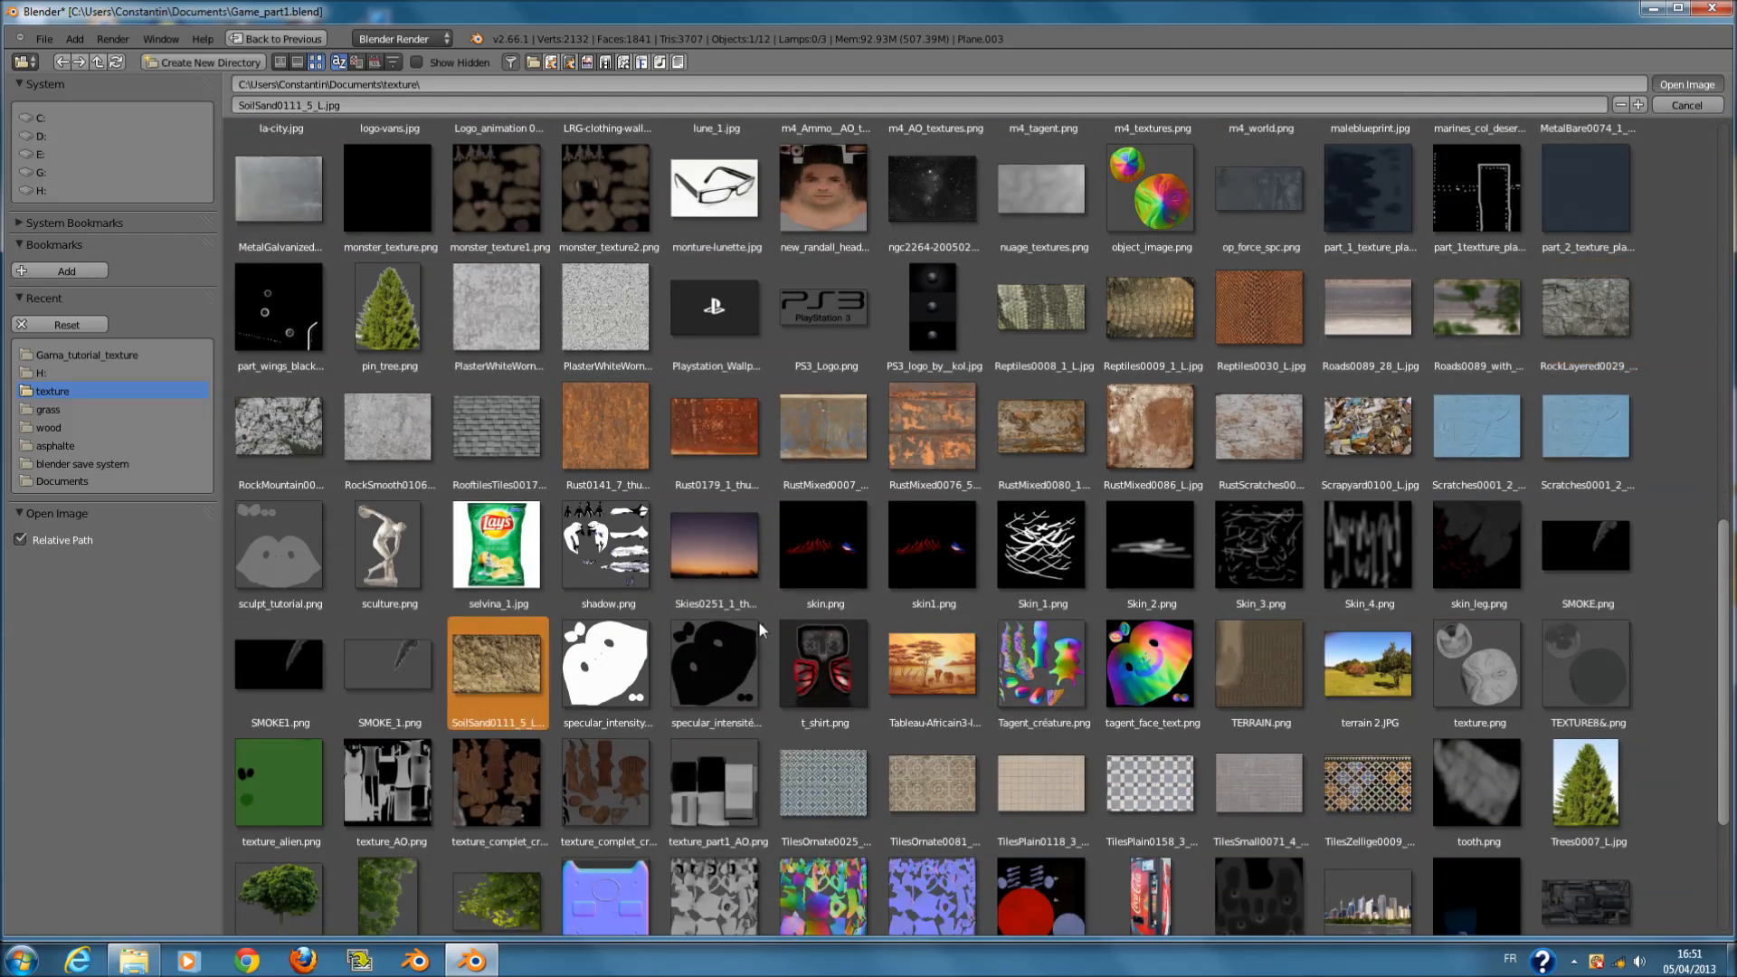
{"action": "scroll", "coordinate": [630, 600], "scroll_direction": "up", "scroll_amount": 3}
{"action": "scroll", "coordinate": [697, 569], "scroll_direction": "down", "scroll_amount": 2}
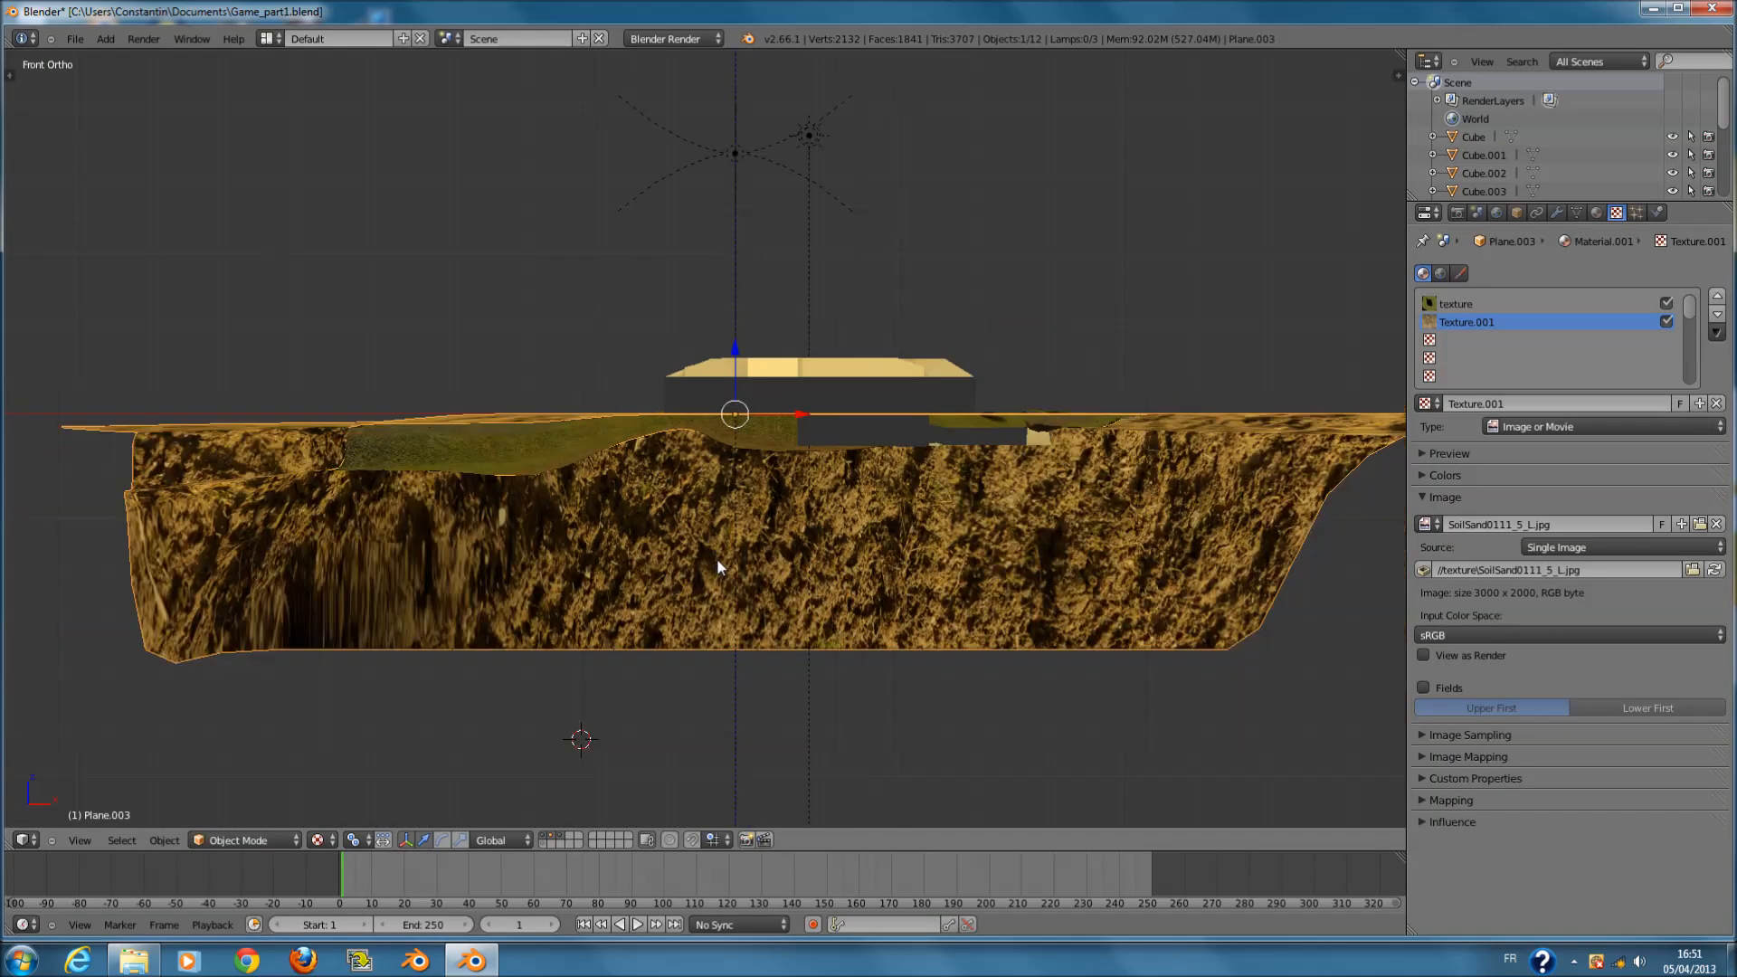
- Disable the soil texture on the terrain's material and split the 3D view into two side-by-side viewports
{"action": "left_click", "coordinate": [1668, 322]}
{"action": "left_click_drag", "start_coordinate": [1400, 75], "coordinate": [993, 113]}
- Put the surrounding terrain in Texture Paint mode and assign the soil texture to the paint brush
{"action": "left_click", "coordinate": [238, 841]}
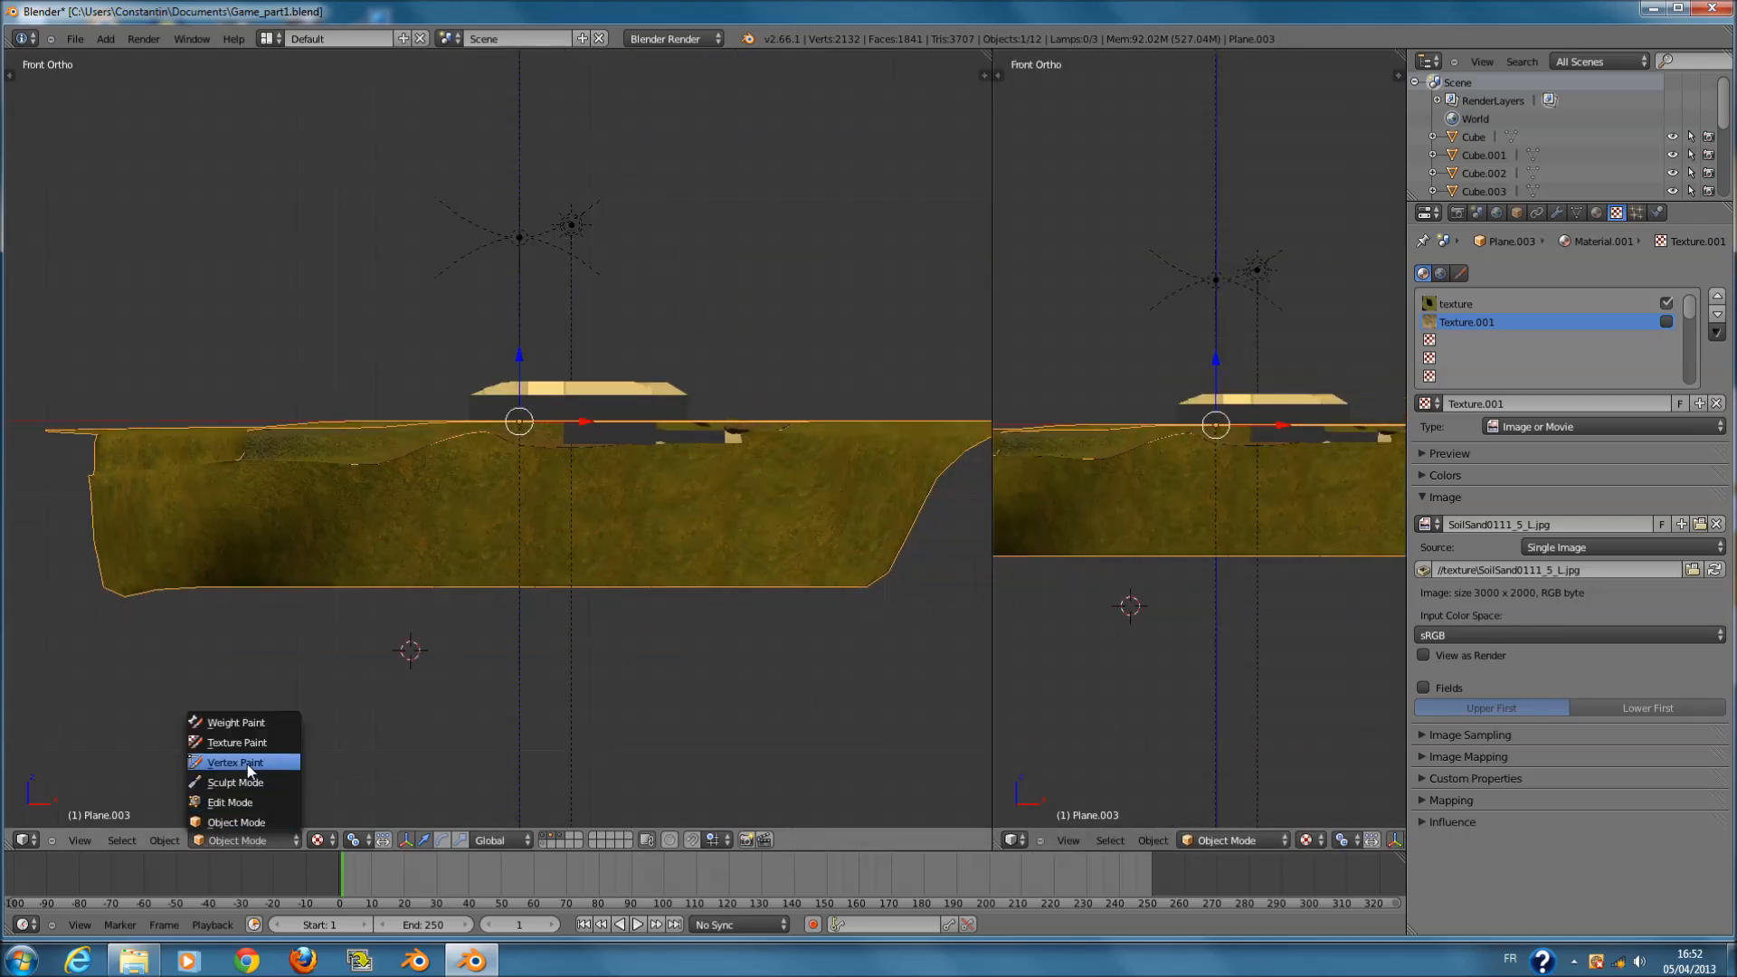
{"action": "left_click", "coordinate": [237, 743]}
{"action": "key", "text": "t"}
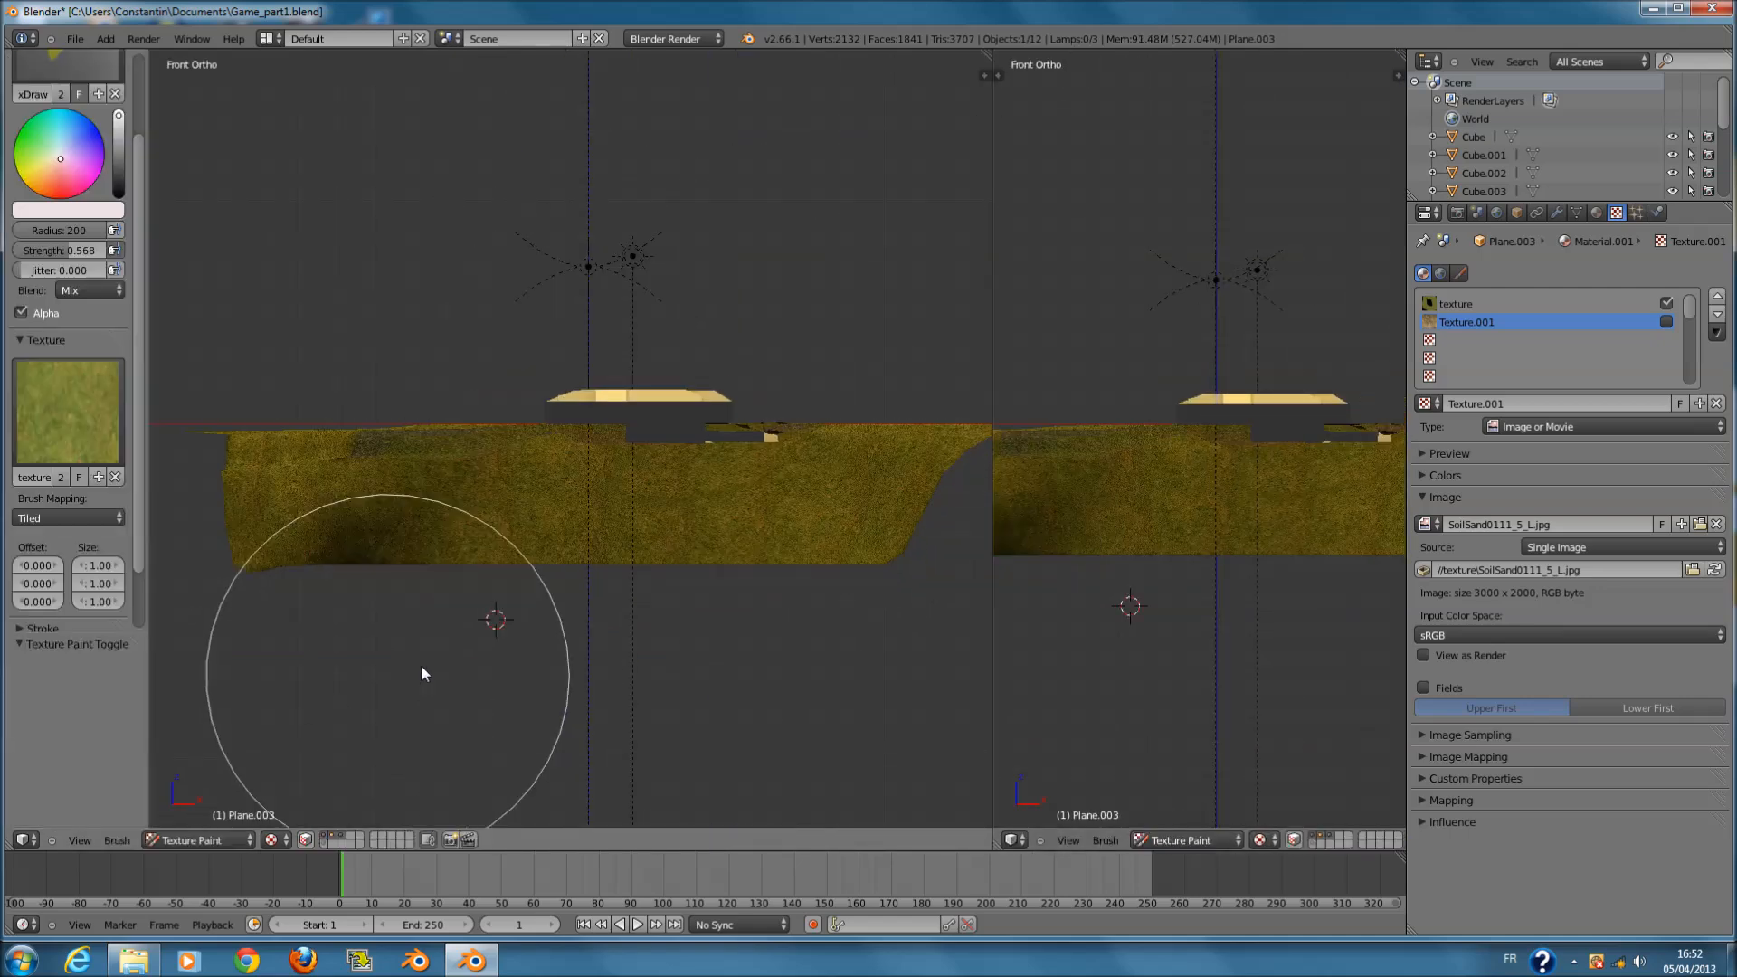
{"action": "left_click", "coordinate": [73, 449]}
{"action": "left_click", "coordinate": [564, 512]}
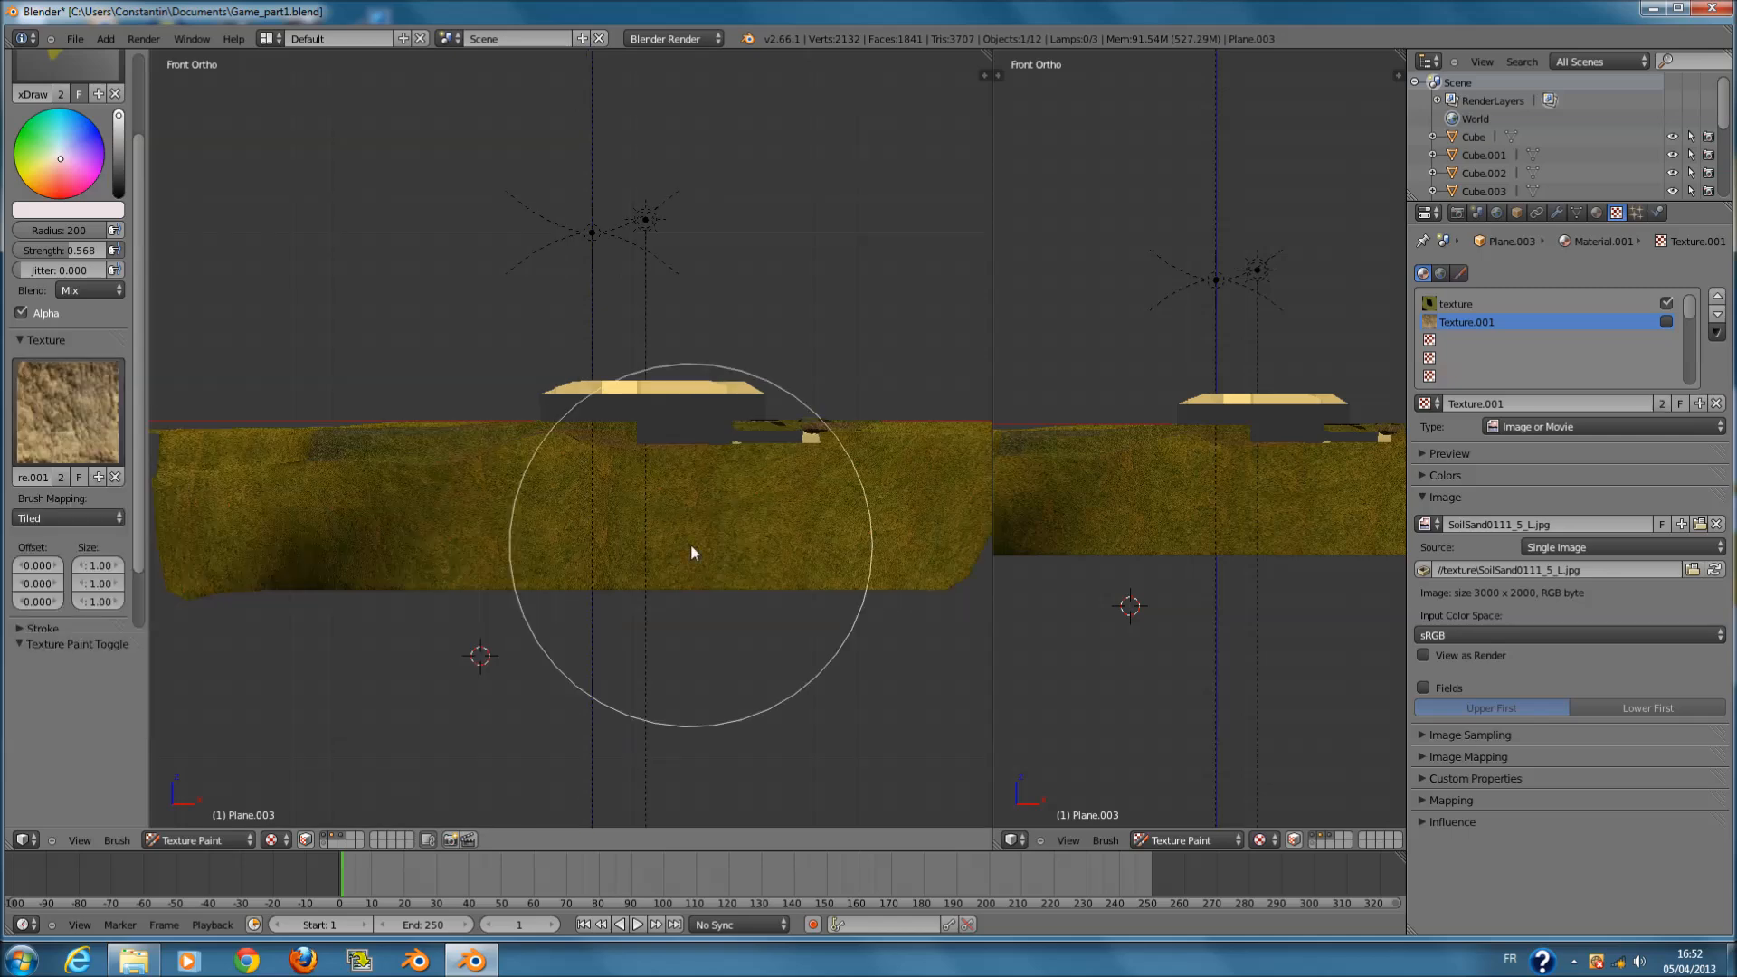
- Set the paint brush radius to 136 while viewing the terrain's front side up close
{"action": "scroll", "coordinate": [691, 551], "scroll_direction": "up", "scroll_amount": 4}
{"action": "mouse_move", "coordinate": [691, 594]}
{"action": "left_mouse_down"}
{"action": "mouse_move", "coordinate": [703, 639]}
{"action": "mouse_move", "coordinate": [647, 649]}
{"action": "left_mouse_up"}
{"action": "left_click", "coordinate": [652, 650]}
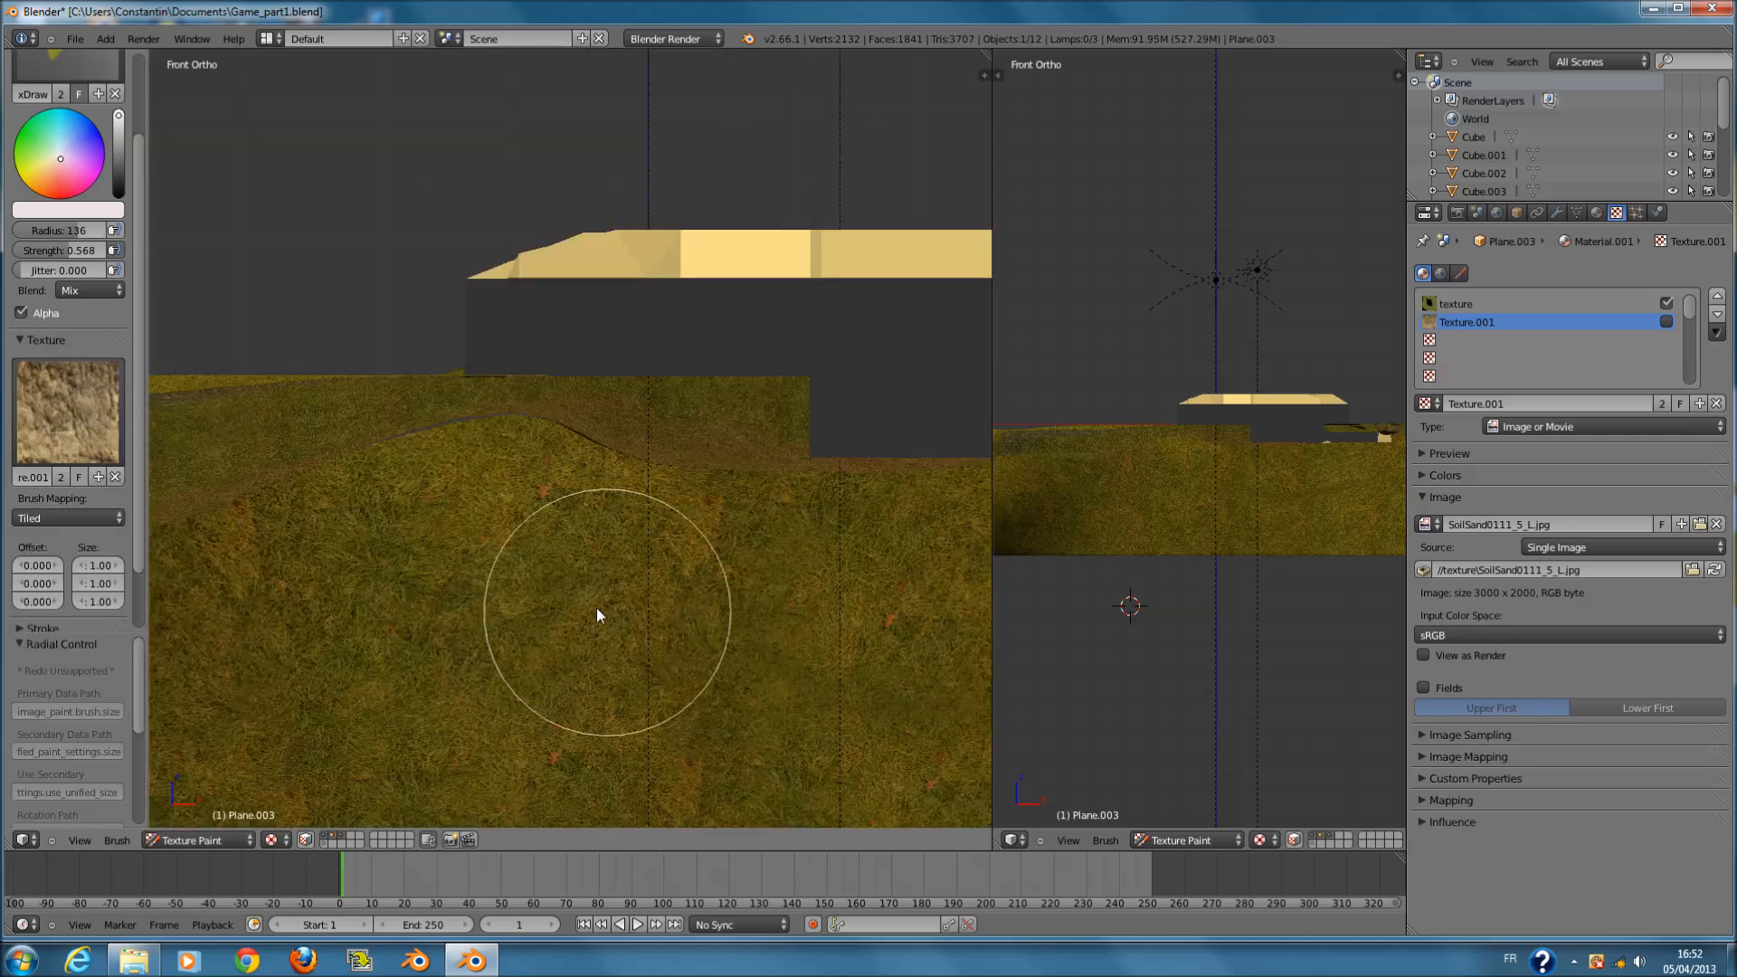
- Sample a brush colour from the grass on the terrain's front side and raise it to full brightness
{"action": "scroll", "coordinate": [655, 680], "scroll_direction": "down", "scroll_amount": 2}
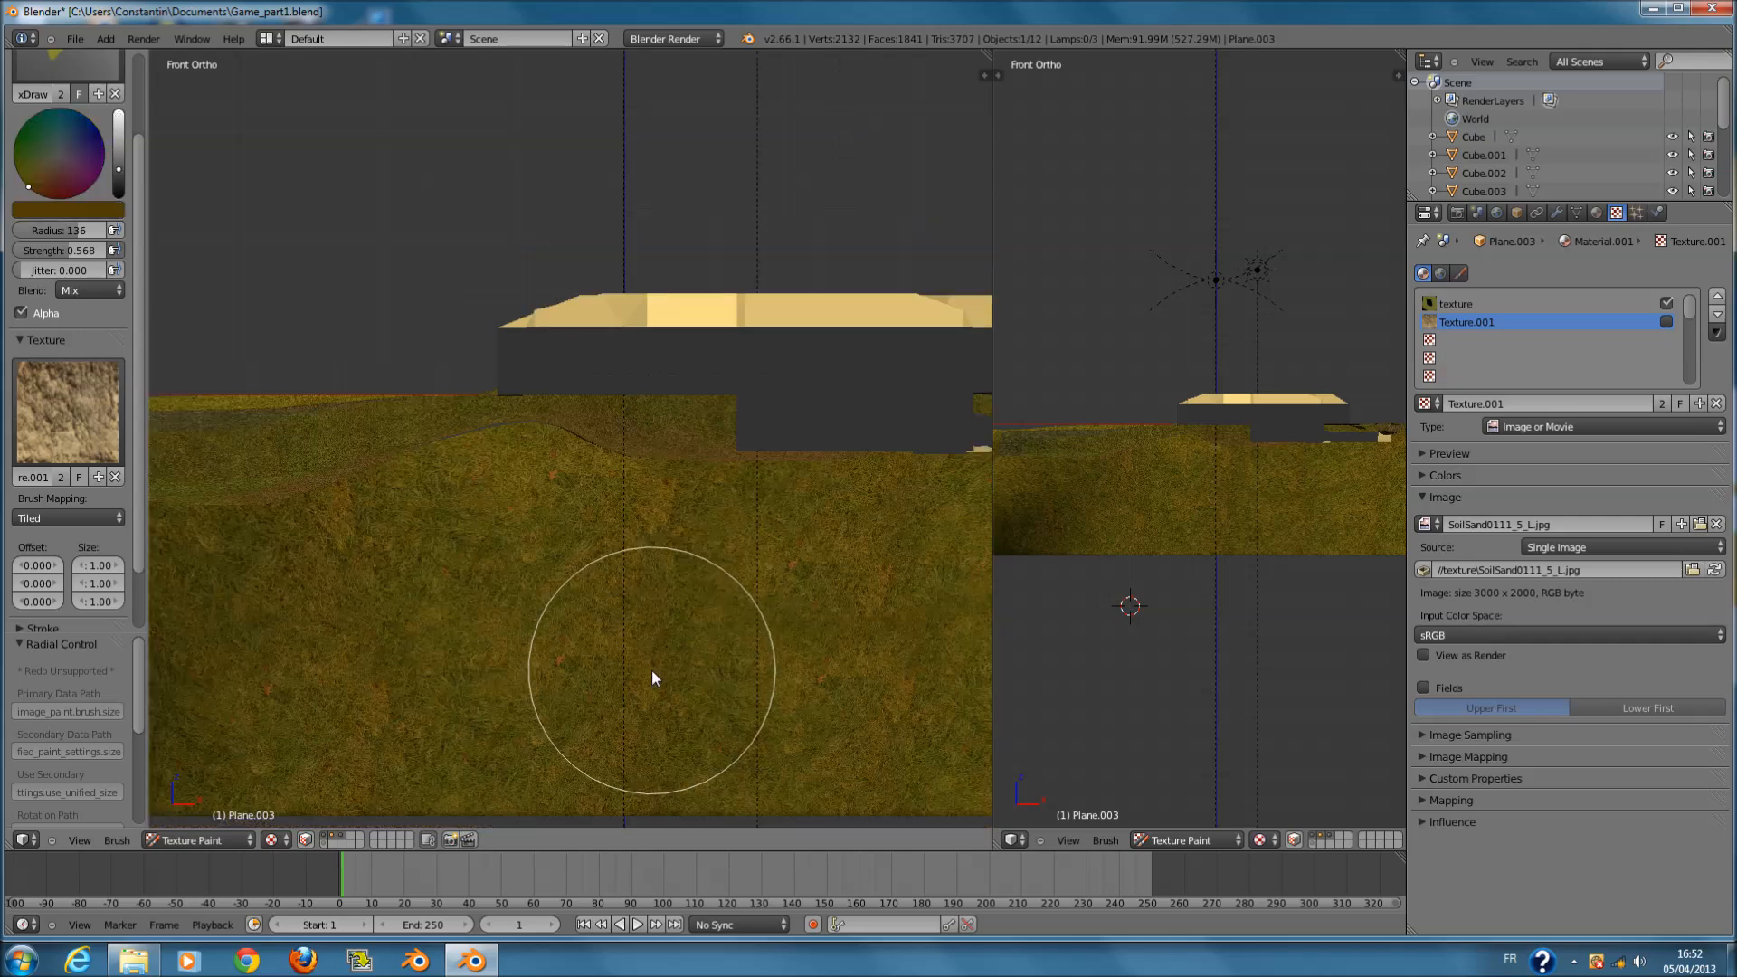
{"action": "key", "text": "s"}
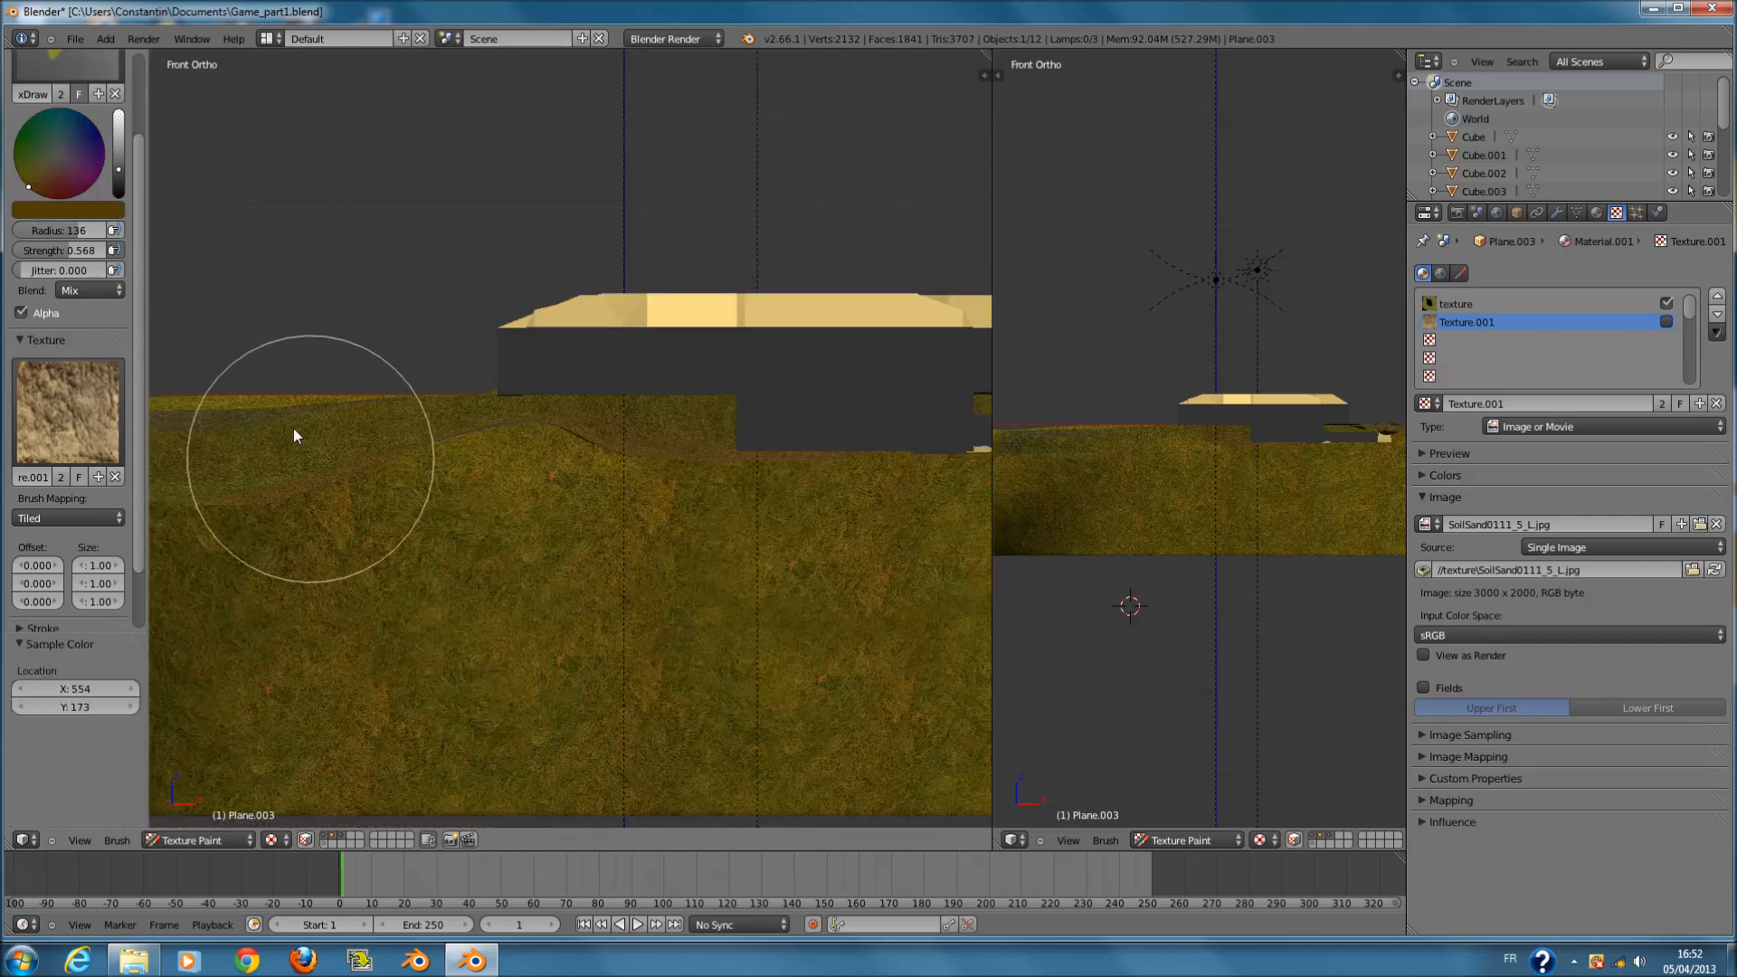
{"action": "left_click_drag", "start_coordinate": [118, 134], "coordinate": [117, 112]}
{"action": "scroll", "coordinate": [892, 492], "scroll_direction": "down", "scroll_amount": 1}
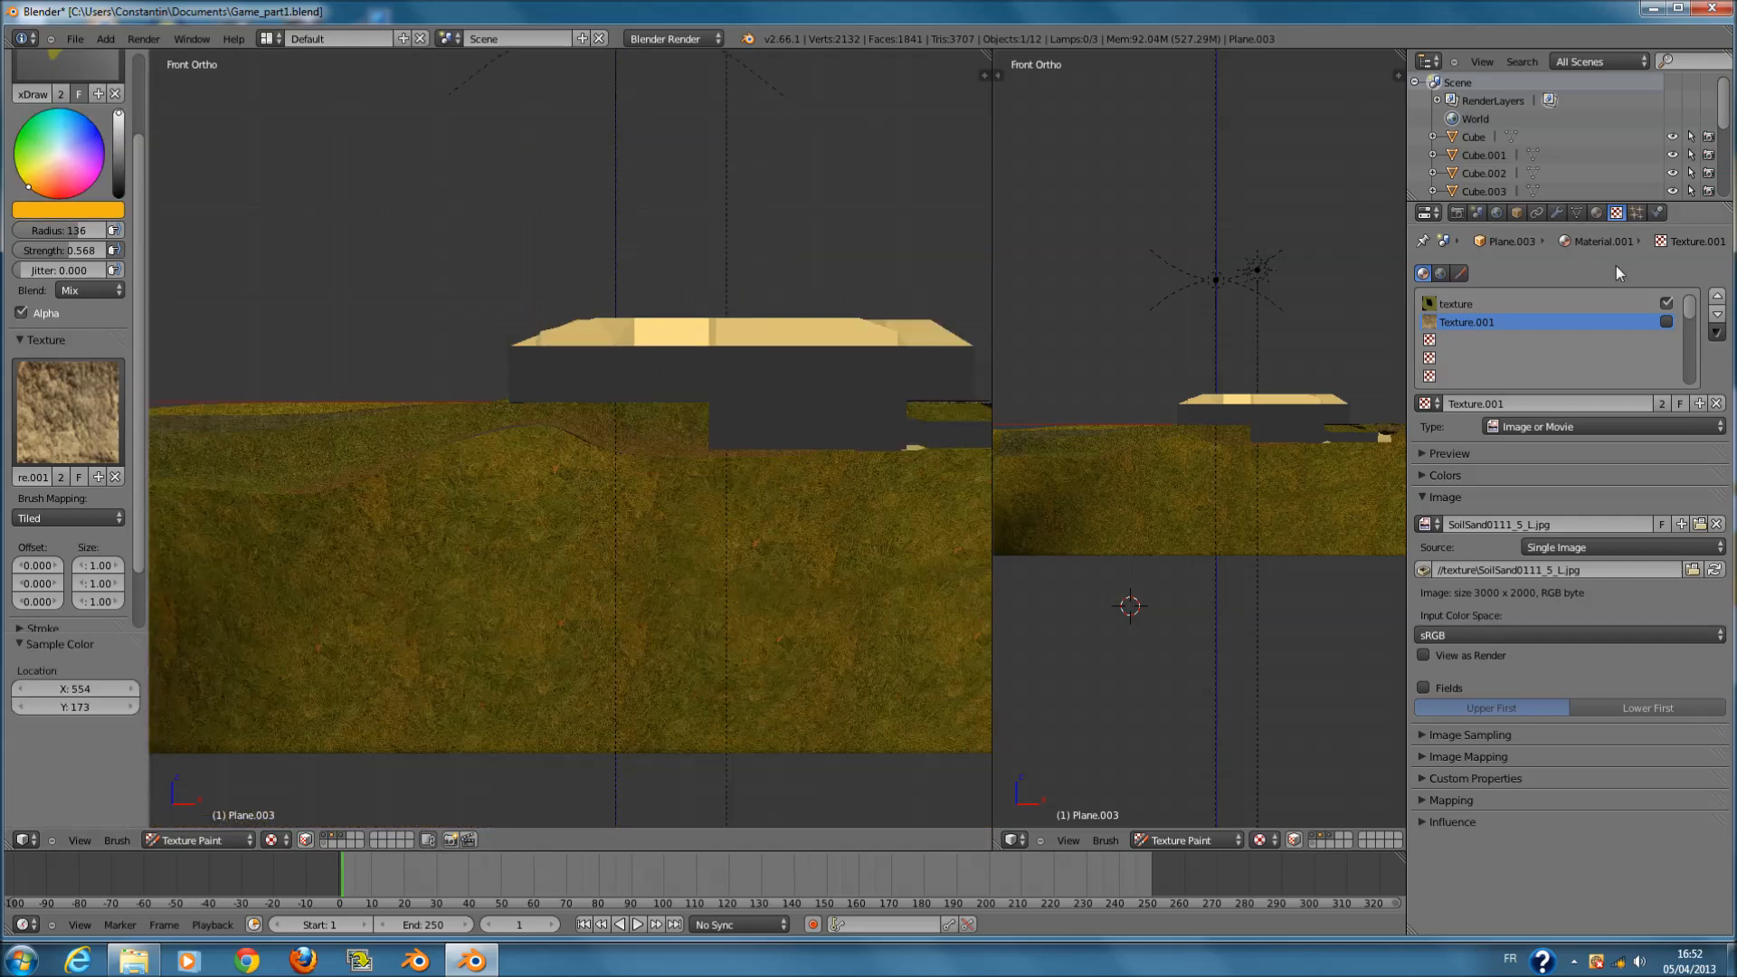
- Make the terrain's grass texture slot active and examine the dark smudge near the terrain's front corner
{"action": "left_click", "coordinate": [1475, 305]}
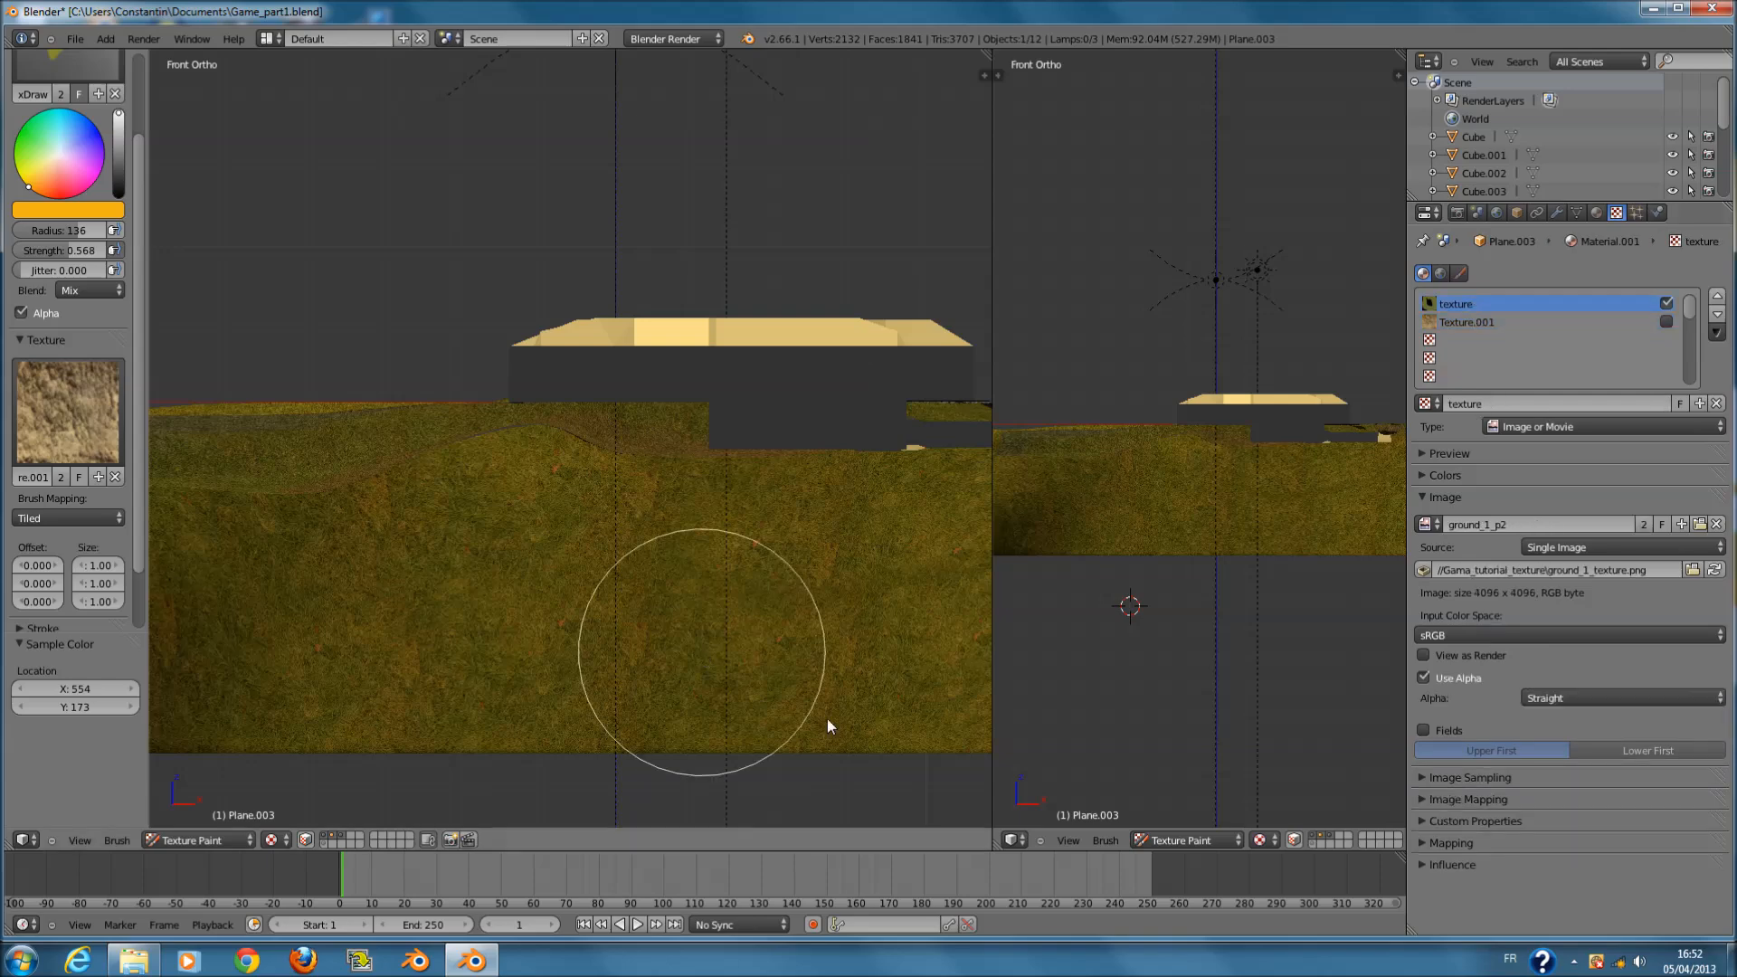
{"action": "middle_click_drag", "start_coordinate": [830, 718], "coordinate": [892, 687]}
{"action": "scroll", "coordinate": [891, 685], "scroll_direction": "up", "scroll_amount": 7}
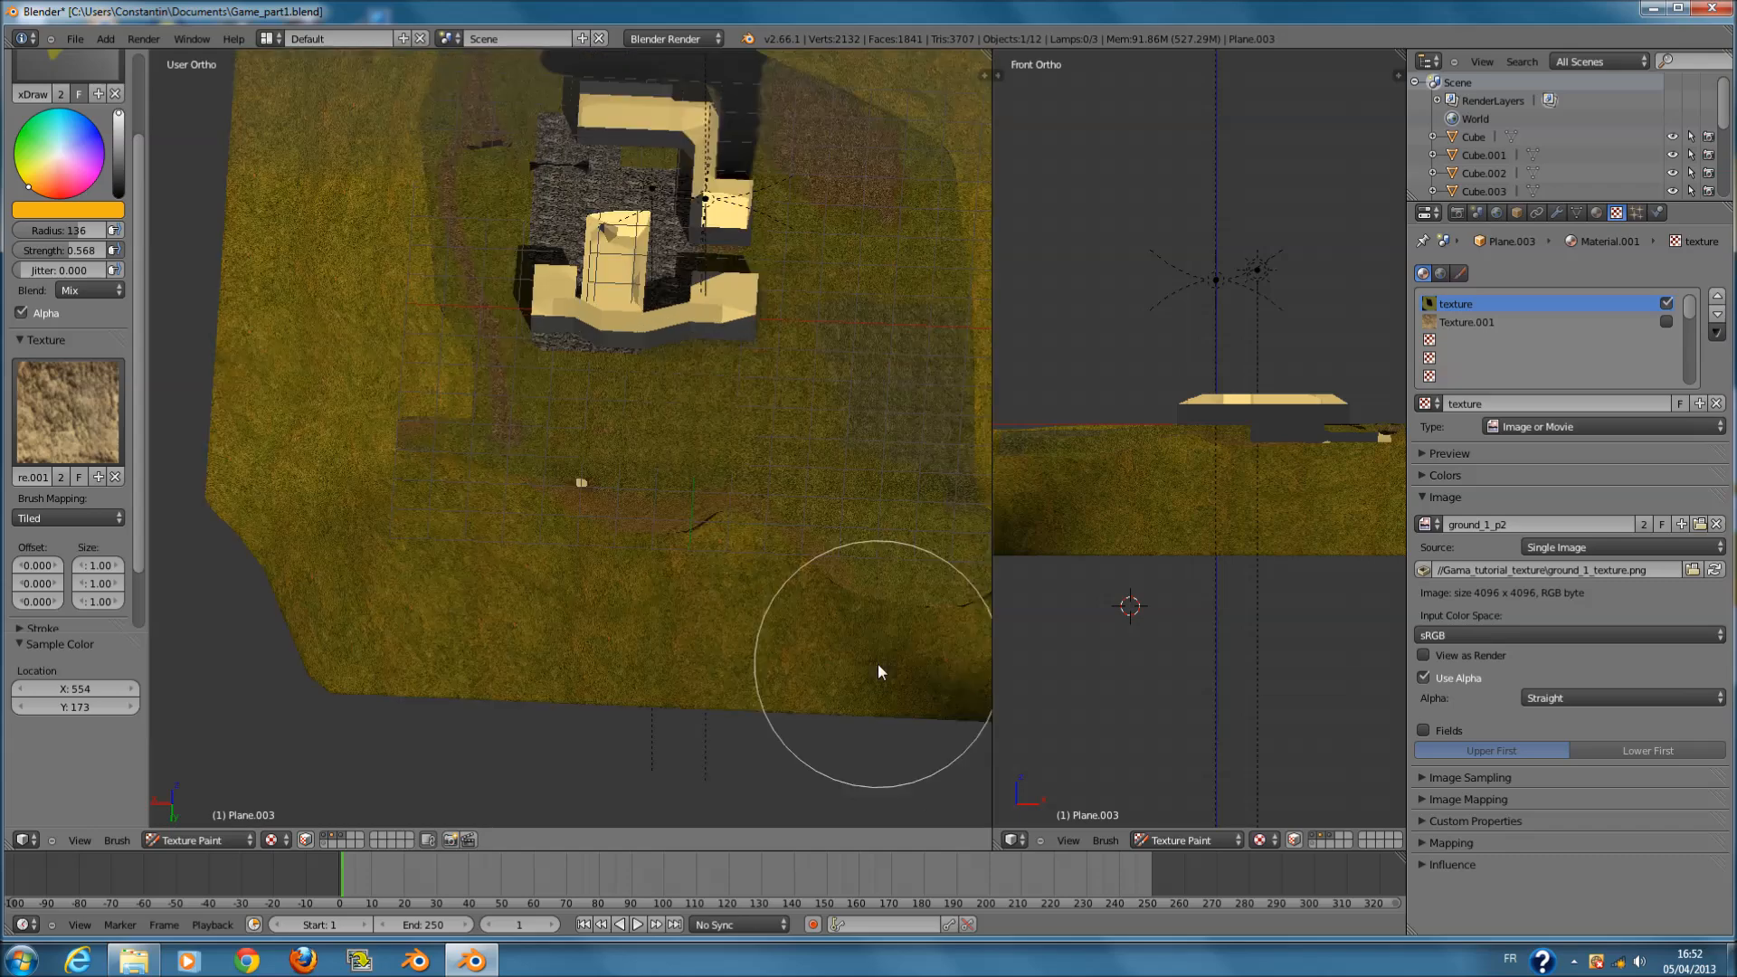
- Show the terrain in solid shading and turn the front view into a UV/Image Editor
{"action": "key", "text": "z"}
{"action": "middle_click_drag", "start_coordinate": [687, 597], "coordinate": [688, 558]}
{"action": "scroll", "coordinate": [688, 558], "scroll_direction": "down", "scroll_amount": 1}
{"action": "key", "text": "z"}
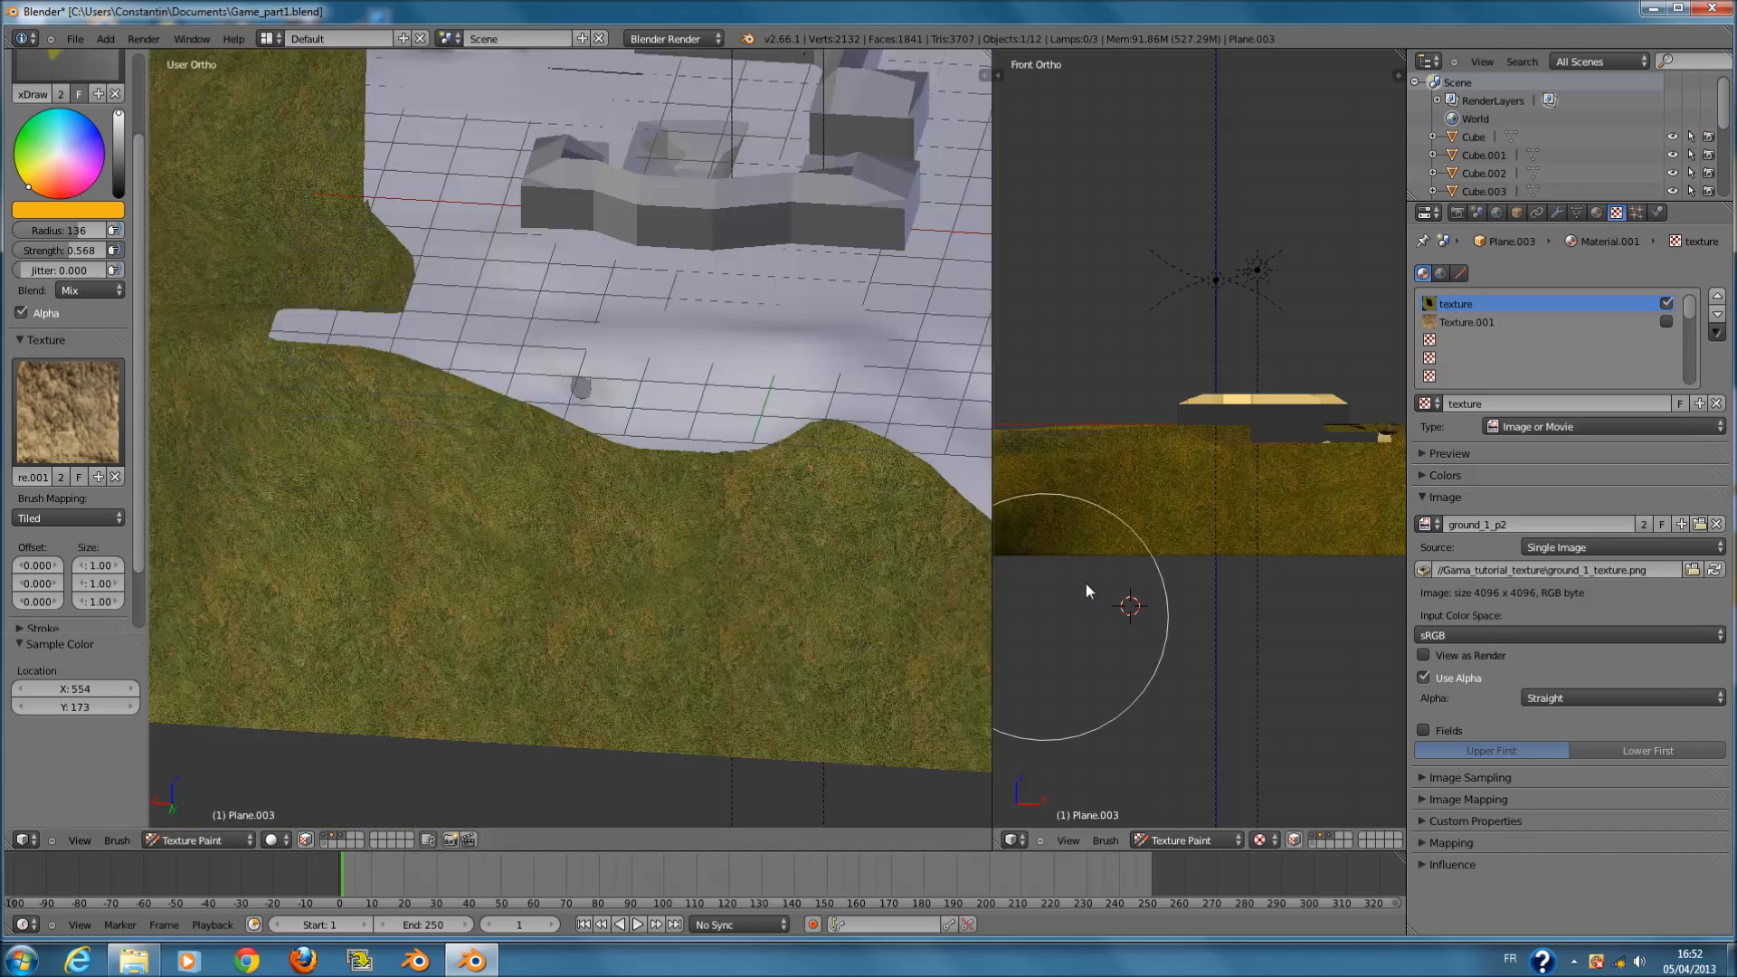
{"action": "scroll", "coordinate": [1194, 763], "scroll_direction": "down", "scroll_amount": 4}
{"action": "left_click", "coordinate": [1185, 840]}
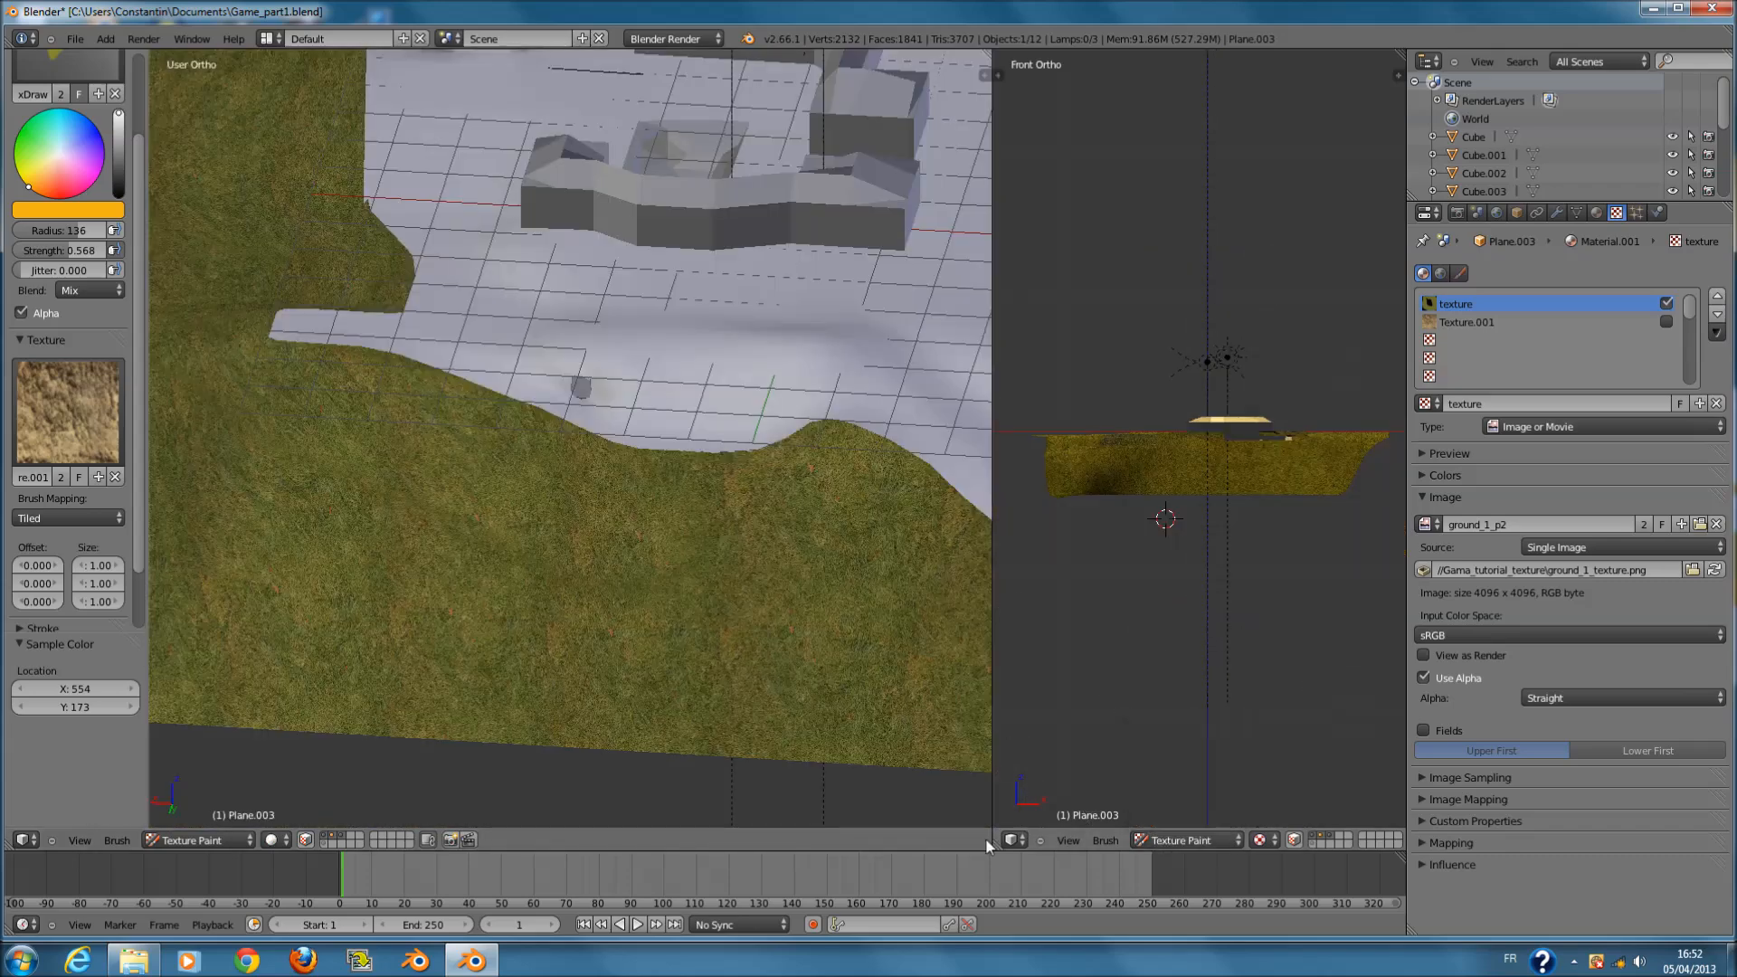
{"action": "left_click", "coordinate": [1011, 840]}
{"action": "left_click", "coordinate": [1058, 721]}
- Display the ground_1_p2 image behind the whole terrain's UV layout from Edit Mode, then return to Texture Paint mode
{"action": "key", "text": "Tab"}
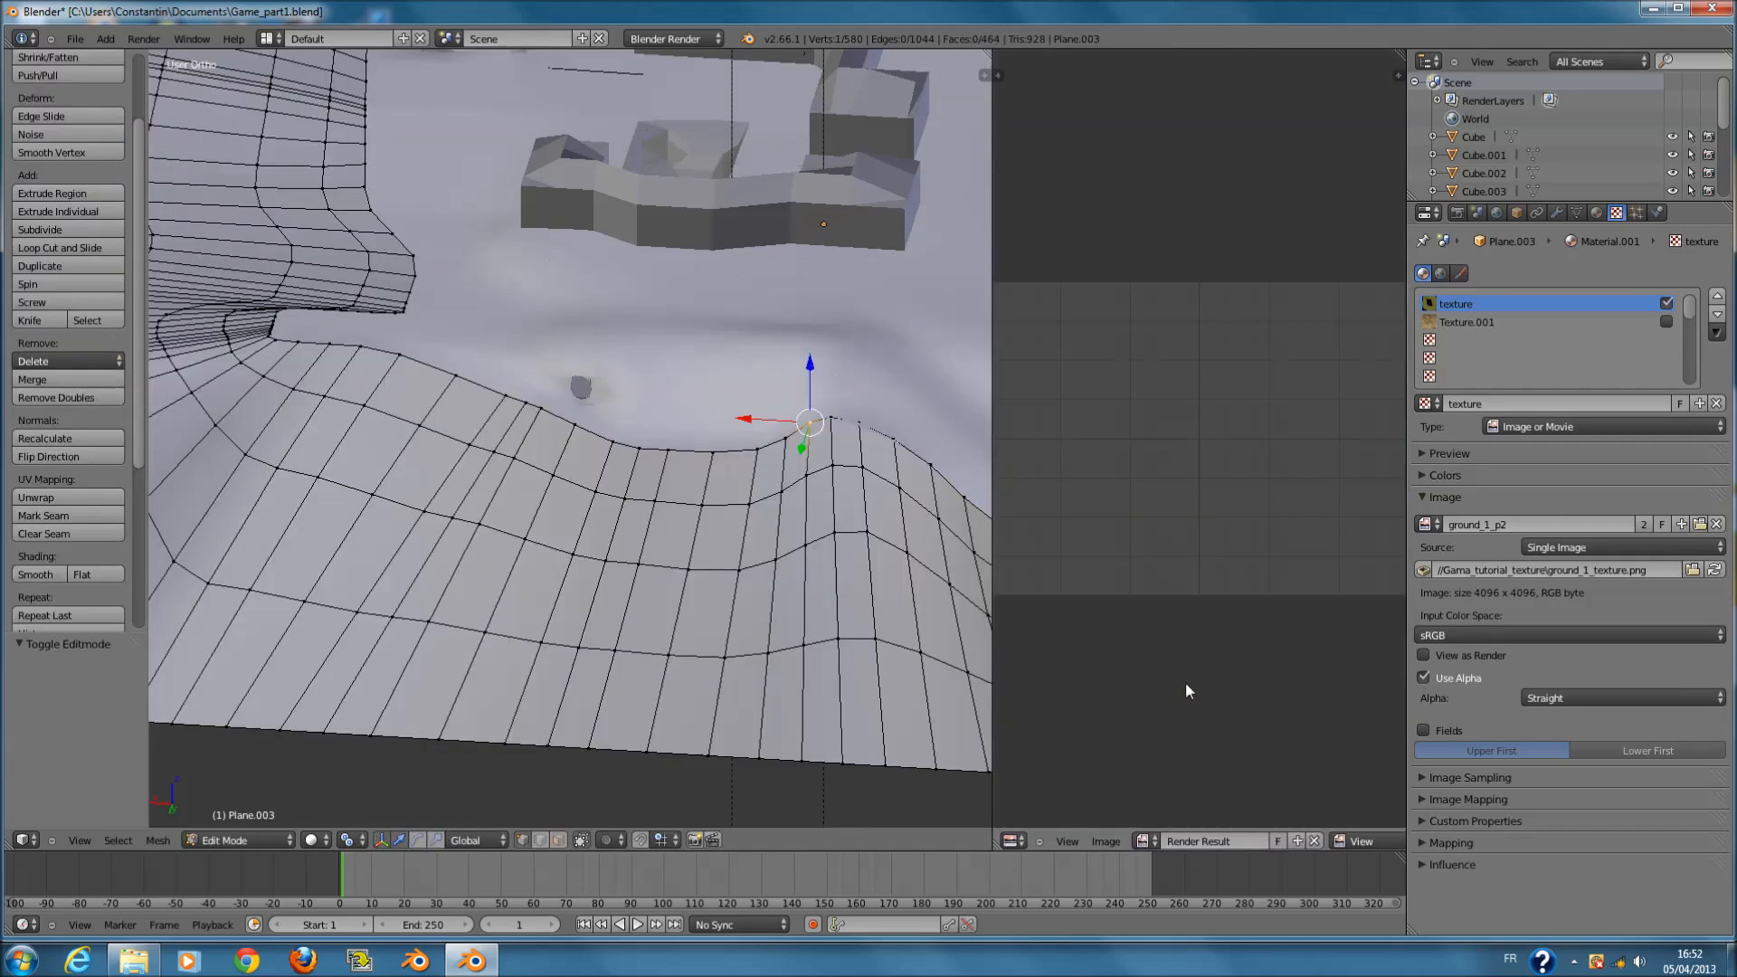
{"action": "key", "text": "a"}
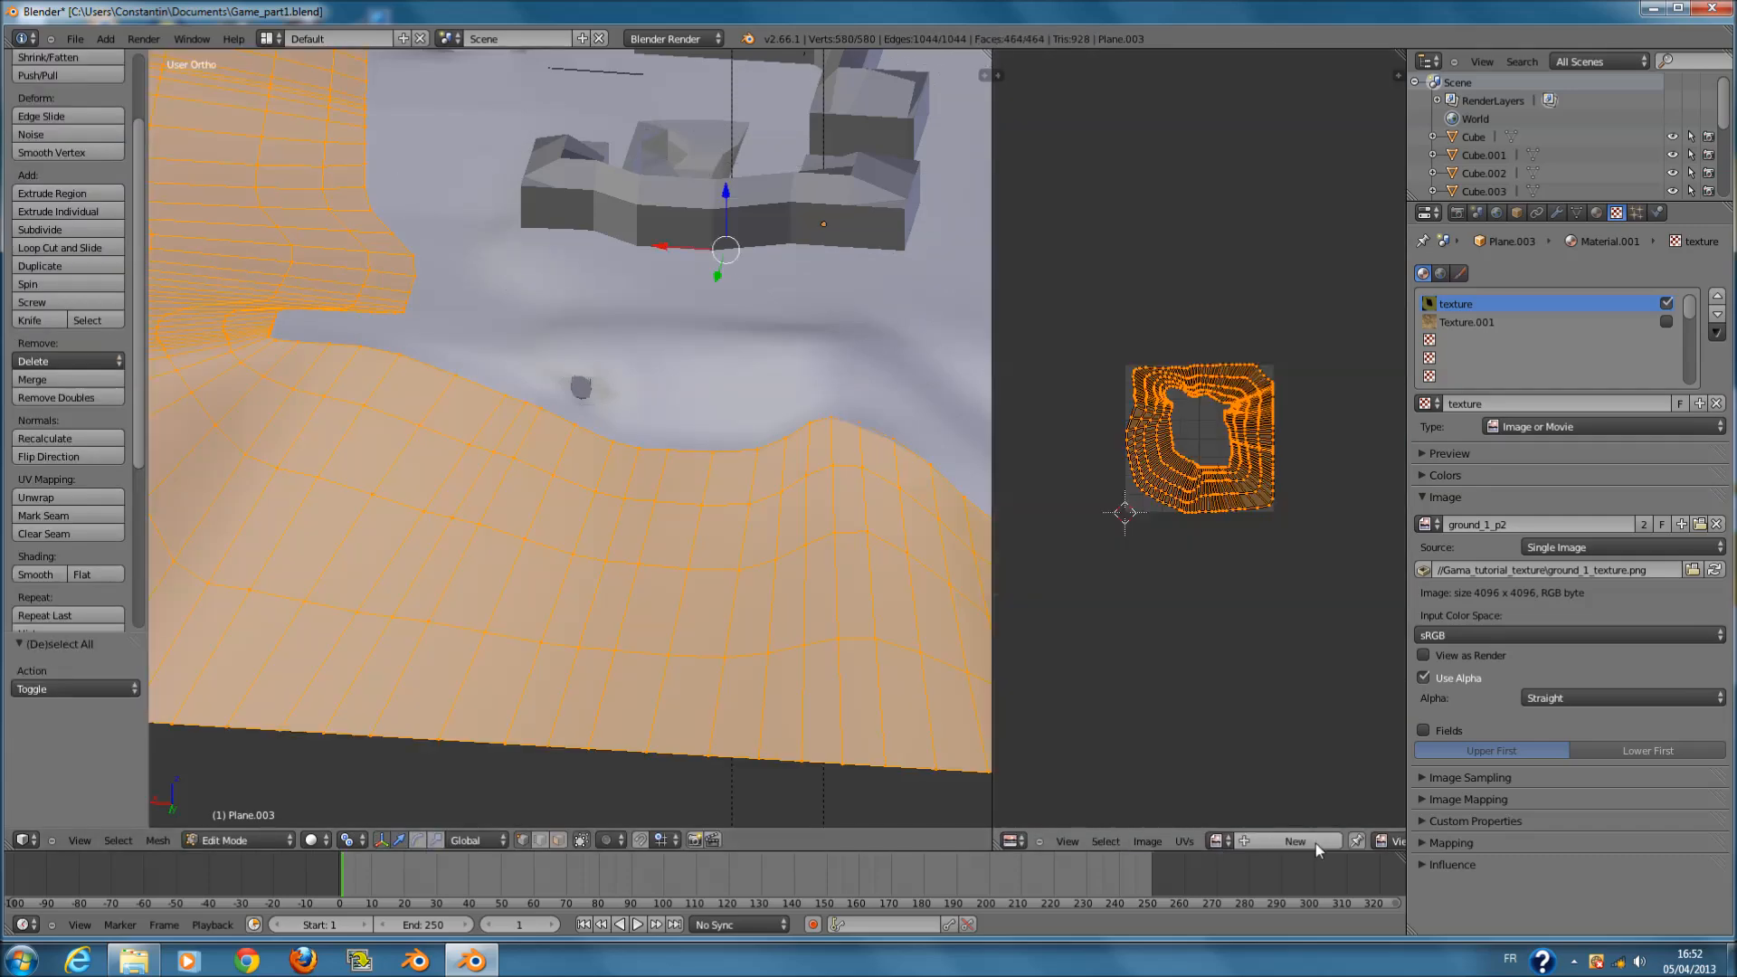
{"action": "scroll", "coordinate": [1254, 671], "scroll_direction": "up", "scroll_amount": 4}
{"action": "left_click", "coordinate": [1217, 840]}
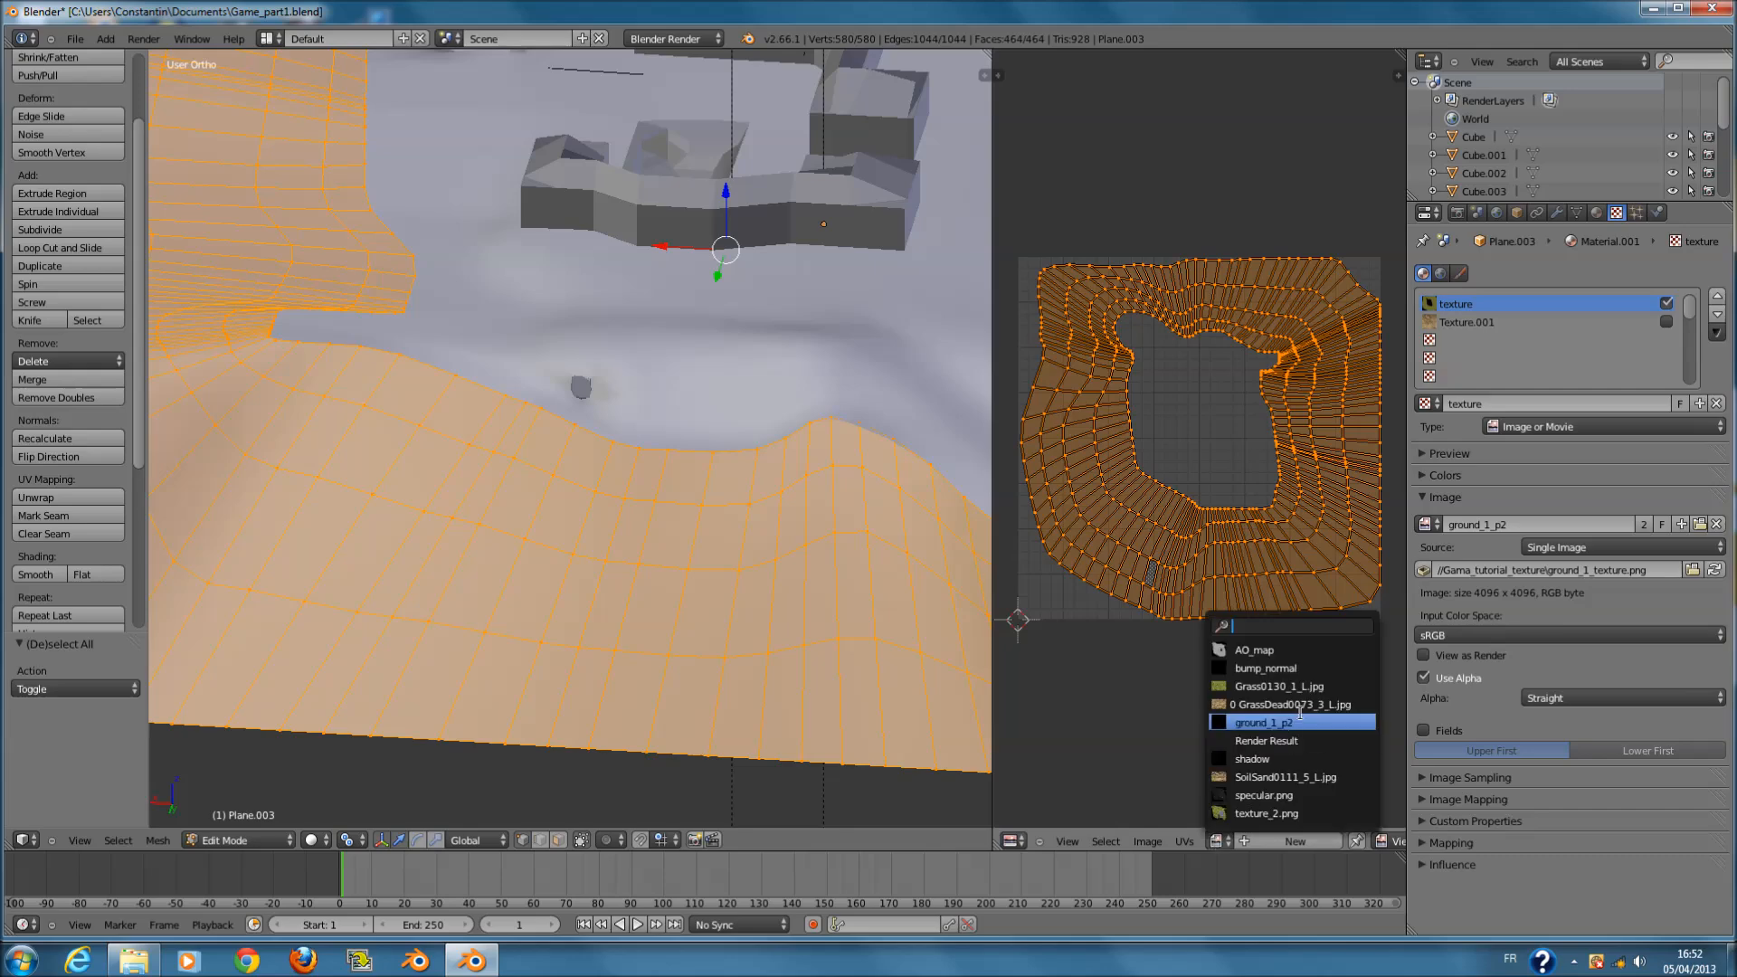
{"action": "left_click", "coordinate": [1322, 812]}
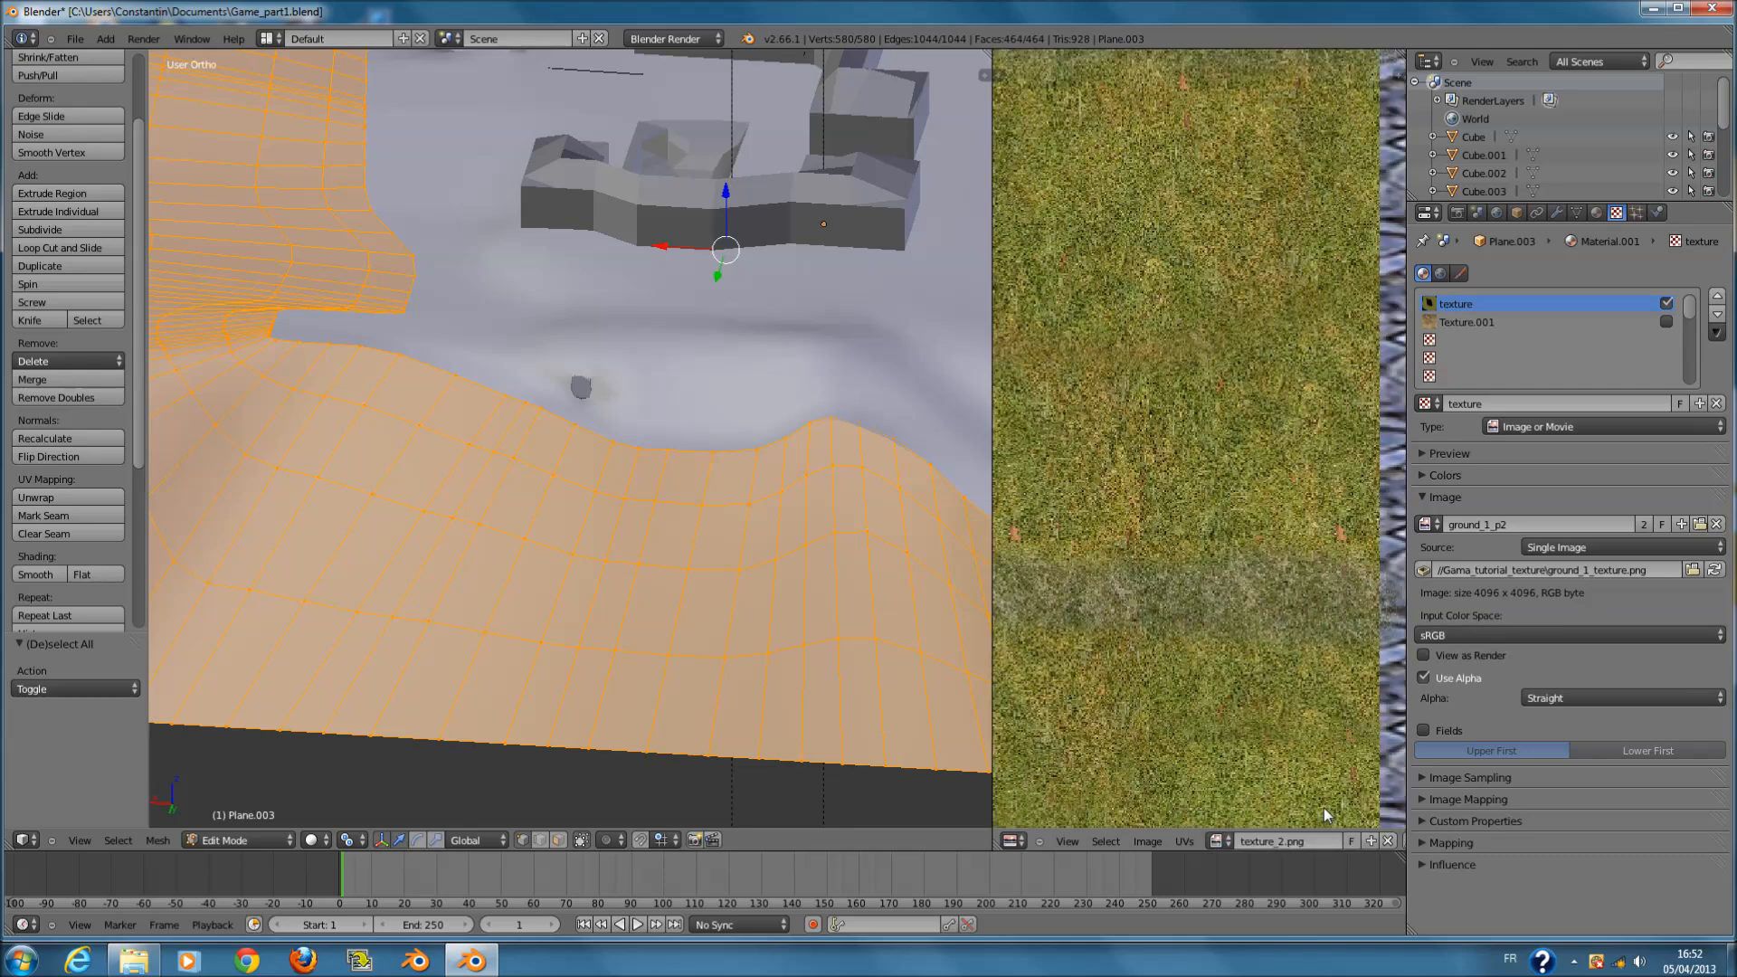
{"action": "left_click", "coordinate": [1217, 840]}
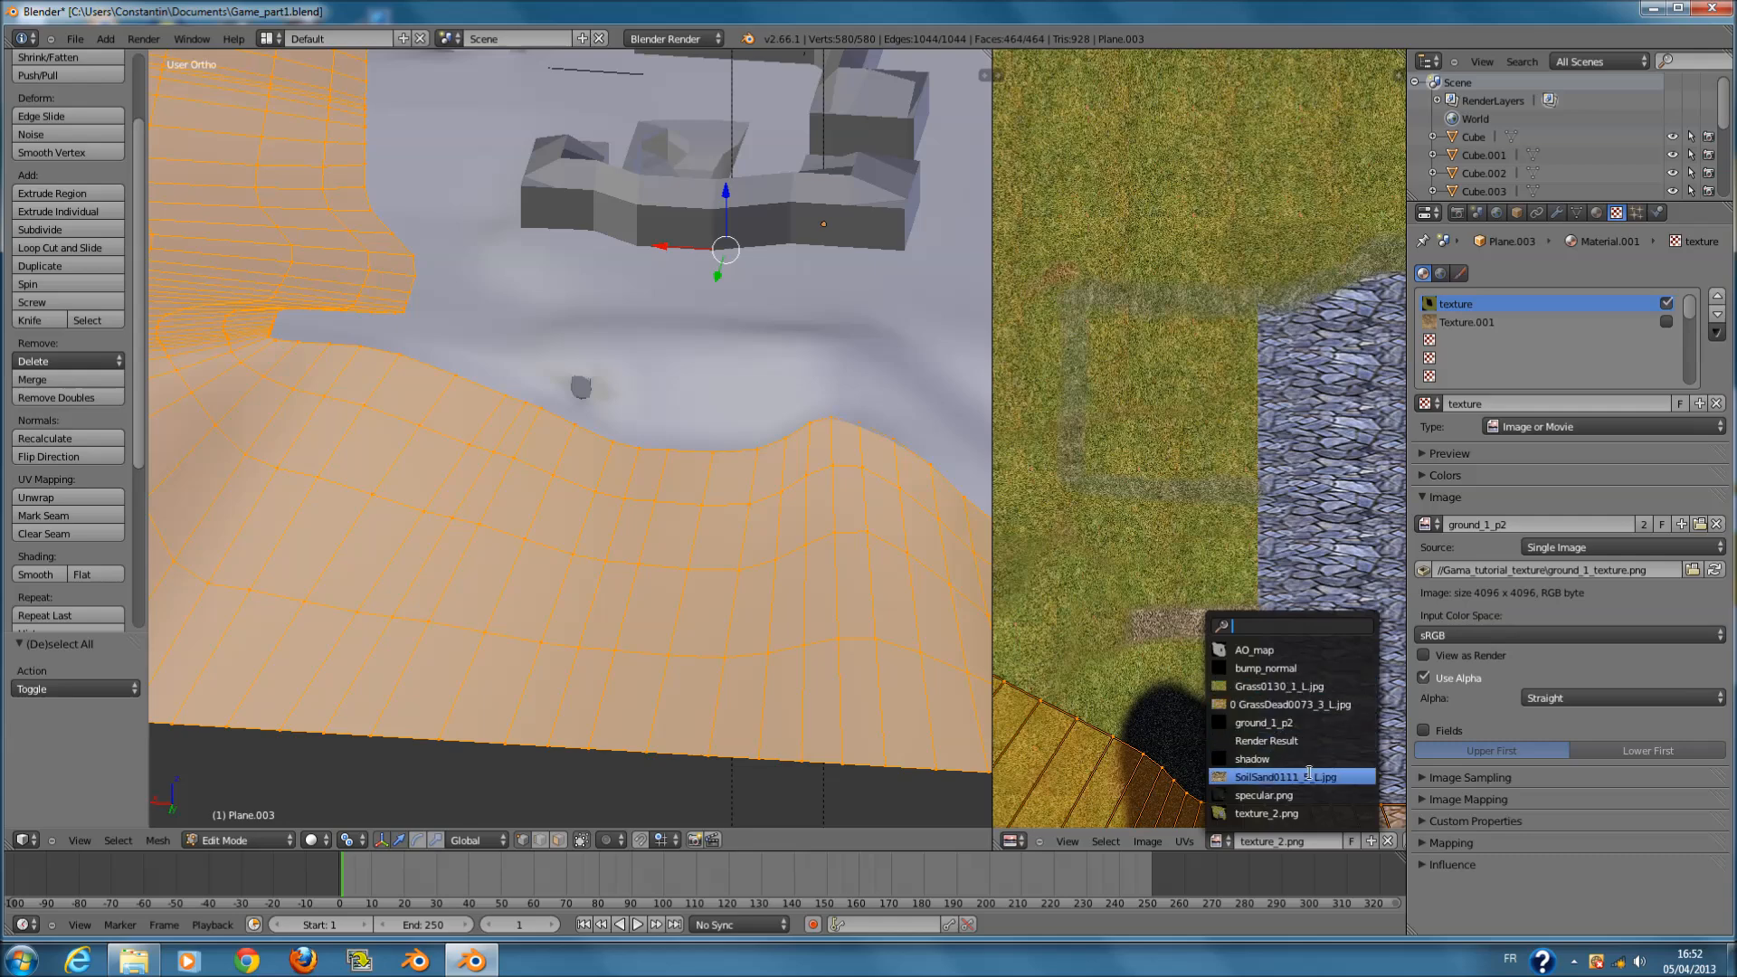
{"action": "left_click", "coordinate": [1320, 717]}
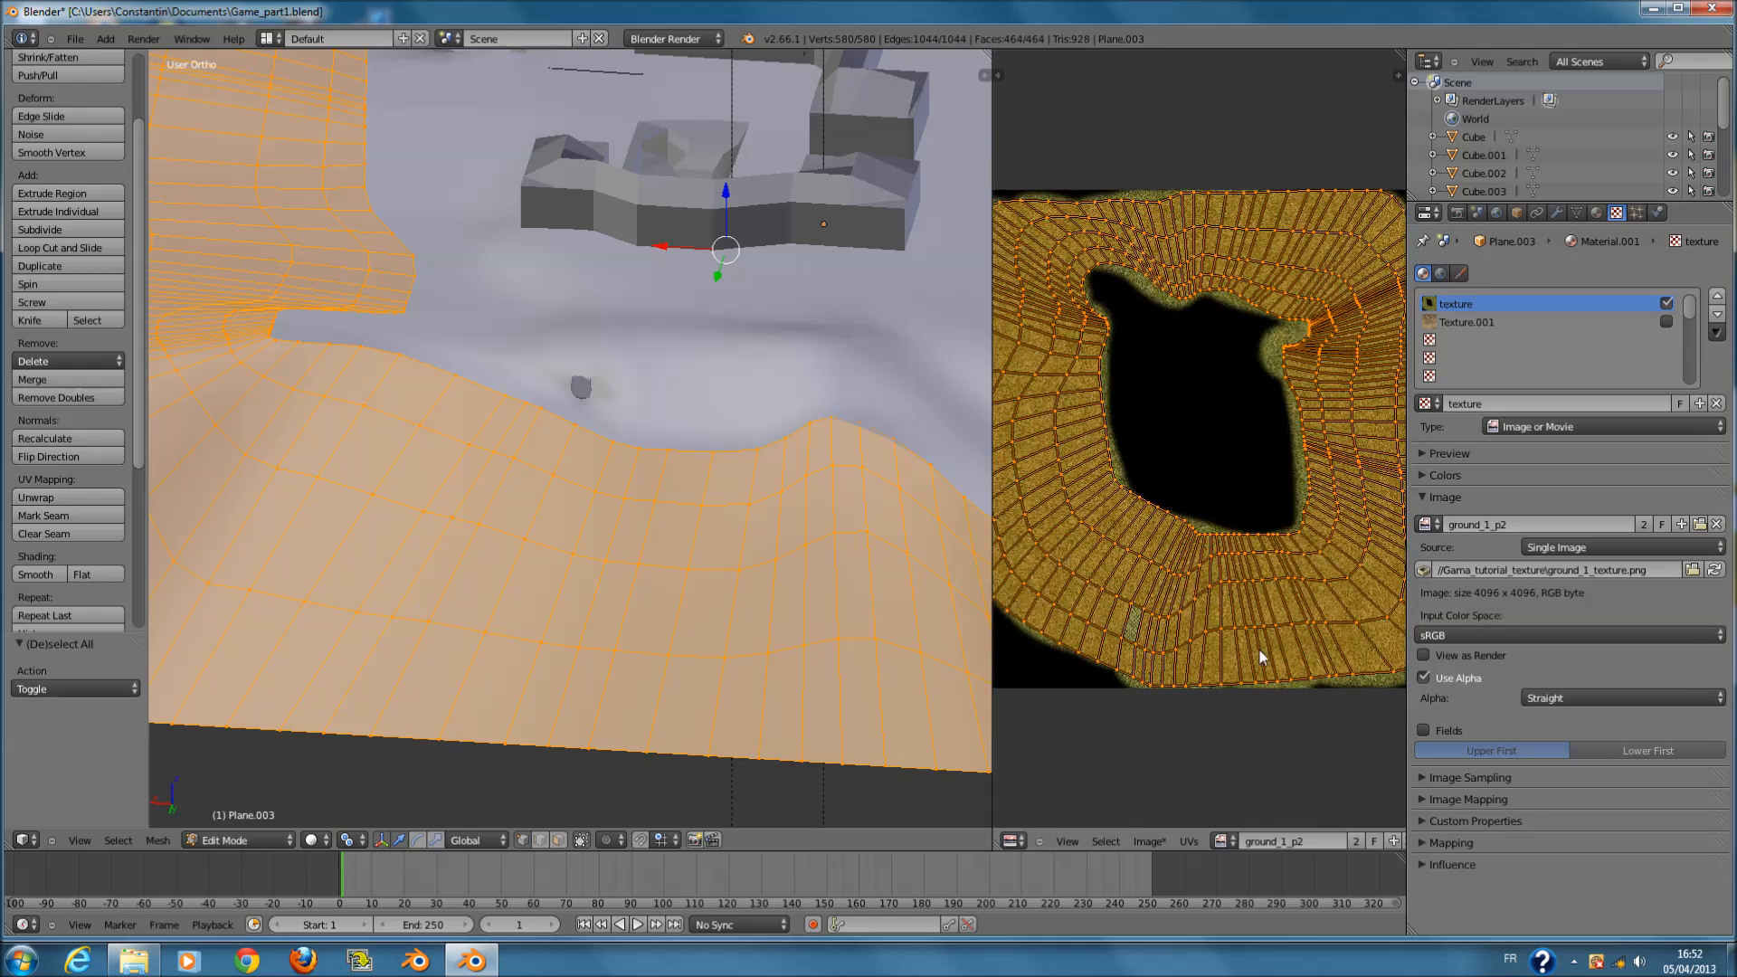
{"action": "scroll", "coordinate": [1260, 652], "scroll_direction": "up", "scroll_amount": 3}
{"action": "scroll", "coordinate": [1147, 620], "scroll_direction": "down", "scroll_amount": 2}
{"action": "key", "text": "Tab"}
- Try a brush stroke in the sampled orange colour on the terrain's slope
{"action": "left_click_drag", "start_coordinate": [604, 636], "coordinate": [660, 664]}
{"action": "scroll", "coordinate": [633, 653], "scroll_direction": "up", "scroll_amount": 2}
{"action": "key", "text": "KP_1"}
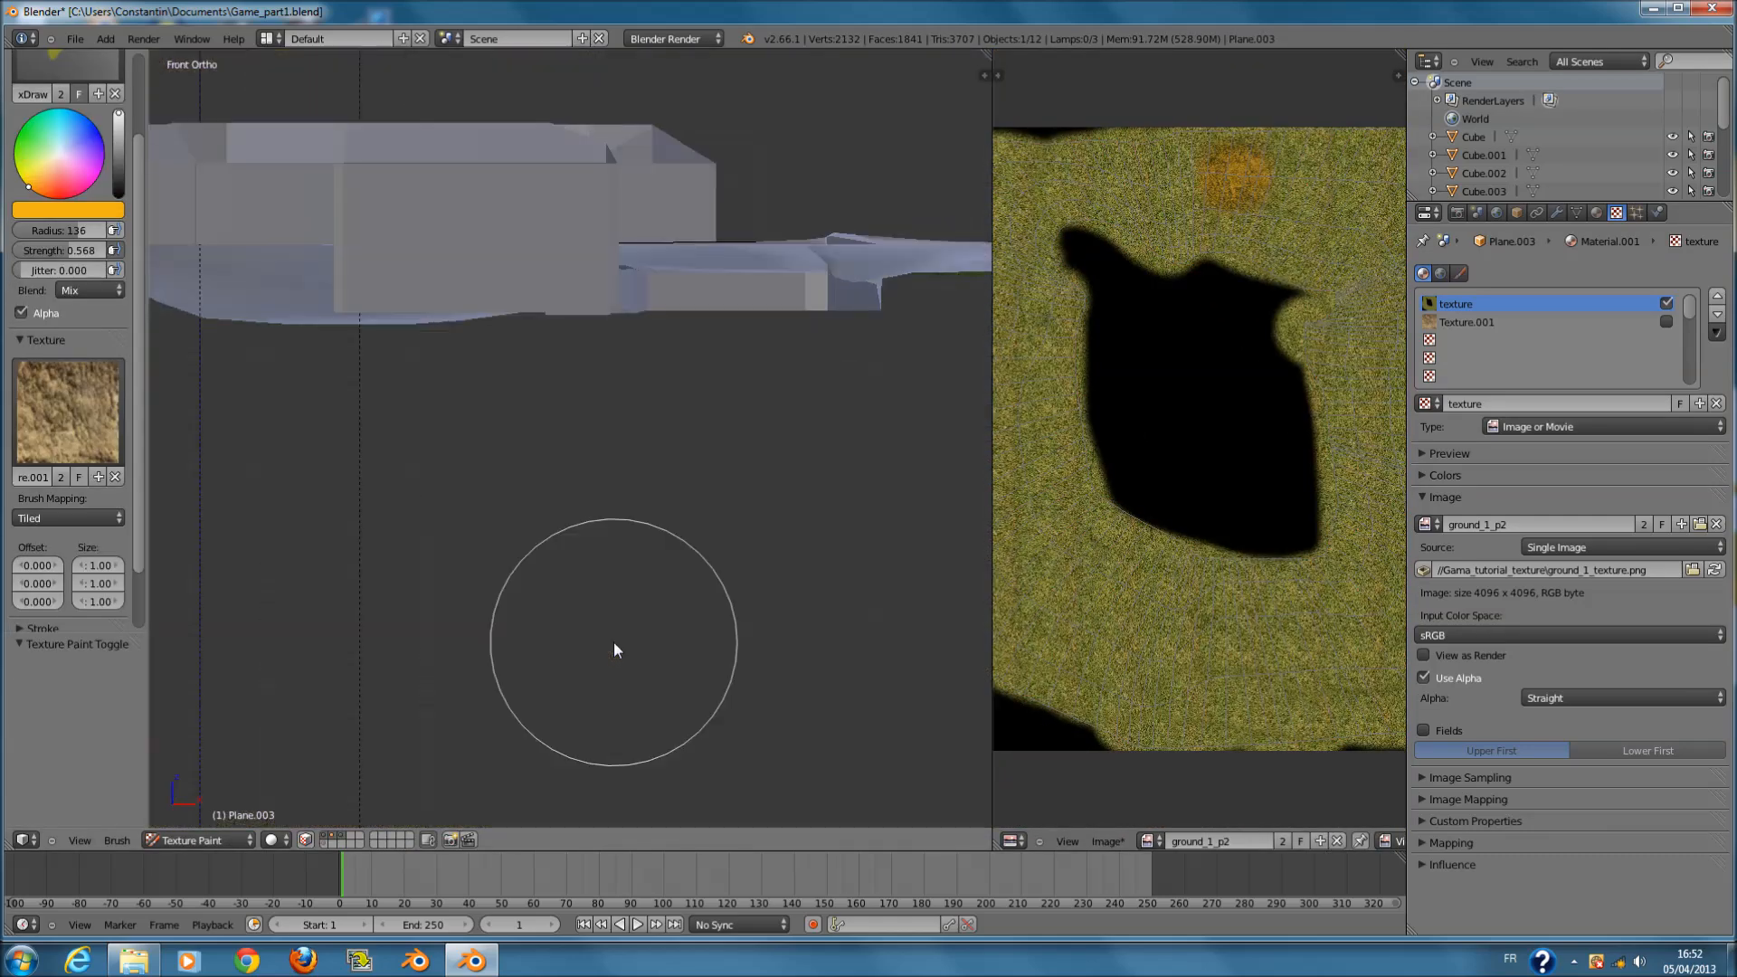
{"action": "key", "text": "ctrl+KP_1"}
{"action": "key", "text": "ctrl+z"}
- Set the paint brush radius to 200
{"action": "scroll", "coordinate": [758, 589], "scroll_direction": "up", "scroll_amount": 5}
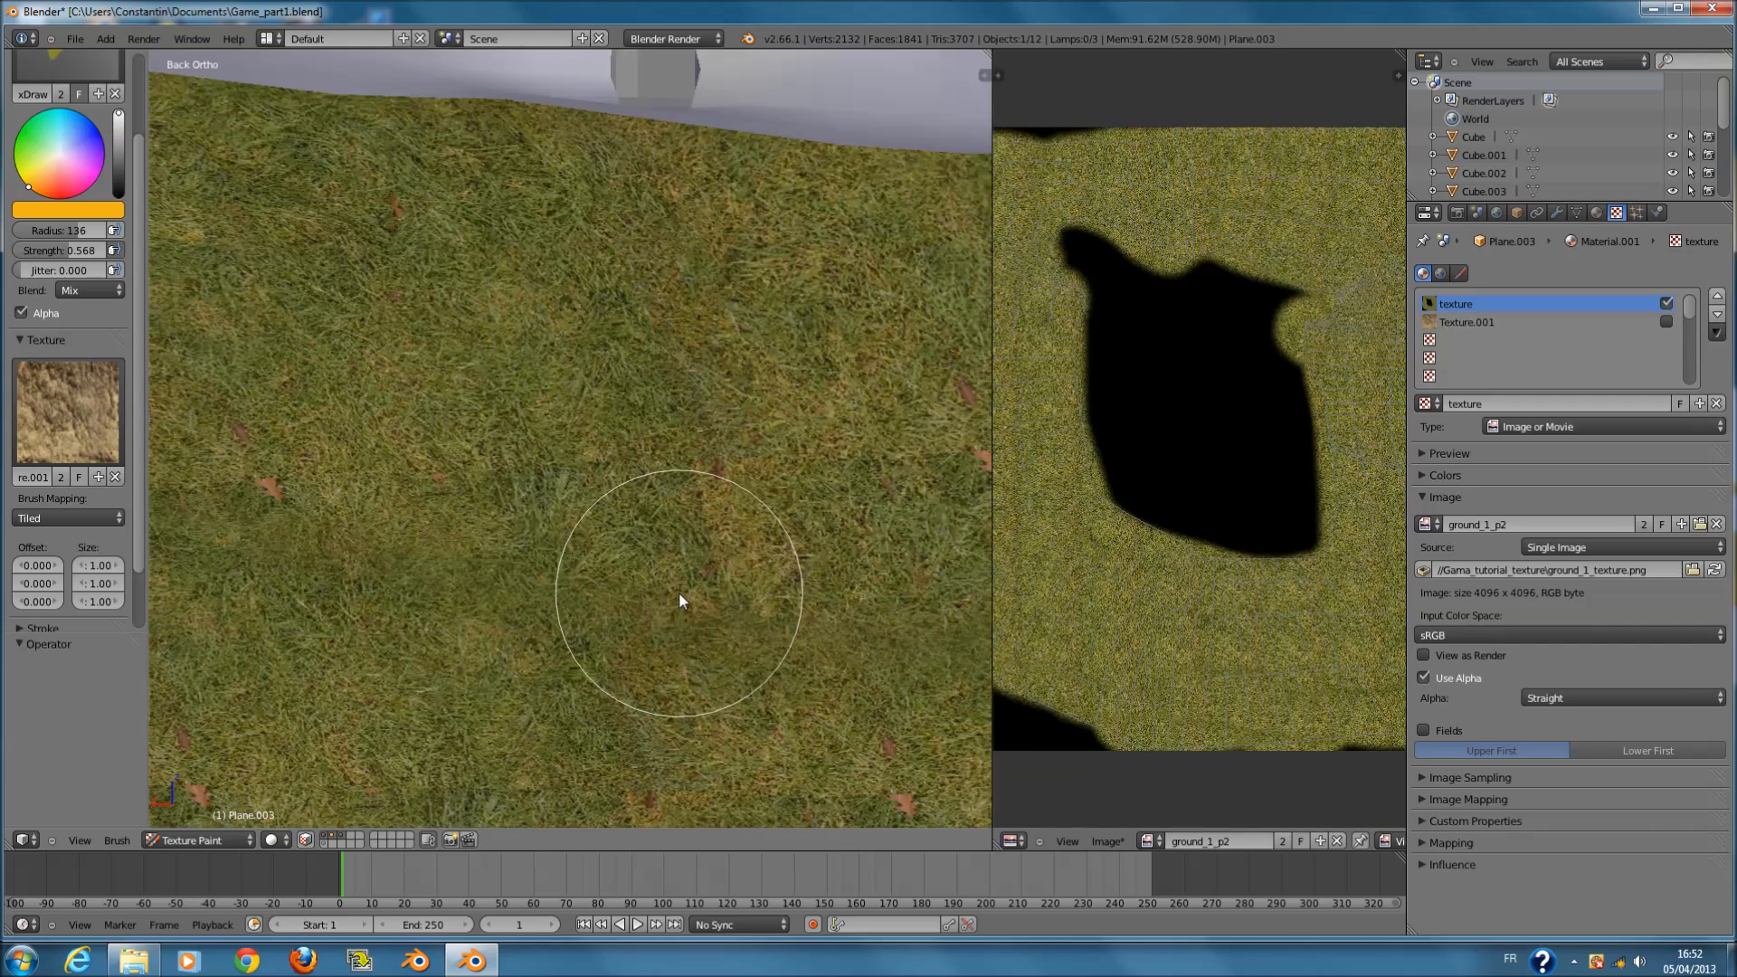
{"action": "key", "text": "f"}
{"action": "left_click", "coordinate": [757, 627]}
{"action": "scroll", "coordinate": [755, 618], "scroll_direction": "down", "scroll_amount": 2}
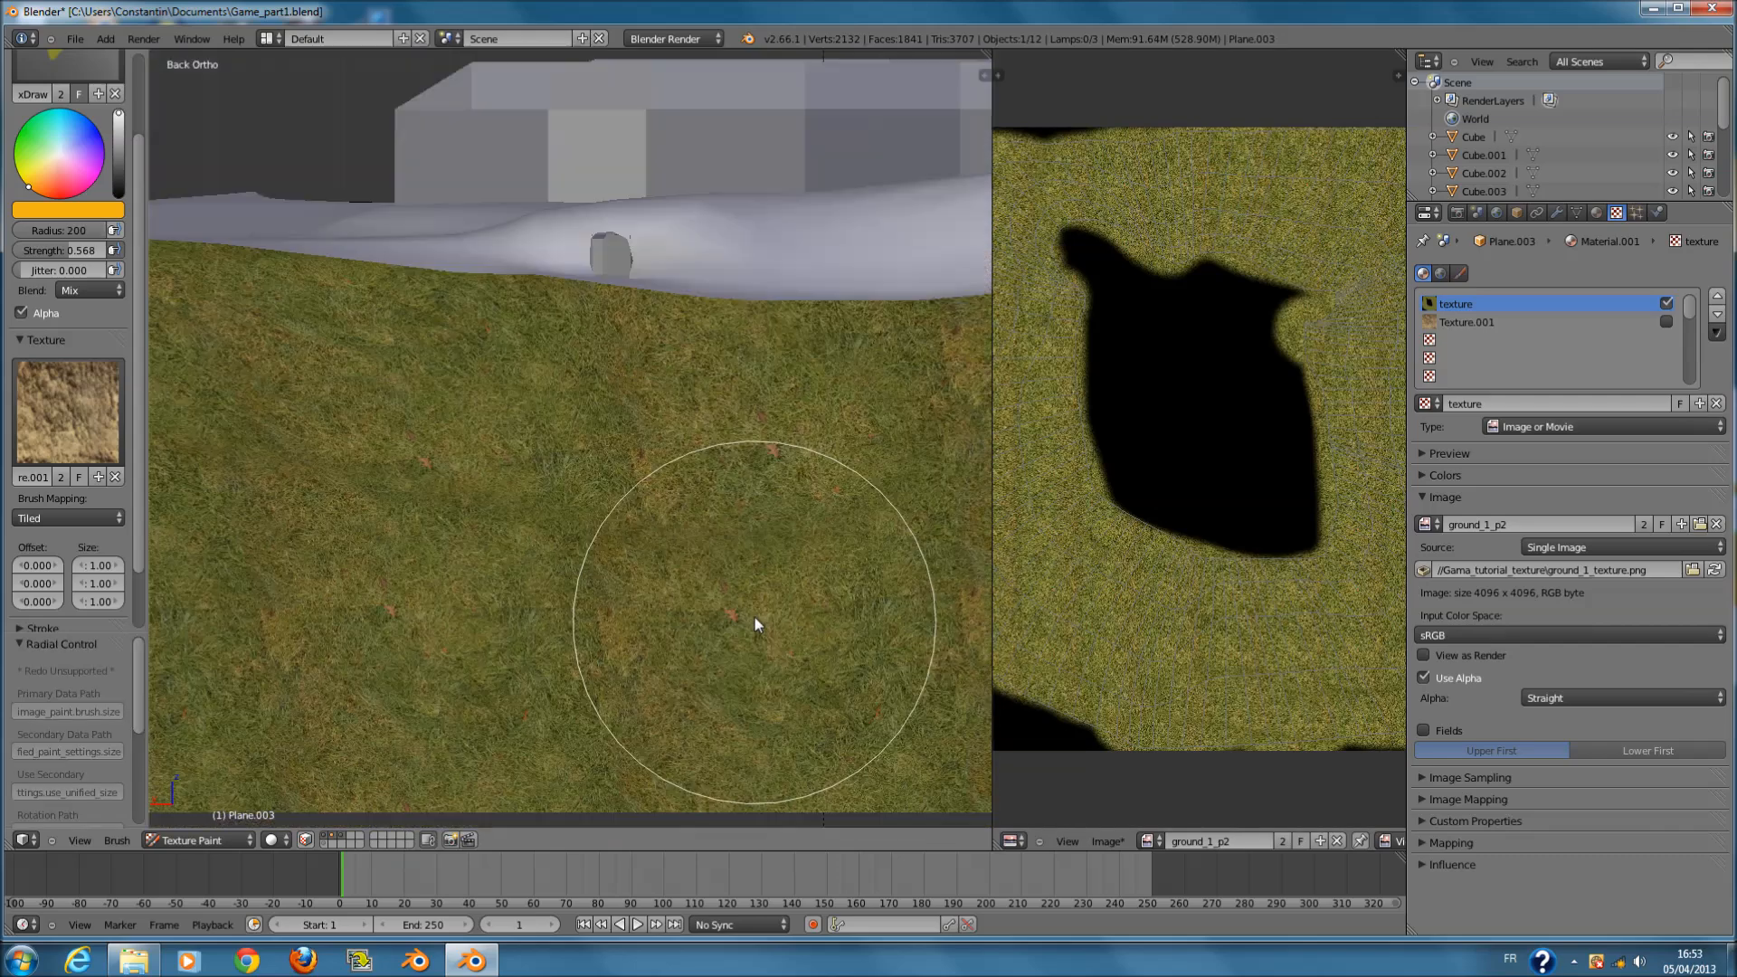
{"action": "scroll", "coordinate": [755, 617], "scroll_direction": "down", "scroll_amount": 5}
{"action": "scroll", "coordinate": [744, 579], "scroll_direction": "up", "scroll_amount": 1}
{"action": "middle_click_drag", "start_coordinate": [741, 576], "coordinate": [751, 621]}
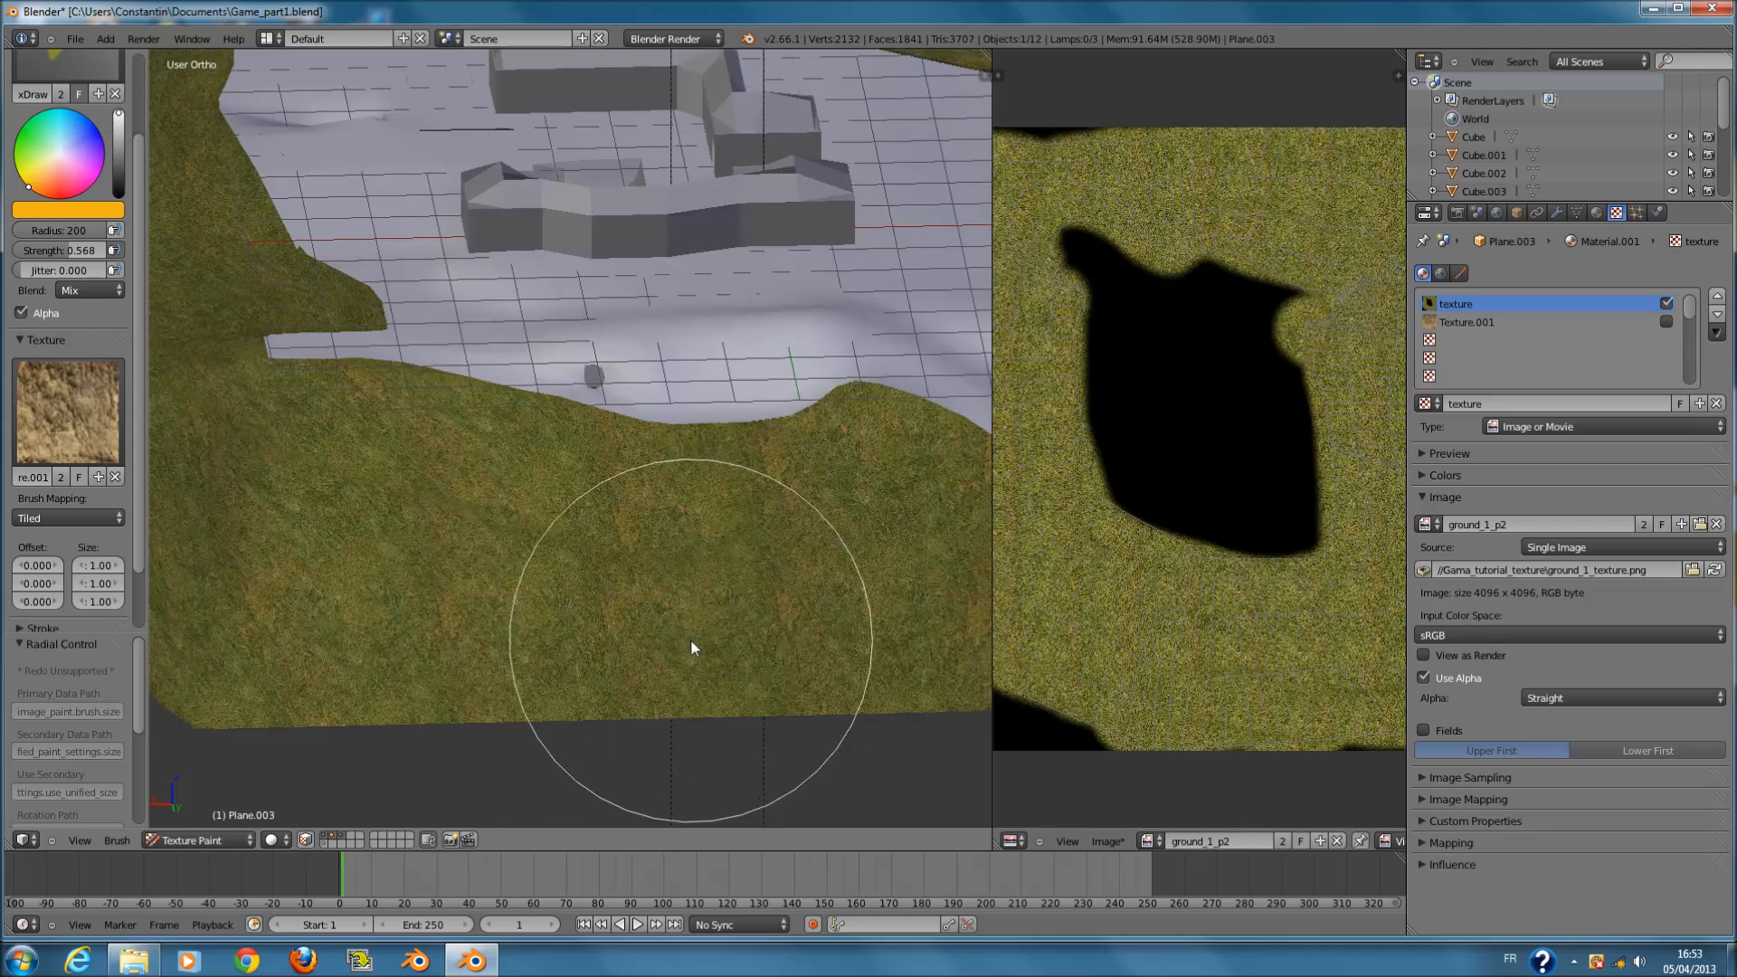
- Set the paint brush colour to near-white
{"action": "key", "text": "ctrl+KP_0"}
{"action": "key", "text": "KP_3"}
{"action": "key", "text": "ctrl+KP_1"}
{"action": "scroll", "coordinate": [691, 639], "scroll_direction": "up", "scroll_amount": 3}
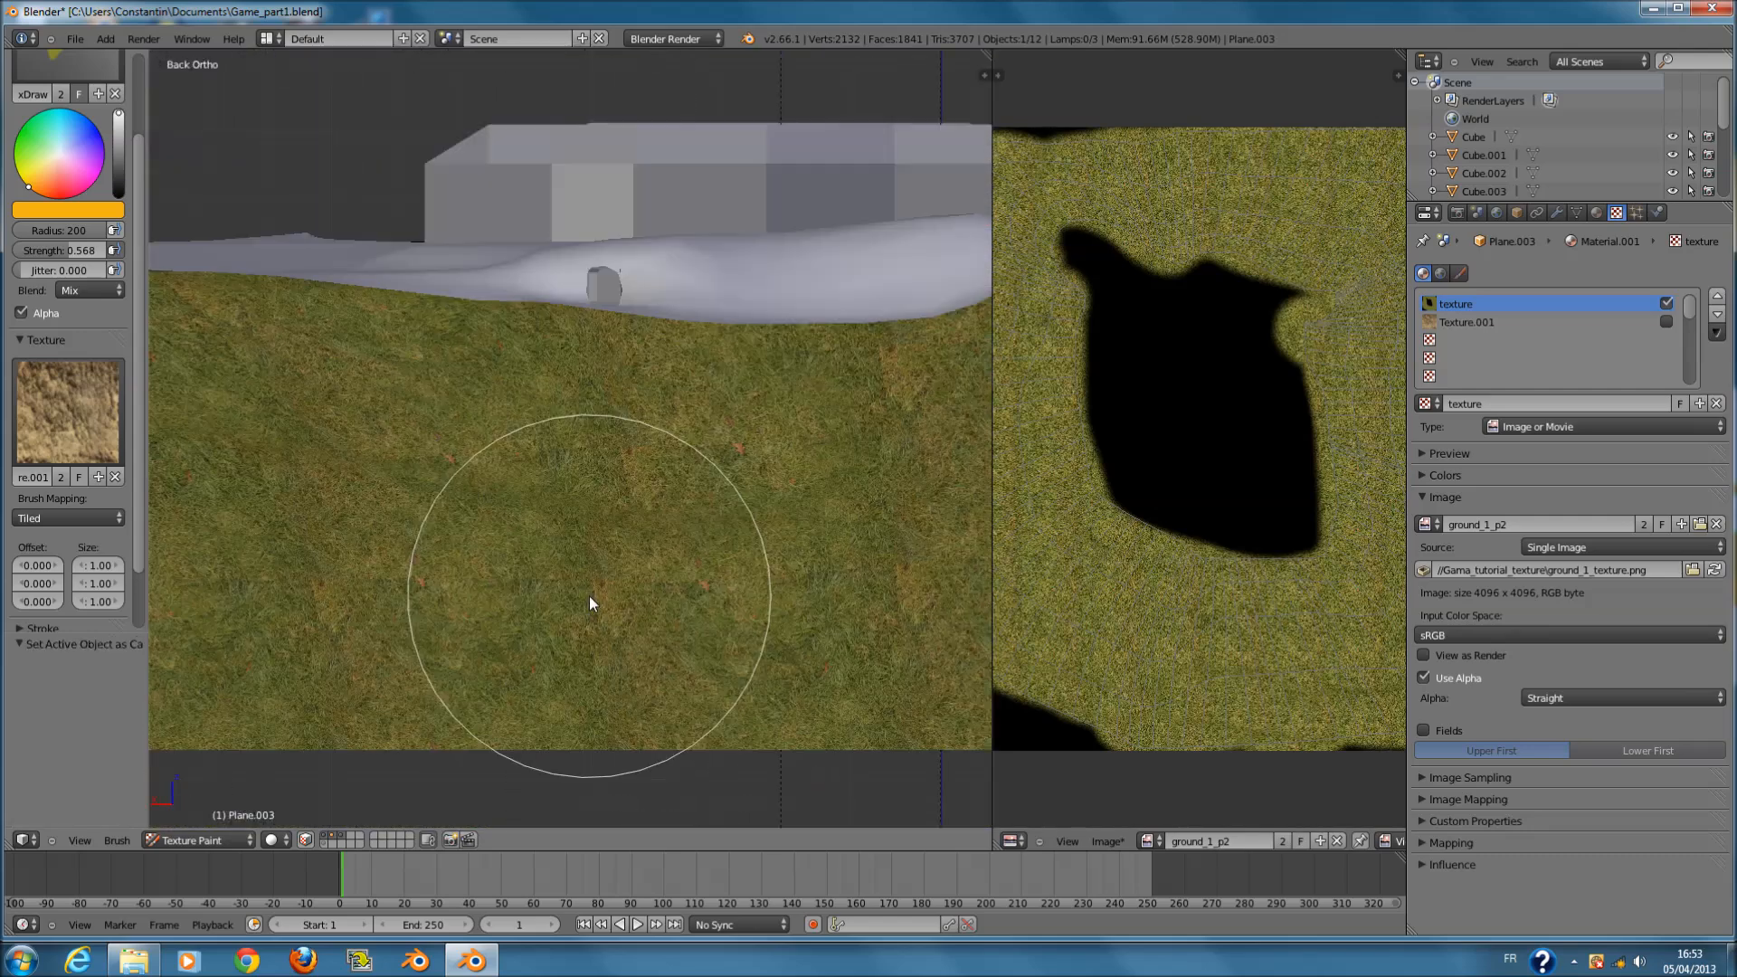
{"action": "scroll", "coordinate": [290, 456], "scroll_direction": "up", "scroll_amount": 2}
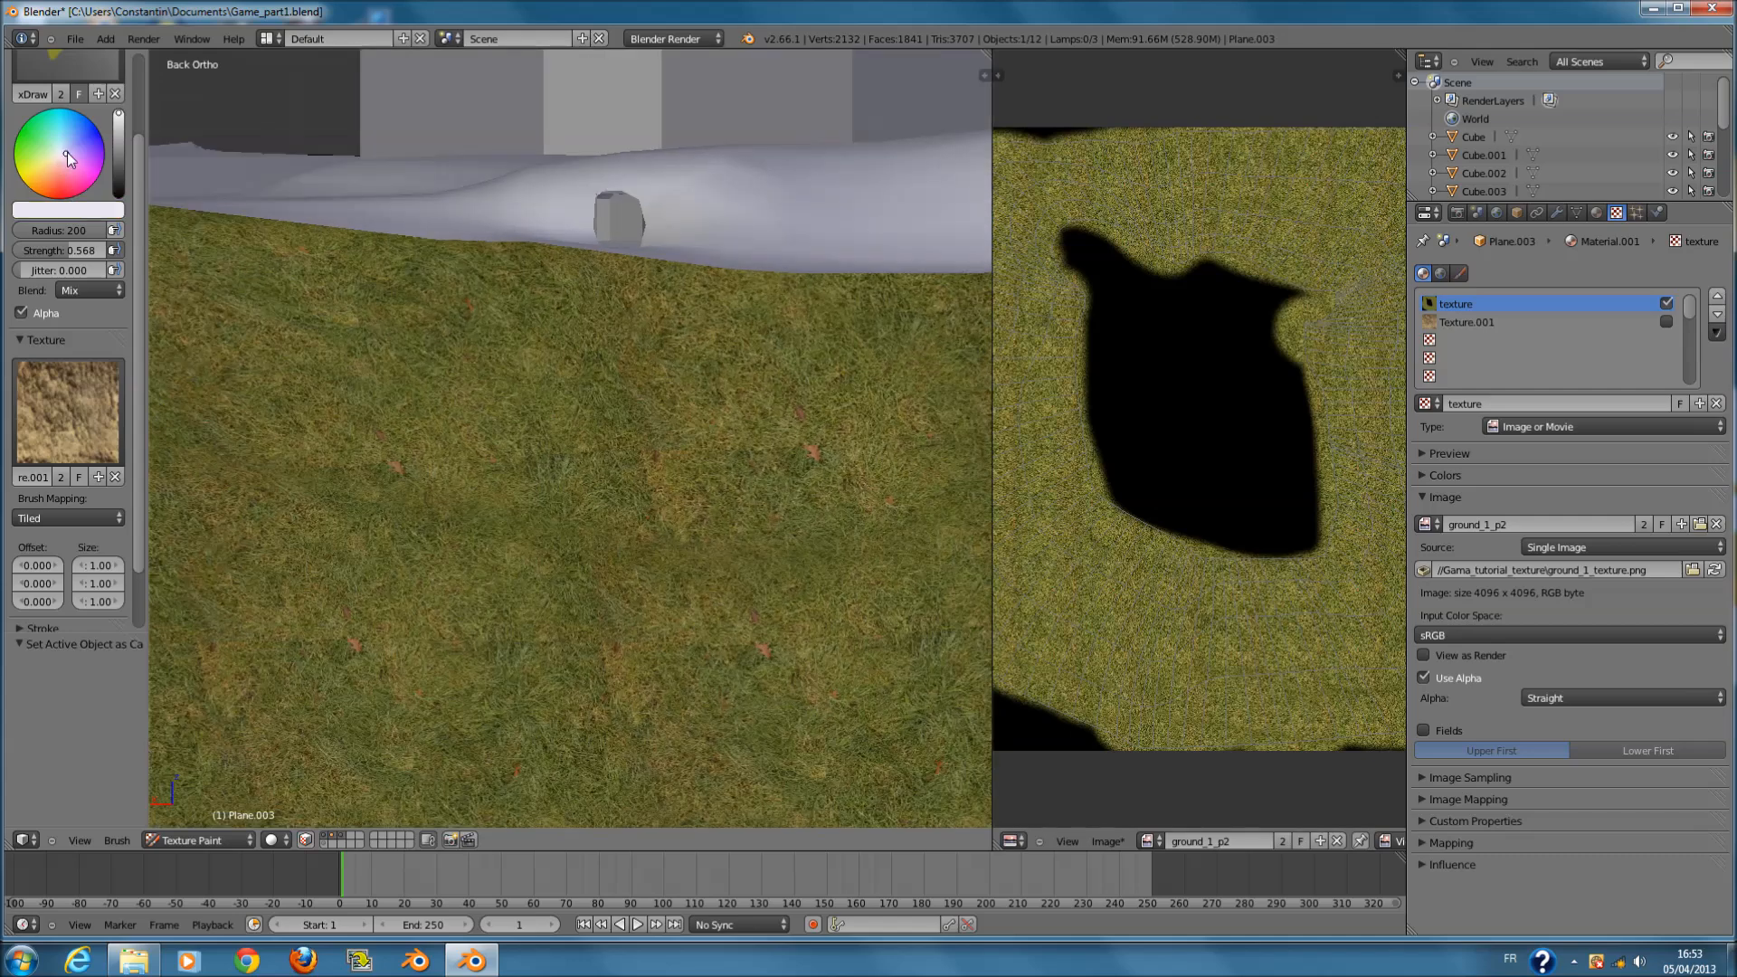
{"action": "scroll", "coordinate": [436, 418], "scroll_direction": "down", "scroll_amount": 4}
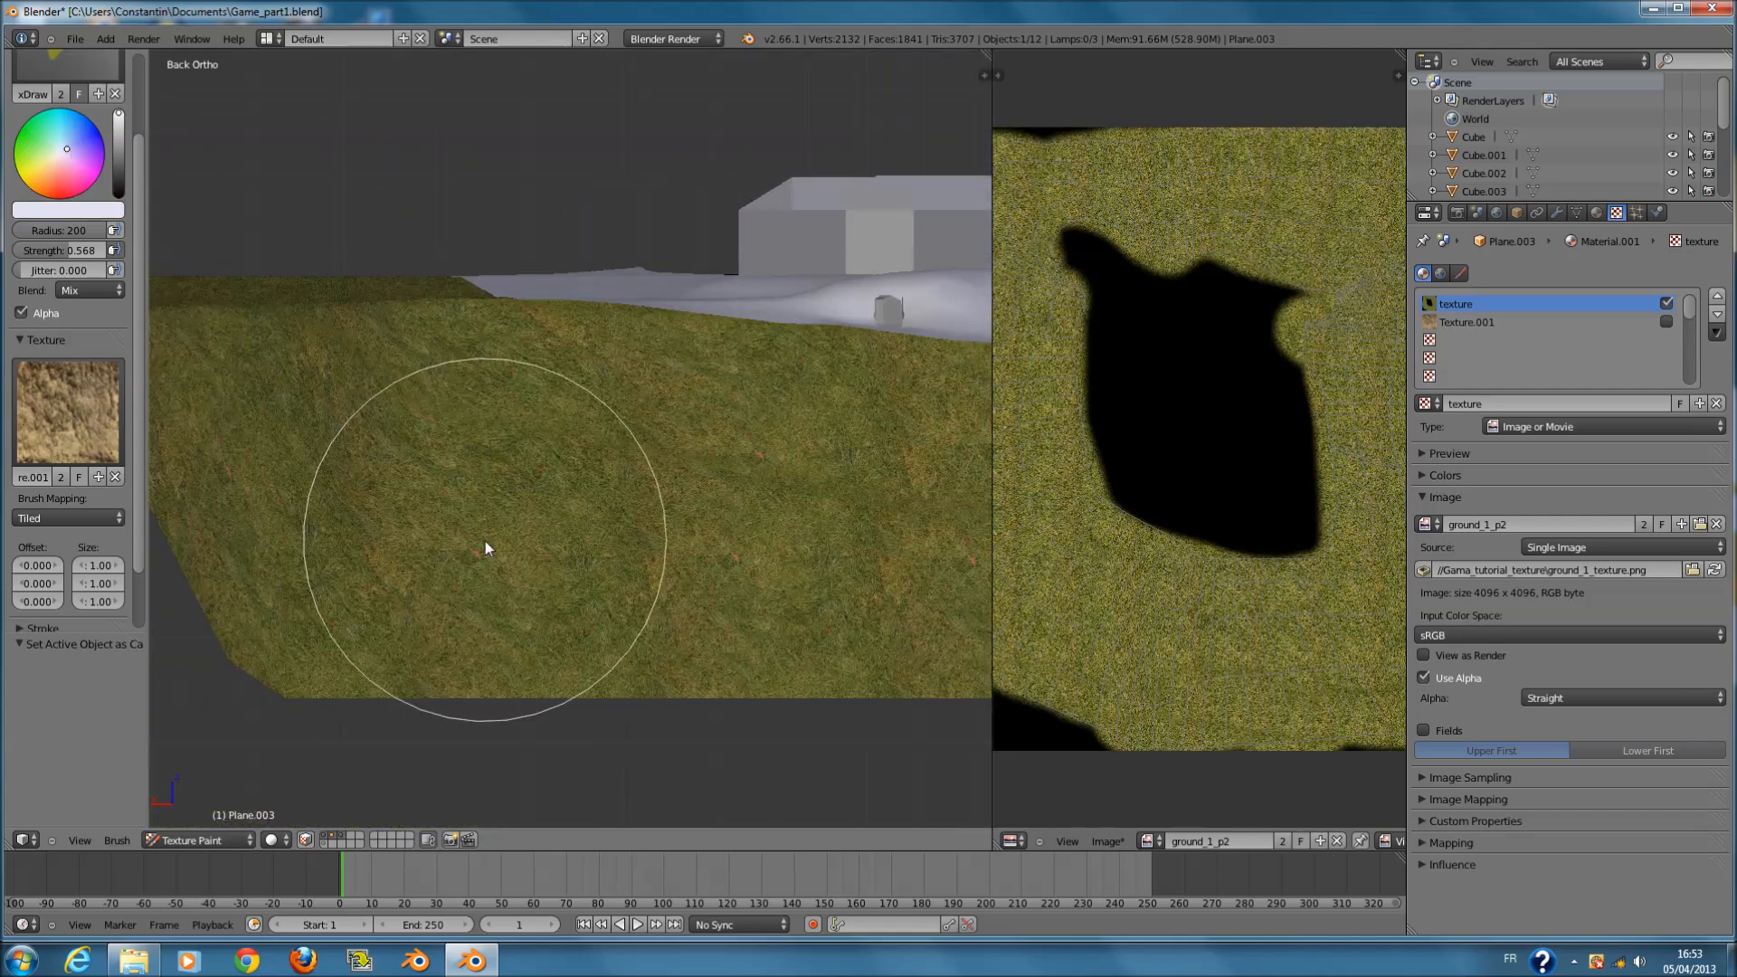
- Try soil strokes with the near-white brush colour on the terrain's back slope
{"action": "left_click_drag", "start_coordinate": [491, 562], "coordinate": [512, 557]}
{"action": "scroll", "coordinate": [513, 557], "scroll_direction": "up", "scroll_amount": 2}
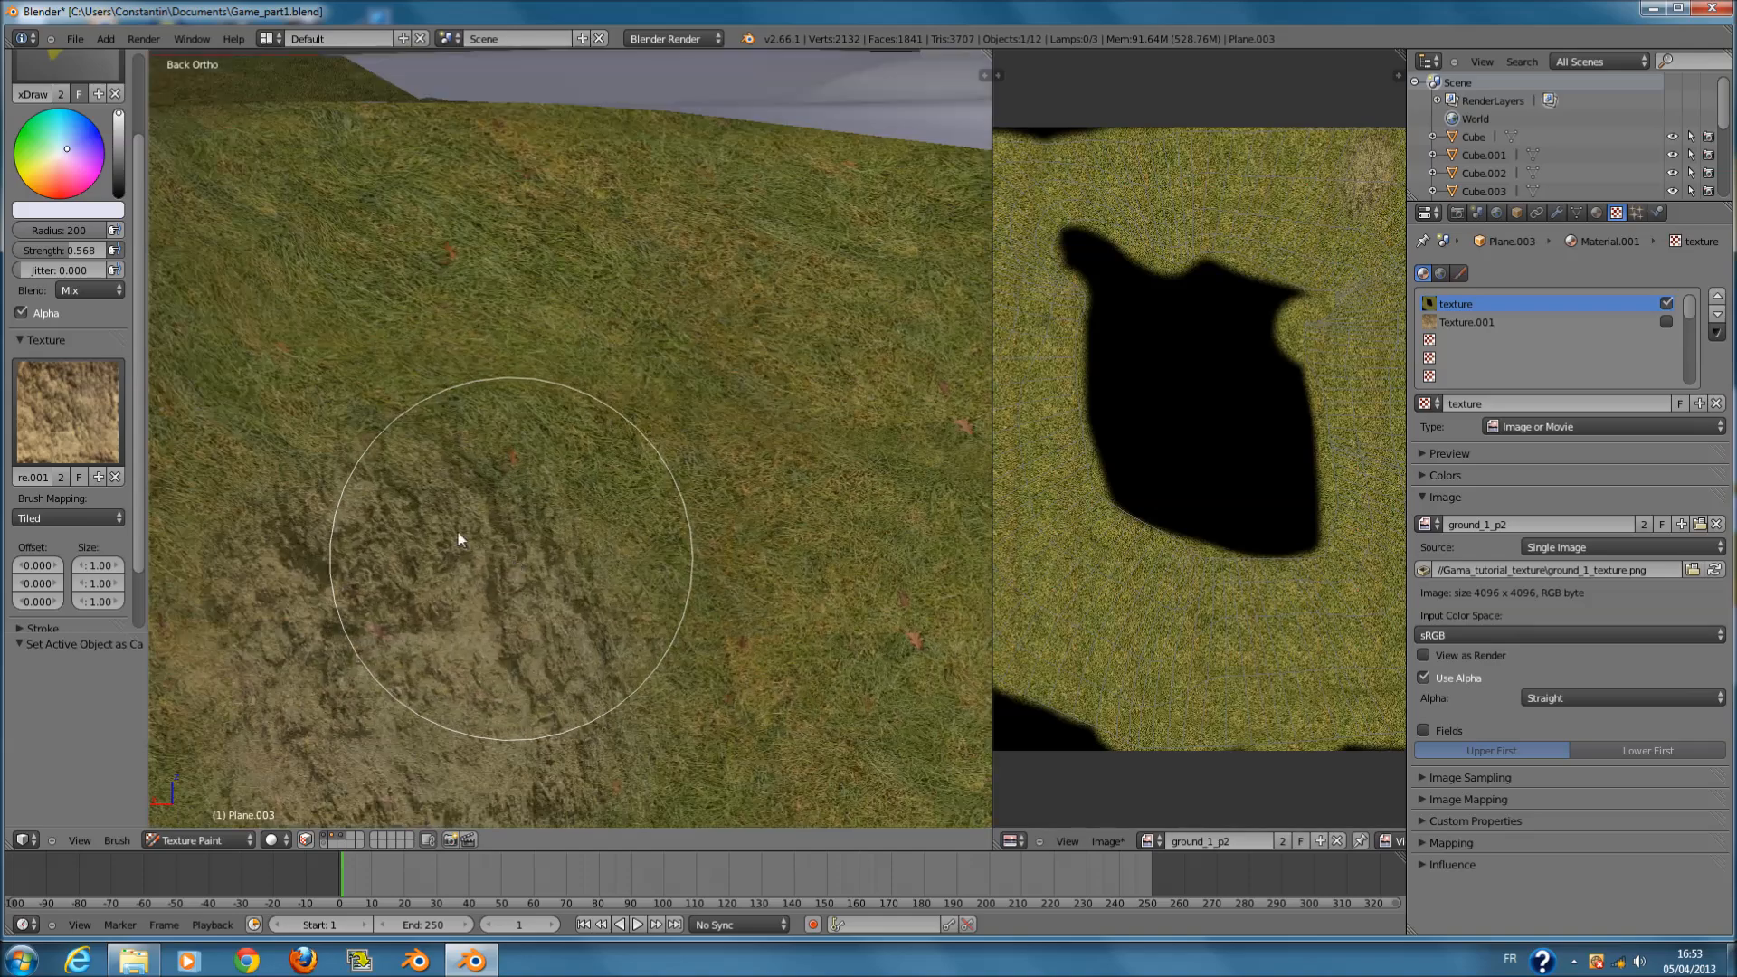
{"action": "key", "text": "ctrl+z"}
{"action": "mouse_move", "coordinate": [375, 611]}
{"action": "left_mouse_down"}
{"action": "mouse_move", "coordinate": [574, 570]}
{"action": "mouse_move", "coordinate": [621, 622]}
{"action": "left_mouse_up"}
{"action": "scroll", "coordinate": [622, 621], "scroll_direction": "up", "scroll_amount": 3}
{"action": "key", "text": "ctrl+z"}
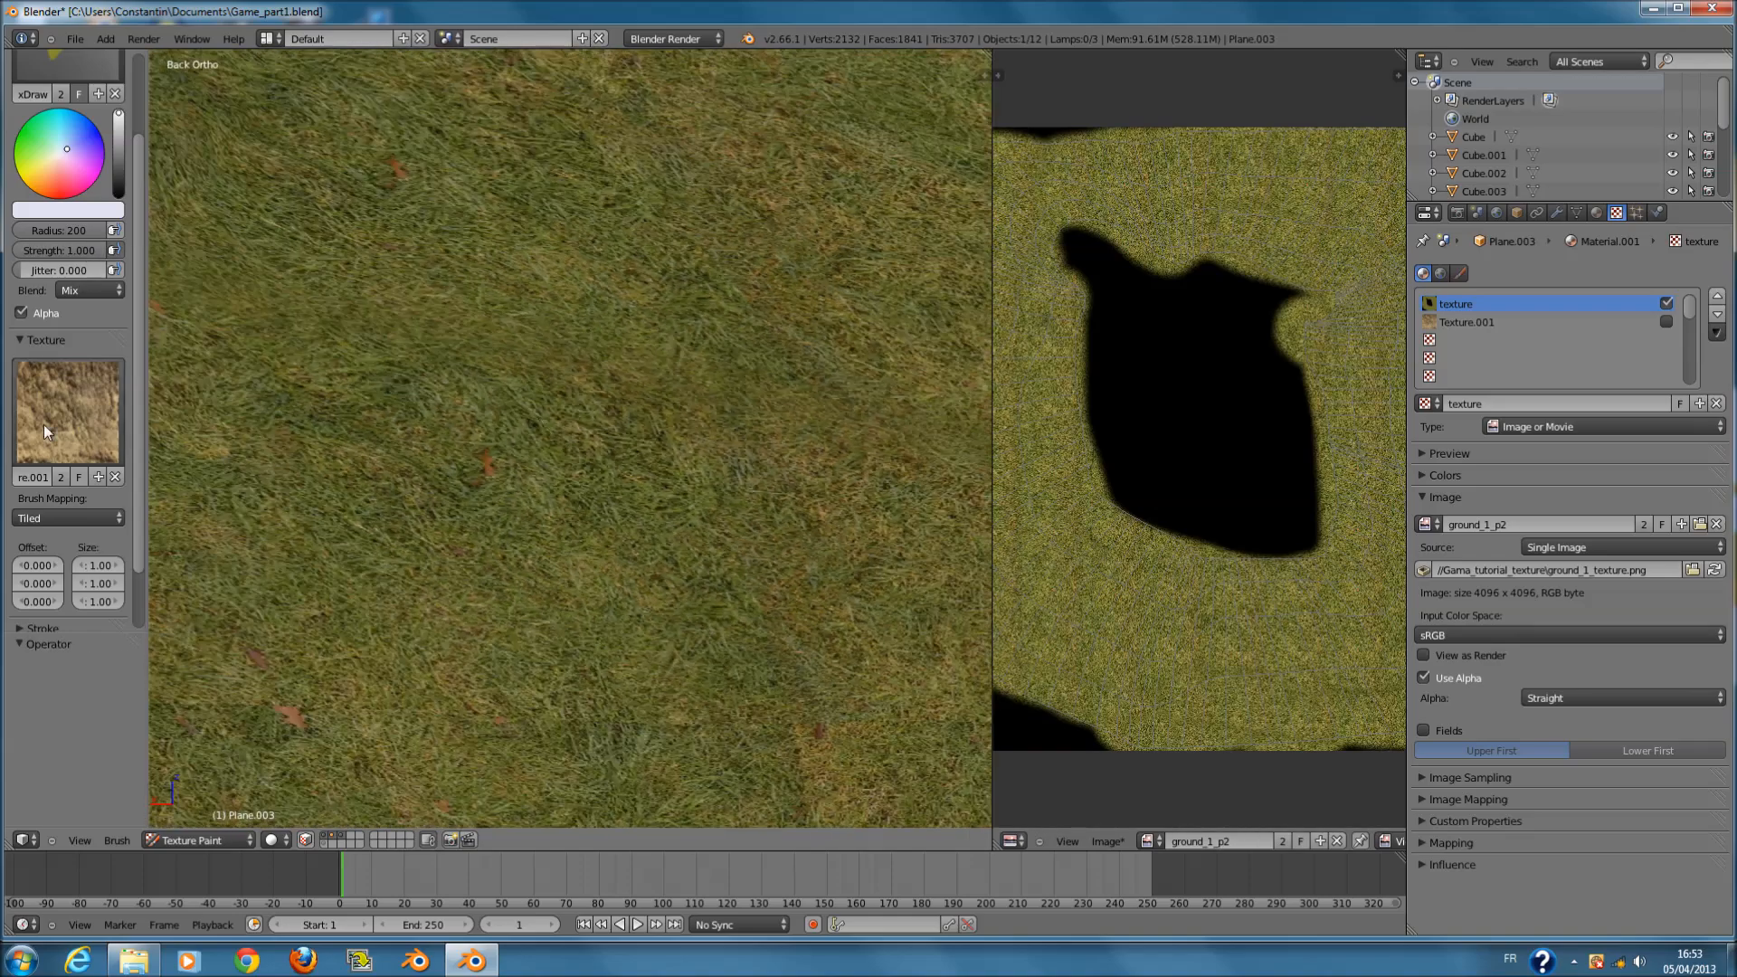
- Turn off Project Paint and paint soil at brush strength 1.000 along the terrain's steep back side
{"action": "scroll", "coordinate": [27, 344], "scroll_direction": "down", "scroll_amount": 2}
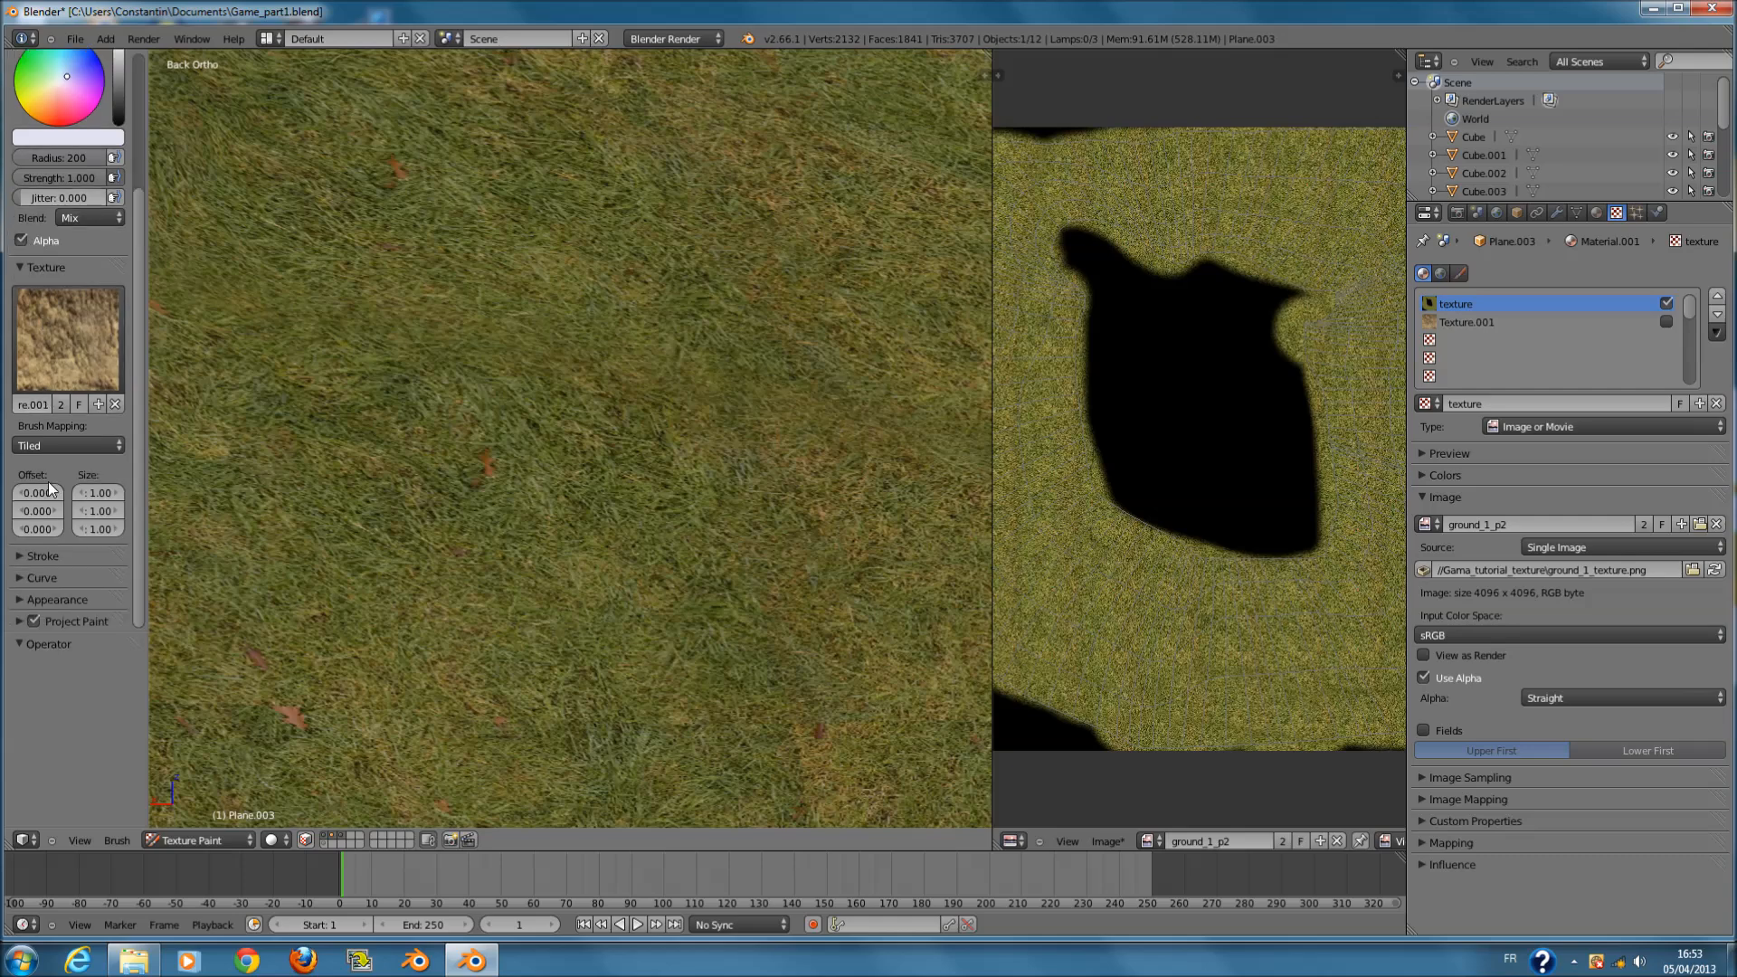
{"action": "left_click", "coordinate": [36, 620]}
{"action": "mouse_move", "coordinate": [447, 585]}
{"action": "left_mouse_down"}
{"action": "mouse_move", "coordinate": [721, 613]}
{"action": "mouse_move", "coordinate": [554, 710]}
{"action": "left_mouse_up"}
{"action": "scroll", "coordinate": [621, 590], "scroll_direction": "down", "scroll_amount": 3}
{"action": "middle_click_drag", "start_coordinate": [621, 590], "coordinate": [567, 622]}
{"action": "mouse_move", "coordinate": [570, 626]}
{"action": "left_mouse_down"}
{"action": "mouse_move", "coordinate": [597, 652]}
{"action": "mouse_move", "coordinate": [687, 641]}
{"action": "mouse_move", "coordinate": [664, 618]}
{"action": "left_mouse_up"}
{"action": "key", "text": "z"}
{"action": "mouse_move", "coordinate": [649, 606]}
{"action": "left_mouse_down"}
{"action": "mouse_move", "coordinate": [563, 659]}
{"action": "mouse_move", "coordinate": [374, 675]}
{"action": "mouse_move", "coordinate": [262, 627]}
{"action": "mouse_move", "coordinate": [334, 631]}
{"action": "mouse_move", "coordinate": [410, 576]}
{"action": "mouse_move", "coordinate": [474, 443]}
{"action": "mouse_move", "coordinate": [619, 546]}
{"action": "mouse_move", "coordinate": [643, 512]}
{"action": "mouse_move", "coordinate": [376, 530]}
{"action": "mouse_move", "coordinate": [226, 592]}
{"action": "left_mouse_up"}
{"action": "mouse_move", "coordinate": [226, 592]}
{"action": "middle_mouse_down"}
{"action": "mouse_move", "coordinate": [584, 617]}
{"action": "mouse_move", "coordinate": [474, 551]}
{"action": "mouse_move", "coordinate": [447, 575]}
{"action": "mouse_move", "coordinate": [291, 572]}
{"action": "middle_mouse_up"}
{"action": "mouse_move", "coordinate": [252, 575]}
{"action": "left_mouse_down"}
{"action": "mouse_move", "coordinate": [404, 535]}
{"action": "mouse_move", "coordinate": [671, 609]}
{"action": "mouse_move", "coordinate": [826, 605]}
{"action": "mouse_move", "coordinate": [757, 564]}
{"action": "mouse_move", "coordinate": [877, 642]}
{"action": "mouse_move", "coordinate": [638, 536]}
{"action": "mouse_move", "coordinate": [446, 524]}
{"action": "mouse_move", "coordinate": [367, 708]}
{"action": "left_mouse_up"}
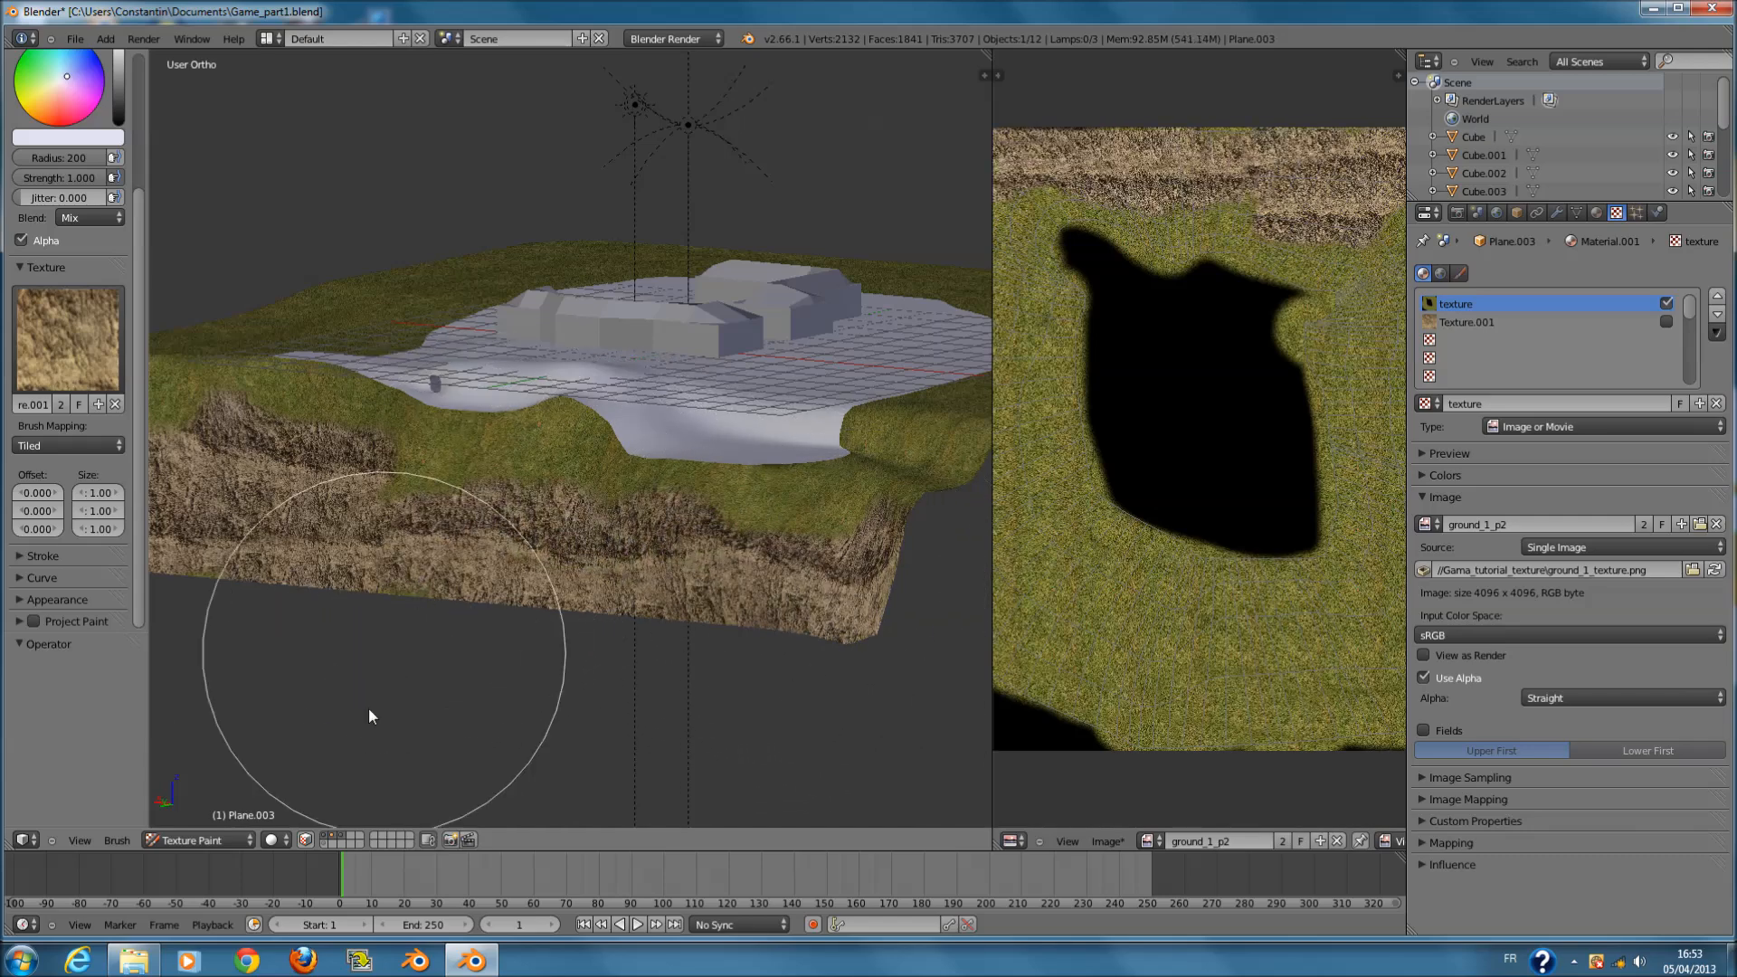
- Switch the 3D view to textured shading and save the file
{"action": "left_click", "coordinate": [277, 840]}
{"action": "left_click", "coordinate": [308, 767]}
{"action": "key", "text": "ctrl+s"}
- Examine the painted soil on the terrain's back slope and its transition to the grass
{"action": "scroll", "coordinate": [764, 633], "scroll_direction": "up", "scroll_amount": 5}
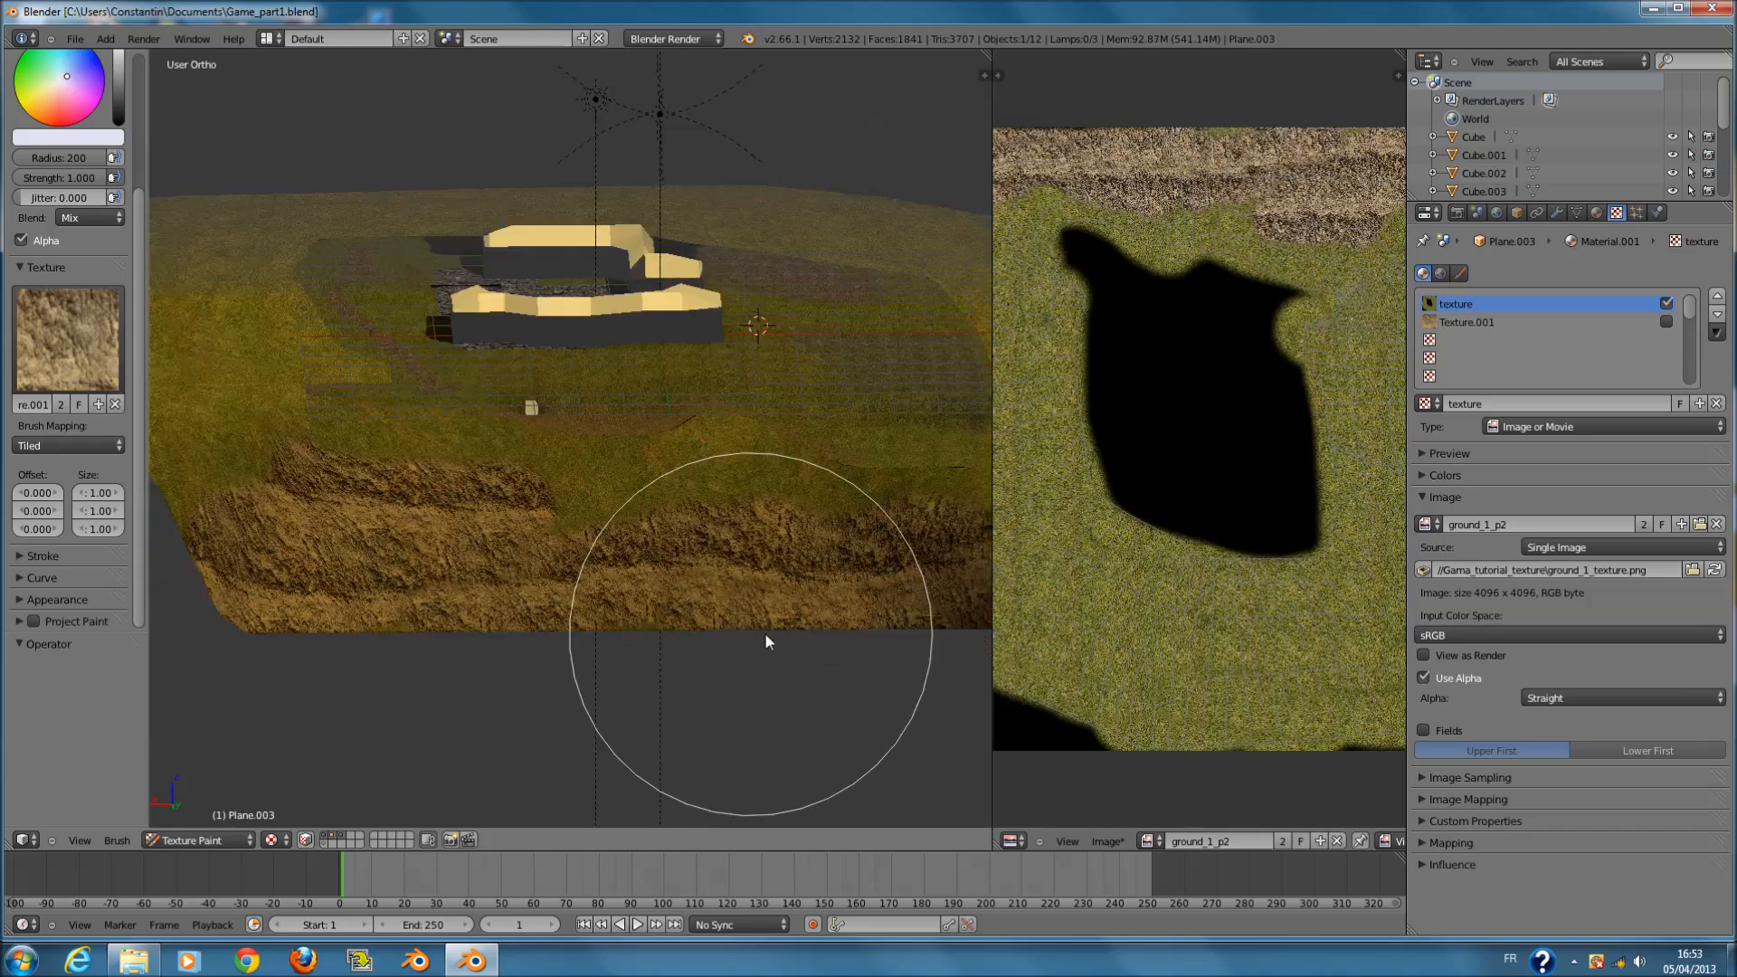
{"action": "scroll", "coordinate": [796, 579], "scroll_direction": "up", "scroll_amount": 3}
{"action": "scroll", "coordinate": [796, 604], "scroll_direction": "up", "scroll_amount": 3, "text": "ctrl"}
{"action": "scroll", "coordinate": [796, 605], "scroll_direction": "down", "scroll_amount": 4, "text": "ctrl"}
{"action": "scroll", "coordinate": [731, 610], "scroll_direction": "up", "scroll_amount": 5}
{"action": "scroll", "coordinate": [731, 610], "scroll_direction": "down", "scroll_amount": 5}
{"action": "scroll", "coordinate": [681, 590], "scroll_direction": "down", "scroll_amount": 2, "text": "shift"}
{"action": "scroll", "coordinate": [681, 593], "scroll_direction": "down", "scroll_amount": 4}
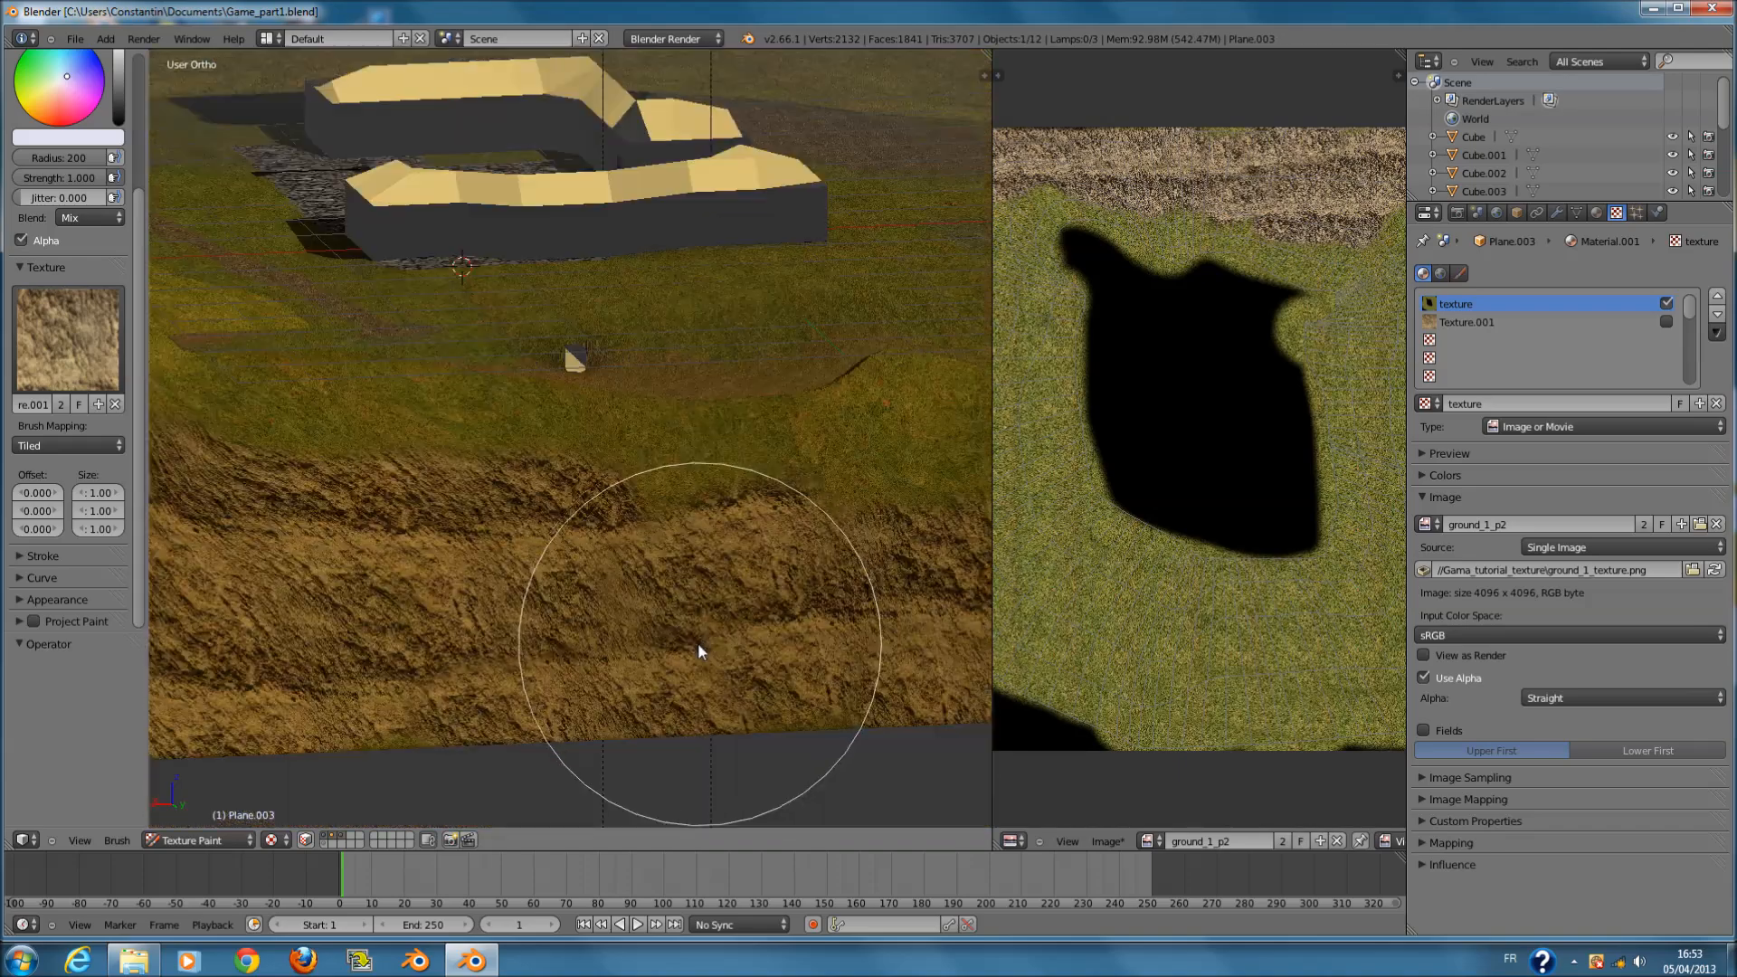
- Set the brush radius to 92 and paint layered rows of soil across the back slope
{"action": "scroll", "coordinate": [653, 624], "scroll_direction": "down", "scroll_amount": 1}
{"action": "key", "text": "f"}
{"action": "left_click", "coordinate": [579, 621]}
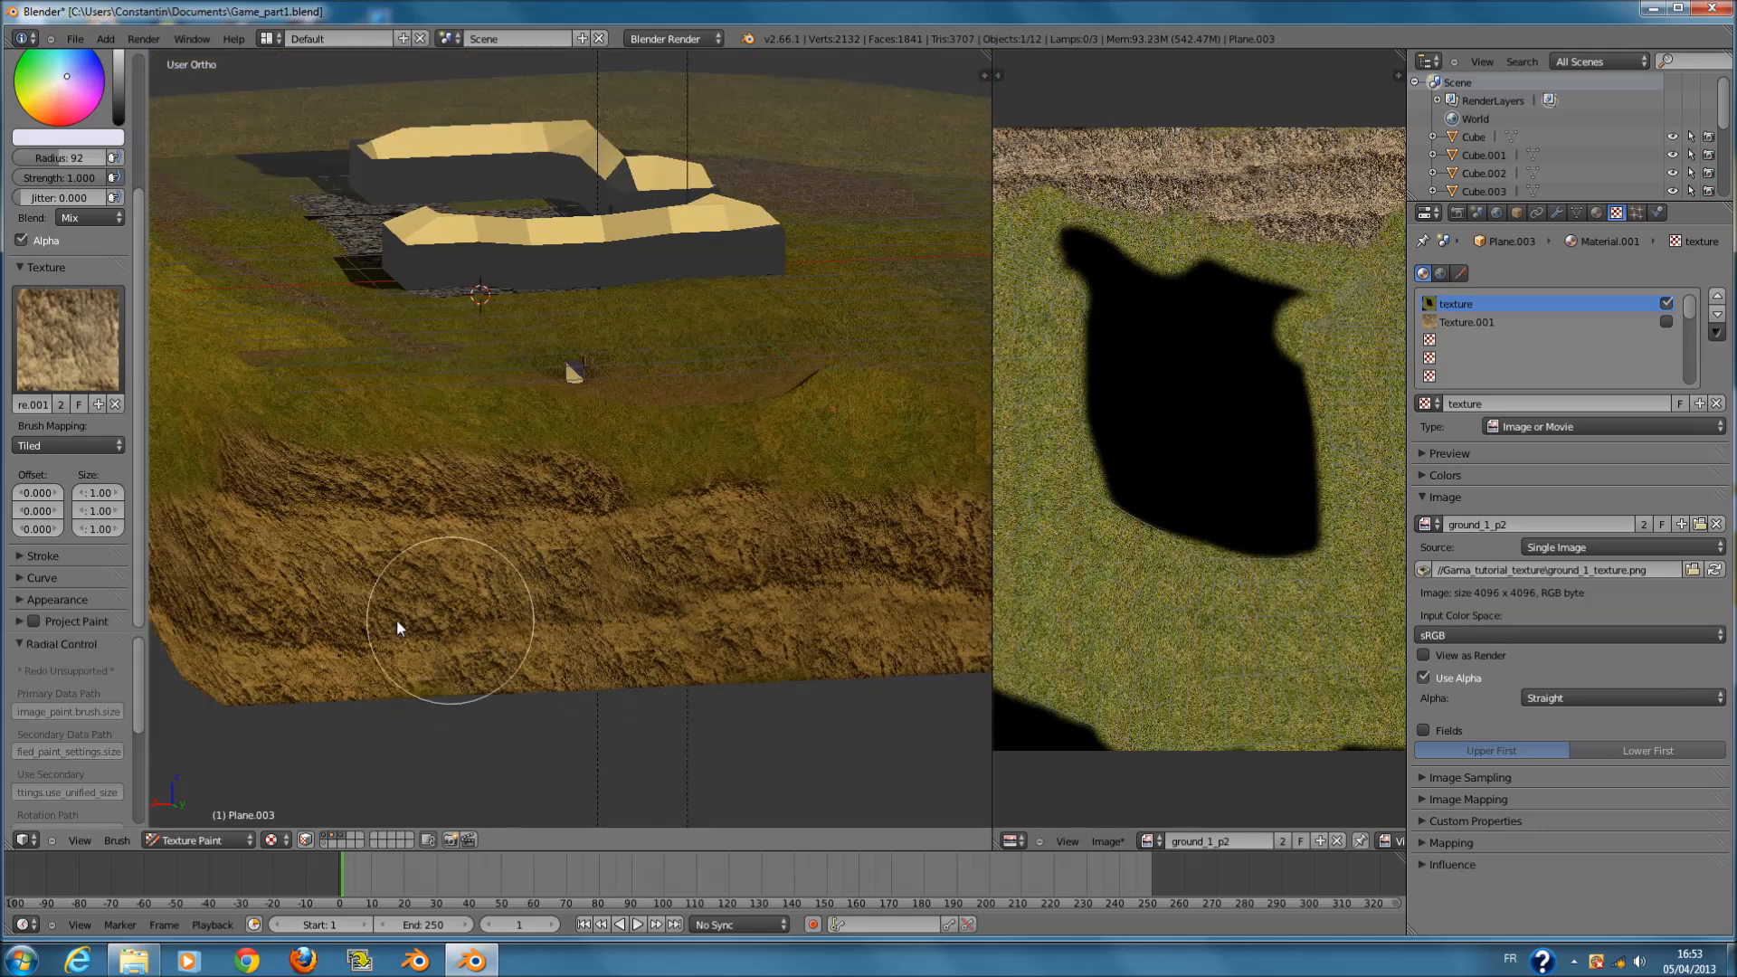
{"action": "mouse_move", "coordinate": [264, 612]}
{"action": "left_mouse_down"}
{"action": "mouse_move", "coordinate": [335, 545]}
{"action": "mouse_move", "coordinate": [253, 631]}
{"action": "mouse_move", "coordinate": [307, 574]}
{"action": "mouse_move", "coordinate": [393, 610]}
{"action": "mouse_move", "coordinate": [372, 562]}
{"action": "mouse_move", "coordinate": [350, 595]}
{"action": "mouse_move", "coordinate": [409, 574]}
{"action": "mouse_move", "coordinate": [561, 628]}
{"action": "mouse_move", "coordinate": [512, 518]}
{"action": "mouse_move", "coordinate": [349, 504]}
{"action": "mouse_move", "coordinate": [543, 540]}
{"action": "mouse_move", "coordinate": [709, 496]}
{"action": "mouse_move", "coordinate": [654, 639]}
{"action": "mouse_move", "coordinate": [856, 608]}
{"action": "mouse_move", "coordinate": [878, 514]}
{"action": "left_mouse_up"}
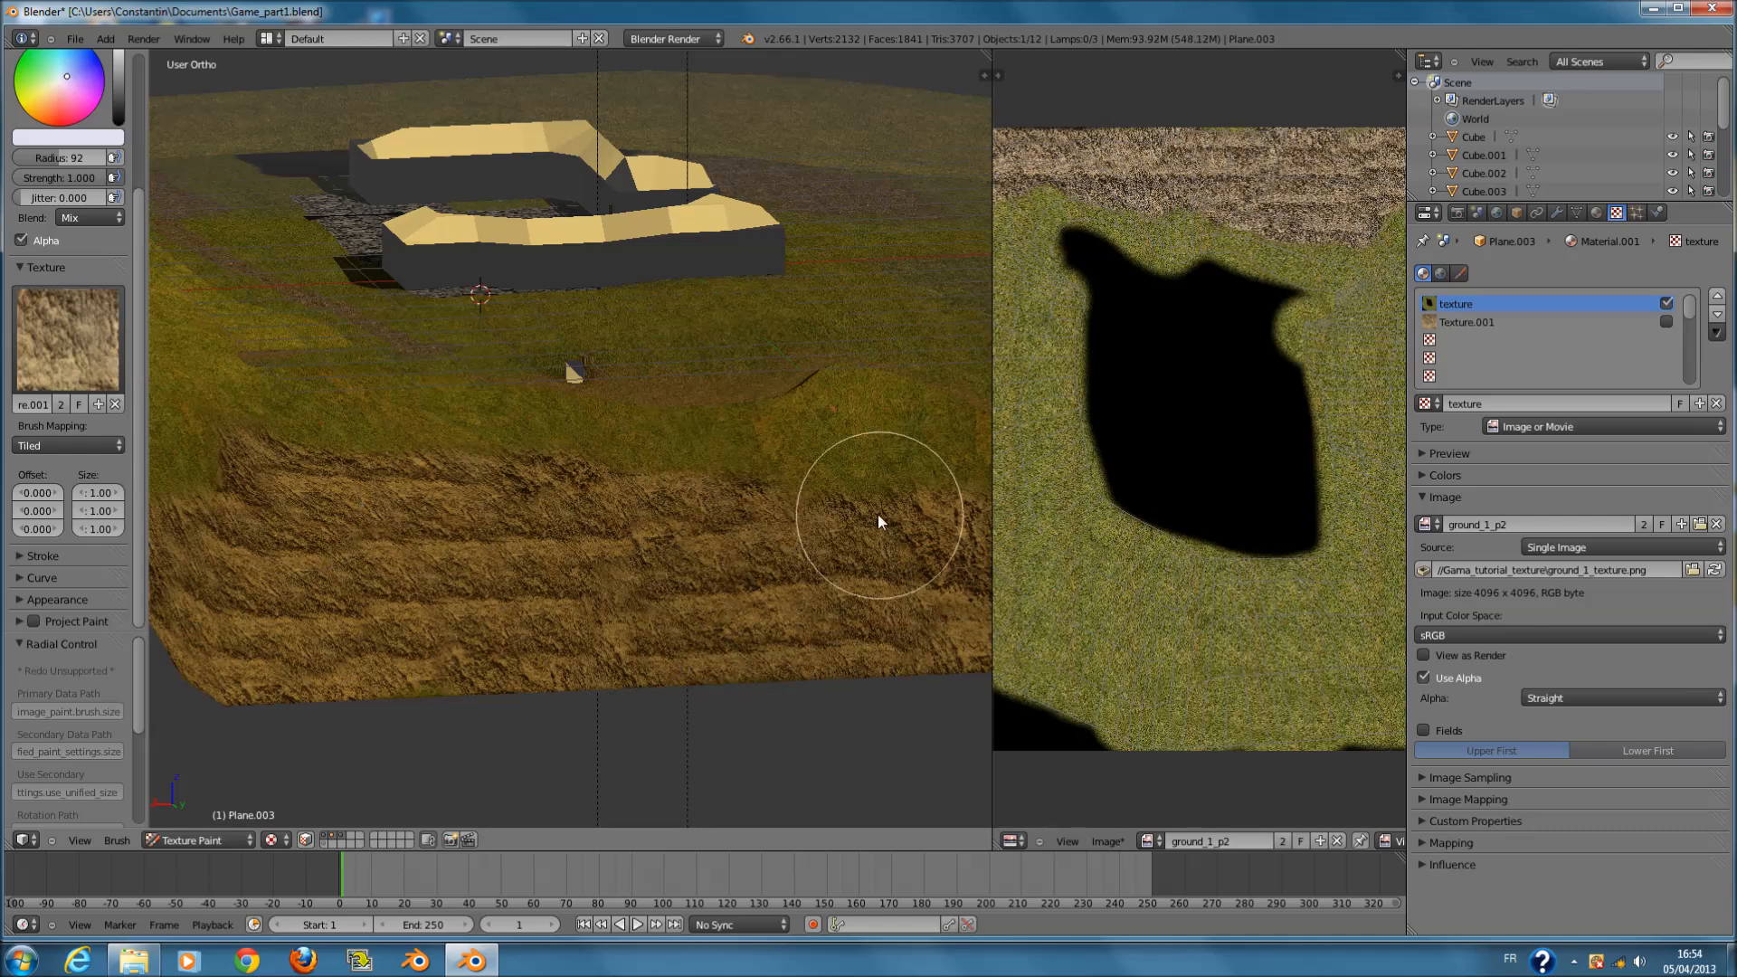
- Extend the layered soil strokes towards the back slope's far corner and save the file
{"action": "scroll", "coordinate": [877, 521], "scroll_direction": "up", "scroll_amount": 15, "text": "ctrl"}
{"action": "mouse_move", "coordinate": [558, 562]}
{"action": "left_mouse_down"}
{"action": "mouse_move", "coordinate": [596, 644]}
{"action": "mouse_move", "coordinate": [845, 615]}
{"action": "mouse_move", "coordinate": [823, 622]}
{"action": "mouse_move", "coordinate": [711, 541]}
{"action": "left_mouse_up"}
{"action": "scroll", "coordinate": [712, 541], "scroll_direction": "up", "scroll_amount": 7, "text": "ctrl"}
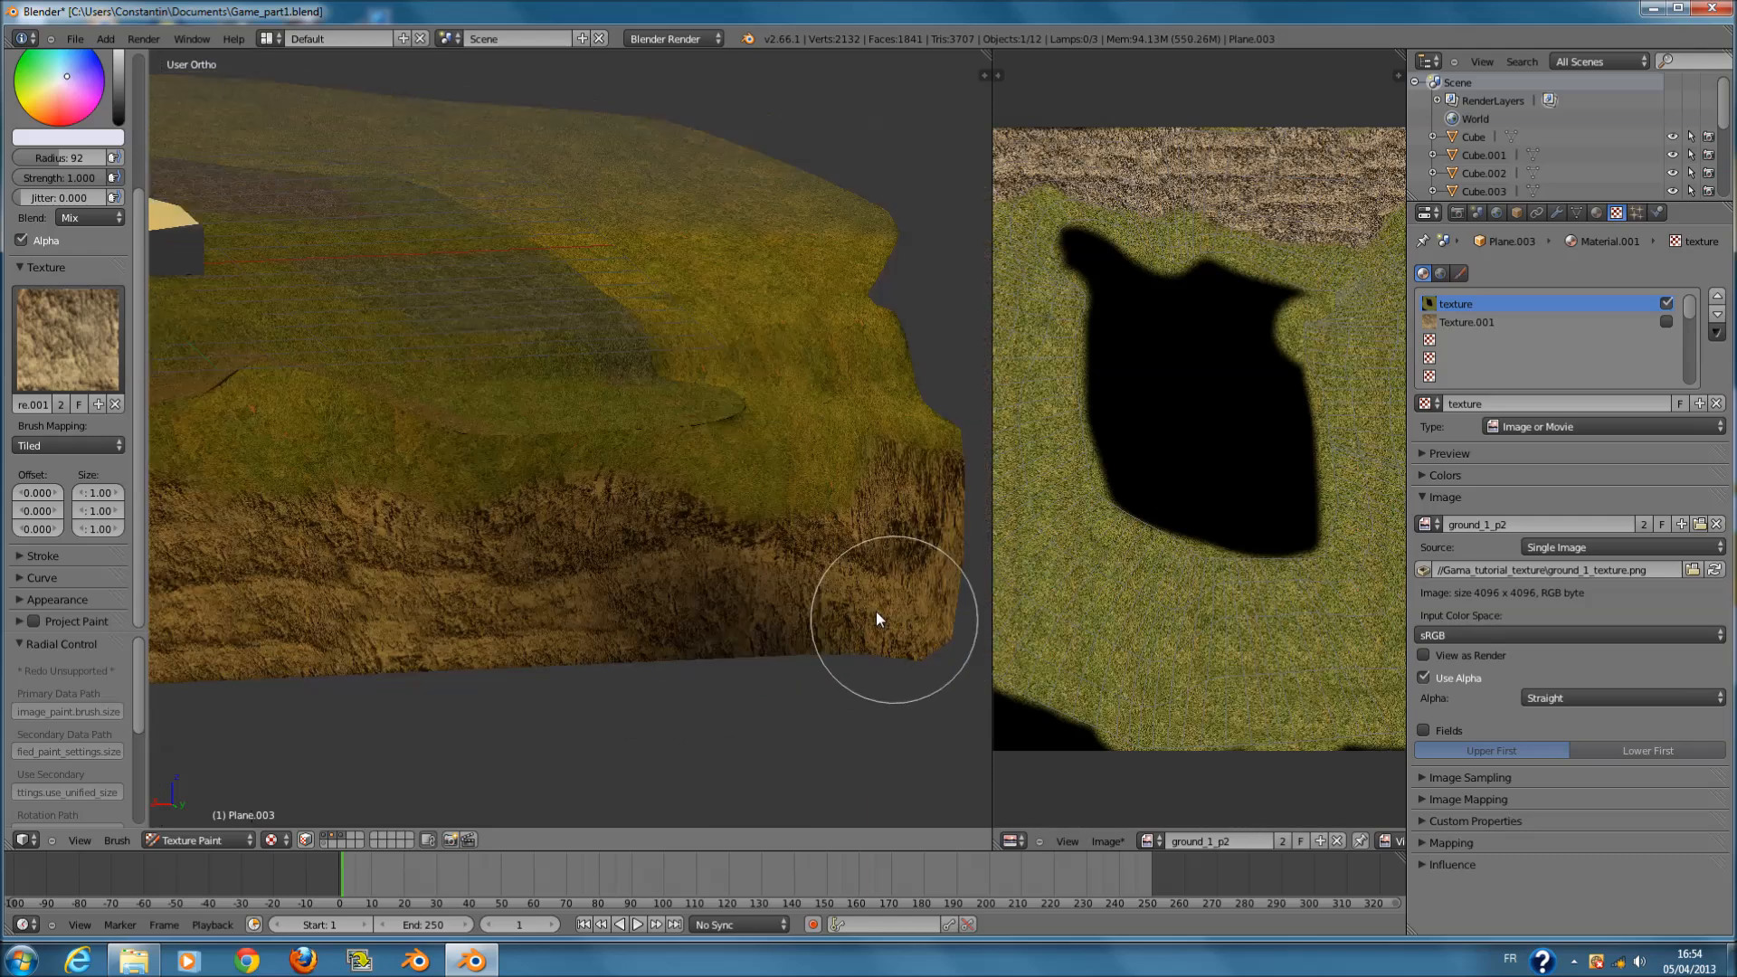
{"action": "mouse_move", "coordinate": [762, 611]}
{"action": "left_mouse_down"}
{"action": "mouse_move", "coordinate": [697, 606]}
{"action": "mouse_move", "coordinate": [800, 496]}
{"action": "mouse_move", "coordinate": [802, 589]}
{"action": "mouse_move", "coordinate": [628, 554]}
{"action": "left_mouse_up"}
{"action": "mouse_move", "coordinate": [628, 555]}
{"action": "middle_mouse_down"}
{"action": "mouse_move", "coordinate": [721, 612]}
{"action": "mouse_move", "coordinate": [826, 590]}
{"action": "mouse_move", "coordinate": [650, 590]}
{"action": "mouse_move", "coordinate": [574, 555]}
{"action": "mouse_move", "coordinate": [617, 546]}
{"action": "middle_mouse_up"}
{"action": "key", "text": "ctrl+s"}
- Set the brush radius to 85 and strength to 0.337, trying a soil dab where the soil meets the grass
{"action": "scroll", "coordinate": [577, 638], "scroll_direction": "up", "scroll_amount": 4, "text": "ctrl"}
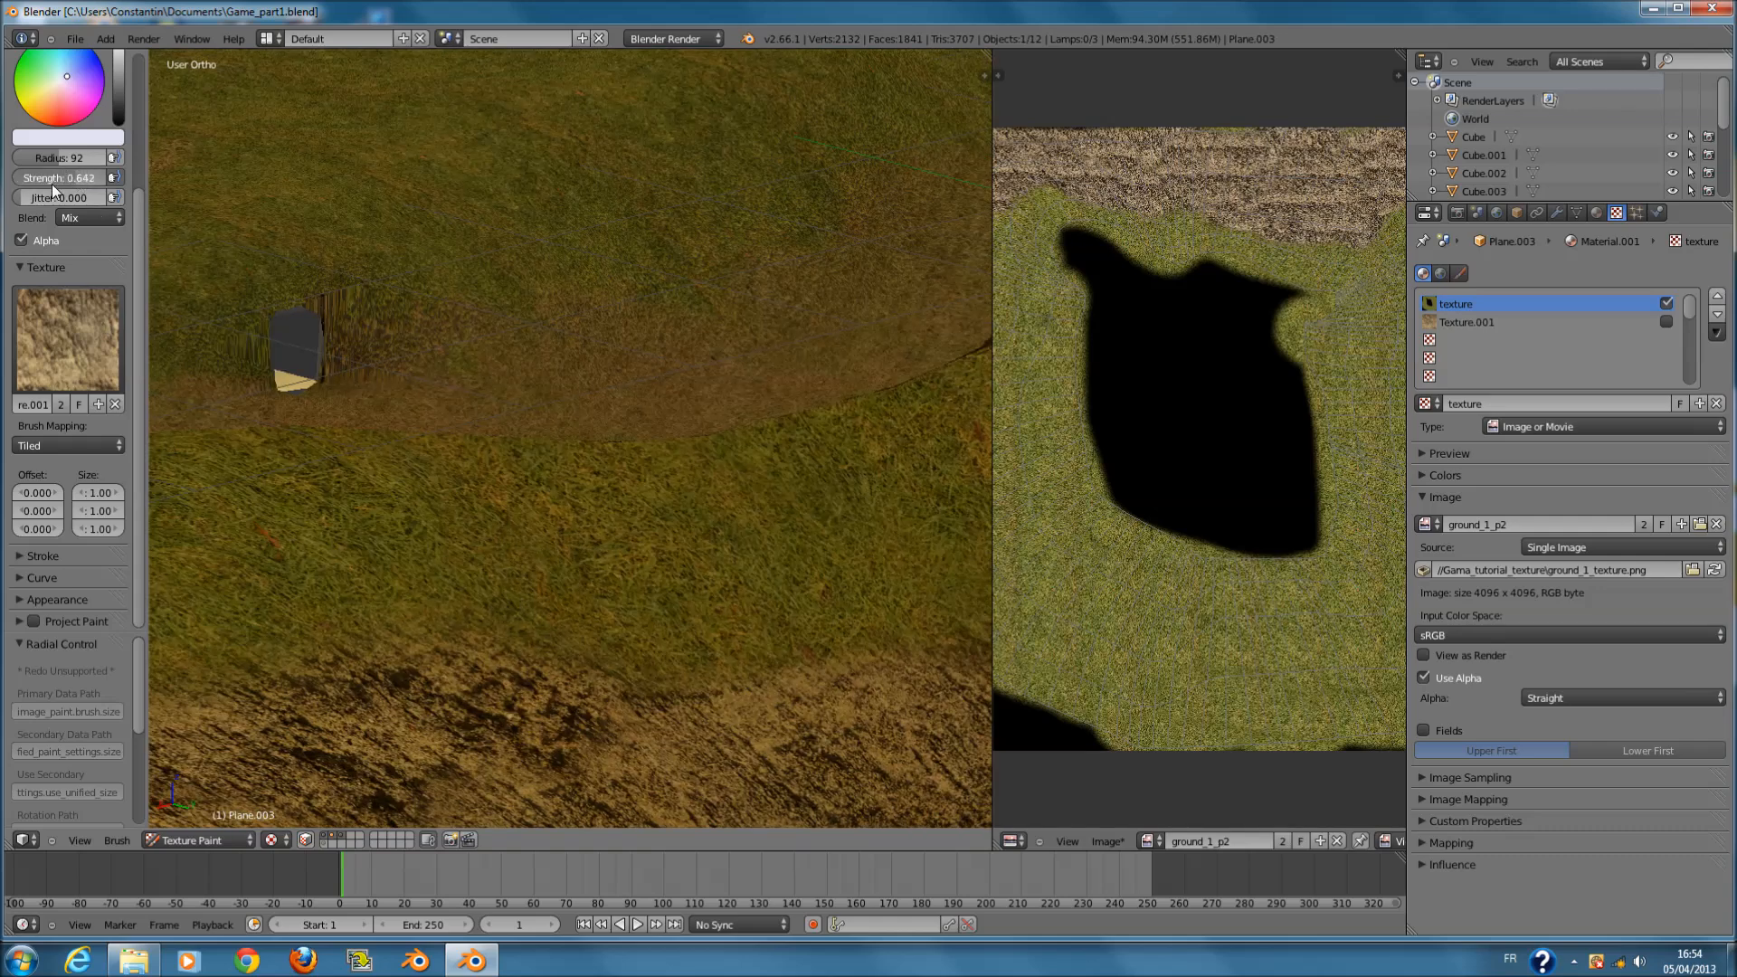
{"action": "key", "text": "shift+f"}
{"action": "left_click", "coordinate": [616, 568]}
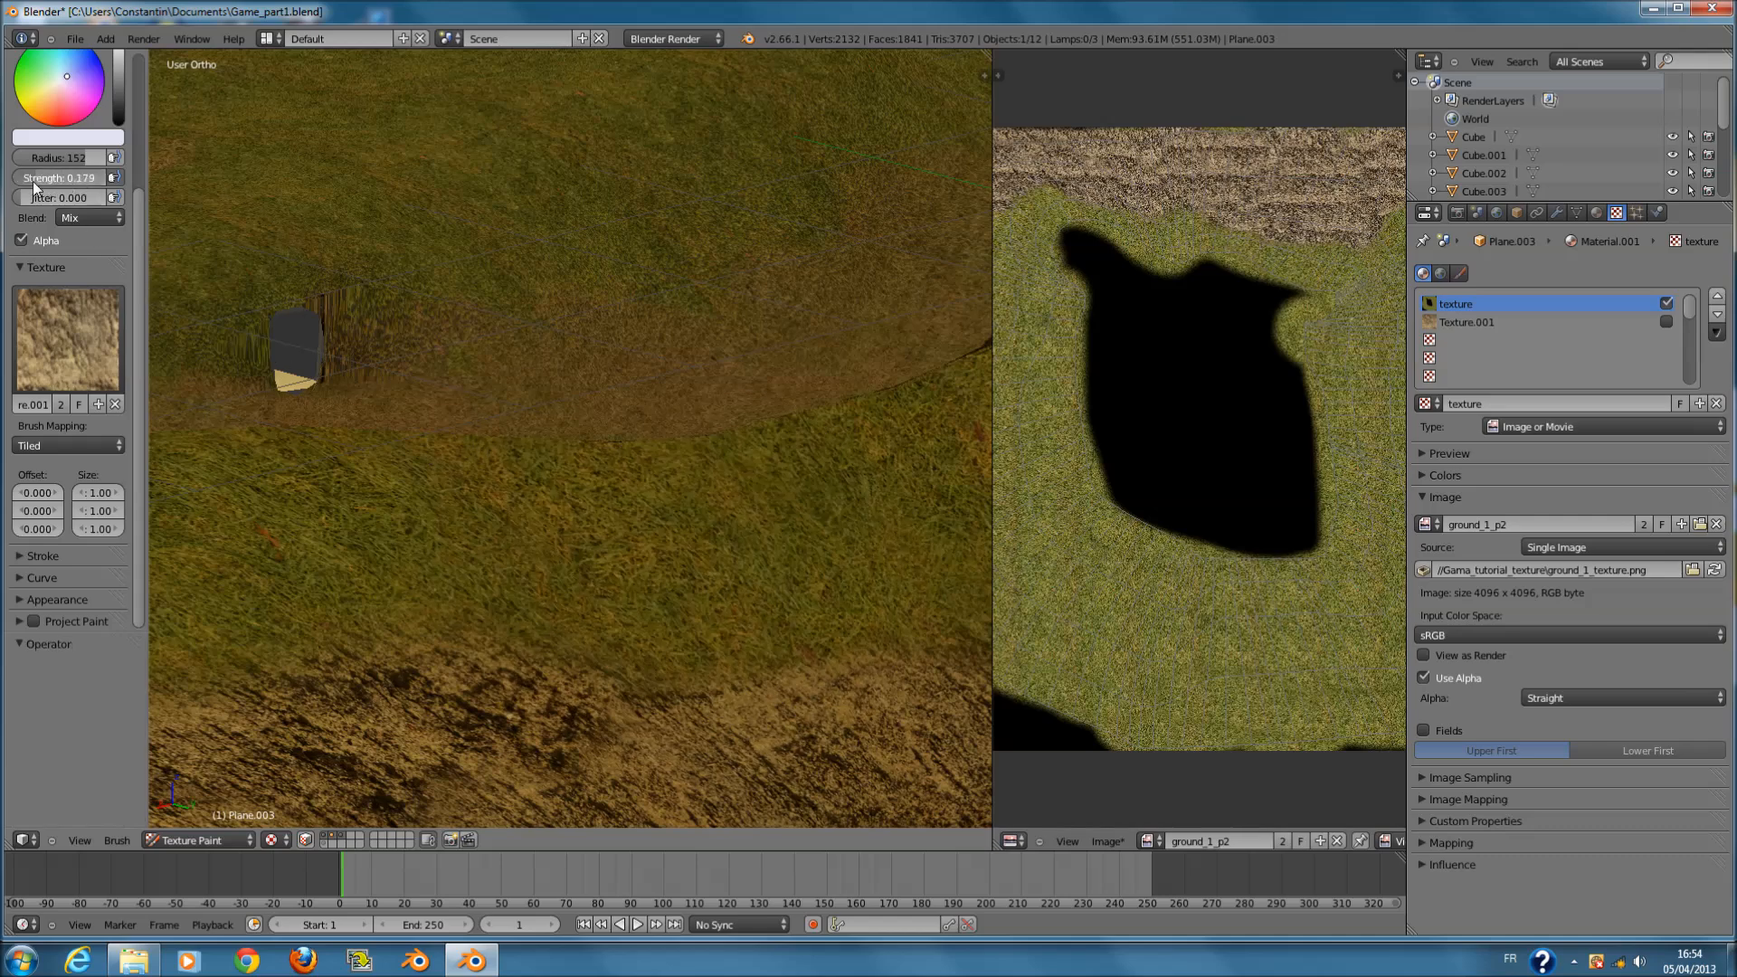
{"action": "key", "text": "f"}
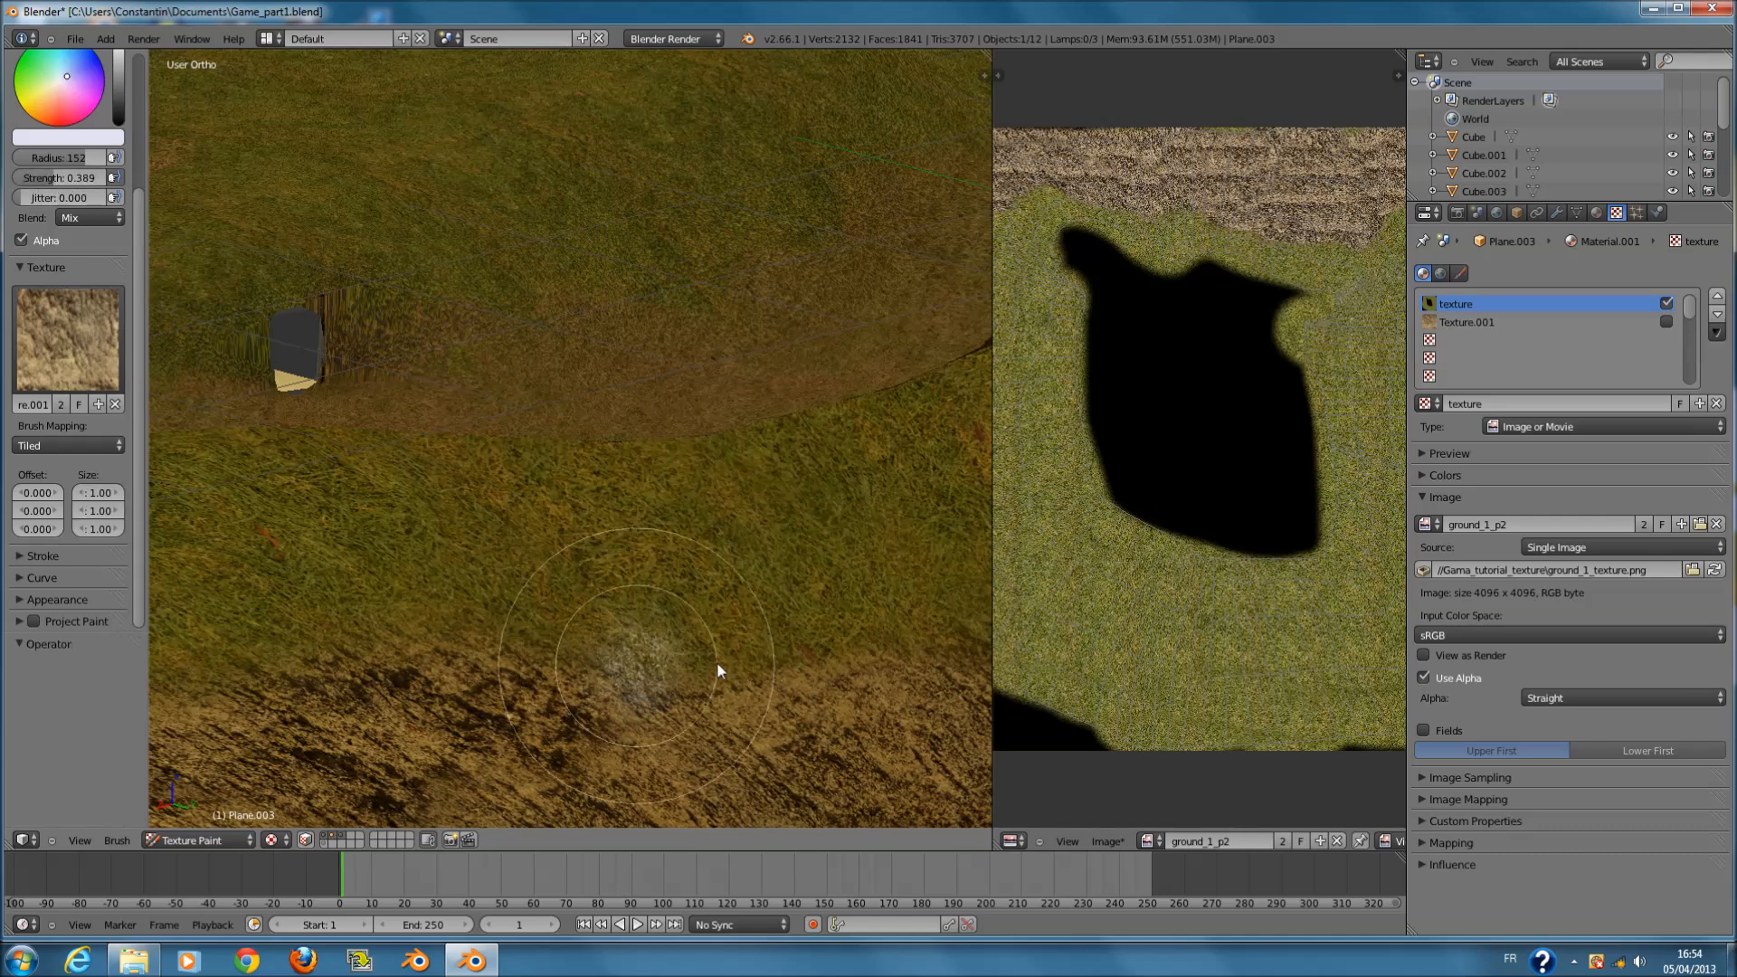
{"action": "left_click", "coordinate": [710, 652]}
{"action": "key", "text": "ctrl+z"}
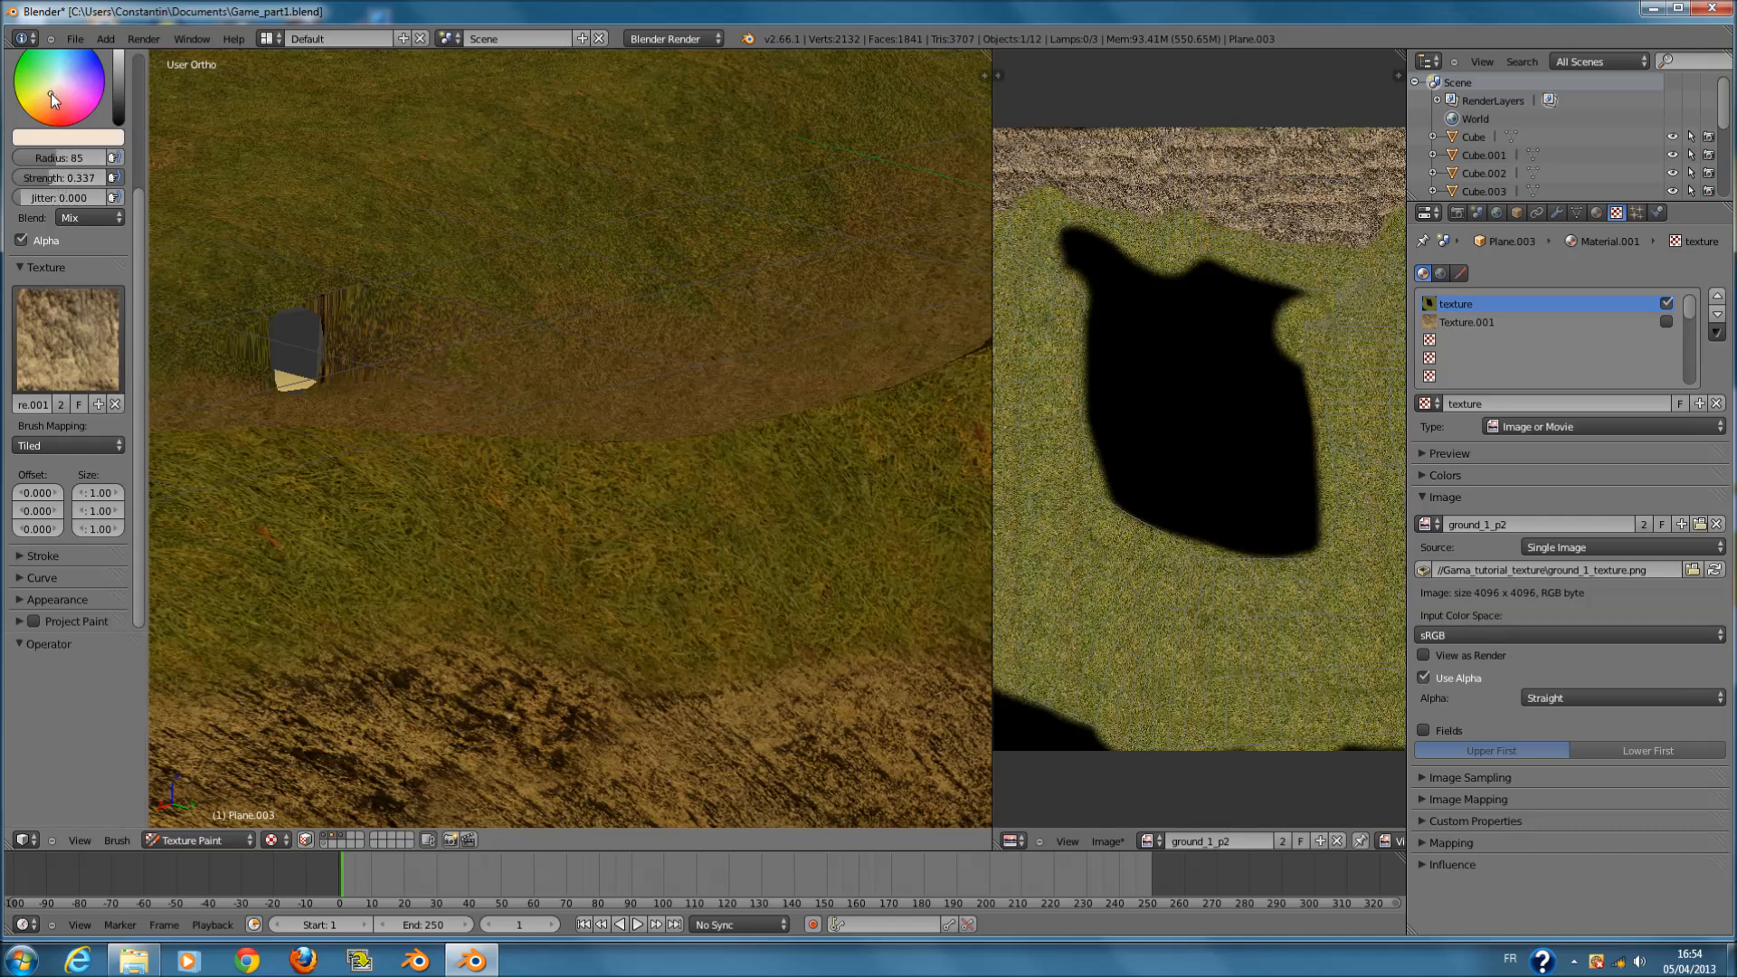
- Darken the brush colour, lower its strength to 0.126 and try a soil stroke over the grass edge
{"action": "left_click", "coordinate": [120, 67]}
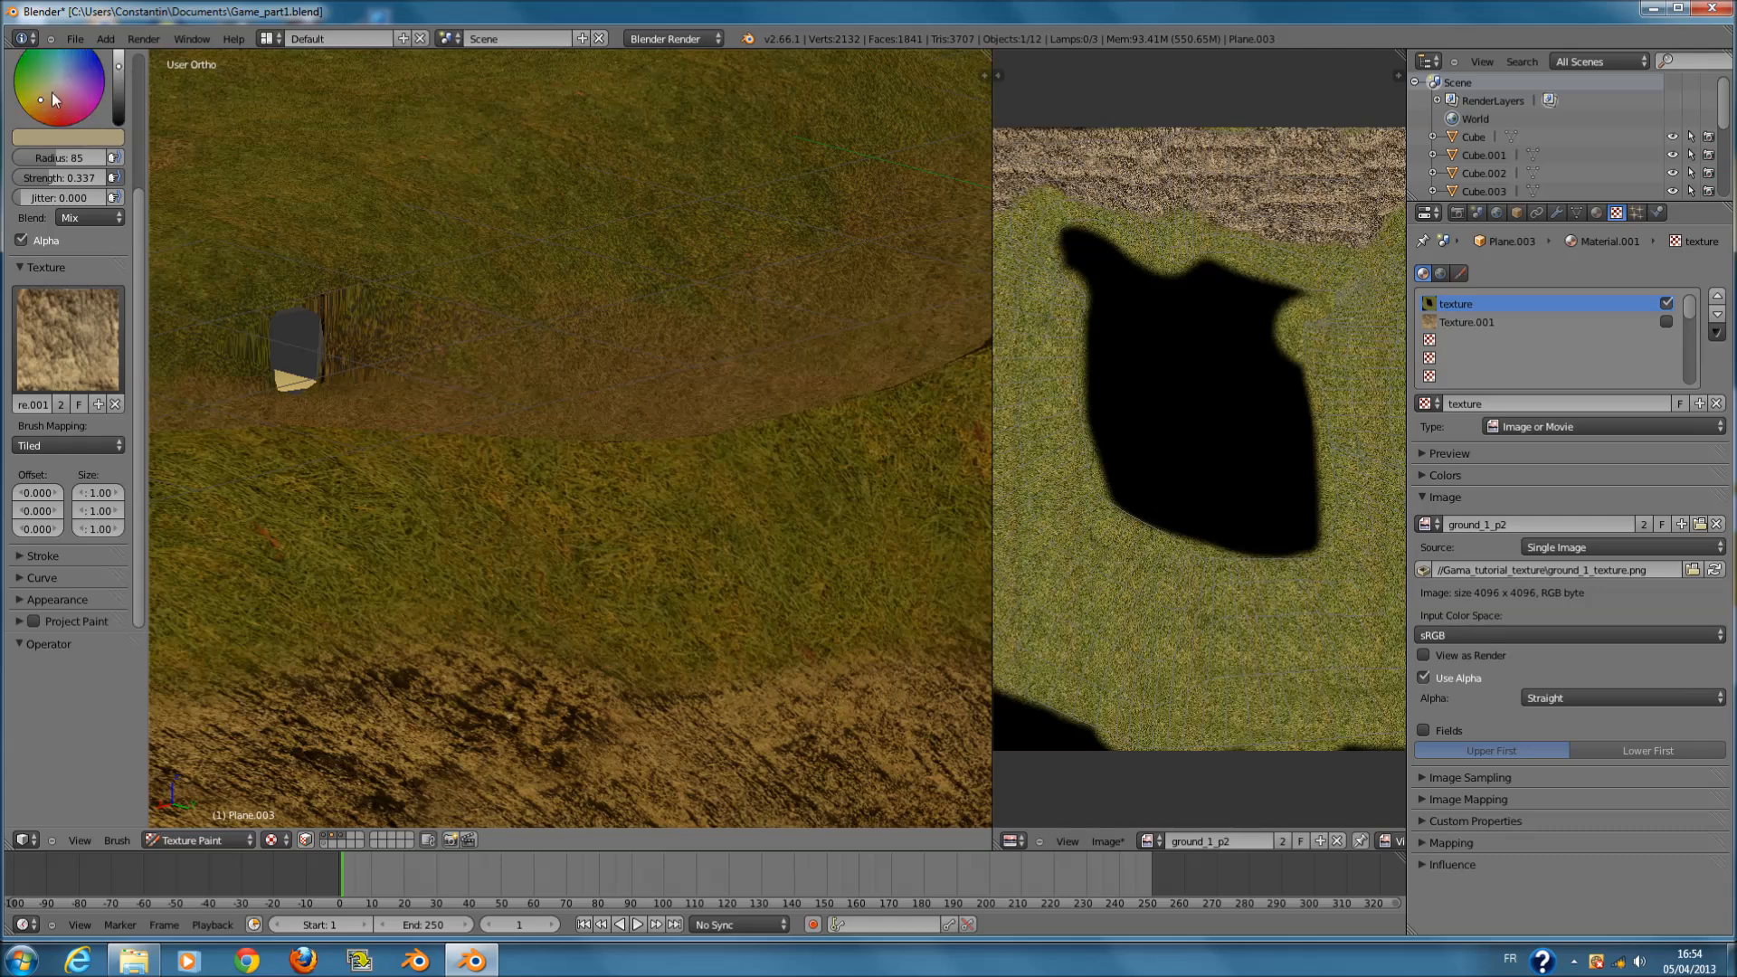
{"action": "left_click_drag", "start_coordinate": [59, 173], "coordinate": [44, 181]}
{"action": "mouse_move", "coordinate": [552, 623]}
{"action": "left_mouse_down"}
{"action": "mouse_move", "coordinate": [698, 585]}
{"action": "mouse_move", "coordinate": [564, 555]}
{"action": "mouse_move", "coordinate": [608, 555]}
{"action": "mouse_move", "coordinate": [621, 487]}
{"action": "left_mouse_up"}
{"action": "key", "text": "ctrl+z"}
- Change the brush colour to a muted tan and try a faint soil stroke on the grass above the slope
{"action": "mouse_move", "coordinate": [691, 508]}
{"action": "middle_mouse_down"}
{"action": "mouse_move", "coordinate": [731, 621]}
{"action": "mouse_move", "coordinate": [675, 619]}
{"action": "middle_mouse_up"}
{"action": "scroll", "coordinate": [678, 641], "scroll_direction": "down", "scroll_amount": 20, "text": "shift"}
{"action": "scroll", "coordinate": [663, 624], "scroll_direction": "down", "scroll_amount": 2, "text": "ctrl"}
{"action": "scroll", "coordinate": [664, 629], "scroll_direction": "down", "scroll_amount": 3, "text": "ctrl"}
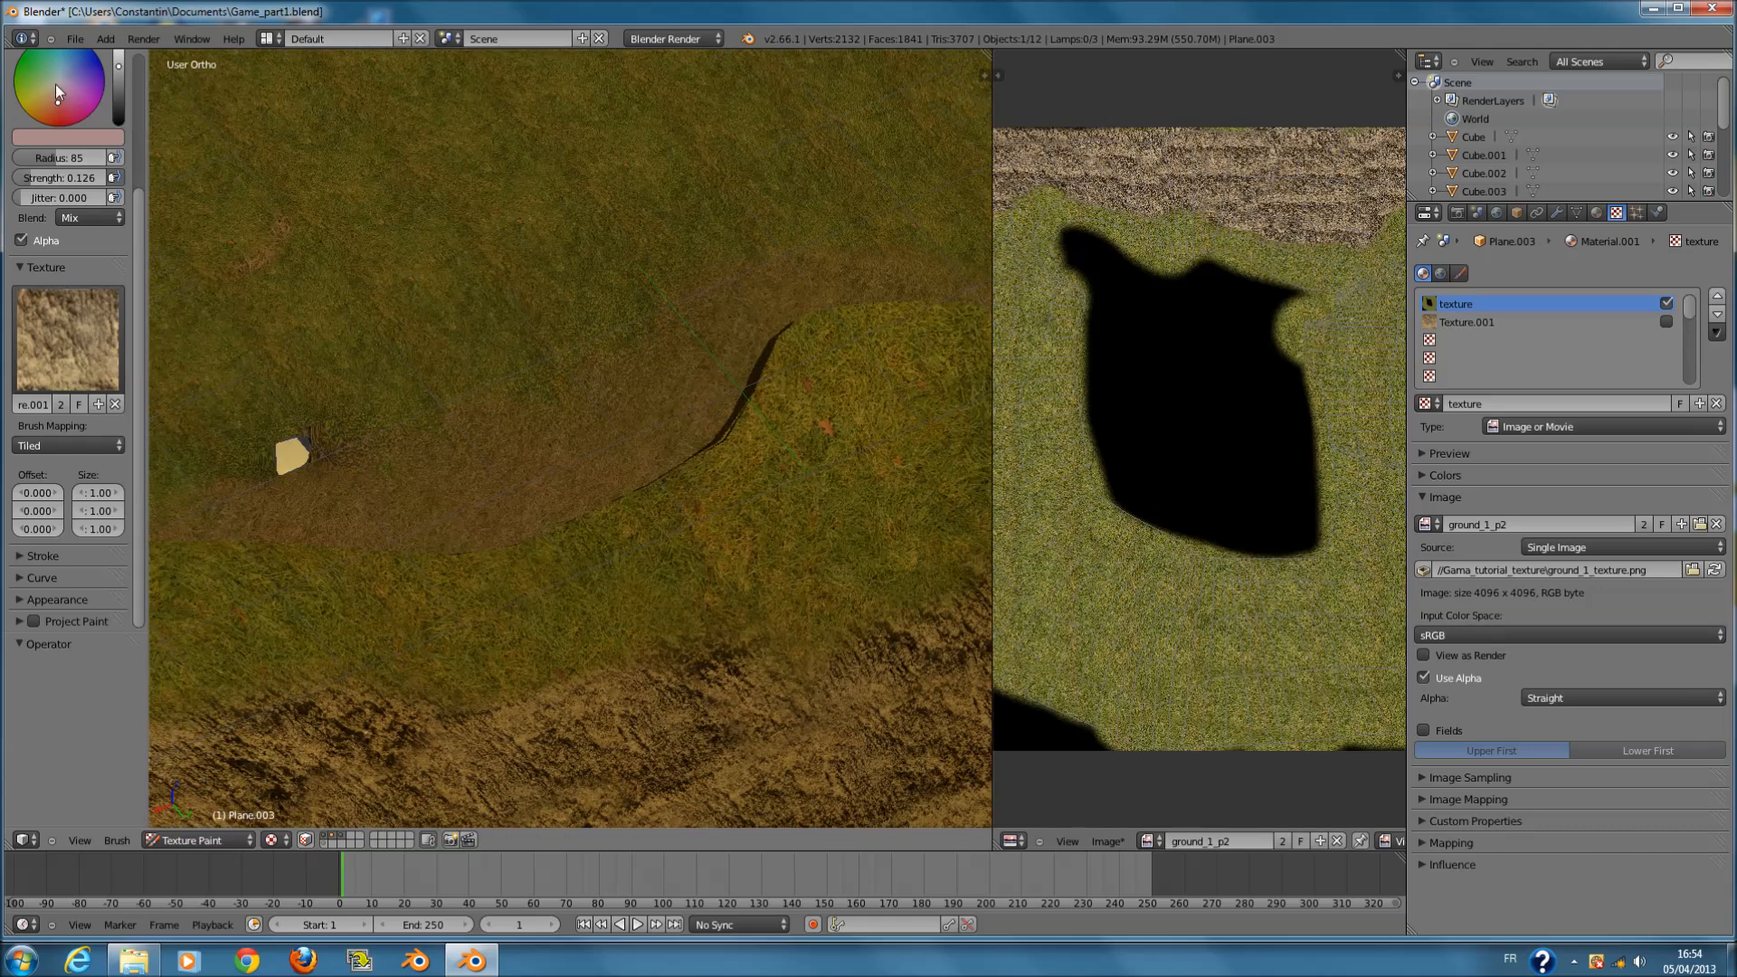
{"action": "left_click", "coordinate": [36, 100]}
{"action": "mouse_move", "coordinate": [546, 539]}
{"action": "left_mouse_down"}
{"action": "mouse_move", "coordinate": [578, 620]}
{"action": "mouse_move", "coordinate": [498, 627]}
{"action": "mouse_move", "coordinate": [507, 568]}
{"action": "mouse_move", "coordinate": [698, 447]}
{"action": "mouse_move", "coordinate": [802, 444]}
{"action": "mouse_move", "coordinate": [865, 308]}
{"action": "mouse_move", "coordinate": [719, 559]}
{"action": "mouse_move", "coordinate": [334, 700]}
{"action": "mouse_move", "coordinate": [385, 656]}
{"action": "left_mouse_up"}
{"action": "middle_click_drag", "start_coordinate": [751, 624], "coordinate": [889, 580]}
{"action": "scroll", "coordinate": [888, 579], "scroll_direction": "down", "scroll_amount": 4}
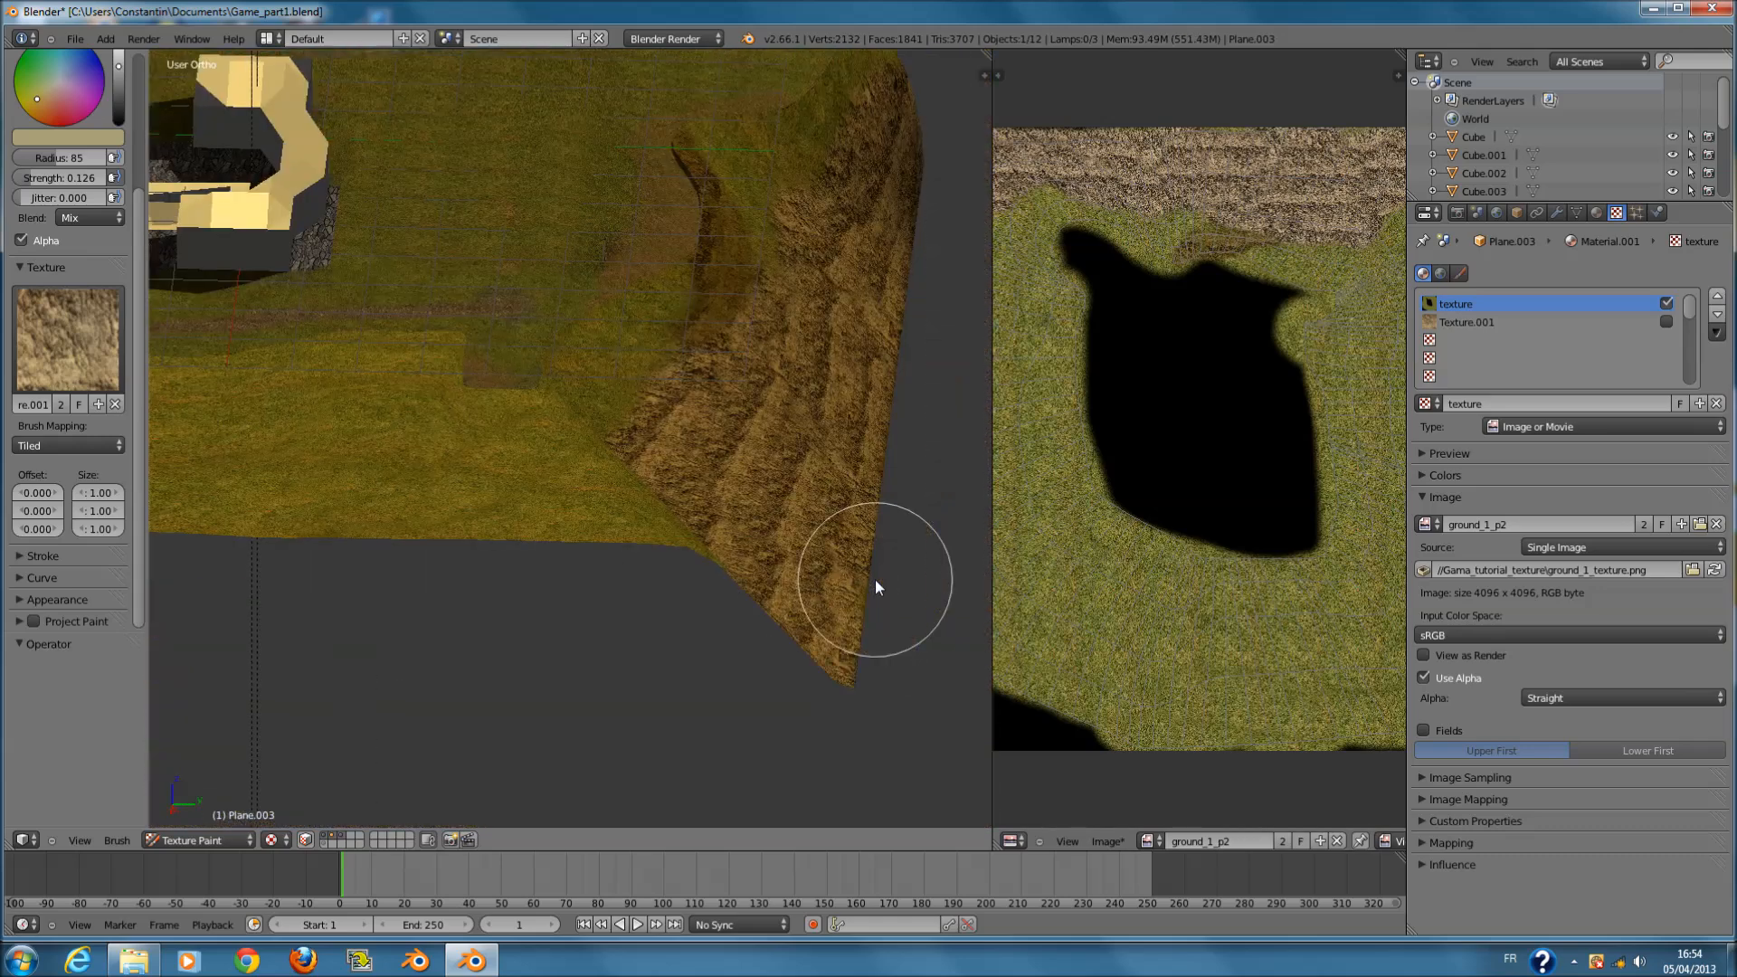
{"action": "key", "text": "ctrl+z"}
- Paint faint soil over the grass between the dirt path and the slope to blend the two
{"action": "mouse_move", "coordinate": [855, 445]}
{"action": "middle_mouse_down", "text": "shift"}
{"action": "mouse_move", "coordinate": [681, 463]}
{"action": "mouse_move", "coordinate": [669, 516]}
{"action": "mouse_move", "coordinate": [624, 470]}
{"action": "mouse_move", "coordinate": [621, 508]}
{"action": "mouse_move", "coordinate": [661, 516]}
{"action": "middle_mouse_up", "text": "shift"}
{"action": "scroll", "coordinate": [628, 487], "scroll_direction": "up", "scroll_amount": 5}
{"action": "scroll", "coordinate": [659, 510], "scroll_direction": "up", "scroll_amount": 5}
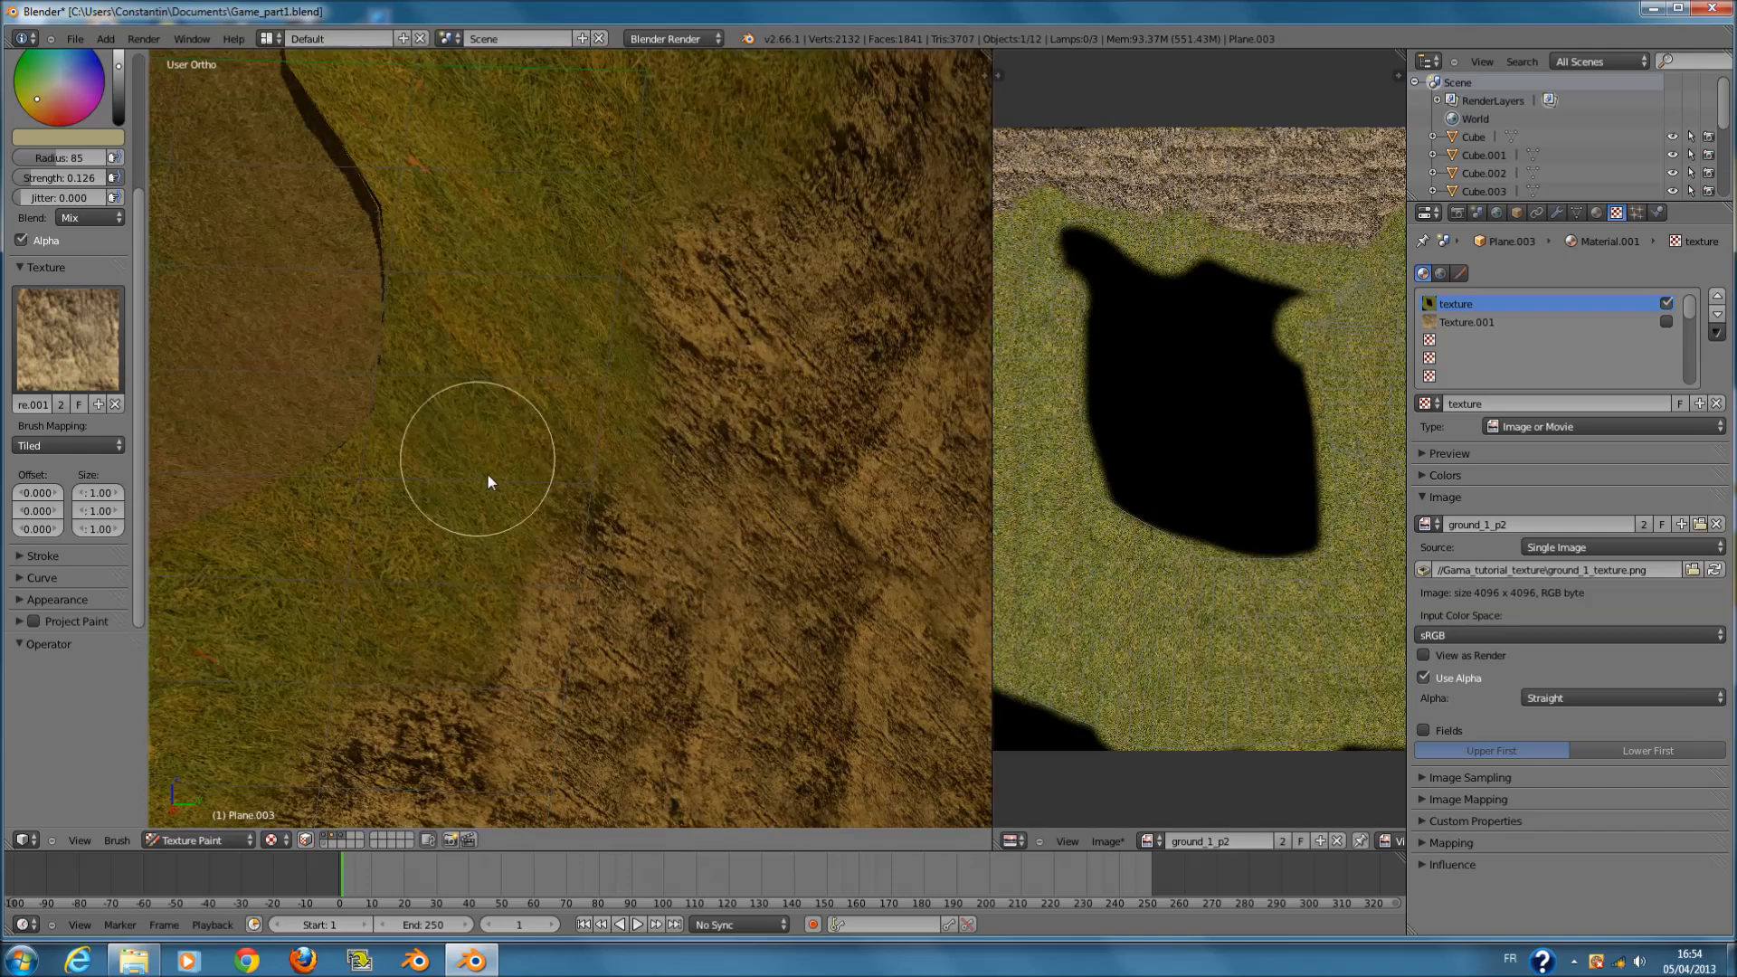
{"action": "scroll", "coordinate": [487, 474], "scroll_direction": "down", "scroll_amount": 5, "text": "ctrl"}
{"action": "mouse_move", "coordinate": [573, 440]}
{"action": "left_mouse_down"}
{"action": "mouse_move", "coordinate": [448, 548]}
{"action": "mouse_move", "coordinate": [557, 249]}
{"action": "mouse_move", "coordinate": [496, 107]}
{"action": "left_mouse_up"}
{"action": "left_click_drag", "start_coordinate": [496, 189], "coordinate": [471, 608]}
{"action": "mouse_move", "coordinate": [471, 608]}
{"action": "middle_mouse_down"}
{"action": "mouse_move", "coordinate": [537, 635]}
{"action": "mouse_move", "coordinate": [497, 606]}
{"action": "mouse_move", "coordinate": [756, 609]}
{"action": "mouse_move", "coordinate": [642, 534]}
{"action": "middle_mouse_up"}
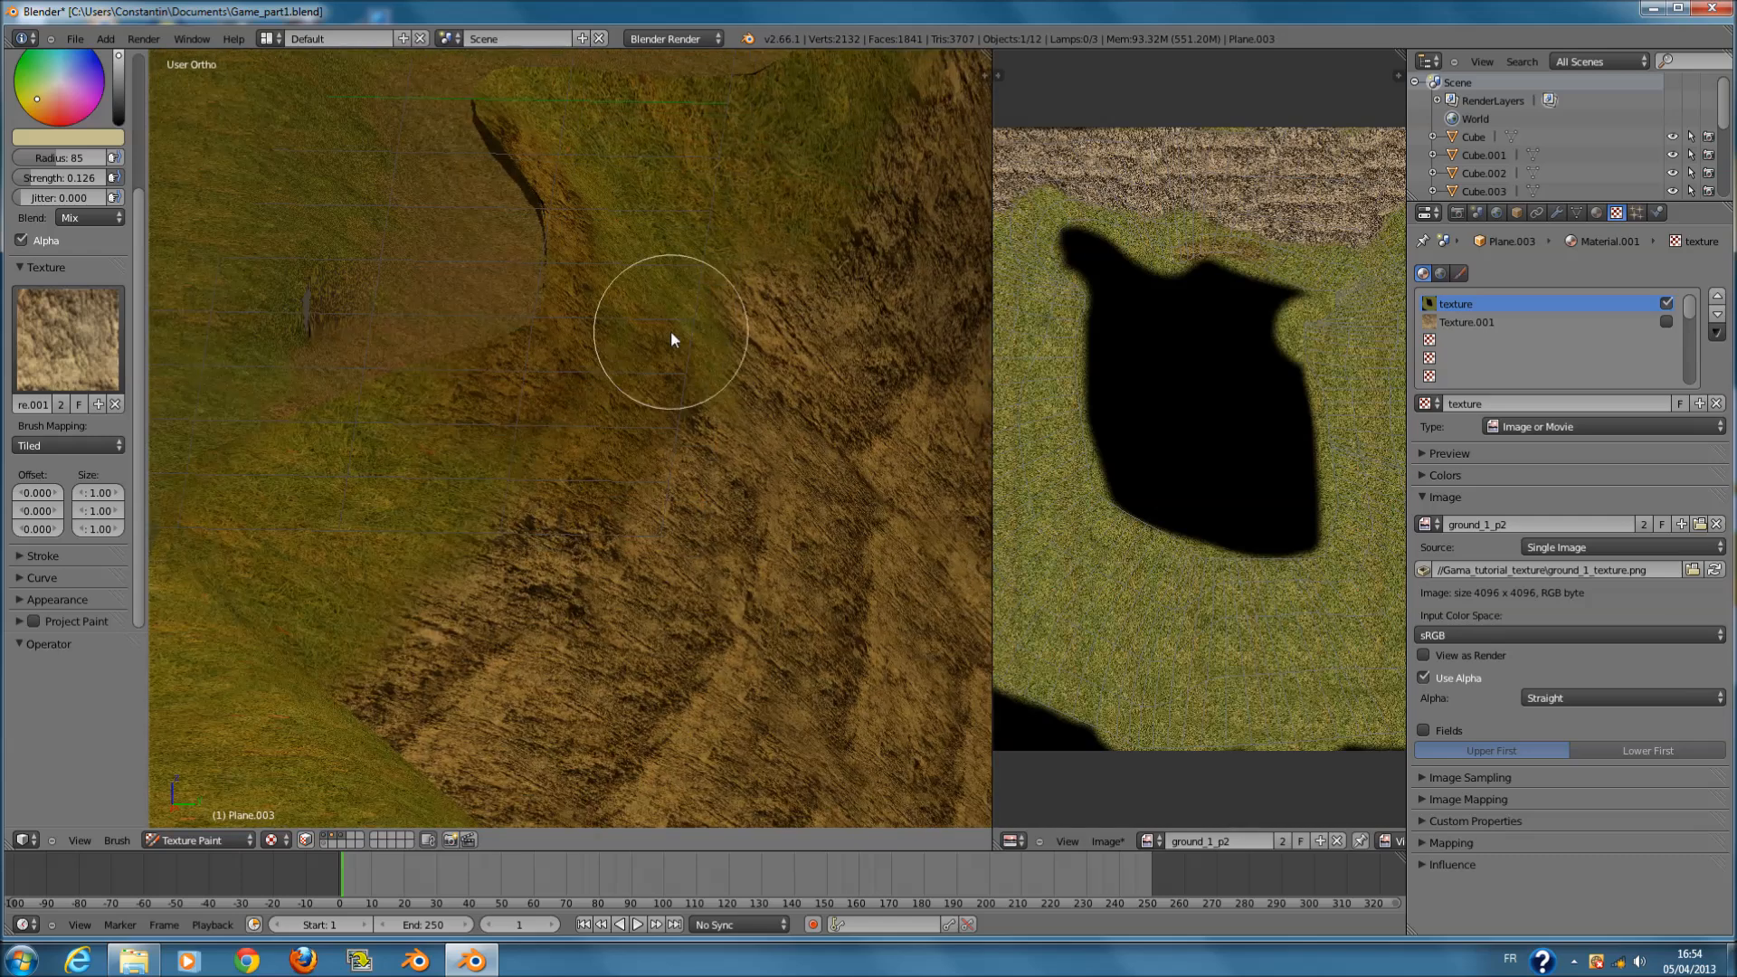
- Paint faint soil shading across the back slope and along its upper grass edge towards the corner
{"action": "middle_click_drag", "start_coordinate": [814, 436], "coordinate": [552, 579]}
{"action": "mouse_move", "coordinate": [396, 588]}
{"action": "middle_mouse_down"}
{"action": "mouse_move", "coordinate": [523, 572]}
{"action": "mouse_move", "coordinate": [329, 557]}
{"action": "middle_mouse_up"}
{"action": "mouse_move", "coordinate": [280, 536]}
{"action": "left_mouse_down"}
{"action": "mouse_move", "coordinate": [670, 436]}
{"action": "mouse_move", "coordinate": [678, 519]}
{"action": "mouse_move", "coordinate": [753, 373]}
{"action": "left_mouse_up"}
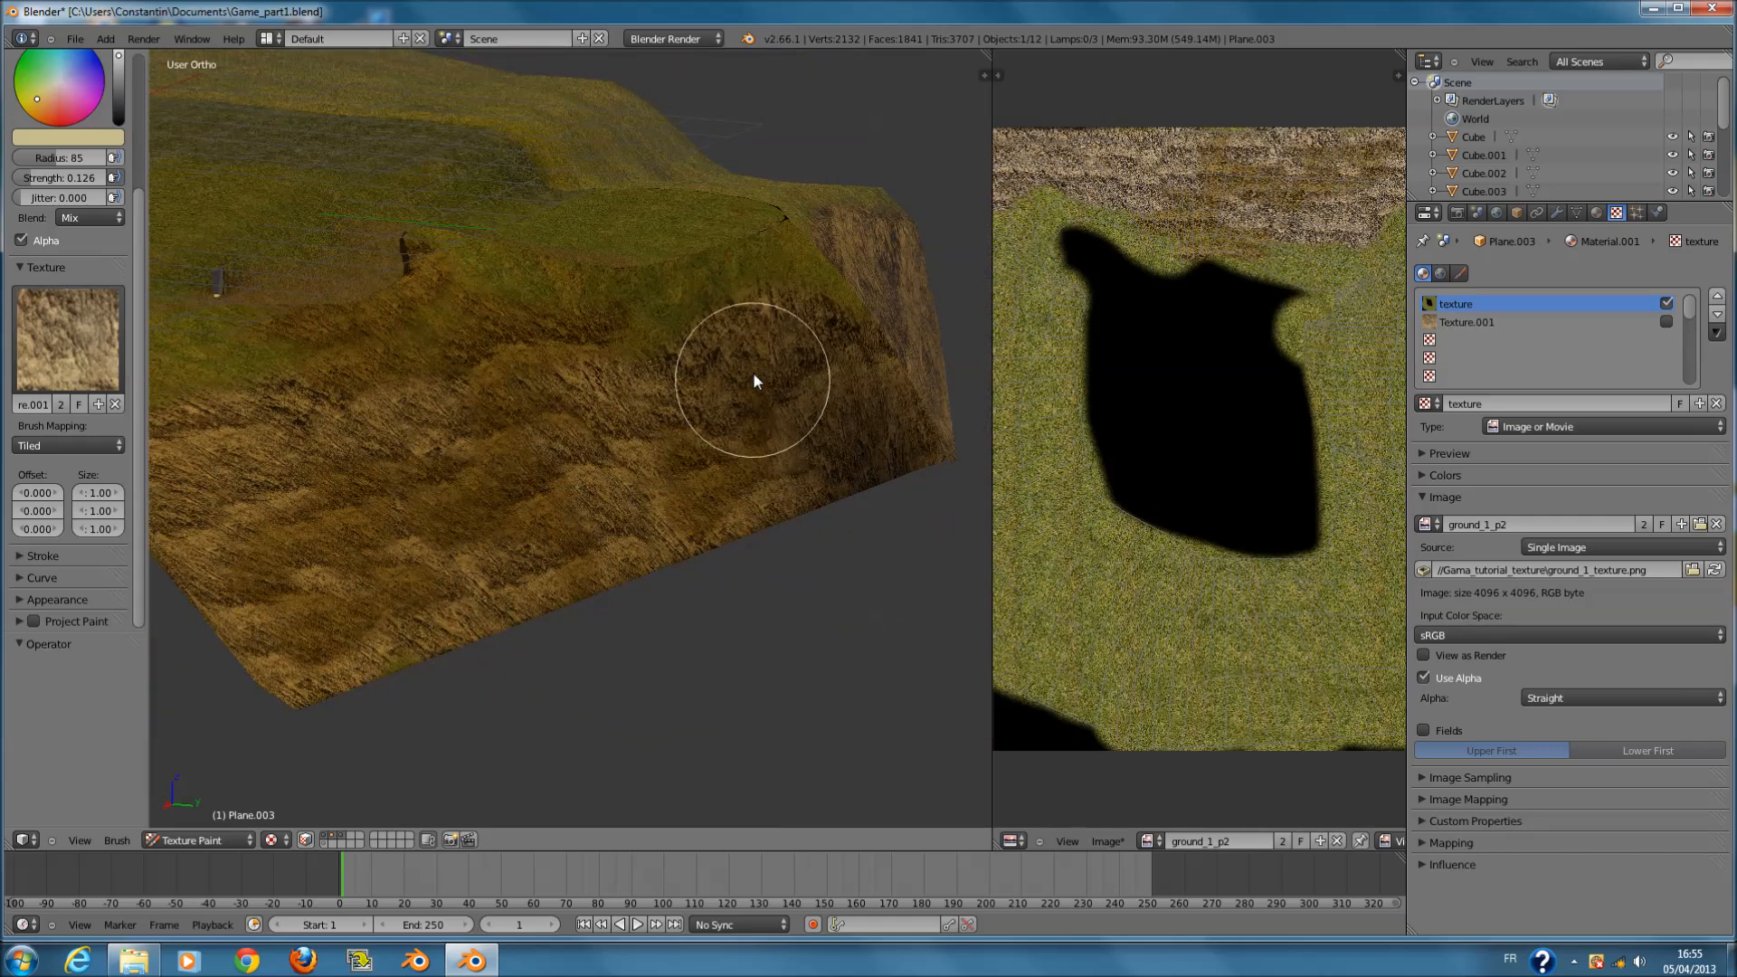
{"action": "mouse_move", "coordinate": [834, 411]}
{"action": "middle_mouse_down"}
{"action": "mouse_move", "coordinate": [632, 435]}
{"action": "mouse_move", "coordinate": [820, 516]}
{"action": "middle_mouse_up"}
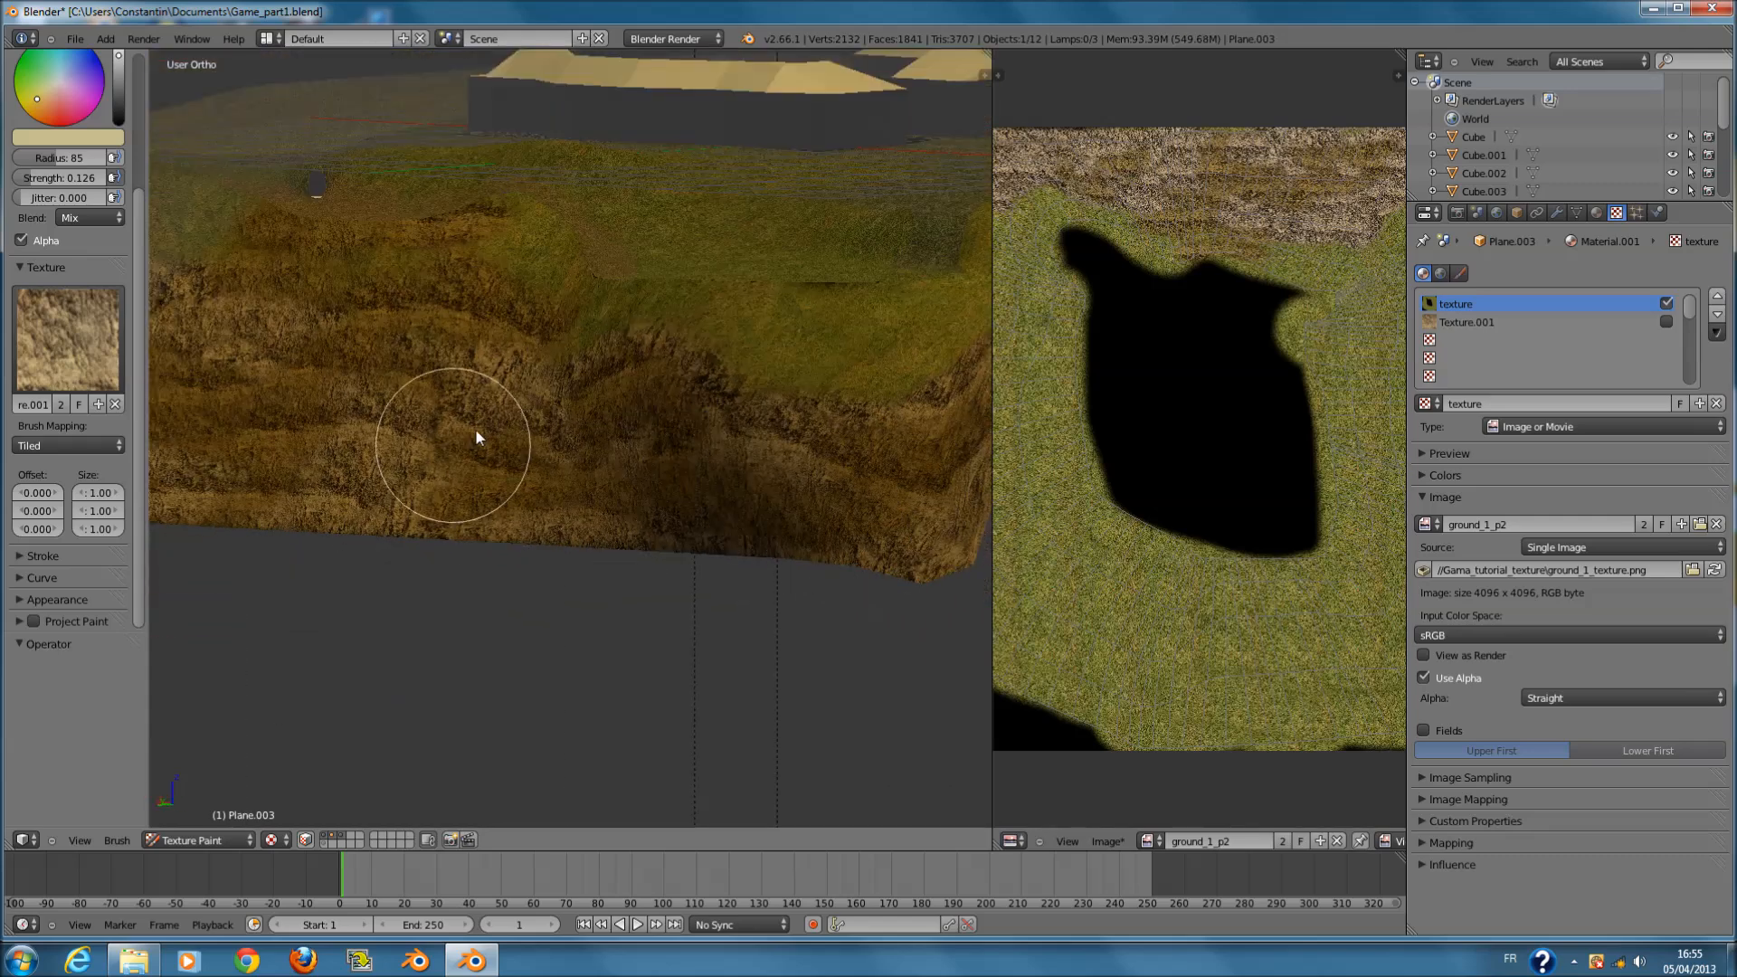
- Save the project over the existing Game_part1.blend file
{"action": "mouse_move", "coordinate": [388, 458]}
{"action": "middle_mouse_down"}
{"action": "mouse_move", "coordinate": [833, 609]}
{"action": "mouse_move", "coordinate": [635, 554]}
{"action": "mouse_move", "coordinate": [447, 602]}
{"action": "middle_mouse_up"}
{"action": "key", "text": "KP_7"}
{"action": "scroll", "coordinate": [543, 616], "scroll_direction": "down", "scroll_amount": 3}
{"action": "middle_click_drag", "start_coordinate": [628, 639], "coordinate": [630, 552], "text": "shift"}
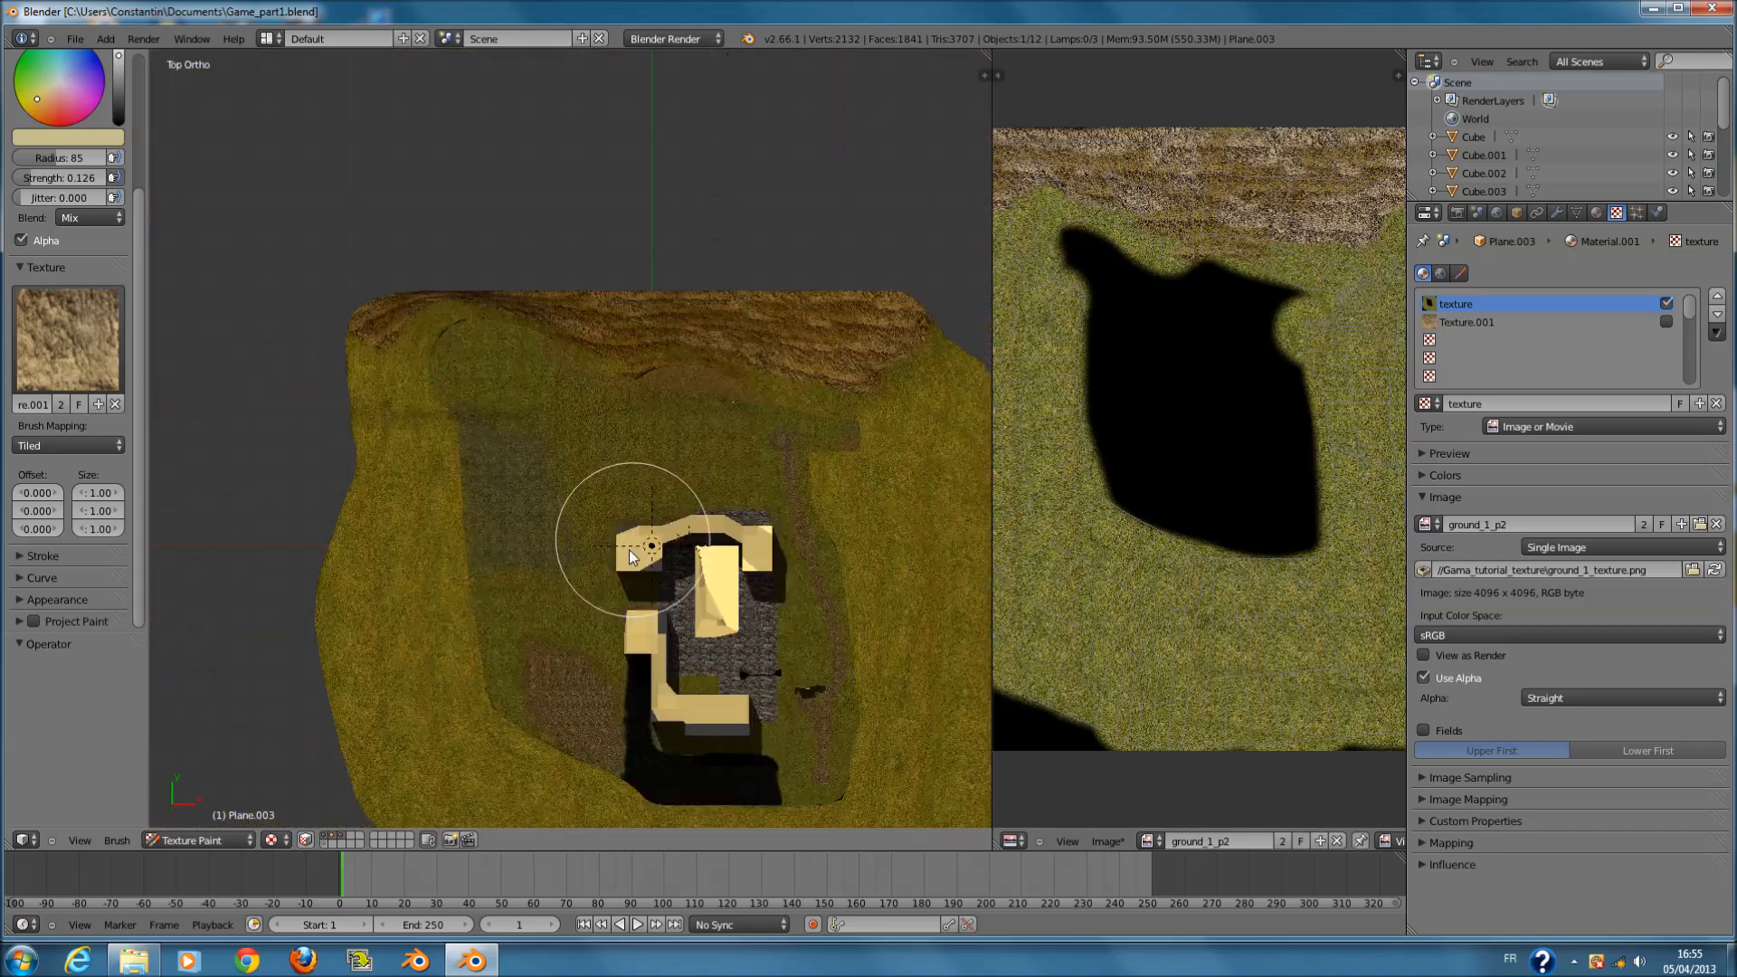
{"action": "scroll", "coordinate": [631, 557], "scroll_direction": "down", "scroll_amount": 10, "text": "shift"}
{"action": "key", "text": "ctrl+s"}
{"action": "left_click", "coordinate": [634, 565]}
{"action": "scroll", "coordinate": [623, 580], "scroll_direction": "up", "scroll_amount": 3}
{"action": "scroll", "coordinate": [622, 581], "scroll_direction": "down", "scroll_amount": 2}
{"action": "scroll", "coordinate": [617, 581], "scroll_direction": "up", "scroll_amount": 2, "text": "shift"}
{"action": "scroll", "coordinate": [612, 583], "scroll_direction": "up", "scroll_amount": 2}
{"action": "scroll", "coordinate": [612, 583], "scroll_direction": "up", "scroll_amount": 2, "text": "ctrl"}
{"action": "key", "text": "ctrl+s"}
{"action": "left_click", "coordinate": [612, 586]}
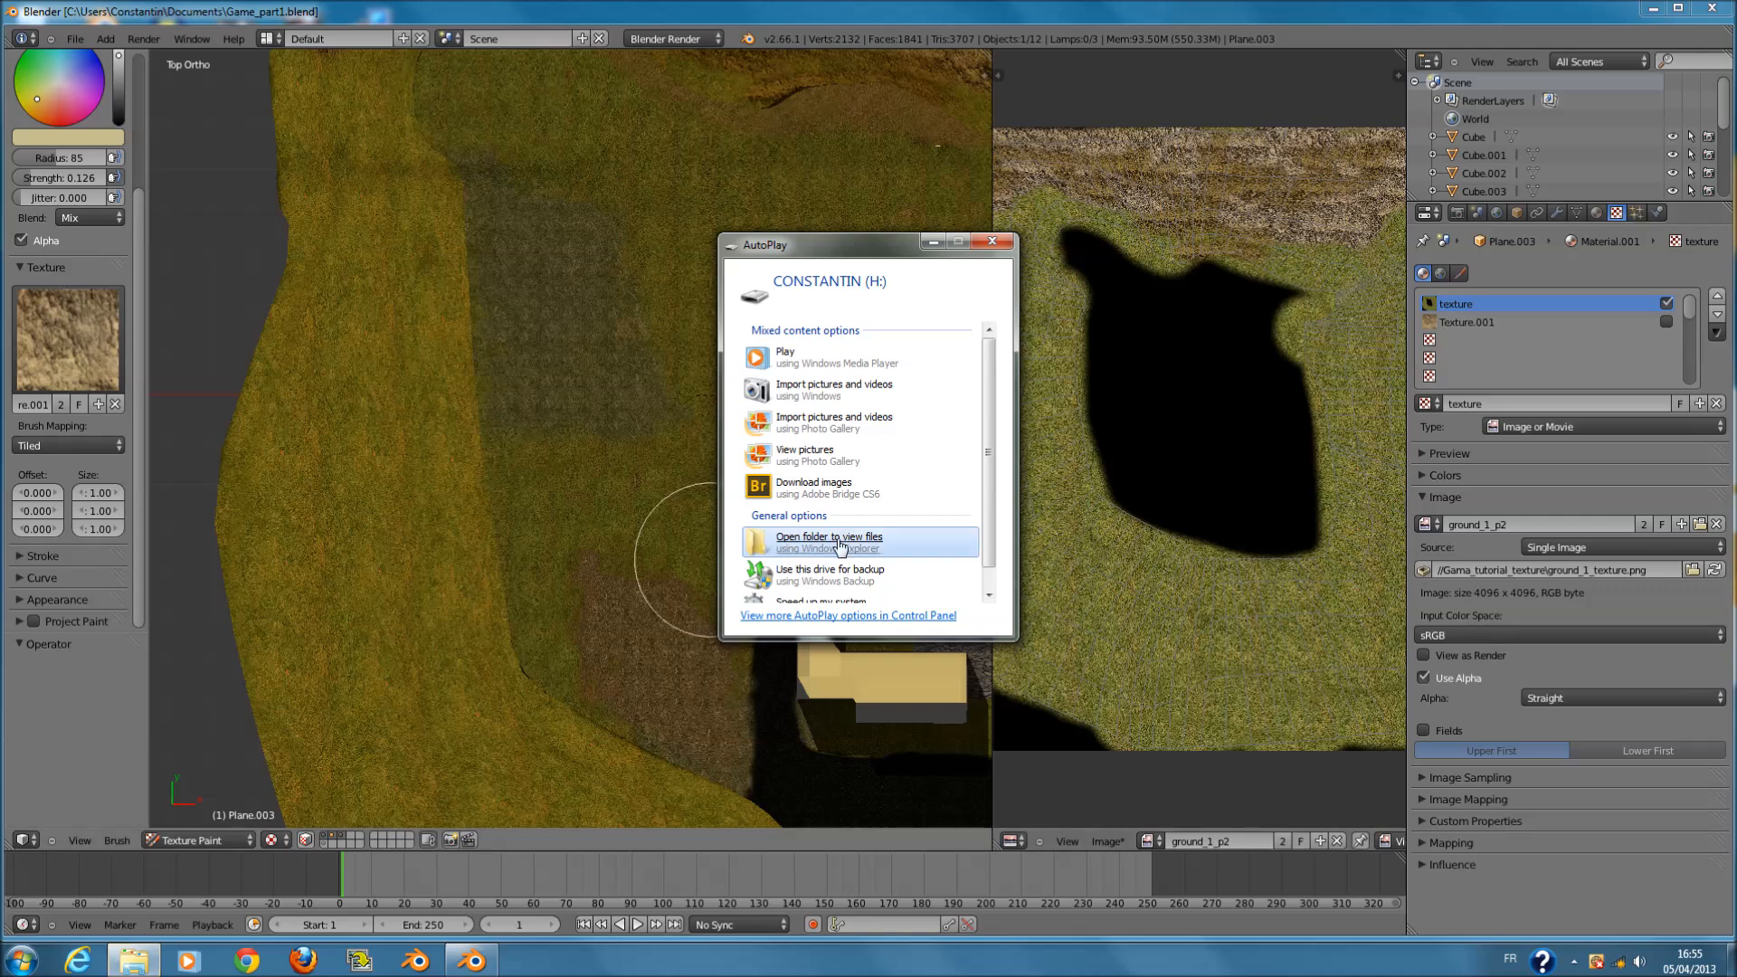
{"action": "left_click", "coordinate": [431, 578]}
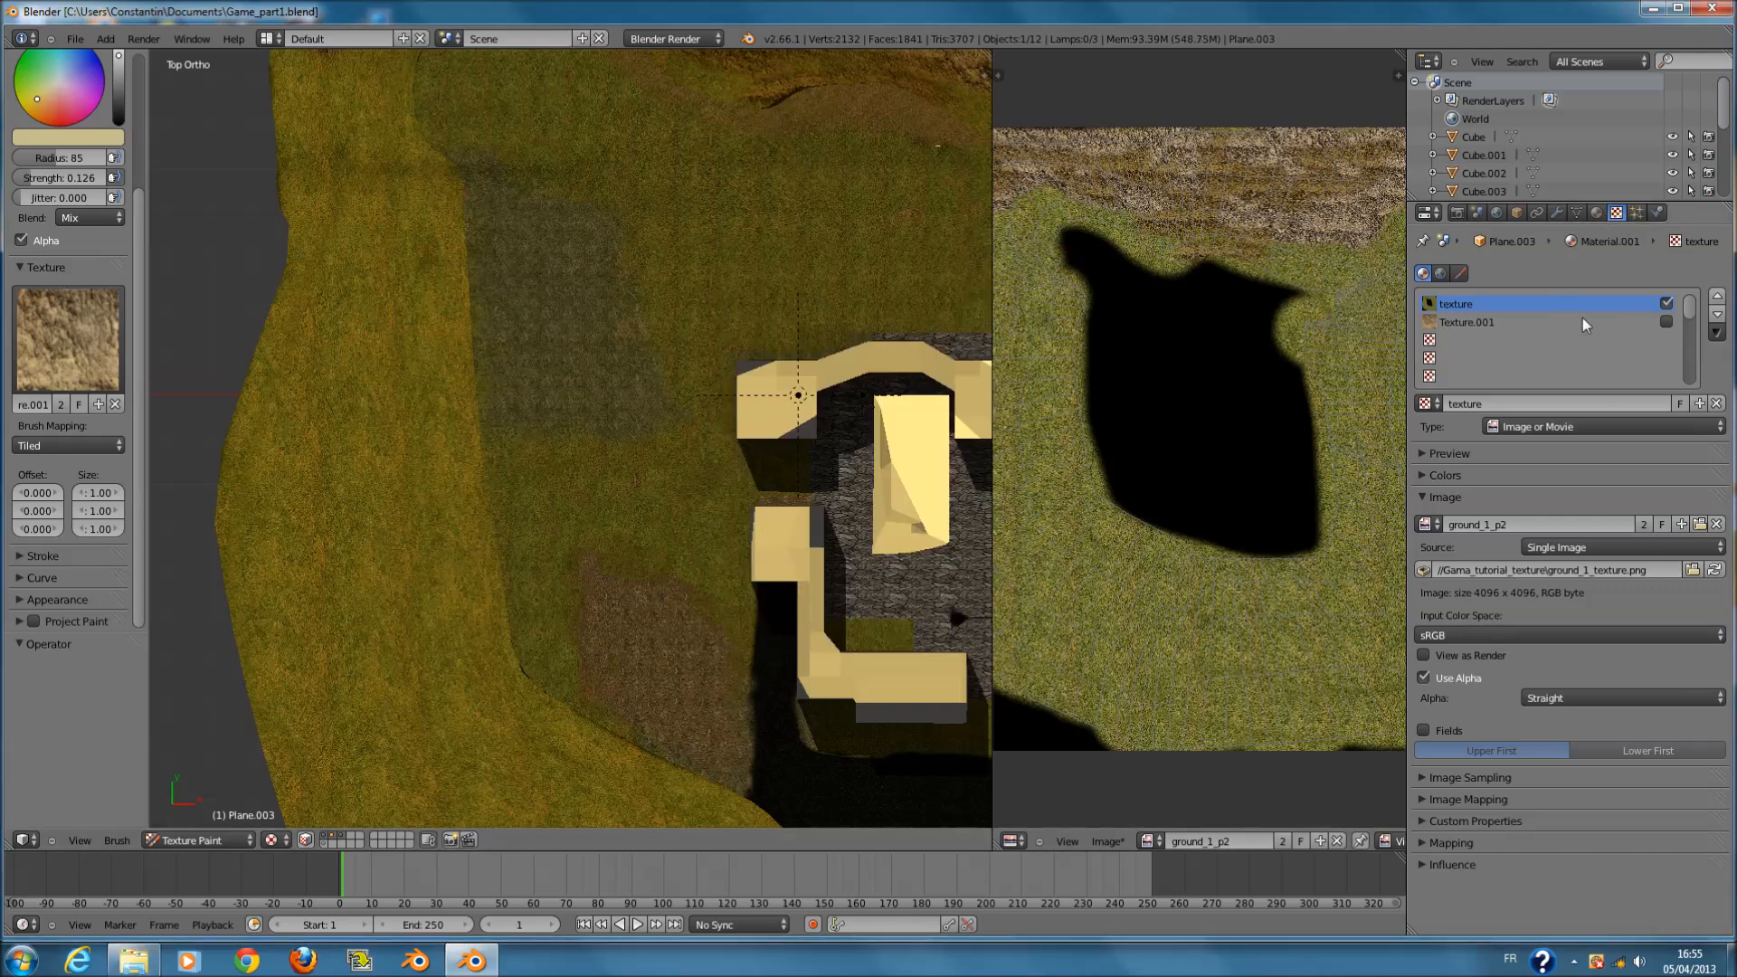
- Try to load GrassDead0073_3_L.jpg from drive H: as the image of Texture.001
{"action": "left_click", "coordinate": [1538, 322]}
{"action": "left_click", "coordinate": [1701, 525]}
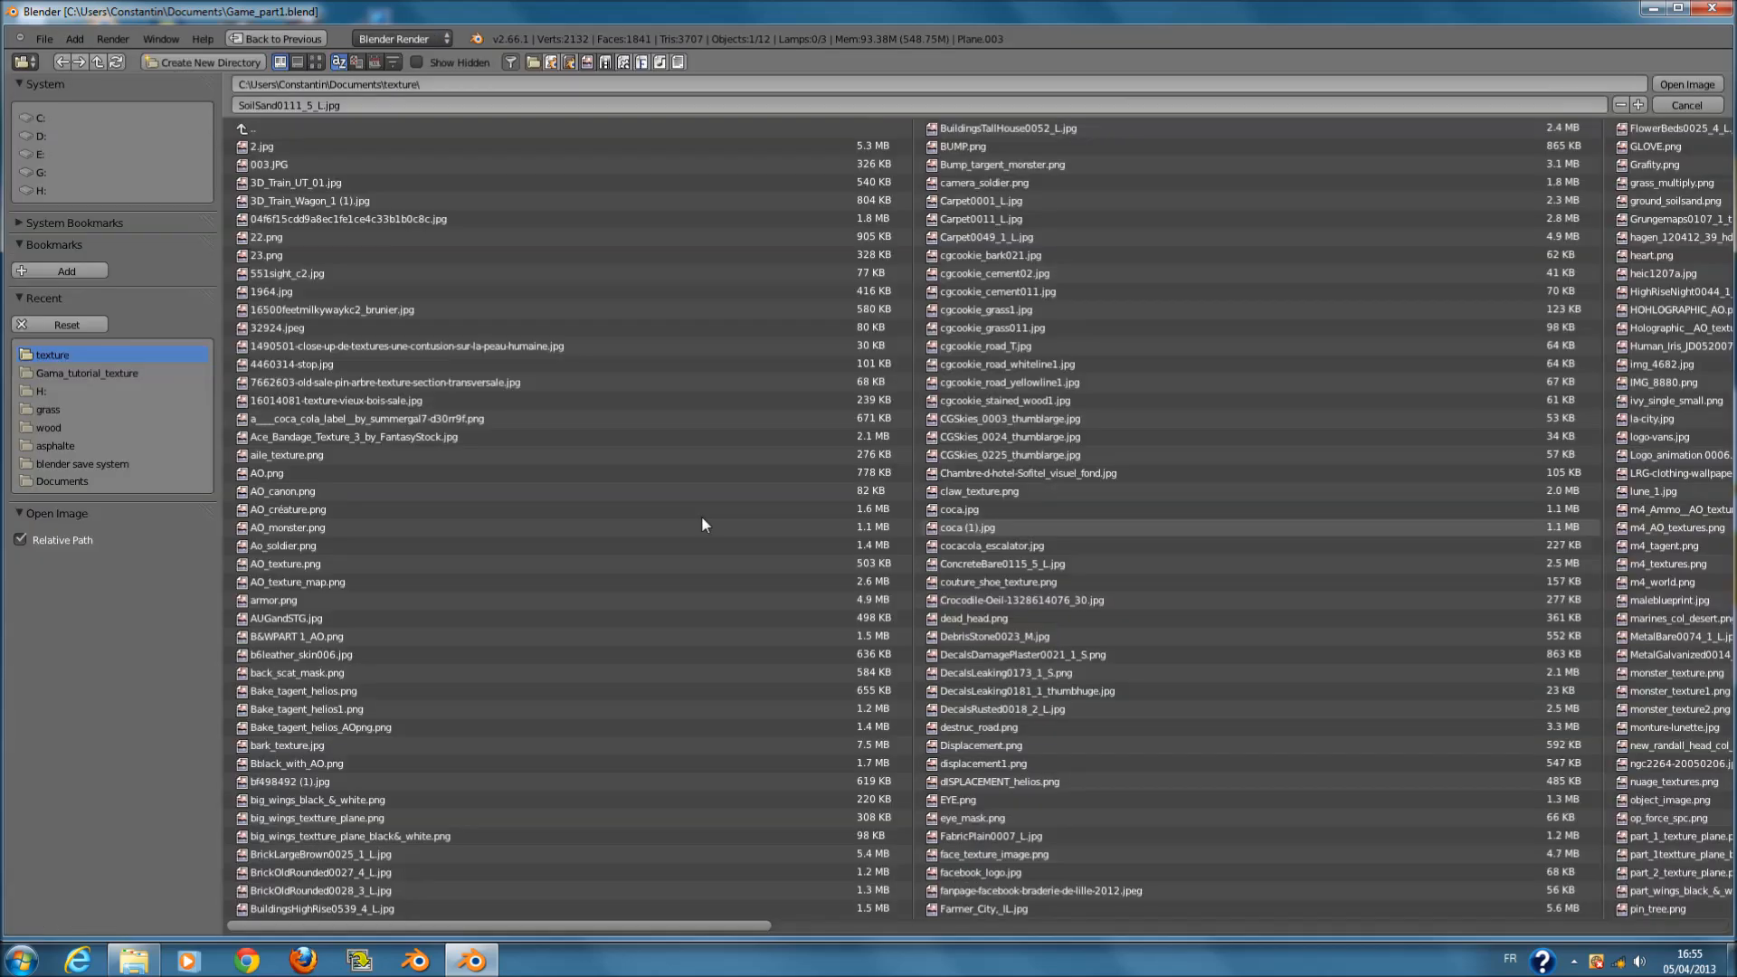
{"action": "left_click", "coordinate": [55, 172]}
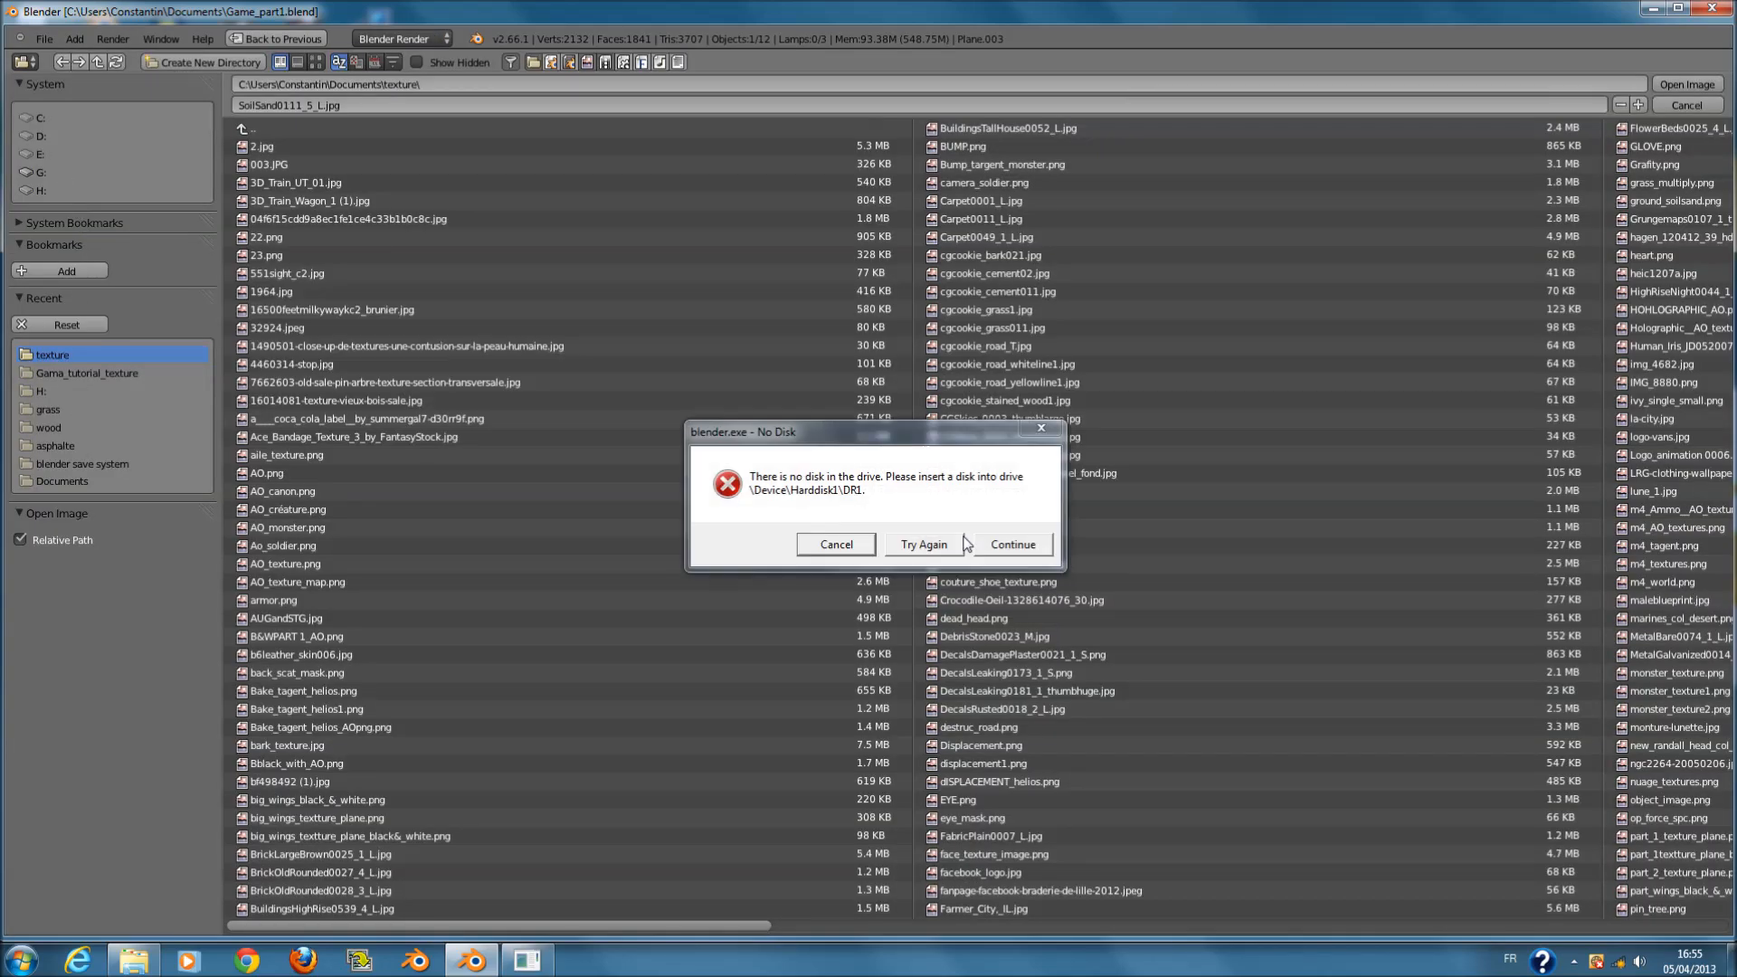
{"action": "left_click", "coordinate": [861, 550]}
{"action": "left_click", "coordinate": [862, 551]}
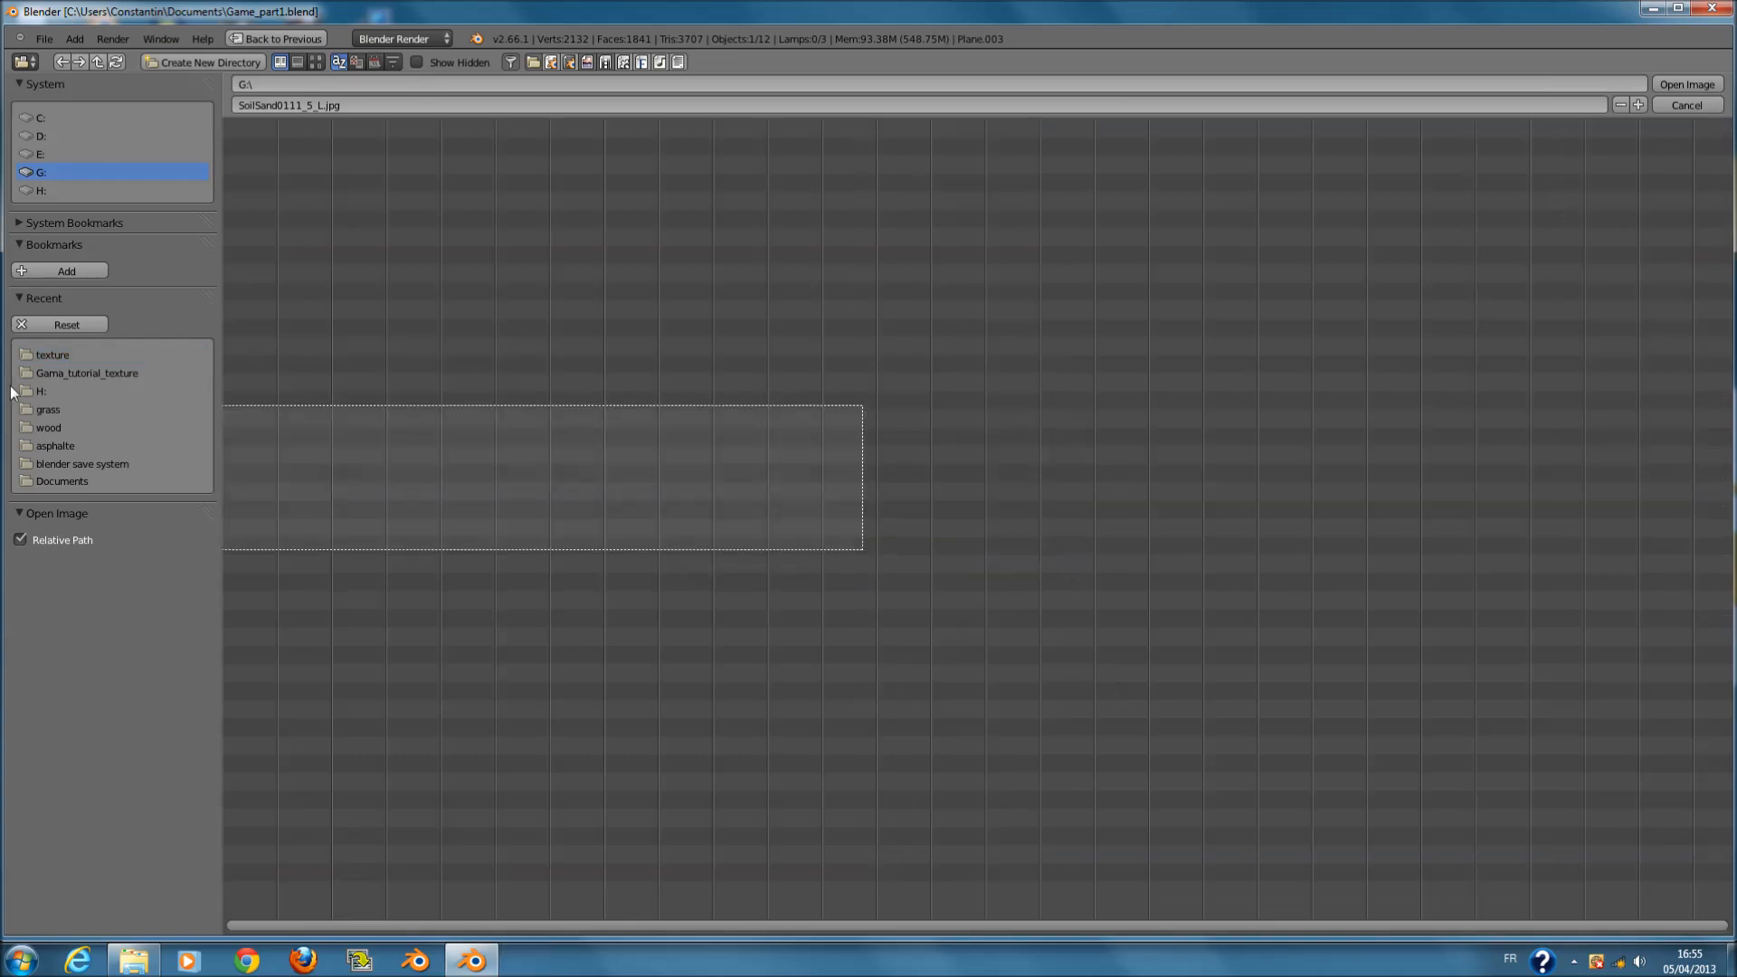
{"action": "left_click", "coordinate": [36, 190]}
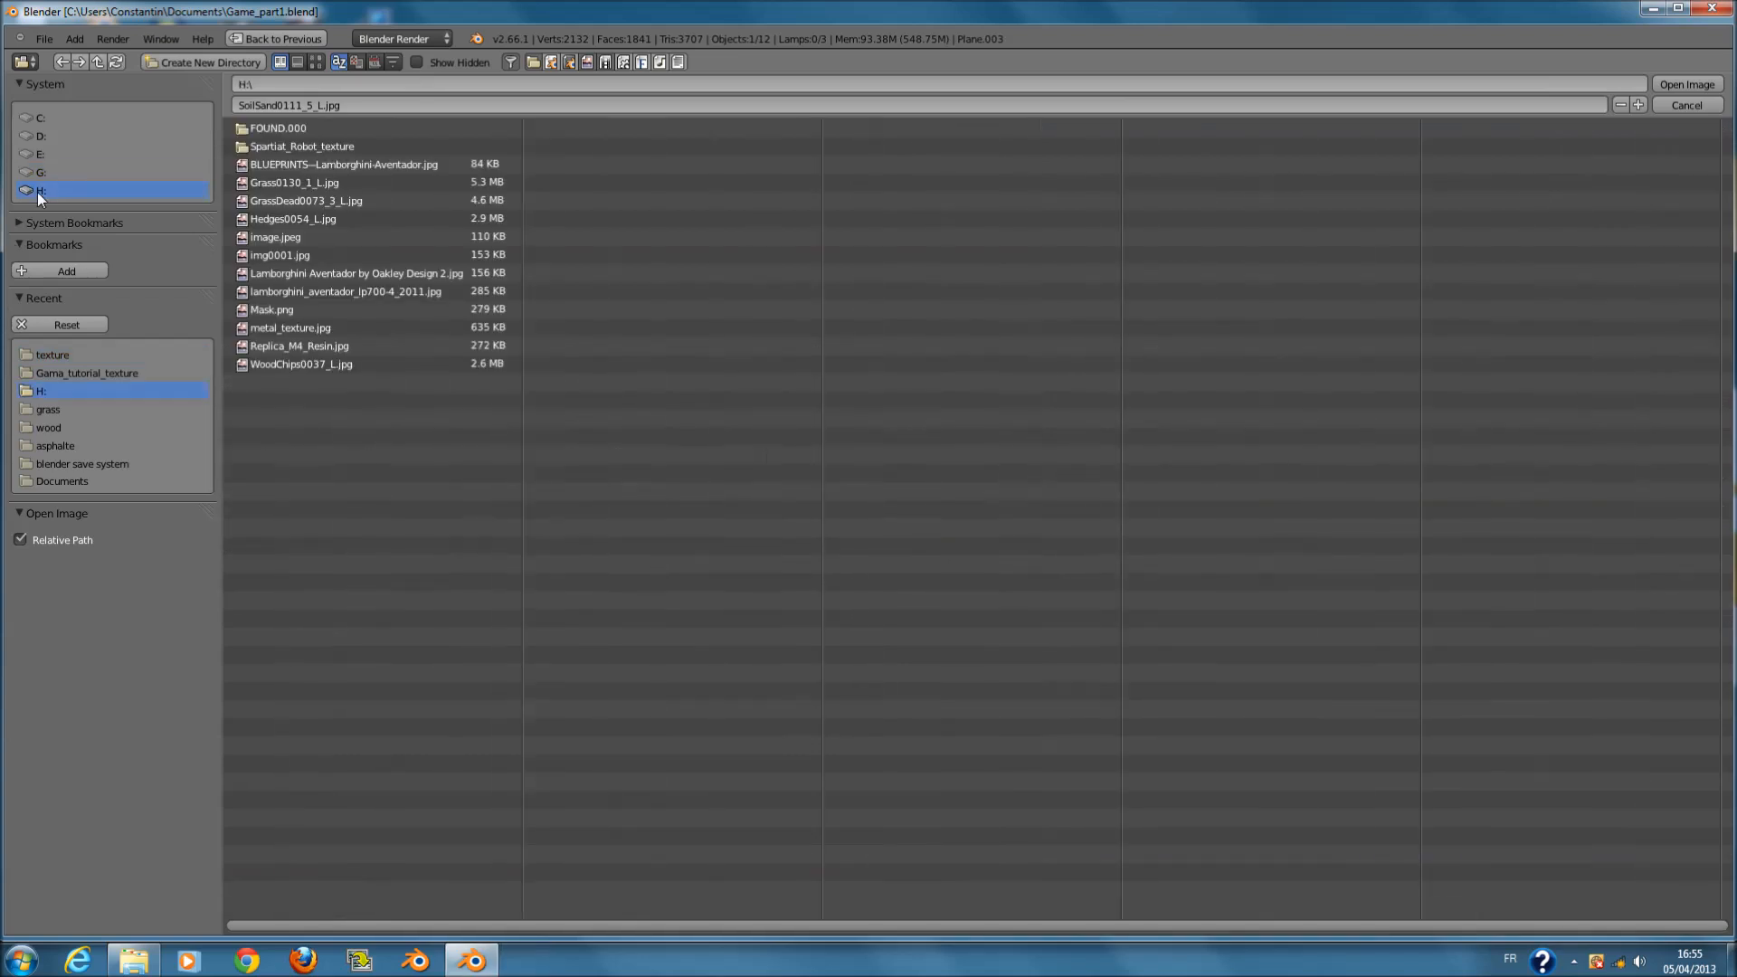
{"action": "left_click", "coordinate": [316, 64]}
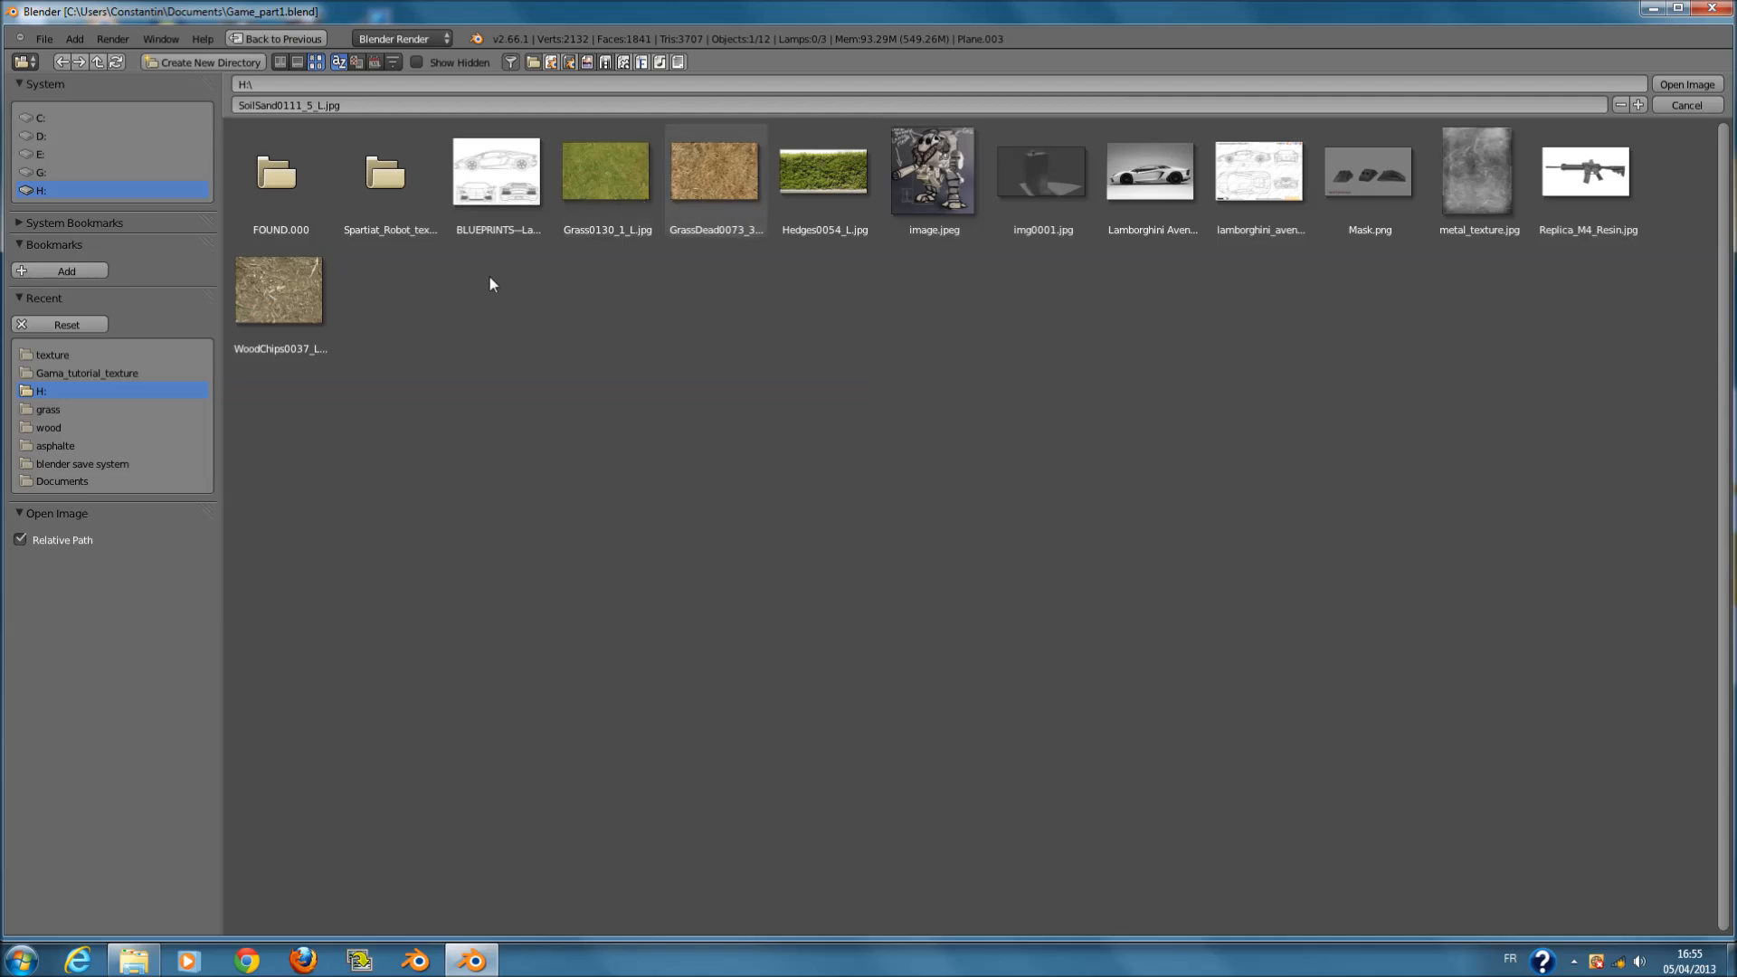
{"action": "left_click", "coordinate": [717, 170]}
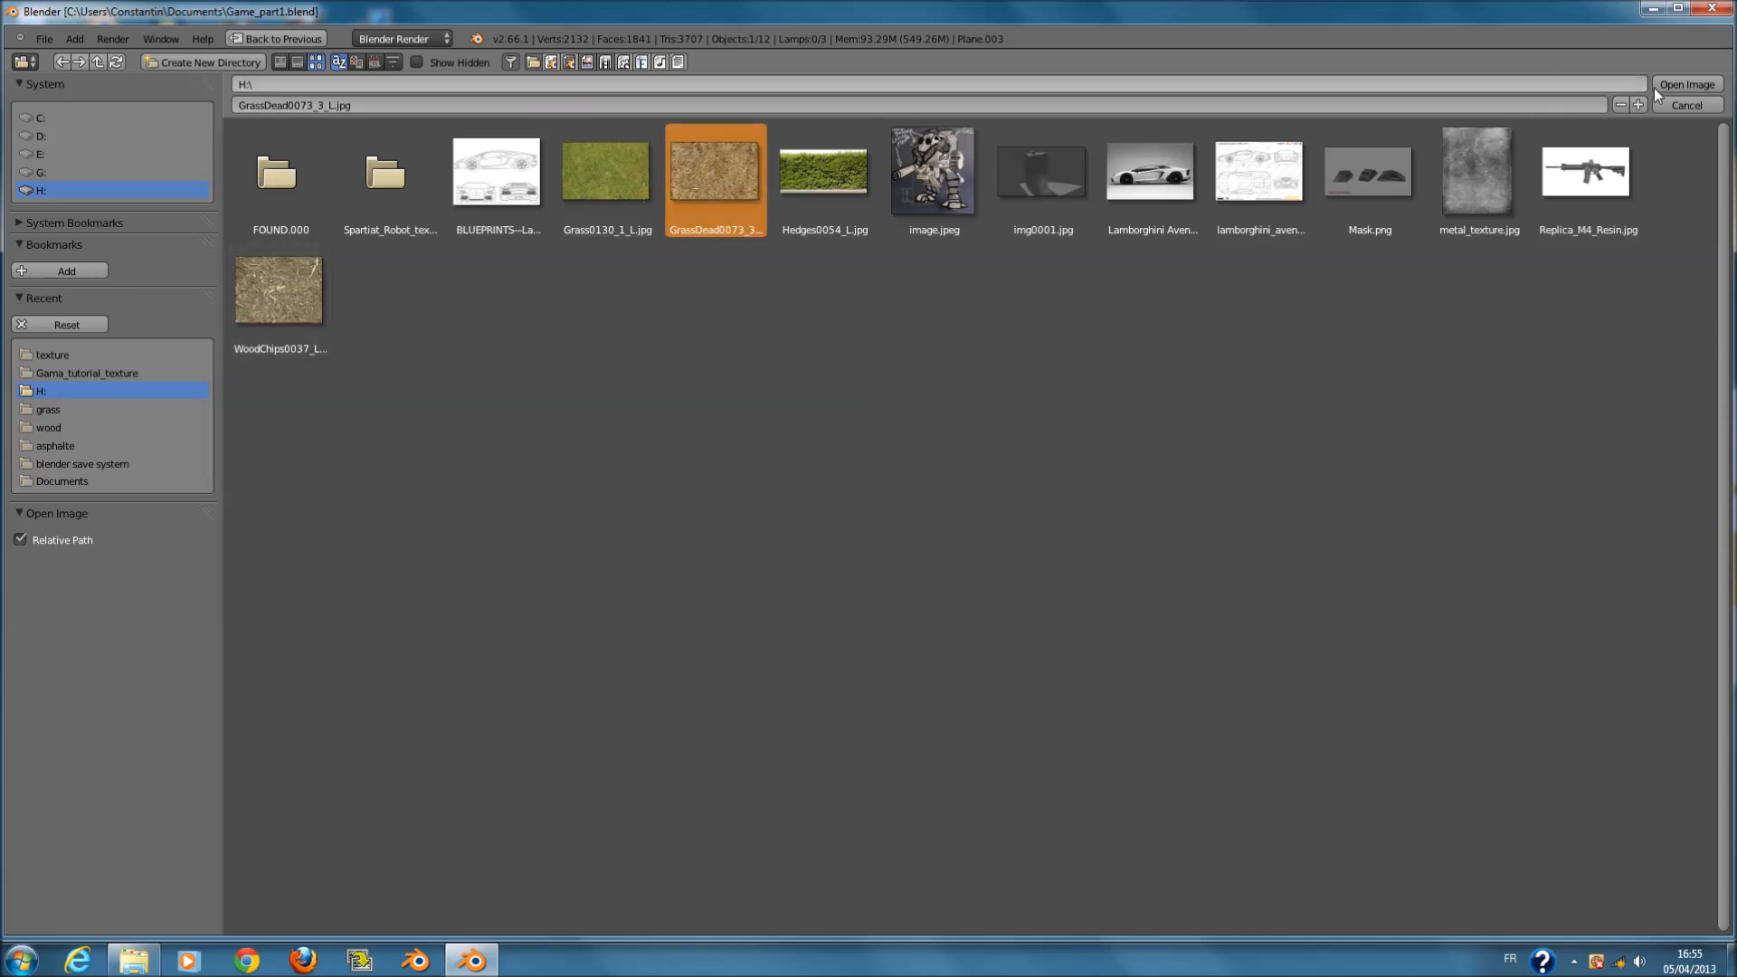
{"action": "left_click", "coordinate": [1687, 86]}
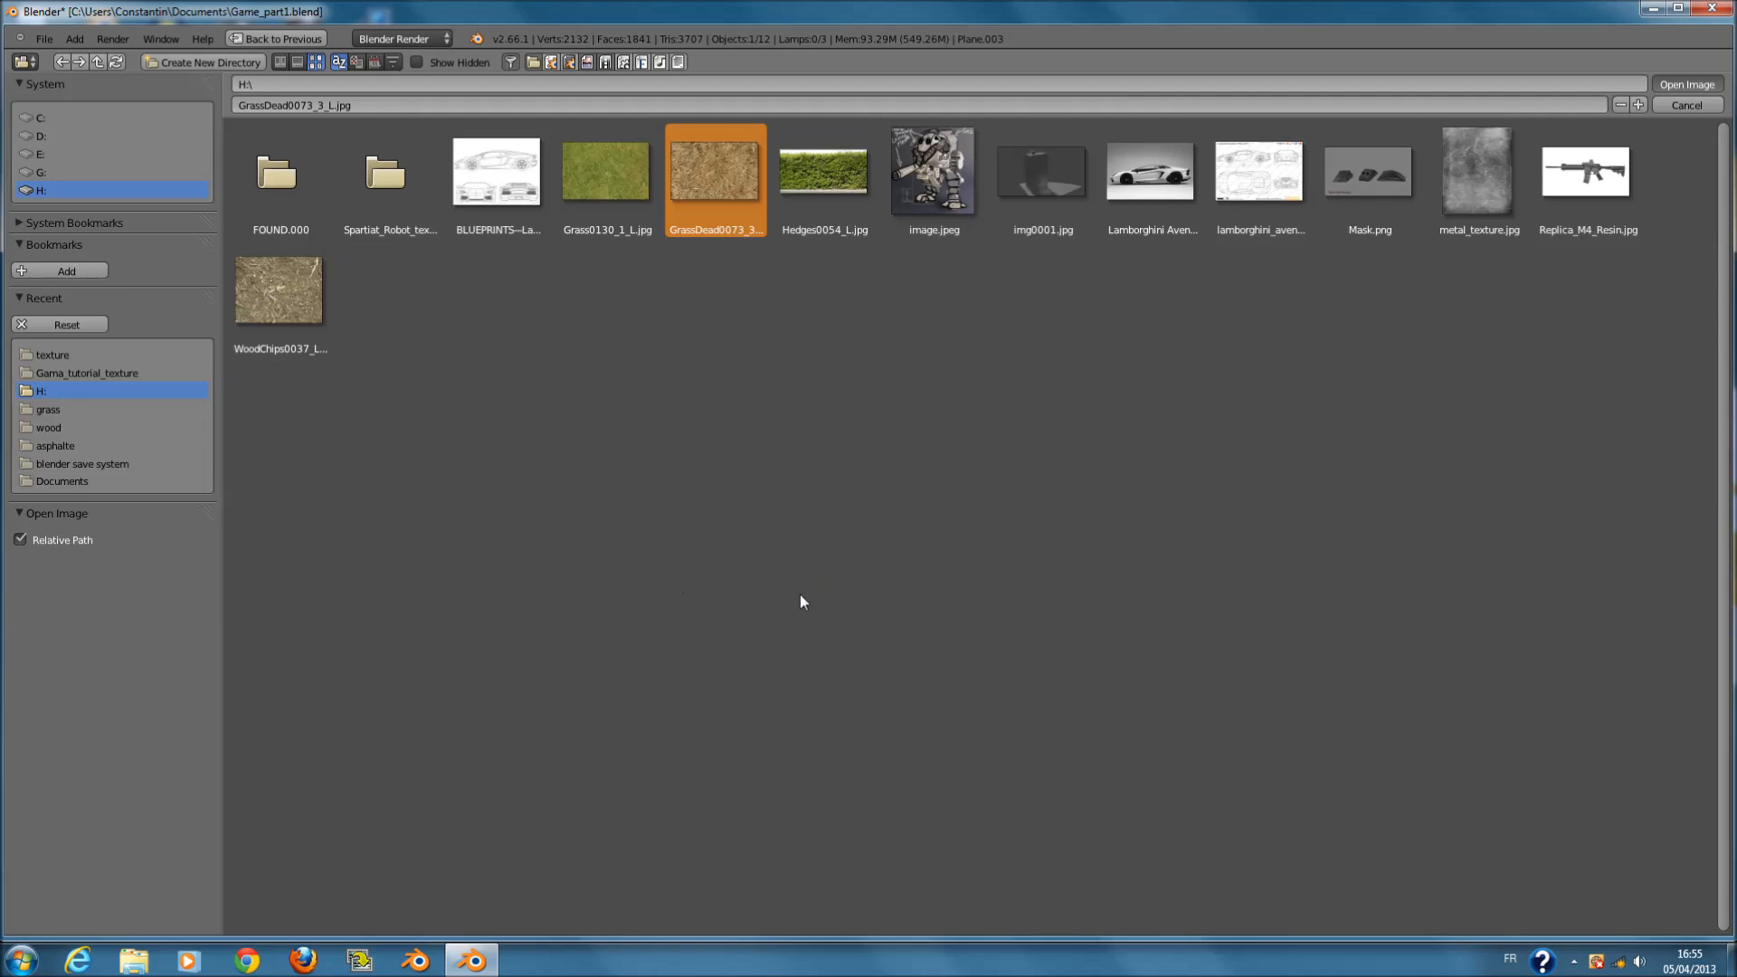
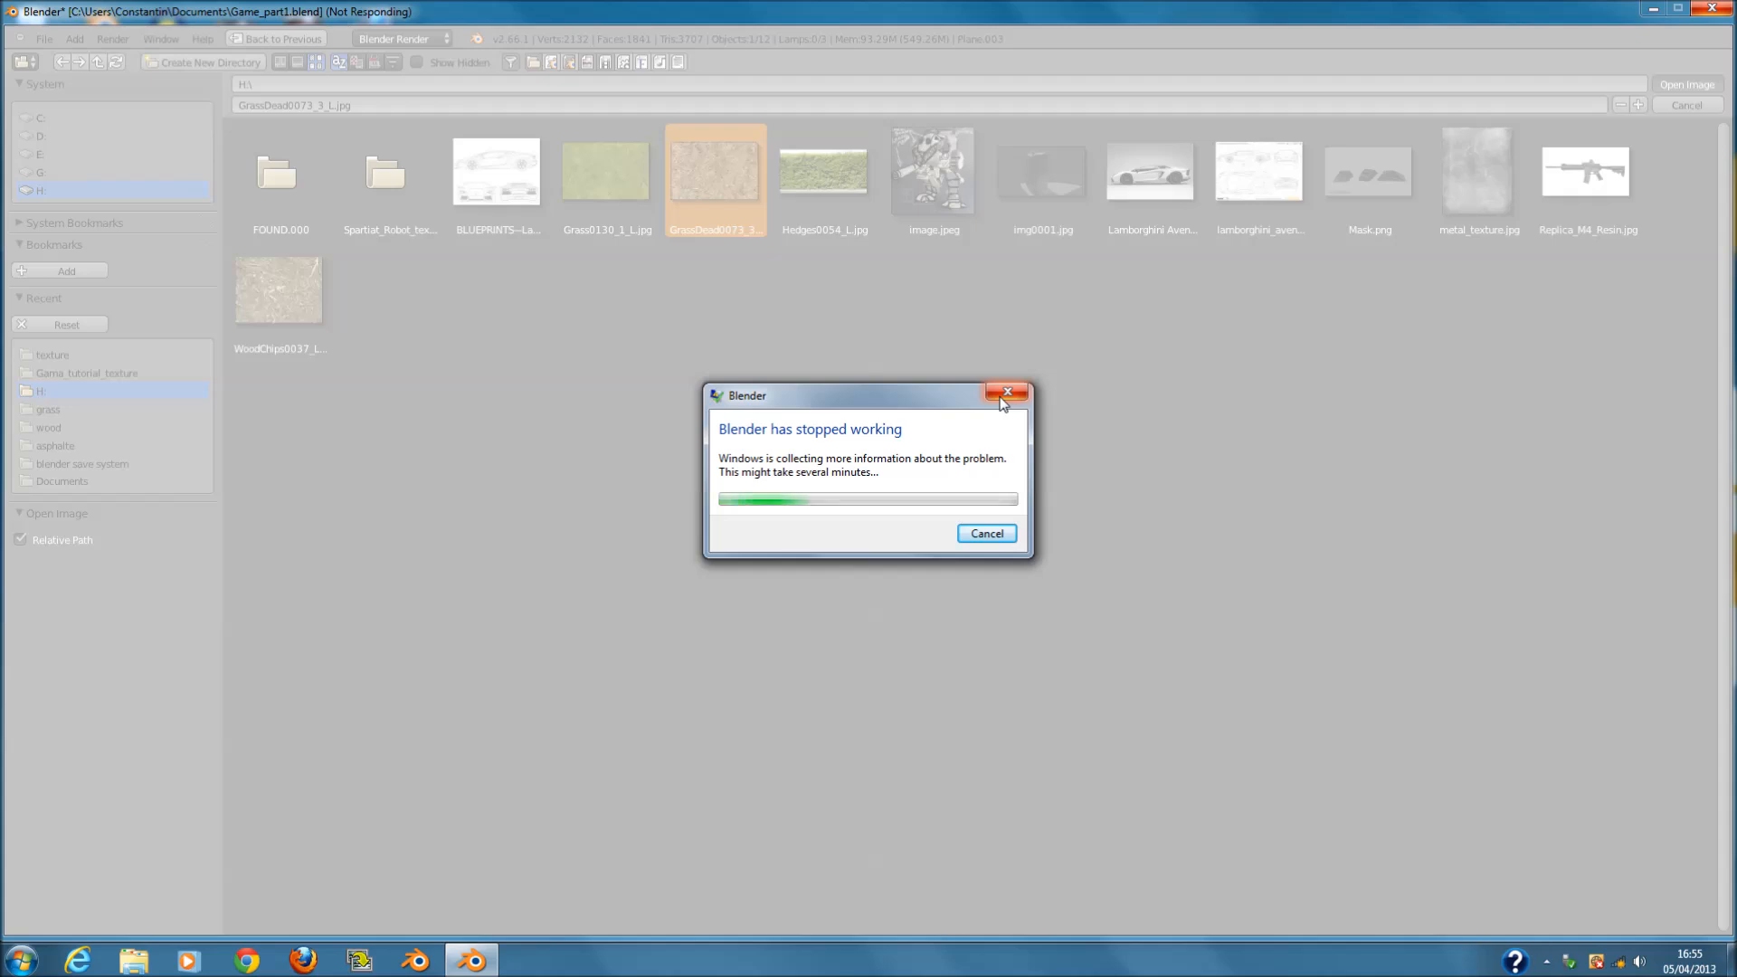
- Dismiss the AutoPlay window for drive H: and minimise the unresponsive Blender window
{"action": "left_click", "coordinate": [985, 588]}
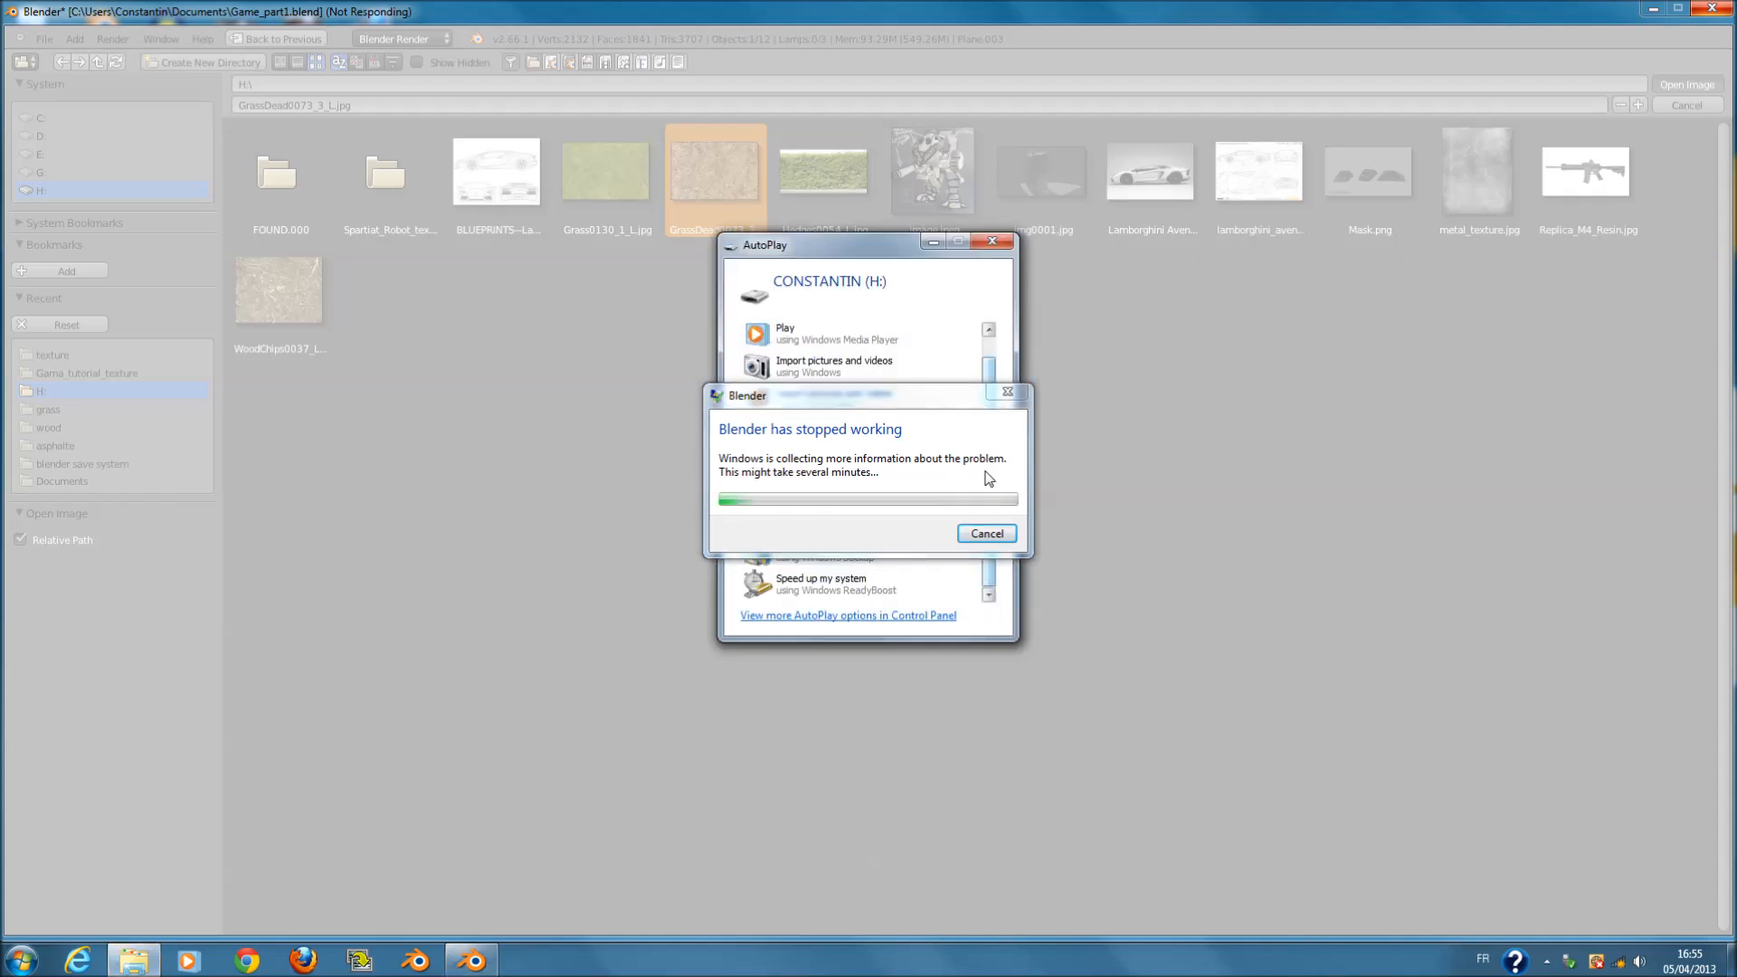
{"action": "left_click", "coordinate": [993, 242]}
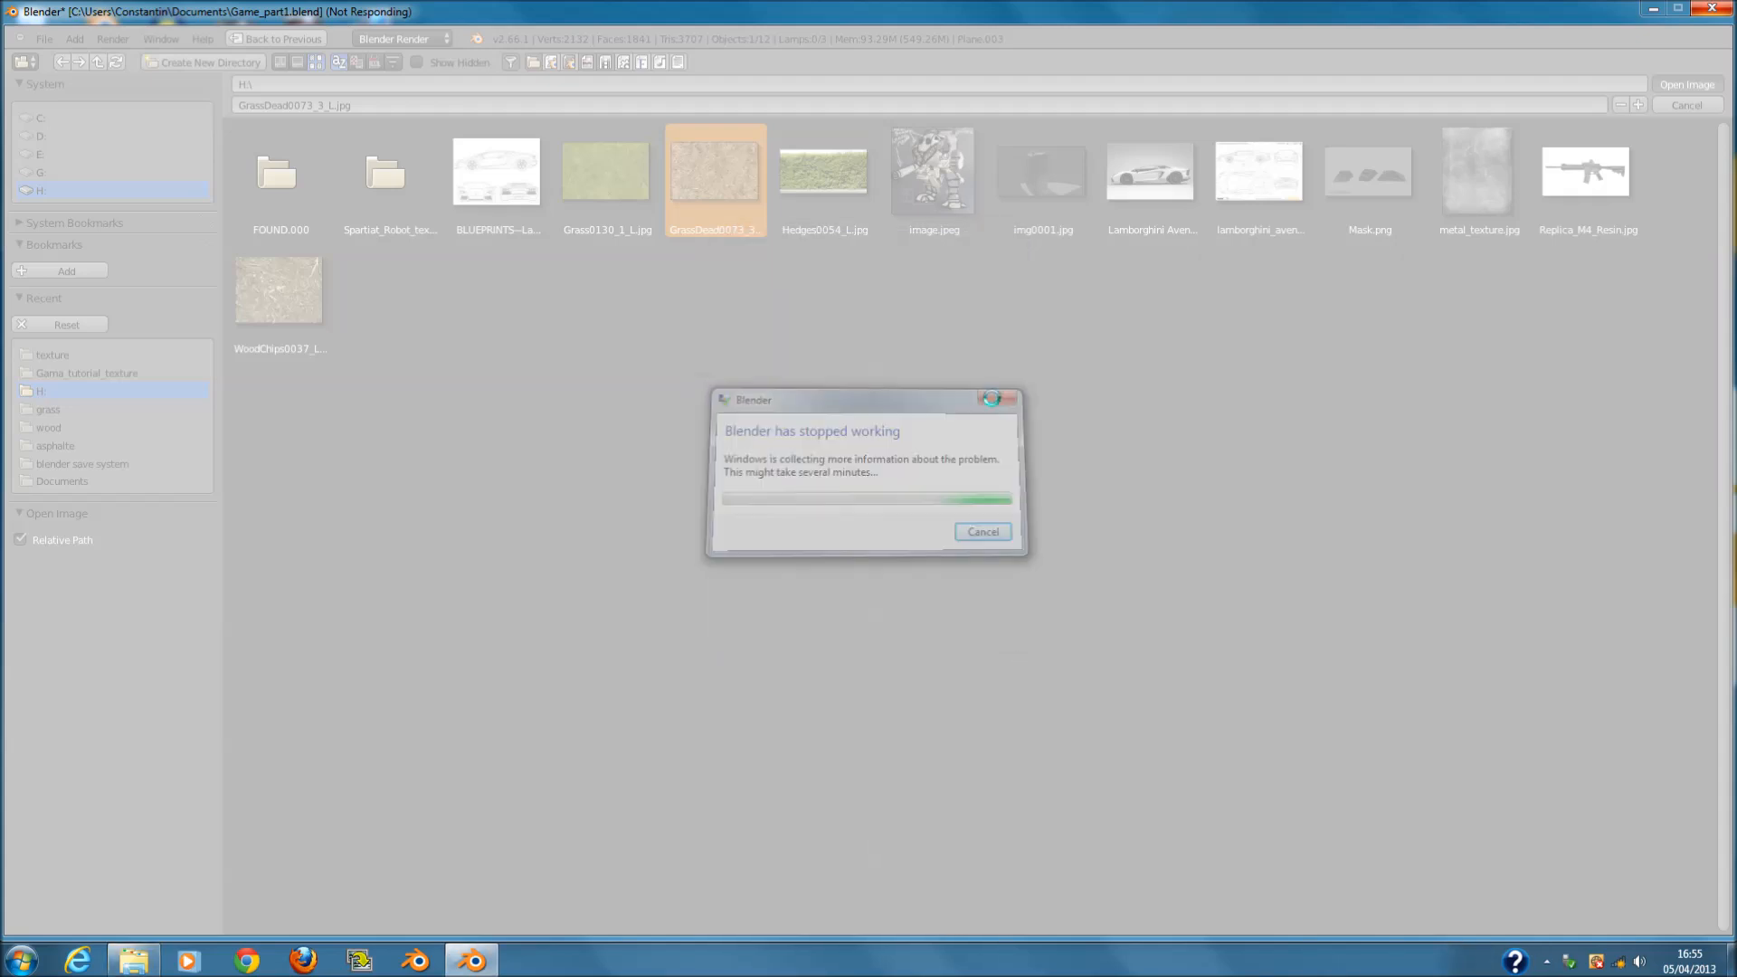
{"action": "left_click", "coordinate": [1655, 10]}
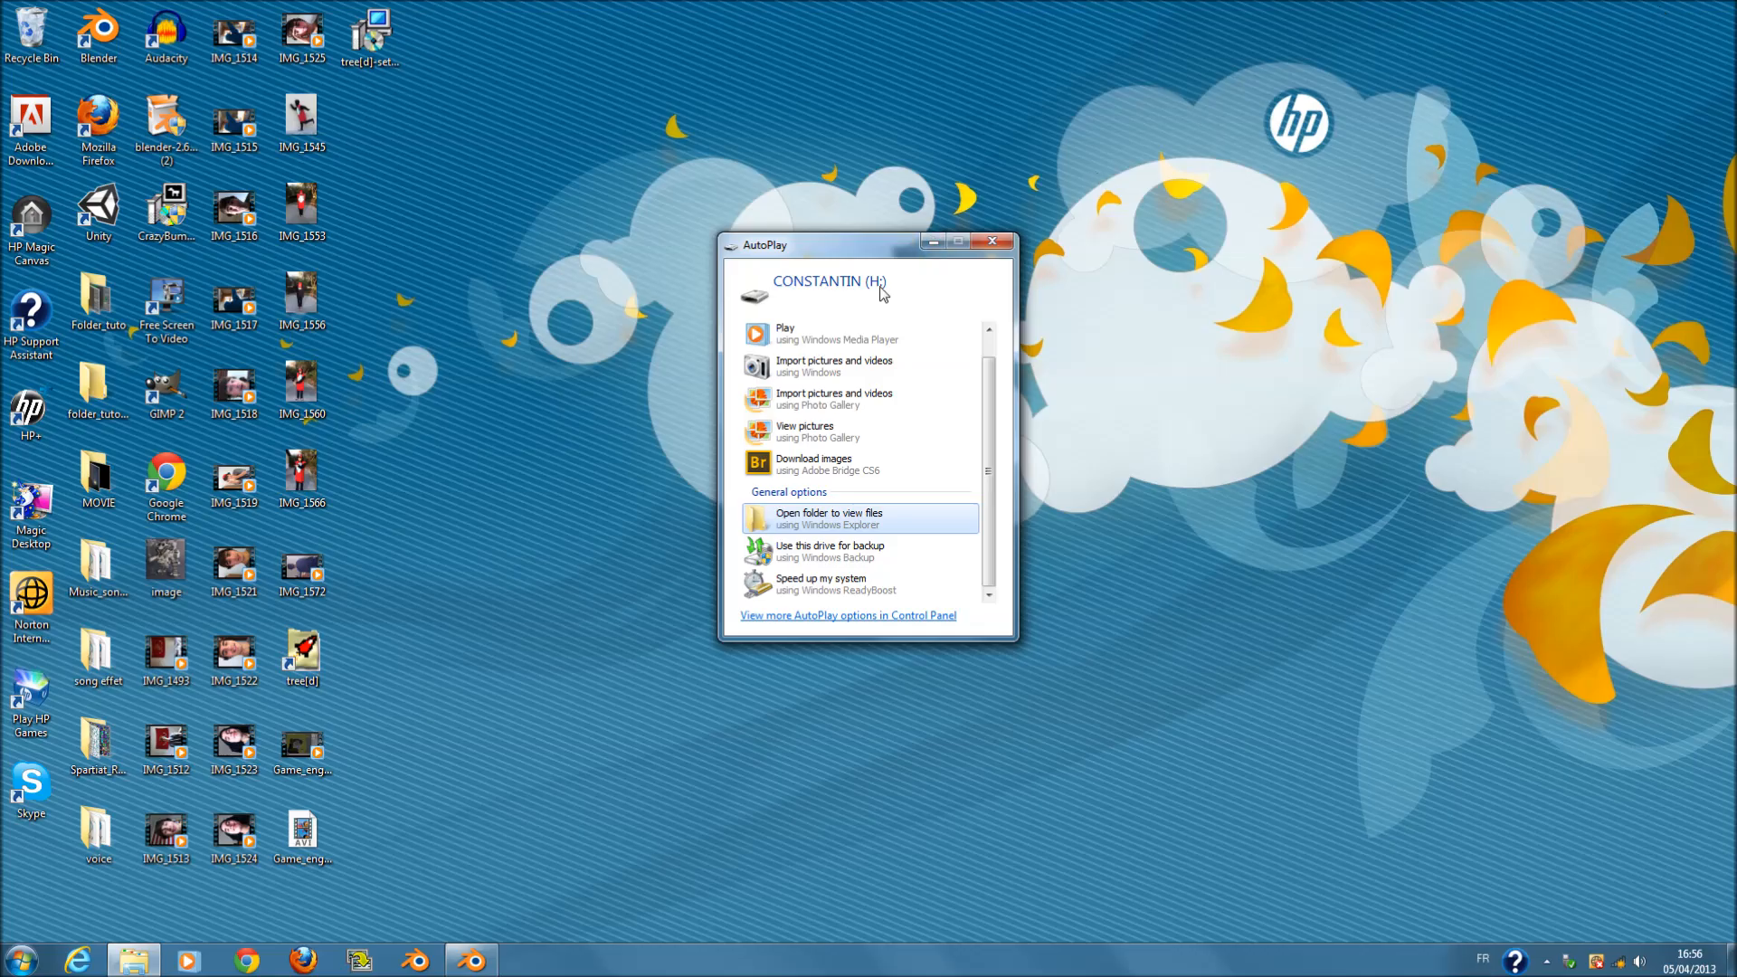
{"action": "left_click", "coordinate": [992, 242]}
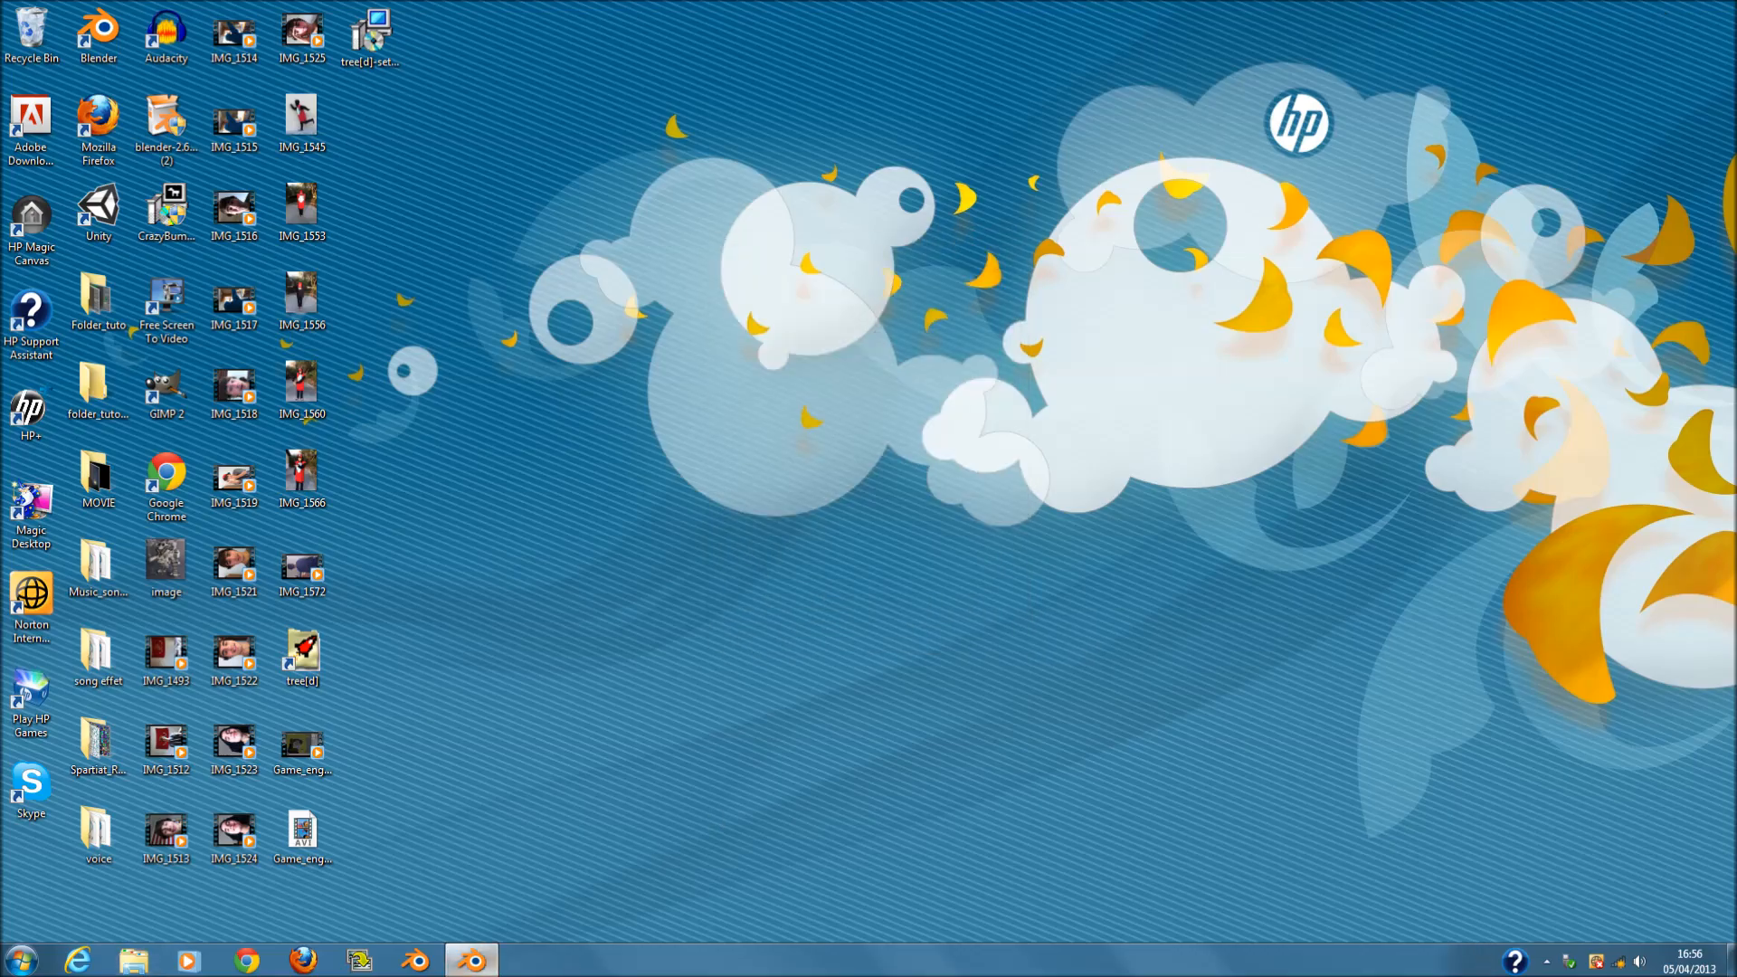
{"action": "left_click", "coordinate": [471, 961]}
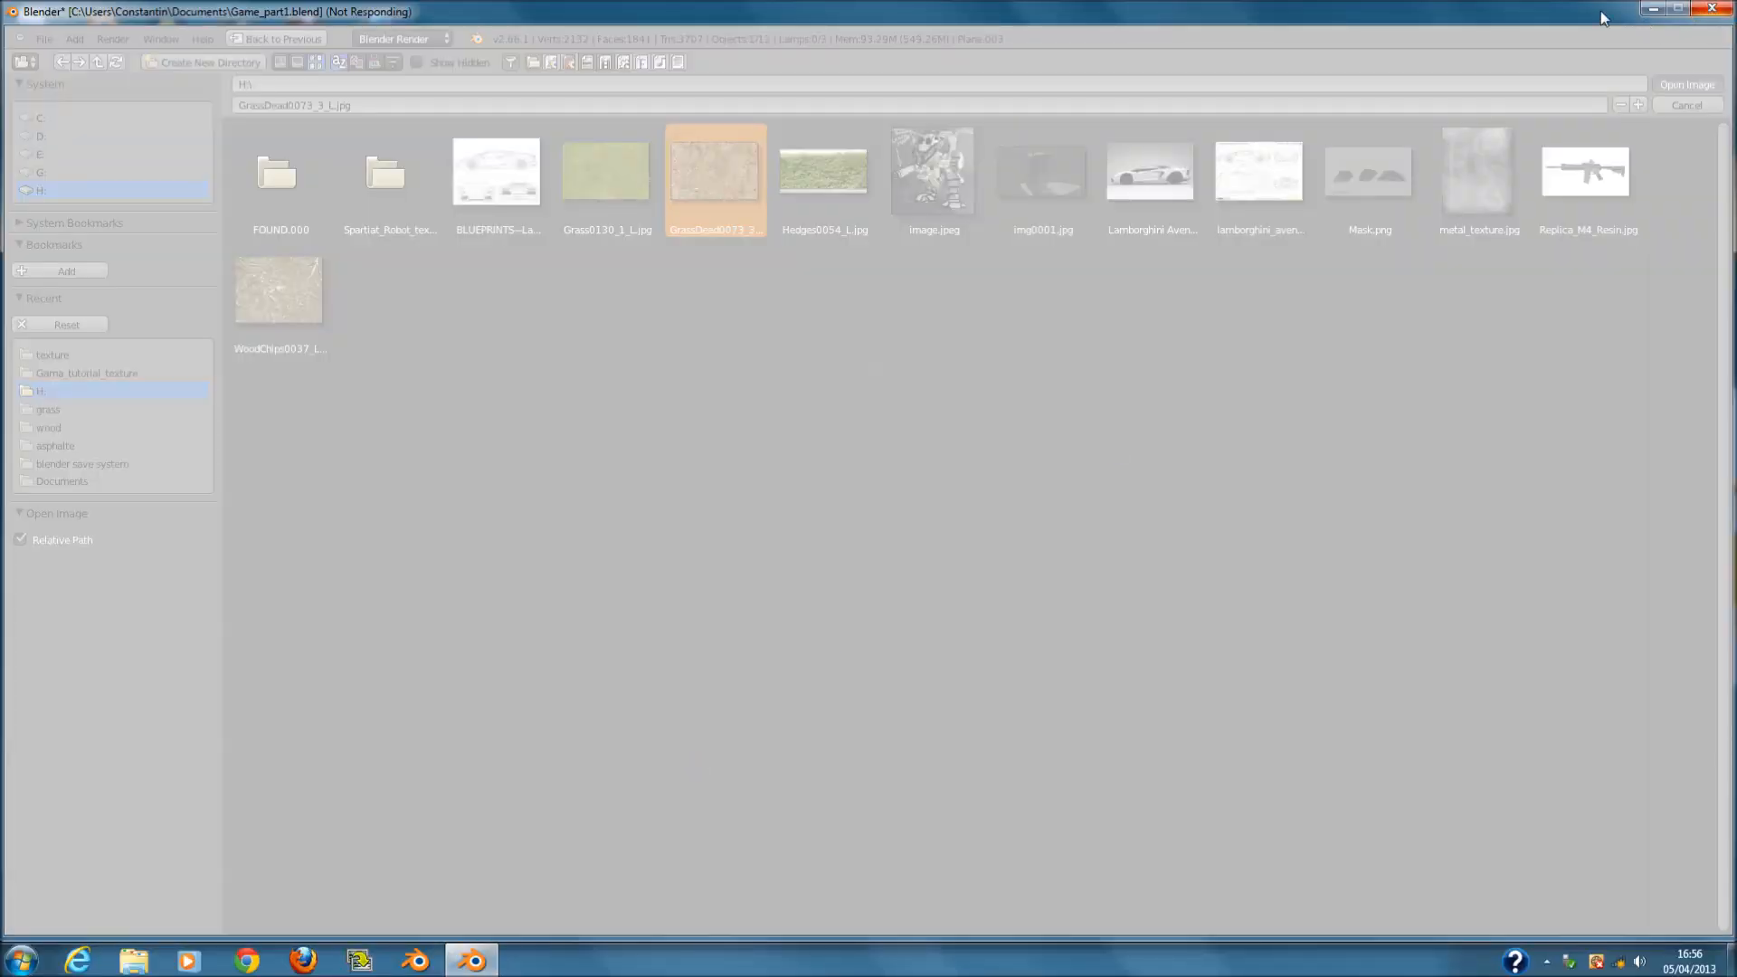
{"action": "left_click", "coordinate": [1652, 11]}
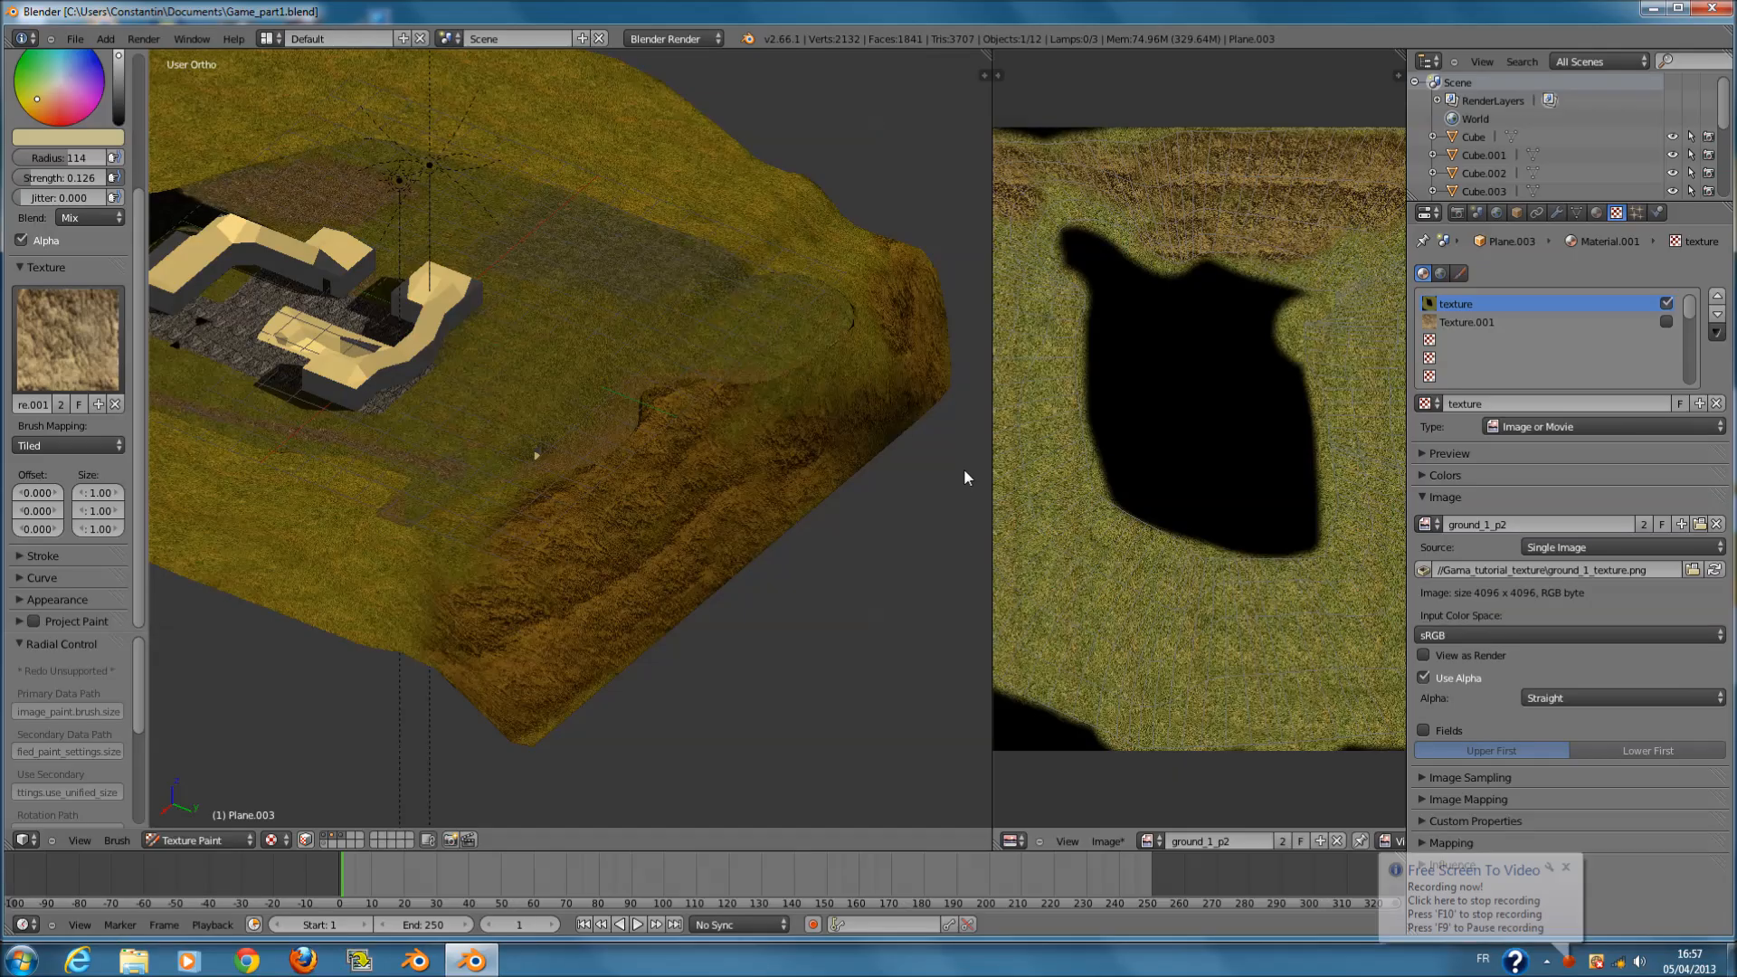
- Paint a faint soil stroke over the grass at the slope's upper edge and sample a dark brown brush colour from the terrain
{"action": "scroll", "coordinate": [561, 423], "scroll_direction": "up", "scroll_amount": 4}
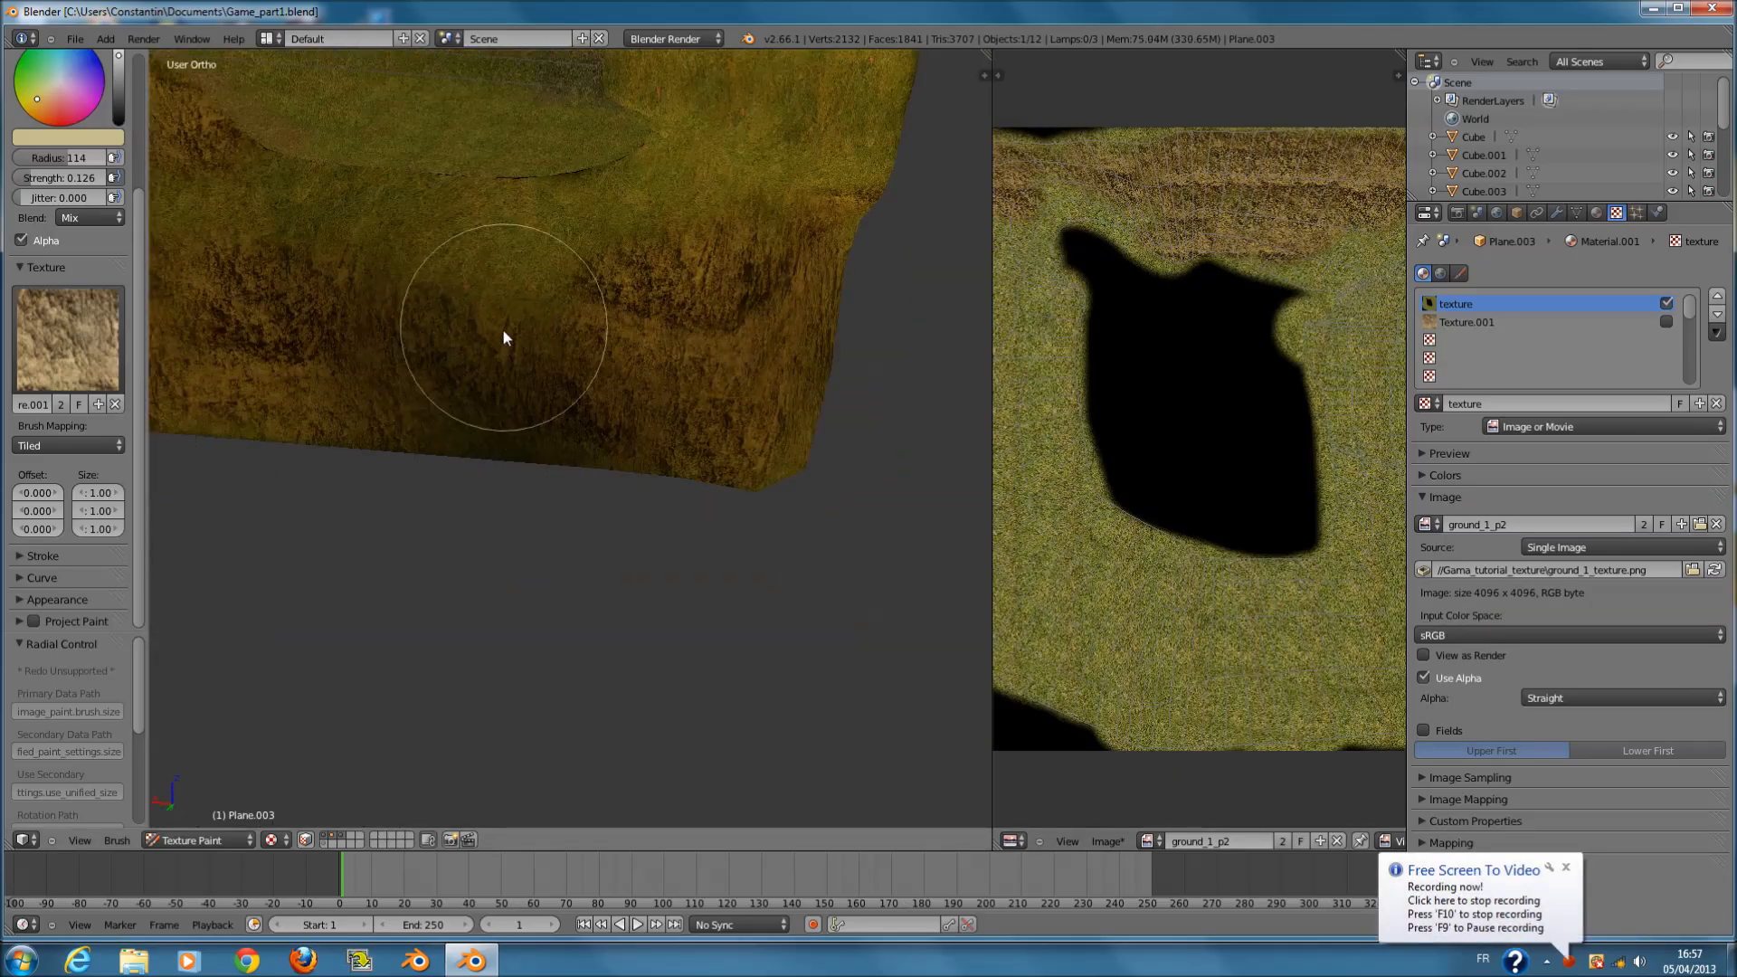
{"action": "middle_click_drag", "start_coordinate": [502, 328], "coordinate": [733, 383]}
{"action": "middle_click_drag", "start_coordinate": [822, 311], "coordinate": [661, 311]}
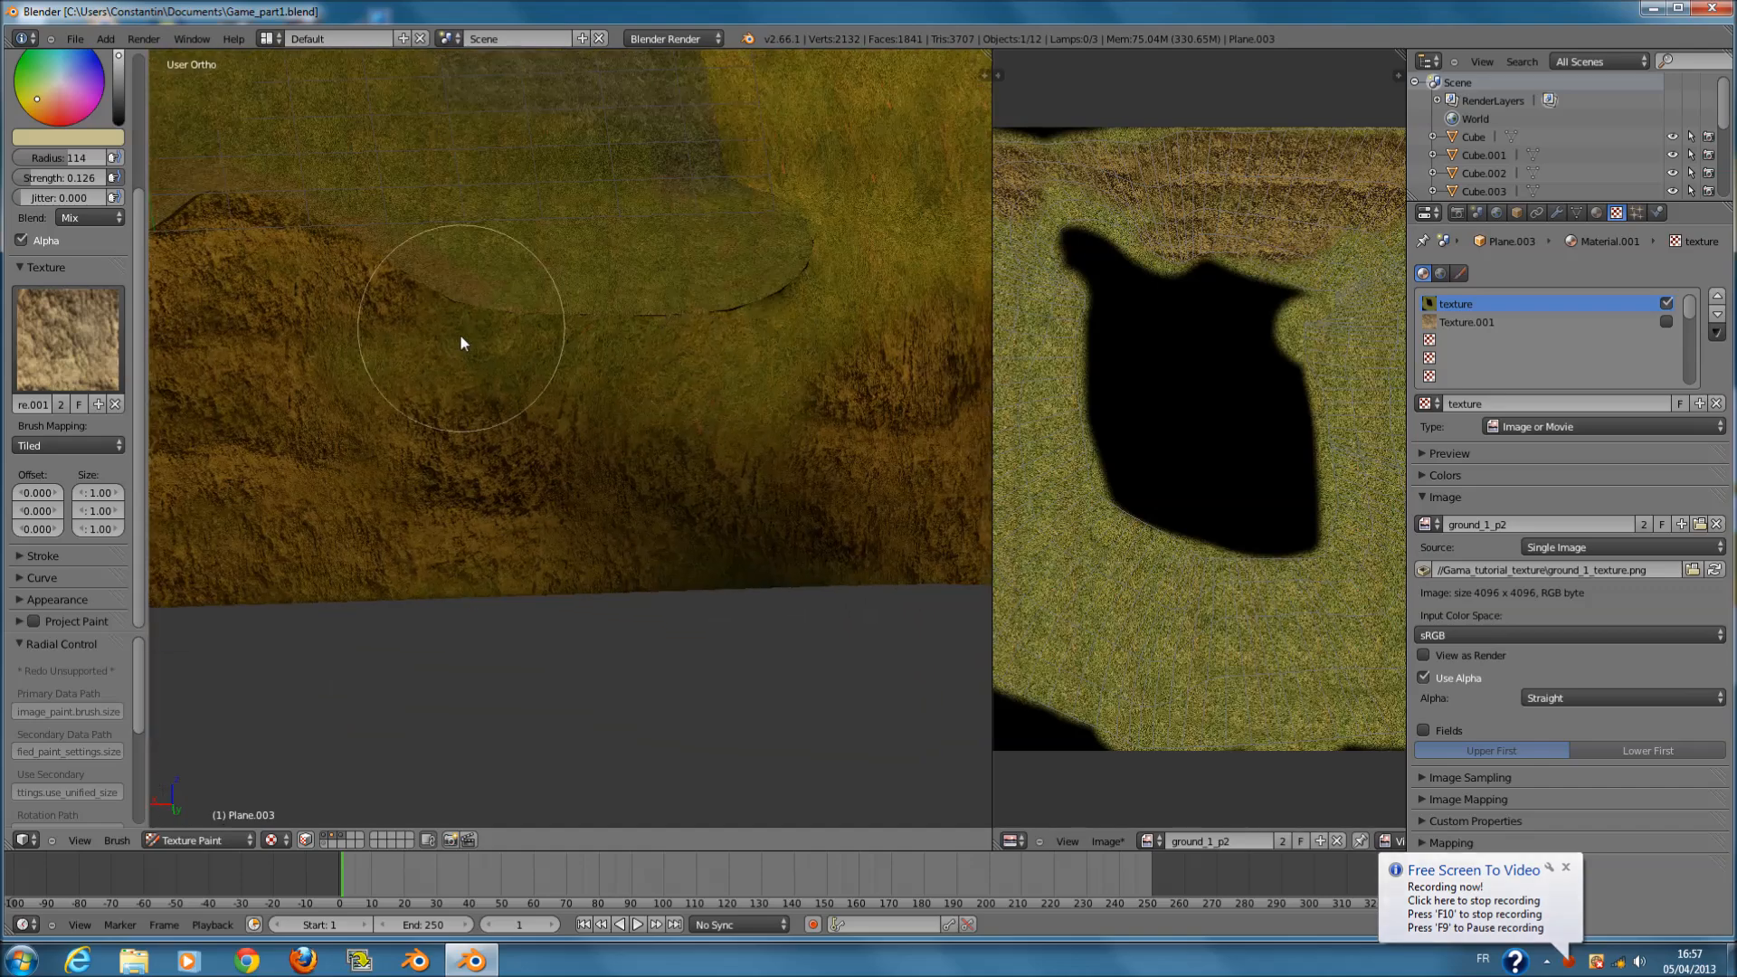
{"action": "left_click_drag", "start_coordinate": [464, 317], "coordinate": [382, 361]}
{"action": "mouse_move", "coordinate": [427, 367]}
{"action": "middle_mouse_down"}
{"action": "mouse_move", "coordinate": [545, 384]}
{"action": "mouse_move", "coordinate": [597, 453]}
{"action": "mouse_move", "coordinate": [637, 465]}
{"action": "mouse_move", "coordinate": [582, 463]}
{"action": "middle_mouse_up"}
{"action": "right_click", "coordinate": [637, 465]}
{"action": "scroll", "coordinate": [710, 456], "scroll_direction": "down", "scroll_amount": 3}
{"action": "scroll", "coordinate": [654, 474], "scroll_direction": "up", "scroll_amount": 2}
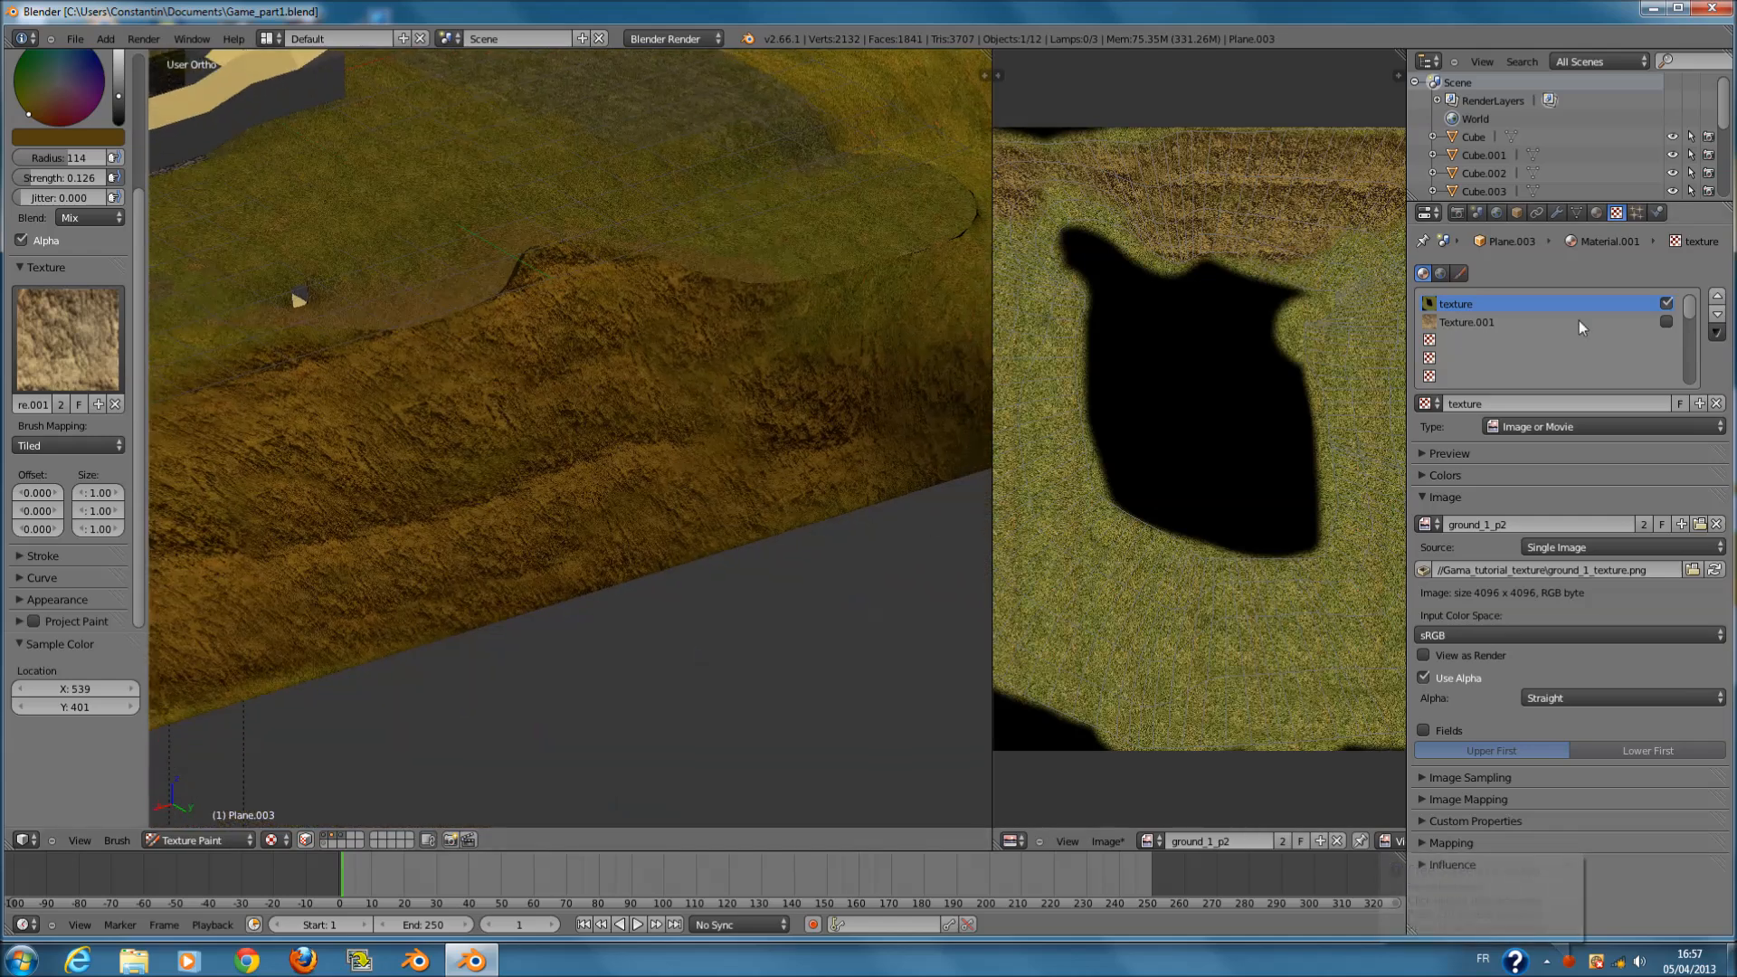
- Unlink the ground_1_p2 image from the terrain's texture and look for a replacement image file
{"action": "left_click", "coordinate": [1713, 524]}
{"action": "left_click", "coordinate": [1703, 524]}
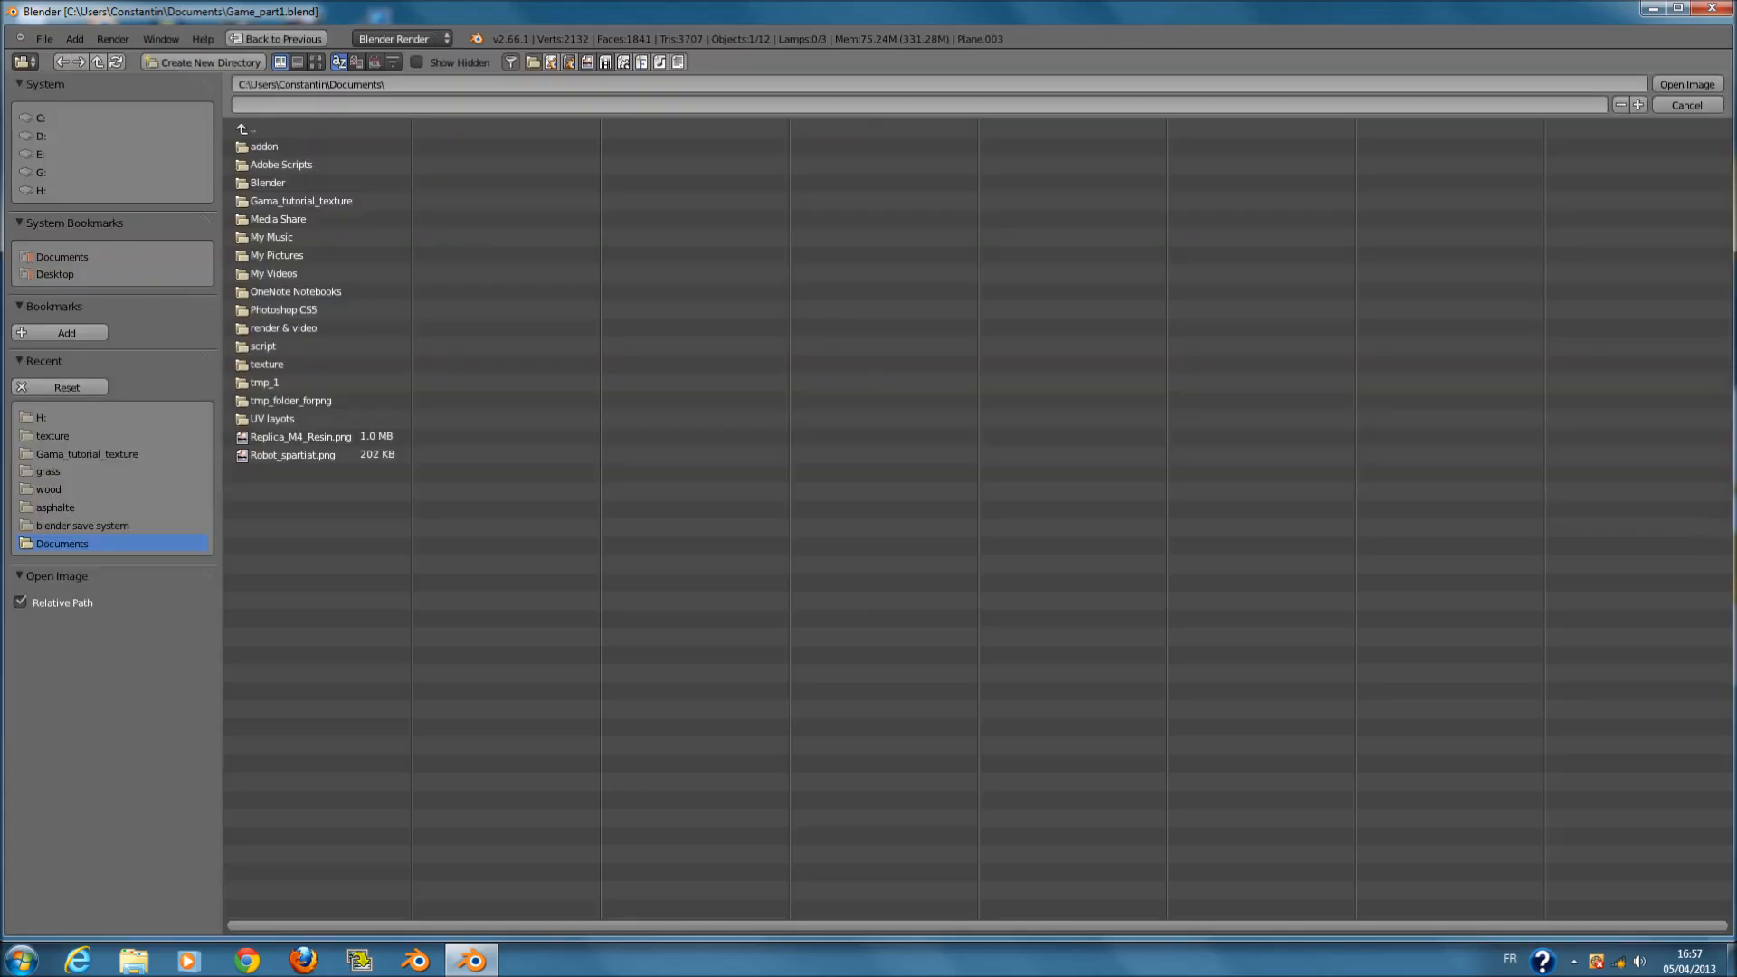
{"action": "left_click", "coordinate": [1671, 108]}
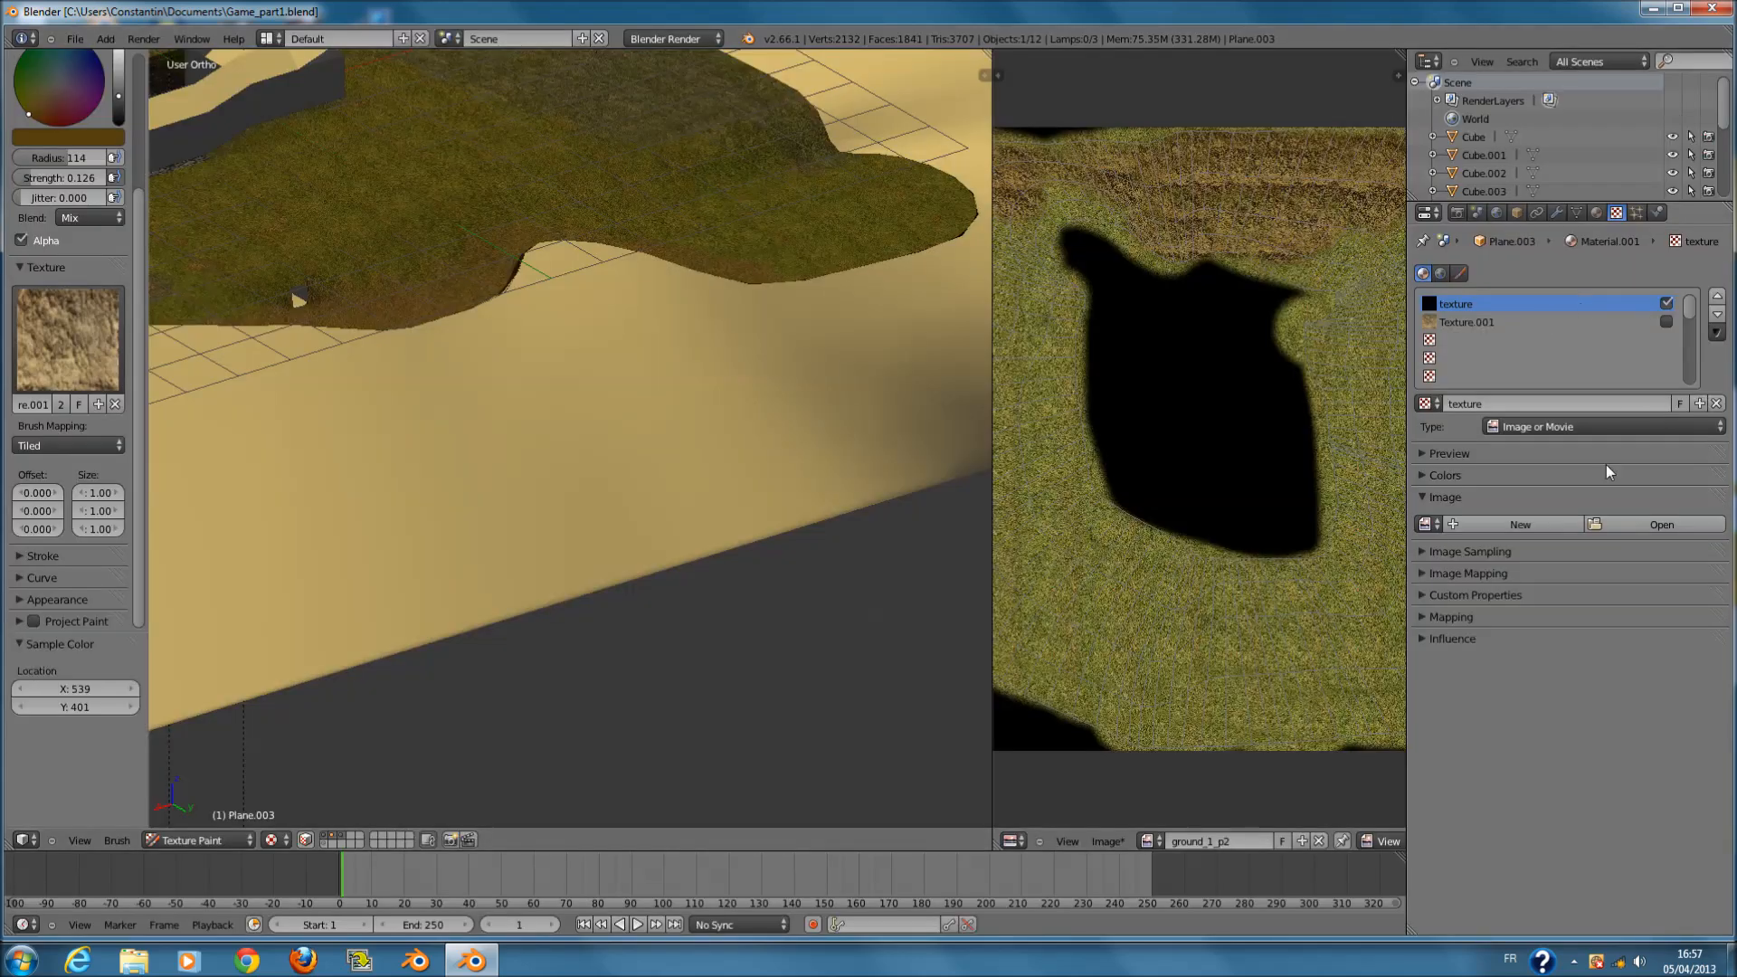
{"action": "left_click", "coordinate": [1652, 524]}
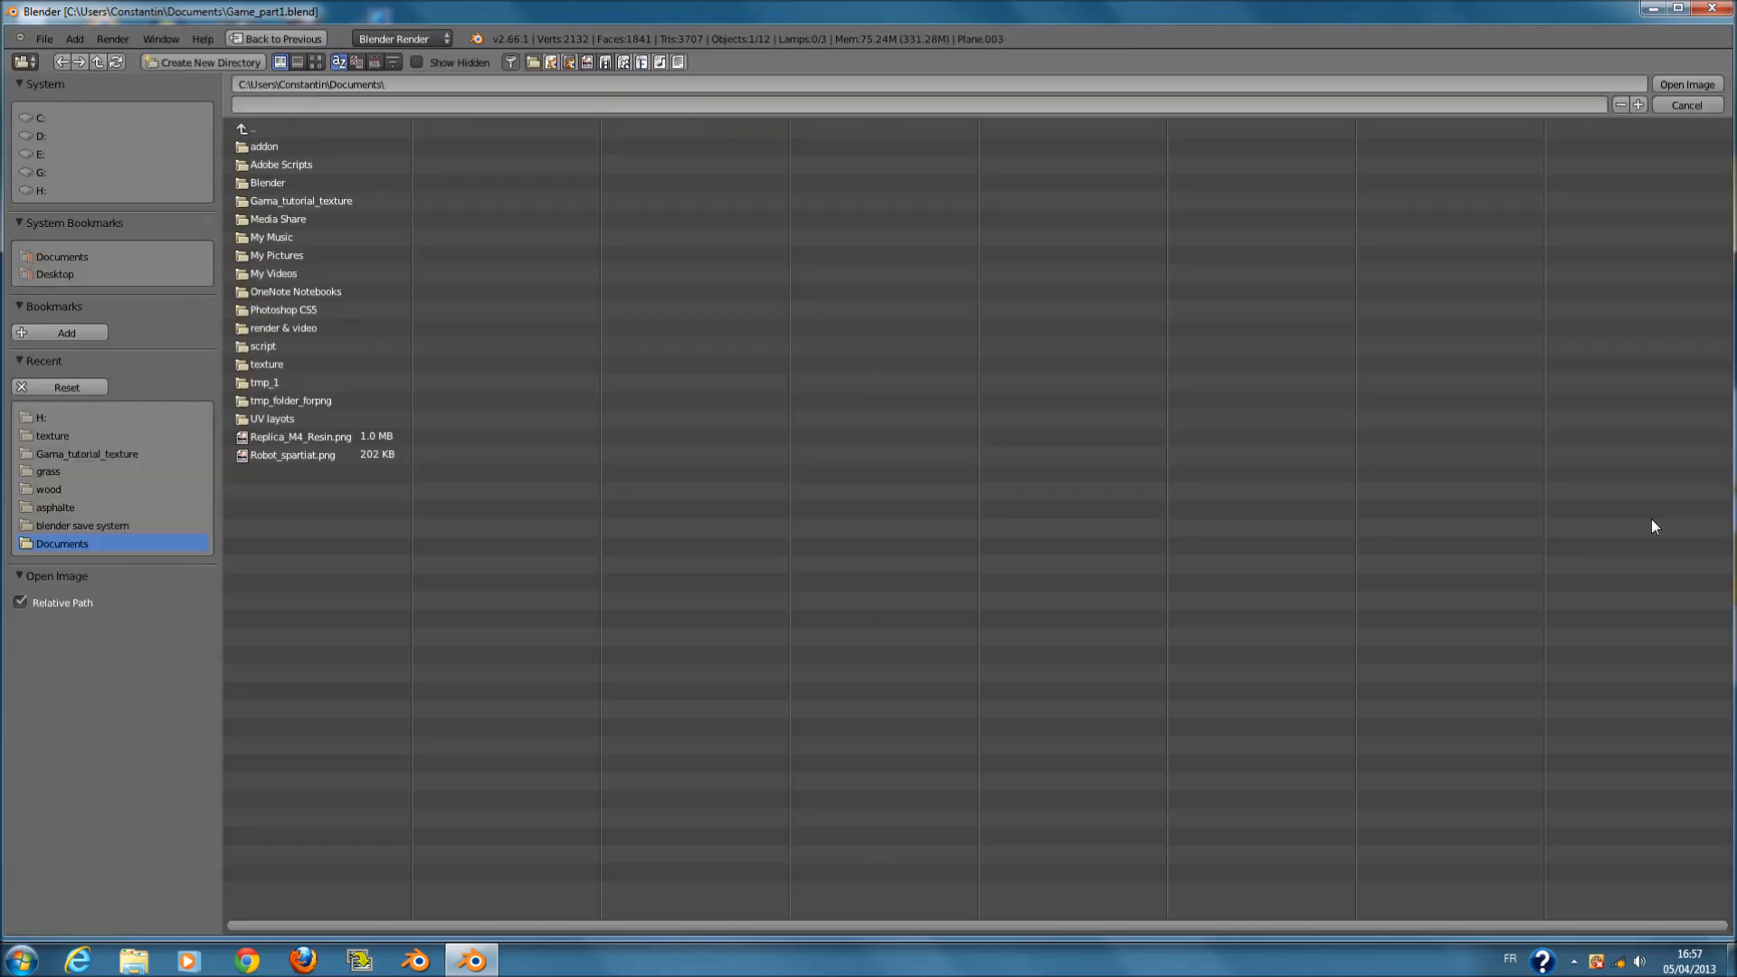
{"action": "left_click", "coordinate": [1701, 105]}
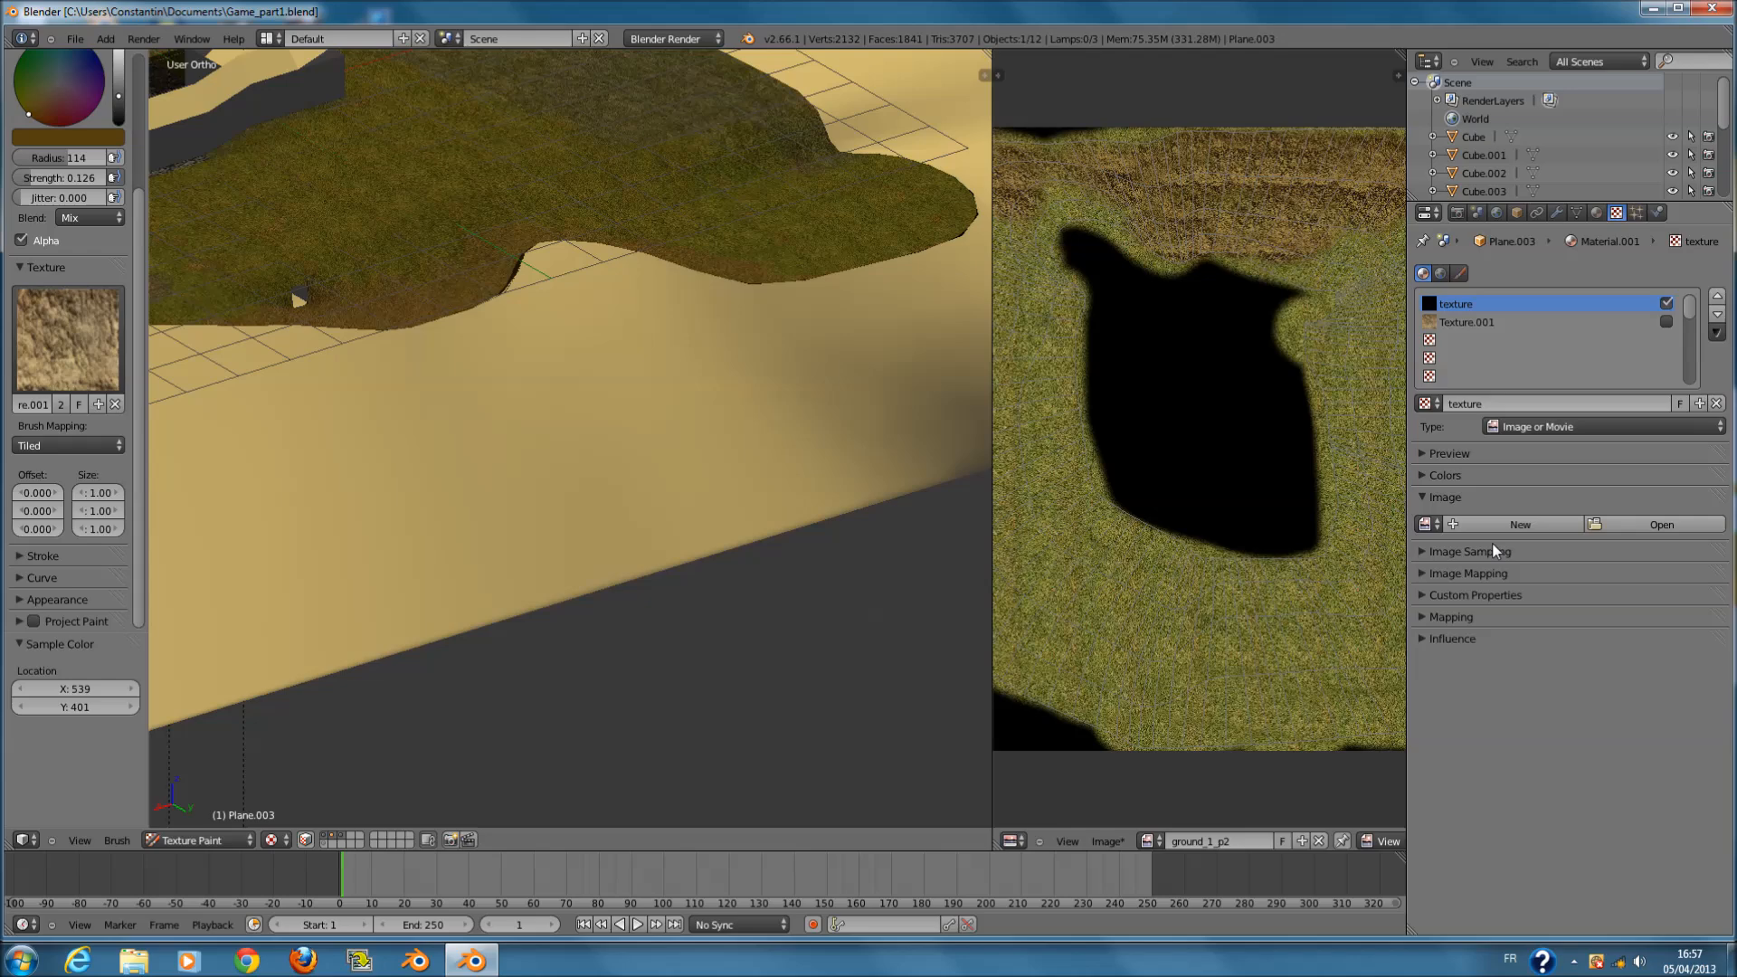
- Assign the texture_2.png image to the terrain's texture and check it on the model
{"action": "left_click", "coordinate": [1437, 528]}
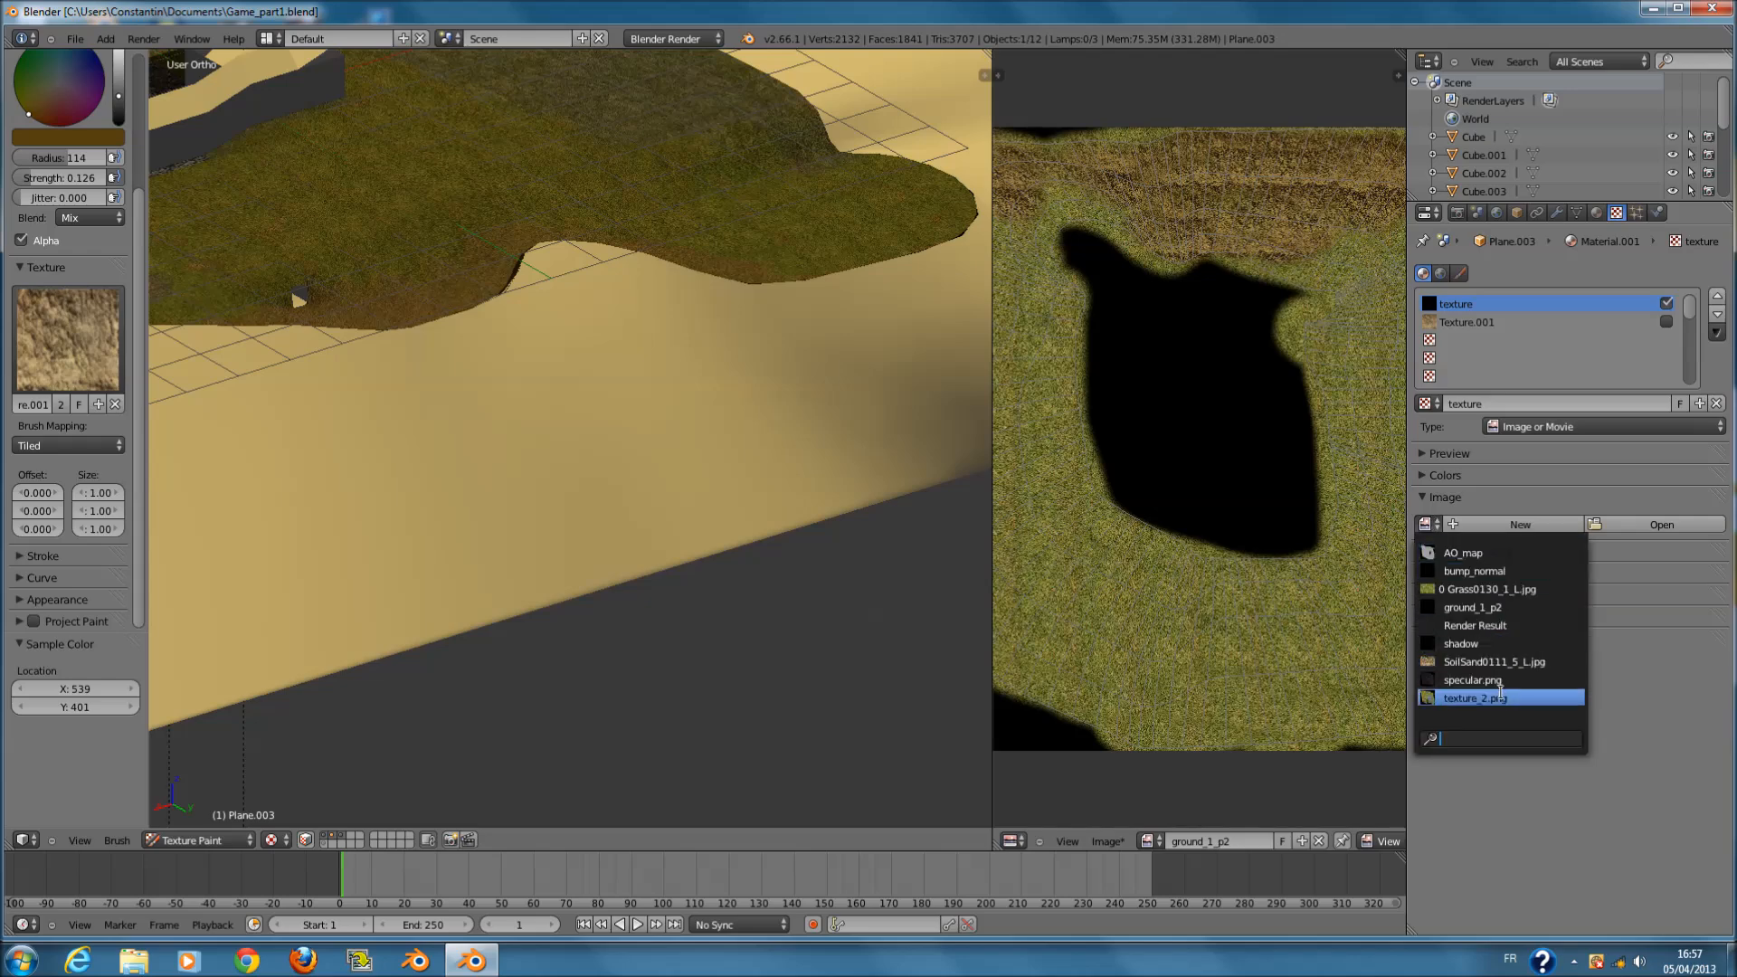
{"action": "left_click", "coordinate": [1501, 695]}
{"action": "scroll", "coordinate": [850, 545], "scroll_direction": "down", "scroll_amount": 3}
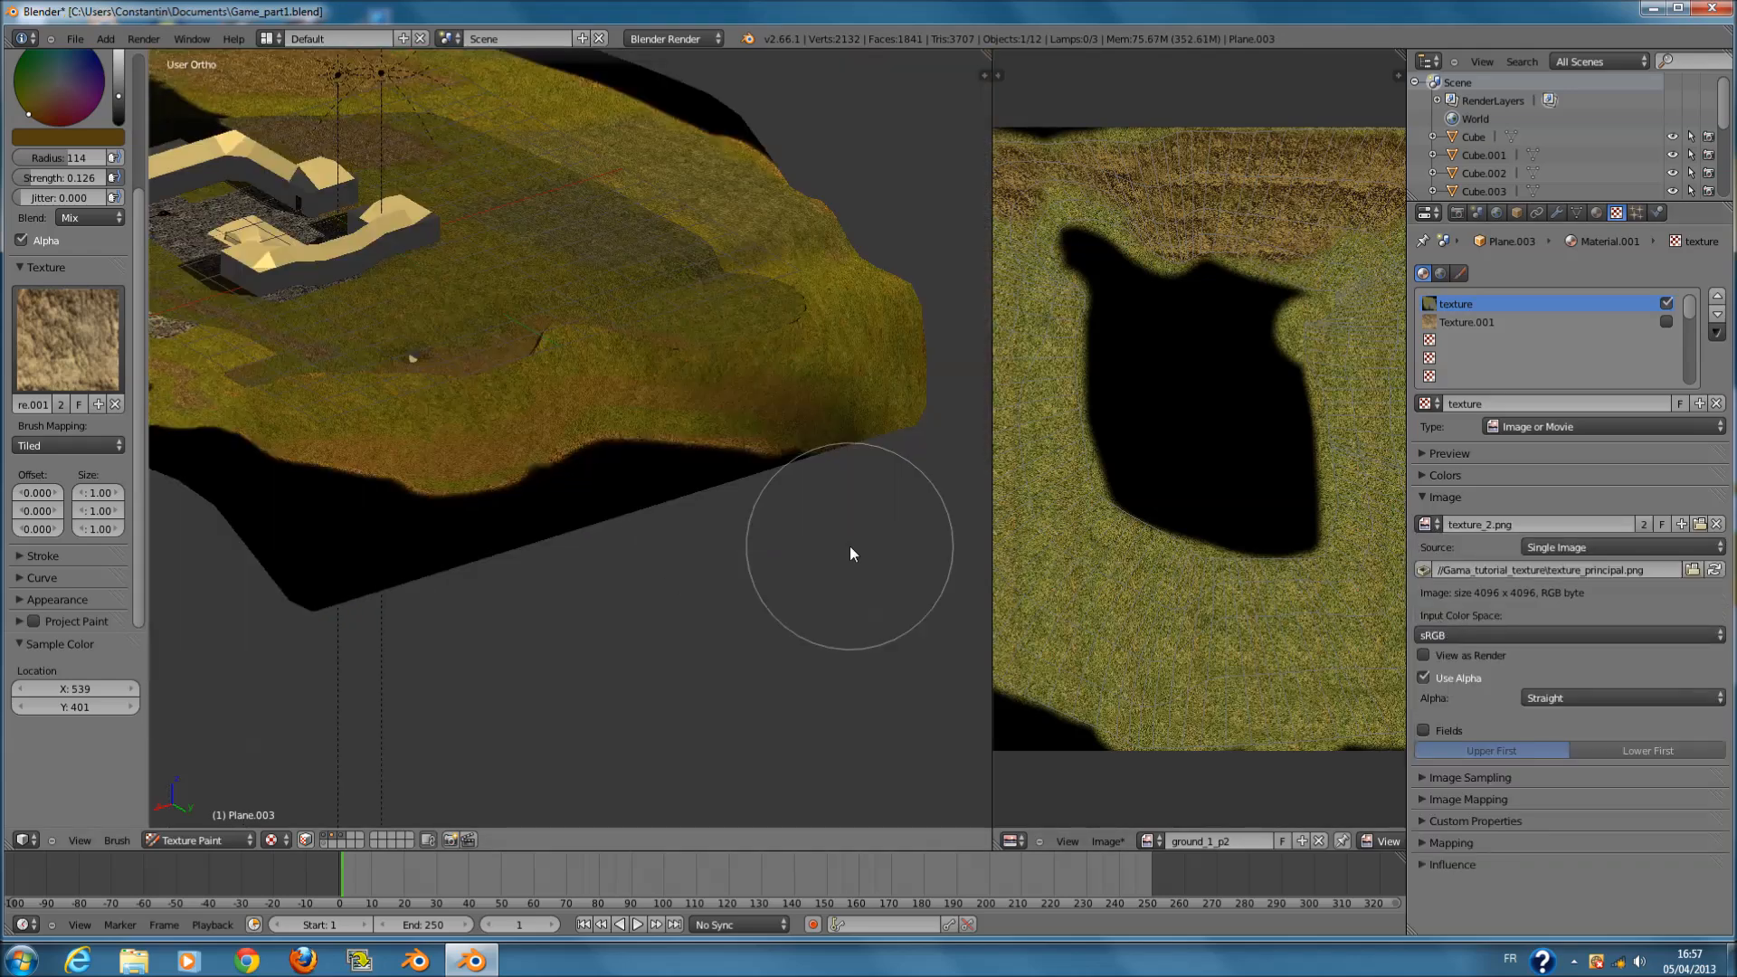
{"action": "scroll", "coordinate": [821, 600], "scroll_direction": "up", "scroll_amount": 4}
{"action": "middle_click_drag", "start_coordinate": [821, 600], "coordinate": [826, 588]}
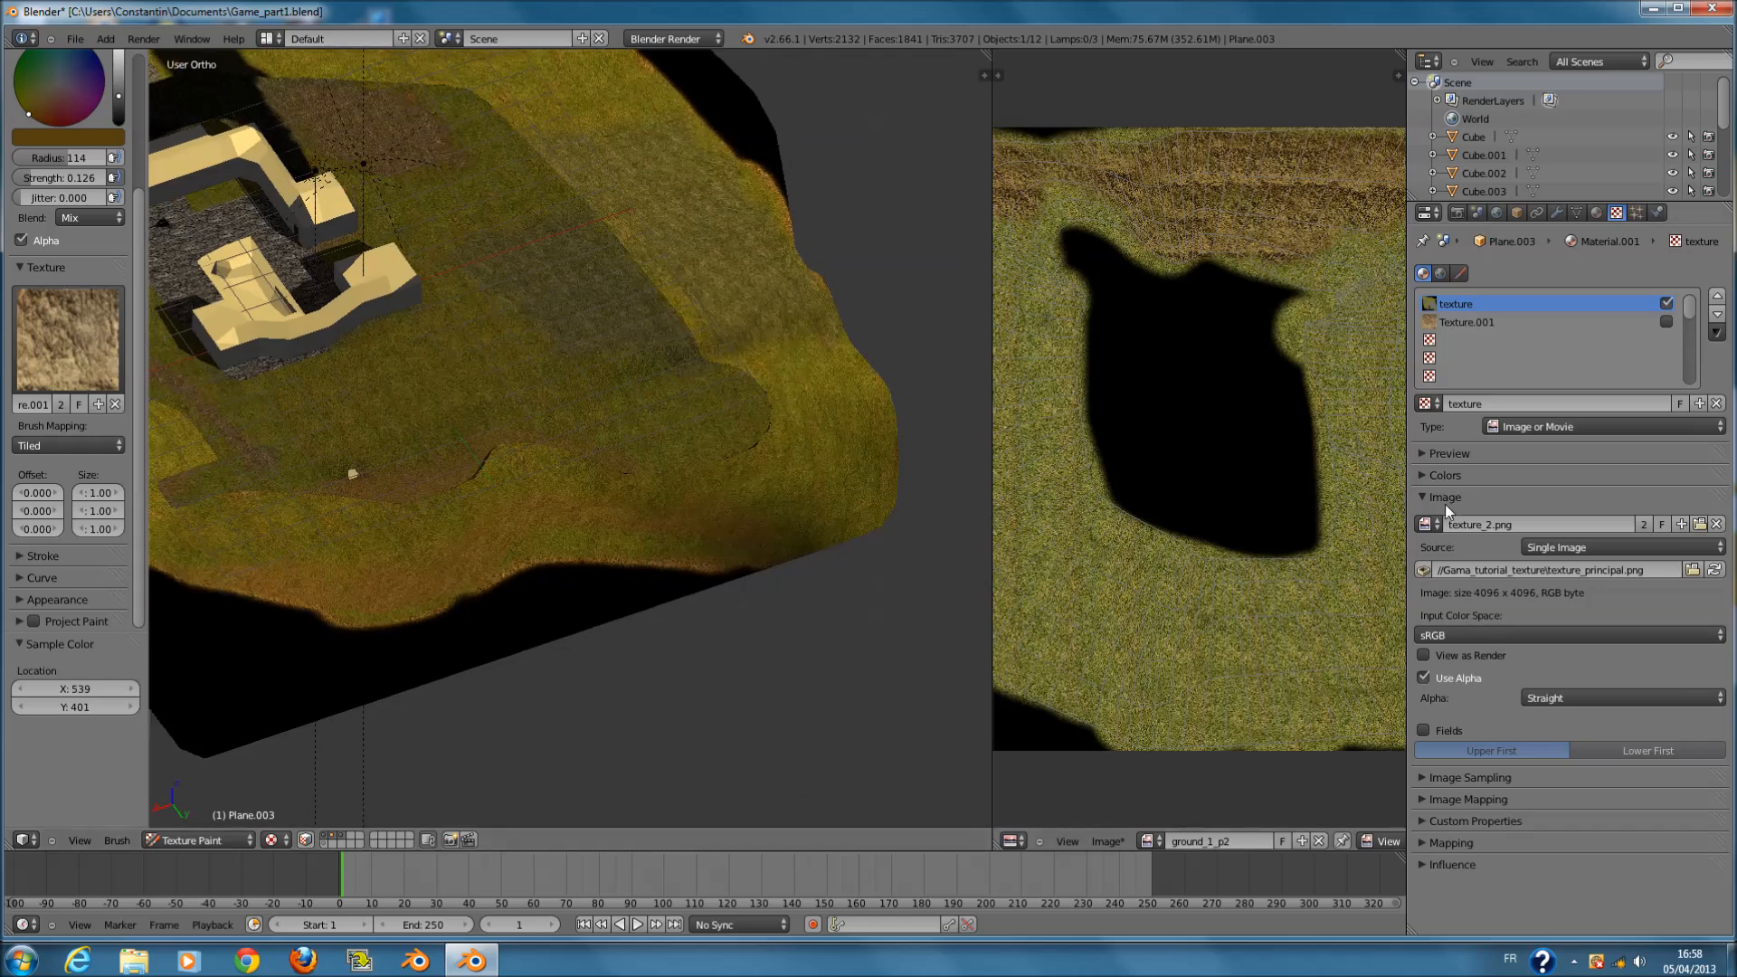
- Assign the ground_1_p2 image to the terrain's texture again and save the project over the existing file
{"action": "left_click", "coordinate": [1423, 526]}
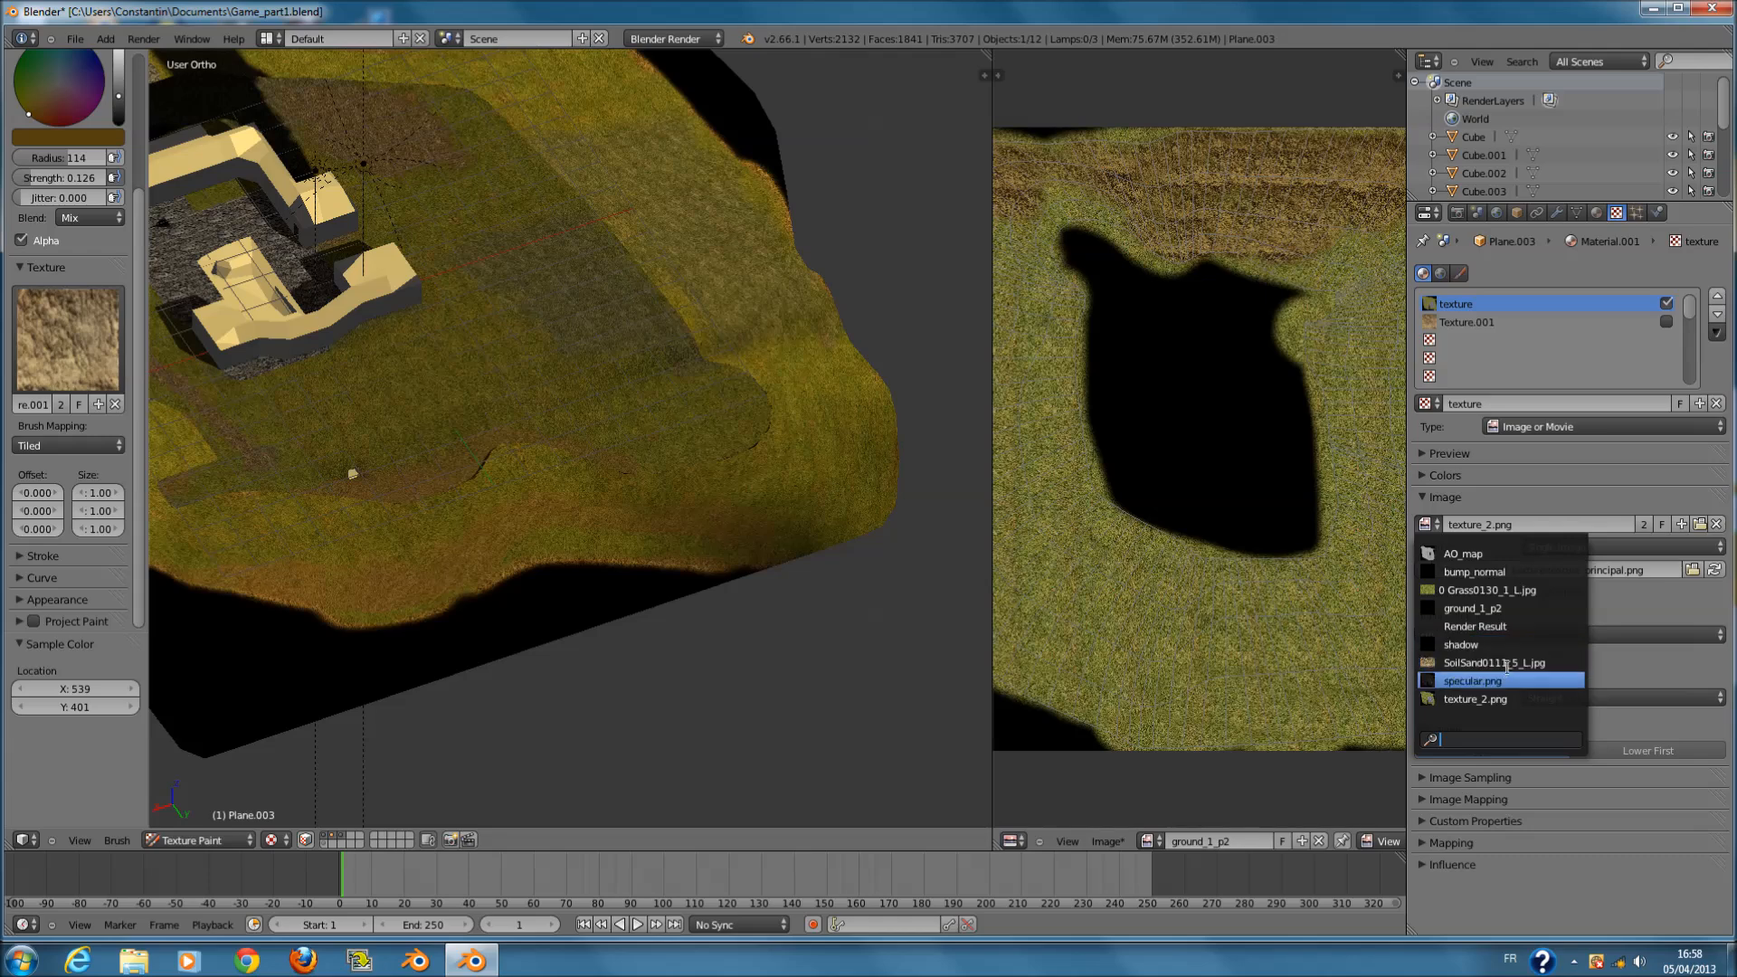
{"action": "left_click", "coordinate": [1470, 608]}
{"action": "key", "text": "ctrl+s"}
{"action": "left_click", "coordinate": [1138, 568]}
{"action": "scroll", "coordinate": [1219, 678], "scroll_direction": "down", "scroll_amount": 2}
{"action": "key", "text": "ctrl+s"}
{"action": "scroll", "coordinate": [1202, 447], "scroll_direction": "up", "scroll_amount": 1}
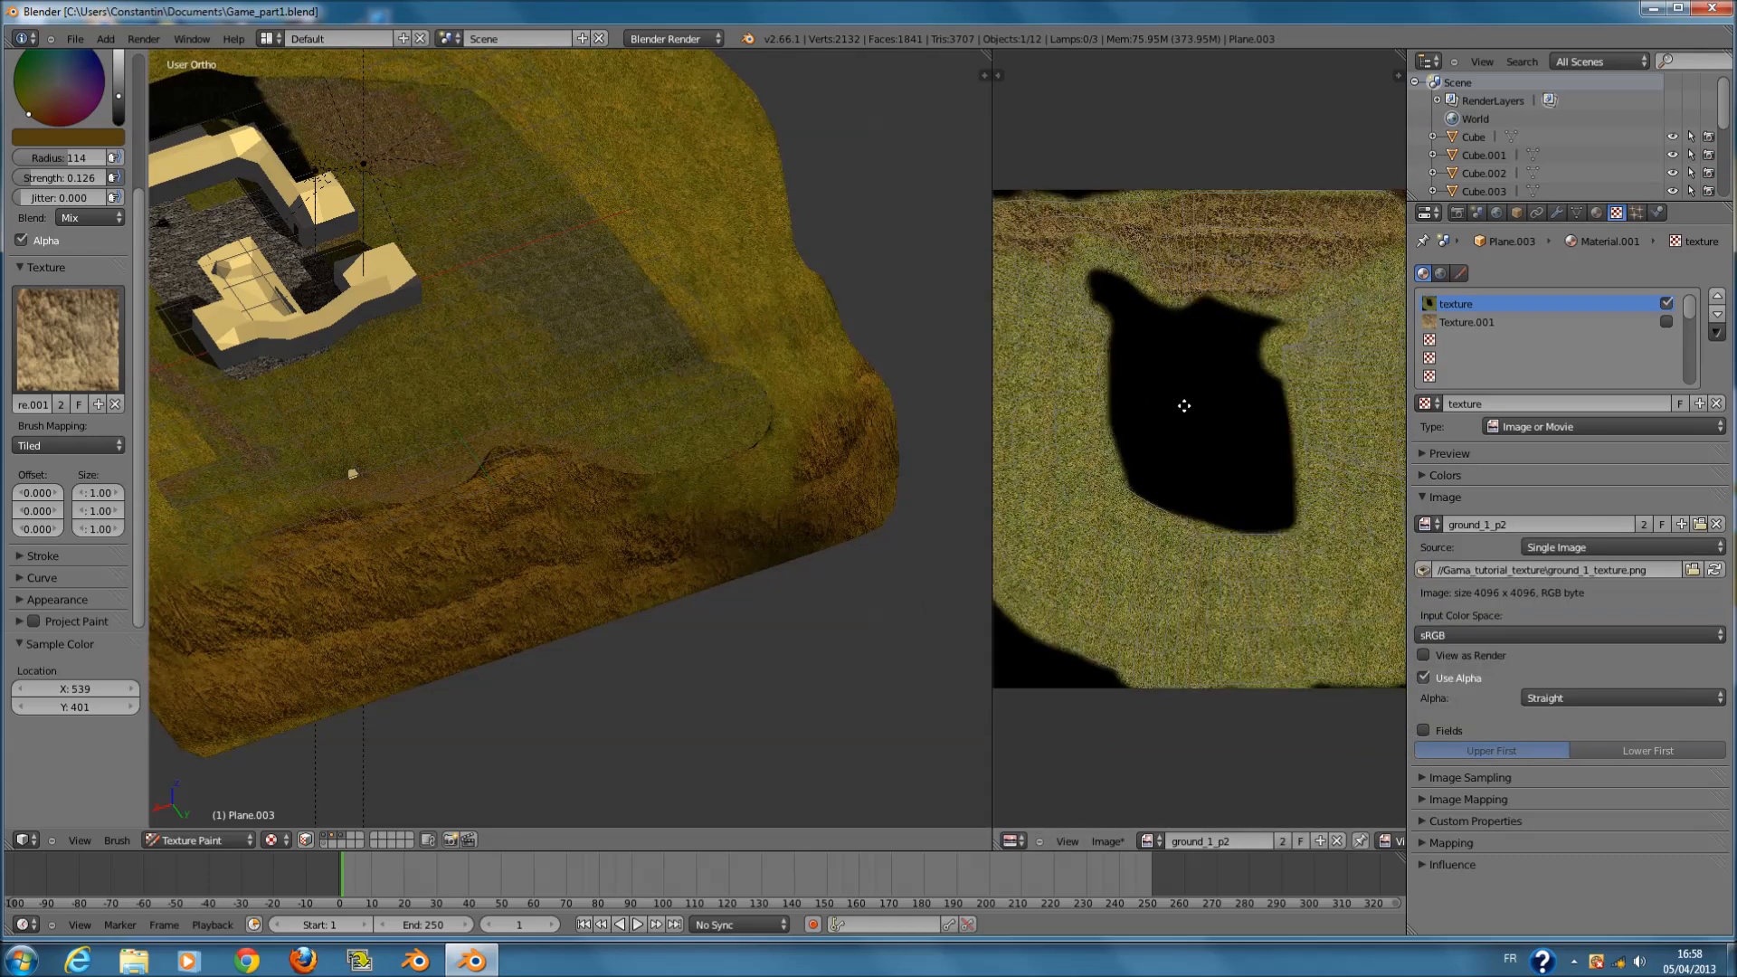
- Load cgcookie_grass1.jpg from the texture folder as the terrain texture's image
{"action": "middle_click_drag", "start_coordinate": [1184, 405], "coordinate": [1219, 429]}
{"action": "middle_click_drag", "start_coordinate": [548, 487], "coordinate": [837, 490], "text": "shift"}
{"action": "middle_click_drag", "start_coordinate": [431, 505], "coordinate": [776, 488]}
{"action": "key", "text": "KP_7"}
{"action": "scroll", "coordinate": [818, 352], "scroll_direction": "down", "scroll_amount": 2}
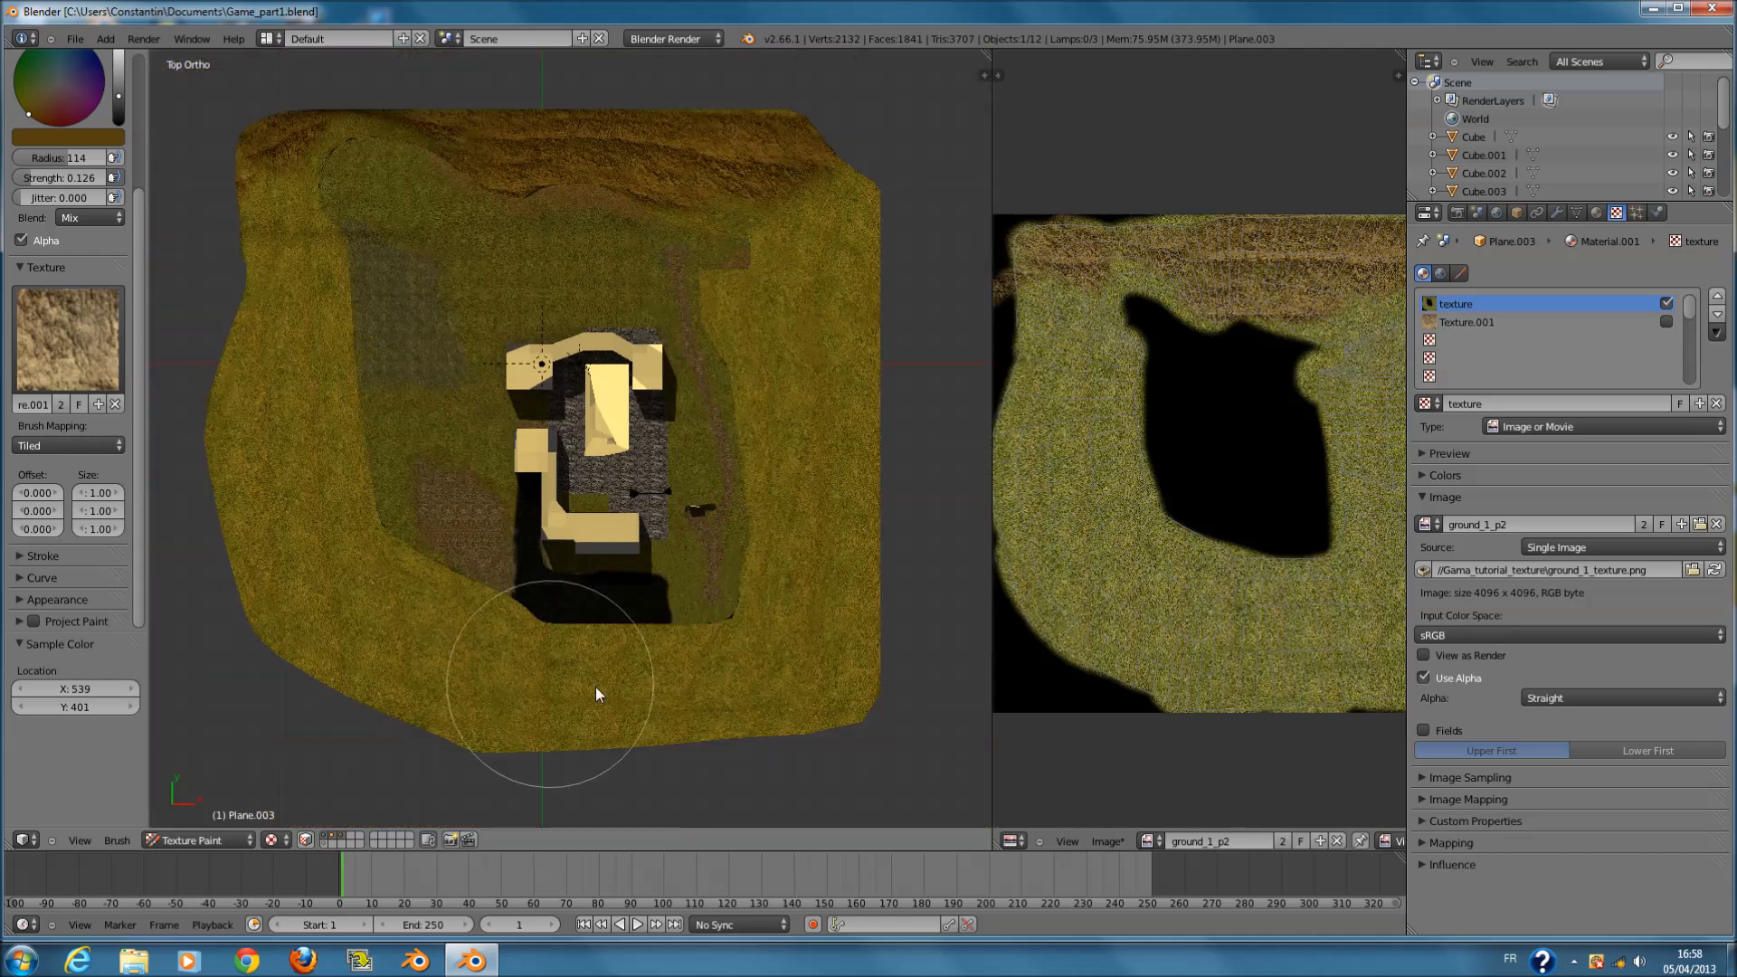
{"action": "scroll", "coordinate": [280, 397], "scroll_direction": "up", "scroll_amount": 1}
{"action": "scroll", "coordinate": [72, 222], "scroll_direction": "up", "scroll_amount": 2}
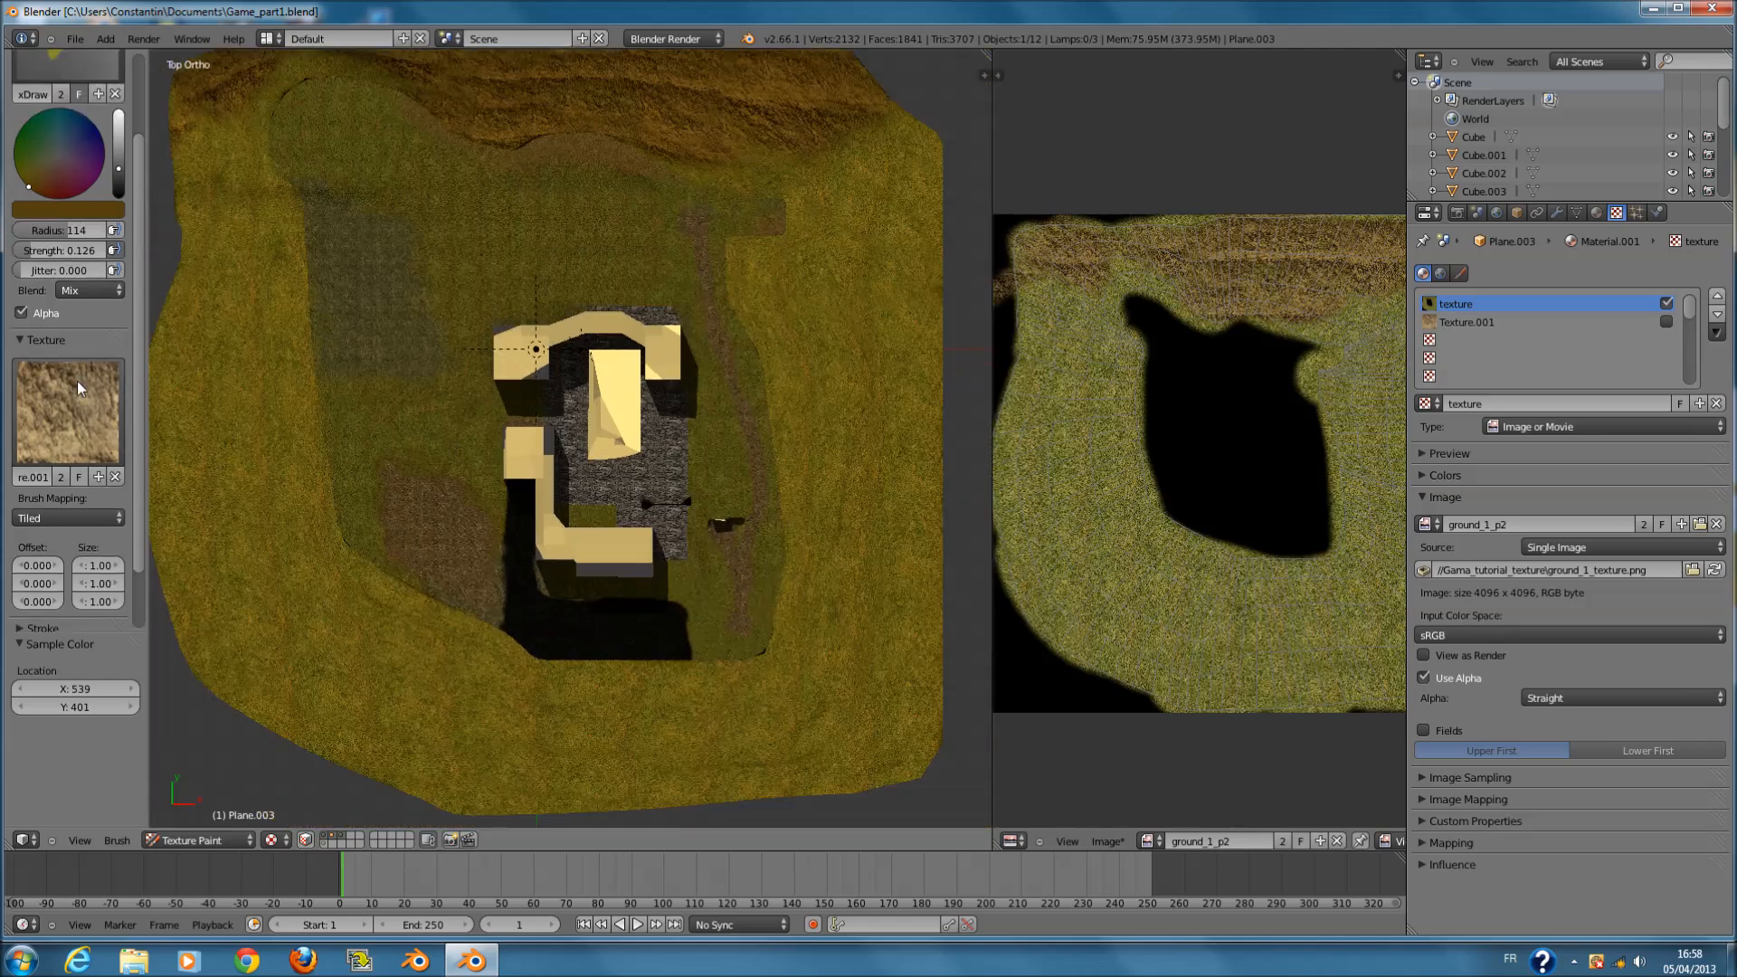
{"action": "left_click", "coordinate": [68, 414]}
{"action": "left_click", "coordinate": [1700, 524]}
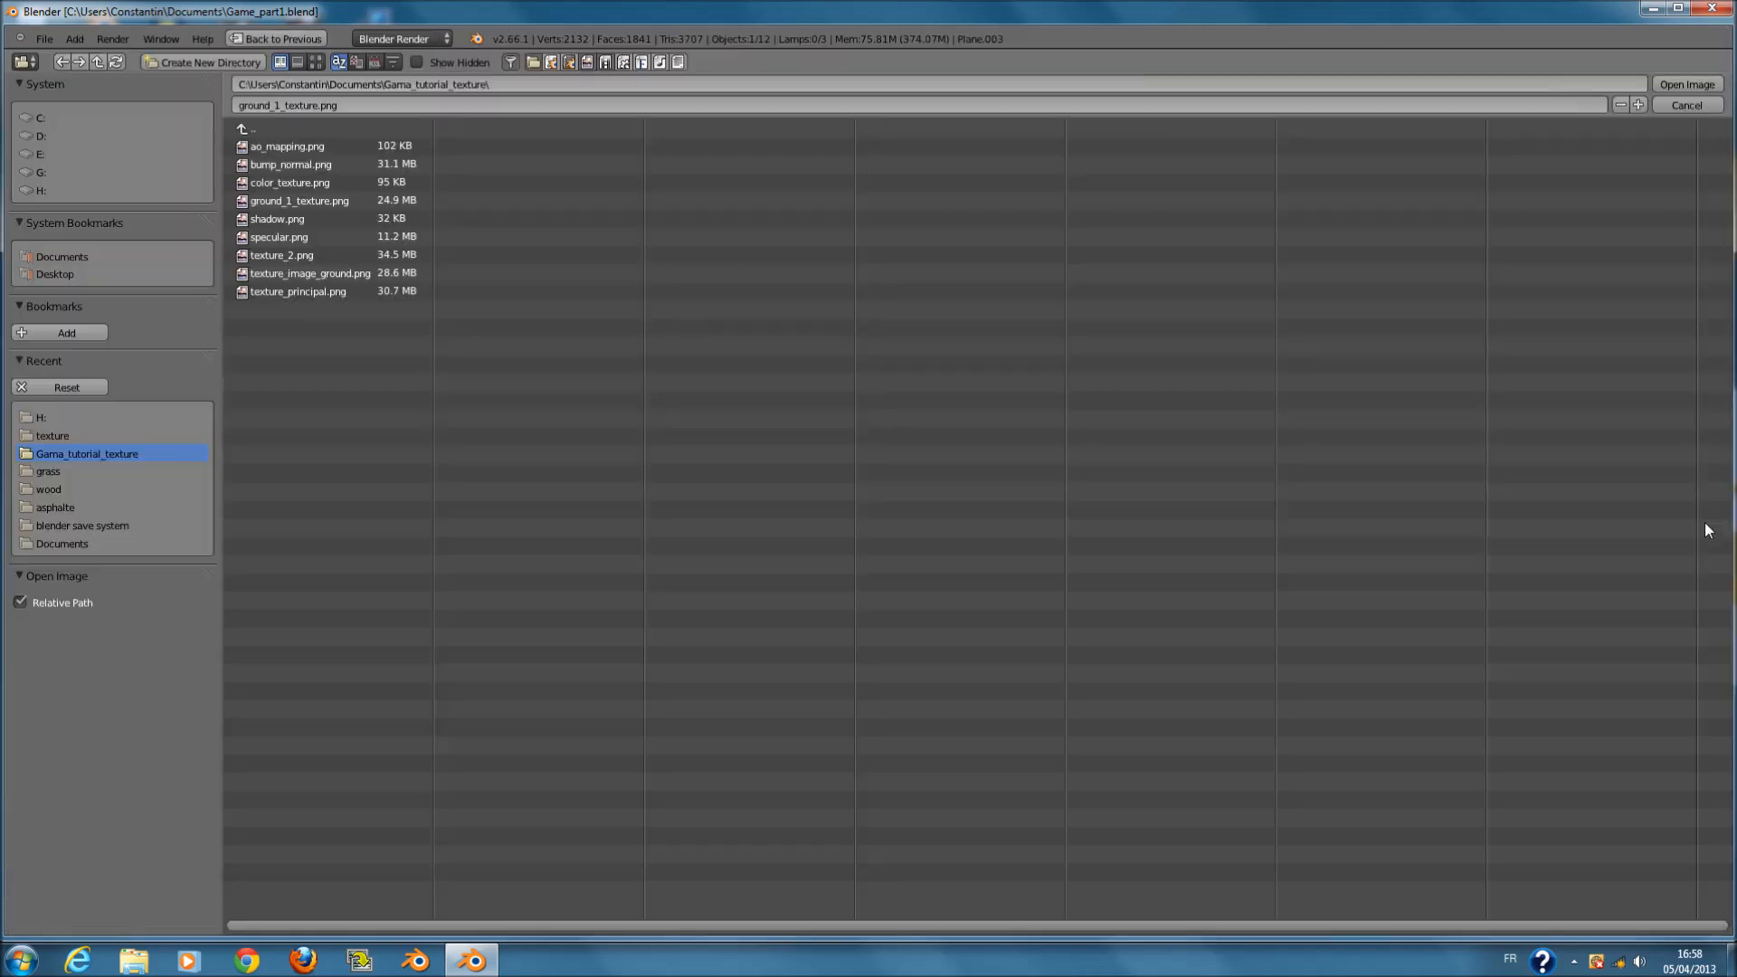
{"action": "left_click", "coordinate": [58, 432]}
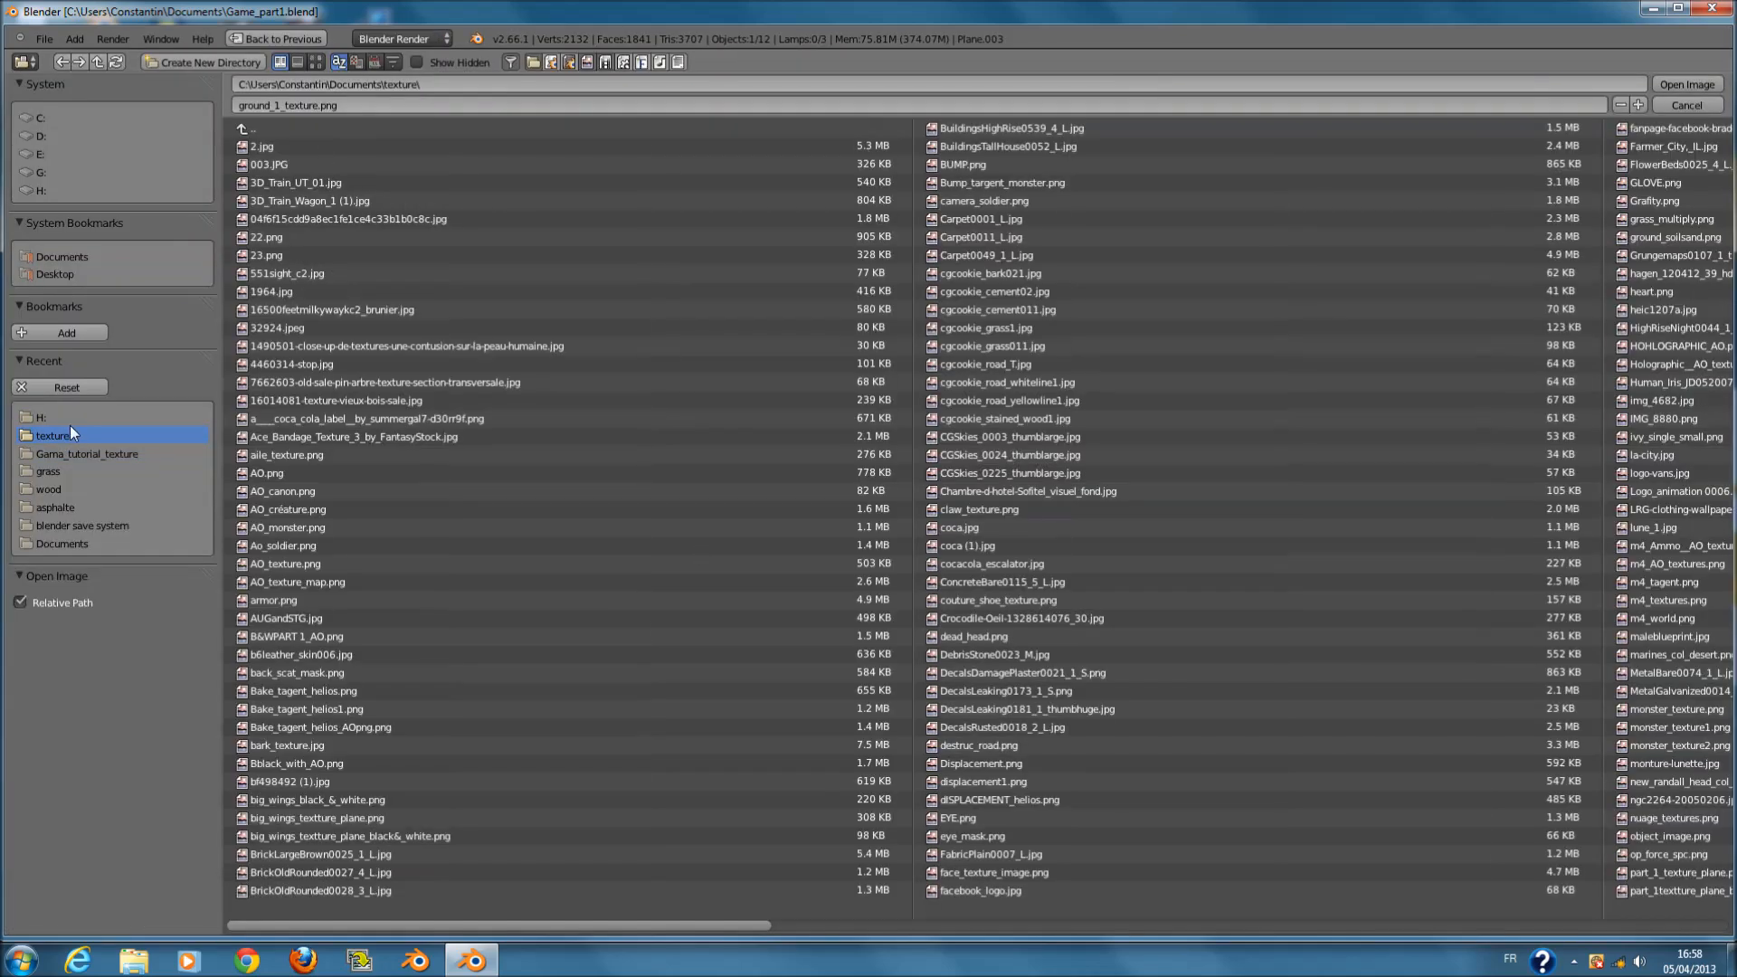
{"action": "left_click", "coordinate": [316, 61]}
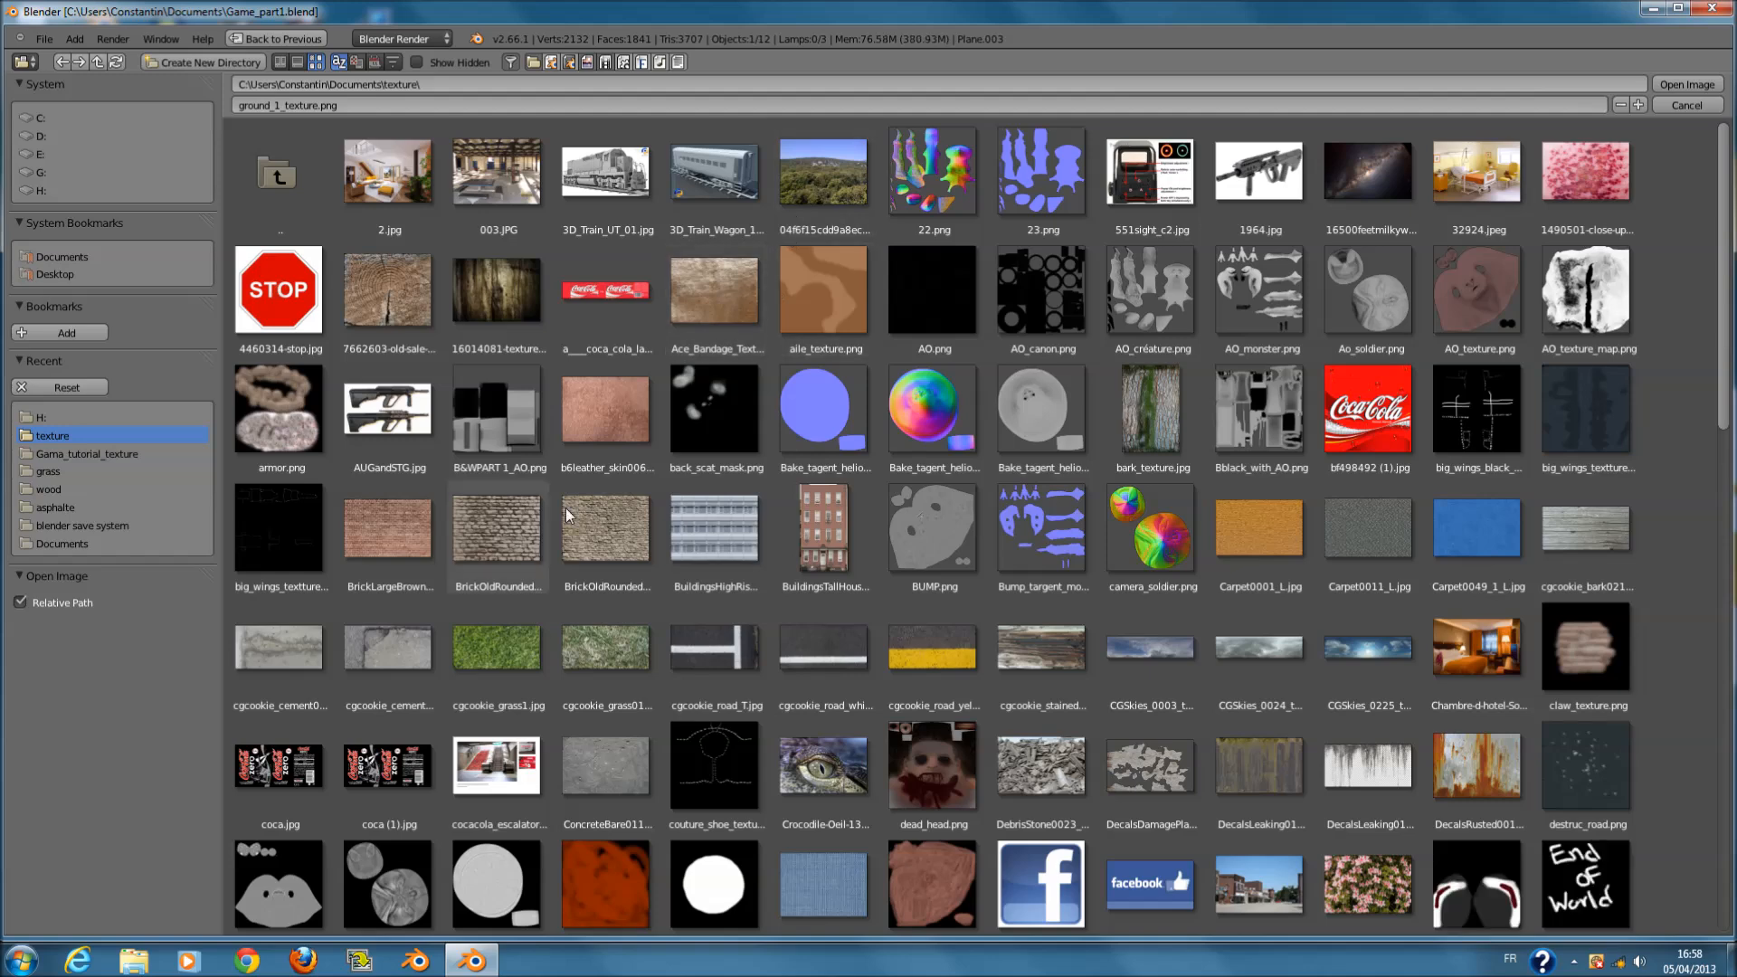
{"action": "left_click", "coordinate": [530, 646]}
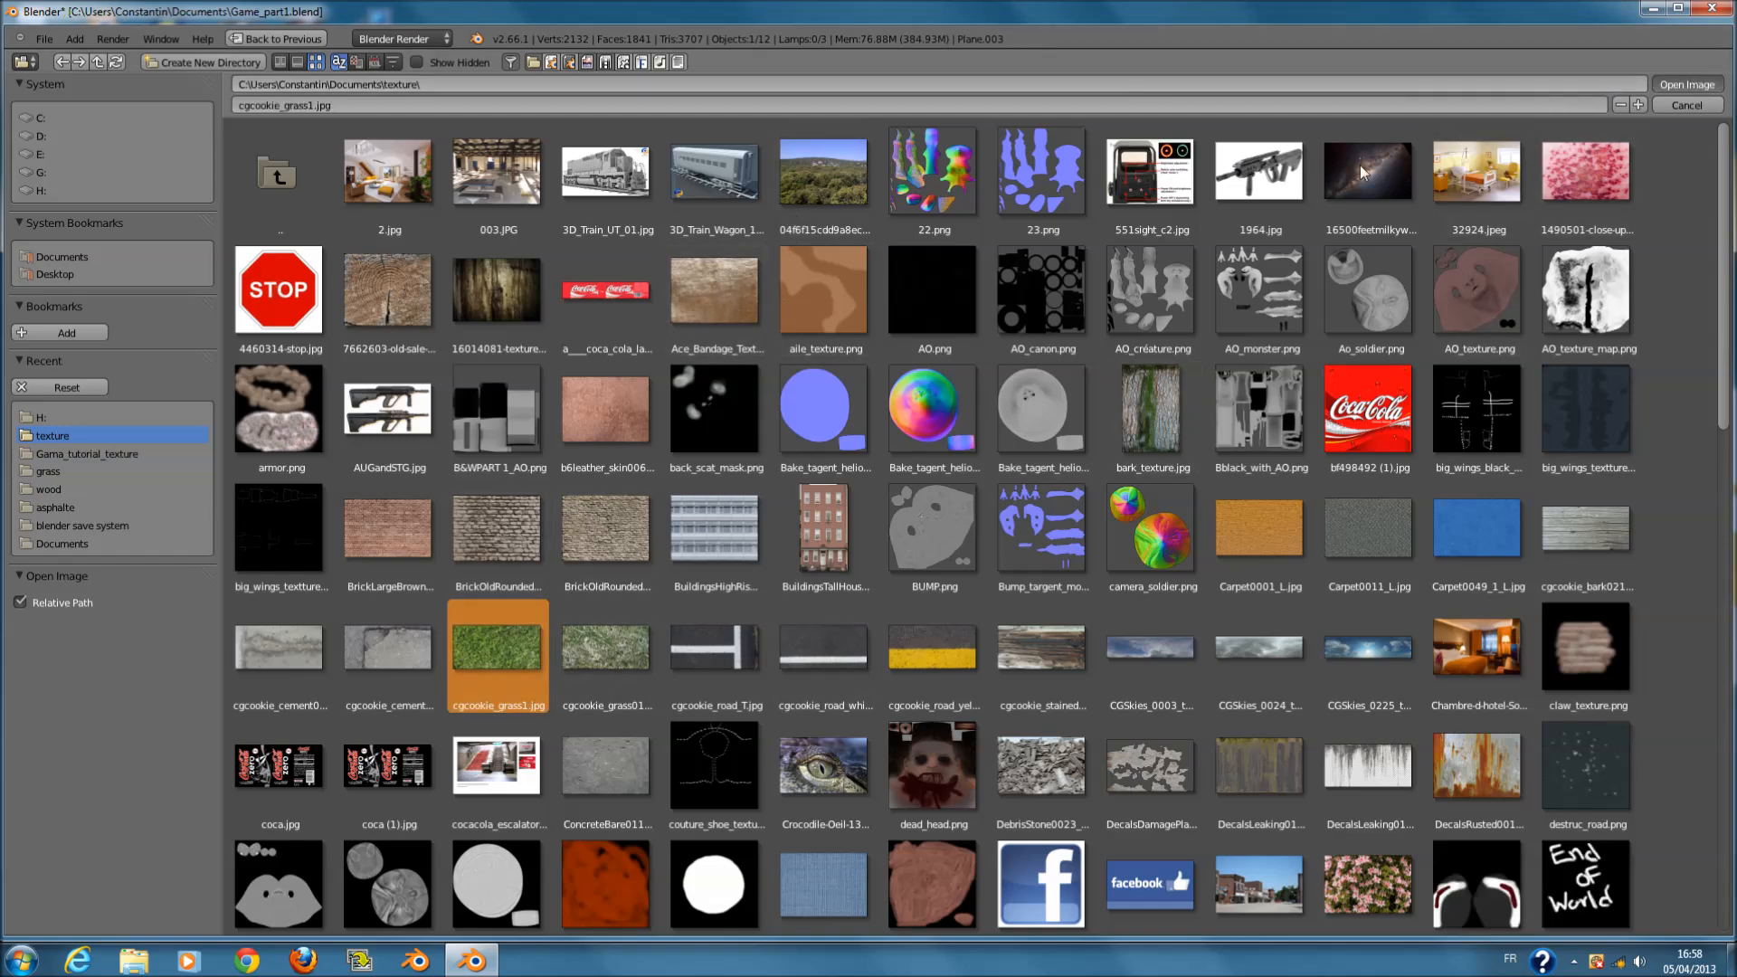
{"action": "left_click", "coordinate": [1687, 85]}
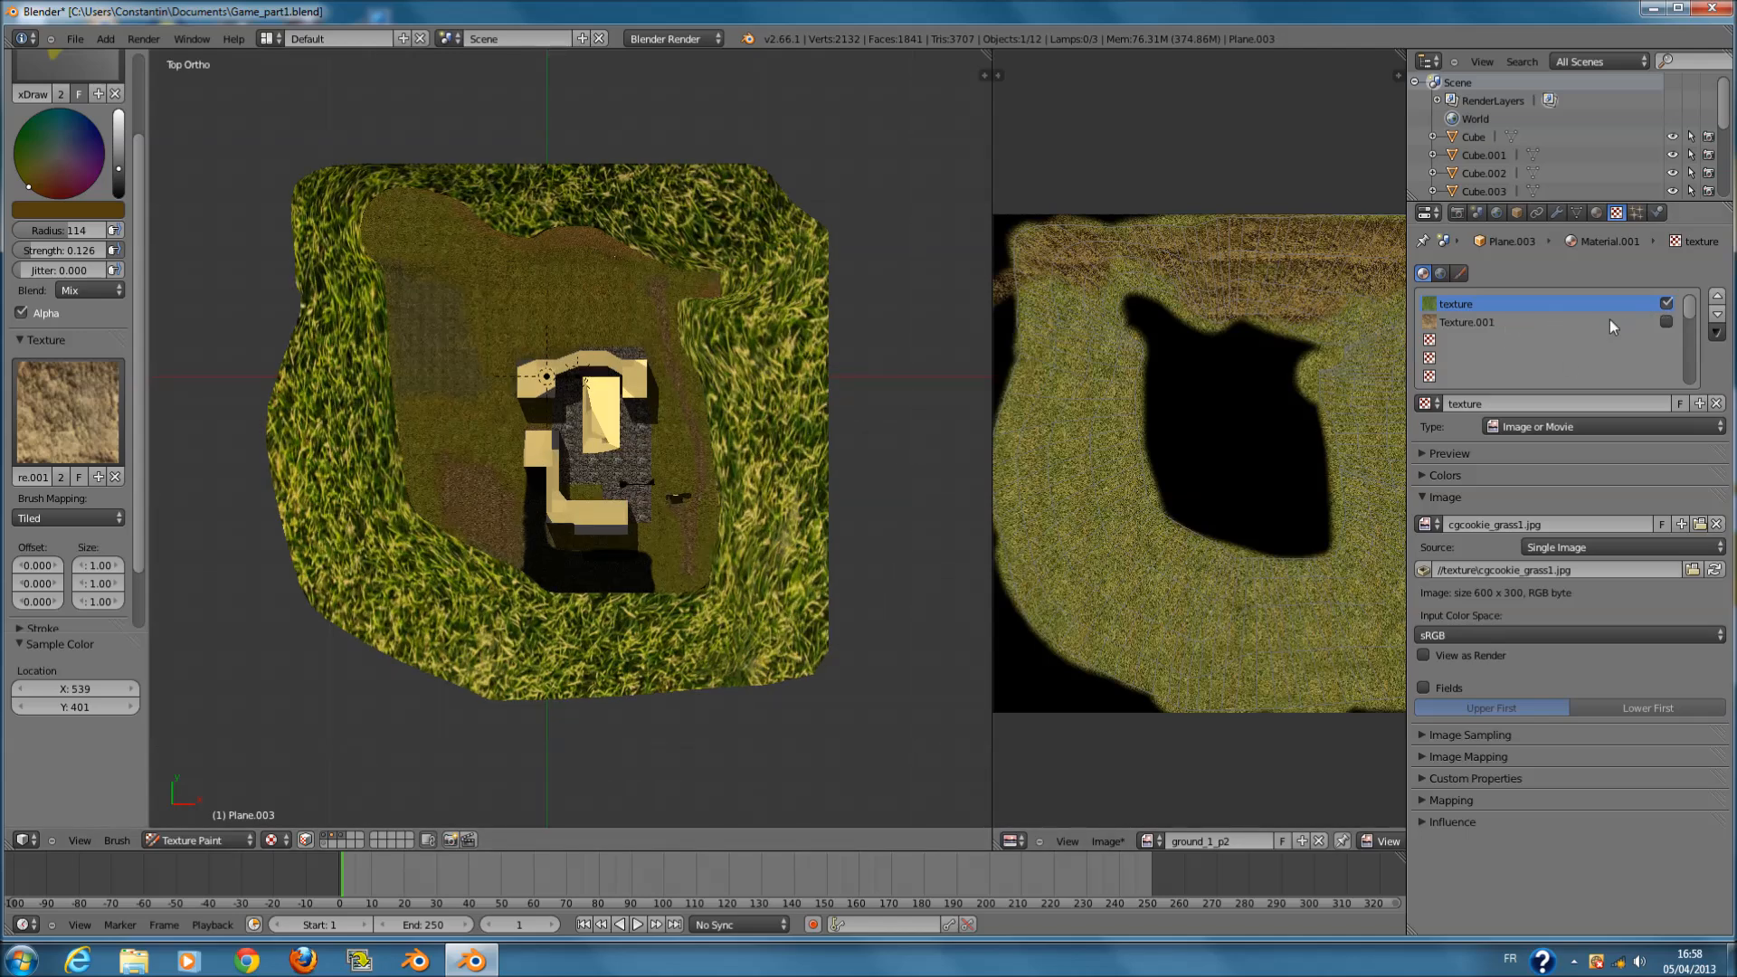
- Try the Grass0130_1_L.jpg image on the terrain's texture and switch it back to ground_1_p2
{"action": "left_click", "coordinate": [1427, 524]}
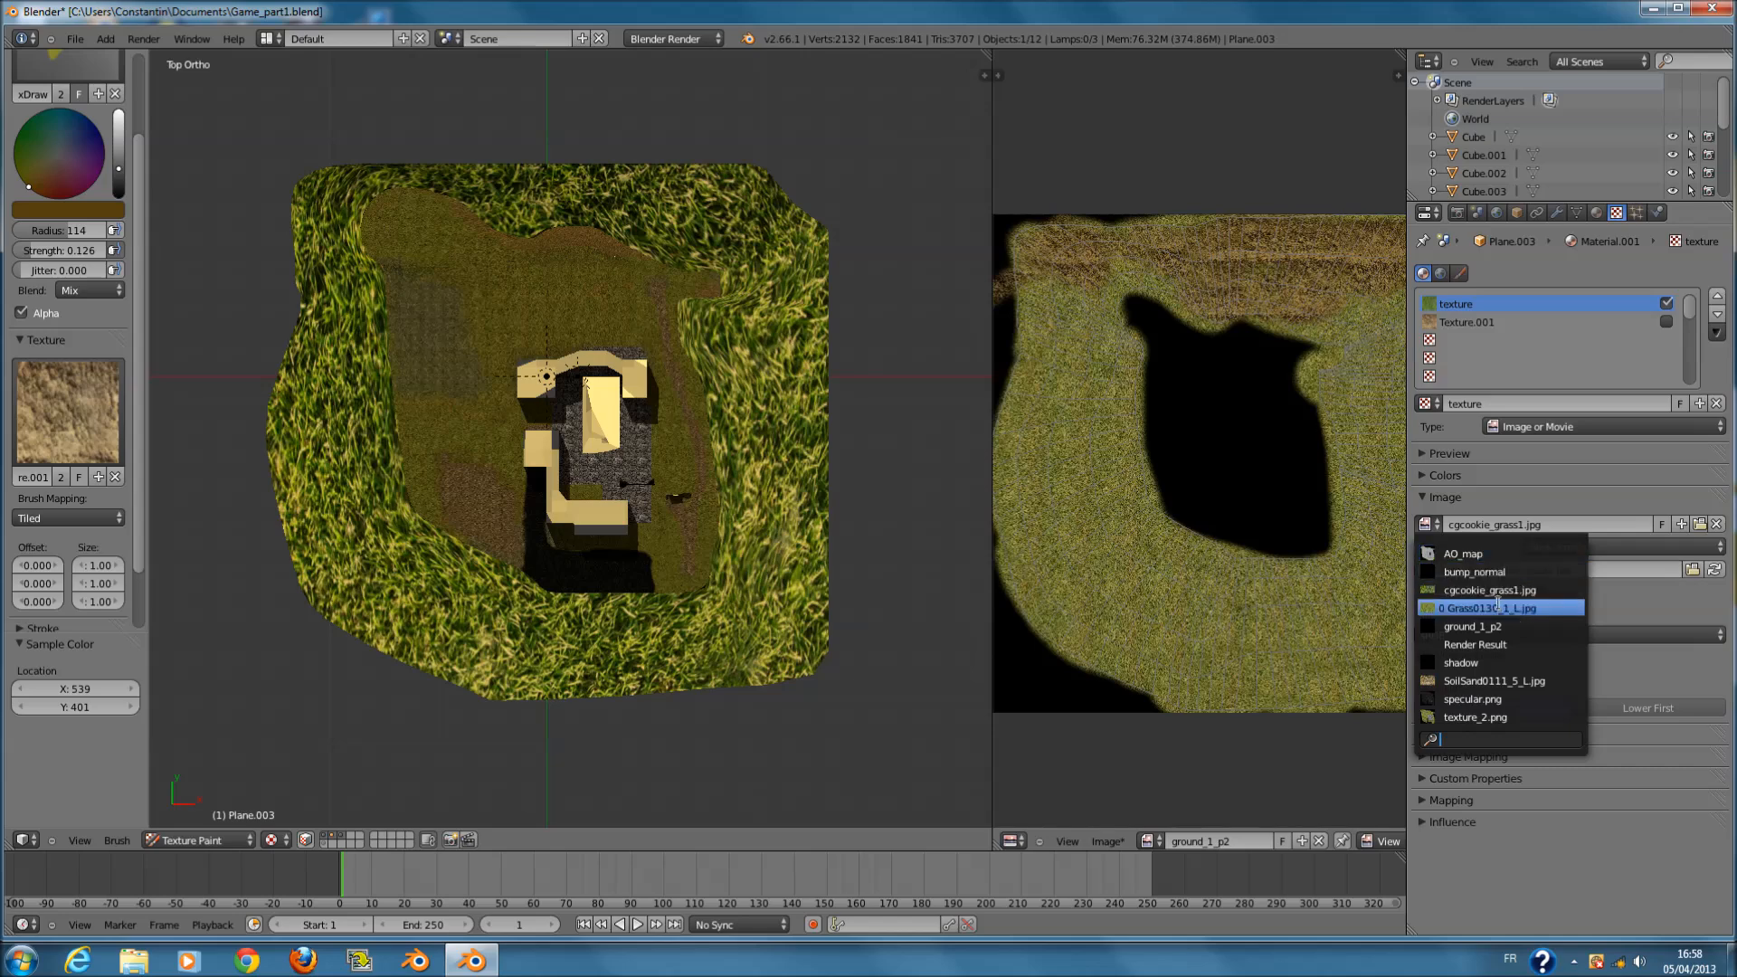
{"action": "left_click", "coordinate": [1505, 608]}
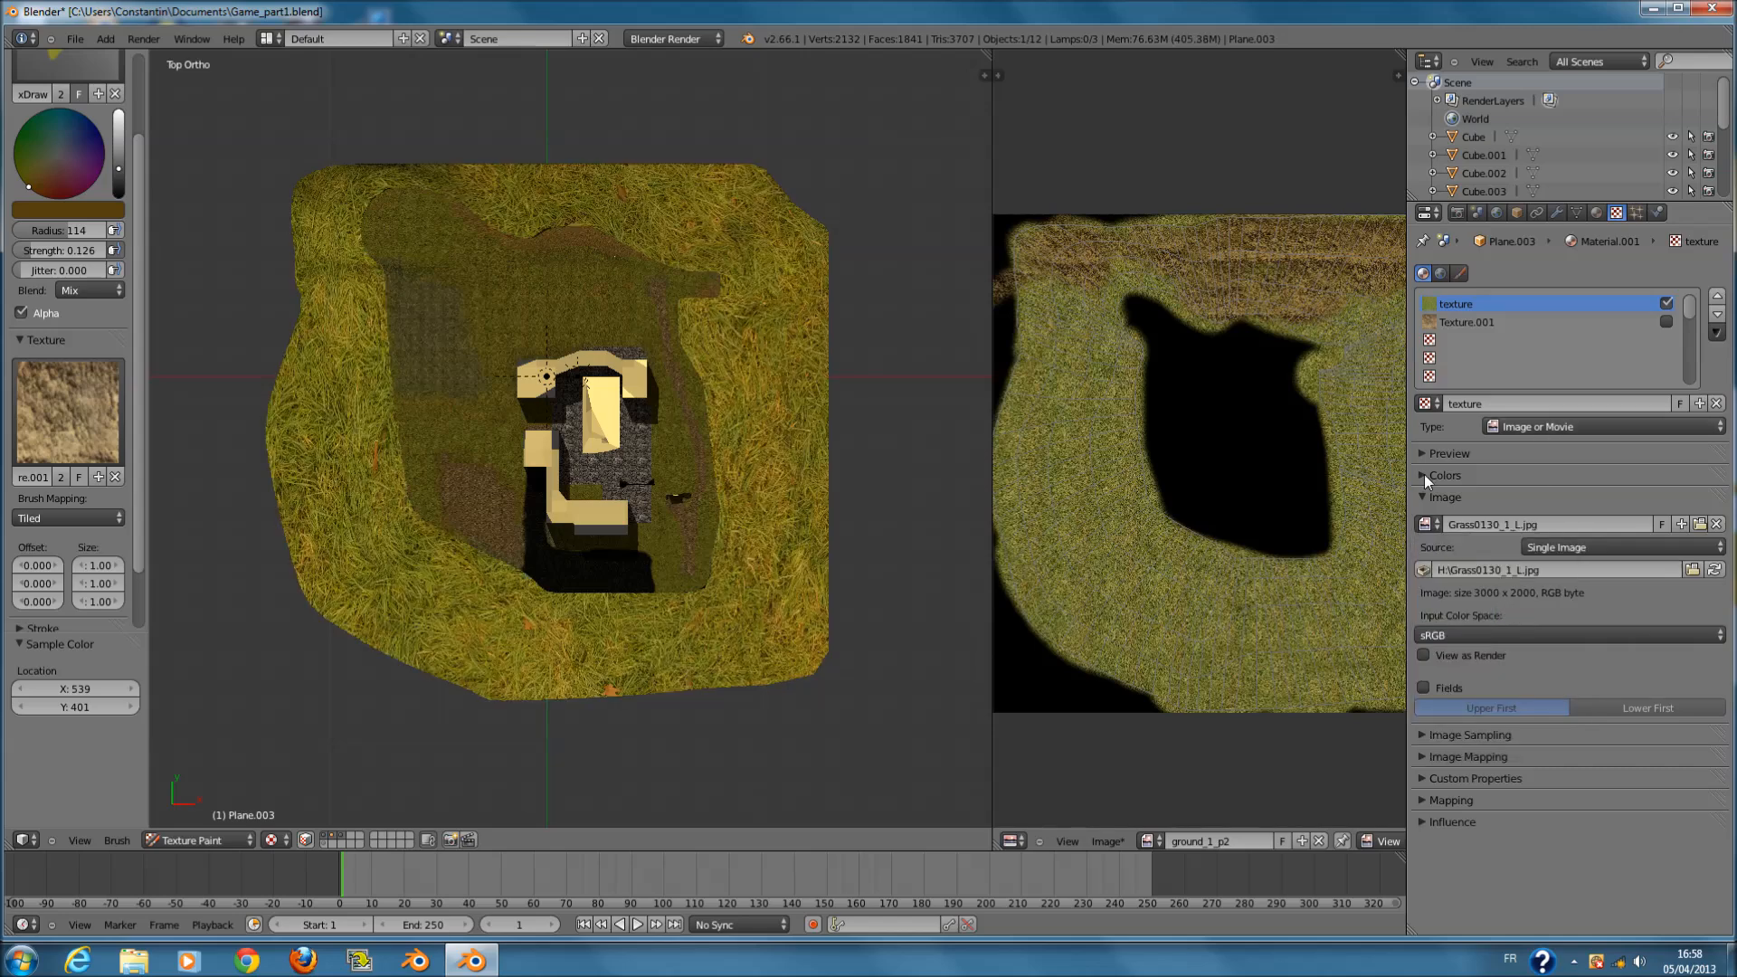
{"action": "left_click", "coordinate": [1430, 524]}
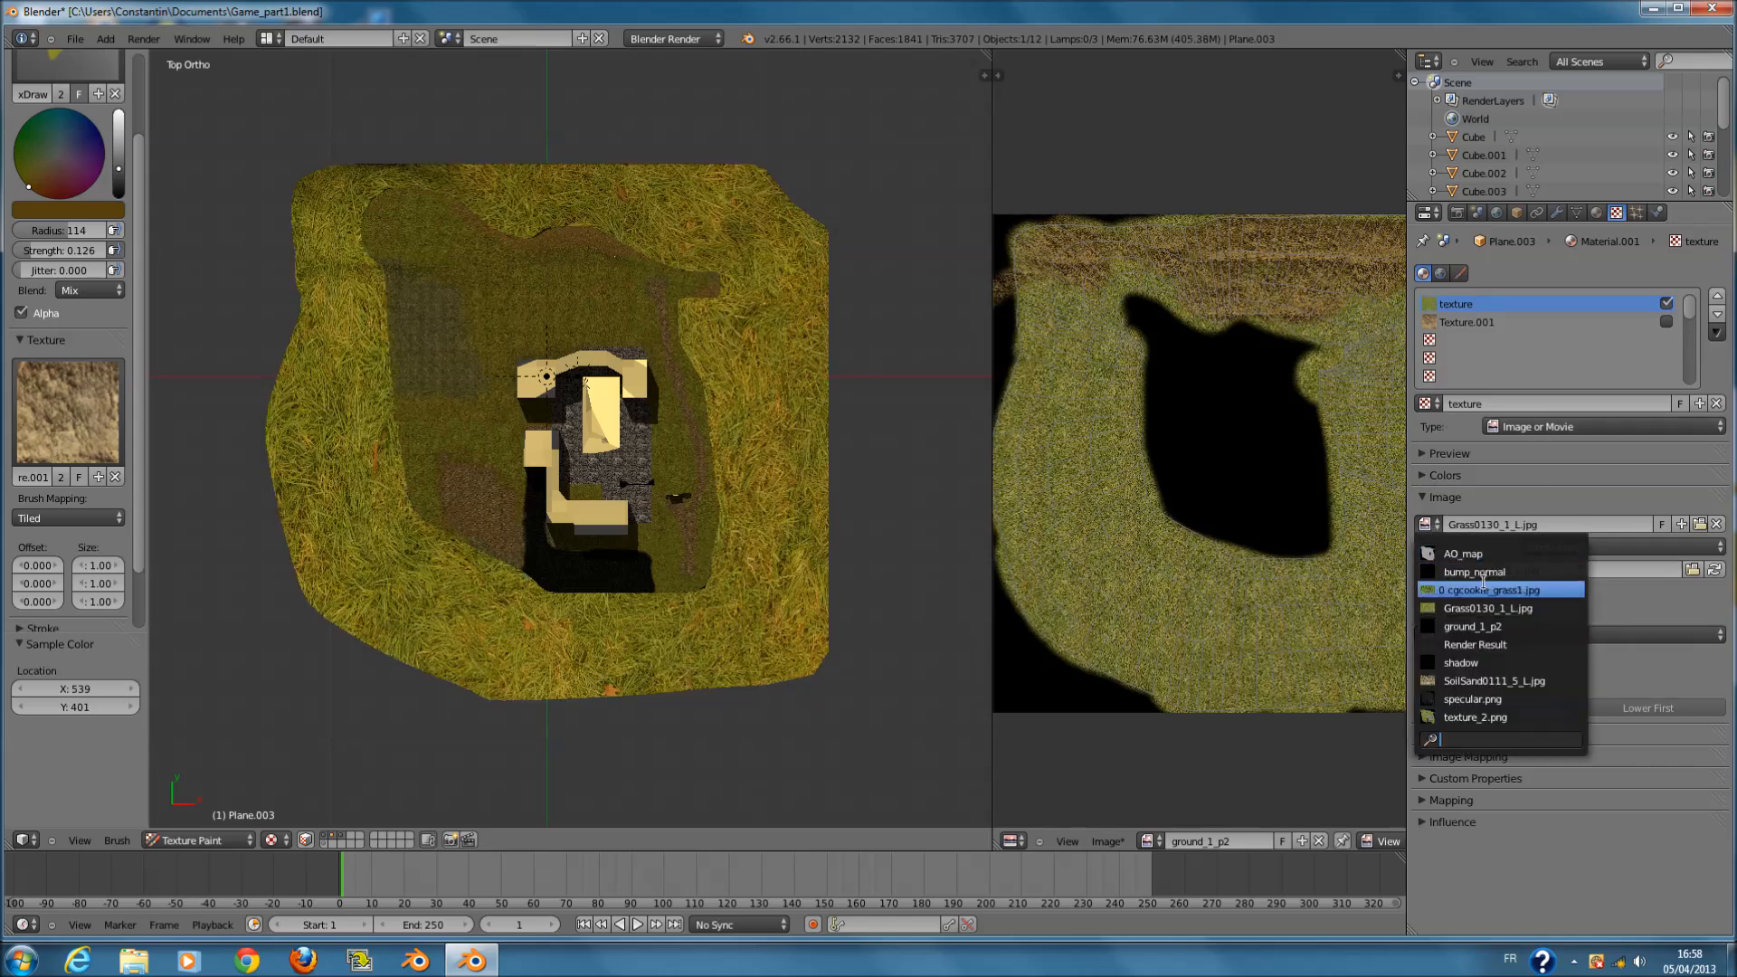
{"action": "left_click", "coordinate": [1506, 626]}
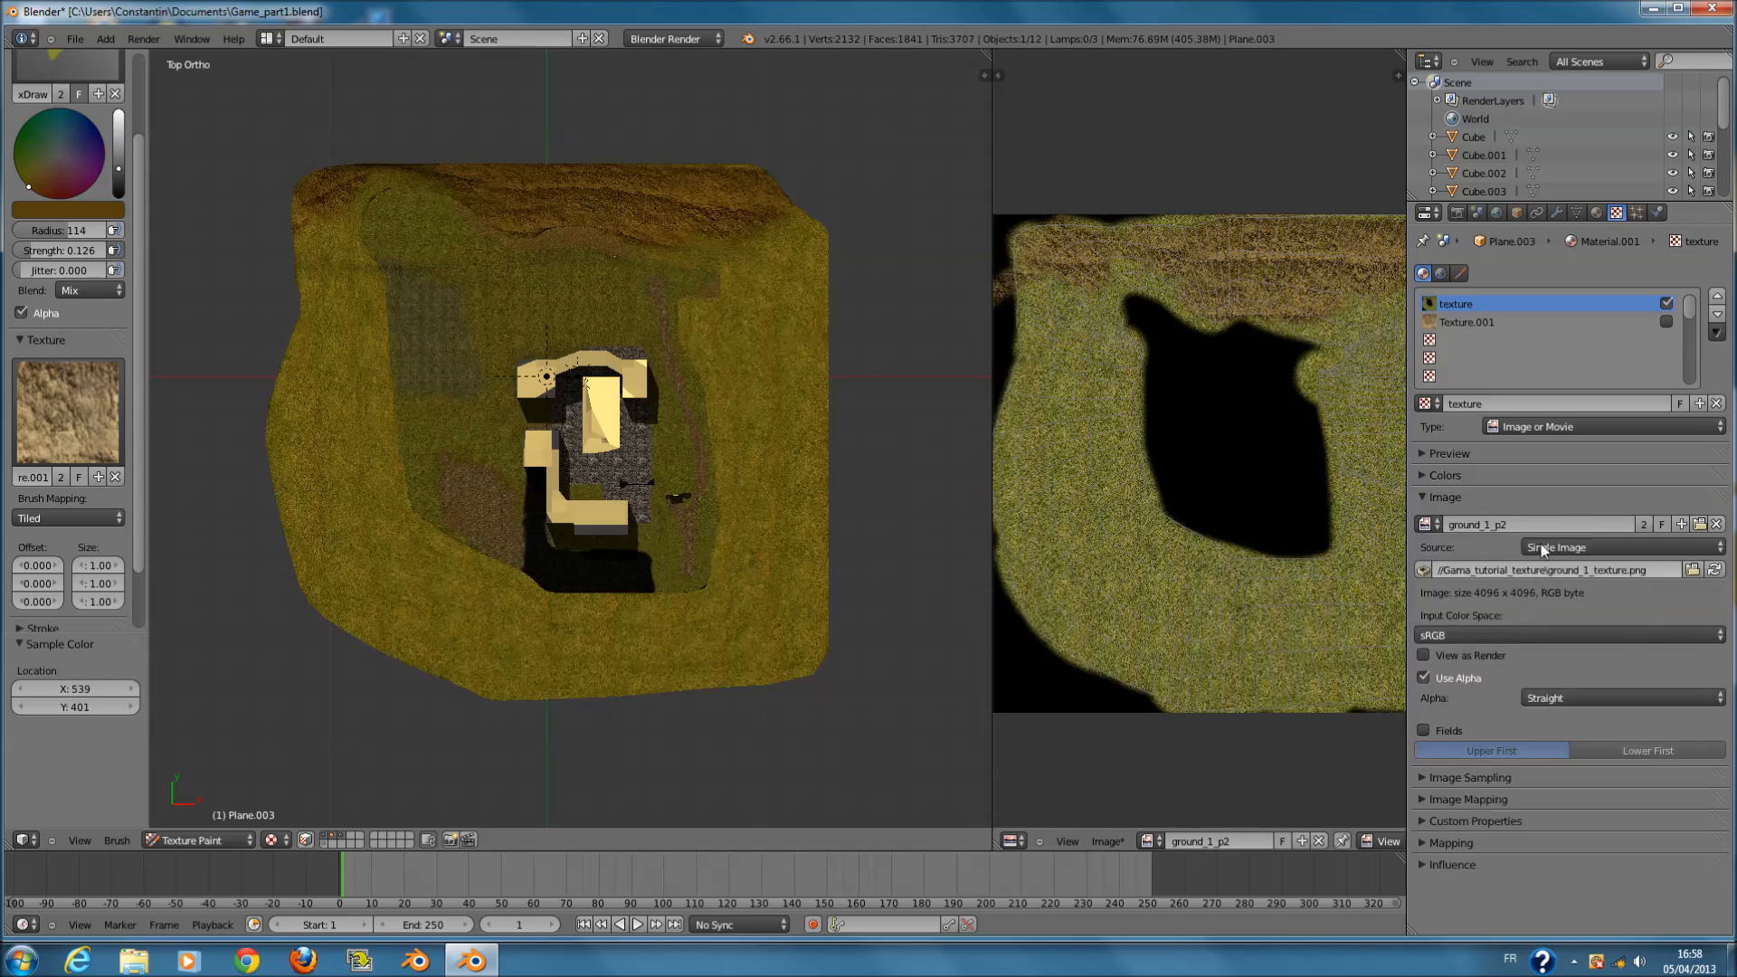
- Assign the Grass0130_1_L.jpg image to Texture.001, the texture used by the paint brush
{"action": "left_click", "coordinate": [1593, 323]}
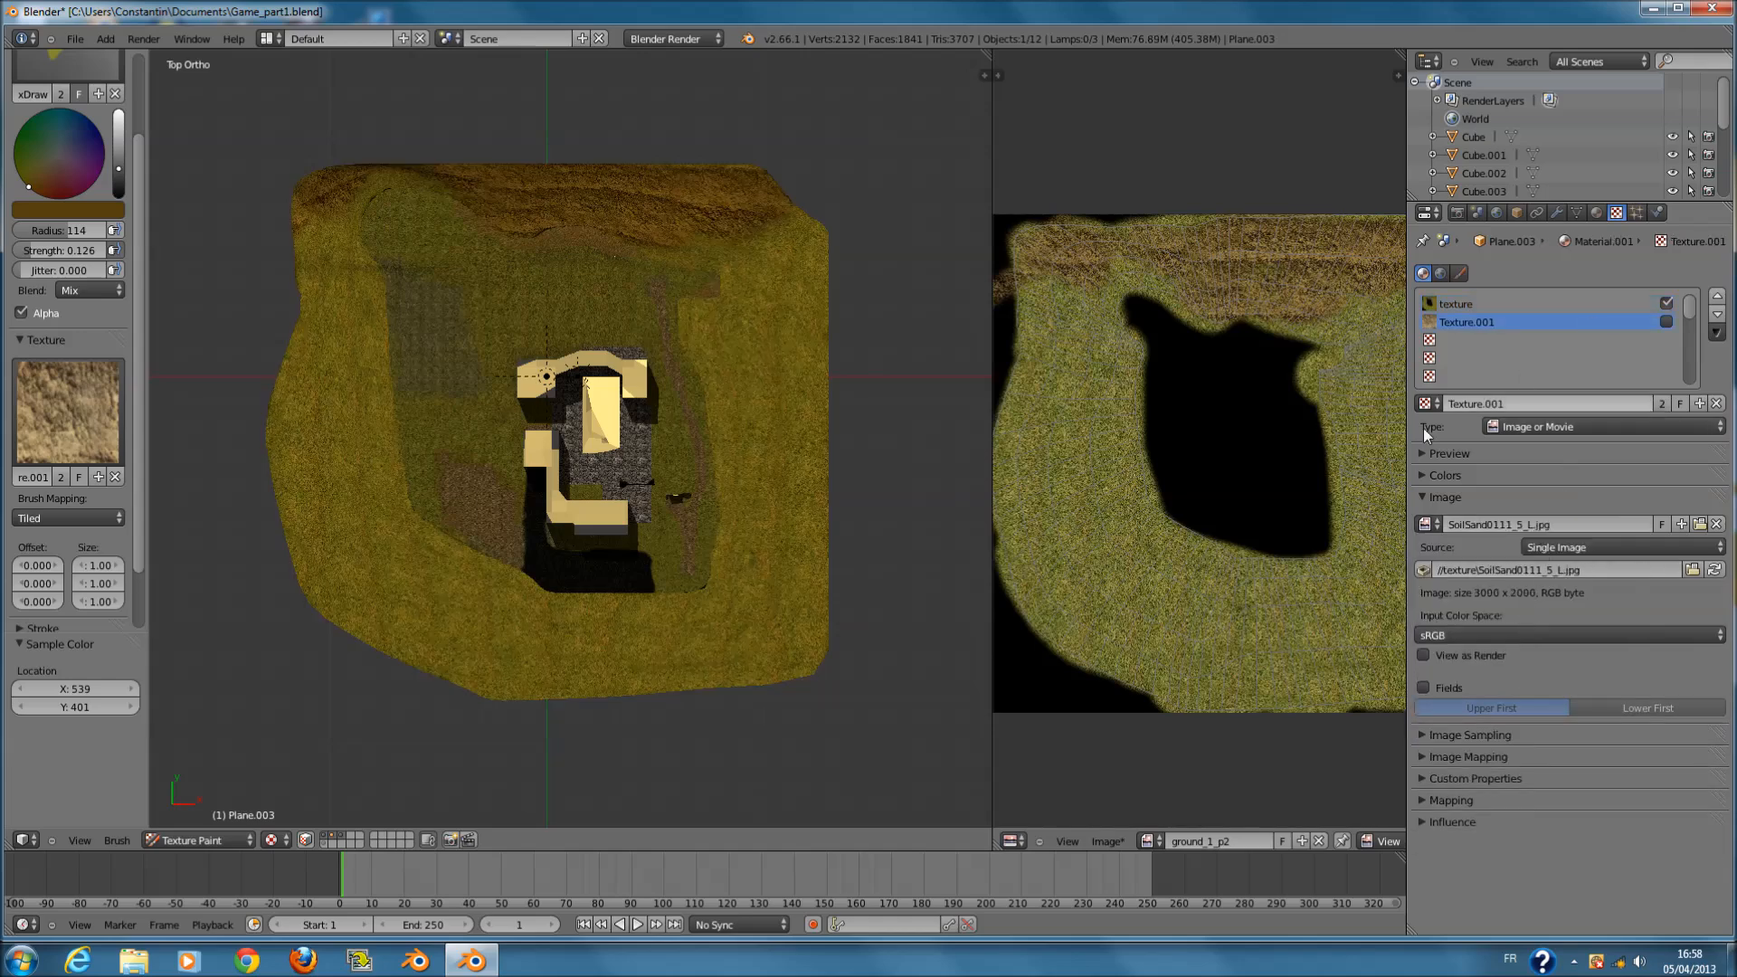
{"action": "left_click", "coordinate": [1437, 525]}
{"action": "left_click", "coordinate": [1503, 610]}
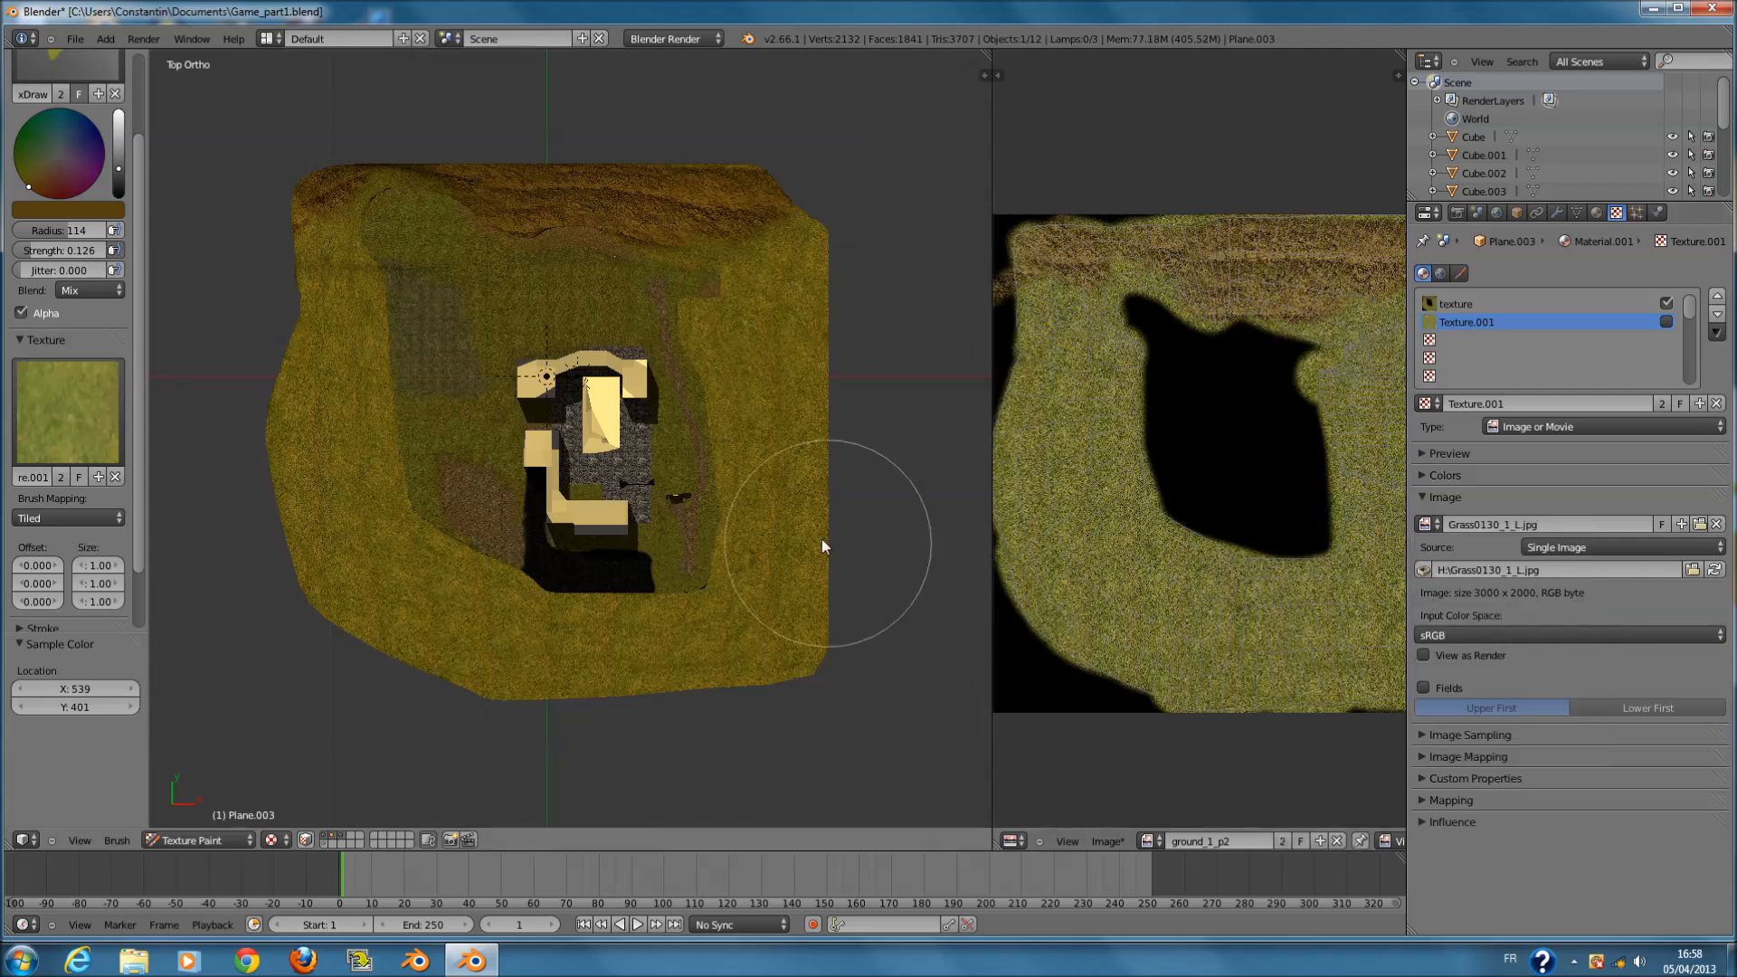
- Try a grass stroke on the surrounding terrain beside the dirt path and undo it
{"action": "scroll", "coordinate": [822, 539], "scroll_direction": "up", "scroll_amount": 7}
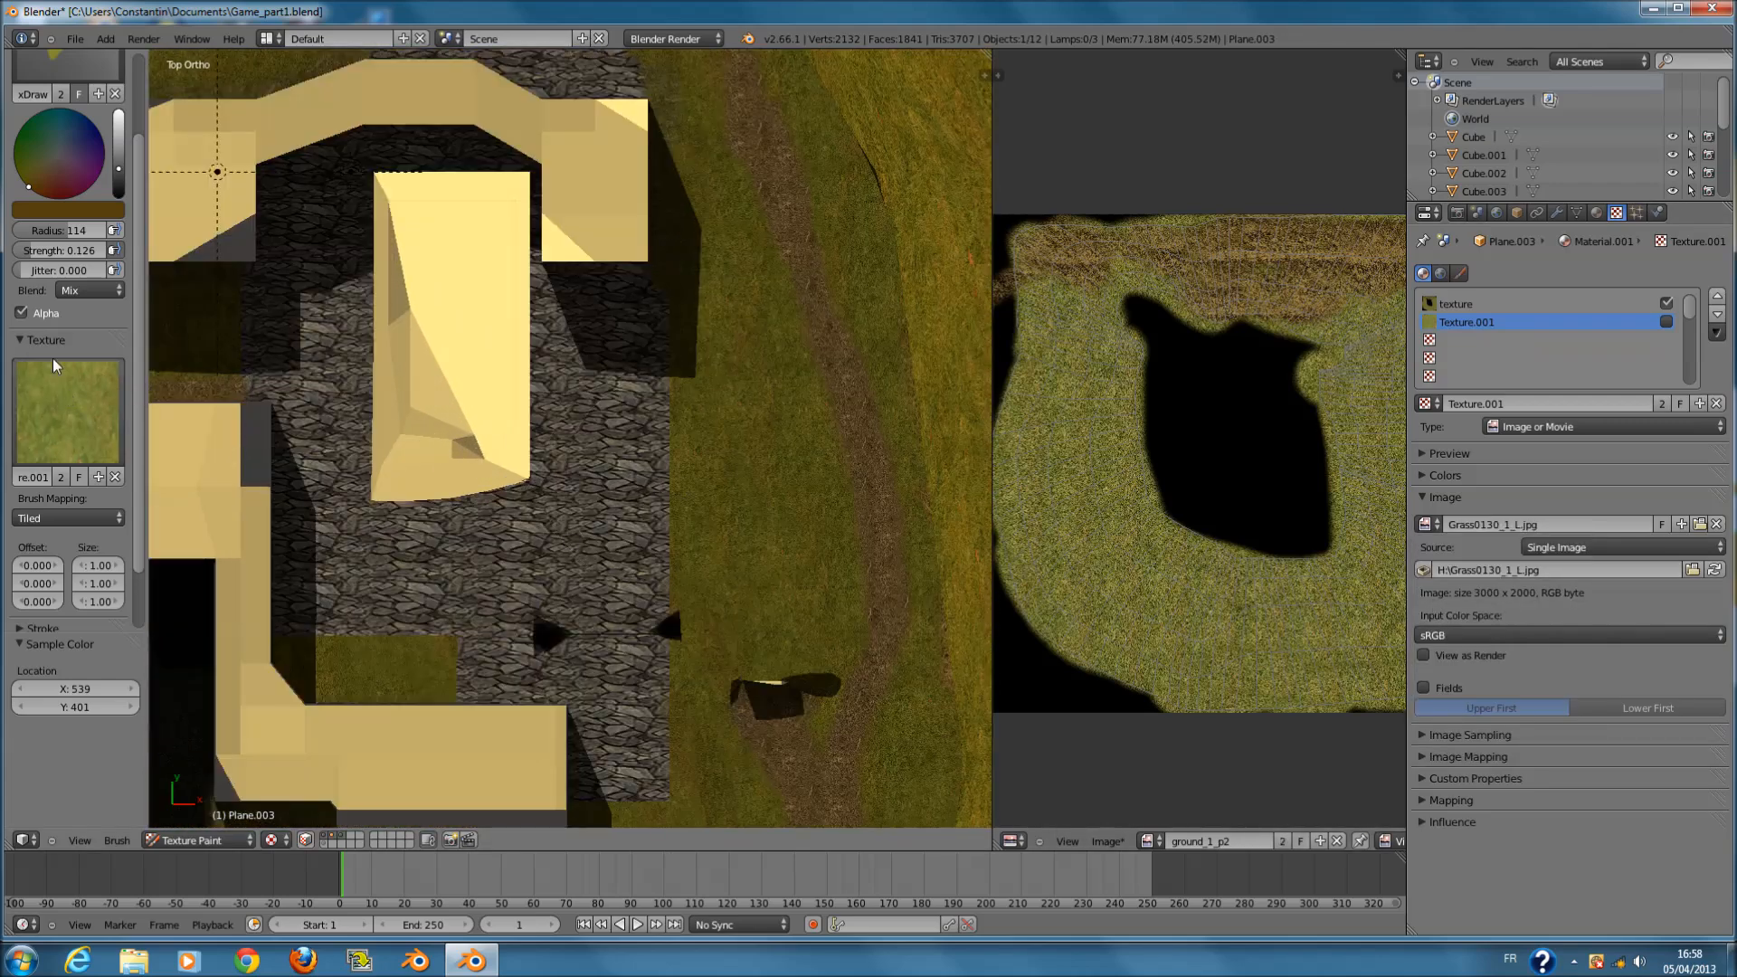
{"action": "scroll", "coordinate": [843, 388], "scroll_direction": "up", "scroll_amount": 5, "text": "ctrl"}
{"action": "left_click_drag", "start_coordinate": [828, 395], "coordinate": [819, 476]}
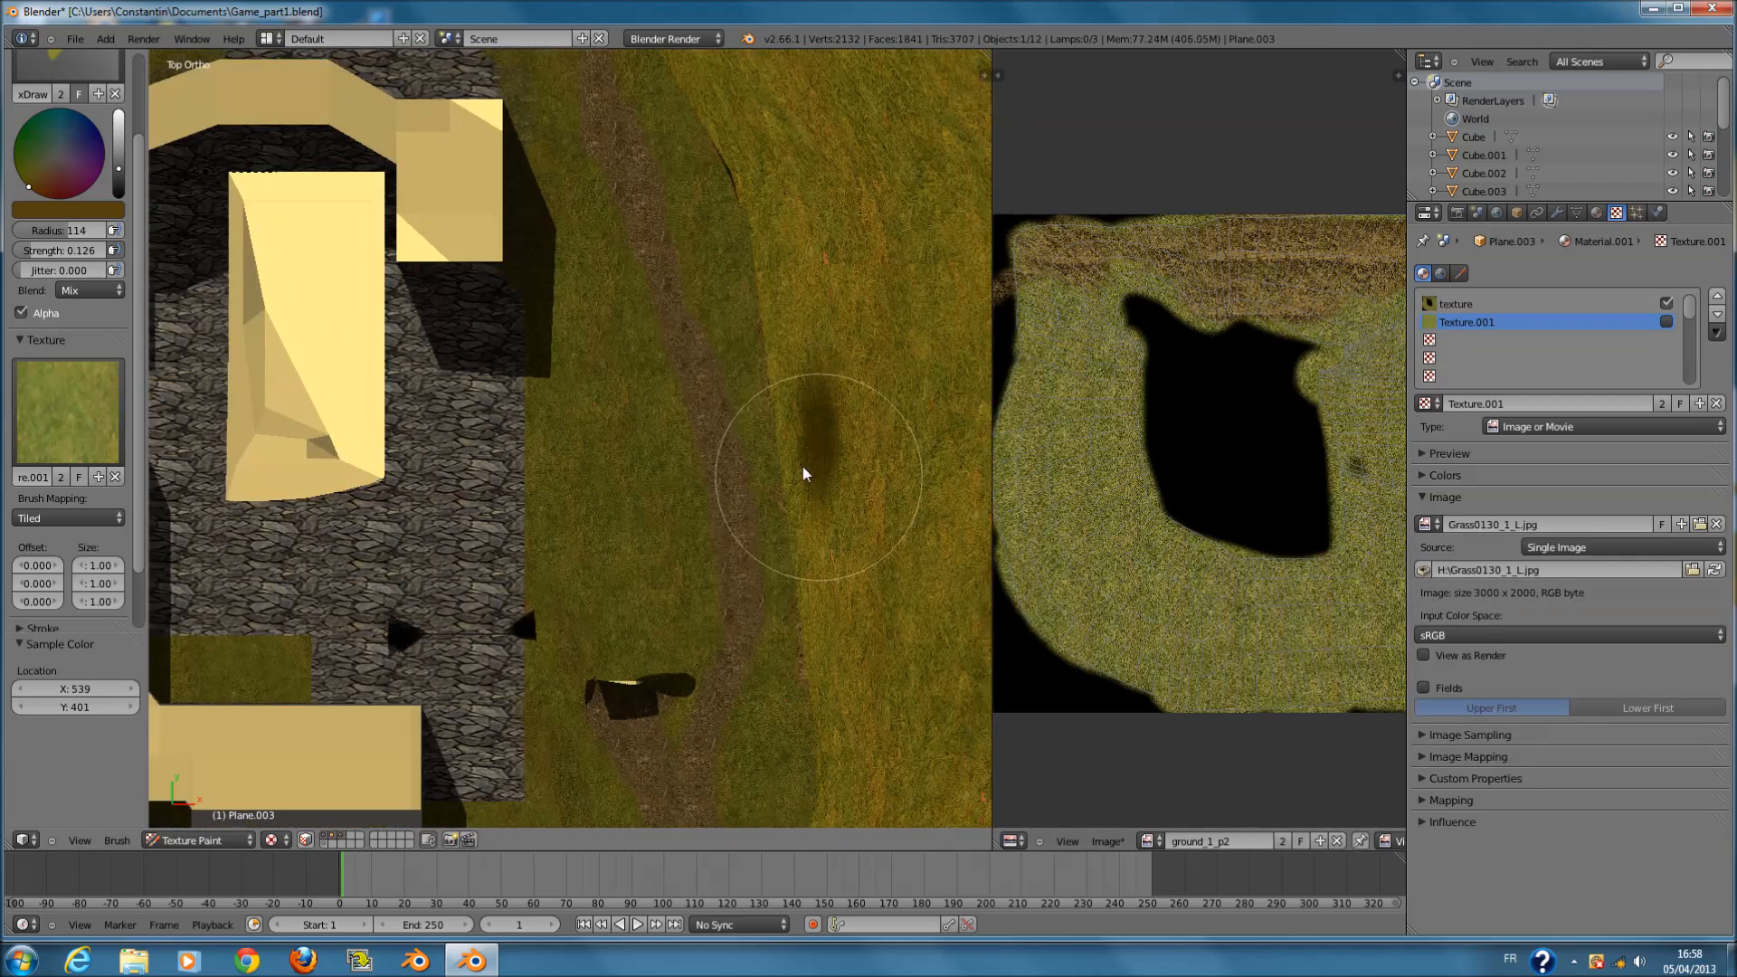
{"action": "key", "text": "ctrl+z"}
- Set a pale beige brush colour and a strength of 0.211, and test them with an undone stroke beside the path
{"action": "left_click_drag", "start_coordinate": [114, 141], "coordinate": [131, 122]}
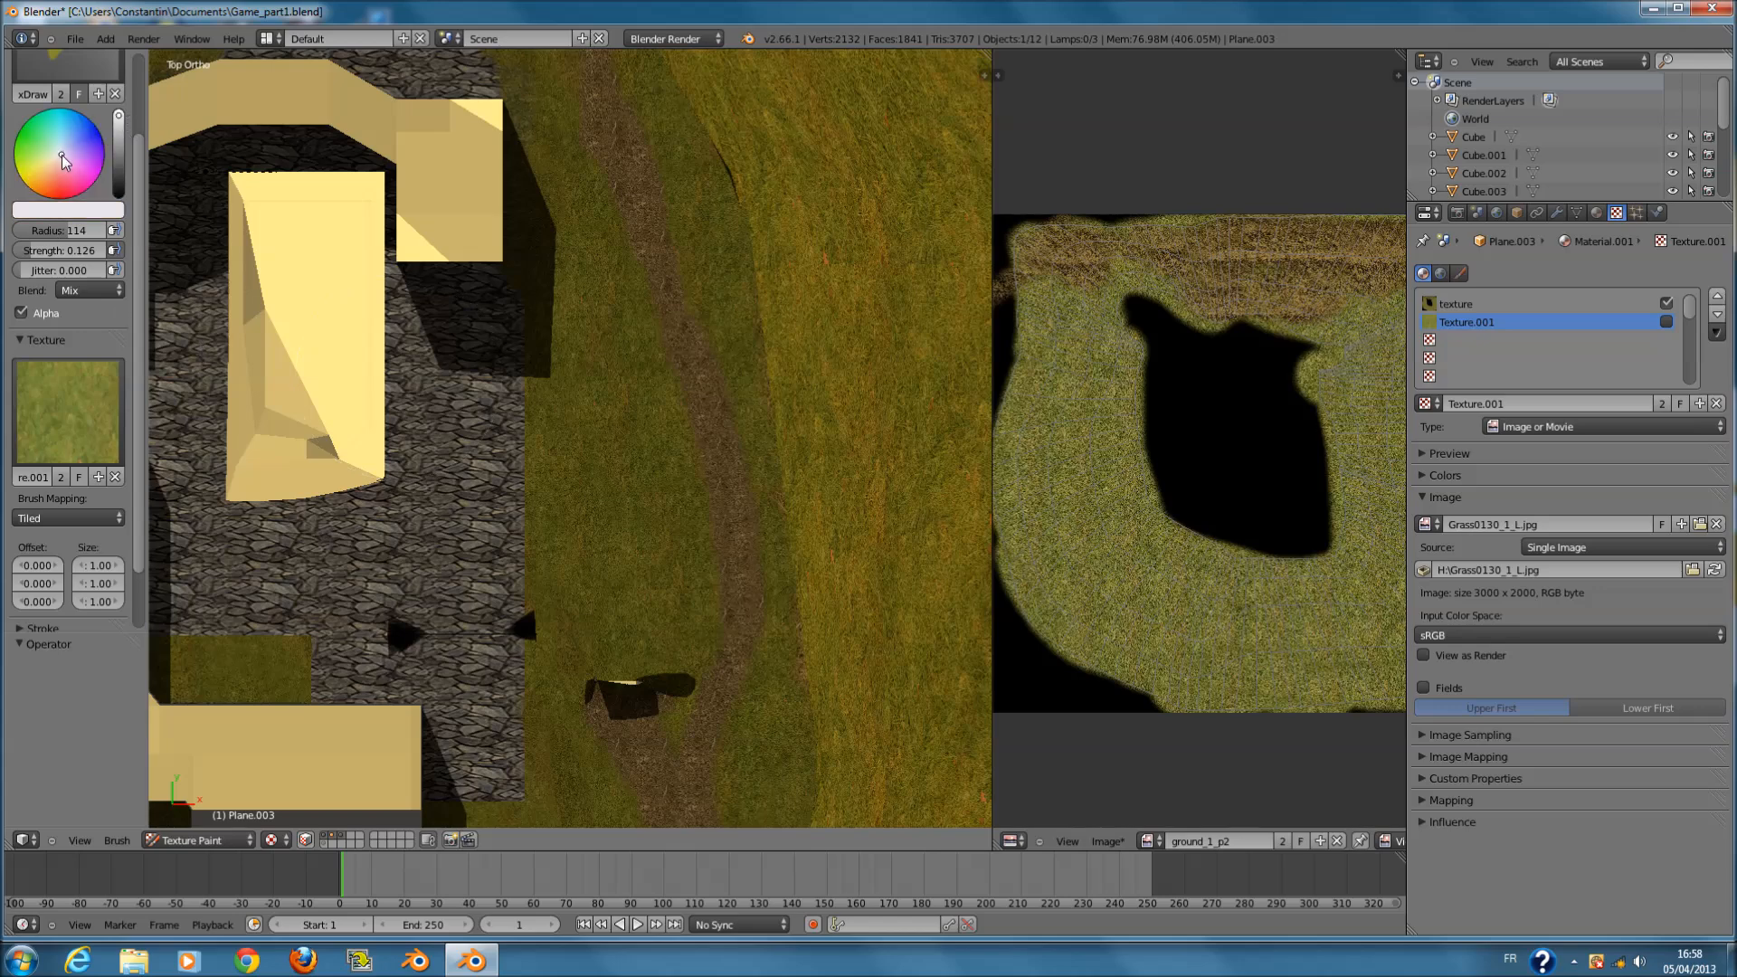
{"action": "left_click", "coordinate": [114, 145]}
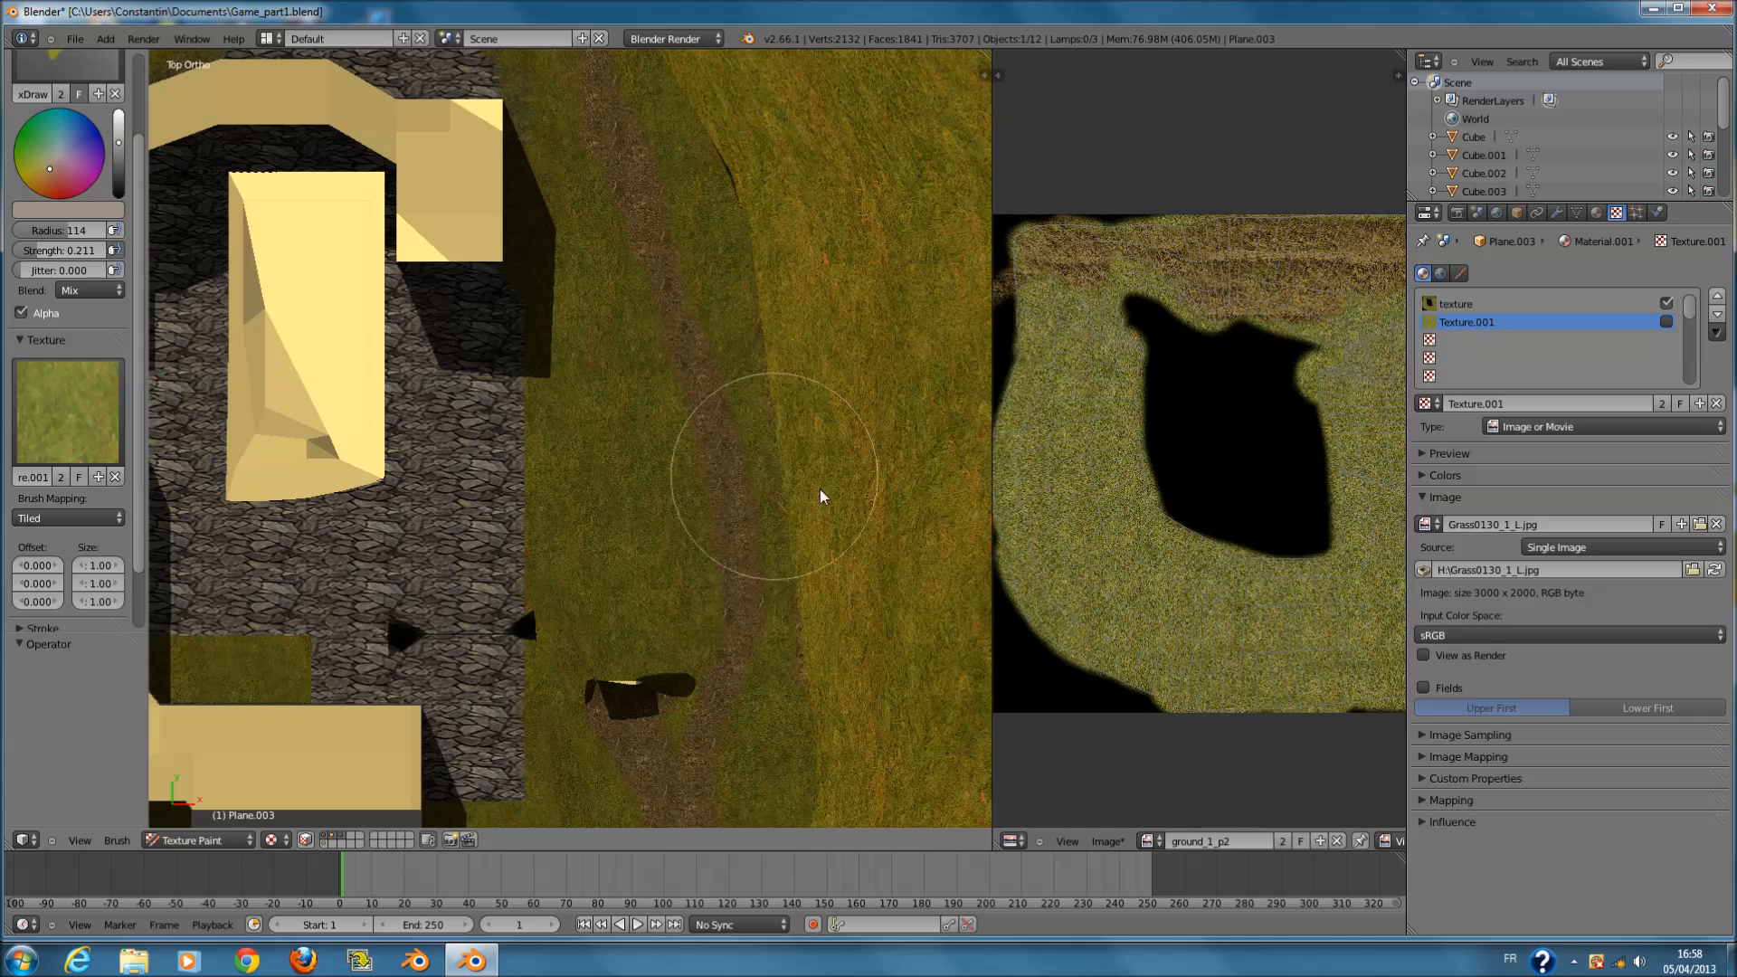
{"action": "scroll", "coordinate": [865, 485], "scroll_direction": "up", "scroll_amount": 5, "text": "ctrl"}
{"action": "scroll", "coordinate": [624, 459], "scroll_direction": "up", "scroll_amount": 6}
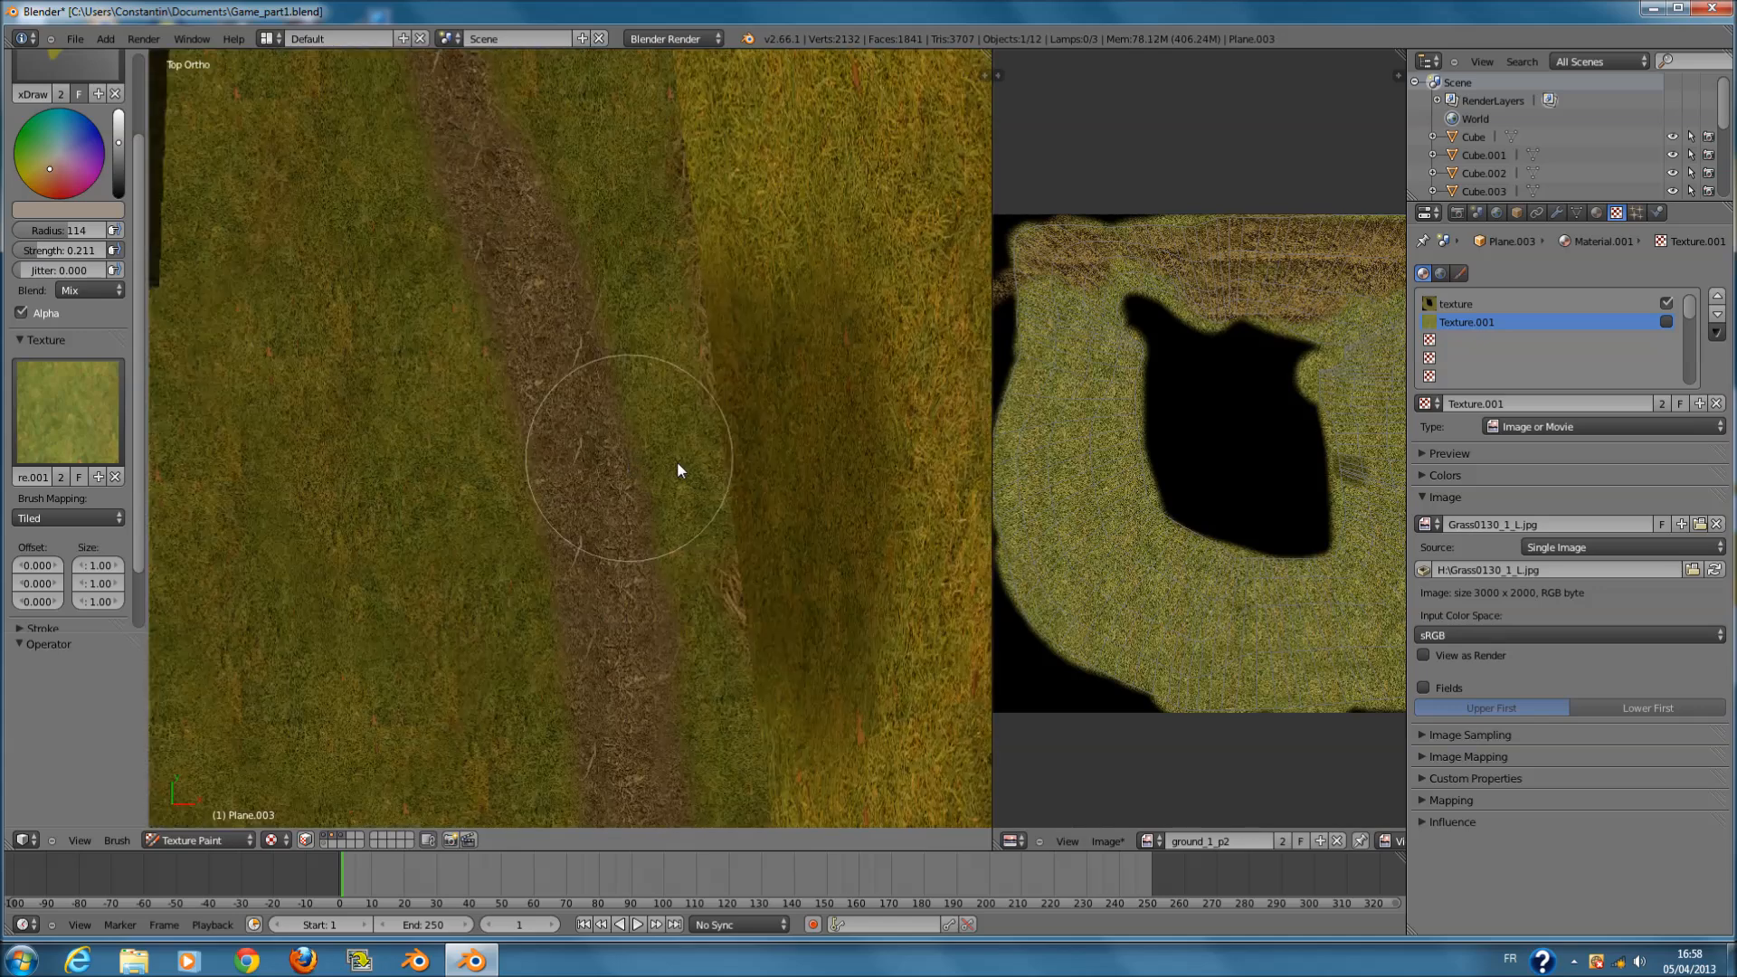
{"action": "key", "text": "ctrl+z"}
- Change the brush colour to a greyish green and test it with undone strokes on the grass border
{"action": "scroll", "coordinate": [704, 459], "scroll_direction": "up", "scroll_amount": 4, "text": "ctrl"}
{"action": "left_click_drag", "start_coordinate": [637, 470], "coordinate": [624, 505]}
{"action": "key", "text": "ctrl+z"}
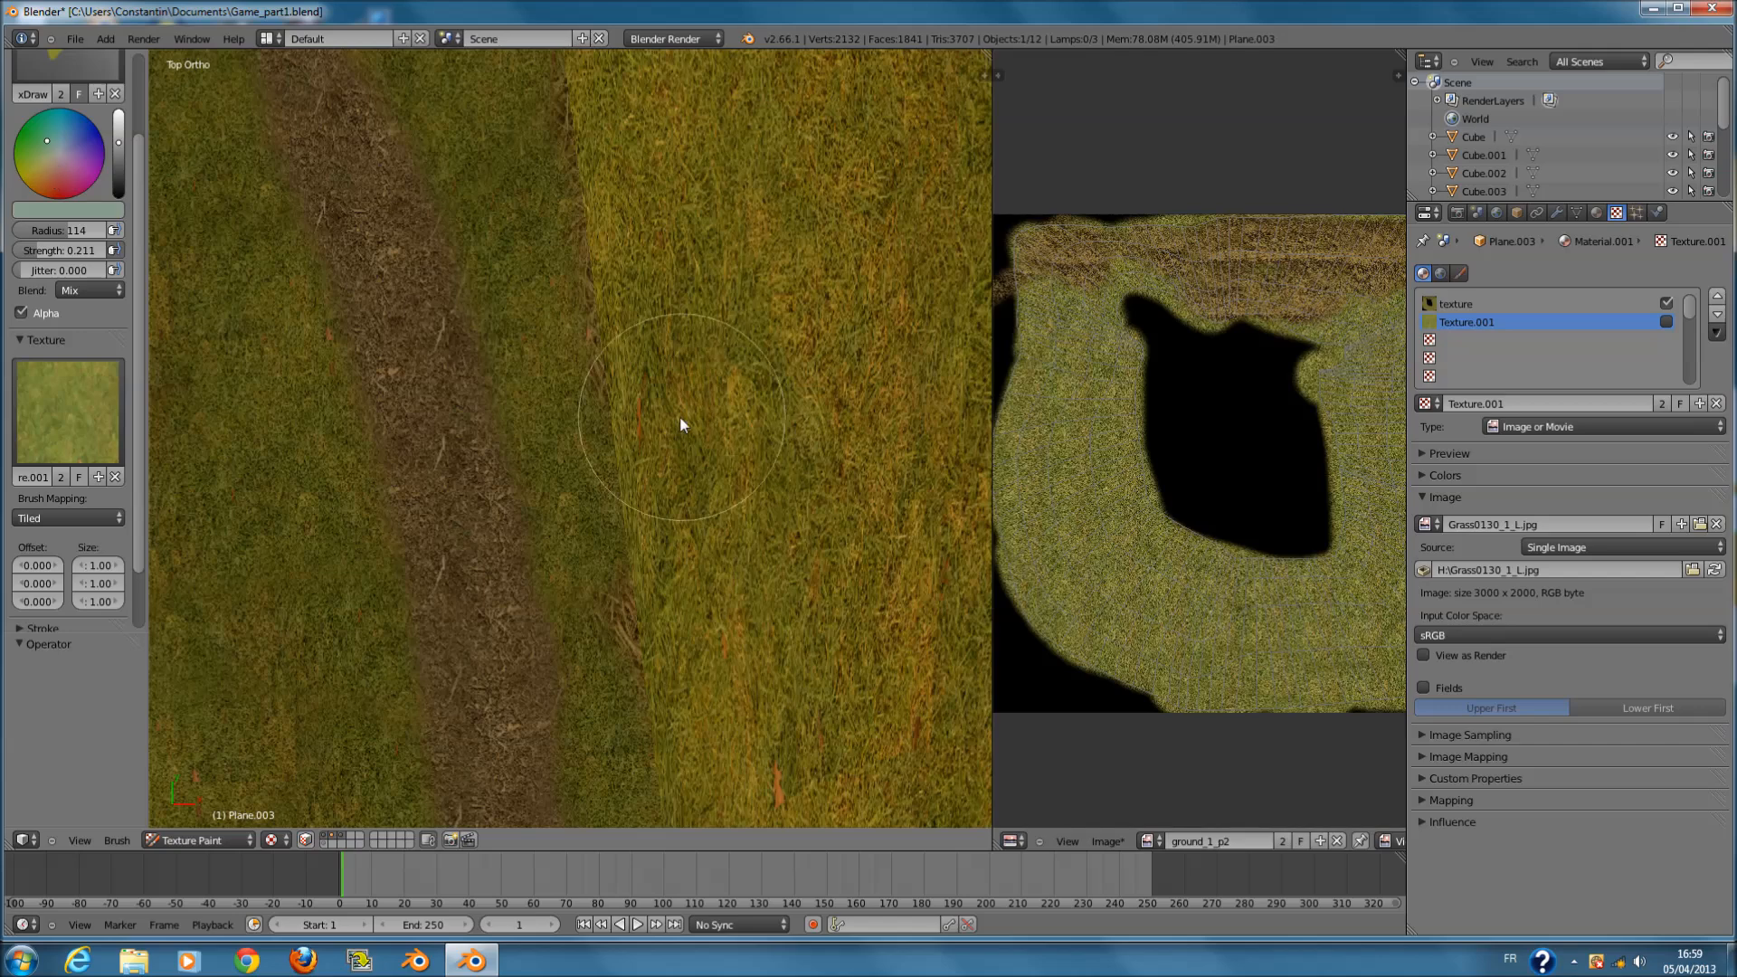
{"action": "left_click_drag", "start_coordinate": [680, 425], "coordinate": [627, 419]}
{"action": "key", "text": "ctrl+z"}
- Set the brush radius to 200 and test it with an undone stroke over the grass border
{"action": "scroll", "coordinate": [650, 426], "scroll_direction": "down", "scroll_amount": 2}
{"action": "key", "text": "f"}
{"action": "left_click", "coordinate": [736, 447]}
{"action": "left_click_drag", "start_coordinate": [639, 389], "coordinate": [601, 314]}
{"action": "scroll", "coordinate": [611, 348], "scroll_direction": "down", "scroll_amount": 3}
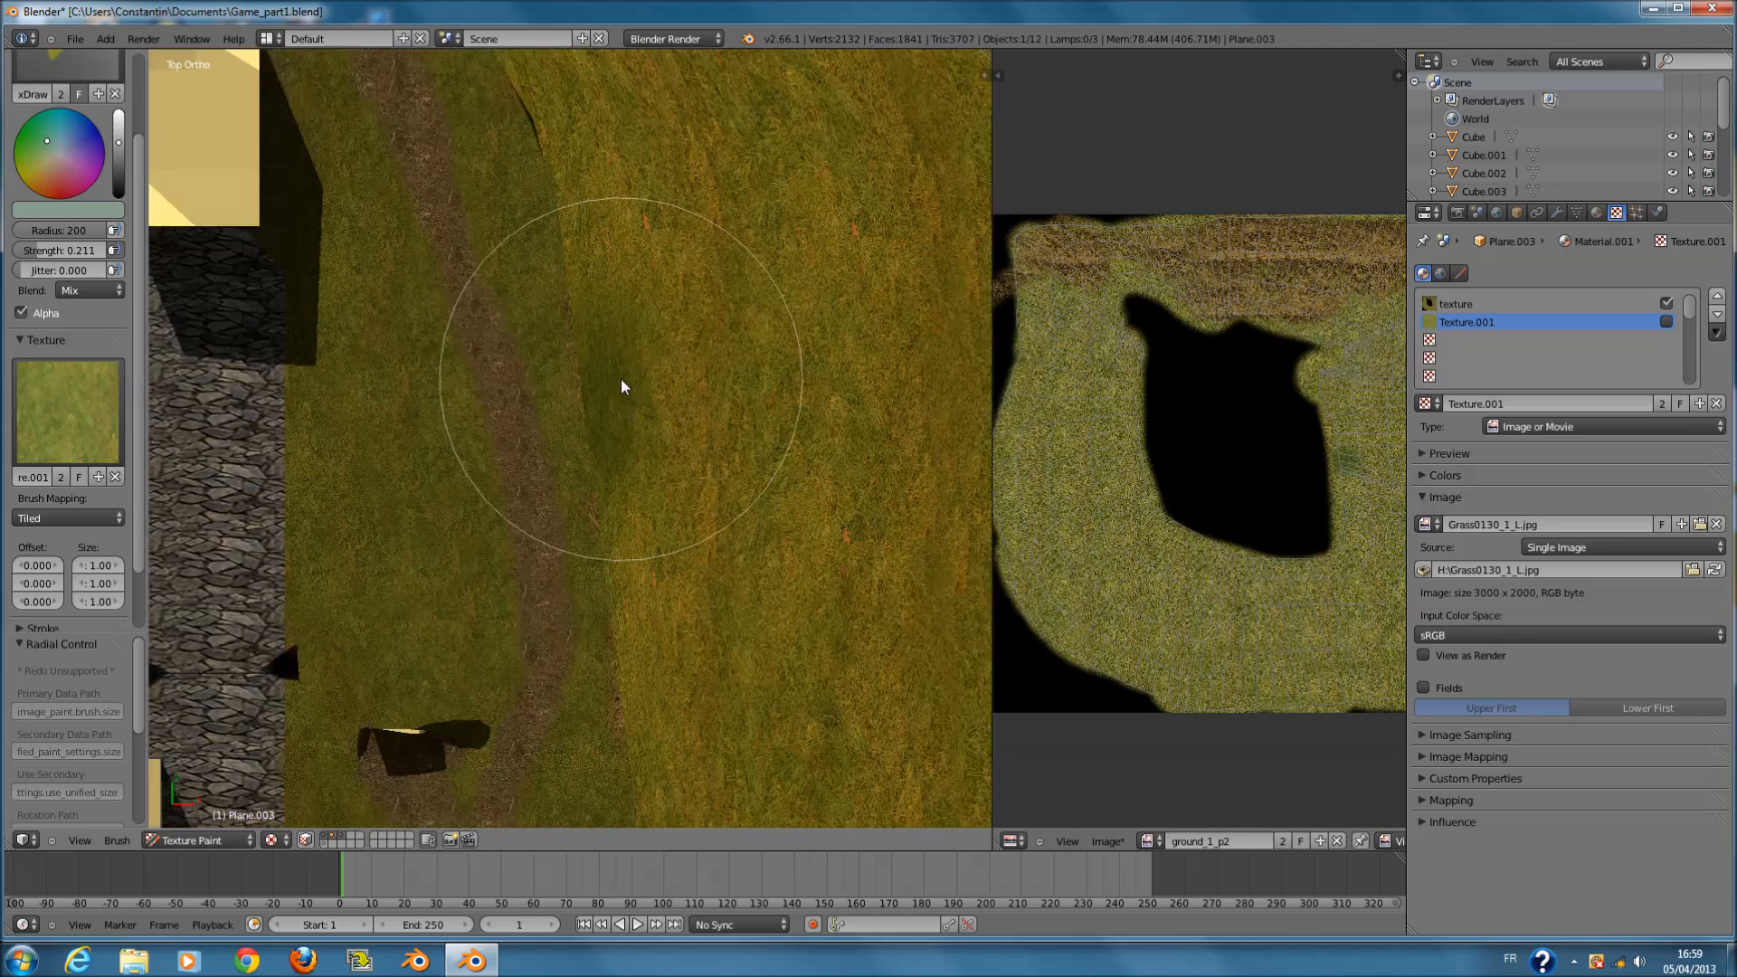
{"action": "key", "text": "ctrl+z"}
- Paint darker green grass along the surrounding terrain's inner edge beside the dirt path, up to the path's far end
{"action": "scroll", "coordinate": [605, 416], "scroll_direction": "up", "scroll_amount": 5, "text": "shift"}
{"action": "mouse_move", "coordinate": [600, 438]}
{"action": "left_mouse_down"}
{"action": "mouse_move", "coordinate": [616, 554]}
{"action": "mouse_move", "coordinate": [562, 419]}
{"action": "mouse_move", "coordinate": [579, 325]}
{"action": "mouse_move", "coordinate": [561, 268]}
{"action": "left_mouse_up"}
{"action": "scroll", "coordinate": [558, 259], "scroll_direction": "up", "scroll_amount": 1}
{"action": "scroll", "coordinate": [560, 263], "scroll_direction": "up", "scroll_amount": 16, "text": "shift"}
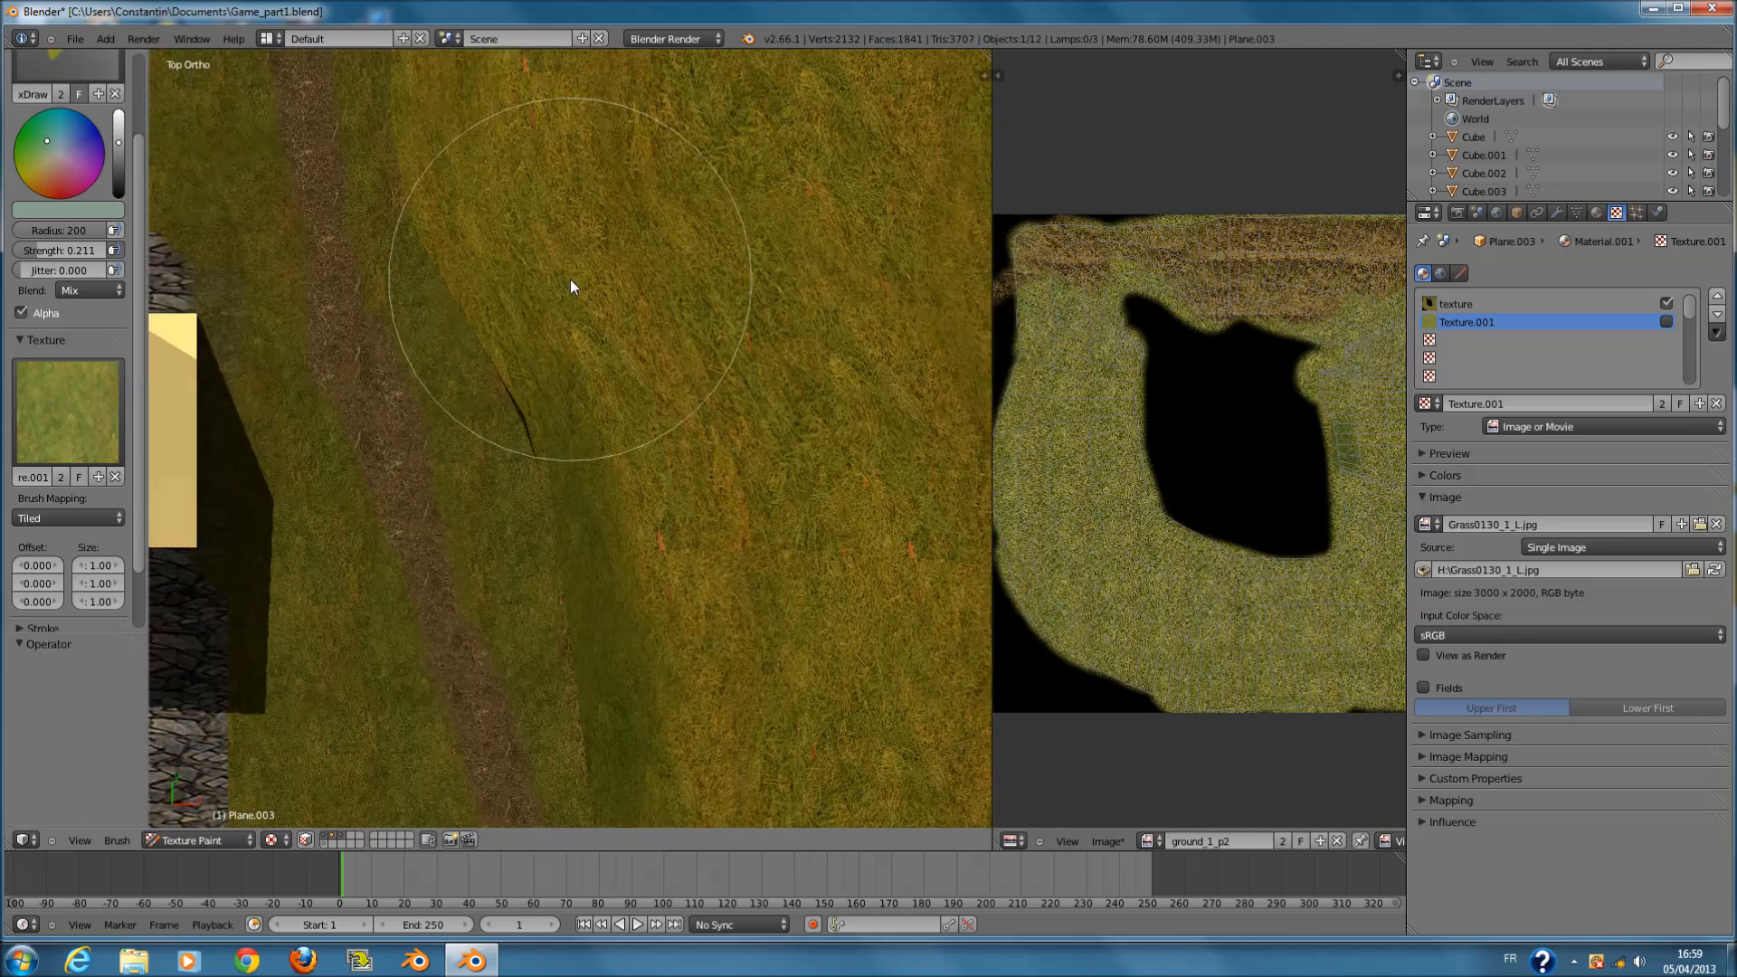
{"action": "mouse_move", "coordinate": [411, 350]}
{"action": "left_mouse_down"}
{"action": "mouse_move", "coordinate": [469, 224]}
{"action": "mouse_move", "coordinate": [515, 174]}
{"action": "mouse_move", "coordinate": [431, 124]}
{"action": "left_mouse_up"}
{"action": "scroll", "coordinate": [689, 218], "scroll_direction": "down", "scroll_amount": 2}
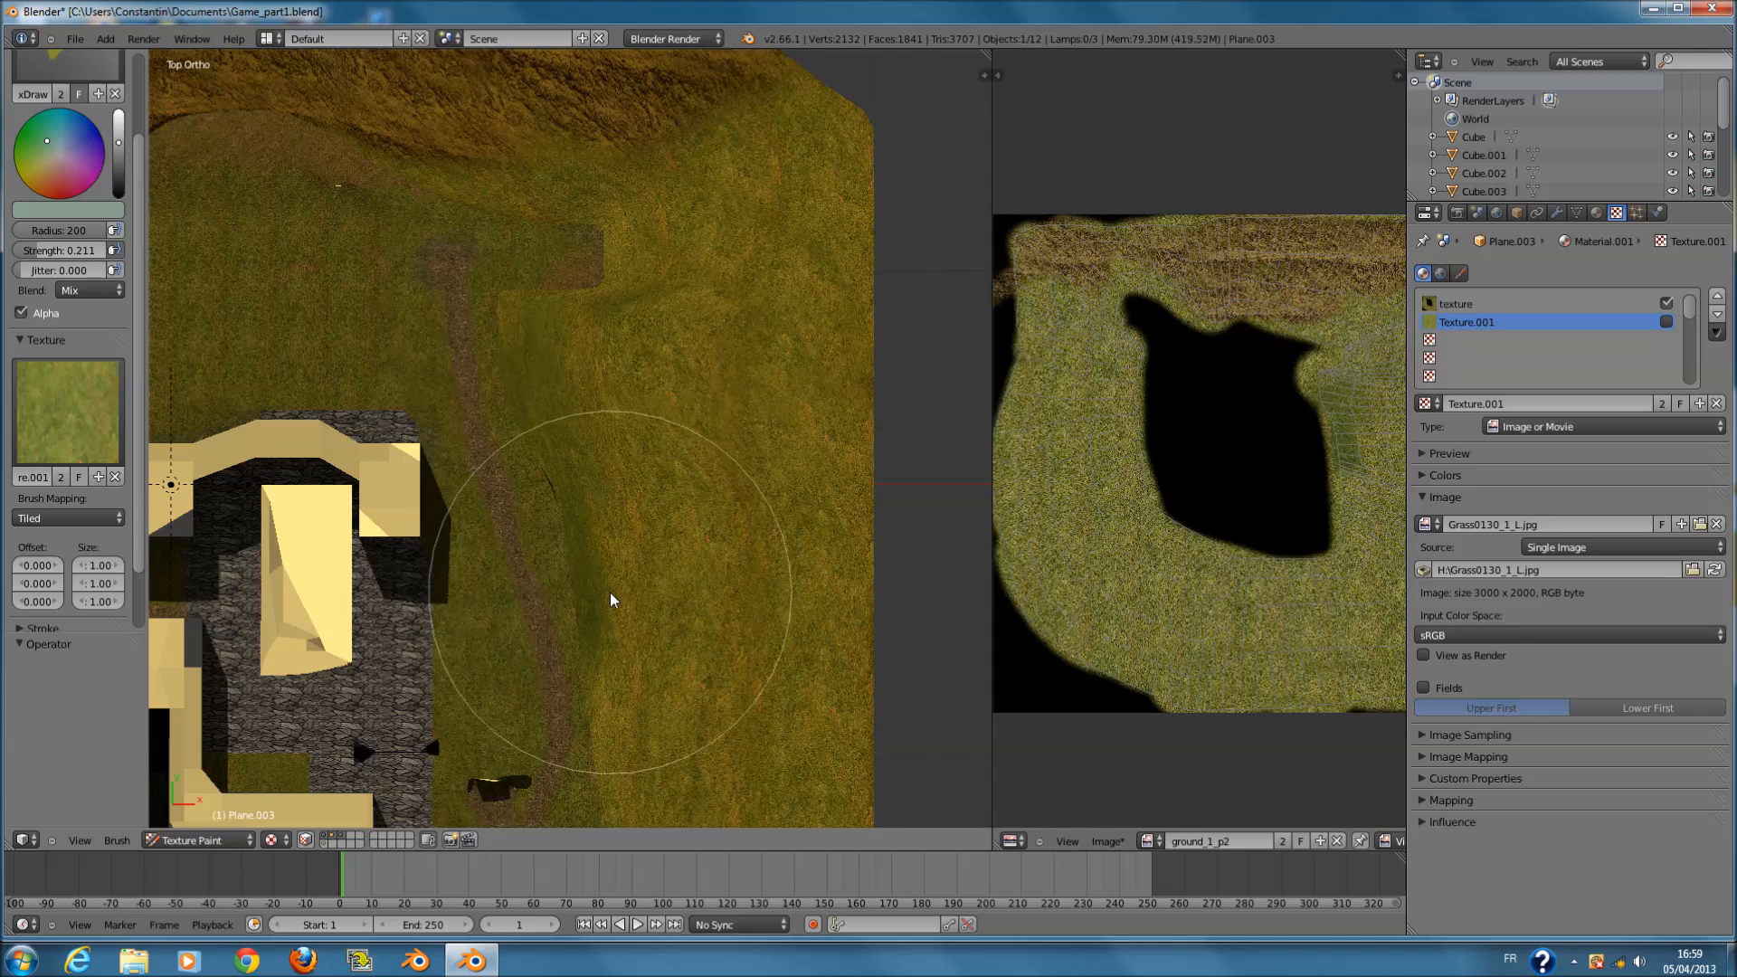
- Paint darker green grass along the terrain's inner edge below the L-shaped building
{"action": "scroll", "coordinate": [612, 592], "scroll_direction": "down", "scroll_amount": 12, "text": "shift"}
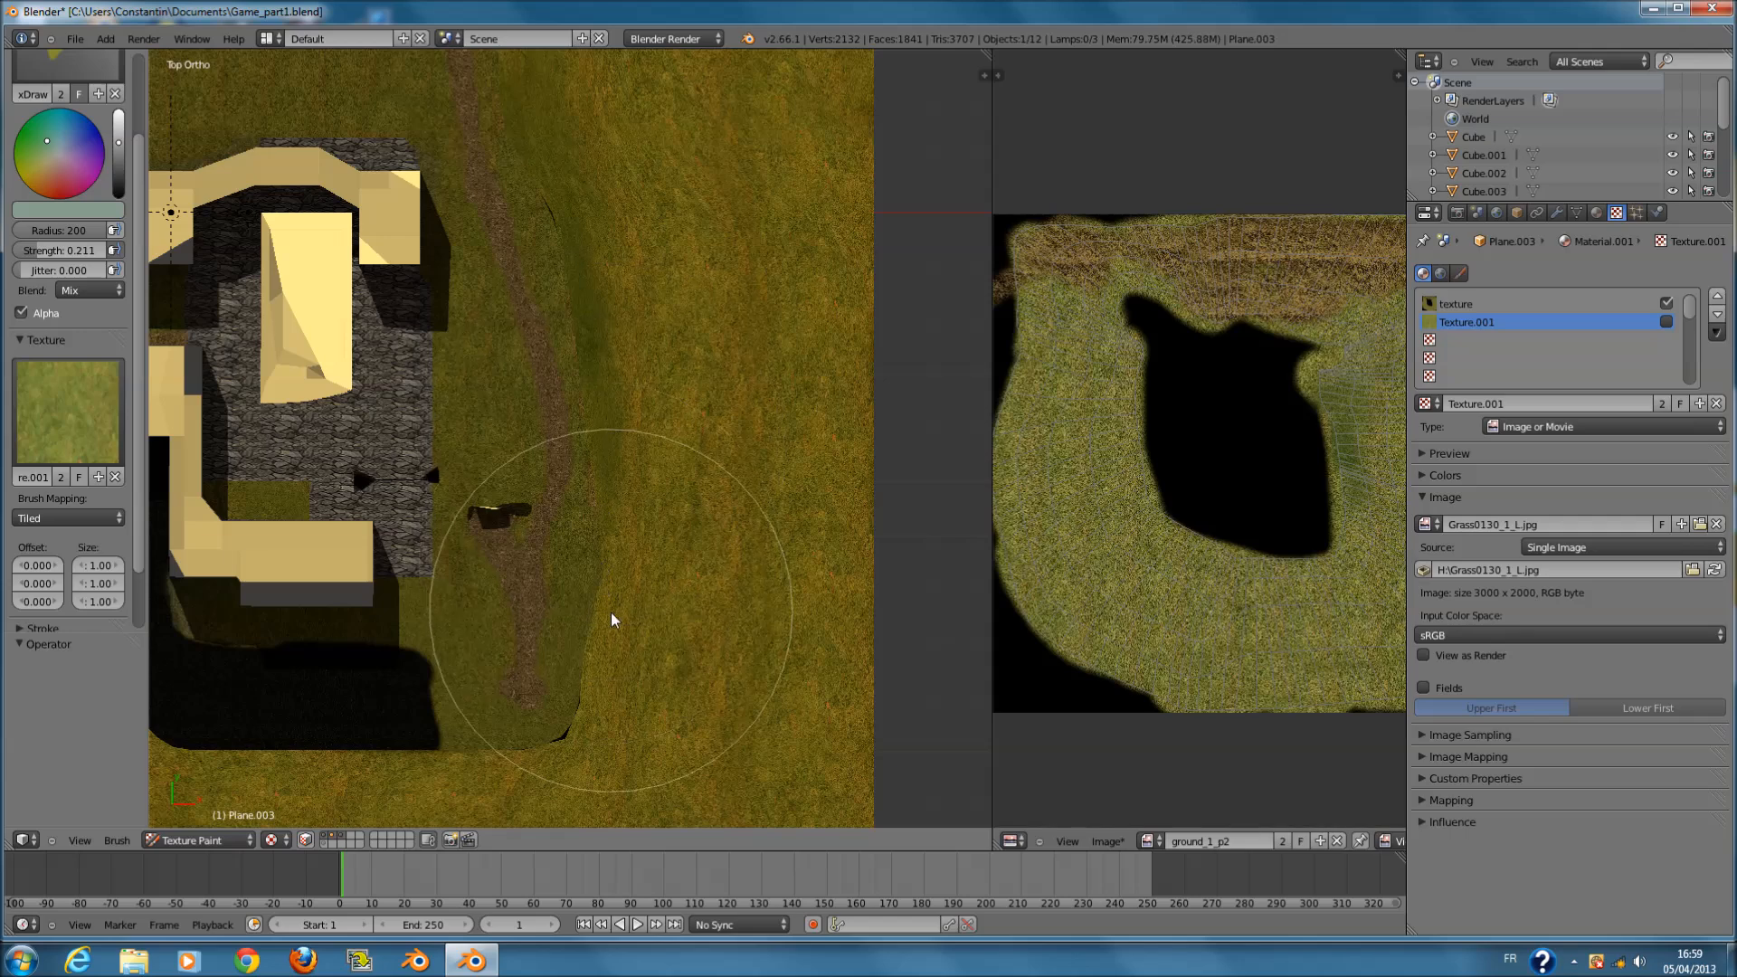
{"action": "scroll", "coordinate": [621, 581], "scroll_direction": "down", "scroll_amount": 8, "text": "shift"}
{"action": "scroll", "coordinate": [612, 589], "scroll_direction": "down", "scroll_amount": 2, "text": "shift"}
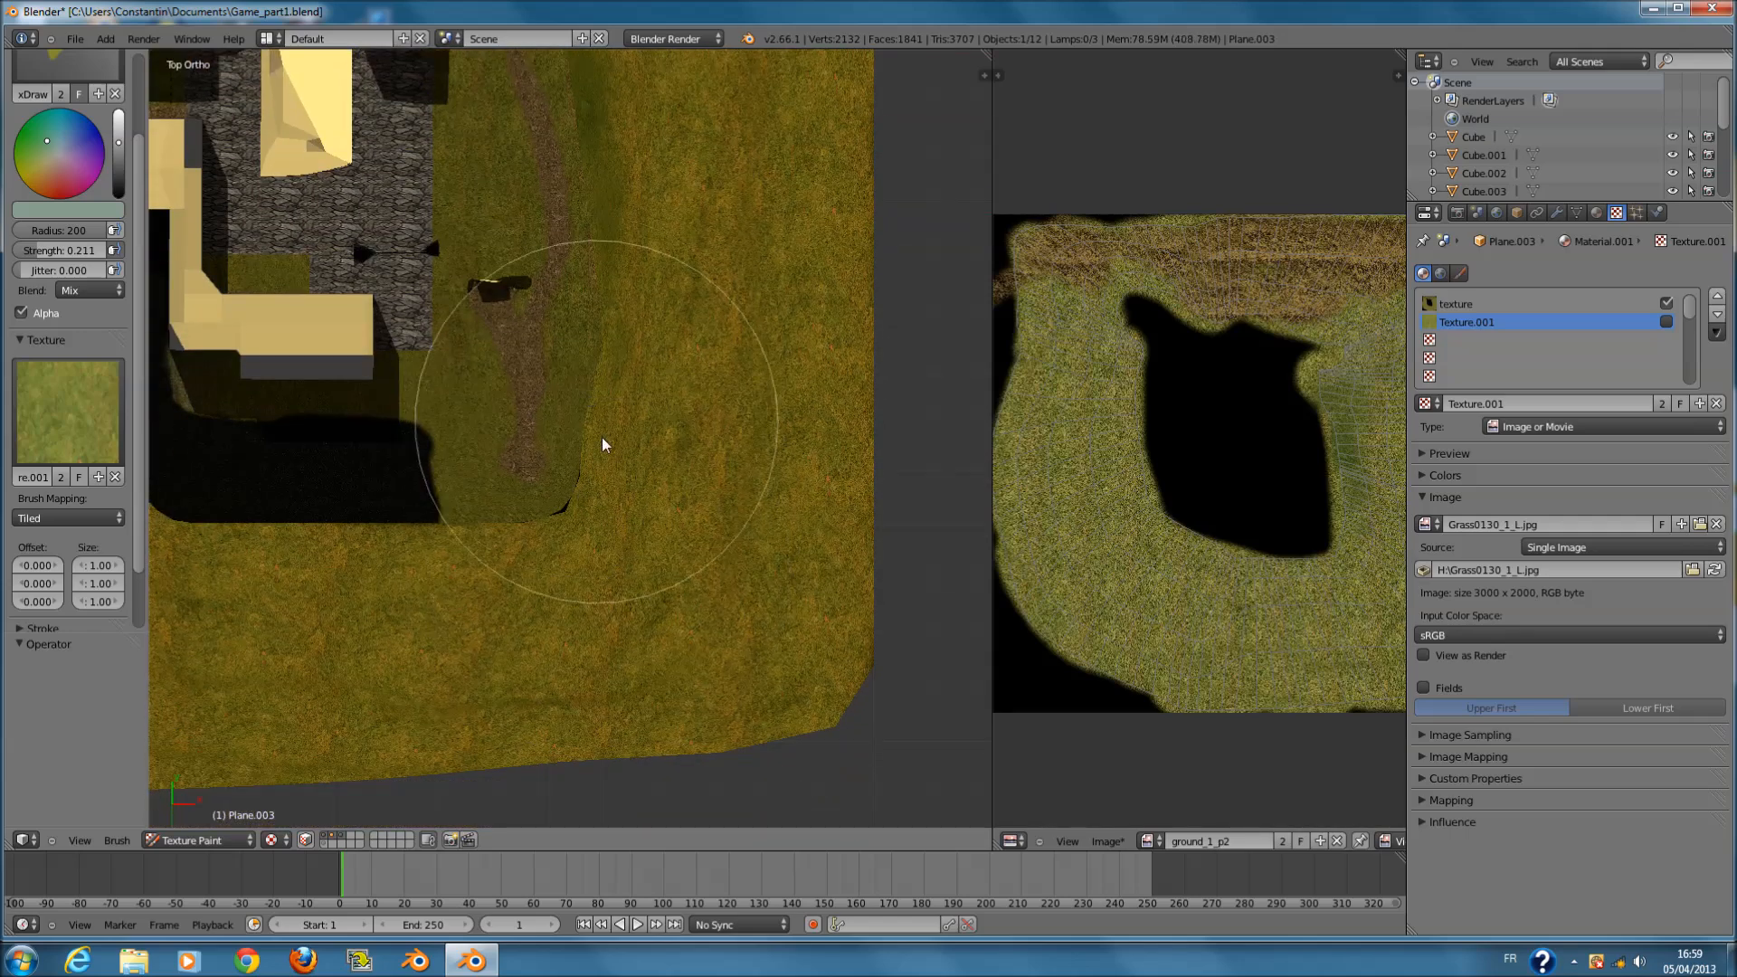
{"action": "middle_click_drag", "start_coordinate": [478, 524], "coordinate": [800, 534], "text": "shift"}
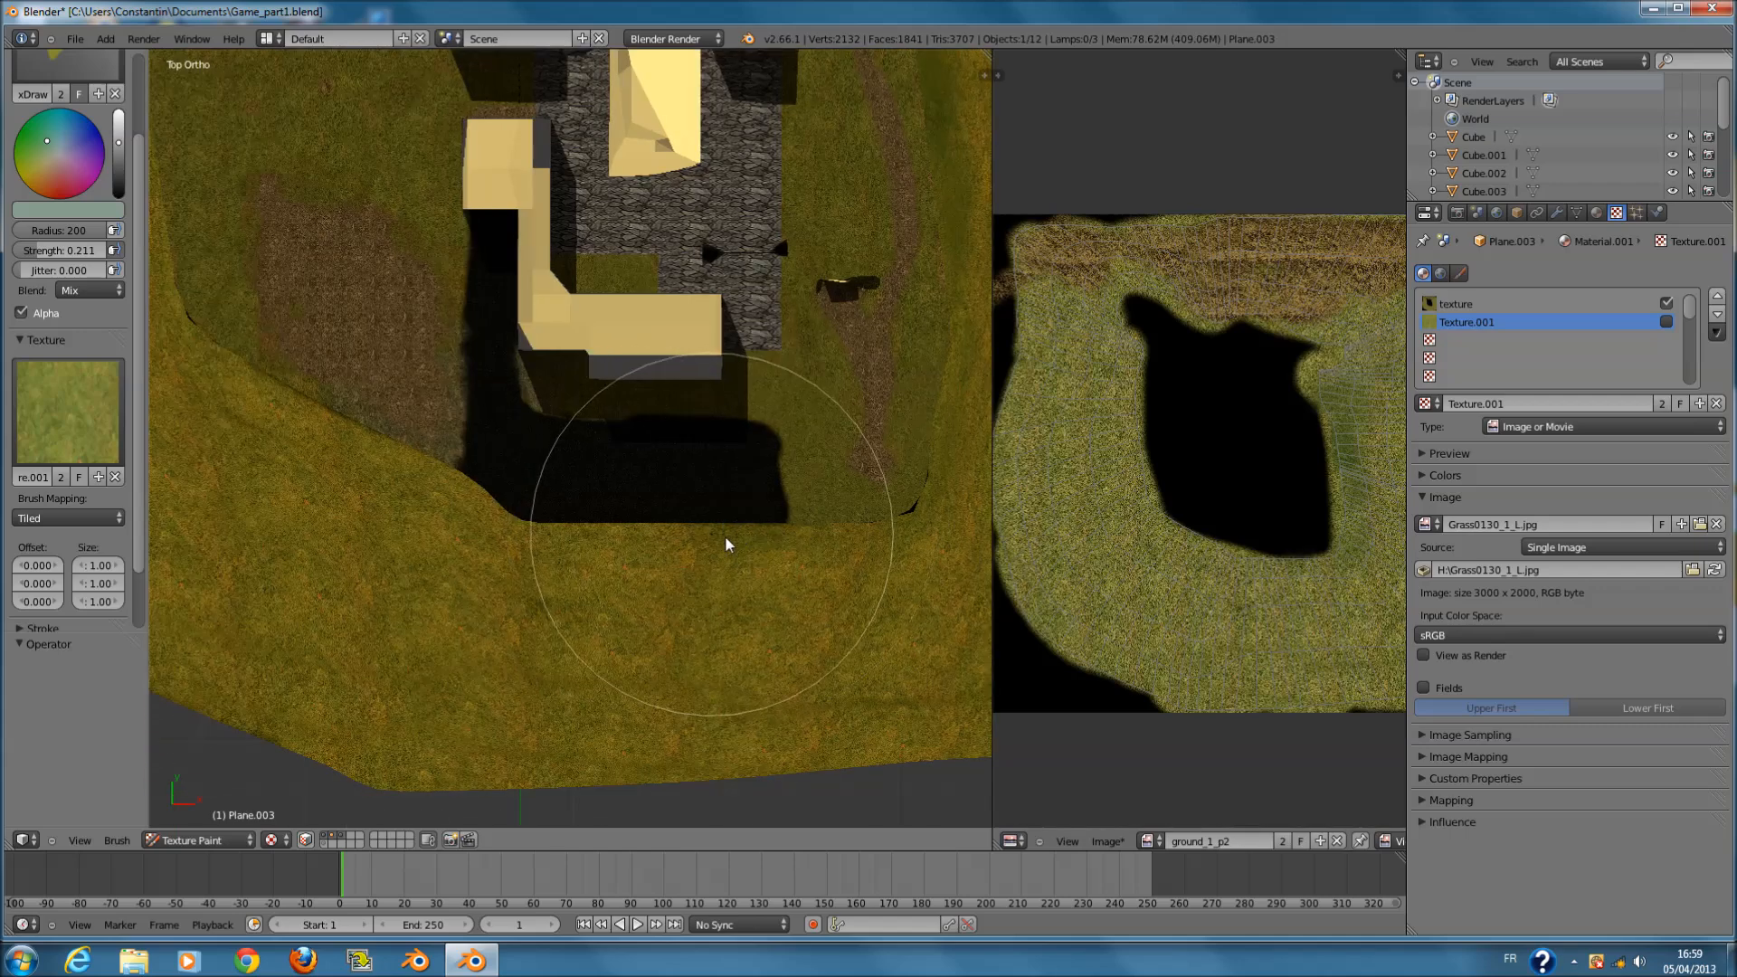
{"action": "mouse_move", "coordinate": [643, 546]}
{"action": "left_mouse_down"}
{"action": "mouse_move", "coordinate": [523, 537]}
{"action": "mouse_move", "coordinate": [441, 492]}
{"action": "mouse_move", "coordinate": [463, 501]}
{"action": "mouse_move", "coordinate": [350, 474]}
{"action": "left_mouse_up"}
- Paint darker green grass along the terrain's inner edge beside the brown soil patch and the grey ground patch
{"action": "mouse_move", "coordinate": [263, 411]}
{"action": "middle_mouse_down", "text": "shift"}
{"action": "mouse_move", "coordinate": [320, 405]}
{"action": "mouse_move", "coordinate": [393, 447]}
{"action": "middle_mouse_up", "text": "shift"}
{"action": "scroll", "coordinate": [308, 399], "scroll_direction": "up", "scroll_amount": 5, "text": "shift"}
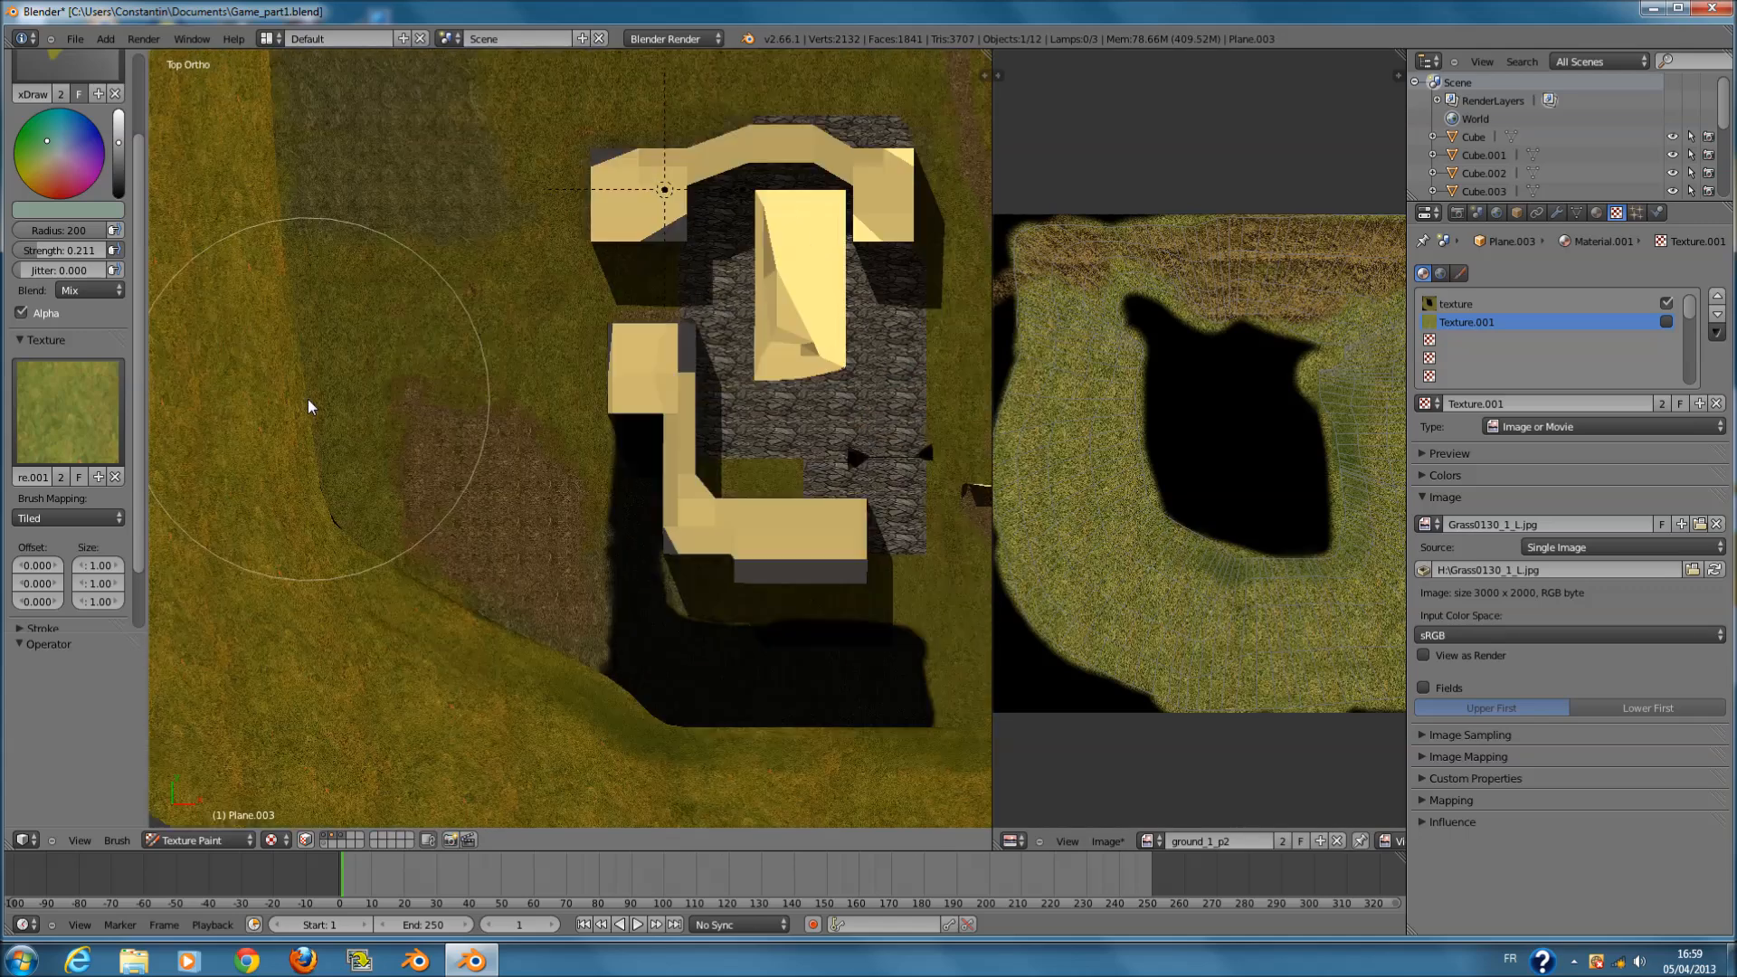
{"action": "scroll", "coordinate": [355, 427], "scroll_direction": "down", "scroll_amount": 5, "text": "ctrl"}
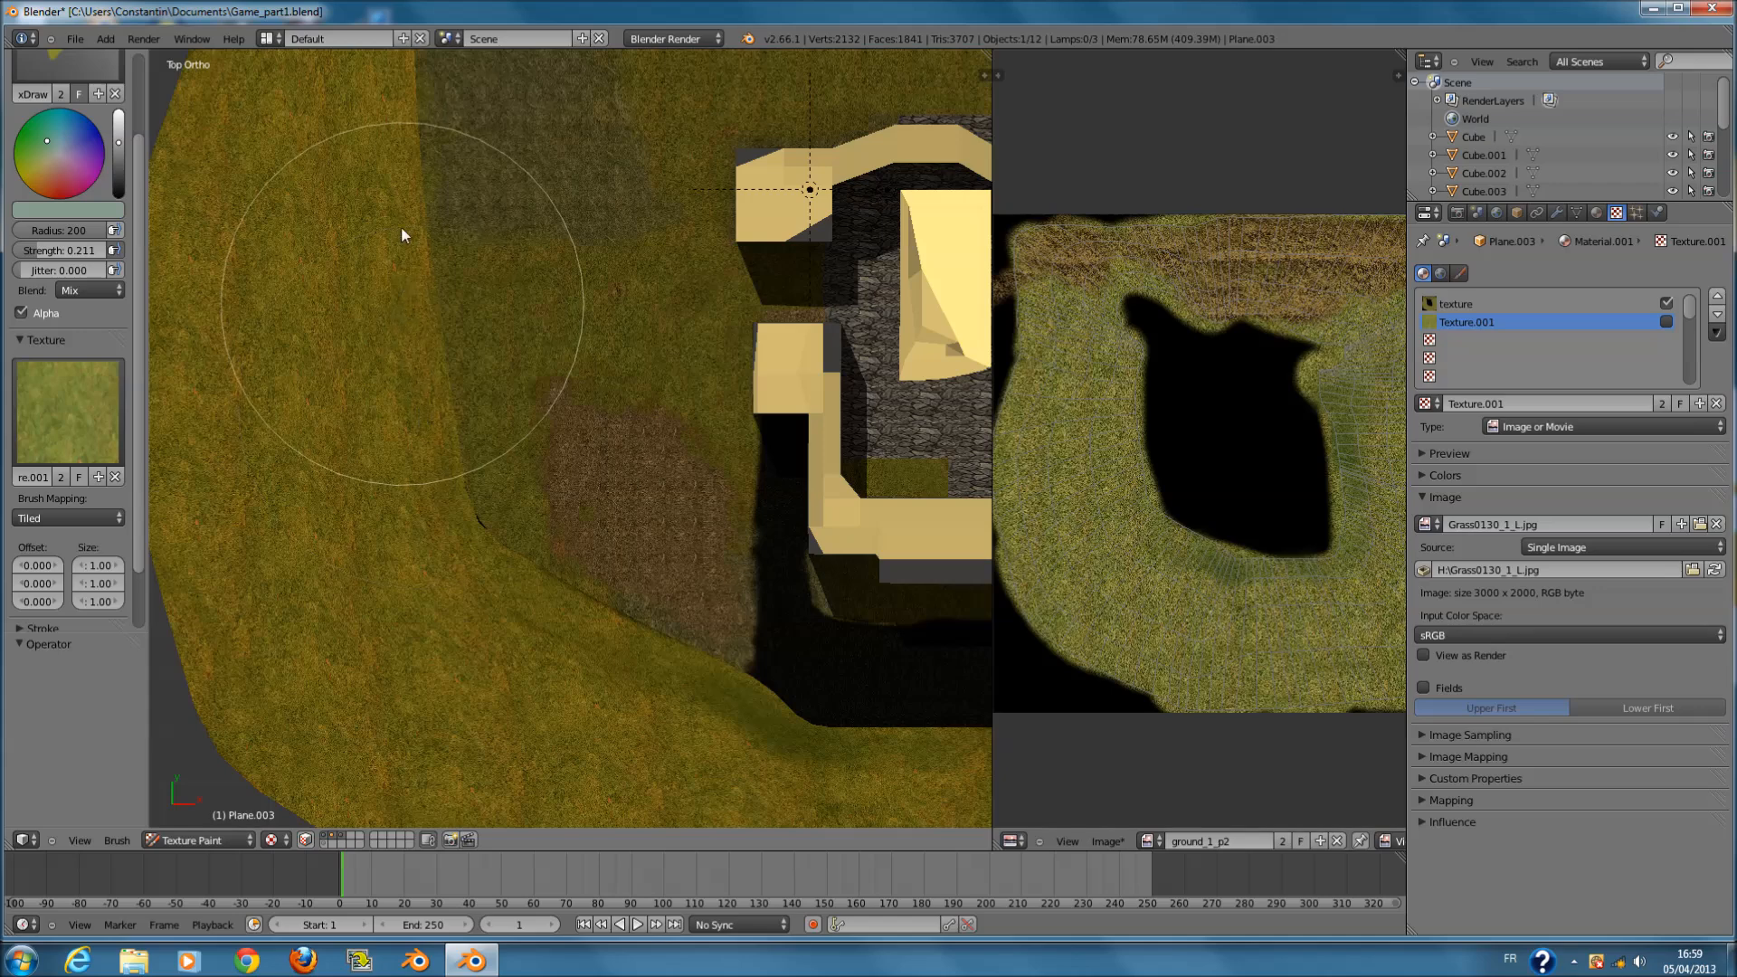
{"action": "scroll", "coordinate": [421, 269], "scroll_direction": "up", "scroll_amount": 10, "text": "shift"}
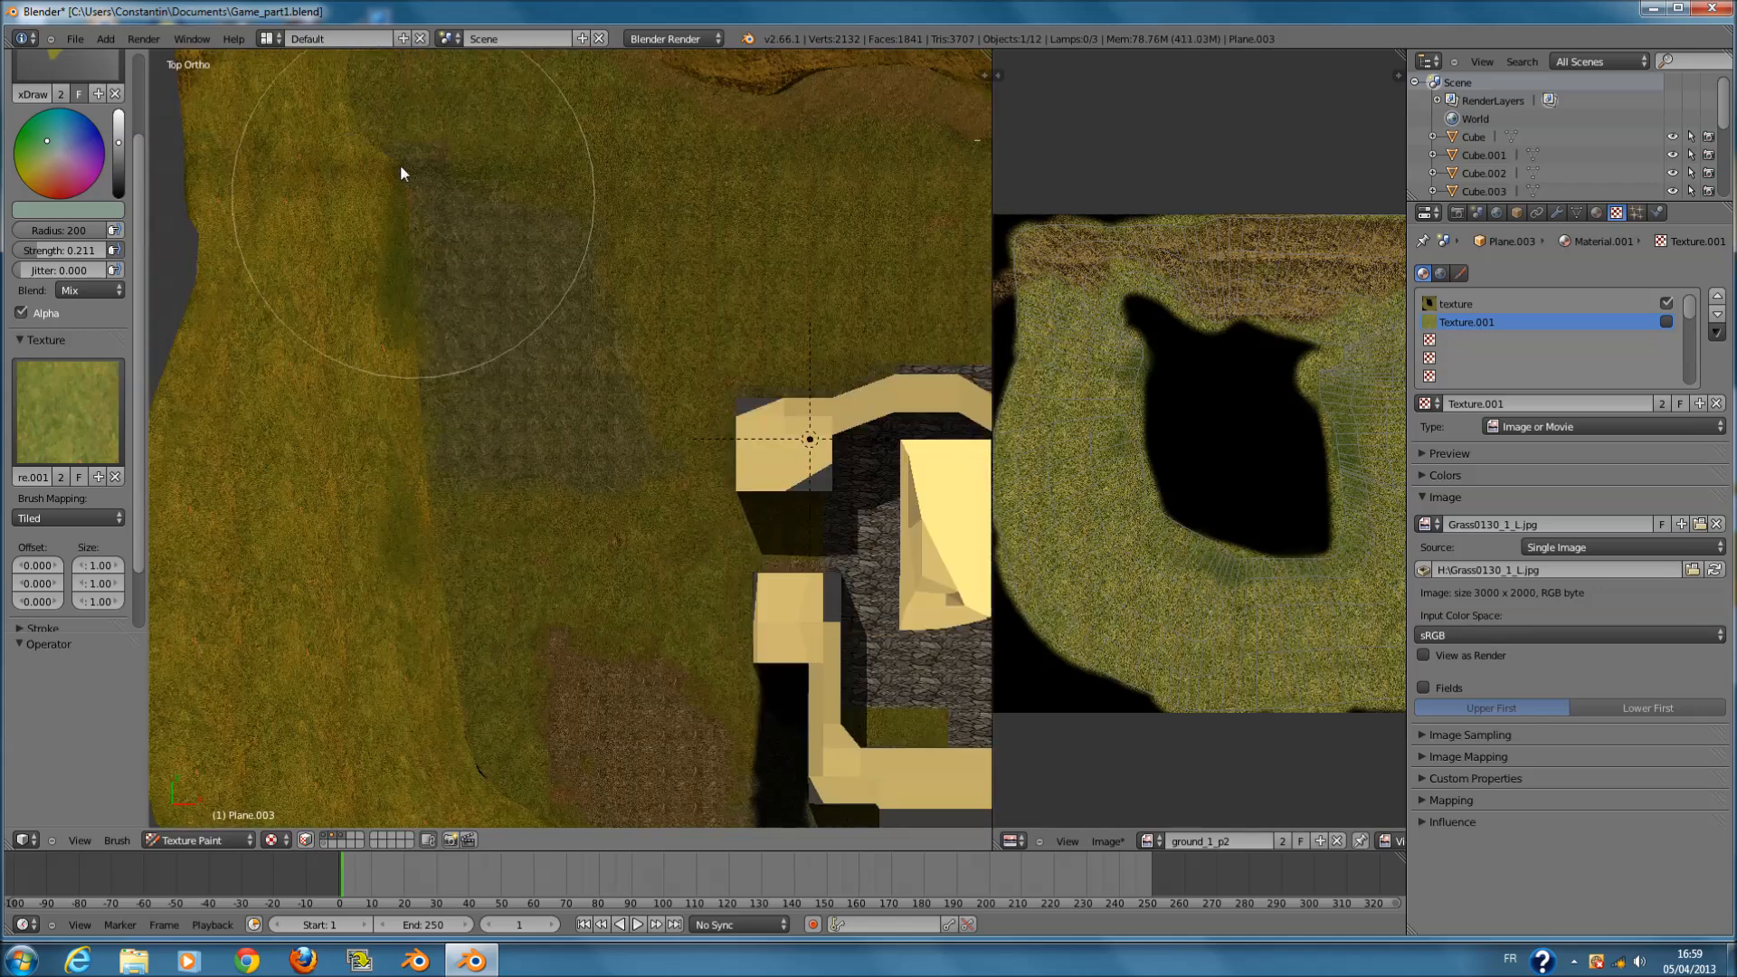
{"action": "scroll", "coordinate": [400, 165], "scroll_direction": "up", "scroll_amount": 1}
{"action": "left_click_drag", "start_coordinate": [296, 217], "coordinate": [328, 437]}
{"action": "scroll", "coordinate": [463, 508], "scroll_direction": "down", "scroll_amount": 6}
{"action": "mouse_move", "coordinate": [464, 514]}
{"action": "left_mouse_down"}
{"action": "mouse_move", "coordinate": [529, 535]}
{"action": "mouse_move", "coordinate": [434, 409]}
{"action": "left_mouse_up"}
{"action": "scroll", "coordinate": [494, 534], "scroll_direction": "up", "scroll_amount": 3}
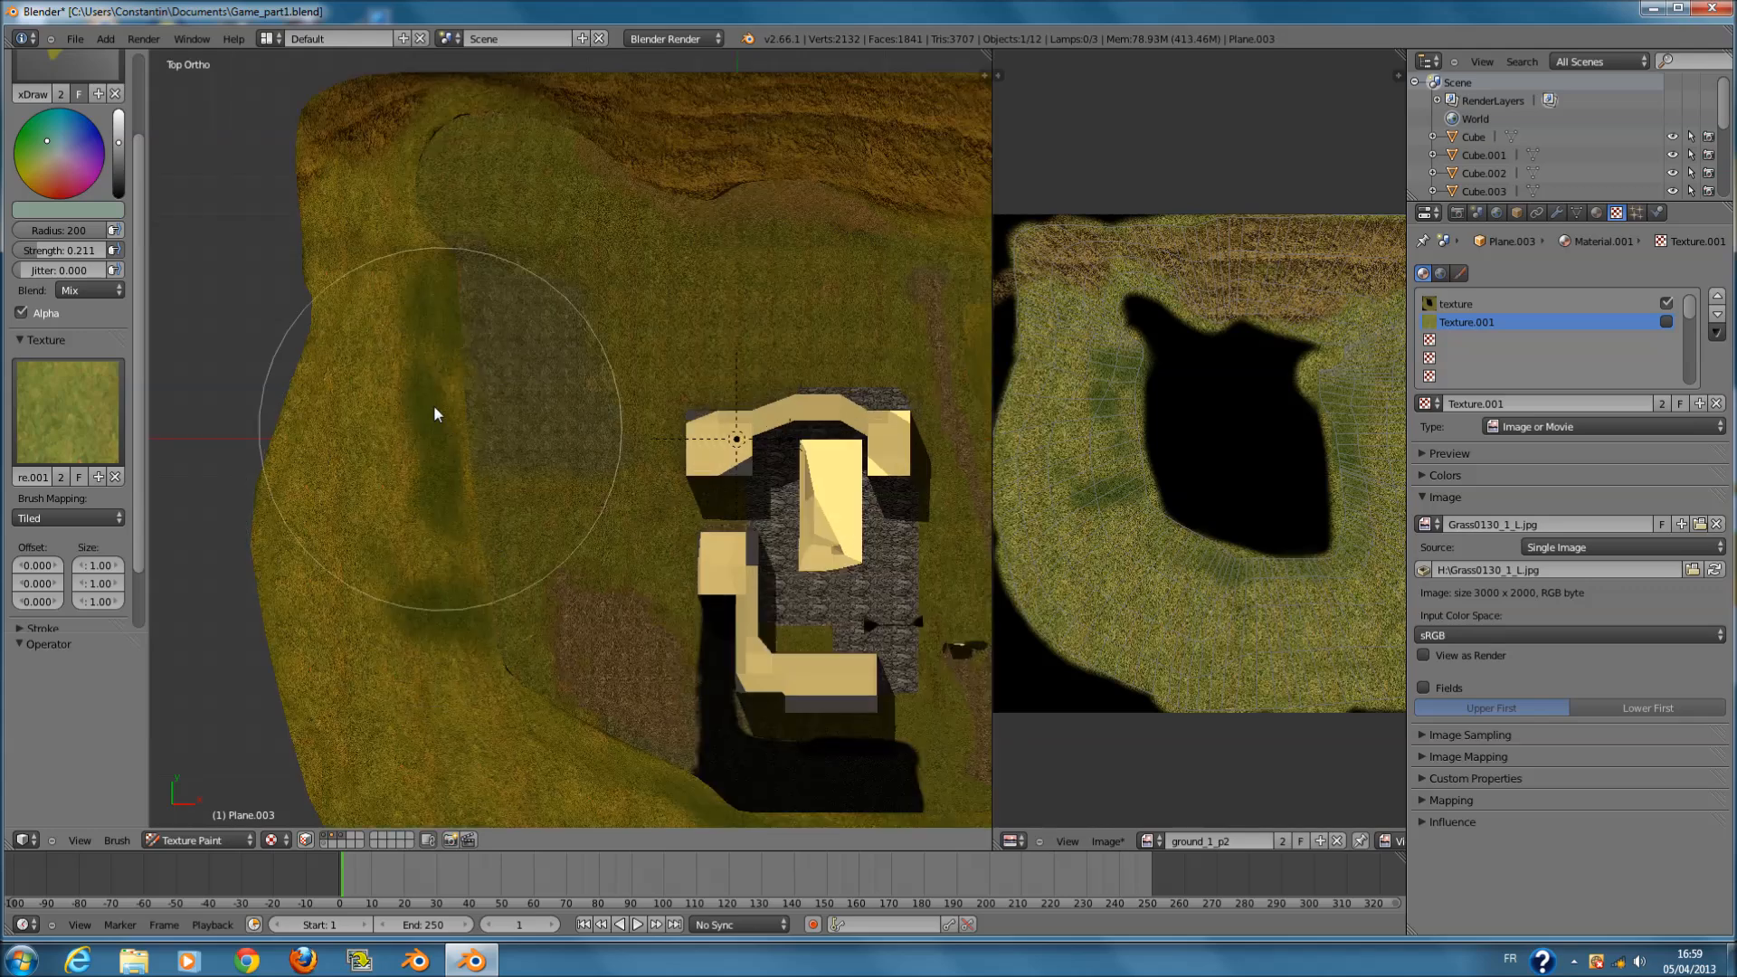
{"action": "scroll", "coordinate": [786, 503], "scroll_direction": "down", "scroll_amount": 3}
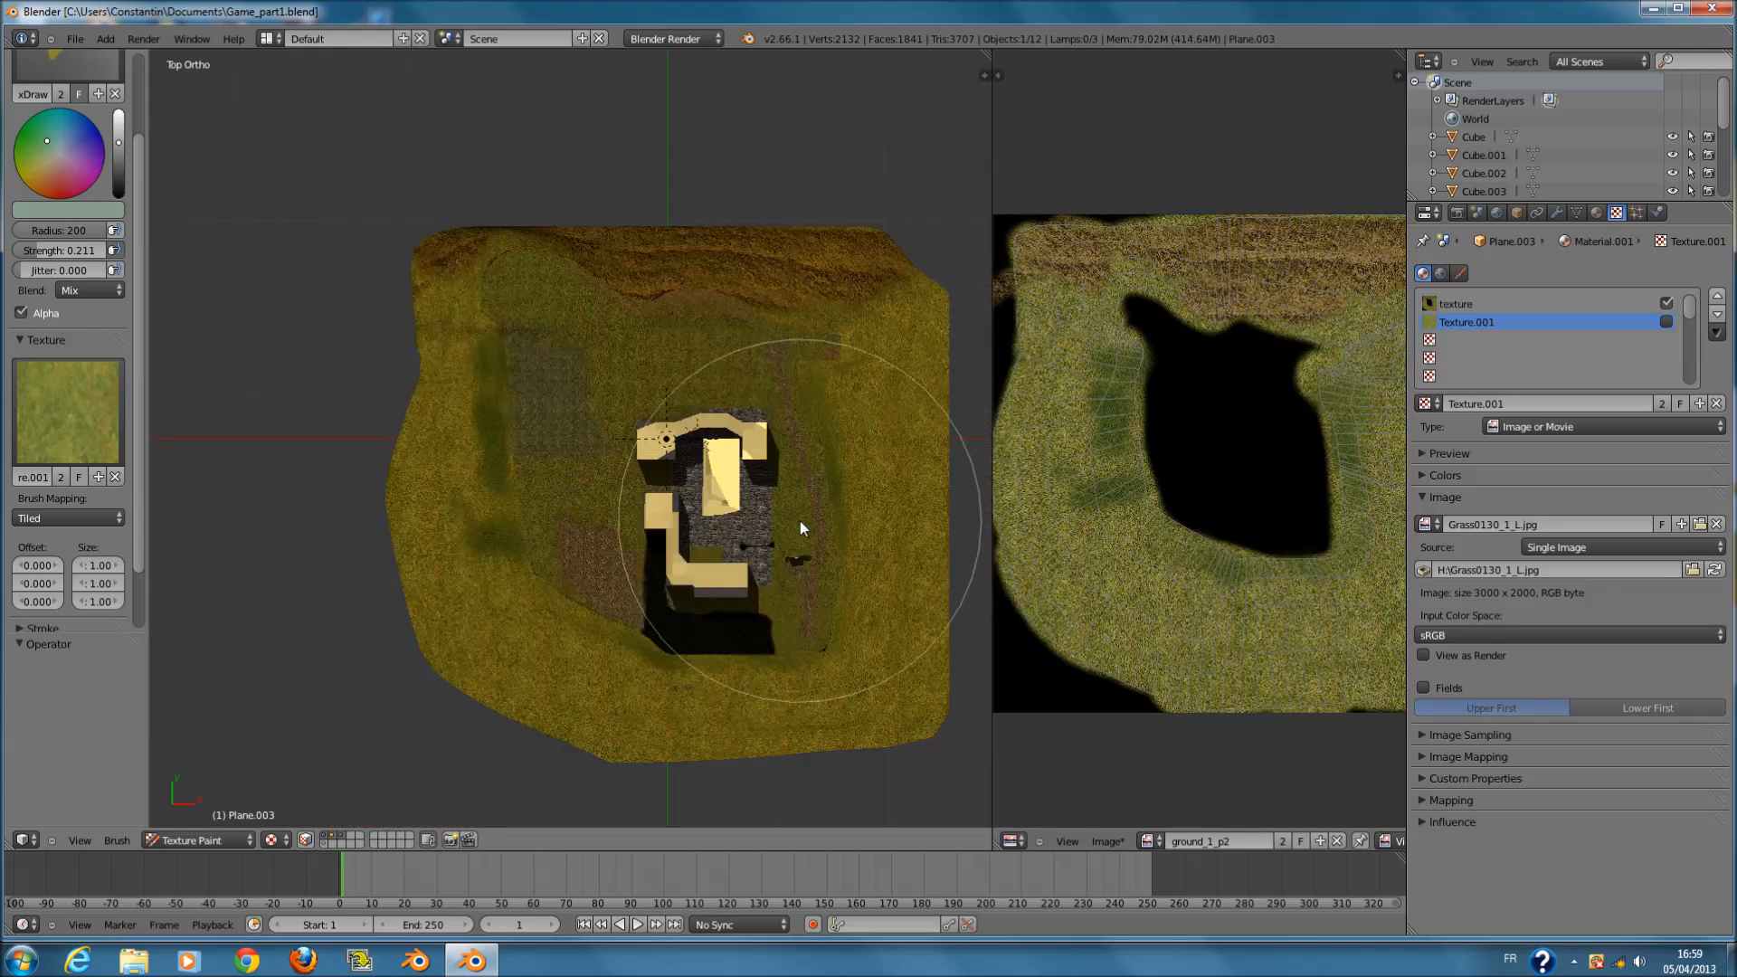
{"action": "scroll", "coordinate": [749, 531], "scroll_direction": "up", "scroll_amount": 5}
{"action": "scroll", "coordinate": [744, 527], "scroll_direction": "down", "scroll_amount": 3}
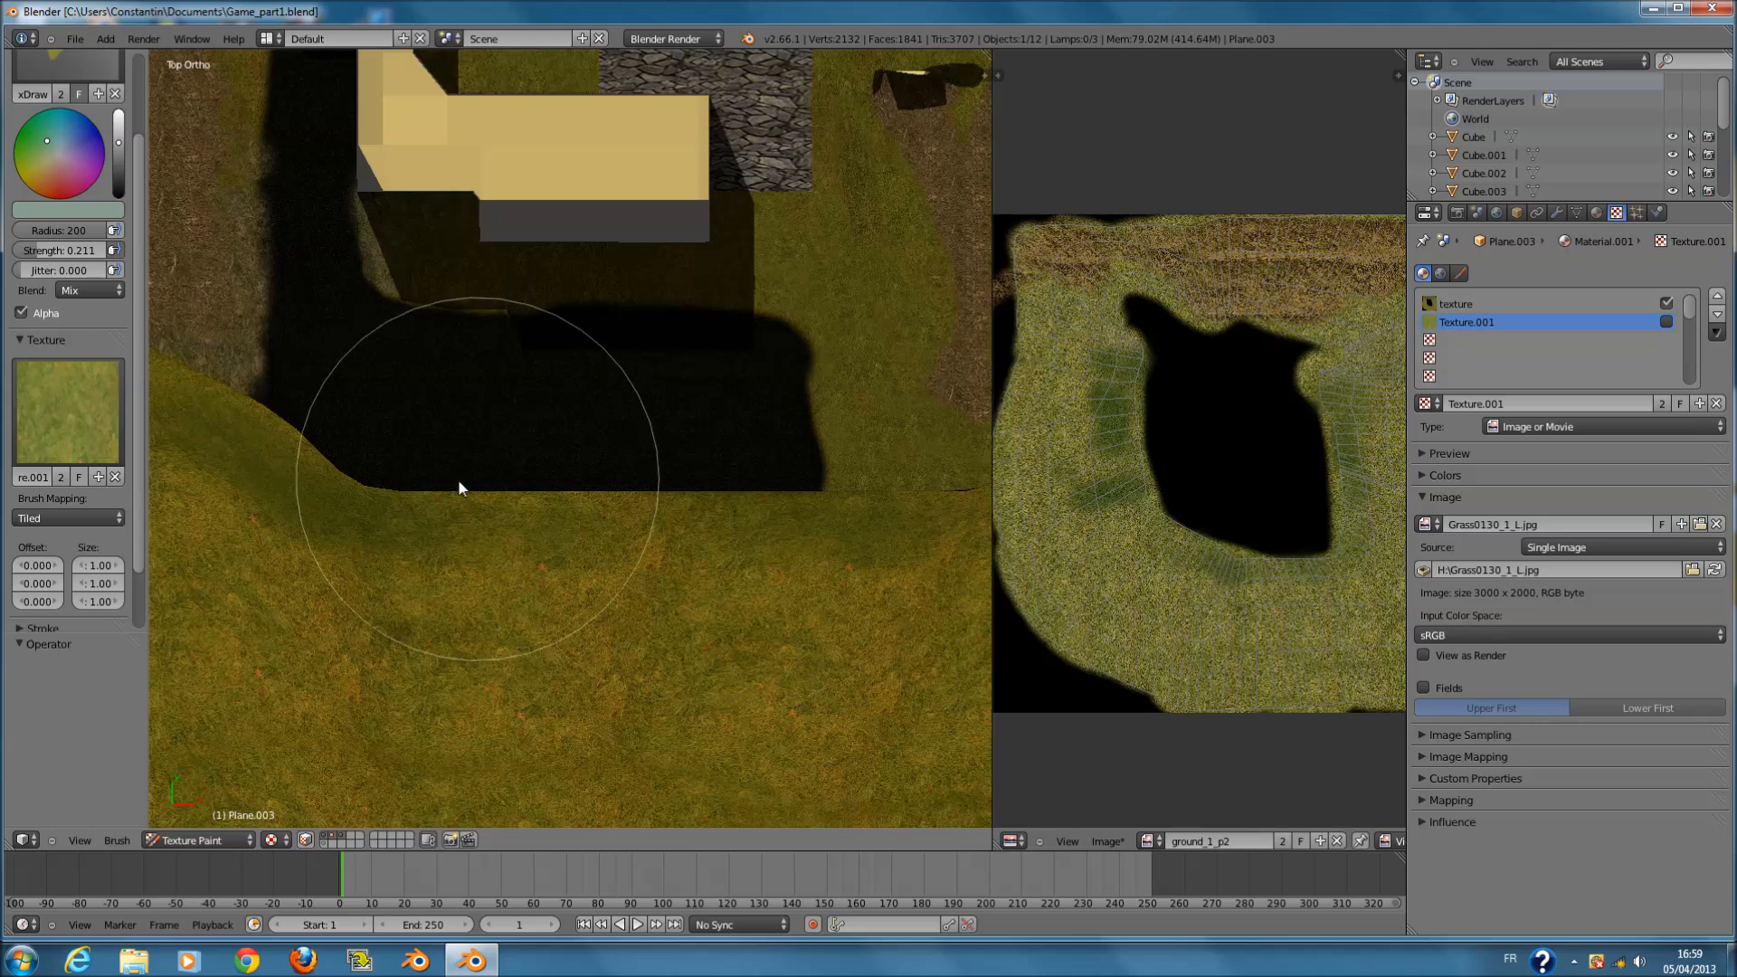
{"action": "scroll", "coordinate": [570, 498], "scroll_direction": "up", "scroll_amount": 3}
{"action": "left_click", "coordinate": [76, 425]}
{"action": "left_click", "coordinate": [492, 512]}
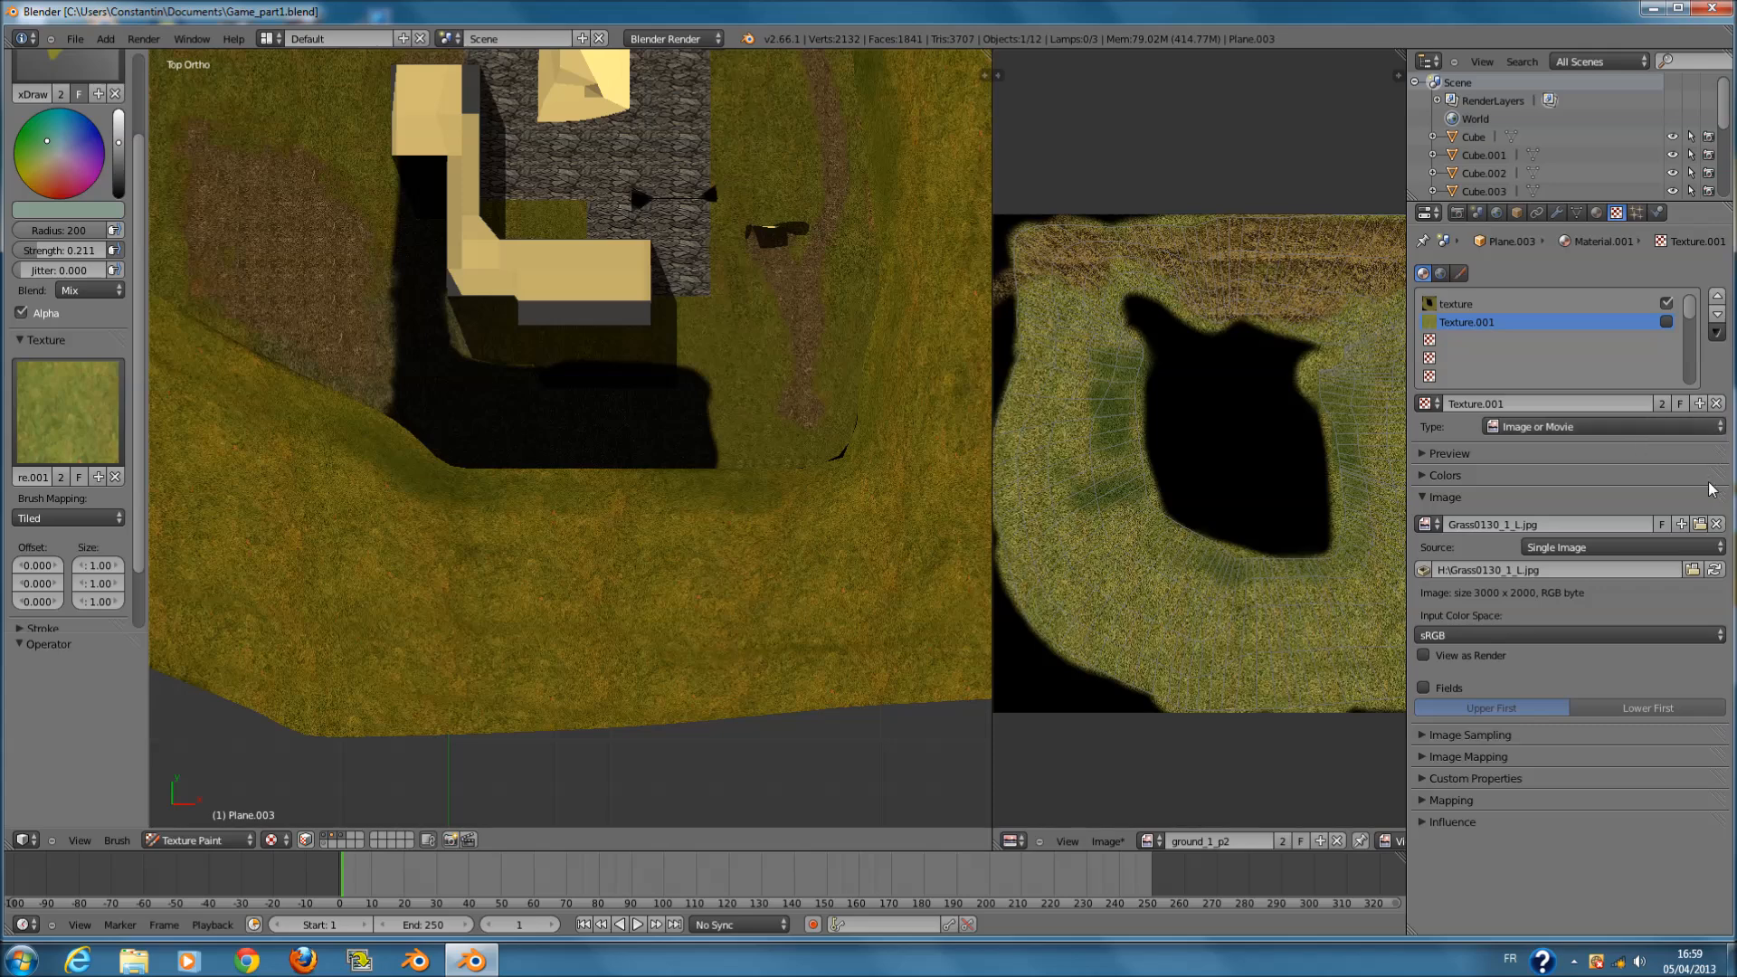
- Unlink the grass image from the Texture.001 brush texture and open the texture folder for choosing an image
{"action": "left_click", "coordinate": [1716, 524]}
{"action": "left_click", "coordinate": [1701, 524]}
{"action": "left_click", "coordinate": [52, 417]}
{"action": "left_click", "coordinate": [319, 60]}
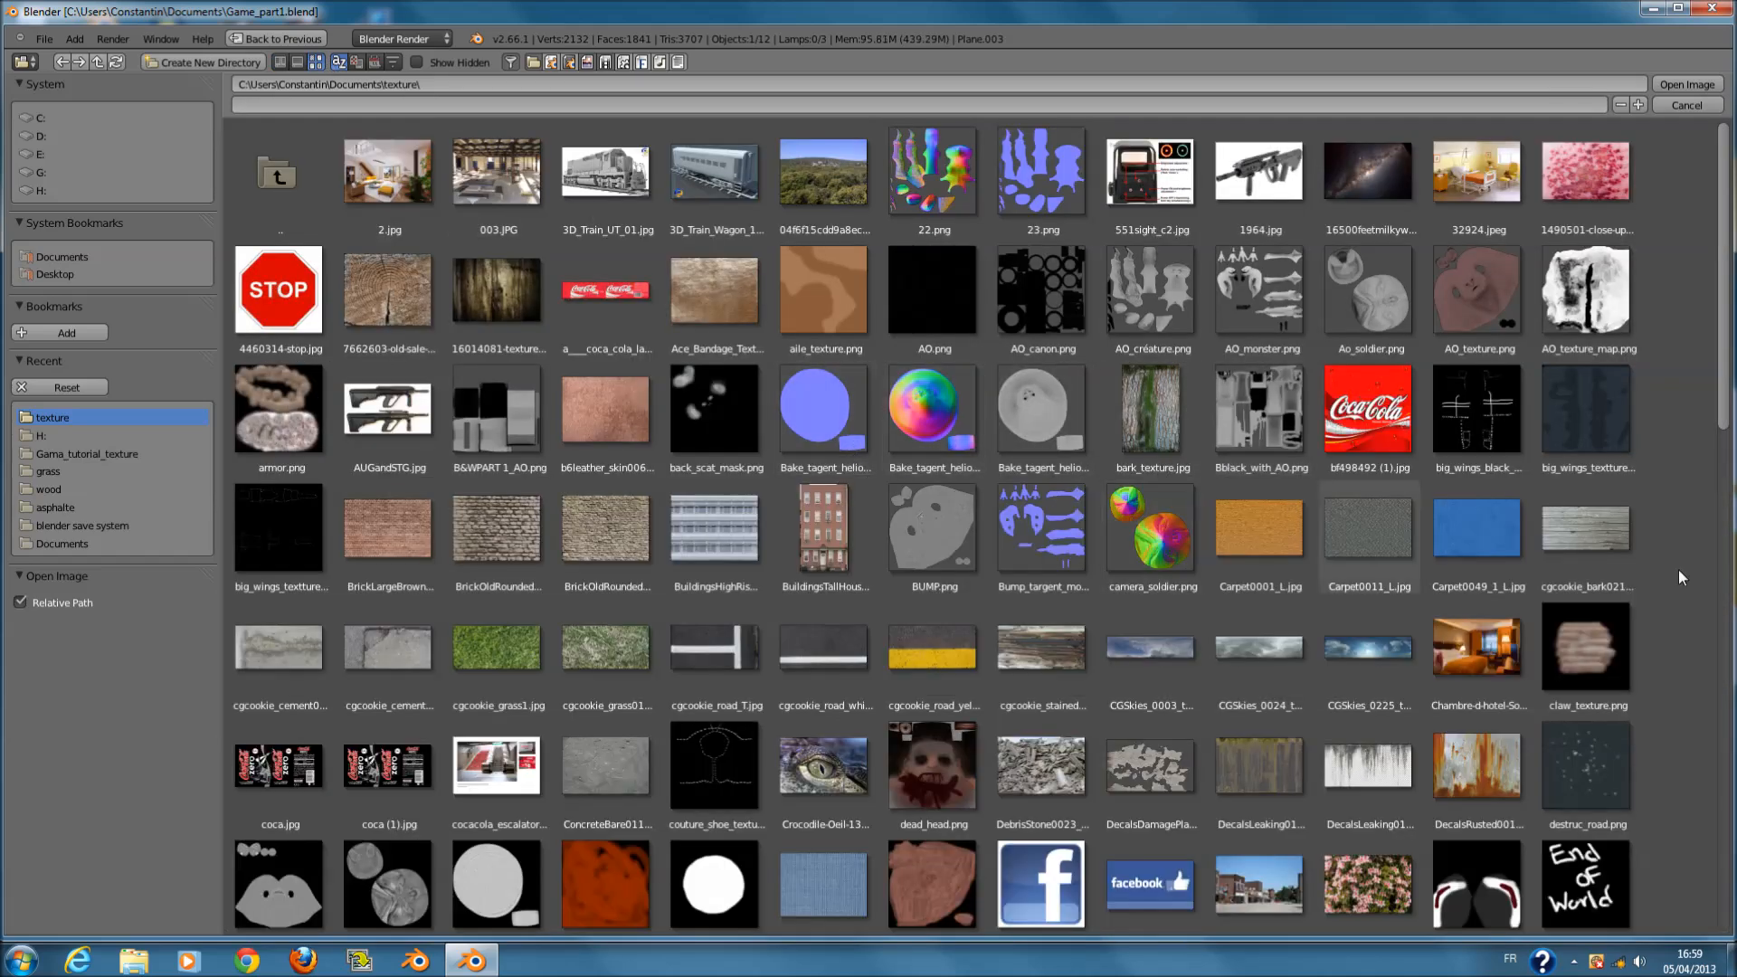
- Browse the image thumbnails in the texture folder for a suitable ground texture
{"action": "scroll", "coordinate": [1644, 532], "scroll_direction": "down", "scroll_amount": 3}
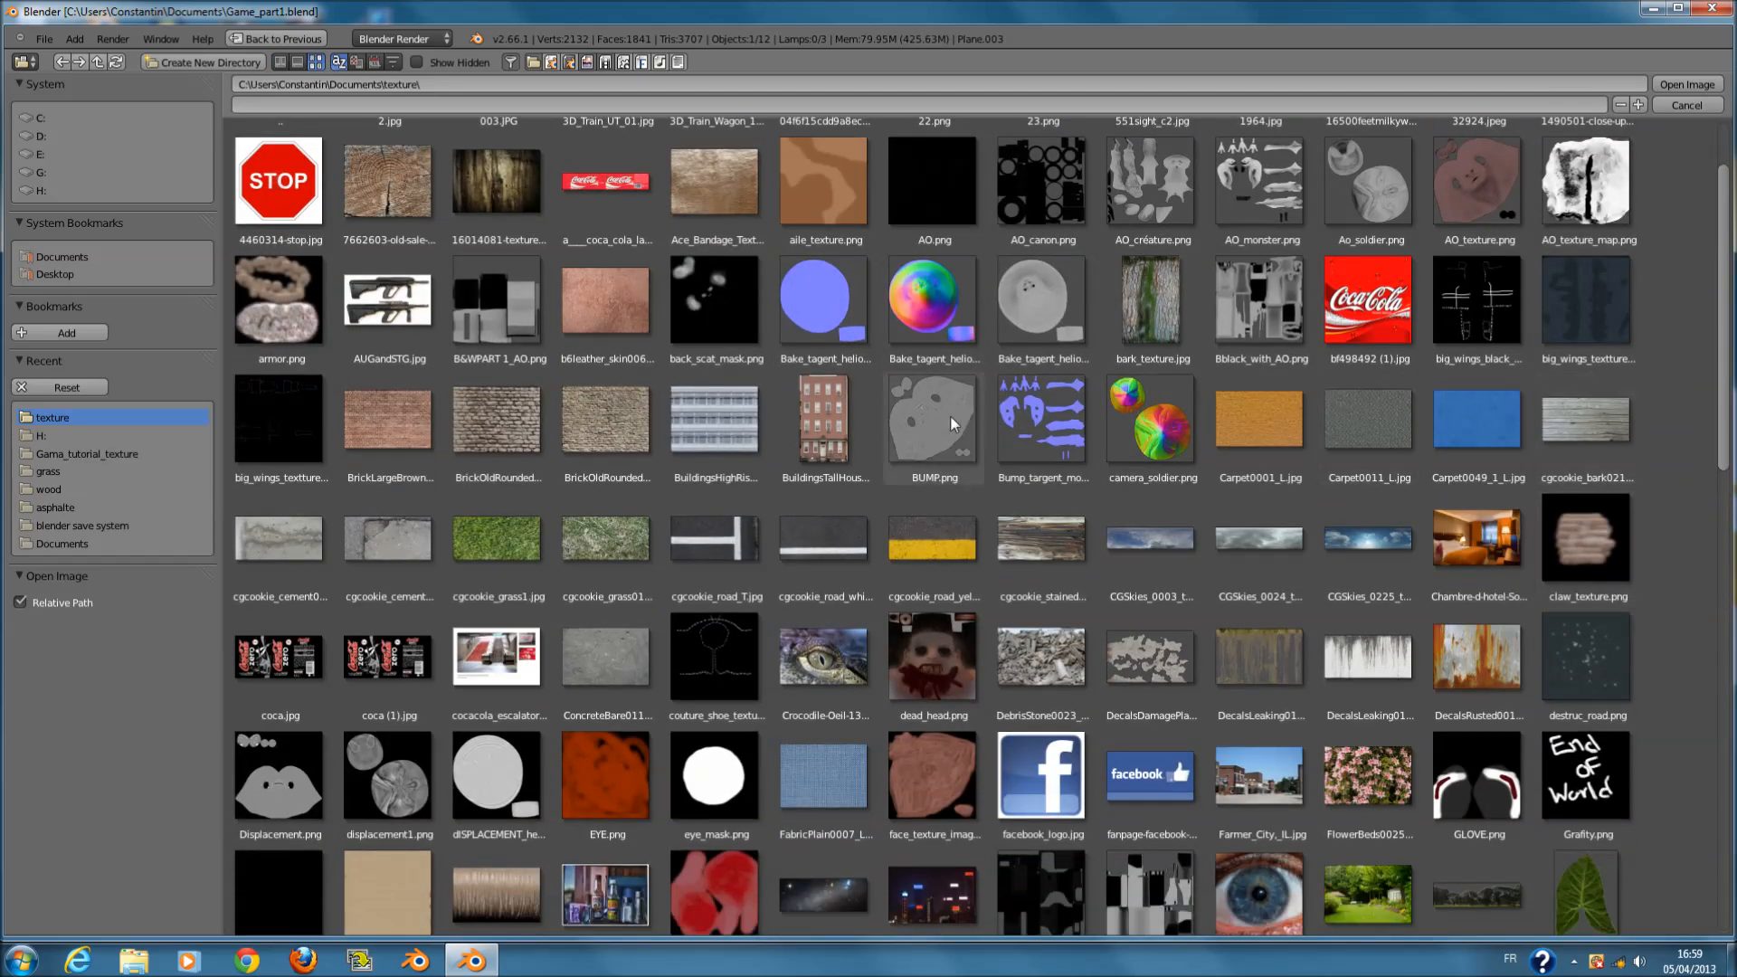
{"action": "scroll", "coordinate": [878, 468], "scroll_direction": "down", "scroll_amount": 2}
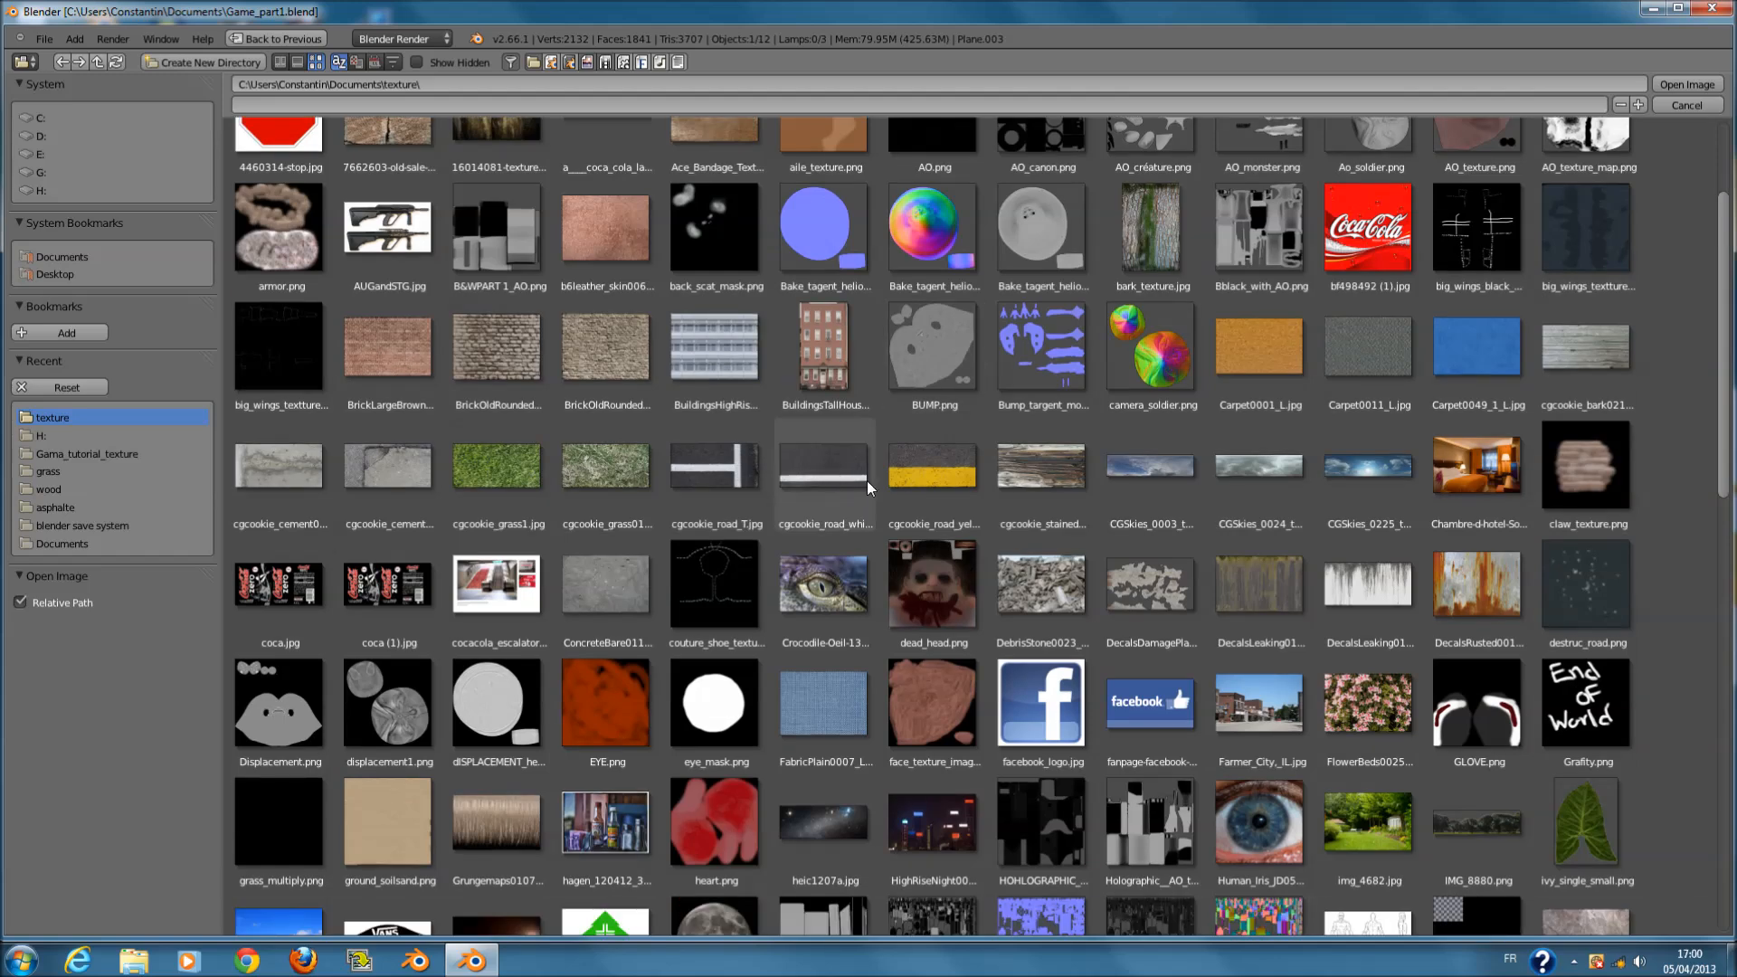
{"action": "scroll", "coordinate": [866, 480], "scroll_direction": "down", "scroll_amount": 3}
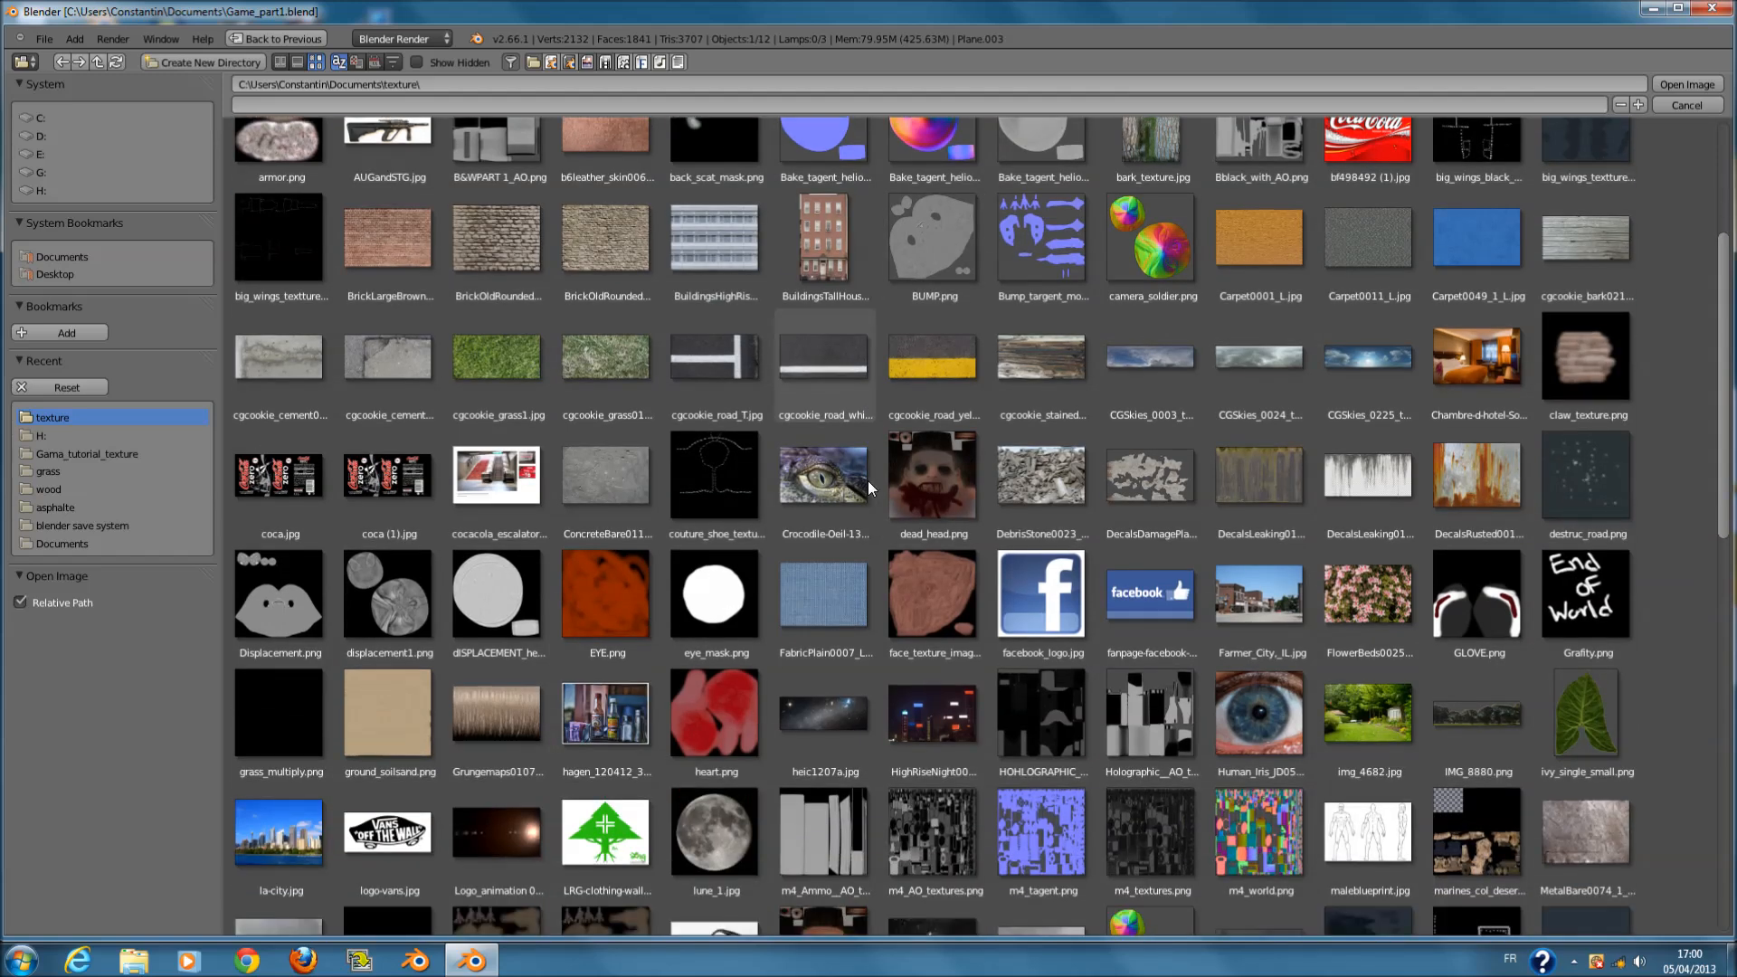
{"action": "scroll", "coordinate": [867, 481], "scroll_direction": "down", "scroll_amount": 3}
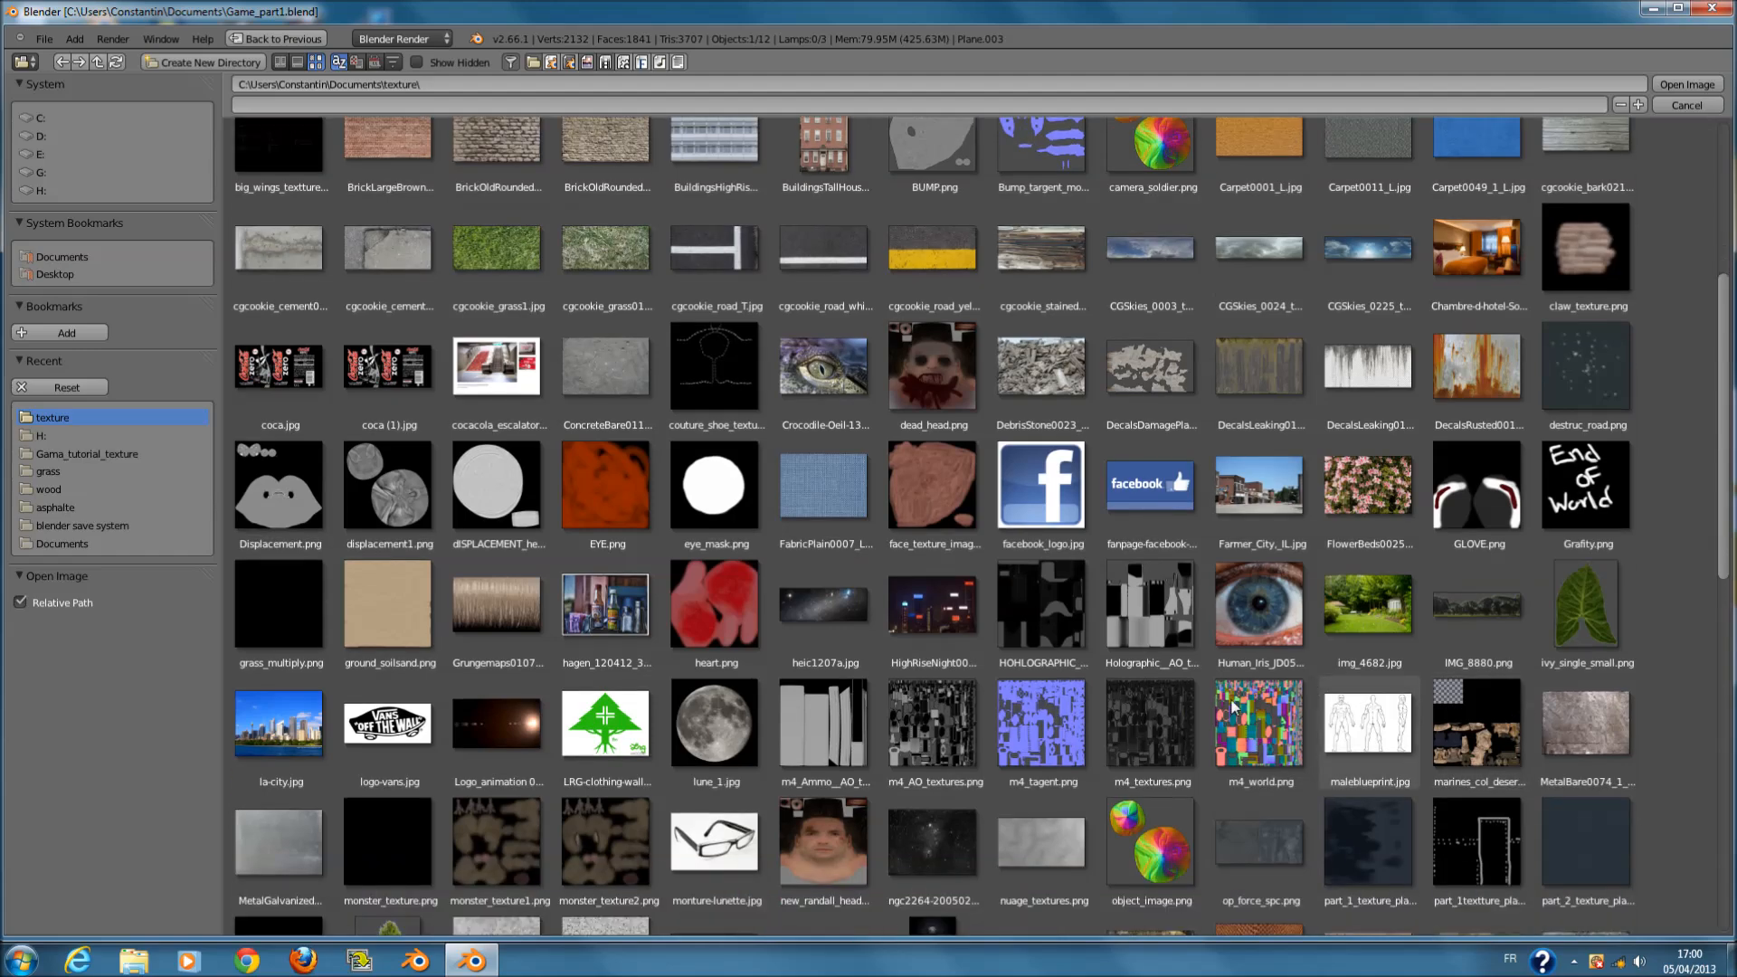
{"action": "scroll", "coordinate": [1117, 688], "scroll_direction": "down", "scroll_amount": 8}
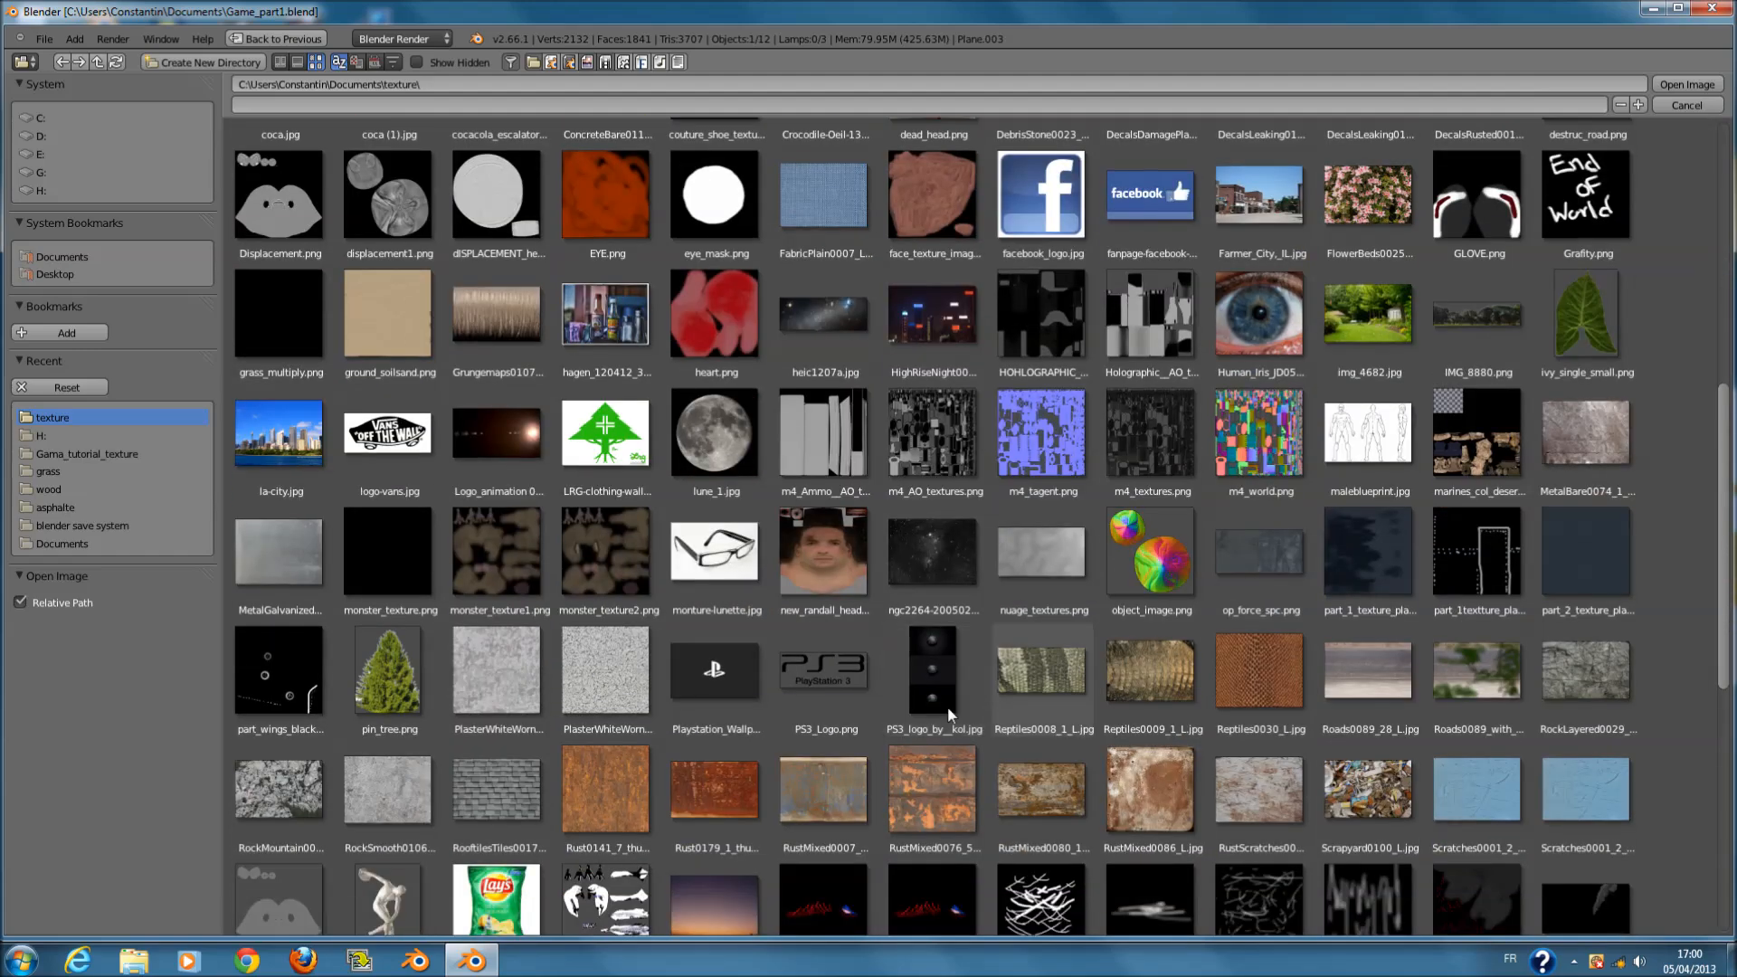
{"action": "scroll", "coordinate": [704, 742], "scroll_direction": "down", "scroll_amount": 15}
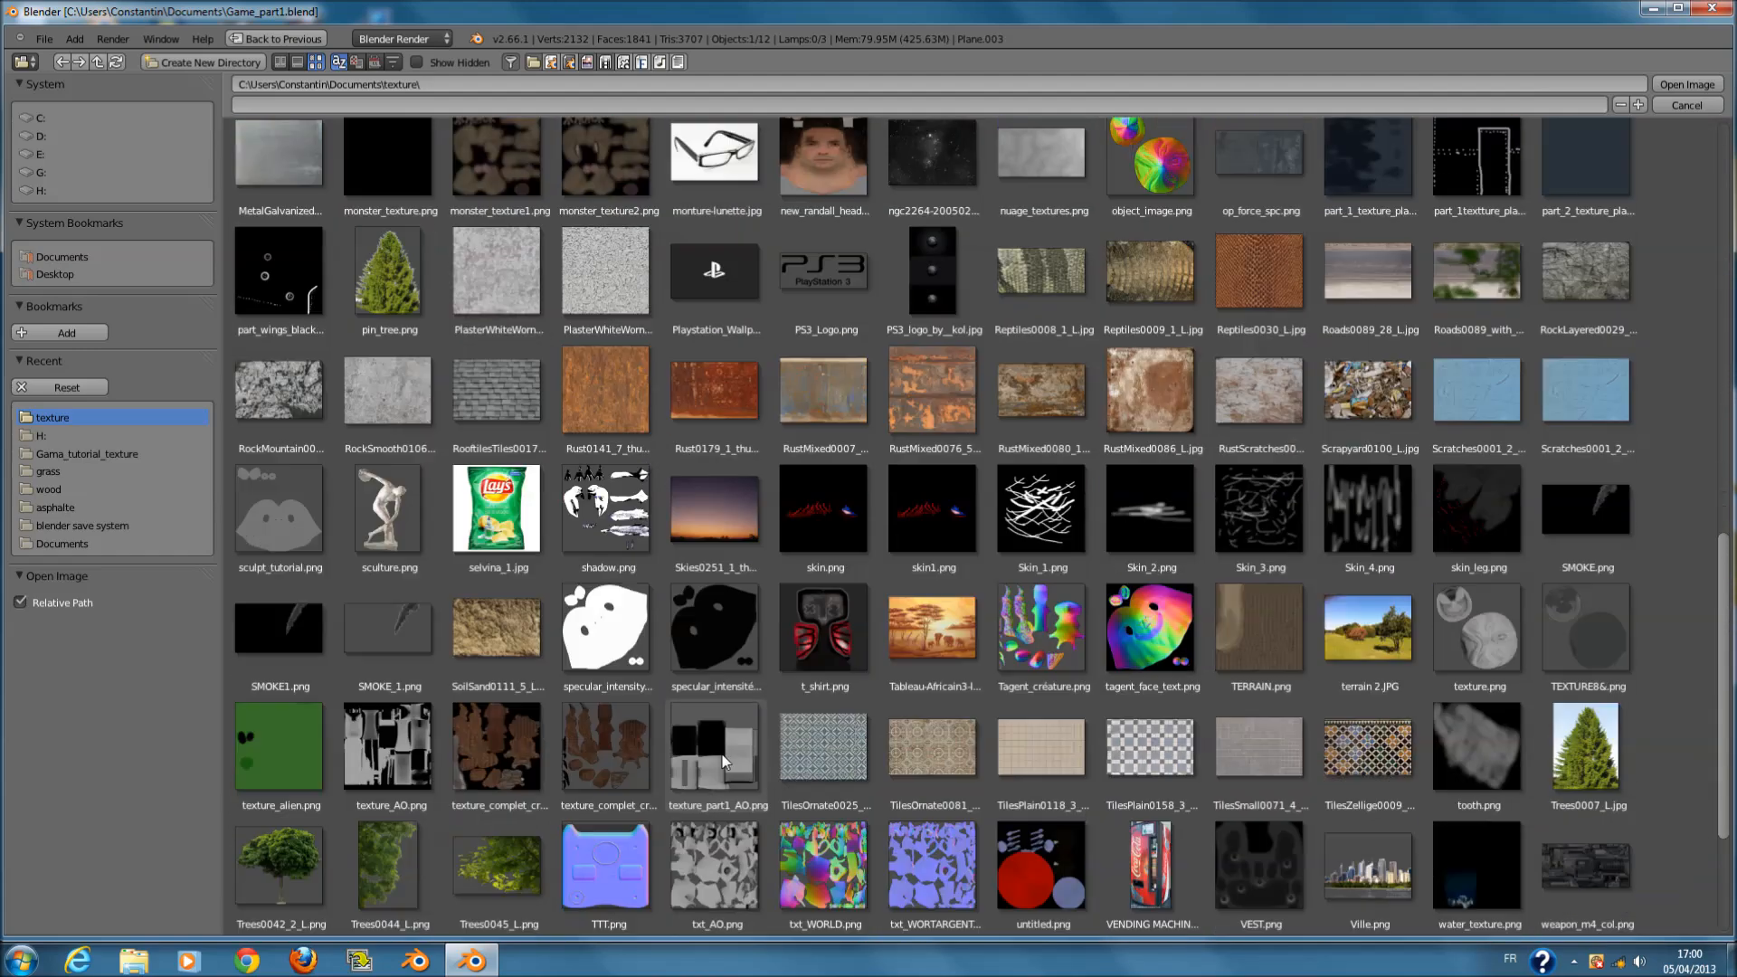
{"action": "scroll", "coordinate": [742, 752], "scroll_direction": "up", "scroll_amount": 11}
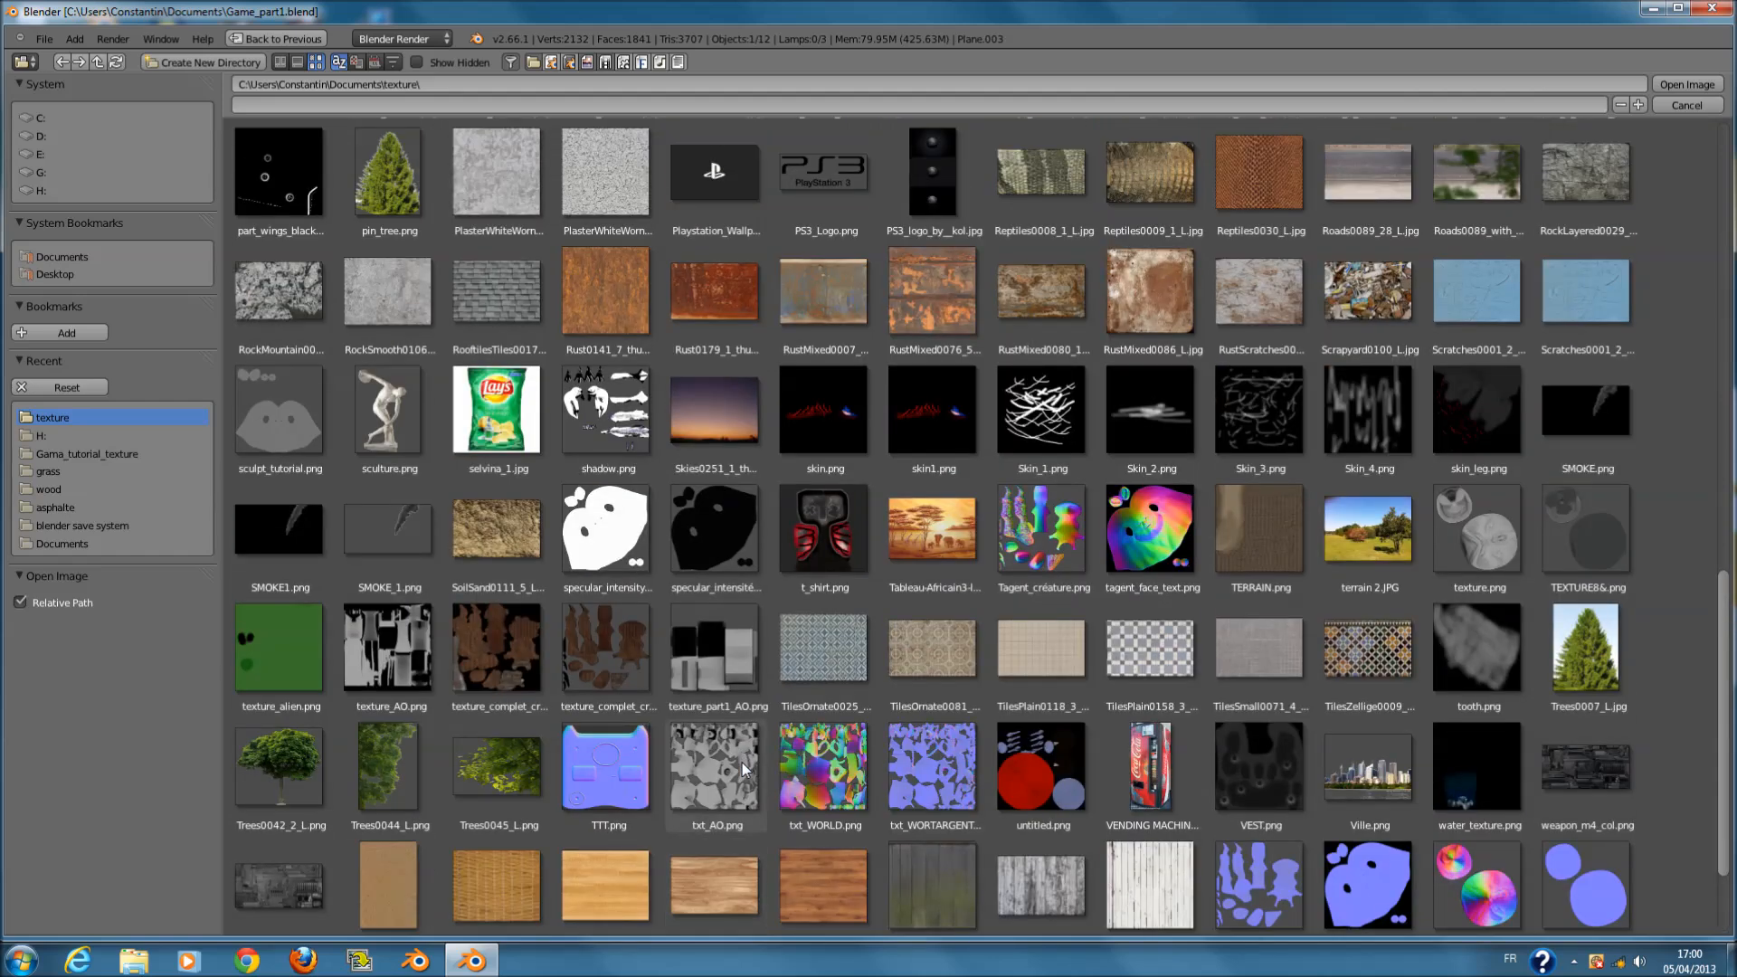
{"action": "scroll", "coordinate": [740, 774], "scroll_direction": "up", "scroll_amount": 8}
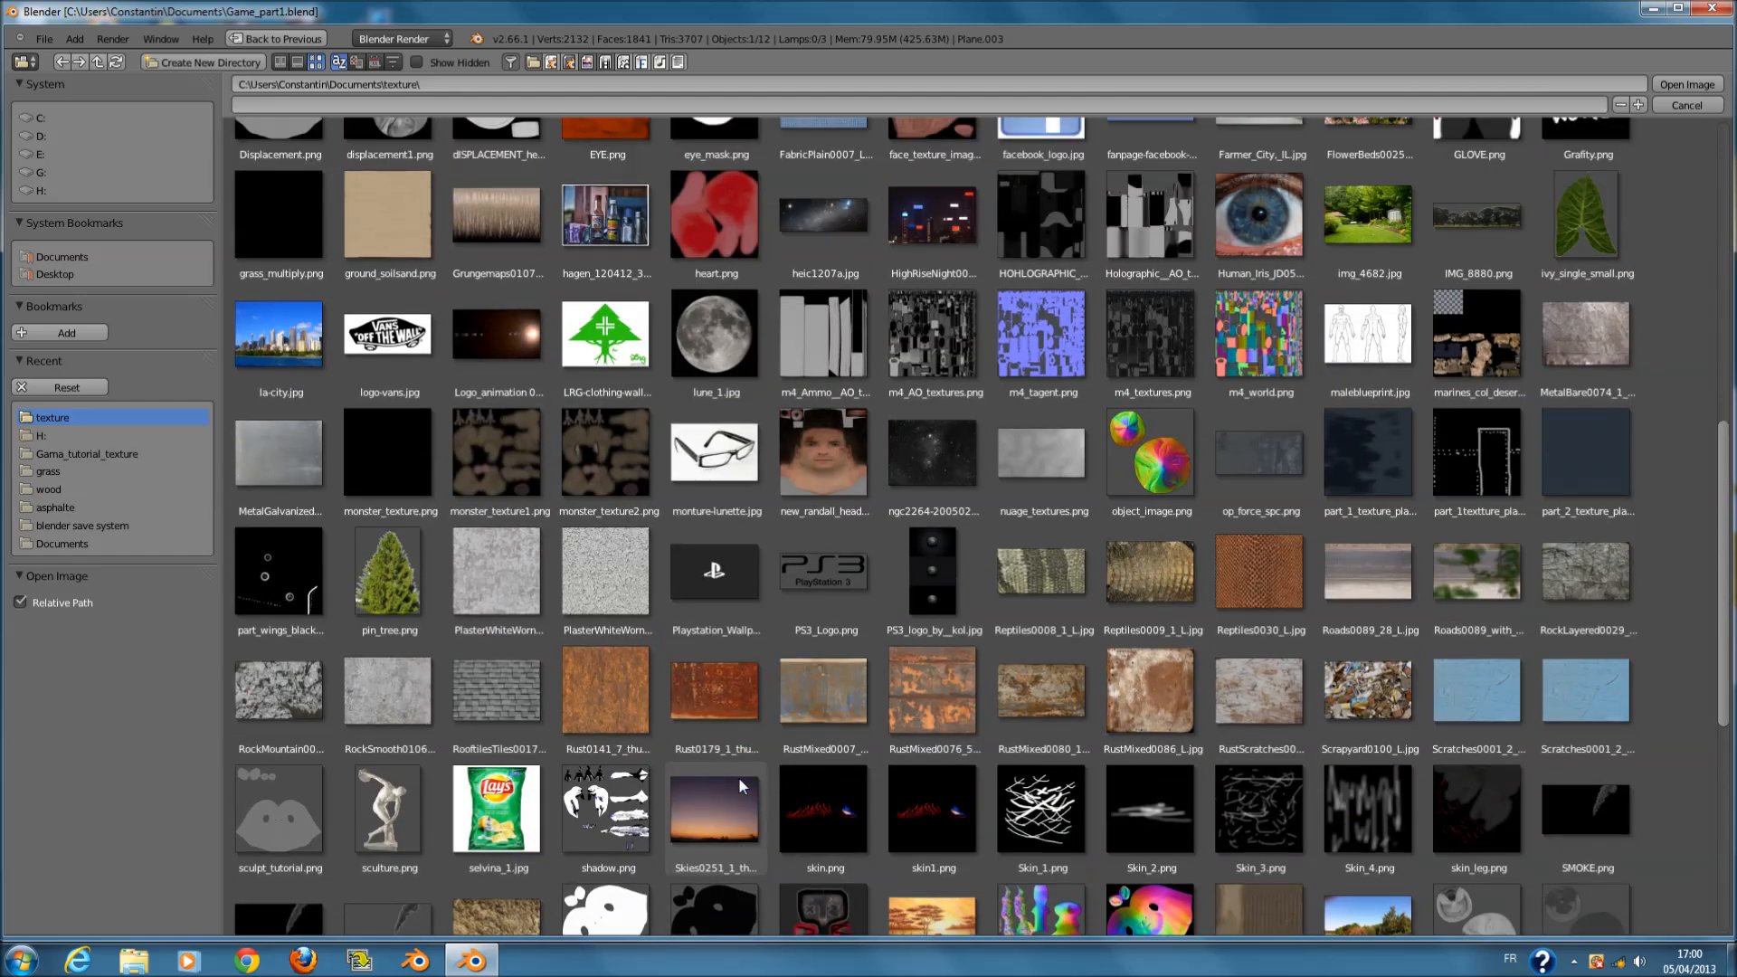
{"action": "scroll", "coordinate": [741, 779], "scroll_direction": "up", "scroll_amount": 10}
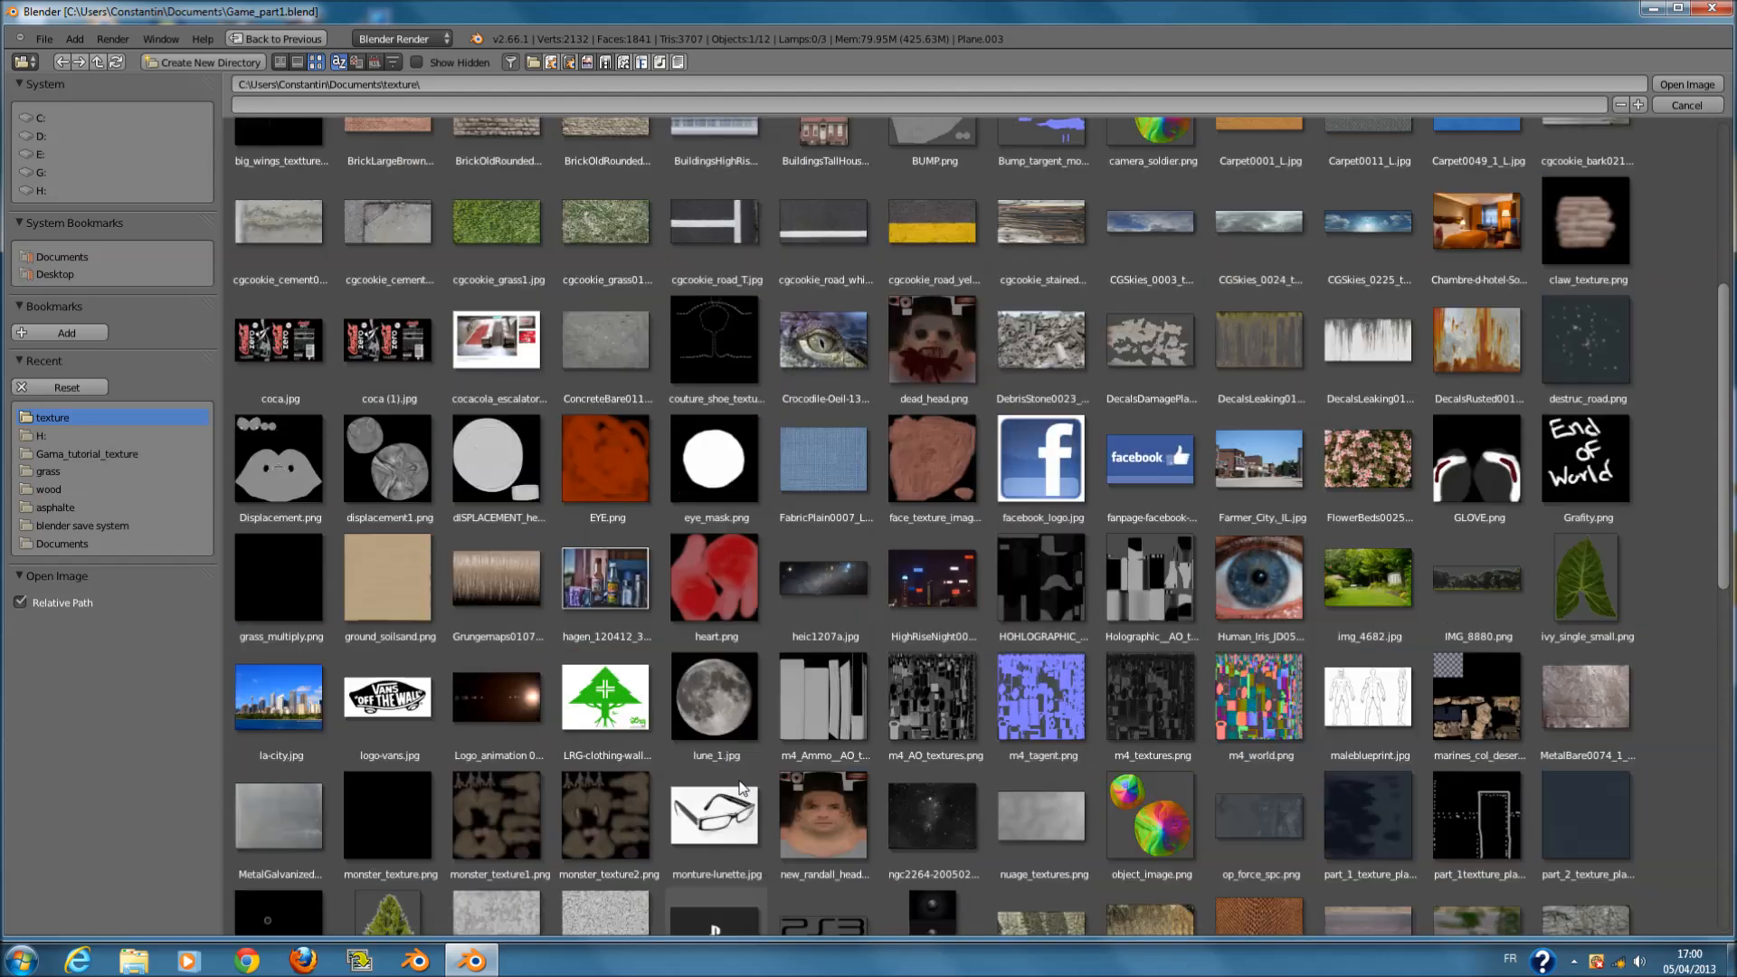
{"action": "scroll", "coordinate": [739, 779], "scroll_direction": "up", "scroll_amount": 6}
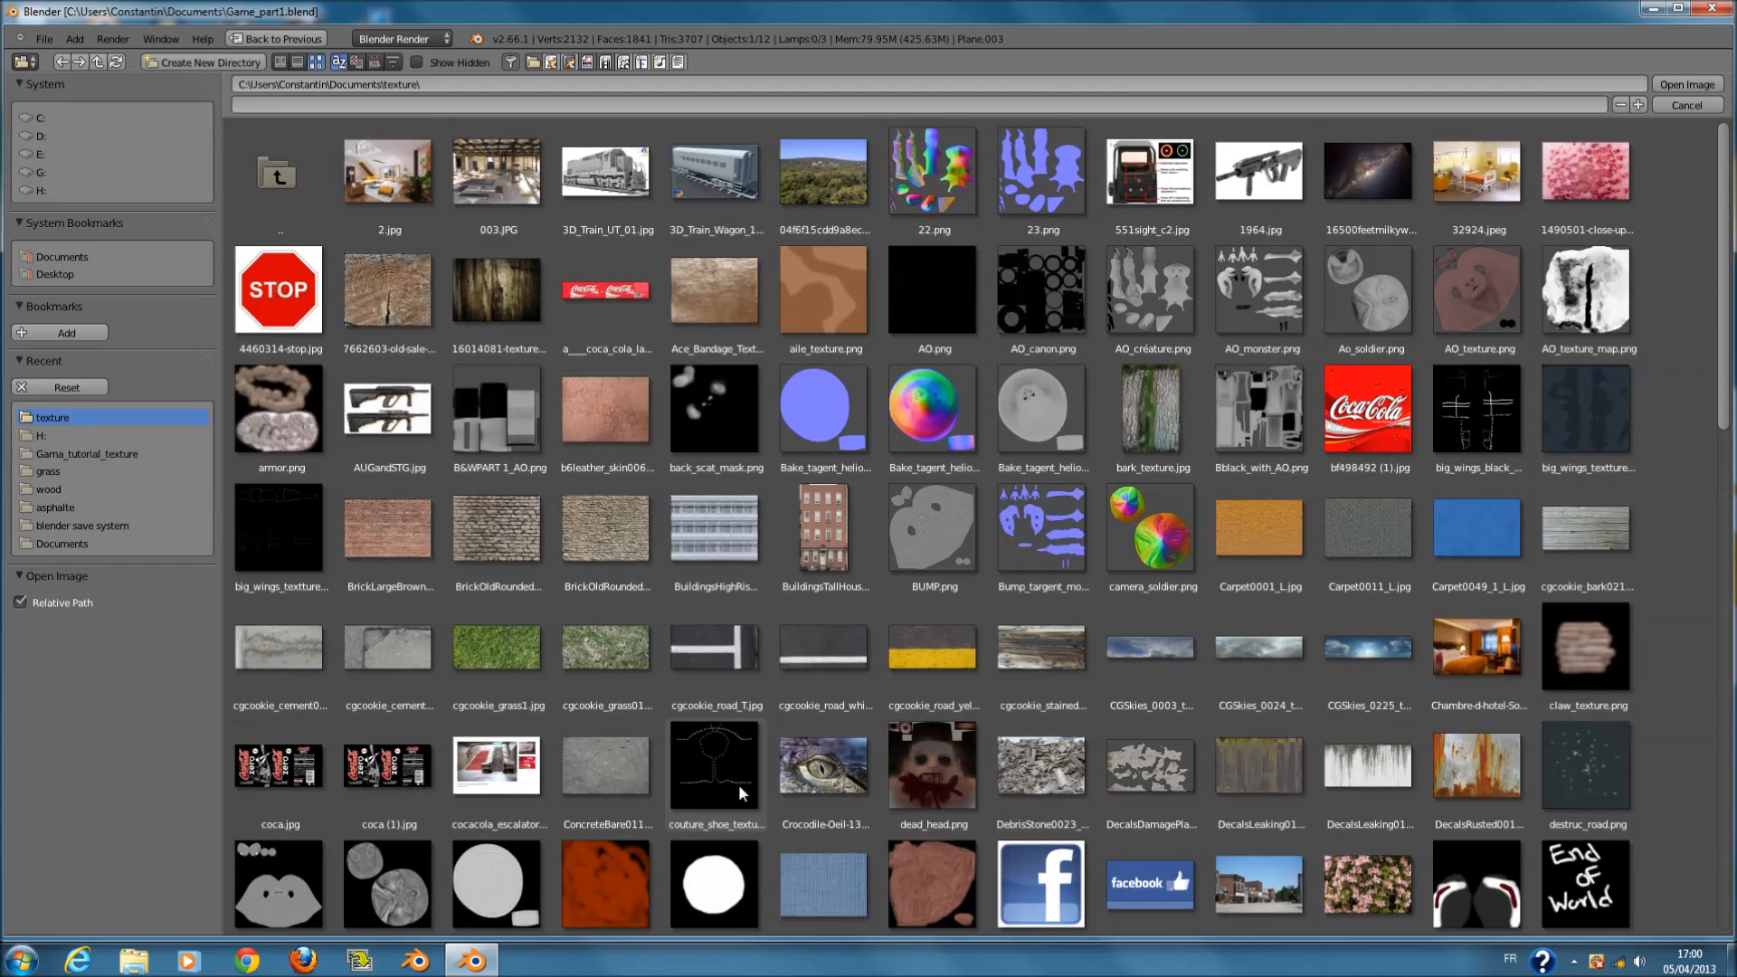
{"action": "left_click", "coordinate": [1687, 105]}
- Save over Game_part1.blend and return the surrounding terrain to Object Mode
{"action": "scroll", "coordinate": [762, 591], "scroll_direction": "down", "scroll_amount": 2}
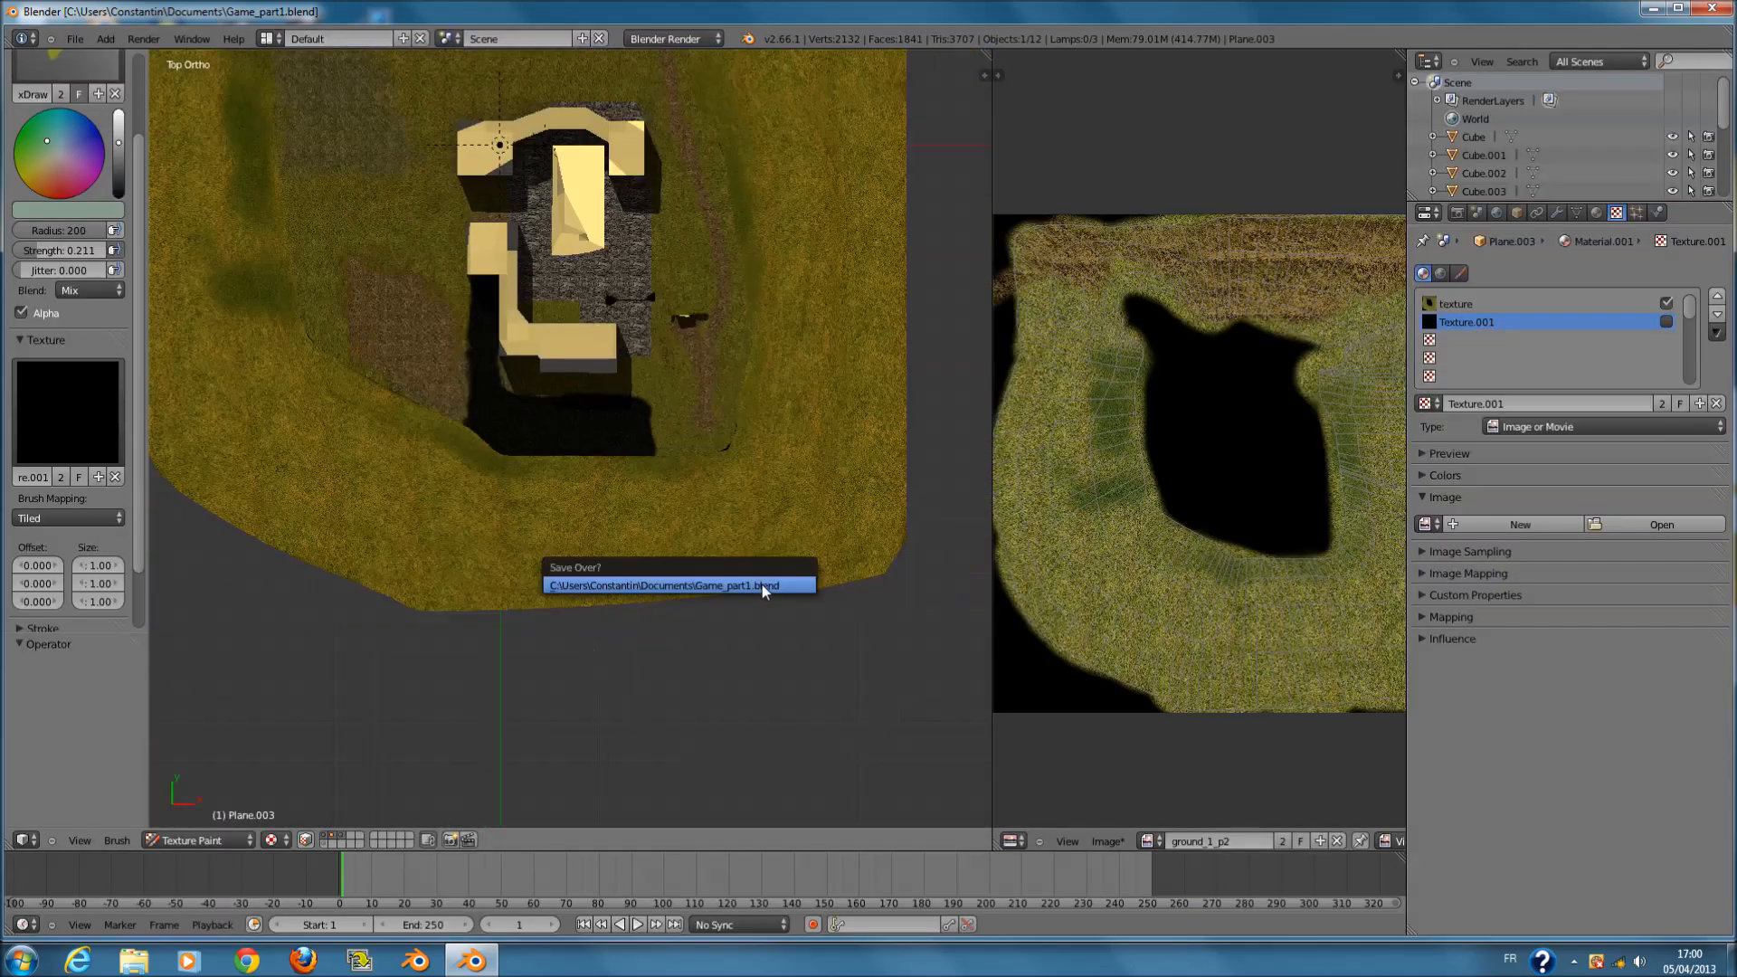
{"action": "left_click", "coordinate": [231, 839]}
{"action": "left_click", "coordinate": [225, 821]}
{"action": "scroll", "coordinate": [892, 579], "scroll_direction": "down", "scroll_amount": 4}
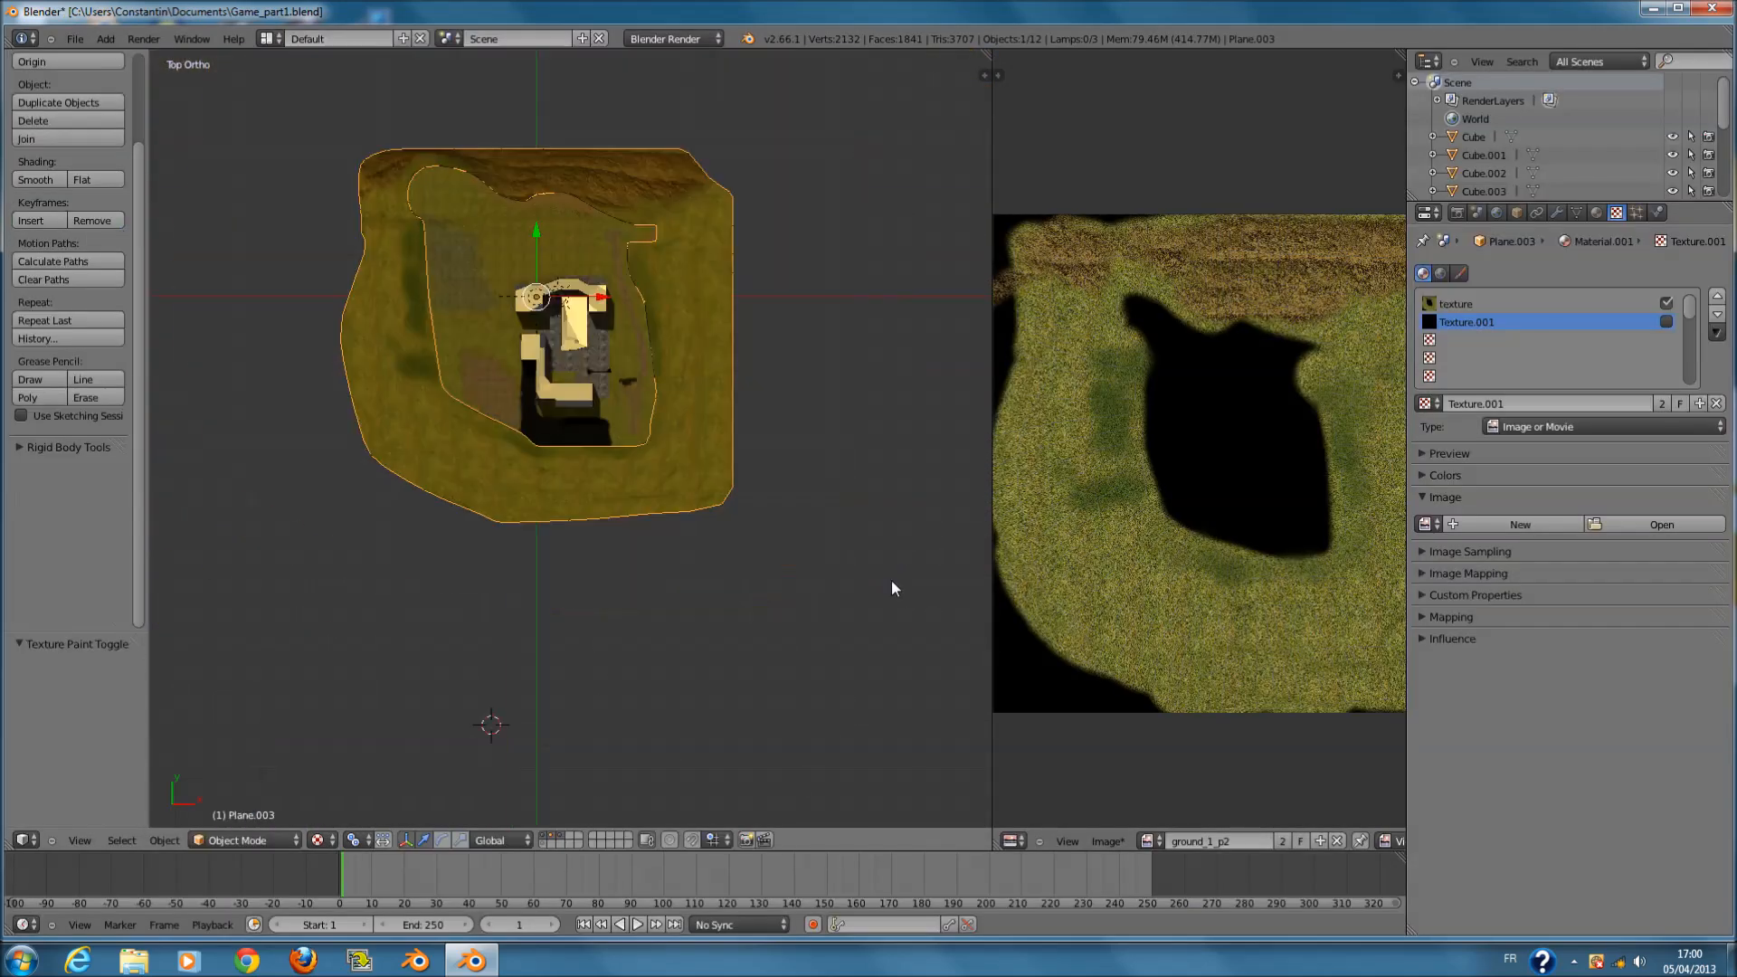
{"action": "key", "text": "a"}
{"action": "scroll", "coordinate": [739, 529], "scroll_direction": "up", "scroll_amount": 4}
{"action": "right_click", "coordinate": [801, 523]}
- Save the painted ground_1_p2 image to file, and save the blend file over the existing one
{"action": "left_click", "coordinate": [1107, 842]}
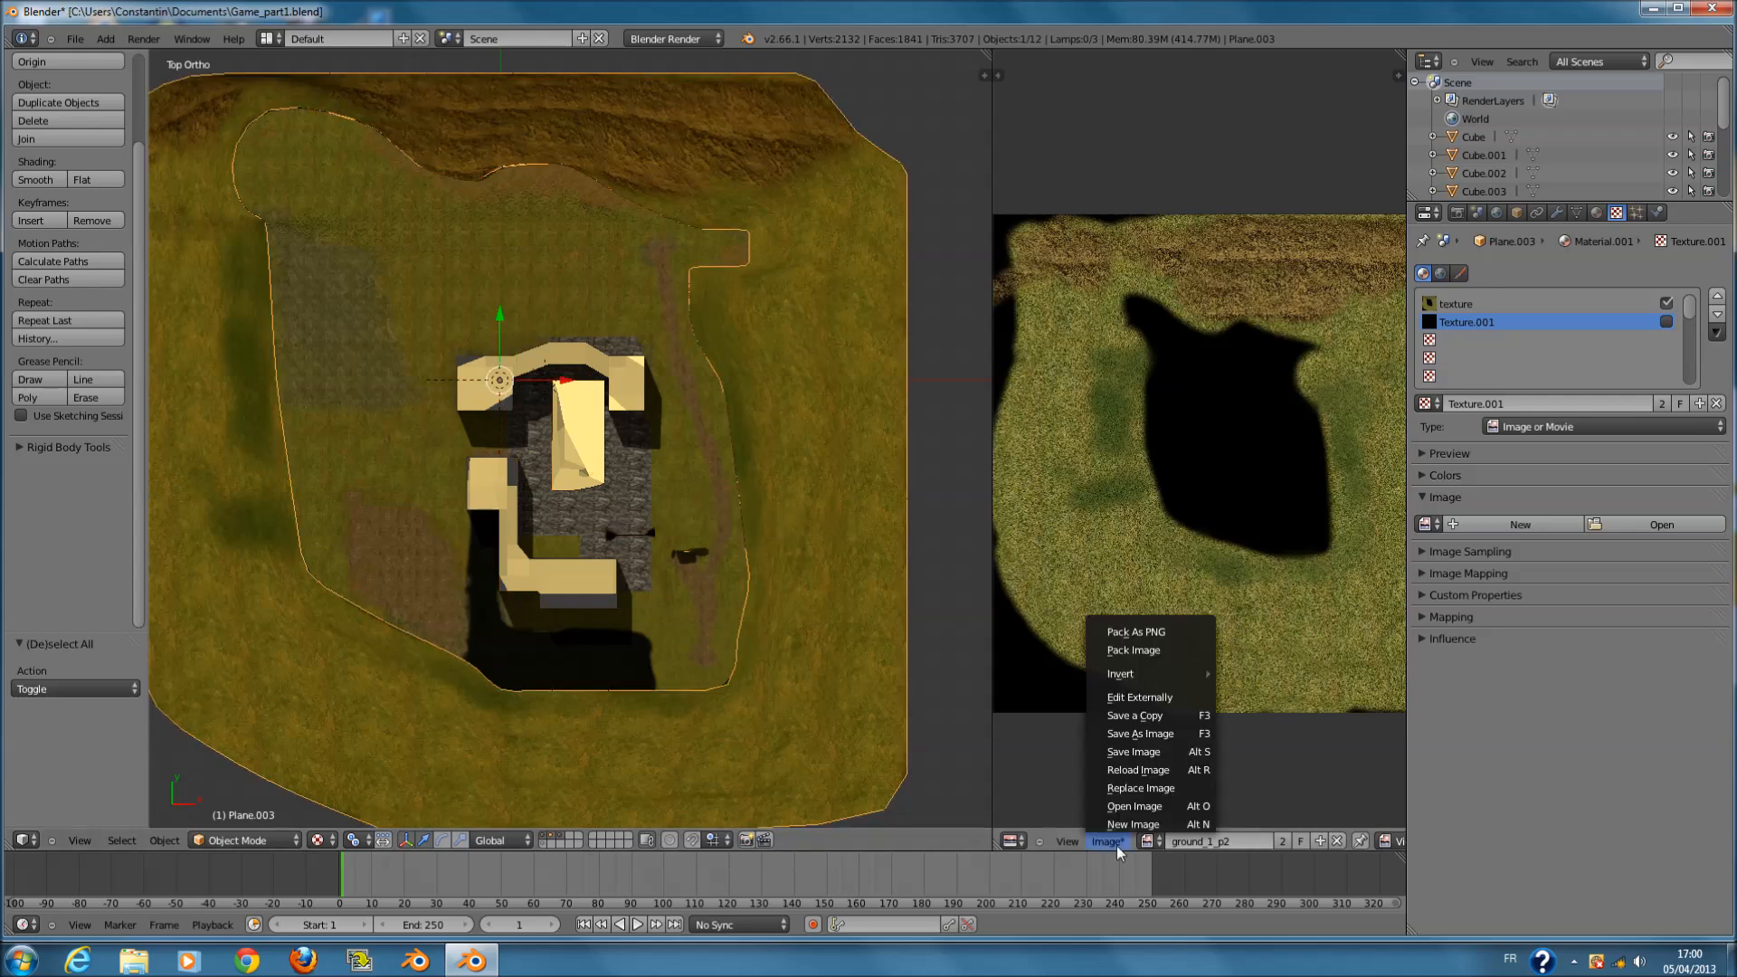
{"action": "left_click", "coordinate": [1163, 733]}
{"action": "left_click", "coordinate": [374, 104]}
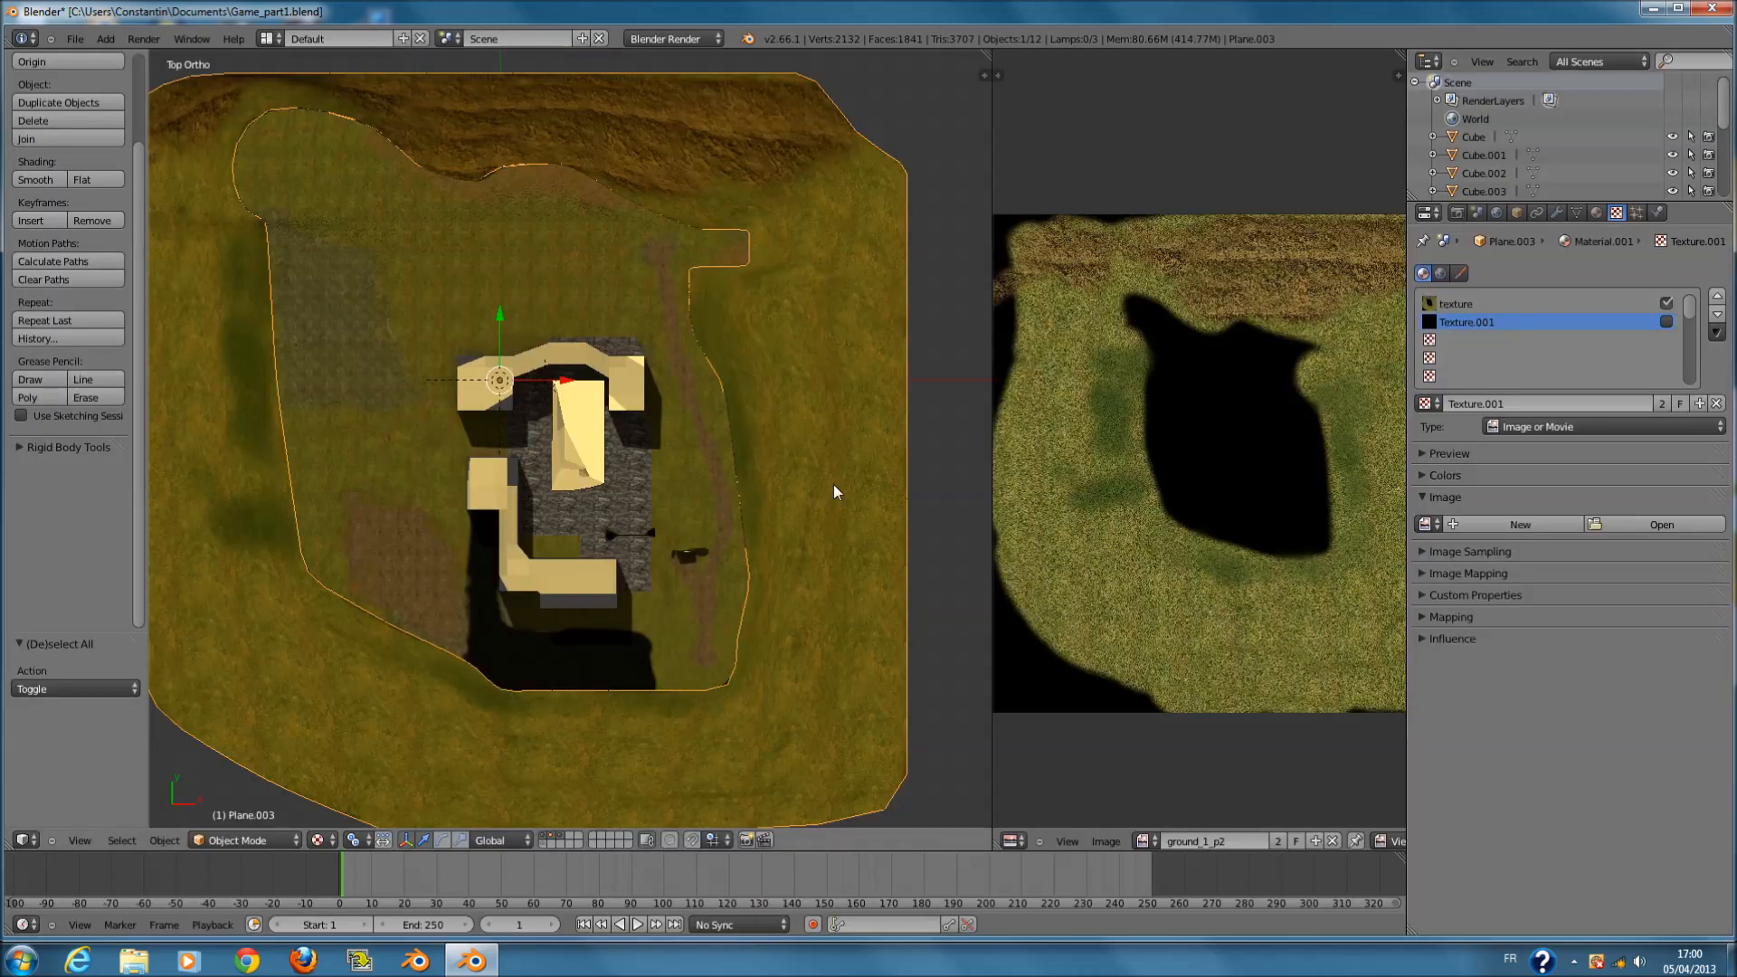
{"action": "scroll", "coordinate": [828, 485], "scroll_direction": "down", "scroll_amount": 2}
{"action": "key", "text": "ctrl+s"}
{"action": "left_click", "coordinate": [828, 486]}
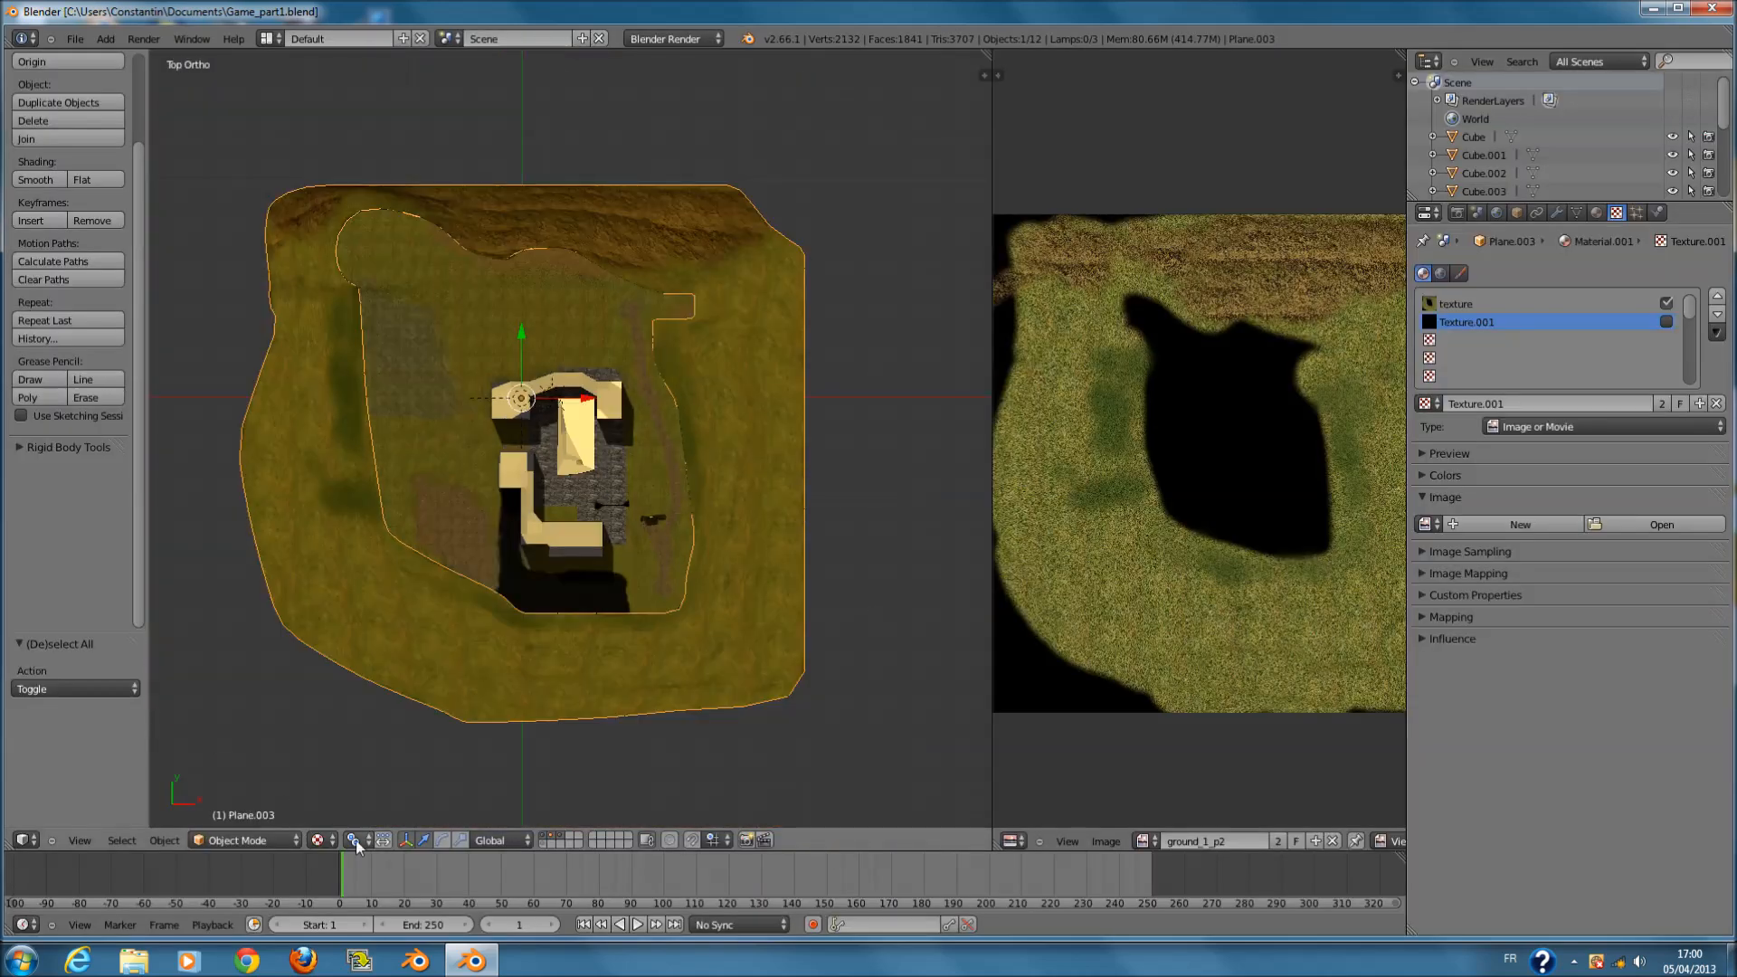
- Switch the 3D viewport to solid shading
{"action": "left_click", "coordinate": [333, 844]}
{"action": "left_click", "coordinate": [344, 783]}
{"action": "scroll", "coordinate": [597, 534], "scroll_direction": "up", "scroll_amount": 4}
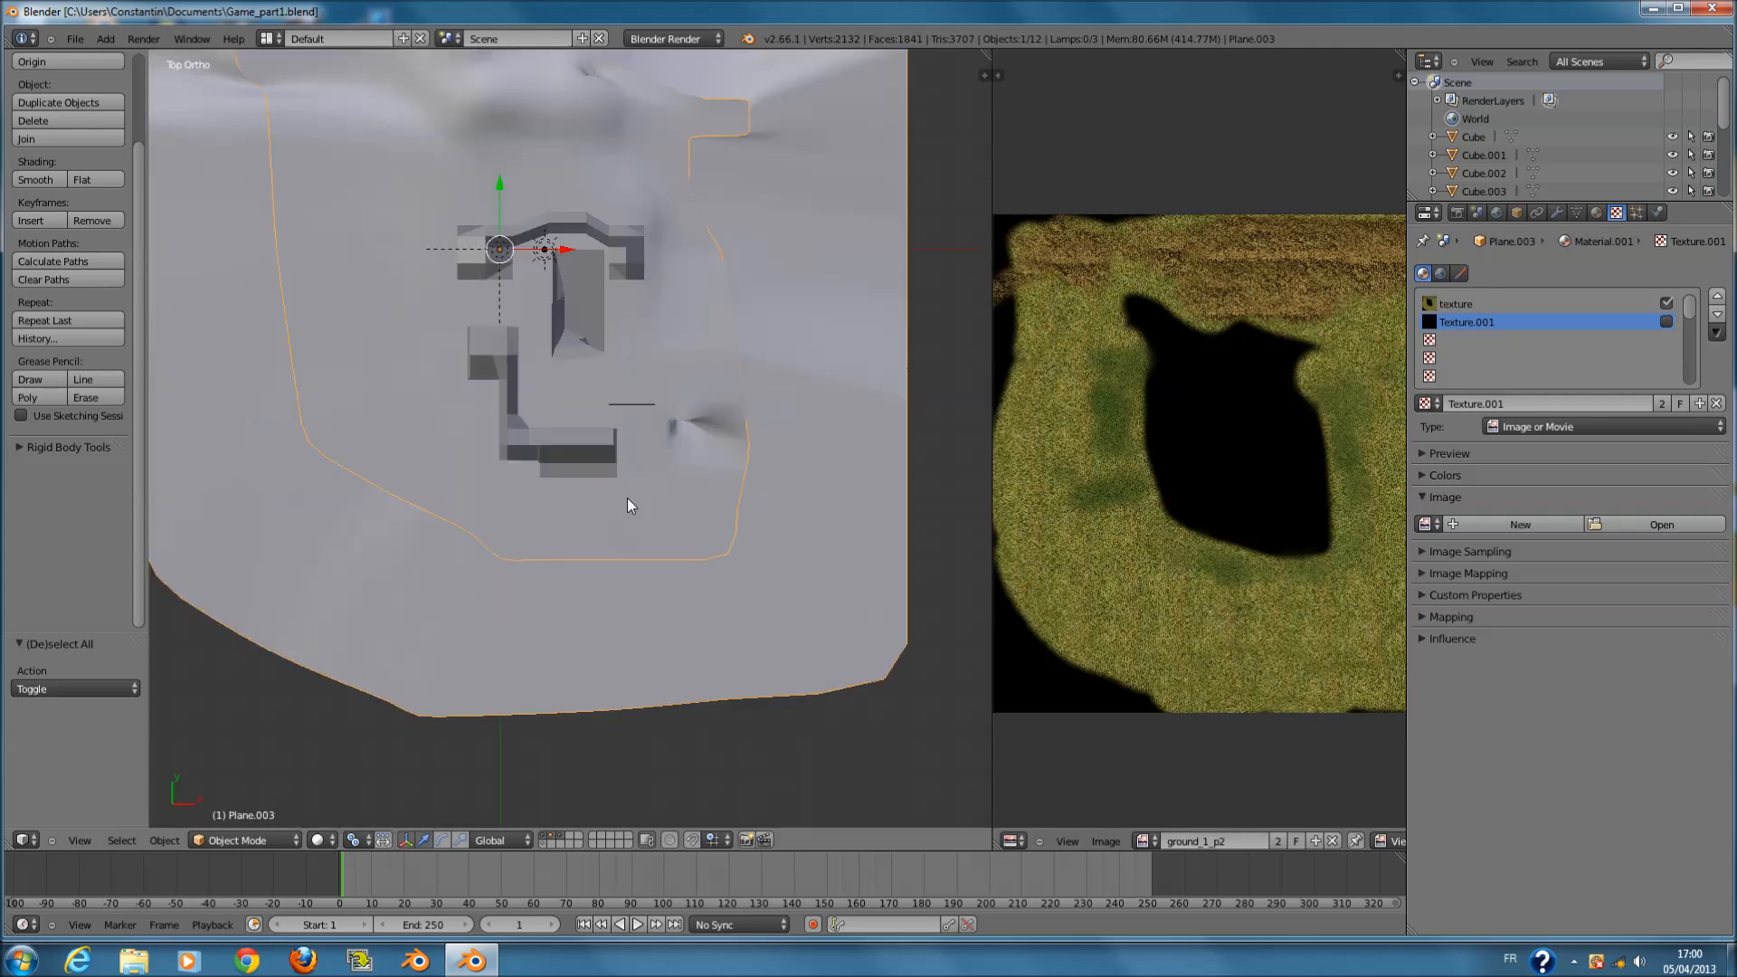
- Examine the meshes of the terrain, the central ground and the rectangular pit in Edit Mode
{"action": "scroll", "coordinate": [638, 484], "scroll_direction": "up", "scroll_amount": 3}
{"action": "key", "text": "Tab"}
{"action": "key", "text": "Tab"}
{"action": "right_click", "coordinate": [425, 503]}
{"action": "key", "text": "Tab"}
{"action": "key", "text": "Tab"}
{"action": "right_click", "coordinate": [574, 403]}
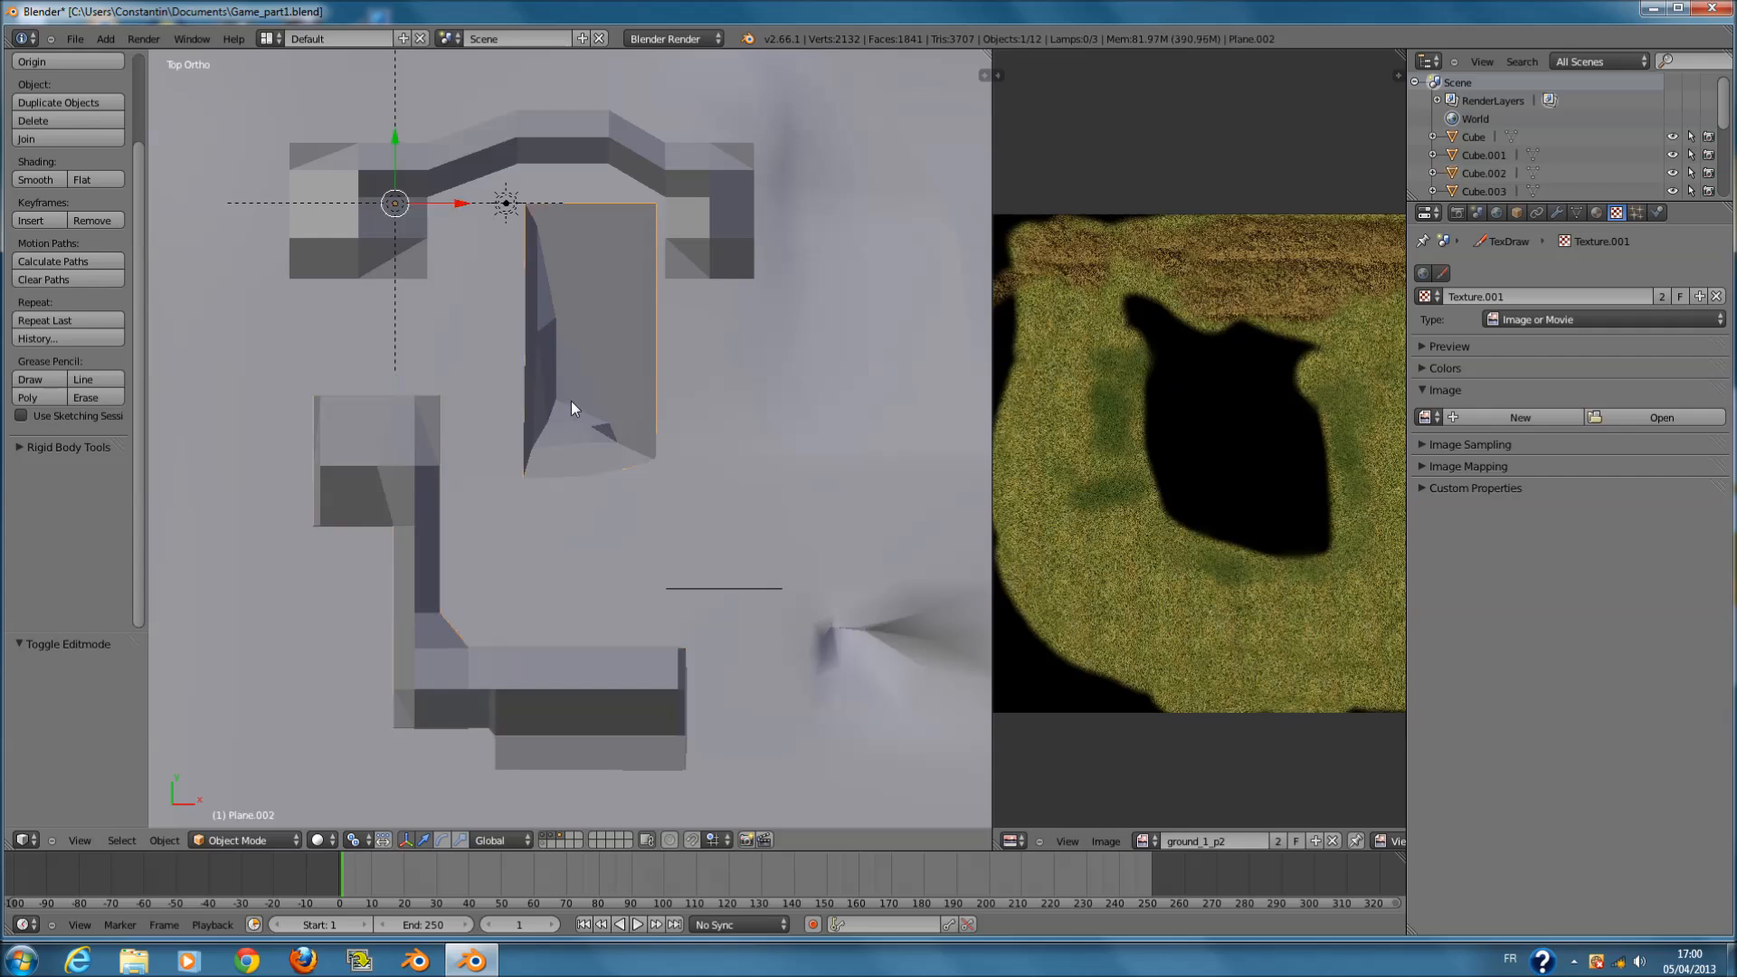
{"action": "key", "text": "Tab"}
{"action": "key", "text": "Tab"}
- Examine in wireframe the mesh around the hole in the ground beside the L-shaped building
{"action": "key", "text": "z"}
{"action": "right_click", "coordinate": [841, 599]}
{"action": "right_click", "coordinate": [867, 541]}
{"action": "key", "text": "Tab"}
{"action": "key", "text": "Tab"}
{"action": "key", "text": "Tab"}
{"action": "key", "text": "a"}
{"action": "key", "text": "a"}
{"action": "key", "text": "Tab"}
{"action": "key", "text": "z"}
- Merge the image editor area into the 3D viewport and view the scene from the front
{"action": "right_click", "coordinate": [400, 659]}
{"action": "key", "text": "space"}
{"action": "left_click_drag", "start_coordinate": [989, 68], "coordinate": [1019, 385]}
{"action": "key", "text": "KP_1"}
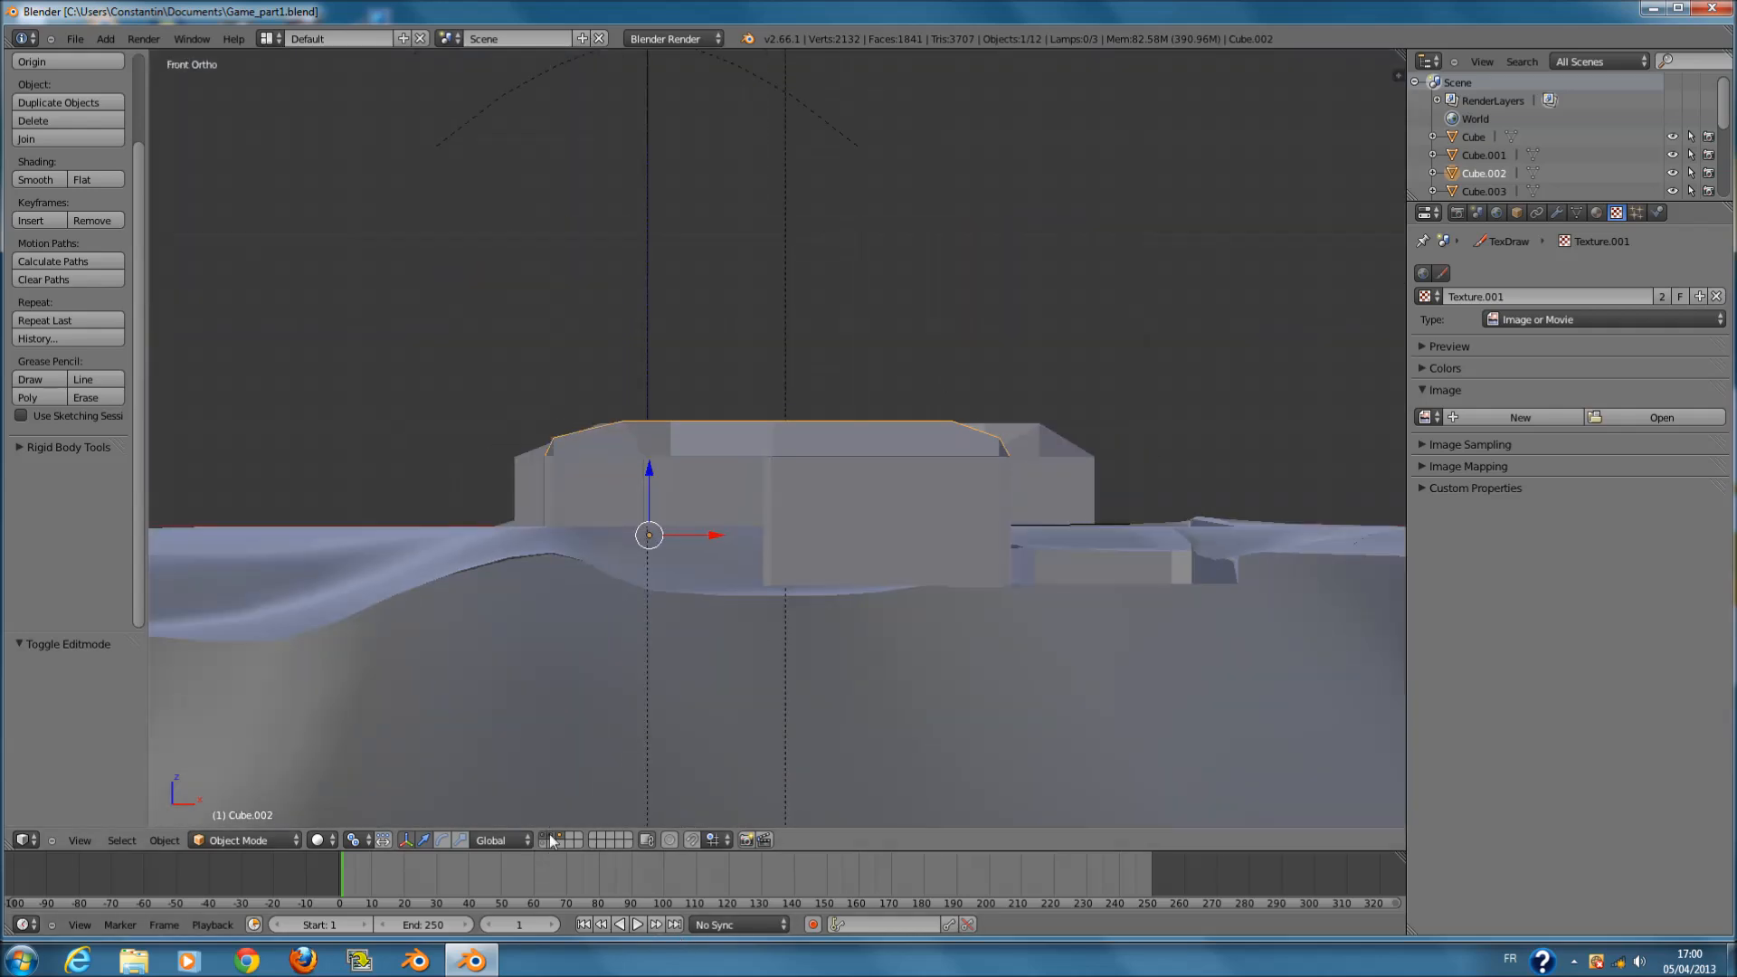
- Show only the buildings layer together with the central ground layer, and select the L-shaped building
{"action": "left_click", "coordinate": [551, 837]}
{"action": "middle_click_drag", "start_coordinate": [914, 460], "coordinate": [670, 754]}
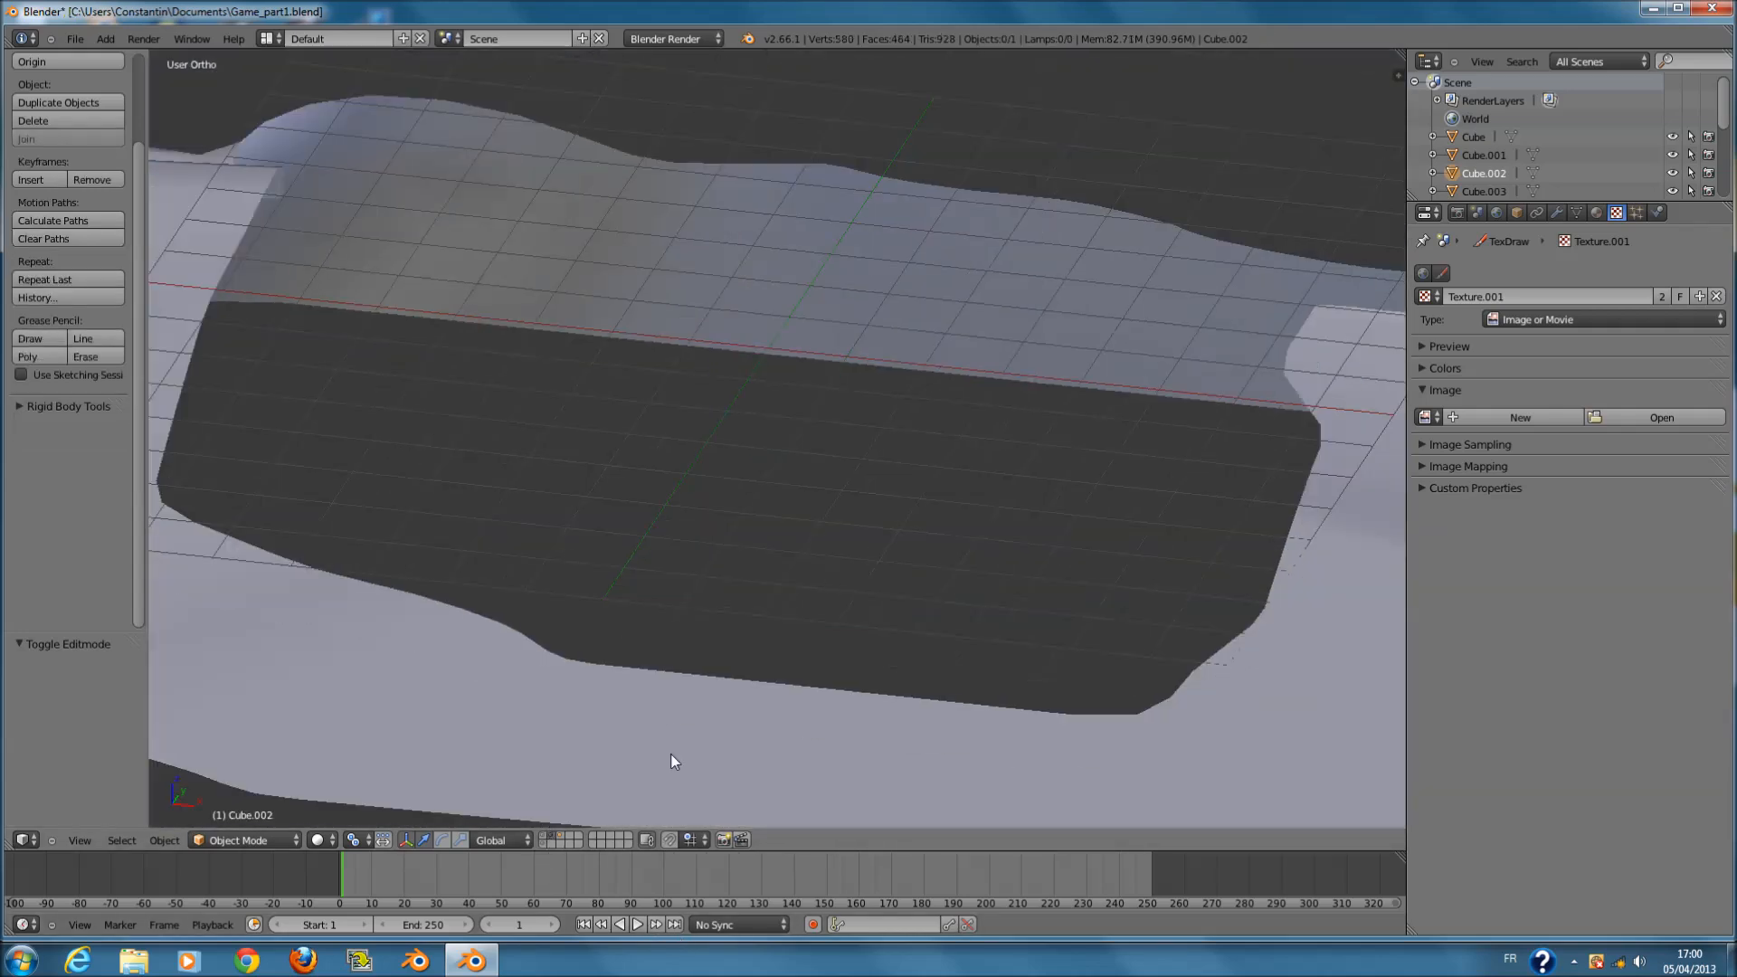
{"action": "left_click", "coordinate": [542, 839], "text": "shift"}
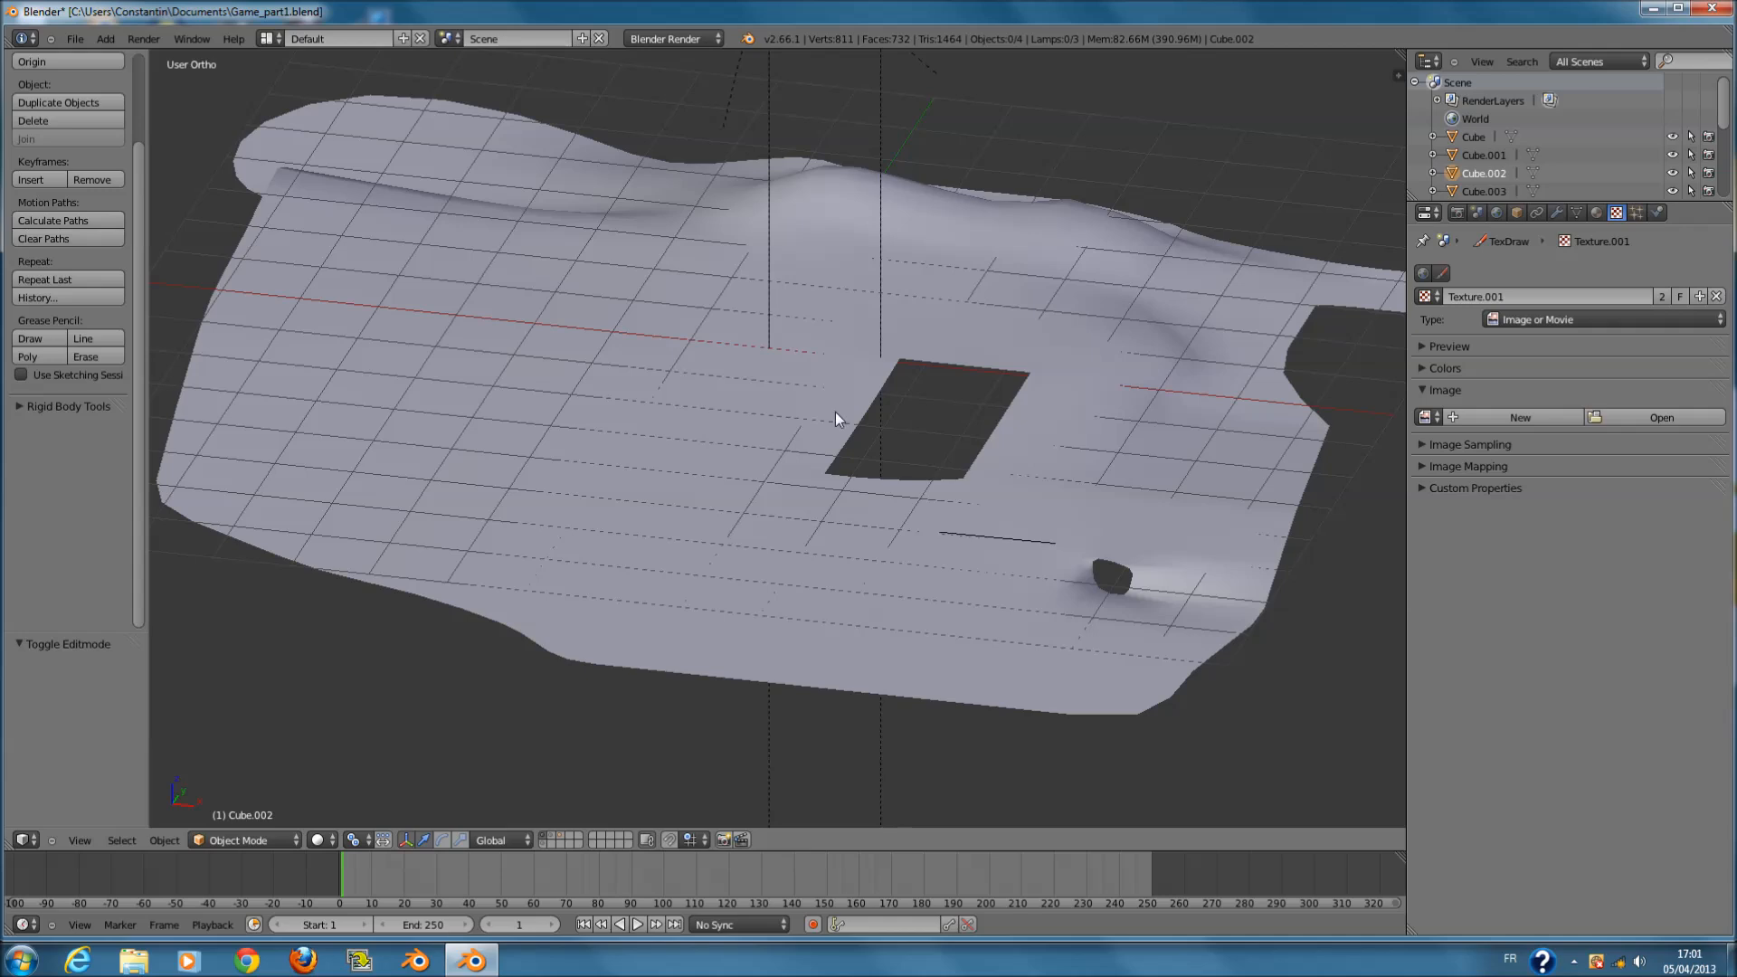
{"action": "left_click", "coordinate": [555, 840]}
{"action": "right_click", "coordinate": [757, 563]}
{"action": "scroll", "coordinate": [757, 562], "scroll_direction": "up", "scroll_amount": 4}
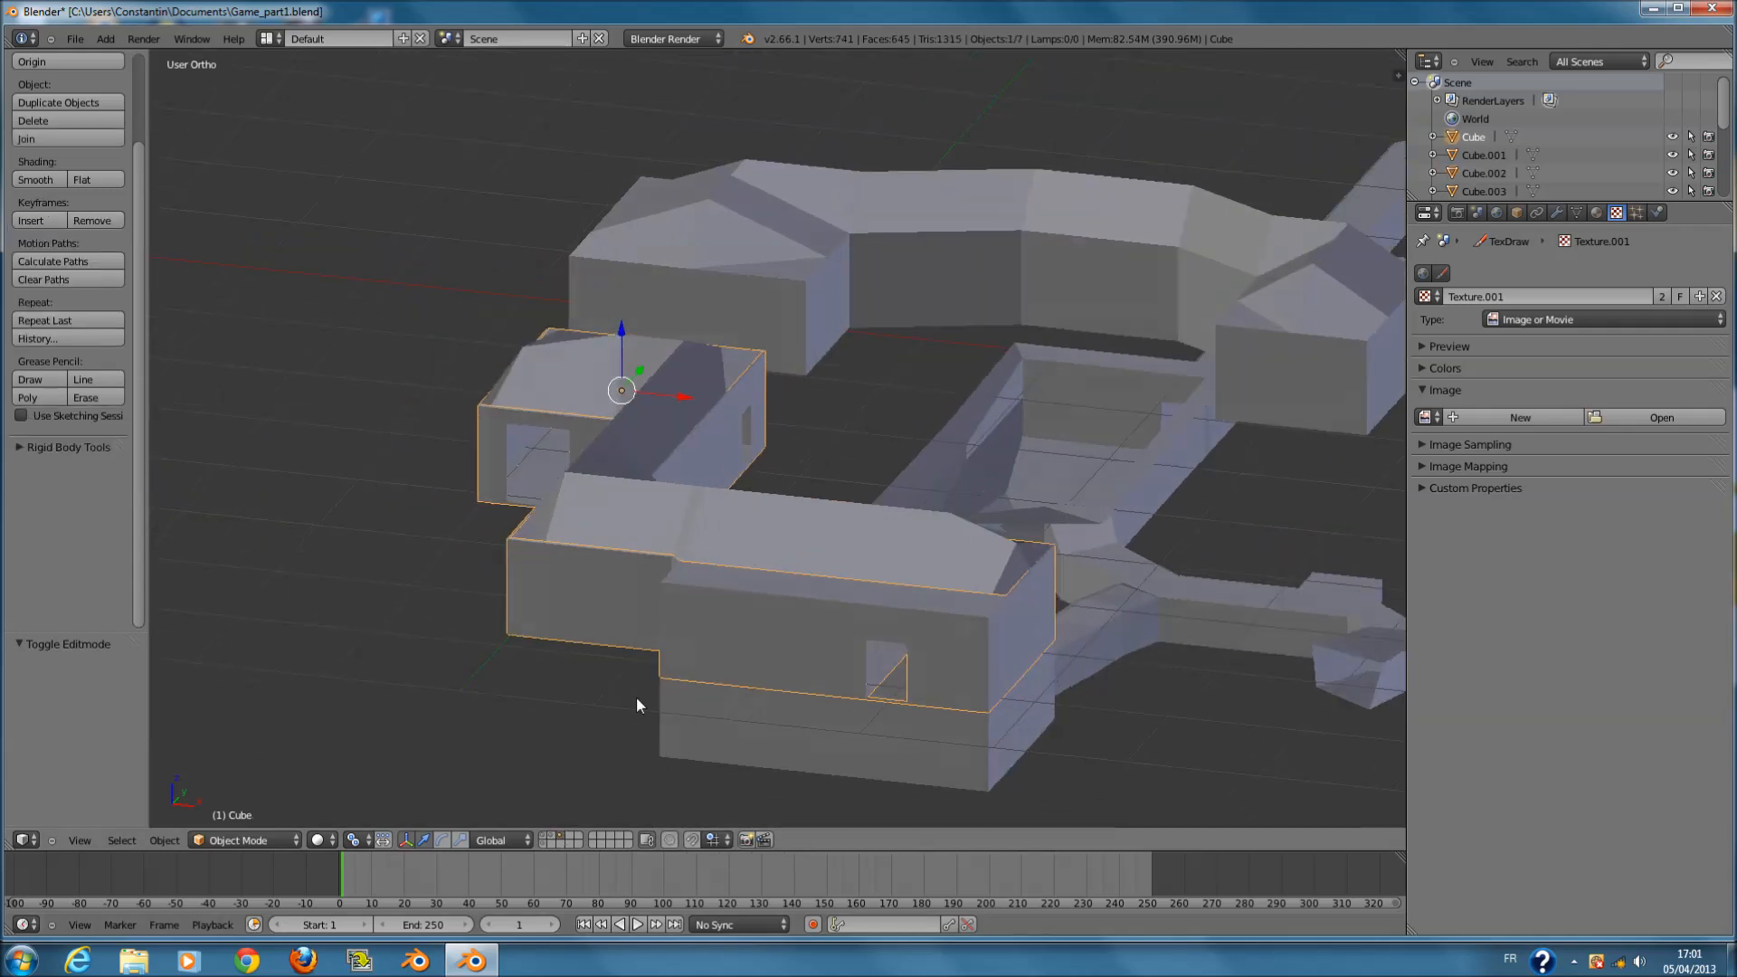
{"action": "left_click", "coordinate": [543, 840], "text": "shift"}
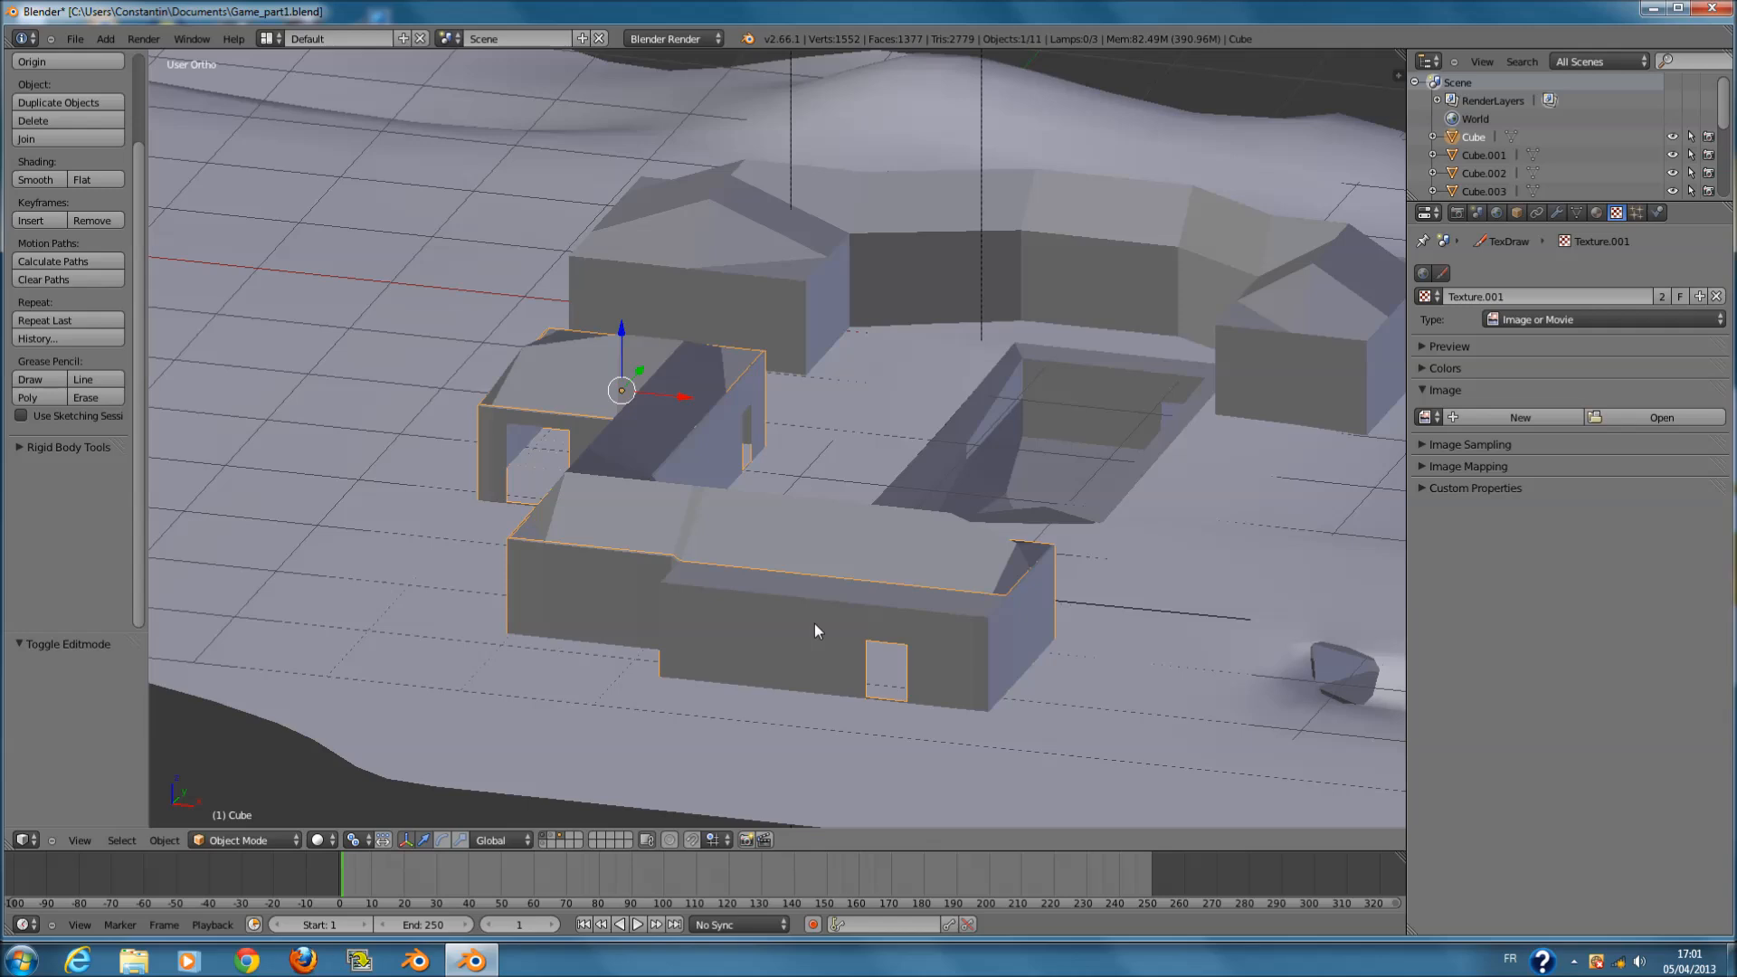
- Open the central ground mesh in Edit Mode with face selection and show it as a top-view wireframe
{"action": "key", "text": "Tab"}
{"action": "key", "text": "Tab"}
{"action": "right_click", "coordinate": [849, 729]}
{"action": "key", "text": "Tab"}
{"action": "scroll", "coordinate": [884, 731], "scroll_direction": "down", "scroll_amount": 3, "text": "shift"}
{"action": "scroll", "coordinate": [905, 719], "scroll_direction": "up", "scroll_amount": 1}
{"action": "key", "text": "KP_7"}
{"action": "key", "text": "z"}
{"action": "scroll", "coordinate": [907, 718], "scroll_direction": "down", "scroll_amount": 1}
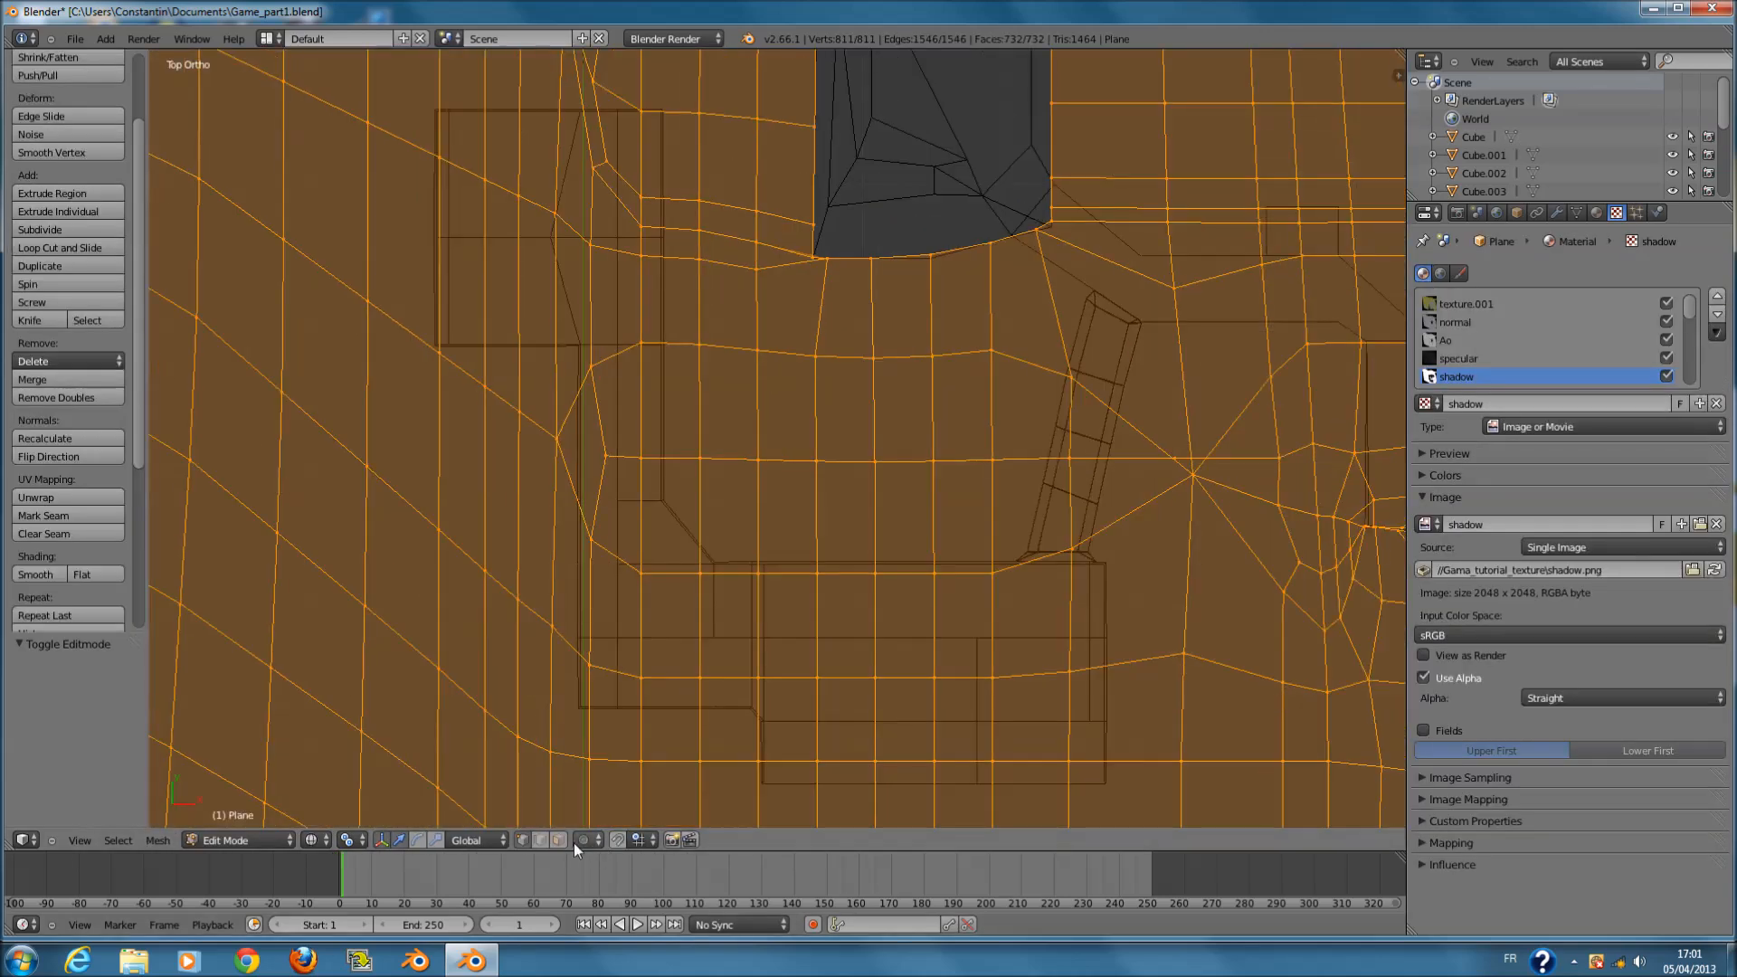
{"action": "scroll", "coordinate": [769, 724], "scroll_direction": "down", "scroll_amount": 2}
{"action": "scroll", "coordinate": [768, 612], "scroll_direction": "up", "scroll_amount": 1}
- Move the ground vertex at the end of the L-shaped building's long wing about -0.19 along Y, in line with the neighbouring edge
{"action": "key", "text": "a"}
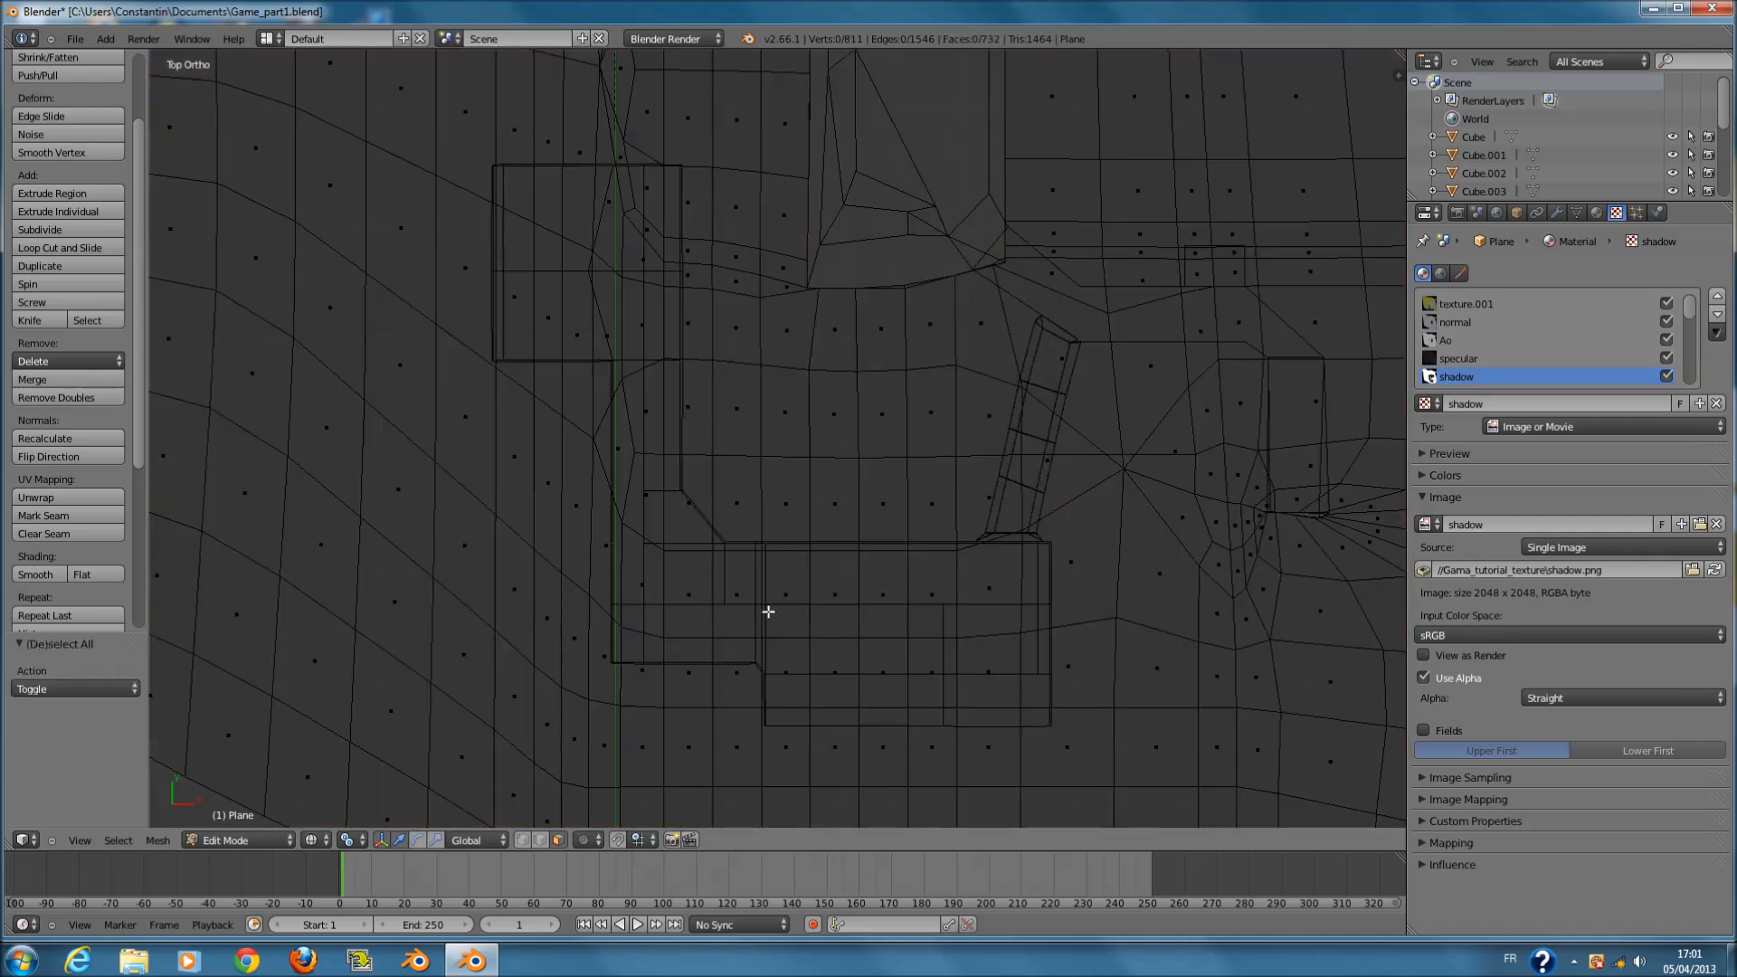
{"action": "mouse_move", "coordinate": [674, 607]}
{"action": "left_mouse_down"}
{"action": "mouse_move", "coordinate": [721, 609]}
{"action": "mouse_move", "coordinate": [676, 637]}
{"action": "mouse_move", "coordinate": [853, 609]}
{"action": "mouse_move", "coordinate": [1002, 640]}
{"action": "mouse_move", "coordinate": [1001, 682]}
{"action": "mouse_move", "coordinate": [818, 667]}
{"action": "mouse_move", "coordinate": [877, 694]}
{"action": "left_mouse_up"}
{"action": "scroll", "coordinate": [709, 611], "scroll_direction": "up", "scroll_amount": 2}
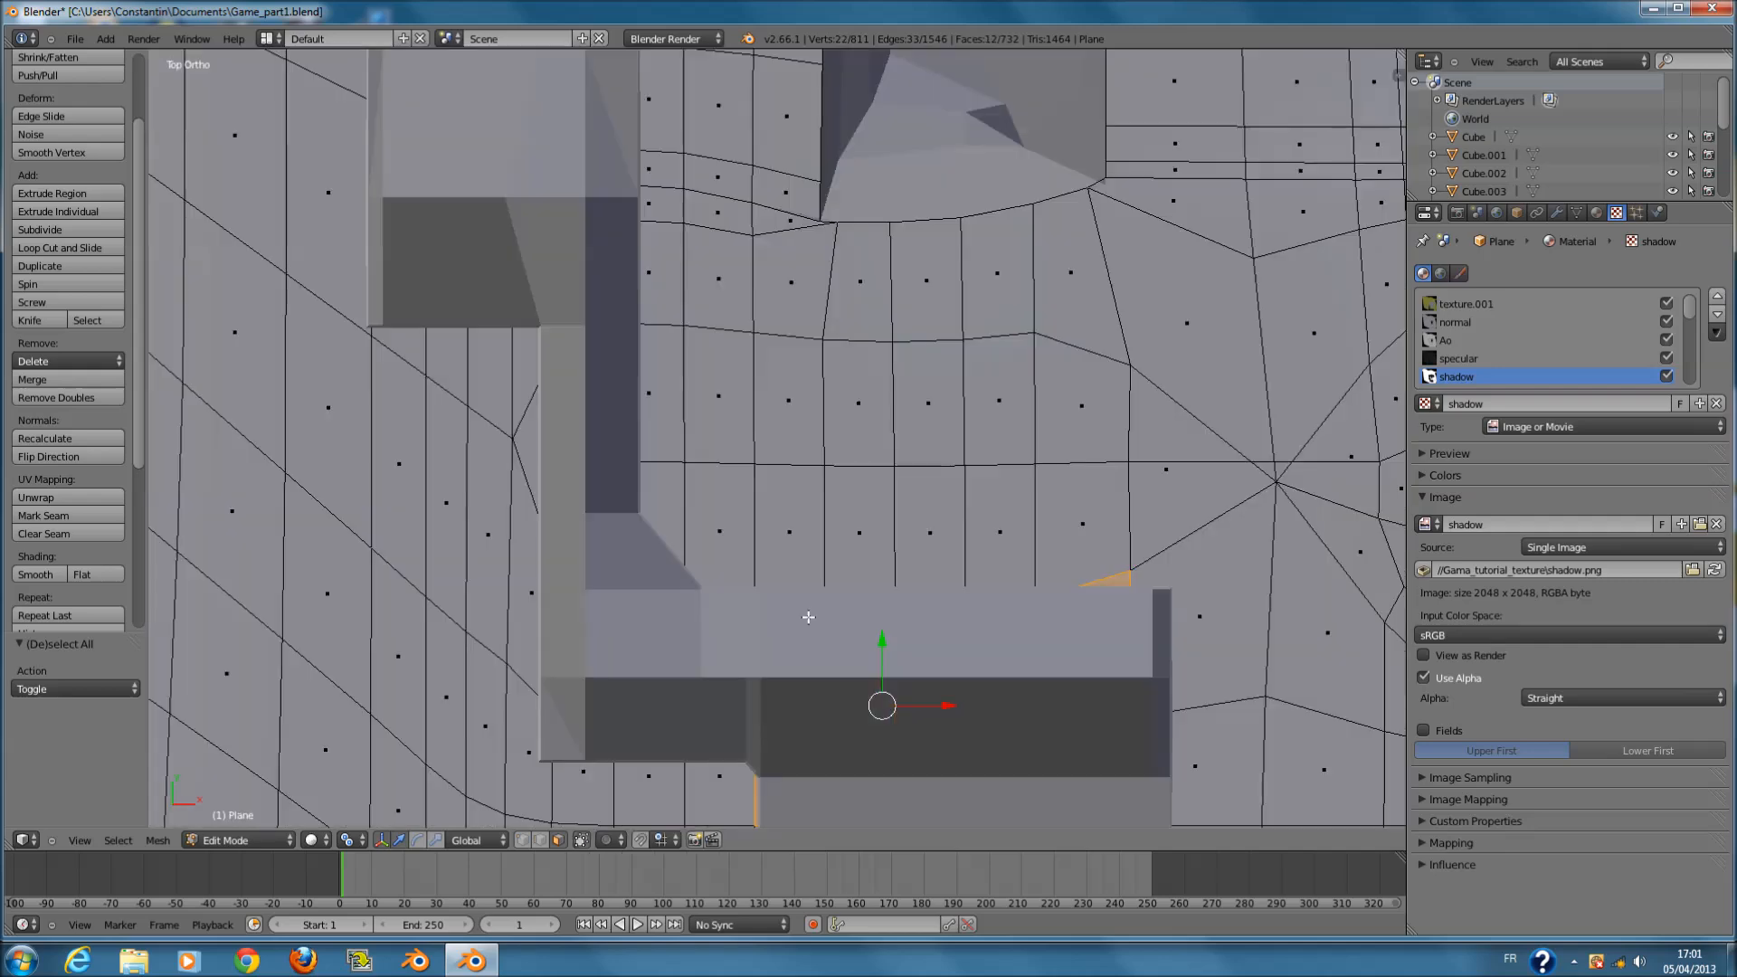
{"action": "left_click", "coordinate": [522, 841]}
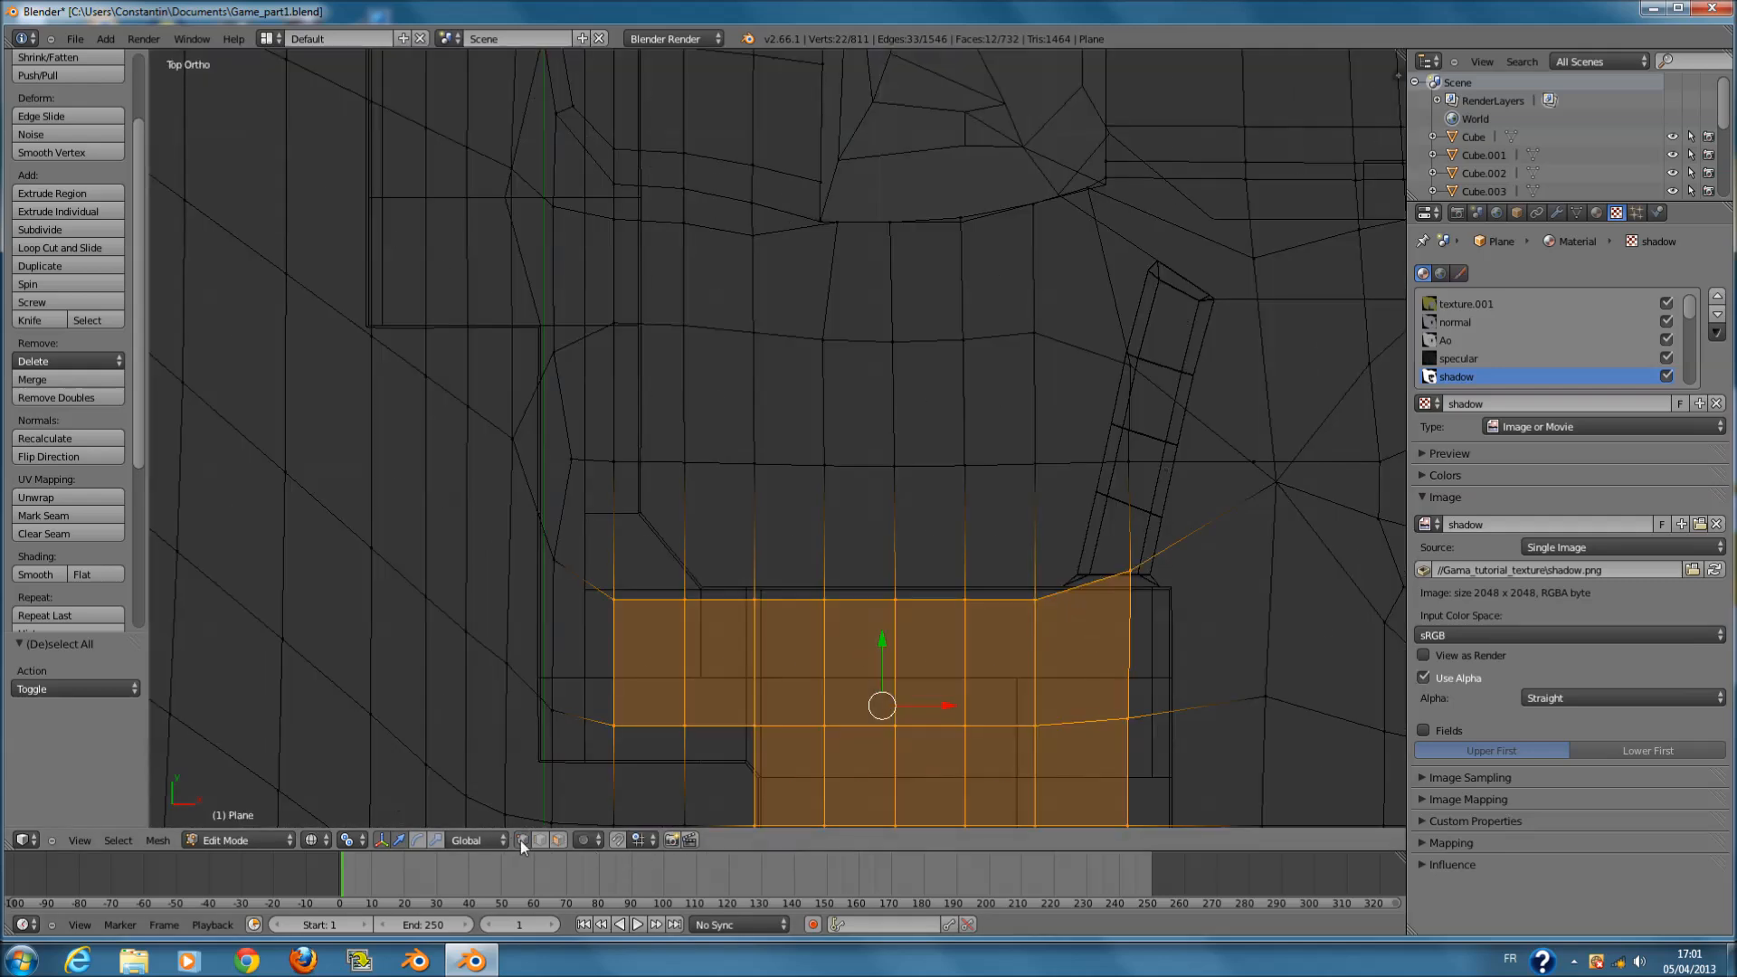
{"action": "right_click", "coordinate": [1125, 568]}
{"action": "key", "text": "g"}
{"action": "key", "text": "y"}
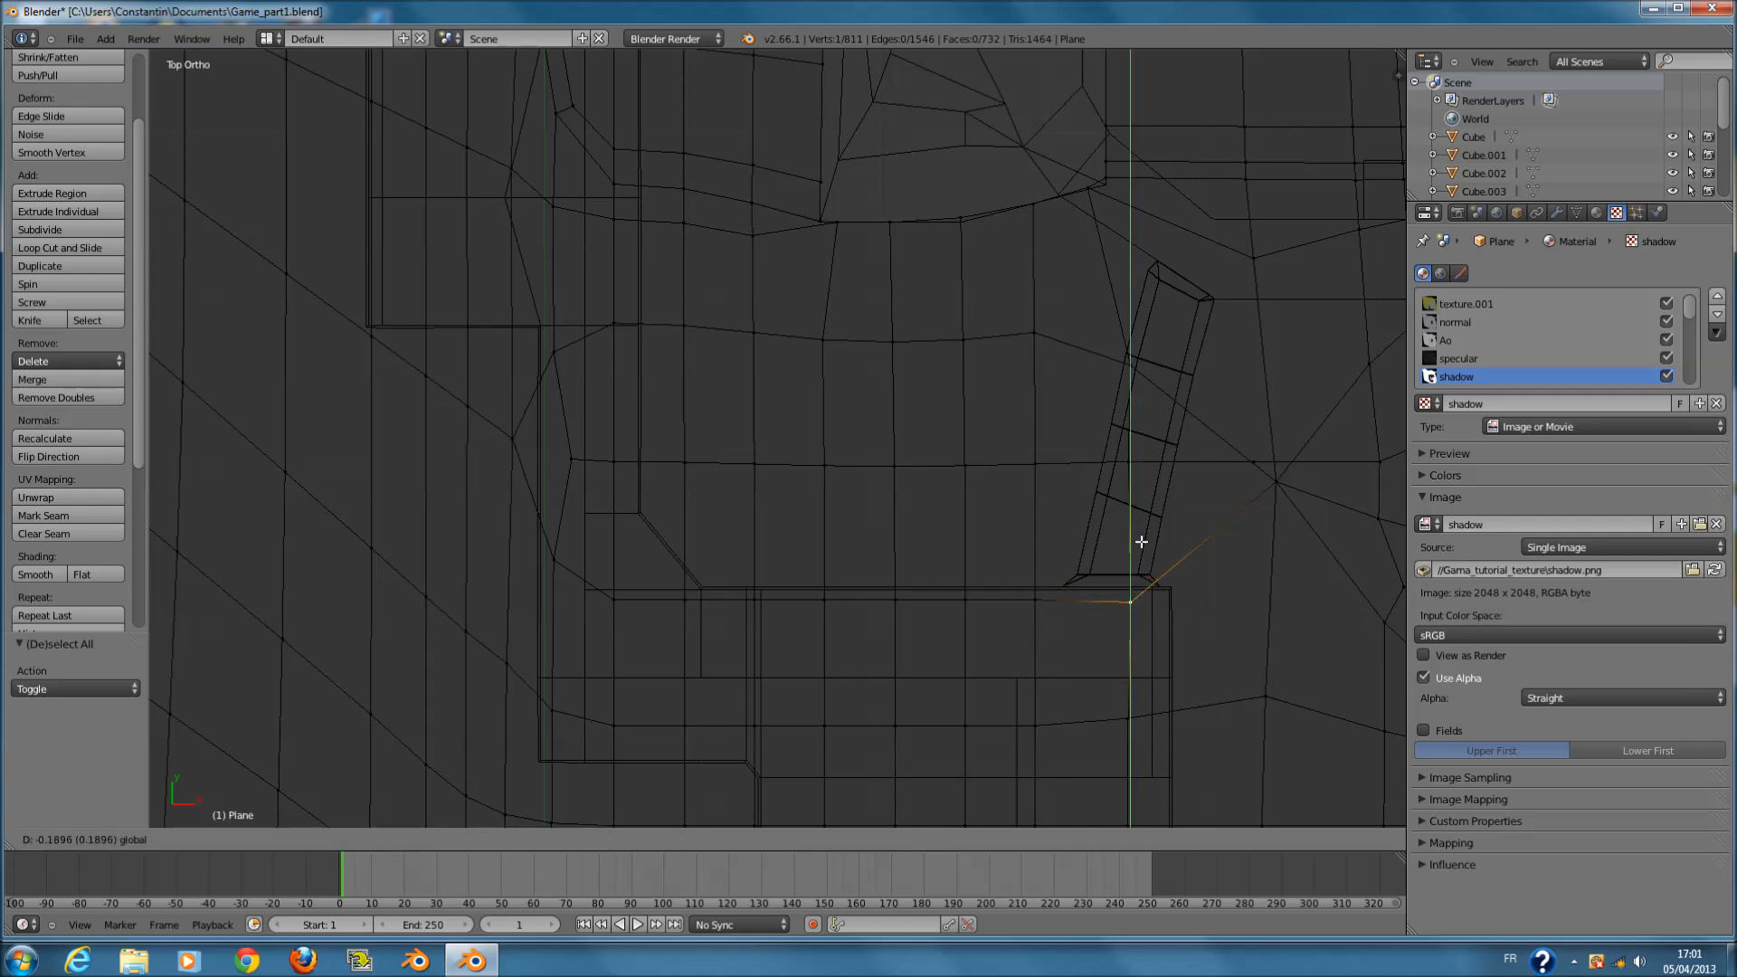
{"action": "left_click", "coordinate": [1142, 539]}
{"action": "key", "text": "a"}
{"action": "key", "text": "a"}
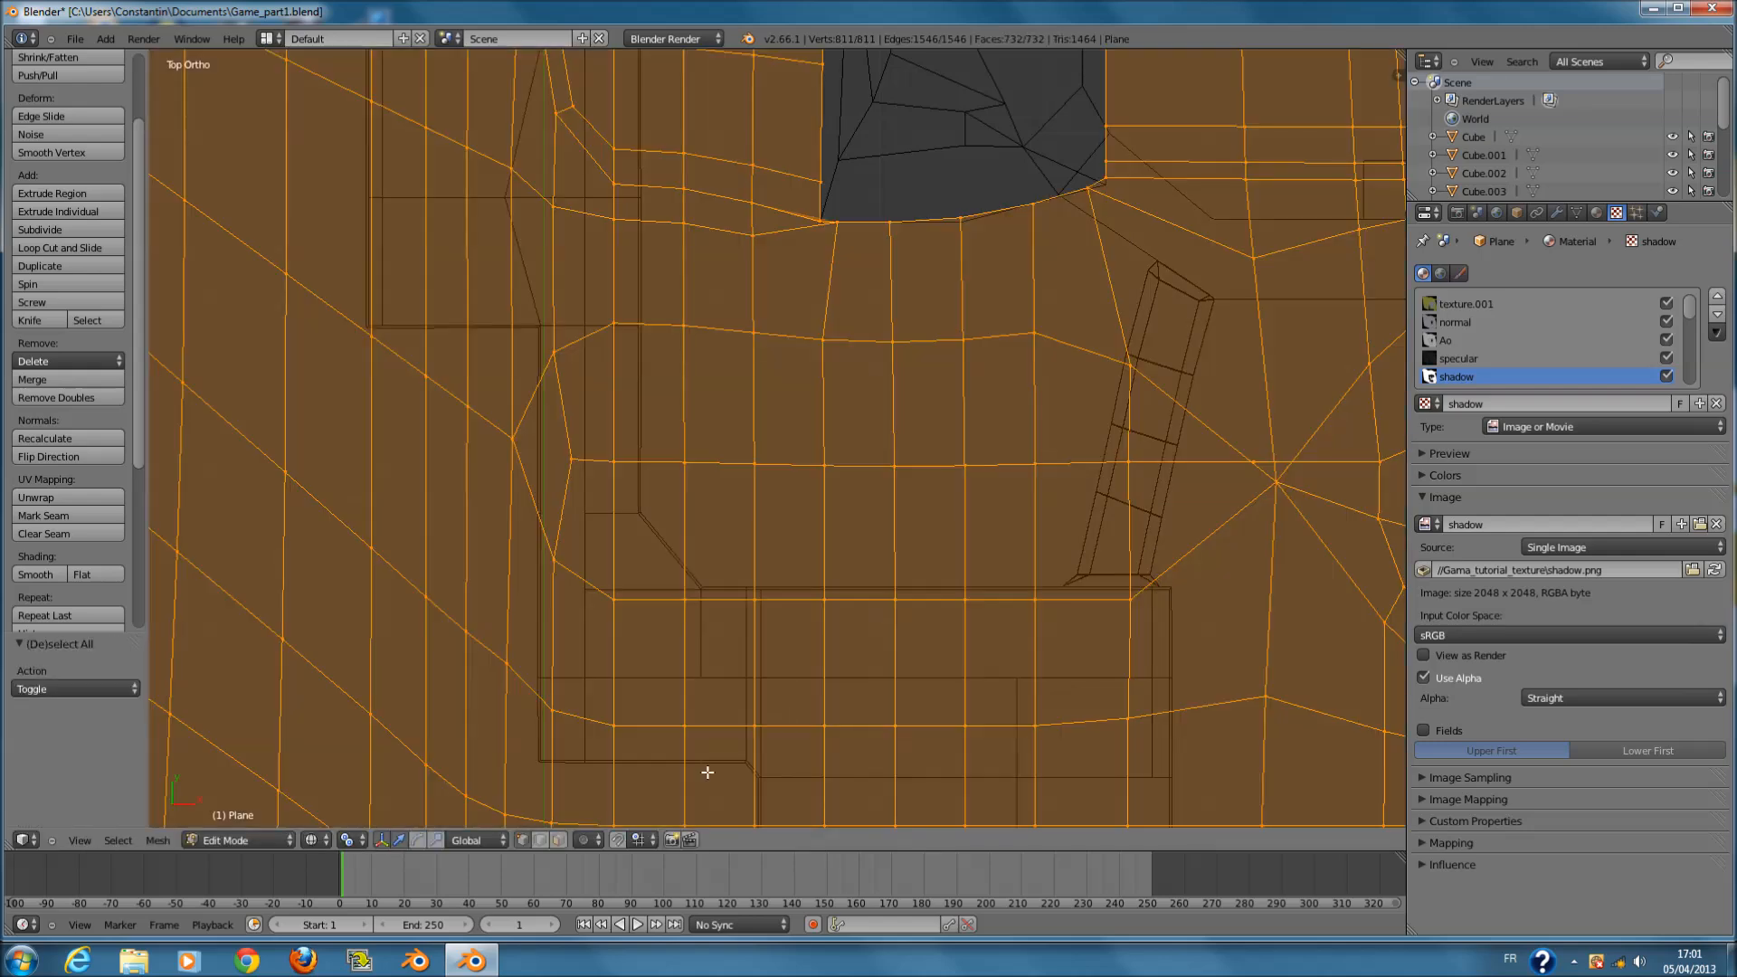
- Select the block of ground faces beneath the wide section of the L-shaped building
{"action": "key", "text": "z"}
{"action": "key", "text": "a"}
{"action": "key", "text": "z"}
{"action": "right_click", "coordinate": [915, 721]}
{"action": "scroll", "coordinate": [916, 721], "scroll_direction": "down", "scroll_amount": 2}
{"action": "scroll", "coordinate": [914, 719], "scroll_direction": "down", "scroll_amount": 3, "text": "shift"}
{"action": "scroll", "coordinate": [903, 692], "scroll_direction": "up", "scroll_amount": 2}
{"action": "mouse_move", "coordinate": [1001, 702]}
{"action": "left_mouse_down"}
{"action": "mouse_move", "coordinate": [1097, 682]}
{"action": "mouse_move", "coordinate": [1085, 571]}
{"action": "mouse_move", "coordinate": [915, 589]}
{"action": "mouse_move", "coordinate": [869, 574]}
{"action": "left_mouse_up"}
{"action": "key", "text": "Escape"}
- Select three ground vertices where the L-shaped building's wide section begins and move them about 0.076 along X, checking alignment in textured and solid shading
{"action": "left_click", "coordinate": [521, 840]}
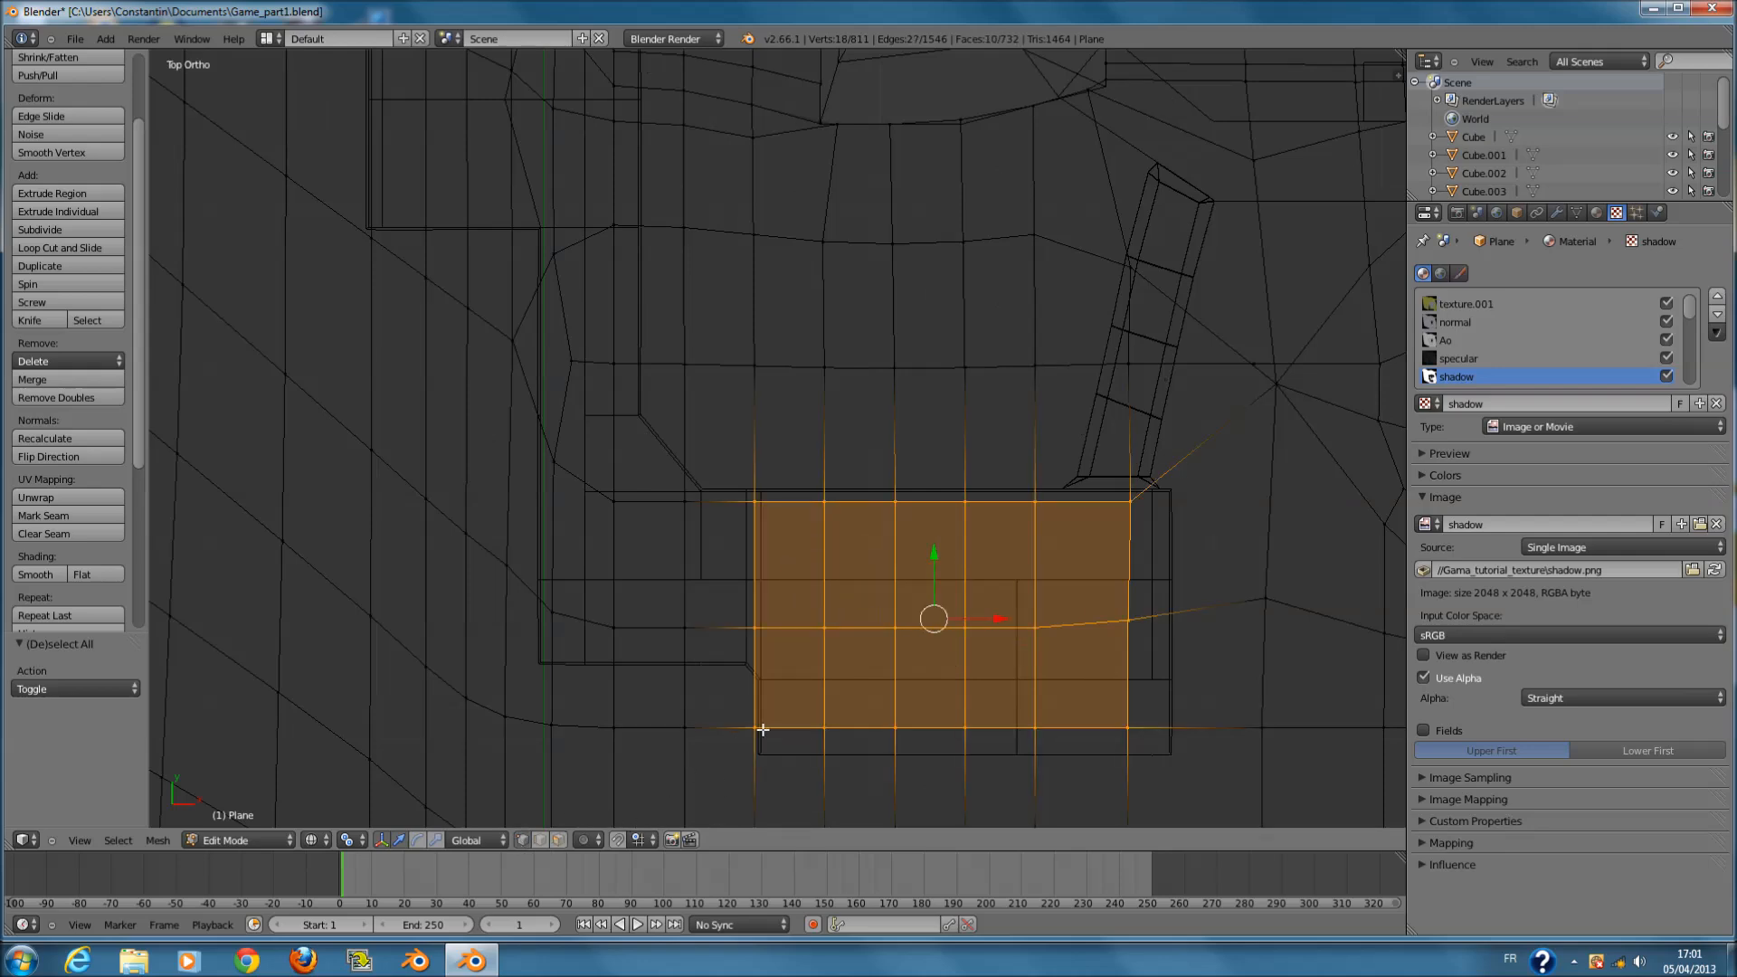
{"action": "key", "text": "a"}
{"action": "right_click", "coordinate": [757, 728]}
{"action": "right_click", "coordinate": [757, 628], "text": "shift"}
{"action": "right_click", "coordinate": [757, 502], "text": "shift"}
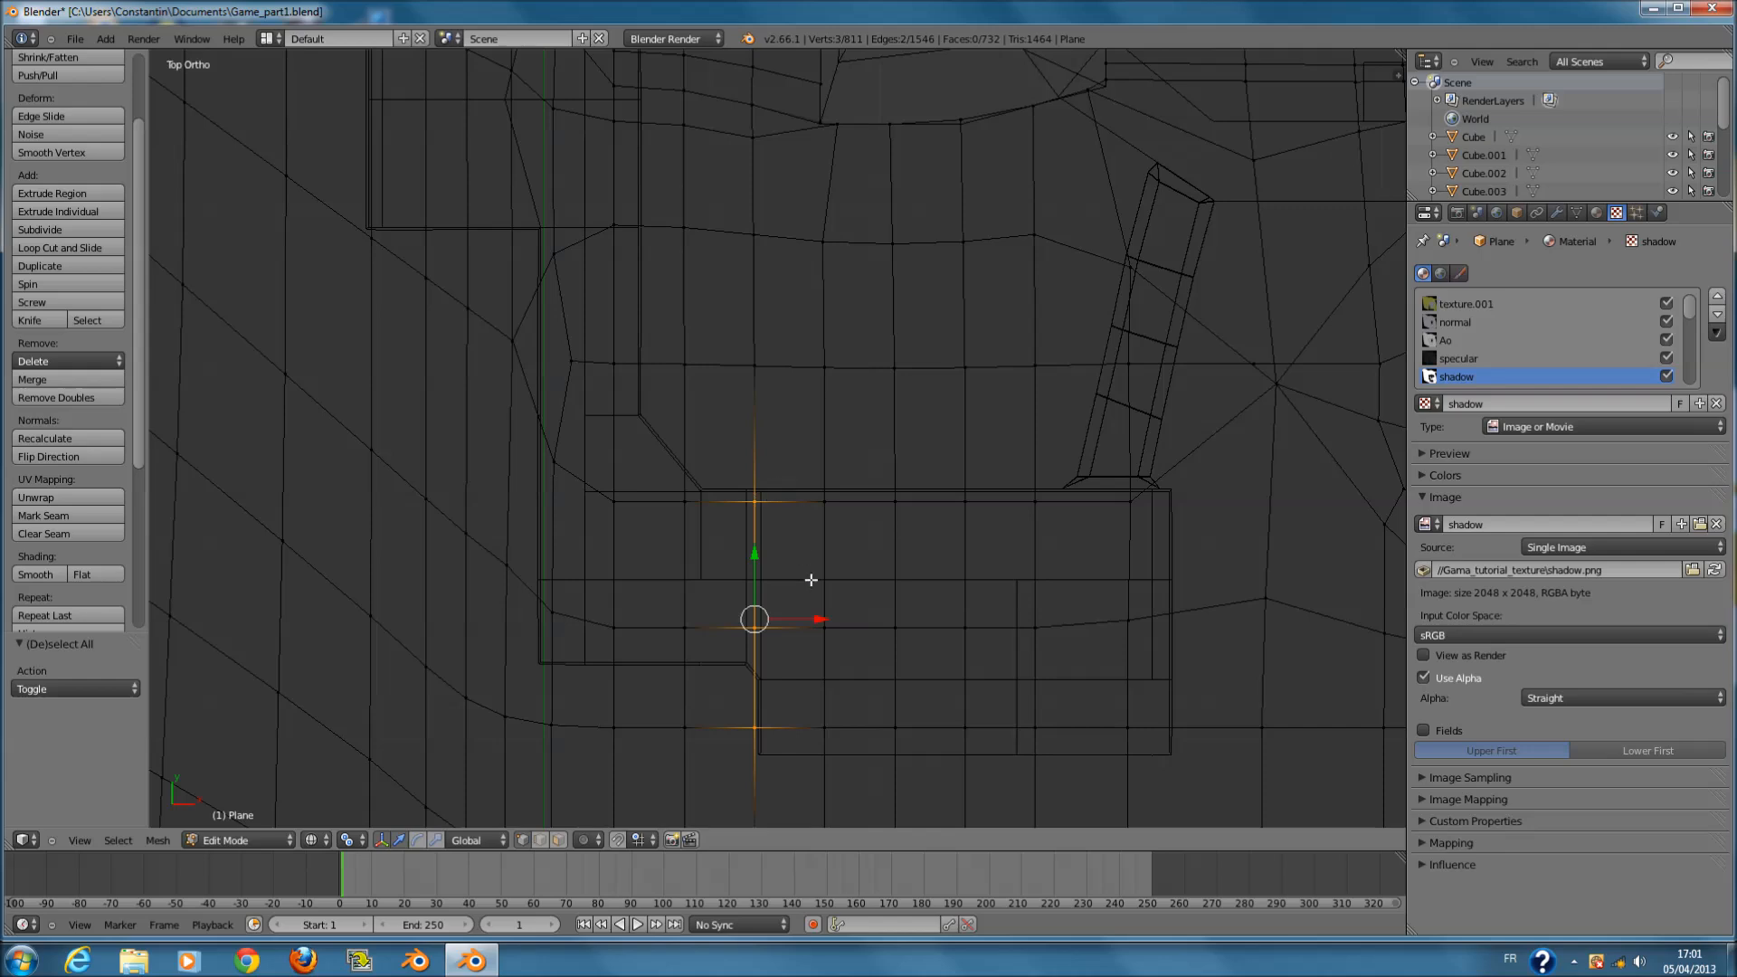
{"action": "left_click", "coordinate": [328, 844]}
{"action": "left_click", "coordinate": [339, 762]}
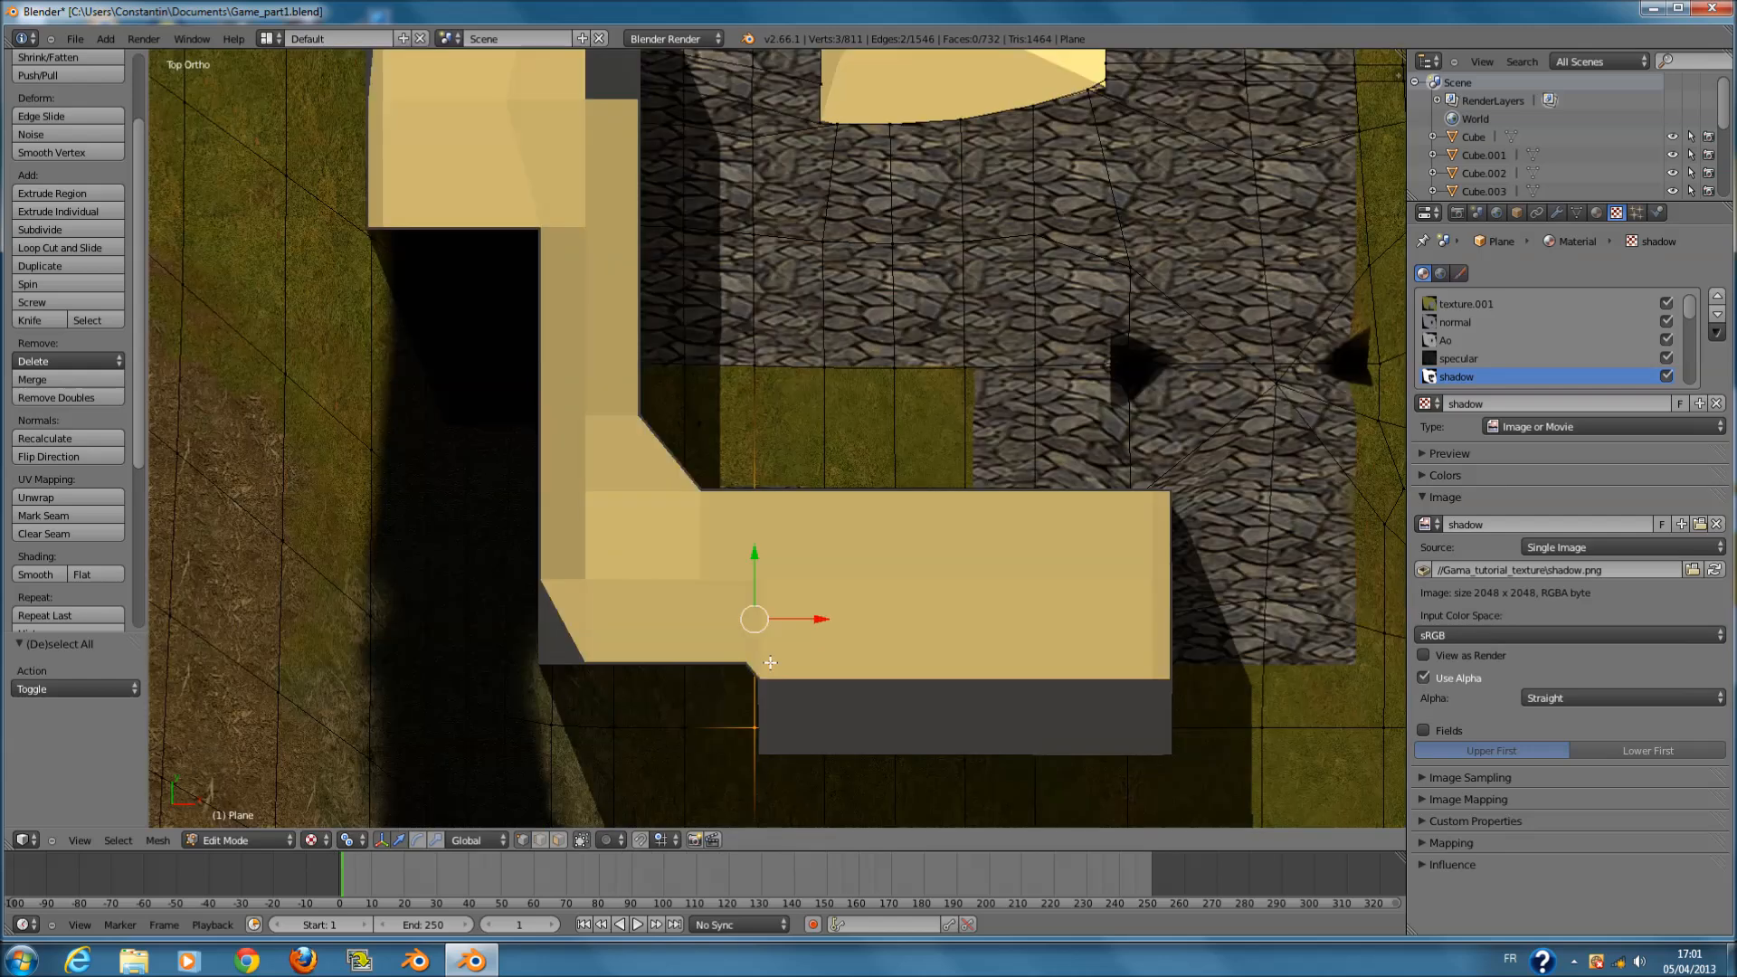
{"action": "key", "text": "g"}
{"action": "key", "text": "x"}
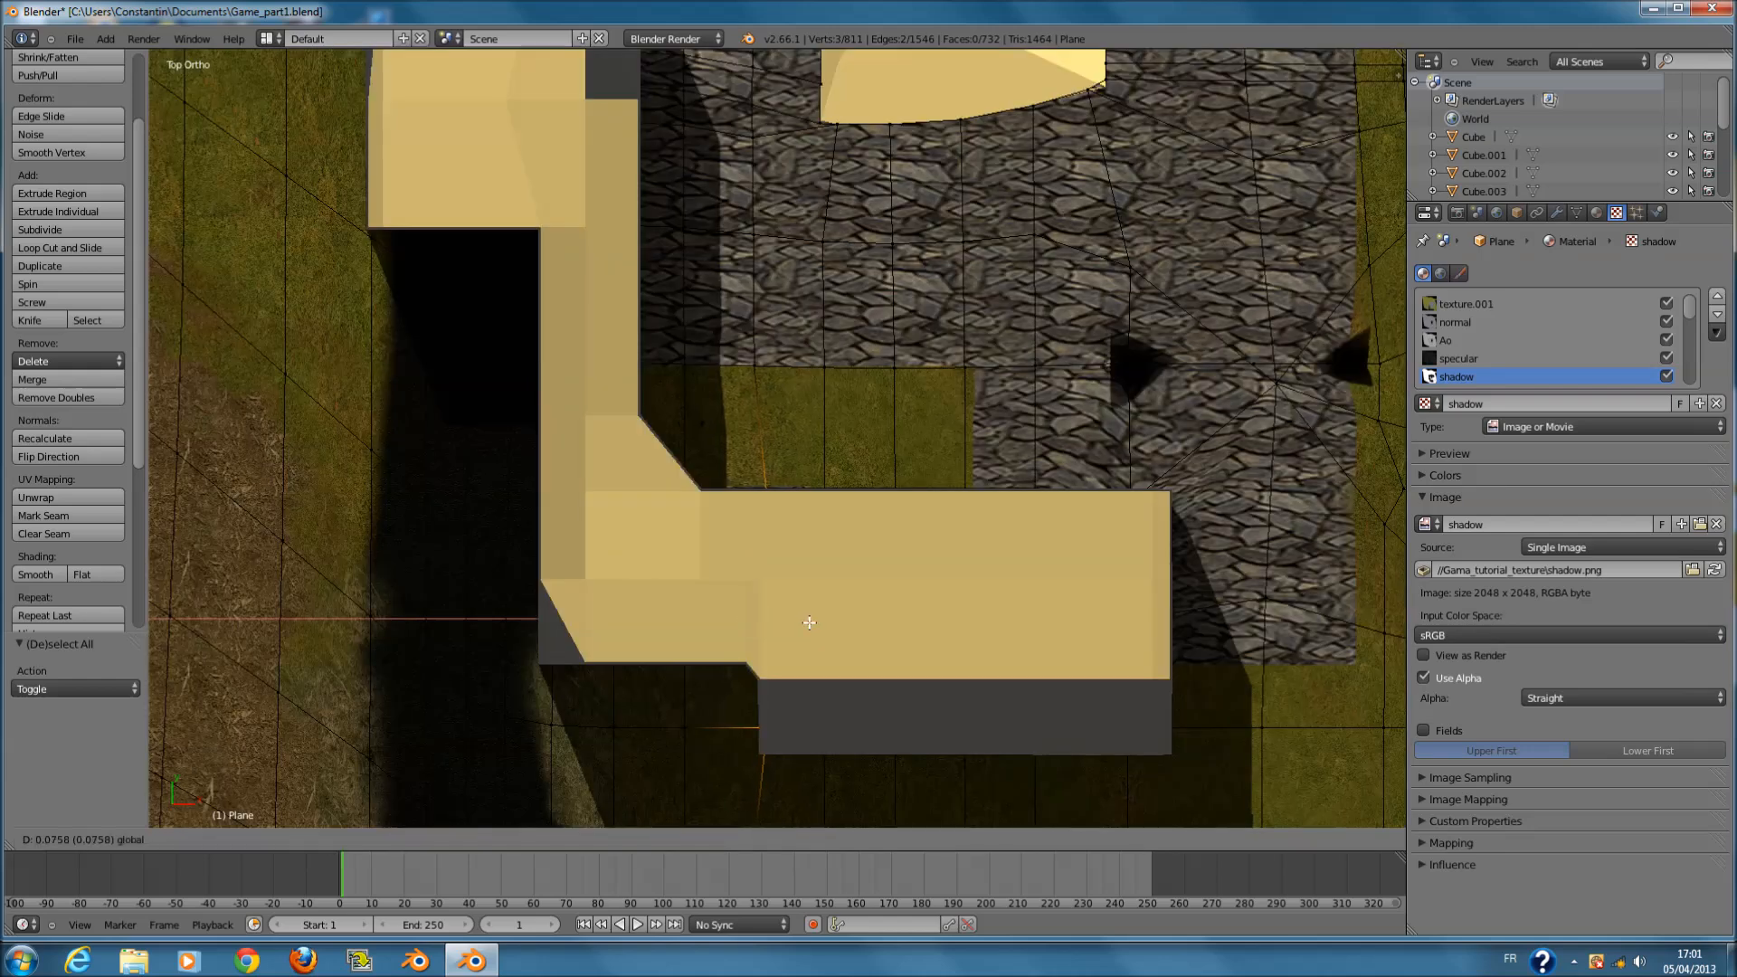
{"action": "left_click", "coordinate": [809, 622]}
{"action": "key", "text": "z"}
{"action": "scroll", "coordinate": [810, 622], "scroll_direction": "down", "scroll_amount": 3, "text": "shift"}
{"action": "scroll", "coordinate": [811, 622], "scroll_direction": "up", "scroll_amount": 1}
{"action": "key", "text": "z"}
{"action": "scroll", "coordinate": [821, 635], "scroll_direction": "down", "scroll_amount": 5, "text": "shift"}
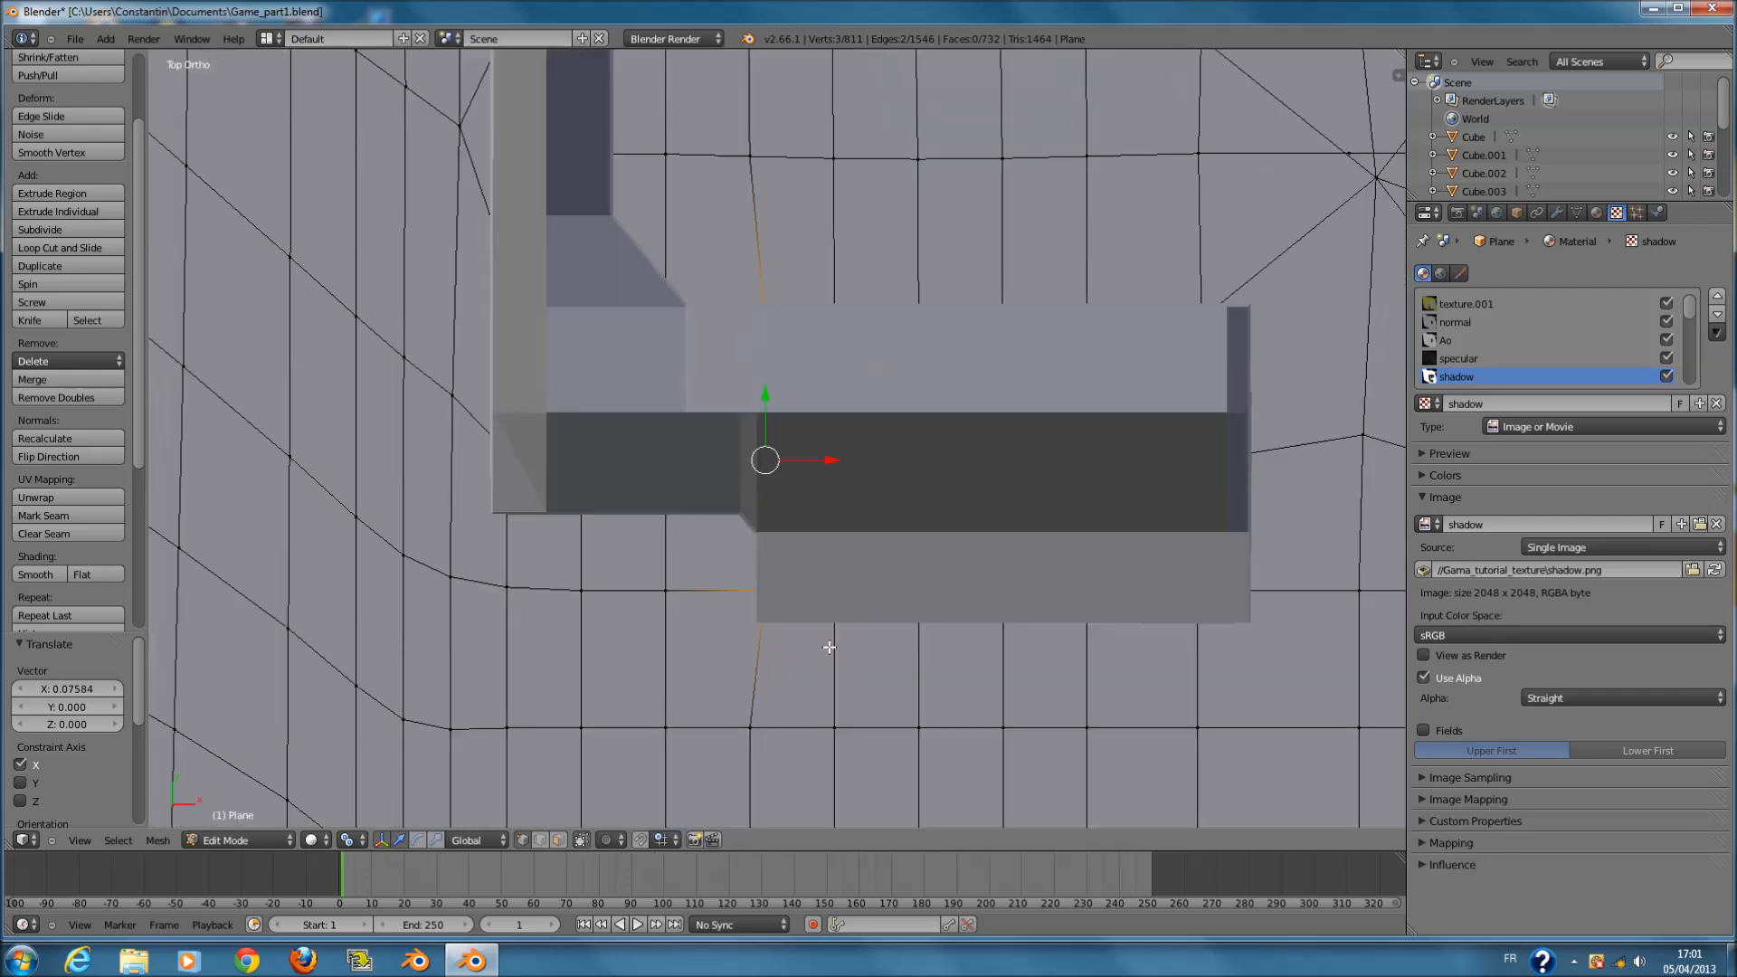
- Display the scene with textured shading and view the building from directly above
{"action": "left_click", "coordinate": [311, 840]}
{"action": "left_click", "coordinate": [339, 762]}
{"action": "mouse_move", "coordinate": [613, 721]}
{"action": "middle_mouse_down"}
{"action": "mouse_move", "coordinate": [669, 693]}
{"action": "mouse_move", "coordinate": [667, 622]}
{"action": "middle_mouse_up"}
{"action": "key", "text": "KP_7"}
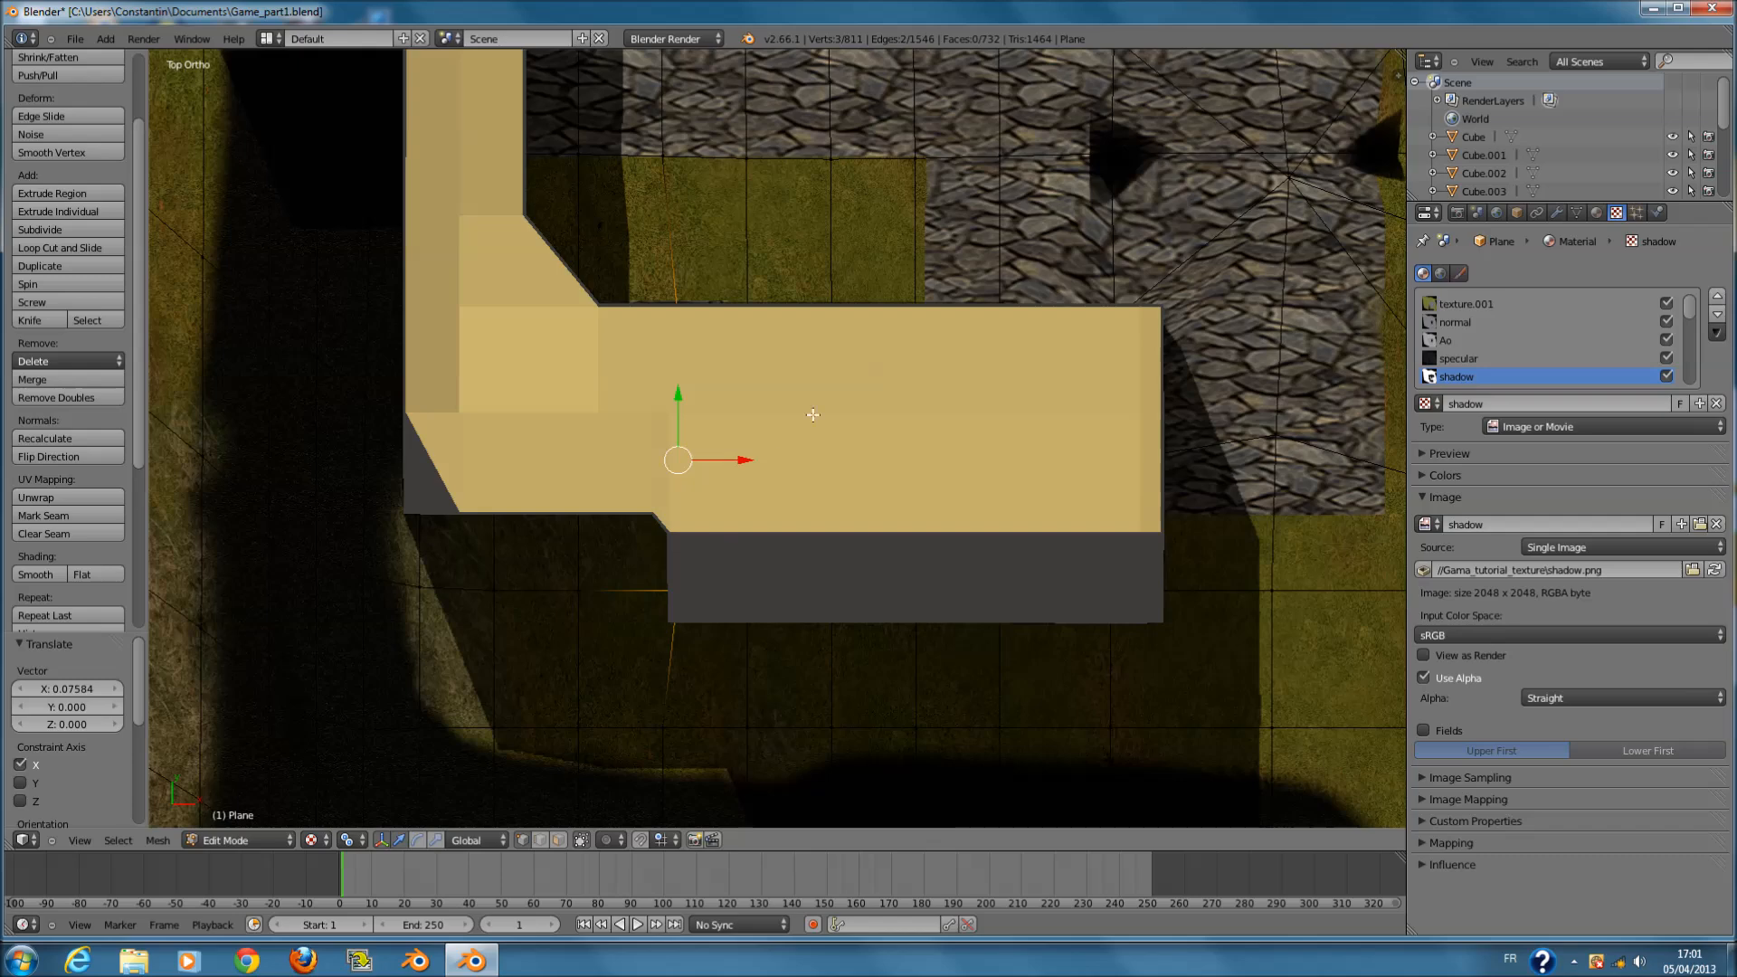
- Leave mesh editing and save the project over the existing file
{"action": "scroll", "coordinate": [817, 436], "scroll_direction": "up", "scroll_amount": 1}
{"action": "key", "text": "Tab"}
{"action": "key", "text": "ctrl+s"}
{"action": "left_click", "coordinate": [816, 456]}
- Move the row of six ground vertices near the room's lower wall -0.12 along Y
{"action": "key", "text": "Tab"}
{"action": "key", "text": "z"}
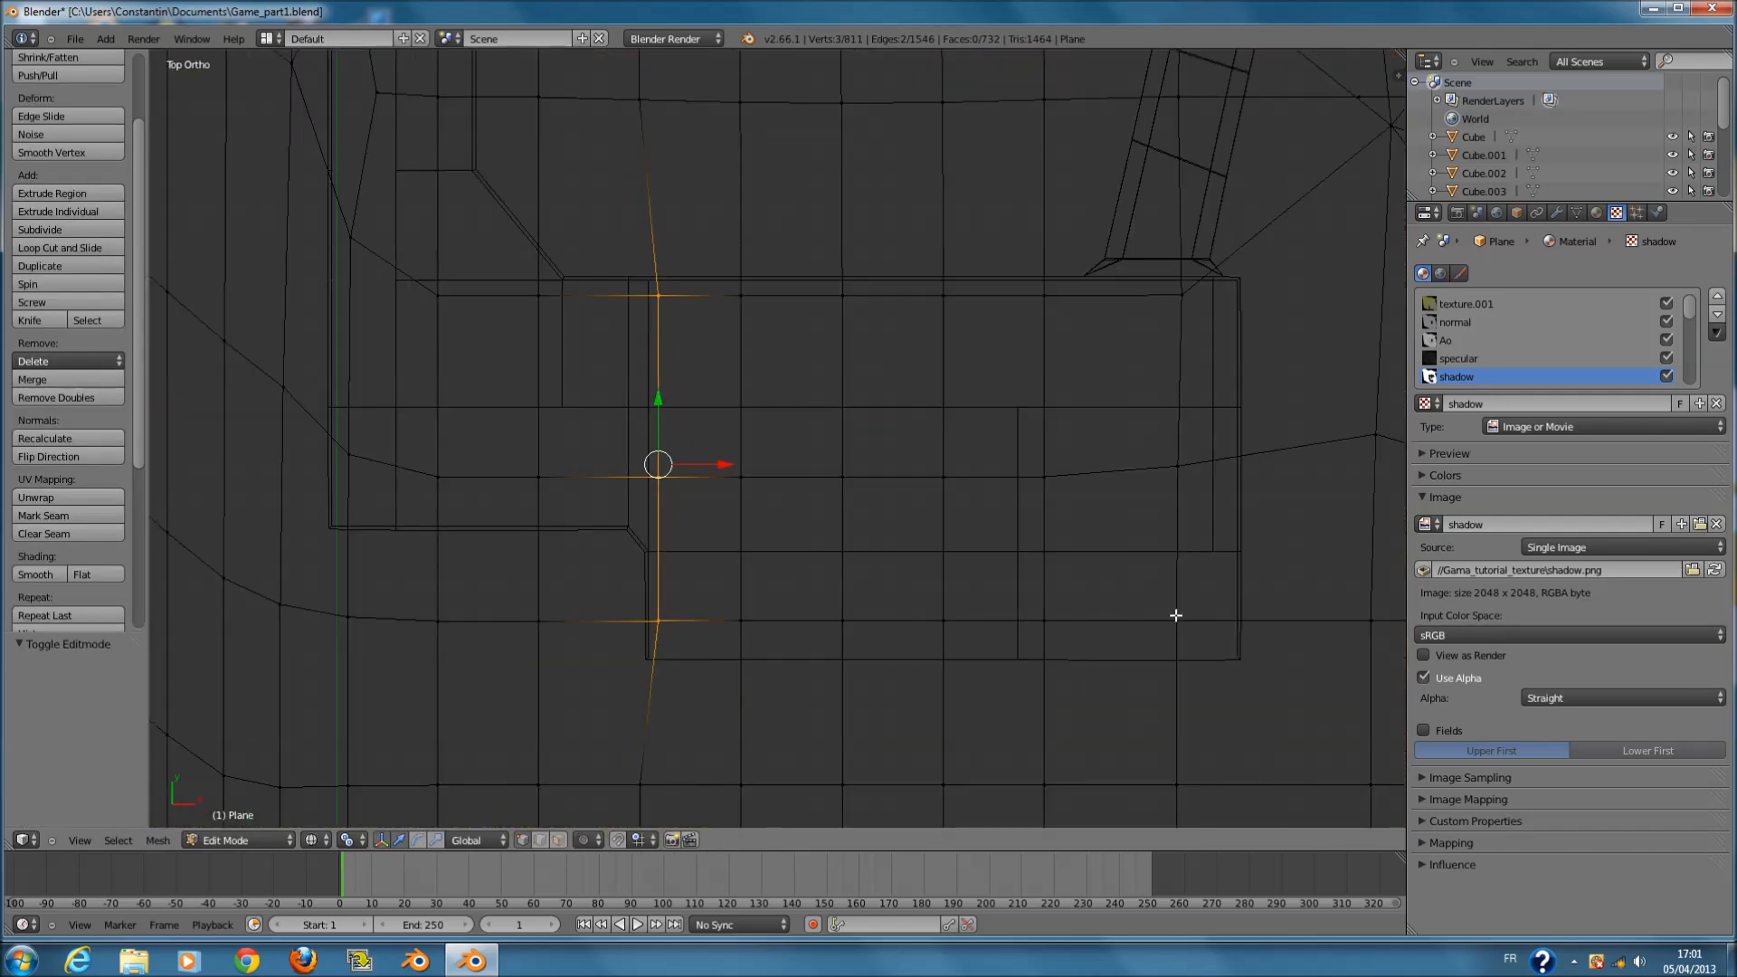
{"action": "key", "text": "a"}
{"action": "key", "text": "c"}
{"action": "left_click_drag", "start_coordinate": [1180, 622], "coordinate": [660, 624]}
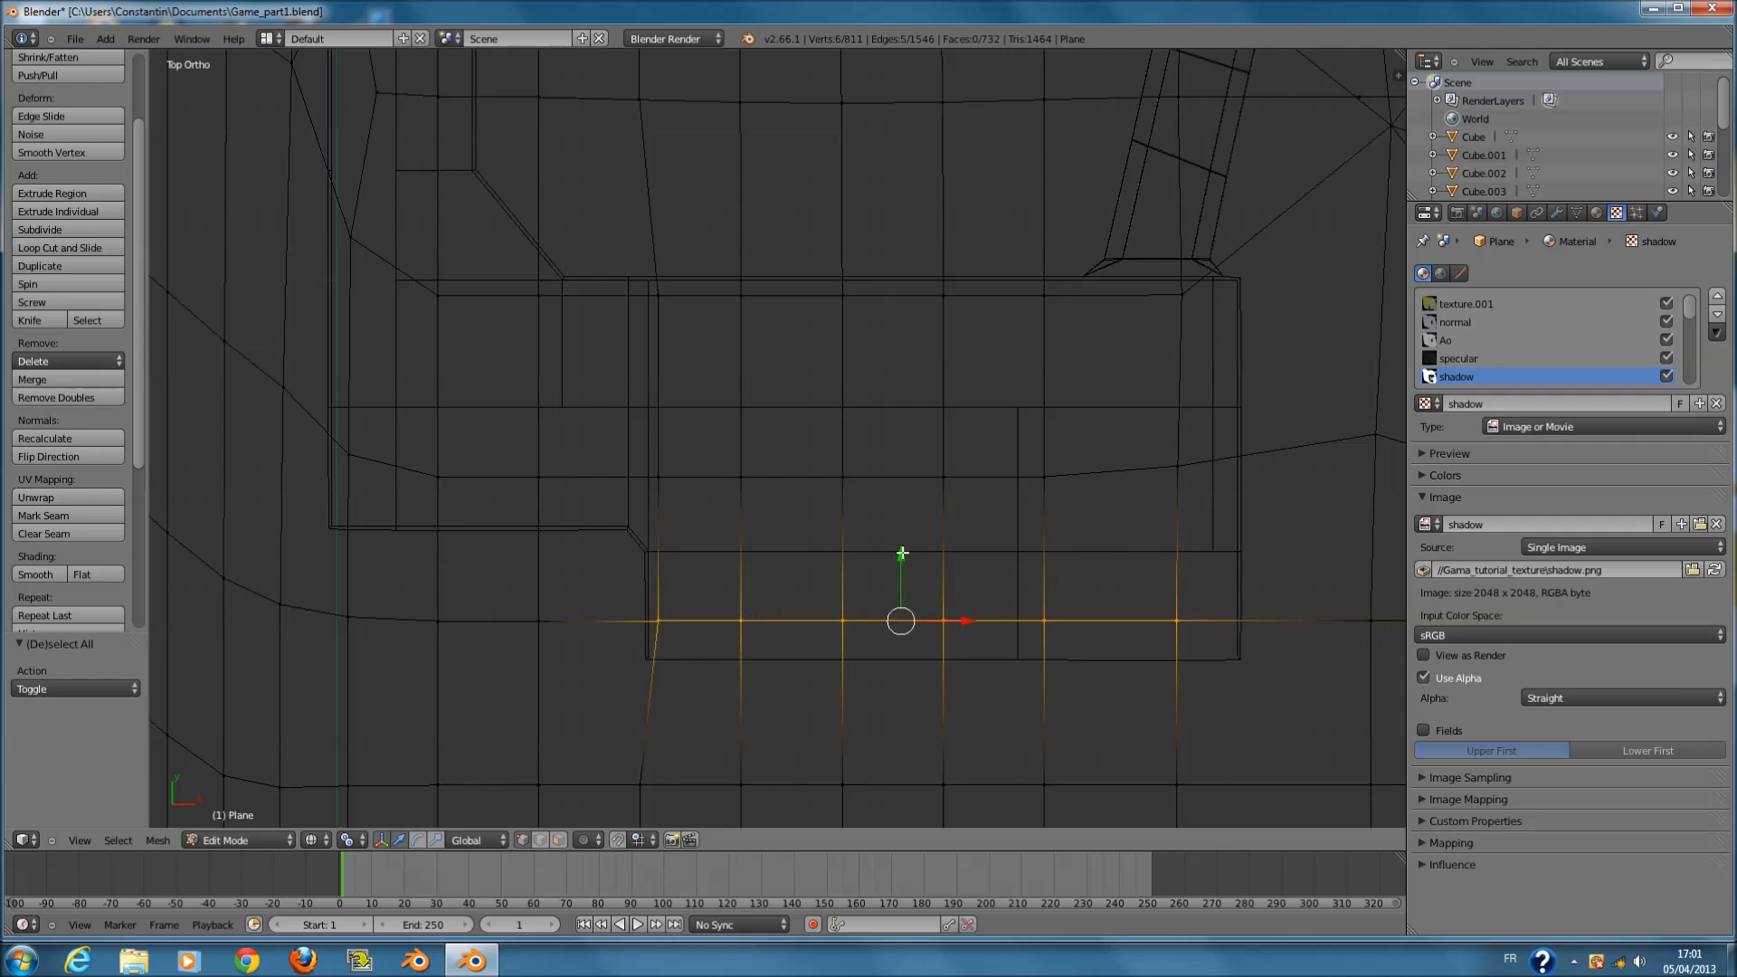
{"action": "key", "text": "g"}
{"action": "key", "text": "y"}
{"action": "left_click", "coordinate": [909, 587]}
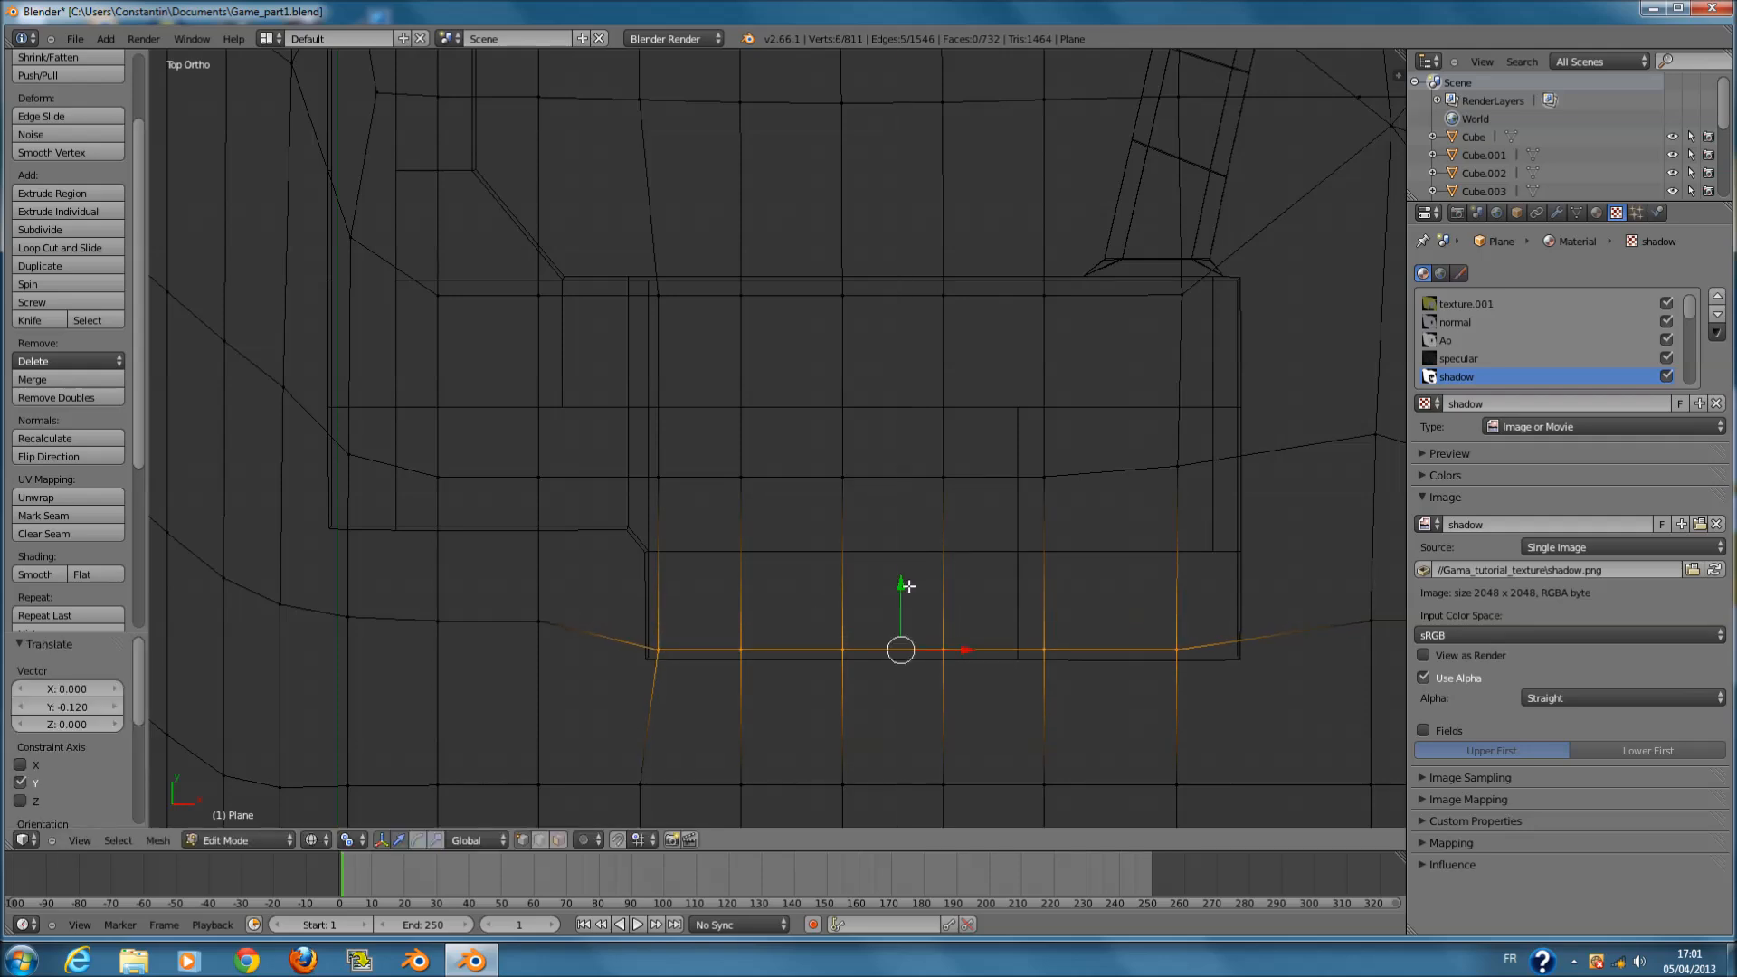
- Move the column of three ground vertices at the room's right end along X toward the outer wall
{"action": "key", "text": "z"}
{"action": "key", "text": "z"}
{"action": "key", "text": "a"}
{"action": "left_click_drag", "start_coordinate": [1188, 310], "coordinate": [1179, 640]}
{"action": "key", "text": "Escape"}
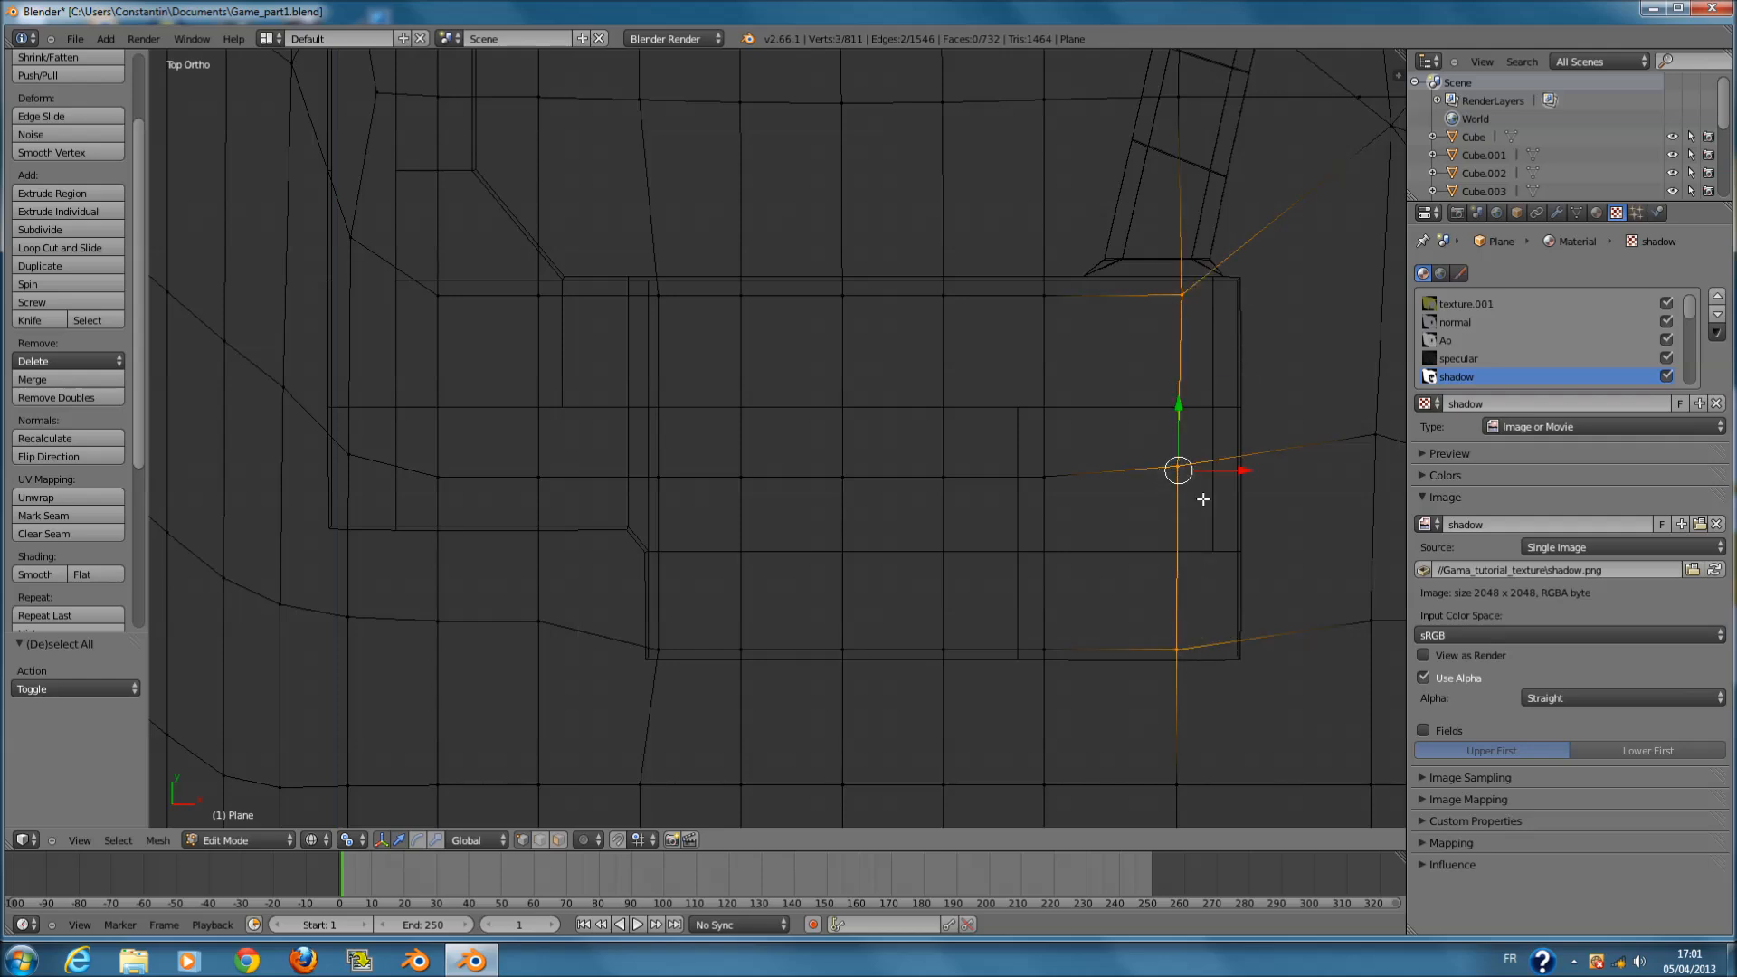
{"action": "left_click_drag", "start_coordinate": [1229, 471], "coordinate": [1276, 475]}
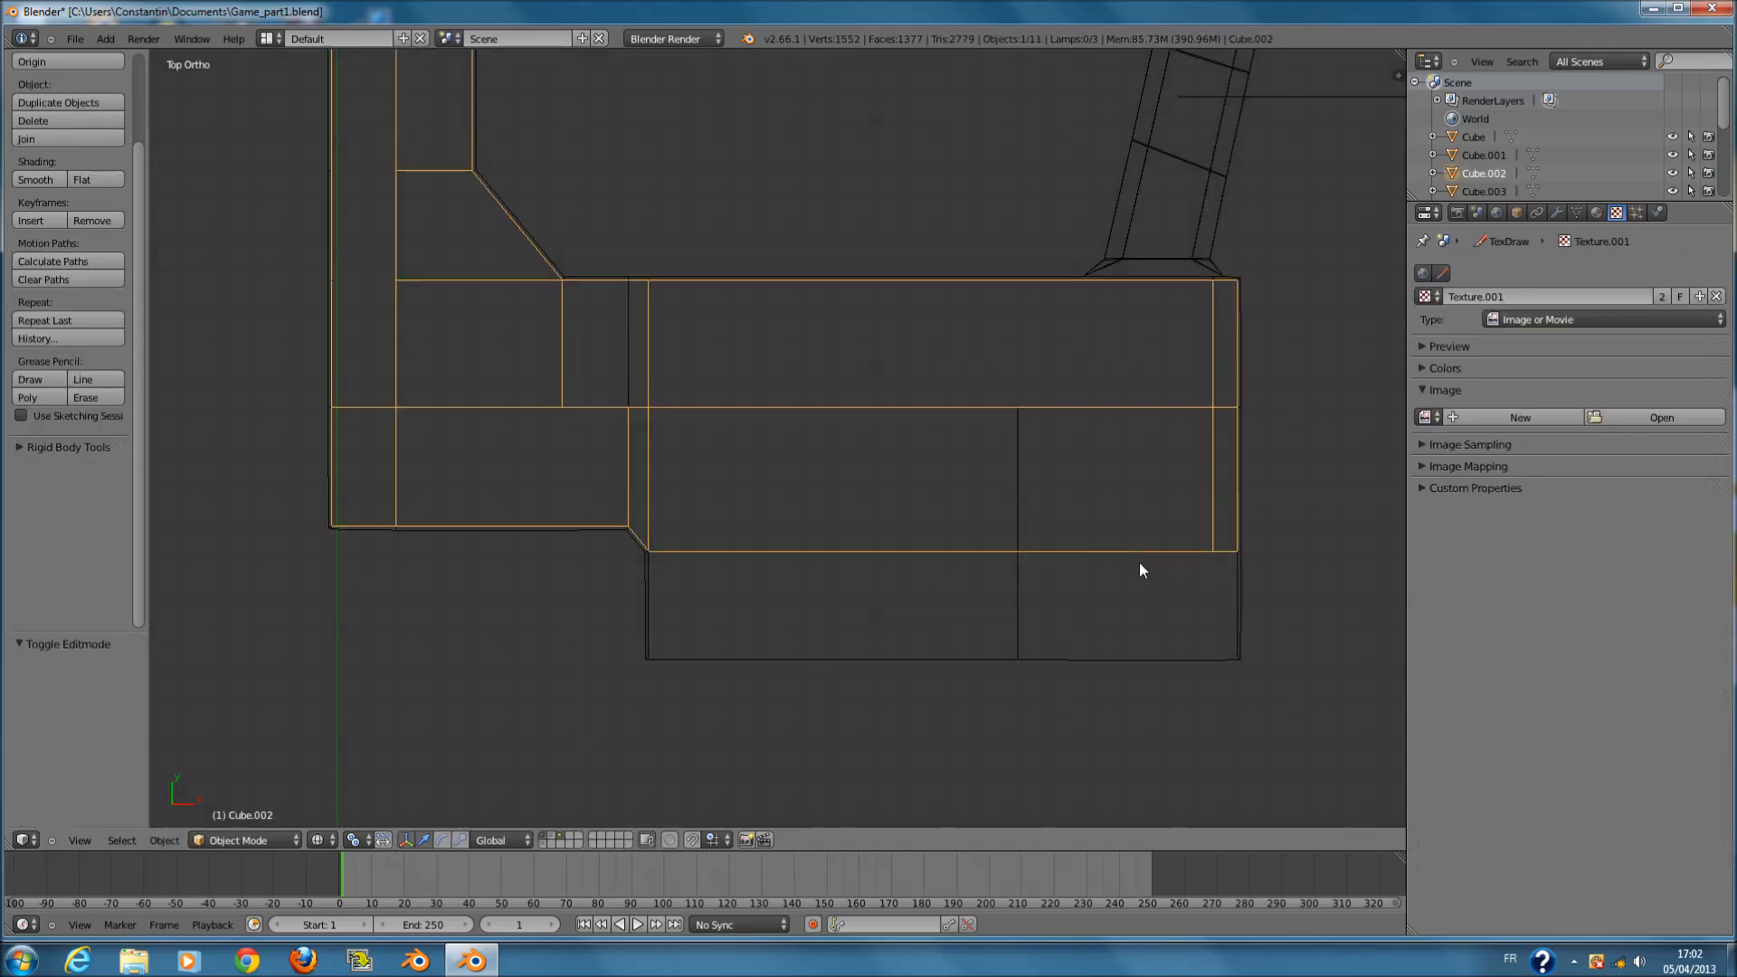
- Examine the building meshes over the lower-right room in solid, wireframe and edit views
{"action": "right_click", "coordinate": [1138, 568]}
{"action": "mouse_move", "coordinate": [1139, 569]}
{"action": "middle_mouse_down"}
{"action": "mouse_move", "coordinate": [1046, 415]}
{"action": "mouse_move", "coordinate": [977, 615]}
{"action": "mouse_move", "coordinate": [1012, 660]}
{"action": "mouse_move", "coordinate": [974, 600]}
{"action": "middle_mouse_up"}
{"action": "key", "text": "z"}
{"action": "key", "text": "KP_7"}
{"action": "key", "text": "z"}
{"action": "key", "text": "Tab"}
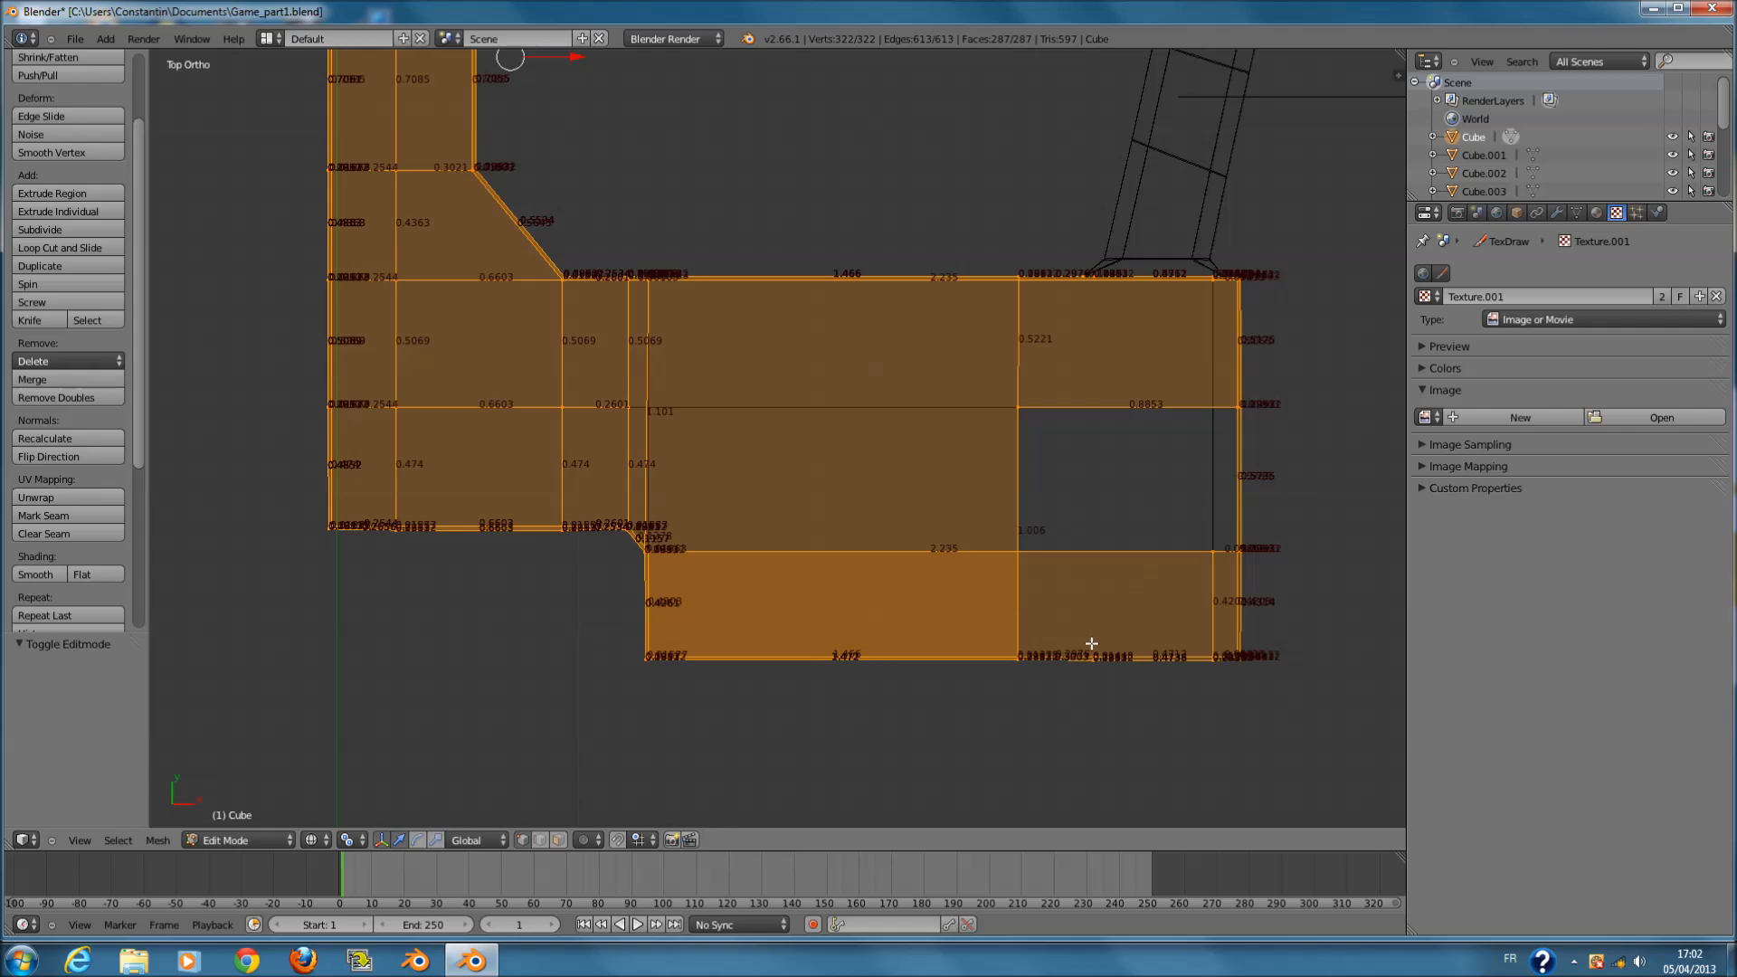
{"action": "key", "text": "Tab"}
{"action": "right_click", "coordinate": [1074, 669]}
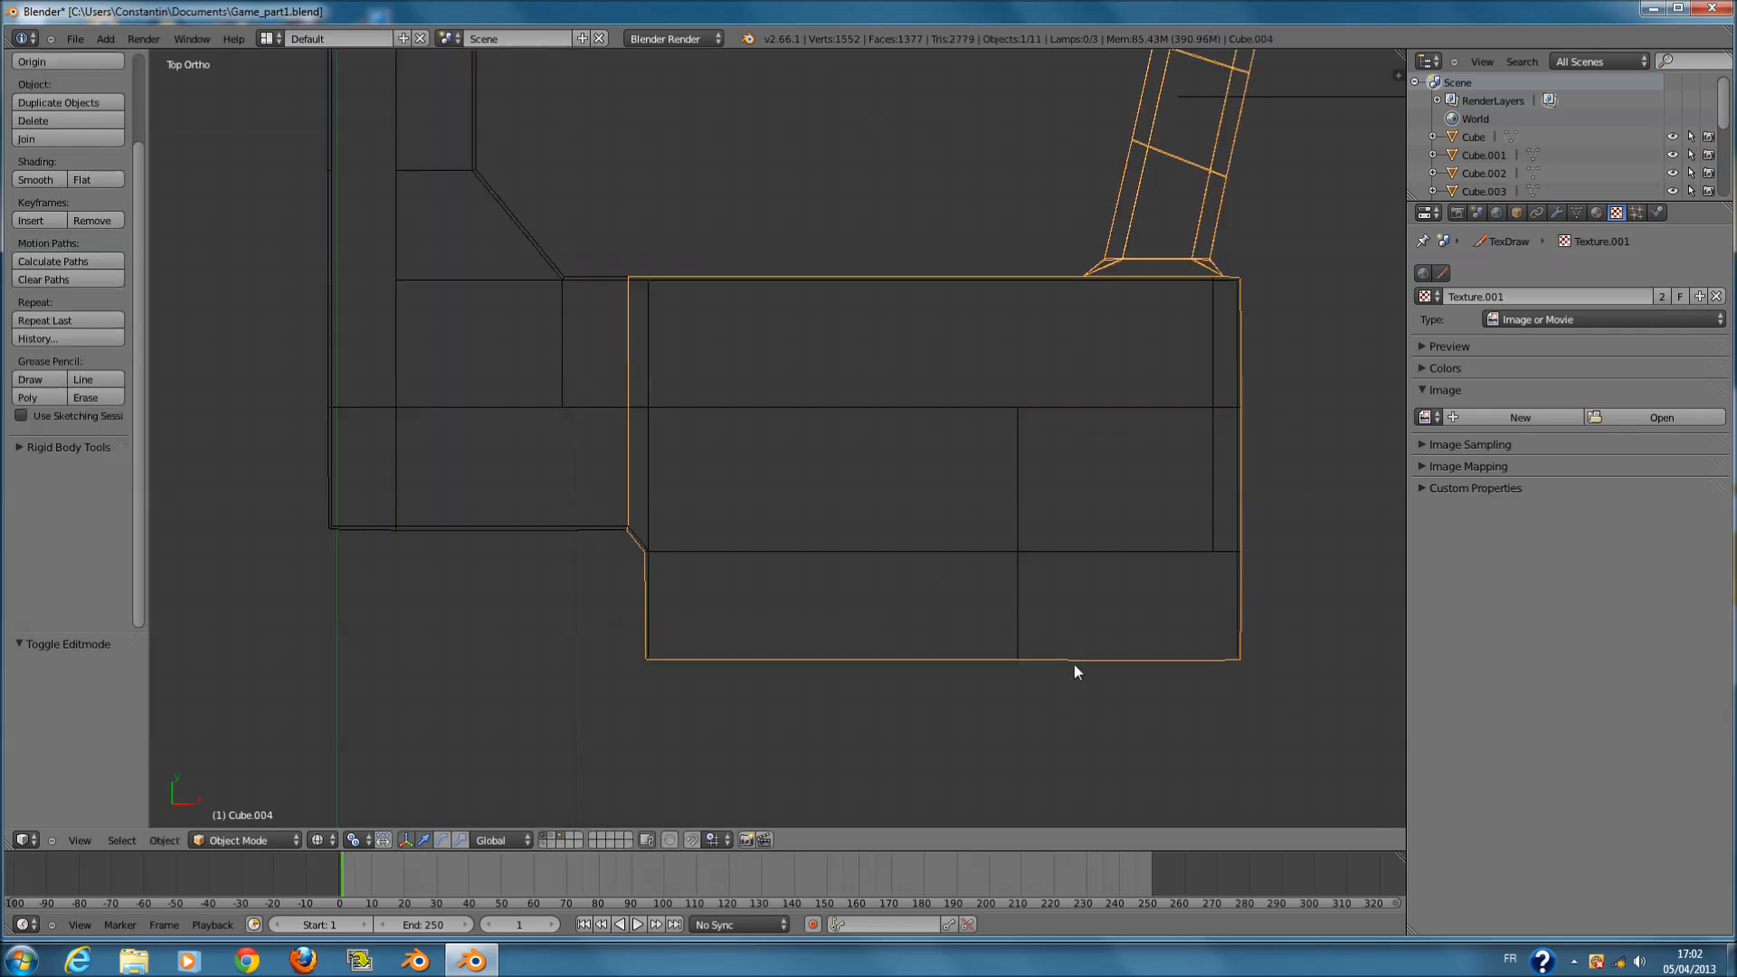
{"action": "key", "text": "Tab"}
{"action": "key", "text": "Tab"}
{"action": "scroll", "coordinate": [1158, 704], "scroll_direction": "down", "scroll_amount": 9}
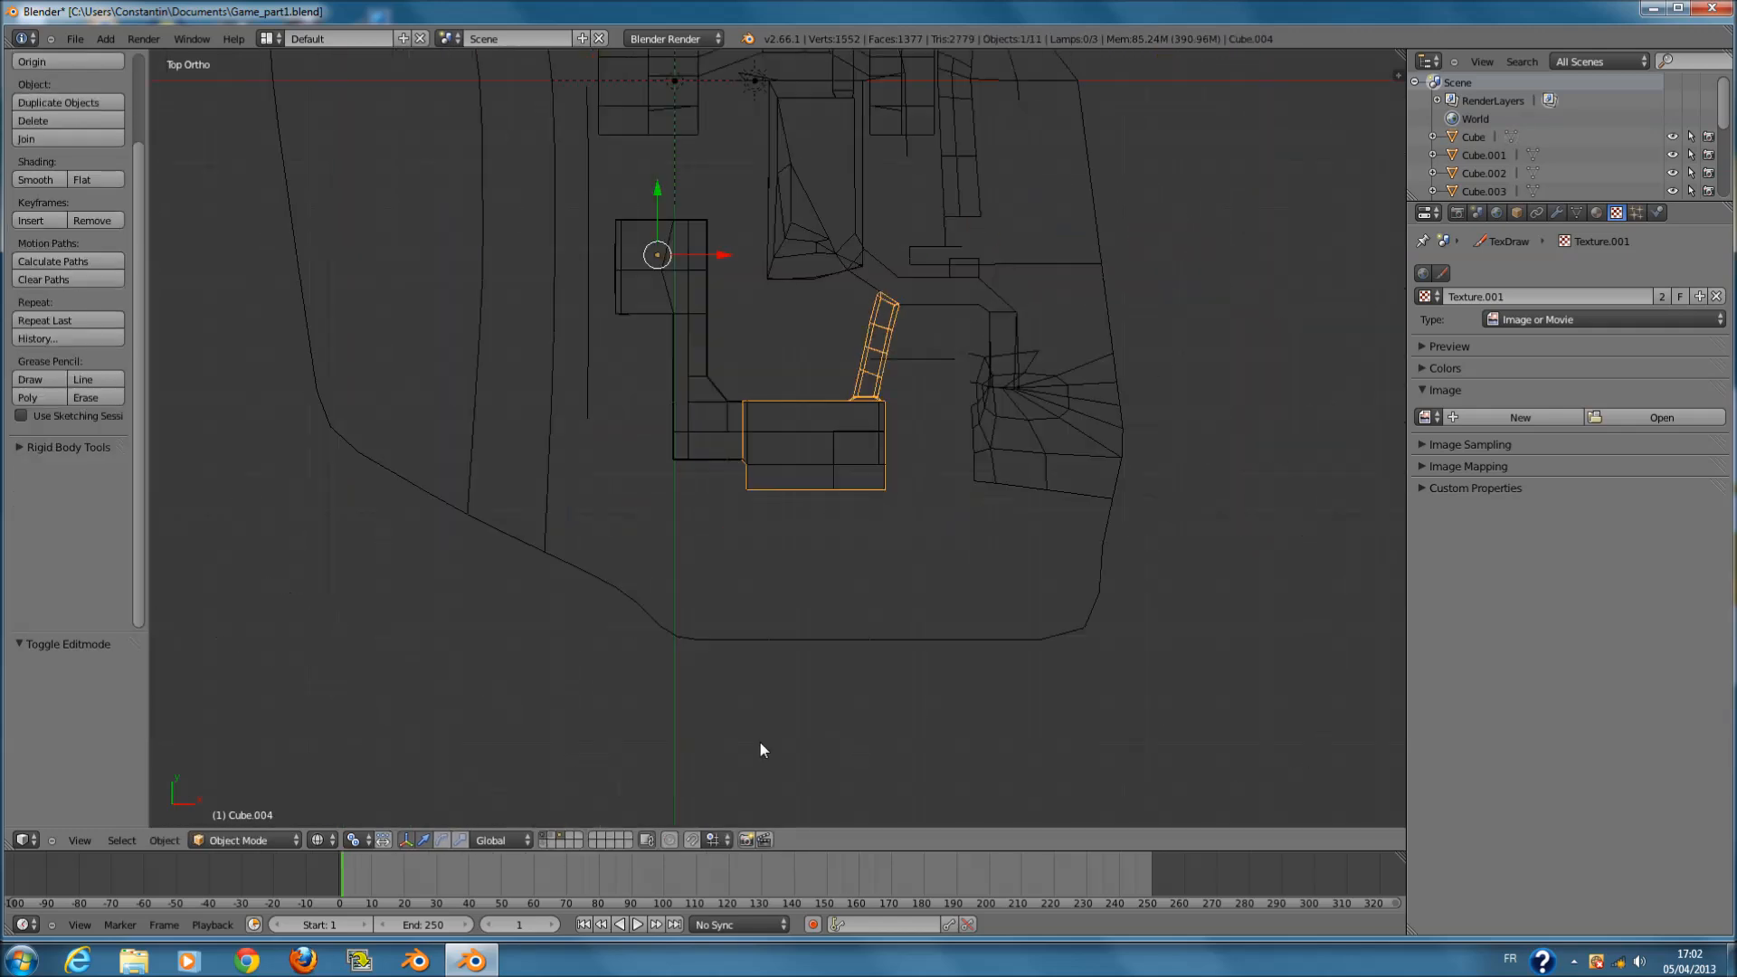
- Select the ground plane and open its mesh for editing around the lower-right room
{"action": "right_click", "coordinate": [850, 610]}
{"action": "scroll", "coordinate": [963, 593], "scroll_direction": "up", "scroll_amount": 4}
{"action": "key", "text": "Tab"}
{"action": "scroll", "coordinate": [992, 580], "scroll_direction": "up", "scroll_amount": 4}
{"action": "scroll", "coordinate": [993, 576], "scroll_direction": "up", "scroll_amount": 4, "text": "ctrl"}
{"action": "key", "text": "a"}
{"action": "key", "text": "a"}
{"action": "key", "text": "a"}
{"action": "key", "text": "c"}
{"action": "left_click", "coordinate": [964, 529]}
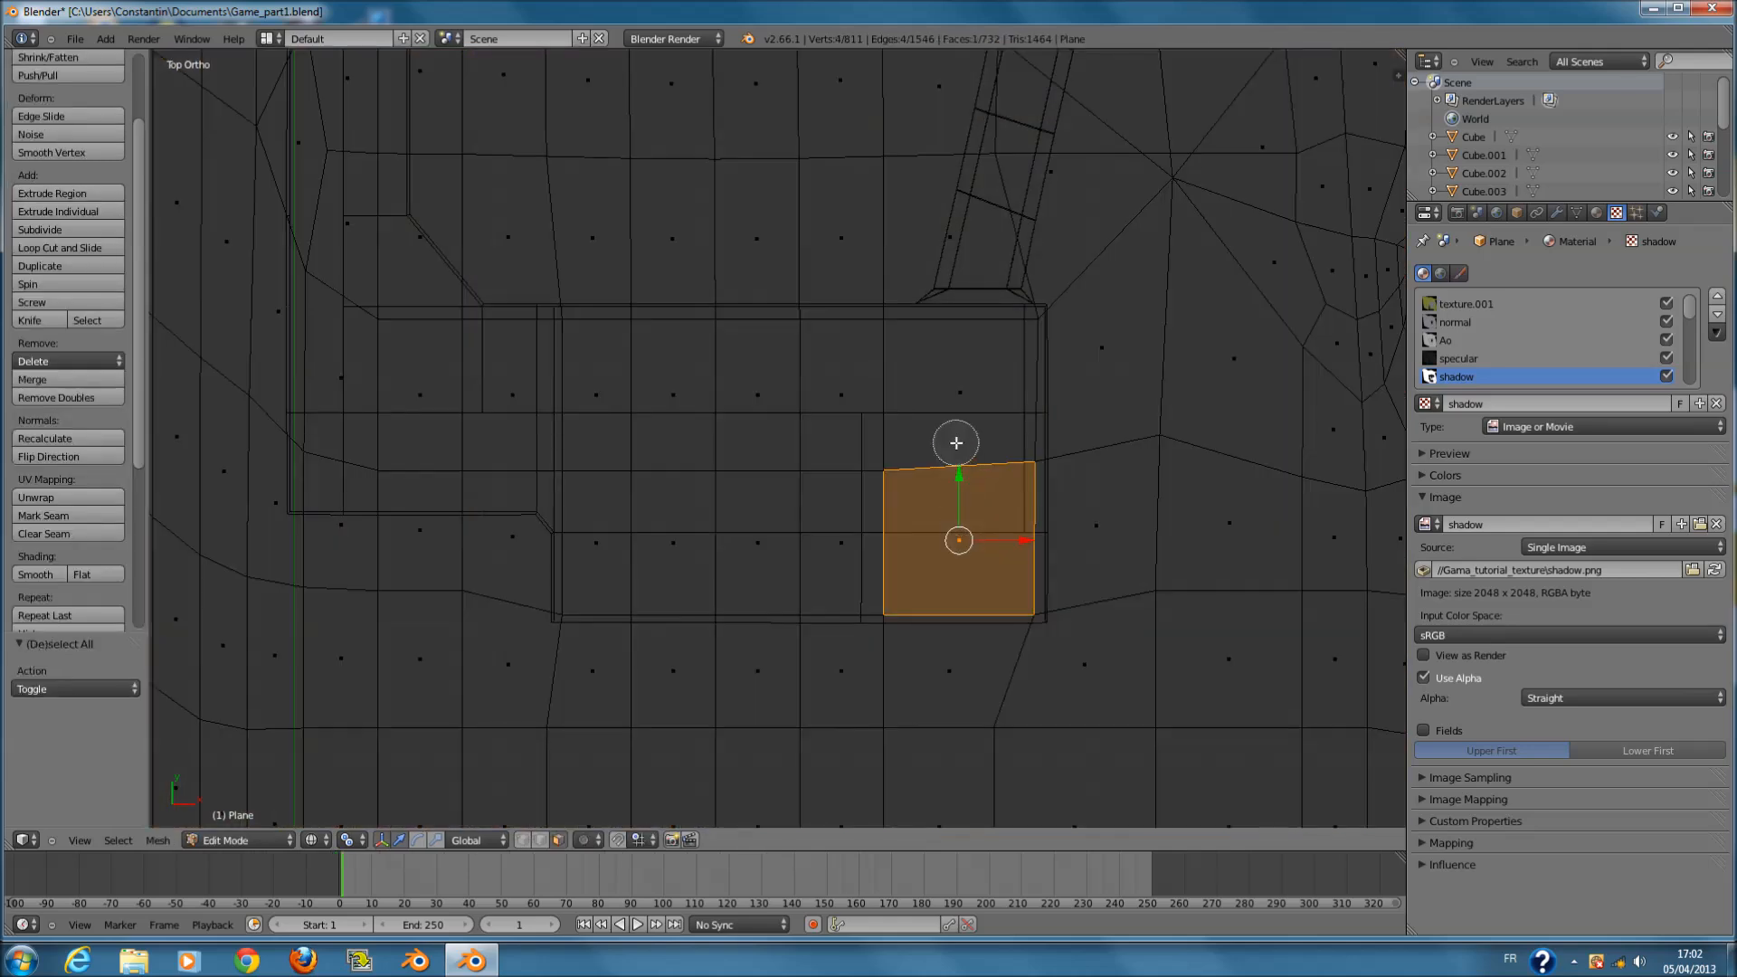
{"action": "left_click", "coordinate": [969, 404]}
{"action": "right_click", "coordinate": [979, 454]}
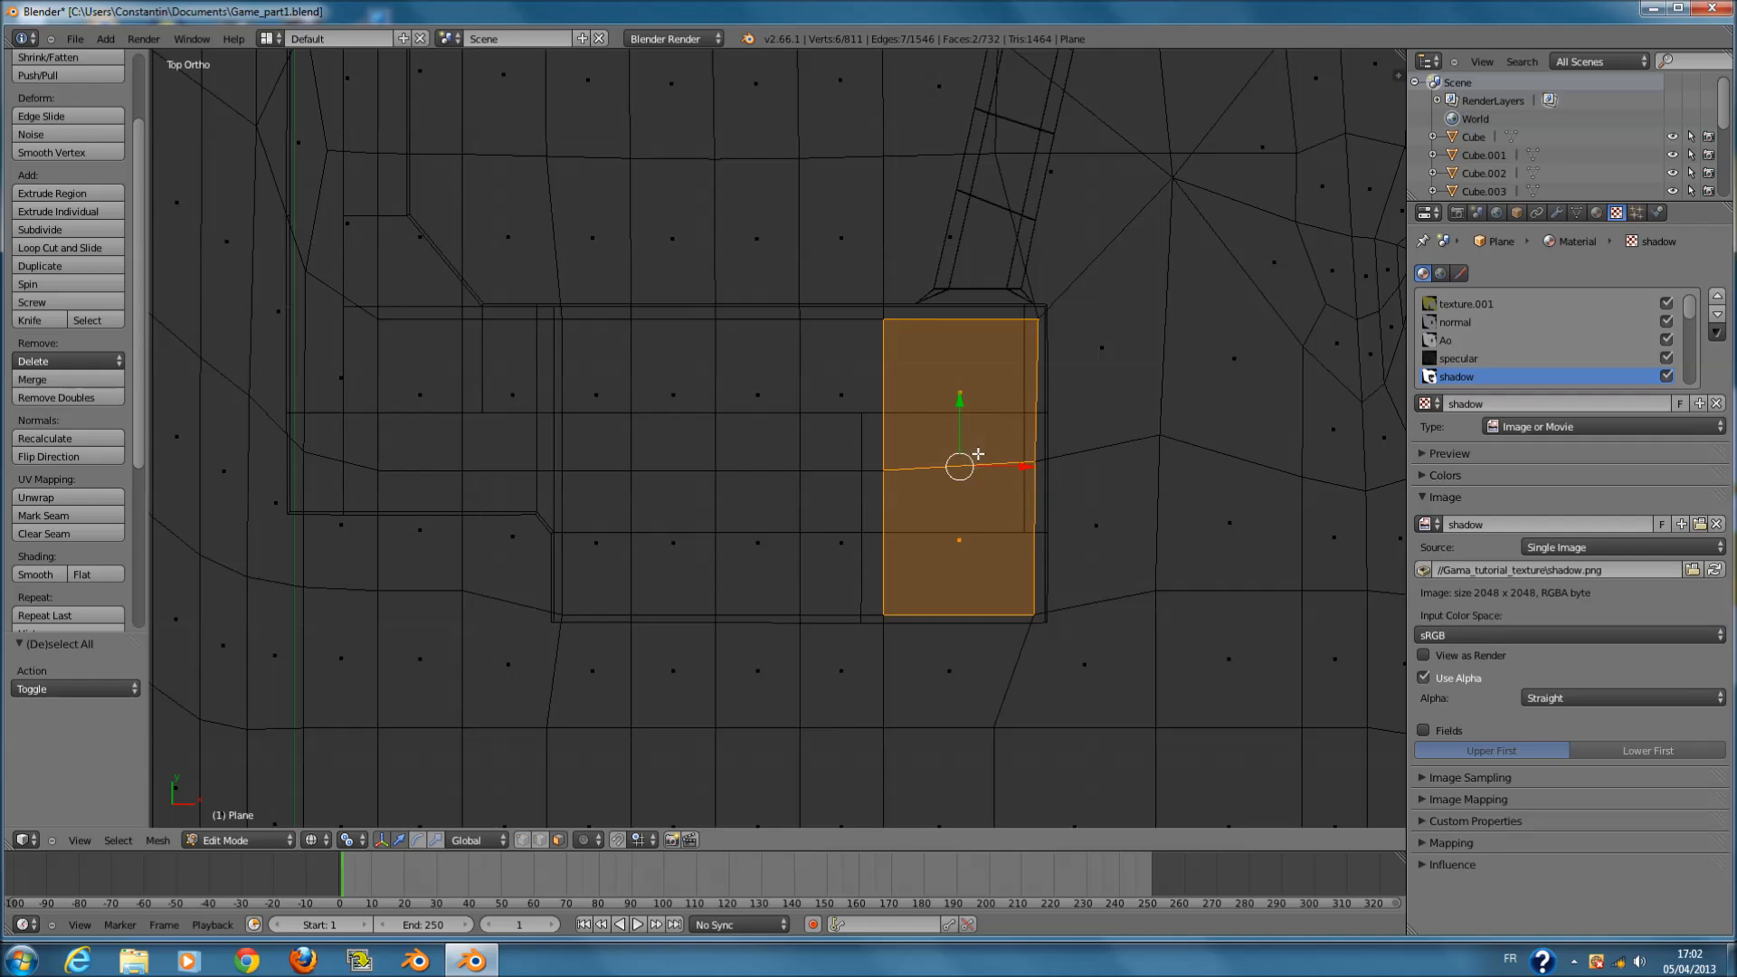
{"action": "key", "text": "x"}
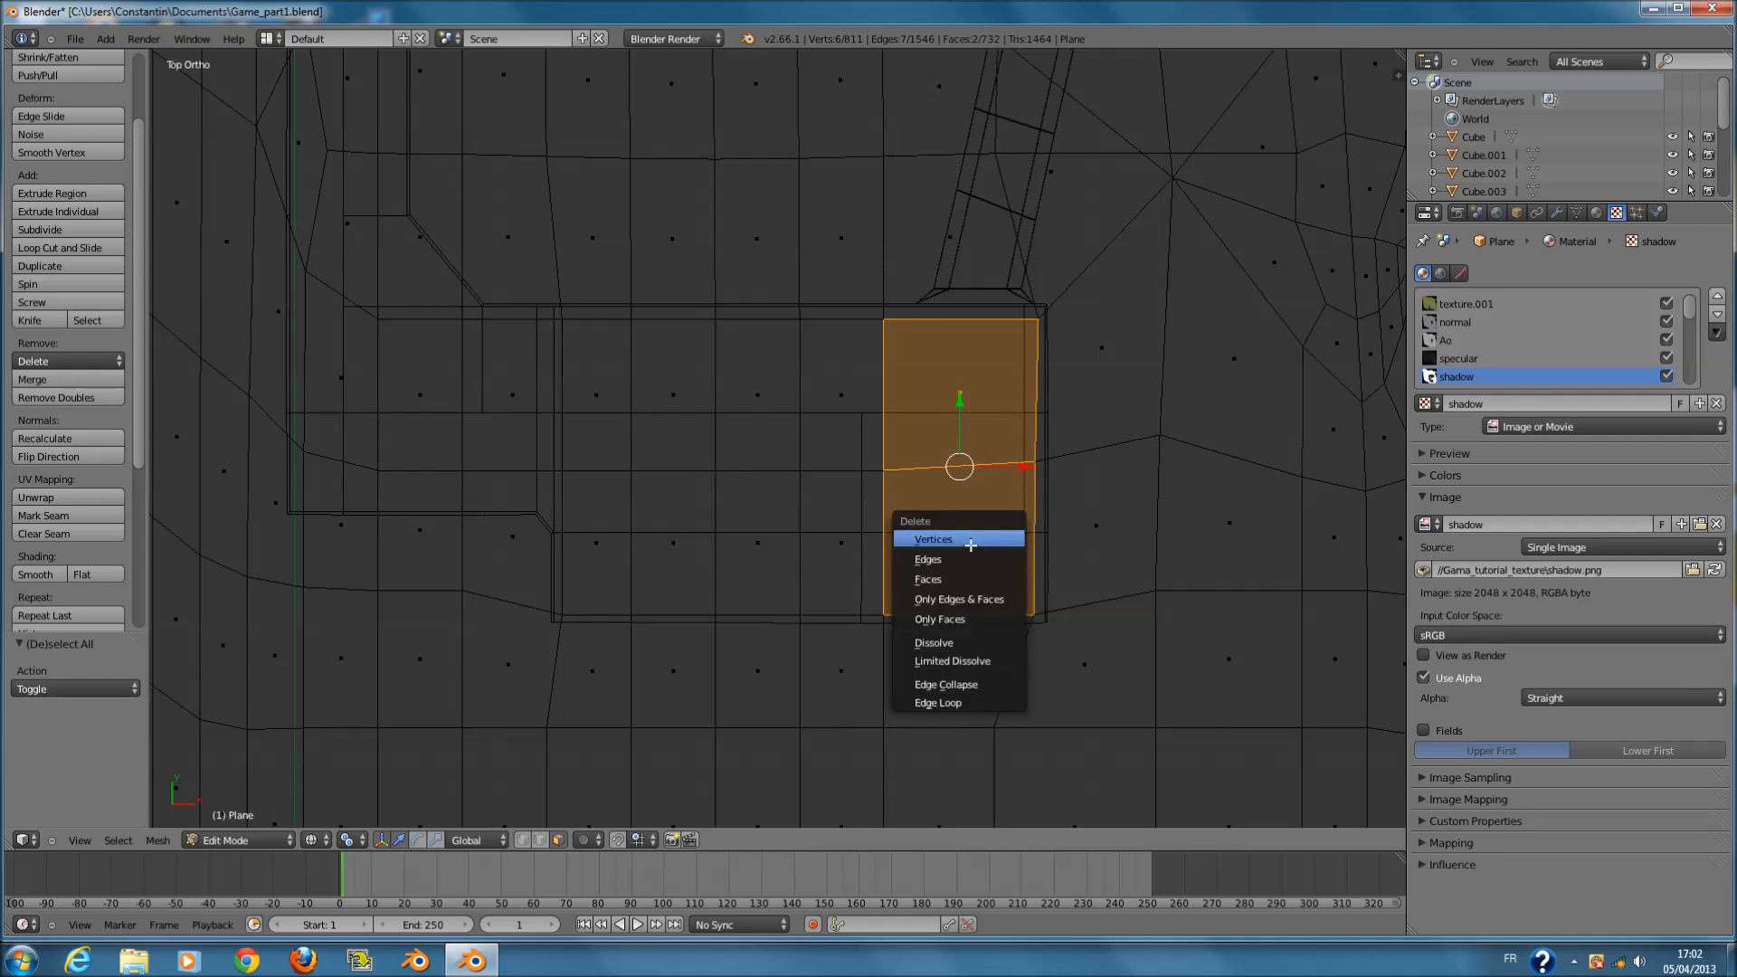
{"action": "key", "text": "Escape"}
{"action": "right_click", "coordinate": [912, 552]}
{"action": "scroll", "coordinate": [984, 543], "scroll_direction": "up", "scroll_amount": 2}
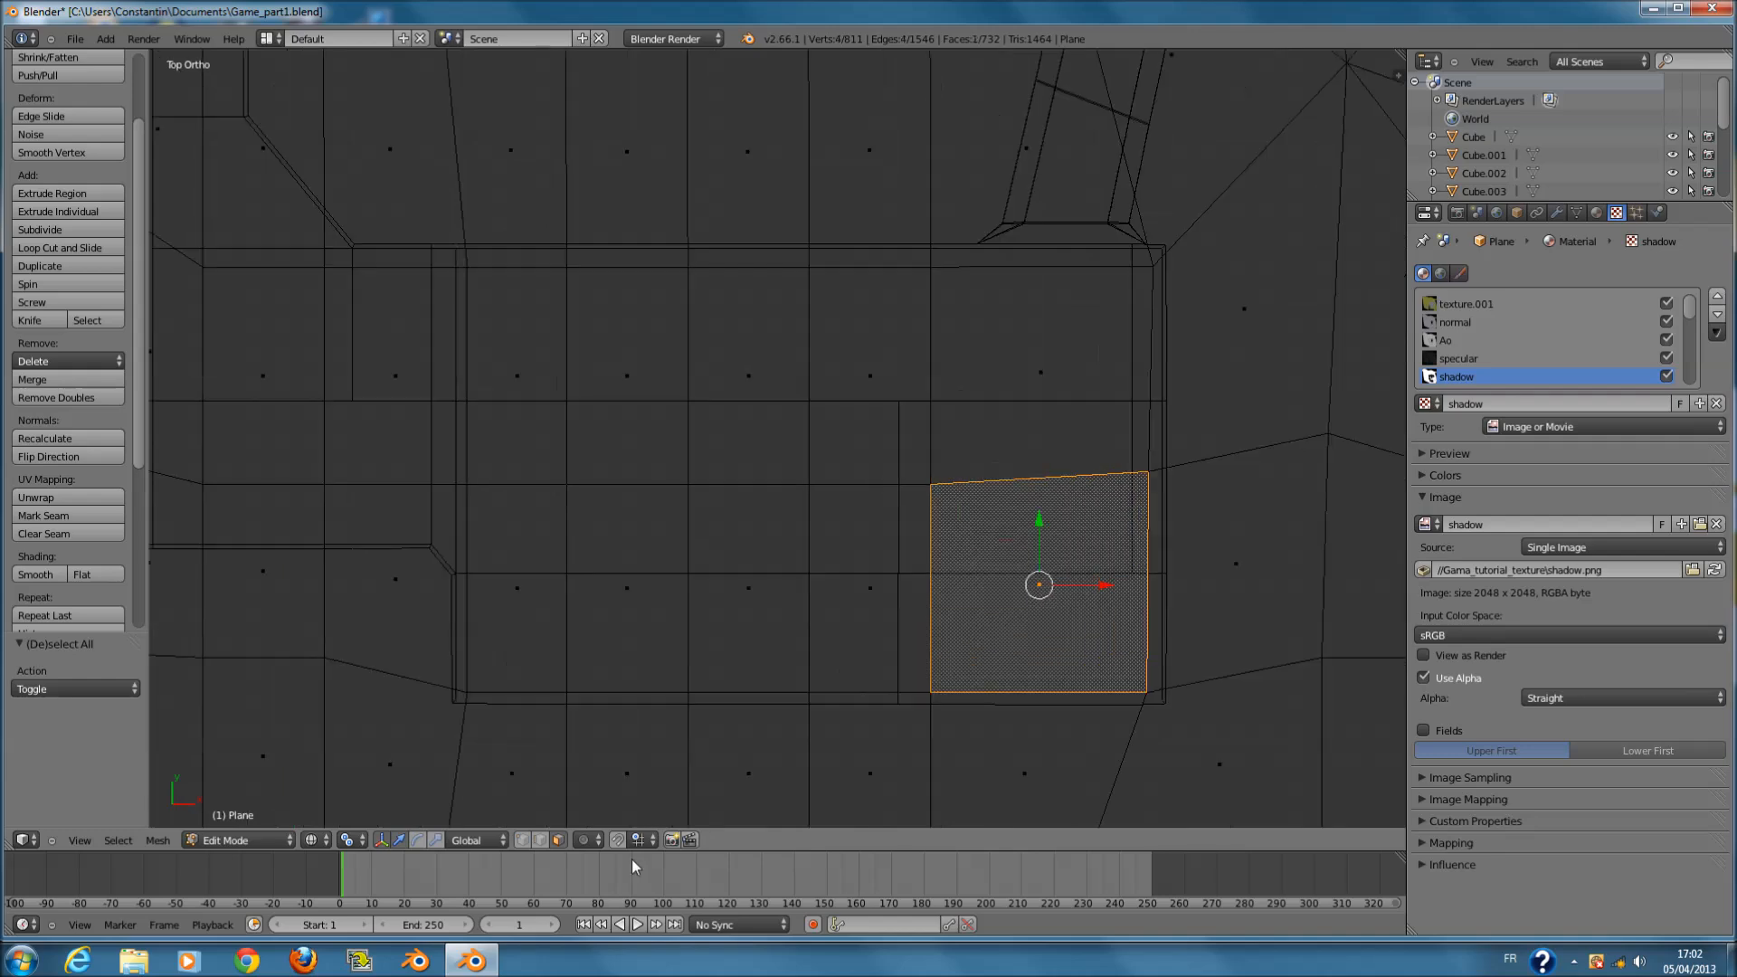
- Flatten the middle row of six ground vertices under the room by scaling them to 0 along Y
{"action": "left_click", "coordinate": [523, 841]}
{"action": "key", "text": "a"}
{"action": "key", "text": "x"}
{"action": "key", "text": "c"}
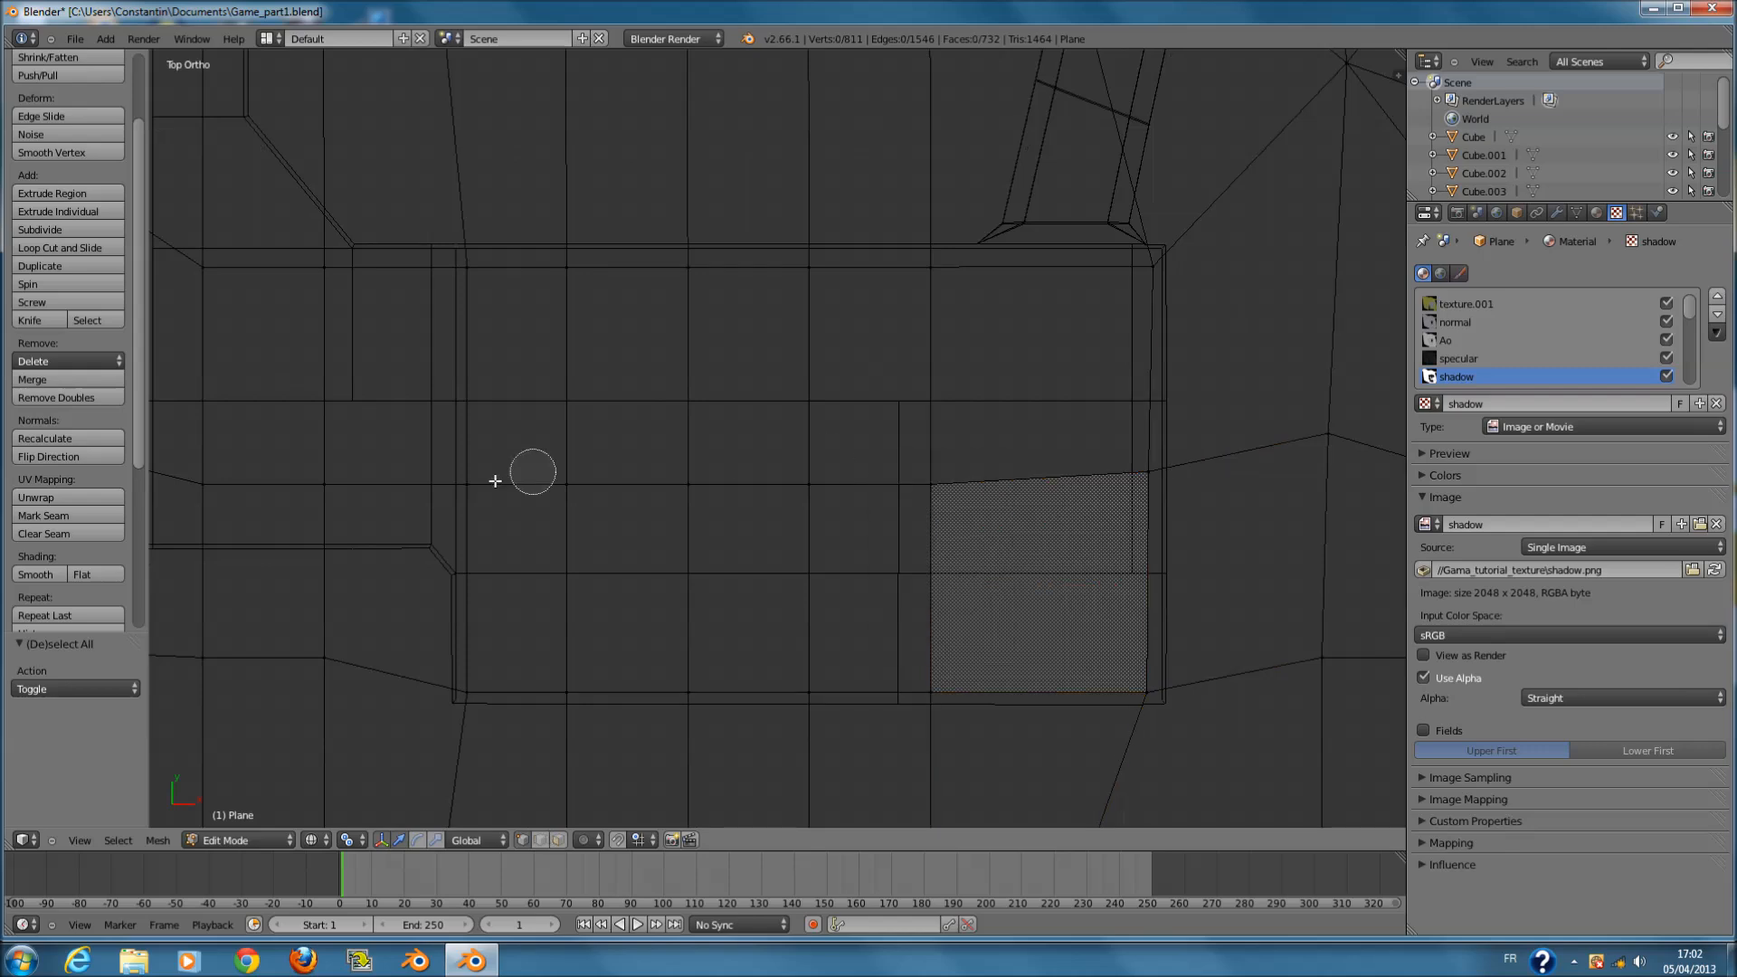
{"action": "left_click", "coordinate": [463, 484]}
{"action": "left_click", "coordinate": [936, 489]}
{"action": "left_click", "coordinate": [1149, 470]}
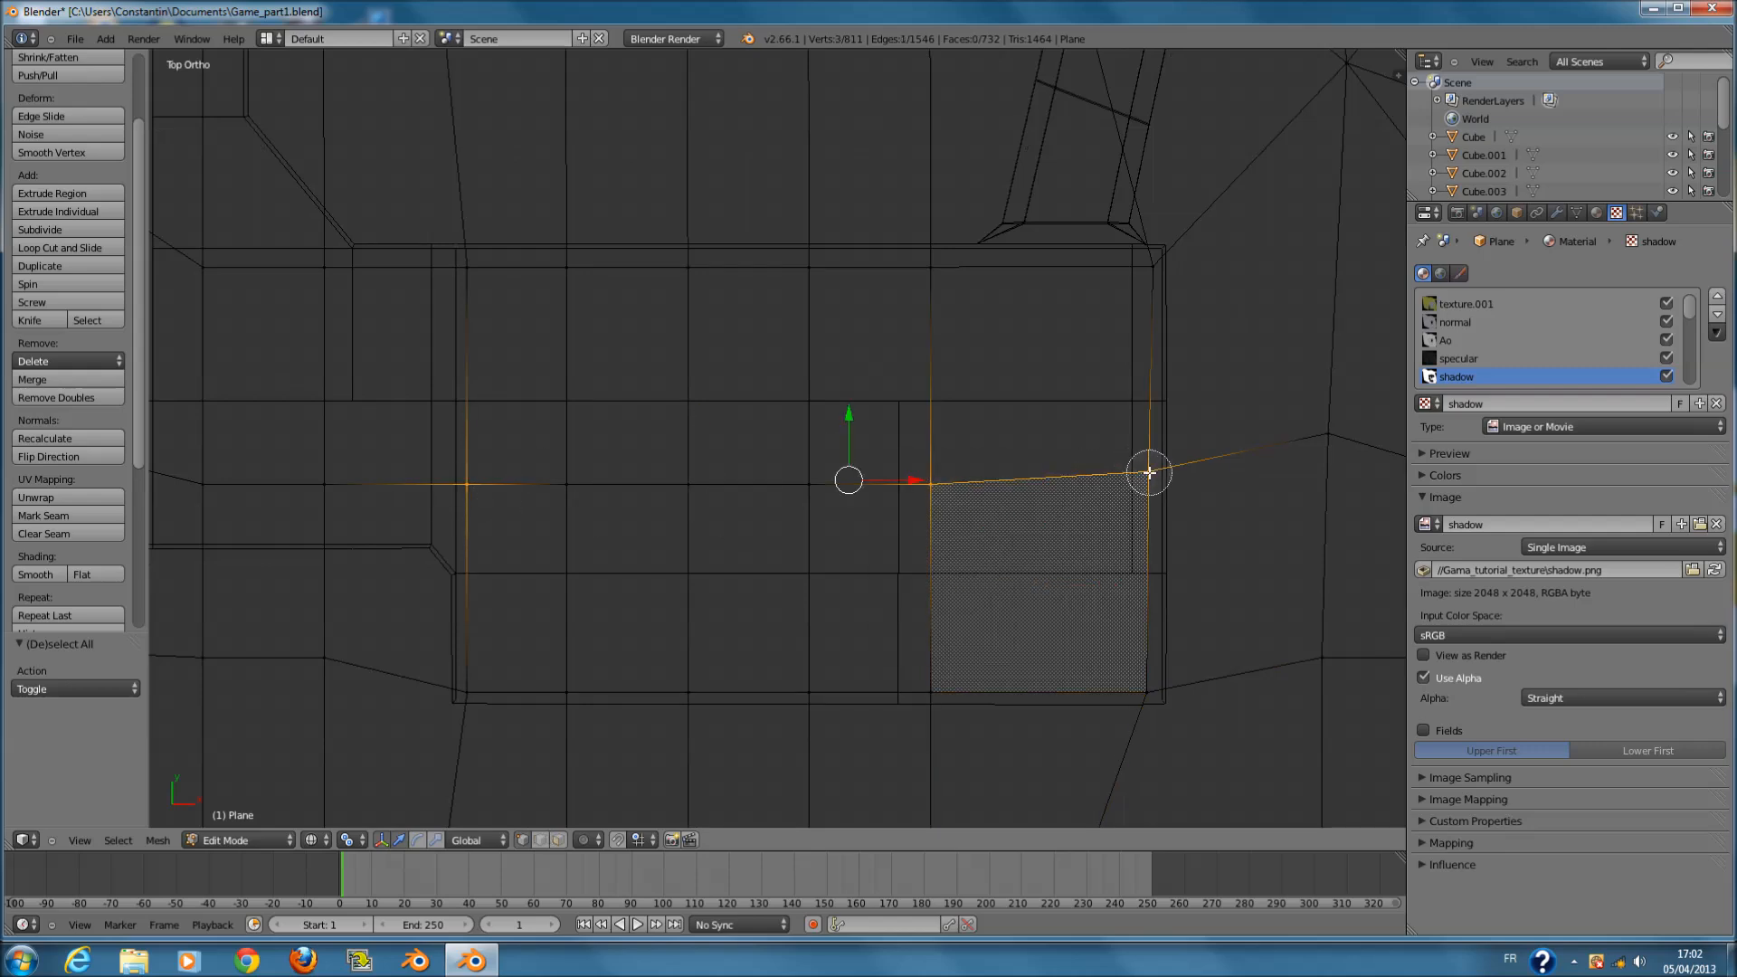
{"action": "left_click_drag", "start_coordinate": [896, 496], "coordinate": [587, 475]}
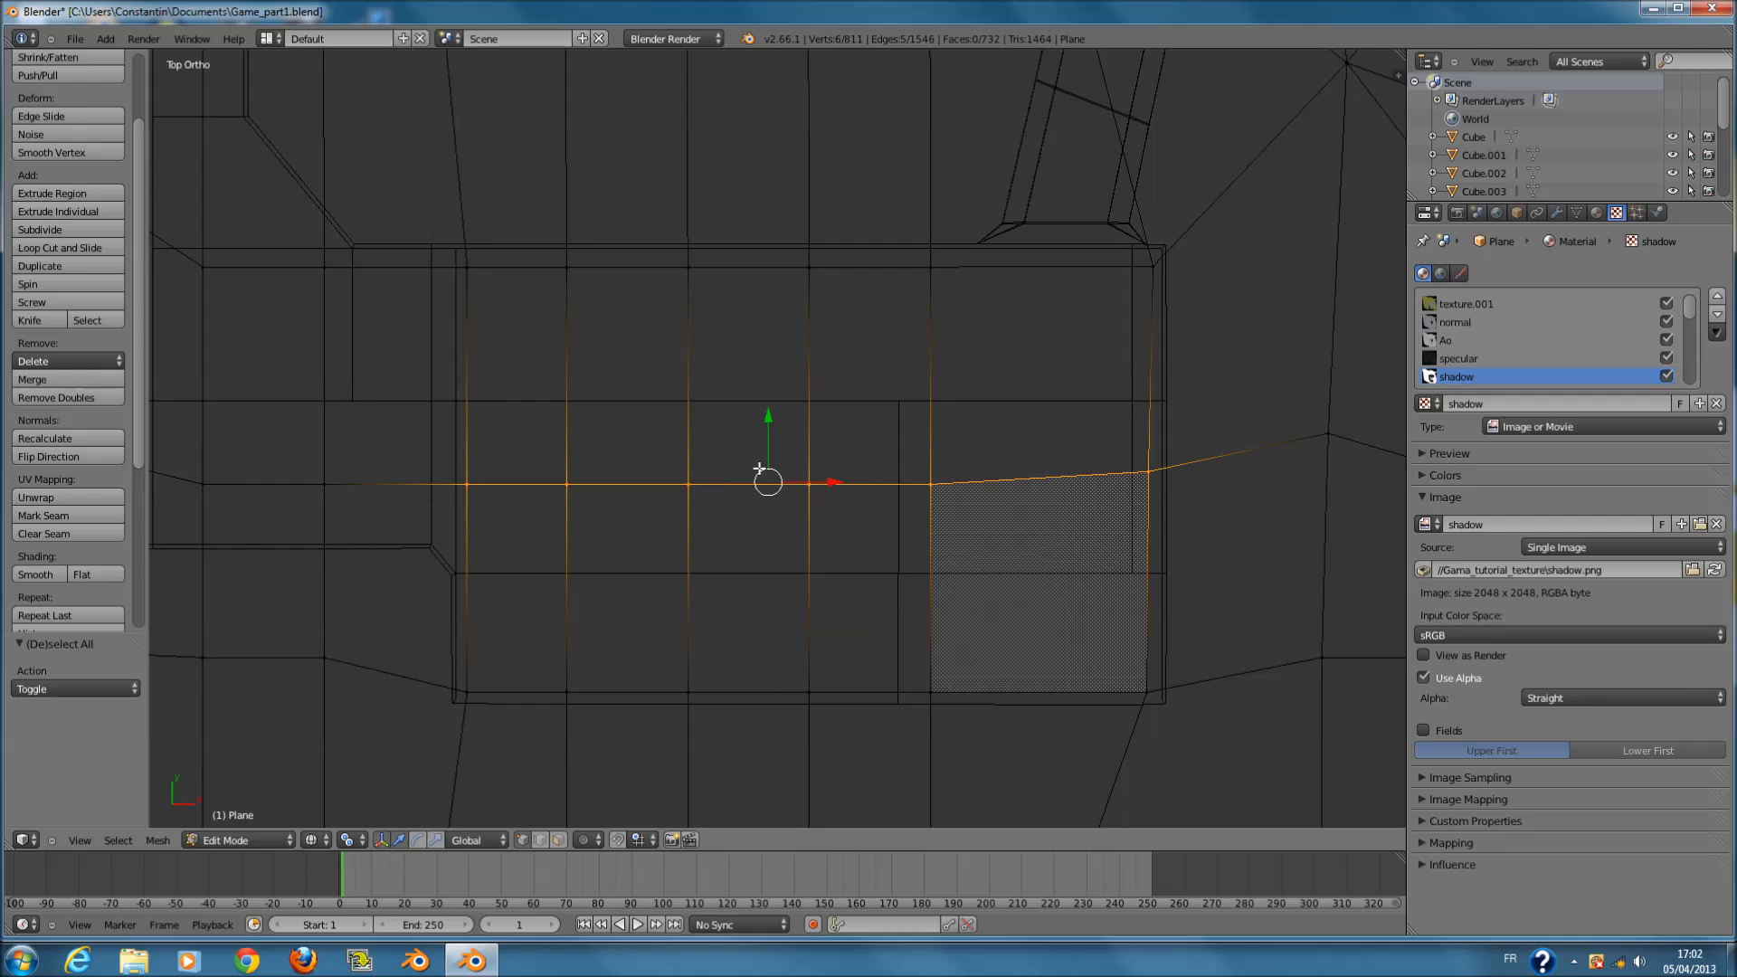
{"action": "key", "text": "Escape"}
{"action": "key", "text": "s"}
{"action": "key", "text": "x"}
{"action": "key", "text": "0"}
{"action": "key", "text": "y"}
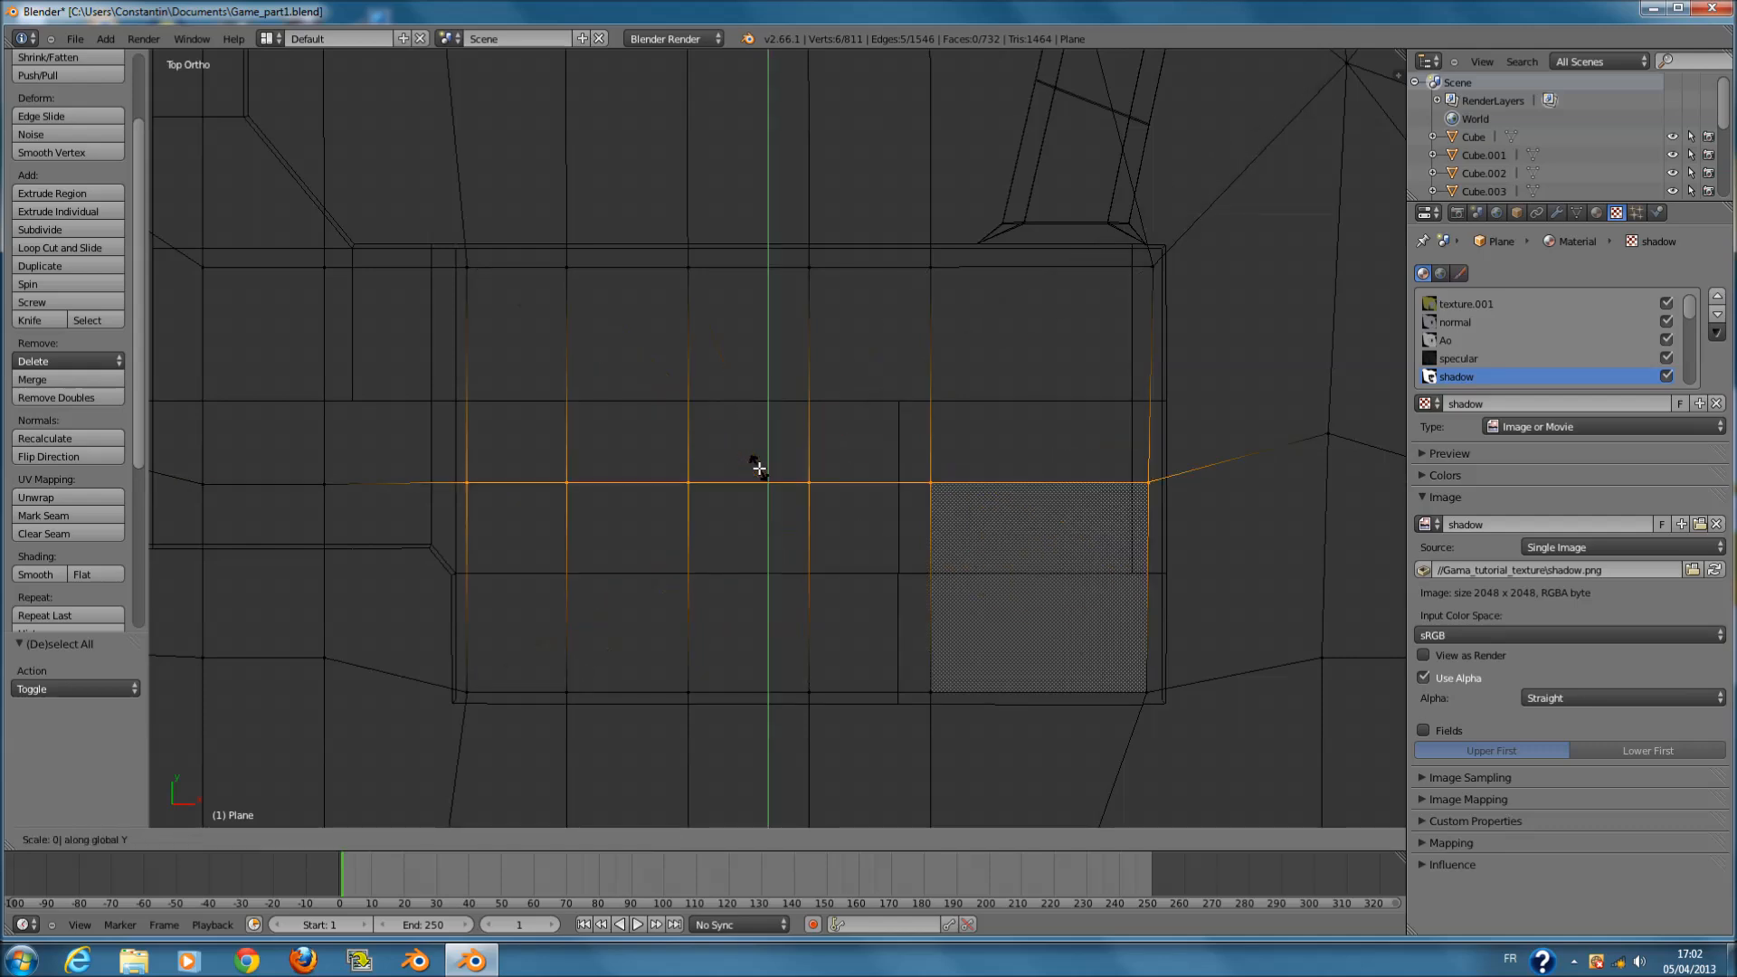
{"action": "key", "text": "Return"}
- Add the two neighbouring vertices on the row's left to the selection and straighten all eight with a zero scale along Y
{"action": "scroll", "coordinate": [887, 483], "scroll_direction": "down", "scroll_amount": 2}
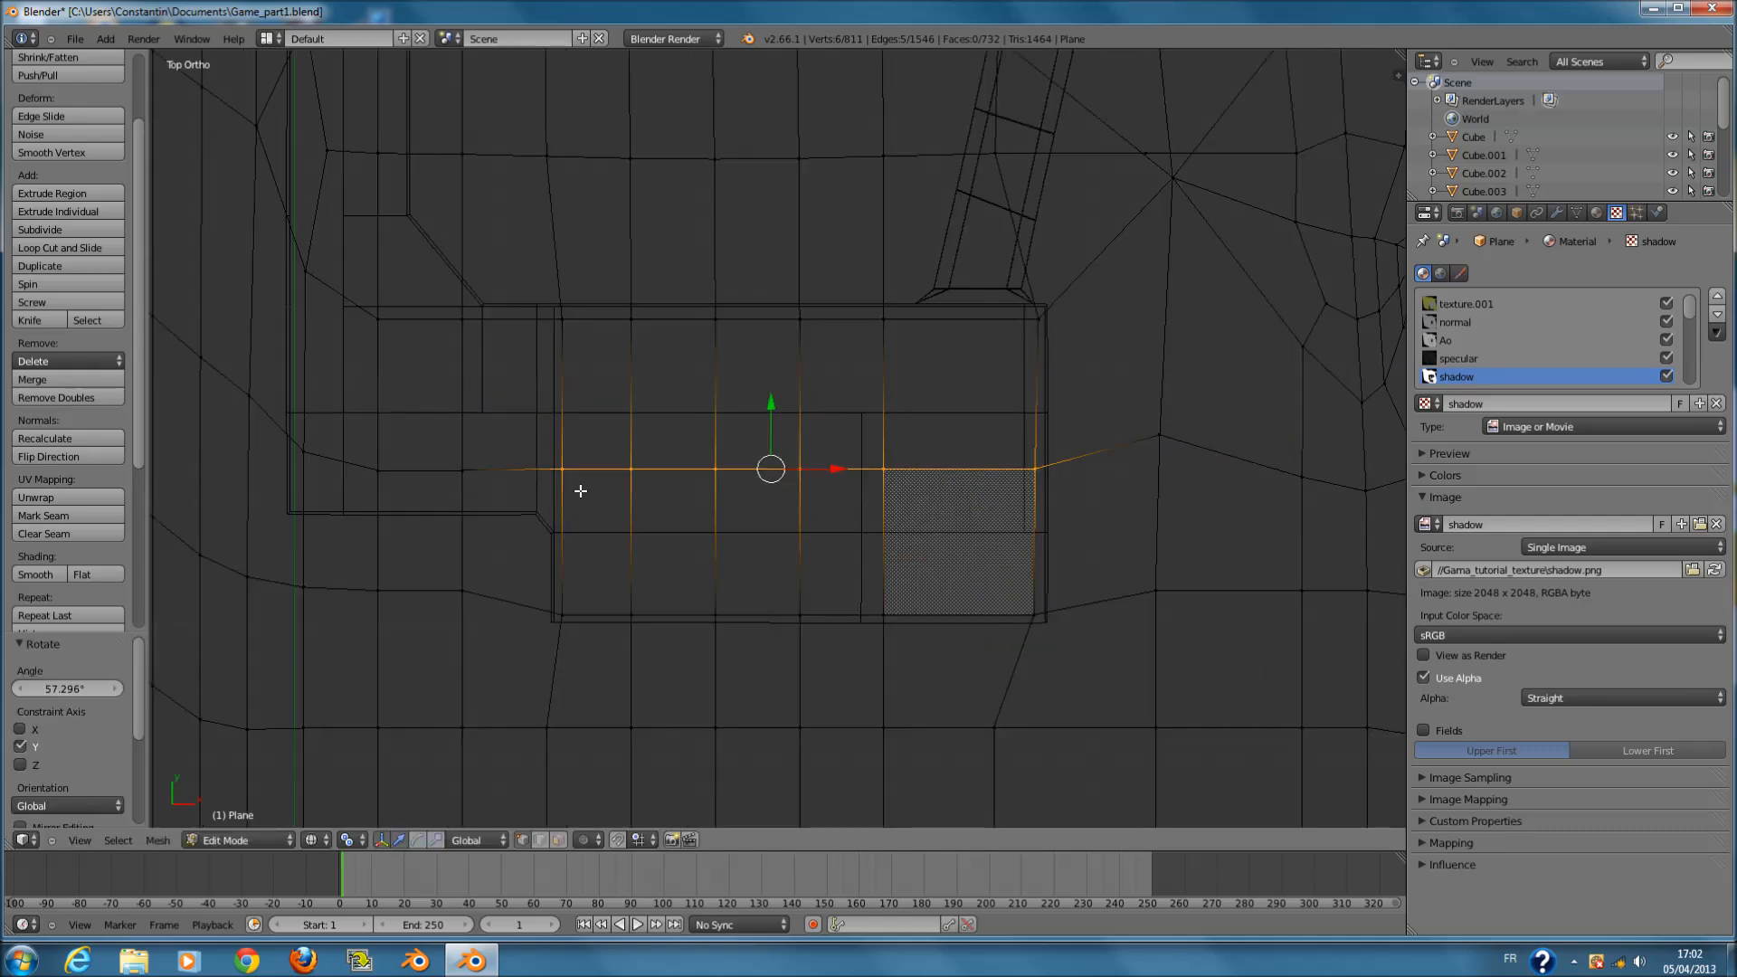
{"action": "left_click", "coordinate": [388, 471]}
{"action": "key", "text": "Escape"}
{"action": "left_click", "coordinate": [475, 472]}
{"action": "key", "text": "Escape"}
{"action": "key", "text": "r"}
{"action": "key", "text": "x"}
{"action": "key", "text": "0"}
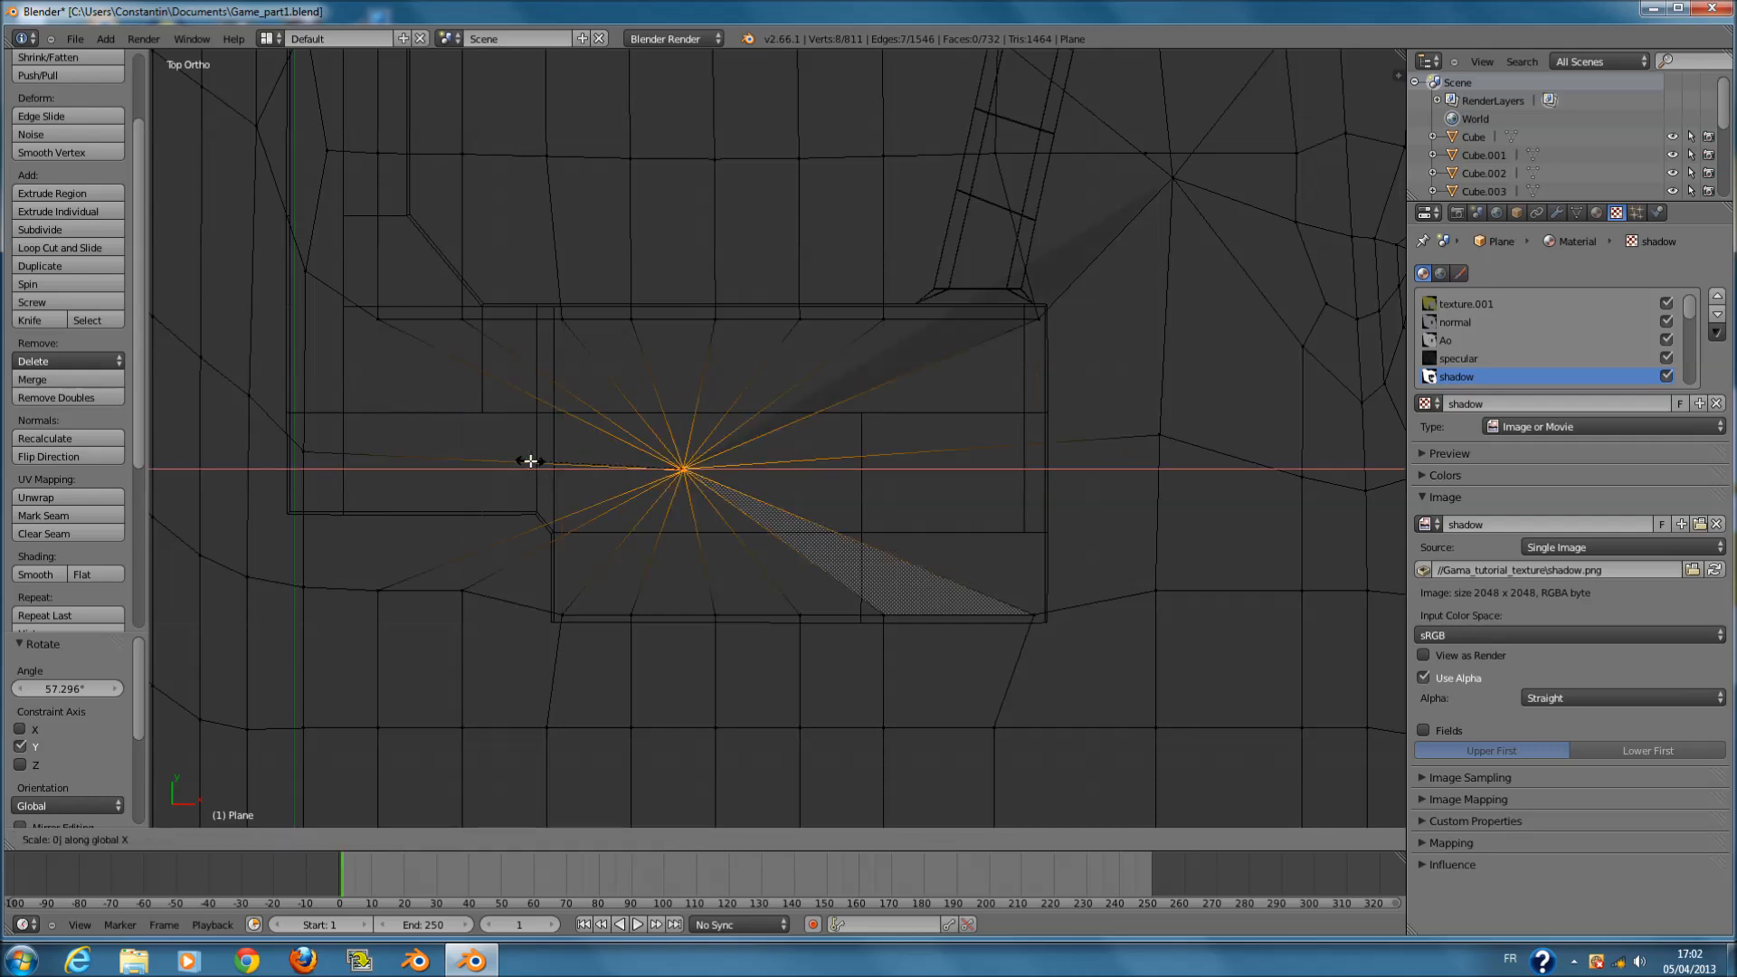
{"action": "left_click", "coordinate": [530, 462]}
{"action": "middle_click_drag", "start_coordinate": [531, 462], "coordinate": [423, 461], "text": "shift"}
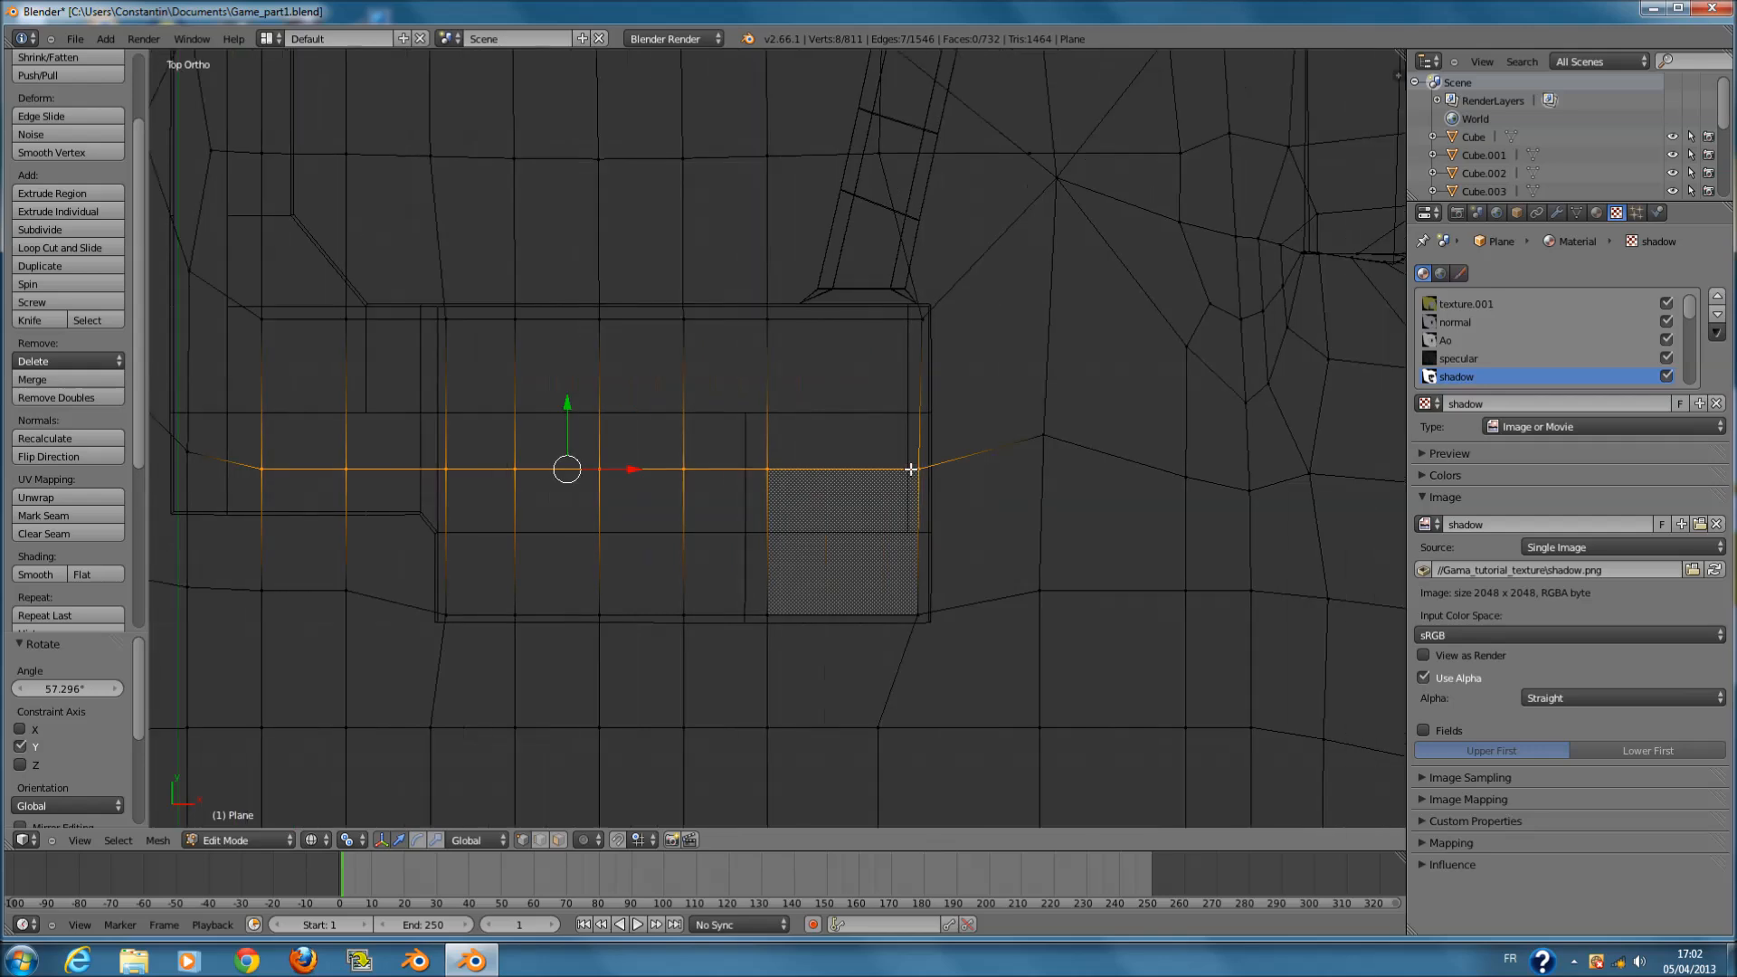
- Delete the lower ground face at the right end of the room
{"action": "key", "text": "a"}
{"action": "right_click", "coordinate": [899, 542]}
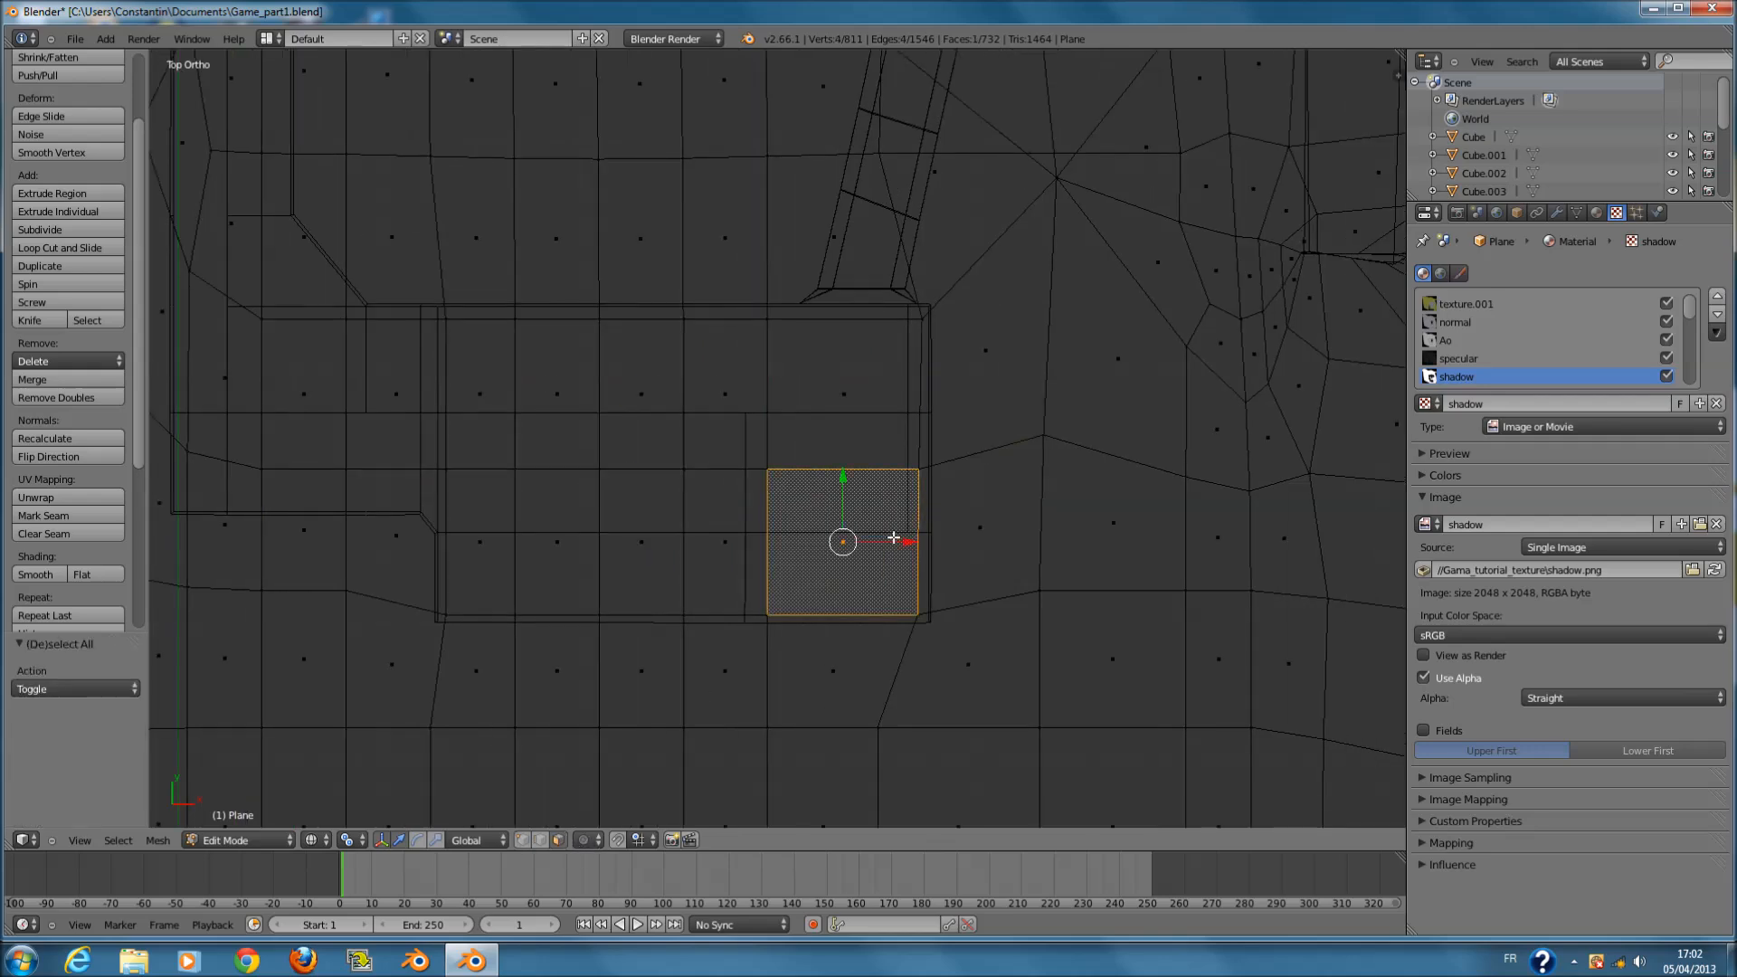
{"action": "key", "text": "x"}
{"action": "left_click", "coordinate": [851, 579]}
{"action": "key", "text": "Tab"}
{"action": "scroll", "coordinate": [993, 536], "scroll_direction": "up", "scroll_amount": 2}
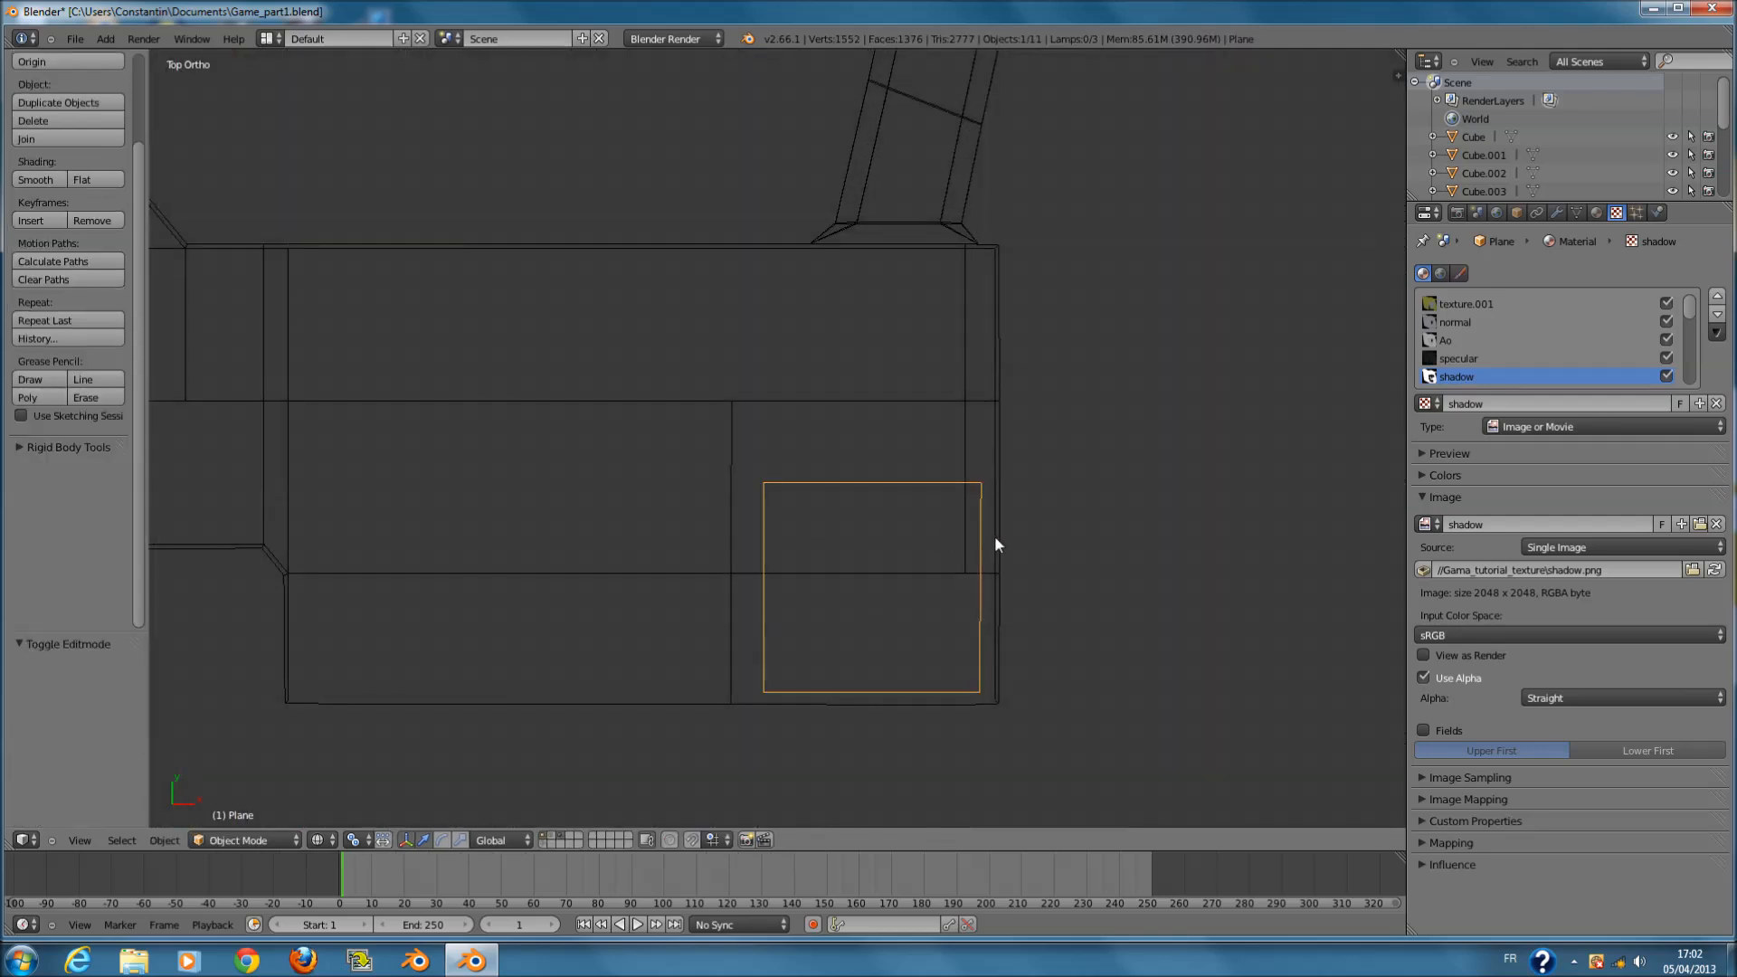
- Select the building and inspect its doorway opening and floor in solid shading
{"action": "right_click", "coordinate": [995, 536]}
{"action": "key", "text": "z"}
{"action": "middle_click_drag", "start_coordinate": [997, 539], "coordinate": [971, 454]}
{"action": "middle_click_drag", "start_coordinate": [876, 603], "coordinate": [923, 562]}
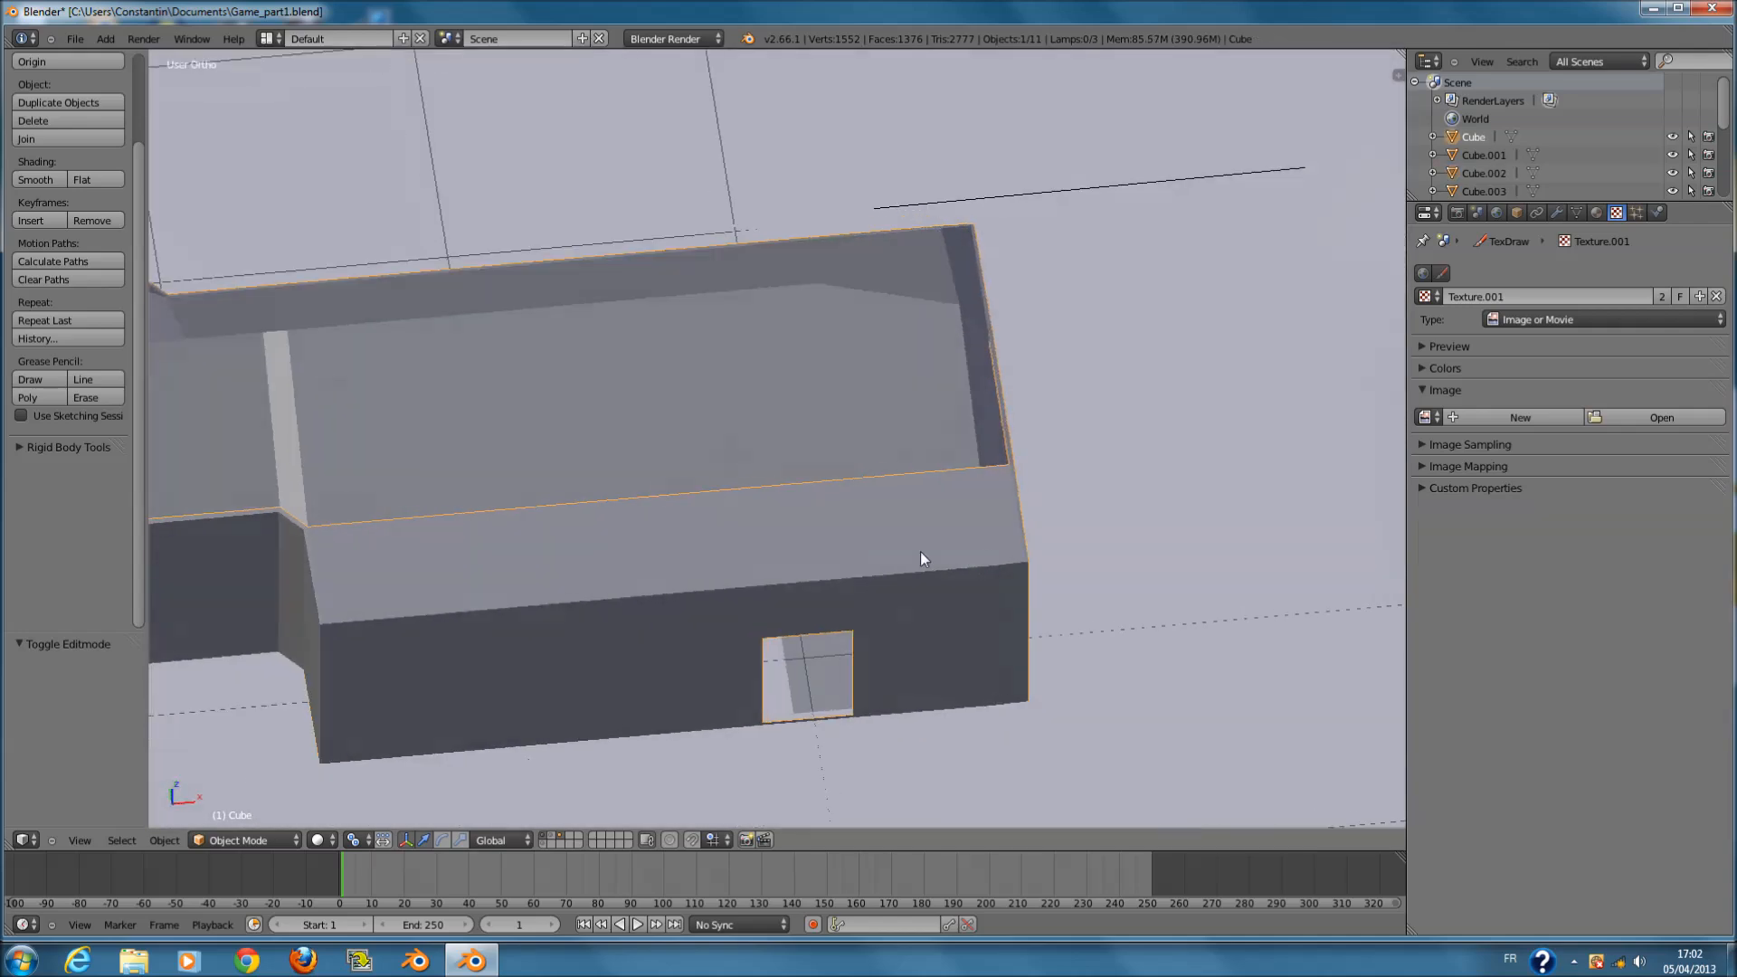
{"action": "key", "text": "KP_7"}
{"action": "scroll", "coordinate": [779, 691], "scroll_direction": "down", "scroll_amount": 2}
{"action": "scroll", "coordinate": [861, 686], "scroll_direction": "down", "scroll_amount": 5}
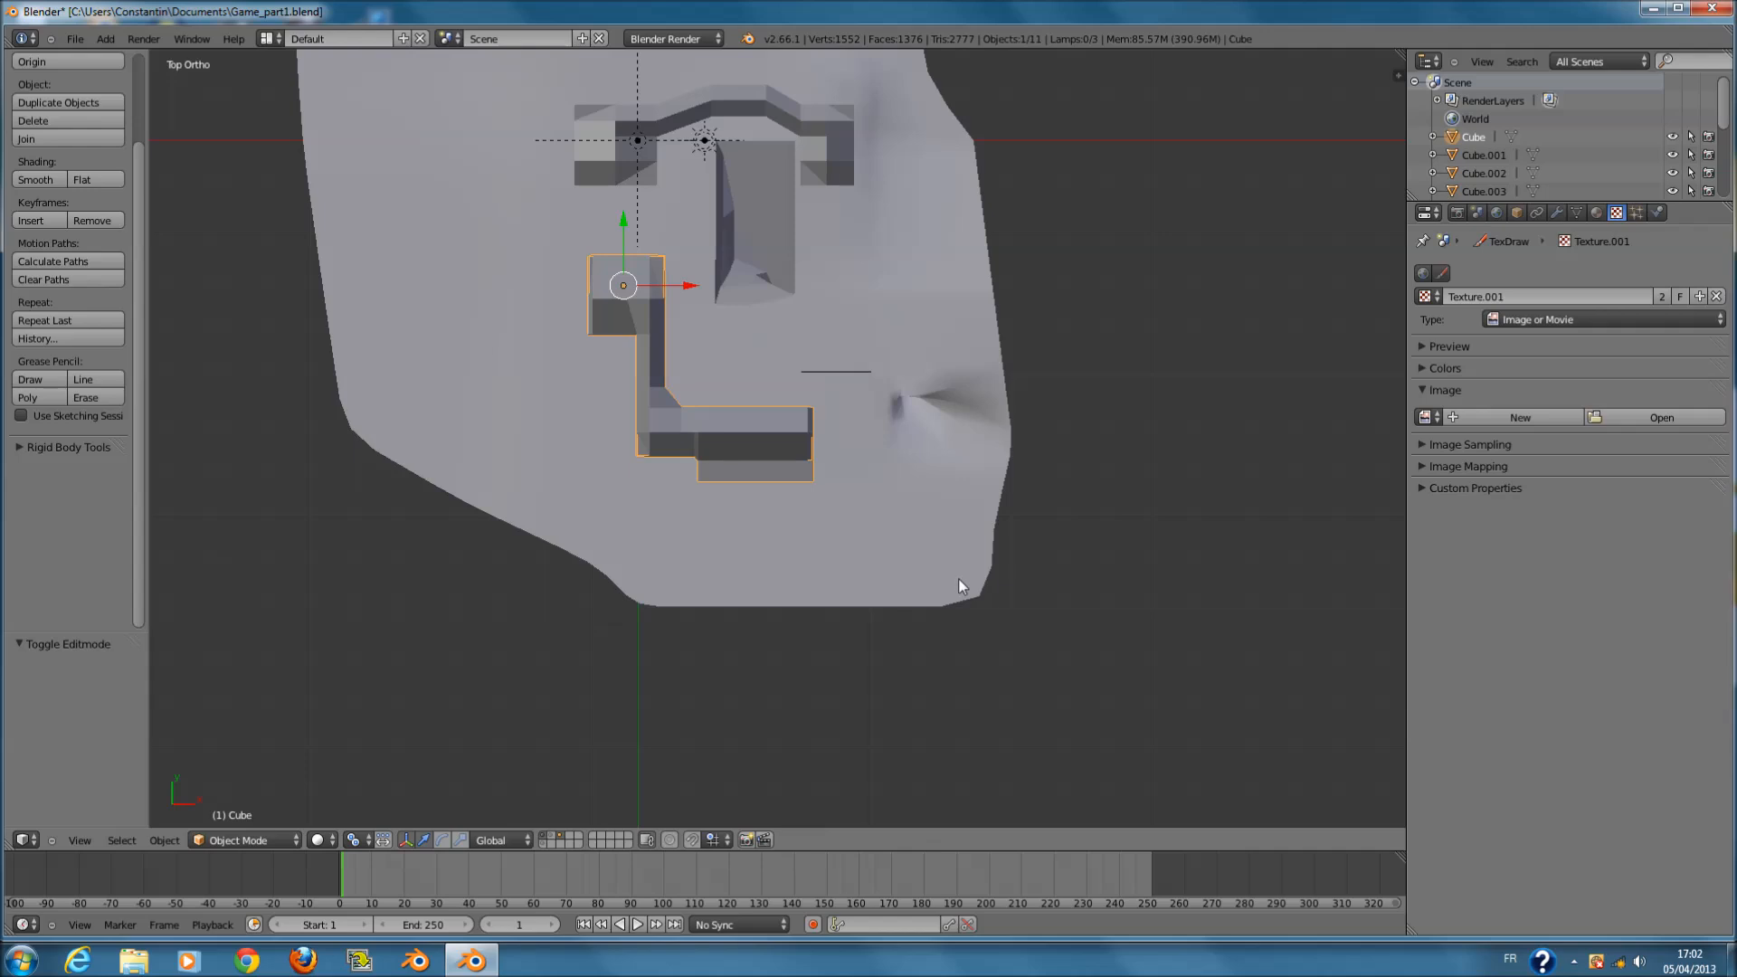
- Try to move the lower edge of the hole in the ground along Y, using its two corner vertices
{"action": "right_click", "coordinate": [958, 578]}
{"action": "scroll", "coordinate": [843, 594], "scroll_direction": "up", "scroll_amount": 7}
{"action": "middle_click_drag", "start_coordinate": [843, 594], "coordinate": [996, 474]}
{"action": "scroll", "coordinate": [803, 478], "scroll_direction": "up", "scroll_amount": 5}
{"action": "key", "text": "KP_7"}
{"action": "key", "text": "Tab"}
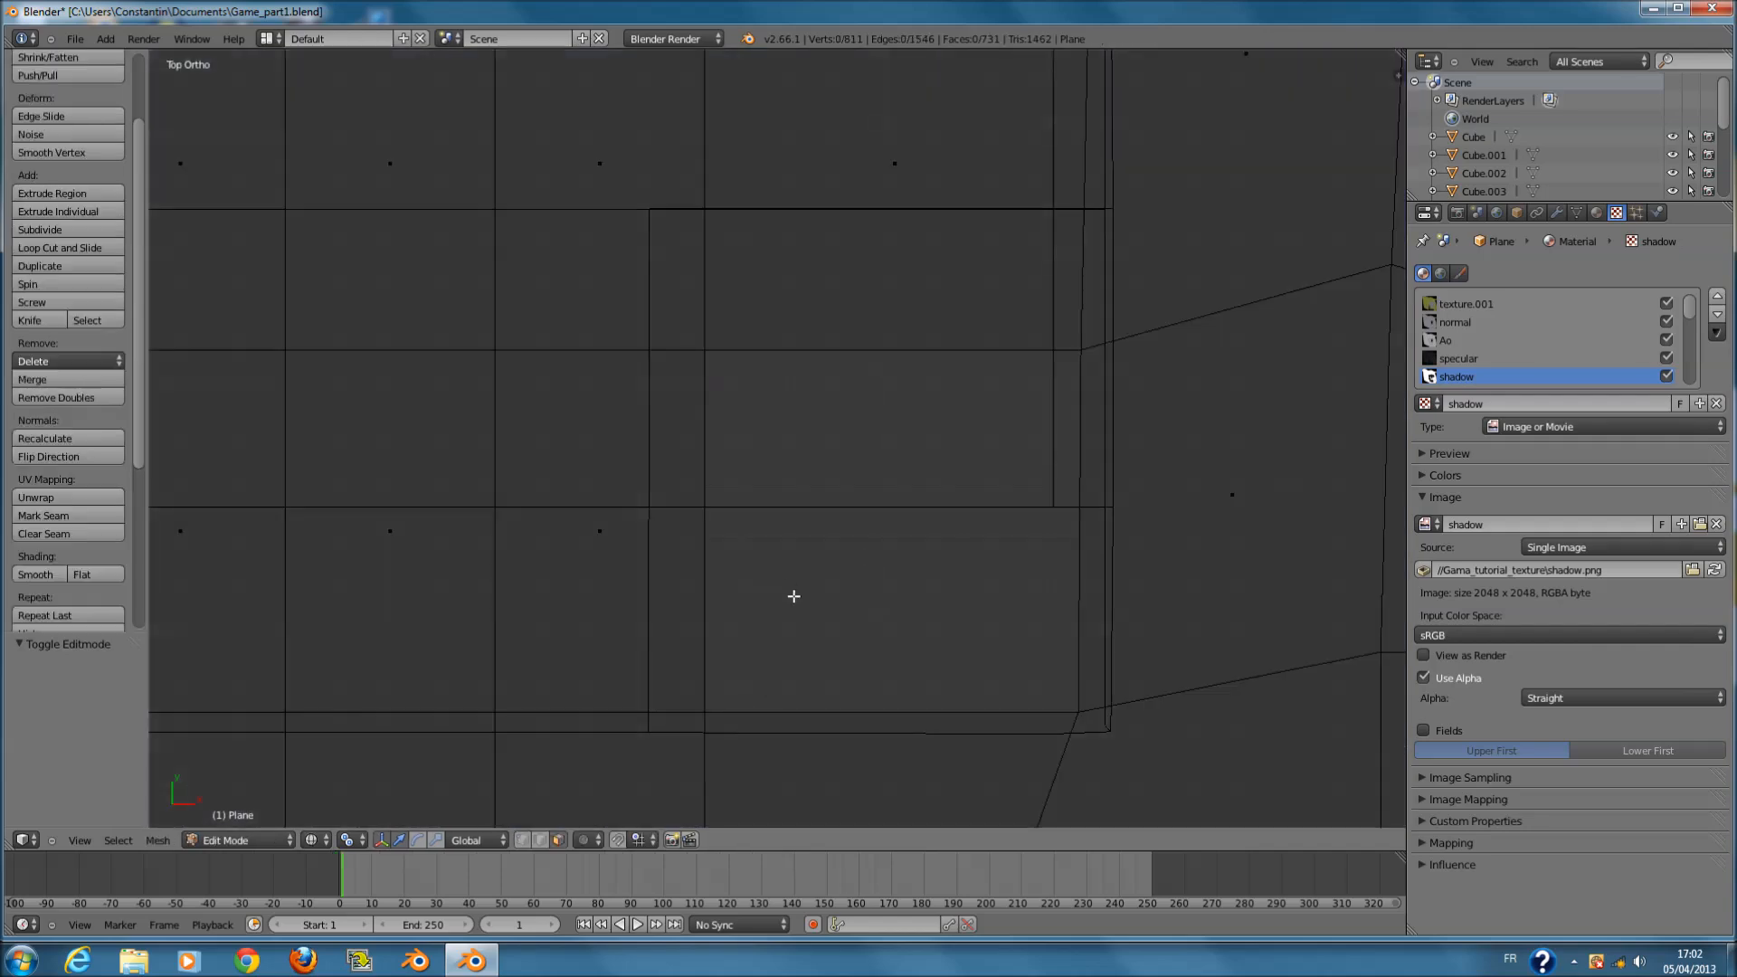
{"action": "left_click", "coordinate": [523, 843]}
{"action": "scroll", "coordinate": [661, 662], "scroll_direction": "up", "scroll_amount": 1}
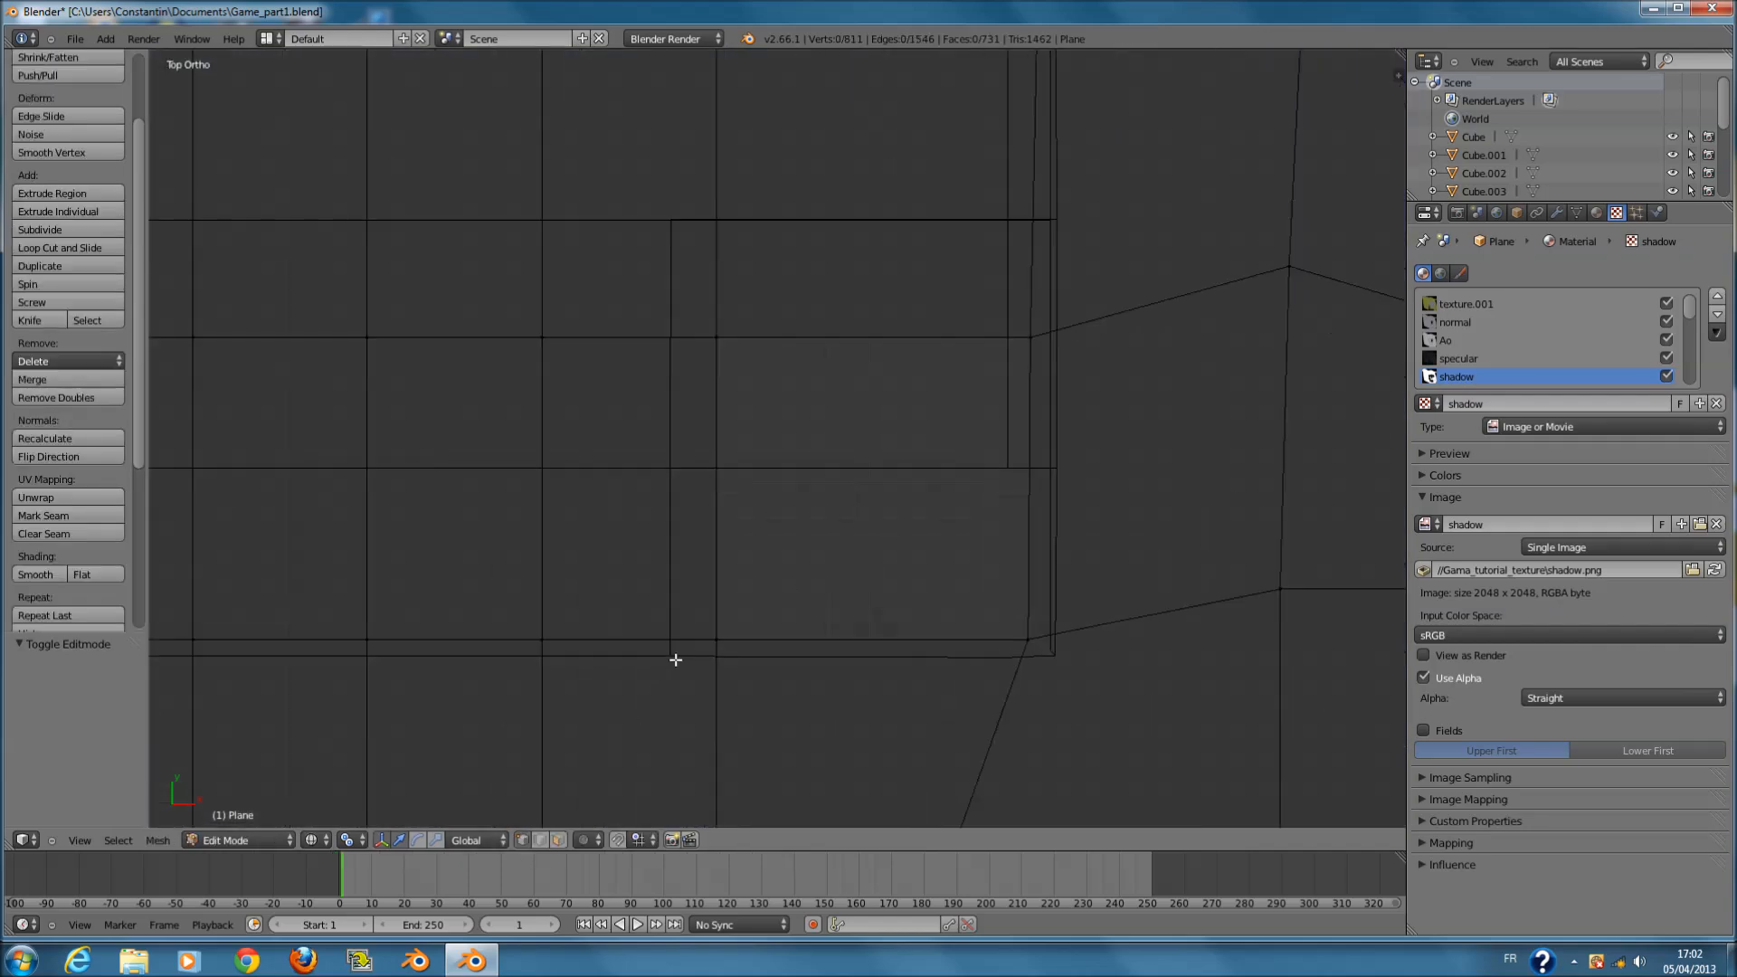
{"action": "key", "text": "a"}
{"action": "key", "text": "a"}
{"action": "right_click", "coordinate": [712, 645]}
{"action": "right_click", "coordinate": [1020, 635], "text": "shift"}
{"action": "left_click_drag", "start_coordinate": [872, 575], "coordinate": [875, 542]}
- Undo the edge move and the deletion of the ground face under the room
{"action": "key", "text": "ctrl+z"}
{"action": "key", "text": "ctrl+z"}
{"action": "key", "text": "ctrl+z"}
{"action": "key", "text": "ctrl+z"}
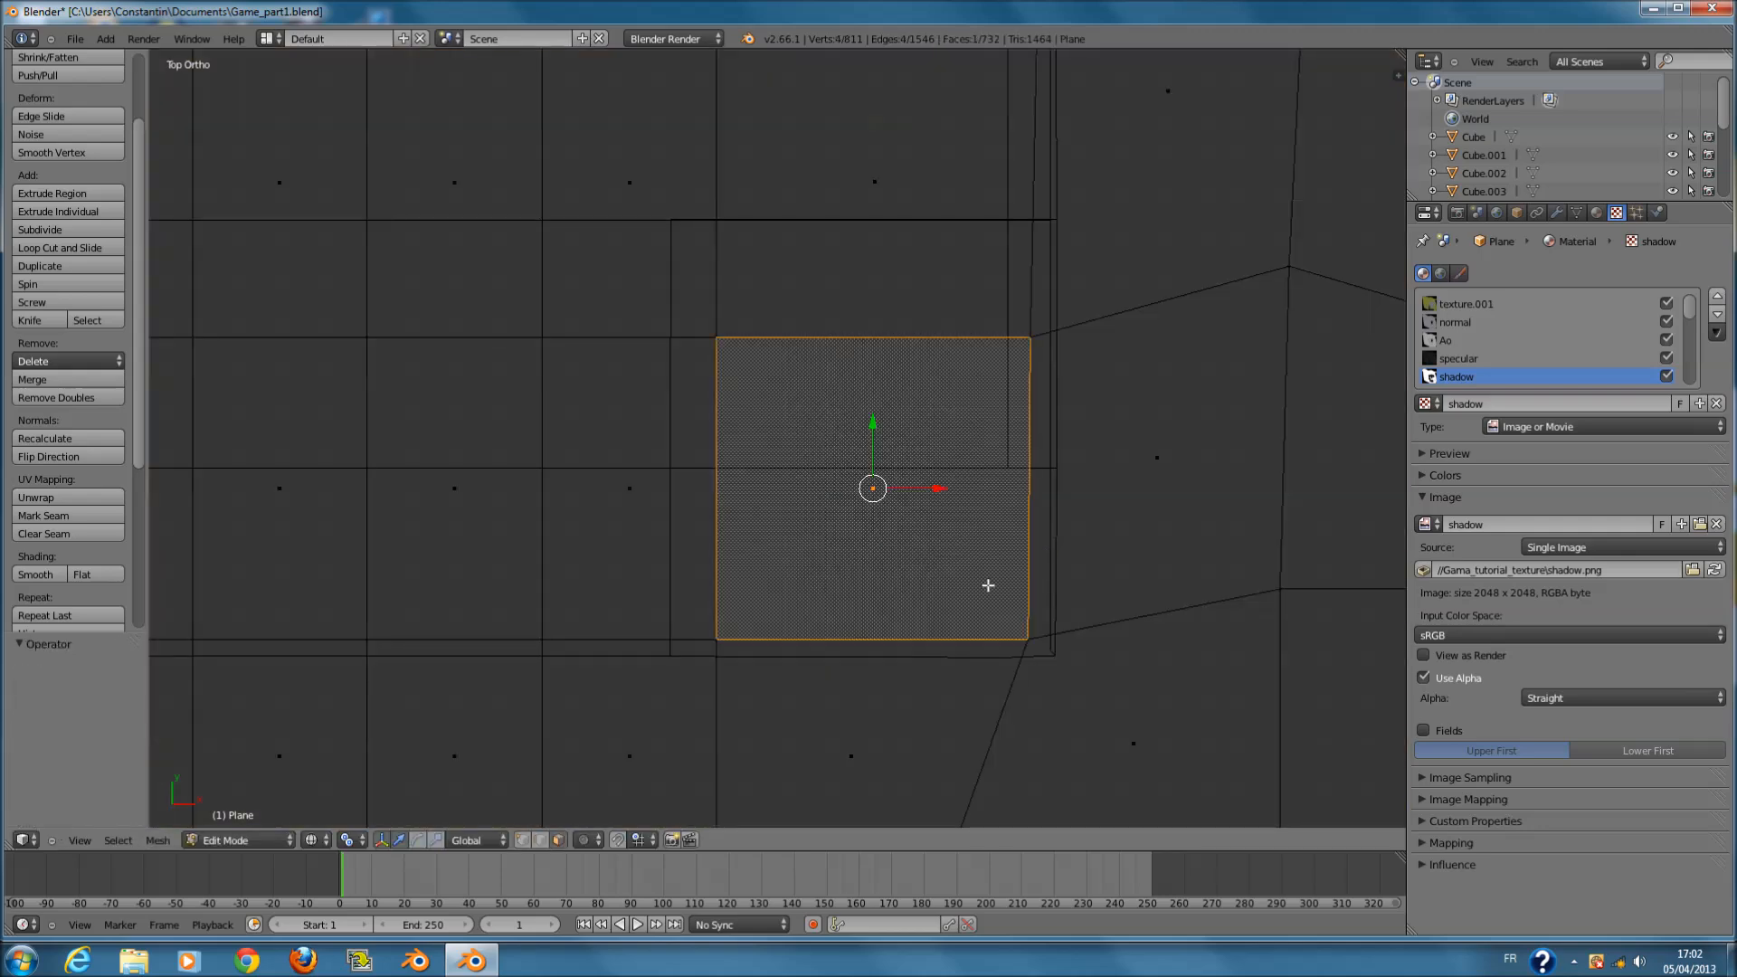
- Select the ground face's lower edge, just inside the doorway opening
{"action": "scroll", "coordinate": [854, 654], "scroll_direction": "up", "scroll_amount": 2, "text": "shift"}
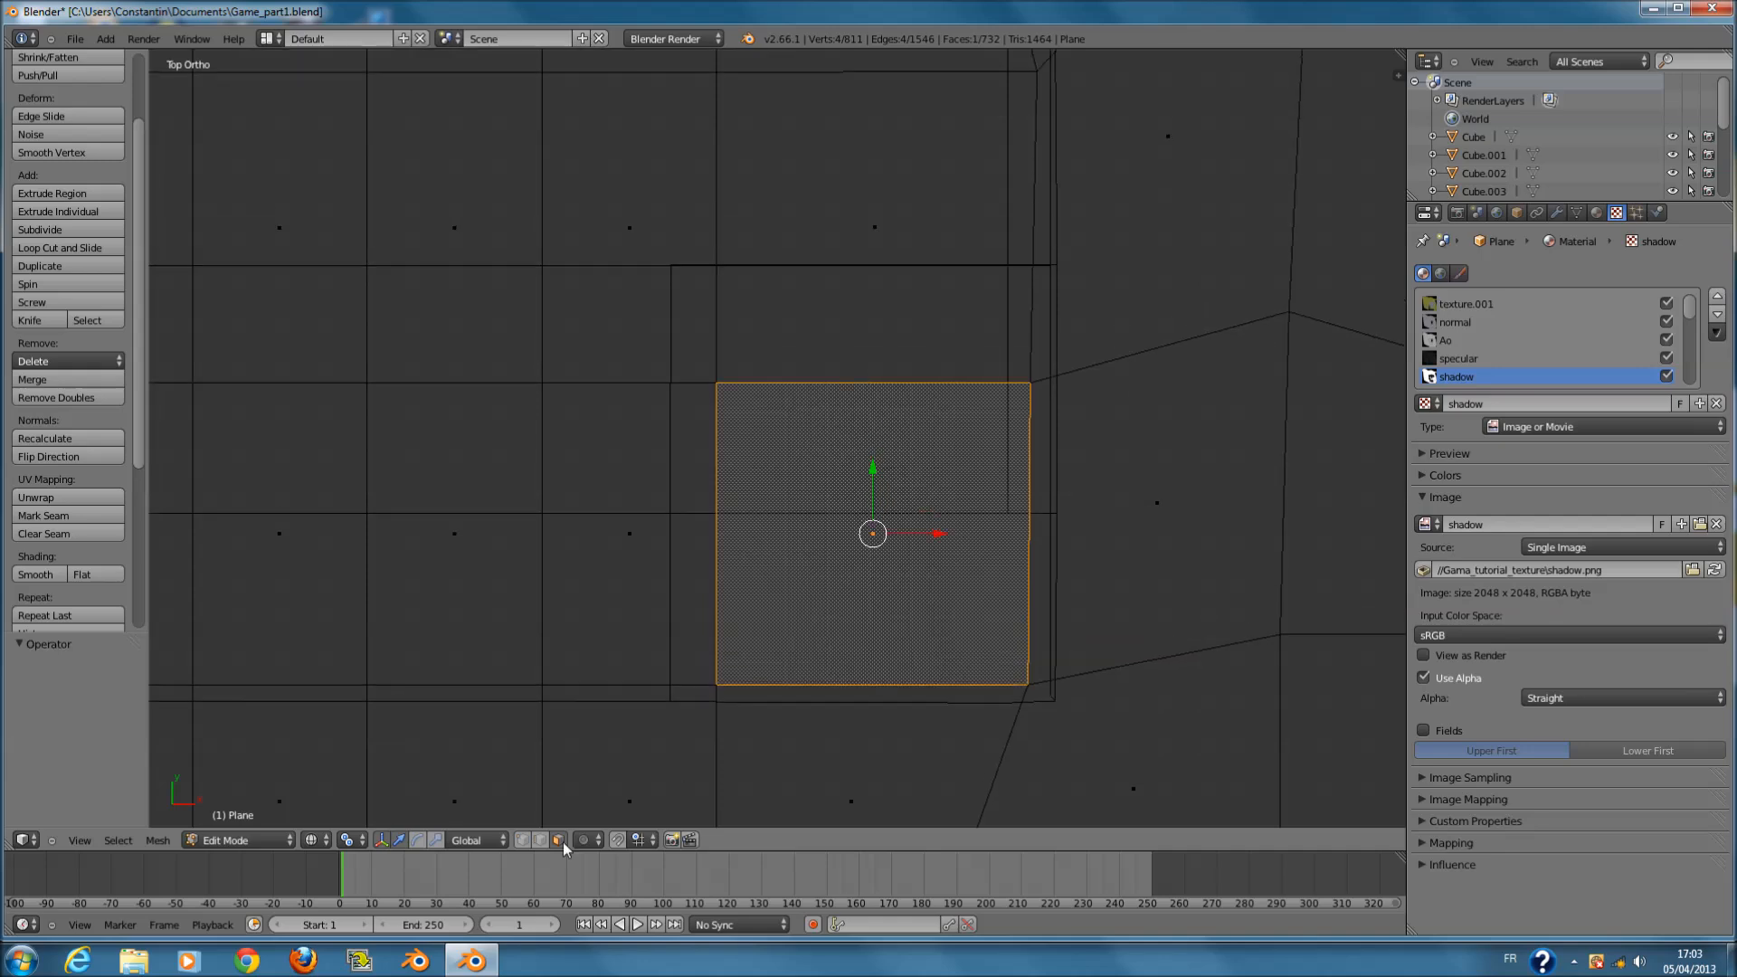
{"action": "mouse_move", "coordinate": [848, 680]}
{"action": "middle_mouse_down"}
{"action": "mouse_move", "coordinate": [845, 531]}
{"action": "mouse_move", "coordinate": [872, 557]}
{"action": "middle_mouse_up"}
{"action": "key", "text": "z"}
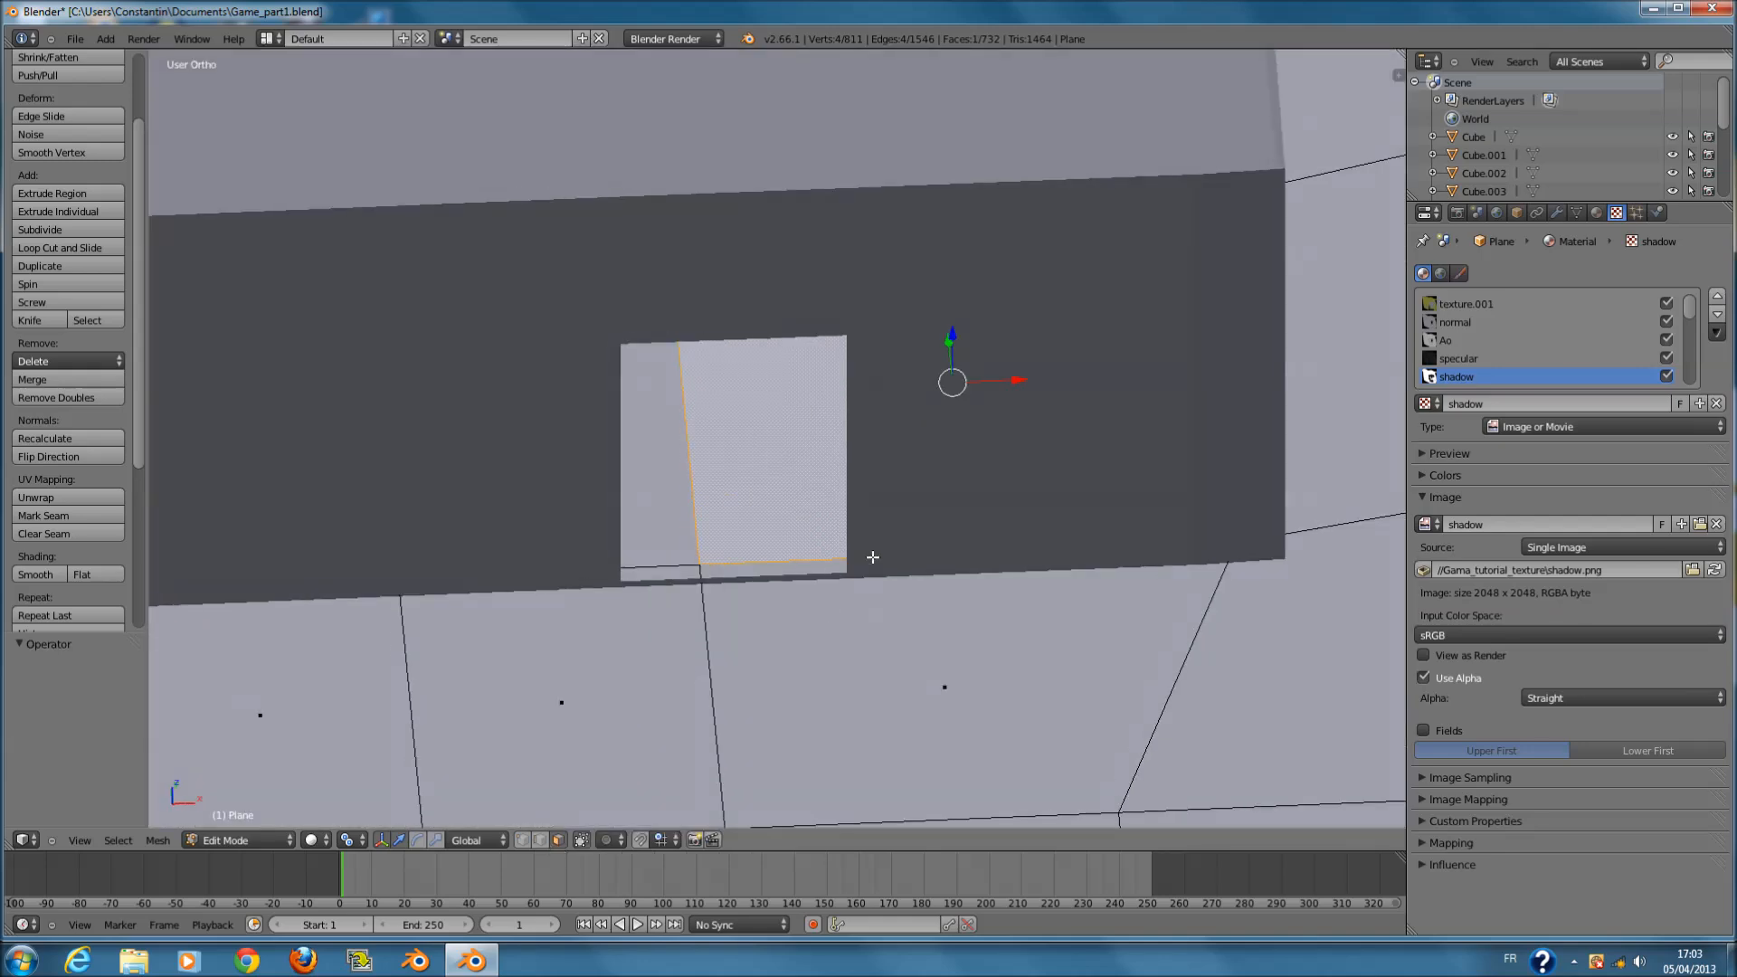
{"action": "right_click", "coordinate": [742, 558]}
- Try moving the selected ground edge about 0.138 along Y, and undo the move
{"action": "key", "text": "KP_7"}
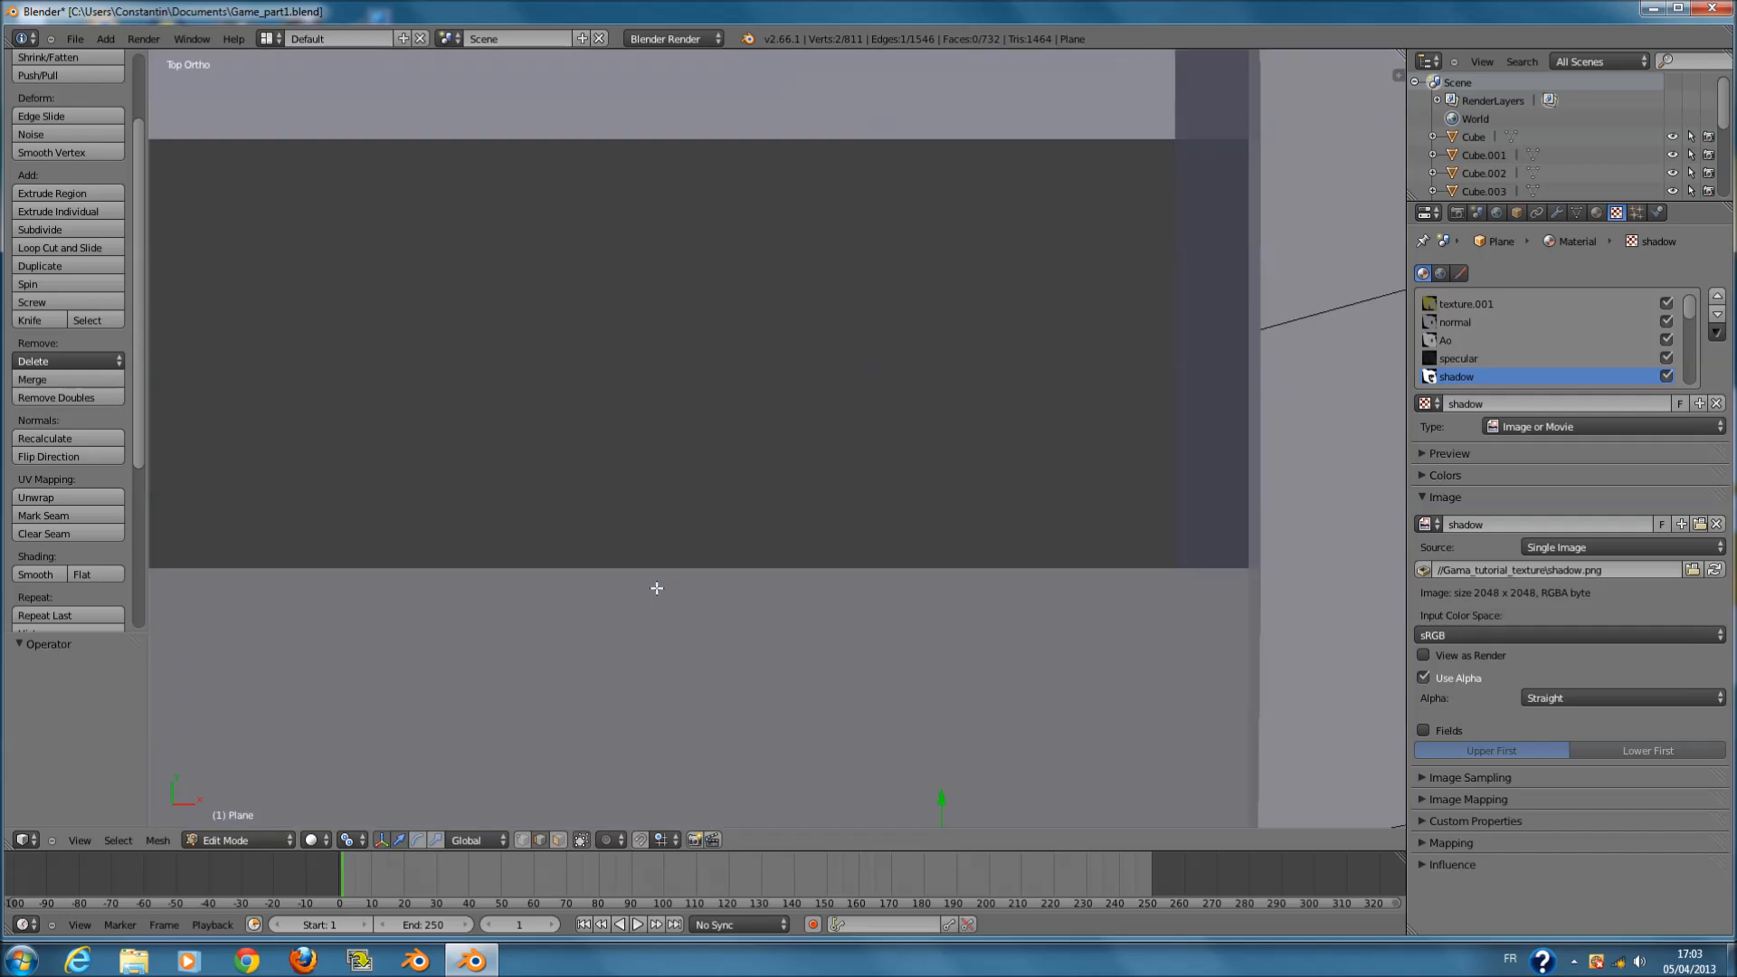
{"action": "key", "text": "z"}
{"action": "scroll", "coordinate": [865, 733], "scroll_direction": "down", "scroll_amount": 4}
{"action": "scroll", "coordinate": [893, 608], "scroll_direction": "down", "scroll_amount": 3, "text": "shift"}
{"action": "scroll", "coordinate": [894, 605], "scroll_direction": "up", "scroll_amount": 2}
{"action": "key", "text": "g"}
{"action": "key", "text": "y"}
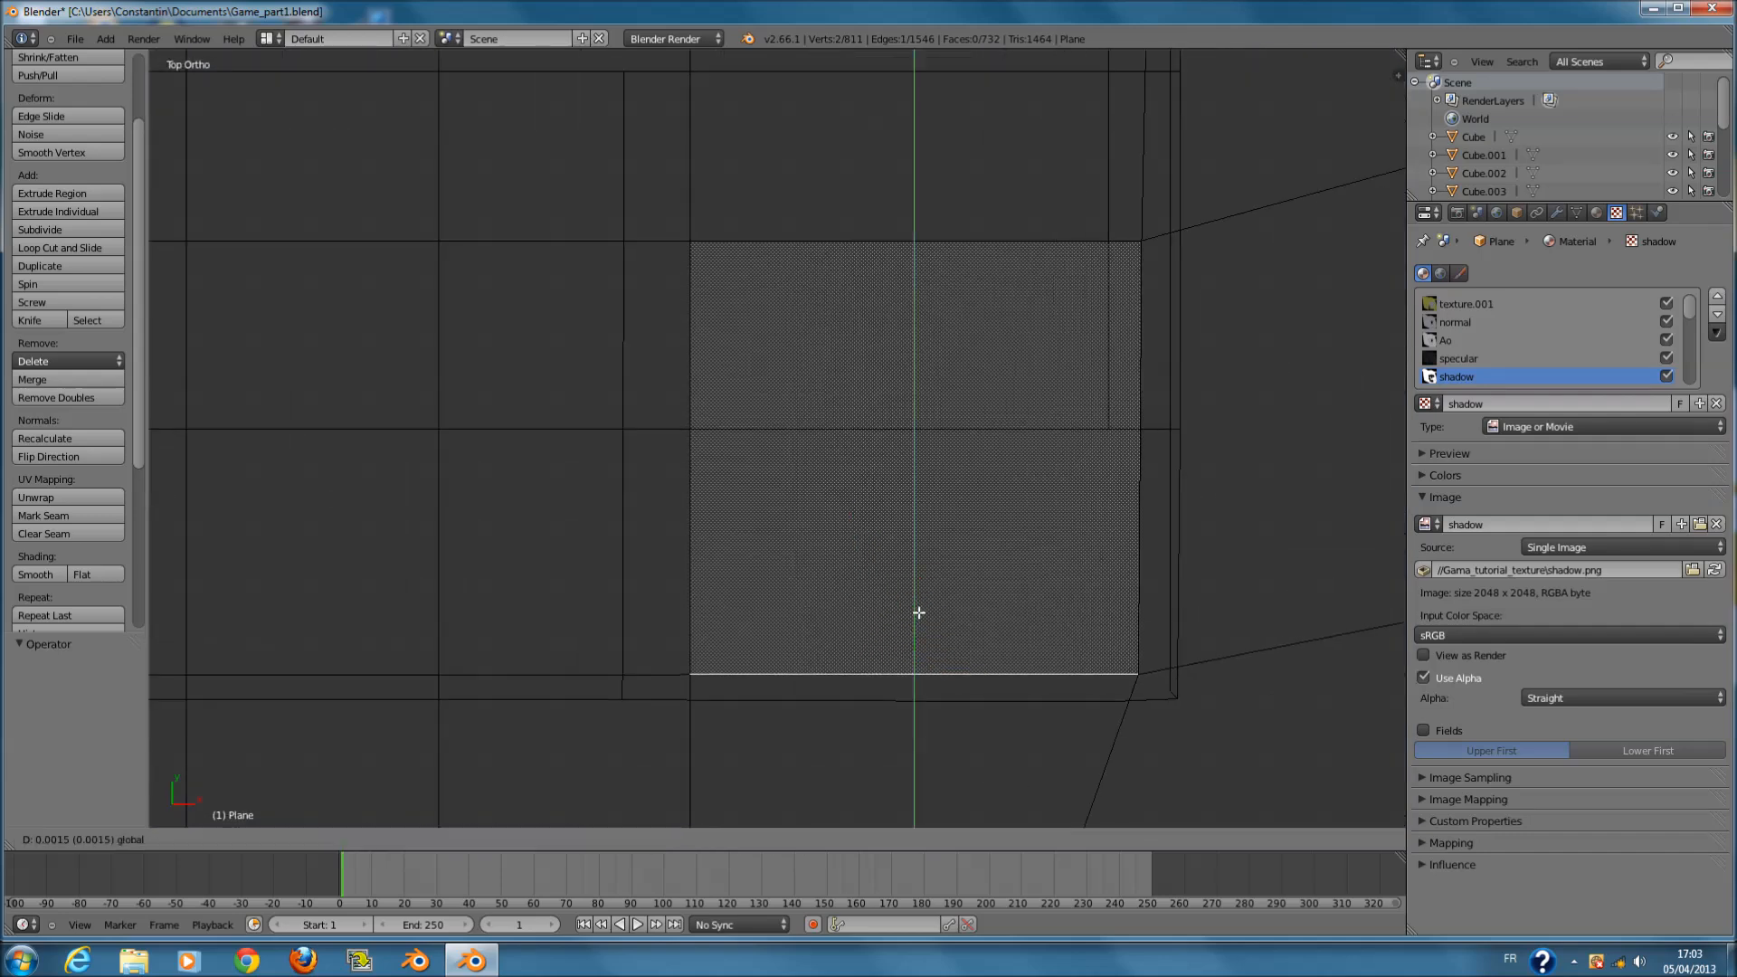
{"action": "left_click", "coordinate": [932, 552]}
{"action": "key", "text": "z"}
{"action": "middle_click_drag", "start_coordinate": [932, 552], "coordinate": [924, 503]}
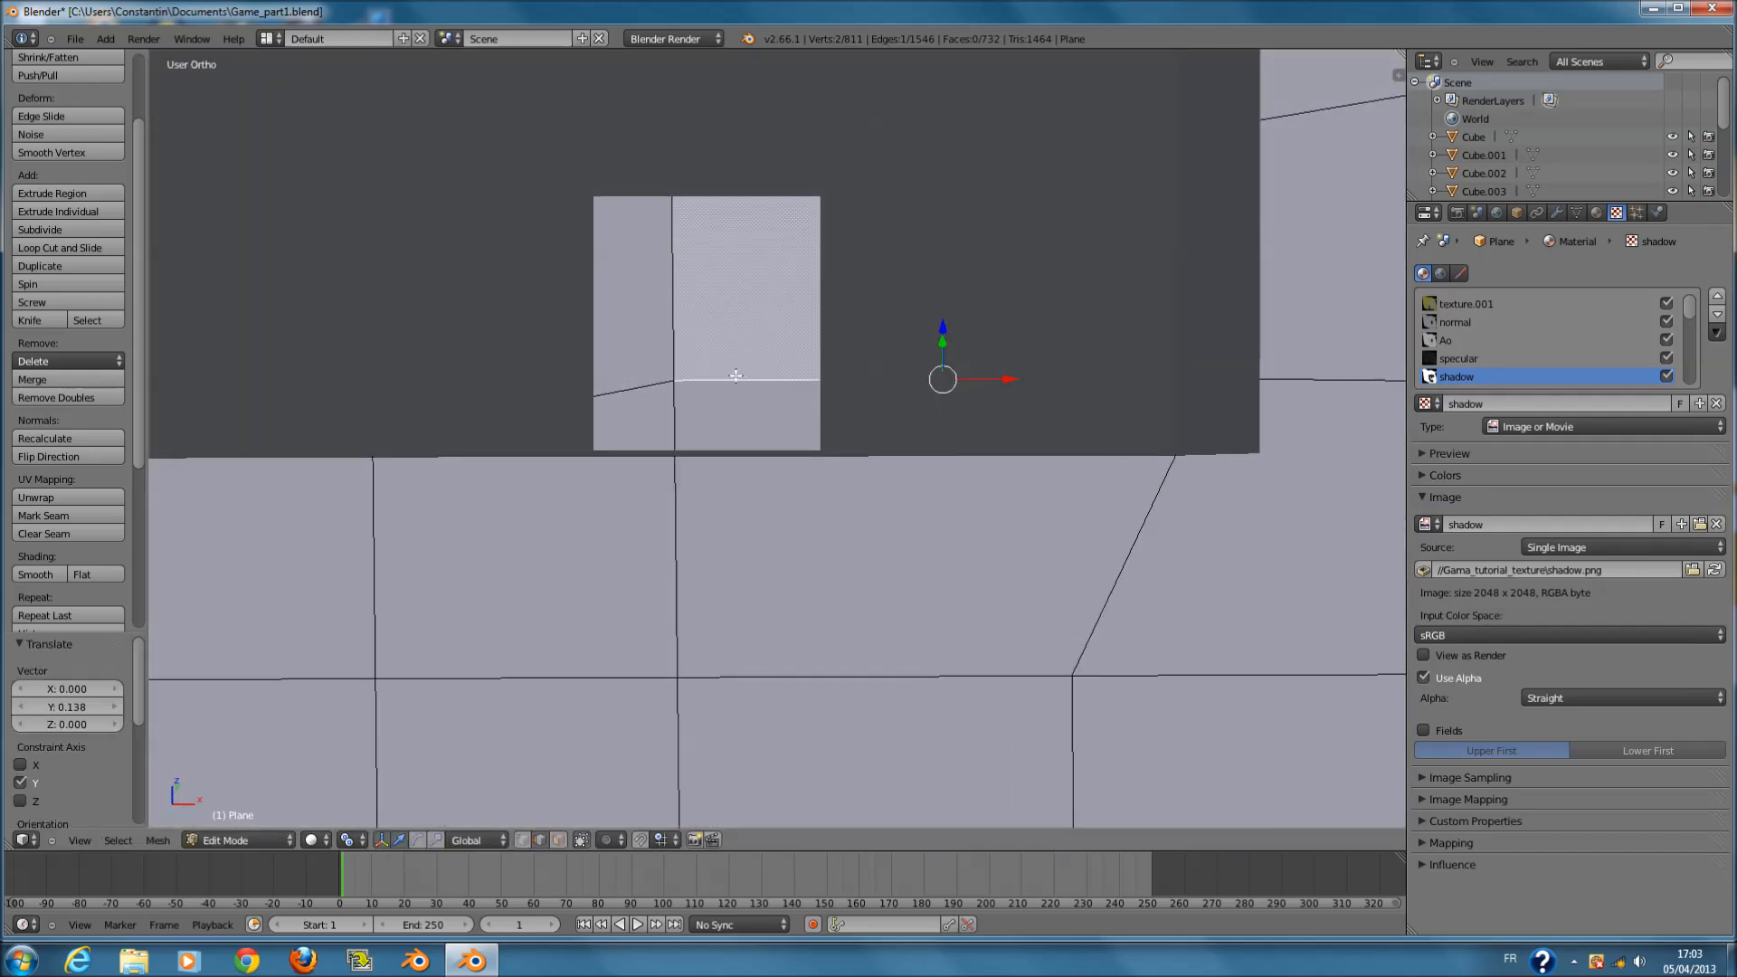
{"action": "middle_click_drag", "start_coordinate": [736, 375], "coordinate": [735, 386]}
{"action": "key", "text": "ctrl+z"}
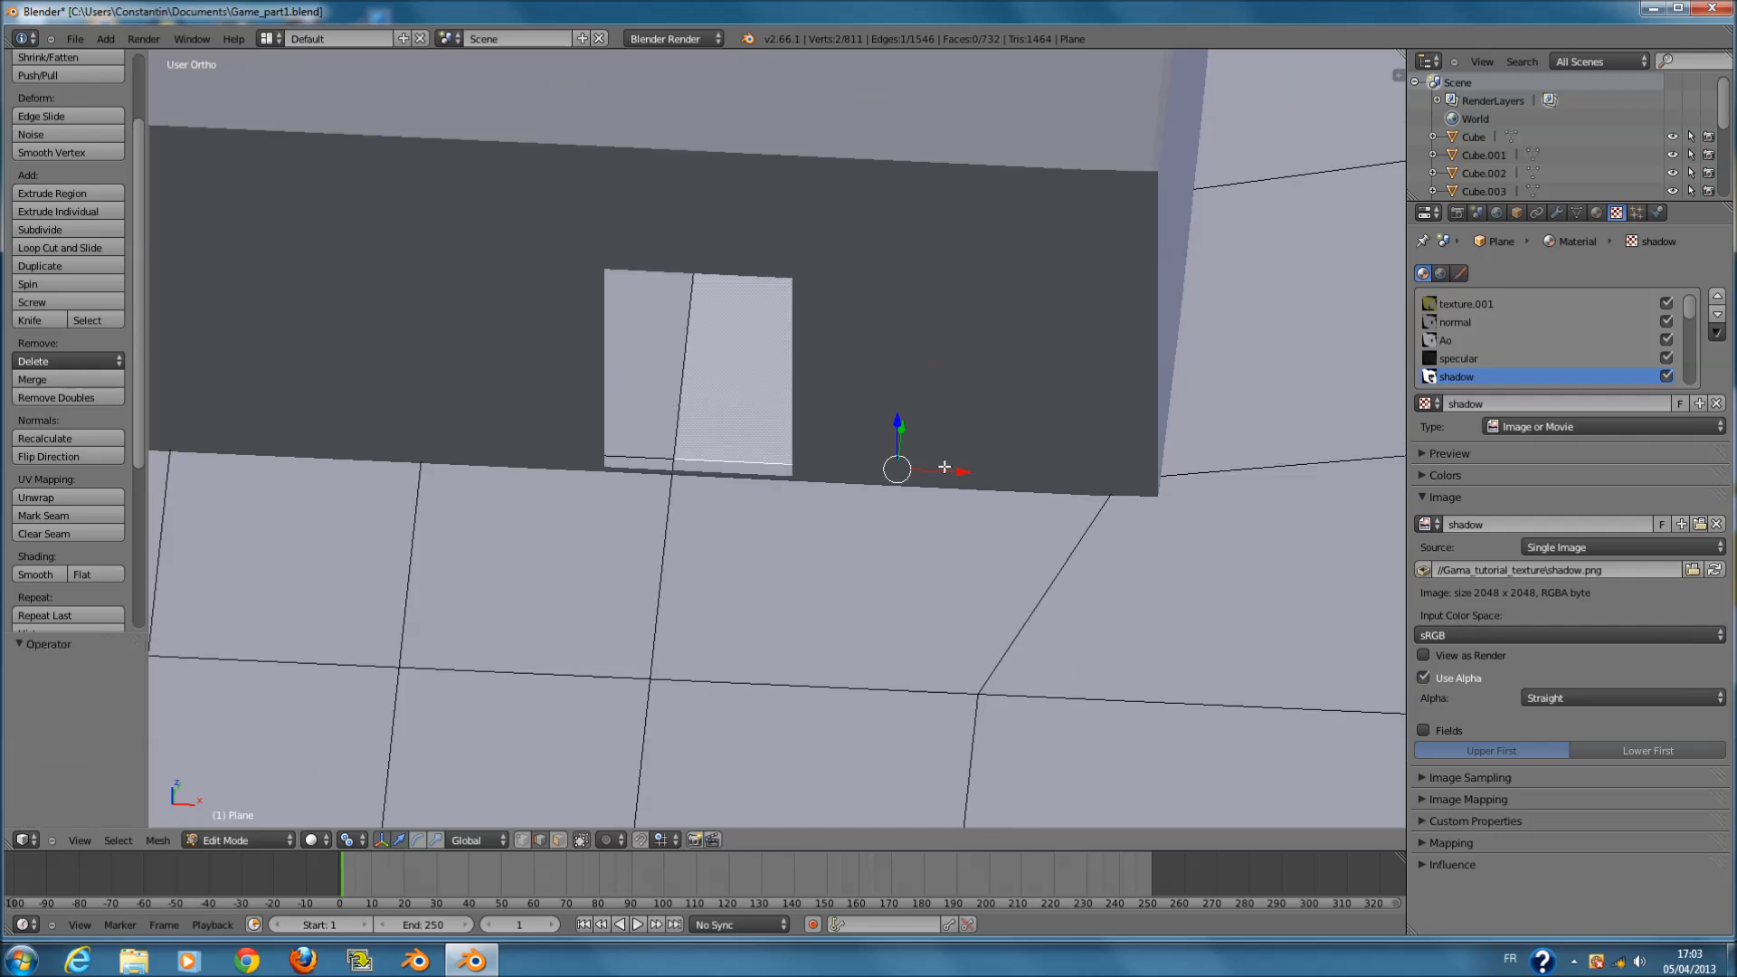
- Try moving the doorway's ground edge about -0.155 along X, and undo the move
{"action": "key", "text": "g"}
{"action": "key", "text": "x"}
{"action": "left_click", "coordinate": [819, 467]}
{"action": "middle_click_drag", "start_coordinate": [819, 467], "coordinate": [883, 470]}
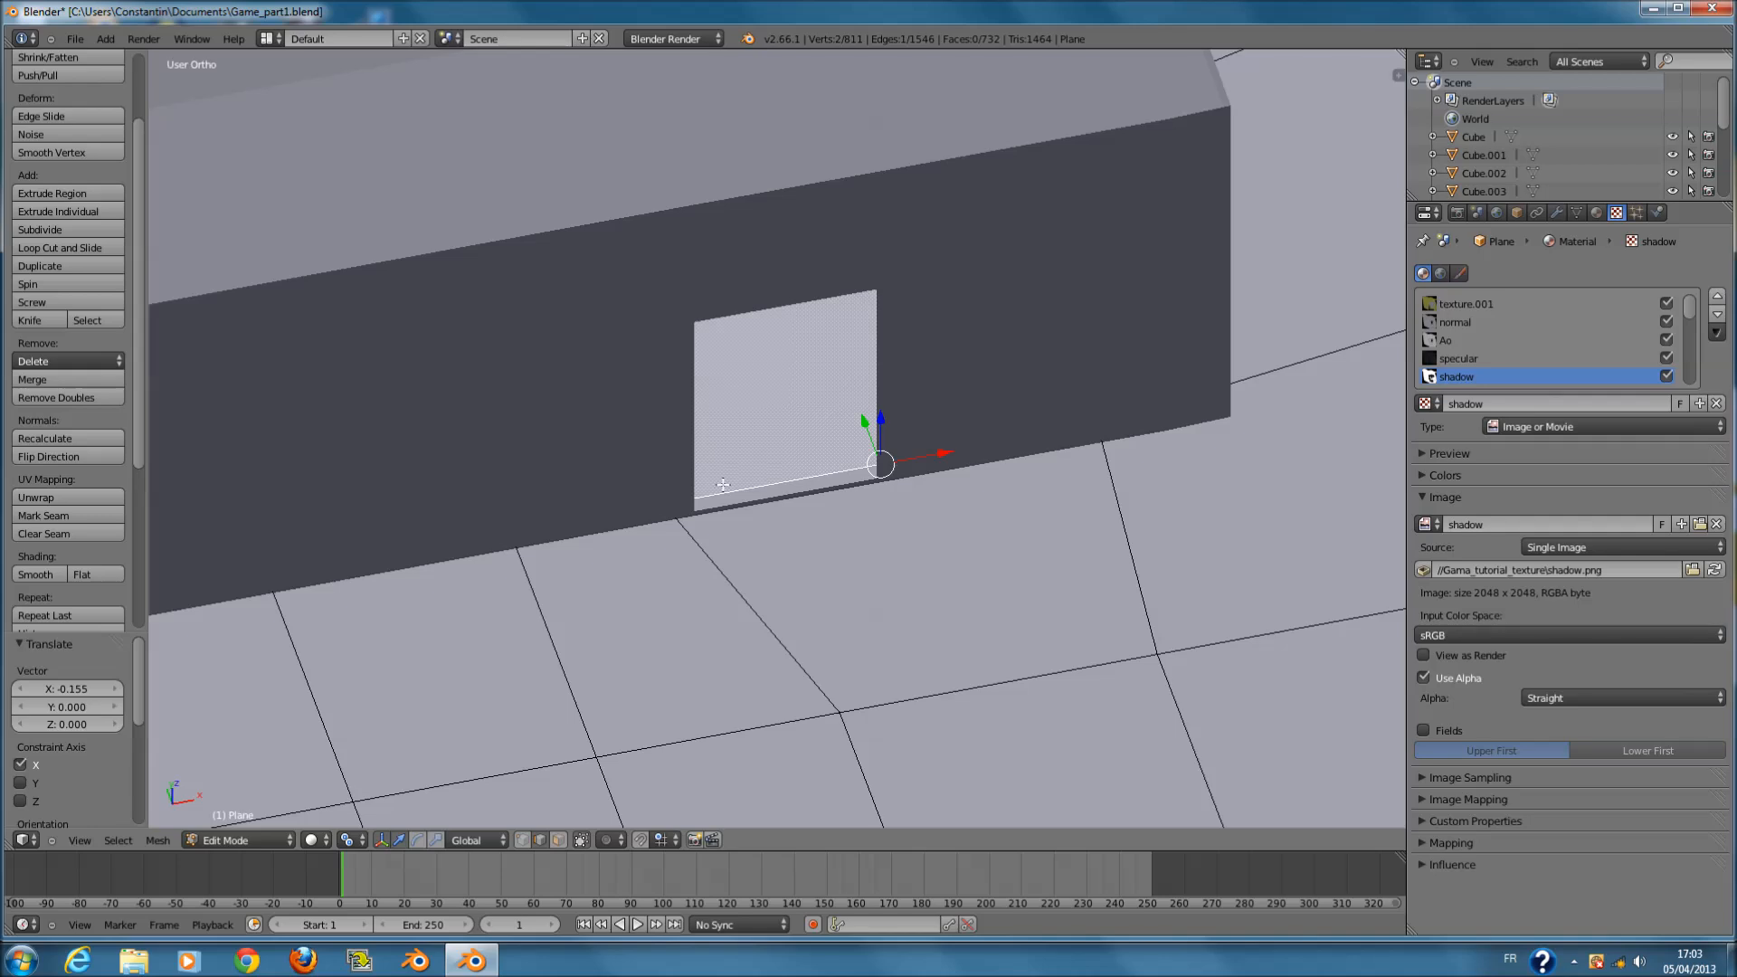
{"action": "key", "text": "KP_7"}
{"action": "key", "text": "ctrl+z"}
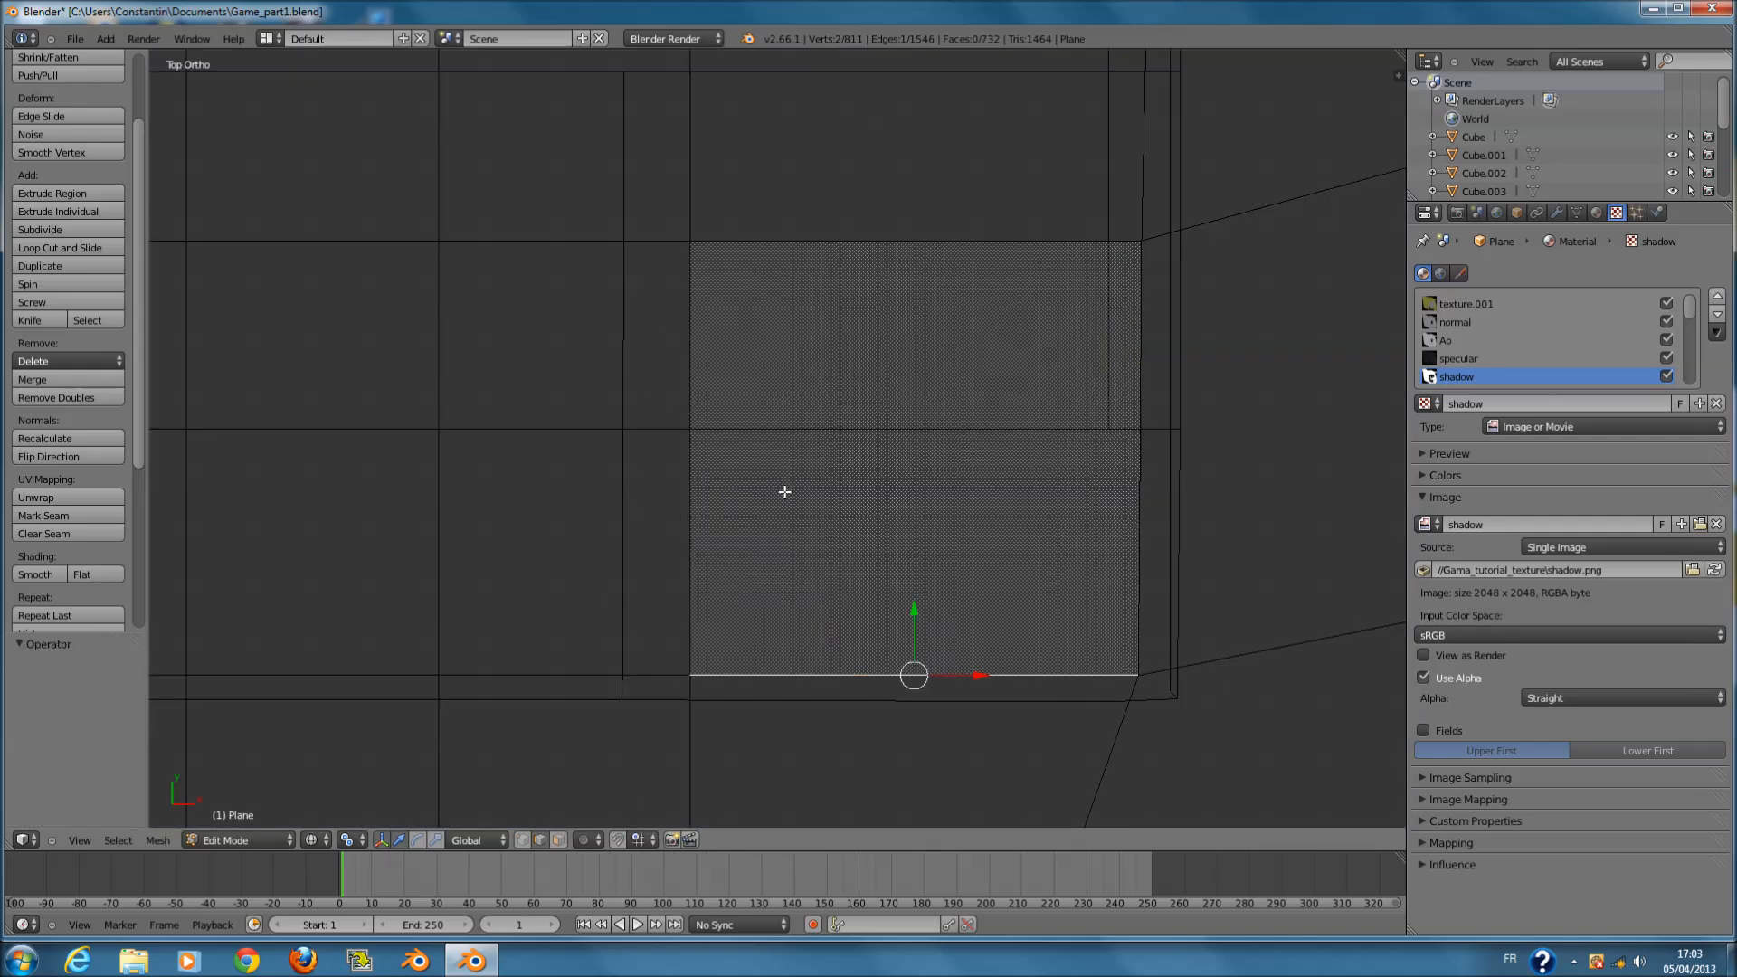
- Finish editing the ground mesh and save the file
{"action": "middle_click_drag", "start_coordinate": [780, 627], "coordinate": [453, 465]}
{"action": "key", "text": "KP_7"}
{"action": "key", "text": "Tab"}
{"action": "key", "text": "ctrl+s"}
{"action": "left_click", "coordinate": [1028, 493]}
{"action": "left_click", "coordinate": [1652, 8]}
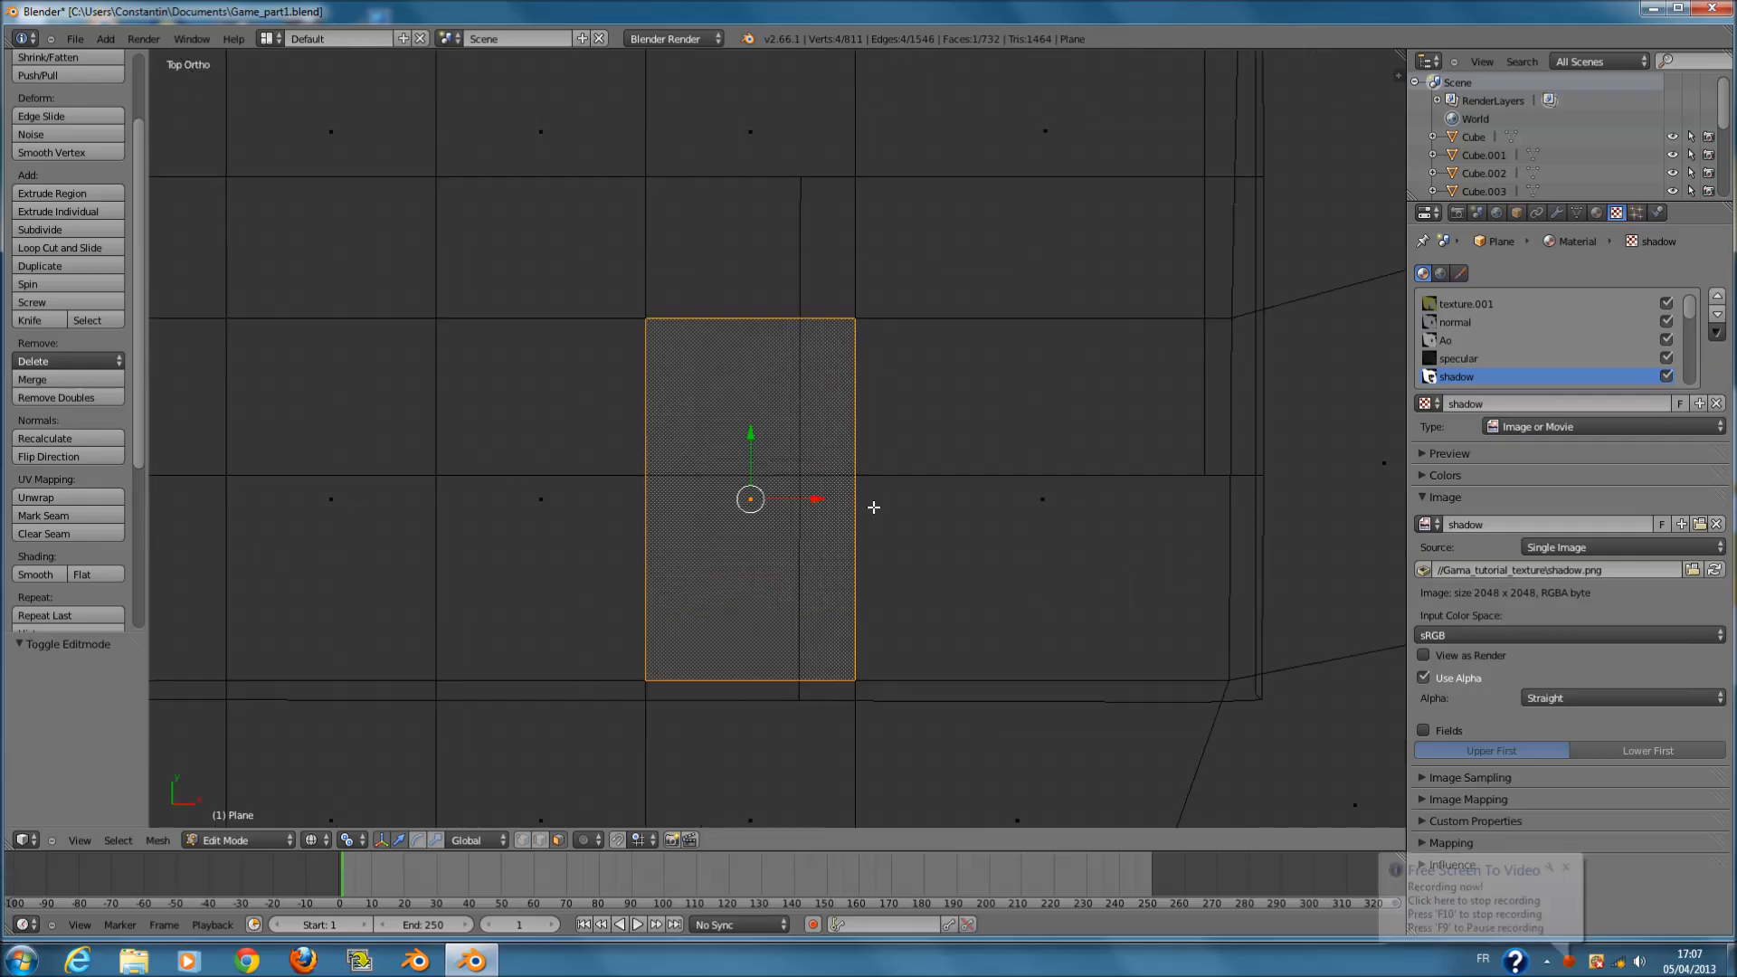
- Extrude the selected ground face inside the room in place and scale the new face to about 0.849
{"action": "scroll", "coordinate": [882, 534], "scroll_direction": "up", "scroll_amount": 1}
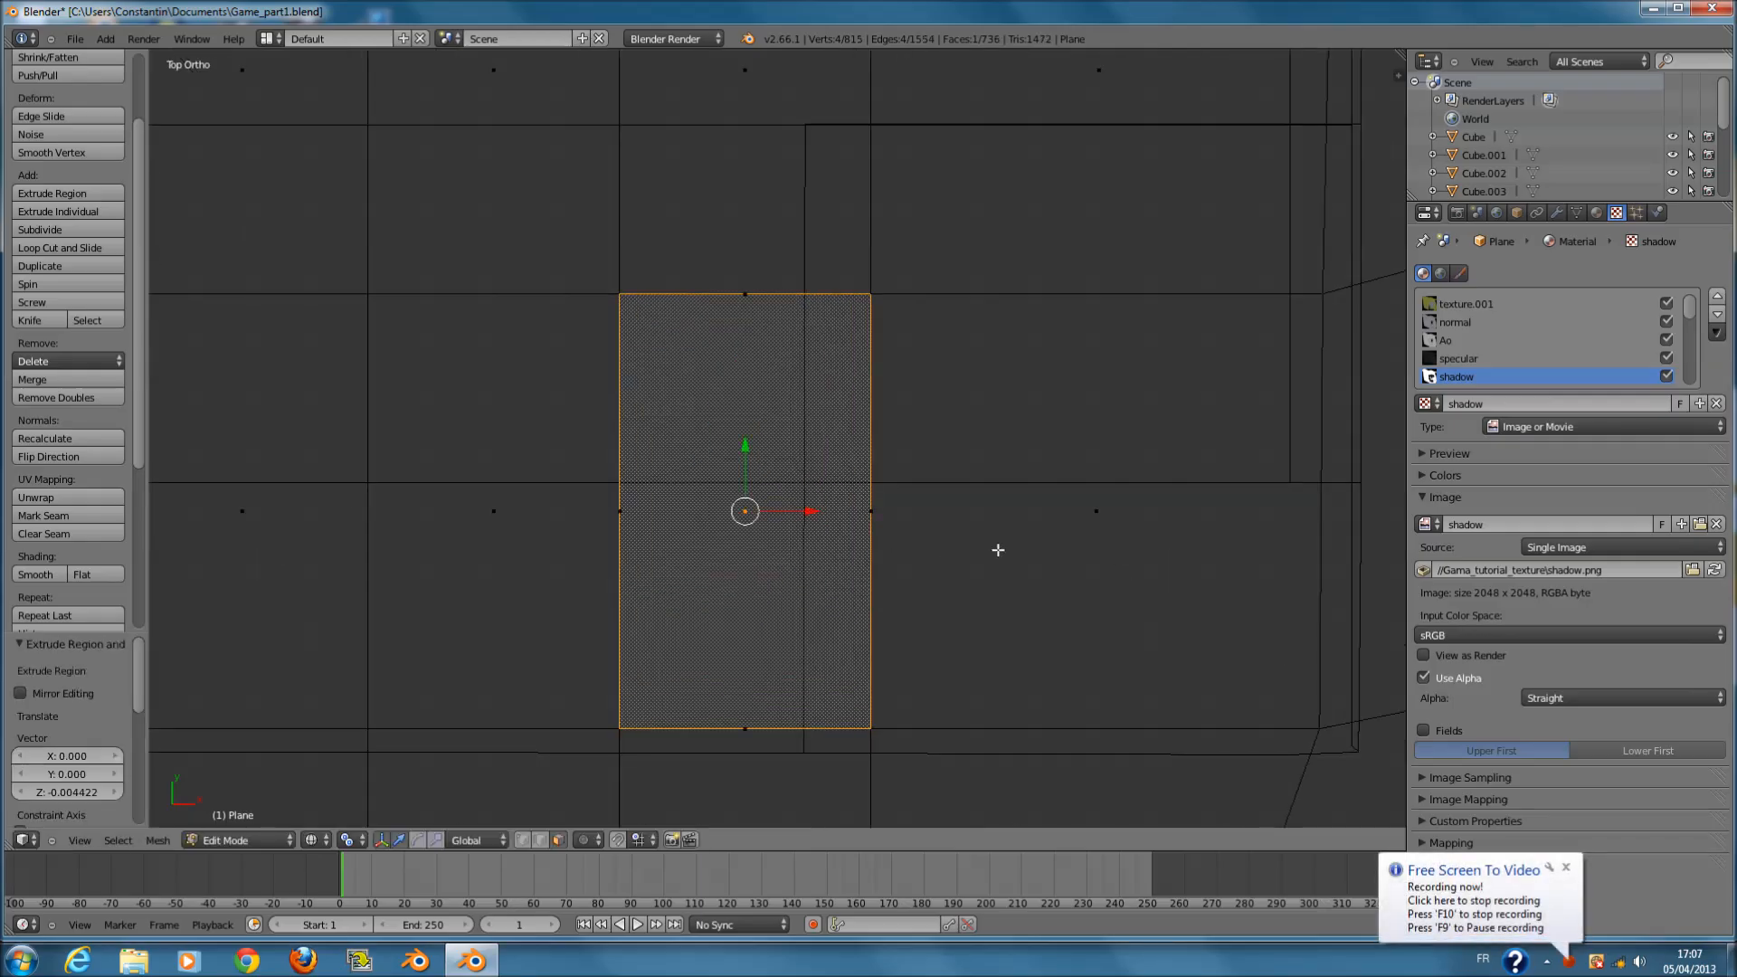
{"action": "scroll", "coordinate": [996, 551], "scroll_direction": "down", "scroll_amount": 1}
{"action": "scroll", "coordinate": [994, 550], "scroll_direction": "up", "scroll_amount": 2}
{"action": "key", "text": "s"}
{"action": "left_click", "coordinate": [952, 557]}
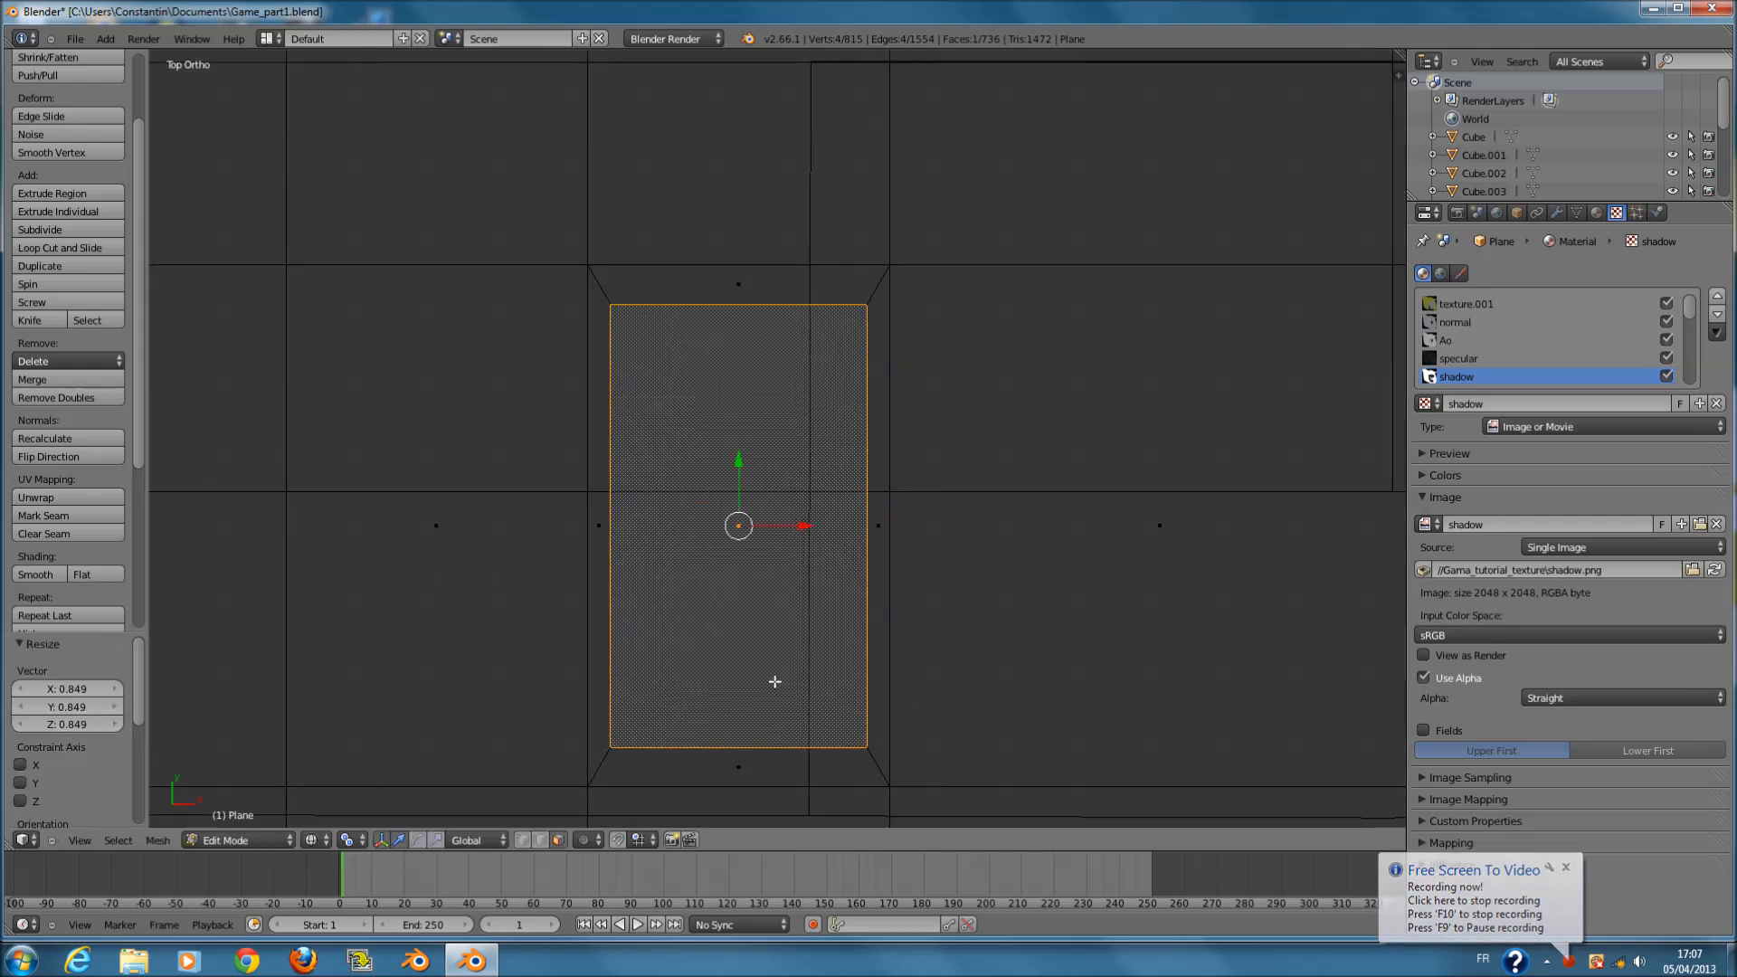
- Move the inset ground face about -0.043 along Y and delete it to open a hole in the floor
{"action": "key", "text": "g"}
{"action": "key", "text": "y"}
{"action": "left_click", "coordinate": [745, 485]}
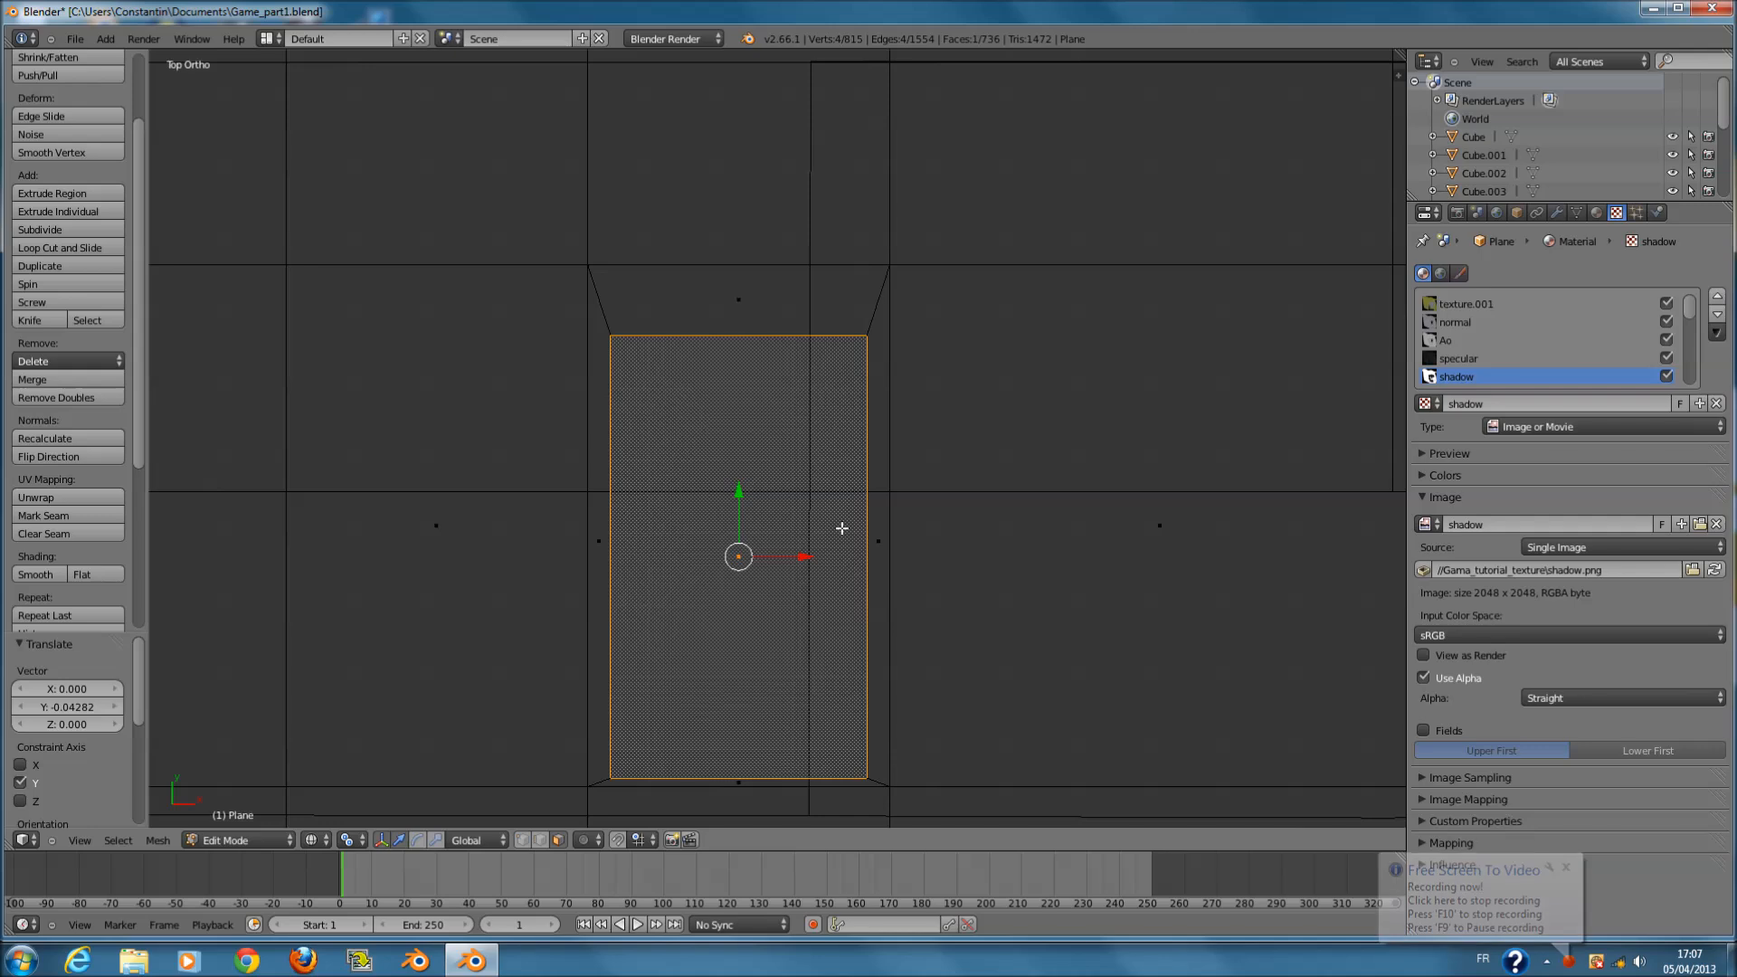
{"action": "key", "text": "x"}
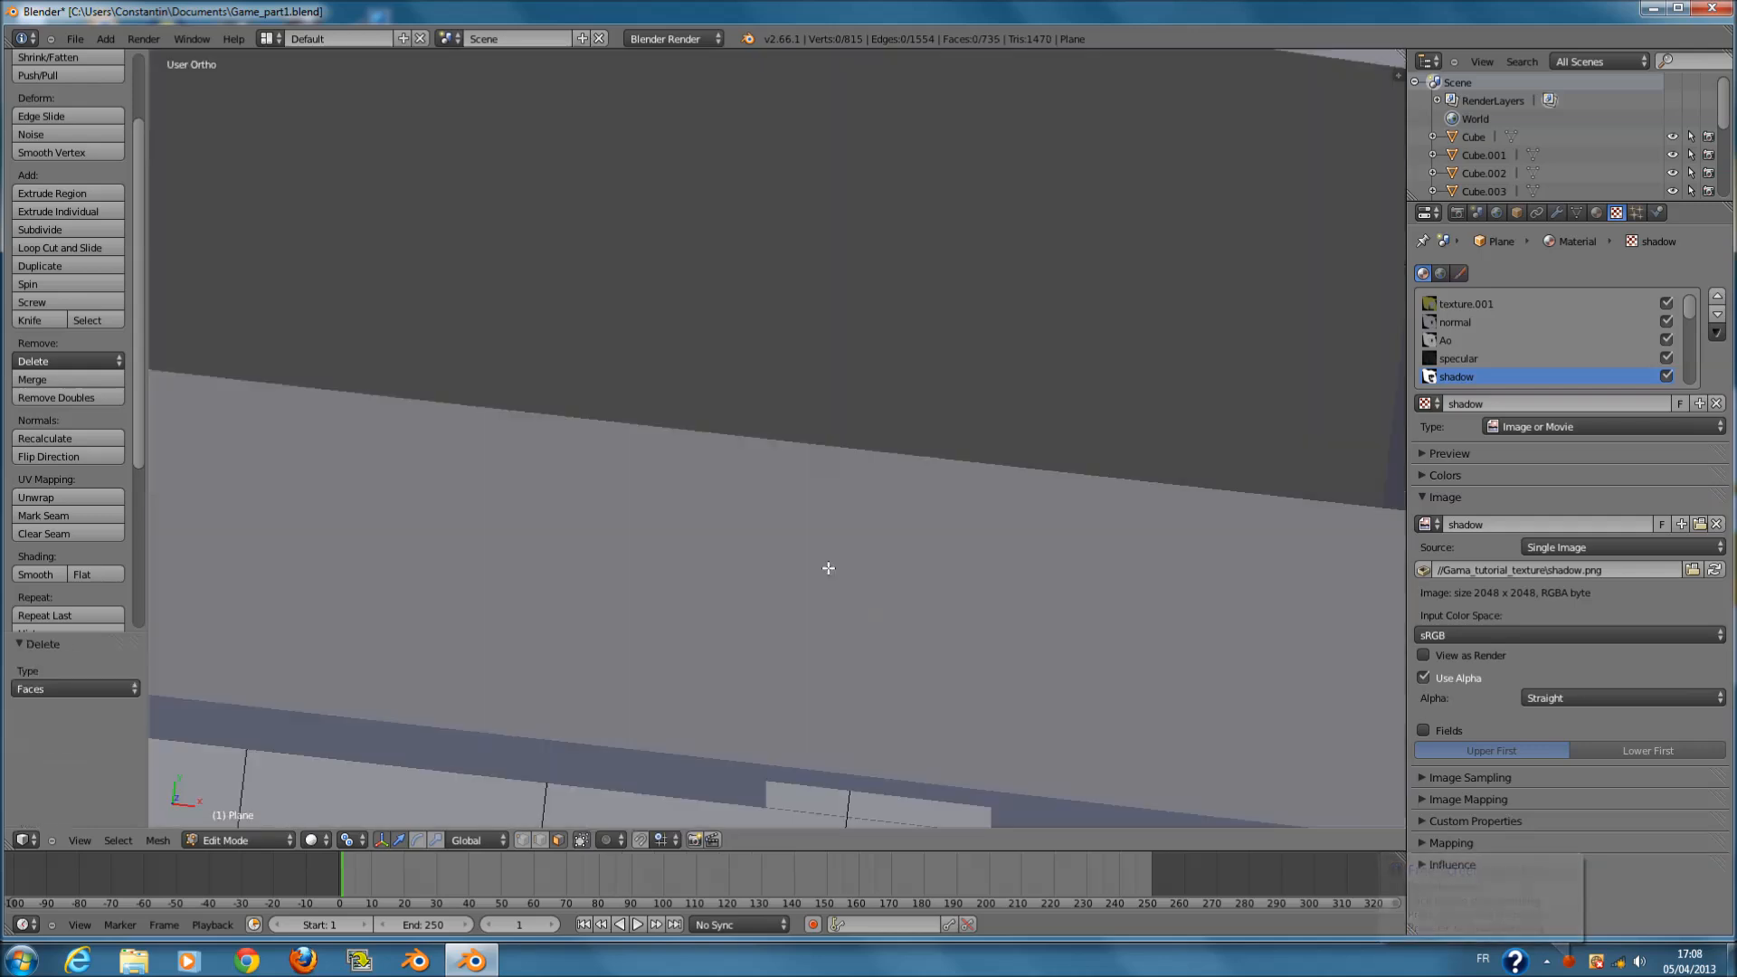
- Hide the ground plane to expose the underground room and save the file
{"action": "scroll", "coordinate": [768, 475], "scroll_direction": "down", "scroll_amount": 3}
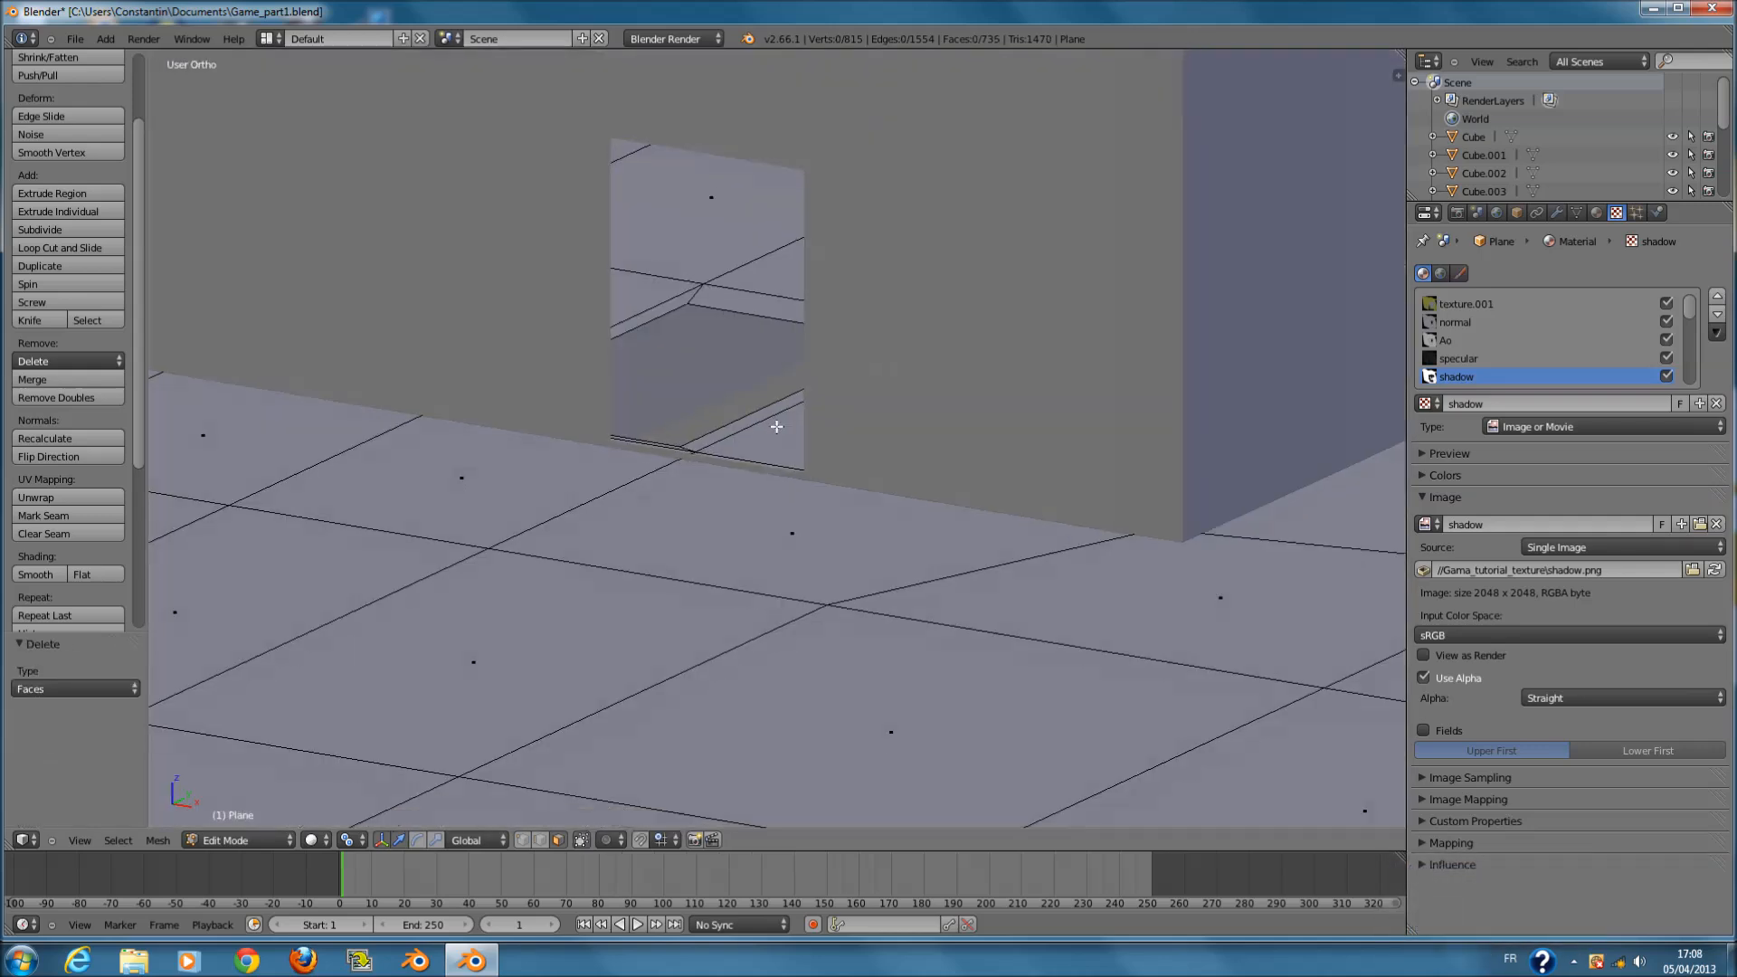
{"action": "scroll", "coordinate": [769, 475], "scroll_direction": "down", "scroll_amount": 5}
{"action": "scroll", "coordinate": [767, 572], "scroll_direction": "up", "scroll_amount": 3}
{"action": "key", "text": "h"}
{"action": "key", "text": "ctrl+s"}
- Open the add-ons section of the user preferences
{"action": "left_click", "coordinate": [75, 39]}
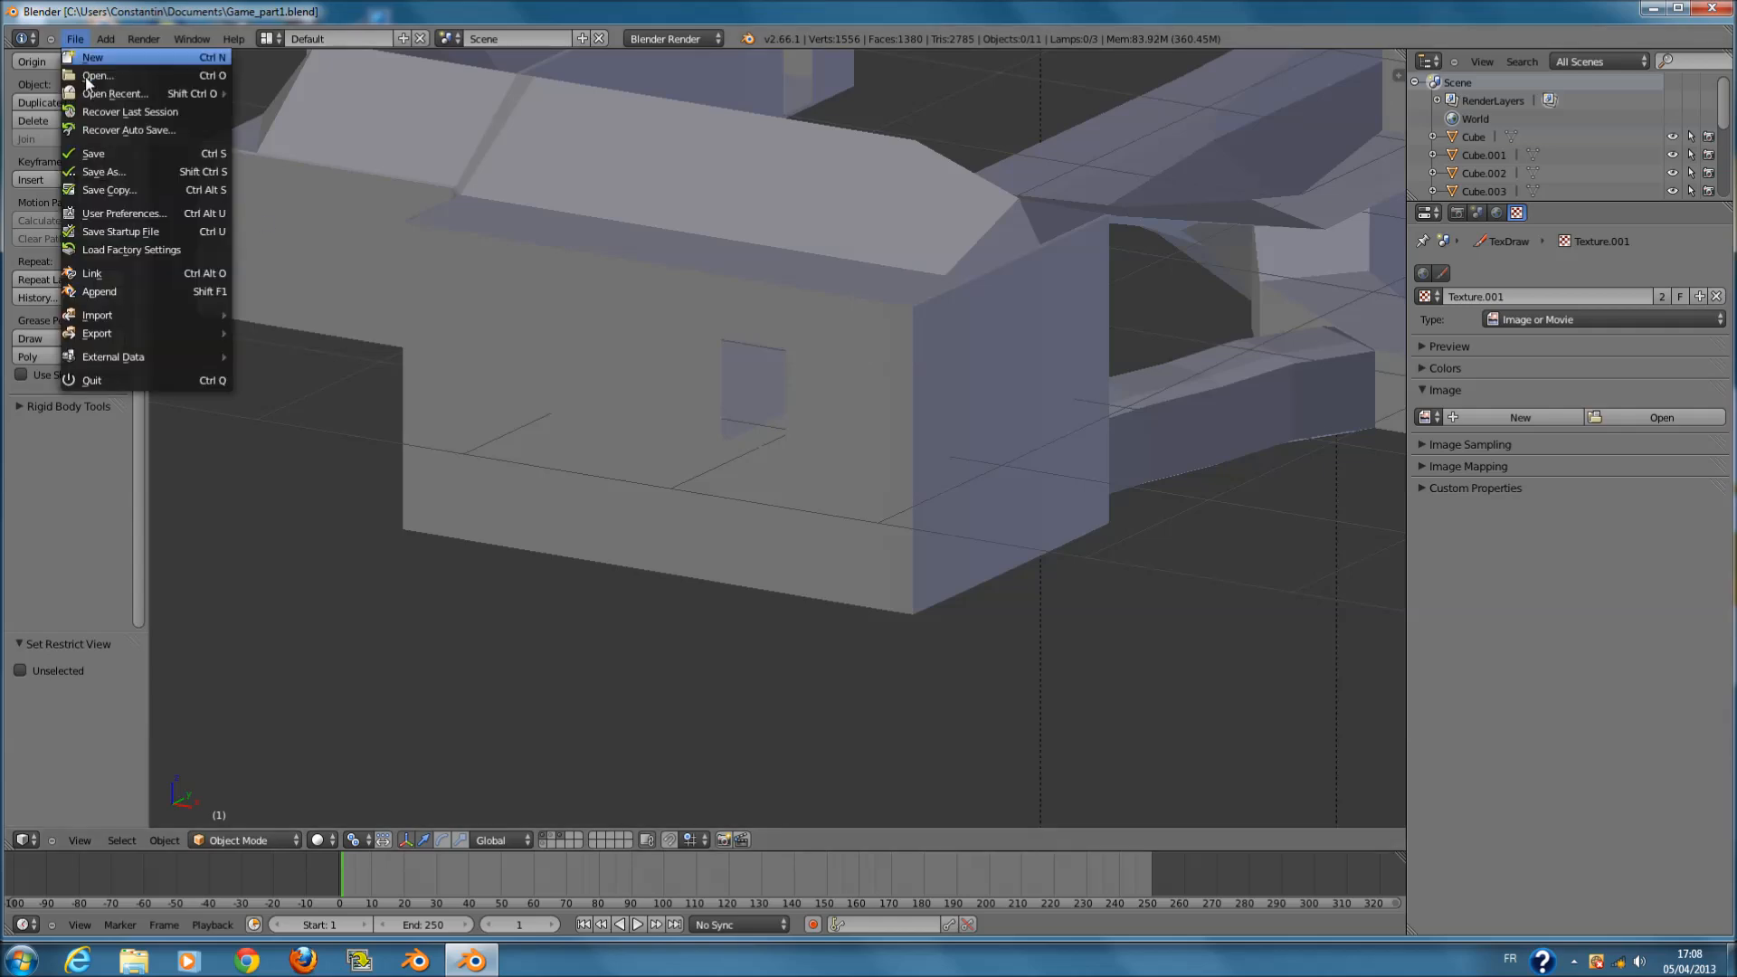
{"action": "key", "text": "Return"}
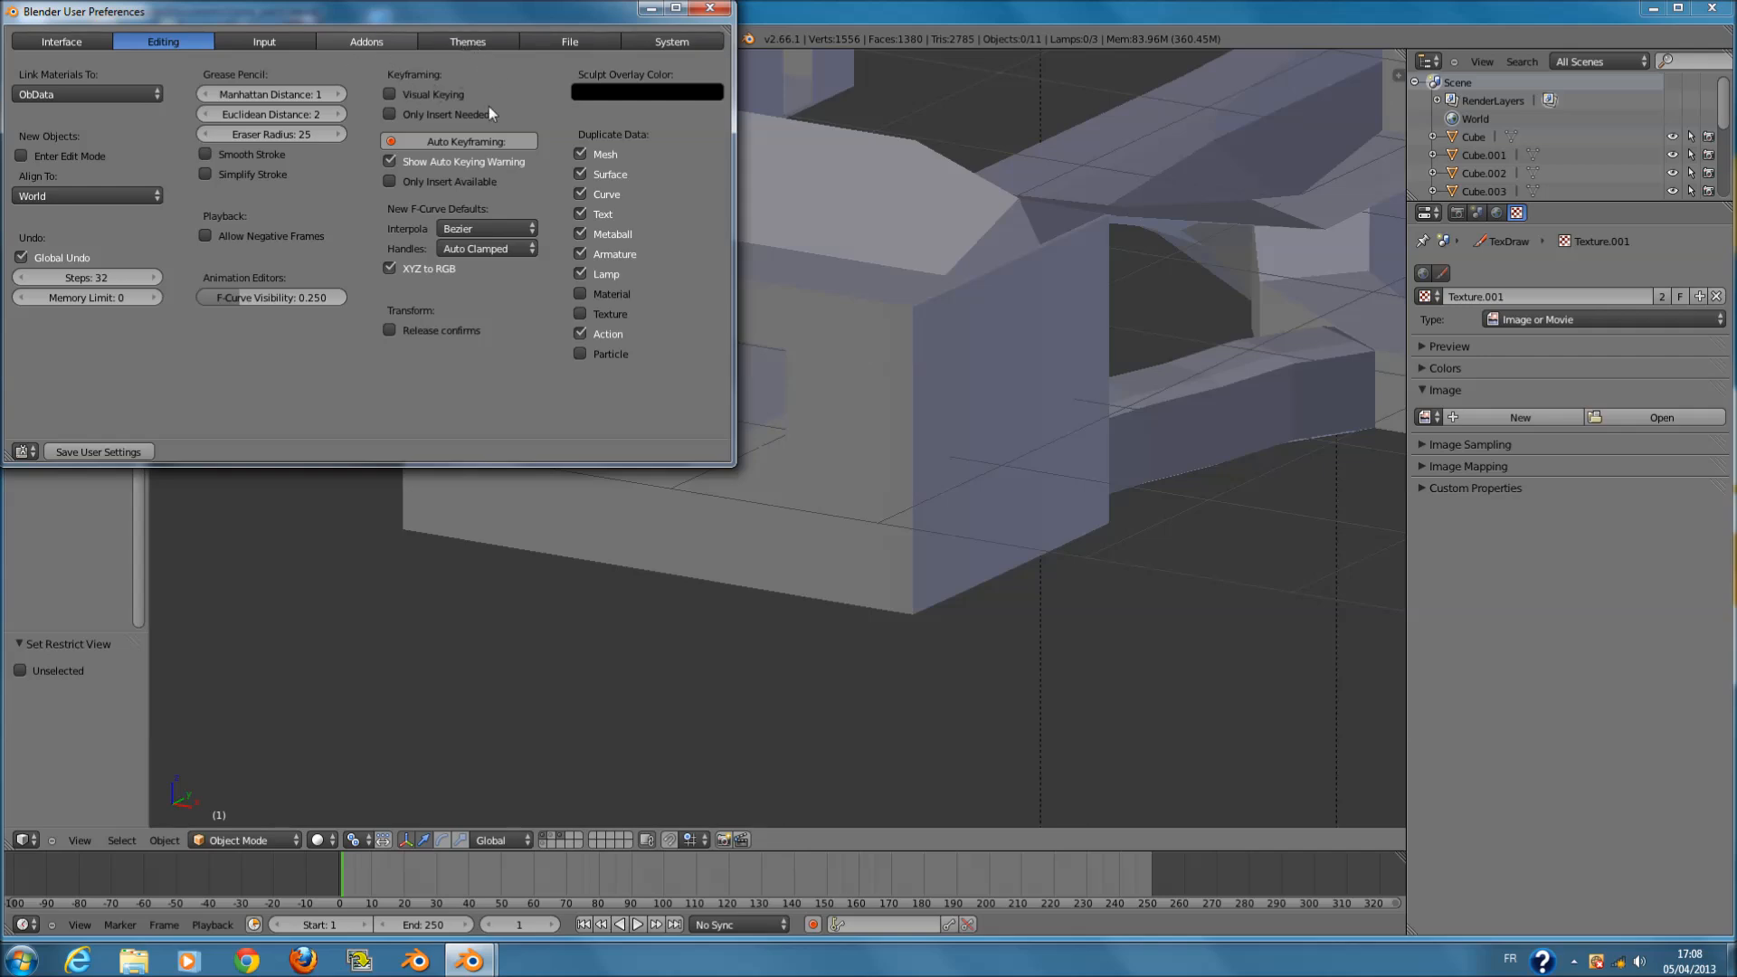
{"action": "left_click", "coordinate": [399, 47]}
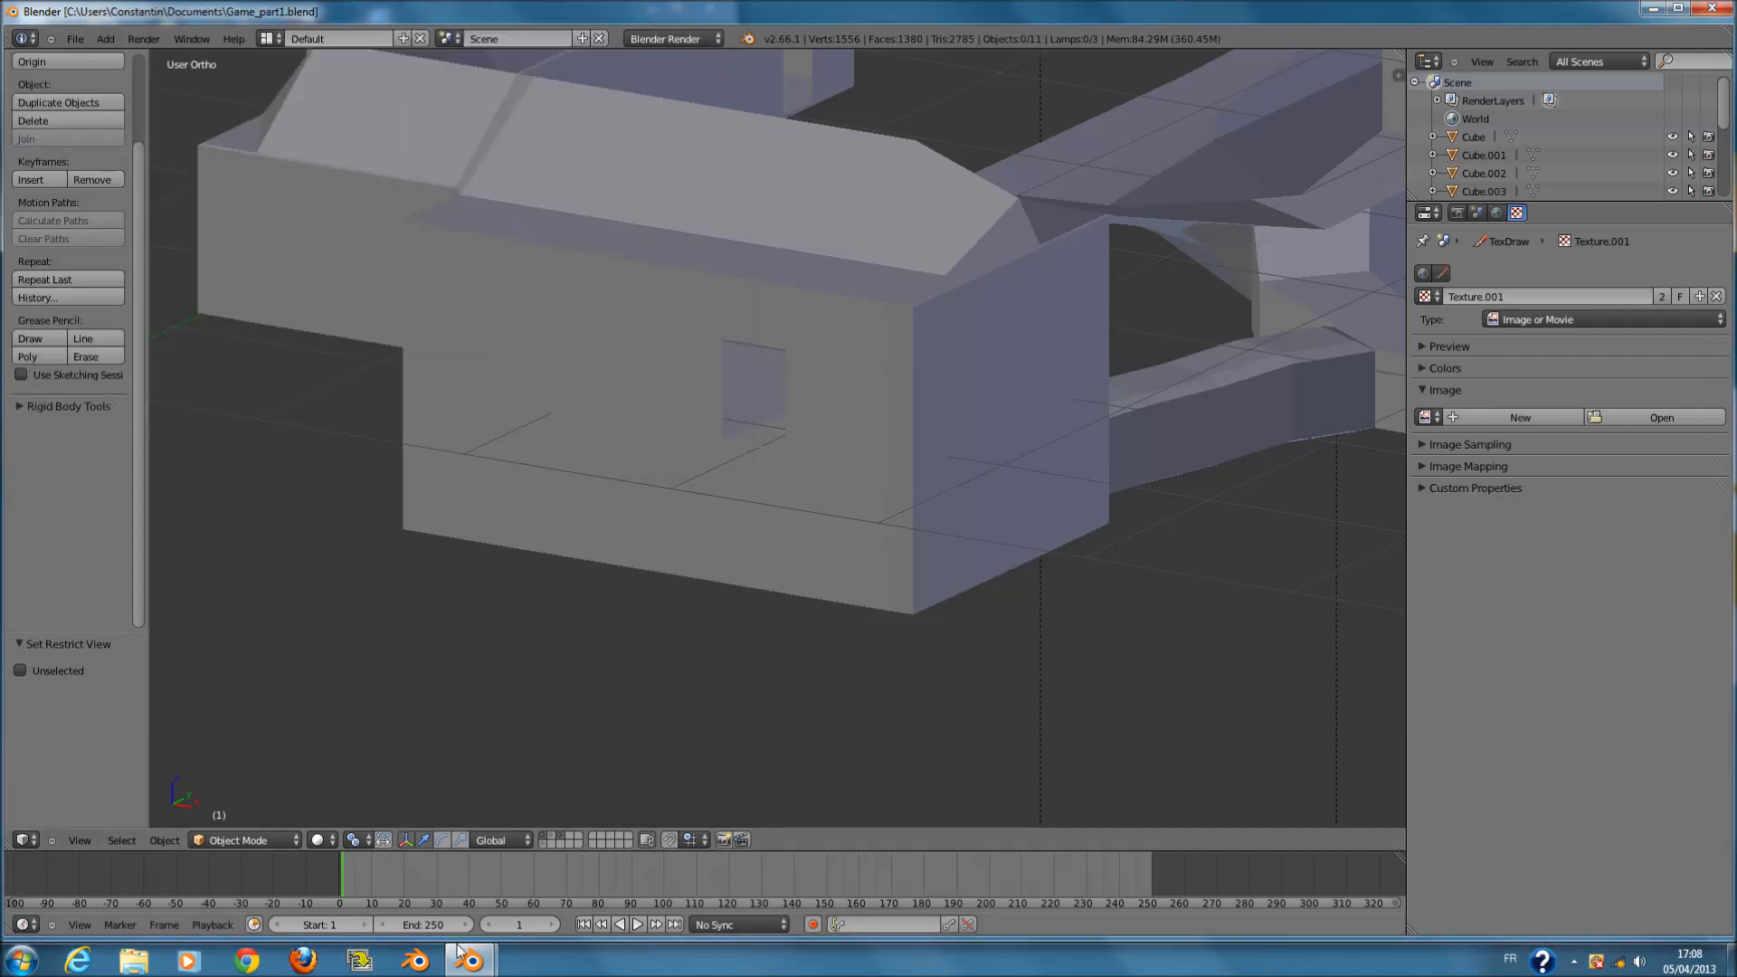
{"action": "mouse_move", "coordinate": [479, 964]}
{"action": "left_click", "coordinate": [509, 881]}
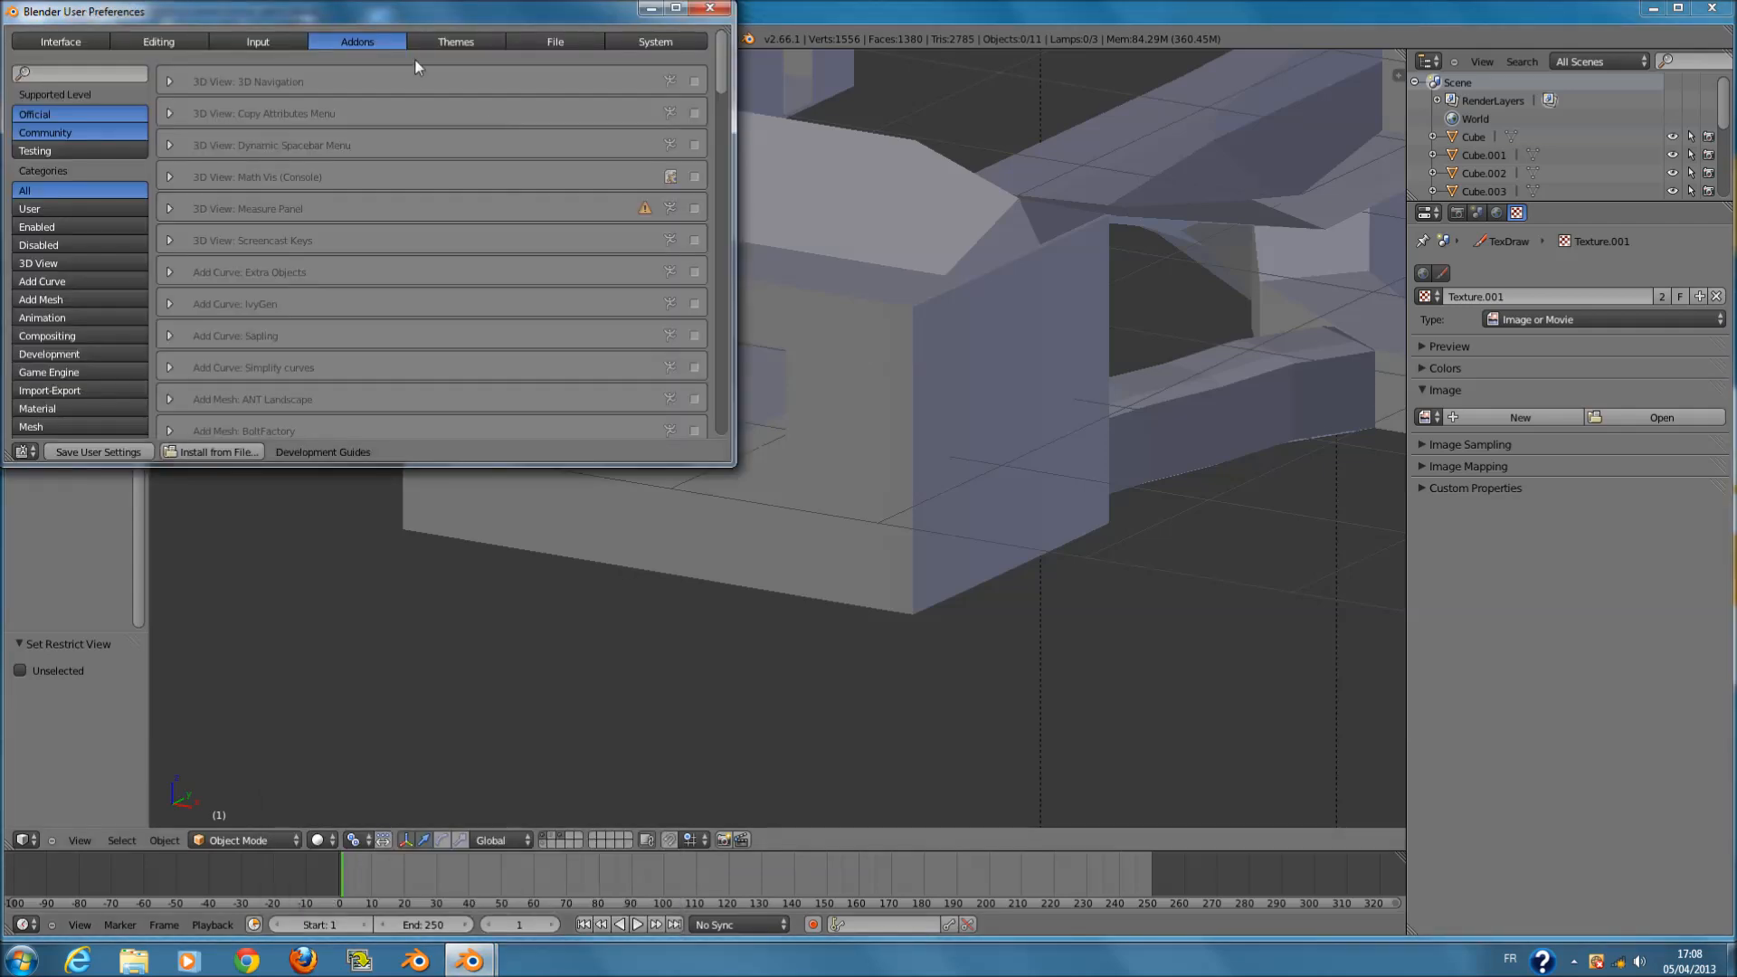
- Look through the add-on categories and enable the 3D View: Screencast Keys add-on
{"action": "scroll", "coordinate": [411, 273], "scroll_direction": "down", "scroll_amount": 3}
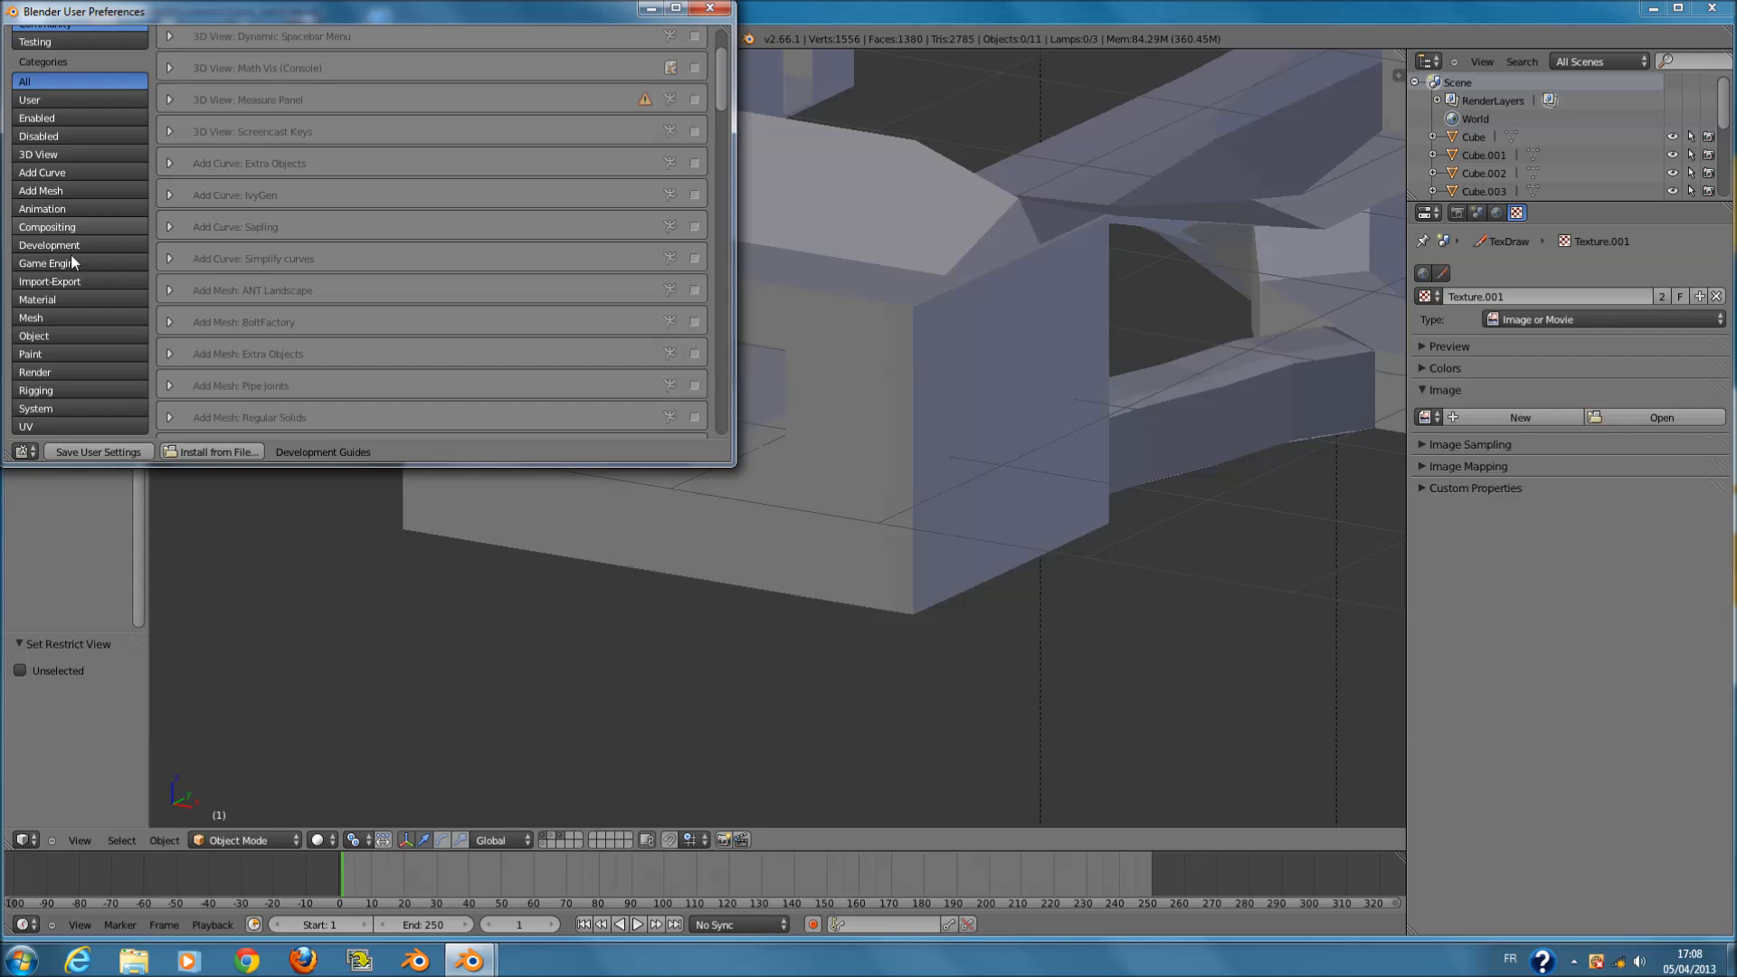
{"action": "left_click", "coordinate": [57, 155]}
{"action": "left_click", "coordinate": [45, 209]}
{"action": "left_click", "coordinate": [55, 191]}
{"action": "scroll", "coordinate": [352, 230], "scroll_direction": "up", "scroll_amount": 3}
{"action": "left_click", "coordinate": [79, 225]}
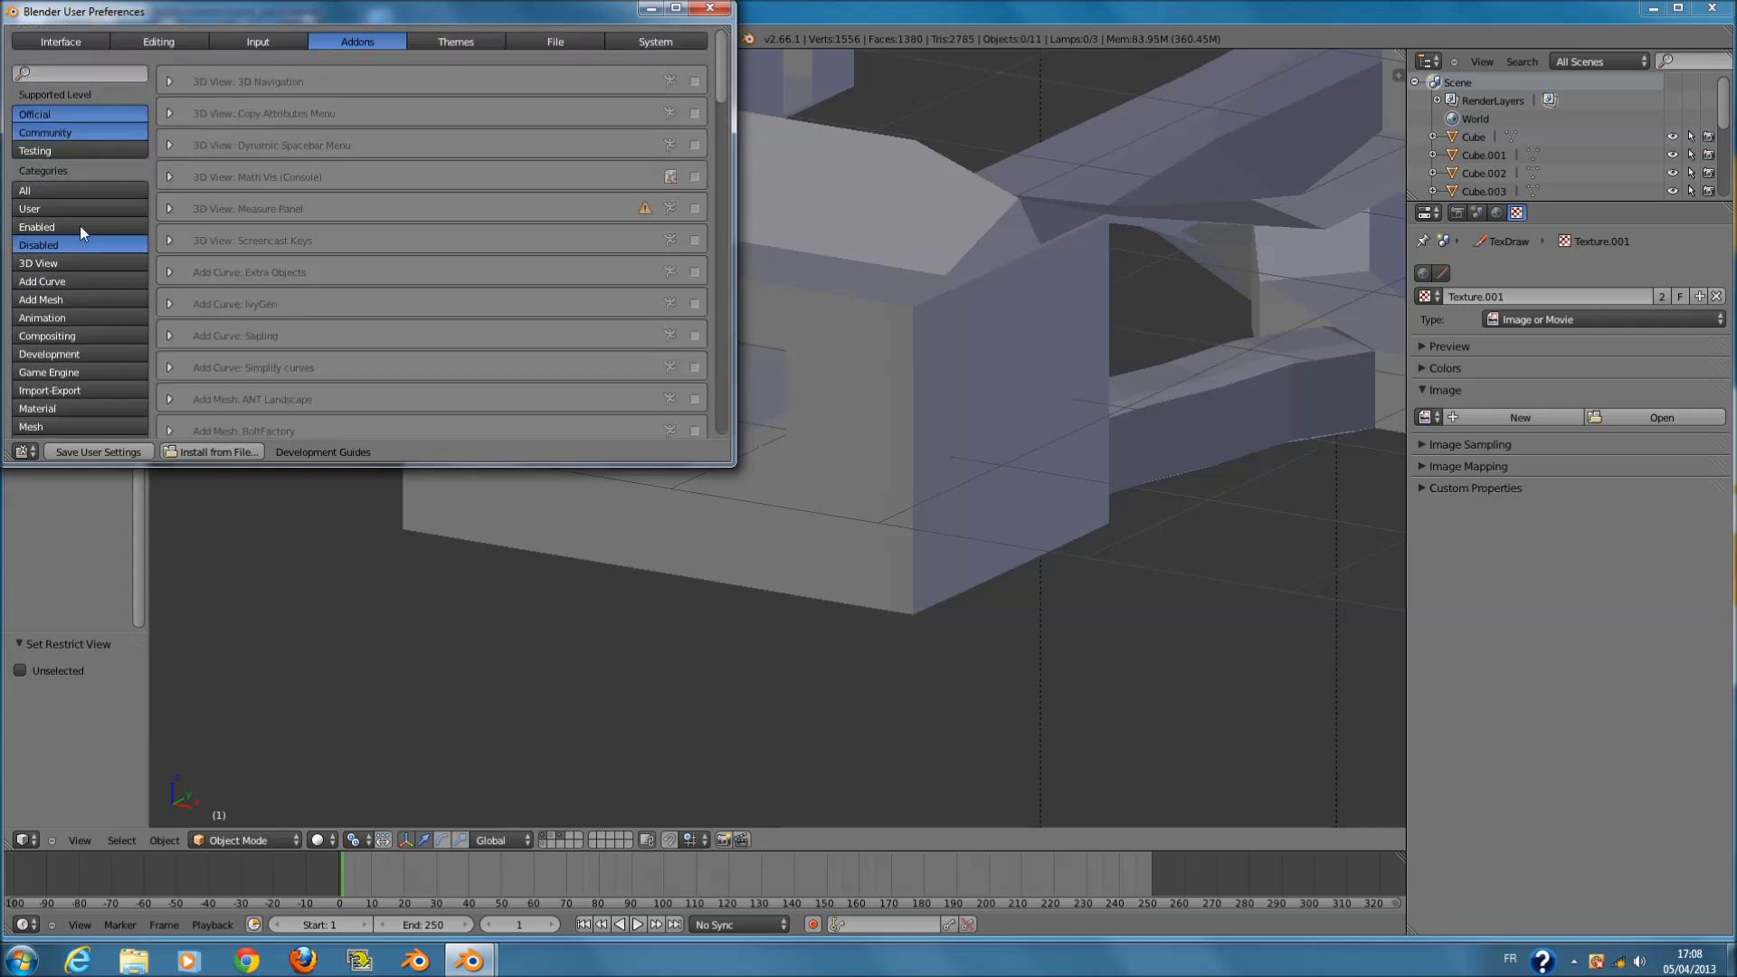
{"action": "left_click", "coordinate": [81, 208]}
{"action": "left_click", "coordinate": [82, 225]}
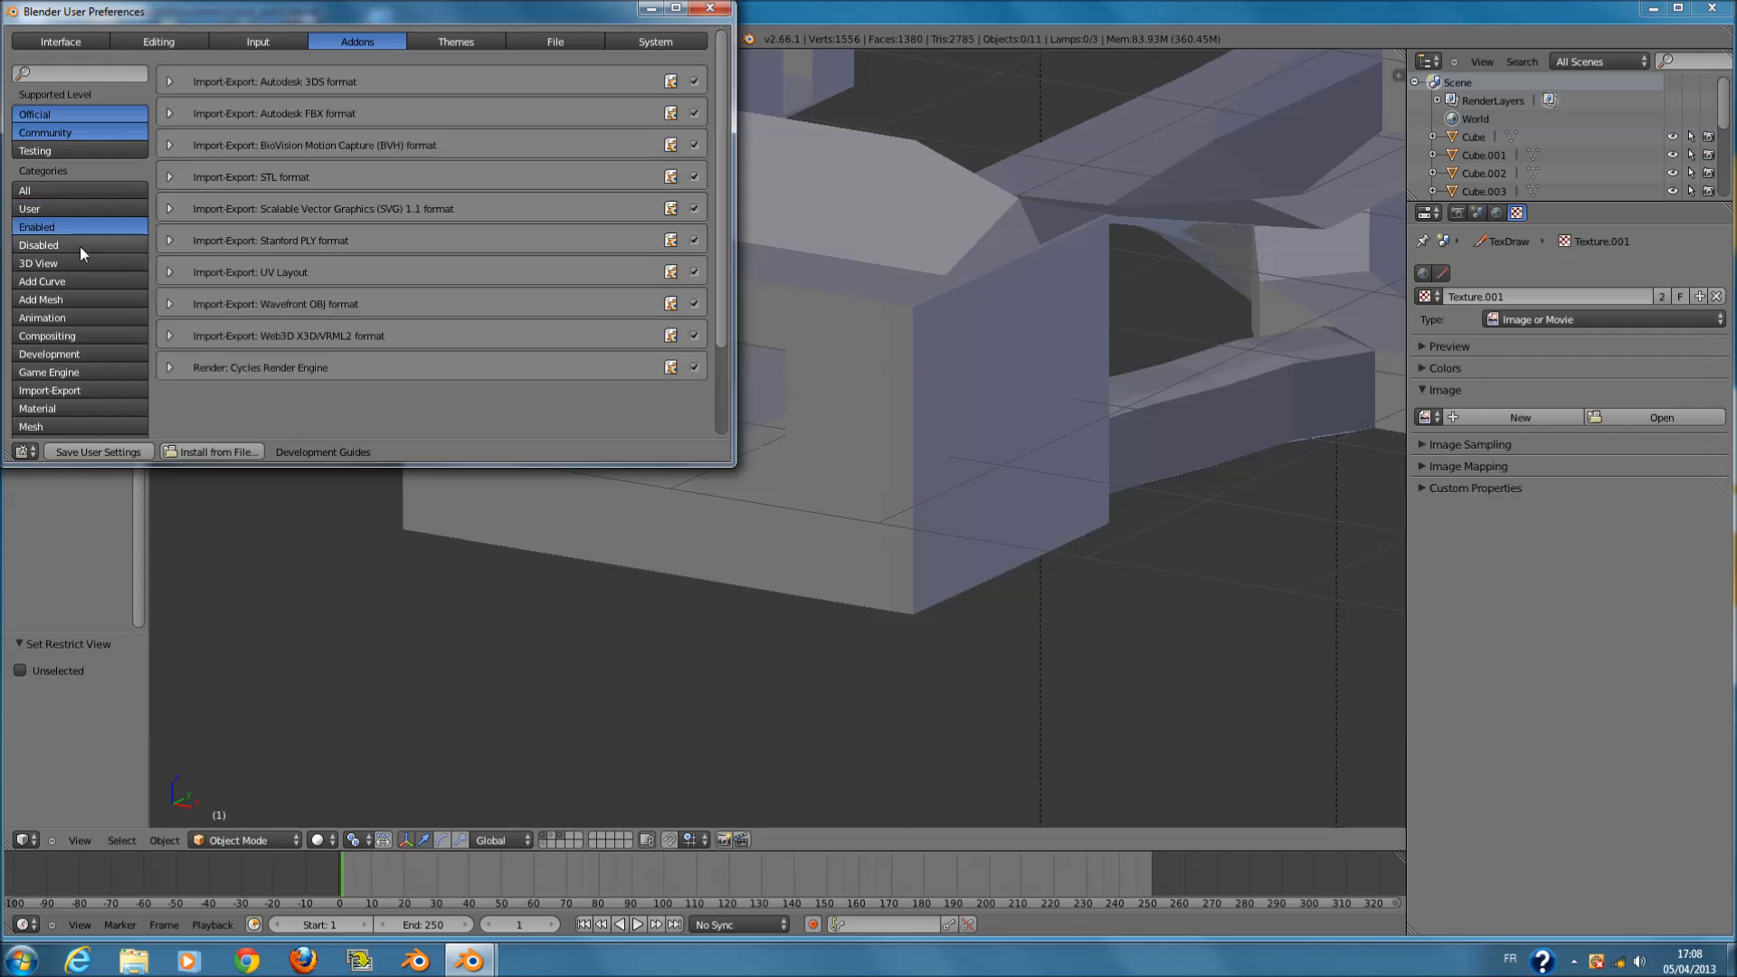
{"action": "left_click", "coordinate": [80, 246]}
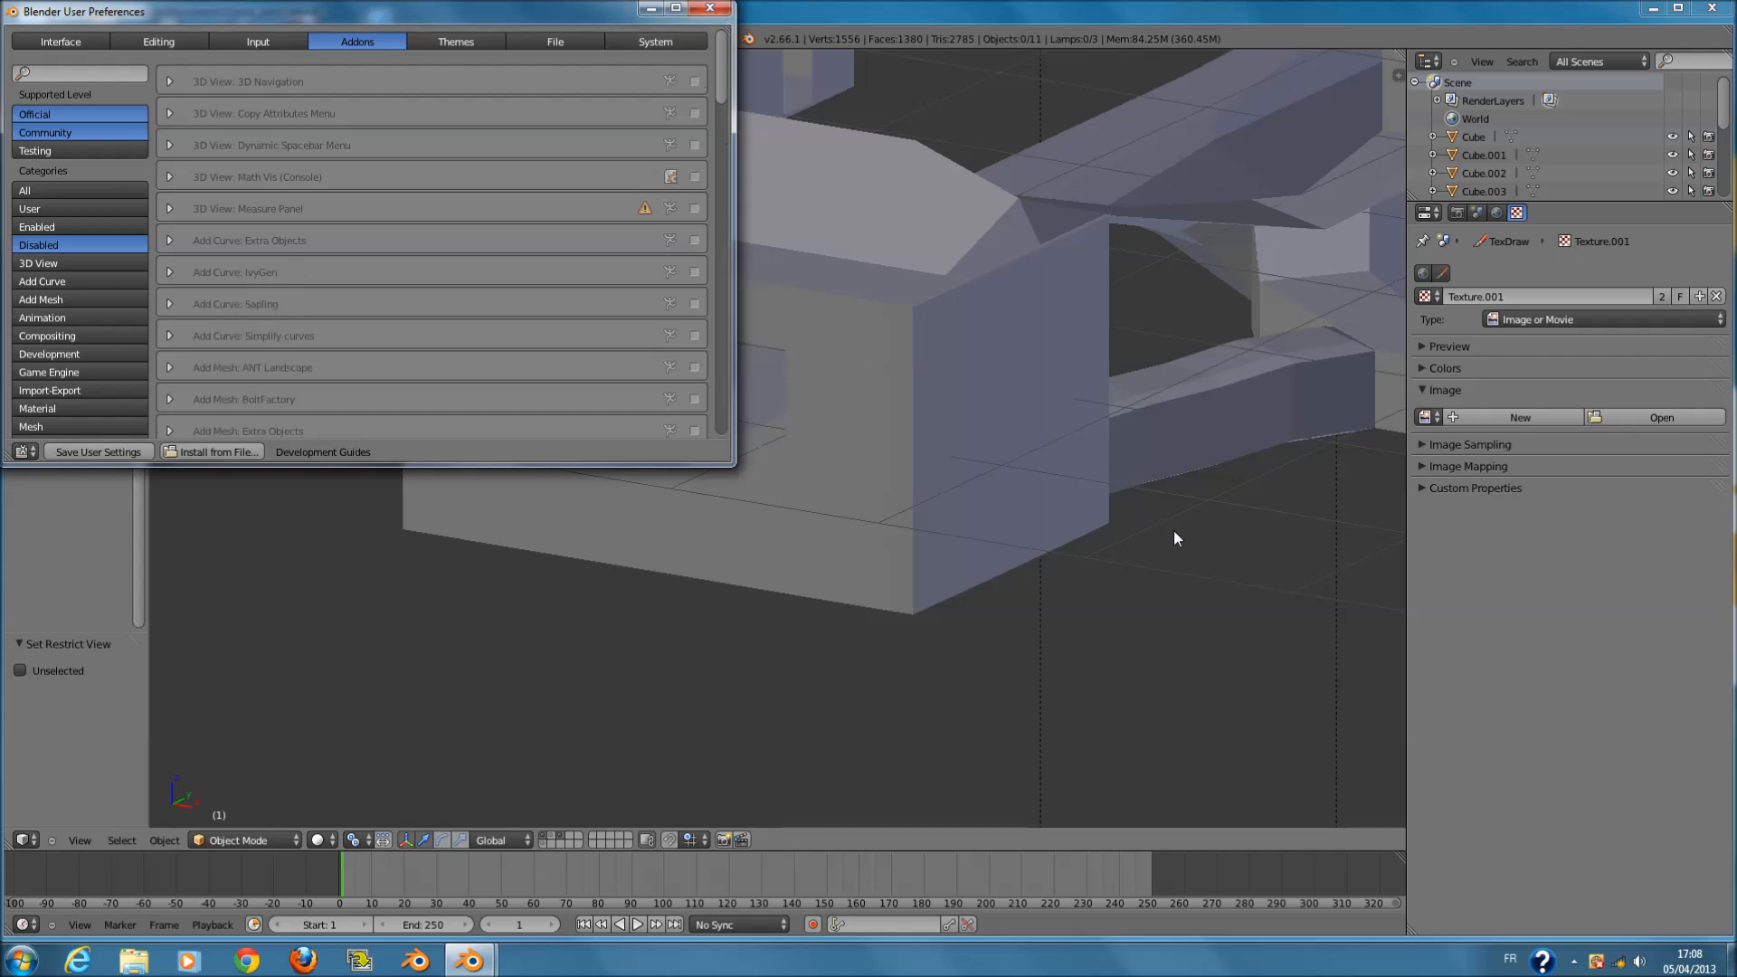
- Start the Screencast Keys display in the 3D view
{"action": "left_click", "coordinate": [807, 177]}
{"action": "key", "text": "n"}
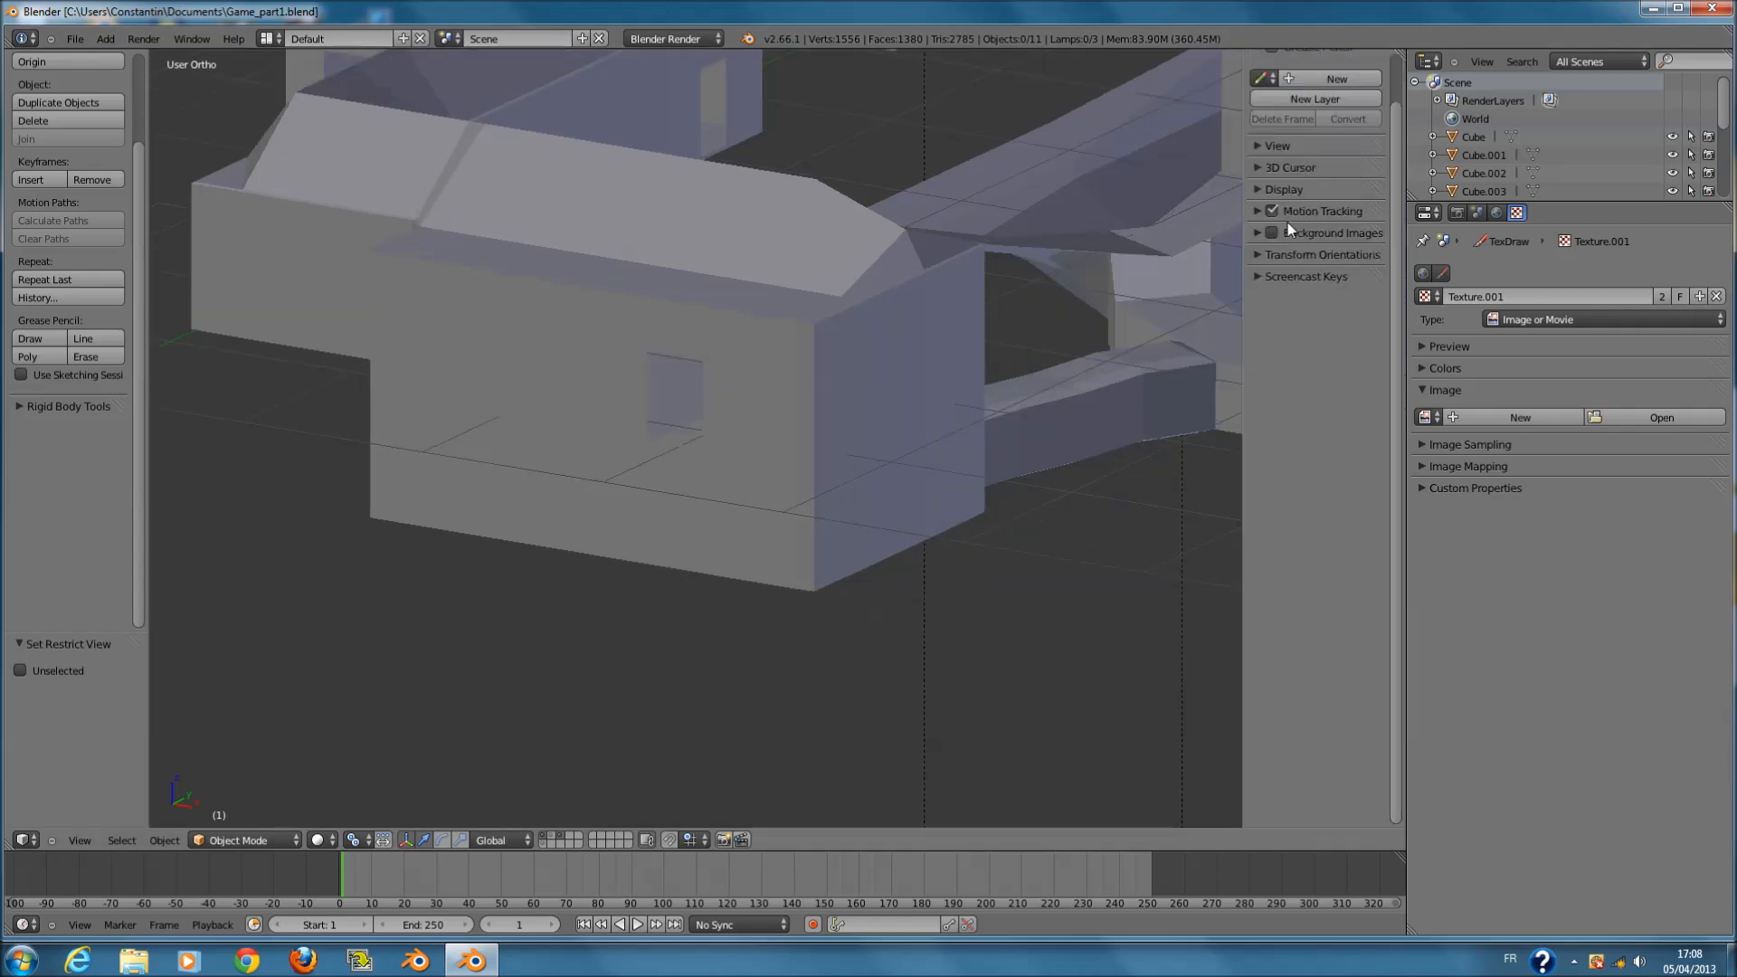
{"action": "left_click", "coordinate": [1307, 284]}
{"action": "left_click", "coordinate": [1309, 304]}
{"action": "key", "text": "n"}
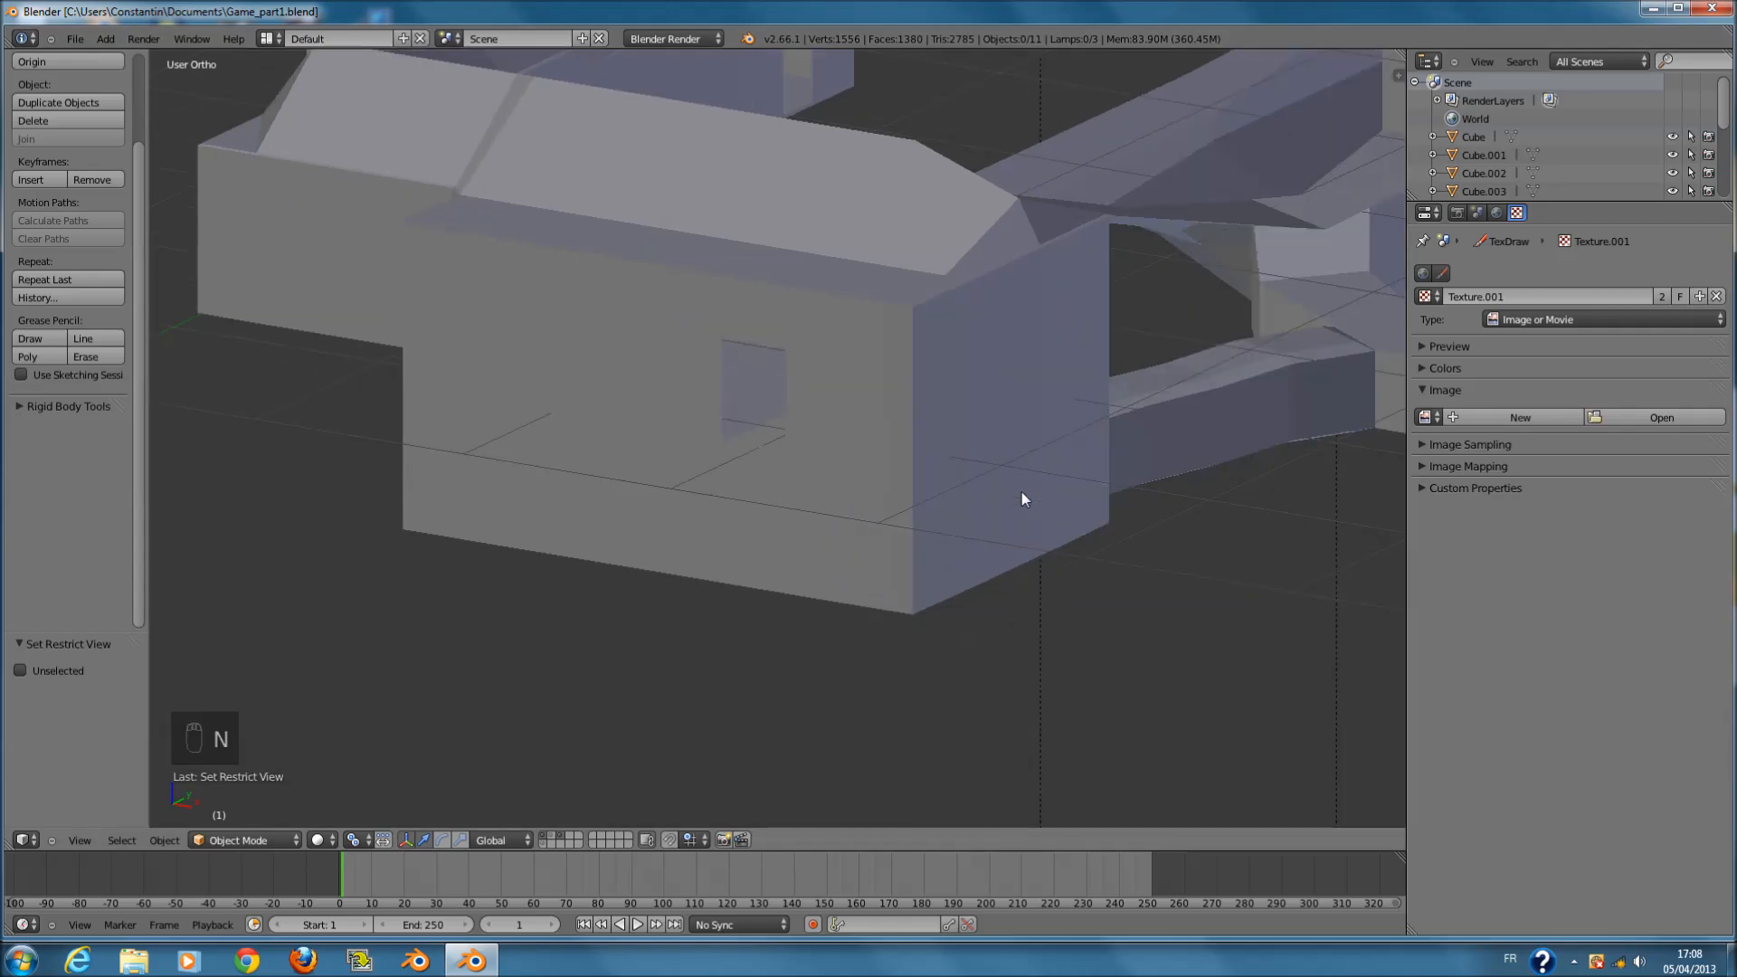
- Try deleting the small face of the underground room that lies just inside the doorway
{"action": "scroll", "coordinate": [921, 529], "scroll_direction": "up", "scroll_amount": 1}
{"action": "right_click", "coordinate": [921, 528]}
{"action": "key", "text": "Tab"}
{"action": "scroll", "coordinate": [832, 618], "scroll_direction": "up", "scroll_amount": 2}
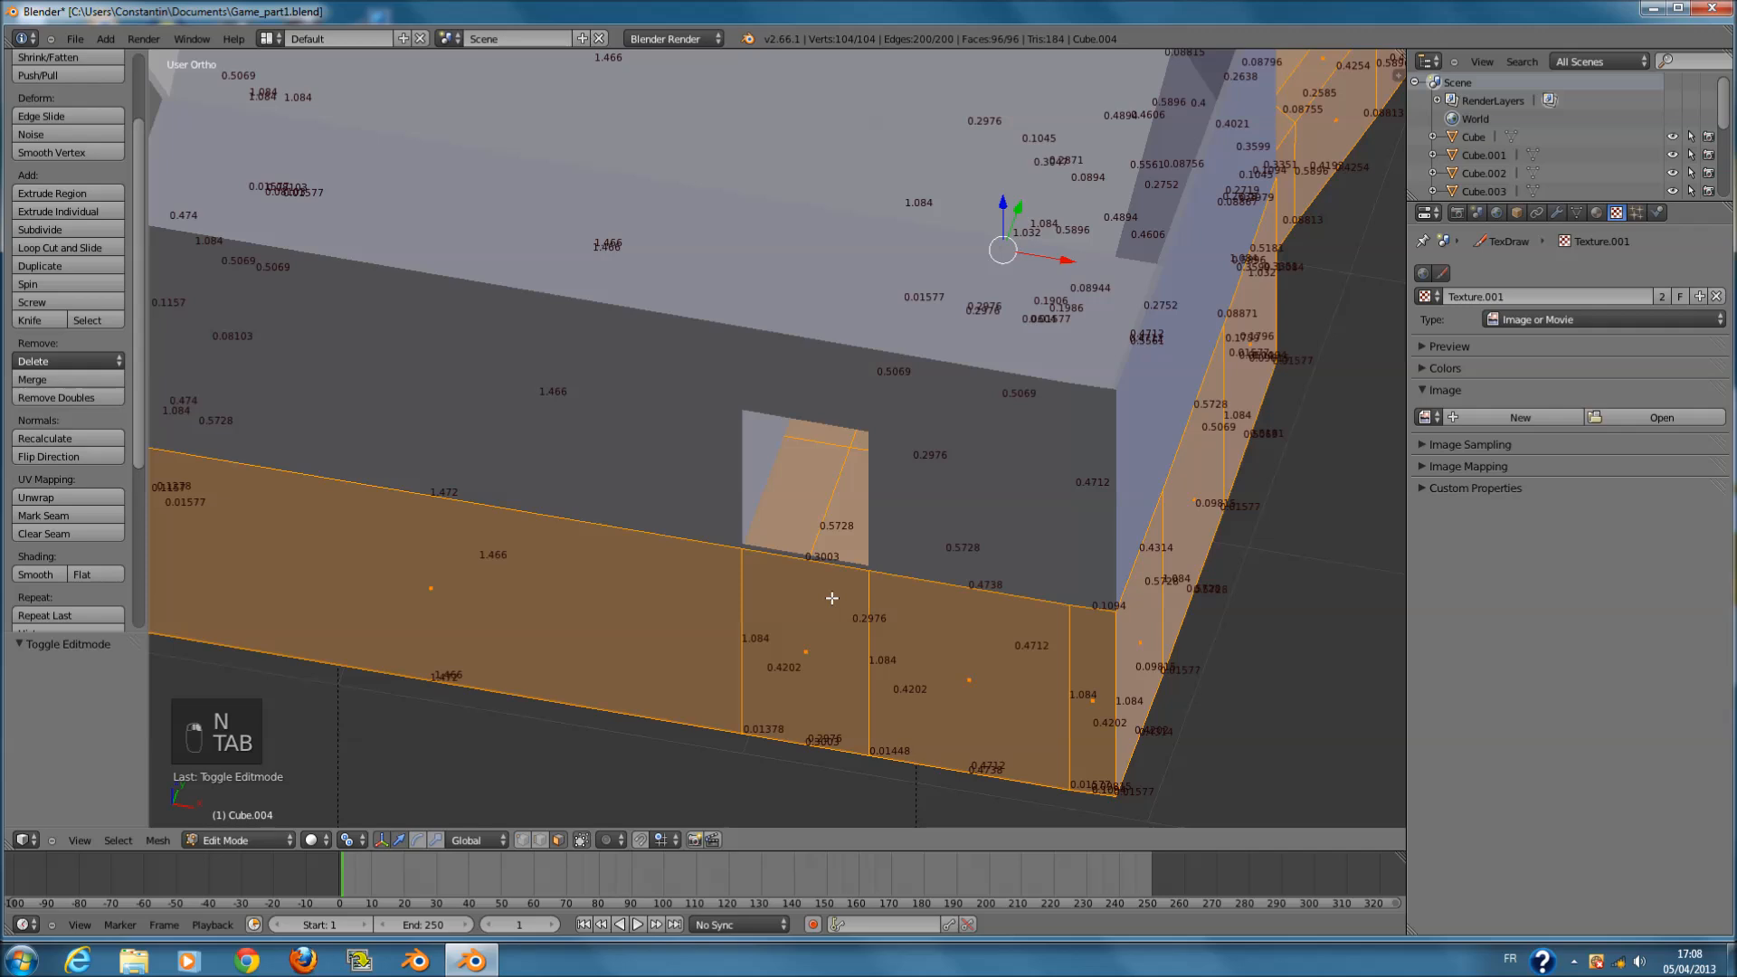
{"action": "key", "text": "KP_7"}
{"action": "key", "text": "z"}
{"action": "right_click", "coordinate": [826, 560]}
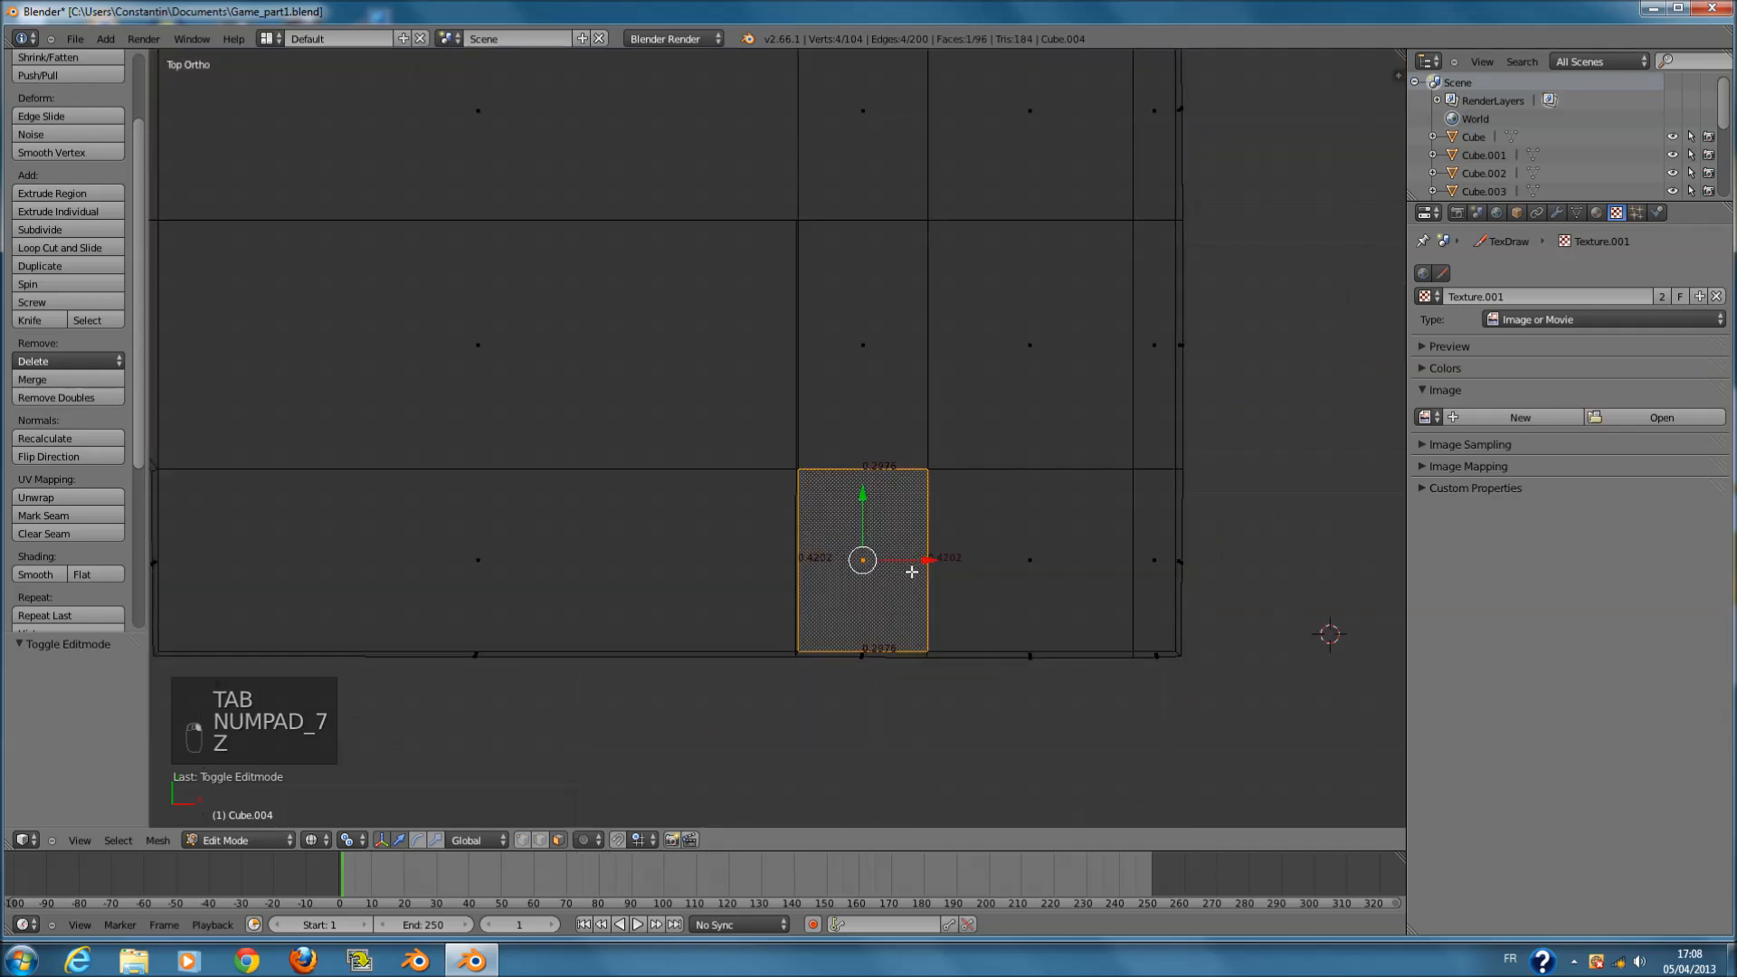
{"action": "key", "text": "z"}
{"action": "key", "text": "x"}
{"action": "left_click", "coordinate": [910, 591]}
- Examine the underground room's opening from several angles by shifting the room aside and cancelling each move
{"action": "mouse_move", "coordinate": [904, 574]}
{"action": "middle_mouse_down"}
{"action": "mouse_move", "coordinate": [863, 455]}
{"action": "mouse_move", "coordinate": [822, 407]}
{"action": "mouse_move", "coordinate": [931, 450]}
{"action": "mouse_move", "coordinate": [904, 431]}
{"action": "mouse_move", "coordinate": [993, 420]}
{"action": "mouse_move", "coordinate": [834, 434]}
{"action": "mouse_move", "coordinate": [799, 481]}
{"action": "mouse_move", "coordinate": [865, 507]}
{"action": "mouse_move", "coordinate": [1040, 485]}
{"action": "mouse_move", "coordinate": [954, 473]}
{"action": "mouse_move", "coordinate": [931, 504]}
{"action": "middle_mouse_up"}
{"action": "key", "text": "Tab"}
{"action": "key", "text": "g"}
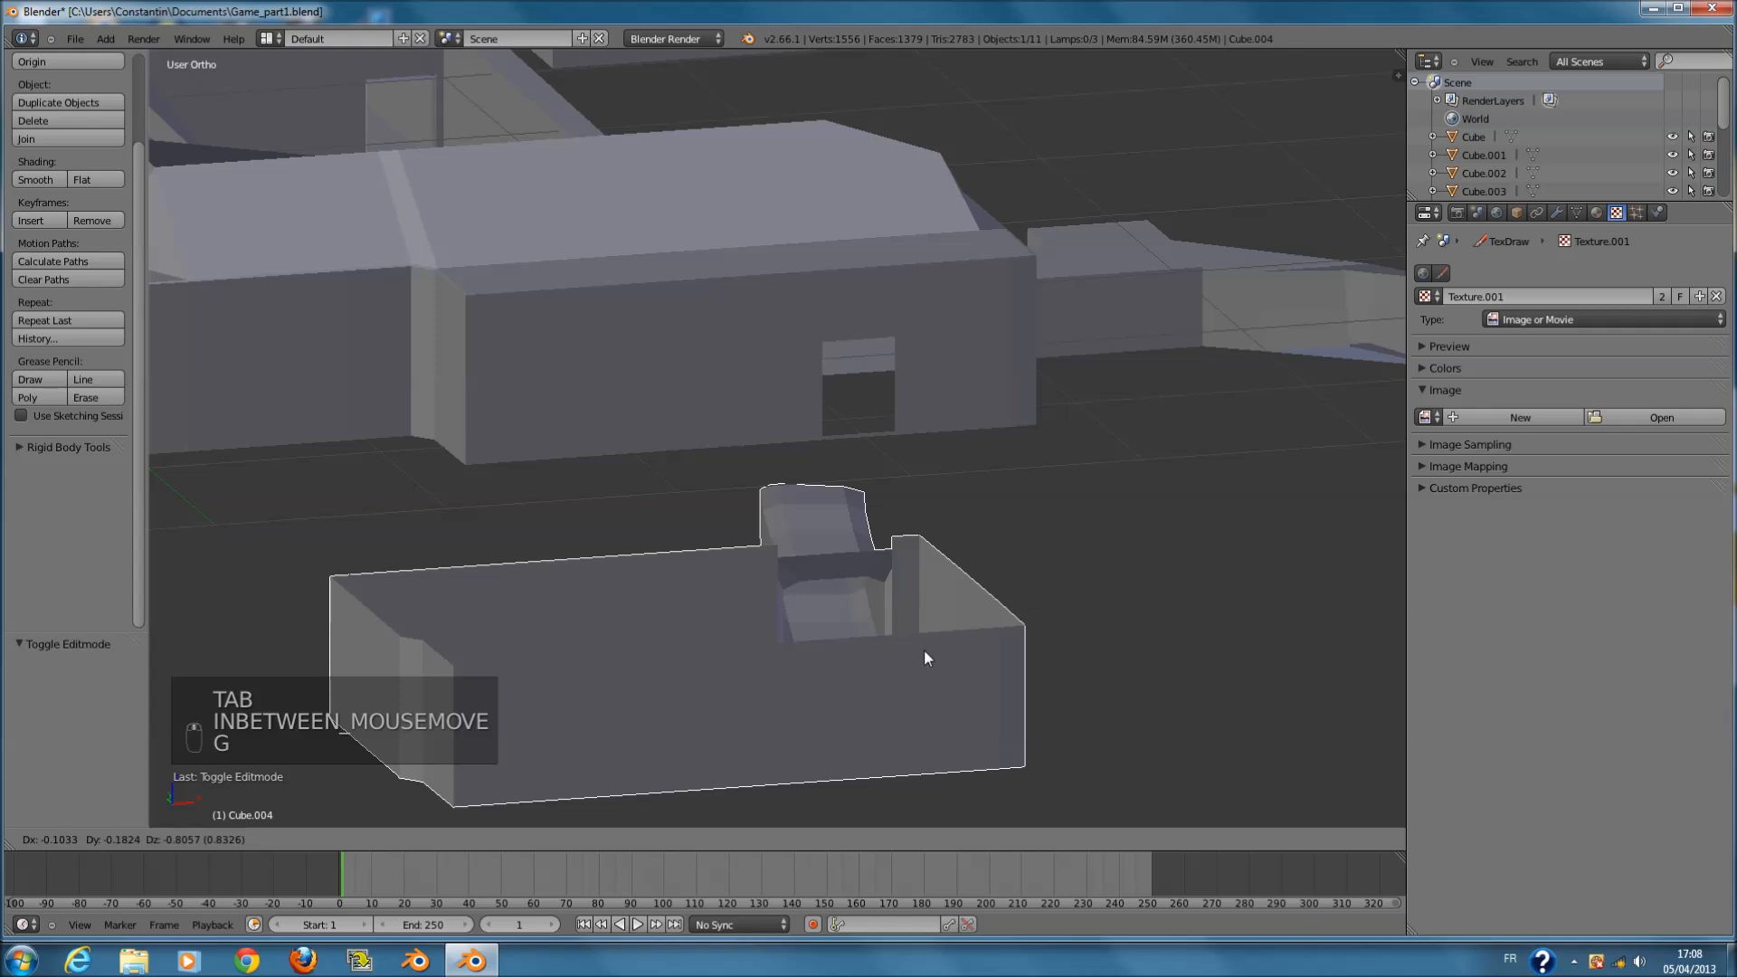
{"action": "right_click", "coordinate": [925, 650]}
{"action": "middle_click_drag", "start_coordinate": [917, 592], "coordinate": [899, 638]}
{"action": "scroll", "coordinate": [900, 637], "scroll_direction": "up", "scroll_amount": 1}
{"action": "key", "text": "g"}
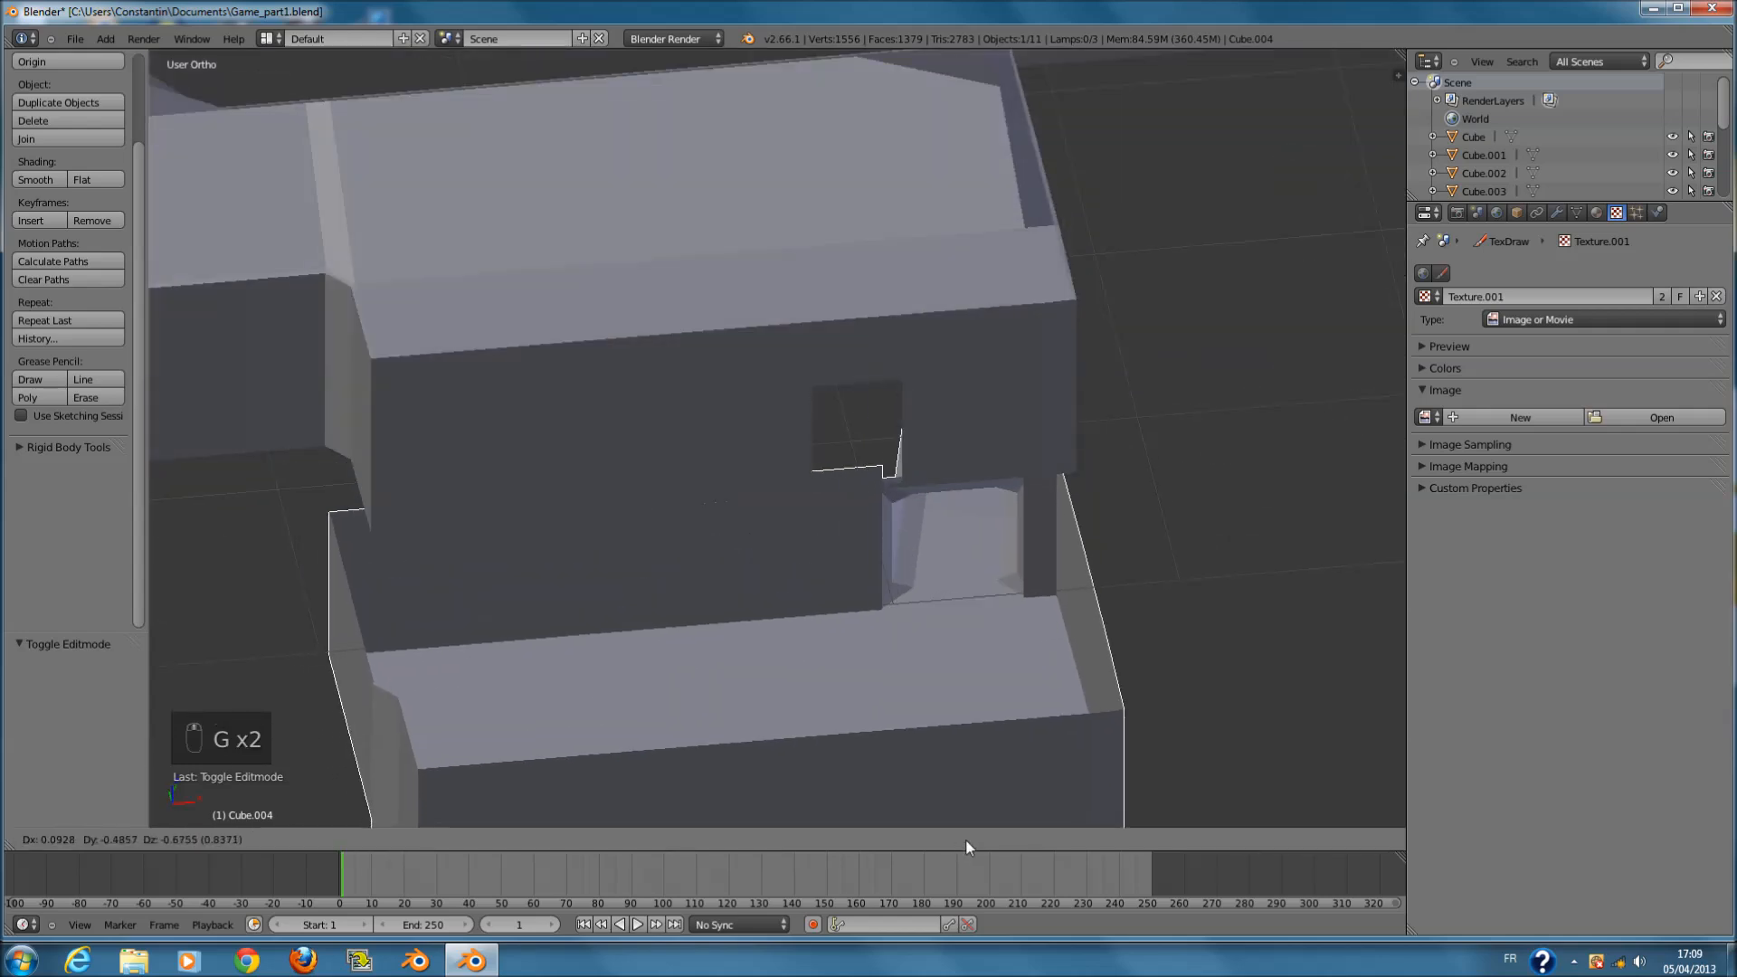
{"action": "right_click", "coordinate": [970, 744]}
{"action": "middle_click_drag", "start_coordinate": [971, 737], "coordinate": [1024, 780]}
{"action": "key", "text": "g"}
{"action": "right_click", "coordinate": [1035, 742]}
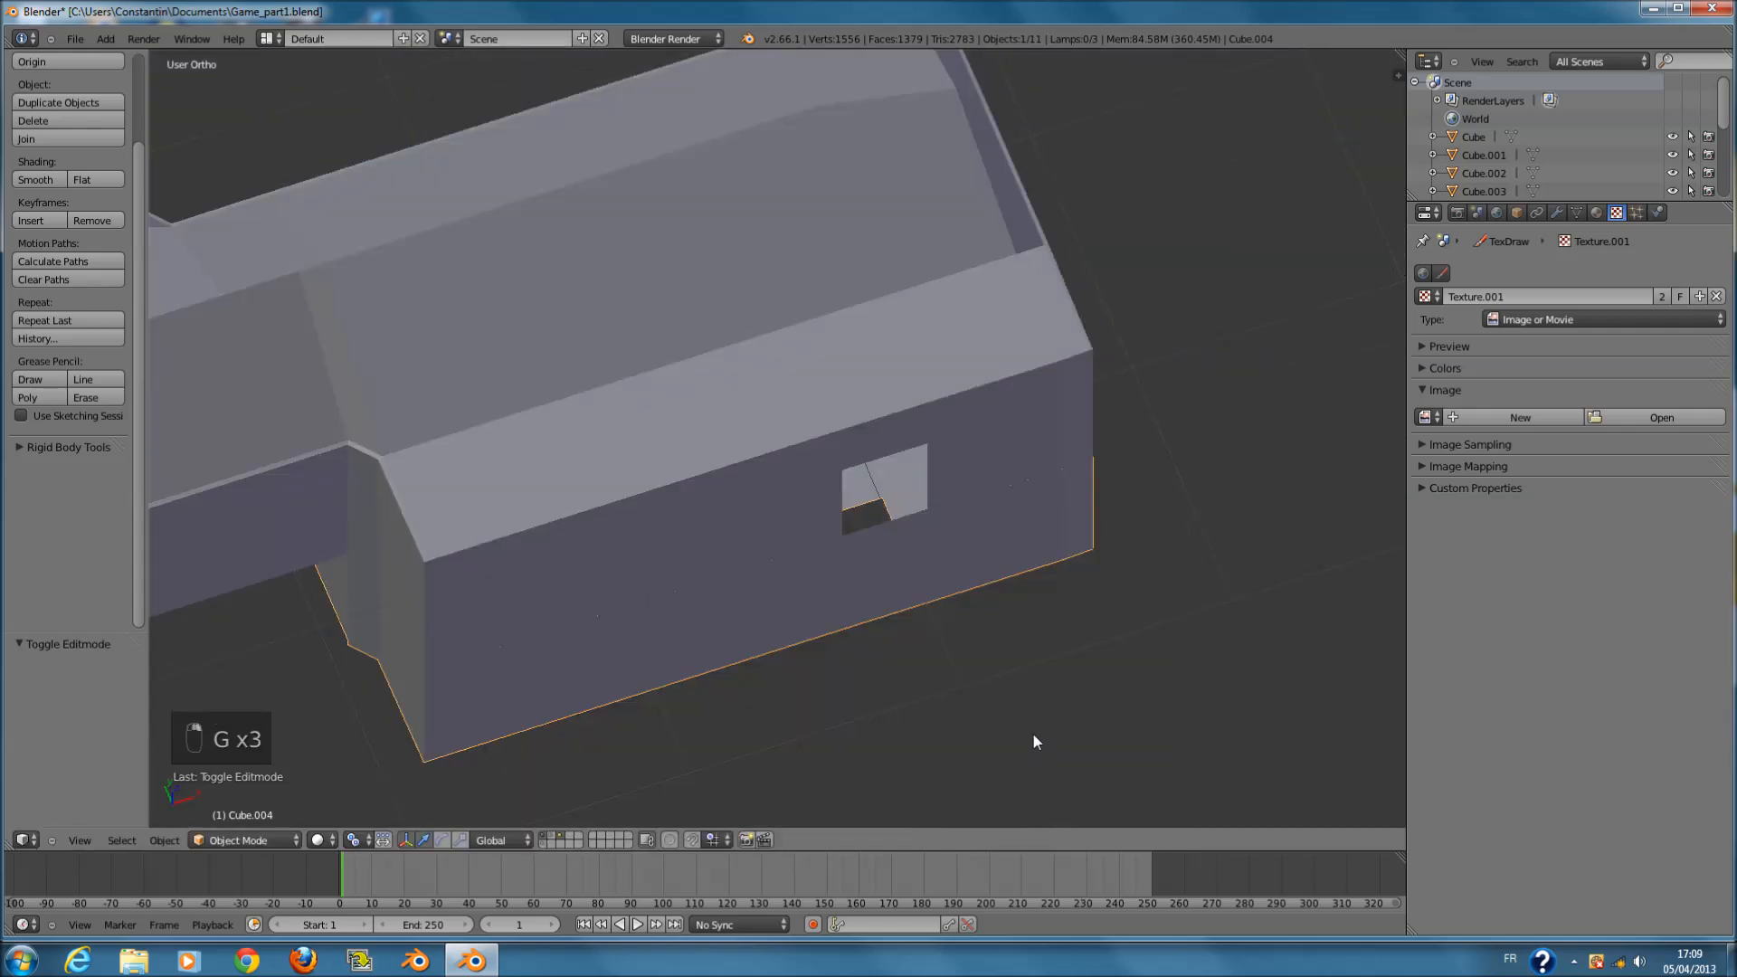
- Undo the deletion of the underground room's face
{"action": "key", "text": "ctrl+z"}
{"action": "key", "text": "Tab"}
{"action": "key", "text": "a"}
{"action": "key", "text": "a"}
- Save the file and return the underground room to Object Mode
{"action": "key", "text": "ctrl+s"}
{"action": "left_click", "coordinate": [796, 629]}
{"action": "middle_click_drag", "start_coordinate": [796, 629], "coordinate": [774, 472]}
{"action": "key", "text": "Tab"}
{"action": "key", "text": "ctrl+s"}
{"action": "scroll", "coordinate": [776, 472], "scroll_direction": "down", "scroll_amount": 3}
{"action": "middle_click_drag", "start_coordinate": [865, 533], "coordinate": [1003, 540]}
{"action": "scroll", "coordinate": [1003, 540], "scroll_direction": "down", "scroll_amount": 2}
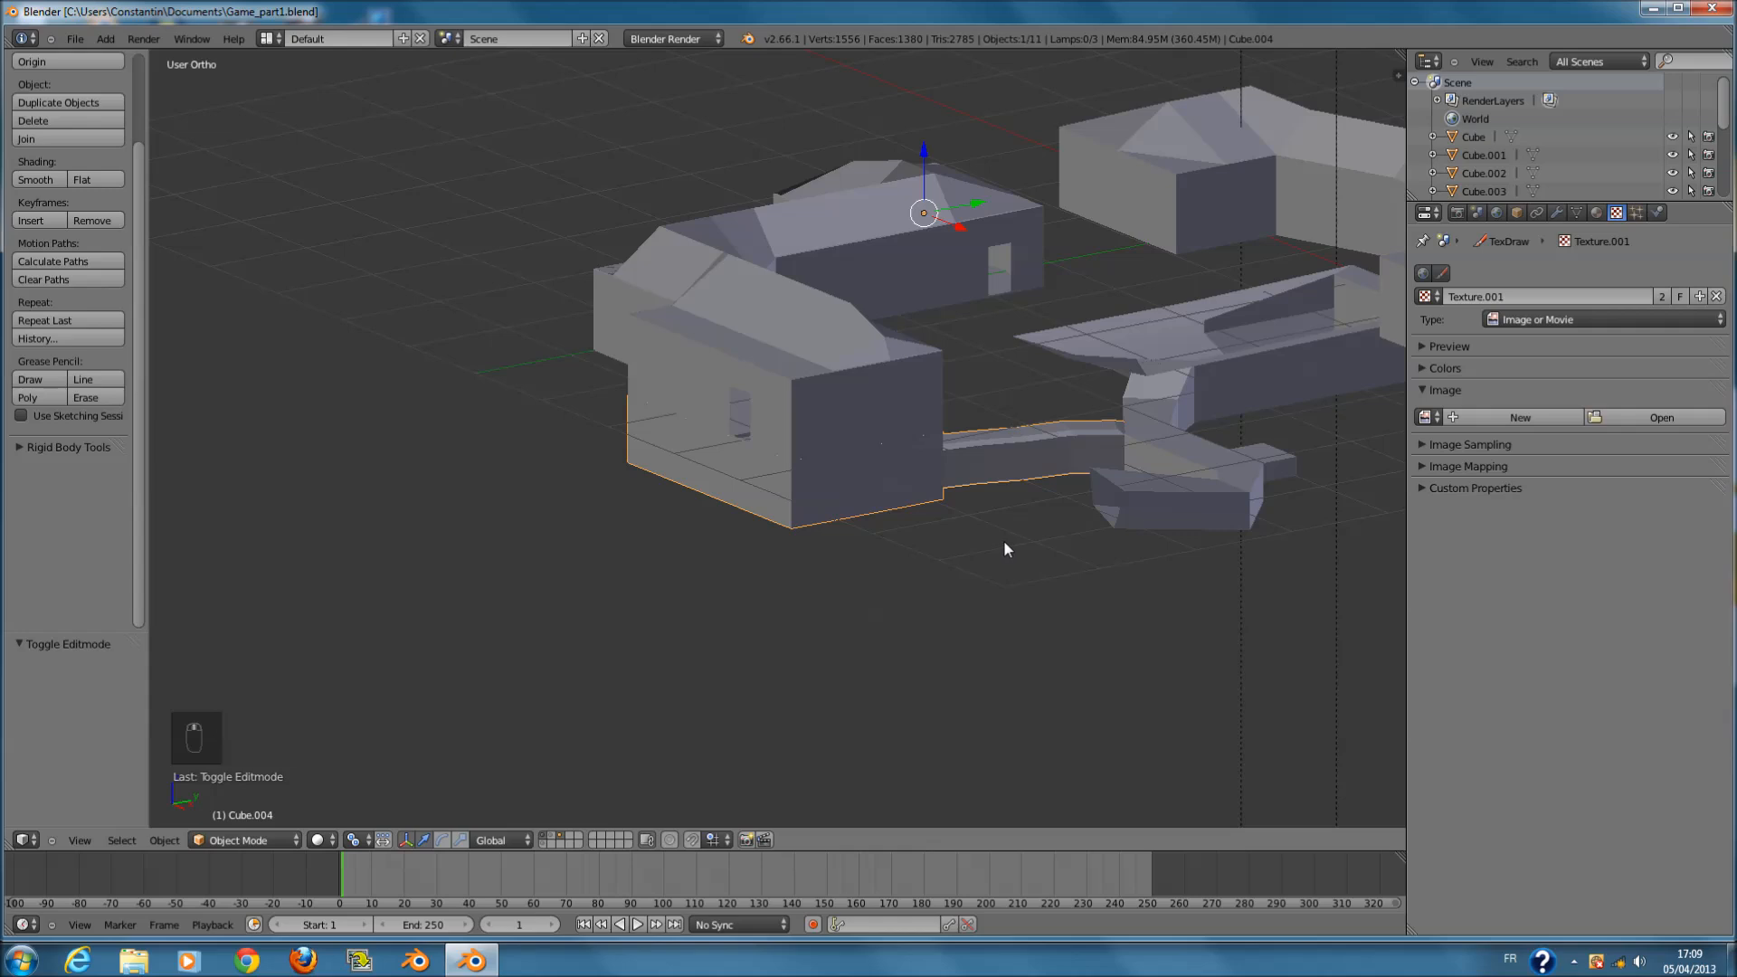
- Hide the underground room and examine the face protruding from the upper building's bottom edge
{"action": "key", "text": "h"}
{"action": "scroll", "coordinate": [1024, 539], "scroll_direction": "up", "scroll_amount": 5}
{"action": "right_click_drag", "start_coordinate": [964, 458], "coordinate": [959, 453]}
{"action": "middle_click_drag", "start_coordinate": [959, 453], "coordinate": [741, 380]}
{"action": "right_click", "coordinate": [936, 393]}
{"action": "key", "text": "Tab"}
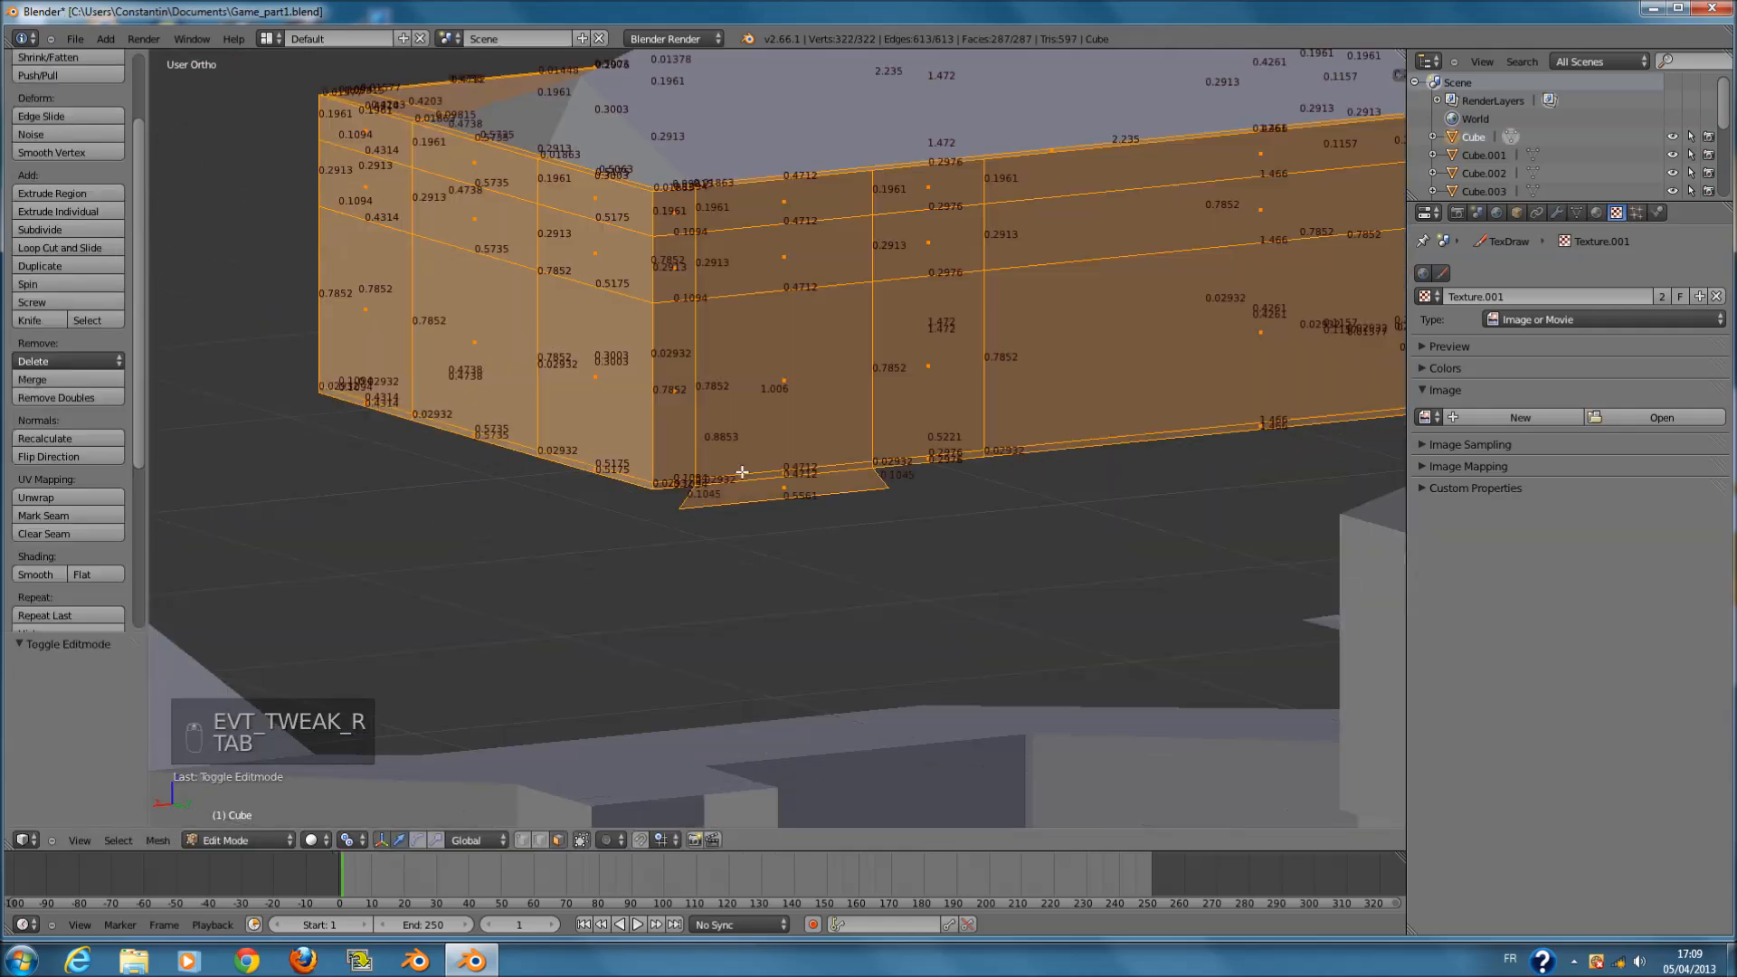
{"action": "key", "text": "Tab"}
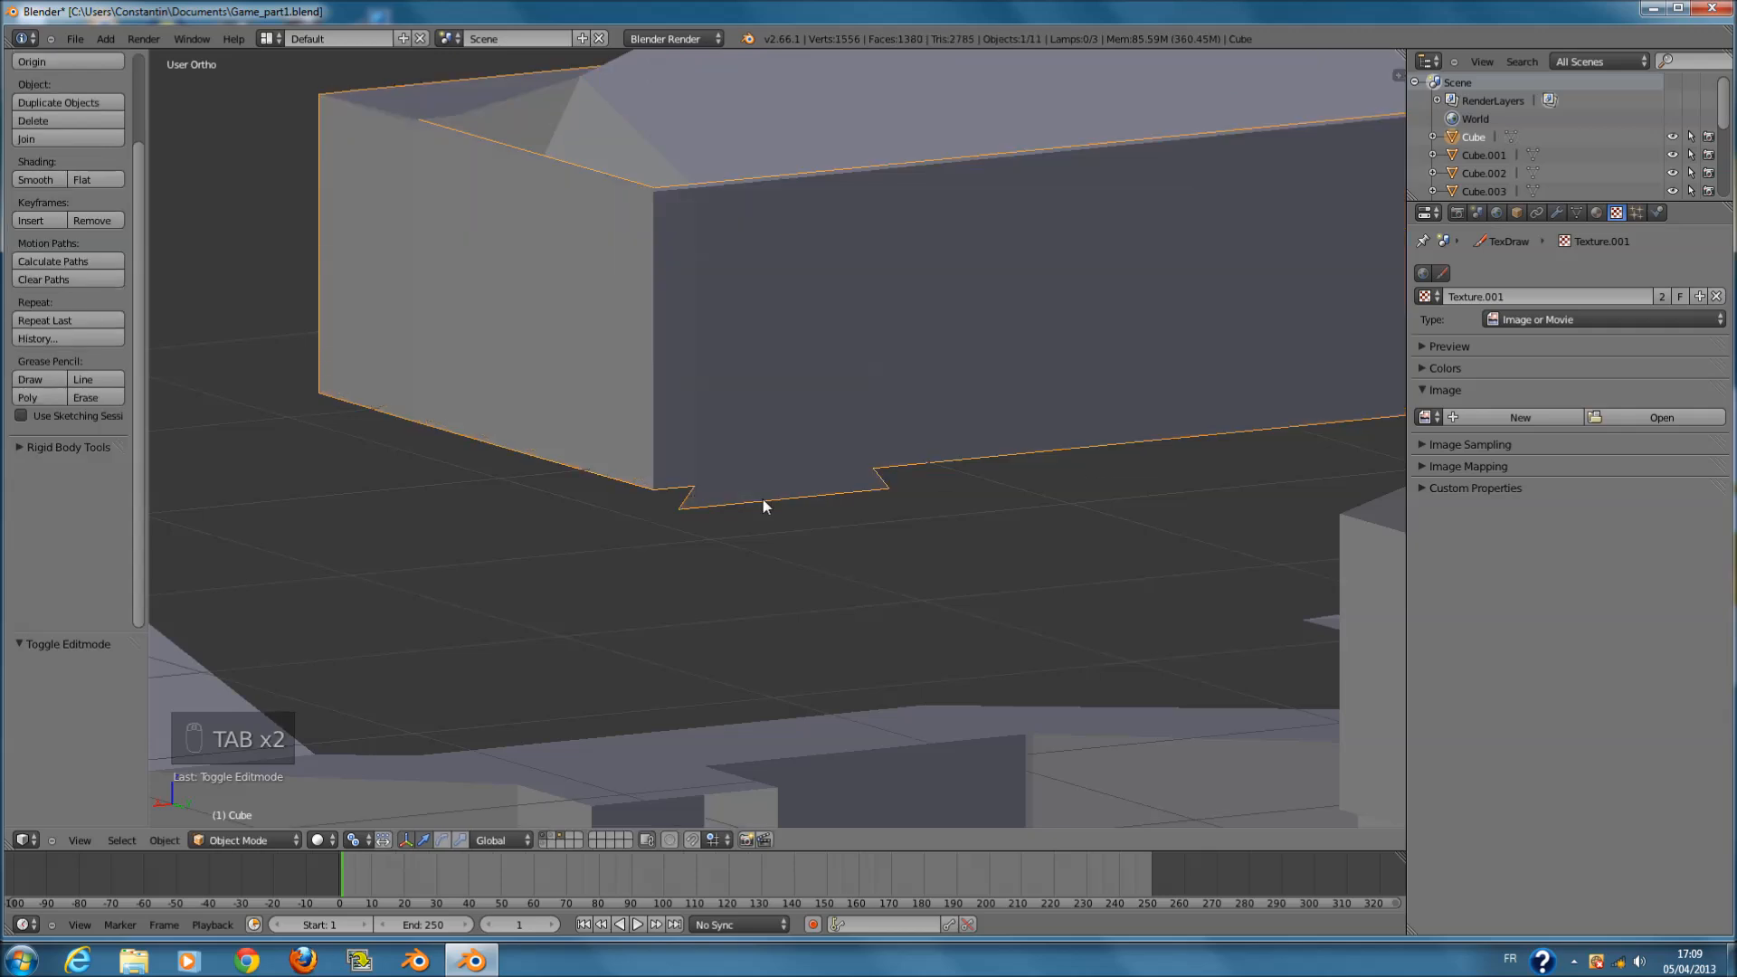
{"action": "key", "text": "Tab"}
{"action": "key", "text": "Tab"}
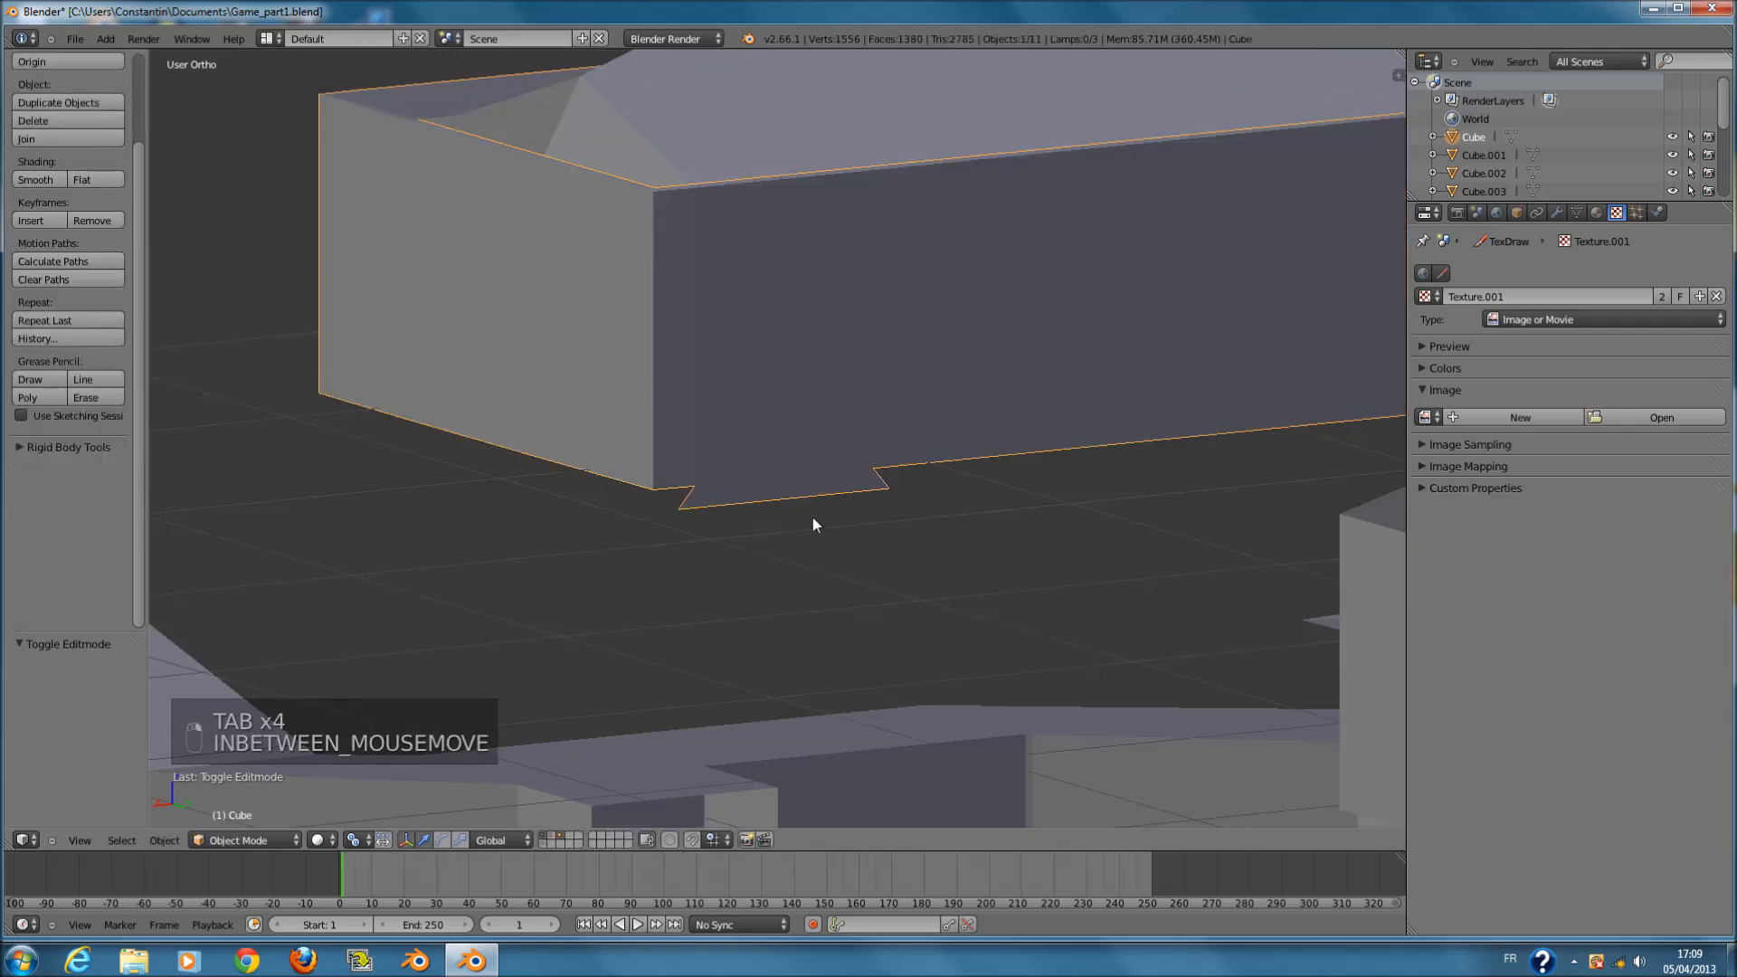
- Unhide all objects and move the ground plane to layer 12
{"action": "key", "text": "alt+h"}
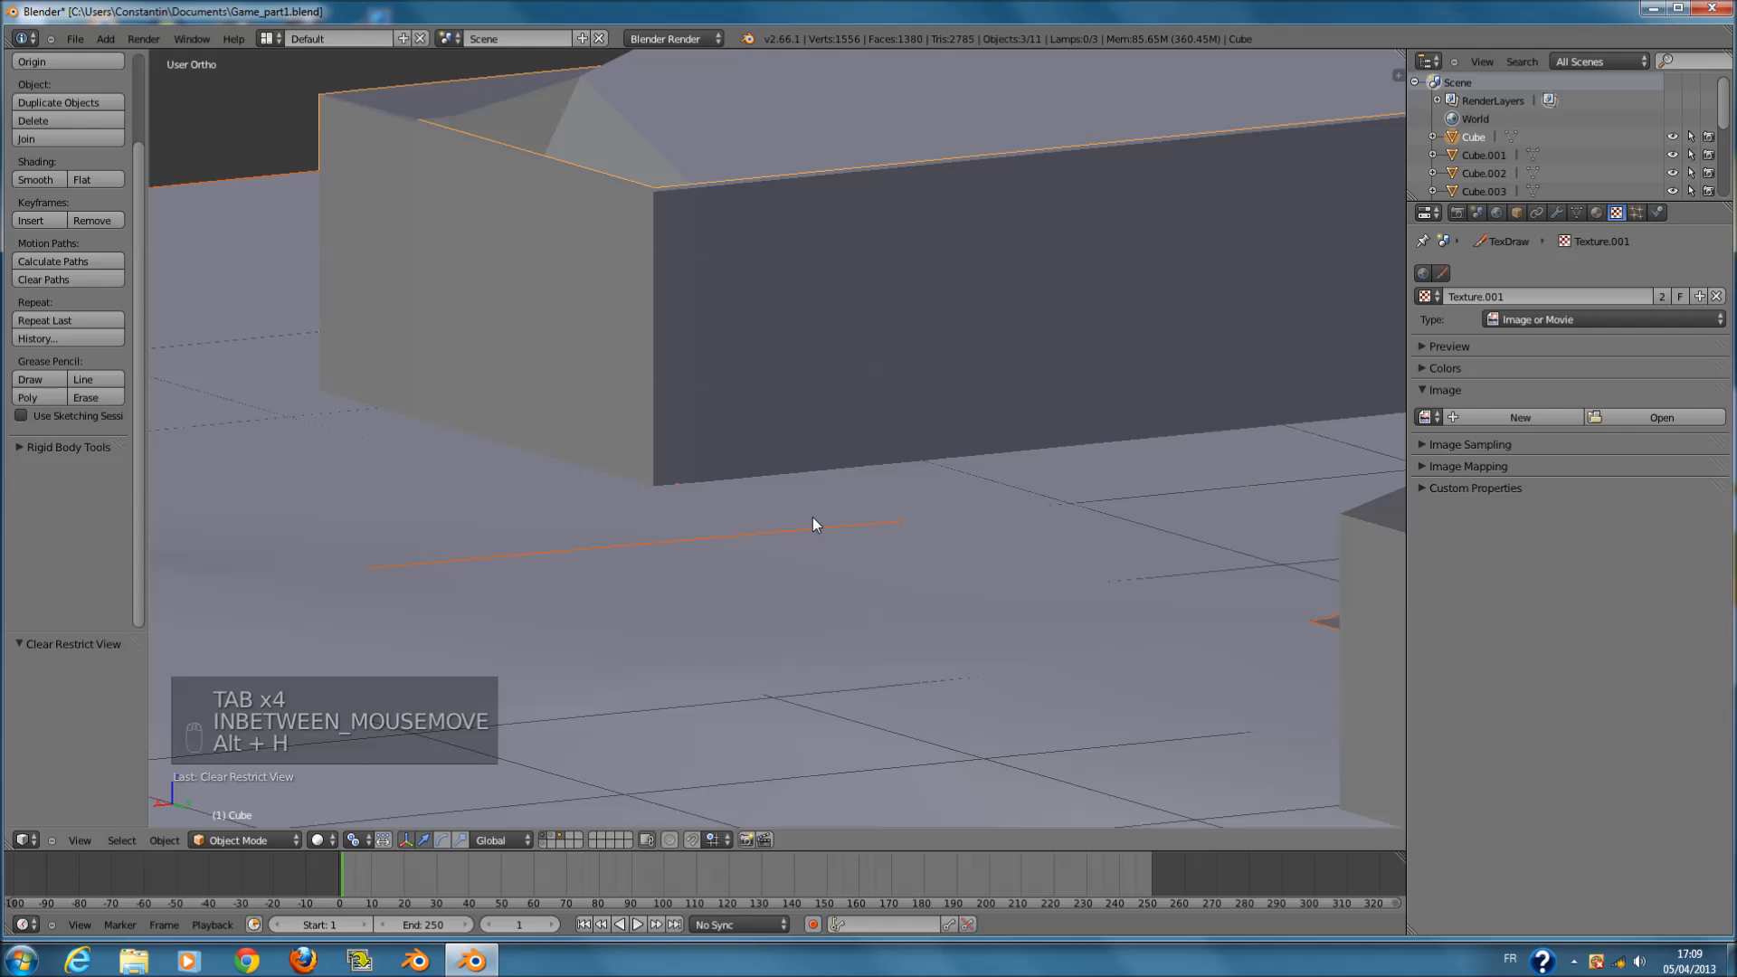
{"action": "scroll", "coordinate": [812, 524], "scroll_direction": "down", "scroll_amount": 3}
{"action": "right_click", "coordinate": [365, 413]}
{"action": "key", "text": "m"}
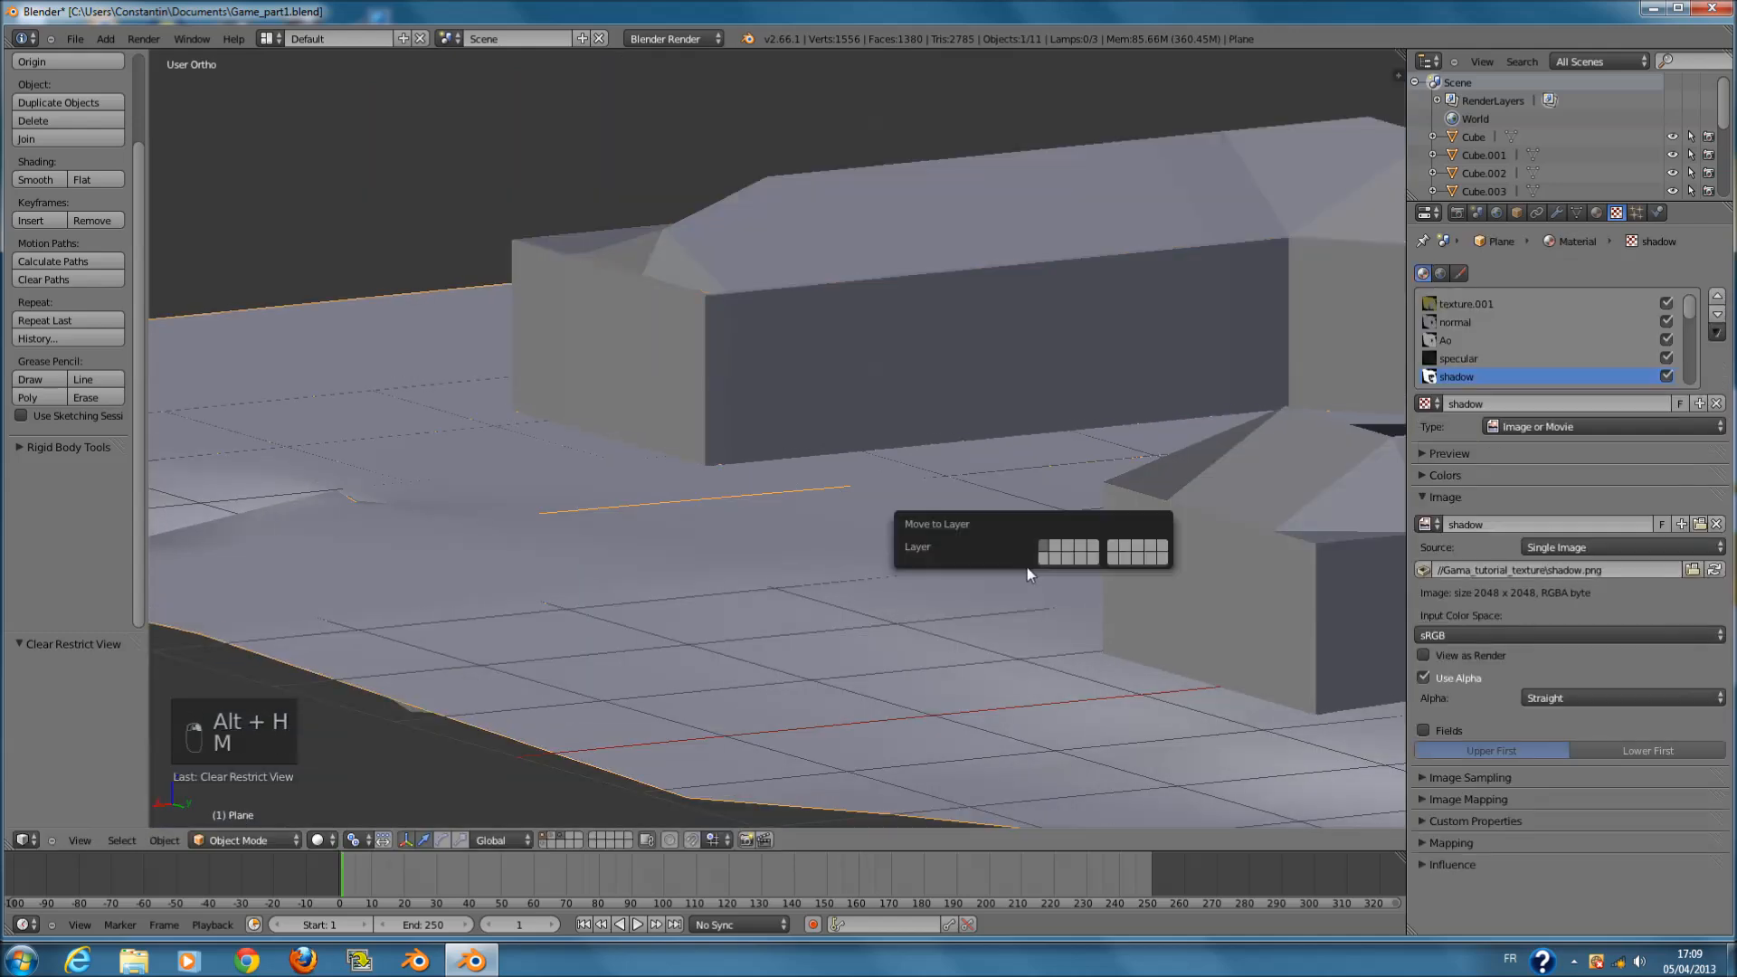
{"action": "left_click", "coordinate": [1056, 558]}
- Examine how the upper building meets the underground room and tunnel by shifting each object and cancelling the moves
{"action": "scroll", "coordinate": [687, 572], "scroll_direction": "up", "scroll_amount": 3}
{"action": "right_click", "coordinate": [756, 615]}
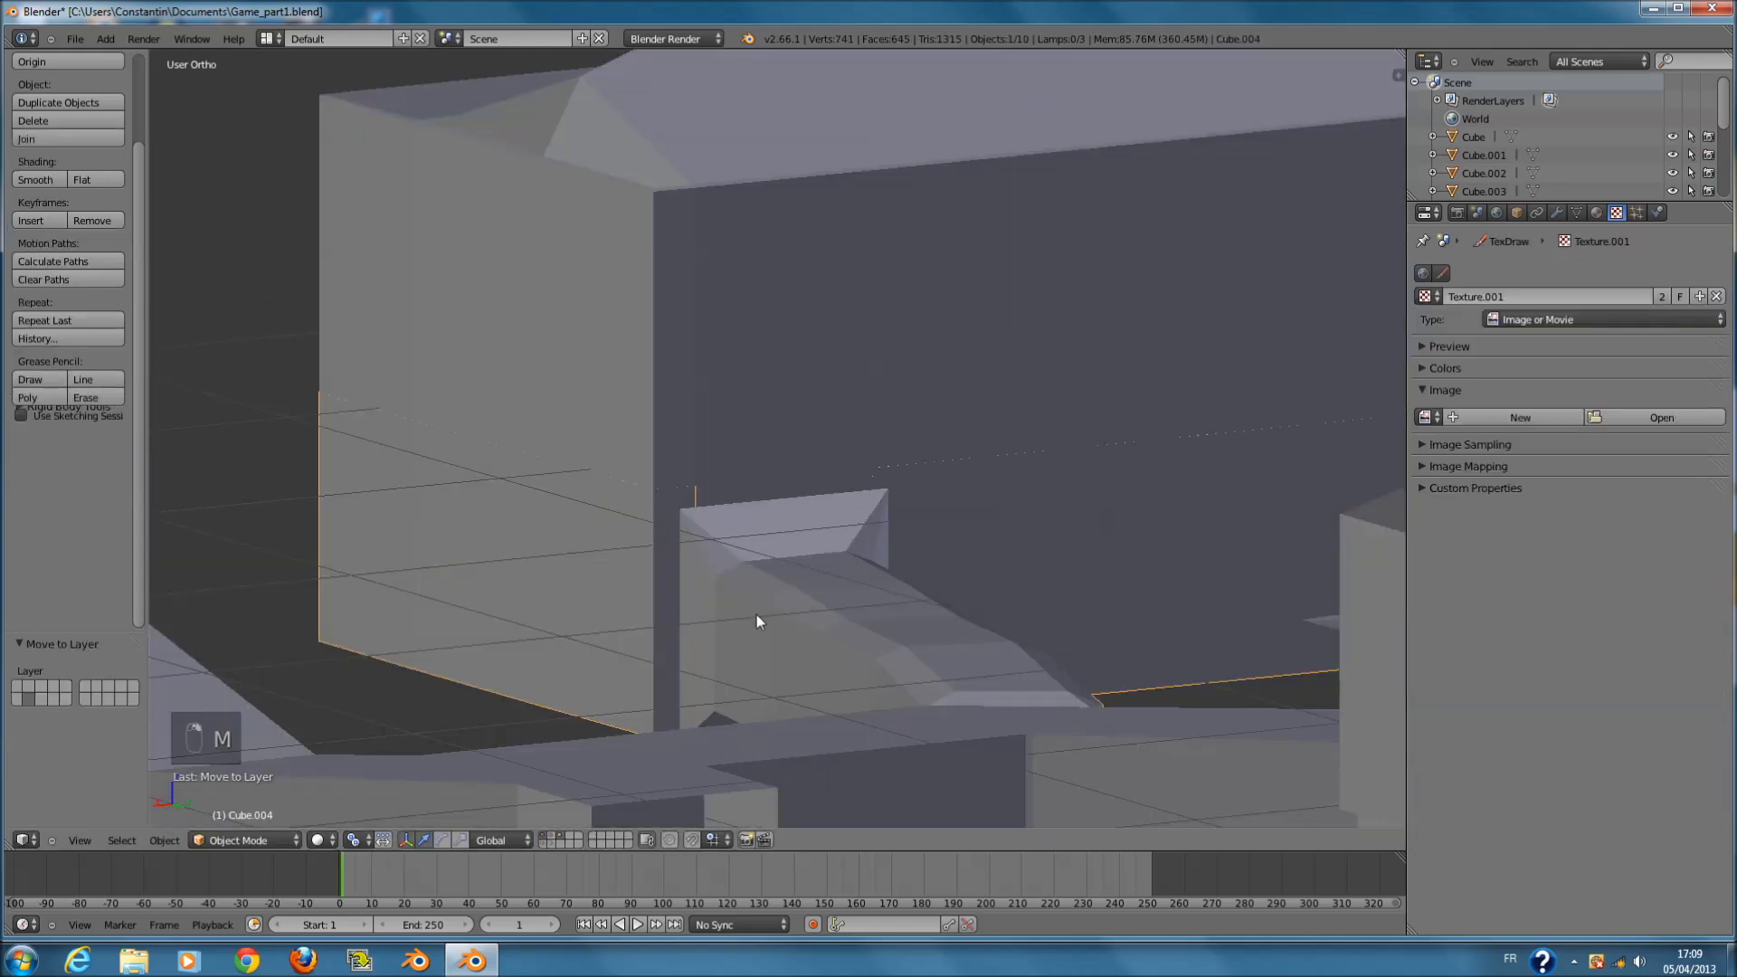
{"action": "scroll", "coordinate": [757, 604], "scroll_direction": "down", "scroll_amount": 1}
{"action": "key", "text": "g"}
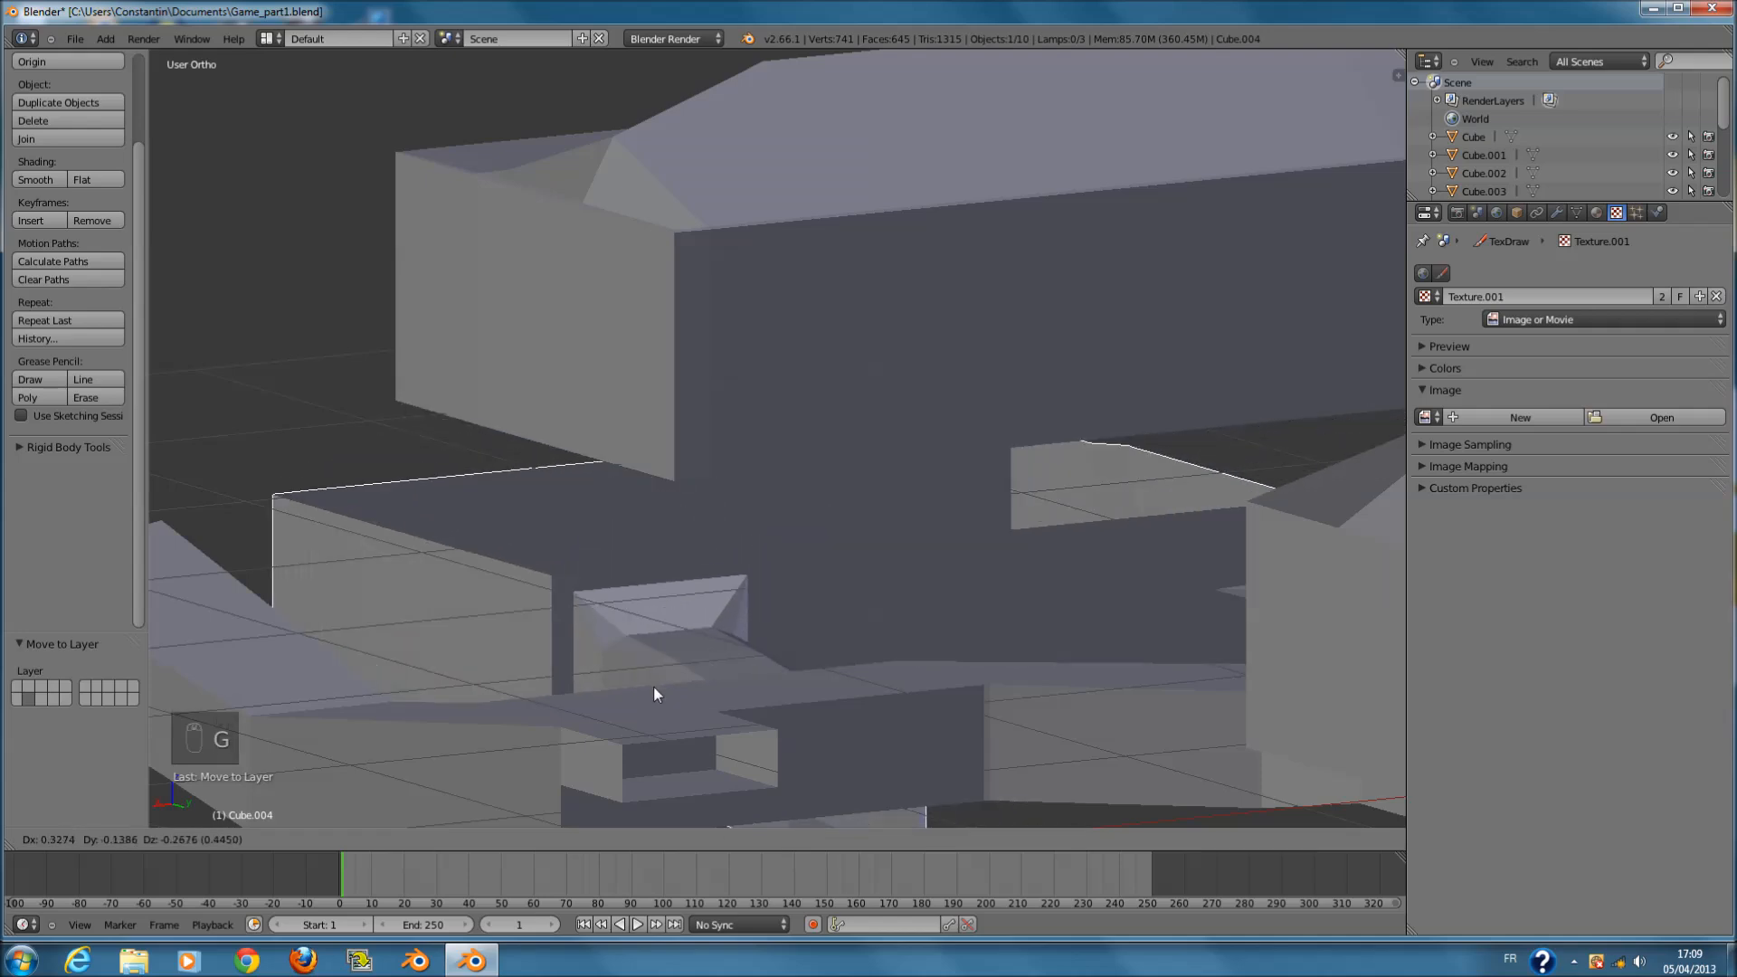
{"action": "right_click", "coordinate": [717, 572]}
{"action": "right_click", "coordinate": [754, 433]}
{"action": "middle_click_drag", "start_coordinate": [754, 432], "coordinate": [768, 456]}
{"action": "key", "text": "g"}
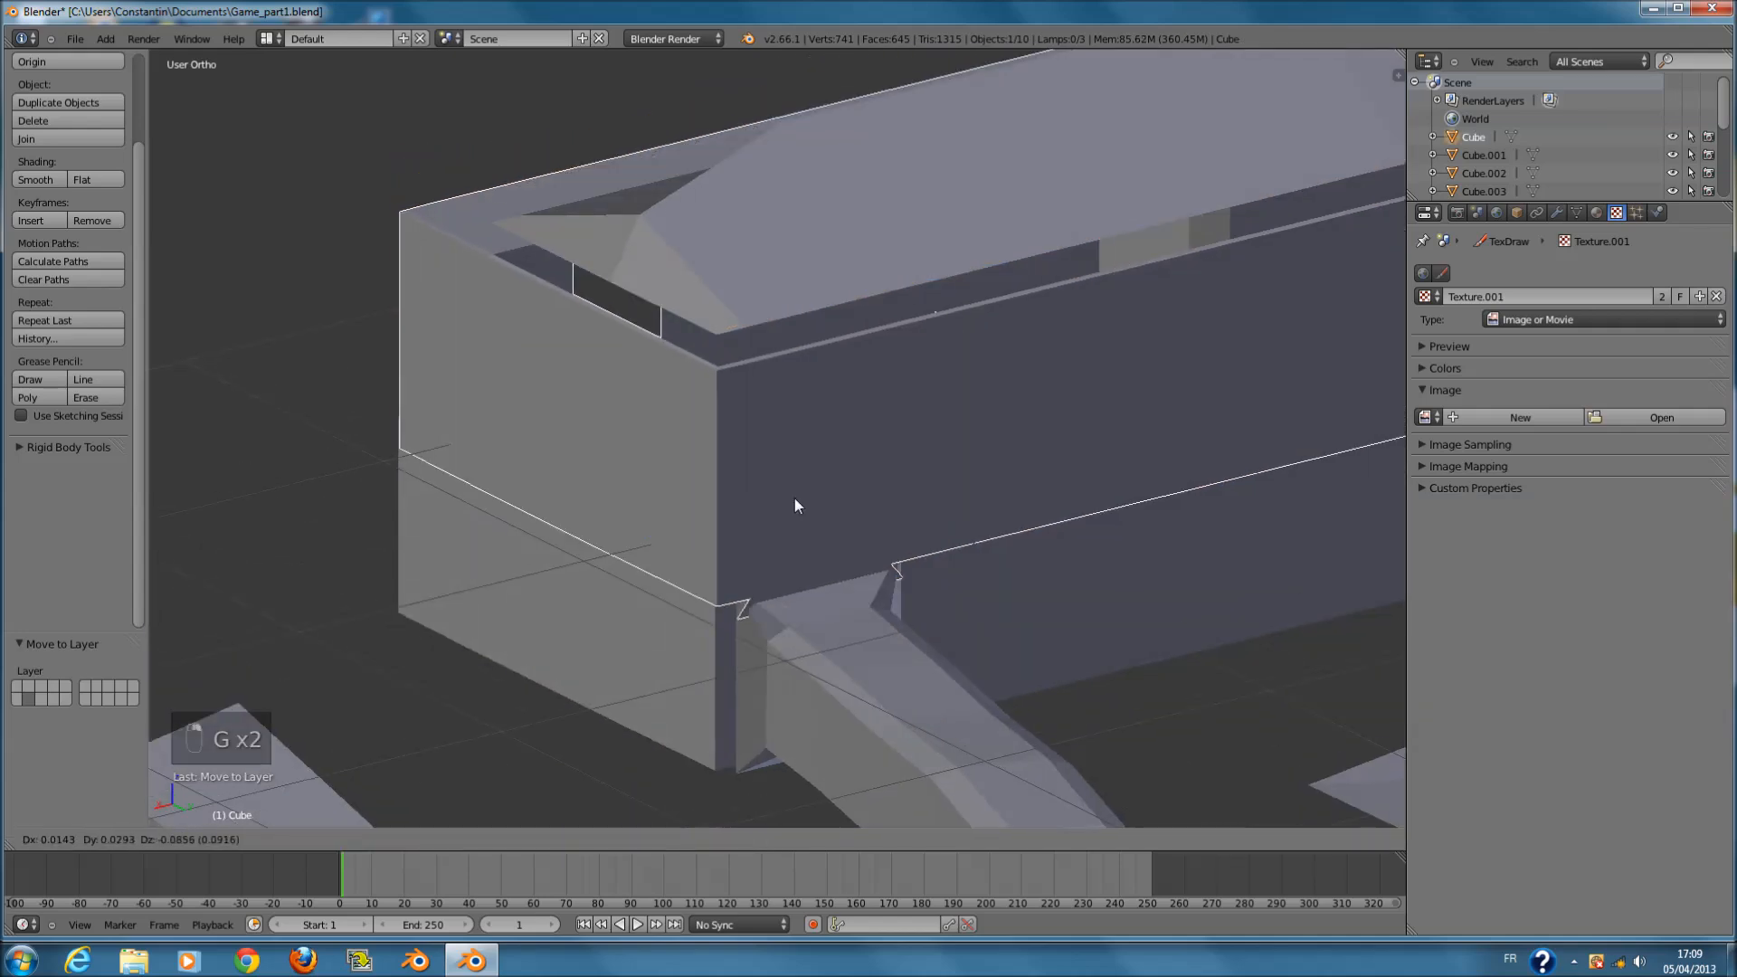
{"action": "right_click", "coordinate": [749, 554]}
- Delete the face protruding from the upper building's bottom edge above the tunnel
{"action": "key", "text": "Tab"}
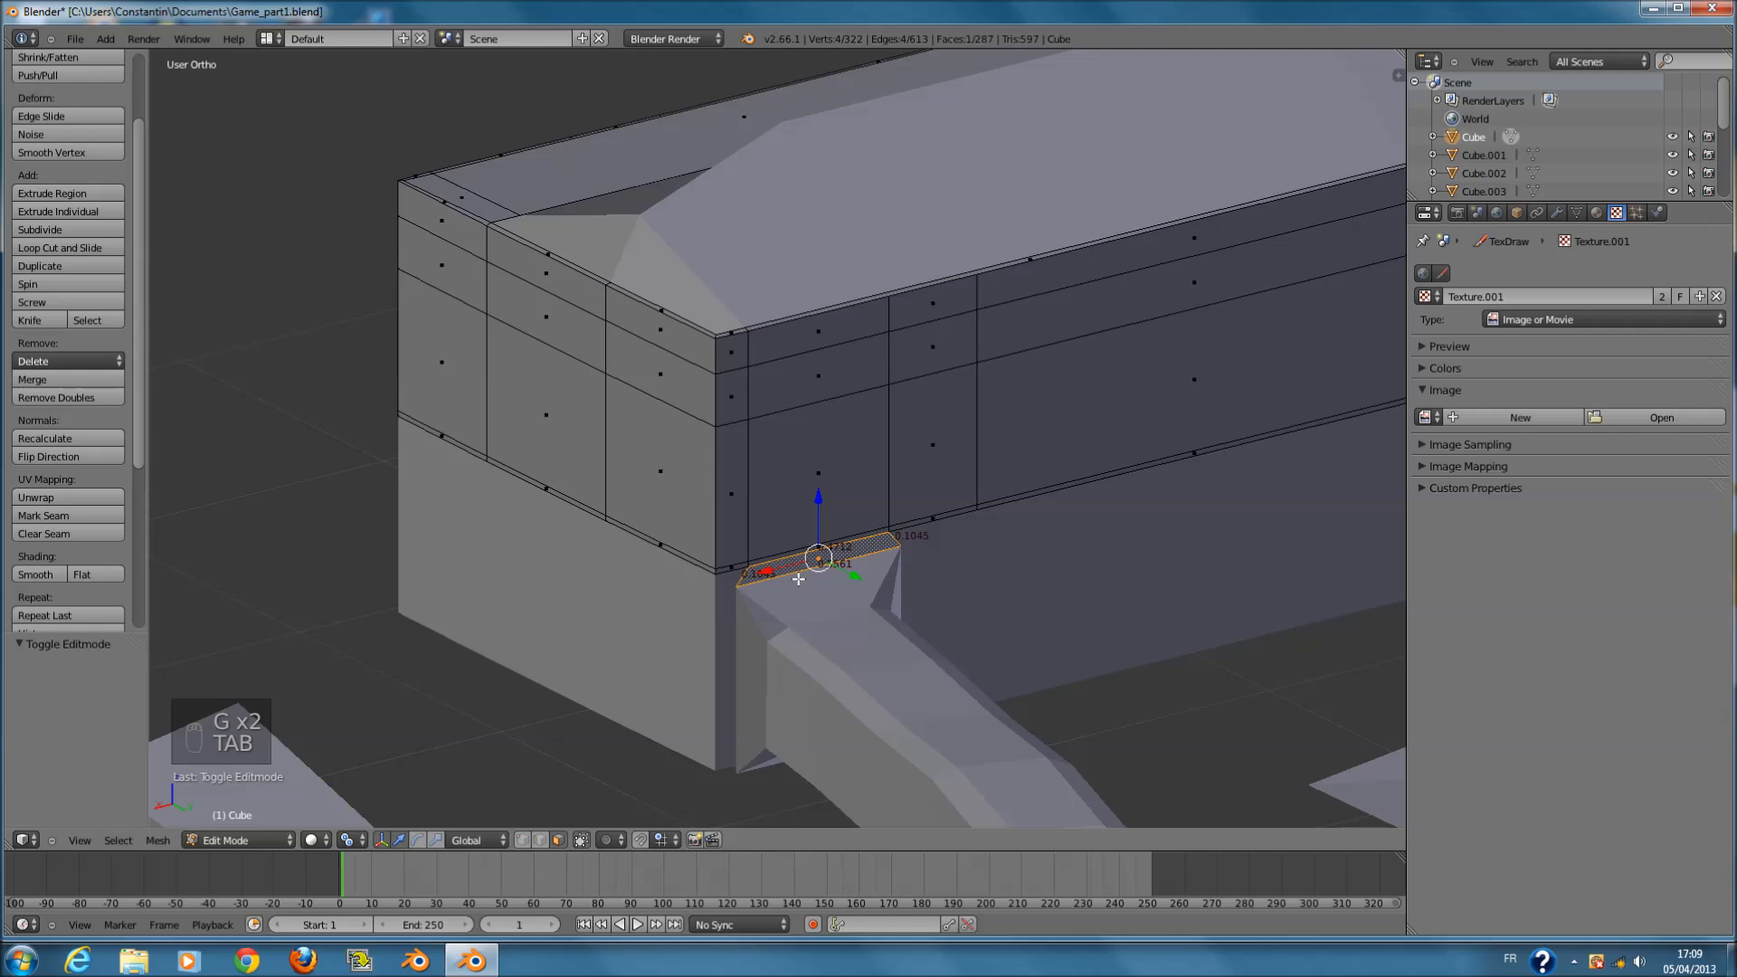
{"action": "scroll", "coordinate": [850, 624], "scroll_direction": "up", "scroll_amount": 4}
{"action": "key", "text": "x"}
{"action": "left_click", "coordinate": [868, 652]}
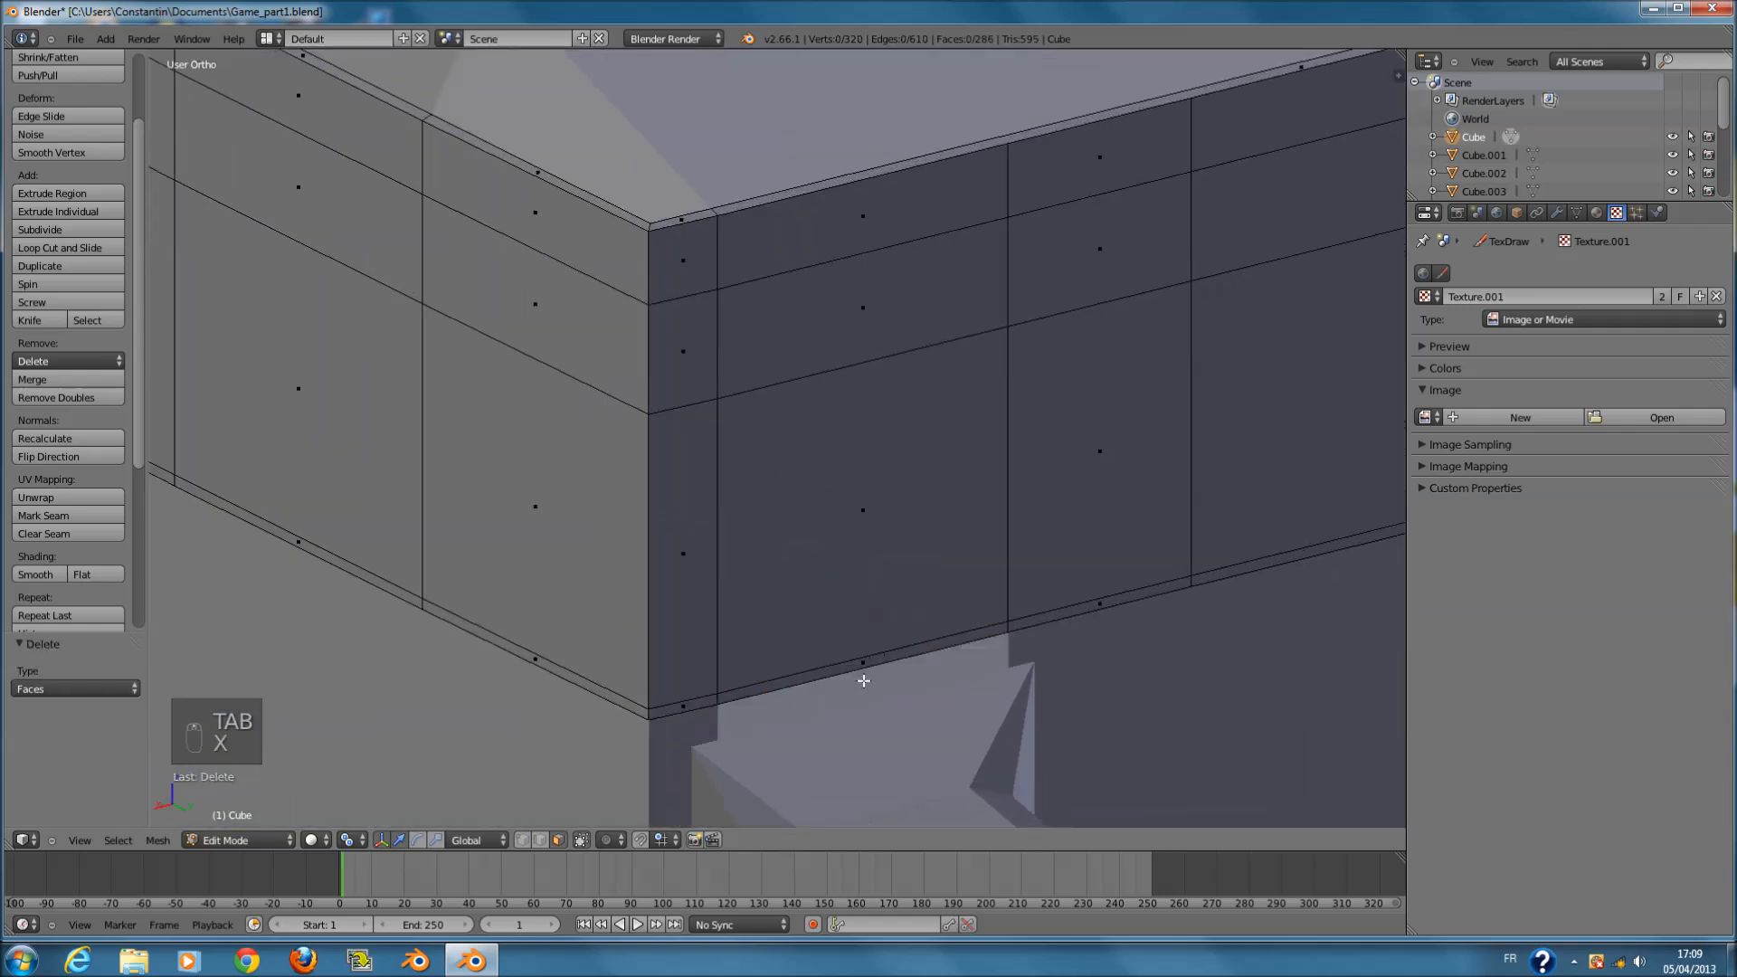
- Open the underground room's mesh for editing in edge selection mode
{"action": "key", "text": "Tab"}
{"action": "right_click", "coordinate": [714, 718]}
{"action": "key", "text": "Tab"}
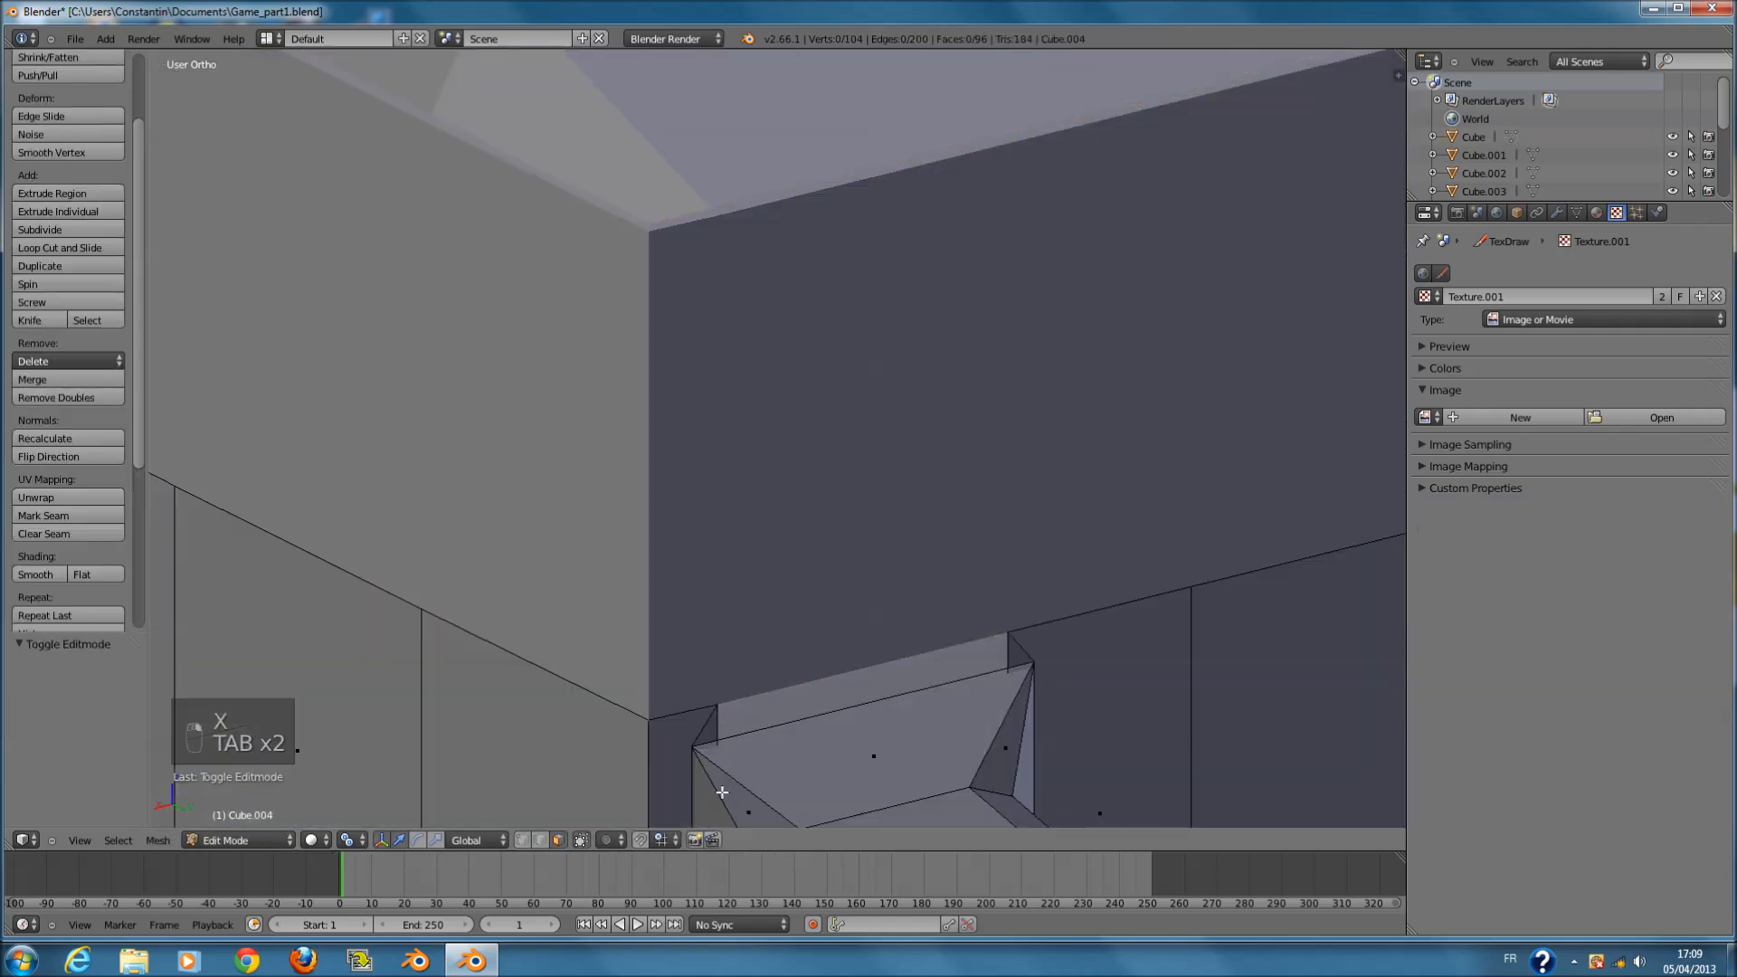
{"action": "left_click", "coordinate": [536, 840]}
{"action": "right_click", "coordinate": [712, 738]}
{"action": "right_click", "coordinate": [1006, 654], "text": "shift"}
{"action": "key", "text": "z"}
{"action": "scroll", "coordinate": [996, 654], "scroll_direction": "down", "scroll_amount": 1}
{"action": "key", "text": "z"}
{"action": "right_click", "coordinate": [833, 670]}
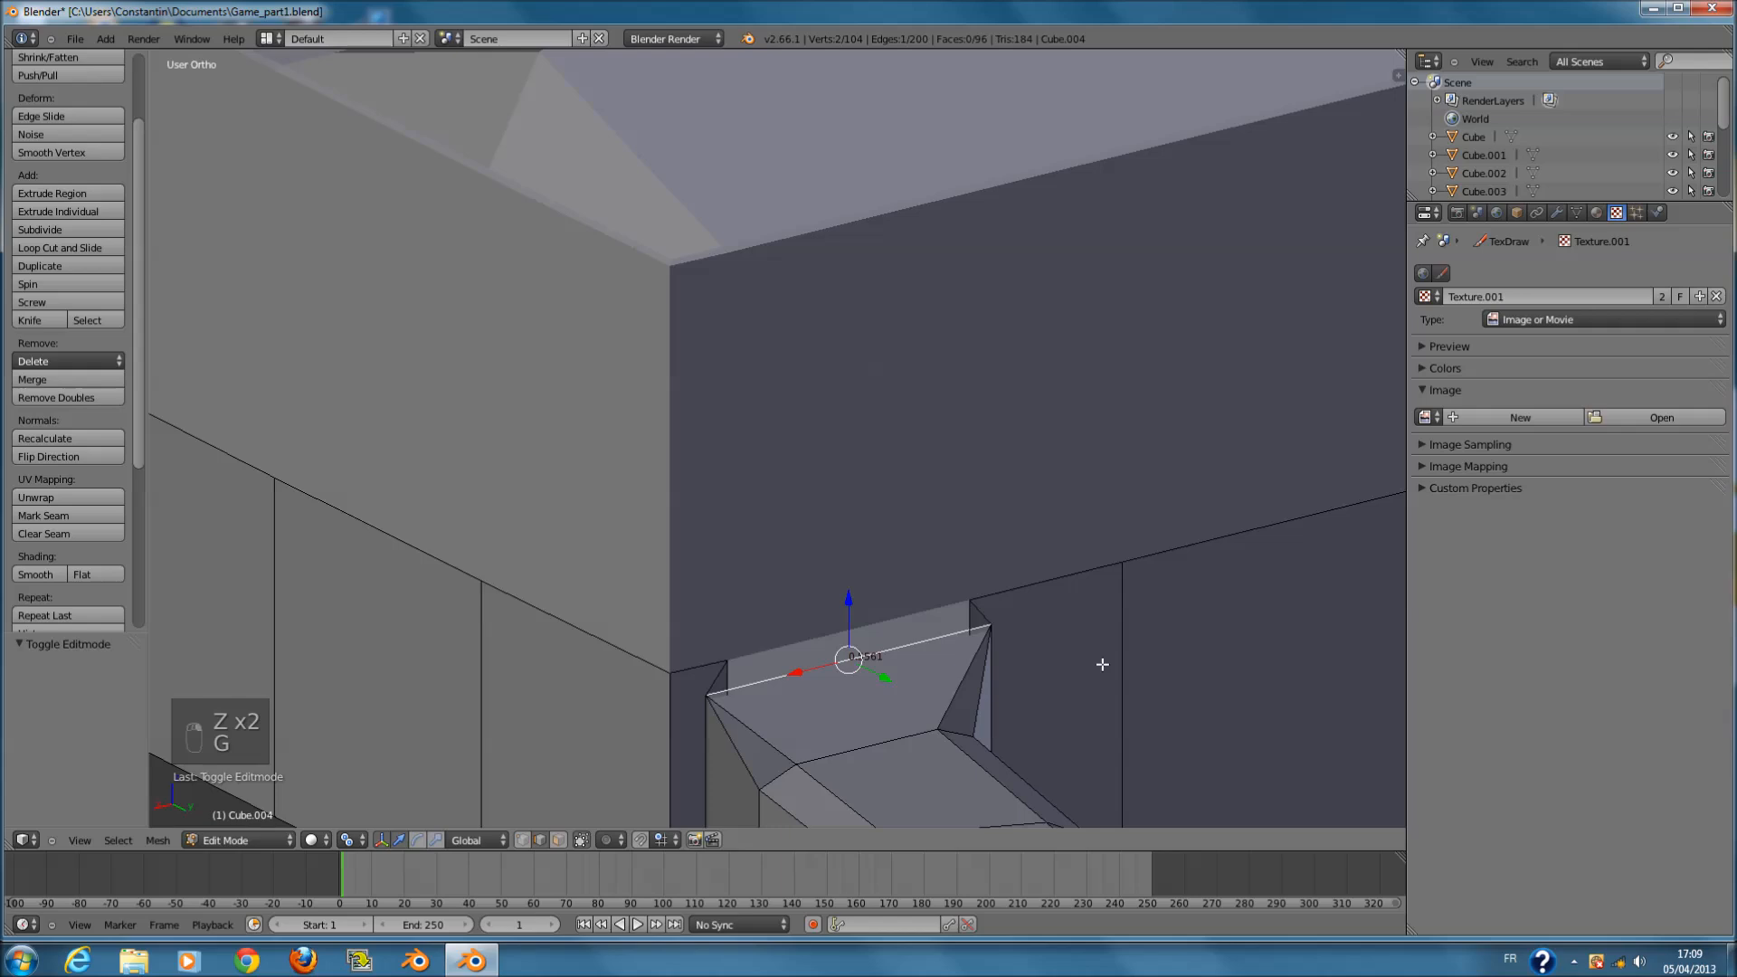
{"action": "key", "text": "g"}
{"action": "key", "text": "s"}
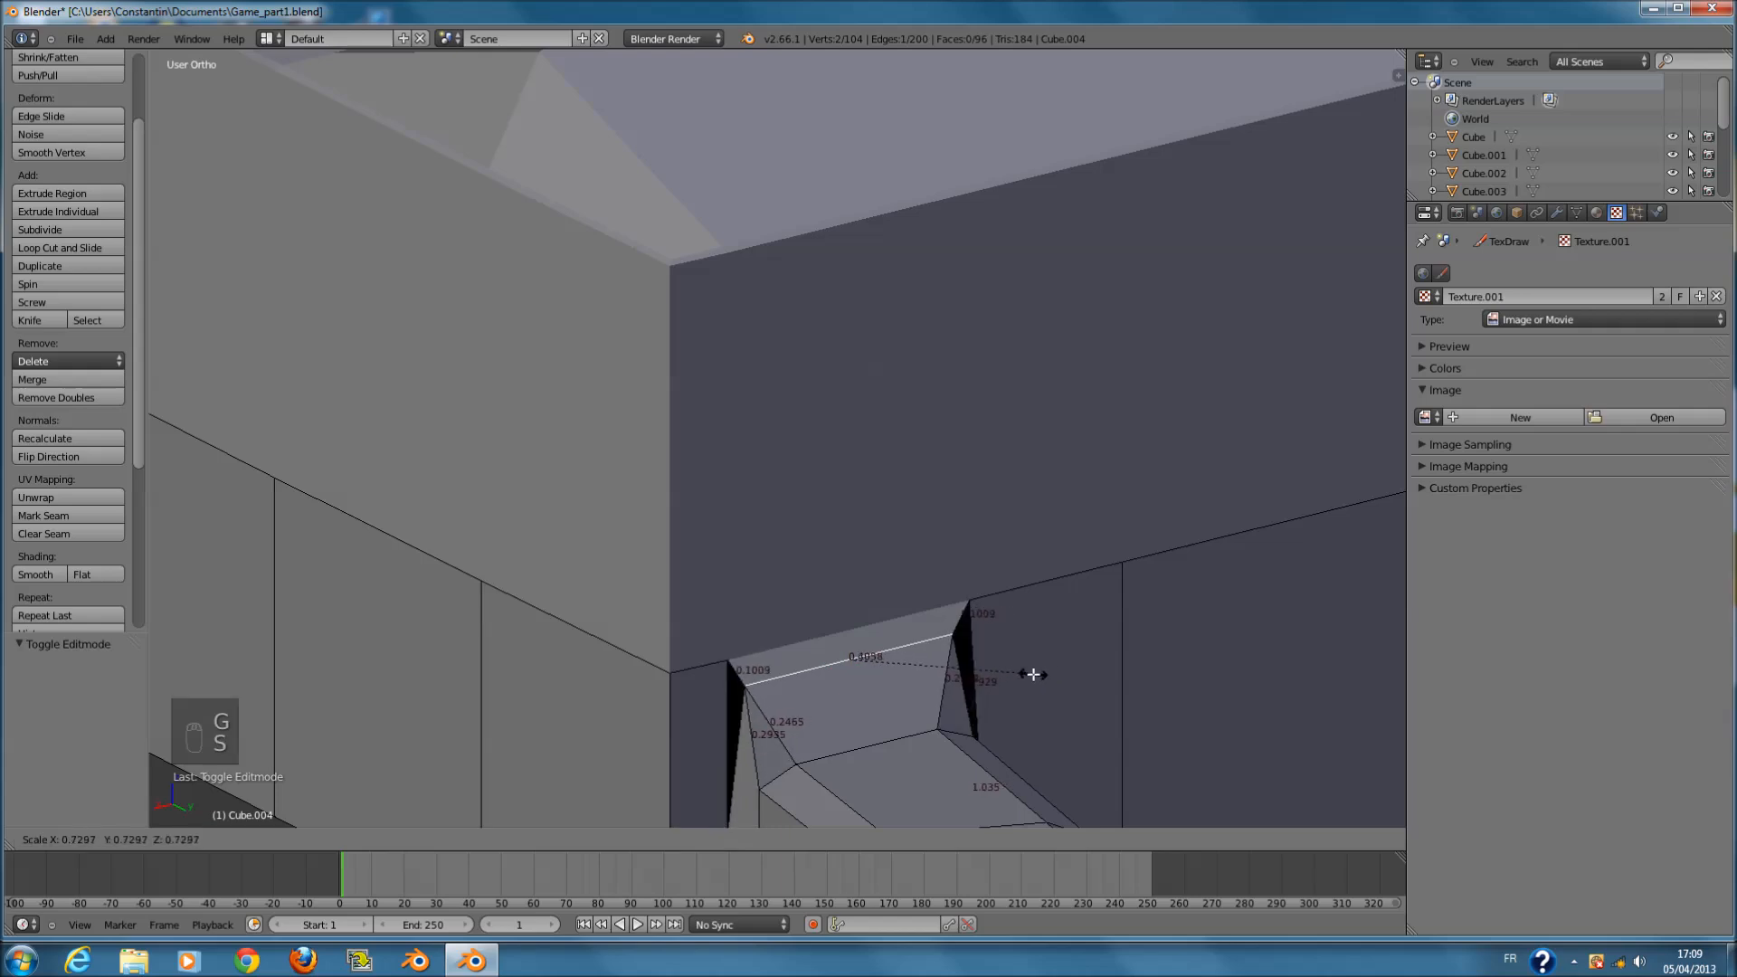
{"action": "right_click", "coordinate": [1047, 663]}
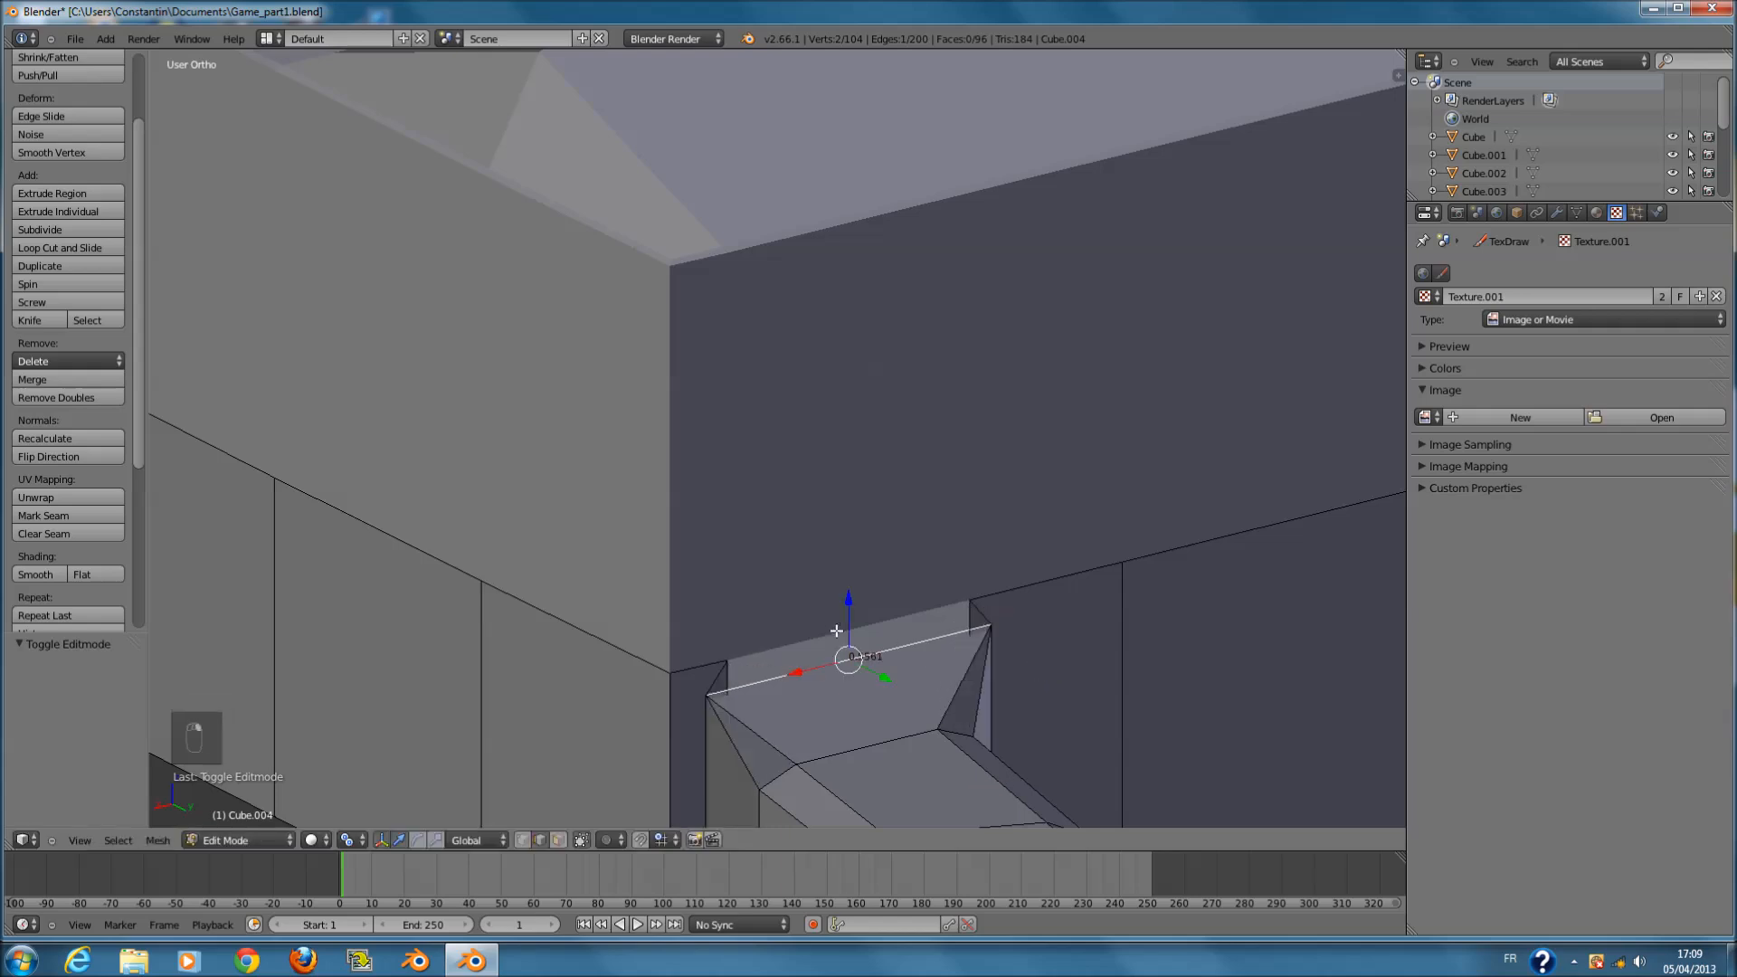
{"action": "key", "text": "s"}
{"action": "key", "text": "s"}
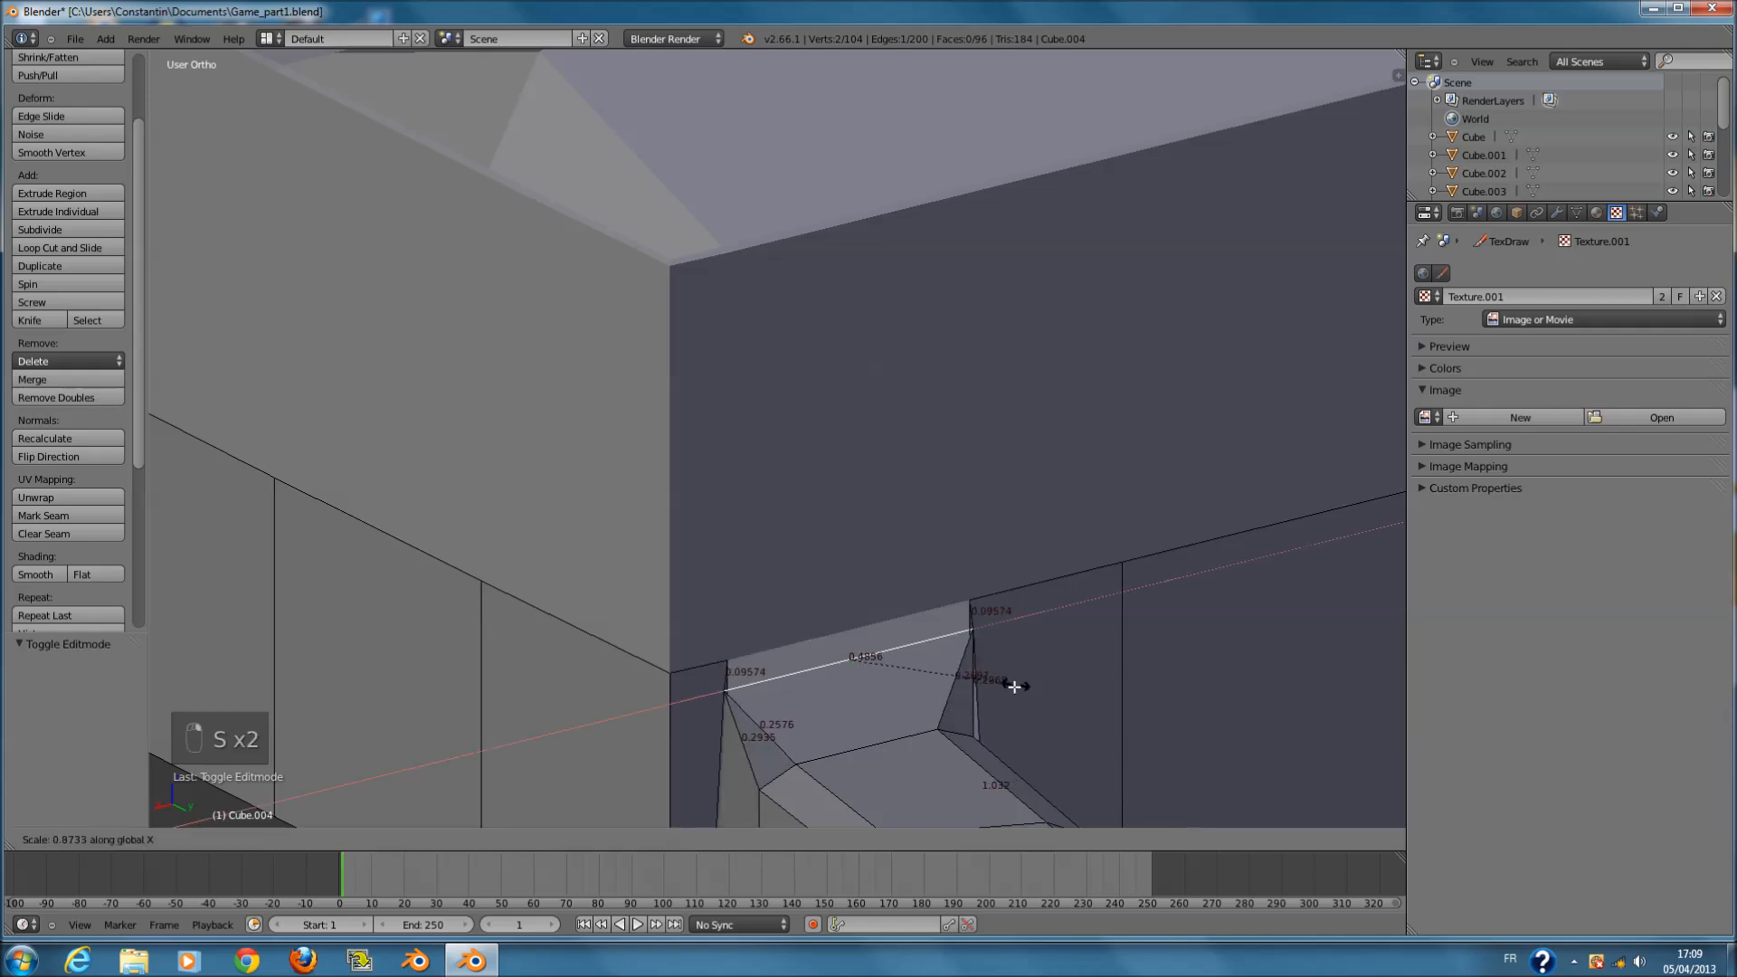
{"action": "right_click", "coordinate": [1005, 690]}
- Narrow the tunnel mouth by scaling its top and bottom edges along X by 0.711
{"action": "scroll", "coordinate": [876, 706], "scroll_direction": "down", "scroll_amount": 3}
{"action": "key", "text": "z"}
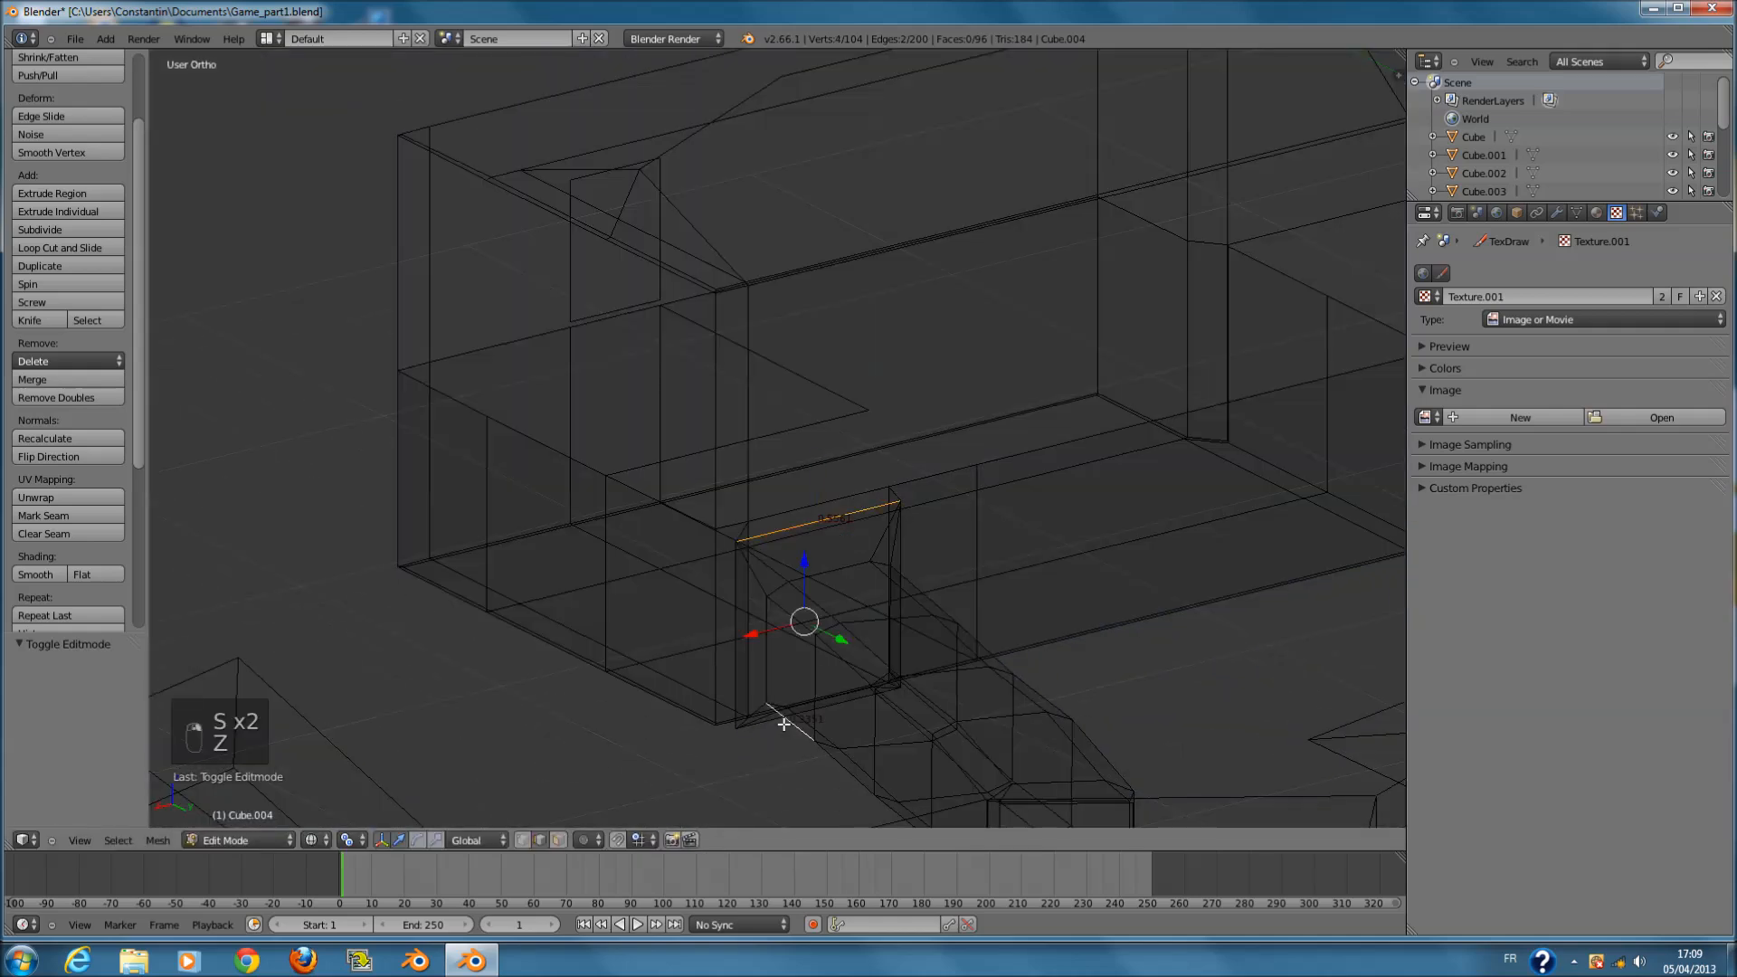
{"action": "right_click", "coordinate": [779, 722]}
{"action": "key", "text": "z"}
{"action": "scroll", "coordinate": [810, 586], "scroll_direction": "up", "scroll_amount": 4}
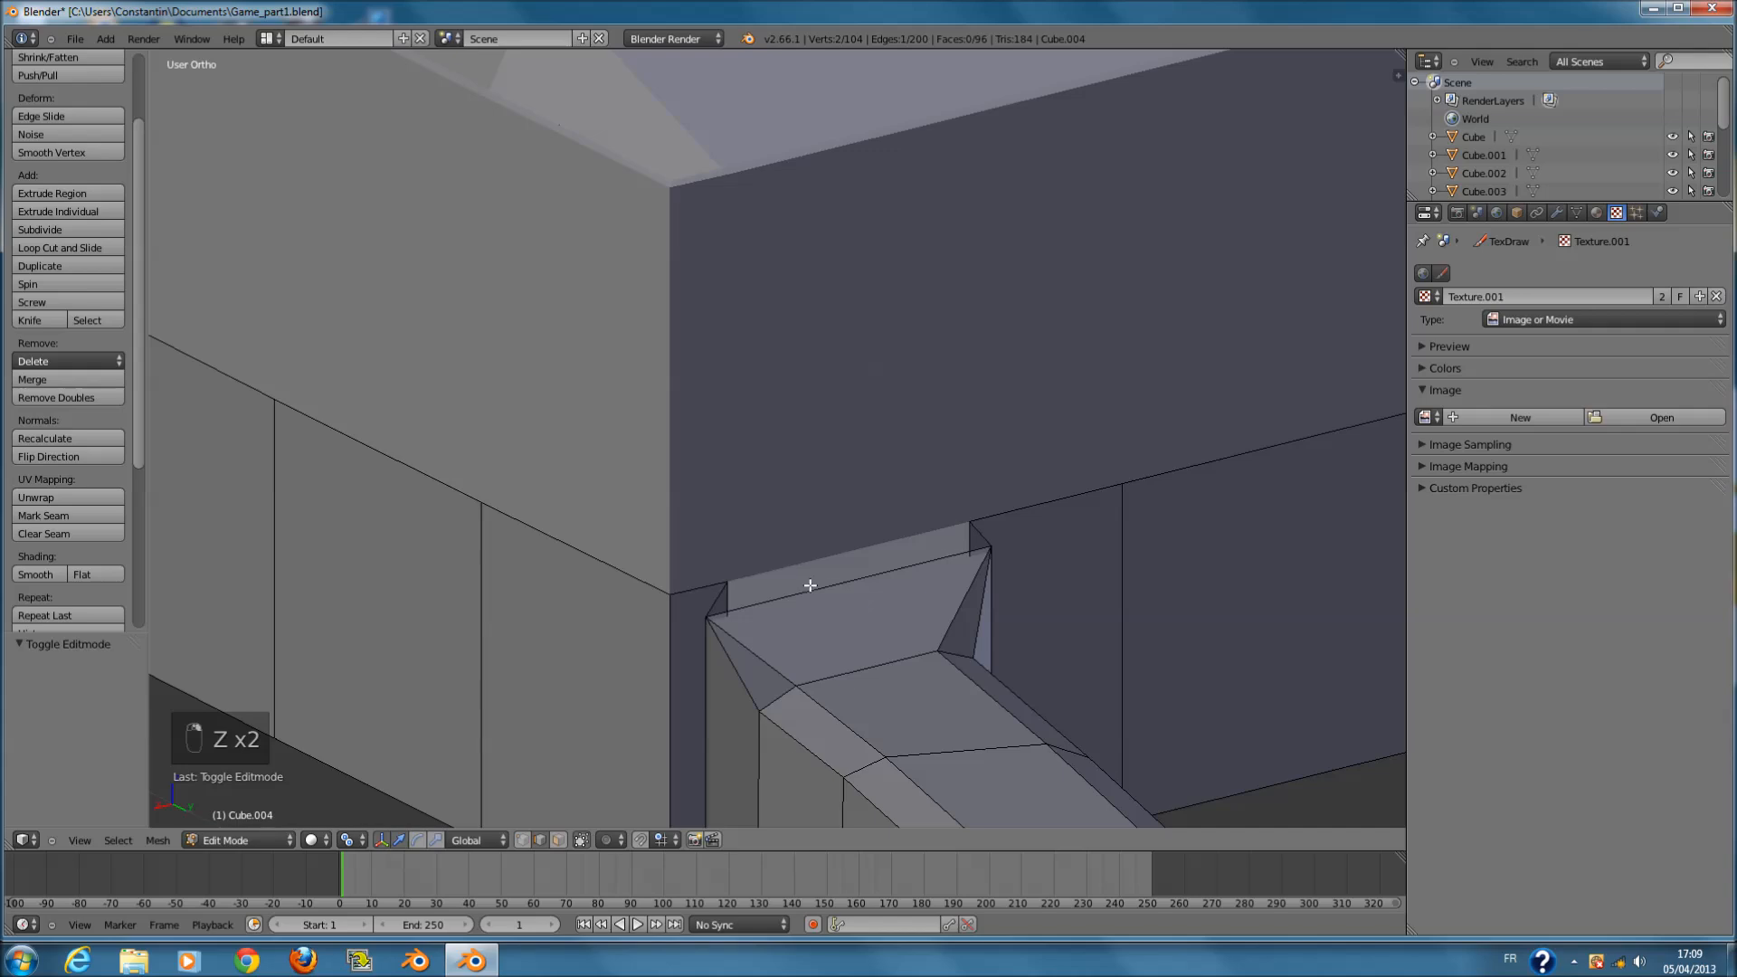
{"action": "key", "text": "s"}
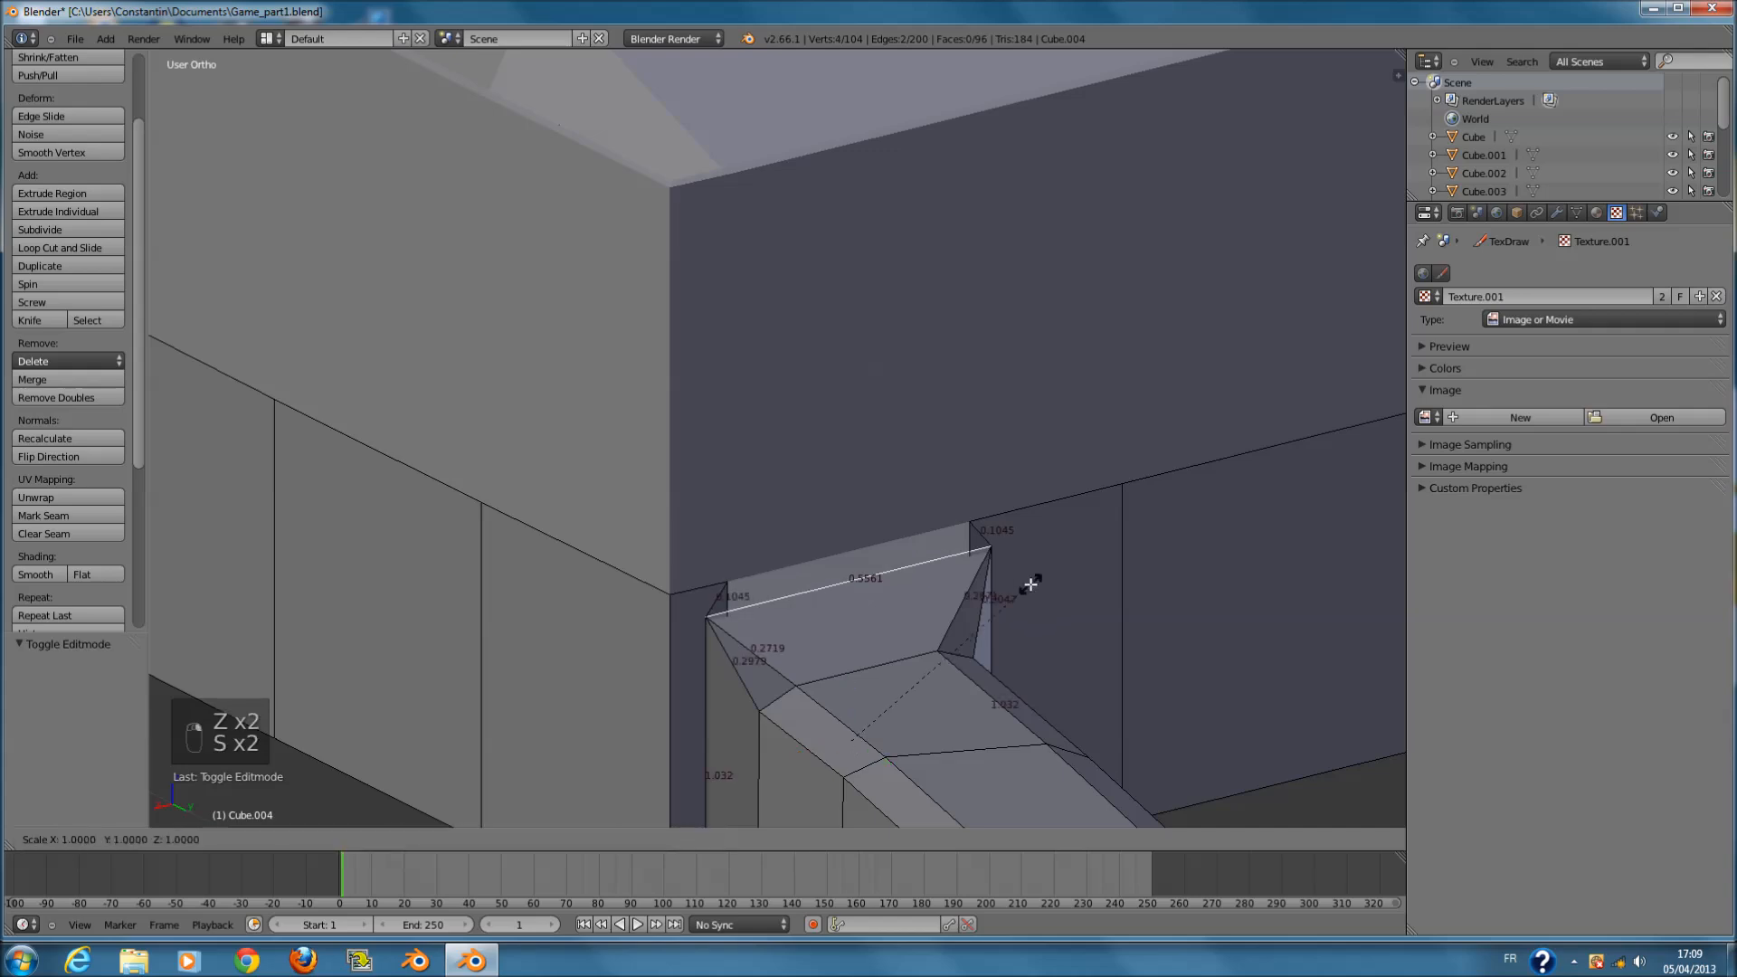
{"action": "key", "text": "x"}
{"action": "left_click", "coordinate": [967, 620]}
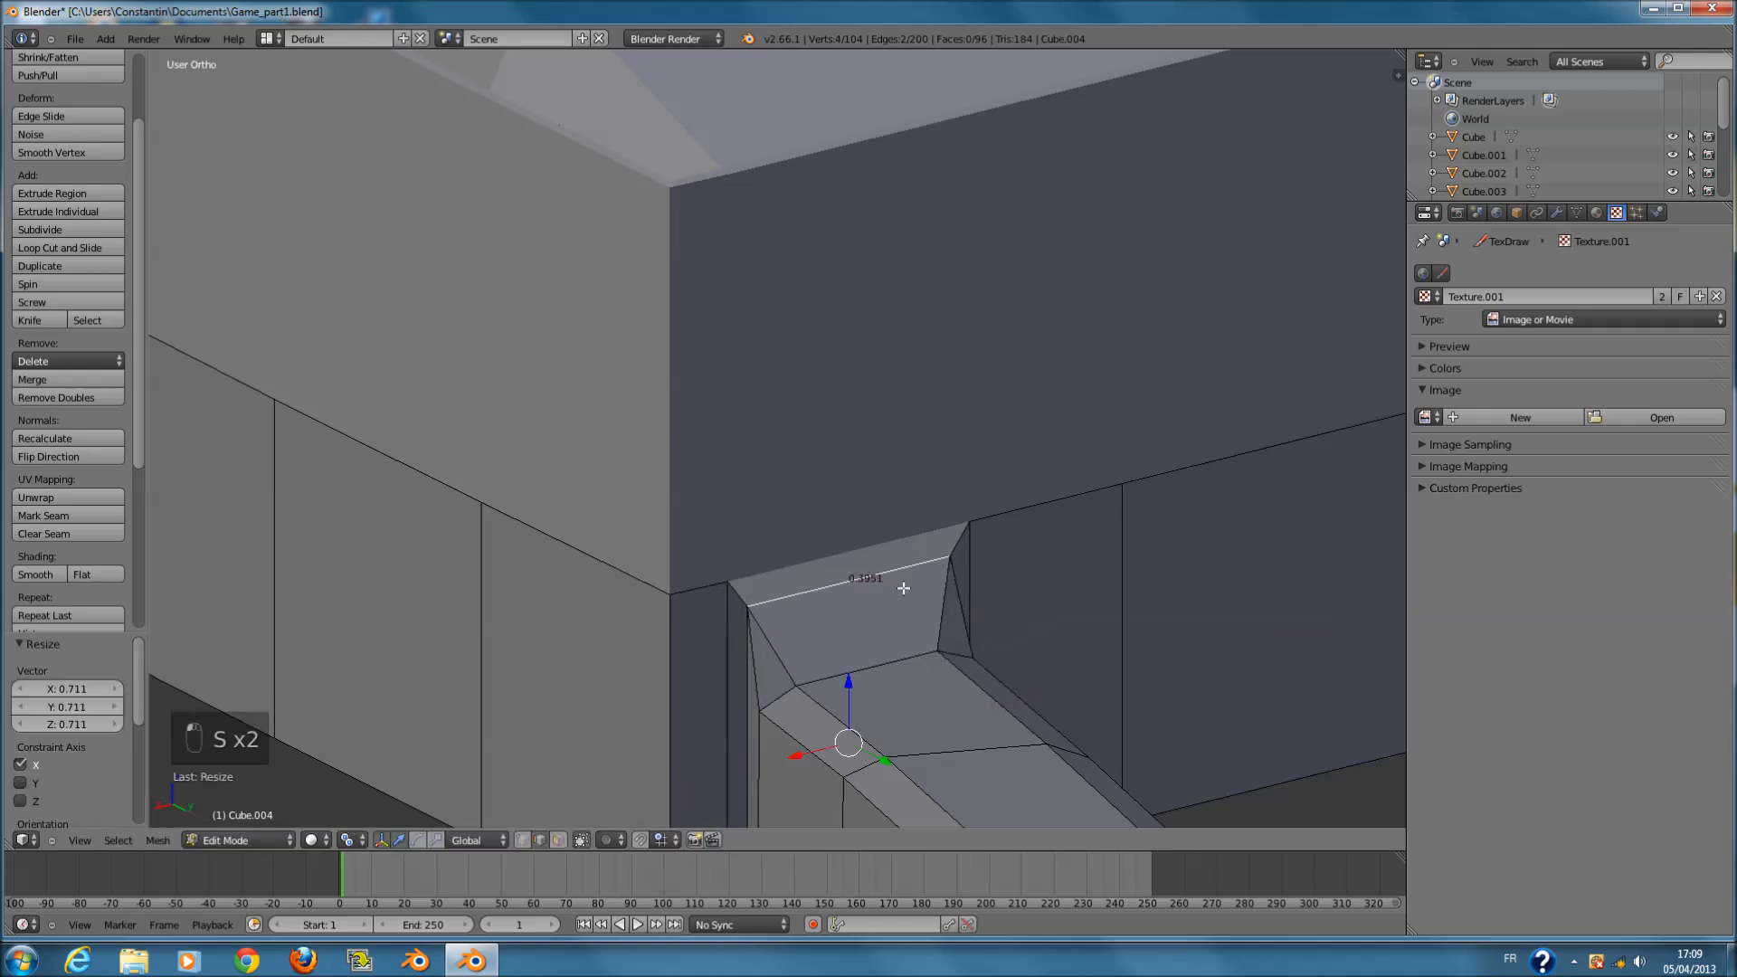
- Fill the gap between the tunnel mouth's top edge and the room wall with a face, and save the file
{"action": "key", "text": "z"}
{"action": "scroll", "coordinate": [860, 548], "scroll_direction": "up", "scroll_amount": 2}
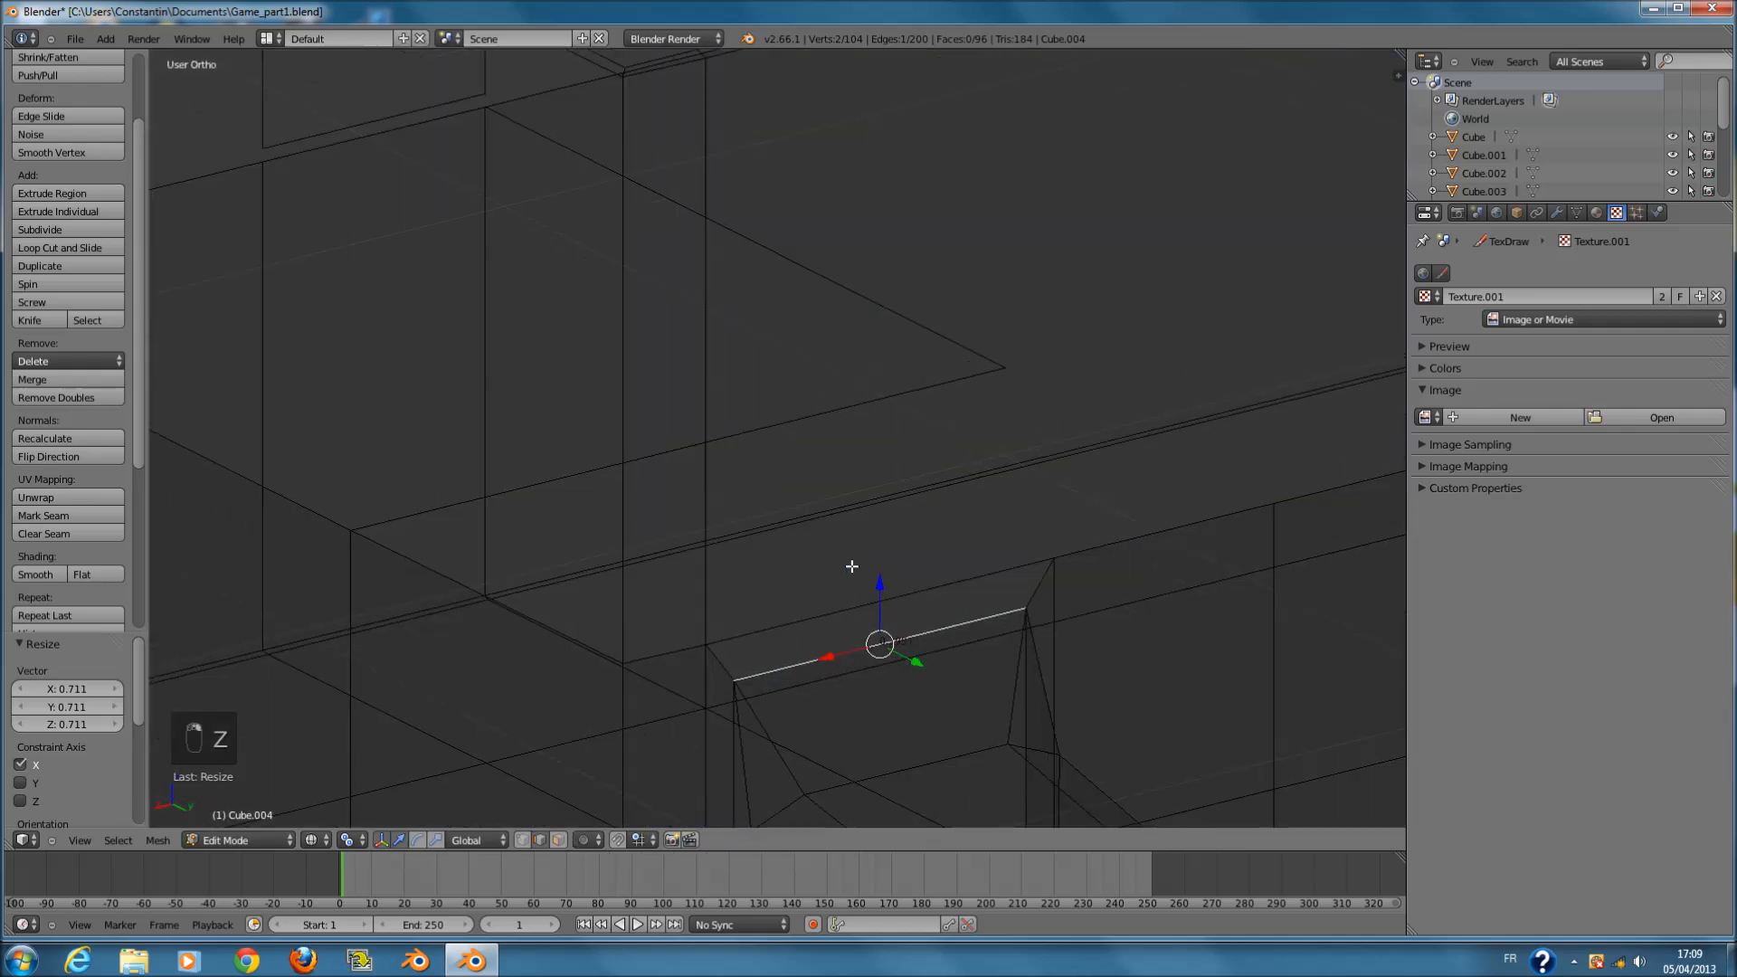
{"action": "key", "text": "z"}
{"action": "key", "text": "f"}
{"action": "key", "text": "Tab"}
{"action": "scroll", "coordinate": [796, 601], "scroll_direction": "down", "scroll_amount": 3}
{"action": "key", "text": "ctrl+s"}
{"action": "left_click", "coordinate": [796, 601]}
- Examine the upper building's mesh with all of its geometry selected, and look over the building from outside
{"action": "middle_click_drag", "start_coordinate": [796, 600], "coordinate": [993, 630]}
{"action": "scroll", "coordinate": [994, 630], "scroll_direction": "down", "scroll_amount": 4}
{"action": "right_click", "coordinate": [776, 392]}
{"action": "key", "text": "Tab"}
{"action": "scroll", "coordinate": [860, 440], "scroll_direction": "down", "scroll_amount": 3}
{"action": "middle_click_drag", "start_coordinate": [833, 438], "coordinate": [764, 453]}
{"action": "scroll", "coordinate": [764, 461], "scroll_direction": "up", "scroll_amount": 5}
{"action": "key", "text": "a"}
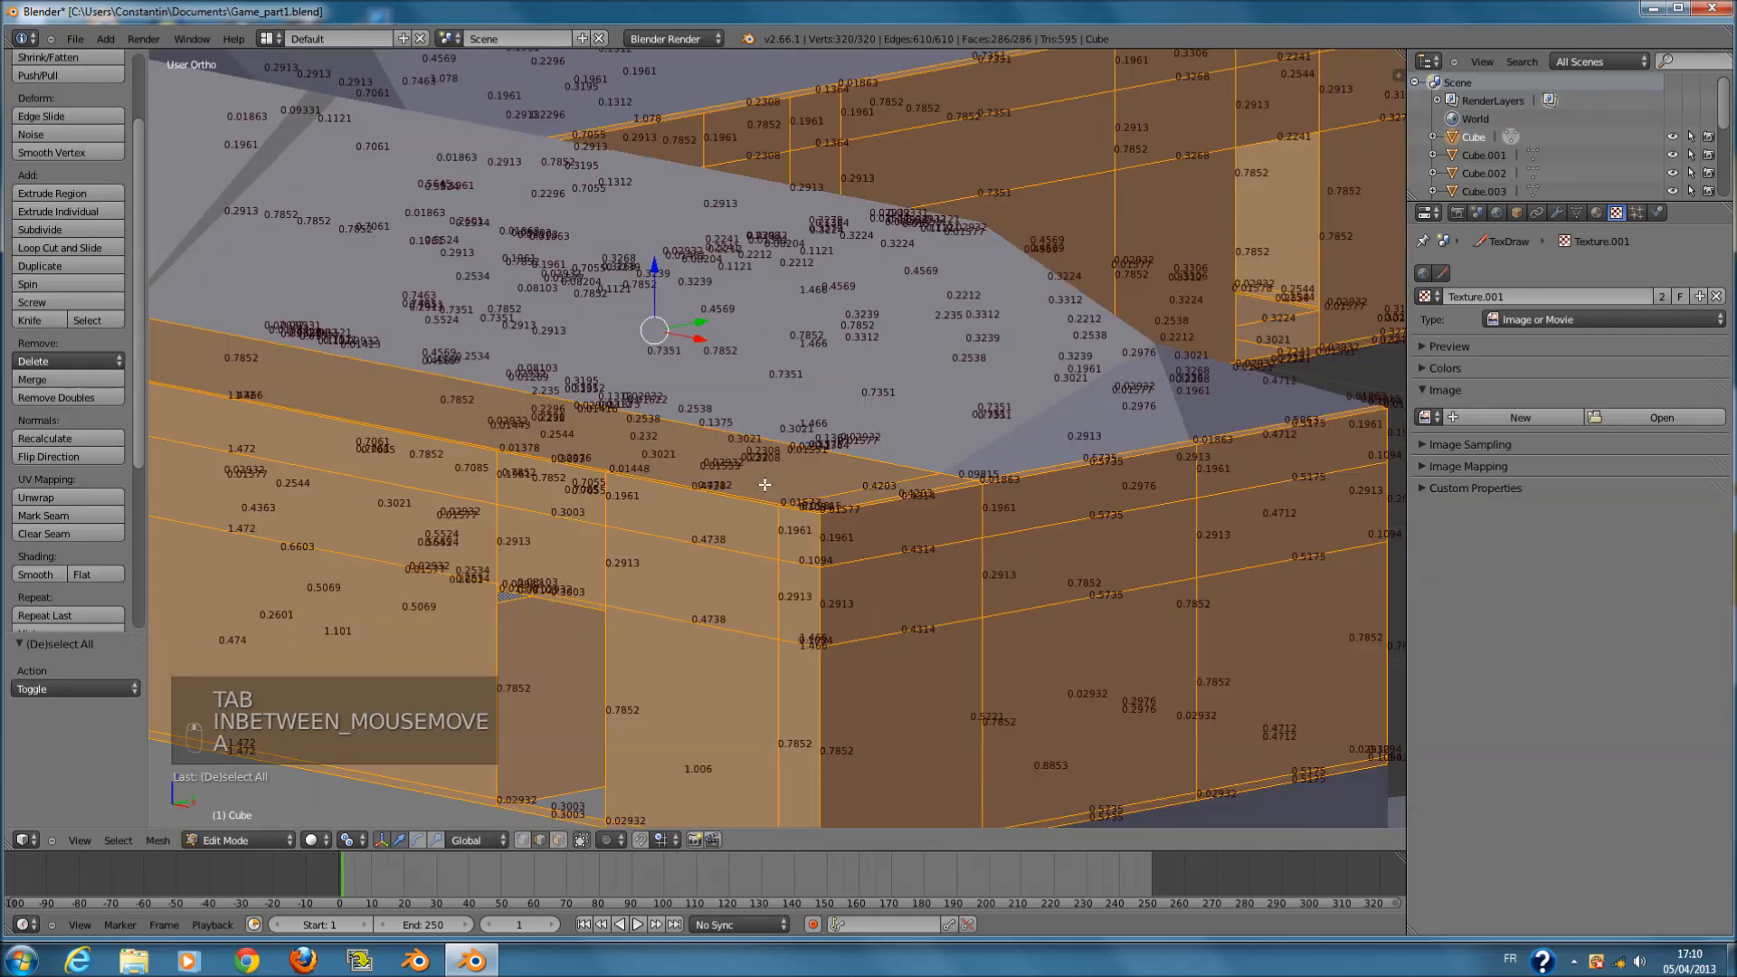
{"action": "key", "text": "a"}
{"action": "scroll", "coordinate": [763, 485], "scroll_direction": "down", "scroll_amount": 2}
{"action": "key", "text": "a"}
{"action": "scroll", "coordinate": [763, 485], "scroll_direction": "down", "scroll_amount": 3}
{"action": "scroll", "coordinate": [926, 494], "scroll_direction": "up", "scroll_amount": 5}
{"action": "key", "text": "Tab"}
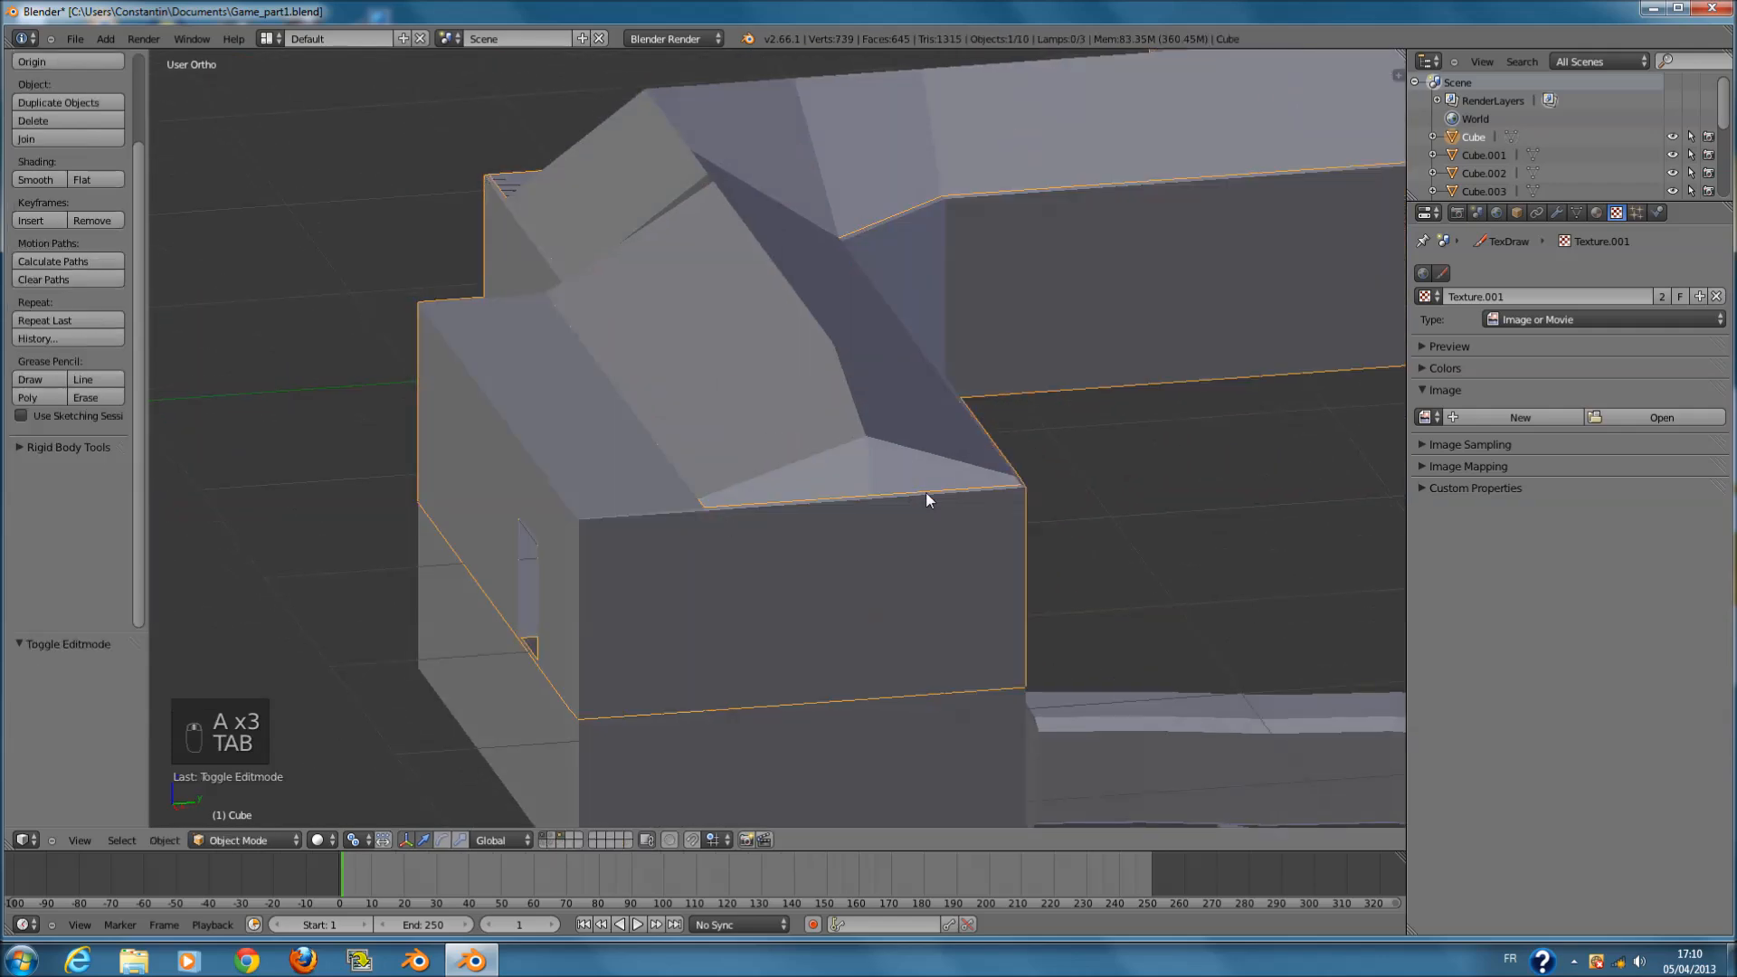
{"action": "middle_click_drag", "start_coordinate": [926, 493], "coordinate": [914, 425]}
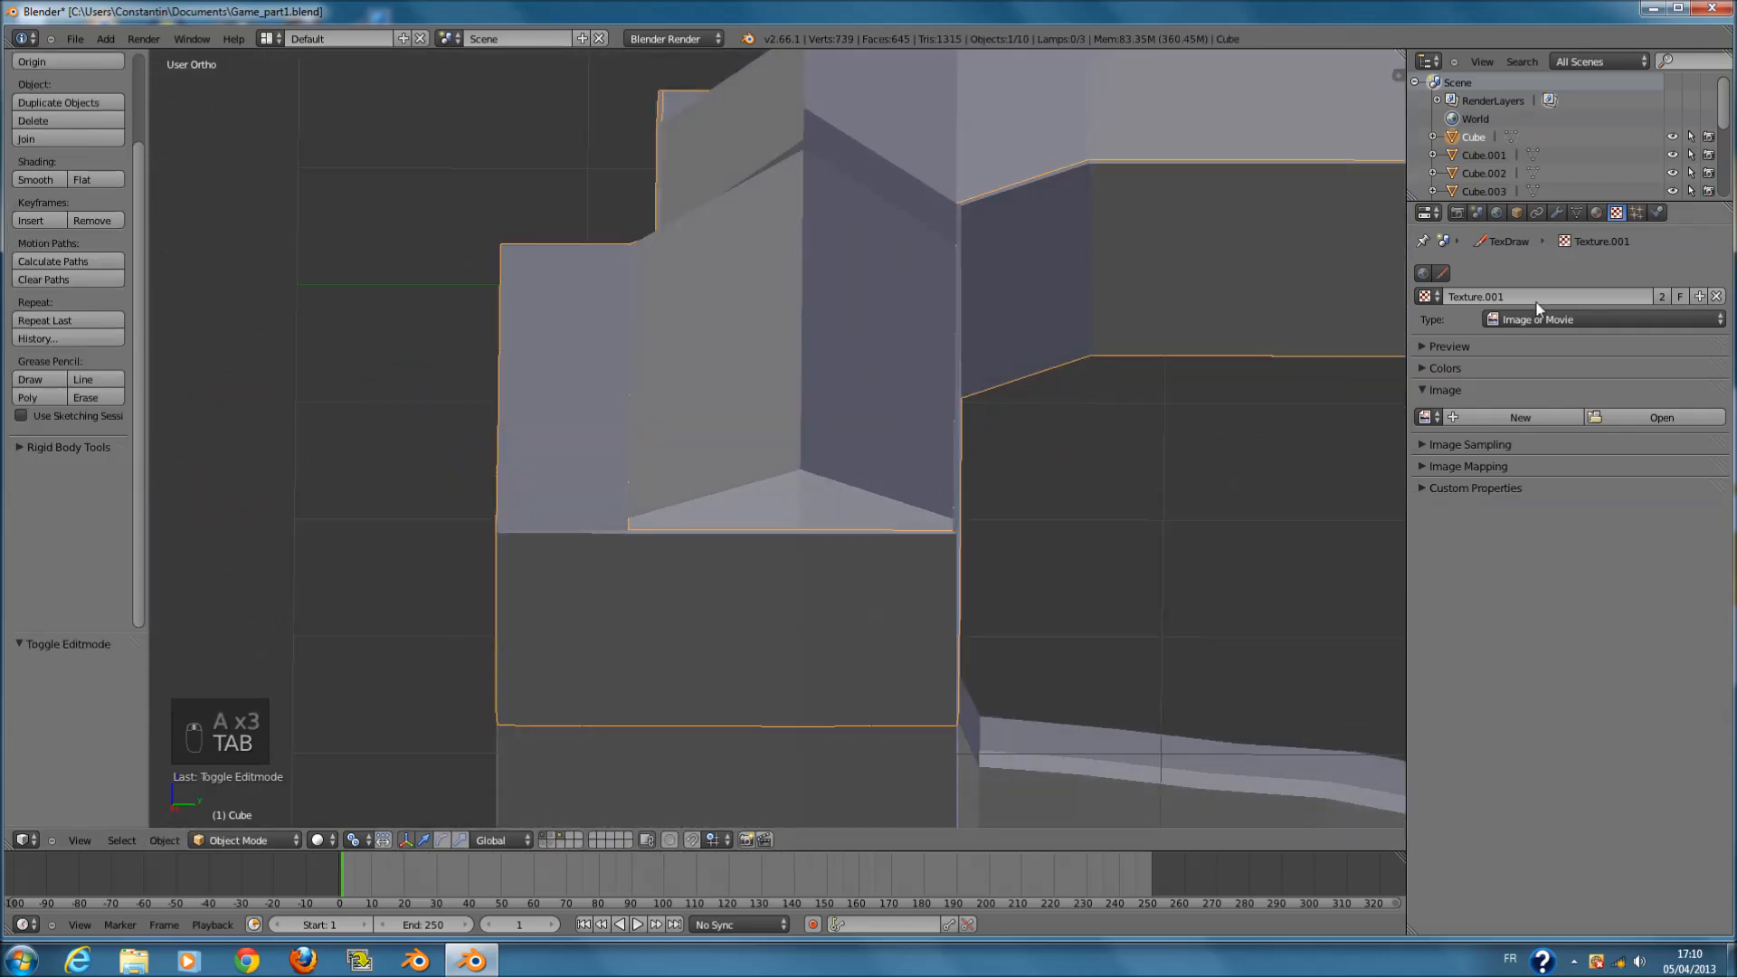
- Try the Edge Split and Bevel modifiers on the upper building, removing each one again
{"action": "left_click", "coordinate": [1556, 211]}
{"action": "left_click", "coordinate": [1523, 271]}
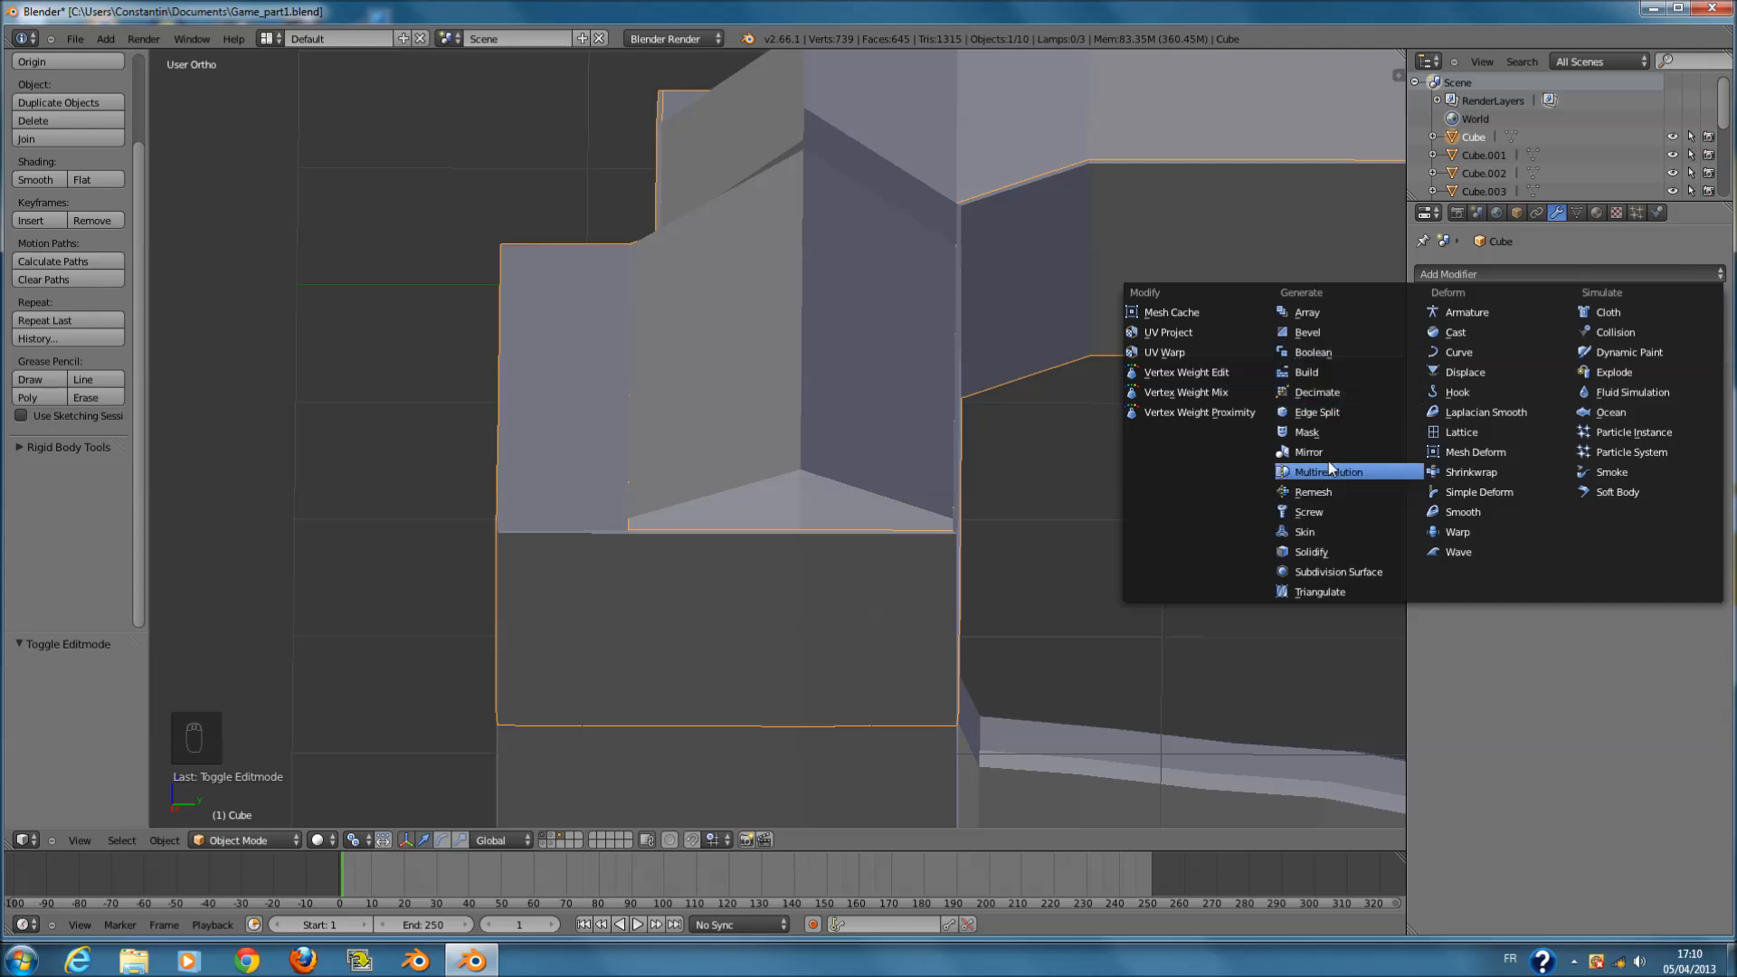
{"action": "left_click", "coordinate": [1332, 411]}
{"action": "left_click", "coordinate": [1718, 303]}
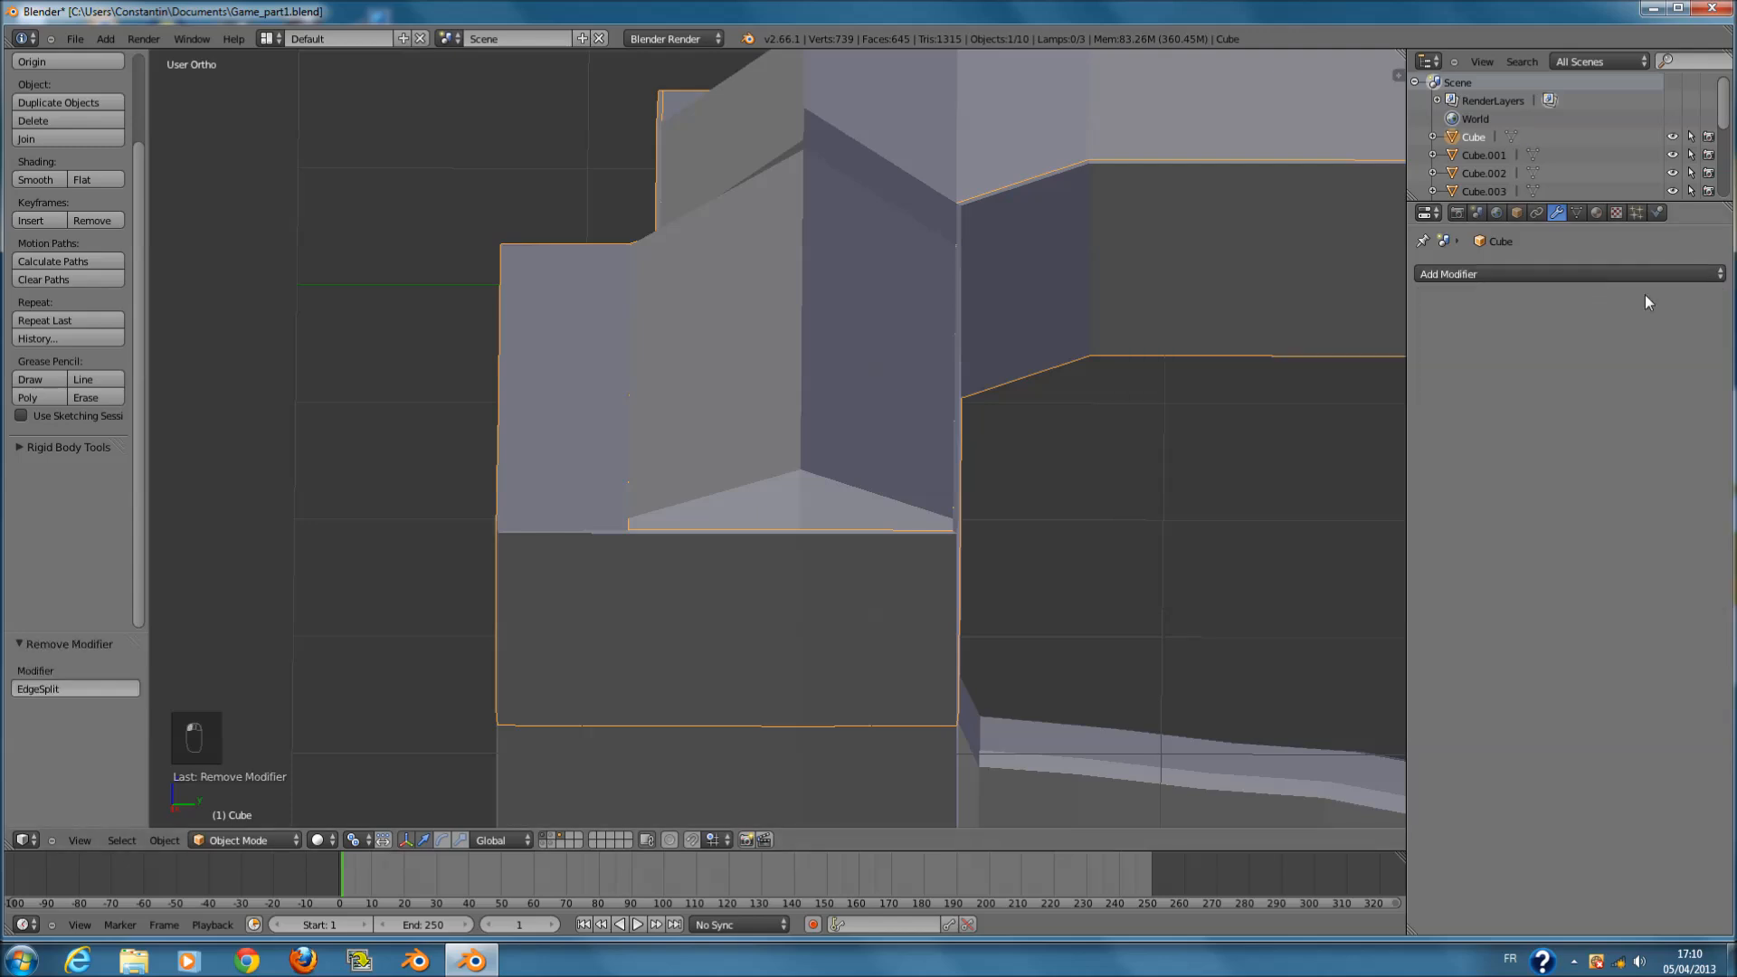
{"action": "left_click", "coordinate": [1638, 275]}
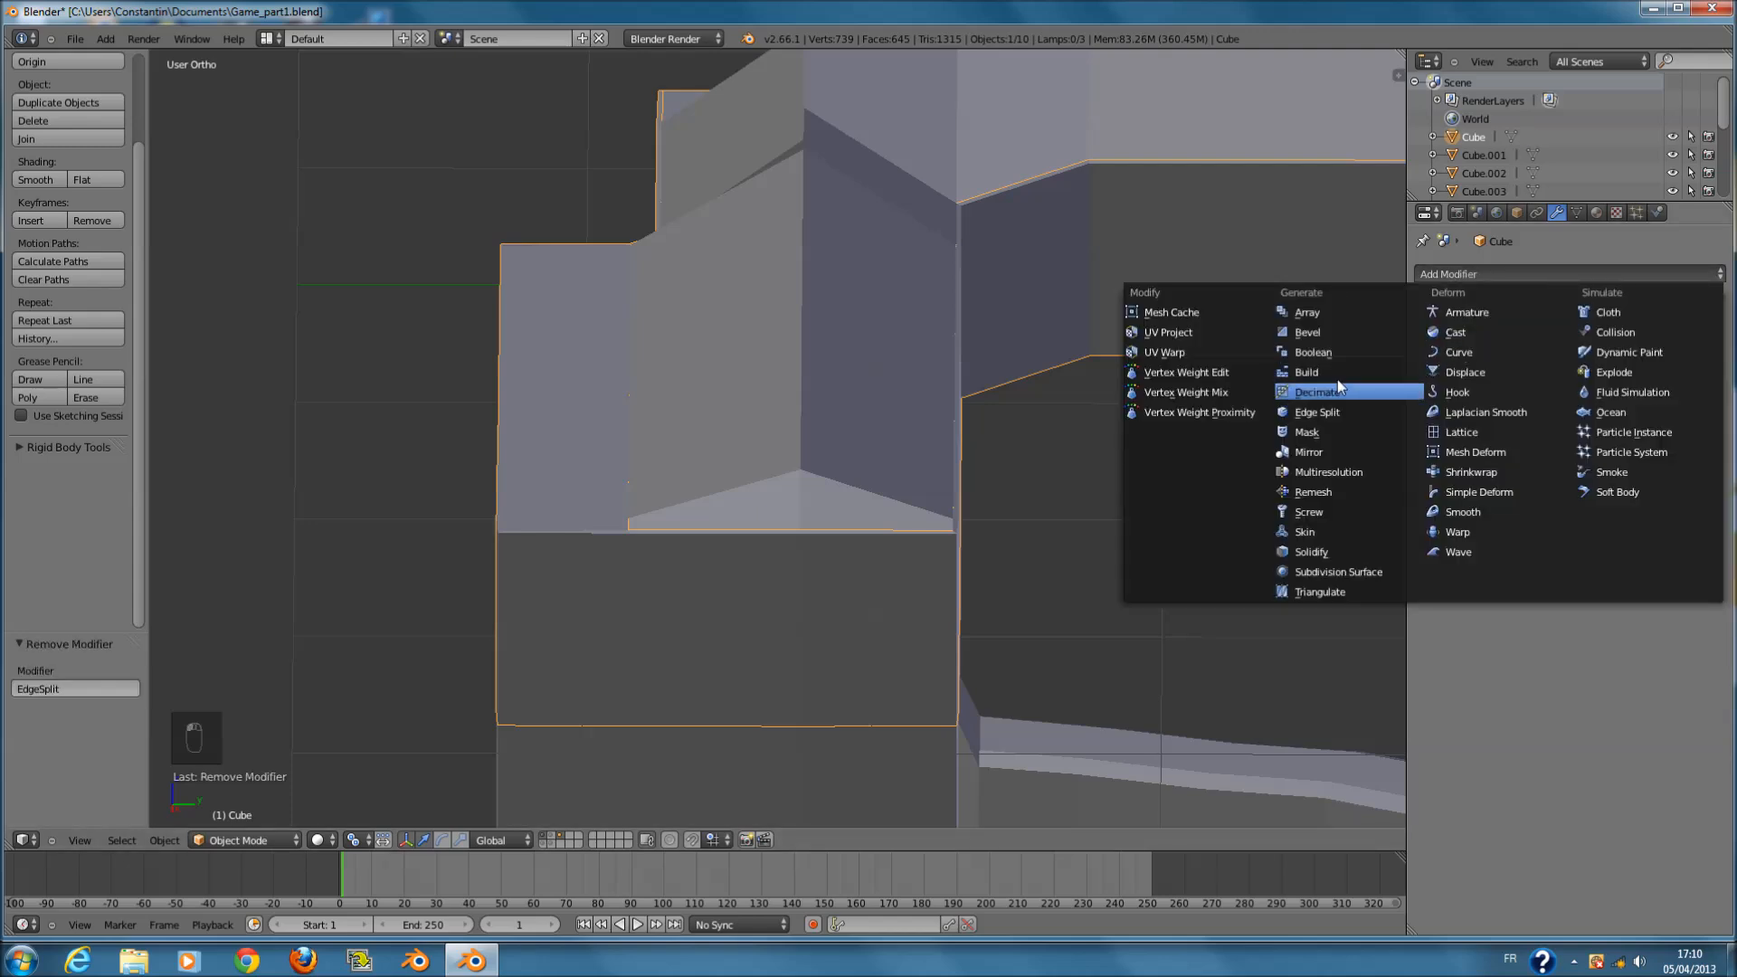
{"action": "left_click", "coordinate": [1311, 333]}
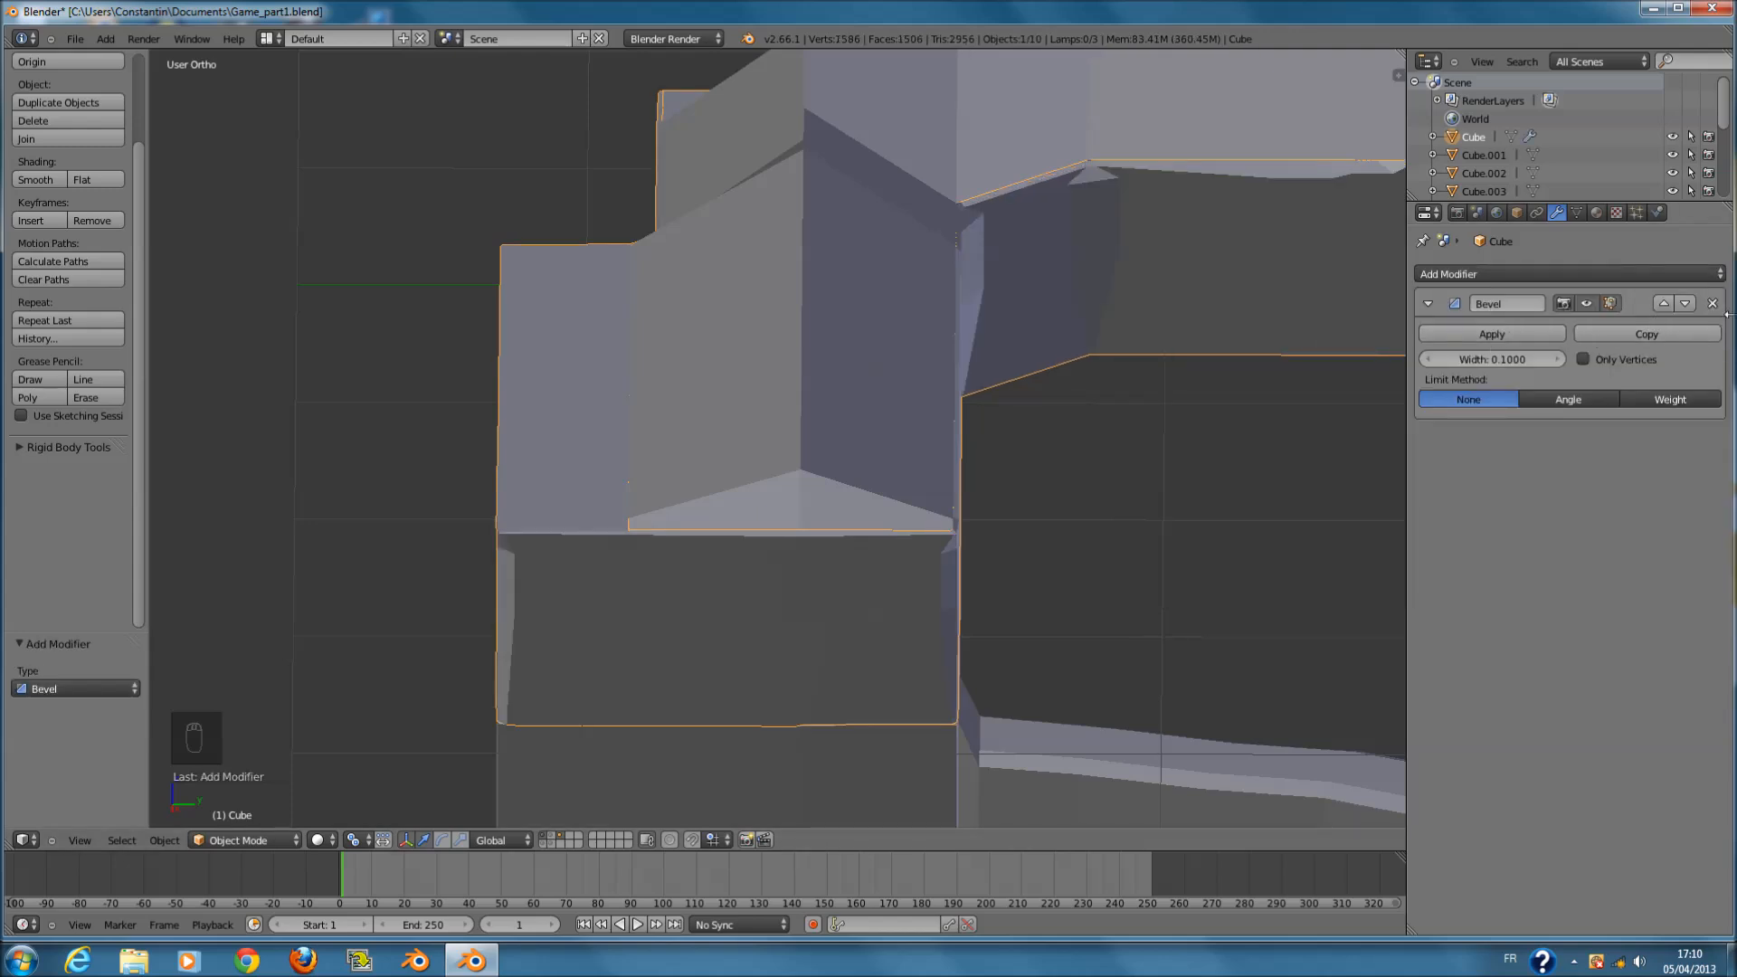
{"action": "left_click", "coordinate": [1689, 304]}
{"action": "left_click", "coordinate": [1714, 305]}
- Add a Solidify modifier to the upper building and open its mesh for editing
{"action": "left_click", "coordinate": [1609, 273]}
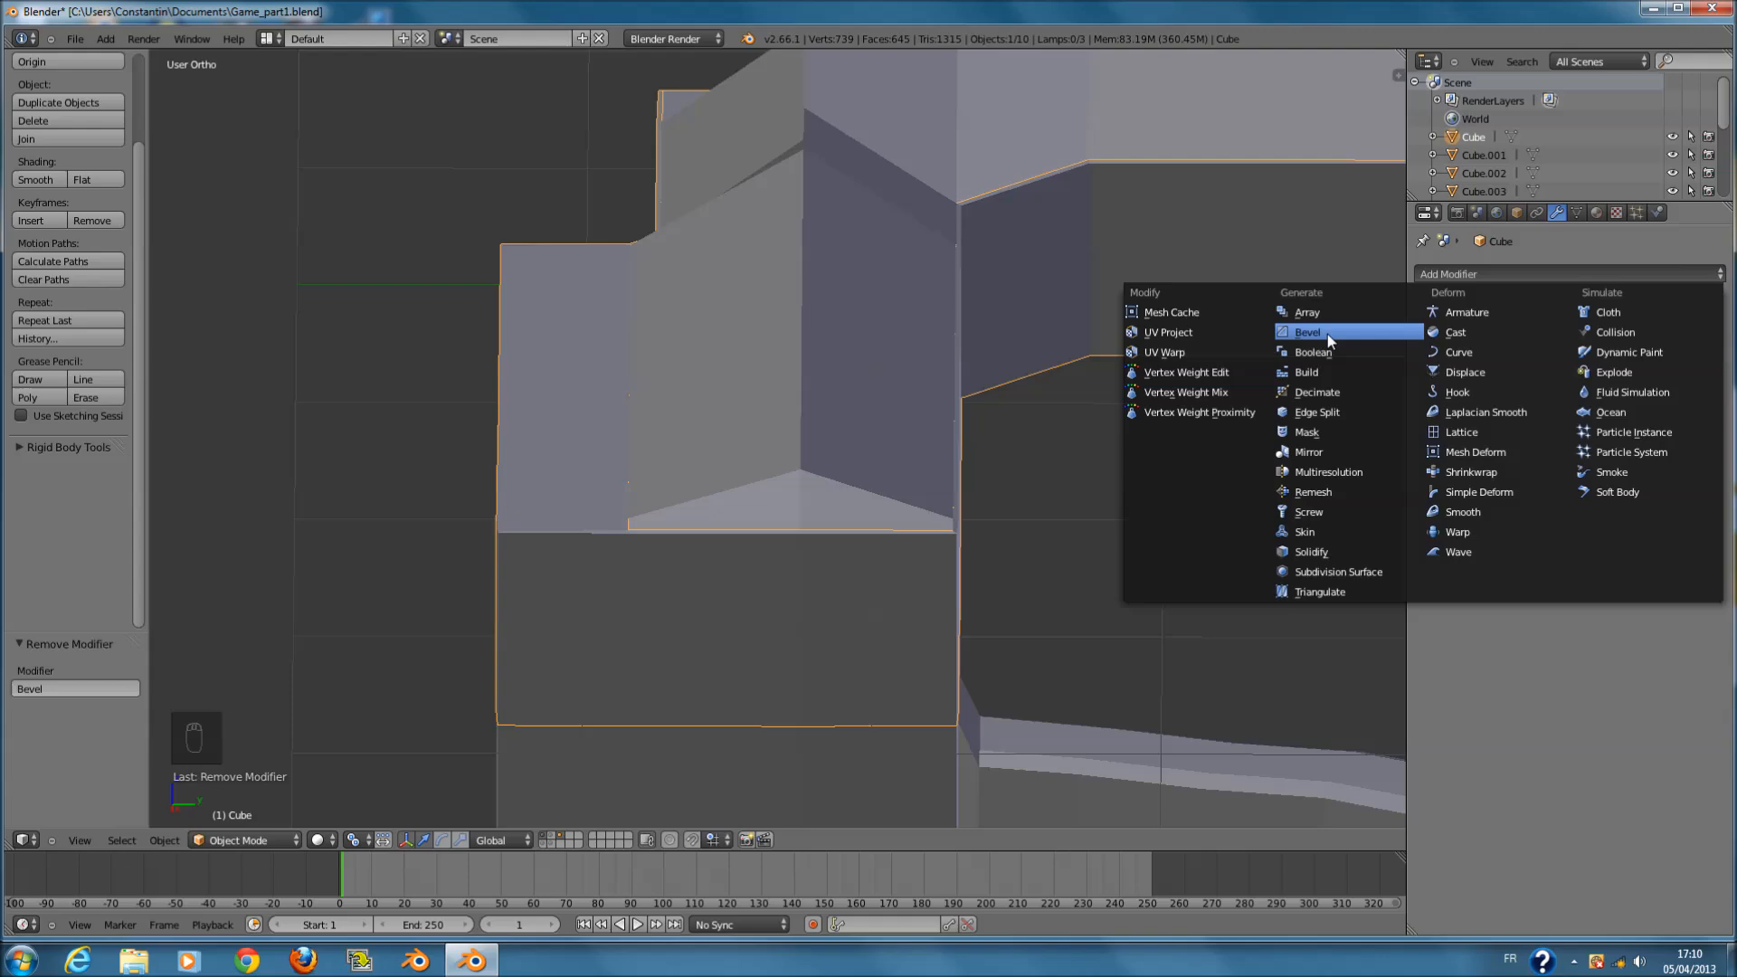
{"action": "left_click", "coordinate": [1343, 549]}
{"action": "mouse_move", "coordinate": [963, 534]}
{"action": "middle_mouse_down"}
{"action": "mouse_move", "coordinate": [930, 519]}
{"action": "mouse_move", "coordinate": [970, 522]}
{"action": "middle_mouse_up"}
{"action": "key", "text": "z"}
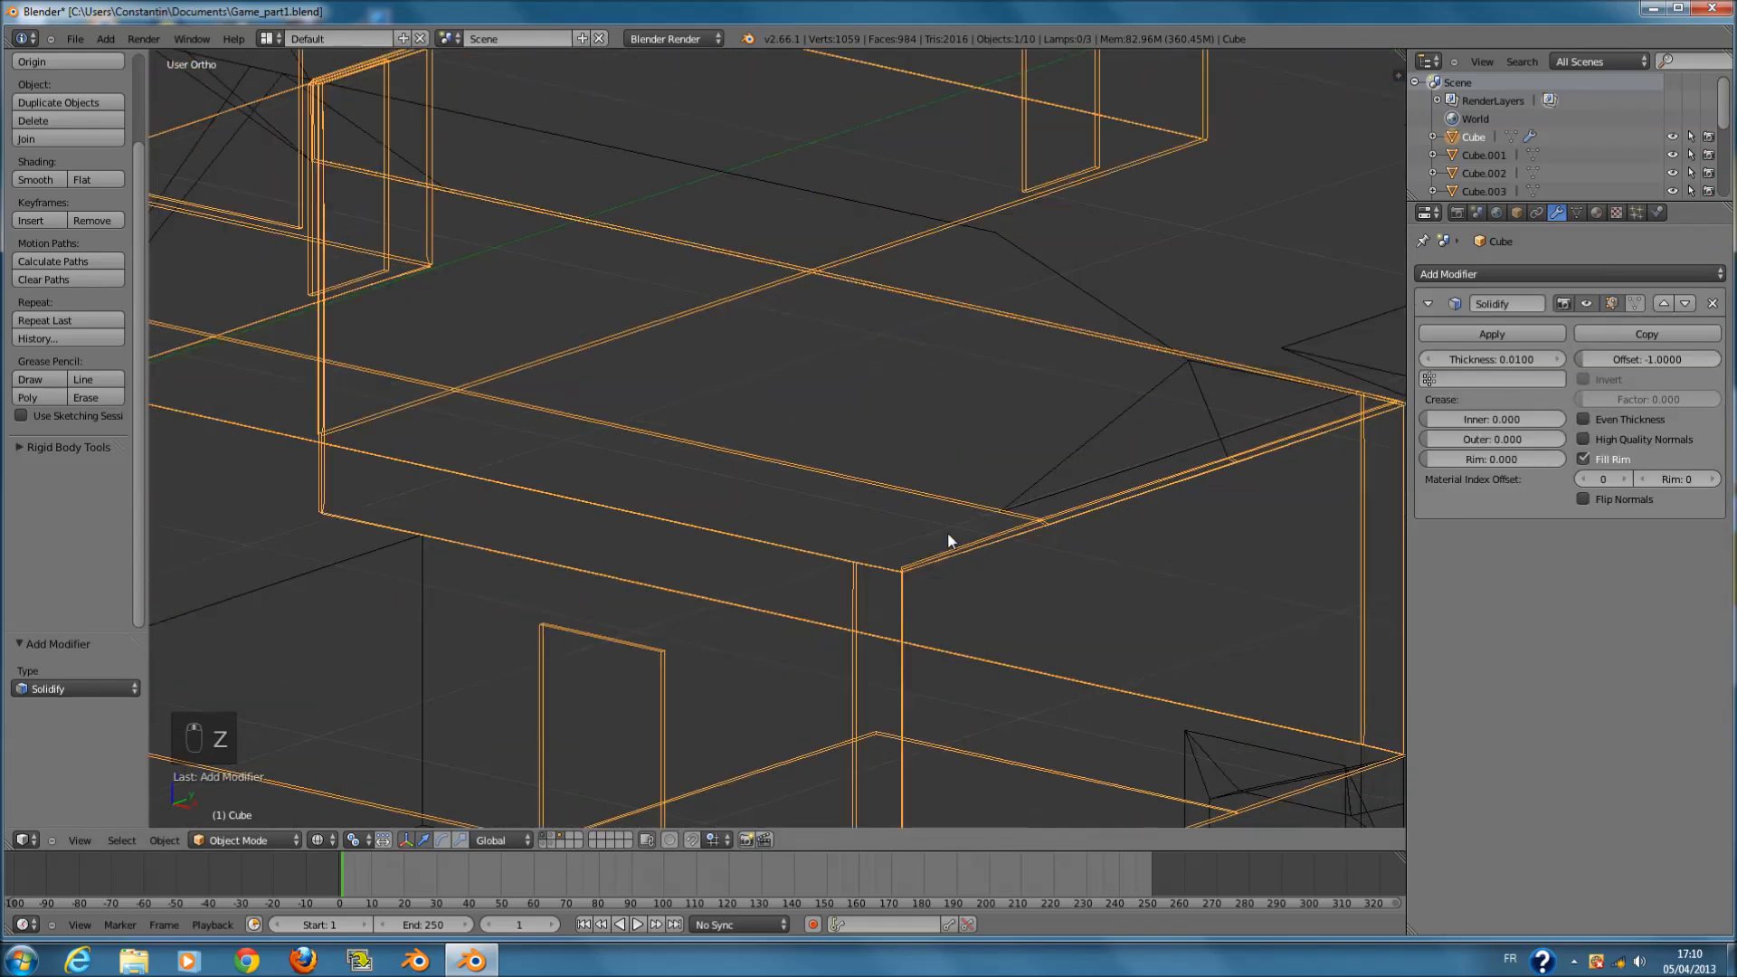
{"action": "key", "text": "Tab"}
{"action": "key", "text": "z"}
{"action": "middle_click_drag", "start_coordinate": [948, 534], "coordinate": [1167, 529]}
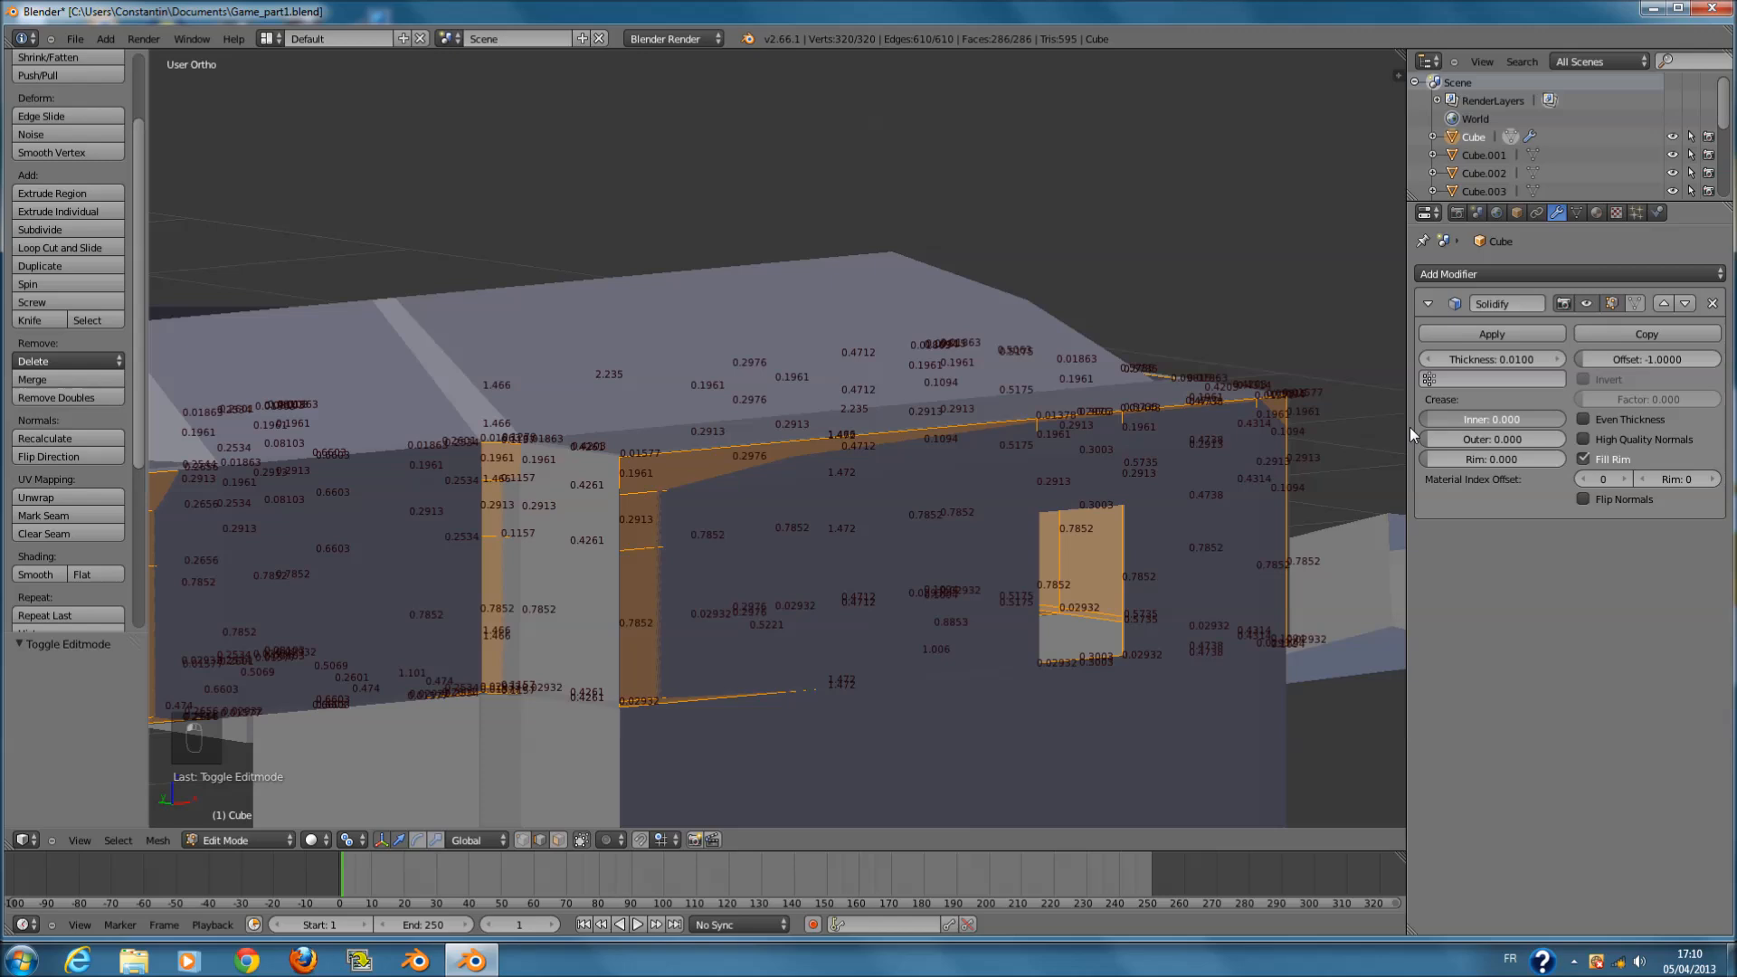
- Try different Solidify thicknesses on the upper building, down to about -0.54
{"action": "left_click", "coordinate": [1560, 359]}
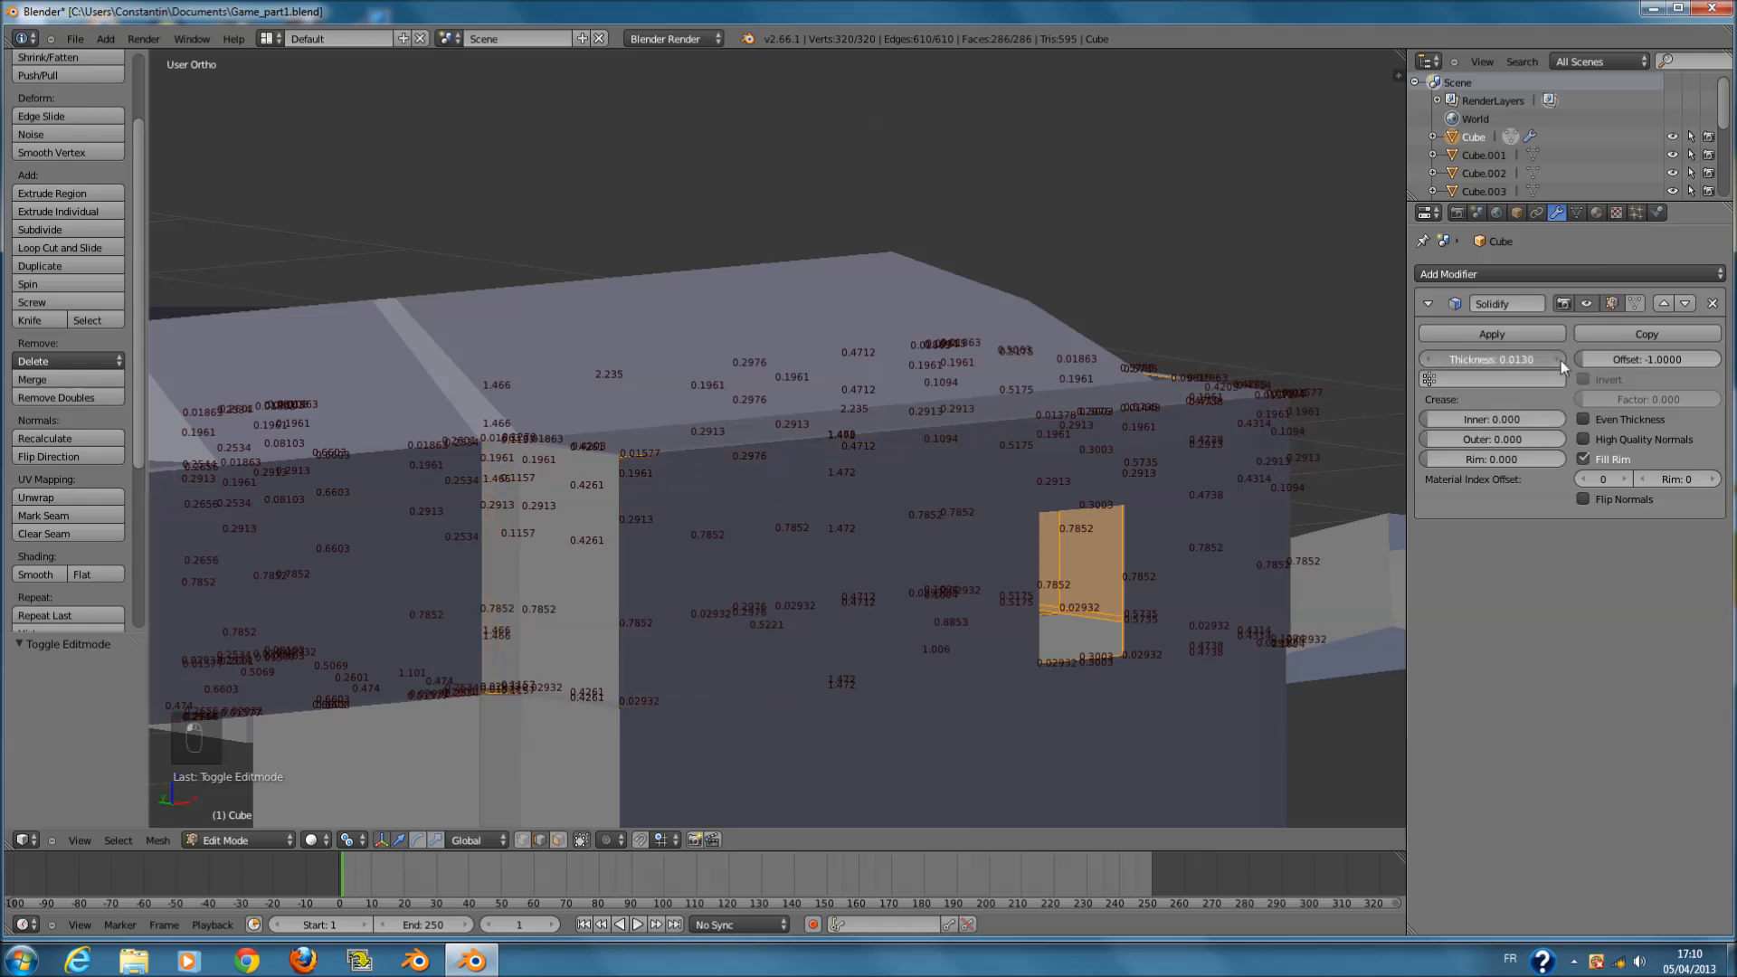
{"action": "key", "text": "z"}
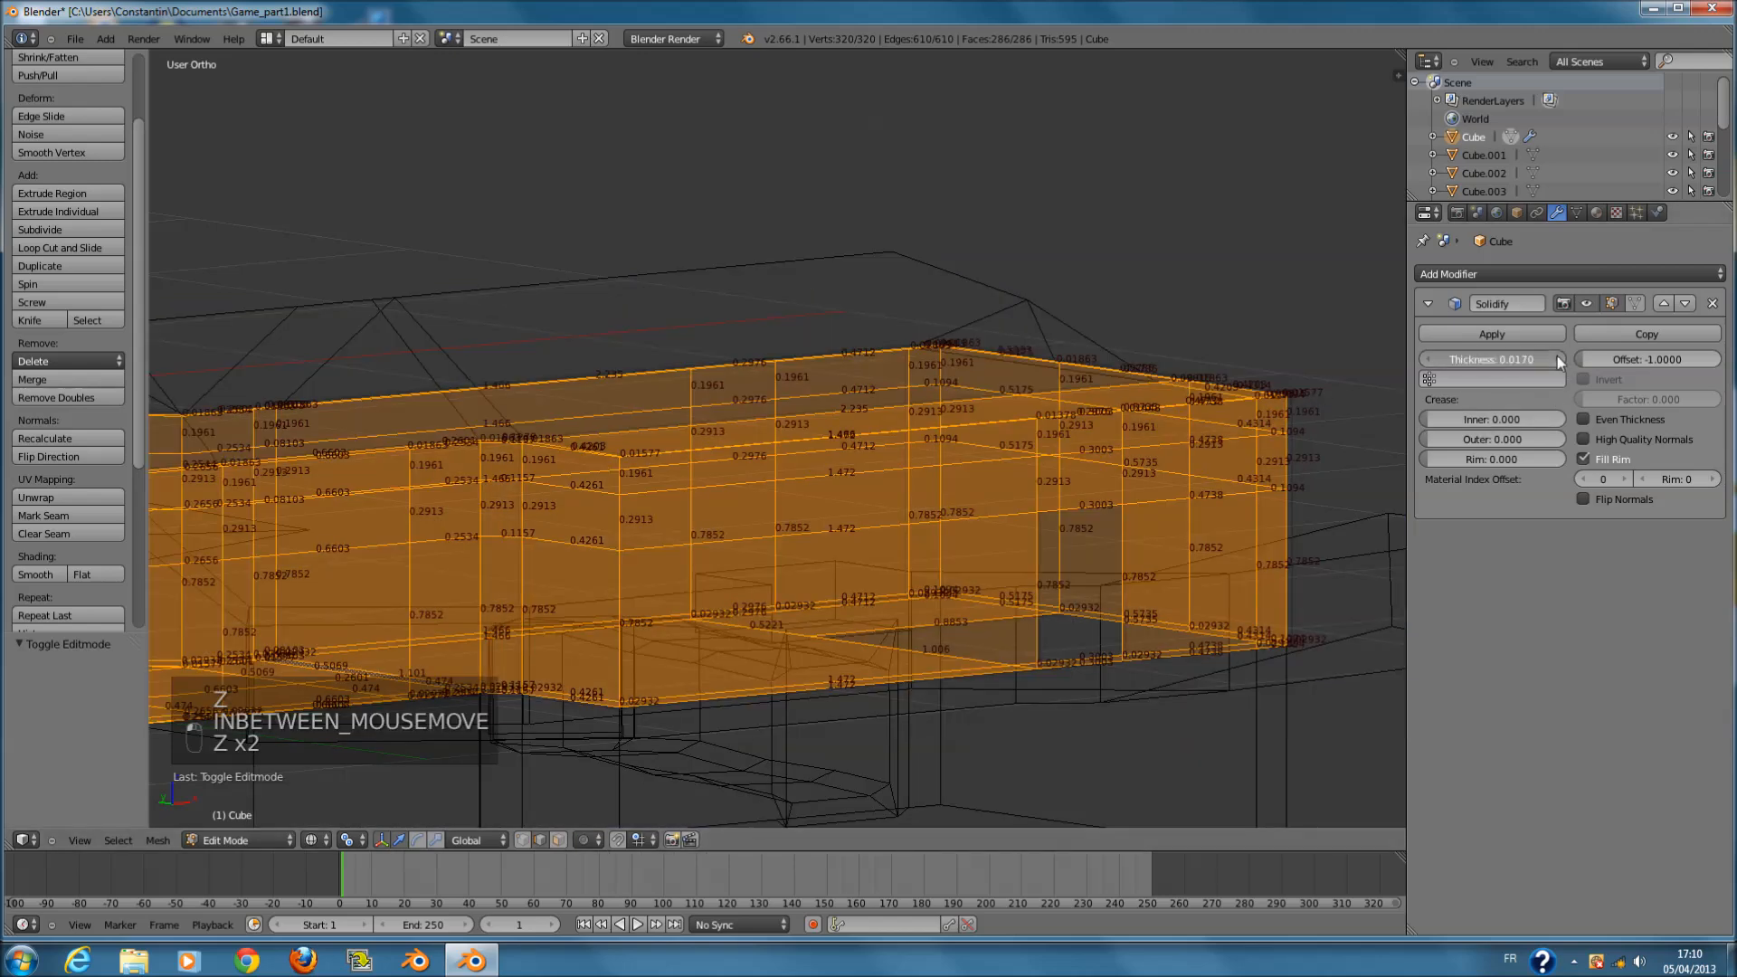
{"action": "left_click_drag", "start_coordinate": [1427, 366], "coordinate": [1424, 366]}
{"action": "key", "text": "z"}
{"action": "mouse_move", "coordinate": [1268, 476]}
{"action": "middle_mouse_down"}
{"action": "mouse_move", "coordinate": [1311, 484]}
{"action": "mouse_move", "coordinate": [1340, 530]}
{"action": "mouse_move", "coordinate": [1171, 438]}
{"action": "mouse_move", "coordinate": [905, 543]}
{"action": "mouse_move", "coordinate": [970, 556]}
{"action": "mouse_move", "coordinate": [986, 606]}
{"action": "middle_mouse_up"}
{"action": "key", "text": "z"}
{"action": "key", "text": "z"}
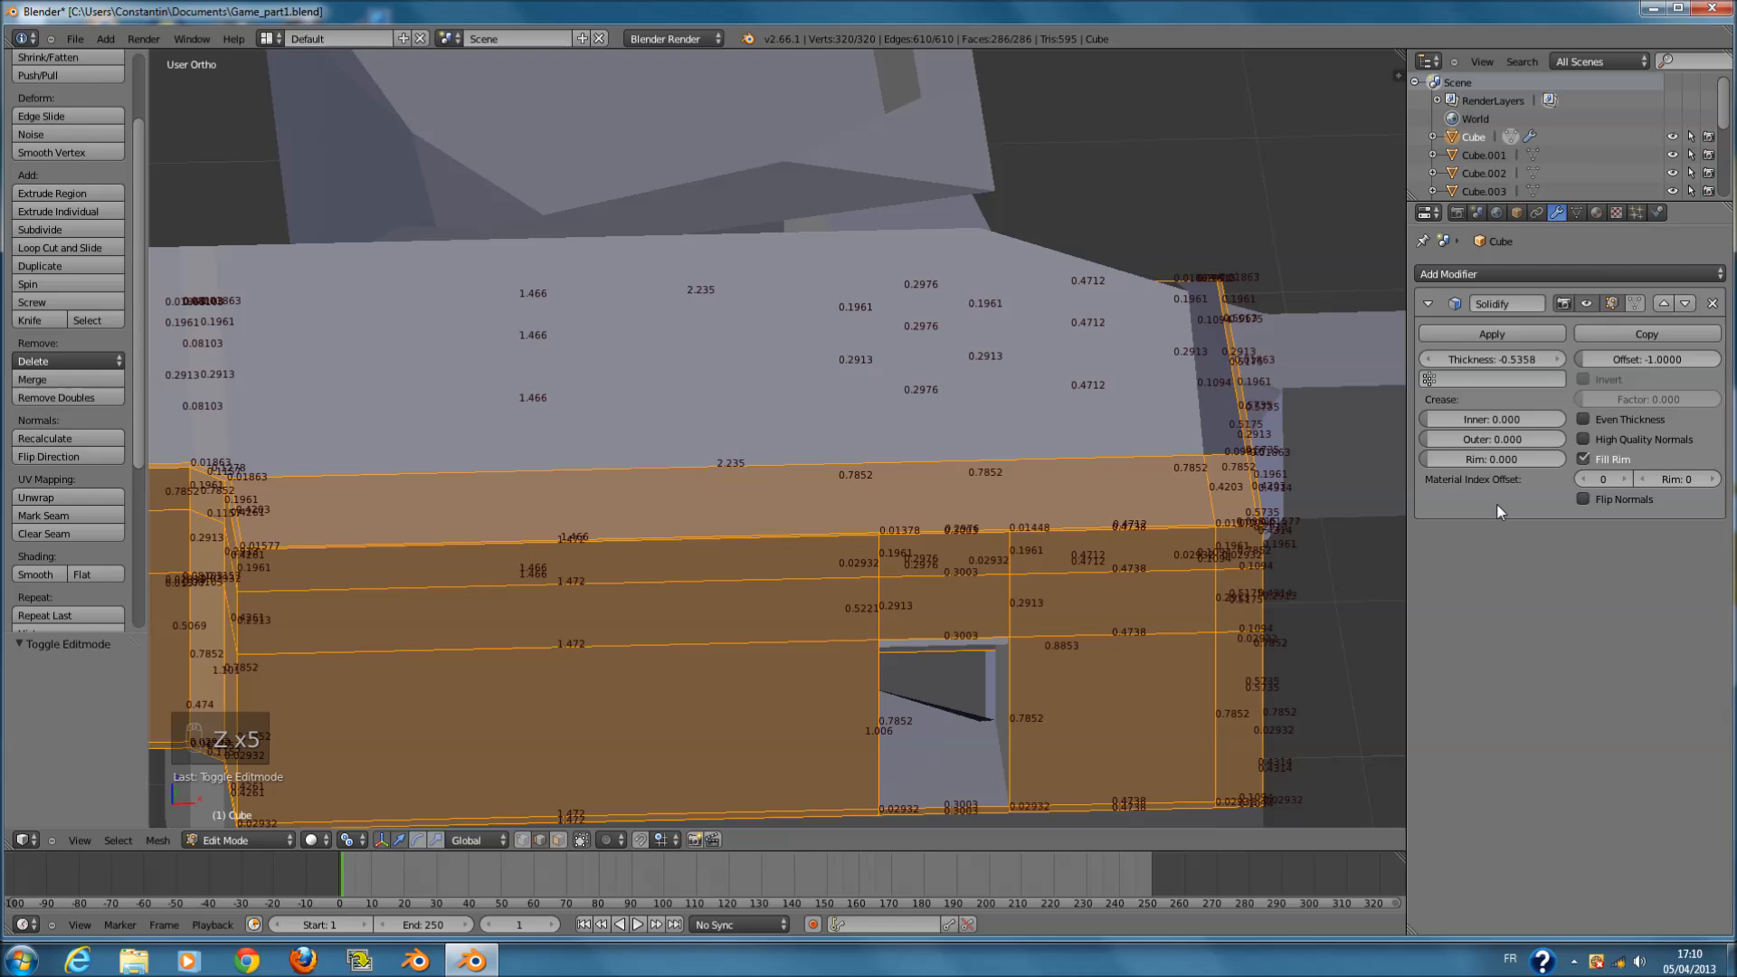
- Set the upper building's Solidify thickness to 0.004
{"action": "left_click_drag", "start_coordinate": [1484, 359], "coordinate": [1525, 358]}
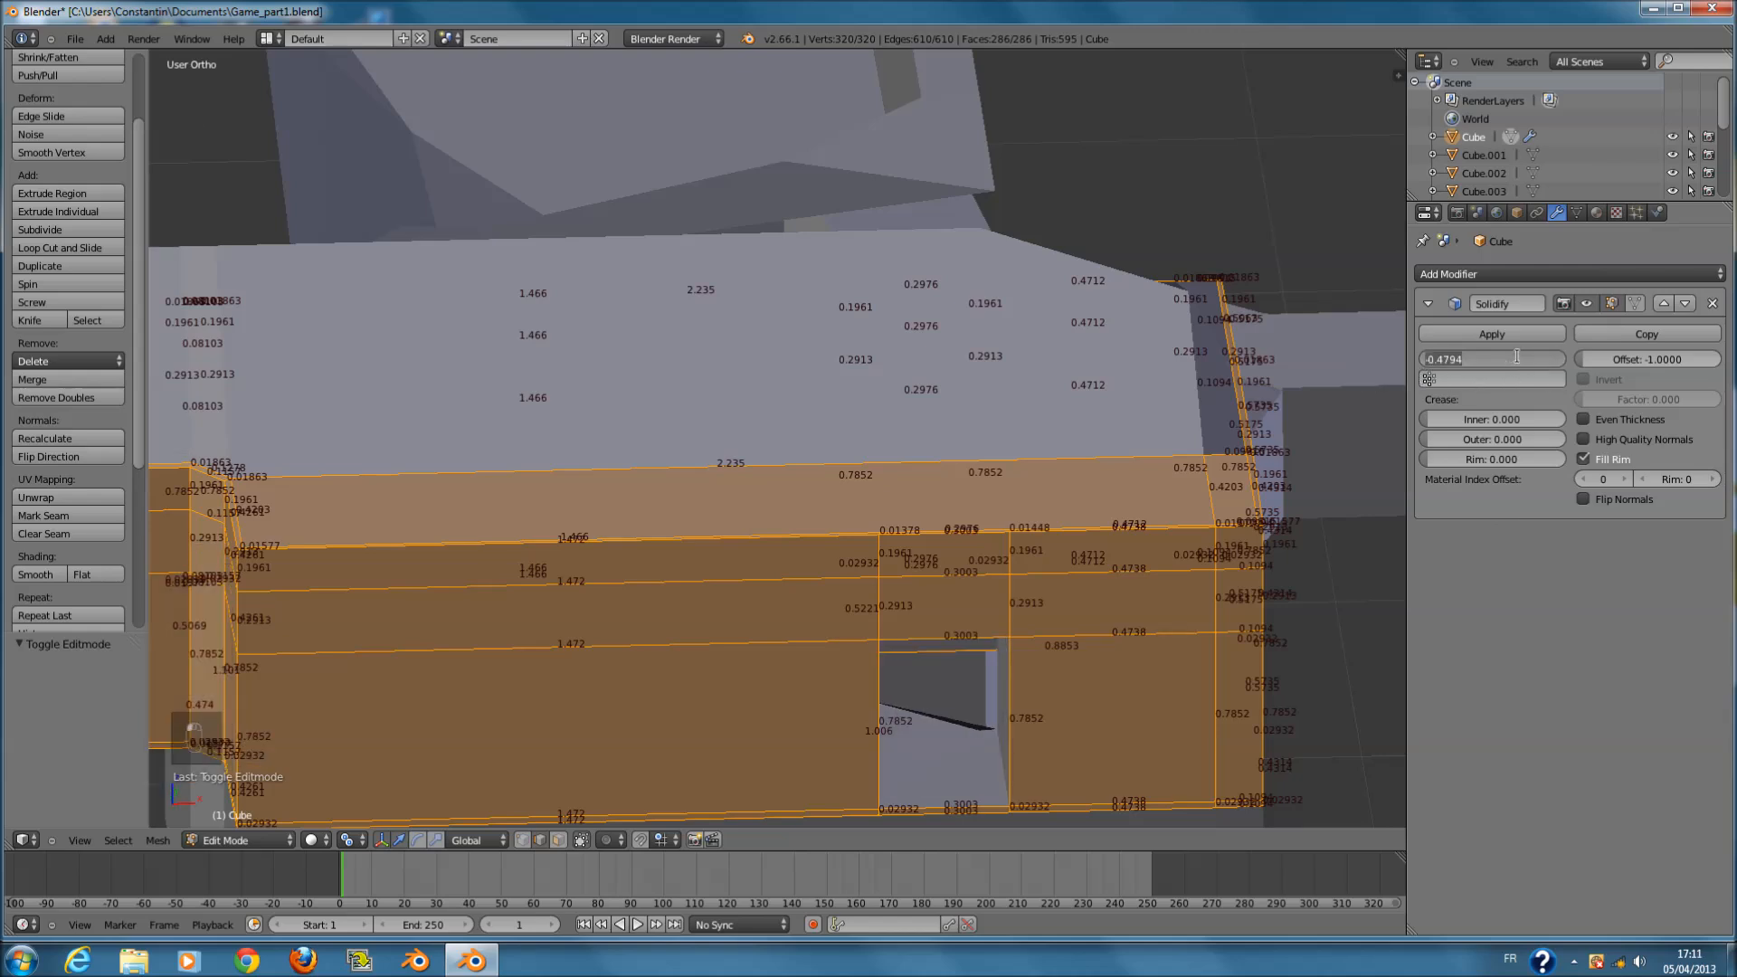
{"action": "type", "text": ".002"}
{"action": "key", "text": "Return"}
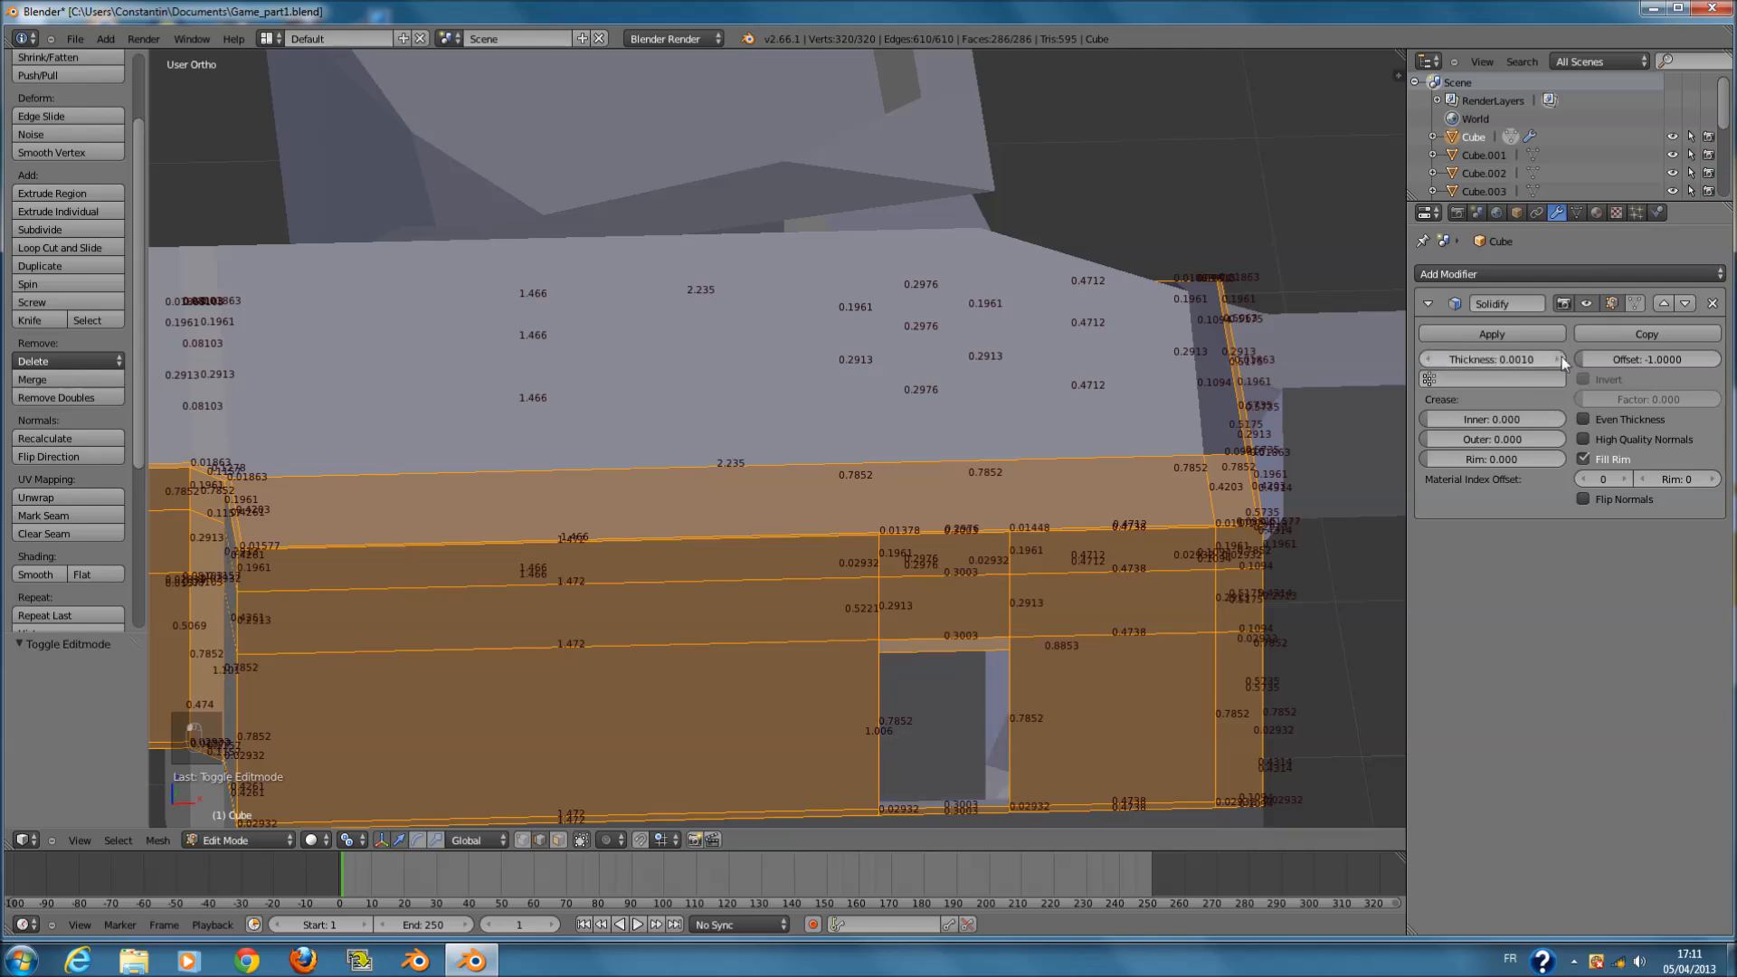
{"action": "left_click", "coordinate": [1561, 360]}
{"action": "left_click", "coordinate": [1561, 360]}
{"action": "middle_click_drag", "start_coordinate": [1100, 438], "coordinate": [1018, 385]}
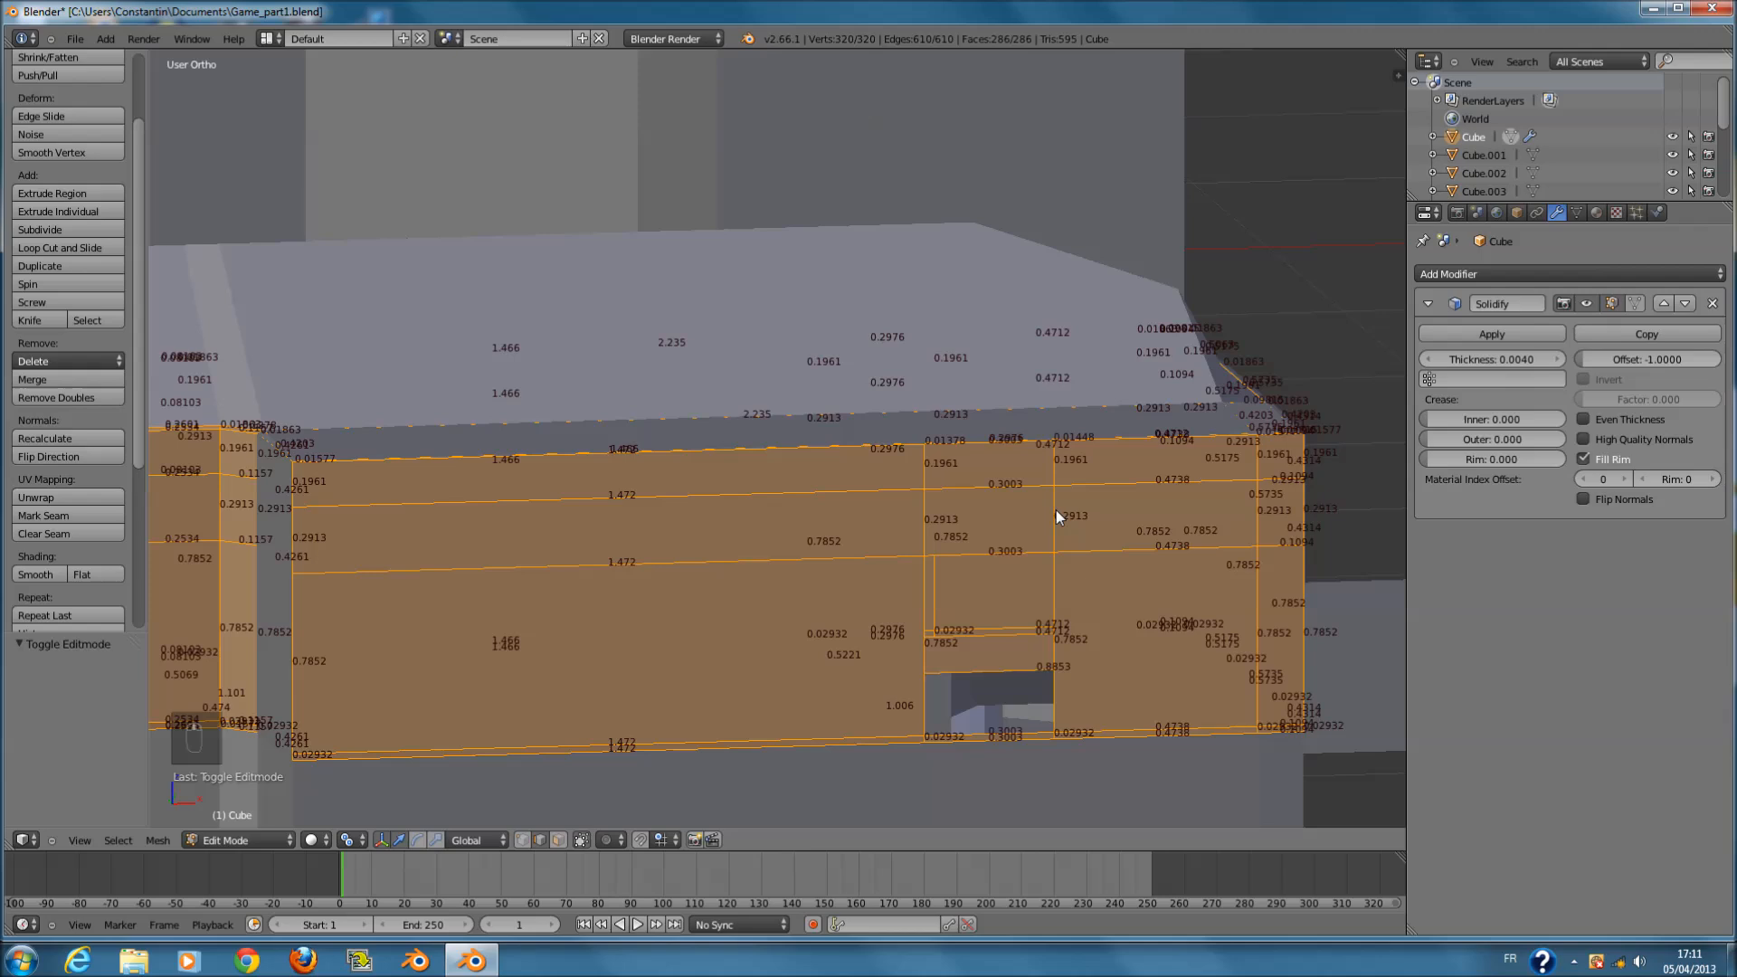
- Inspect the thickened walls of the upper building around its corner and door opening in solid and wireframe display
{"action": "key", "text": "Tab"}
{"action": "scroll", "coordinate": [1060, 513], "scroll_direction": "up", "scroll_amount": 2}
{"action": "scroll", "coordinate": [921, 523], "scroll_direction": "down", "scroll_amount": 3}
{"action": "middle_click_drag", "start_coordinate": [921, 523], "coordinate": [772, 599]}
{"action": "scroll", "coordinate": [778, 543], "scroll_direction": "up", "scroll_amount": 4}
{"action": "key", "text": "z"}
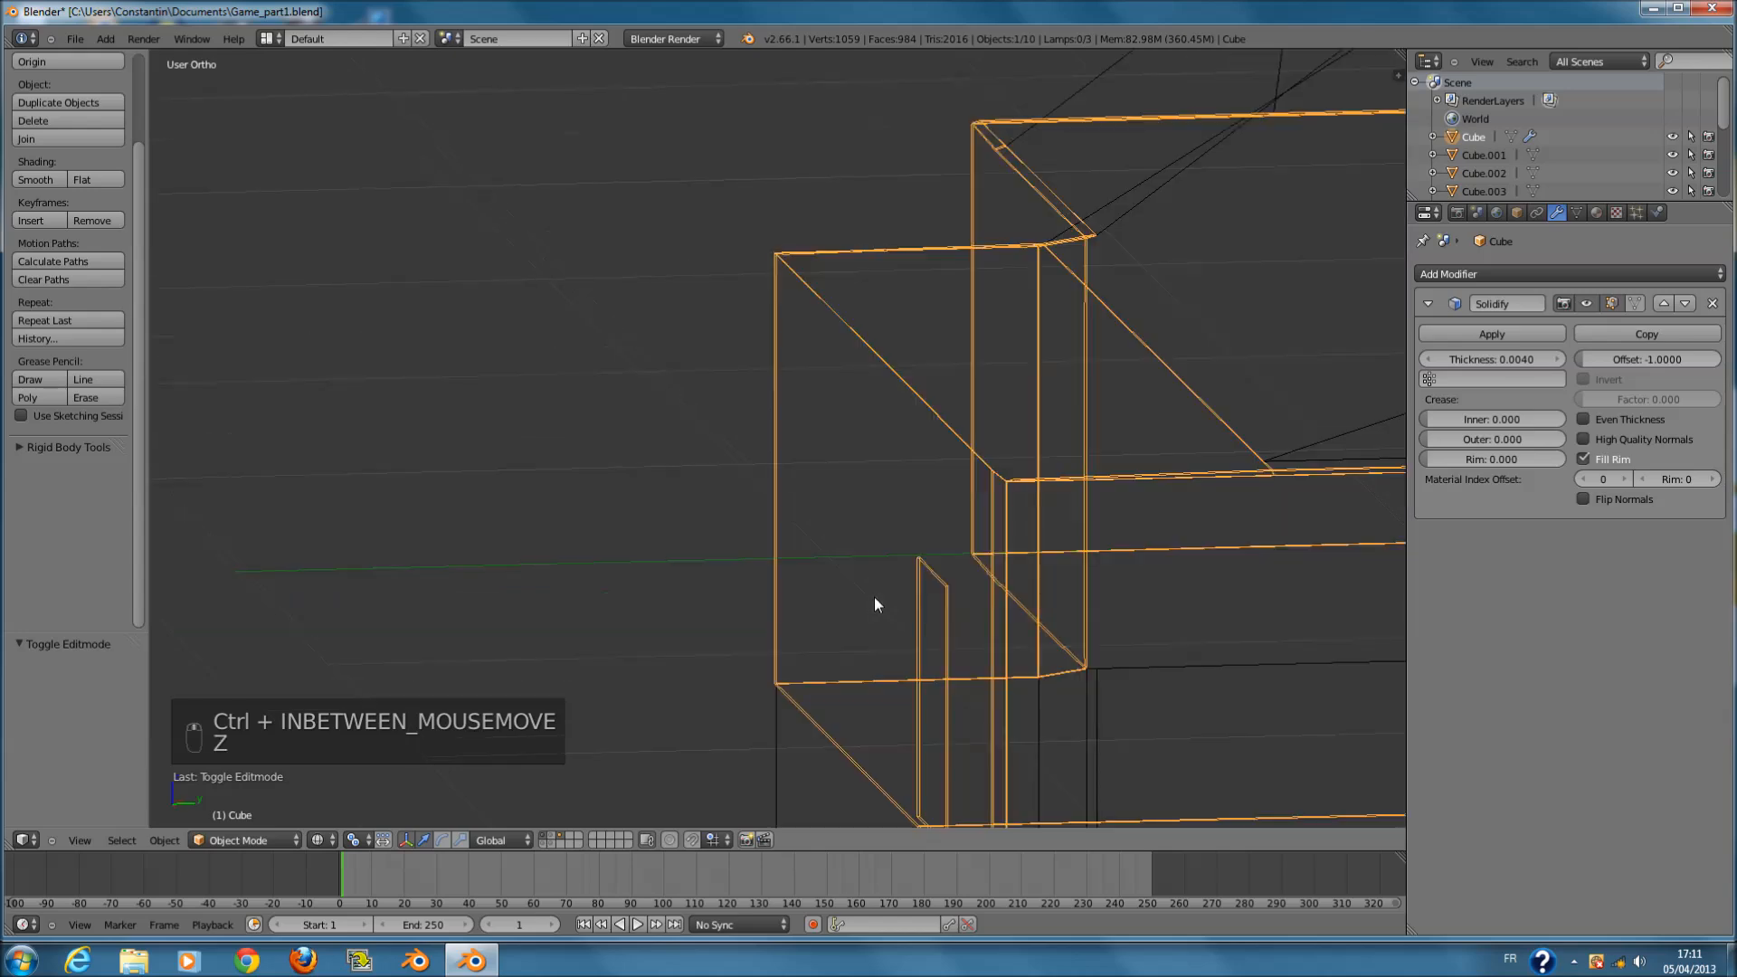
{"action": "key", "text": "Tab"}
{"action": "key", "text": "z"}
{"action": "middle_click_drag", "start_coordinate": [894, 587], "coordinate": [920, 575]}
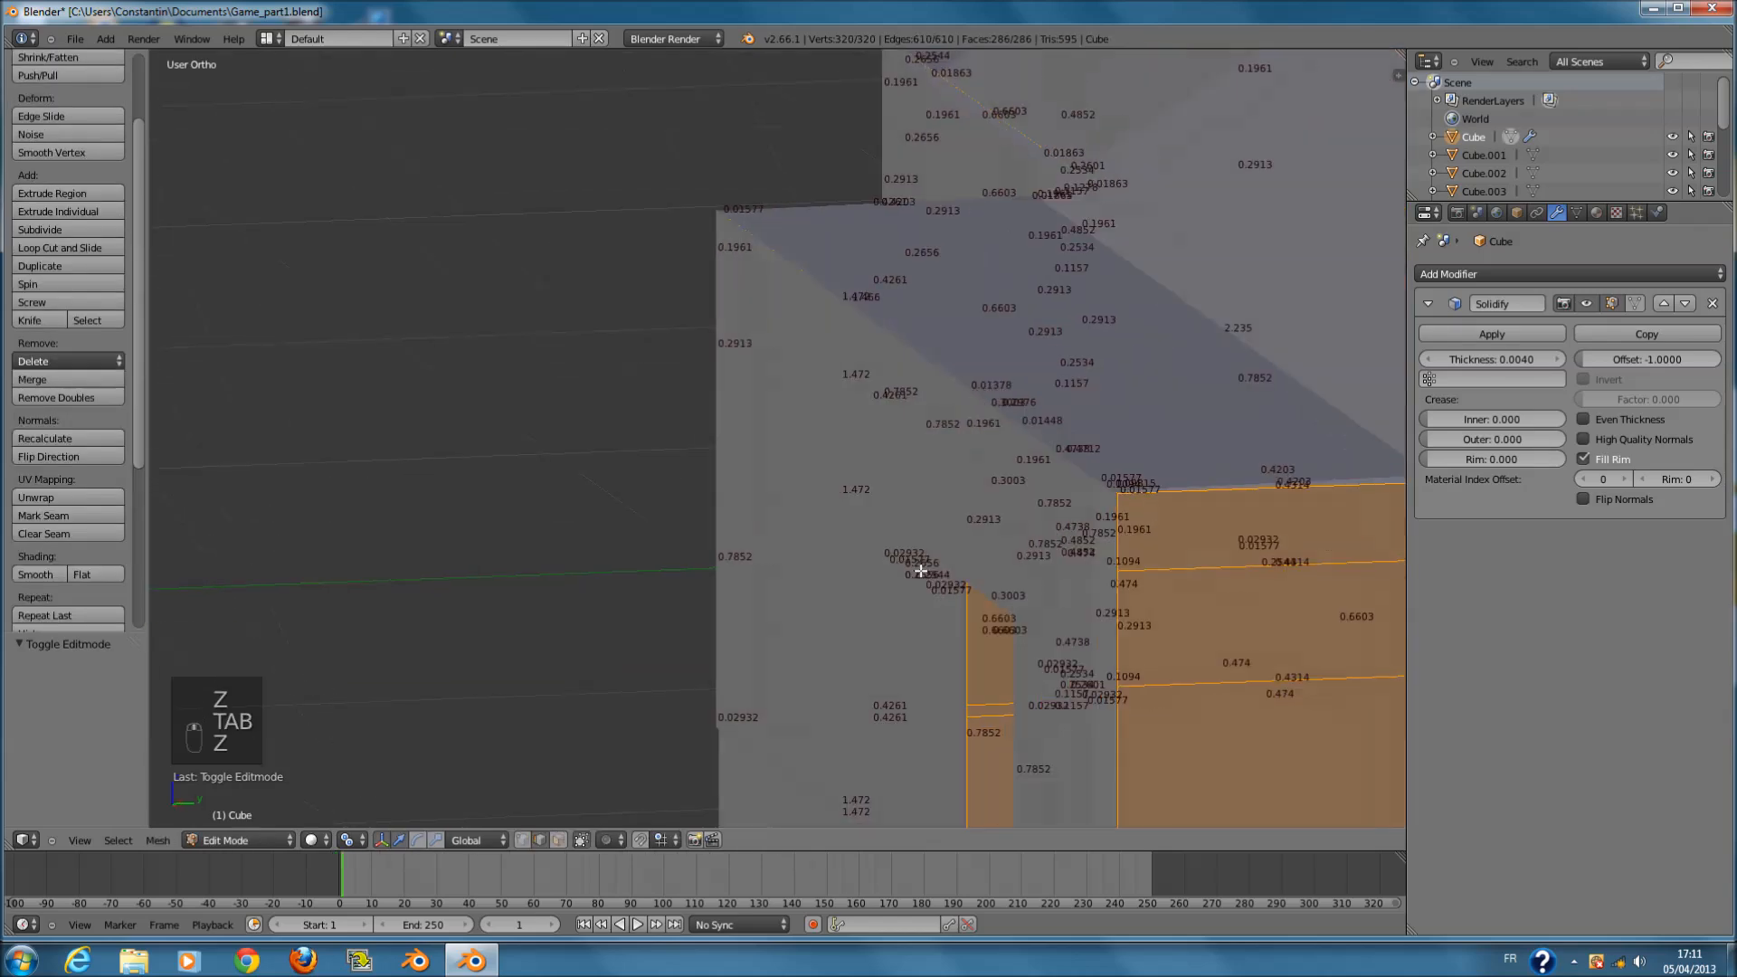
- Save the file and apply the Solidify modifier to the upper building
{"action": "key", "text": "Tab"}
{"action": "key", "text": "ctrl+s"}
{"action": "left_click", "coordinate": [977, 548]}
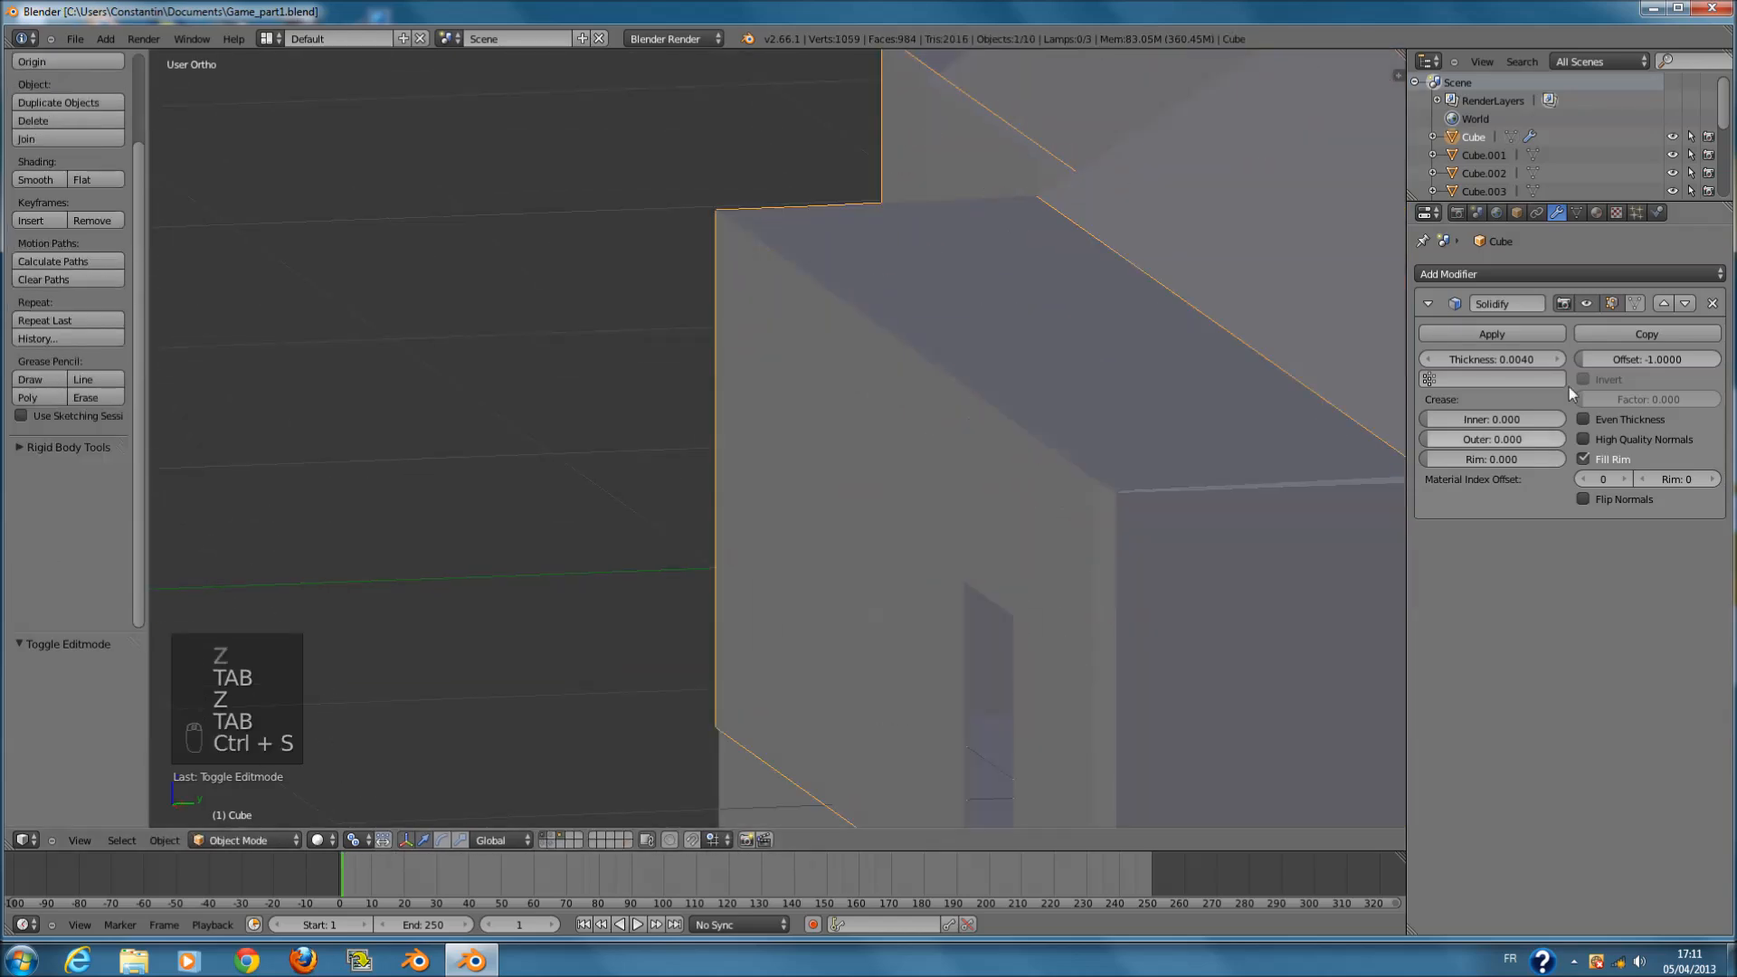
{"action": "left_click", "coordinate": [1512, 331]}
{"action": "scroll", "coordinate": [1066, 420], "scroll_direction": "down", "scroll_amount": 8}
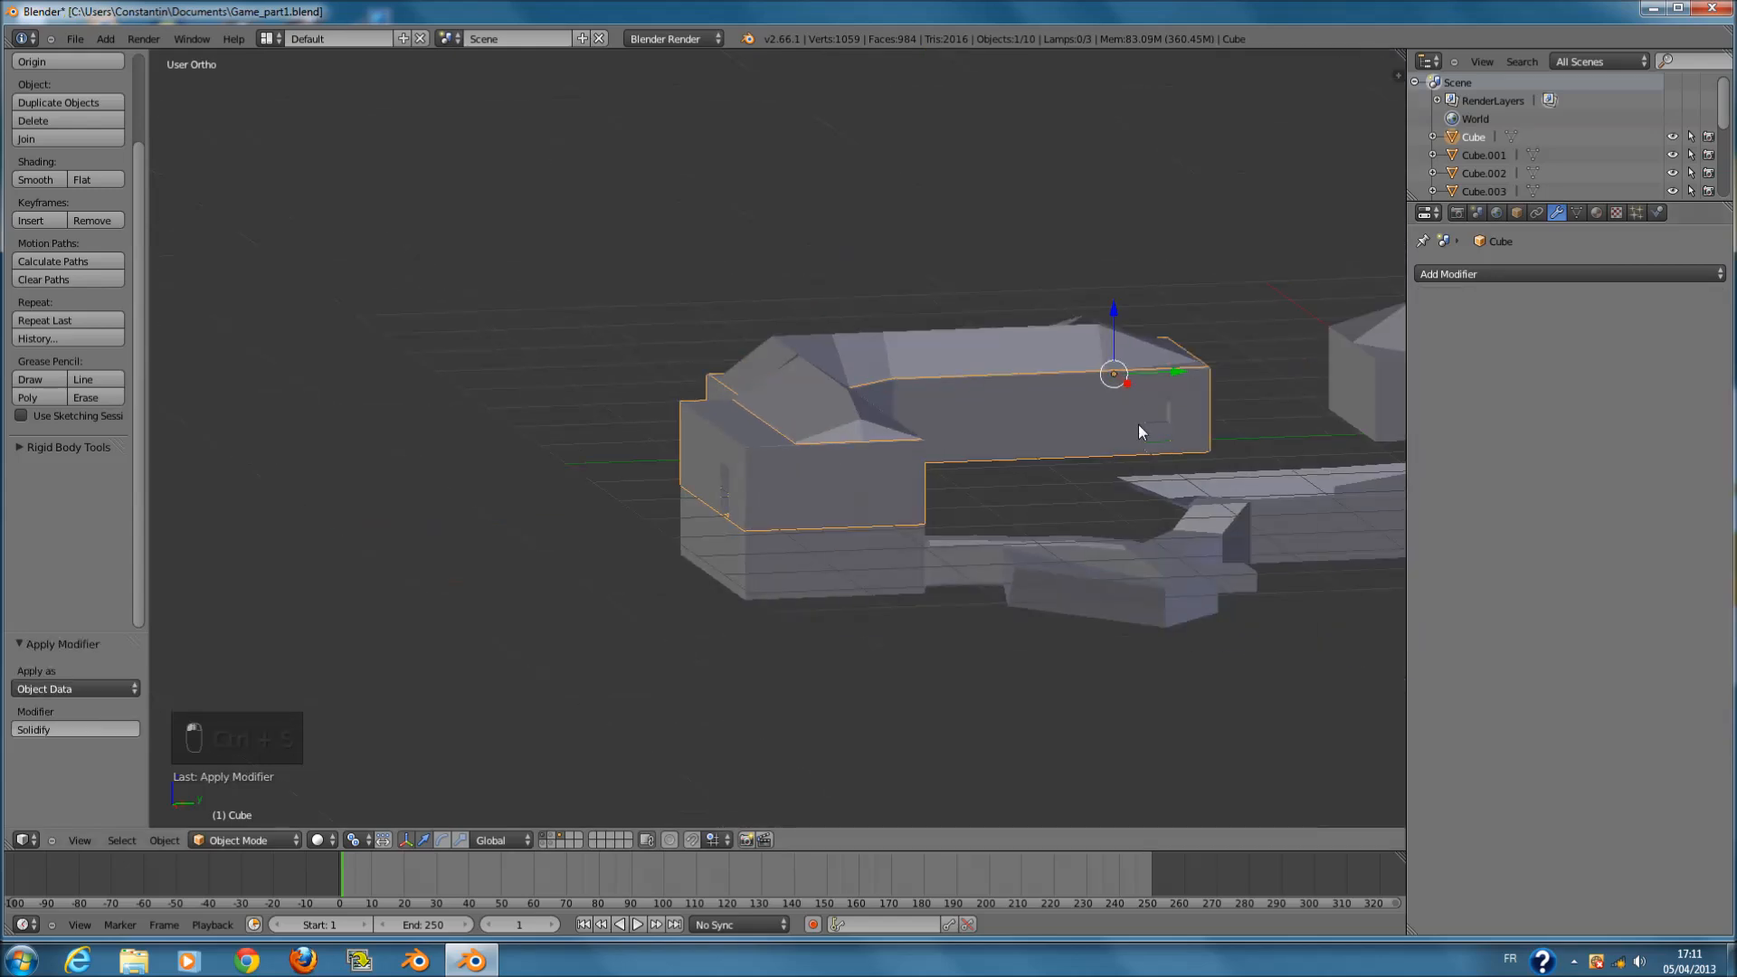
- Check the two upper buildings and open the underground room and tunnel mesh for editing in face selection mode
{"action": "scroll", "coordinate": [1044, 455], "scroll_direction": "up", "scroll_amount": 1}
{"action": "right_click", "coordinate": [1045, 455]}
{"action": "scroll", "coordinate": [1144, 449], "scroll_direction": "up", "scroll_amount": 1}
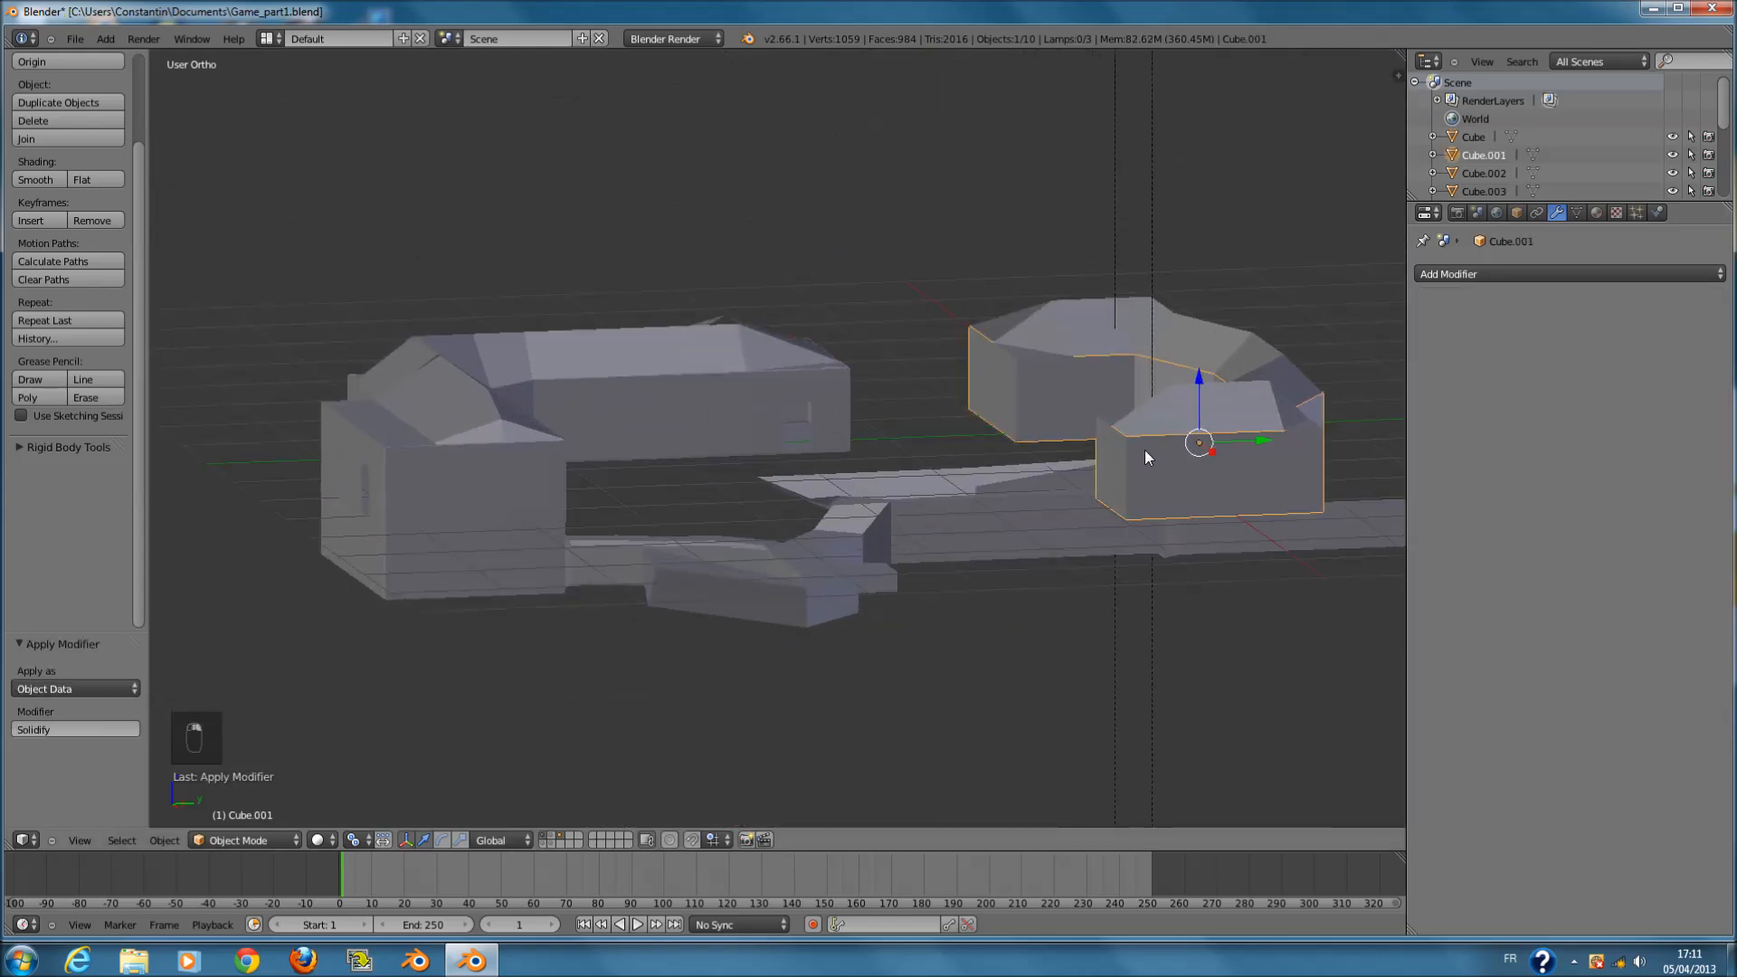
{"action": "right_click", "coordinate": [577, 449]}
{"action": "scroll", "coordinate": [620, 454], "scroll_direction": "up", "scroll_amount": 4}
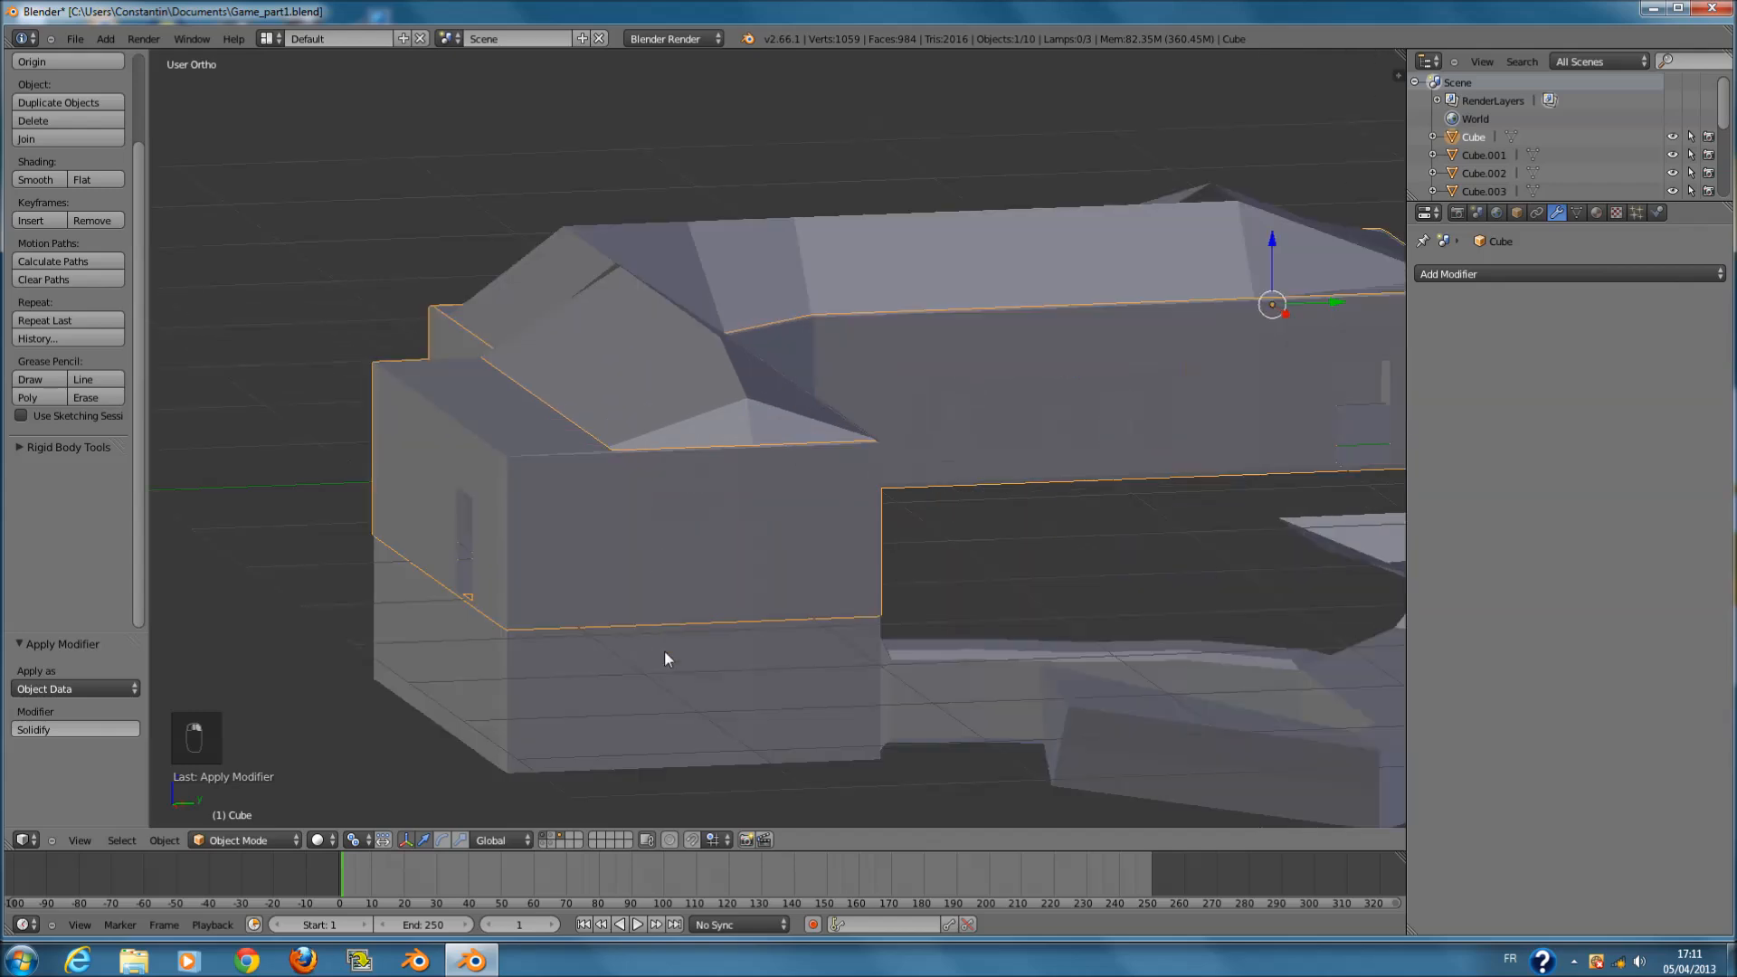
{"action": "scroll", "coordinate": [714, 653], "scroll_direction": "down", "scroll_amount": 1}
{"action": "key", "text": "Tab"}
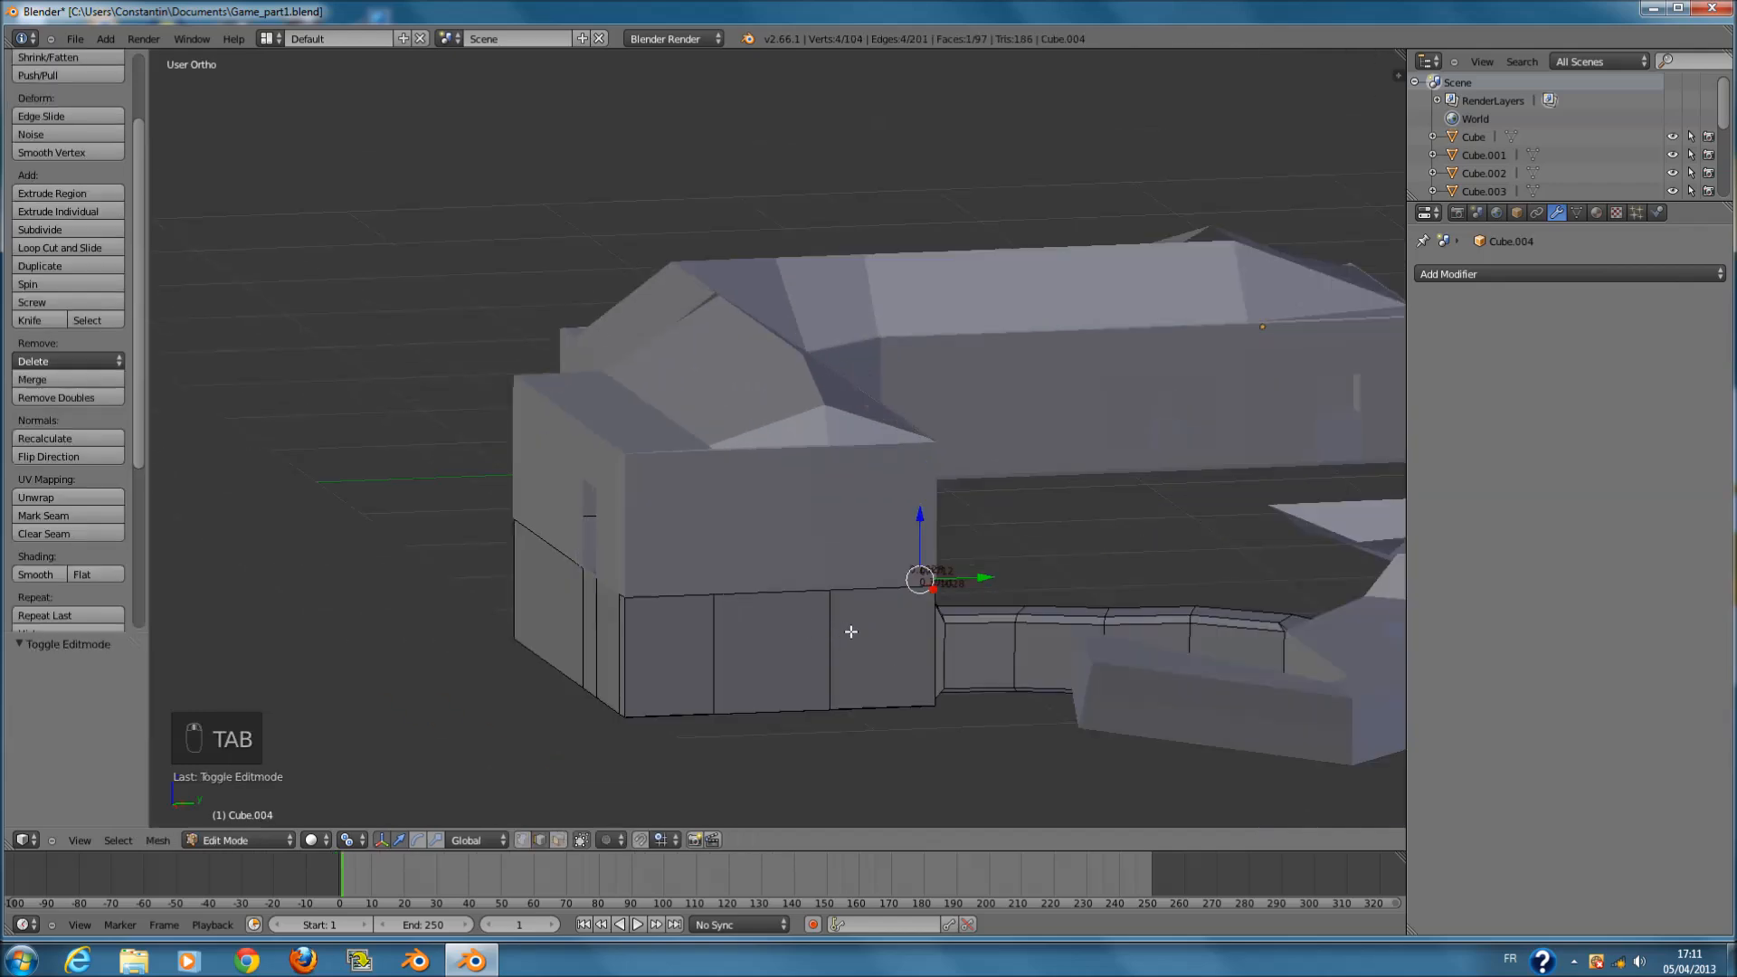
{"action": "key", "text": "Tab"}
{"action": "scroll", "coordinate": [1006, 638], "scroll_direction": "down", "scroll_amount": 3}
{"action": "middle_click_drag", "start_coordinate": [1006, 638], "coordinate": [887, 693]}
{"action": "key", "text": "Tab"}
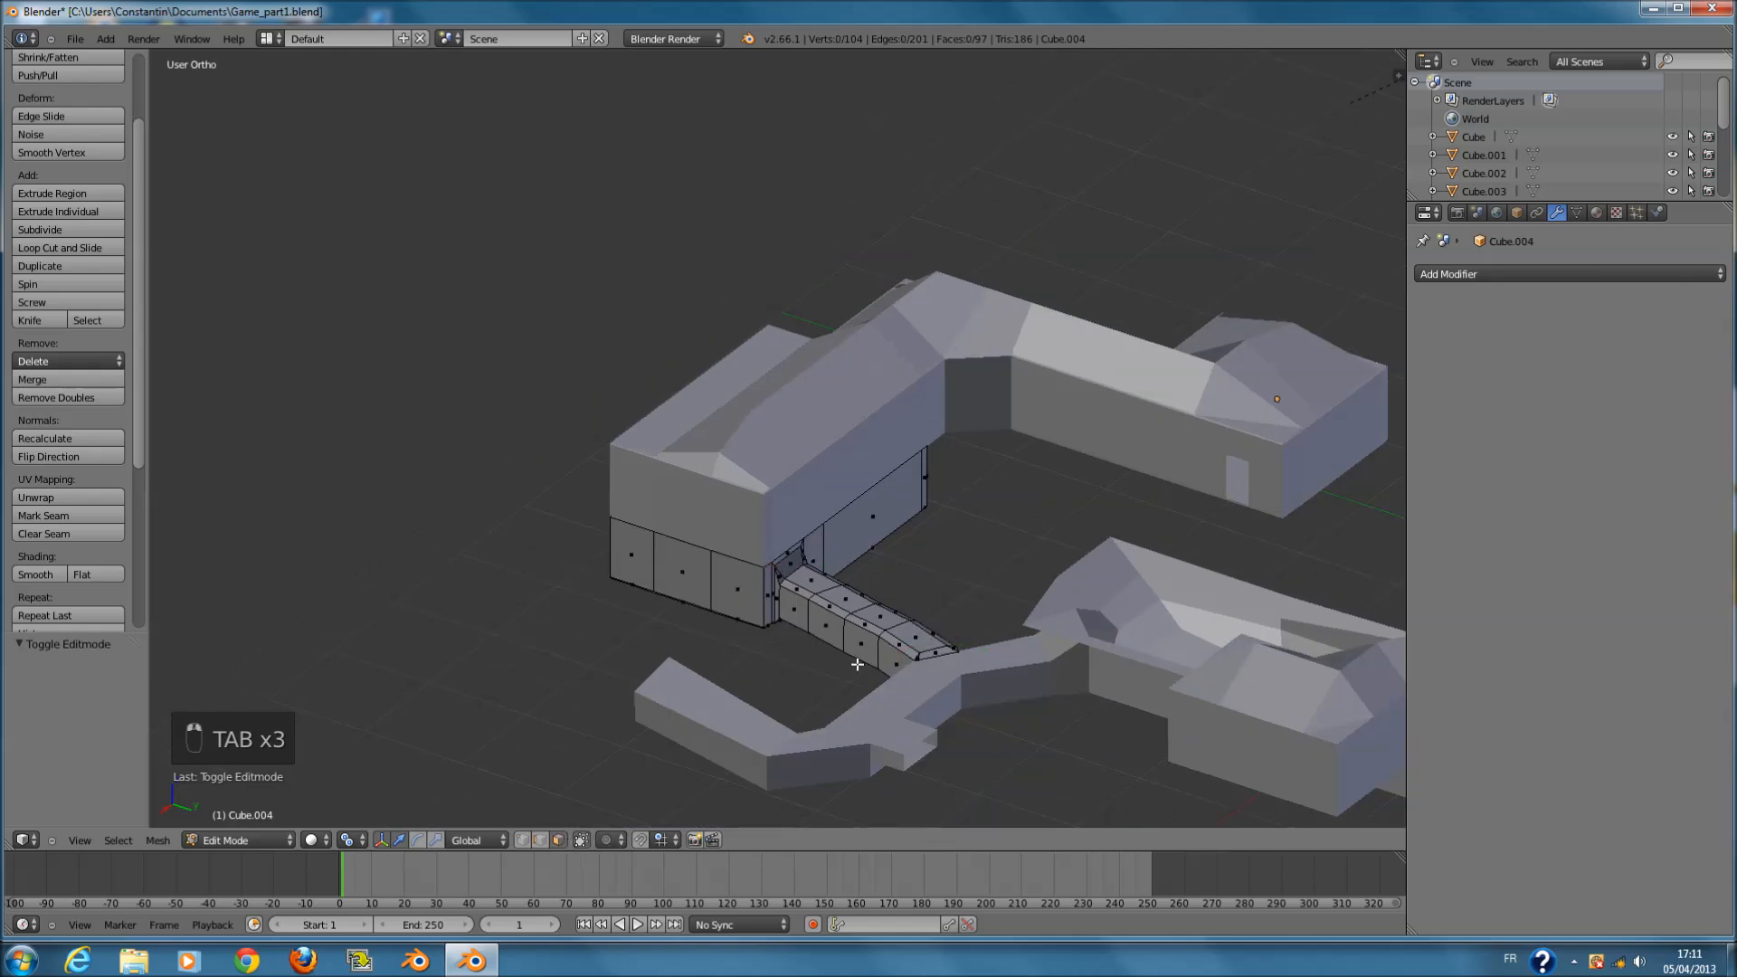
- Select the tunnel faces farthest from the underground room with circle select in top wireframe view
{"action": "key", "text": "l"}
{"action": "key", "text": "KP_7"}
{"action": "key", "text": "z"}
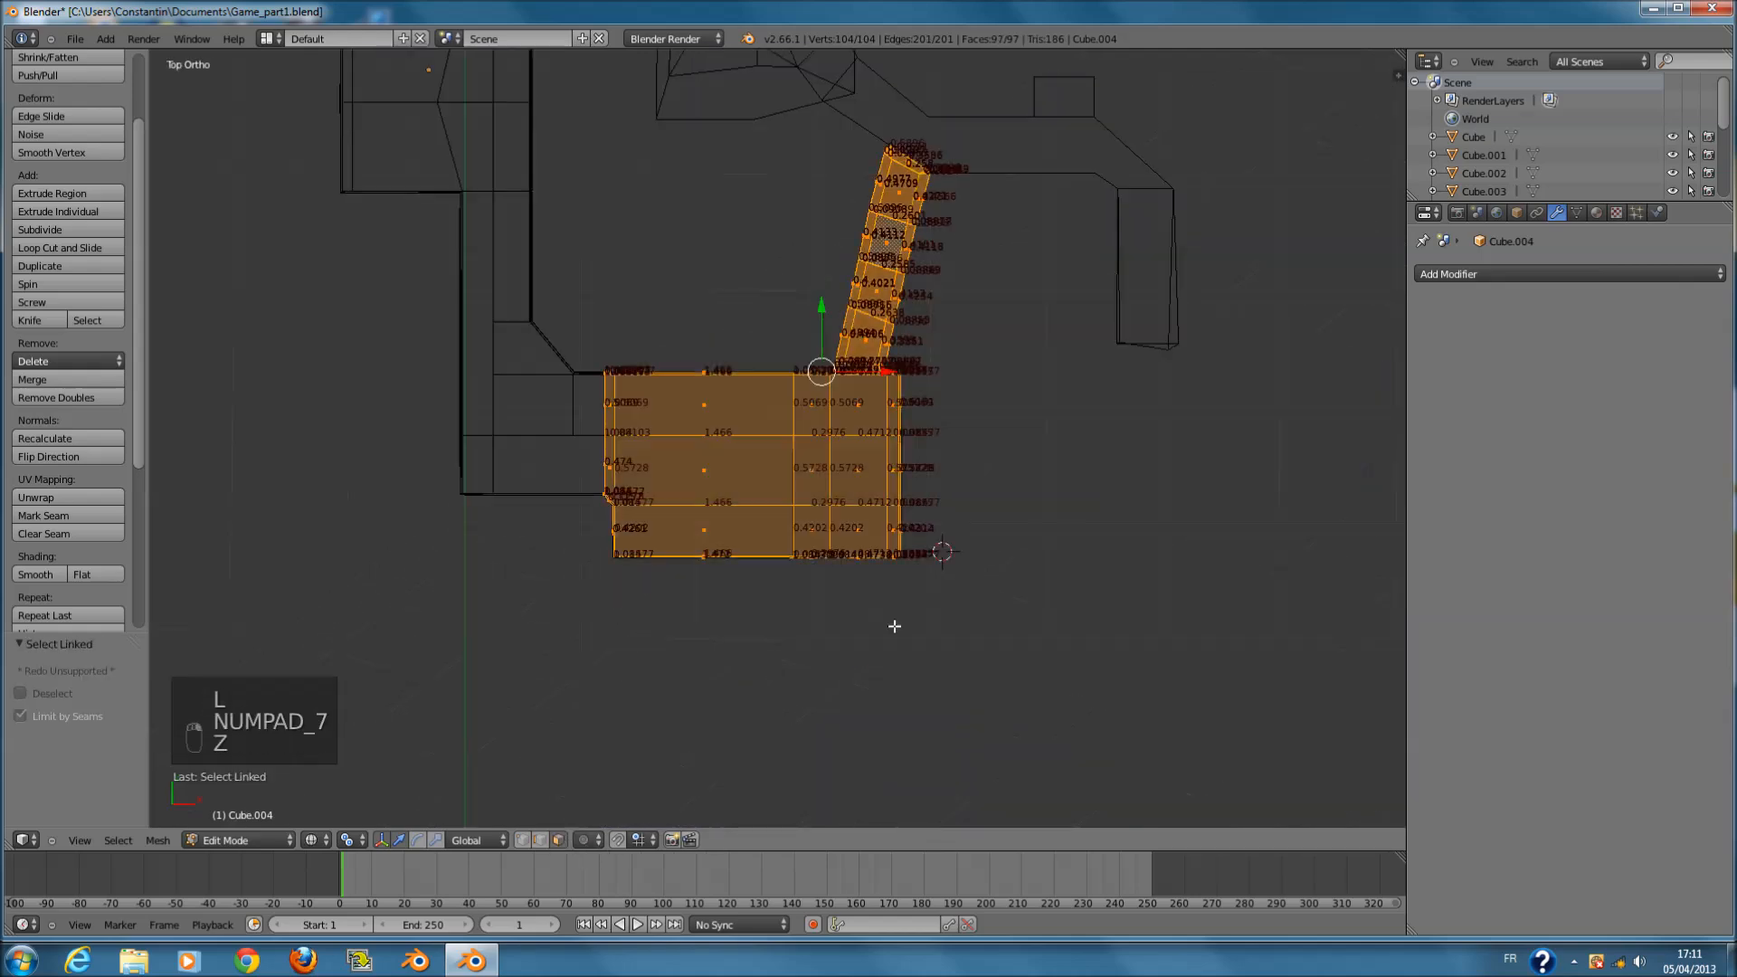
{"action": "scroll", "coordinate": [931, 497], "scroll_direction": "up", "scroll_amount": 5}
{"action": "key", "text": "a"}
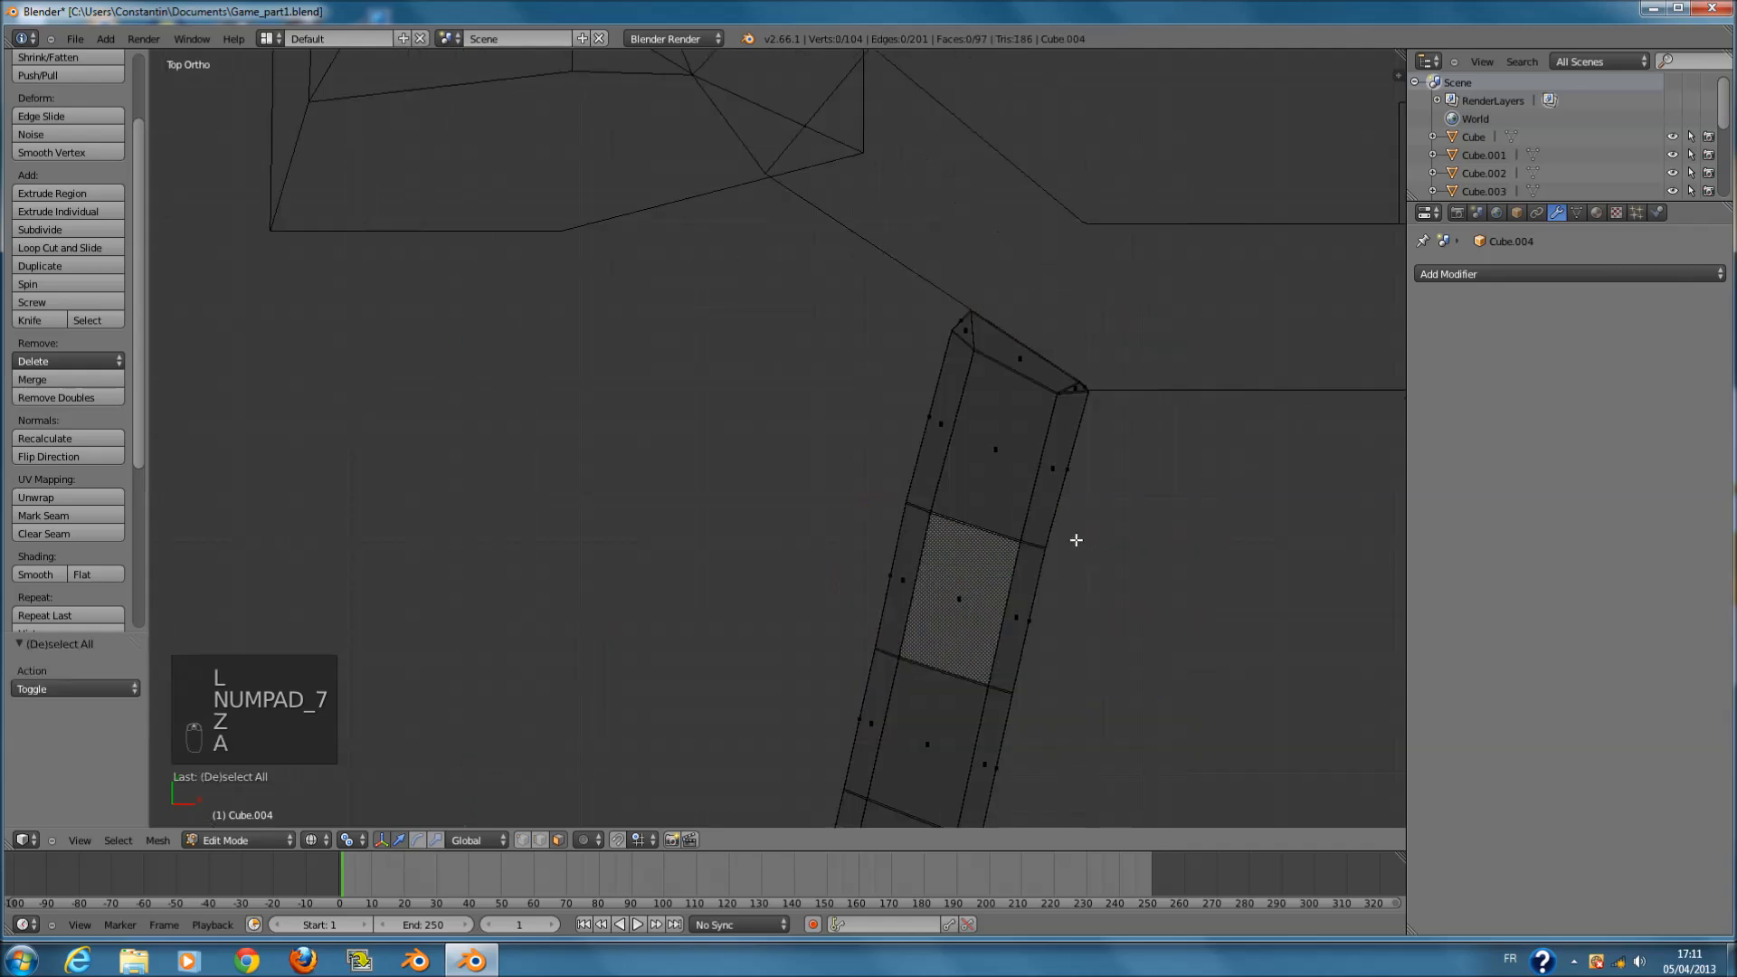
{"action": "key", "text": "c"}
{"action": "scroll", "coordinate": [1021, 342], "scroll_direction": "down", "scroll_amount": 20}
{"action": "left_click", "coordinate": [1012, 319]}
{"action": "right_click", "coordinate": [1012, 319]}
{"action": "scroll", "coordinate": [911, 411], "scroll_direction": "down", "scroll_amount": 9, "text": "shift"}
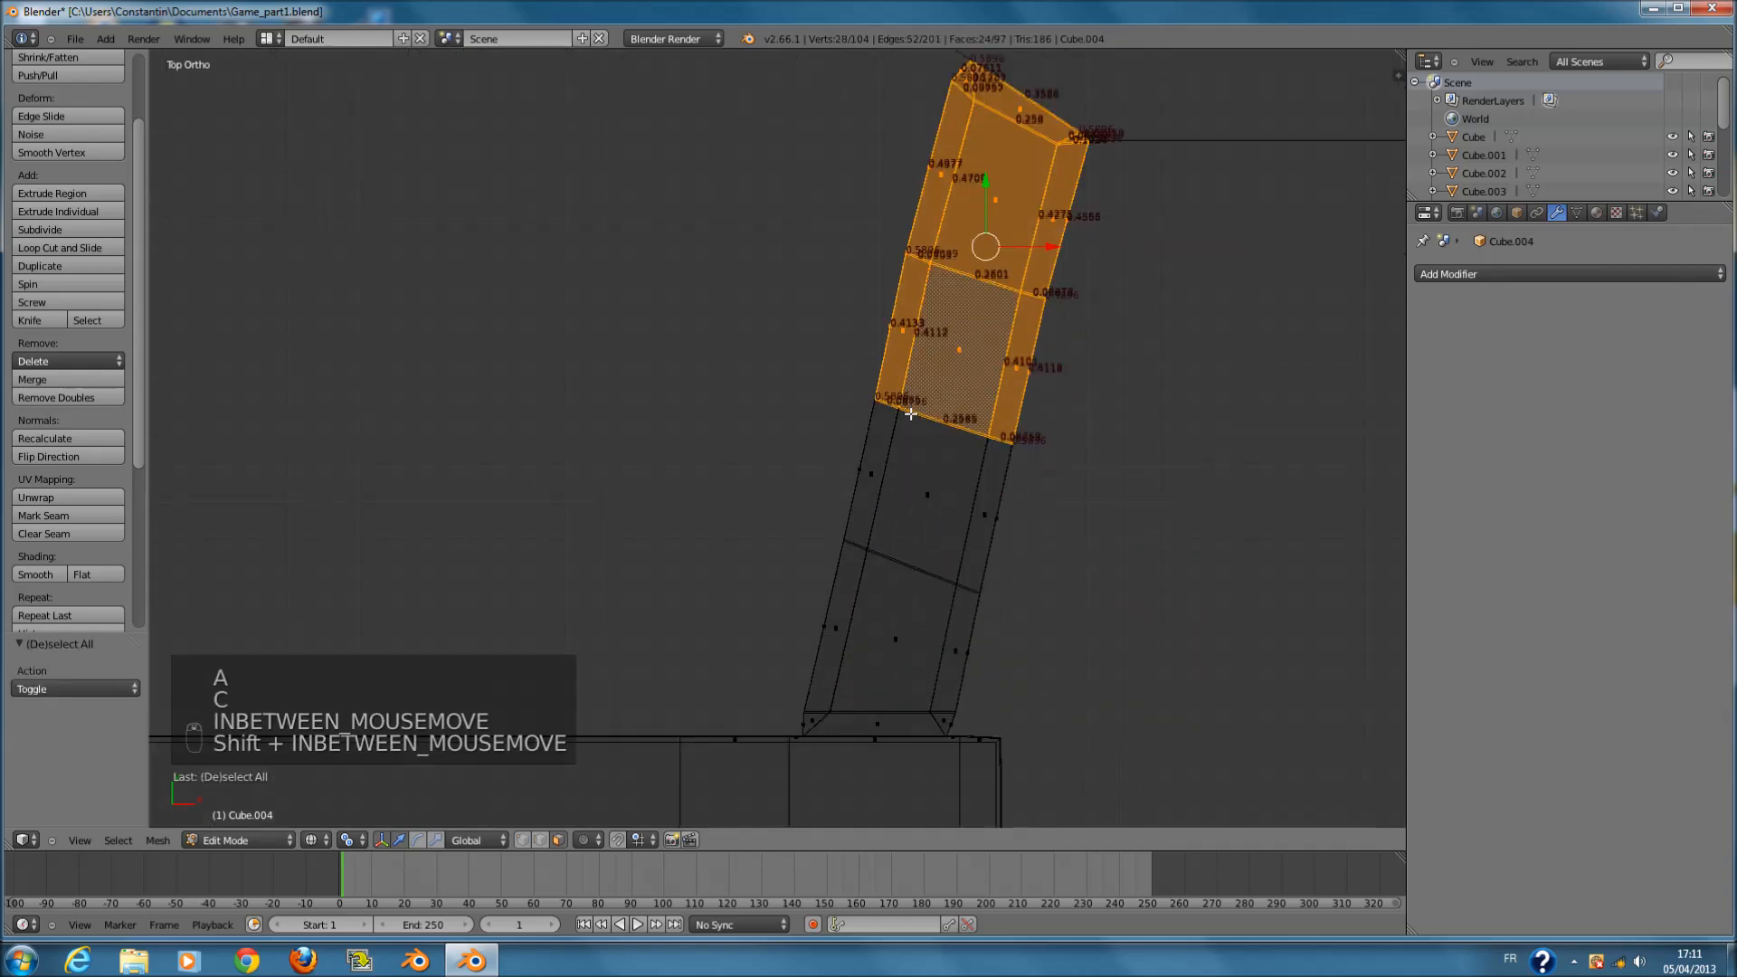
- Add the remaining tunnel faces up to the underground room's wall to the selection
{"action": "scroll", "coordinate": [902, 479], "scroll_direction": "up", "scroll_amount": 2}
{"action": "key", "text": "c"}
{"action": "left_click", "coordinate": [1000, 442]}
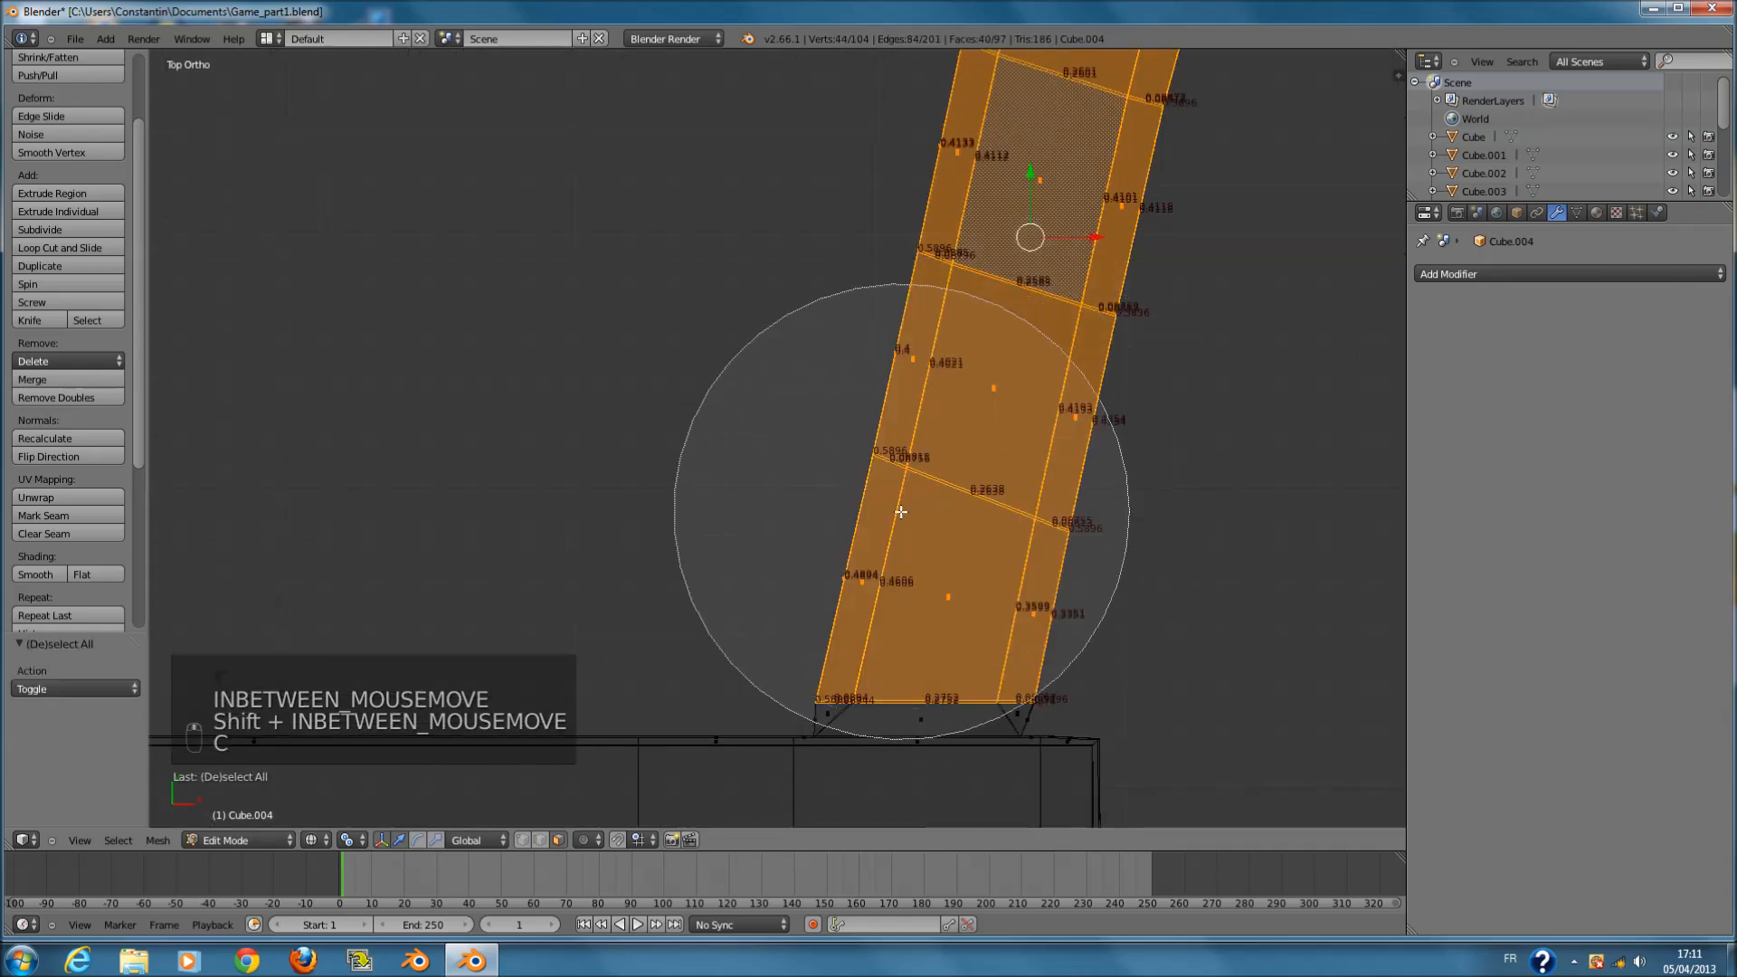
{"action": "left_click", "coordinate": [875, 509]}
{"action": "left_click", "coordinate": [954, 505]}
{"action": "right_click", "coordinate": [959, 505]}
- Try adding the room's wall faces around the tunnel mouth to the selection and remove them again
{"action": "mouse_move", "coordinate": [1079, 565]}
{"action": "middle_mouse_down"}
{"action": "mouse_move", "coordinate": [994, 539]}
{"action": "mouse_move", "coordinate": [786, 399]}
{"action": "mouse_move", "coordinate": [690, 473]}
{"action": "mouse_move", "coordinate": [582, 473]}
{"action": "mouse_move", "coordinate": [547, 528]}
{"action": "mouse_move", "coordinate": [751, 577]}
{"action": "middle_mouse_up"}
{"action": "key", "text": "z"}
{"action": "key", "text": "c"}
{"action": "scroll", "coordinate": [834, 582], "scroll_direction": "up", "scroll_amount": 3}
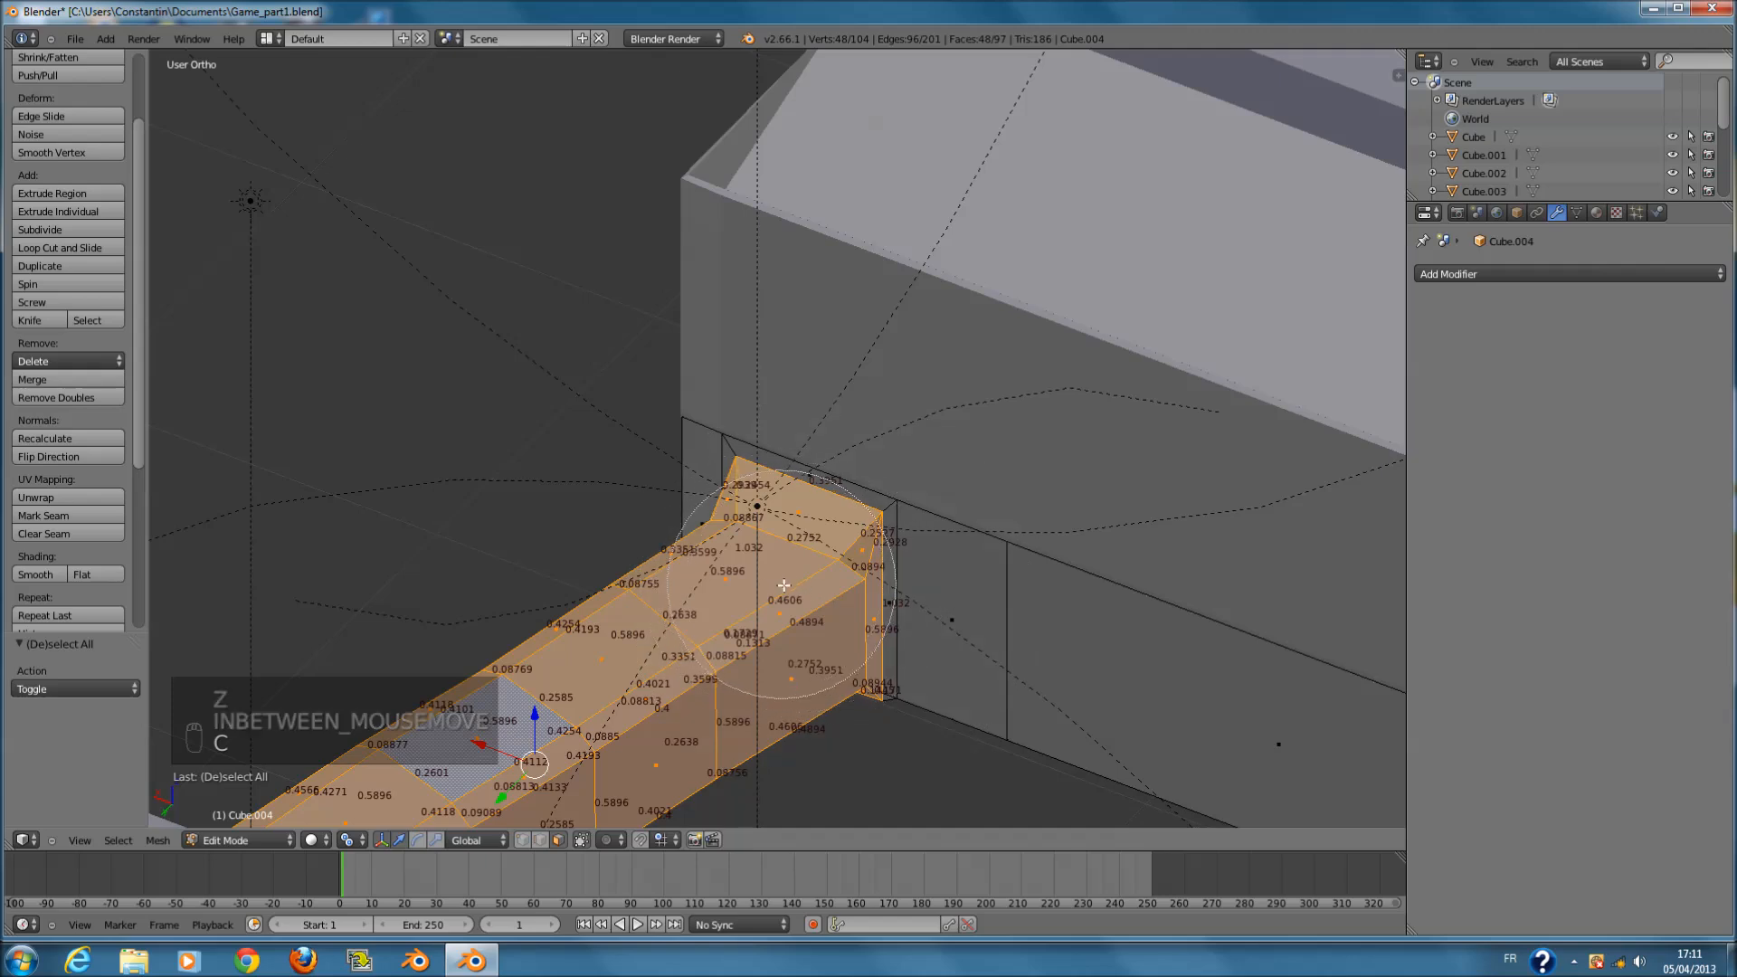
{"action": "left_click", "coordinate": [824, 592]}
{"action": "middle_click", "coordinate": [980, 613]}
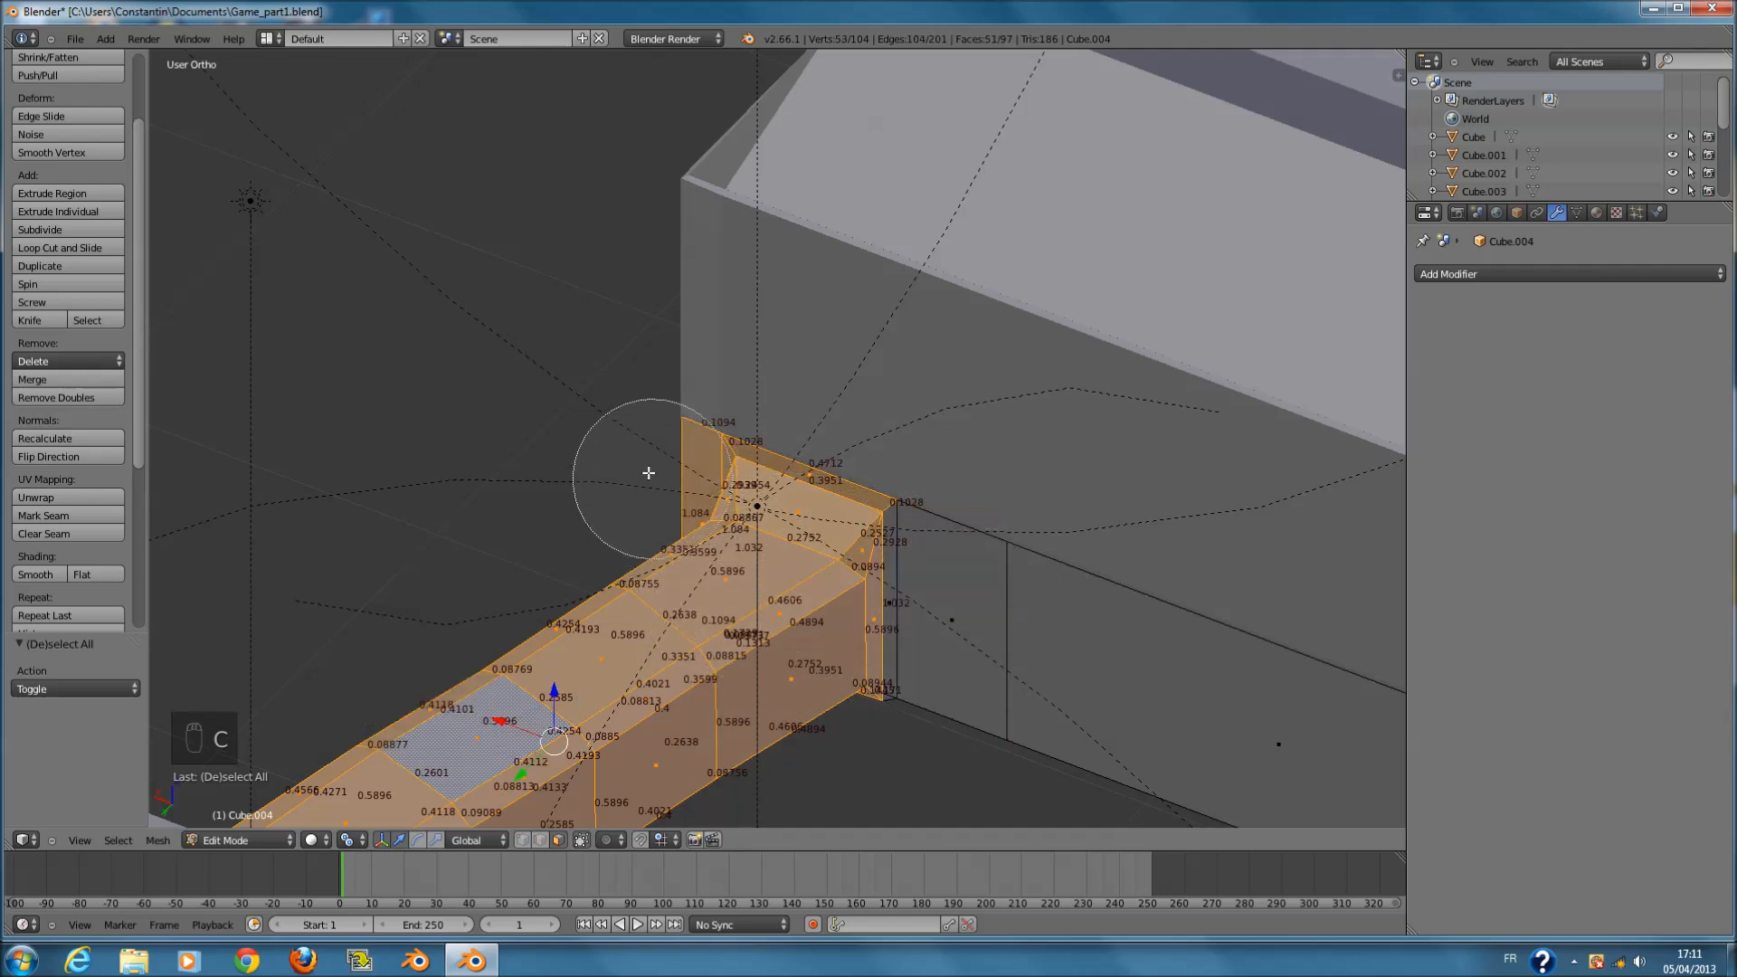
{"action": "middle_click", "coordinate": [823, 396]}
{"action": "right_click", "coordinate": [823, 396]}
- Try adjusting the face selection around the tunnel mouth from below the tunnel
{"action": "mouse_move", "coordinate": [876, 458]}
{"action": "middle_mouse_down"}
{"action": "mouse_move", "coordinate": [1116, 372]}
{"action": "mouse_move", "coordinate": [1059, 323]}
{"action": "middle_mouse_up"}
{"action": "mouse_move", "coordinate": [482, 751]}
{"action": "middle_mouse_down"}
{"action": "mouse_move", "coordinate": [476, 721]}
{"action": "mouse_move", "coordinate": [556, 831]}
{"action": "mouse_move", "coordinate": [652, 867]}
{"action": "middle_mouse_up"}
{"action": "key", "text": "c"}
{"action": "scroll", "coordinate": [632, 831], "scroll_direction": "up", "scroll_amount": 5}
{"action": "left_click", "coordinate": [634, 769]}
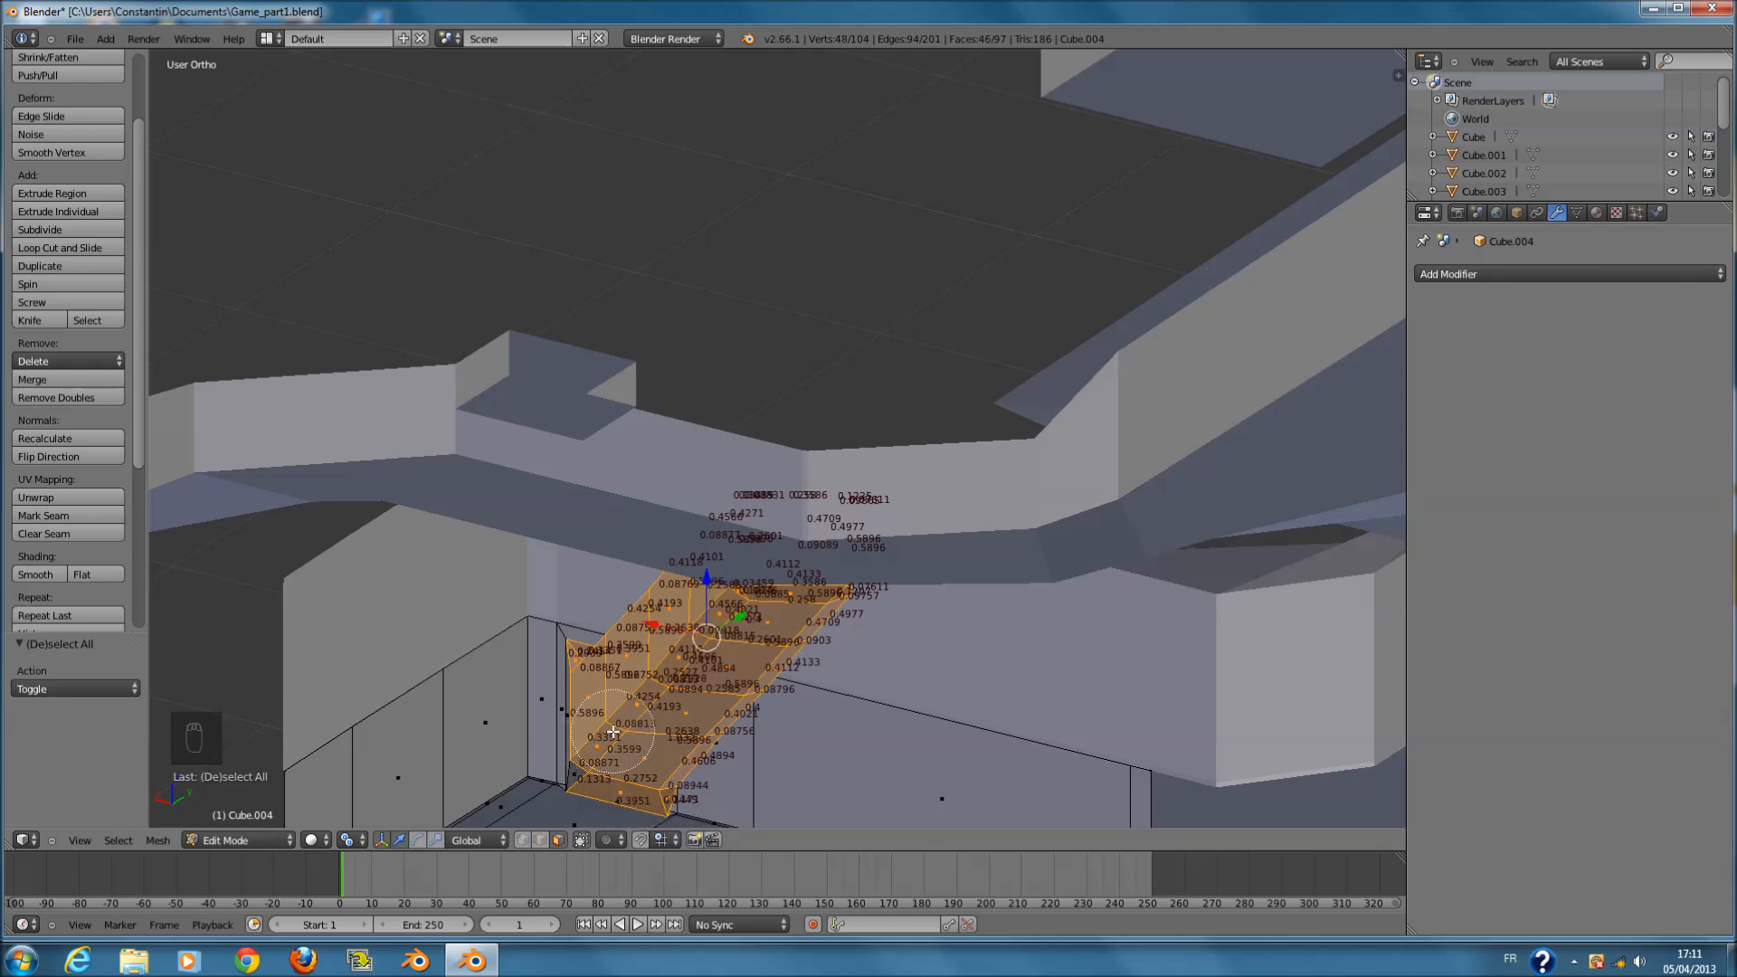
{"action": "key", "text": "Escape"}
{"action": "mouse_move", "coordinate": [606, 737]}
{"action": "middle_mouse_down"}
{"action": "mouse_move", "coordinate": [725, 670]}
{"action": "mouse_move", "coordinate": [658, 670]}
{"action": "middle_mouse_up"}
{"action": "key", "text": "Escape"}
{"action": "scroll", "coordinate": [766, 684], "scroll_direction": "up", "scroll_amount": 2}
{"action": "middle_click_drag", "start_coordinate": [798, 713], "coordinate": [806, 742]}
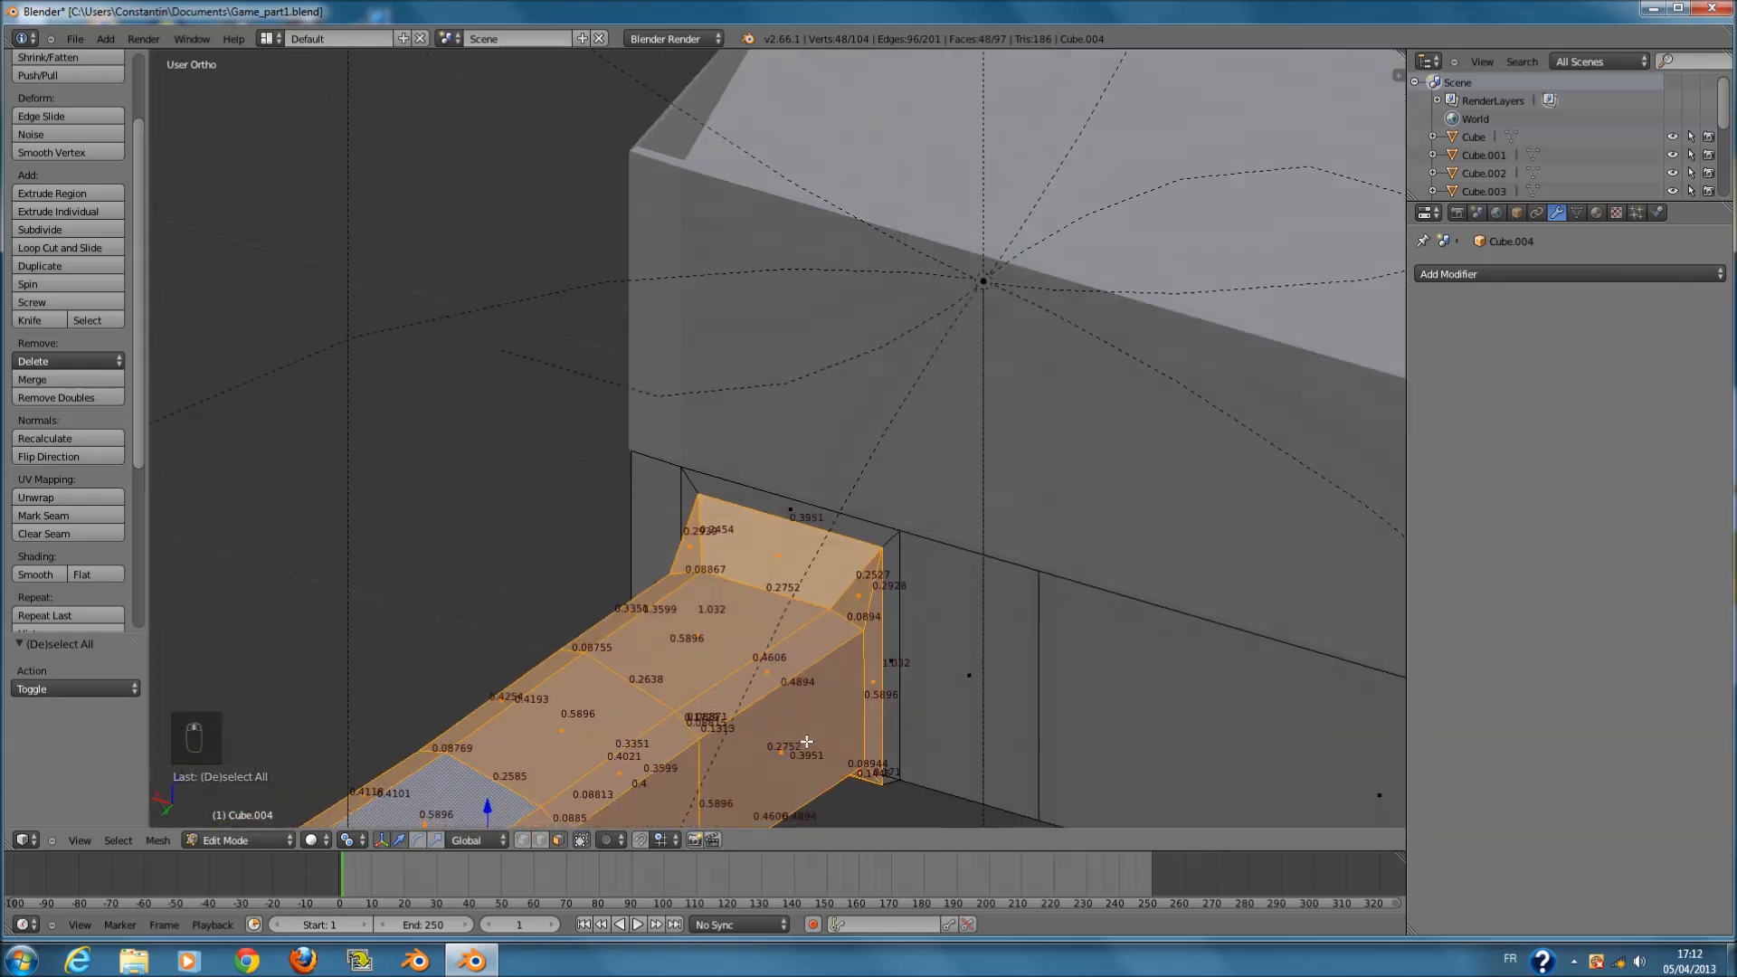
- Add the frame faces around the tunnel mouth to the selection and separate the selected tunnel into its own object
{"action": "left_click_drag", "start_coordinate": [835, 681], "coordinate": [856, 638]}
{"action": "left_click_drag", "start_coordinate": [829, 563], "coordinate": [725, 551]}
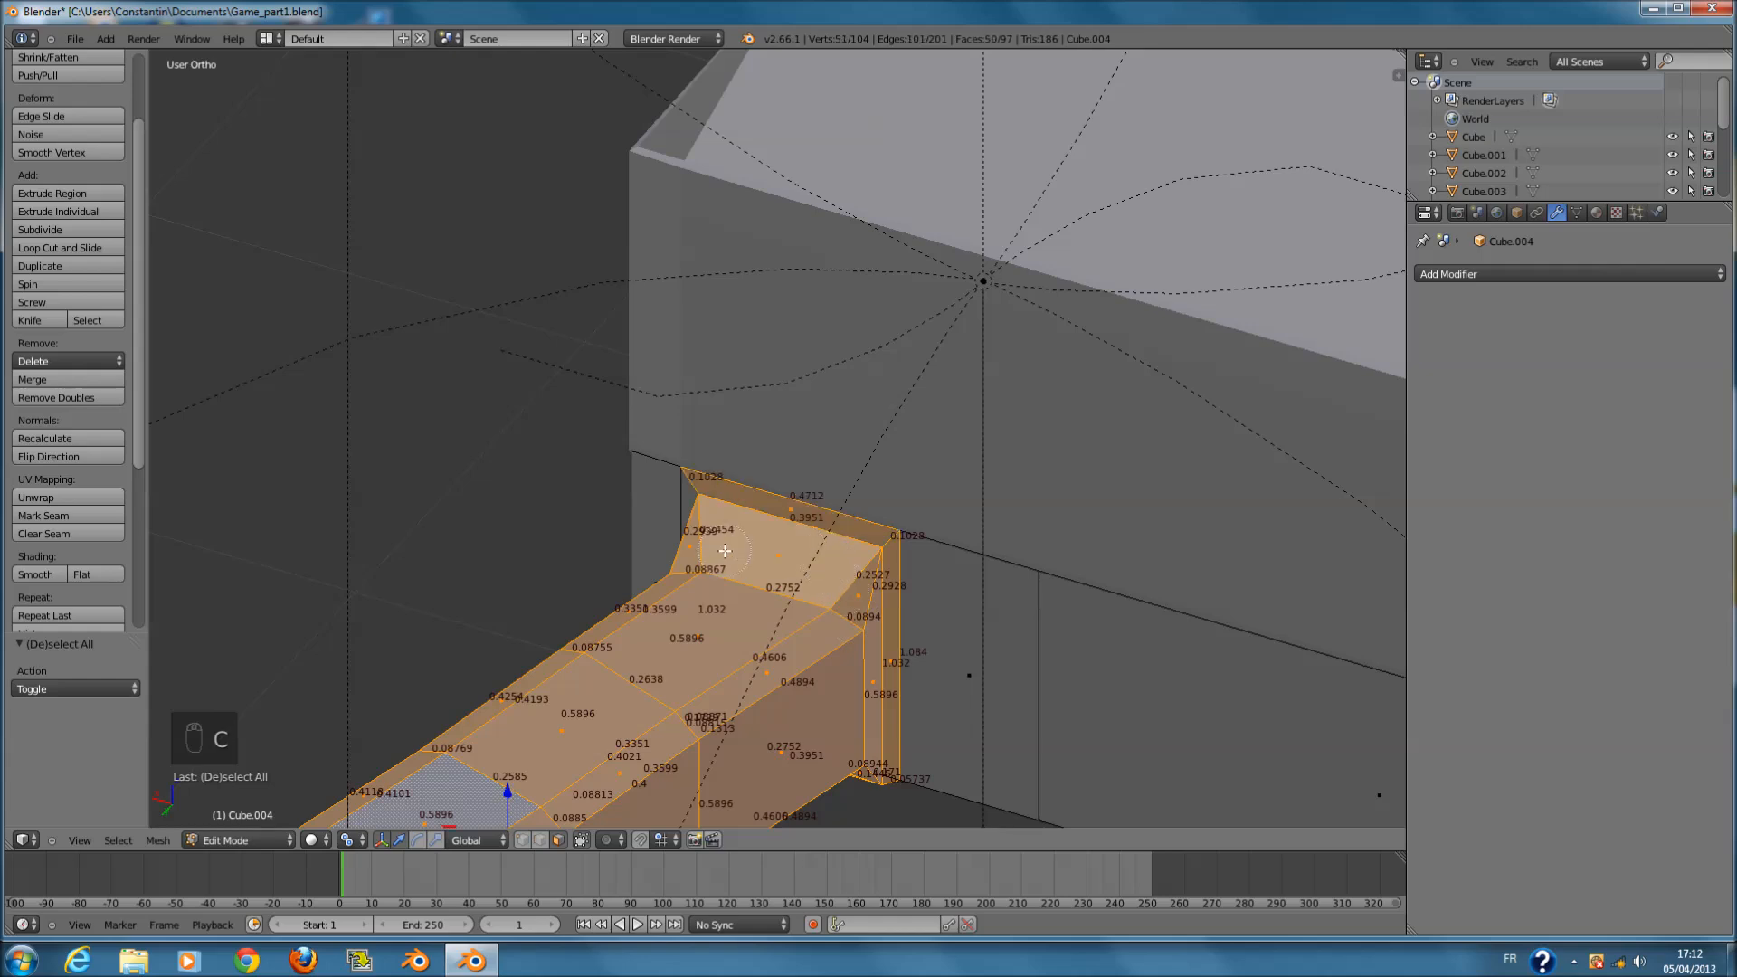
{"action": "left_click", "coordinate": [704, 532]}
{"action": "right_click", "coordinate": [715, 535]}
{"action": "middle_click_drag", "start_coordinate": [891, 611], "coordinate": [741, 660]}
{"action": "scroll", "coordinate": [846, 600], "scroll_direction": "down", "scroll_amount": 5}
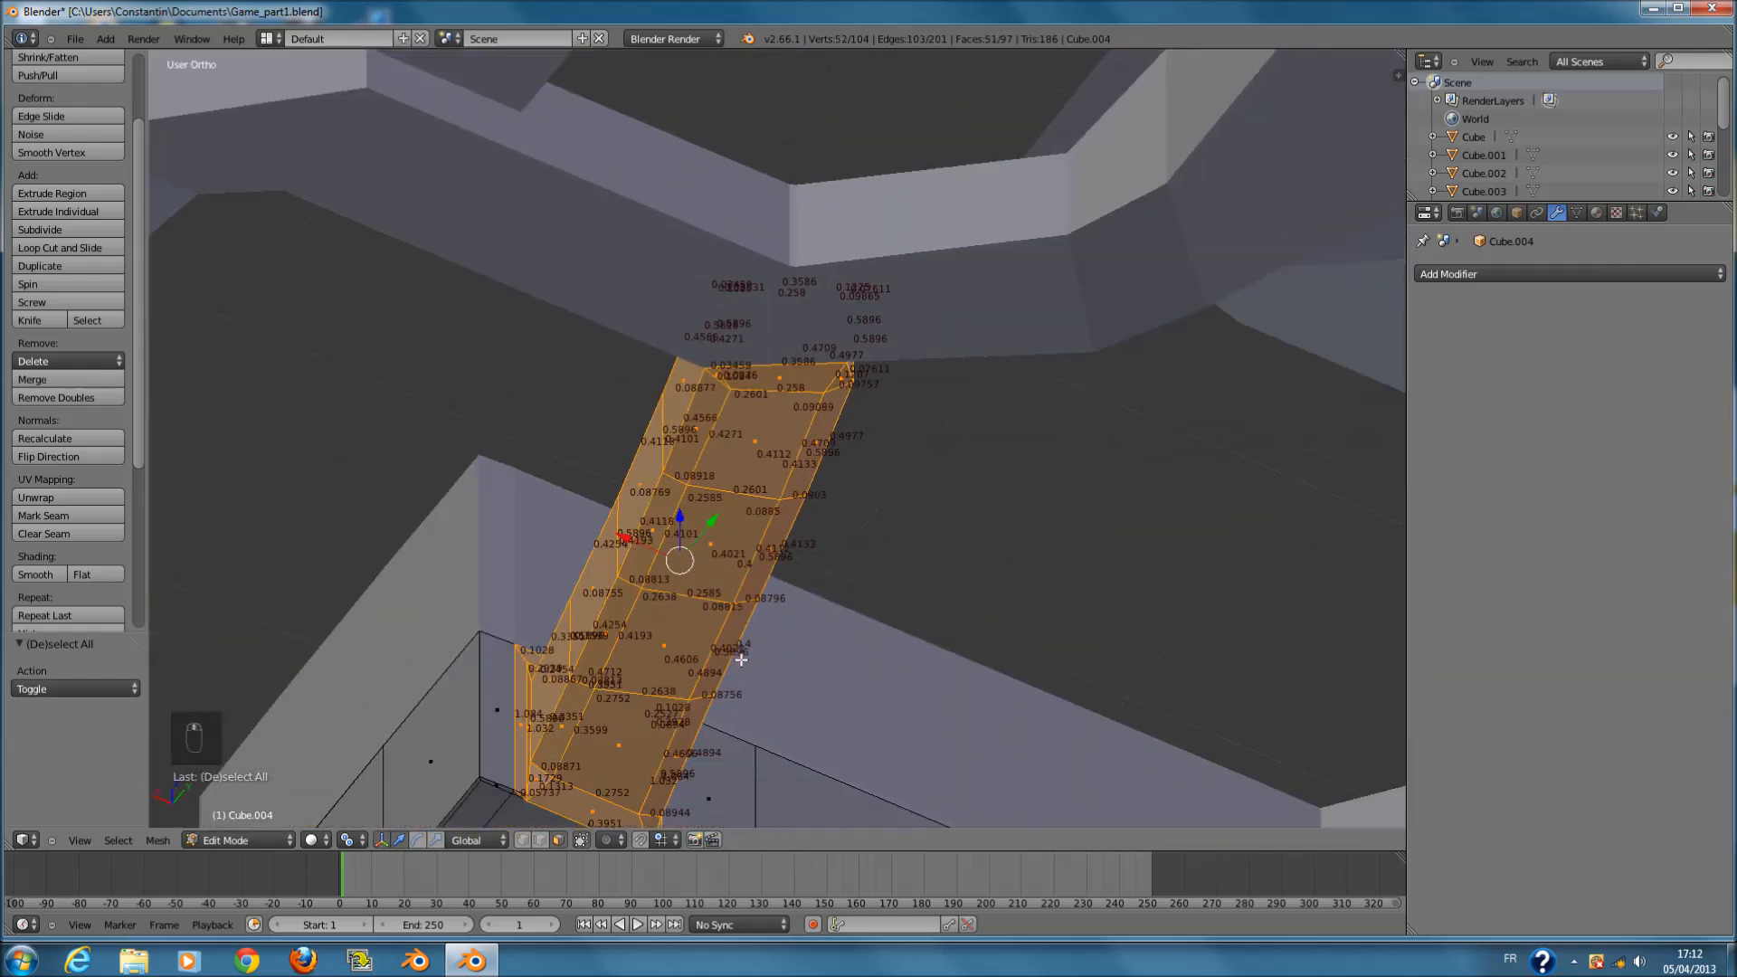
{"action": "key", "text": "p"}
{"action": "left_click", "coordinate": [715, 663]}
- Check the underground room's remaining mesh in edit mode and return to object mode
{"action": "middle_click_drag", "start_coordinate": [715, 663], "coordinate": [599, 711]}
{"action": "key", "text": "Tab"}
{"action": "middle_click_drag", "start_coordinate": [455, 672], "coordinate": [605, 706]}
{"action": "key", "text": "Tab"}
{"action": "key", "text": "a"}
{"action": "key", "text": "a"}
{"action": "key", "text": "a"}
{"action": "key", "text": "a"}
{"action": "key", "text": "Tab"}
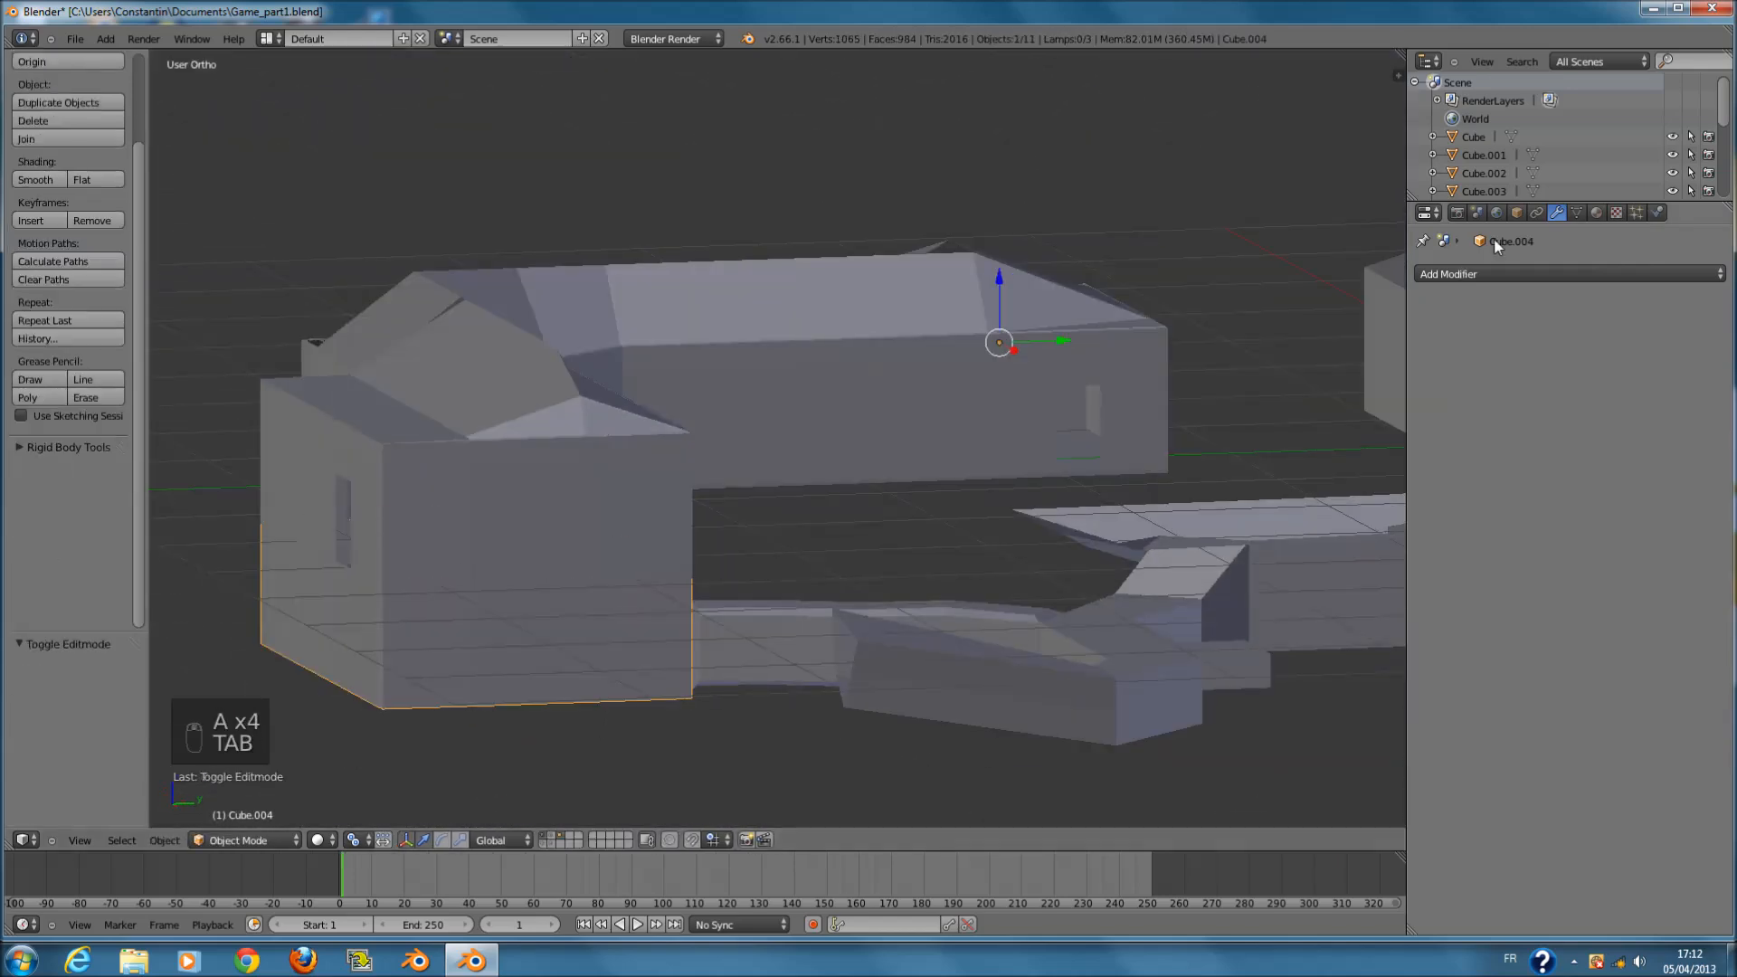
- Add a Solidify modifier to the underground room, reduce its thickness below the default and apply it
{"action": "left_click", "coordinate": [1536, 271]}
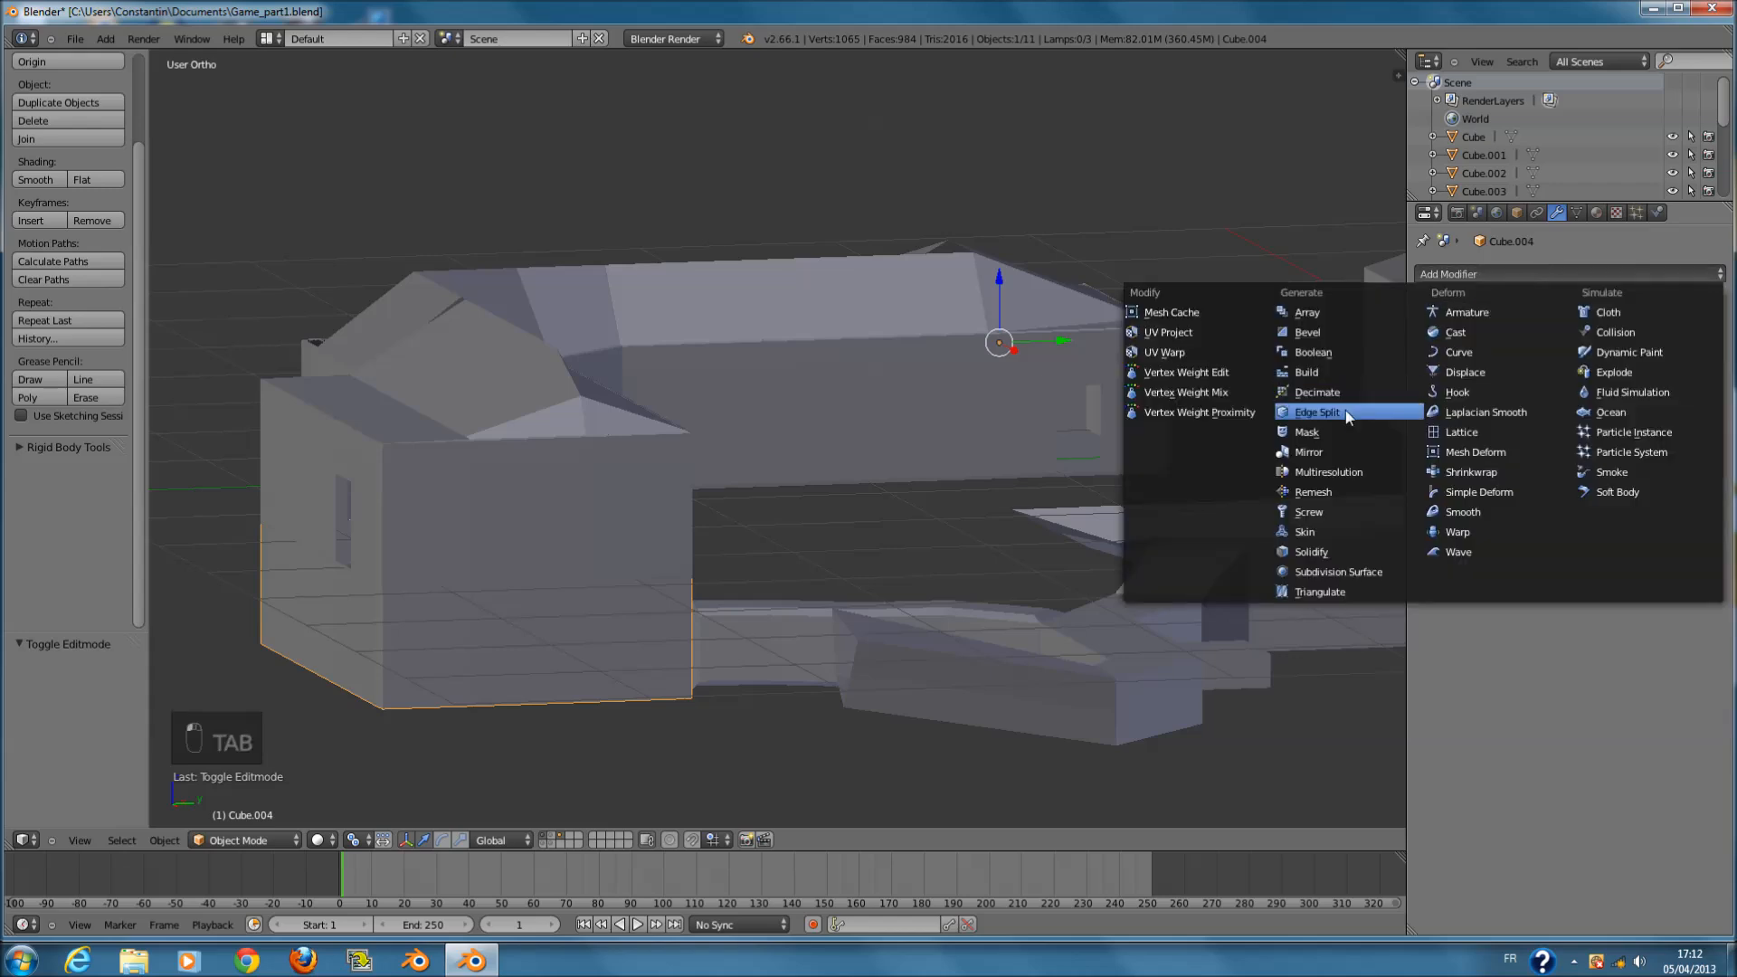
{"action": "left_click", "coordinate": [1357, 554]}
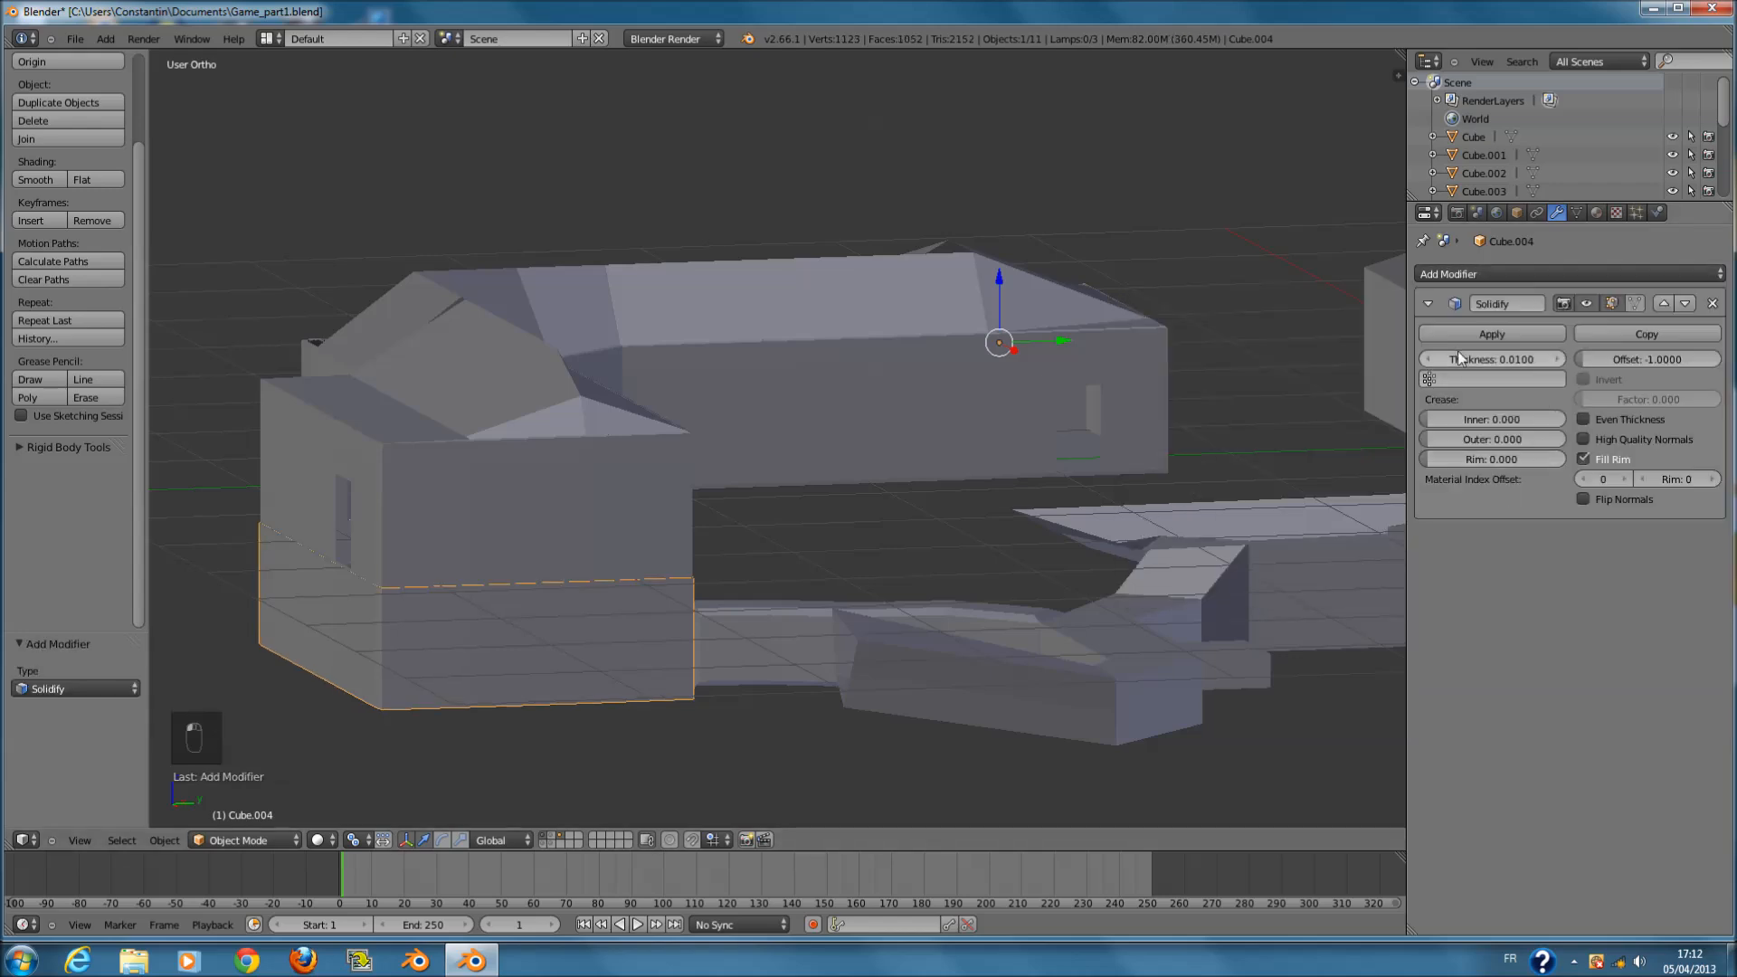
{"action": "left_click", "coordinate": [1430, 359]}
{"action": "left_click", "coordinate": [1431, 359]}
{"action": "left_click", "coordinate": [1431, 359]}
{"action": "left_click", "coordinate": [1431, 359]}
{"action": "left_click", "coordinate": [1430, 359]}
{"action": "left_click", "coordinate": [1443, 332]}
- Save the file, check the underground room's mesh and open the upper building for editing
{"action": "key", "text": "ctrl+s"}
{"action": "middle_click_drag", "start_coordinate": [502, 398], "coordinate": [562, 376]}
{"action": "scroll", "coordinate": [562, 377], "scroll_direction": "up", "scroll_amount": 3}
{"action": "right_click", "coordinate": [583, 514]}
{"action": "key", "text": "Tab"}
{"action": "key", "text": "Tab"}
{"action": "right_click", "coordinate": [644, 683]}
{"action": "right_click", "coordinate": [644, 683]}
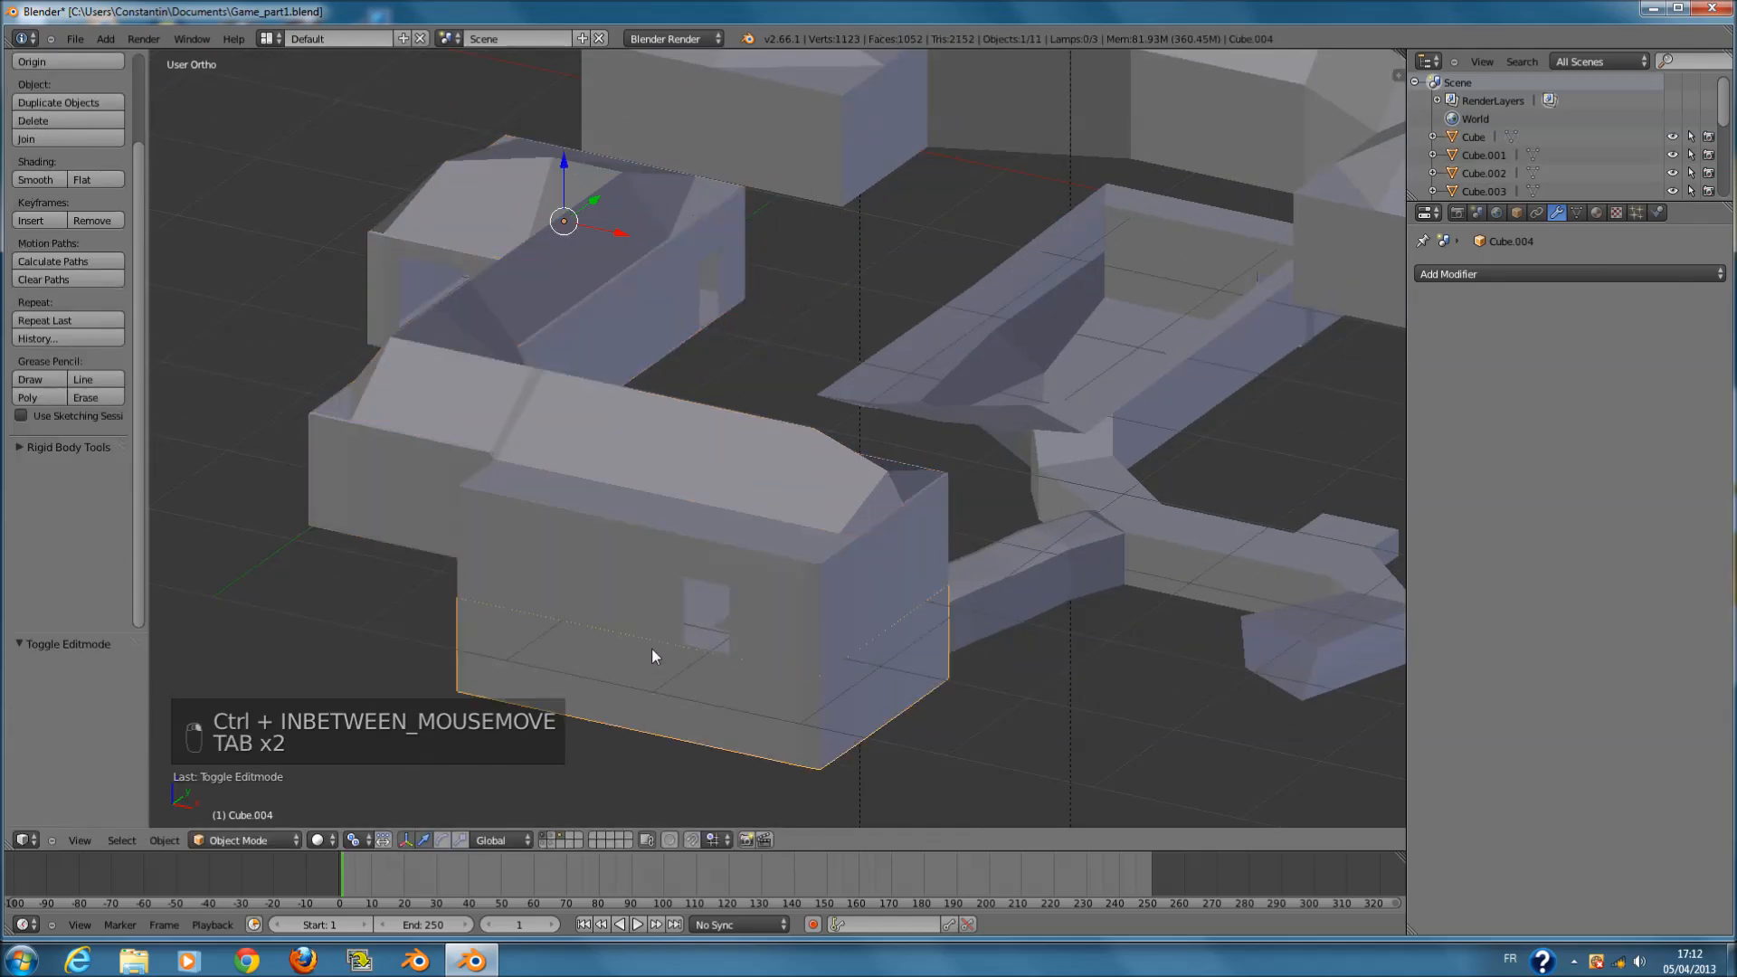
{"action": "right_click", "coordinate": [600, 569]}
{"action": "key", "text": "Tab"}
{"action": "key", "text": "ctrl+s"}
- Try hiding the upper building to expose the room below and undo the hiding
{"action": "key", "text": "KP_7"}
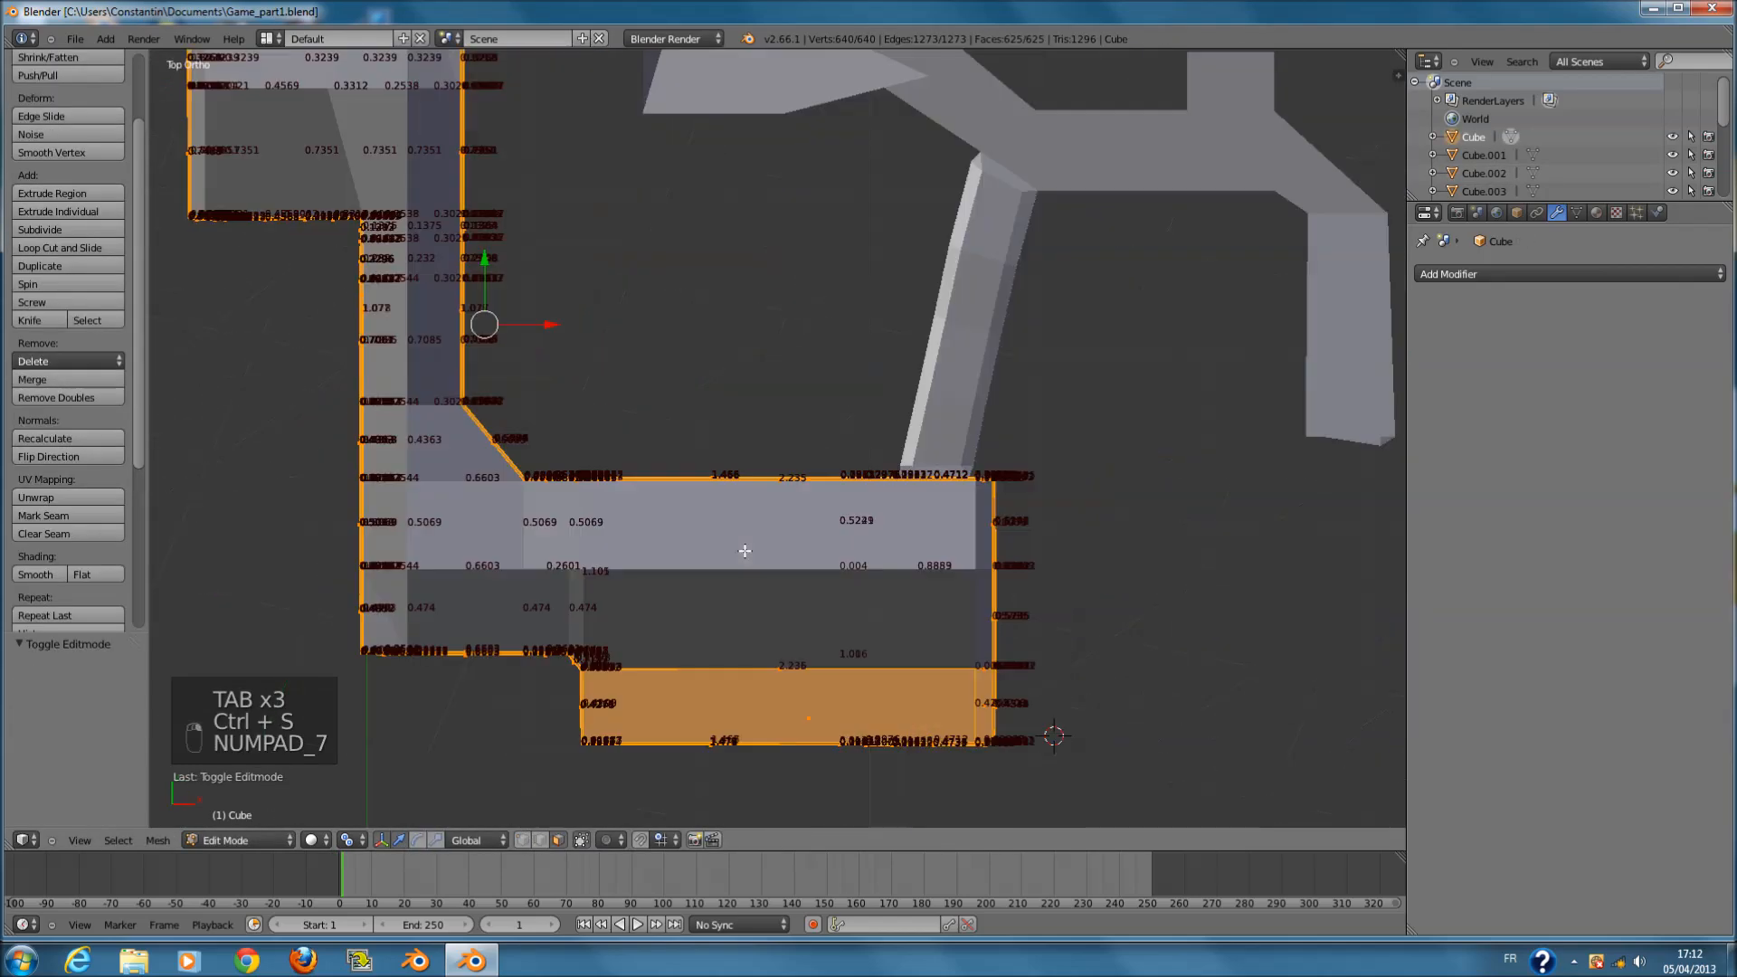
{"action": "key", "text": "Tab"}
{"action": "right_click", "coordinate": [800, 552]}
{"action": "right_click", "coordinate": [799, 552]}
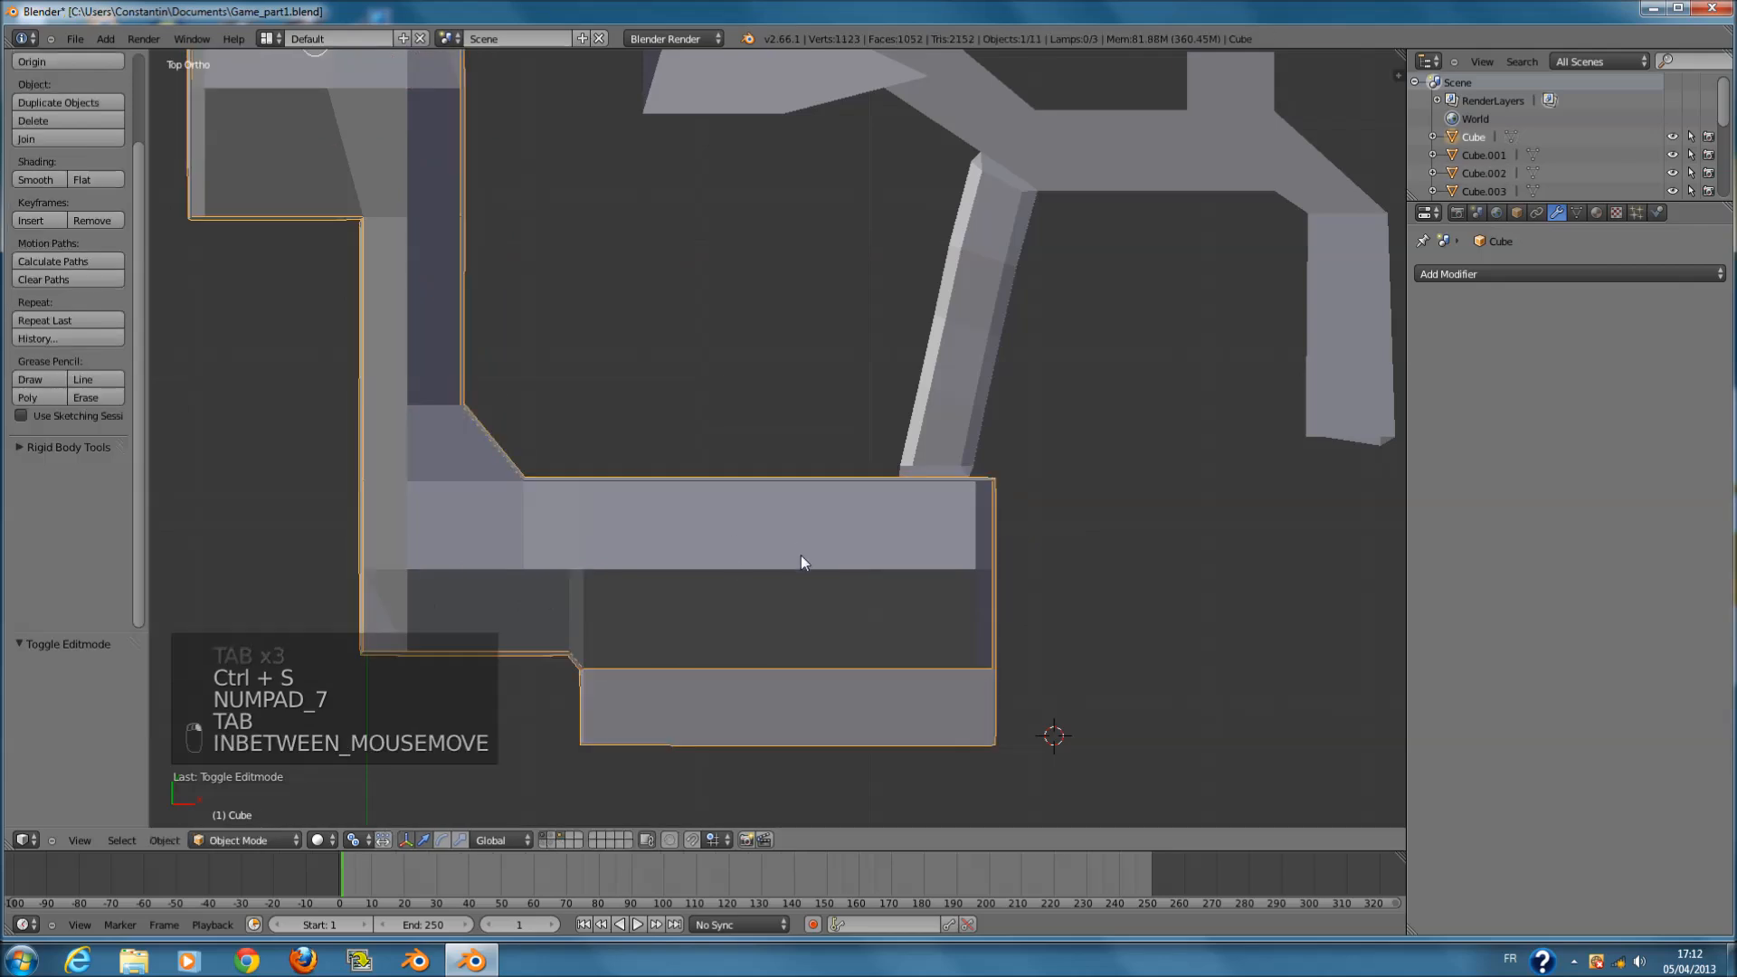
{"action": "key", "text": "h"}
{"action": "key", "text": "ctrl+z"}
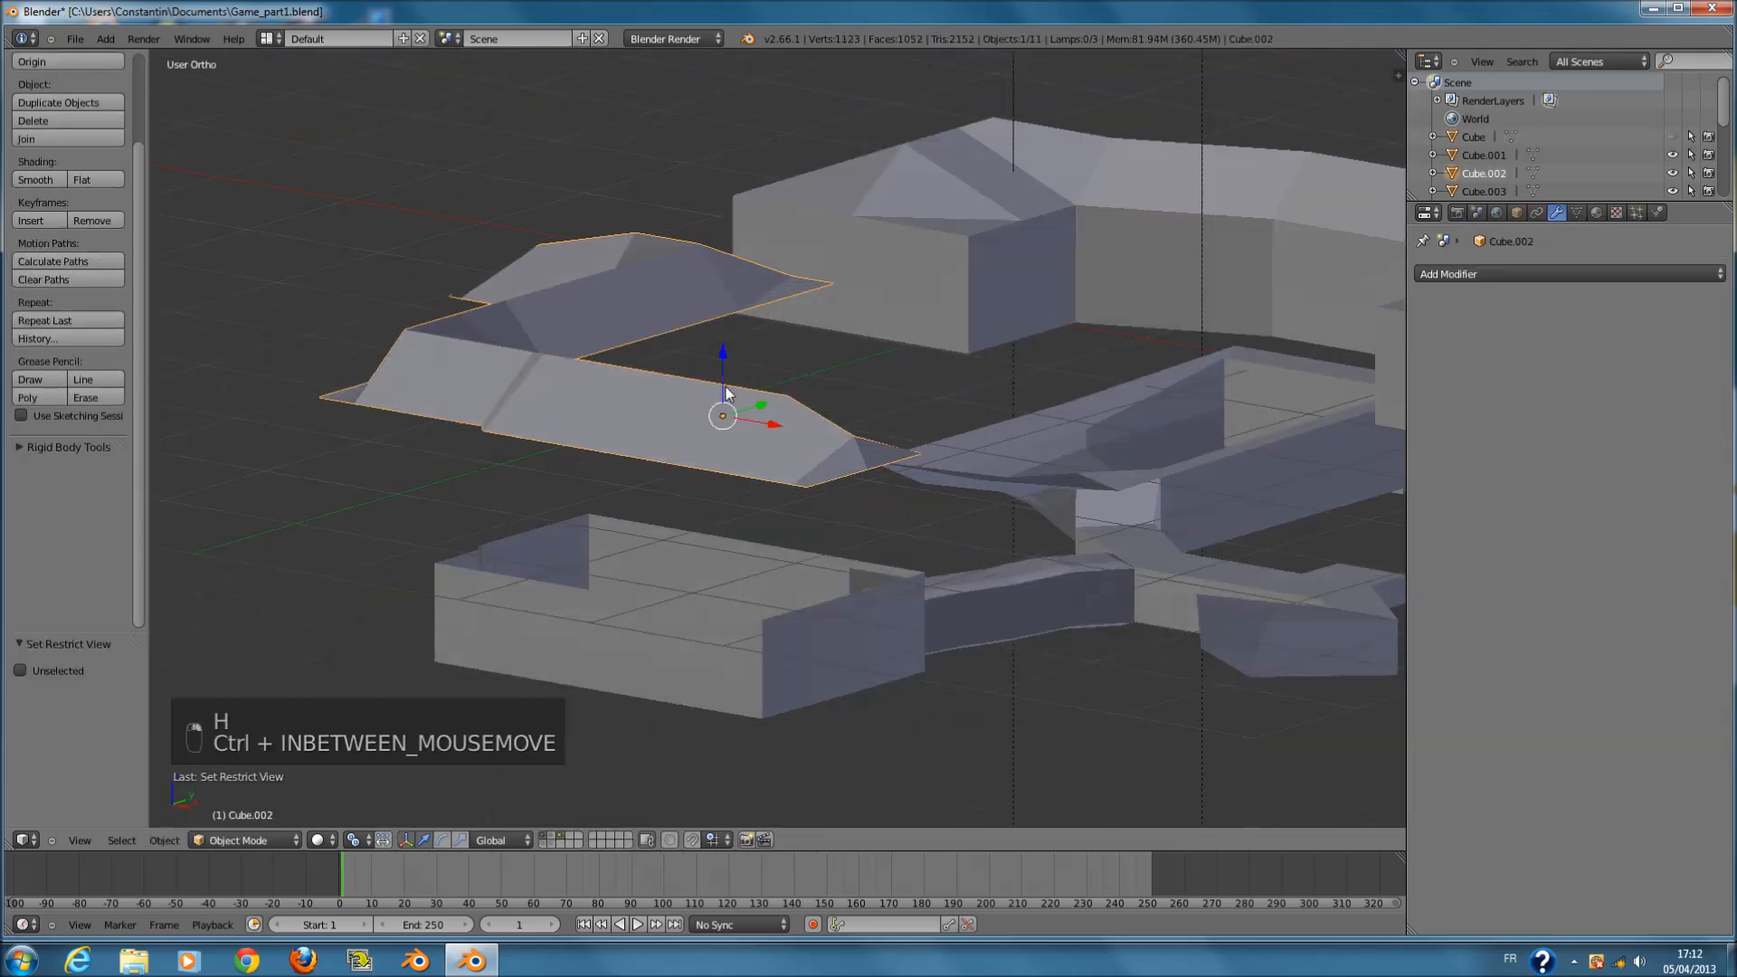
{"action": "key", "text": "ctrl+z"}
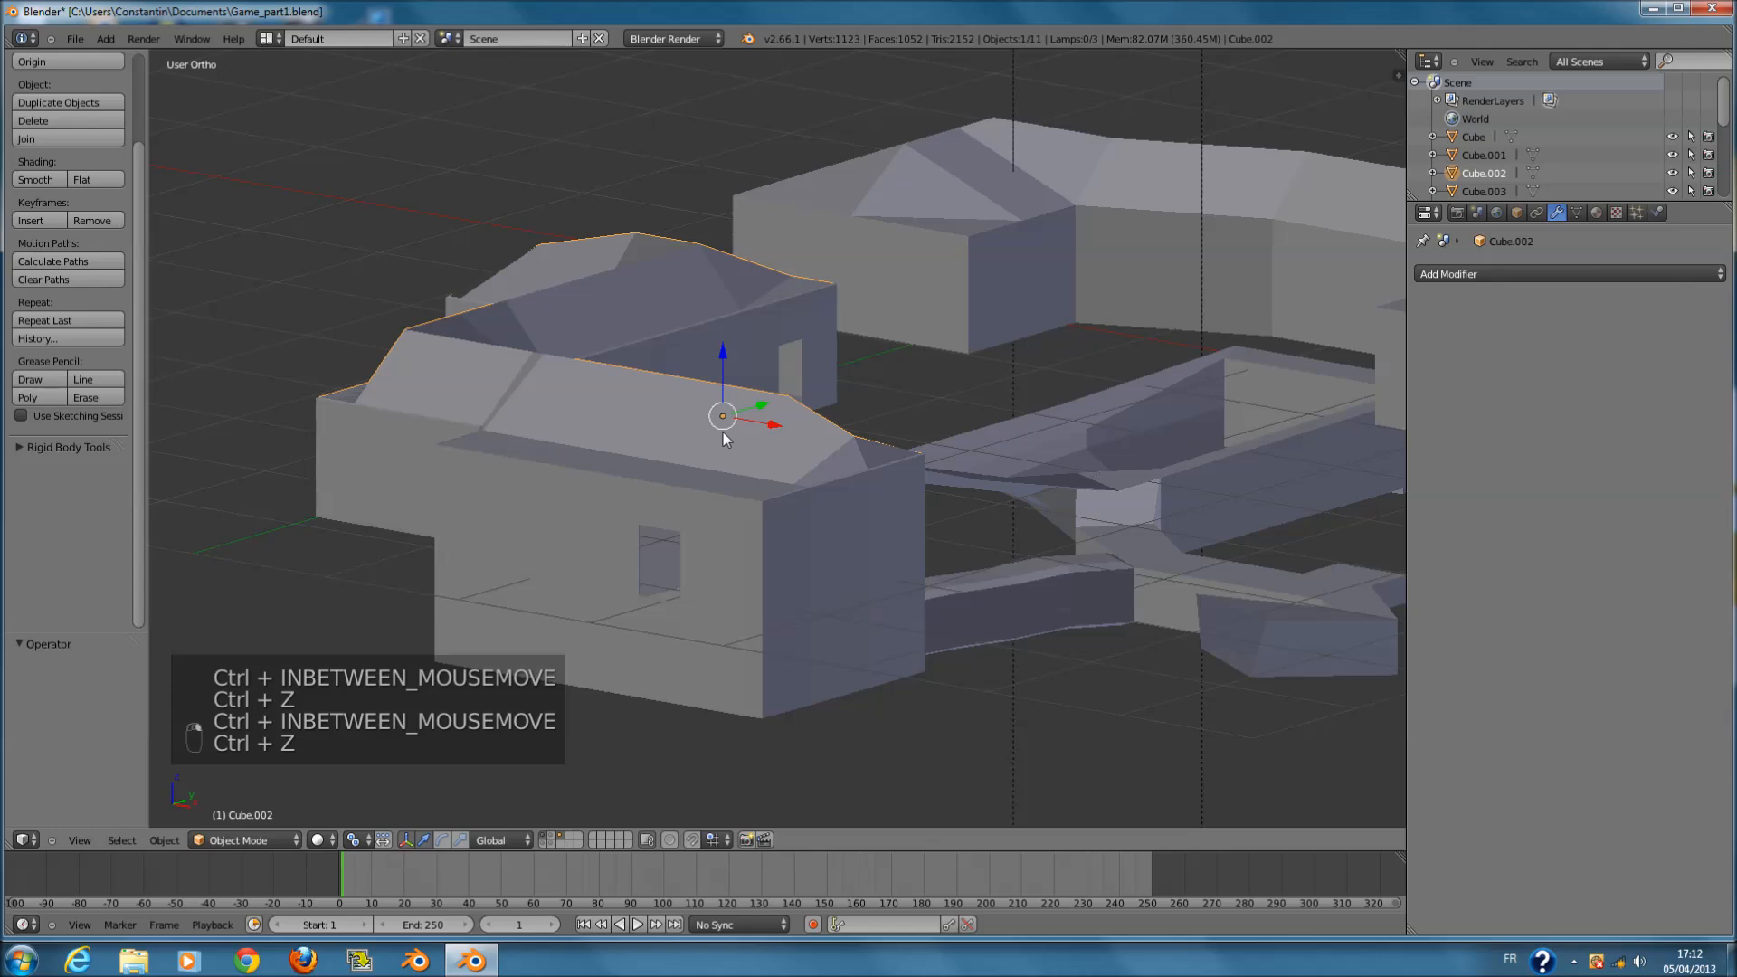
- Move the upper building's roof to another layer, select the building in top view and save the file
{"action": "key", "text": "m"}
{"action": "left_click", "coordinate": [928, 495]}
{"action": "right_click", "coordinate": [731, 554]}
{"action": "middle_click_drag", "start_coordinate": [731, 556], "coordinate": [784, 561]}
{"action": "key", "text": "Tab"}
{"action": "key", "text": "KP_7"}
{"action": "key", "text": "Tab"}
{"action": "key", "text": "ctrl+s"}
{"action": "key", "text": "ctrl+s"}
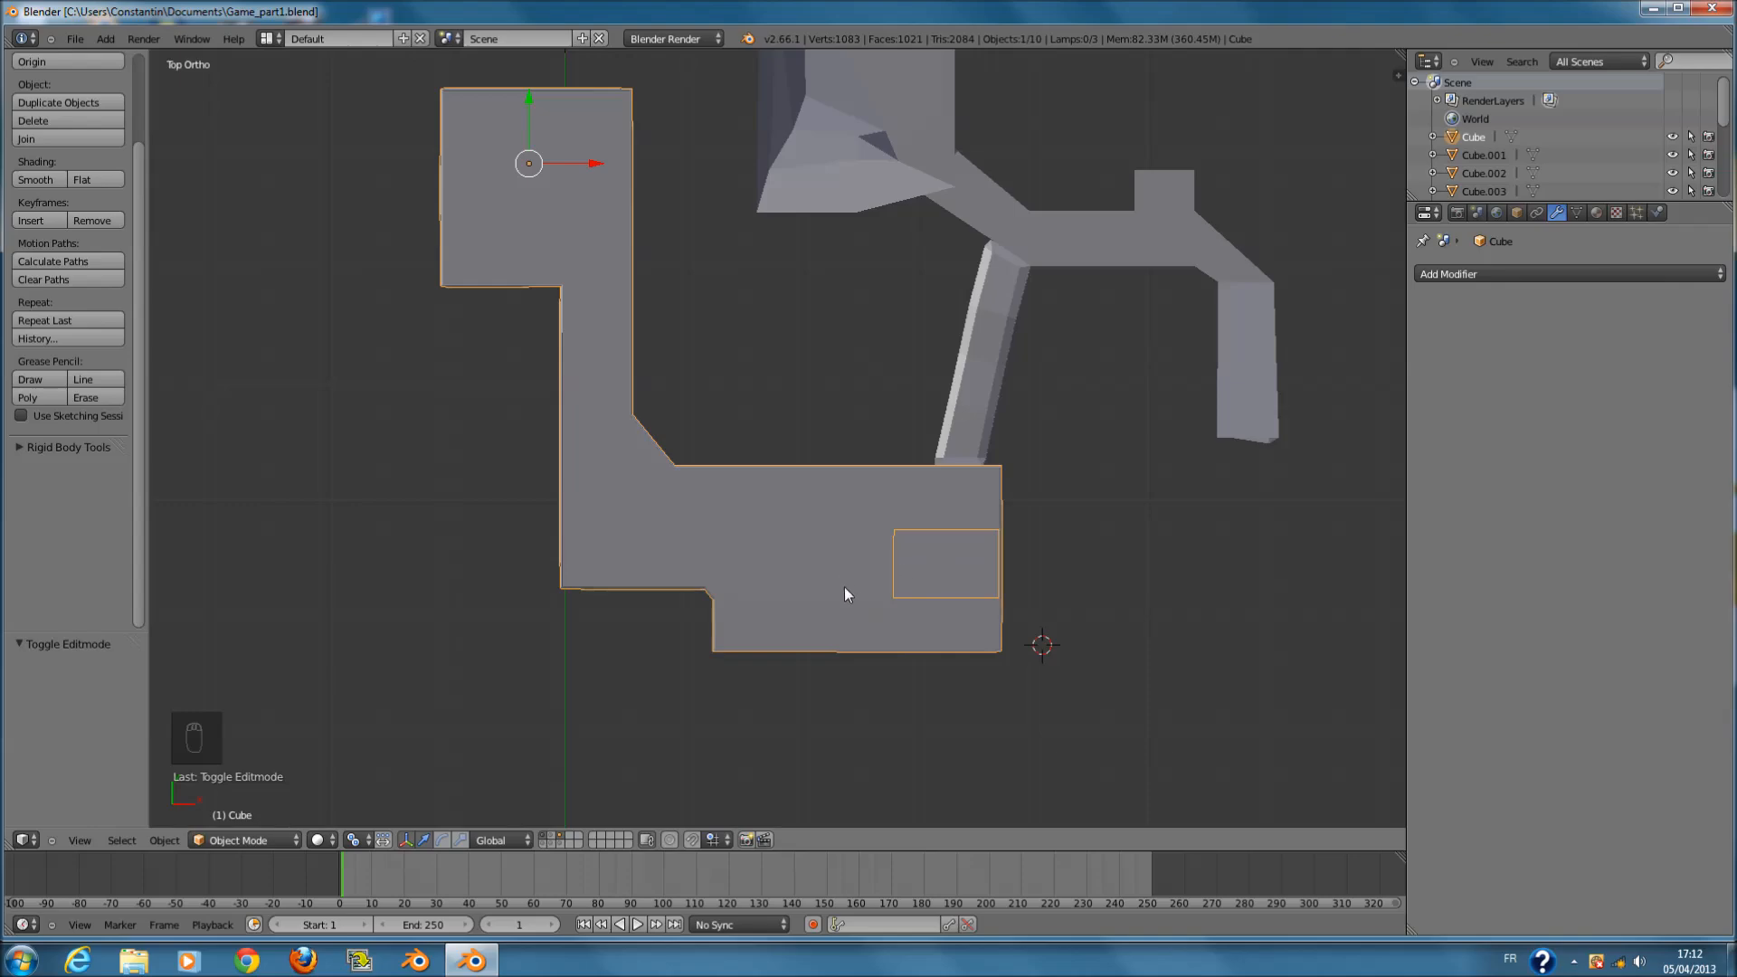
- Inspect the upper building's thickened walls and floor at the corridor corner in wireframe and solid display
{"action": "key", "text": "Tab"}
{"action": "scroll", "coordinate": [745, 552], "scroll_direction": "down", "scroll_amount": 5, "text": "ctrl"}
{"action": "scroll", "coordinate": [745, 554], "scroll_direction": "up", "scroll_amount": 5}
{"action": "key", "text": "z"}
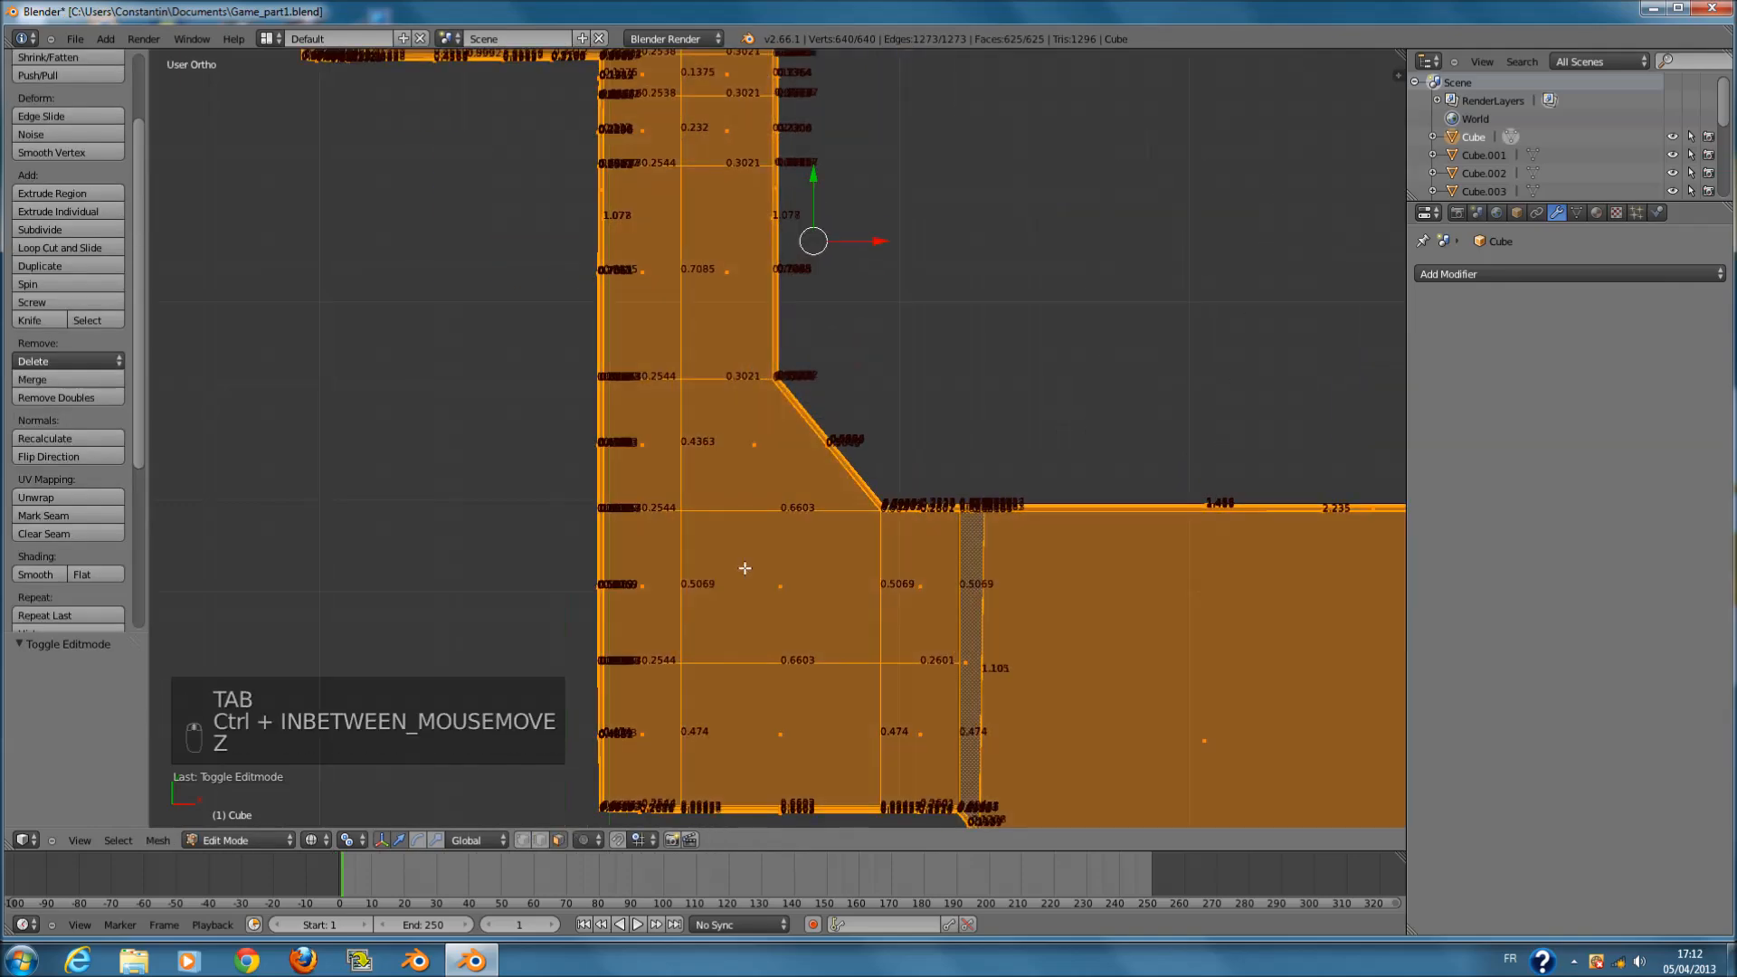
{"action": "middle_click_drag", "start_coordinate": [745, 570], "coordinate": [561, 451]}
{"action": "key", "text": "z"}
{"action": "scroll", "coordinate": [543, 425], "scroll_direction": "up", "scroll_amount": 5}
{"action": "key", "text": "a"}
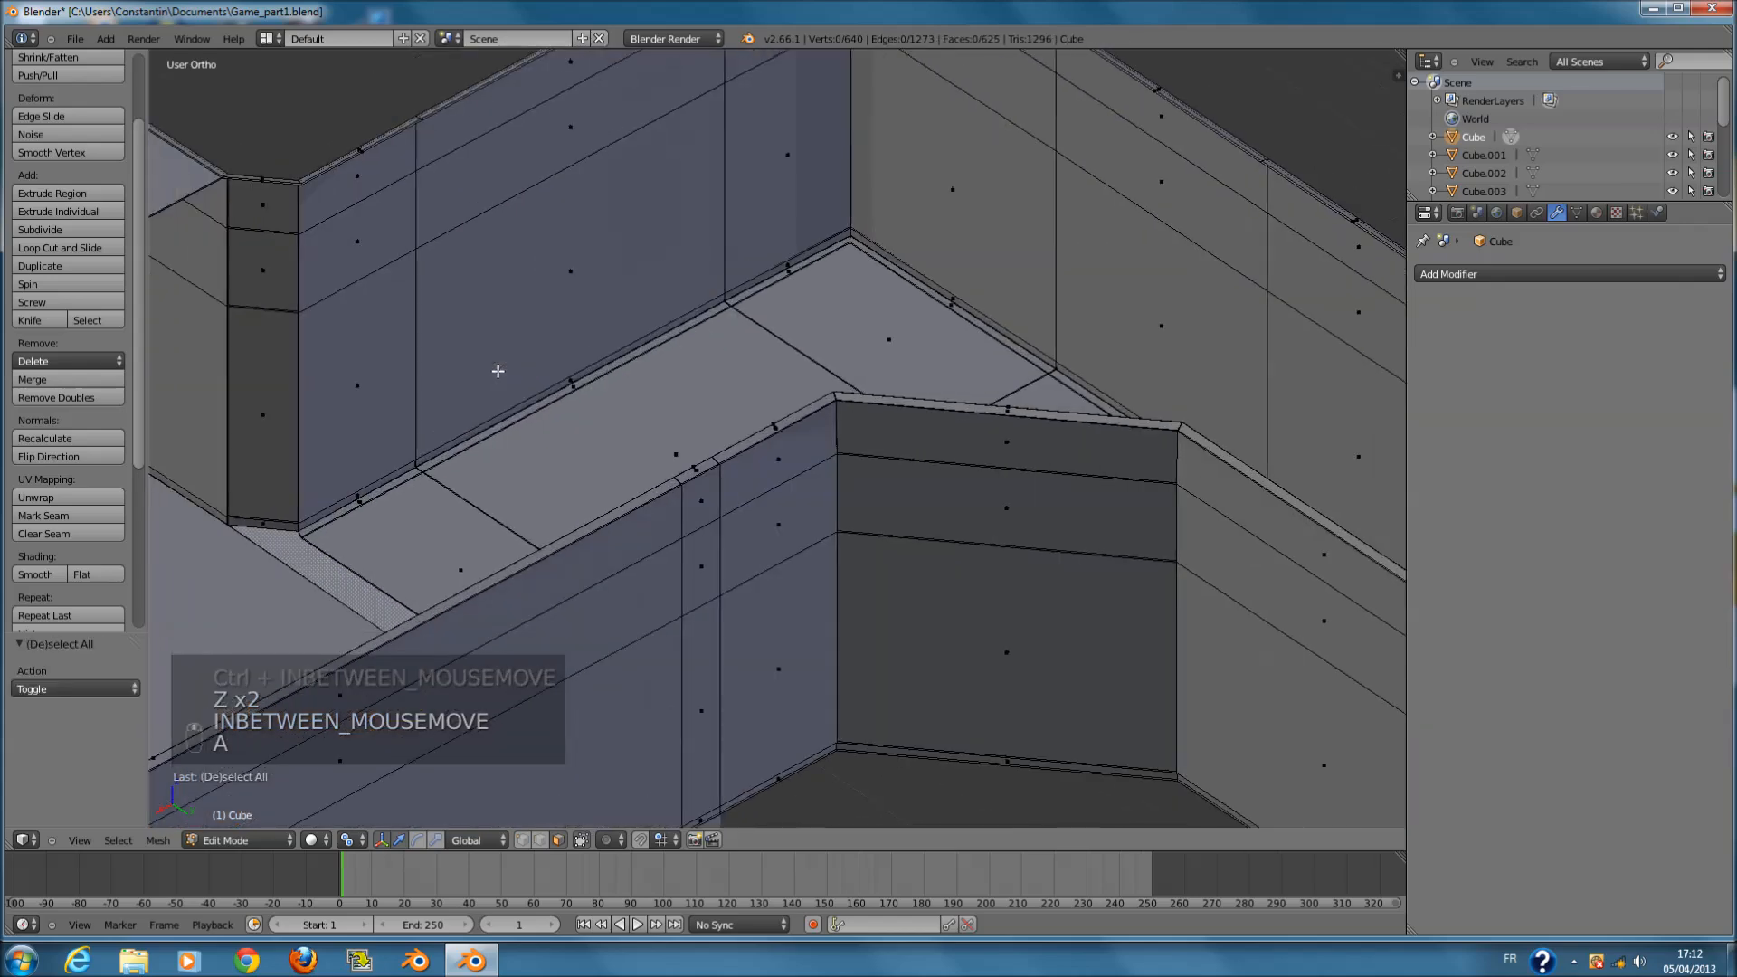
{"action": "middle_click_drag", "start_coordinate": [498, 371], "coordinate": [628, 365]}
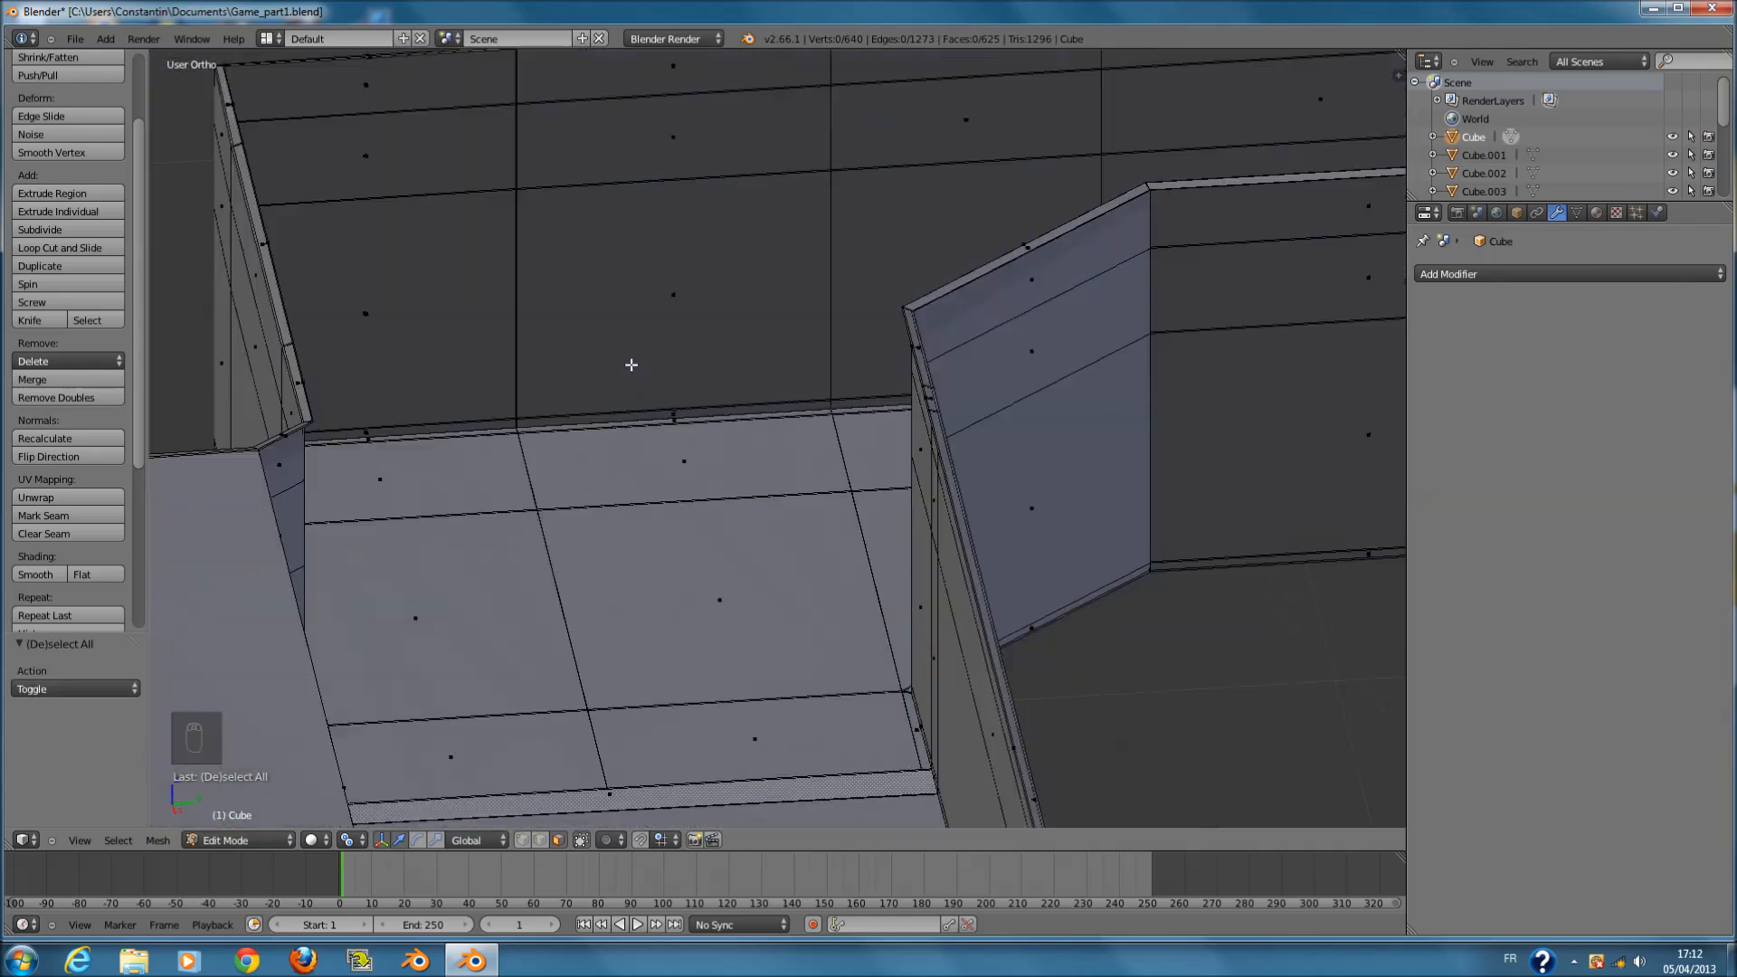
- Select two wall faces beside the corridor corner and locate them in top view
{"action": "middle_click_drag", "start_coordinate": [376, 477], "coordinate": [426, 318]}
{"action": "right_click", "coordinate": [494, 206]}
{"action": "right_click", "coordinate": [493, 172], "text": "shift"}
{"action": "key", "text": "KP_7"}
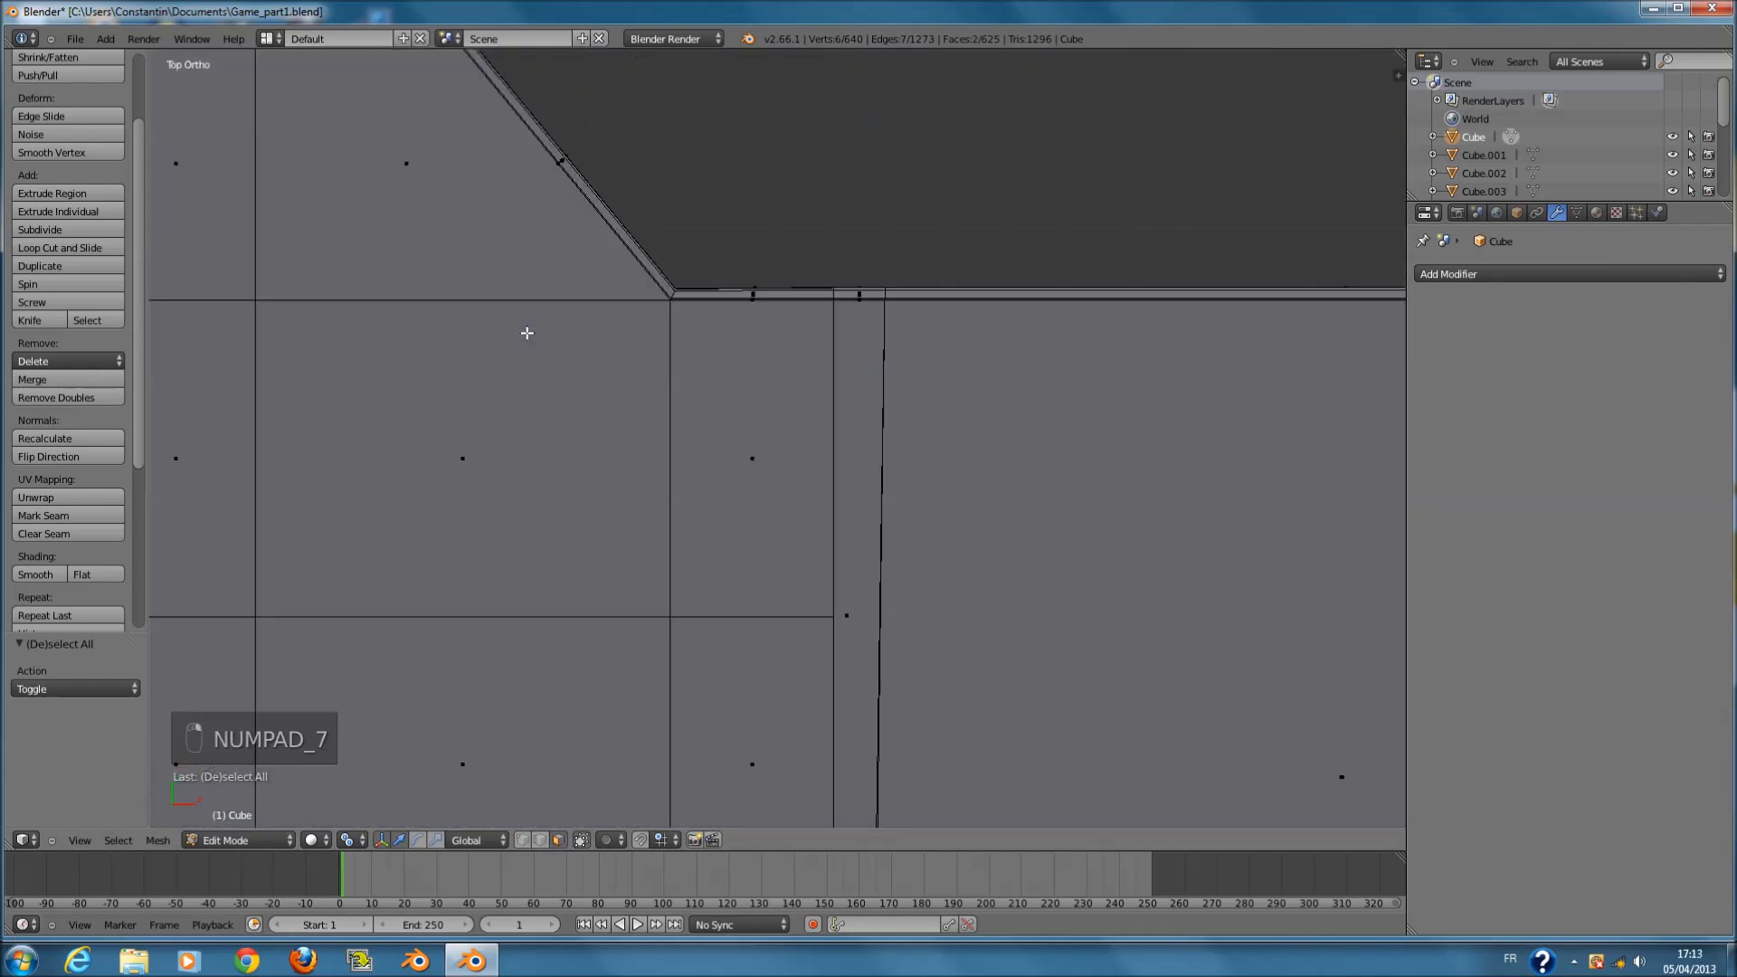
{"action": "scroll", "coordinate": [923, 289], "scroll_direction": "down", "scroll_amount": 5}
{"action": "scroll", "coordinate": [816, 377], "scroll_direction": "up", "scroll_amount": 2}
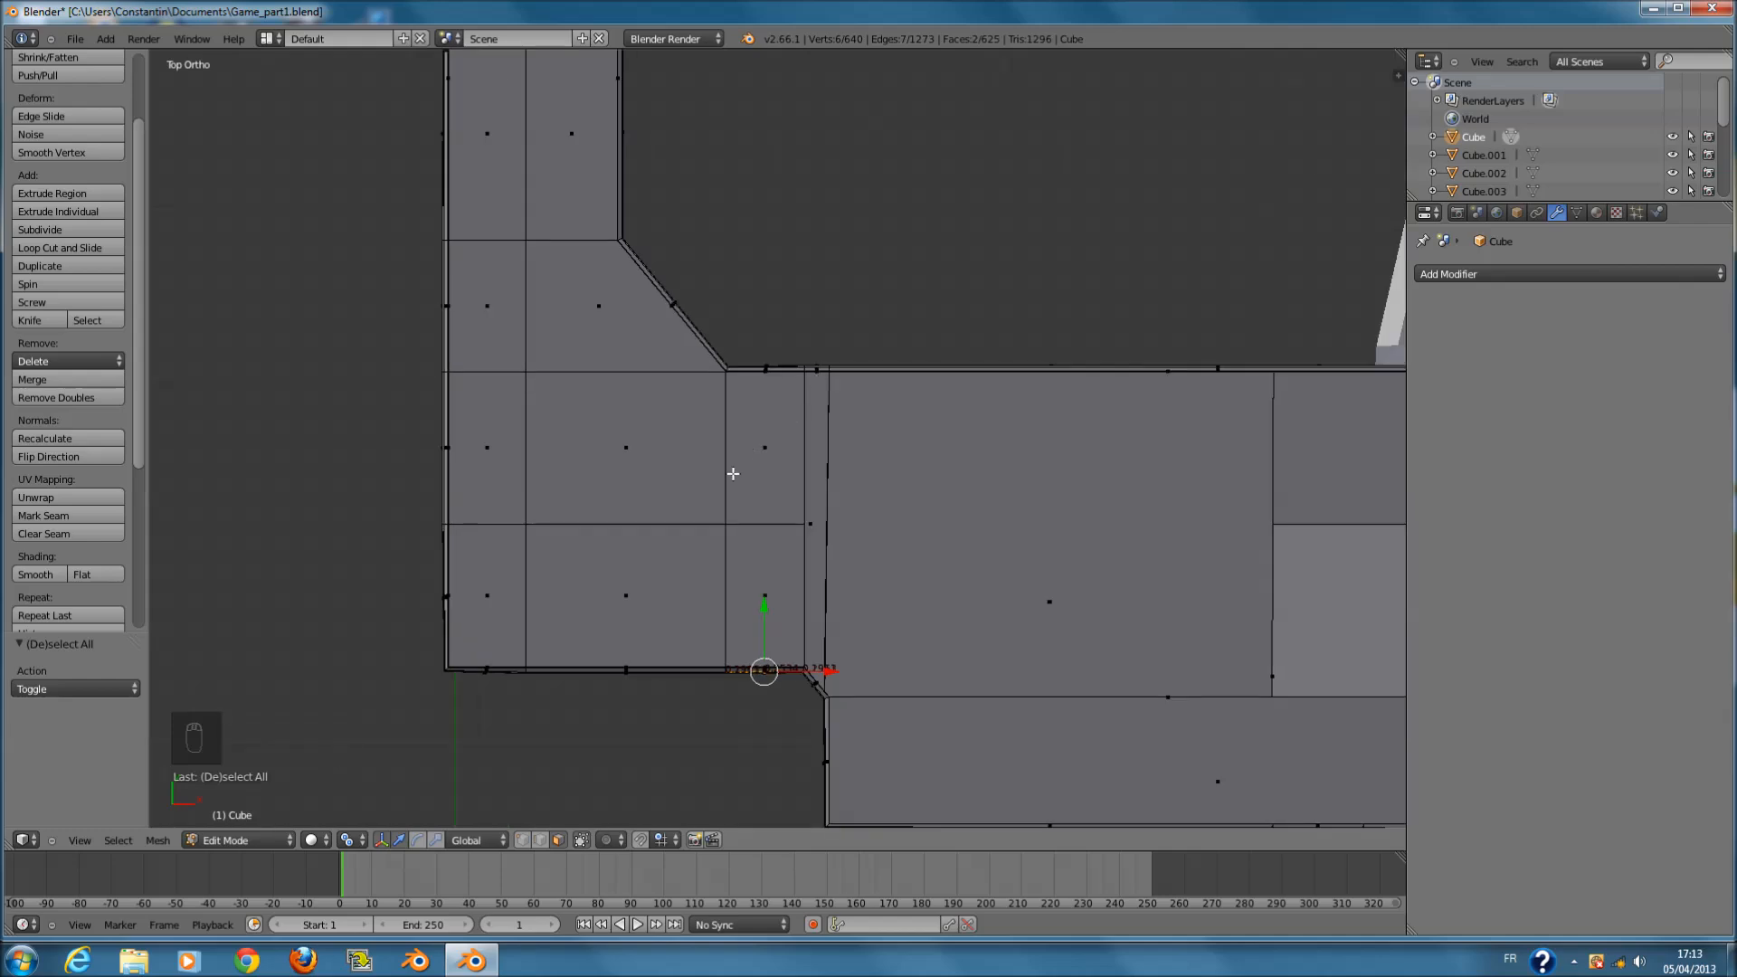
- Cut two edge loops lengthwise through the upper building's corridor, scale them to about 0.296 along X and save
{"action": "key", "text": "a"}
{"action": "key", "text": "ctrl+r"}
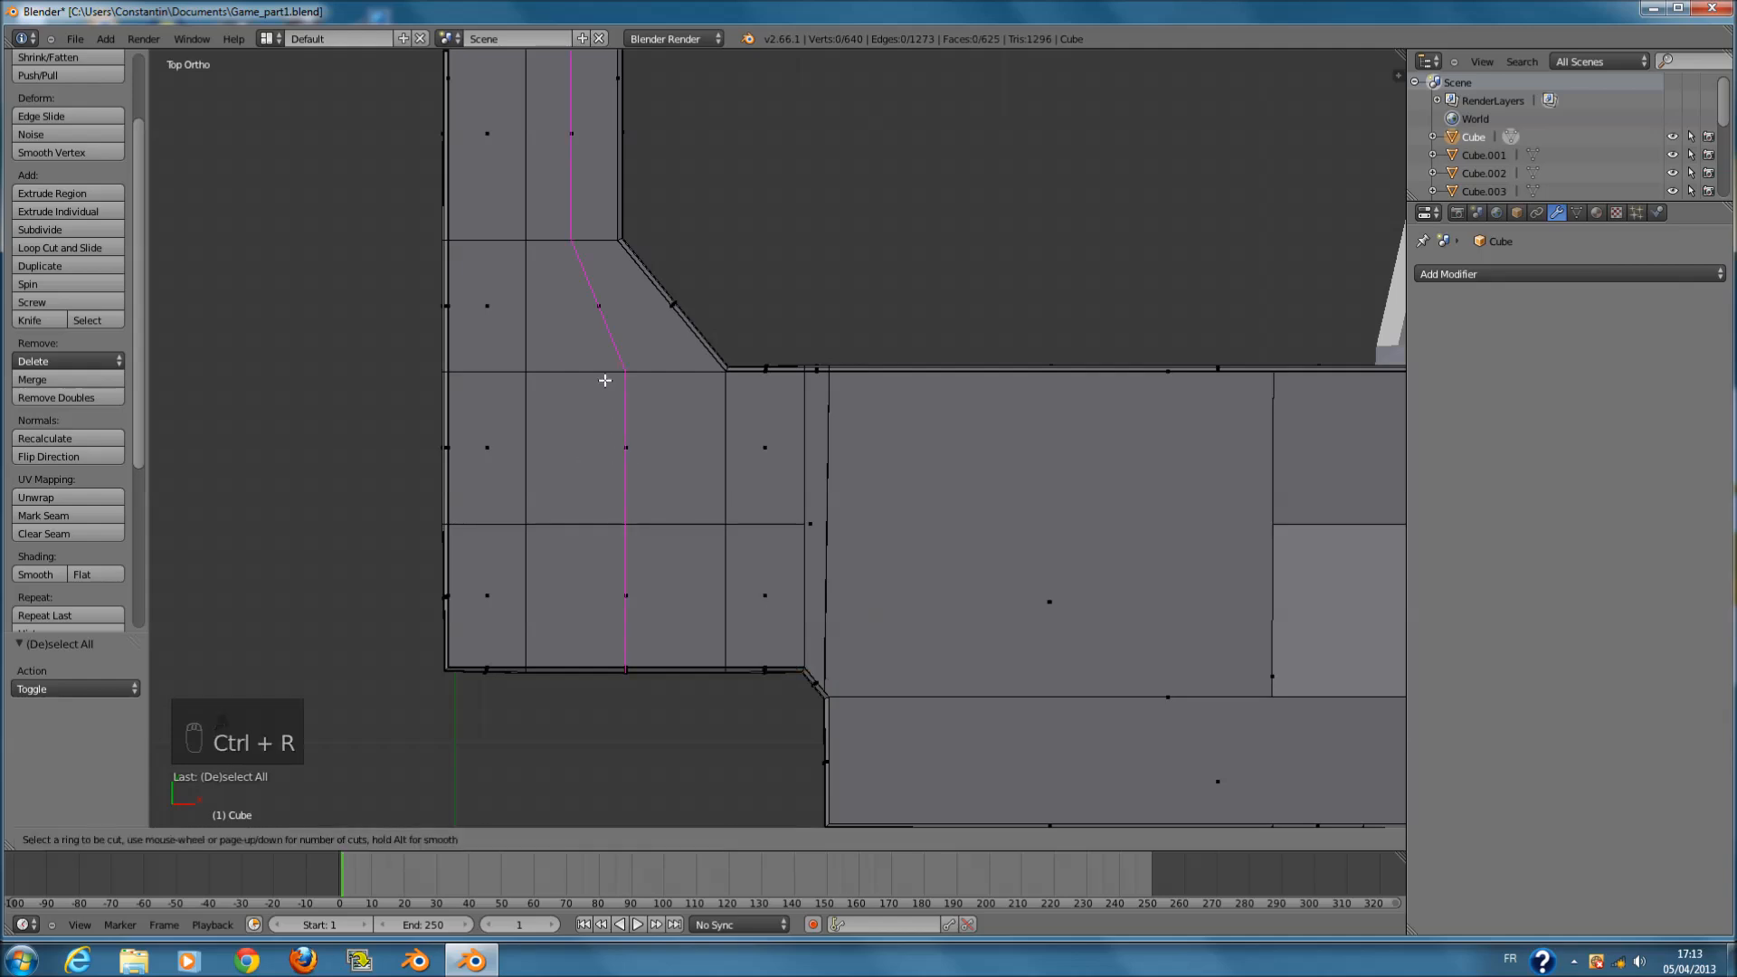
{"action": "scroll", "coordinate": [605, 380], "scroll_direction": "up", "scroll_amount": 1}
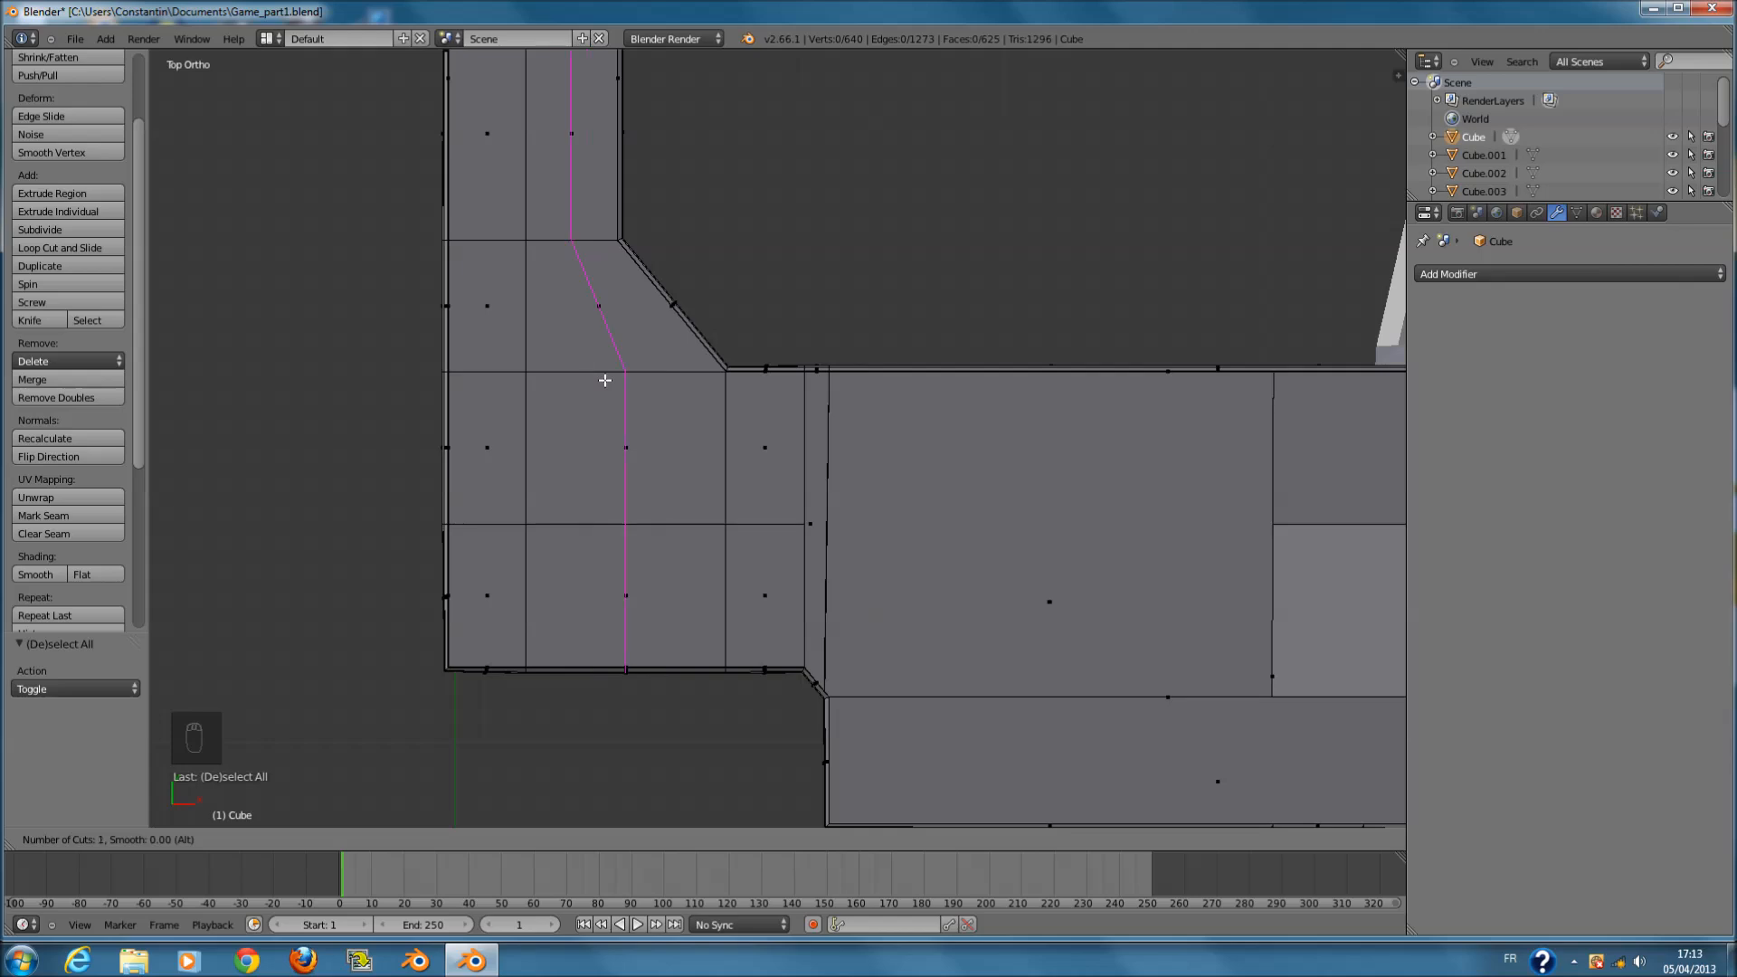
{"action": "left_click", "coordinate": [605, 380]}
{"action": "key", "text": "s"}
{"action": "key", "text": "x"}
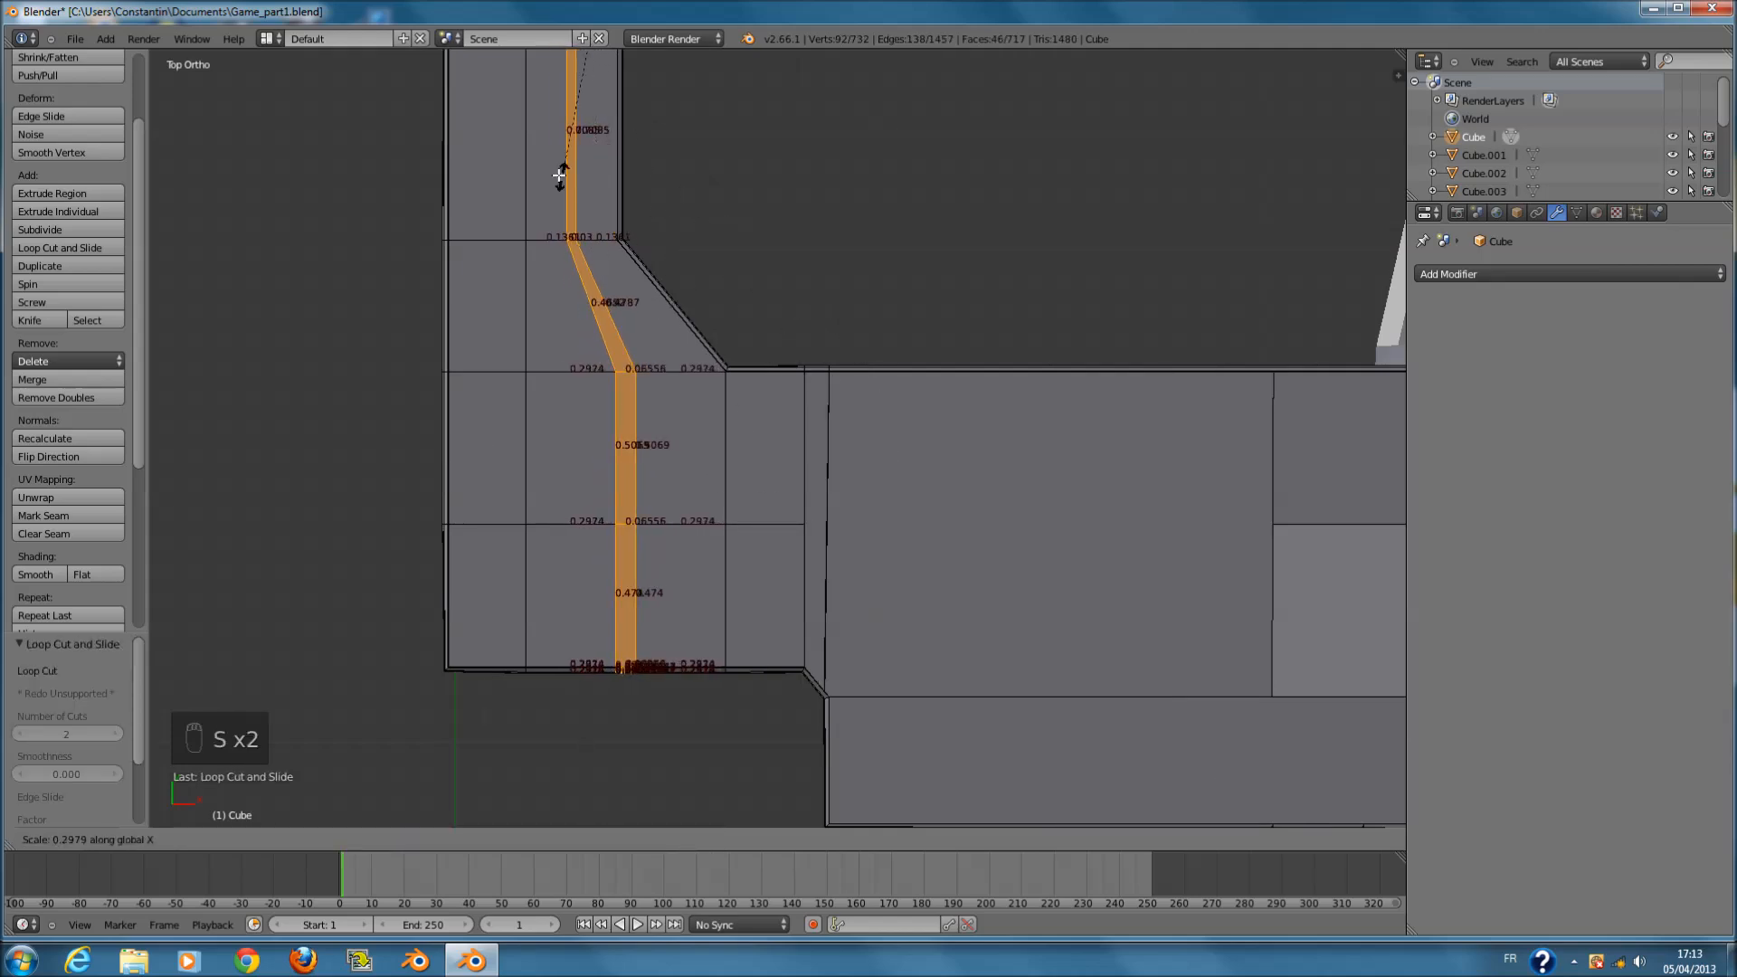
{"action": "left_click", "coordinate": [562, 175]}
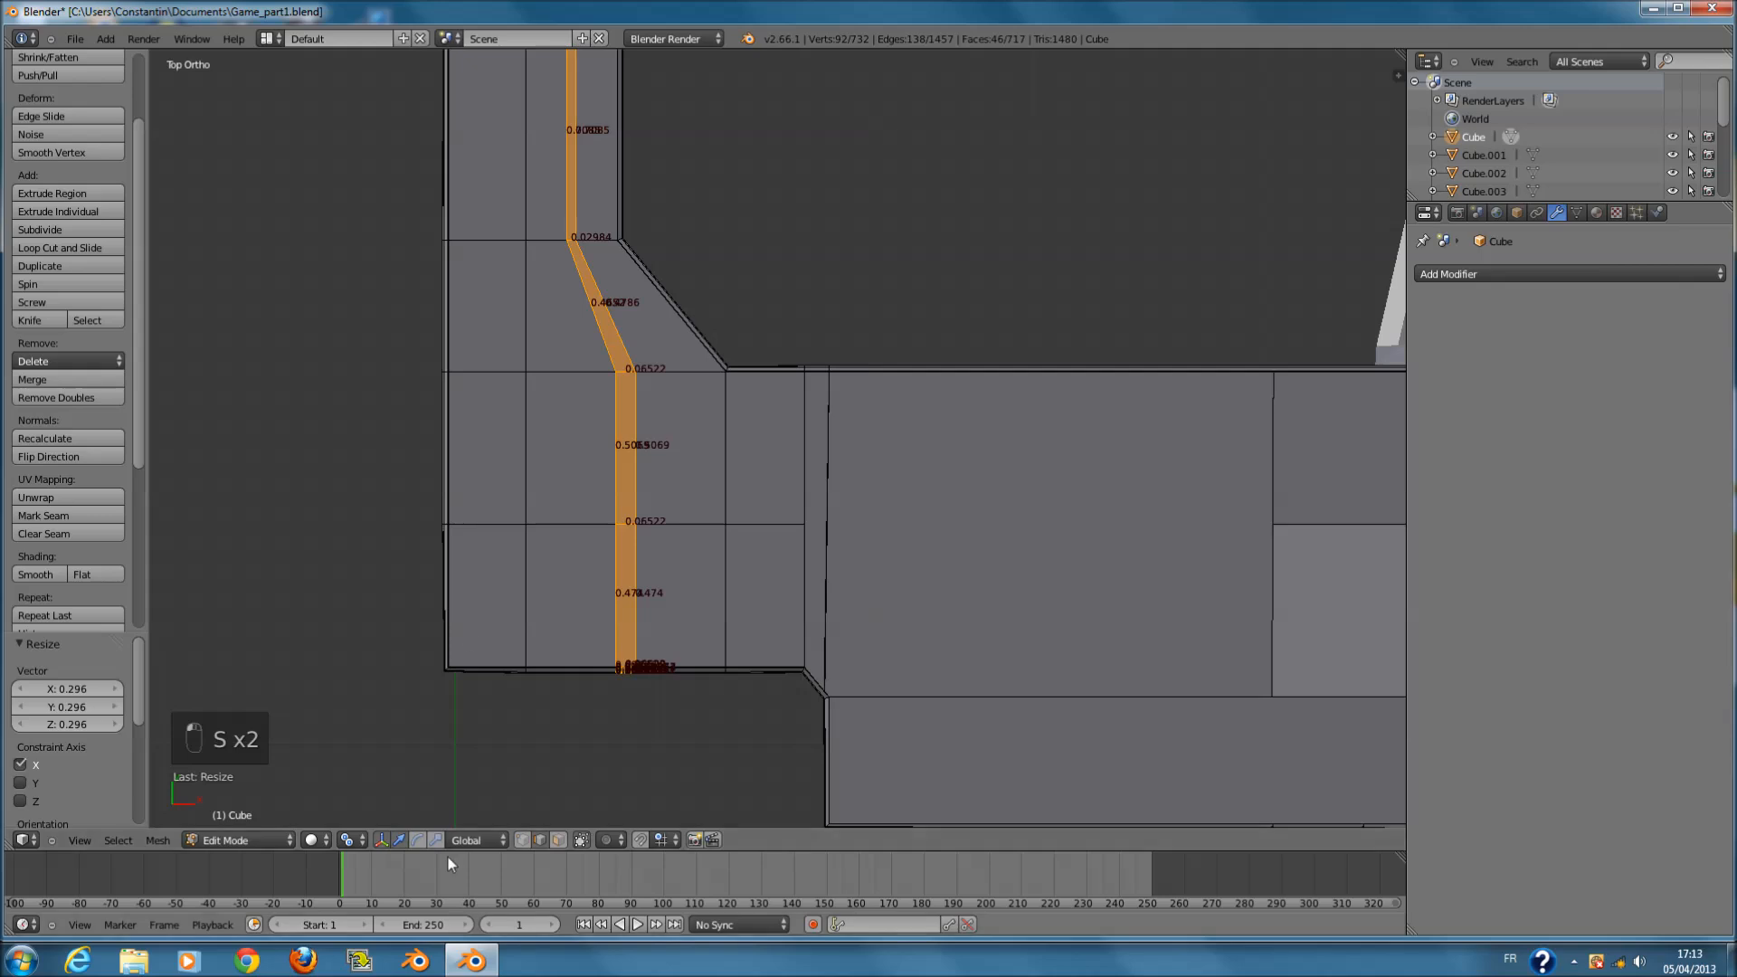
{"action": "left_click", "coordinate": [559, 840]}
{"action": "key", "text": "a"}
{"action": "key", "text": "ctrl+s"}
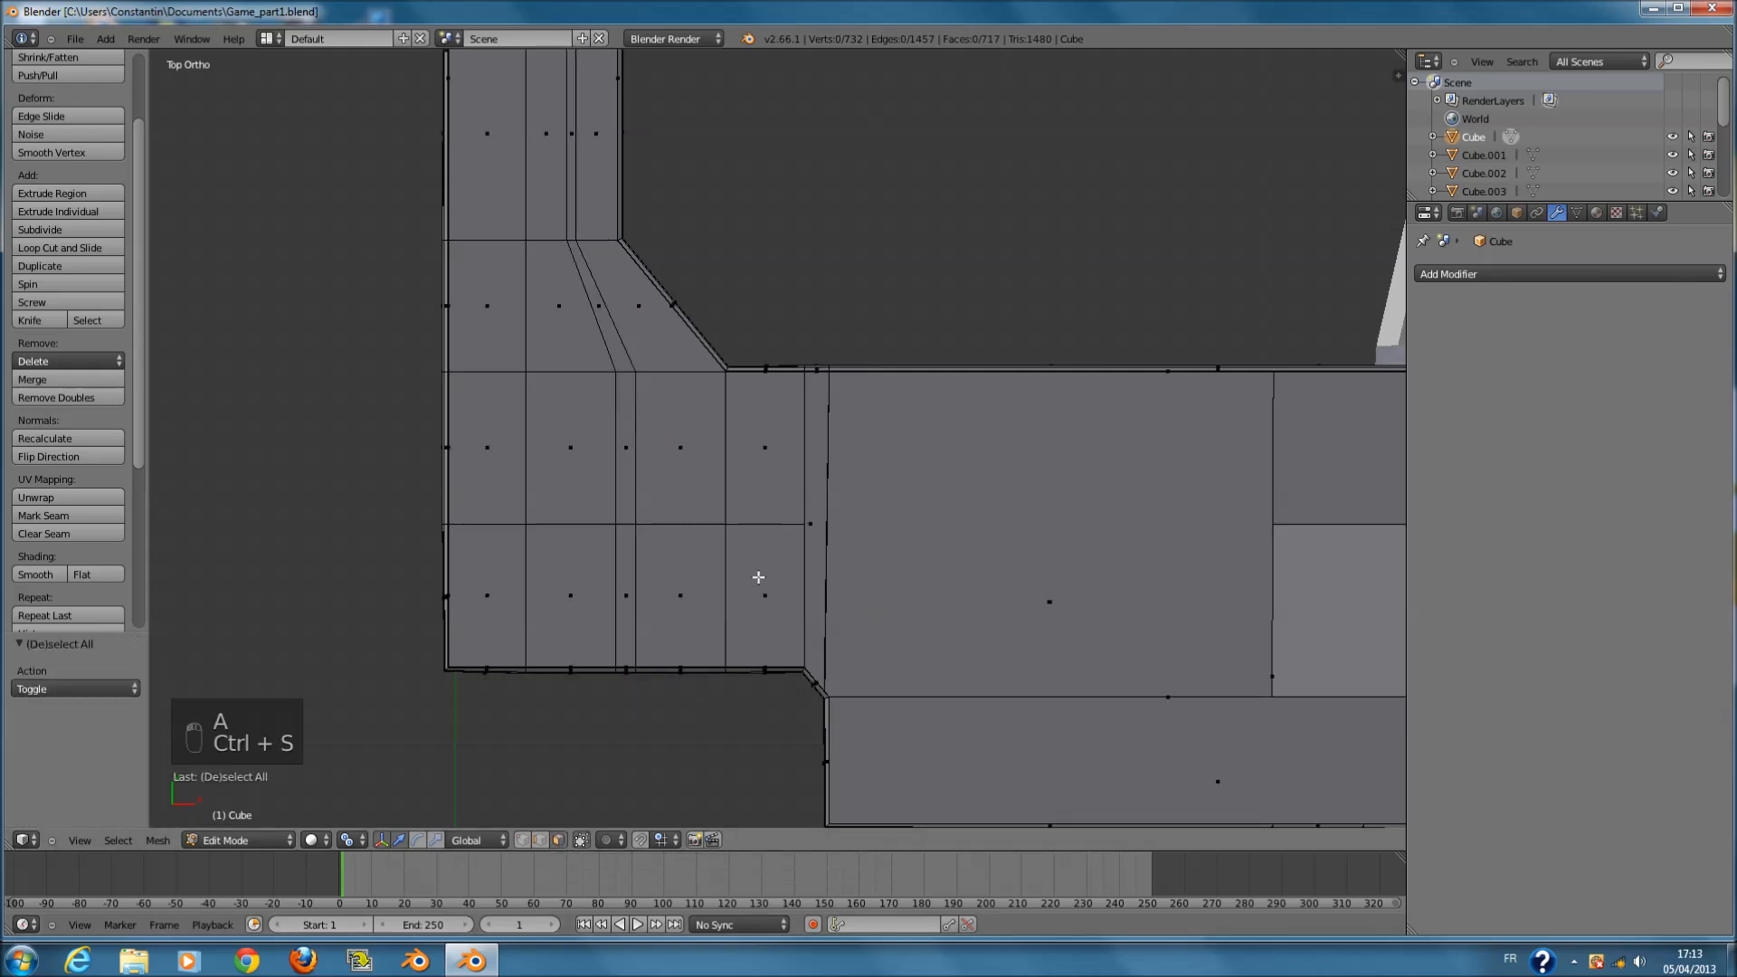
- Undo the two corridor loop cuts and their scaling, leave edit mode and save the file
{"action": "key", "text": "ctrl+z"}
{"action": "key", "text": "ctrl+z"}
{"action": "key", "text": "ctrl+z"}
{"action": "key", "text": "ctrl+z"}
{"action": "key", "text": "ctrl+z"}
{"action": "key", "text": "ctrl+z"}
{"action": "key", "text": "ctrl+z"}
{"action": "key", "text": "ctrl+z"}
{"action": "key", "text": "ctrl+z"}
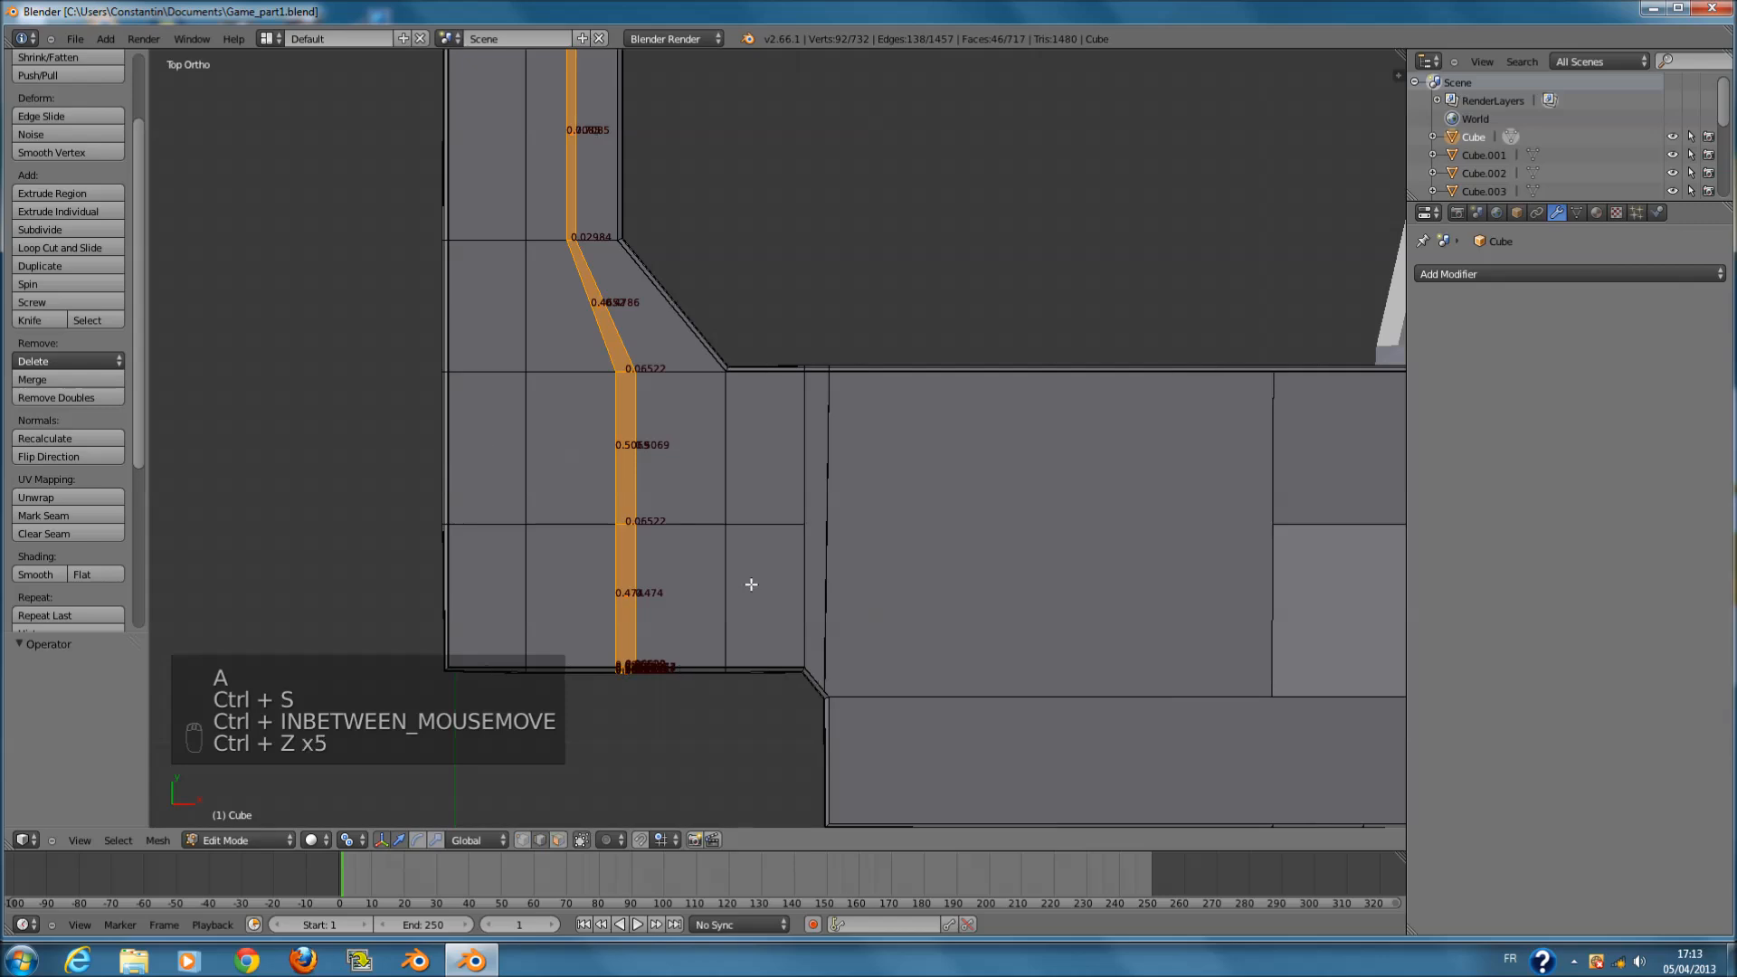
{"action": "key", "text": "Tab"}
{"action": "key", "text": "ctrl+s"}
{"action": "left_click", "coordinate": [800, 590]}
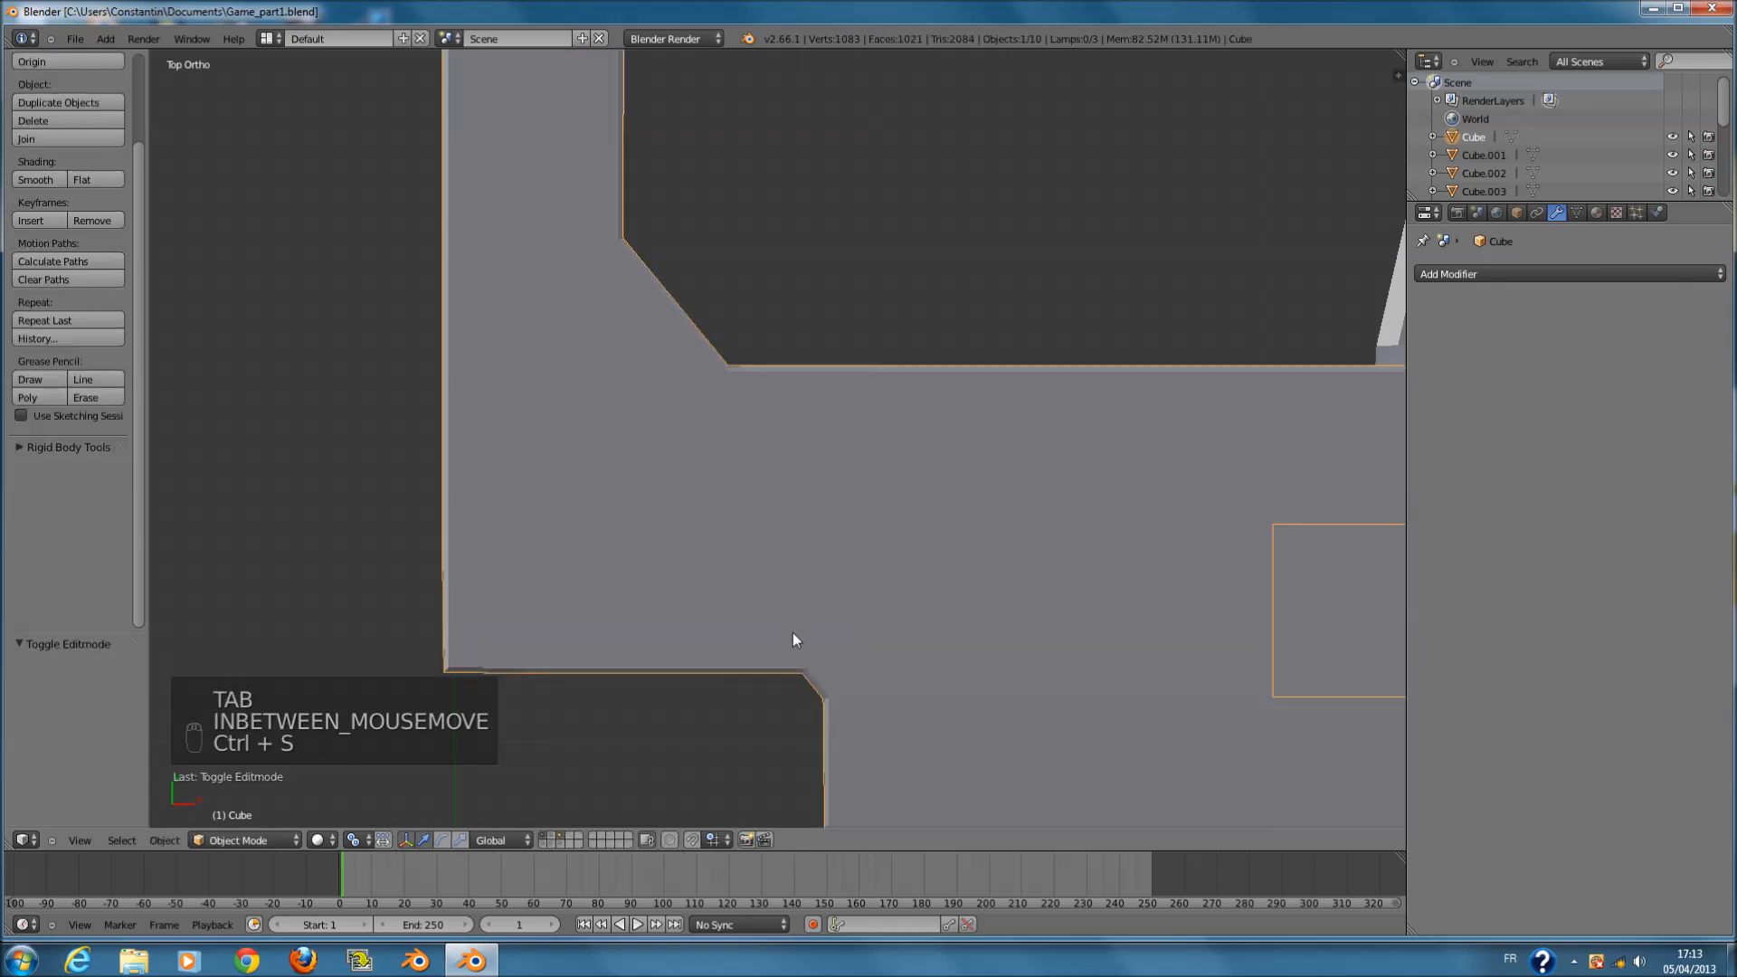
- Check the upper building's outline around the corridor corner and save over Game_part1.blend
{"action": "scroll", "coordinate": [796, 627], "scroll_direction": "down", "scroll_amount": 2}
{"action": "scroll", "coordinate": [802, 628], "scroll_direction": "up", "scroll_amount": 1}
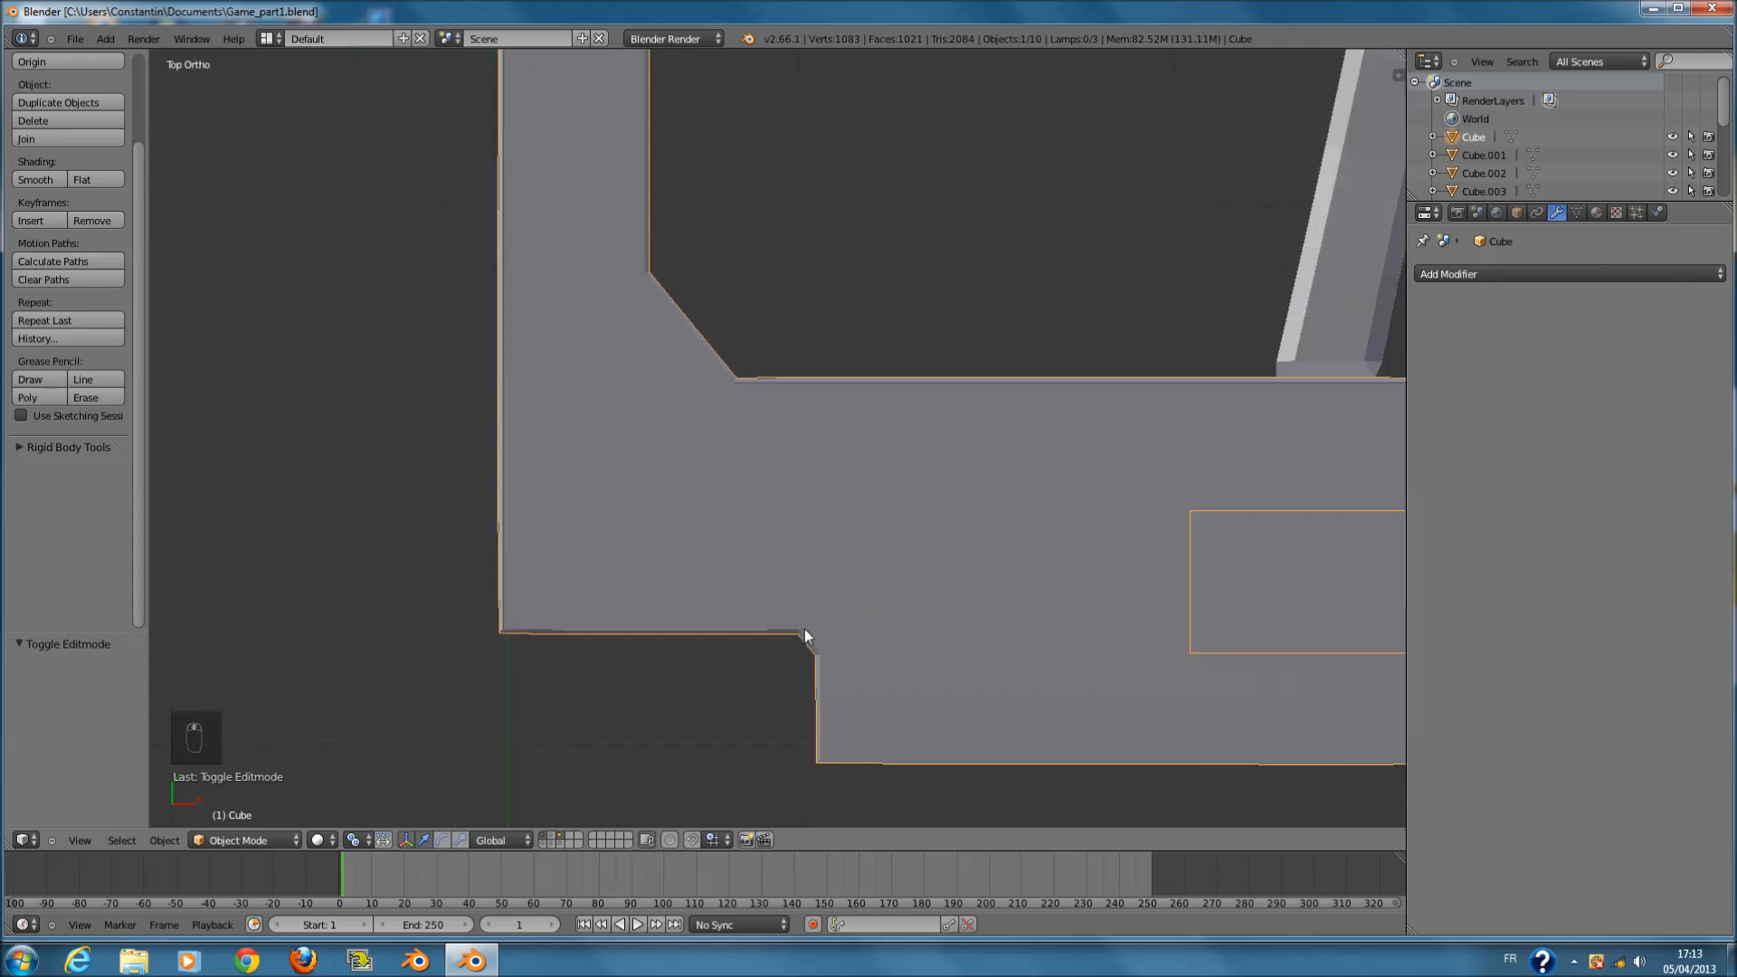
{"action": "key", "text": "Tab"}
{"action": "scroll", "coordinate": [855, 643], "scroll_direction": "up", "scroll_amount": 1}
{"action": "scroll", "coordinate": [860, 643], "scroll_direction": "down", "scroll_amount": 4}
{"action": "key", "text": "Tab"}
{"action": "key", "text": "ctrl+s"}
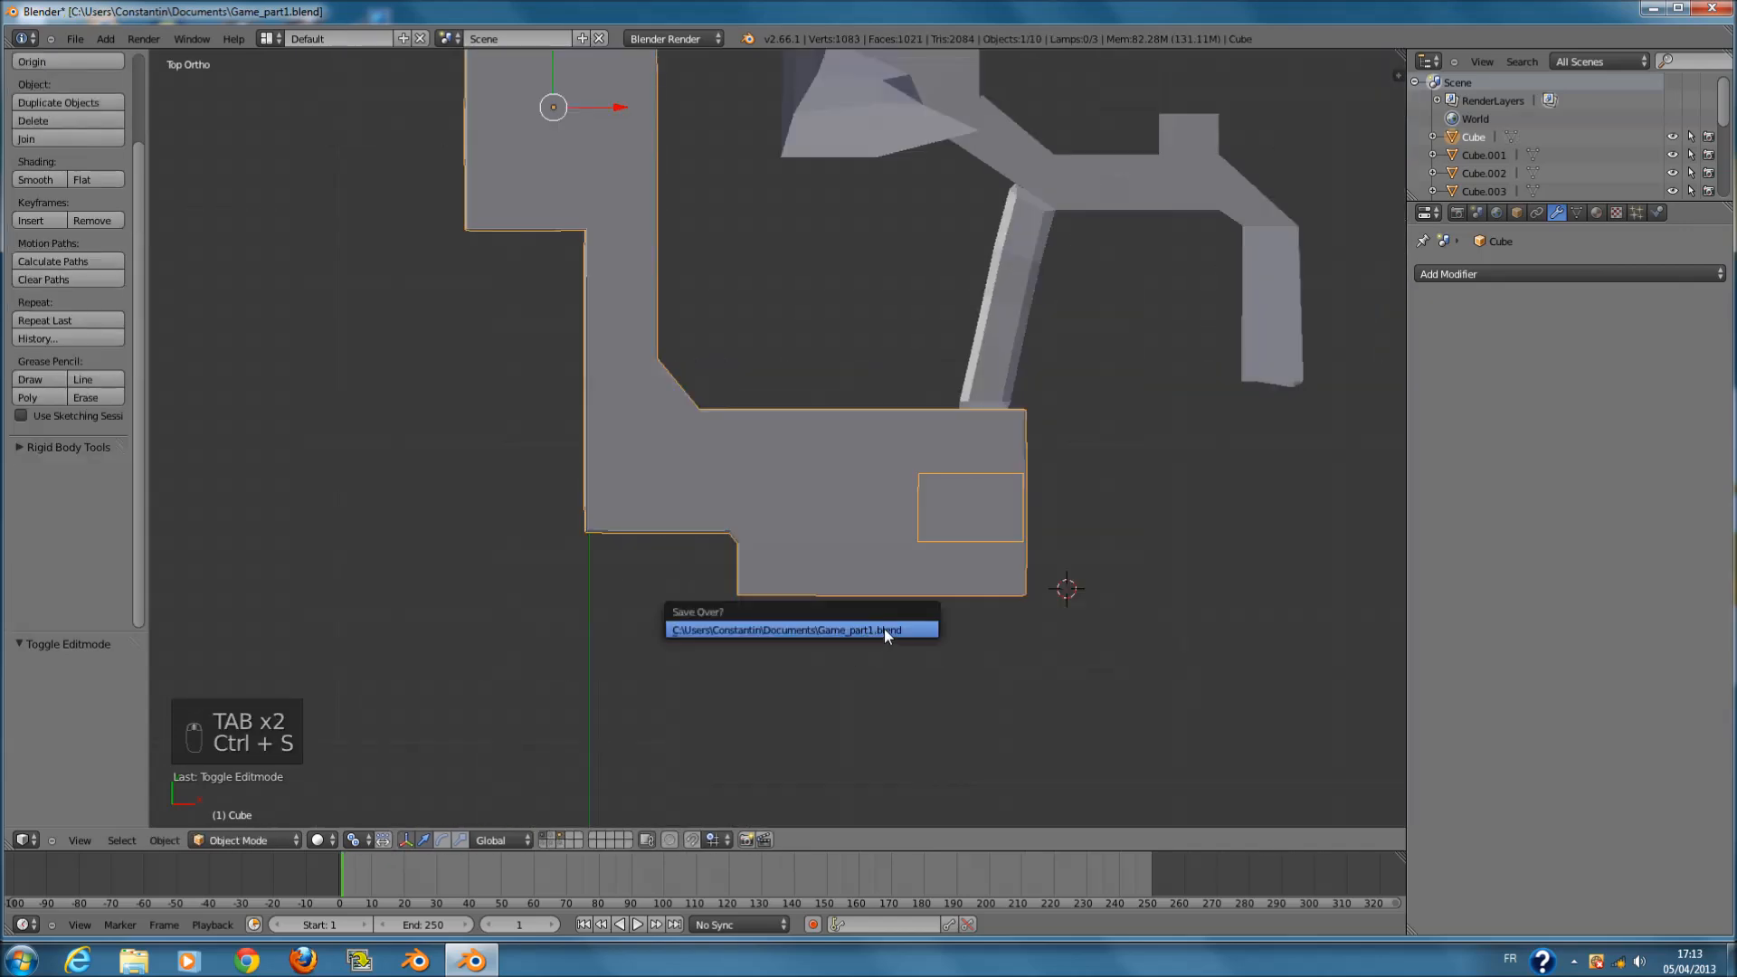
{"action": "left_click", "coordinate": [883, 628]}
{"action": "scroll", "coordinate": [615, 605], "scroll_direction": "down", "scroll_amount": 1}
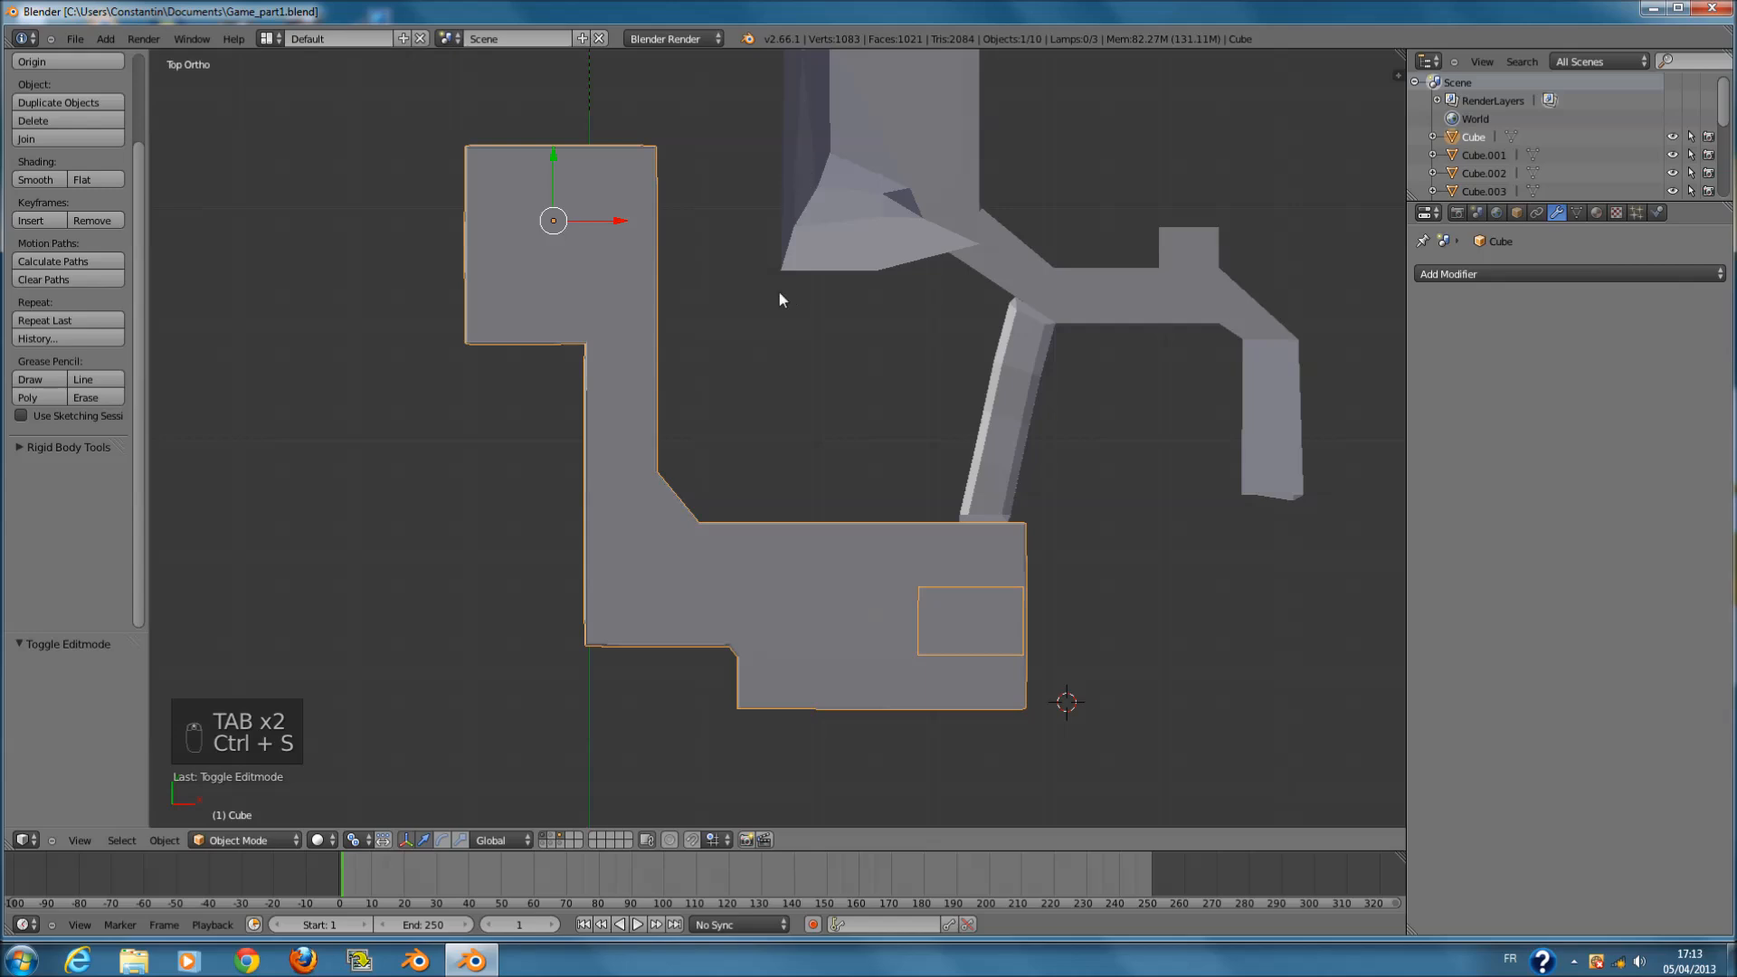
{"action": "scroll", "coordinate": [780, 292], "scroll_direction": "down", "scroll_amount": 1}
{"action": "key", "text": "Tab"}
{"action": "middle_click_drag", "start_coordinate": [801, 307], "coordinate": [801, 394], "text": "shift"}
{"action": "key", "text": "Tab"}
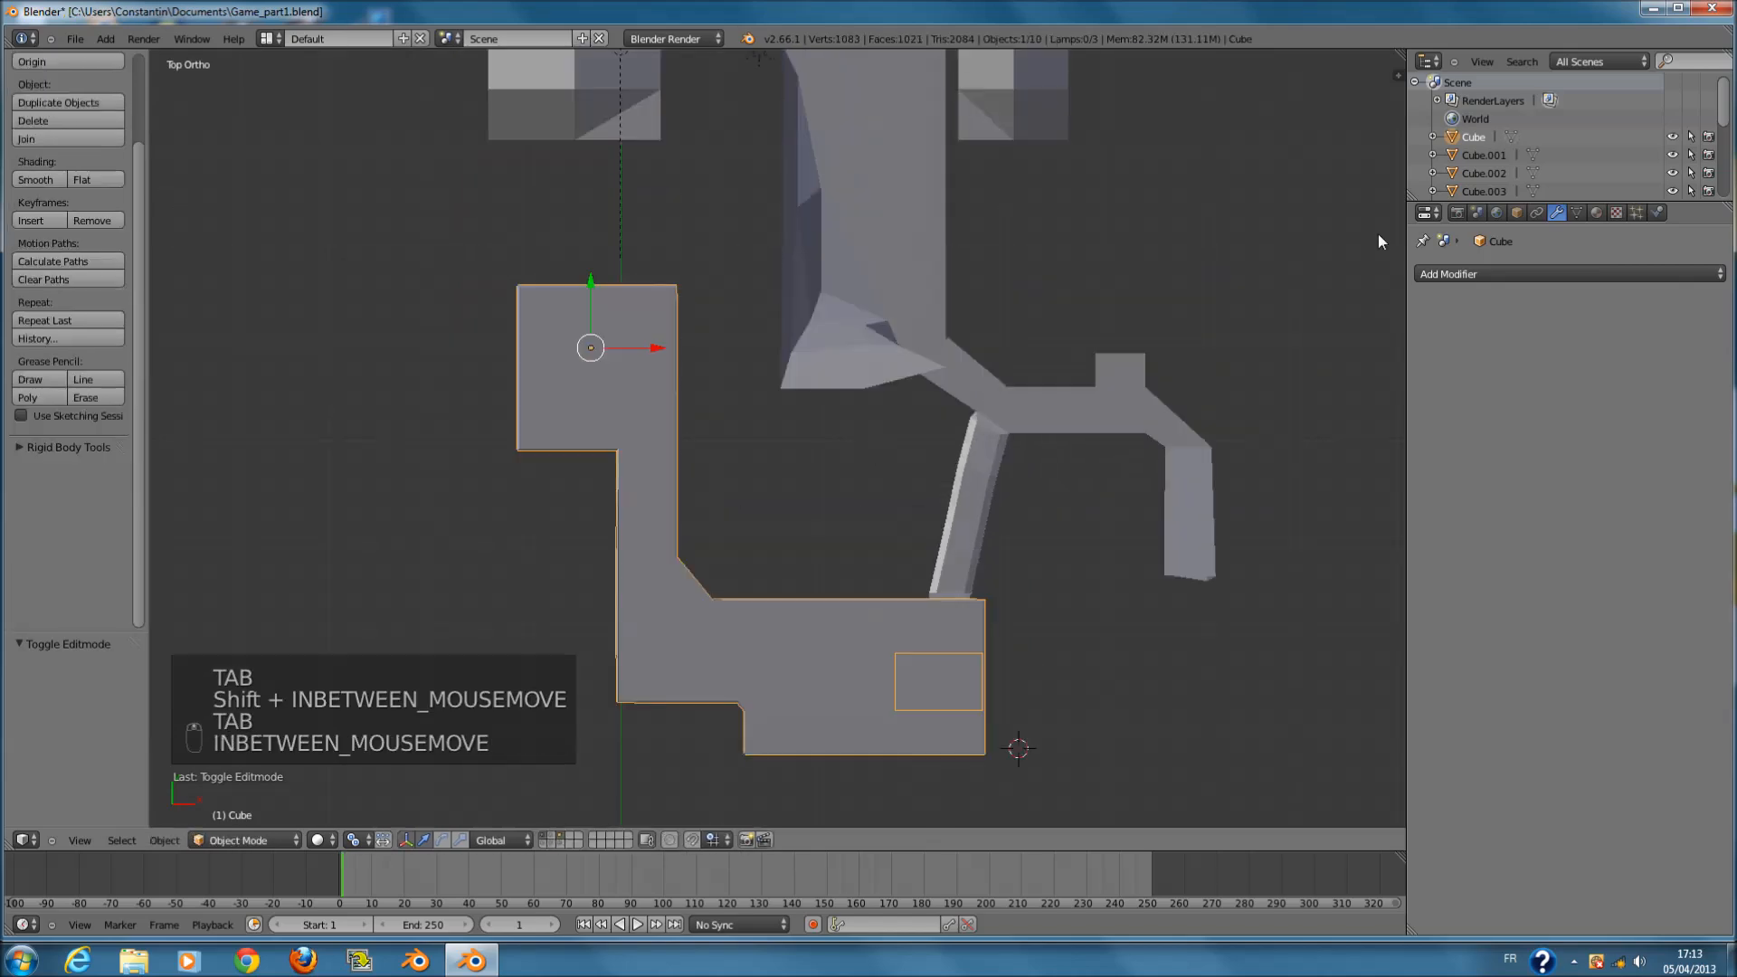
- Save Game_part1.blend, split the 3D view in two and switch the new area to the UV/Image Editor
{"action": "key", "text": "ctrl+s"}
{"action": "left_click_drag", "start_coordinate": [1405, 57], "coordinate": [761, 64]}
{"action": "key", "text": "ctrl+s"}
{"action": "left_click", "coordinate": [795, 839]}
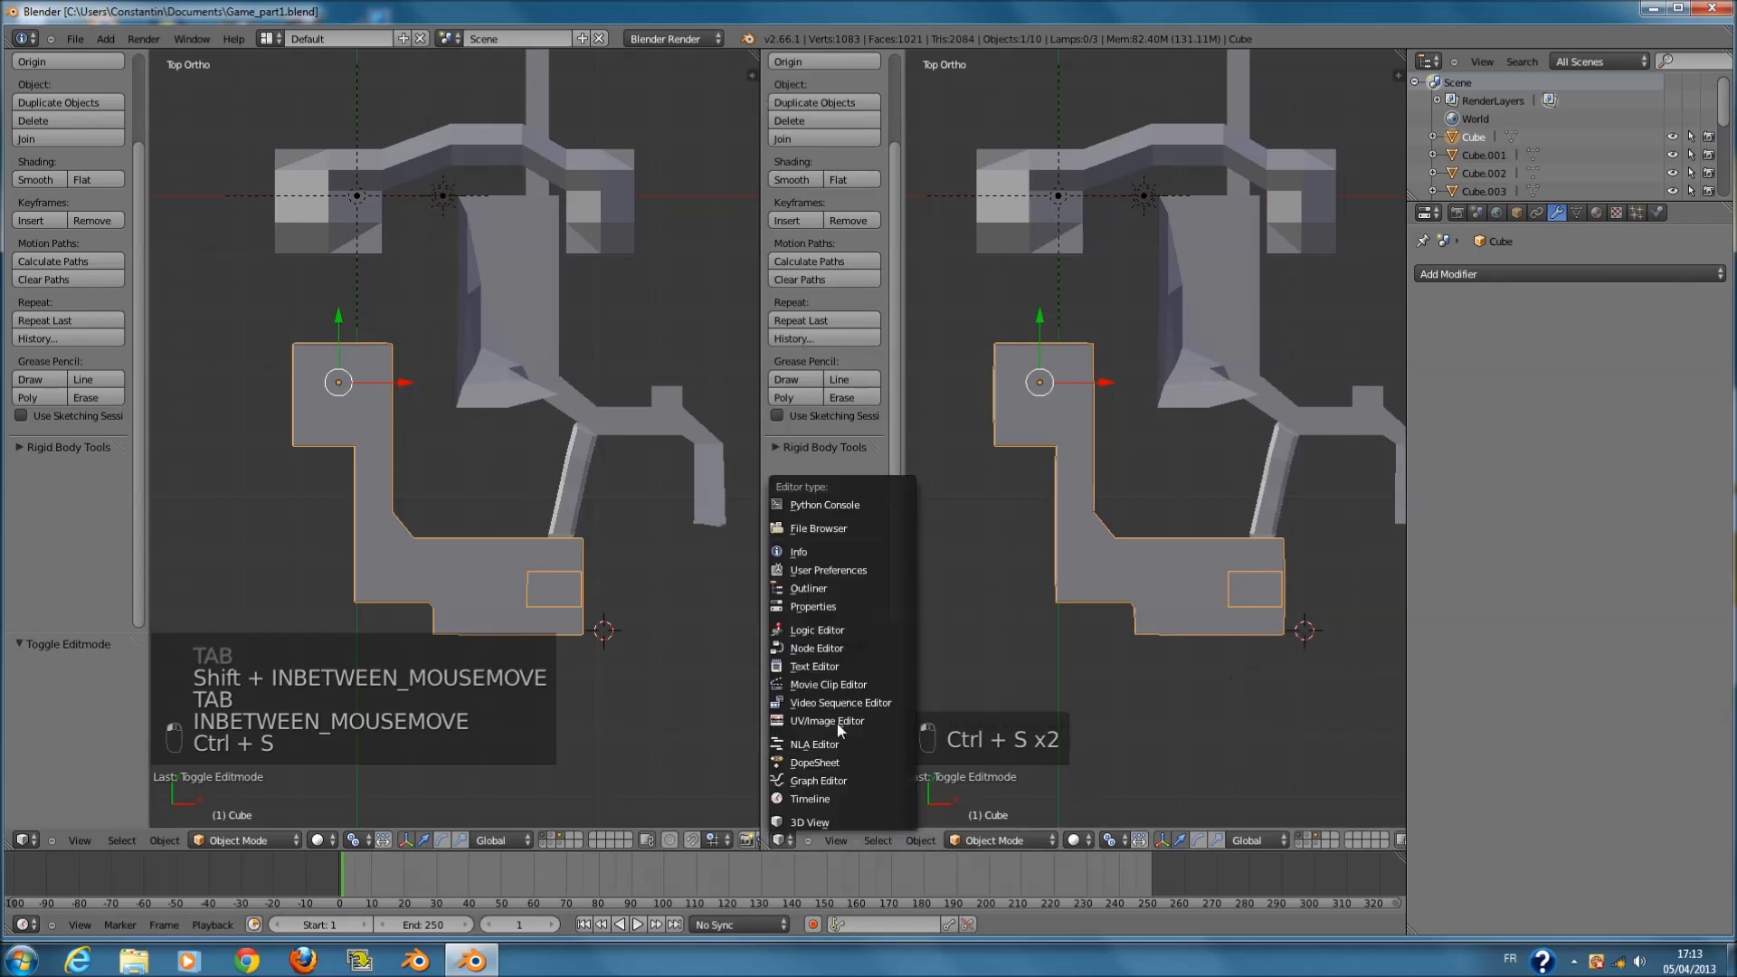
{"action": "left_click", "coordinate": [796, 720]}
- Unwrap the whole upper building with Smart UV Project at angle limit 66 and island margin 0, and show all its UVs selected without the render result
{"action": "key", "text": "Tab"}
{"action": "key", "text": "a"}
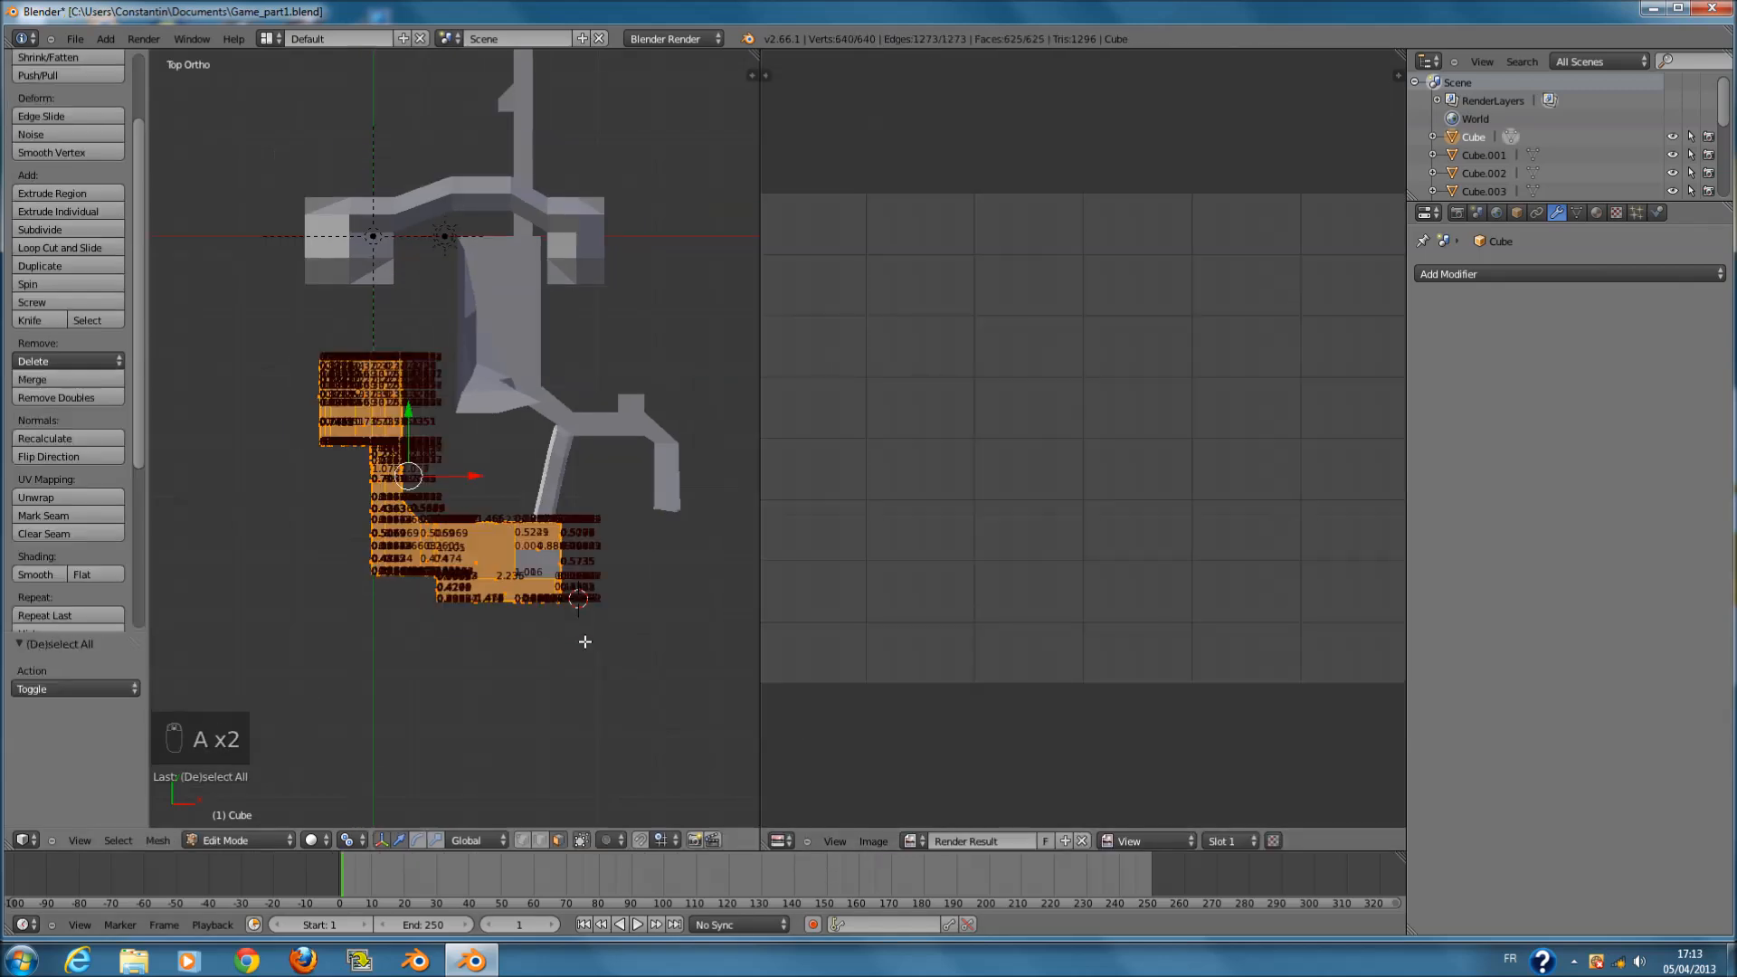
{"action": "key", "text": "u"}
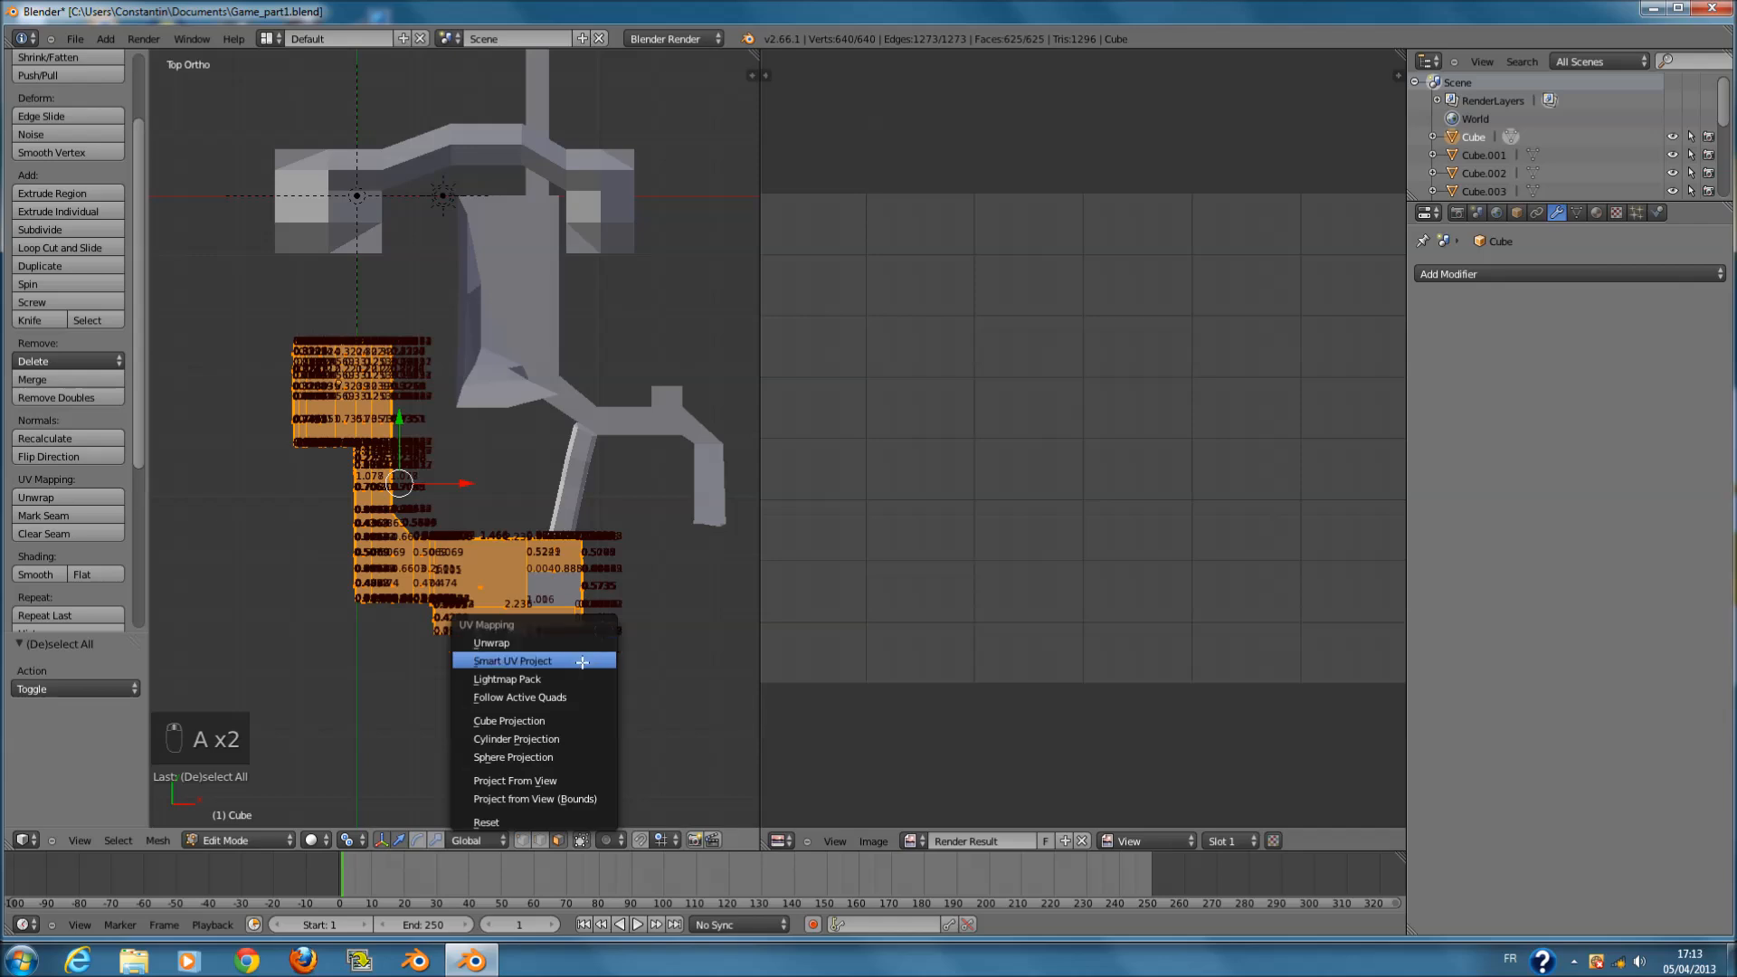
{"action": "left_click", "coordinate": [580, 661]}
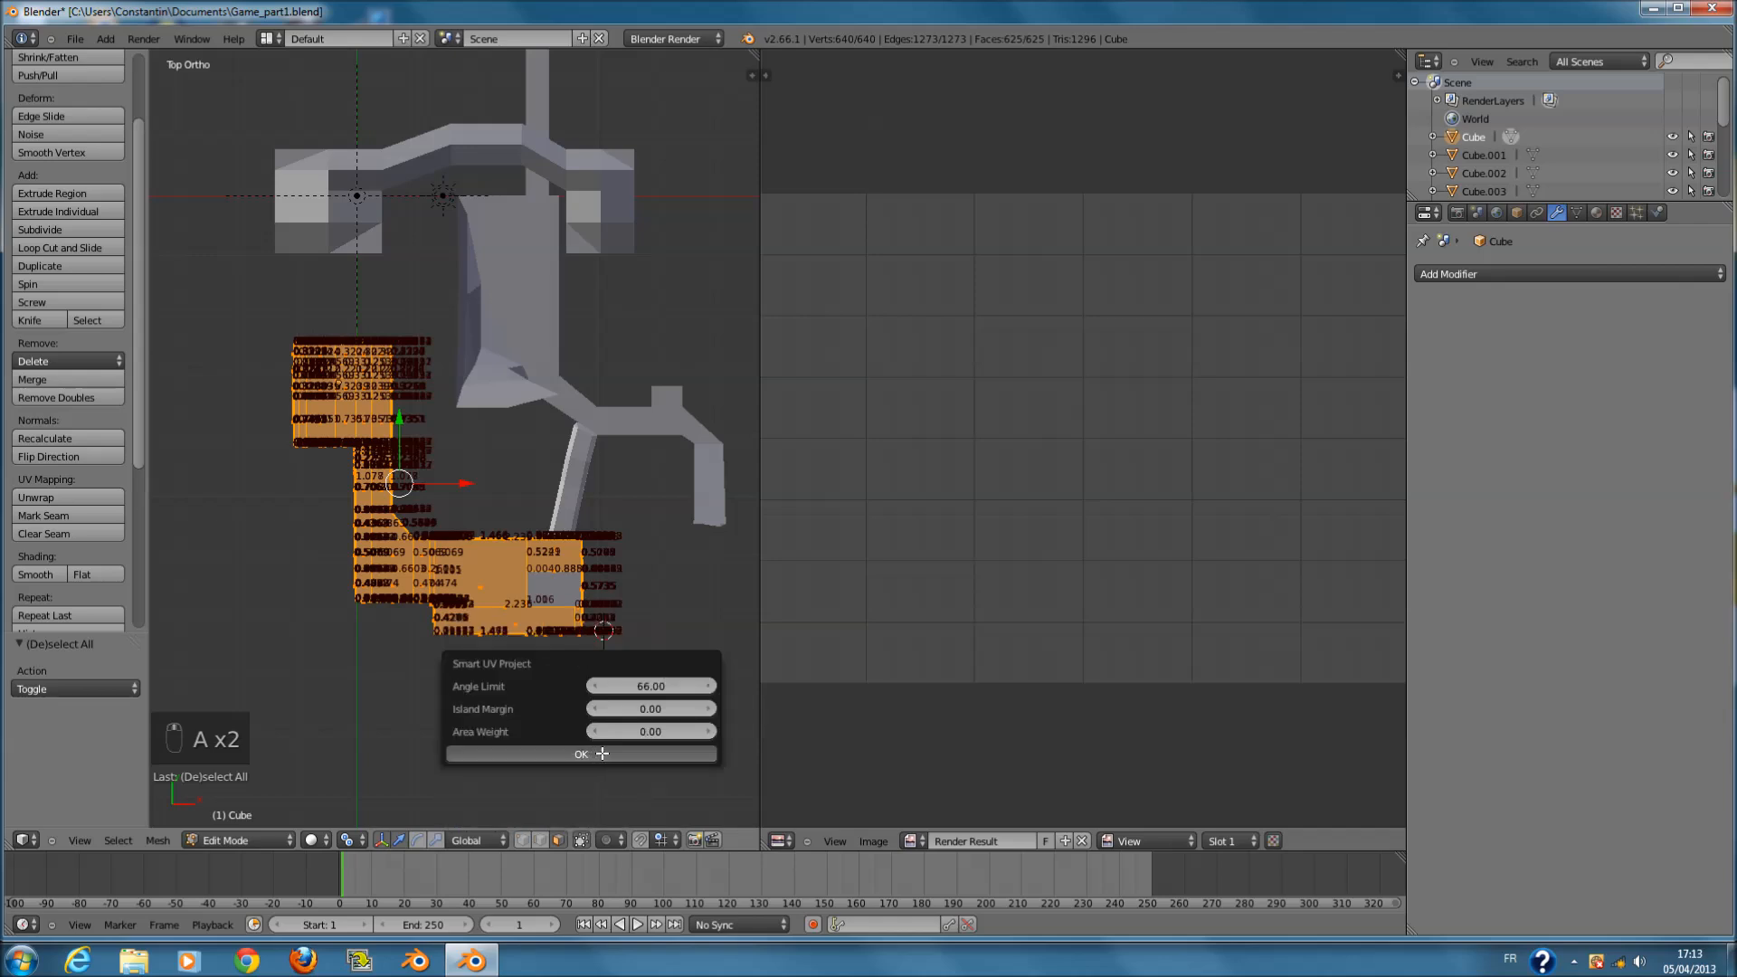
{"action": "key", "text": "Return"}
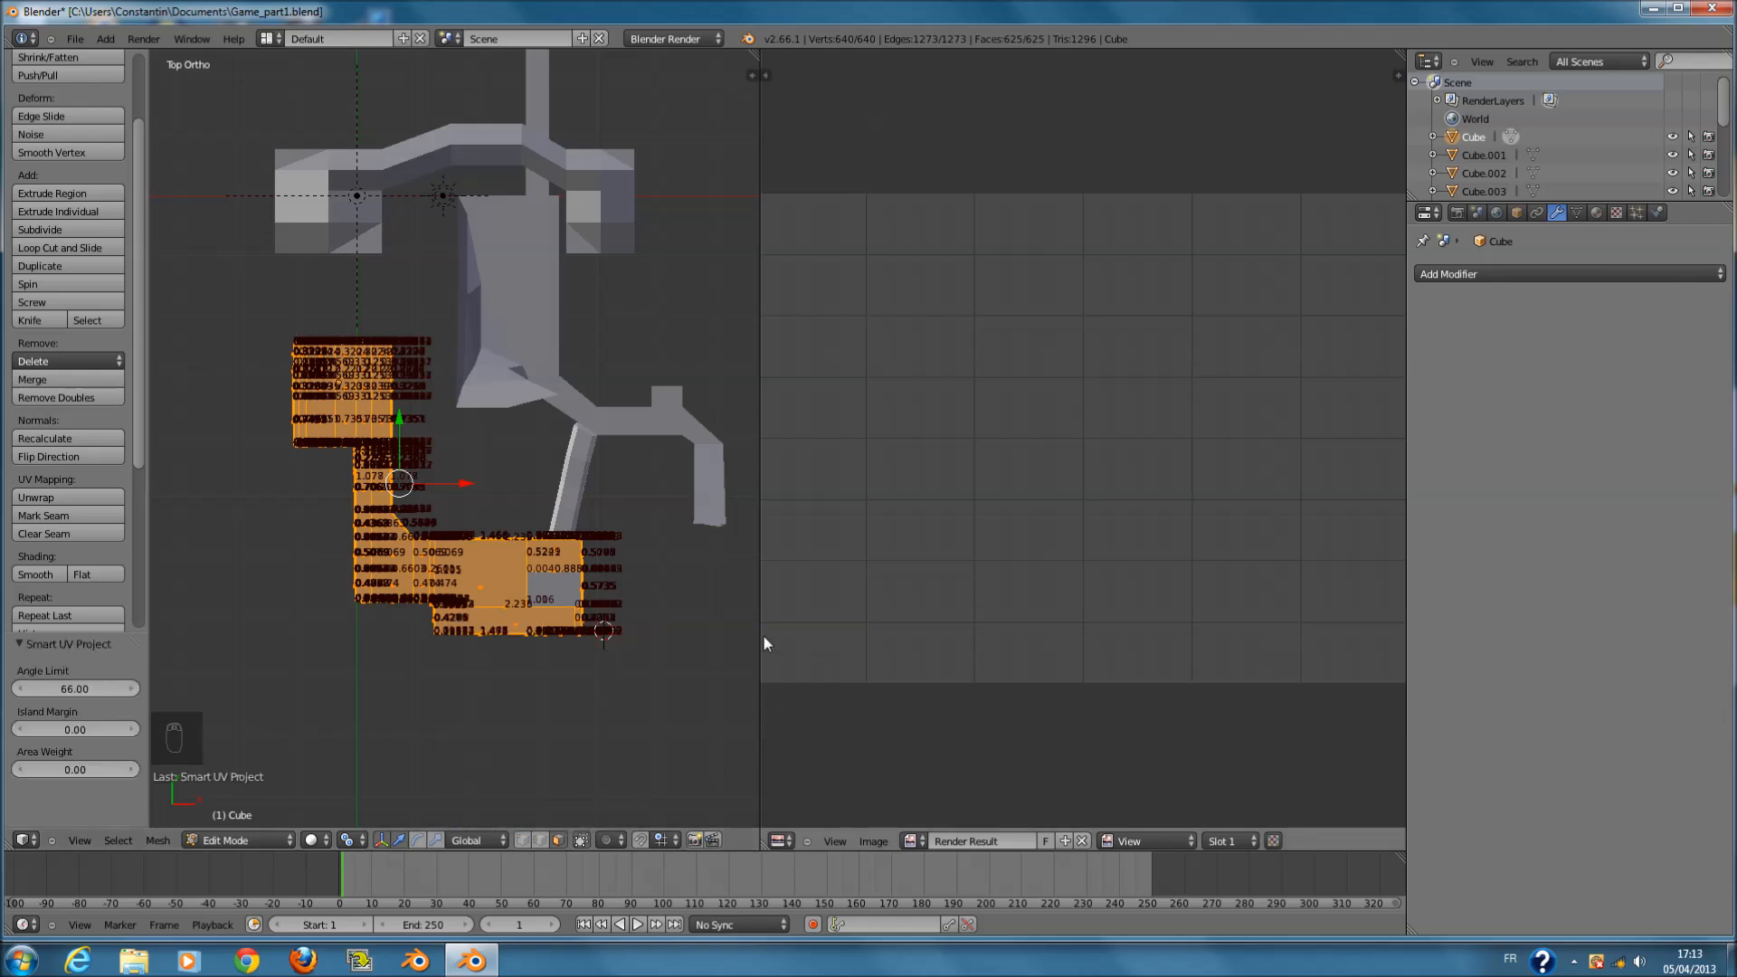
{"action": "left_click", "coordinate": [1084, 841]}
{"action": "scroll", "coordinate": [1073, 701], "scroll_direction": "up", "scroll_amount": 5}
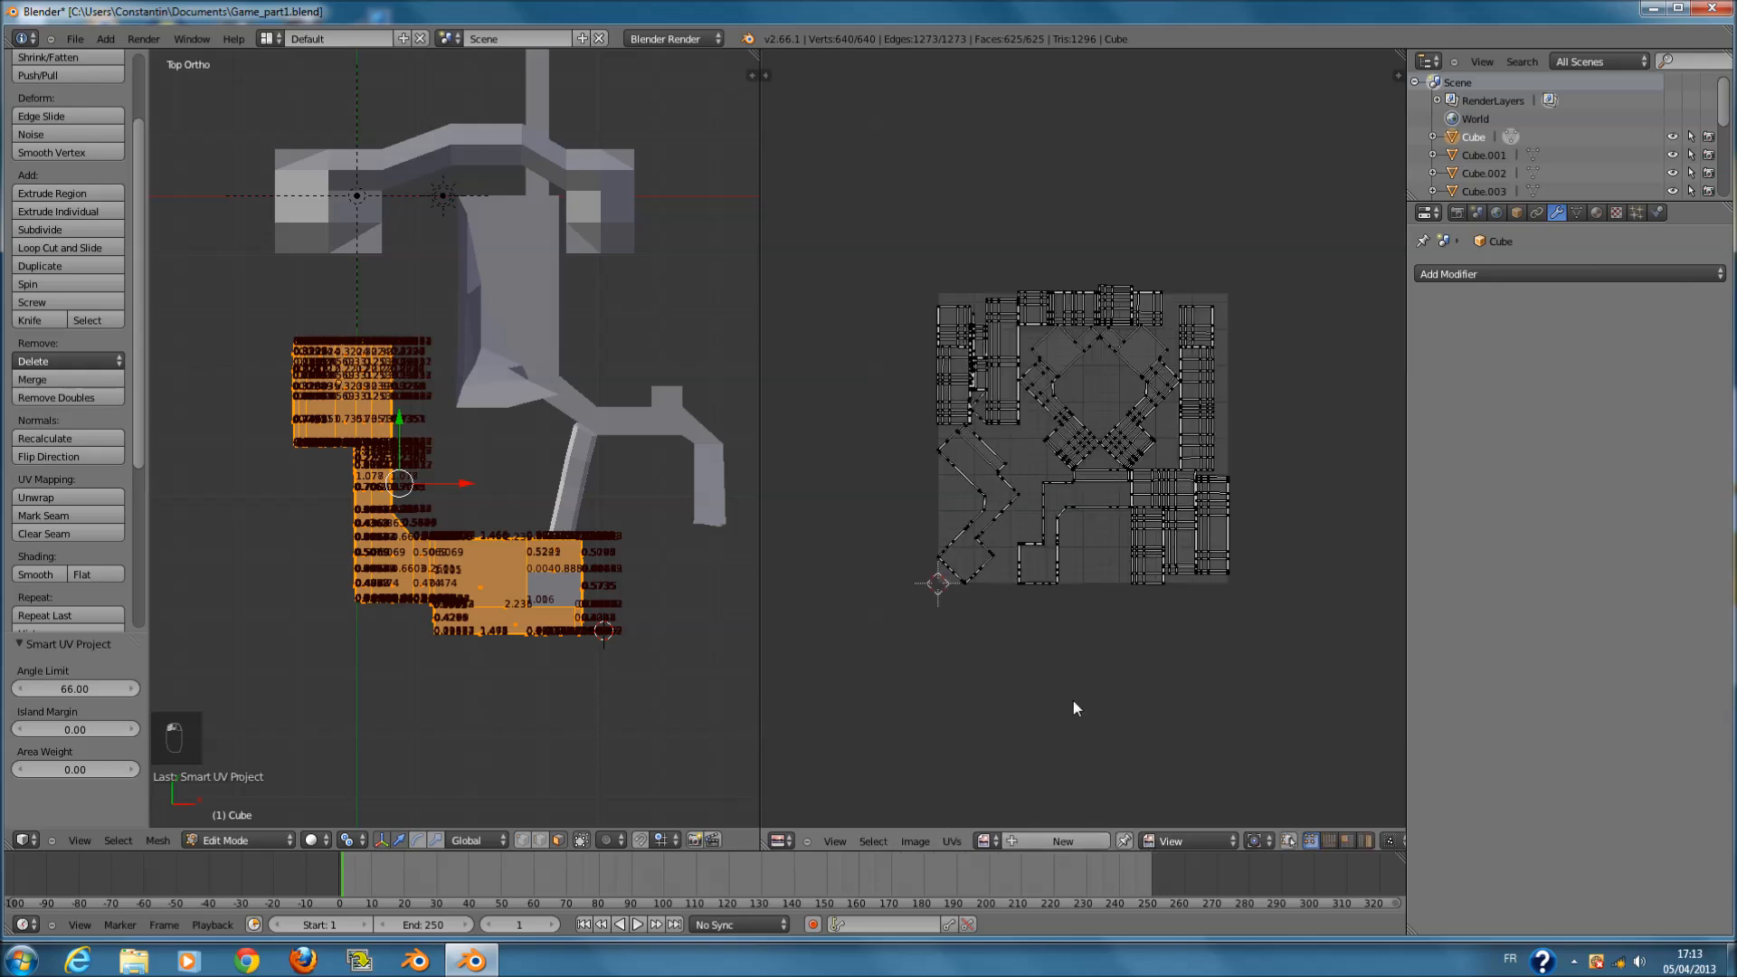
{"action": "key", "text": "a"}
{"action": "scroll", "coordinate": [525, 688], "scroll_direction": "up", "scroll_amount": 2}
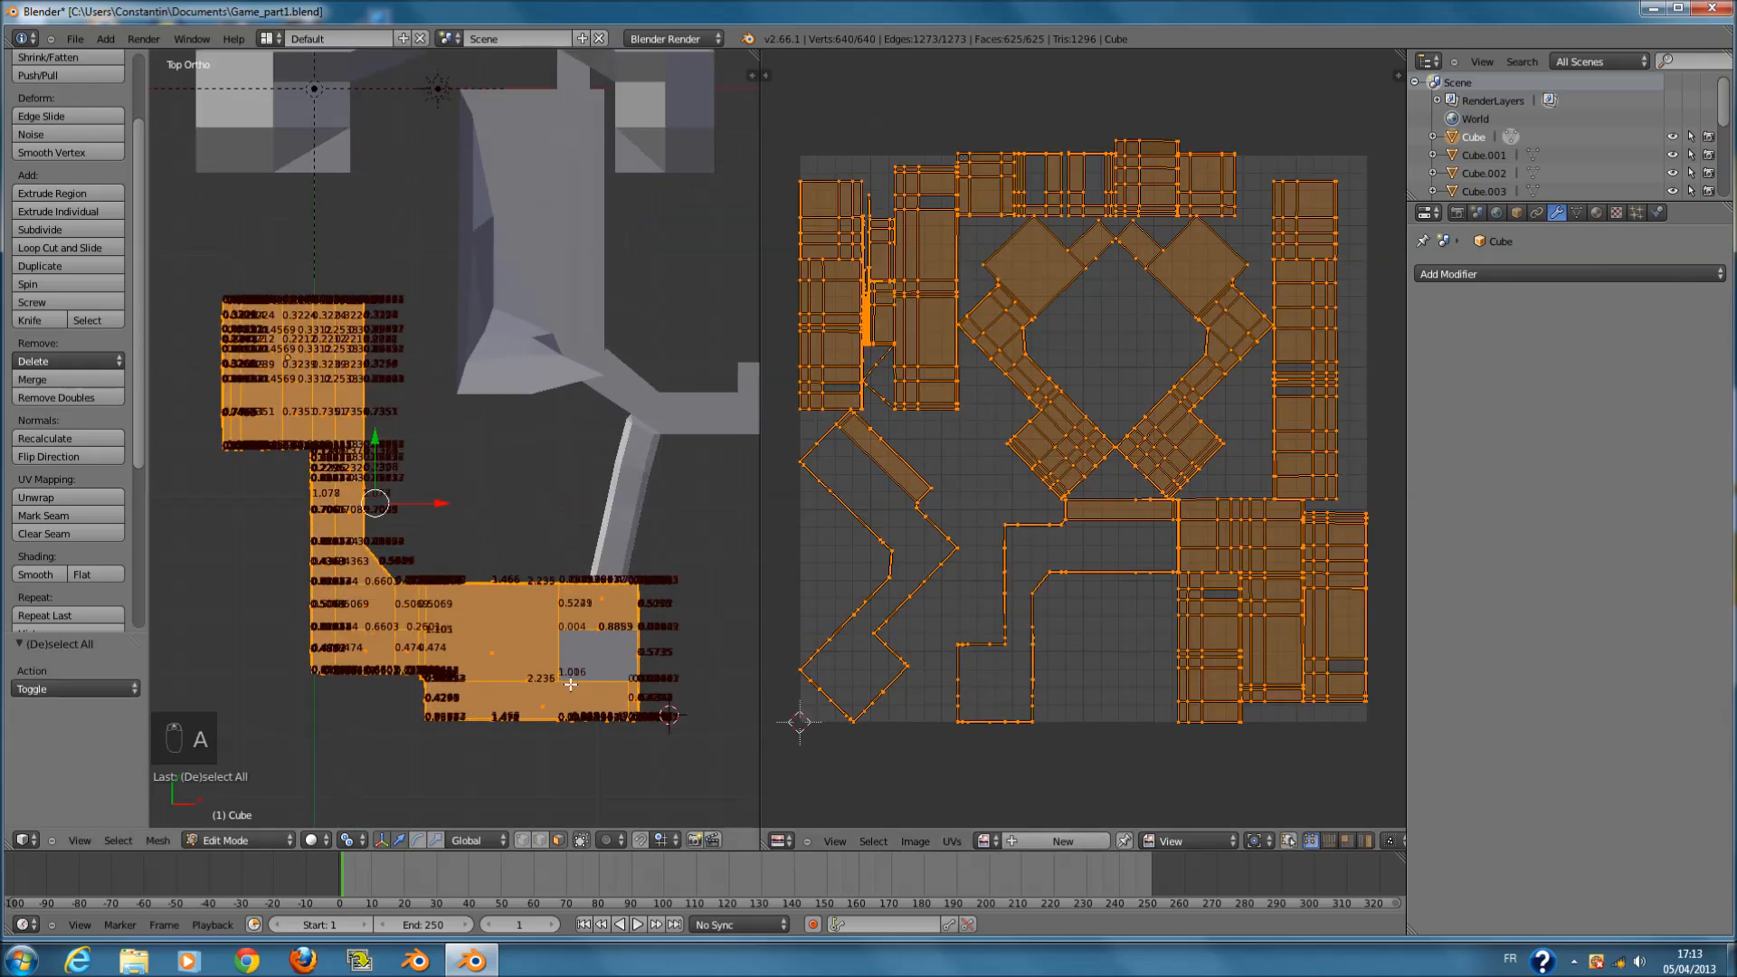
- Unwrap all faces with Follow Active Quads in Length Average mode and repack them with Lightmap Pack at image size 512 and margin 0.10
{"action": "key", "text": "u"}
{"action": "left_click", "coordinate": [567, 720]}
{"action": "left_click", "coordinate": [590, 771]}
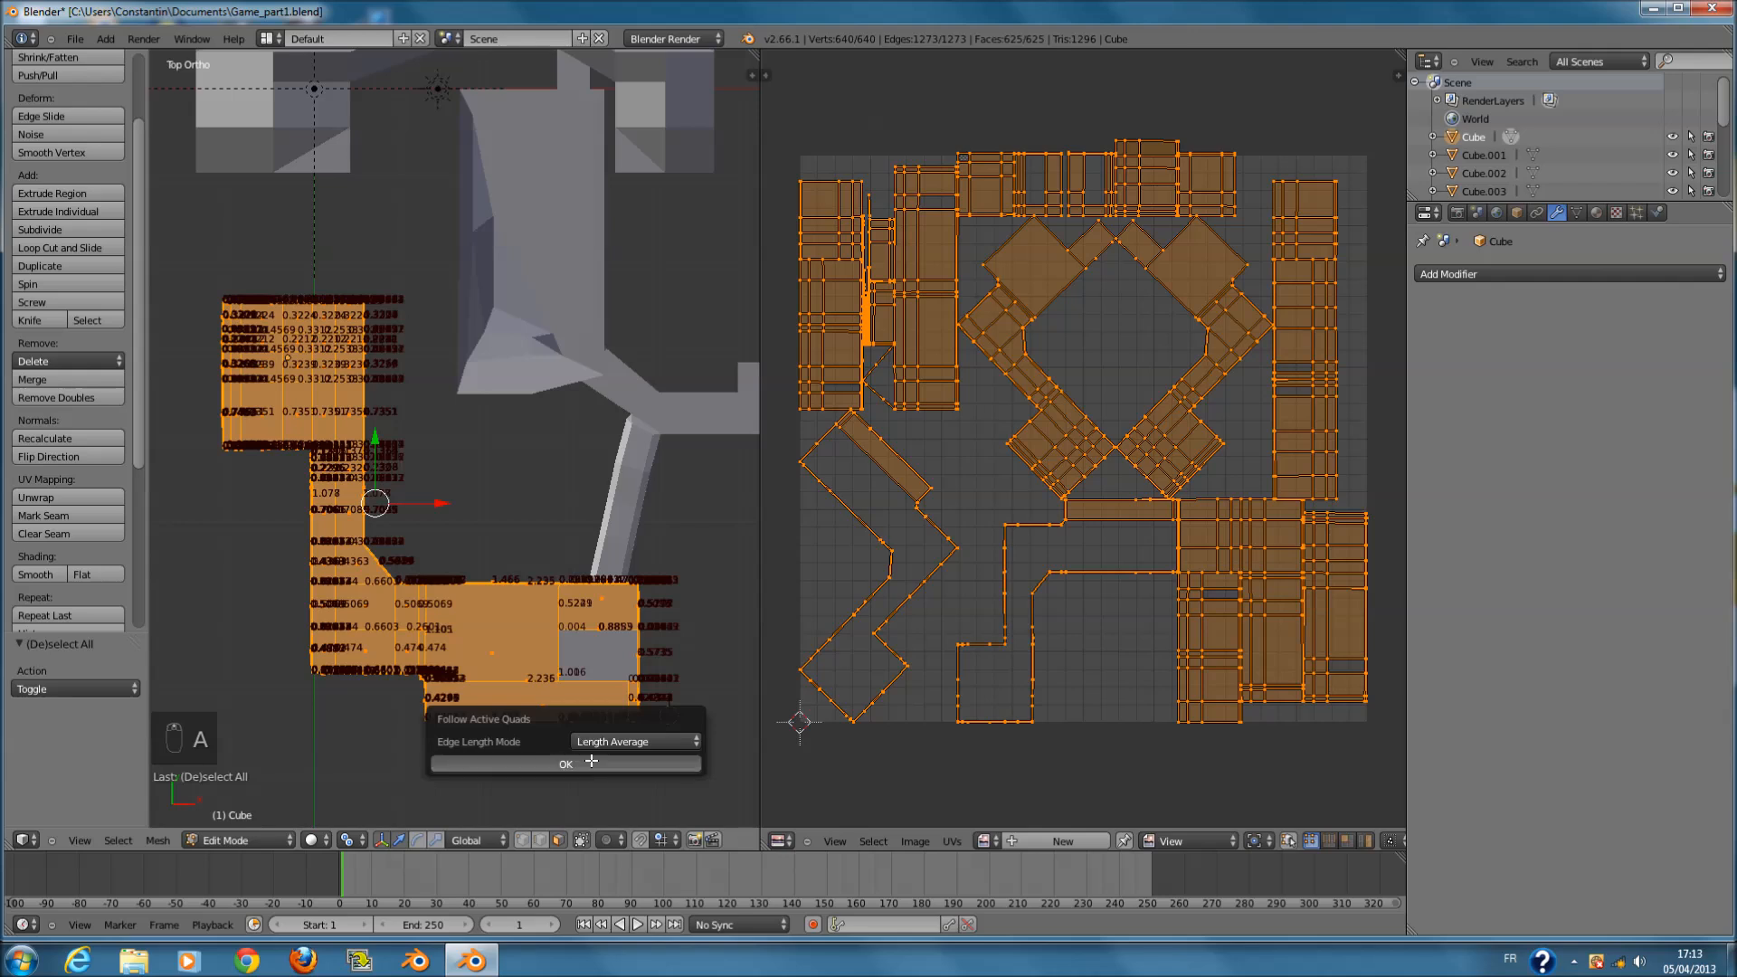
{"action": "key", "text": "u"}
{"action": "left_click", "coordinate": [586, 704]}
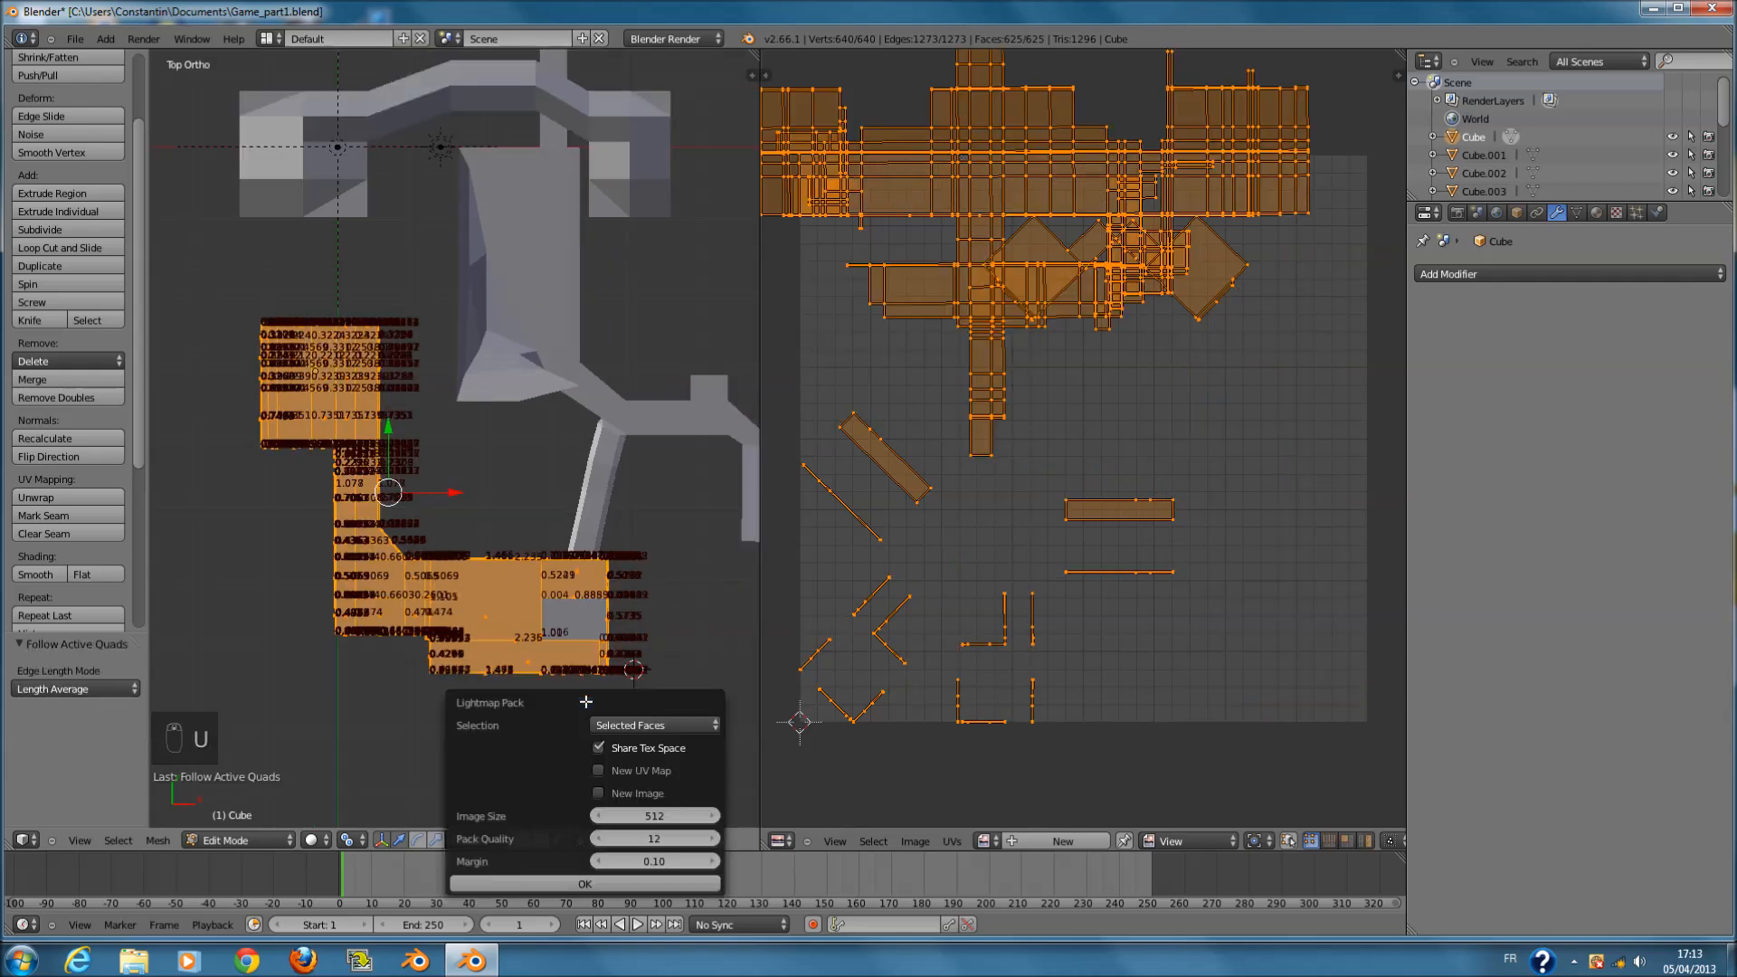
{"action": "left_click", "coordinate": [585, 884]}
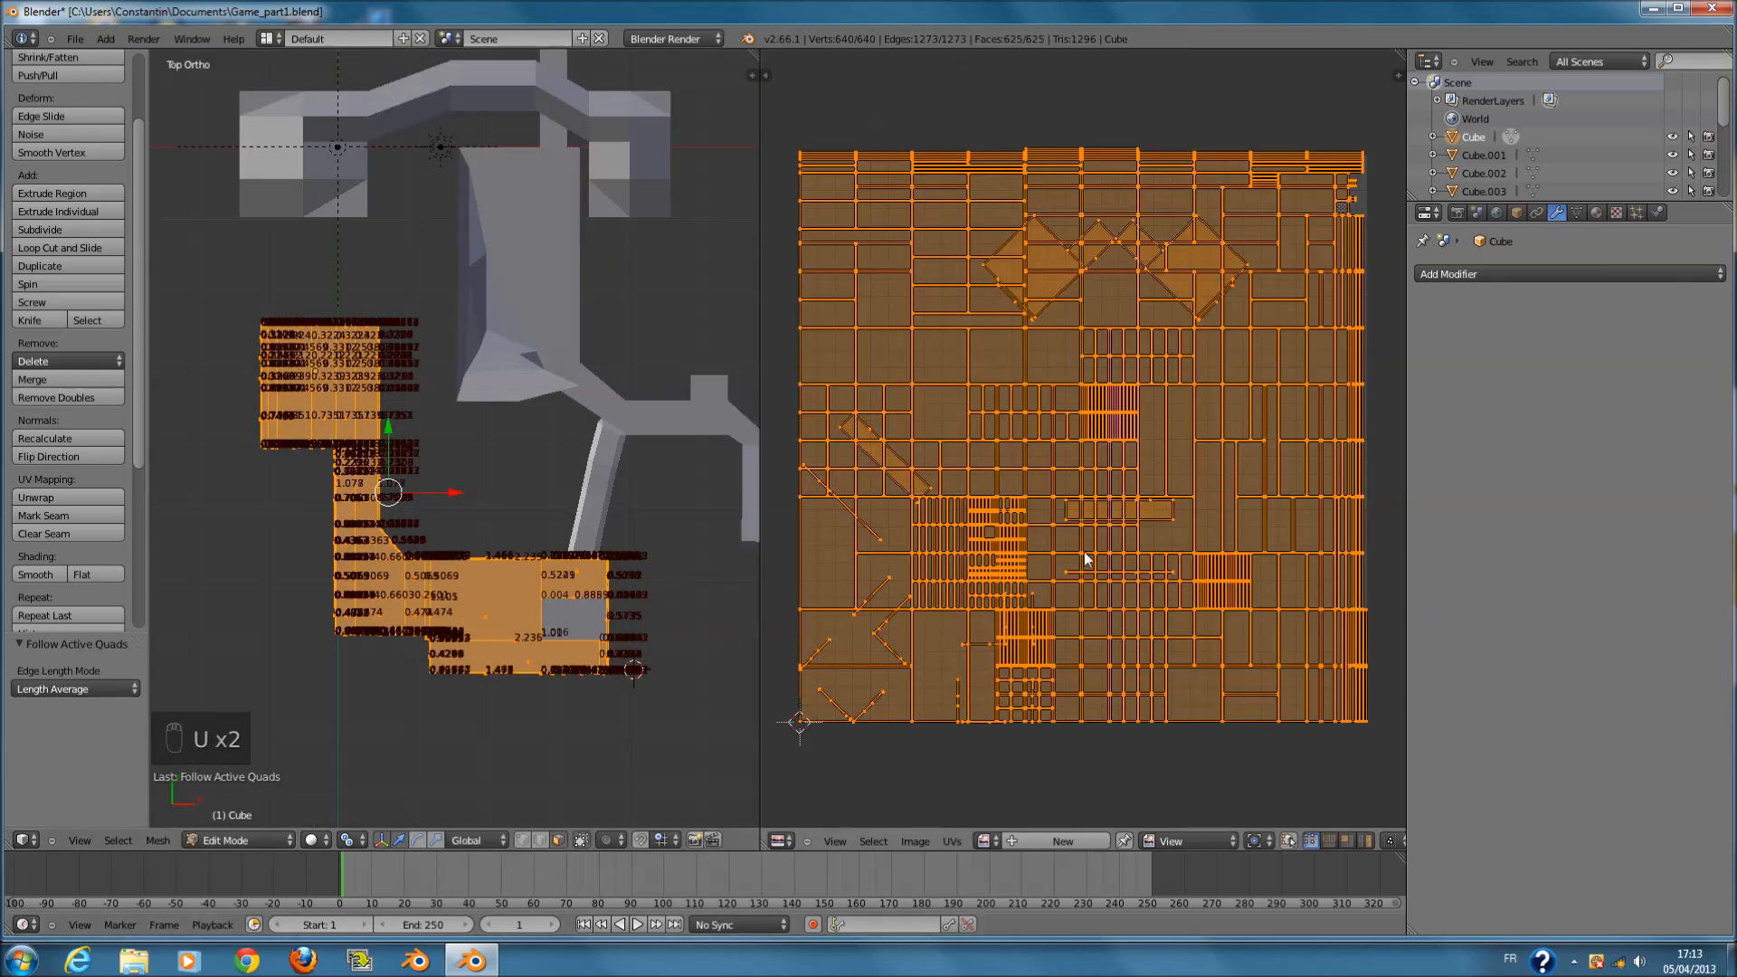
{"action": "scroll", "coordinate": [1086, 560], "scroll_direction": "up", "scroll_amount": 1}
{"action": "key", "text": "Tab"}
{"action": "key", "text": "Tab"}
{"action": "key", "text": "a"}
{"action": "key", "text": "a"}
{"action": "key", "text": "a"}
{"action": "key", "text": "a"}
{"action": "key", "text": "a"}
{"action": "key", "text": "a"}
{"action": "key", "text": "a"}
{"action": "key", "text": "a"}
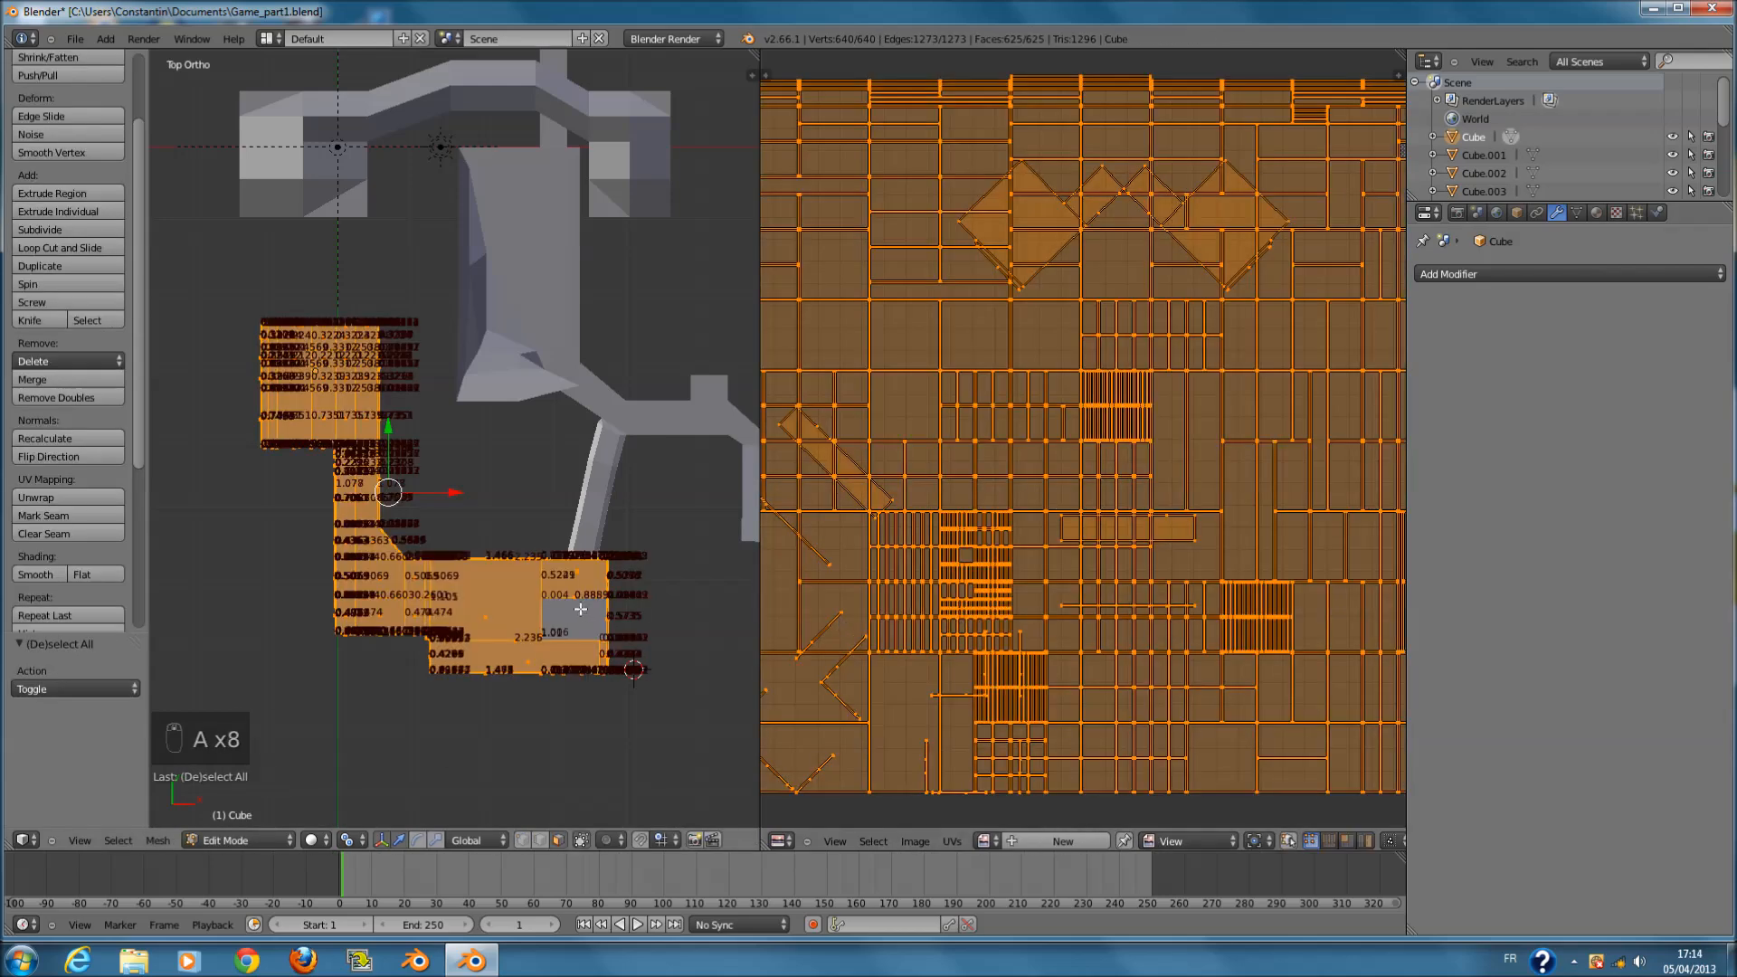
- Try Lightmap Pack on the upper building with the selection set to Selected Mesh Object
{"action": "key", "text": "u"}
{"action": "left_click", "coordinate": [580, 606]}
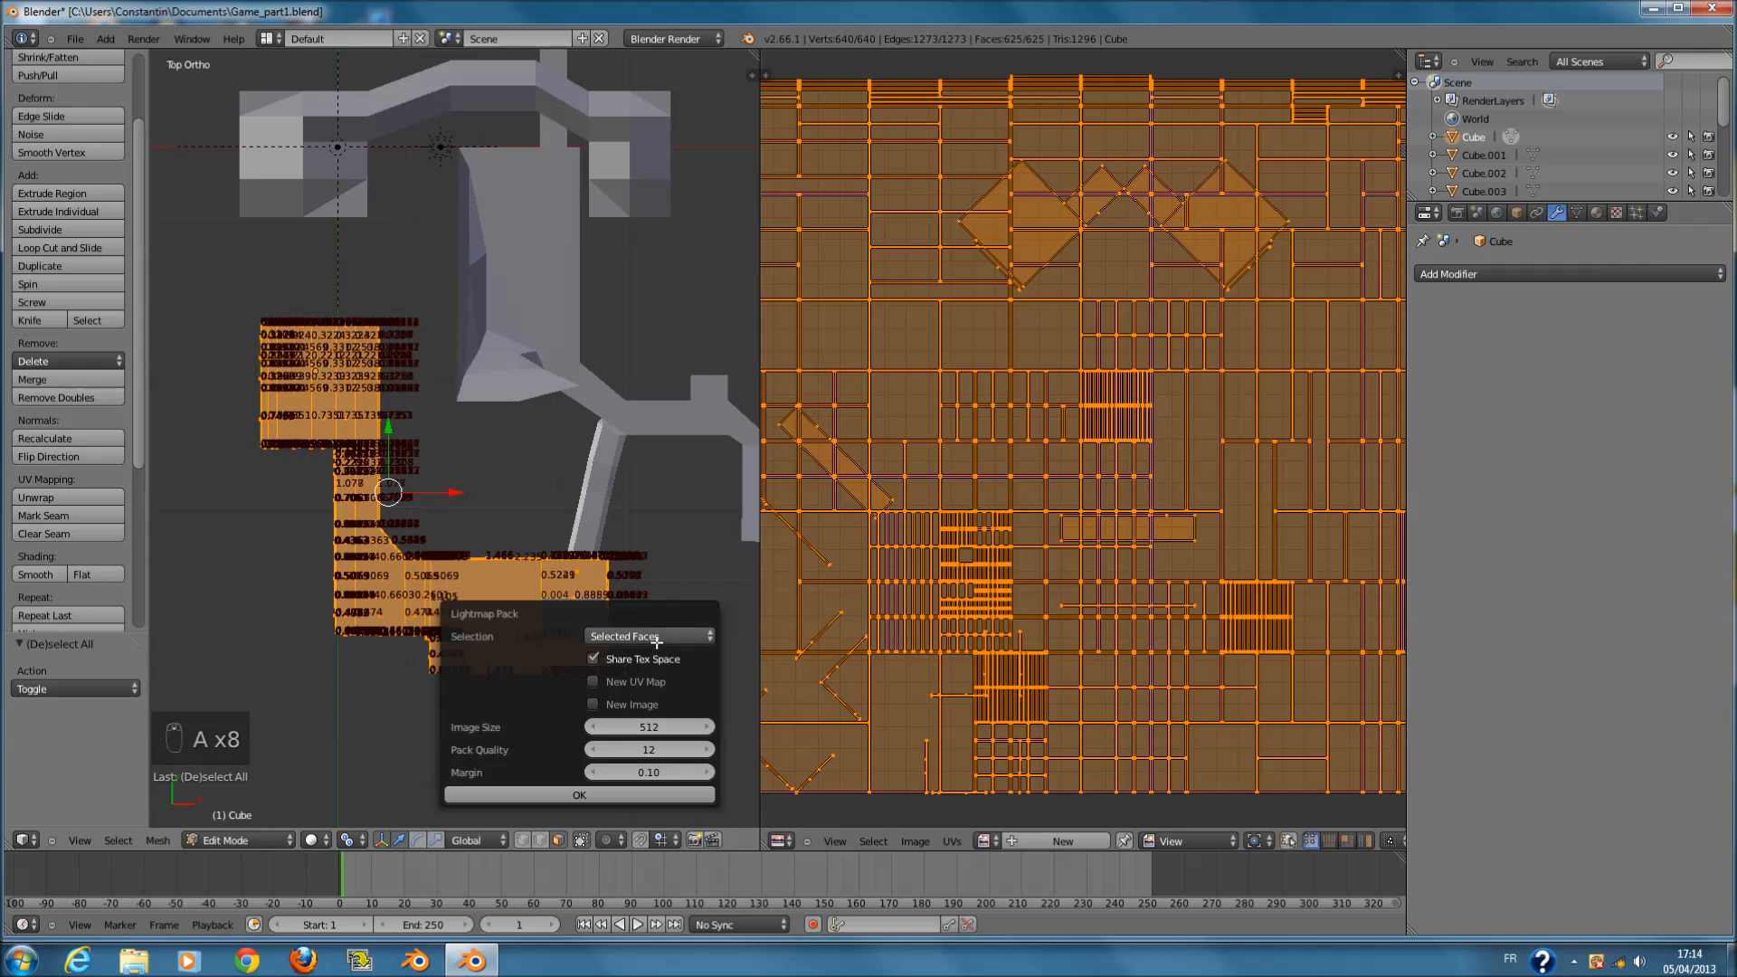
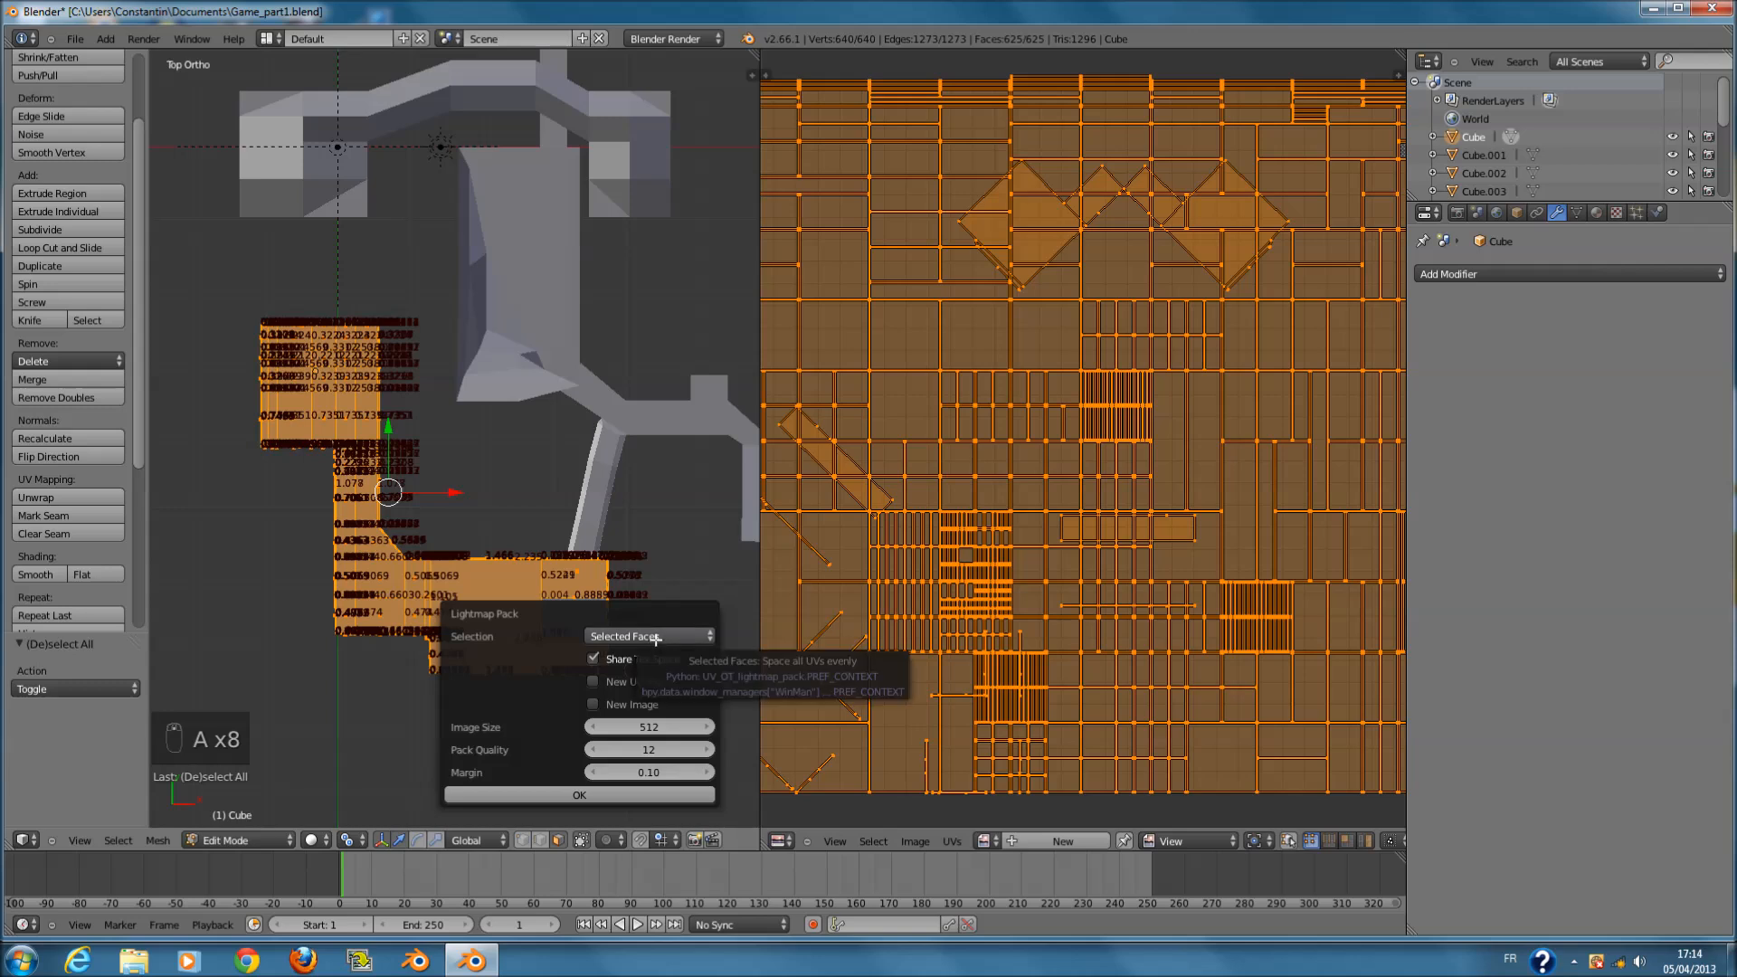
{"action": "left_click", "coordinate": [656, 639]}
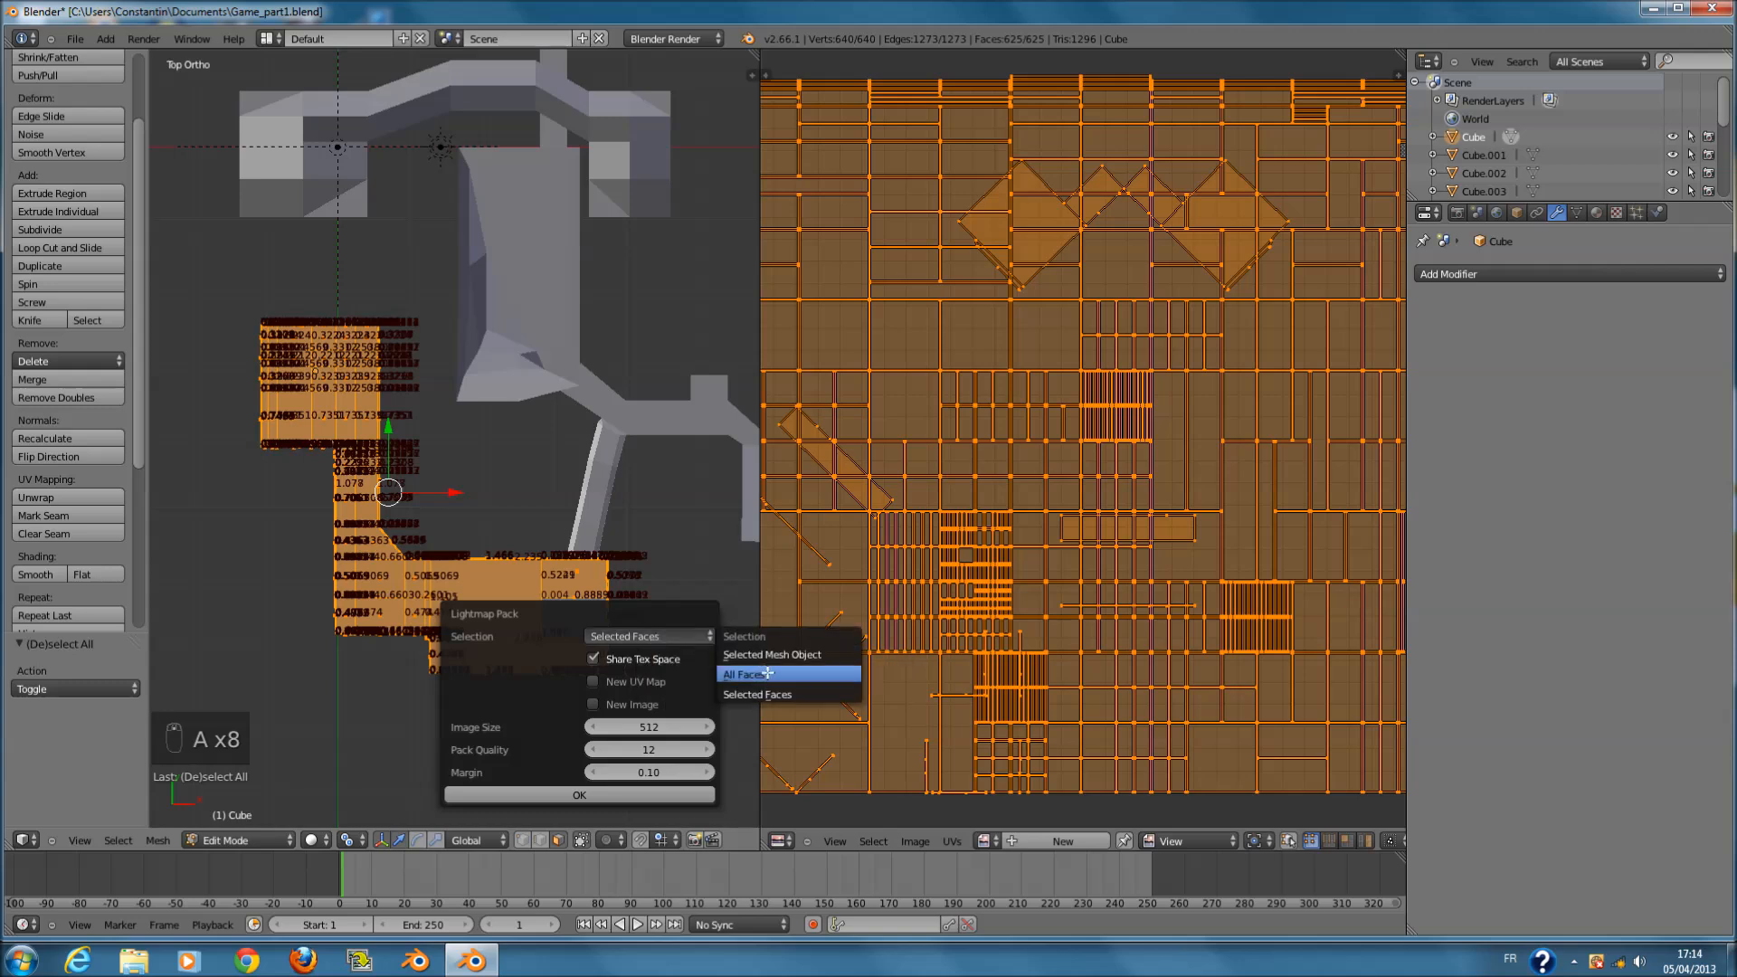
{"action": "left_click", "coordinate": [836, 655]}
{"action": "left_click", "coordinate": [663, 797]}
- Repack the upper building's UVs using Lightmap Pack with the selection set to All Faces
{"action": "key", "text": "u"}
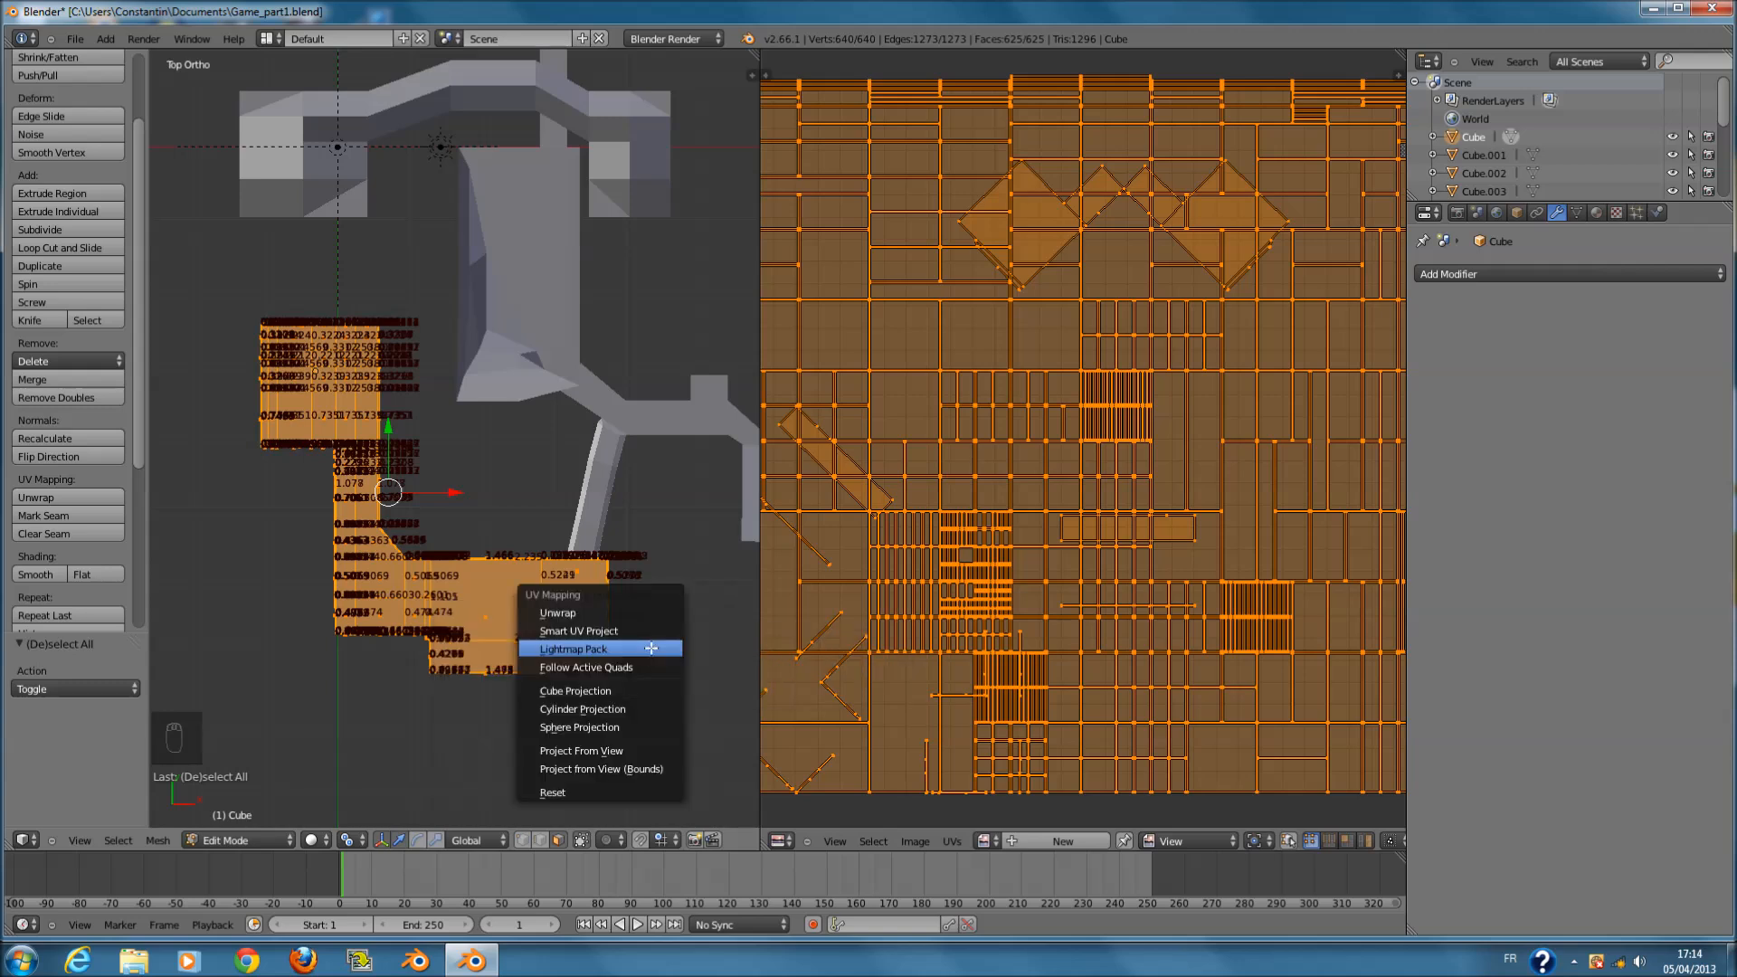
{"action": "left_click", "coordinate": [652, 648]}
{"action": "left_click", "coordinate": [695, 673]}
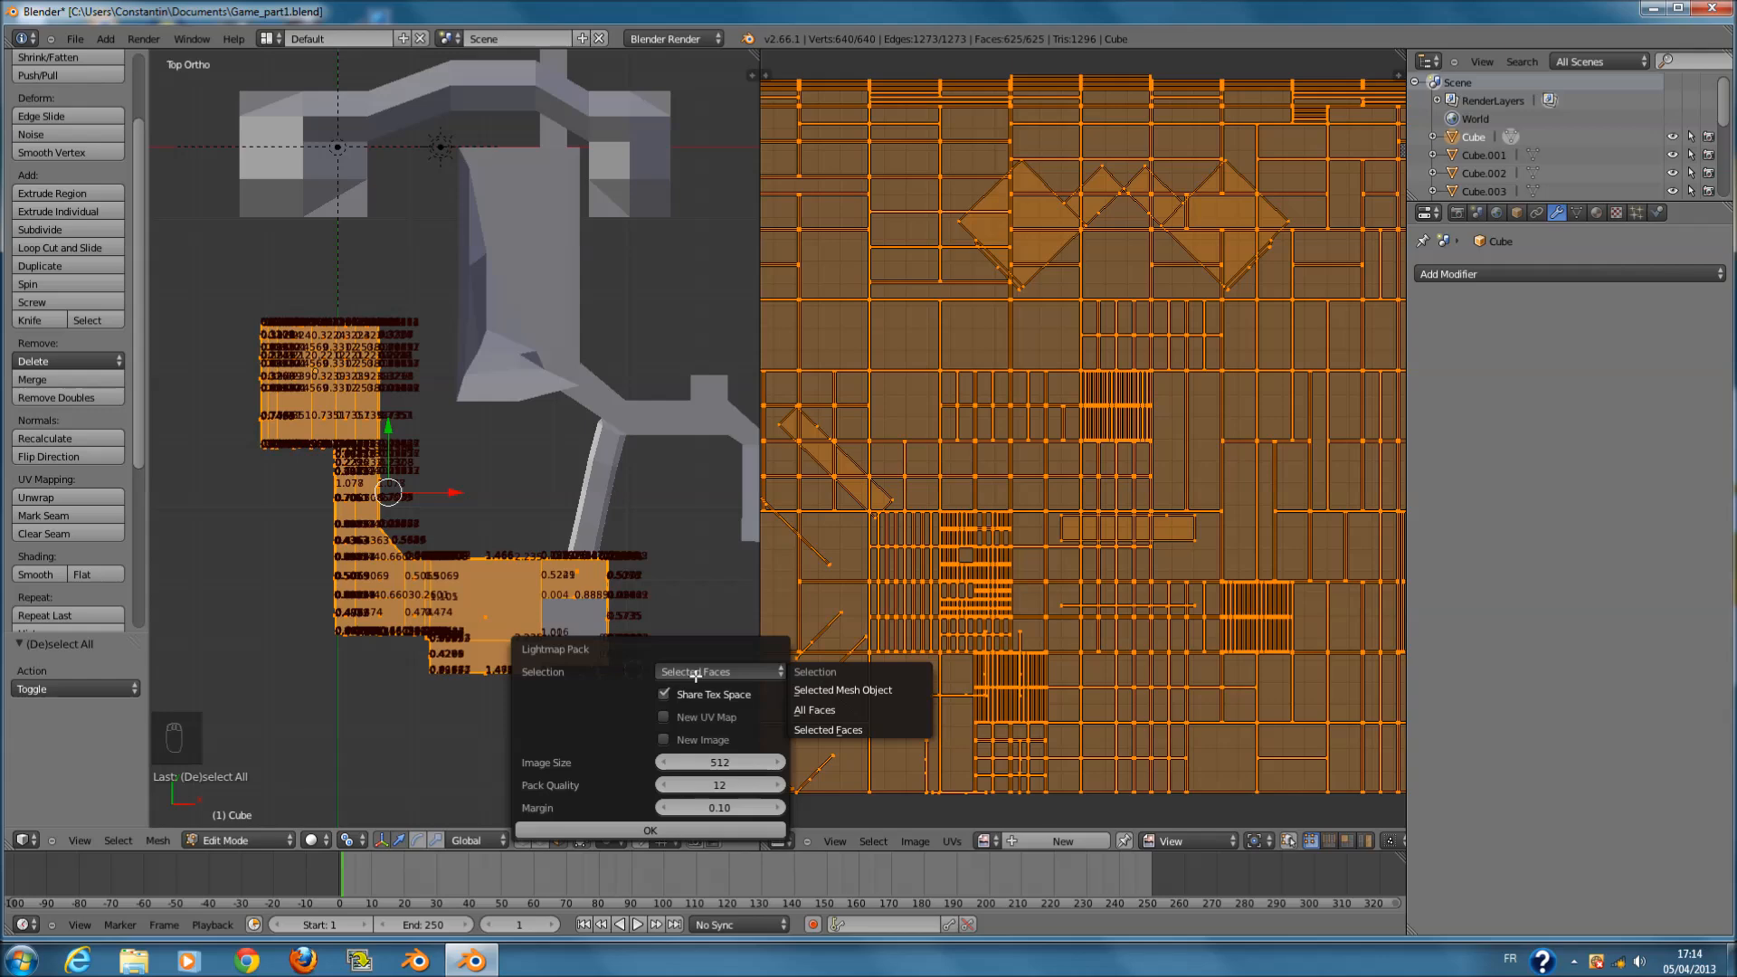
{"action": "left_click", "coordinate": [814, 710]}
{"action": "left_click", "coordinate": [670, 830]}
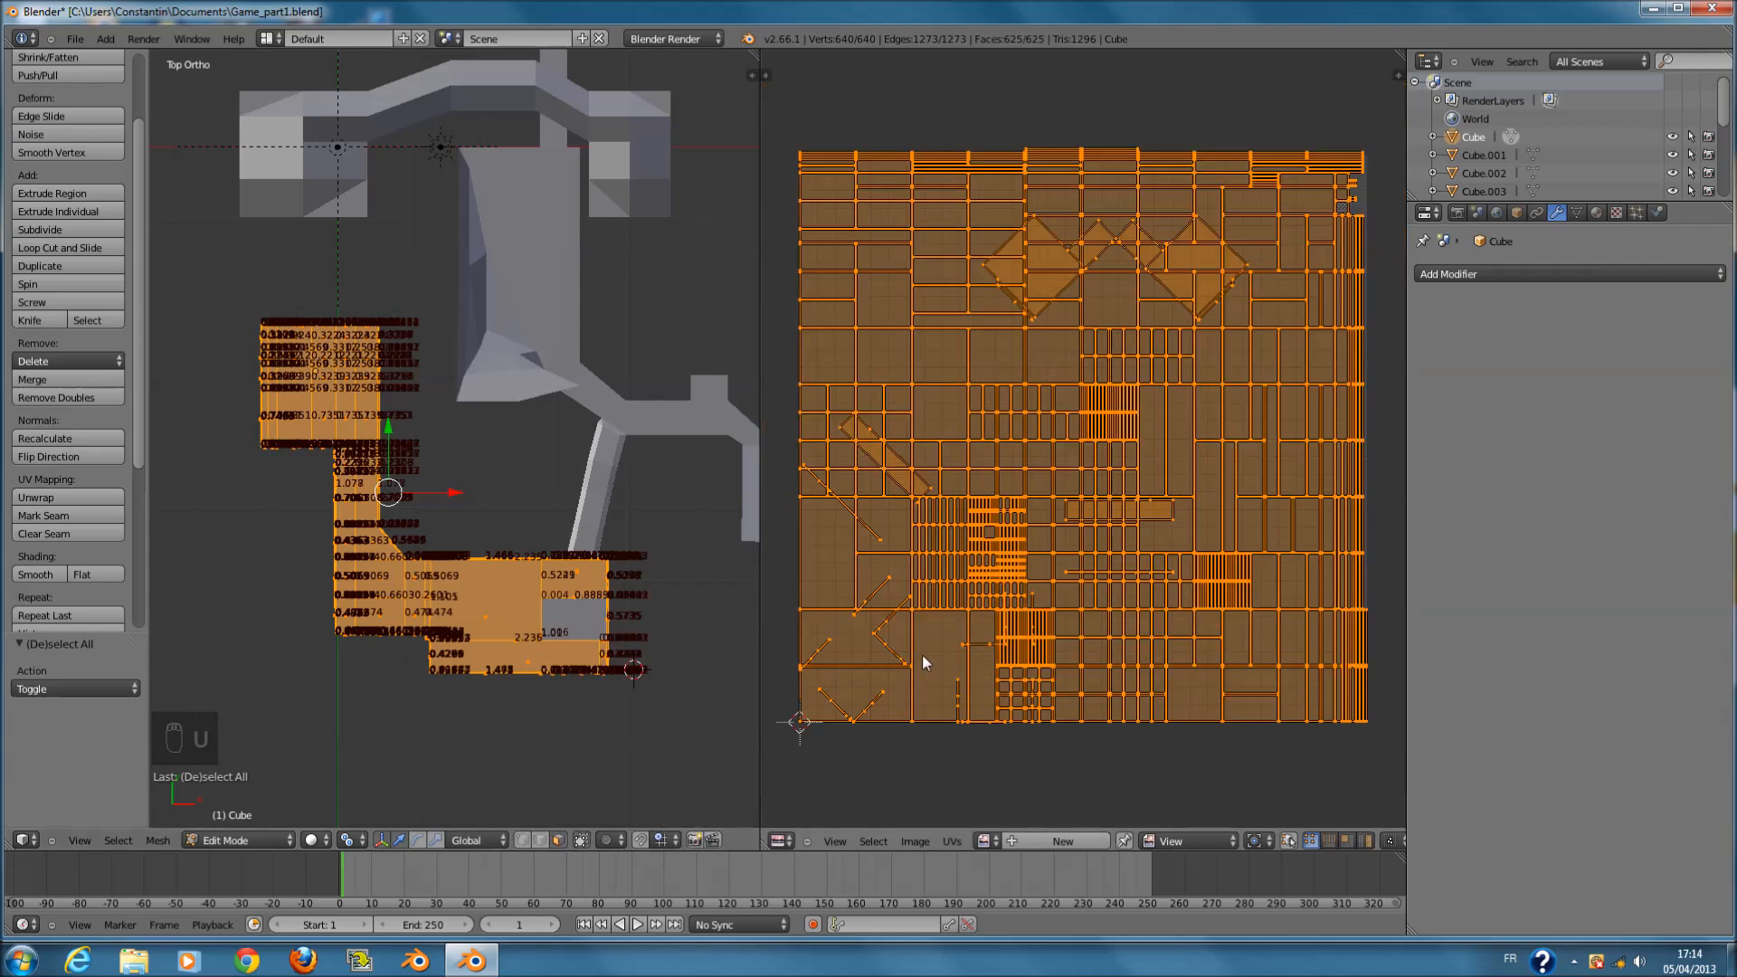
- Repack the selected faces using Lightmap Pack with the image size set to 1000
{"action": "scroll", "coordinate": [906, 655], "scroll_direction": "up", "scroll_amount": 1}
{"action": "scroll", "coordinate": [652, 683], "scroll_direction": "up", "scroll_amount": 1}
{"action": "key", "text": "u"}
{"action": "left_click", "coordinate": [638, 685]}
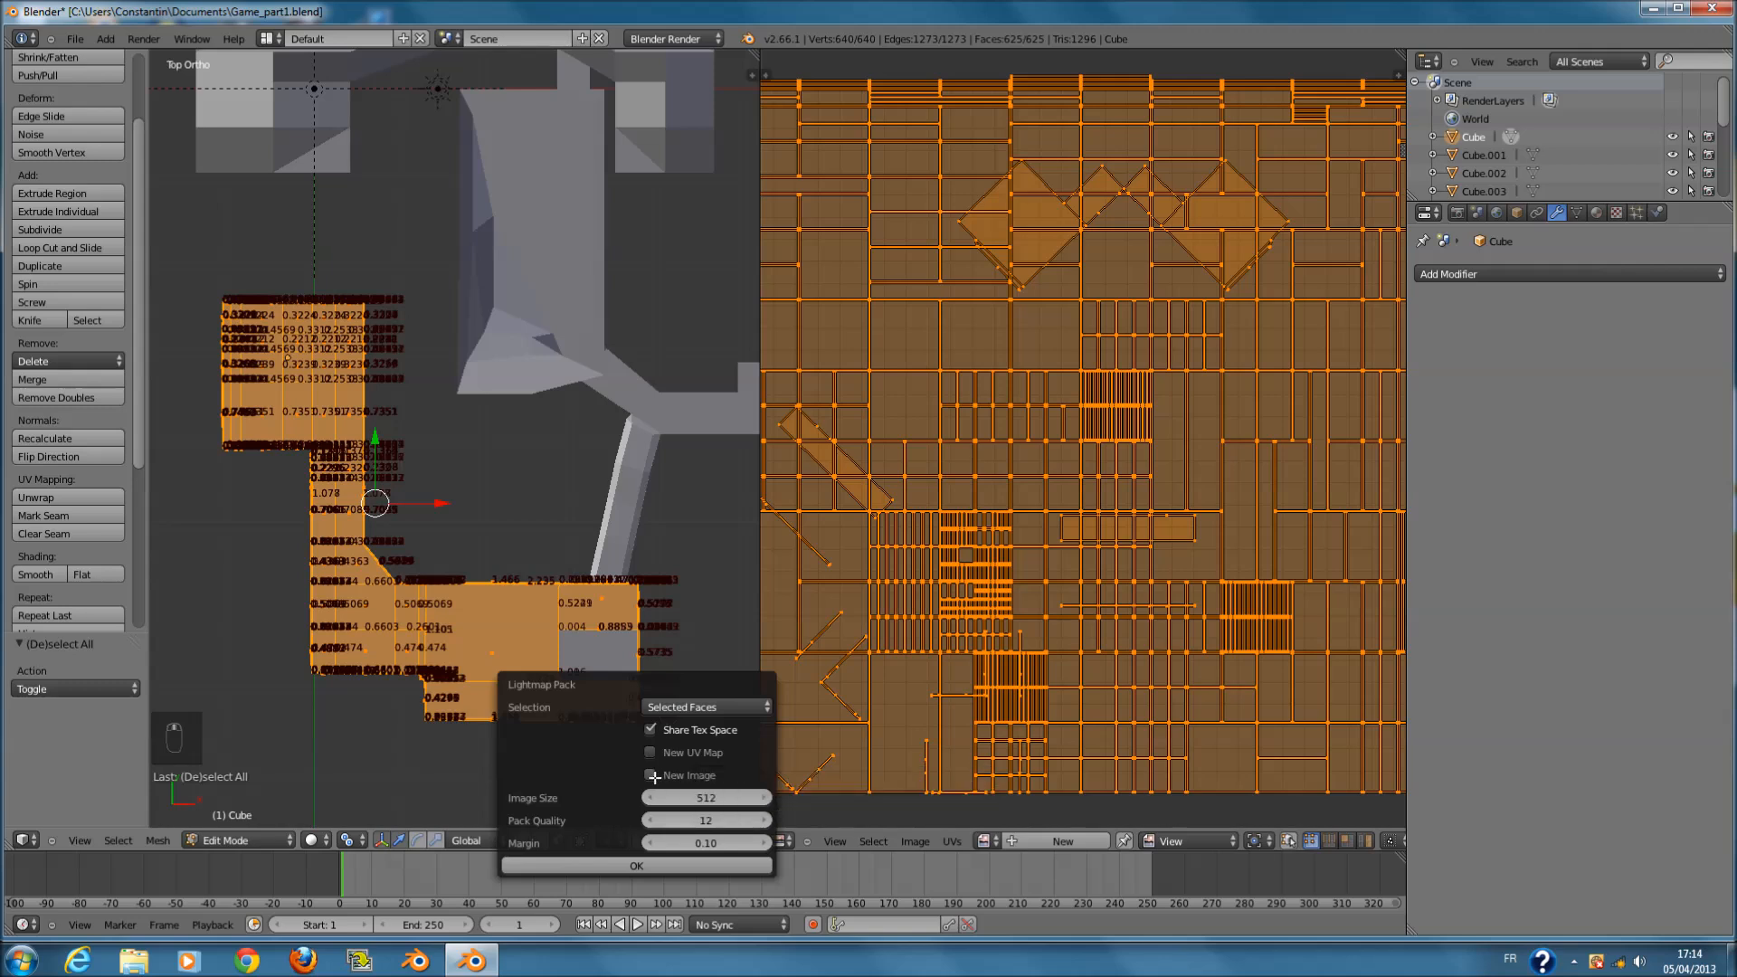
{"action": "left_click", "coordinate": [698, 796]}
{"action": "type", "text": "1000"}
{"action": "left_click", "coordinate": [653, 872]}
{"action": "scroll", "coordinate": [891, 696], "scroll_direction": "down", "scroll_amount": 2}
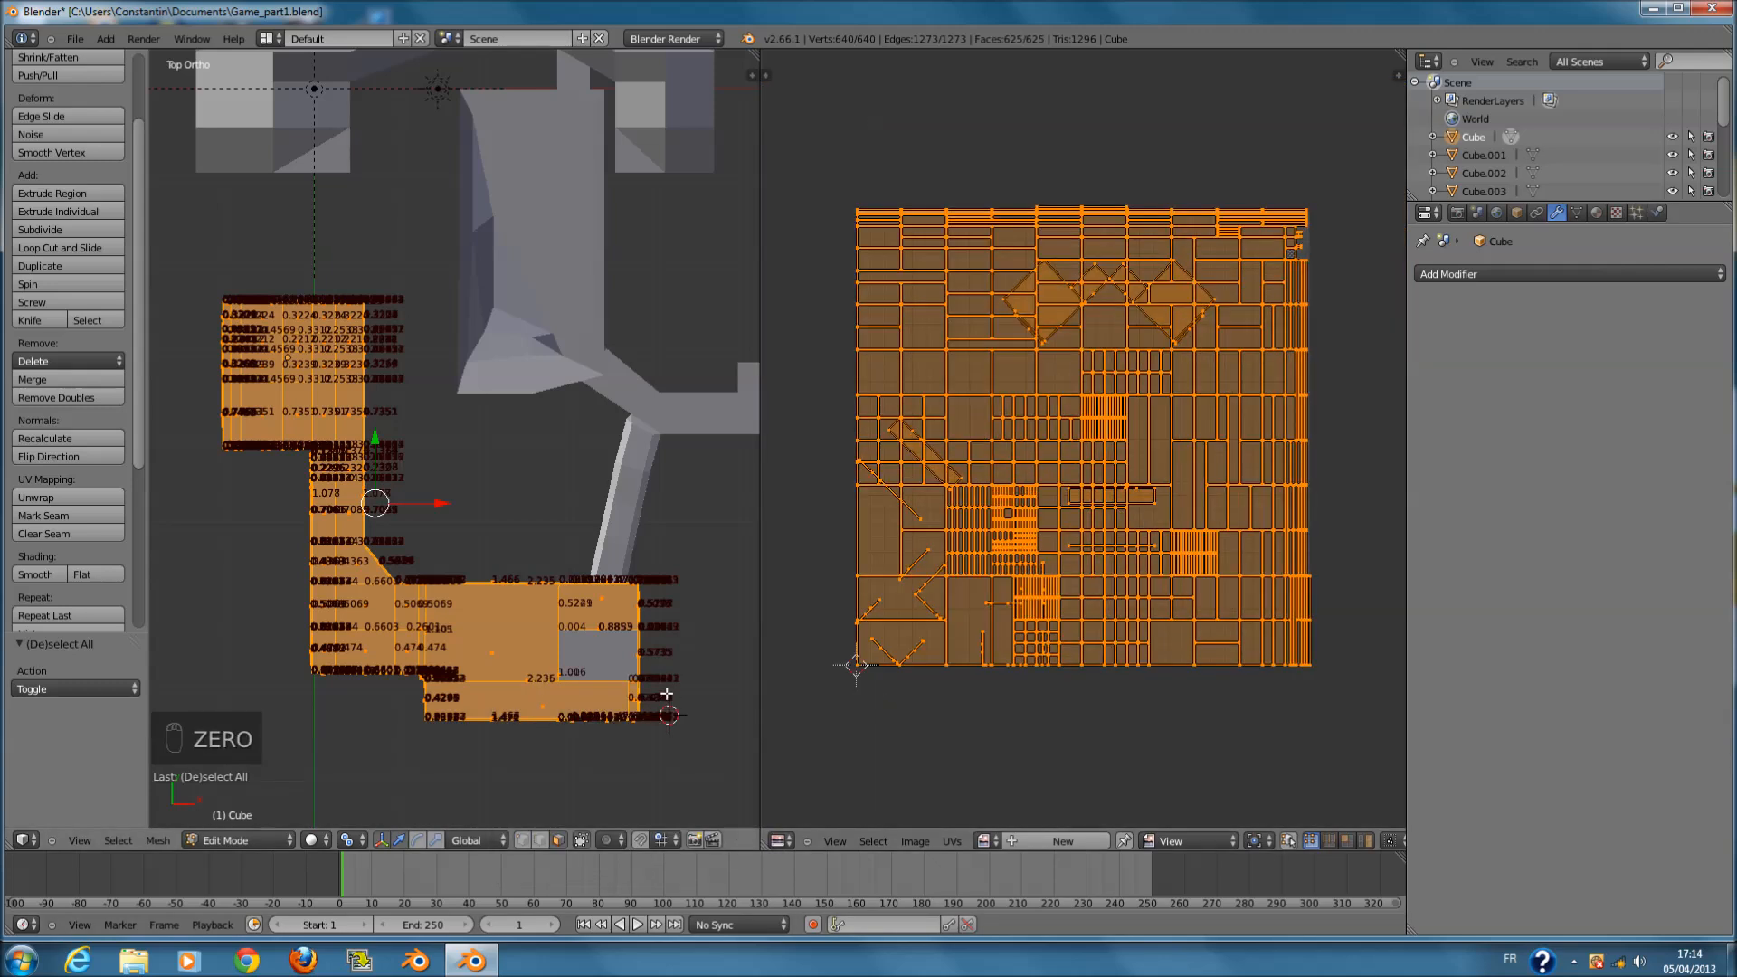
- Repack the selected faces with Lightmap Pack at image size 787, and once more at image size 512
{"action": "key", "text": "u"}
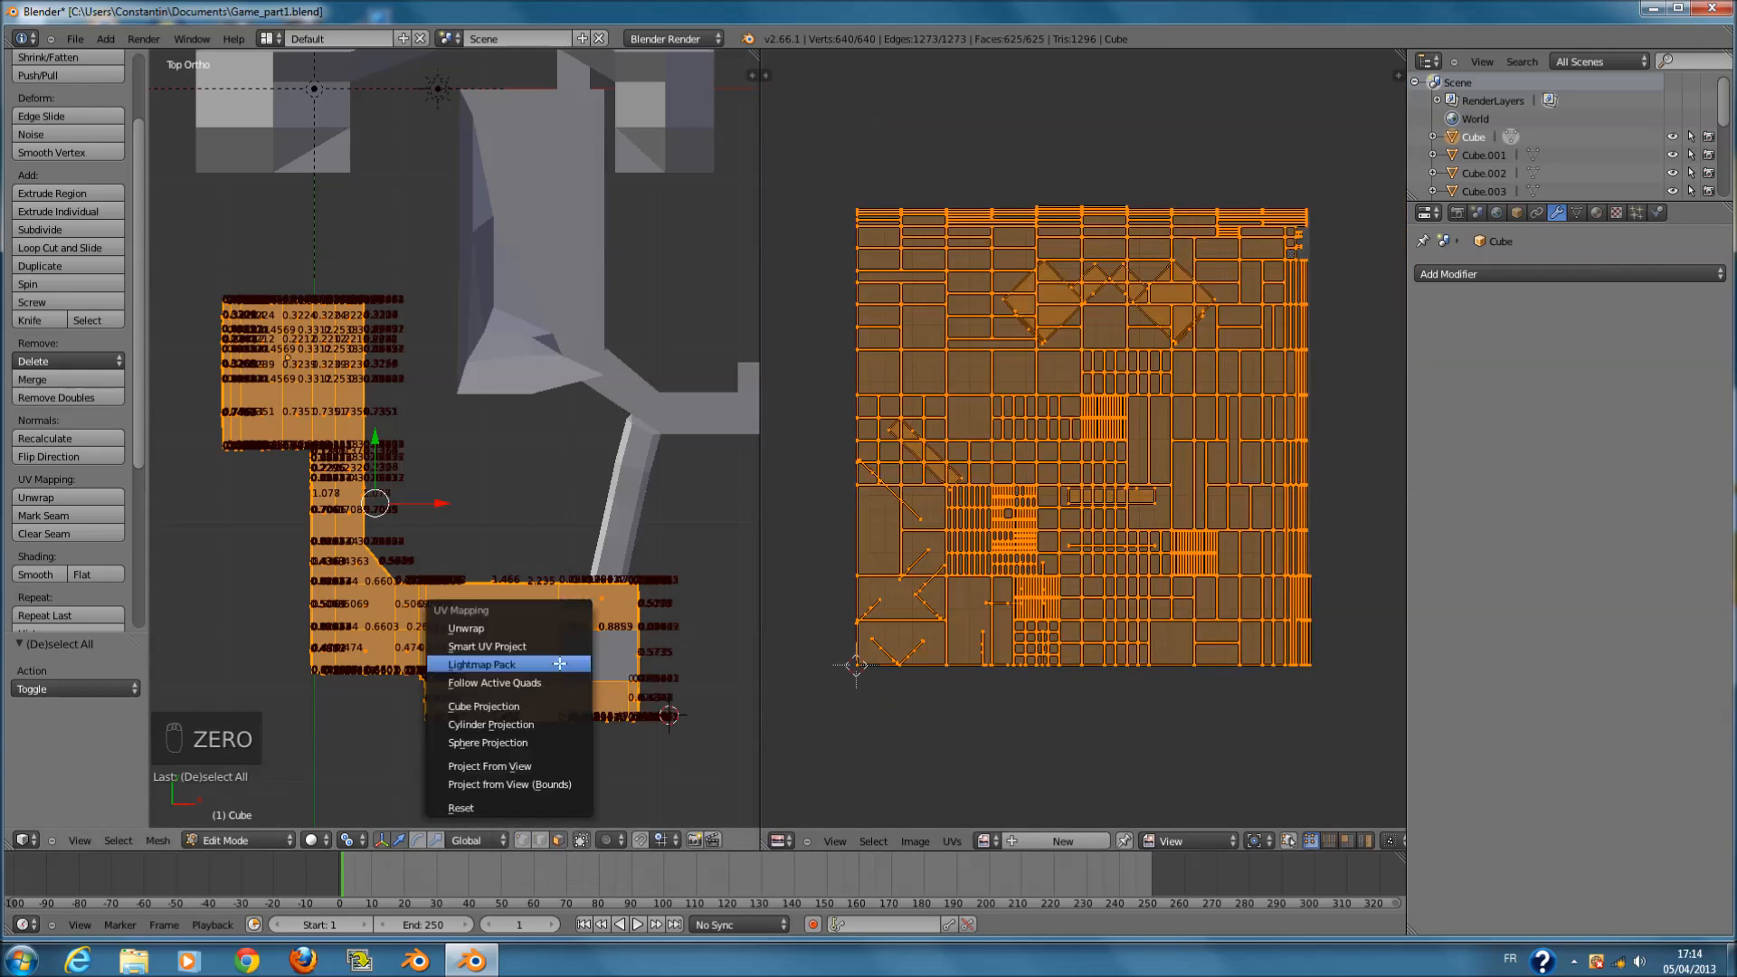
{"action": "left_click", "coordinate": [559, 666]}
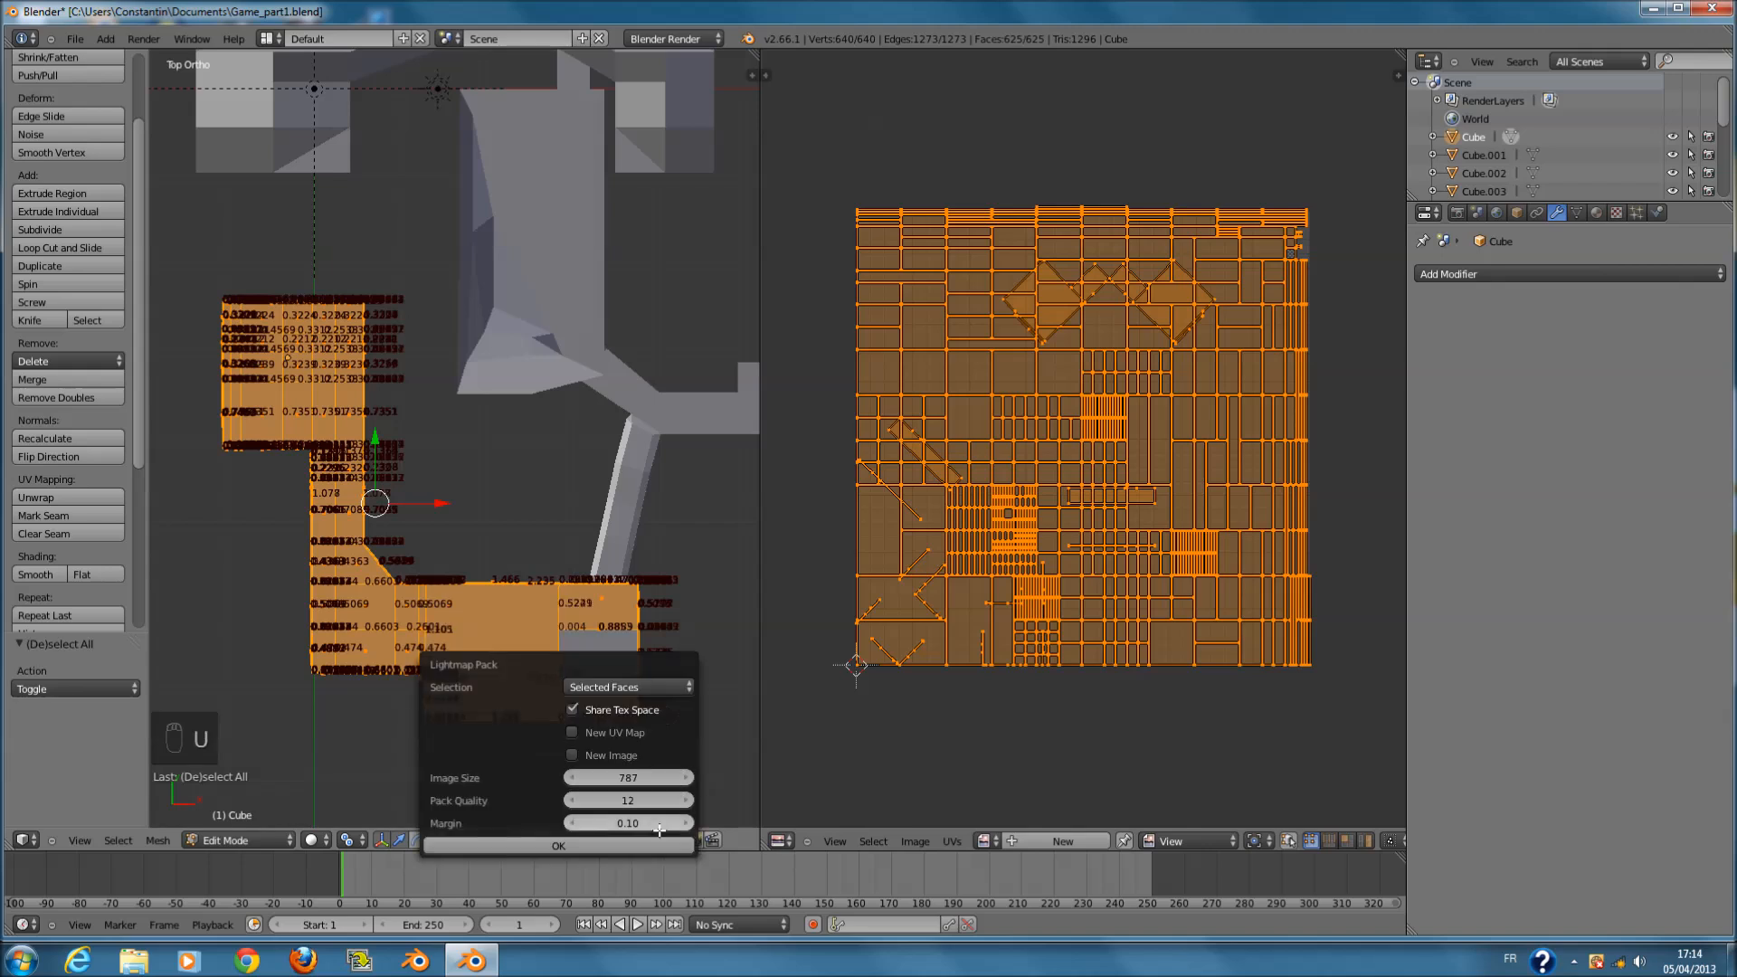
{"action": "left_click", "coordinate": [579, 846]}
{"action": "key", "text": "u"}
{"action": "left_click", "coordinate": [631, 758]}
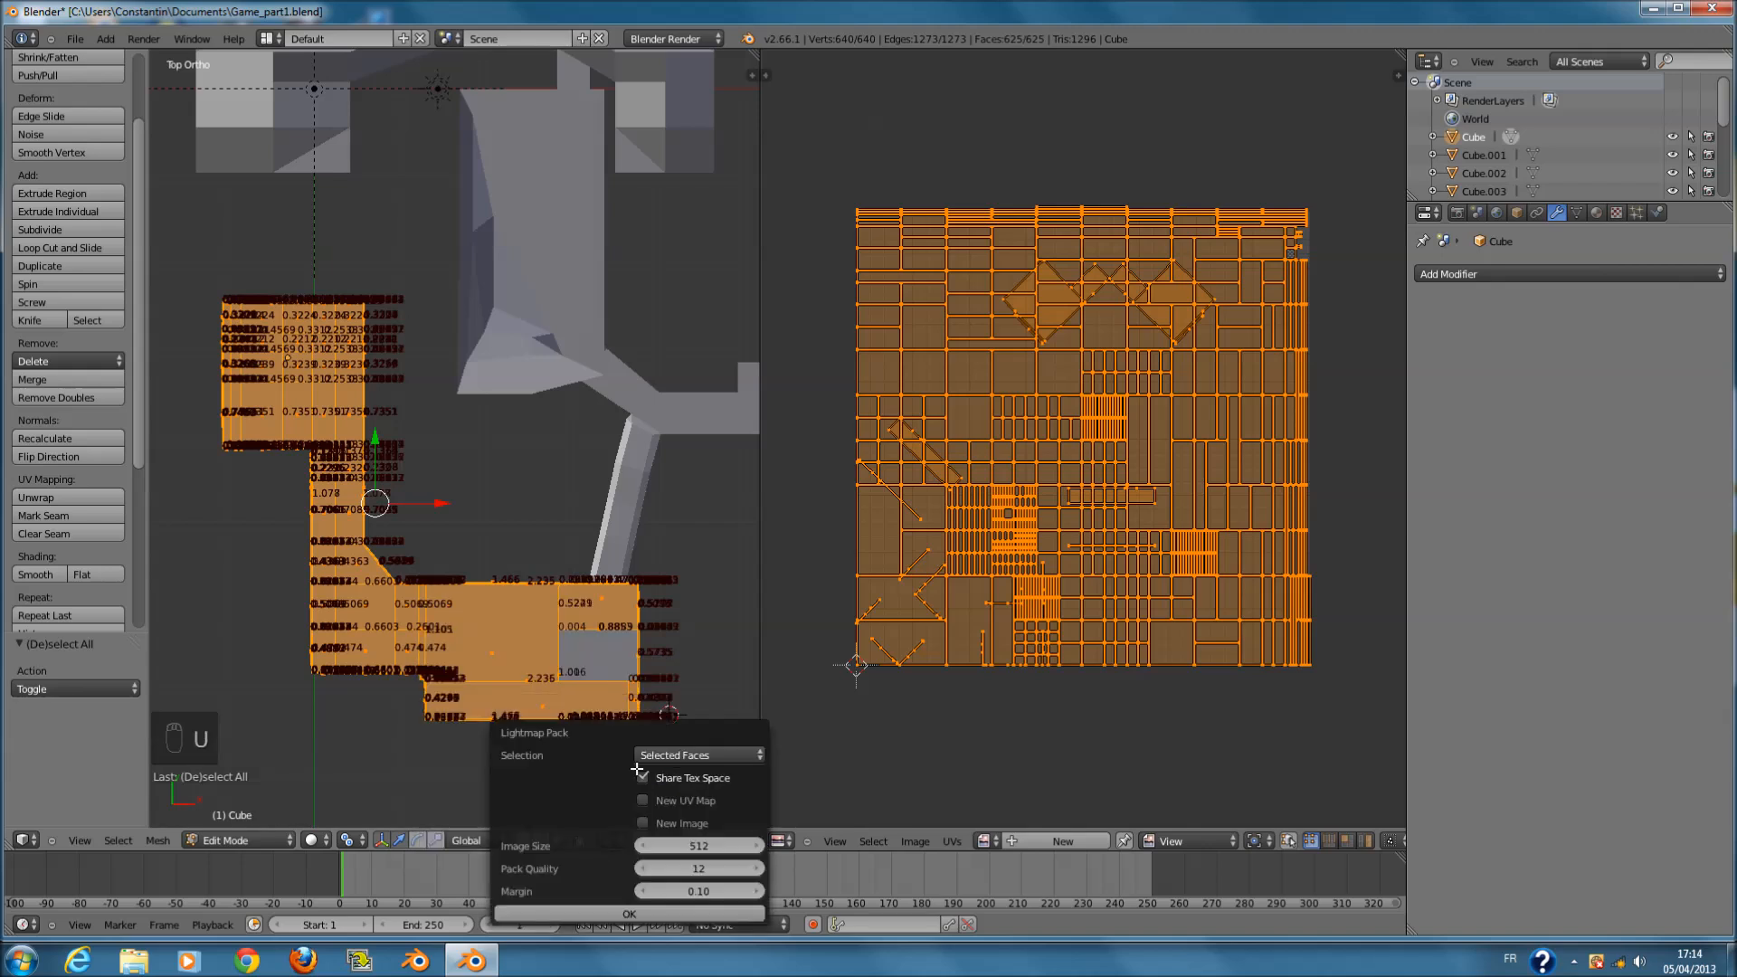
{"action": "left_click", "coordinate": [566, 914]}
- Repack the selected faces twice with Lightmap Pack at pack quality 48, image size 512 and margin 0.10
{"action": "key", "text": "u"}
{"action": "left_click", "coordinate": [629, 750]}
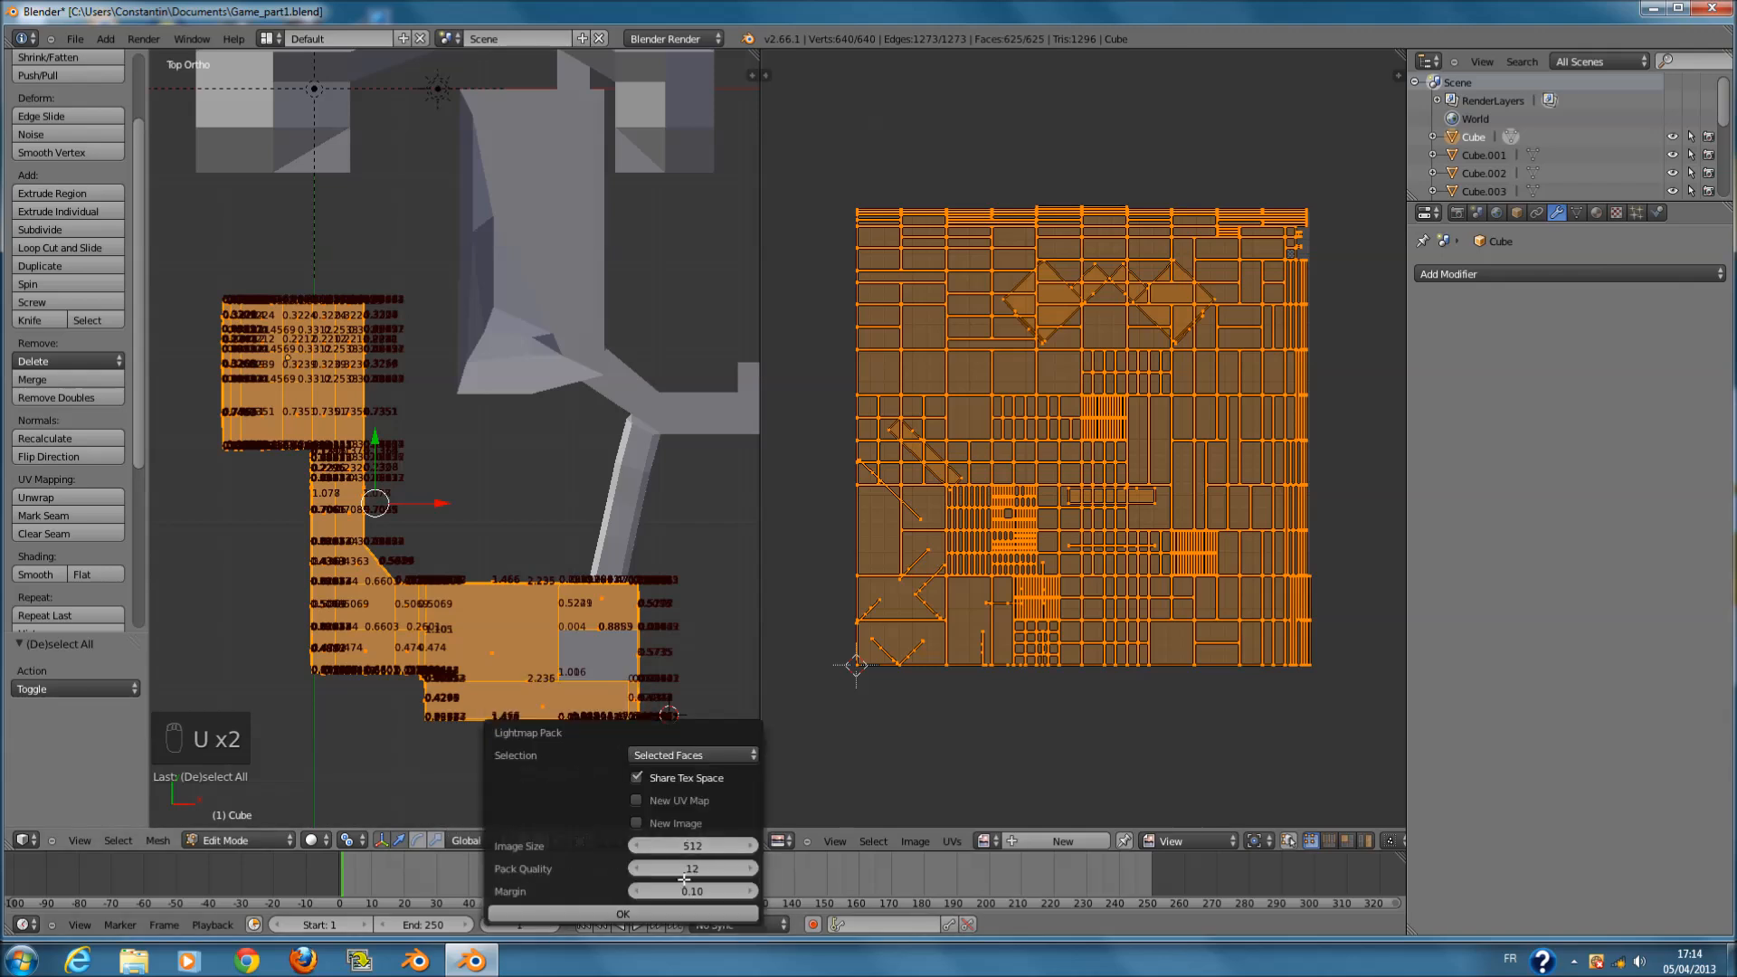
{"action": "left_click_drag", "start_coordinate": [712, 873], "coordinate": [822, 871]}
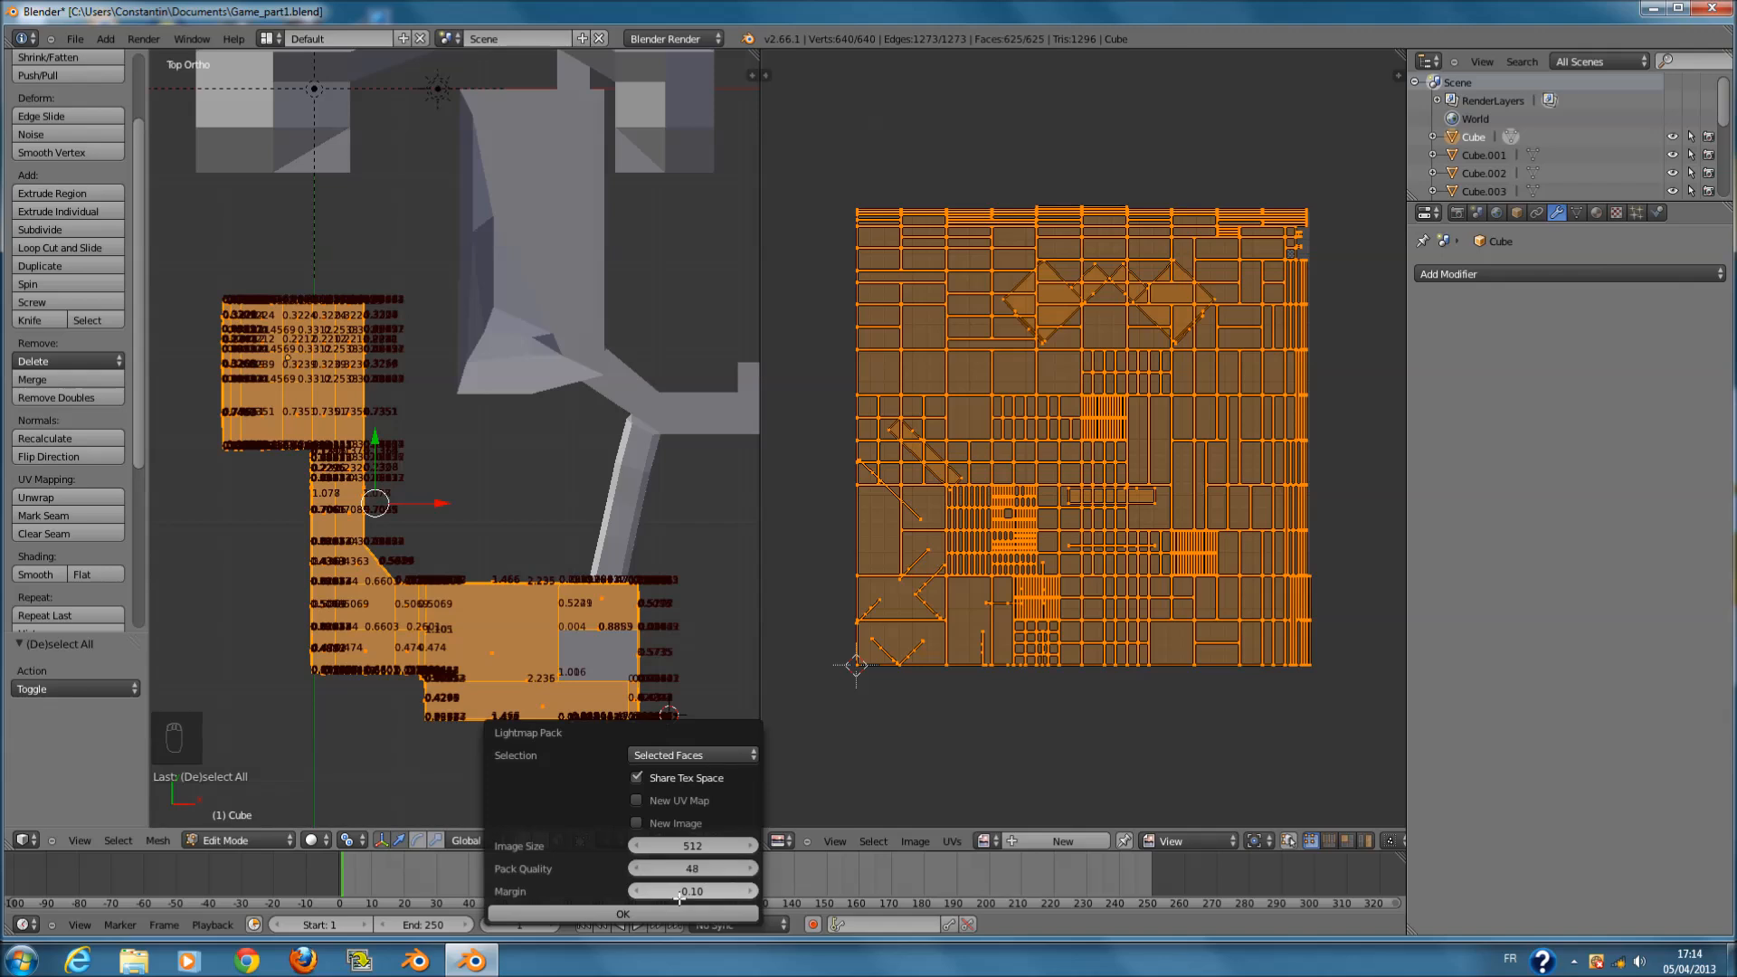
{"action": "left_click", "coordinate": [623, 914]}
{"action": "key", "text": "u"}
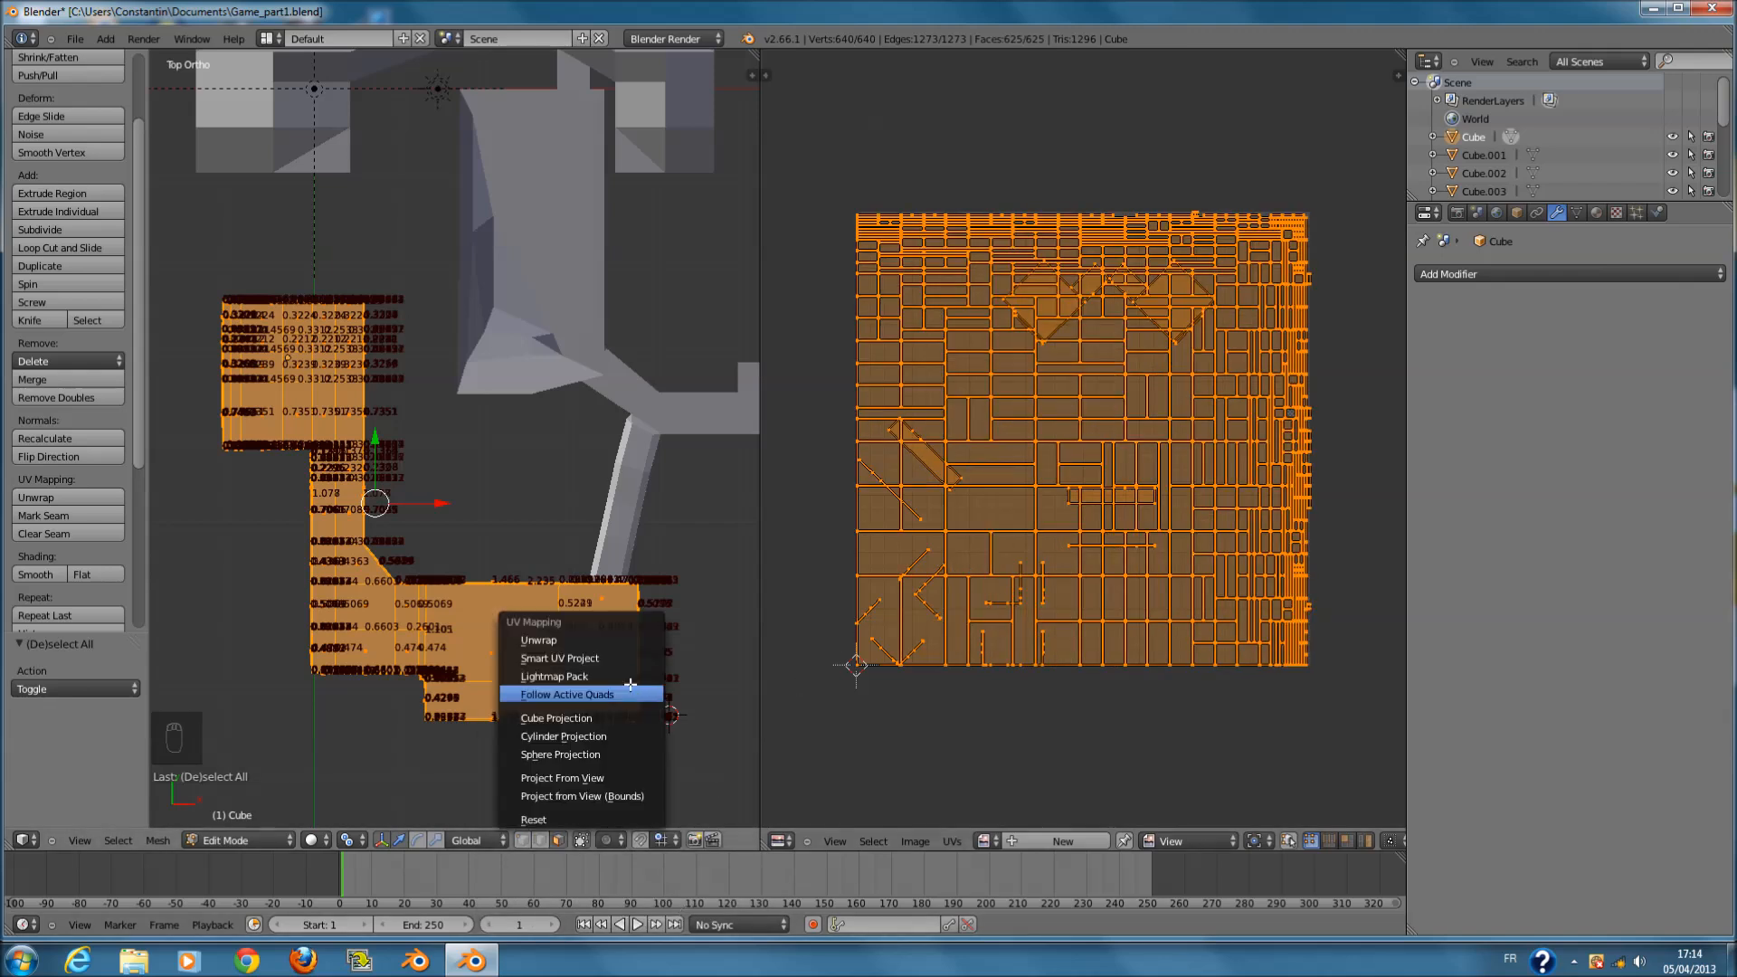
{"action": "left_click", "coordinate": [630, 676]}
{"action": "left_click_drag", "start_coordinate": [695, 819], "coordinate": [776, 817]}
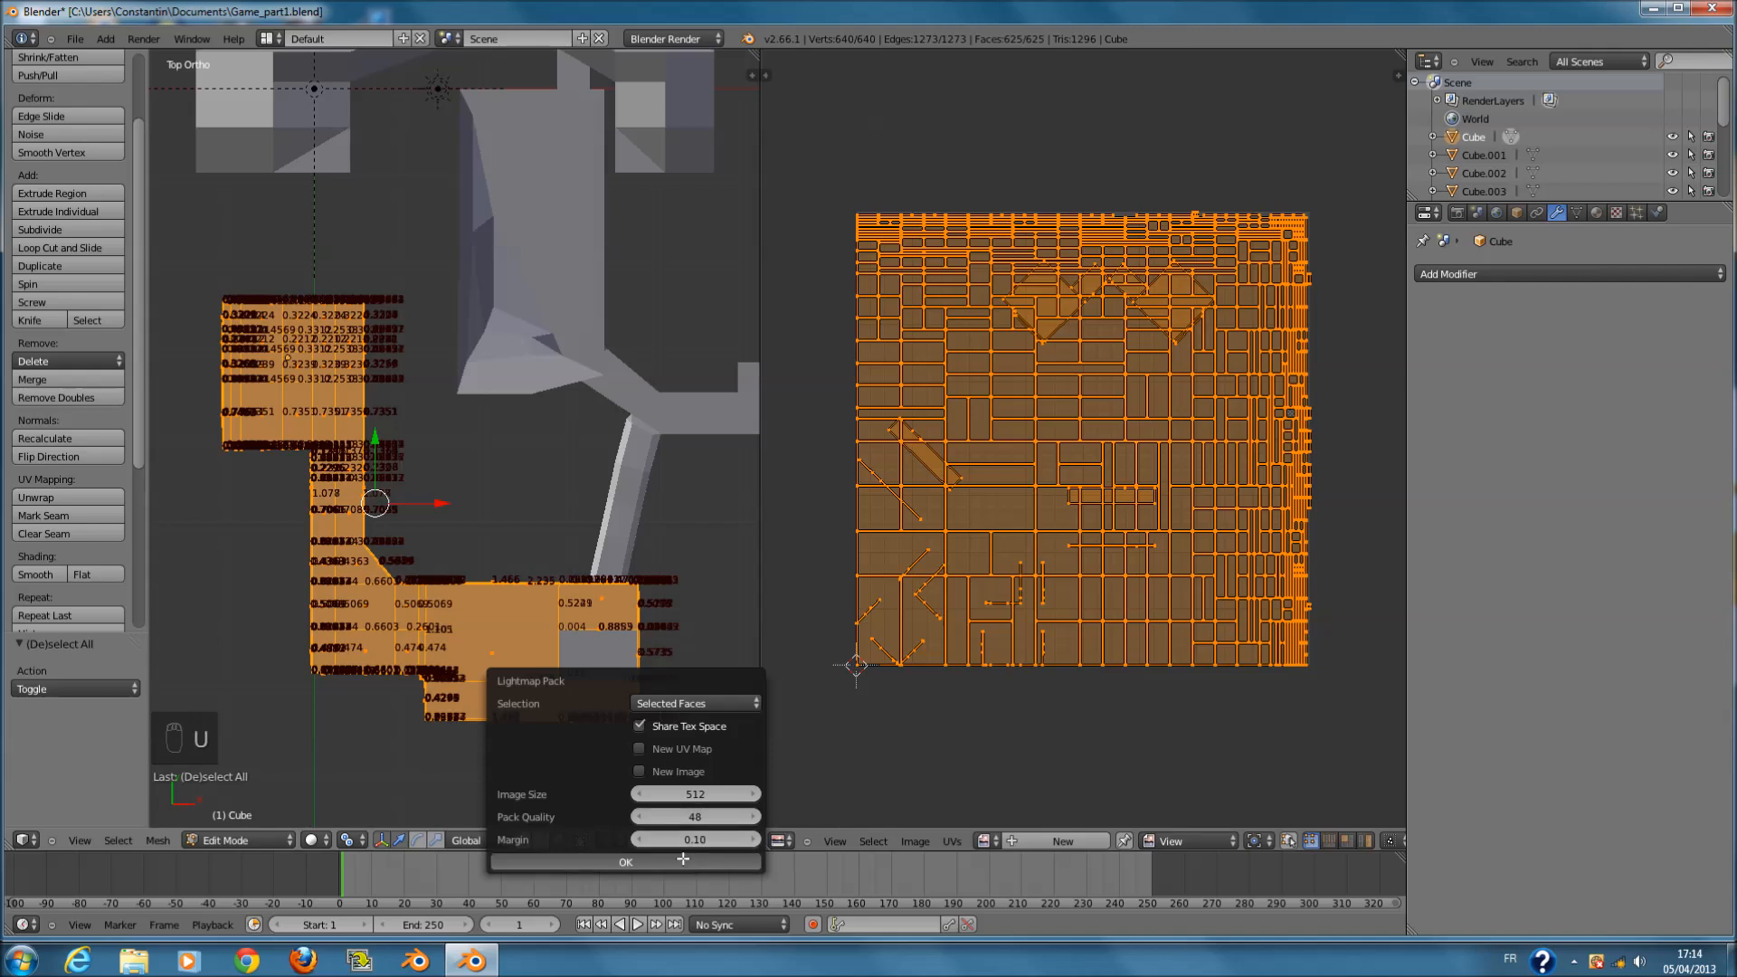
{"action": "left_click", "coordinate": [625, 862]}
- Repack the selected faces with Lightmap Pack at image size 512, pack quality 12 and margin 0.20
{"action": "key", "text": "u"}
{"action": "left_click", "coordinate": [674, 692]}
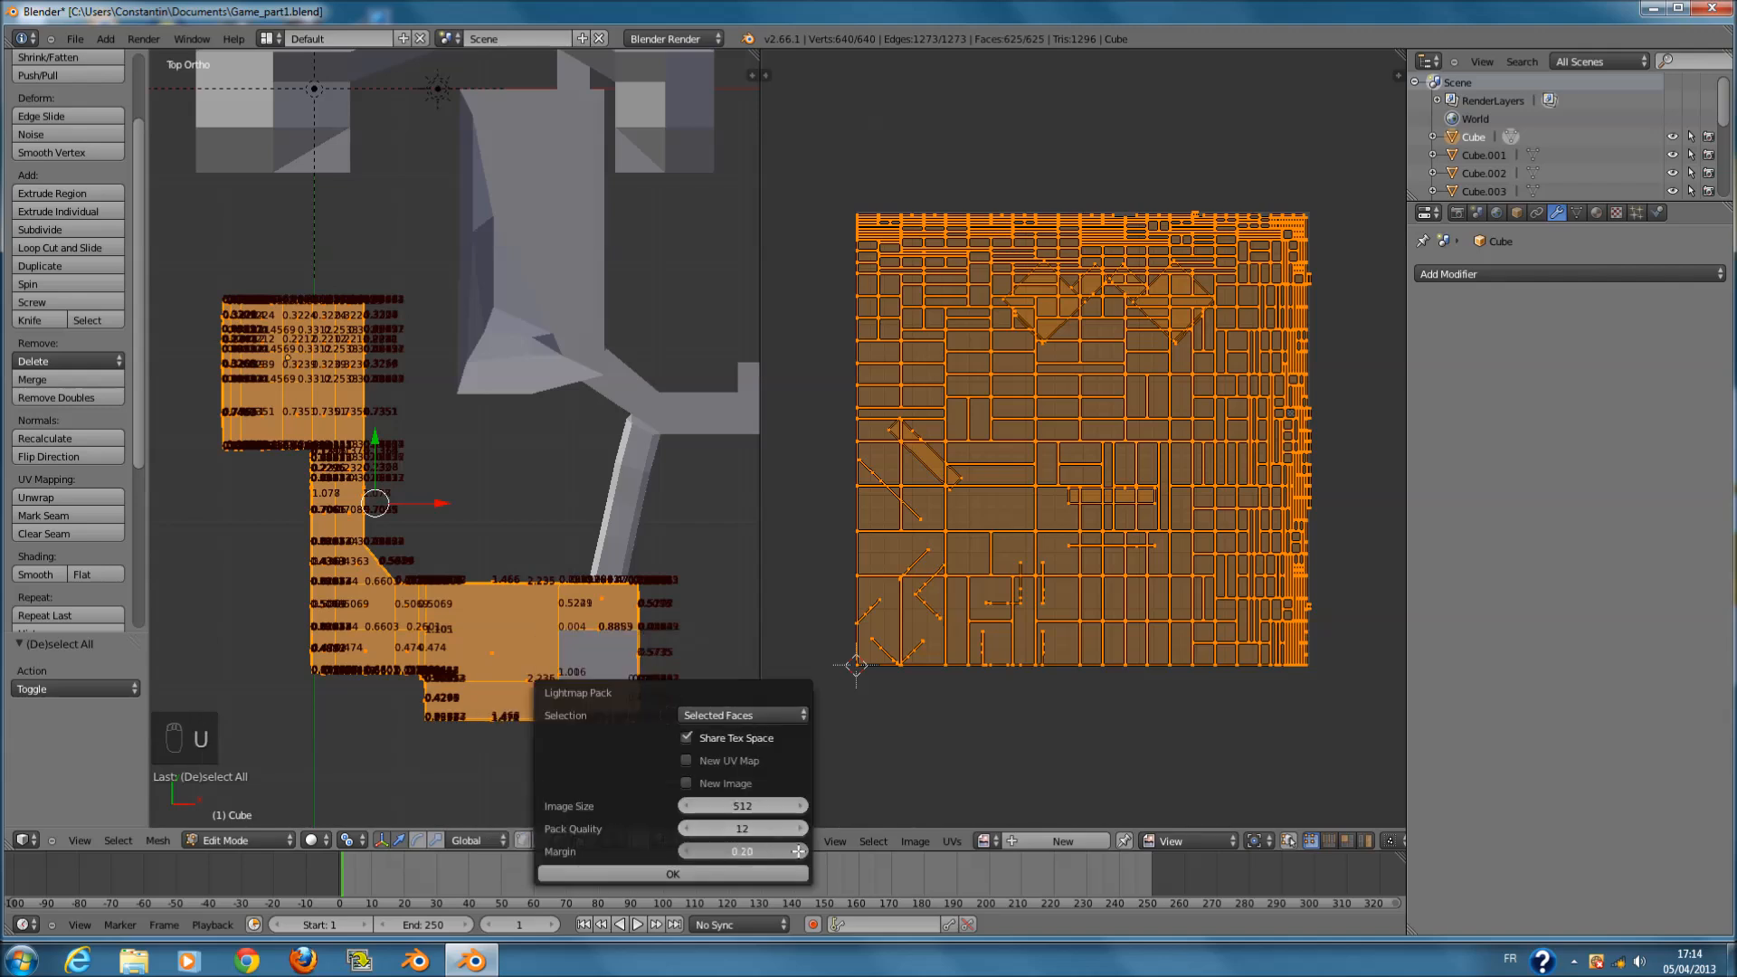
{"action": "left_click", "coordinate": [675, 873]}
- Select only the wide diagonal UV island overlapping the small rectangles, scale it to about 0.286 and rotate it about -45 degrees to lie horizontally
{"action": "scroll", "coordinate": [943, 670], "scroll_direction": "up", "scroll_amount": 3}
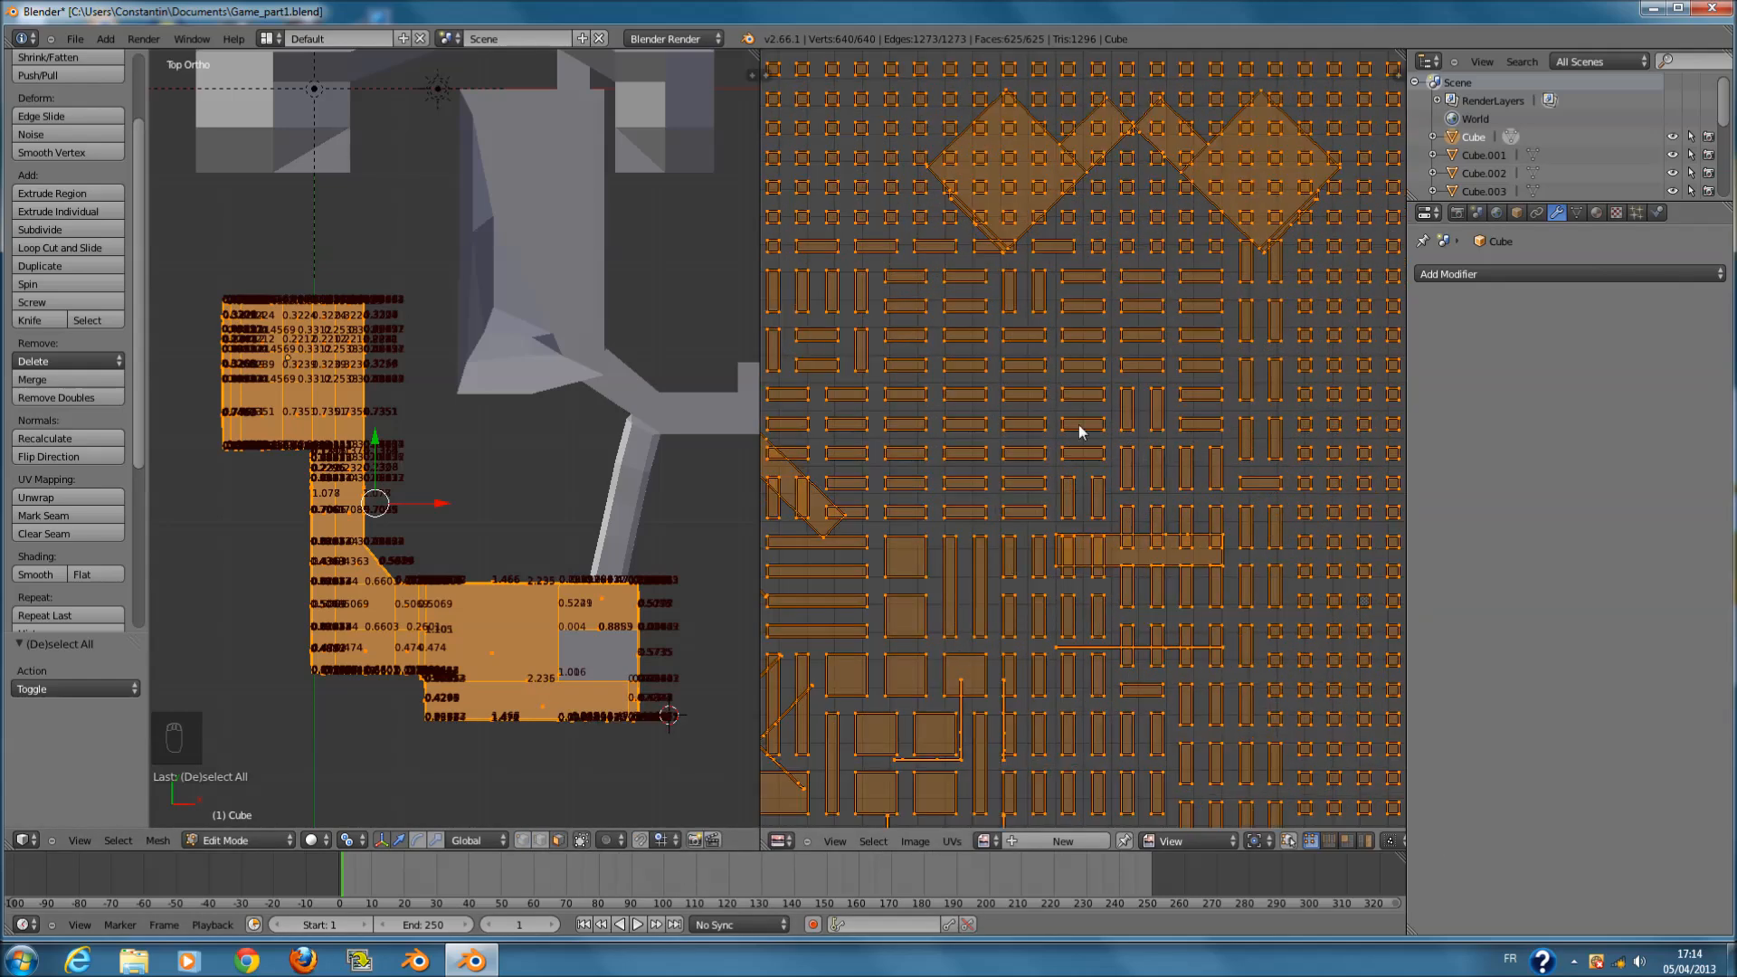
{"action": "scroll", "coordinate": [950, 523], "scroll_direction": "up", "scroll_amount": 3}
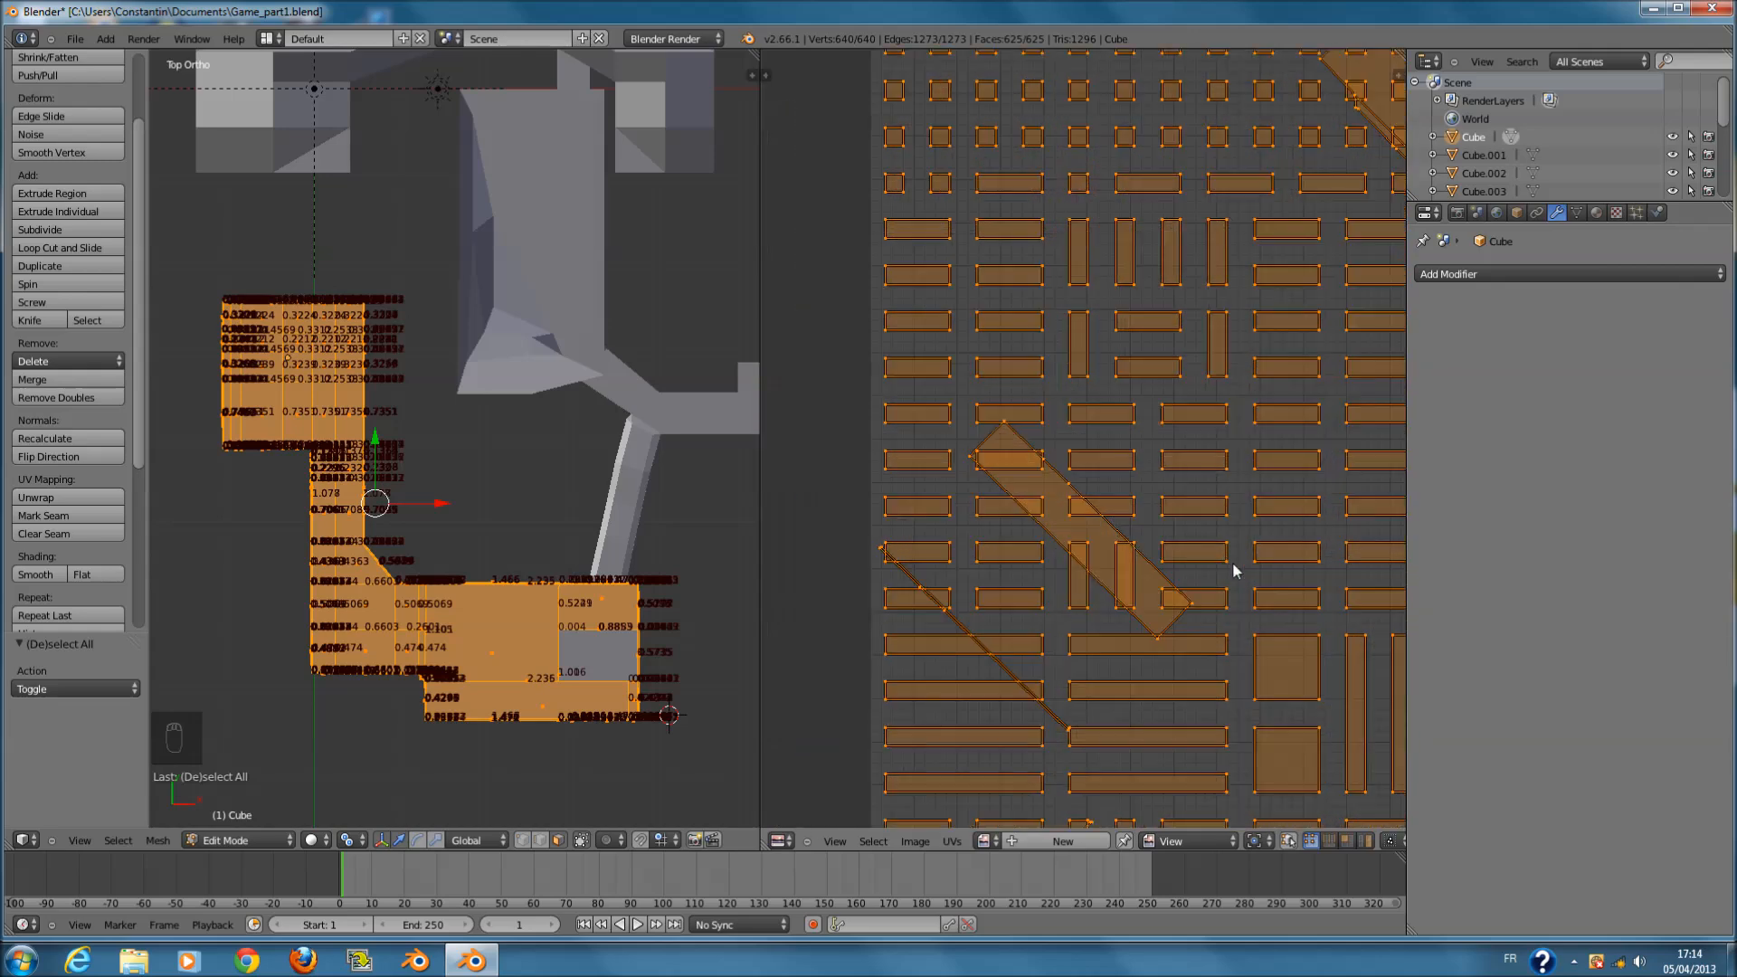
{"action": "key", "text": "a"}
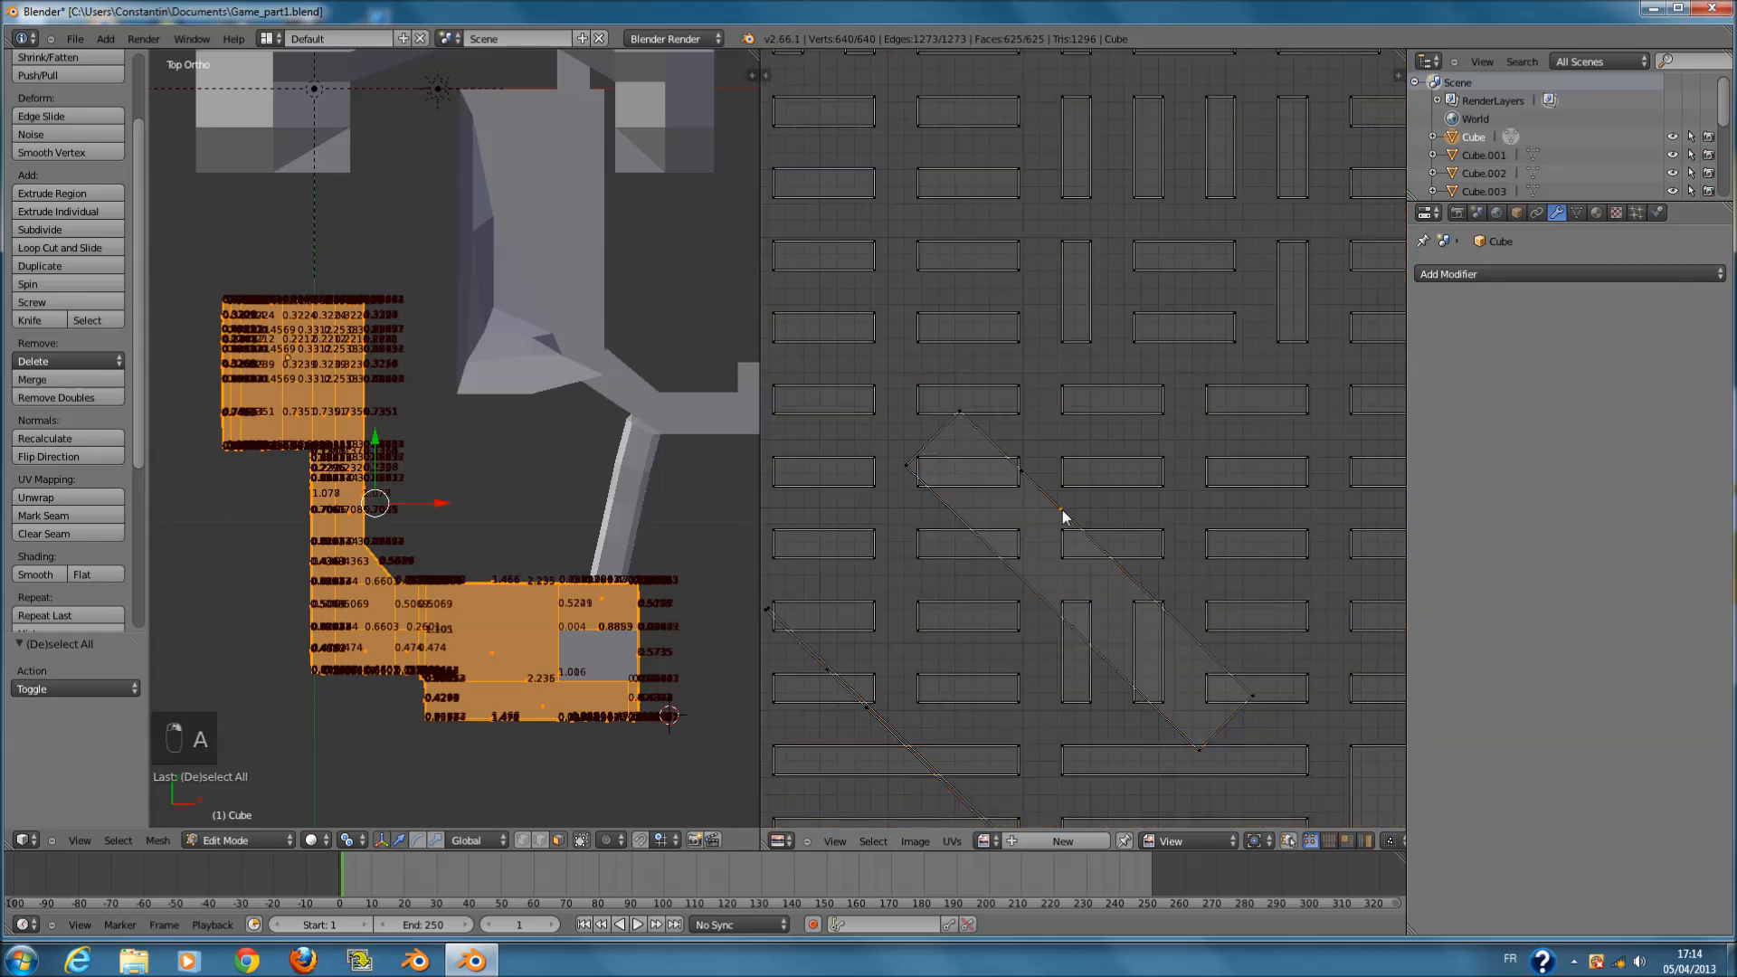
{"action": "key", "text": "l"}
{"action": "key", "text": "s"}
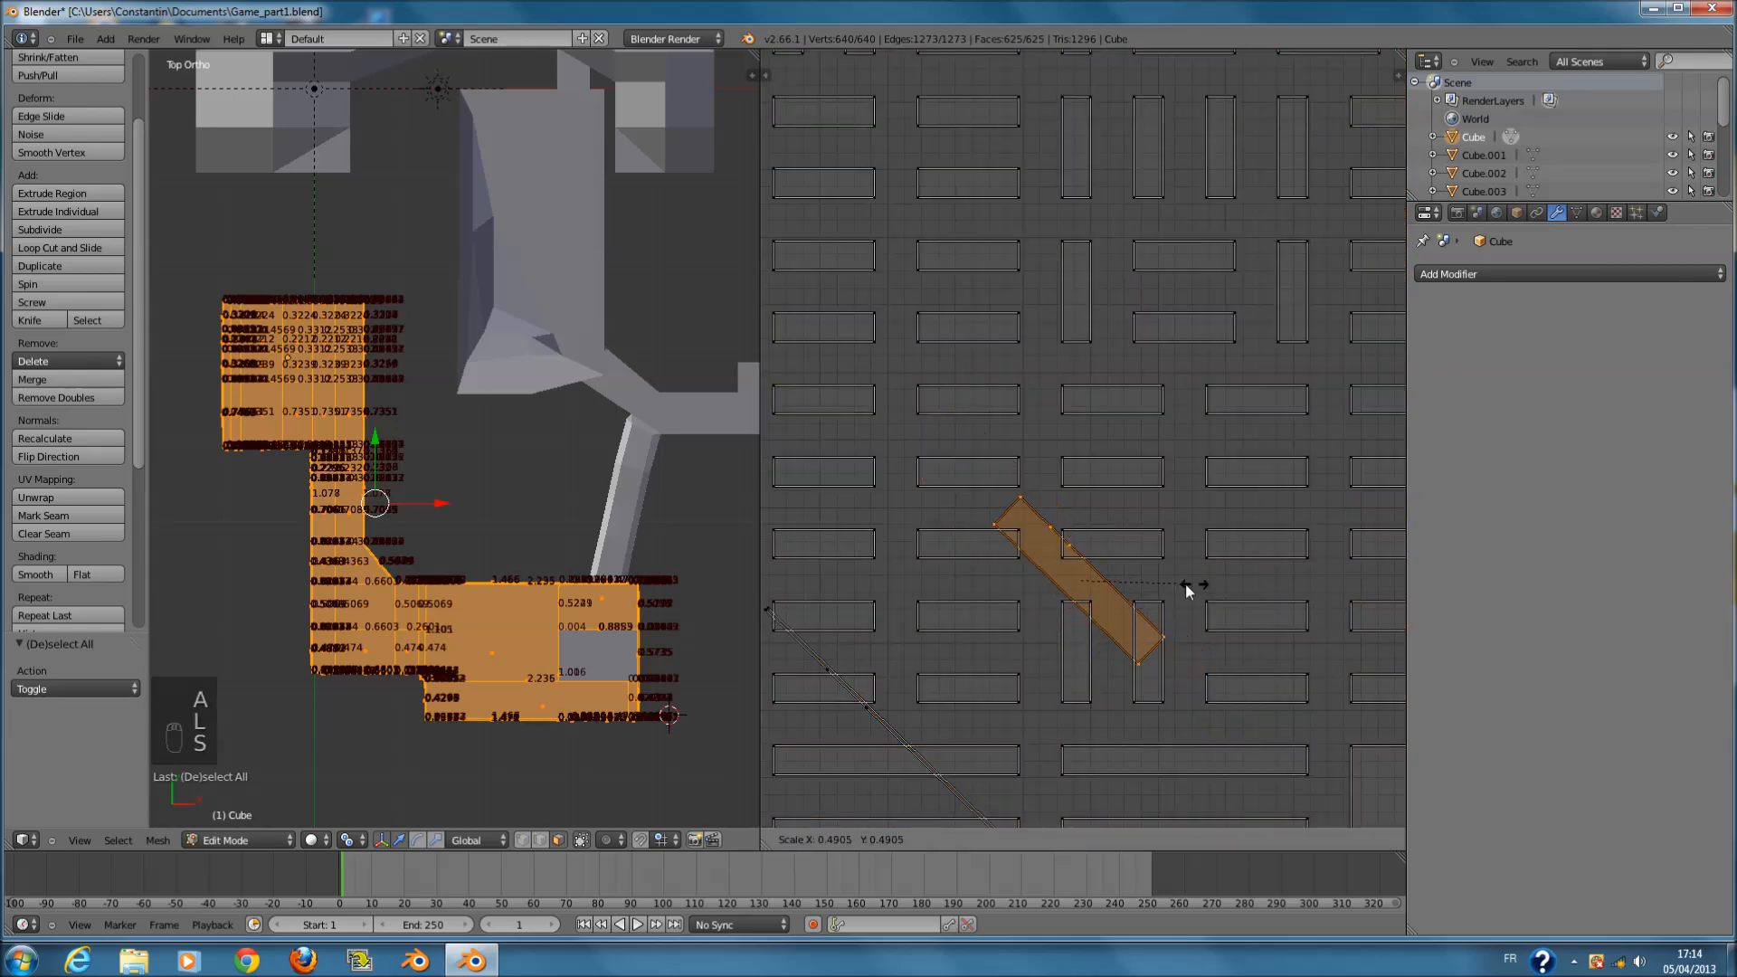
{"action": "left_click", "coordinate": [1148, 583]}
{"action": "key", "text": "r"}
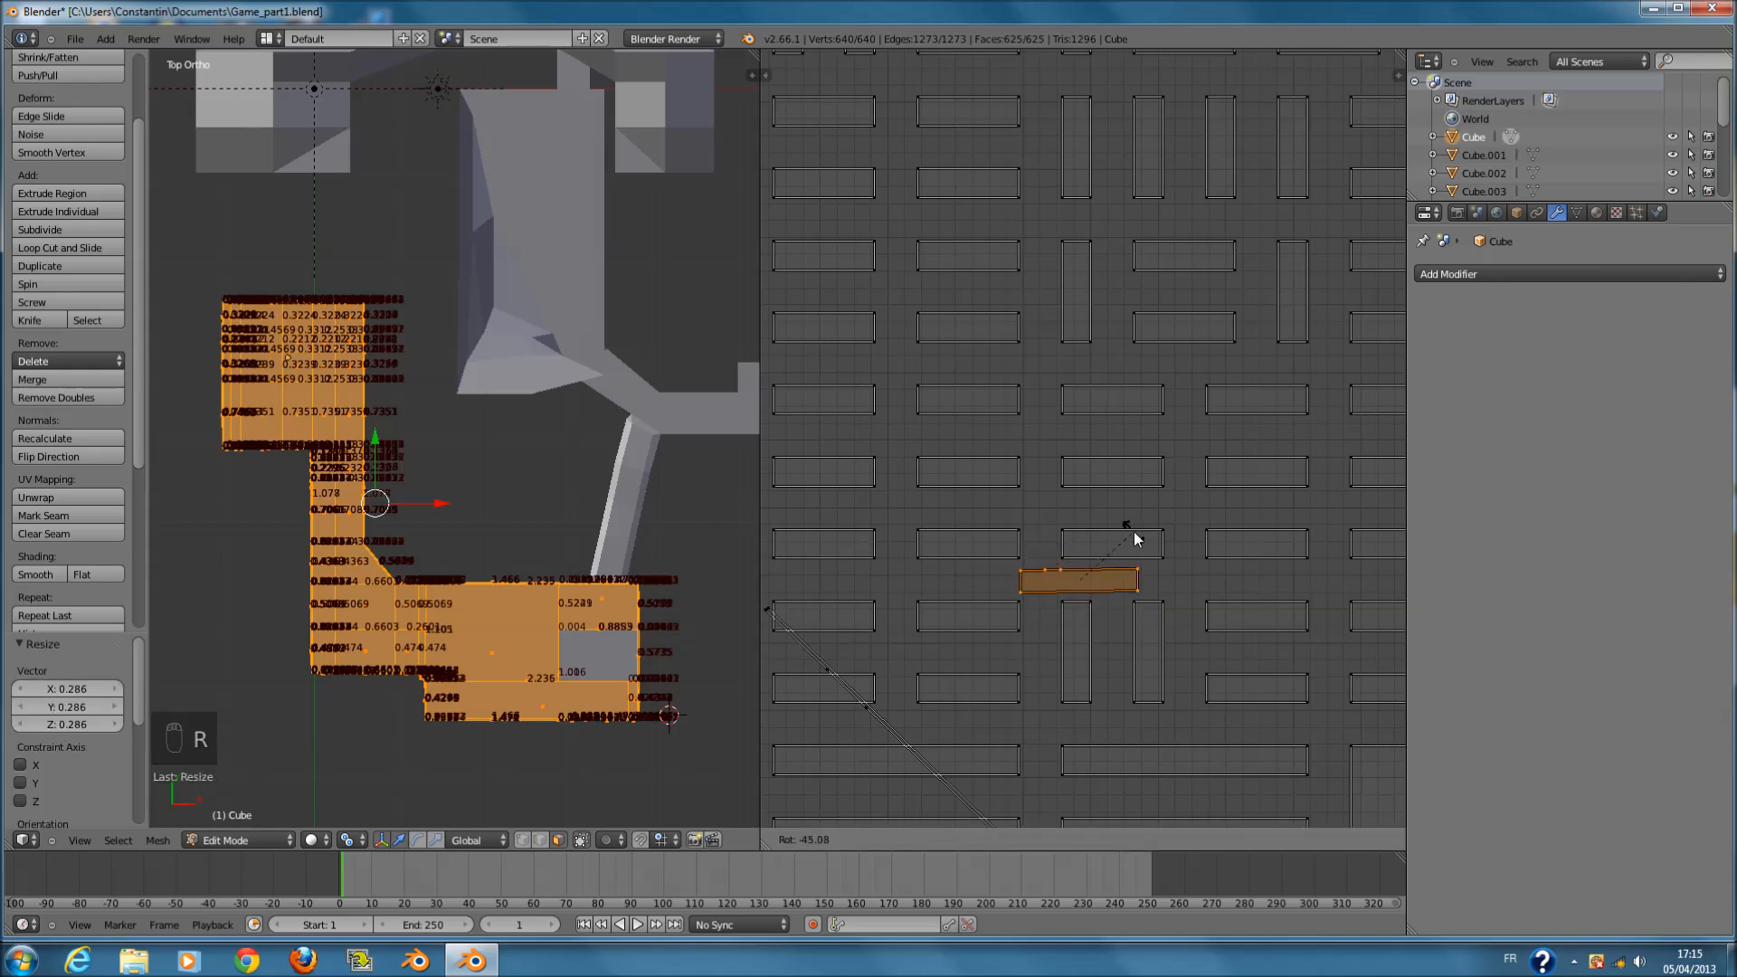
{"action": "left_click", "coordinate": [1133, 532]}
- Select the thin diagonal UV strip below the resized island, rotate it horizontal and move it slightly into the gap between two rows
{"action": "scroll", "coordinate": [1108, 570], "scroll_direction": "down", "scroll_amount": 2}
{"action": "middle_click_drag", "start_coordinate": [1055, 650], "coordinate": [1051, 535]}
{"action": "scroll", "coordinate": [1053, 597], "scroll_direction": "up", "scroll_amount": 2}
{"action": "right_click", "coordinate": [1047, 700]}
{"action": "key", "text": "l"}
{"action": "key", "text": "r"}
{"action": "left_click", "coordinate": [1100, 530]}
{"action": "key", "text": "g"}
{"action": "left_click", "coordinate": [1104, 508]}
- Rotate the next thin diagonal UV strip about 45 degrees to horizontal and move it up into the gap above the large rectangles
{"action": "scroll", "coordinate": [1084, 583], "scroll_direction": "down", "scroll_amount": 1}
{"action": "middle_click_drag", "start_coordinate": [1078, 611], "coordinate": [1032, 587]}
{"action": "right_click", "coordinate": [1066, 543]}
{"action": "key", "text": "l"}
{"action": "key", "text": "r"}
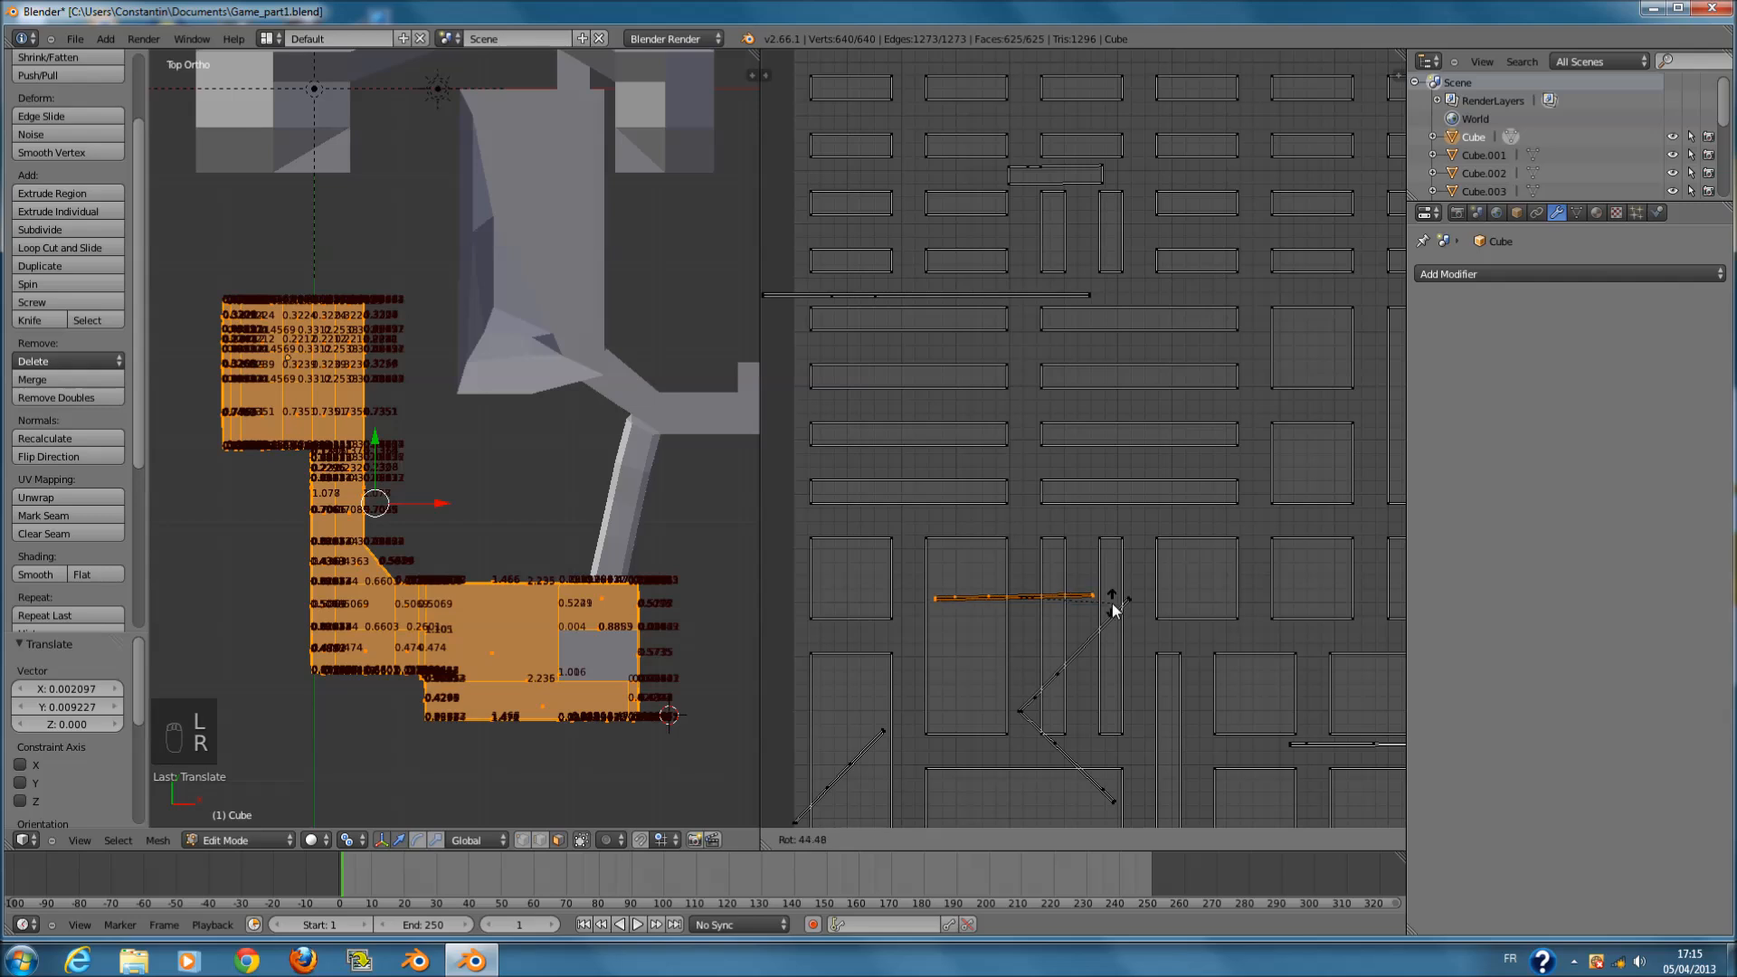
{"action": "left_click", "coordinate": [1113, 599]}
{"action": "key", "text": "g"}
{"action": "left_click", "coordinate": [1112, 522]}
- Shrink the V-shaped UV island, move it to the gaps beside the large rectangle and rotate it about -46 degrees into an upright L
{"action": "right_click", "coordinate": [1122, 610]}
{"action": "key", "text": "l"}
{"action": "scroll", "coordinate": [1143, 634], "scroll_direction": "down", "scroll_amount": 2}
{"action": "middle_click_drag", "start_coordinate": [1143, 634], "coordinate": [1120, 561]}
{"action": "scroll", "coordinate": [1122, 570], "scroll_direction": "up", "scroll_amount": 3}
{"action": "key", "text": "s"}
{"action": "left_click", "coordinate": [1066, 622]}
{"action": "key", "text": "g"}
{"action": "left_click", "coordinate": [1006, 666]}
{"action": "key", "text": "r"}
{"action": "left_click", "coordinate": [1040, 592]}
- Rotate the diagonal UV strip near the map's left border to nearly vertical and move it about 0.037 along X into the gap between rectangles
{"action": "middle_click_drag", "start_coordinate": [867, 678], "coordinate": [938, 581]}
{"action": "right_click", "coordinate": [885, 640]}
{"action": "key", "text": "l"}
{"action": "key", "text": "r"}
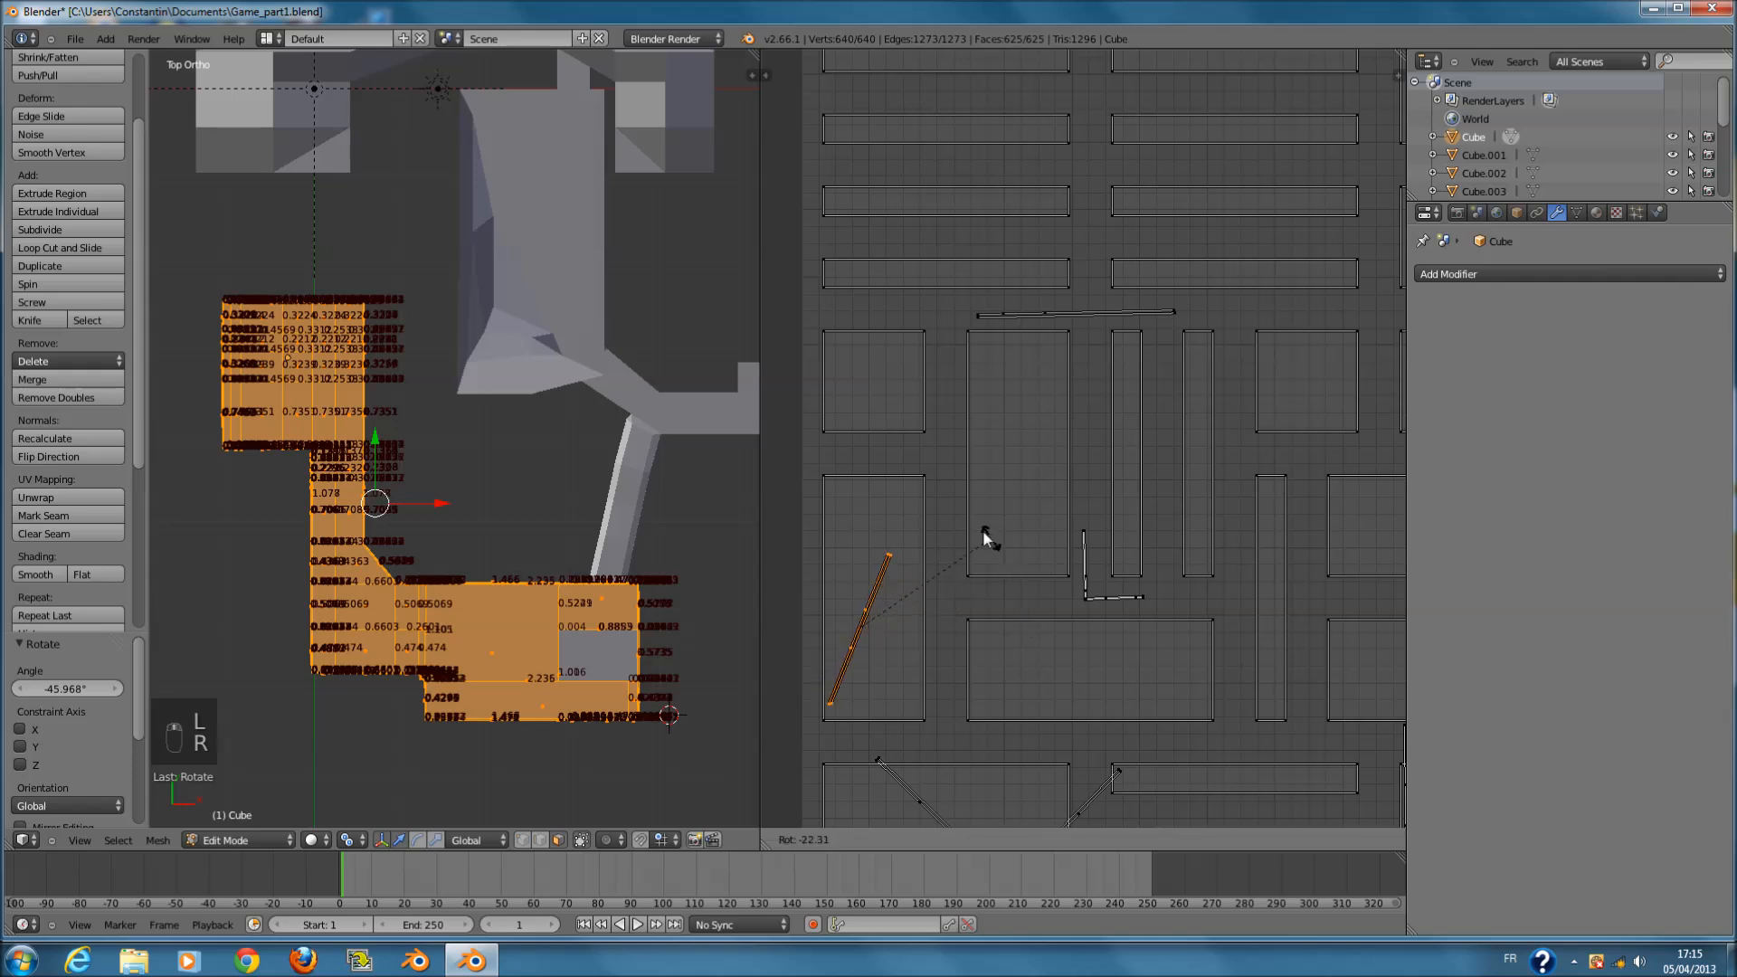
{"action": "left_click", "coordinate": [950, 512]}
{"action": "key", "text": "g"}
{"action": "left_click", "coordinate": [1035, 528]}
{"action": "middle_click_drag", "start_coordinate": [1012, 680], "coordinate": [969, 484]}
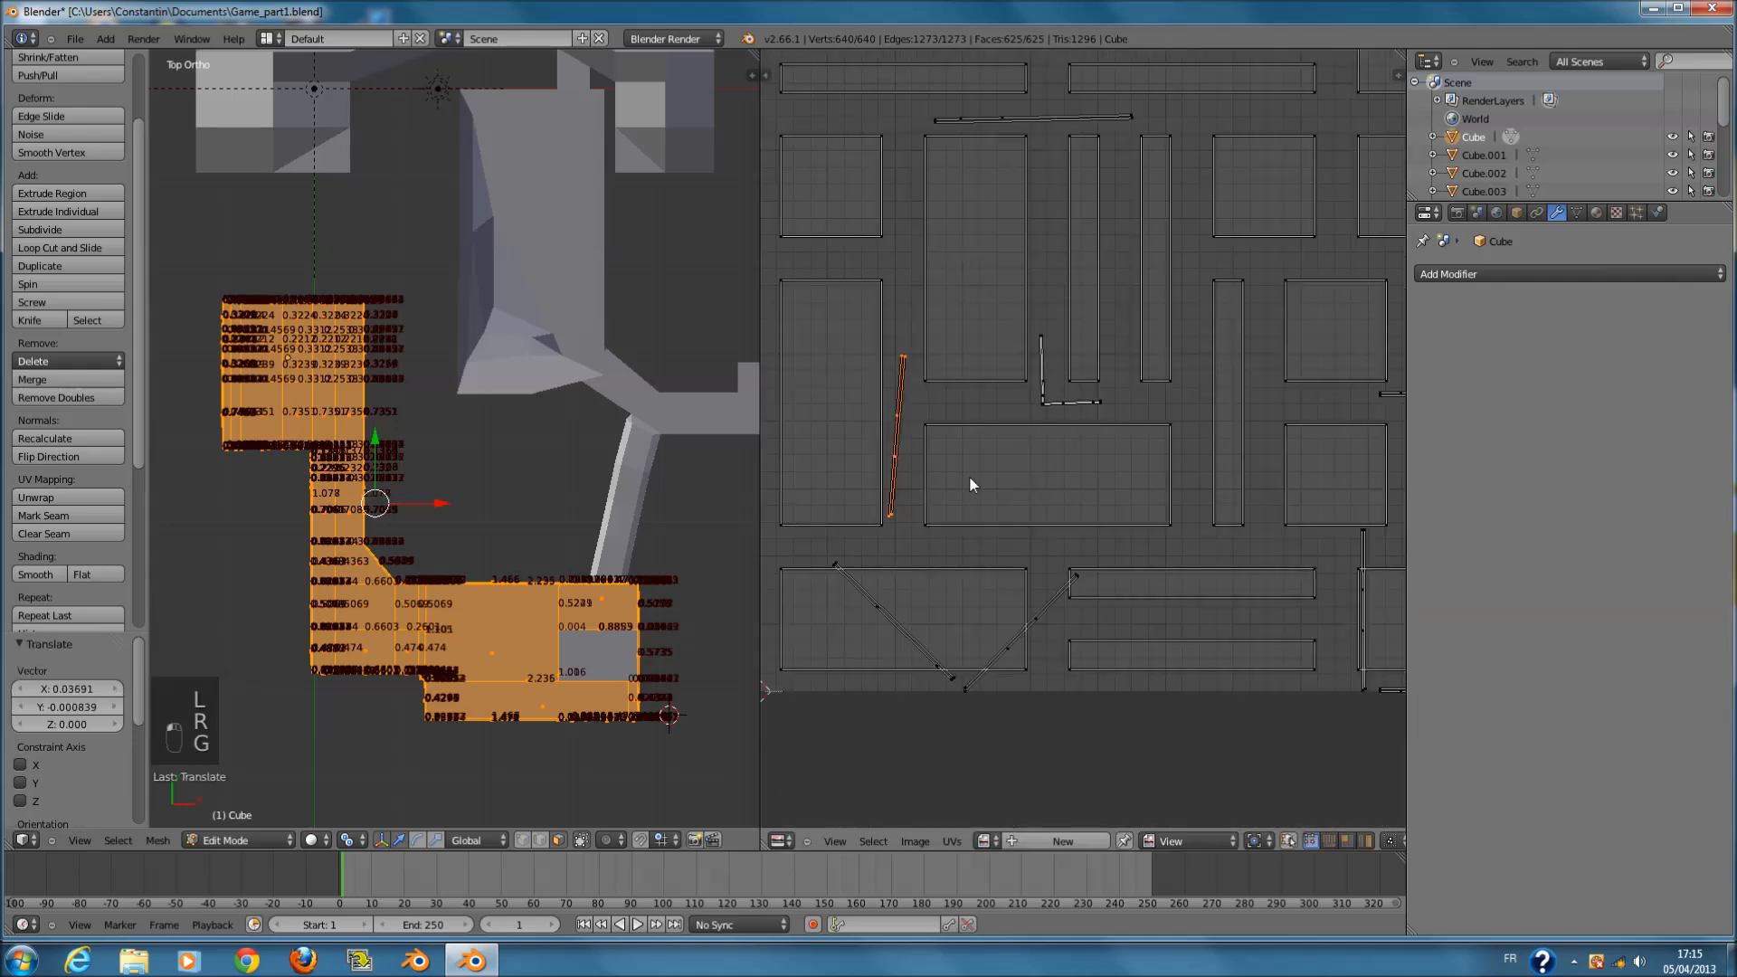
- Rotate the diagonal UV strip by the map's lower edge to vertical and move it about 0.013 along X into the gap between rectangles
{"action": "right_click", "coordinate": [1078, 573]}
{"action": "key", "text": "l"}
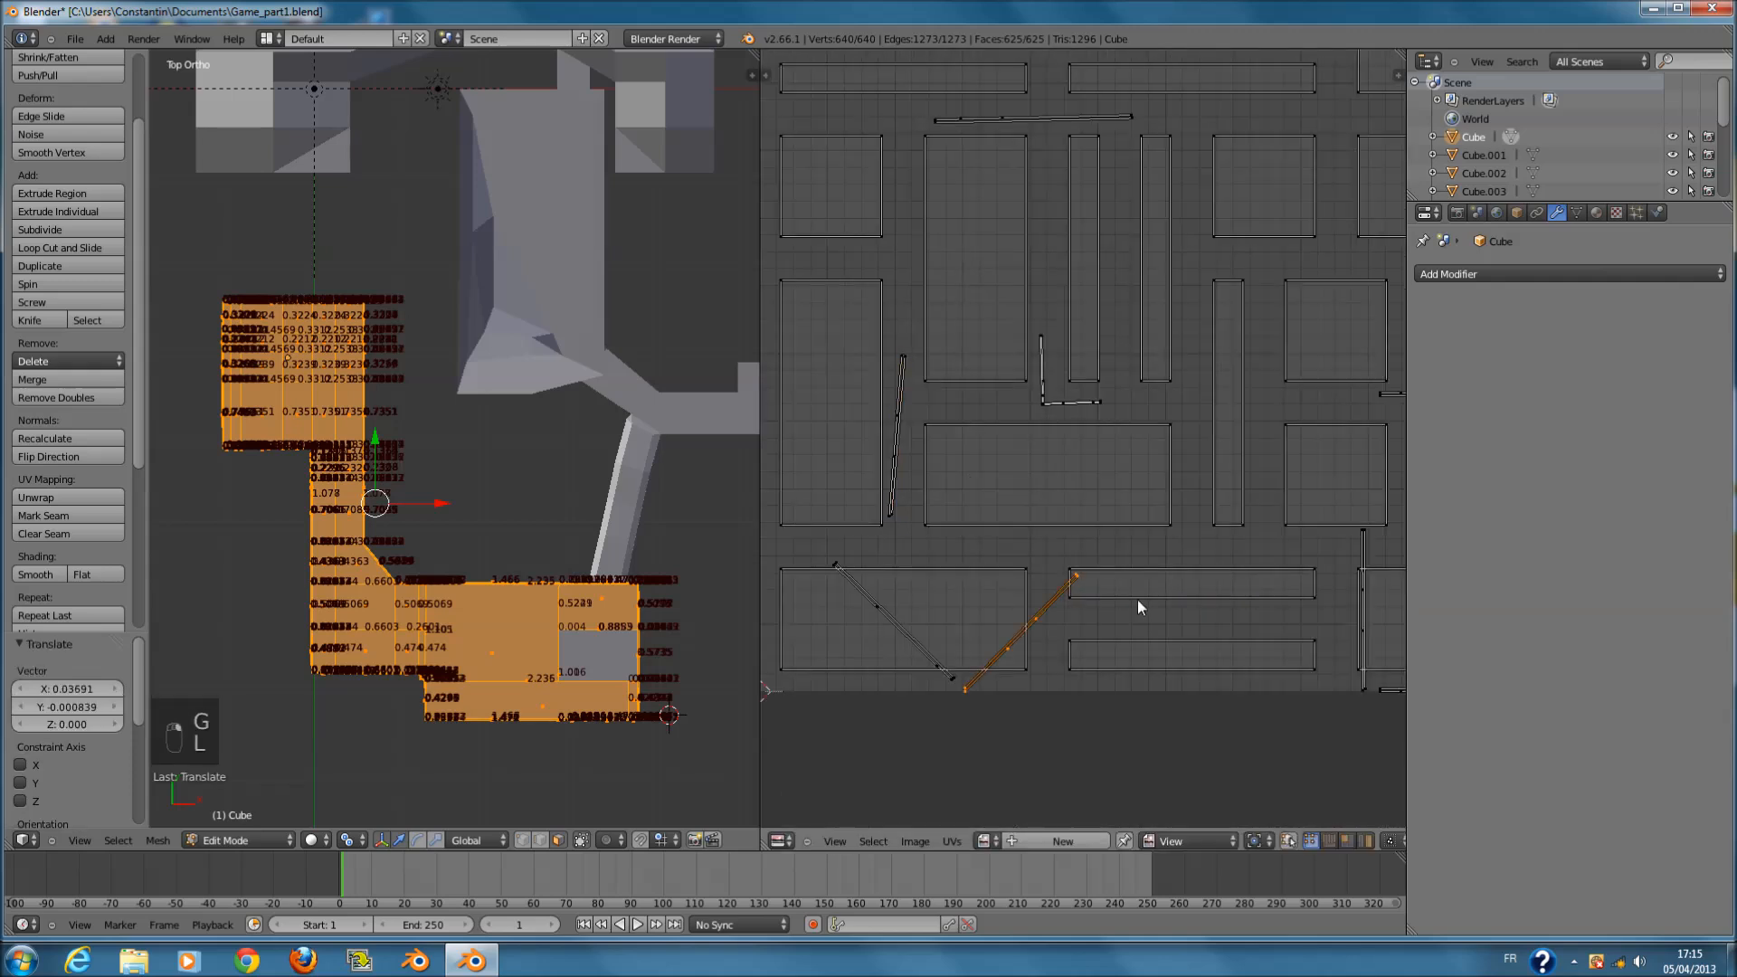
{"action": "key", "text": "r"}
{"action": "left_click", "coordinate": [1060, 538]}
{"action": "key", "text": "g"}
{"action": "left_click", "coordinate": [1100, 514]}
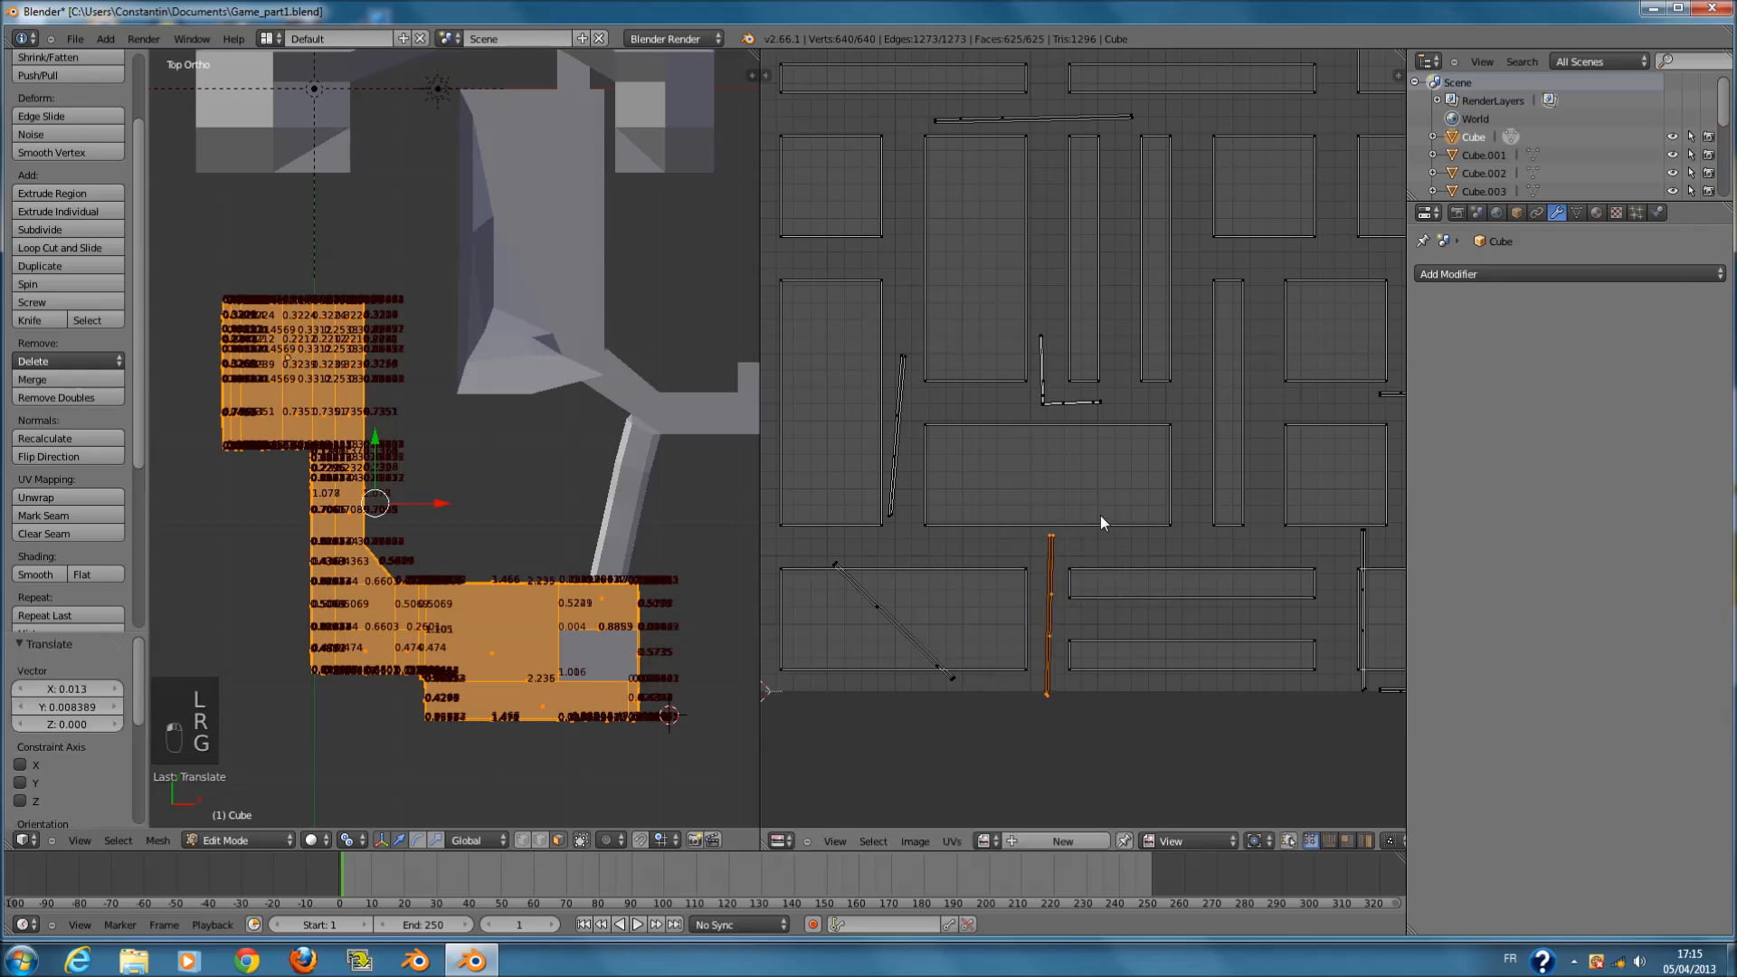
- Rotate the remaining diagonal strip in the lower-left rectangle to horizontal and move it about 0.034 along Y into the gap above
{"action": "right_click", "coordinate": [950, 682]}
{"action": "key", "text": "l"}
{"action": "key", "text": "r"}
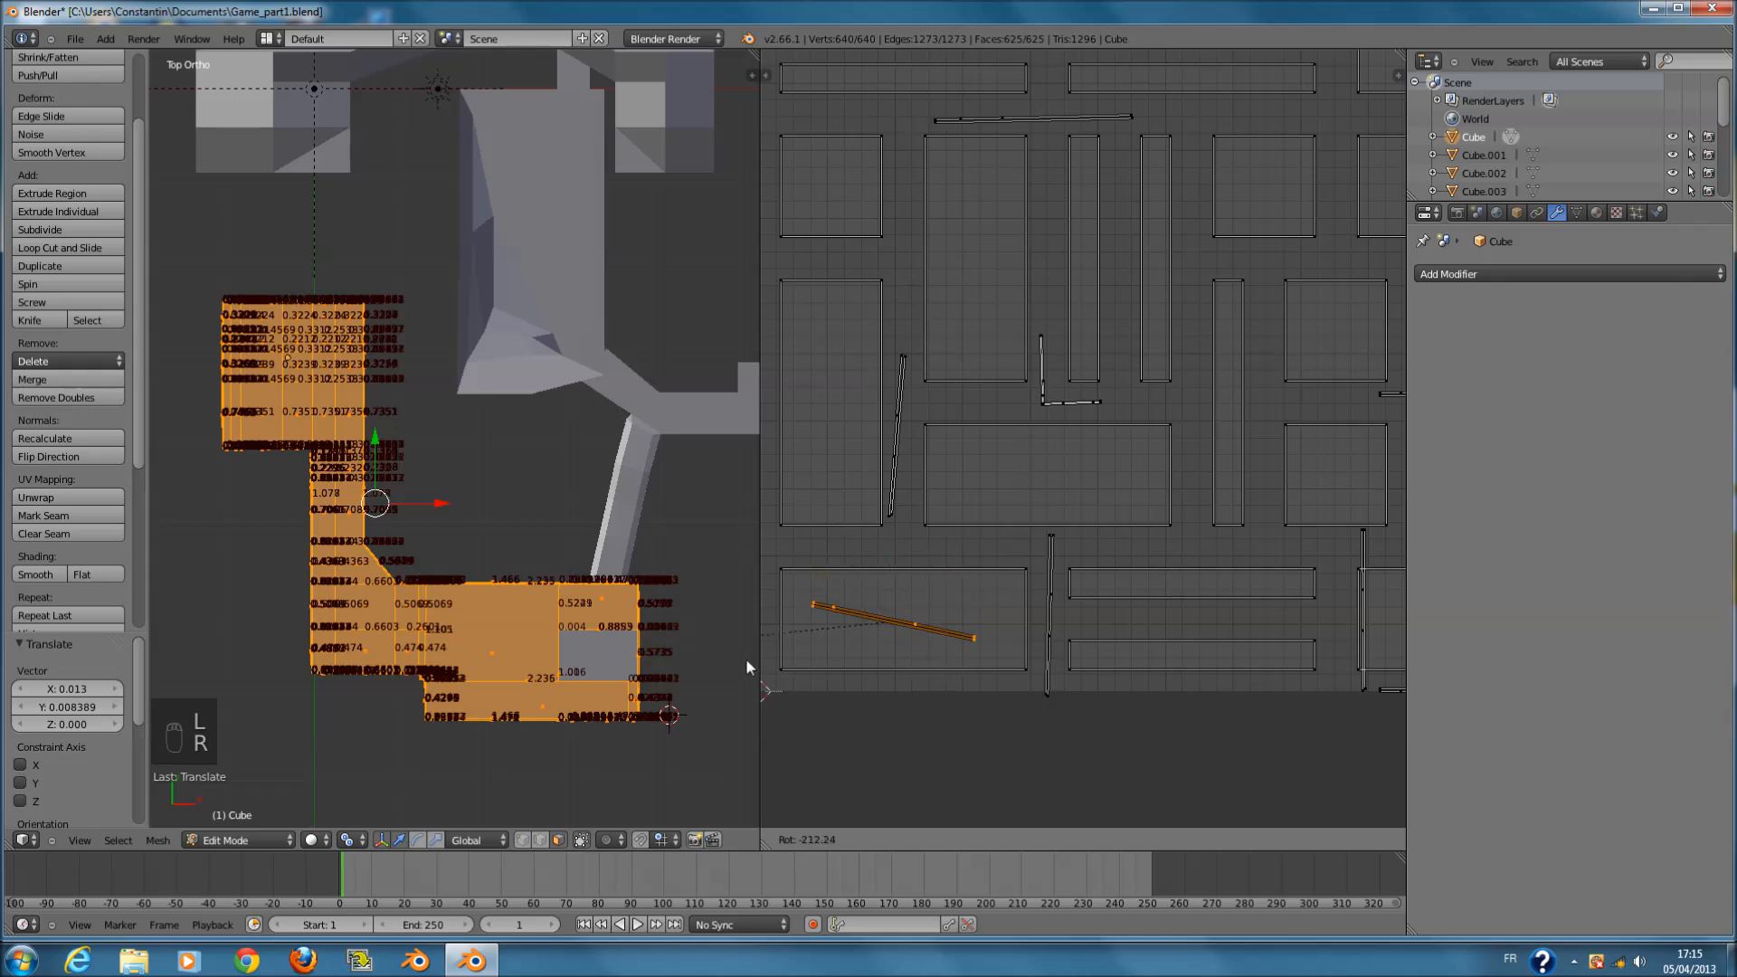
{"action": "left_click", "coordinate": [749, 662]}
{"action": "key", "text": "g"}
{"action": "left_click", "coordinate": [996, 562]}
- Move the vertical UV strip overlapping a lower rectangle about -0.008 along X into the adjacent gap and rescale it slightly
{"action": "middle_click_drag", "start_coordinate": [1233, 627], "coordinate": [934, 632]}
{"action": "right_click", "coordinate": [1068, 544]}
{"action": "key", "text": "l"}
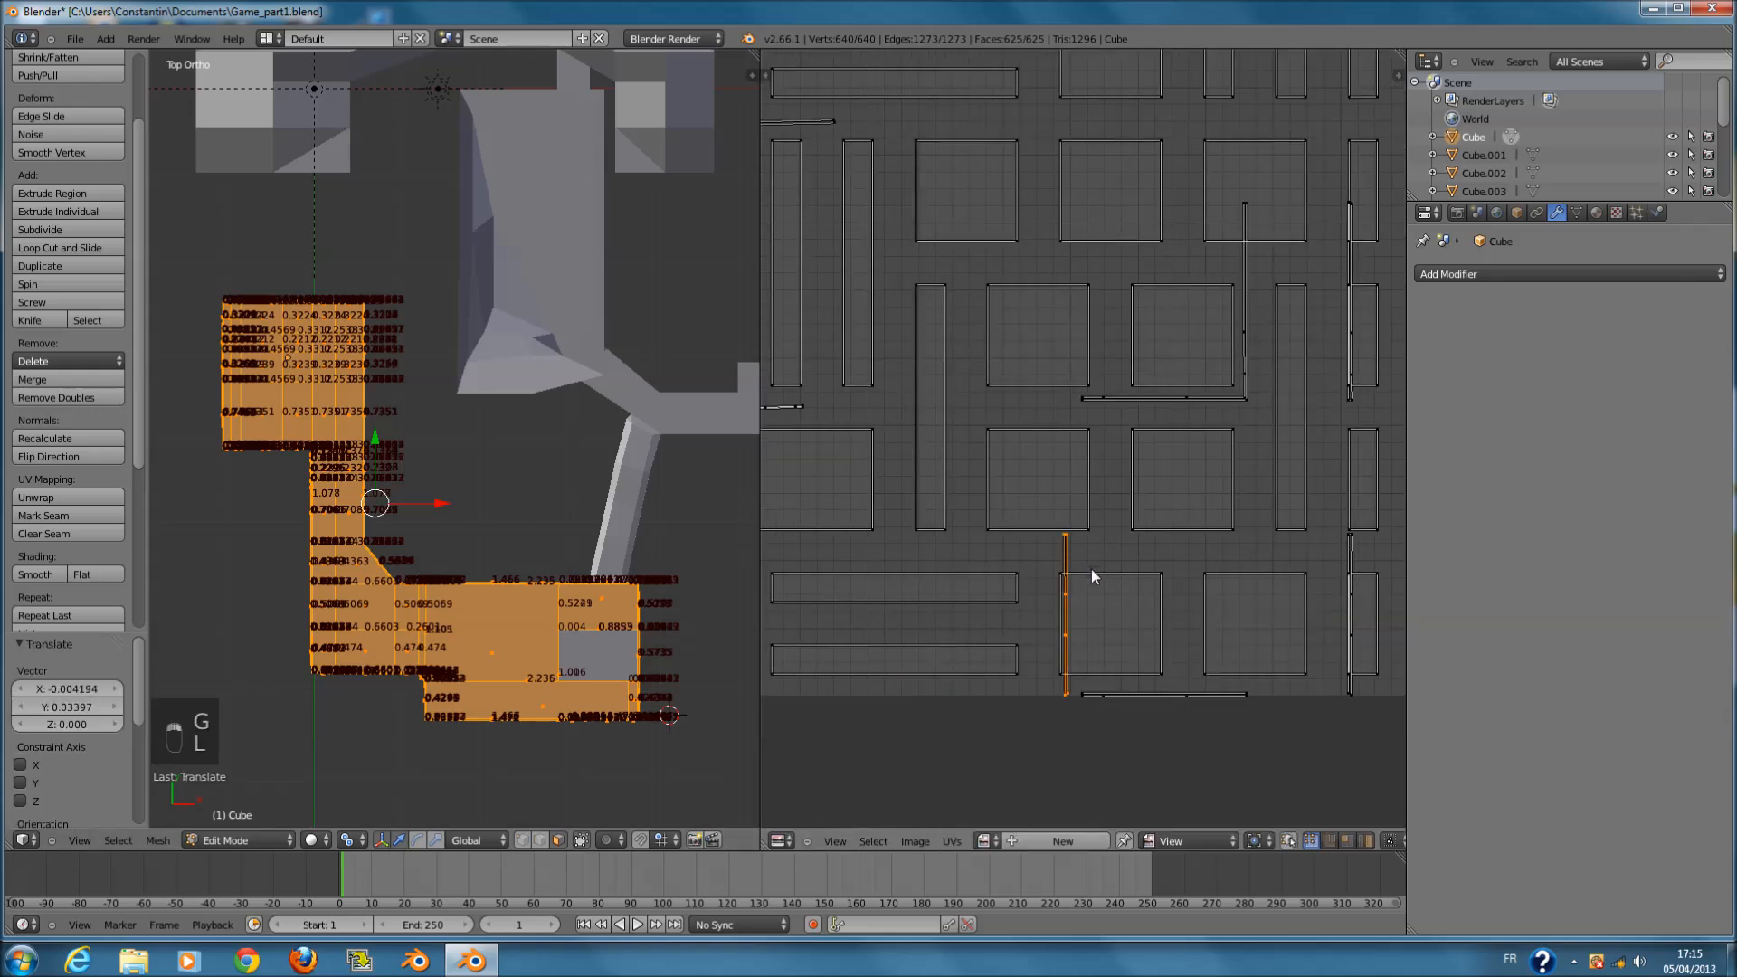
{"action": "key", "text": "g"}
{"action": "left_click", "coordinate": [1072, 566]}
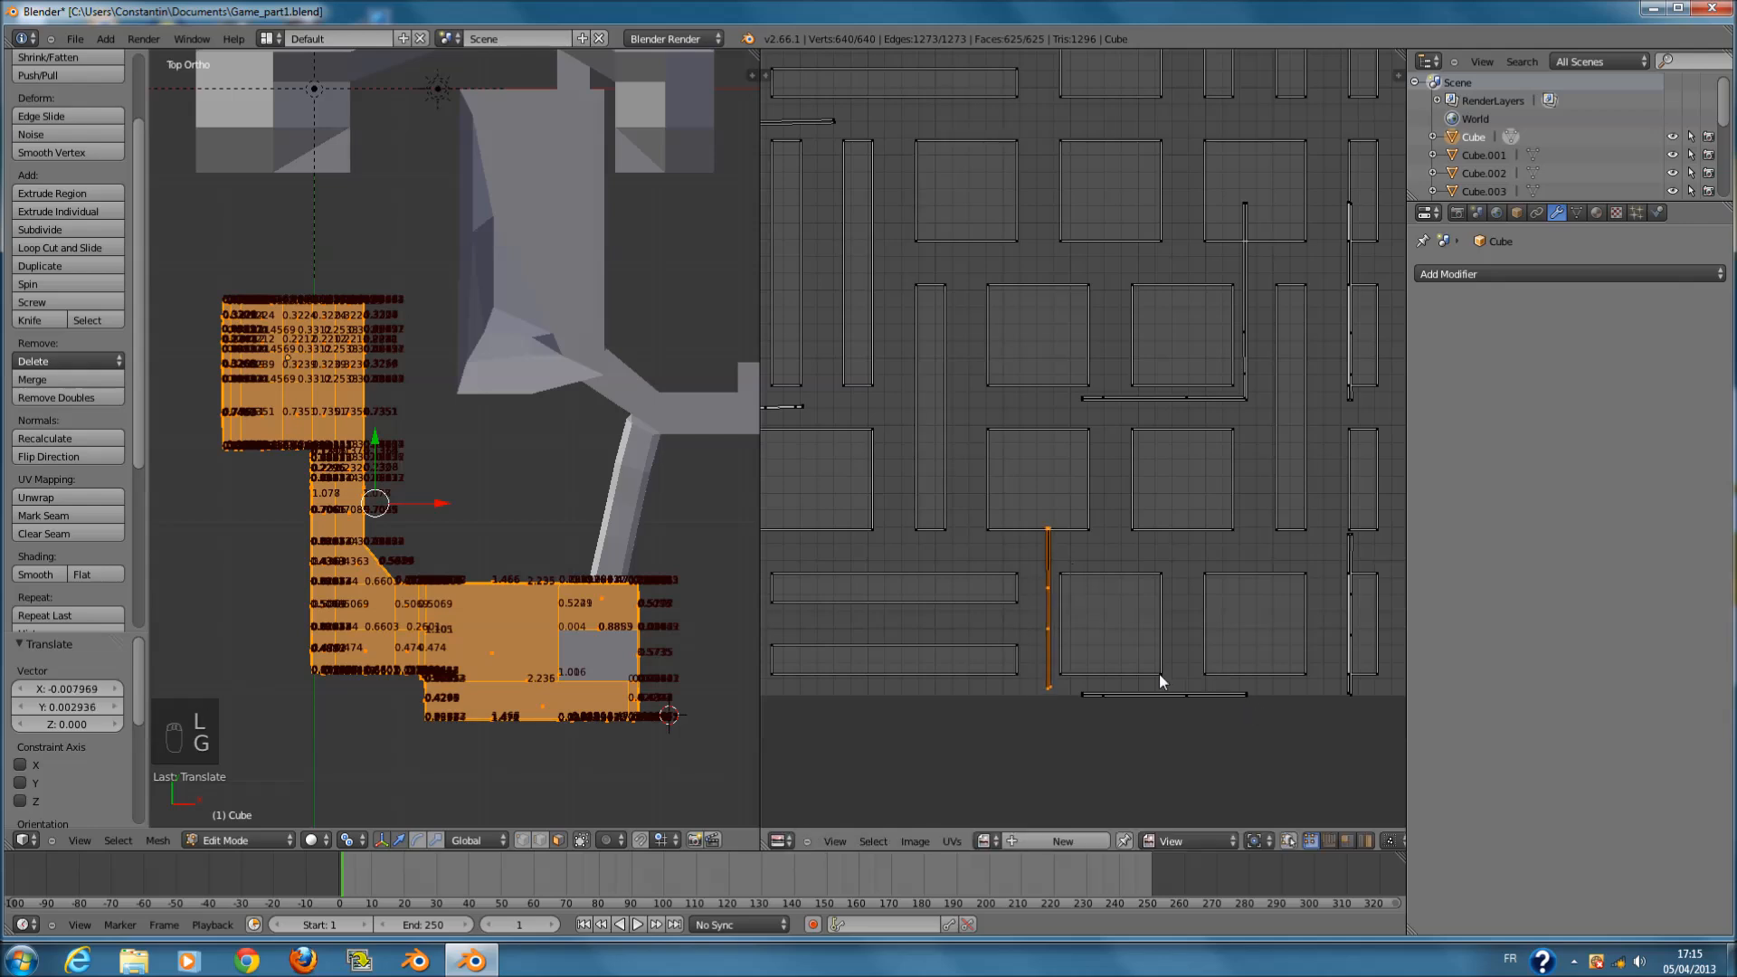
{"action": "key", "text": "s"}
{"action": "left_click", "coordinate": [1110, 697]}
- Reposition the thin horizontal strip on the map's lower border, and shift the neighbouring strip about -0.008 along X
{"action": "right_click", "coordinate": [1254, 694]}
{"action": "key", "text": "l"}
{"action": "key", "text": "g"}
{"action": "left_click", "coordinate": [1240, 695]}
{"action": "middle_click_drag", "start_coordinate": [1365, 695], "coordinate": [1221, 731]}
{"action": "right_click", "coordinate": [1215, 729]}
{"action": "key", "text": "l"}
{"action": "key", "text": "g"}
{"action": "left_click", "coordinate": [1215, 699]}
- Scale the L-shaped UV island to 0.843 and move it into the gaps around a rectangle
{"action": "middle_click_drag", "start_coordinate": [1214, 698], "coordinate": [1177, 641]}
{"action": "scroll", "coordinate": [964, 344], "scroll_direction": "up", "scroll_amount": 2}
{"action": "right_click", "coordinate": [1012, 366]}
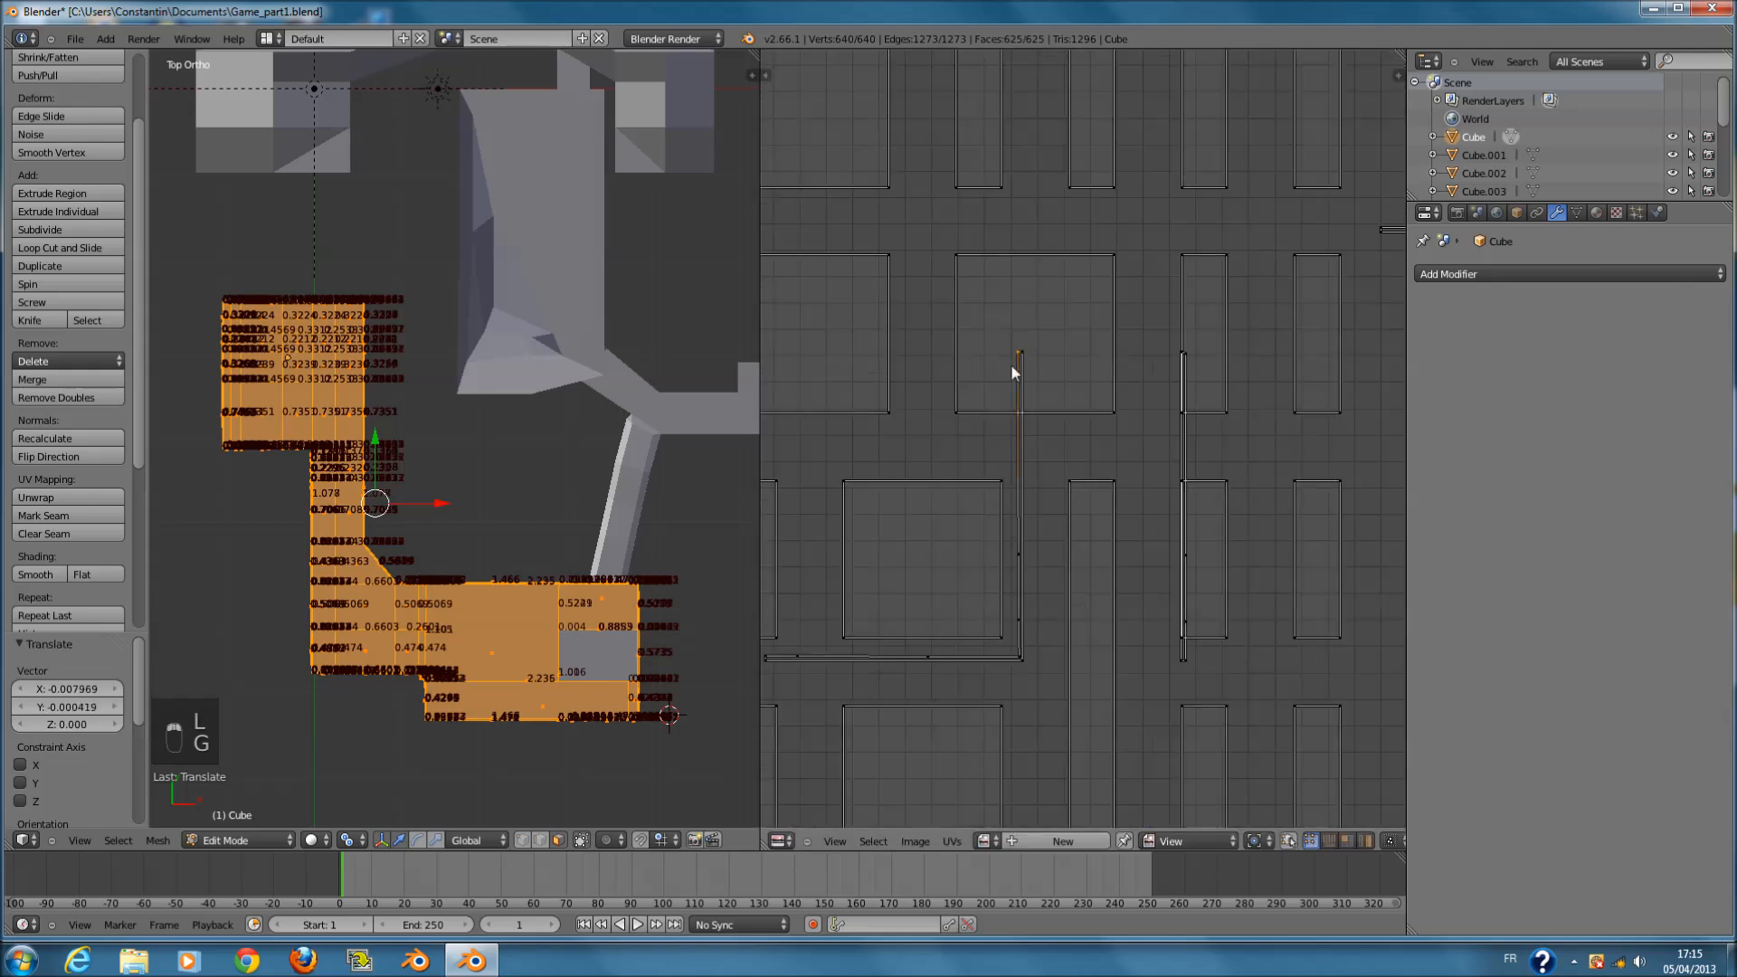
{"action": "key", "text": "l"}
{"action": "scroll", "coordinate": [1017, 382], "scroll_direction": "down", "scroll_amount": 2}
{"action": "key", "text": "g"}
{"action": "left_click", "coordinate": [1147, 514]}
{"action": "key", "text": "s"}
{"action": "key", "text": "g"}
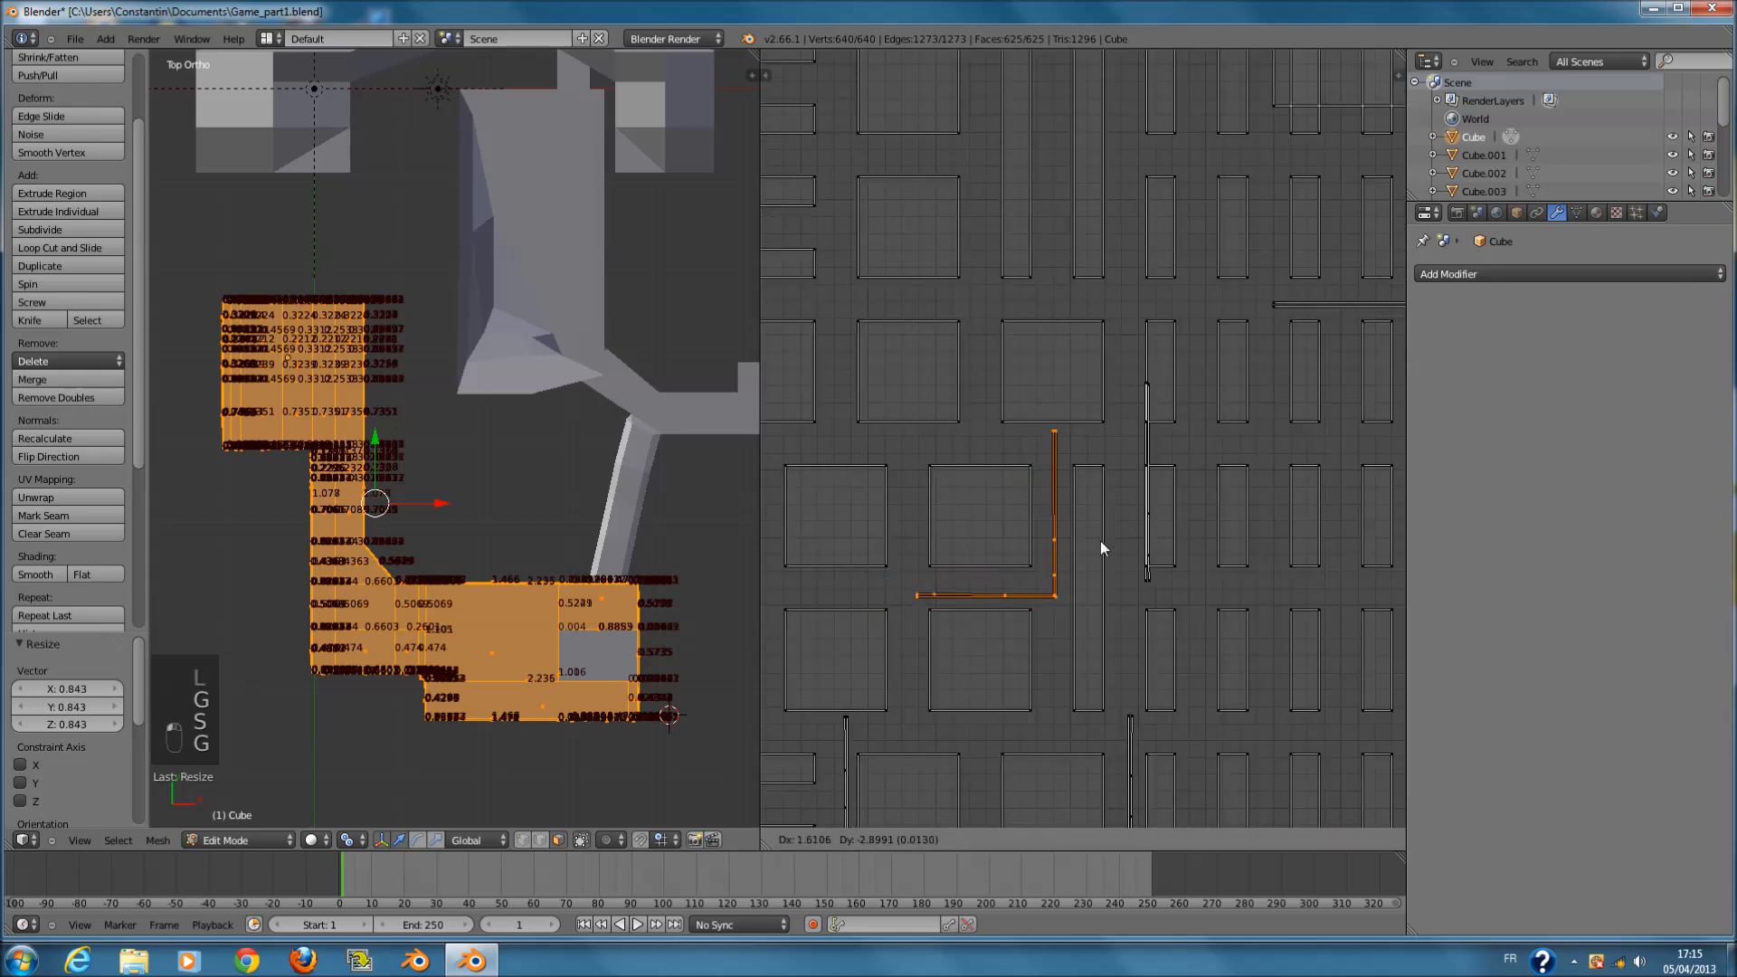
{"action": "left_click", "coordinate": [1101, 545]}
- Move the thin vertical strip beside the L-shaped island about -0.010 along X and -0.004 along Y into the gap
{"action": "right_click", "coordinate": [1151, 405]}
{"action": "key", "text": "l"}
{"action": "key", "text": "l"}
{"action": "key", "text": "g"}
{"action": "left_click", "coordinate": [1140, 439]}
- Move the long horizontal strip about 0.021 along X and -0.030 along Y into the gap between rows, and scale it to 0.492
{"action": "scroll", "coordinate": [1216, 460], "scroll_direction": "down", "scroll_amount": 1}
{"action": "middle_click_drag", "start_coordinate": [1216, 460], "coordinate": [973, 628]}
{"action": "scroll", "coordinate": [973, 635], "scroll_direction": "up", "scroll_amount": 1}
{"action": "key", "text": "l"}
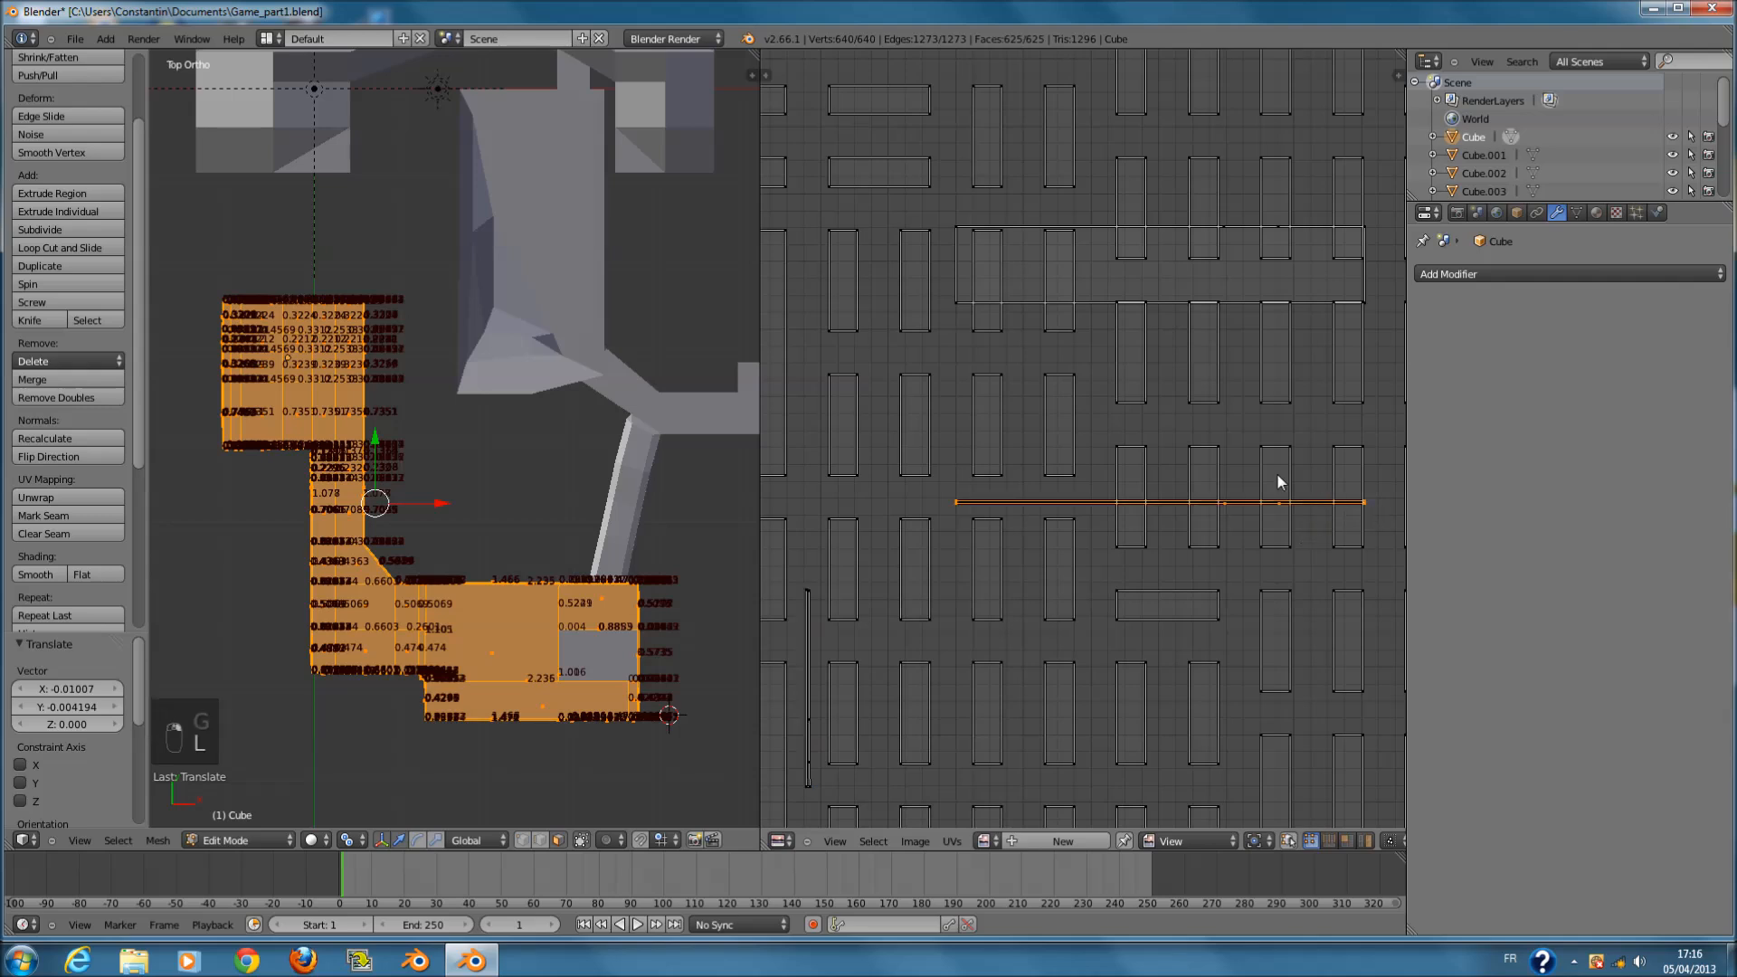
{"action": "key", "text": "g"}
{"action": "key", "text": "s"}
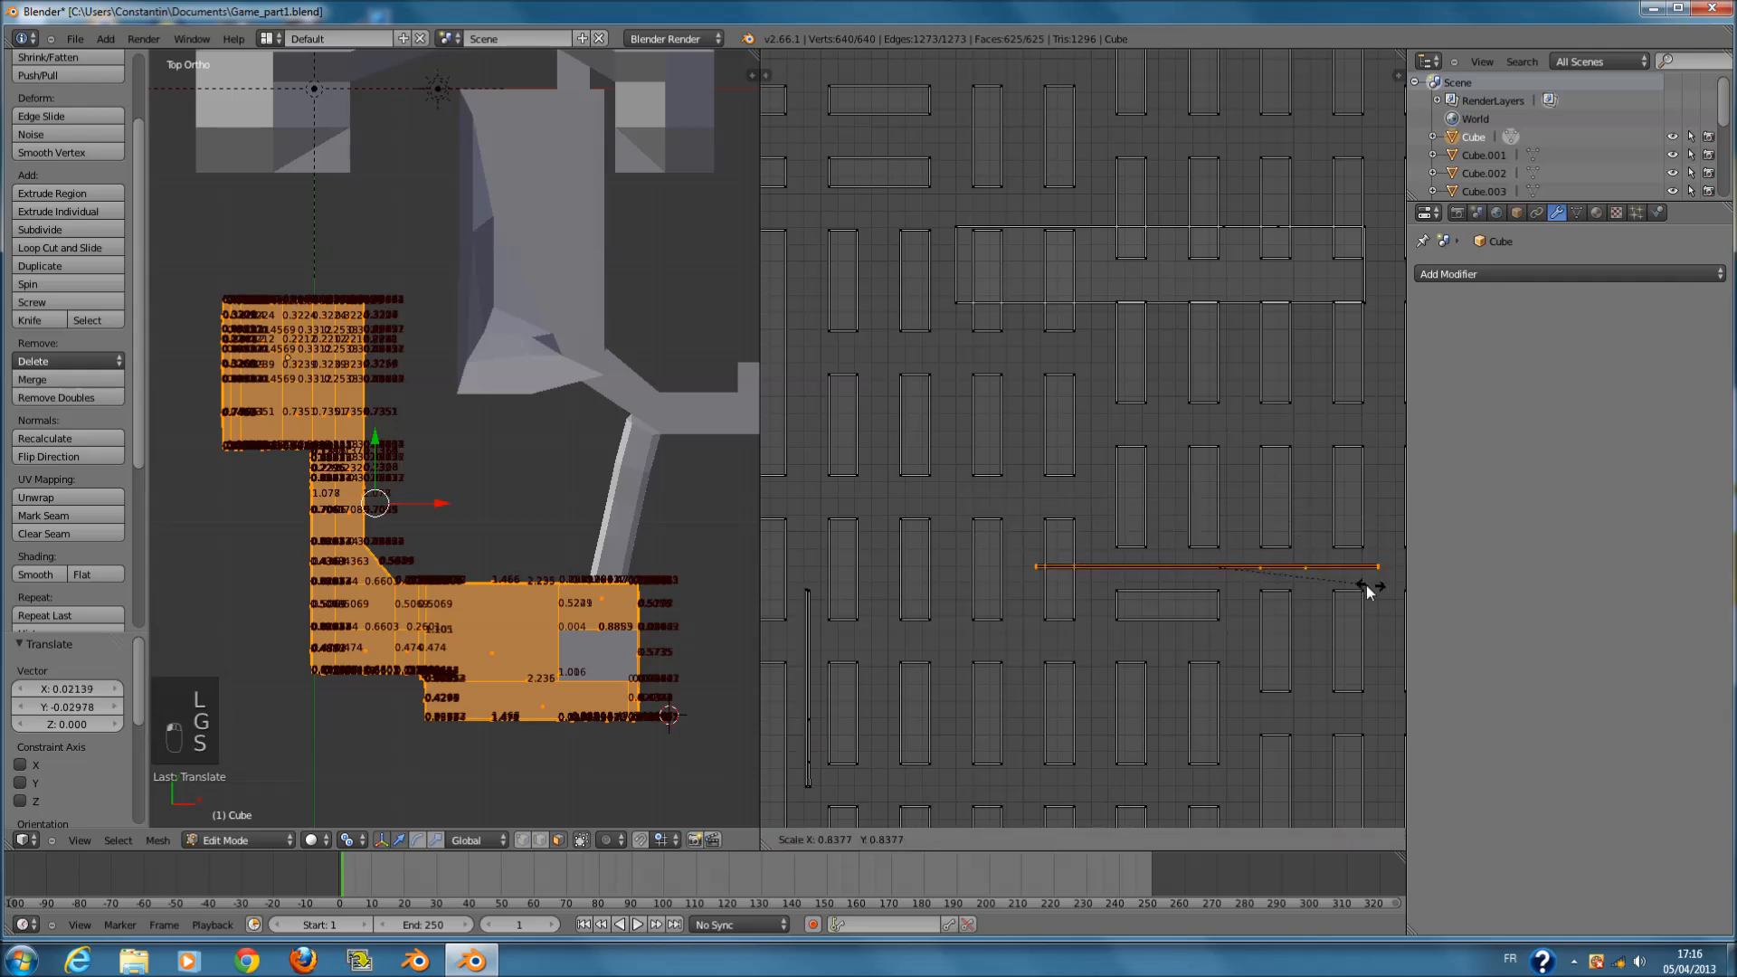
{"action": "left_click", "coordinate": [1303, 580]}
- Move the long horizontal strip crossing the map's left border about 0.037 along X so it lies inside the map
{"action": "middle_click_drag", "start_coordinate": [1174, 542], "coordinate": [1142, 713]}
{"action": "scroll", "coordinate": [1245, 445], "scroll_direction": "down", "scroll_amount": 3}
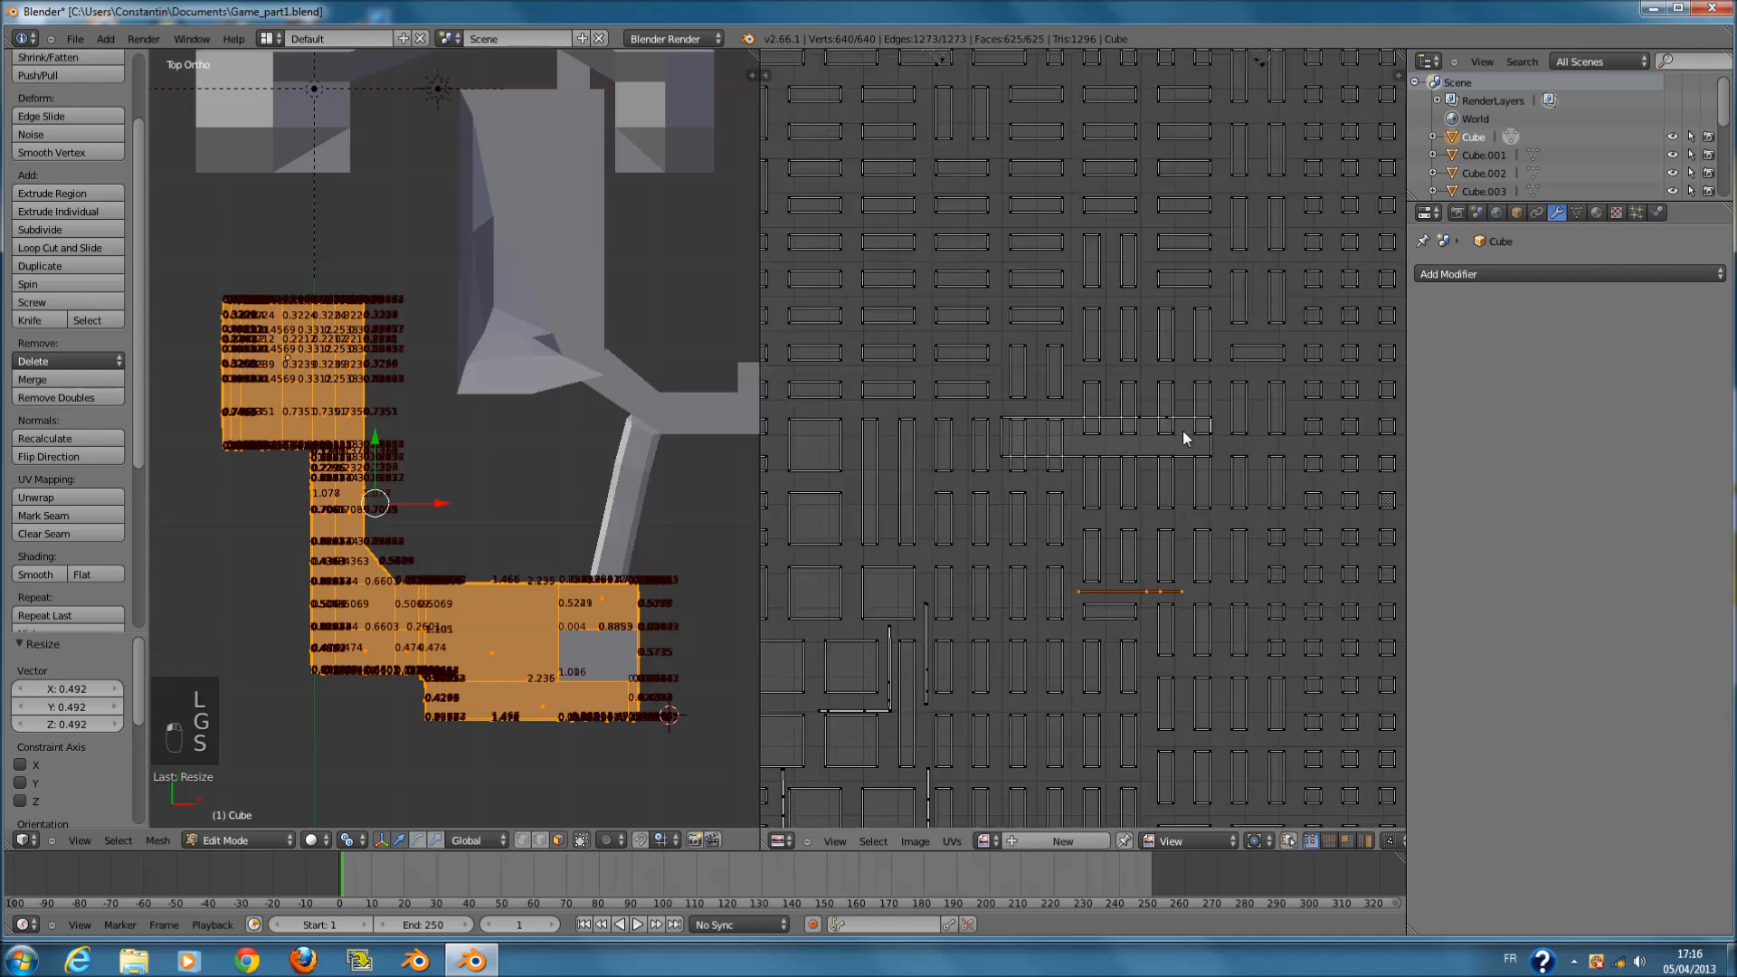
{"action": "scroll", "coordinate": [1182, 430], "scroll_direction": "down", "scroll_amount": 4}
{"action": "middle_click_drag", "start_coordinate": [1178, 423], "coordinate": [1186, 534]}
{"action": "scroll", "coordinate": [1182, 535], "scroll_direction": "up", "scroll_amount": 2}
{"action": "scroll", "coordinate": [909, 576], "scroll_direction": "down", "scroll_amount": 1}
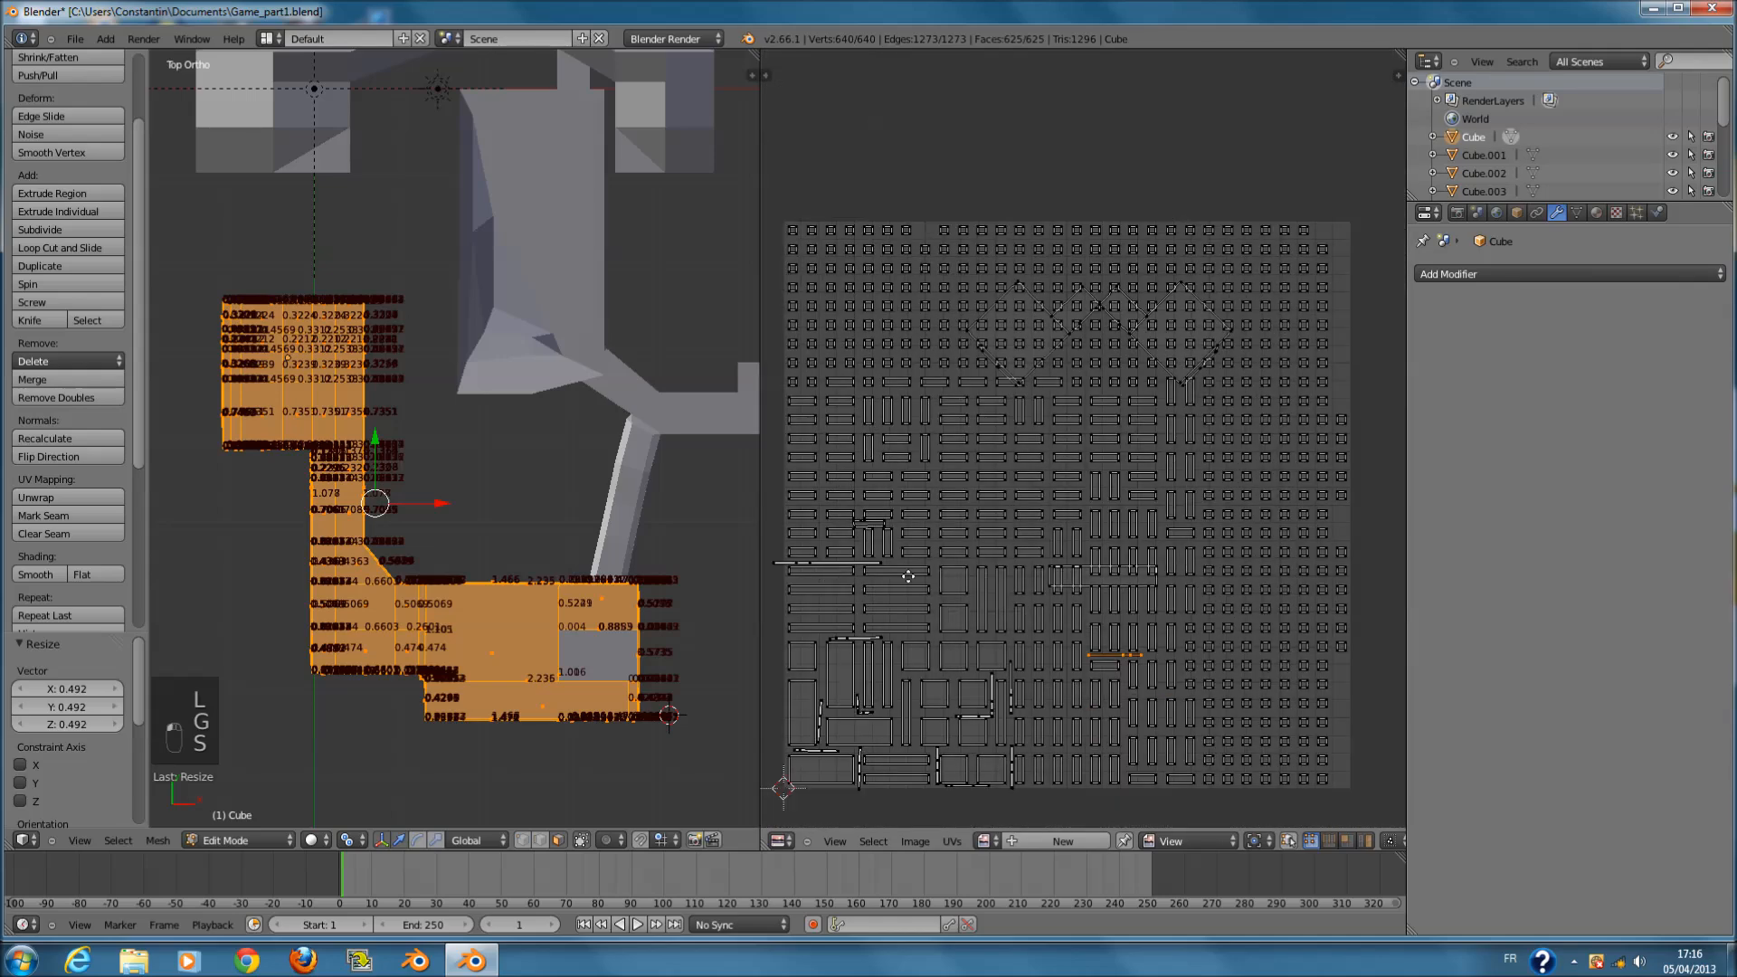
{"action": "scroll", "coordinate": [1118, 496], "scroll_direction": "up", "scroll_amount": 5}
{"action": "key", "text": "l"}
{"action": "key", "text": "g"}
{"action": "left_click", "coordinate": [1312, 689]}
- Select the first large diagonal UV island overlapping the small squares, scale it to 0.294 and shrink it once more
{"action": "mouse_move", "coordinate": [1289, 548]}
{"action": "middle_mouse_down"}
{"action": "mouse_move", "coordinate": [979, 780]}
{"action": "mouse_move", "coordinate": [945, 784]}
{"action": "middle_mouse_up"}
{"action": "middle_click_drag", "start_coordinate": [1089, 374], "coordinate": [914, 616]}
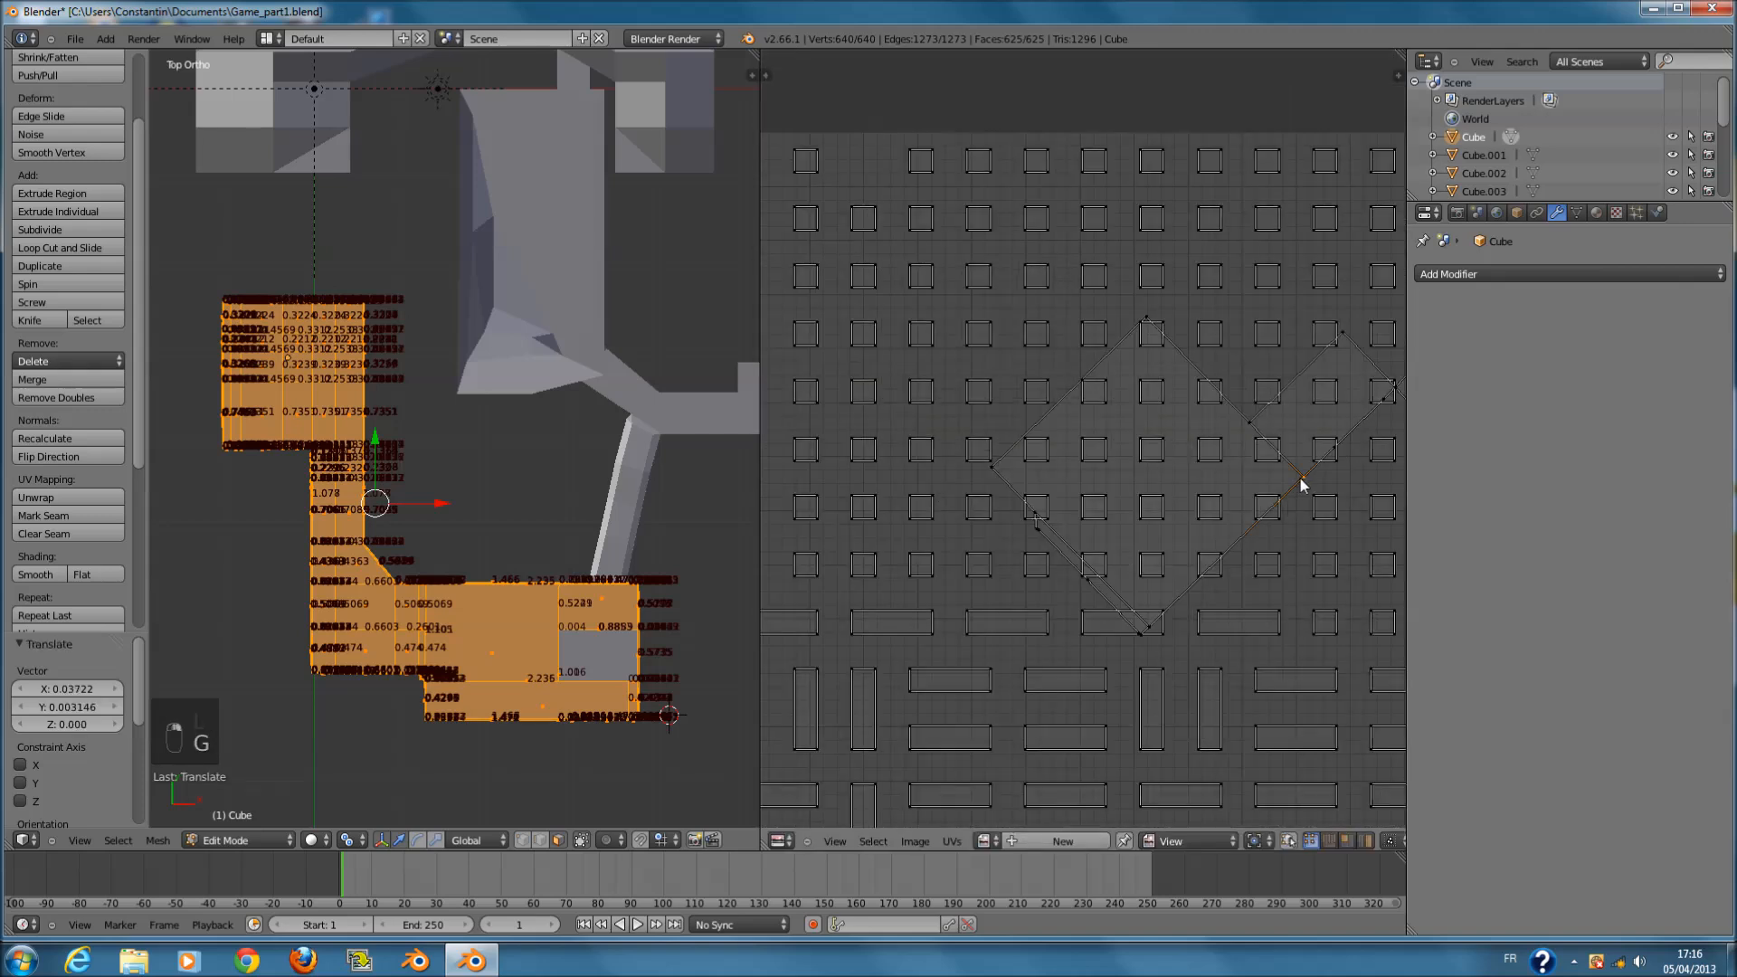
{"action": "key", "text": "l"}
{"action": "scroll", "coordinate": [1301, 484], "scroll_direction": "down", "scroll_amount": 2}
{"action": "middle_click_drag", "start_coordinate": [1301, 483], "coordinate": [1067, 590]}
{"action": "scroll", "coordinate": [1181, 570], "scroll_direction": "up", "scroll_amount": 2}
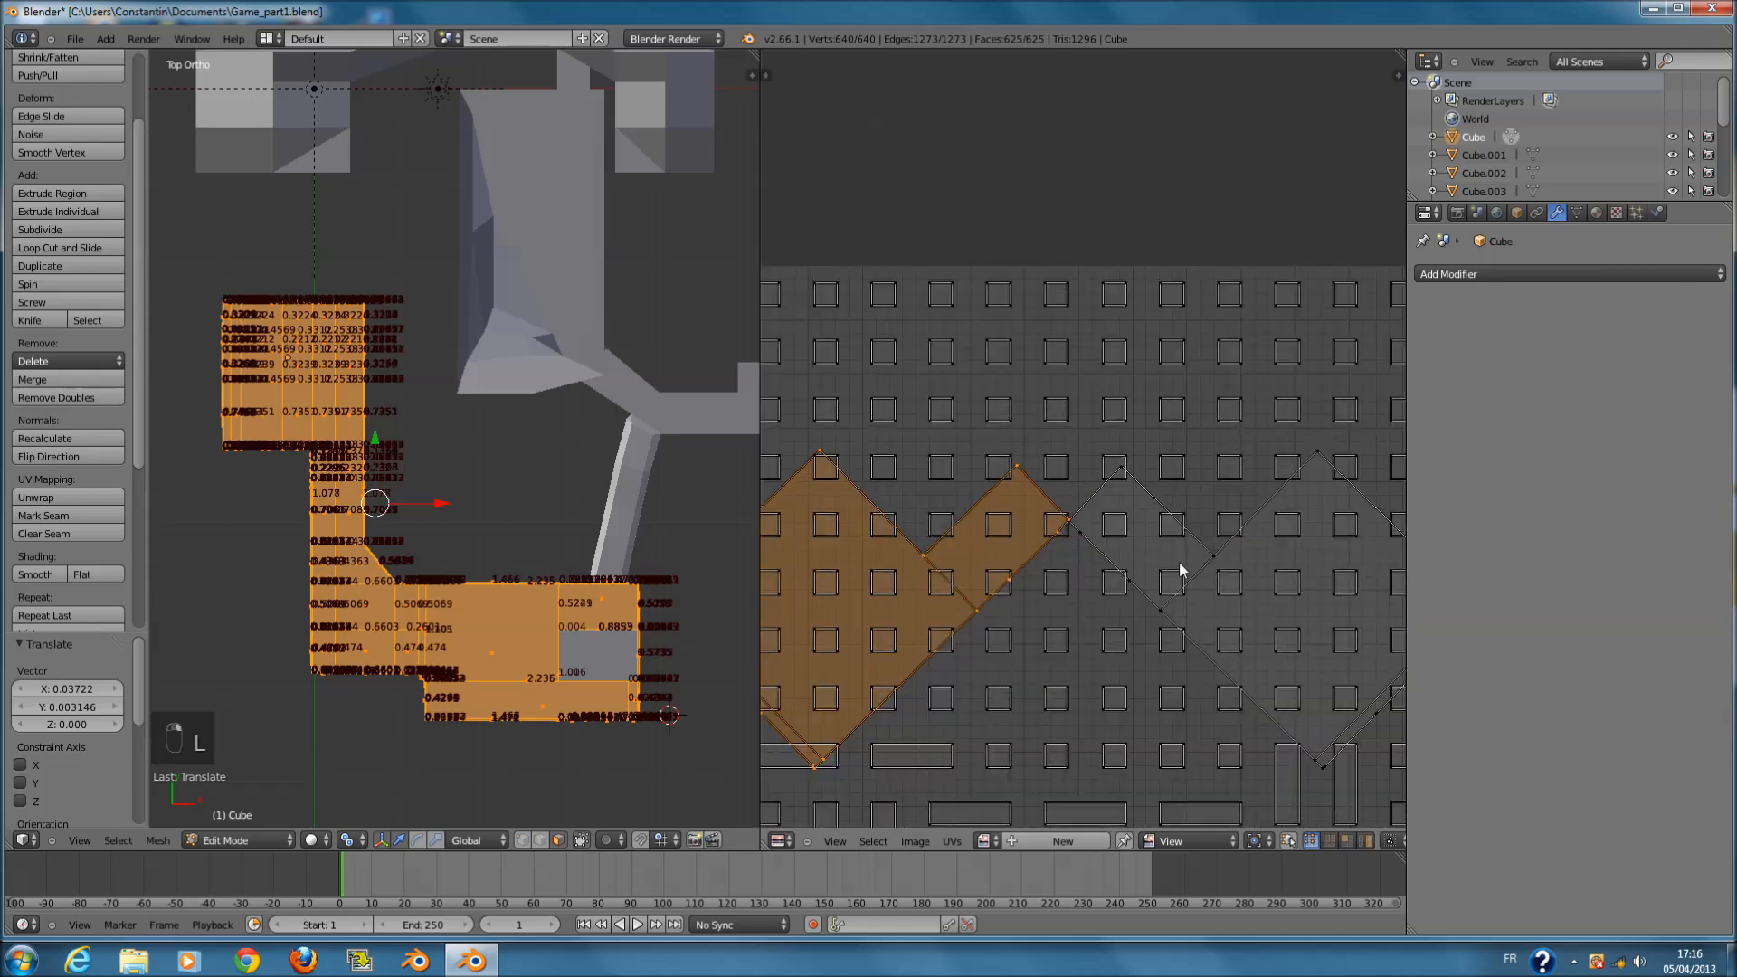
{"action": "key", "text": "s"}
{"action": "left_click", "coordinate": [948, 588]}
{"action": "scroll", "coordinate": [1013, 586], "scroll_direction": "down", "scroll_amount": 5}
{"action": "mouse_move", "coordinate": [1072, 437]}
{"action": "middle_mouse_down"}
{"action": "mouse_move", "coordinate": [1105, 259]}
{"action": "mouse_move", "coordinate": [1077, 318]}
{"action": "mouse_move", "coordinate": [977, 335]}
{"action": "middle_mouse_up"}
{"action": "scroll", "coordinate": [1144, 344], "scroll_direction": "up", "scroll_amount": 1}
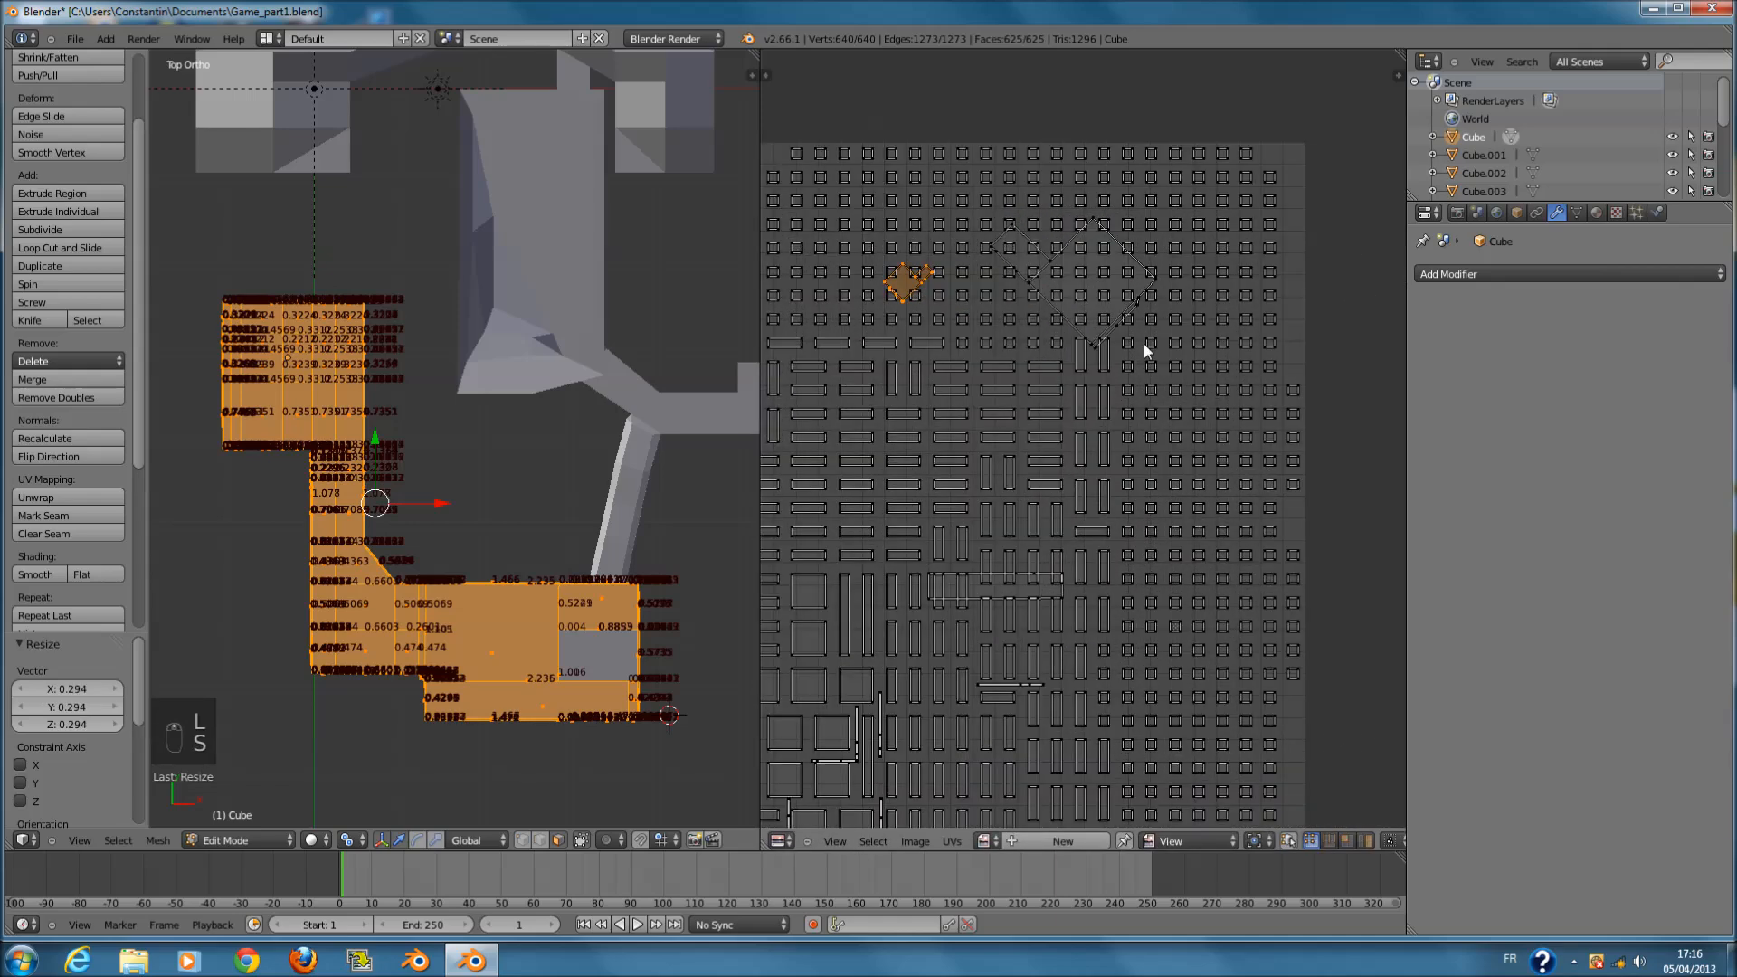
{"action": "key", "text": "s"}
{"action": "left_click", "coordinate": [1067, 366]}
- Move the shrunken island to the map's upper-right corner, rotate it about -138 degrees and scale it to 1.126 to fit
{"action": "scroll", "coordinate": [1028, 335], "scroll_direction": "up", "scroll_amount": 2}
{"action": "middle_click_drag", "start_coordinate": [1179, 239], "coordinate": [1074, 567]}
{"action": "key", "text": "g"}
{"action": "left_click", "coordinate": [1692, 416]}
{"action": "key", "text": "r"}
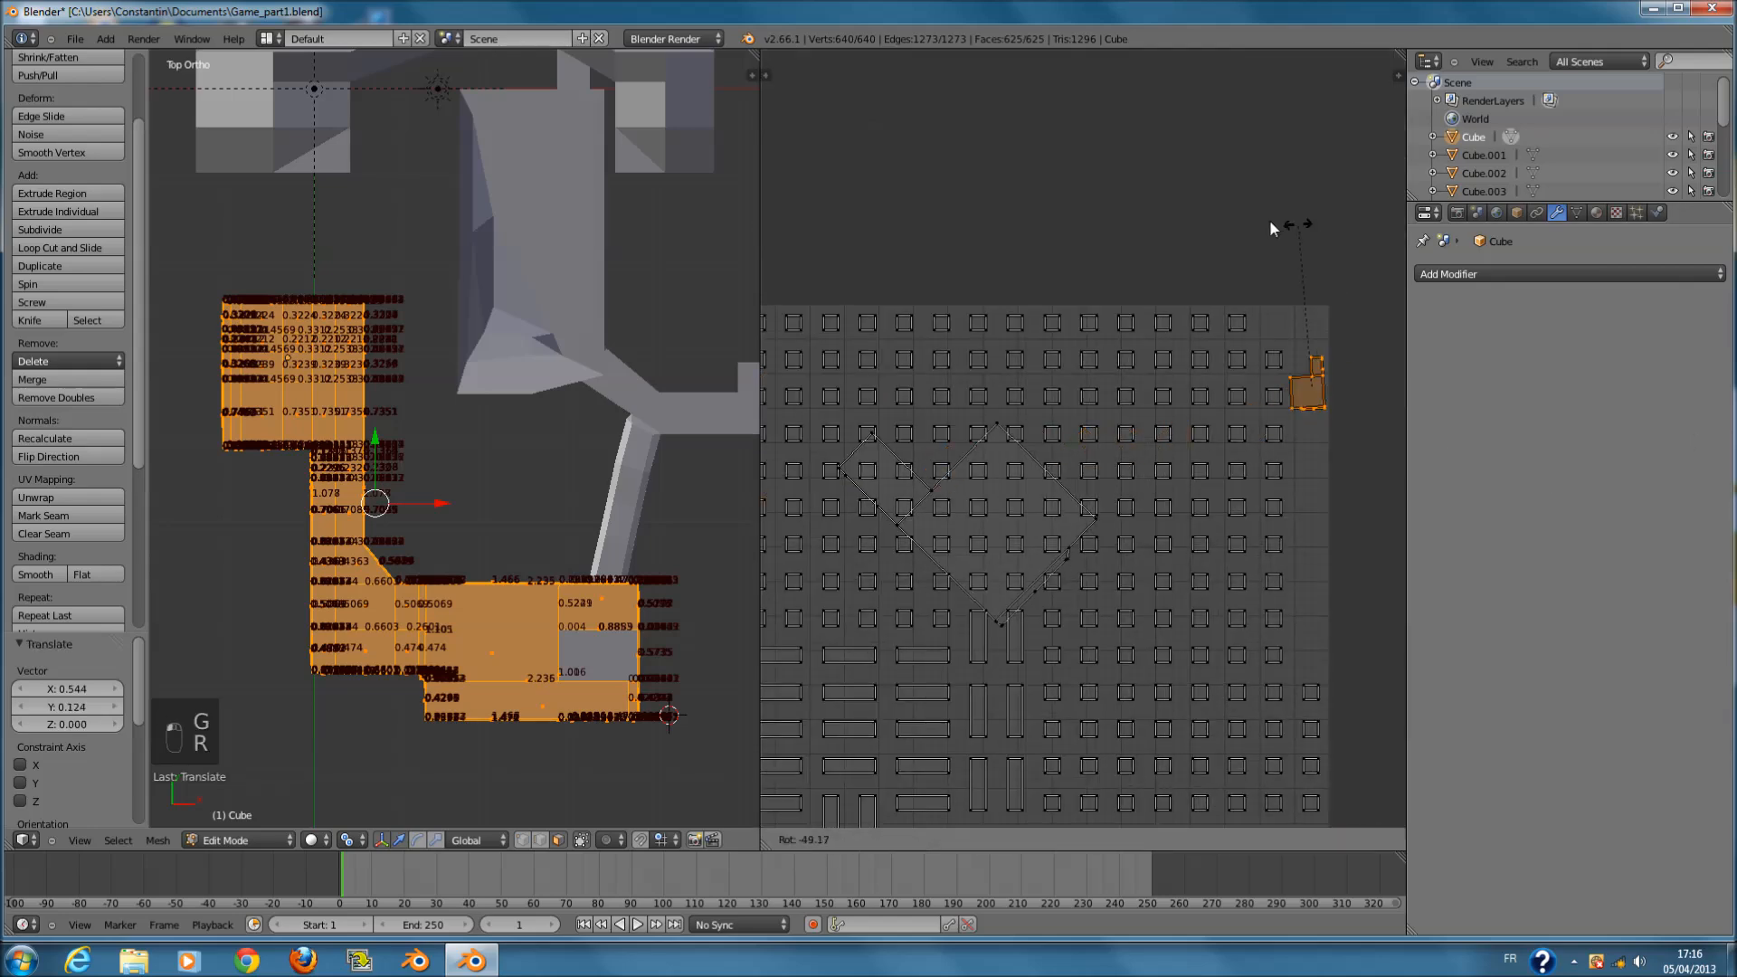
{"action": "left_click", "coordinate": [1240, 427]}
{"action": "key", "text": "g"}
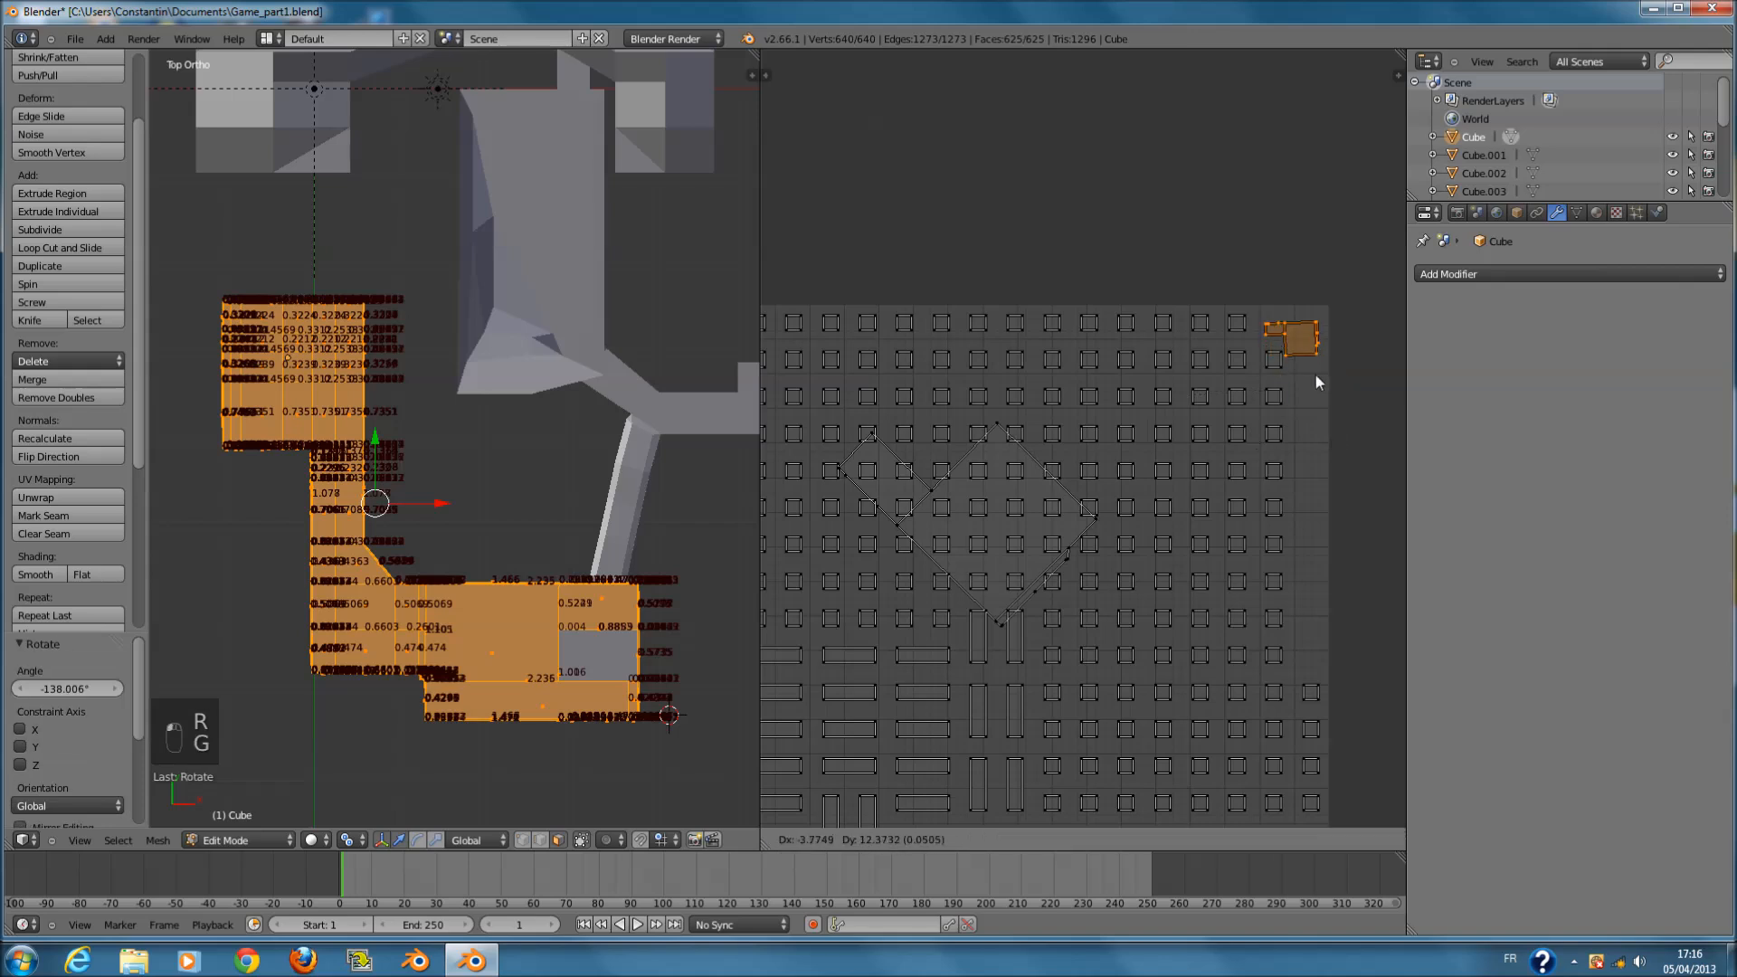
{"action": "left_click", "coordinate": [1321, 373]}
{"action": "key", "text": "s"}
{"action": "left_click", "coordinate": [1311, 398]}
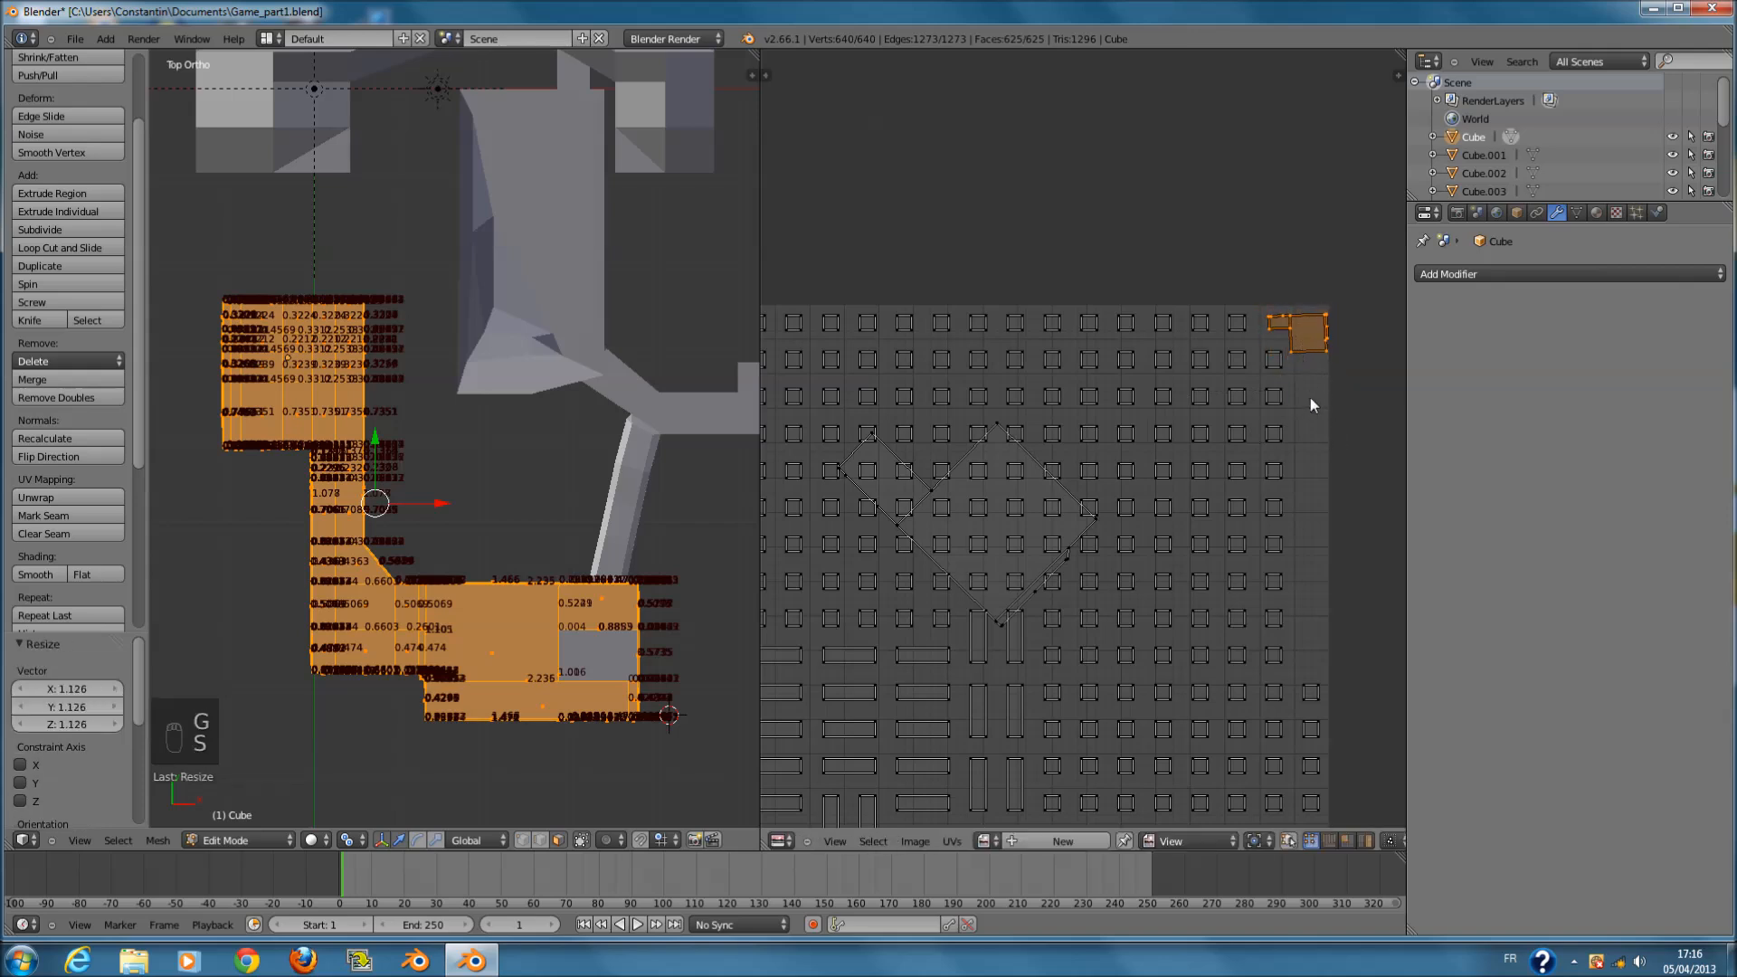
{"action": "key", "text": "g"}
{"action": "left_click", "coordinate": [1306, 411]}
- Shrink the second large diagonal UV island and move it about 0.288 along X and 0.068 along Y toward the map's right border
{"action": "right_click", "coordinate": [1098, 514]}
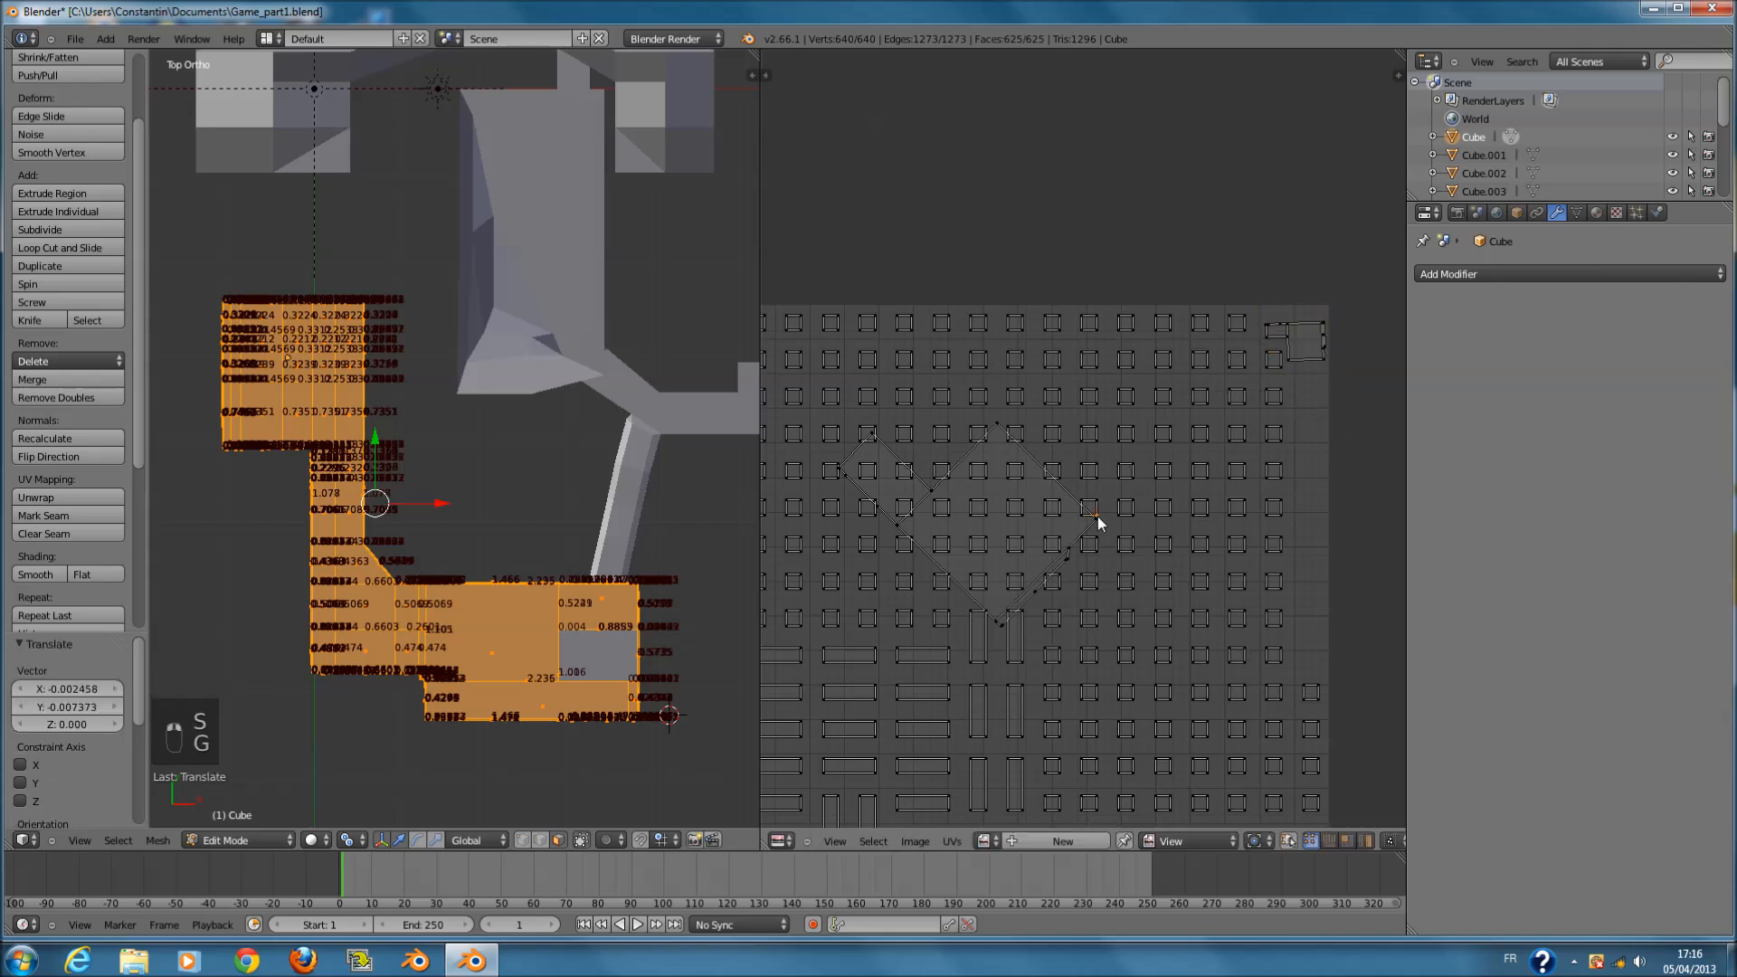
{"action": "key", "text": "l"}
{"action": "key", "text": "l"}
{"action": "key", "text": "s"}
{"action": "left_click", "coordinate": [1064, 509]}
{"action": "key", "text": "h"}
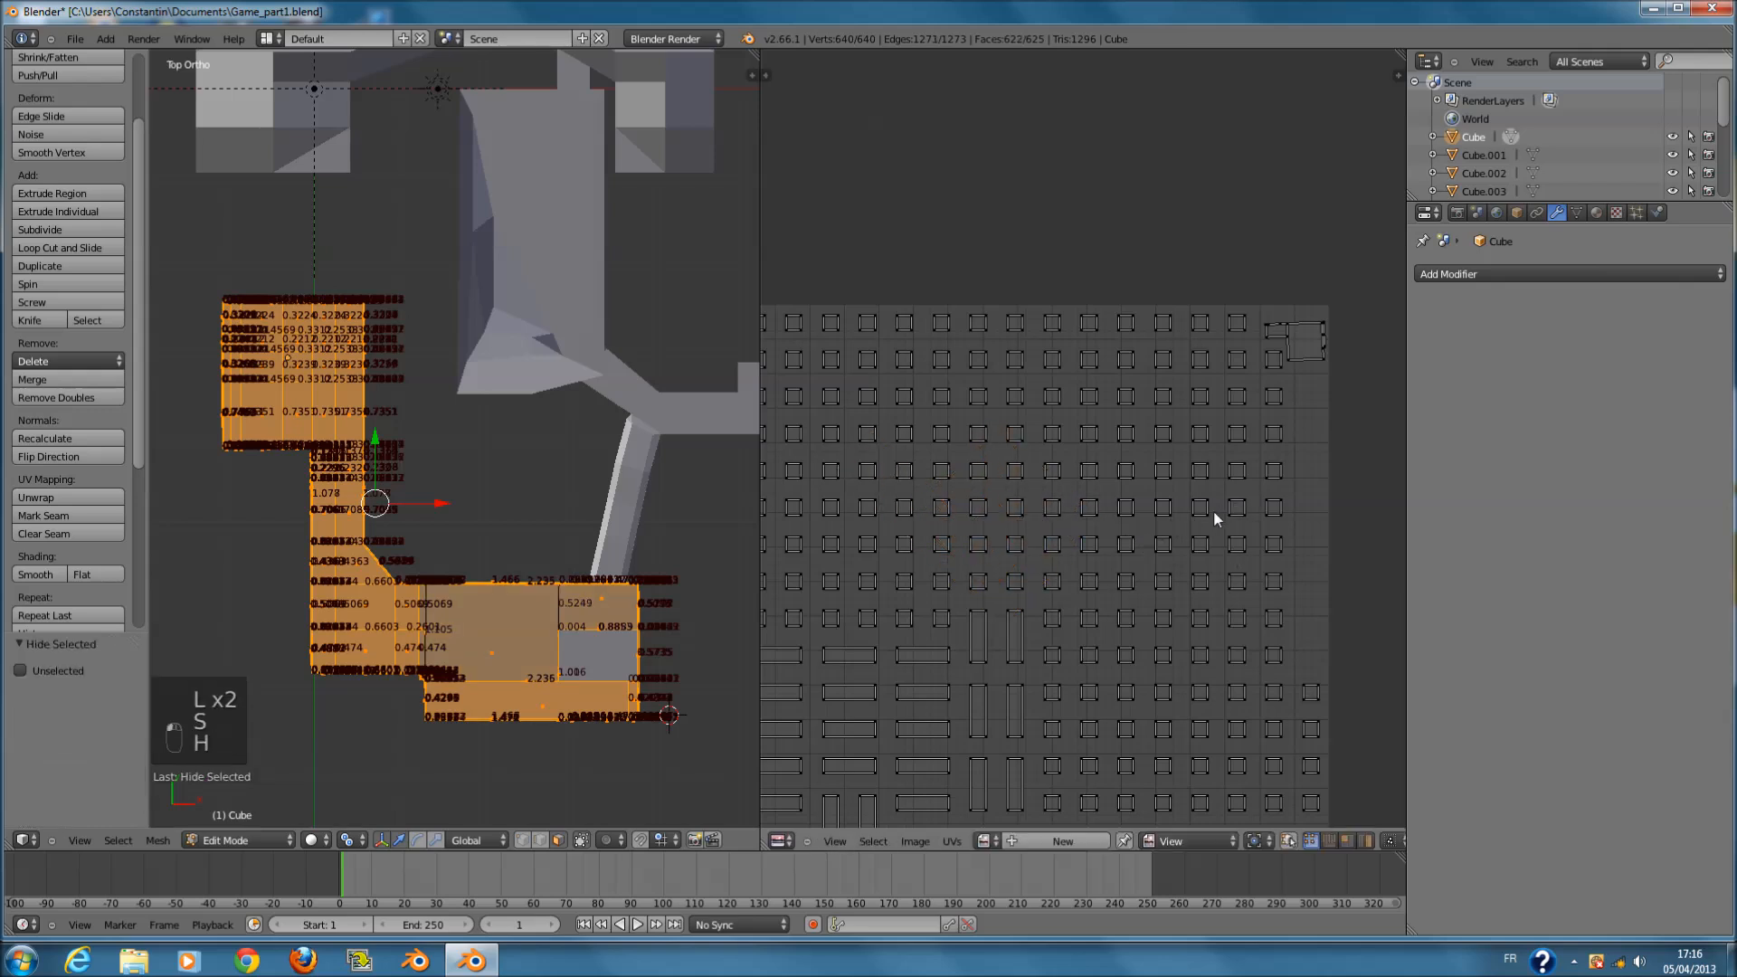
{"action": "key", "text": "ctrl+z"}
{"action": "key", "text": "g"}
{"action": "left_click", "coordinate": [1375, 448]}
- Rotate the second island upright, scale it to 0.692 and fit it just below the corner island
{"action": "key", "text": "r"}
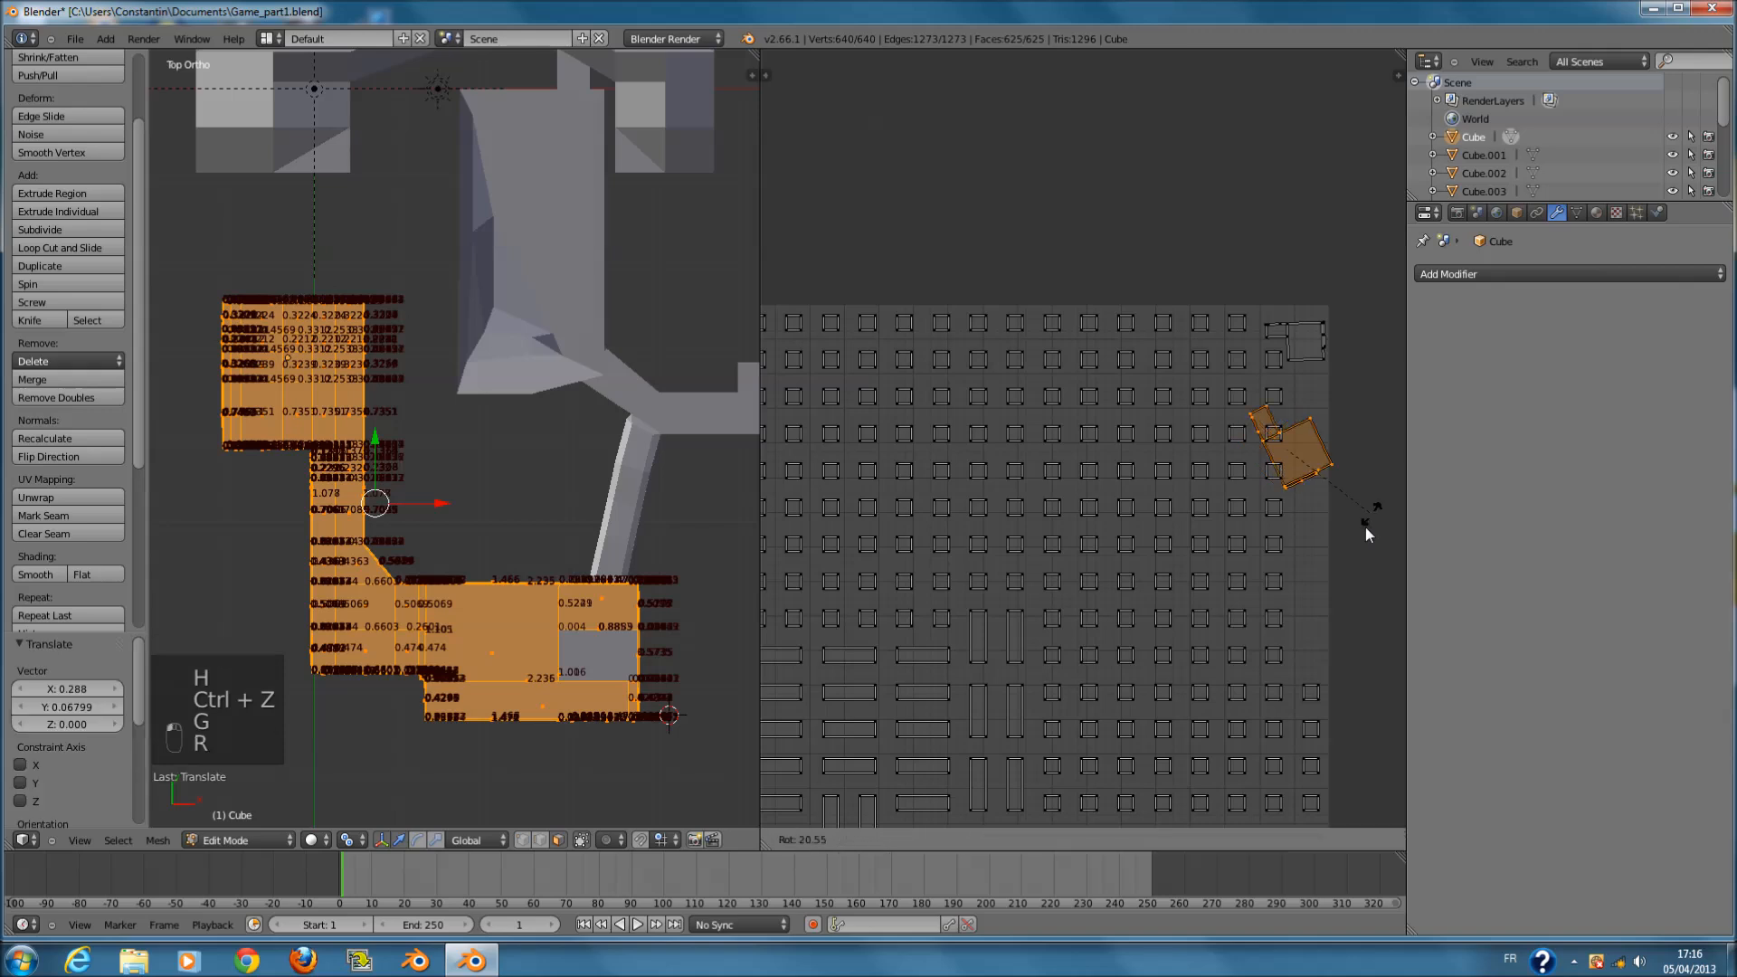
{"action": "left_click", "coordinate": [1339, 554]}
{"action": "key", "text": "s"}
{"action": "left_click", "coordinate": [1327, 519]}
{"action": "key", "text": "g"}
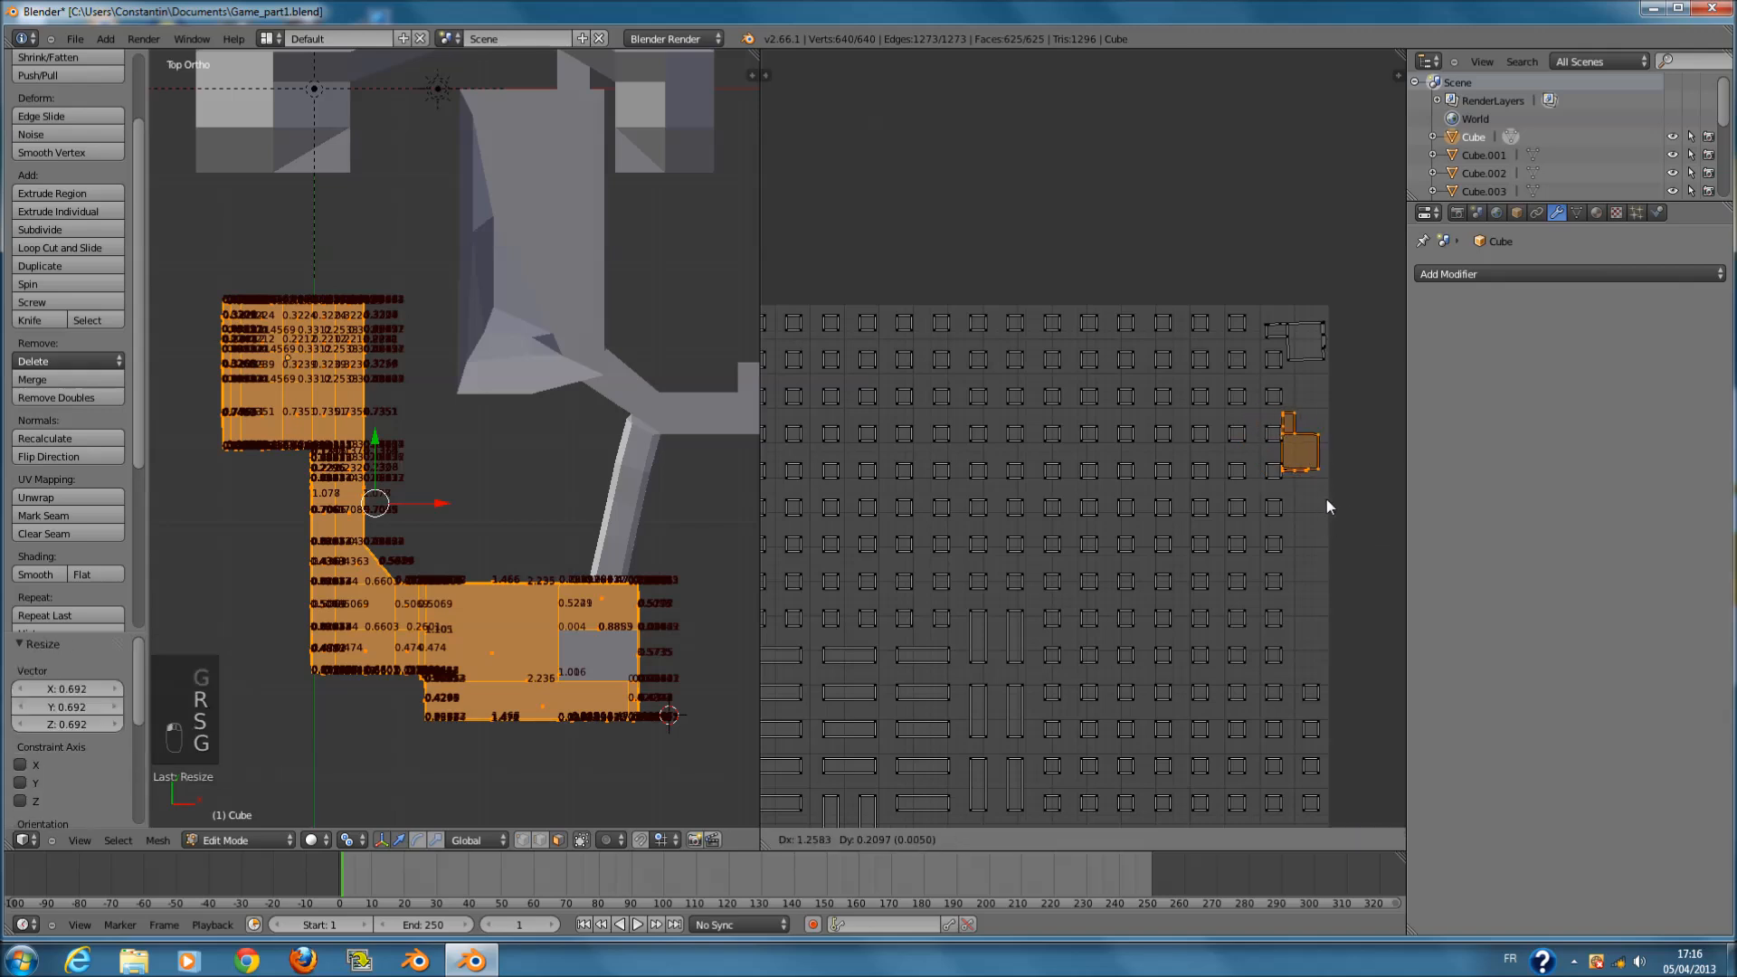
{"action": "left_click", "coordinate": [1335, 460]}
- Toggle the selection of all UVs to check the layout and save over Game_part1.blend
{"action": "scroll", "coordinate": [1335, 460], "scroll_direction": "down", "scroll_amount": 4}
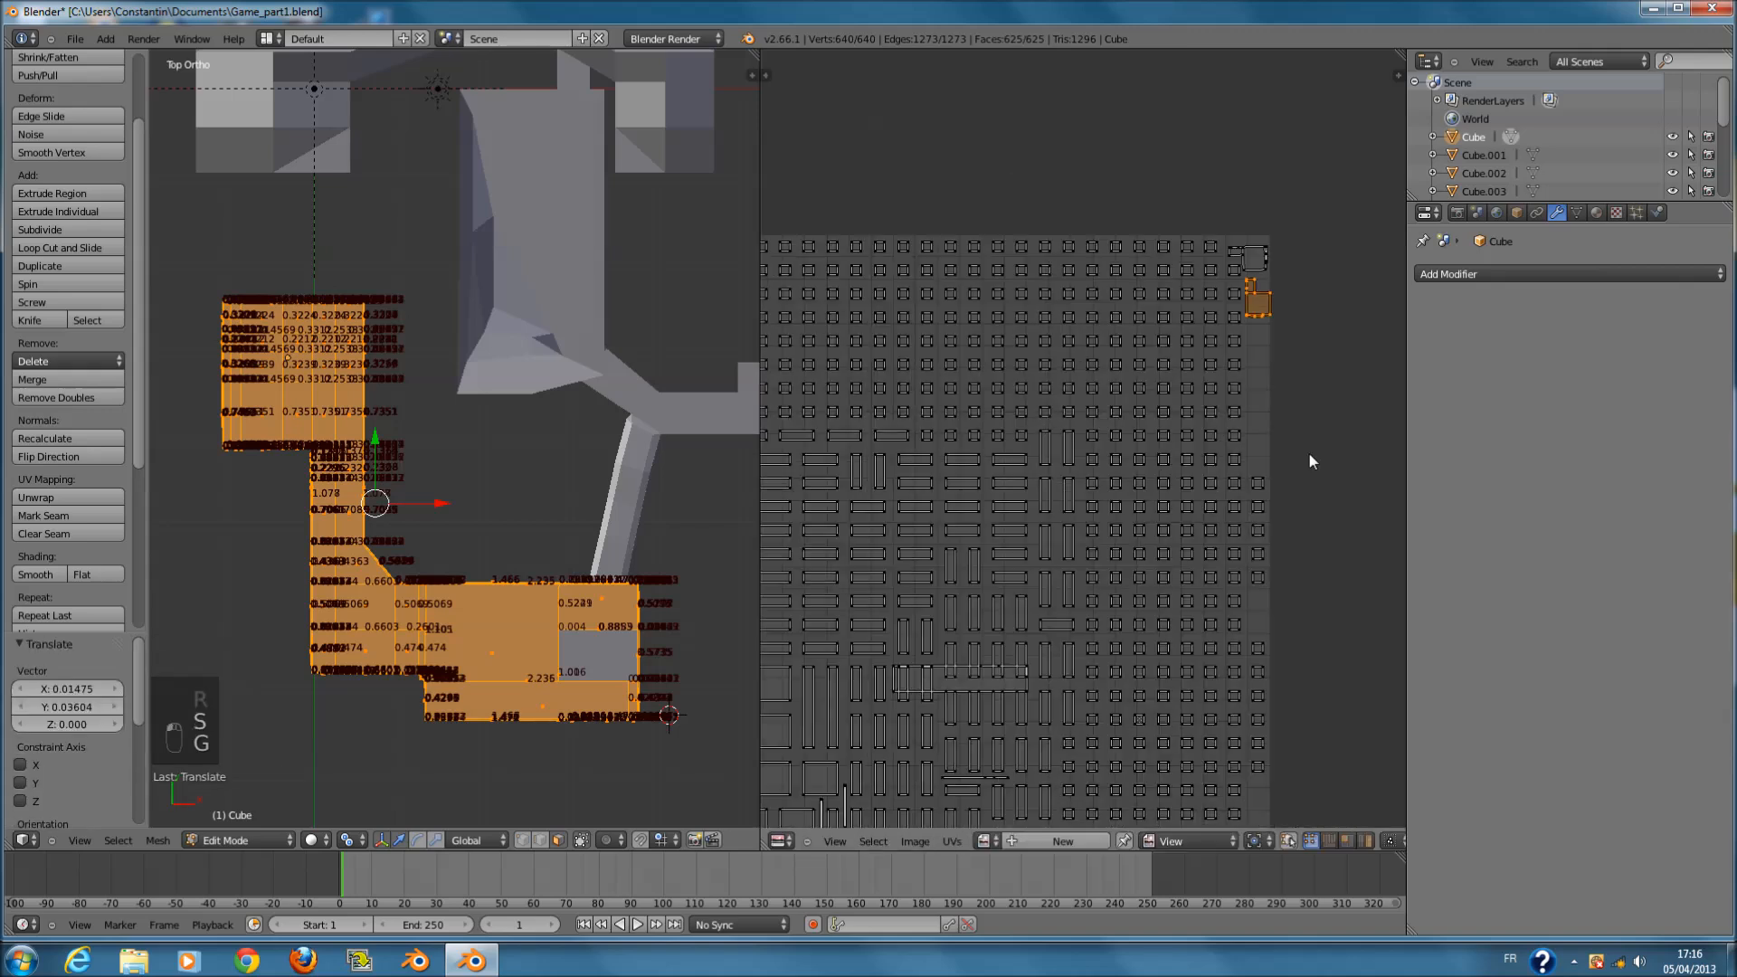
{"action": "key", "text": "a"}
{"action": "key", "text": "a"}
{"action": "key", "text": "a"}
{"action": "key", "text": "a"}
{"action": "key", "text": "a"}
{"action": "key", "text": "ctrl+s"}
{"action": "key", "text": "a"}
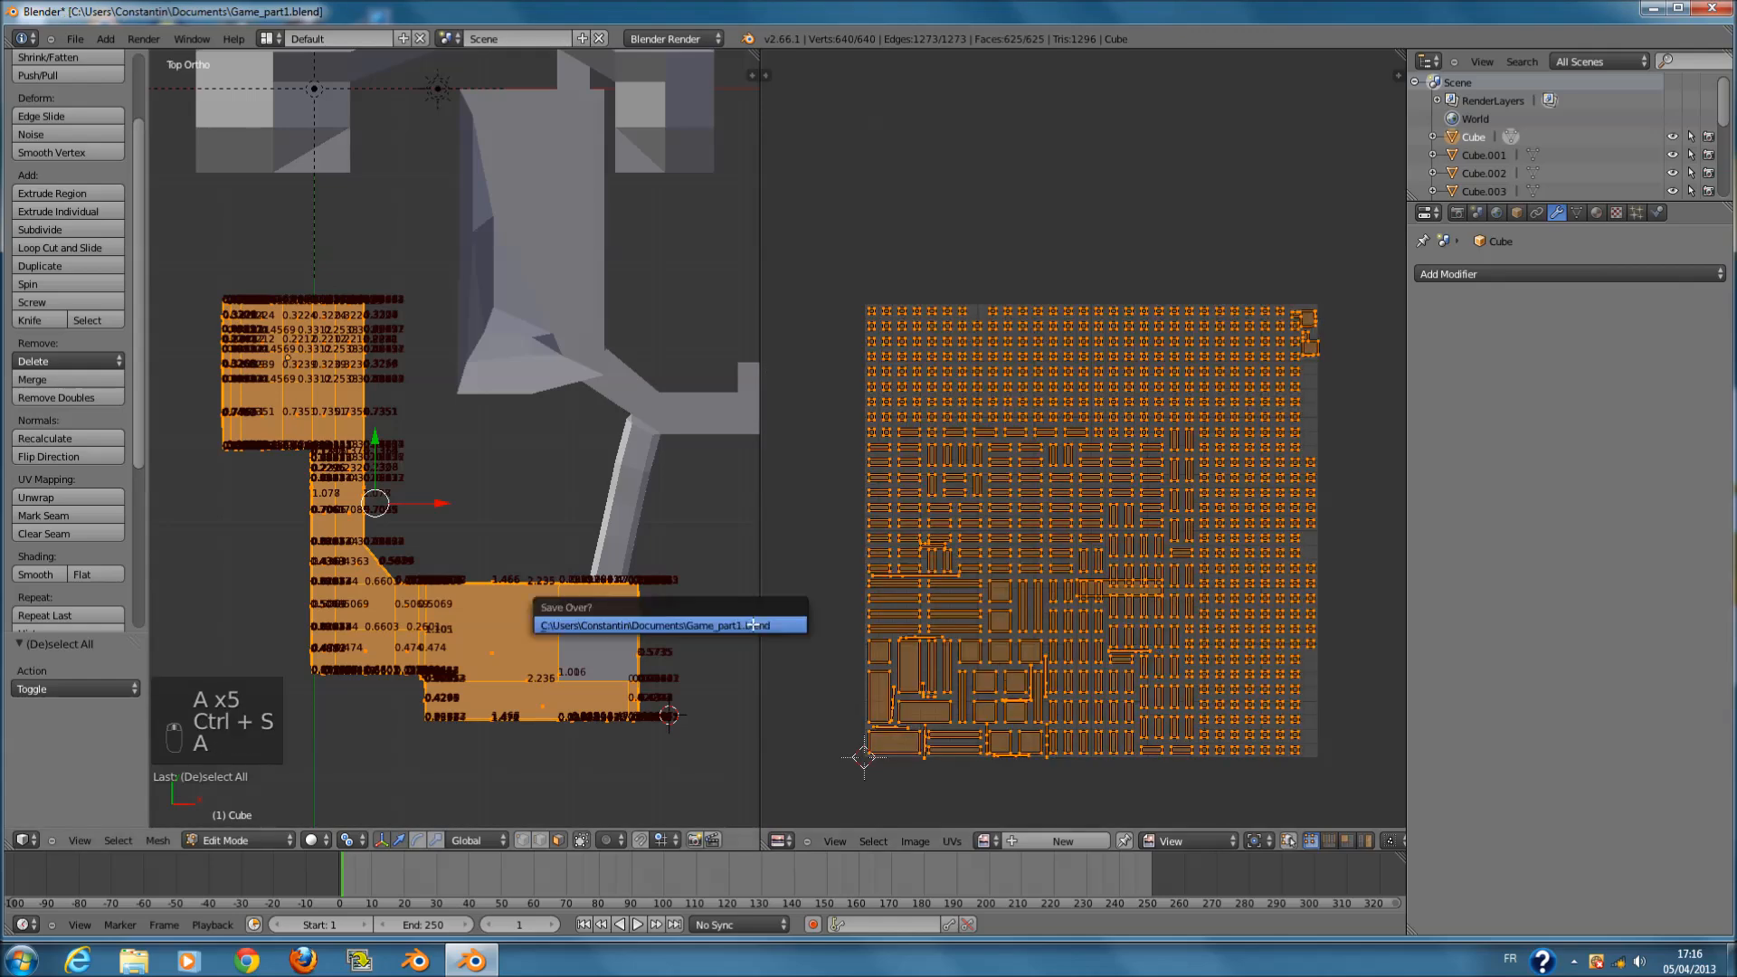
{"action": "scroll", "coordinate": [1051, 651], "scroll_direction": "up", "scroll_amount": 1}
{"action": "key", "text": "ctrl+s"}
{"action": "key", "text": "a"}
{"action": "key", "text": "a"}
{"action": "key", "text": "a"}
{"action": "key", "text": "a"}
{"action": "key", "text": "a"}
{"action": "key", "text": "ctrl+s"}
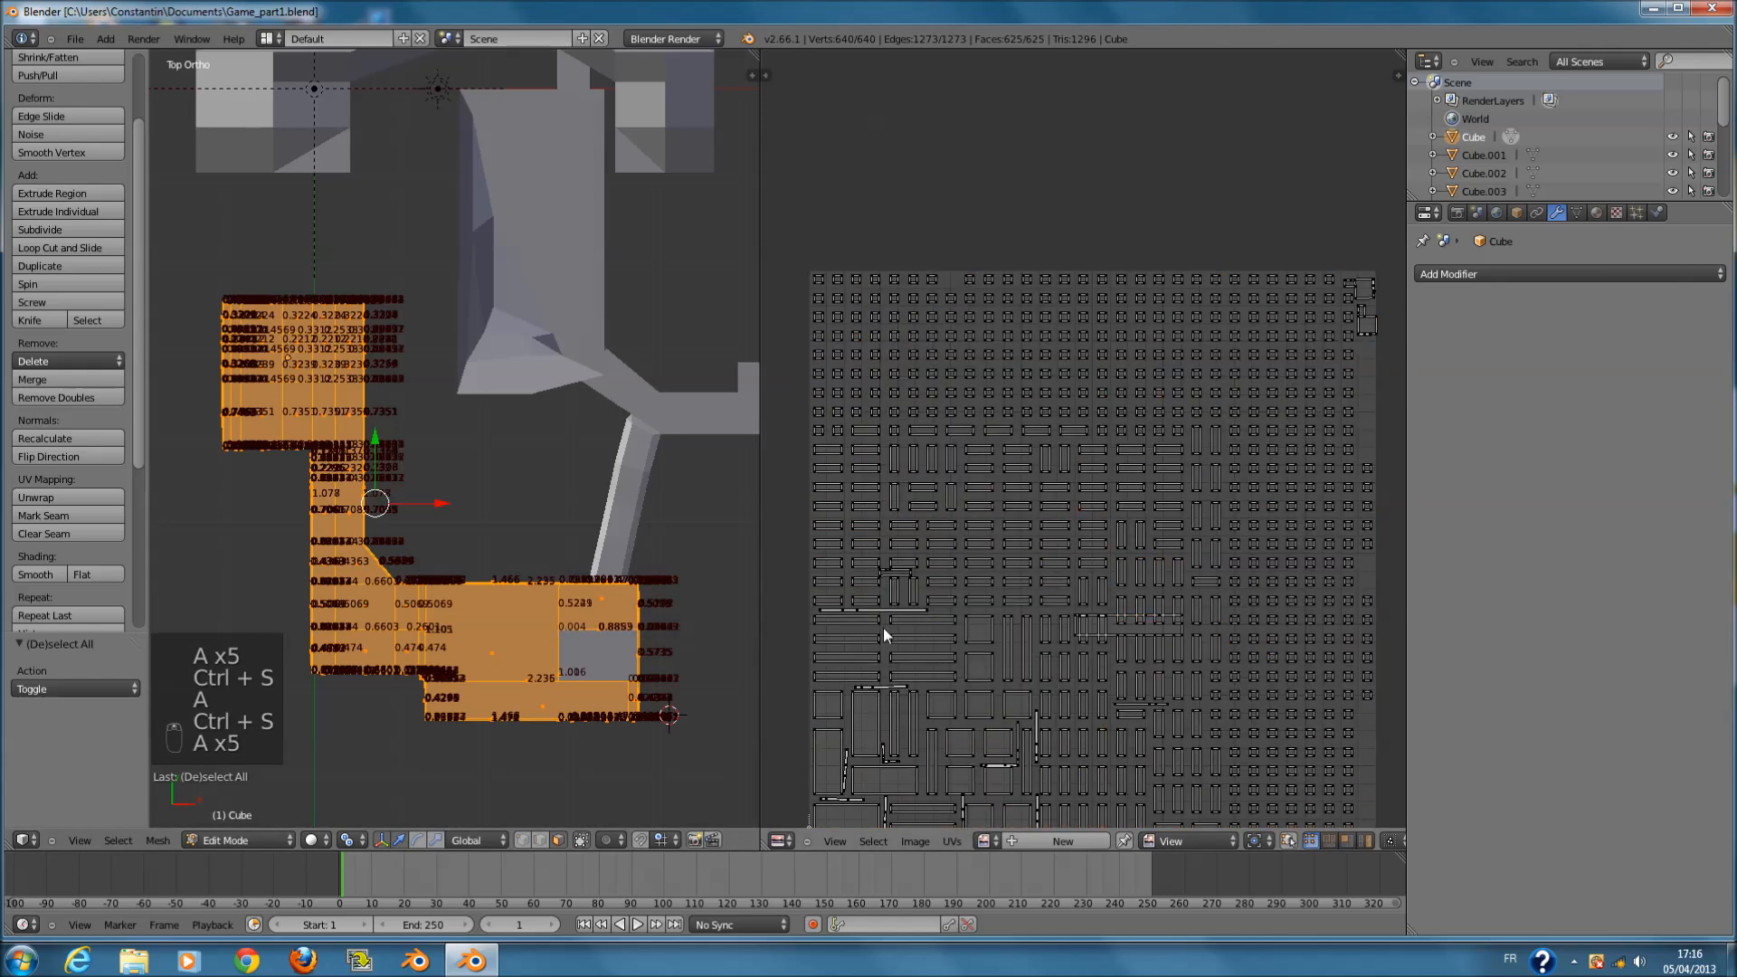
{"action": "left_click", "coordinate": [1051, 652]}
- Select all UVs and try a Lightmap Pack of the building's selected faces with a margin of 0.001
{"action": "key", "text": "a"}
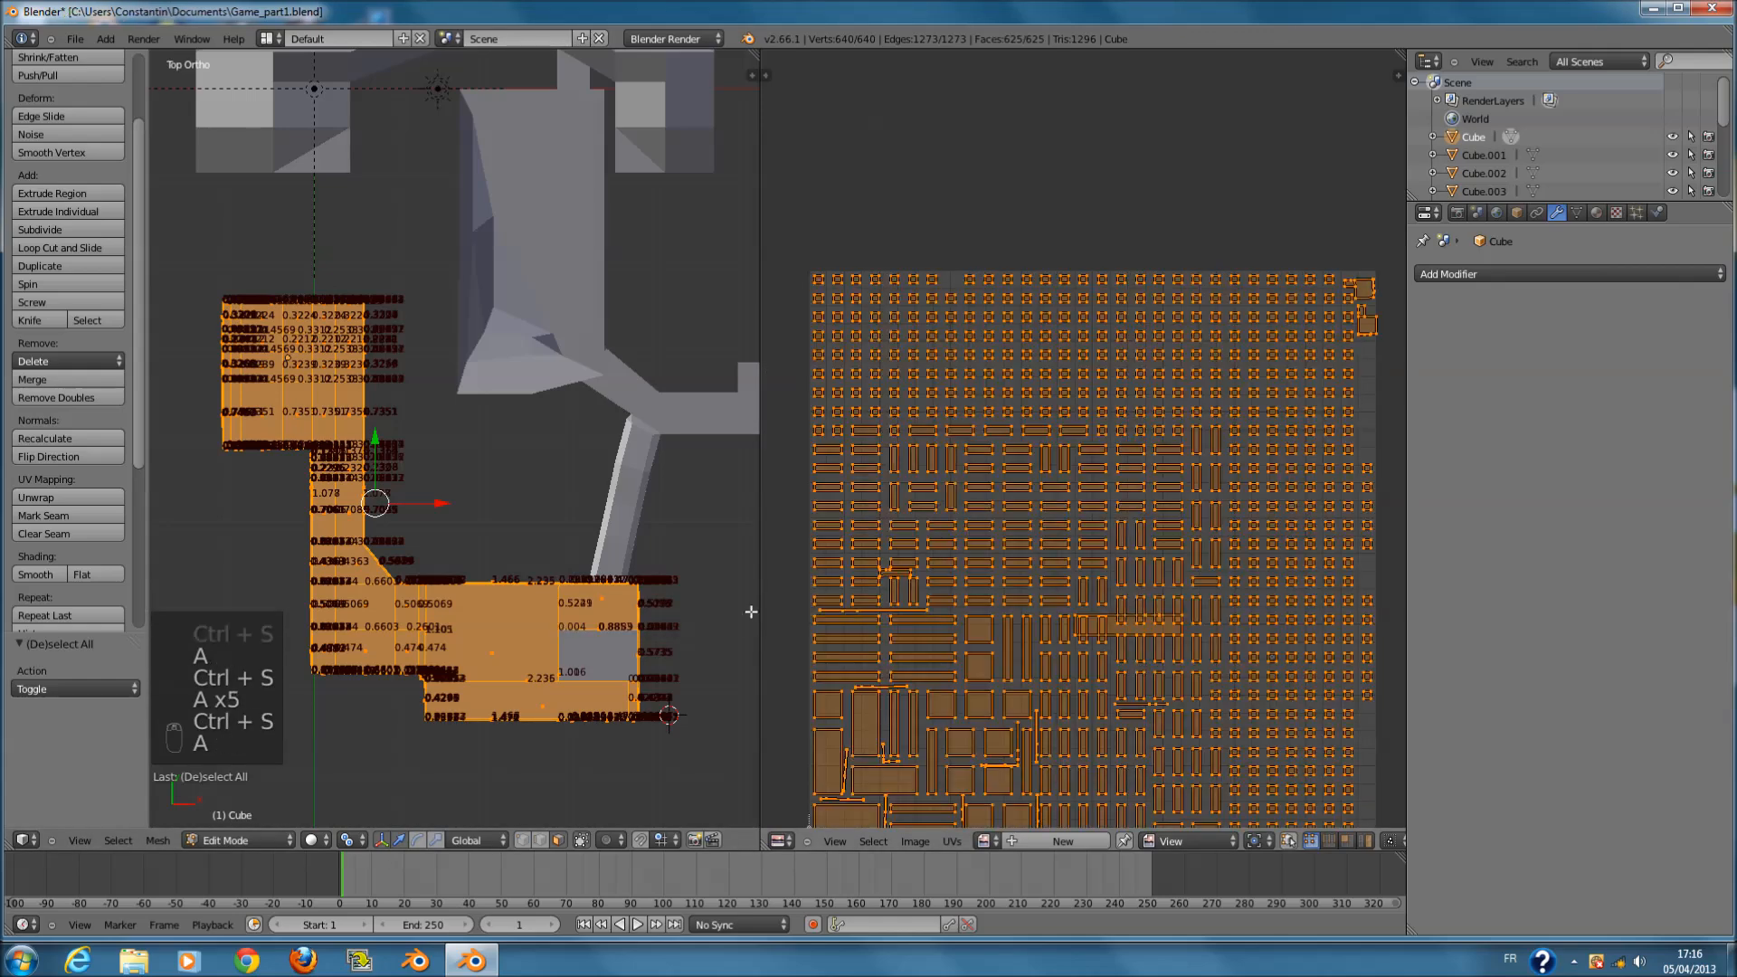
{"action": "key", "text": "u"}
{"action": "left_click", "coordinate": [695, 619]}
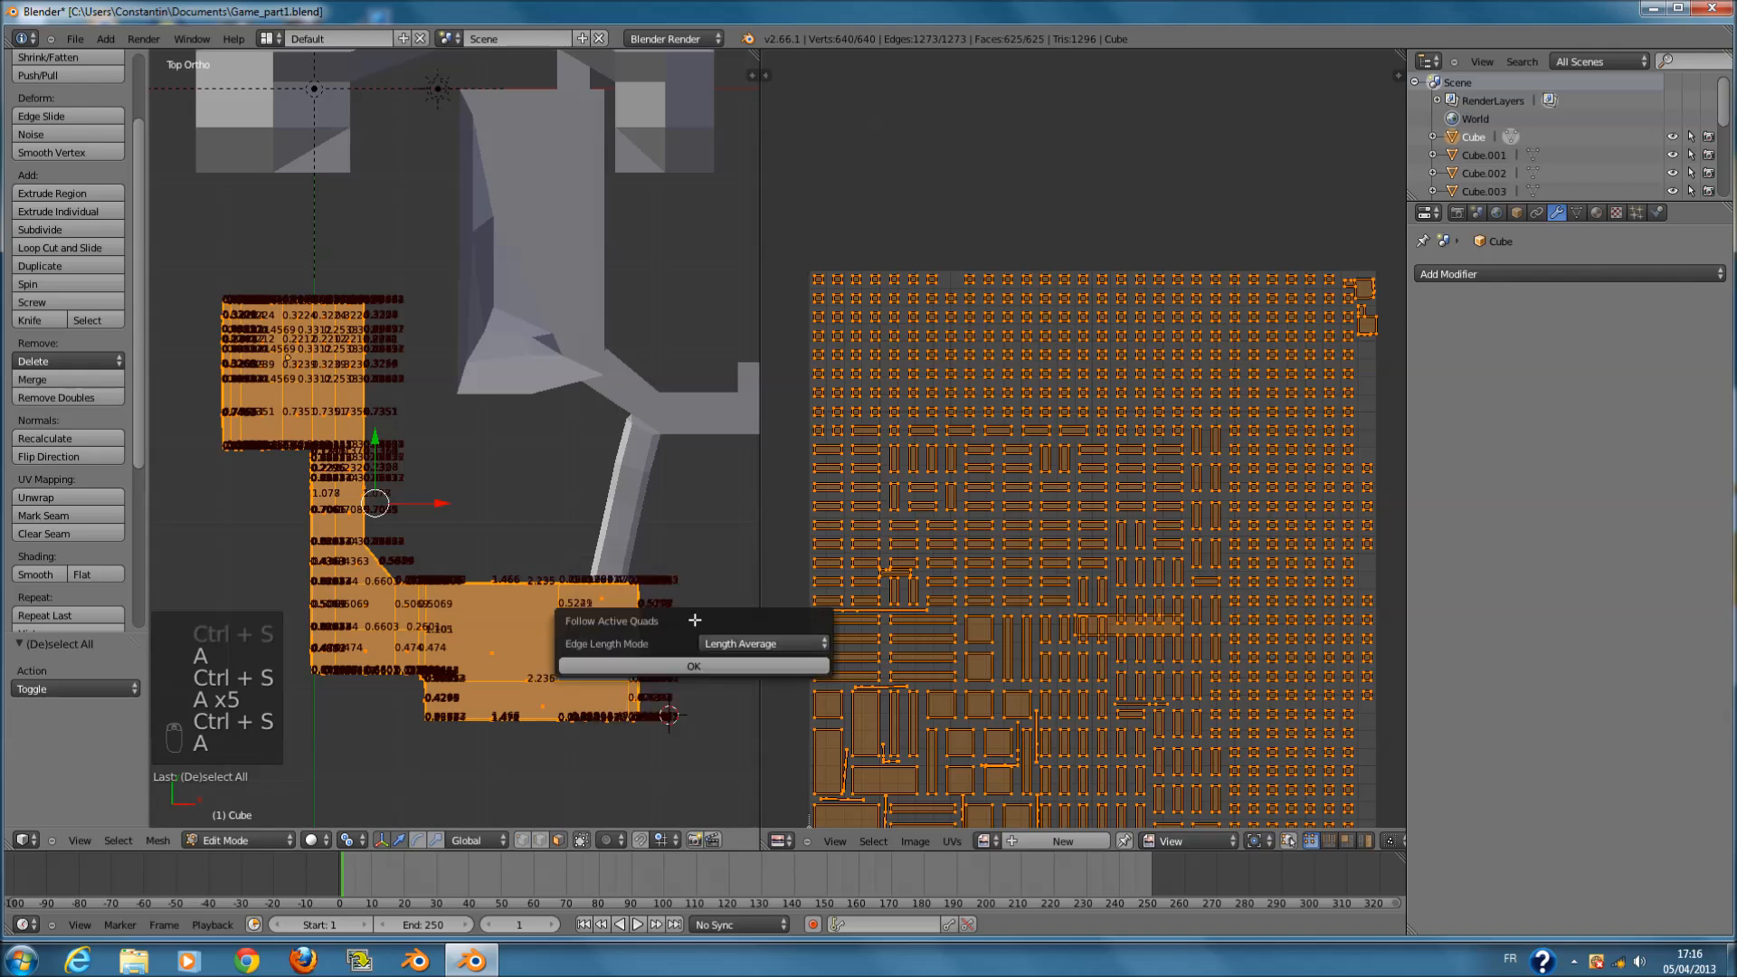
{"action": "key", "text": "u"}
{"action": "left_click", "coordinate": [639, 552]}
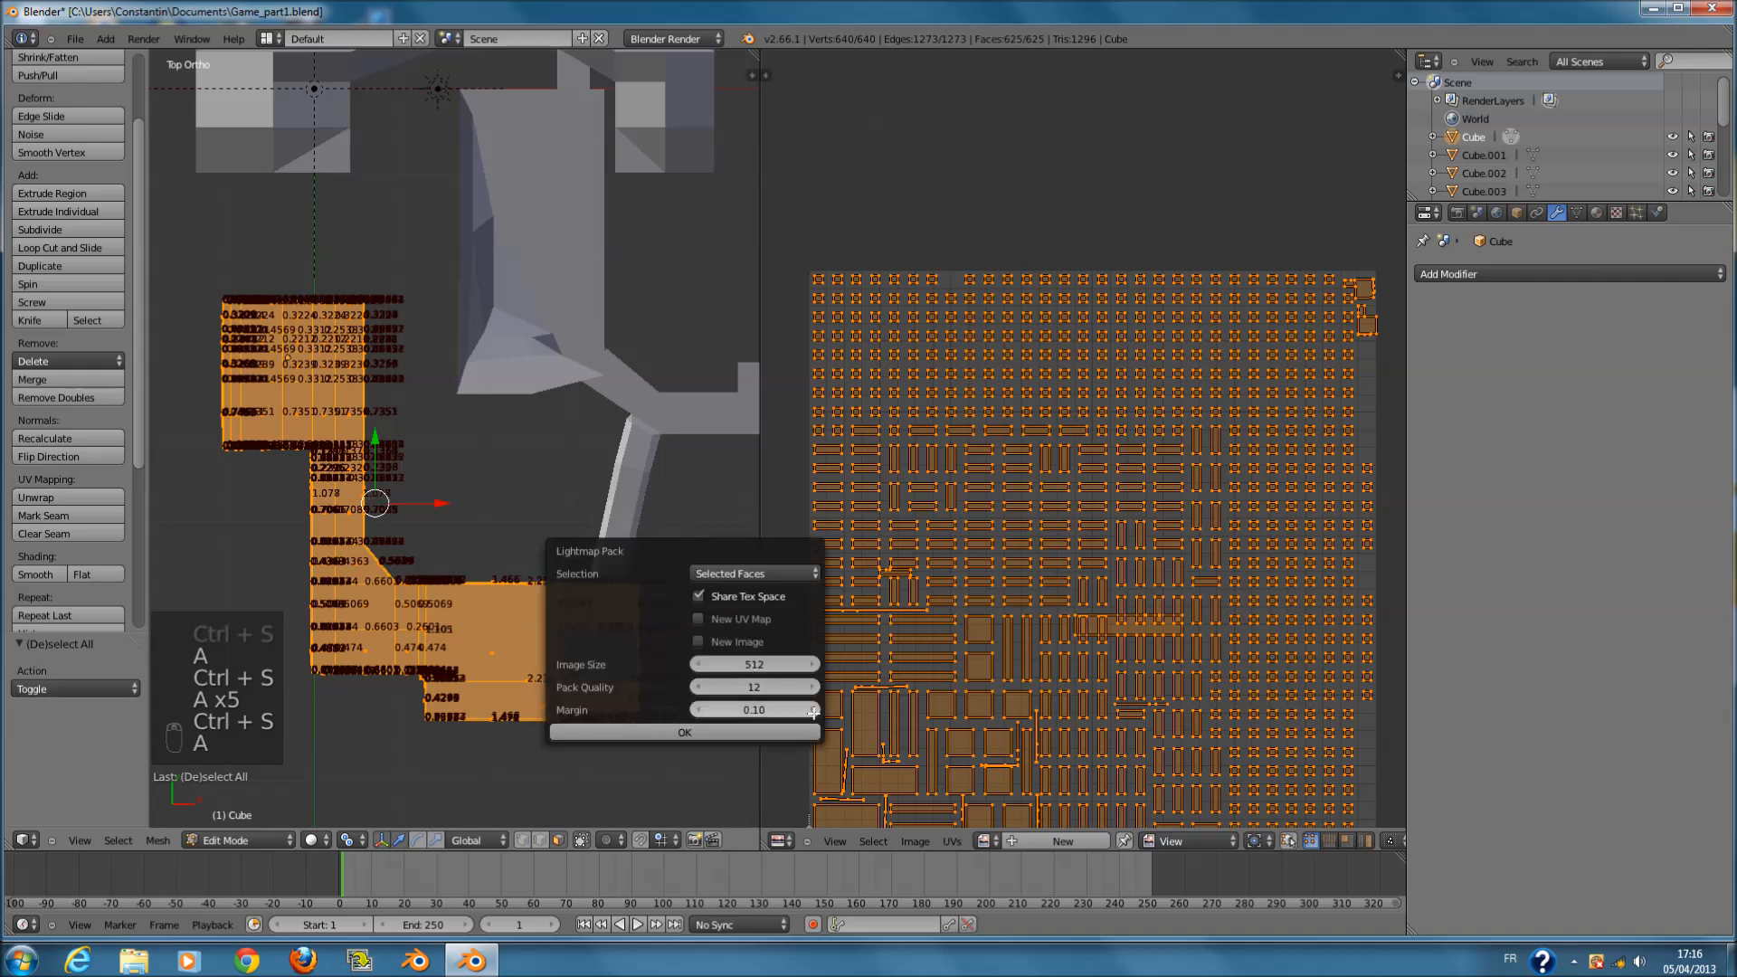
{"action": "left_click_drag", "start_coordinate": [813, 712], "coordinate": [669, 702]}
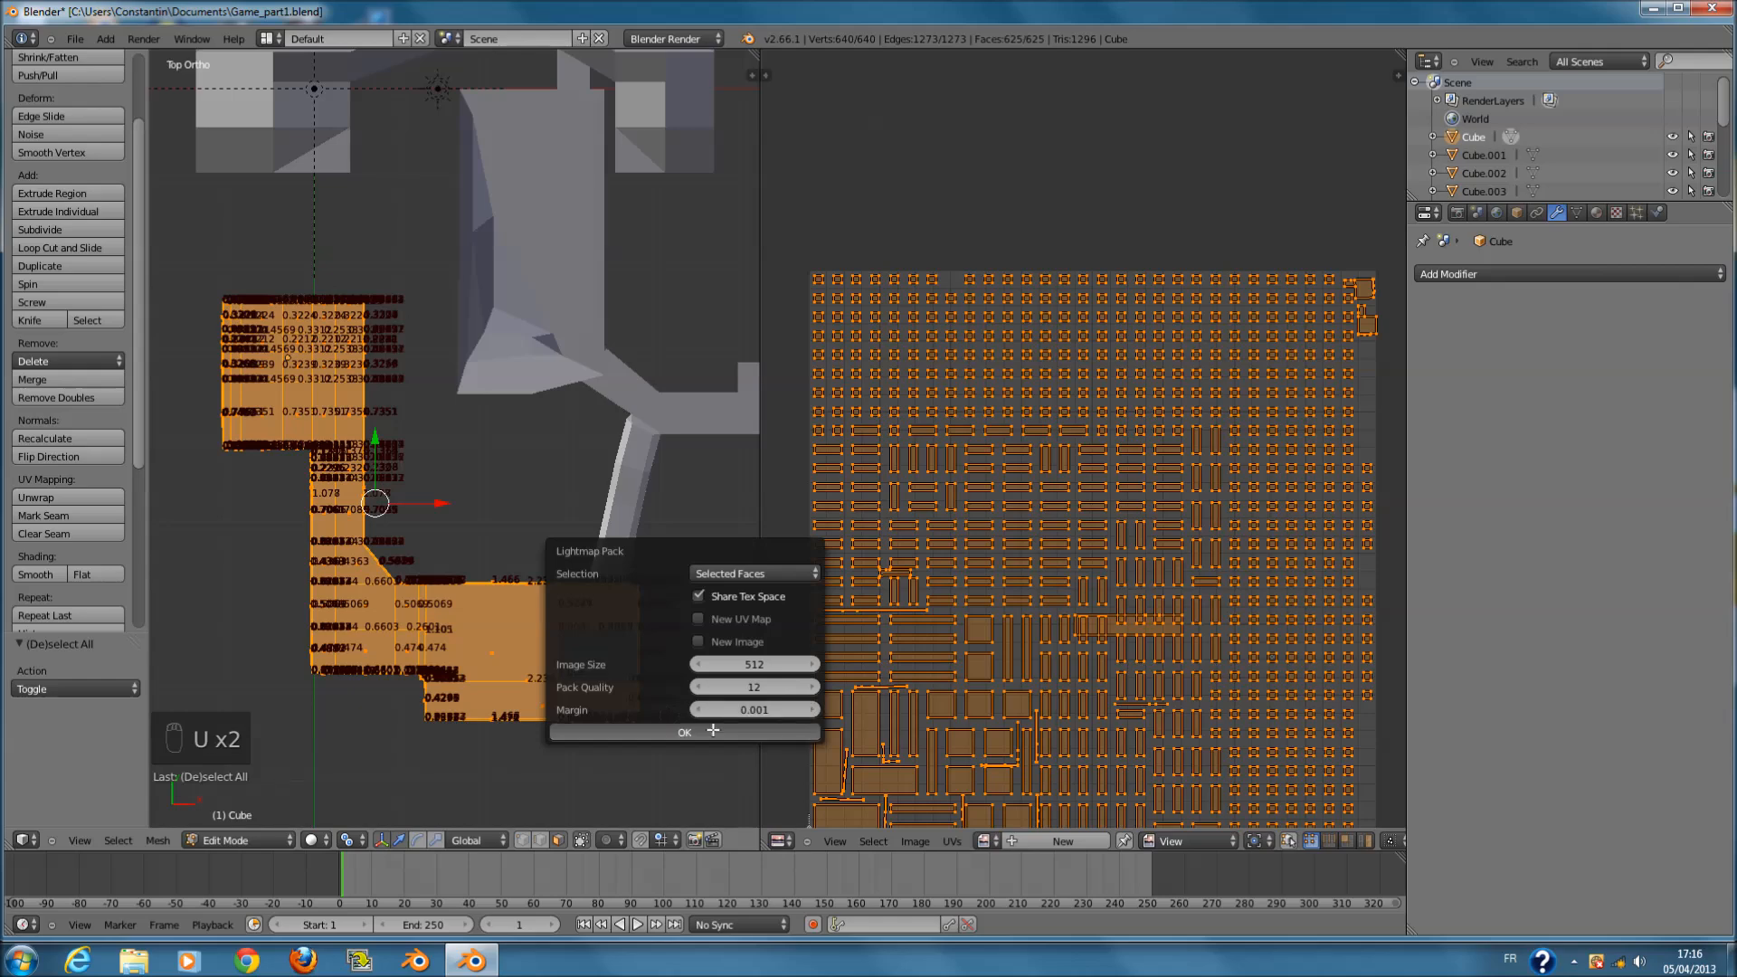
{"action": "left_click", "coordinate": [685, 733]}
{"action": "scroll", "coordinate": [1137, 684], "scroll_direction": "down", "scroll_amount": 1}
{"action": "key", "text": "ctrl+z"}
{"action": "scroll", "coordinate": [732, 664], "scroll_direction": "up", "scroll_amount": 1}
- Try another Lightmap Pack of the building's selected faces with a much larger margin
{"action": "key", "text": "u"}
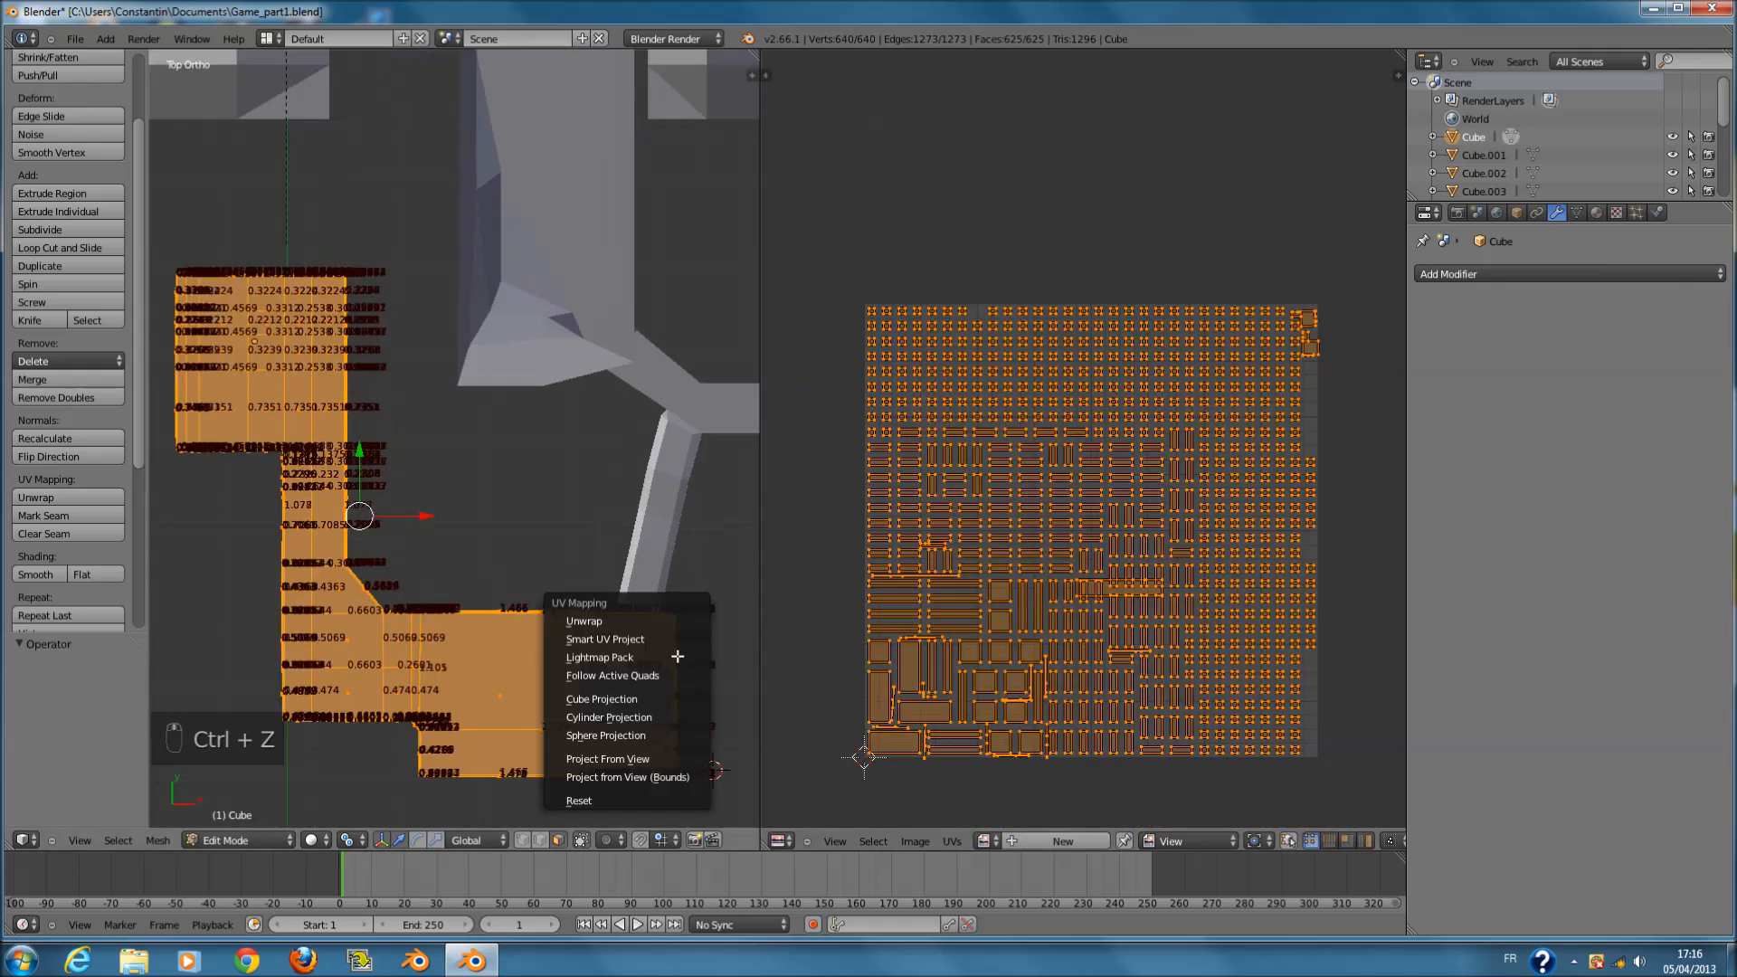
{"action": "left_click", "coordinate": [684, 661]}
{"action": "mouse_move", "coordinate": [797, 818]}
{"action": "left_mouse_down"}
{"action": "mouse_move", "coordinate": [969, 818]}
{"action": "mouse_move", "coordinate": [805, 817]}
{"action": "left_mouse_up"}
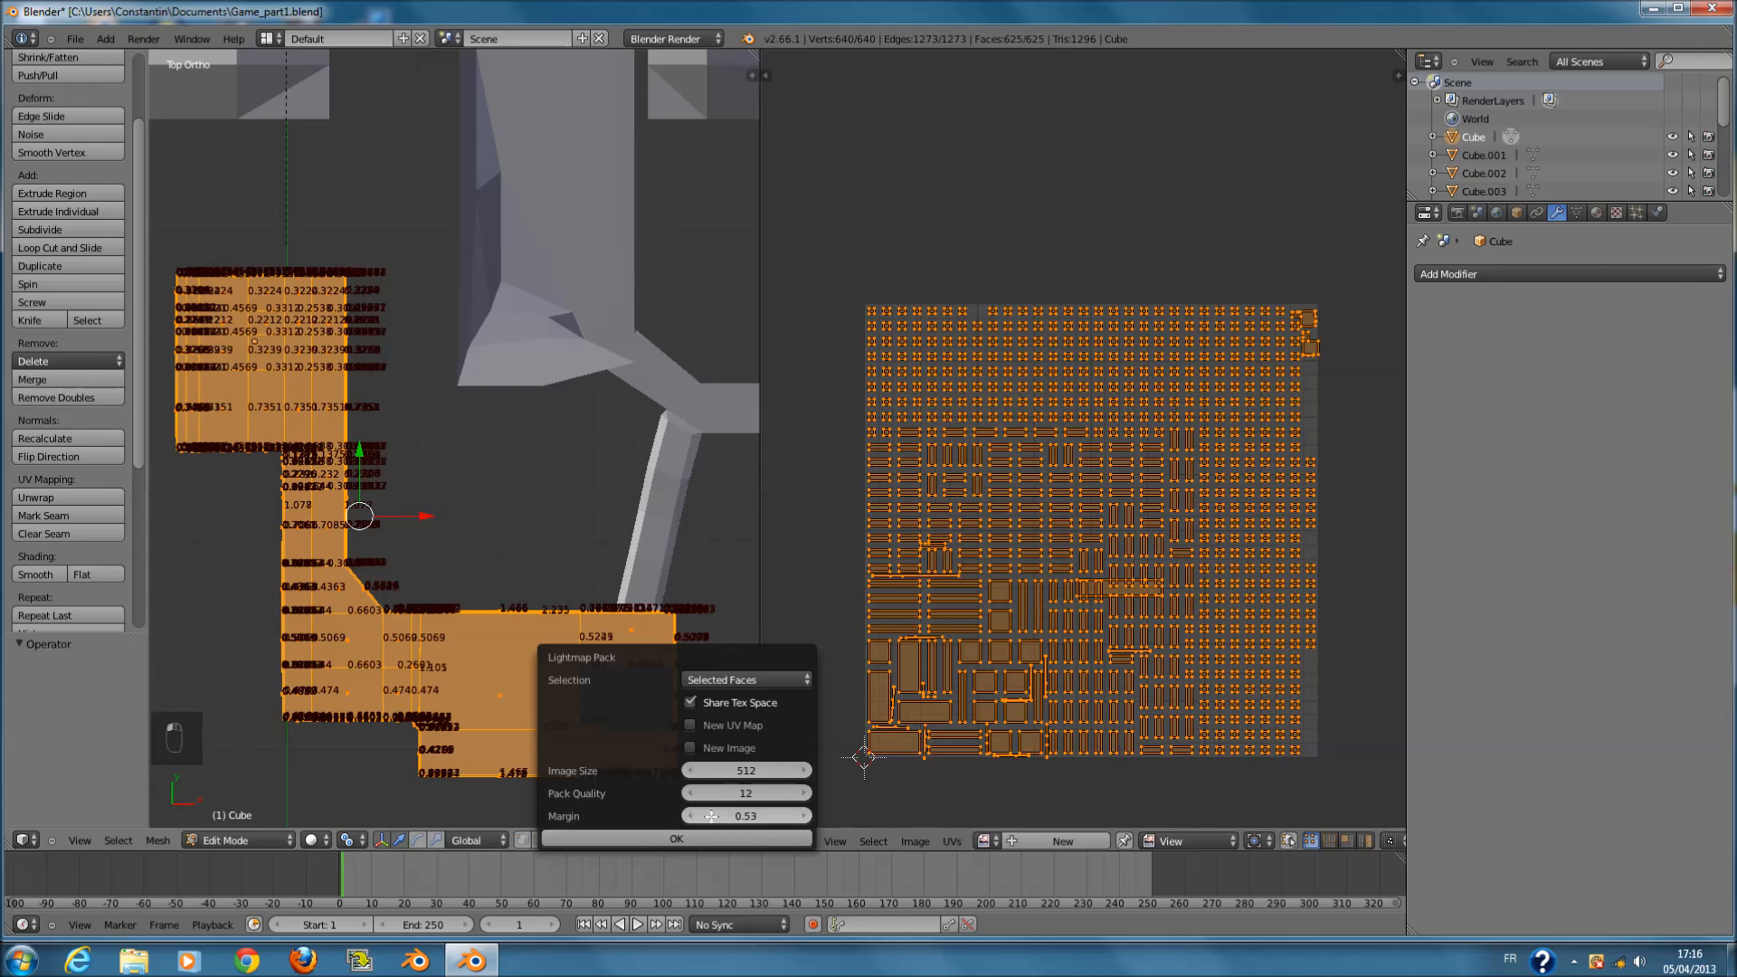
{"action": "left_click", "coordinate": [787, 838]}
{"action": "scroll", "coordinate": [1055, 754], "scroll_direction": "up", "scroll_amount": 1}
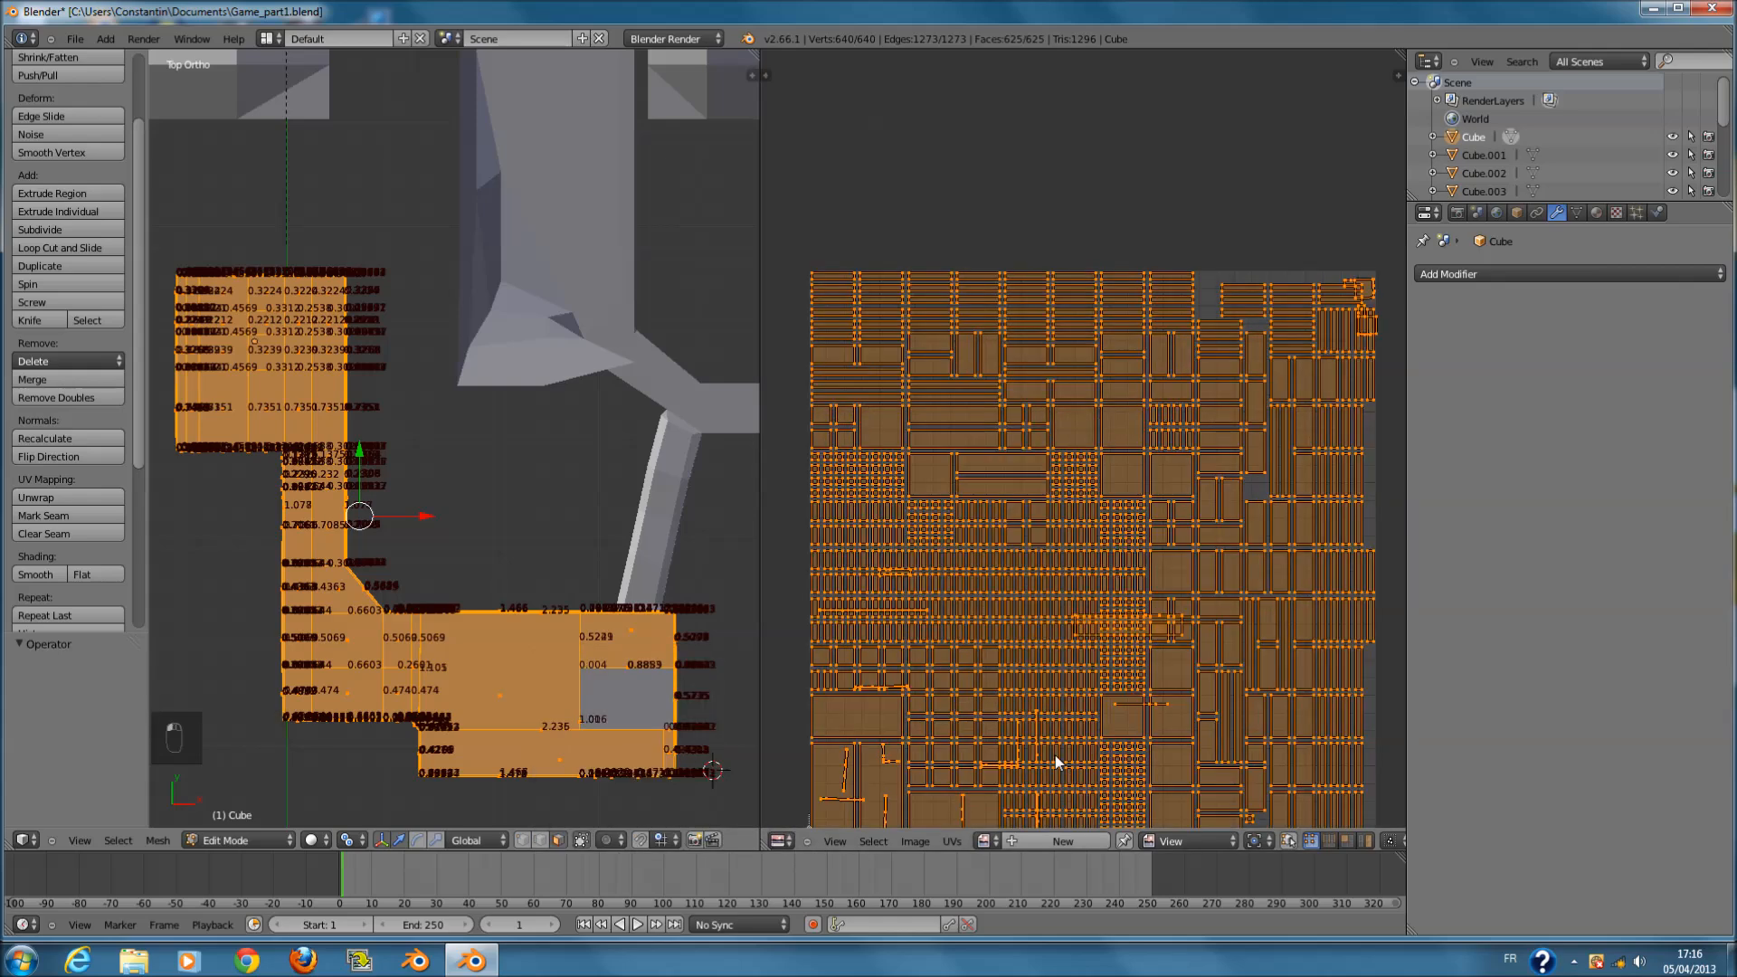
{"action": "key", "text": "ctrl+z"}
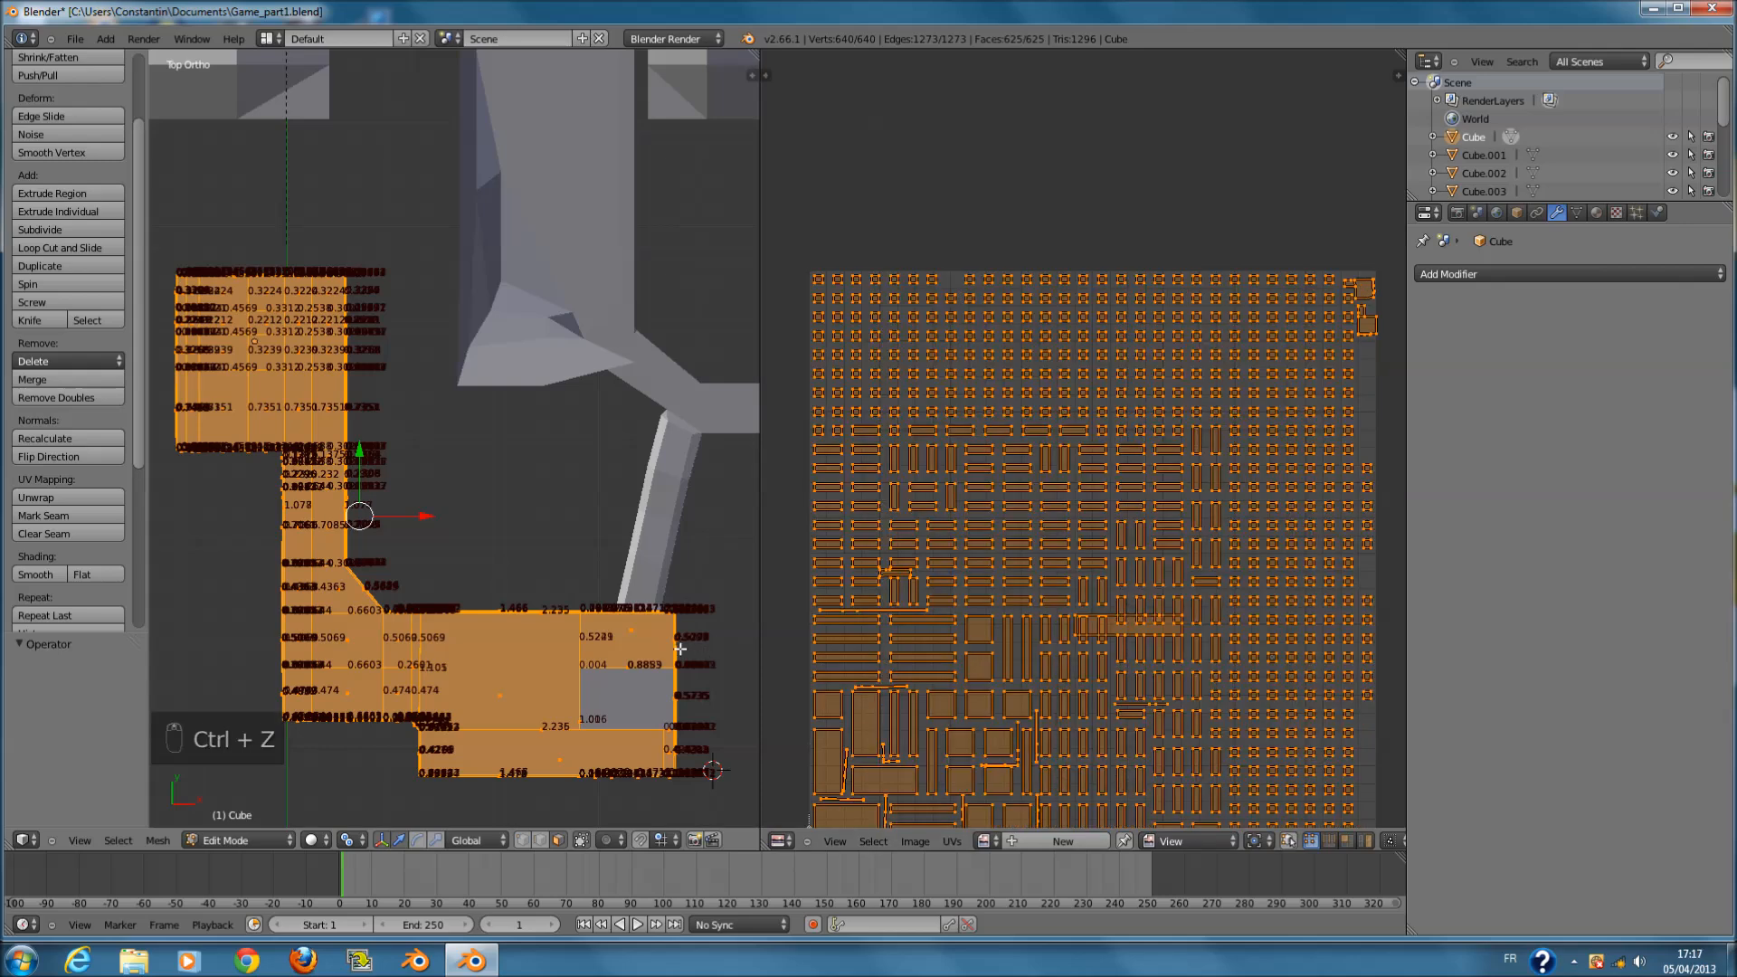
- Run Lightmap Pack again on the building's selected faces with an adjusted margin
{"action": "key", "text": "u"}
{"action": "left_click", "coordinate": [680, 648]}
{"action": "left_click_drag", "start_coordinate": [755, 808], "coordinate": [1067, 793]}
{"action": "left_click", "coordinate": [804, 810]}
{"action": "left_click", "coordinate": [789, 830]}
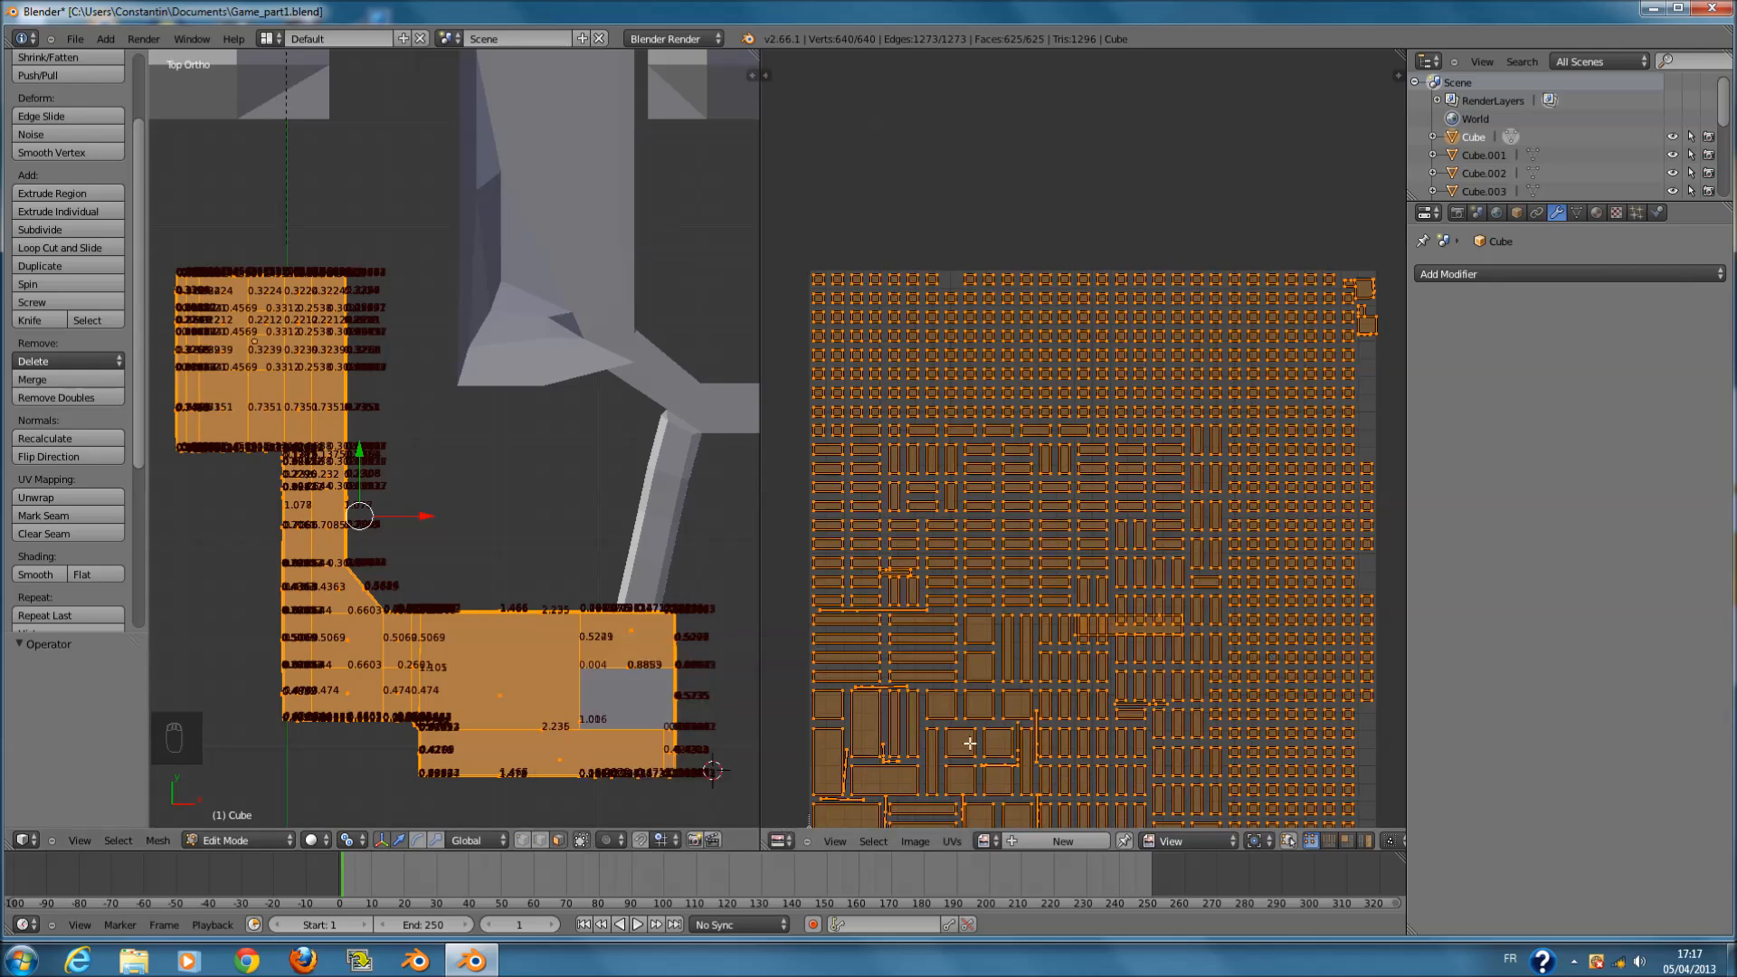
- Run Lightmap Pack again on the building's selected faces with a smaller margin
{"action": "middle_click_drag", "start_coordinate": [1122, 670], "coordinate": [1087, 666]}
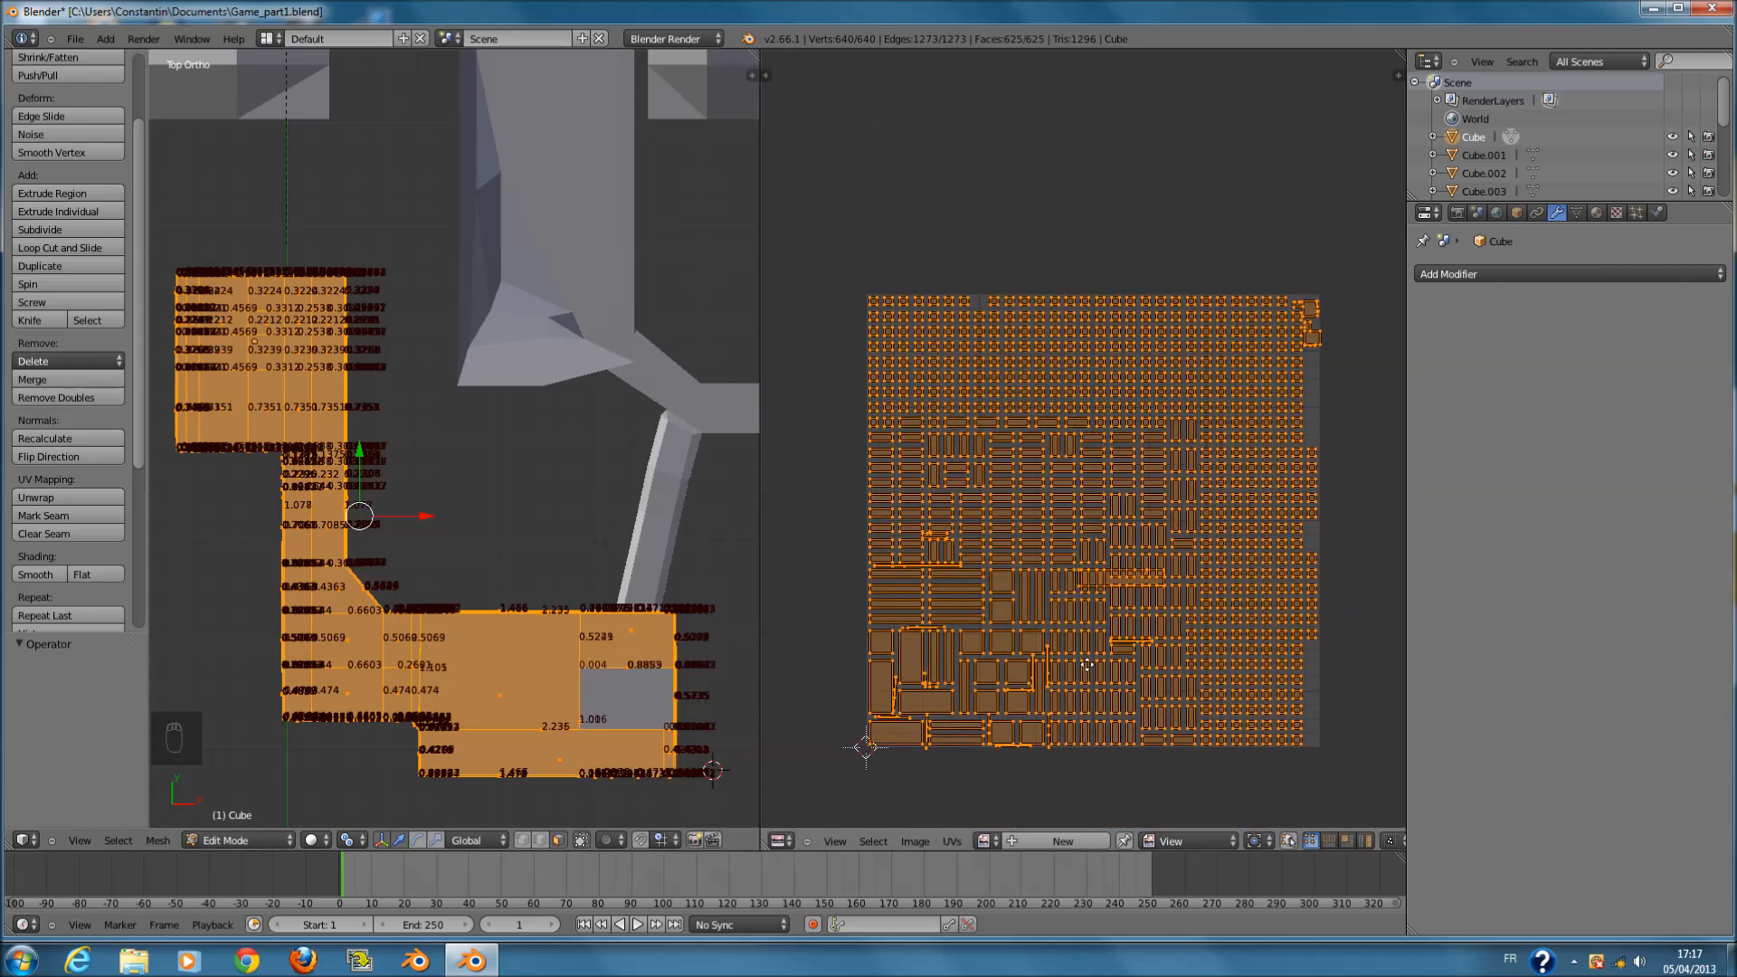
{"action": "key", "text": "u"}
{"action": "left_click", "coordinate": [640, 609]}
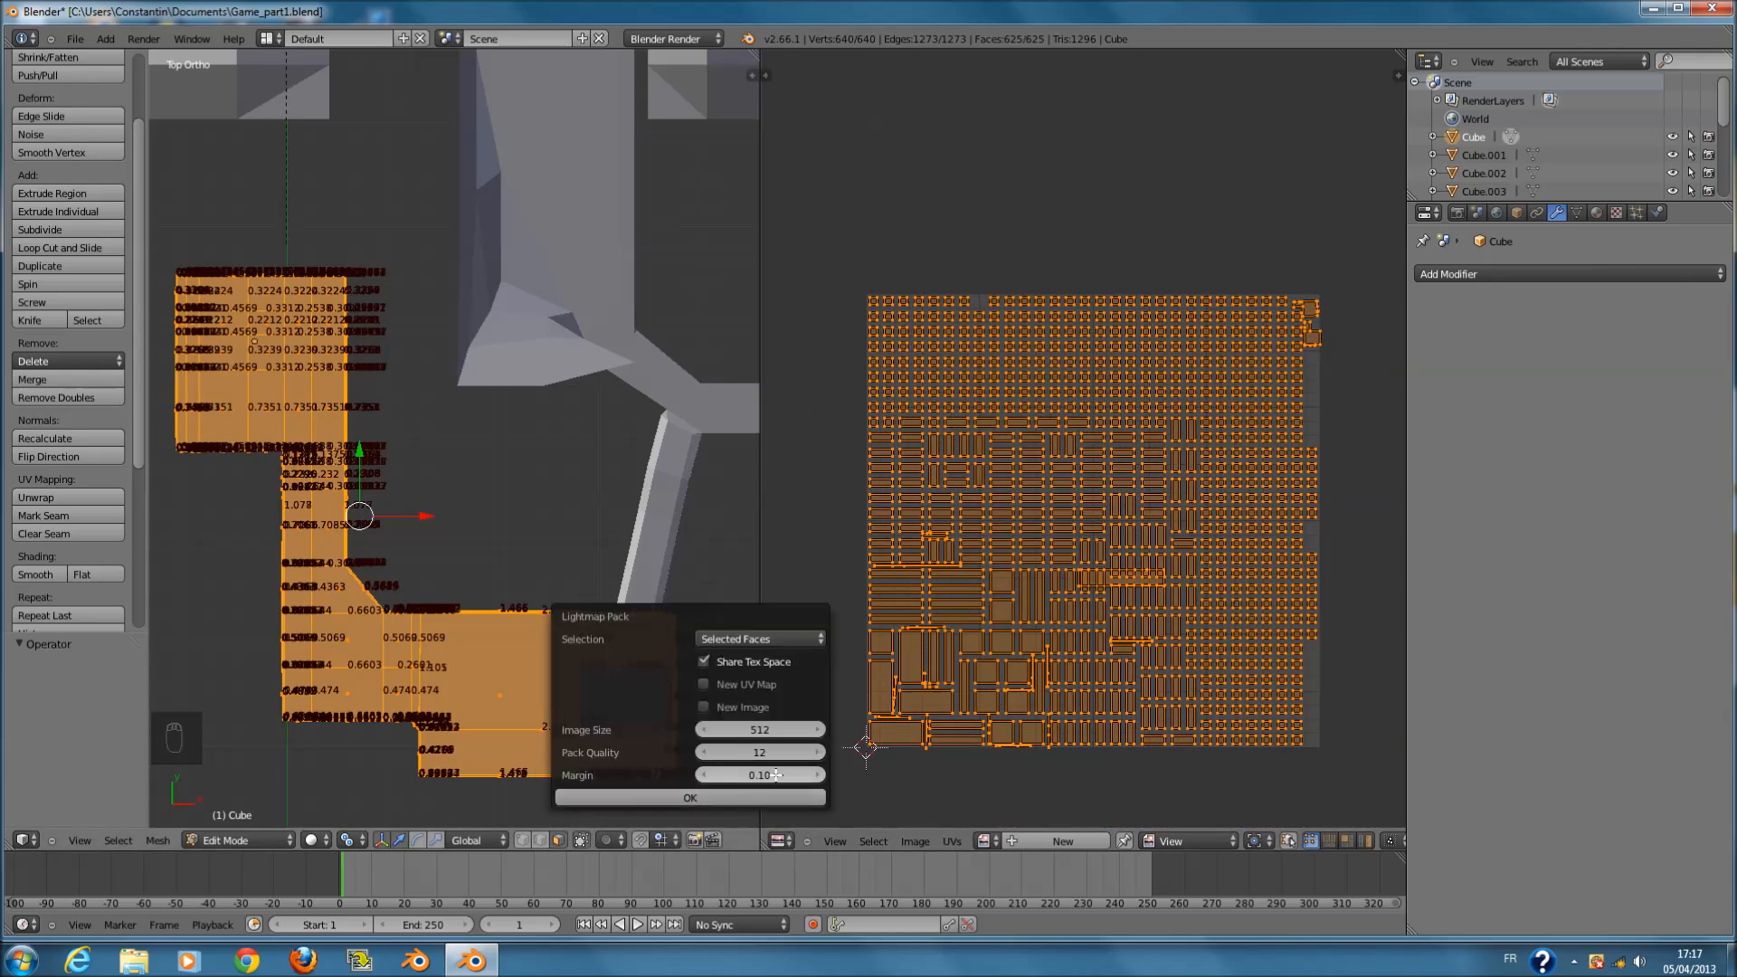
{"action": "left_click", "coordinate": [689, 797]}
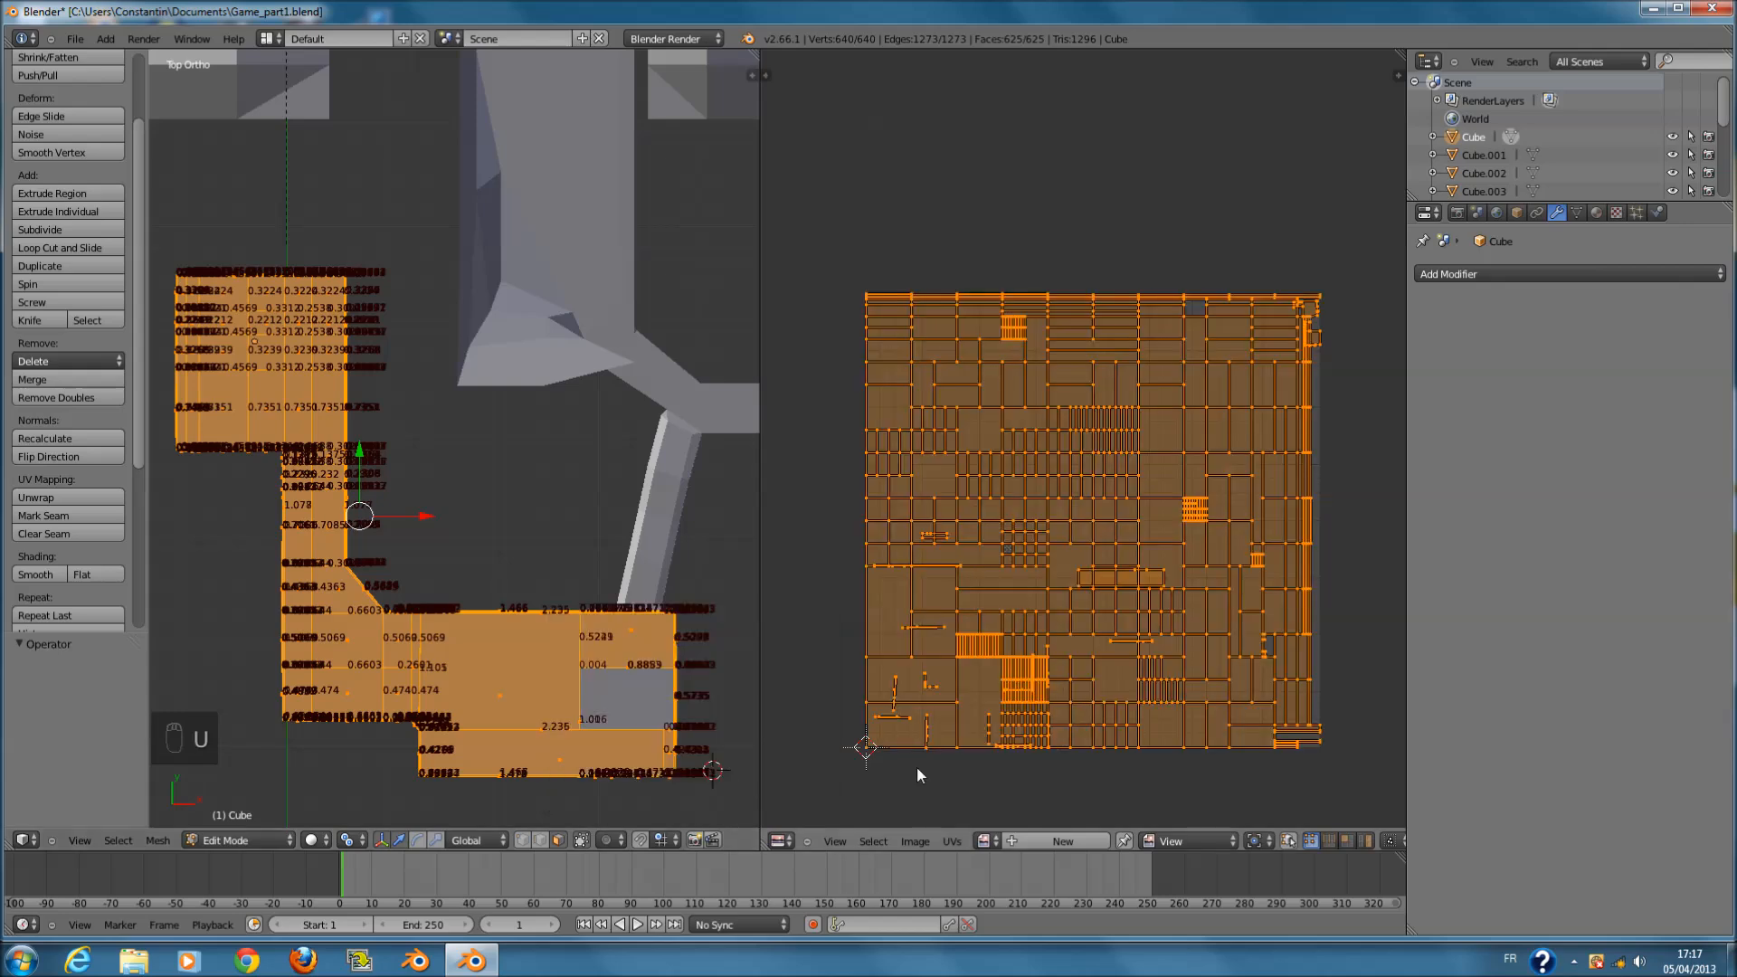
- Examine the repacked UV islands up close to check their size and spacing across the layout
{"action": "scroll", "coordinate": [1033, 723], "scroll_direction": "up", "scroll_amount": 5}
{"action": "scroll", "coordinate": [1034, 724], "scroll_direction": "down", "scroll_amount": 2}
{"action": "scroll", "coordinate": [1033, 726], "scroll_direction": "up", "scroll_amount": 4}
{"action": "scroll", "coordinate": [1033, 581], "scroll_direction": "down", "scroll_amount": 5}
{"action": "scroll", "coordinate": [1095, 432], "scroll_direction": "up", "scroll_amount": 6}
{"action": "scroll", "coordinate": [1095, 434], "scroll_direction": "up", "scroll_amount": 4}
{"action": "middle_click_drag", "start_coordinate": [1097, 443], "coordinate": [1326, 617]}
{"action": "scroll", "coordinate": [1083, 480], "scroll_direction": "up", "scroll_amount": 3}
{"action": "scroll", "coordinate": [1086, 481], "scroll_direction": "down", "scroll_amount": 4}
{"action": "scroll", "coordinate": [923, 478], "scroll_direction": "down", "scroll_amount": 2}
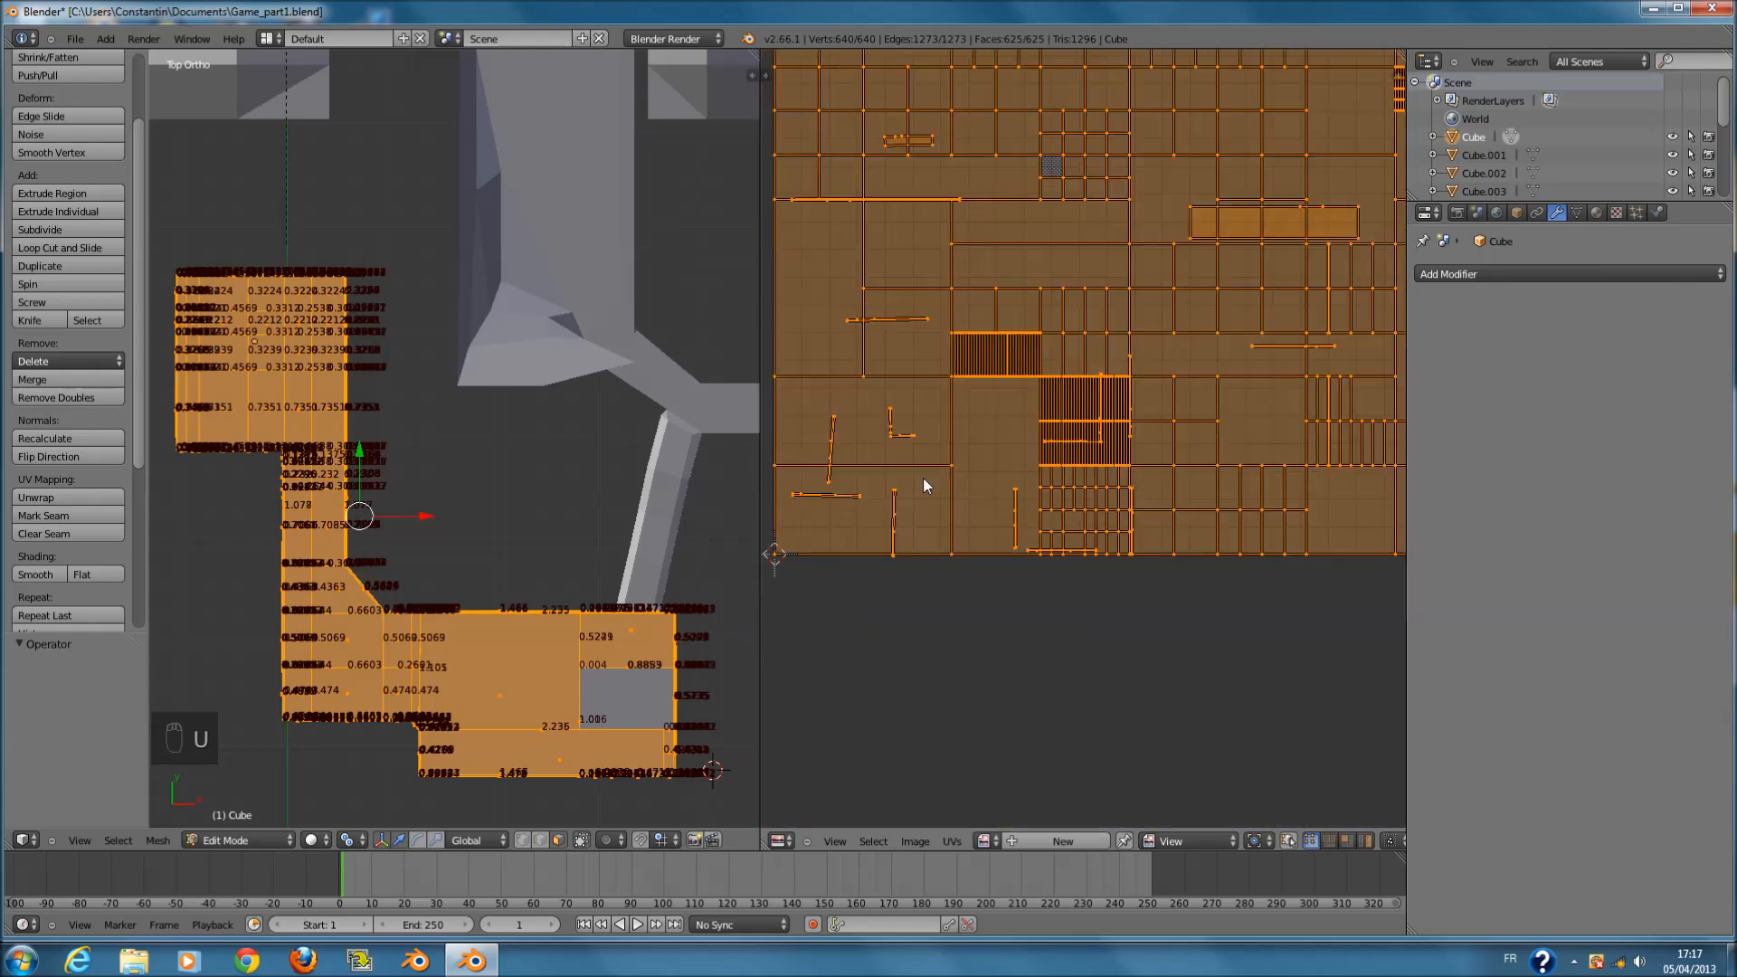
{"action": "scroll", "coordinate": [923, 478], "scroll_direction": "down", "scroll_amount": 4}
- Return to Object Mode and save the file over Game_part1.blend
{"action": "key", "text": "Tab"}
{"action": "key", "text": "ctrl+s"}
{"action": "left_click", "coordinate": [1166, 592]}
{"action": "key", "text": "Tab"}
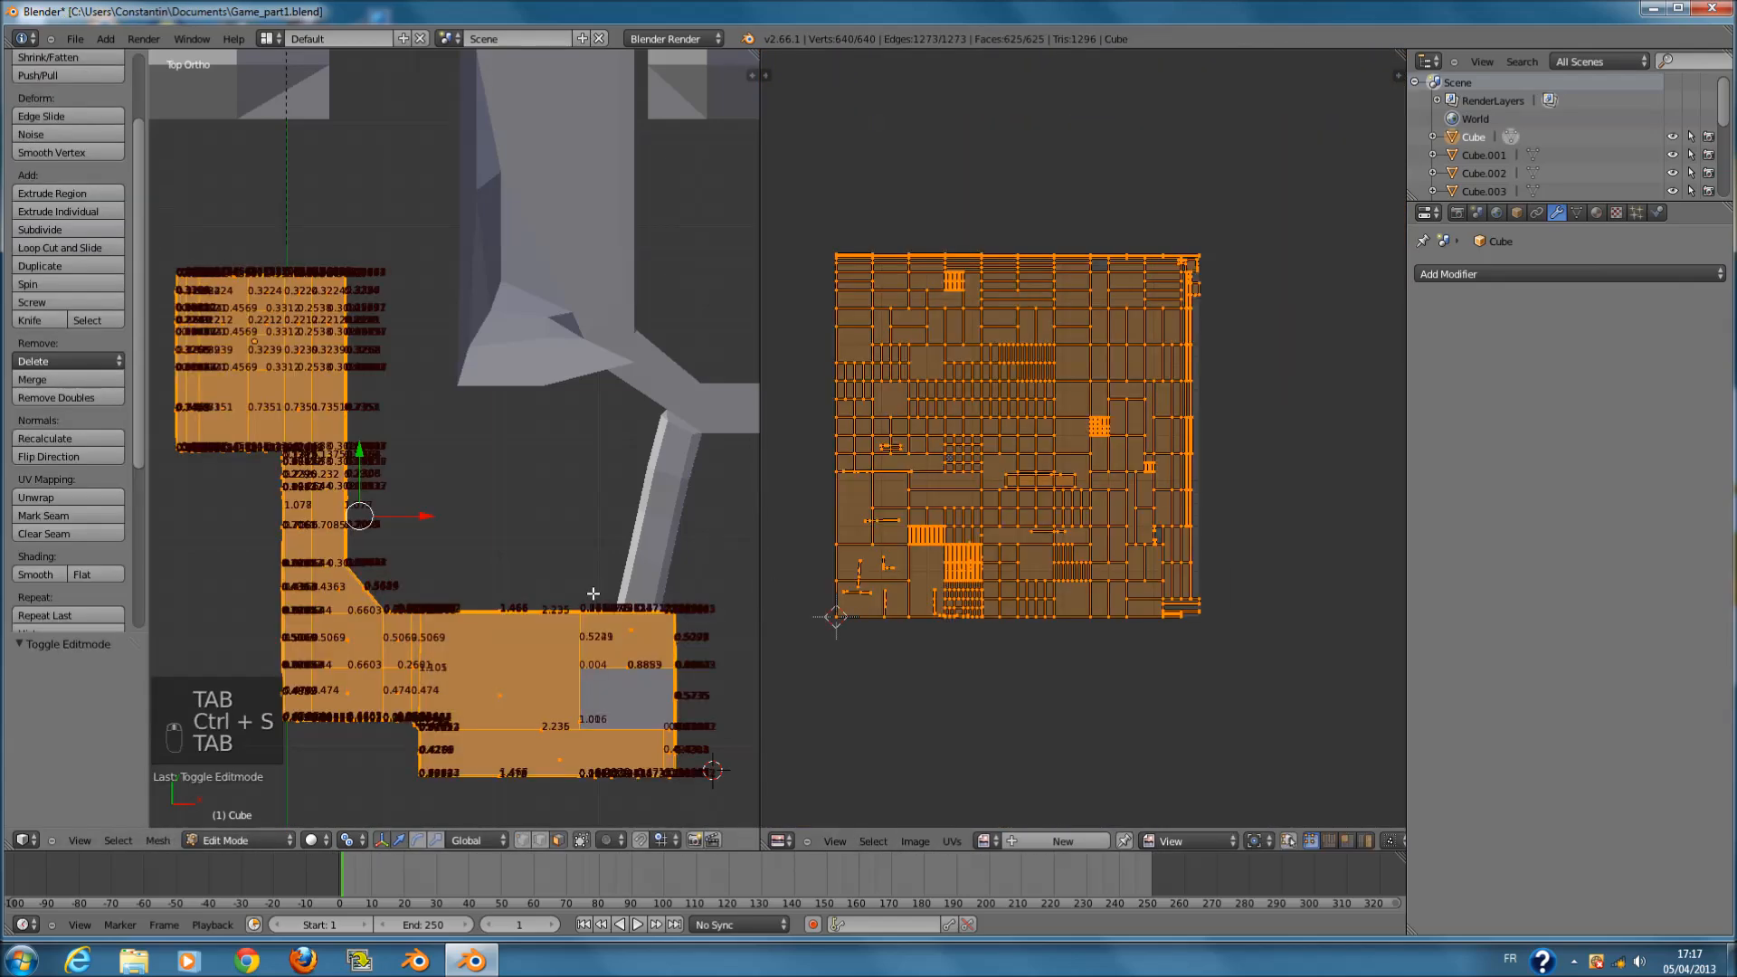
{"action": "key", "text": "Tab"}
{"action": "key", "text": "ctrl+s"}
{"action": "left_click", "coordinate": [479, 643]}
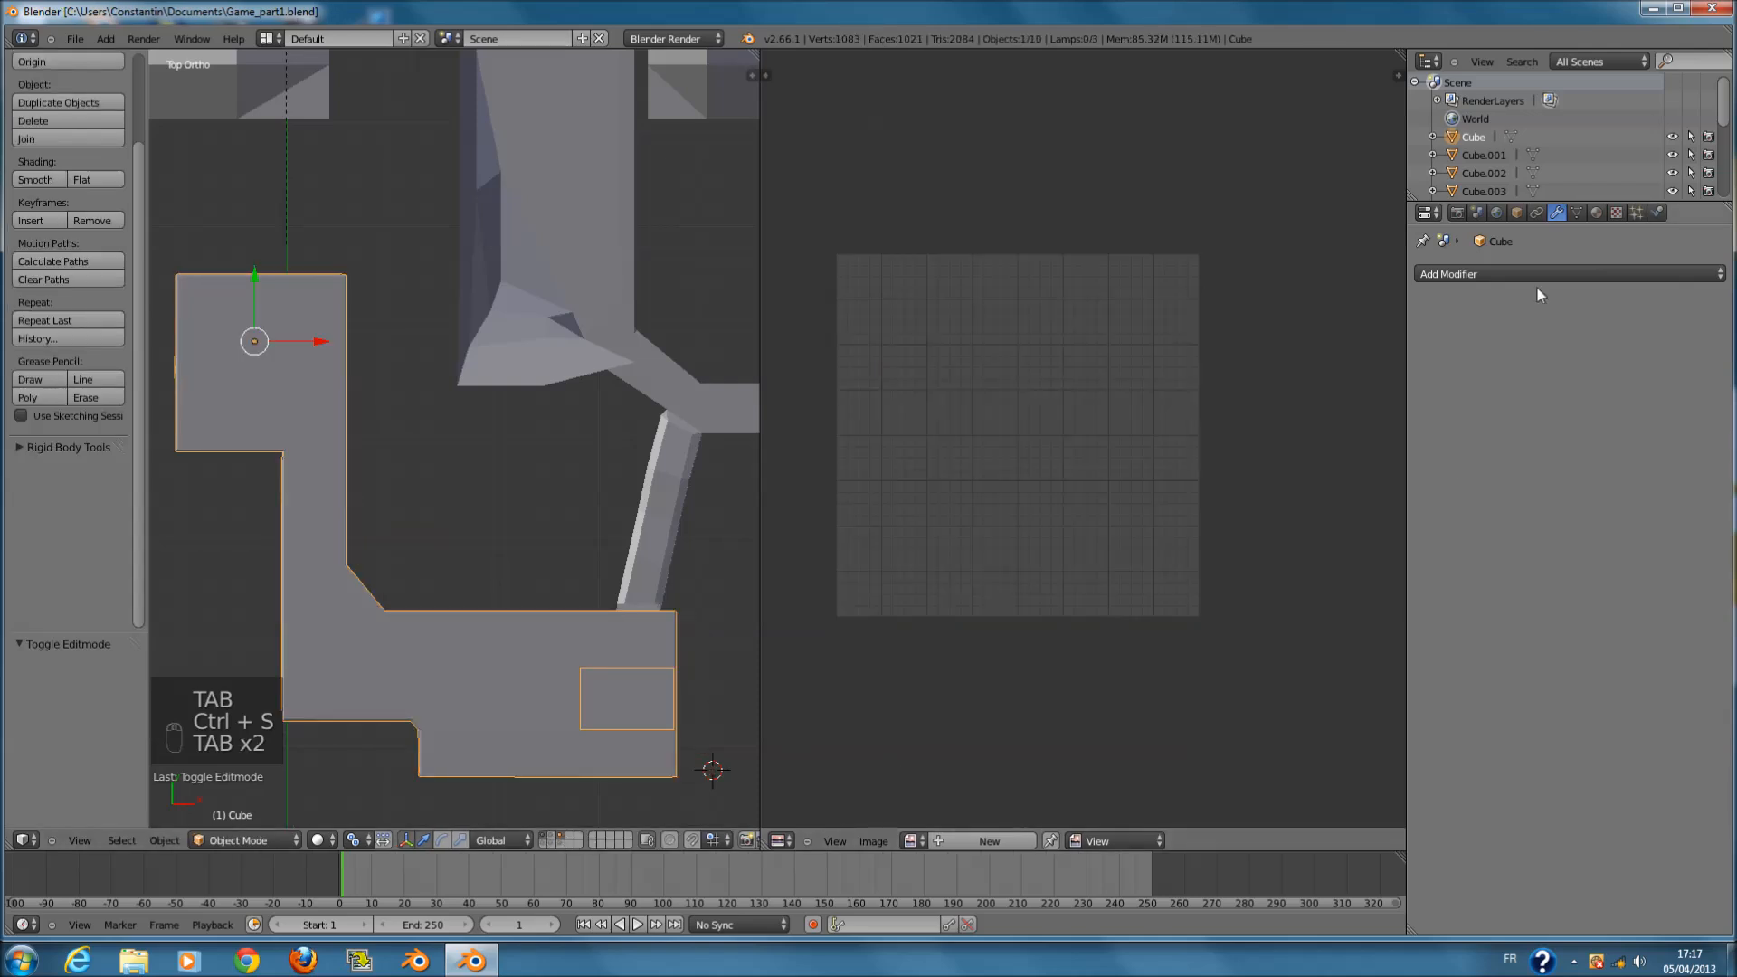
- Add a new material to the building and collapse its Options settings
{"action": "left_click", "coordinate": [1597, 213]}
{"action": "left_click", "coordinate": [1574, 340]}
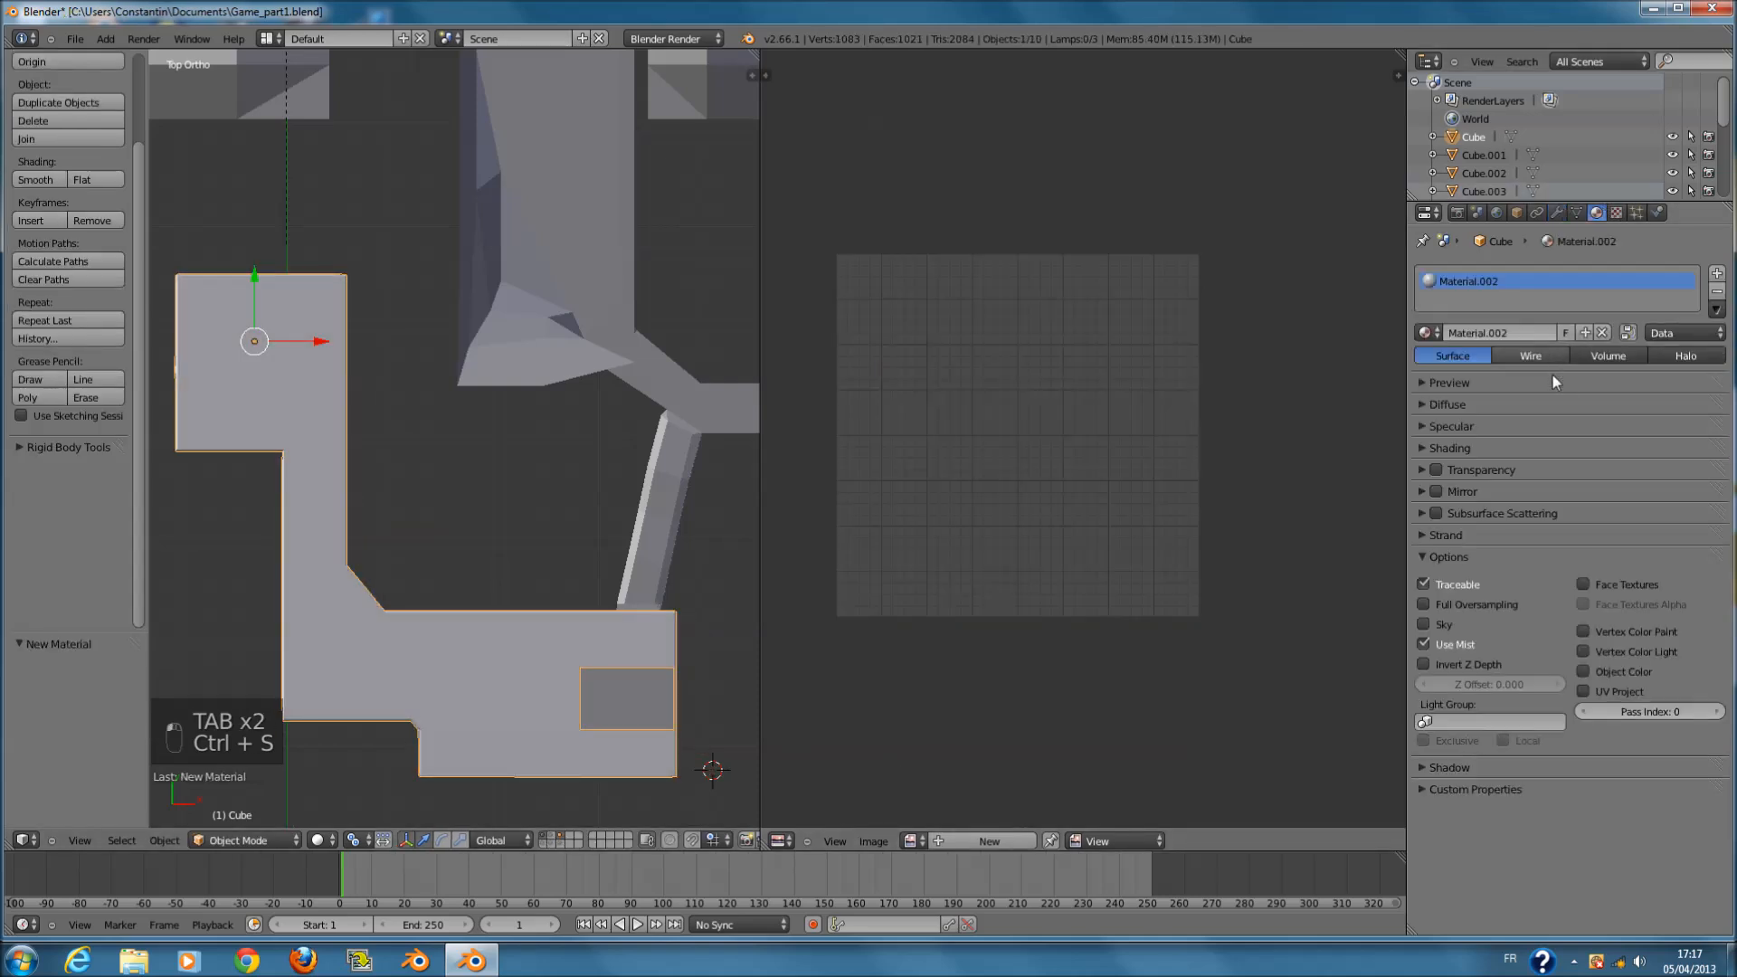
{"action": "left_click", "coordinate": [1480, 557]}
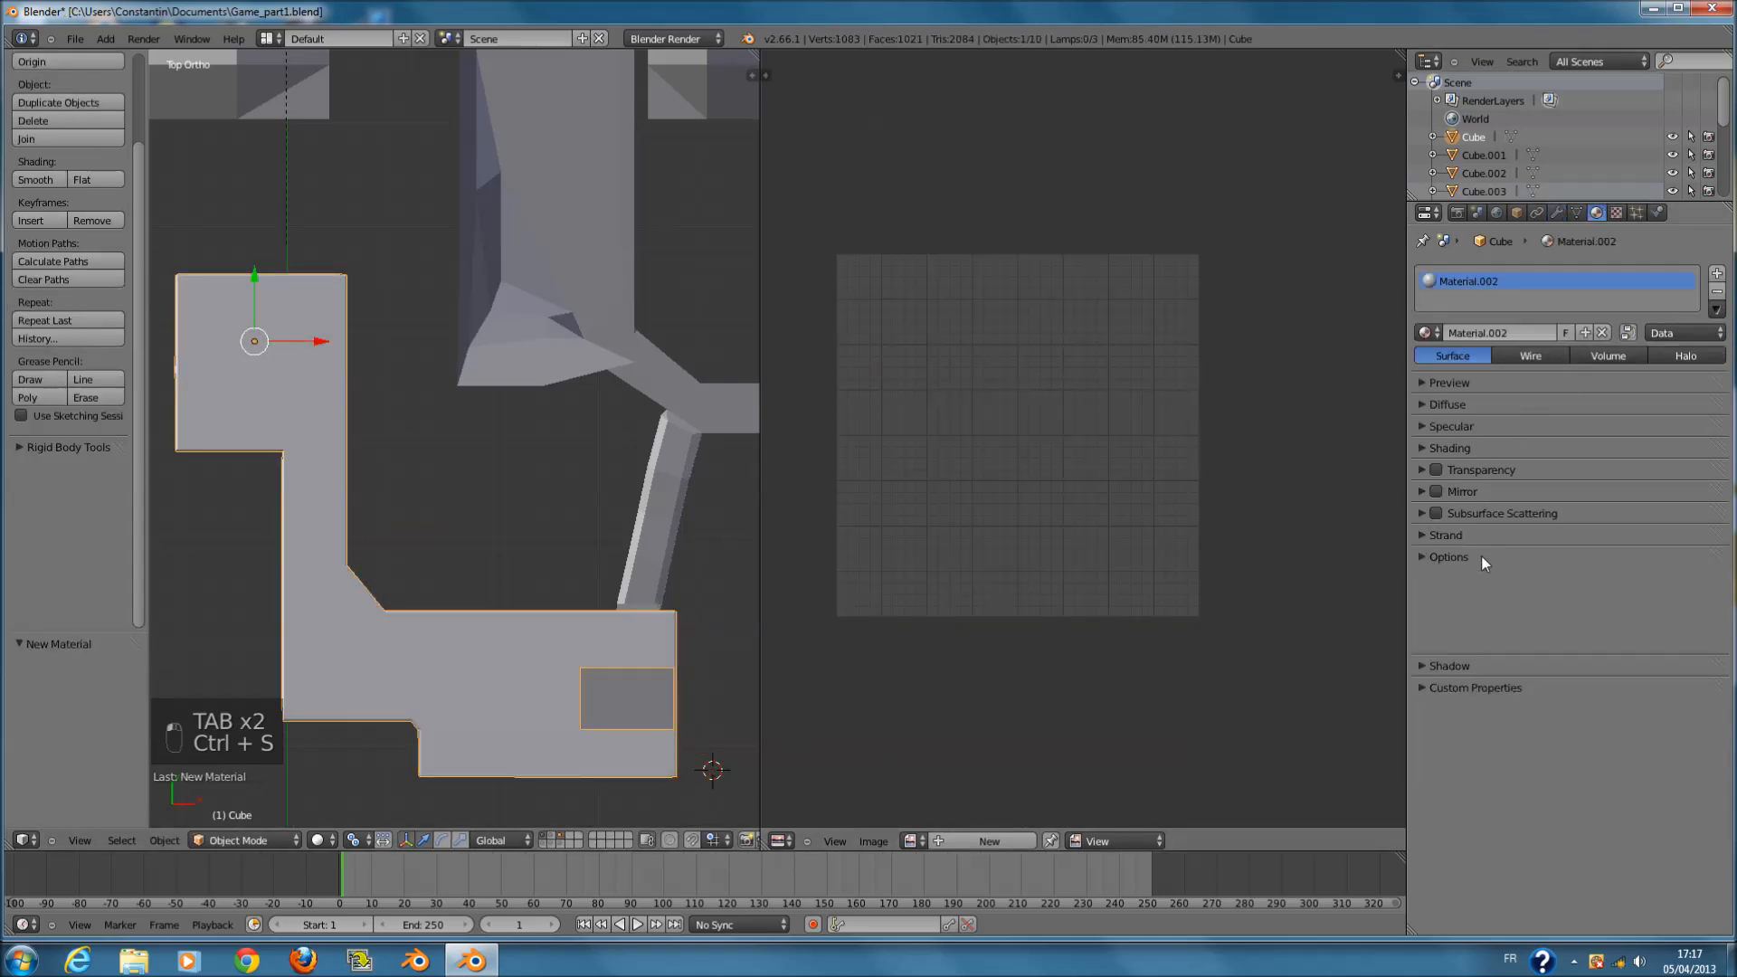
- Add a new texture to the building's material and set its type to Image or Movie
{"action": "left_click", "coordinate": [1636, 214]}
{"action": "left_click", "coordinate": [1561, 395]}
{"action": "left_click", "coordinate": [1556, 423]}
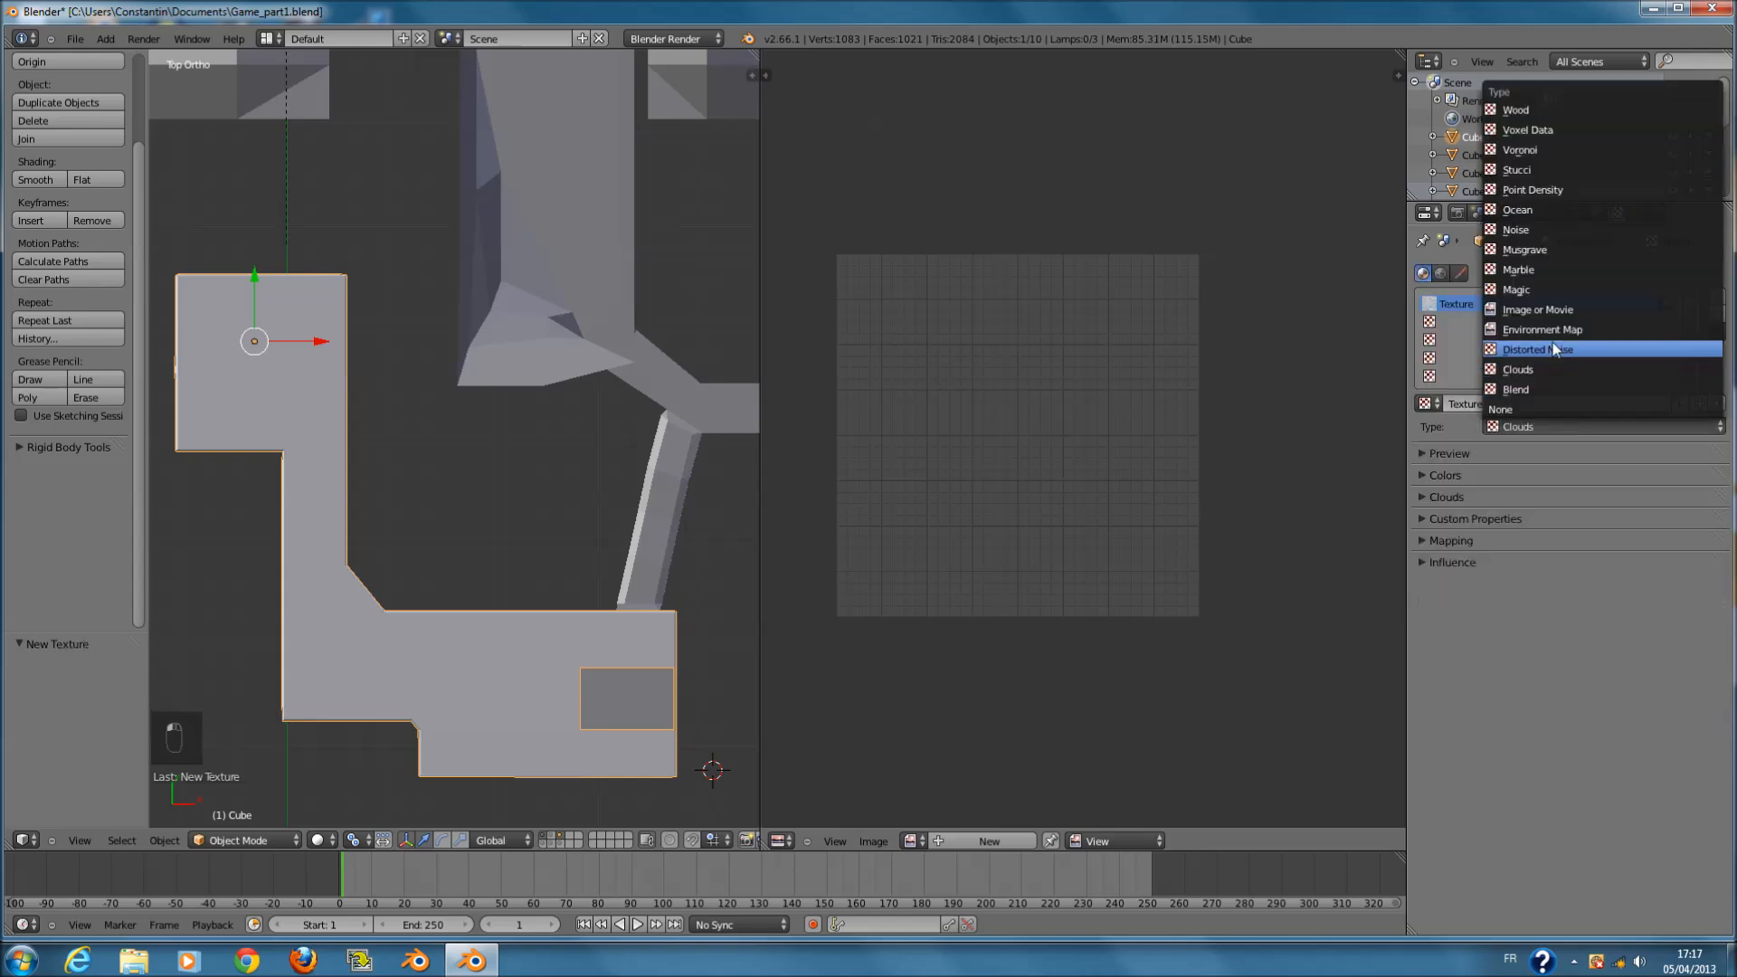
{"action": "left_click", "coordinate": [1551, 310]}
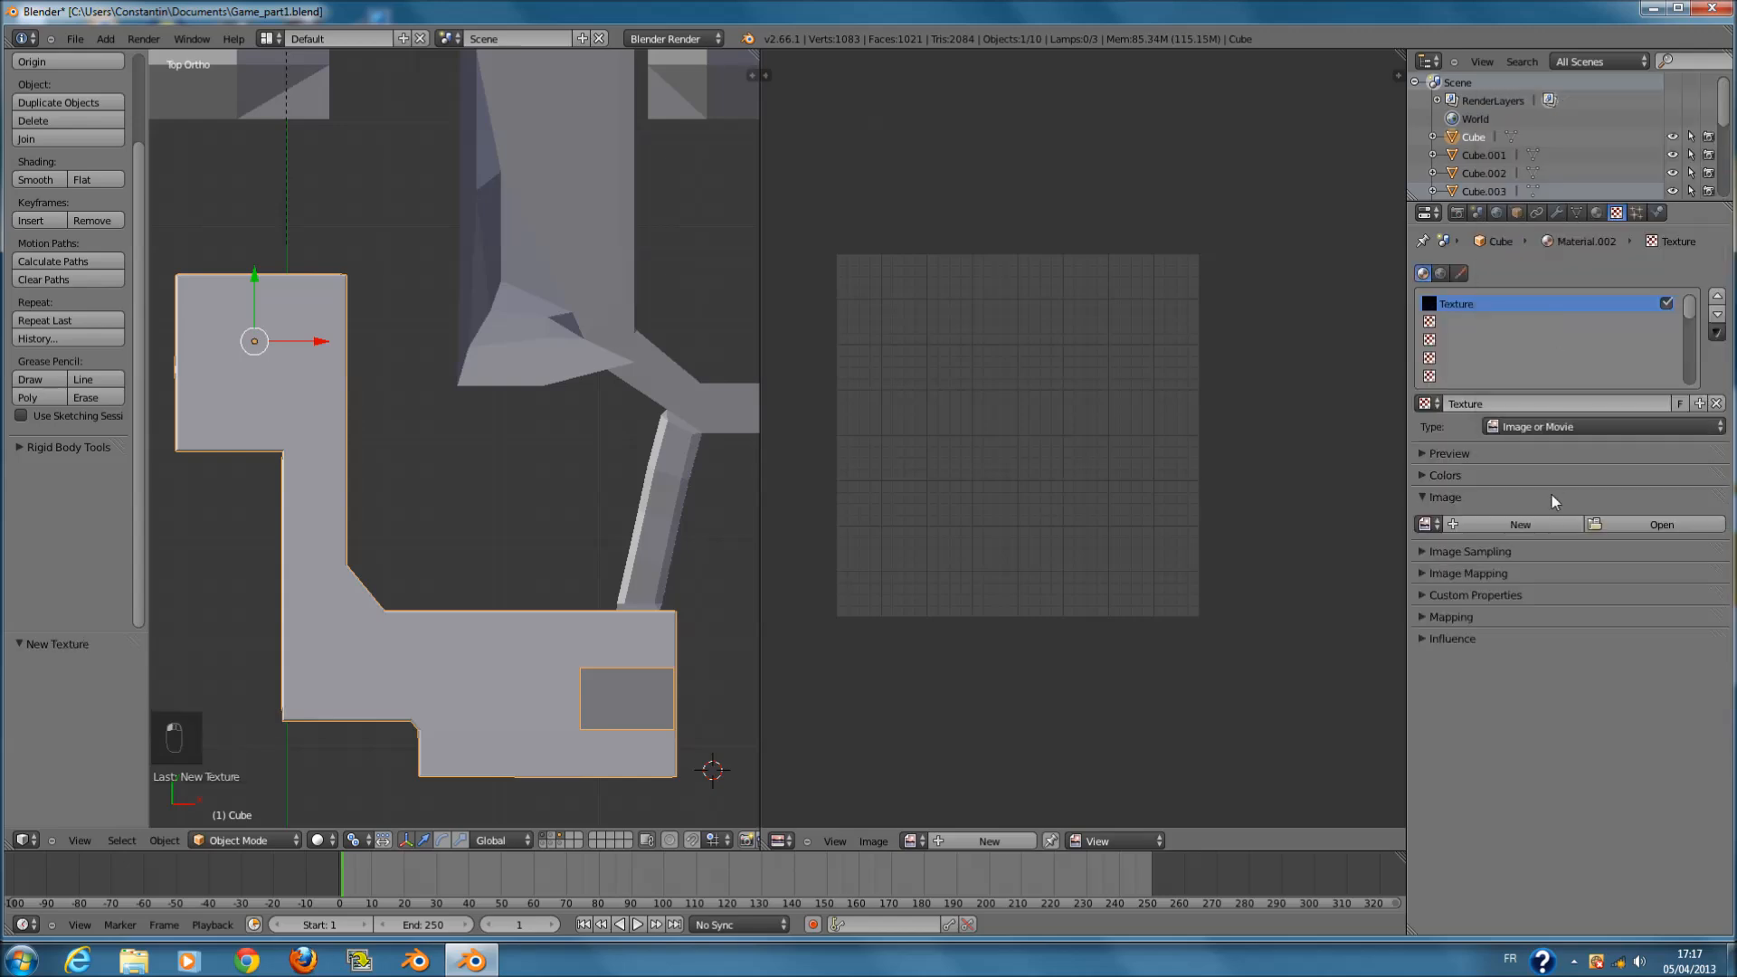
- Browse the texture folder as thumbnails and load WoodFine0039_2_L.jpg as the texture's image
{"action": "left_click", "coordinate": [1645, 525]}
{"action": "left_click", "coordinate": [83, 398]}
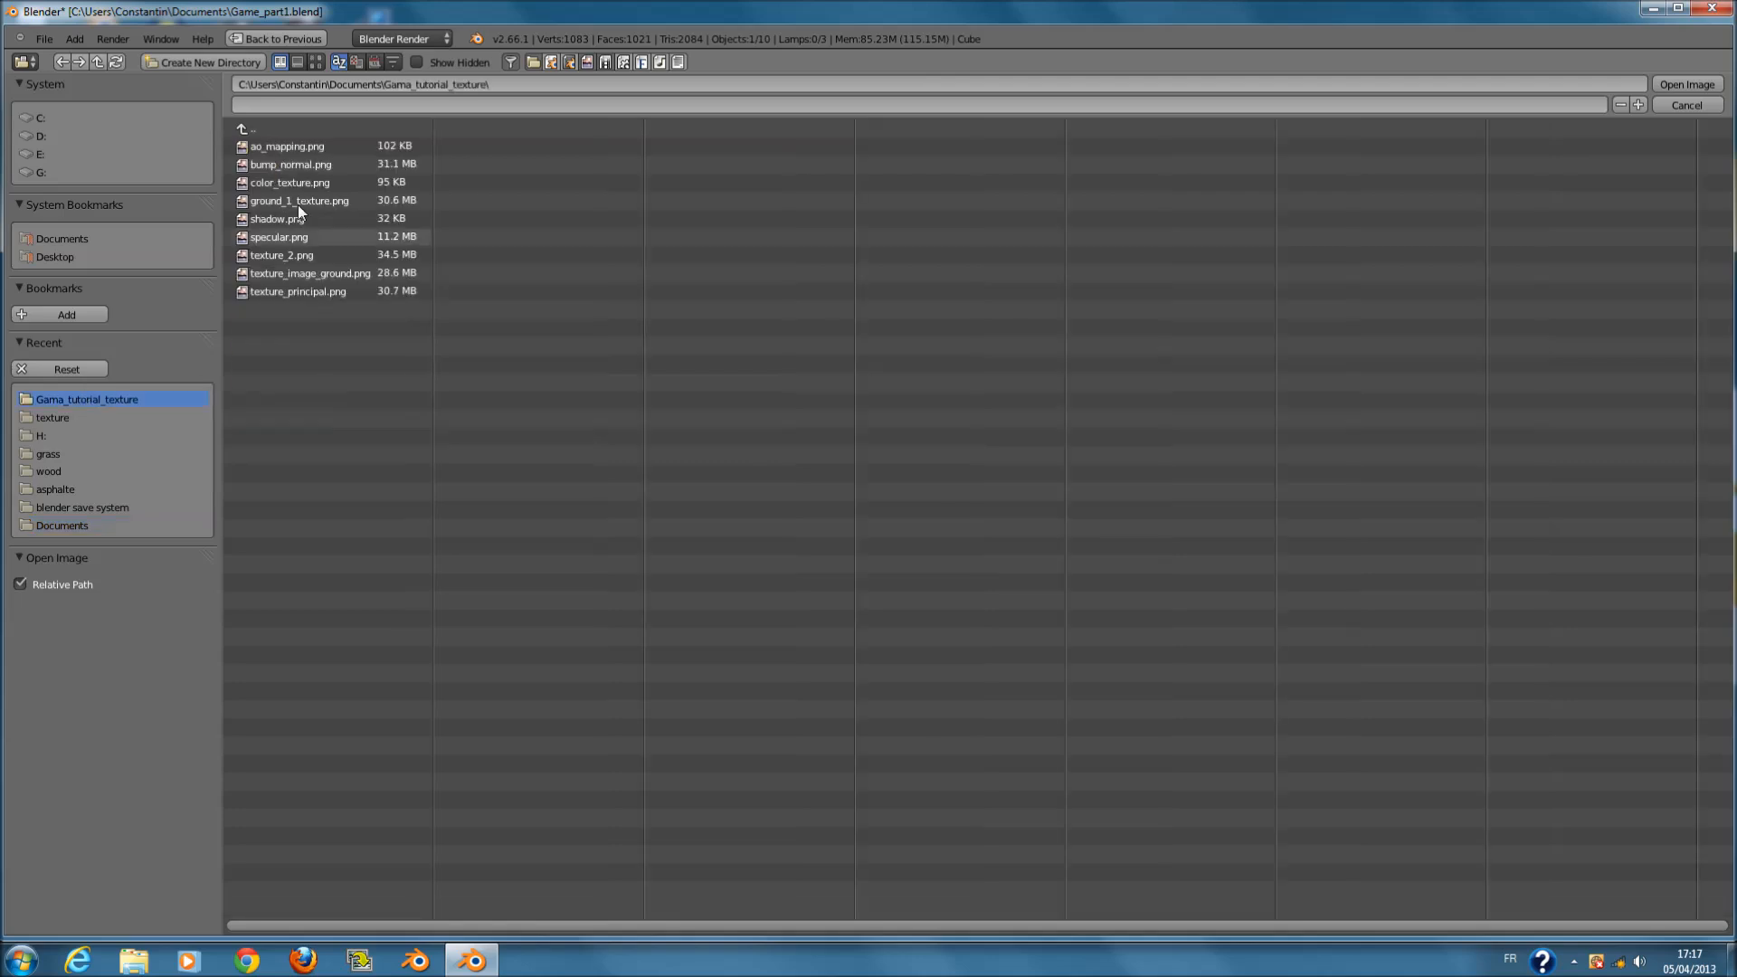
{"action": "left_click", "coordinate": [319, 62]}
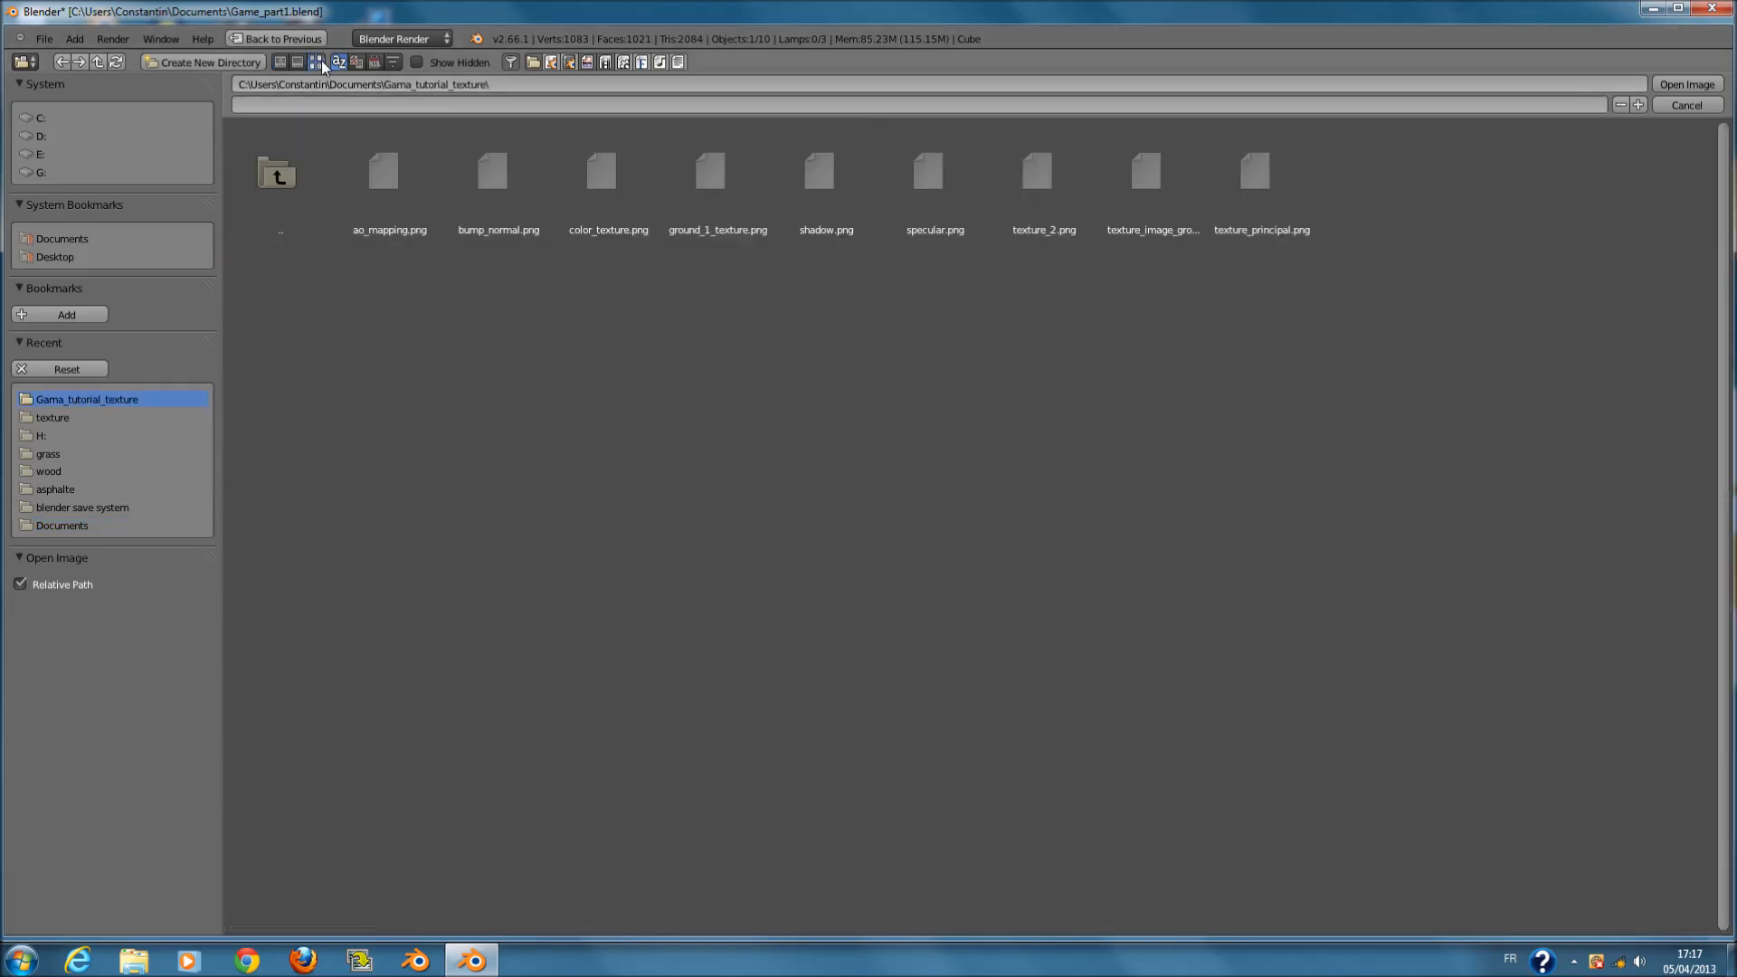
{"action": "left_click", "coordinate": [88, 419]}
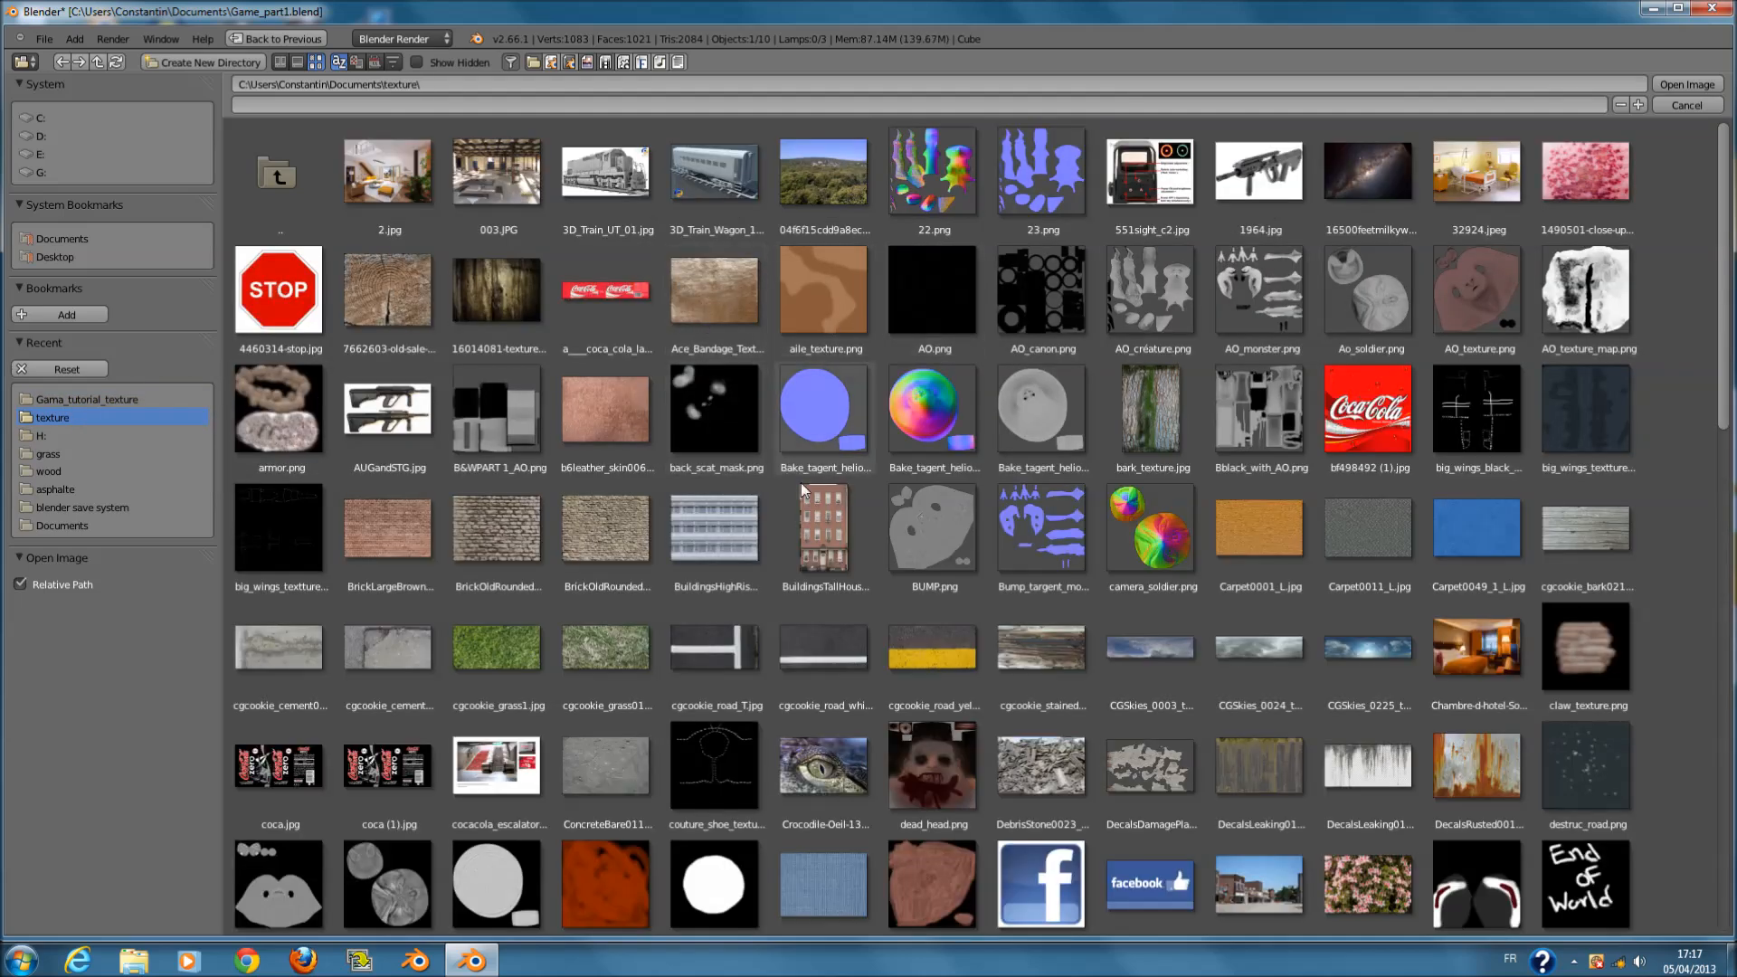
{"action": "scroll", "coordinate": [1597, 237], "scroll_direction": "down", "scroll_amount": 5}
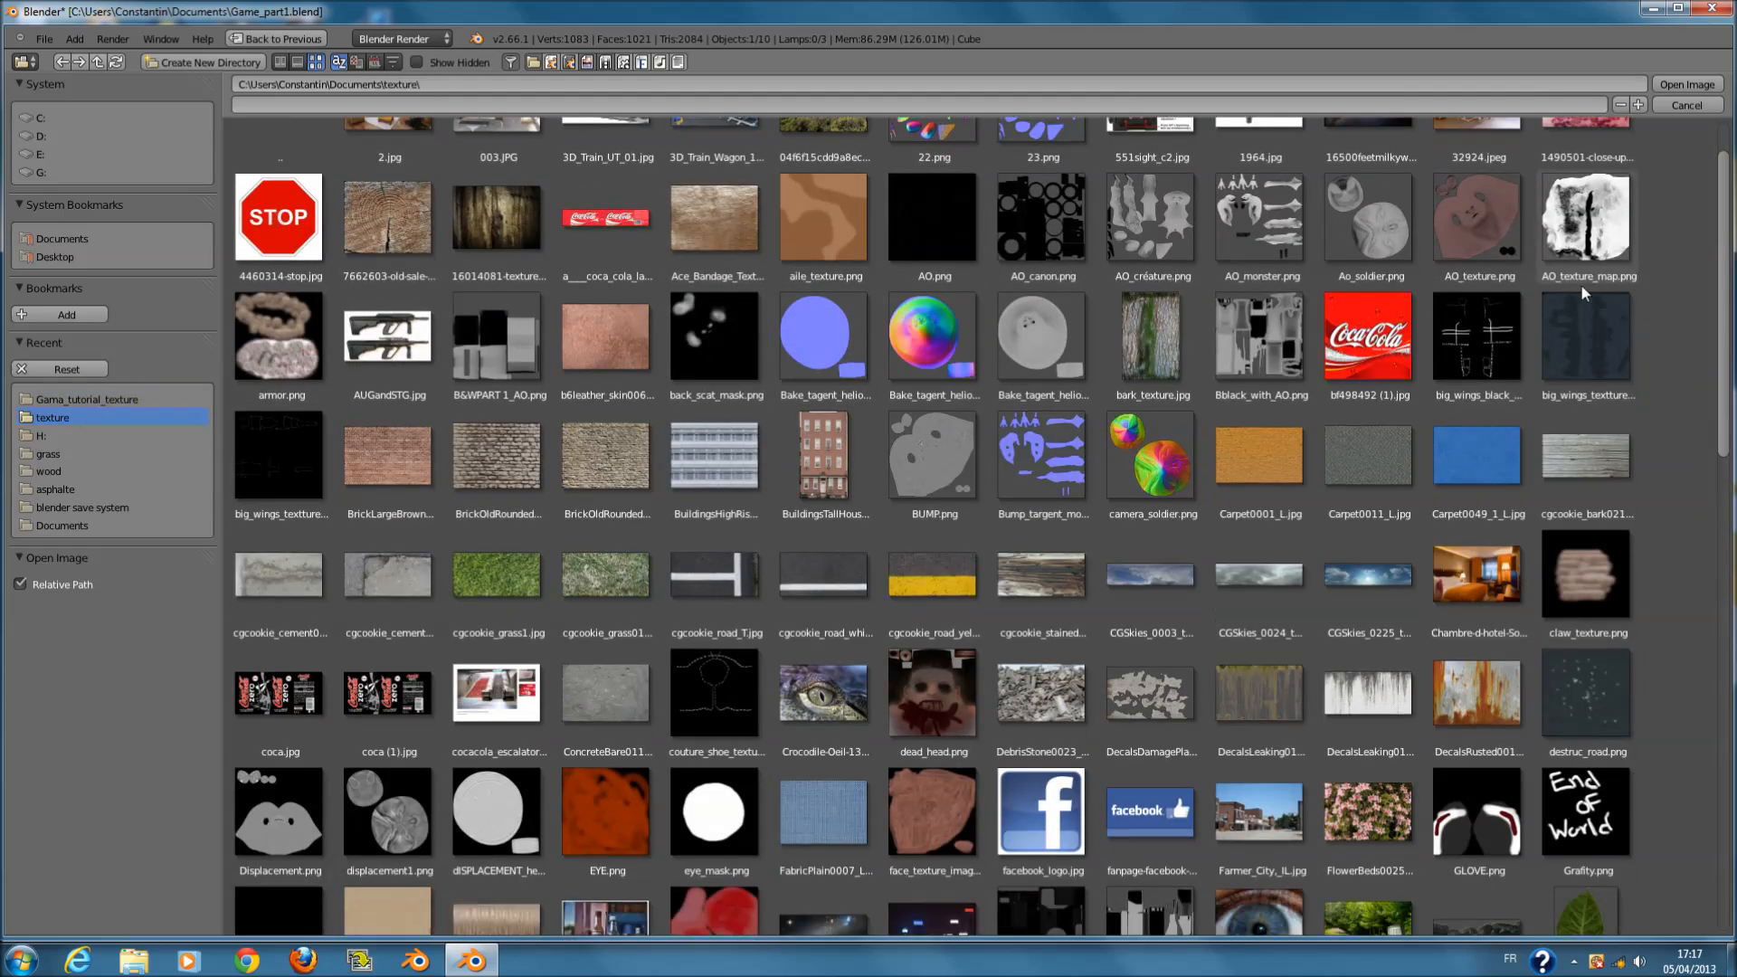
{"action": "left_click", "coordinate": [1582, 355]}
{"action": "scroll", "coordinate": [1582, 355], "scroll_direction": "down", "scroll_amount": 15}
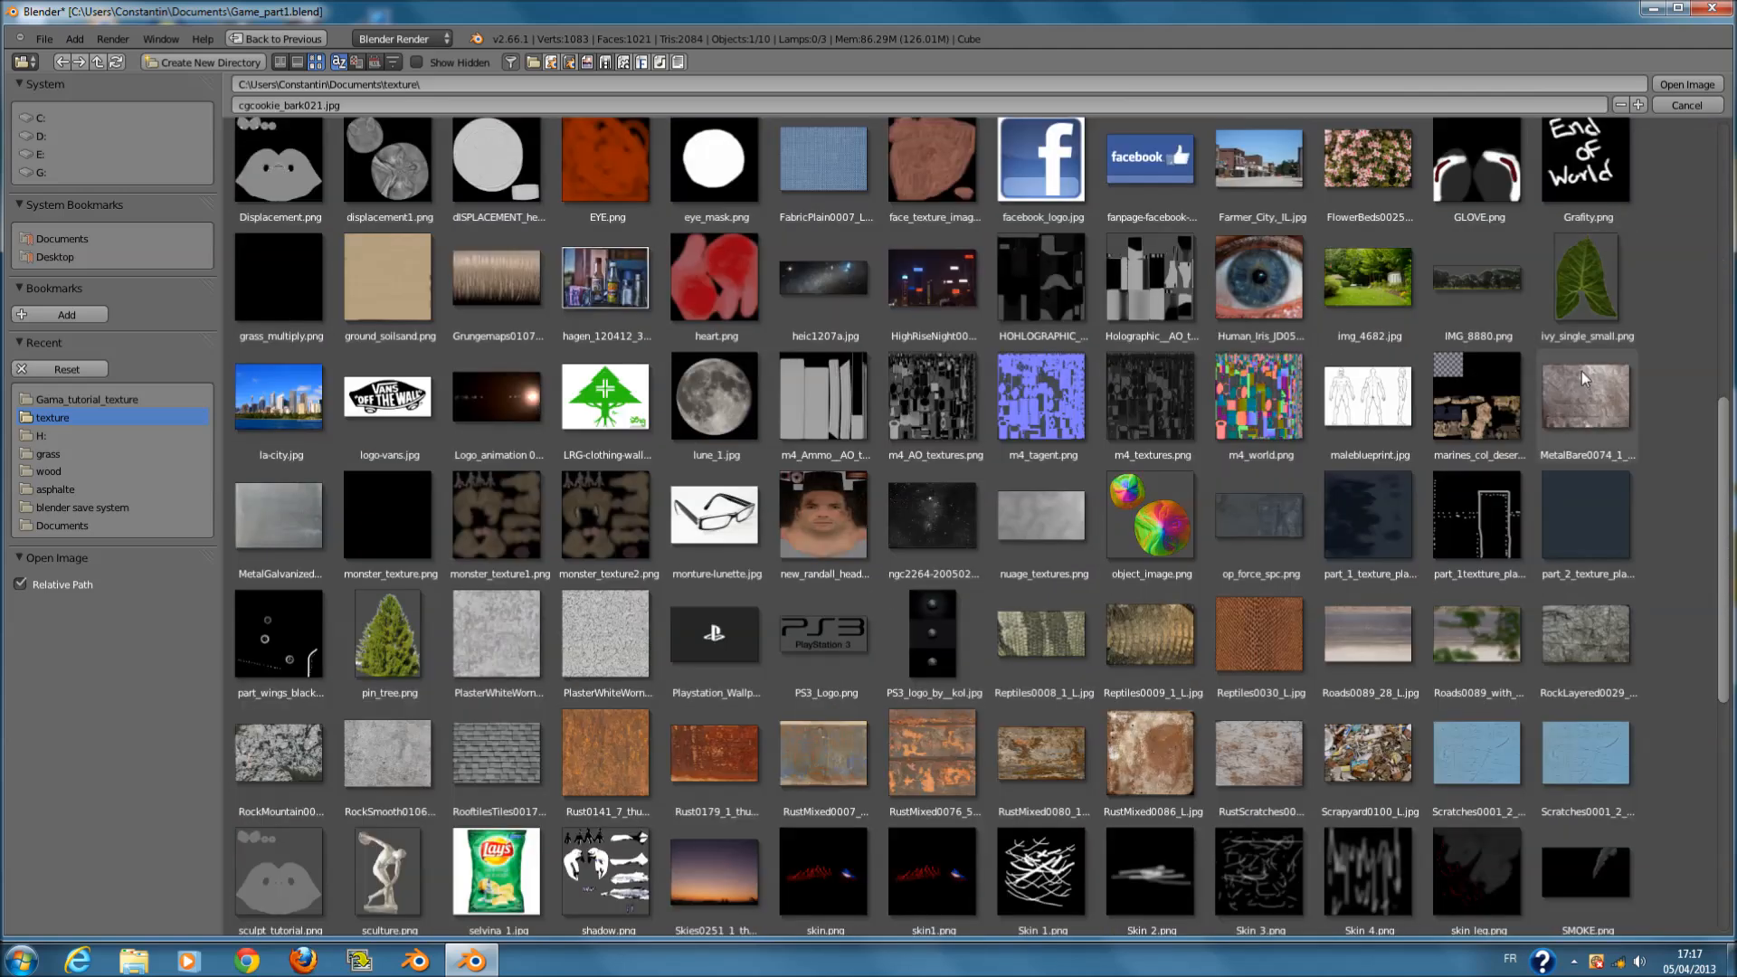
{"action": "scroll", "coordinate": [1582, 371], "scroll_direction": "down", "scroll_amount": 6}
{"action": "scroll", "coordinate": [1586, 357], "scroll_direction": "down", "scroll_amount": 10}
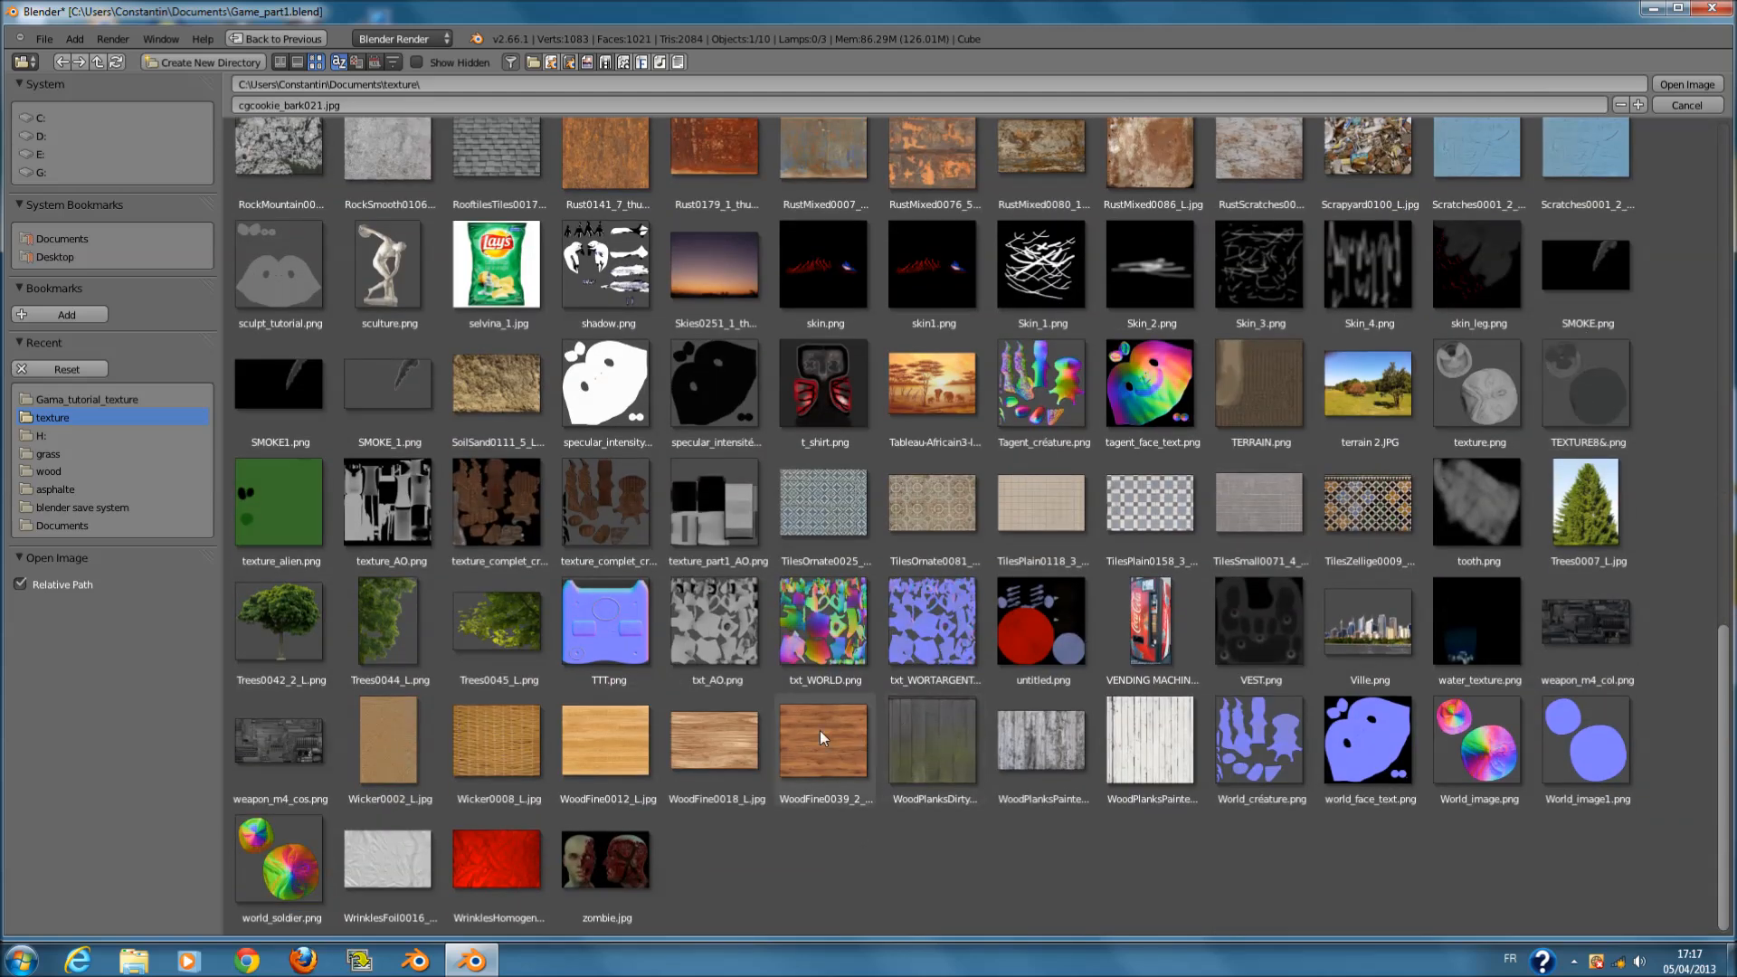
{"action": "left_click", "coordinate": [796, 734]}
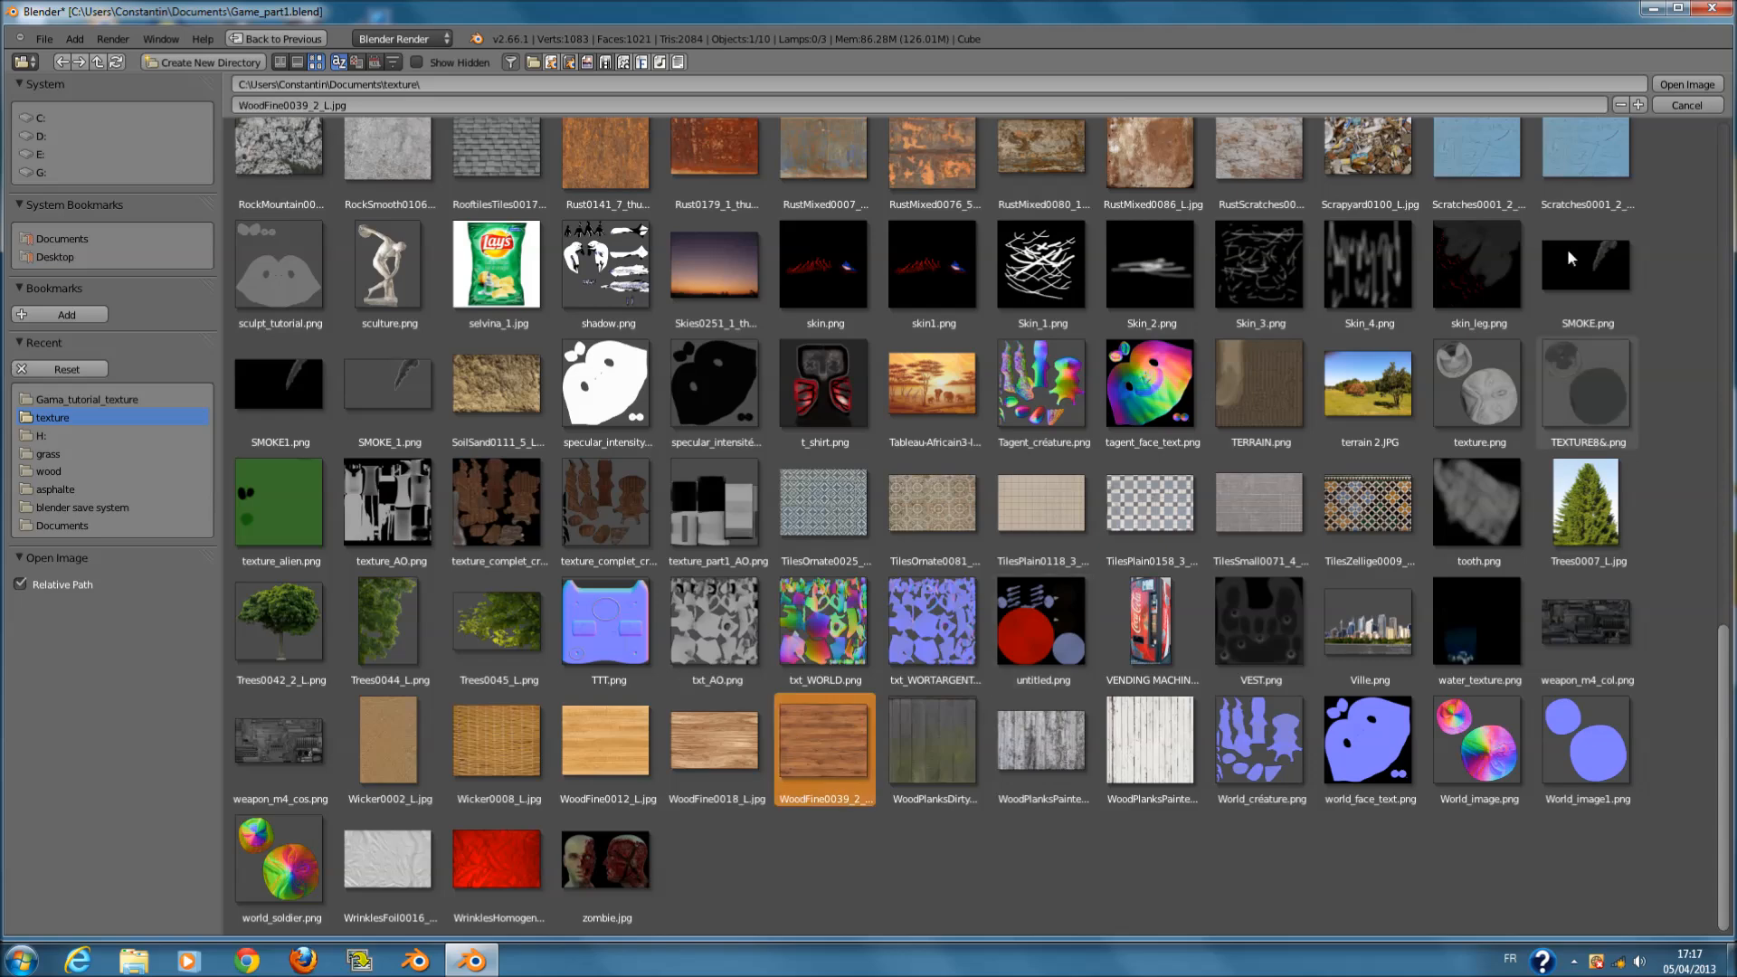
{"action": "left_click", "coordinate": [1686, 87]}
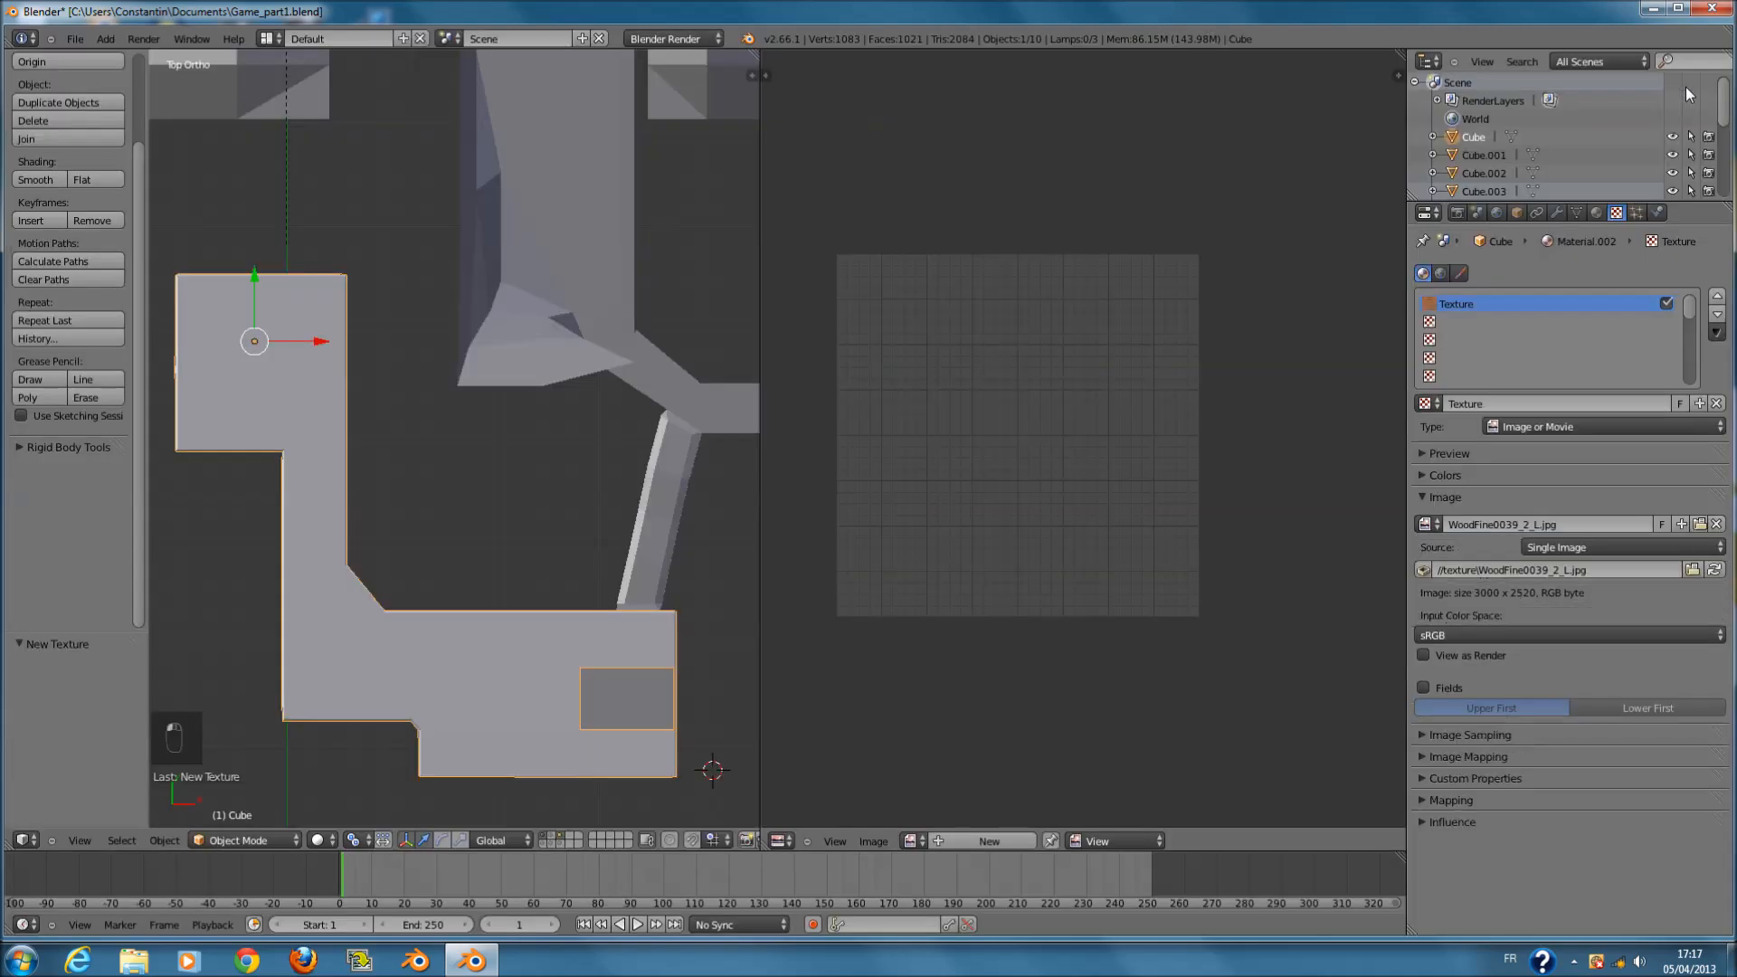
- Rename the building's material as plancher
{"action": "scroll", "coordinate": [783, 508], "scroll_direction": "down", "scroll_amount": 3}
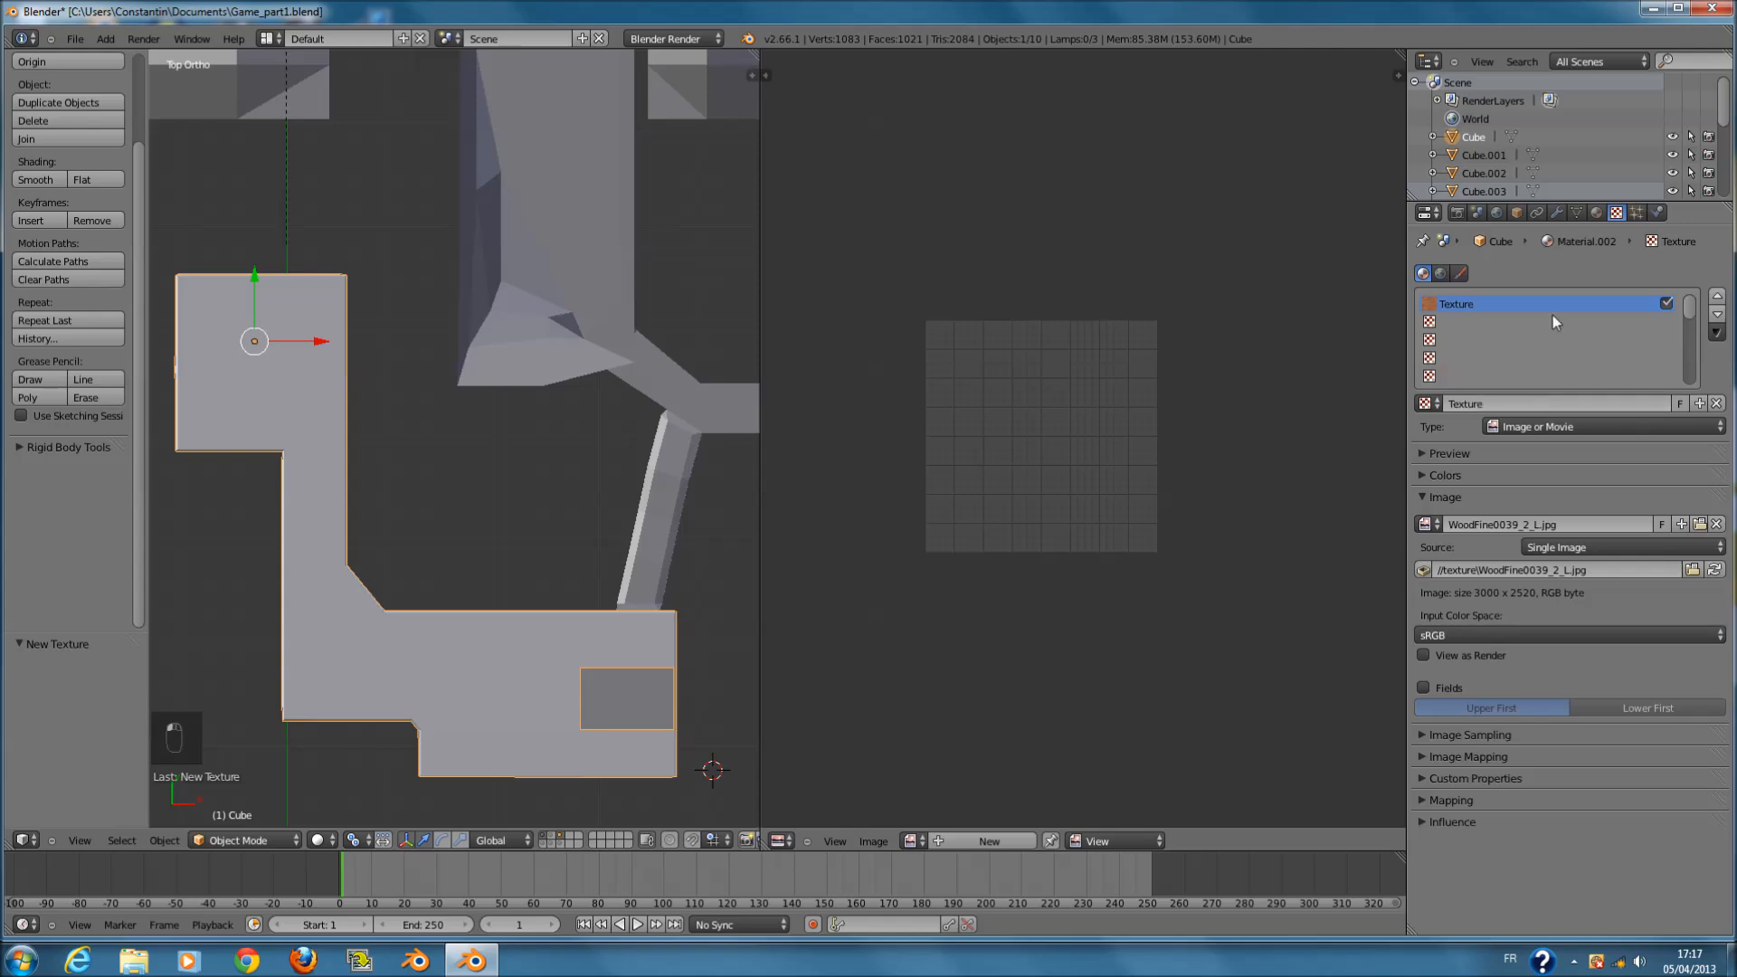
{"action": "left_click", "coordinate": [1598, 212]}
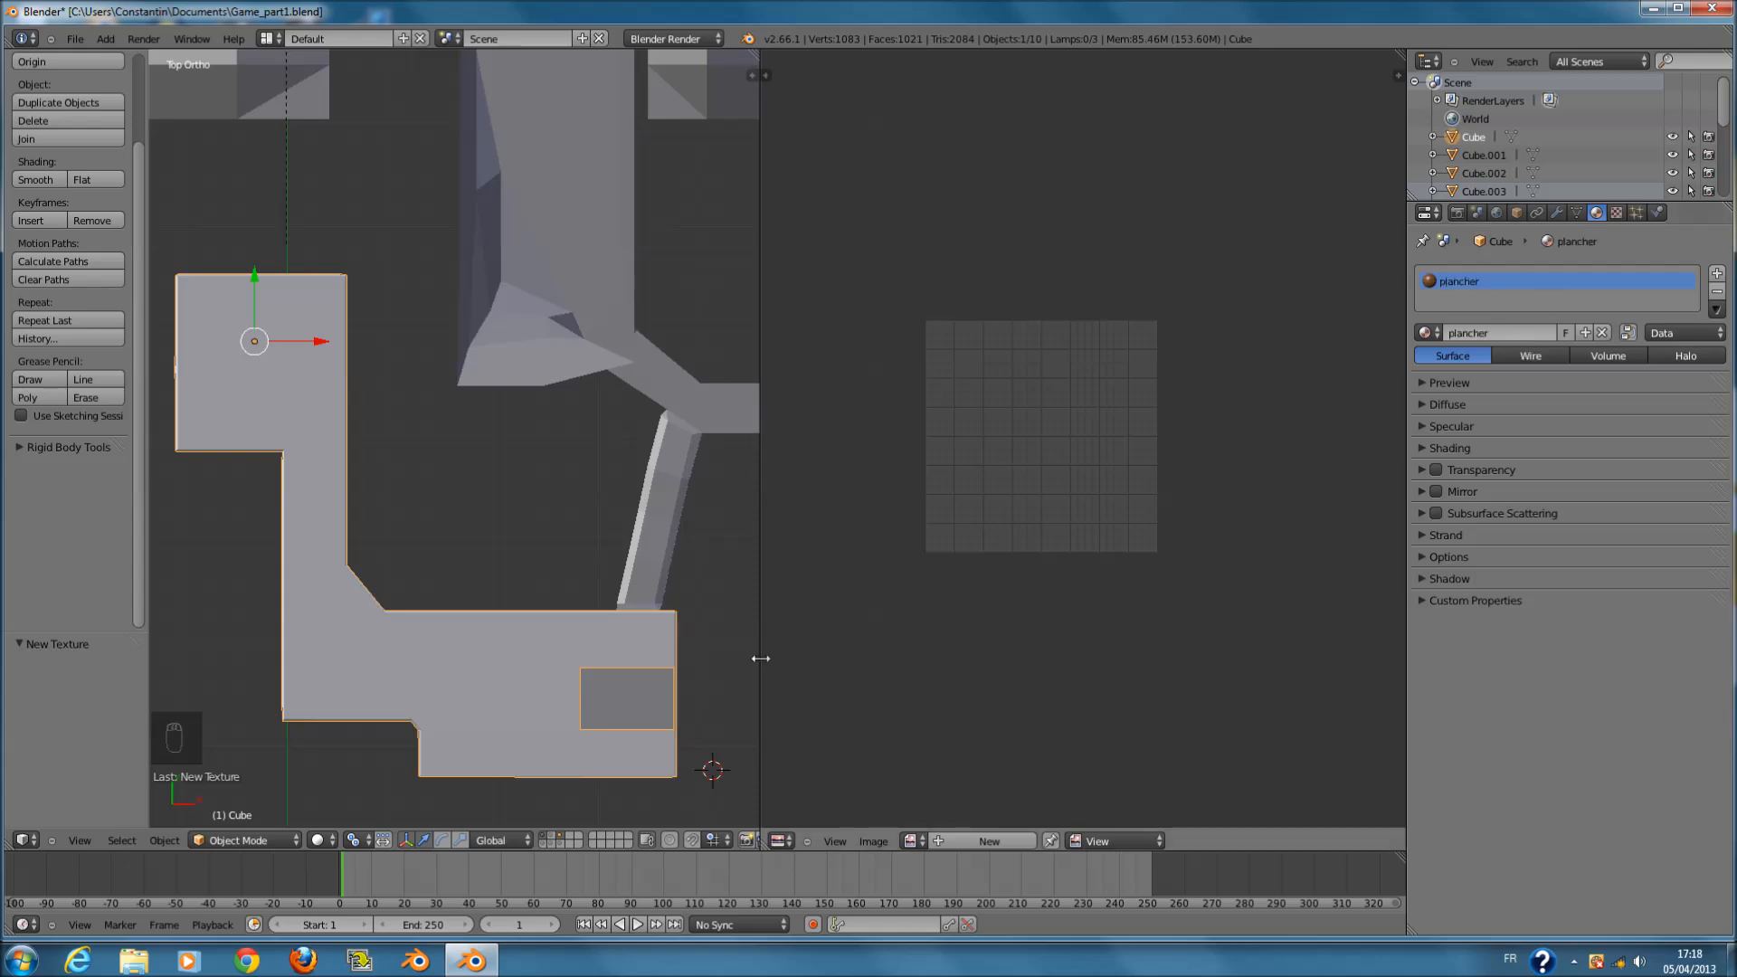
- Inspect the building's mesh and UV layout from the top view in Object and Edit Mode
{"action": "key", "text": "Tab"}
{"action": "scroll", "coordinate": [631, 627], "scroll_direction": "up", "scroll_amount": 2}
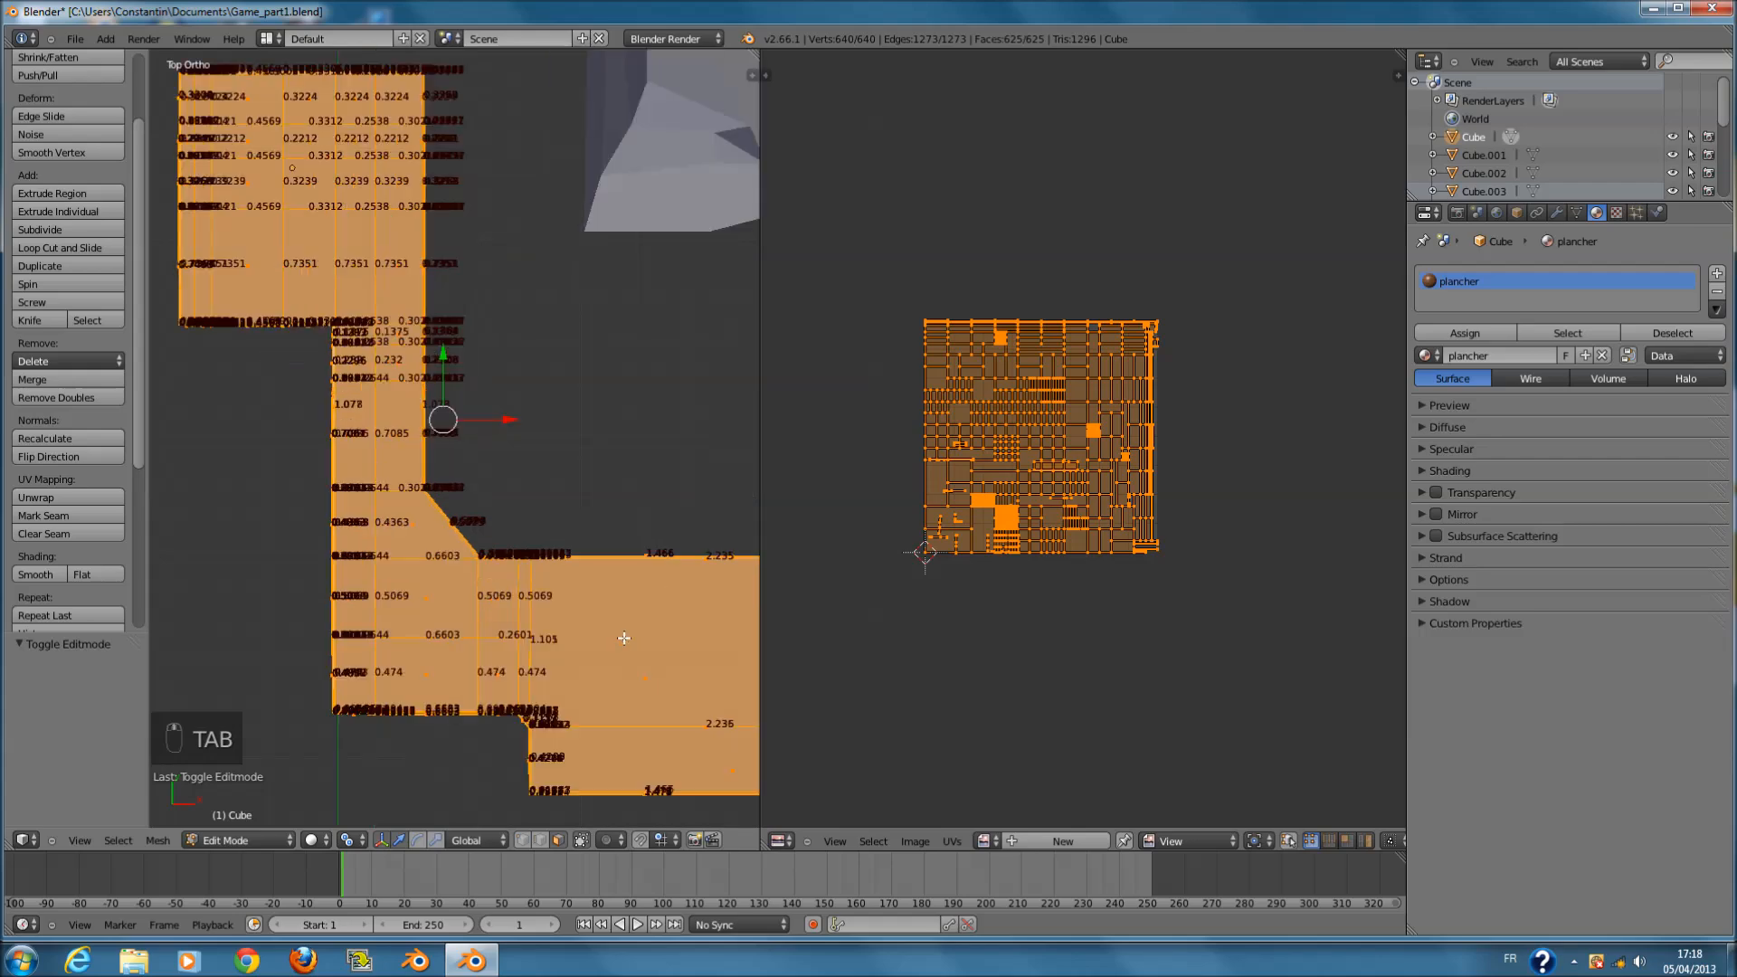
{"action": "middle_click_drag", "start_coordinate": [625, 629], "coordinate": [489, 611]}
{"action": "key", "text": "z"}
{"action": "key", "text": "KP_7"}
{"action": "key", "text": "z"}
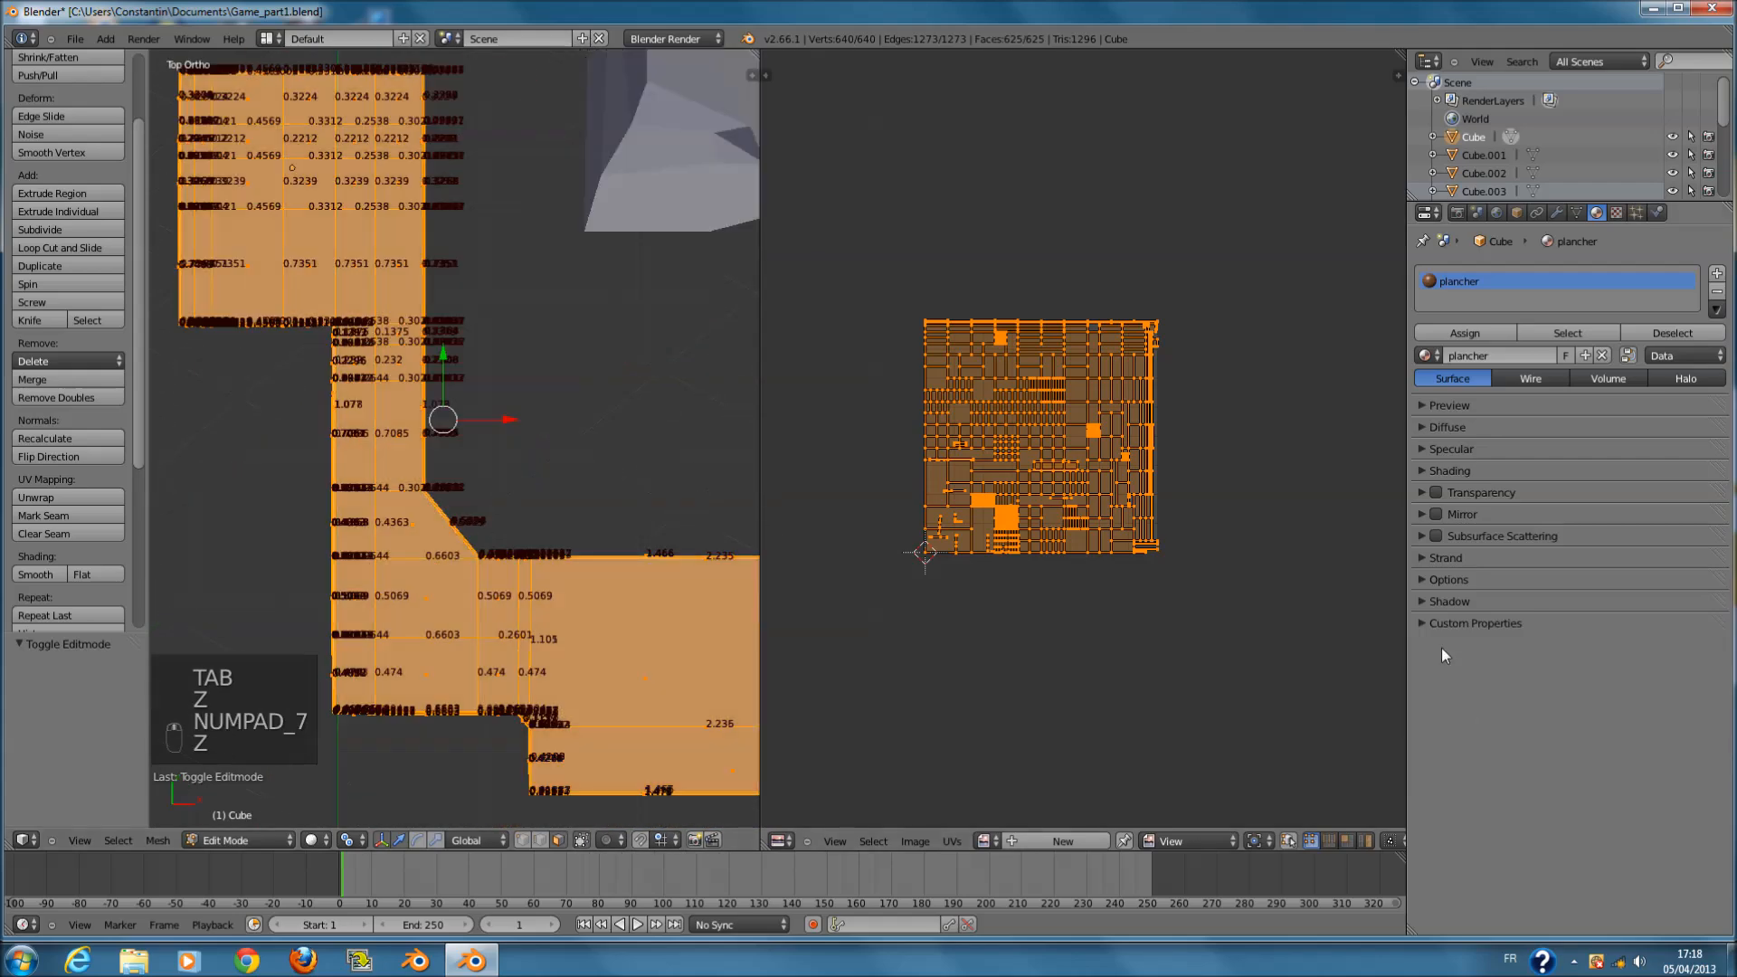
{"action": "scroll", "coordinate": [593, 497], "scroll_direction": "down", "scroll_amount": 2}
{"action": "key", "text": "Tab"}
{"action": "scroll", "coordinate": [448, 538], "scroll_direction": "down", "scroll_amount": 5, "text": "ctrl"}
{"action": "scroll", "coordinate": [606, 418], "scroll_direction": "up", "scroll_amount": 6, "text": "shift"}
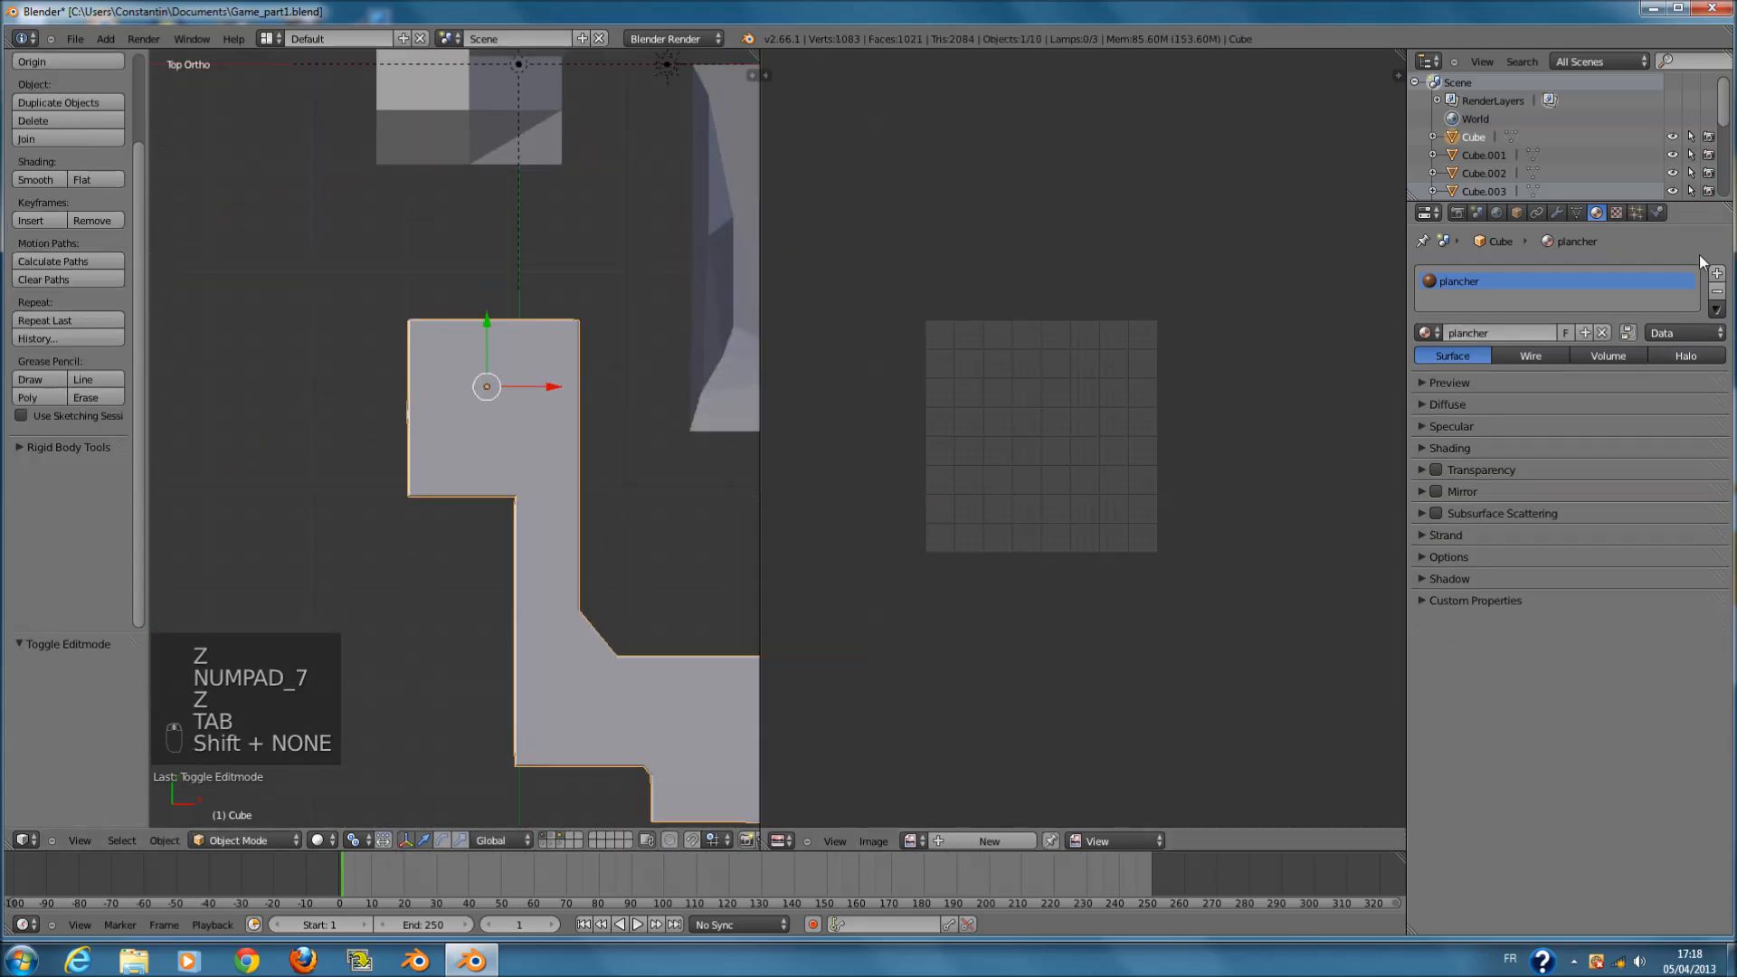
{"action": "key", "text": "Tab"}
{"action": "scroll", "coordinate": [648, 465], "scroll_direction": "down", "scroll_amount": 2}
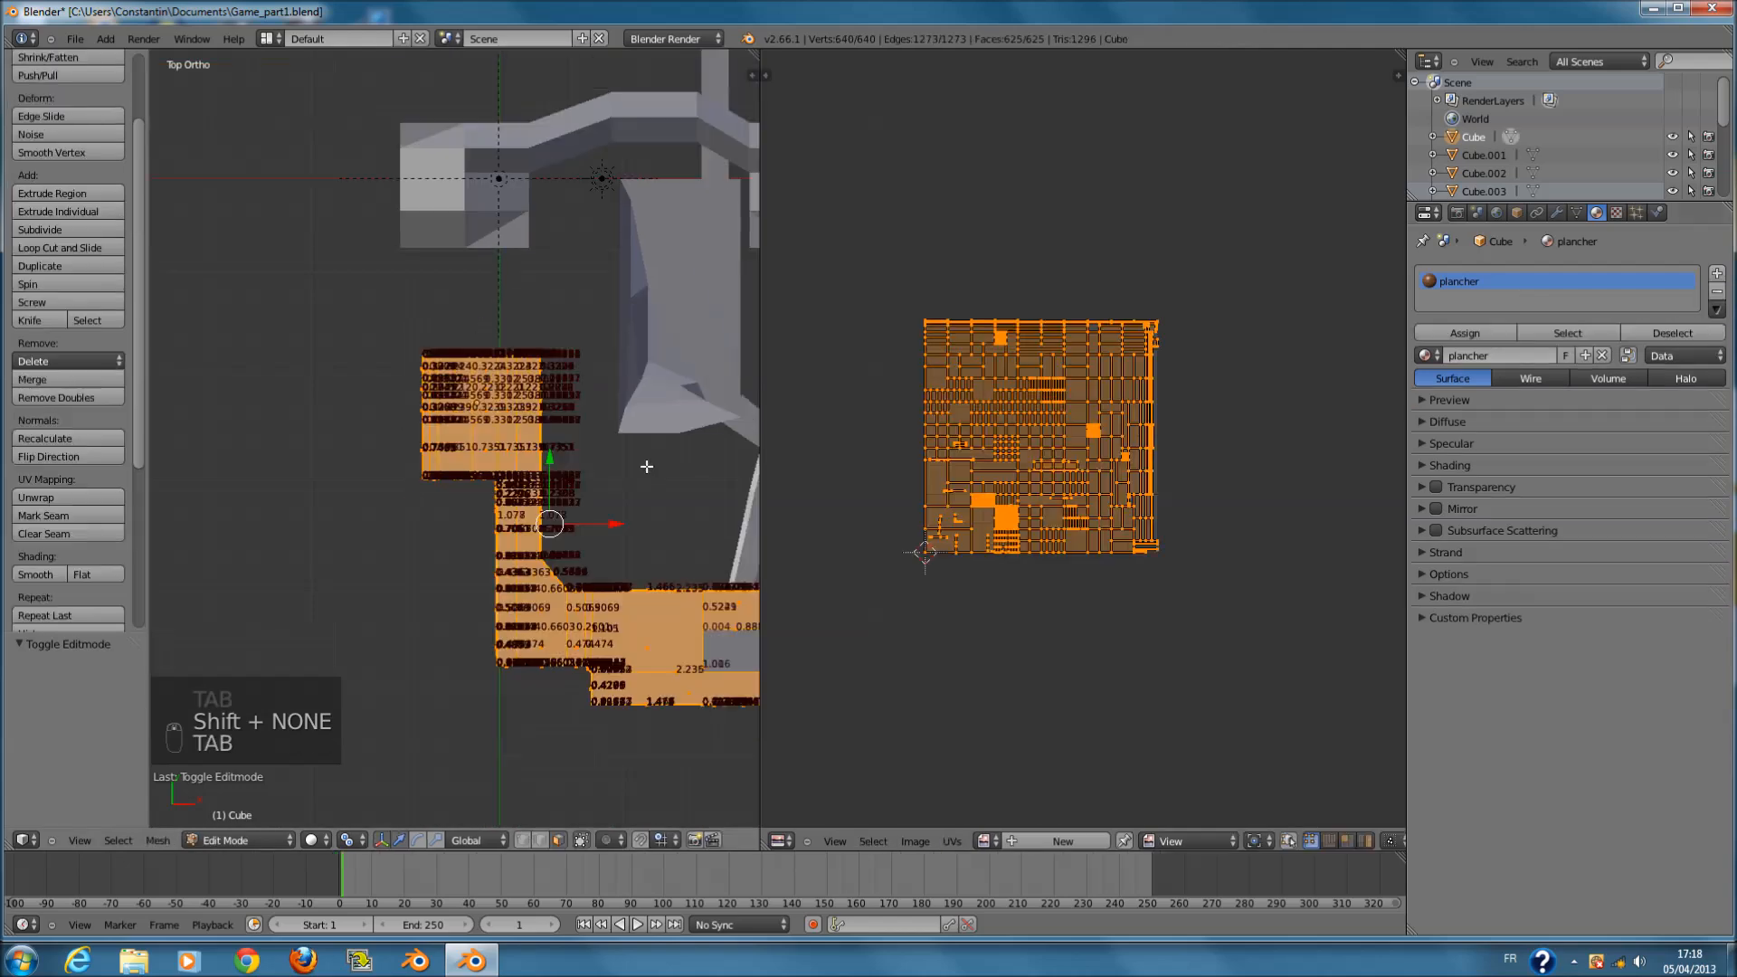
{"action": "scroll", "coordinate": [578, 455], "scroll_direction": "up", "scroll_amount": 2, "text": "ctrl"}
{"action": "scroll", "coordinate": [577, 454], "scroll_direction": "up", "scroll_amount": 1, "text": "ctrl"}
{"action": "scroll", "coordinate": [1230, 447], "scroll_direction": "up", "scroll_amount": 2}
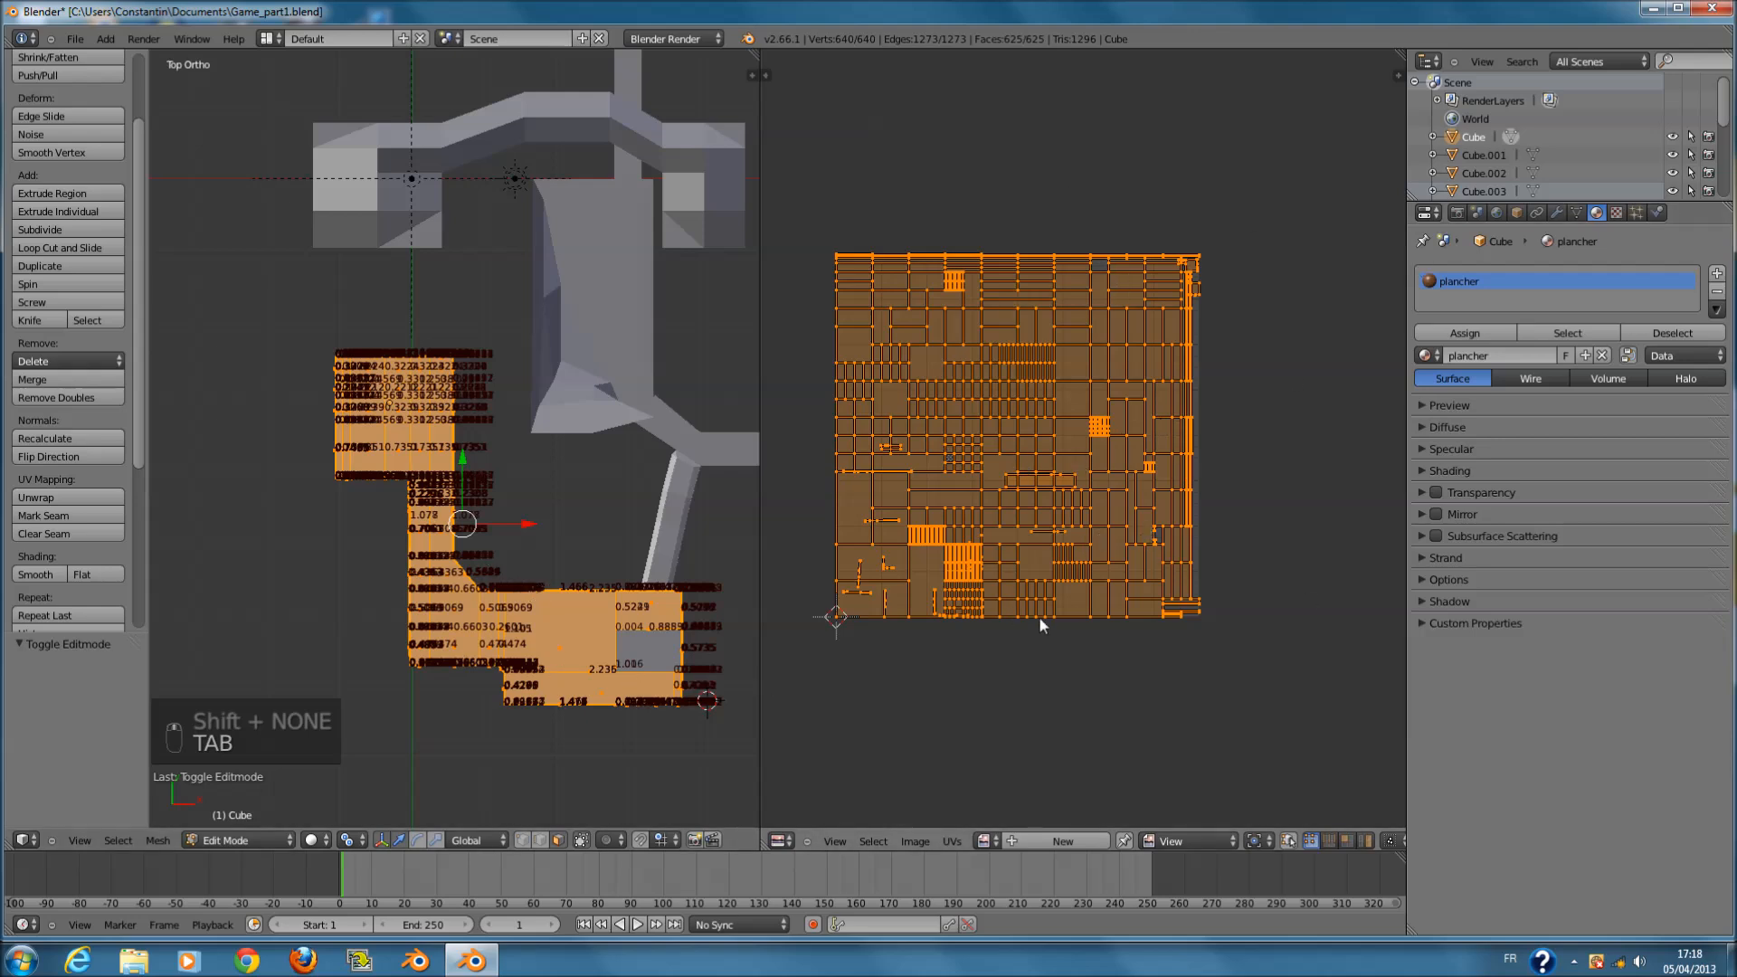
{"action": "key", "text": "Tab"}
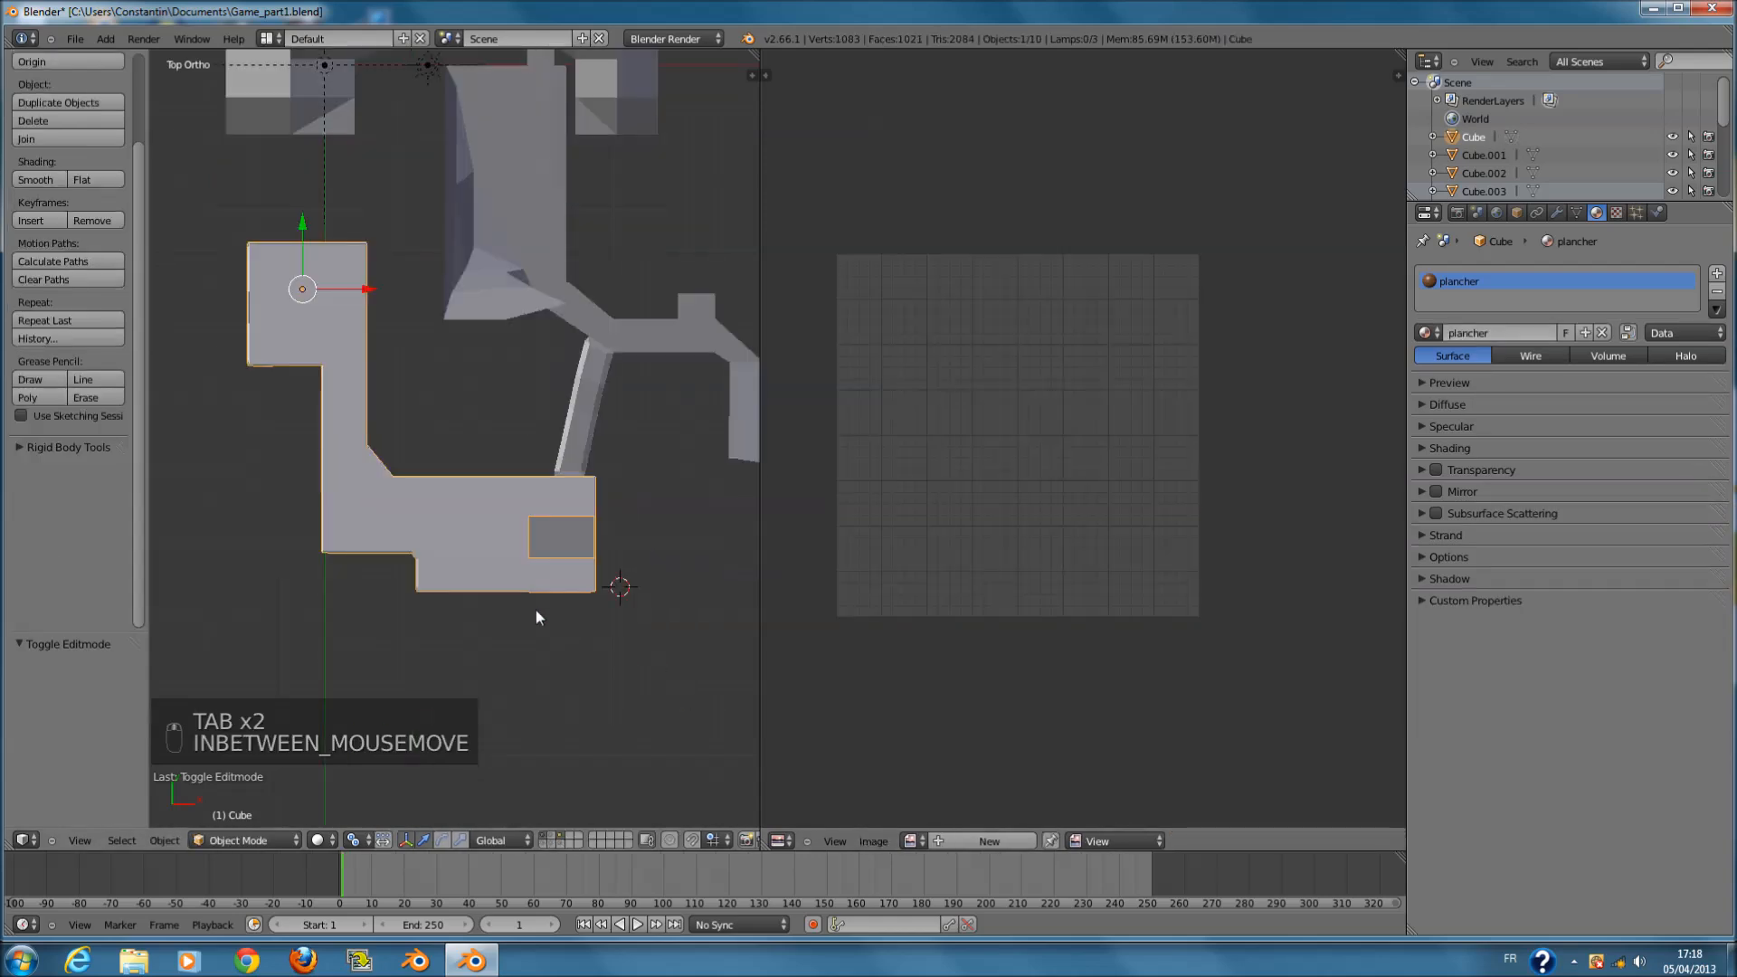
{"action": "key", "text": "Tab"}
{"action": "scroll", "coordinate": [533, 600], "scroll_direction": "up", "scroll_amount": 4}
{"action": "key", "text": "KP_7"}
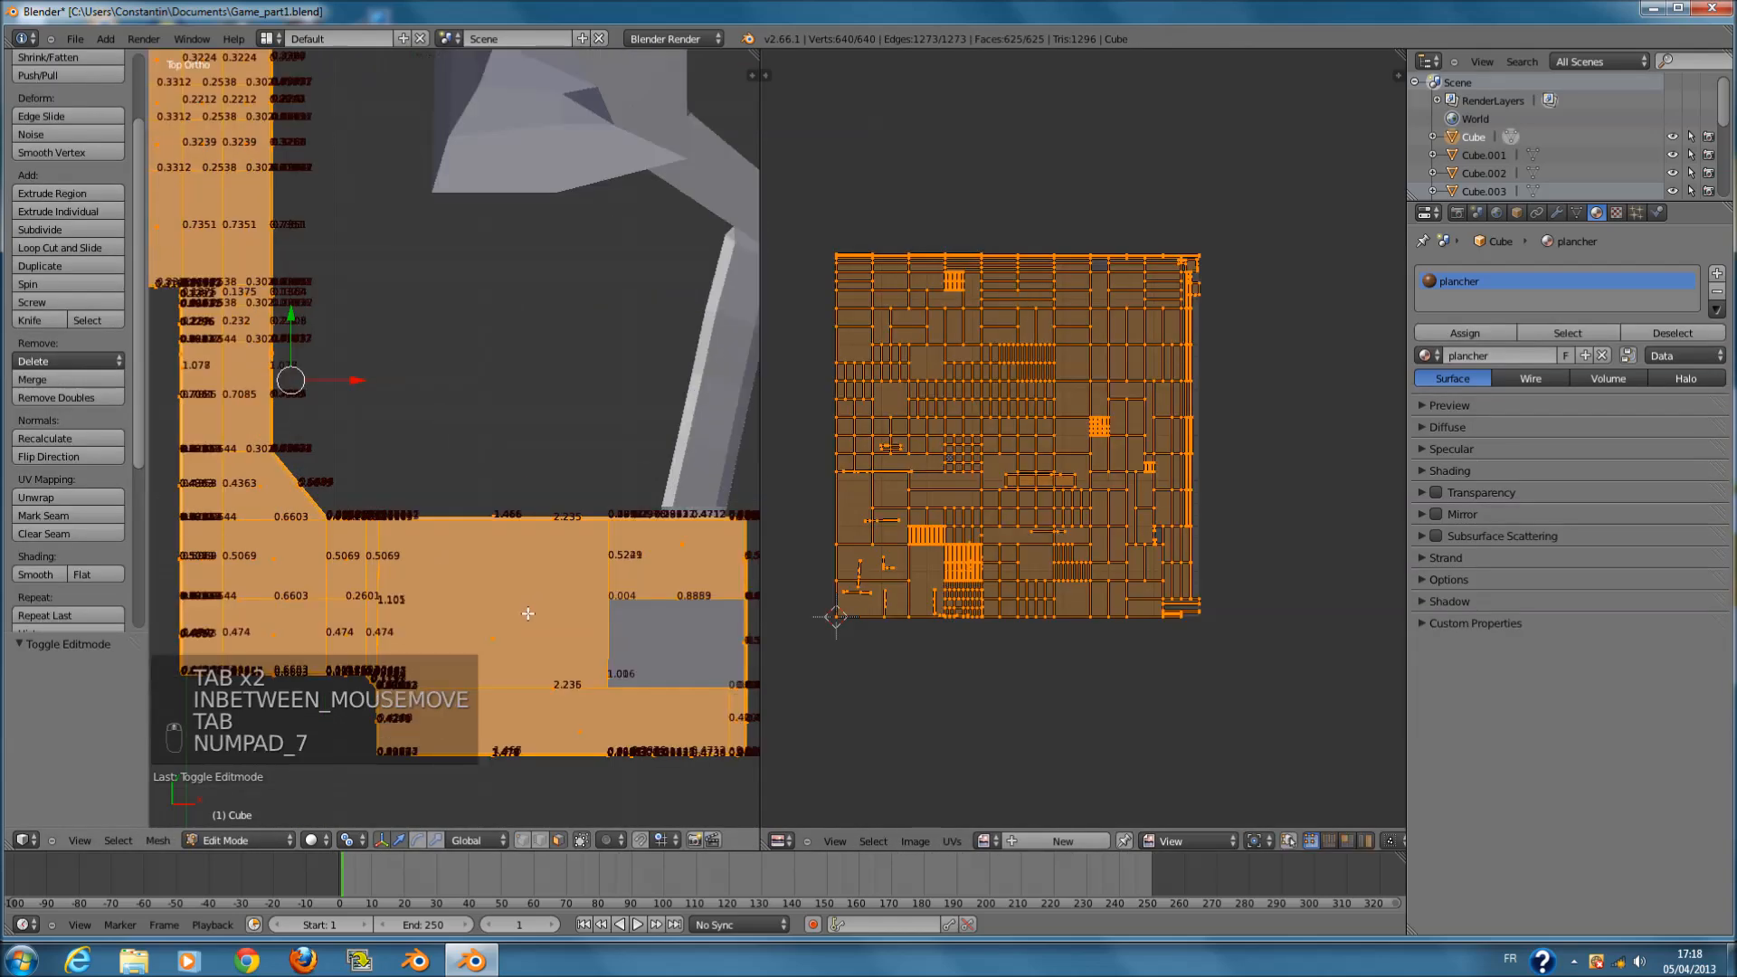
- Clear the selection and circle-select the top faces of the building's upper room and the corridor below it
{"action": "key", "text": "a"}
{"action": "key", "text": "a"}
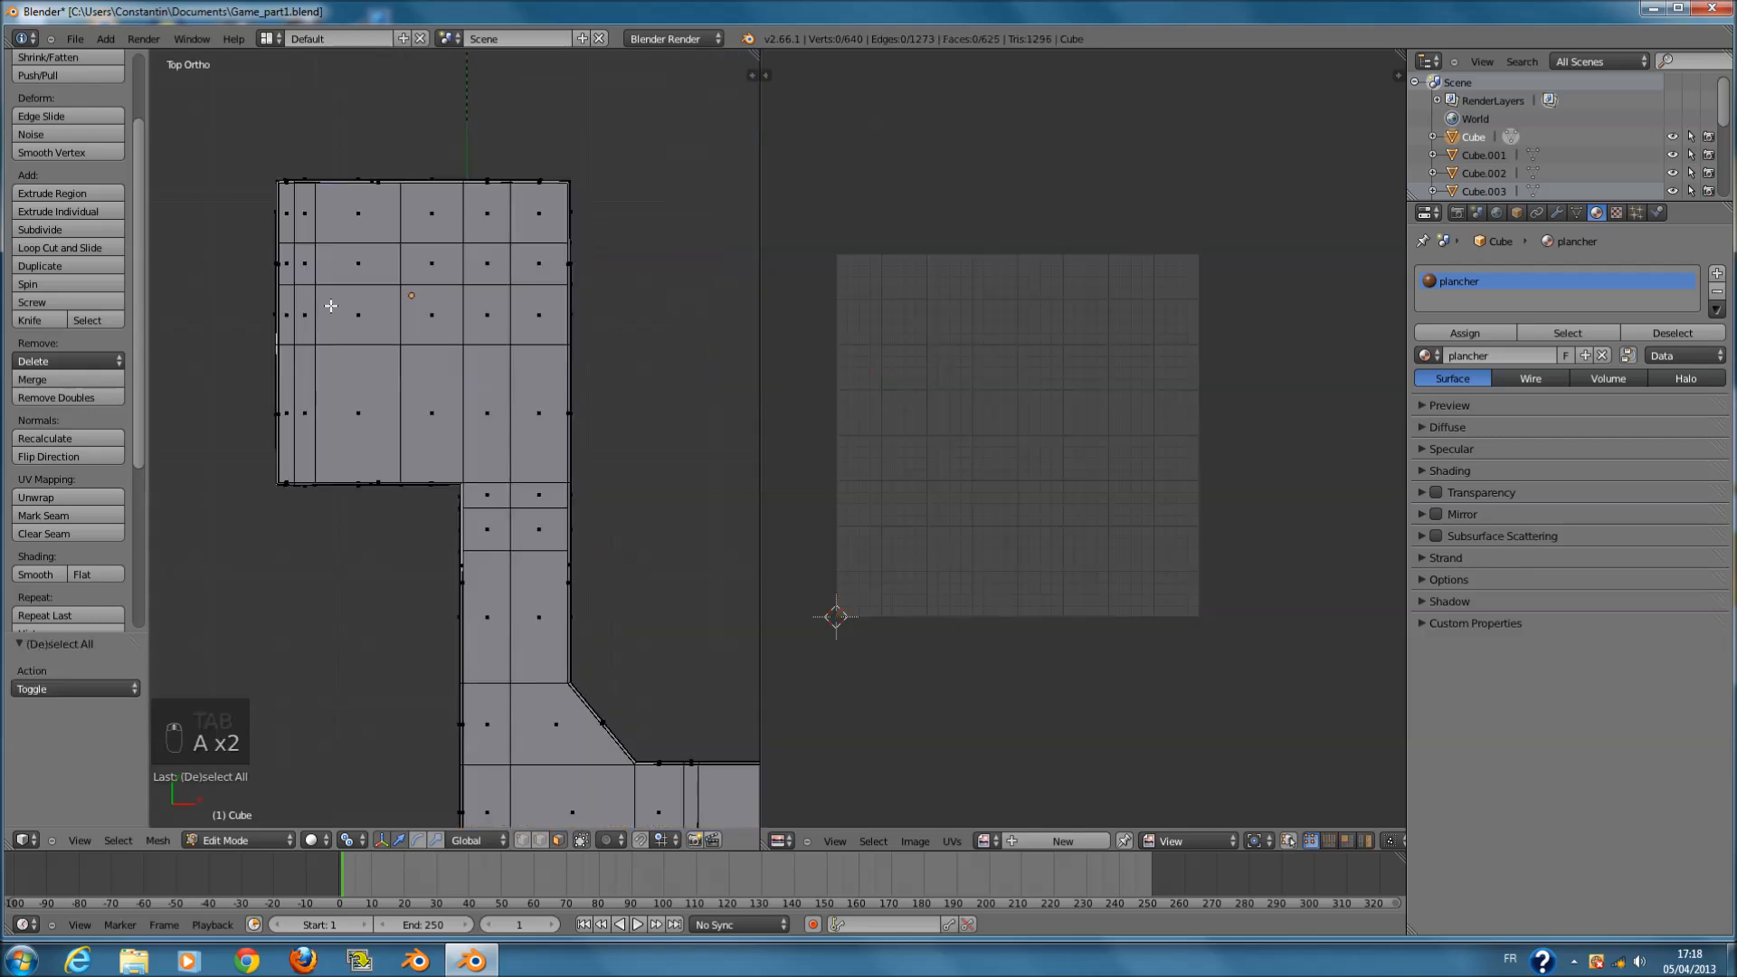
{"action": "right_click", "coordinate": [287, 213]}
{"action": "key", "text": "c"}
{"action": "mouse_move", "coordinate": [310, 224]}
{"action": "left_mouse_down"}
{"action": "mouse_move", "coordinate": [543, 237]}
{"action": "mouse_move", "coordinate": [434, 425]}
{"action": "mouse_move", "coordinate": [314, 365]}
{"action": "mouse_move", "coordinate": [457, 319]}
{"action": "mouse_move", "coordinate": [509, 543]}
{"action": "mouse_move", "coordinate": [509, 674]}
{"action": "left_mouse_up"}
{"action": "right_click", "coordinate": [511, 677]}
{"action": "scroll", "coordinate": [568, 705], "scroll_direction": "down", "scroll_amount": 3, "text": "shift"}
{"action": "scroll", "coordinate": [568, 705], "scroll_direction": "down", "scroll_amount": 2, "text": "shift"}
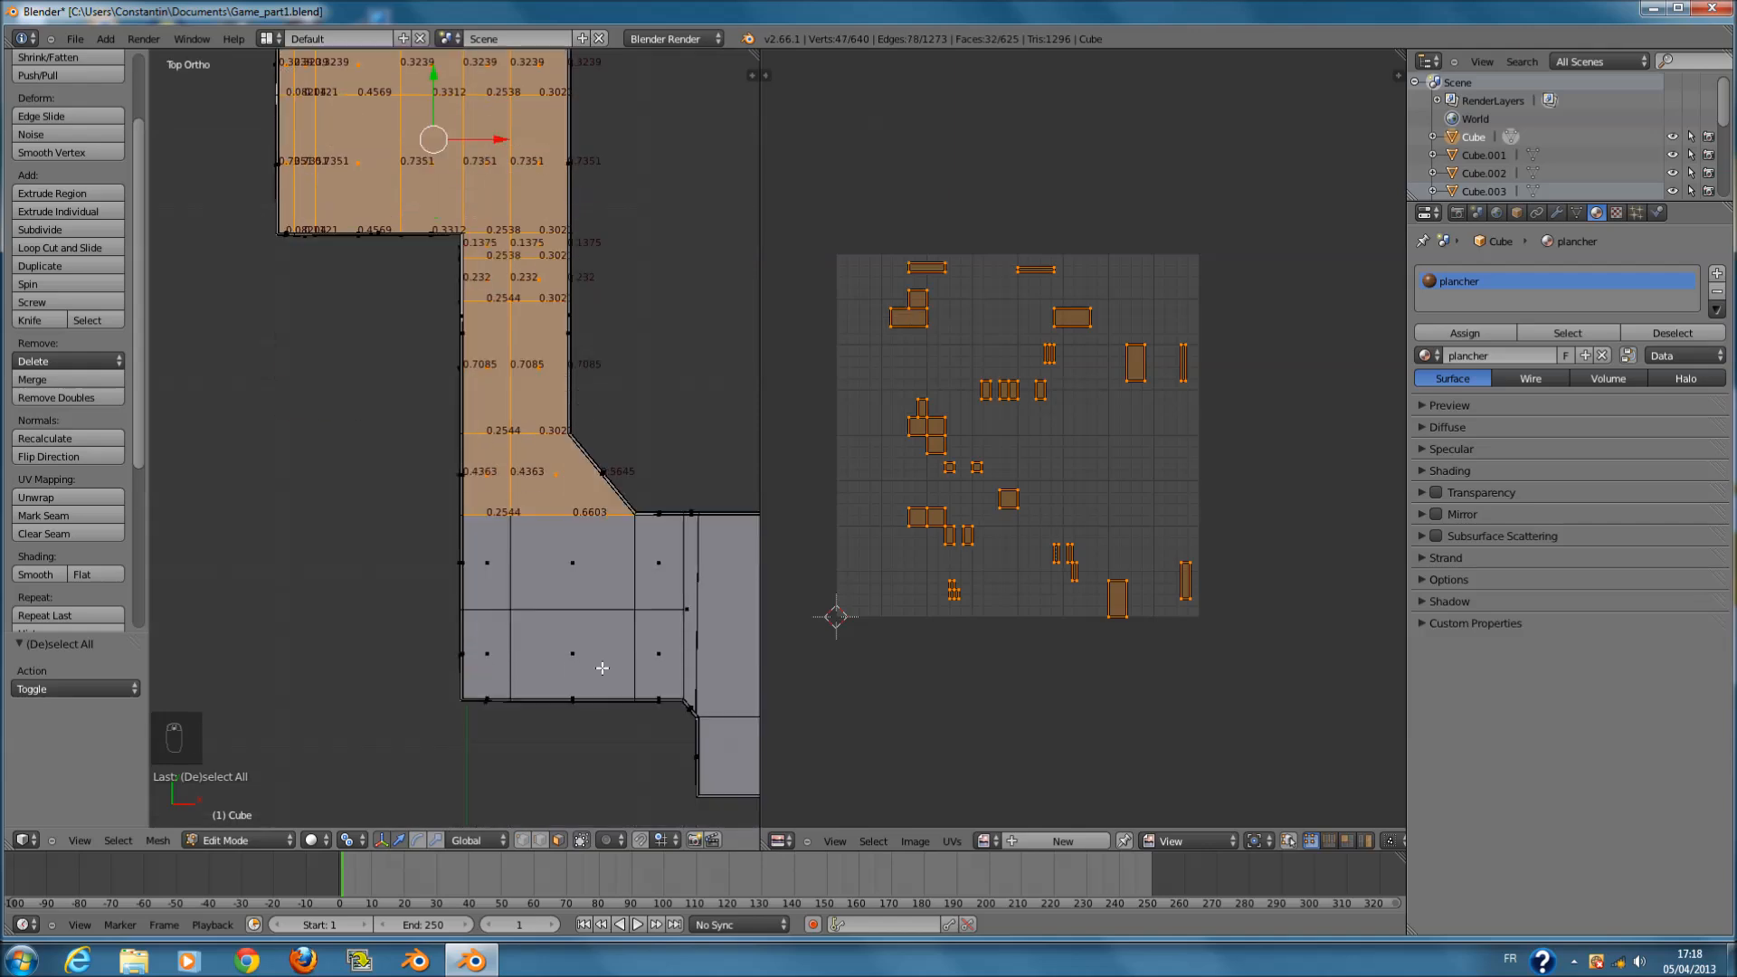
- Extend the circle selection over the top faces at the corridor's lower end, leaving out the large room face
{"action": "scroll", "coordinate": [580, 669], "scroll_direction": "down", "scroll_amount": 2}
{"action": "key", "text": "c"}
{"action": "left_click_drag", "start_coordinate": [493, 556], "coordinate": [663, 574]}
{"action": "right_click", "coordinate": [664, 579]}
{"action": "scroll", "coordinate": [664, 593], "scroll_direction": "up", "scroll_amount": 10, "text": "ctrl"}
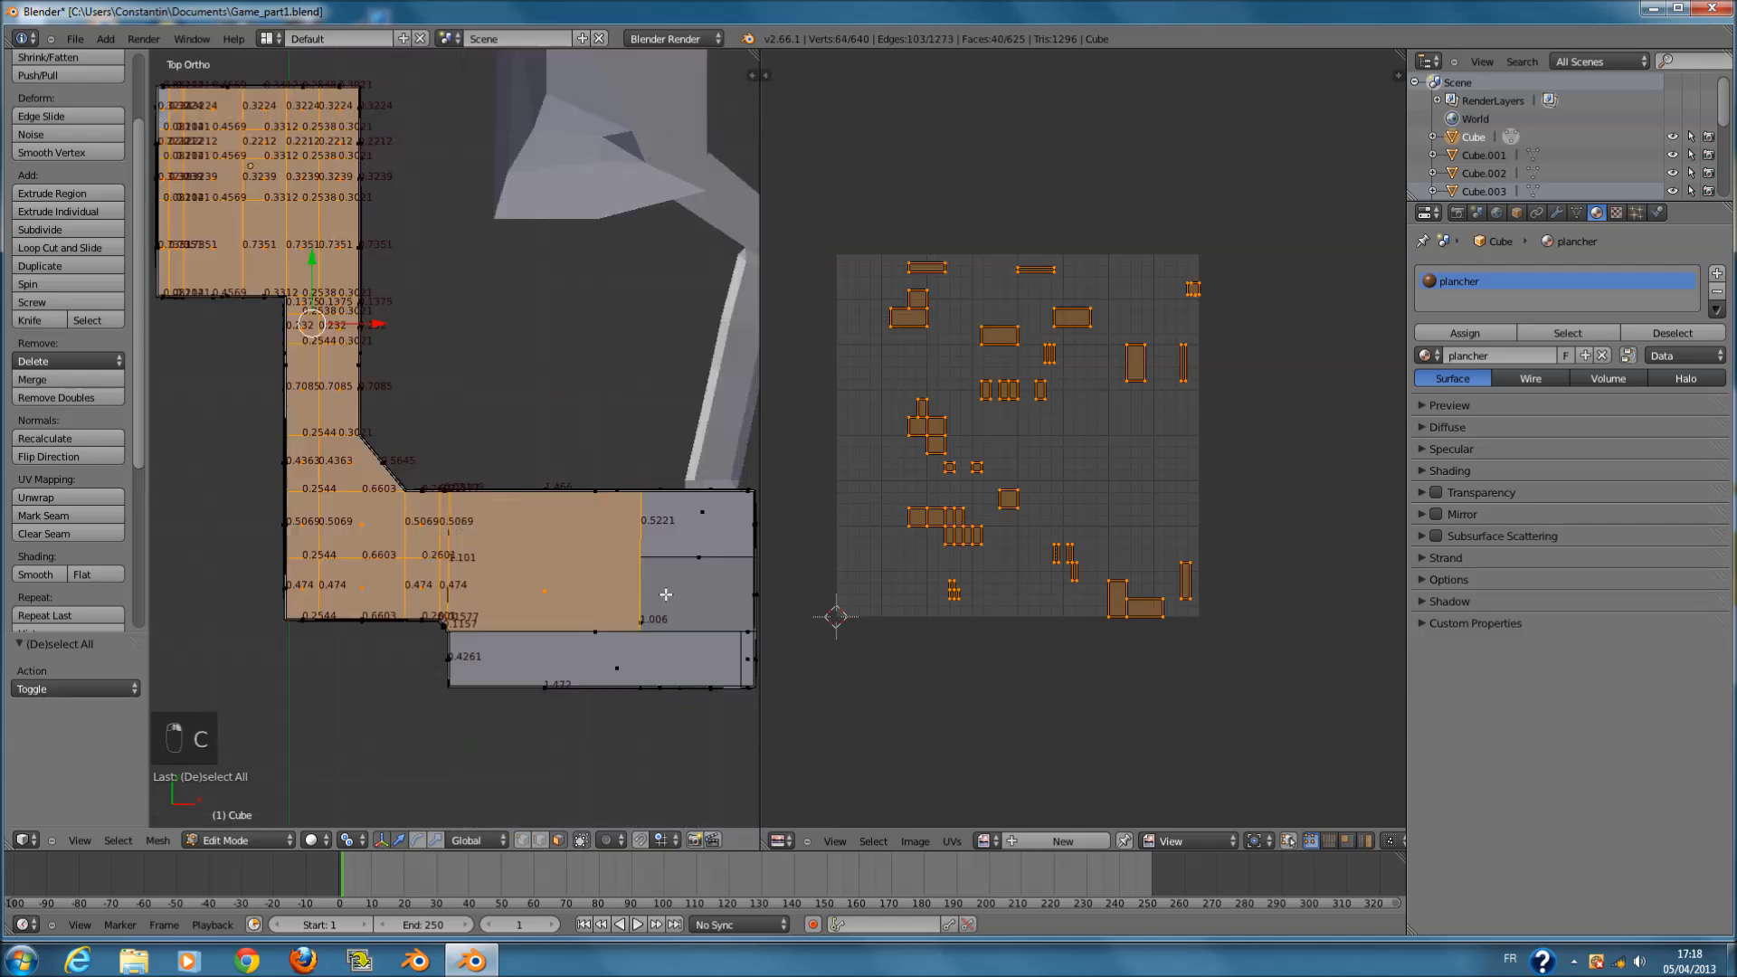
{"action": "scroll", "coordinate": [547, 595], "scroll_direction": "down", "scroll_amount": 1, "text": "shift"}
{"action": "middle_click", "coordinate": [438, 552]}
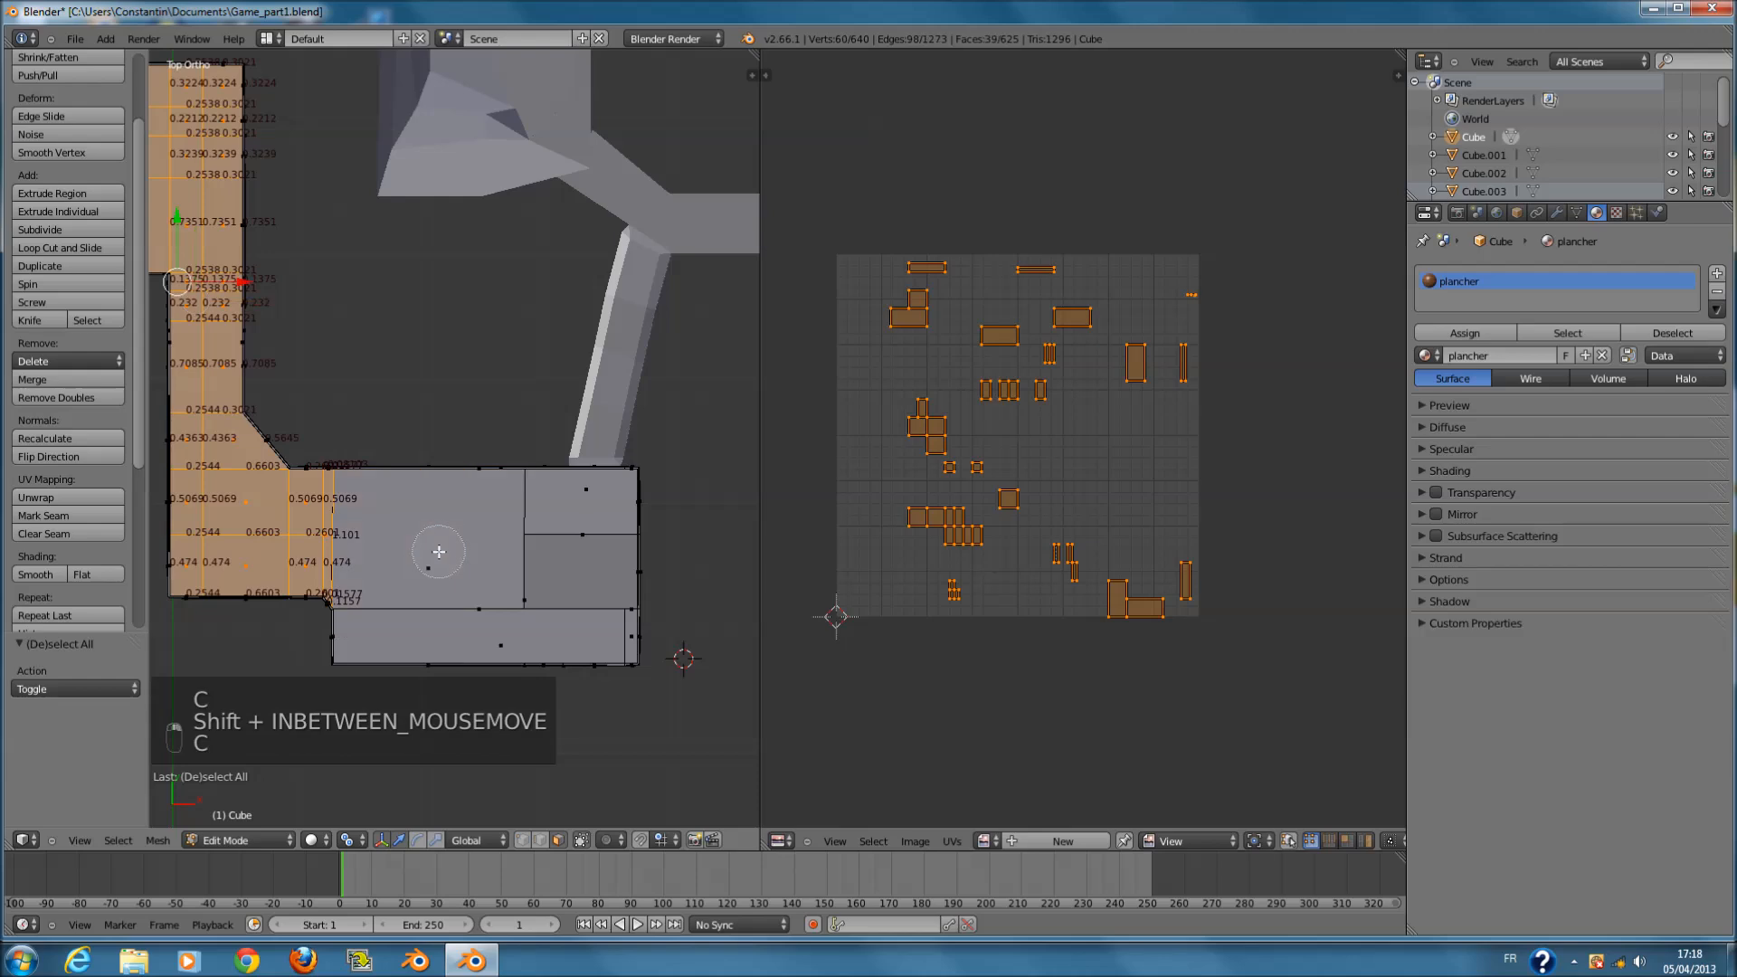
{"action": "right_click", "coordinate": [439, 552]}
- Remove the upper room's faces from the selection, keeping only the corridor faces selected
{"action": "scroll", "coordinate": [439, 552], "scroll_direction": "down", "scroll_amount": 5, "text": "ctrl"}
{"action": "scroll", "coordinate": [381, 438], "scroll_direction": "up", "scroll_amount": 5, "text": "shift"}
{"action": "scroll", "coordinate": [241, 259], "scroll_direction": "down", "scroll_amount": 5}
{"action": "middle_click_drag", "start_coordinate": [241, 259], "coordinate": [368, 259]}
{"action": "right_click", "coordinate": [278, 241]}
{"action": "key", "text": "z"}
{"action": "key", "text": "c"}
{"action": "right_click", "coordinate": [280, 244]}
{"action": "key", "text": "z"}
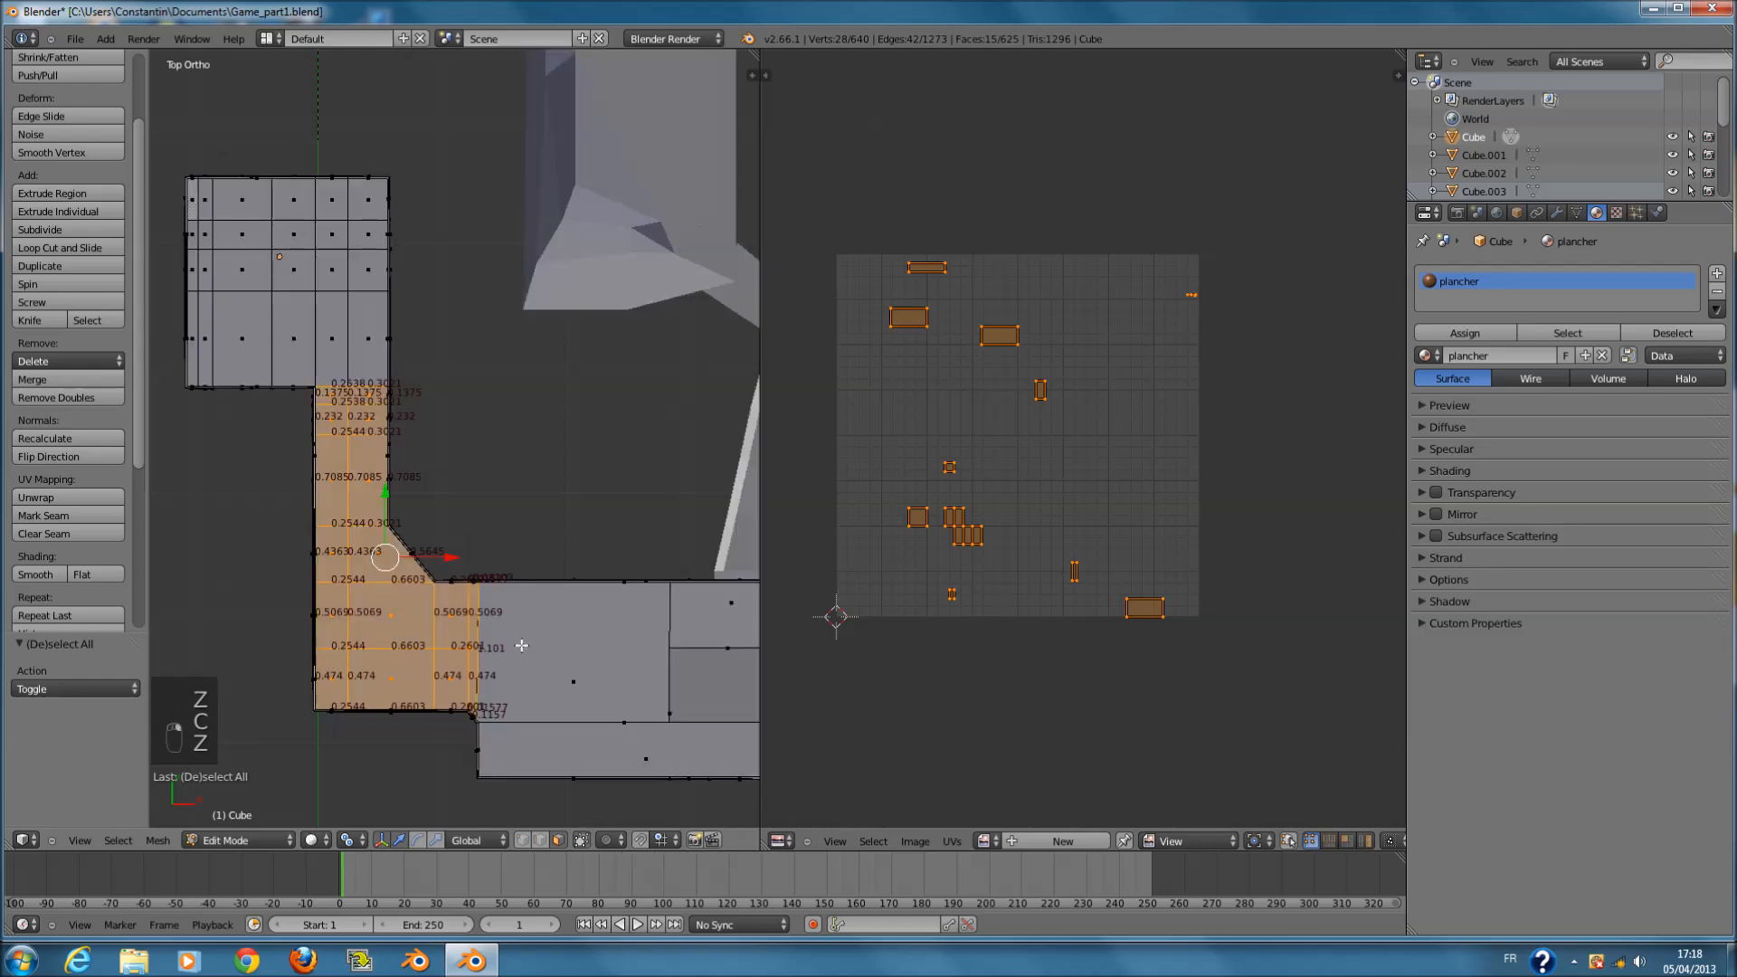
- Add the lower room's large top face and the small face above the rectangular opening to the selection
{"action": "scroll", "coordinate": [643, 659], "scroll_direction": "up", "scroll_amount": 6, "text": "ctrl"}
{"action": "right_click", "coordinate": [539, 625], "text": "shift"}
{"action": "scroll", "coordinate": [538, 625], "scroll_direction": "down", "scroll_amount": 2, "text": "ctrl"}
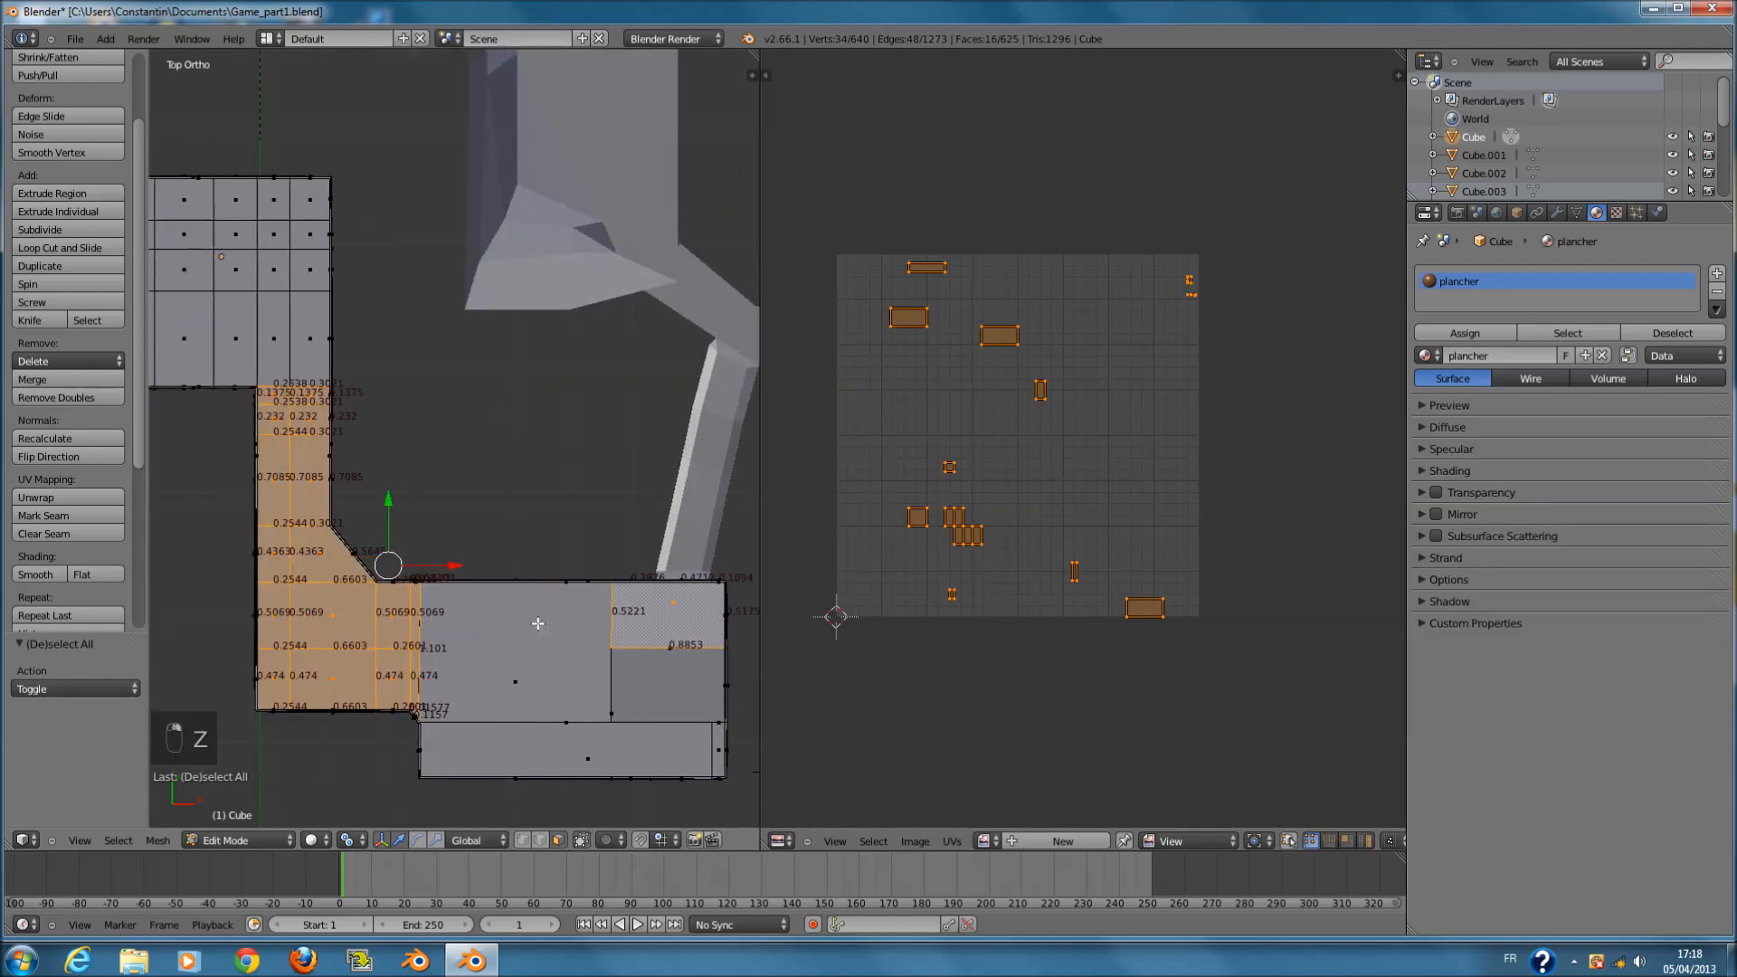
{"action": "right_click", "coordinate": [538, 645], "text": "shift"}
- Unwrap the selected top faces by projecting them from the top view, stretched to the UV bounds
{"action": "middle_click_drag", "start_coordinate": [539, 645], "coordinate": [631, 600]}
{"action": "key", "text": "KP_7"}
{"action": "key", "text": "u"}
{"action": "left_click", "coordinate": [579, 665]}
- Save the projected UVs over Game_part1.blend and return the building to Object Mode
{"action": "key", "text": "Tab"}
{"action": "key", "text": "ctrl+s"}
{"action": "key", "text": "Tab"}
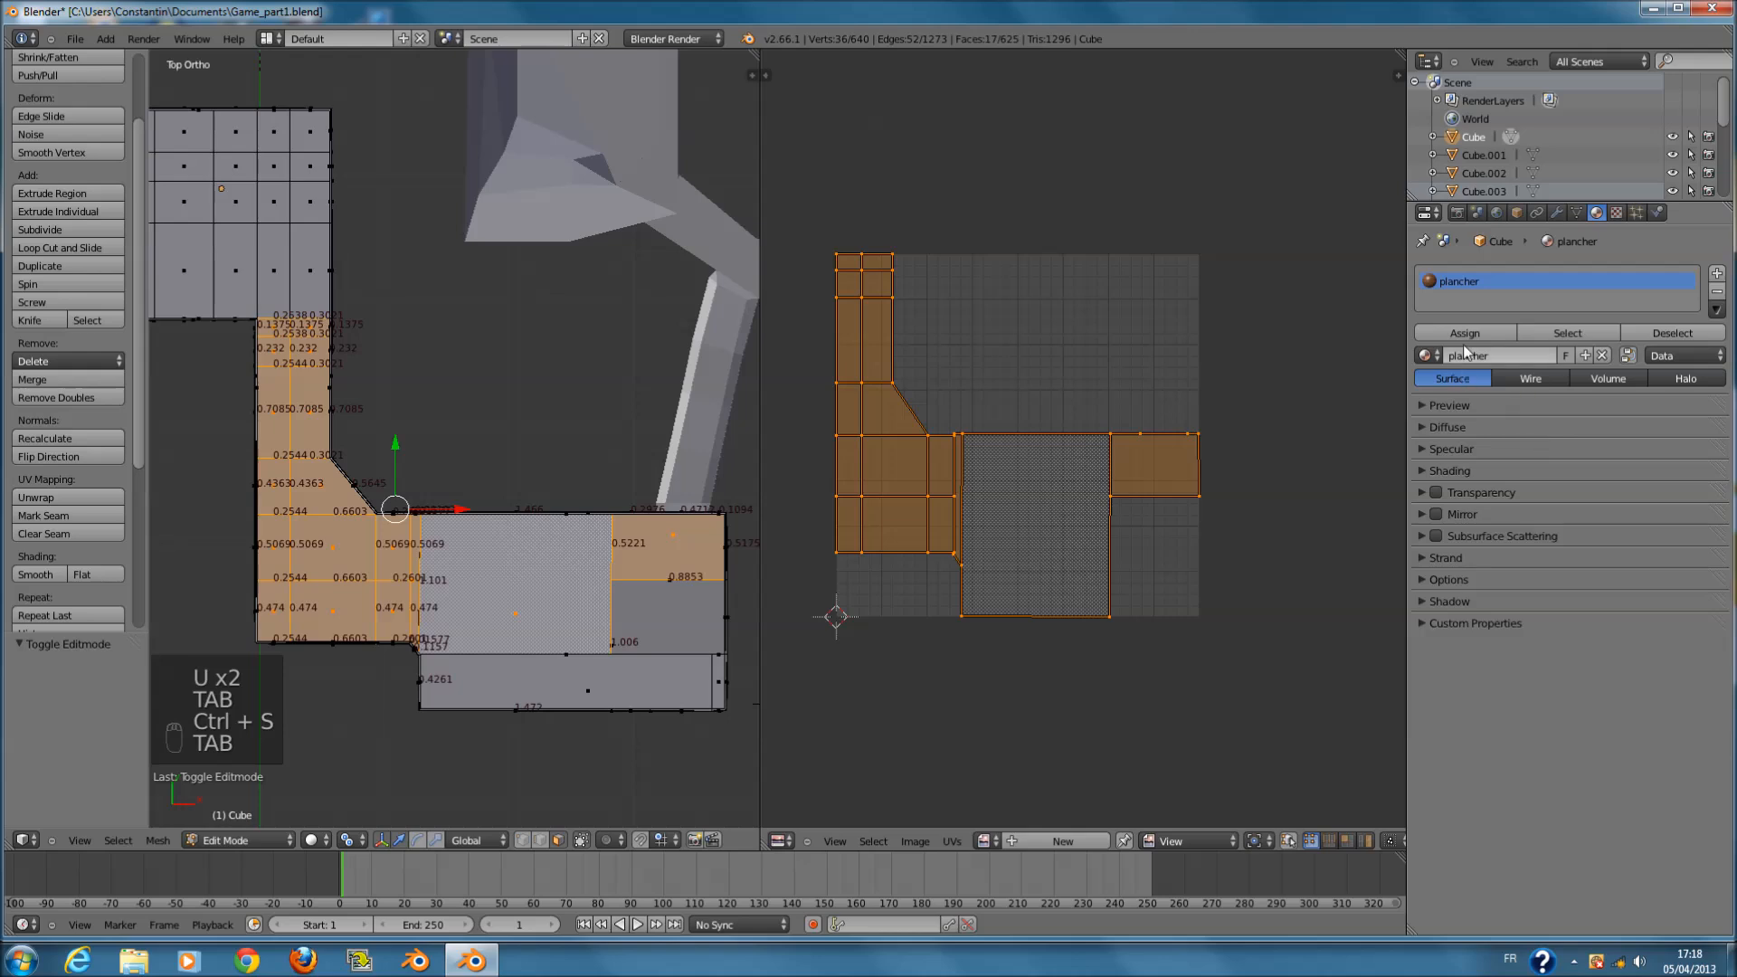
{"action": "key", "text": "Tab"}
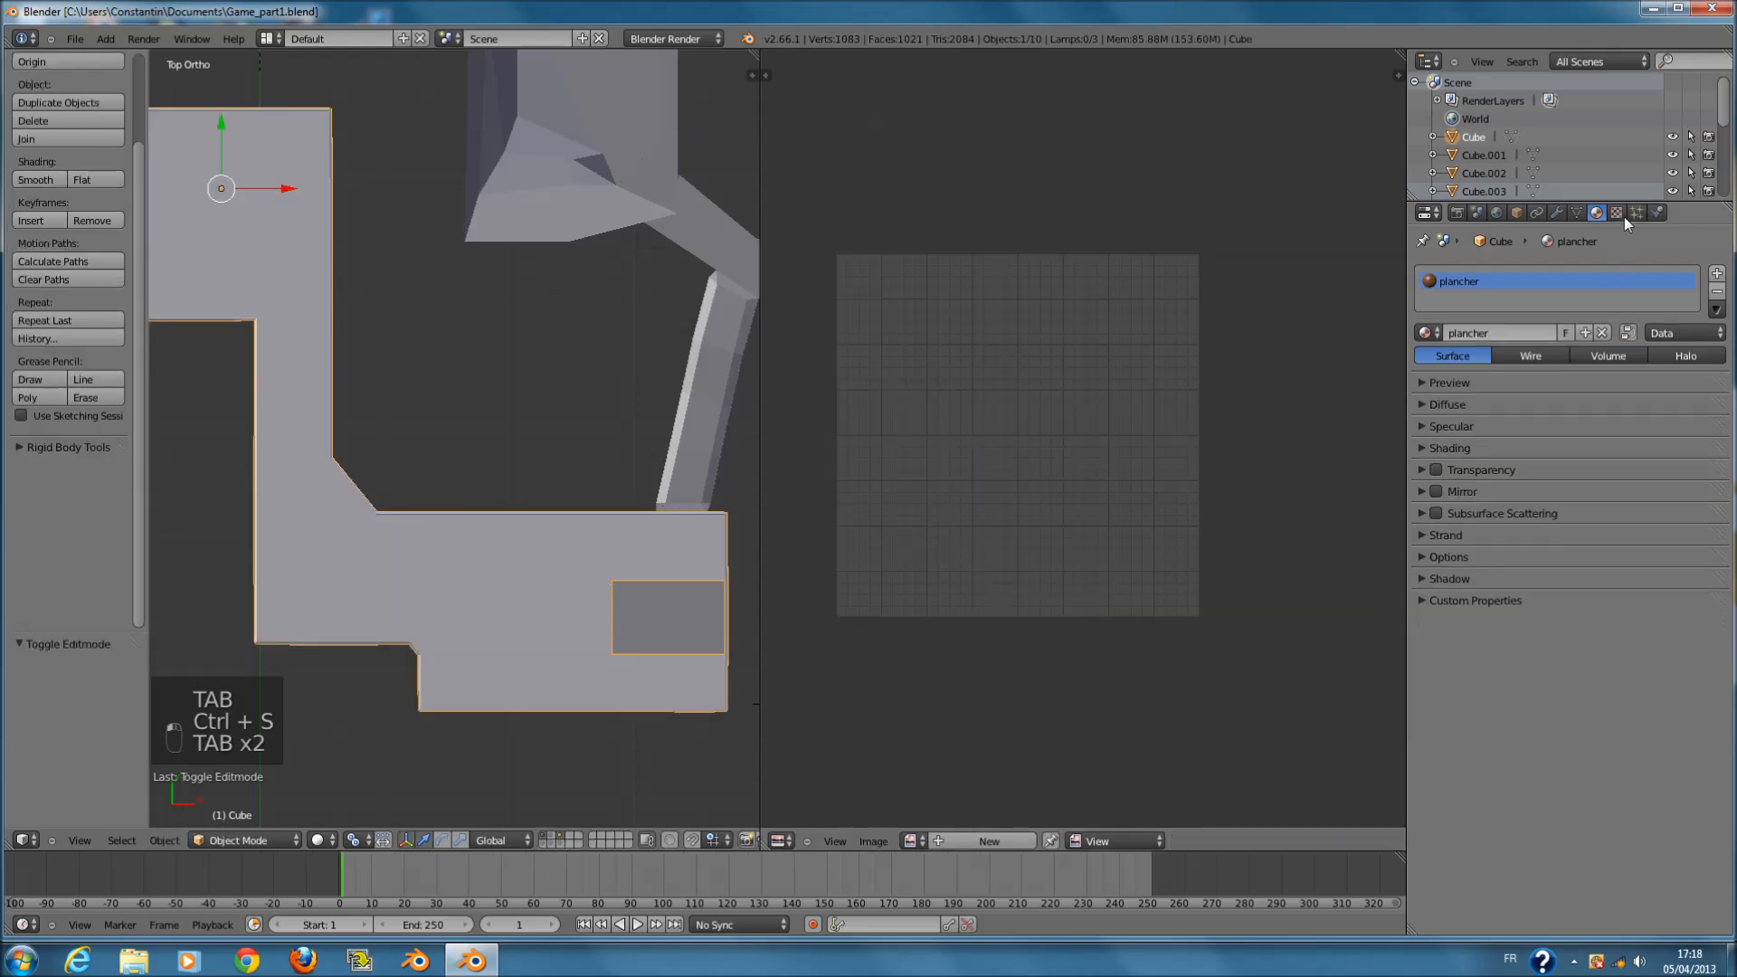
- Open the plancher material's texture settings, set the 3D view to Texture shading and save the file
{"action": "left_click", "coordinate": [1620, 216]}
{"action": "left_click", "coordinate": [1475, 503]}
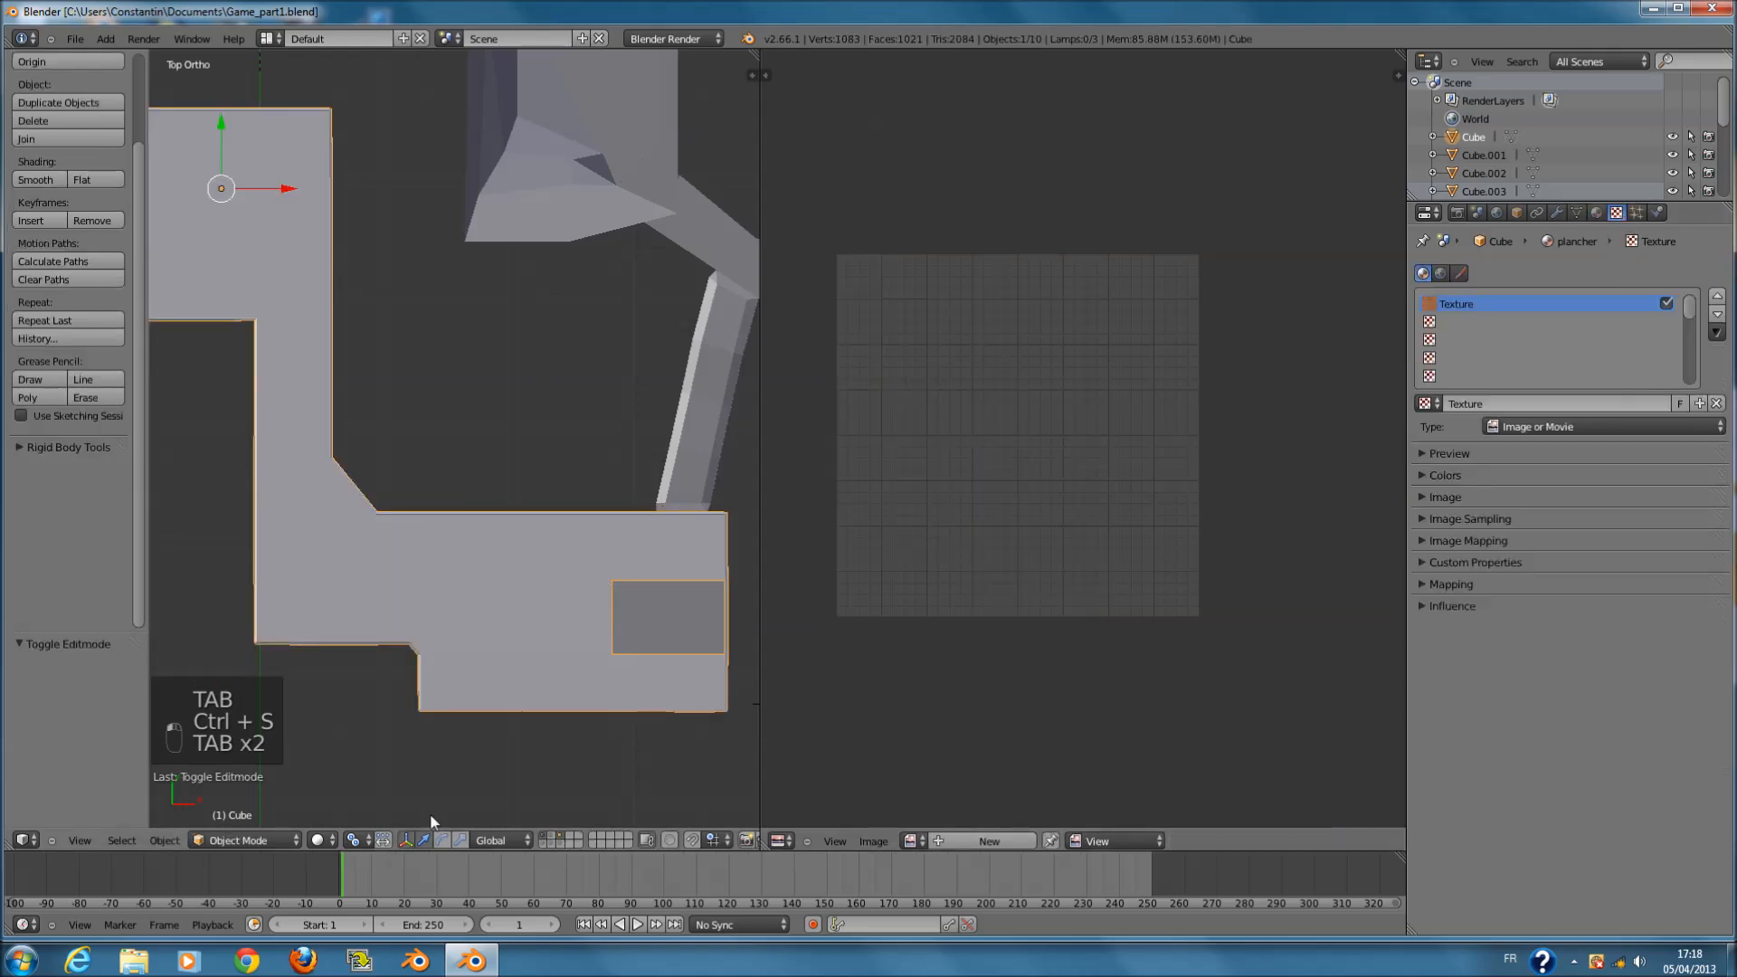
{"action": "left_click", "coordinate": [322, 841]}
{"action": "left_click", "coordinate": [349, 759]}
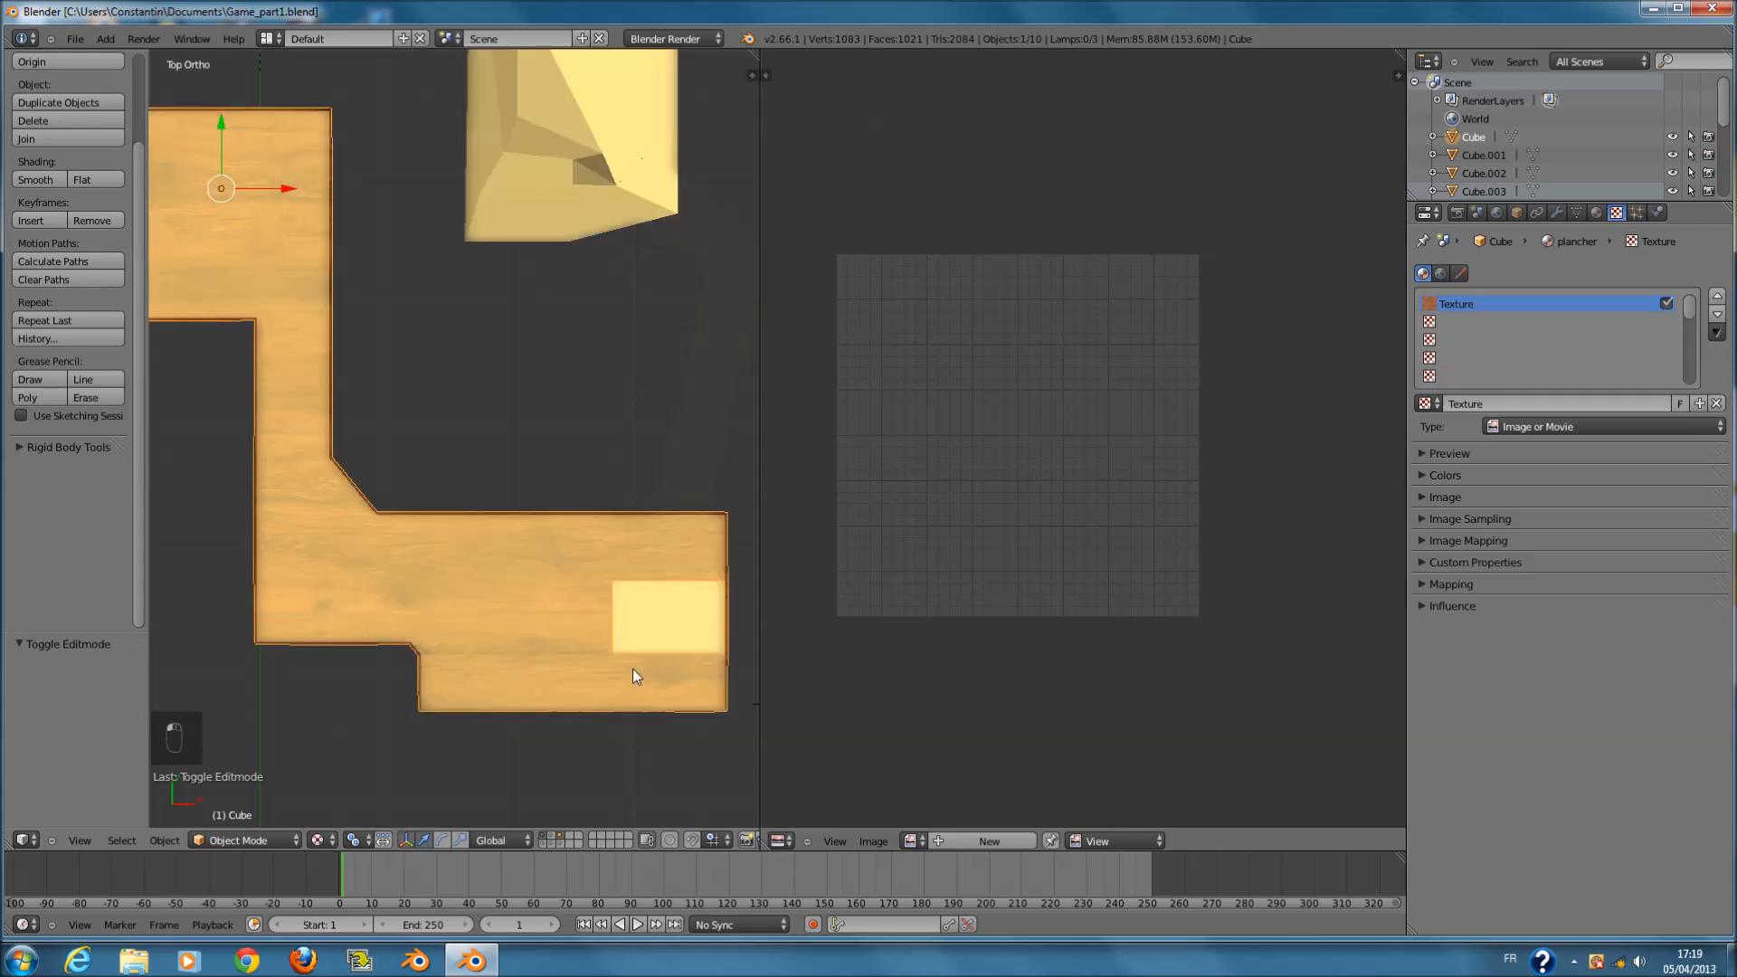
{"action": "key", "text": "ctrl+s"}
{"action": "middle_click_drag", "start_coordinate": [633, 670], "coordinate": [636, 557]}
{"action": "left_click", "coordinate": [635, 556]}
- Look through the wood texture's preview, colour, image, sampling, image mapping and custom property settings
{"action": "left_click", "coordinate": [1493, 454]}
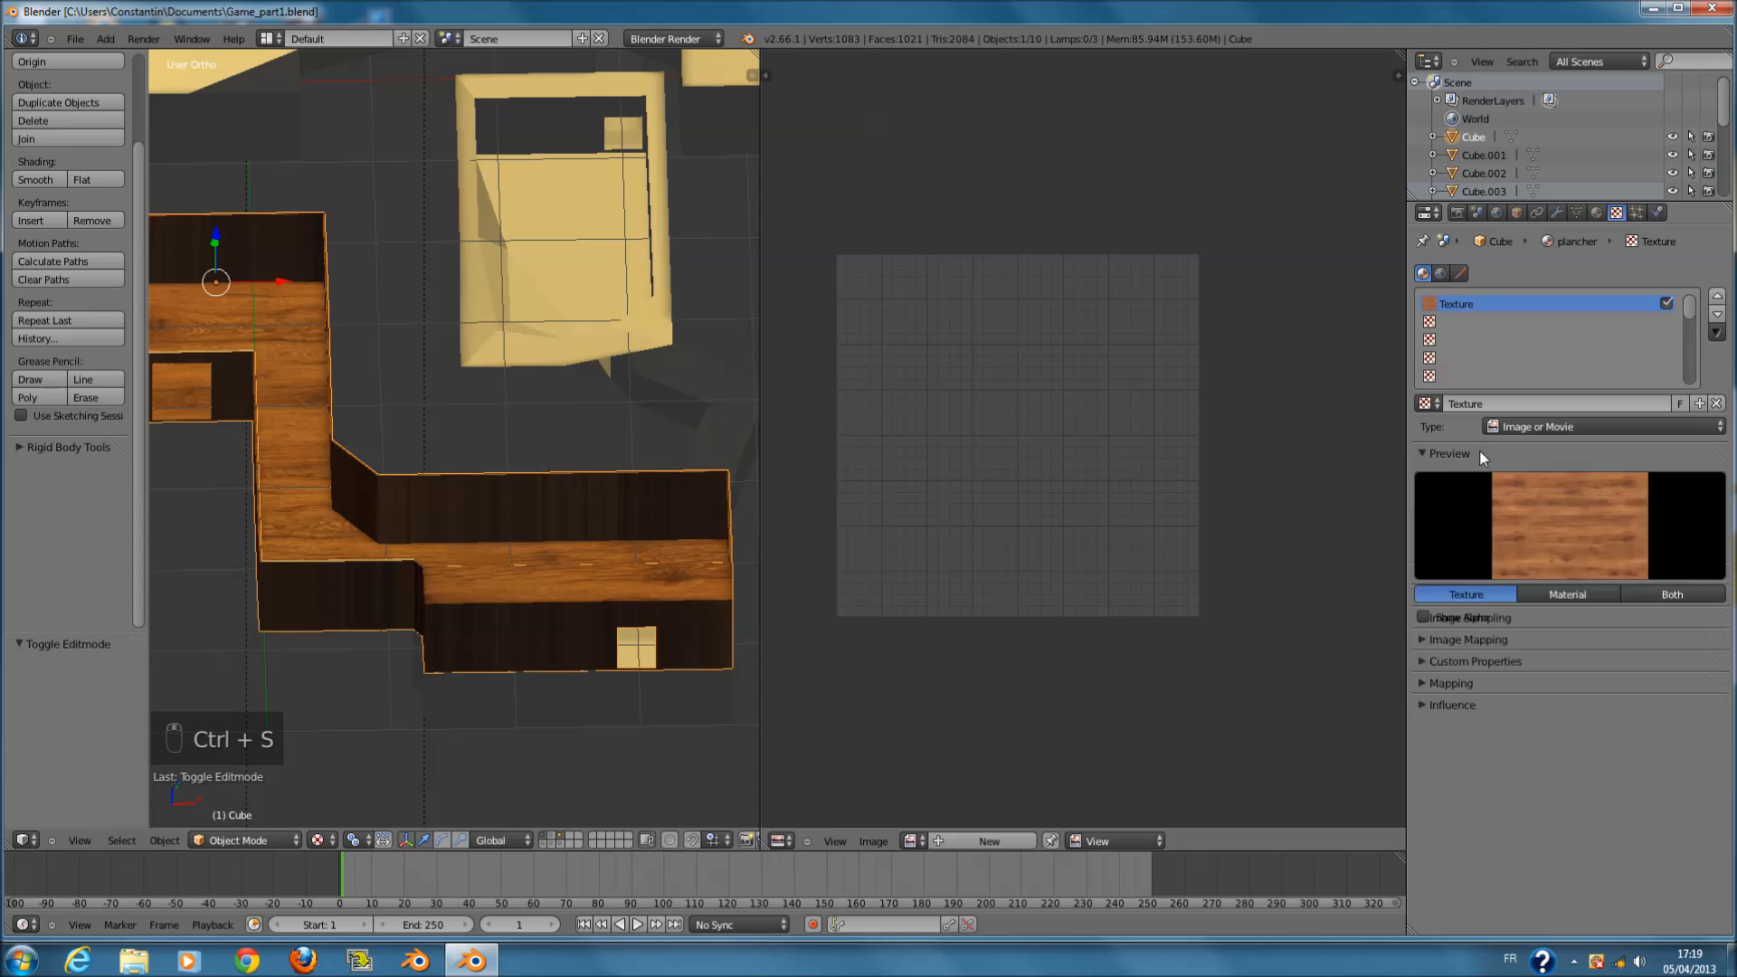
{"action": "left_click", "coordinate": [1484, 459]}
{"action": "left_click", "coordinate": [1481, 479]}
{"action": "left_click", "coordinate": [1480, 483]}
{"action": "left_click", "coordinate": [1479, 497]}
{"action": "left_click", "coordinate": [1479, 497]}
{"action": "left_click", "coordinate": [1479, 497]}
{"action": "left_click", "coordinate": [1478, 499]}
{"action": "left_click", "coordinate": [1477, 516]}
{"action": "left_click", "coordinate": [1477, 514]}
{"action": "left_click", "coordinate": [1476, 541]}
{"action": "left_click", "coordinate": [1476, 541]}
{"action": "left_click", "coordinate": [1475, 564]}
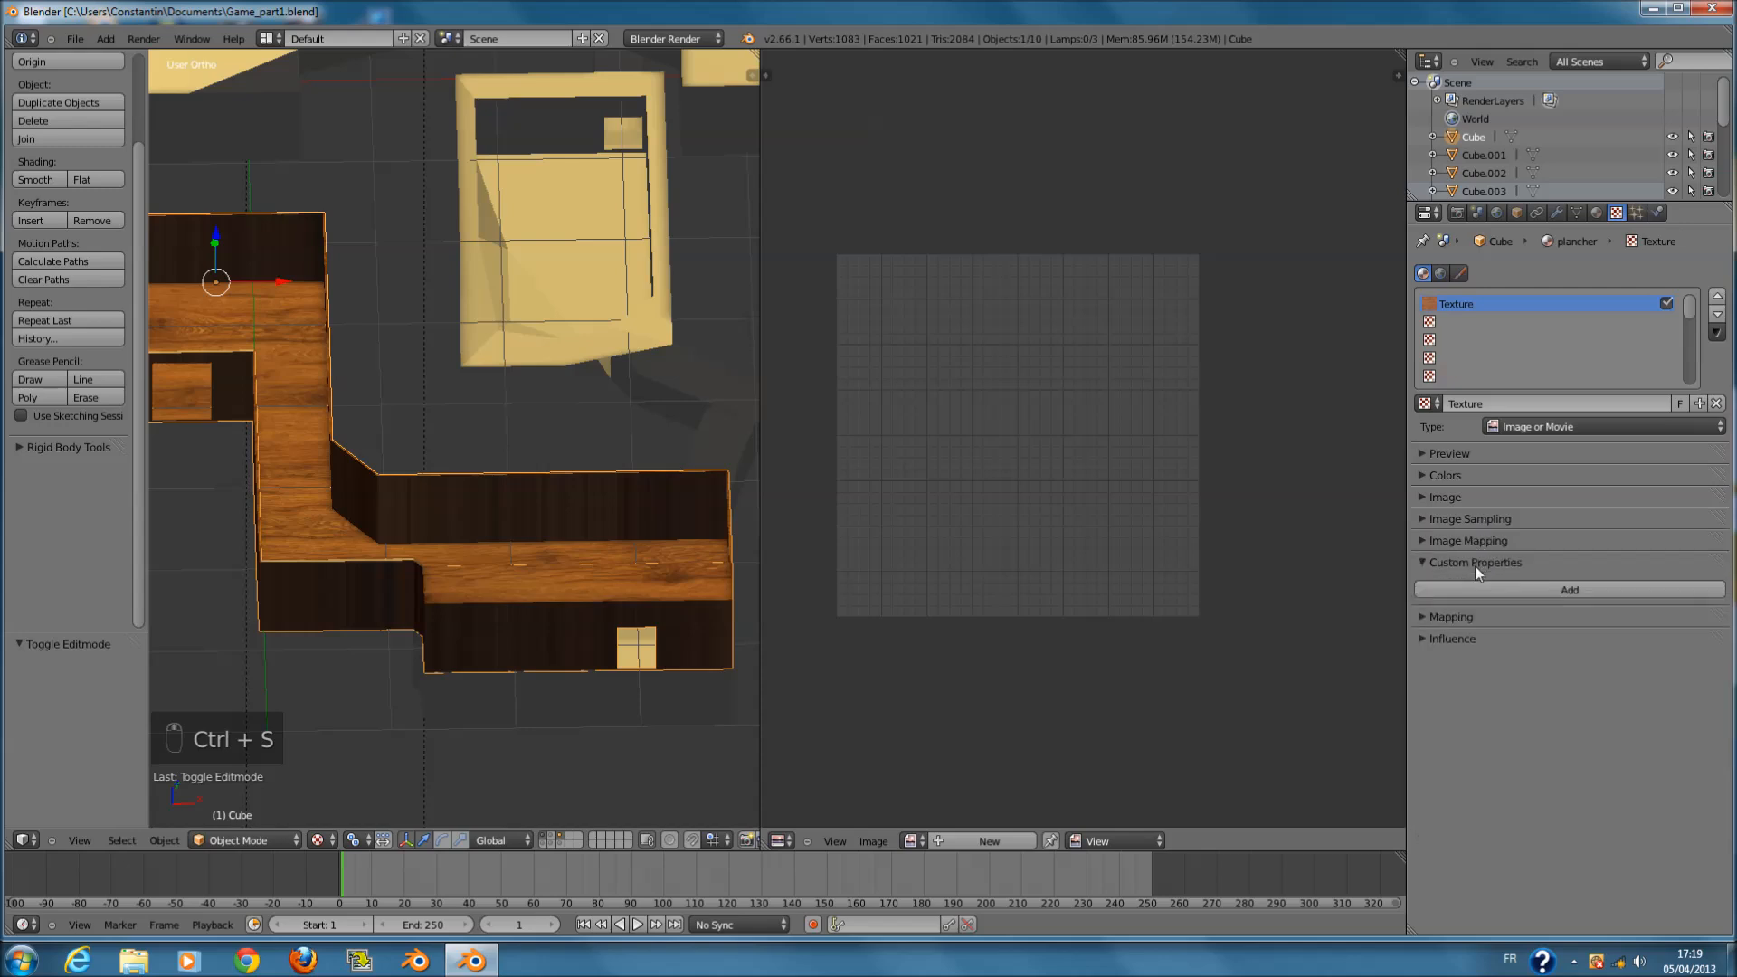
{"action": "left_click", "coordinate": [1475, 566]}
- Set the wood texture's mapping coordinates to UV
{"action": "left_click", "coordinate": [1469, 585]}
{"action": "left_click", "coordinate": [1551, 612]}
{"action": "left_click", "coordinate": [1535, 541]}
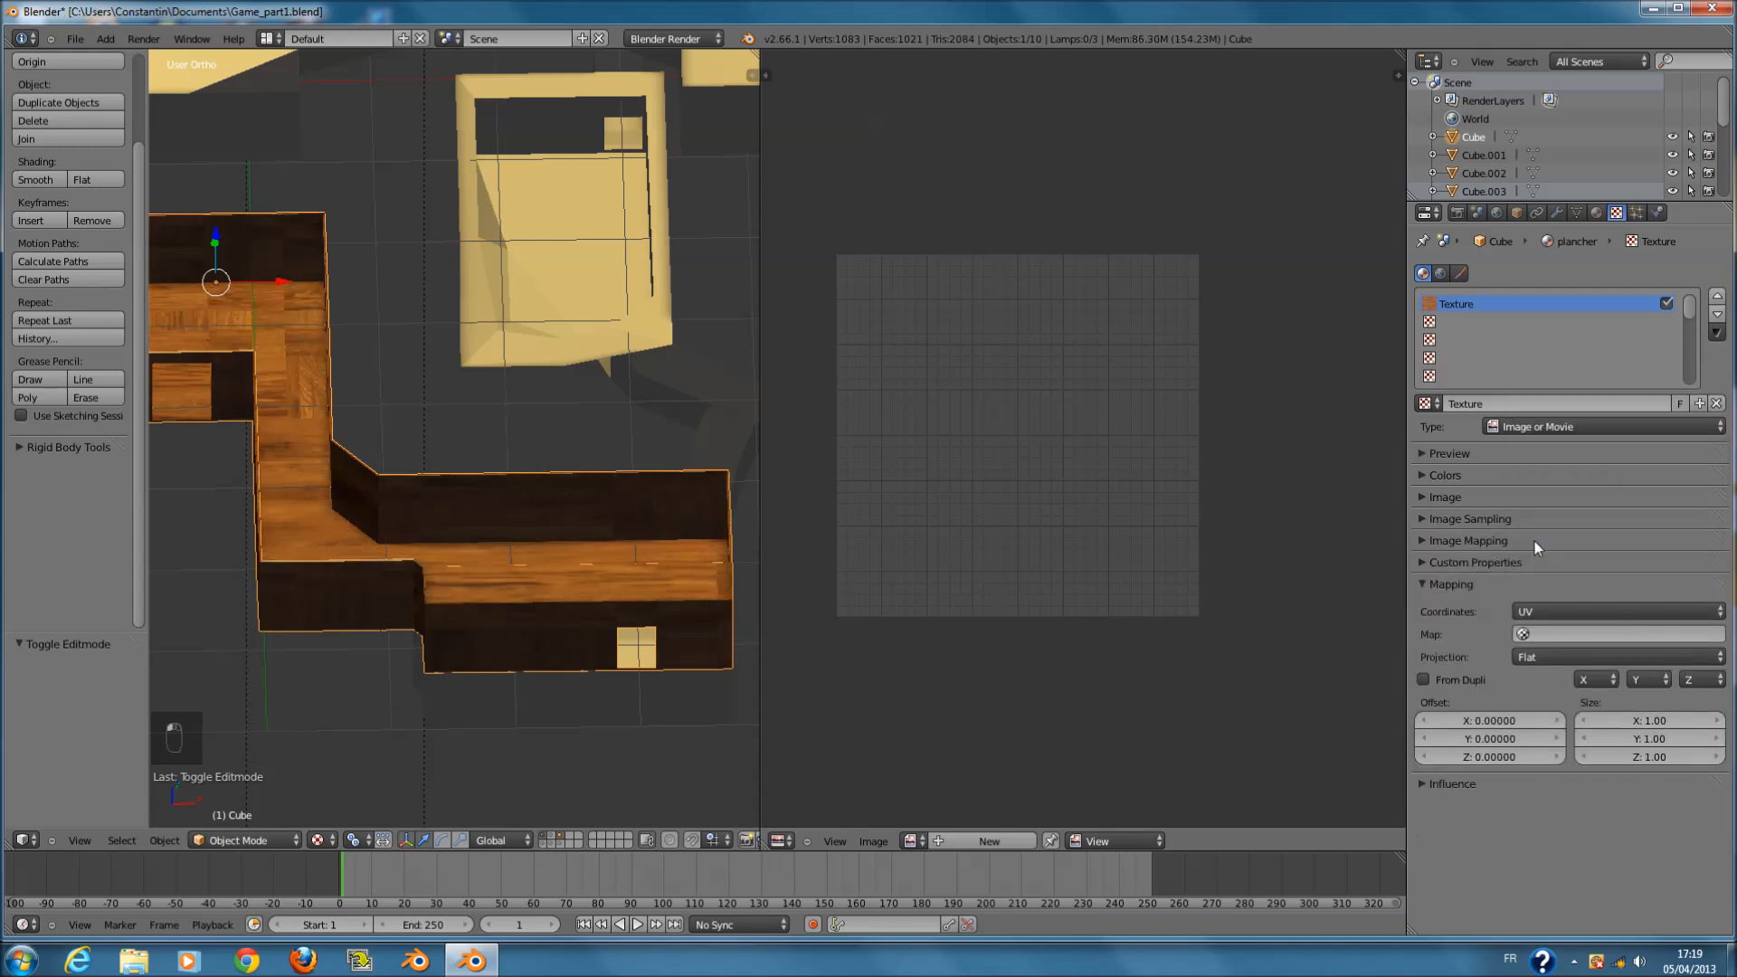
{"action": "scroll", "coordinate": [568, 594], "scroll_direction": "up", "scroll_amount": 5}
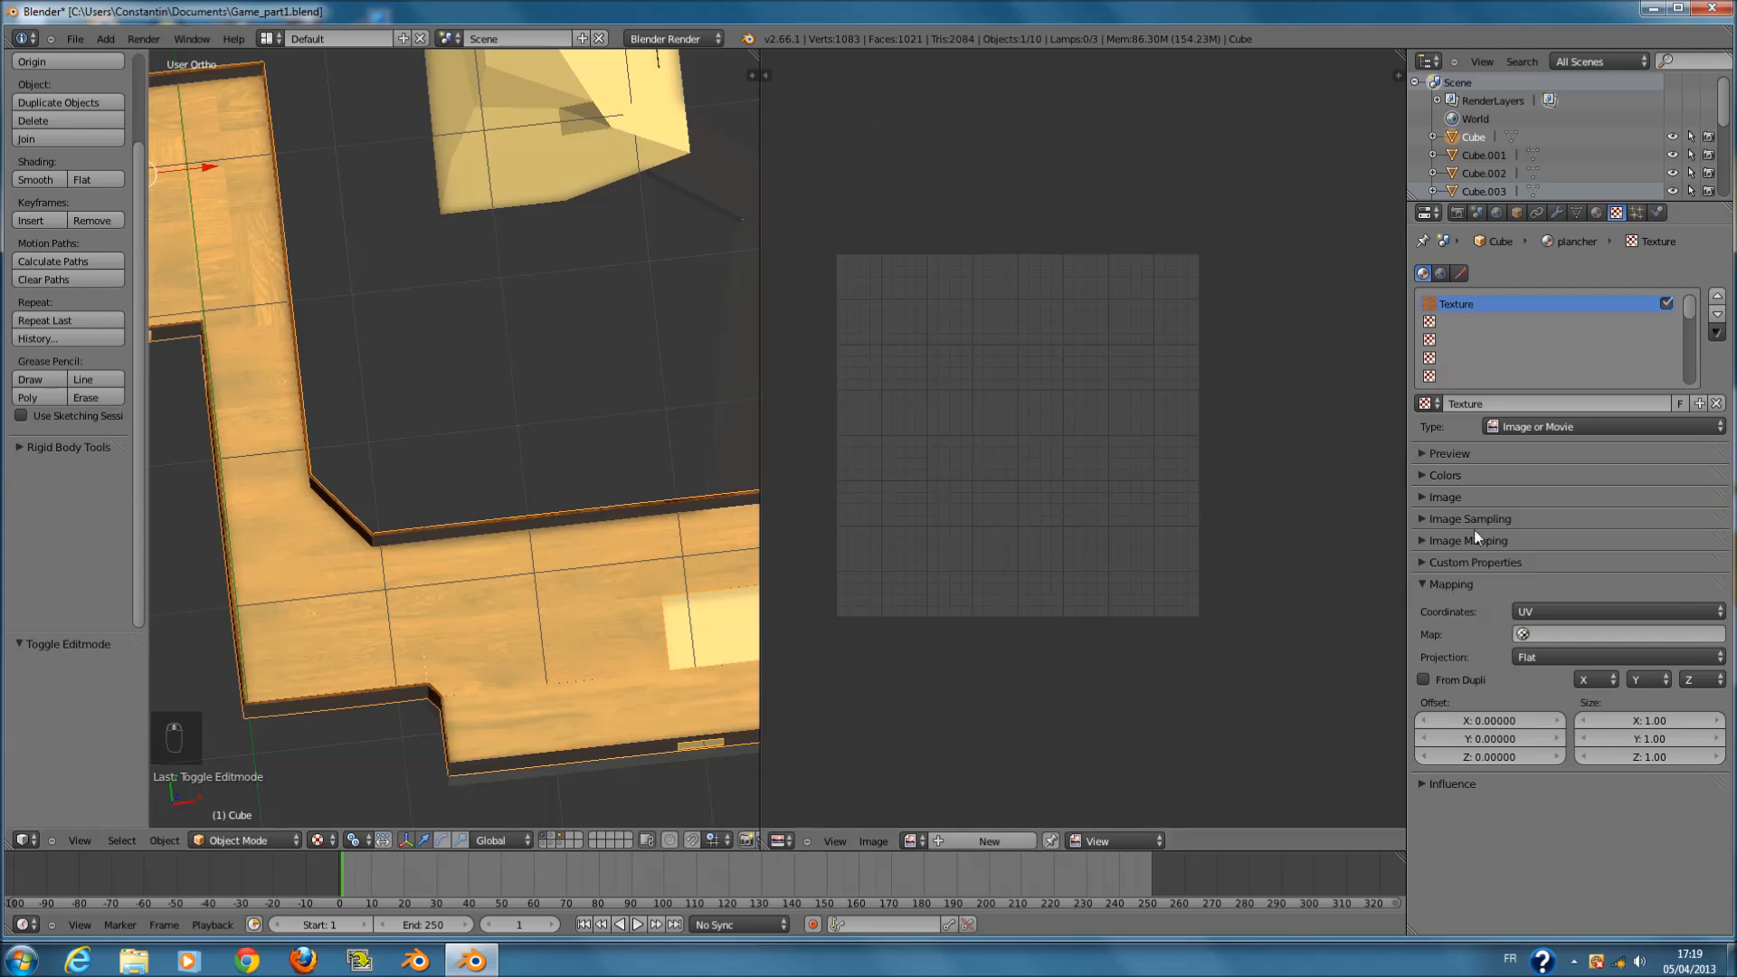
- Set the plancher material's specular intensity to 0
{"action": "left_click", "coordinate": [1597, 213]}
{"action": "left_click", "coordinate": [1466, 408]}
{"action": "left_click", "coordinate": [1475, 407]}
{"action": "left_click", "coordinate": [1479, 406]}
{"action": "left_click", "coordinate": [1478, 407]}
{"action": "left_click", "coordinate": [1479, 426]}
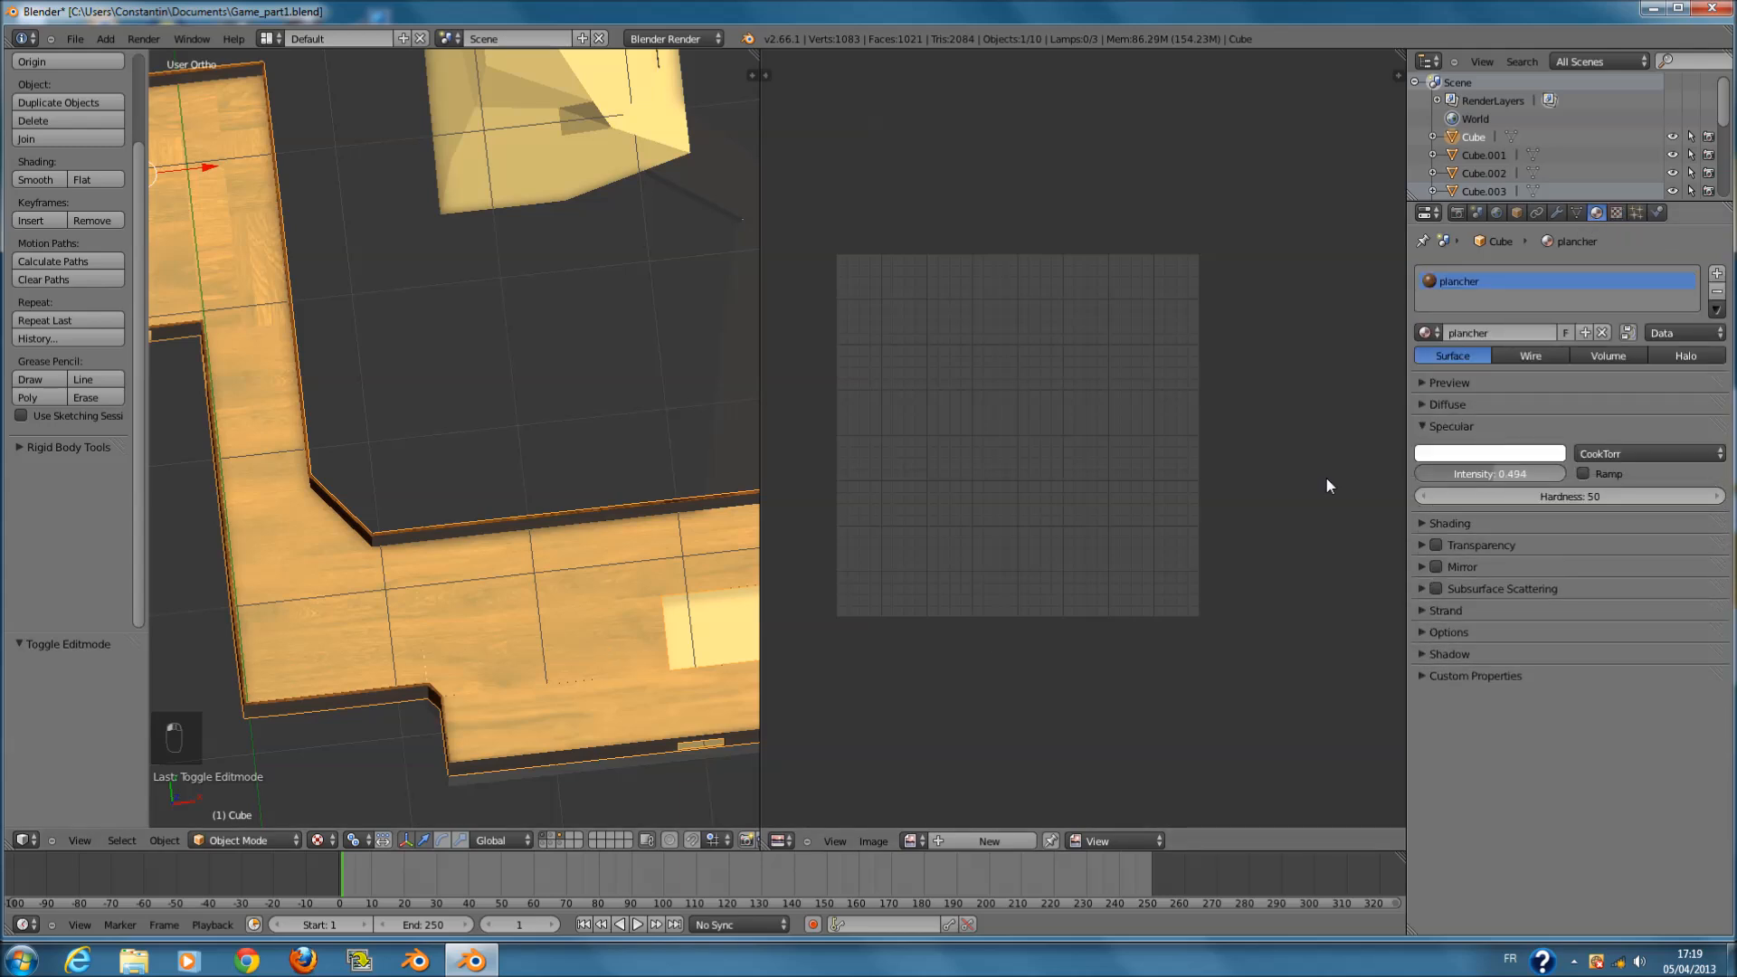
{"action": "left_click_drag", "start_coordinate": [1327, 479], "coordinate": [1140, 482]}
- Enlarge the corridor floor's UV layout well beyond the UV bounds, and inspect the wood grain in Object Mode
{"action": "scroll", "coordinate": [632, 558], "scroll_direction": "down", "scroll_amount": 2}
{"action": "key", "text": "Tab"}
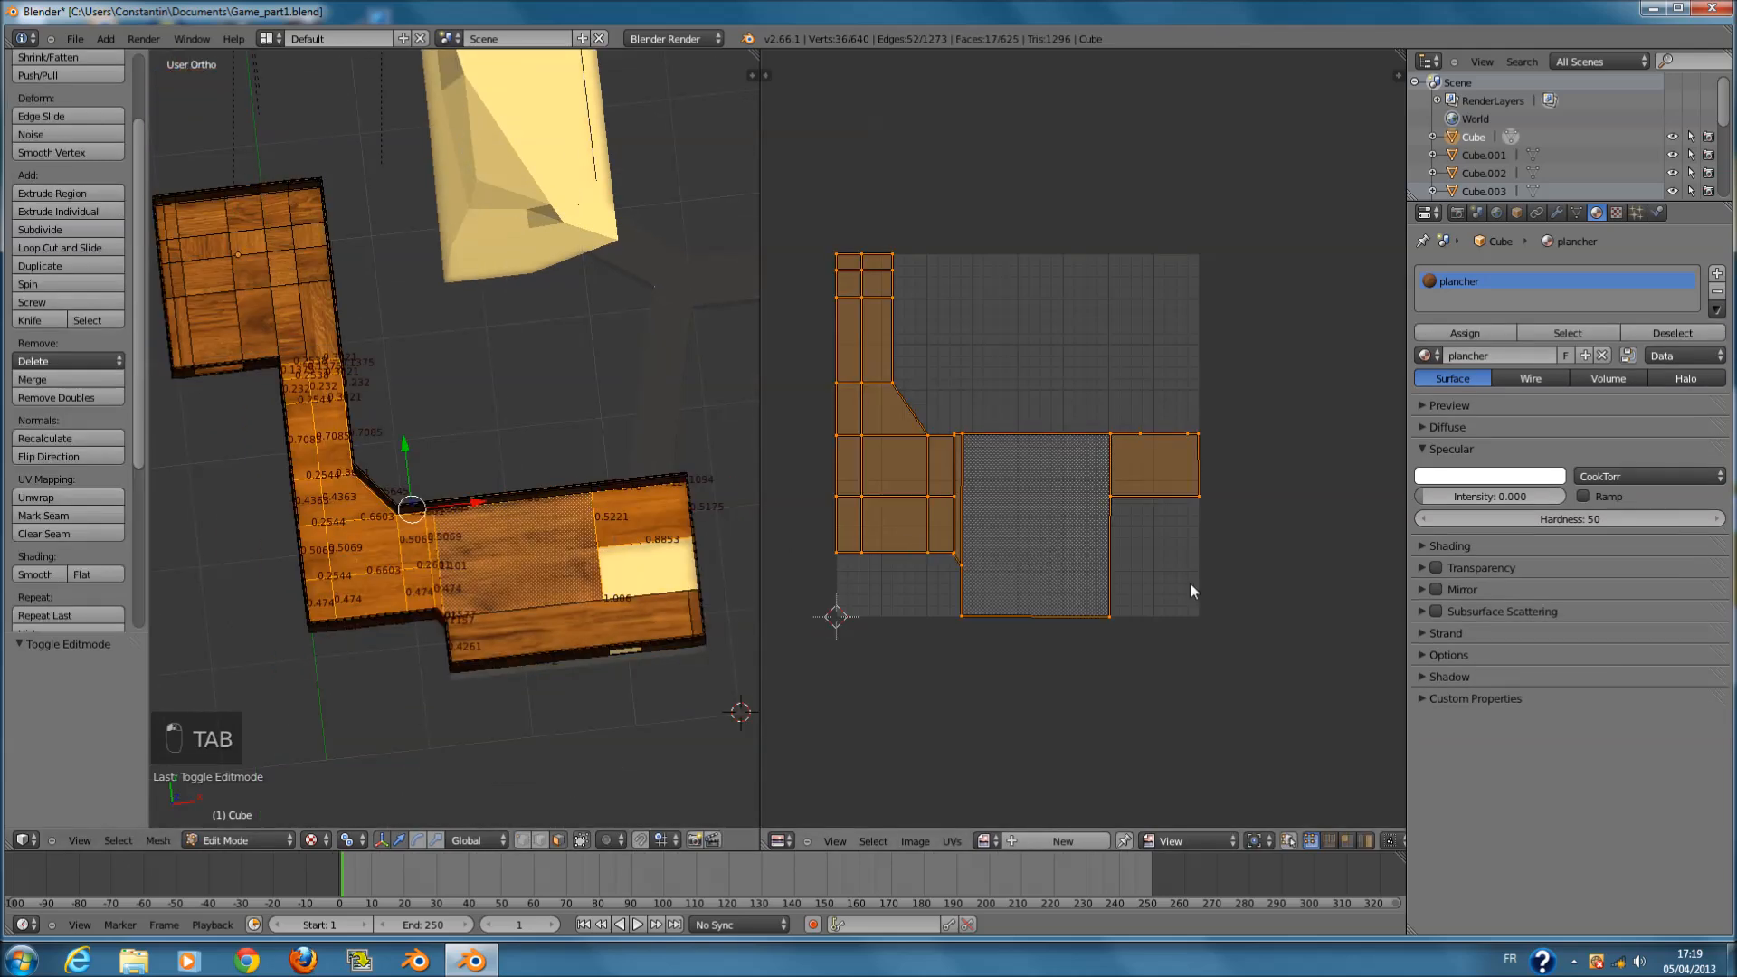
{"action": "key", "text": "s"}
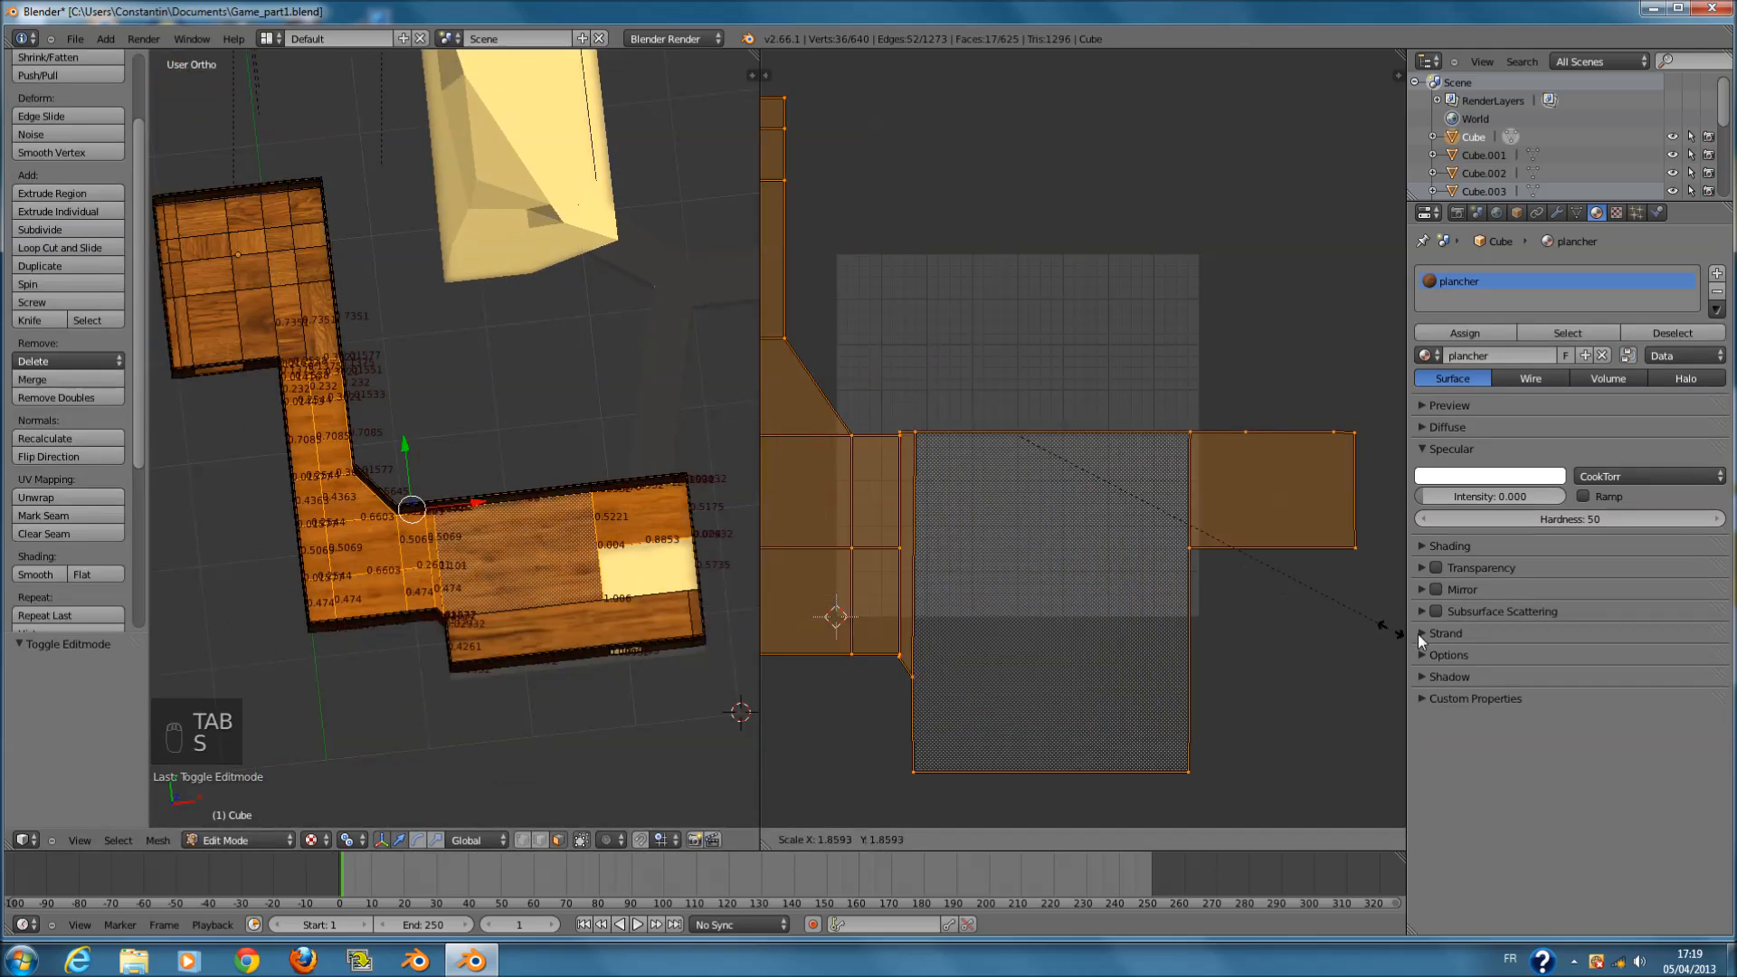
{"action": "left_click", "coordinate": [1650, 669]}
{"action": "scroll", "coordinate": [1137, 662], "scroll_direction": "down", "scroll_amount": 1}
{"action": "key", "text": "Tab"}
{"action": "scroll", "coordinate": [617, 627], "scroll_direction": "up", "scroll_amount": 8}
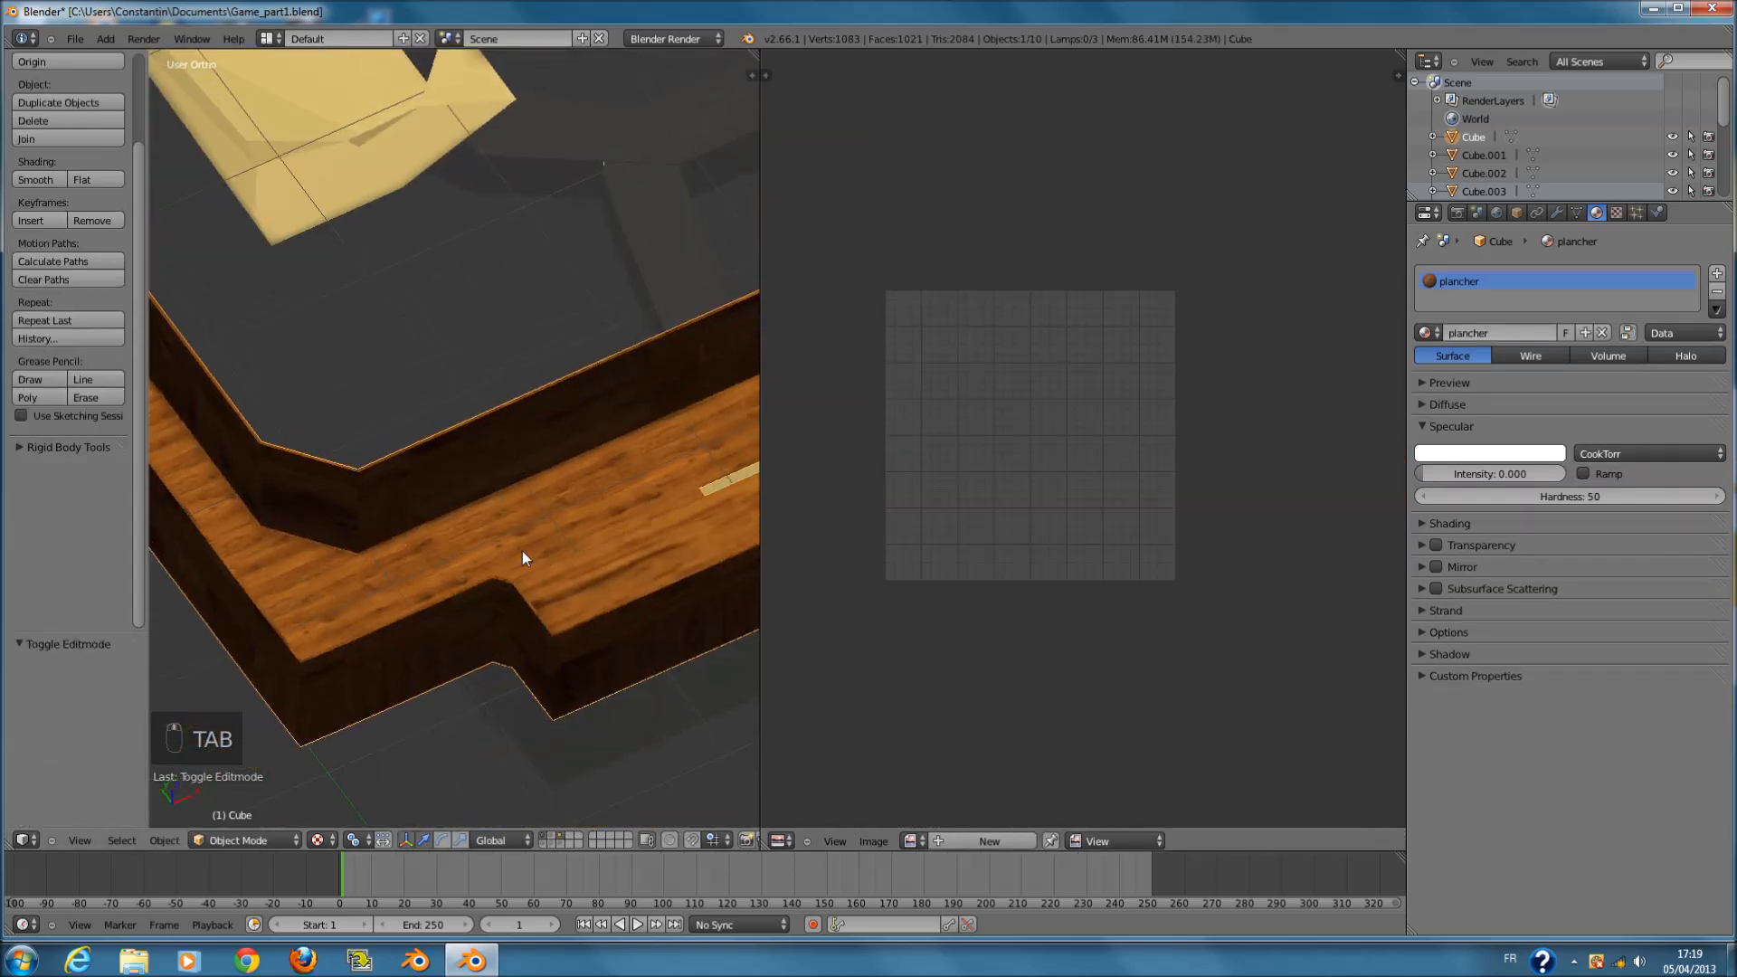
{"action": "middle_click_drag", "start_coordinate": [523, 551], "coordinate": [777, 559]}
{"action": "middle_click_drag", "start_coordinate": [500, 715], "coordinate": [496, 540], "text": "shift"}
{"action": "scroll", "coordinate": [443, 565], "scroll_direction": "up", "scroll_amount": 4}
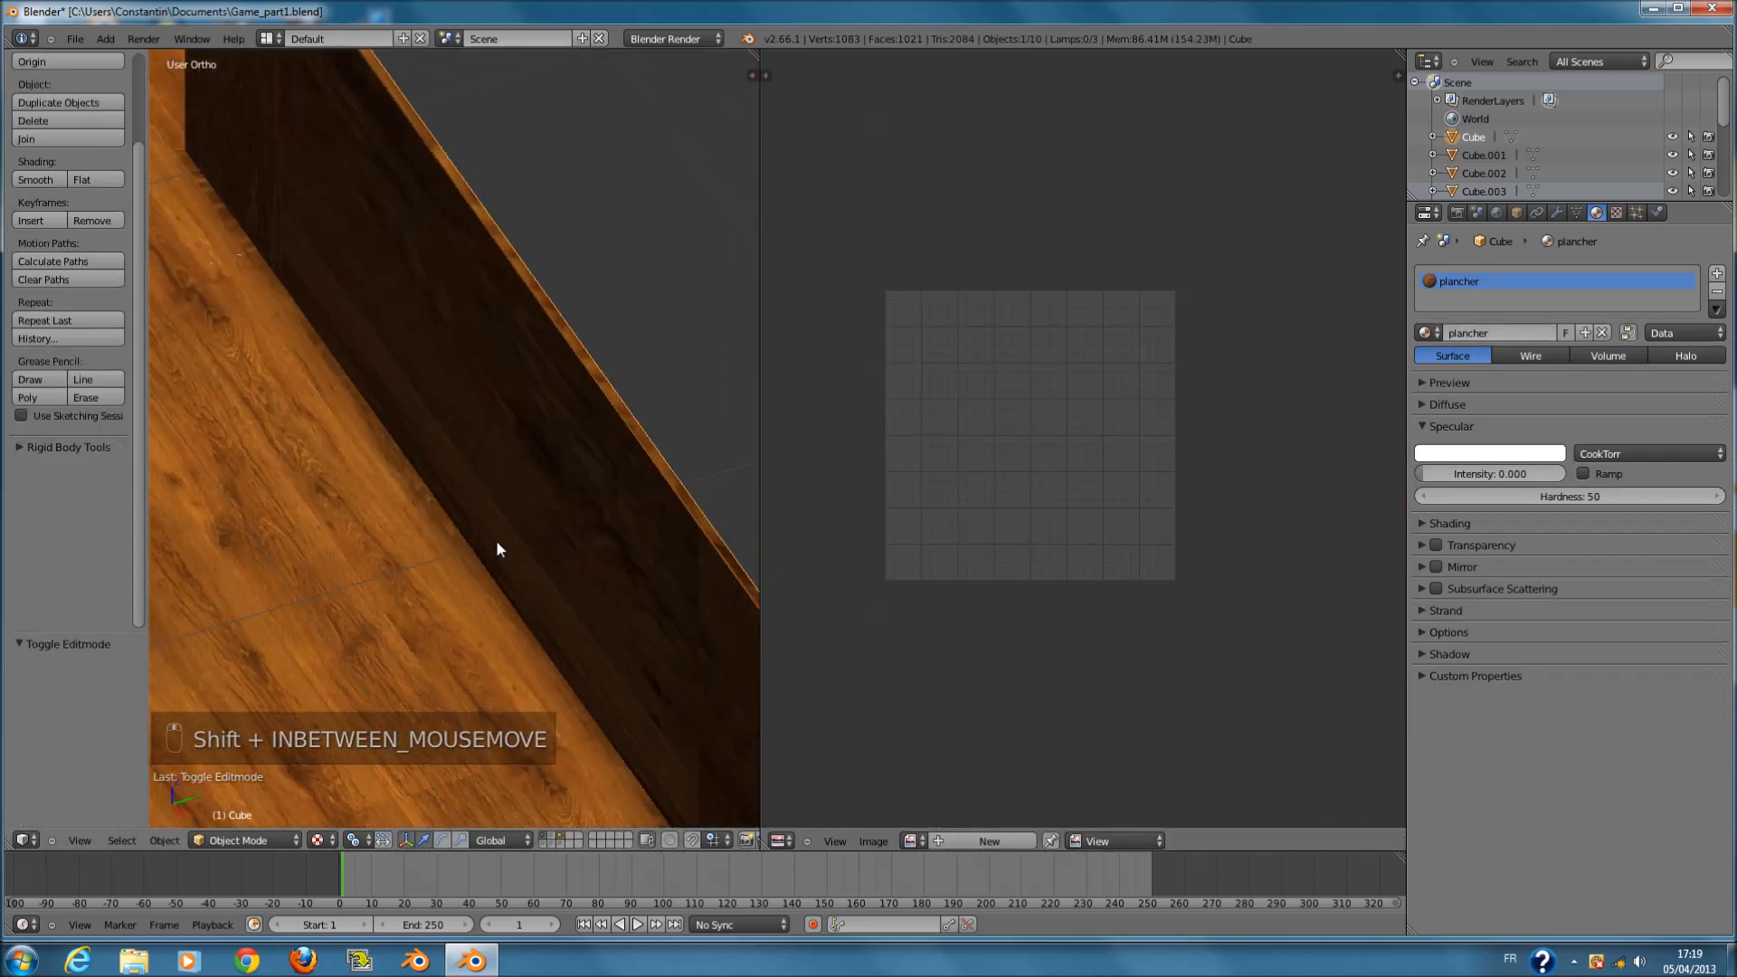
- Scale the corridor floor's UV layout up by about 2.93 and check the wood grain in Object Mode
{"action": "key", "text": "Tab"}
{"action": "scroll", "coordinate": [1020, 574], "scroll_direction": "down", "scroll_amount": 4}
{"action": "key", "text": "s"}
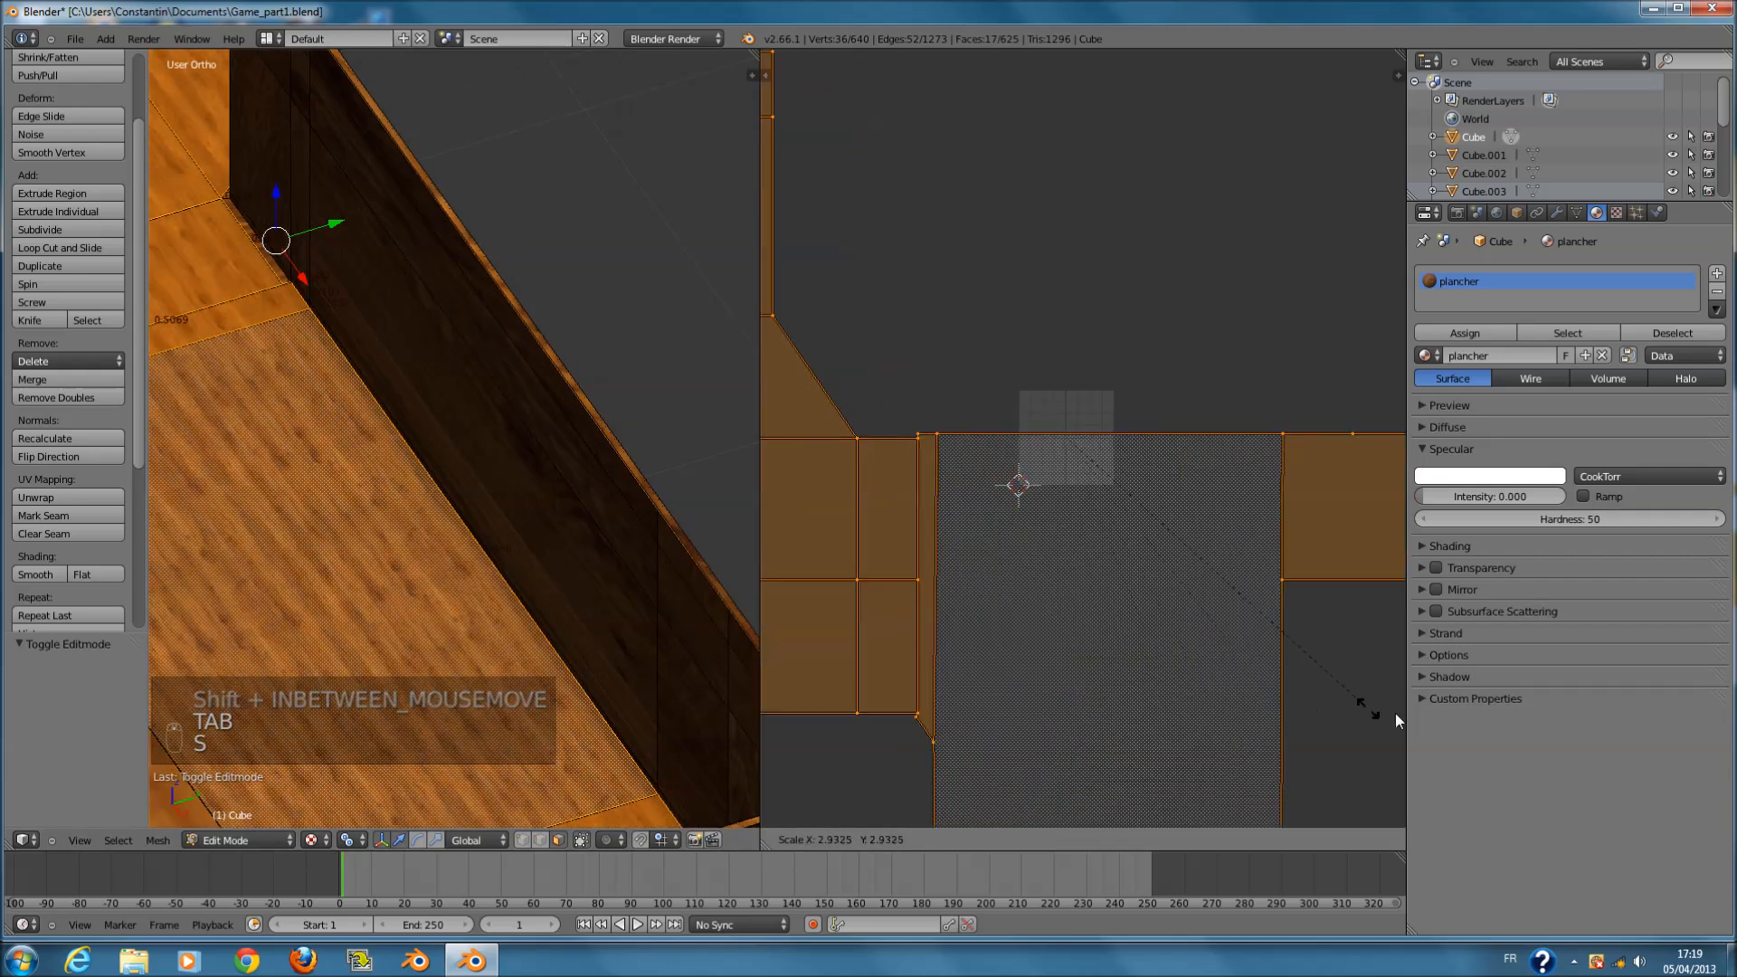
{"action": "left_click", "coordinate": [1395, 715]}
{"action": "key", "text": "Tab"}
{"action": "scroll", "coordinate": [622, 627], "scroll_direction": "down", "scroll_amount": 1}
{"action": "middle_click_drag", "start_coordinate": [625, 627], "coordinate": [492, 621]}
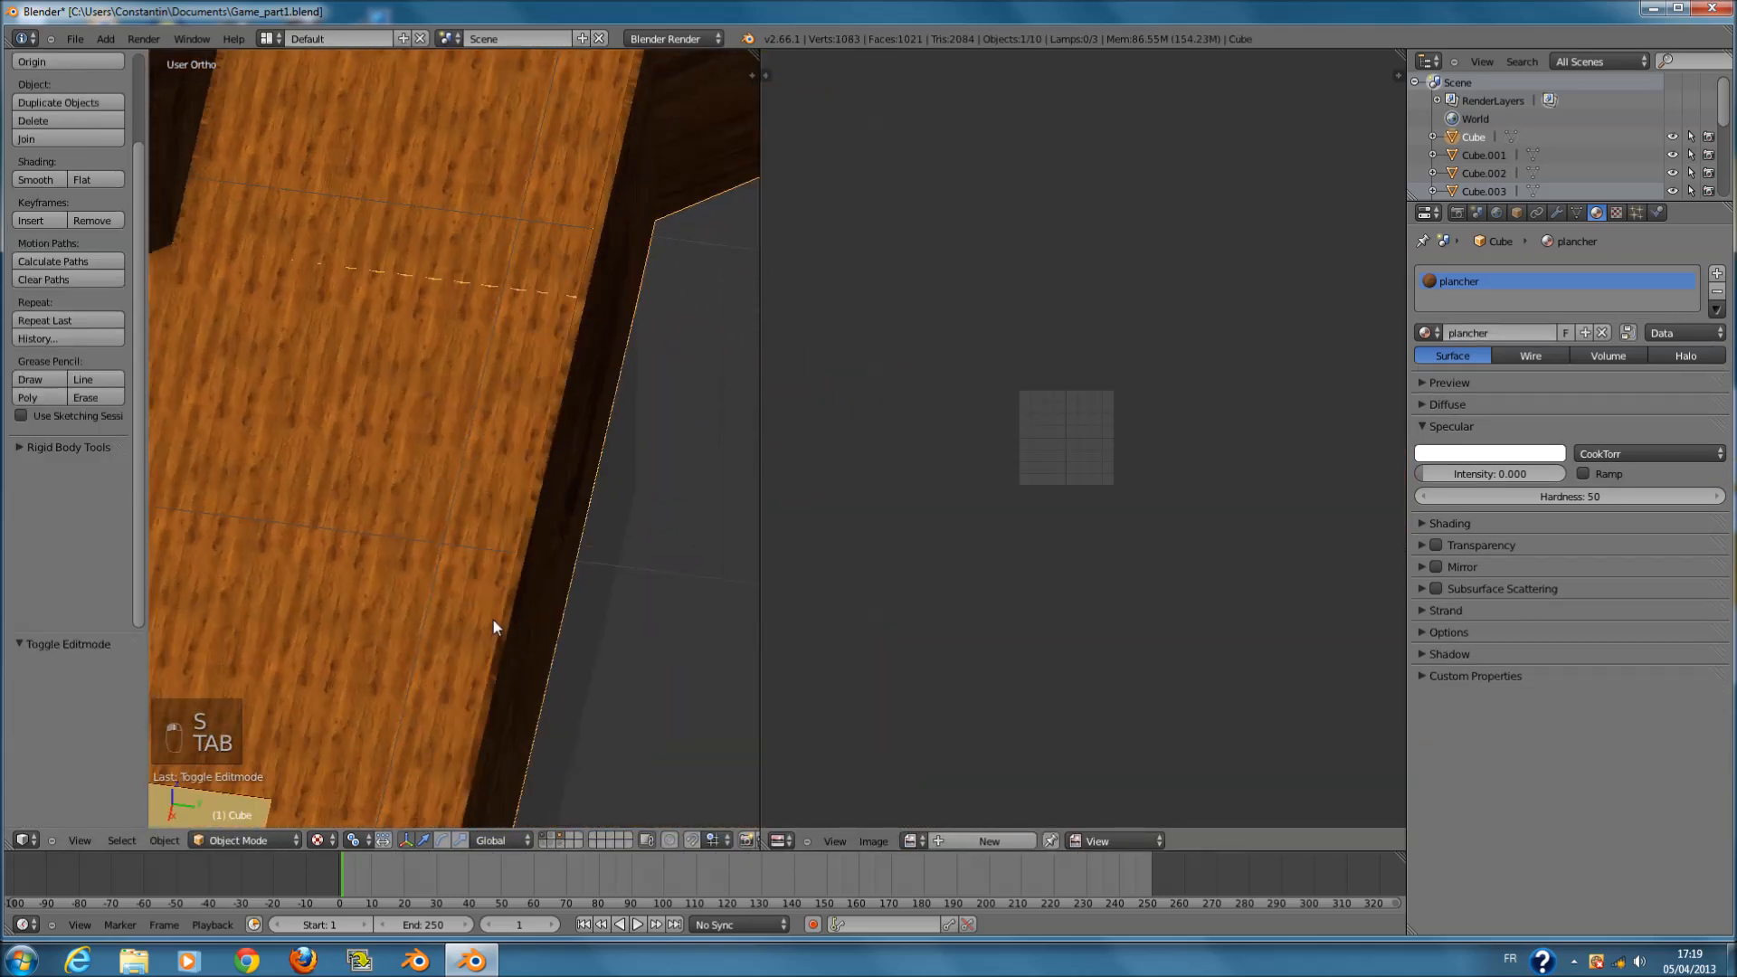
- Scale the corridor floor's UV layout down by 0.618, return to Object Mode and save over the existing file
{"action": "key", "text": "Tab"}
{"action": "key", "text": "s"}
{"action": "left_click", "coordinate": [1081, 590]}
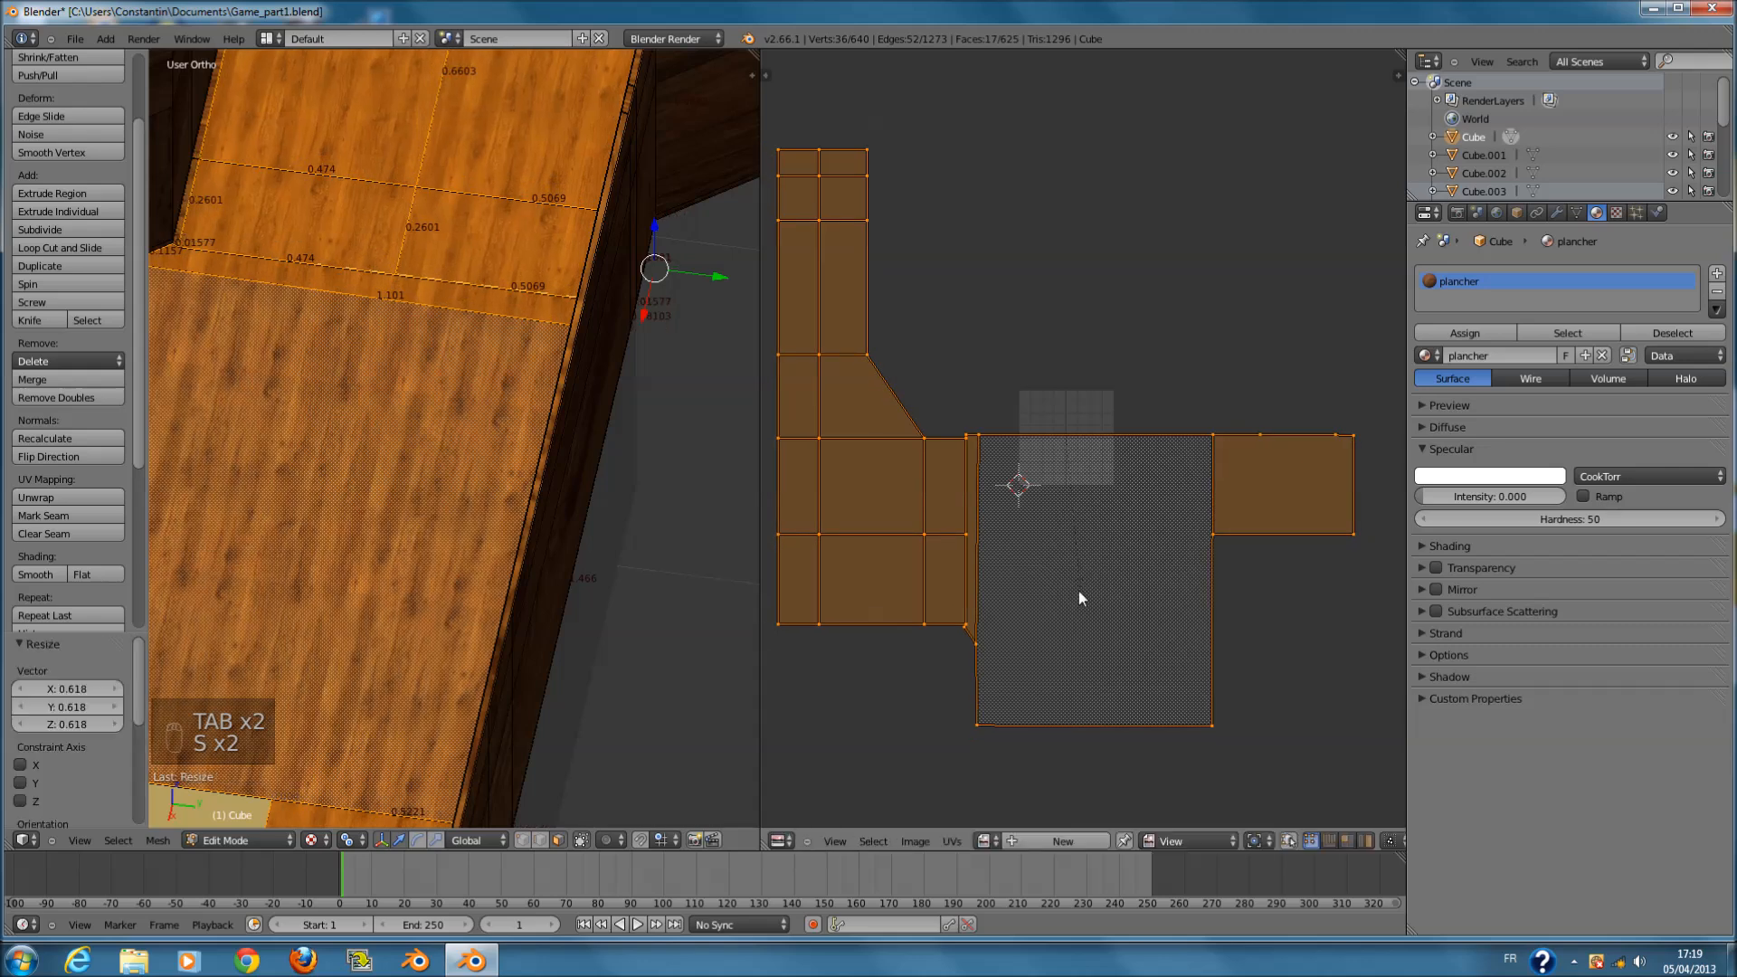
{"action": "key", "text": "Tab"}
{"action": "key", "text": "ctrl+s"}
{"action": "middle_click_drag", "start_coordinate": [611, 599], "coordinate": [725, 601]}
{"action": "key", "text": "ctrl+s"}
{"action": "left_click", "coordinate": [725, 601]}
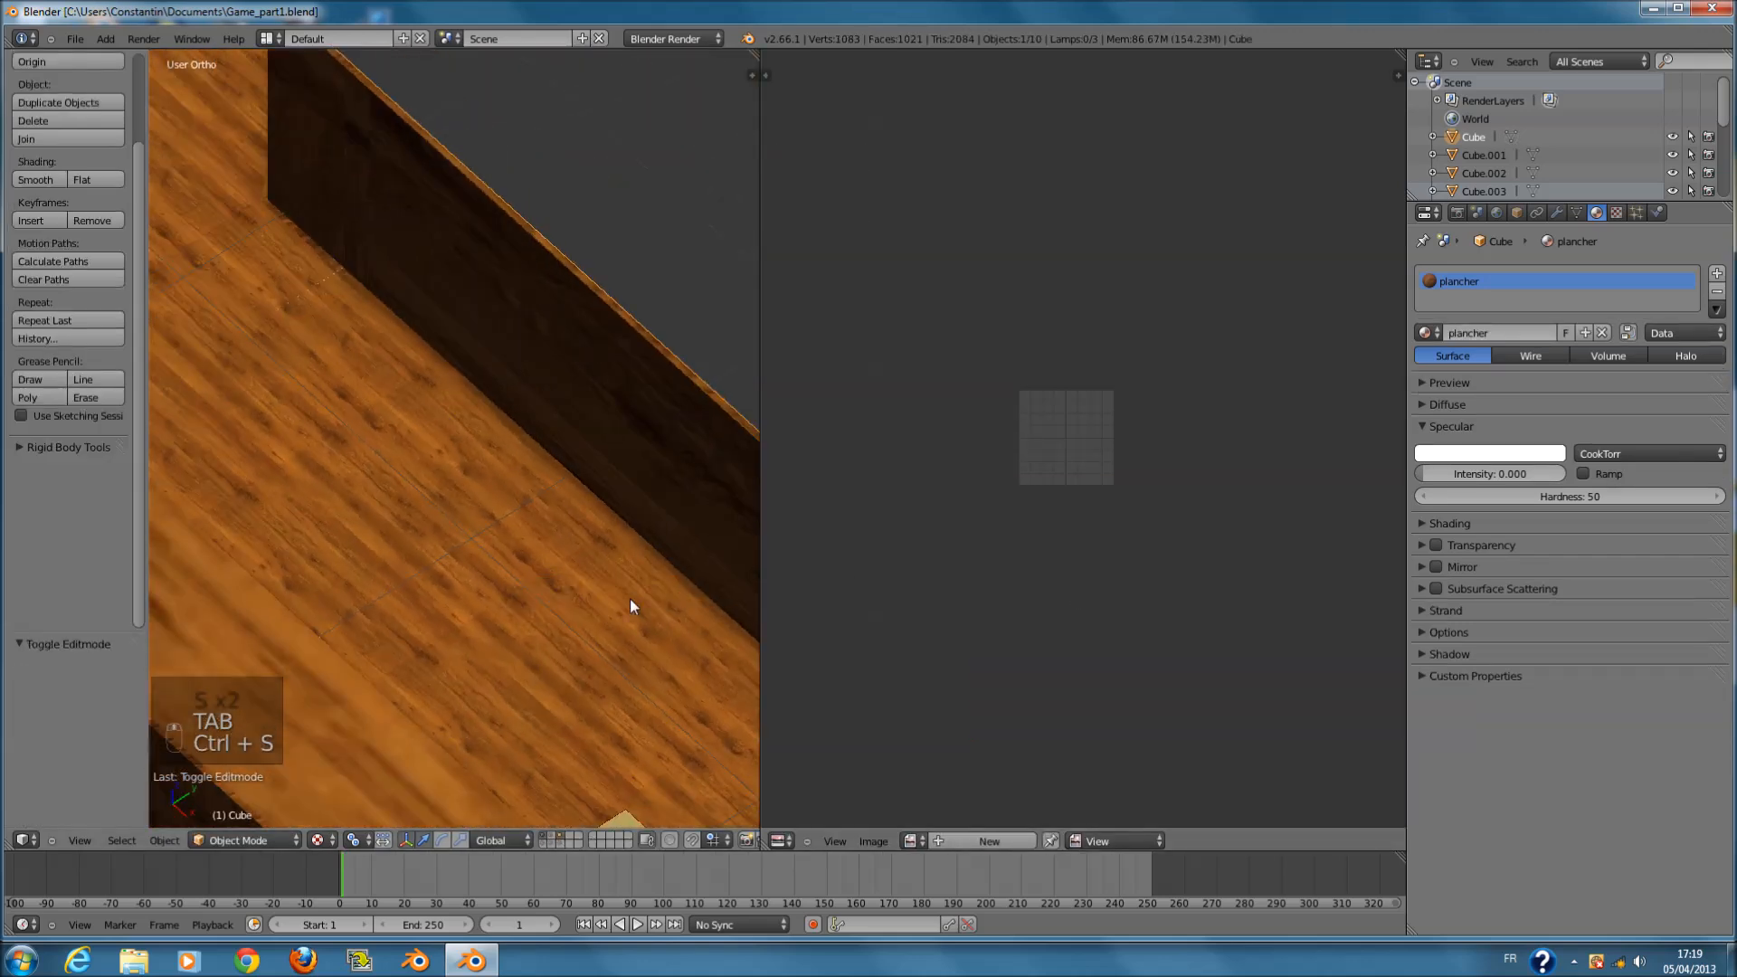
{"action": "key", "text": "KP_7"}
{"action": "scroll", "coordinate": [570, 543], "scroll_direction": "down", "scroll_amount": 4}
{"action": "key", "text": "Tab"}
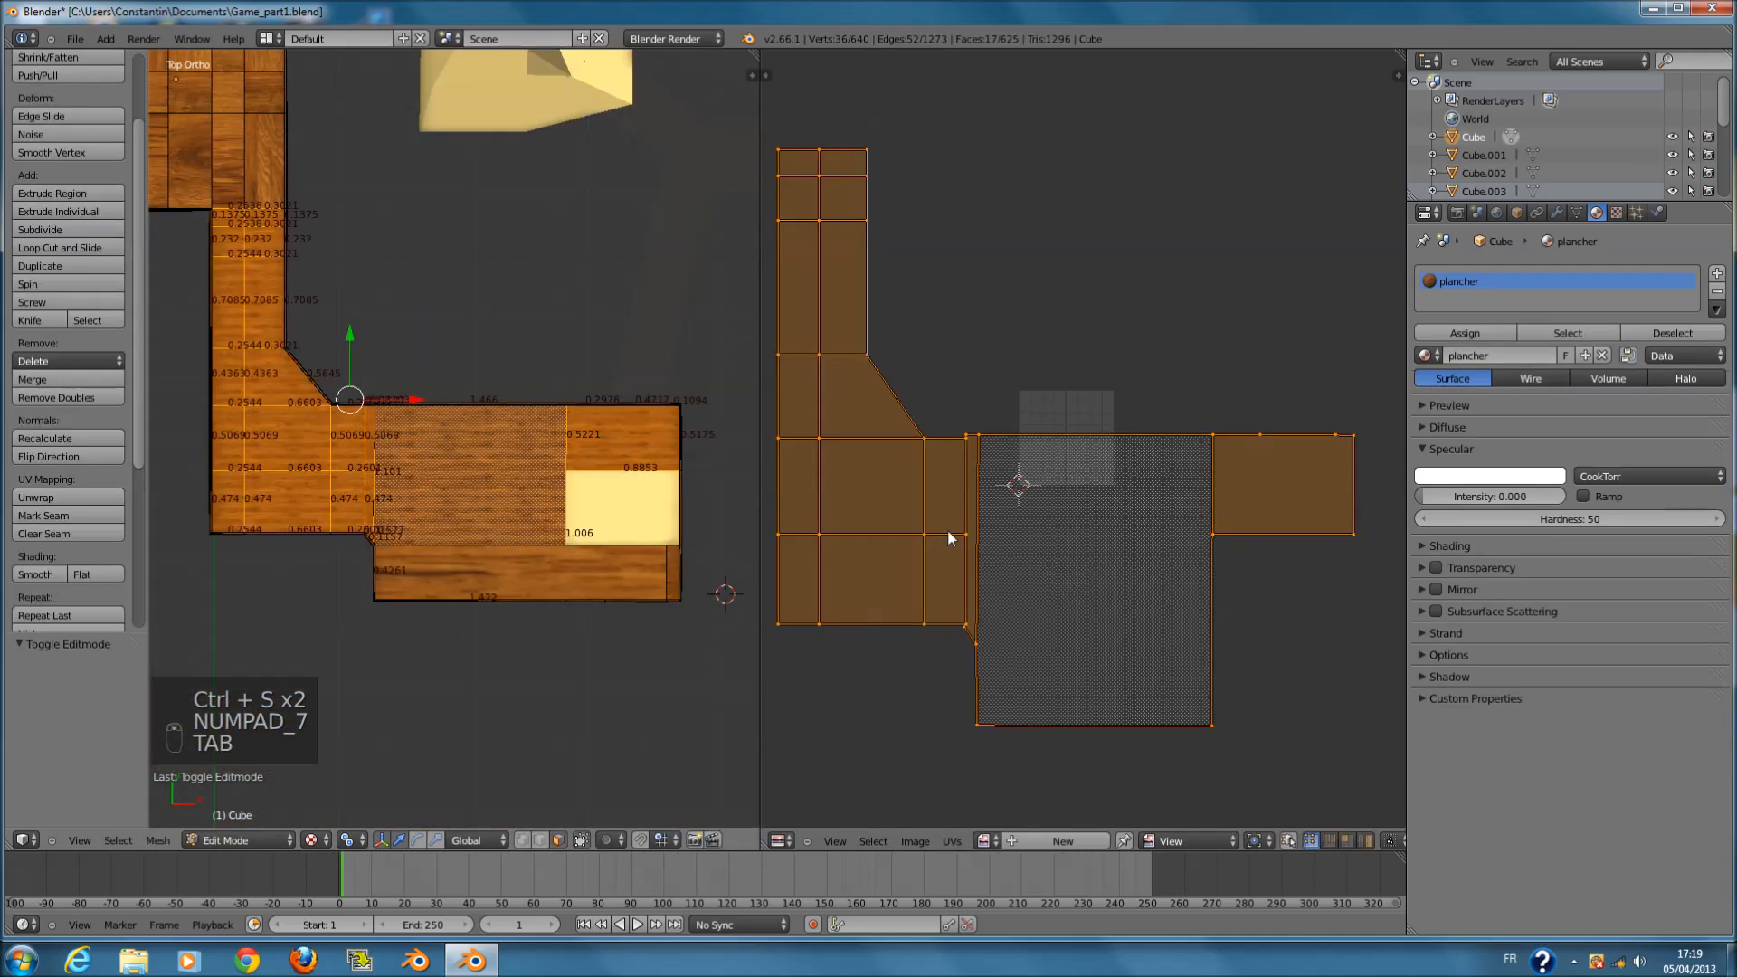
{"action": "key", "text": "Tab"}
{"action": "key", "text": "Tab"}
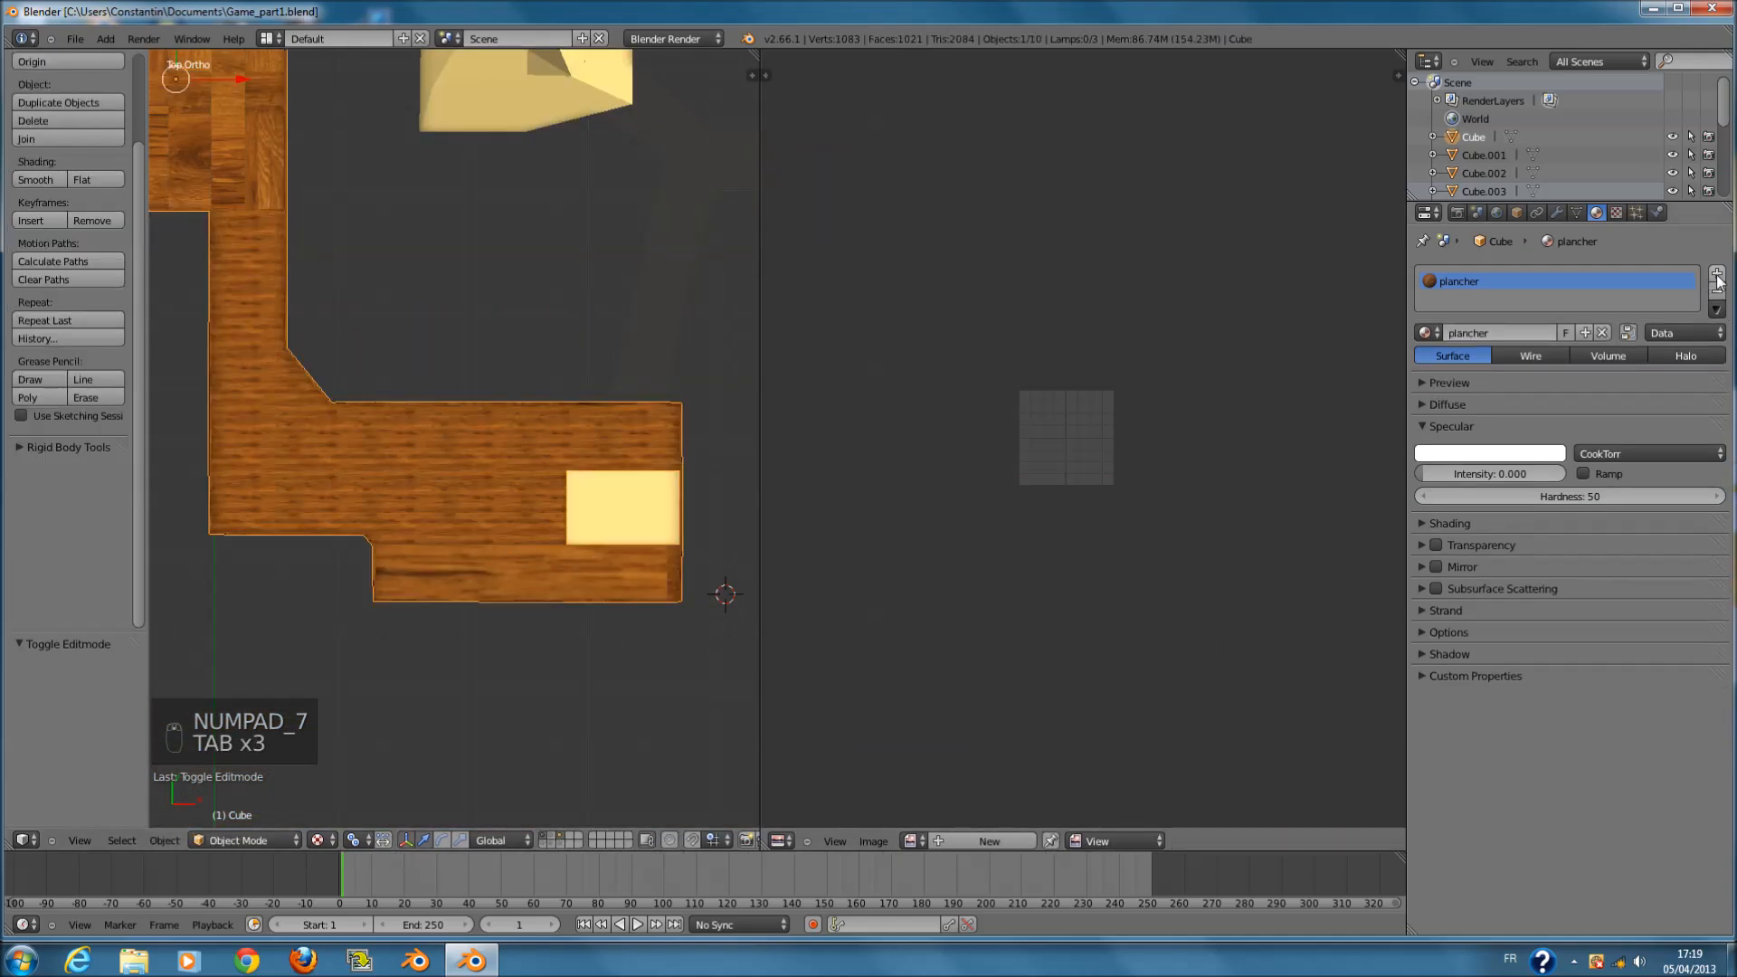
- Add a second material named mur to the building, set its specular intensity to 0 and save the file
{"action": "left_click", "coordinate": [1717, 274]}
{"action": "left_click", "coordinate": [1529, 333]}
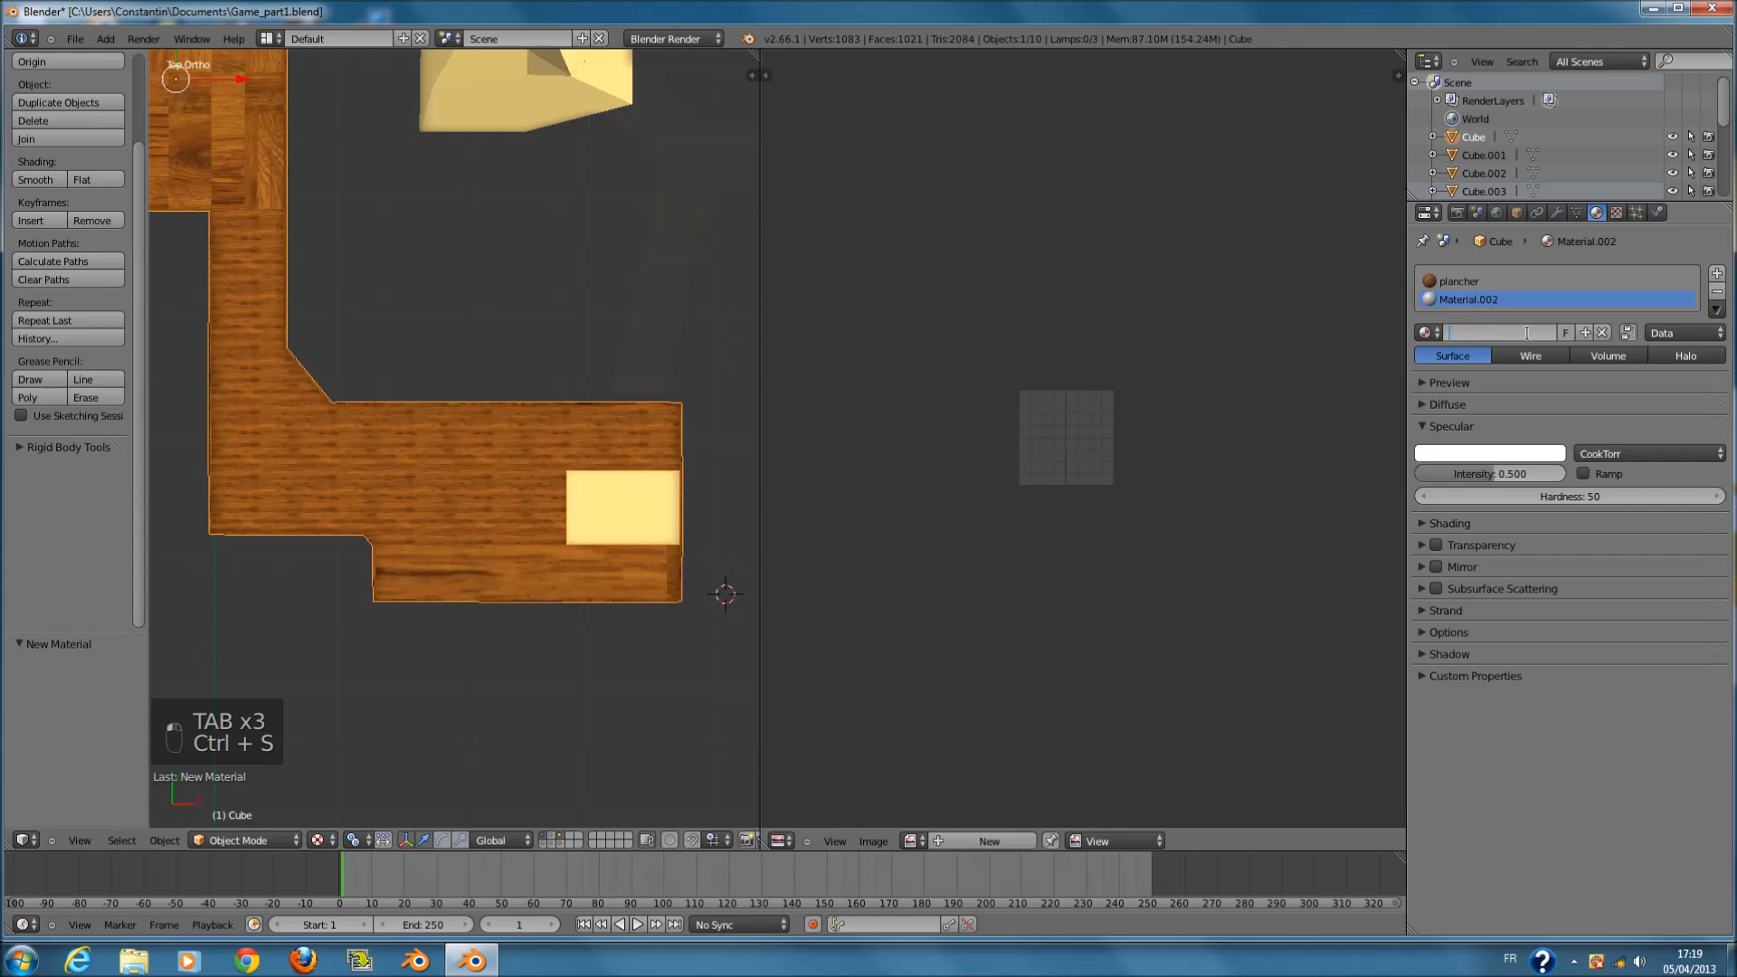
{"action": "left_click", "coordinate": [1526, 333]}
{"action": "type", "text": "mur"}
{"action": "key", "text": "Return"}
{"action": "key", "text": "ctrl+s"}
{"action": "left_click", "coordinate": [991, 431]}
{"action": "left_click_drag", "start_coordinate": [1470, 474], "coordinate": [1197, 491]}
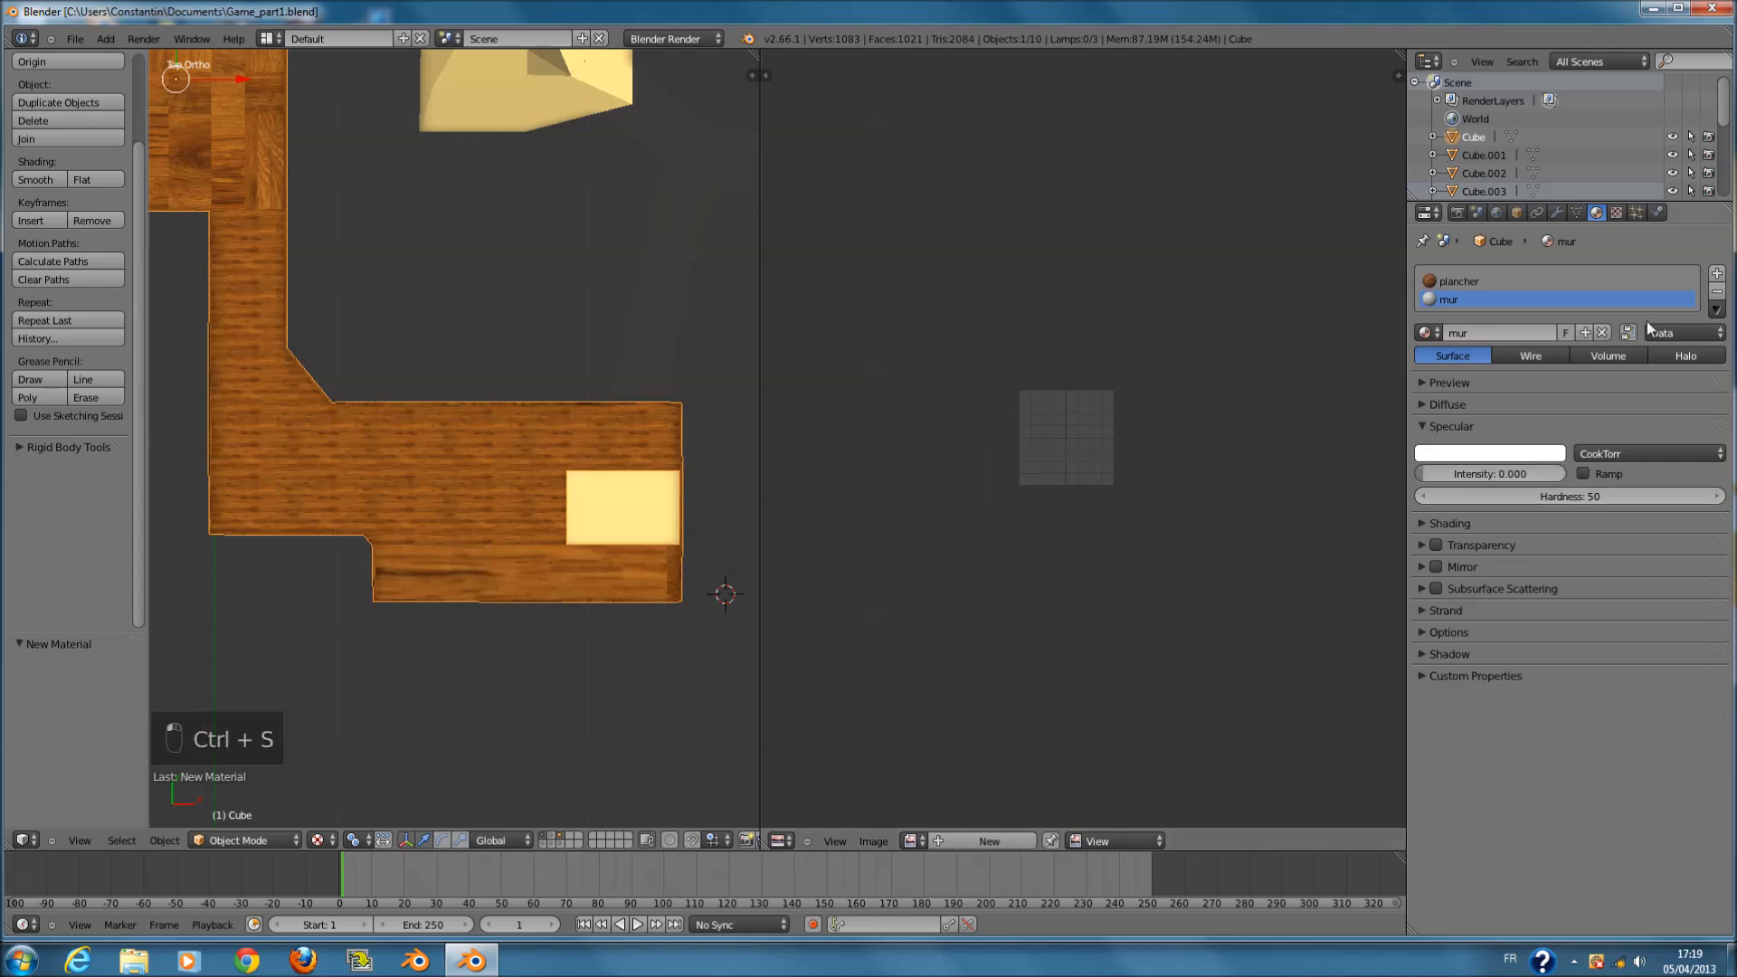
- Add a third material named béton and an empty fourth material slot, and save the file
{"action": "left_click", "coordinate": [1718, 274]}
{"action": "left_click", "coordinate": [1564, 345]}
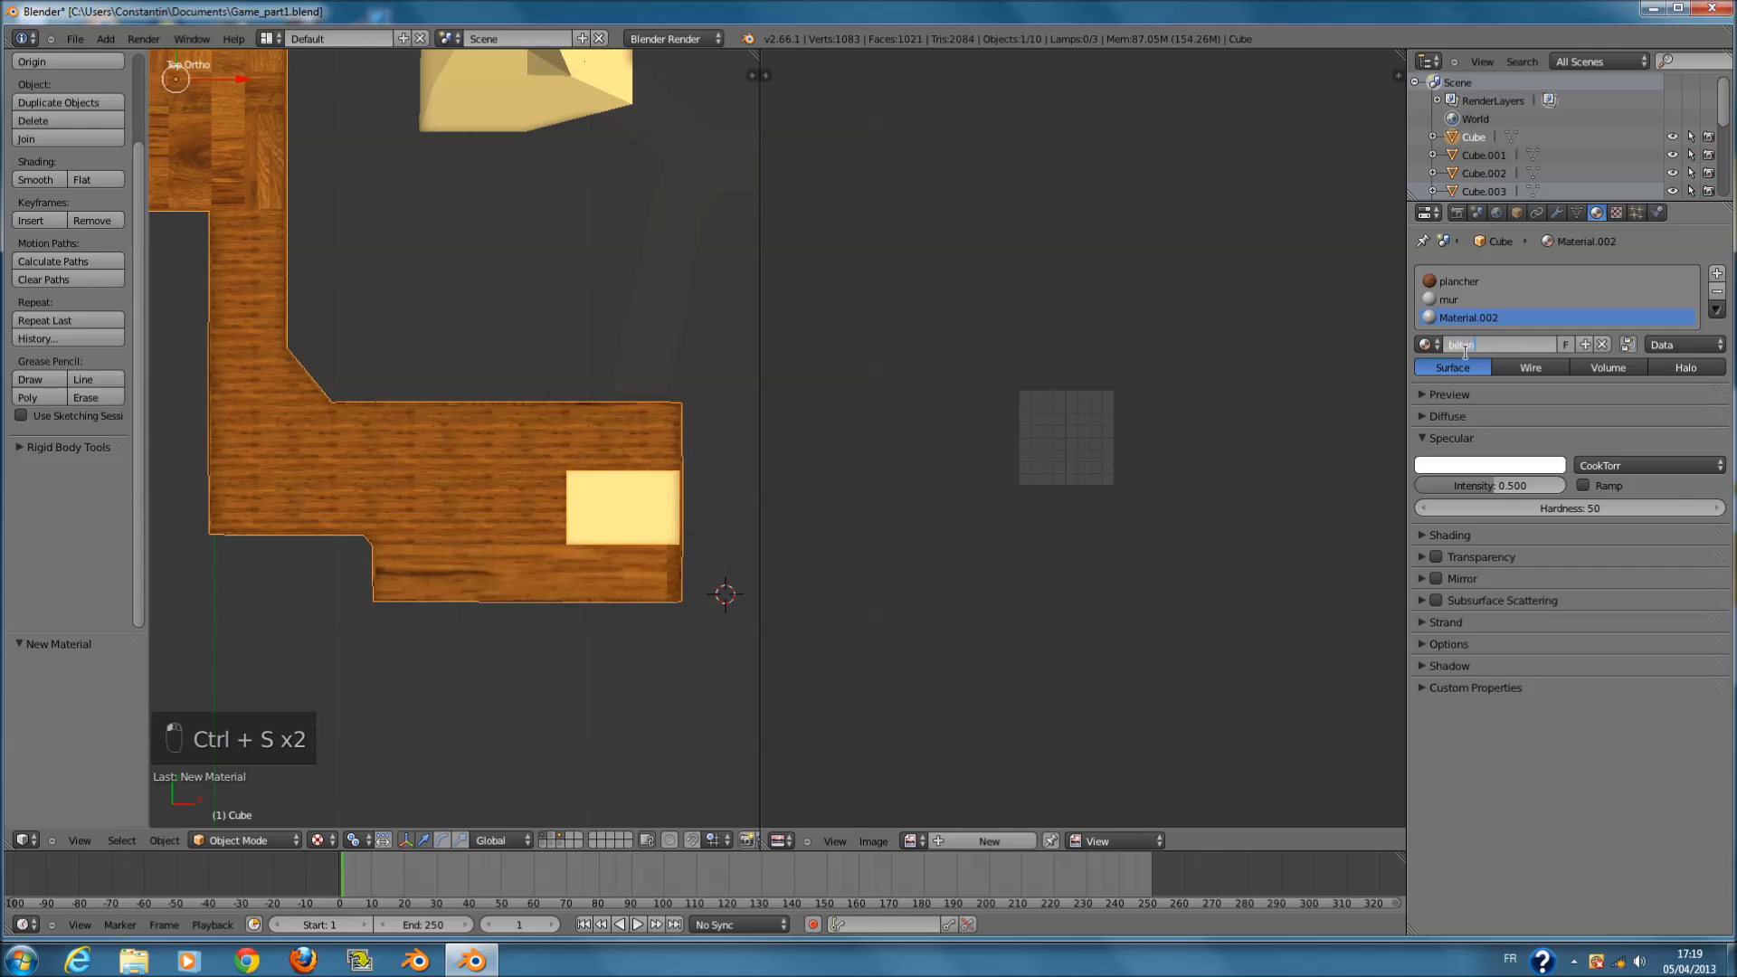
{"action": "key", "text": "Return"}
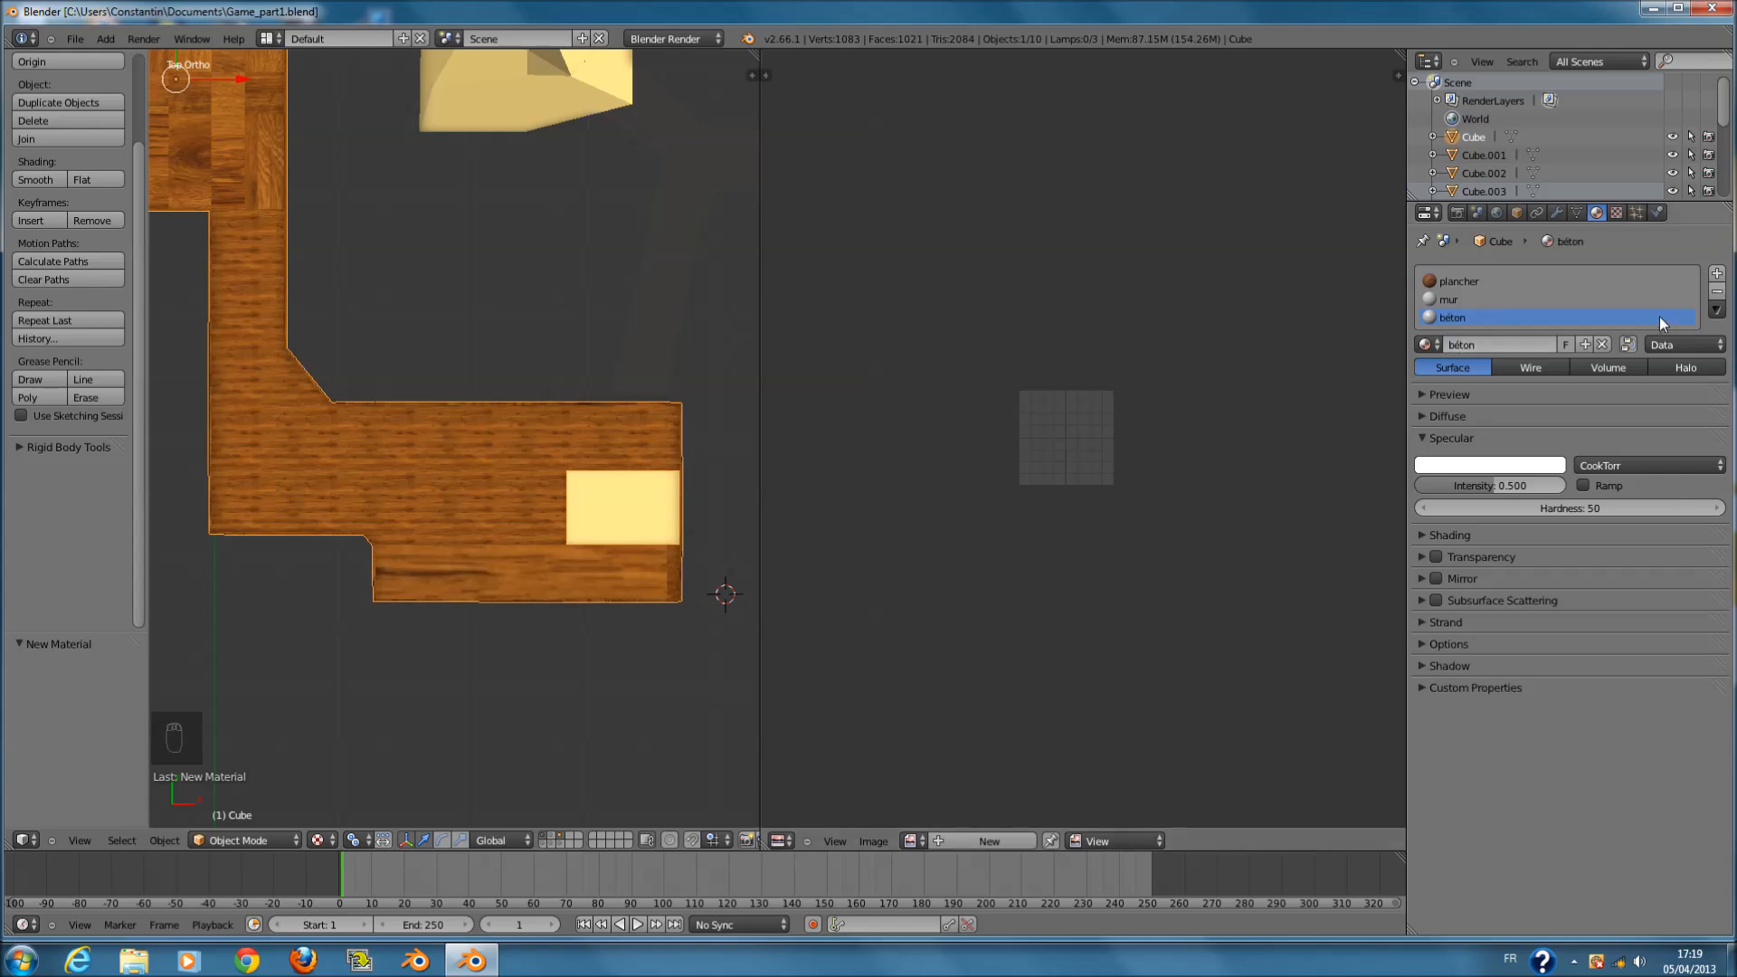
{"action": "left_click", "coordinate": [1718, 274]}
{"action": "scroll", "coordinate": [1020, 334], "scroll_direction": "down", "scroll_amount": 3}
{"action": "scroll", "coordinate": [584, 422], "scroll_direction": "down", "scroll_amount": 1}
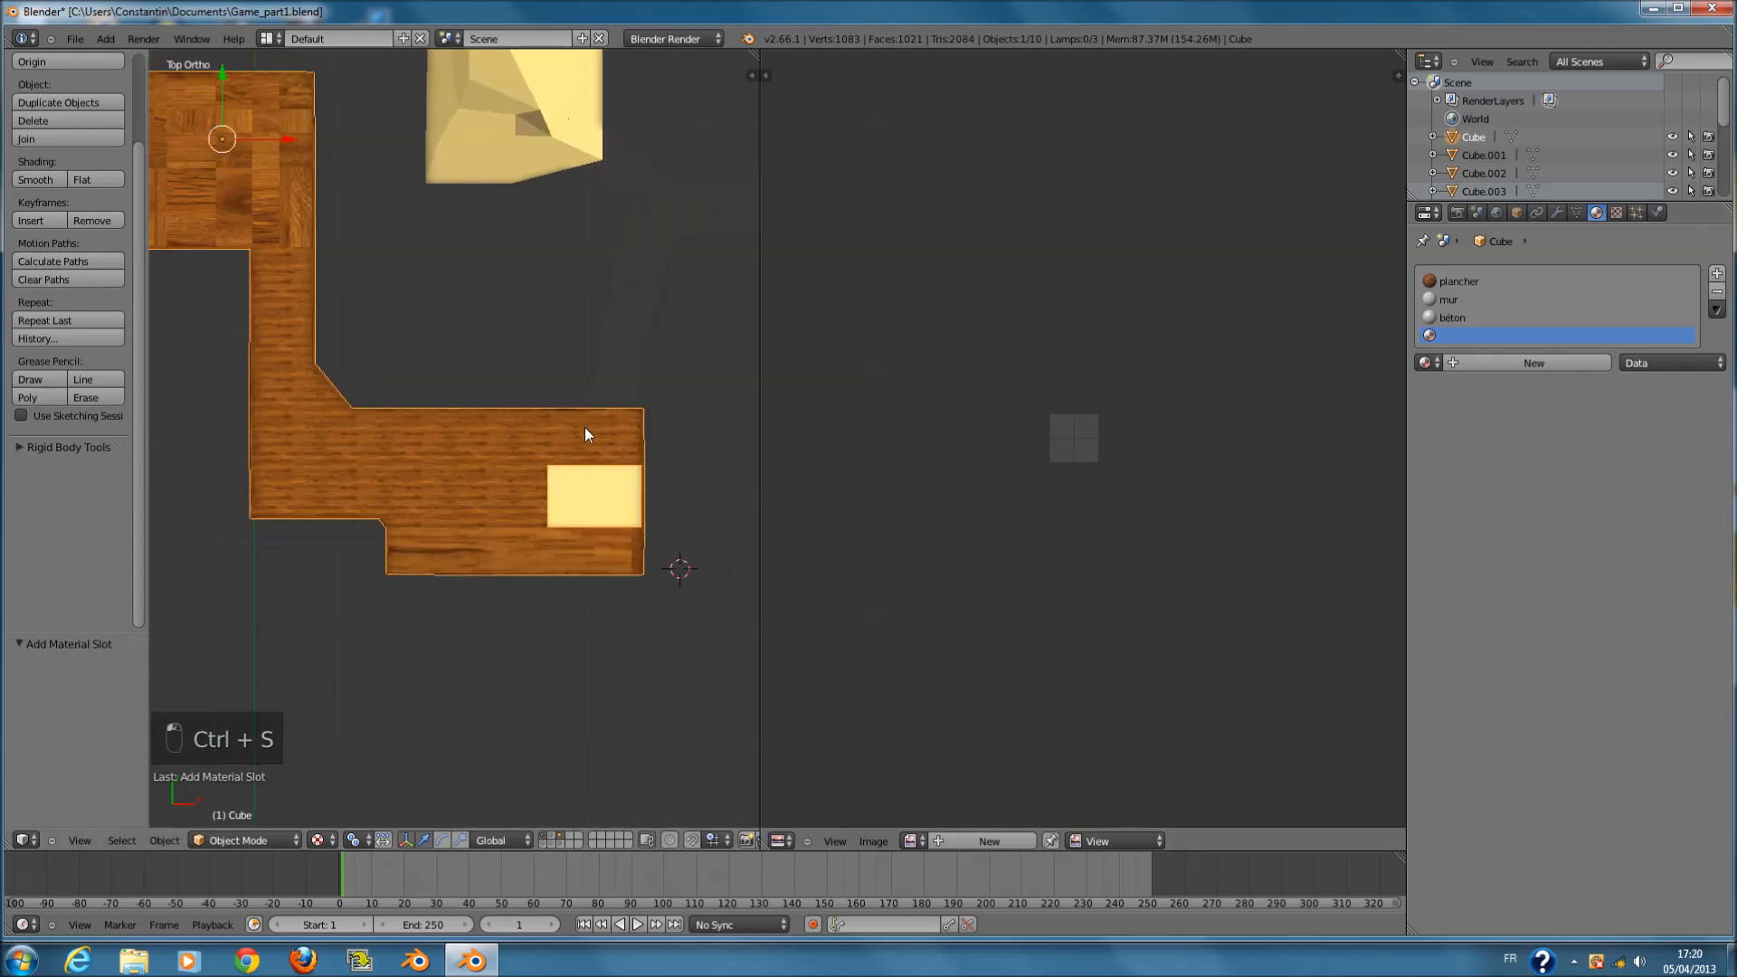
{"action": "scroll", "coordinate": [585, 427], "scroll_direction": "up", "scroll_amount": 2, "text": "shift"}
{"action": "key", "text": "ctrl+s"}
{"action": "left_click", "coordinate": [588, 436]}
- Rename the mur material as mur_salon_et_cuisine and save the file
{"action": "left_click", "coordinate": [1452, 298]}
{"action": "key", "text": "ctrl+s"}
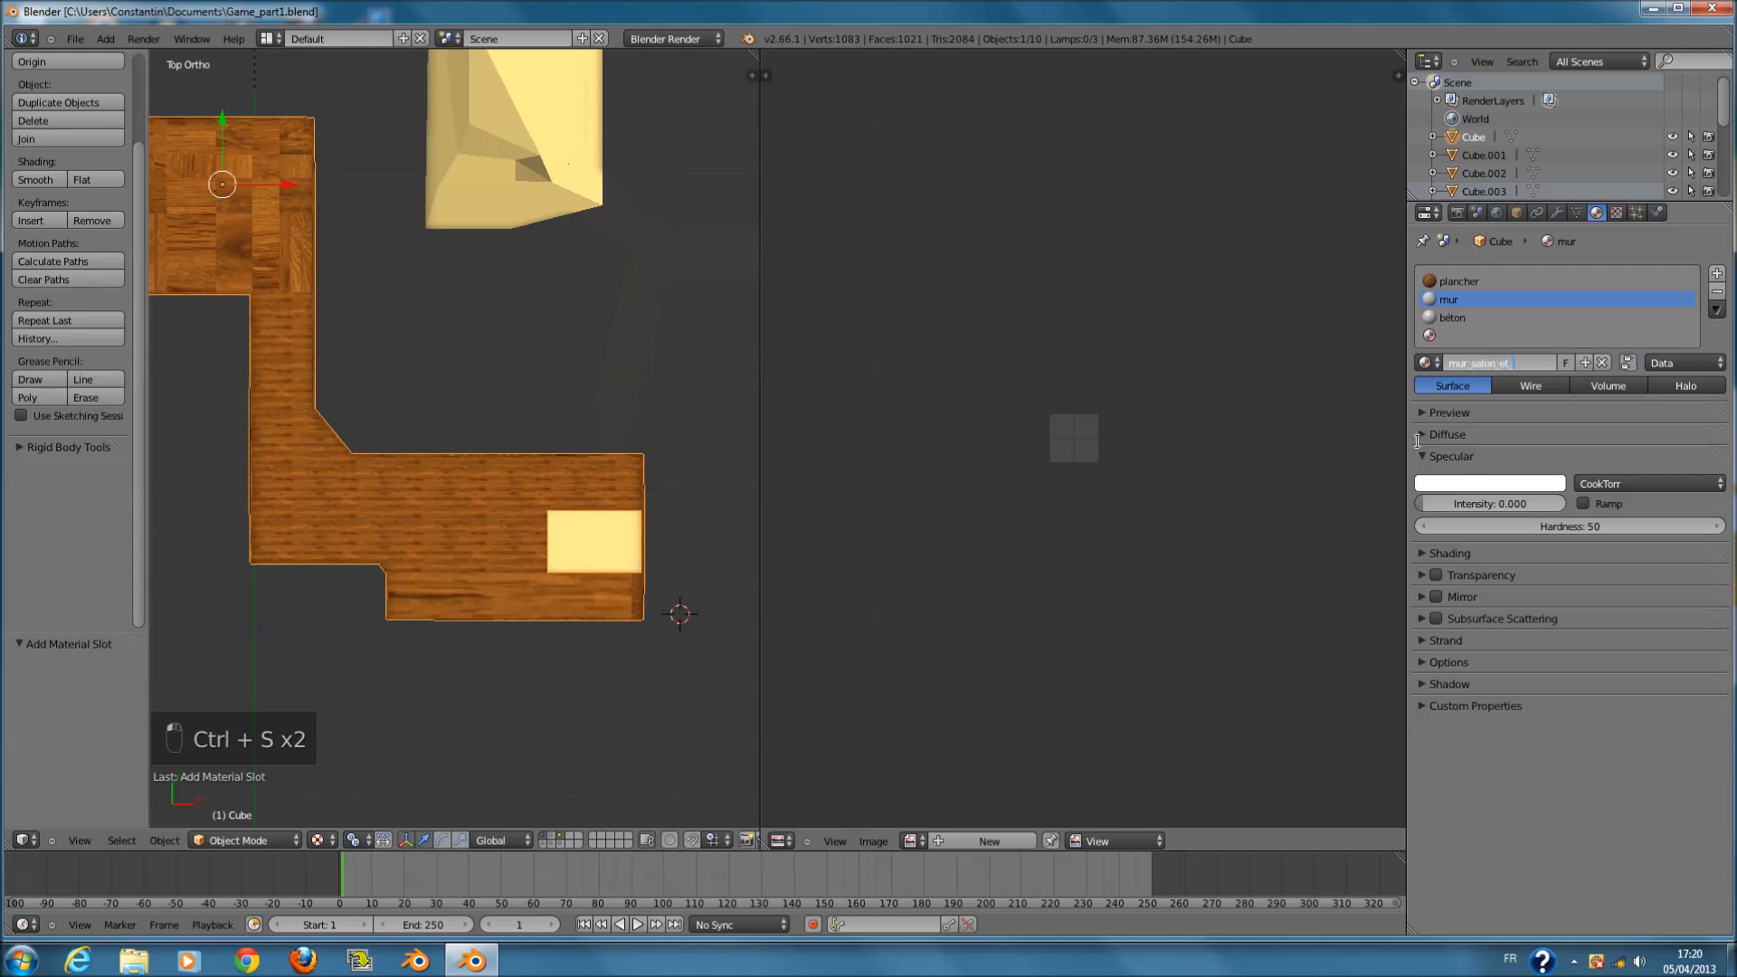
{"action": "key", "text": "Return"}
{"action": "key", "text": "ctrl+s"}
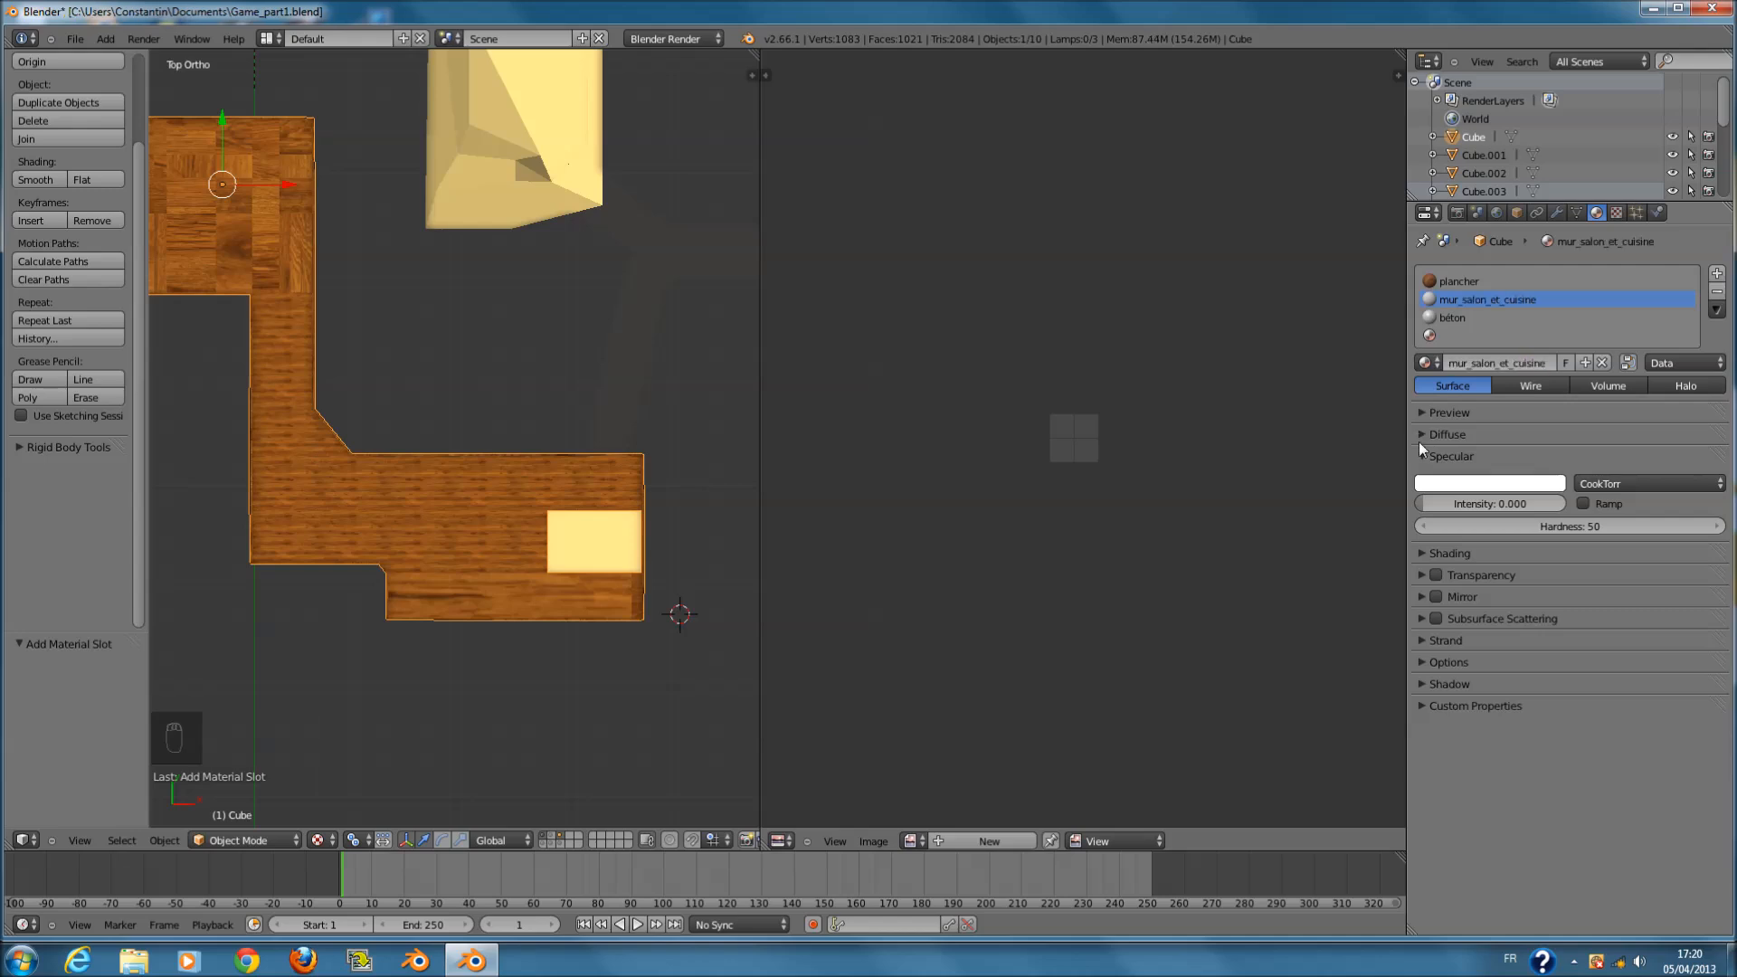
- Create a material named mur_garage in the empty fourth slot
{"action": "left_click", "coordinate": [1459, 318]}
{"action": "left_click", "coordinate": [1469, 336]}
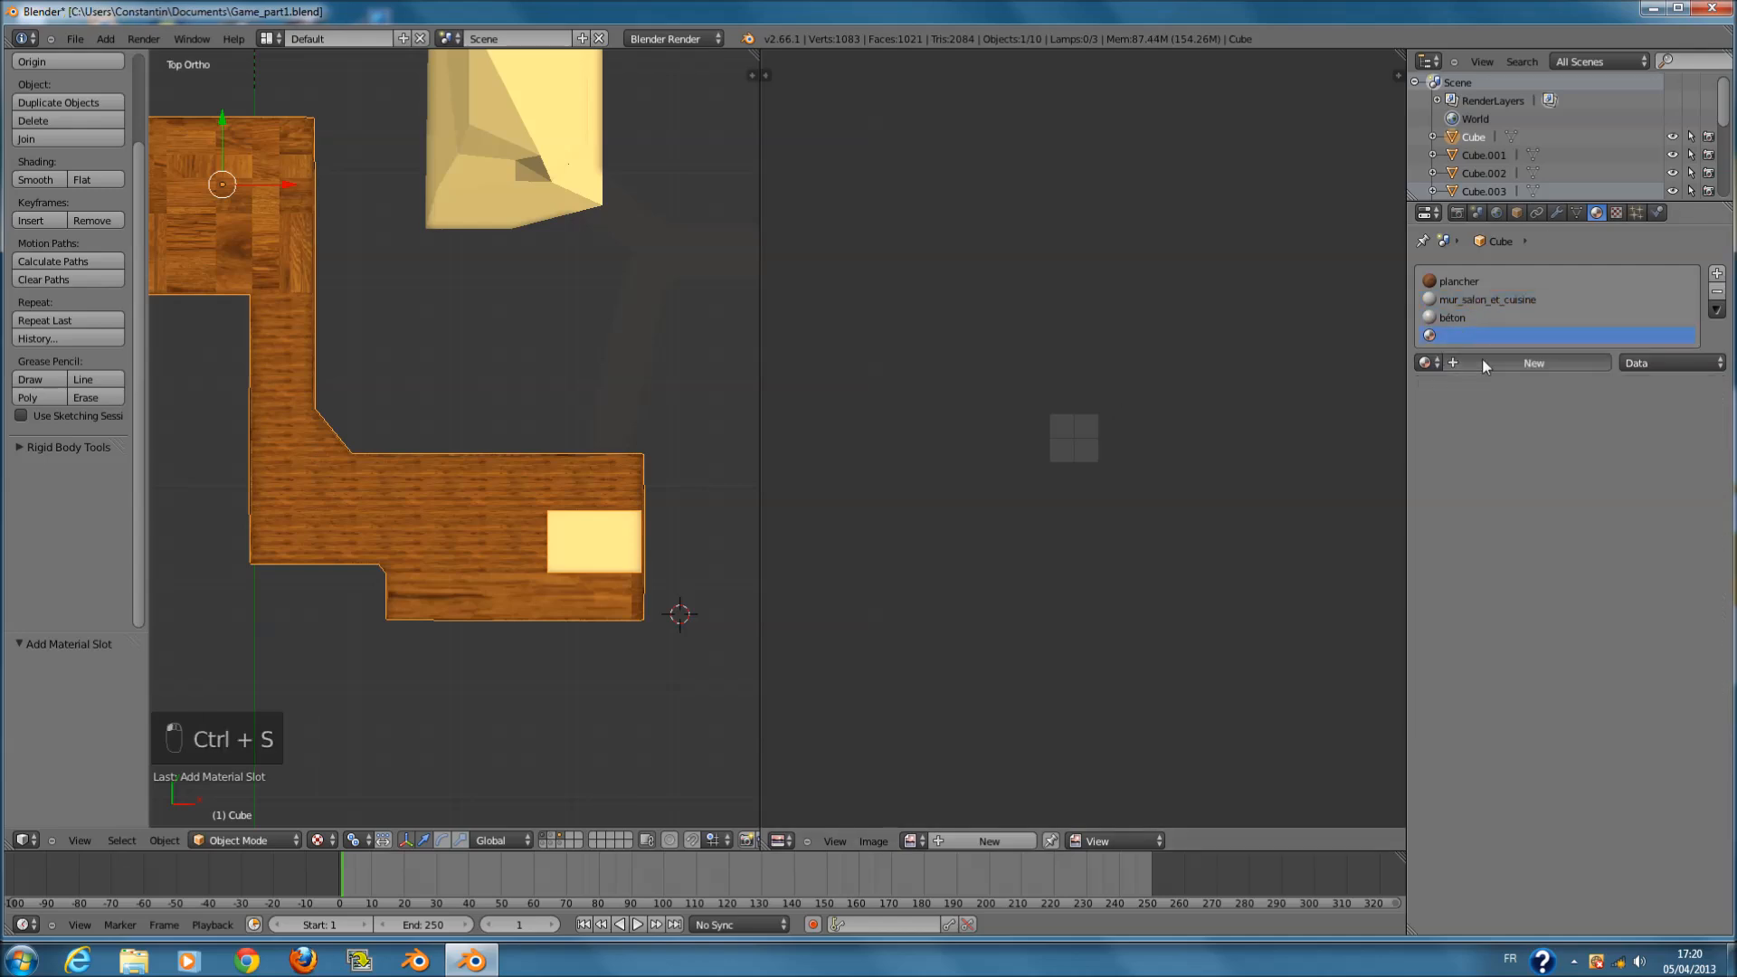
{"action": "left_click", "coordinate": [1482, 361]}
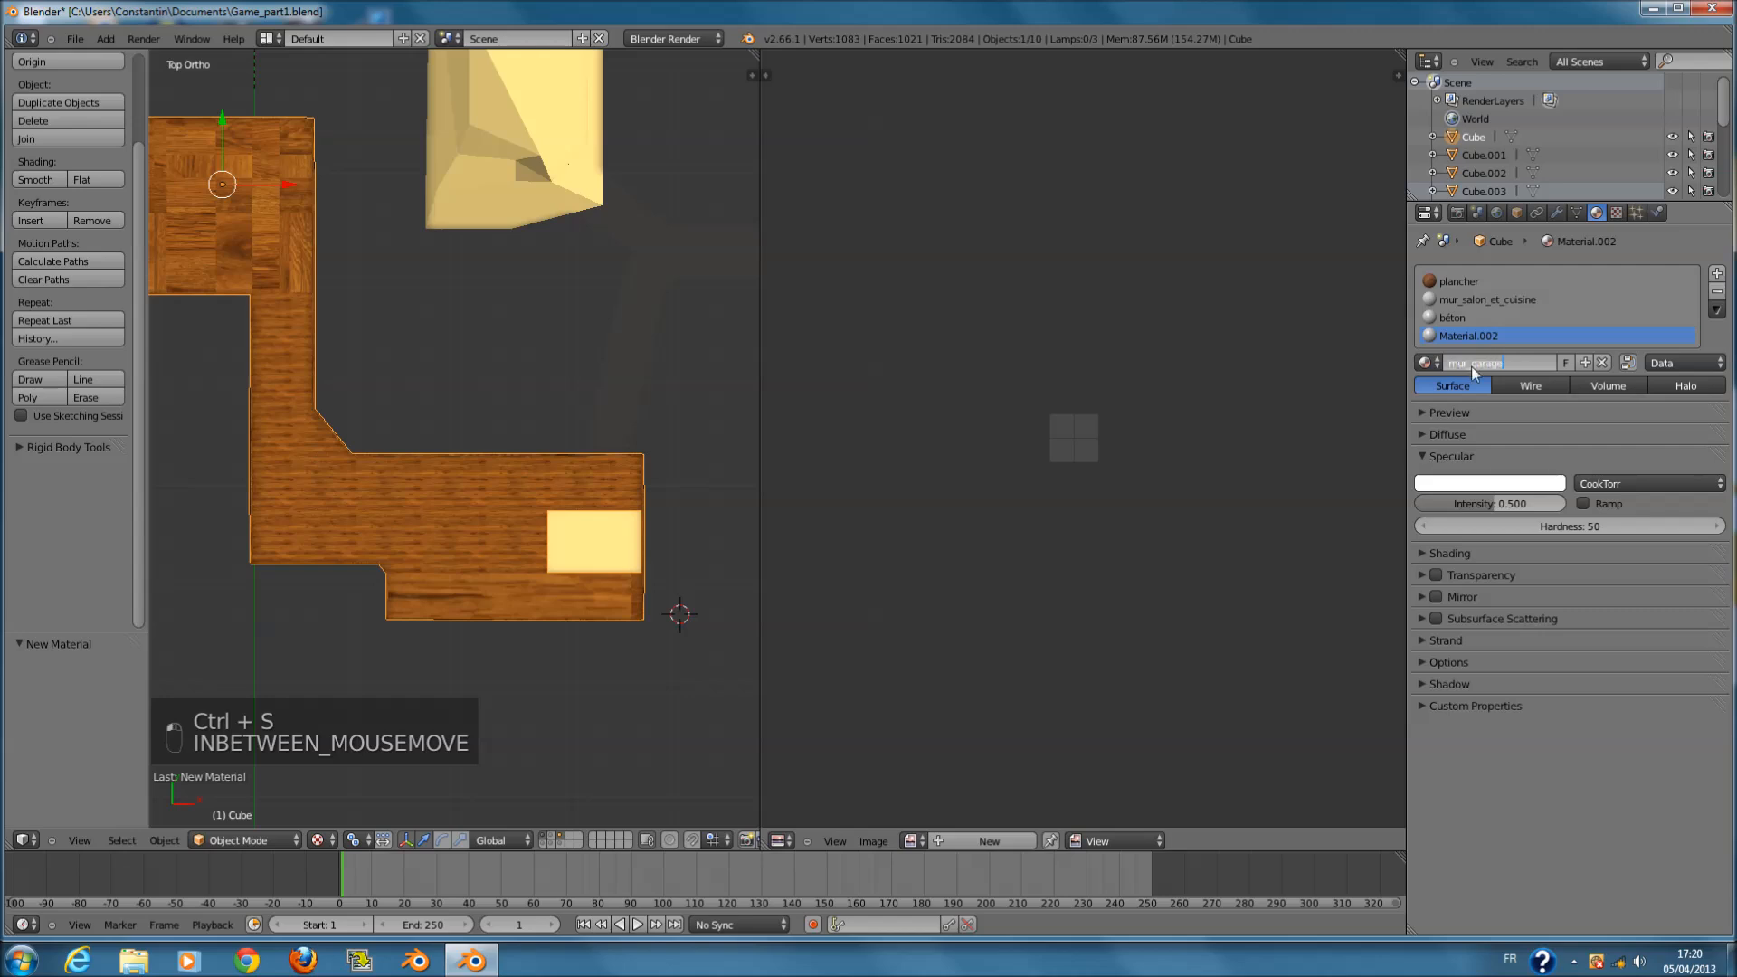
{"action": "key", "text": "Return"}
- Add a fifth material named mur_sal_delbain to the building and save the file
{"action": "scroll", "coordinate": [570, 457], "scroll_direction": "up", "scroll_amount": 3, "text": "ctrl"}
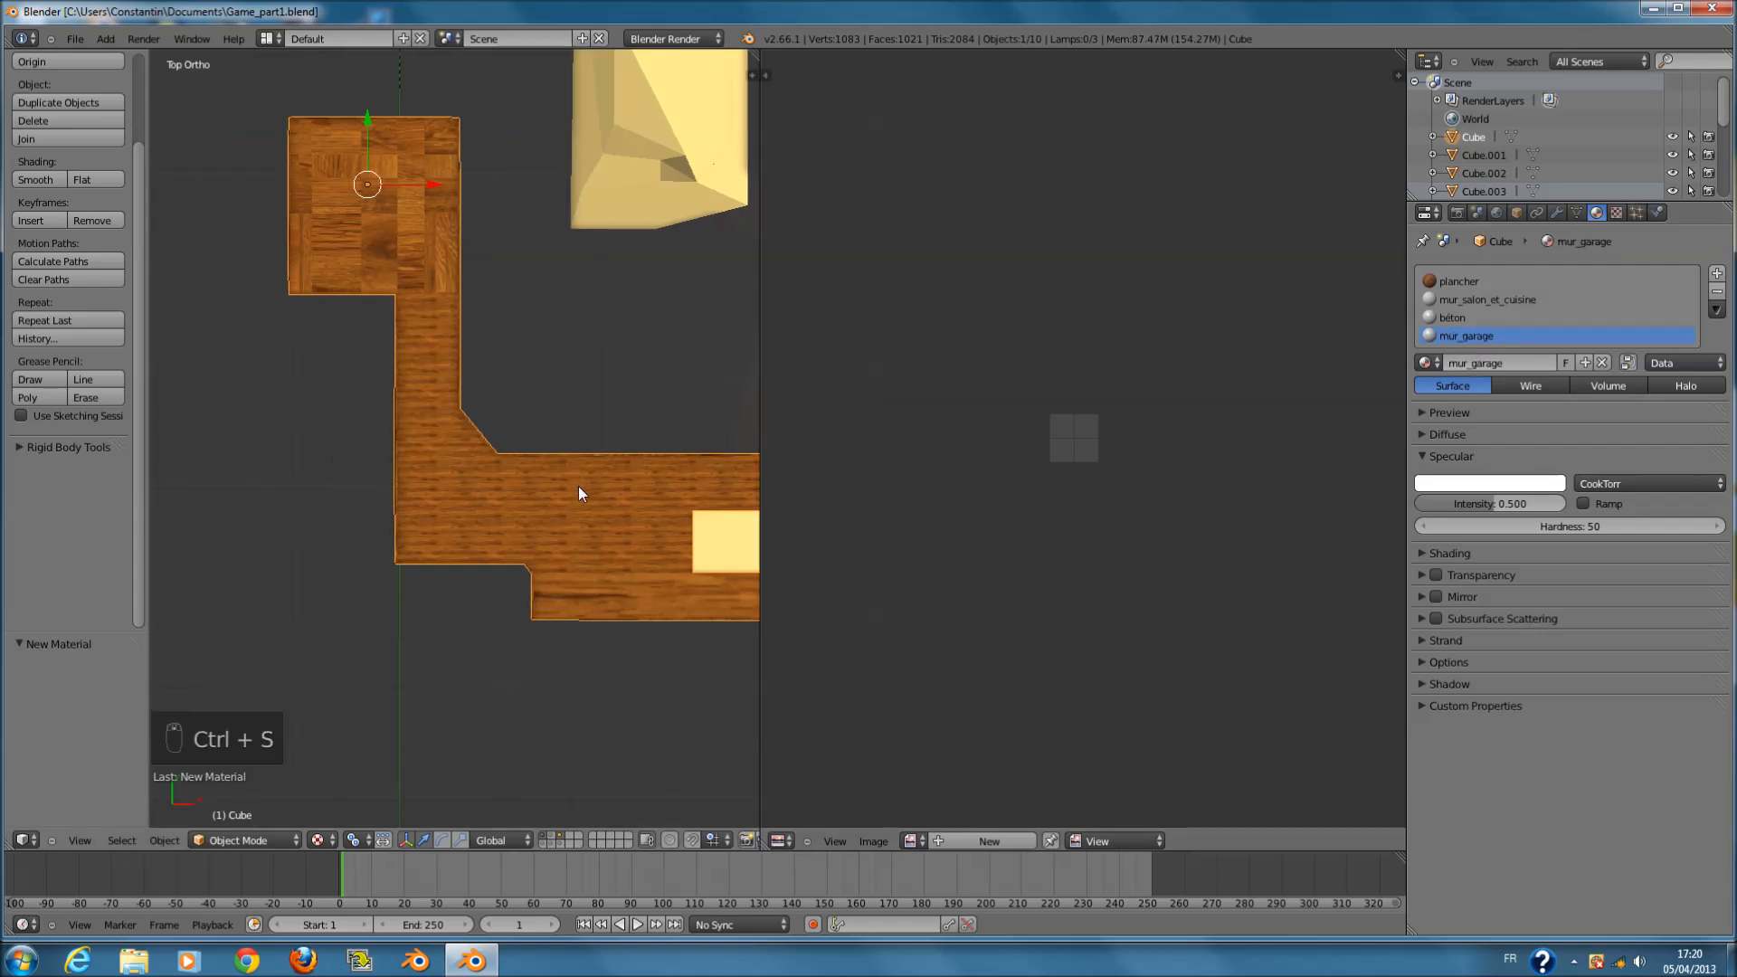
{"action": "scroll", "coordinate": [579, 486], "scroll_direction": "up", "scroll_amount": 1, "text": "ctrl"}
{"action": "scroll", "coordinate": [578, 487], "scroll_direction": "up", "scroll_amount": 1}
{"action": "scroll", "coordinate": [578, 487], "scroll_direction": "up", "scroll_amount": 1, "text": "ctrl"}
{"action": "scroll", "coordinate": [579, 487], "scroll_direction": "up", "scroll_amount": 2, "text": "ctrl"}
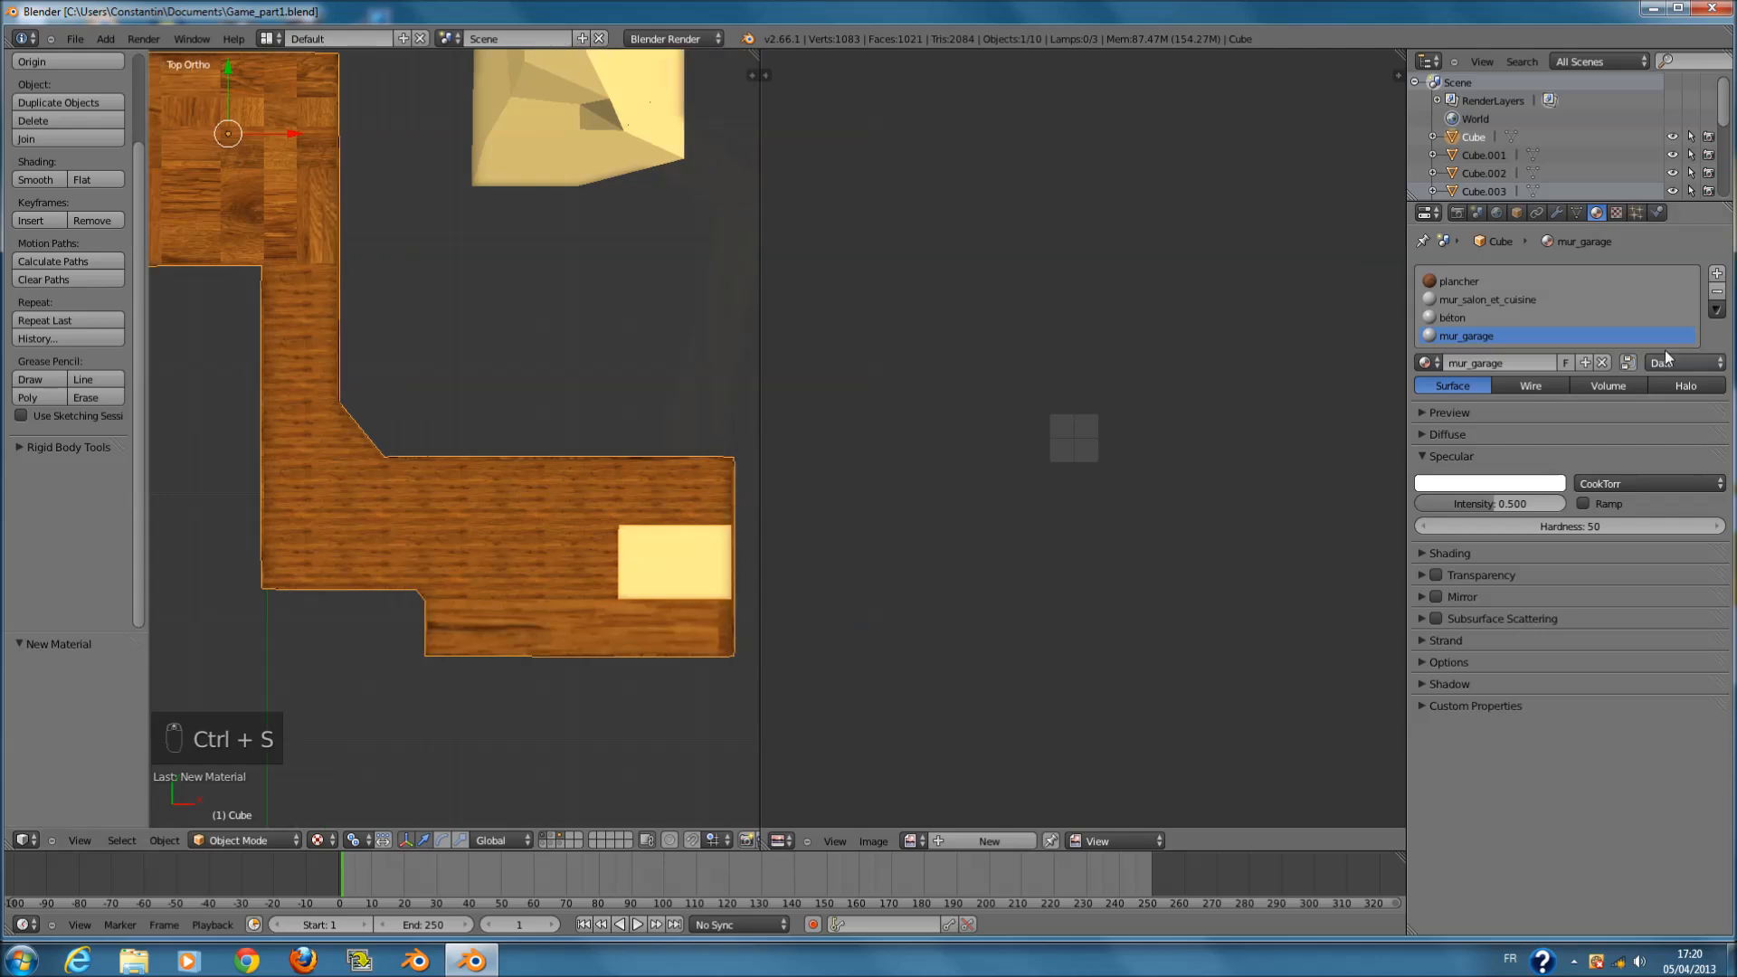
{"action": "left_click", "coordinate": [1718, 275]}
{"action": "left_click", "coordinate": [1489, 380]}
{"action": "double_click", "coordinate": [1527, 380]}
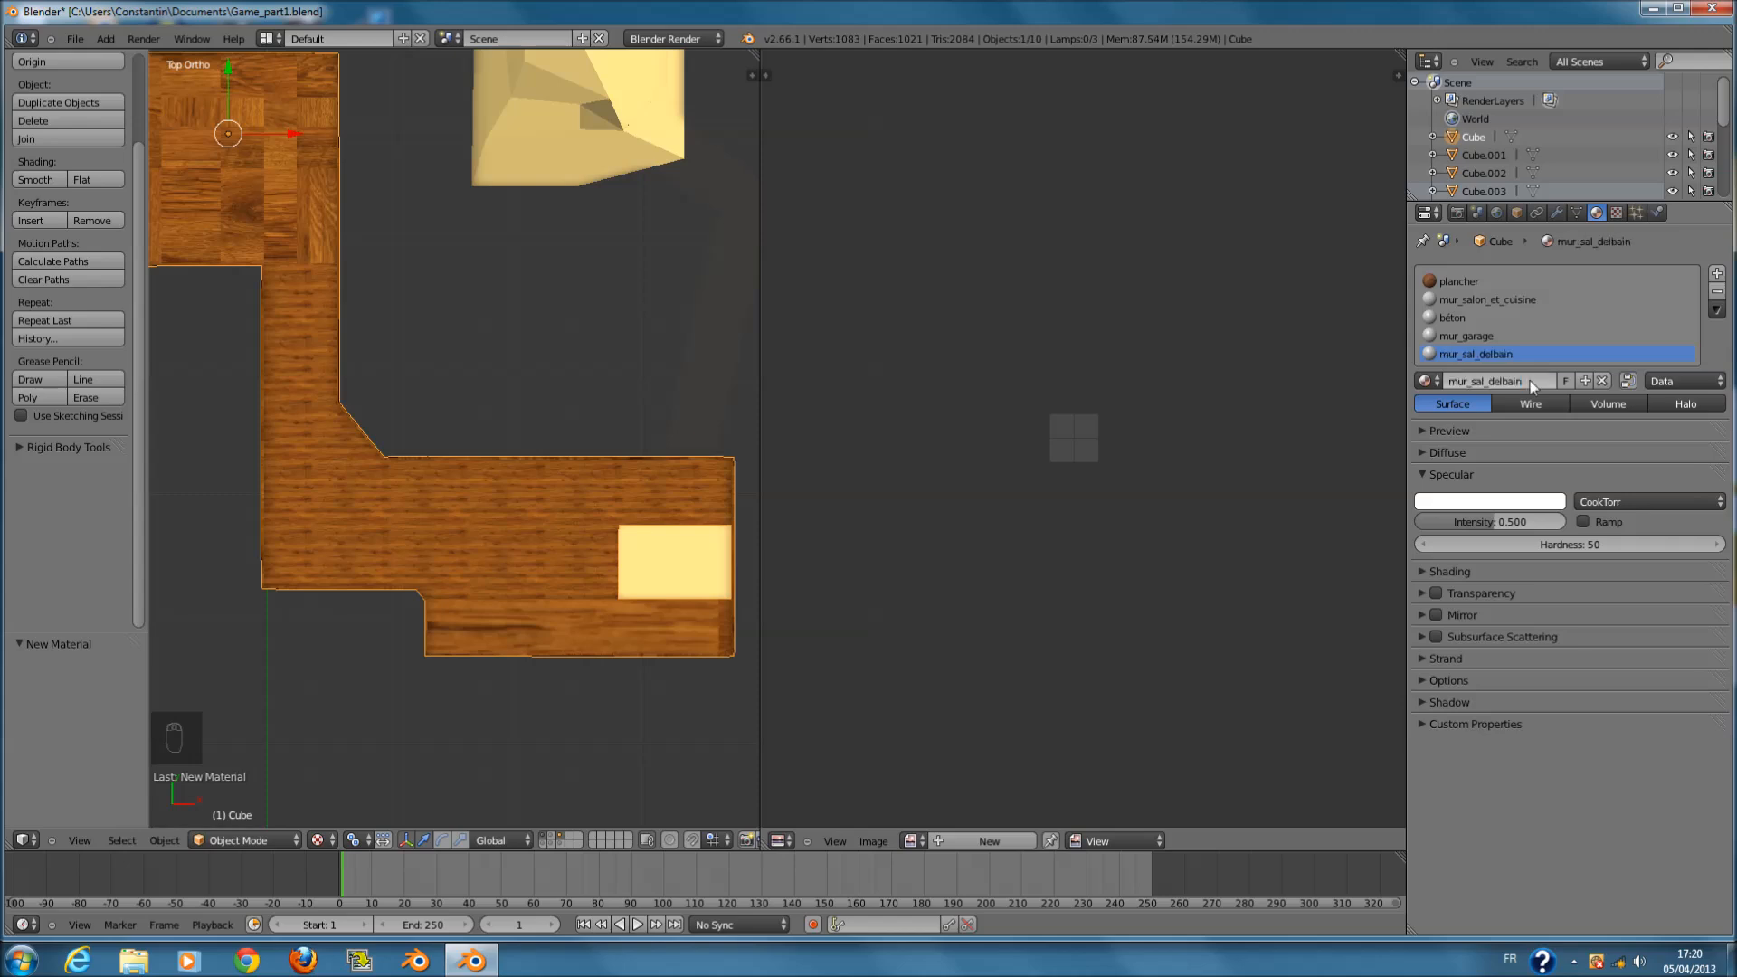
{"action": "key", "text": "ctrl+s"}
- Add a sixth material named plancher_sal_debain to the building and save over the existing file
{"action": "left_click", "coordinate": [1718, 275]}
{"action": "left_click", "coordinate": [1543, 378]}
{"action": "double_click", "coordinate": [1524, 376]}
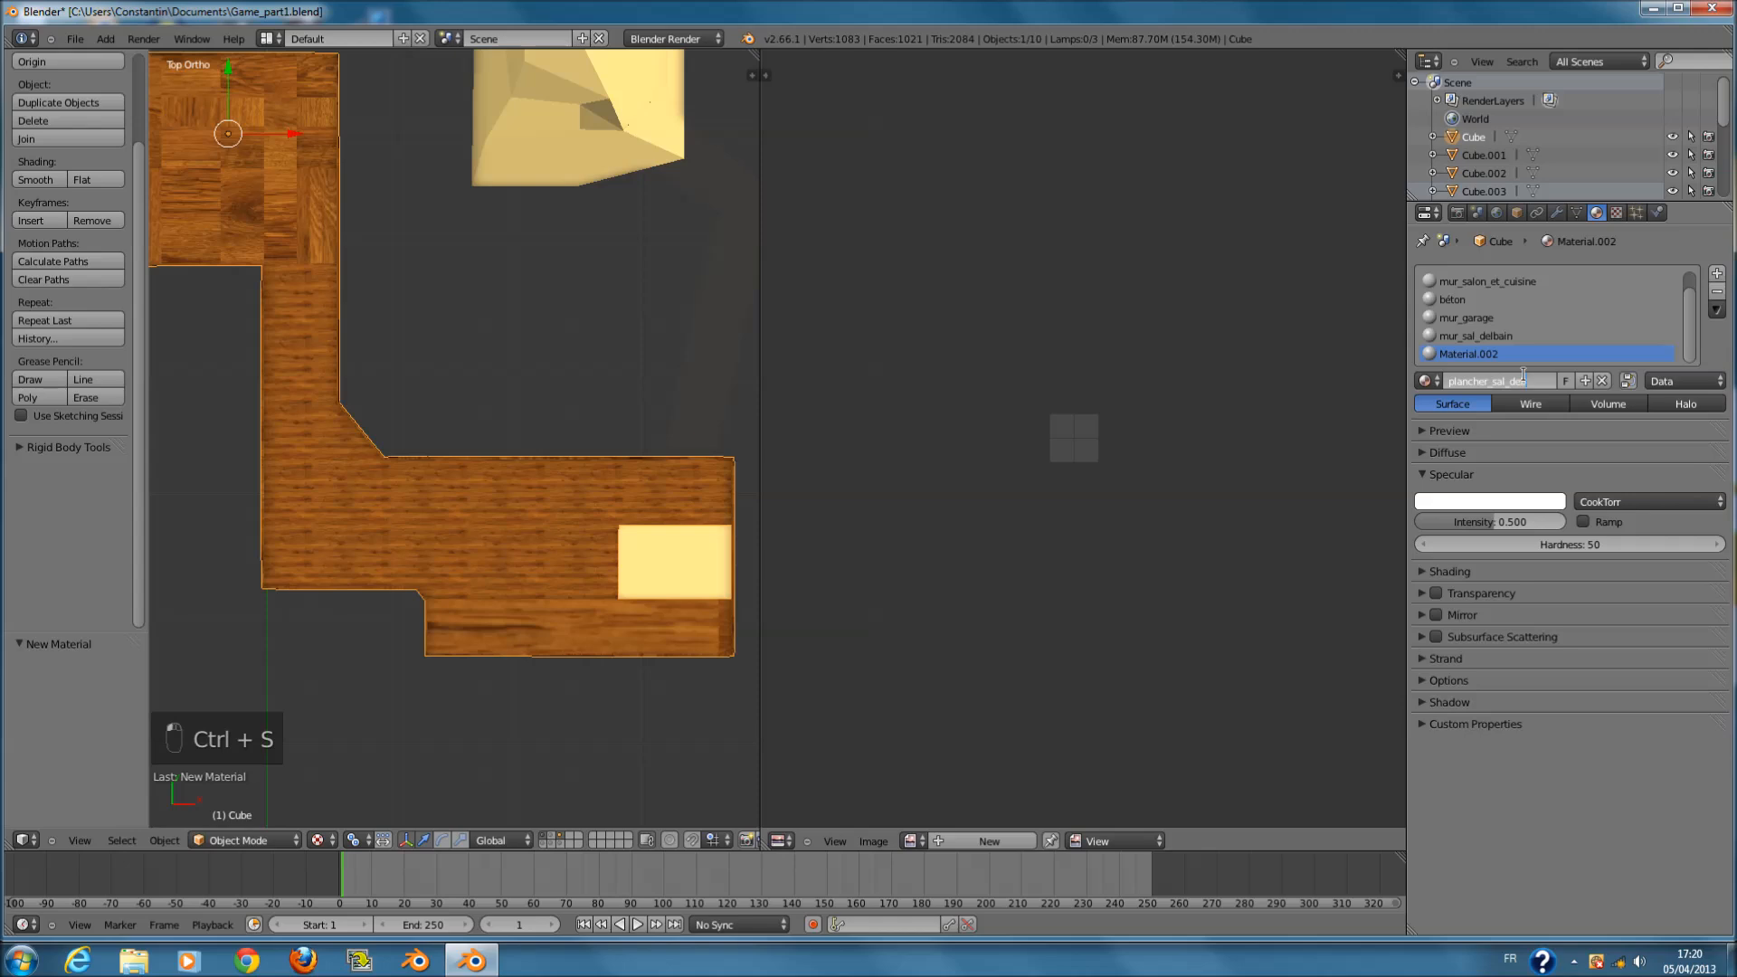
{"action": "key", "text": "Return"}
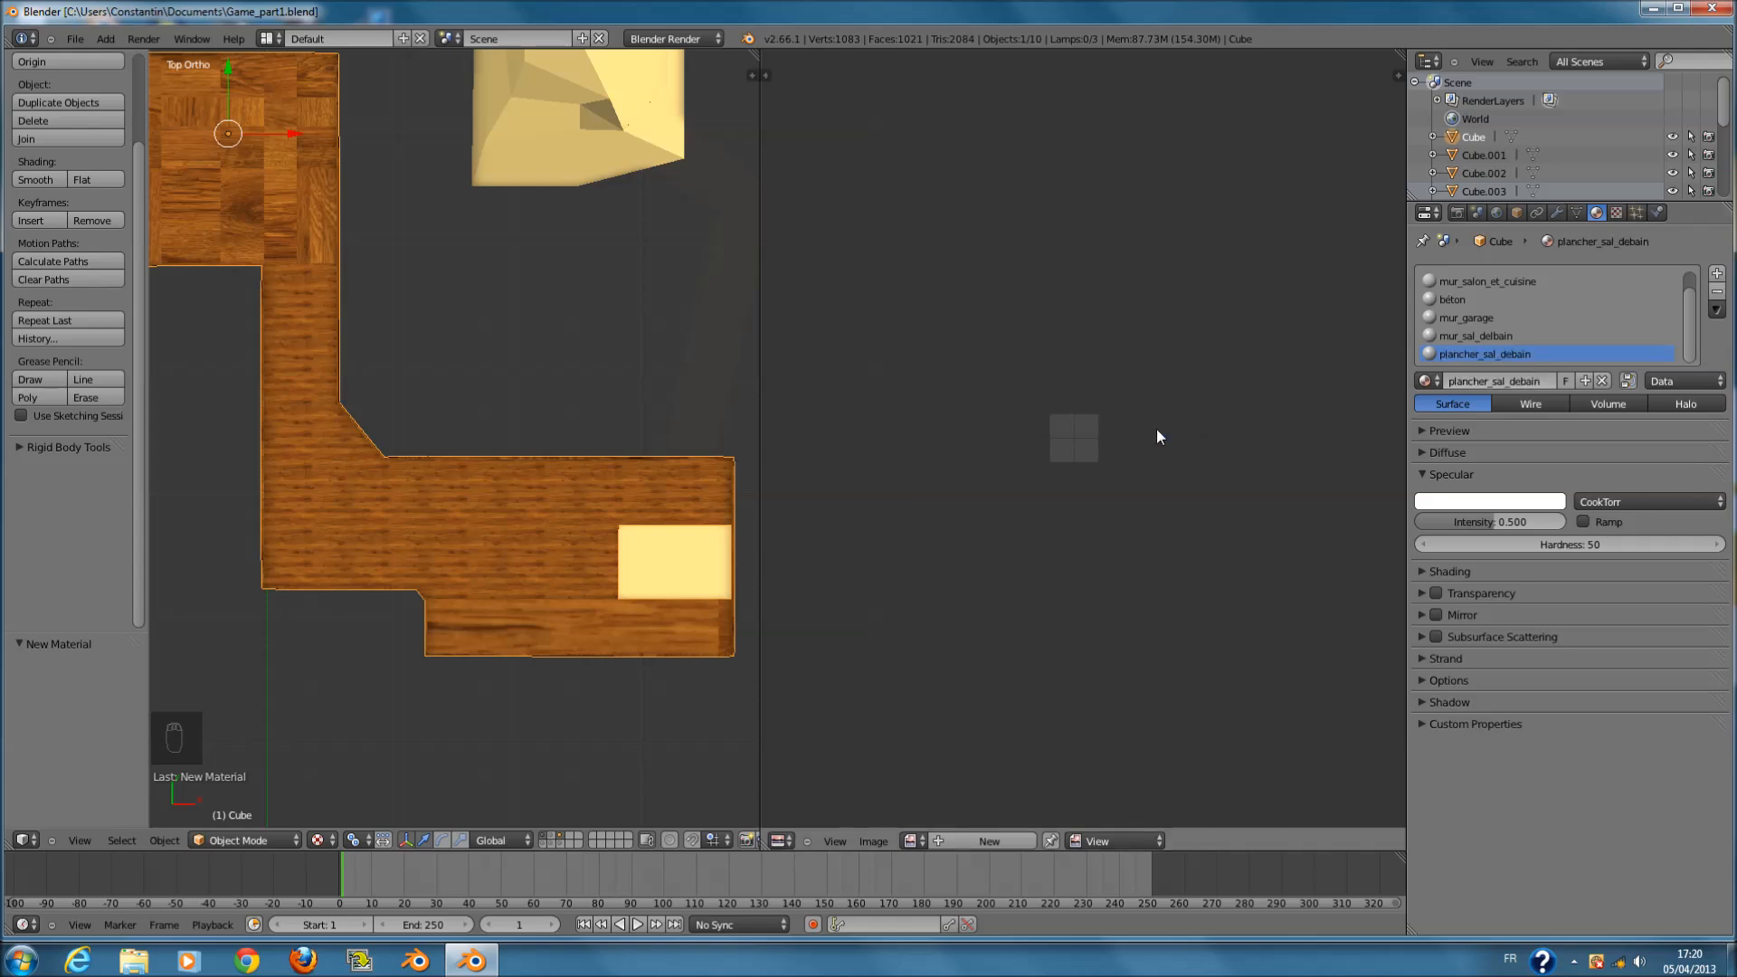
{"action": "key", "text": "Tab"}
{"action": "scroll", "coordinate": [579, 552], "scroll_direction": "up", "scroll_amount": 1}
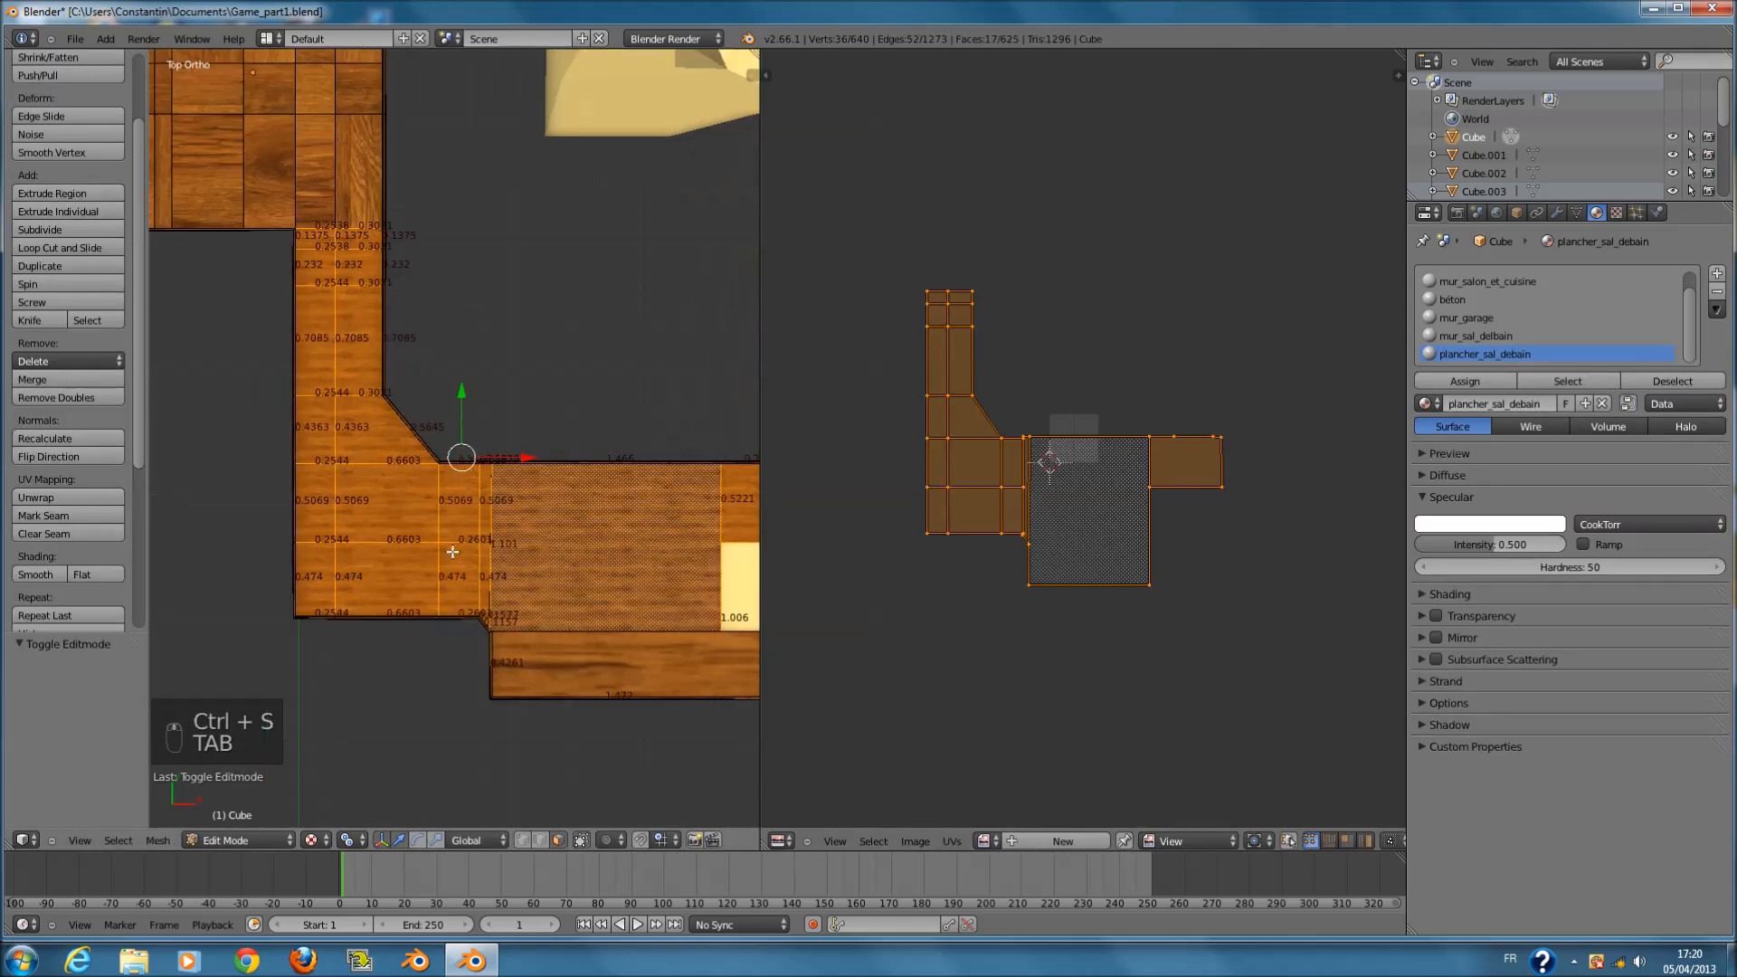
{"action": "key", "text": "Tab"}
{"action": "key", "text": "ctrl+s"}
{"action": "left_click", "coordinate": [452, 551]}
{"action": "scroll", "coordinate": [453, 550], "scroll_direction": "down", "scroll_amount": 2}
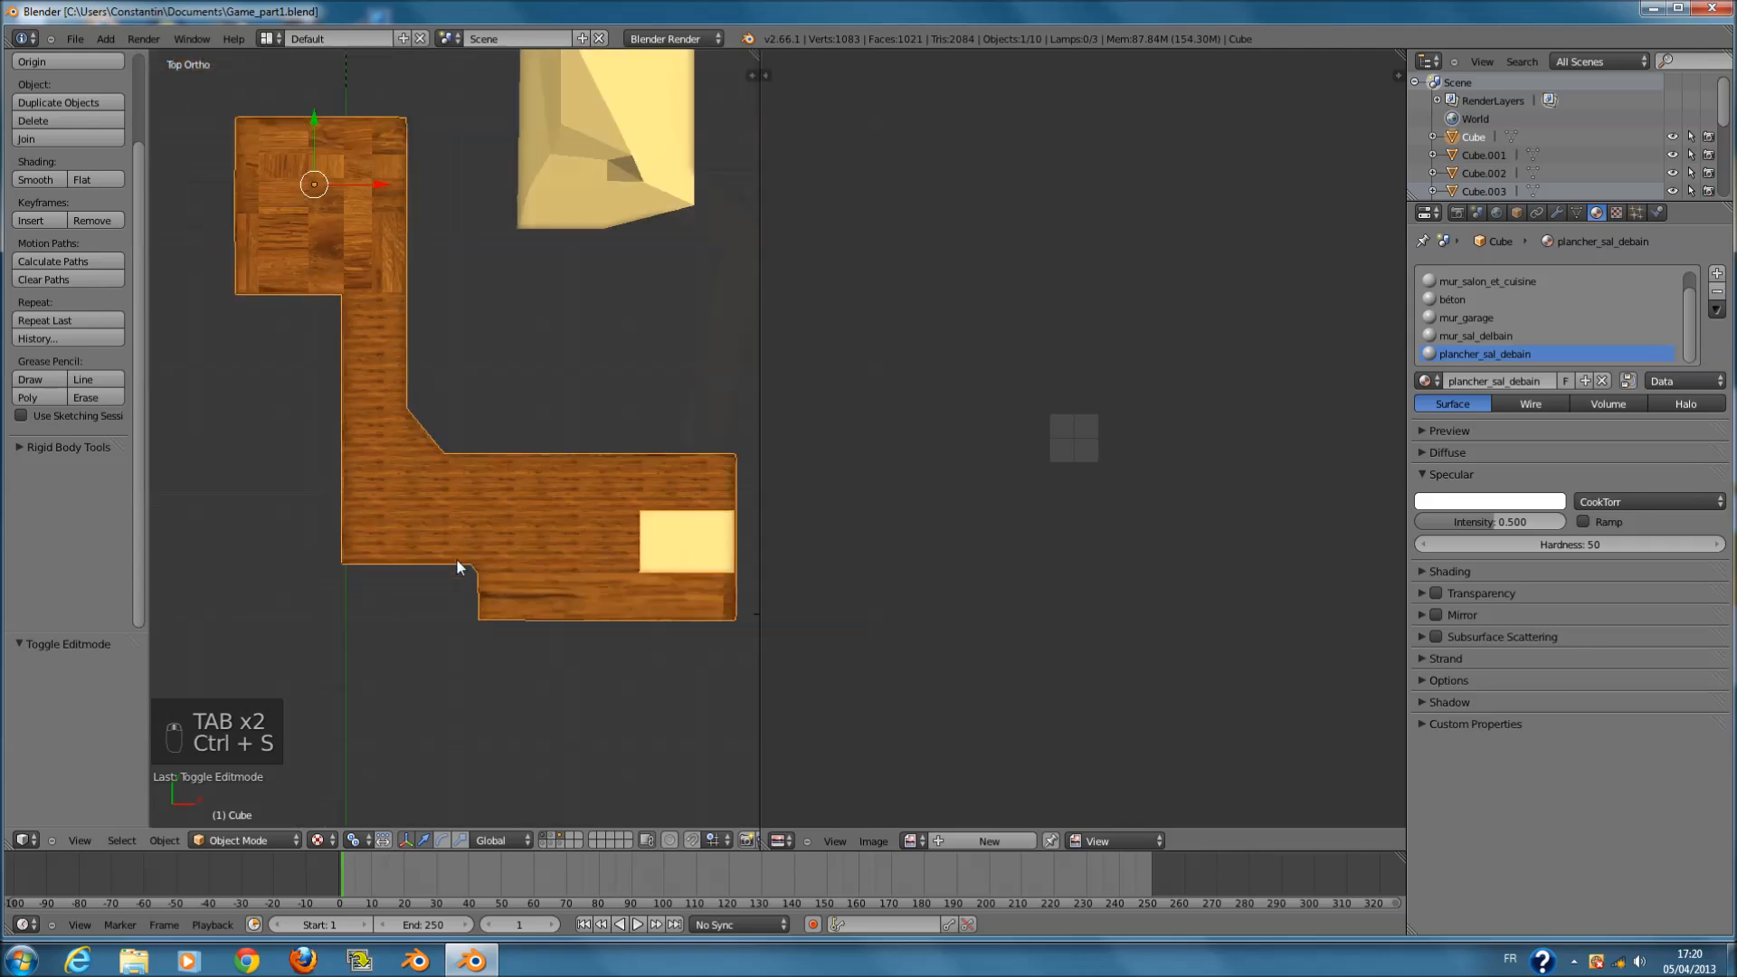
{"action": "scroll", "coordinate": [456, 557], "scroll_direction": "up", "scroll_amount": 1}
{"action": "scroll", "coordinate": [461, 568], "scroll_direction": "down", "scroll_amount": 2}
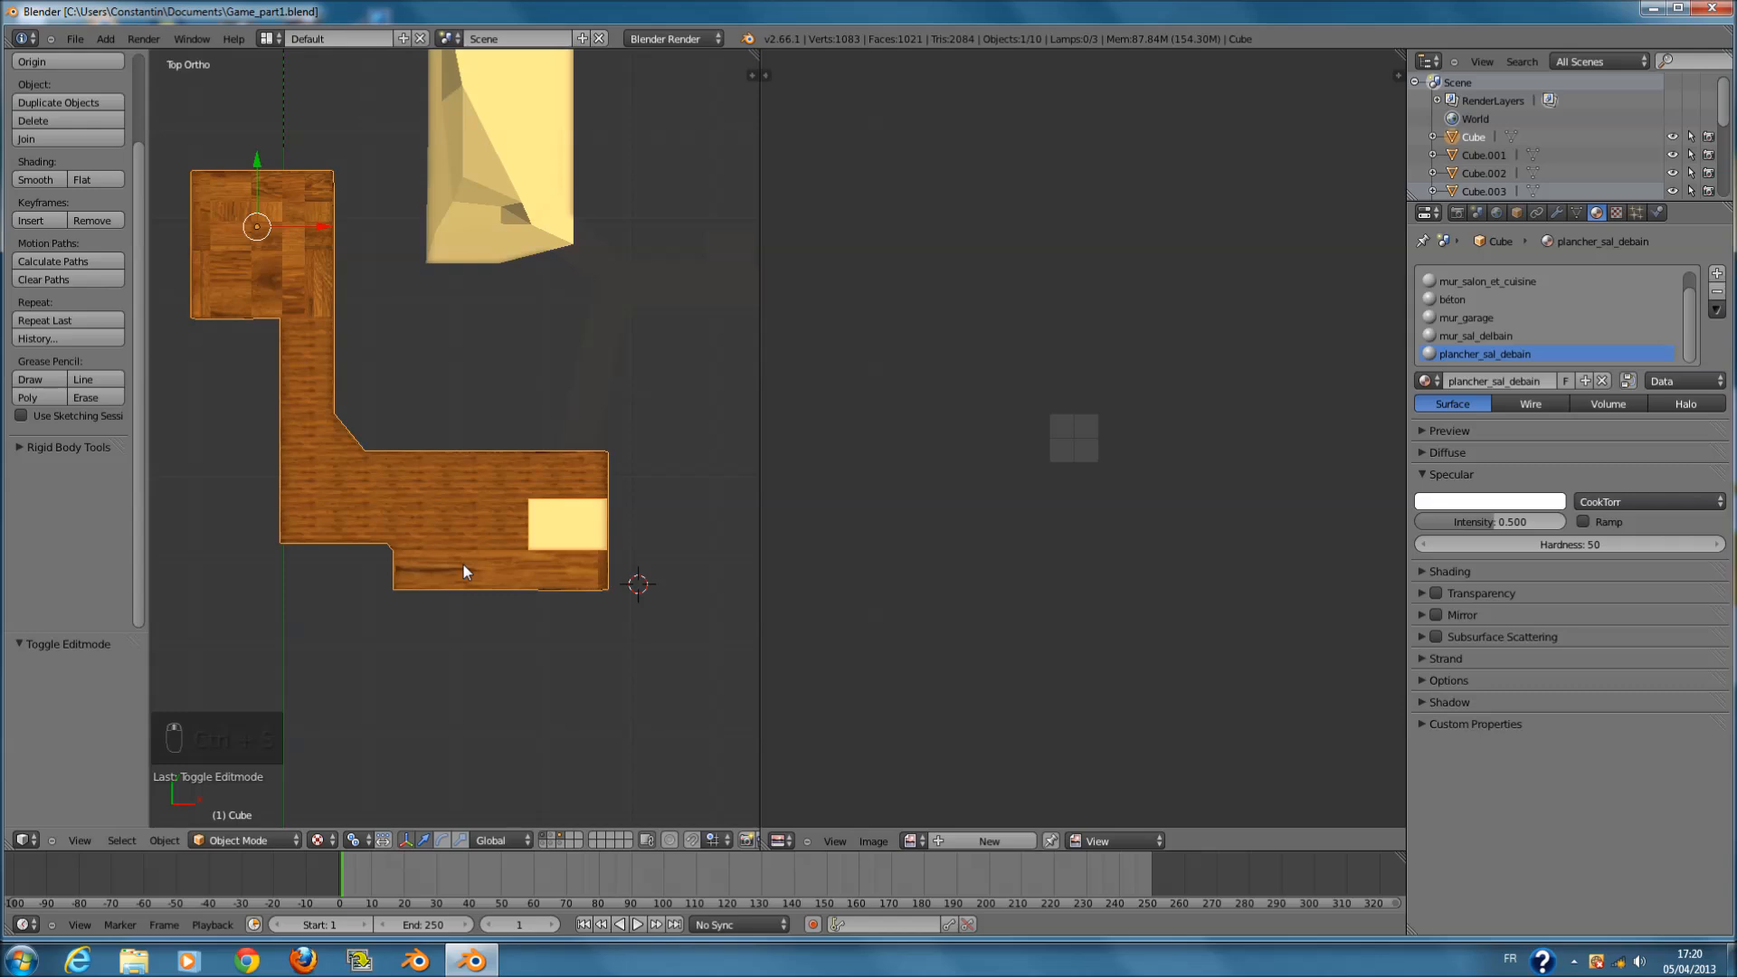
{"action": "scroll", "coordinate": [466, 566], "scroll_direction": "up", "scroll_amount": 2}
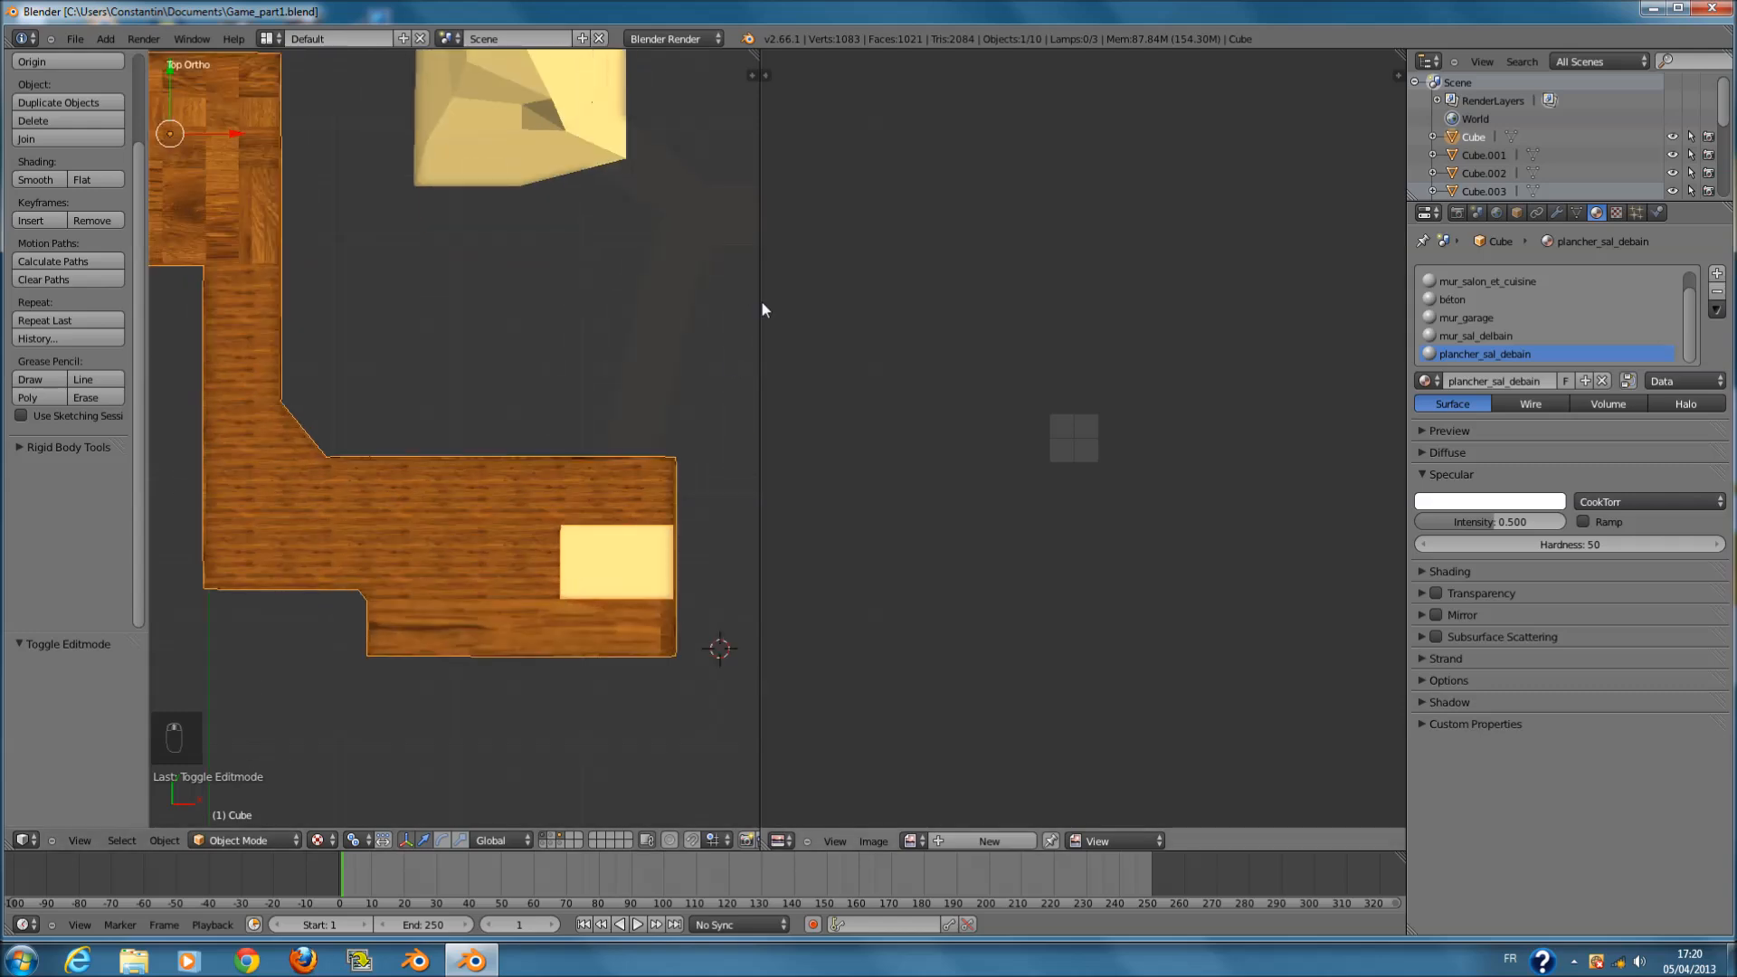
- Widen the 3D view and save over the existing file
{"action": "left_click_drag", "start_coordinate": [758, 302], "coordinate": [1138, 301]}
{"action": "key", "text": "ctrl+s"}
{"action": "left_click", "coordinate": [684, 523]}
{"action": "middle_click_drag", "start_coordinate": [682, 525], "coordinate": [444, 460]}
- Enter Edit Mode on the building, make mur_salon_et_cuisine the active material and show the mesh as a front-view wireframe
{"action": "key", "text": "Tab"}
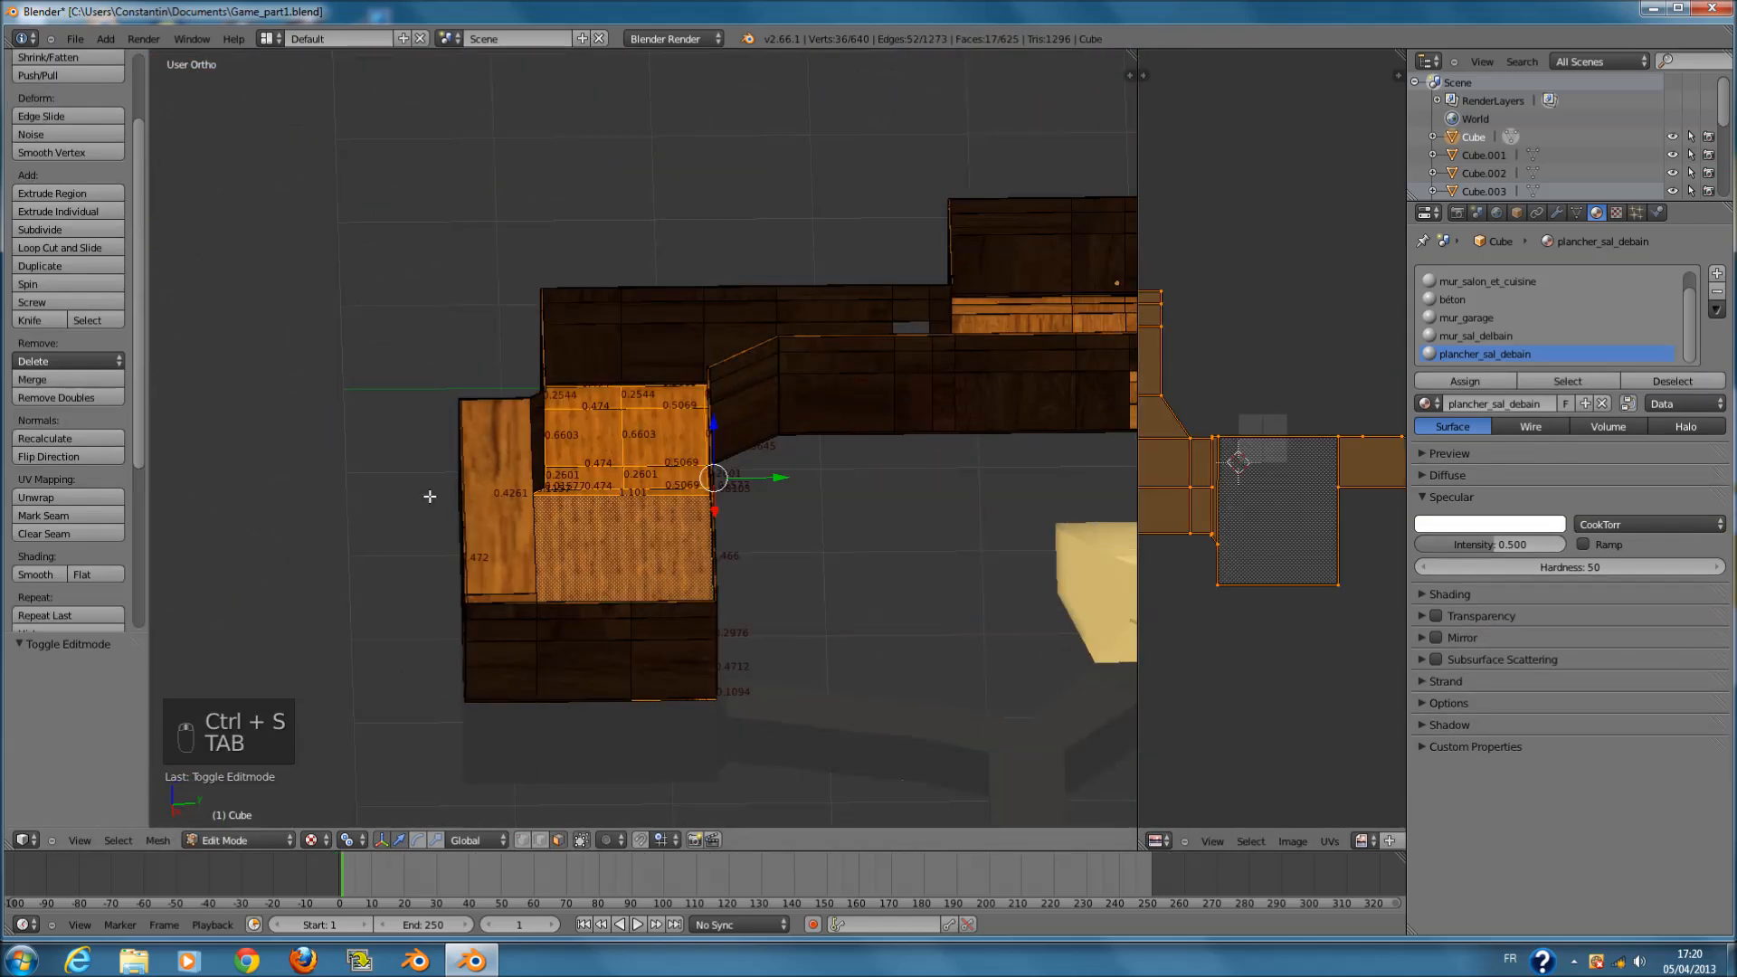
{"action": "key", "text": "KP_7"}
{"action": "scroll", "coordinate": [845, 337], "scroll_direction": "up", "scroll_amount": 2, "text": "shift"}
{"action": "key", "text": "KP_1"}
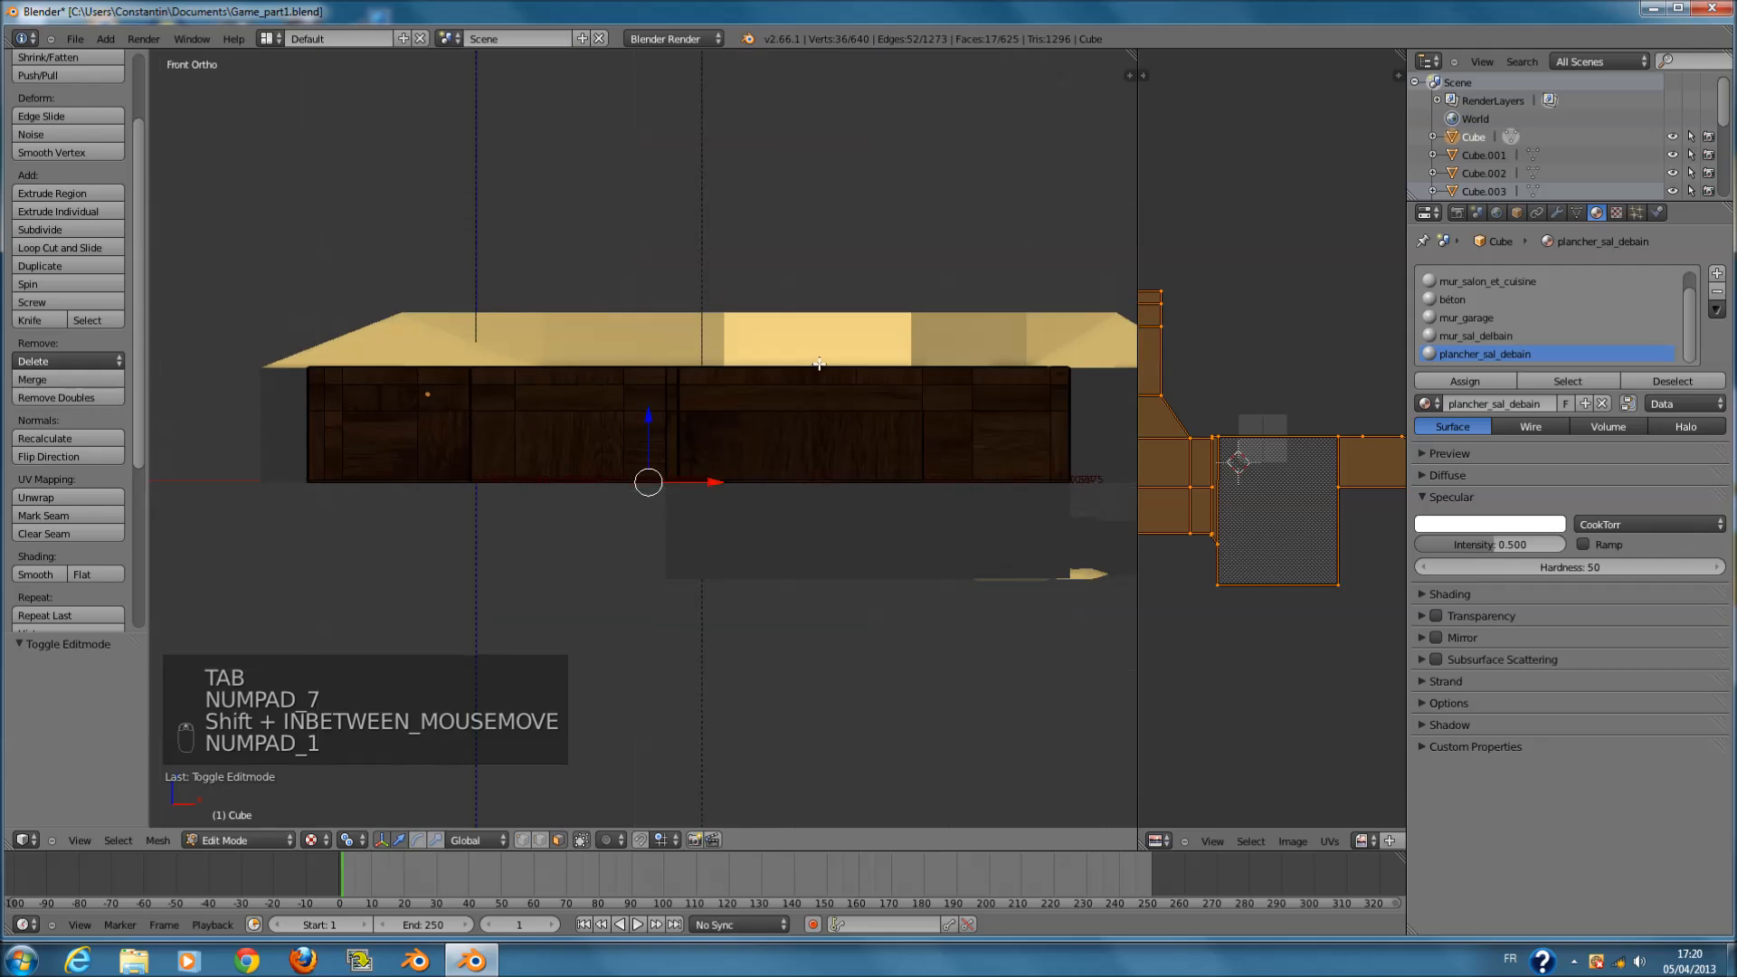
{"action": "scroll", "coordinate": [1533, 308], "scroll_direction": "up", "scroll_amount": 1}
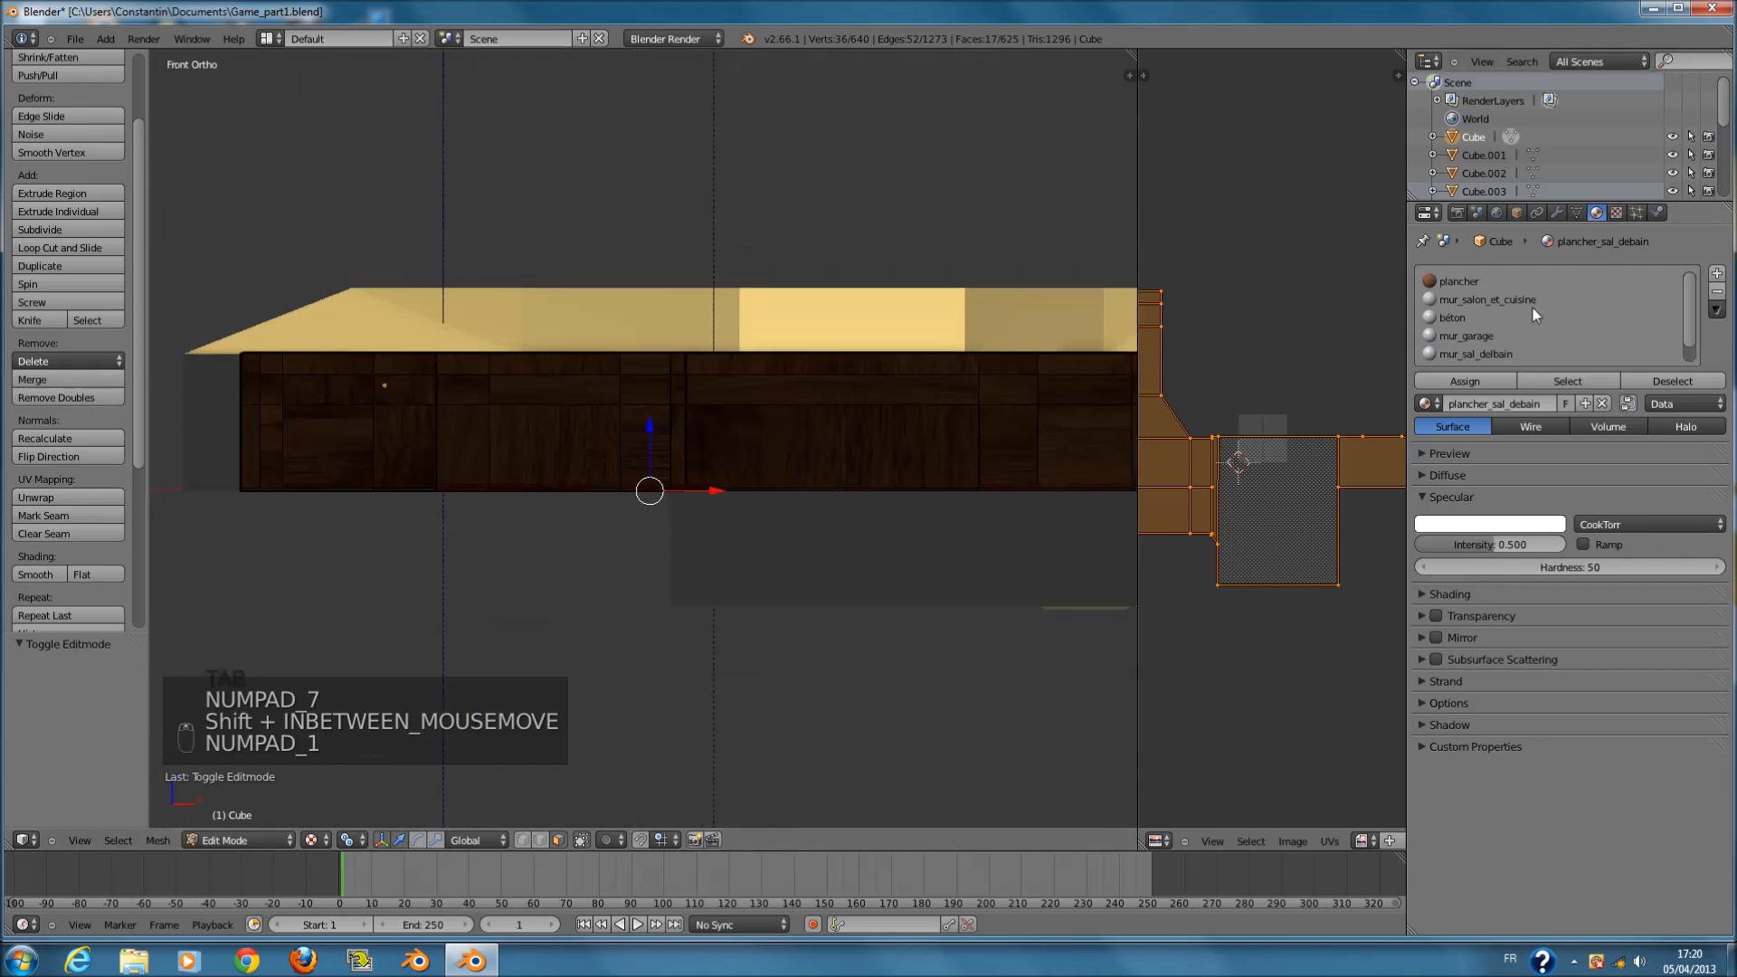
{"action": "left_click", "coordinate": [1529, 304]}
{"action": "key", "text": "z"}
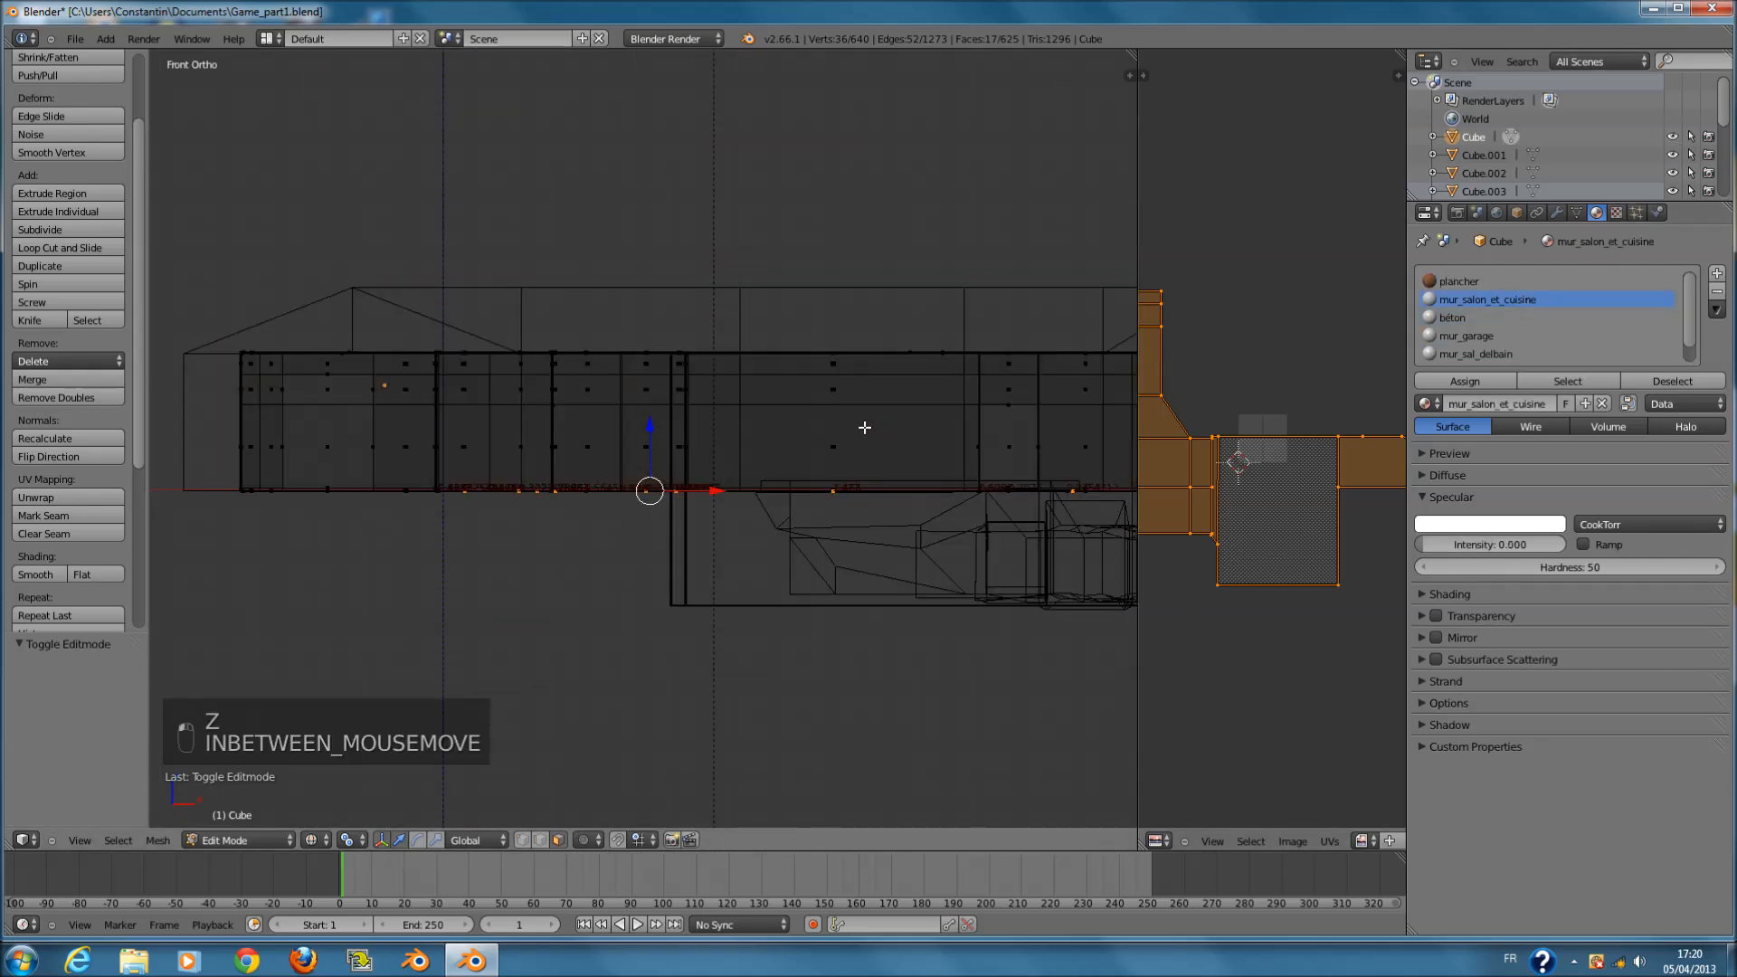
- Replace the selection with the living-room wing's wall faces, leaving out the adjoining corridor, and save the file
{"action": "key", "text": "a"}
{"action": "key", "text": "c"}
{"action": "mouse_move", "coordinate": [582, 361]}
{"action": "left_mouse_down"}
{"action": "mouse_move", "coordinate": [845, 400]}
{"action": "mouse_move", "coordinate": [1142, 399]}
{"action": "mouse_move", "coordinate": [1075, 390]}
{"action": "left_mouse_up"}
{"action": "right_click", "coordinate": [1142, 399]}
{"action": "scroll", "coordinate": [1086, 380], "scroll_direction": "down", "scroll_amount": 1}
{"action": "key", "text": "c"}
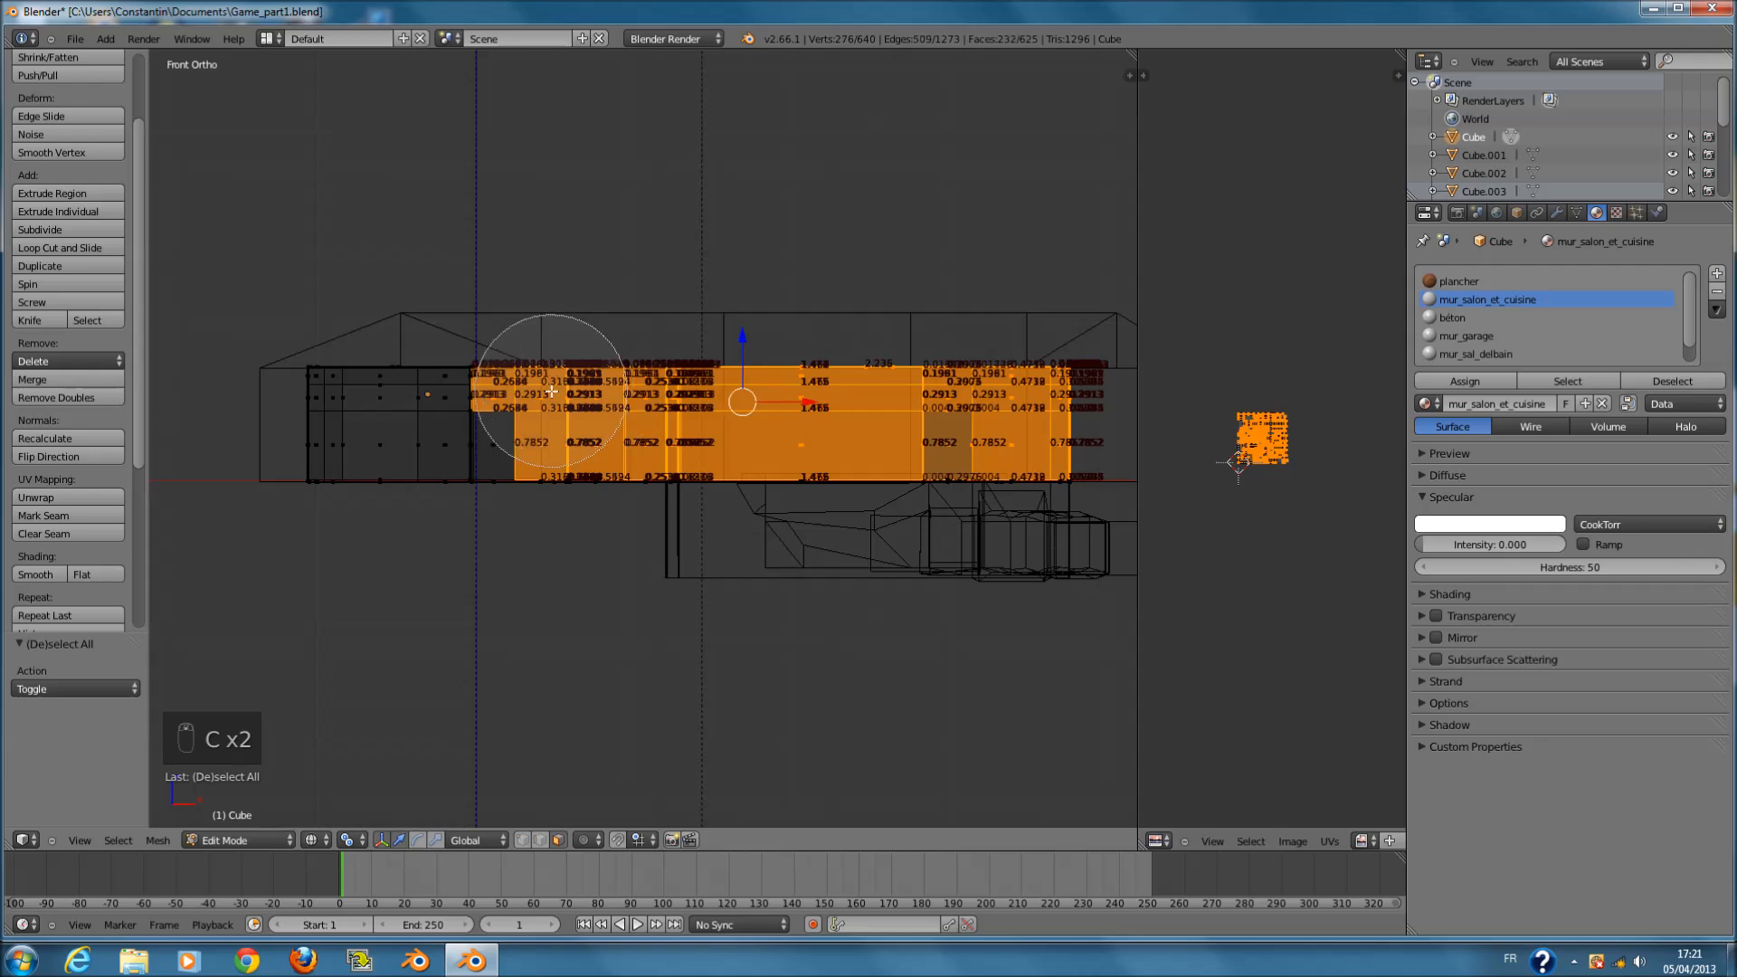
{"action": "mouse_move", "coordinate": [465, 357]}
{"action": "middle_mouse_down"}
{"action": "mouse_move", "coordinate": [516, 419]}
{"action": "mouse_move", "coordinate": [536, 381]}
{"action": "mouse_move", "coordinate": [601, 473]}
{"action": "middle_mouse_up"}
{"action": "right_click", "coordinate": [537, 381]}
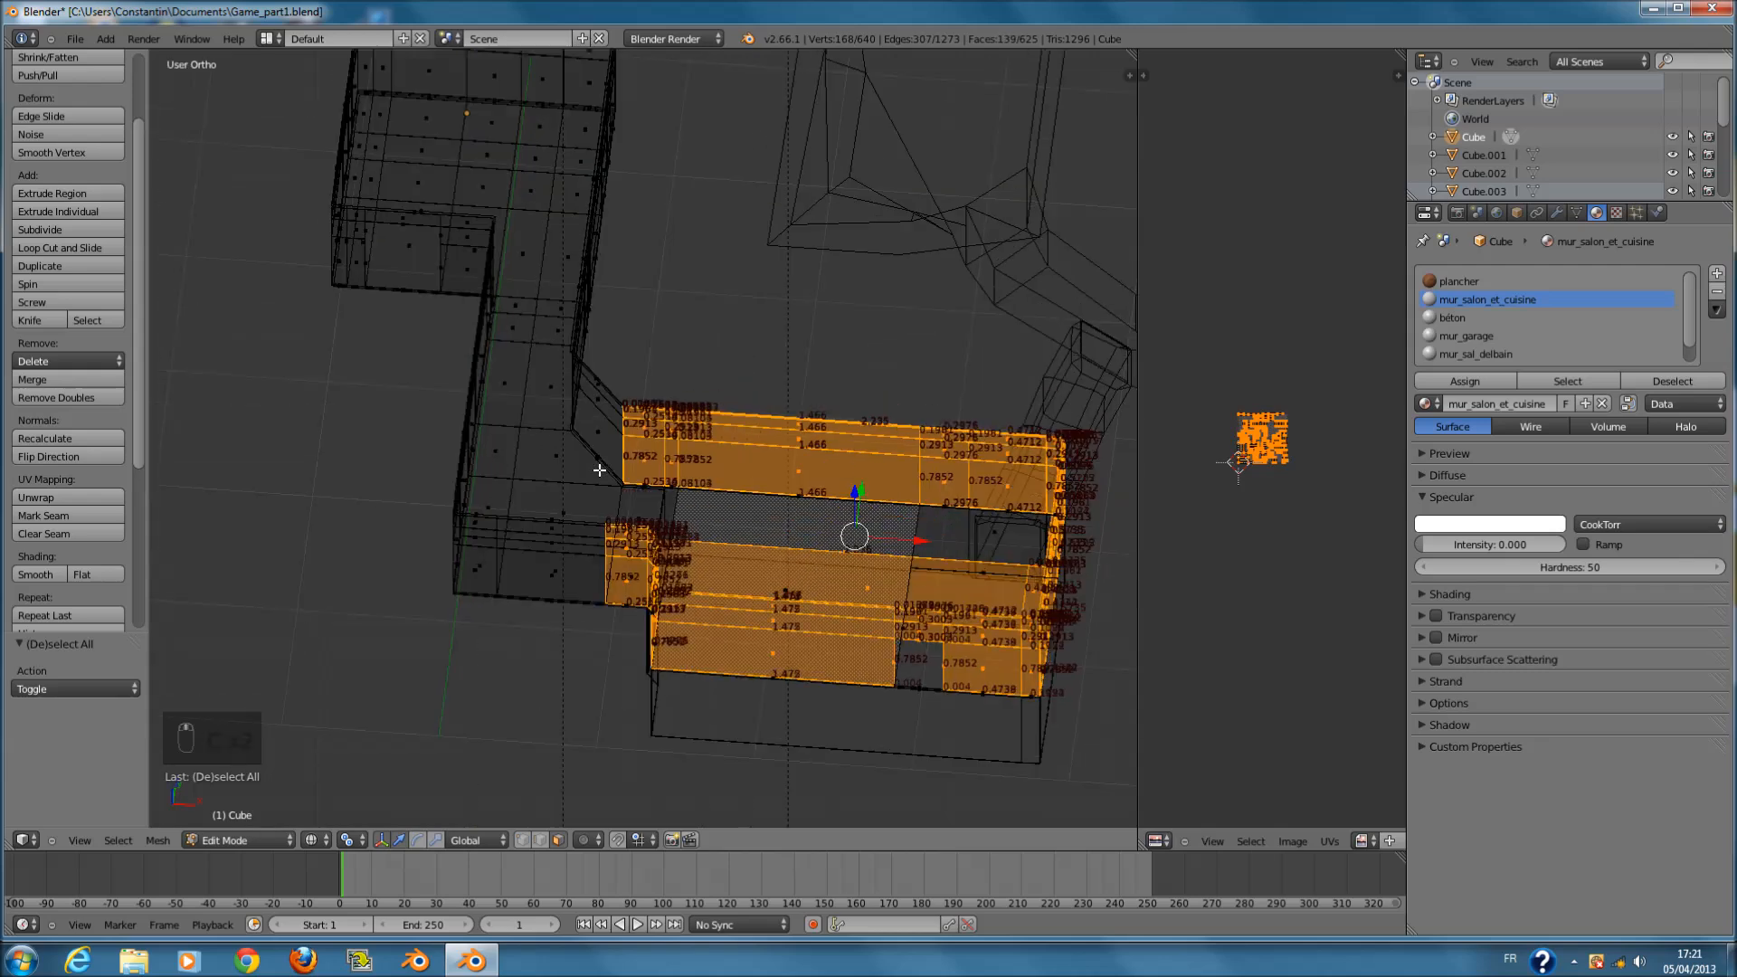
{"action": "key", "text": "z"}
{"action": "key", "text": "ctrl+s"}
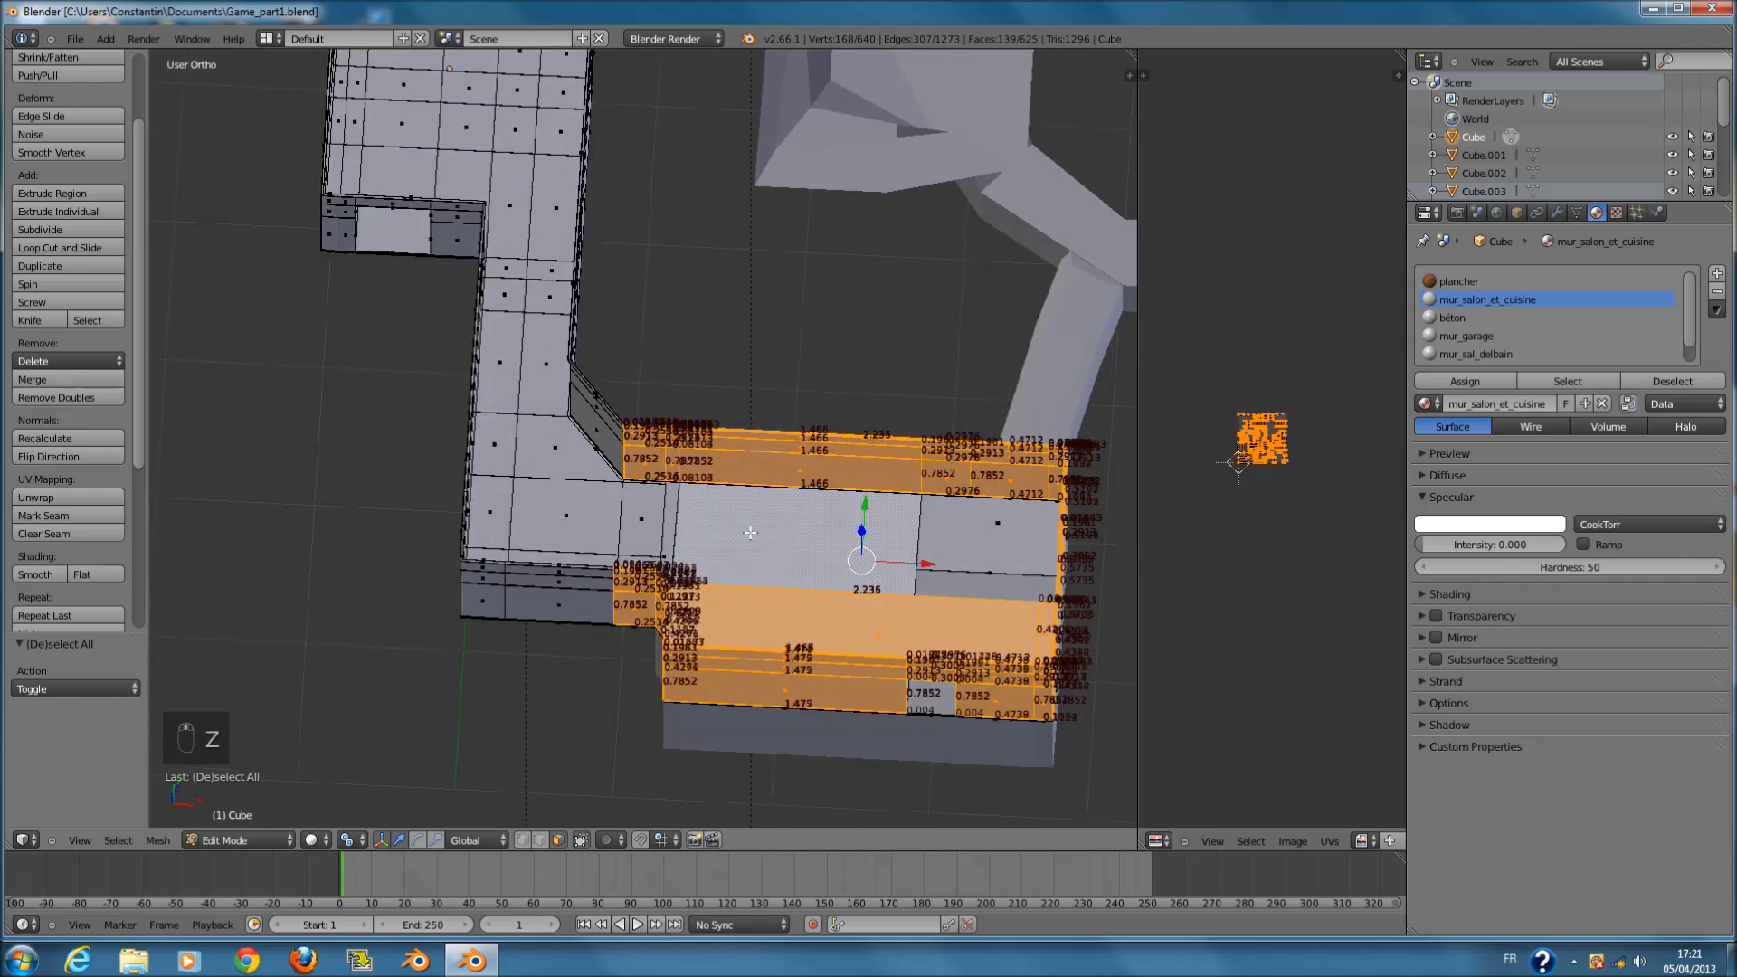
- Add the corridor's wall faces to the selection from the side view in wireframe
{"action": "key", "text": "KP_3"}
{"action": "key", "text": "z"}
{"action": "key", "text": "c"}
{"action": "mouse_move", "coordinate": [756, 434]}
{"action": "left_mouse_down"}
{"action": "mouse_move", "coordinate": [823, 388]}
{"action": "mouse_move", "coordinate": [904, 371]}
{"action": "mouse_move", "coordinate": [617, 409]}
{"action": "mouse_move", "coordinate": [588, 434]}
{"action": "left_mouse_up"}
{"action": "right_click", "coordinate": [588, 434]}
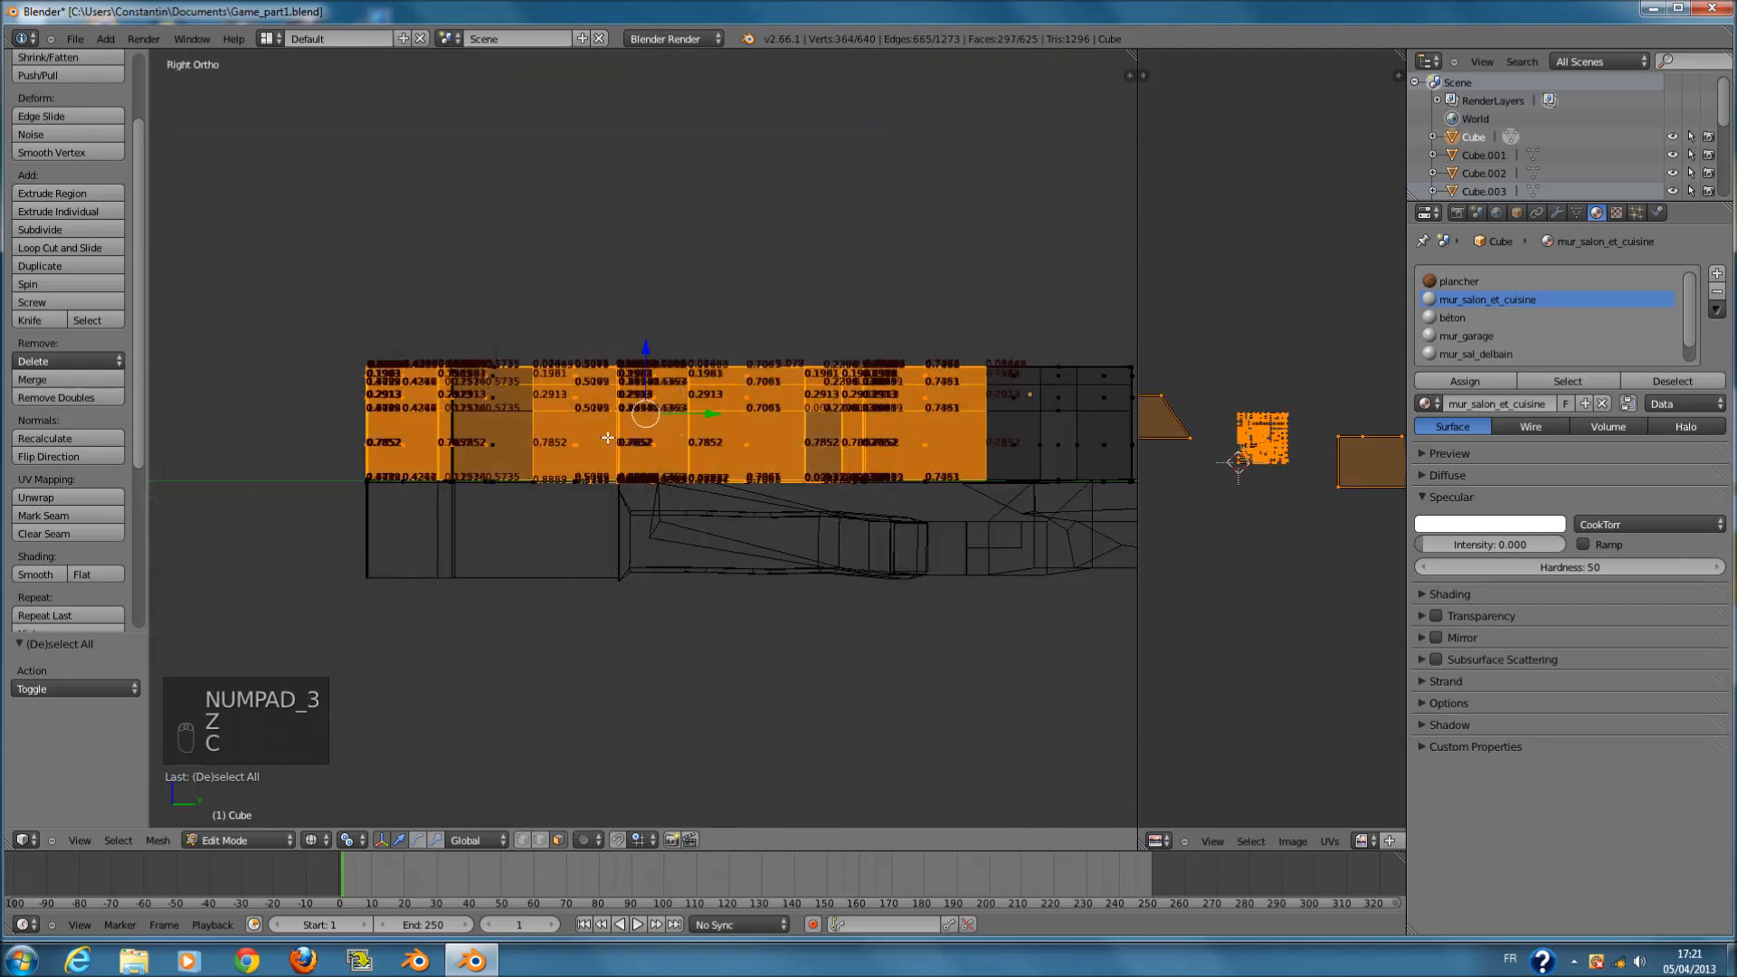
- Deselect the floor faces at the corridor's angled corner from the top view
{"action": "key", "text": "KP_7"}
{"action": "key", "text": "z"}
{"action": "key", "text": "c"}
{"action": "middle_click", "coordinate": [536, 446]}
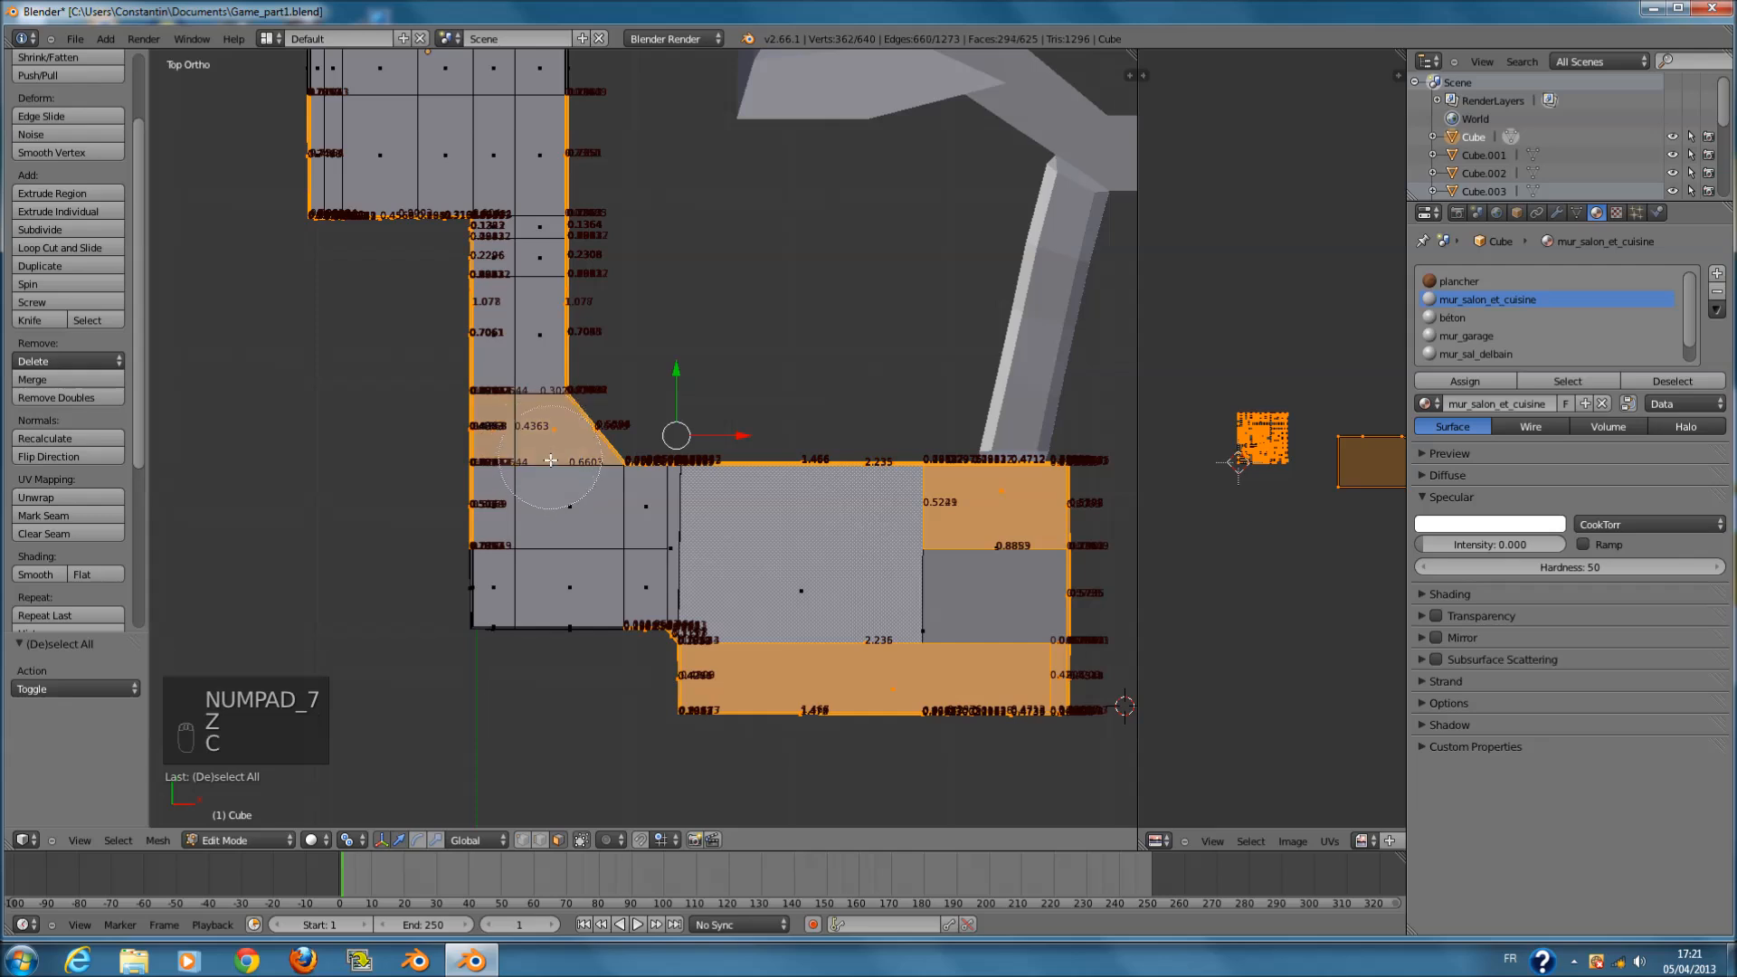
{"action": "right_click", "coordinate": [543, 457]}
{"action": "key", "text": "z"}
{"action": "key", "text": "c"}
{"action": "right_click", "coordinate": [528, 447]}
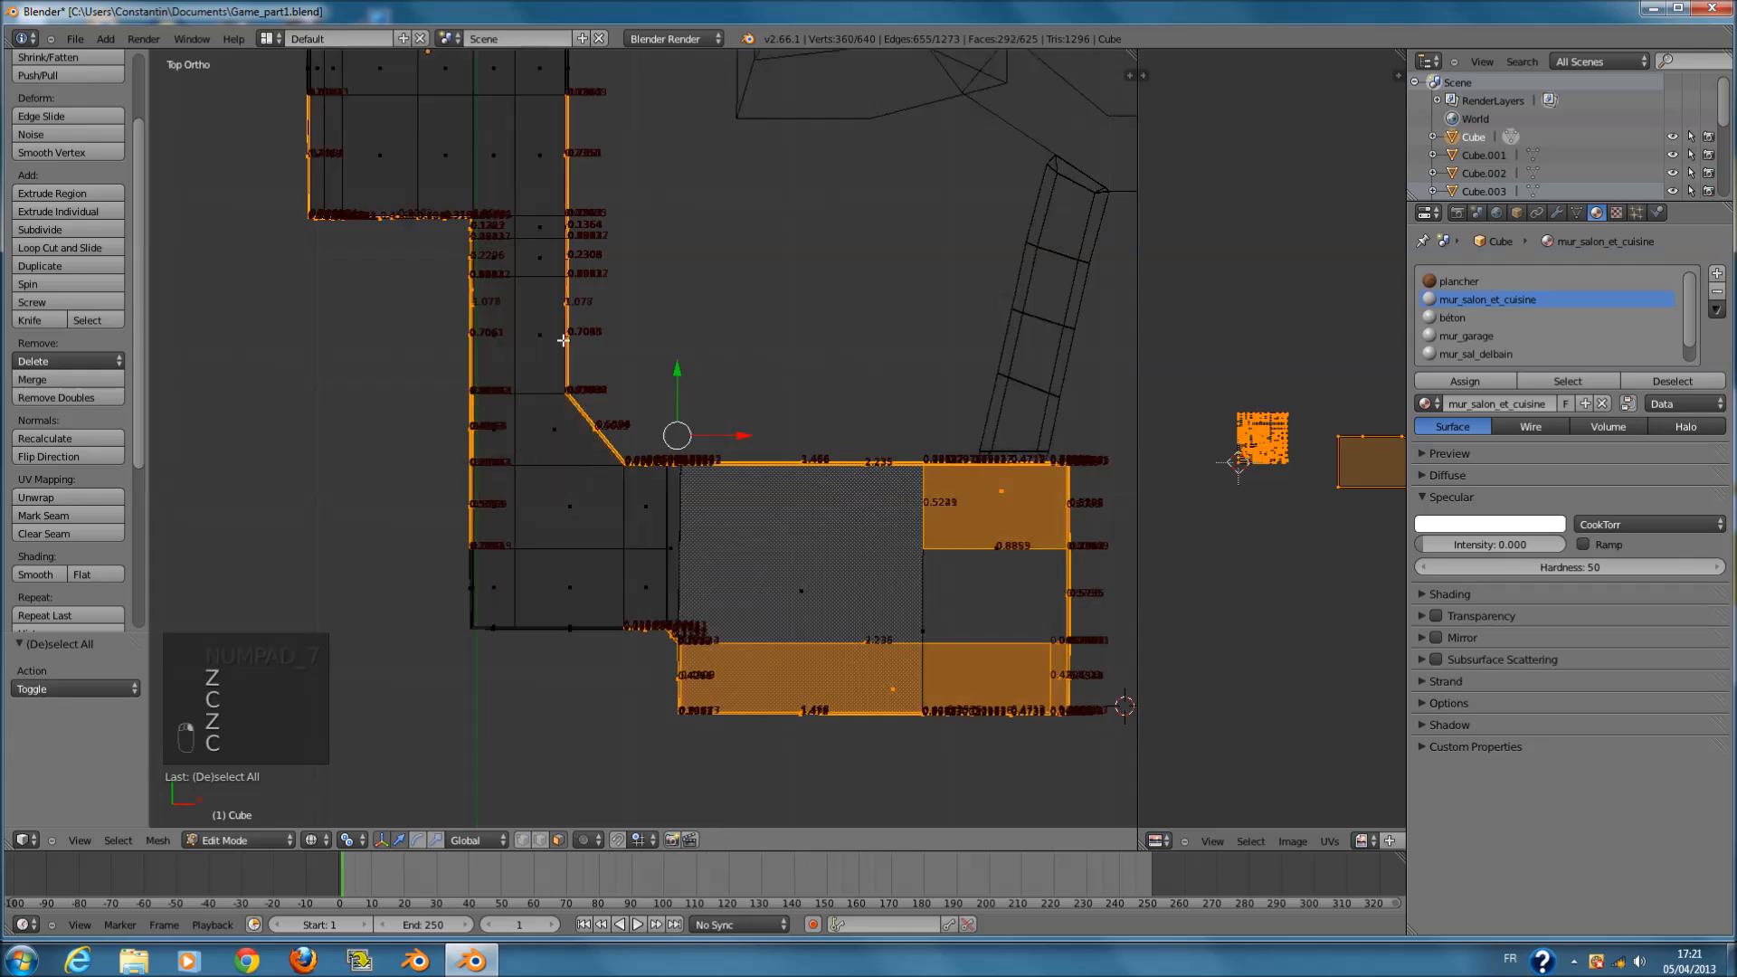
- Deselect the faces of the square room at the far end of the corridor
{"action": "key", "text": "z"}
{"action": "key", "text": "z"}
{"action": "key", "text": "c"}
{"action": "right_click", "coordinate": [435, 226]}
{"action": "scroll", "coordinate": [391, 200], "scroll_direction": "down", "scroll_amount": 5}
{"action": "scroll", "coordinate": [493, 299], "scroll_direction": "up", "scroll_amount": 3}
{"action": "key", "text": "c"}
{"action": "scroll", "coordinate": [457, 260], "scroll_direction": "down", "scroll_amount": 3}
{"action": "mouse_move", "coordinate": [437, 247]}
{"action": "middle_mouse_down"}
{"action": "mouse_move", "coordinate": [546, 240]}
{"action": "mouse_move", "coordinate": [597, 210]}
{"action": "middle_mouse_up"}
{"action": "right_click", "coordinate": [644, 237]}
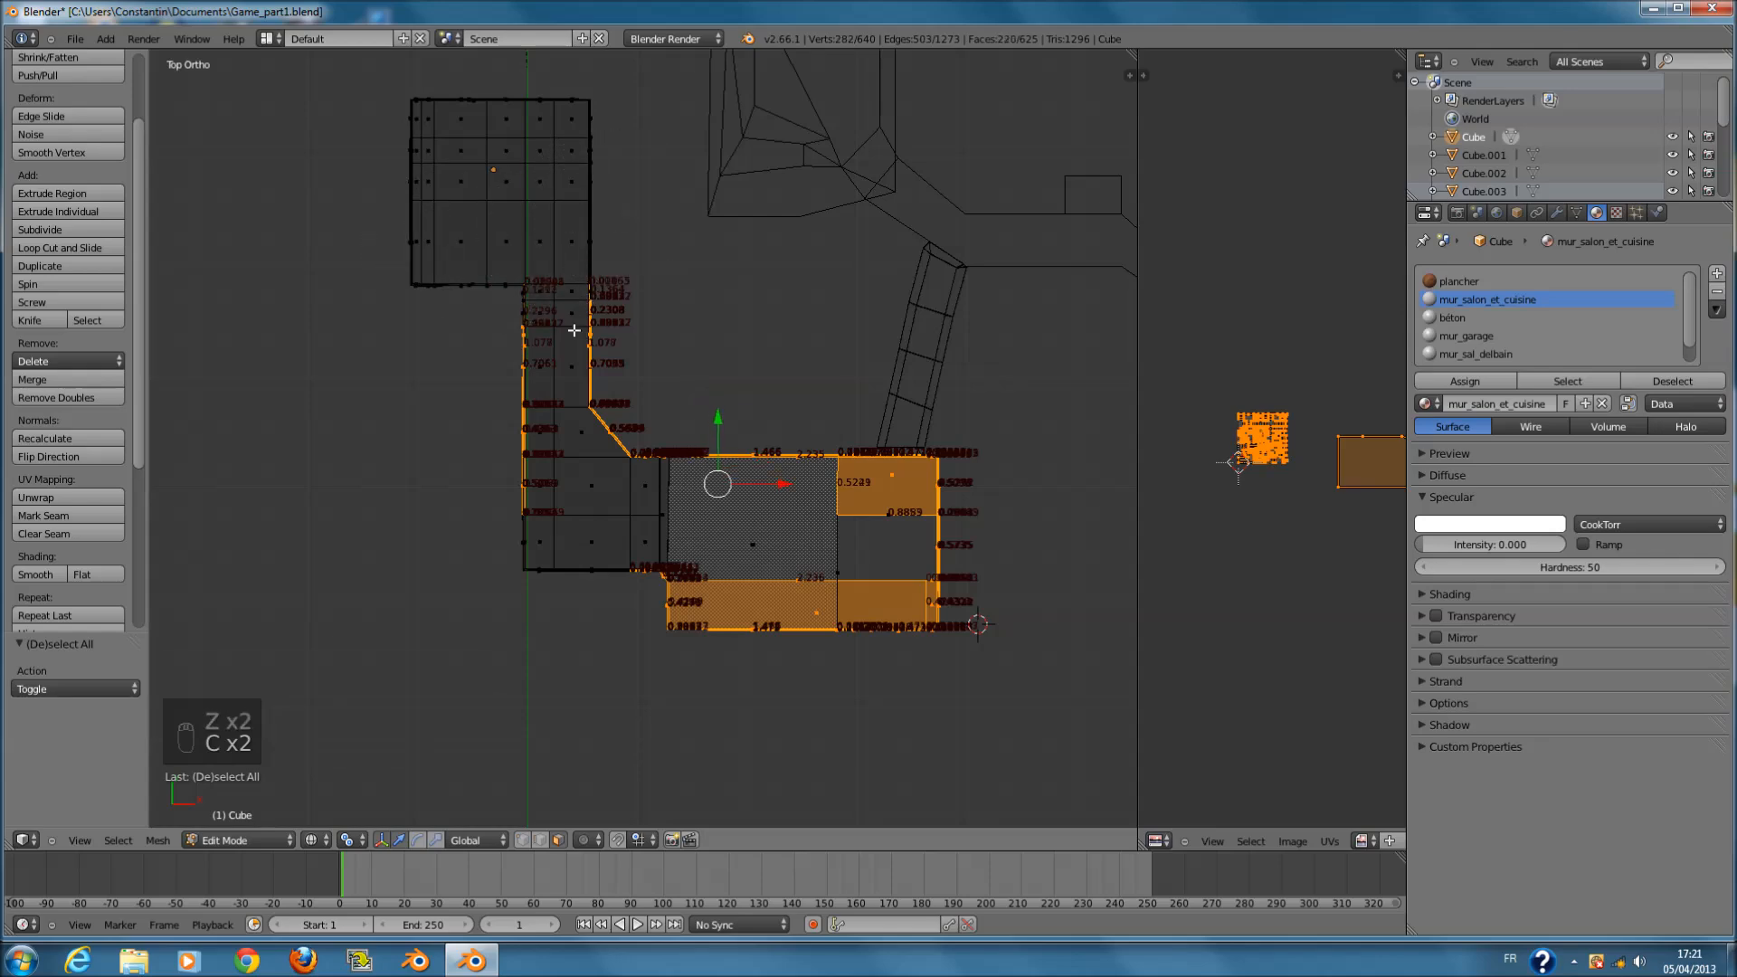
- Add the wall faces at the corridor's end, next to the square room, to the selection
{"action": "middle_click_drag", "start_coordinate": [574, 330], "coordinate": [721, 221]}
{"action": "key", "text": "z"}
{"action": "scroll", "coordinate": [427, 433], "scroll_direction": "up", "scroll_amount": 2}
{"action": "scroll", "coordinate": [334, 481], "scroll_direction": "down", "scroll_amount": 3, "text": "ctrl"}
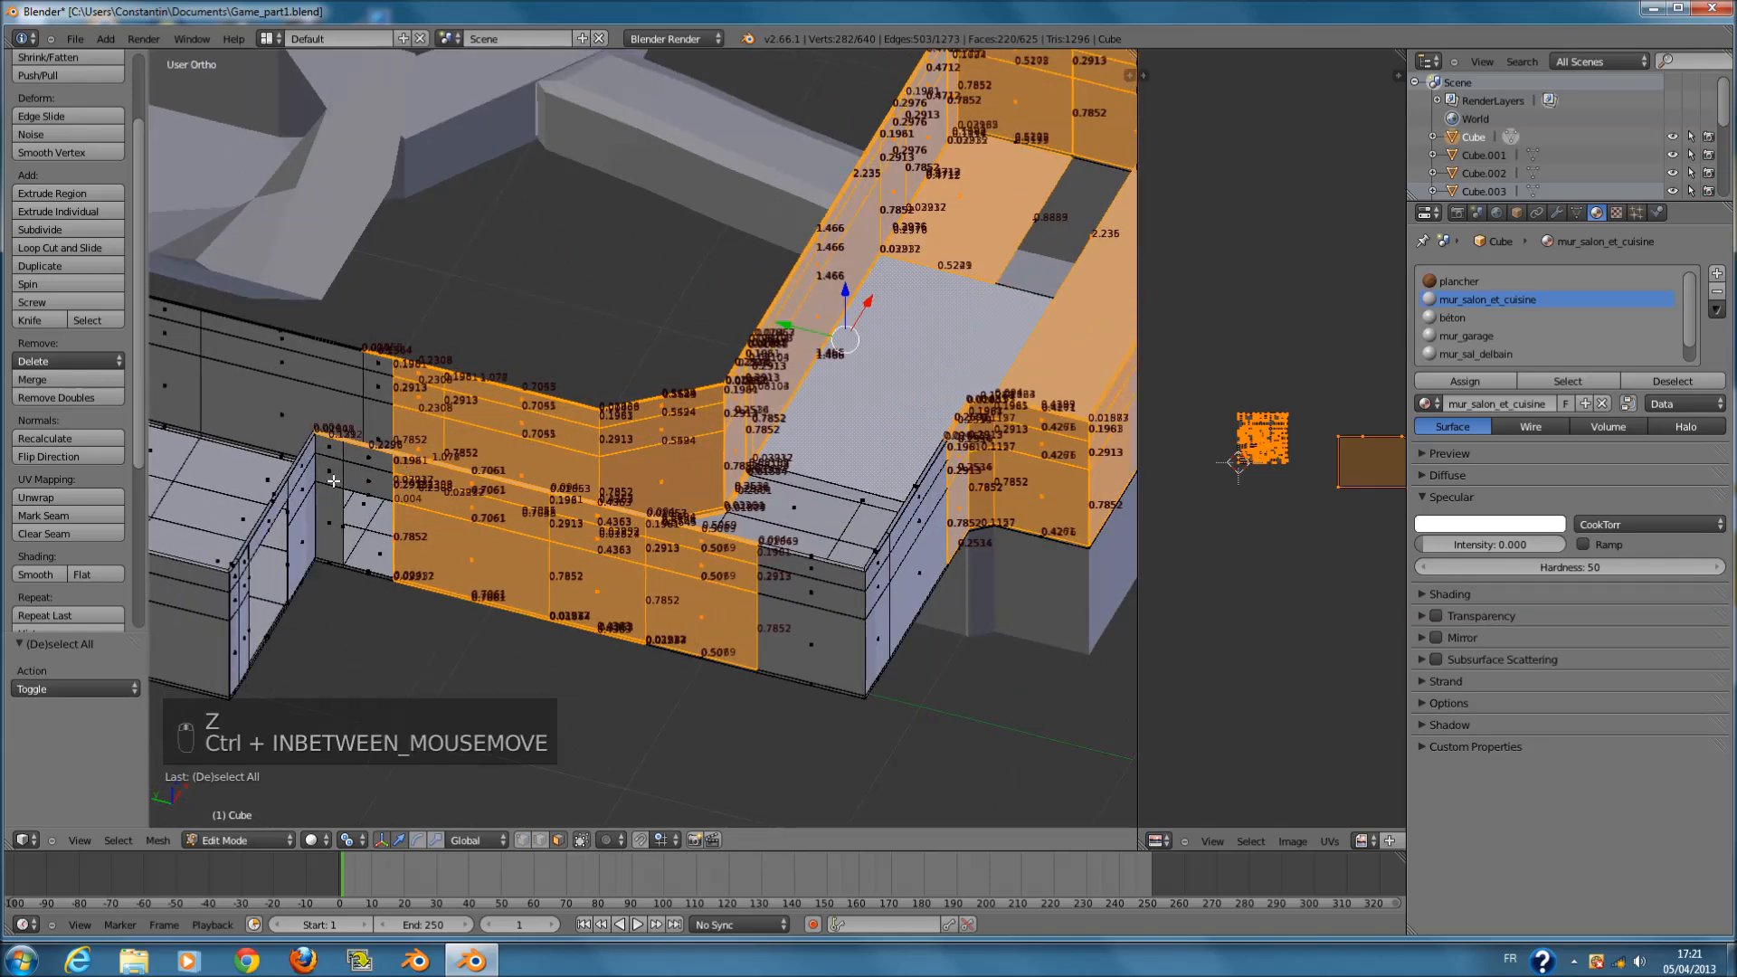
{"action": "scroll", "coordinate": [334, 481], "scroll_direction": "down", "scroll_amount": 2, "text": "ctrl"}
{"action": "scroll", "coordinate": [373, 489], "scroll_direction": "down", "scroll_amount": 1, "text": "ctrl"}
{"action": "key", "text": "KP_3"}
{"action": "key", "text": "z"}
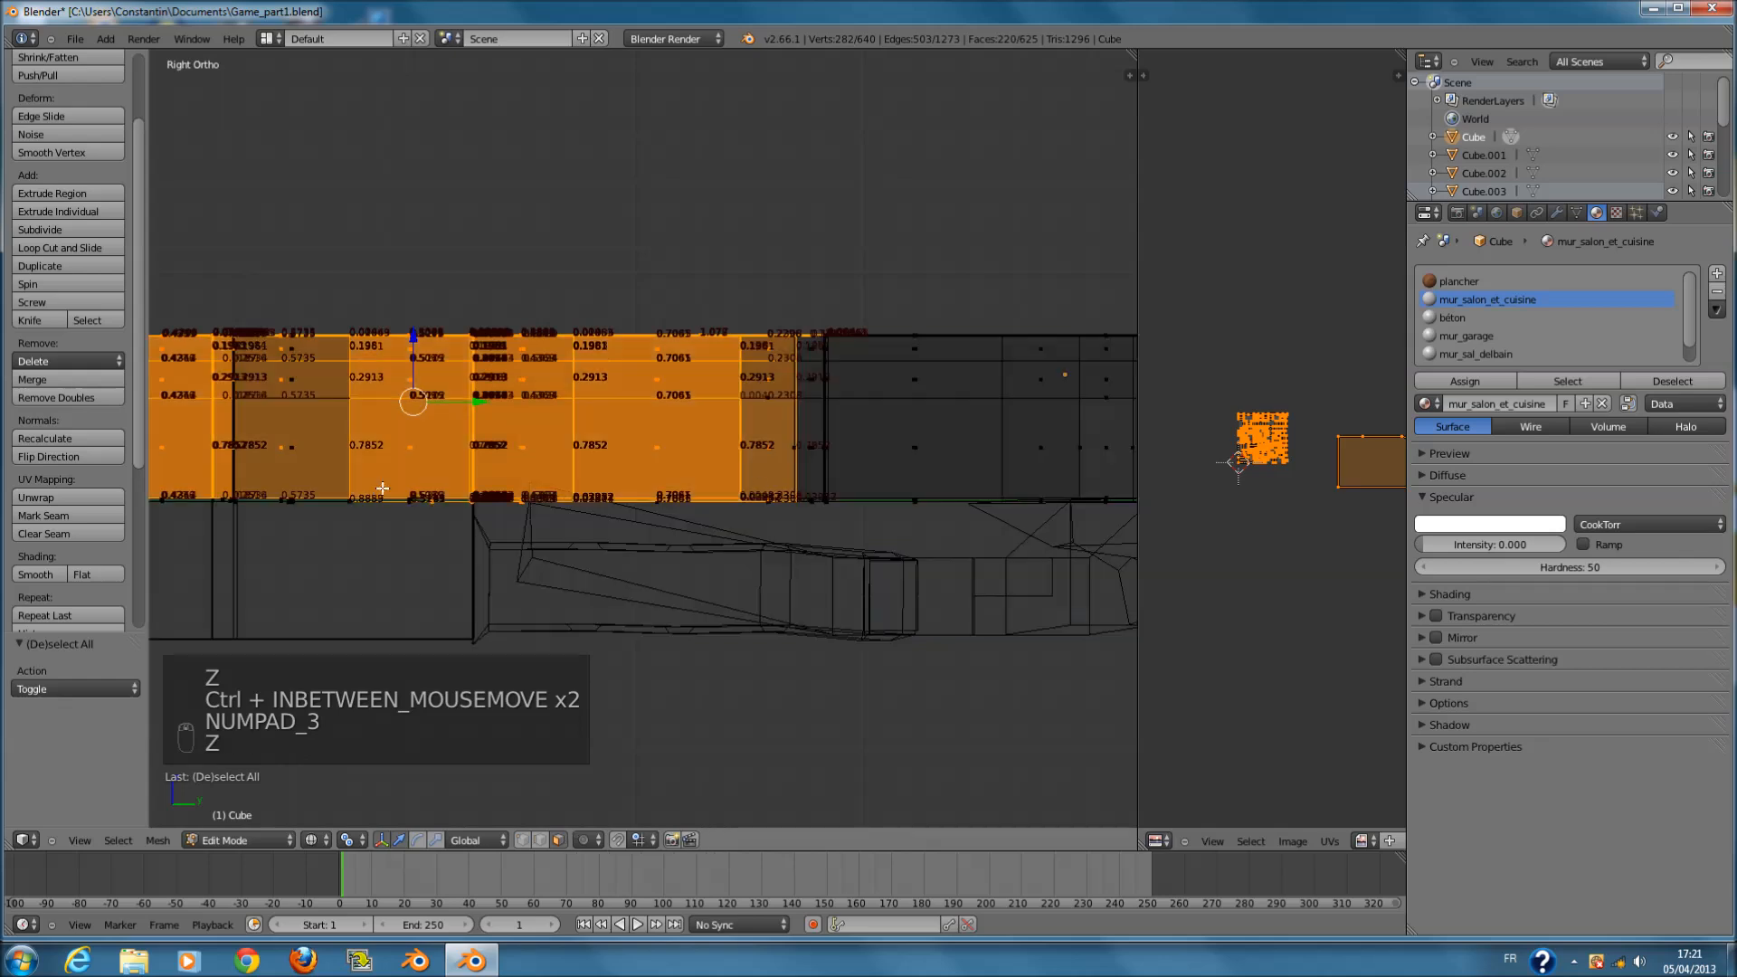
{"action": "left_click_drag", "start_coordinate": [768, 334], "coordinate": [764, 481]}
{"action": "right_click", "coordinate": [764, 482]}
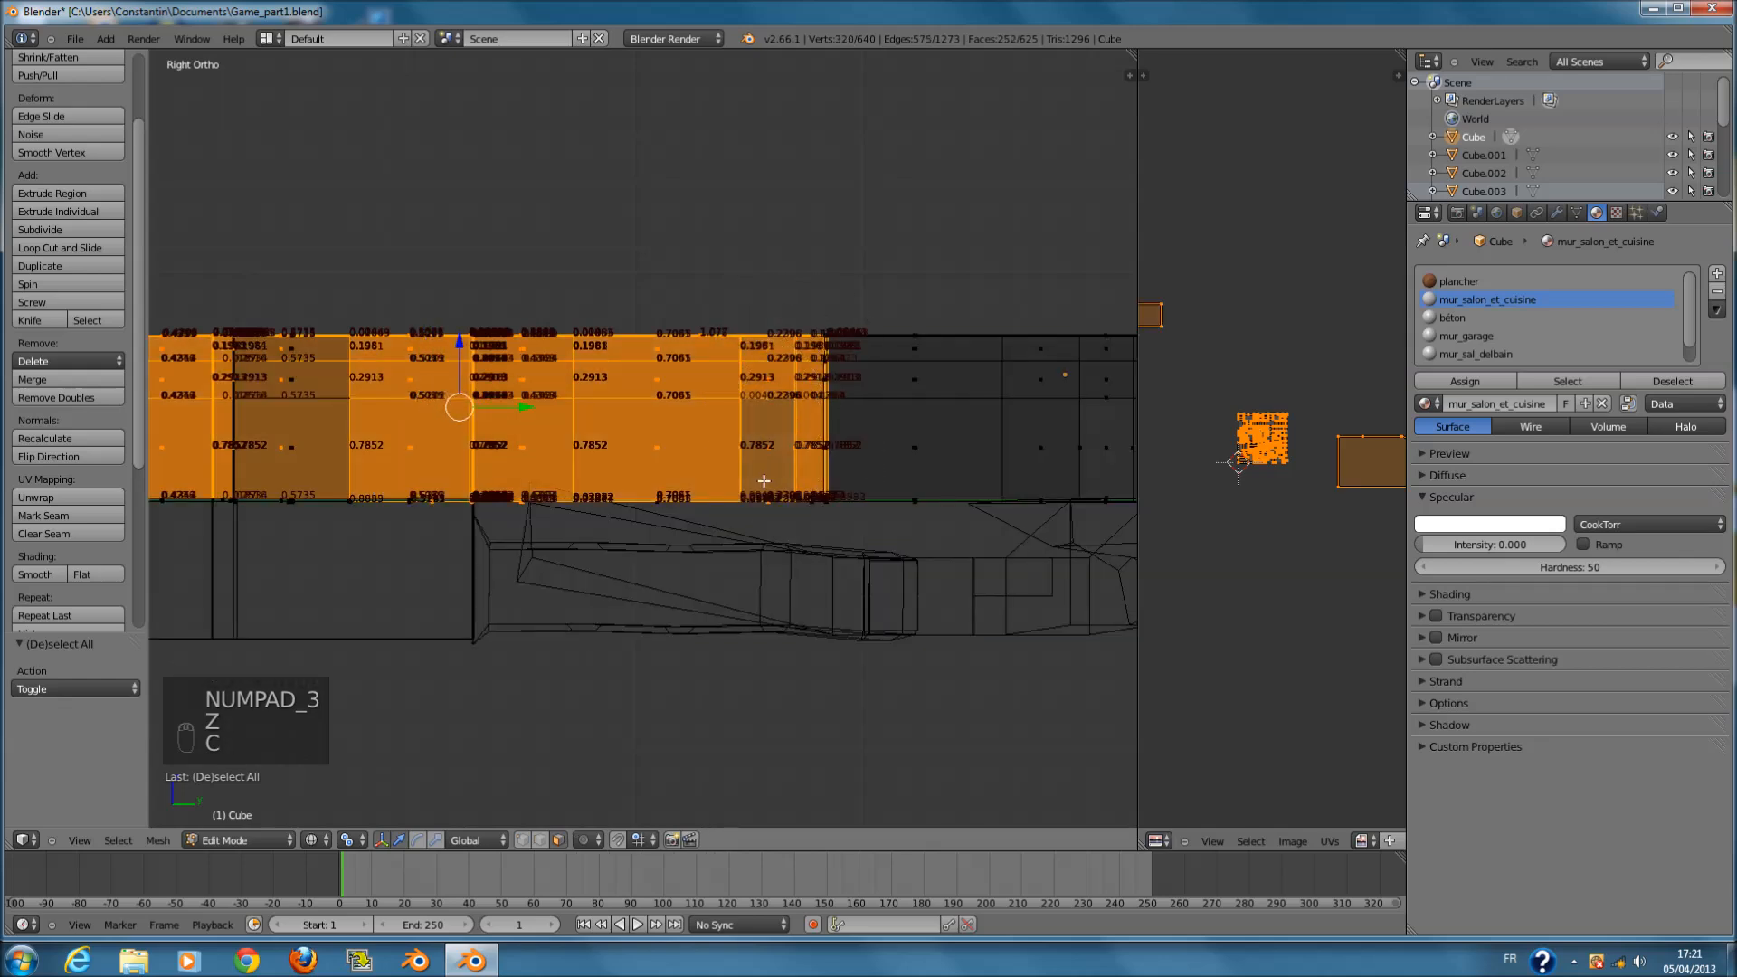
- Deselect the floor faces at the corridor's end near the square room
{"action": "key", "text": "KP_7"}
{"action": "key", "text": "z"}
{"action": "key", "text": "z"}
{"action": "key", "text": "c"}
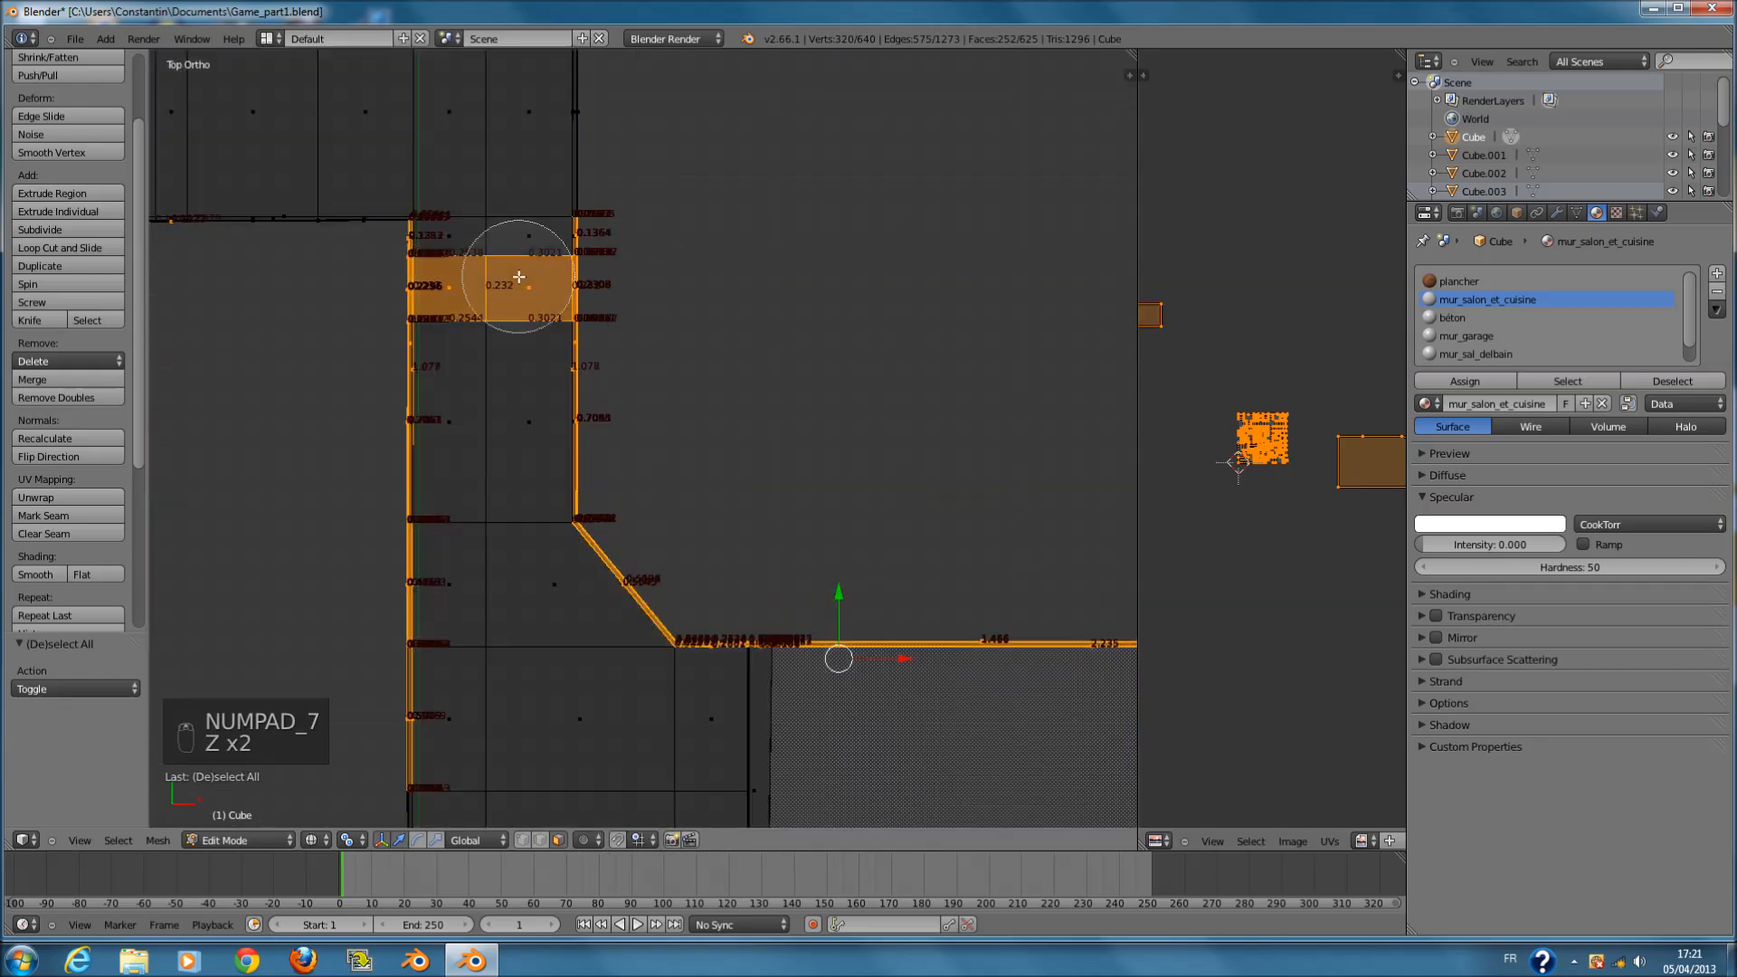
{"action": "middle_click", "coordinate": [498, 281]}
{"action": "right_click", "coordinate": [492, 283]}
{"action": "scroll", "coordinate": [690, 628], "scroll_direction": "down", "scroll_amount": 4}
{"action": "scroll", "coordinate": [697, 645], "scroll_direction": "down", "scroll_amount": 2, "text": "shift"}
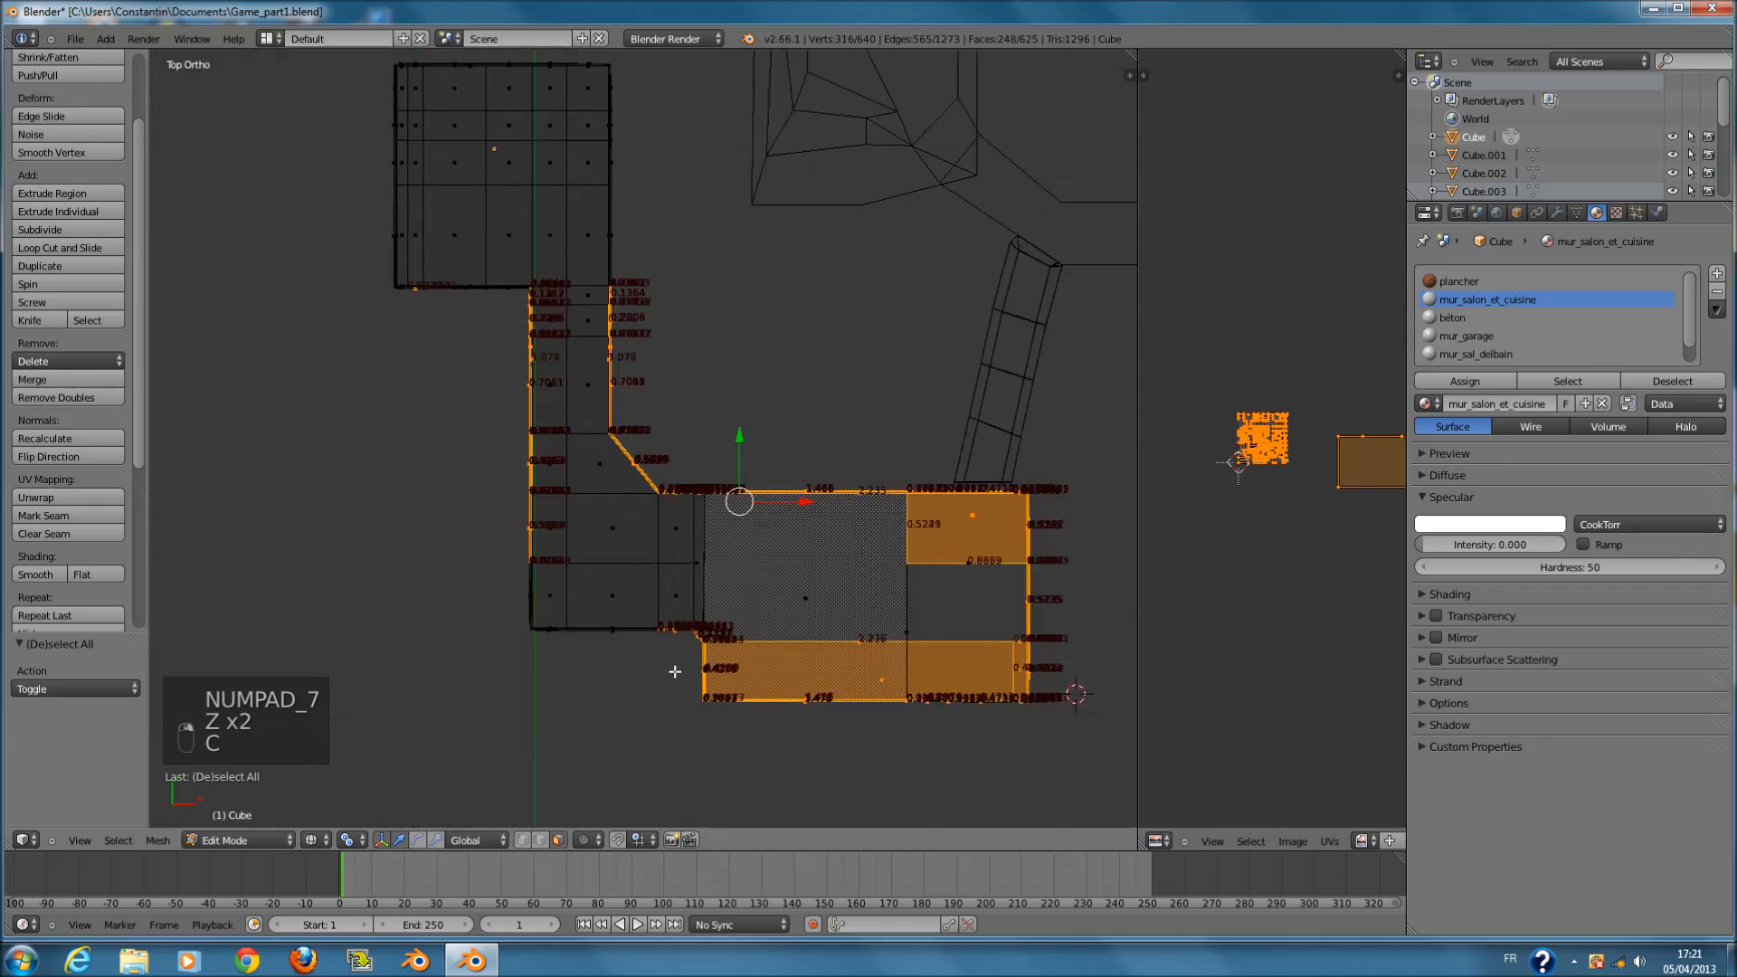
- Deselect the stray faces left on the outer corner of the square room
{"action": "key", "text": "KP_3"}
{"action": "key", "text": "ctrl+KP_1"}
{"action": "key", "text": "z"}
{"action": "scroll", "coordinate": [676, 658], "scroll_direction": "up", "scroll_amount": 3}
{"action": "middle_click_drag", "start_coordinate": [739, 234], "coordinate": [626, 329]}
{"action": "scroll", "coordinate": [626, 333], "scroll_direction": "down", "scroll_amount": 2}
{"action": "middle_click_drag", "start_coordinate": [671, 472], "coordinate": [792, 499]}
{"action": "scroll", "coordinate": [792, 500], "scroll_direction": "down", "scroll_amount": 1}
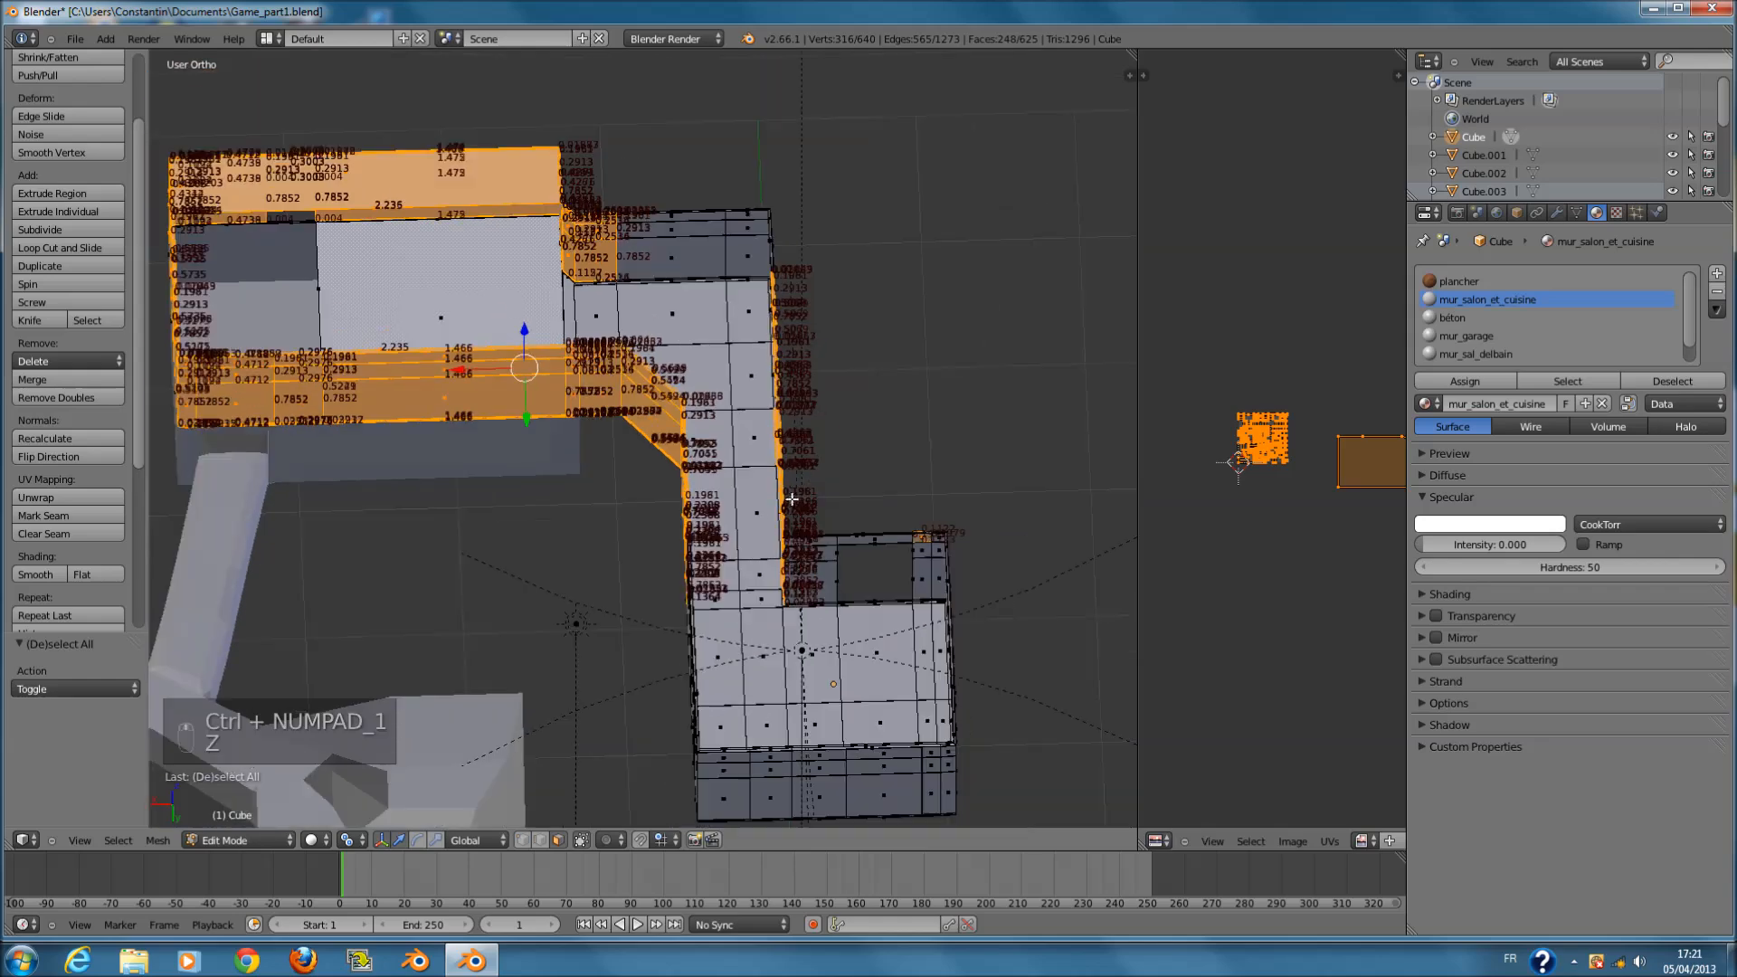
{"action": "key", "text": "z"}
{"action": "key", "text": "c"}
{"action": "middle_click", "coordinate": [926, 532]}
{"action": "right_click", "coordinate": [927, 532]}
{"action": "mouse_move", "coordinate": [923, 529]}
{"action": "middle_mouse_down"}
{"action": "mouse_move", "coordinate": [814, 495]}
{"action": "mouse_move", "coordinate": [724, 435]}
{"action": "mouse_move", "coordinate": [846, 518]}
{"action": "middle_mouse_up"}
- Add the wall faces of the outer corner between the living-room wing and the corridor, leaving out the floor
{"action": "middle_click_drag", "start_coordinate": [832, 279], "coordinate": [783, 246]}
{"action": "key", "text": "c"}
{"action": "left_click_drag", "start_coordinate": [690, 205], "coordinate": [842, 226]}
{"action": "right_click", "coordinate": [844, 226]}
{"action": "mouse_move", "coordinate": [843, 227]}
{"action": "middle_mouse_down"}
{"action": "mouse_move", "coordinate": [798, 270]}
{"action": "mouse_move", "coordinate": [959, 366]}
{"action": "middle_mouse_up"}
{"action": "key", "text": "c"}
{"action": "left_click_drag", "start_coordinate": [920, 376], "coordinate": [916, 406]}
{"action": "right_click", "coordinate": [916, 405]}
{"action": "middle_click_drag", "start_coordinate": [861, 362], "coordinate": [948, 399]}
{"action": "key", "text": "z"}
{"action": "key", "text": "z"}
{"action": "key", "text": "c"}
{"action": "scroll", "coordinate": [740, 310], "scroll_direction": "up", "scroll_amount": 3}
{"action": "middle_click", "coordinate": [740, 311]}
{"action": "key", "text": "z"}
{"action": "scroll", "coordinate": [725, 294], "scroll_direction": "up", "scroll_amount": 2}
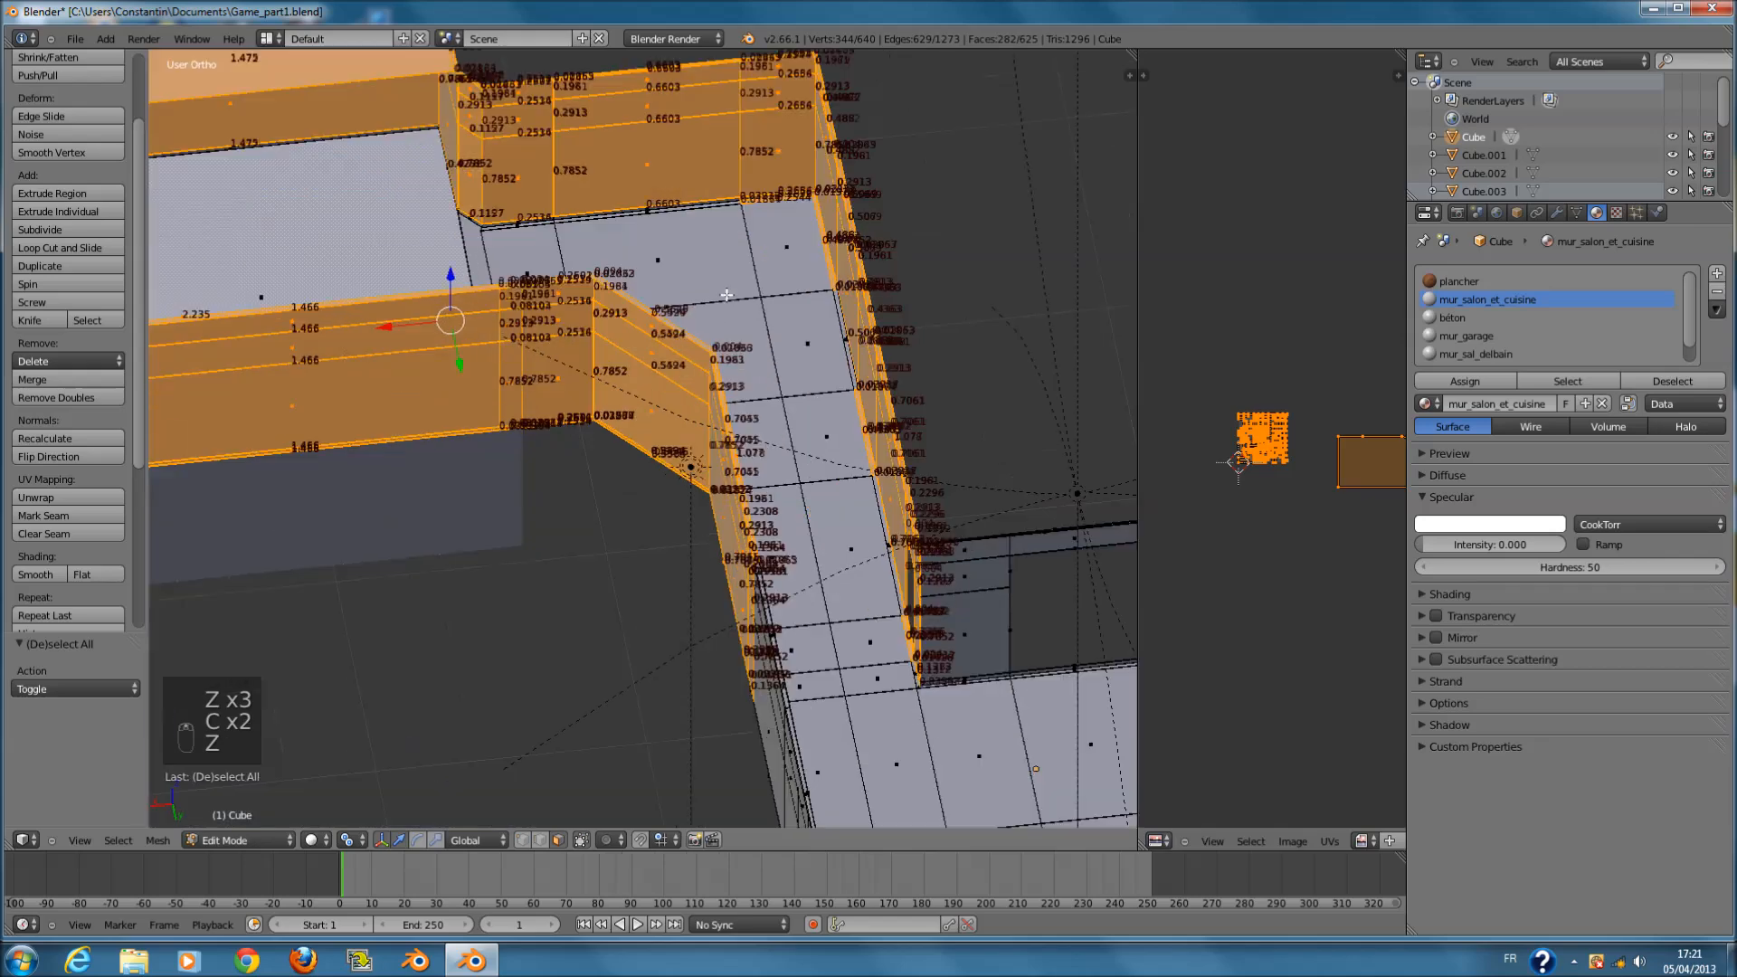
- Deselect the thin floor-edge faces at the base of the outer corner wall and save over the existing file
{"action": "scroll", "coordinate": [796, 304], "scroll_direction": "up", "scroll_amount": 10, "text": "shift"}
{"action": "scroll", "coordinate": [914, 416], "scroll_direction": "up", "scroll_amount": 4}
{"action": "key", "text": "z"}
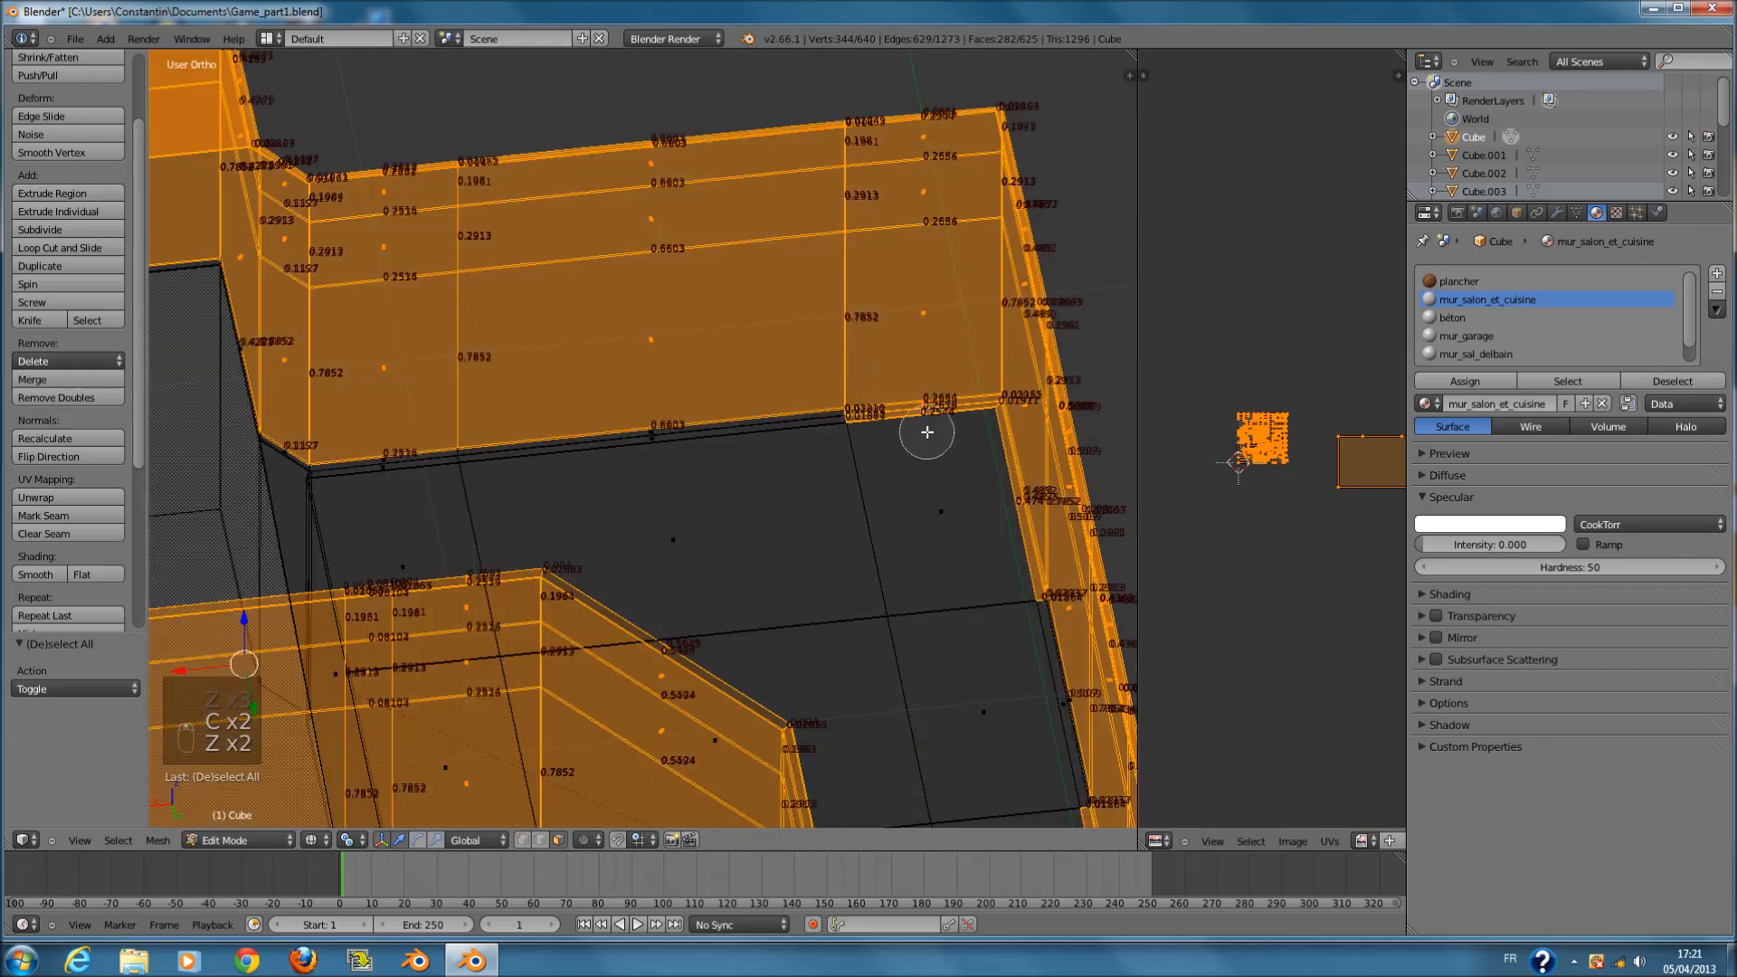
{"action": "key", "text": "c"}
{"action": "middle_click", "coordinate": [925, 429]}
{"action": "key", "text": "ctrl+s"}
{"action": "left_click", "coordinate": [854, 445]}
{"action": "scroll", "coordinate": [462, 462], "scroll_direction": "down", "scroll_amount": 5}
{"action": "mouse_move", "coordinate": [462, 461]}
{"action": "middle_mouse_down"}
{"action": "mouse_move", "coordinate": [519, 464]}
{"action": "mouse_move", "coordinate": [632, 404]}
{"action": "mouse_move", "coordinate": [622, 446]}
{"action": "mouse_move", "coordinate": [405, 590]}
{"action": "middle_mouse_up"}
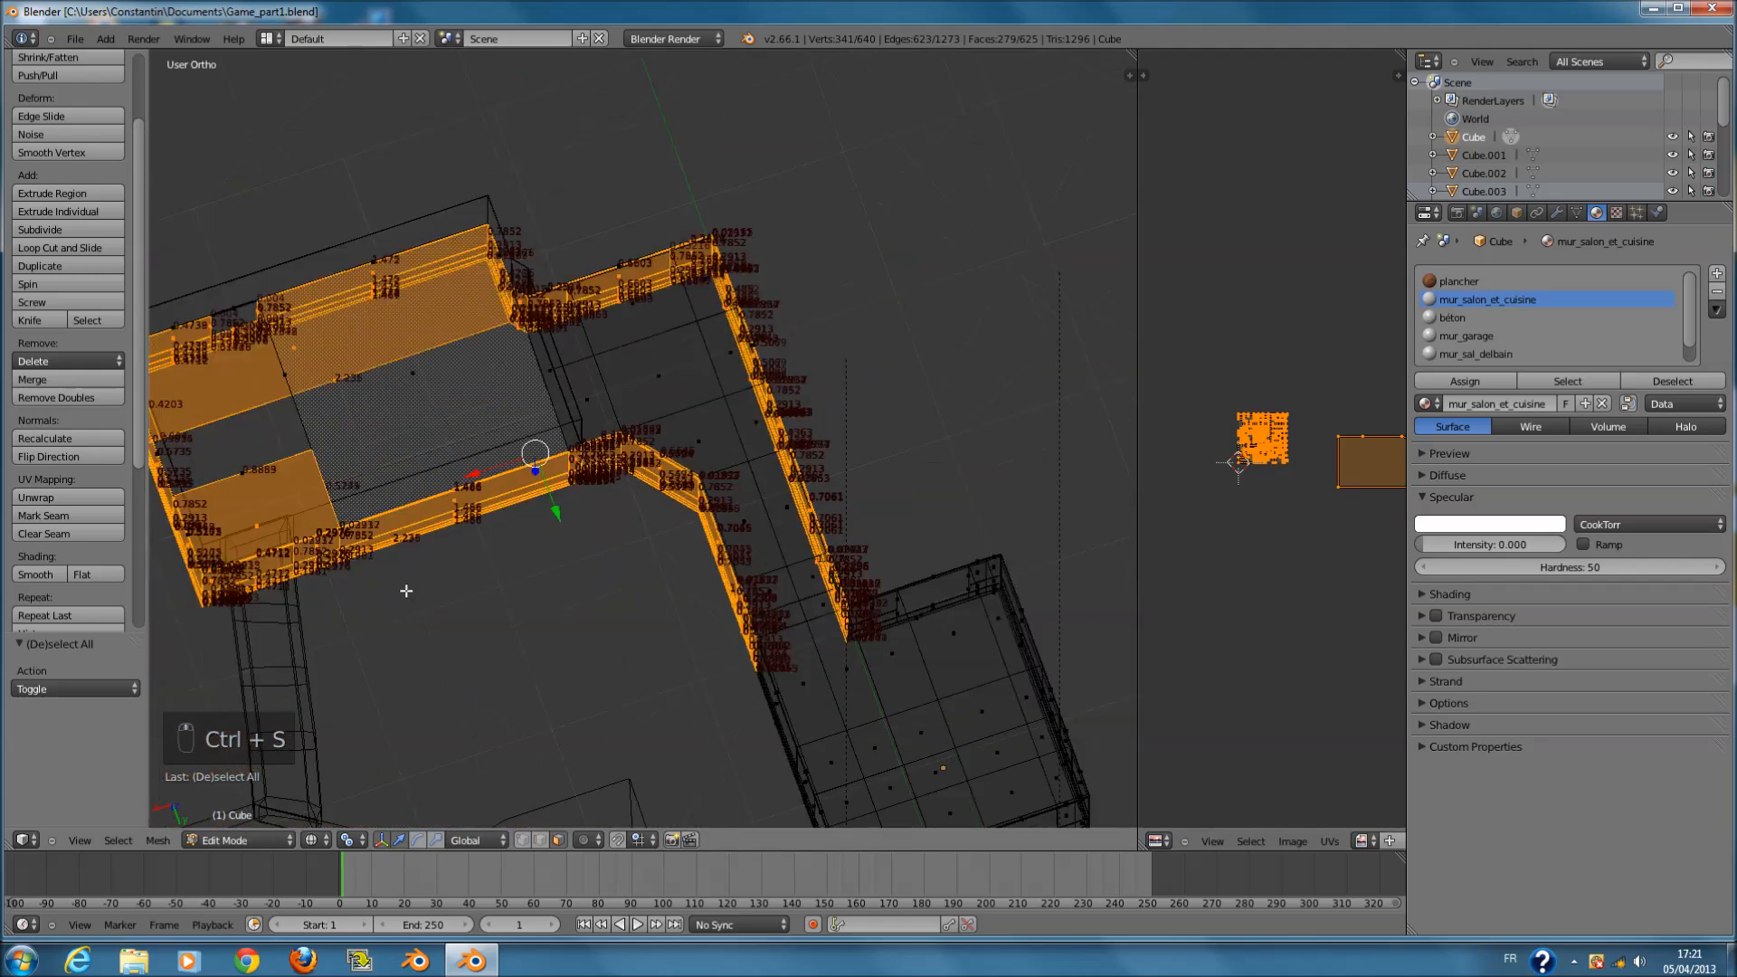
- Deselect the two large floor faces in the living-room wing
{"action": "scroll", "coordinate": [337, 539], "scroll_direction": "down", "scroll_amount": 5, "text": "ctrl"}
{"action": "key", "text": "c"}
{"action": "middle_click", "coordinate": [407, 519]}
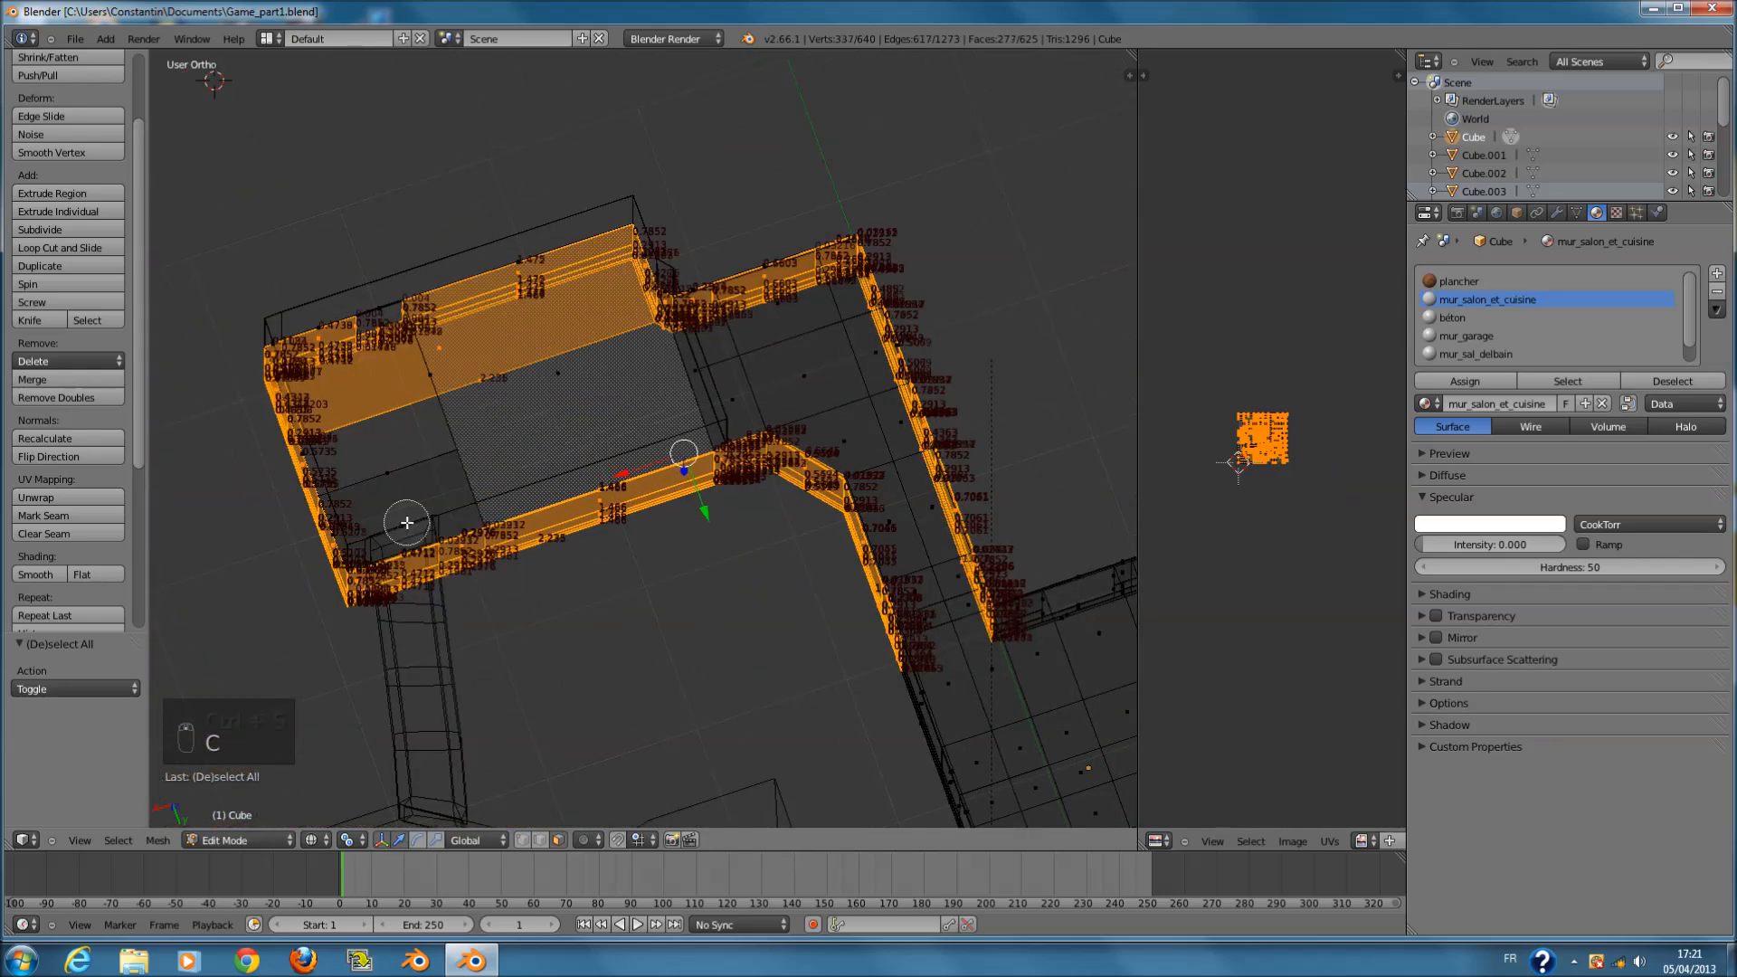
{"action": "middle_click", "coordinate": [428, 366]}
{"action": "right_click", "coordinate": [445, 365]}
{"action": "mouse_move", "coordinate": [446, 365]}
{"action": "middle_mouse_down"}
{"action": "mouse_move", "coordinate": [297, 351]}
{"action": "mouse_move", "coordinate": [525, 501]}
{"action": "middle_mouse_up"}
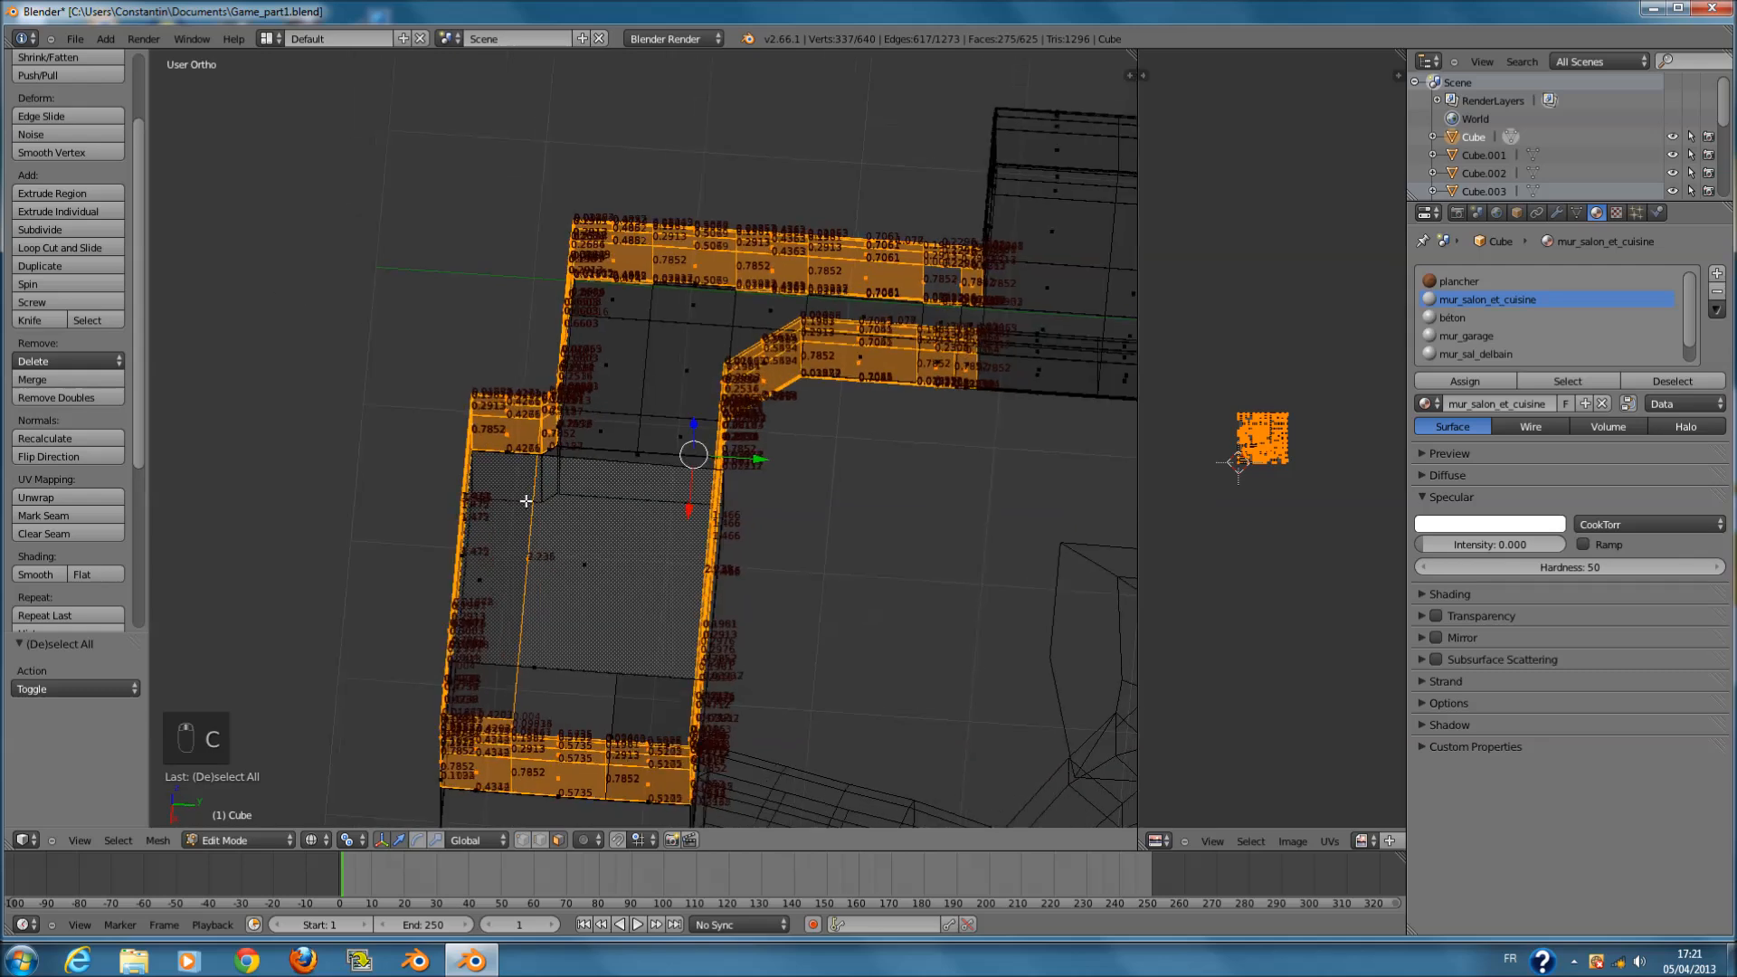
{"action": "key", "text": "space"}
{"action": "right_click", "coordinate": [738, 502]}
{"action": "key", "text": "c"}
{"action": "key", "text": "c"}
{"action": "key", "text": "ctrl+z"}
{"action": "key", "text": "ctrl+z"}
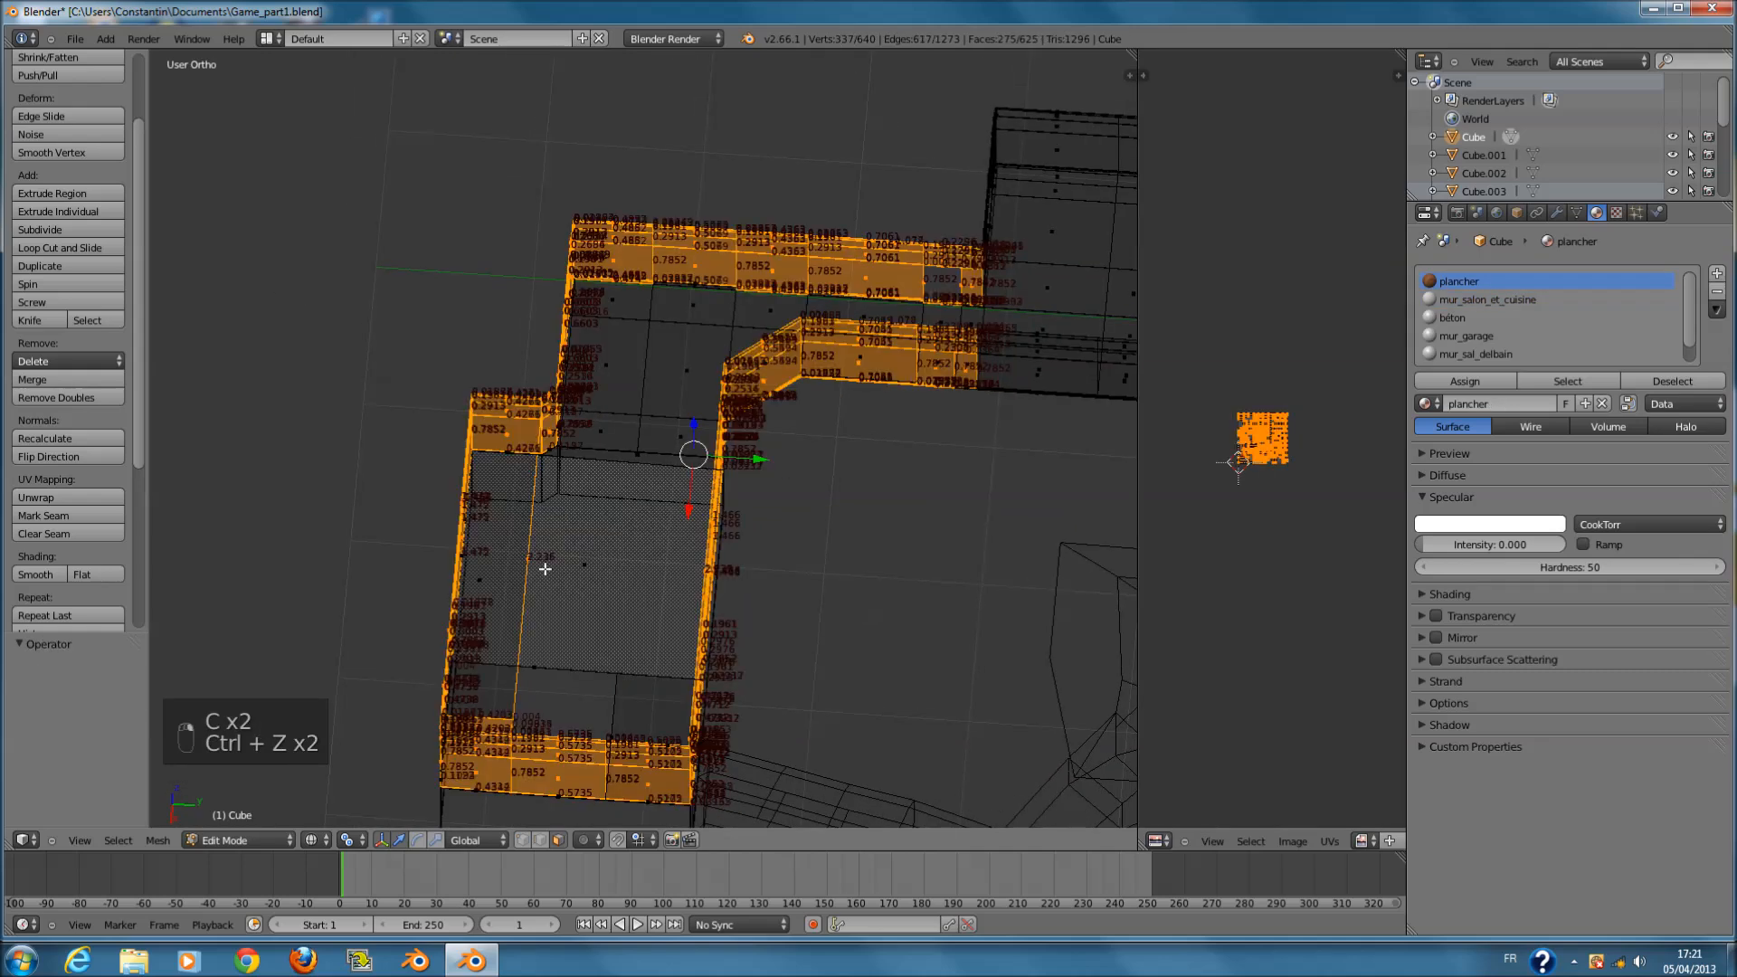
- Deselect the remaining floor face along the living-room wing's long wall
{"action": "key", "text": "c"}
{"action": "middle_click", "coordinate": [540, 563]}
{"action": "middle_click_drag", "start_coordinate": [658, 558], "coordinate": [731, 579]}
{"action": "key", "text": "z"}
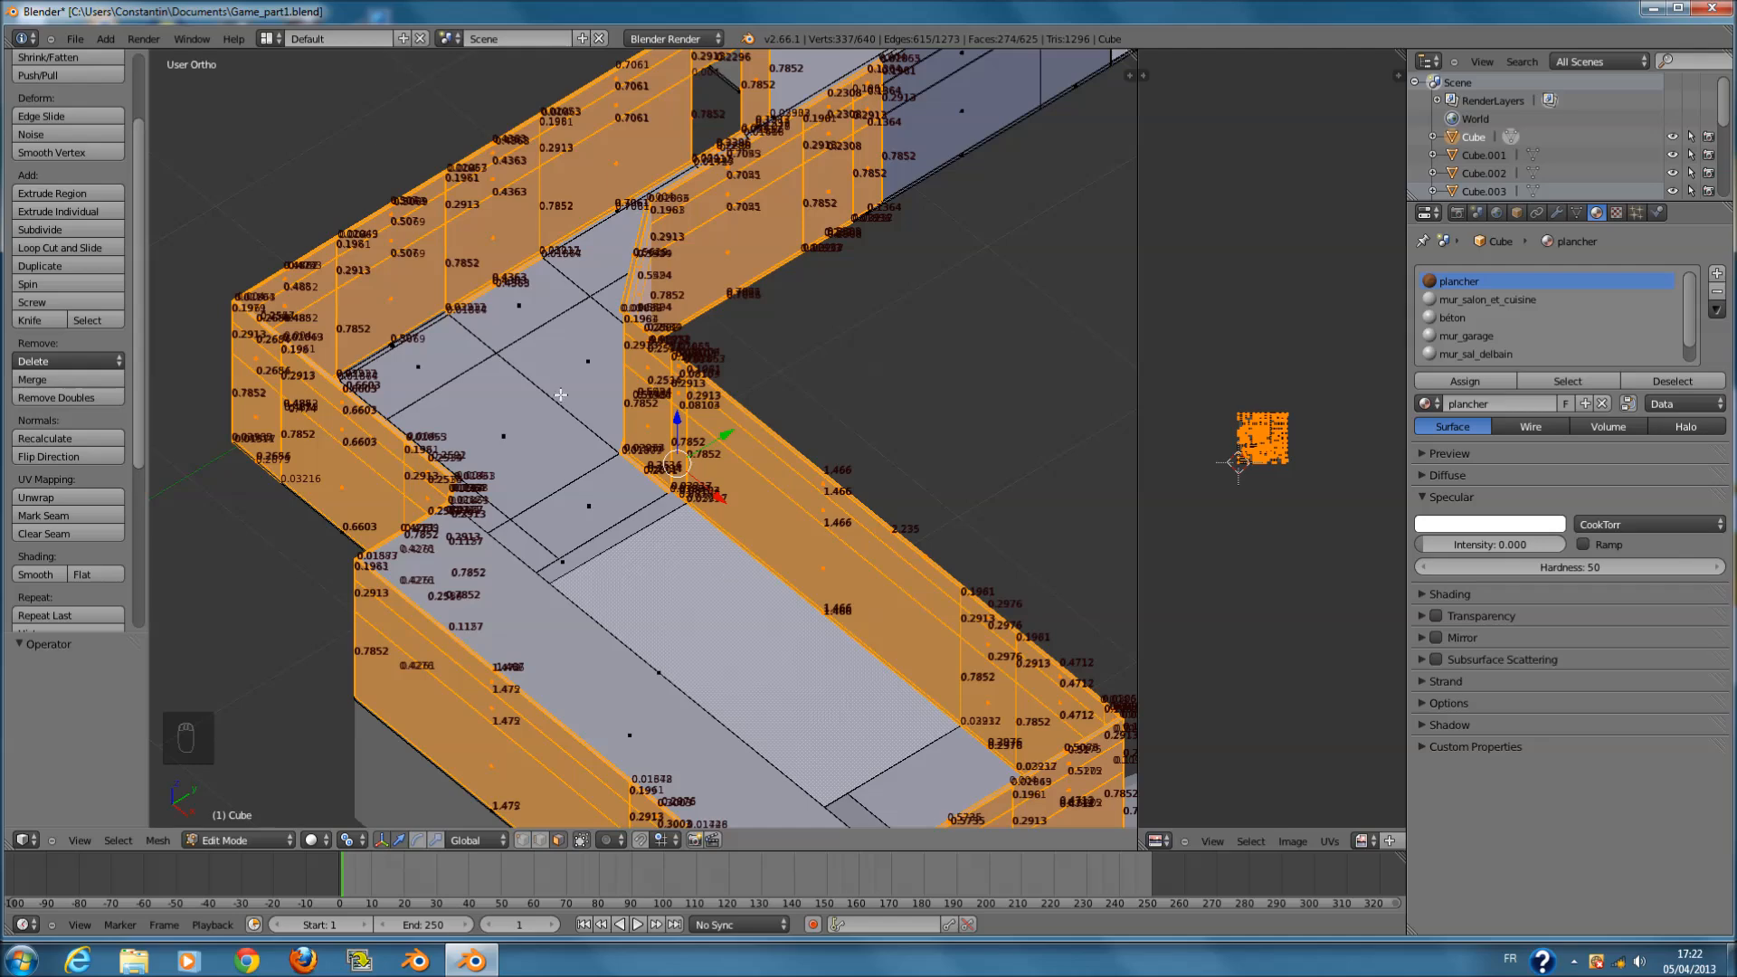
{"action": "key", "text": "z"}
{"action": "key", "text": "space"}
{"action": "right_click", "coordinate": [704, 258]}
{"action": "key", "text": "c"}
{"action": "key", "text": "c"}
{"action": "key", "text": "ctrl+z"}
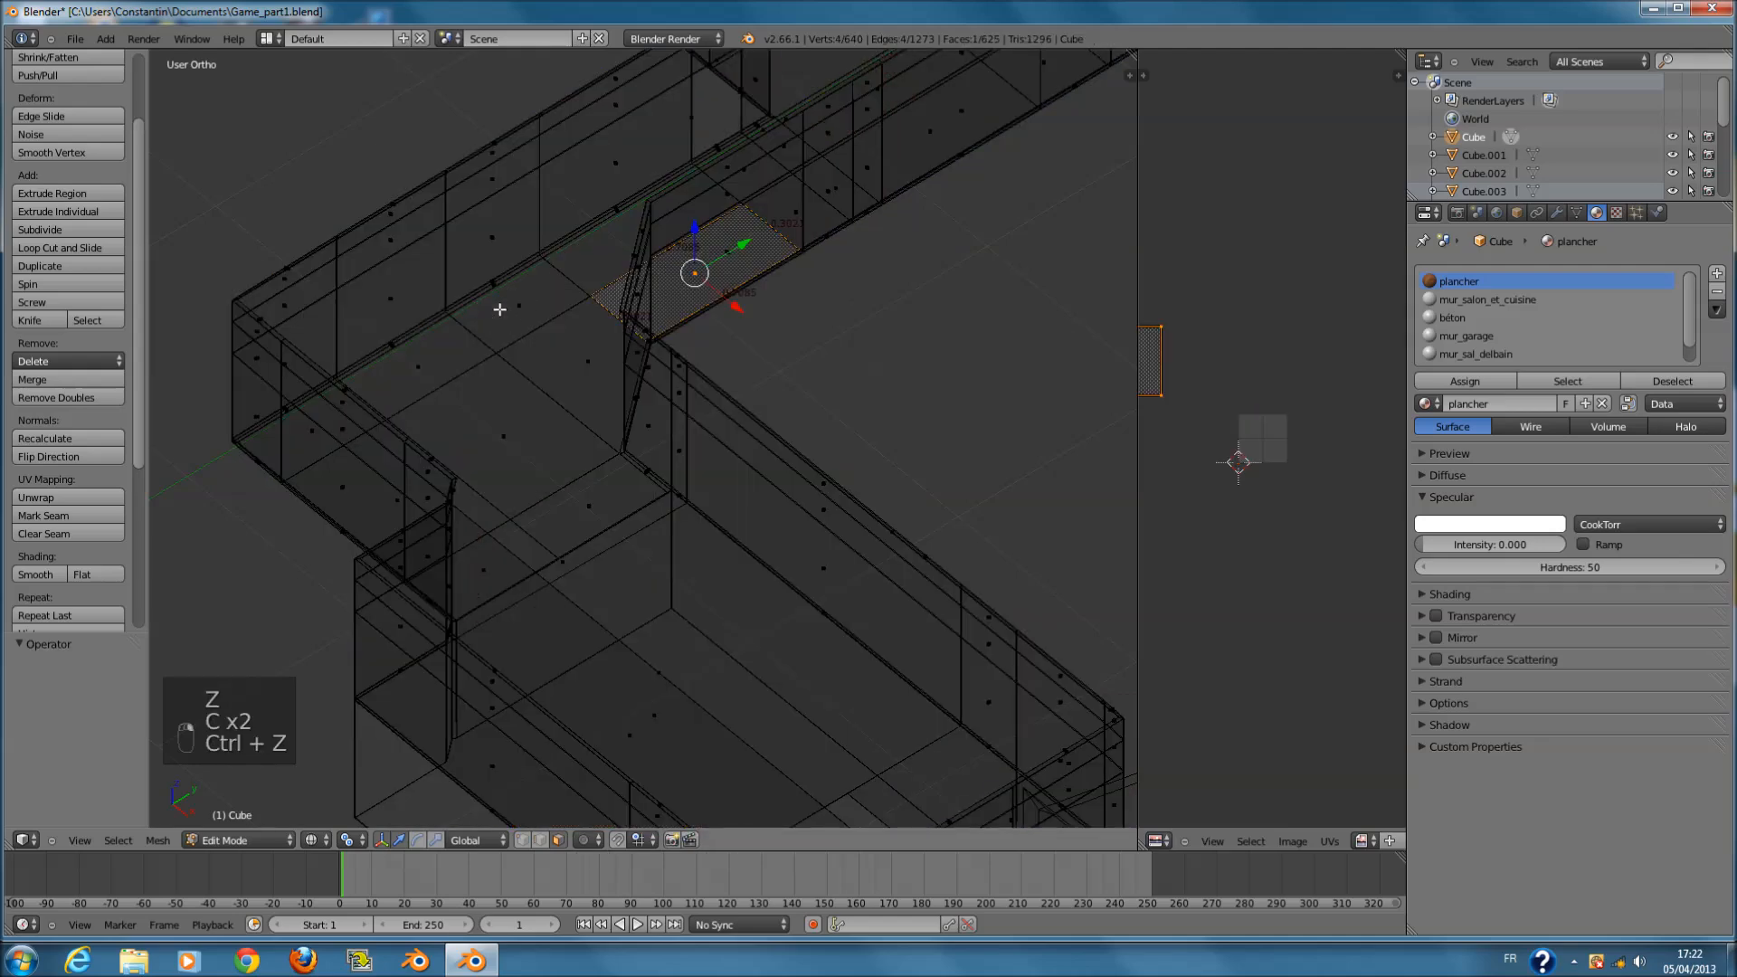
{"action": "key", "text": "ctrl+z"}
- Deselect the narrow floor-edge faces along the base of the corridor and living-room walls
{"action": "middle_click", "coordinate": [466, 261]}
{"action": "right_click", "coordinate": [466, 260]}
{"action": "mouse_move", "coordinate": [466, 261]}
{"action": "middle_mouse_down"}
{"action": "mouse_move", "coordinate": [533, 228]}
{"action": "mouse_move", "coordinate": [509, 221]}
{"action": "middle_mouse_up"}
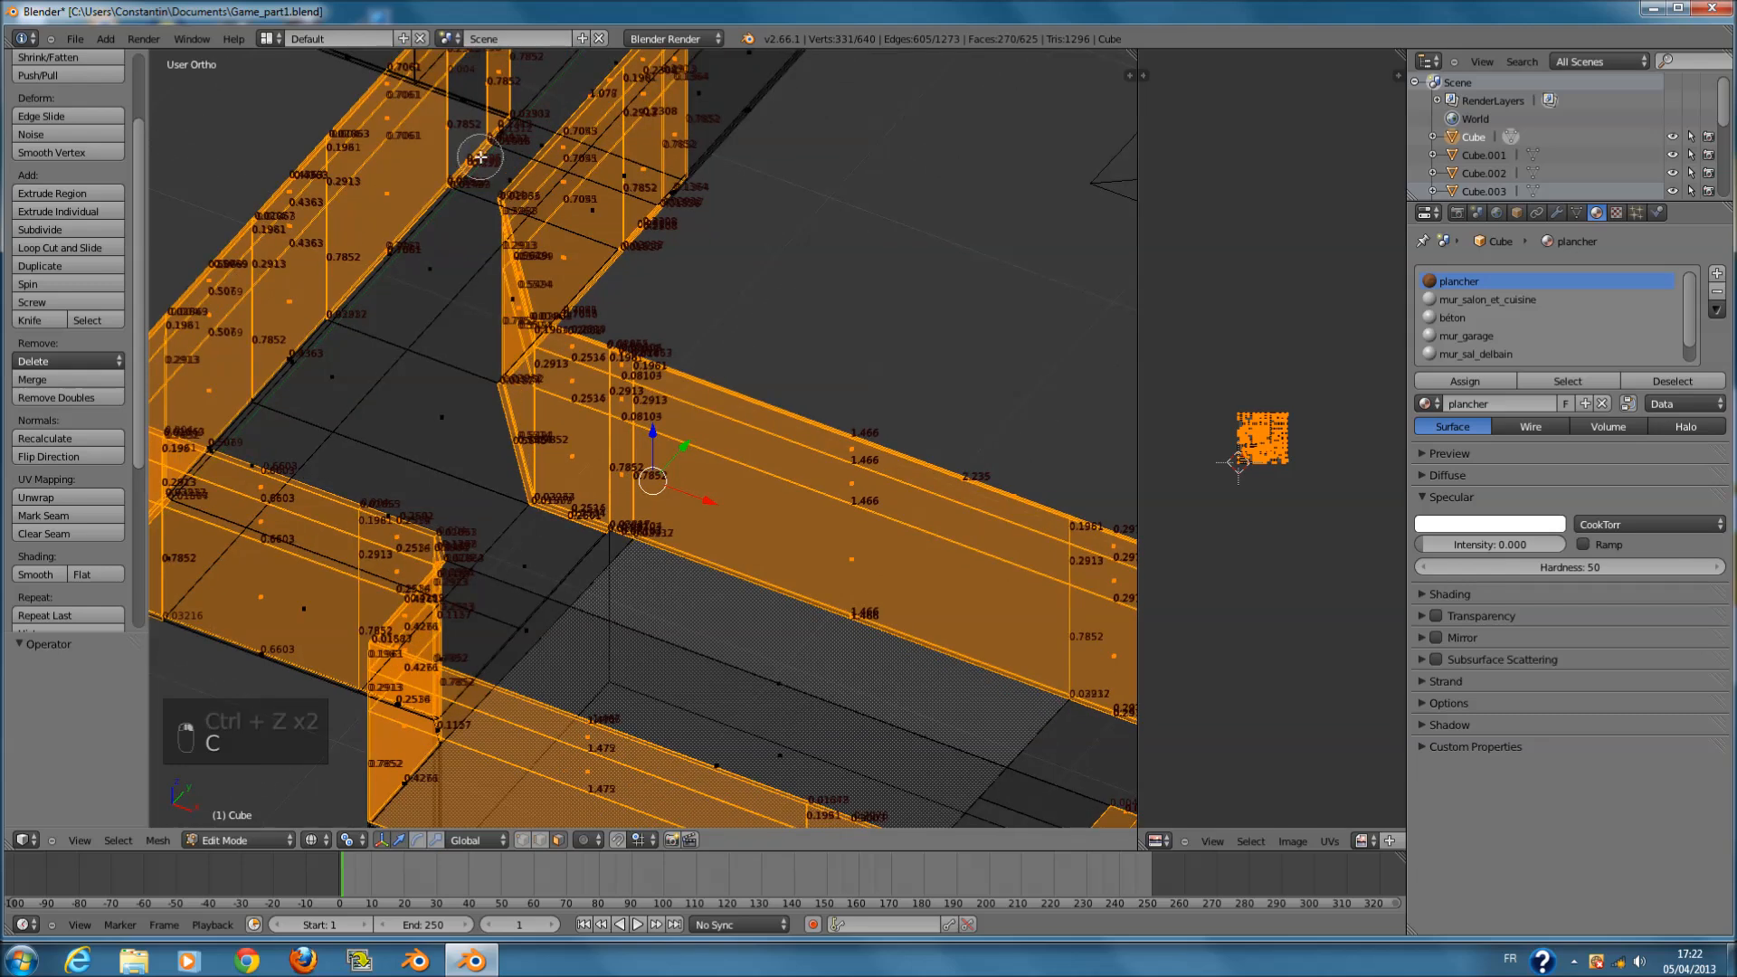
{"action": "key", "text": "c"}
{"action": "middle_click_drag", "start_coordinate": [449, 187], "coordinate": [496, 143]}
{"action": "key", "text": "c"}
{"action": "mouse_move", "coordinate": [503, 422]}
{"action": "middle_mouse_down"}
{"action": "mouse_move", "coordinate": [511, 466]}
{"action": "mouse_move", "coordinate": [640, 552]}
{"action": "mouse_move", "coordinate": [869, 632]}
{"action": "middle_mouse_up"}
{"action": "right_click", "coordinate": [640, 562]}
{"action": "mouse_move", "coordinate": [640, 563]}
{"action": "middle_mouse_down"}
{"action": "mouse_move", "coordinate": [737, 582]}
{"action": "mouse_move", "coordinate": [272, 440]}
{"action": "middle_mouse_up"}
- Deselect the remaining edge faces at the foot of the corridor's inner wall and beside the living-room opening
{"action": "key", "text": "c"}
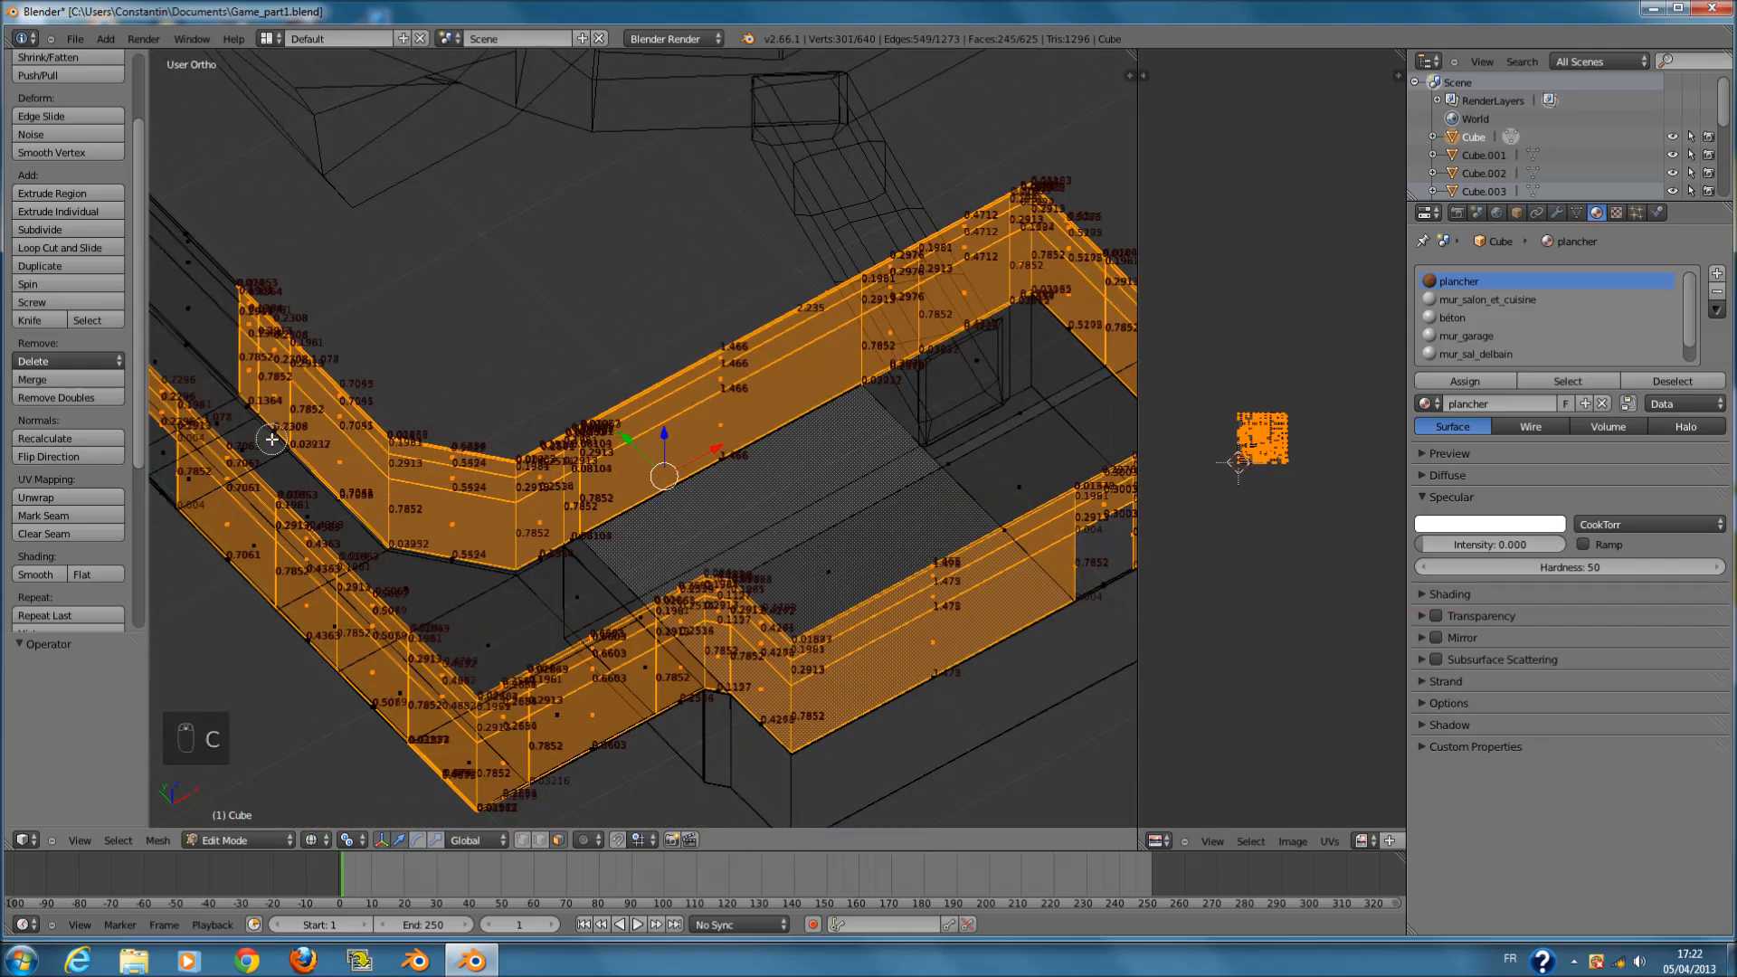
{"action": "middle_click_drag", "start_coordinate": [324, 495], "coordinate": [338, 508]}
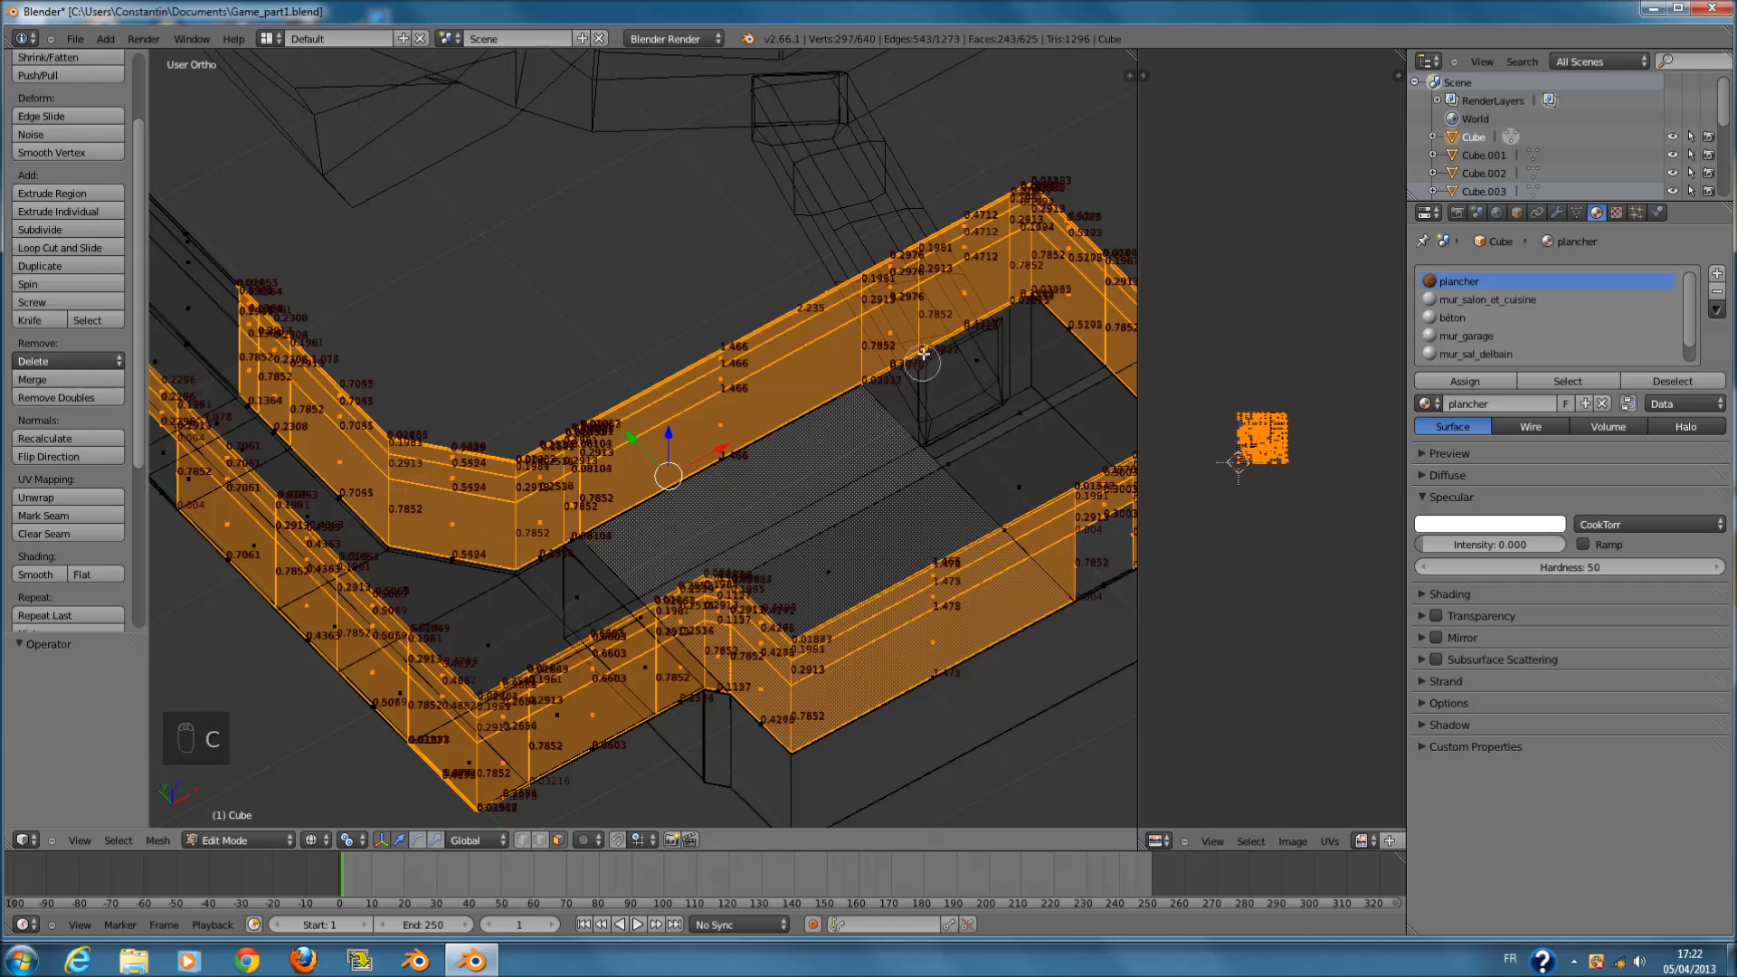
{"action": "mouse_move", "coordinate": [930, 353]}
{"action": "middle_mouse_down"}
{"action": "mouse_move", "coordinate": [1021, 316]}
{"action": "mouse_move", "coordinate": [1016, 392]}
{"action": "mouse_move", "coordinate": [1039, 450]}
{"action": "mouse_move", "coordinate": [1165, 387]}
{"action": "mouse_move", "coordinate": [795, 303]}
{"action": "mouse_move", "coordinate": [825, 286]}
{"action": "mouse_move", "coordinate": [1023, 334]}
{"action": "mouse_move", "coordinate": [889, 356]}
{"action": "middle_mouse_up"}
{"action": "right_click", "coordinate": [1048, 336]}
- Show the selected walls shaded from the front and widen the UV editor
{"action": "key", "text": "z"}
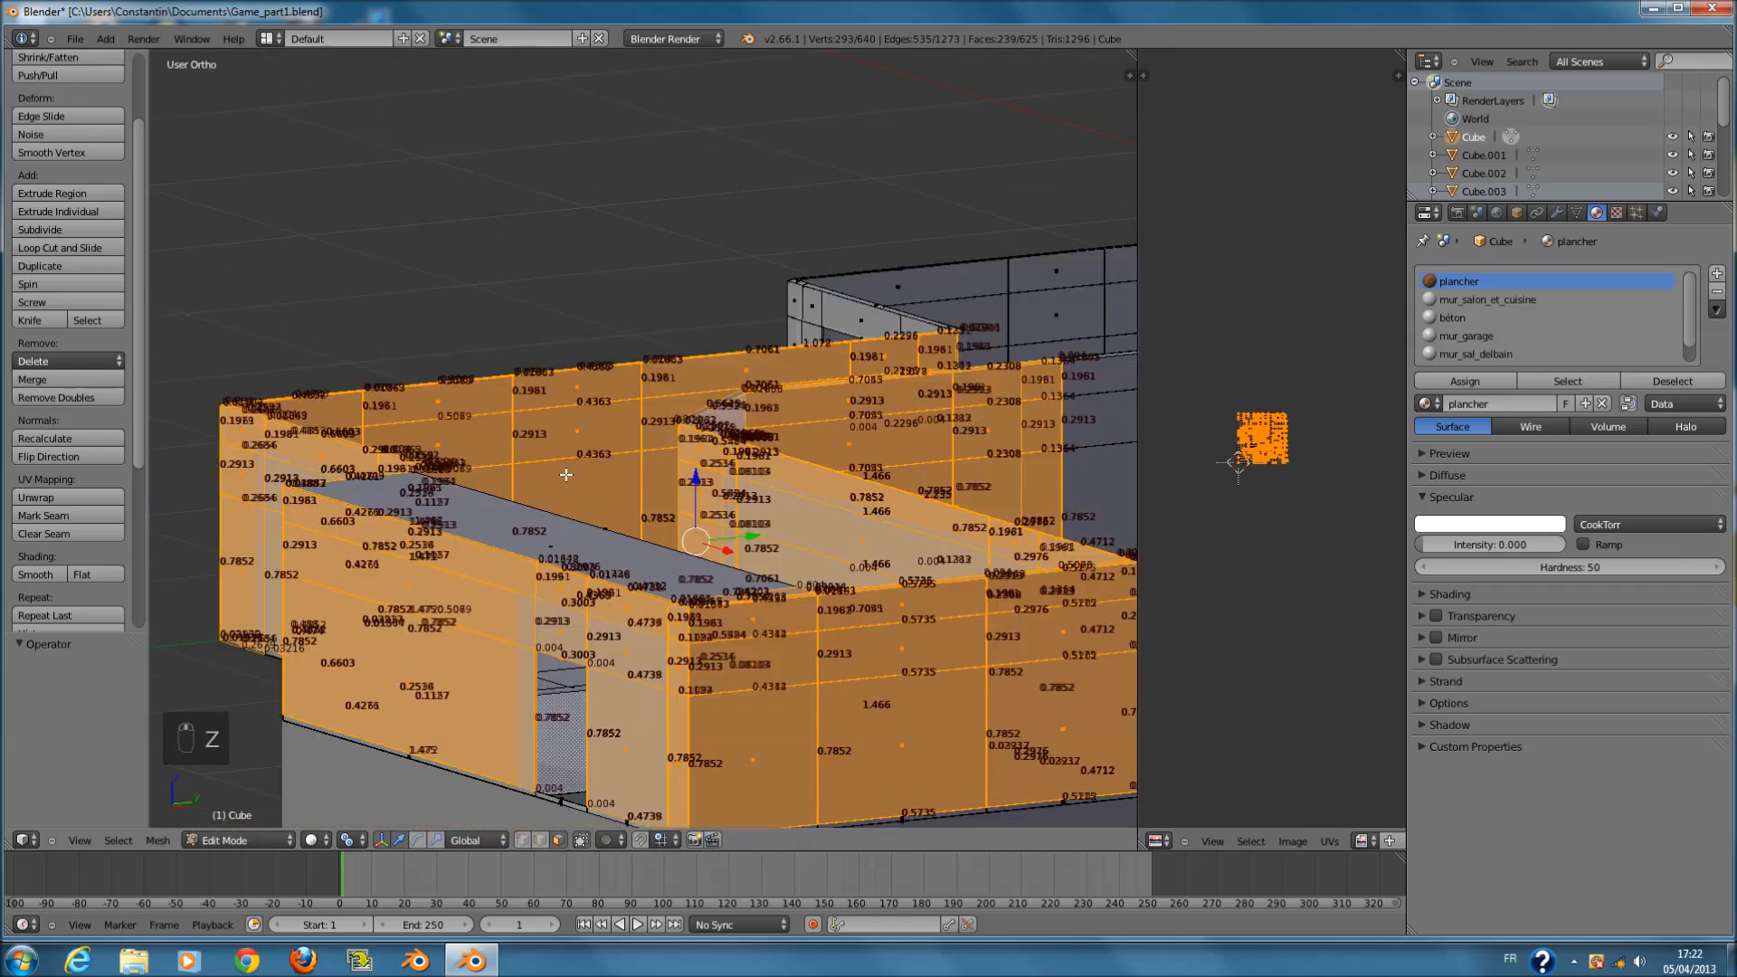
{"action": "key", "text": "KP_1"}
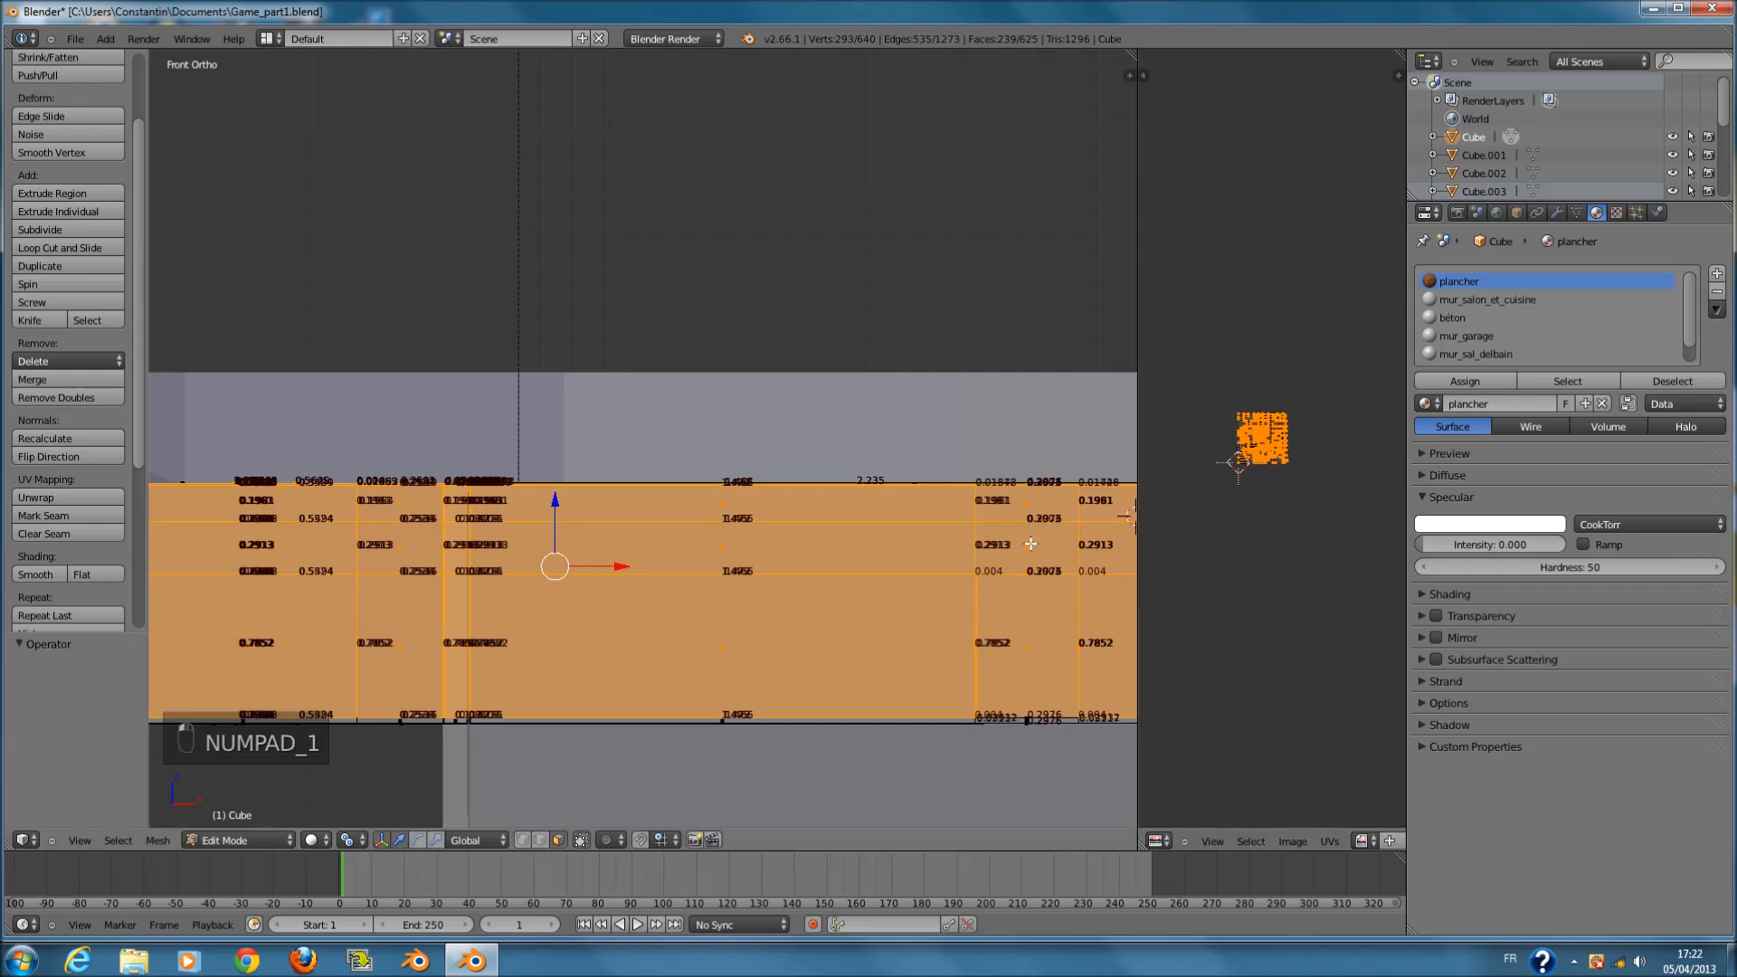
{"action": "left_click_drag", "start_coordinate": [701, 569], "coordinate": [696, 570]}
{"action": "scroll", "coordinate": [1115, 535], "scroll_direction": "up", "scroll_amount": 8}
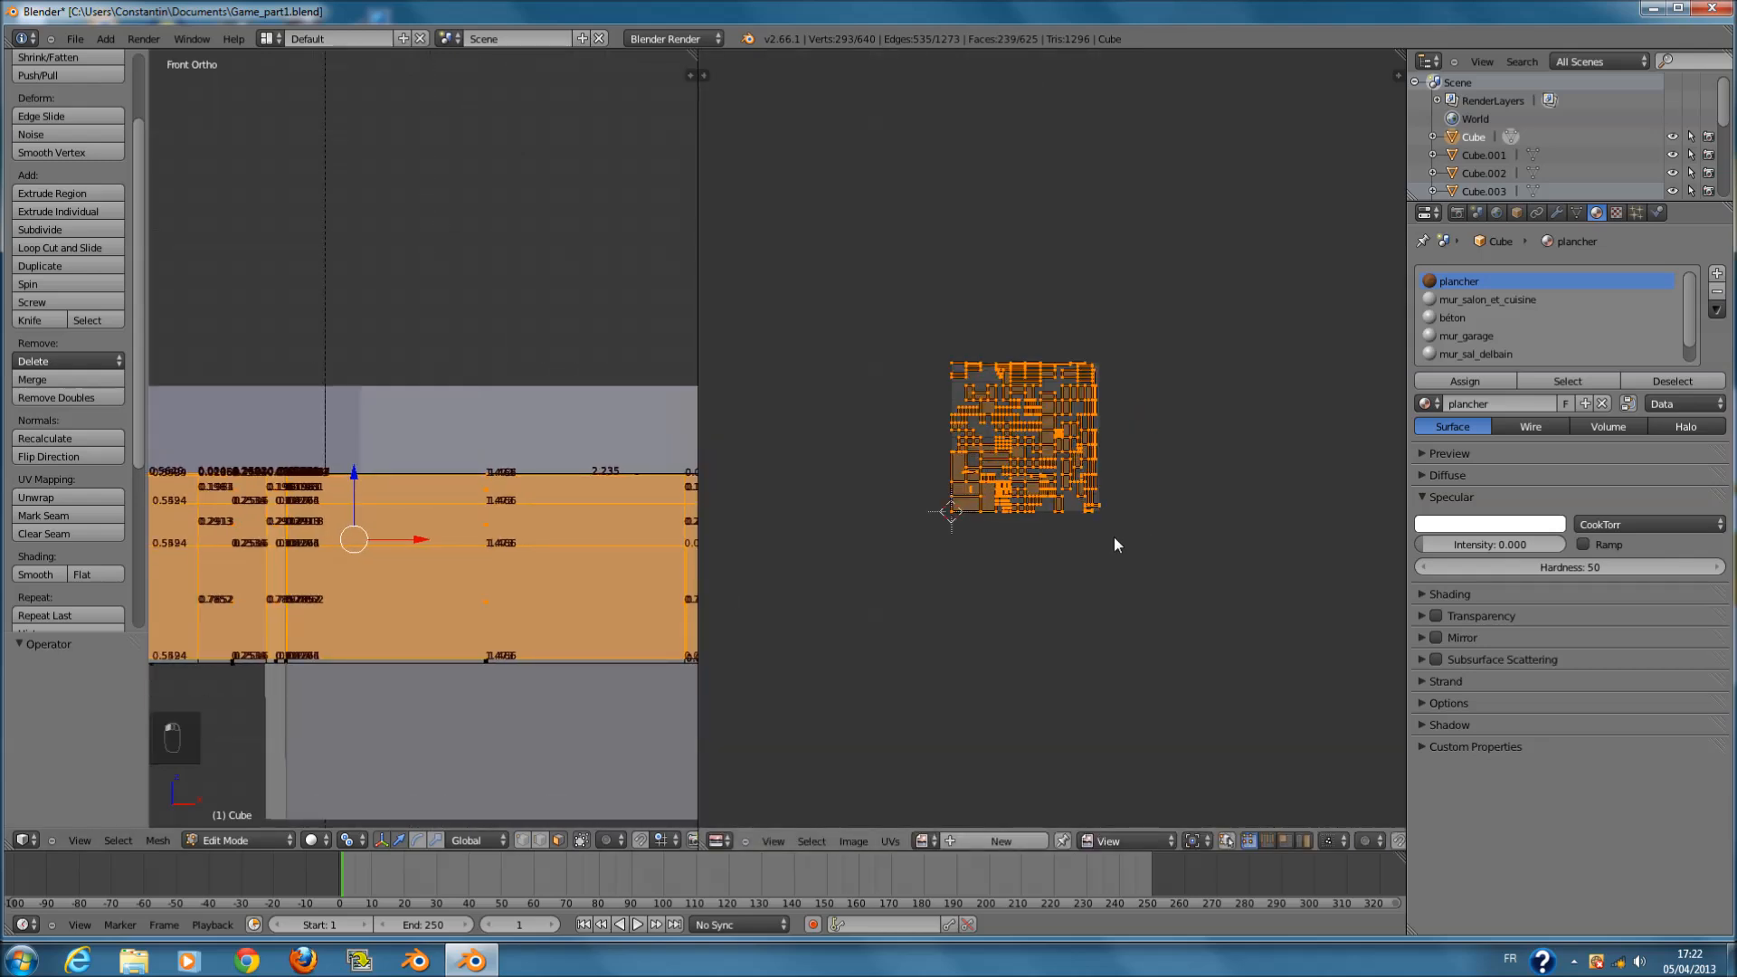
- Try Project from View (Bounds) and Project From View on the selected wall faces
{"action": "key", "text": "u"}
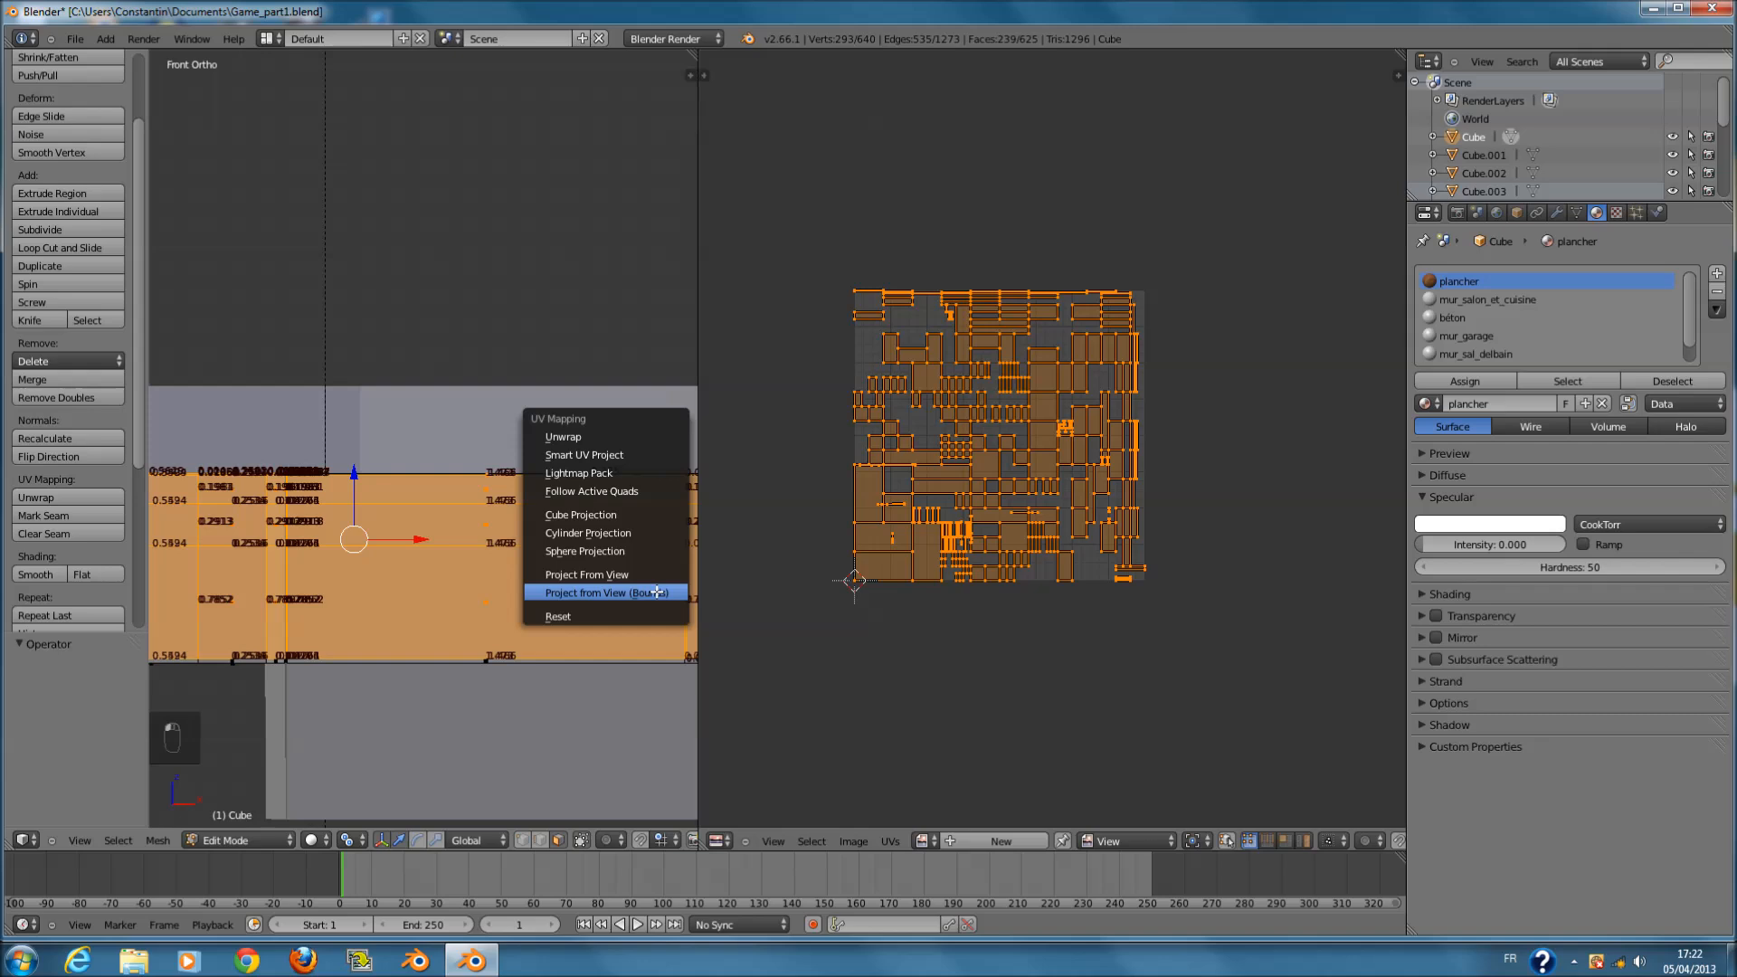
{"action": "left_click", "coordinate": [656, 592]}
{"action": "key", "text": "u"}
{"action": "left_click", "coordinate": [639, 574]}
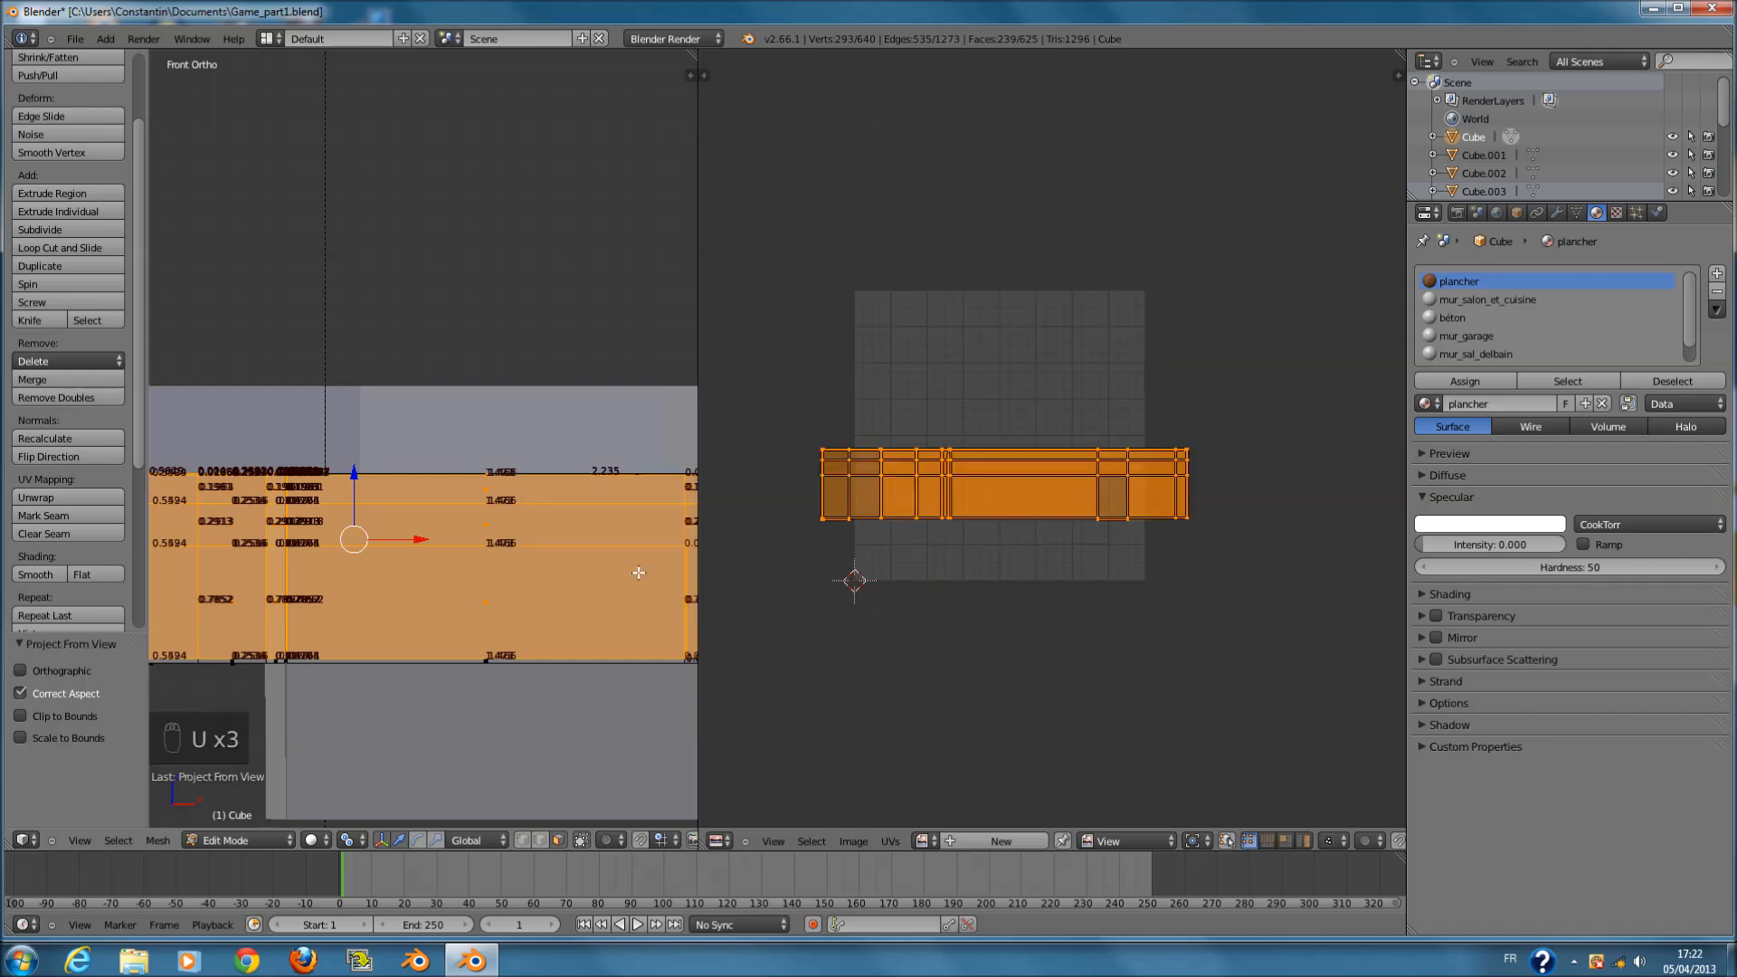
- Try Unwrap, Smart UV Project, Lightmap Pack and Cube Projection on the selected wall faces
{"action": "scroll", "coordinate": [639, 573], "scroll_direction": "down", "scroll_amount": 3}
{"action": "key", "text": "u"}
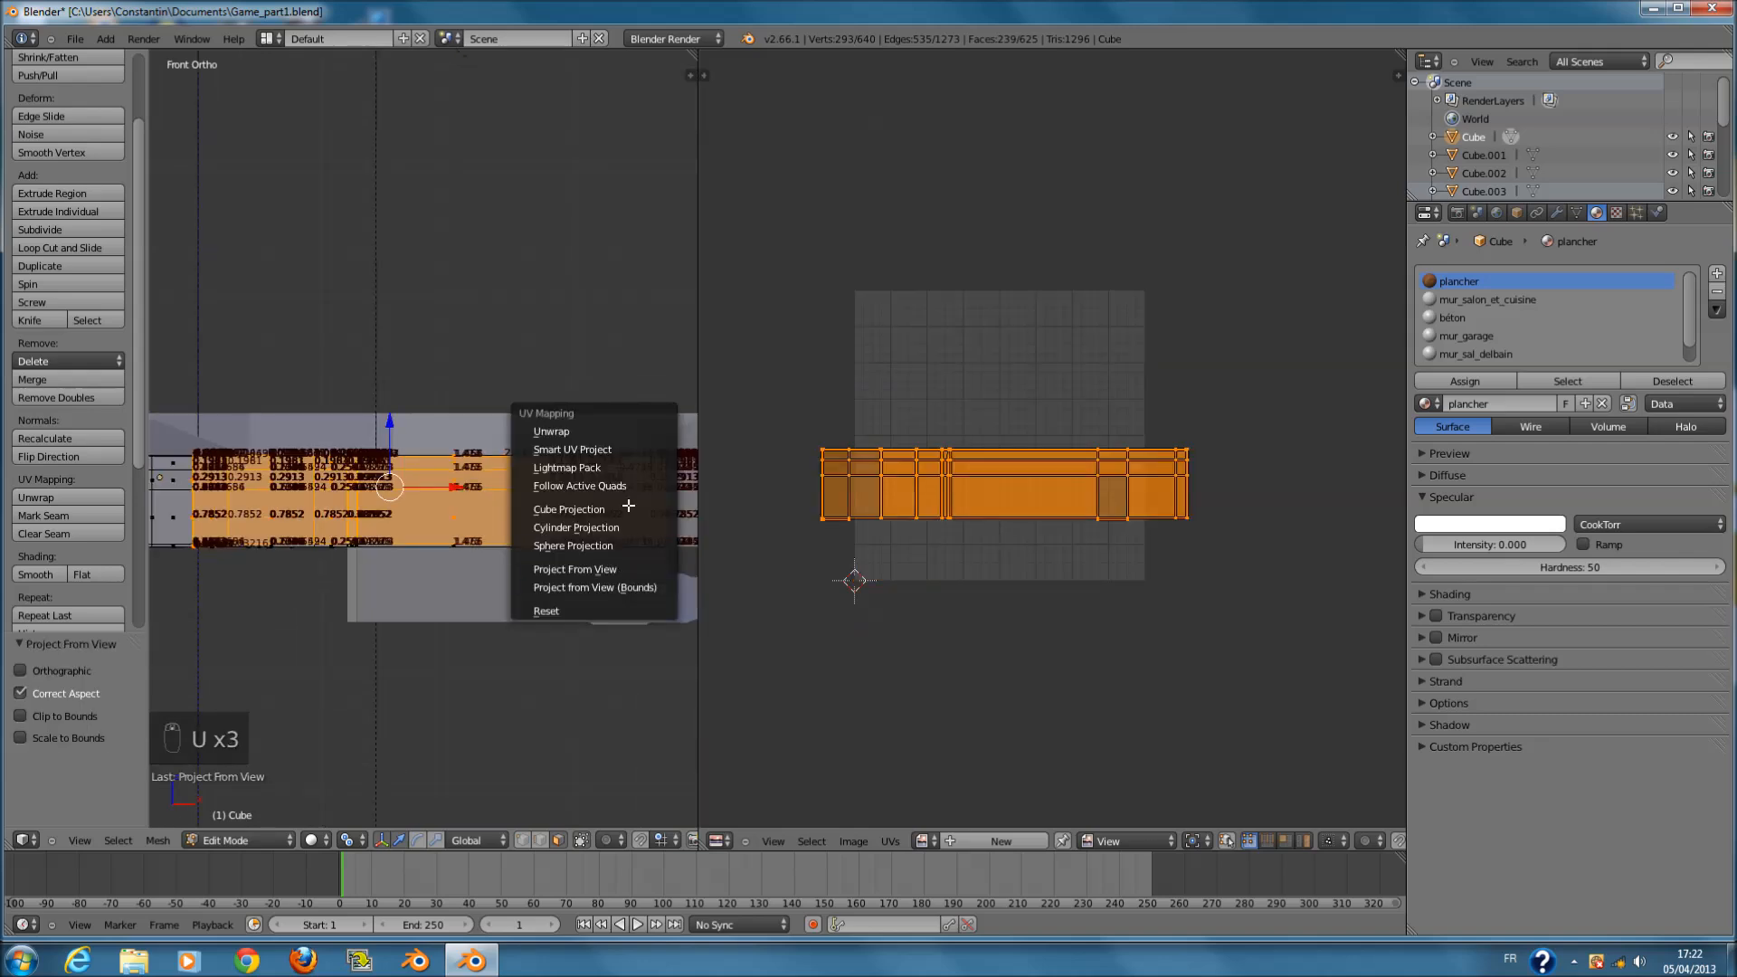
{"action": "left_click", "coordinate": [604, 431]}
{"action": "scroll", "coordinate": [1040, 536], "scroll_direction": "up", "scroll_amount": 4}
{"action": "scroll", "coordinate": [1040, 537], "scroll_direction": "down", "scroll_amount": 2}
{"action": "key", "text": "u"}
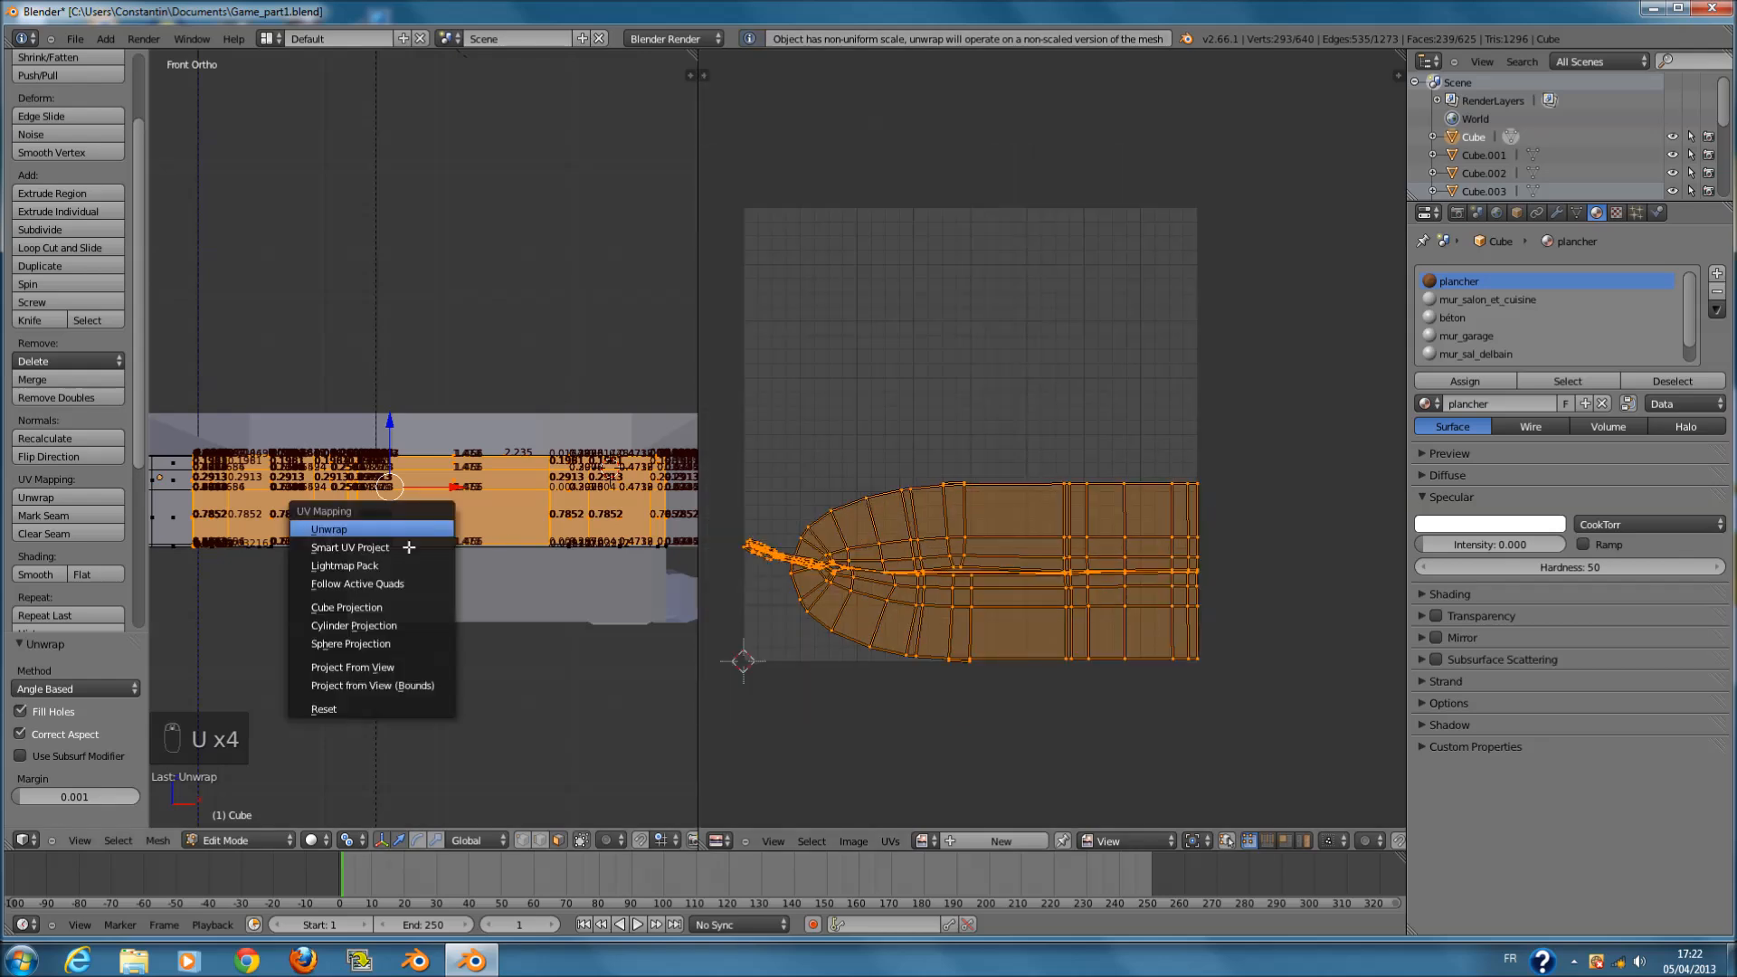
{"action": "left_click", "coordinate": [409, 548]}
{"action": "left_click", "coordinate": [428, 639]}
{"action": "key", "text": "u"}
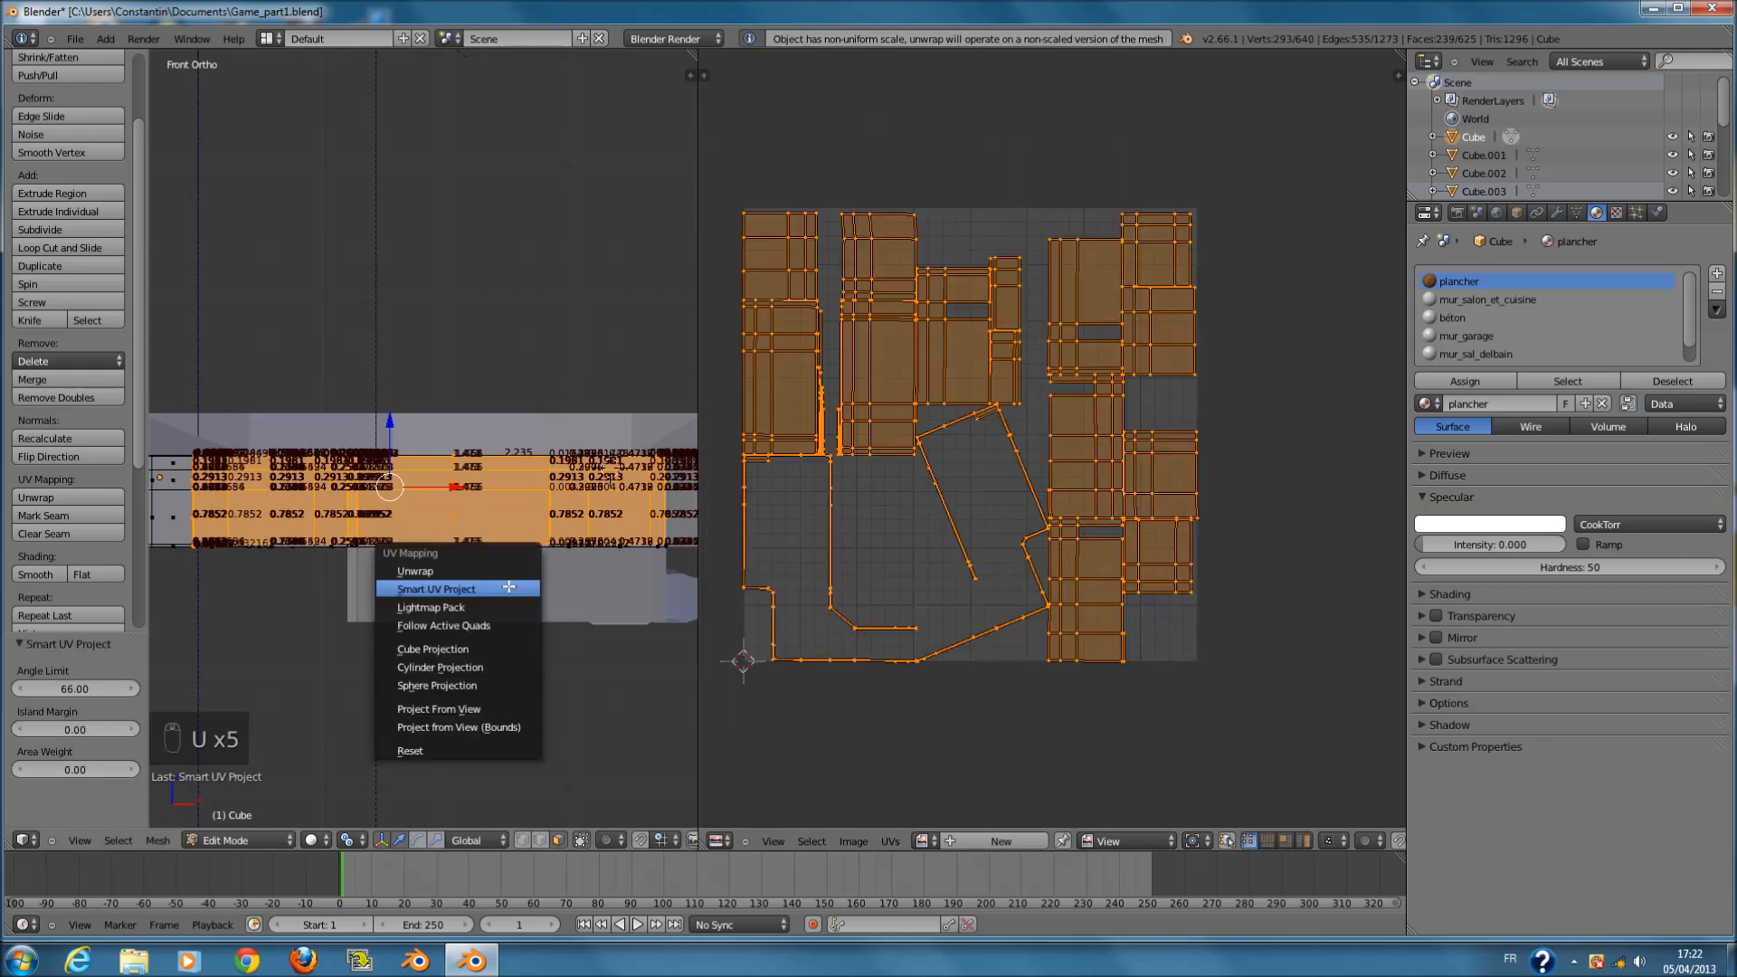
{"action": "left_click", "coordinate": [508, 597]}
{"action": "left_click", "coordinate": [517, 784]}
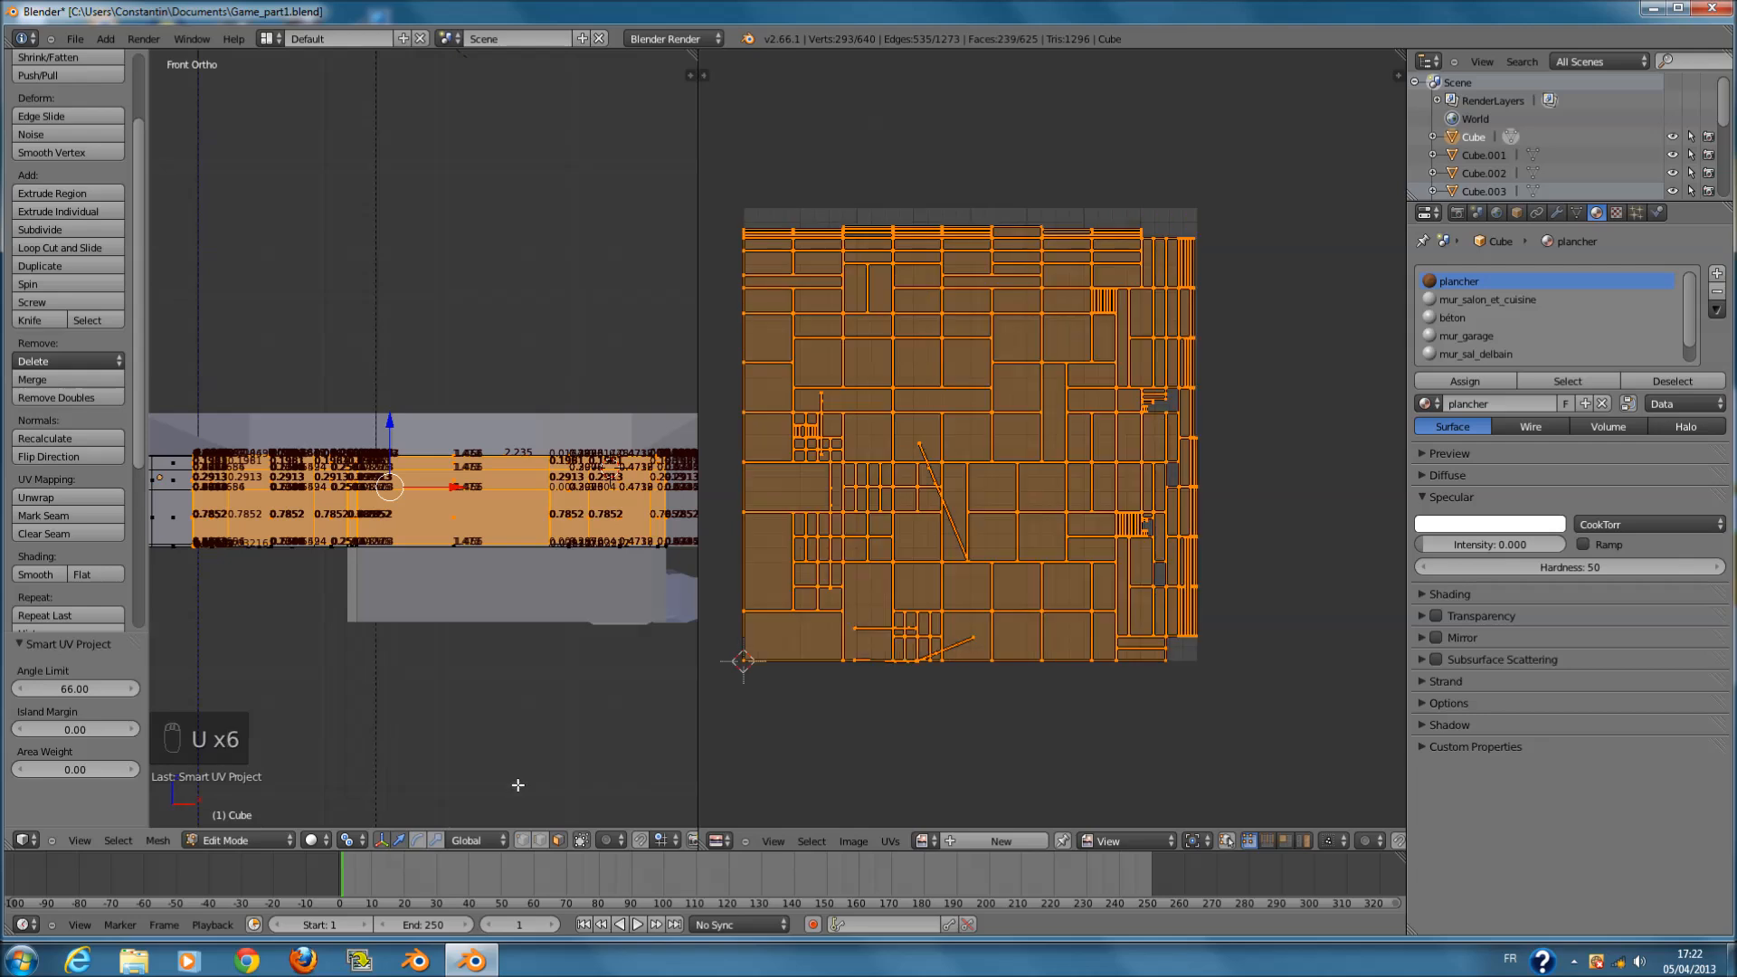
{"action": "key", "text": "u"}
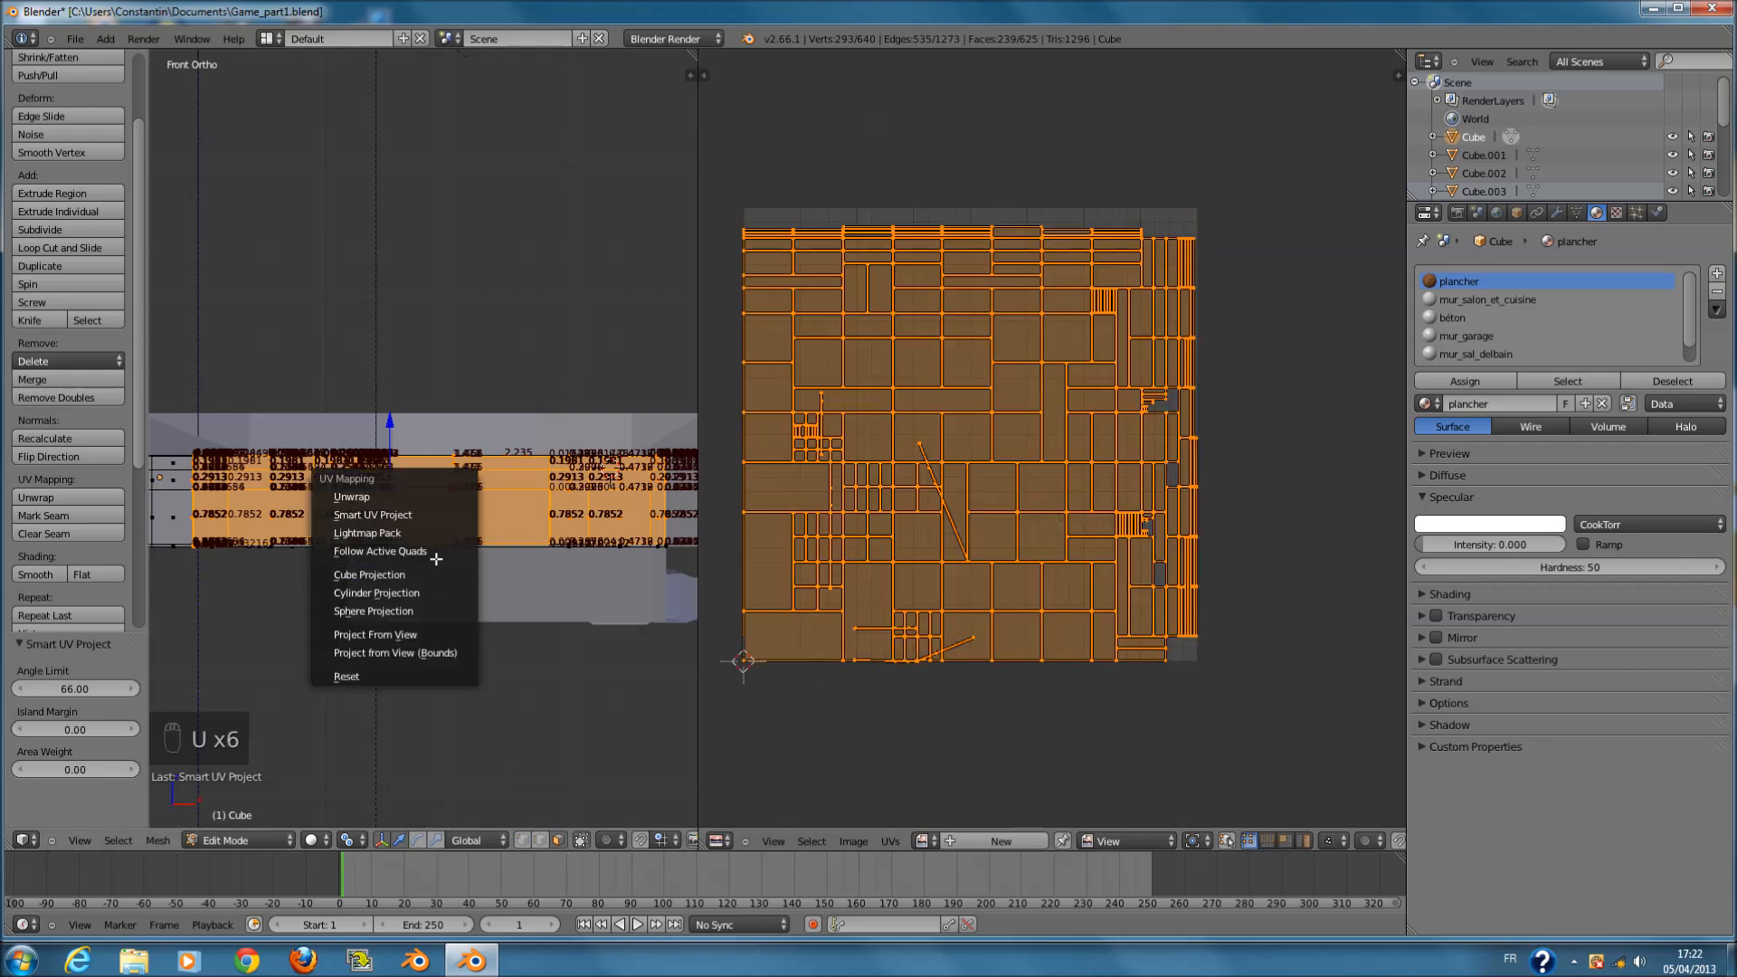
{"action": "left_click", "coordinate": [432, 576]}
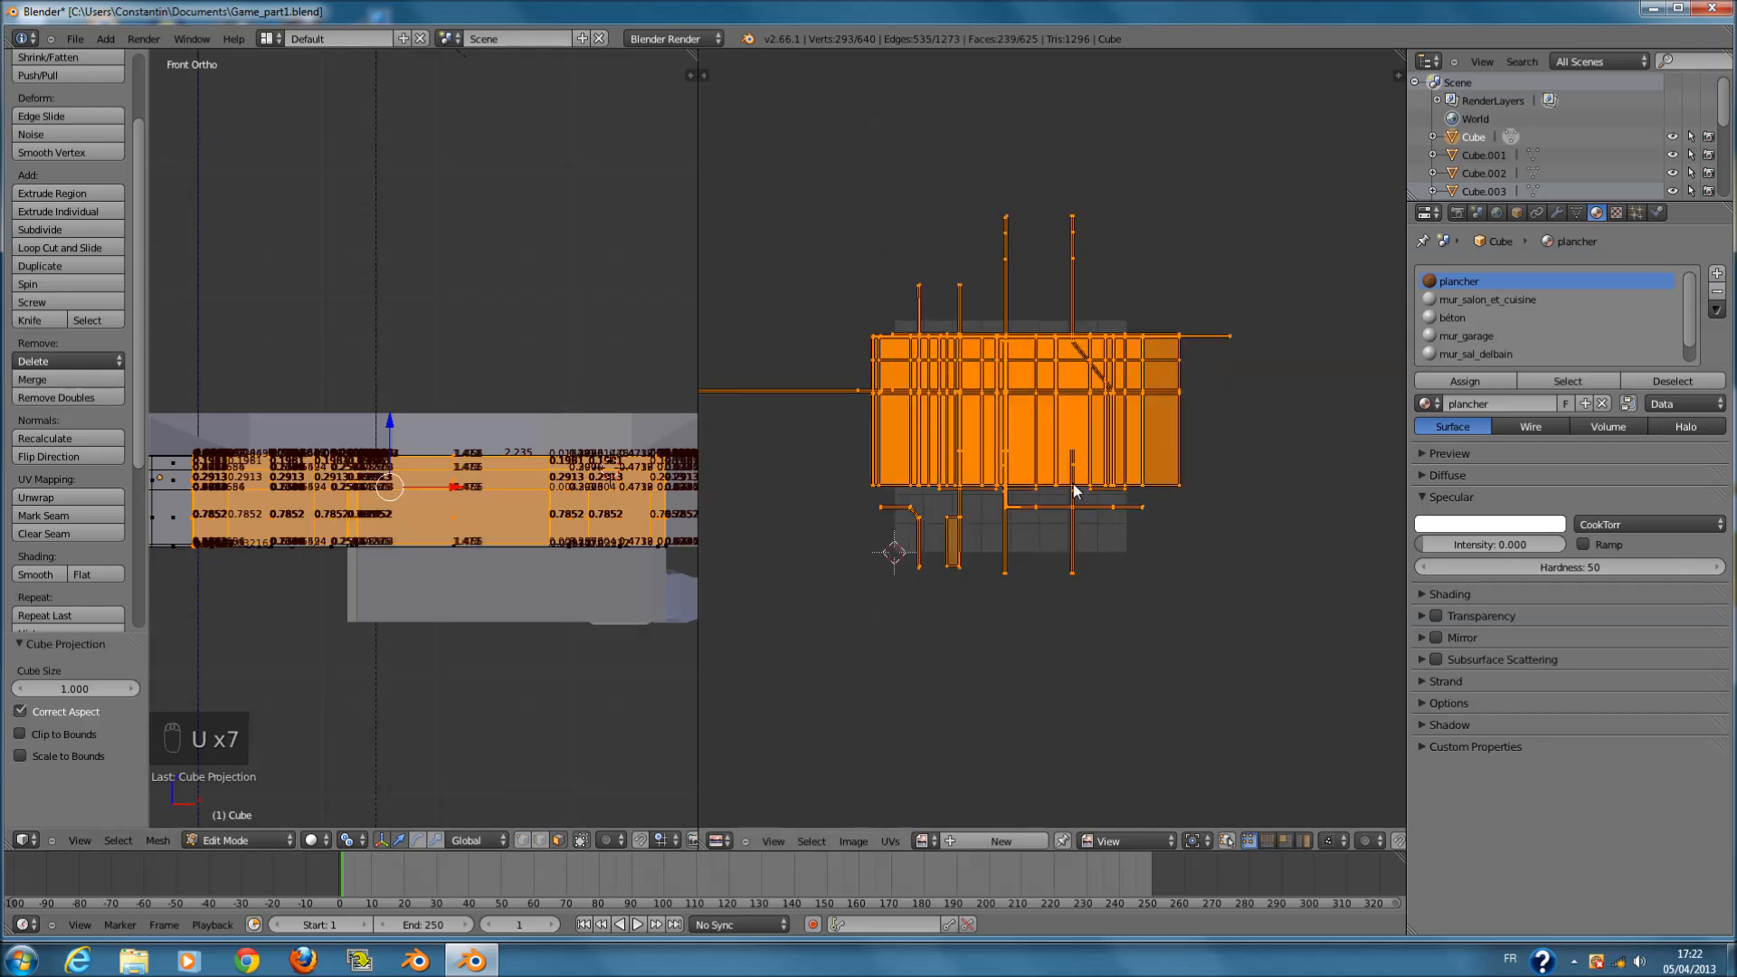
- Project the selected walls' UVs from the front view, using Project from View (Bounds) to fill the UV area
{"action": "key", "text": "u"}
{"action": "left_click", "coordinate": [539, 617]}
{"action": "scroll", "coordinate": [1021, 514], "scroll_direction": "up", "scroll_amount": 5}
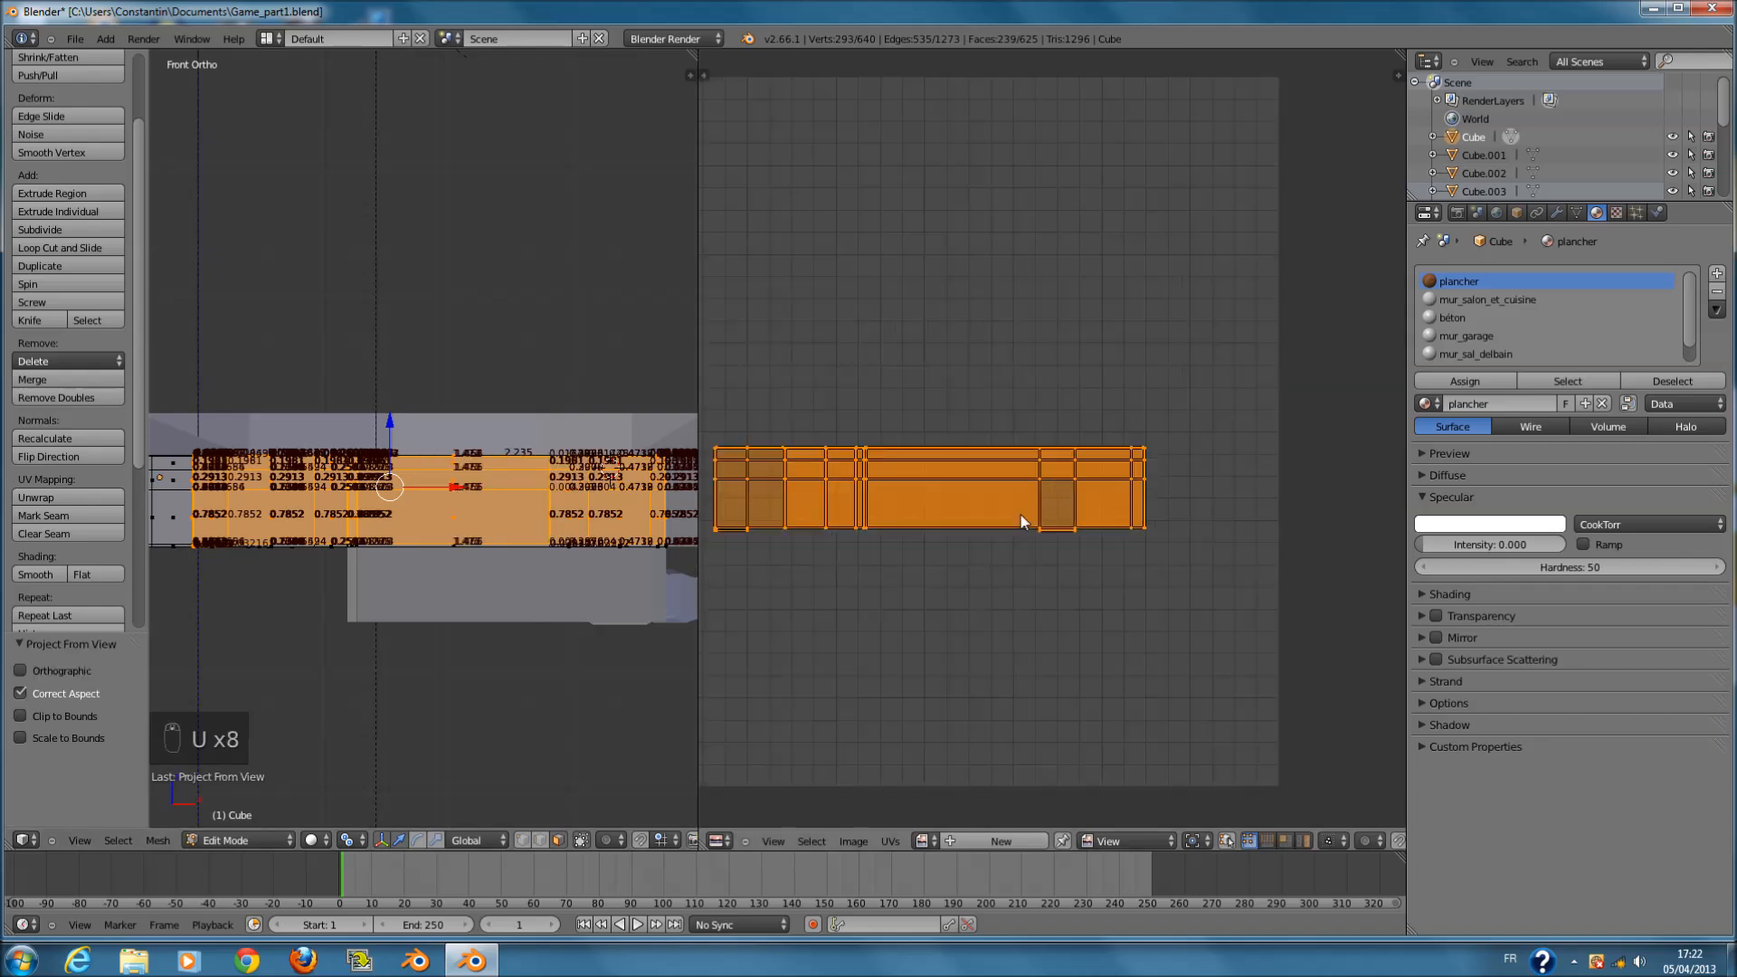
{"action": "scroll", "coordinate": [1021, 514], "scroll_direction": "down", "scroll_amount": 1}
{"action": "key", "text": "u"}
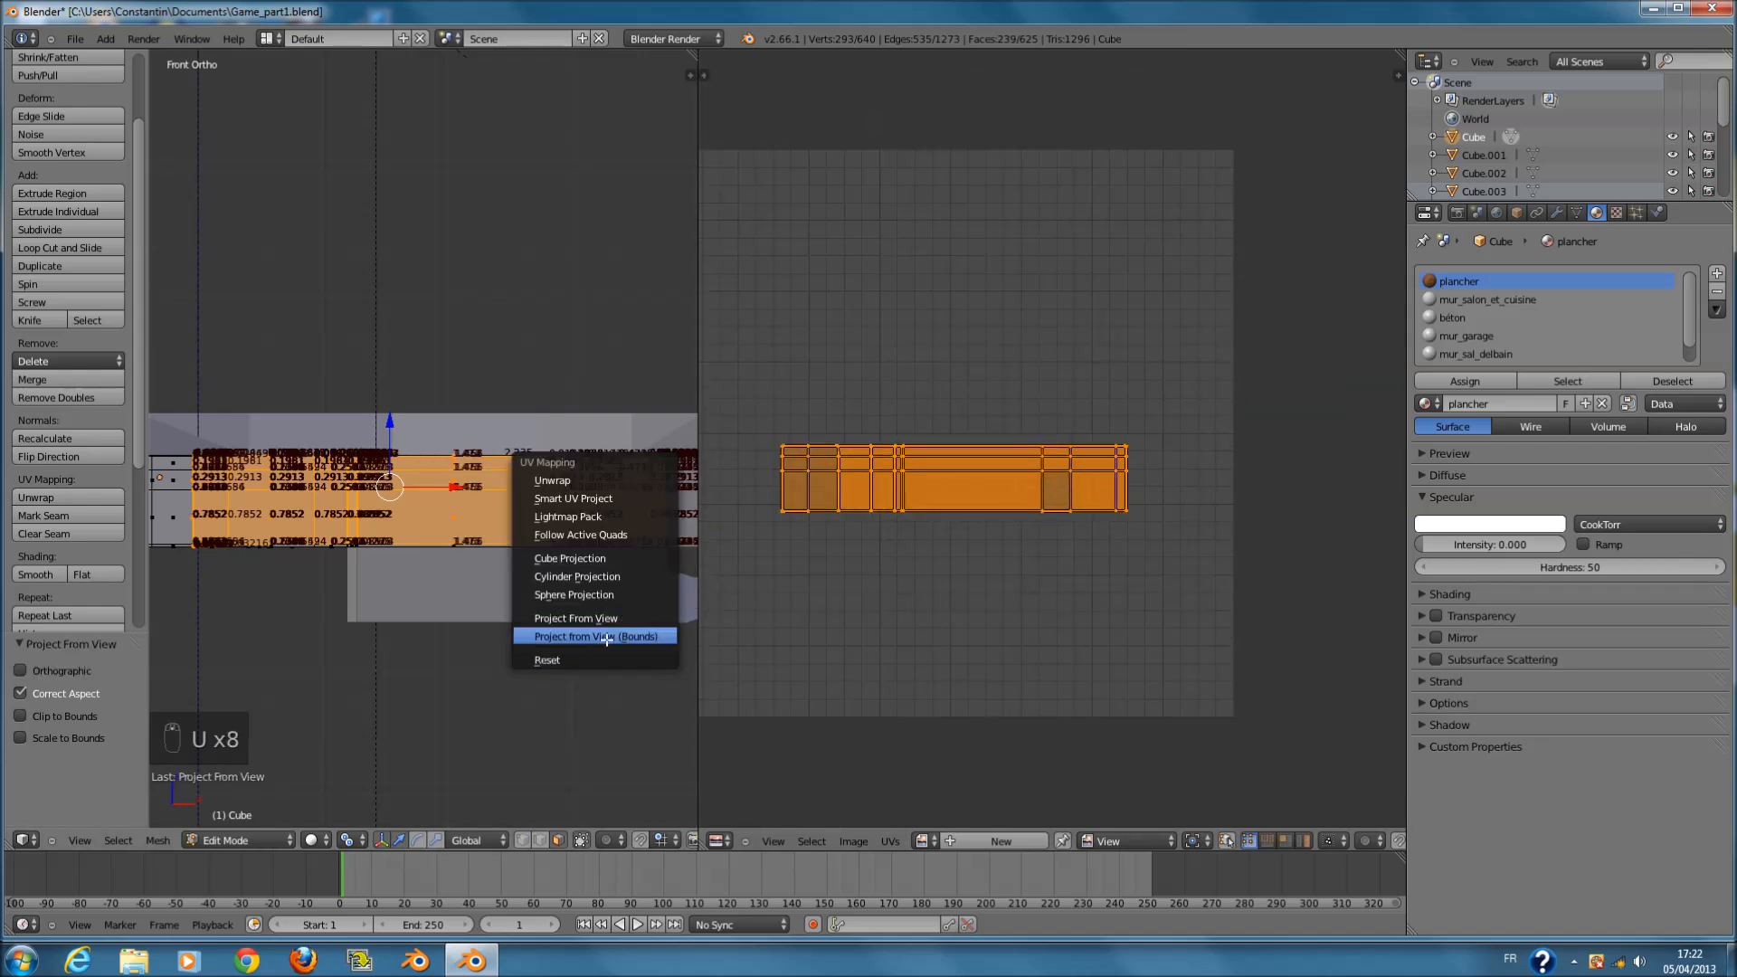
{"action": "left_click", "coordinate": [606, 638]}
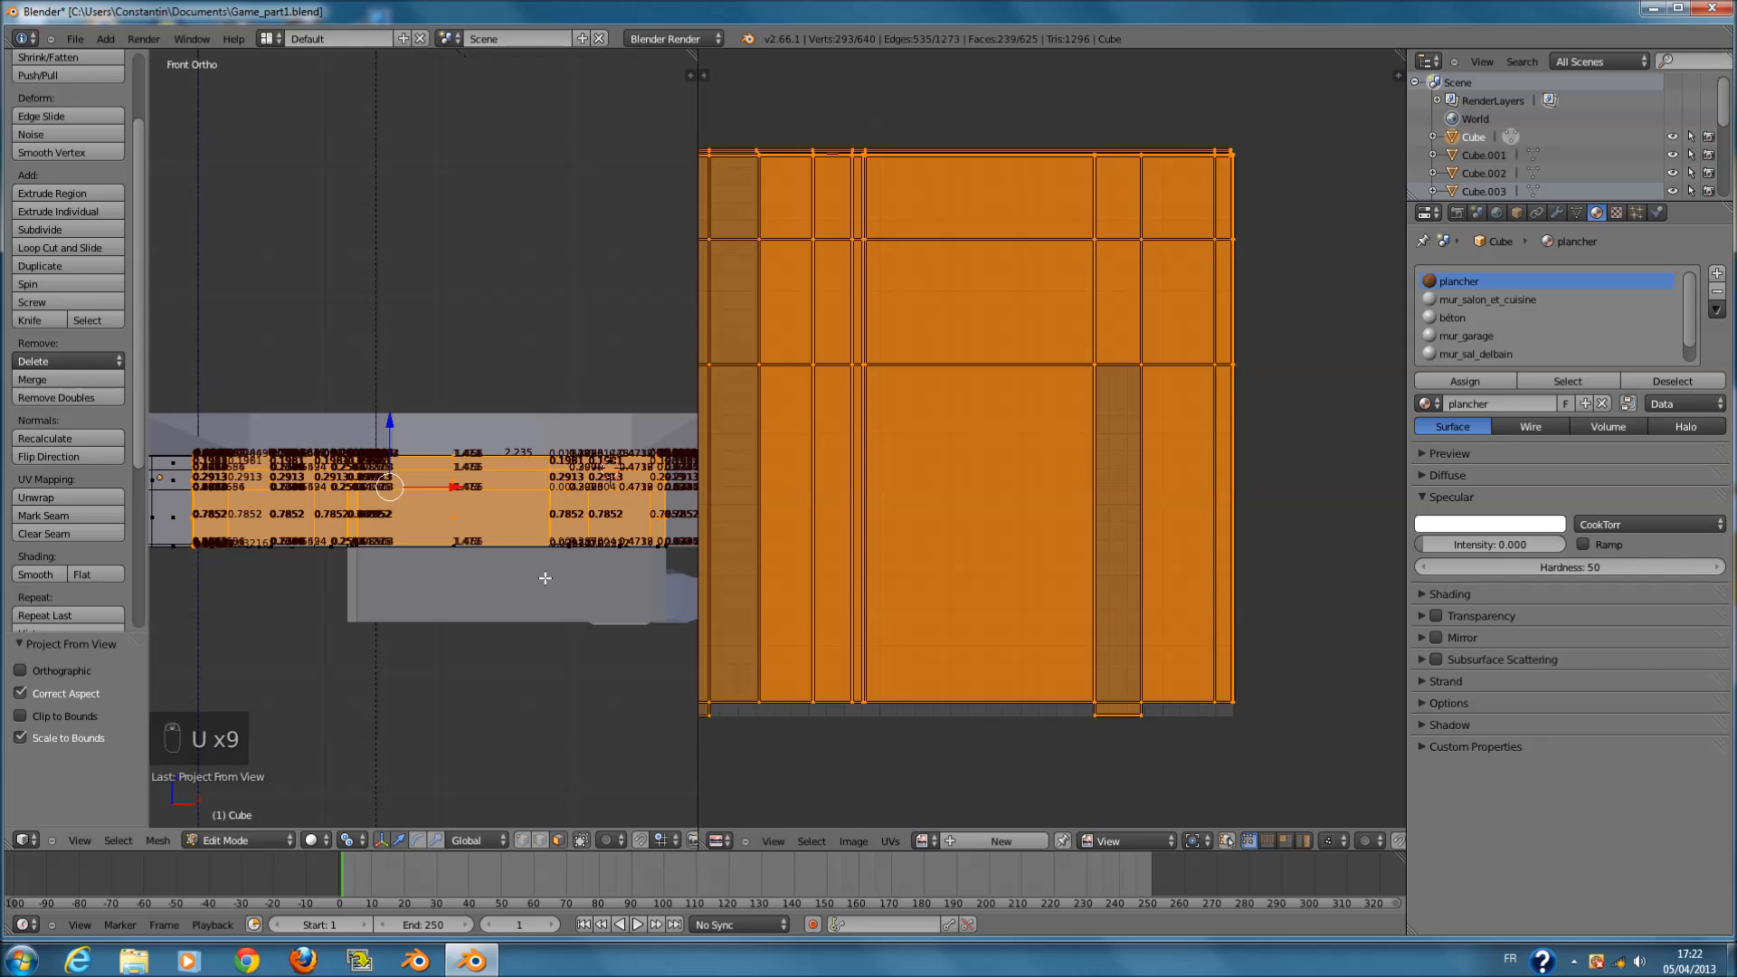
- Clear the face selection, show the building from the right side and widen the 3D viewport
{"action": "key", "text": "KP_3"}
{"action": "key", "text": "z"}
{"action": "key", "text": "z"}
{"action": "key", "text": "a"}
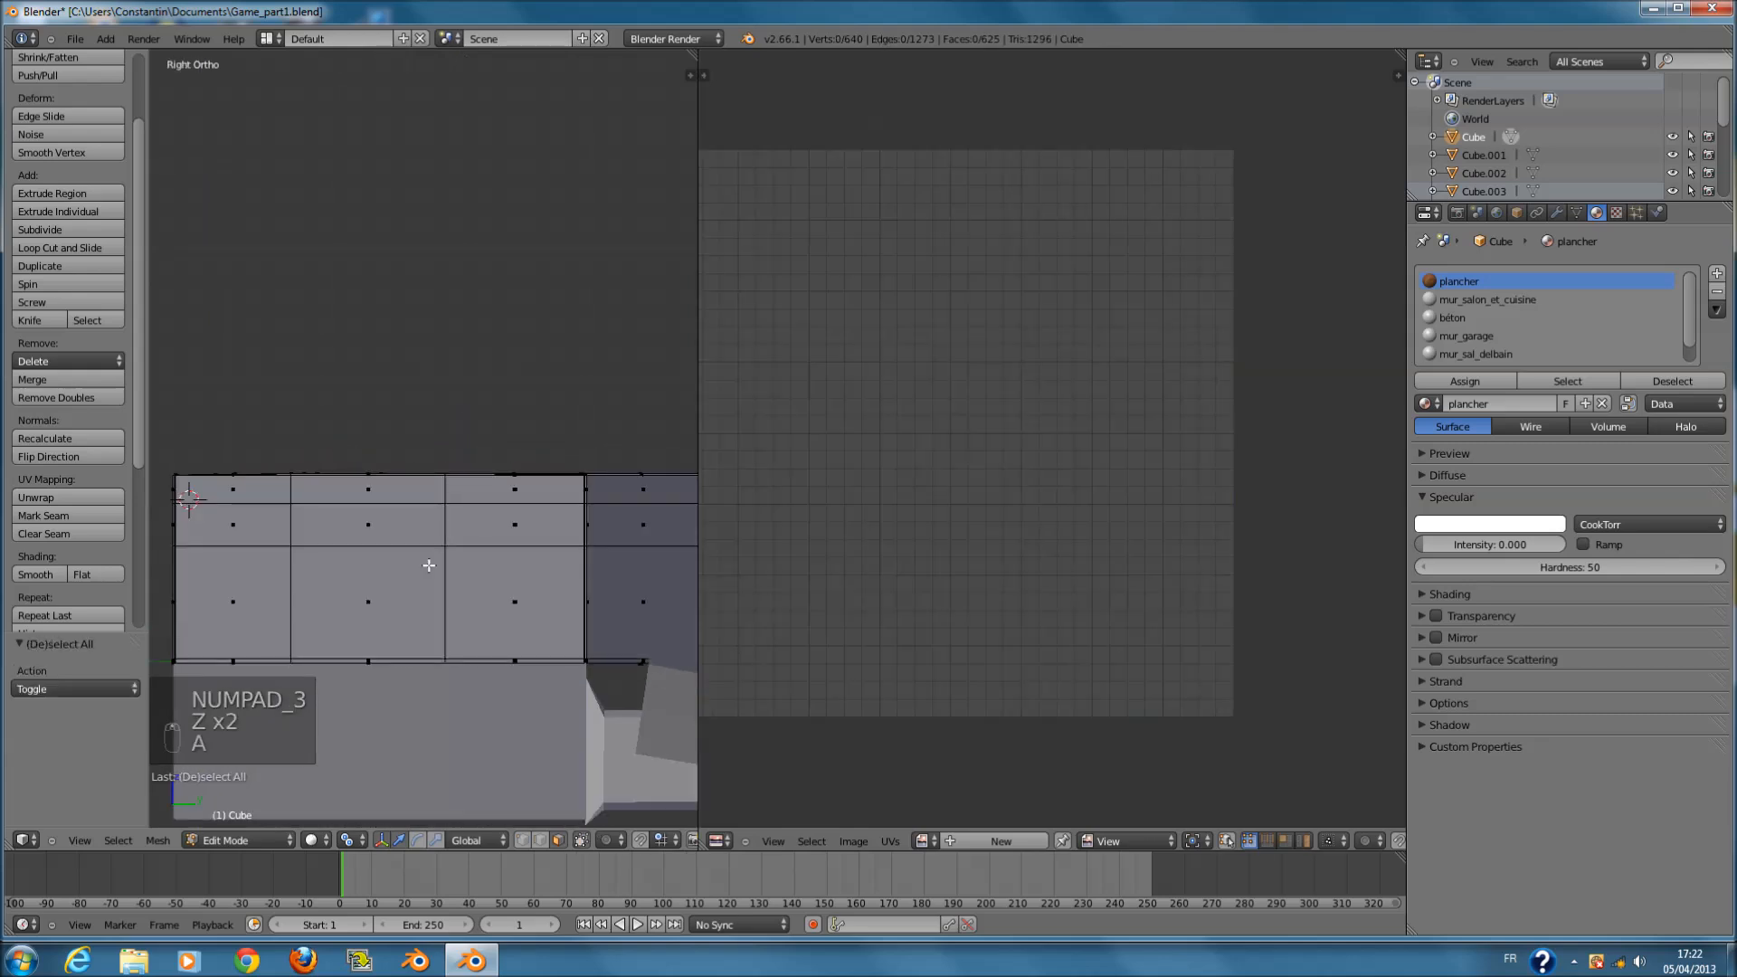
{"action": "scroll", "coordinate": [429, 565], "scroll_direction": "down", "scroll_amount": 2, "text": "ctrl"}
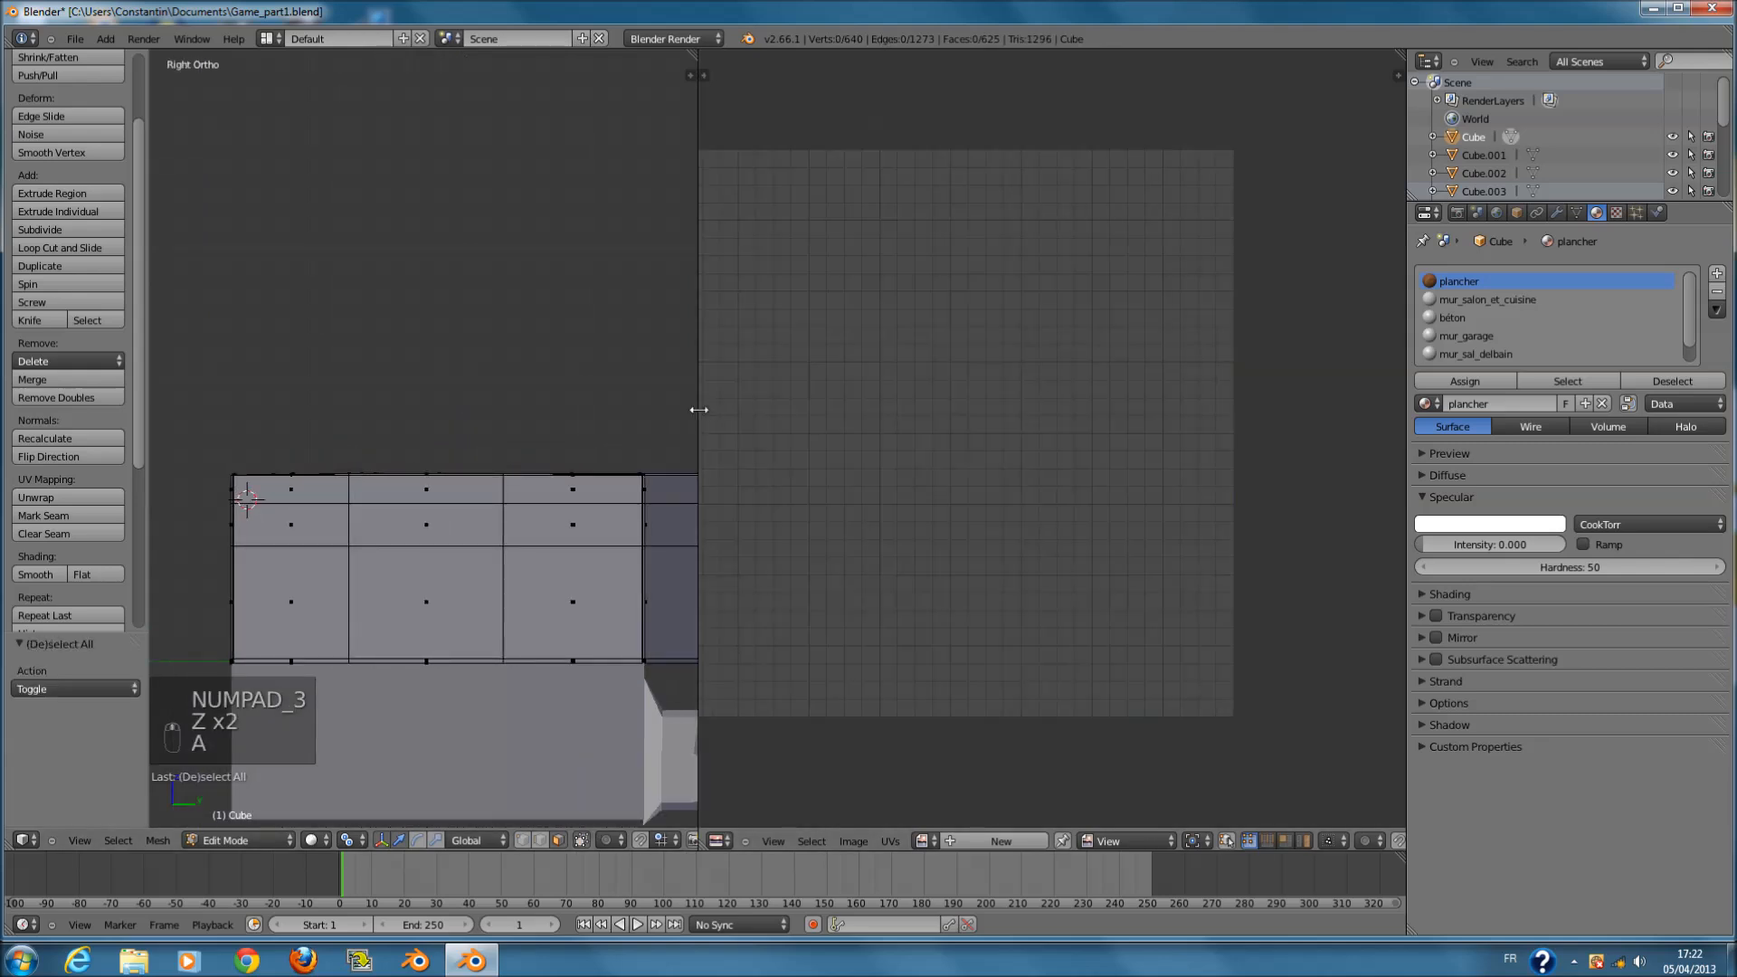
{"action": "left_click_drag", "start_coordinate": [699, 409], "coordinate": [1067, 407]}
- Circle-select all living-room wall faces through the wireframe in the right-side view
{"action": "scroll", "coordinate": [638, 493], "scroll_direction": "down", "scroll_amount": 3, "text": "shift"}
{"action": "key", "text": "z"}
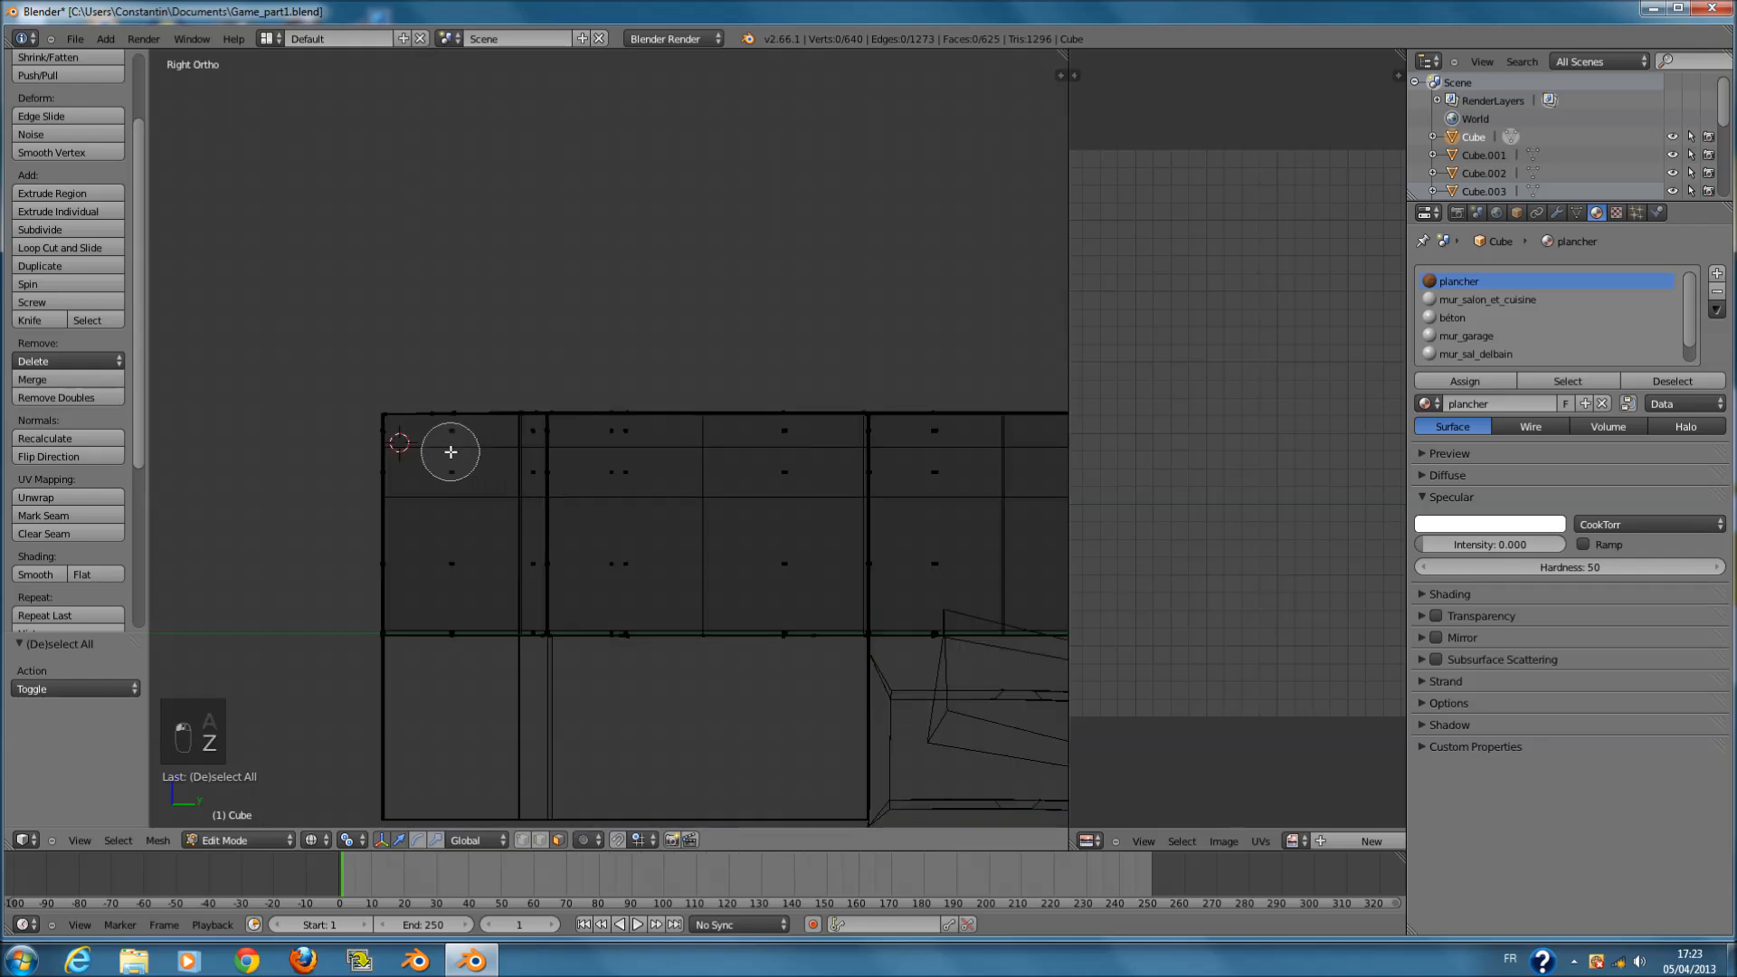
{"action": "key", "text": "c"}
{"action": "mouse_move", "coordinate": [451, 452]}
{"action": "left_mouse_down"}
{"action": "mouse_move", "coordinate": [453, 574]}
{"action": "mouse_move", "coordinate": [877, 566]}
{"action": "mouse_move", "coordinate": [784, 457]}
{"action": "mouse_move", "coordinate": [543, 452]}
{"action": "mouse_move", "coordinate": [597, 436]}
{"action": "mouse_move", "coordinate": [689, 459]}
{"action": "left_mouse_up"}
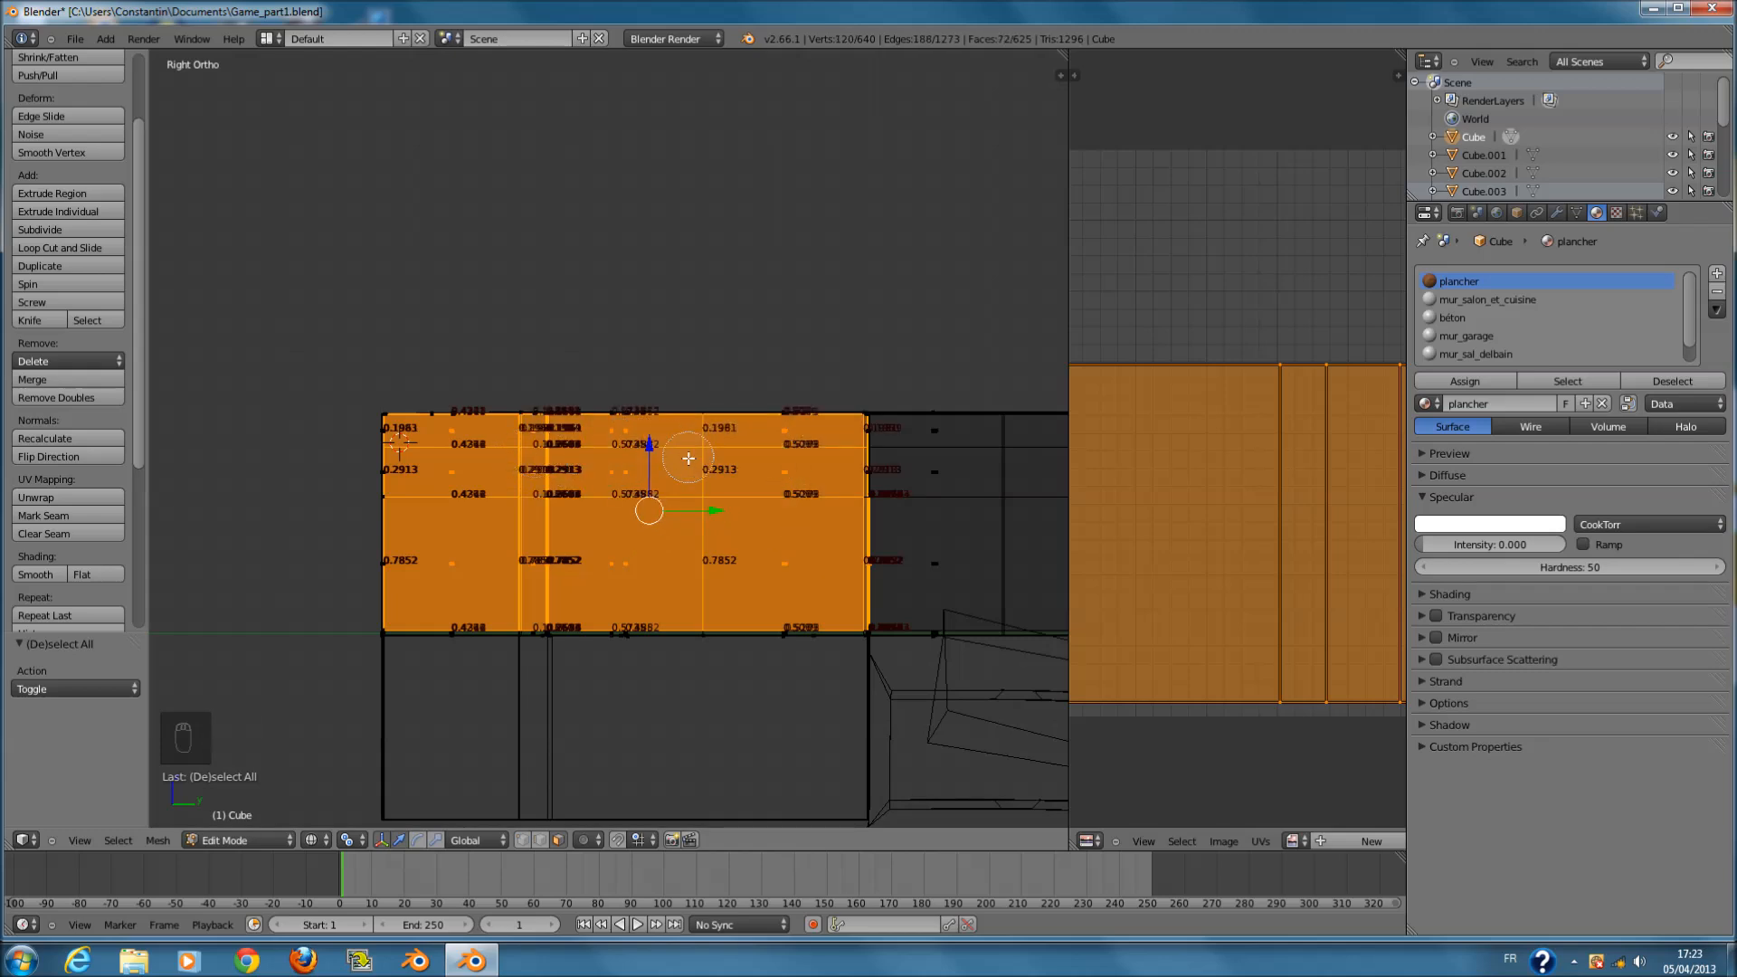
{"action": "right_click", "coordinate": [689, 459]}
- Extend the selection over the corridor's wall faces up to its far end
{"action": "scroll", "coordinate": [819, 479], "scroll_direction": "up", "scroll_amount": 13, "text": "ctrl"}
{"action": "scroll", "coordinate": [822, 478], "scroll_direction": "down", "scroll_amount": 3}
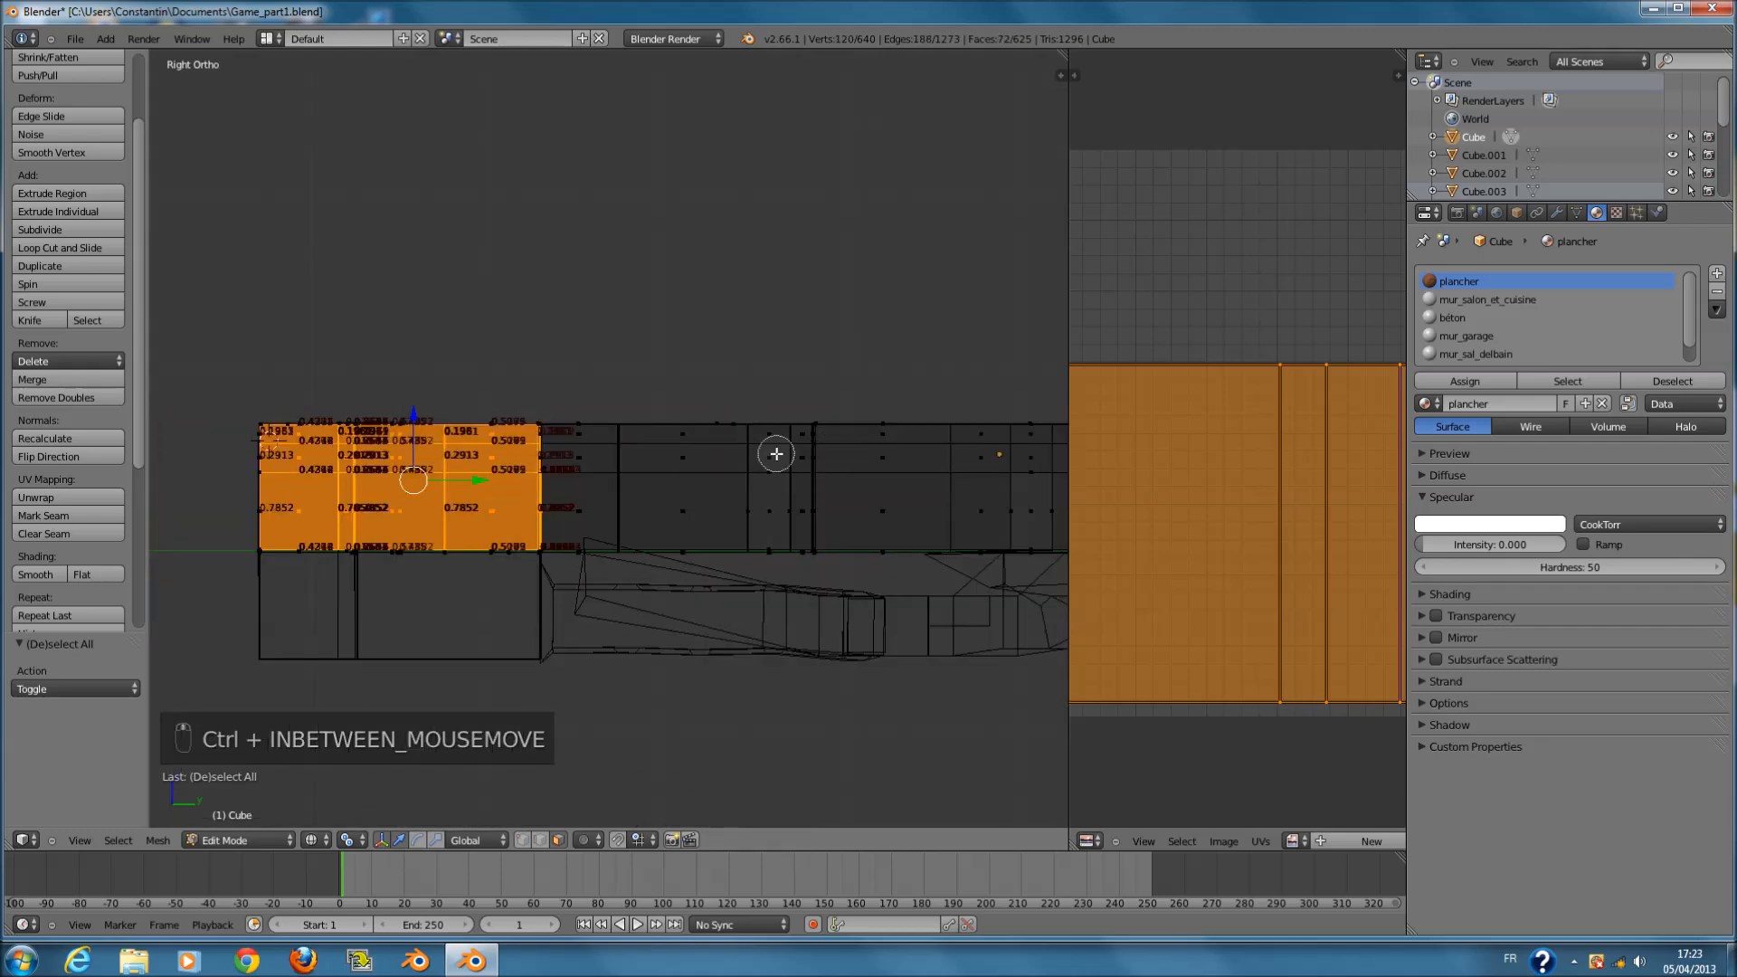
{"action": "key", "text": "c"}
{"action": "mouse_move", "coordinate": [780, 443]}
{"action": "left_mouse_down"}
{"action": "mouse_move", "coordinate": [596, 448]}
{"action": "mouse_move", "coordinate": [783, 511]}
{"action": "left_mouse_up"}
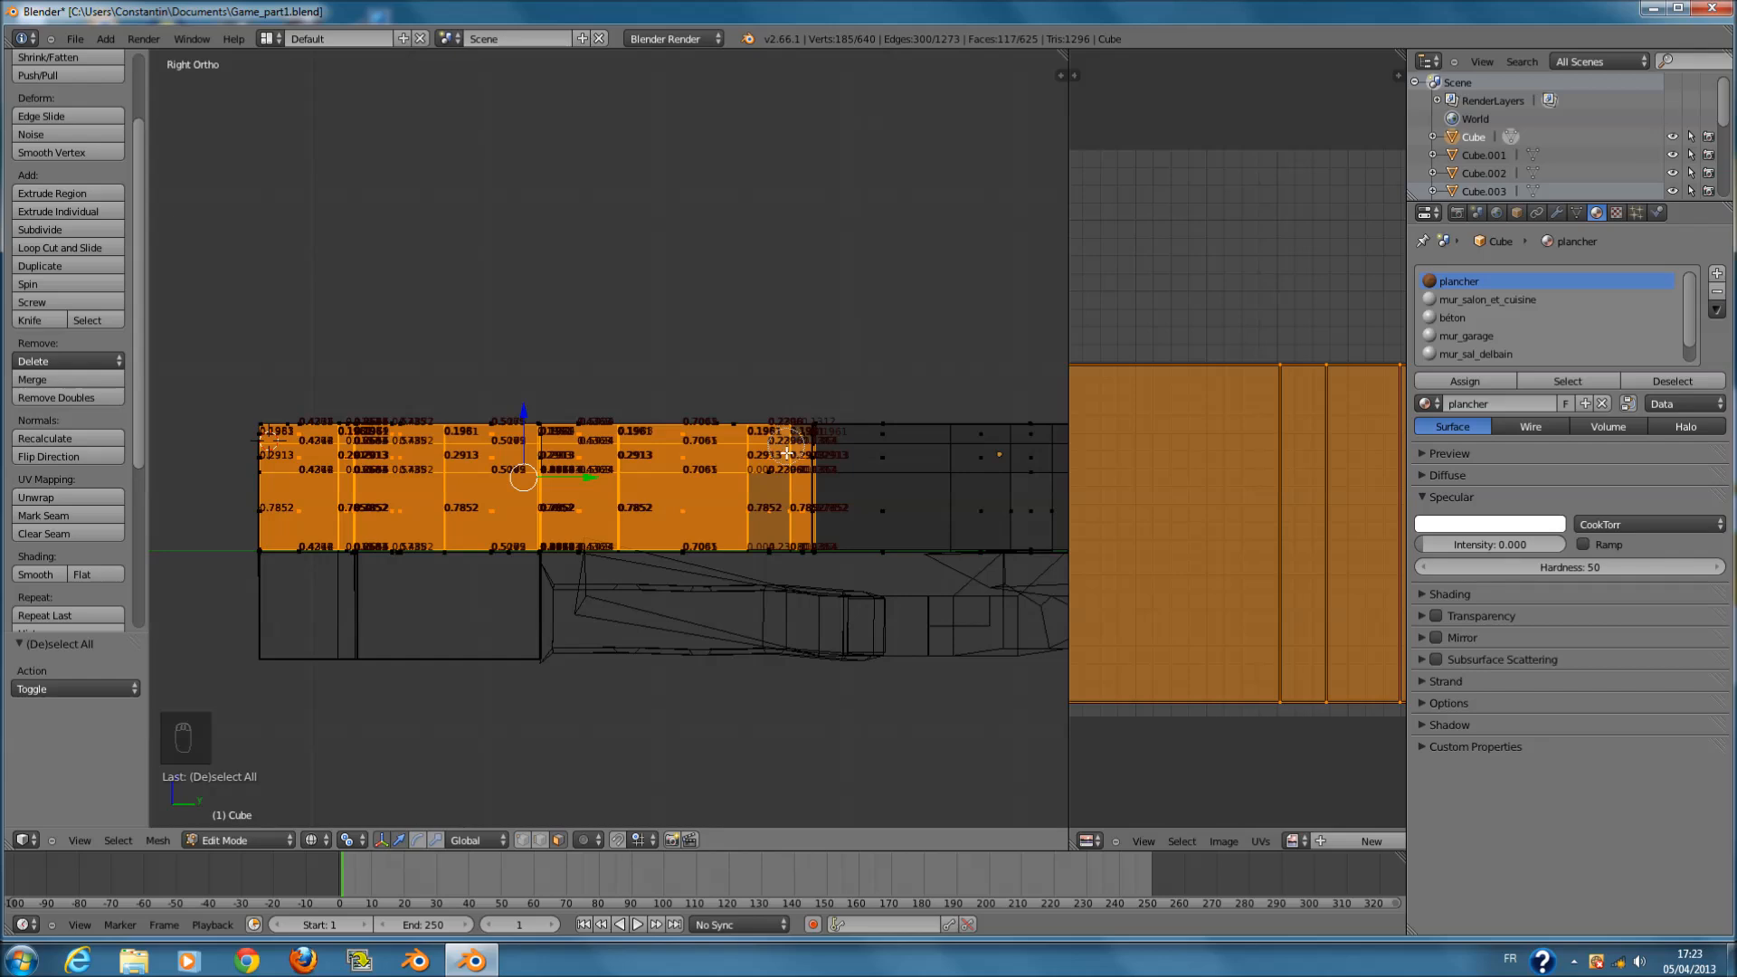
{"action": "right_click", "coordinate": [787, 442]}
- Try to add the missing wall faces at the corridor's far end to the selection in an angled view
{"action": "scroll", "coordinate": [877, 488], "scroll_direction": "up", "scroll_amount": 5}
{"action": "scroll", "coordinate": [873, 493], "scroll_direction": "up", "scroll_amount": 11, "text": "ctrl"}
{"action": "scroll", "coordinate": [803, 625], "scroll_direction": "up", "scroll_amount": 4}
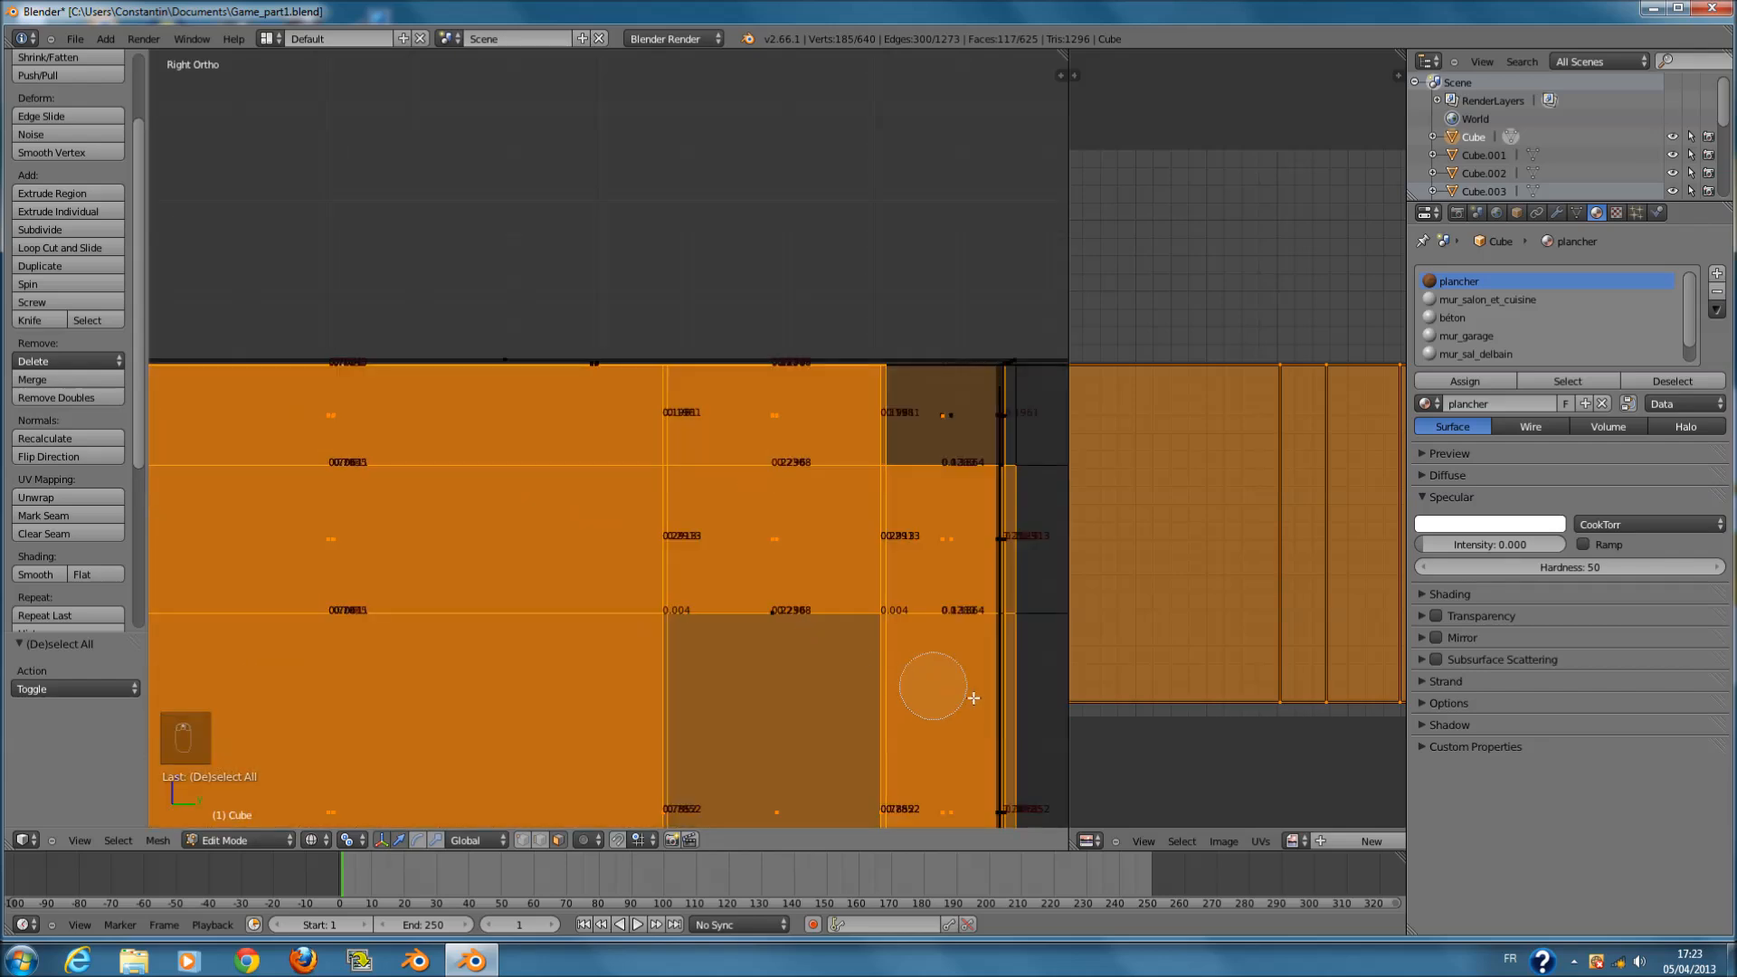
{"action": "right_click", "coordinate": [1004, 791]}
{"action": "scroll", "coordinate": [997, 764], "scroll_direction": "down", "scroll_amount": 2}
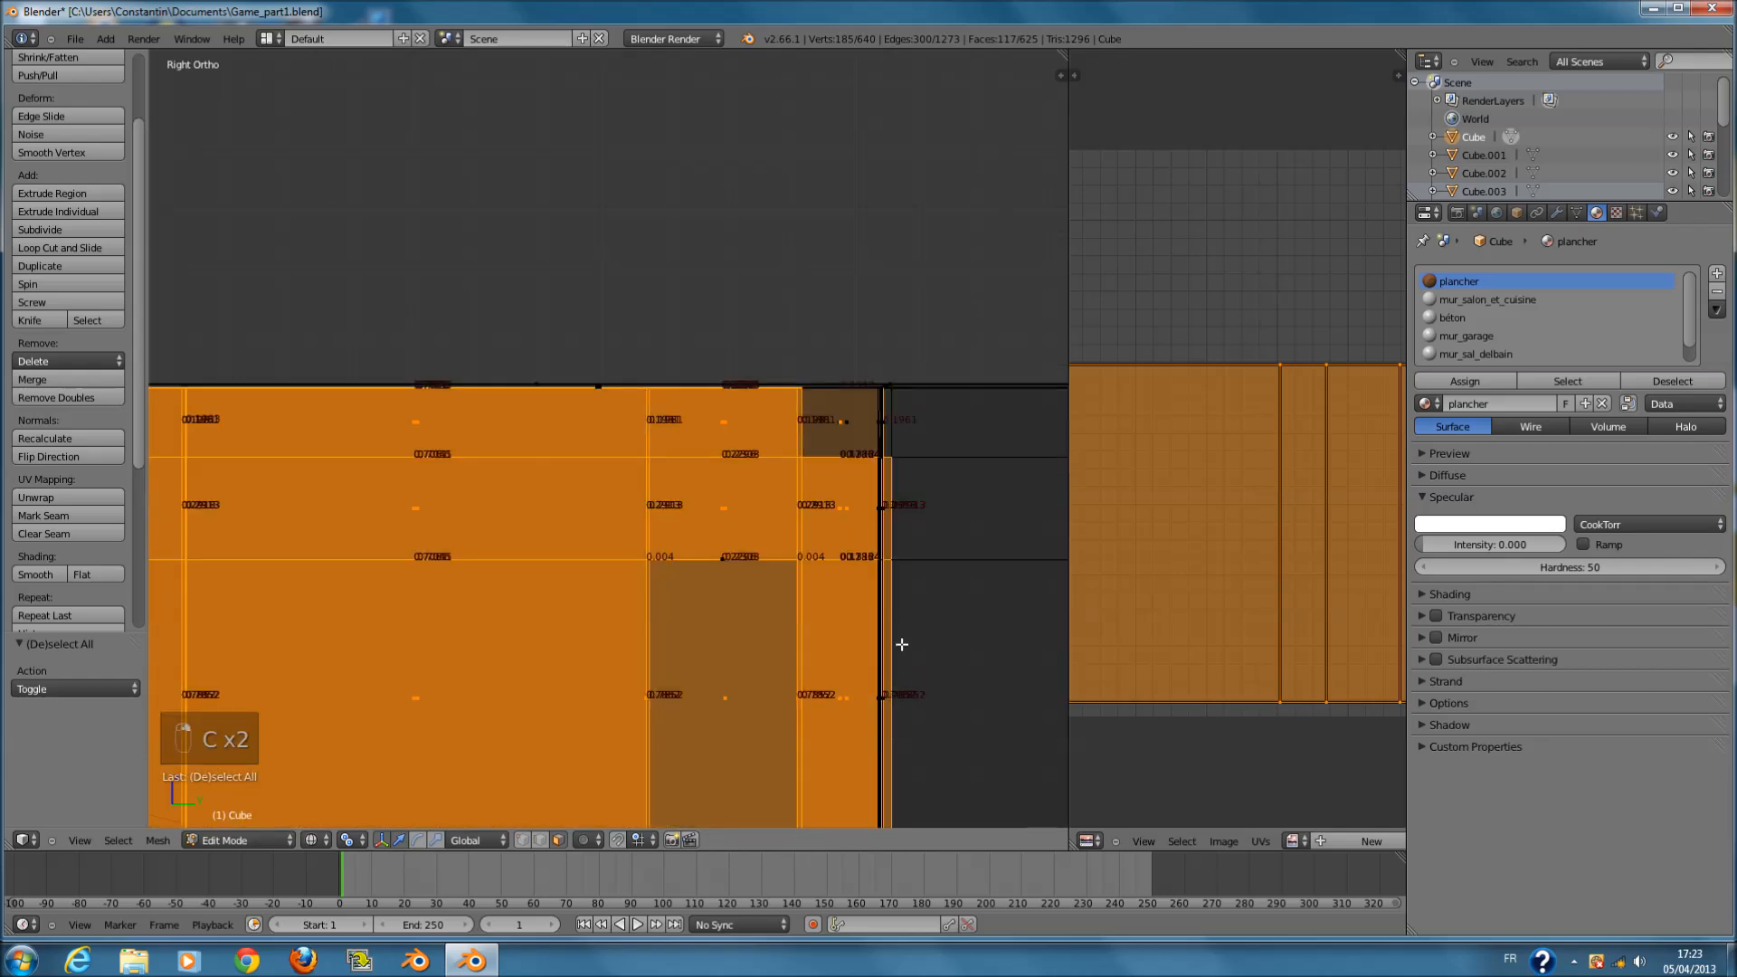
{"action": "scroll", "coordinate": [903, 644], "scroll_direction": "down", "scroll_amount": 1}
{"action": "key", "text": "c"}
{"action": "right_click", "coordinate": [848, 710]}
{"action": "mouse_move", "coordinate": [978, 654]}
{"action": "middle_mouse_down"}
{"action": "mouse_move", "coordinate": [846, 574]}
{"action": "mouse_move", "coordinate": [856, 370]}
{"action": "mouse_move", "coordinate": [922, 257]}
{"action": "middle_mouse_up"}
{"action": "key", "text": "z"}
{"action": "key", "text": "z"}
{"action": "key", "text": "c"}
{"action": "left_click", "coordinate": [903, 270]}
{"action": "right_click", "coordinate": [976, 332]}
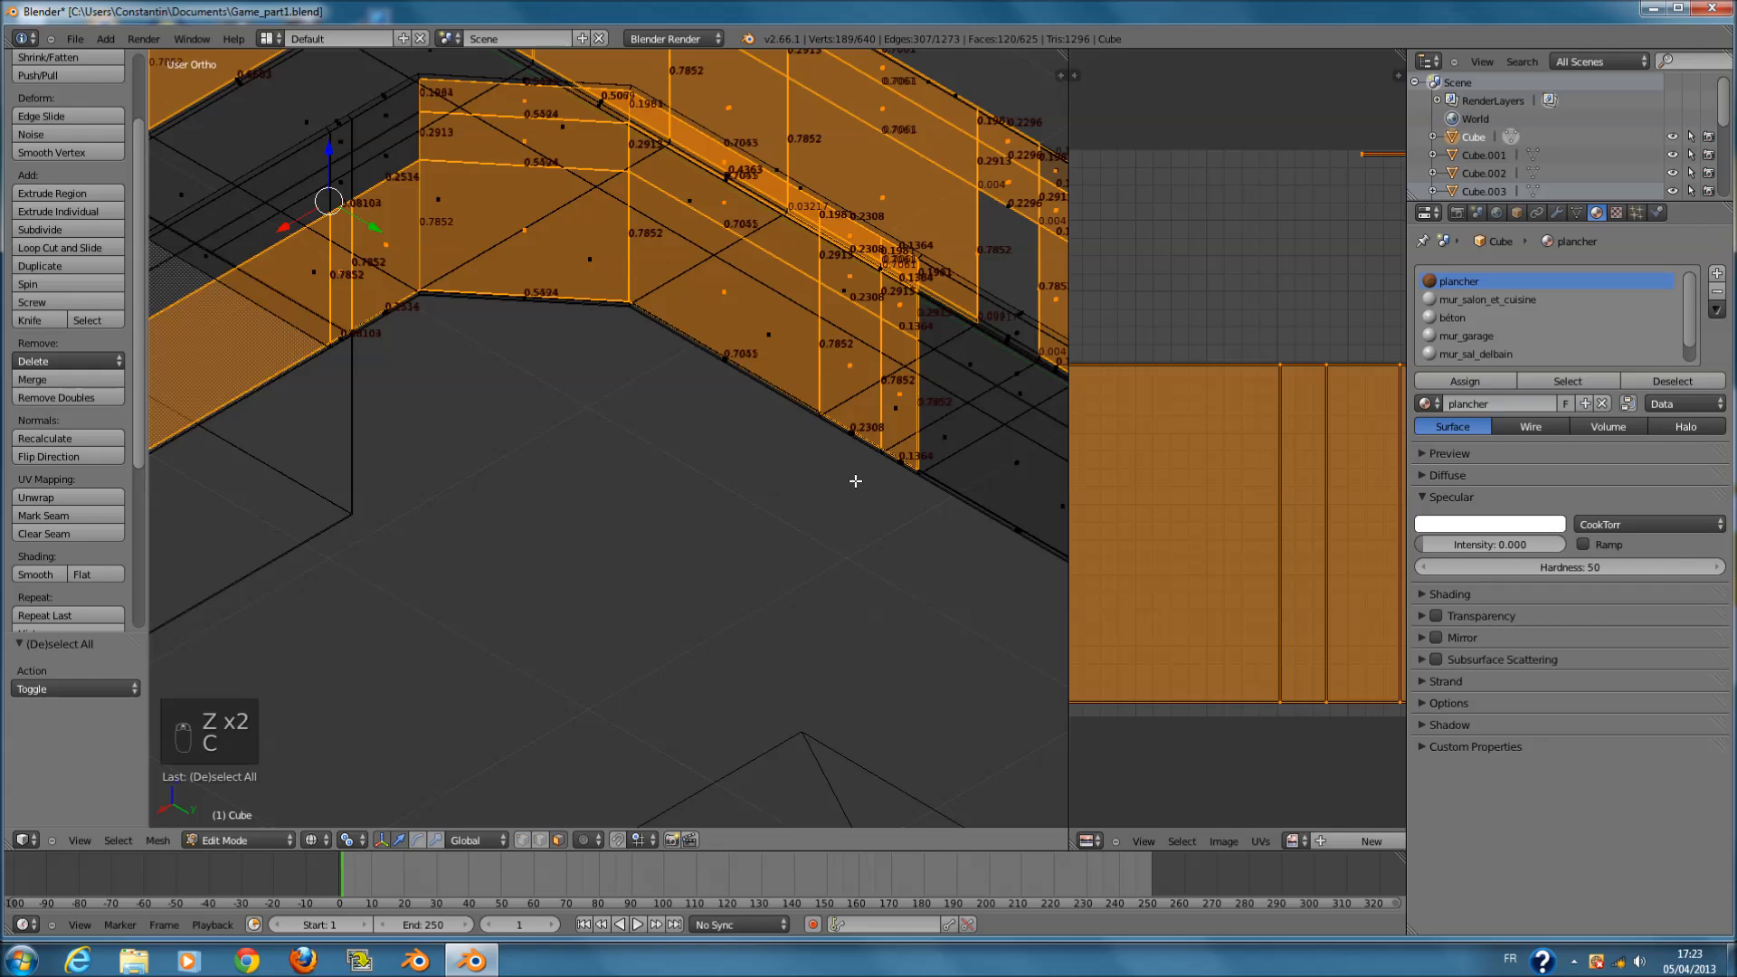
{"action": "key", "text": "KP_1"}
{"action": "key", "text": "ctrl+z"}
- Add the missing upper wall faces at the corridor's far end to the selection in the right-side view
{"action": "key", "text": "KP_2"}
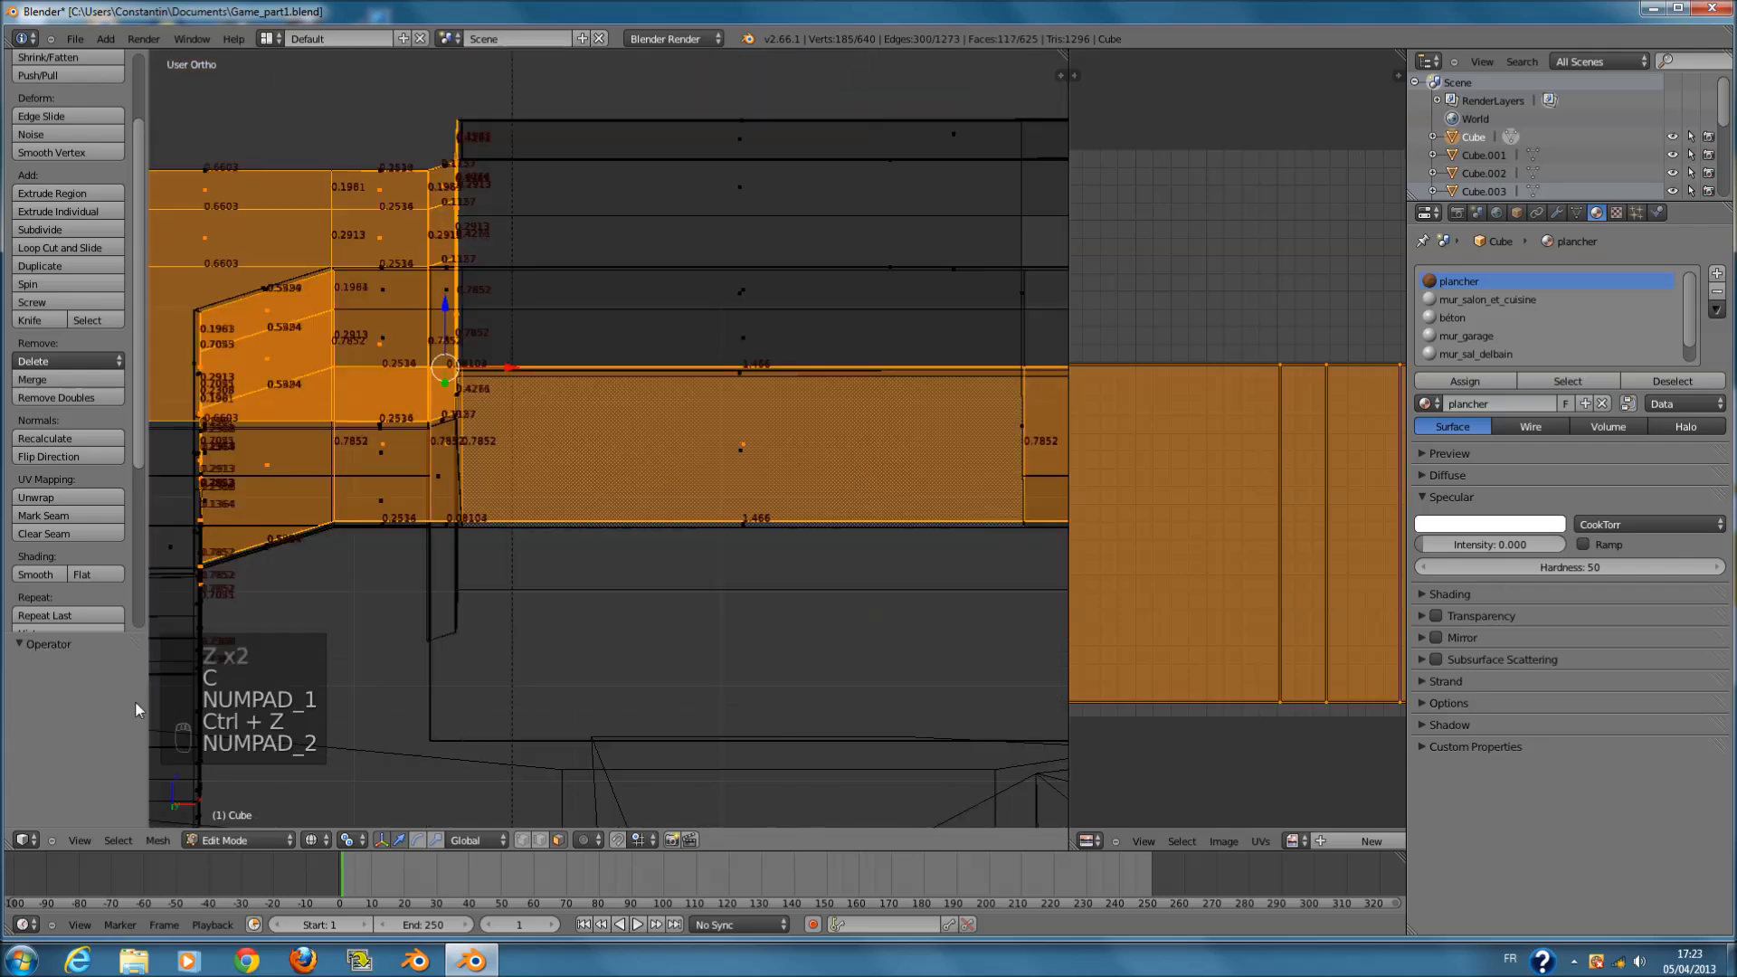
{"action": "key", "text": "KP_3"}
{"action": "key", "text": "KP_3"}
{"action": "key", "text": "KP_3"}
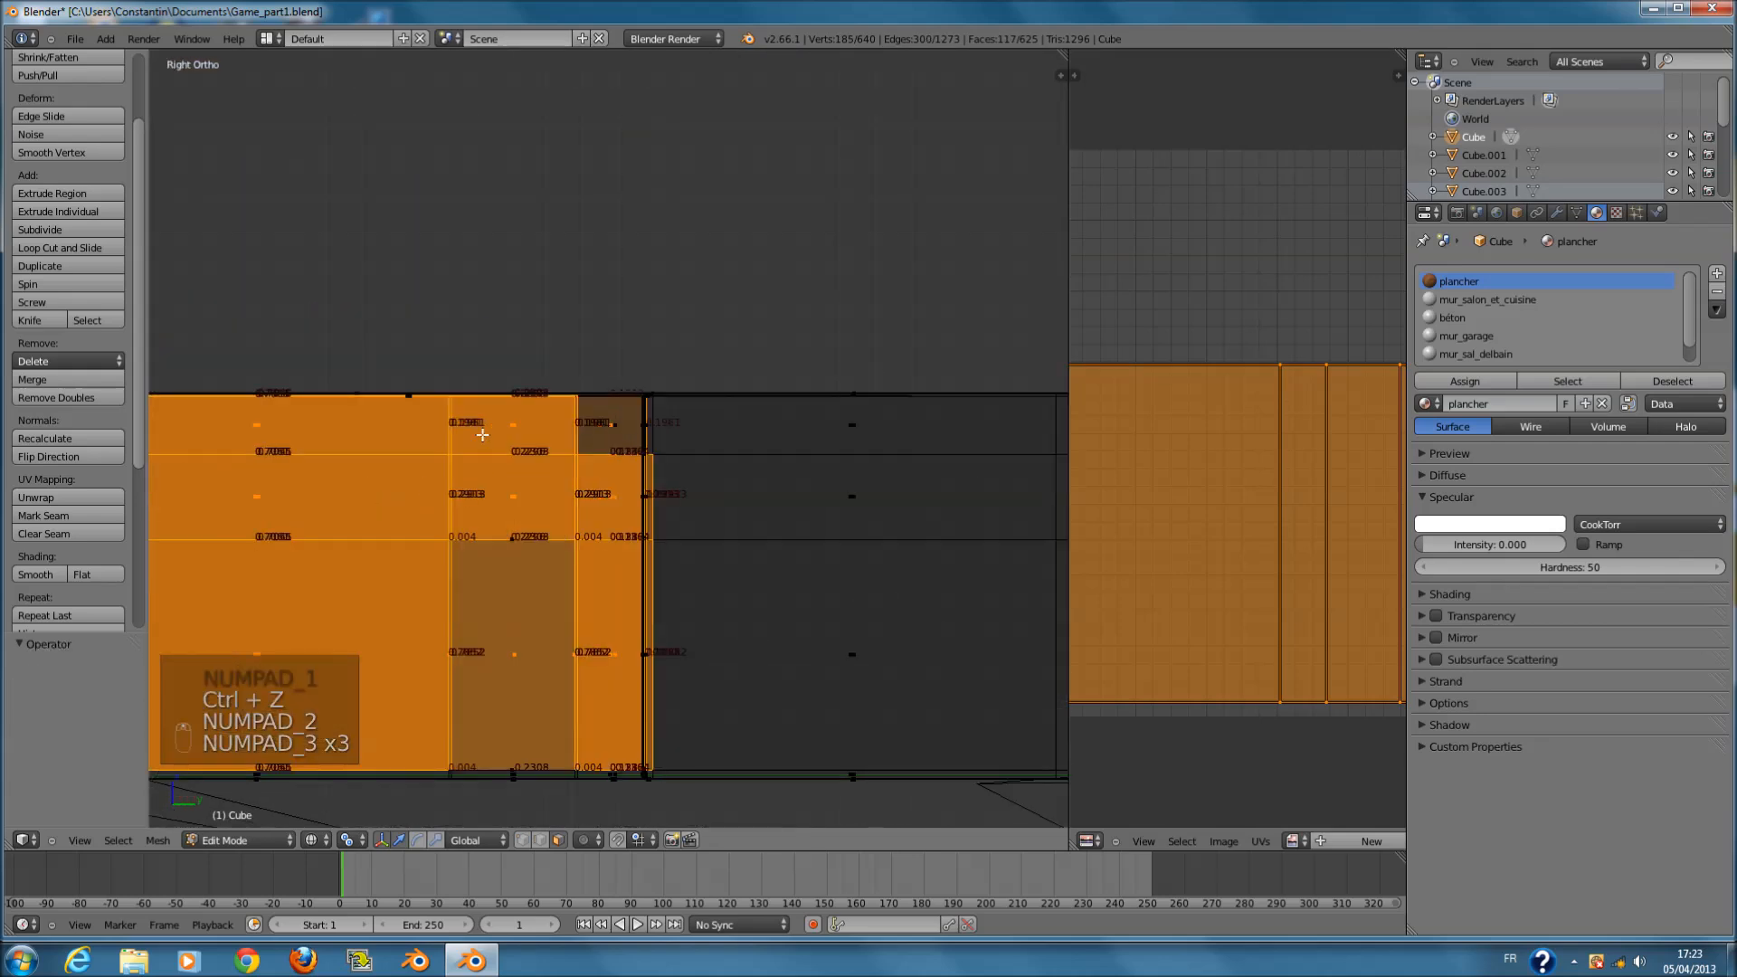
{"action": "key", "text": "c"}
{"action": "key", "text": "ctrl+z"}
{"action": "key", "text": "c"}
{"action": "left_click", "coordinate": [598, 435]}
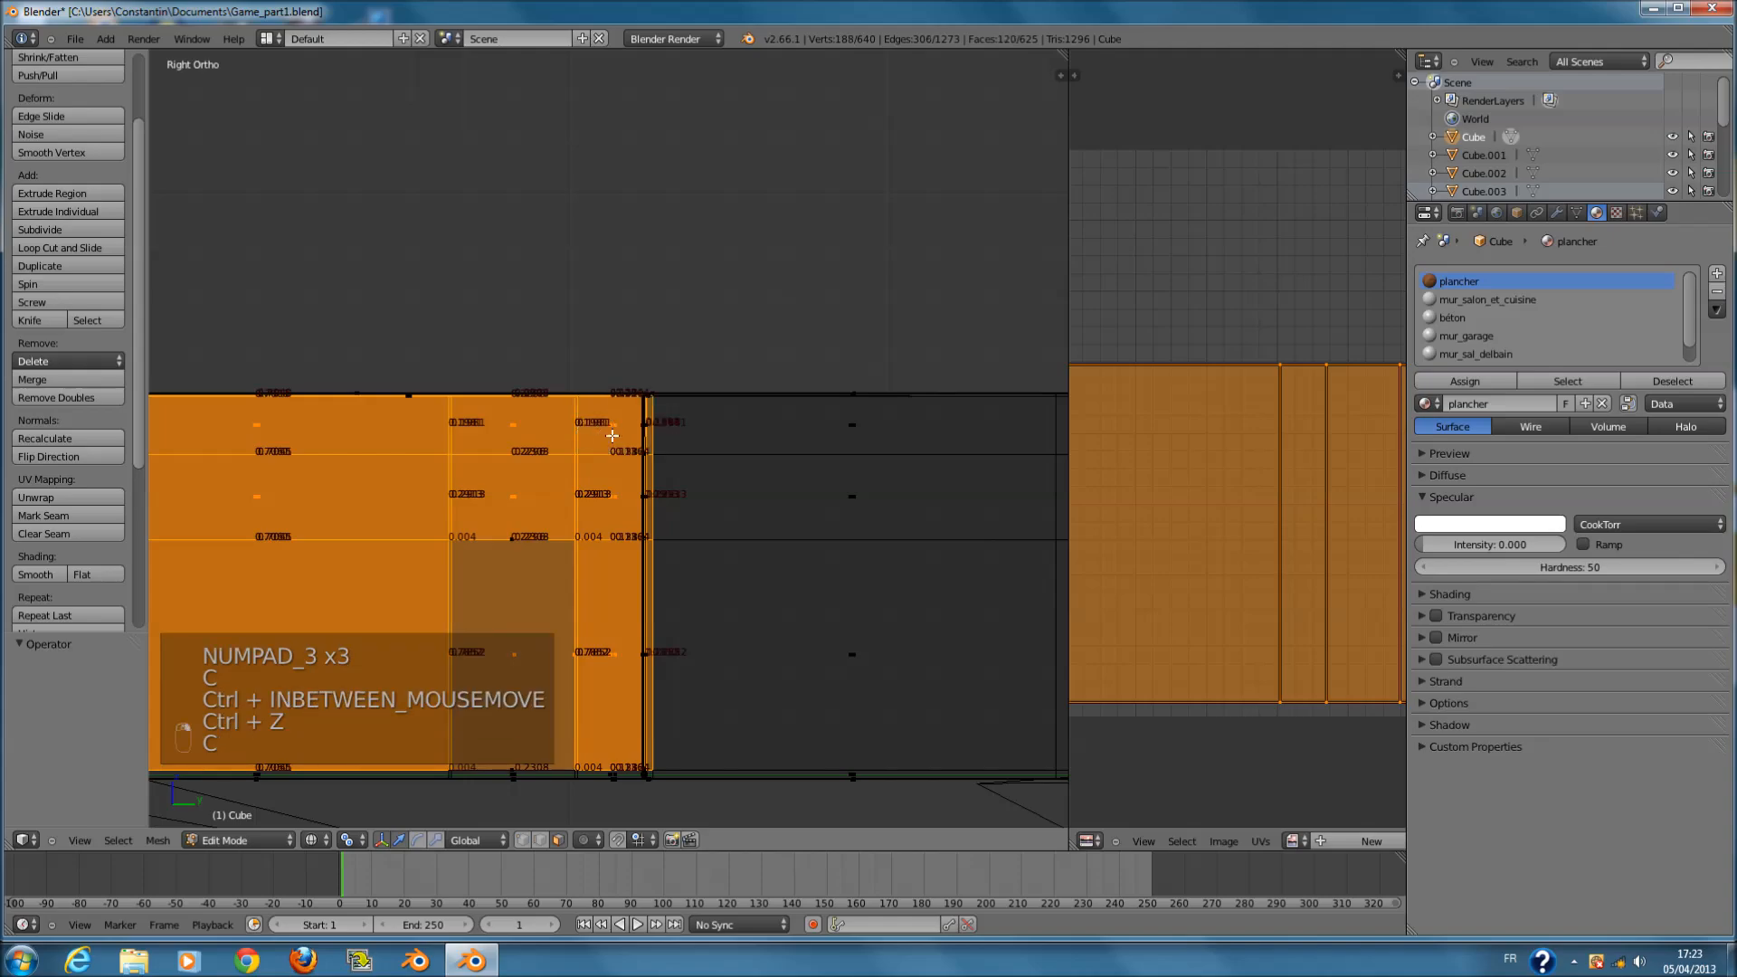
- Inspect the selected wall faces from an angle and from above in wireframe for walls that do not face sideways
{"action": "key", "text": "z"}
{"action": "middle_click_drag", "start_coordinate": [612, 436], "coordinate": [621, 477]}
{"action": "scroll", "coordinate": [786, 373], "scroll_direction": "down", "scroll_amount": 4}
{"action": "mouse_move", "coordinate": [786, 373]}
{"action": "middle_mouse_down"}
{"action": "mouse_move", "coordinate": [551, 399]}
{"action": "mouse_move", "coordinate": [624, 366]}
{"action": "middle_mouse_up"}
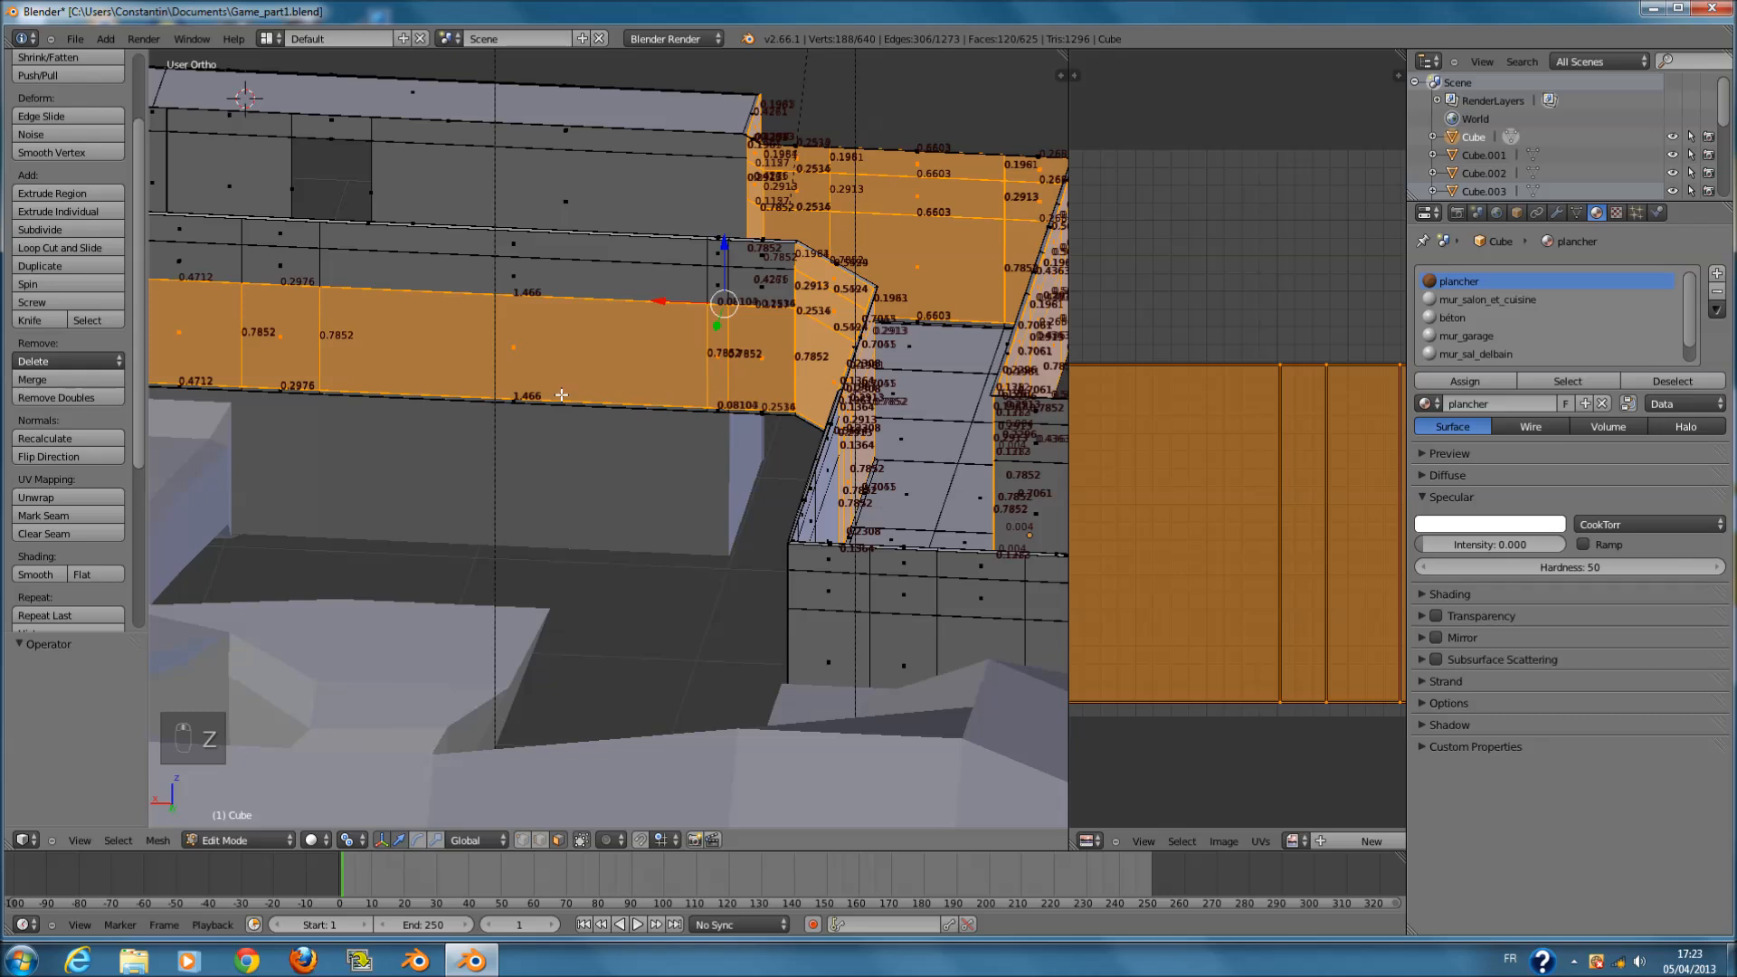
{"action": "key", "text": "KP_7"}
{"action": "scroll", "coordinate": [562, 392], "scroll_direction": "down", "scroll_amount": 4}
{"action": "key", "text": "z"}
{"action": "scroll", "coordinate": [580, 506], "scroll_direction": "up", "scroll_amount": 3, "text": "ctrl"}
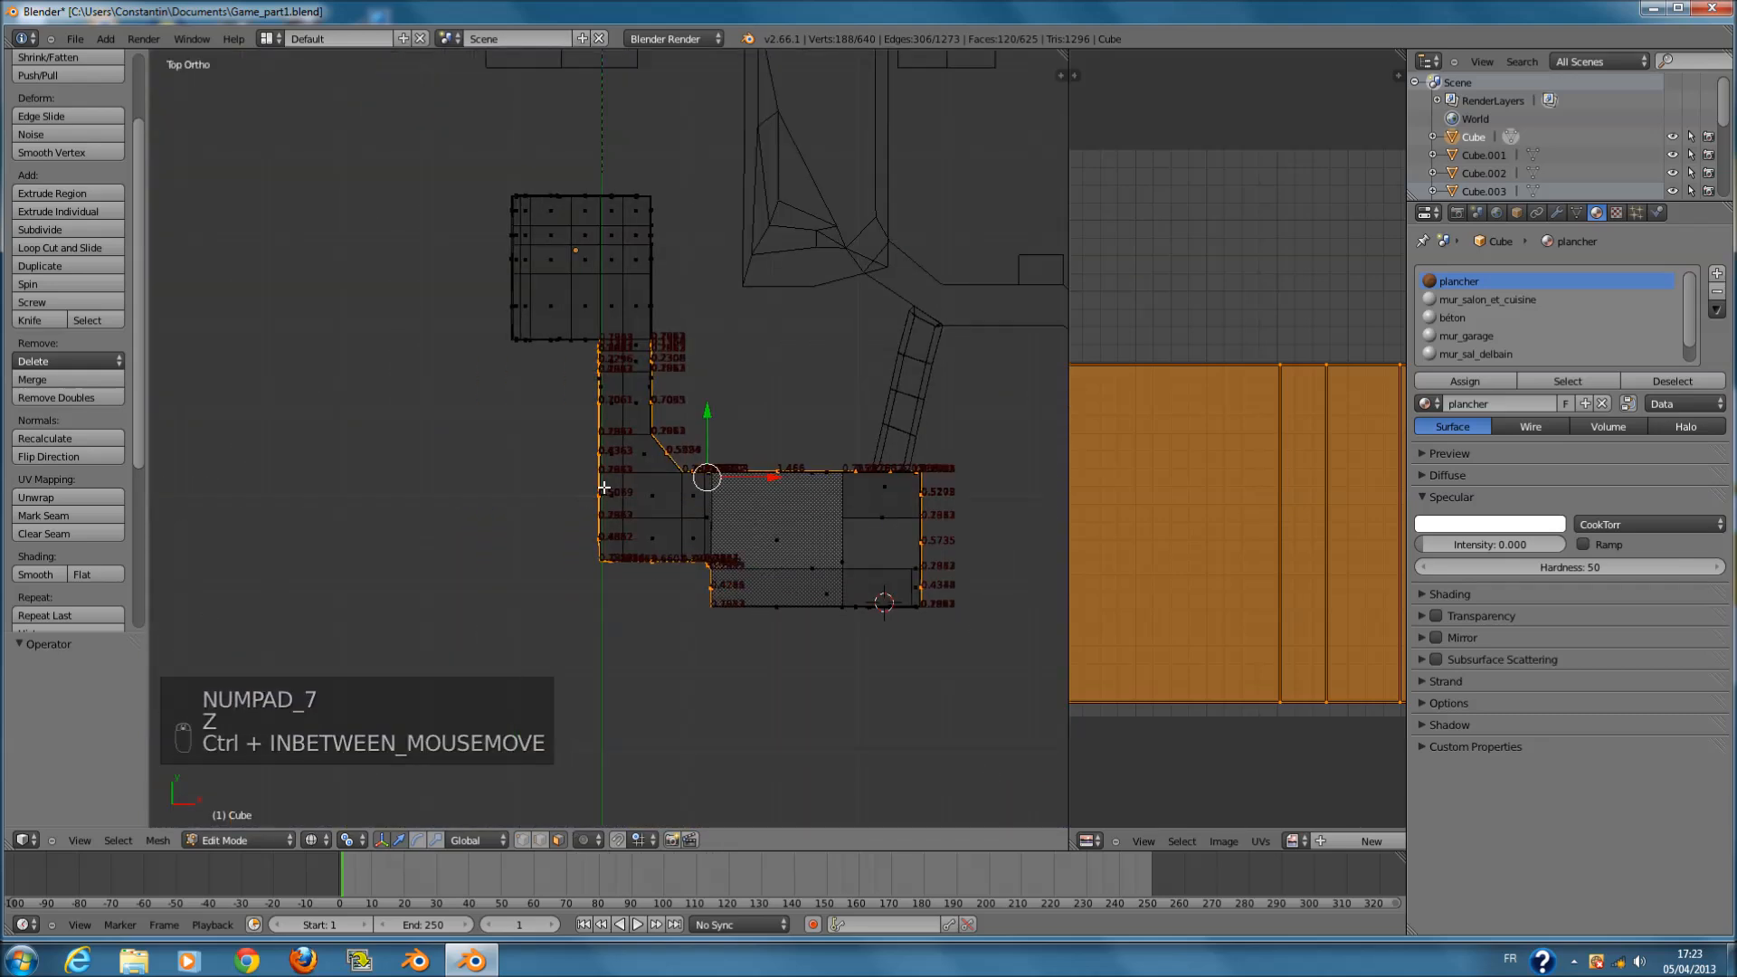
- Deselect the walls running along the X axis beside the living room and at the corridor's end, working from above
{"action": "scroll", "coordinate": [604, 487], "scroll_direction": "up", "scroll_amount": 4}
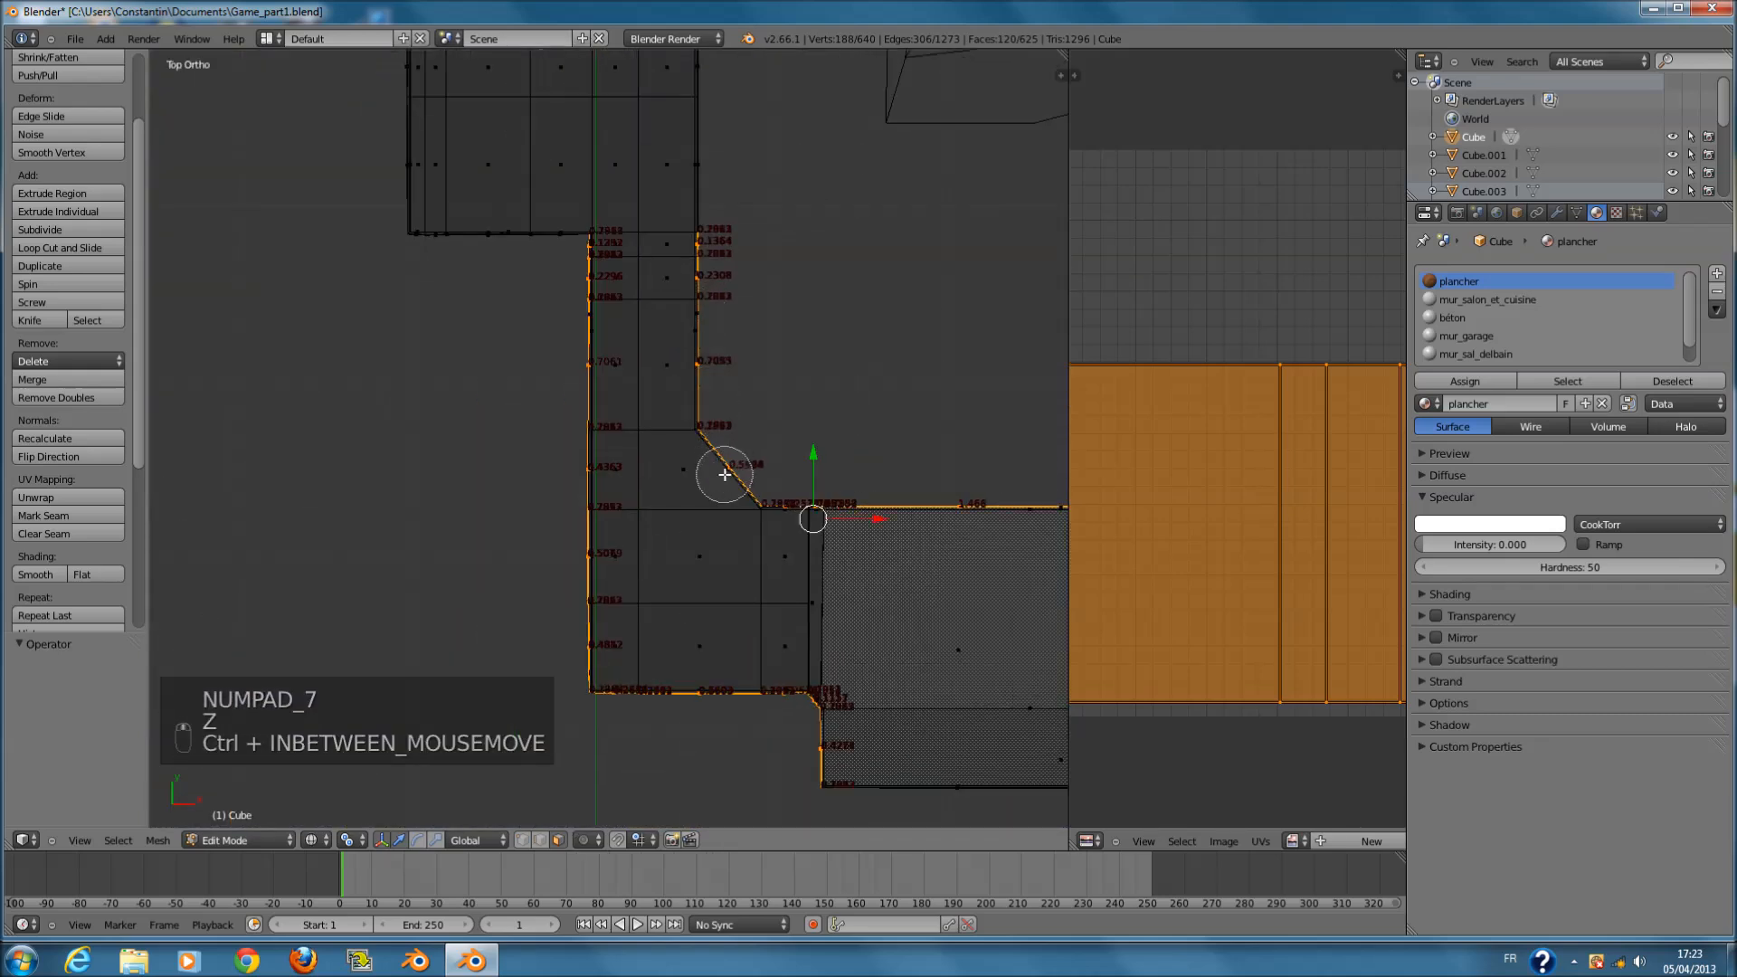
{"action": "scroll", "coordinate": [725, 475], "scroll_direction": "up", "scroll_amount": 4, "text": "ctrl"}
{"action": "key", "text": "c"}
{"action": "key", "text": "c"}
{"action": "middle_click_drag", "start_coordinate": [658, 511], "coordinate": [962, 507]}
{"action": "middle_click_drag", "start_coordinate": [510, 694], "coordinate": [616, 701]}
{"action": "scroll", "coordinate": [636, 694], "scroll_direction": "down", "scroll_amount": 2}
{"action": "scroll", "coordinate": [670, 697], "scroll_direction": "up", "scroll_amount": 3, "text": "ctrl"}
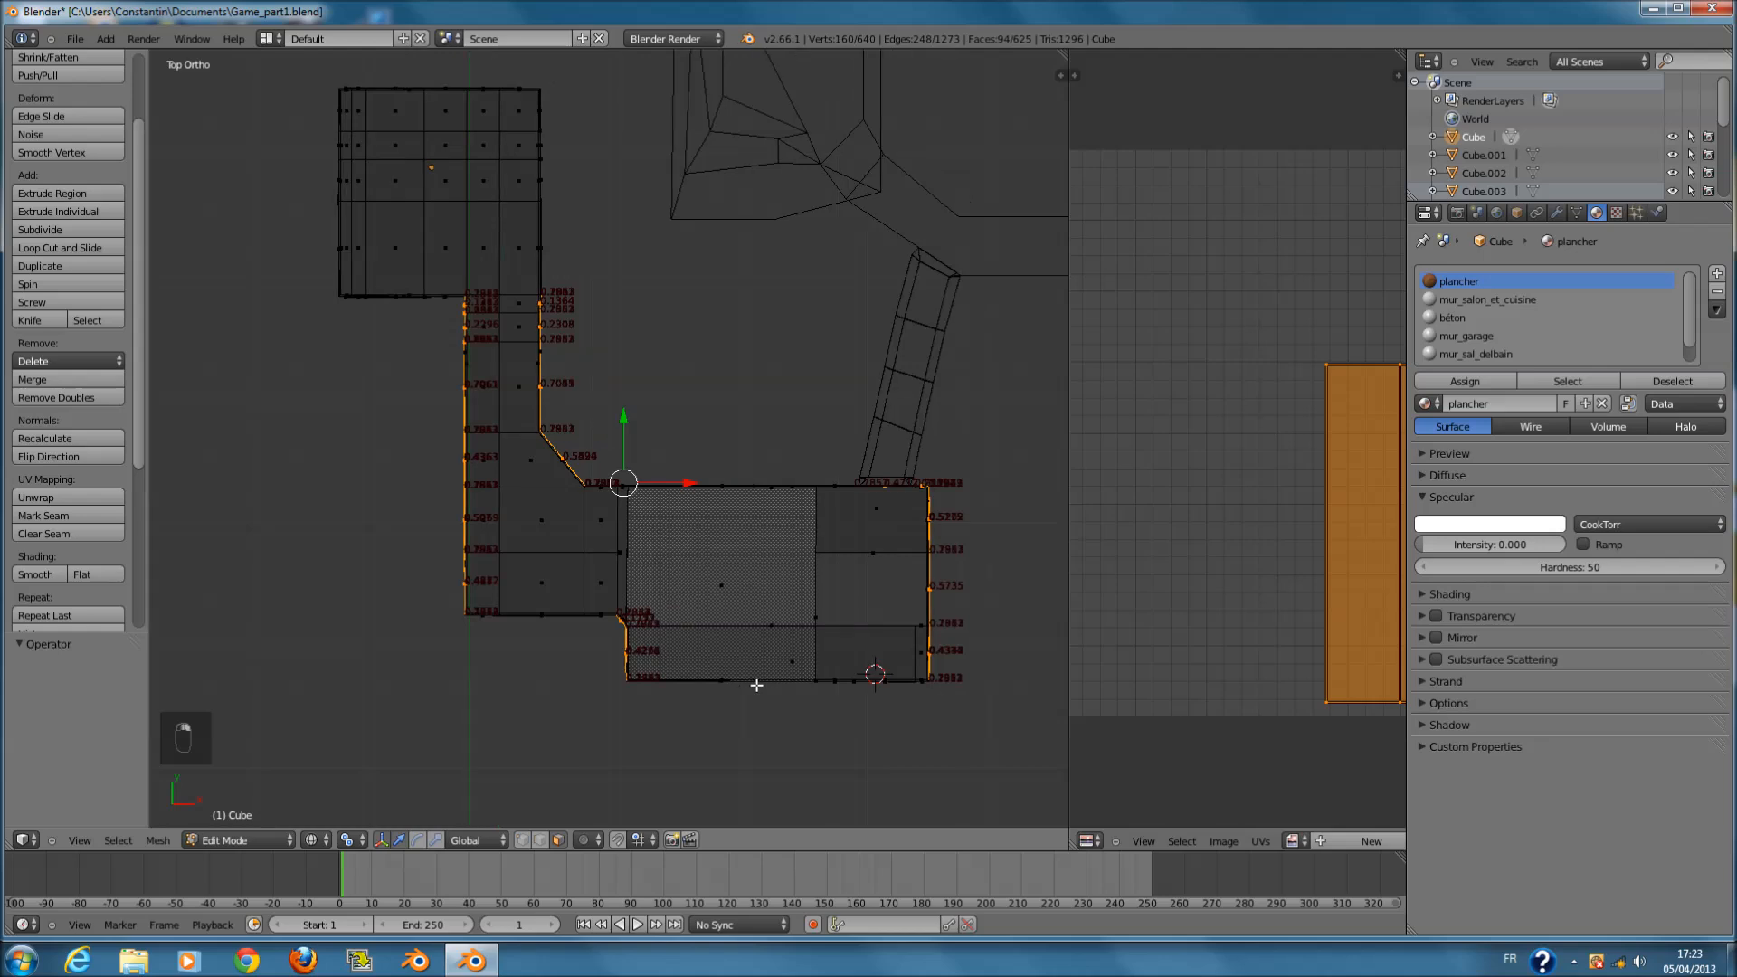
{"action": "key", "text": "c"}
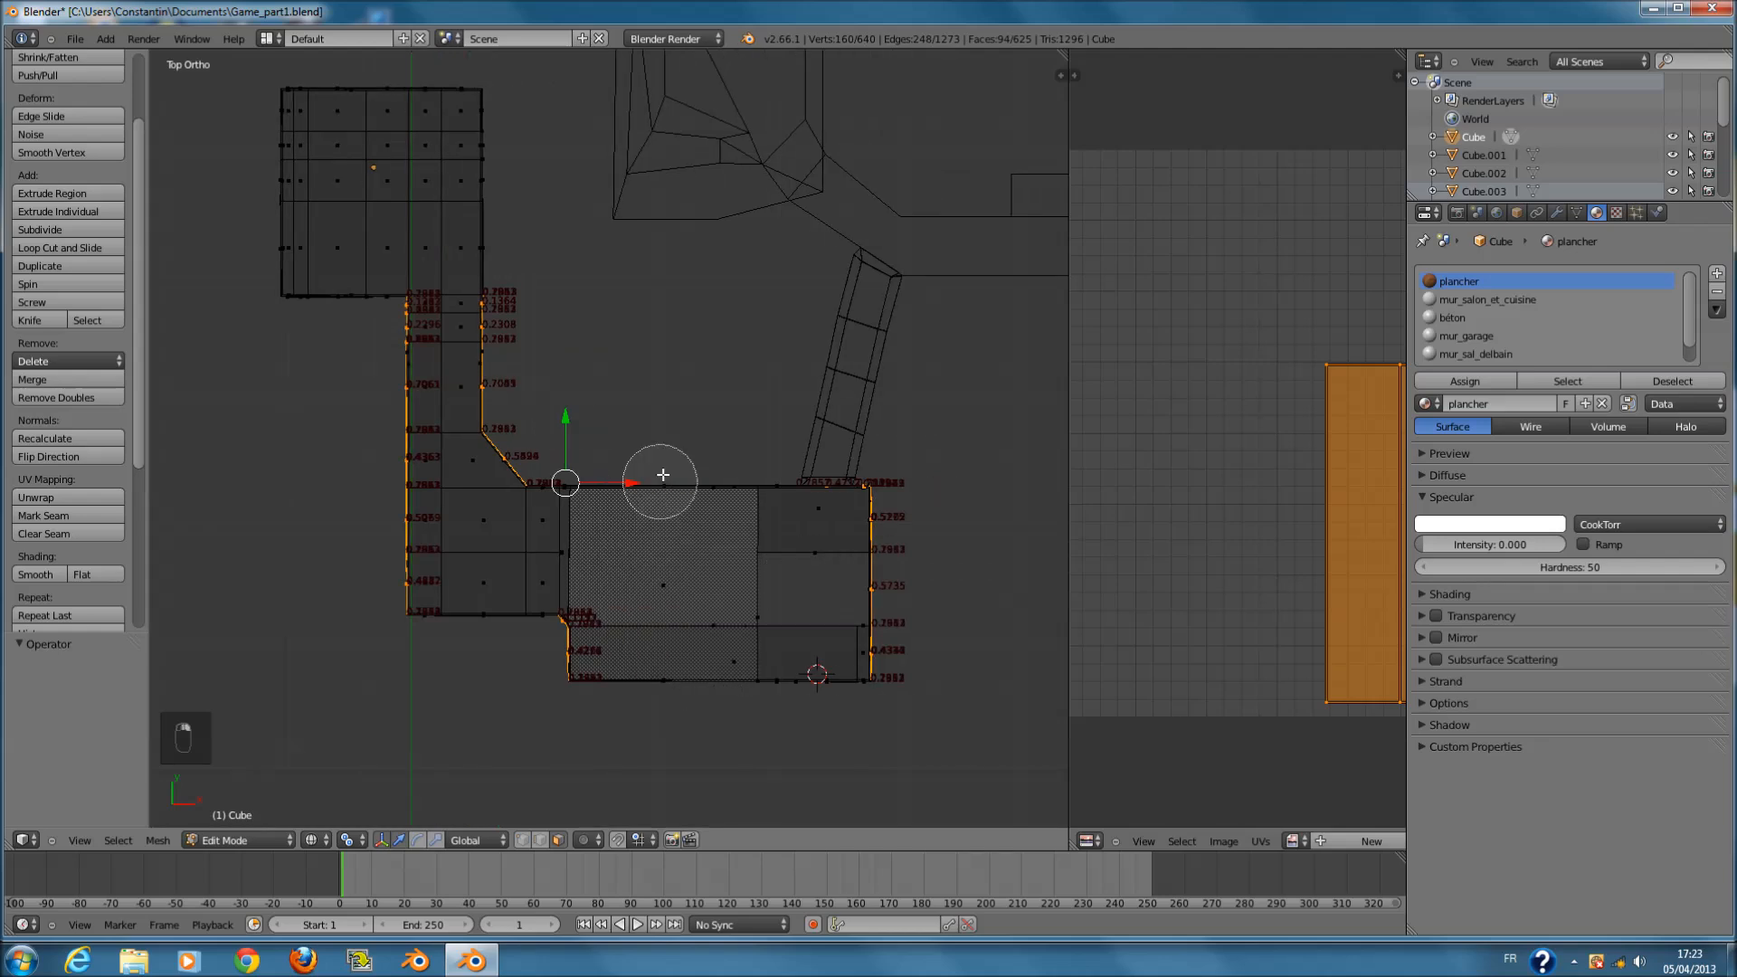
- Deselect the leftover faces along the living room's back wall and unwrap the side walls from the right view, scaled to bounds
{"action": "middle_click_drag", "start_coordinate": [776, 465], "coordinate": [797, 481]}
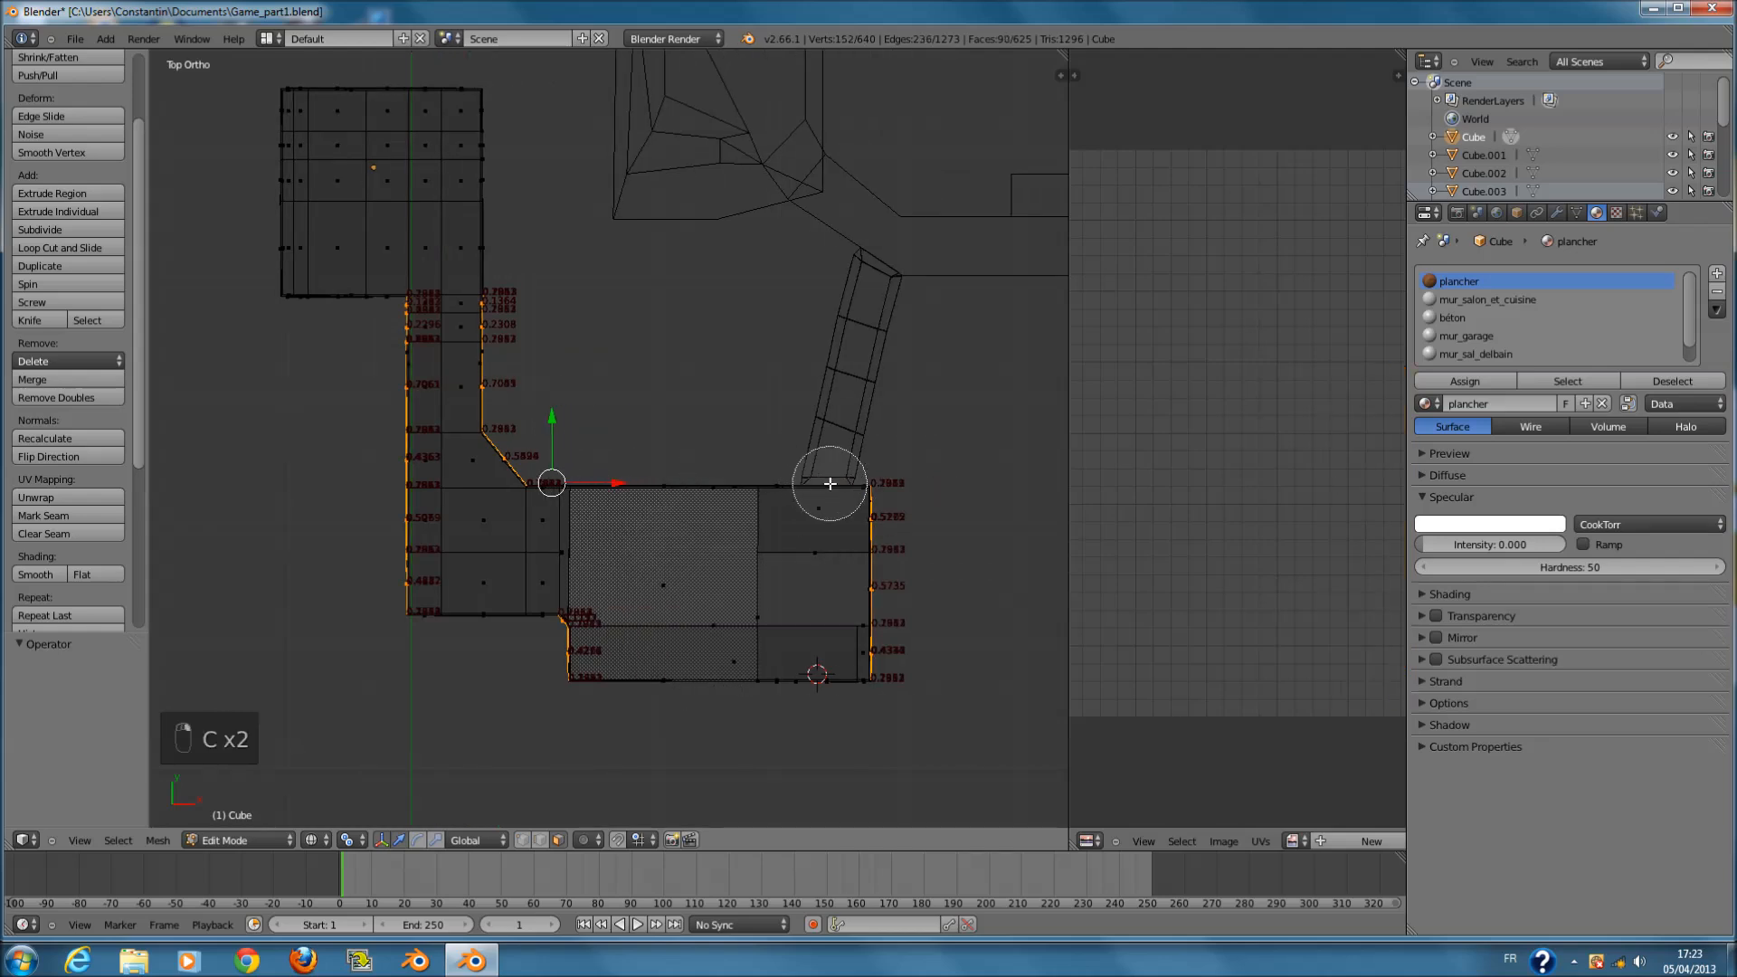
{"action": "right_click", "coordinate": [831, 484]}
{"action": "scroll", "coordinate": [829, 480], "scroll_direction": "up", "scroll_amount": 5}
{"action": "key", "text": "KP_3"}
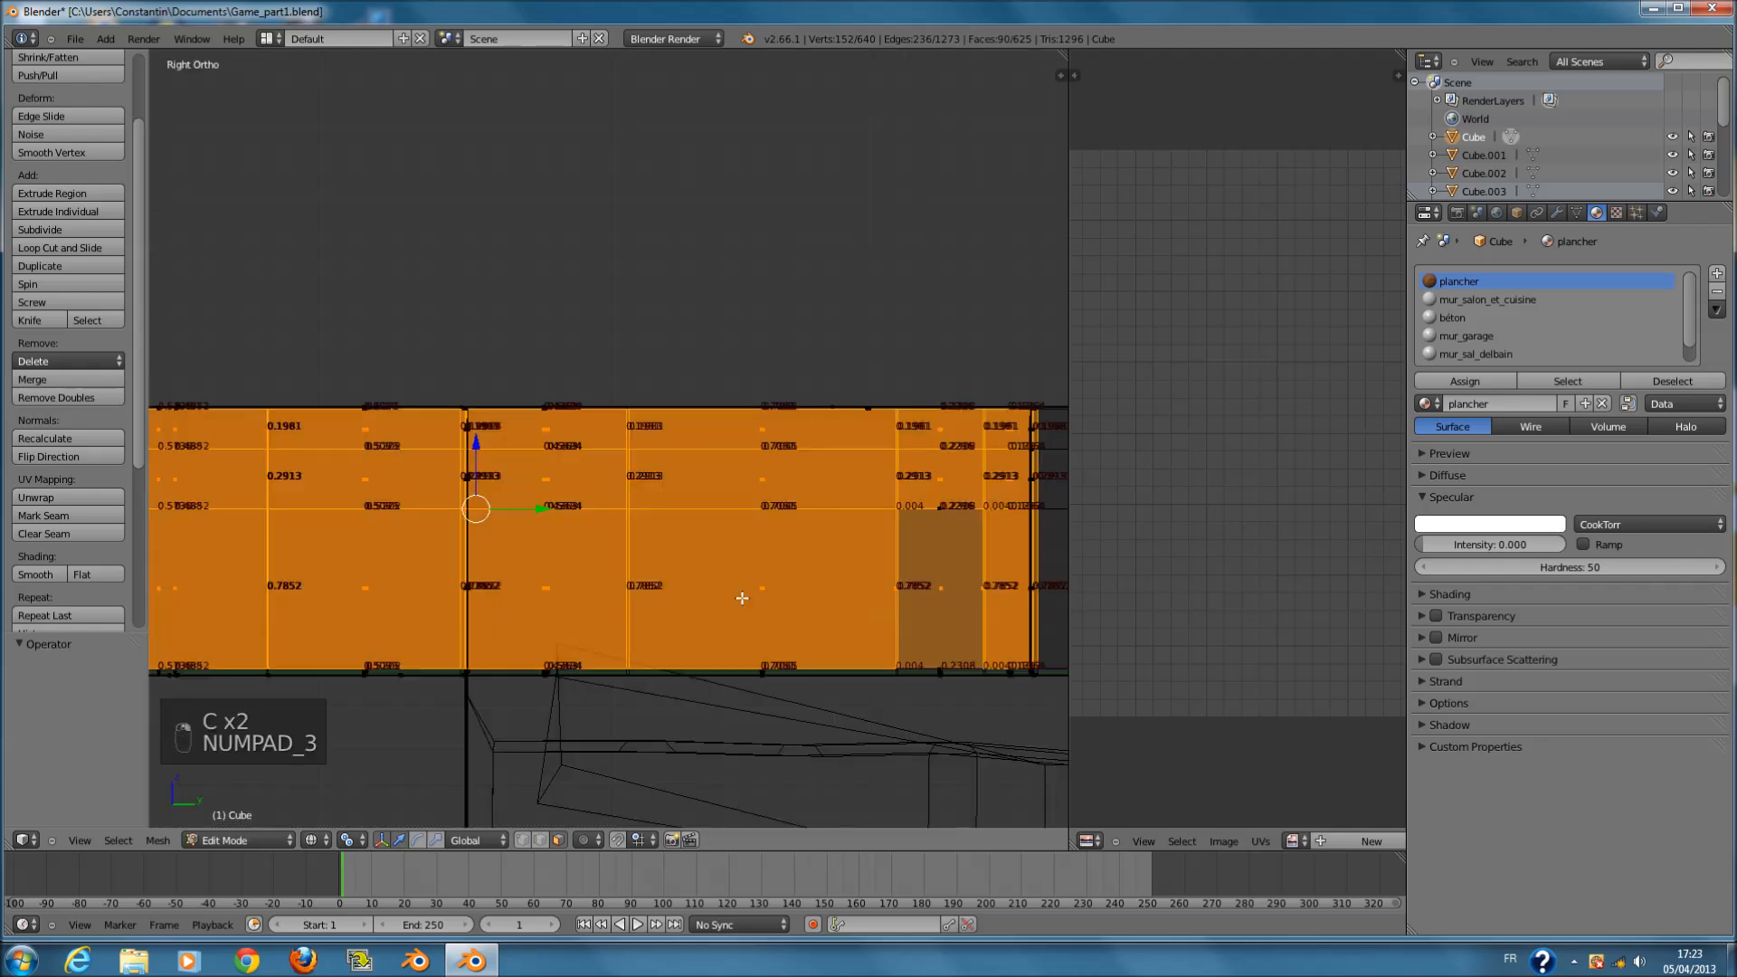
{"action": "key", "text": "z"}
{"action": "key", "text": "u"}
{"action": "left_click", "coordinate": [752, 598]}
{"action": "scroll", "coordinate": [1213, 516], "scroll_direction": "down", "scroll_amount": 2}
{"action": "key", "text": "Tab"}
{"action": "key", "text": "Tab"}
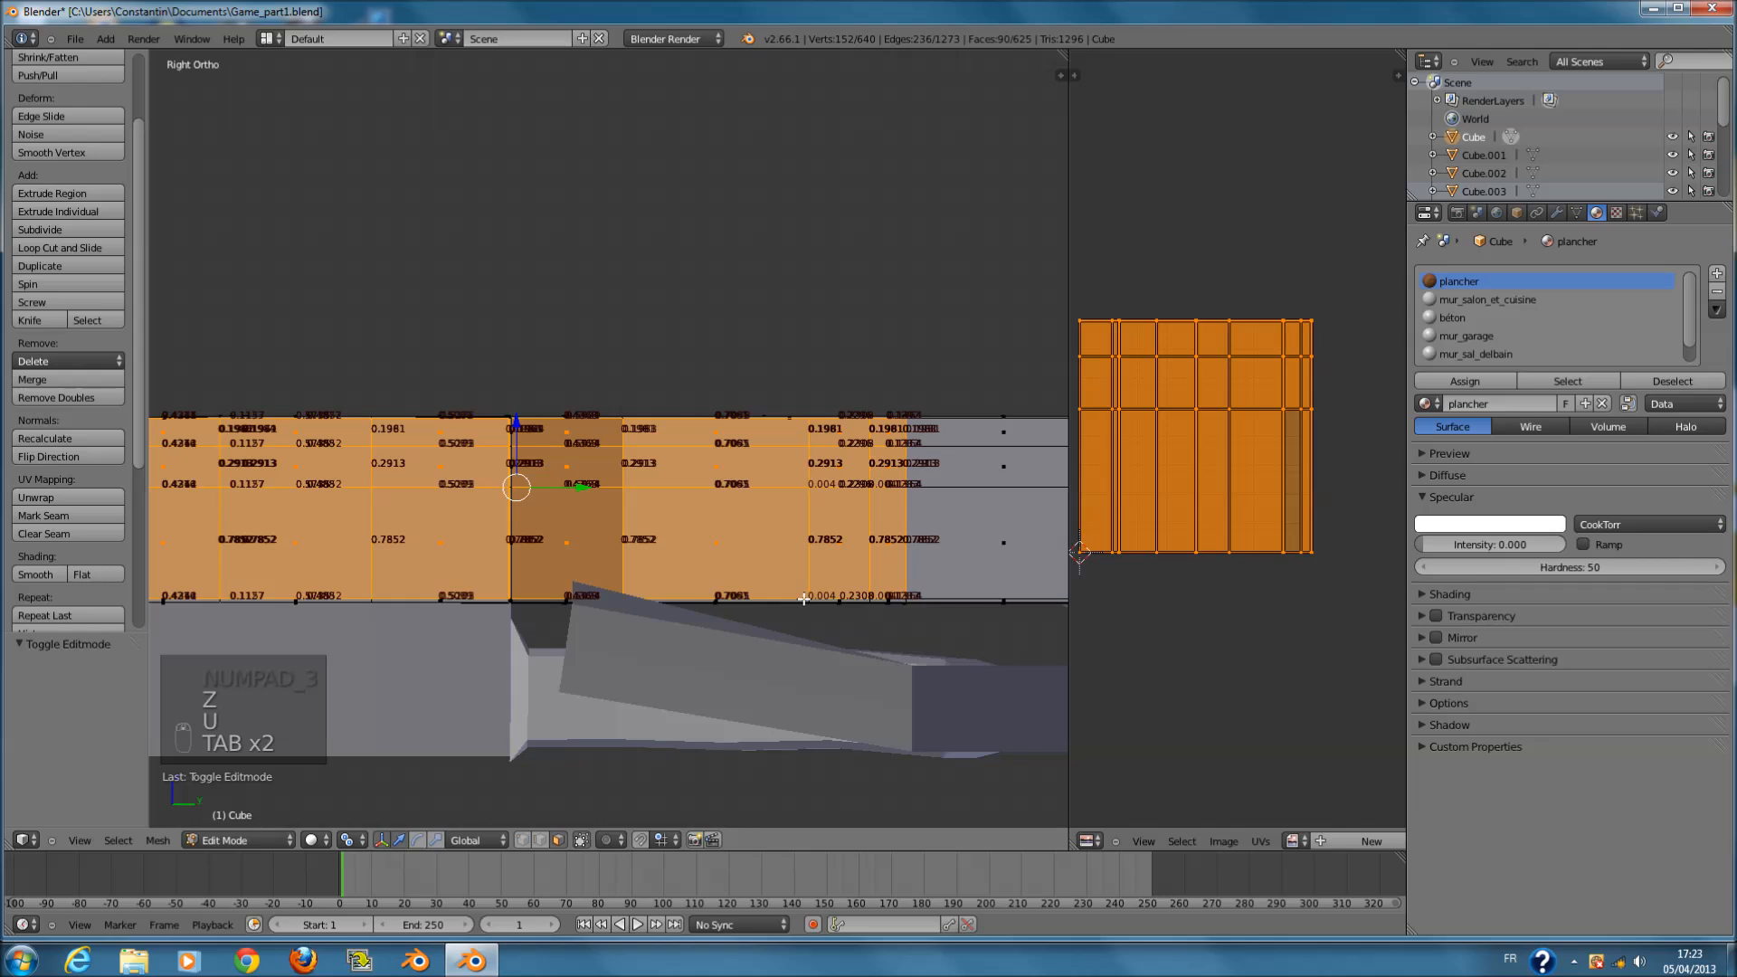
- Replace the selection with the large living room's front-facing walls, using circle select in the wireframe front view
{"action": "key", "text": "KP_7"}
{"action": "key", "text": "z"}
{"action": "scroll", "coordinate": [800, 547], "scroll_direction": "down", "scroll_amount": 4}
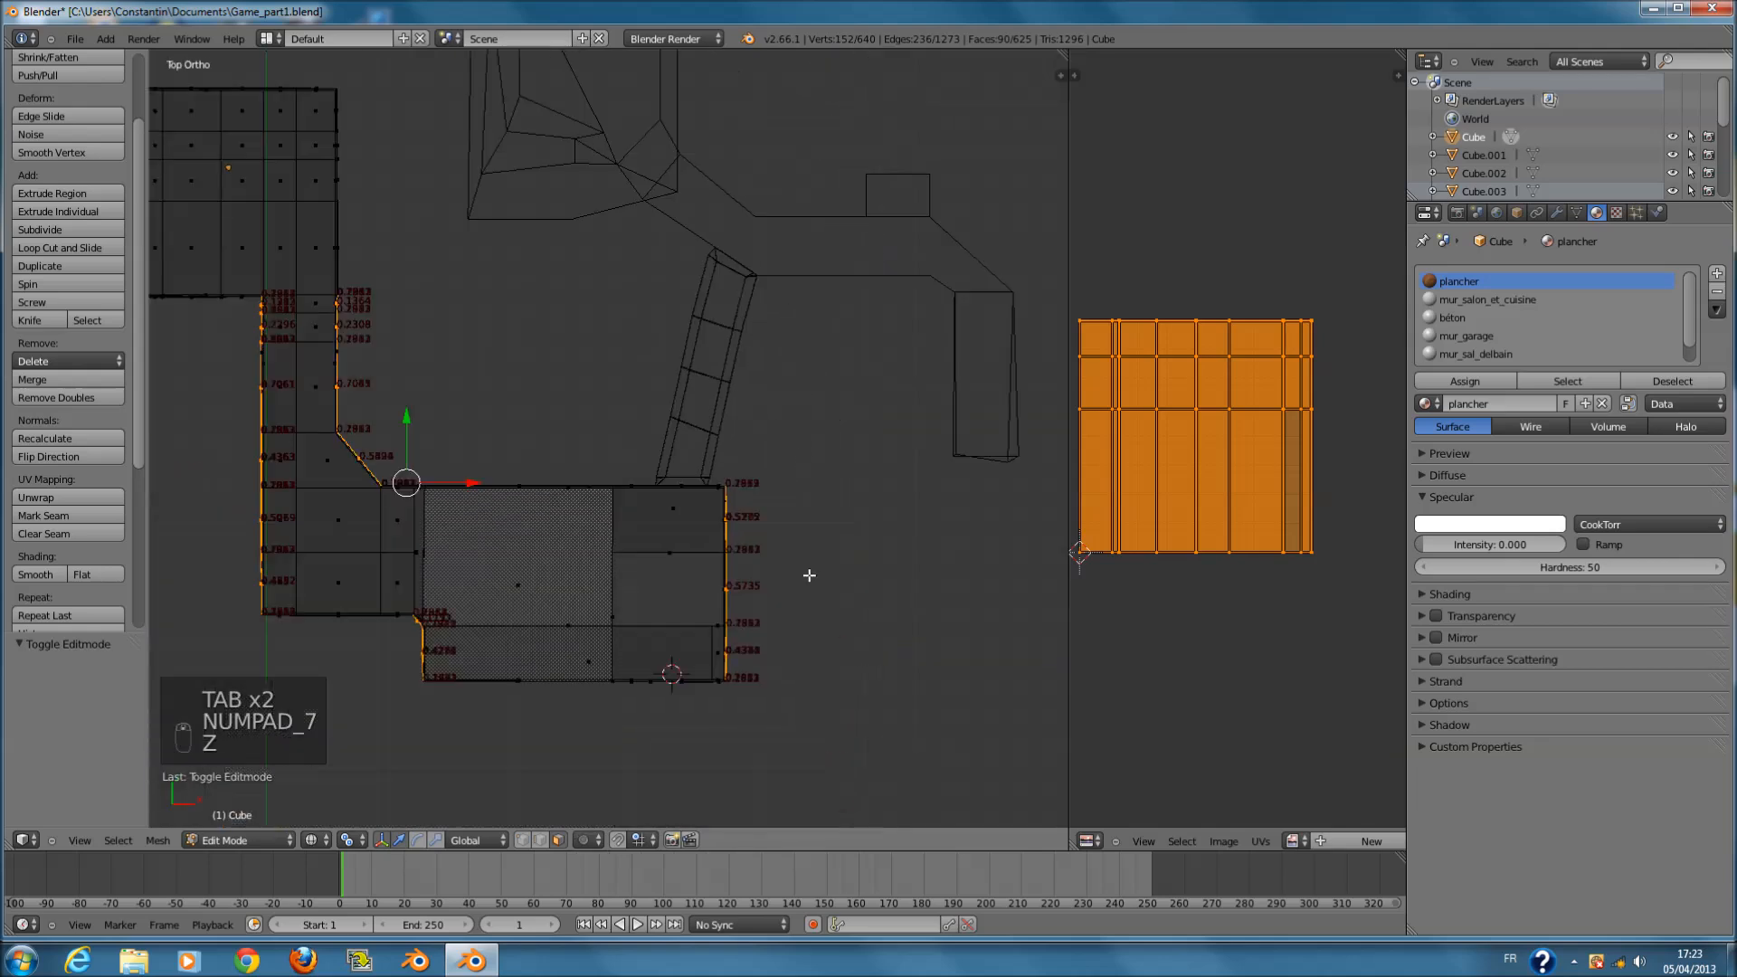
{"action": "scroll", "coordinate": [808, 574], "scroll_direction": "down", "scroll_amount": 4, "text": "ctrl"}
{"action": "key", "text": "KP_1"}
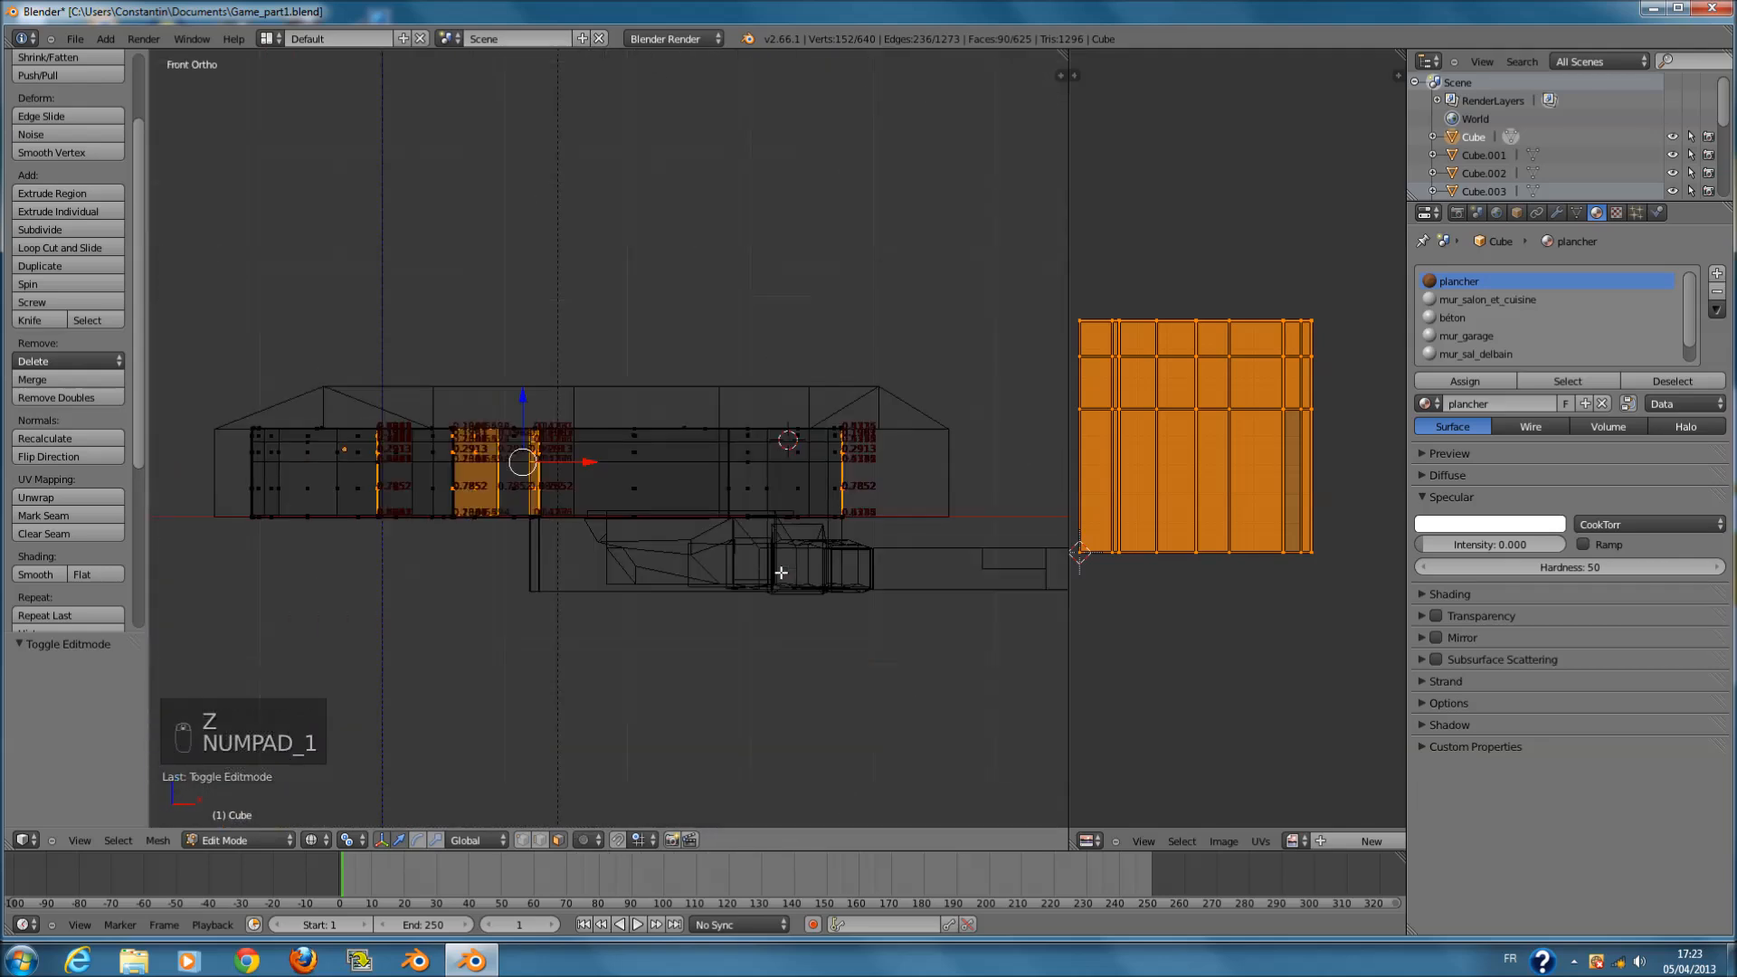
{"action": "scroll", "coordinate": [730, 544], "scroll_direction": "up", "scroll_amount": 3}
{"action": "key", "text": "z"}
{"action": "key", "text": "z"}
{"action": "key", "text": "a"}
{"action": "key", "text": "c"}
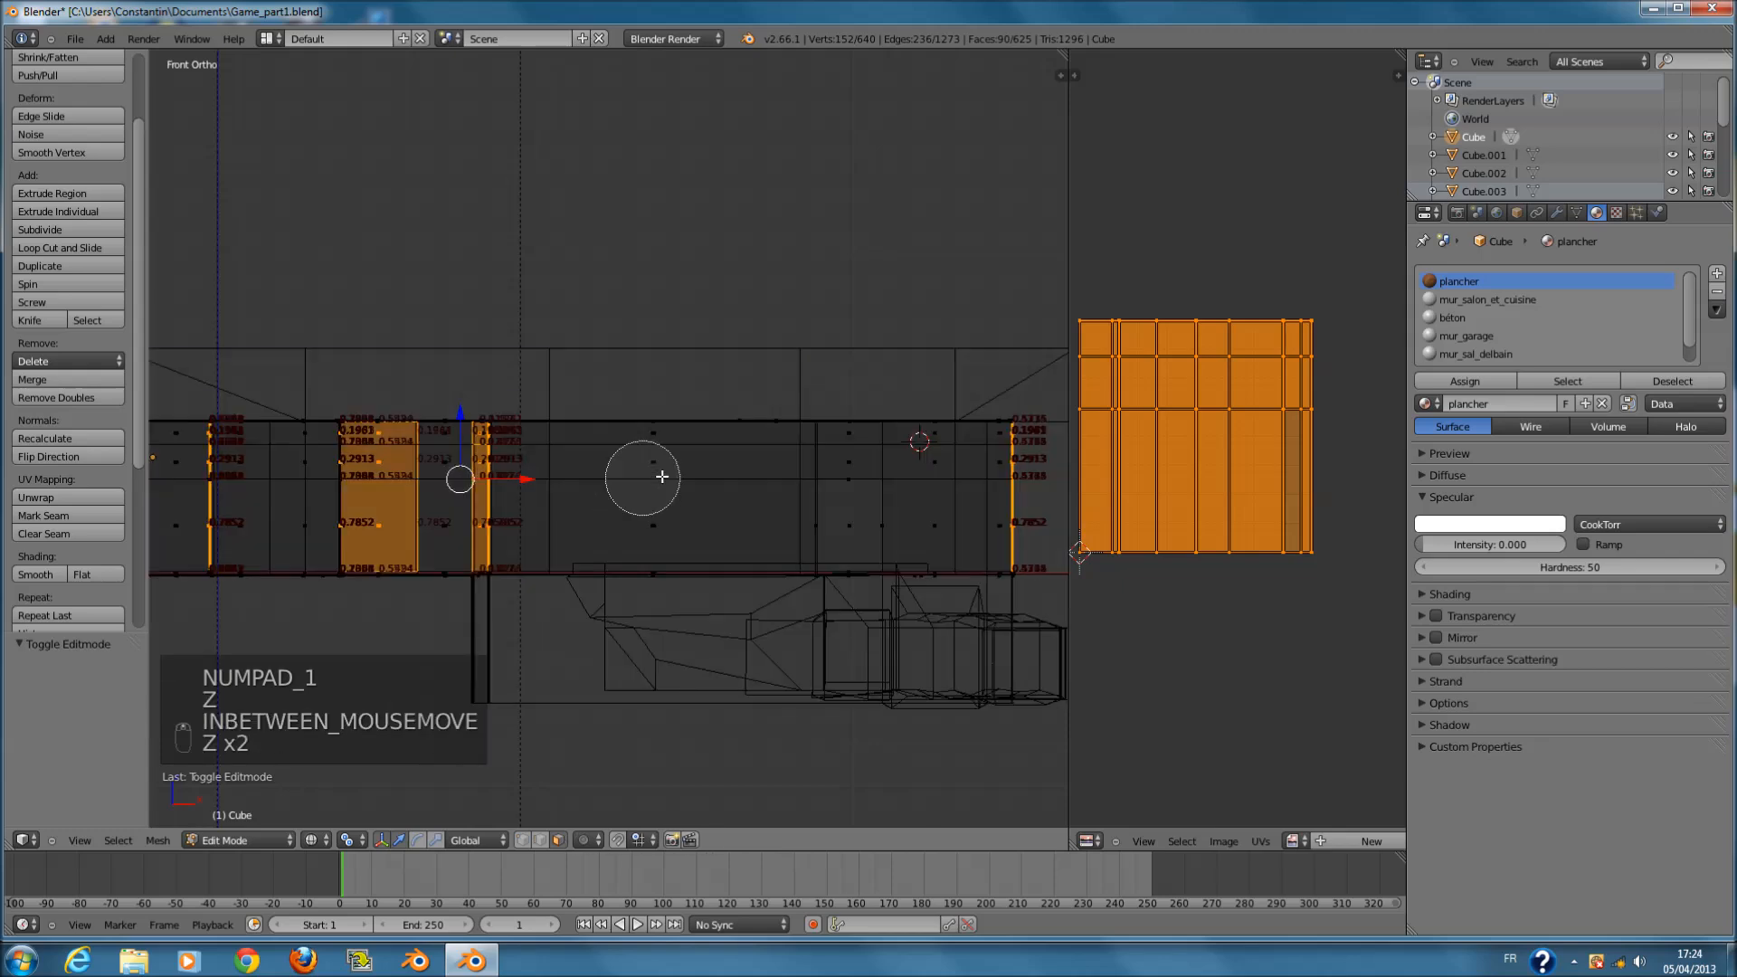
{"action": "key", "text": "Escape"}
{"action": "key", "text": "a"}
{"action": "key", "text": "c"}
{"action": "mouse_move", "coordinate": [659, 458]}
{"action": "left_mouse_down"}
{"action": "mouse_move", "coordinate": [914, 515]}
{"action": "mouse_move", "coordinate": [942, 461]}
{"action": "mouse_move", "coordinate": [836, 466]}
{"action": "left_mouse_up"}
{"action": "right_click", "coordinate": [801, 471]}
- Extend the face selection across the remaining front-facing walls to the far end of the house
{"action": "scroll", "coordinate": [706, 477], "scroll_direction": "down", "scroll_amount": 11, "text": "ctrl"}
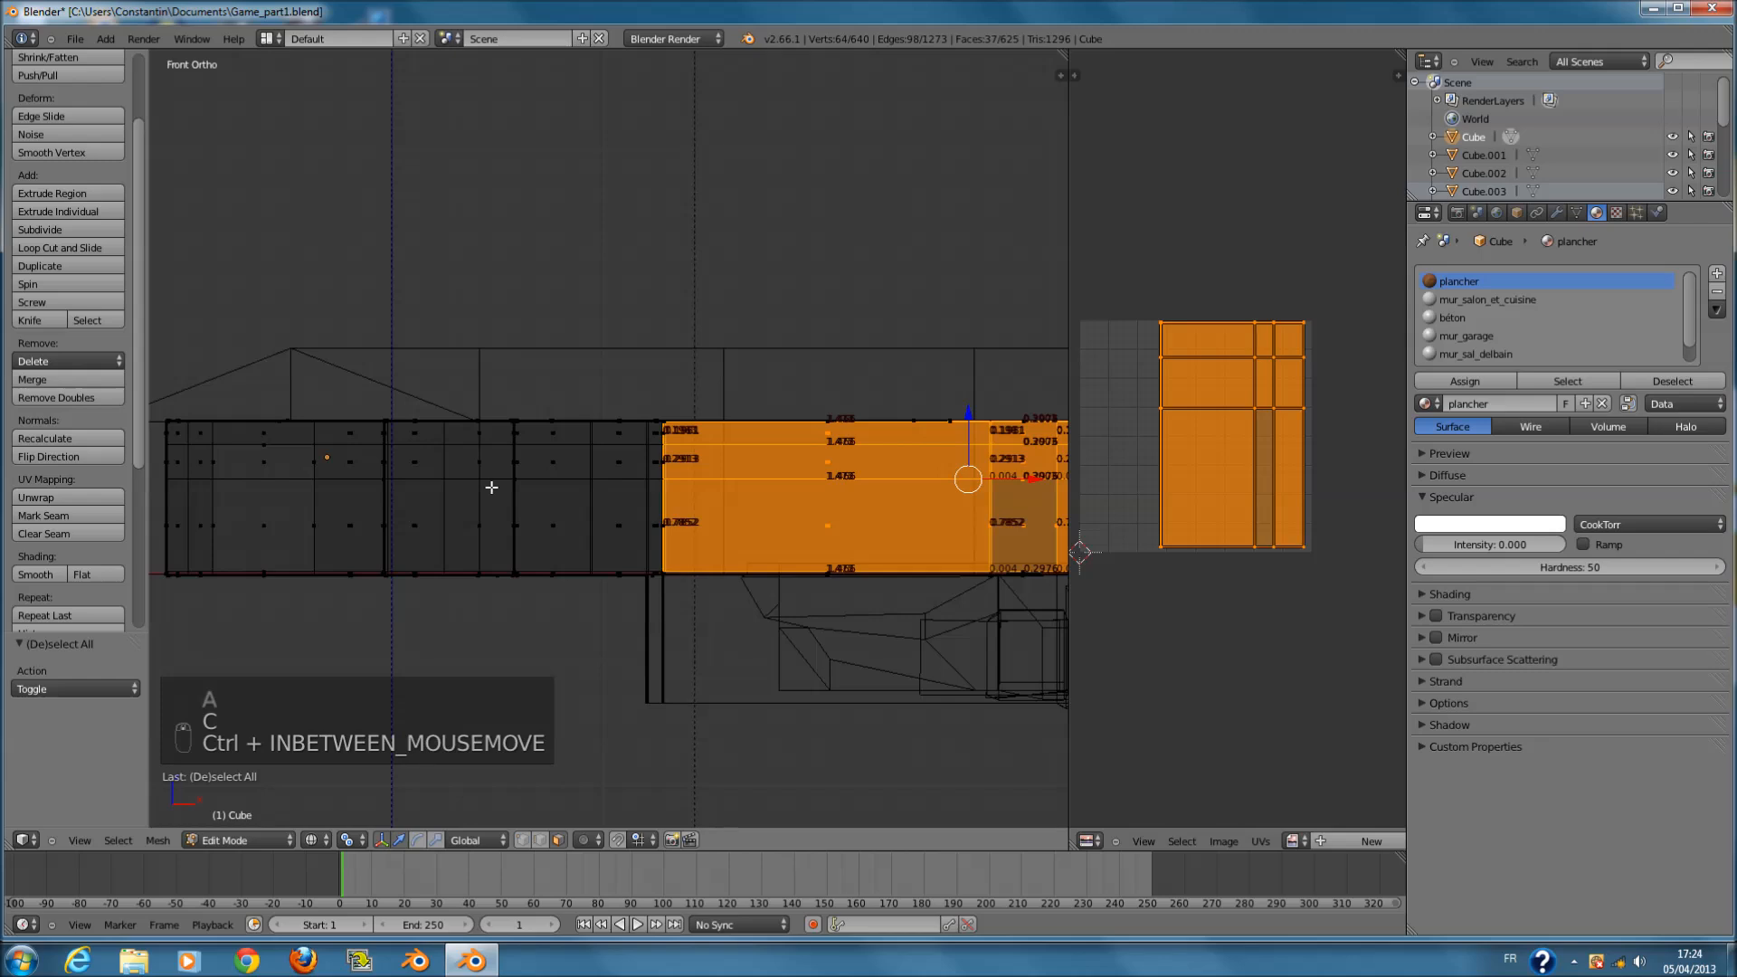
{"action": "scroll", "coordinate": [516, 483], "scroll_direction": "up", "scroll_amount": 2}
{"action": "key", "text": "c"}
{"action": "mouse_move", "coordinate": [811, 461]}
{"action": "left_mouse_down"}
{"action": "mouse_move", "coordinate": [811, 523]}
{"action": "mouse_move", "coordinate": [778, 557]}
{"action": "mouse_move", "coordinate": [715, 543]}
{"action": "mouse_move", "coordinate": [625, 452]}
{"action": "mouse_move", "coordinate": [543, 507]}
{"action": "mouse_move", "coordinate": [666, 556]}
{"action": "left_mouse_up"}
{"action": "key", "text": "z"}
{"action": "key", "text": "z"}
{"action": "key", "text": "z"}
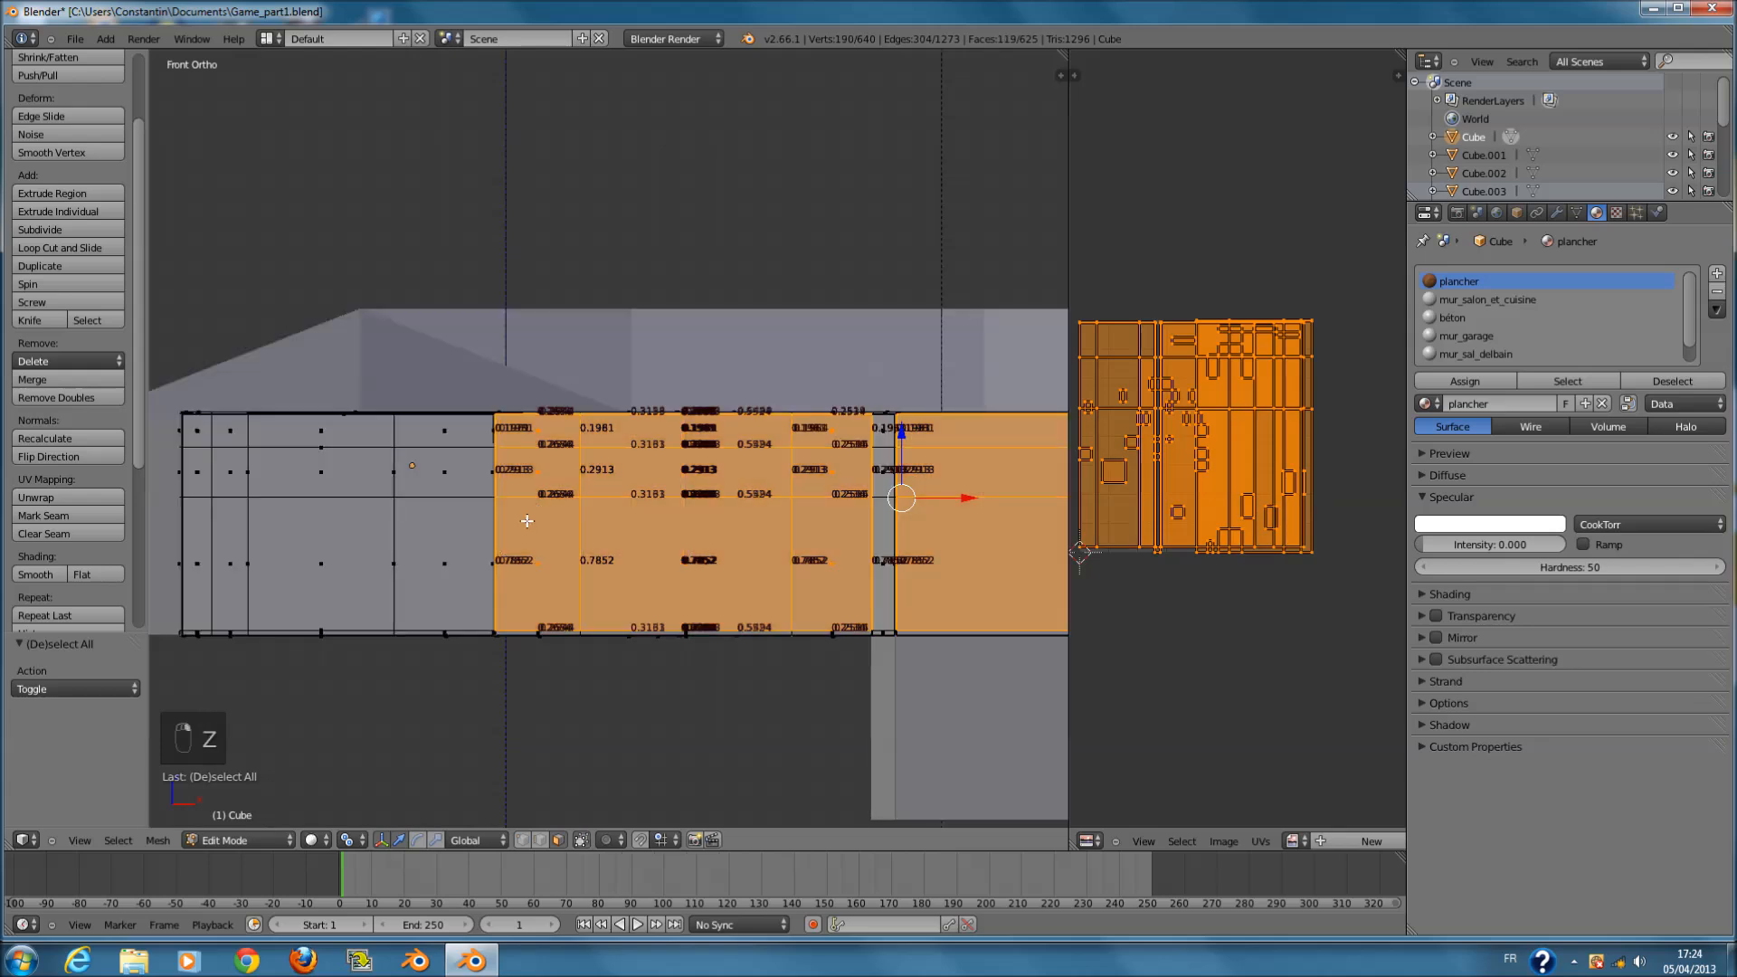
{"action": "scroll", "coordinate": [455, 479], "scroll_direction": "down", "scroll_amount": 1}
{"action": "key", "text": "c"}
{"action": "mouse_move", "coordinate": [485, 462]}
{"action": "left_mouse_down"}
{"action": "mouse_move", "coordinate": [290, 446]}
{"action": "mouse_move", "coordinate": [272, 465]}
{"action": "mouse_move", "coordinate": [290, 515]}
{"action": "mouse_move", "coordinate": [425, 530]}
{"action": "mouse_move", "coordinate": [359, 536]}
{"action": "mouse_move", "coordinate": [673, 523]}
{"action": "left_mouse_up"}
{"action": "key", "text": "c"}
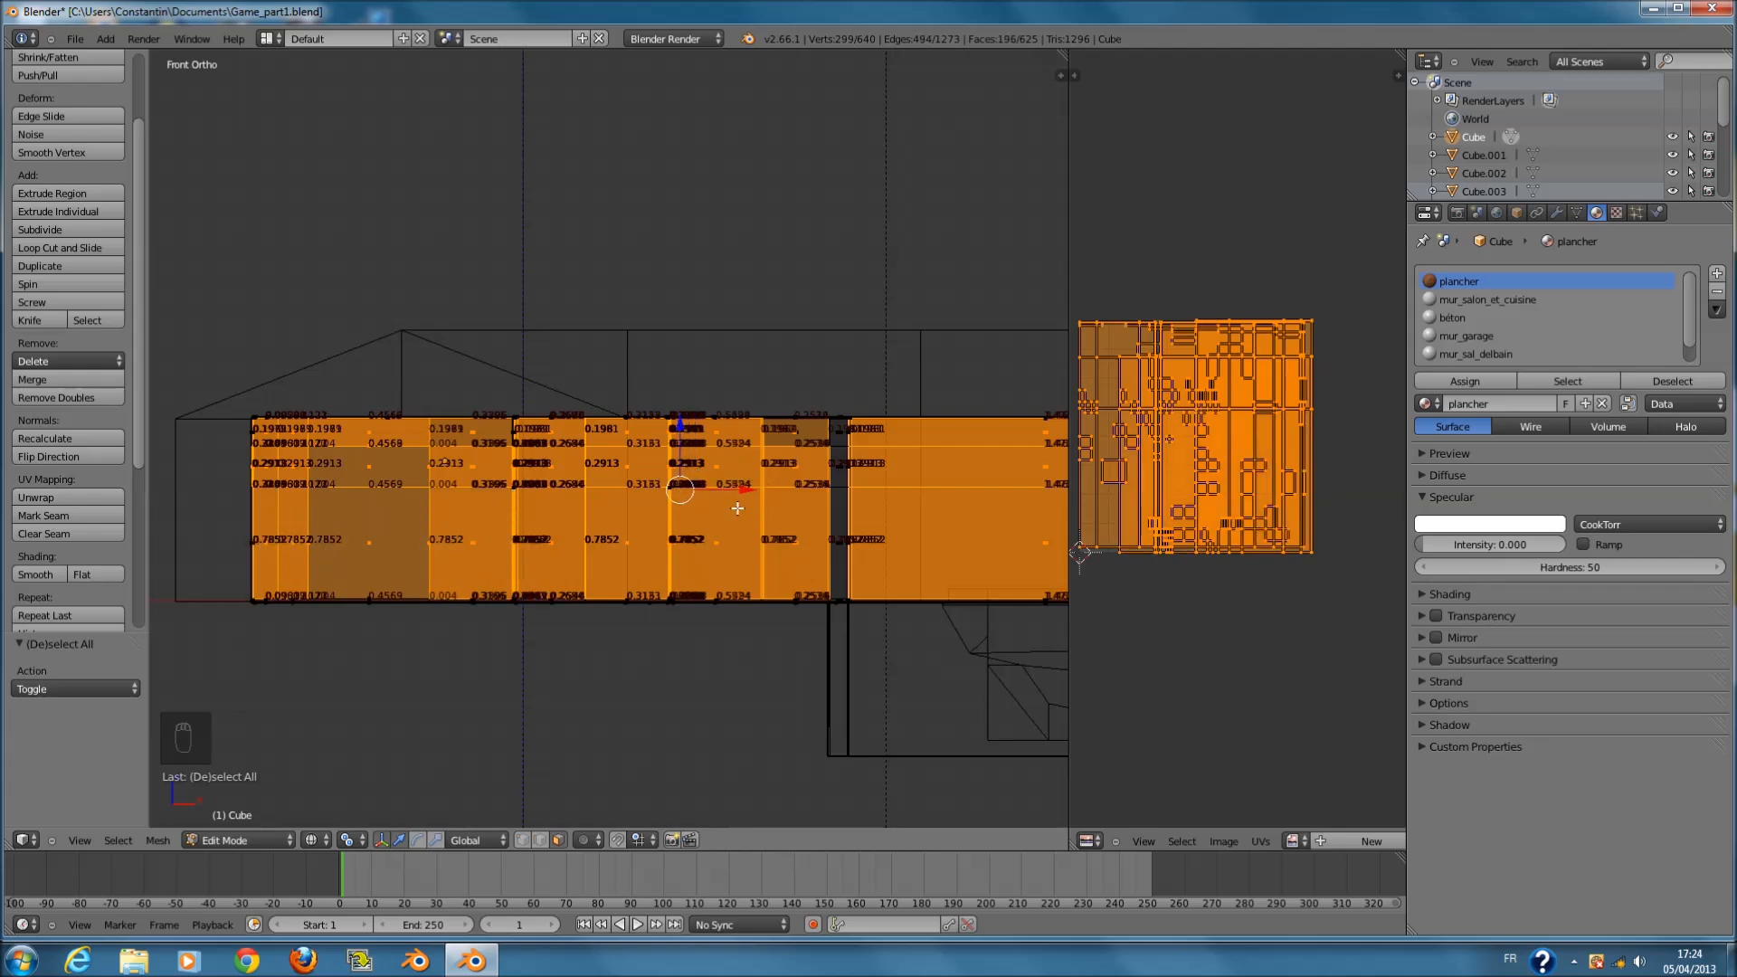
- In the top view, remove the upper room's and straight corridor's walls from the selection
{"action": "key", "text": "KP_7"}
{"action": "scroll", "coordinate": [670, 516], "scroll_direction": "down", "scroll_amount": 1}
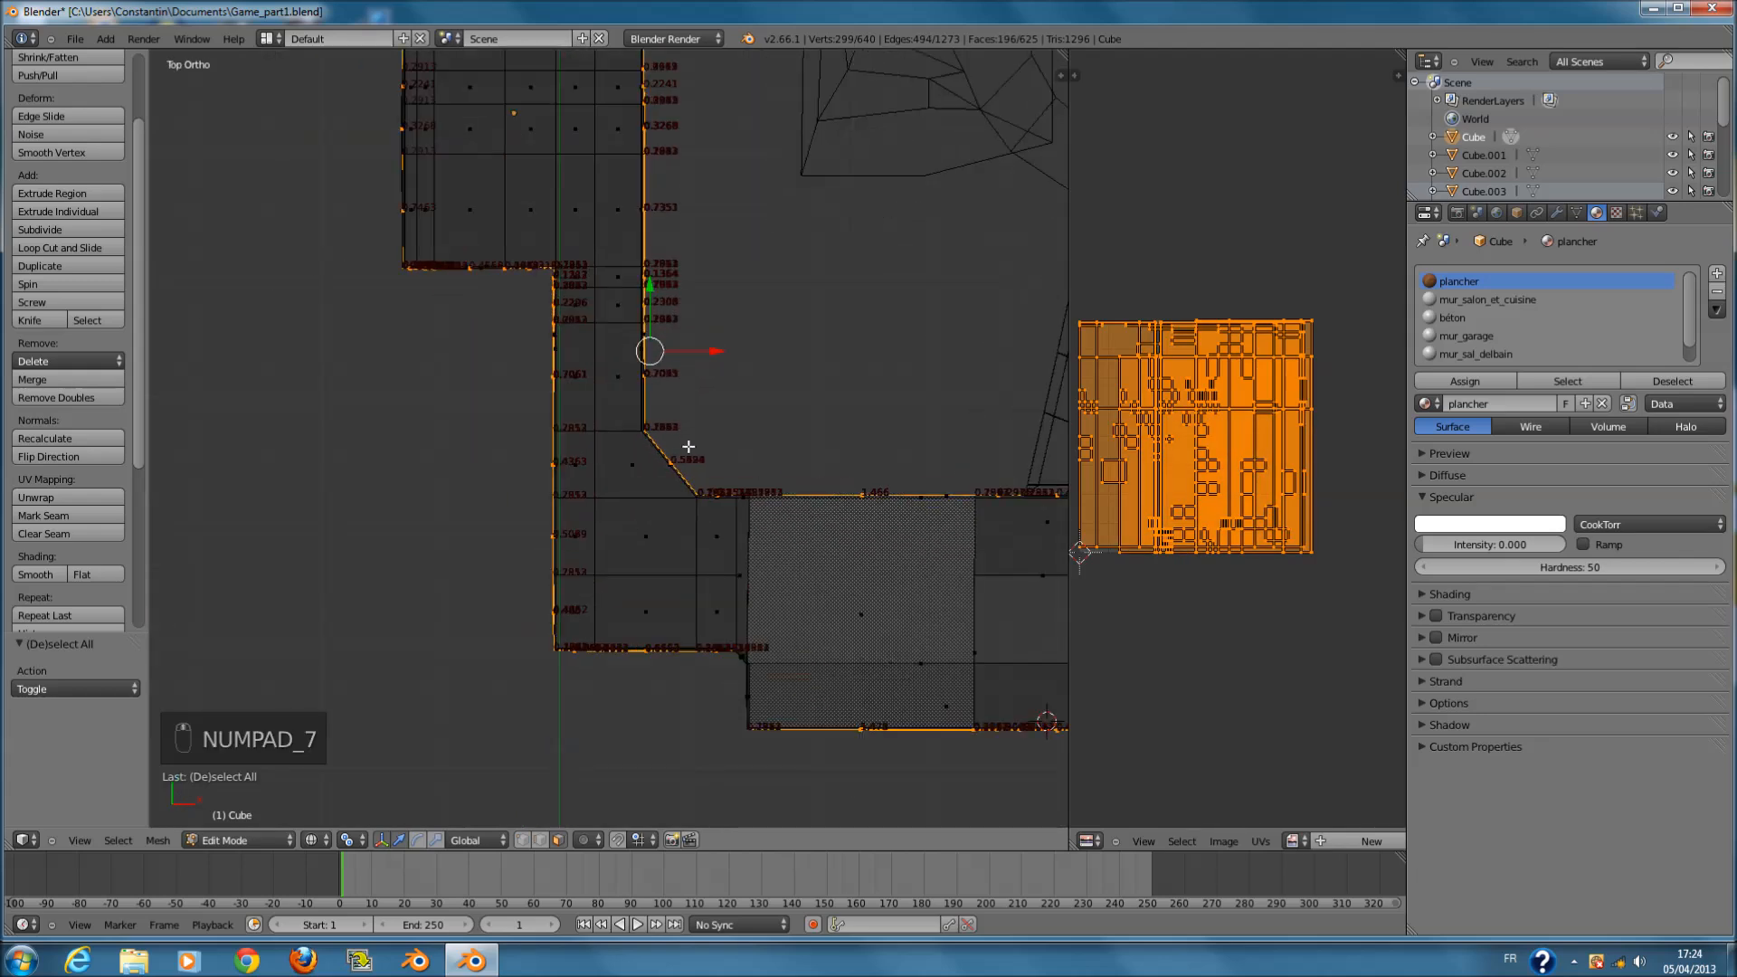
{"action": "key", "text": "c"}
{"action": "mouse_move", "coordinate": [555, 283]}
{"action": "middle_mouse_down"}
{"action": "mouse_move", "coordinate": [516, 272]}
{"action": "mouse_move", "coordinate": [504, 619]}
{"action": "middle_mouse_up"}
{"action": "scroll", "coordinate": [385, 221], "scroll_direction": "down", "scroll_amount": 3}
{"action": "middle_click_drag", "start_coordinate": [375, 204], "coordinate": [366, 170]}
{"action": "right_click", "coordinate": [368, 171]}
{"action": "scroll", "coordinate": [407, 195], "scroll_direction": "down", "scroll_amount": 4}
{"action": "key", "text": "c"}
{"action": "mouse_move", "coordinate": [558, 264]}
{"action": "middle_mouse_down"}
{"action": "mouse_move", "coordinate": [597, 211]}
{"action": "mouse_move", "coordinate": [589, 326]}
{"action": "mouse_move", "coordinate": [594, 310]}
{"action": "middle_mouse_up"}
{"action": "right_click", "coordinate": [593, 311]}
{"action": "scroll", "coordinate": [638, 322], "scroll_direction": "up", "scroll_amount": 2}
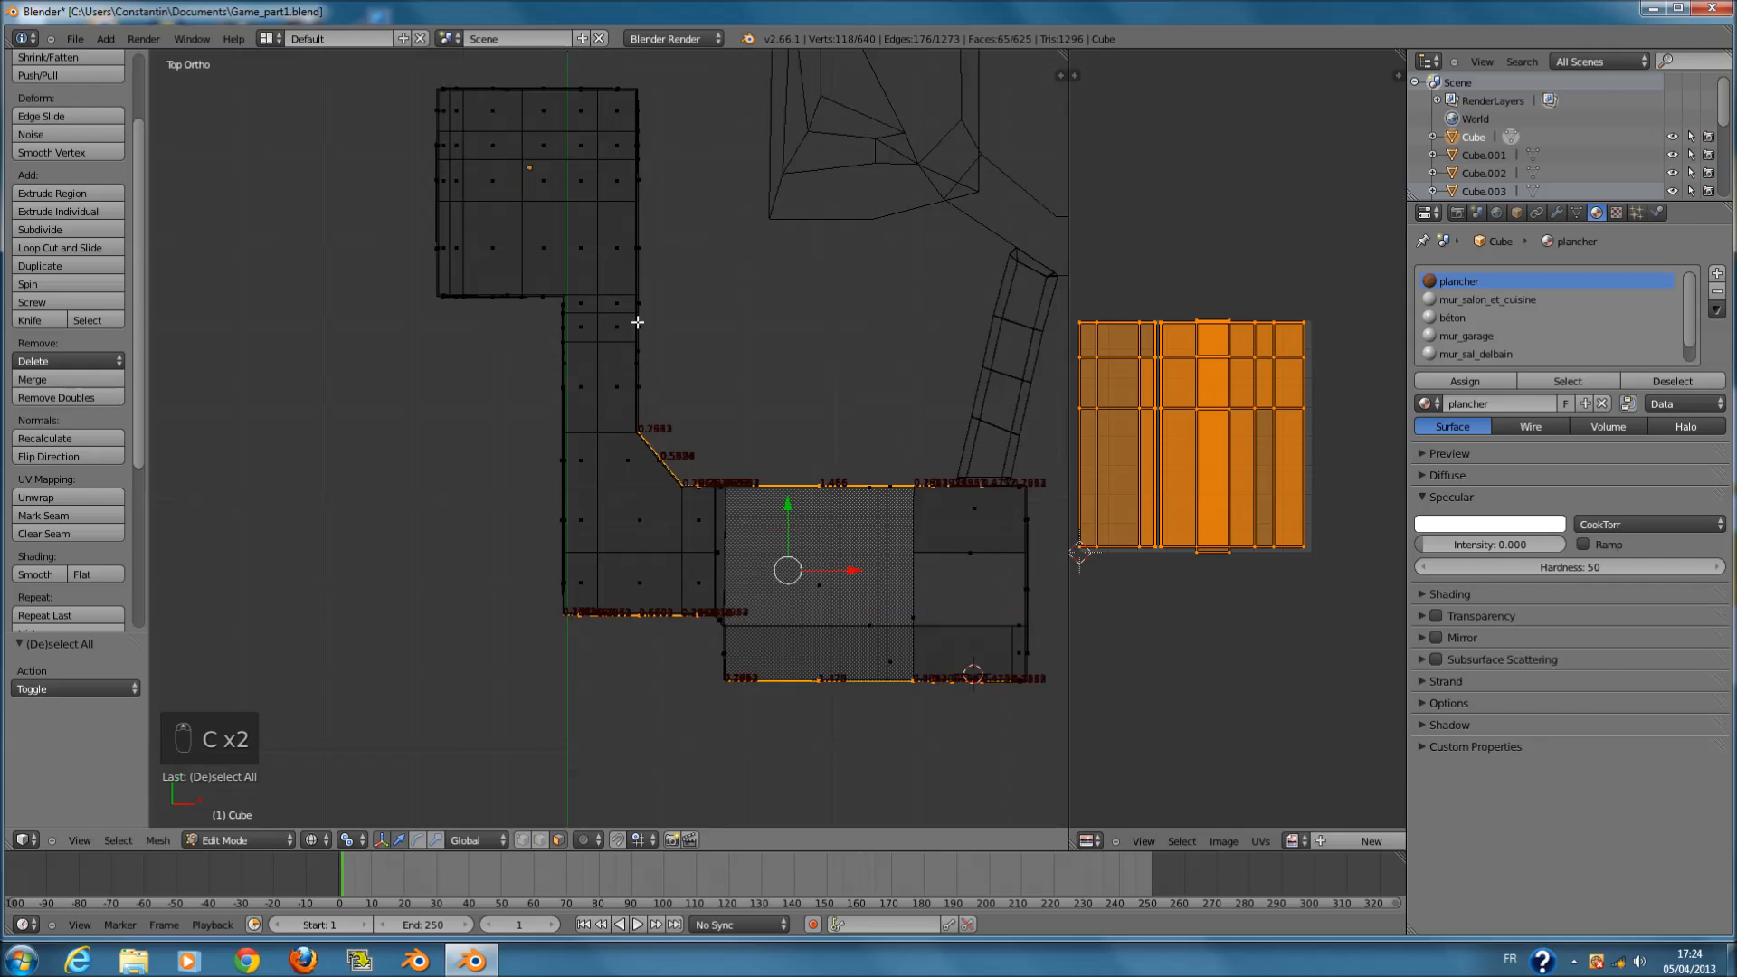
- Deselect the diagonal wall between the corridor and the living room
{"action": "key", "text": "c"}
{"action": "middle_click", "coordinate": [609, 400]}
{"action": "right_click", "coordinate": [610, 400]}
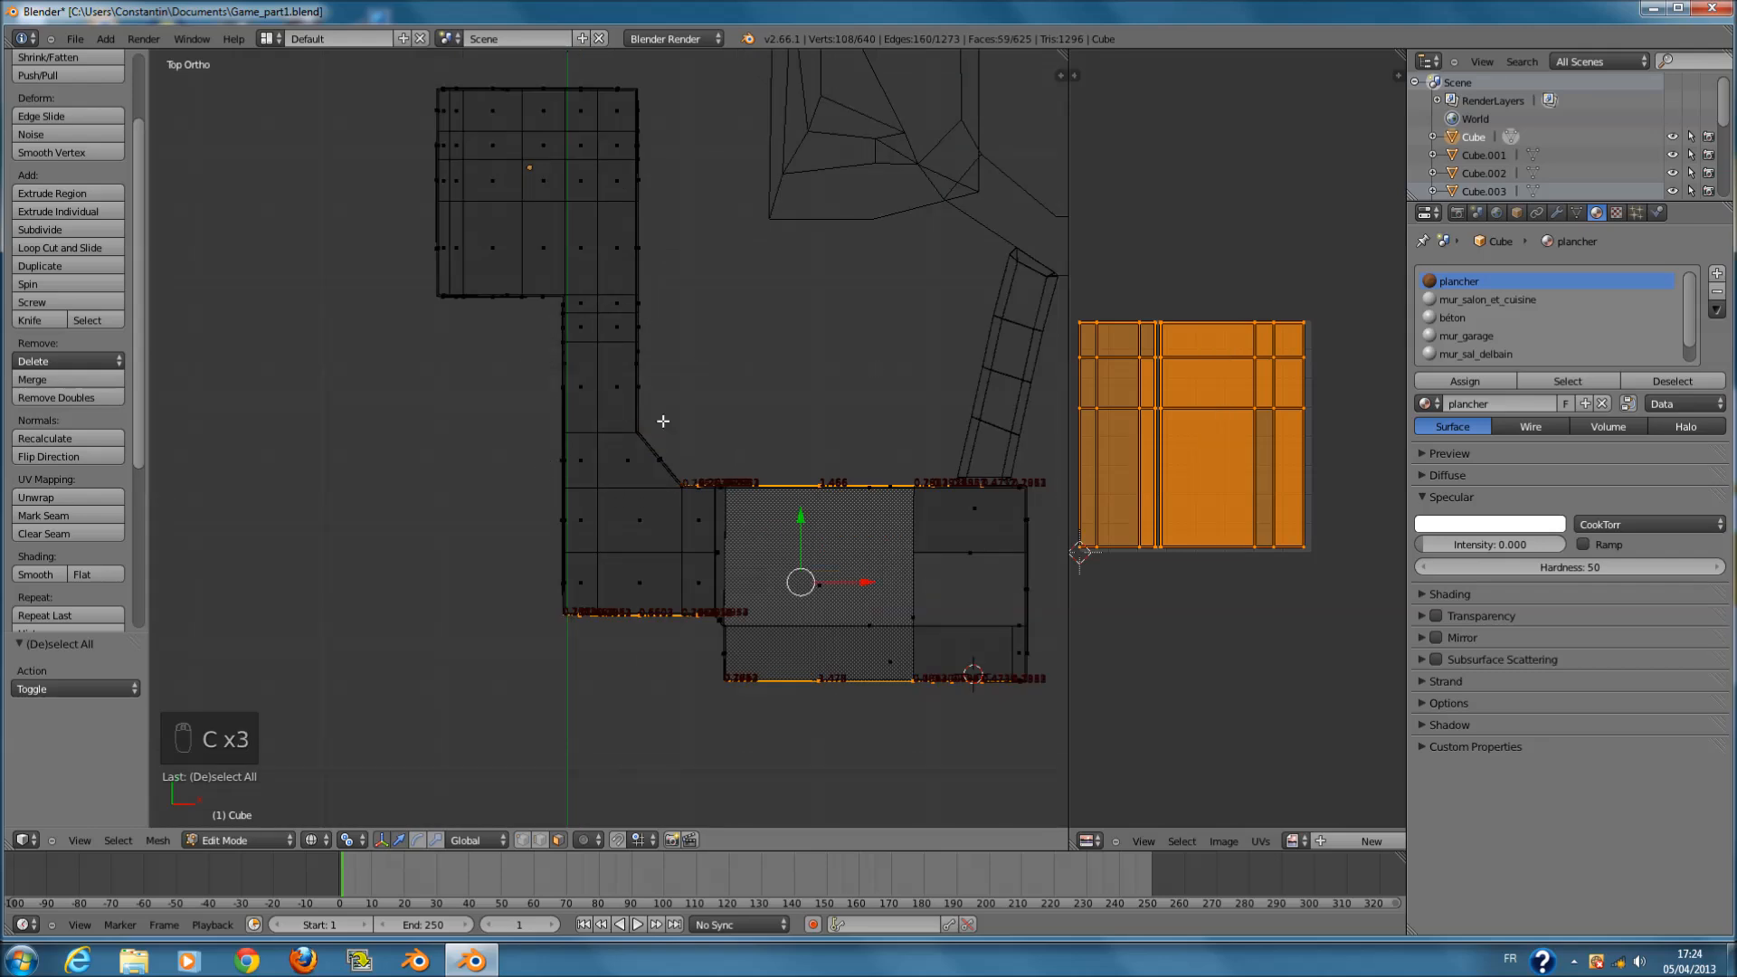
- Add the narrow strip of wall faces at the living room's far end to the selection in the front view
{"action": "scroll", "coordinate": [685, 516], "scroll_direction": "up", "scroll_amount": 5, "text": "ctrl"}
{"action": "scroll", "coordinate": [687, 525], "scroll_direction": "up", "scroll_amount": 2, "text": "ctrl"}
{"action": "scroll", "coordinate": [669, 520], "scroll_direction": "up", "scroll_amount": 1}
{"action": "key", "text": "c"}
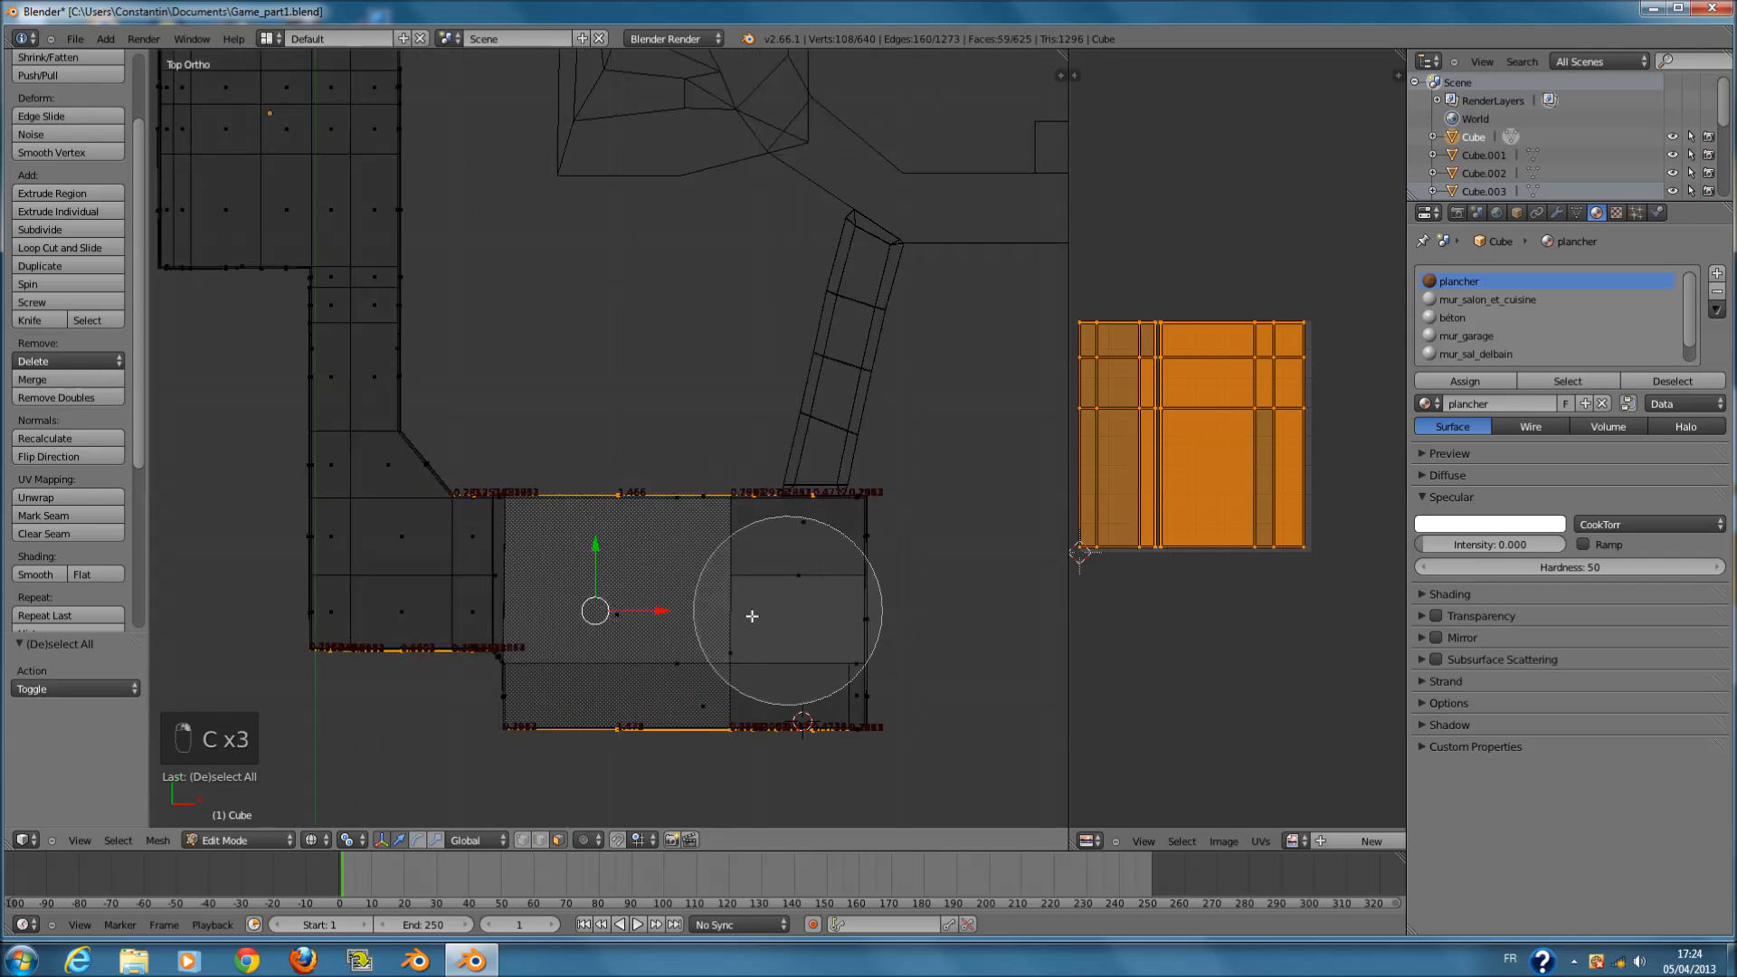
{"action": "right_click", "coordinate": [874, 574]}
{"action": "key", "text": "c"}
{"action": "scroll", "coordinate": [877, 572], "scroll_direction": "up", "scroll_amount": 4}
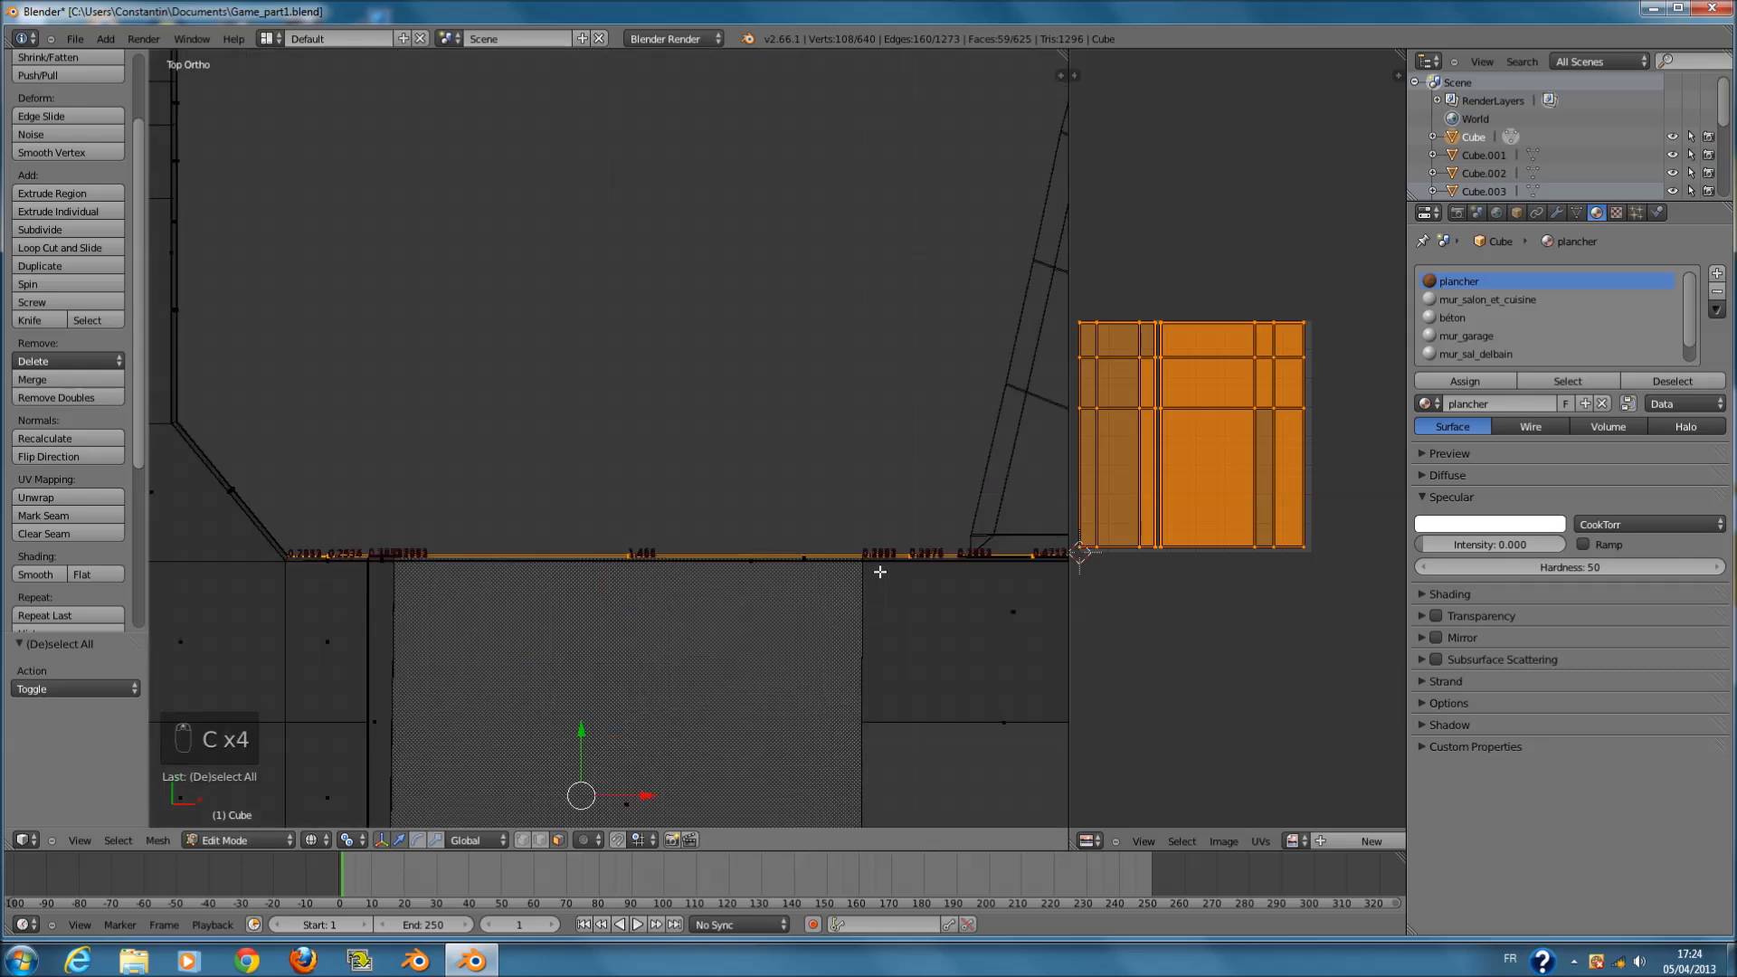
{"action": "scroll", "coordinate": [879, 570], "scroll_direction": "up", "scroll_amount": 7, "text": "ctrl"}
{"action": "scroll", "coordinate": [877, 563], "scroll_direction": "up", "scroll_amount": 2}
{"action": "key", "text": "z"}
{"action": "middle_click_drag", "start_coordinate": [877, 562], "coordinate": [866, 485]}
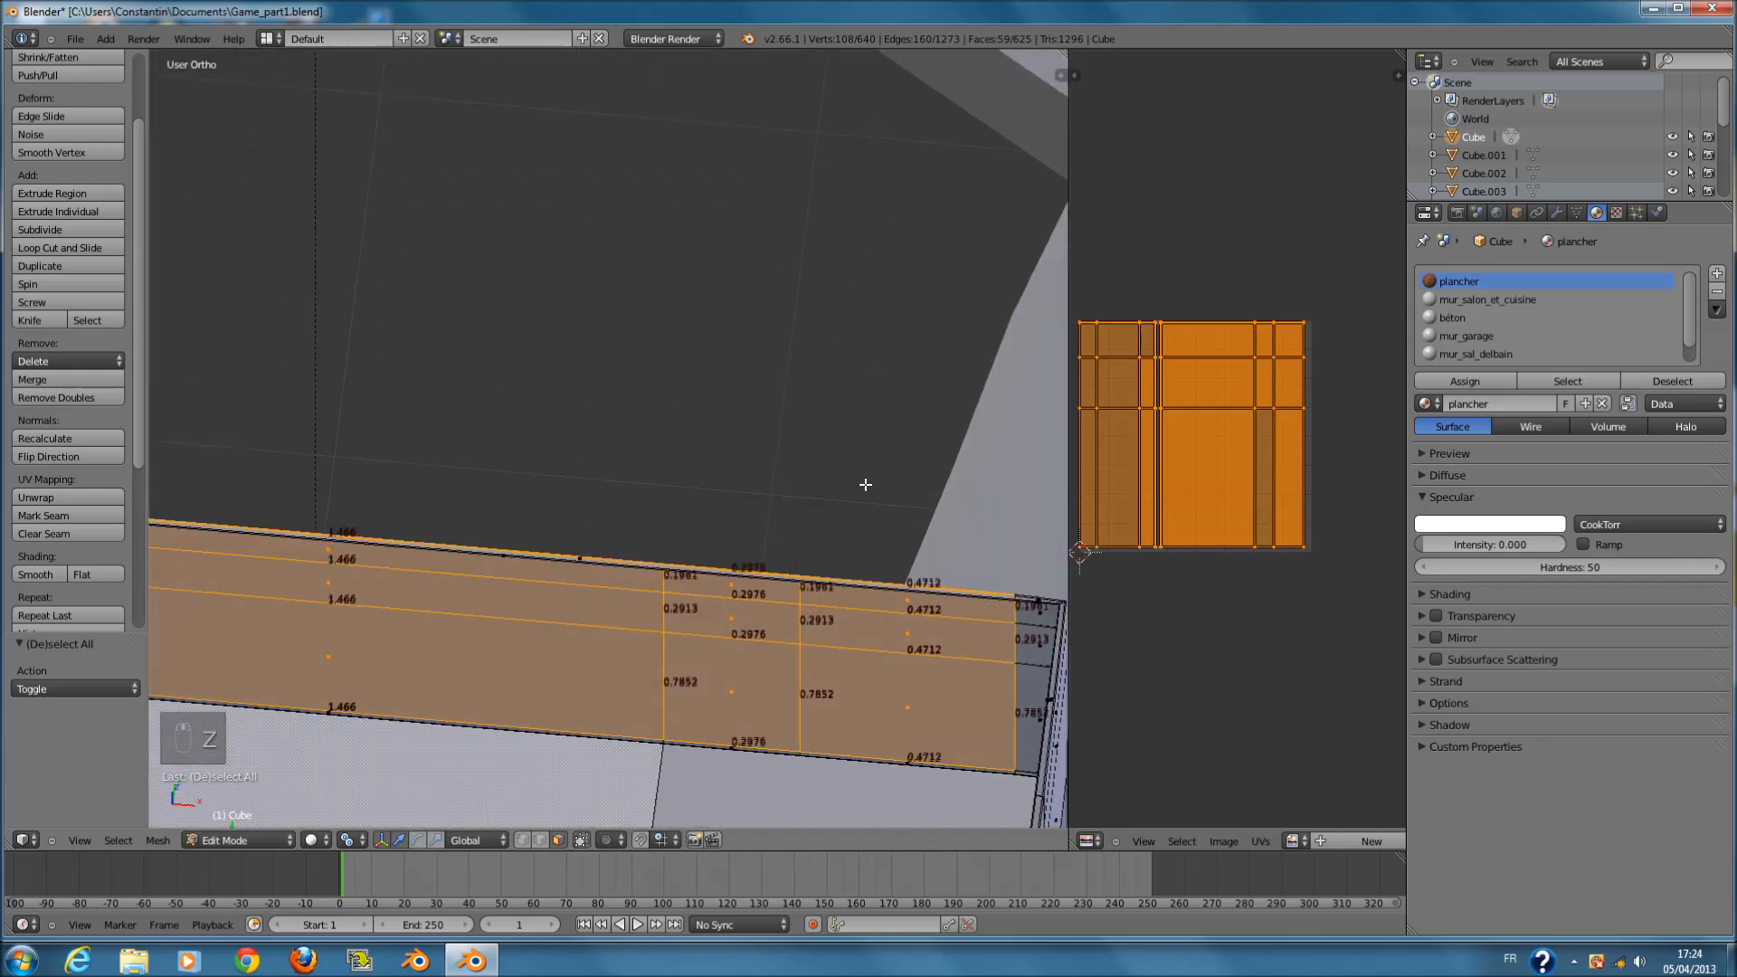
{"action": "key", "text": "KP_1"}
{"action": "key", "text": "z"}
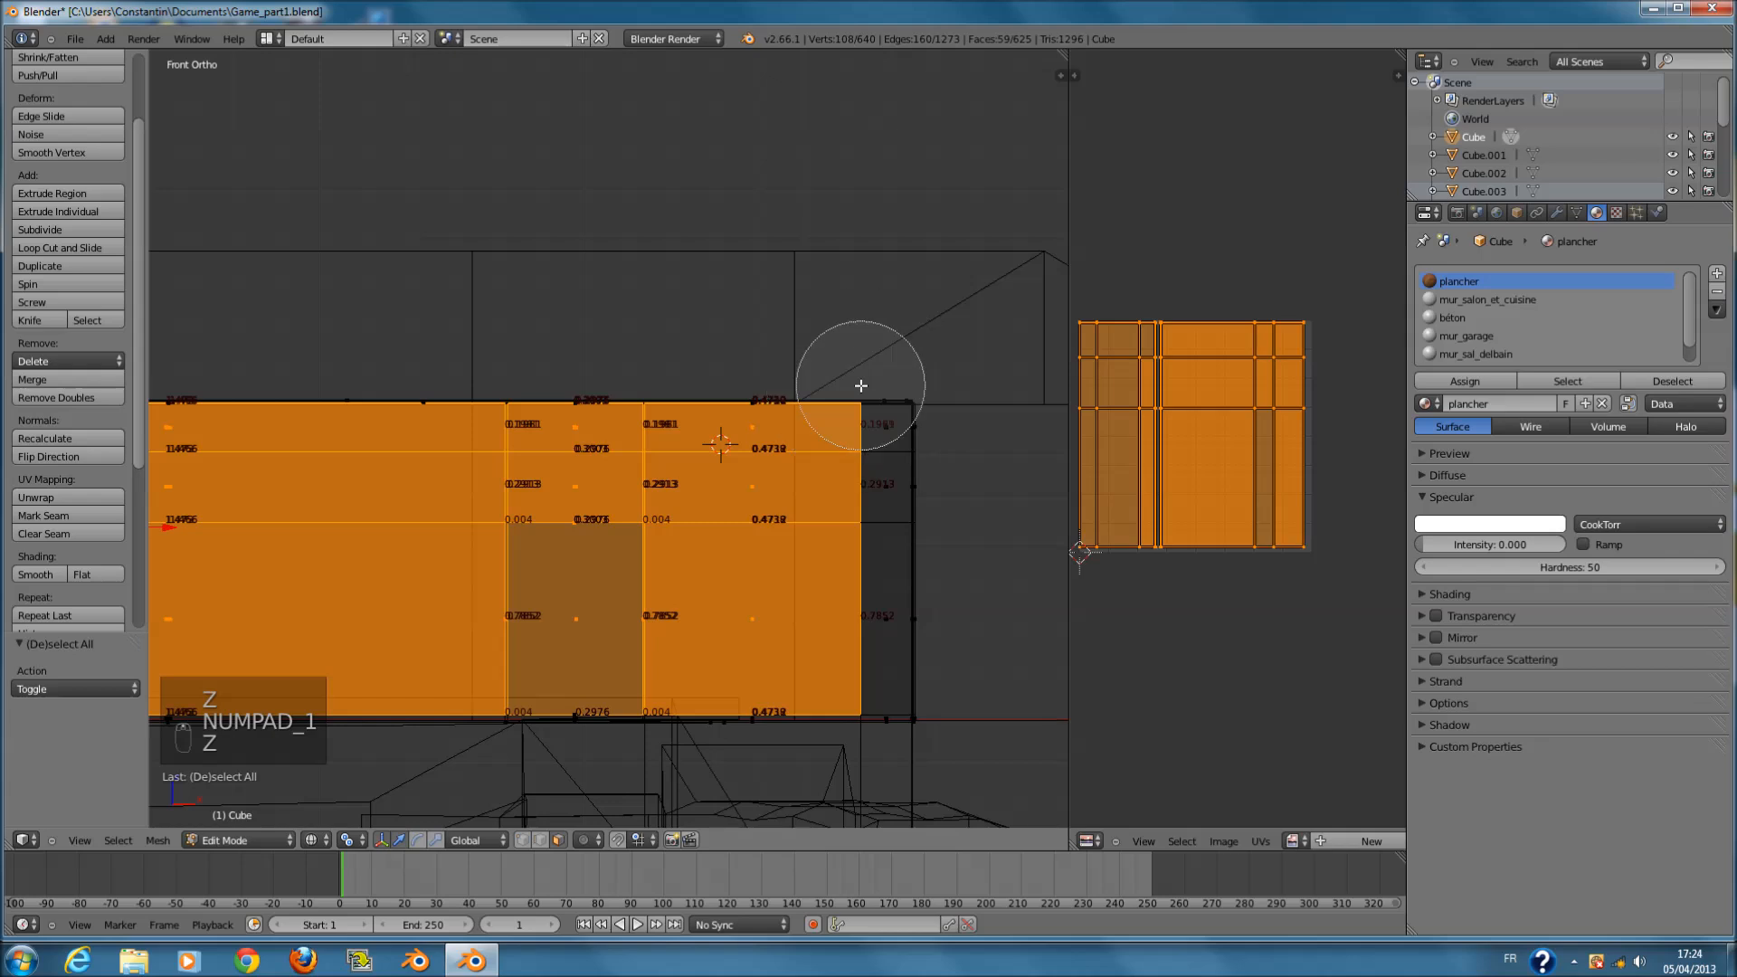
{"action": "left_click_drag", "start_coordinate": [846, 387], "coordinate": [844, 627]}
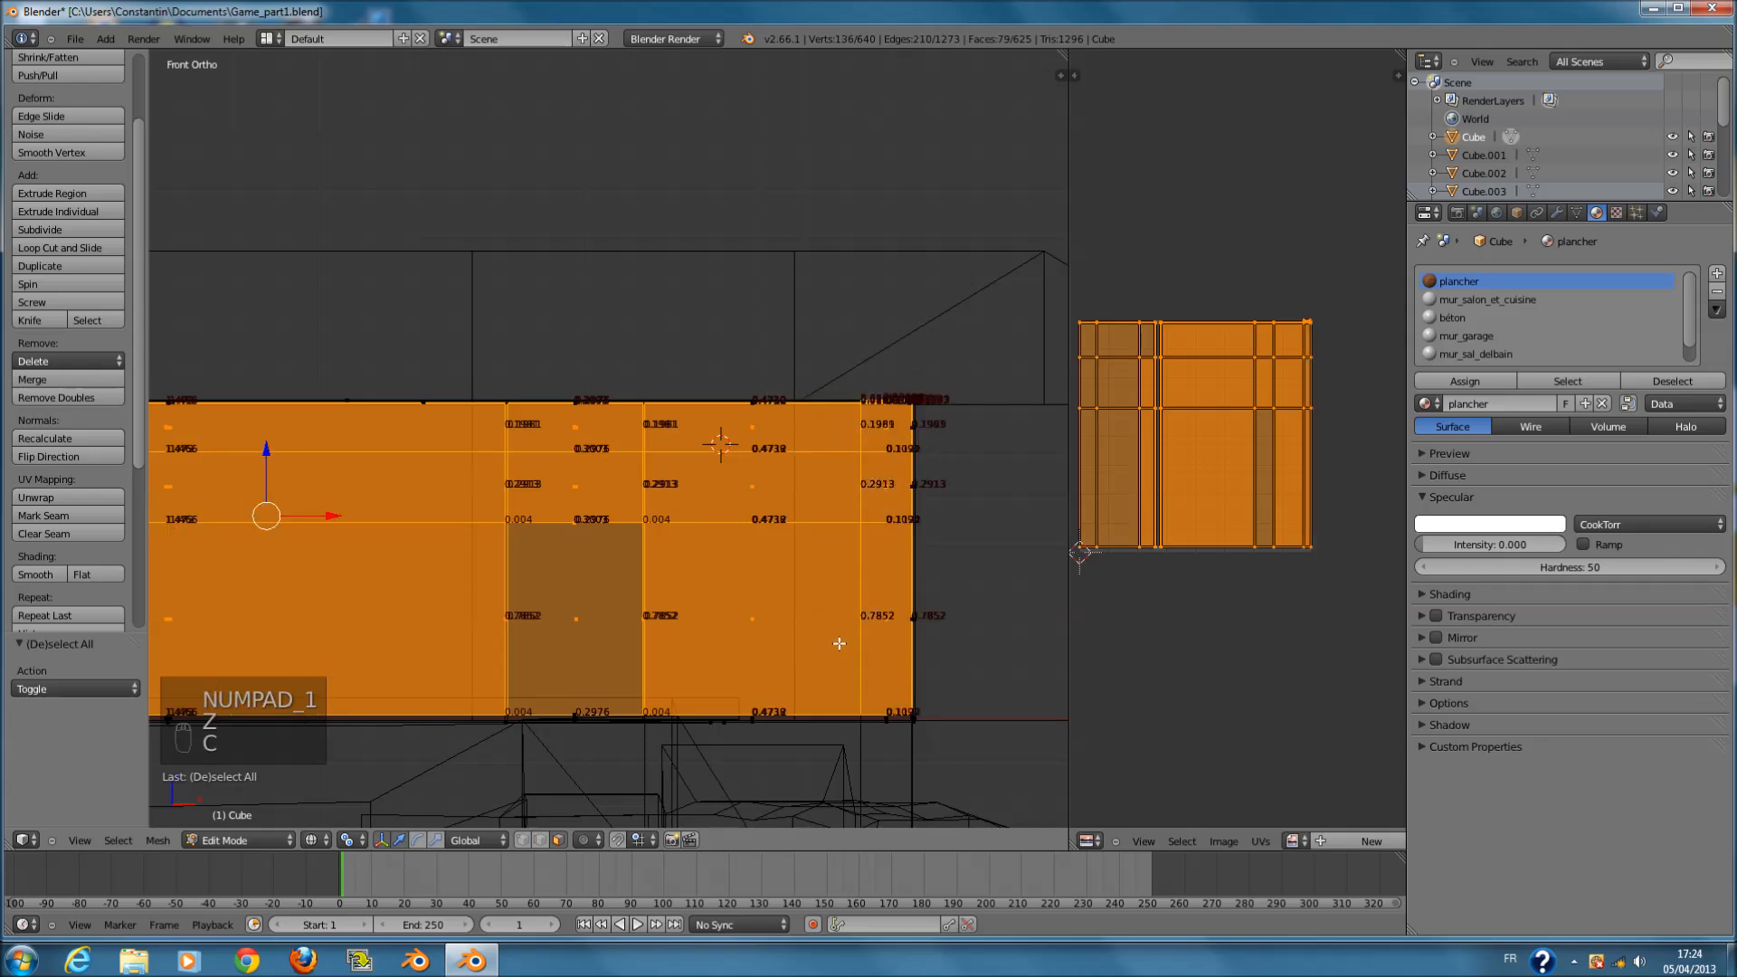
- Unwrap the selected walls with Project From View, scaled to bounds, from the front view
{"action": "scroll", "coordinate": [840, 644], "scroll_direction": "down", "scroll_amount": 2}
{"action": "key", "text": "u"}
{"action": "left_click", "coordinate": [836, 639]}
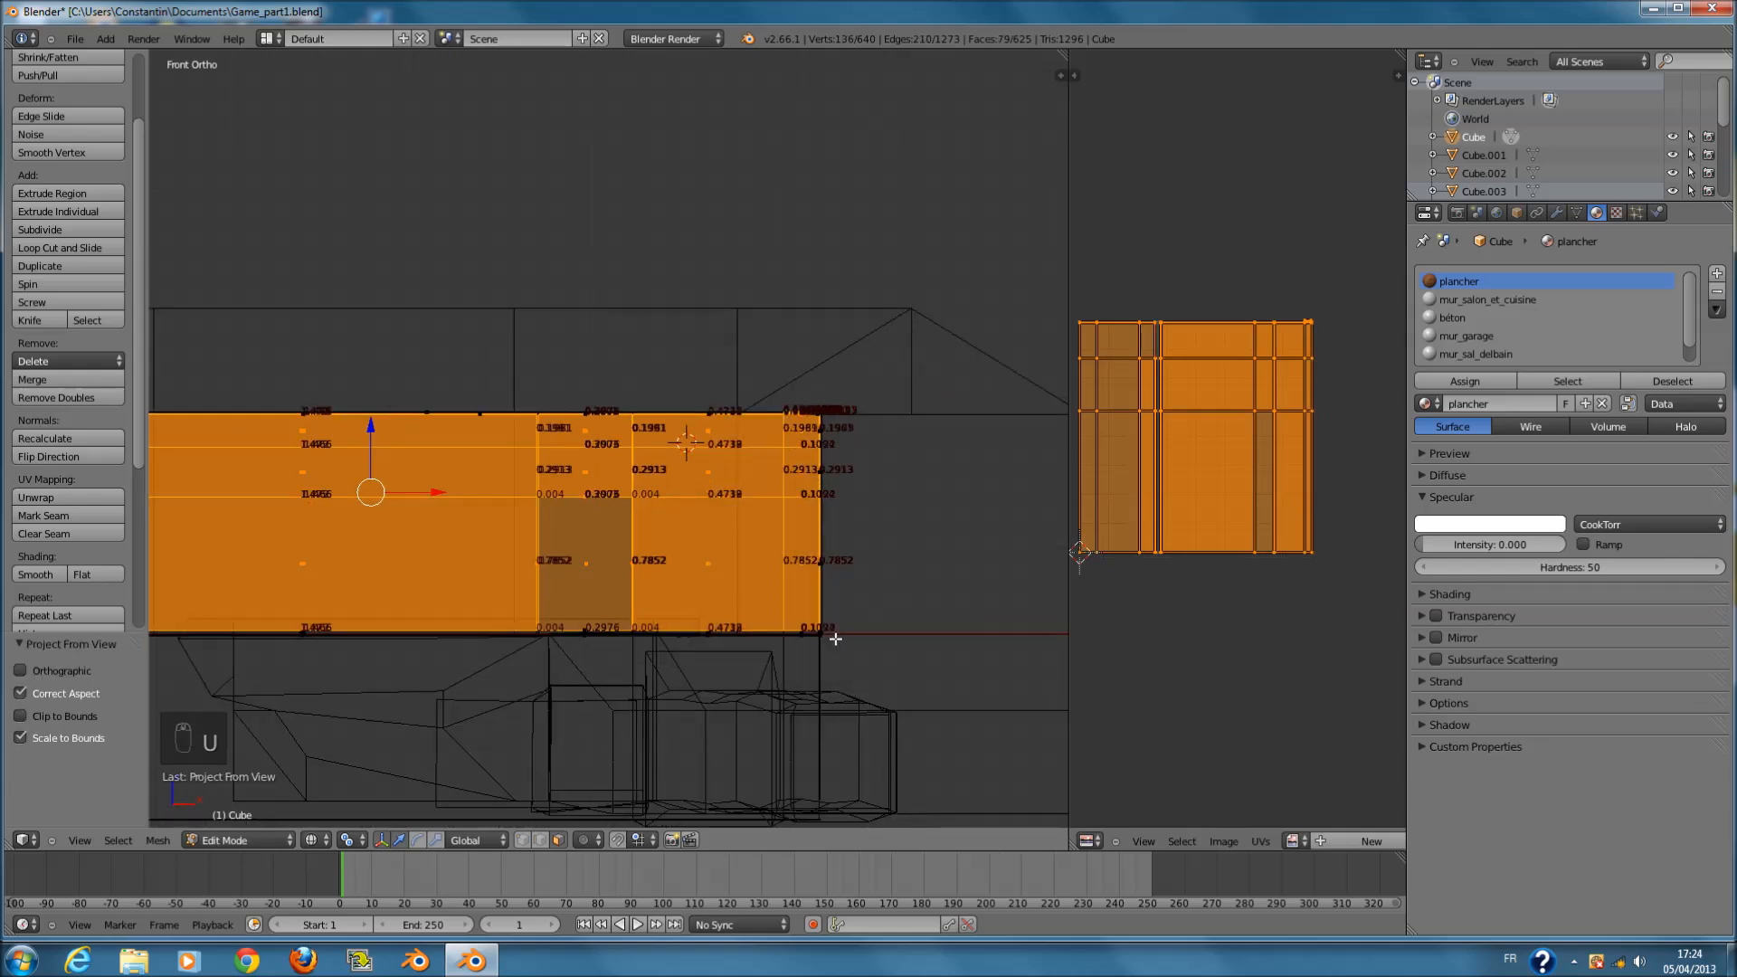
- Leave mesh editing and save Game_part1.blend over the existing file
{"action": "scroll", "coordinate": [770, 620], "scroll_direction": "down", "scroll_amount": 3}
{"action": "scroll", "coordinate": [584, 616], "scroll_direction": "down", "scroll_amount": 7, "text": "ctrl"}
{"action": "key", "text": "Tab"}
{"action": "key", "text": "ctrl+s"}
{"action": "left_click", "coordinate": [581, 585]}
{"action": "scroll", "coordinate": [996, 489], "scroll_direction": "down", "scroll_amount": 2}
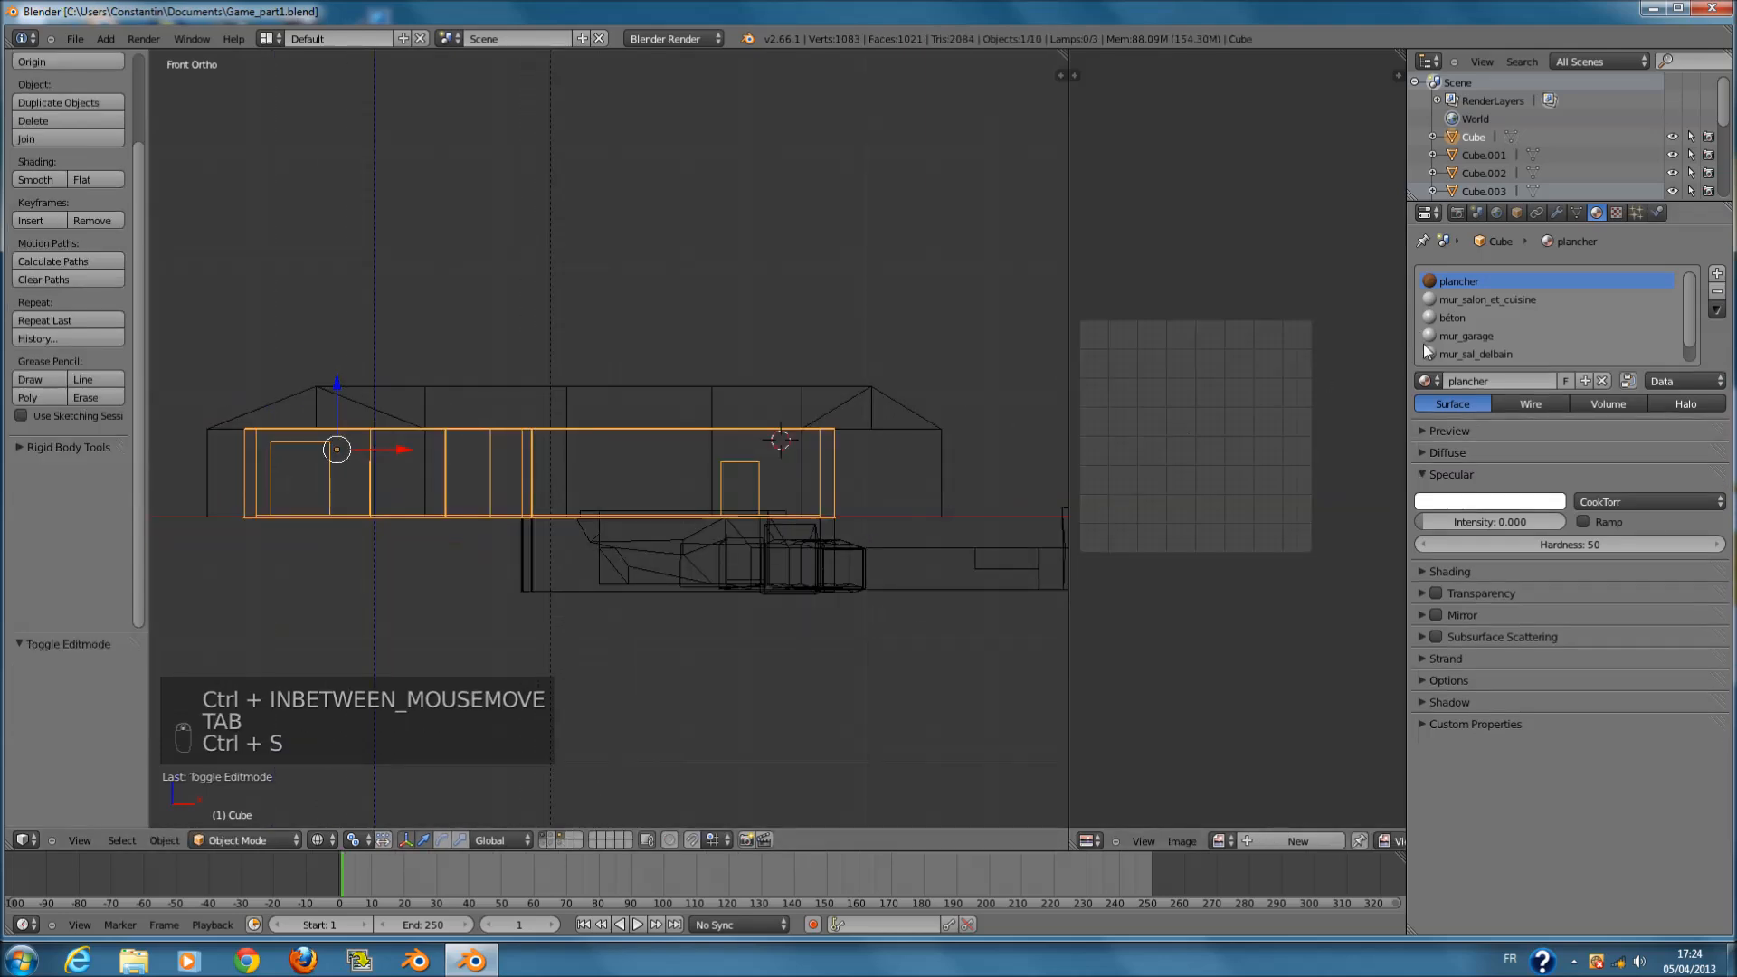
- Assign the mur_salon_et_cuisine material to the selected front and back walls of the house mesh
{"action": "middle_click_drag", "start_coordinate": [887, 563], "coordinate": [878, 564]}
{"action": "key", "text": "z"}
{"action": "key", "text": "Tab"}
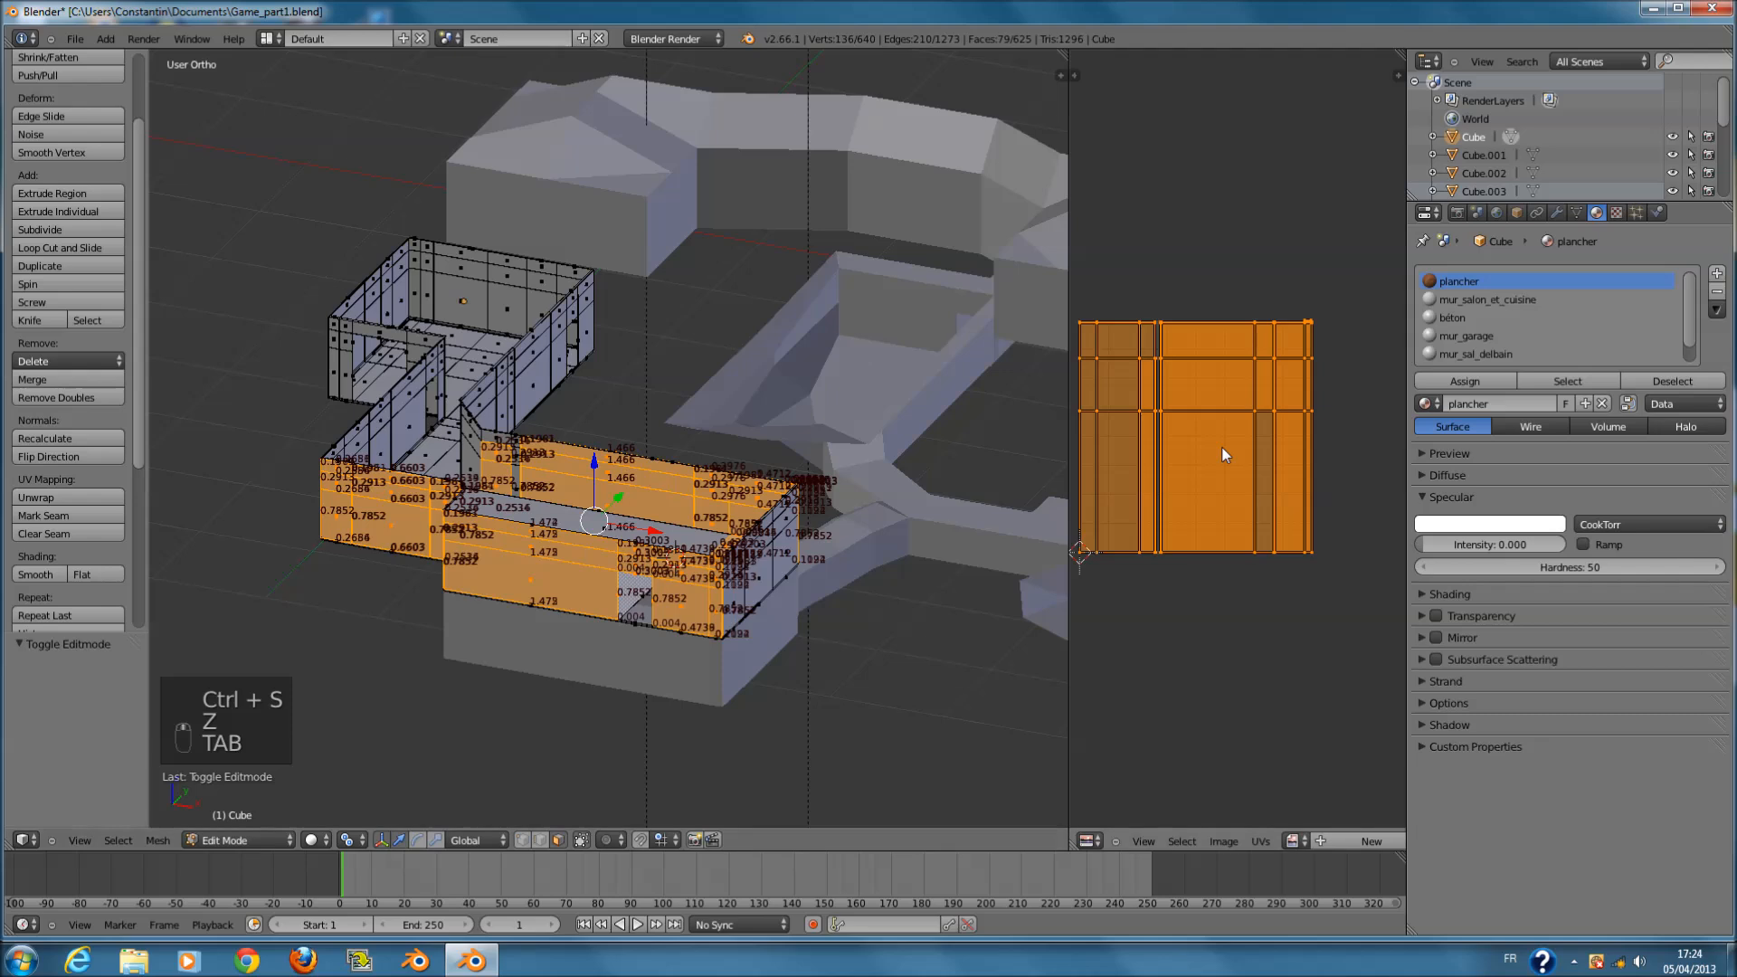
{"action": "left_click", "coordinate": [1518, 306]}
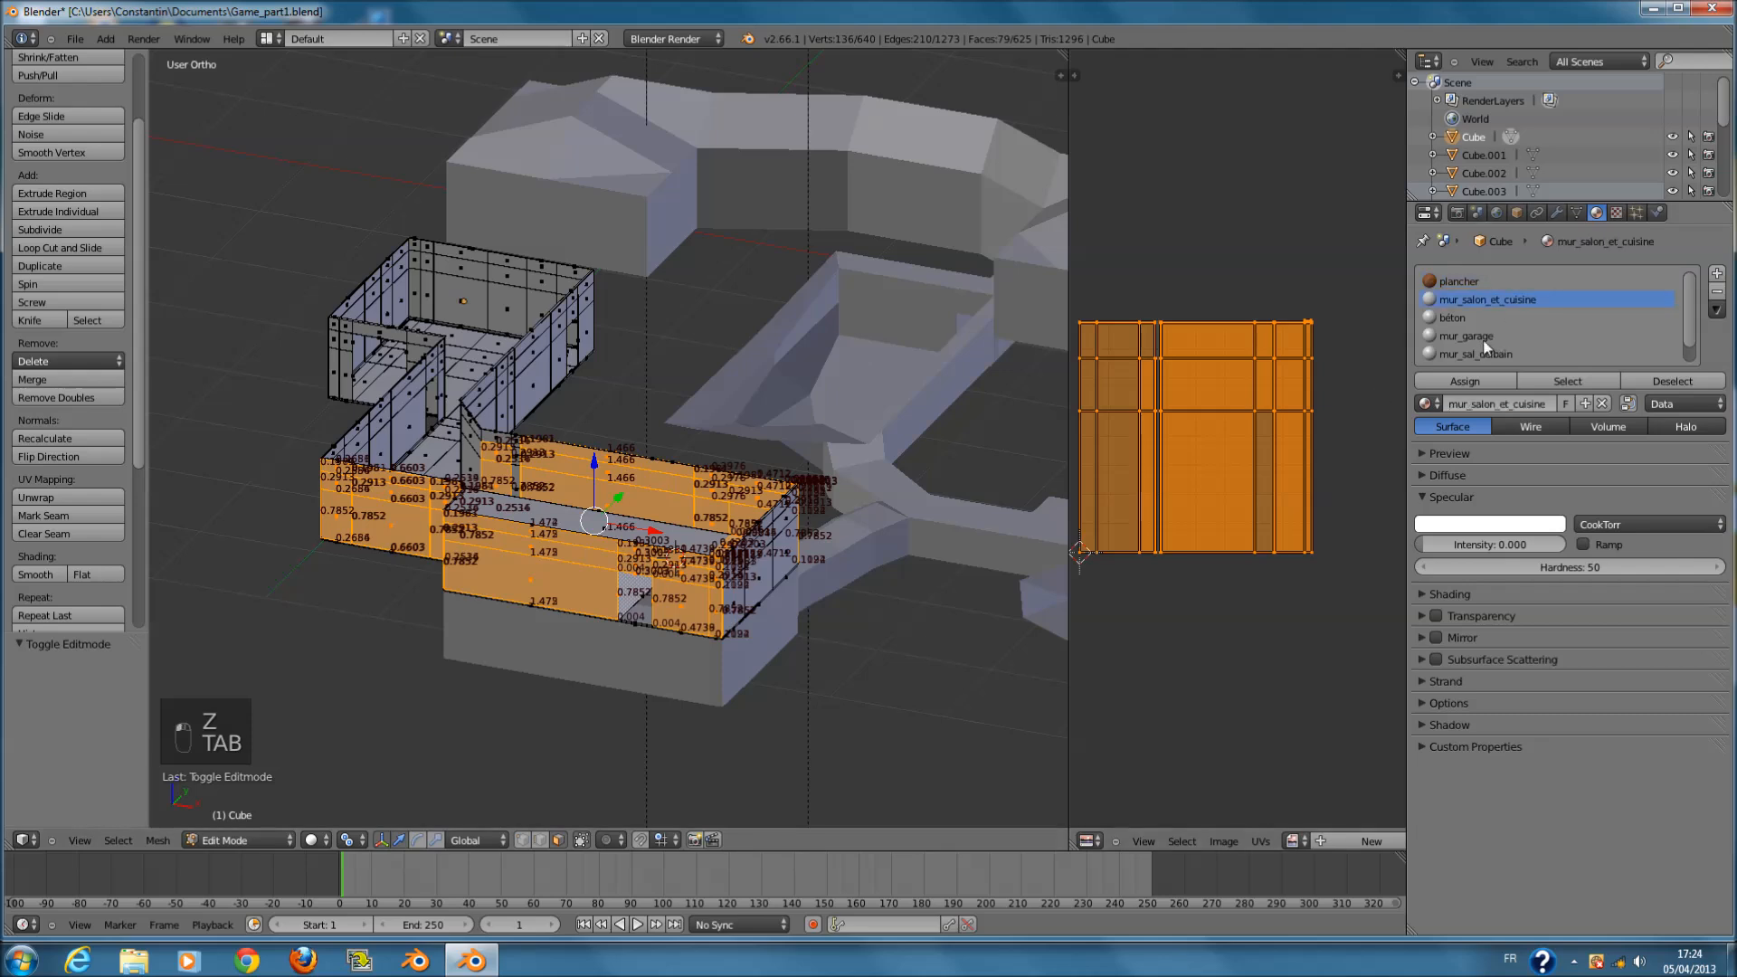
{"action": "left_click", "coordinate": [1480, 382]}
- Add the living room, kitchen and corridor side walls to the selection in wireframe
{"action": "key", "text": "KP_3"}
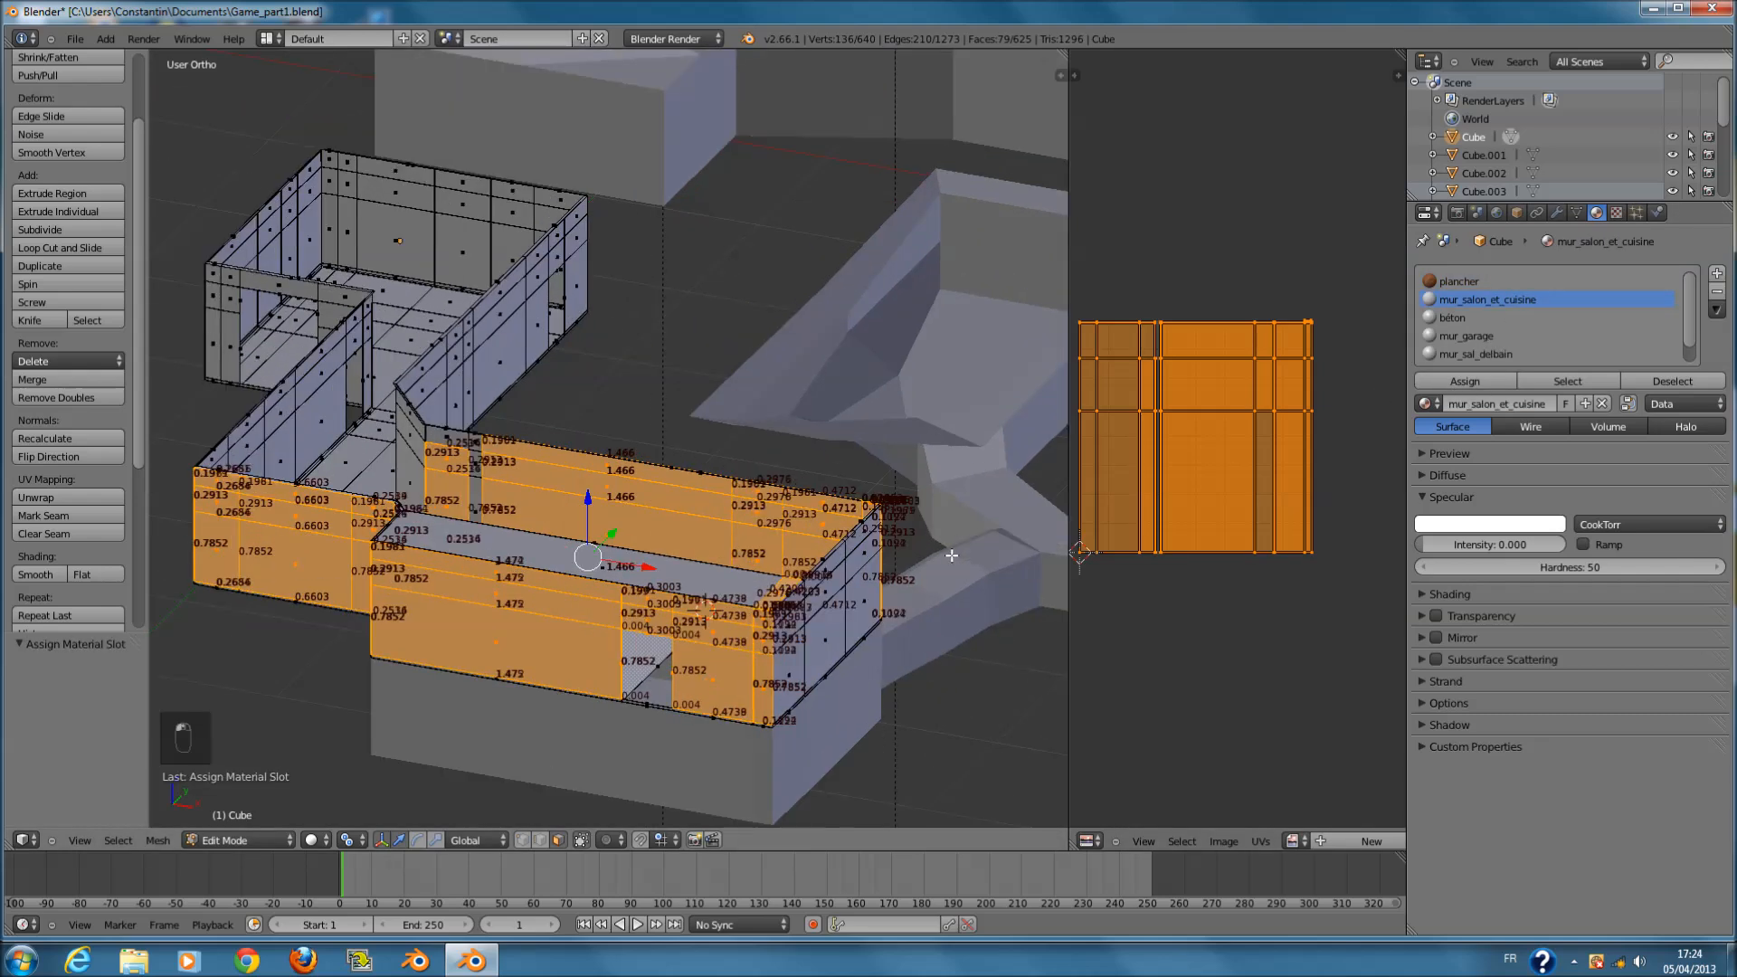
{"action": "key", "text": "z"}
{"action": "key", "text": "c"}
{"action": "mouse_move", "coordinate": [290, 460]}
{"action": "left_mouse_down"}
{"action": "mouse_move", "coordinate": [508, 455]}
{"action": "mouse_move", "coordinate": [736, 419]}
{"action": "mouse_move", "coordinate": [690, 434]}
{"action": "left_mouse_up"}
{"action": "key", "text": "z"}
{"action": "middle_click_drag", "start_coordinate": [1014, 471], "coordinate": [921, 489]}
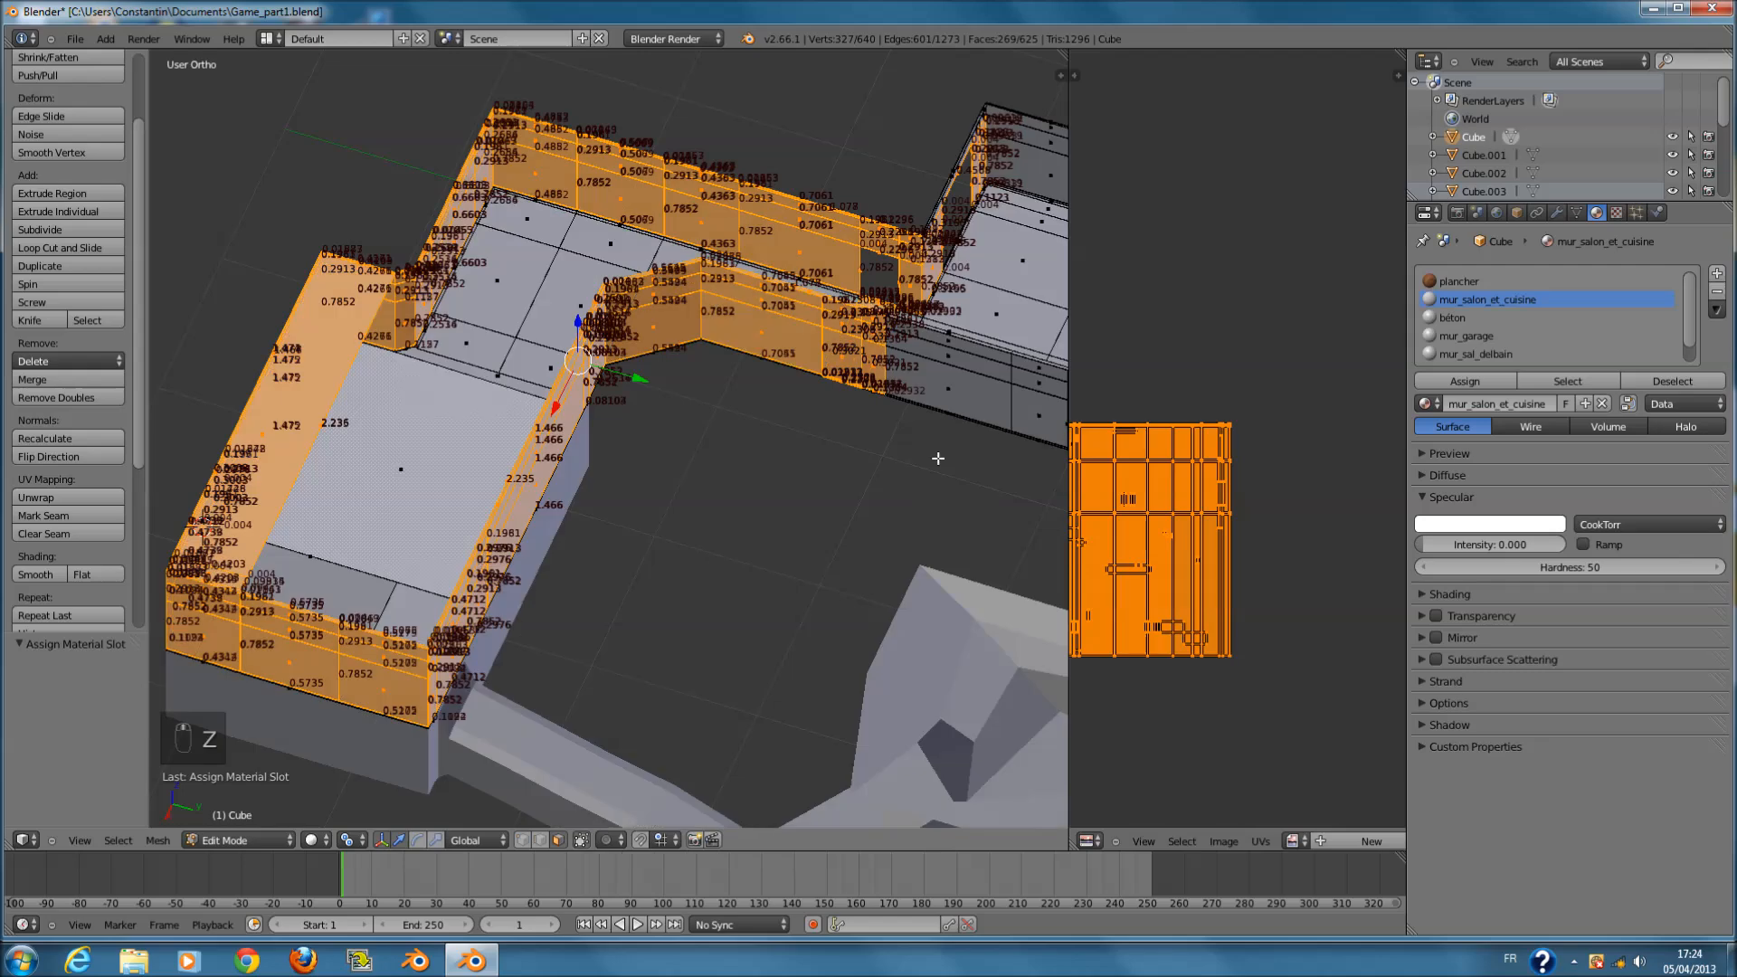
- Deselect the stray floor faces at the corridor's upper end in the top view
{"action": "key", "text": "KP_7"}
{"action": "mouse_move", "coordinate": [609, 353]}
{"action": "middle_mouse_down", "text": "shift"}
{"action": "mouse_move", "coordinate": [478, 401]}
{"action": "mouse_move", "coordinate": [556, 392]}
{"action": "middle_mouse_up", "text": "shift"}
{"action": "key", "text": "z"}
{"action": "scroll", "coordinate": [643, 447], "scroll_direction": "up", "scroll_amount": 4}
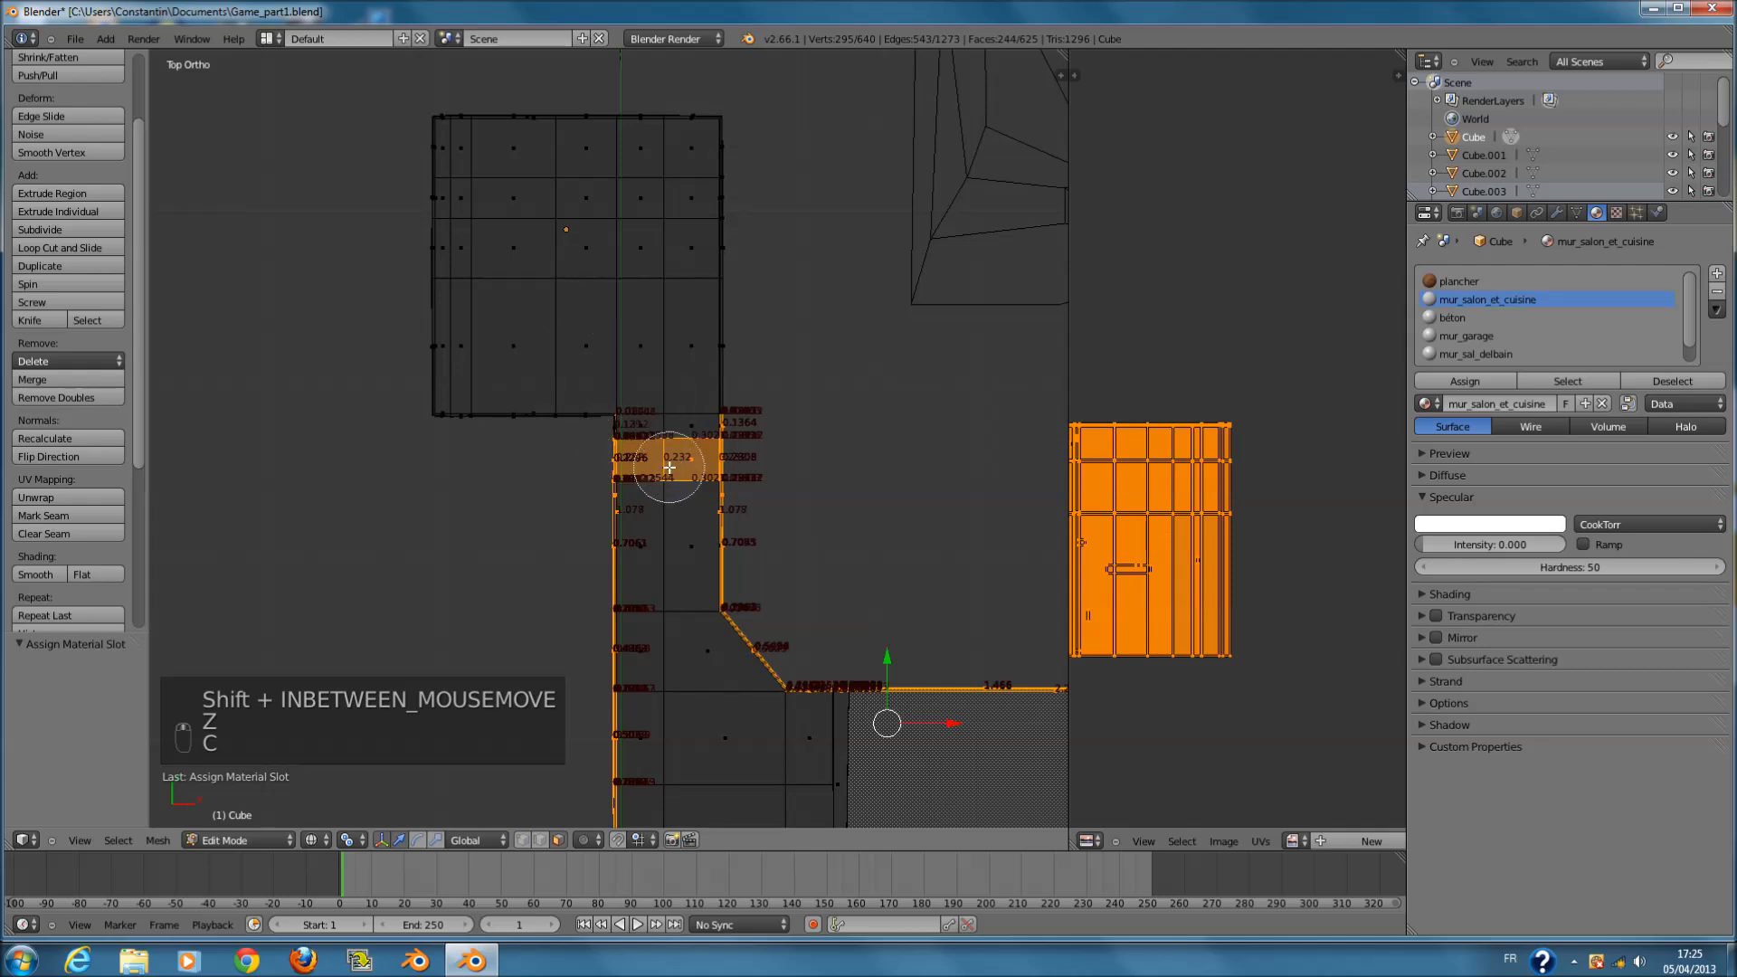
{"action": "middle_click", "coordinate": [669, 467]}
{"action": "right_click", "coordinate": [668, 467]}
- Add the missing wall faces where the corridor meets the upper room's corner to the selection
{"action": "scroll", "coordinate": [660, 450], "scroll_direction": "up", "scroll_amount": 9}
{"action": "key", "text": "space"}
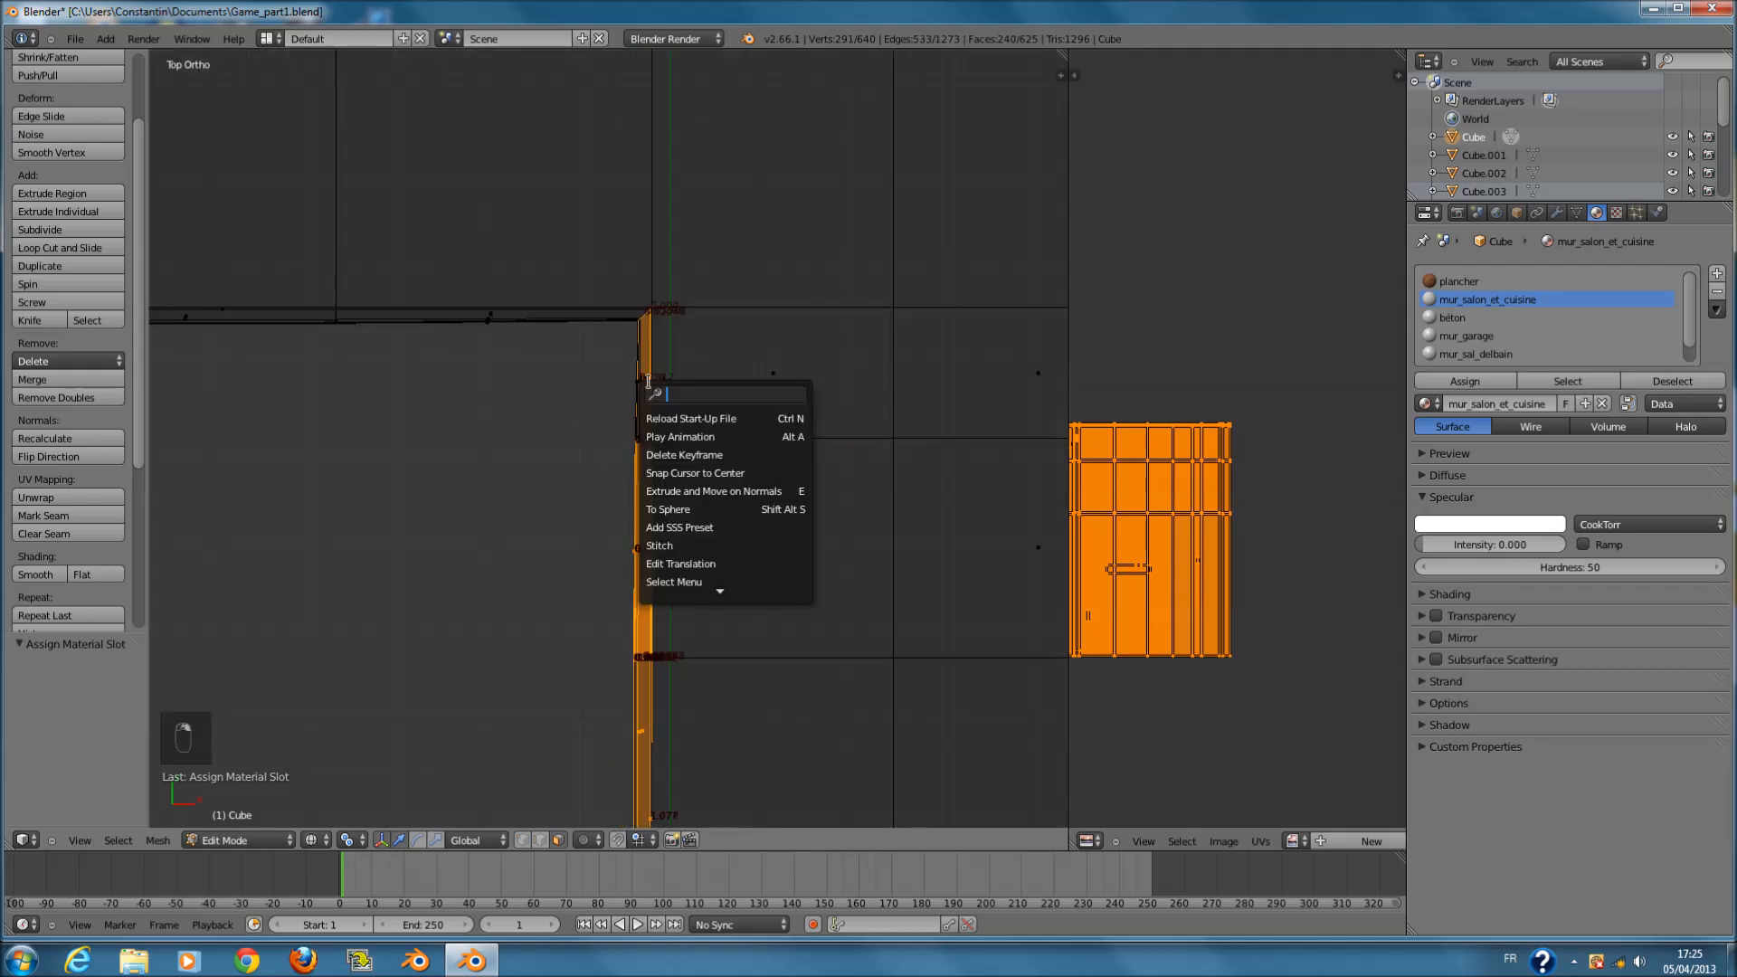
{"action": "key", "text": "c"}
{"action": "left_click", "coordinate": [633, 381]}
{"action": "right_click", "coordinate": [625, 391]}
{"action": "key", "text": "z"}
{"action": "scroll", "coordinate": [644, 396], "scroll_direction": "down", "scroll_amount": 5}
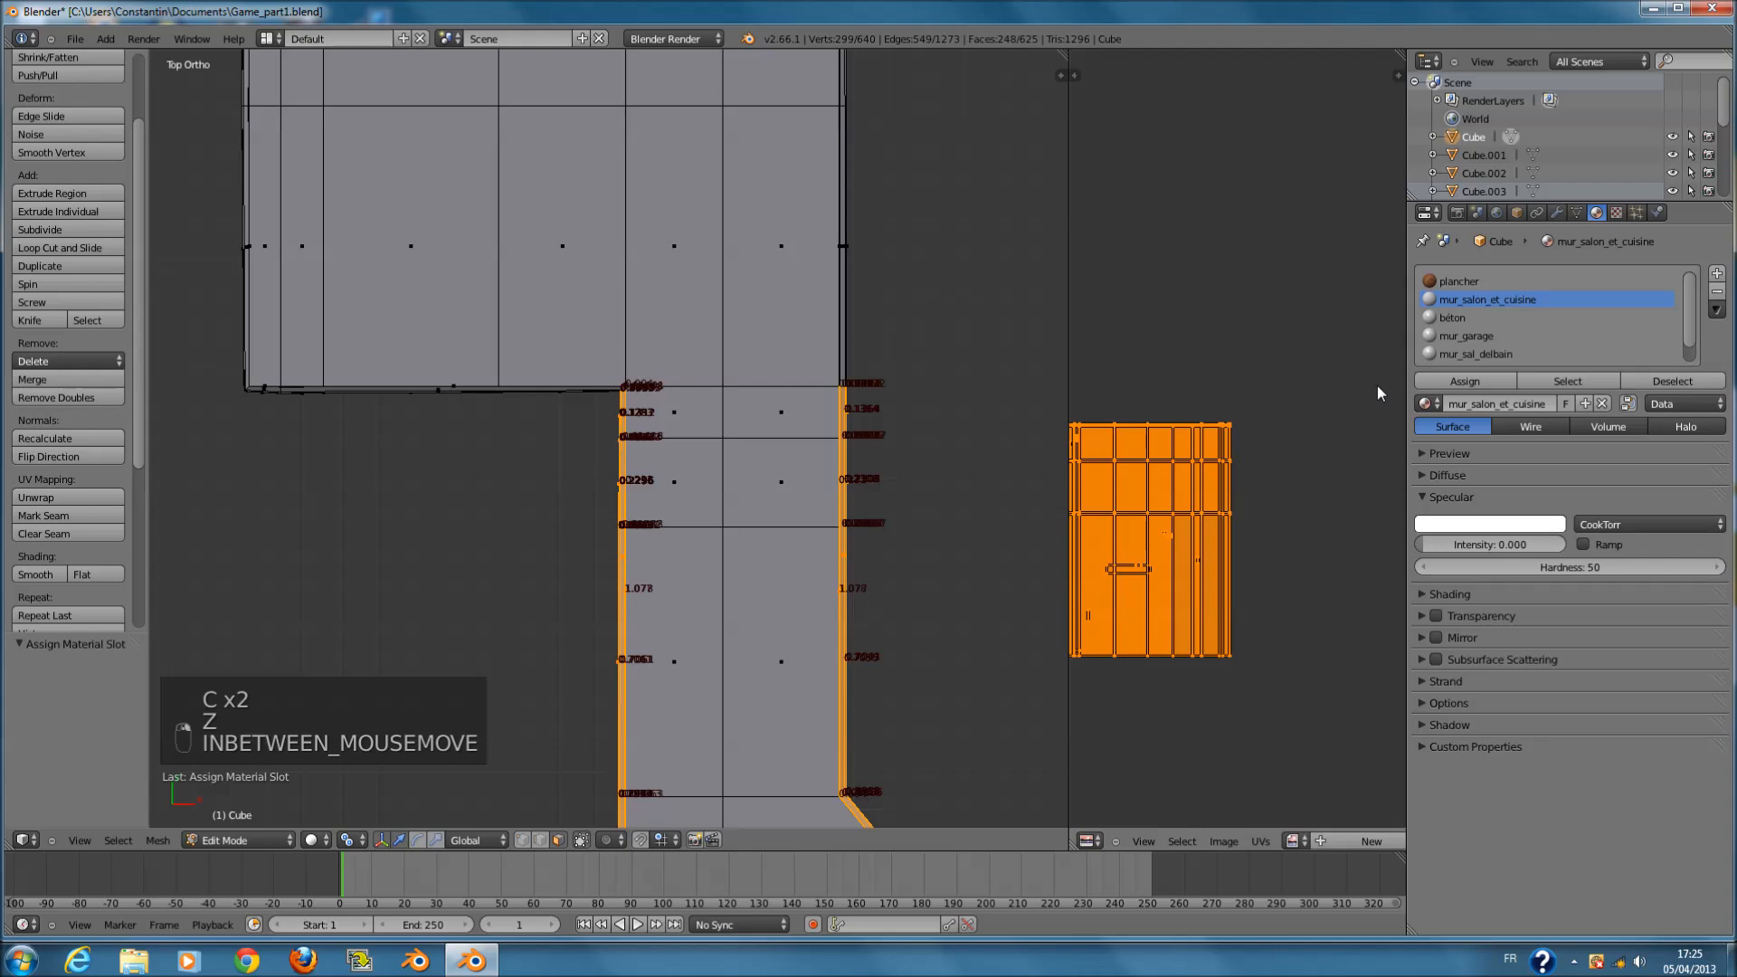
- Set the specular colour of mur_salon_et_cuisine to pinkish red
{"action": "left_click", "coordinate": [1488, 524]}
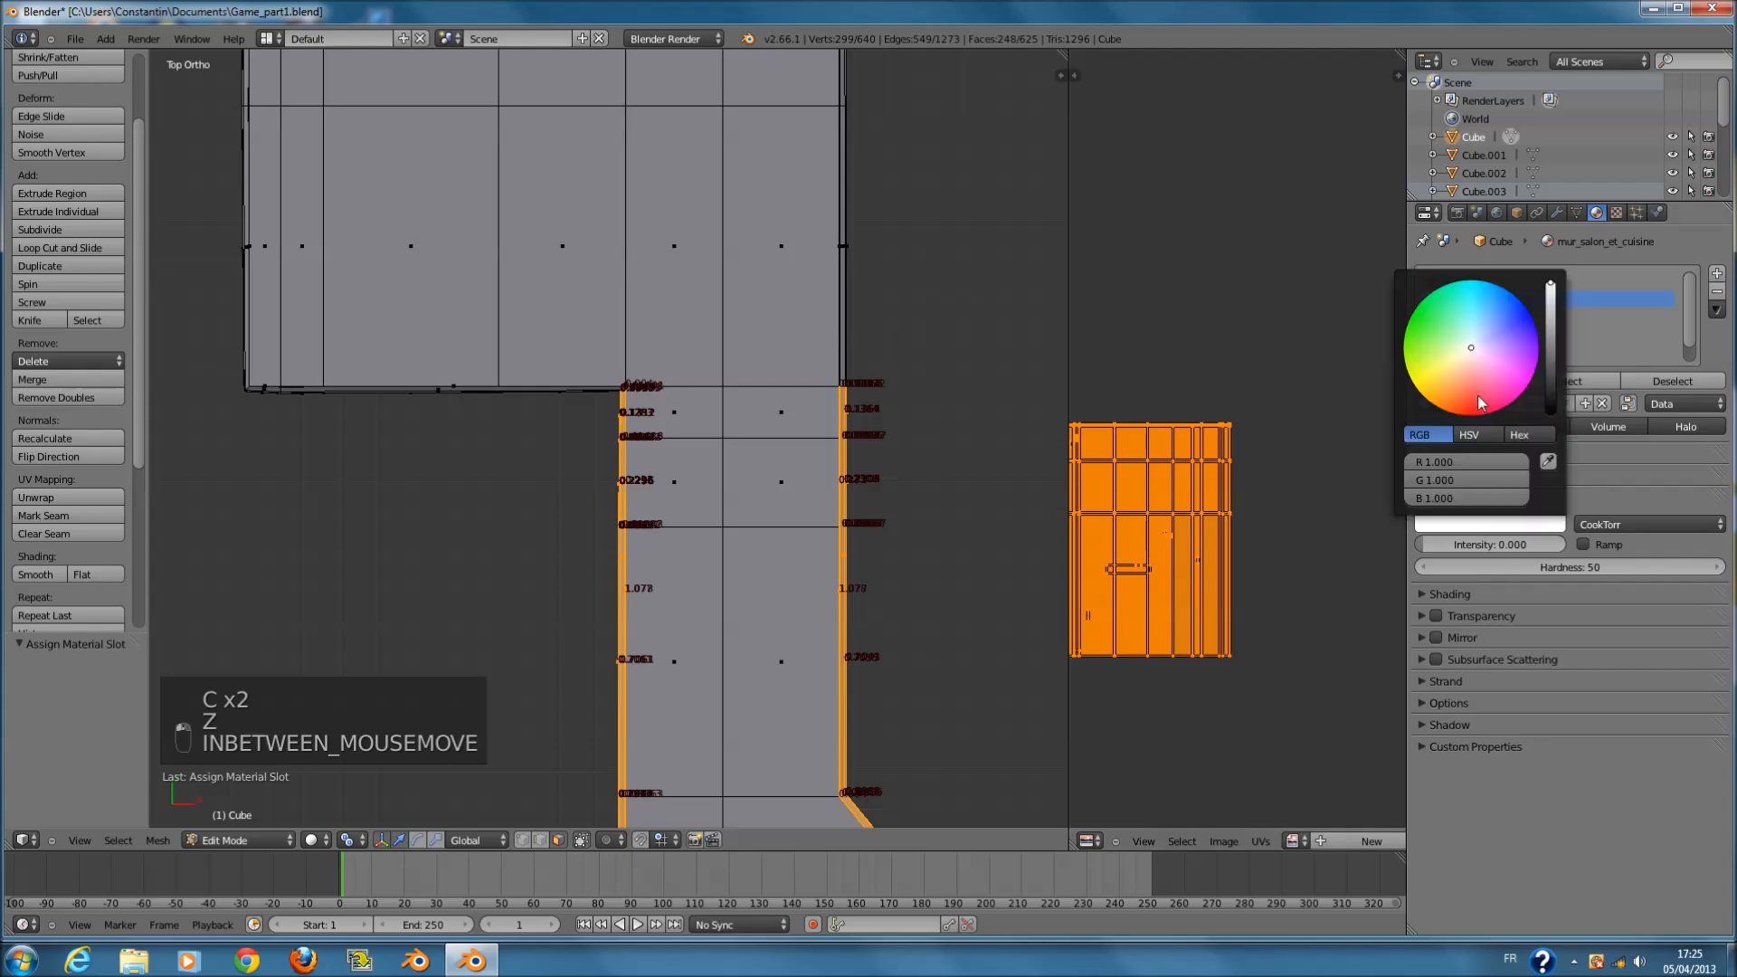
{"action": "left_click", "coordinate": [1486, 399]}
{"action": "middle_click_drag", "start_coordinate": [779, 543], "coordinate": [681, 463]}
{"action": "key", "text": "Tab"}
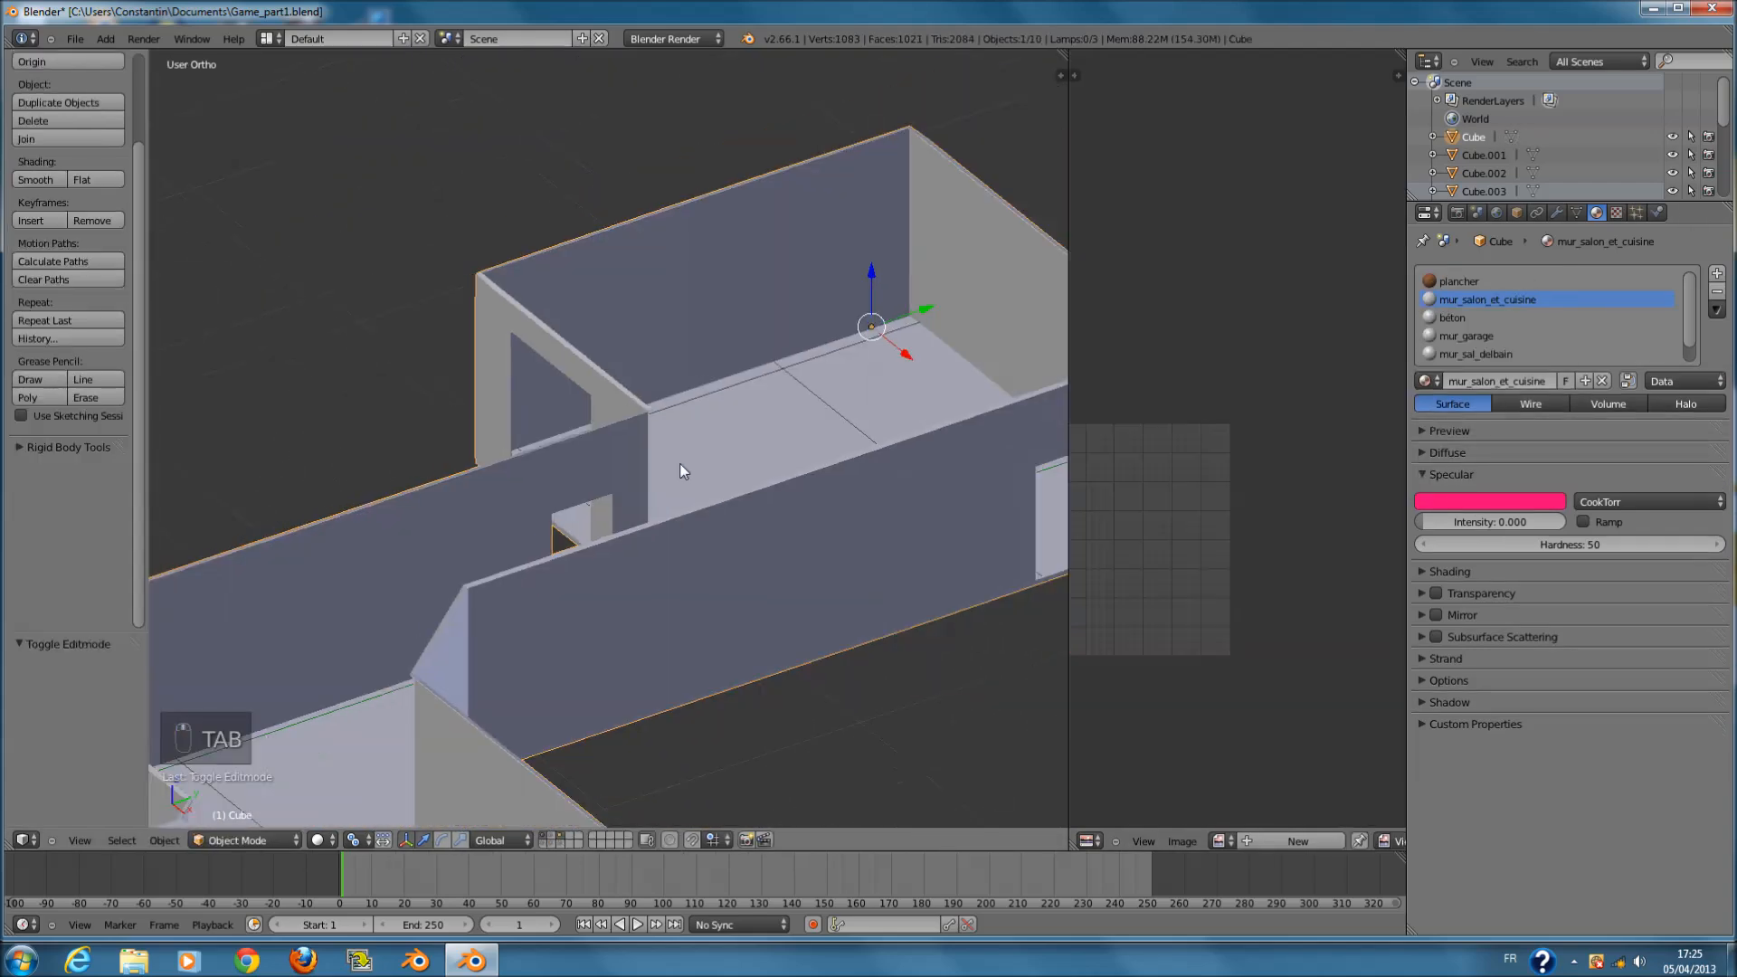
- Assign mur_salon_et_cuisine to all selected living room, kitchen and corridor walls
{"action": "key", "text": "Tab"}
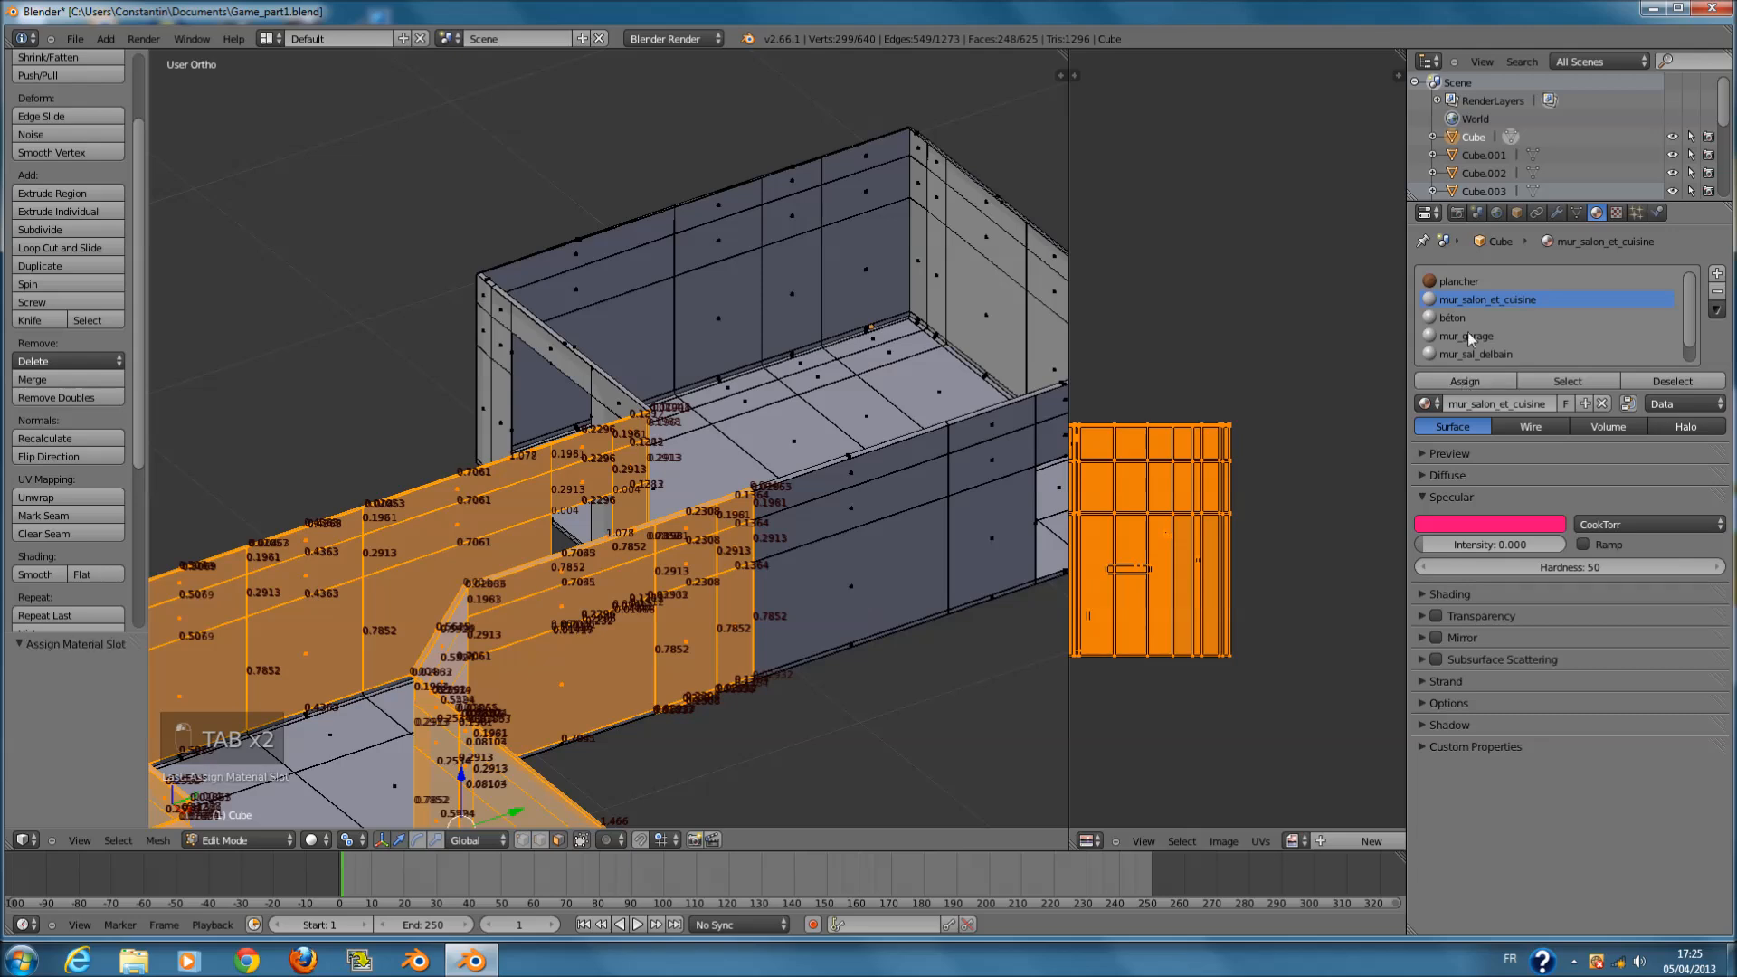
{"action": "left_click", "coordinate": [1471, 300]}
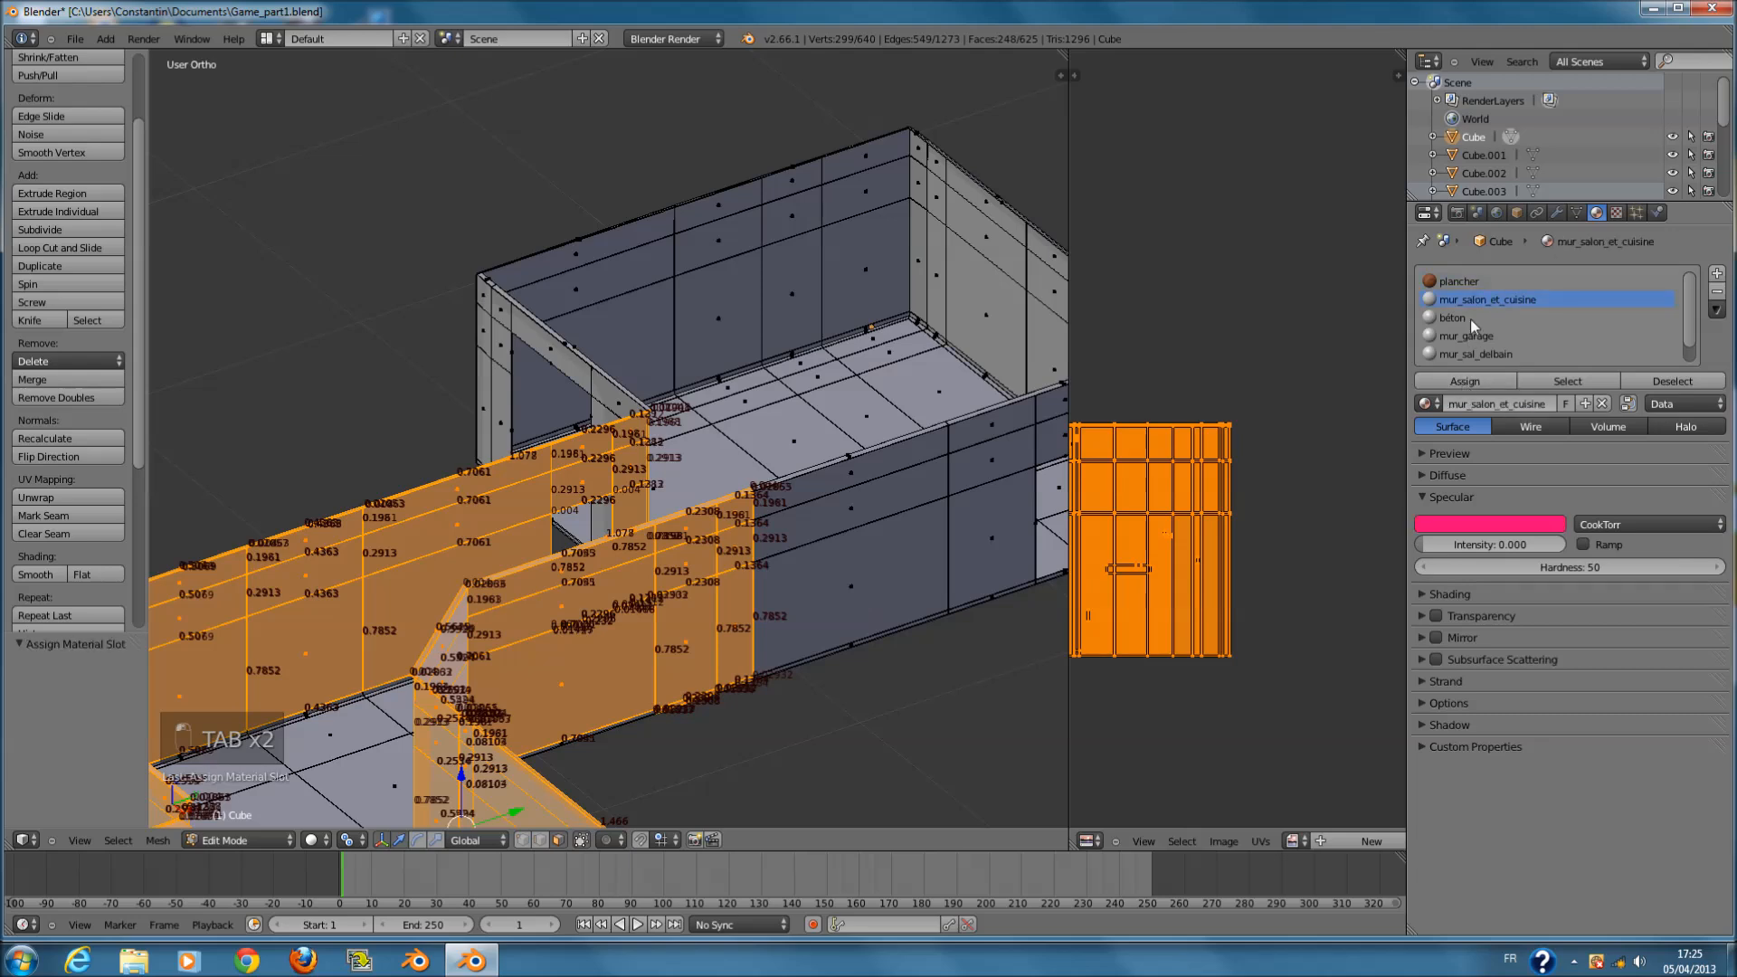
{"action": "left_click", "coordinate": [1475, 383]}
- Set the diffuse colour of mur_salon_et_cuisine to bright red and check the walls in object mode
{"action": "left_click", "coordinate": [1466, 498]}
{"action": "left_click", "coordinate": [1463, 477]}
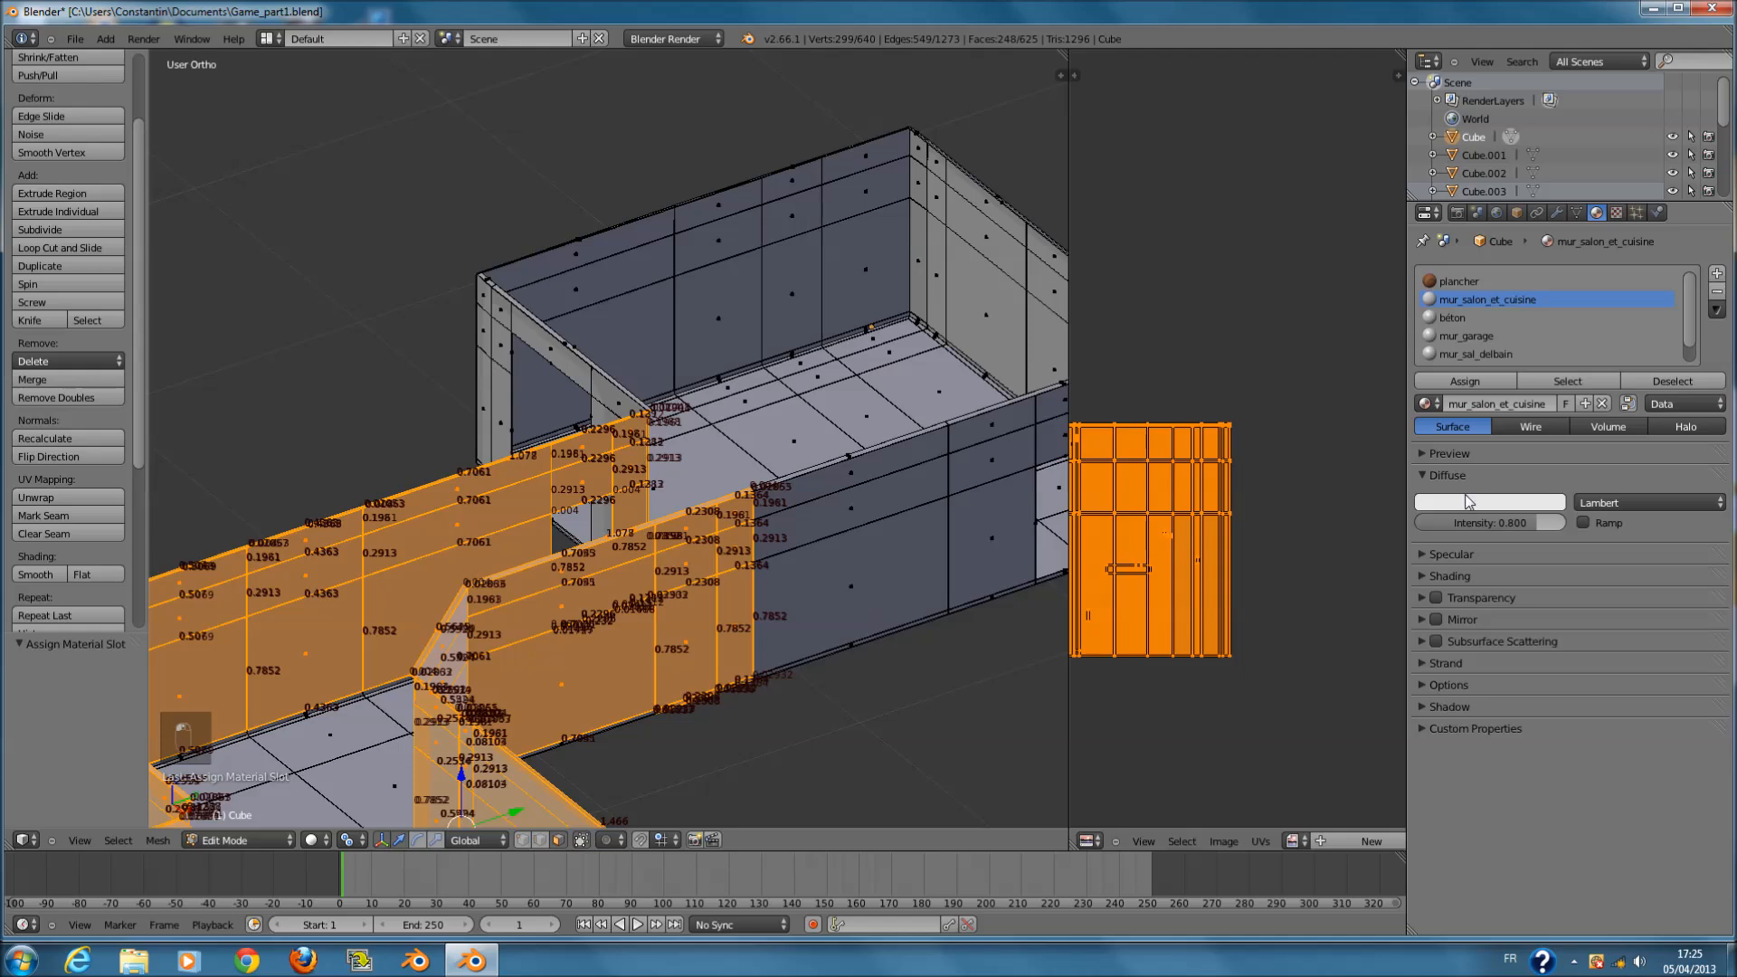
{"action": "left_click", "coordinate": [1464, 498]}
{"action": "left_click_drag", "start_coordinate": [1475, 363], "coordinate": [1473, 399]}
{"action": "key", "text": "Tab"}
{"action": "middle_click_drag", "start_coordinate": [659, 509], "coordinate": [723, 567]}
{"action": "scroll", "coordinate": [634, 572], "scroll_direction": "up", "scroll_amount": 2}
- Select only the threshold faces of the corridor wall's doorway and assign them the plancher material
{"action": "key", "text": "Tab"}
{"action": "middle_click_drag", "start_coordinate": [596, 581], "coordinate": [600, 607]}
{"action": "scroll", "coordinate": [601, 615], "scroll_direction": "up", "scroll_amount": 4}
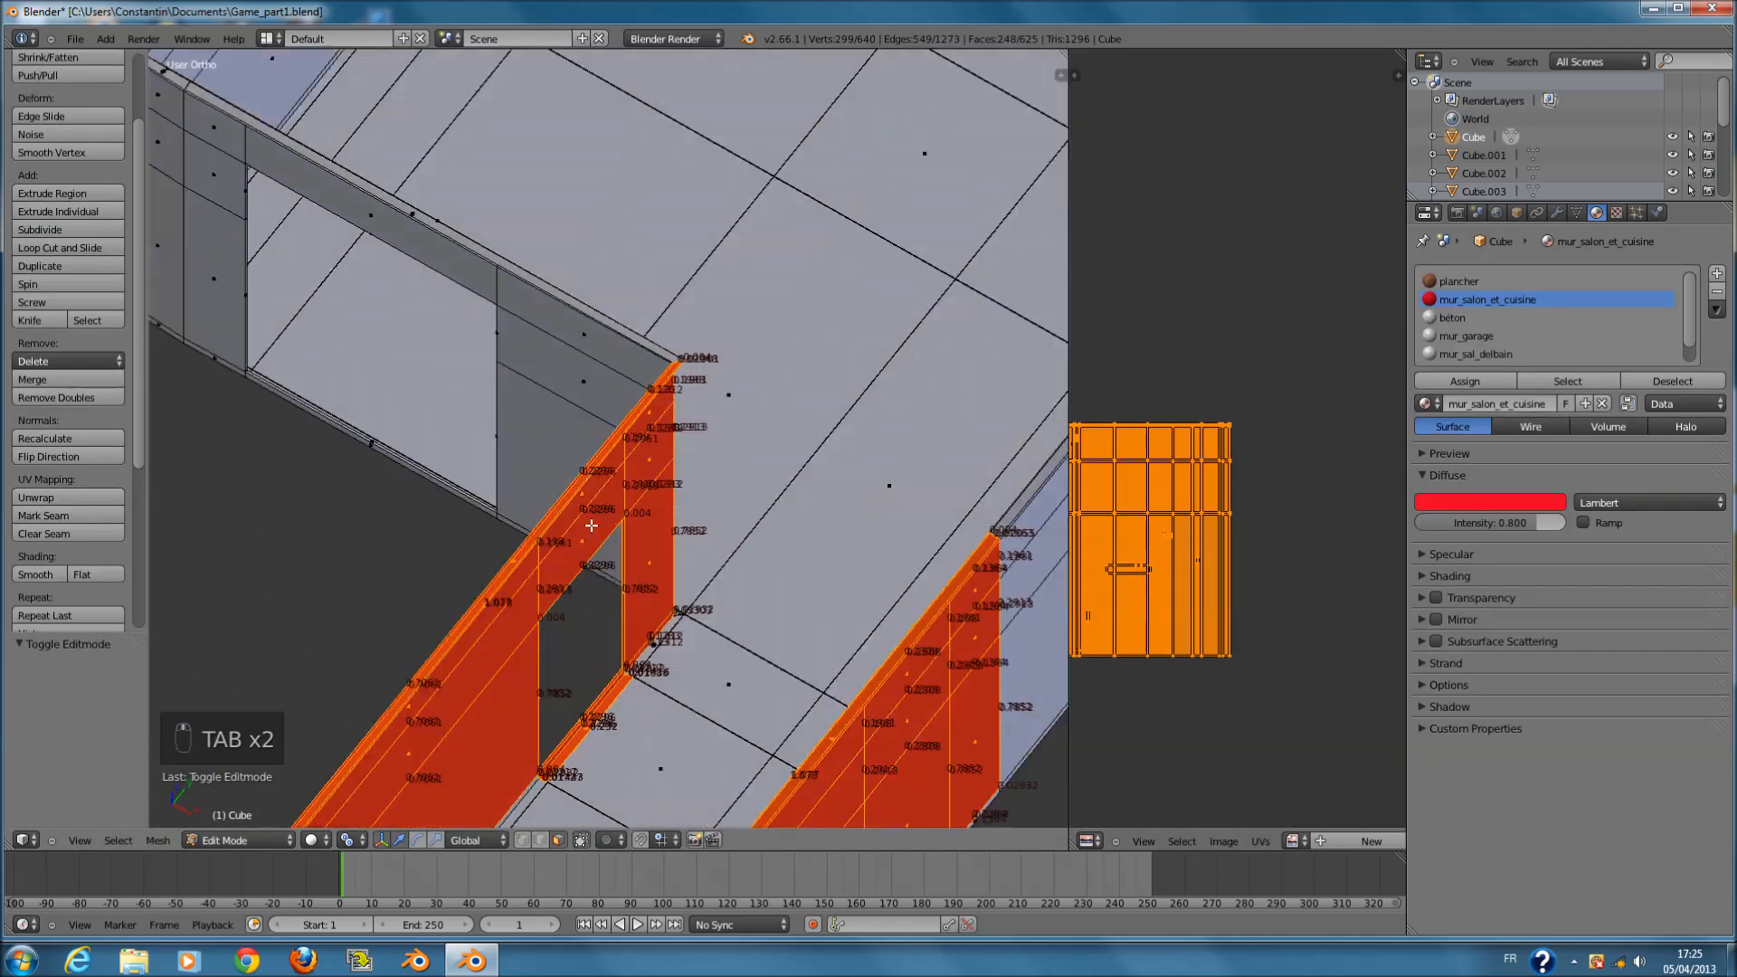
{"action": "key", "text": "z"}
{"action": "key", "text": "a"}
{"action": "key", "text": "c"}
{"action": "left_click", "coordinate": [601, 633]}
{"action": "right_click", "coordinate": [601, 634]}
{"action": "key", "text": "z"}
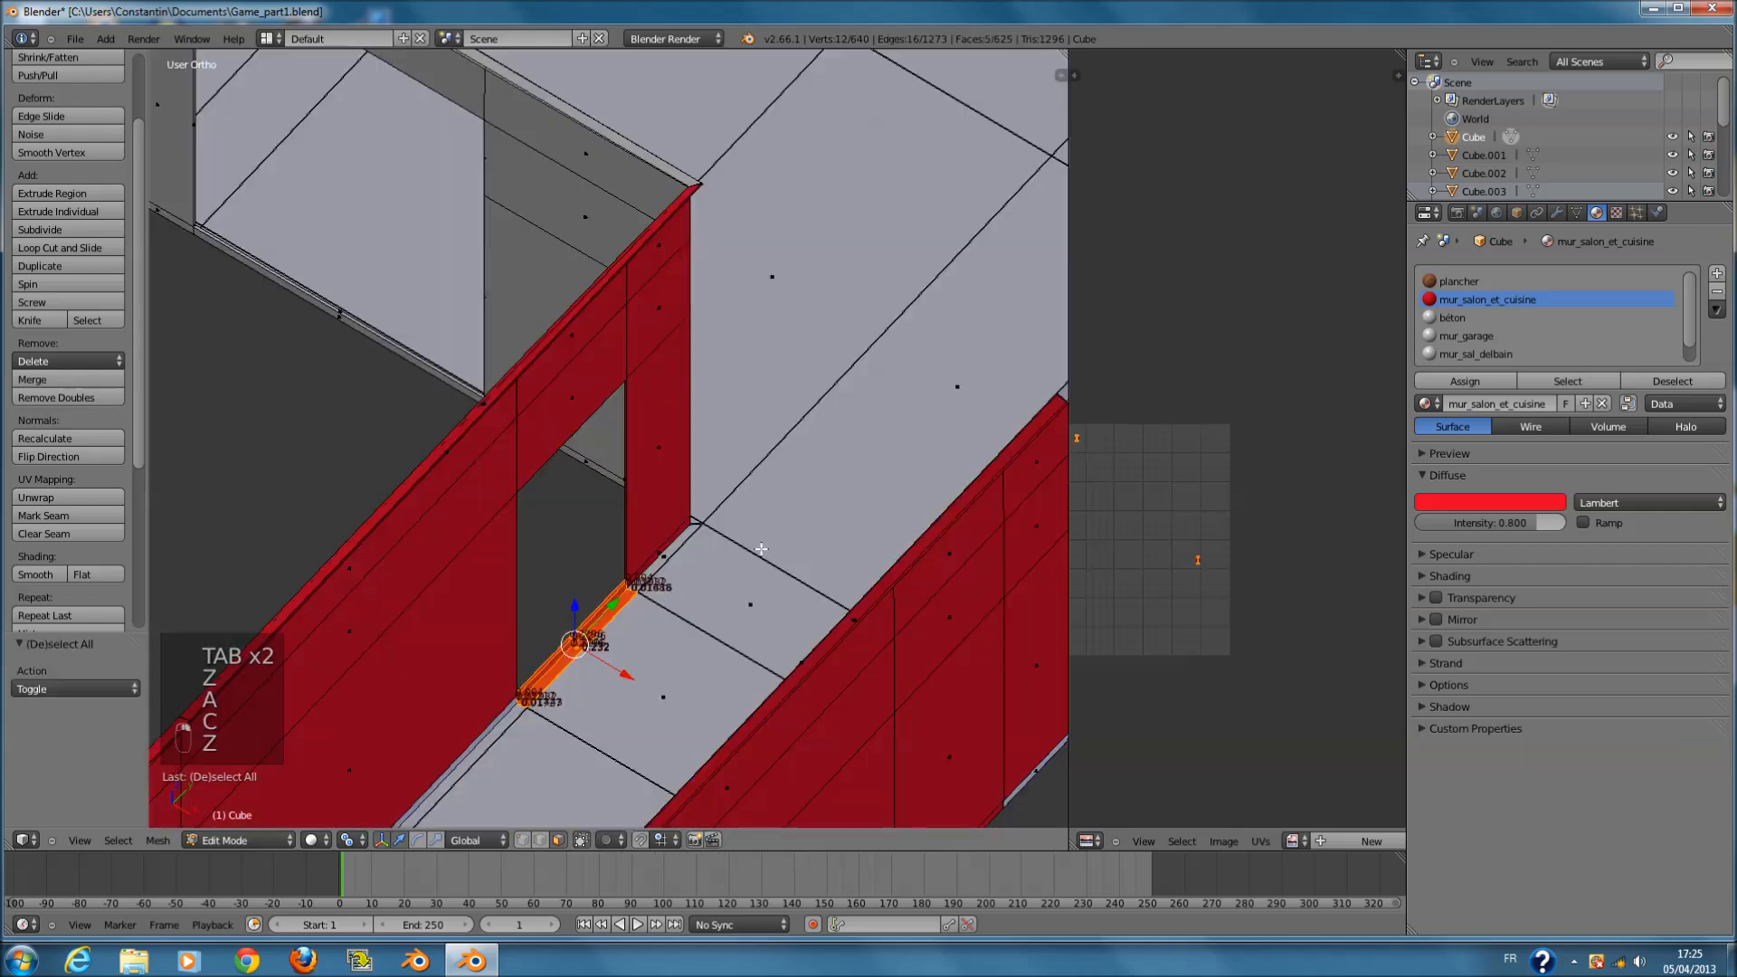
{"action": "left_click", "coordinate": [1457, 281]}
{"action": "left_click", "coordinate": [1456, 381]}
{"action": "scroll", "coordinate": [597, 543], "scroll_direction": "down", "scroll_amount": 5}
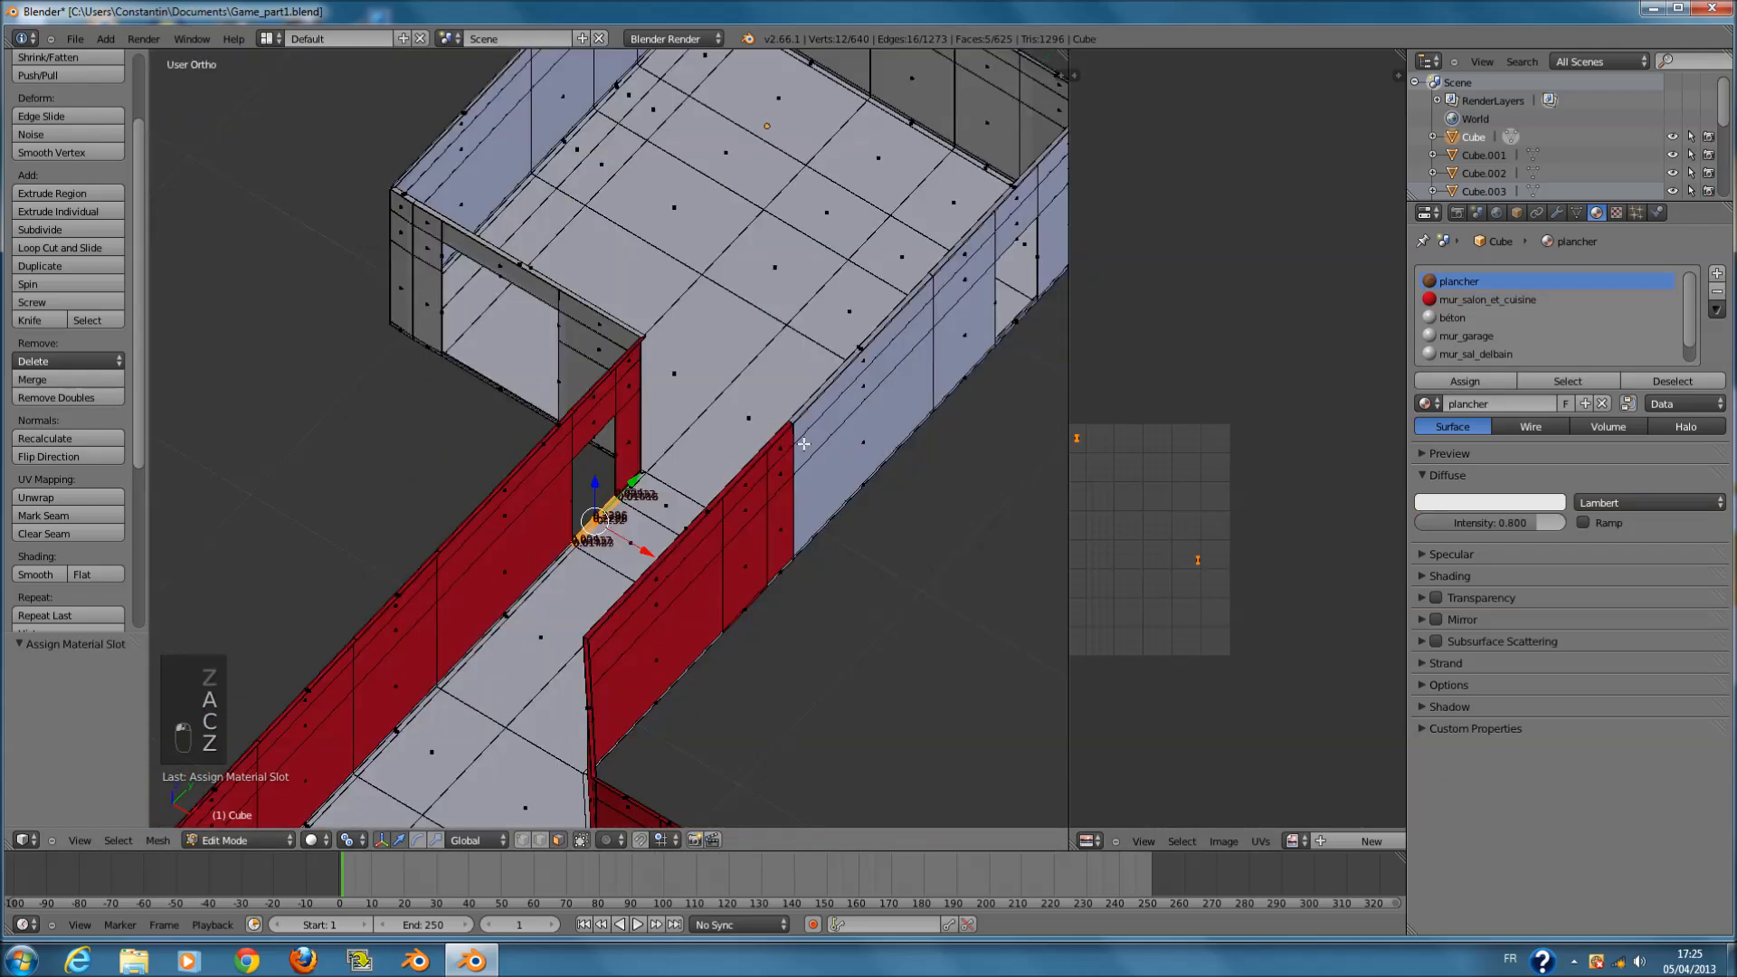
{"action": "middle_click_drag", "start_coordinate": [579, 507], "coordinate": [122, 430]}
{"action": "scroll", "coordinate": [751, 336], "scroll_direction": "up", "scroll_amount": 4}
{"action": "key", "text": "KP_7"}
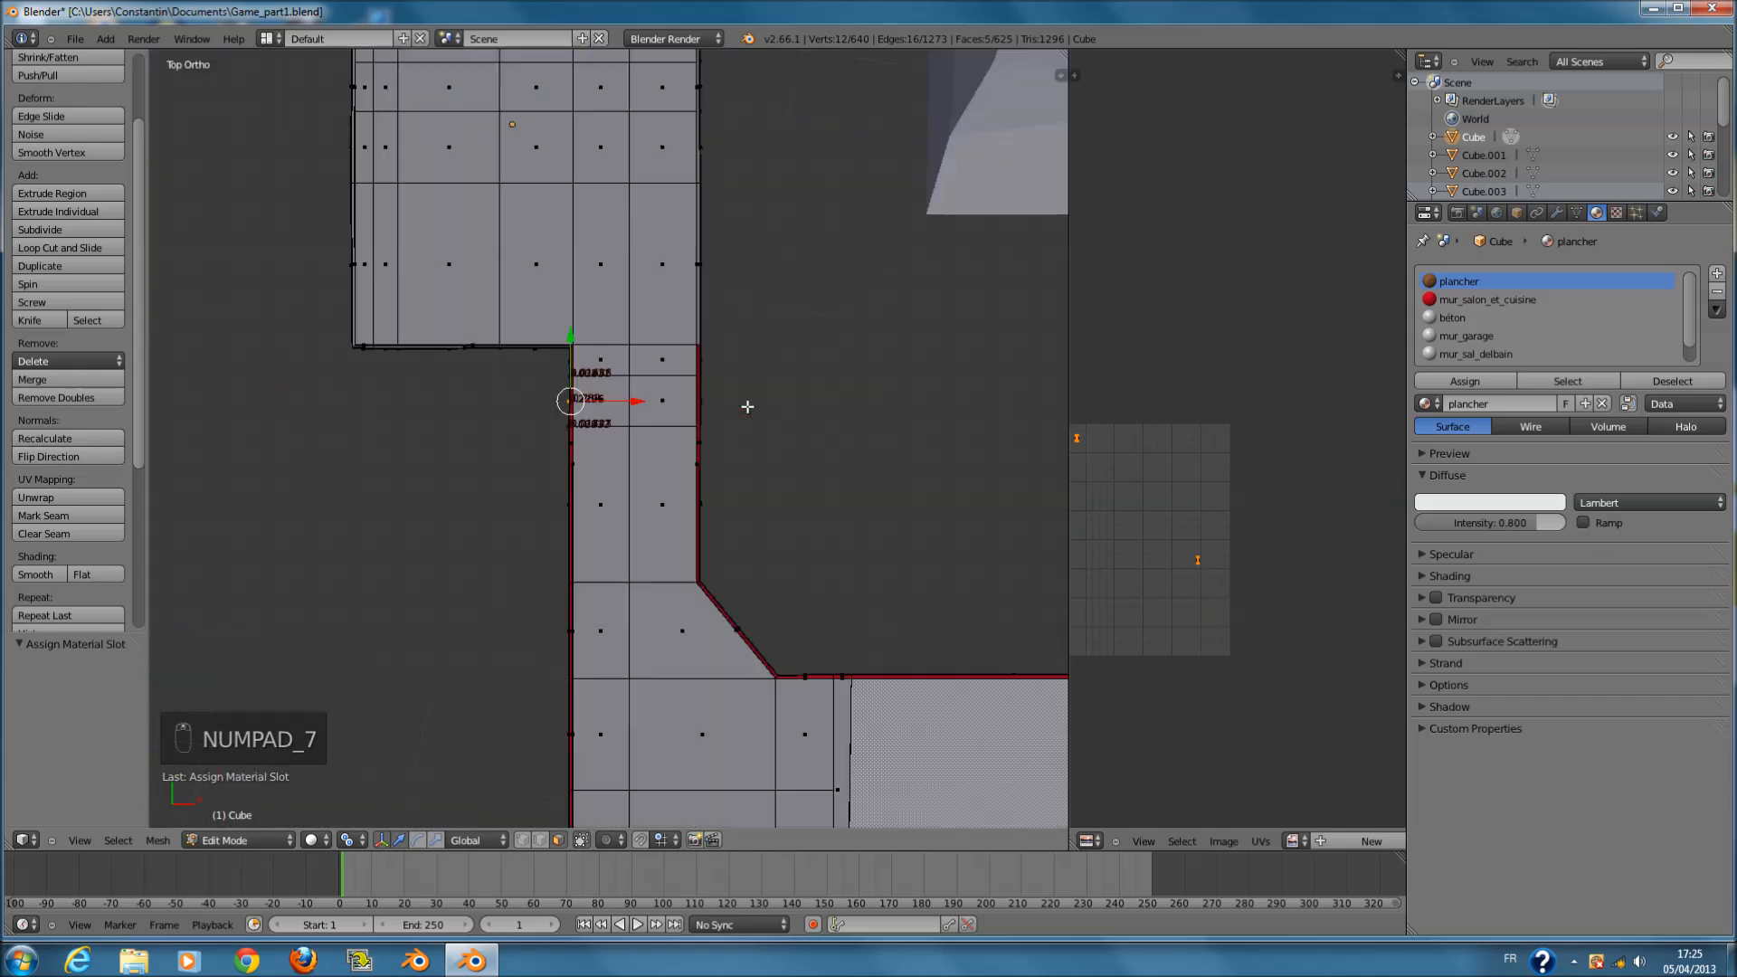
- Select only the long red horizontal face along the outer edge of the living room, seen from above
{"action": "scroll", "coordinate": [1028, 458], "scroll_direction": "down", "scroll_amount": 4}
{"action": "scroll", "coordinate": [684, 590], "scroll_direction": "down", "scroll_amount": 5, "text": "shift"}
{"action": "scroll", "coordinate": [681, 602], "scroll_direction": "up", "scroll_amount": 4}
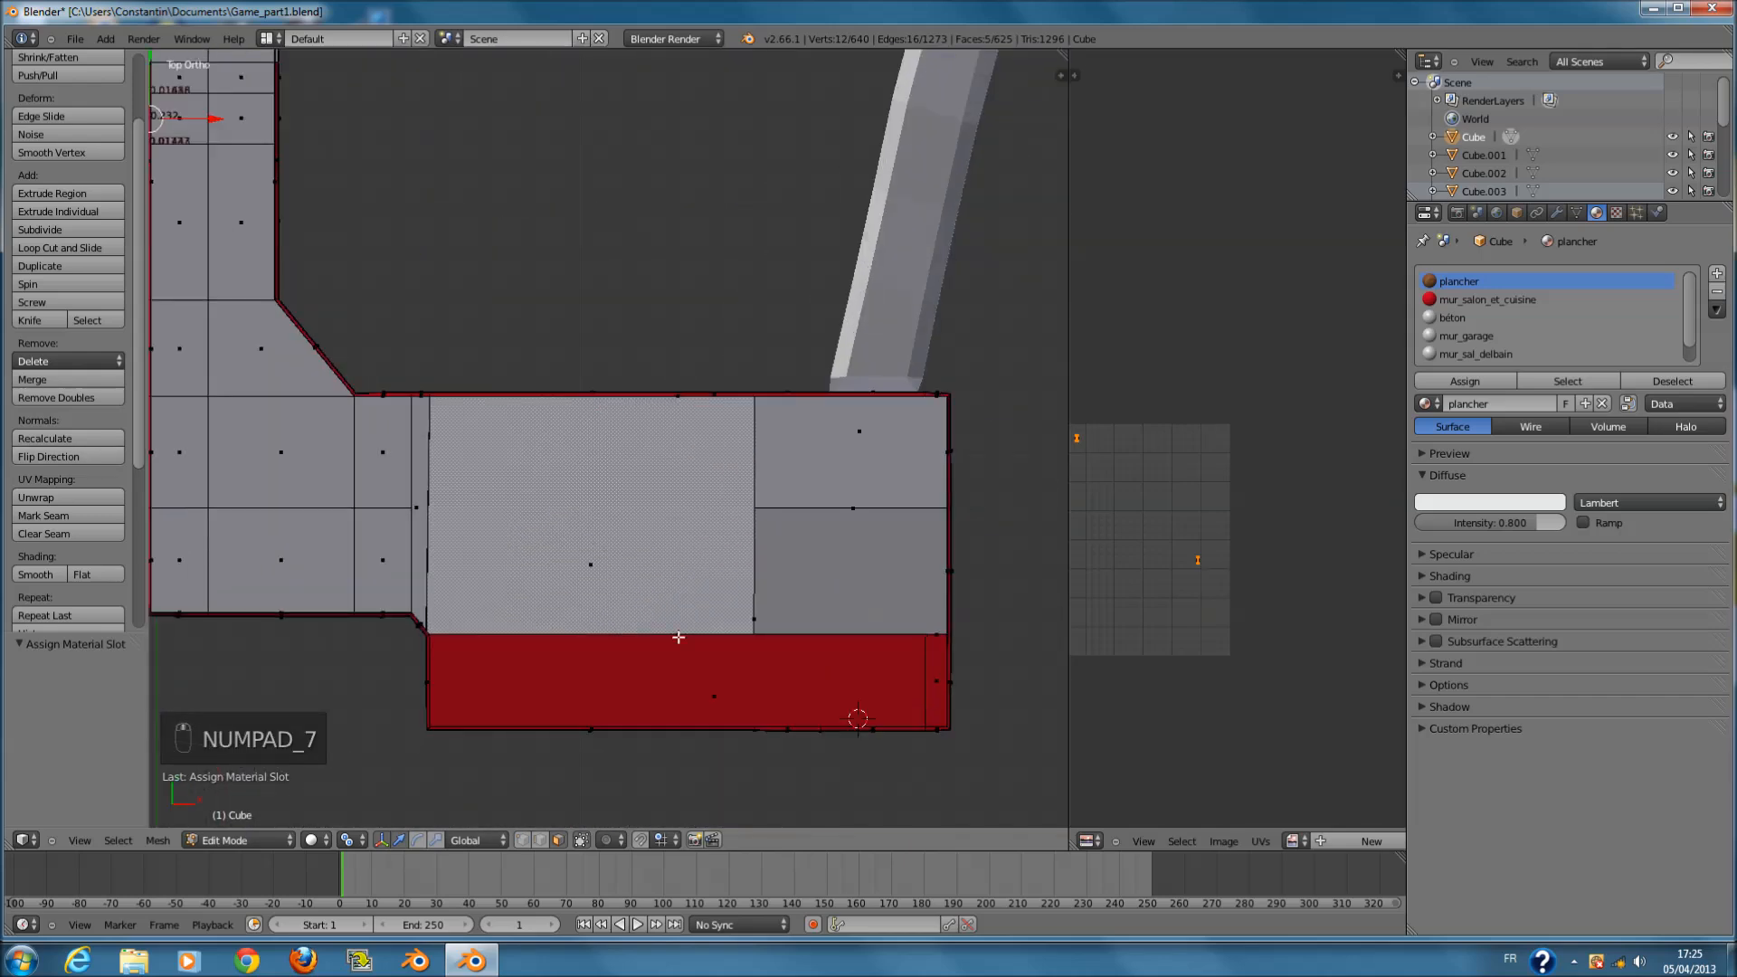
{"action": "key", "text": "a"}
{"action": "key", "text": "c"}
{"action": "left_click", "coordinate": [704, 669]}
{"action": "right_click", "coordinate": [706, 670]}
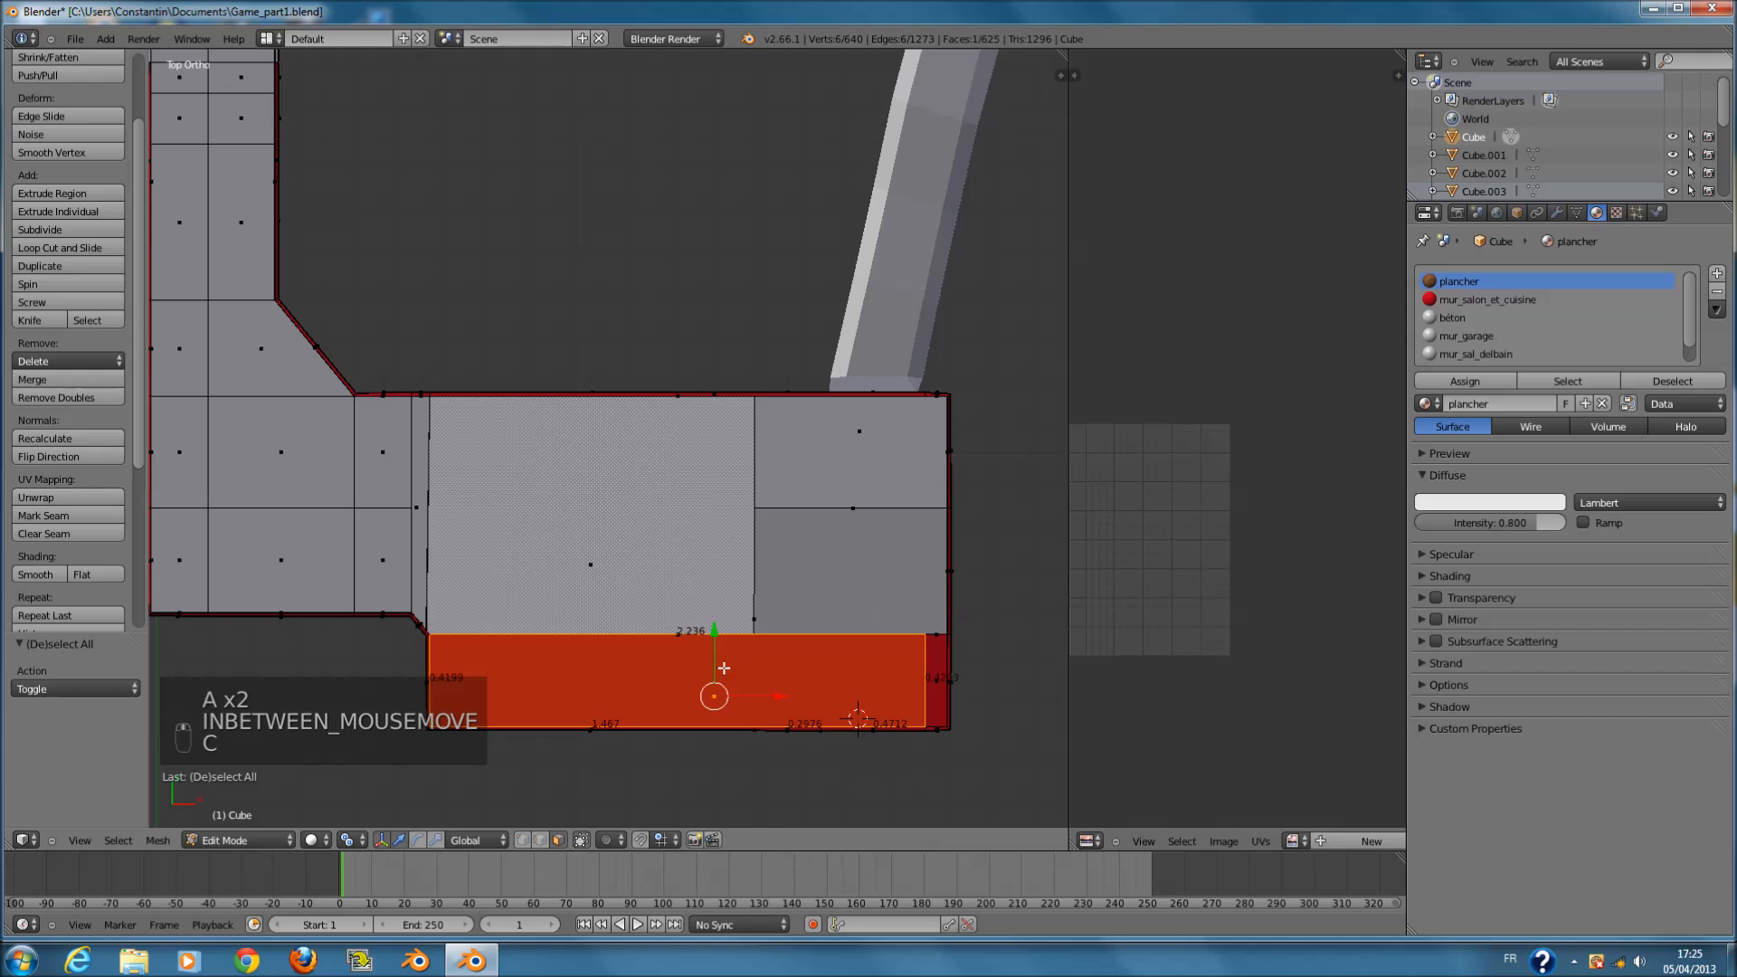
- Add a material named toit, assign it to the selected long face and save the file
{"action": "left_click", "coordinate": [1717, 273]}
{"action": "left_click", "coordinate": [1499, 404]}
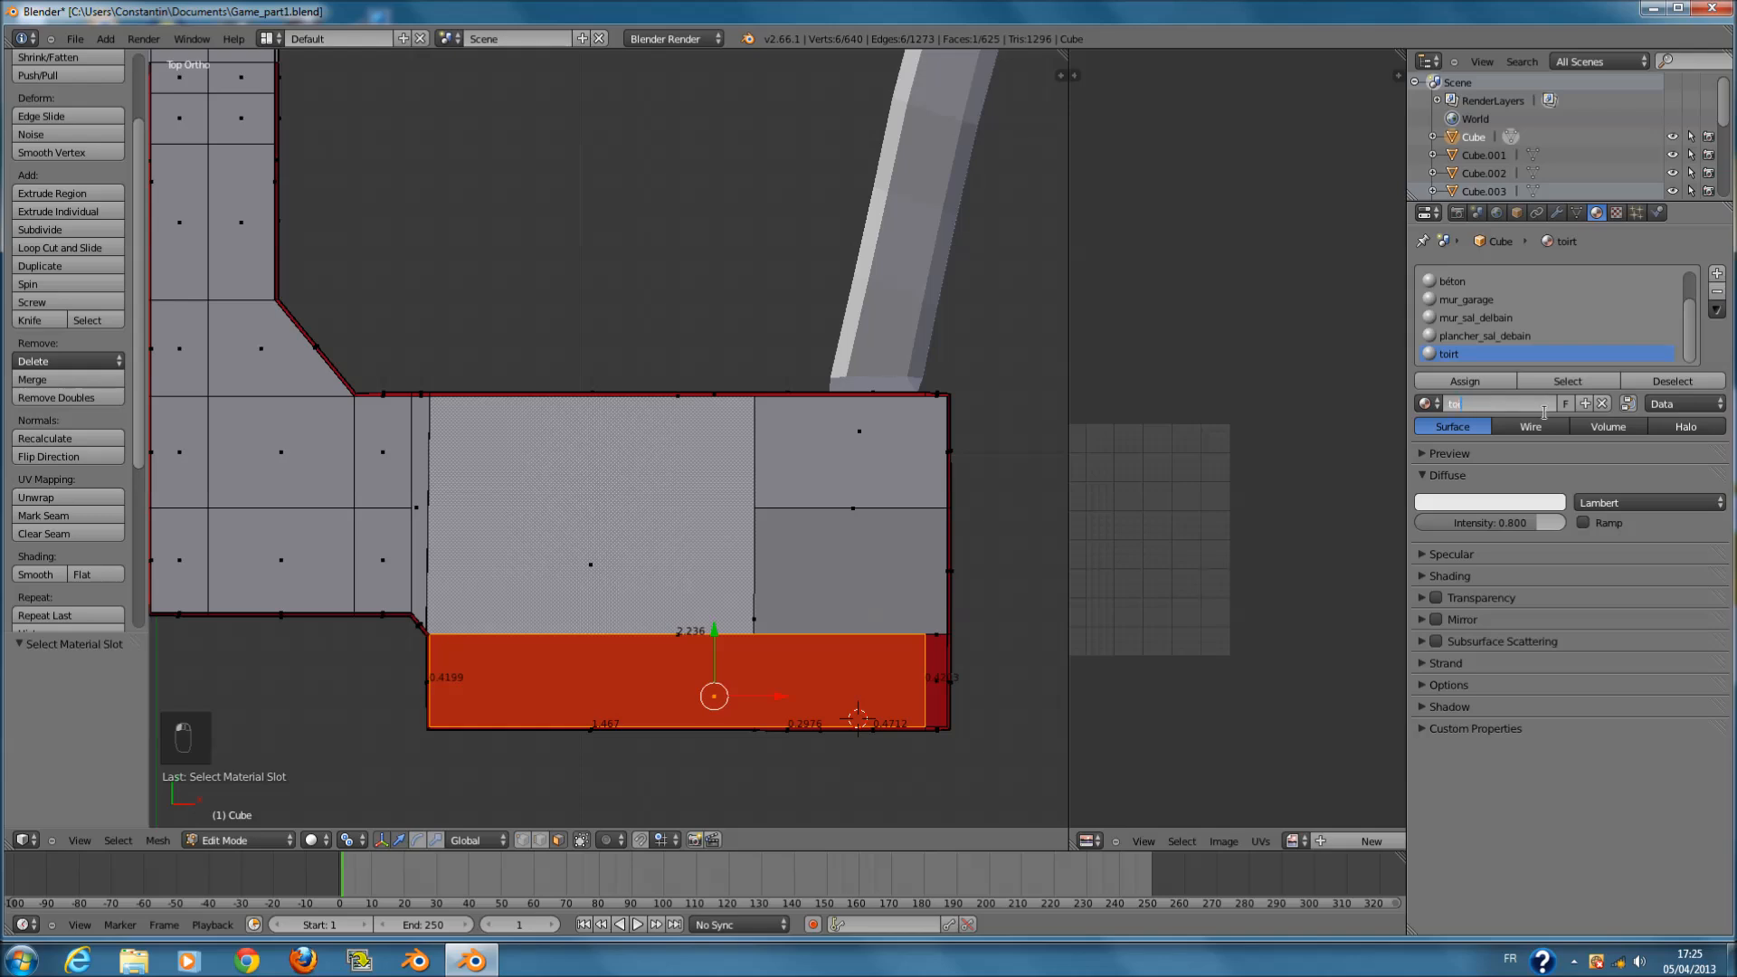
{"action": "key", "text": "BackSpace"}
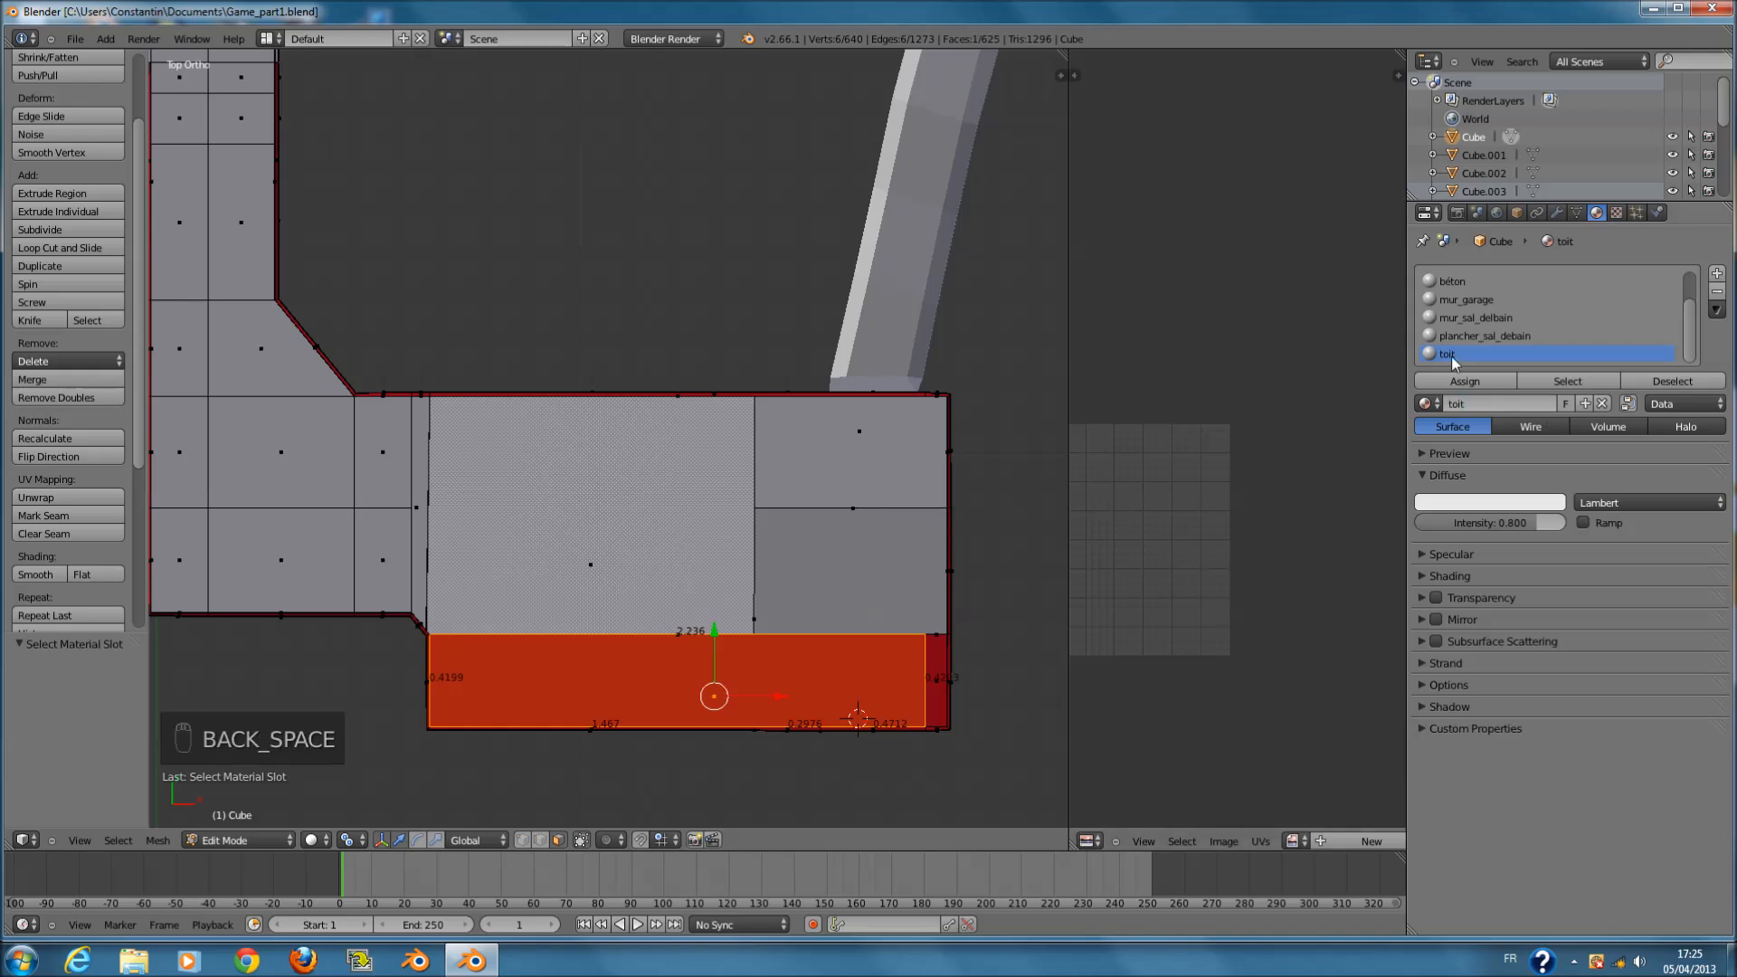
{"action": "left_click", "coordinate": [1465, 381]}
{"action": "key", "text": "ctrl+s"}
- Select the narrow face at the outer corner beside the long strip and assign it the toit material
{"action": "key", "text": "z"}
{"action": "key", "text": "c"}
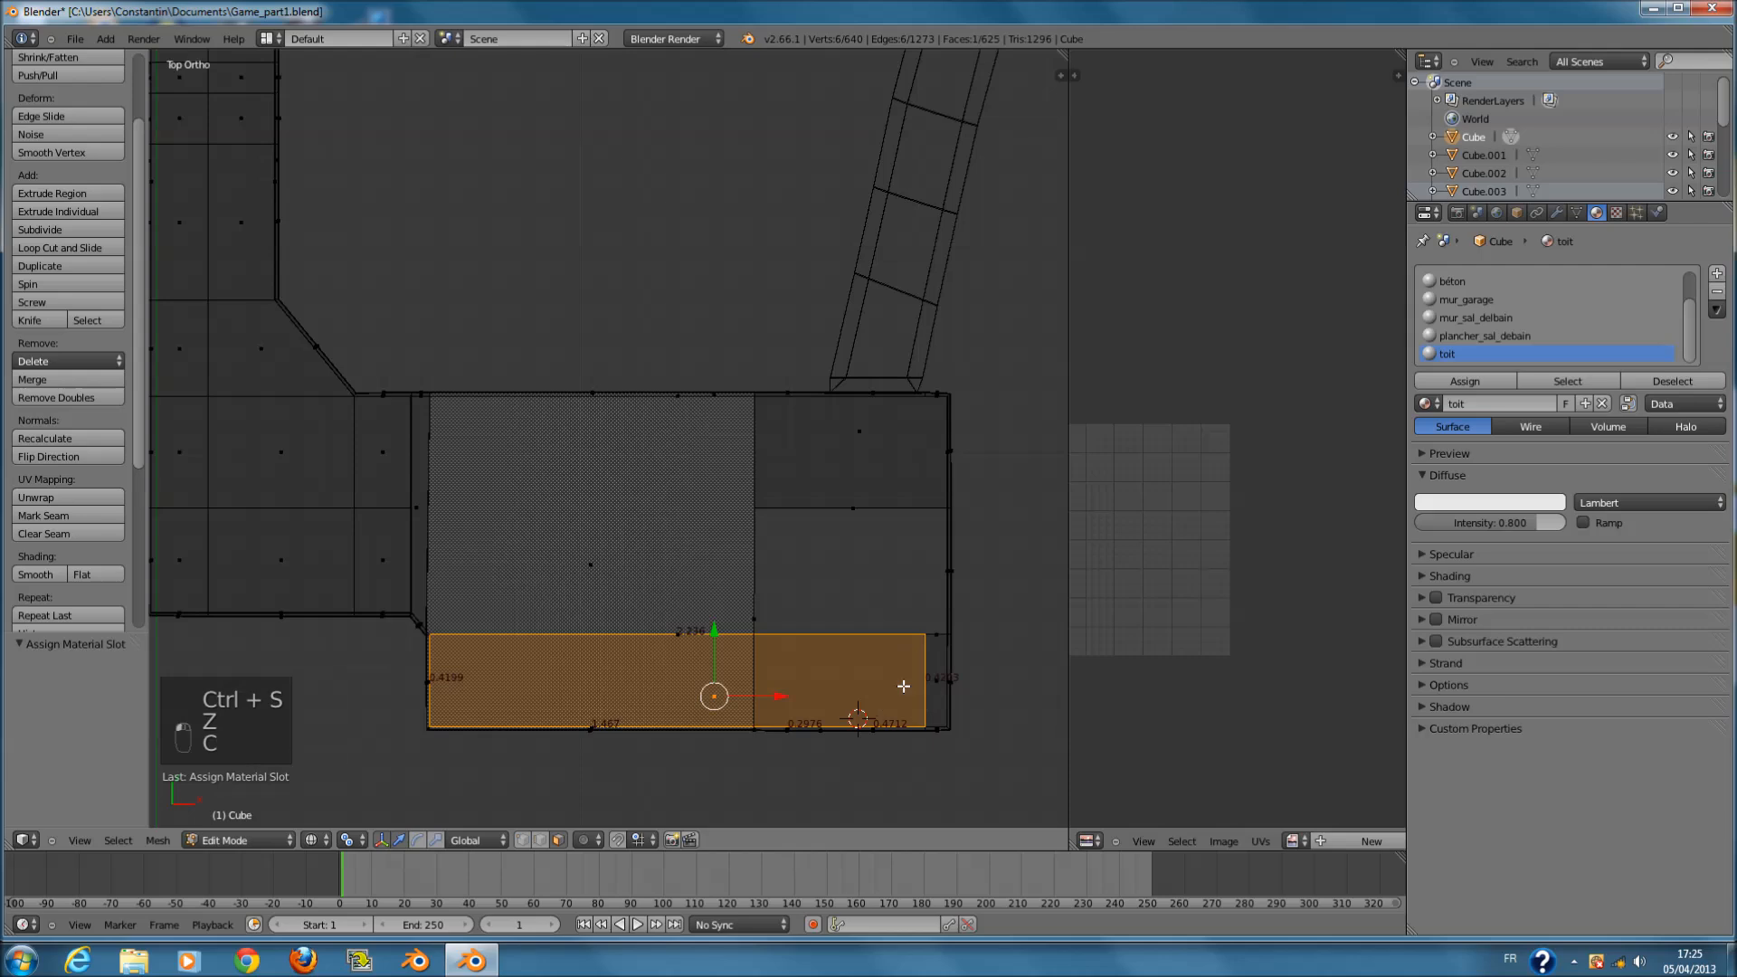
{"action": "key", "text": "z"}
{"action": "right_click", "coordinate": [930, 686]}
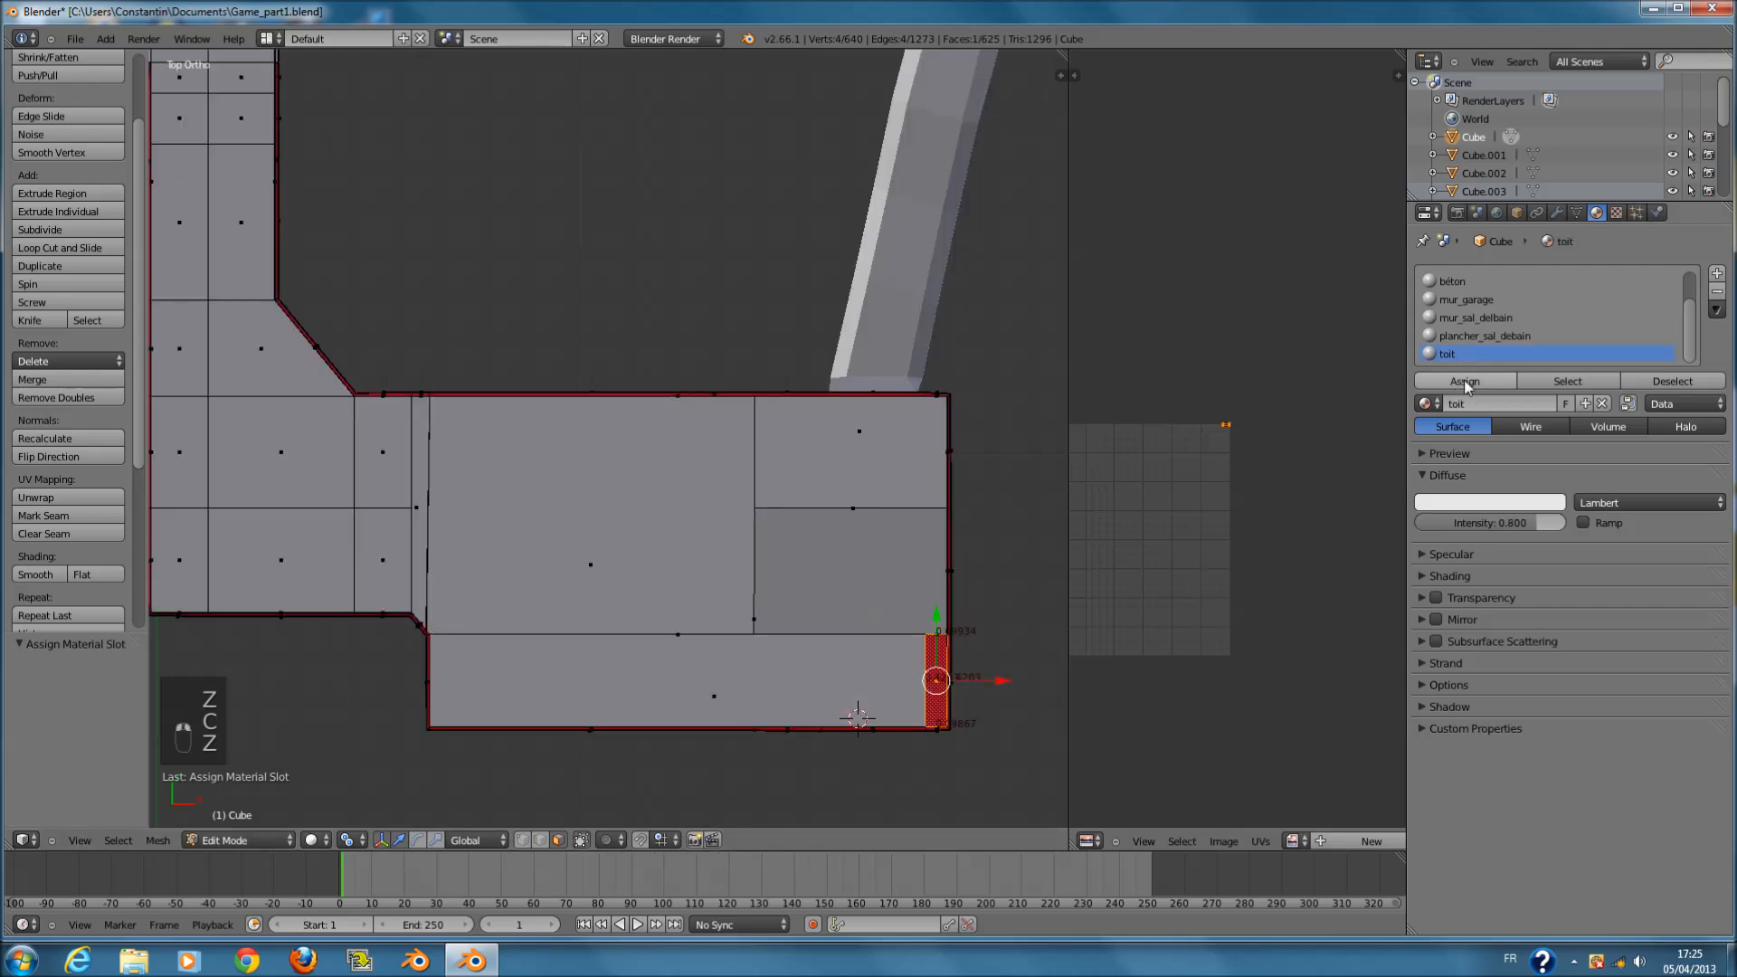
{"action": "middle_click_drag", "start_coordinate": [787, 633], "coordinate": [422, 487]}
{"action": "key", "text": "KP_Decimal"}
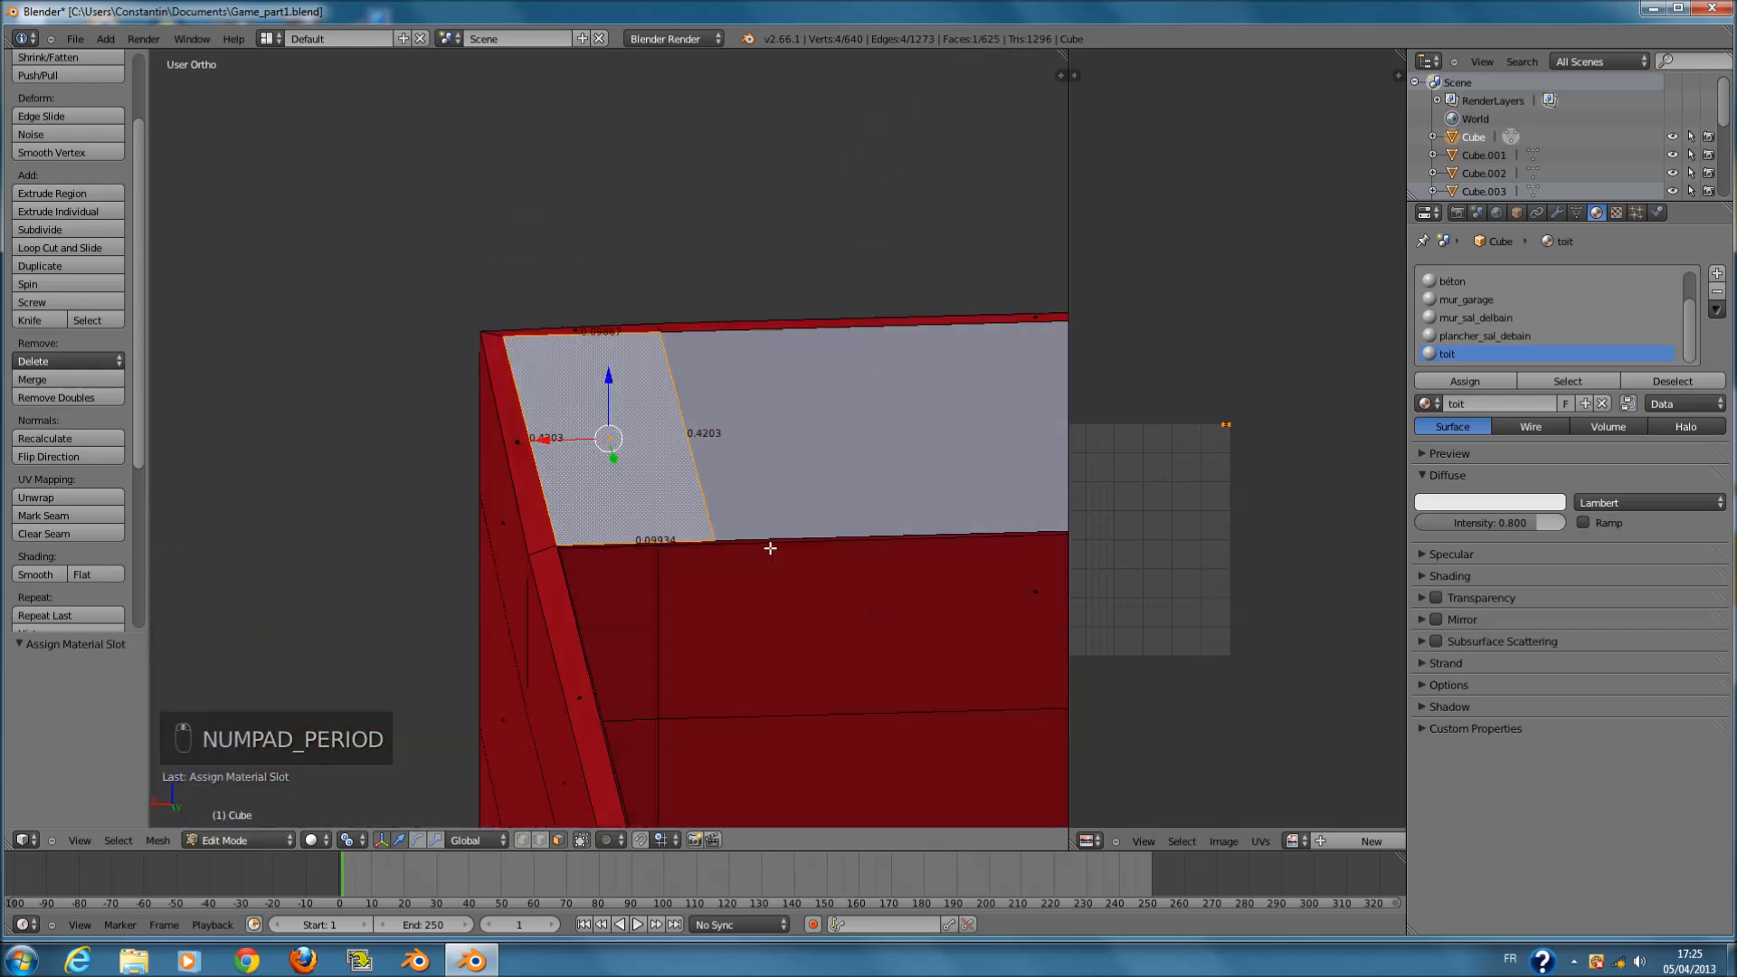
- Extend the selection in wireframe view to every overlapping face of the long roof strip beside the narrow corner face
{"action": "key", "text": "z"}
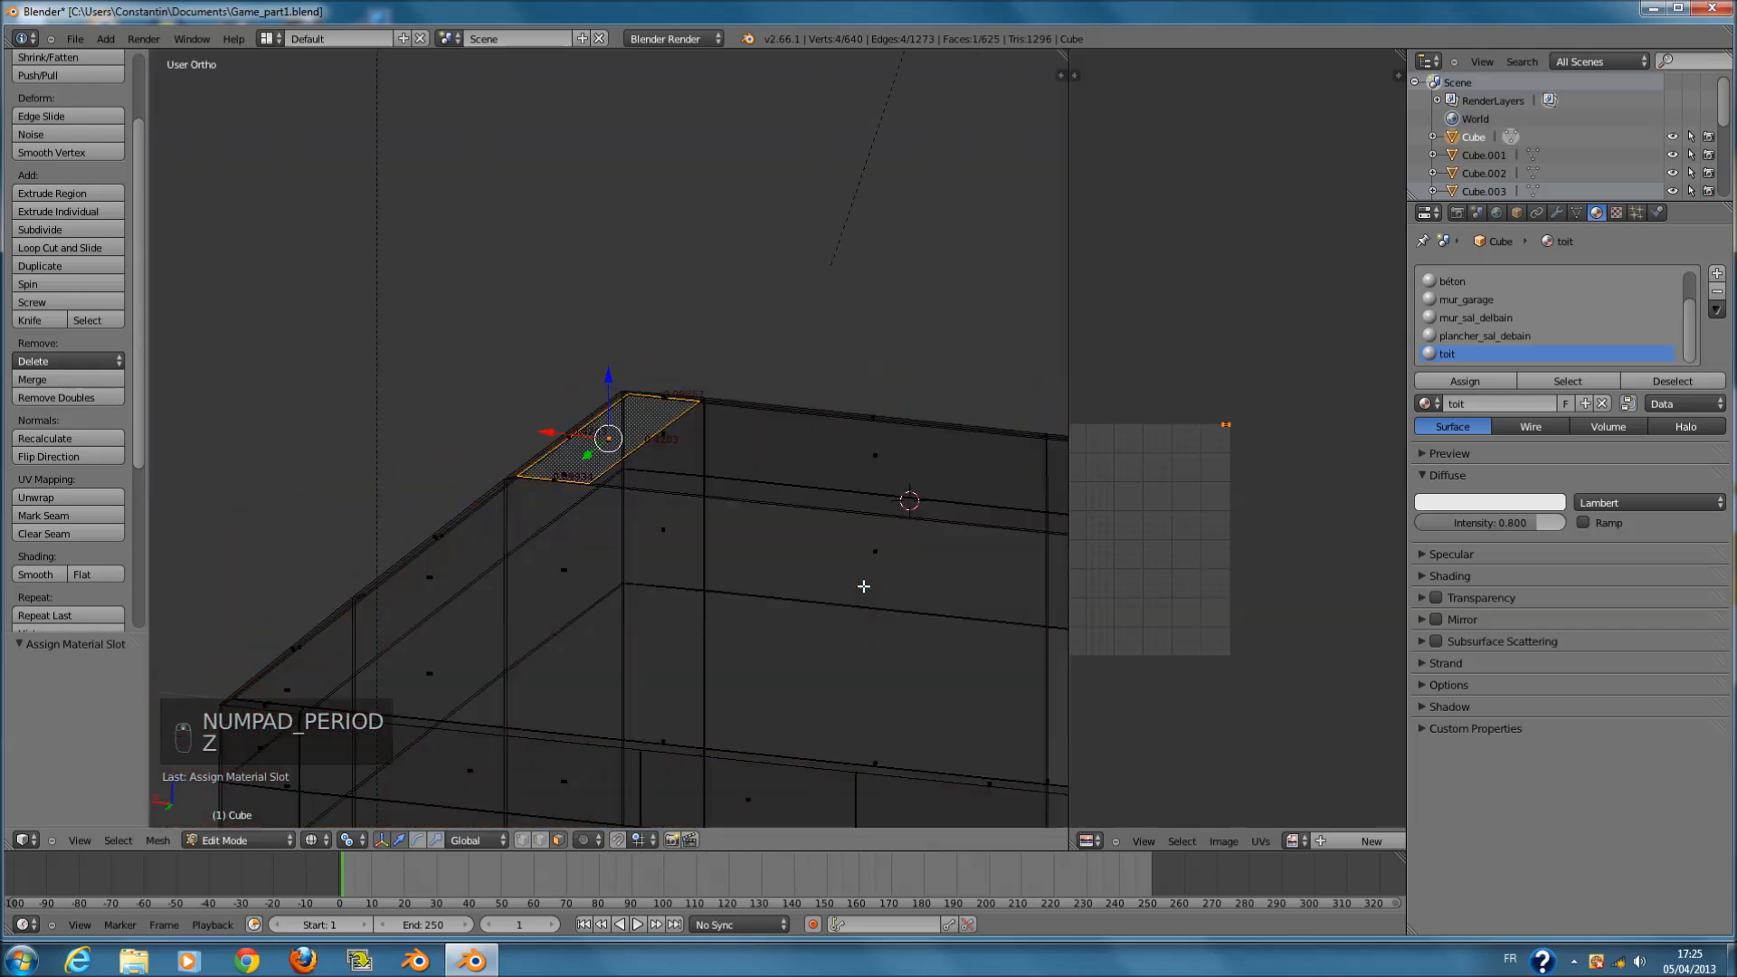
{"action": "key", "text": "KP_7"}
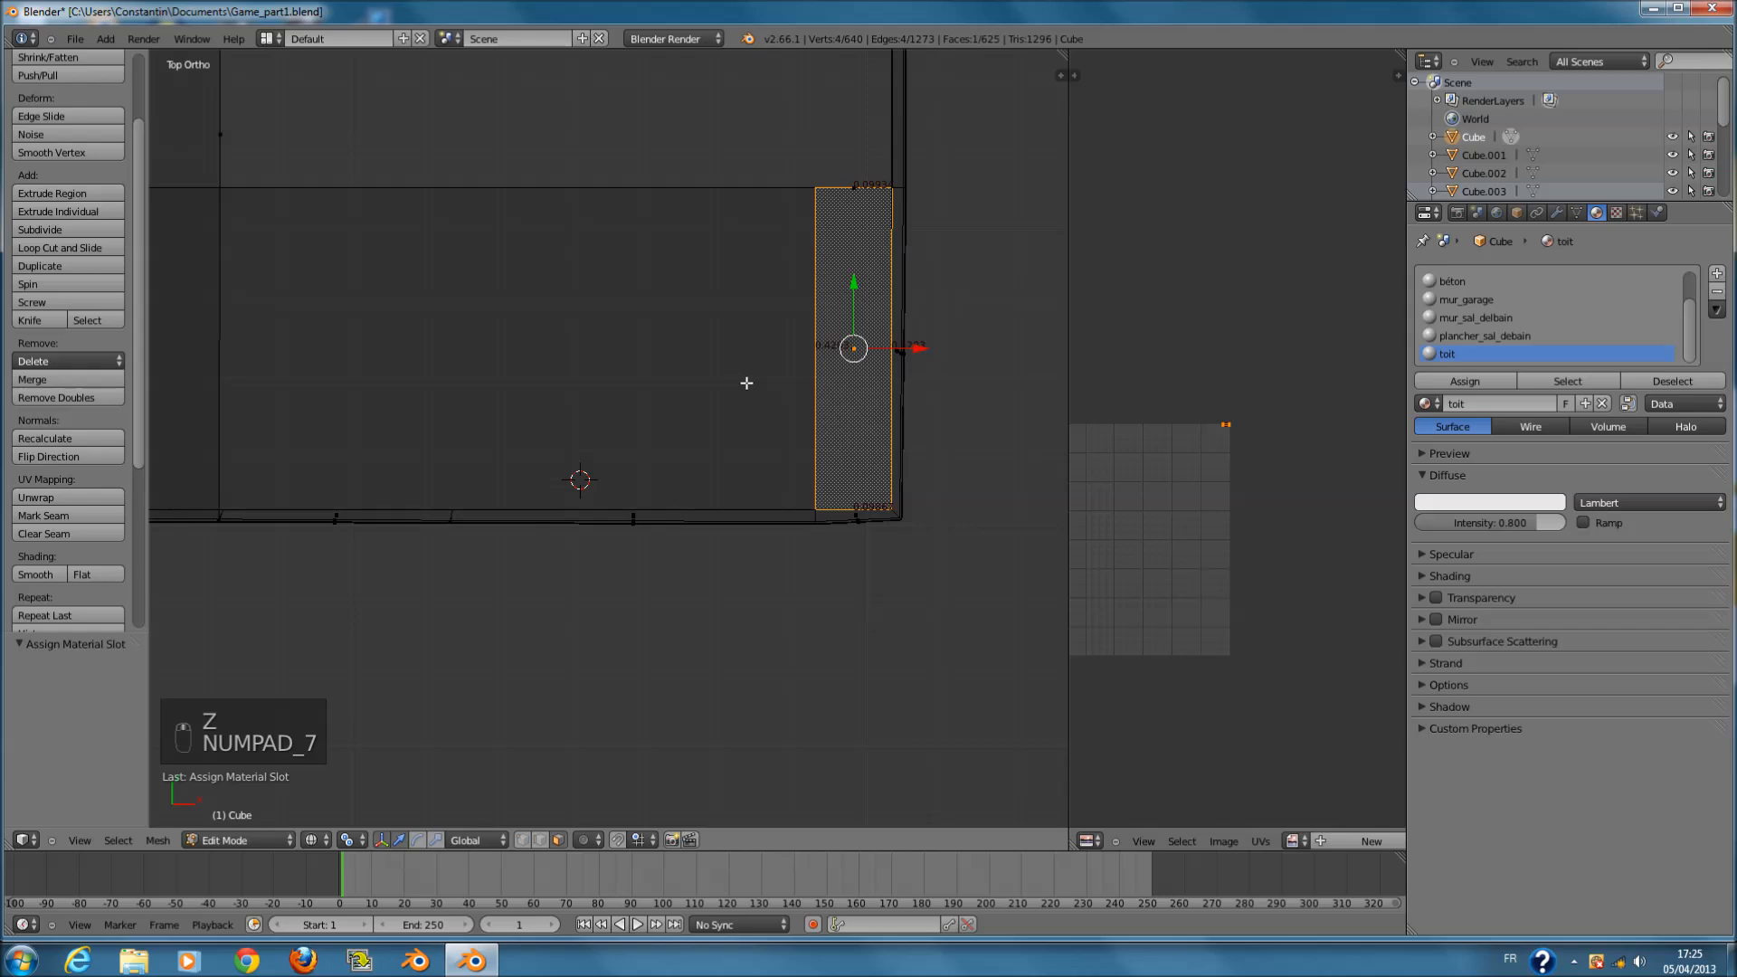
{"action": "scroll", "coordinate": [746, 384], "scroll_direction": "down", "scroll_amount": 1}
{"action": "key", "text": "c"}
{"action": "left_click", "coordinate": [794, 369]}
{"action": "right_click", "coordinate": [794, 369]}
{"action": "scroll", "coordinate": [439, 373], "scroll_direction": "down", "scroll_amount": 5}
{"action": "key", "text": "c"}
{"action": "left_click_drag", "start_coordinate": [426, 386], "coordinate": [415, 400]}
{"action": "right_click", "coordinate": [415, 399]}
{"action": "key", "text": "z"}
{"action": "middle_click_drag", "start_coordinate": [849, 424], "coordinate": [449, 294]}
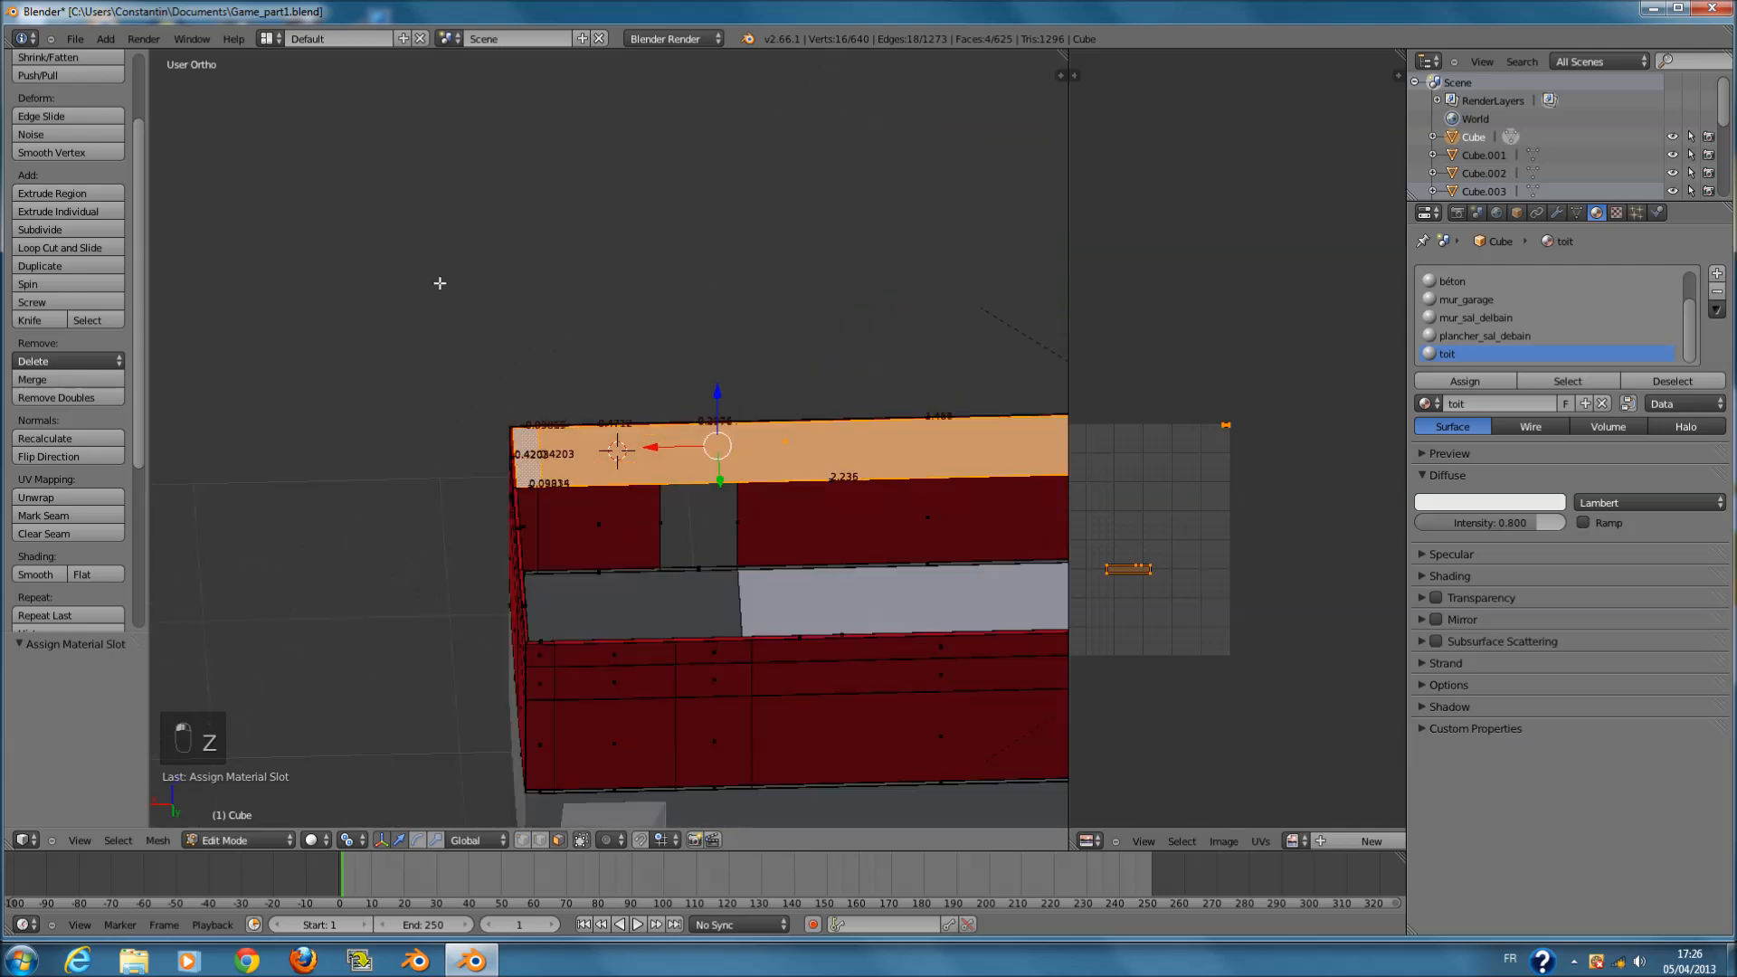
- Return the house to object mode and display the viewport with textured shading
{"action": "key", "text": "Tab"}
{"action": "middle_click_drag", "start_coordinate": [637, 406], "coordinate": [892, 457]}
{"action": "scroll", "coordinate": [868, 477], "scroll_direction": "down", "scroll_amount": 3}
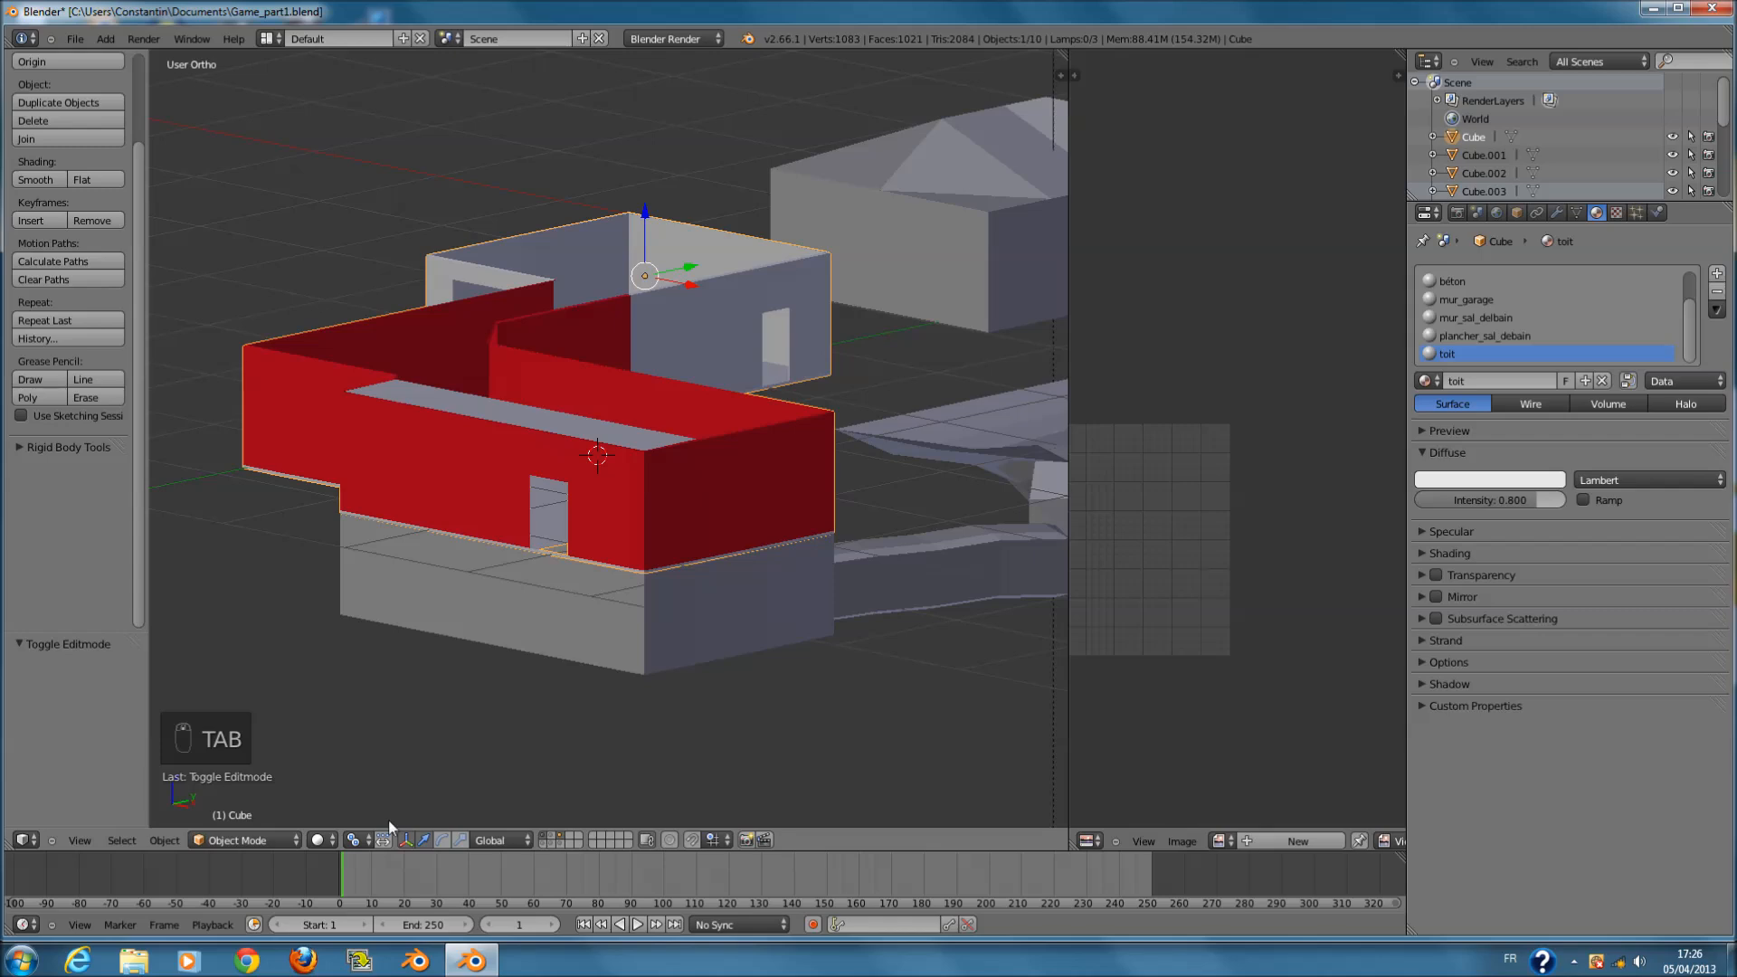
{"action": "left_click", "coordinate": [315, 839]}
{"action": "left_click", "coordinate": [366, 754]}
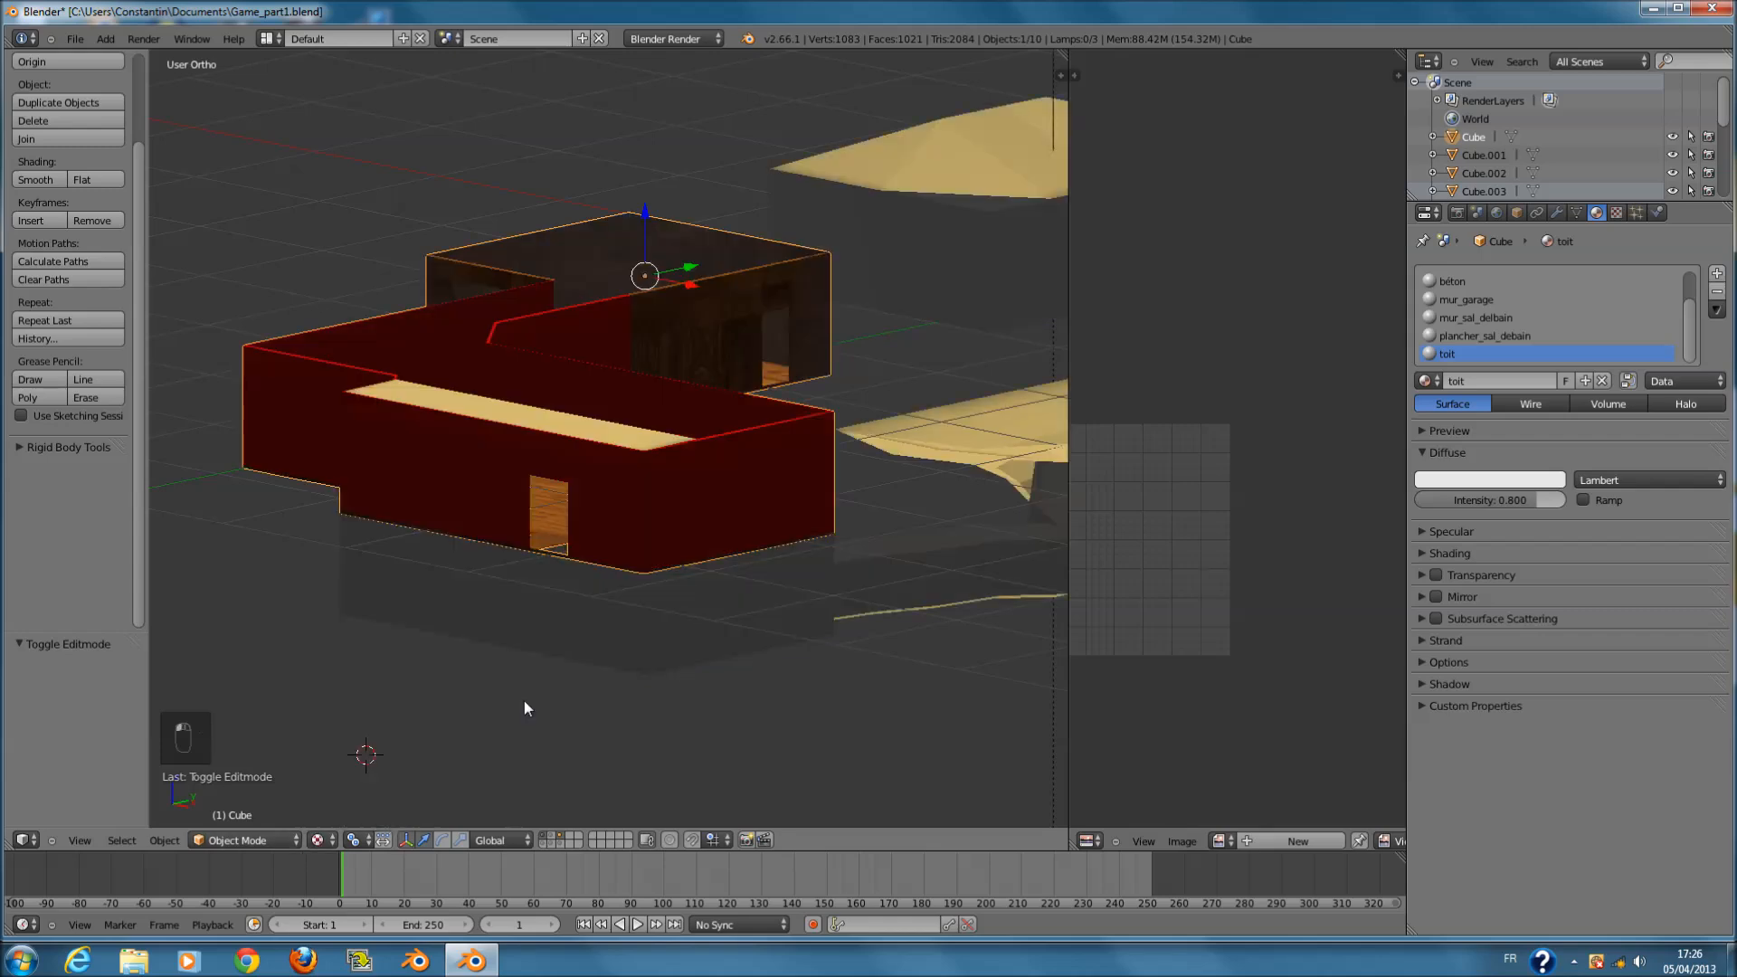
- Examine the textured living room floor and roof strip from directly above
{"action": "scroll", "coordinate": [740, 494], "scroll_direction": "up", "scroll_amount": 2, "text": "shift"}
{"action": "scroll", "coordinate": [740, 495], "scroll_direction": "up", "scroll_amount": 2}
{"action": "middle_click_drag", "start_coordinate": [741, 498], "coordinate": [848, 483]}
{"action": "key", "text": "KP_7"}
{"action": "scroll", "coordinate": [612, 355], "scroll_direction": "up", "scroll_amount": 8, "text": "shift"}
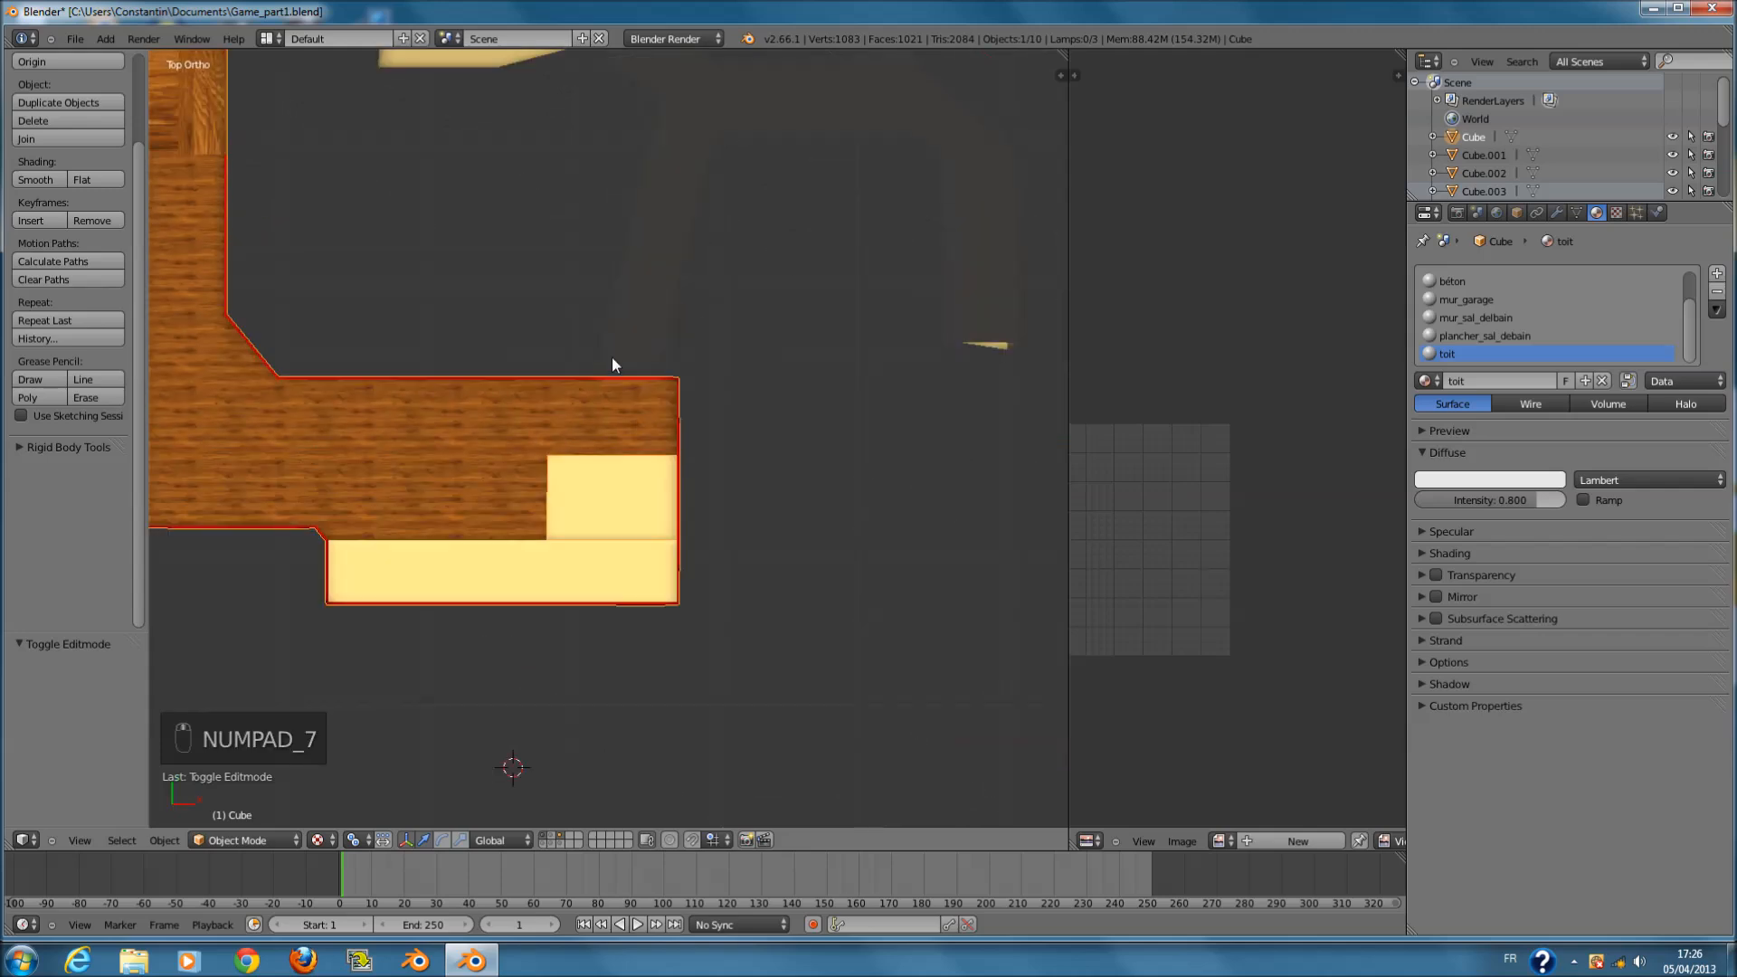
{"action": "scroll", "coordinate": [690, 475], "scroll_direction": "up", "scroll_amount": 1, "text": "ctrl"}
{"action": "scroll", "coordinate": [724, 489], "scroll_direction": "down", "scroll_amount": 6, "text": "ctrl"}
{"action": "scroll", "coordinate": [962, 438], "scroll_direction": "down", "scroll_amount": 1, "text": "ctrl"}
{"action": "scroll", "coordinate": [892, 471], "scroll_direction": "up", "scroll_amount": 3}
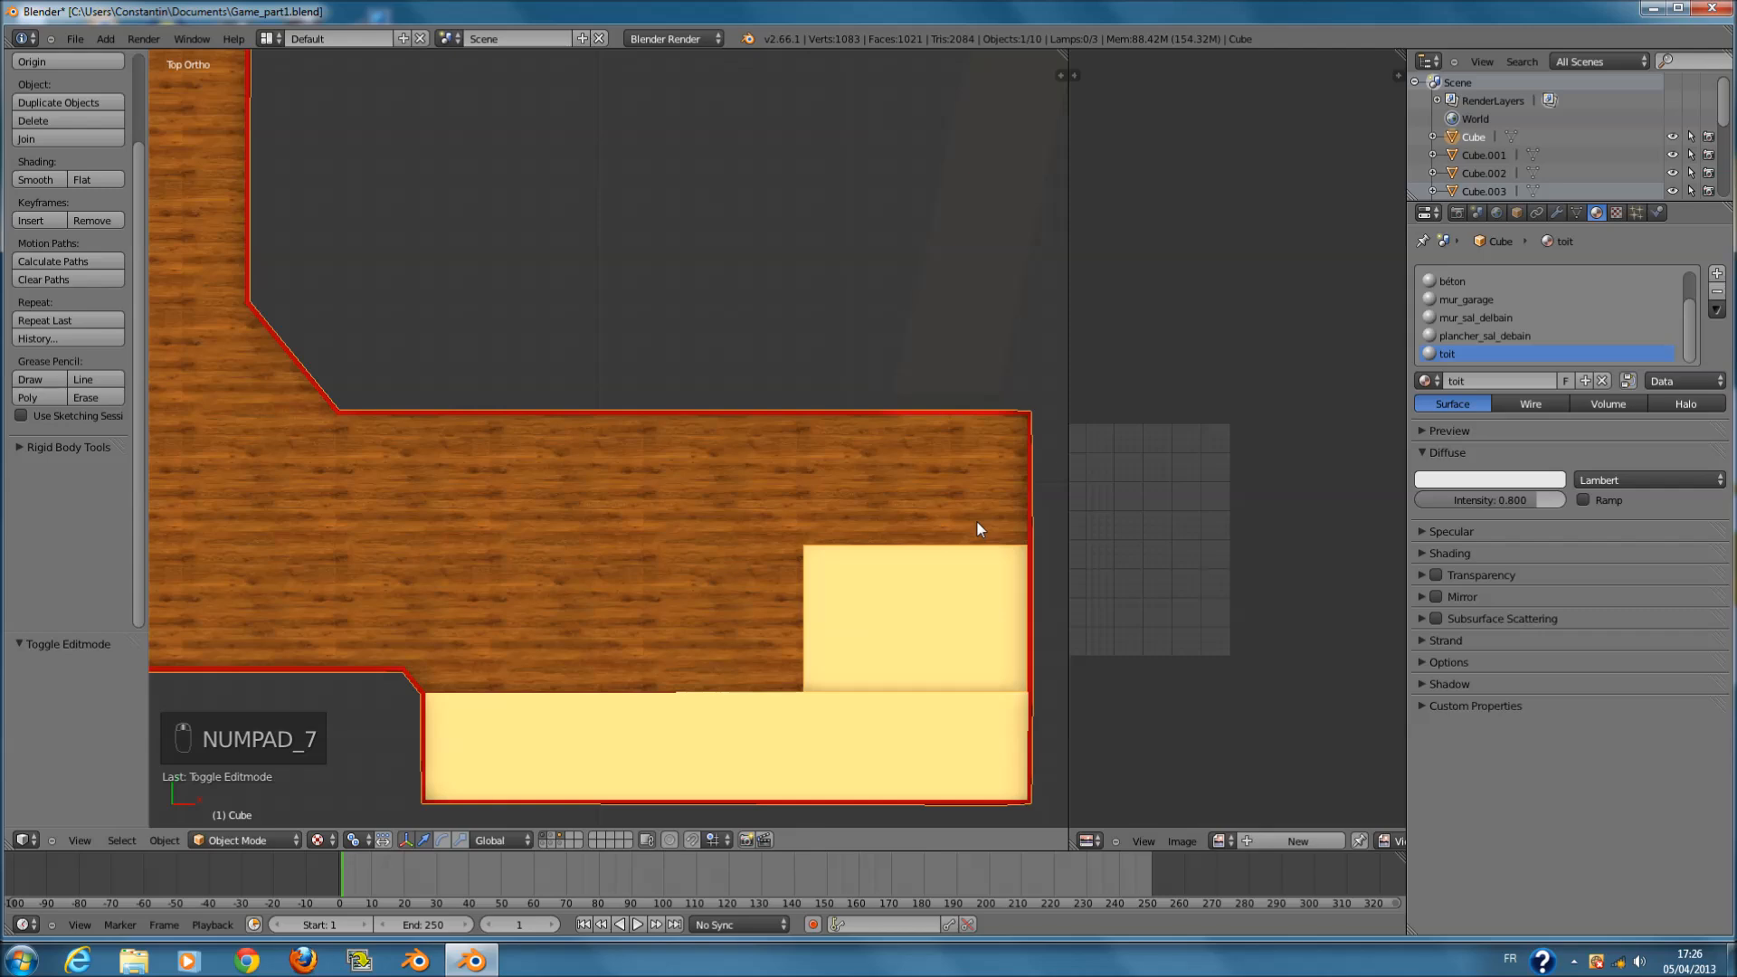
- Inspect the house's UV layout in edit mode with all faces selected, and return to object mode
{"action": "key", "text": "Tab"}
{"action": "scroll", "coordinate": [1472, 299], "scroll_direction": "up", "scroll_amount": 2}
{"action": "left_click", "coordinate": [1472, 282]}
{"action": "key", "text": "a"}
{"action": "key", "text": "a"}
{"action": "key", "text": "a"}
{"action": "key", "text": "a"}
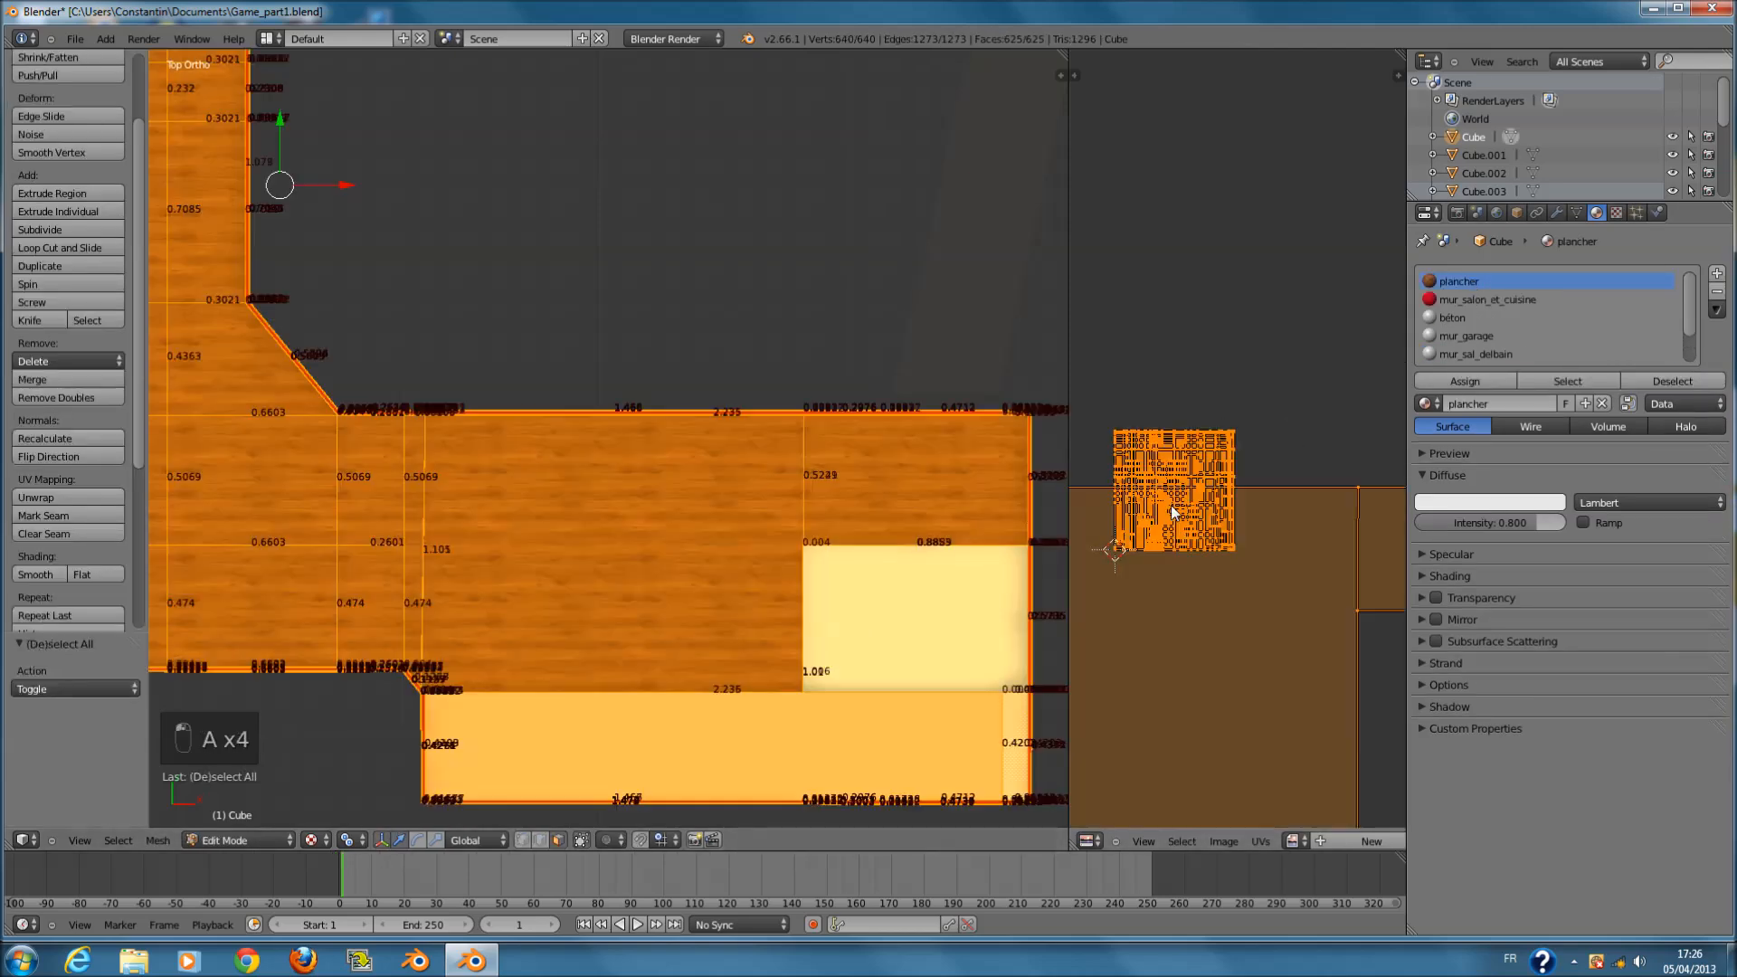
{"action": "scroll", "coordinate": [773, 541], "scroll_direction": "down", "scroll_amount": 2}
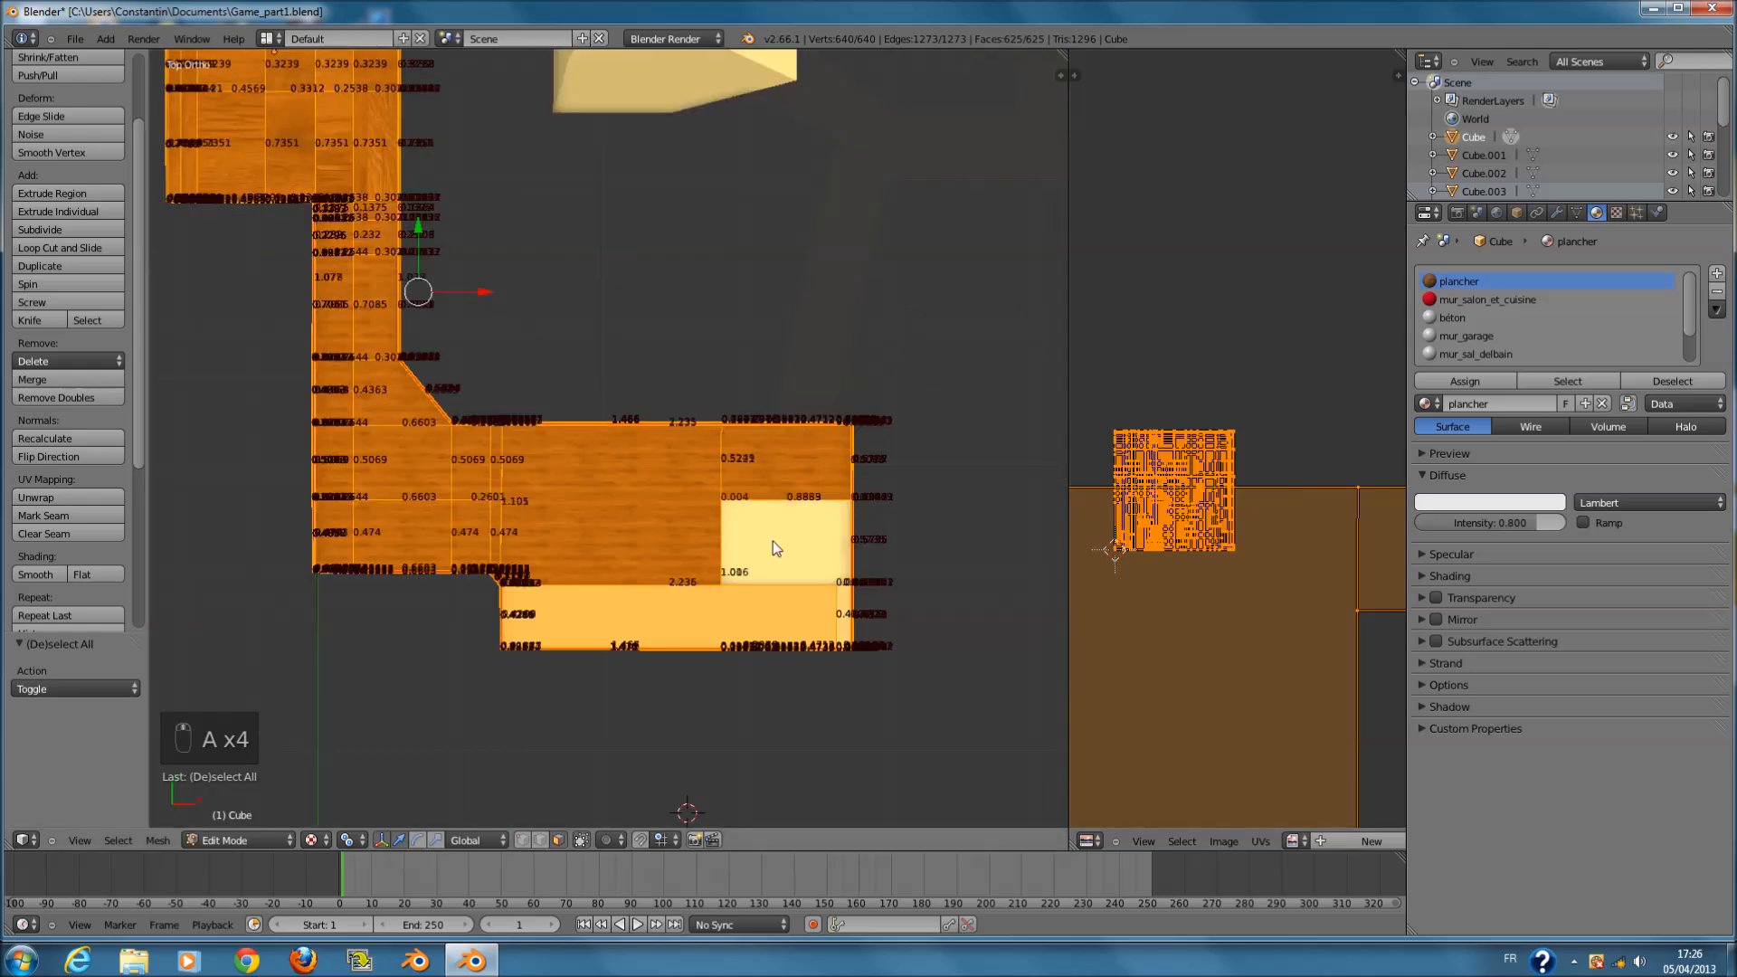
{"action": "key", "text": "Tab"}
{"action": "scroll", "coordinate": [820, 513], "scroll_direction": "up", "scroll_amount": 1}
{"action": "key", "text": "Tab"}
{"action": "key", "text": "Tab"}
- Add an Image or Movie texture to mur_salon_et_cuisine and set its mapping coordinates to UV
{"action": "left_click", "coordinate": [1455, 300]}
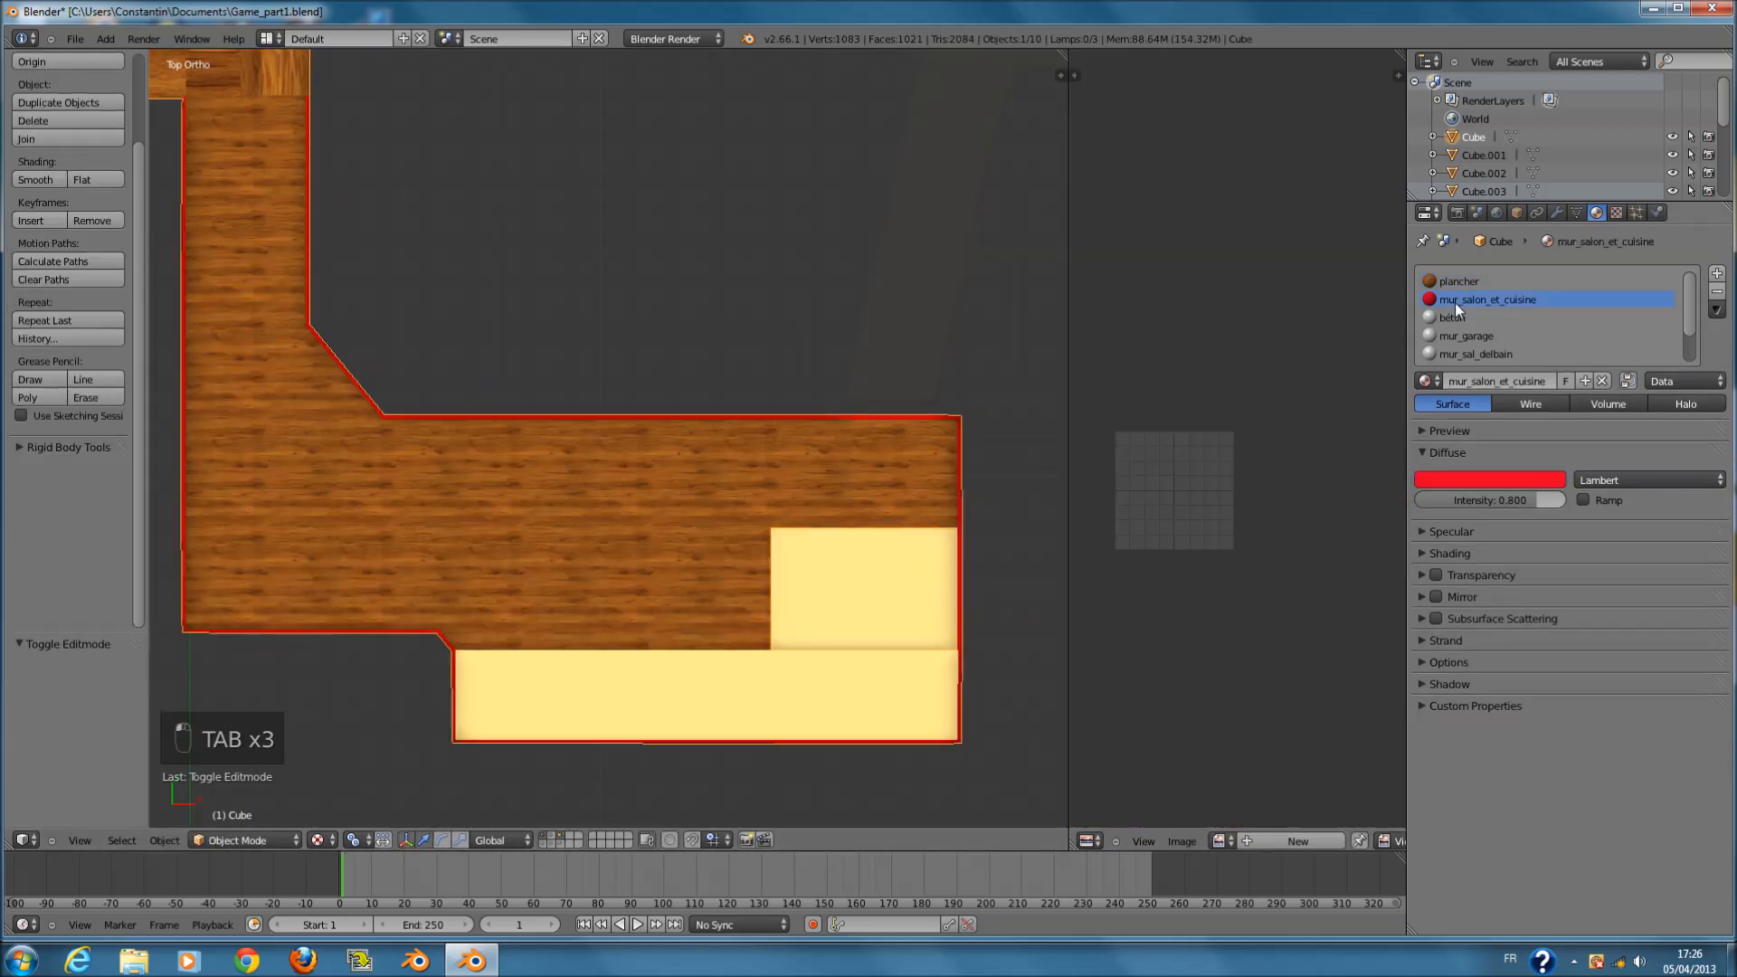
{"action": "left_click", "coordinate": [1617, 212]}
{"action": "left_click", "coordinate": [1593, 399]}
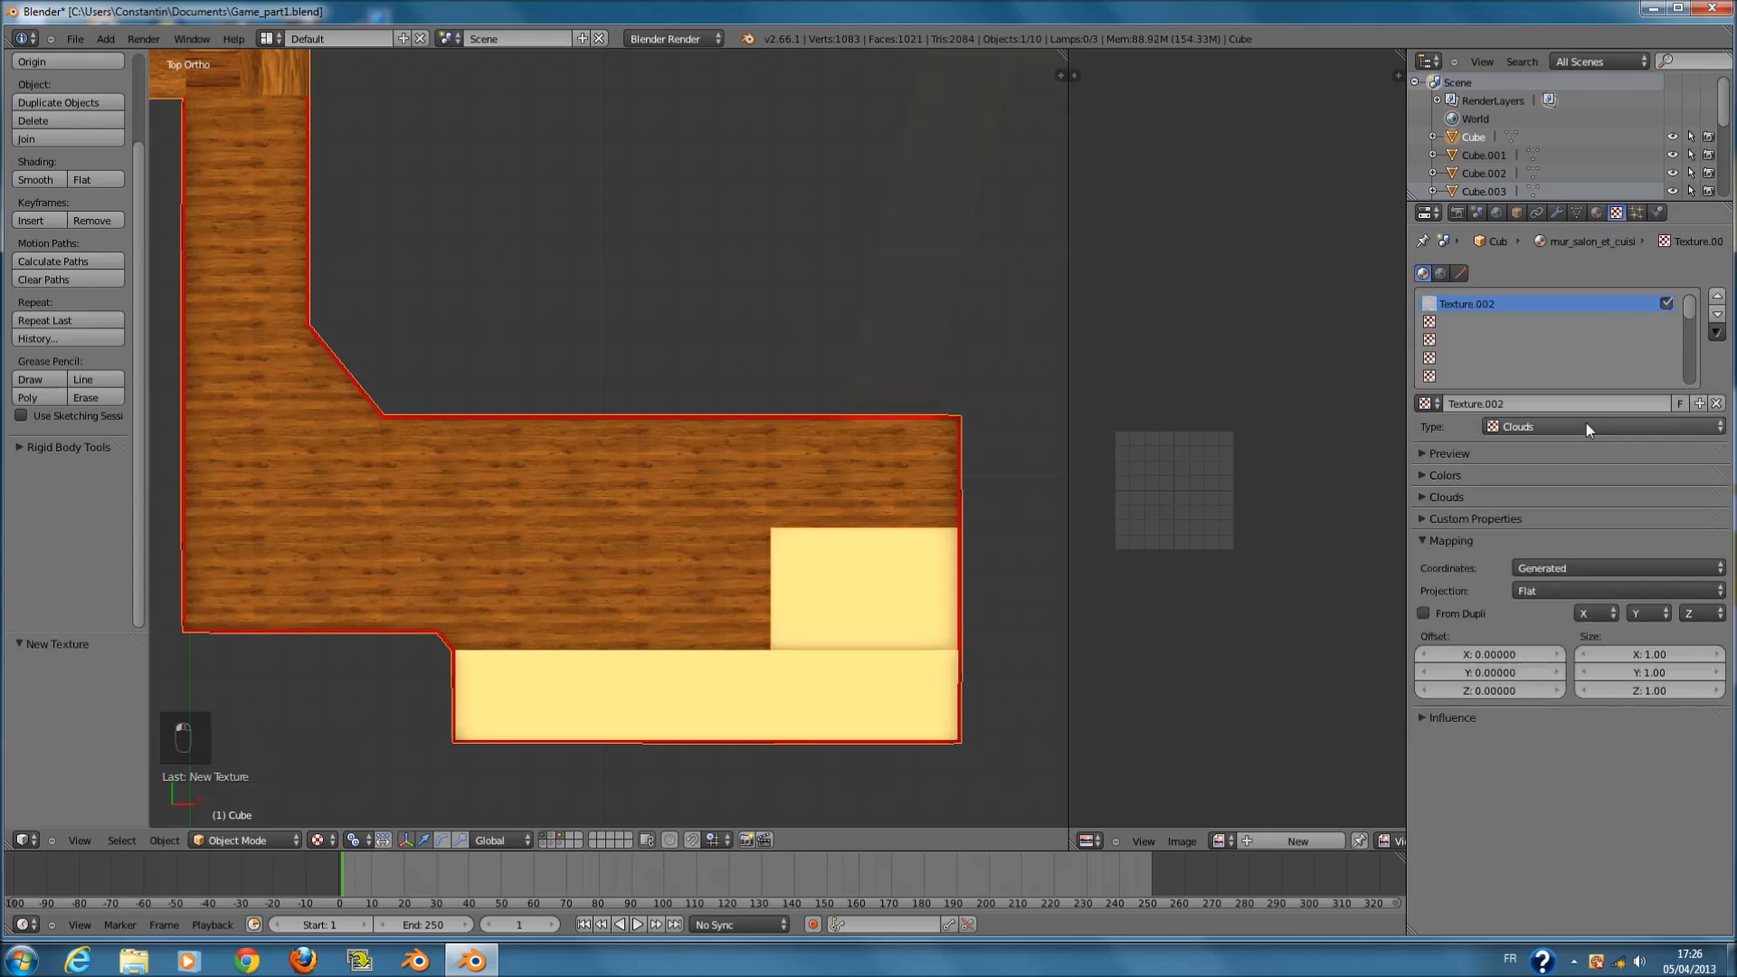
{"action": "left_click", "coordinate": [1579, 427]}
{"action": "left_click", "coordinate": [1581, 312]}
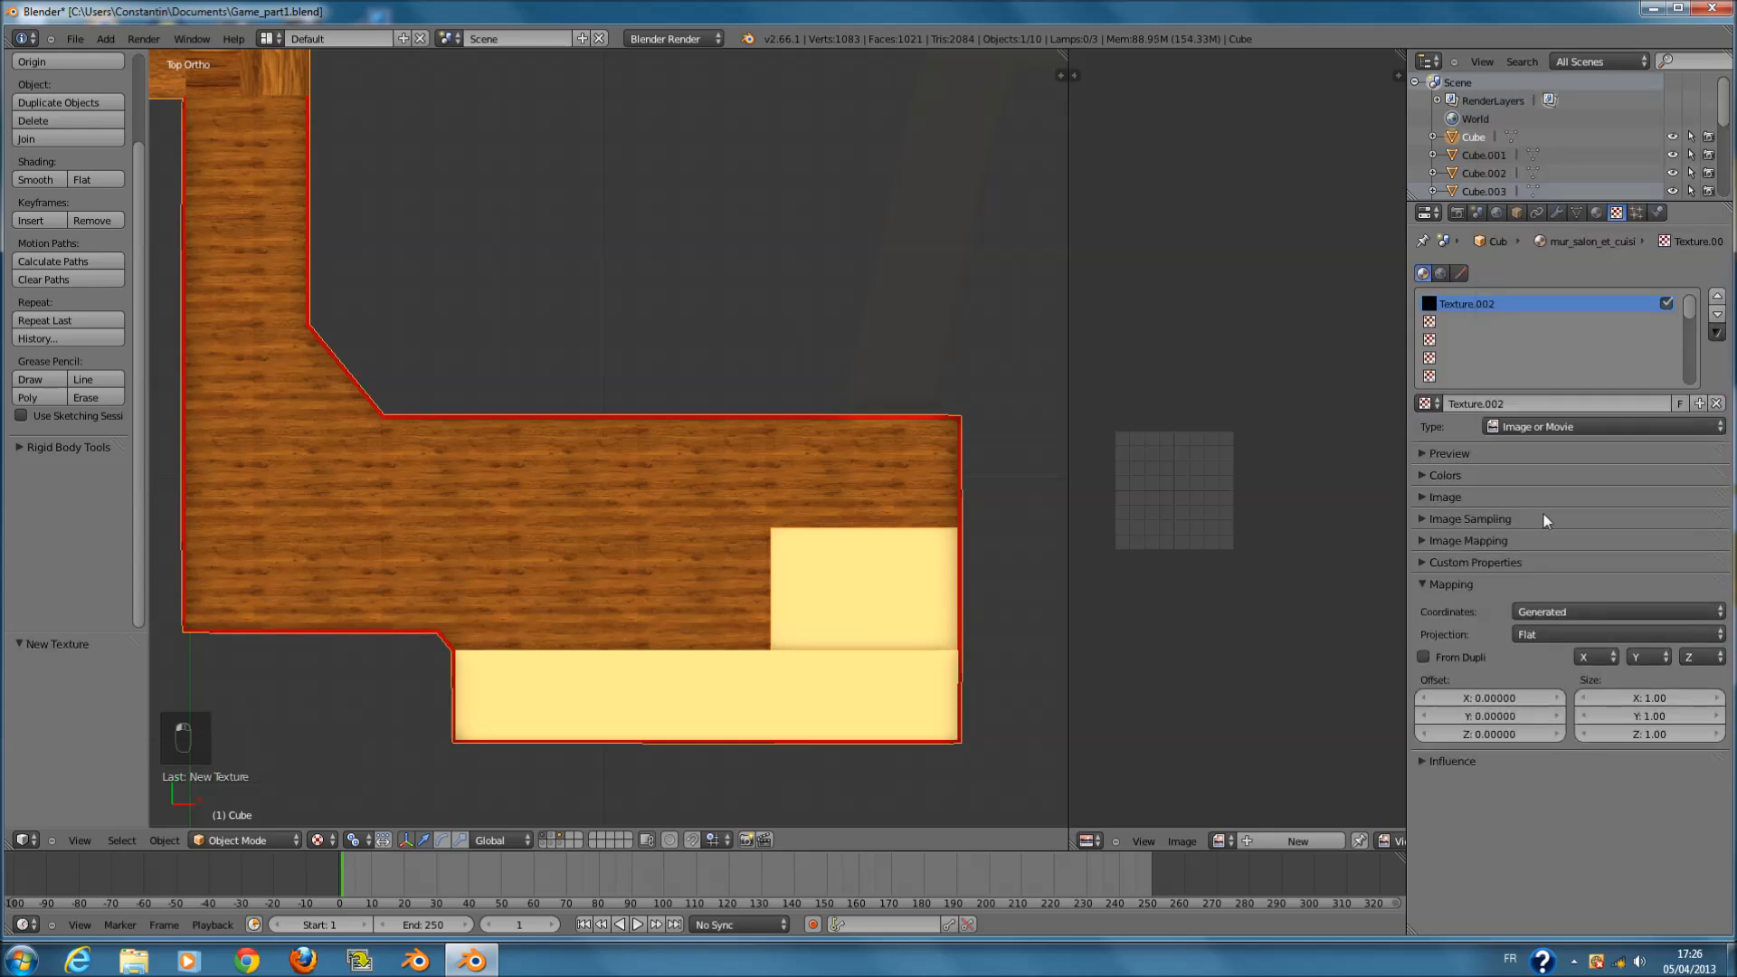
{"action": "left_click", "coordinate": [1562, 612]}
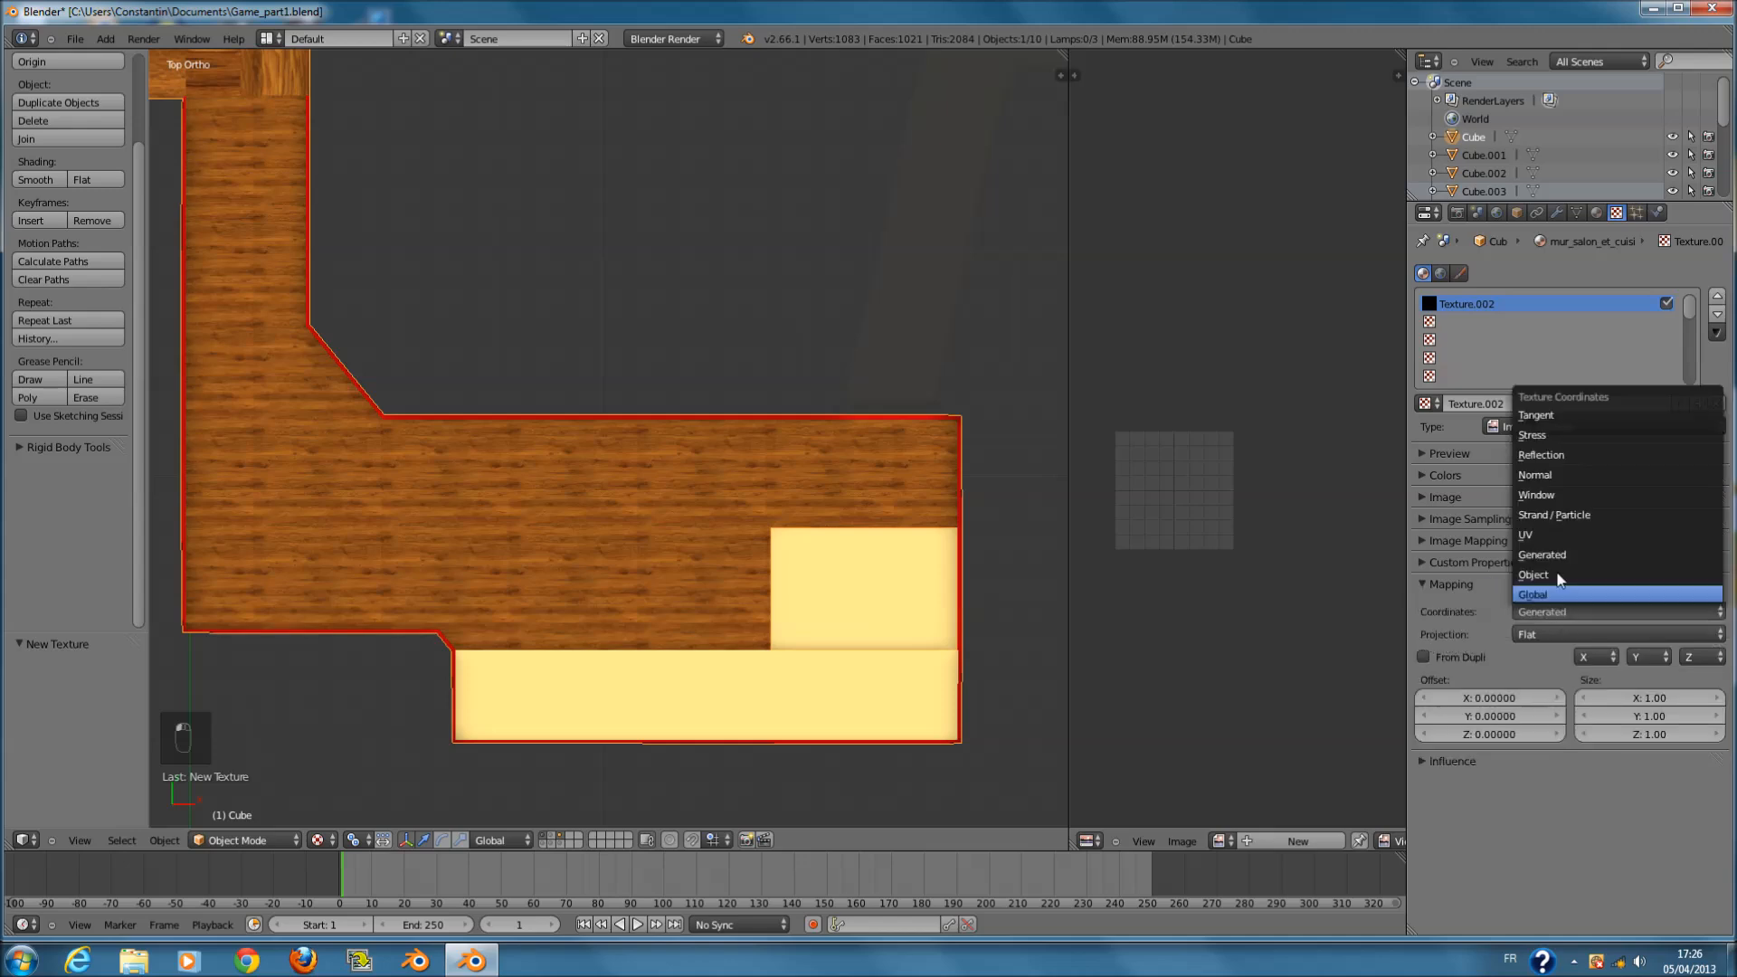
{"action": "left_click", "coordinate": [1557, 541]}
{"action": "left_click", "coordinate": [1490, 584]}
- Load WoodFine0018_L.jpg from the texture folder as the wall texture's image, using thumbnails to find it
{"action": "left_click", "coordinate": [1508, 541]}
{"action": "left_click", "coordinate": [1550, 496]}
{"action": "left_click", "coordinate": [1627, 523]}
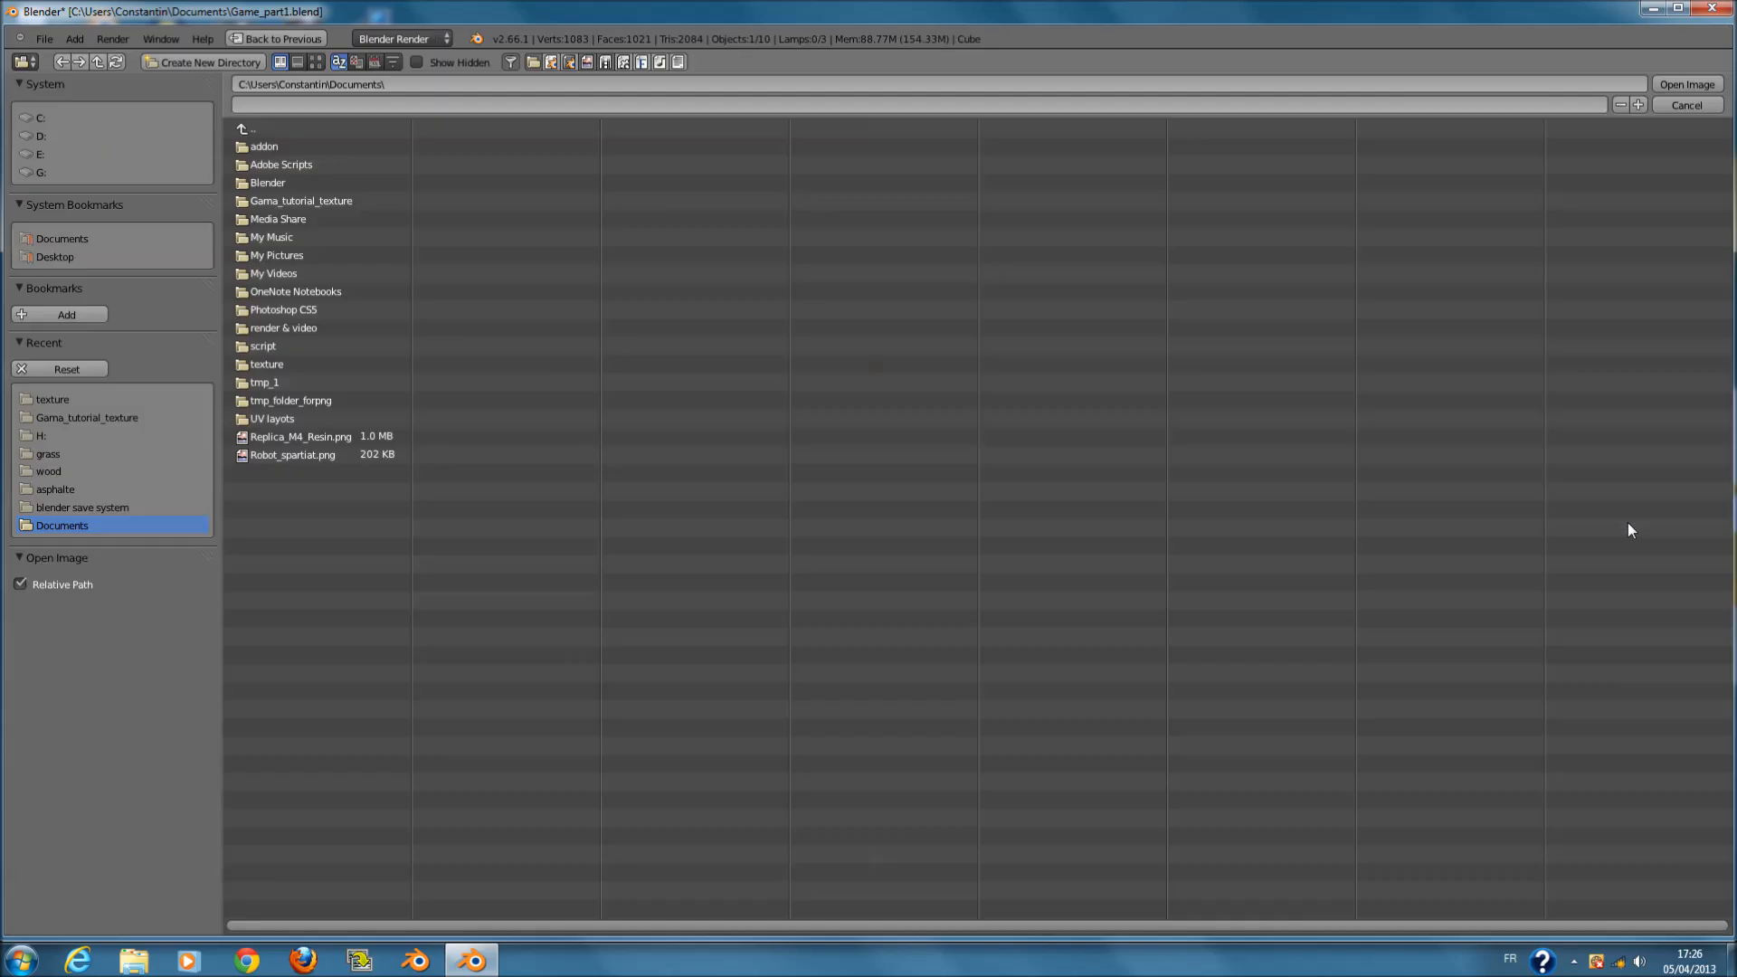
{"action": "left_click", "coordinate": [46, 398]}
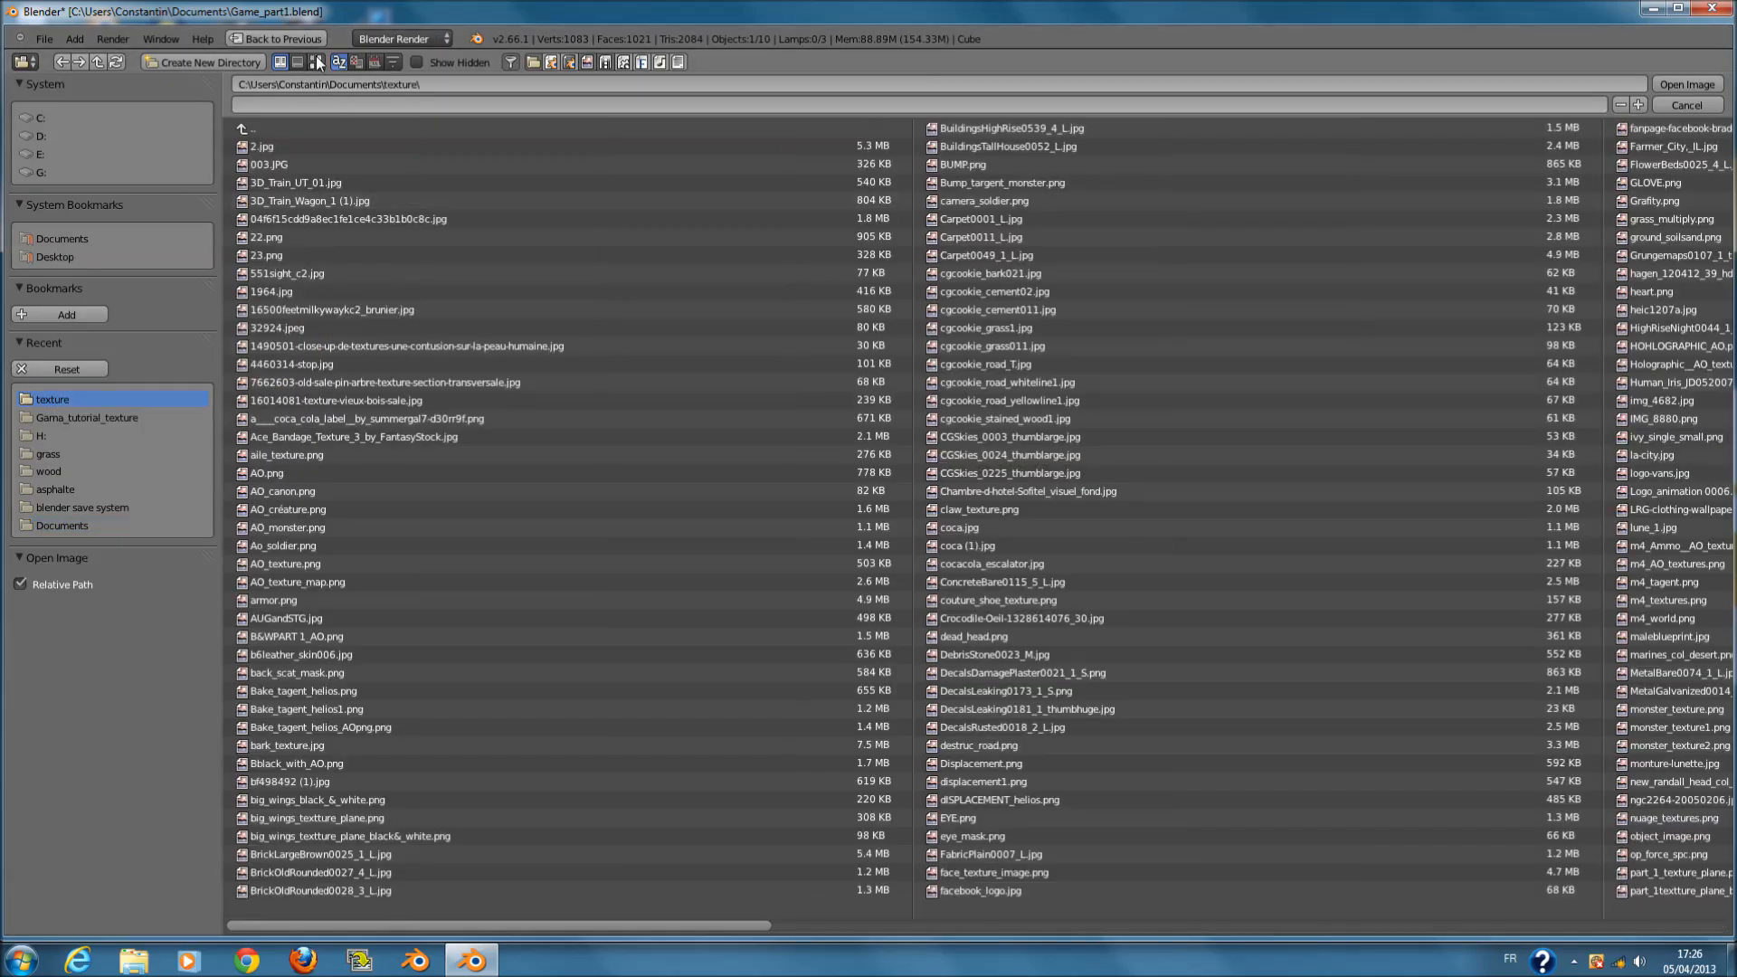
{"action": "left_click", "coordinate": [316, 61]}
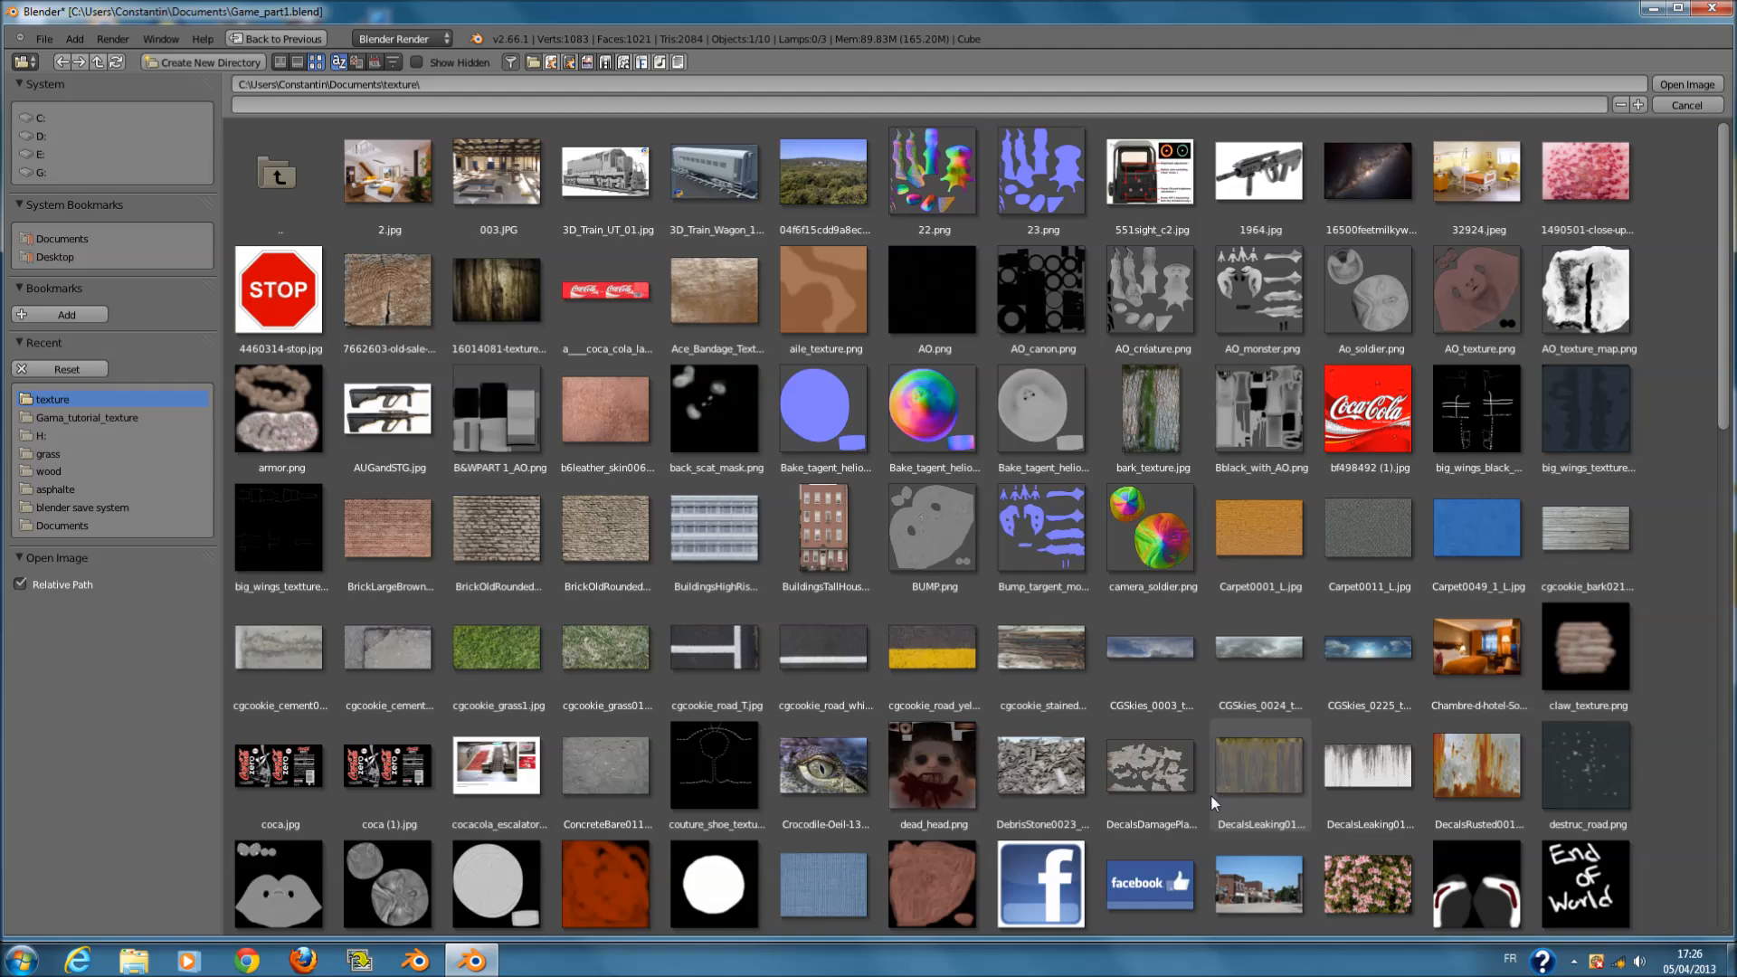
{"action": "scroll", "coordinate": [1176, 778], "scroll_direction": "down", "scroll_amount": 2}
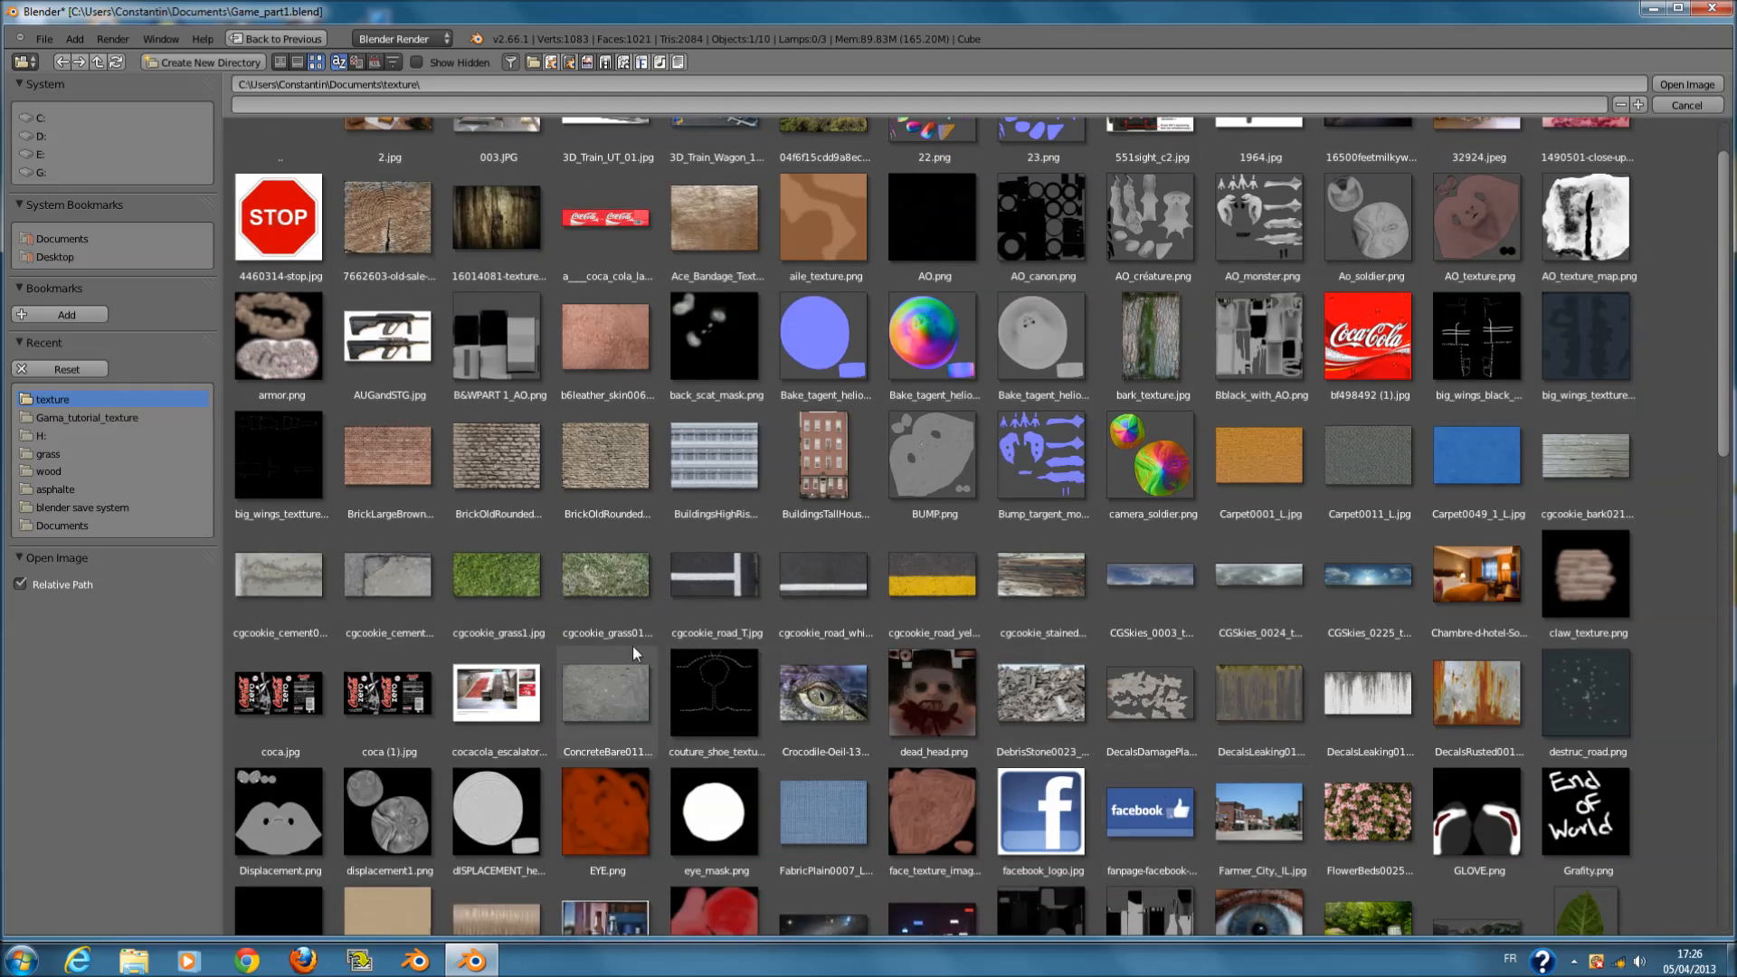
{"action": "scroll", "coordinate": [632, 487], "scroll_direction": "up", "scroll_amount": 1}
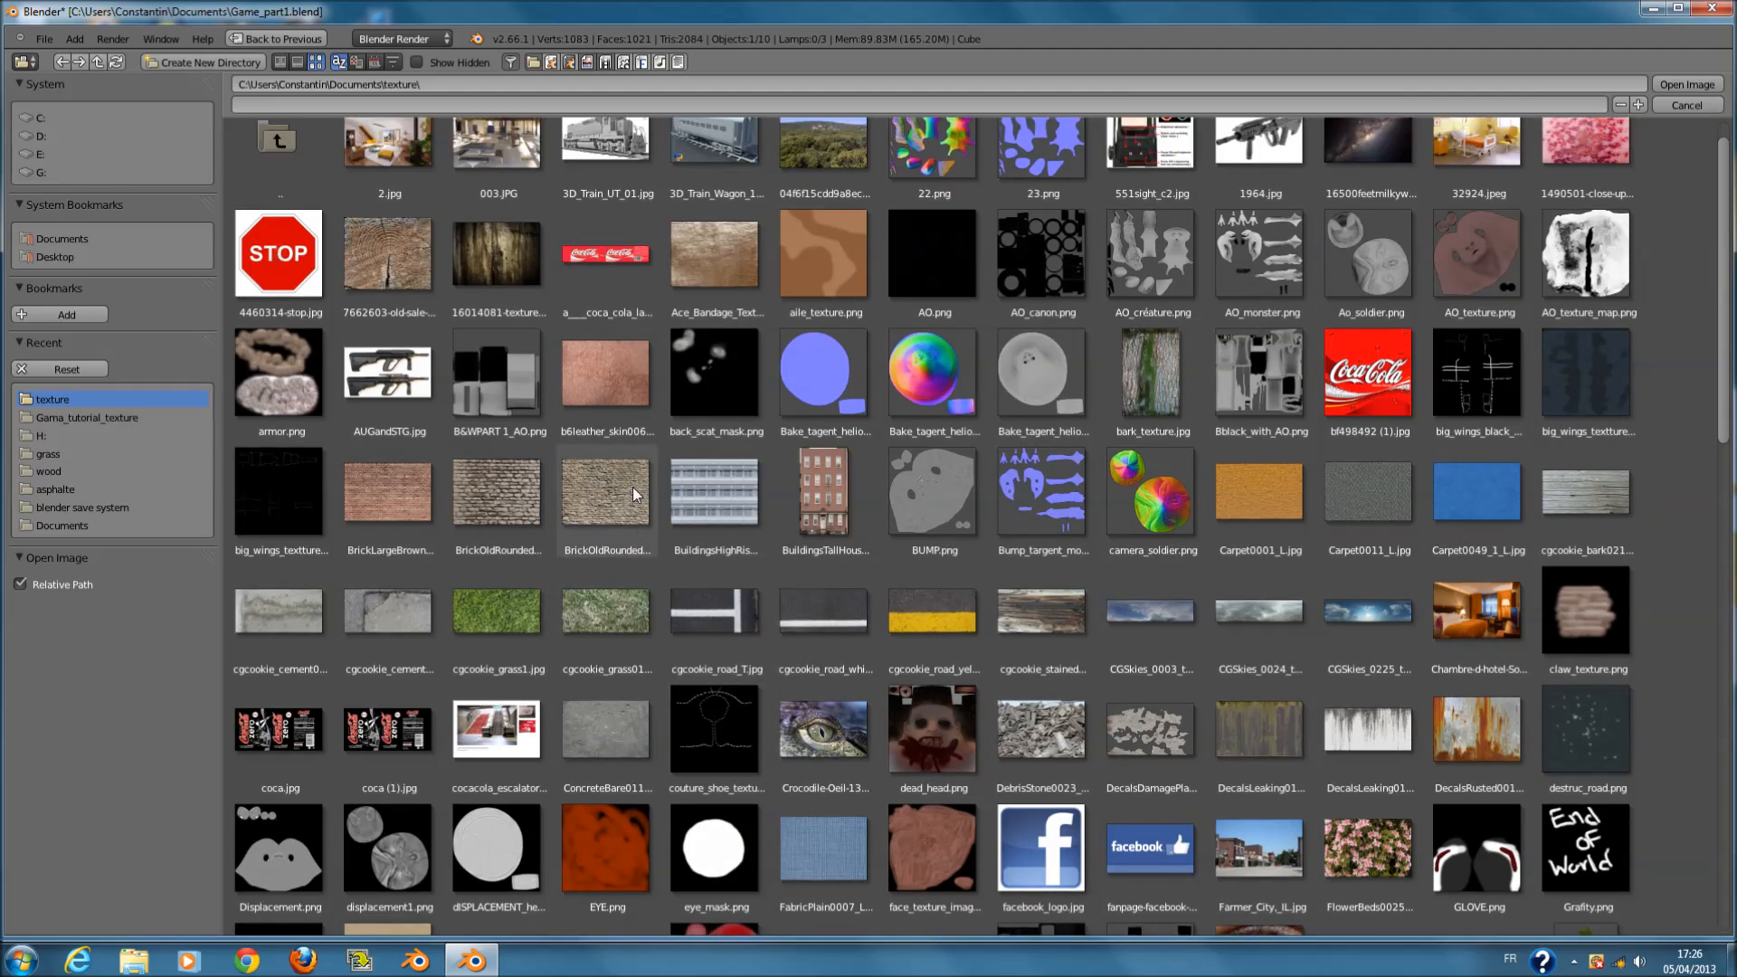
{"action": "scroll", "coordinate": [709, 425], "scroll_direction": "down", "scroll_amount": 15}
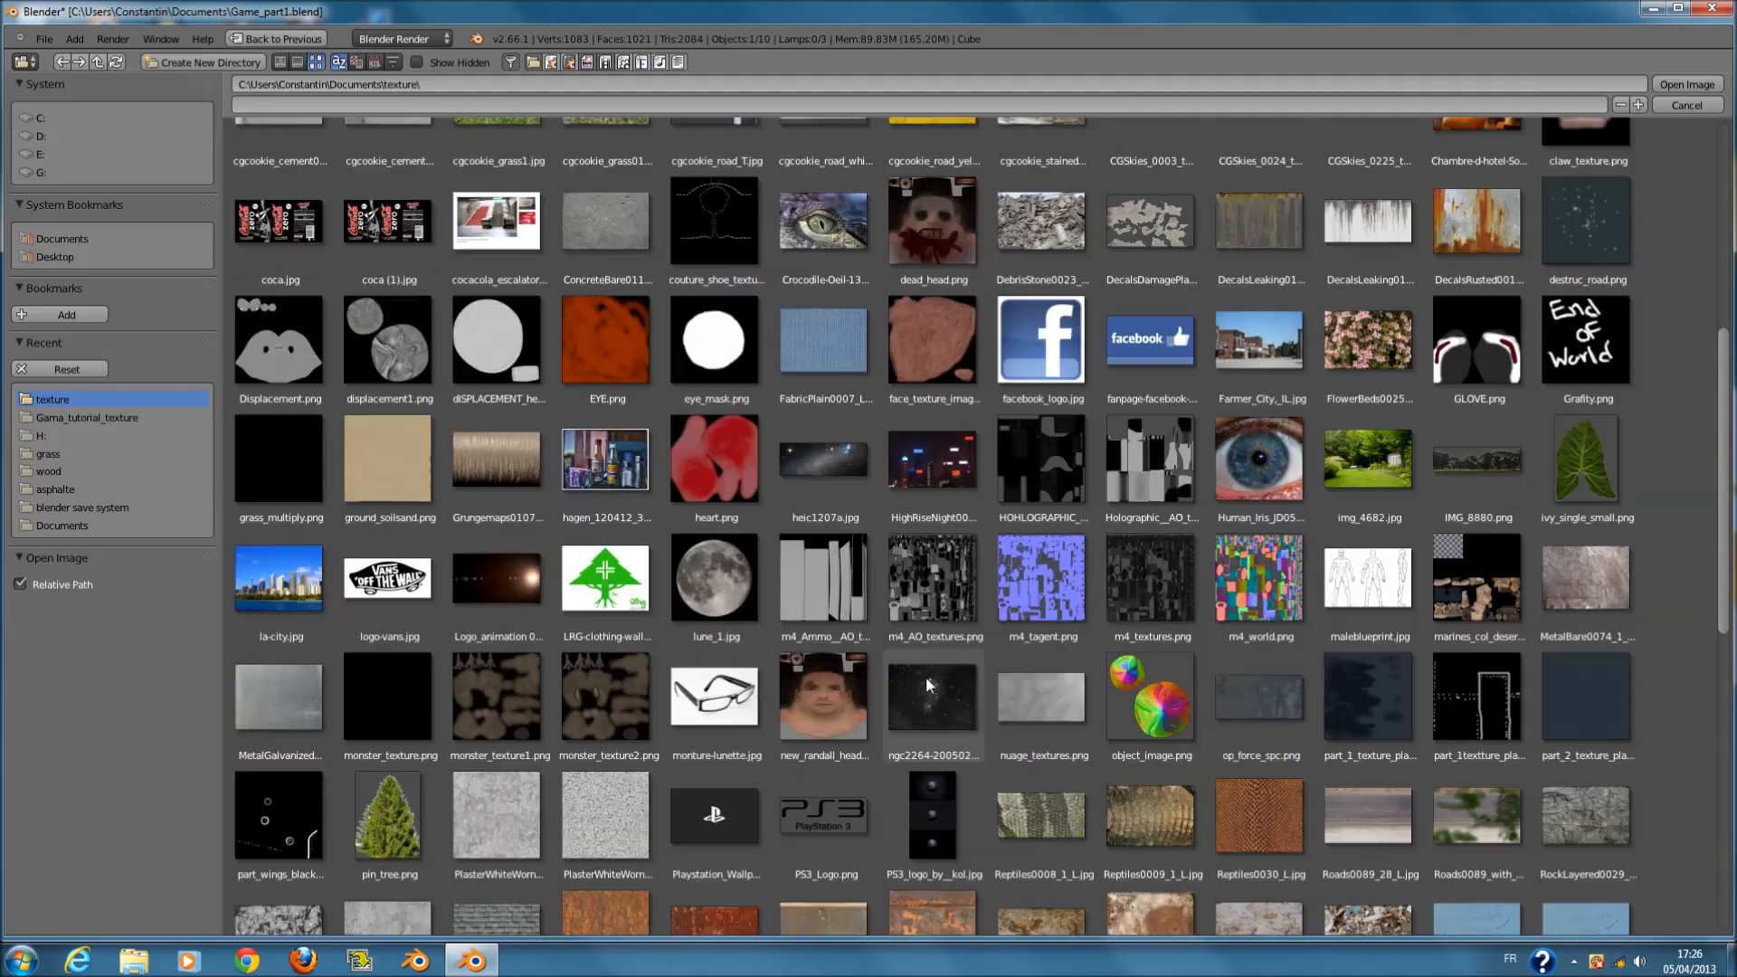
{"action": "scroll", "coordinate": [926, 676], "scroll_direction": "down", "scroll_amount": 20}
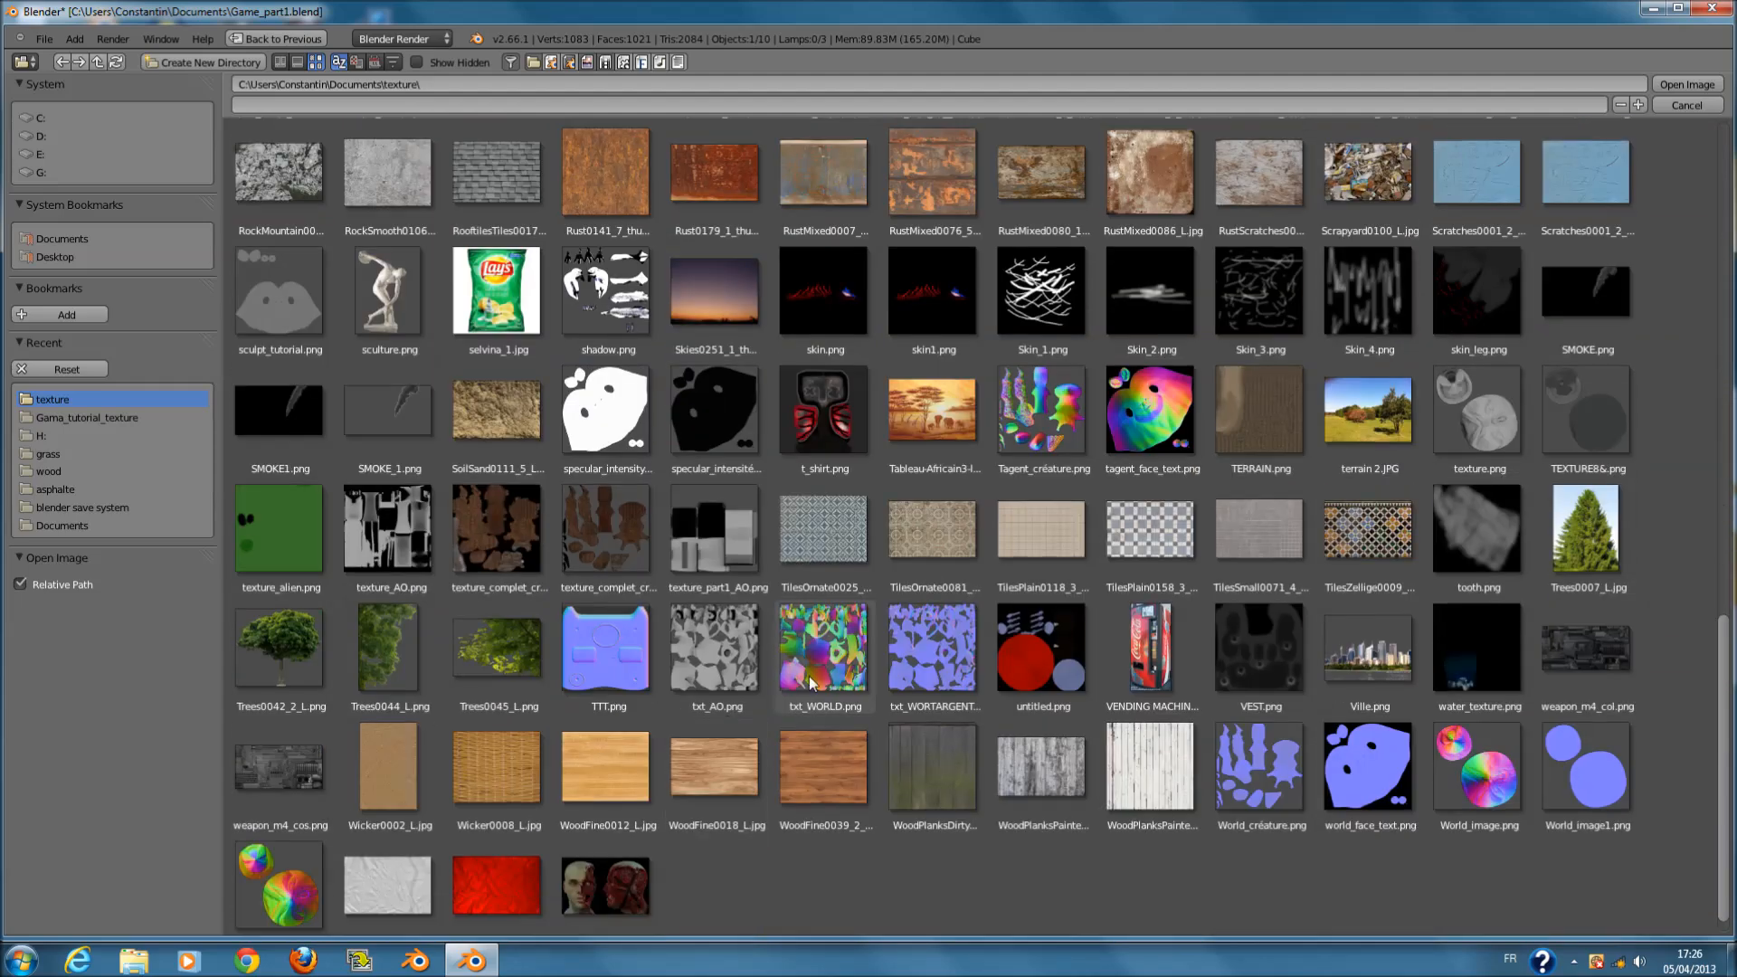
{"action": "left_click", "coordinate": [617, 800]}
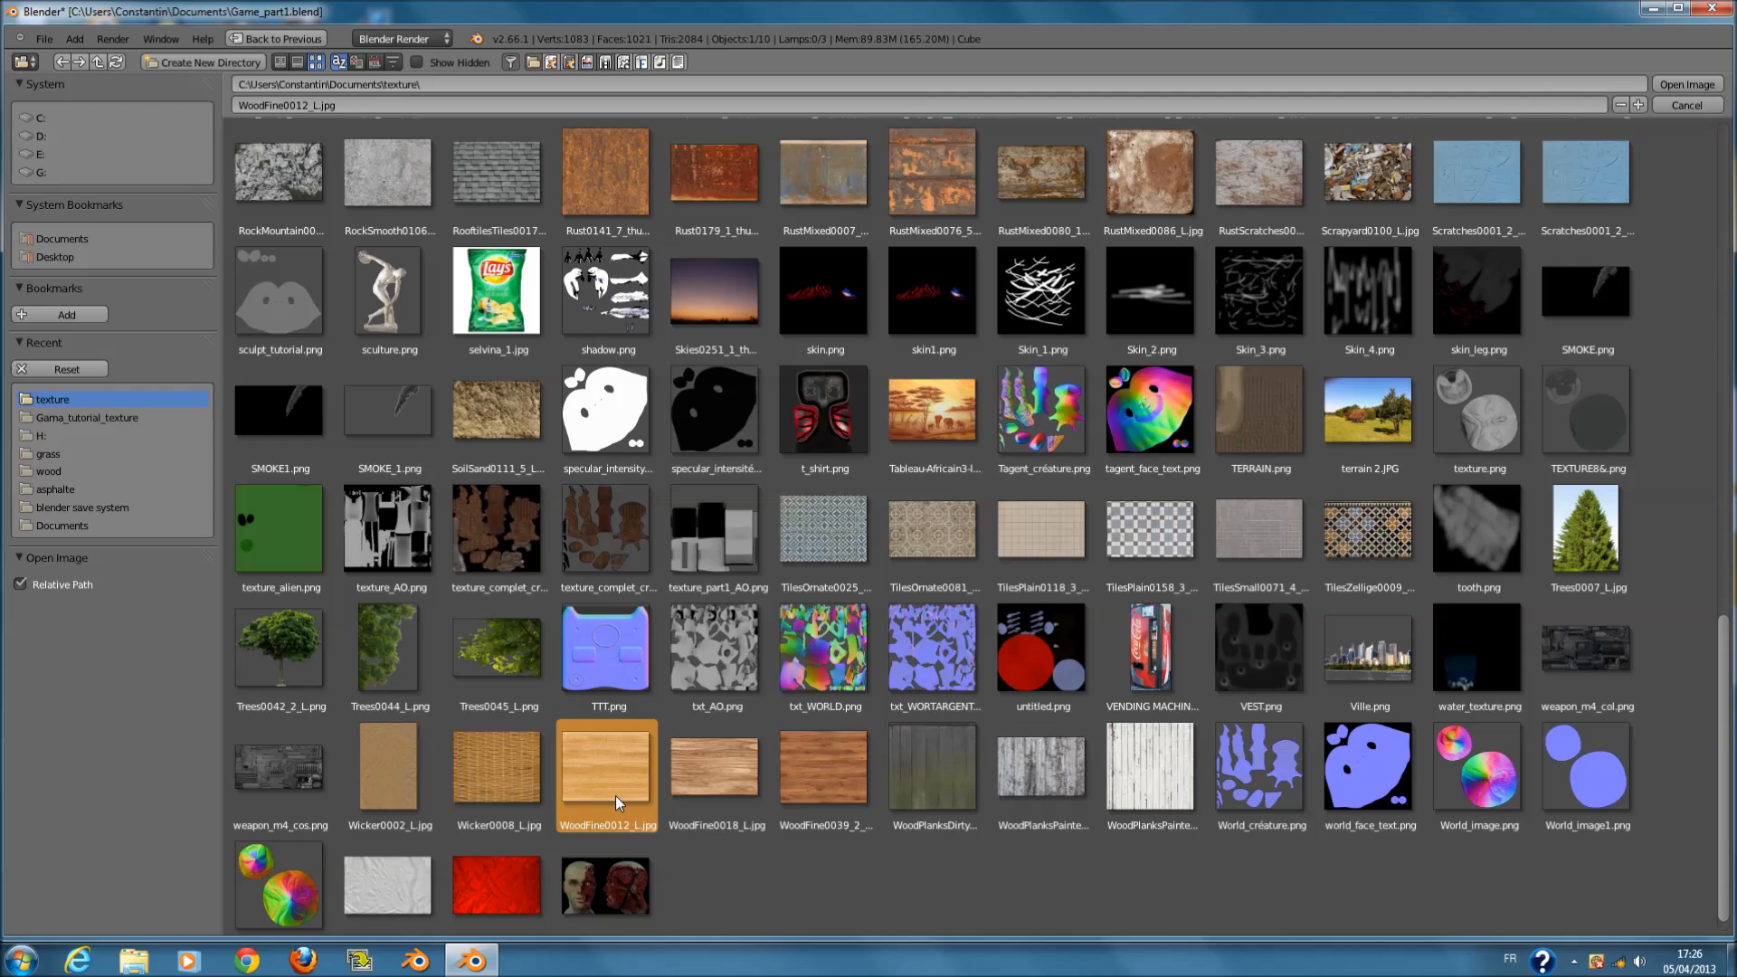
{"action": "left_click", "coordinate": [704, 798]}
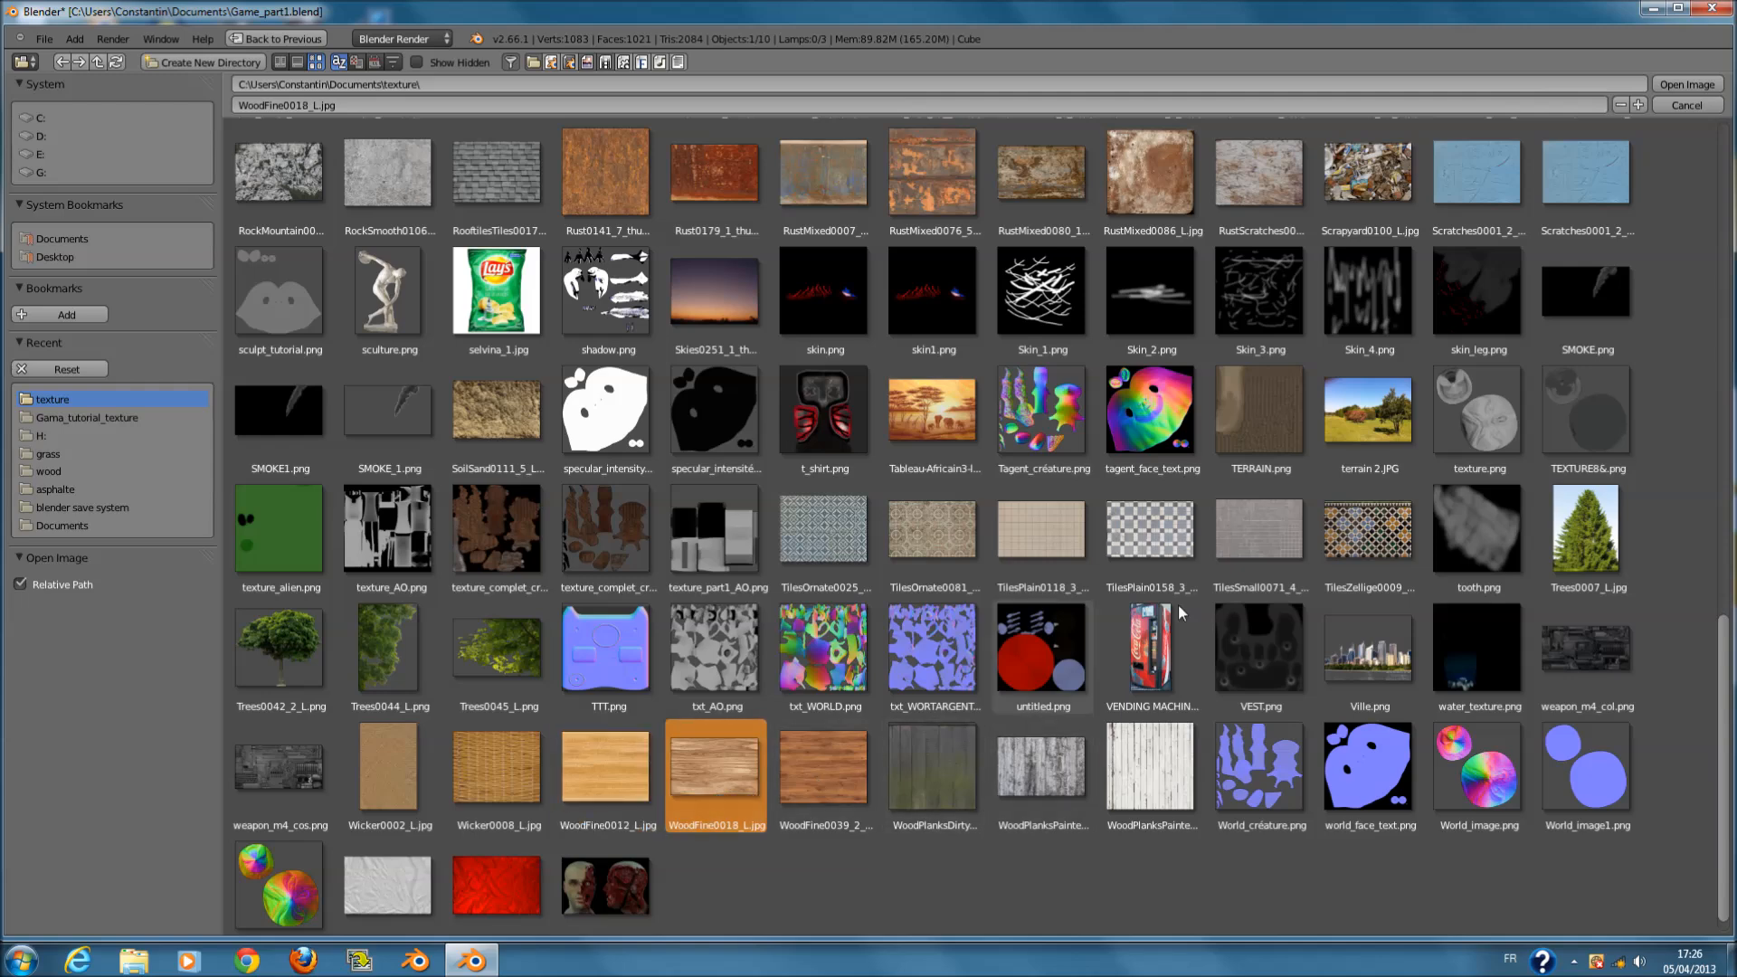
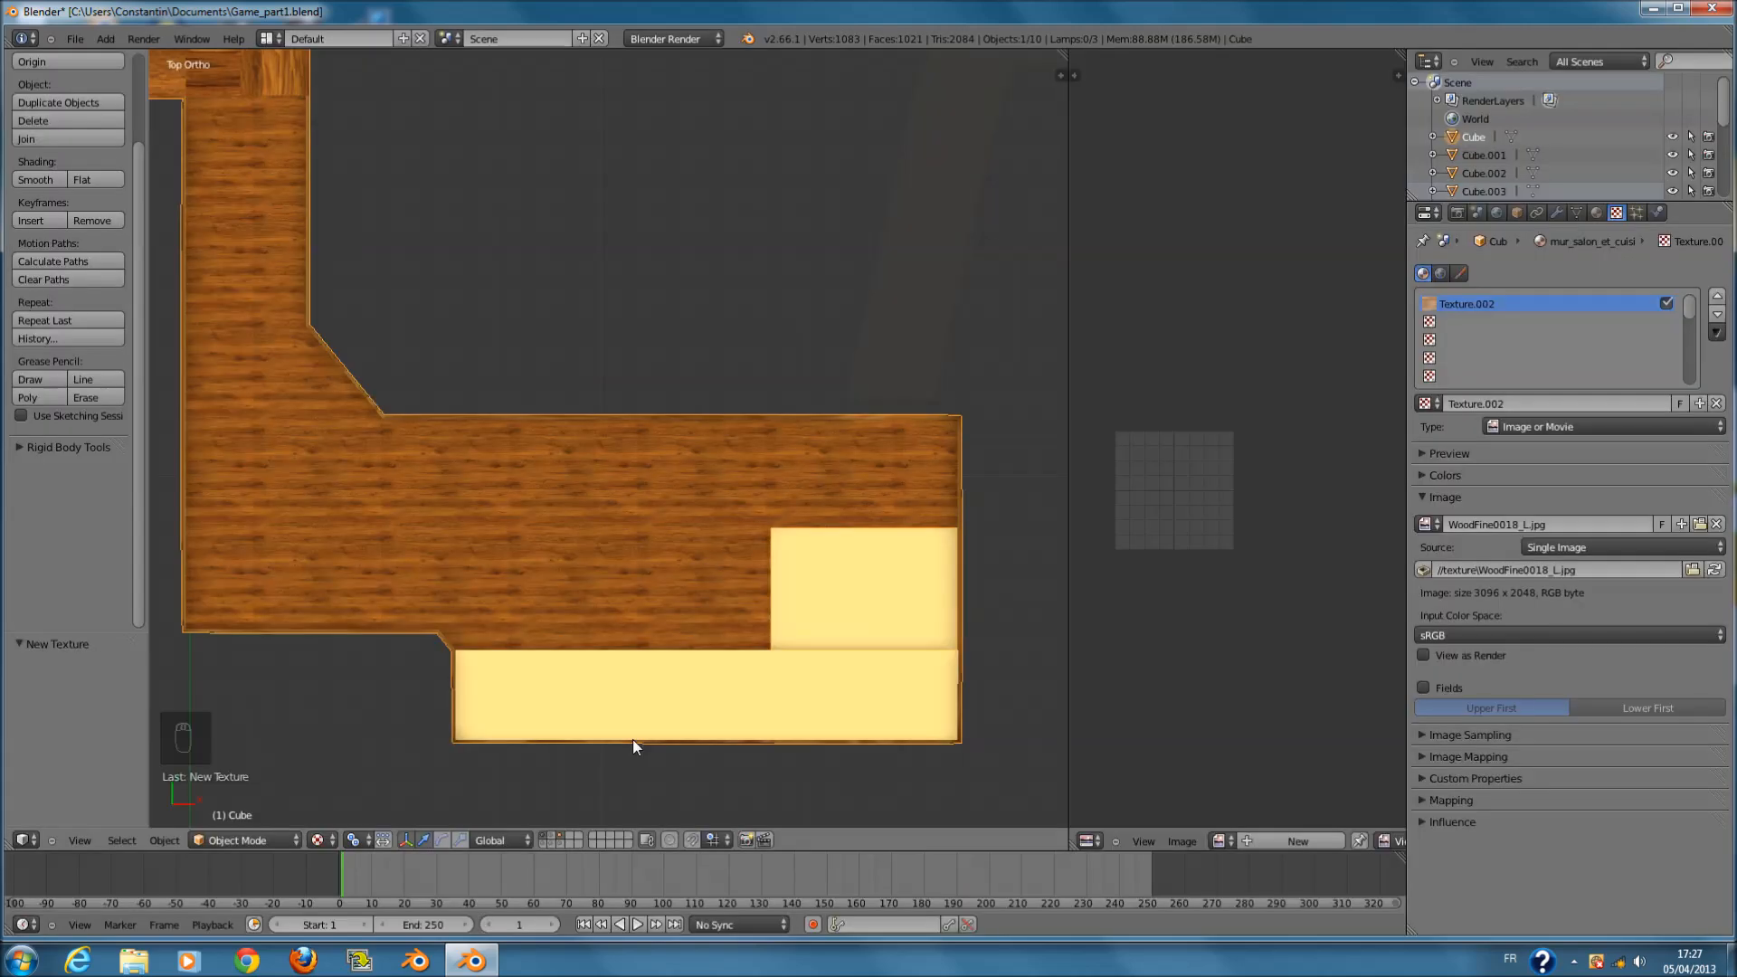
- Set the wall texture's diffuse colour influence to 0.400
{"action": "scroll", "coordinate": [653, 740], "scroll_direction": "down", "scroll_amount": 1}
{"action": "middle_click_drag", "start_coordinate": [653, 740], "coordinate": [1066, 638]}
{"action": "scroll", "coordinate": [904, 672], "scroll_direction": "up", "scroll_amount": 2}
{"action": "left_click", "coordinate": [1507, 499]}
{"action": "left_click", "coordinate": [1480, 476]}
{"action": "left_click", "coordinate": [1479, 475]}
{"action": "left_click", "coordinate": [1481, 563]}
{"action": "left_click", "coordinate": [1481, 565]}
{"action": "left_click", "coordinate": [1479, 584]}
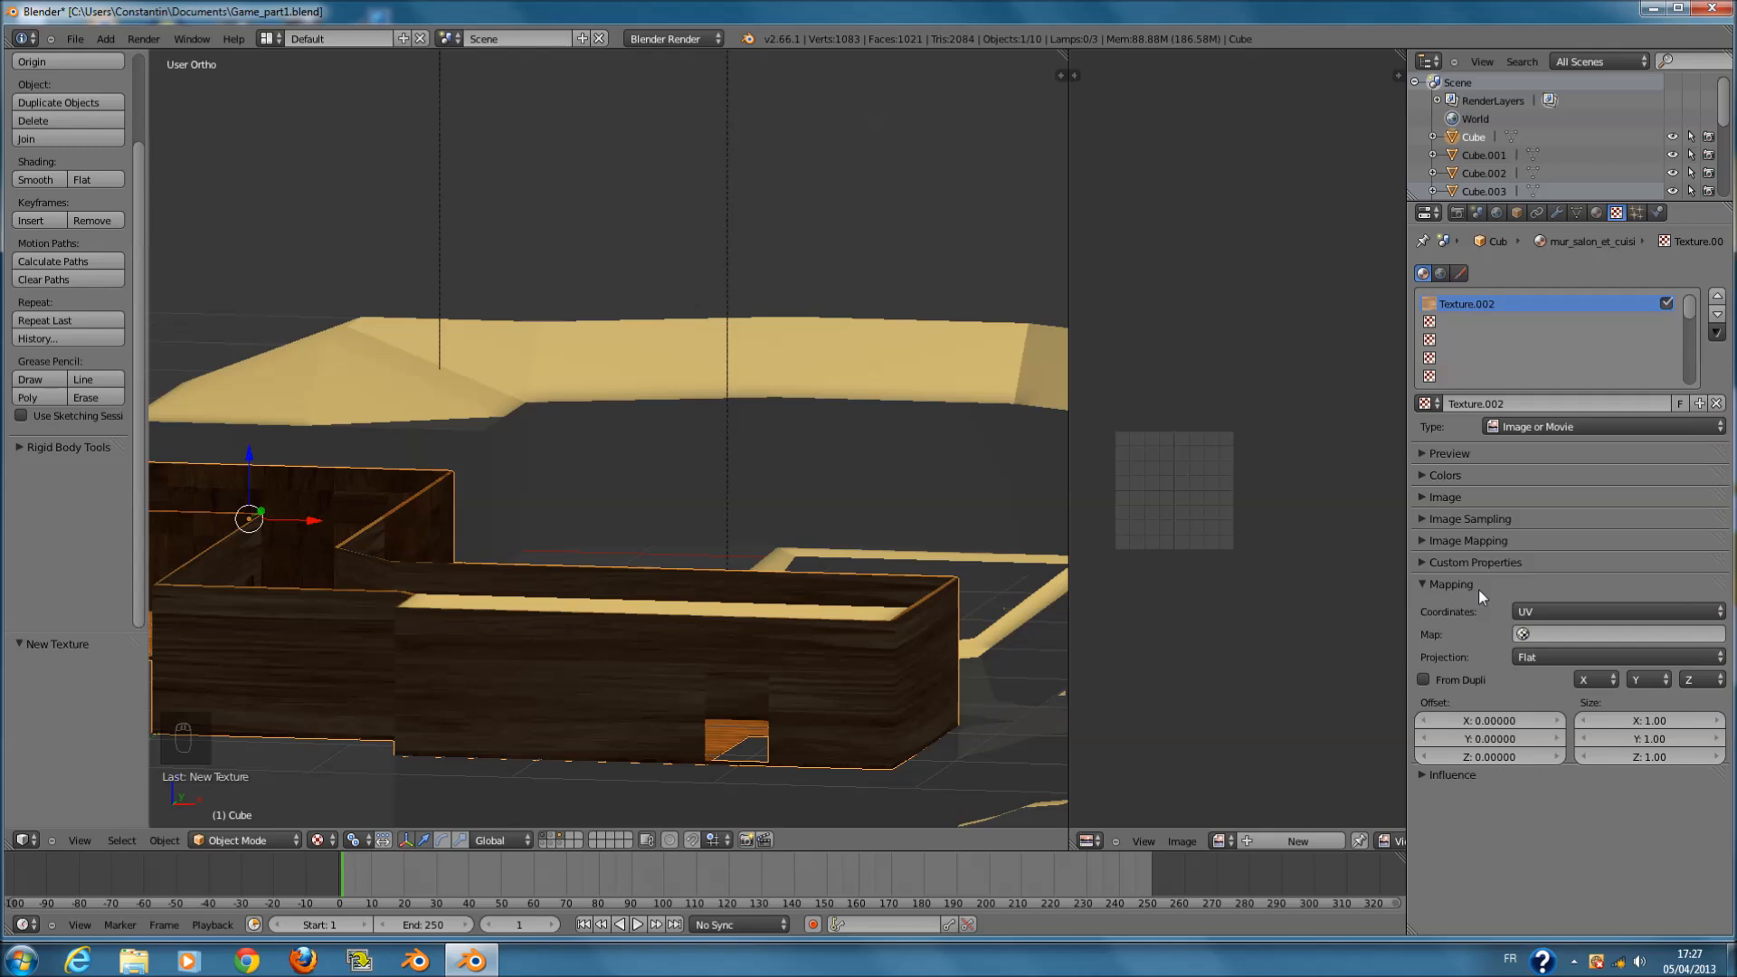
{"action": "left_click", "coordinate": [1463, 590]}
{"action": "left_click", "coordinate": [1464, 605]}
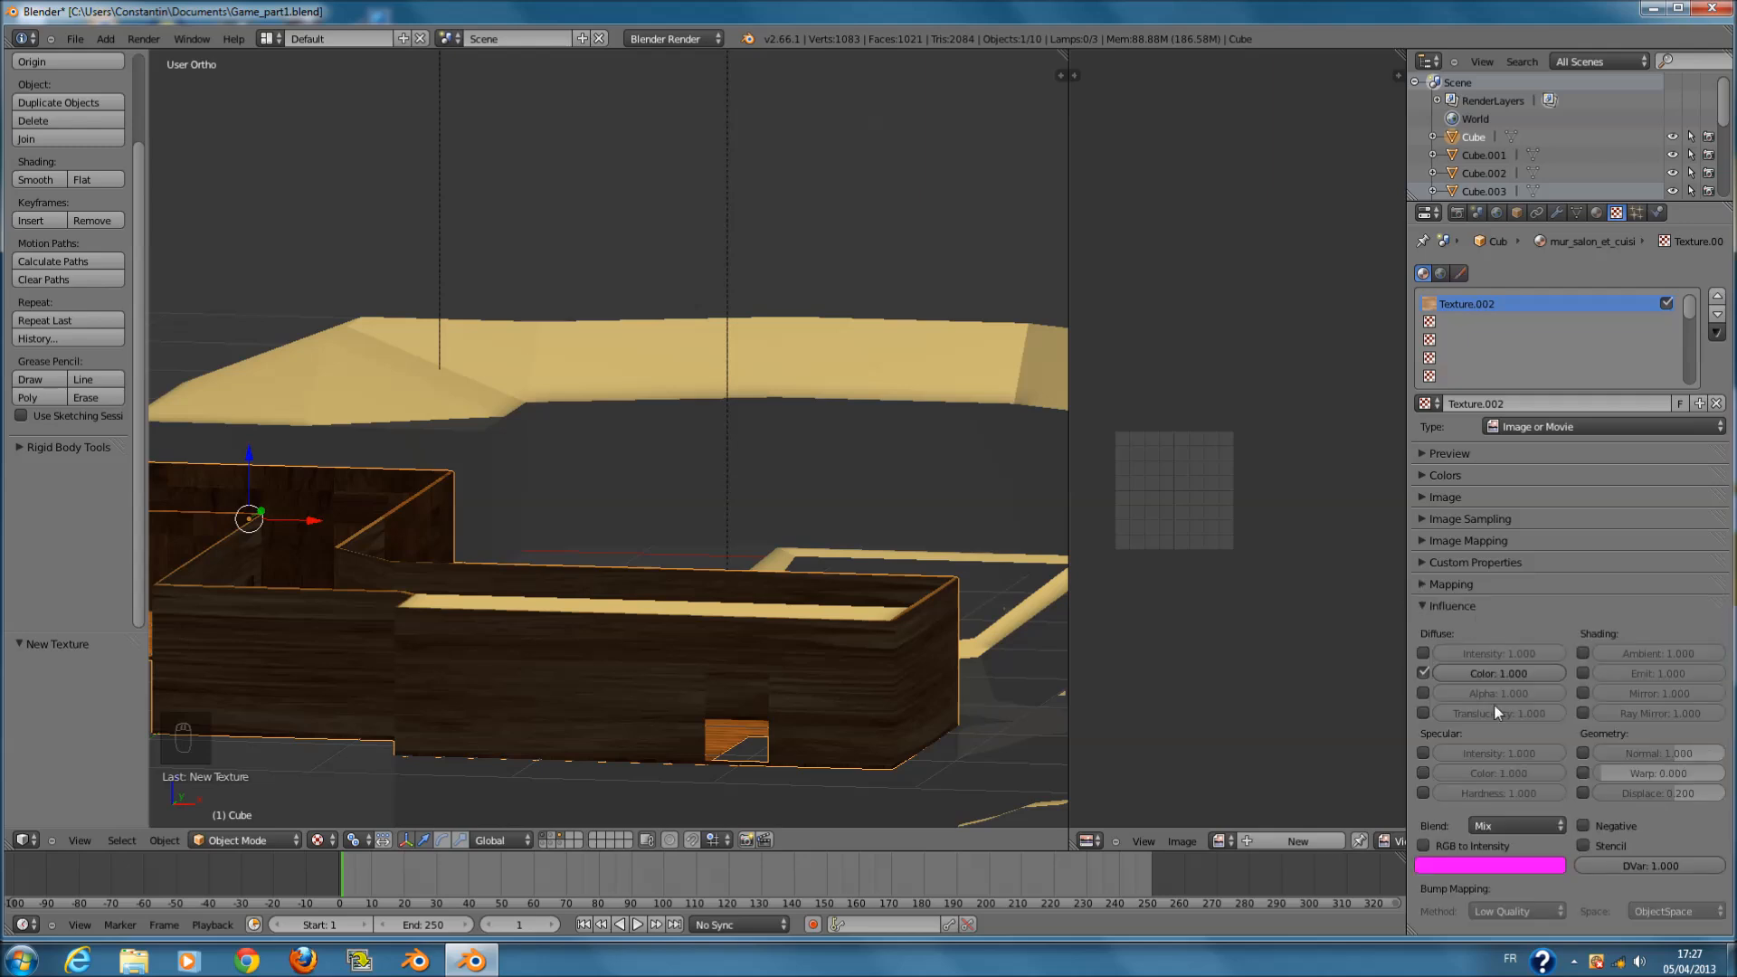
{"action": "left_click", "coordinate": [1493, 674]}
{"action": "key", "text": "Escape"}
{"action": "key", "text": "Return"}
- Set the diffuse colour of the mur_salon_et_cuisine material to a light orange-beige
{"action": "middle_click_drag", "start_coordinate": [719, 650], "coordinate": [1084, 555]}
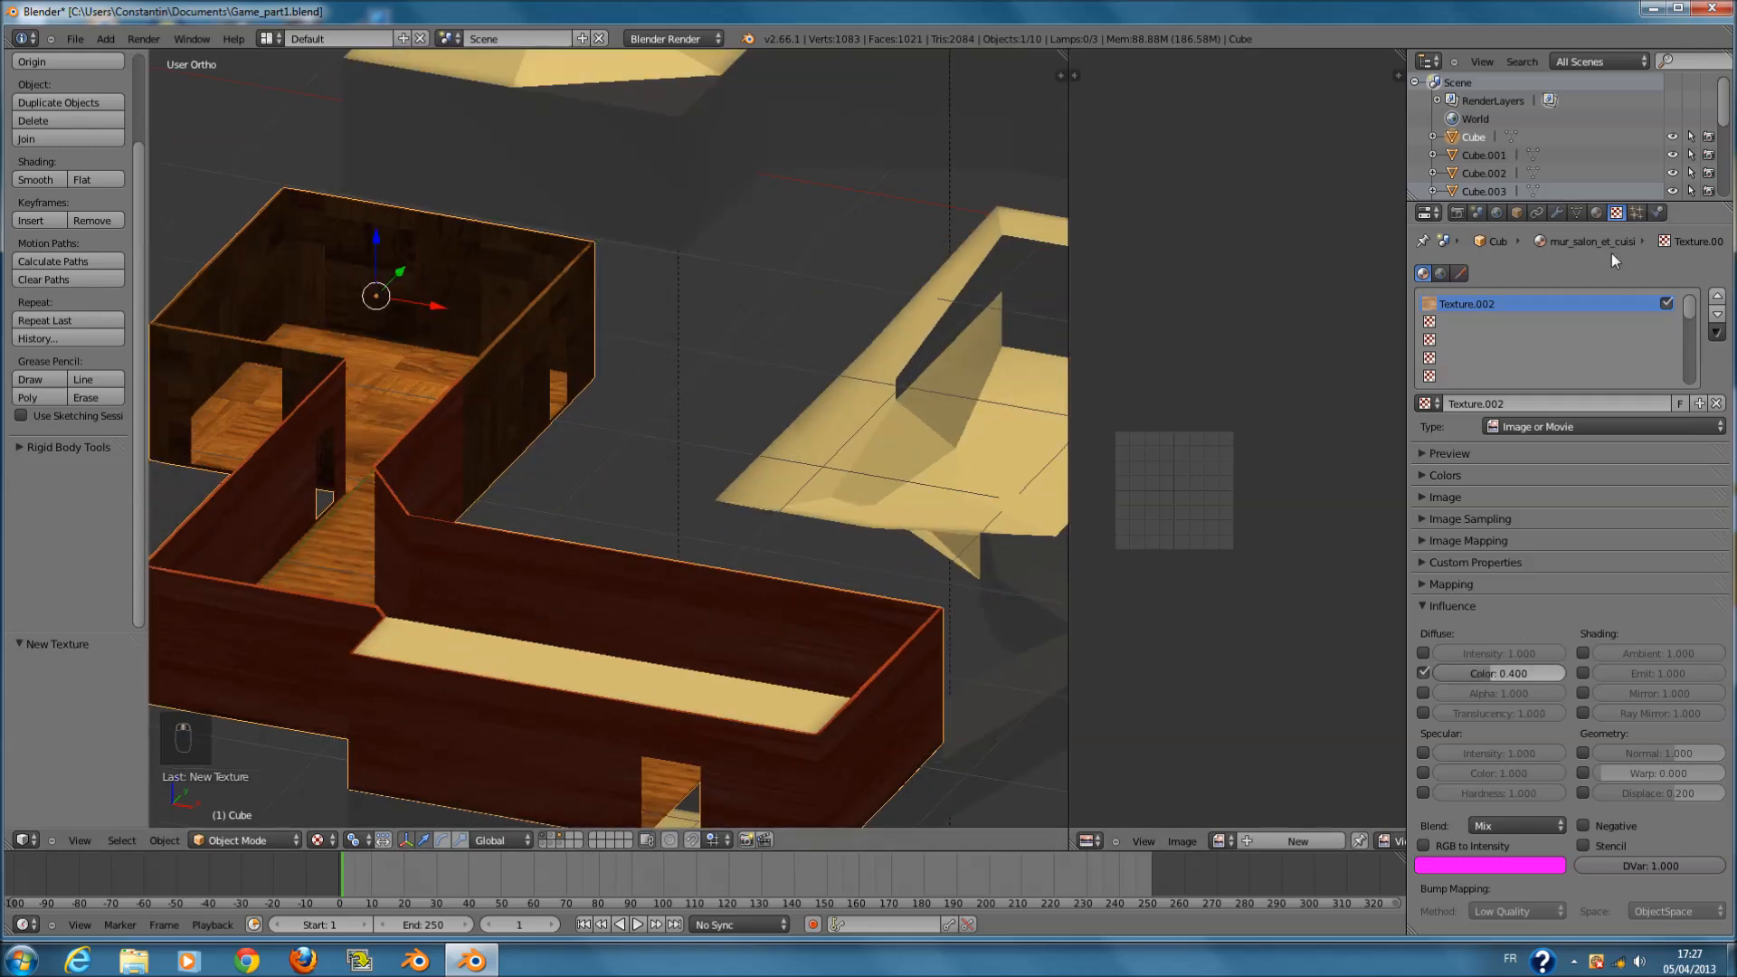
{"action": "left_click", "coordinate": [1598, 213]}
{"action": "left_click", "coordinate": [1476, 486]}
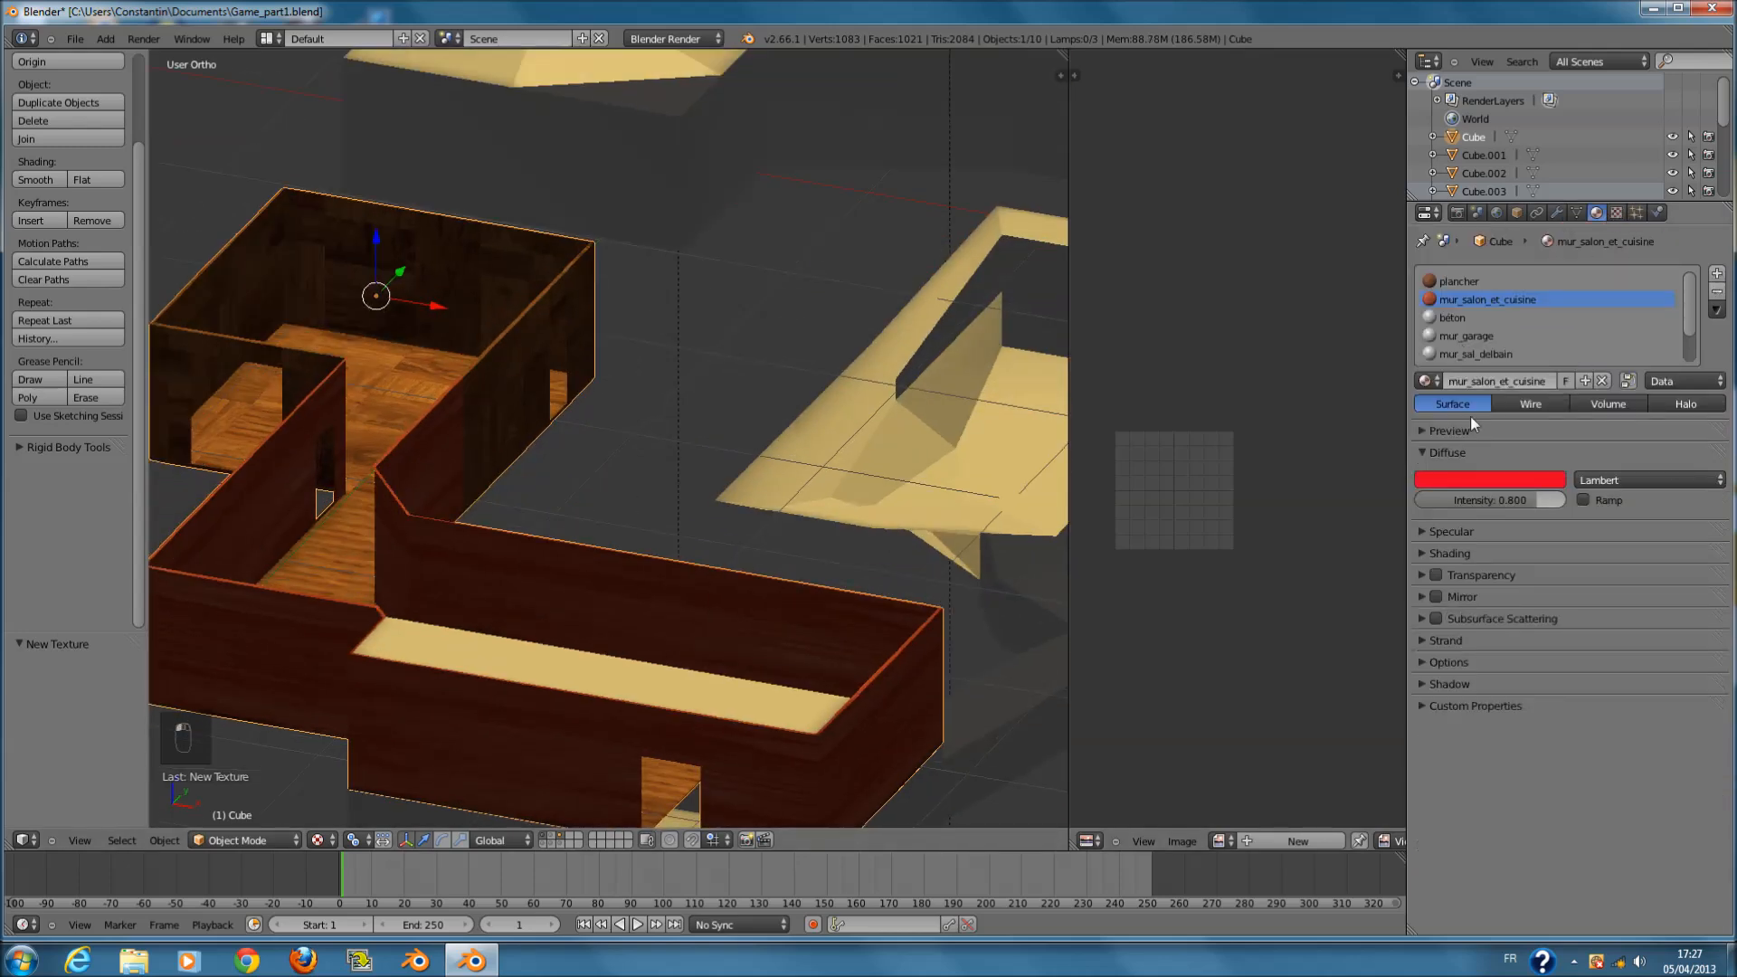
{"action": "left_click", "coordinate": [1485, 474]}
{"action": "mouse_move", "coordinate": [1463, 313]}
{"action": "left_mouse_down"}
{"action": "mouse_move", "coordinate": [1383, 359]}
{"action": "mouse_move", "coordinate": [1457, 313]}
{"action": "mouse_move", "coordinate": [1452, 335]}
{"action": "left_mouse_up"}
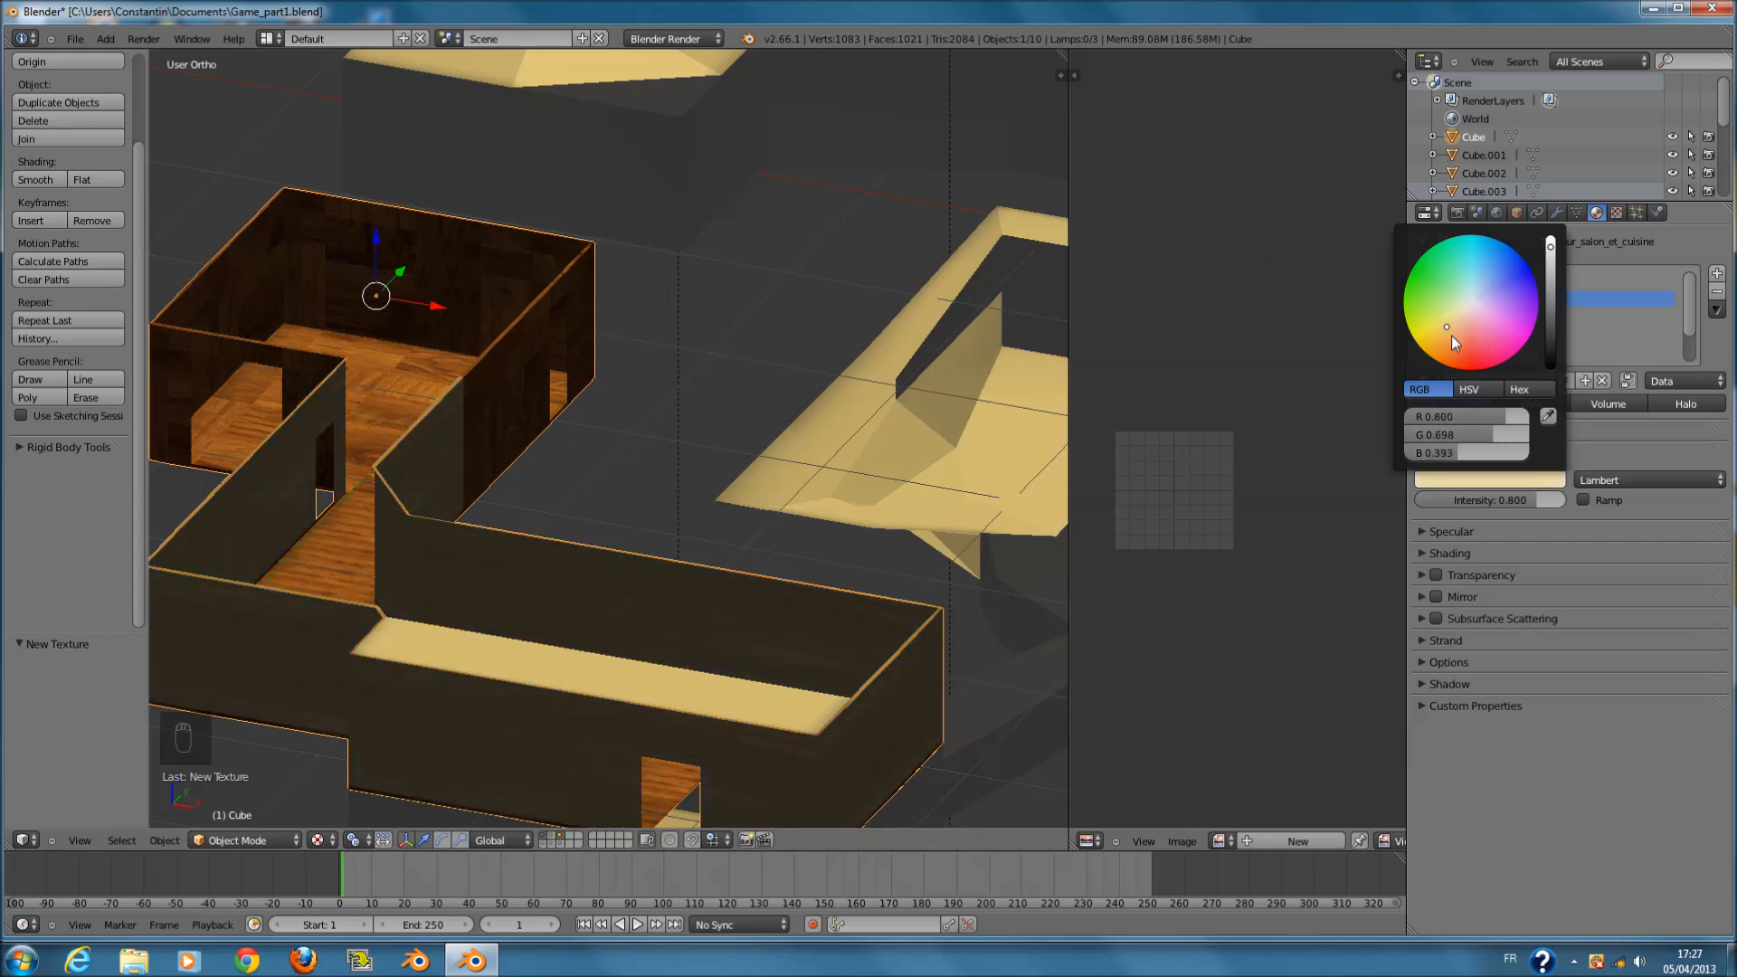
{"action": "left_click", "coordinate": [1552, 295]}
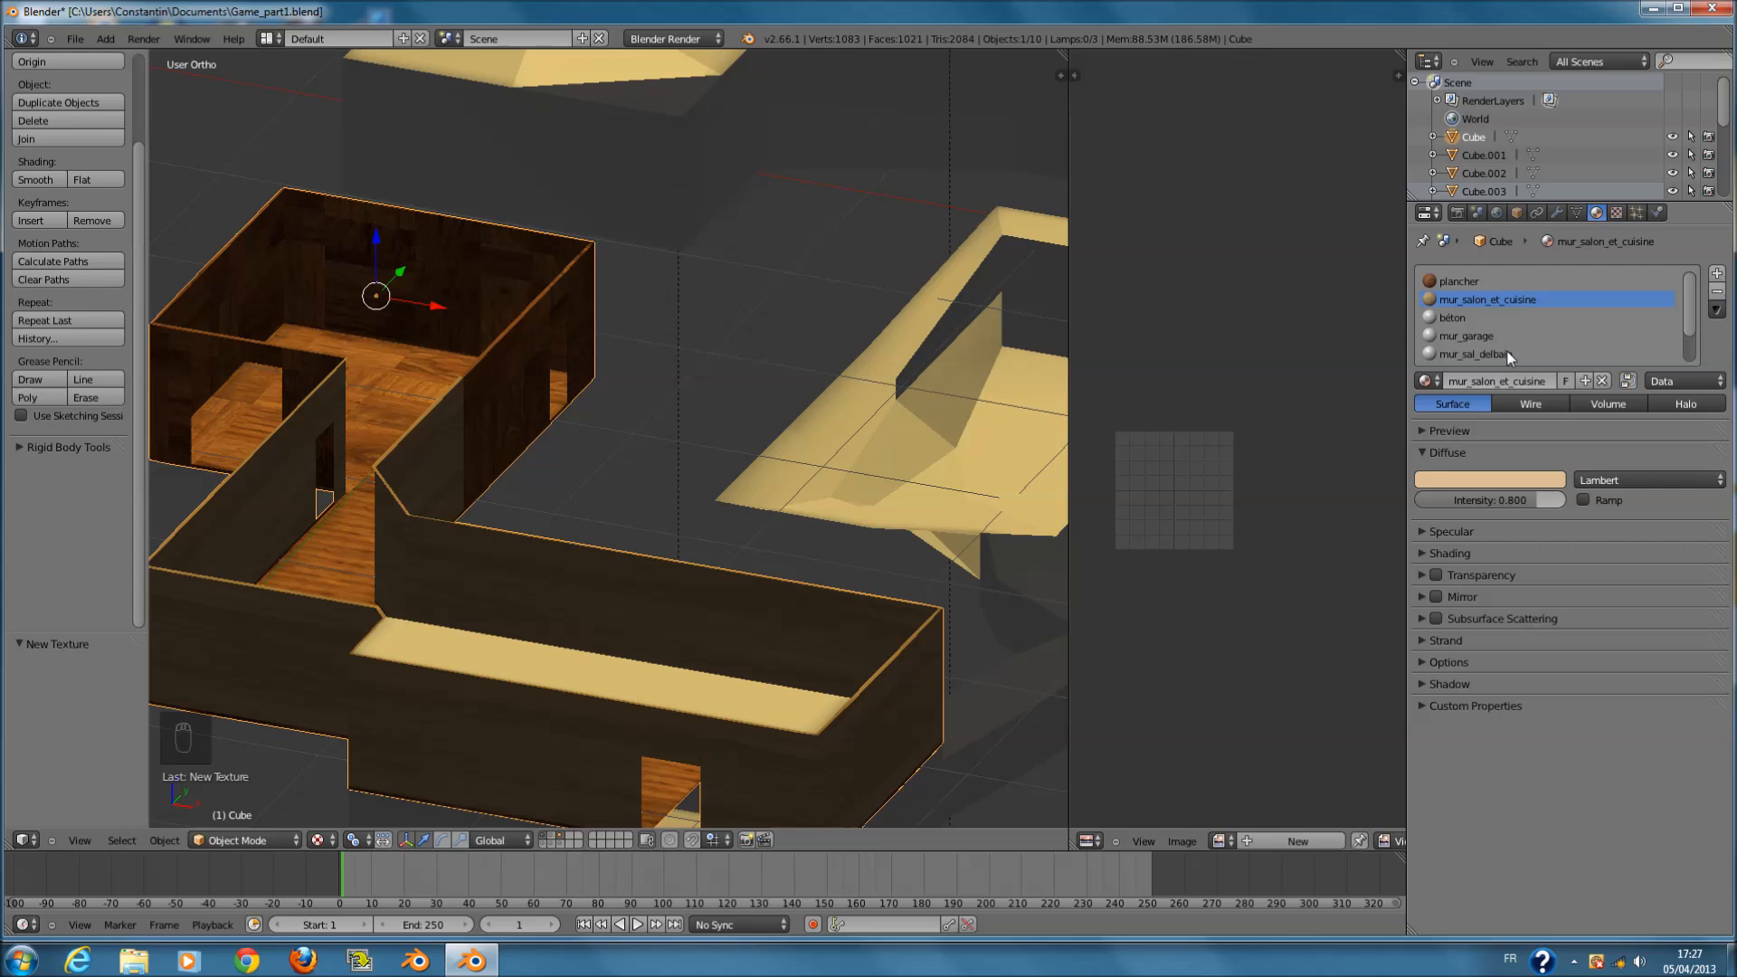
- Enable RGB to Intensity on the wall texture with a near-white colour, trying Add blending and returning to Mix
{"action": "left_click", "coordinate": [1619, 215]}
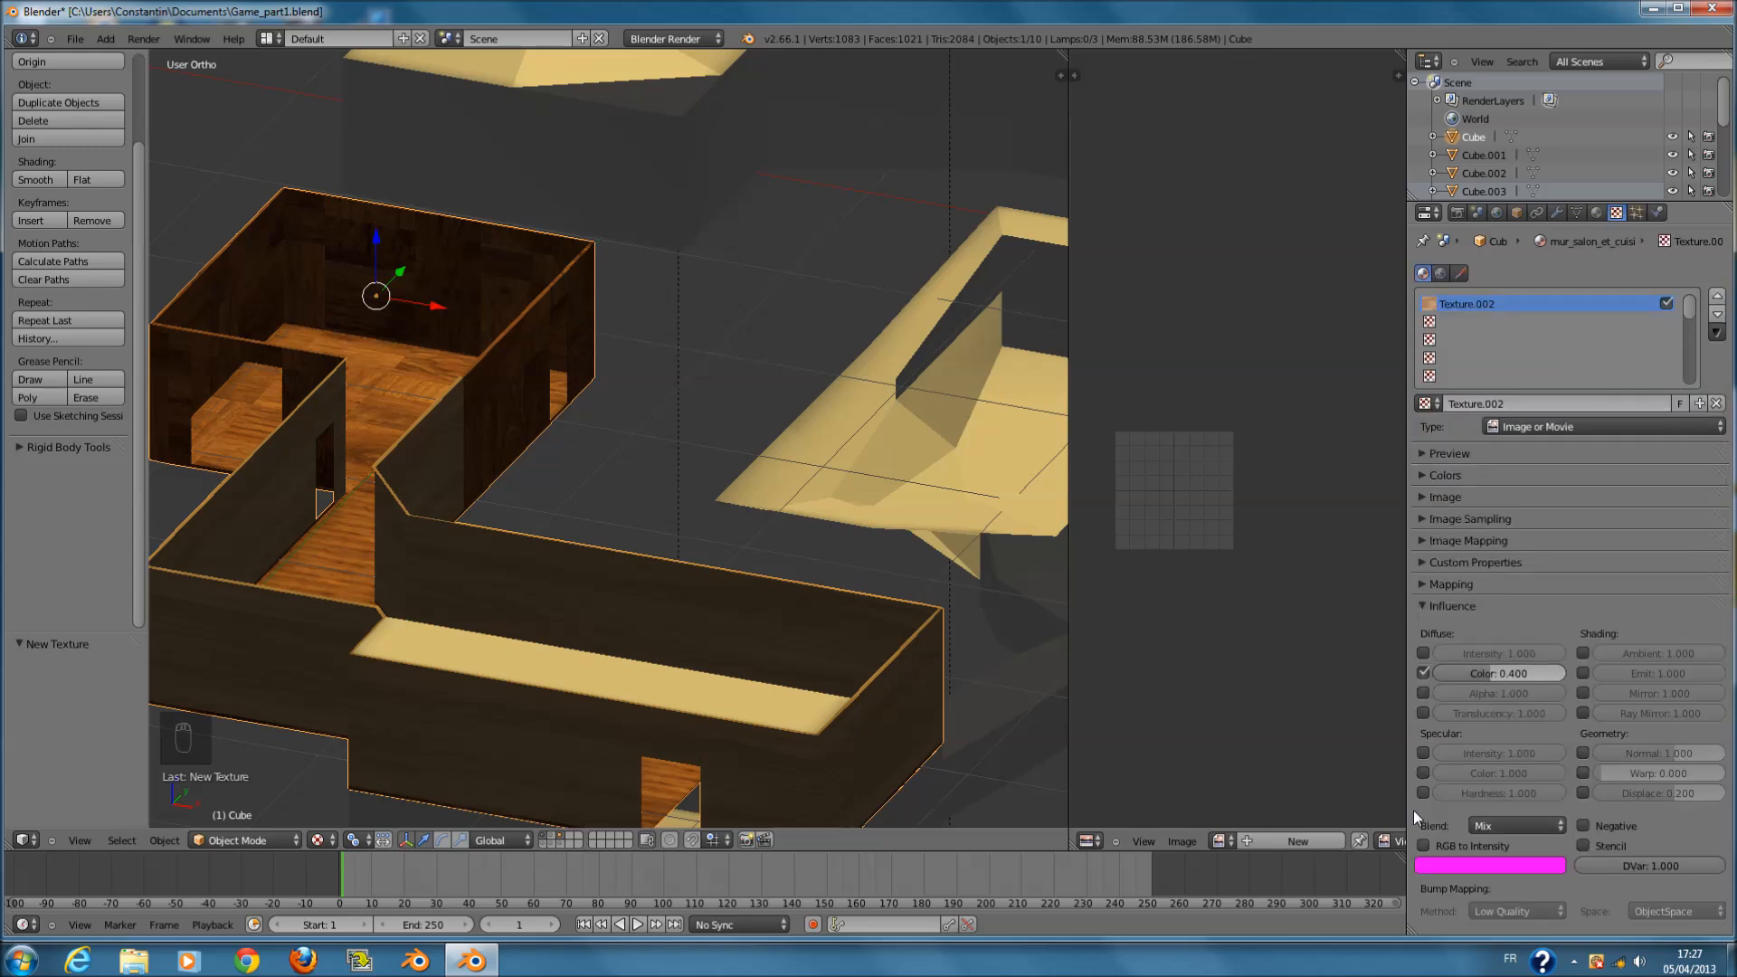
{"action": "left_click", "coordinate": [1427, 846]}
{"action": "left_click", "coordinate": [1502, 825]}
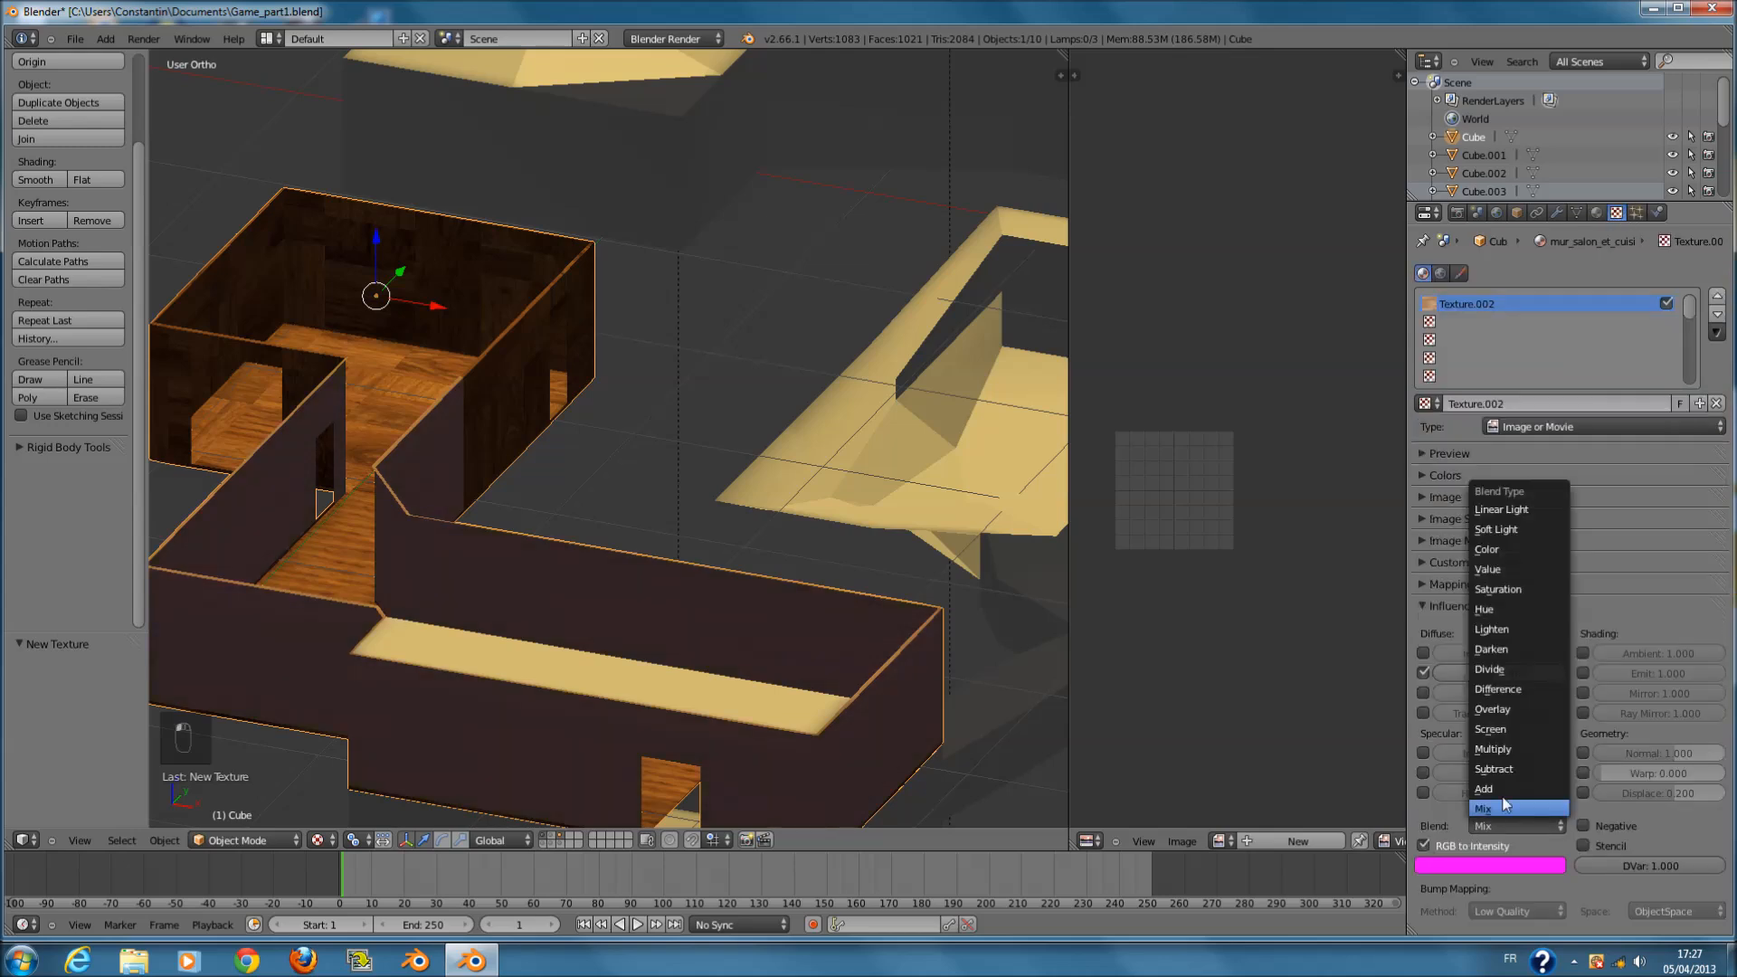
{"action": "left_click", "coordinate": [1502, 791]}
{"action": "left_click", "coordinate": [1505, 867]}
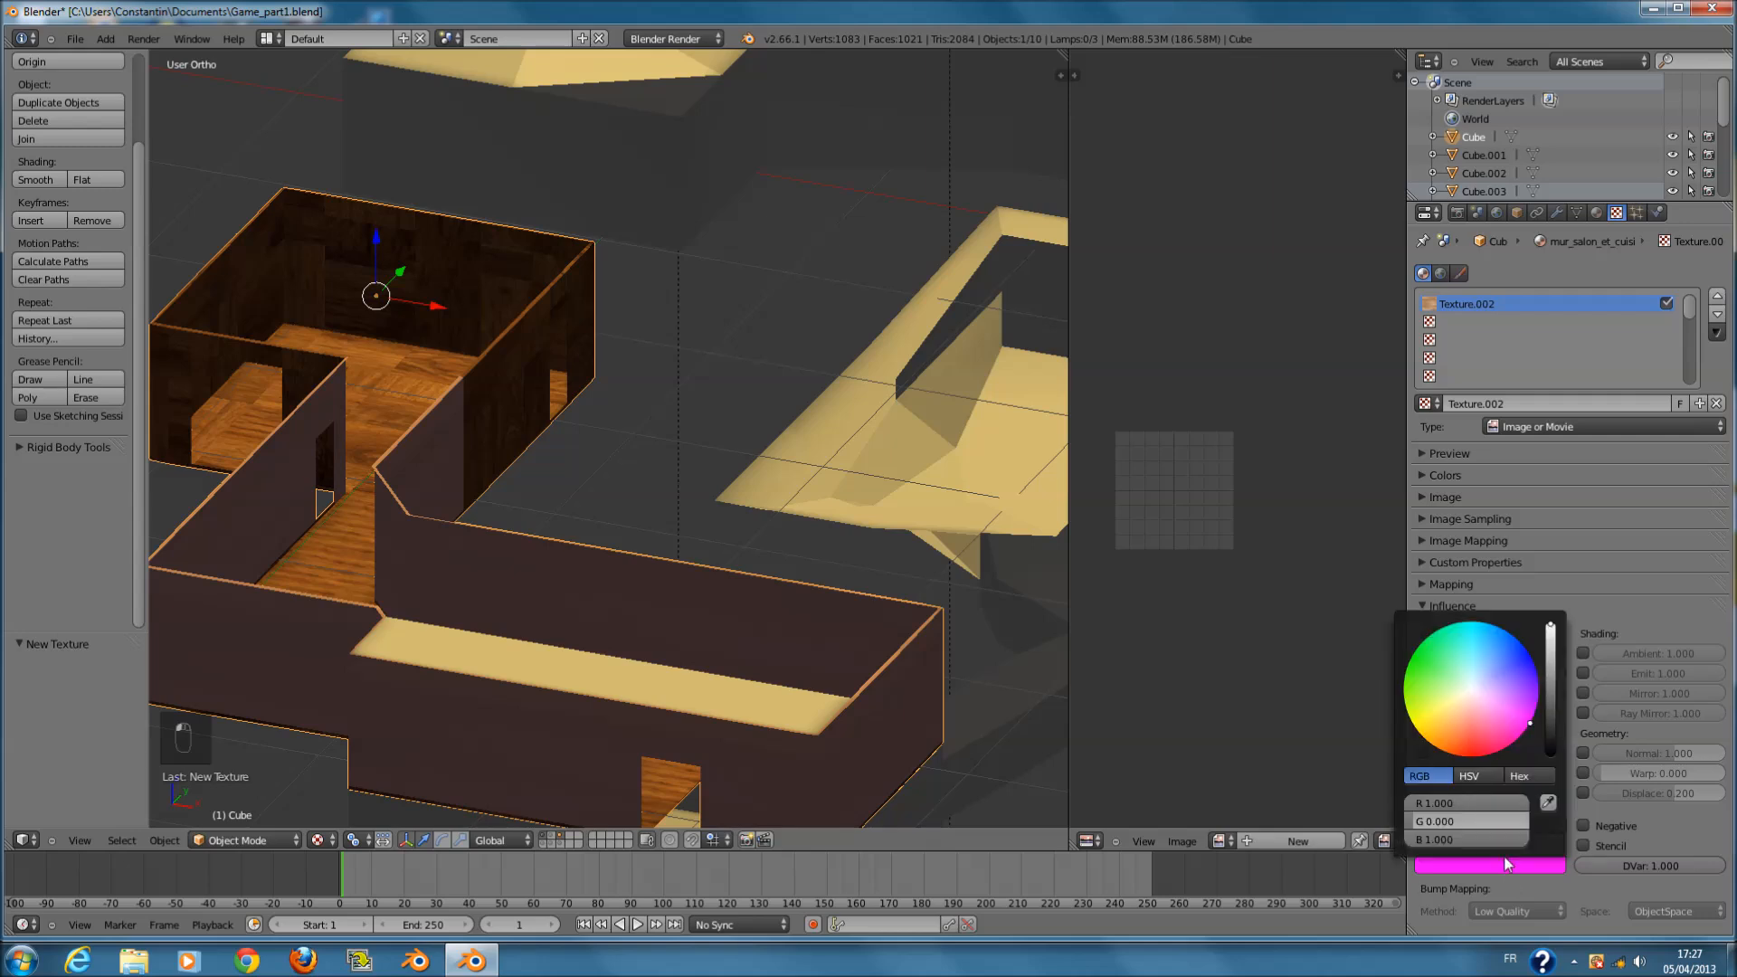
{"action": "mouse_move", "coordinate": [1467, 697]}
{"action": "left_mouse_down"}
{"action": "mouse_move", "coordinate": [1367, 782]}
{"action": "mouse_move", "coordinate": [1451, 857]}
{"action": "mouse_move", "coordinate": [1568, 698]}
{"action": "mouse_move", "coordinate": [1377, 768]}
{"action": "mouse_move", "coordinate": [1439, 689]}
{"action": "mouse_move", "coordinate": [1468, 693]}
{"action": "left_mouse_up"}
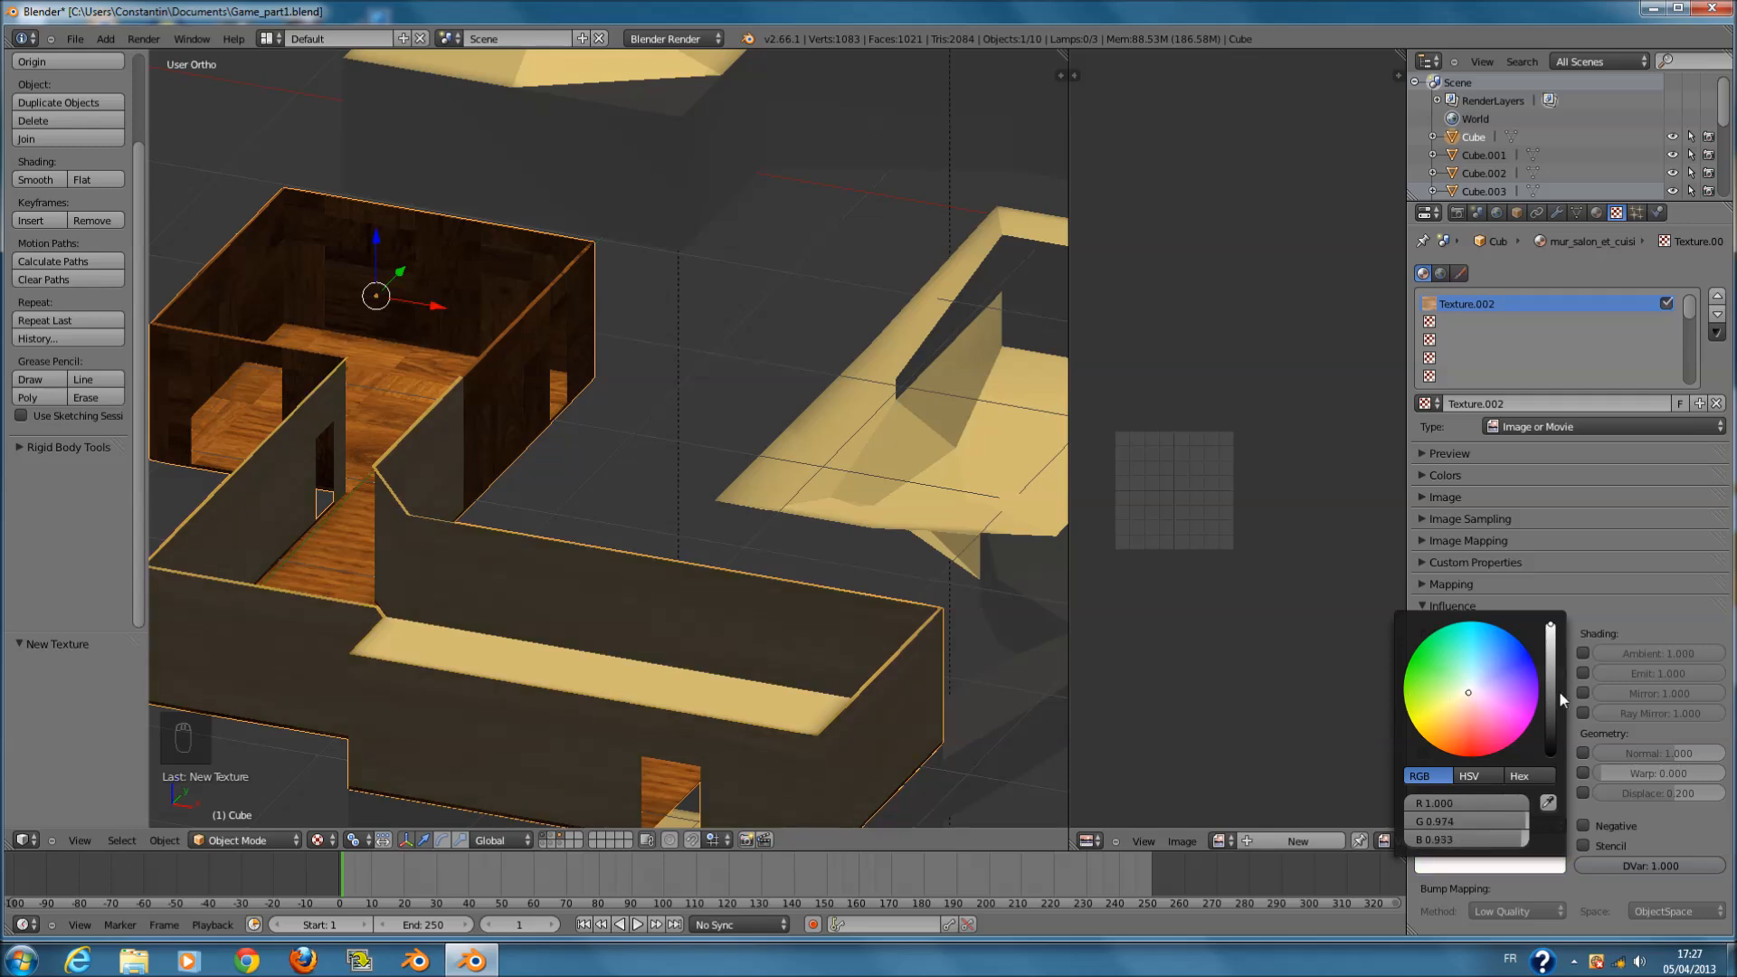
{"action": "left_click", "coordinate": [1513, 826]}
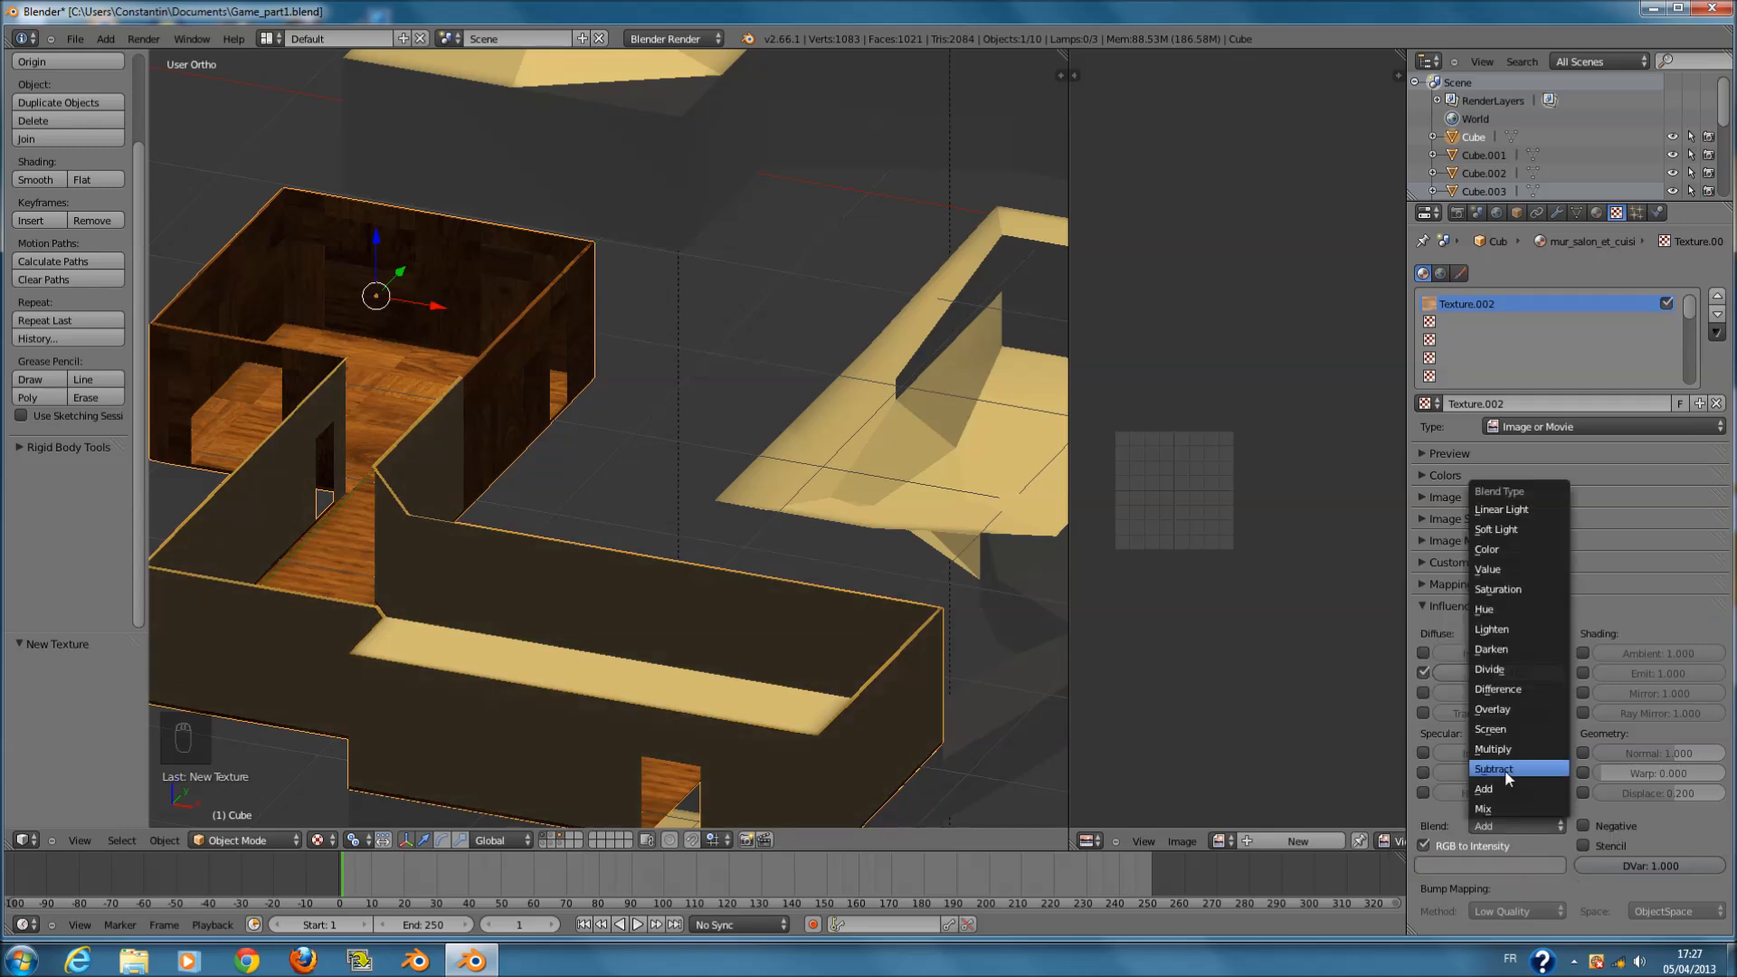
{"action": "left_click", "coordinate": [1499, 812]}
- Inspect the walls up close and turn off RGB to Intensity for the wall texture
{"action": "middle_click_drag", "start_coordinate": [960, 688], "coordinate": [593, 608]}
{"action": "scroll", "coordinate": [592, 598], "scroll_direction": "down", "scroll_amount": 10, "text": "ctrl"}
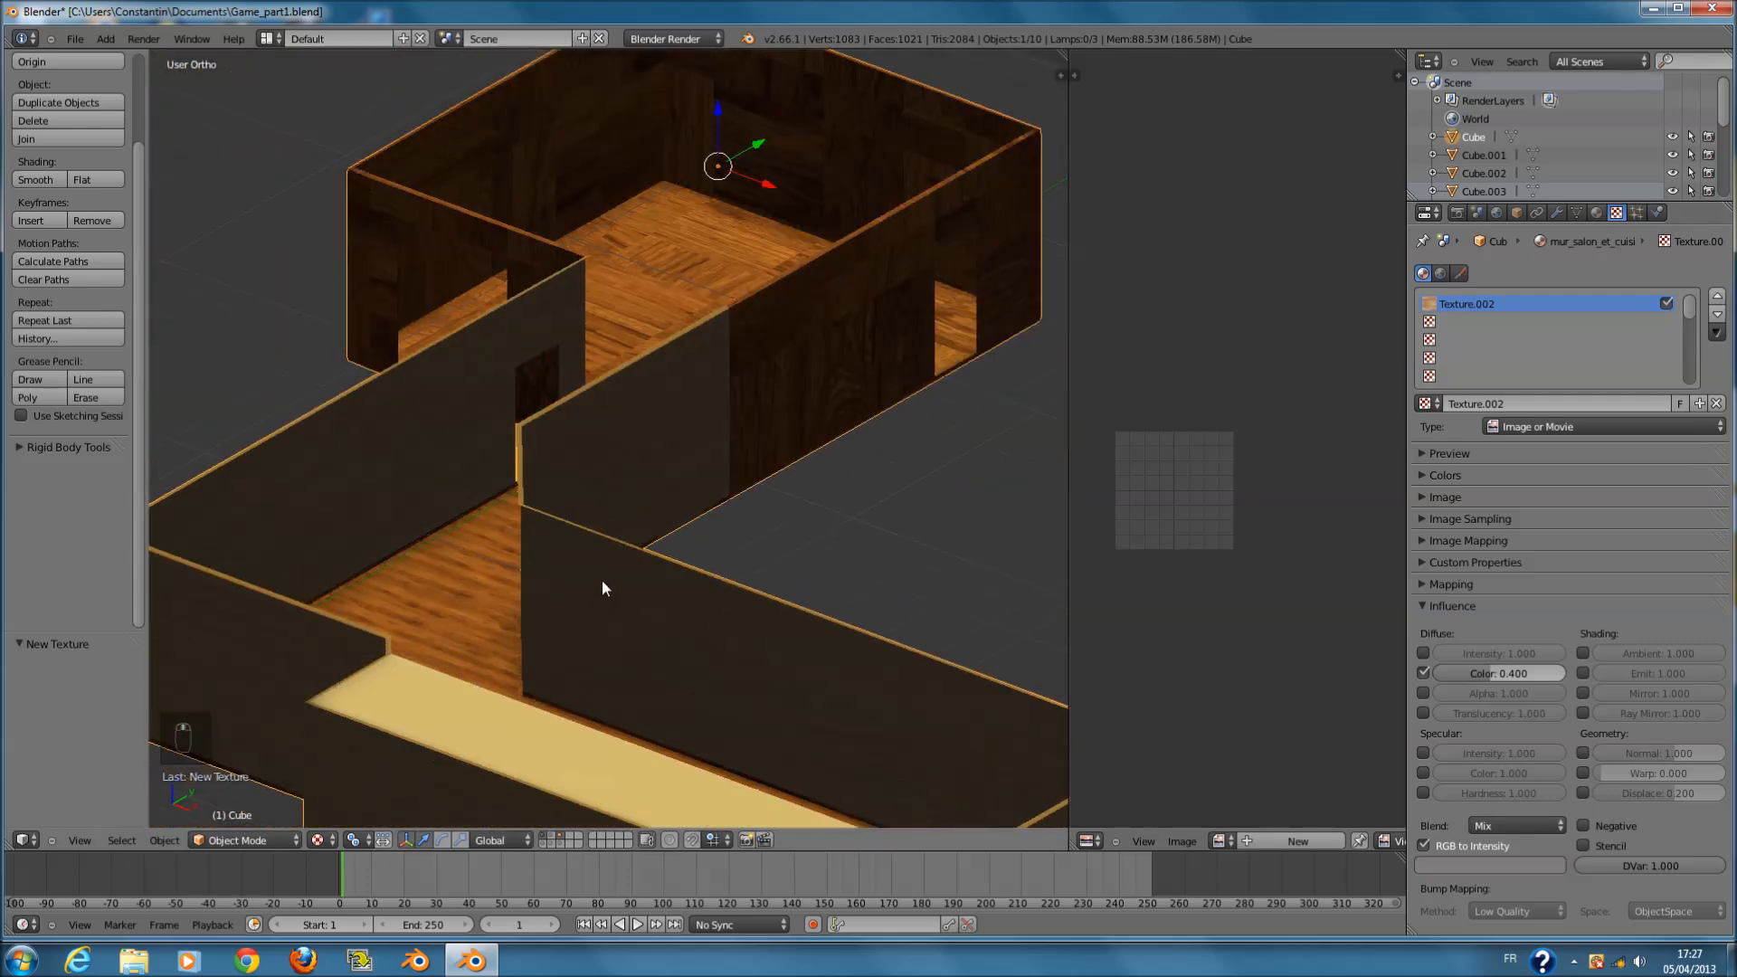
{"action": "scroll", "coordinate": [583, 571], "scroll_direction": "up", "scroll_amount": 6}
{"action": "middle_click_drag", "start_coordinate": [539, 523], "coordinate": [610, 600]}
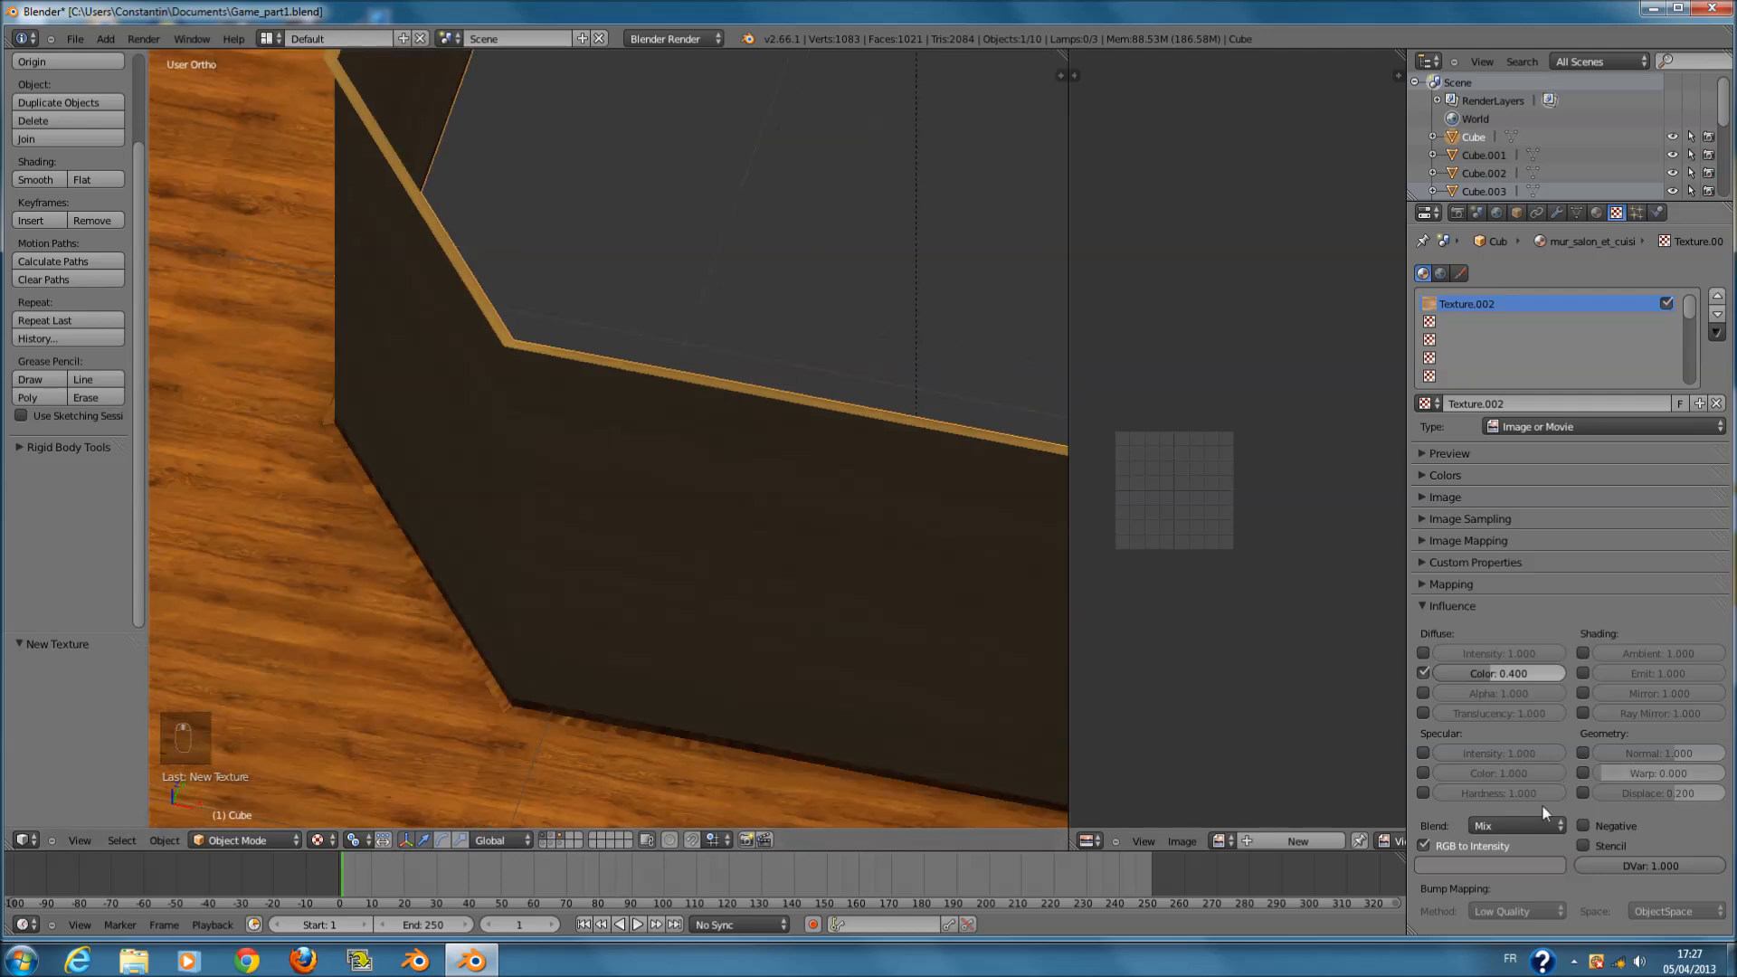
{"action": "left_click", "coordinate": [1425, 846]}
{"action": "left_click", "coordinate": [1424, 846]}
{"action": "left_click", "coordinate": [1424, 846]}
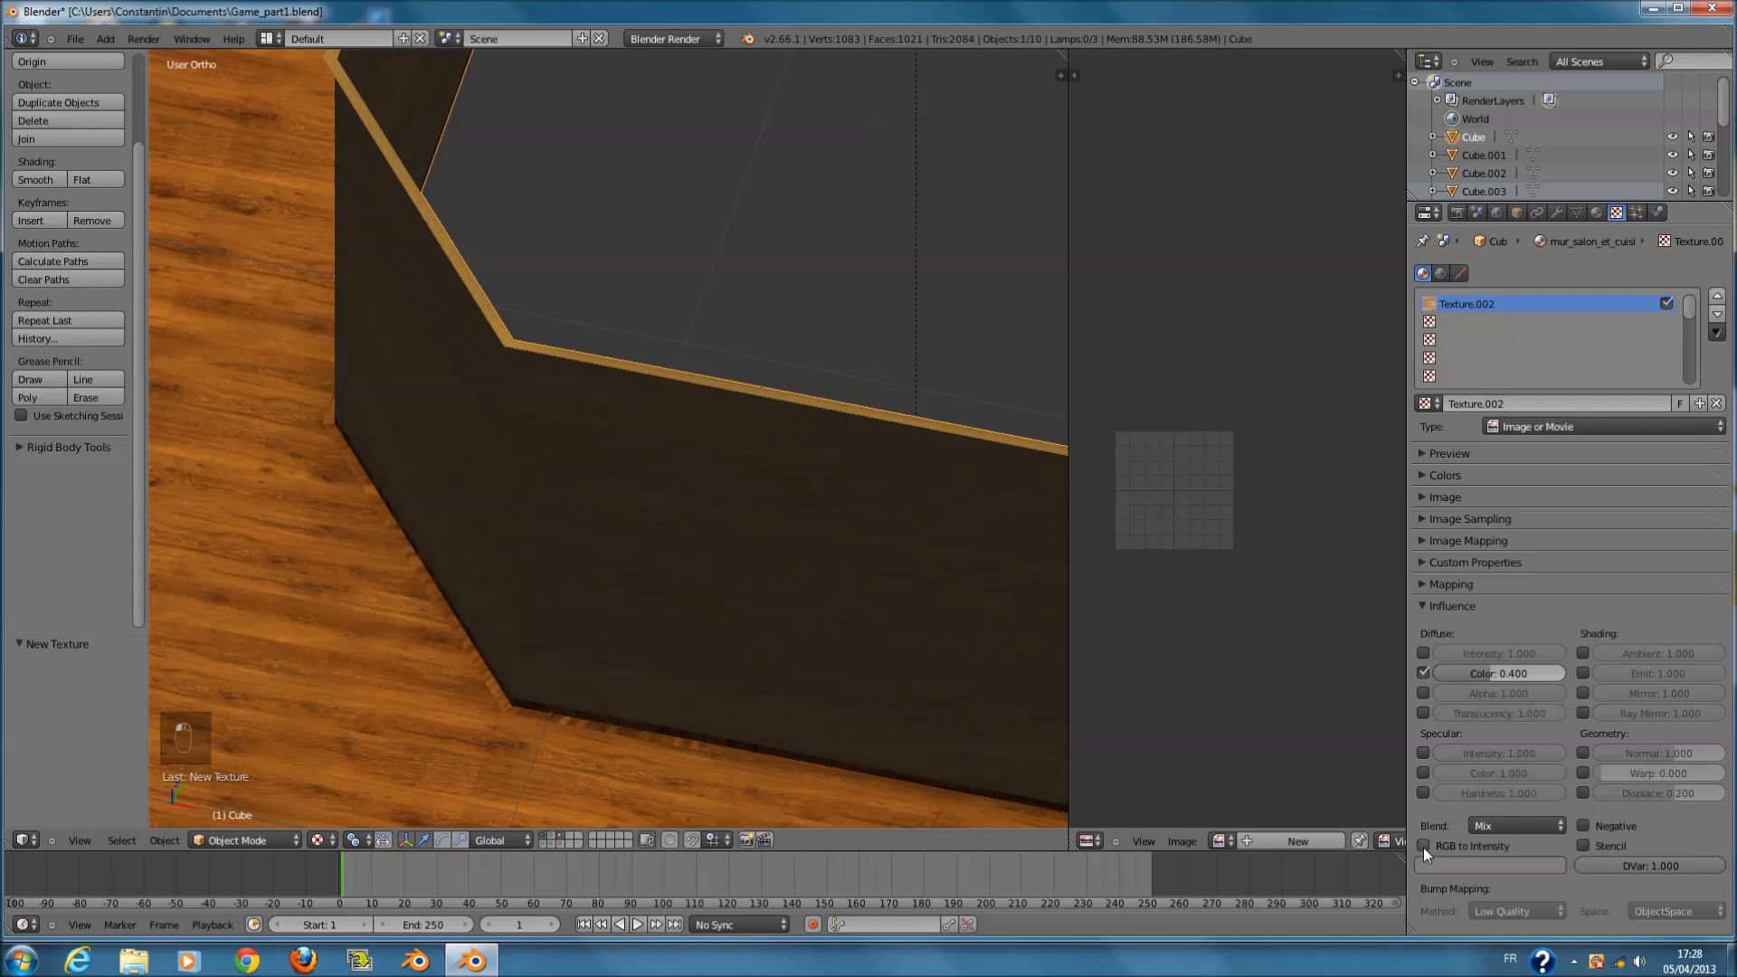
{"action": "left_click", "coordinate": [1588, 753]}
{"action": "left_click", "coordinate": [1588, 752]}
- Set the diffuse colour of mur_salon_et_cuisine to a very pale beige
{"action": "left_click", "coordinate": [1597, 213]}
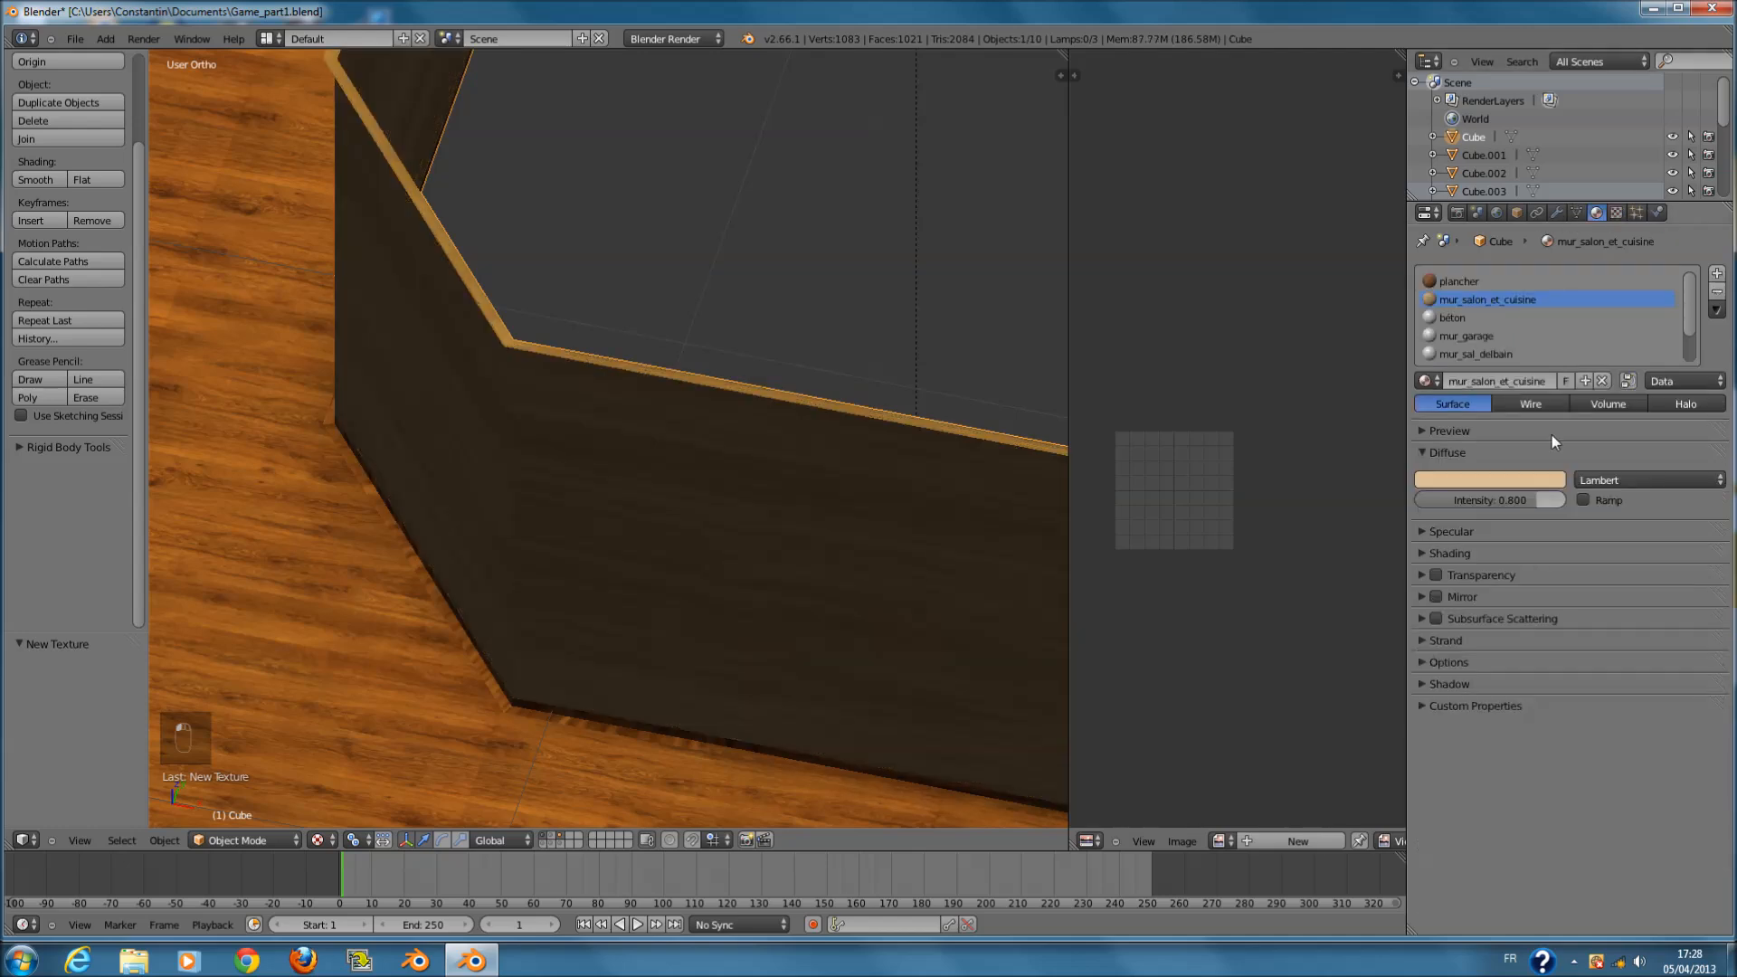
{"action": "left_click", "coordinate": [1533, 480]}
{"action": "mouse_move", "coordinate": [1473, 328]}
{"action": "left_mouse_down"}
{"action": "mouse_move", "coordinate": [1462, 296]}
{"action": "mouse_move", "coordinate": [1390, 372]}
{"action": "mouse_move", "coordinate": [1463, 315]}
{"action": "left_mouse_up"}
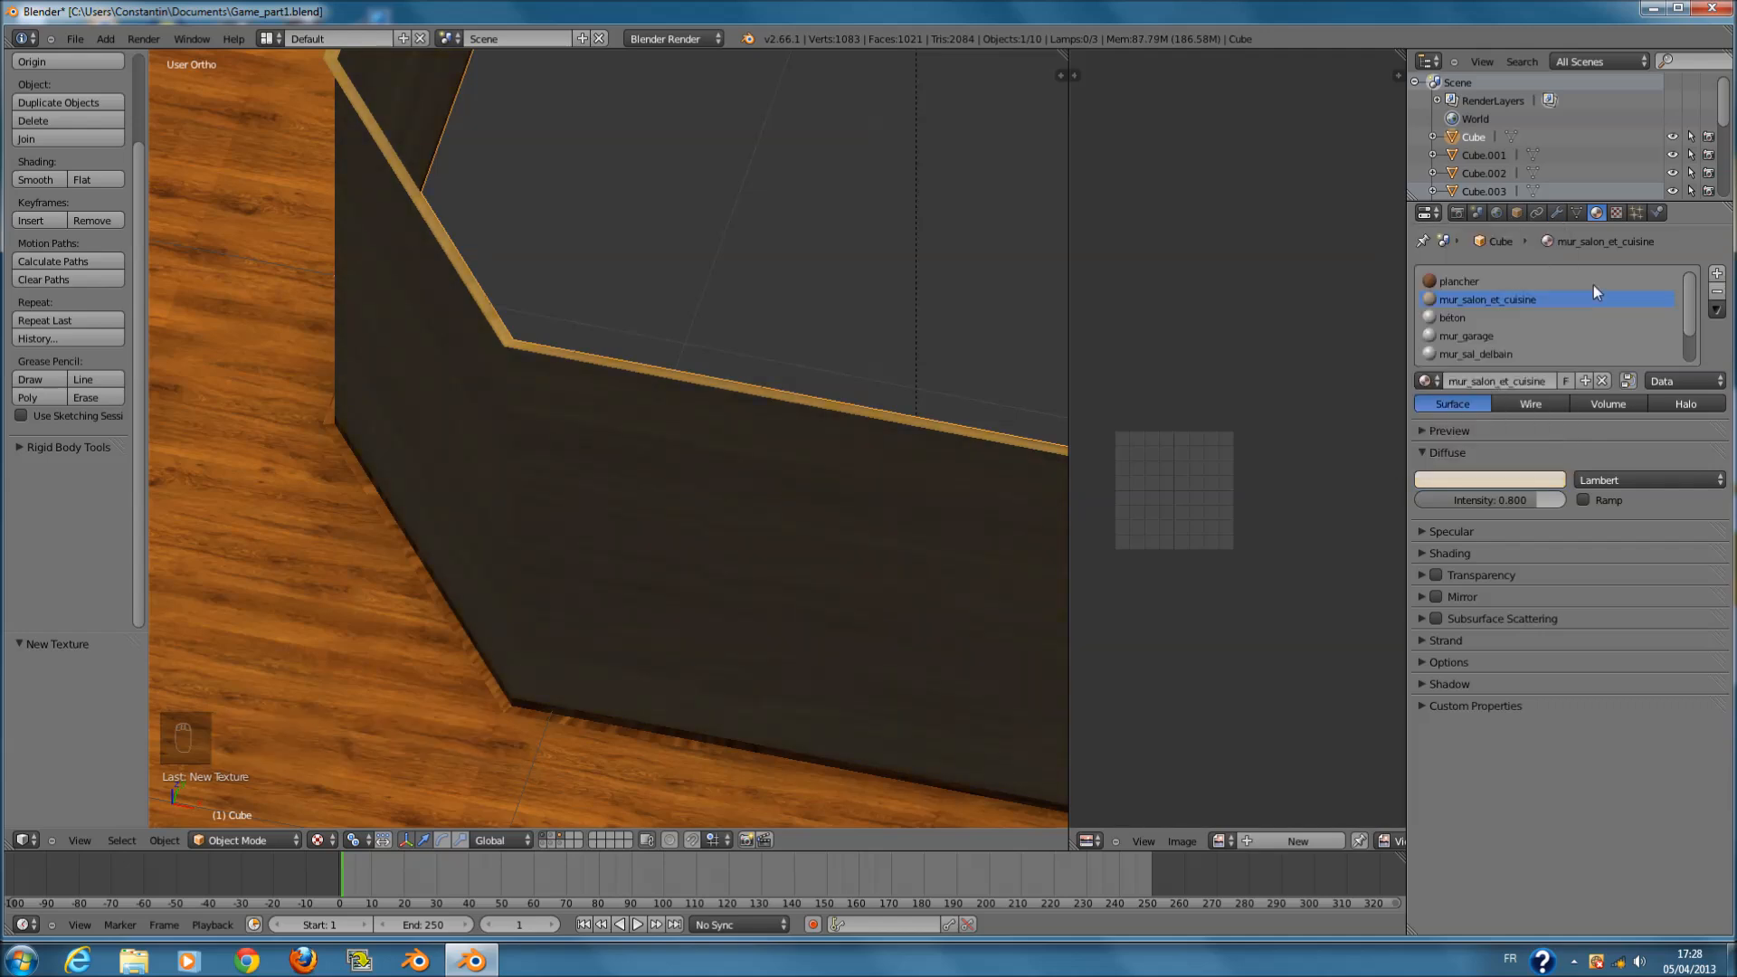
- Set the wall texture's diffuse colour influence to 1.000, keeping the Mix blend type
{"action": "left_click", "coordinate": [1615, 214]}
{"action": "left_click", "coordinate": [1511, 674]}
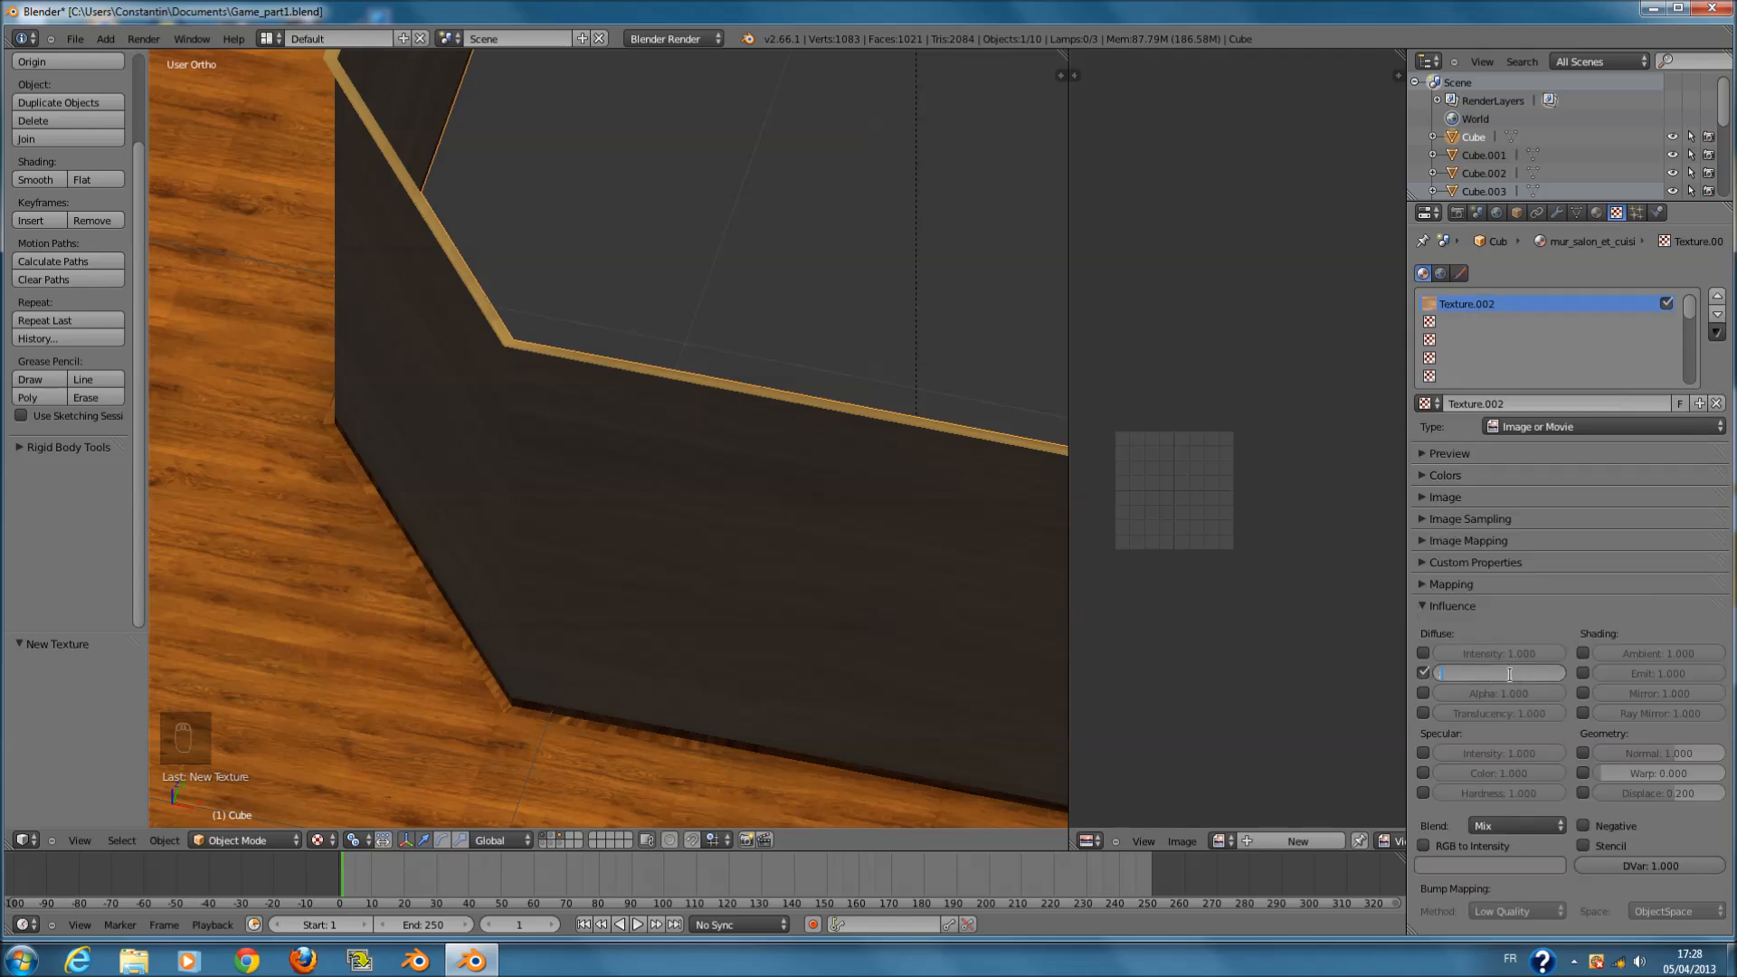
{"action": "type", "text": "1"}
{"action": "key", "text": "Return"}
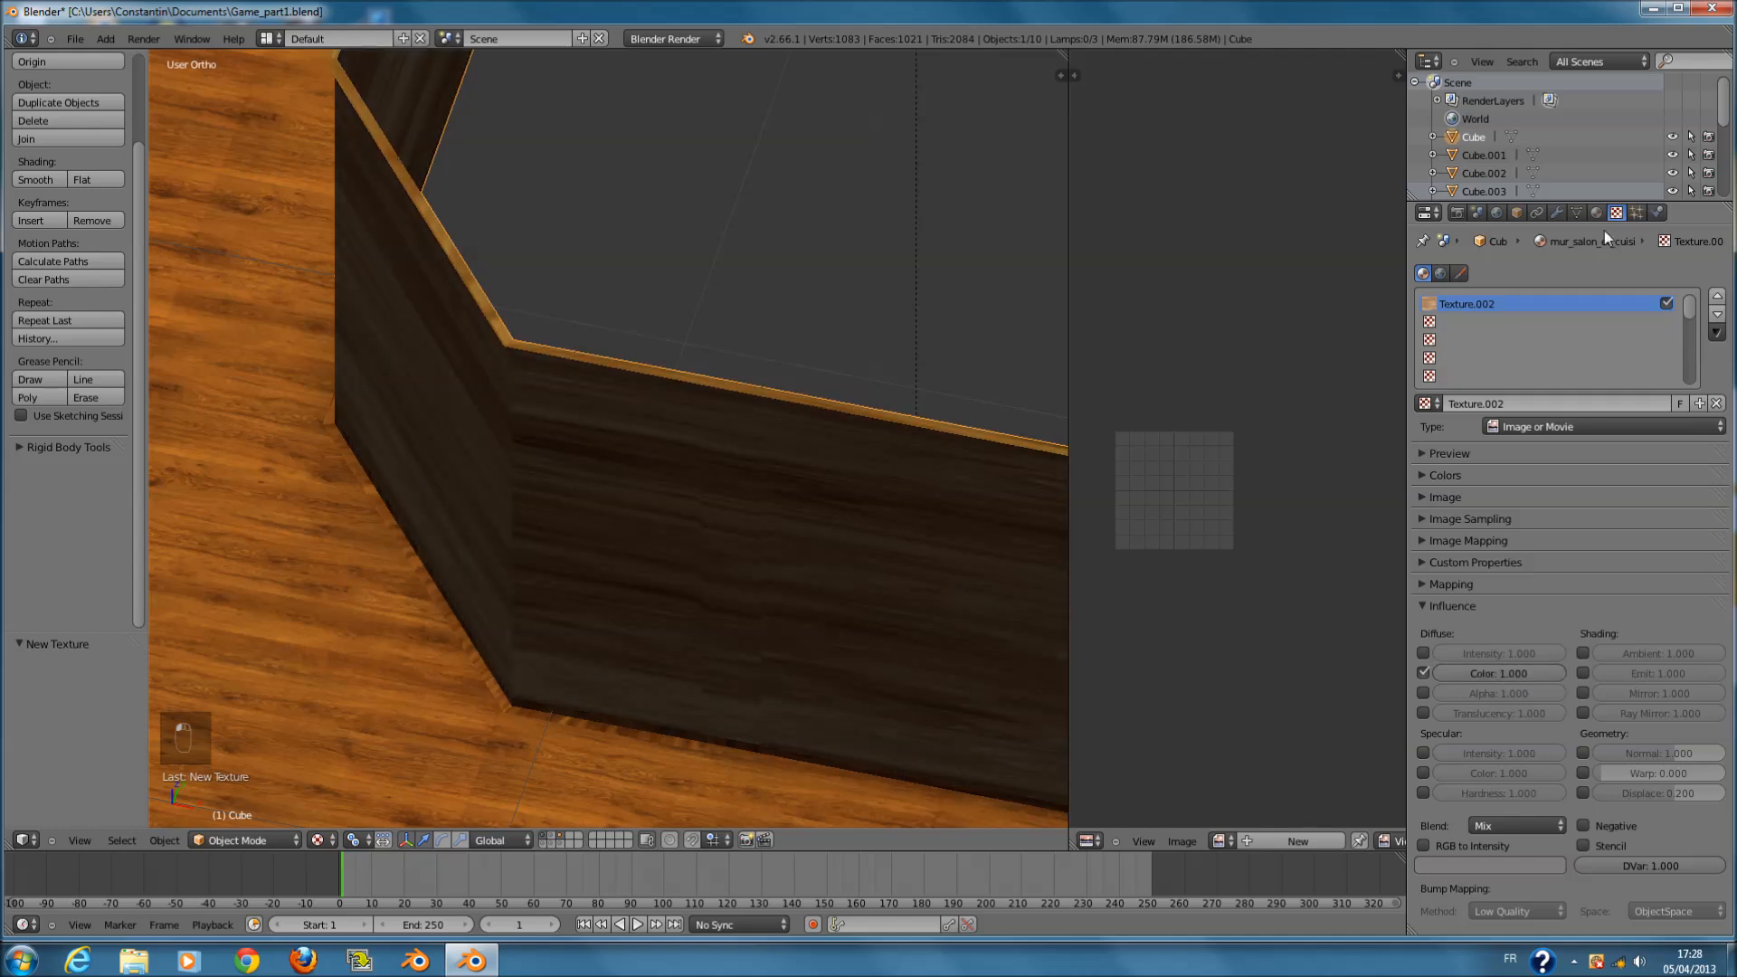
{"action": "left_click", "coordinate": [1511, 826]}
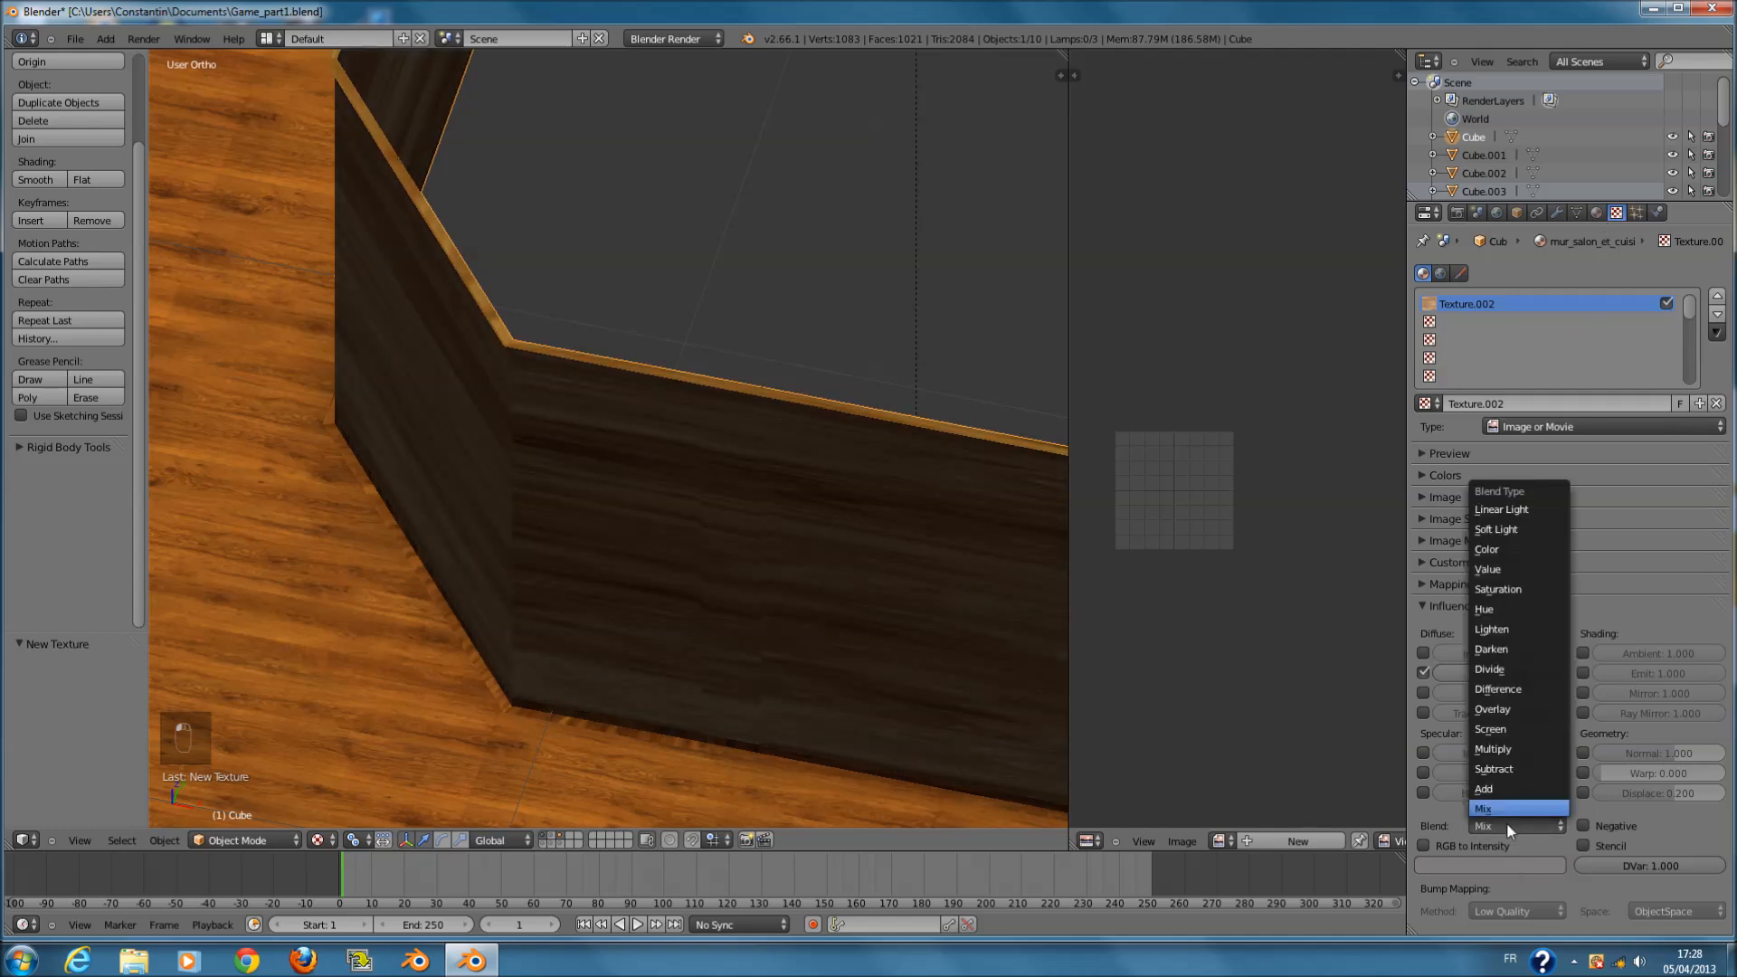
{"action": "left_click", "coordinate": [1507, 812]}
{"action": "middle_click_drag", "start_coordinate": [856, 735], "coordinate": [477, 593]}
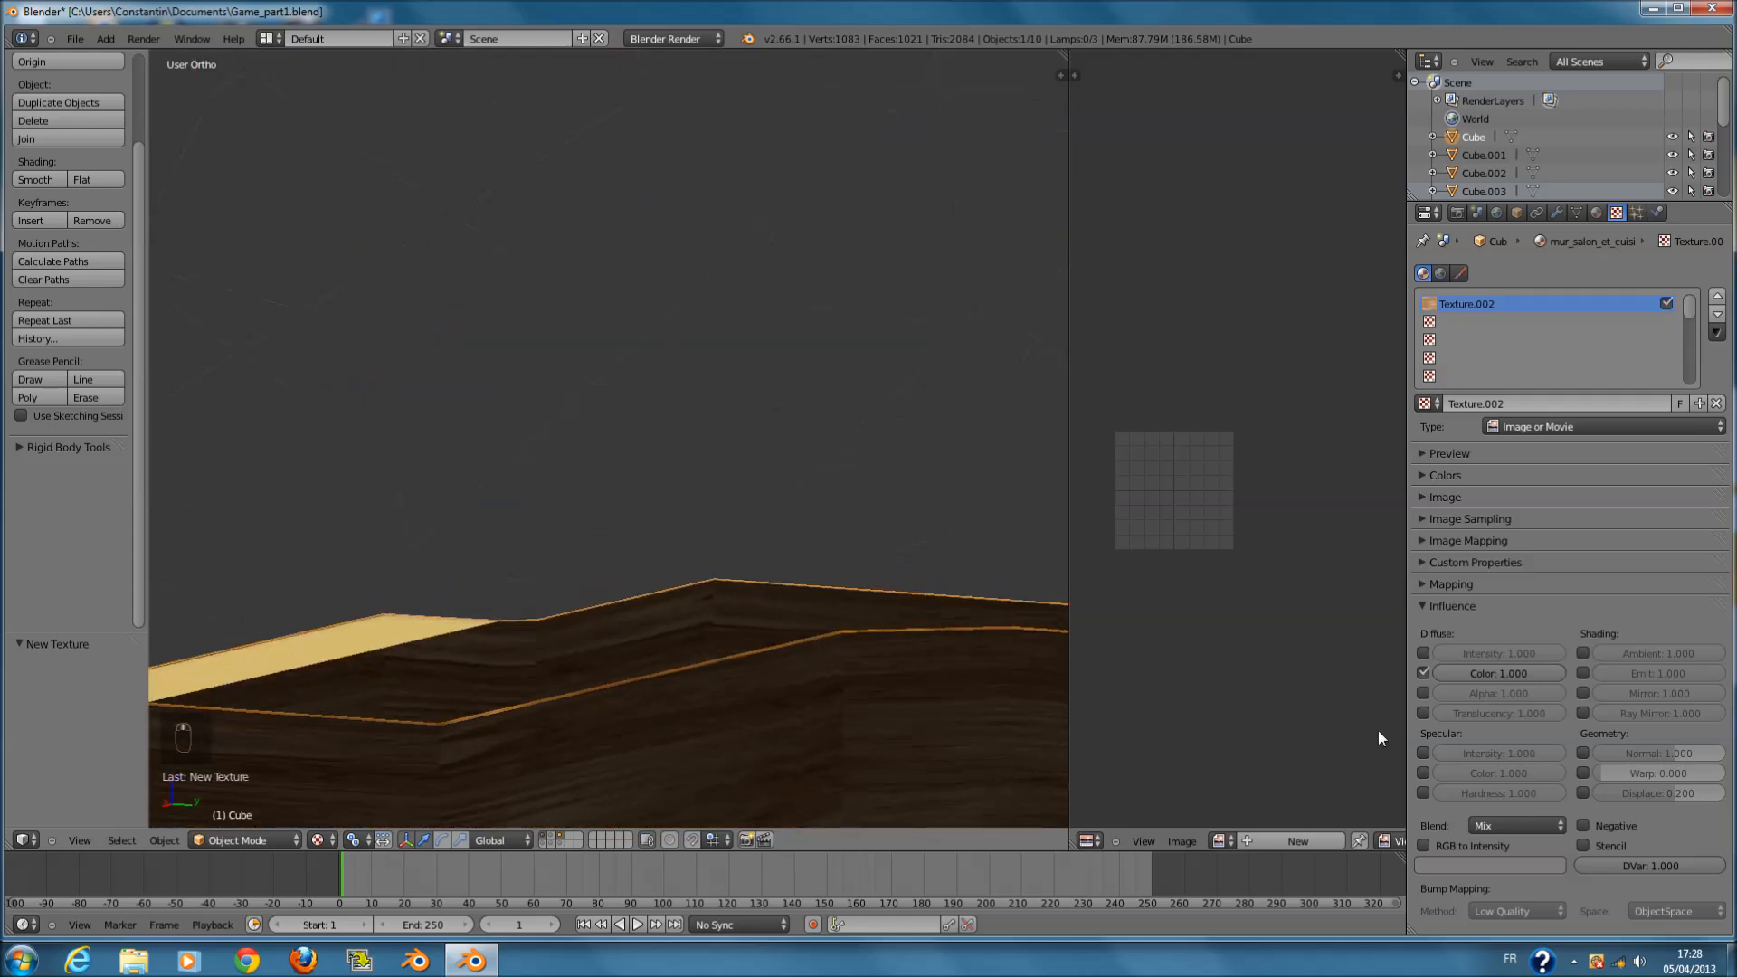
- Look through the wall texture's mapping, image, sampling and custom property settings
{"action": "left_click", "coordinate": [1471, 605]}
{"action": "left_click", "coordinate": [1475, 584]}
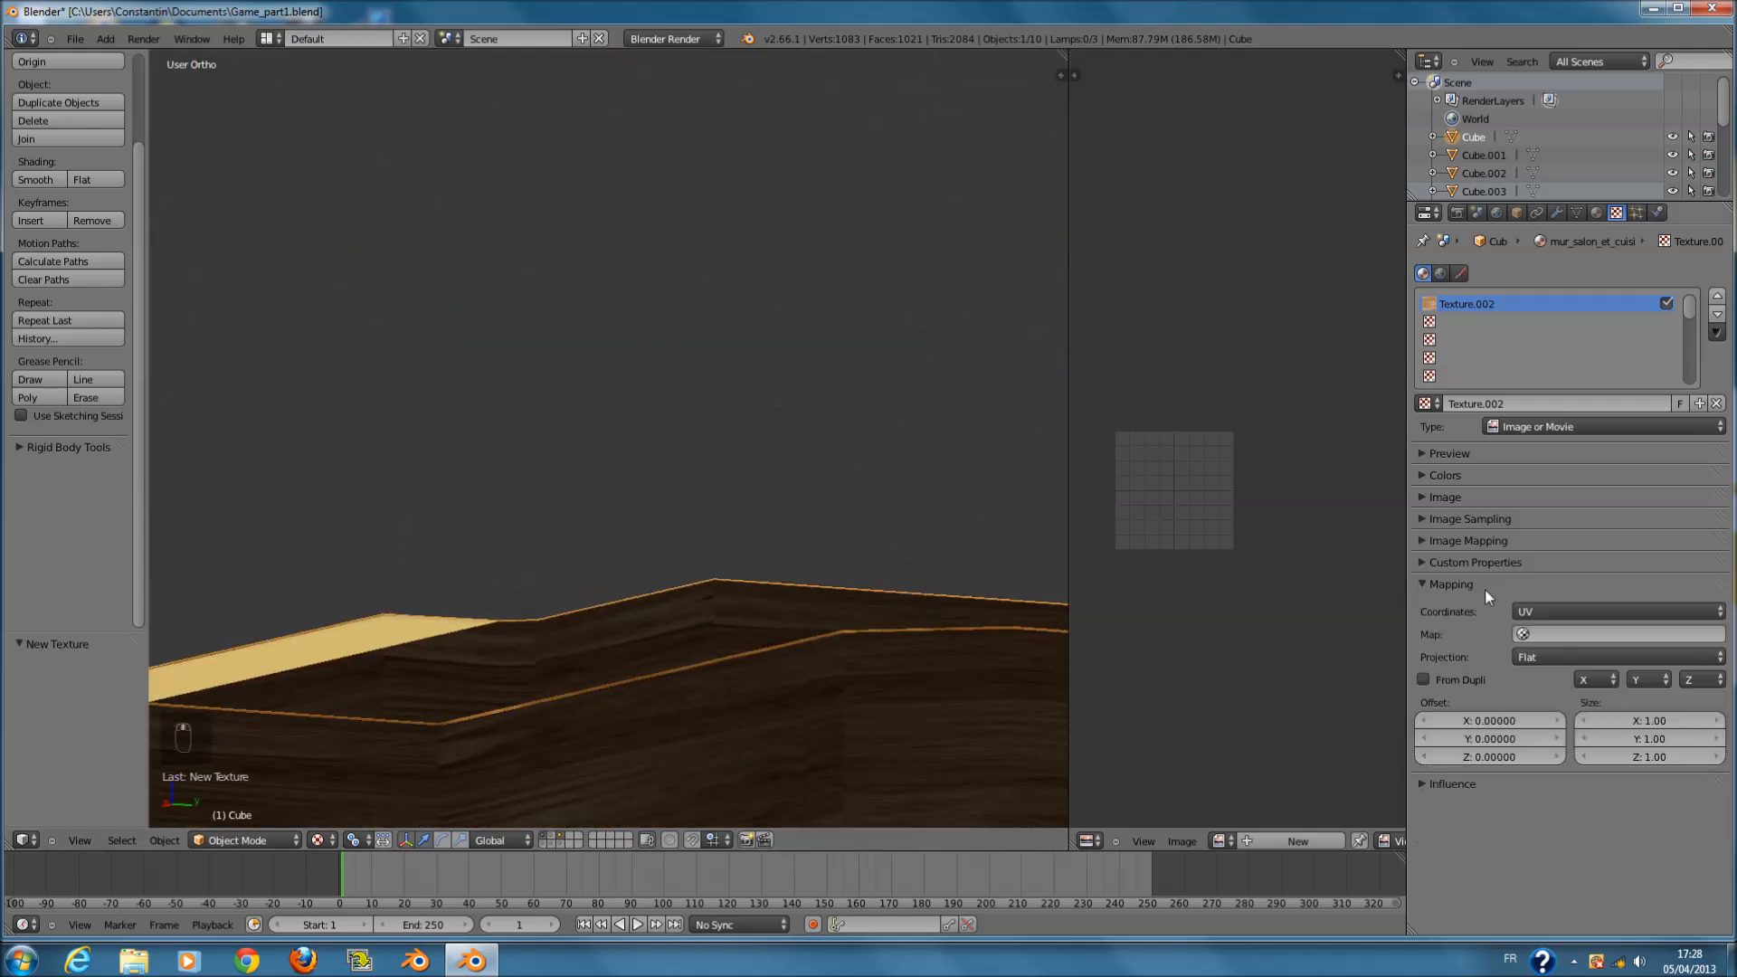
{"action": "left_click", "coordinate": [1485, 586]}
{"action": "left_click", "coordinate": [1485, 565]}
{"action": "left_click", "coordinate": [1485, 565]}
{"action": "left_click", "coordinate": [1490, 541]}
{"action": "left_click", "coordinate": [1490, 541]}
{"action": "left_click", "coordinate": [1490, 521]}
{"action": "left_click", "coordinate": [1490, 521]}
{"action": "left_click", "coordinate": [1492, 495]}
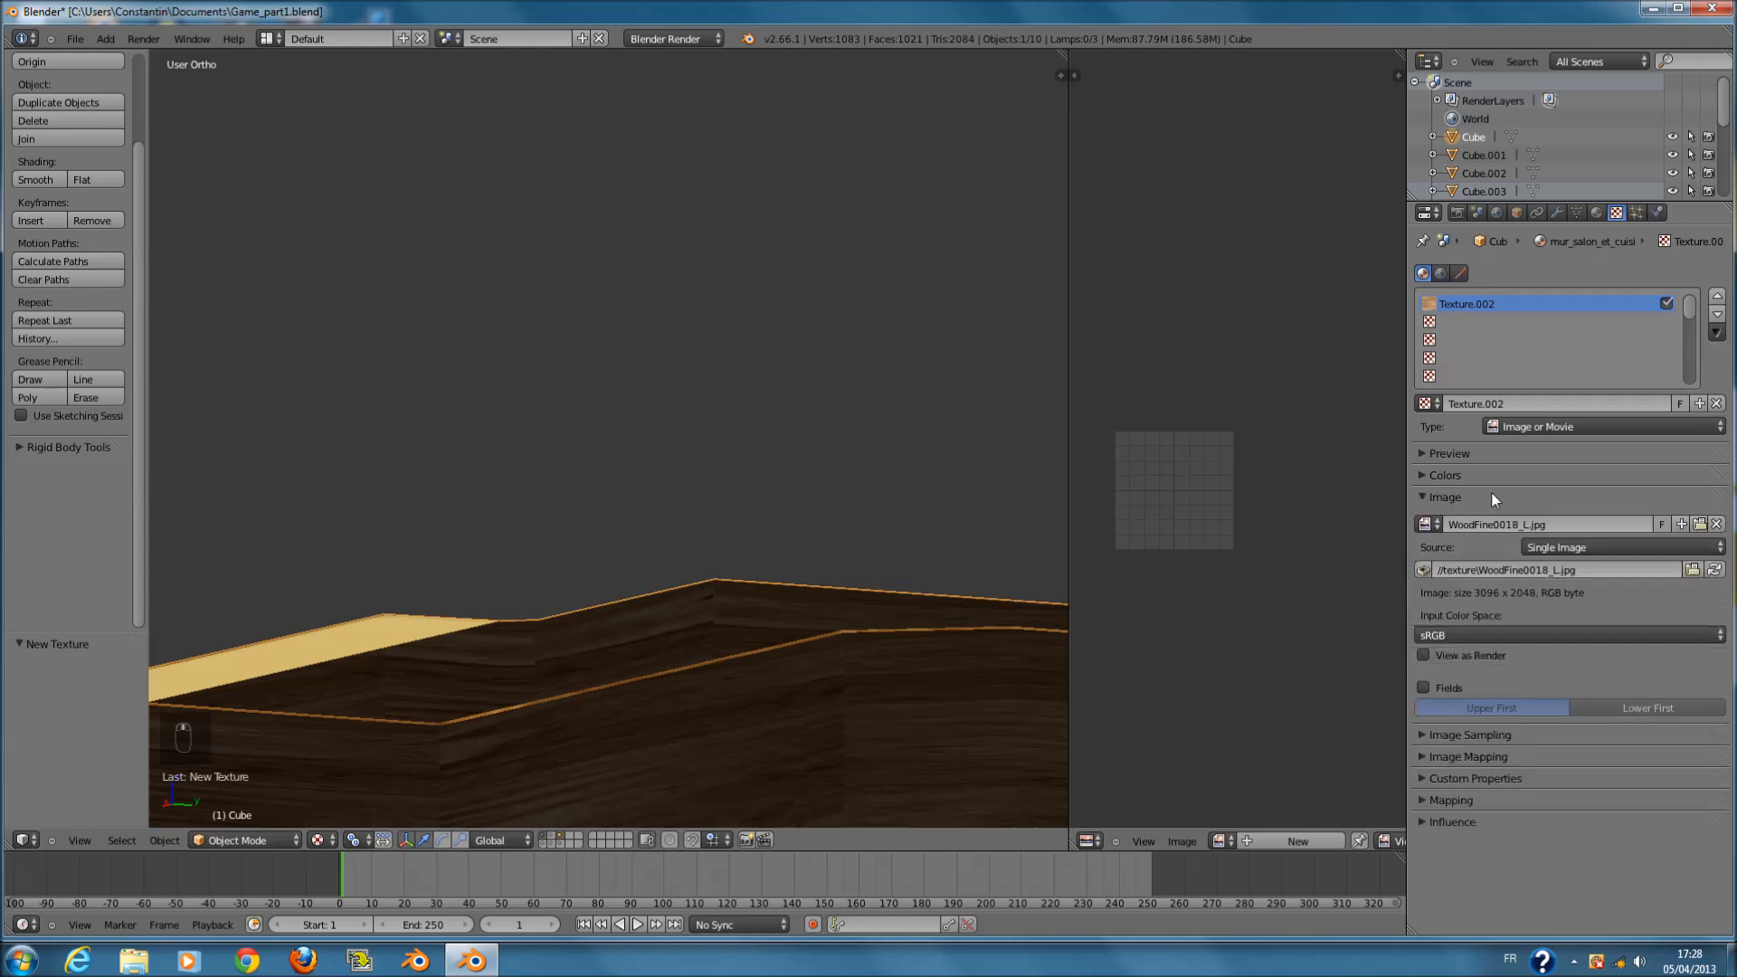
{"action": "left_click", "coordinate": [1491, 496]}
{"action": "left_click", "coordinate": [1509, 562]}
{"action": "left_click", "coordinate": [1510, 562]}
- Set the wall texture's mapping size to 5.00 in both X and Y, and inspect the walls
{"action": "left_click", "coordinate": [1506, 584]}
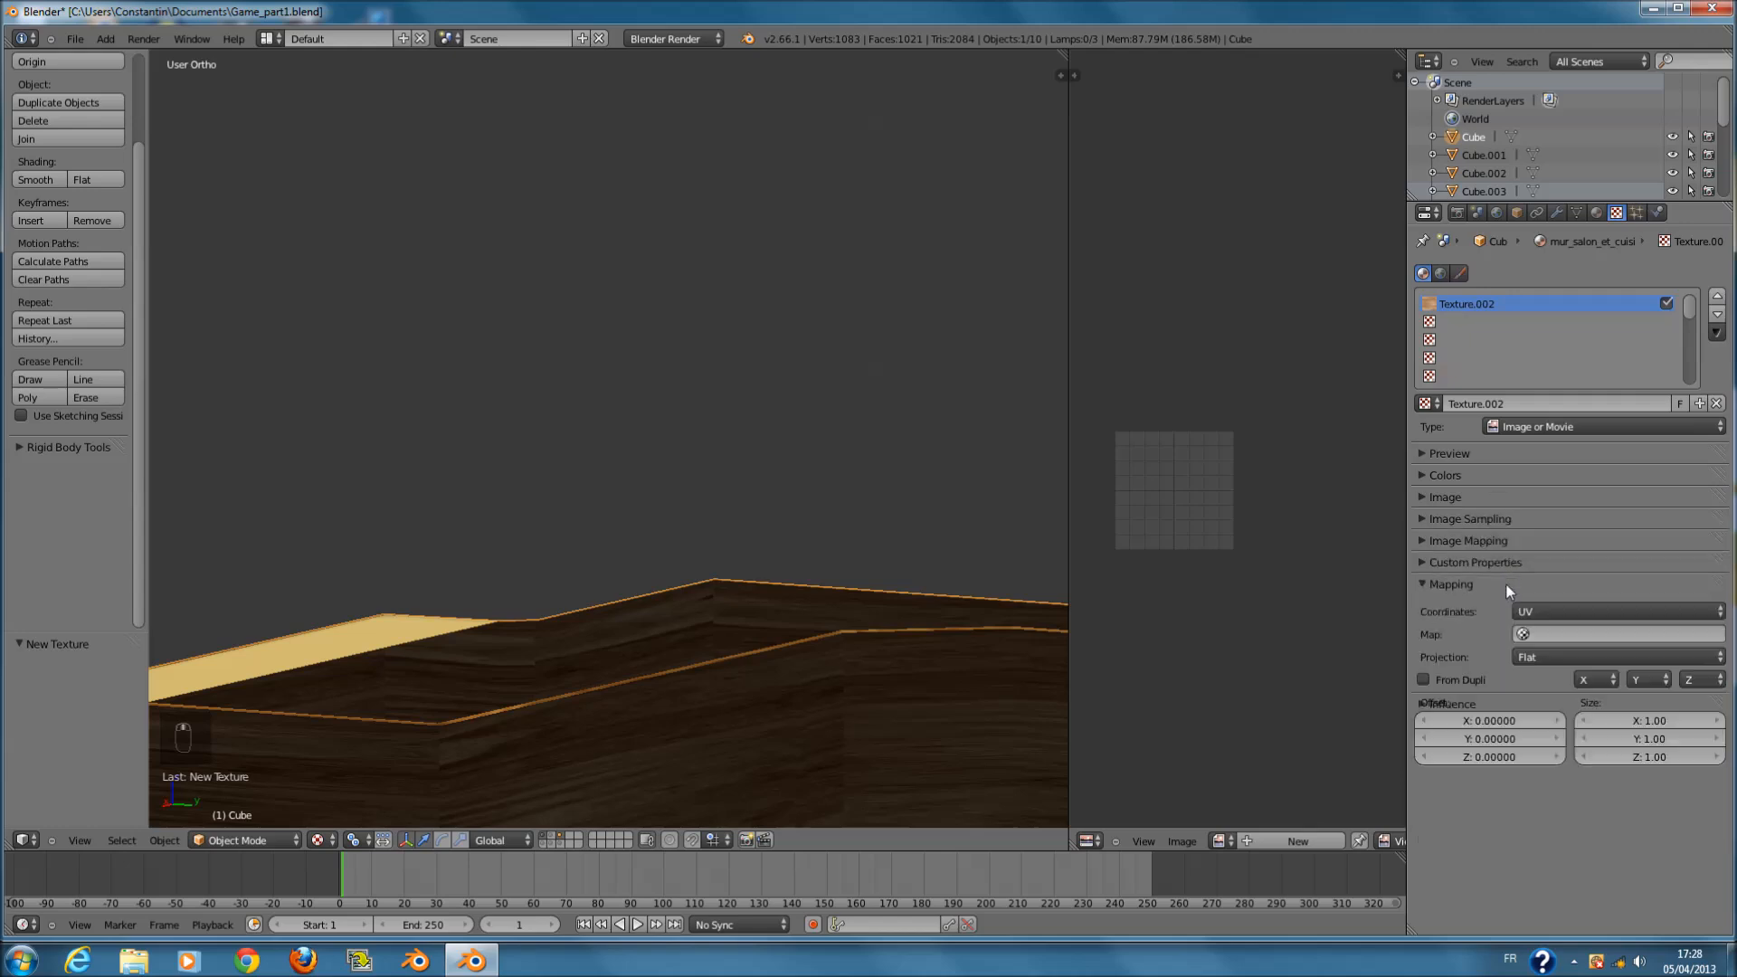
{"action": "left_click", "coordinate": [1652, 722]}
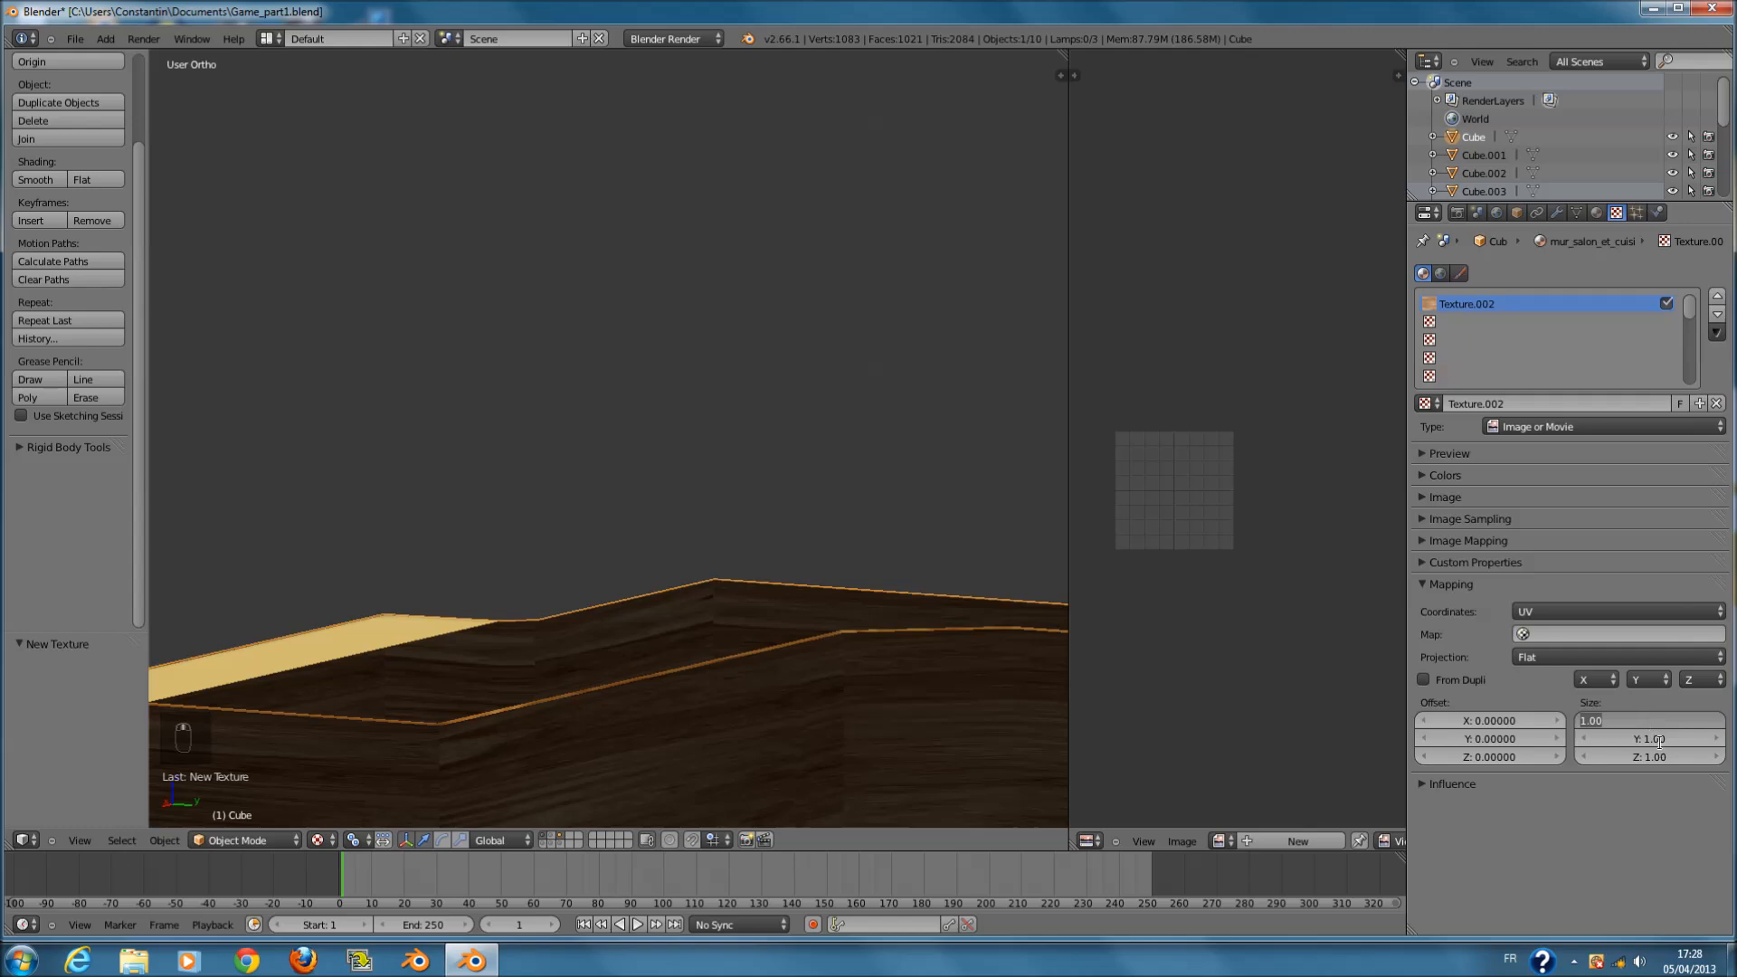
{"action": "key", "text": "BackSpace"}
{"action": "left_click", "coordinate": [1654, 737]}
{"action": "left_click", "coordinate": [1654, 738]}
{"action": "type", "text": "5"}
{"action": "left_click", "coordinate": [1654, 720]}
{"action": "left_click", "coordinate": [1652, 721]}
{"action": "type", "text": "5"}
{"action": "left_click", "coordinate": [1635, 702]}
{"action": "middle_click_drag", "start_coordinate": [814, 726], "coordinate": [856, 698]}
{"action": "scroll", "coordinate": [789, 598], "scroll_direction": "up", "scroll_amount": 5}
{"action": "middle_click_drag", "start_coordinate": [789, 601], "coordinate": [802, 663]}
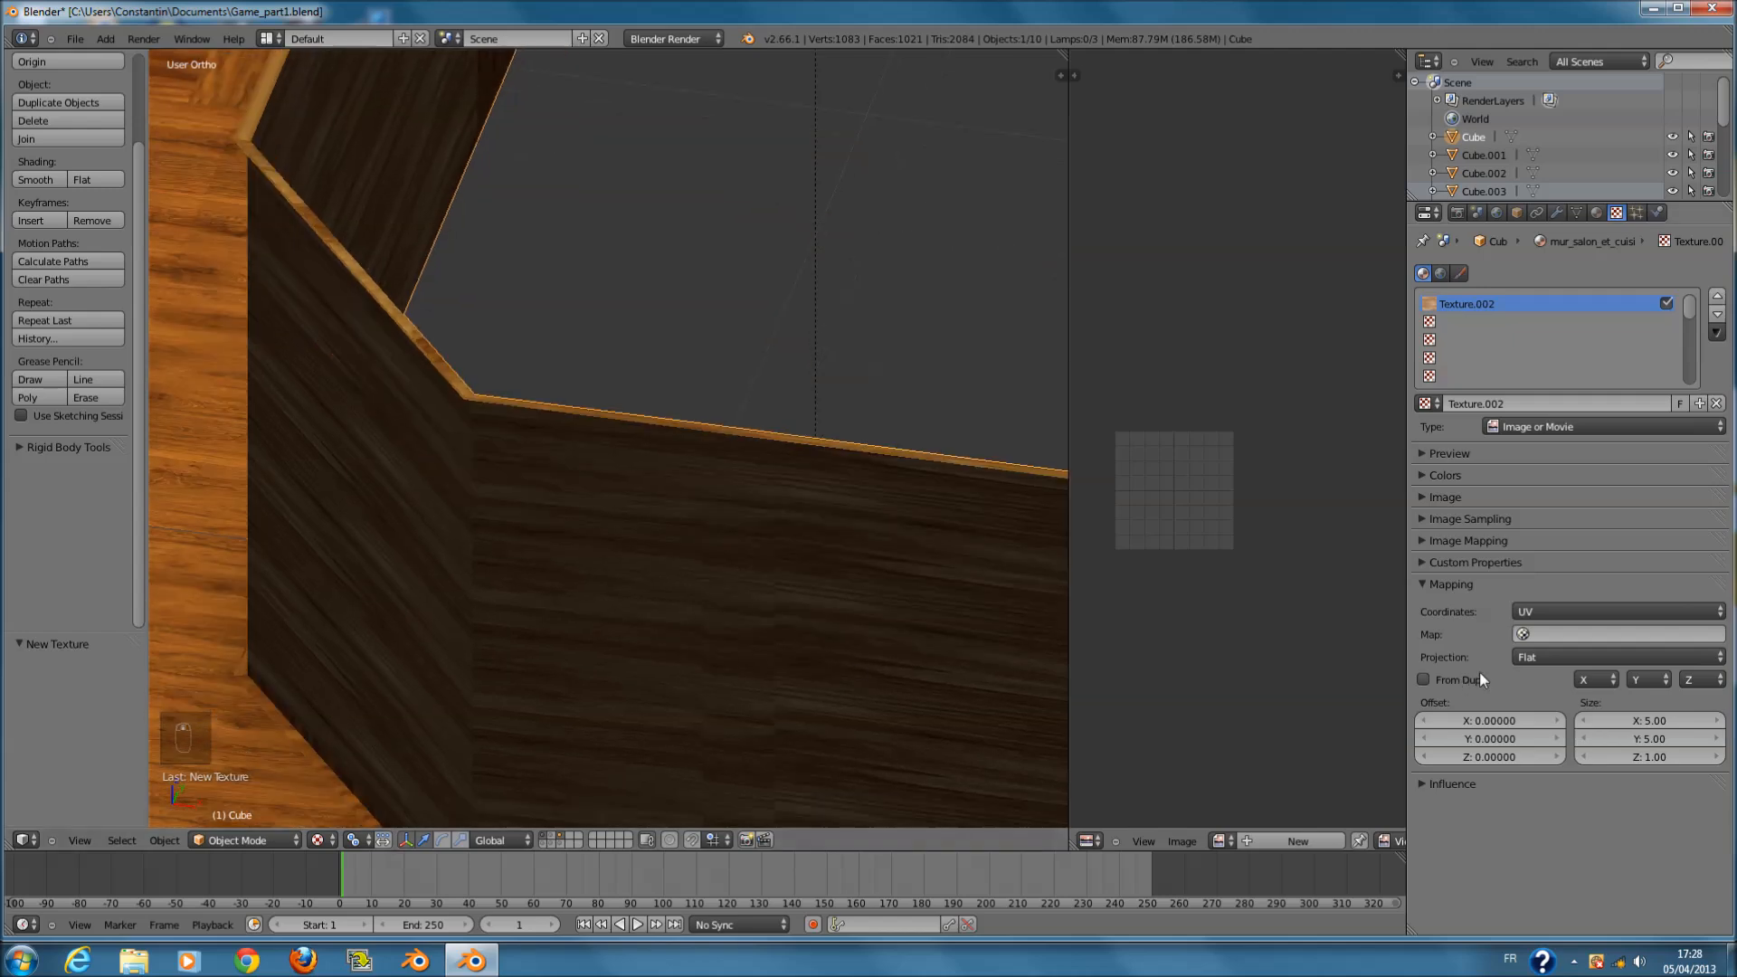
- Try mapping Y sizes of 6 and 9 for the wall texture, and set it to 2
{"action": "left_click", "coordinate": [1636, 741]}
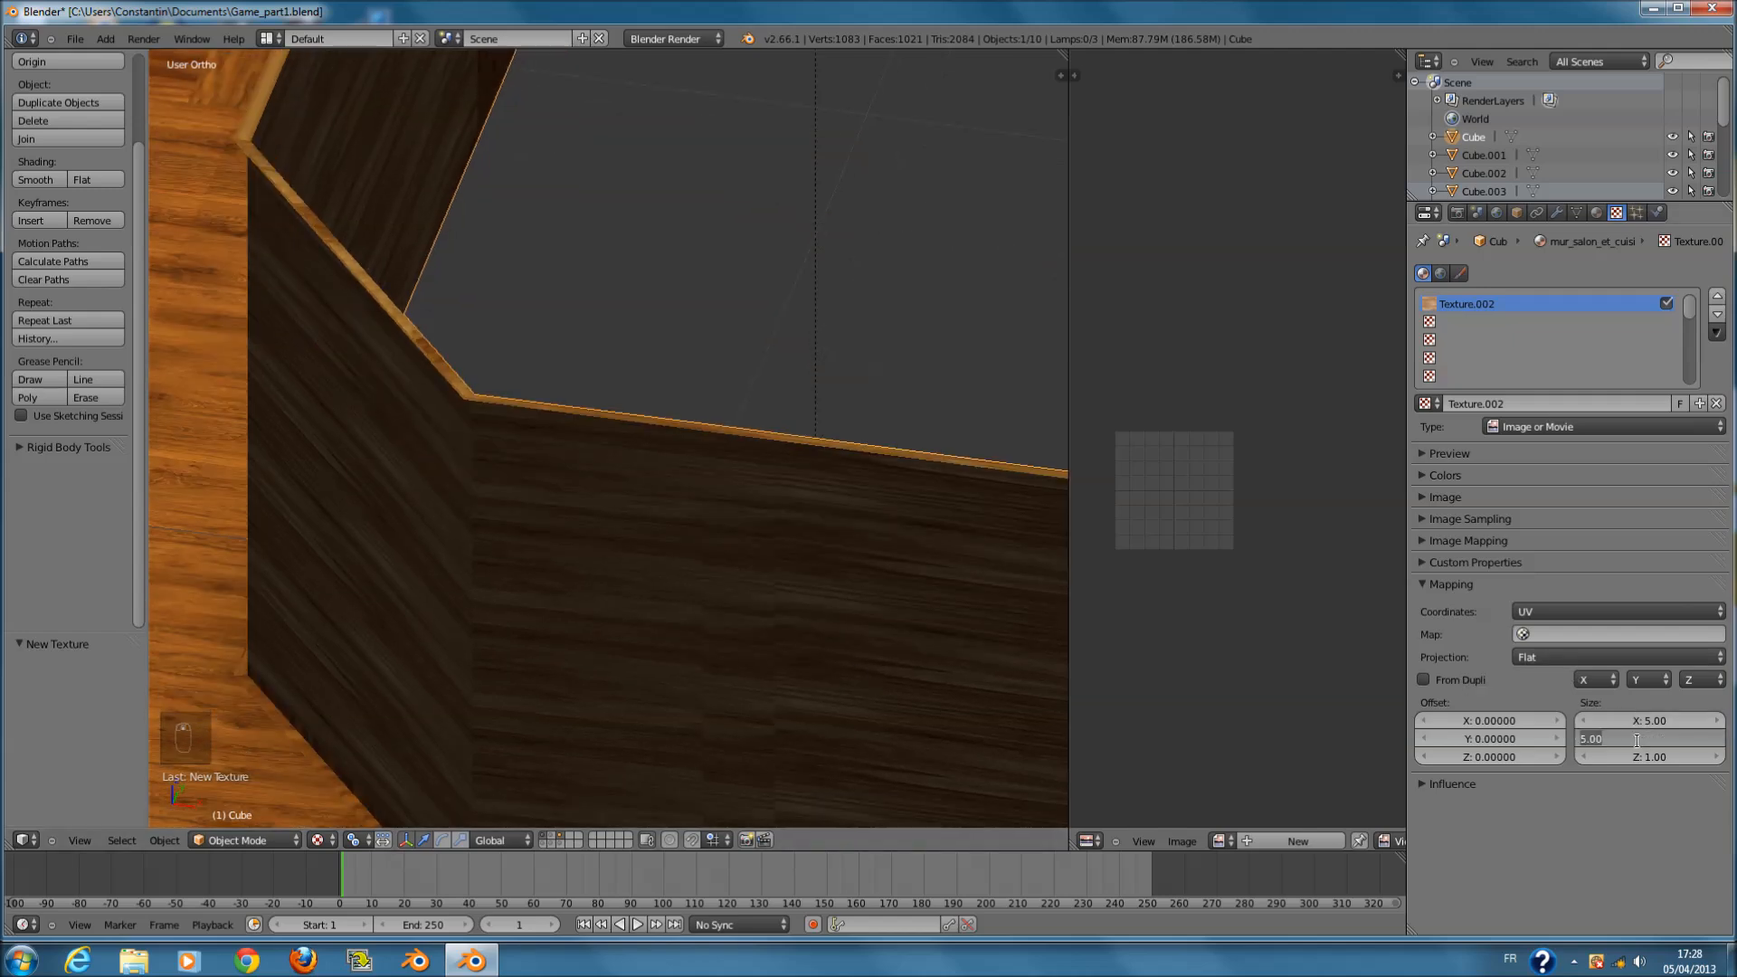
{"action": "type", "text": "6"}
{"action": "key", "text": "Return"}
{"action": "left_click", "coordinate": [1637, 740]}
{"action": "type", "text": "0"}
{"action": "key", "text": "Return"}
{"action": "left_click", "coordinate": [1634, 736]}
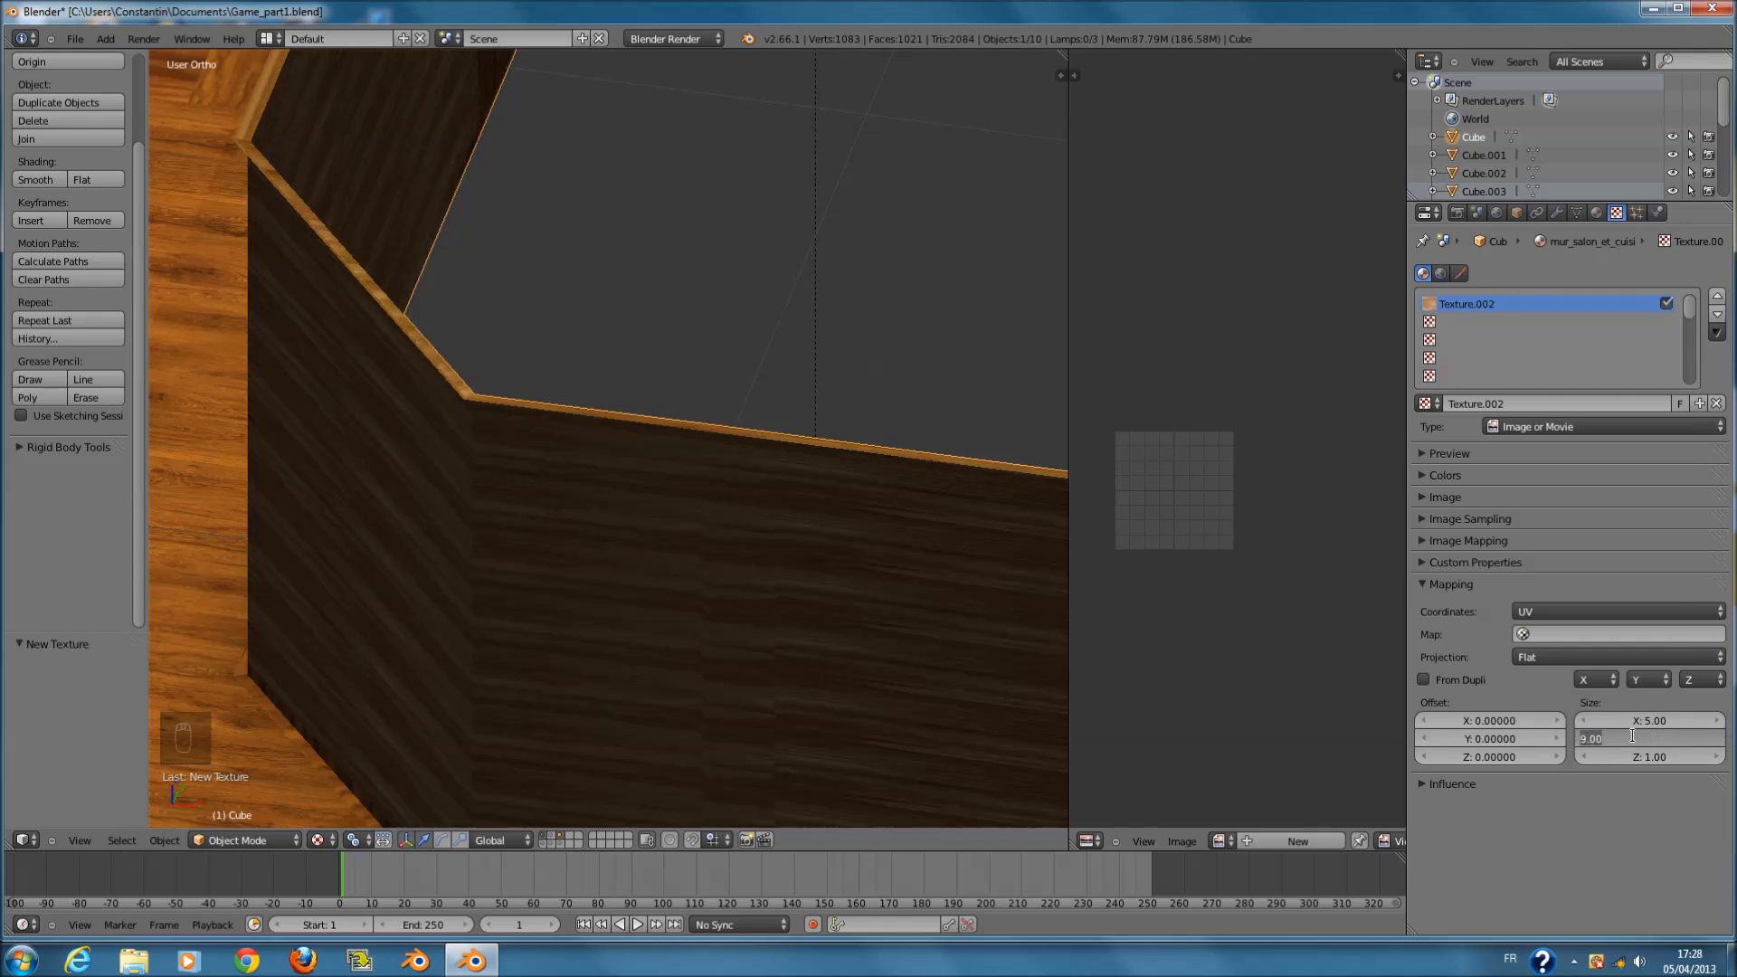
{"action": "type", "text": "2"}
{"action": "key", "text": "Return"}
- Readjust the wall texture's mapping size, entering 7, and check the pattern on the walls
{"action": "left_click", "coordinate": [1644, 732]}
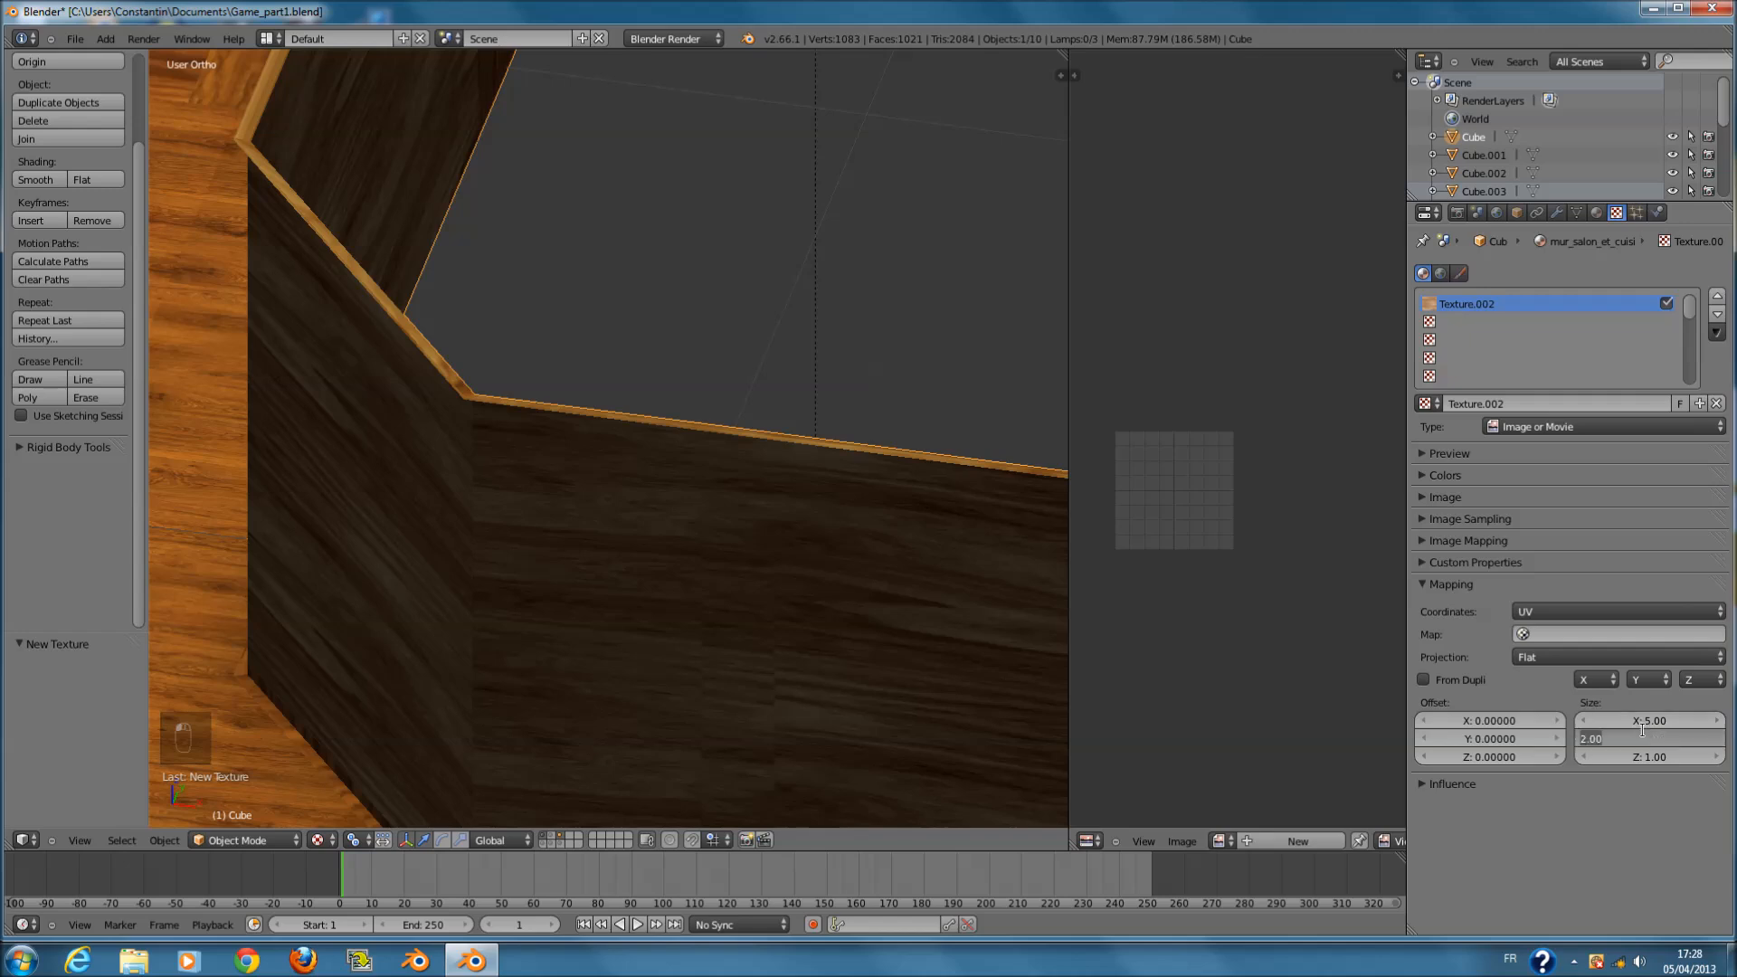
{"action": "key", "text": "Return"}
{"action": "key", "text": "Return"}
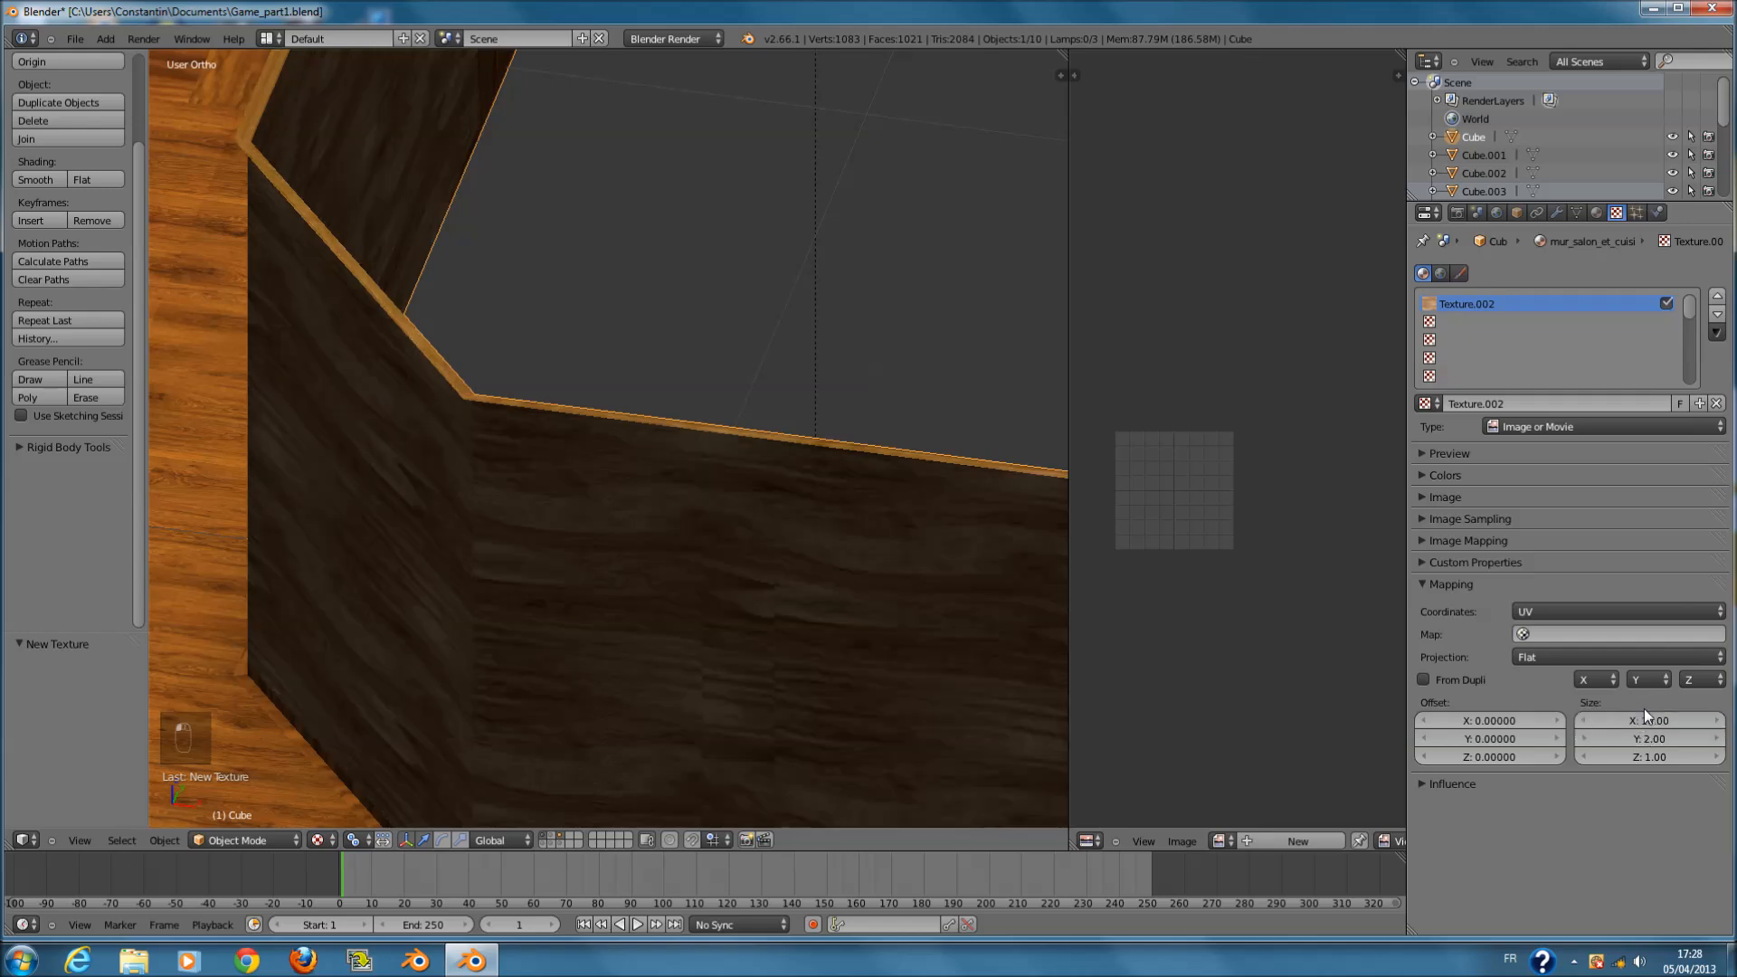
{"action": "scroll", "coordinate": [1034, 700], "scroll_direction": "down", "scroll_amount": 3}
{"action": "left_click", "coordinate": [1654, 729]}
{"action": "type", "text": "7"}
{"action": "key", "text": "Return"}
{"action": "scroll", "coordinate": [756, 650], "scroll_direction": "up", "scroll_amount": 3}
{"action": "middle_click_drag", "start_coordinate": [756, 646], "coordinate": [850, 671]}
- Deselect everything and save the file
{"action": "key", "text": "a"}
{"action": "key", "text": "ctrl+s"}
{"action": "left_click", "coordinate": [851, 671]}
{"action": "middle_click_drag", "start_coordinate": [682, 649], "coordinate": [482, 697]}
{"action": "scroll", "coordinate": [783, 573], "scroll_direction": "up", "scroll_amount": 1}
{"action": "right_click", "coordinate": [818, 559]}
{"action": "key", "text": "ctrl+s"}
{"action": "left_click", "coordinate": [818, 559]}
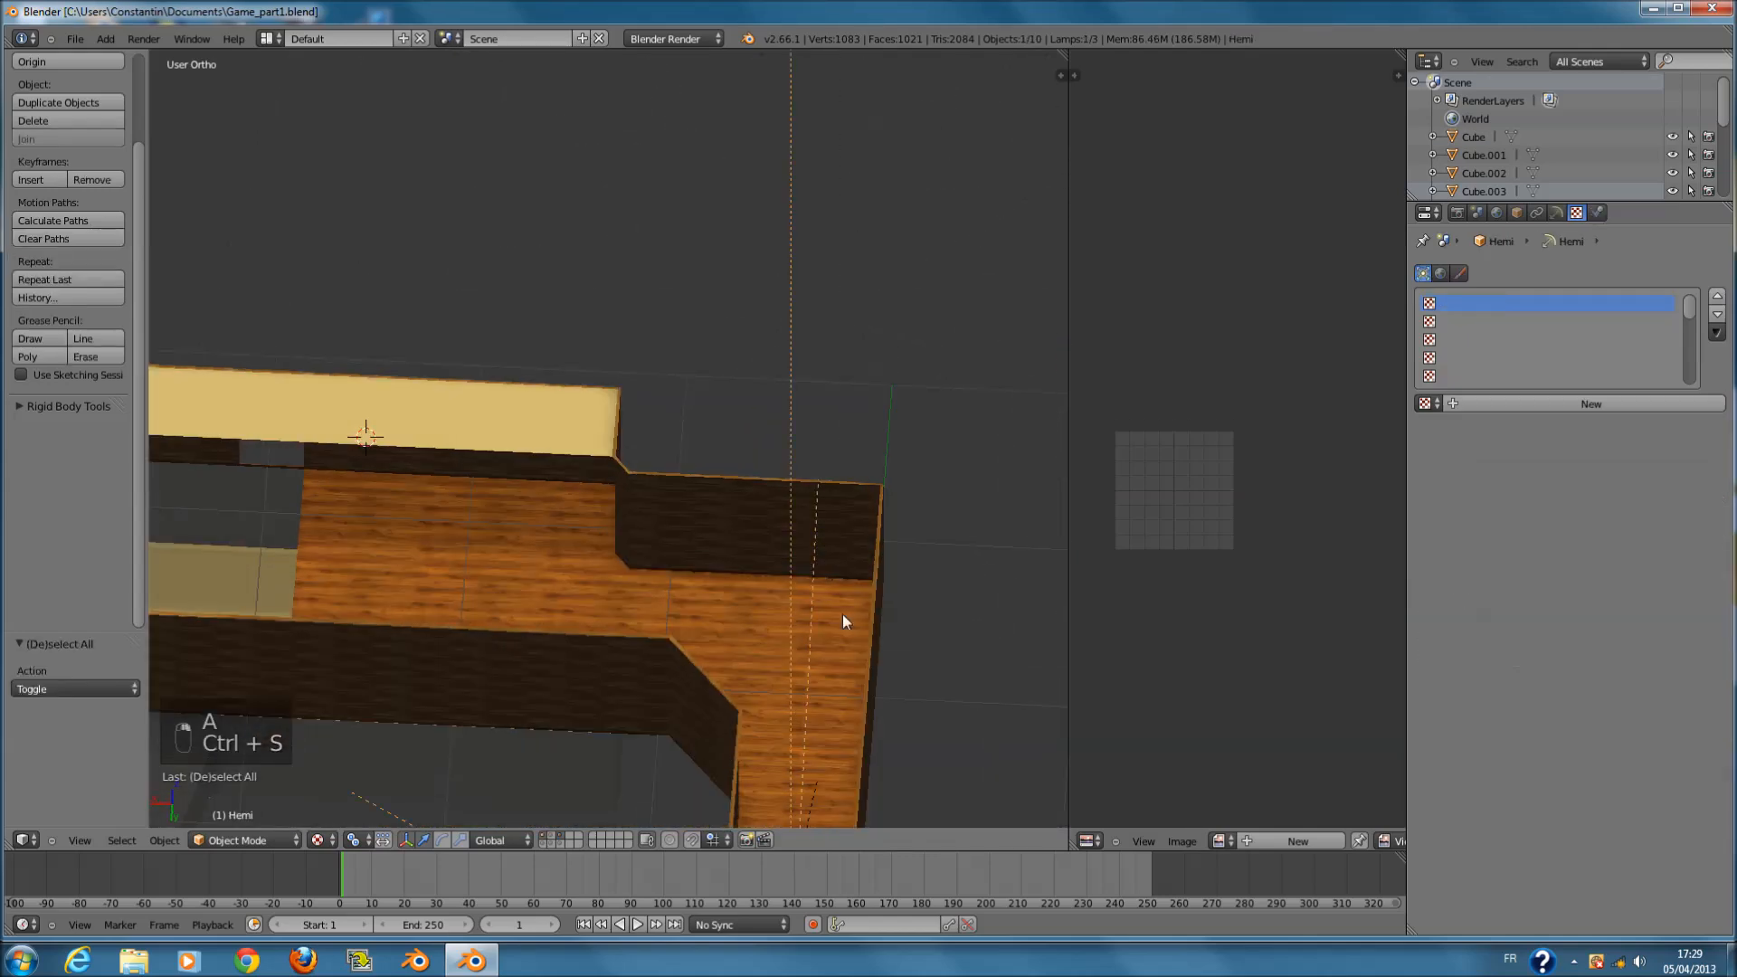
- Select the house mesh and enter edit mode on it
{"action": "key", "text": "KP_7"}
{"action": "key", "text": "Tab"}
{"action": "key", "text": "Tab"}
{"action": "key", "text": "Tab"}
{"action": "middle_click_drag", "start_coordinate": [703, 573], "coordinate": [416, 550]}
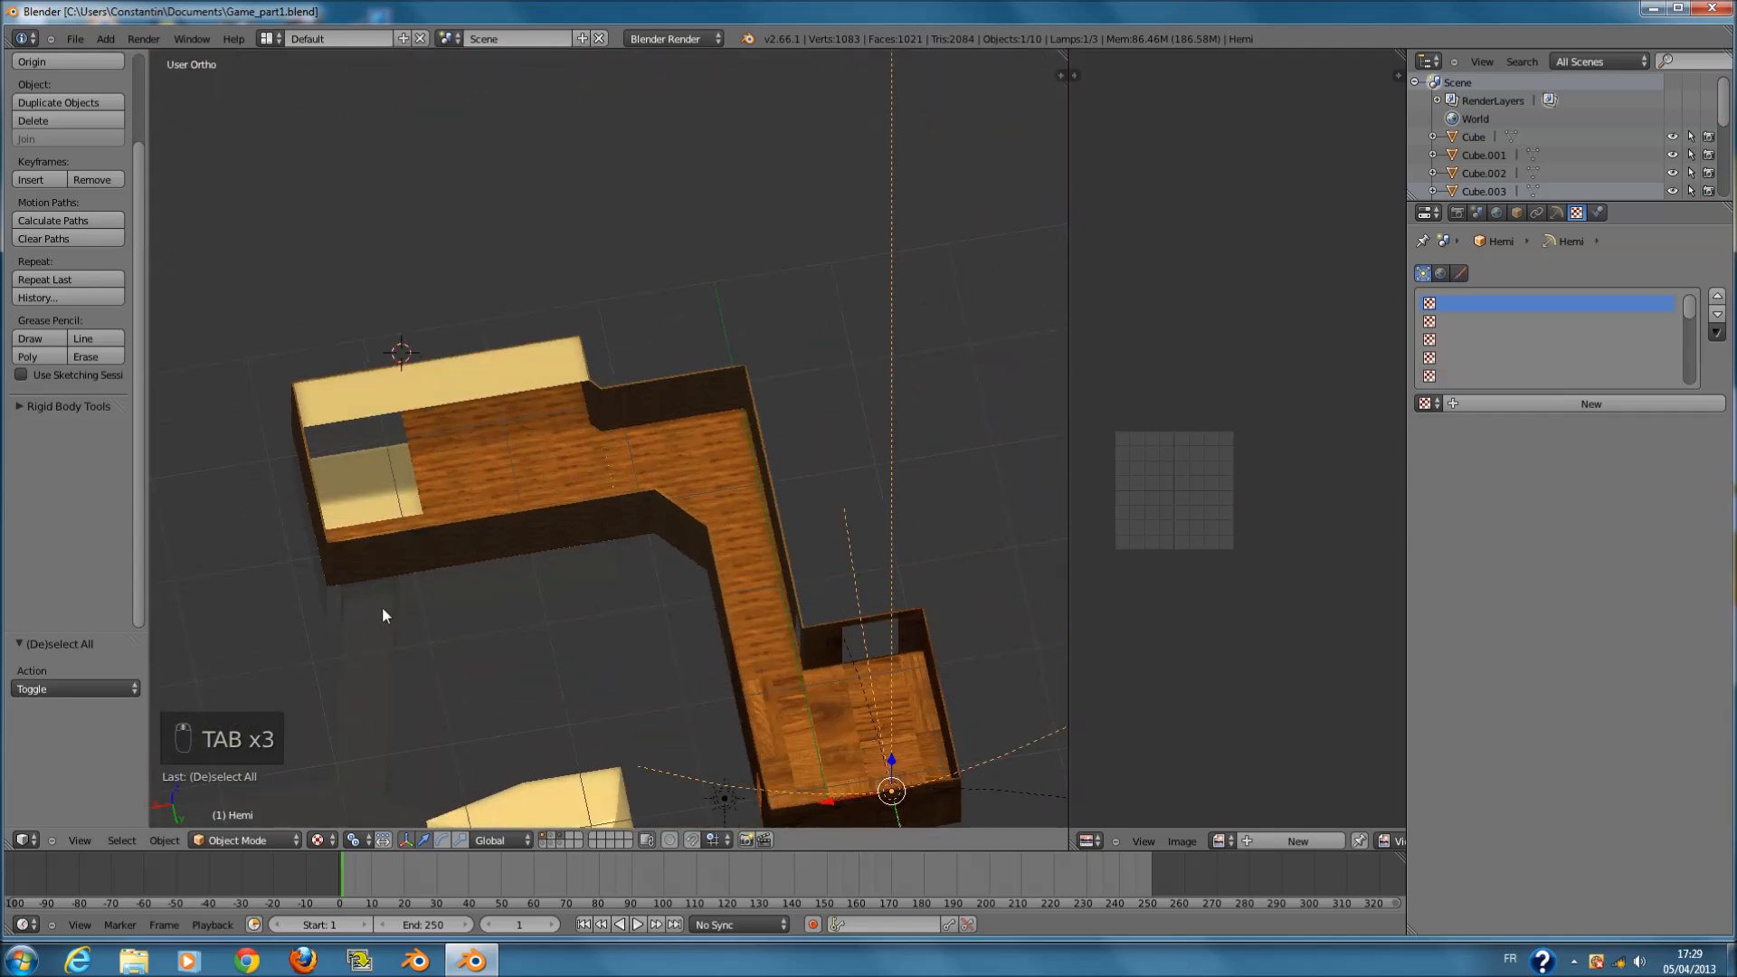
{"action": "scroll", "coordinate": [382, 606], "scroll_direction": "up", "scroll_amount": 1}
{"action": "right_click", "coordinate": [623, 426]}
{"action": "key", "text": "Tab"}
- Select the three adjacent floor faces along the outer wall at the hallway corner, viewing them from the top
{"action": "right_click", "coordinate": [646, 456]}
{"action": "scroll", "coordinate": [670, 443], "scroll_direction": "up", "scroll_amount": 4}
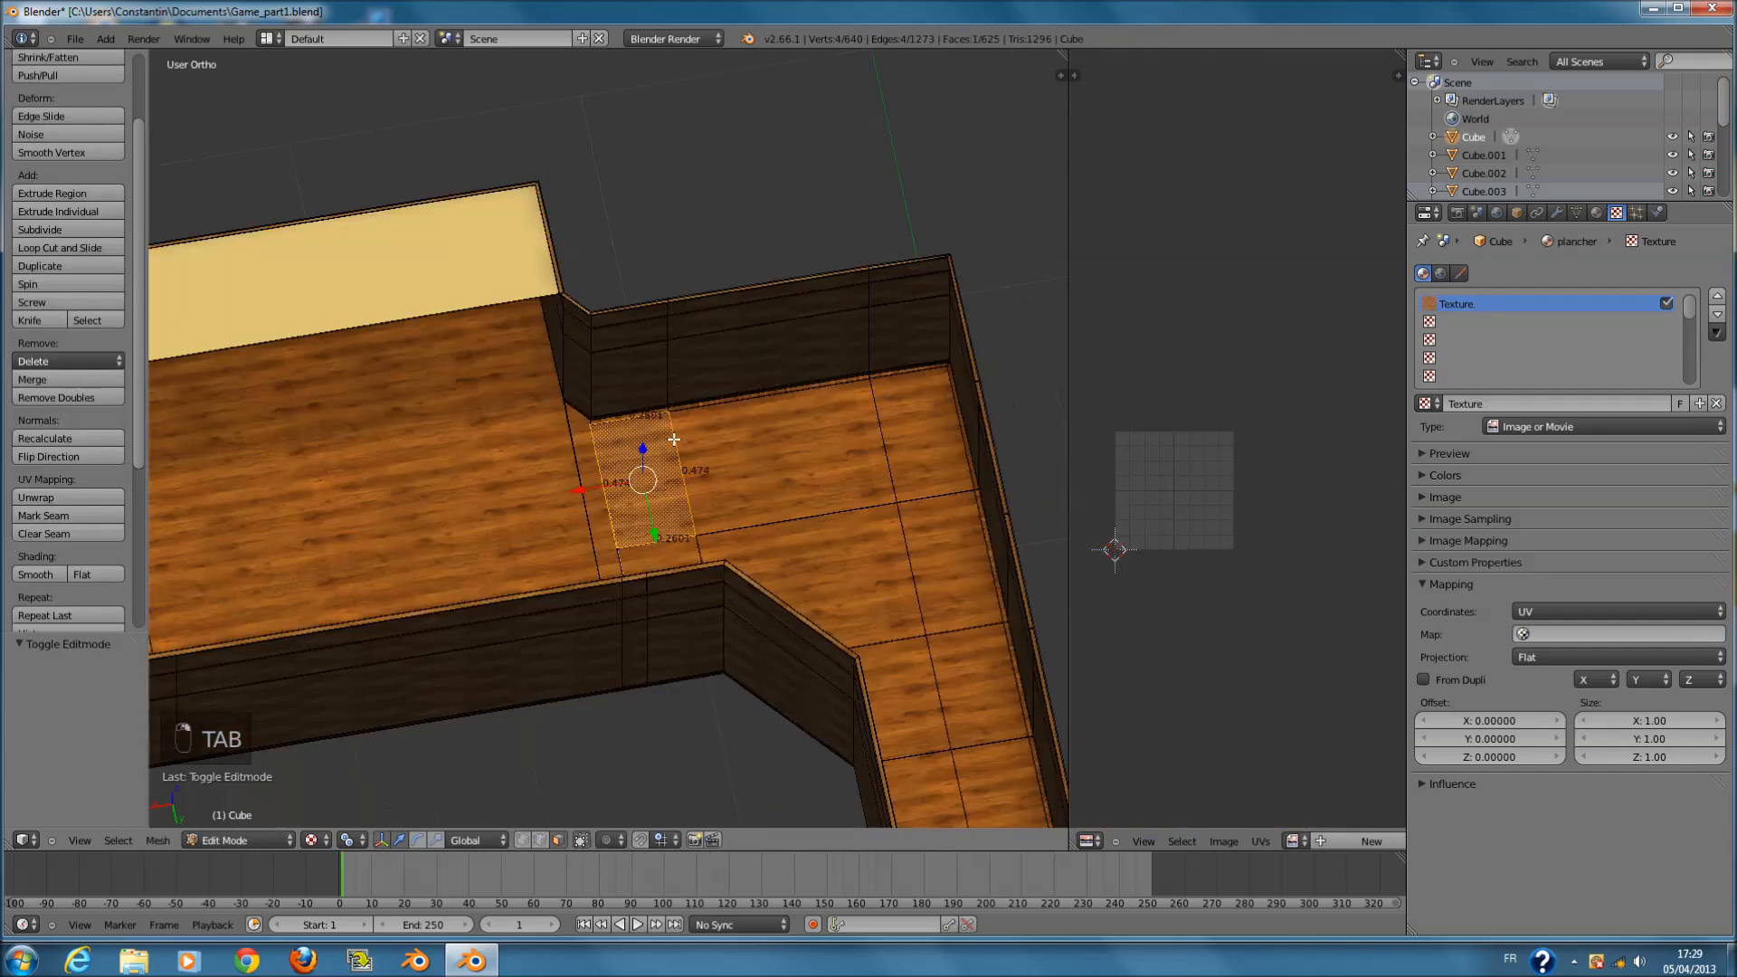
{"action": "right_click", "coordinate": [724, 448], "text": "shift"}
{"action": "middle_click_drag", "start_coordinate": [723, 447], "coordinate": [728, 480]}
{"action": "key", "text": "ctrl+s"}
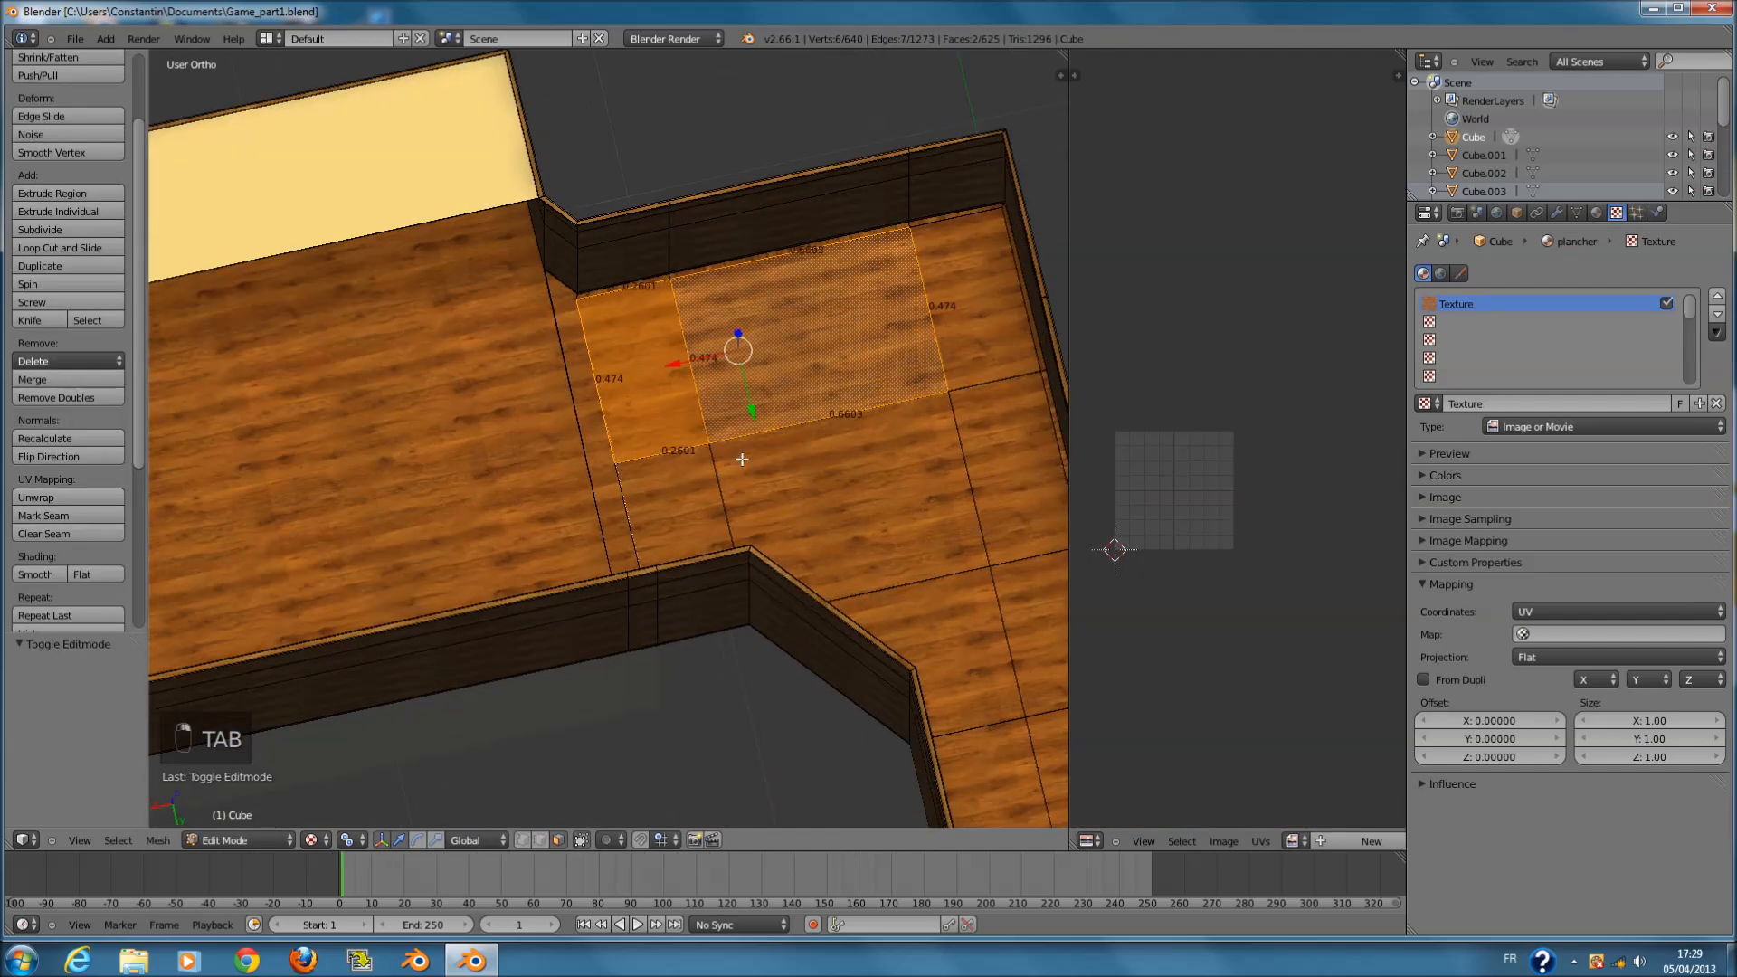
{"action": "key", "text": "KP_7"}
{"action": "scroll", "coordinate": [643, 528], "scroll_direction": "down", "scroll_amount": 2}
{"action": "scroll", "coordinate": [540, 547], "scroll_direction": "down", "scroll_amount": 5, "text": "ctrl"}
{"action": "scroll", "coordinate": [593, 607], "scroll_direction": "up", "scroll_amount": 2}
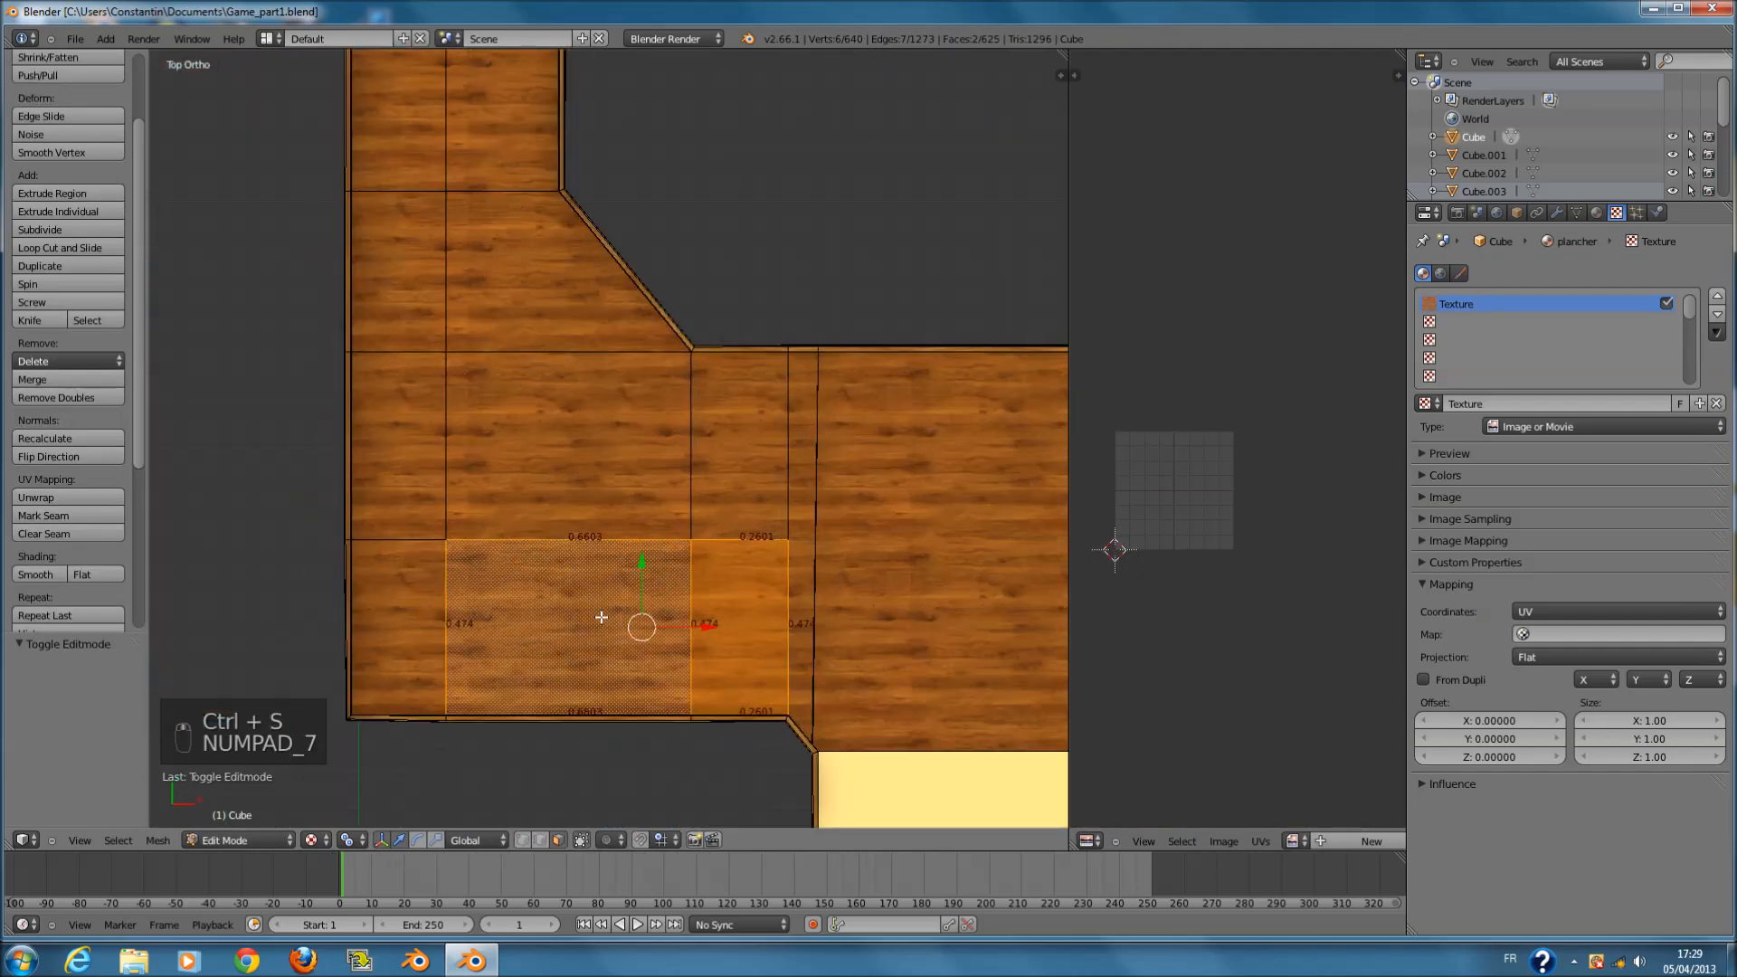
{"action": "scroll", "coordinate": [588, 616], "scroll_direction": "down", "scroll_amount": 1}
{"action": "right_click", "coordinate": [448, 603], "text": "shift"}
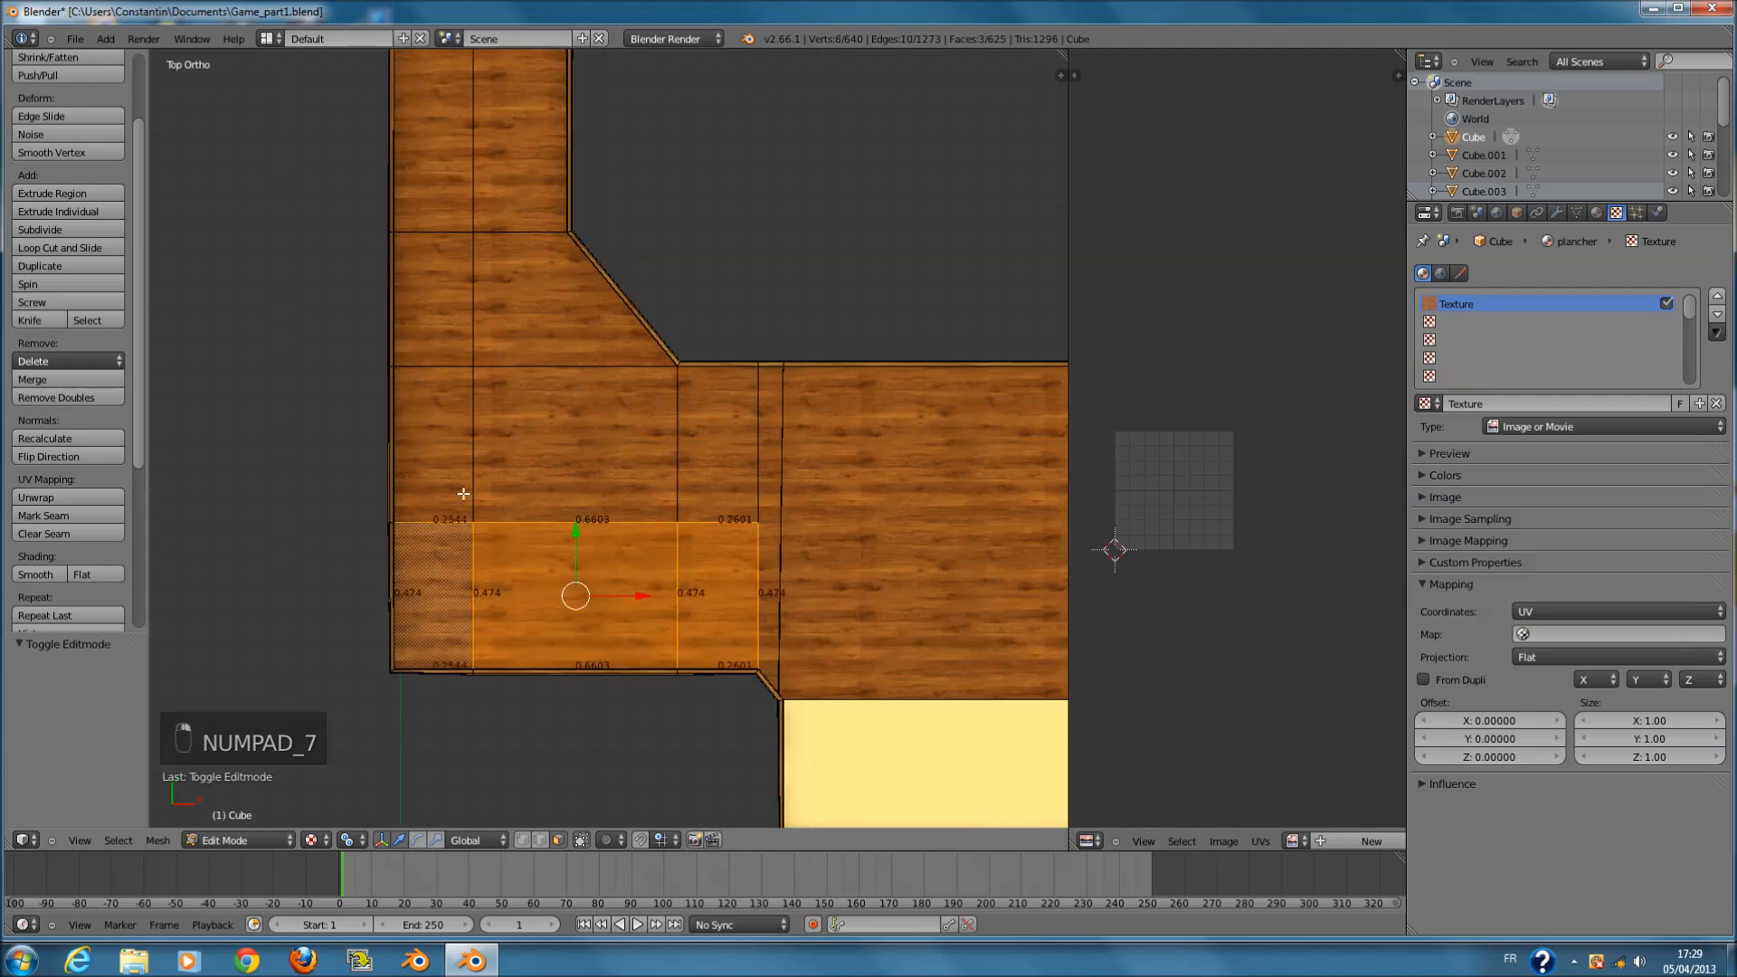
- Clear the floor face selection around the hallway corner
{"action": "scroll", "coordinate": [466, 503], "scroll_direction": "down", "scroll_amount": 1}
{"action": "scroll", "coordinate": [345, 495], "scroll_direction": "up", "scroll_amount": 2}
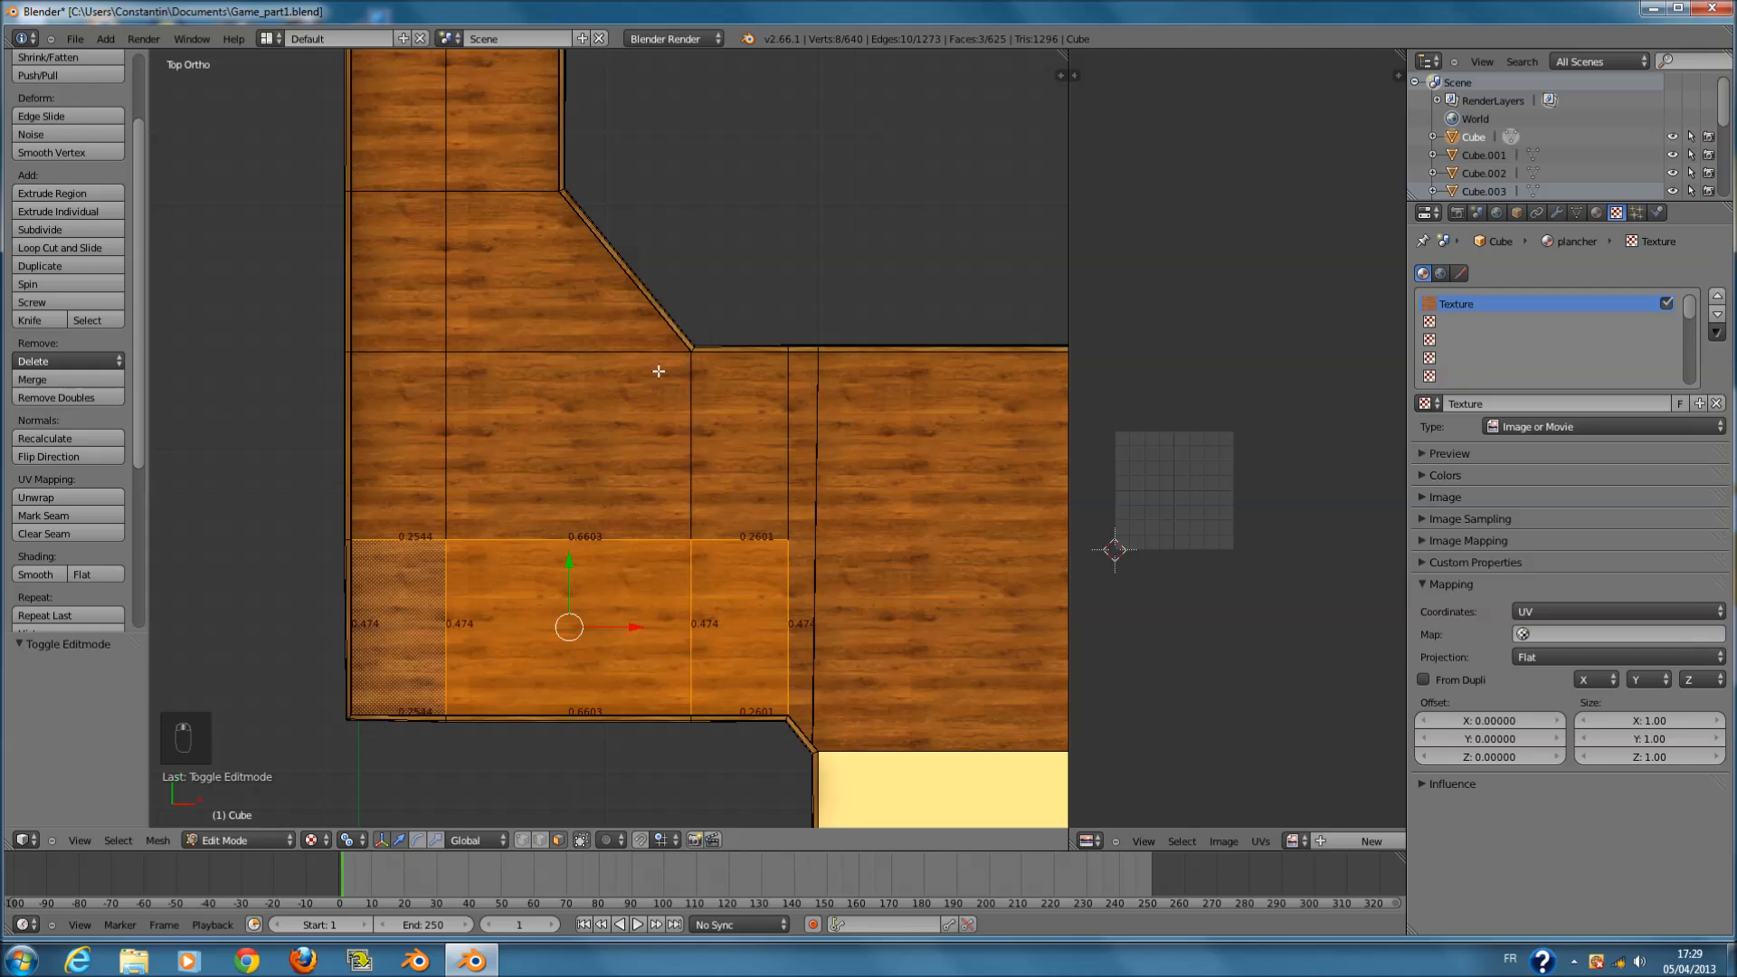
{"action": "scroll", "coordinate": [568, 508], "scroll_direction": "down", "scroll_amount": 3}
{"action": "middle_click_drag", "start_coordinate": [568, 508], "coordinate": [545, 559], "text": "shift"}
{"action": "right_click", "coordinate": [545, 559]}
{"action": "right_click", "coordinate": [502, 551]}
{"action": "key", "text": "a"}
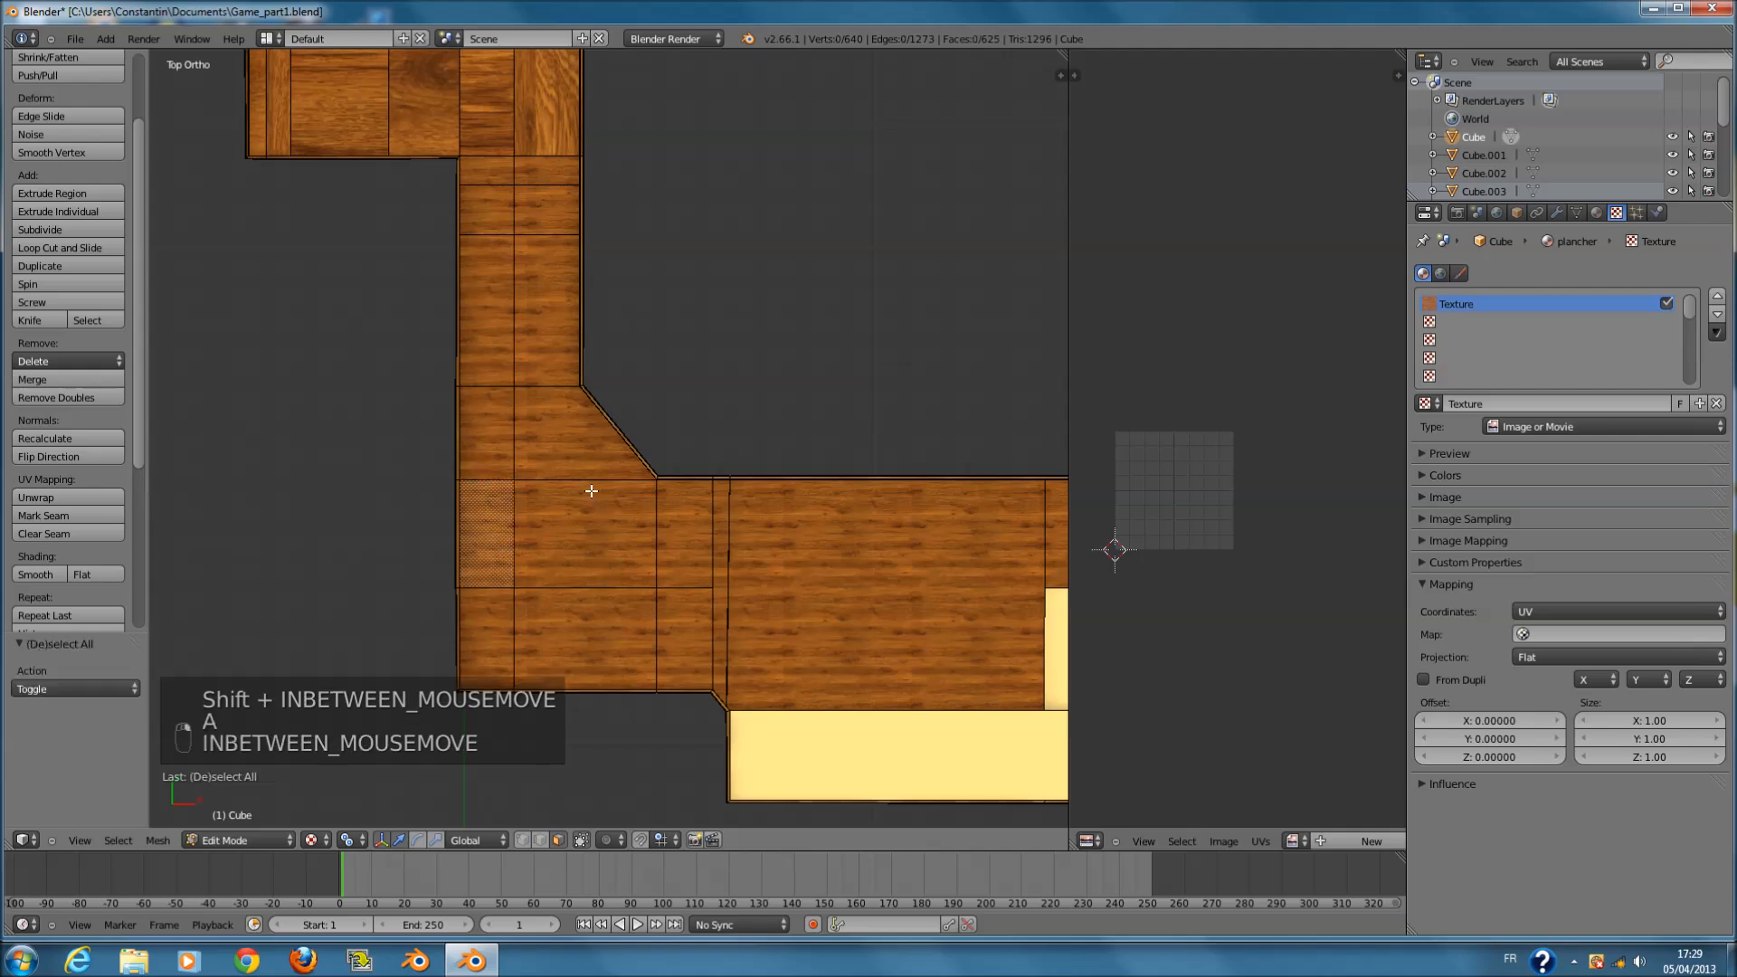
- Try a centred lengthwise loop cut through the hallway floor, repeating it once, and clear the selection
{"action": "key", "text": "ctrl+r"}
{"action": "left_click", "coordinate": [593, 491]}
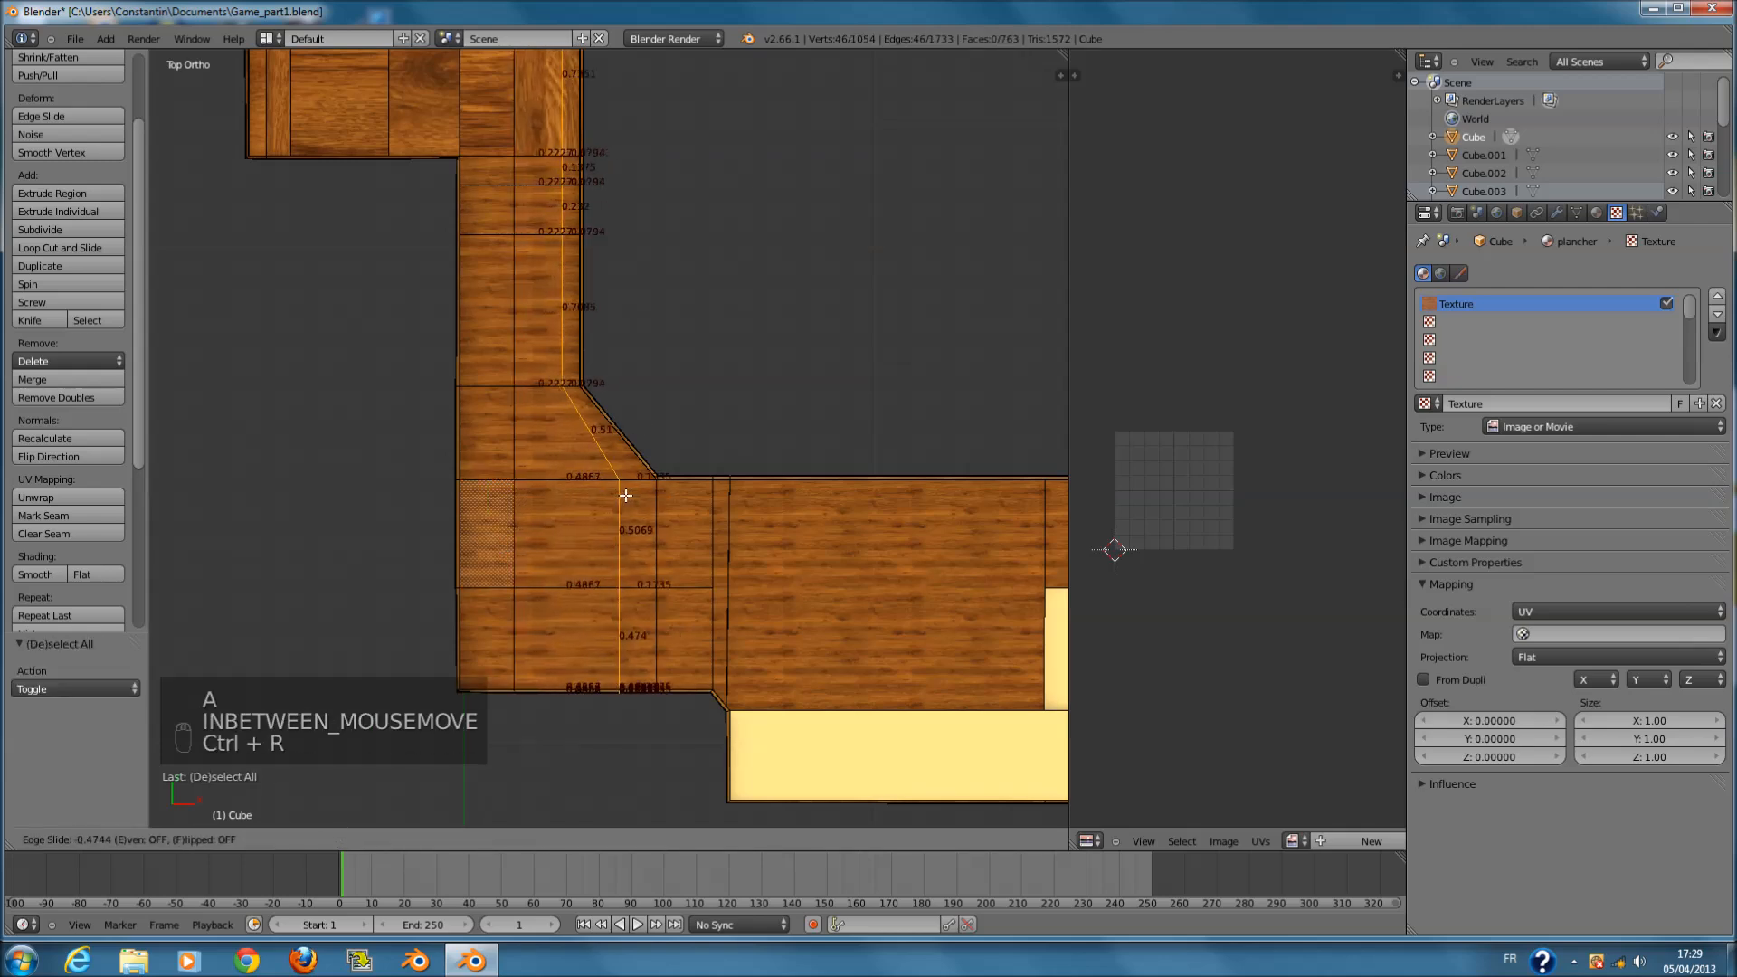
{"action": "right_click", "coordinate": [610, 498]}
{"action": "key", "text": "ctrl+z"}
{"action": "scroll", "coordinate": [602, 557], "scroll_direction": "up", "scroll_amount": 2}
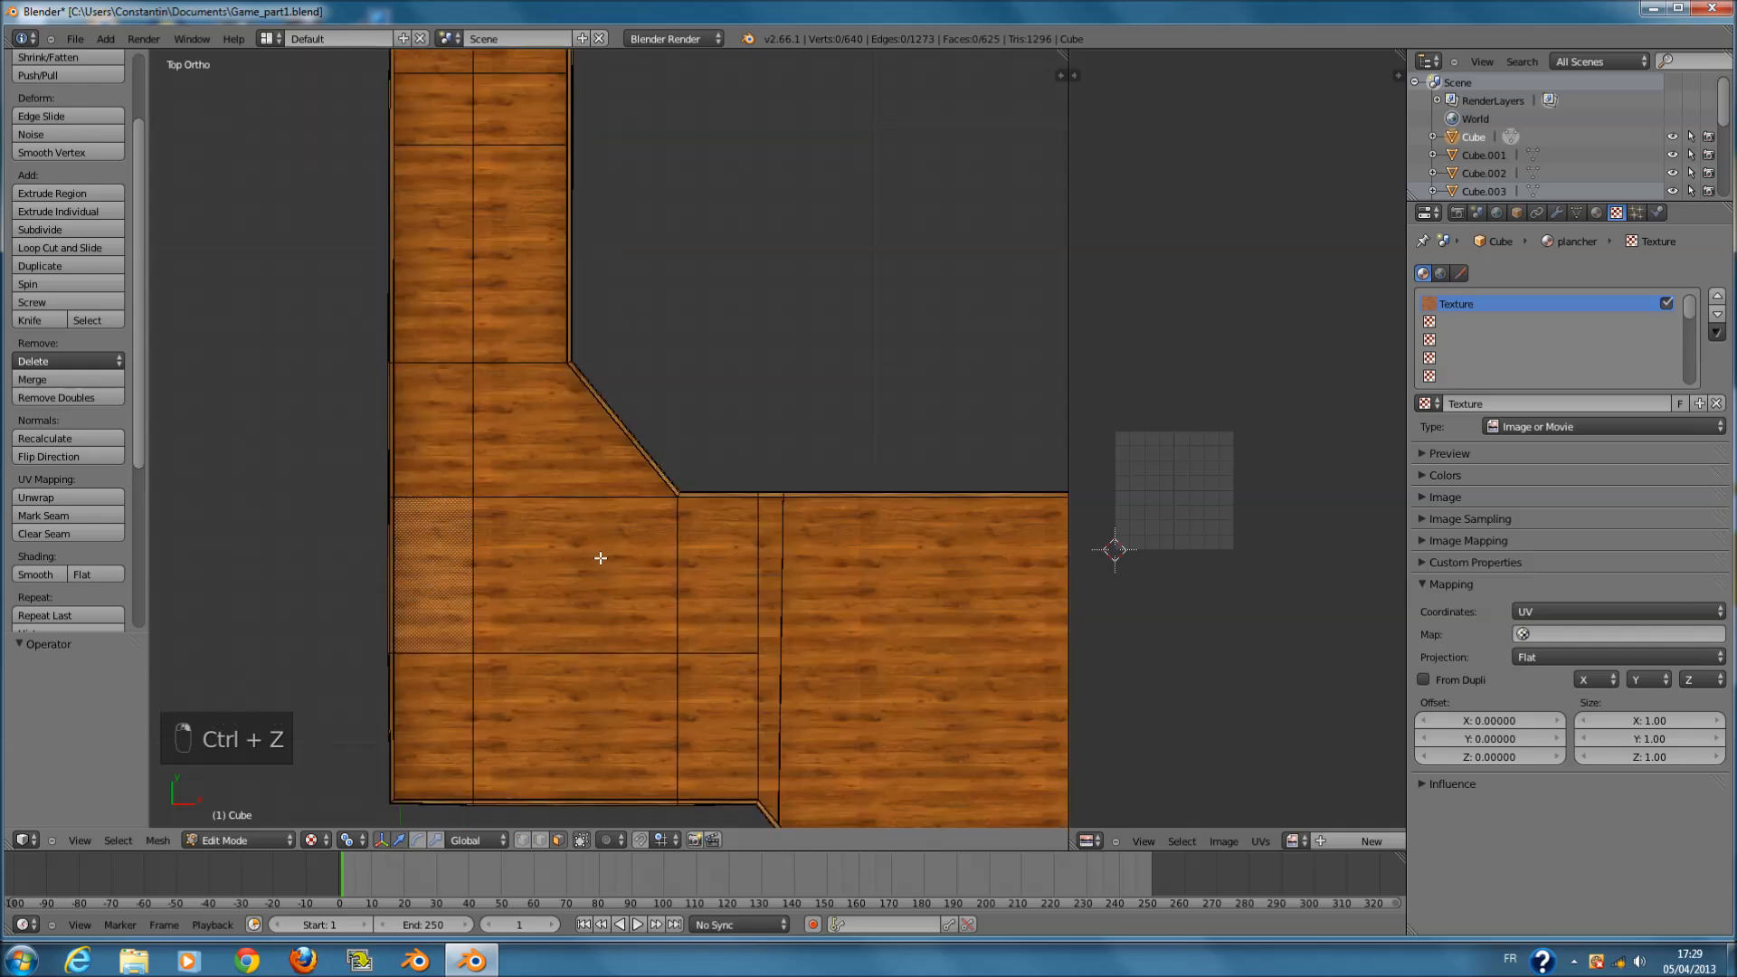
{"action": "key", "text": "ctrl+r"}
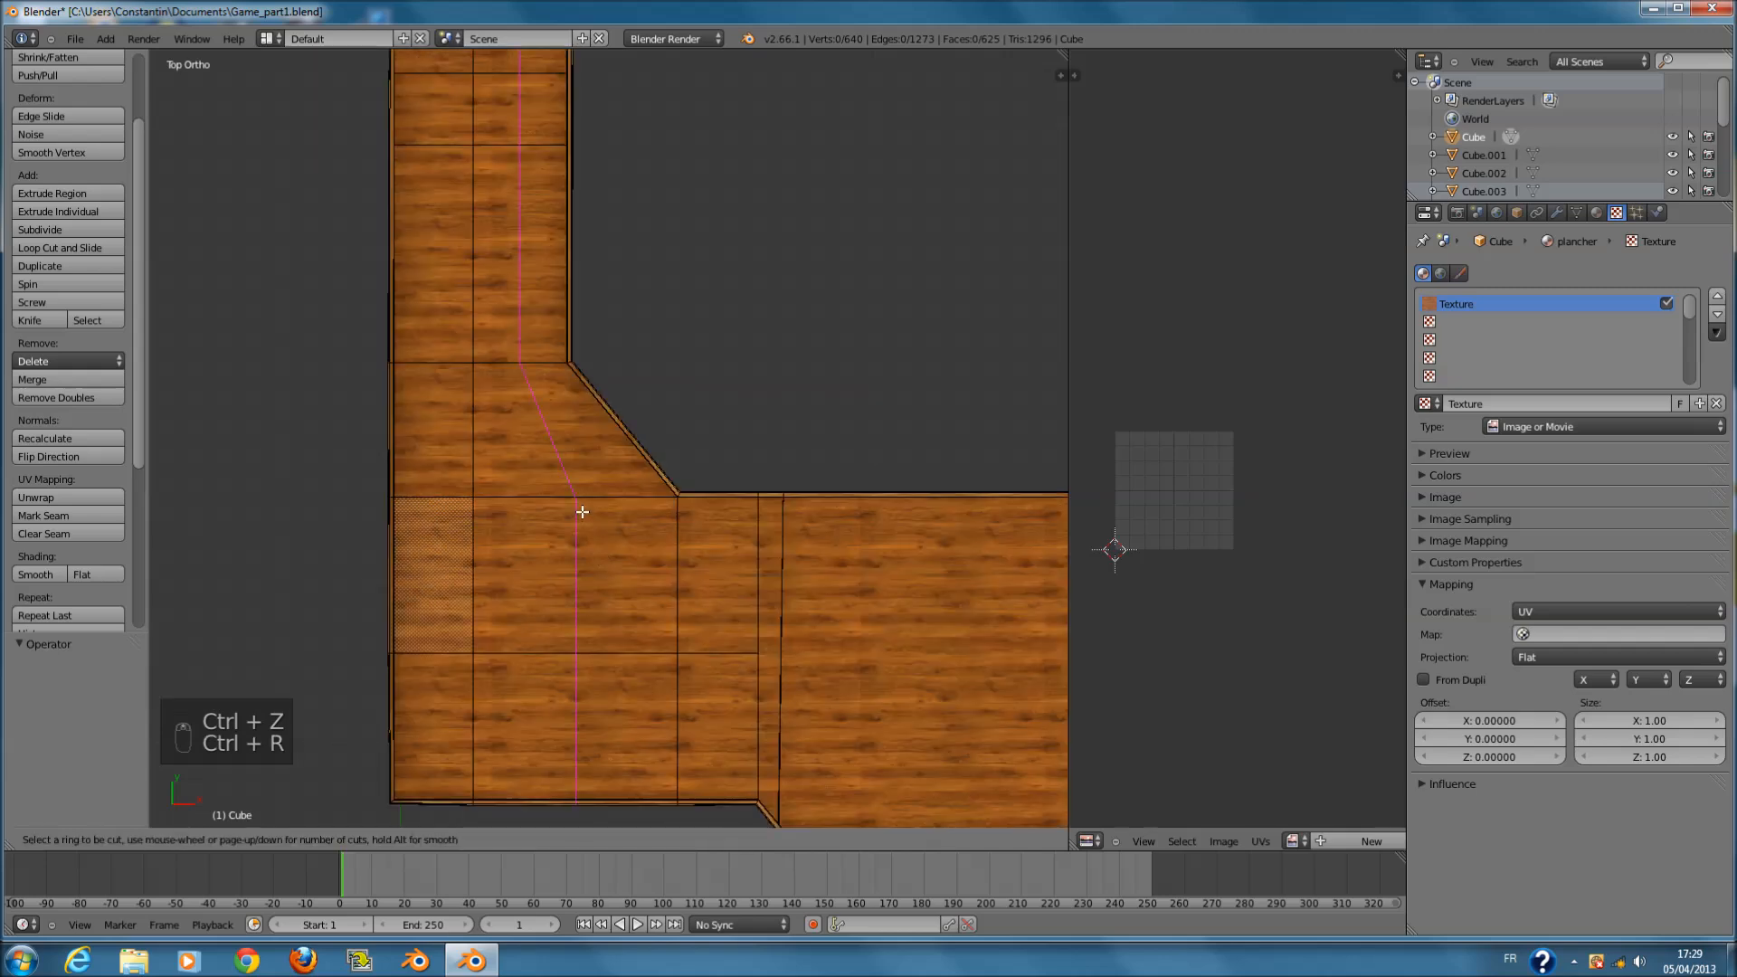
{"action": "left_click", "coordinate": [581, 512]}
{"action": "right_click", "coordinate": [582, 512]}
{"action": "key", "text": "a"}
{"action": "left_click", "coordinate": [563, 842]}
{"action": "scroll", "coordinate": [619, 705], "scroll_direction": "down", "scroll_amount": 3, "text": "shift"}
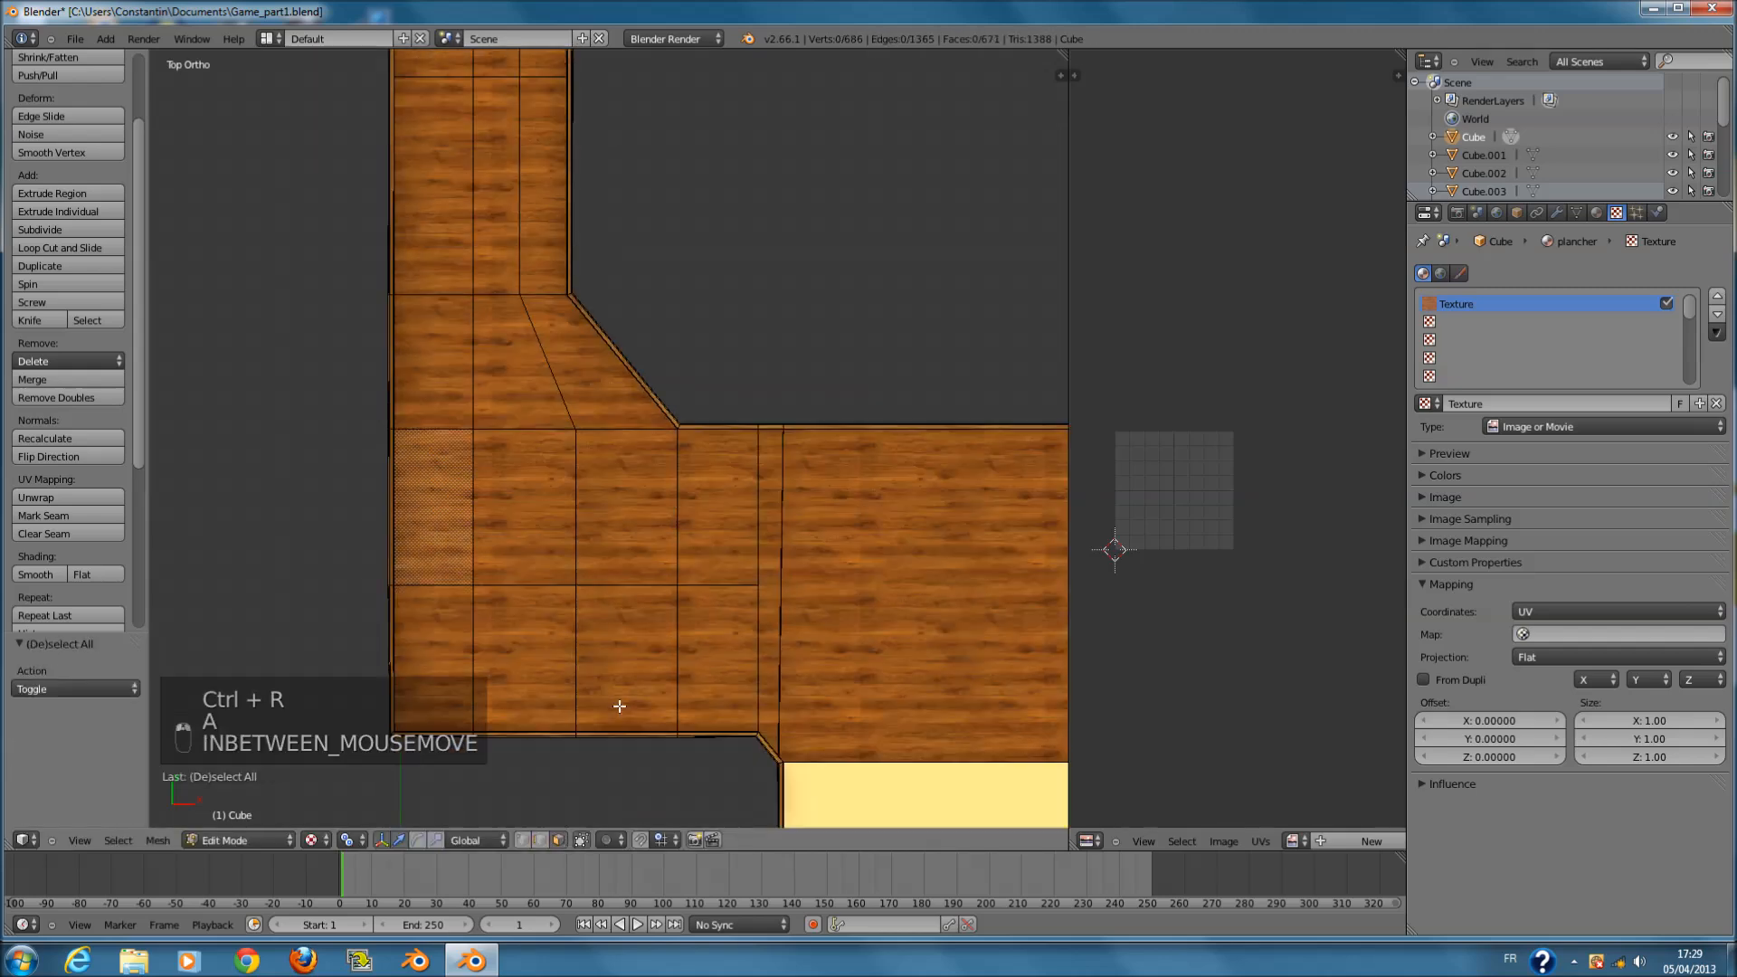
- Select the floor faces of the strip along the outer wall at the hallway corner, beside the new loop cut
{"action": "scroll", "coordinate": [619, 706], "scroll_direction": "down", "scroll_amount": 1, "text": "shift"}
{"action": "scroll", "coordinate": [633, 665], "scroll_direction": "down", "scroll_amount": 2, "text": "ctrl"}
{"action": "scroll", "coordinate": [667, 665], "scroll_direction": "up", "scroll_amount": 1}
{"action": "right_click", "coordinate": [680, 674]}
{"action": "right_click", "coordinate": [808, 670], "text": "shift"}
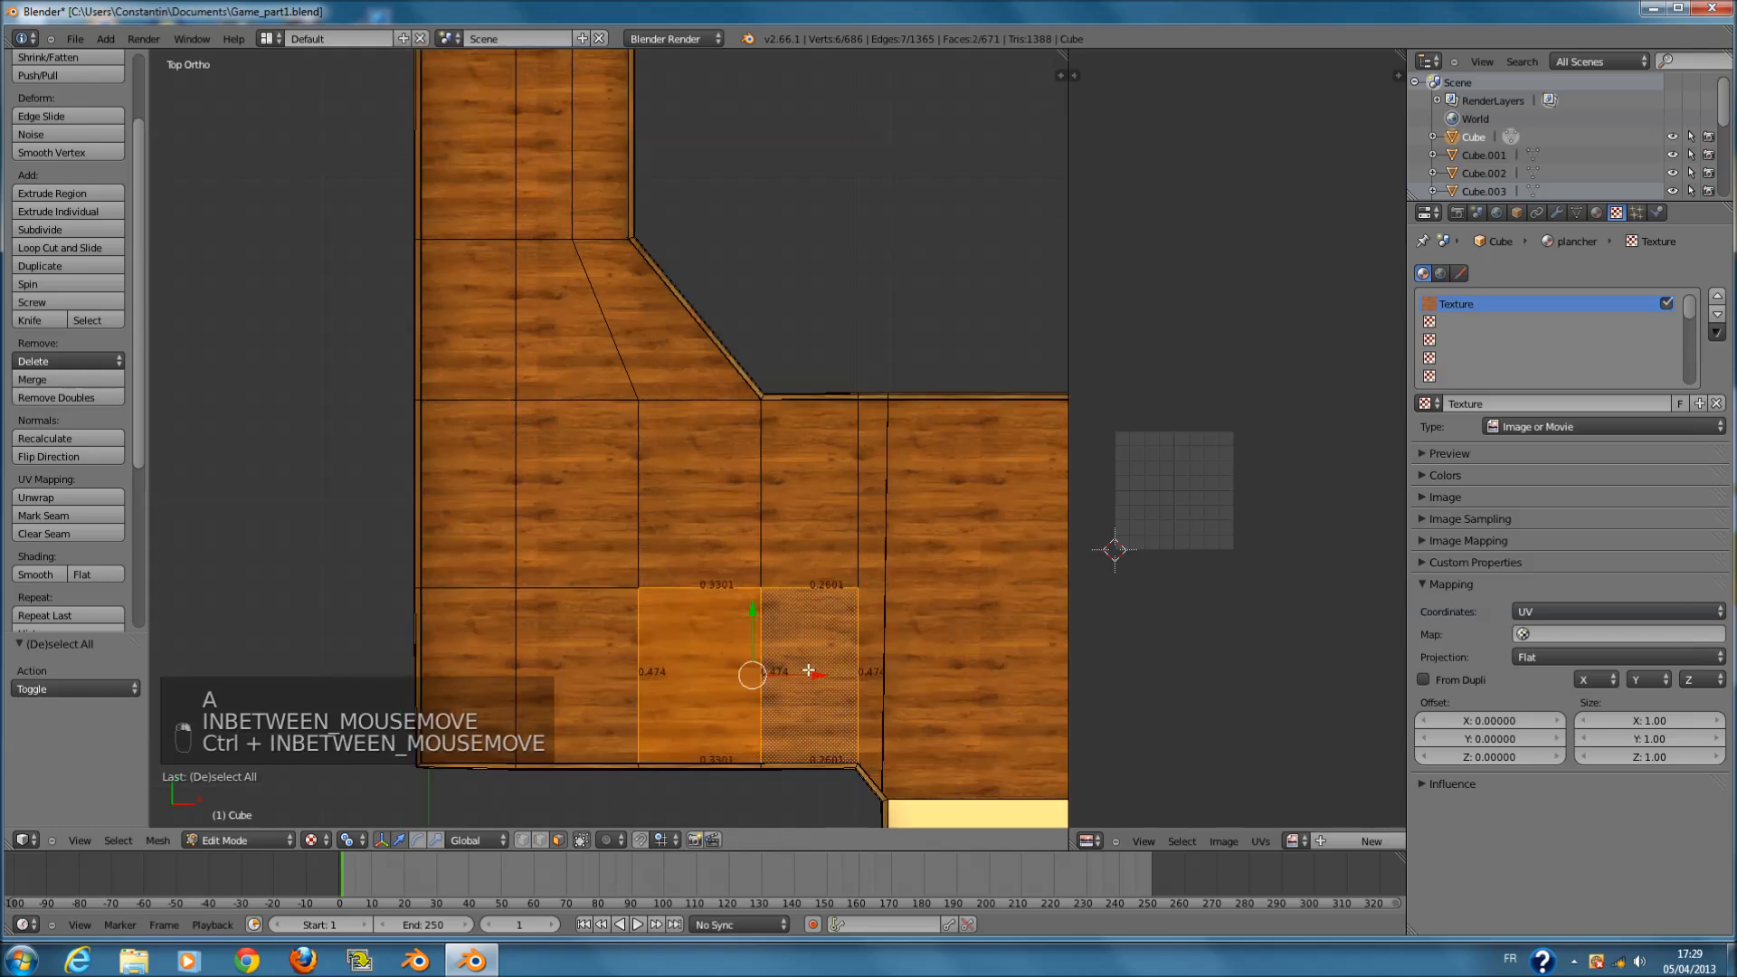
{"action": "right_click", "coordinate": [555, 677], "text": "shift"}
- Undo the floor face selection and the lengthwise loop cut in the hallway
{"action": "key", "text": "ctrl+z"}
{"action": "key", "text": "ctrl+z"}
{"action": "key", "text": "ctrl+z"}
{"action": "key", "text": "ctrl+z"}
{"action": "key", "text": "ctrl+z"}
{"action": "key", "text": "ctrl+z"}
{"action": "key", "text": "ctrl+z"}
{"action": "key", "text": "ctrl+z"}
{"action": "key", "text": "ctrl+z"}
{"action": "key", "text": "ctrl+z"}
{"action": "key", "text": "ctrl+z"}
{"action": "key", "text": "ctrl+z"}
{"action": "key", "text": "ctrl+z"}
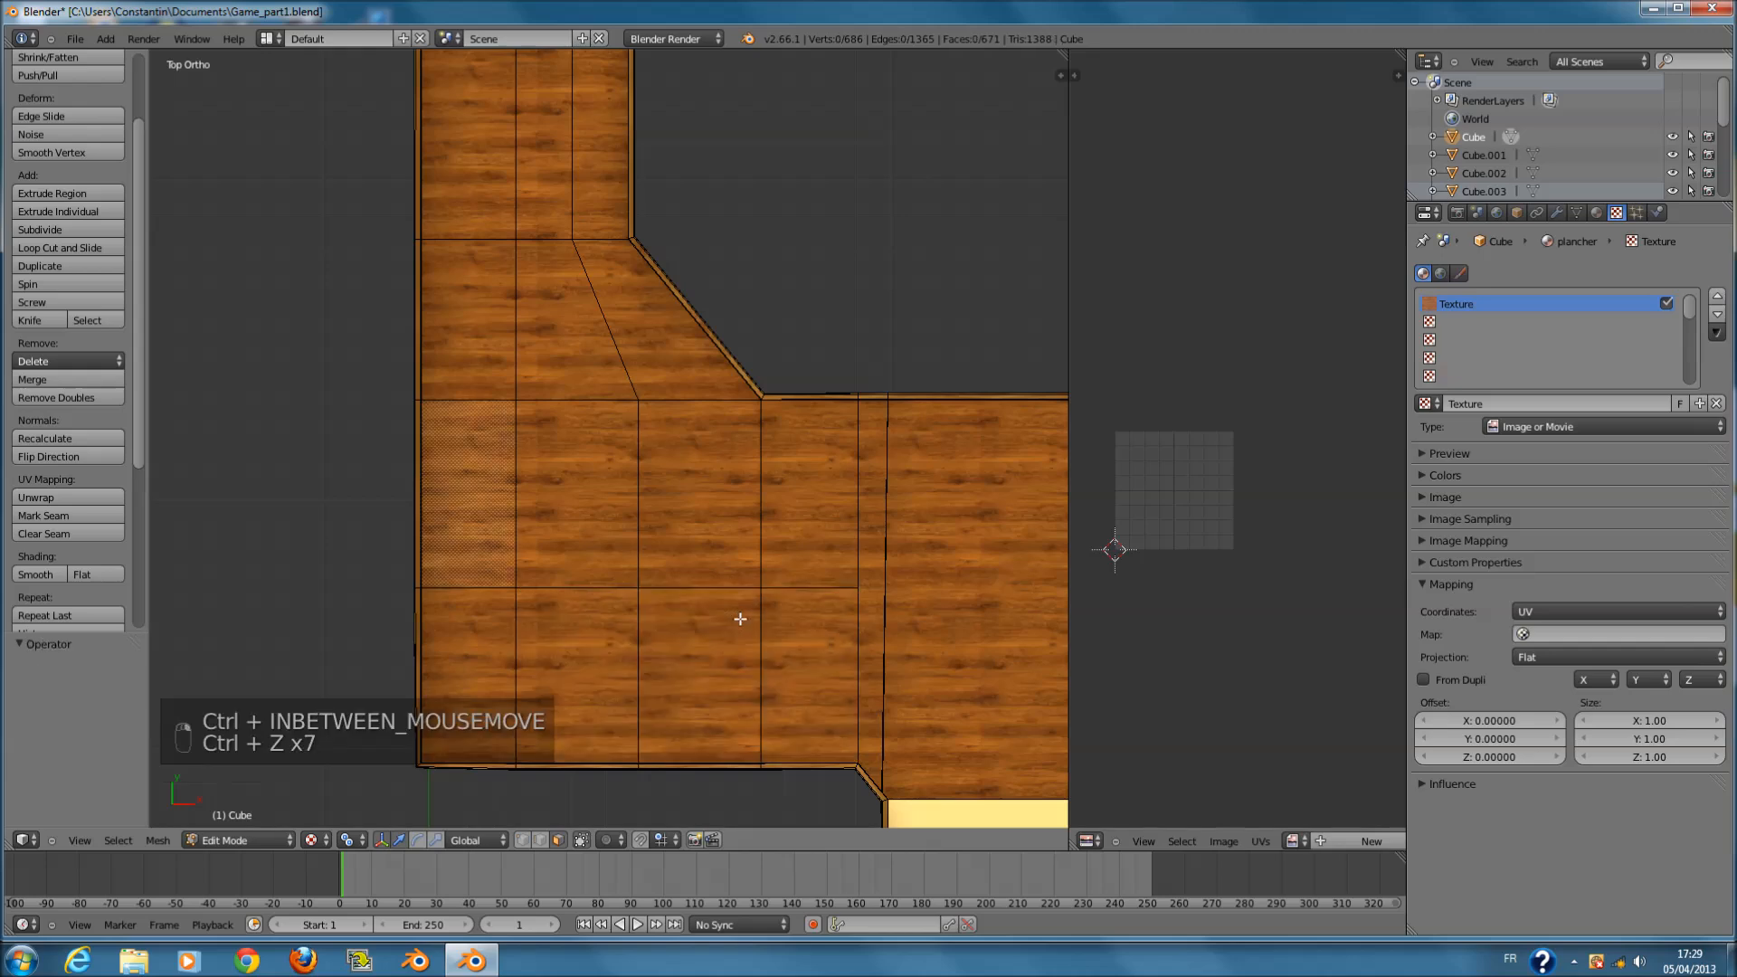
- Select the three adjacent floor faces along the outer wall at the hallway corner and save the file
{"action": "right_click", "coordinate": [784, 665]}
{"action": "right_click", "coordinate": [675, 677], "text": "shift"}
{"action": "right_click", "coordinate": [494, 670], "text": "shift"}
{"action": "key", "text": "ctrl+s"}
{"action": "left_click", "coordinate": [825, 637]}
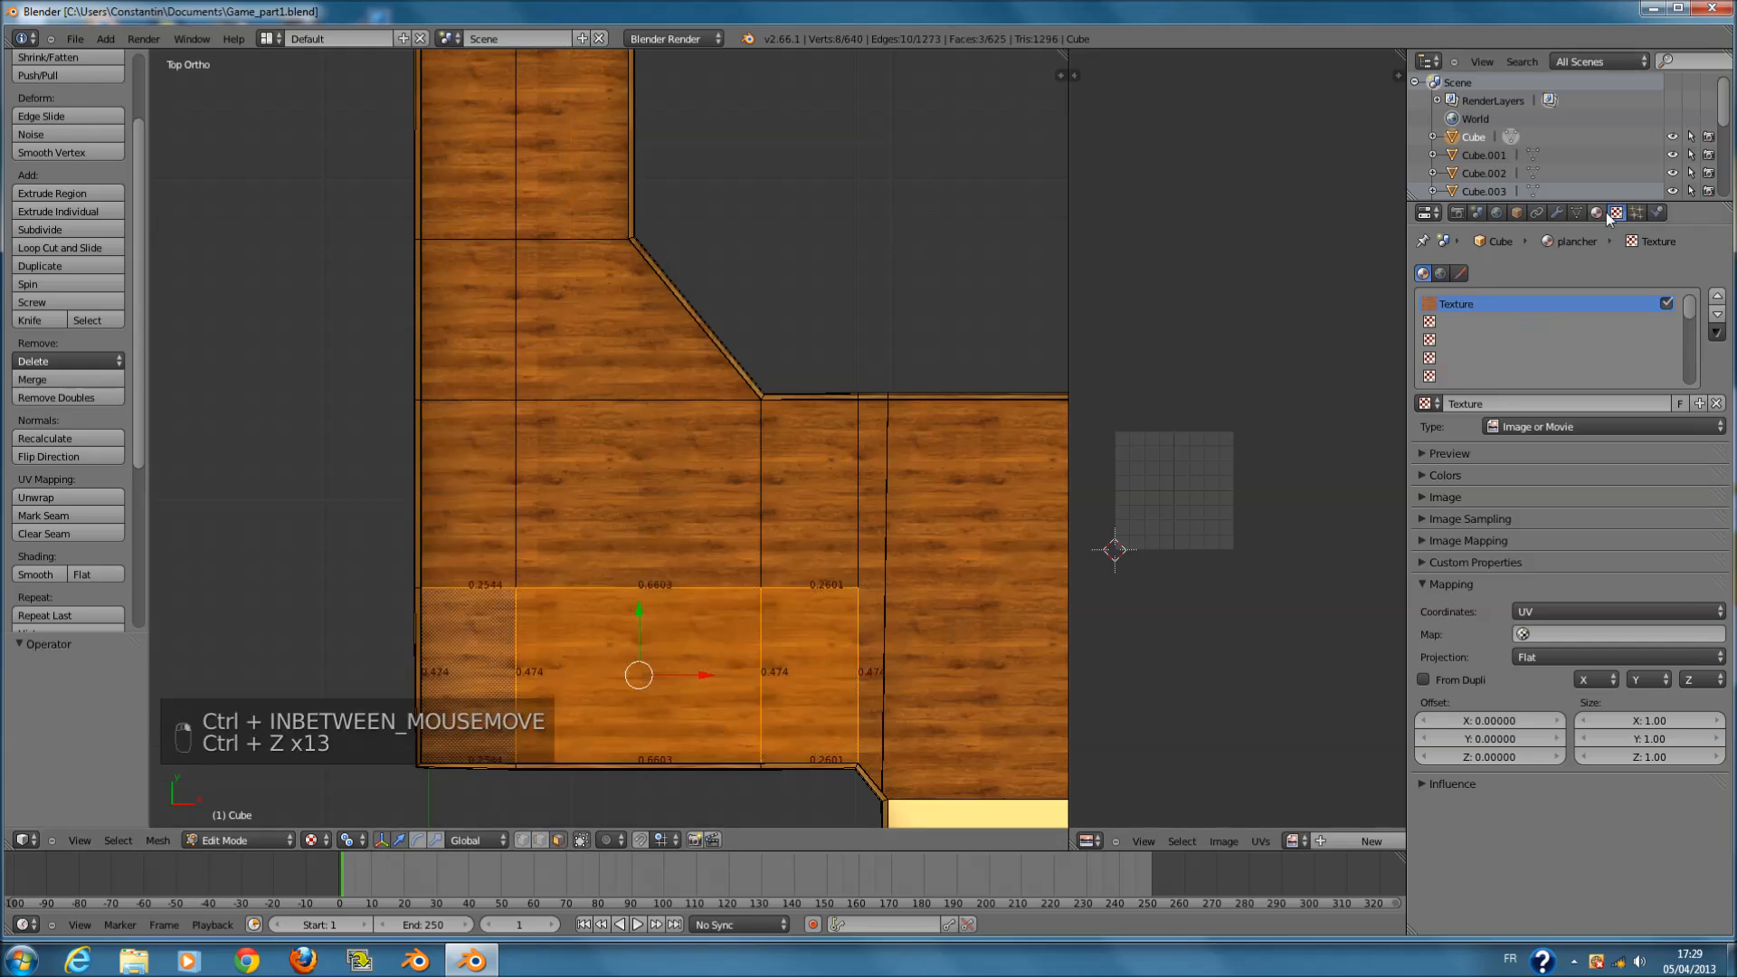
- Add a material slot to the house with a new material named plancher_sal_de_bain
{"action": "left_click", "coordinate": [1599, 212]}
{"action": "left_click", "coordinate": [1493, 317]}
{"action": "scroll", "coordinate": [1509, 326], "scroll_direction": "down", "scroll_amount": 2}
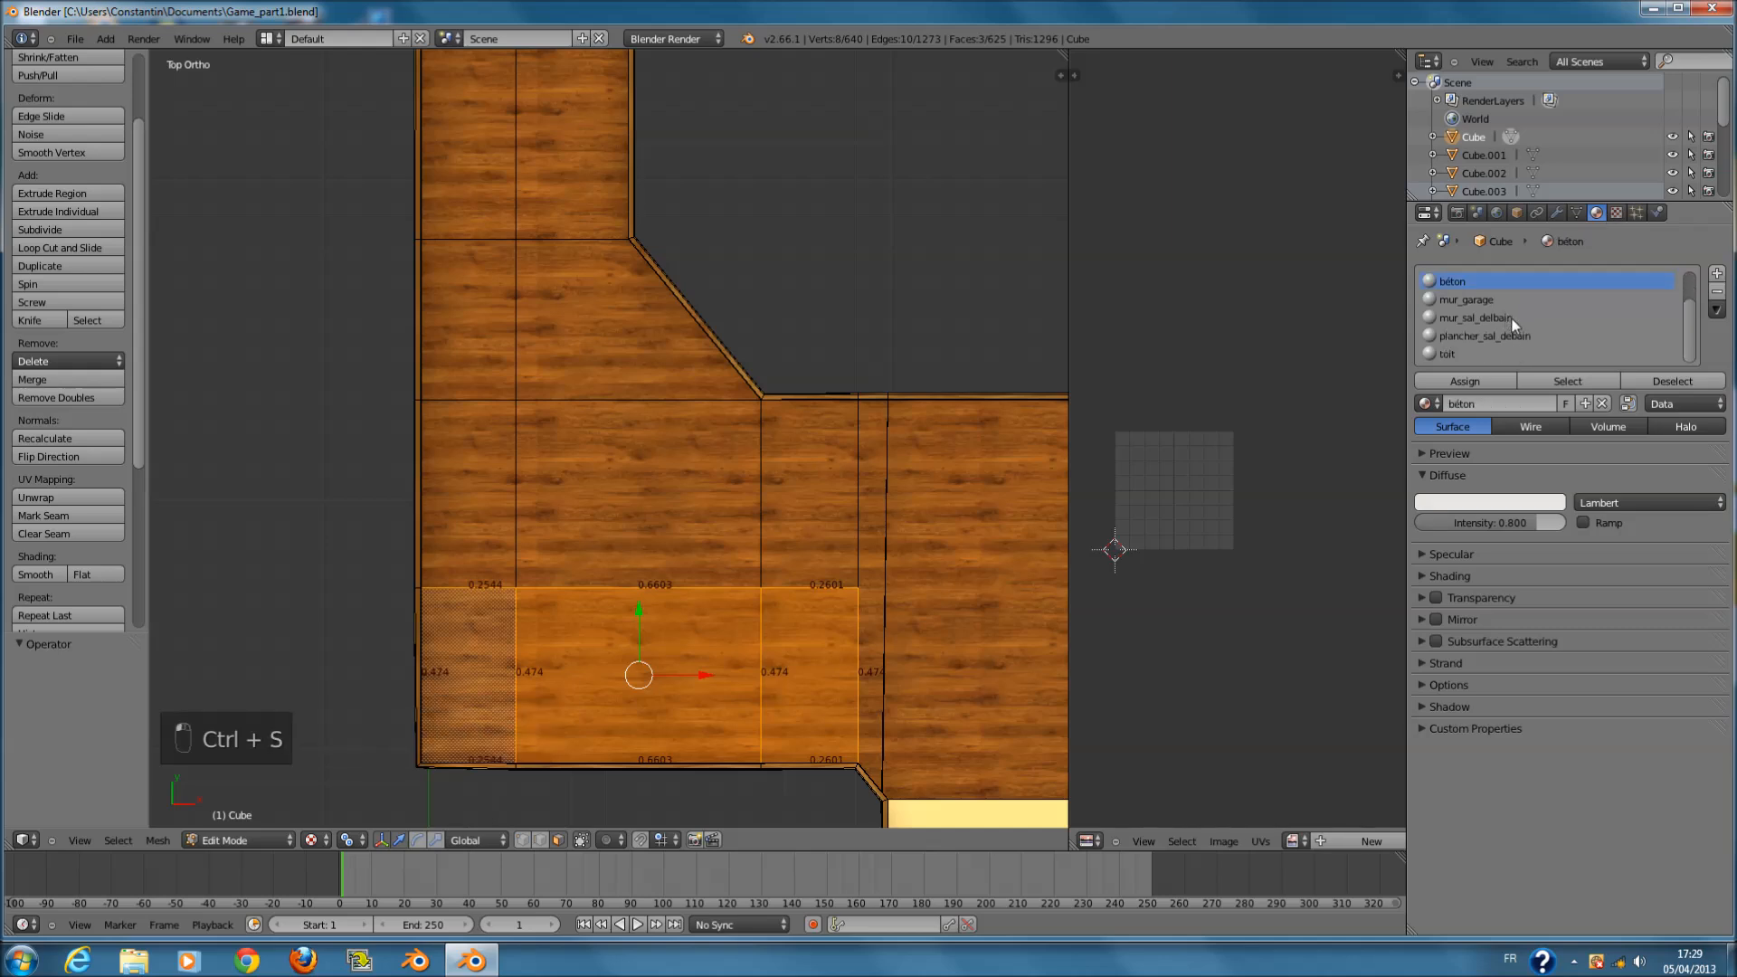
{"action": "left_click", "coordinate": [1717, 273]}
{"action": "left_click", "coordinate": [1532, 404]}
{"action": "left_click", "coordinate": [1534, 381]}
{"action": "left_click", "coordinate": [1532, 407]}
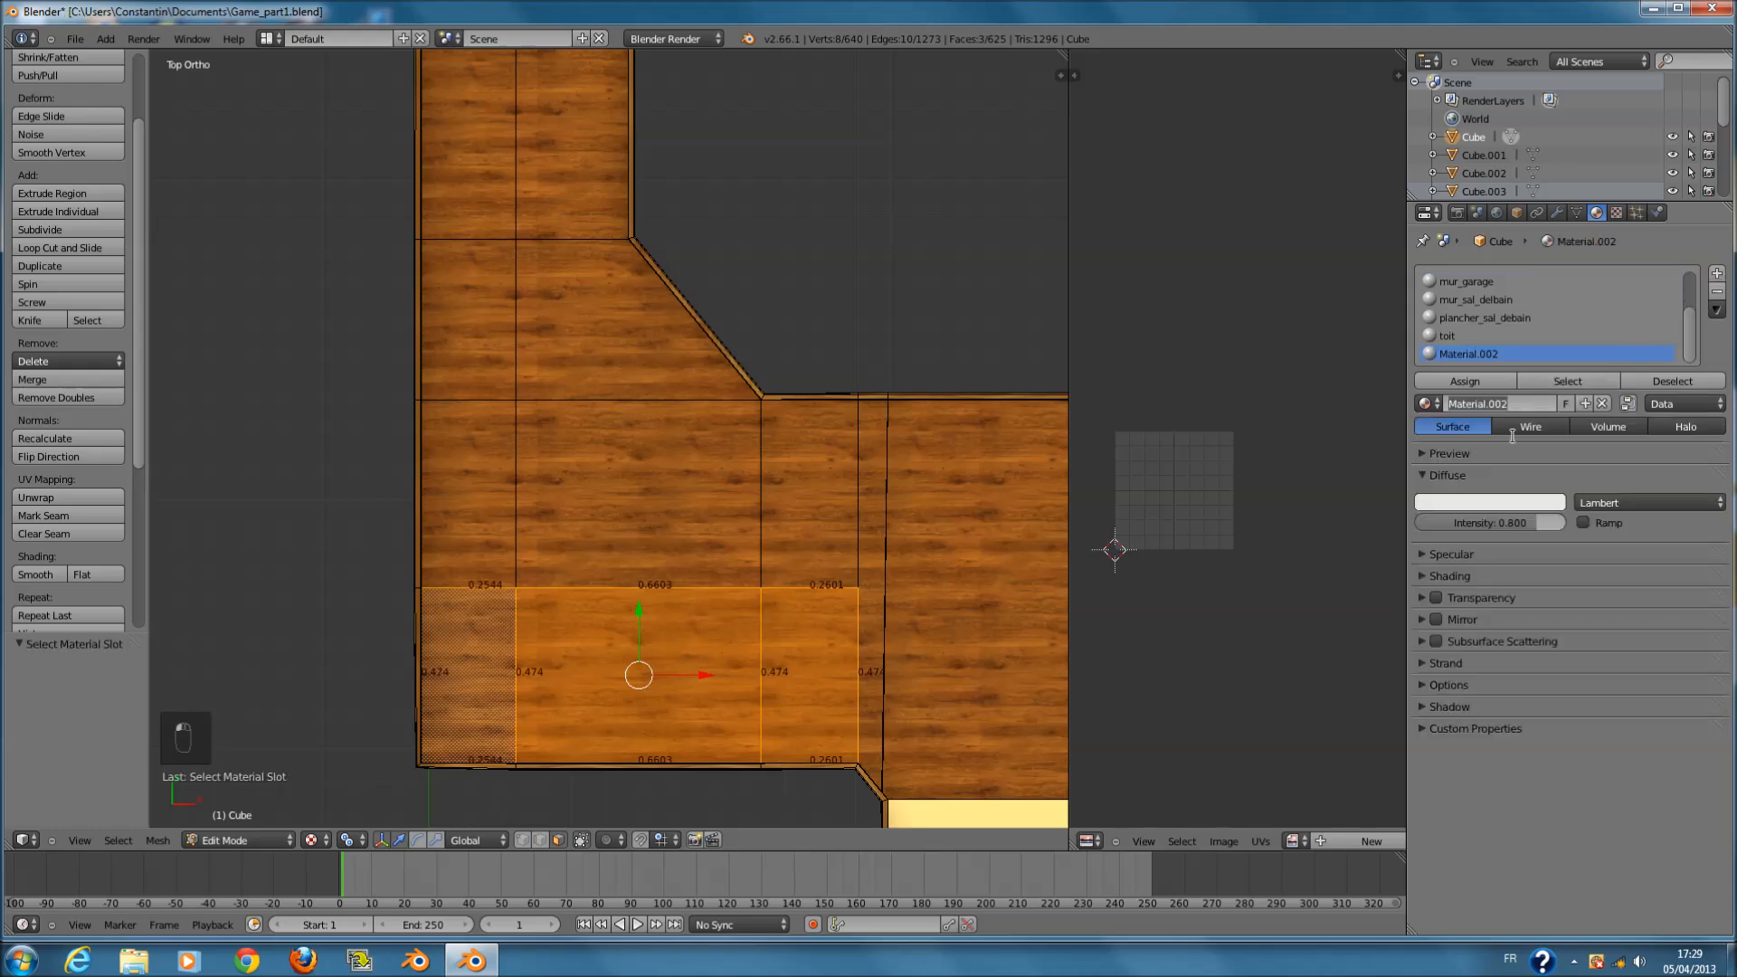
{"action": "type", "text": "PLA"}
{"action": "key", "text": "BackSpace"}
{"action": "key", "text": "Return"}
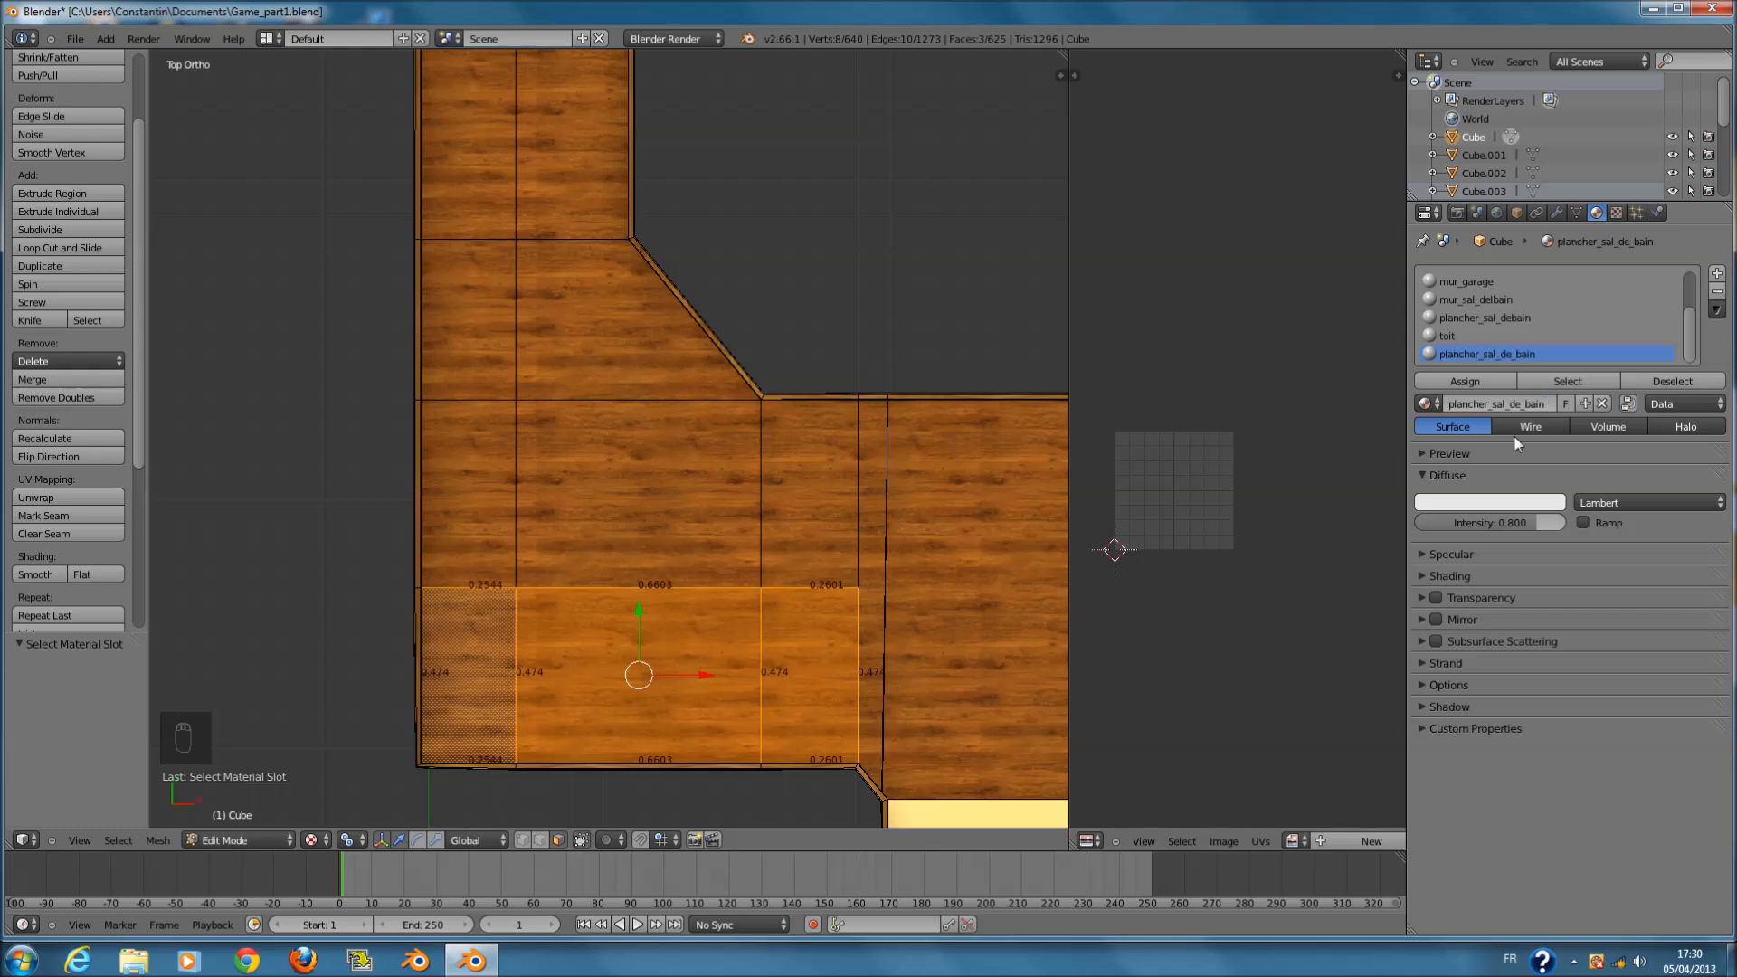
- Assign the plancher_sal_de_bain material to the three selected floor faces and inspect them from an angle
{"action": "left_click", "coordinate": [1479, 384]}
{"action": "middle_click_drag", "start_coordinate": [853, 574], "coordinate": [473, 468]}
{"action": "scroll", "coordinate": [469, 499], "scroll_direction": "up", "scroll_amount": 3}
{"action": "scroll", "coordinate": [507, 484], "scroll_direction": "down", "scroll_amount": 2}
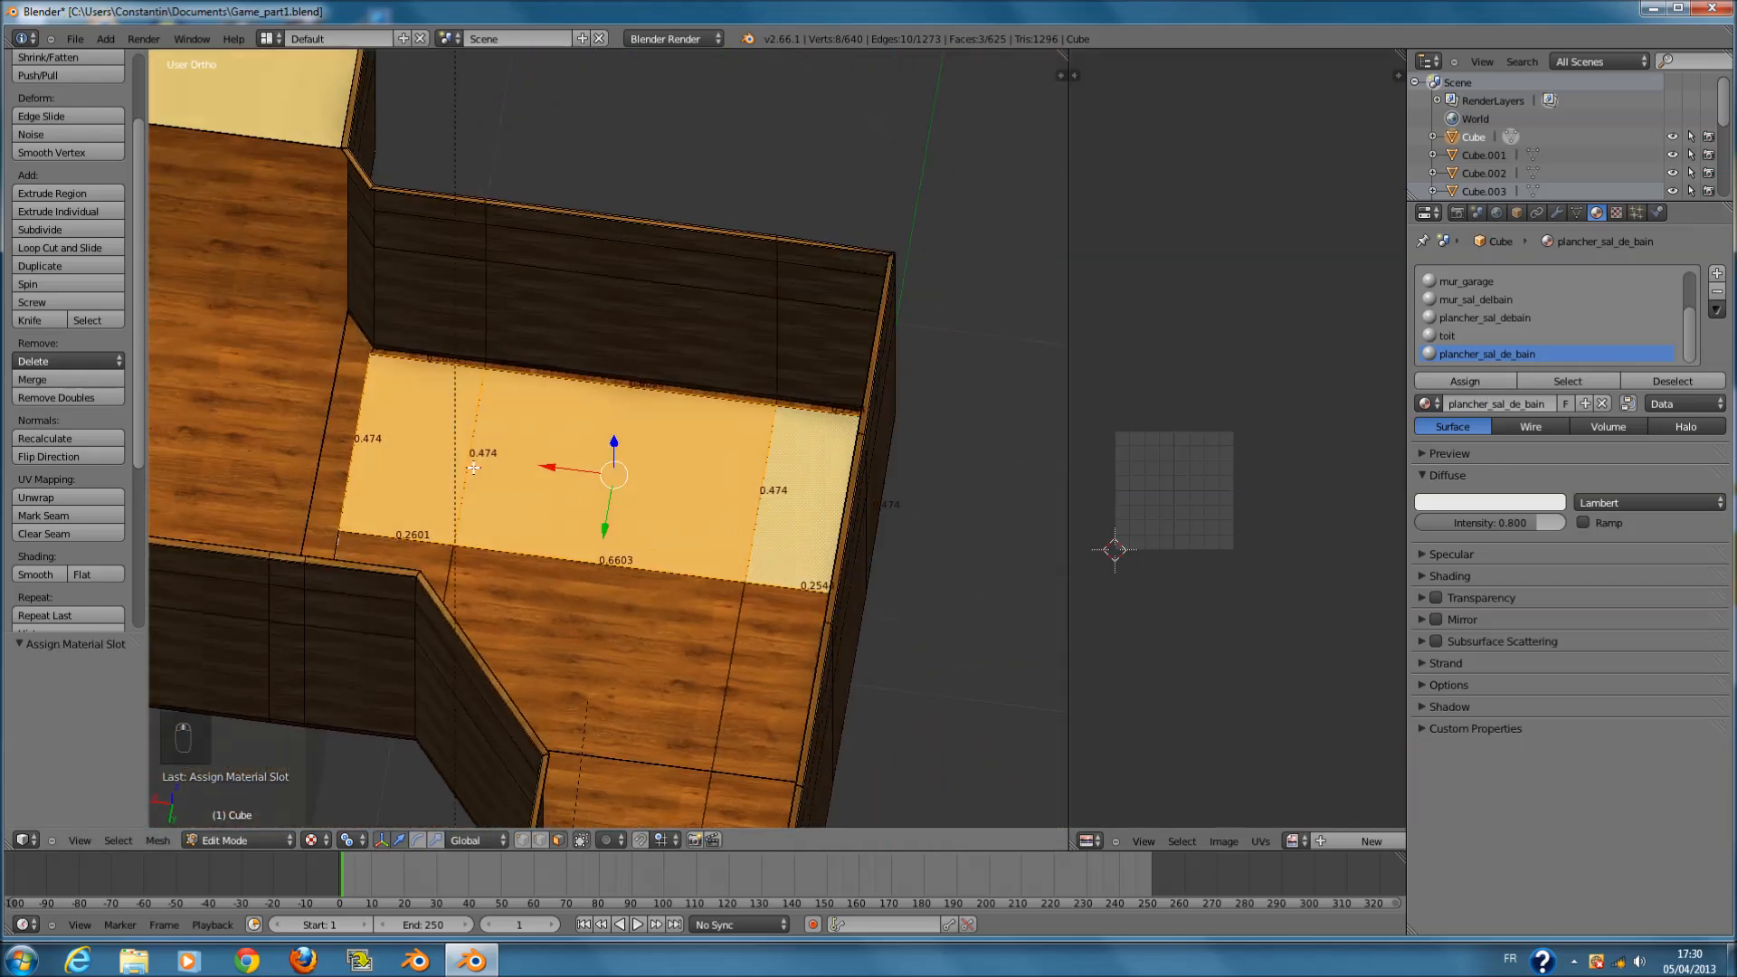
{"action": "scroll", "coordinate": [466, 473], "scroll_direction": "up", "scroll_amount": 2}
{"action": "scroll", "coordinate": [402, 577], "scroll_direction": "down", "scroll_amount": 2}
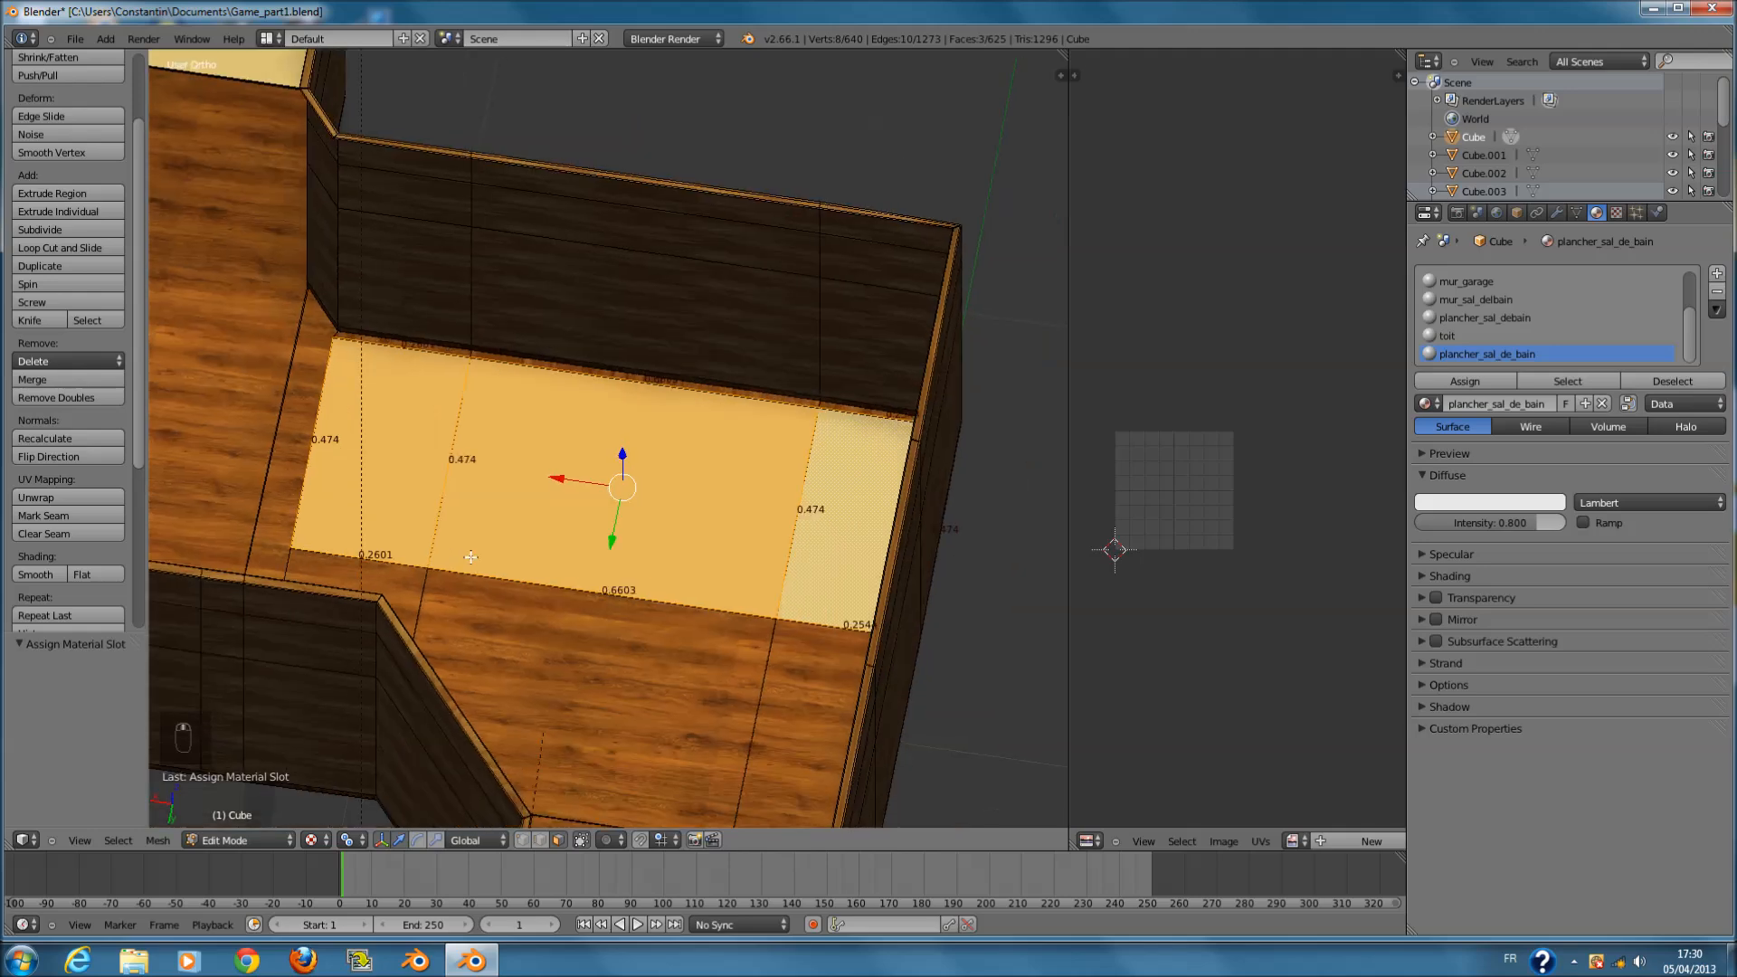
{"action": "middle_click_drag", "start_coordinate": [402, 577], "coordinate": [550, 533]}
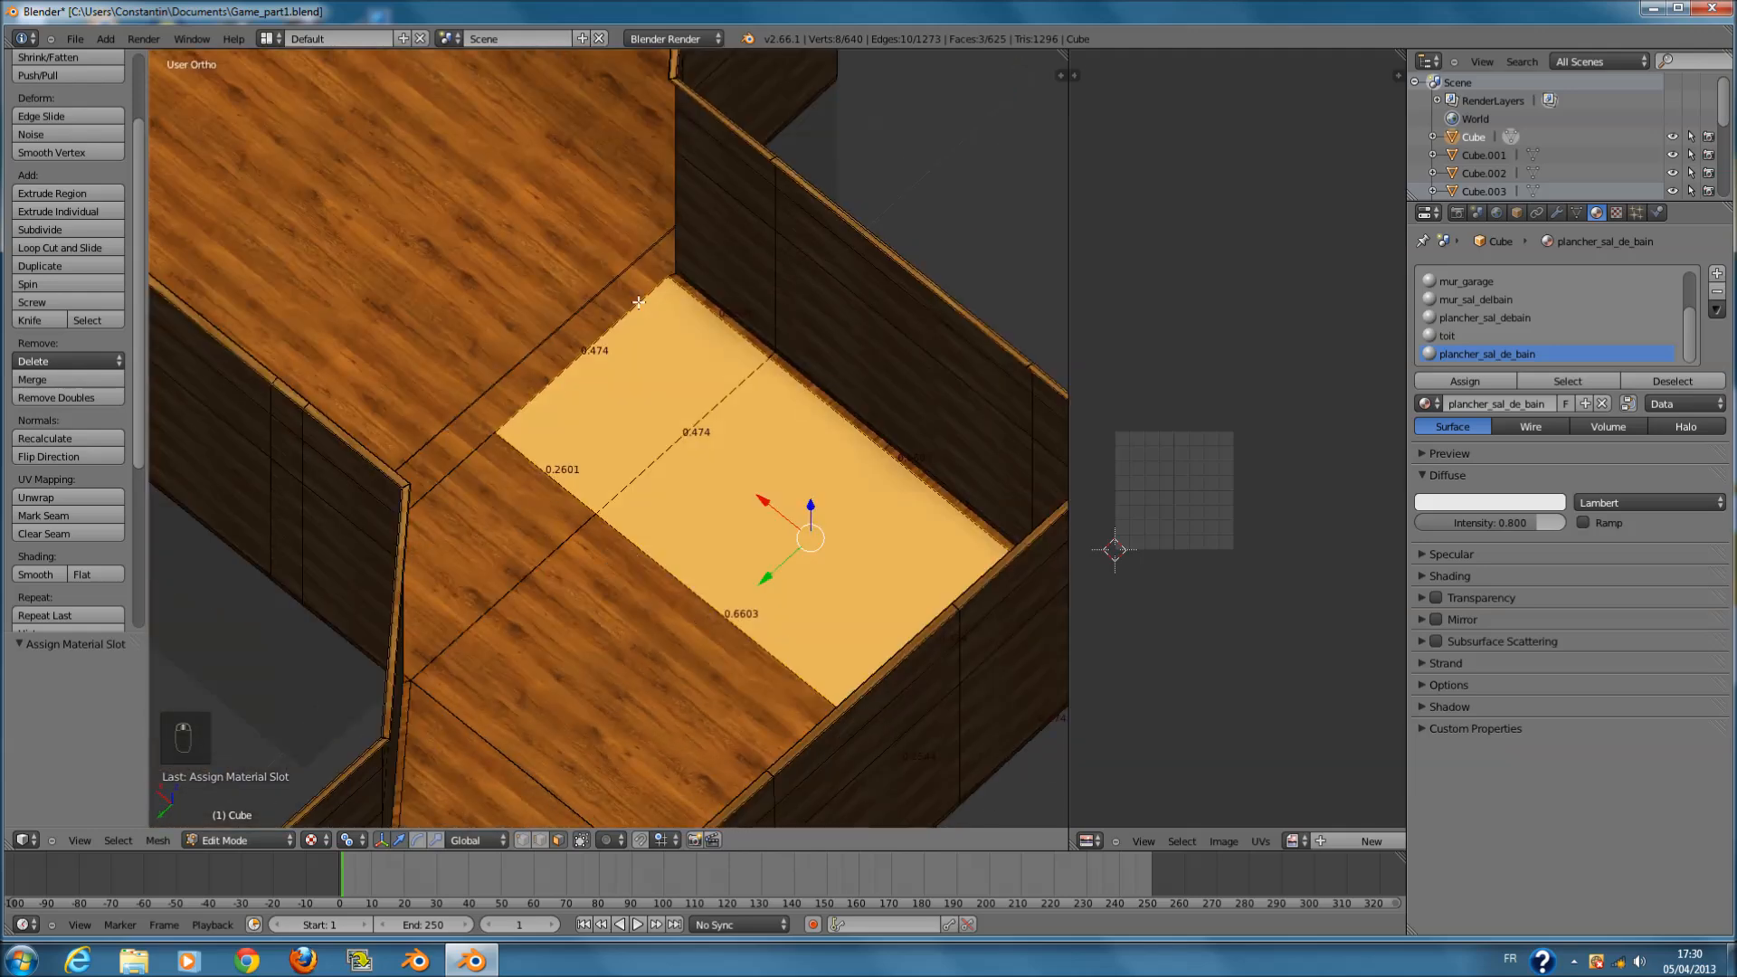
{"action": "scroll", "coordinate": [613, 475], "scroll_direction": "down", "scroll_amount": 2}
- Leave edit mode and save the file over Game_part1.blend
{"action": "middle_click_drag", "start_coordinate": [706, 483], "coordinate": [966, 453]}
{"action": "key", "text": "Tab"}
{"action": "key", "text": "ctrl+s"}
{"action": "left_click", "coordinate": [965, 453]}
{"action": "middle_click_drag", "start_coordinate": [674, 524], "coordinate": [715, 524]}
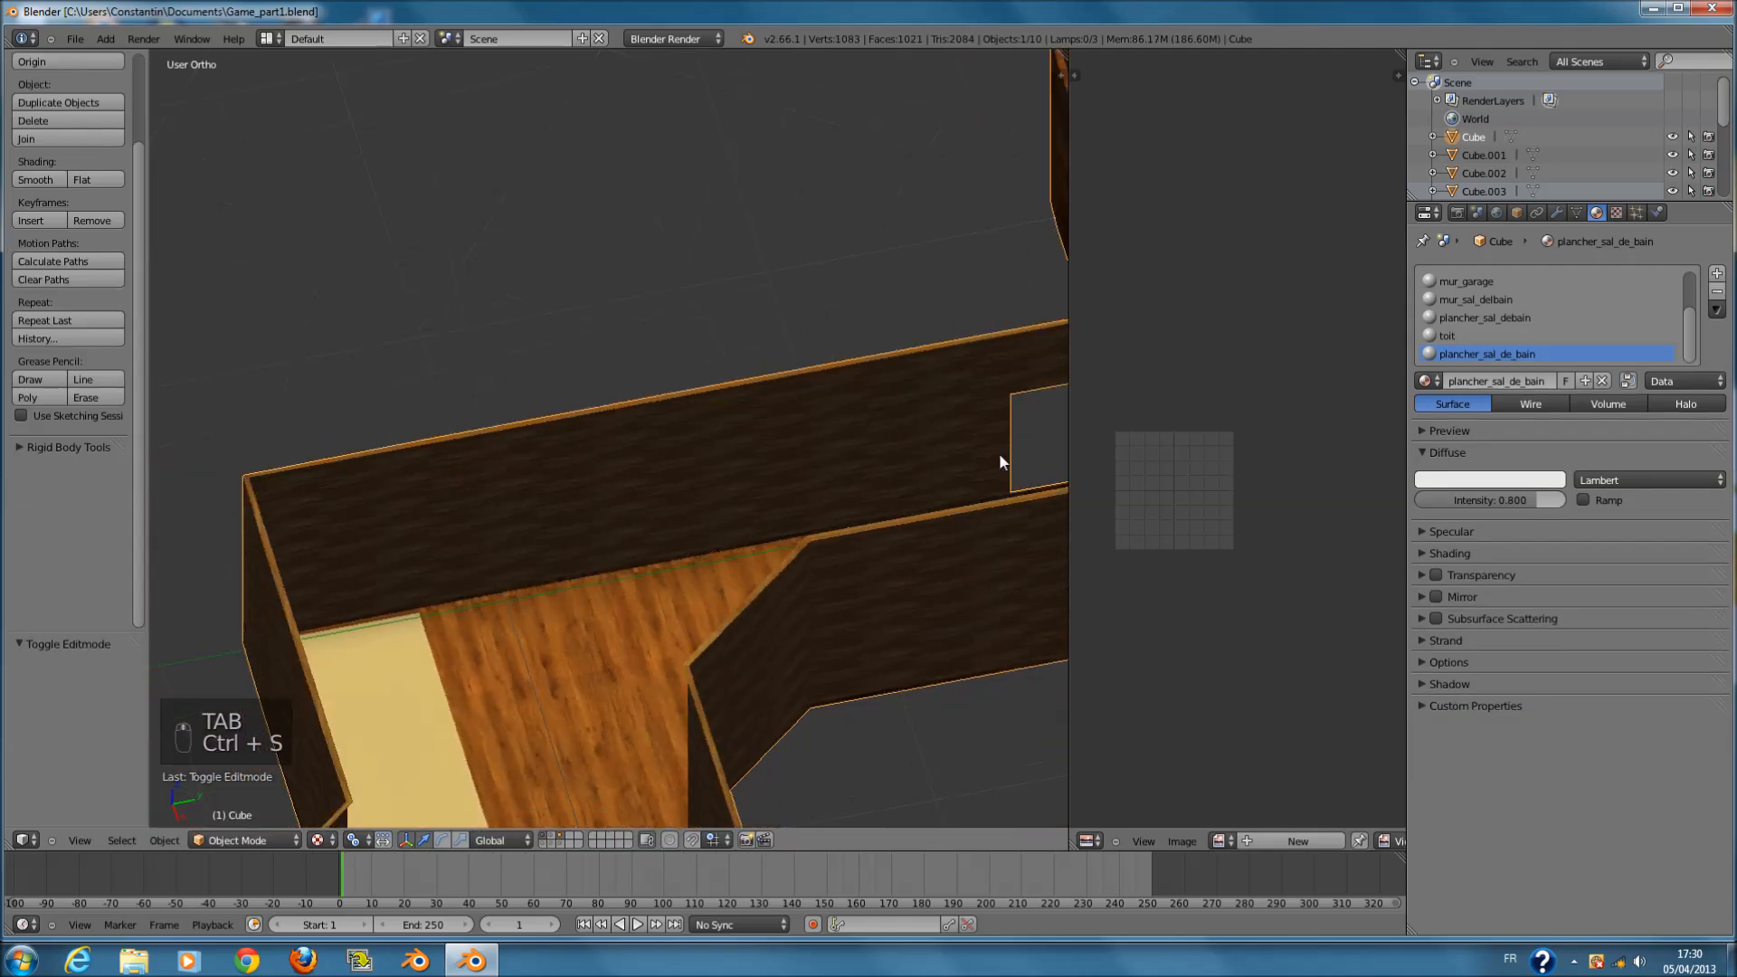
{"action": "key", "text": "ctrl+s"}
{"action": "scroll", "coordinate": [822, 503], "scroll_direction": "down", "scroll_amount": 3}
{"action": "scroll", "coordinate": [824, 511], "scroll_direction": "down", "scroll_amount": 3}
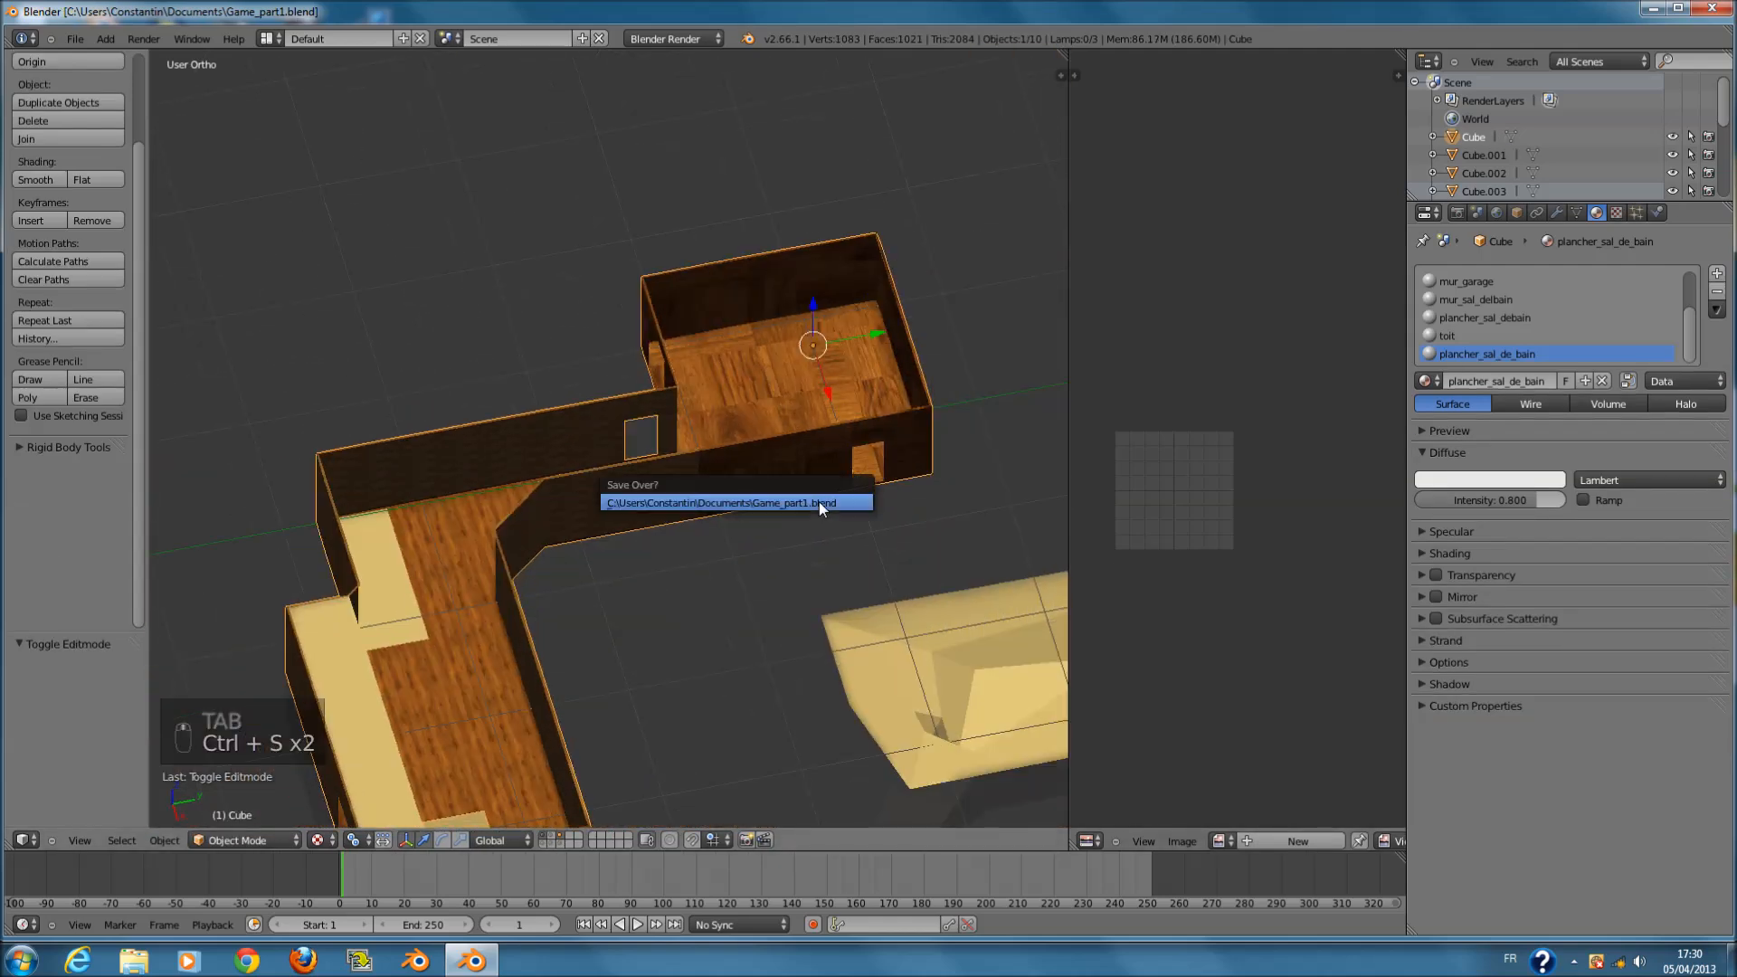
- Make béton the active material and enter edit mode on the house, viewed from the top
{"action": "scroll", "coordinate": [1470, 354], "scroll_direction": "up", "scroll_amount": 3}
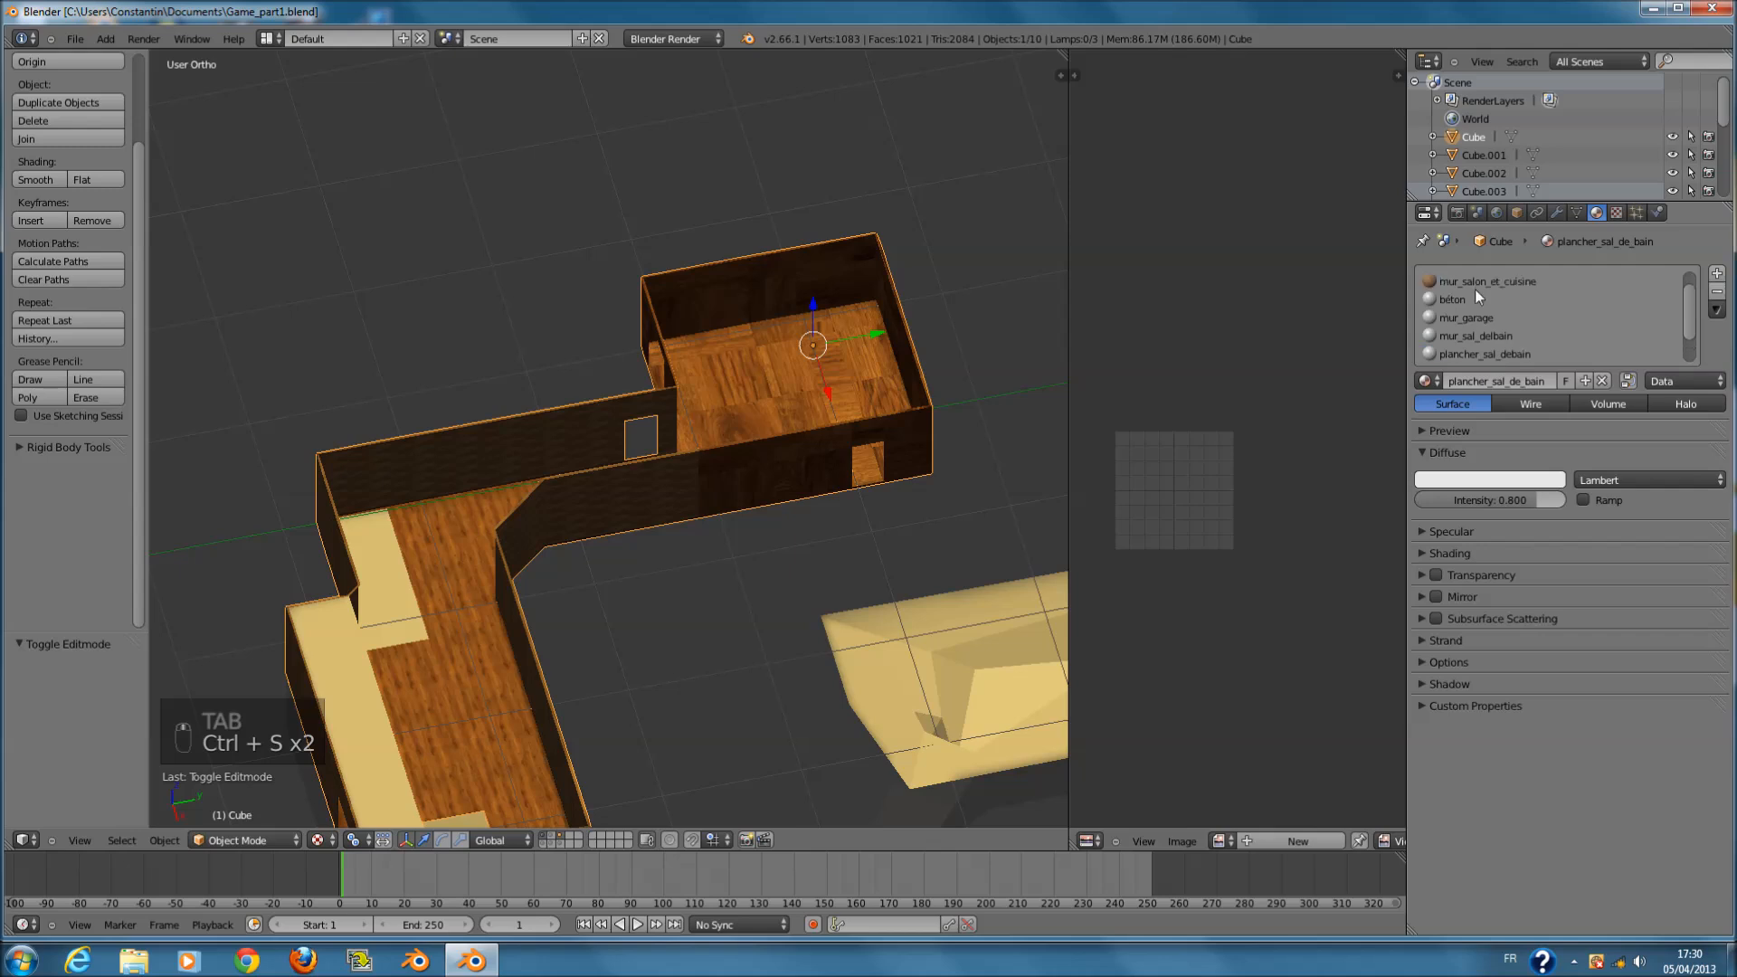
{"action": "key", "text": "ctrl+s"}
{"action": "left_click", "coordinate": [1475, 291]}
{"action": "left_click", "coordinate": [1480, 314]}
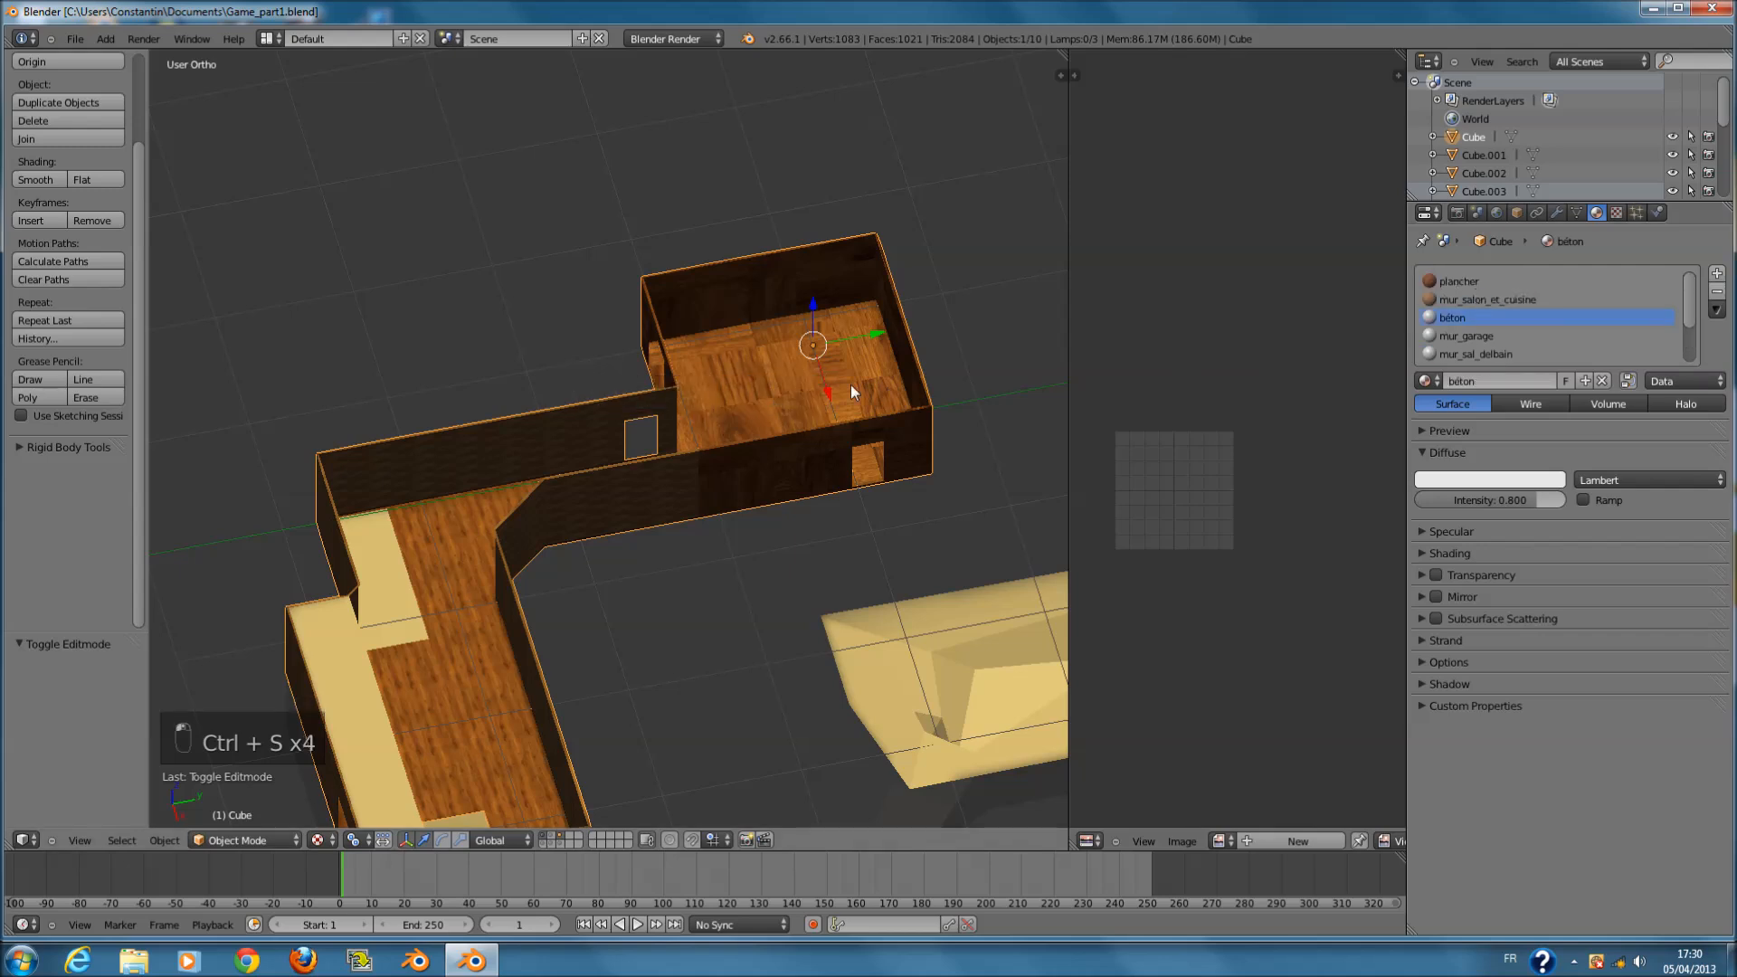
{"action": "key", "text": "ctrl+s"}
{"action": "key", "text": "KP_7"}
{"action": "middle_click_drag", "start_coordinate": [666, 400], "coordinate": [616, 566], "text": "shift"}
{"action": "key", "text": "Tab"}
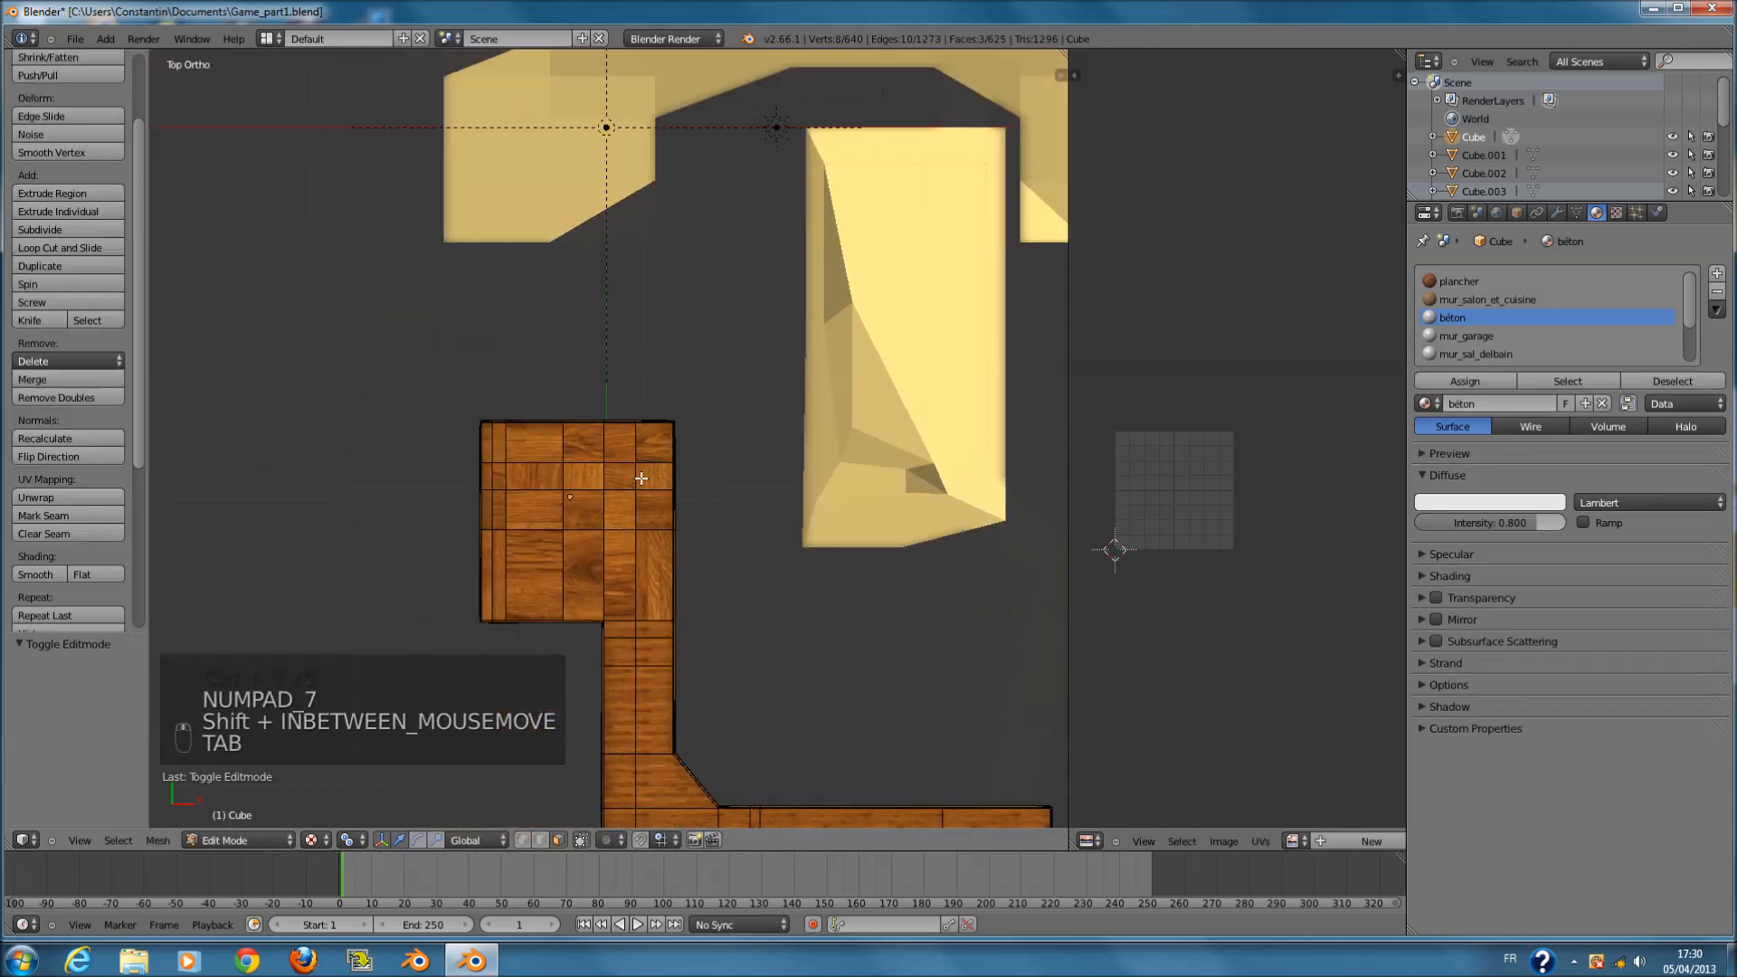
- Add all faces of the square room to the selection with Circle Select in wireframe display
{"action": "scroll", "coordinate": [642, 479], "scroll_direction": "down", "scroll_amount": 1, "text": "ctrl"}
{"action": "scroll", "coordinate": [651, 511], "scroll_direction": "up", "scroll_amount": 4}
{"action": "key", "text": "z"}
{"action": "scroll", "coordinate": [648, 561], "scroll_direction": "down", "scroll_amount": 2}
{"action": "key", "text": "c"}
{"action": "left_click", "coordinate": [674, 623]}
{"action": "mouse_move", "coordinate": [677, 623]}
{"action": "left_mouse_down"}
{"action": "mouse_move", "coordinate": [516, 612]}
{"action": "mouse_move", "coordinate": [533, 562]}
{"action": "mouse_move", "coordinate": [509, 471]}
{"action": "mouse_move", "coordinate": [592, 444]}
{"action": "mouse_move", "coordinate": [625, 525]}
{"action": "mouse_move", "coordinate": [705, 543]}
{"action": "mouse_move", "coordinate": [690, 472]}
{"action": "mouse_move", "coordinate": [701, 546]}
{"action": "left_mouse_up"}
- Remove the square room's upright wall faces from the selection in front view, keeping its floor faces
{"action": "key", "text": "KP_1"}
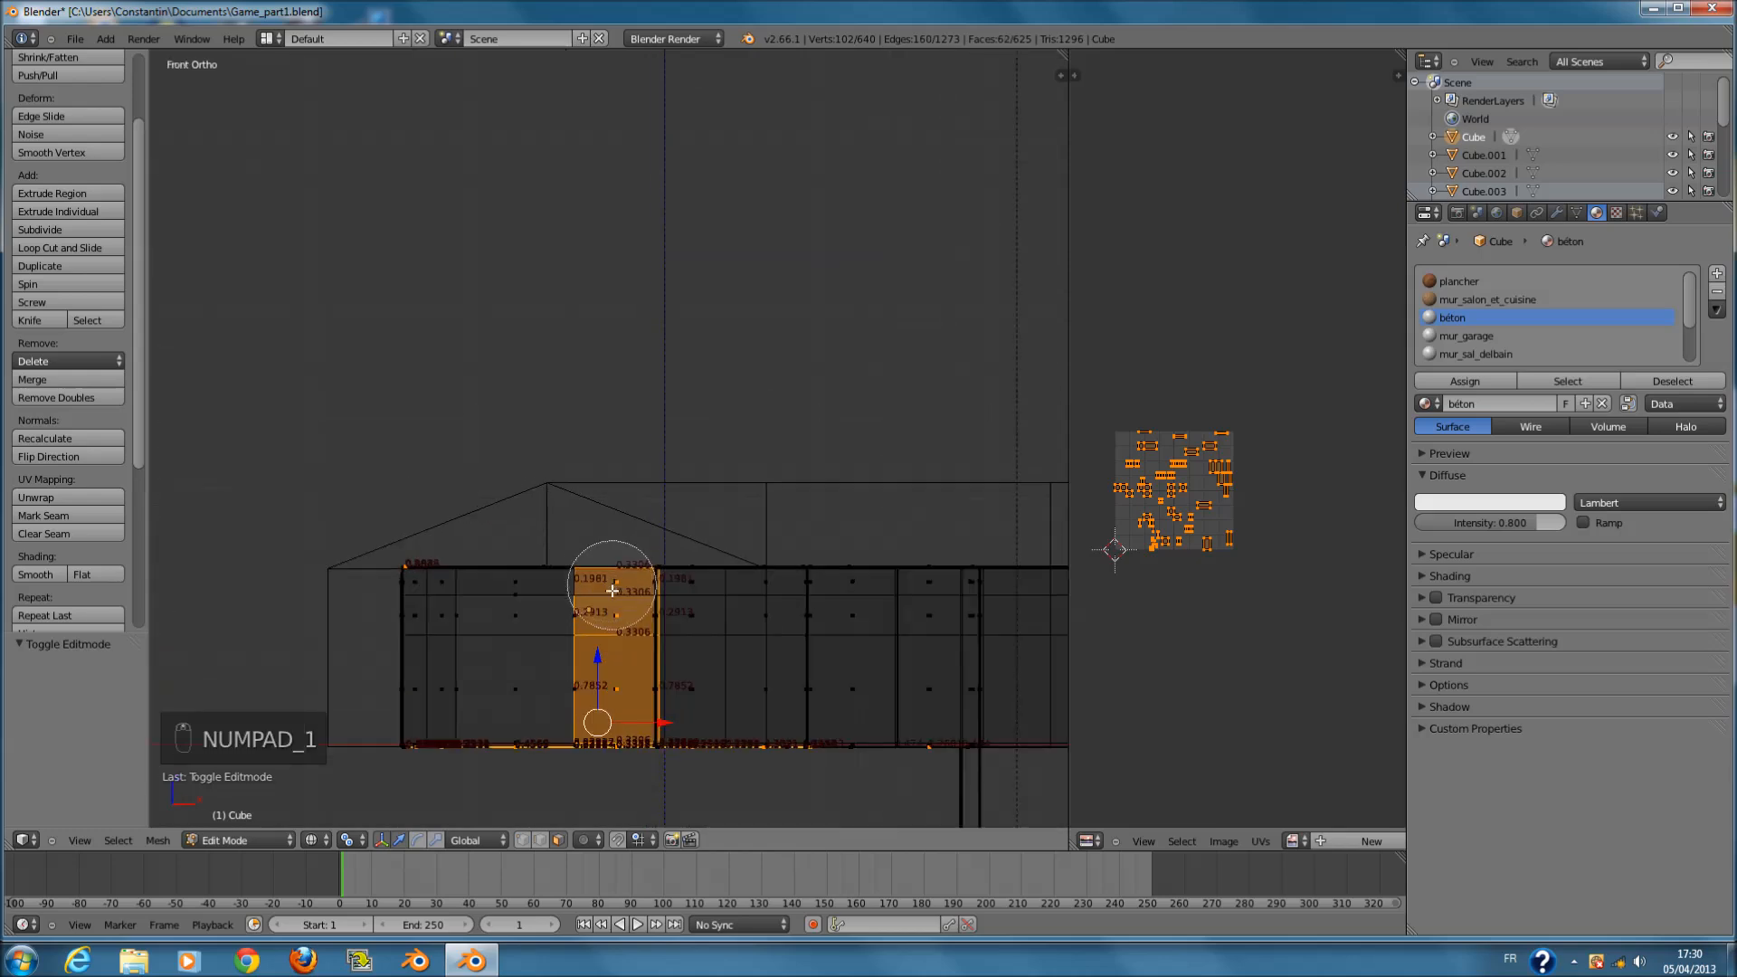
{"action": "scroll", "coordinate": [617, 608], "scroll_direction": "down", "scroll_amount": 5}
{"action": "middle_click", "coordinate": [621, 624]}
{"action": "right_click", "coordinate": [600, 625]}
{"action": "key", "text": "KP_7"}
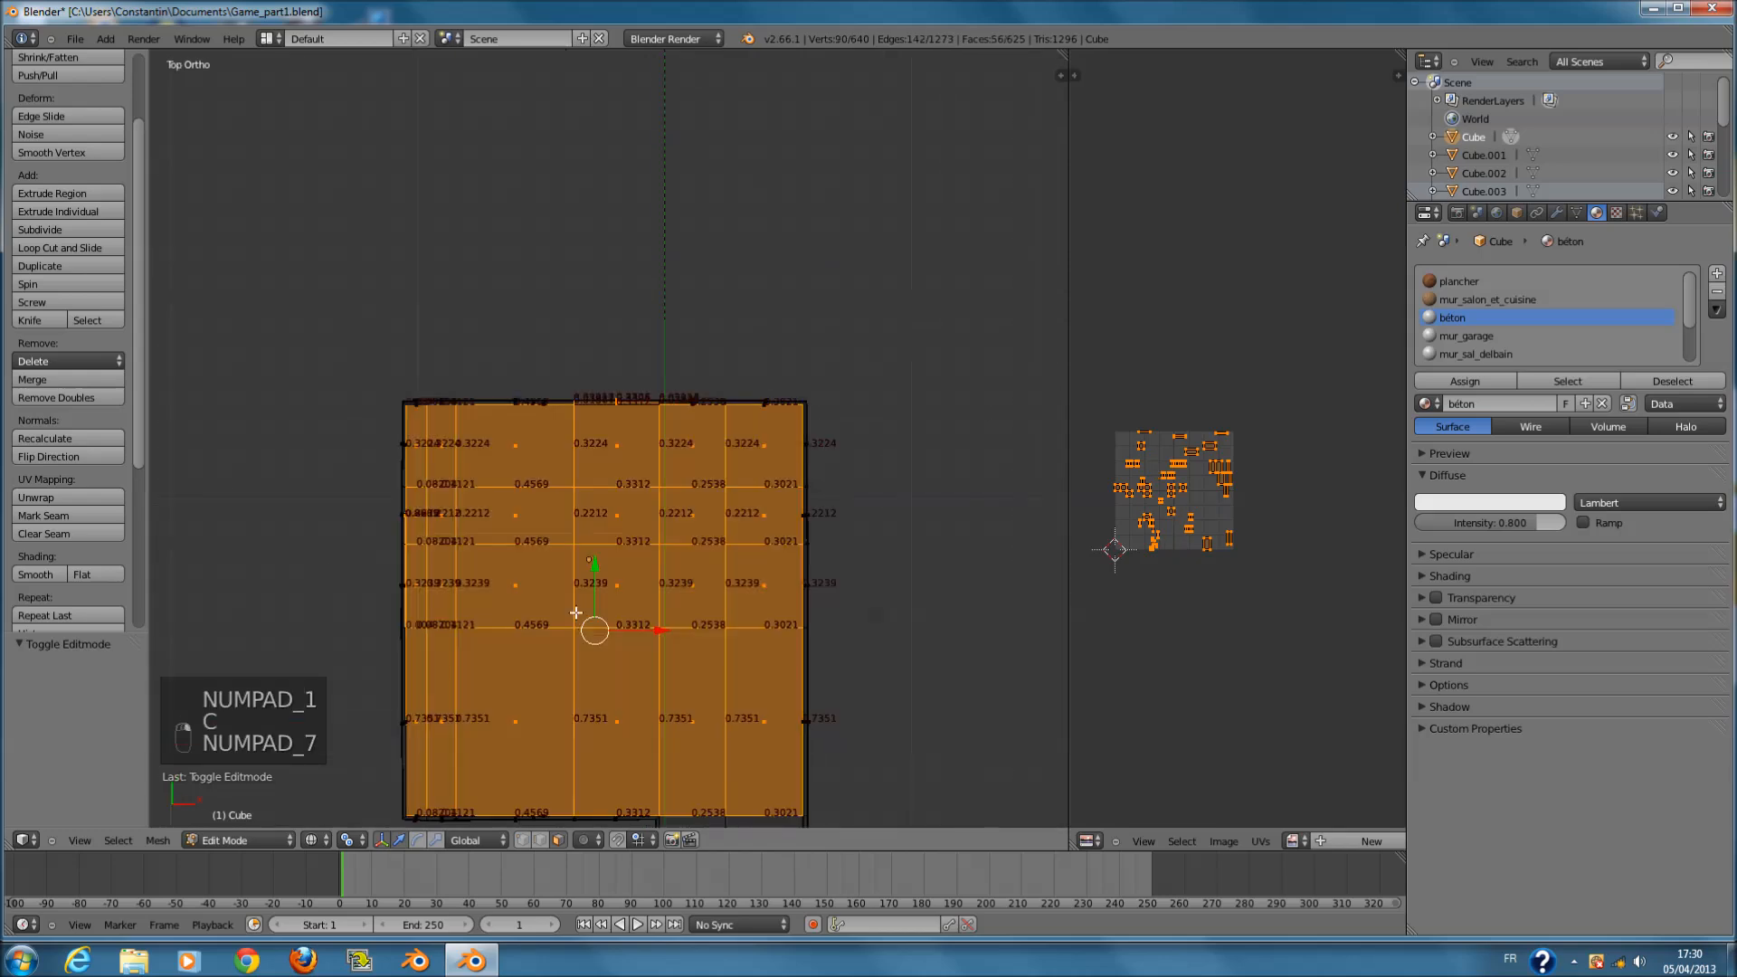
- Map the selected faces' UVs with Project From View in top view
{"action": "key", "text": "u"}
{"action": "left_click", "coordinate": [623, 629]}
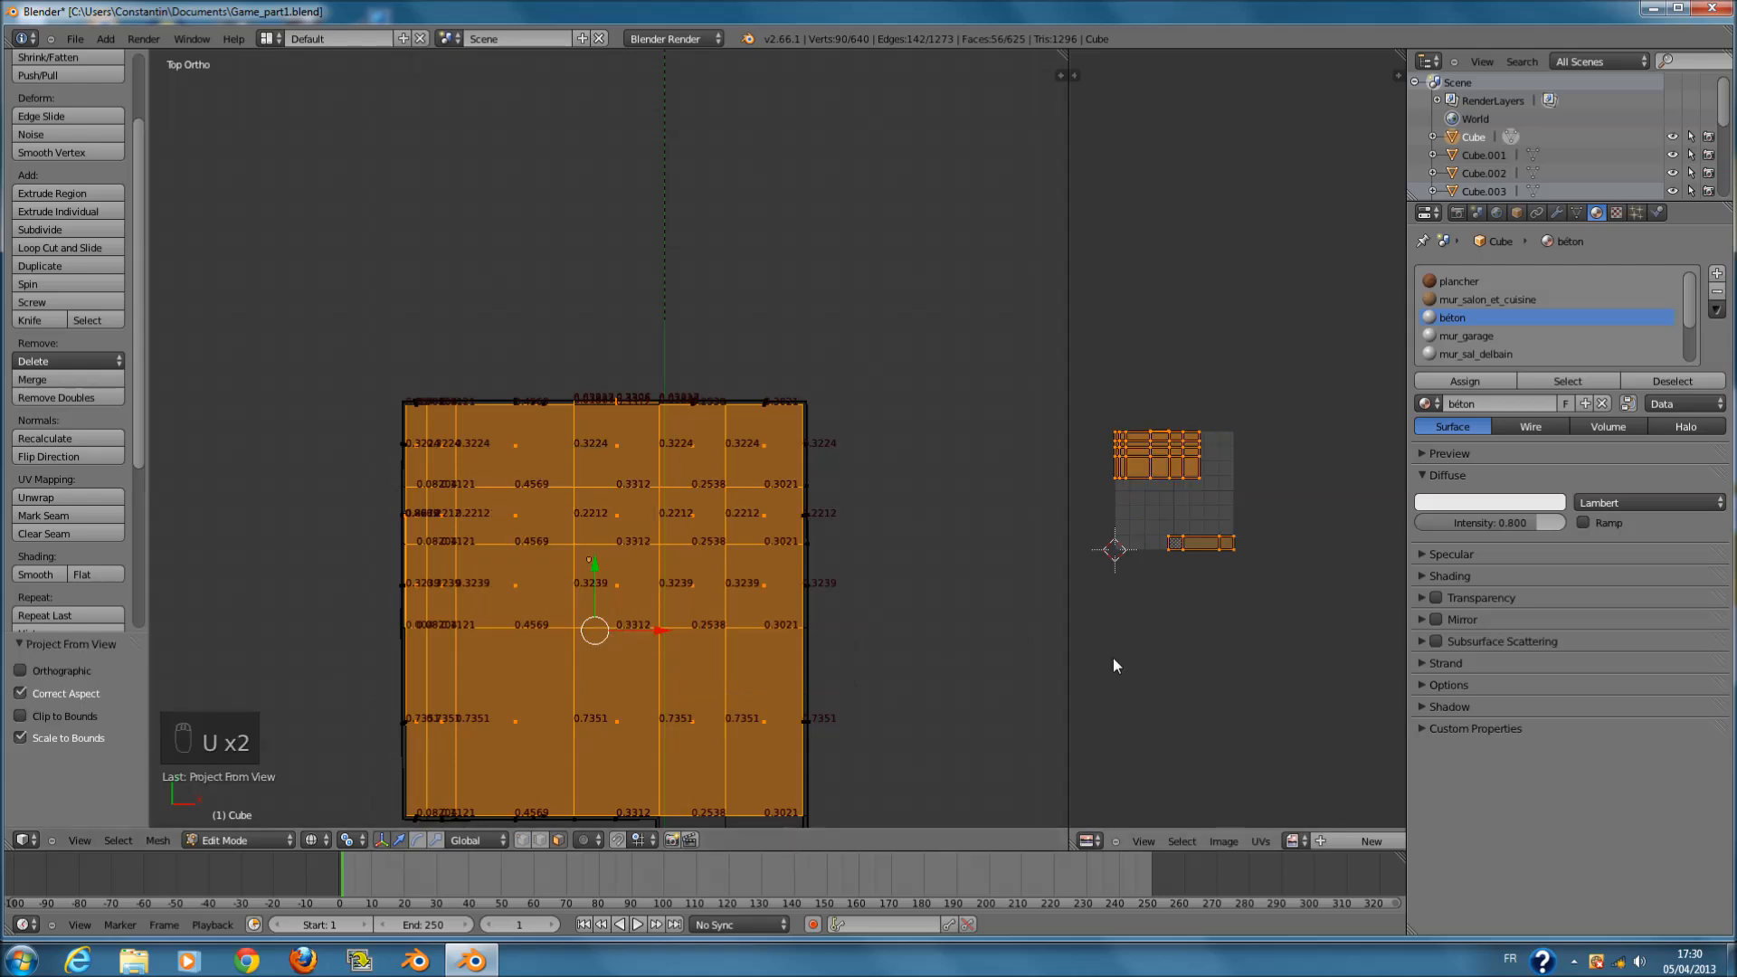
{"action": "scroll", "coordinate": [1159, 654], "scroll_direction": "up", "scroll_amount": 3}
{"action": "key", "text": "u"}
{"action": "left_click", "coordinate": [775, 687]}
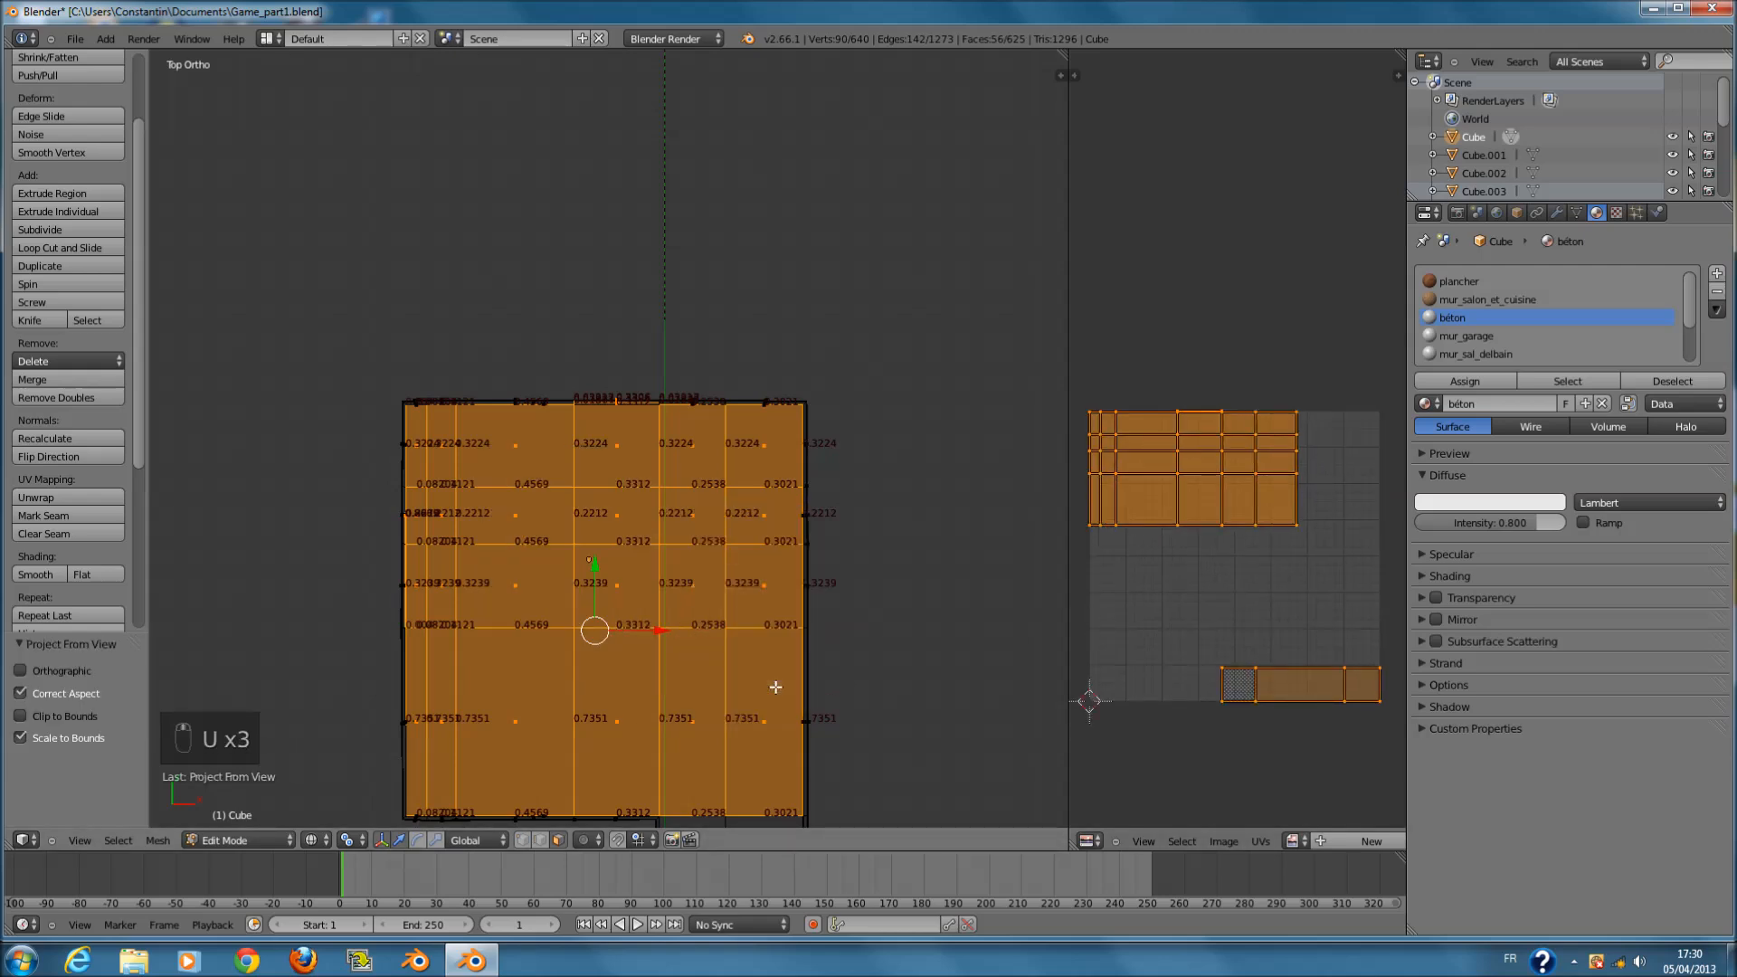
- Try Unwrap and Follow Active Quads with Length Average on the selected faces
{"action": "key", "text": "u"}
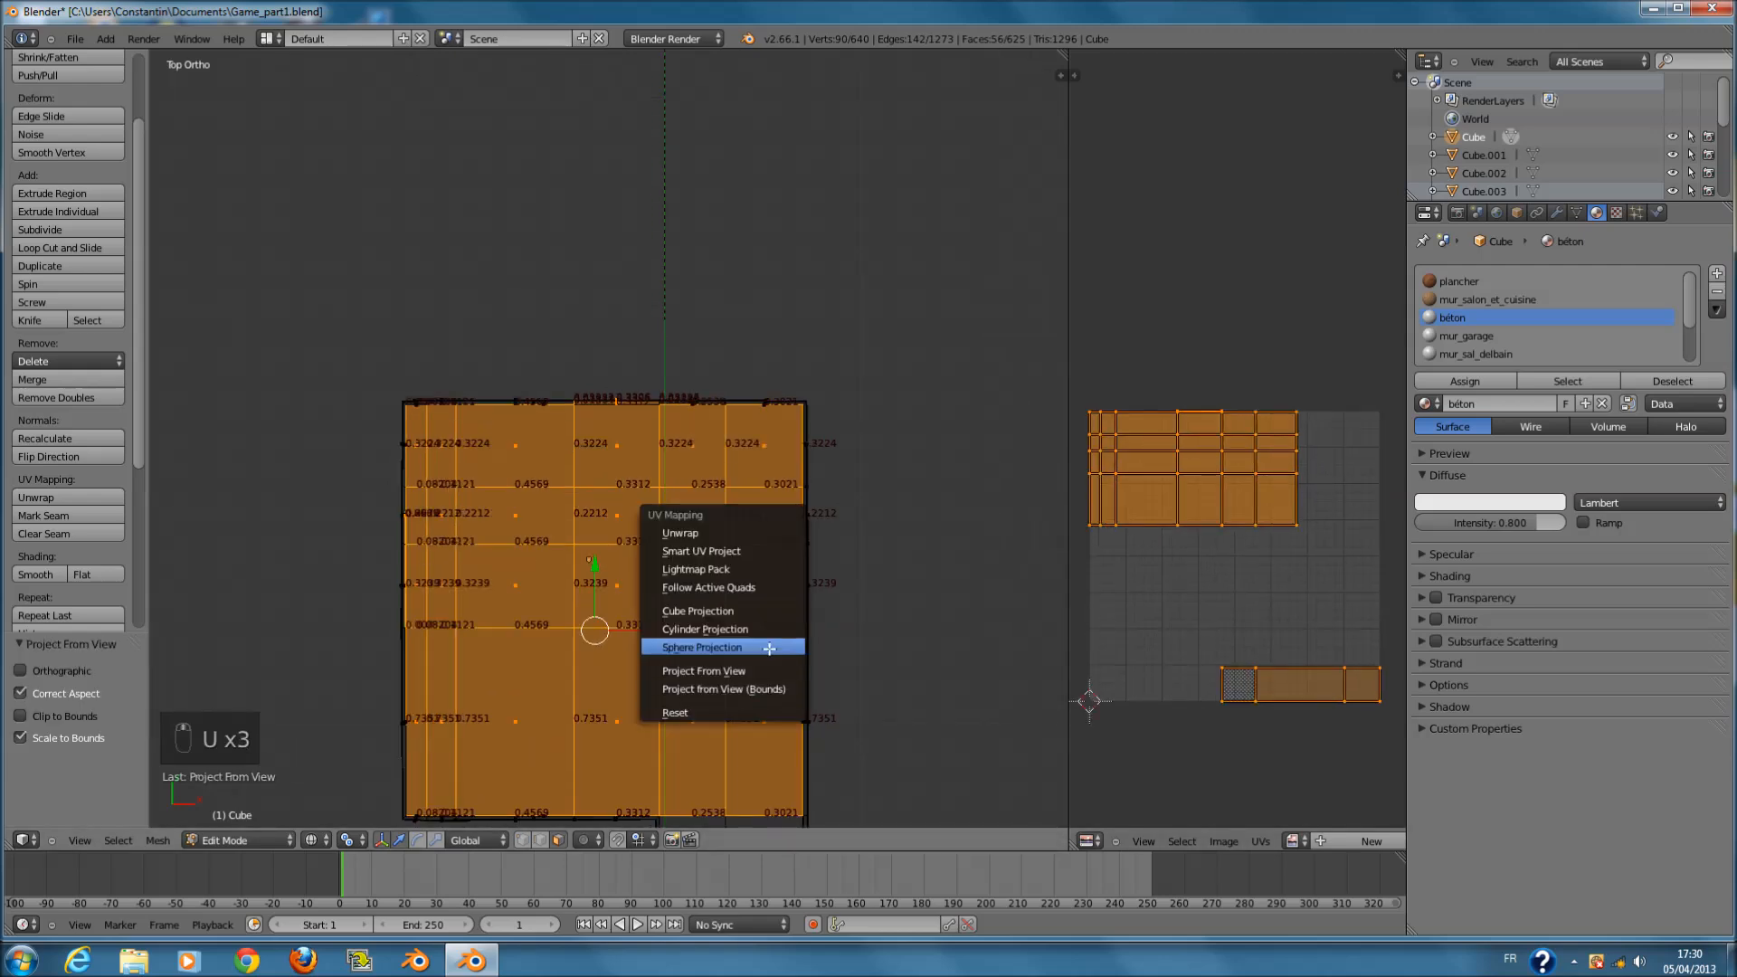
{"action": "left_click", "coordinate": [736, 533]}
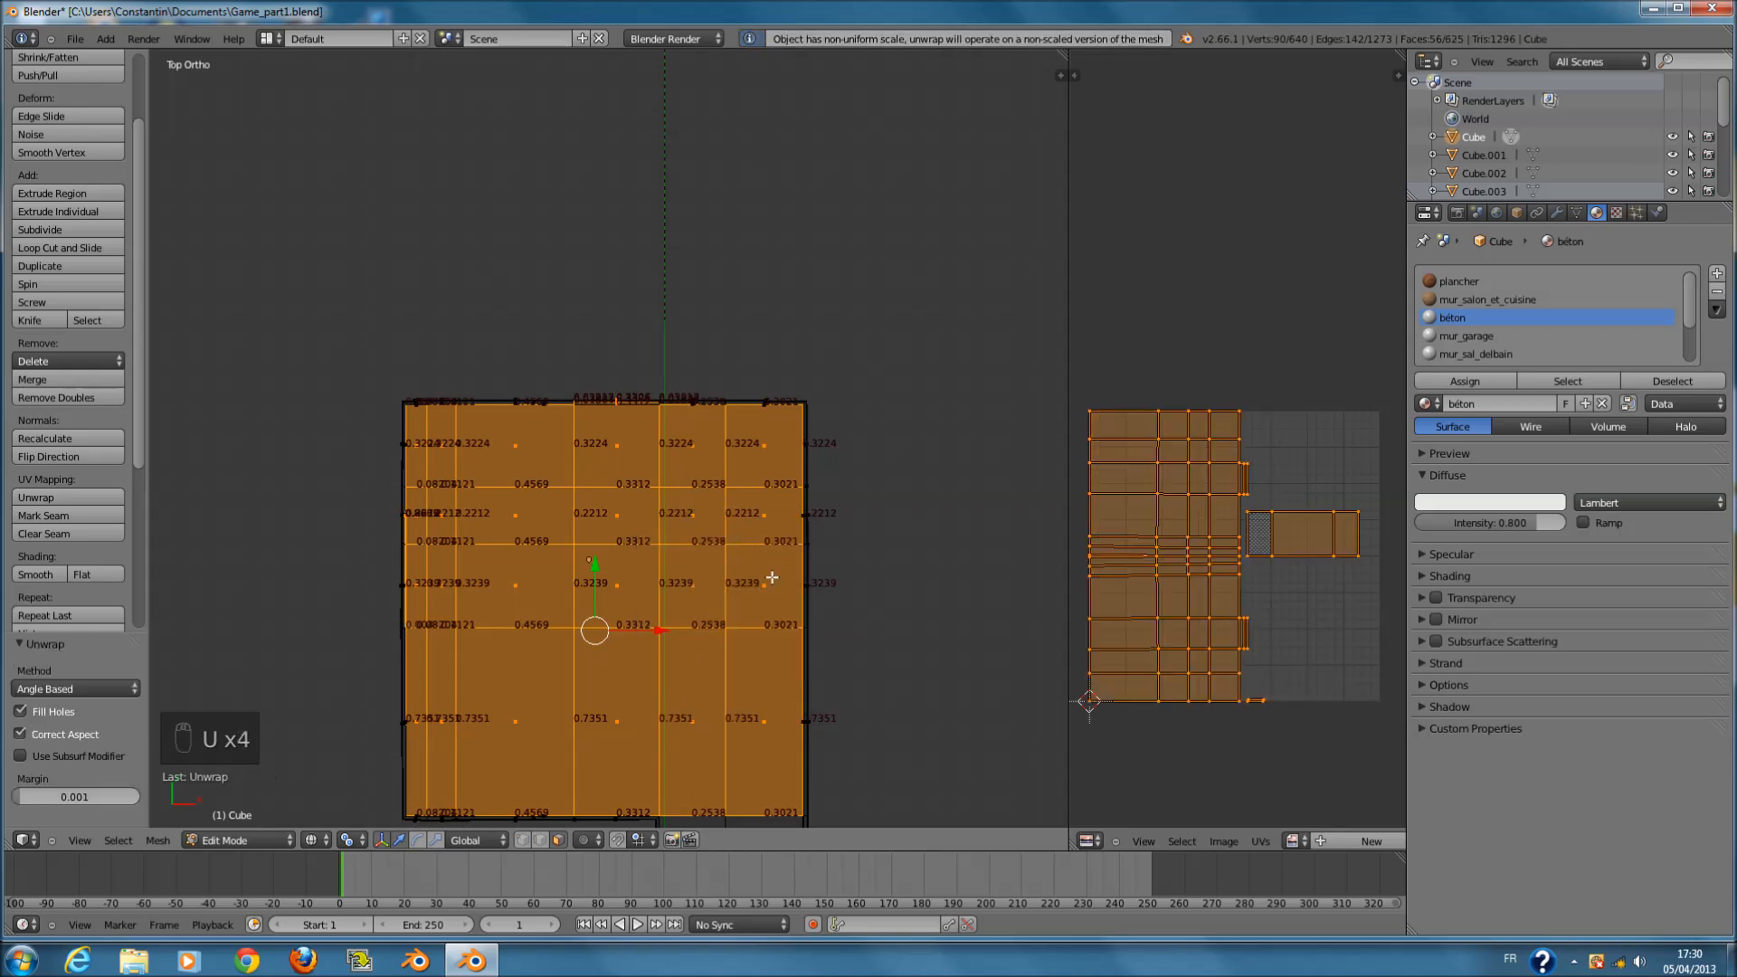
{"action": "key", "text": "u"}
{"action": "left_click", "coordinate": [784, 632]}
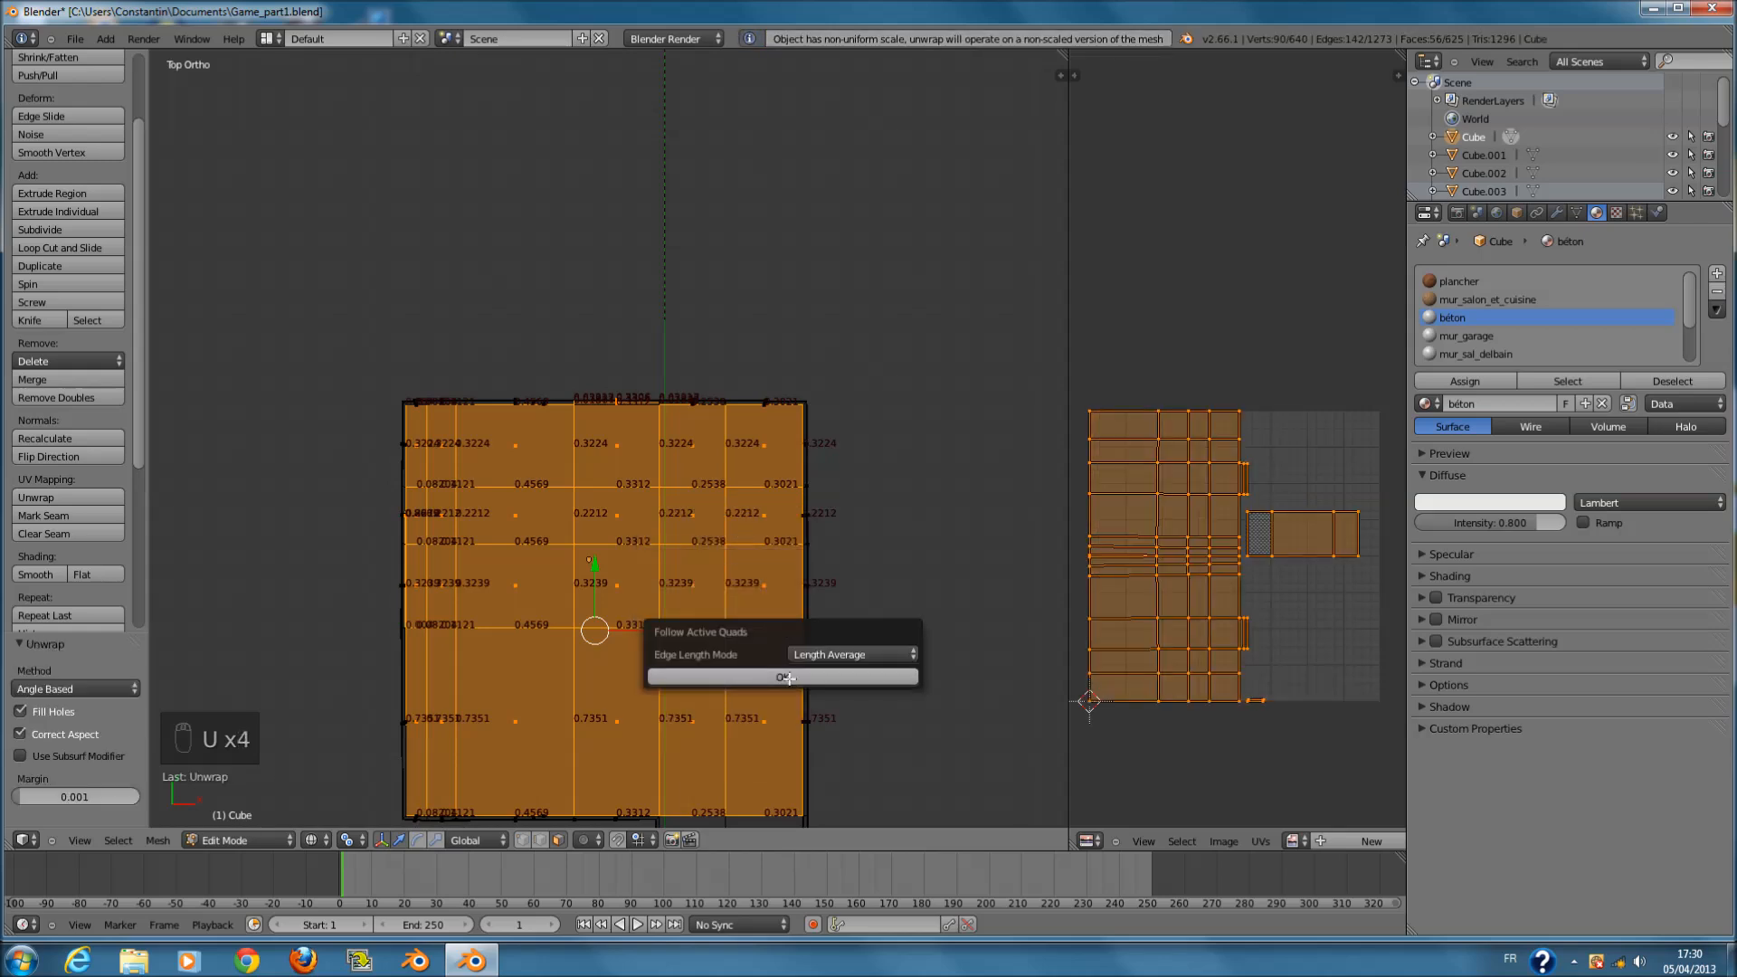
{"action": "left_click", "coordinate": [783, 677]}
- Try a Lightmap Pack of the selected faces with image size 512, pack quality 12 and margin 0.10
{"action": "key", "text": "u"}
{"action": "left_click", "coordinate": [781, 646]}
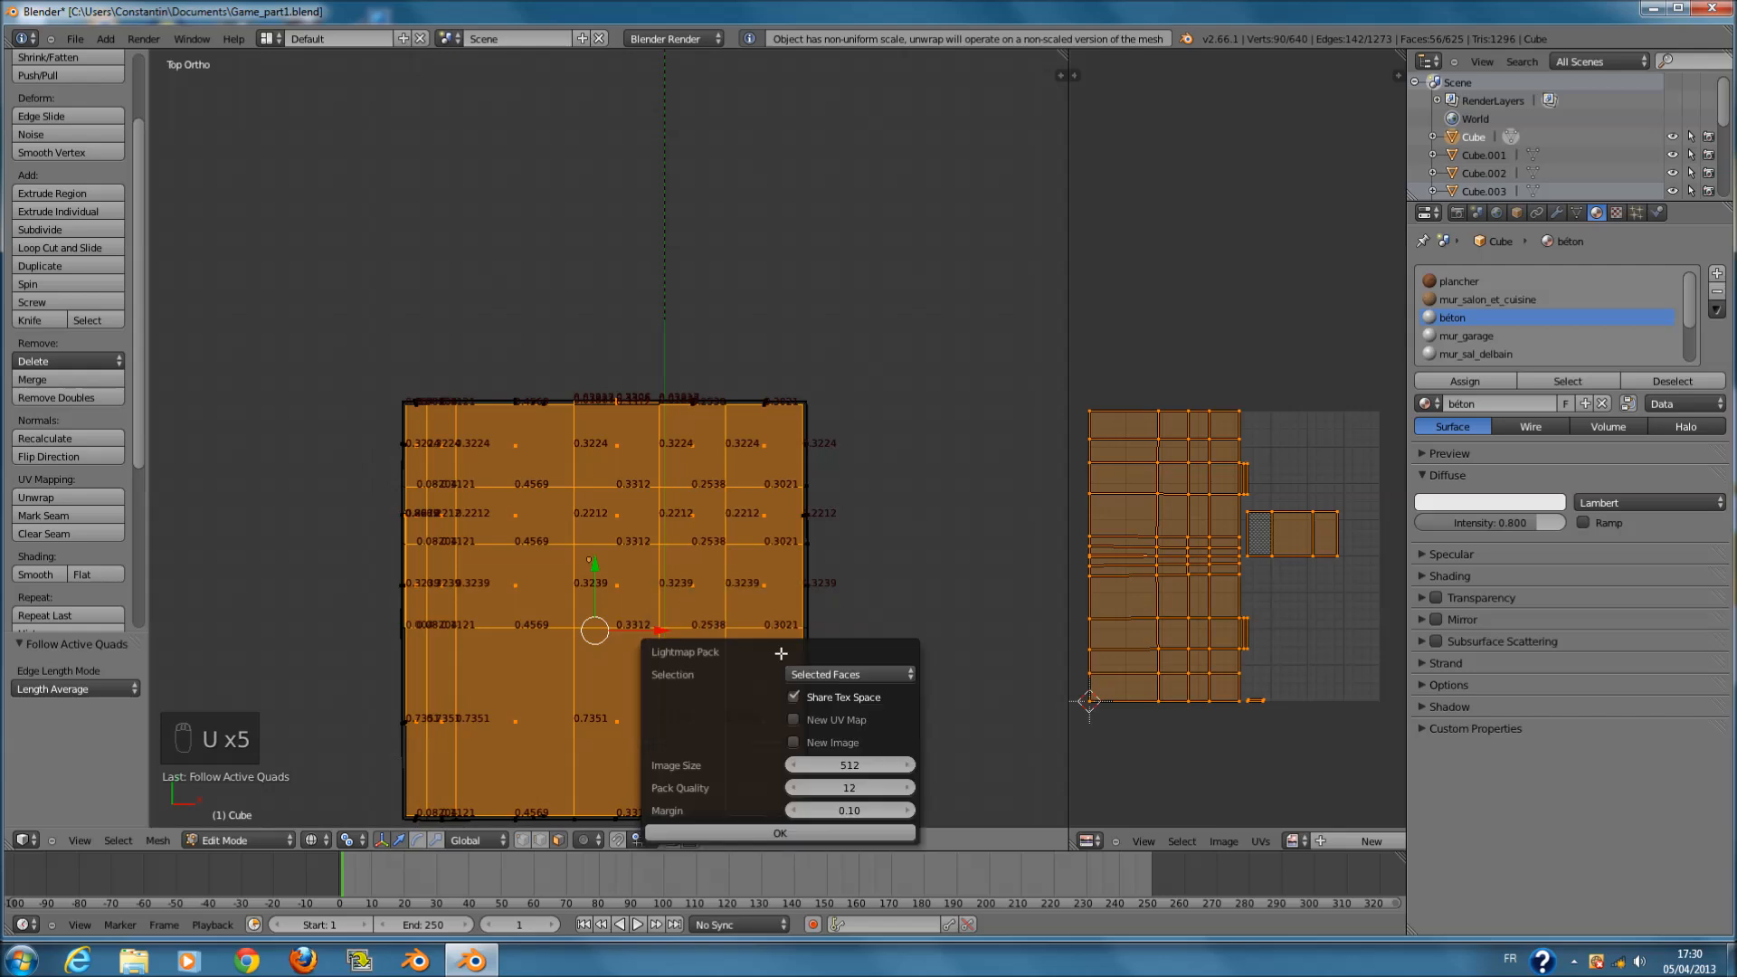
{"action": "left_click", "coordinate": [793, 836]}
{"action": "key", "text": "u"}
{"action": "scroll", "coordinate": [1224, 611], "scroll_direction": "up", "scroll_amount": 3}
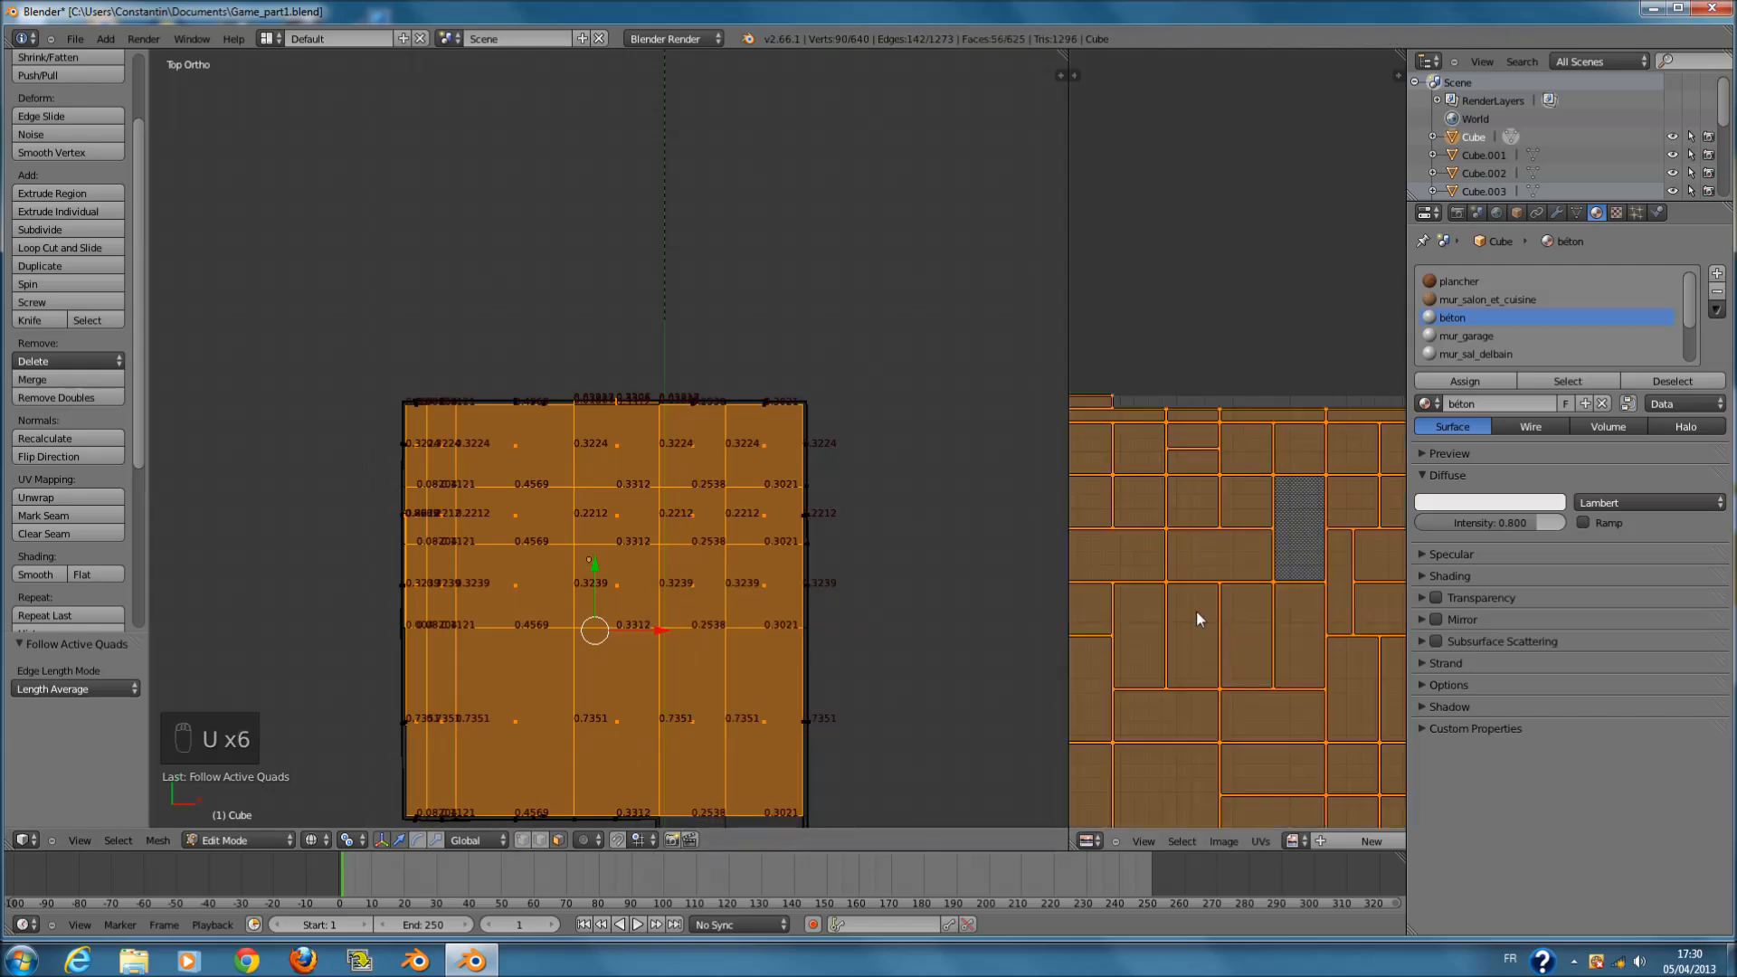
- Replace the packed UV layout of the selected faces with another Project From View from the top
{"action": "key", "text": "u"}
{"action": "left_click", "coordinate": [690, 790]}
{"action": "scroll", "coordinate": [1240, 684], "scroll_direction": "down", "scroll_amount": 2}
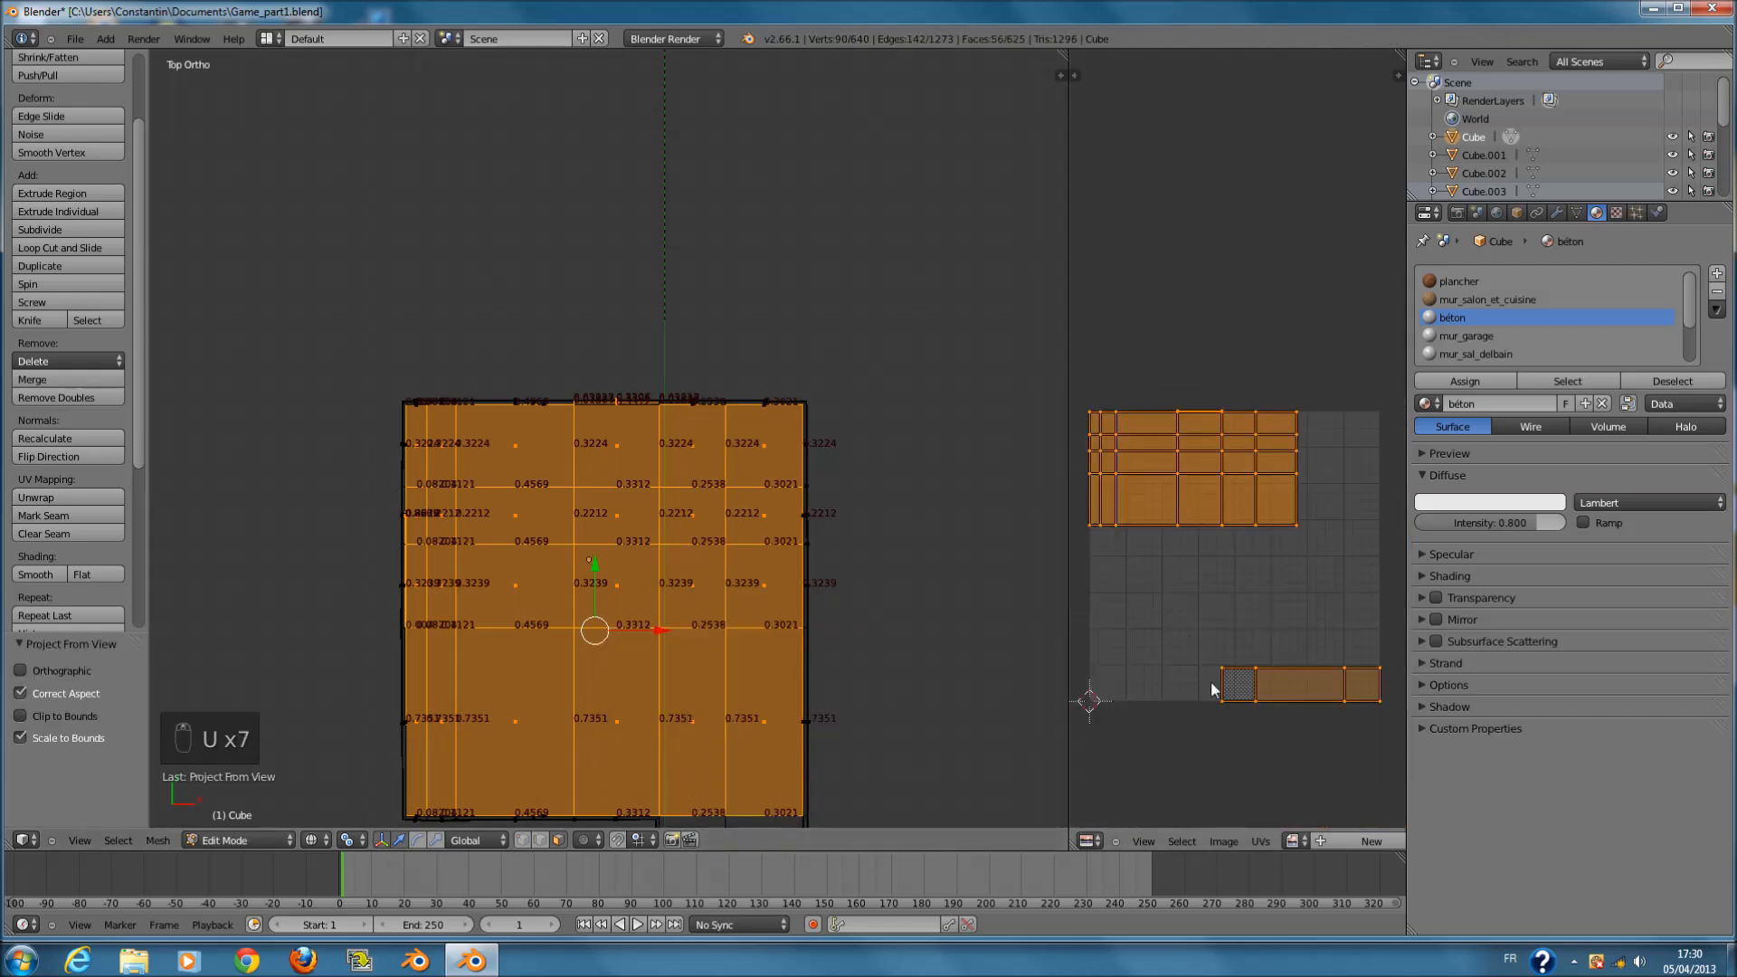
{"action": "scroll", "coordinate": [794, 689], "scroll_direction": "down", "scroll_amount": 3}
{"action": "scroll", "coordinate": [794, 689], "scroll_direction": "down", "scroll_amount": 3}
- Undo all the UV mapping attempts and the wall face deselection
{"action": "key", "text": "ctrl+z"}
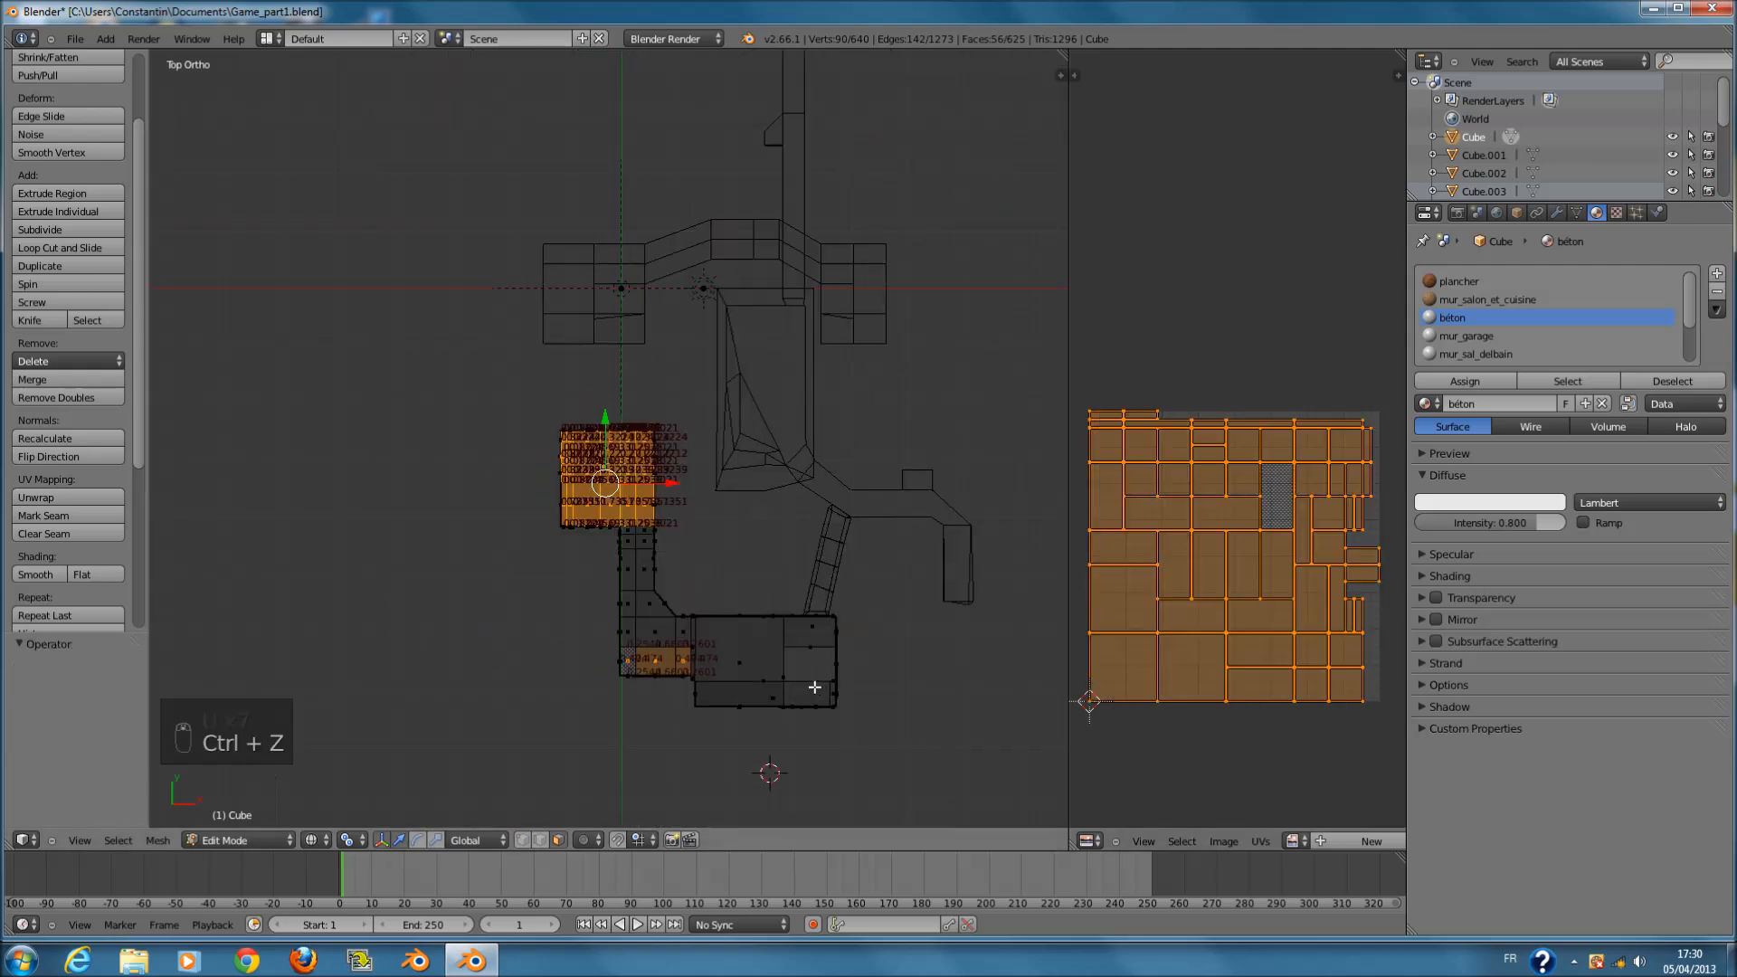
{"action": "key", "text": "ctrl+z"}
{"action": "key", "text": "ctrl+z"}
{"action": "key", "text": "ctrl+z"}
{"action": "key", "text": "ctrl+z"}
{"action": "key", "text": "ctrl+z"}
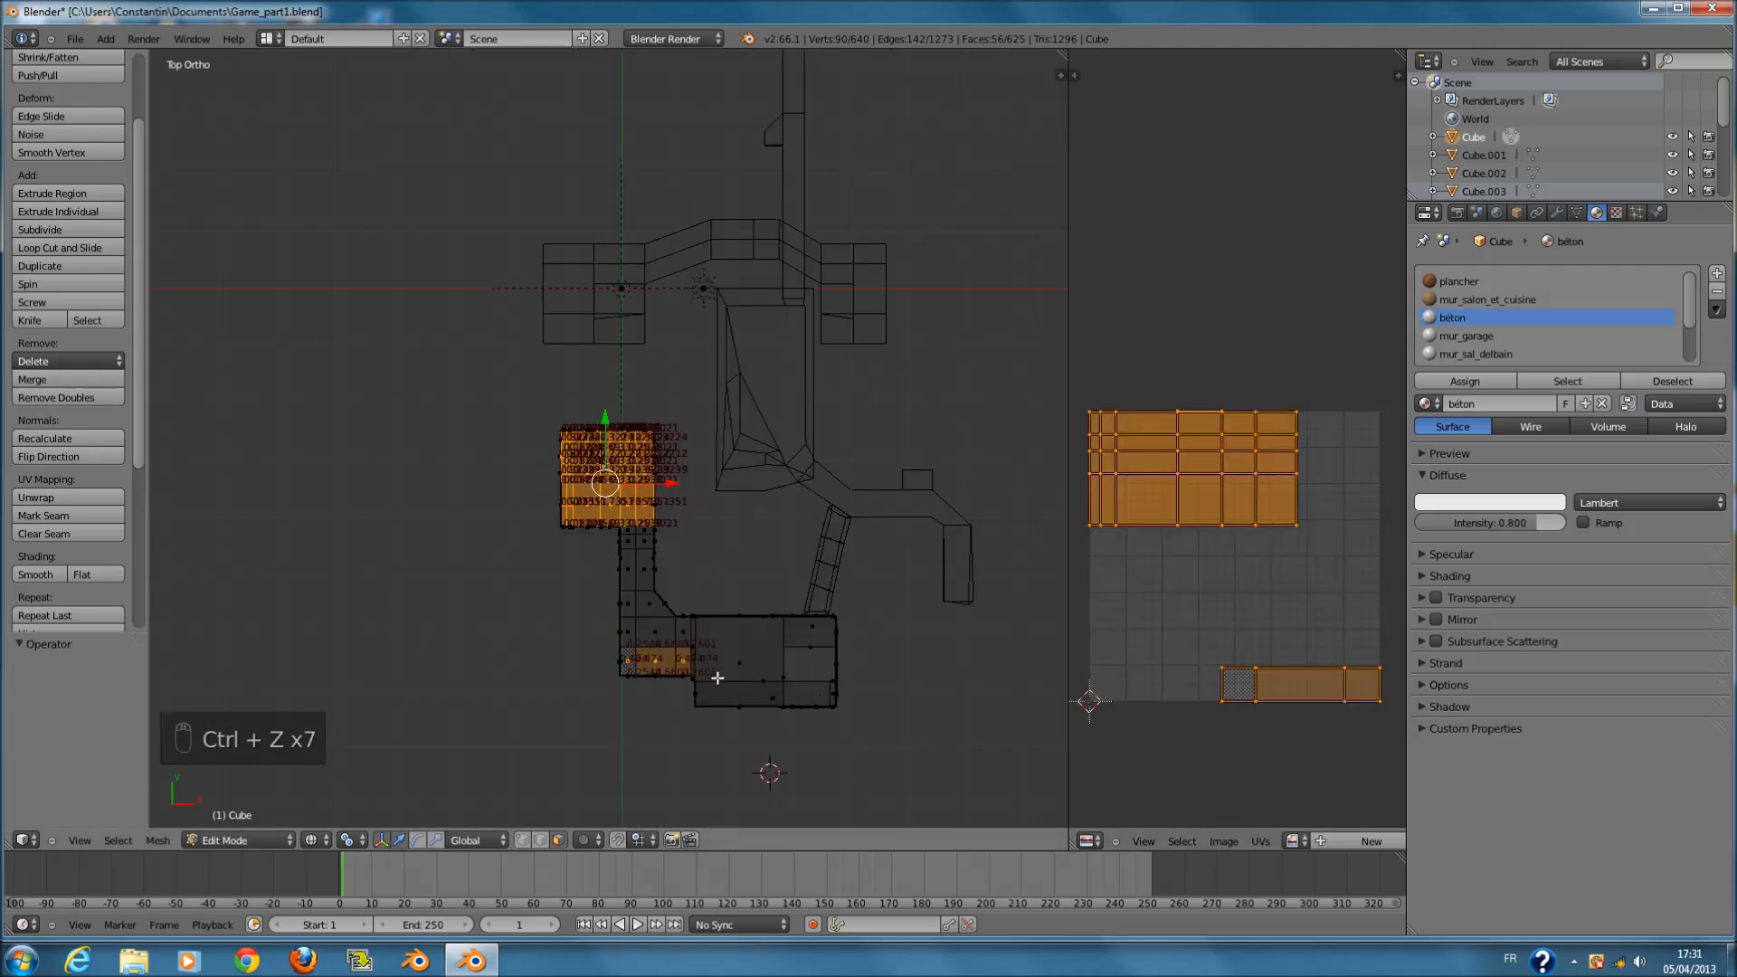
{"action": "key", "text": "ctrl+z"}
{"action": "key", "text": "ctrl+z"}
{"action": "key", "text": "ctrl+z"}
{"action": "key", "text": "ctrl+z"}
- Remove the three hallway corner floor faces from the selection with Circle Select
{"action": "scroll", "coordinate": [704, 665], "scroll_direction": "up", "scroll_amount": 2}
{"action": "key", "text": "c"}
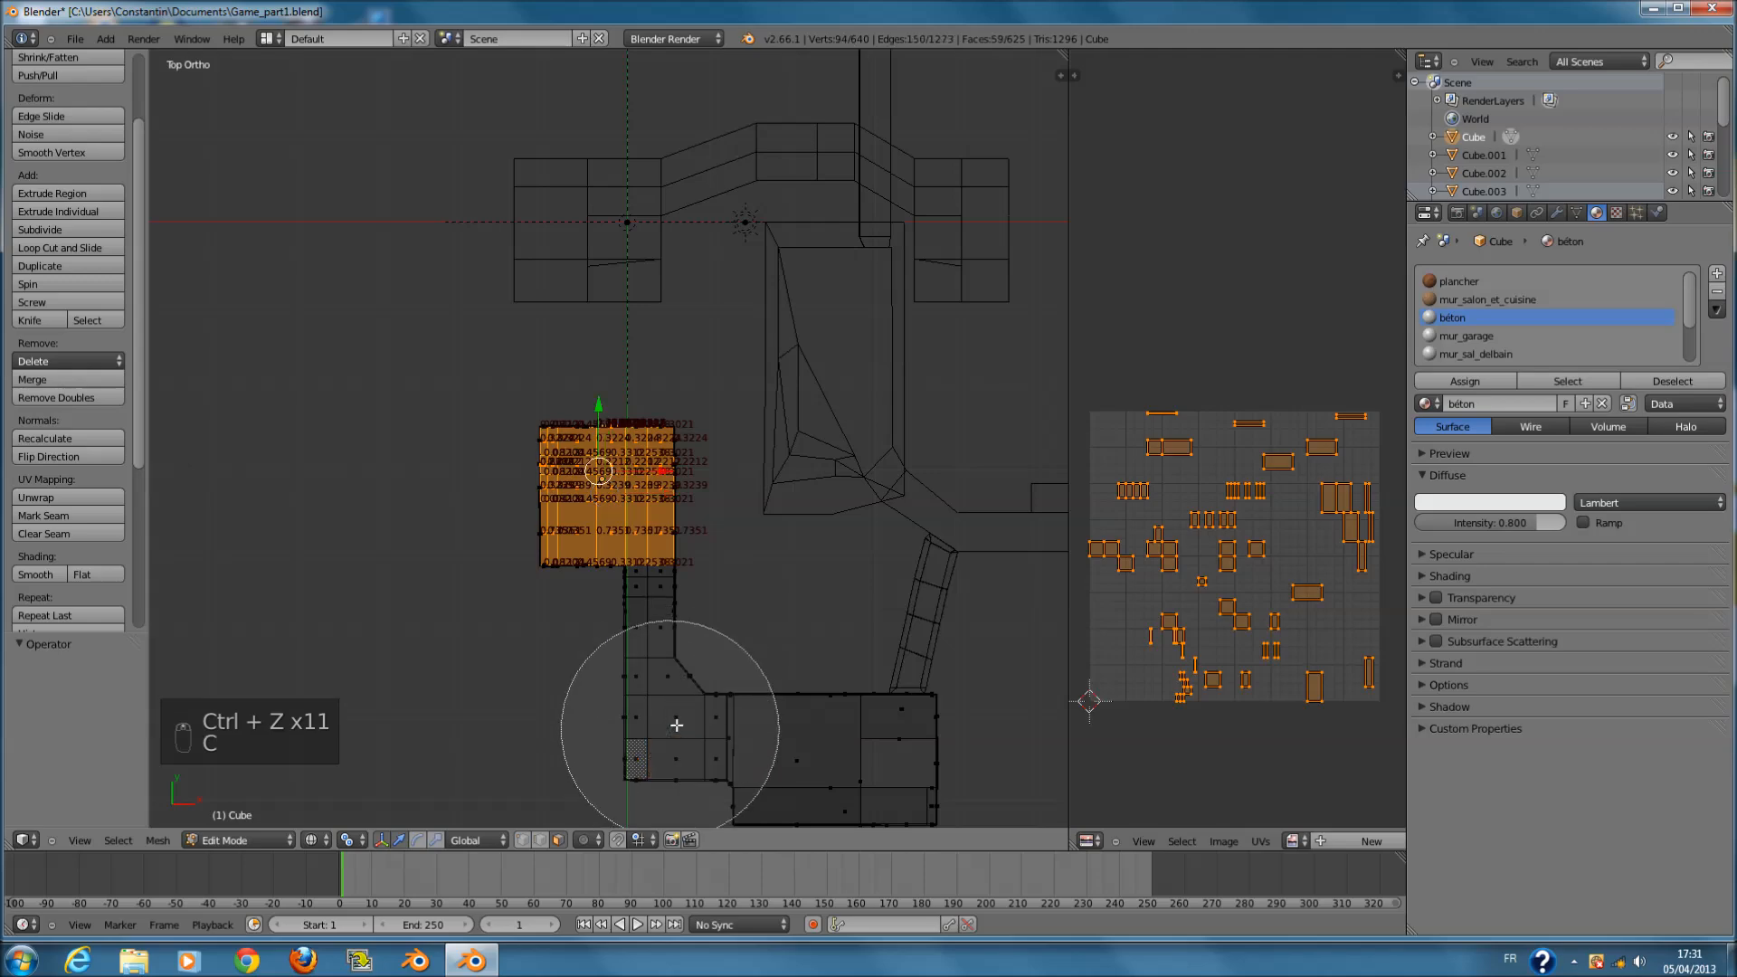
{"action": "right_click", "coordinate": [677, 725]}
- Deselect the square room's upright wall faces with Circle Select in side view wireframe
{"action": "scroll", "coordinate": [683, 692], "scroll_direction": "up", "scroll_amount": 5}
{"action": "key", "text": "z"}
{"action": "mouse_move", "coordinate": [682, 672]}
{"action": "middle_mouse_down"}
{"action": "mouse_move", "coordinate": [832, 380]}
{"action": "mouse_move", "coordinate": [768, 577]}
{"action": "middle_mouse_up"}
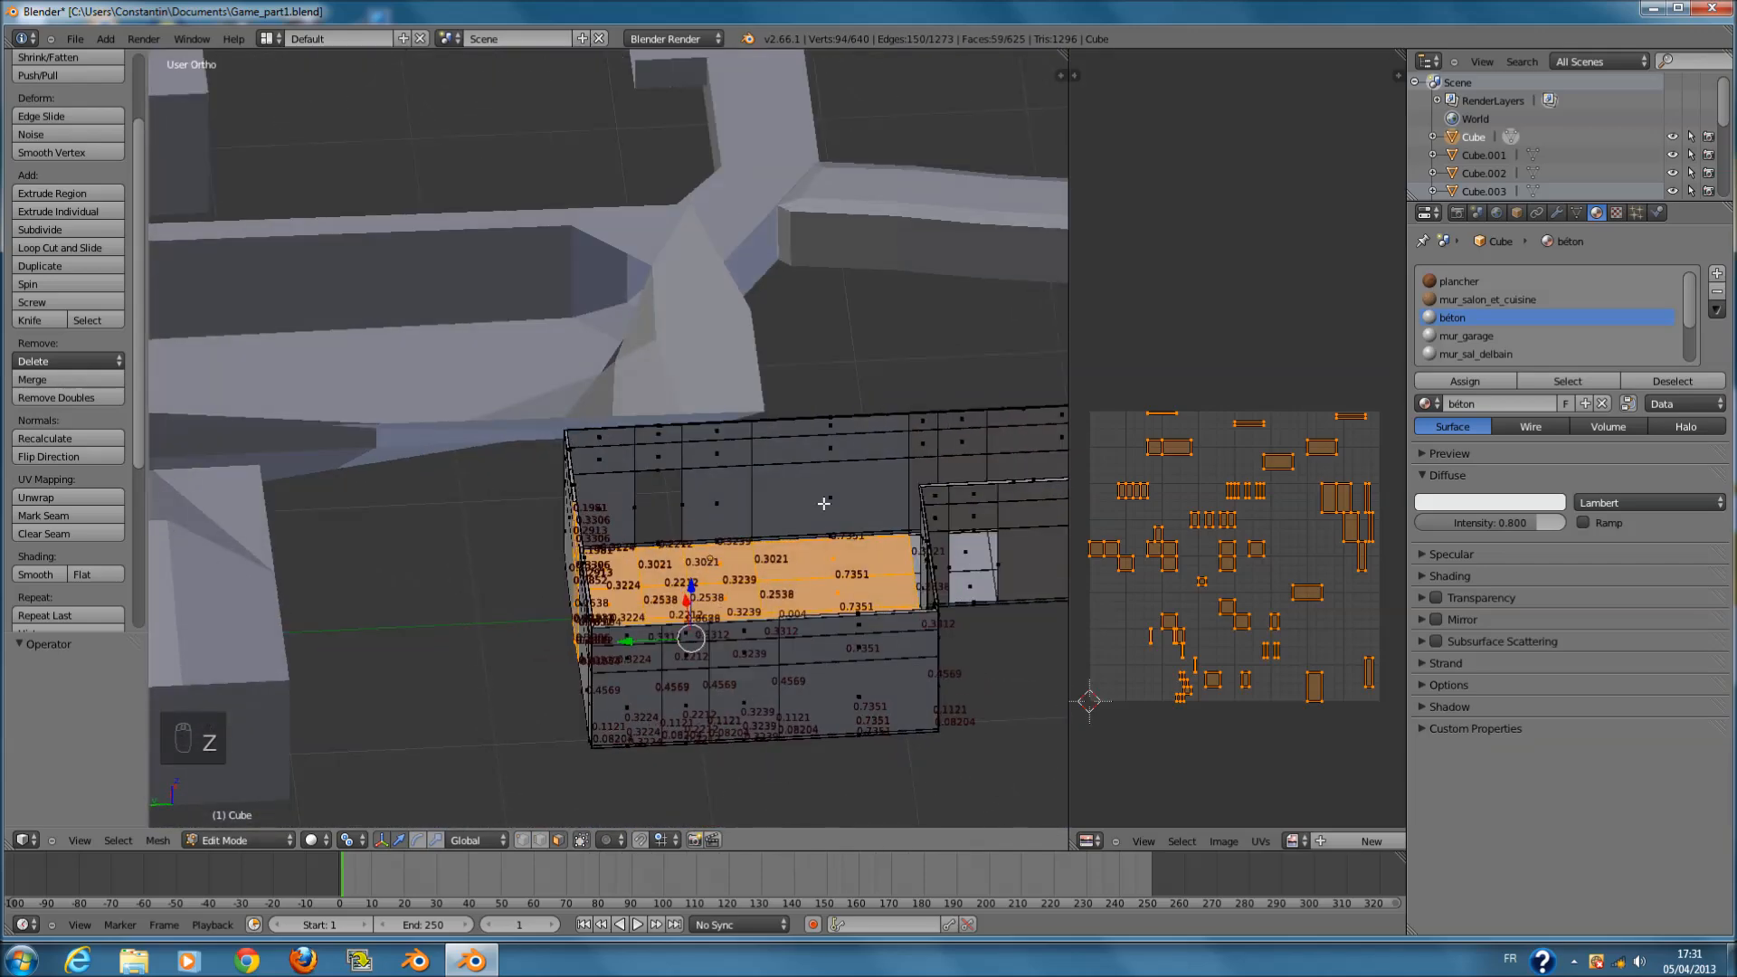
{"action": "key", "text": "KP_3"}
{"action": "key", "text": "z"}
{"action": "key", "text": "c"}
{"action": "middle_click_drag", "start_coordinate": [576, 539], "coordinate": [667, 550]}
{"action": "right_click", "coordinate": [565, 550]}
{"action": "key", "text": "KP_7"}
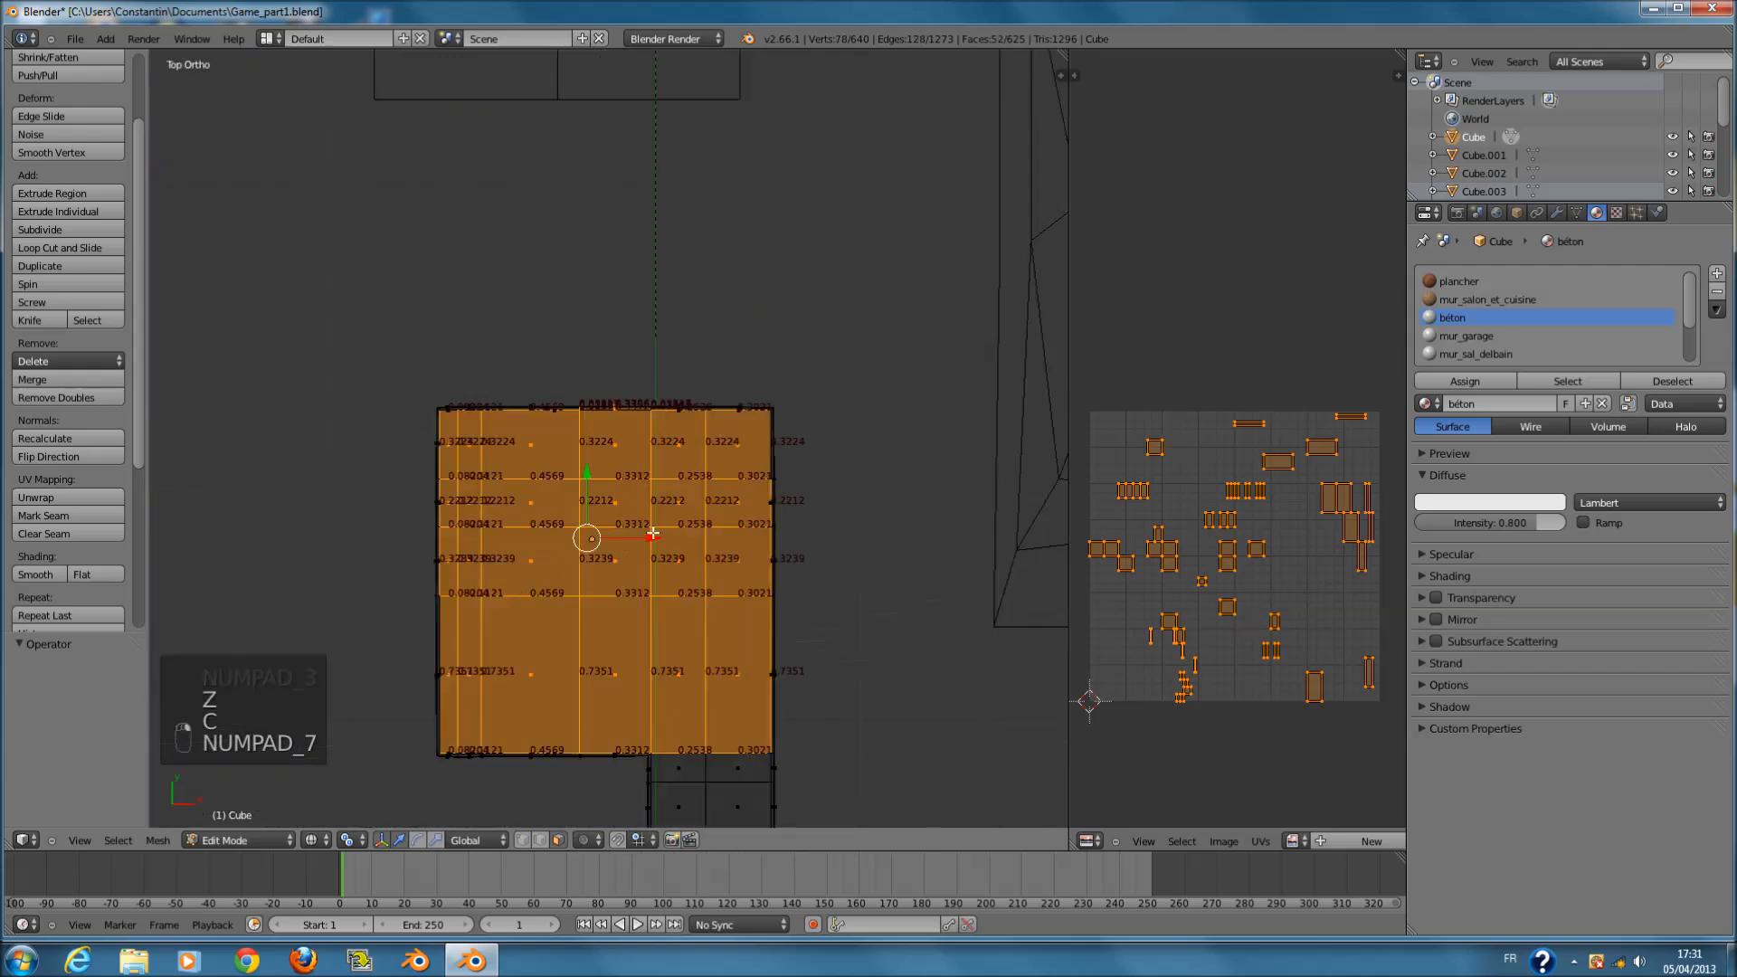
- Deselect the leftover wall faces above the square room's floor with Circle Select
{"action": "key", "text": "u"}
{"action": "key", "text": "u"}
{"action": "key", "text": "z"}
{"action": "scroll", "coordinate": [652, 329], "scroll_direction": "up", "scroll_amount": 7}
{"action": "middle_click_drag", "start_coordinate": [651, 330], "coordinate": [664, 341]}
{"action": "key", "text": "z"}
{"action": "key", "text": "c"}
{"action": "middle_click_drag", "start_coordinate": [628, 454], "coordinate": [624, 459]}
{"action": "right_click", "coordinate": [625, 459]}
- Map the square room's floor faces with Project From View in top view and leave edit mode
{"action": "key", "text": "KP_7"}
{"action": "key", "text": "z"}
{"action": "key", "text": "u"}
{"action": "left_click", "coordinate": [618, 515]}
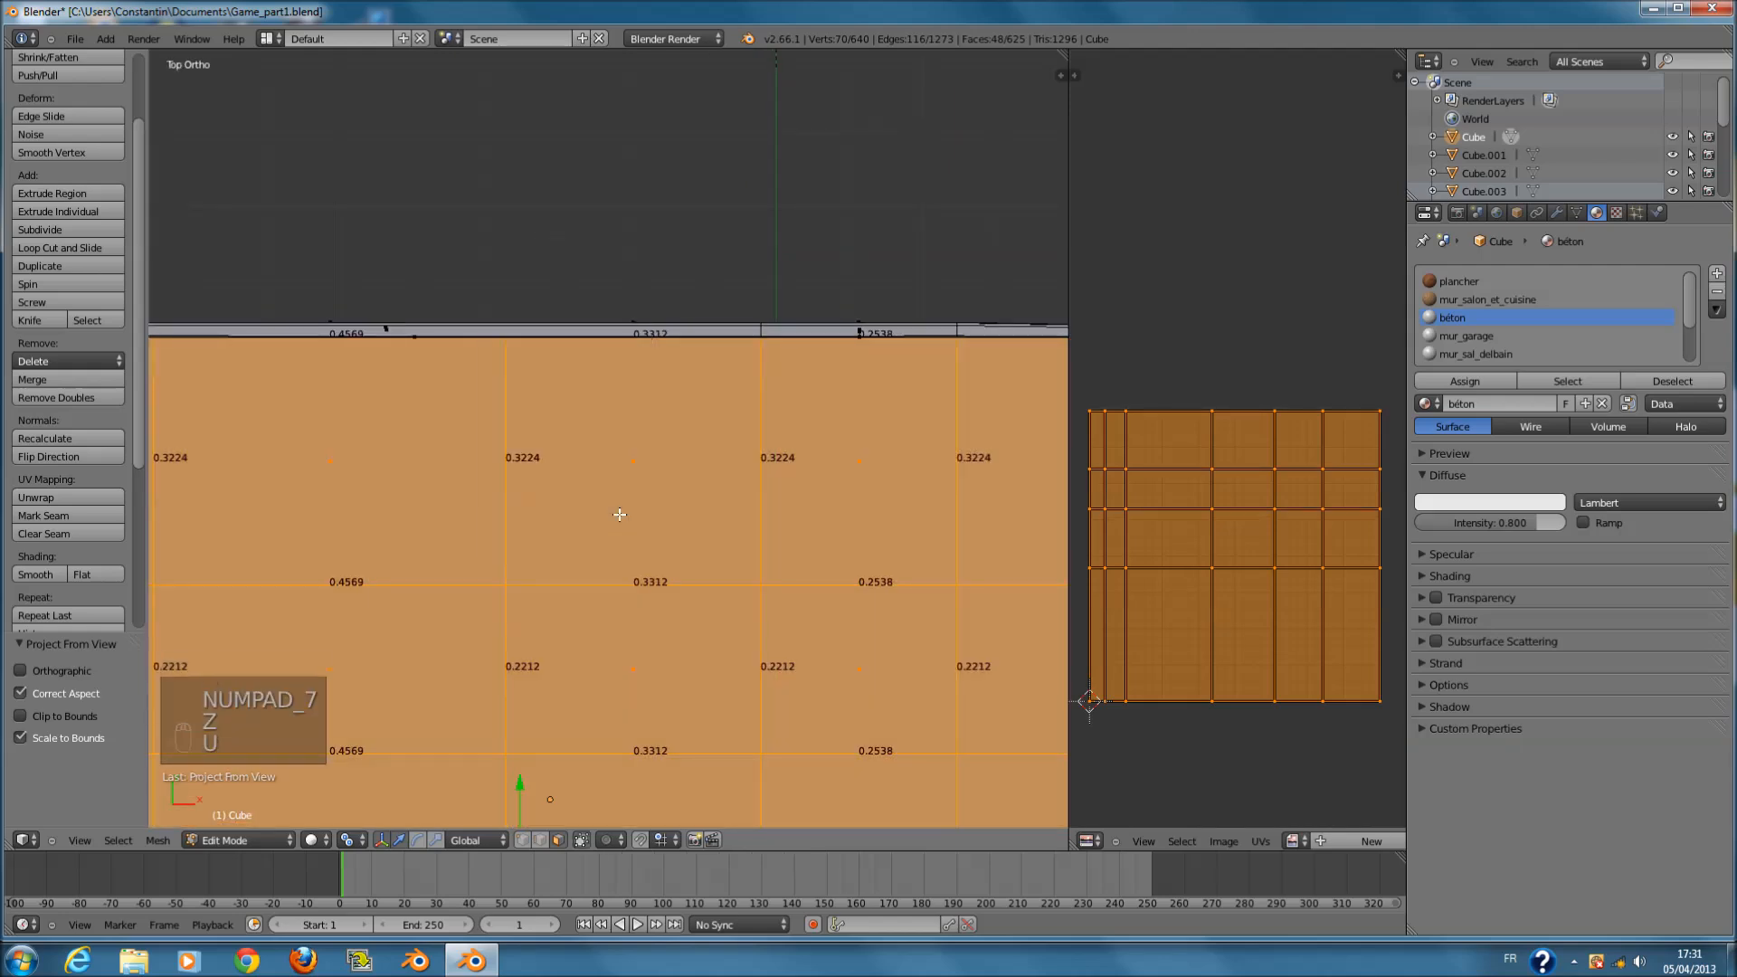
{"action": "key", "text": "Tab"}
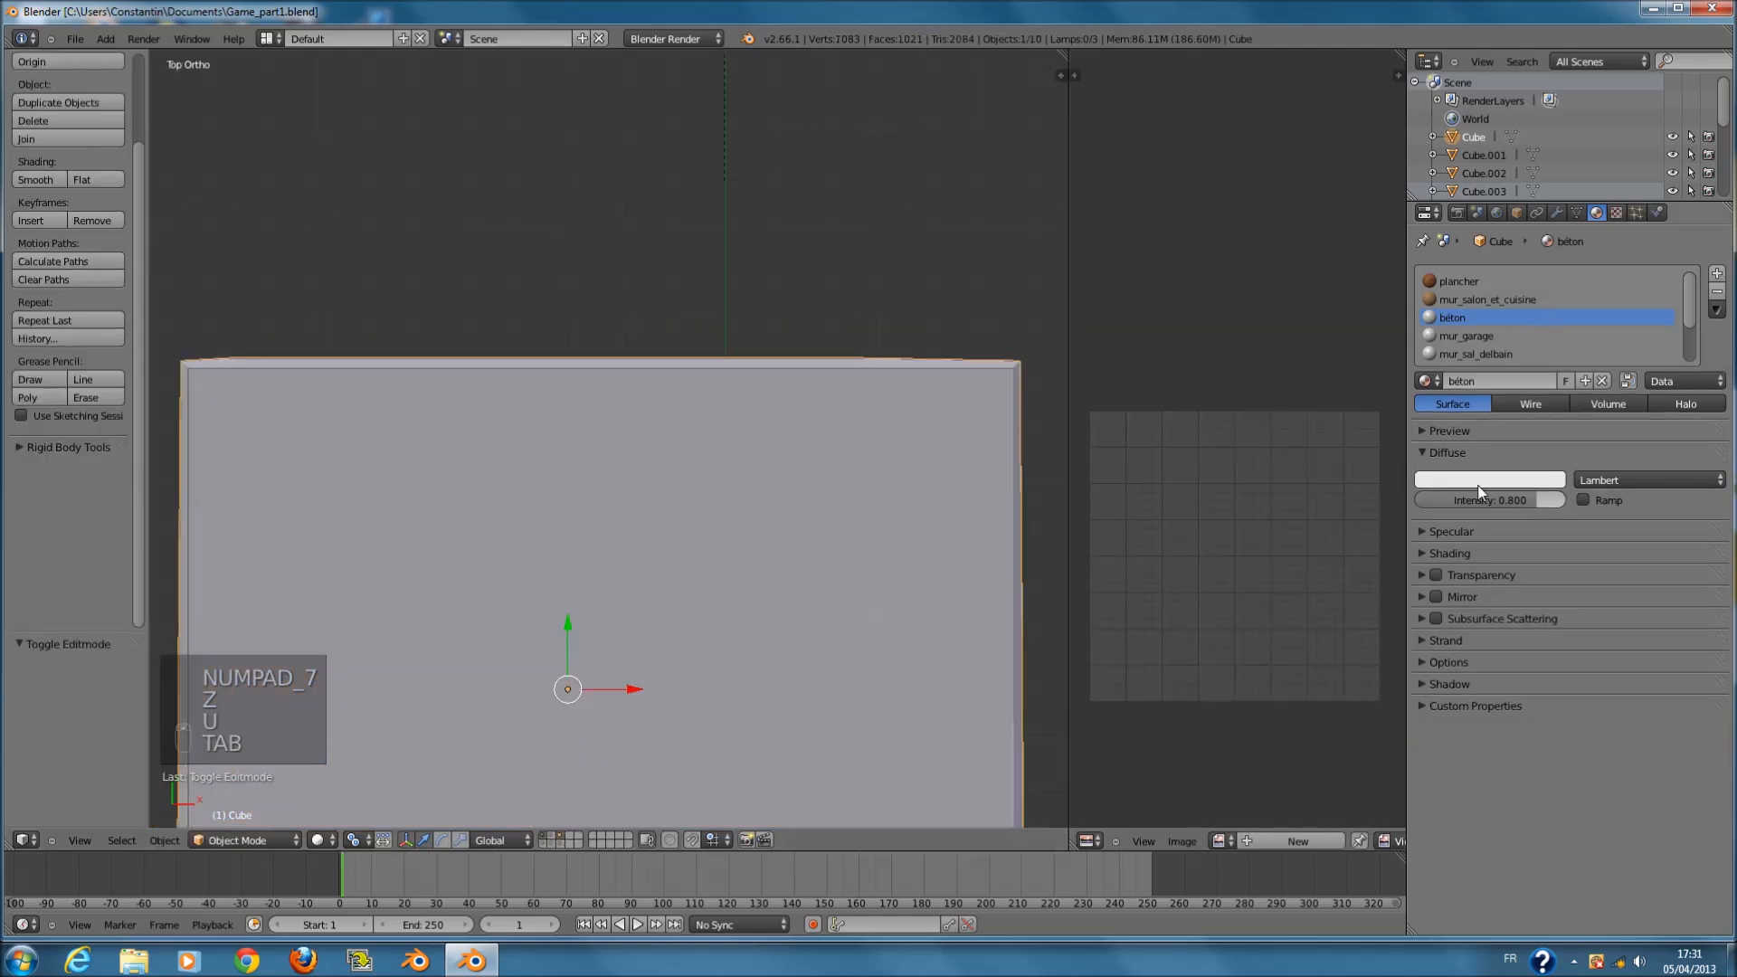
- Add an Image or Movie texture with UV coordinates to the béton material and save over the file
{"action": "left_click", "coordinate": [1617, 213]}
{"action": "key", "text": "ctrl+s"}
{"action": "key", "text": "ctrl+s"}
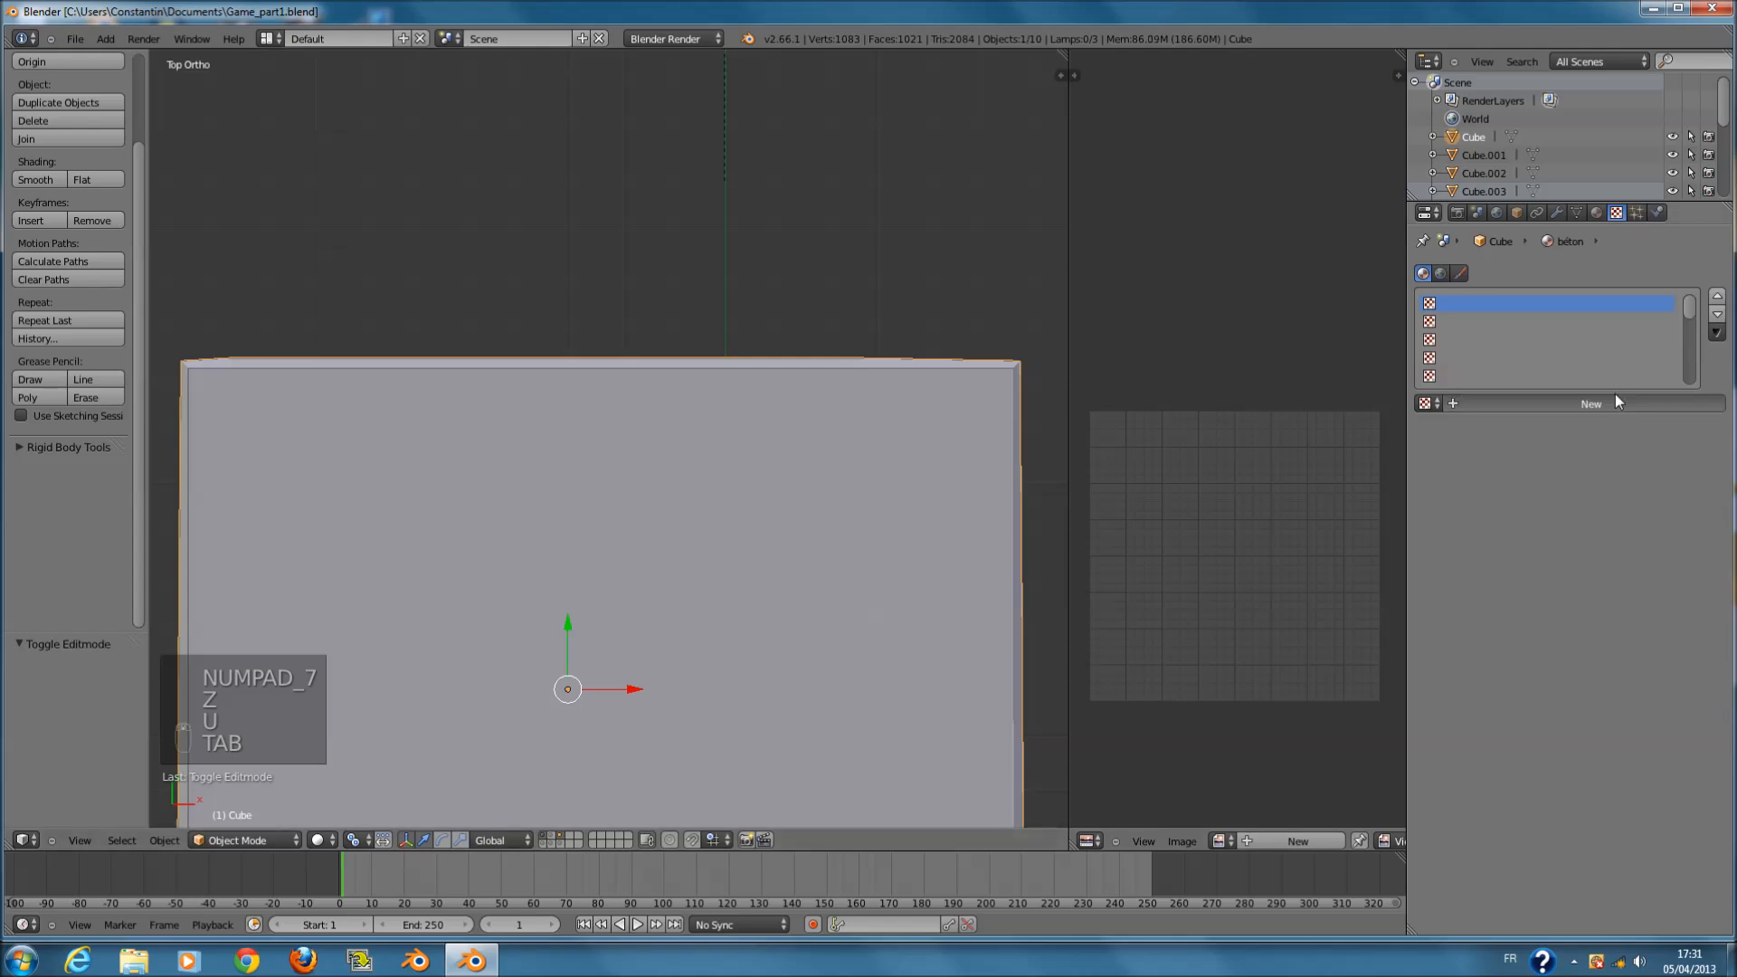
{"action": "left_click", "coordinate": [1615, 399]}
{"action": "left_click", "coordinate": [1572, 427]}
{"action": "left_click", "coordinate": [1566, 317]}
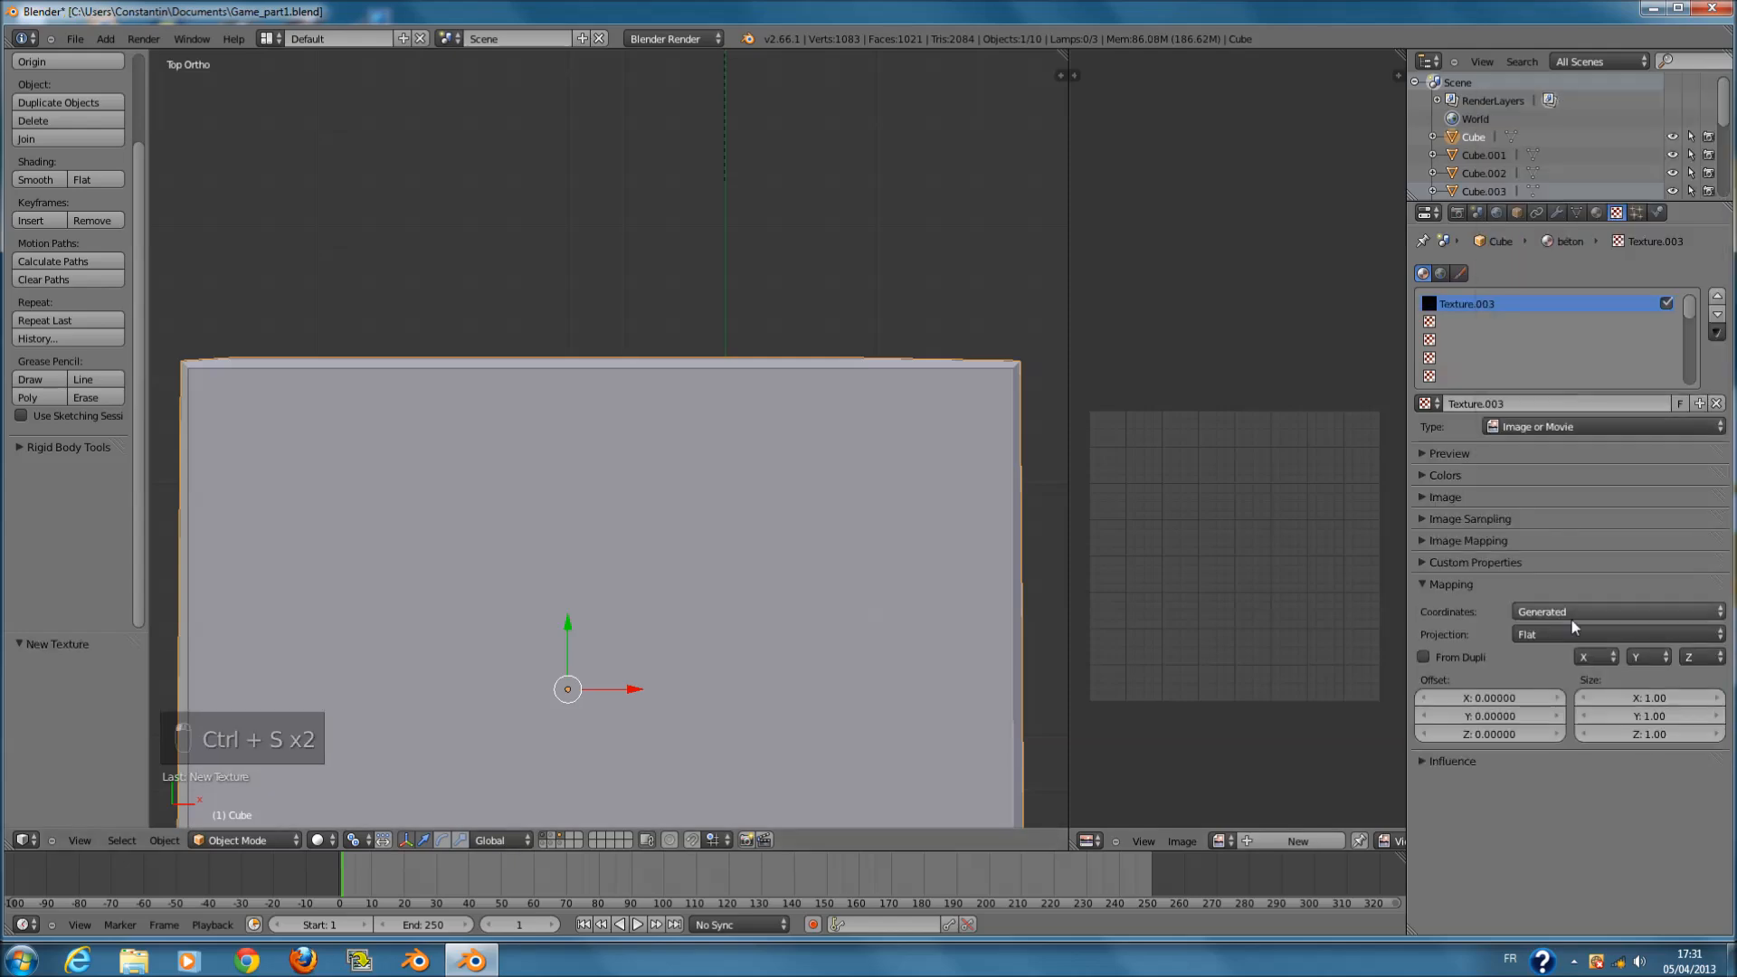
{"action": "left_click", "coordinate": [1562, 609]}
{"action": "left_click", "coordinate": [1562, 535]}
{"action": "scroll", "coordinate": [874, 688], "scroll_direction": "down", "scroll_amount": 6}
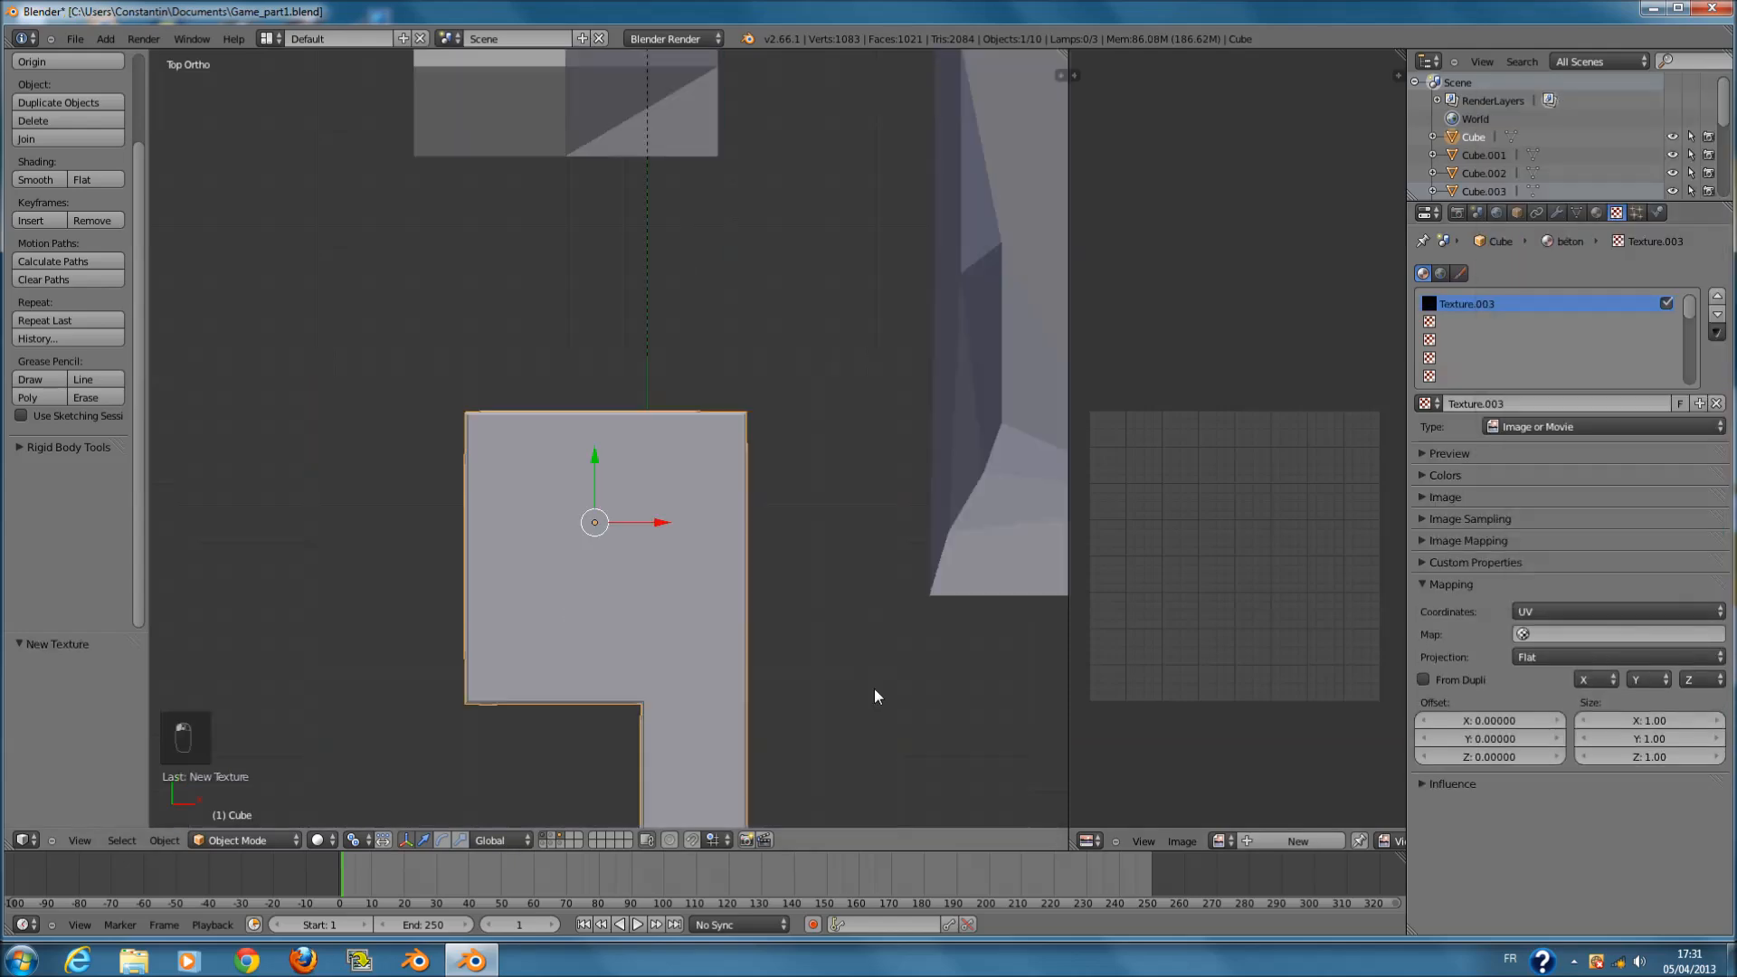
{"action": "key", "text": "ctrl+s"}
{"action": "left_click", "coordinate": [1110, 588]}
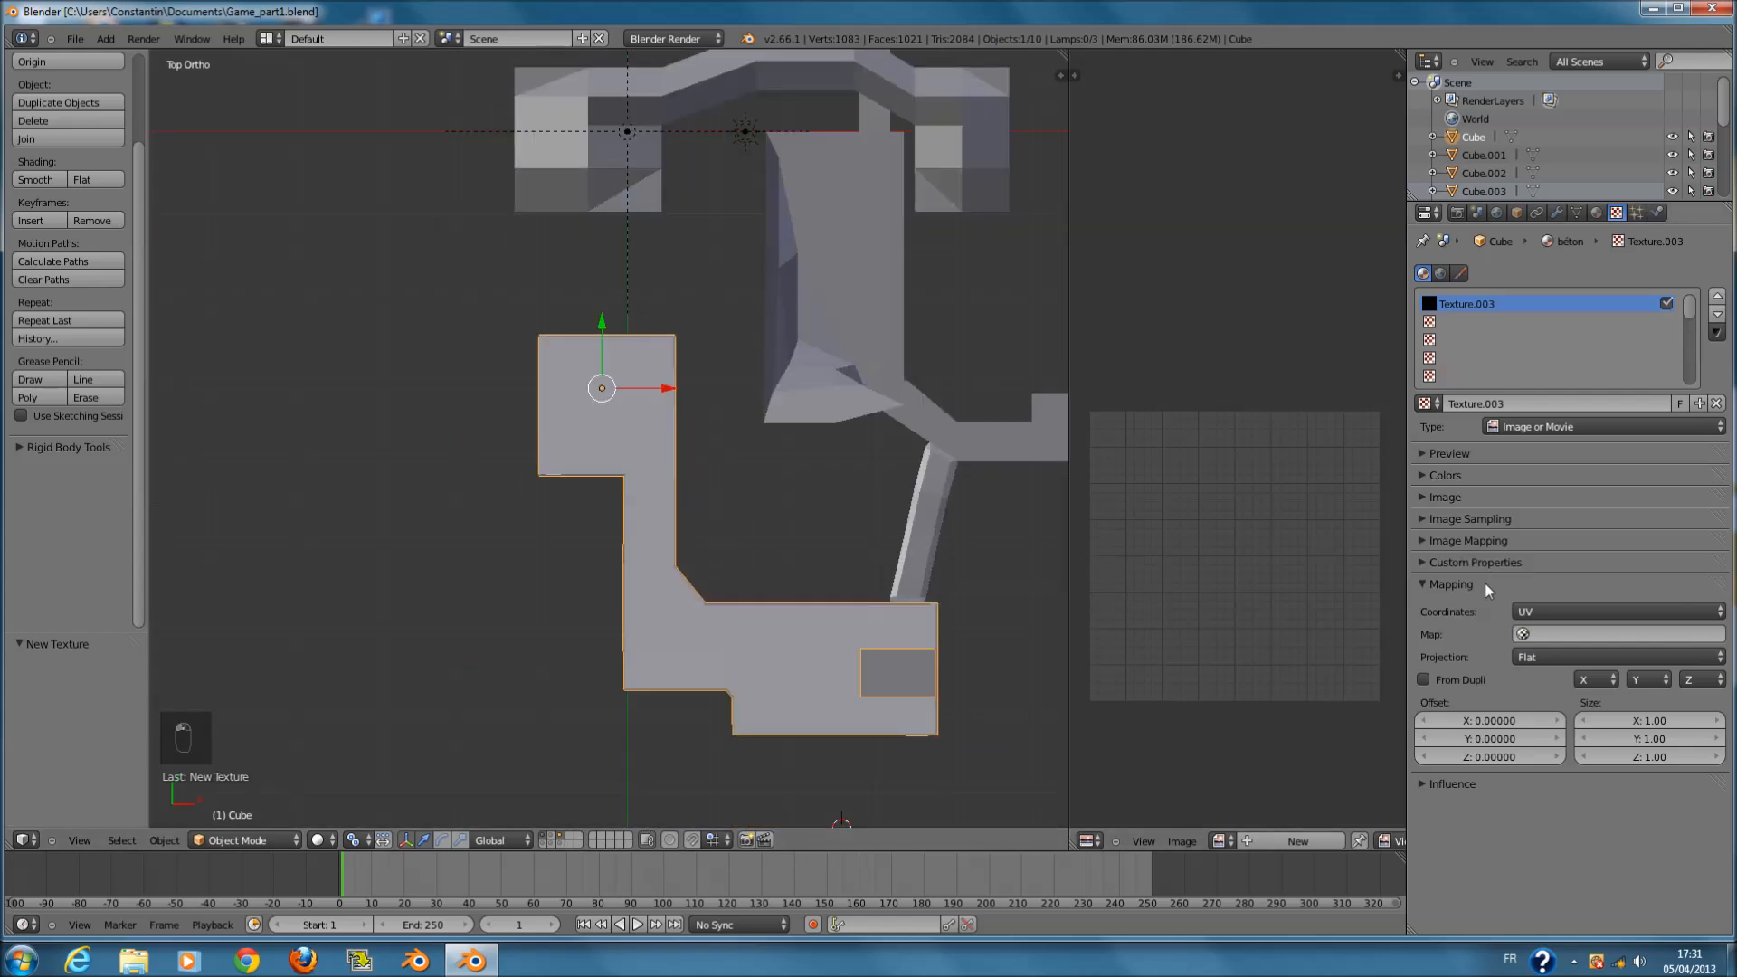
- Load ConcreteBare0115_5_L.jpg from the texture folder as the image of the béton material's texture
{"action": "left_click", "coordinate": [1485, 582]}
{"action": "left_click", "coordinate": [1491, 541]}
{"action": "left_click", "coordinate": [1493, 542]}
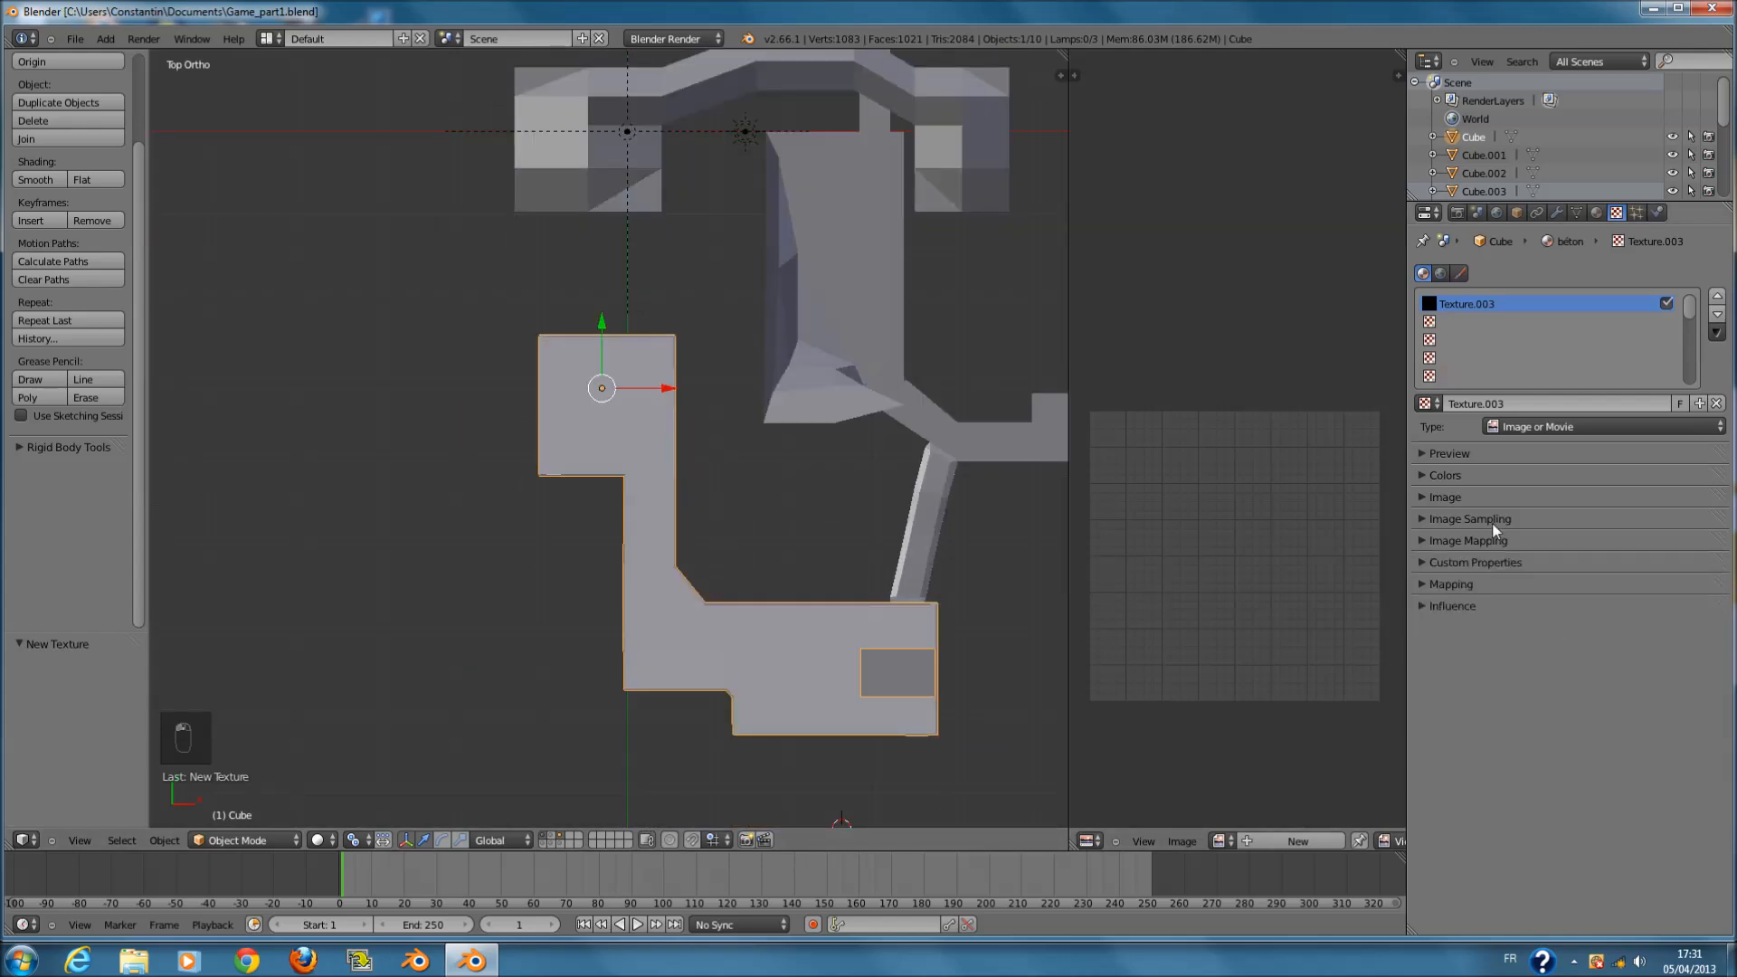
{"action": "left_click", "coordinate": [1469, 493]}
{"action": "left_click", "coordinate": [1610, 519]}
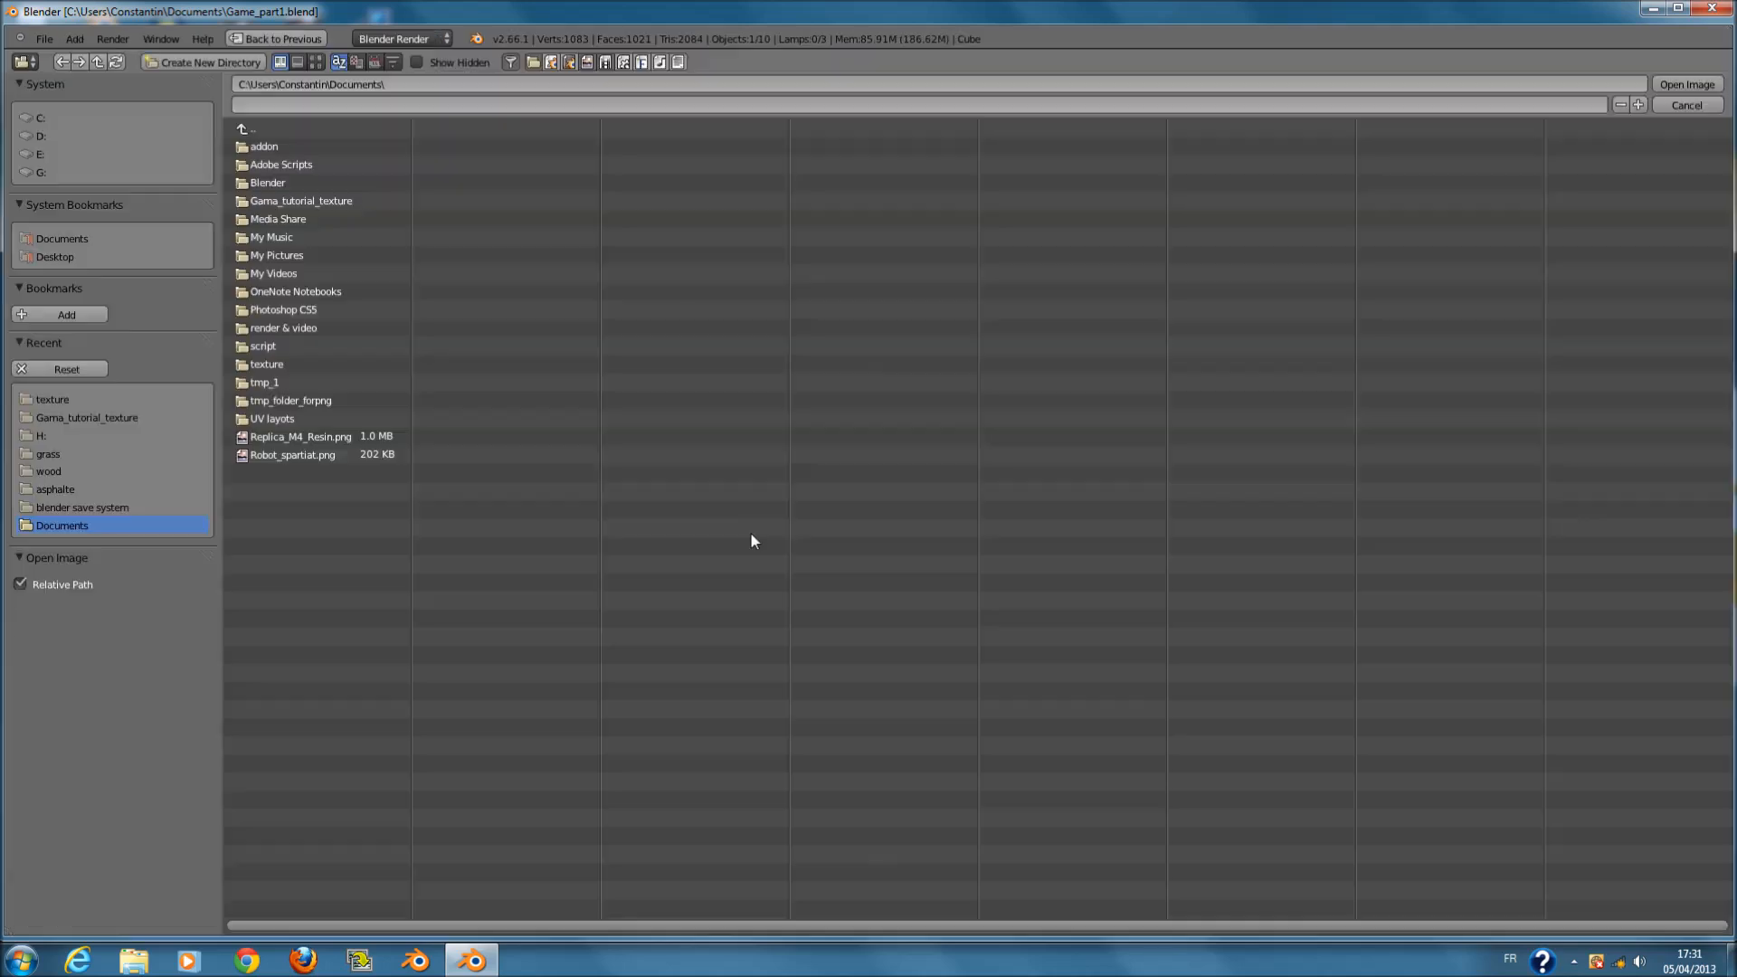
{"action": "left_click", "coordinate": [101, 403]}
{"action": "left_click", "coordinate": [315, 63]}
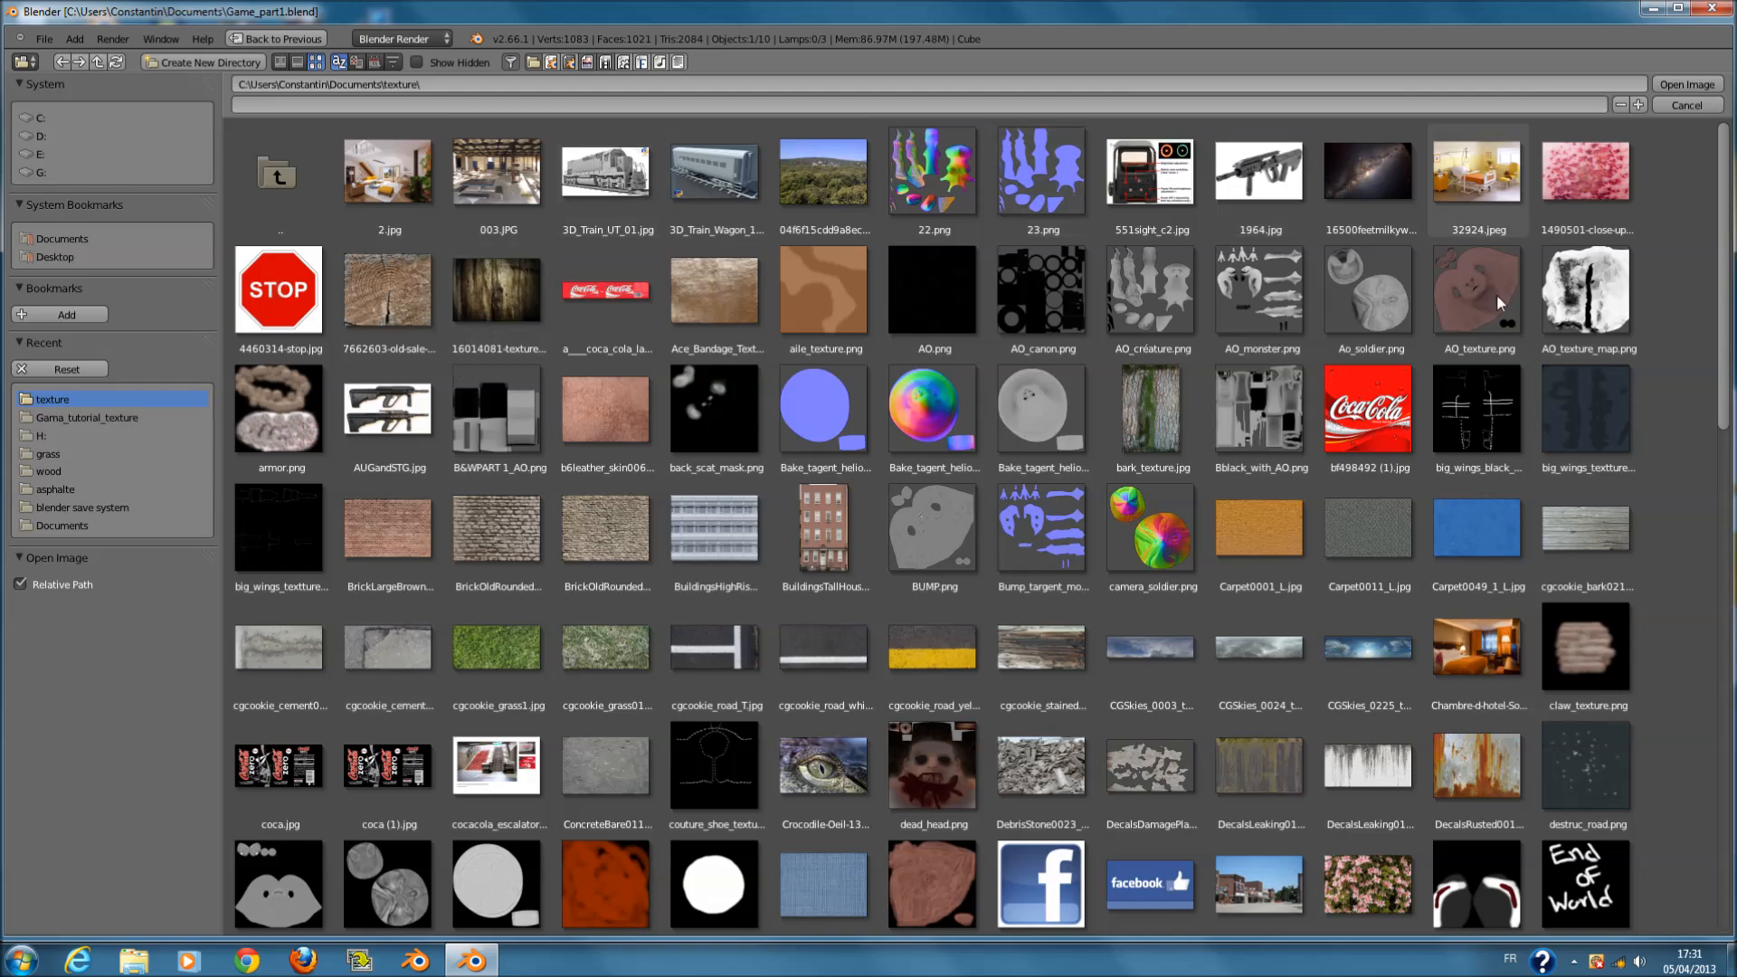
{"action": "scroll", "coordinate": [1180, 664], "scroll_direction": "down", "scroll_amount": 1}
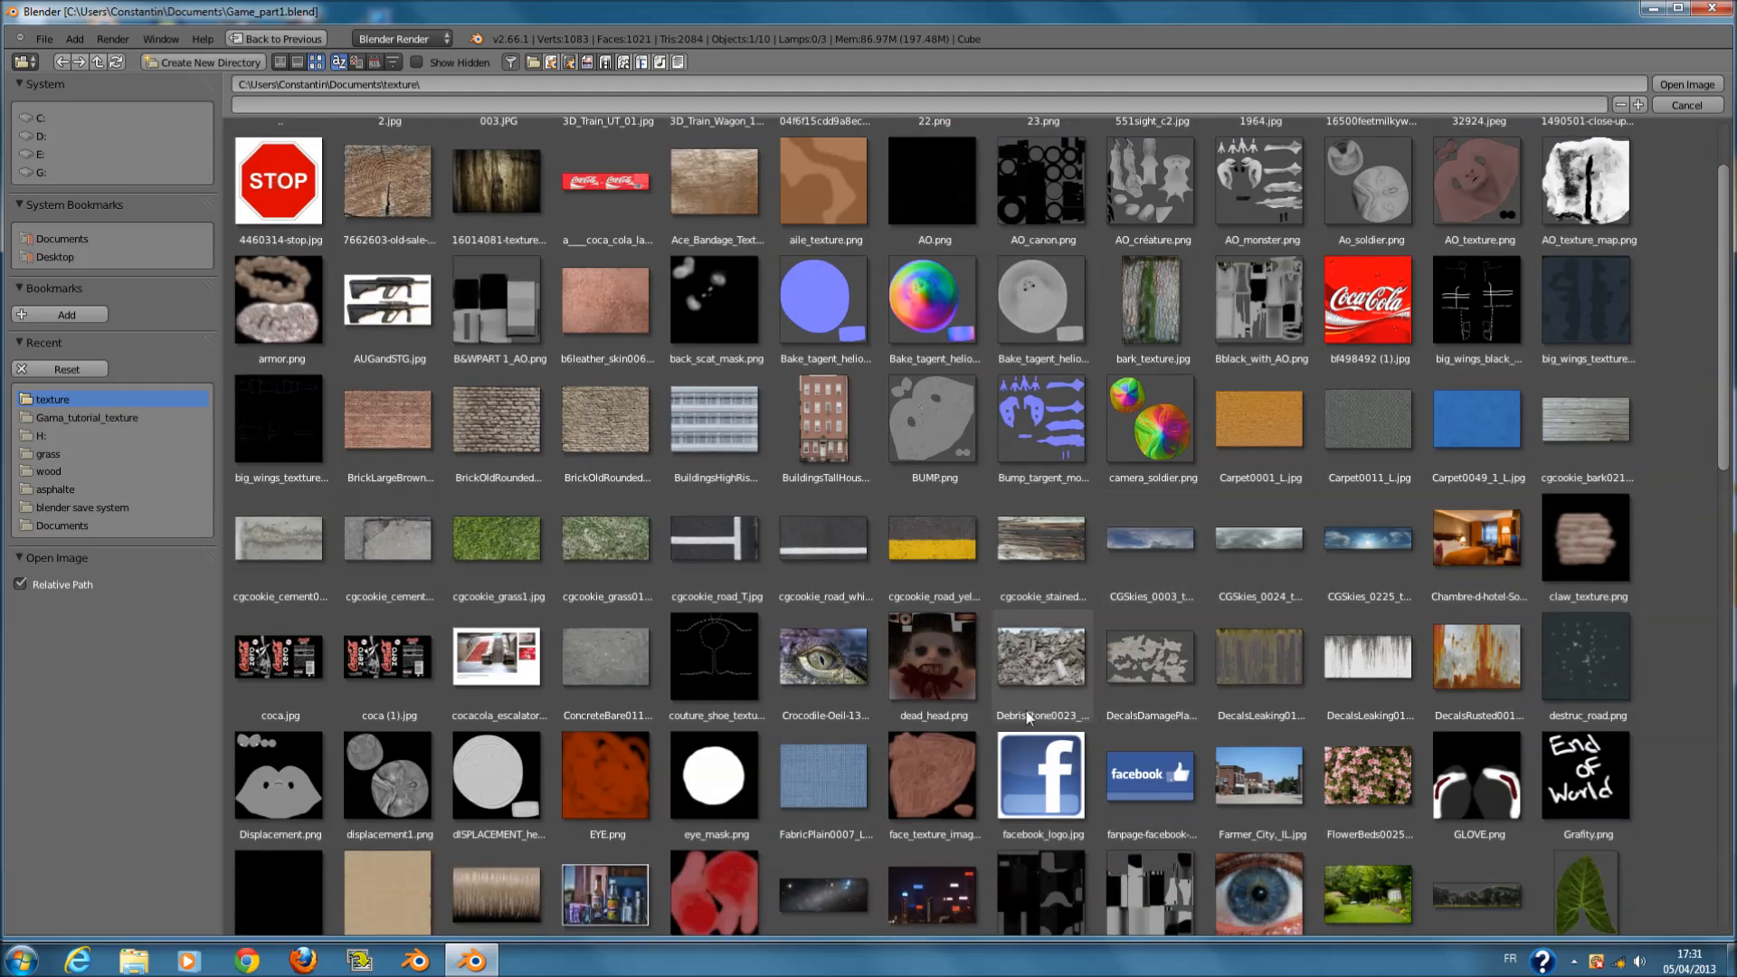
{"action": "left_click", "coordinate": [605, 656]}
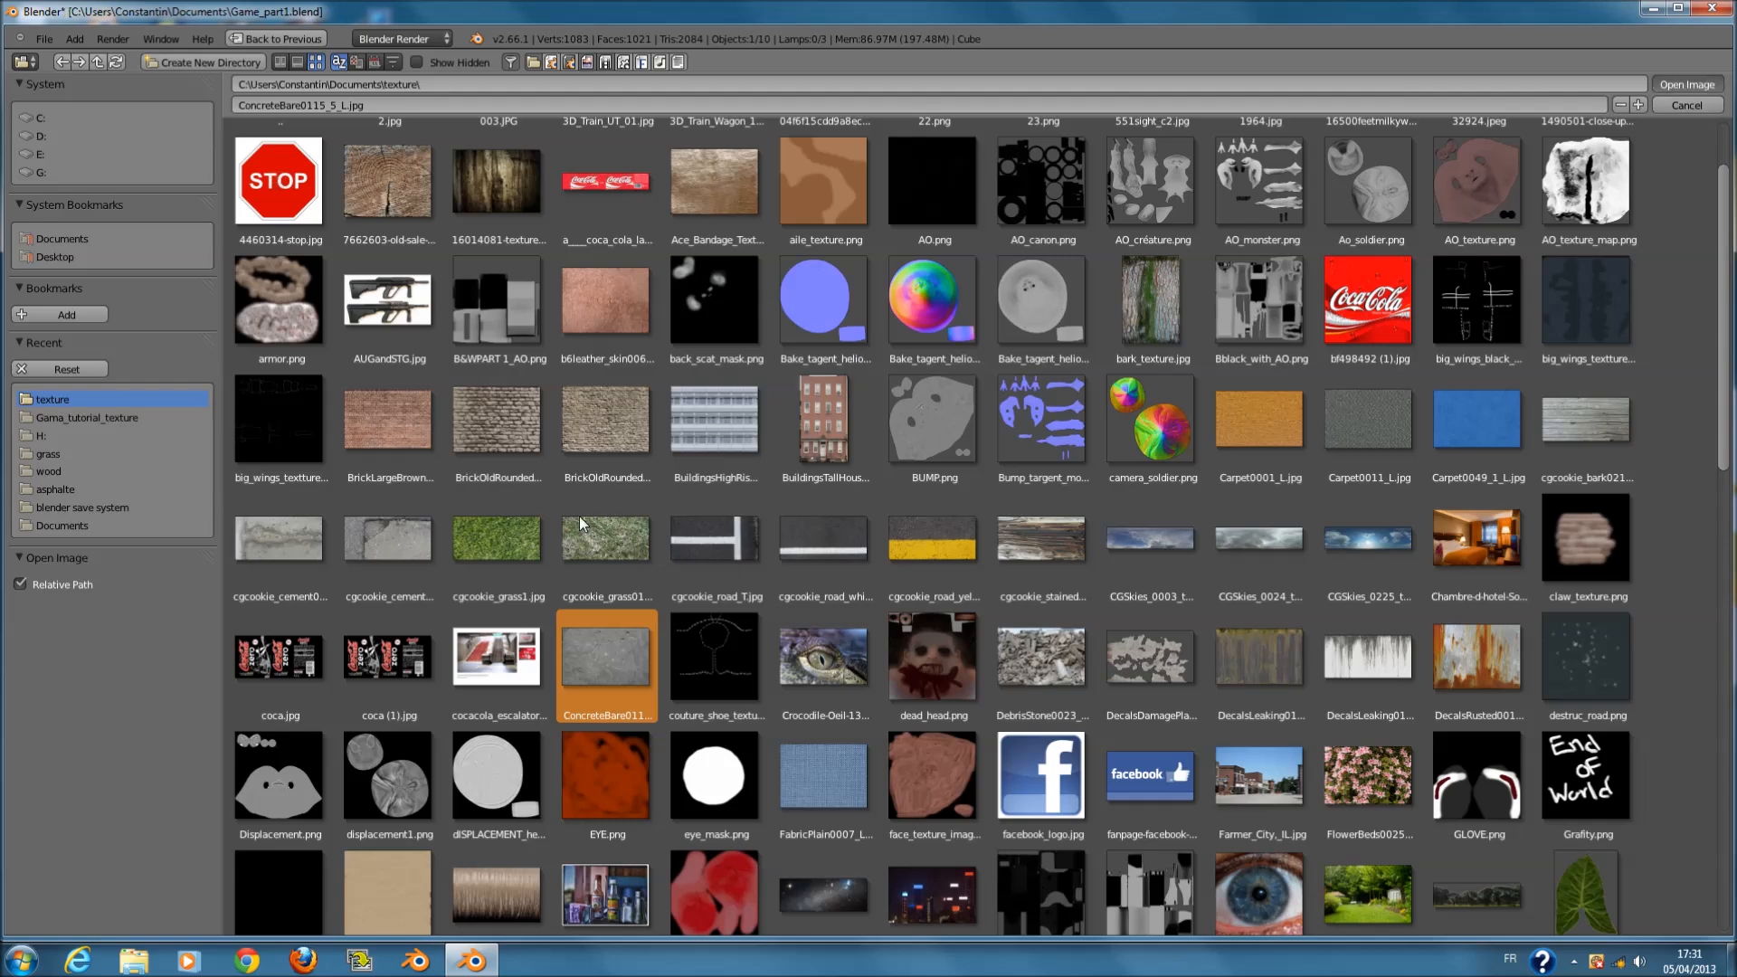
{"action": "key", "text": "Return"}
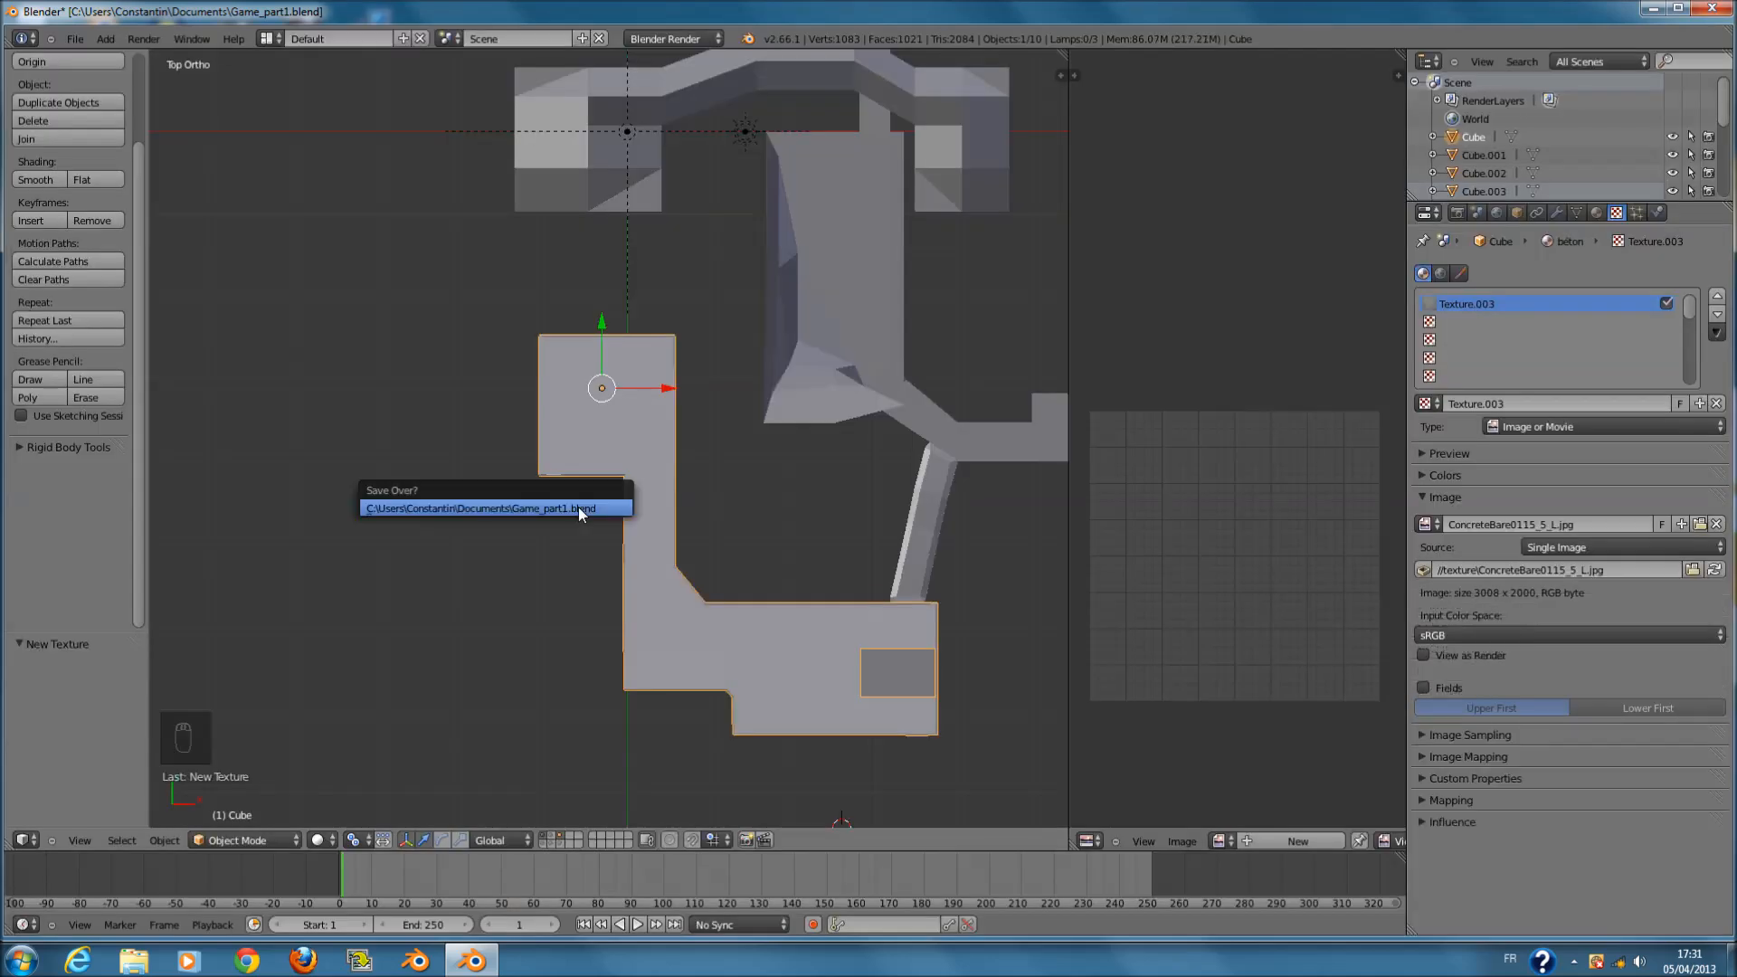
- Show the house model with textured viewport shading and save over the file
{"action": "left_click", "coordinate": [328, 839]}
{"action": "left_click", "coordinate": [342, 768]}
{"action": "key", "text": "ctrl+s"}
{"action": "scroll", "coordinate": [532, 681], "scroll_direction": "up", "scroll_amount": 5}
{"action": "key", "text": "ctrl+s"}
{"action": "left_click", "coordinate": [622, 641]}
- Assign the béton material to the selected square room floor faces, leave edit mode and save the file
{"action": "key", "text": "Tab"}
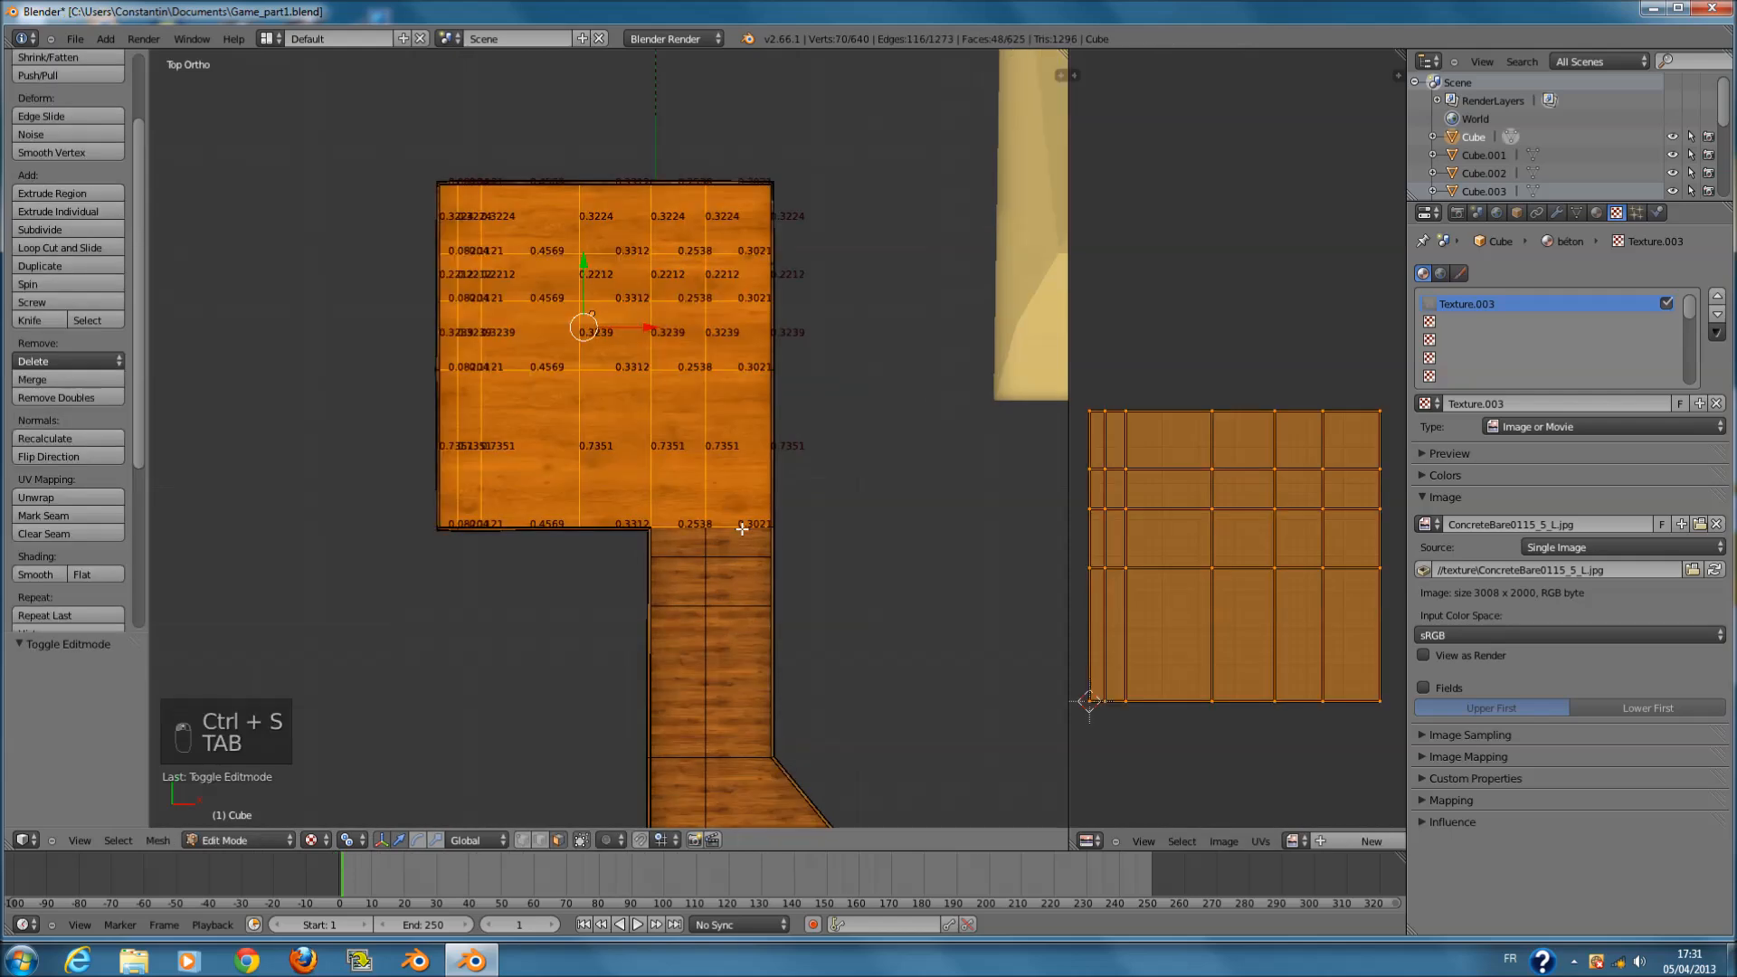
{"action": "left_click", "coordinate": [1602, 214]}
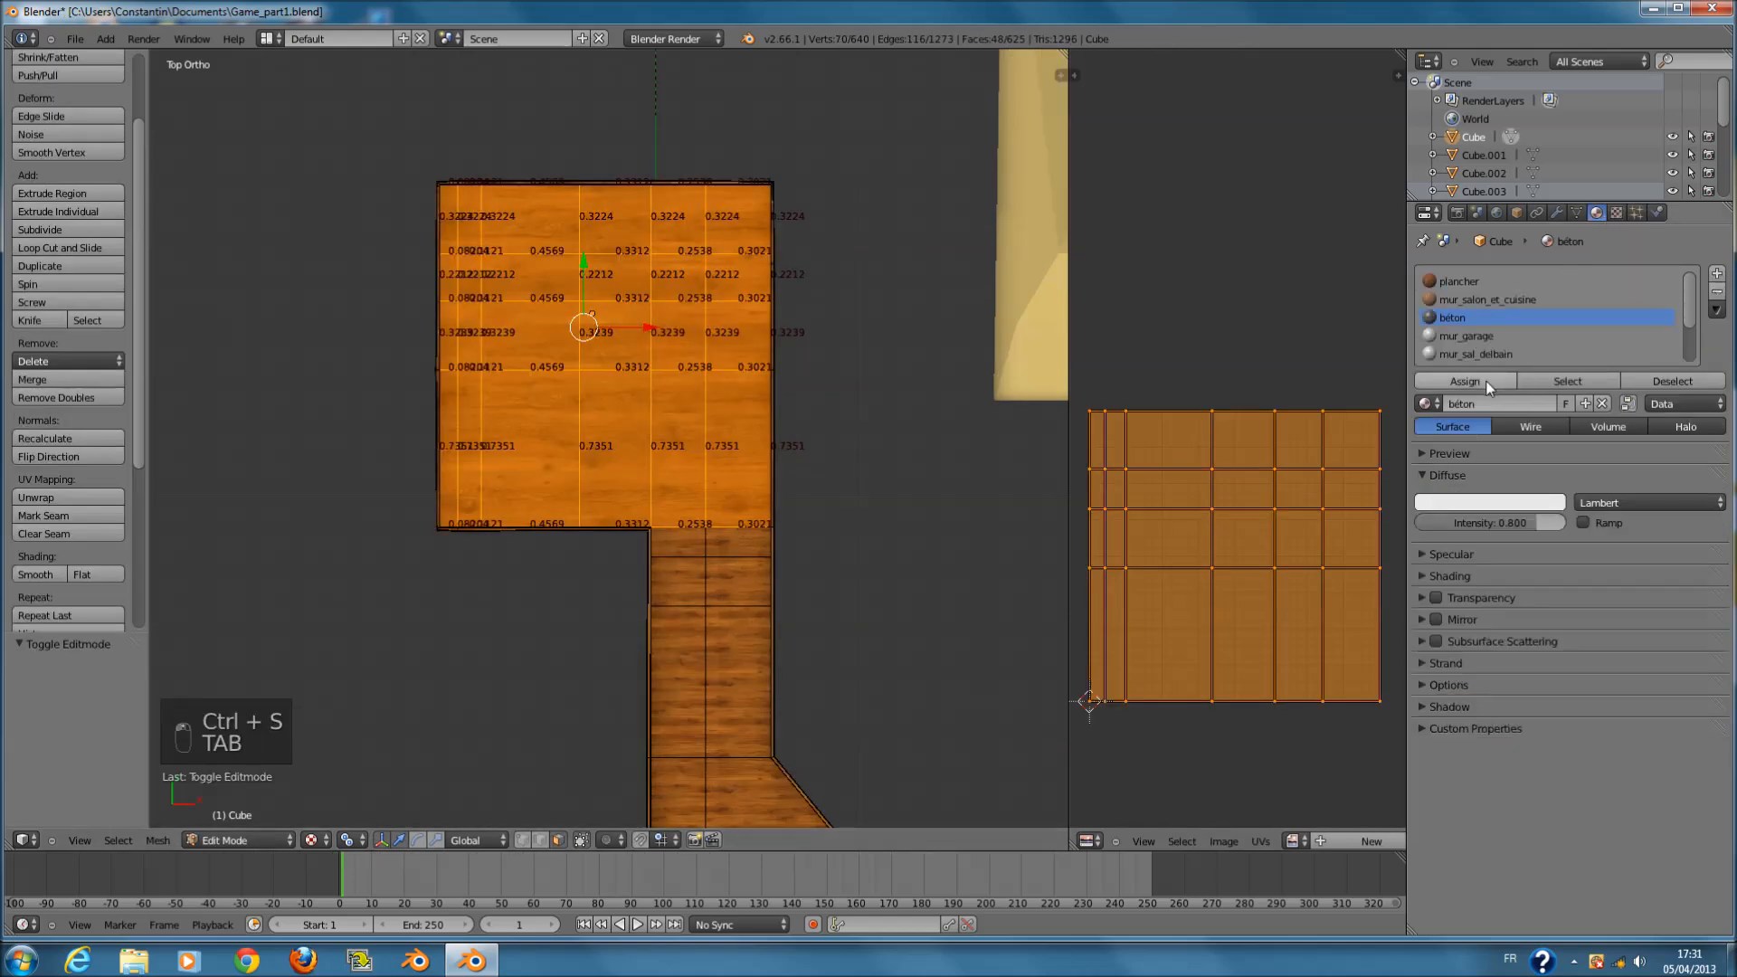
{"action": "left_click", "coordinate": [1486, 382]}
{"action": "key", "text": "Tab"}
{"action": "key", "text": "ctrl+s"}
{"action": "left_click", "coordinate": [737, 482]}
{"action": "middle_click_drag", "start_coordinate": [736, 481], "coordinate": [648, 383]}
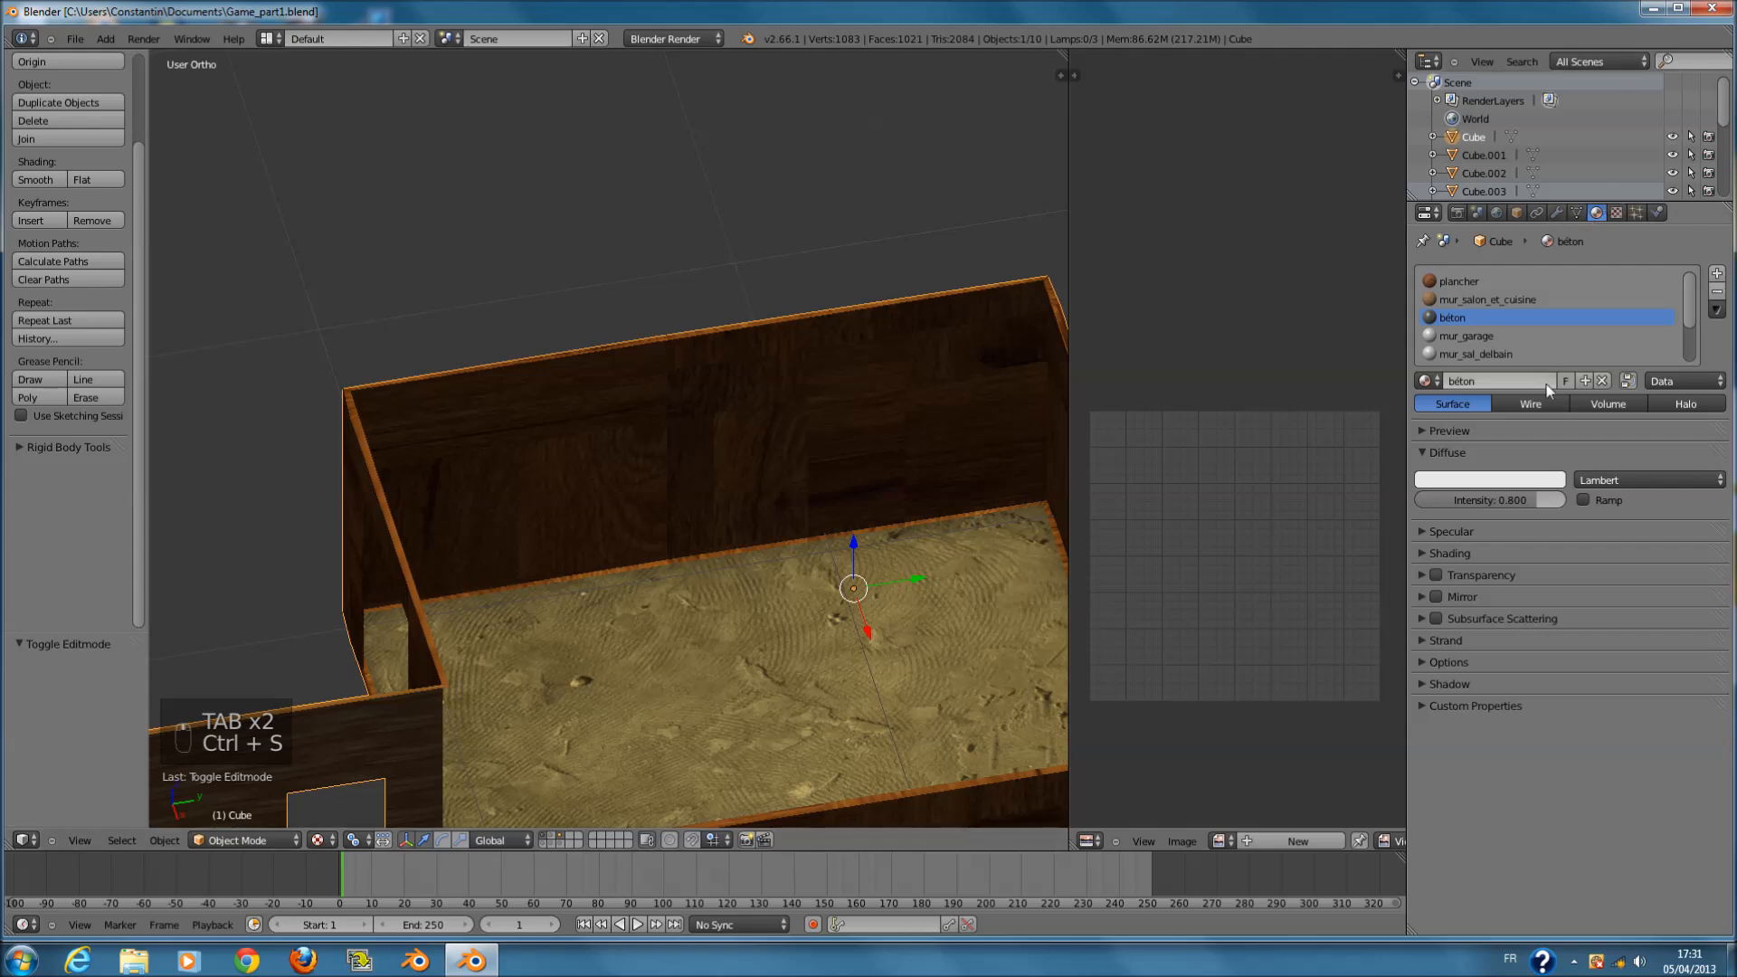
- Set the béton material's specular intensity to 0 and save over the file
{"action": "left_click", "coordinate": [1484, 451]}
{"action": "left_click", "coordinate": [1494, 477]}
{"action": "left_click_drag", "start_coordinate": [1493, 522], "coordinate": [1278, 525]}
{"action": "middle_click_drag", "start_coordinate": [1040, 579], "coordinate": [932, 600]}
{"action": "key", "text": "ctrl+s"}
{"action": "left_click", "coordinate": [932, 595]}
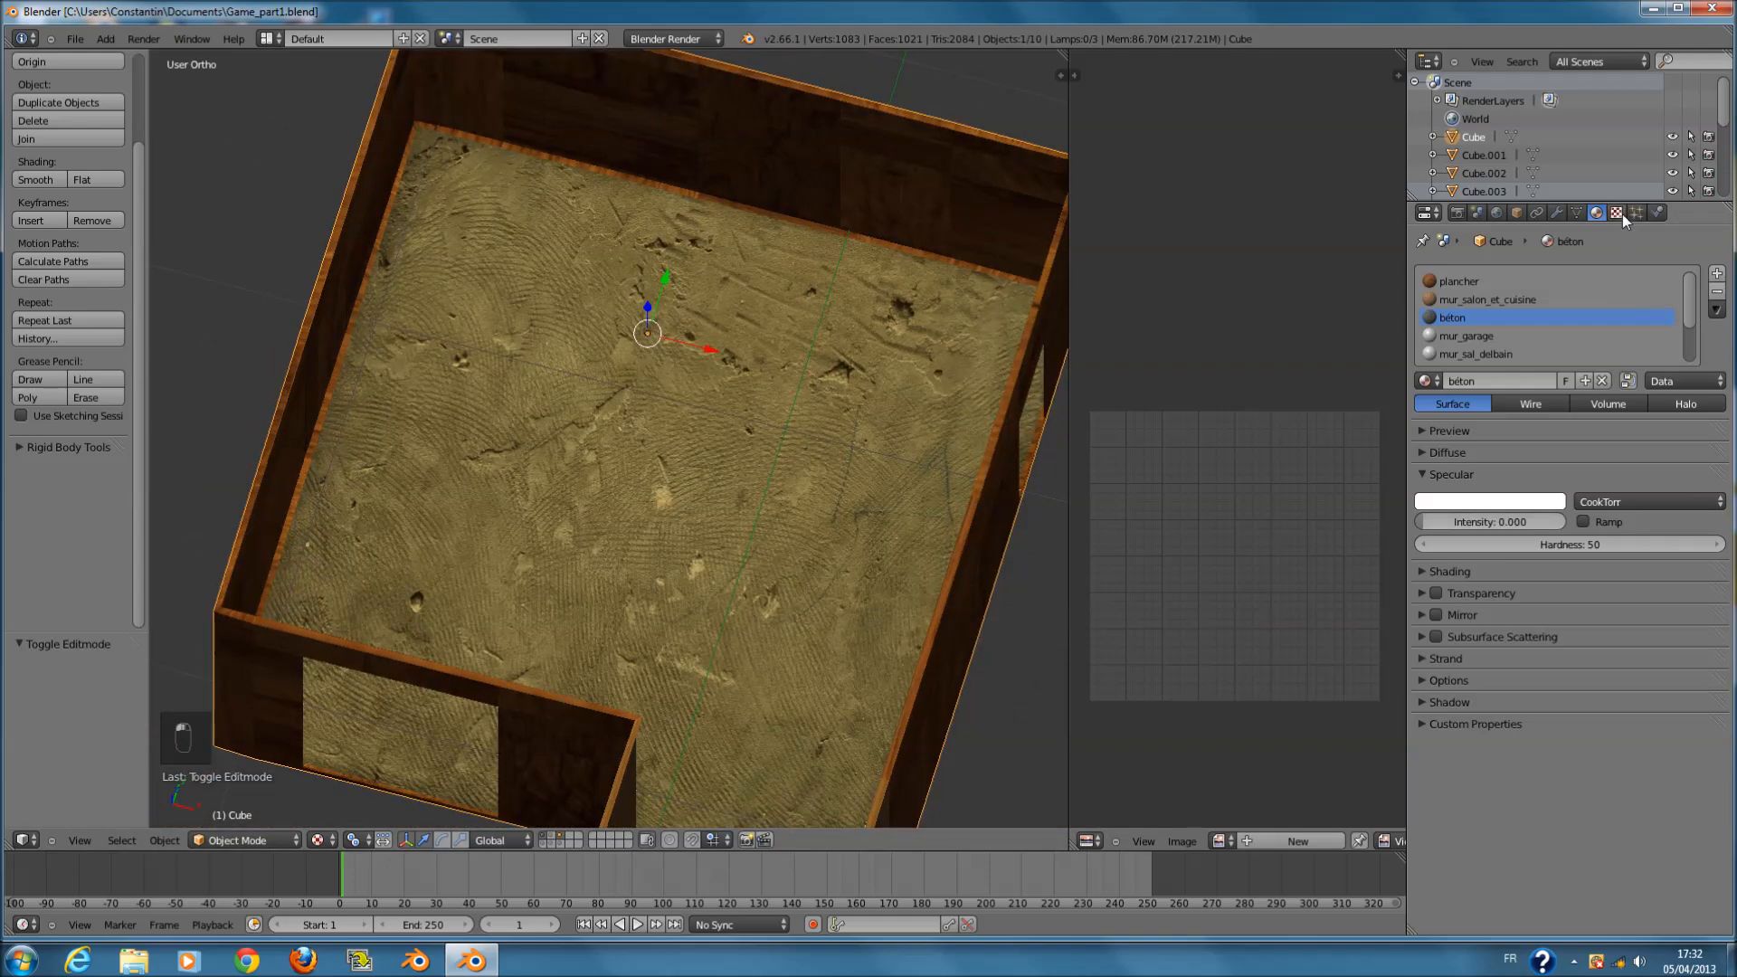
- Expand the Mapping settings of the béton material's concrete texture
{"action": "left_click", "coordinate": [1617, 214]}
{"action": "left_click", "coordinate": [1488, 497]}
{"action": "left_click", "coordinate": [1498, 518]}
{"action": "left_click", "coordinate": [1495, 523]}
{"action": "left_click", "coordinate": [1502, 543]}
{"action": "left_click", "coordinate": [1497, 583]}
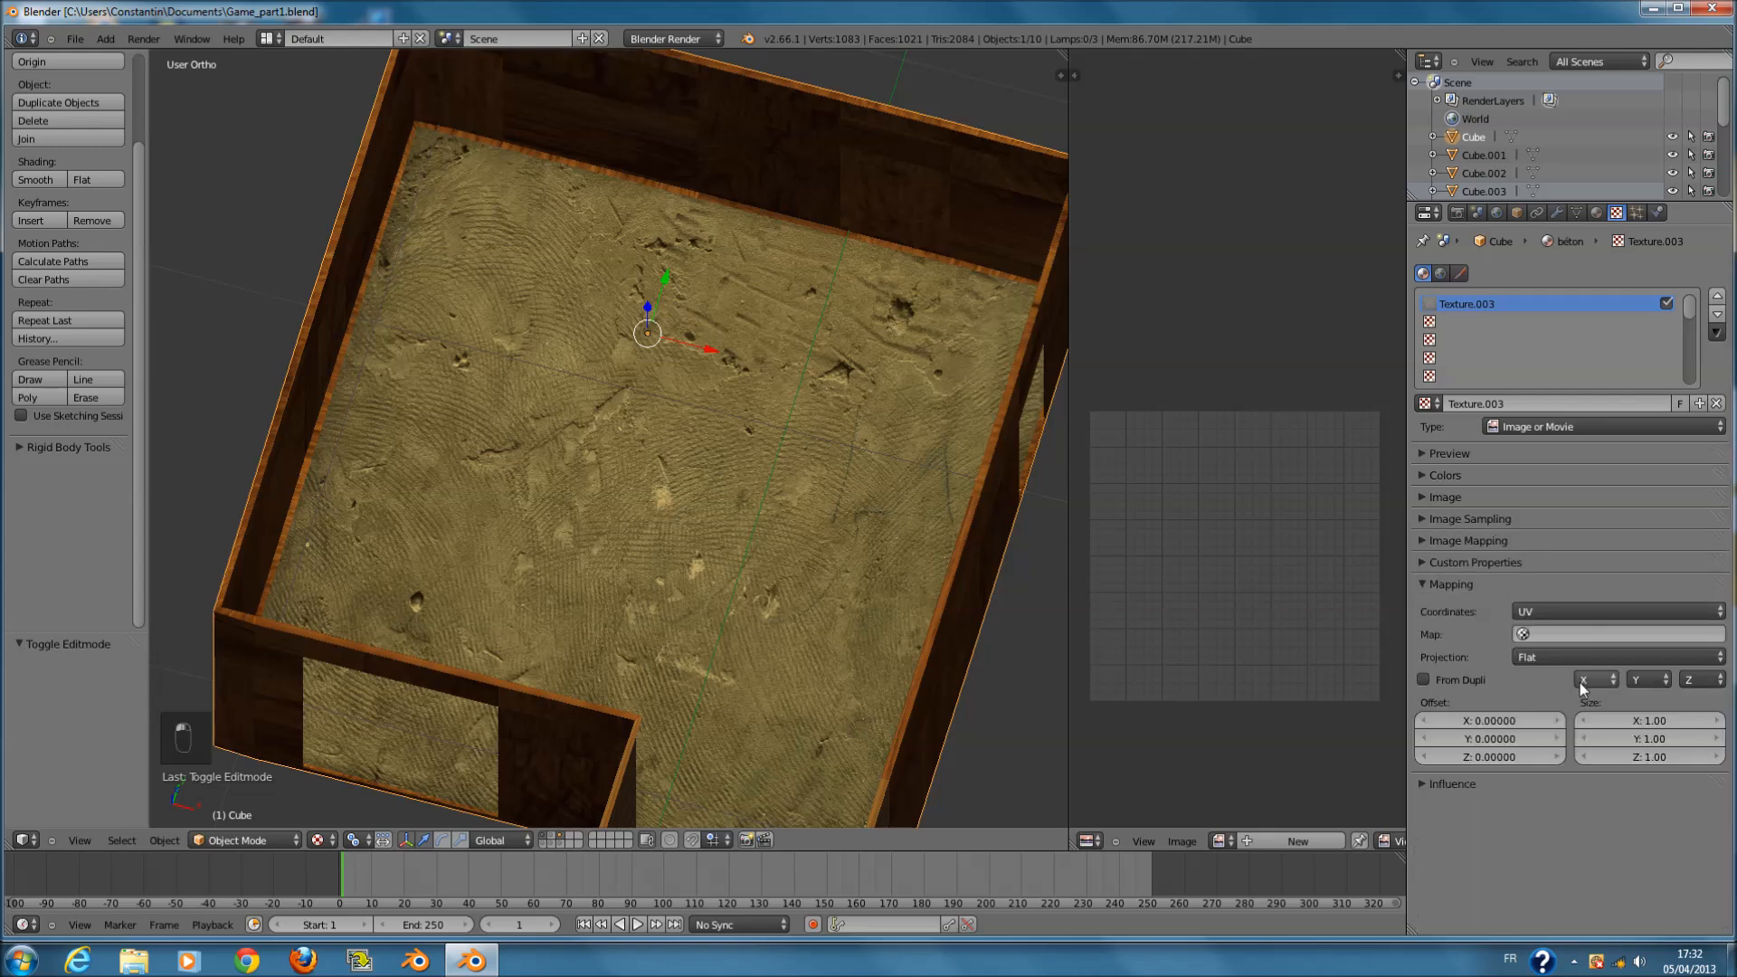
- Try scaling up the square room floor's UVs so the concrete texture repeats, inspect the tiling and undo it
{"action": "key", "text": "Tab"}
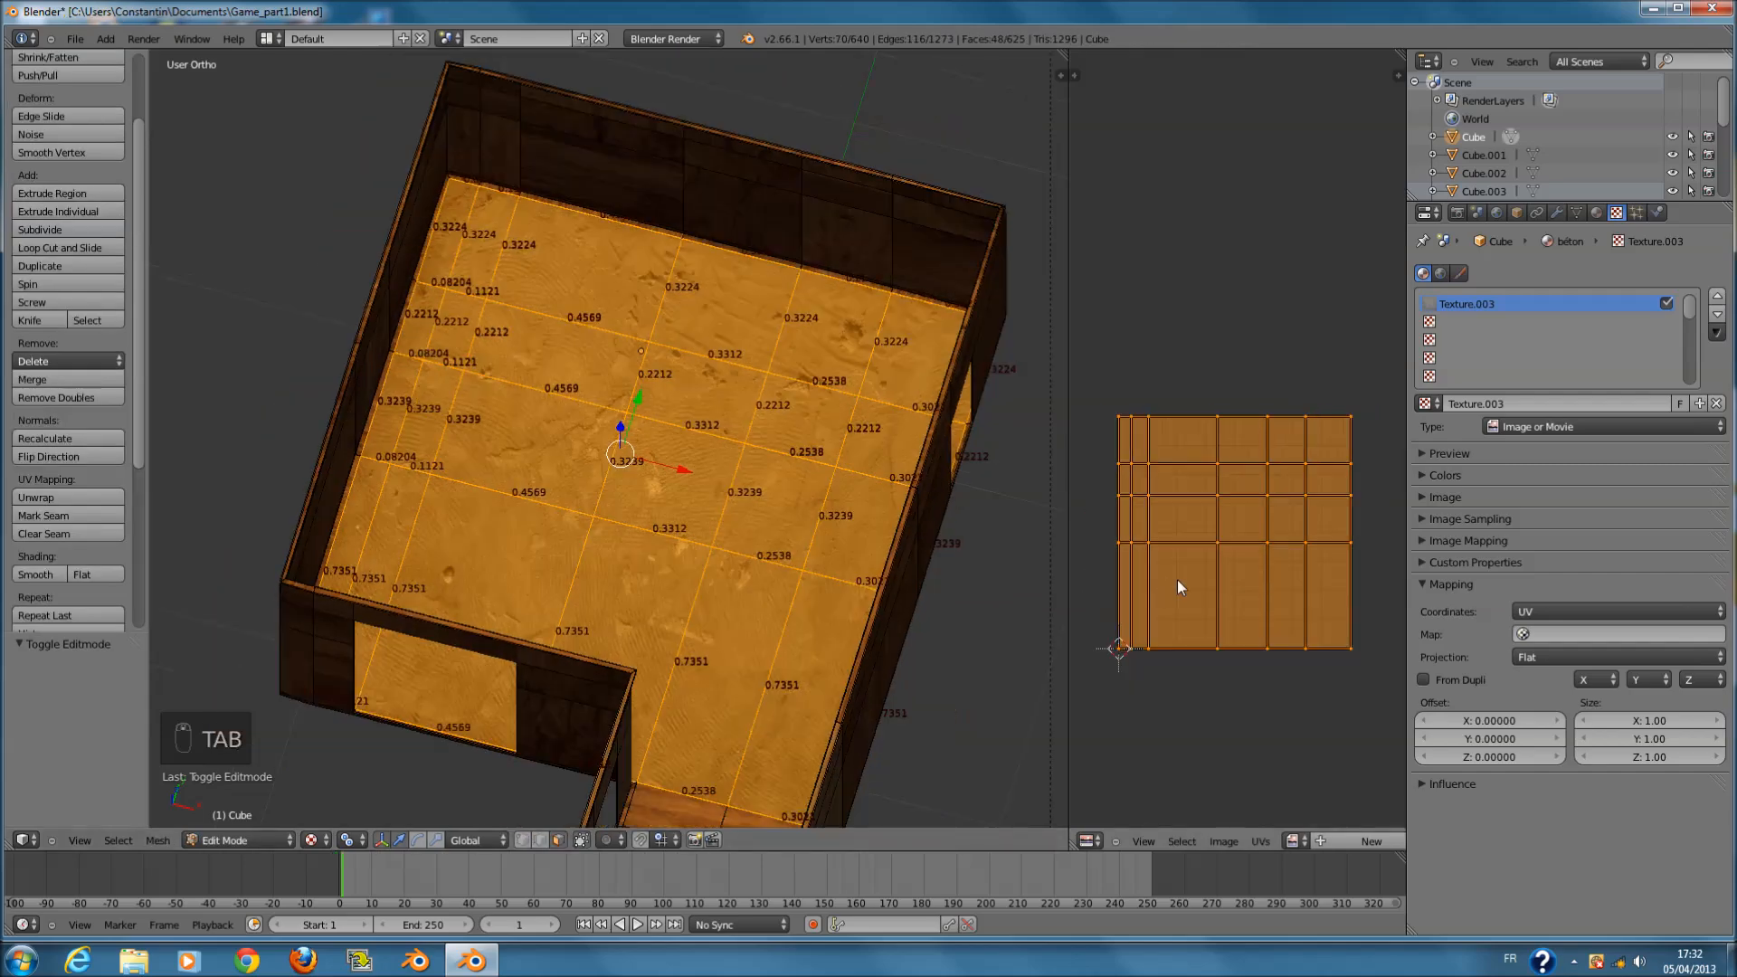
{"action": "key", "text": "s"}
{"action": "left_click", "coordinate": [1638, 670]}
{"action": "key", "text": "Tab"}
{"action": "scroll", "coordinate": [677, 532], "scroll_direction": "up", "scroll_amount": 6}
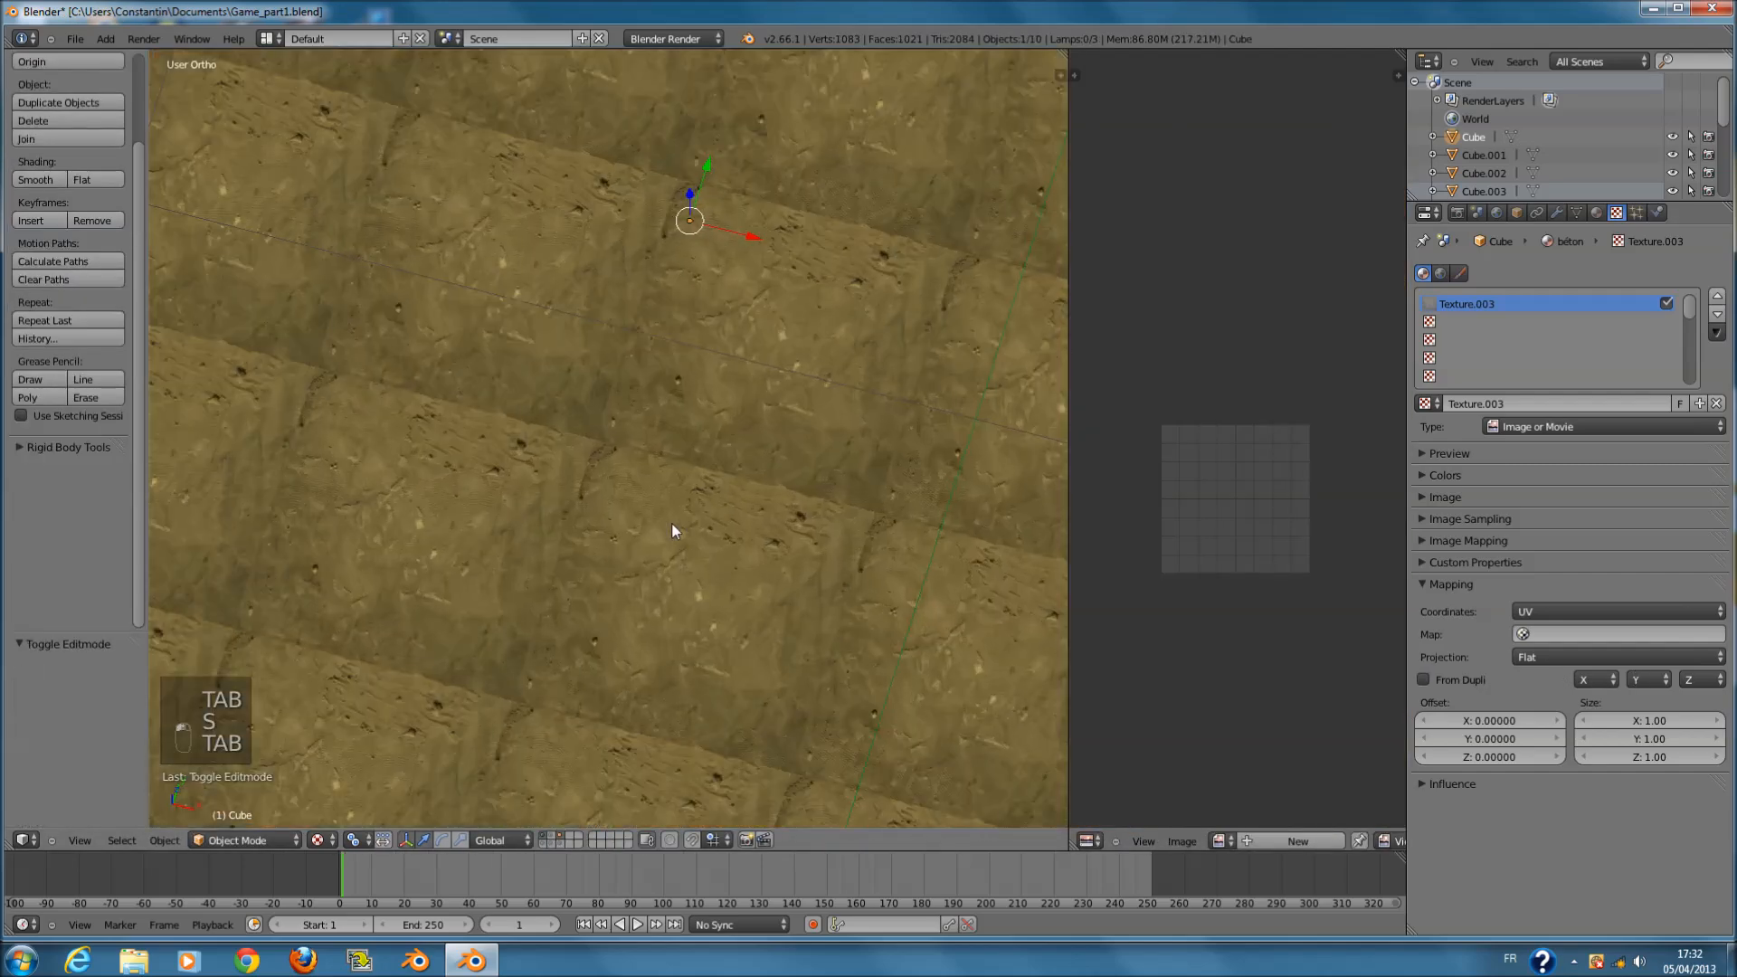
{"action": "scroll", "coordinate": [665, 477], "scroll_direction": "up", "scroll_amount": 1}
{"action": "scroll", "coordinate": [665, 480], "scroll_direction": "down", "scroll_amount": 1}
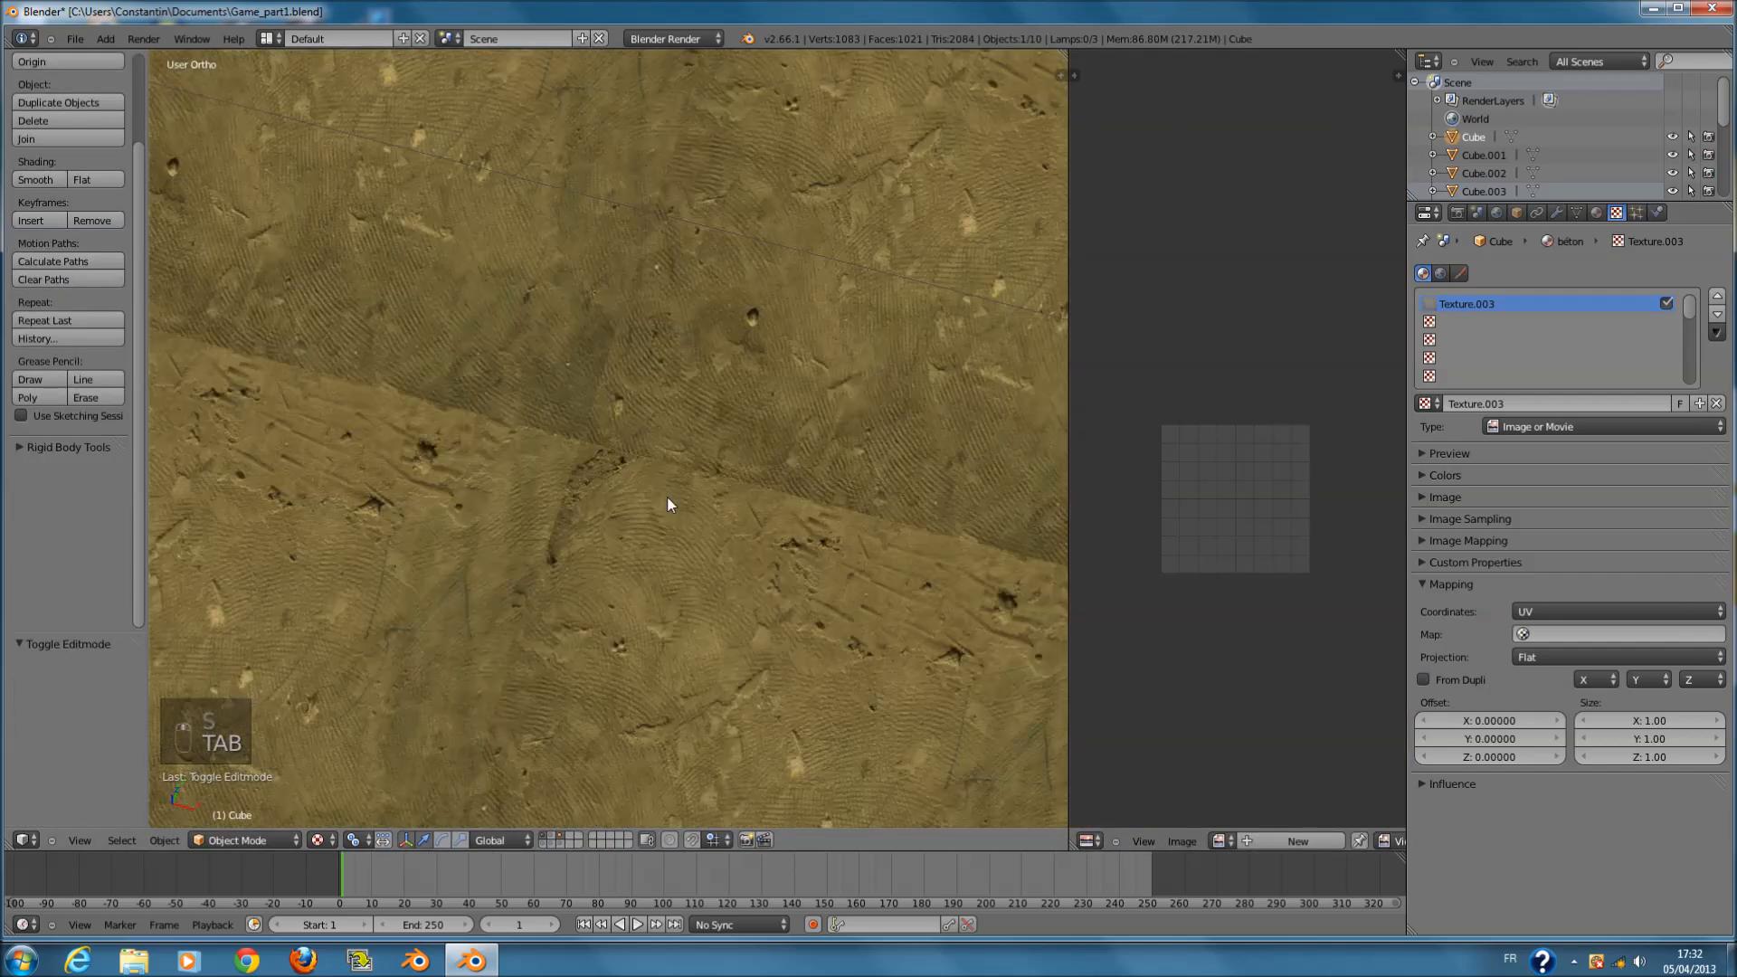
{"action": "scroll", "coordinate": [674, 485], "scroll_direction": "down", "scroll_amount": 5}
{"action": "key", "text": "ctrl+z"}
- Examine the concrete texture on the square room's floor up close and from several angles
{"action": "scroll", "coordinate": [763, 472], "scroll_direction": "down", "scroll_amount": 3}
{"action": "key", "text": "a"}
{"action": "middle_click_drag", "start_coordinate": [767, 476], "coordinate": [634, 436]}
{"action": "right_click", "coordinate": [694, 541]}
{"action": "scroll", "coordinate": [684, 545], "scroll_direction": "down", "scroll_amount": 10, "text": "shift"}
{"action": "middle_click_drag", "start_coordinate": [683, 542], "coordinate": [758, 562]}
{"action": "scroll", "coordinate": [715, 472], "scroll_direction": "up", "scroll_amount": 7}
{"action": "scroll", "coordinate": [715, 472], "scroll_direction": "down", "scroll_amount": 9}
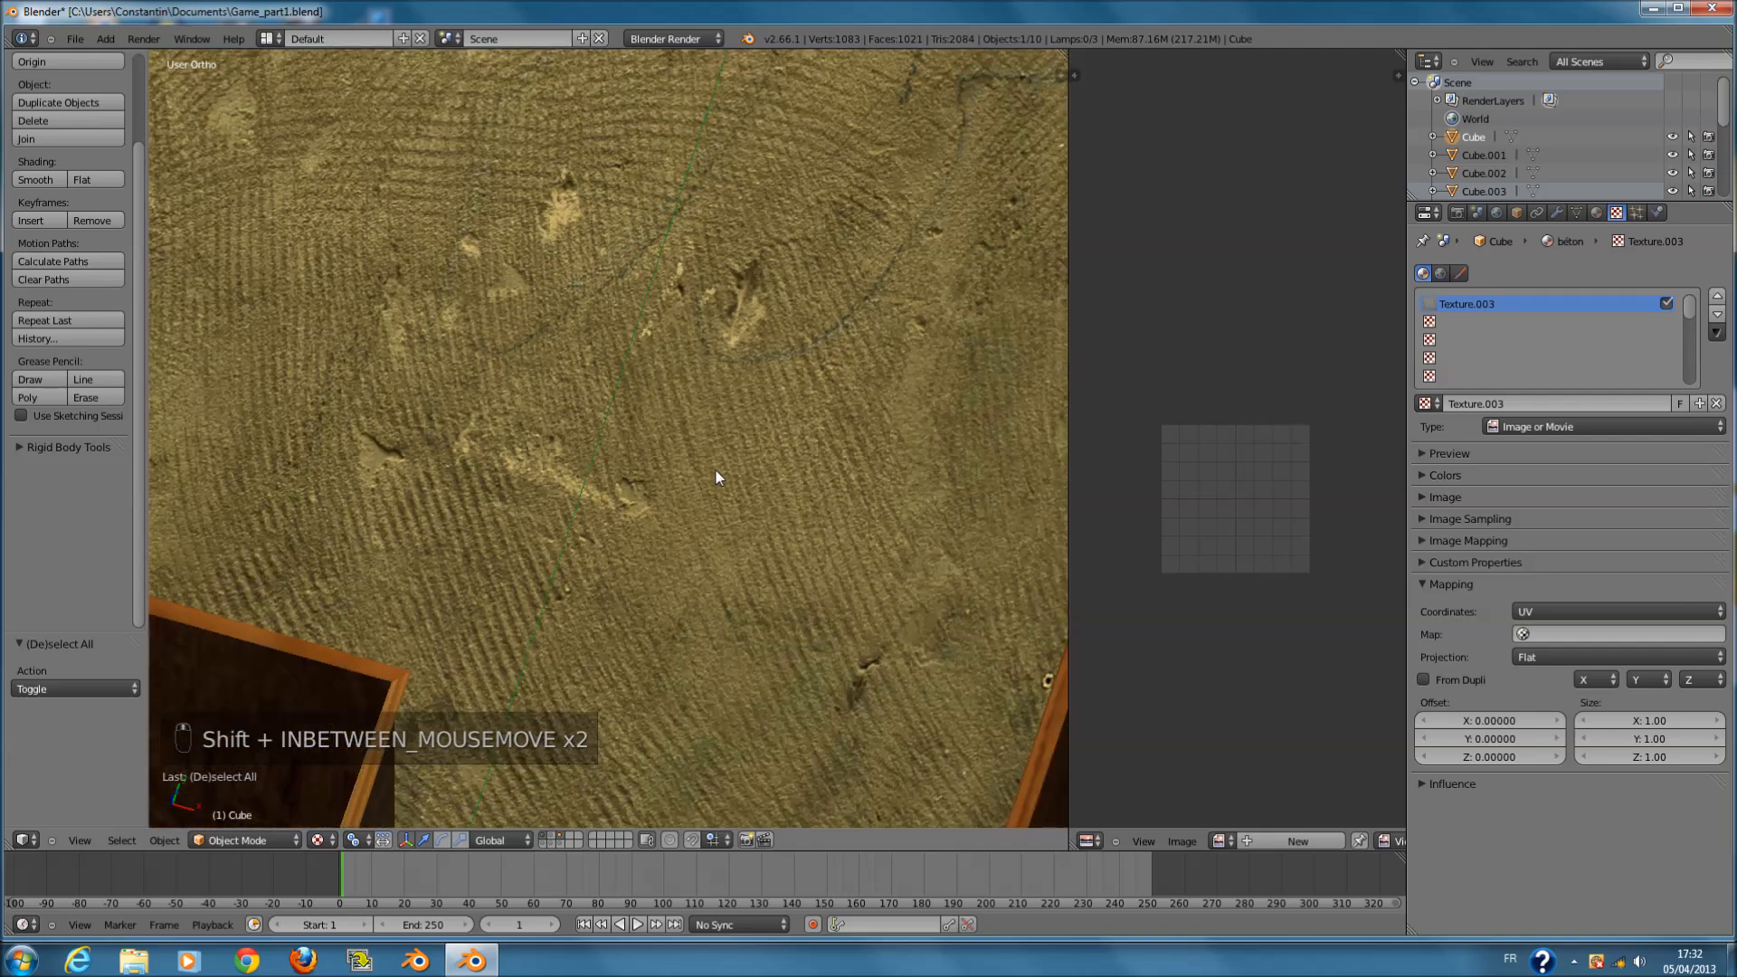
{"action": "middle_click_drag", "start_coordinate": [694, 484], "coordinate": [754, 420]}
{"action": "scroll", "coordinate": [691, 453], "scroll_direction": "down", "scroll_amount": 3, "text": "ctrl"}
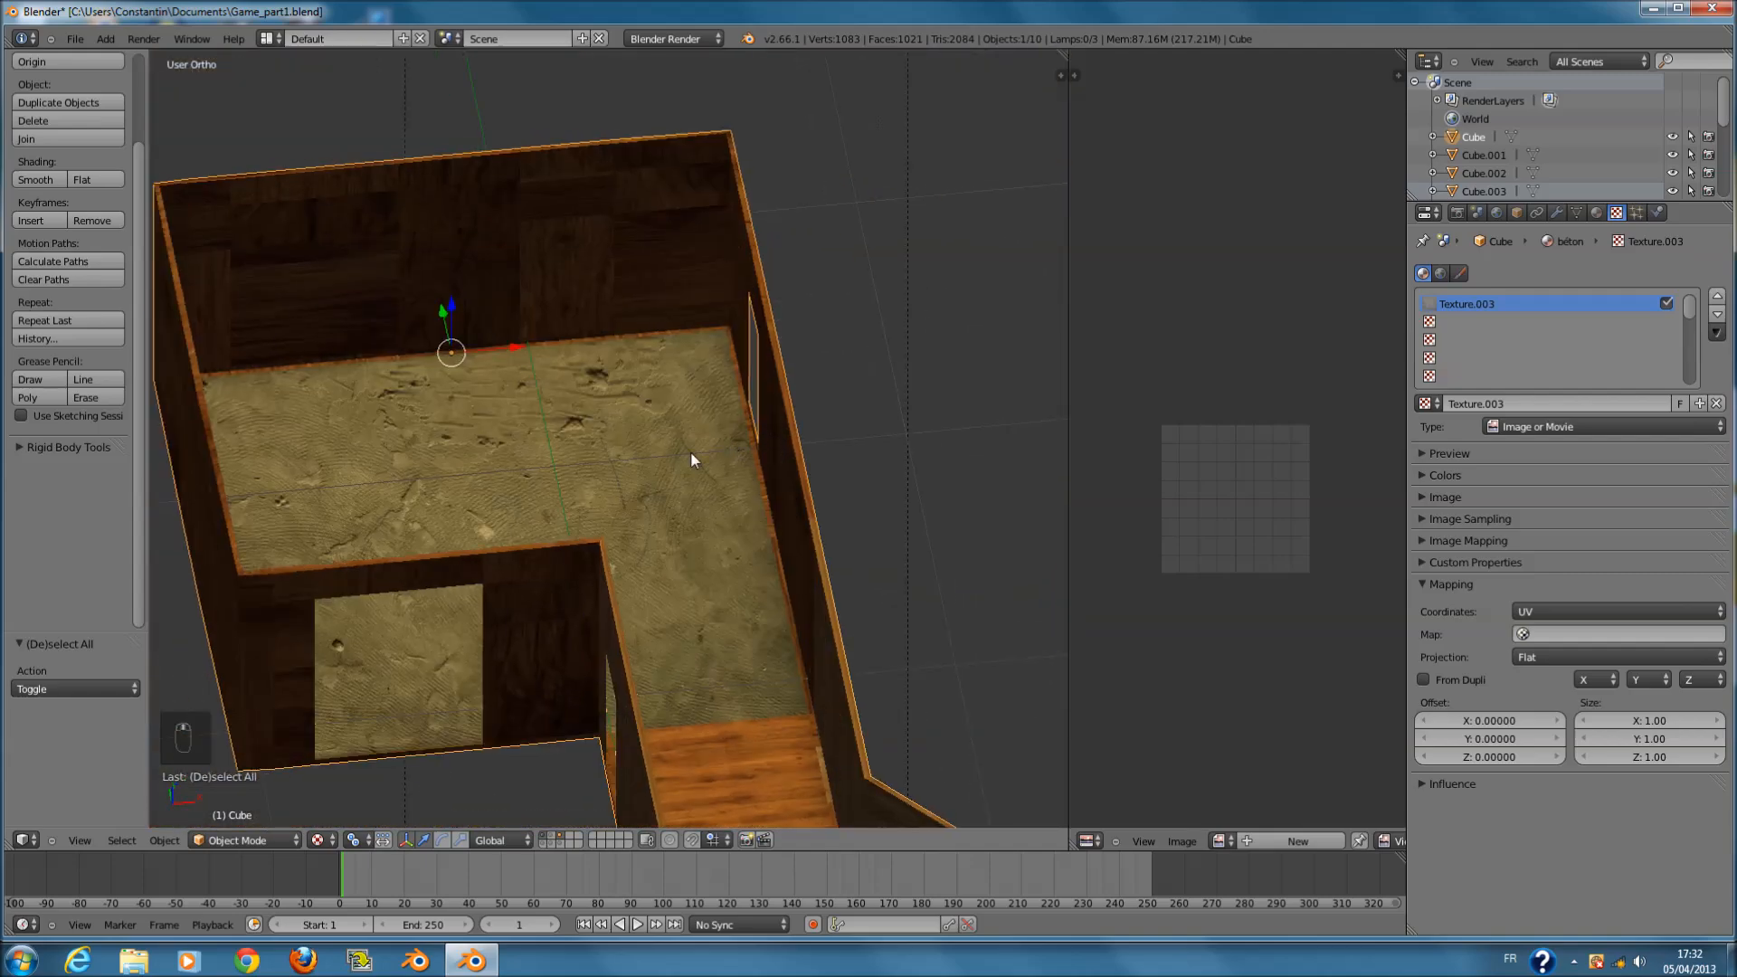
{"action": "scroll", "coordinate": [666, 455], "scroll_direction": "up", "scroll_amount": 5}
{"action": "scroll", "coordinate": [665, 457], "scroll_direction": "down", "scroll_amount": 4}
- Try to change the concrete texture's X size in its Mapping settings while in edit mode
{"action": "key", "text": "Tab"}
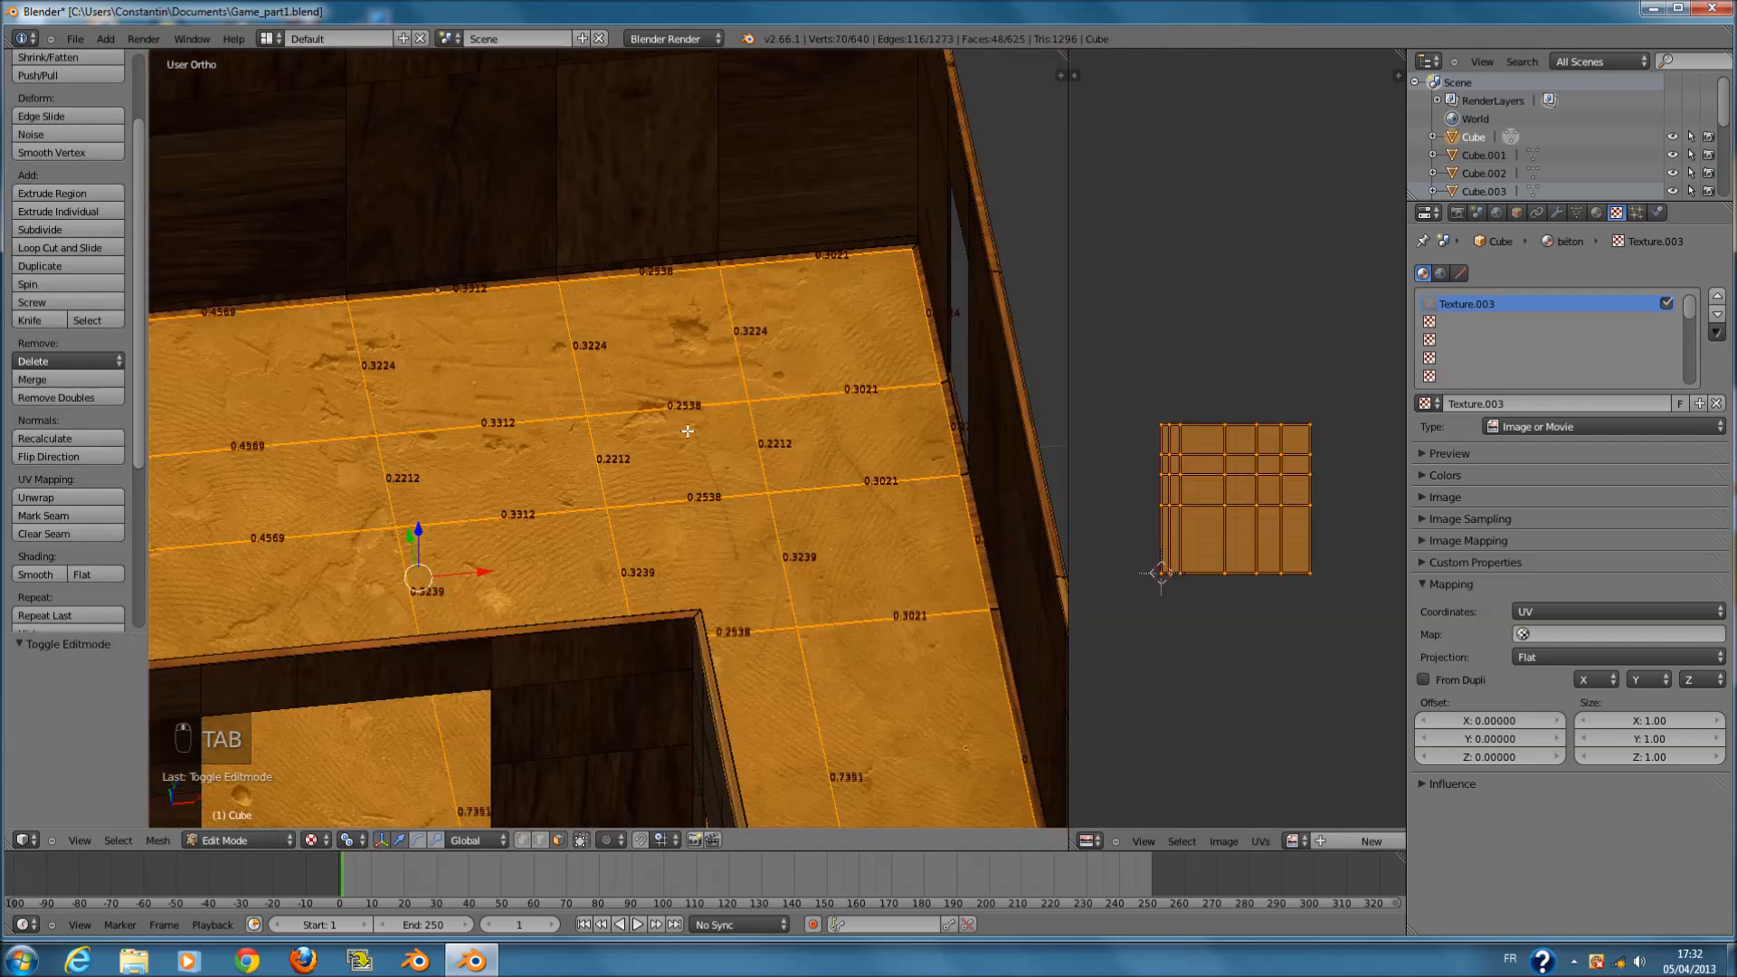
{"action": "left_click", "coordinate": [1502, 577]}
{"action": "left_click", "coordinate": [1501, 576]}
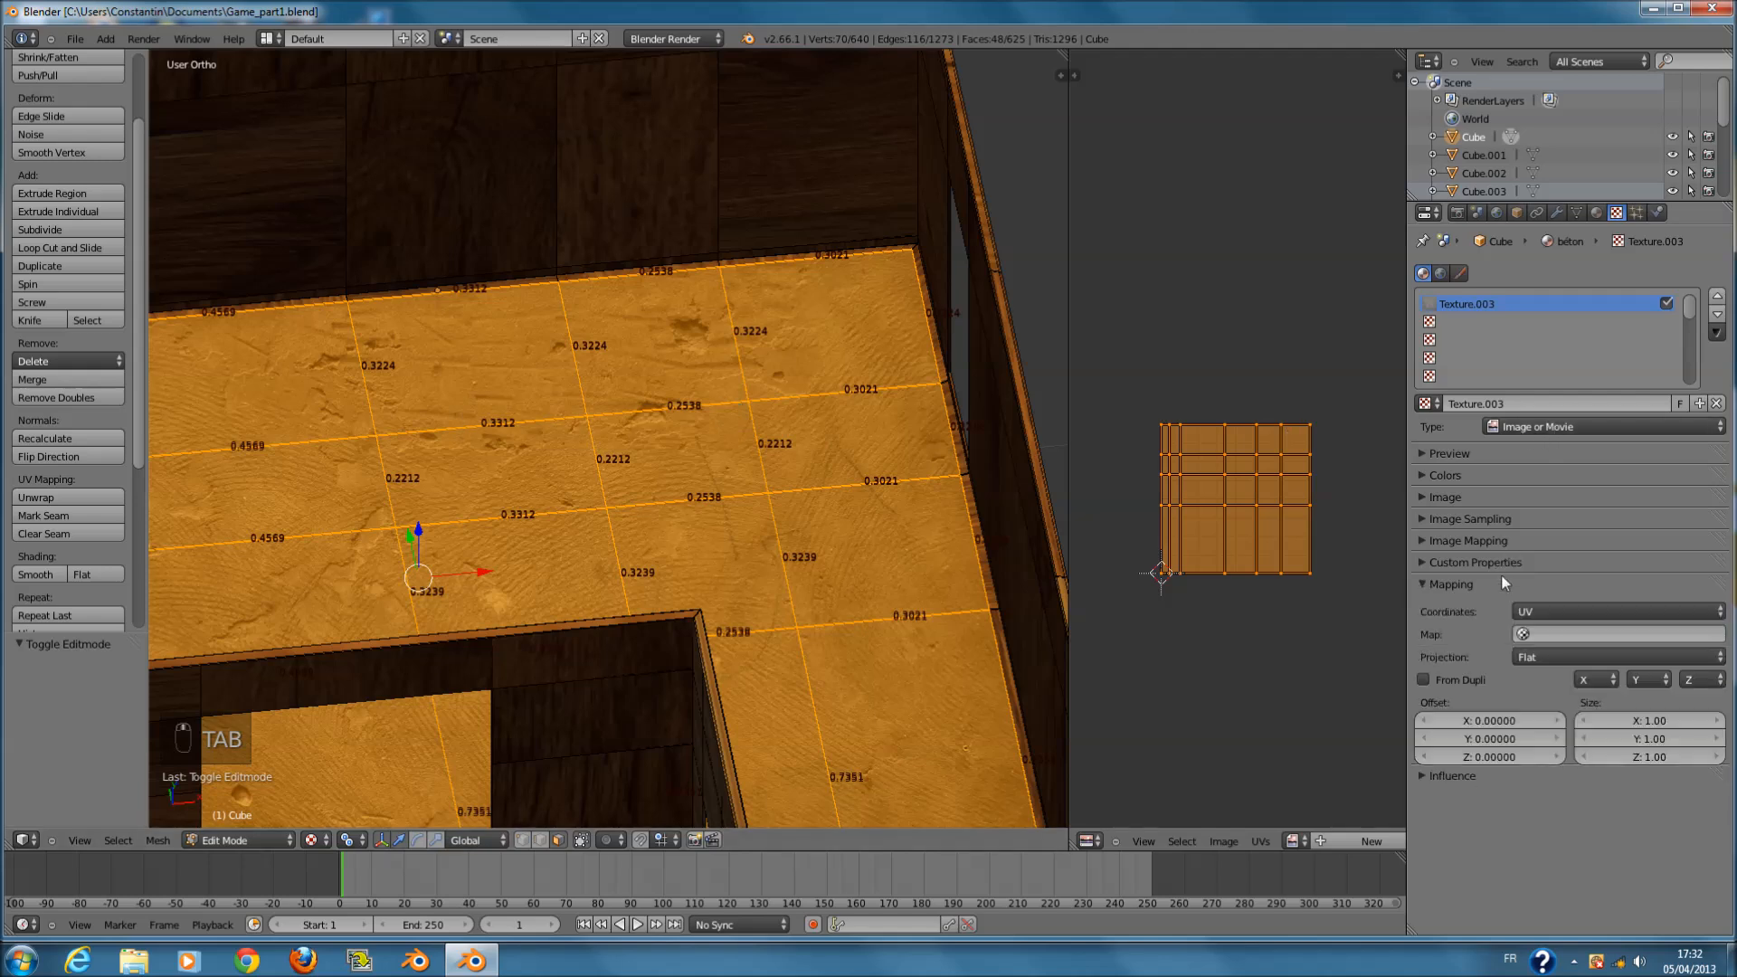
{"action": "left_click", "coordinate": [1502, 579]}
{"action": "left_click", "coordinate": [1501, 584]}
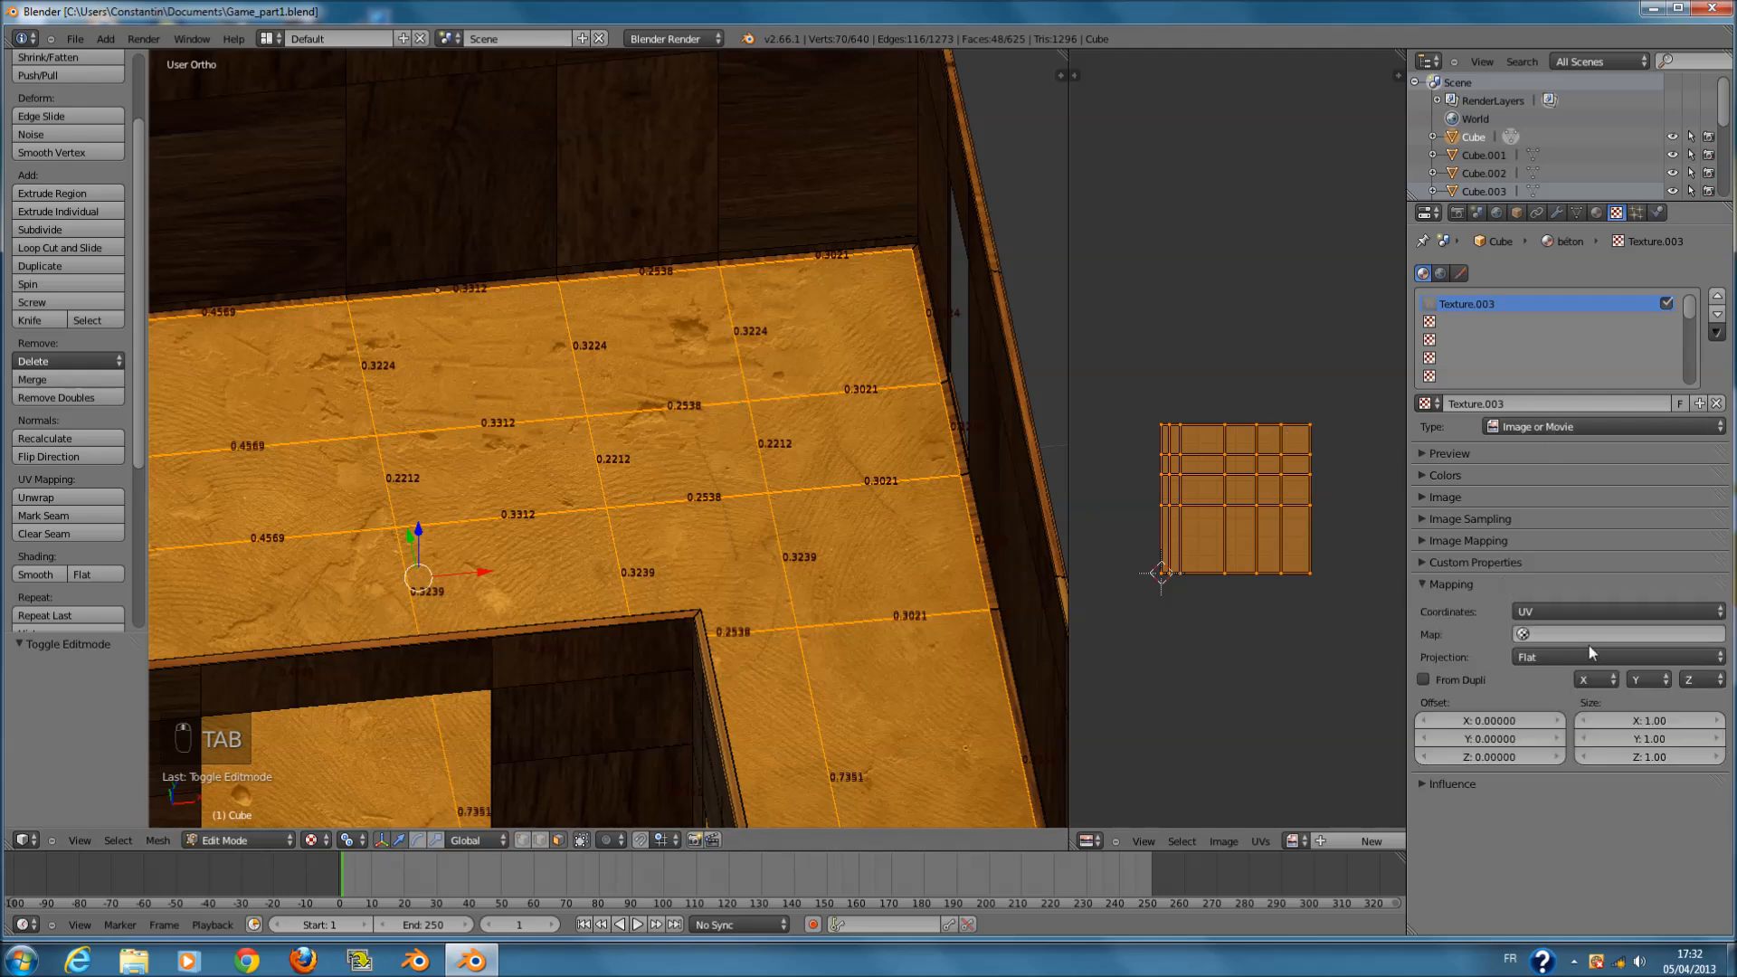
{"action": "left_click", "coordinate": [1656, 721]}
{"action": "type", "text": "é"}
{"action": "right_click", "coordinate": [1651, 699]}
{"action": "left_click", "coordinate": [1648, 716]}
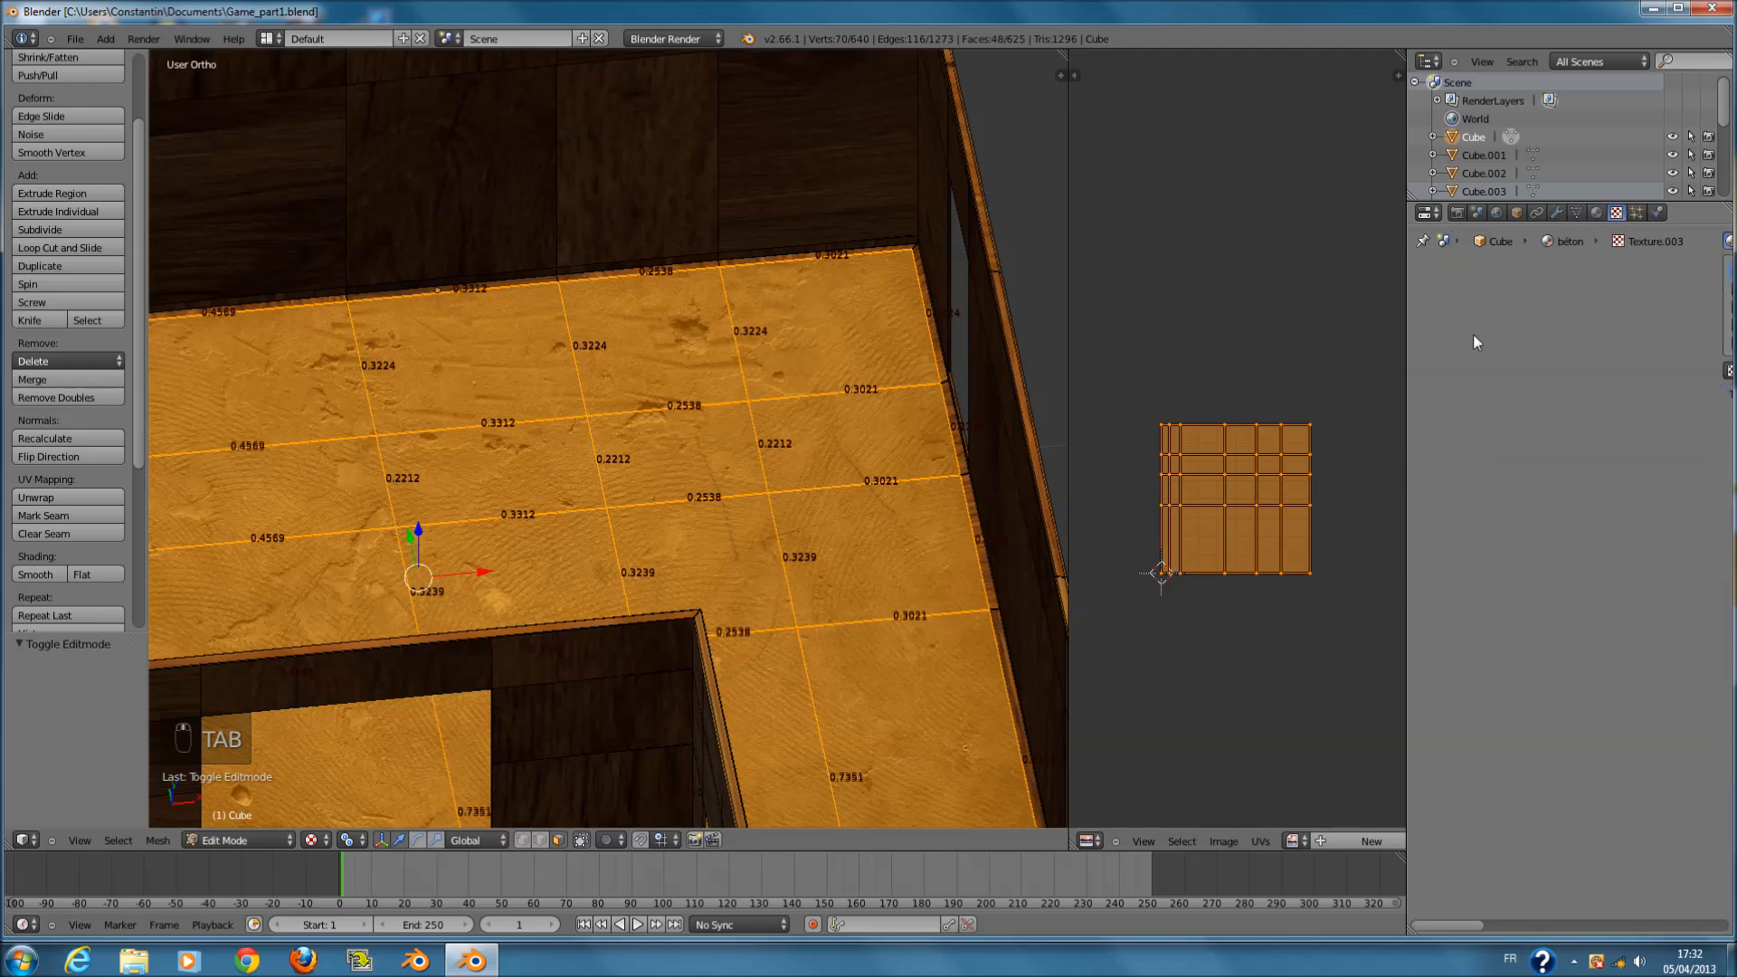
- Align the properties panels vertically again, widen the properties editor slightly and return to the béton texture settings
{"action": "left_click", "coordinate": [1637, 212]}
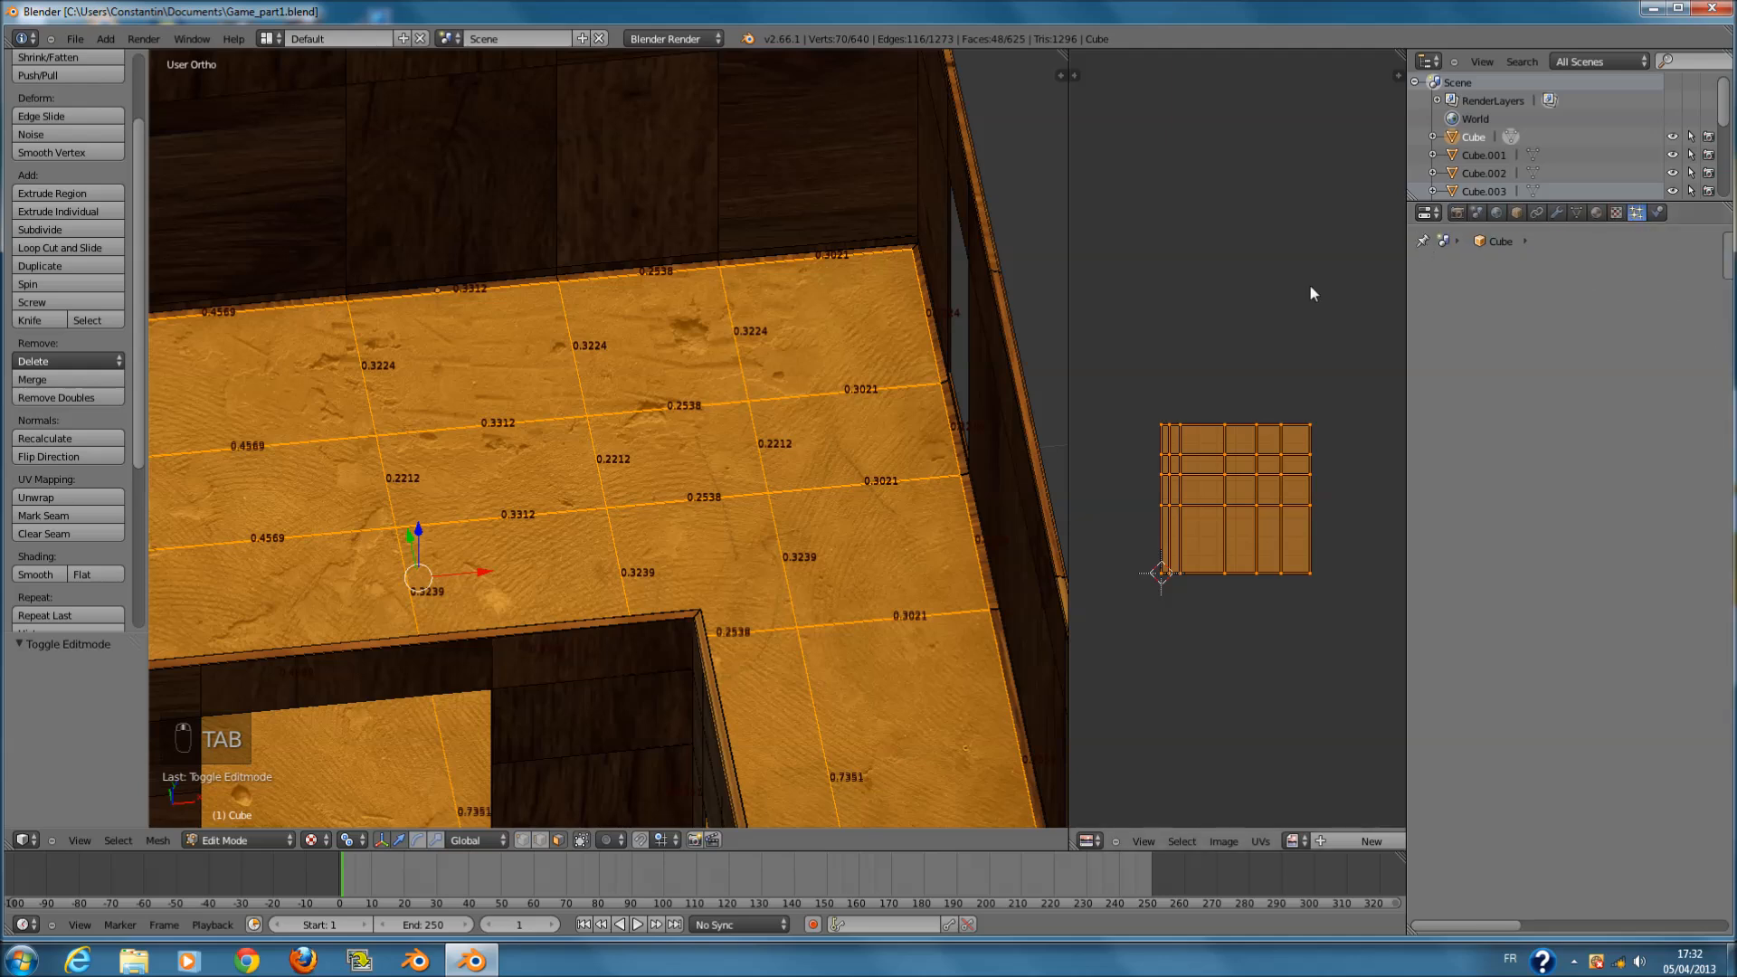
{"action": "left_click_drag", "start_coordinate": [1408, 308], "coordinate": [1164, 317]}
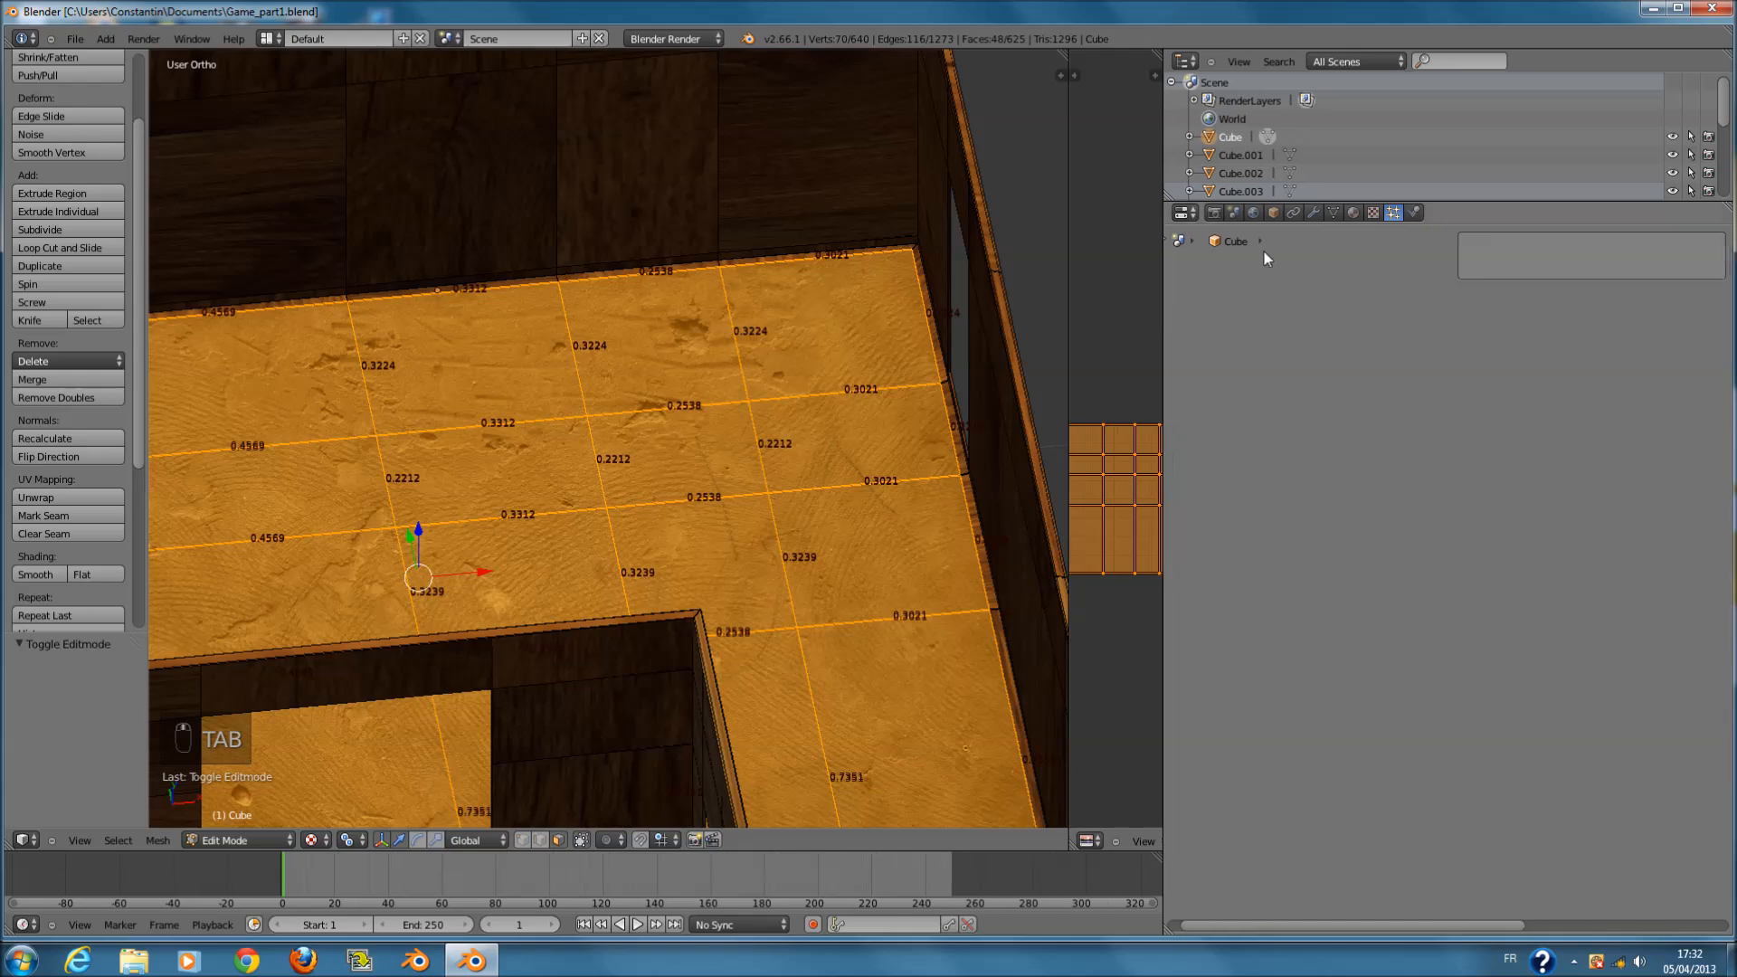
{"action": "left_click", "coordinate": [1352, 214]}
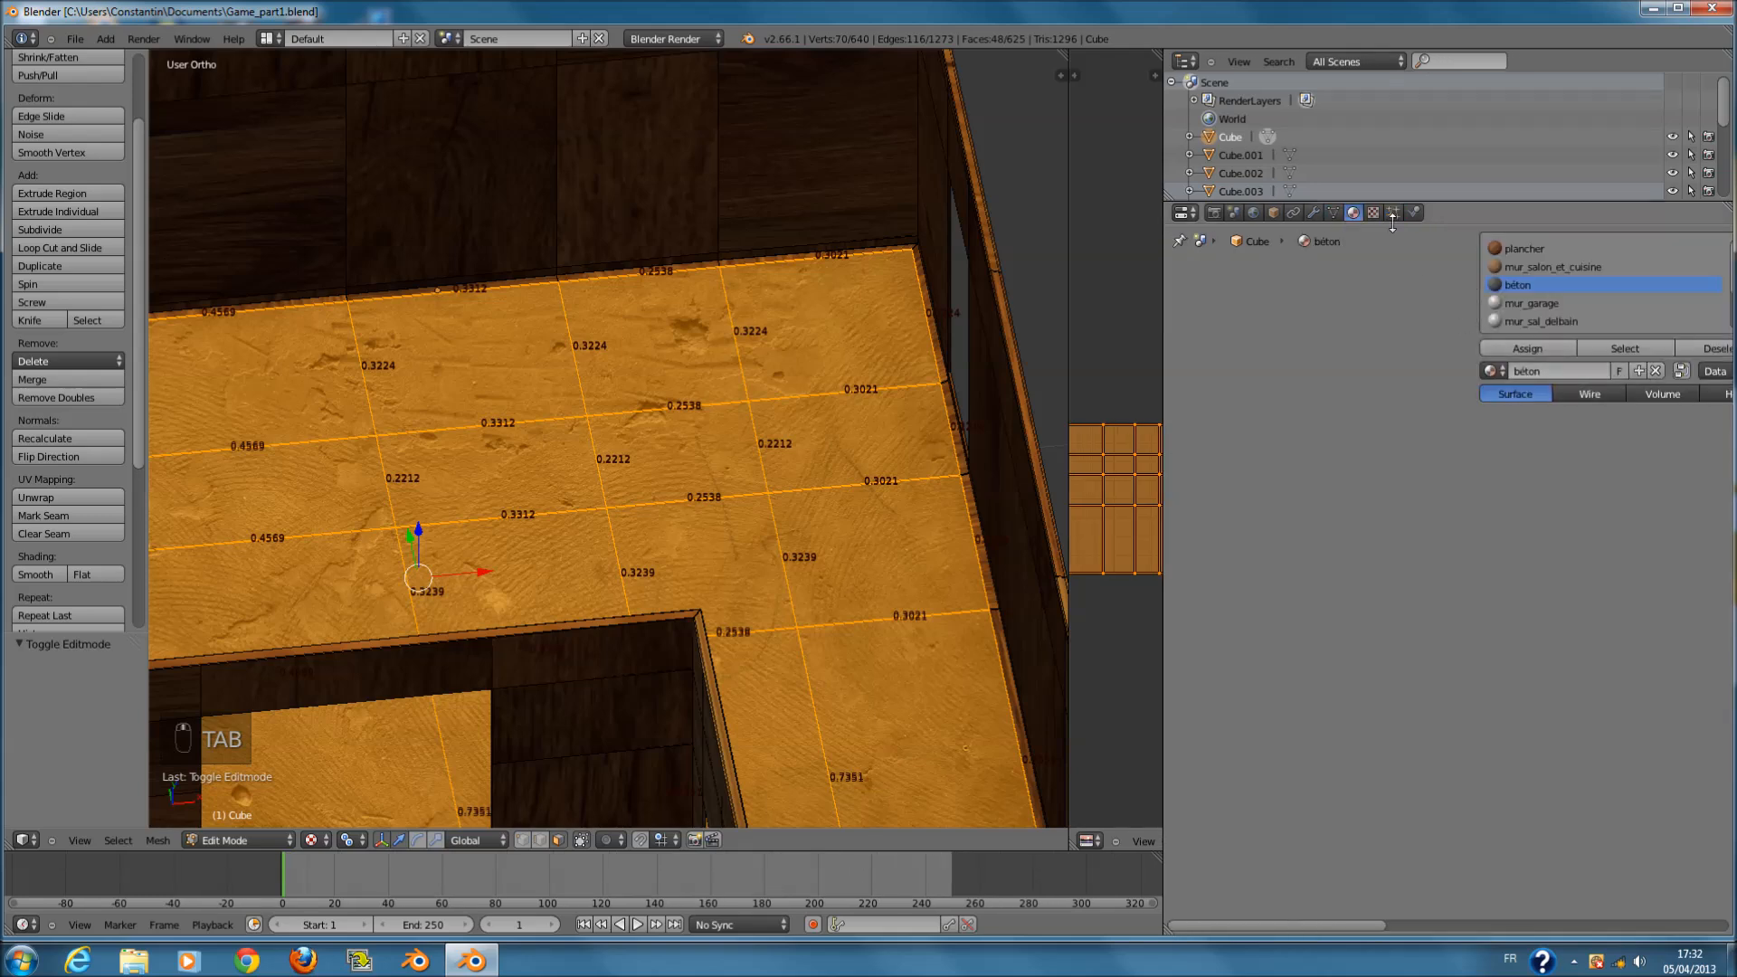
{"action": "right_click", "coordinate": [1391, 313]}
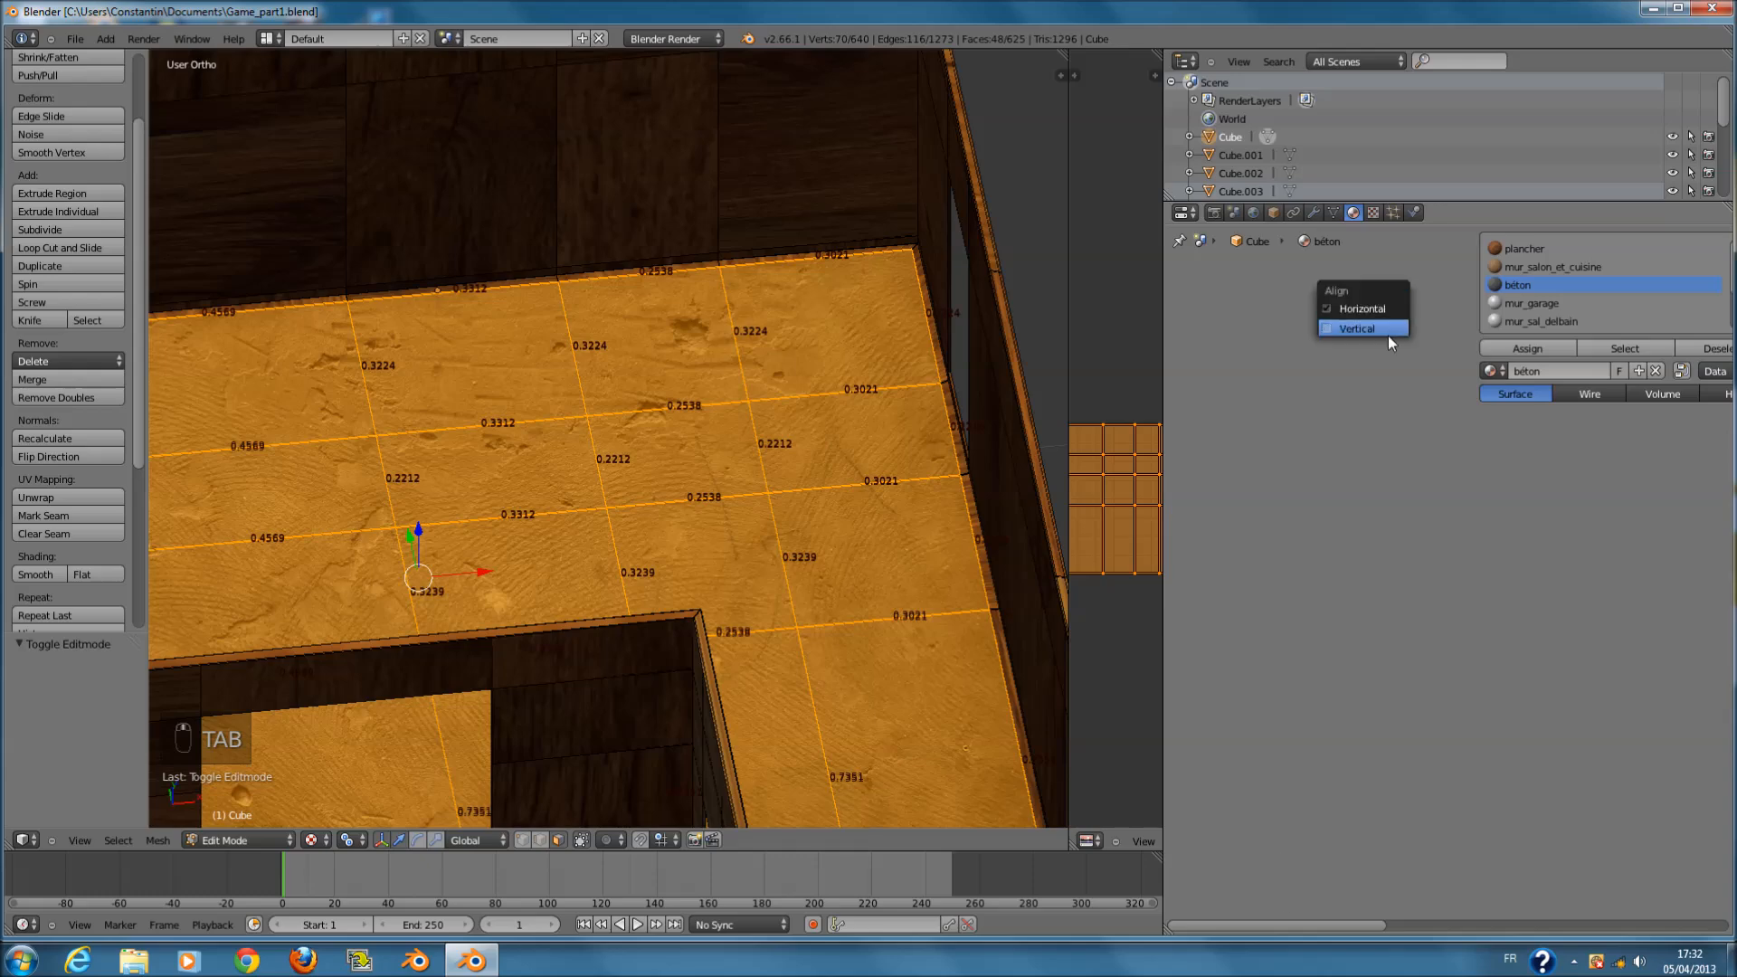
{"action": "left_click", "coordinate": [1389, 335]}
{"action": "left_click_drag", "start_coordinate": [1162, 383], "coordinate": [1355, 402]}
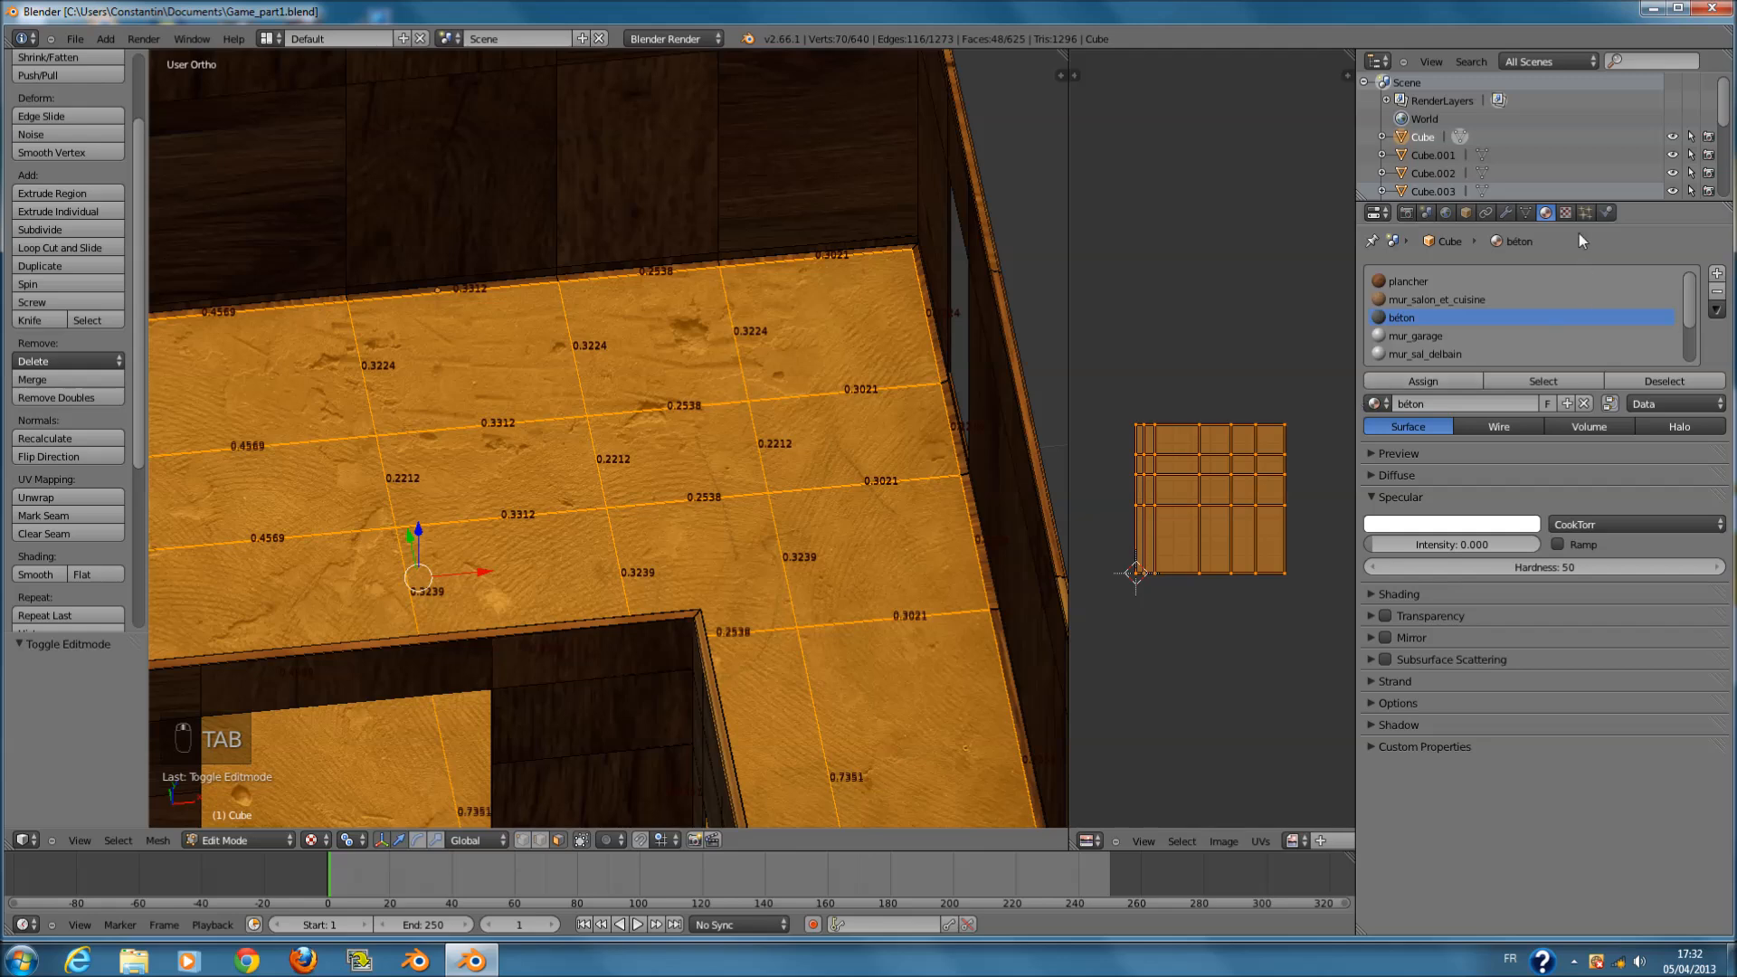
{"action": "left_click", "coordinate": [1567, 213]}
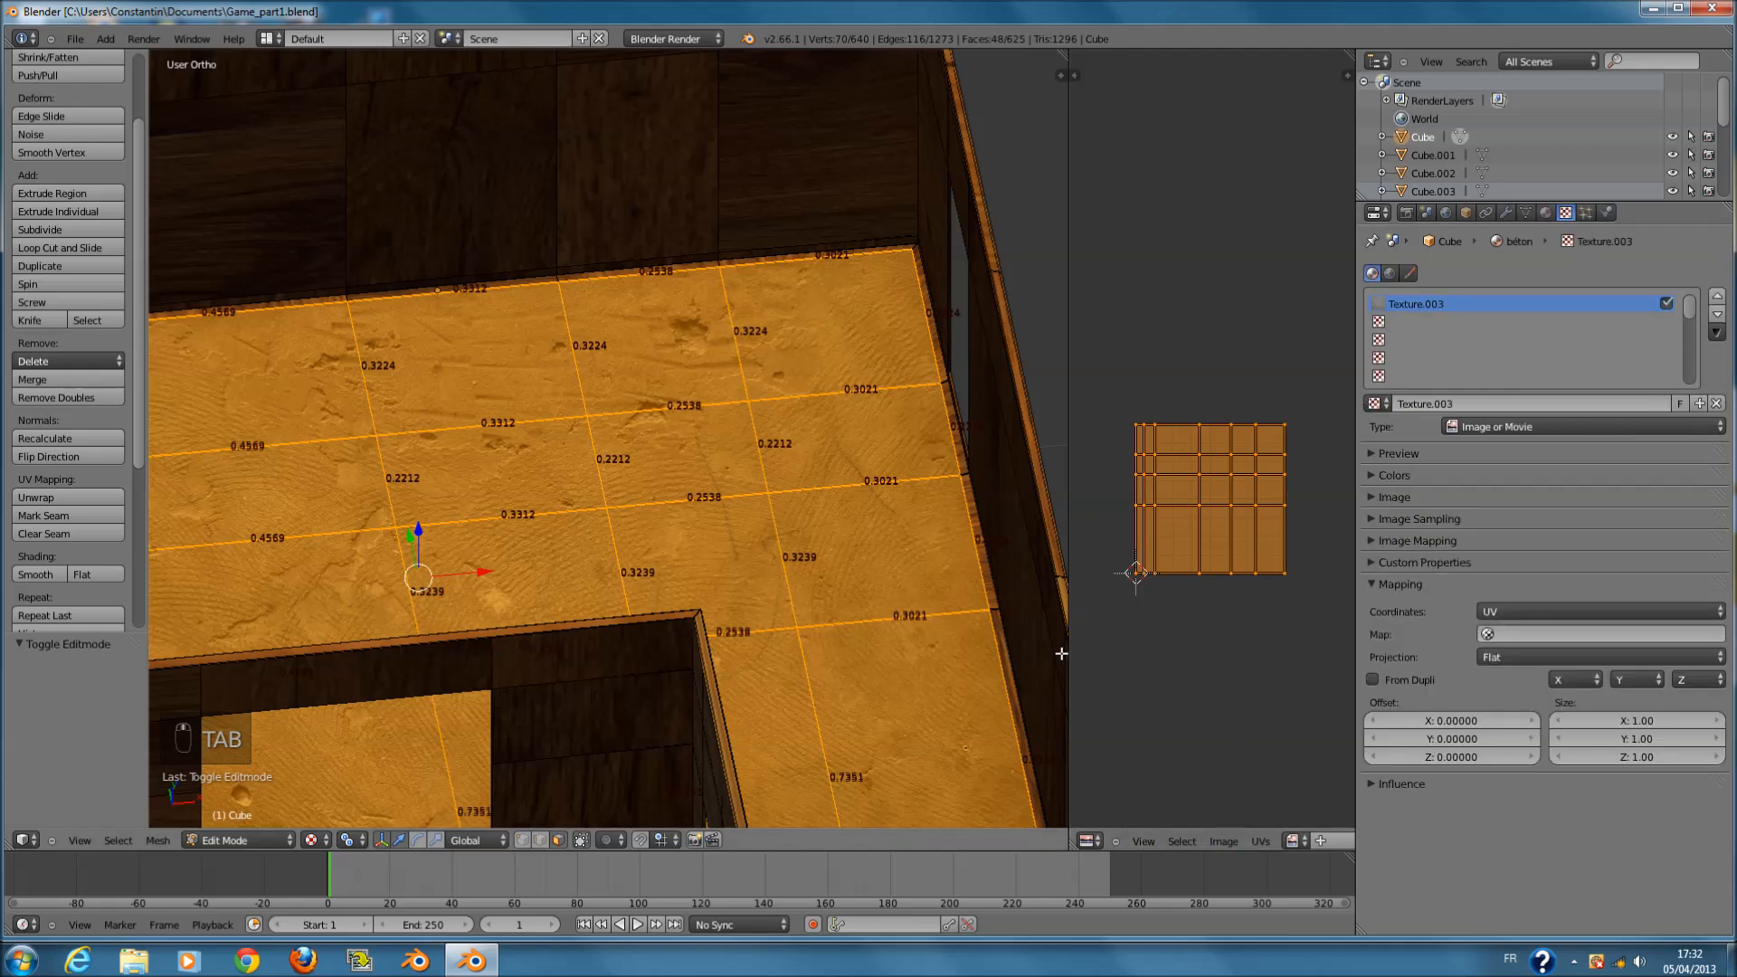
- Enlarge the UV editor beside the 3D view, save the file outside edit mode and show the square room in top view
{"action": "left_click_drag", "start_coordinate": [1067, 652], "coordinate": [677, 634]}
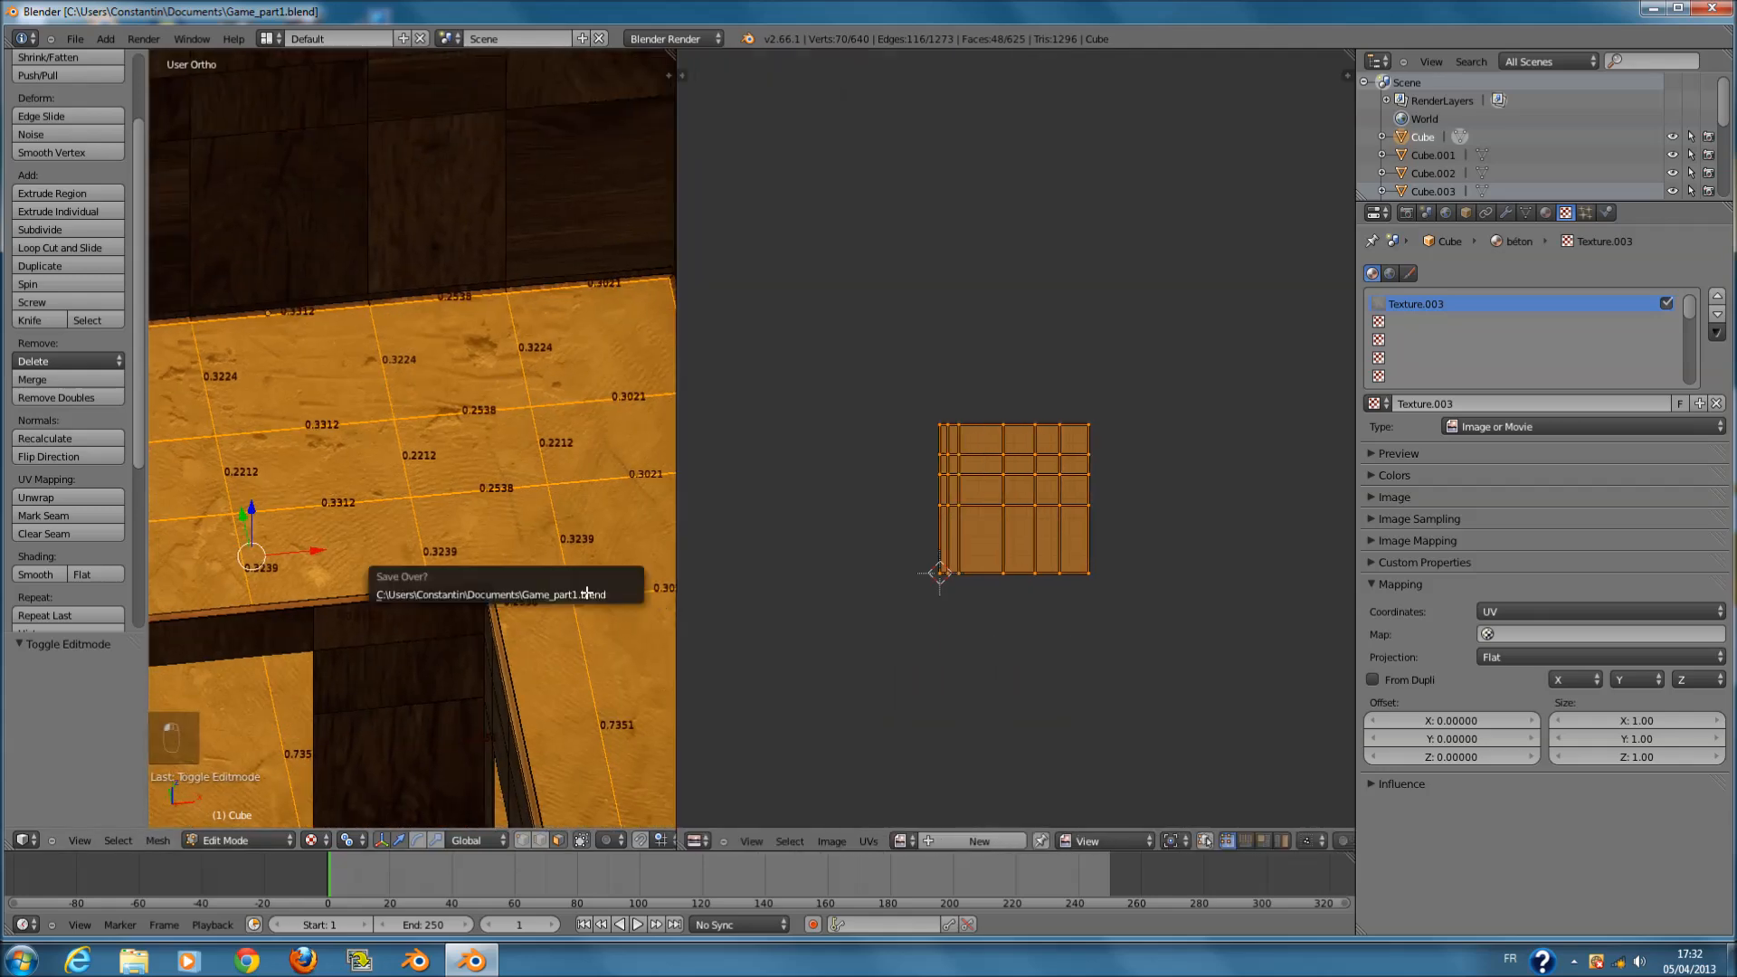
{"action": "key", "text": "Tab"}
{"action": "key", "text": "ctrl+s"}
{"action": "left_click", "coordinate": [546, 600]}
{"action": "key", "text": "KP_7"}
{"action": "scroll", "coordinate": [611, 703], "scroll_direction": "down", "scroll_amount": 4}
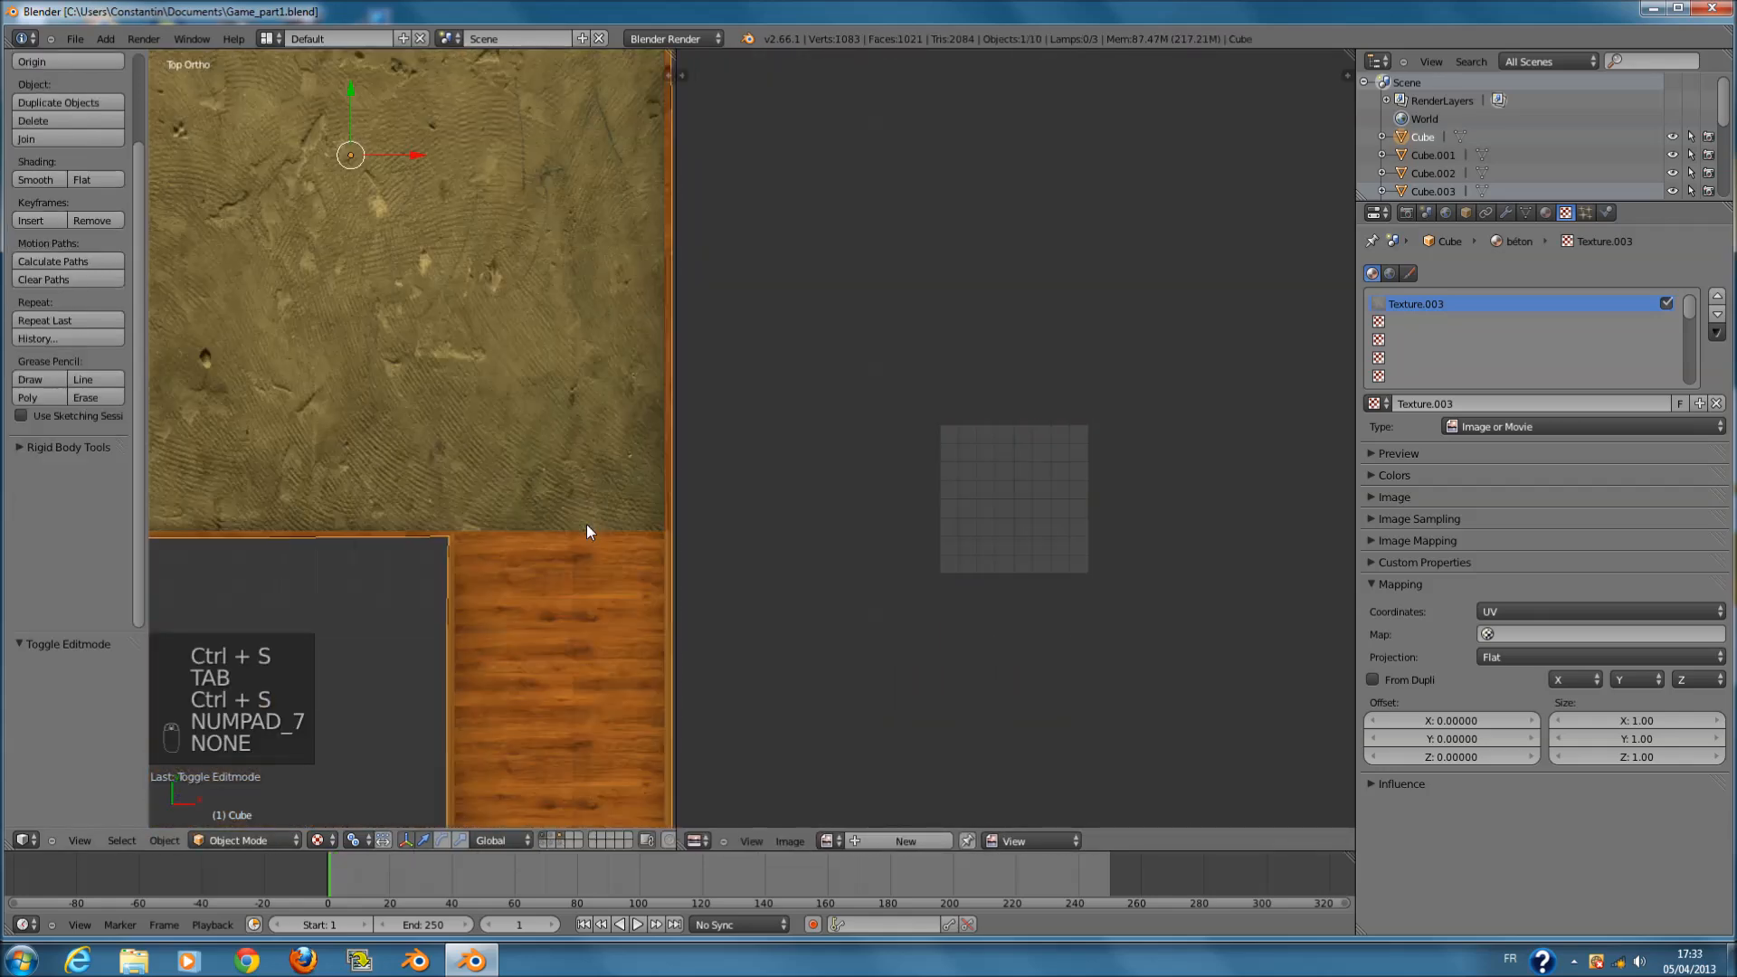
{"action": "middle_click_drag", "start_coordinate": [558, 317], "coordinate": [556, 474], "text": "shift"}
{"action": "key", "text": "ctrl+s"}
{"action": "left_click", "coordinate": [556, 482]}
{"action": "scroll", "coordinate": [1095, 563], "scroll_direction": "up", "scroll_amount": 3}
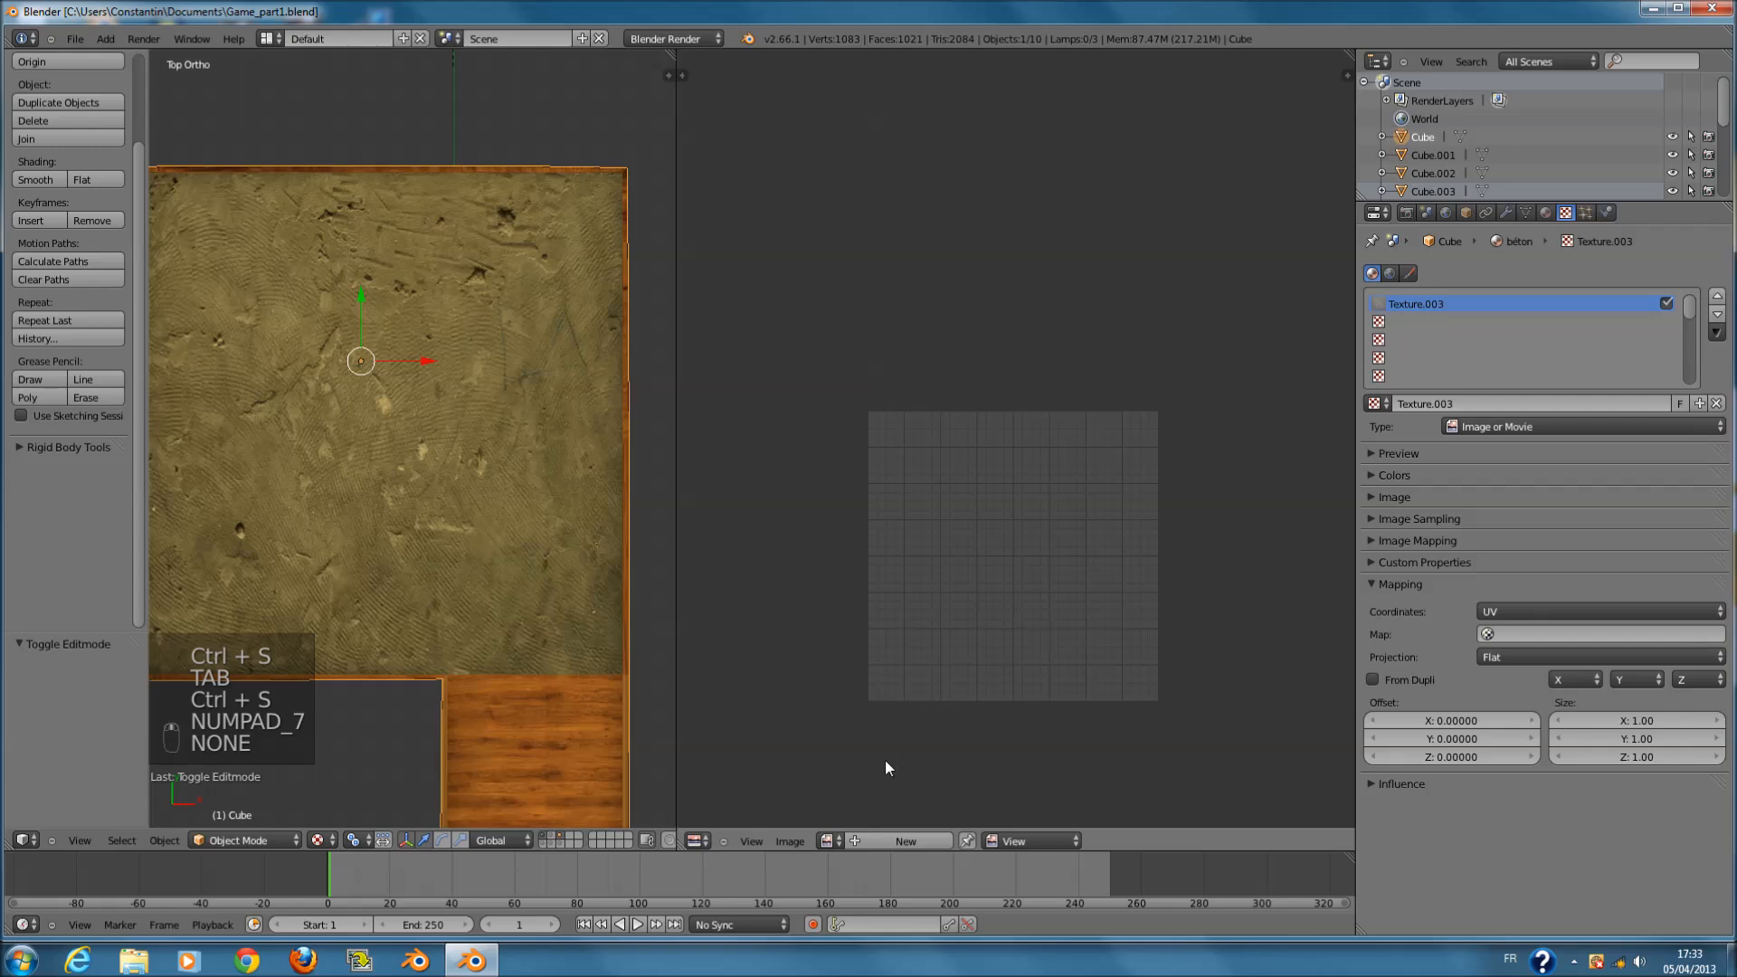
- In edit mode, create a new blank image named béton, 2048 by 2048, for the selected floor faces
{"action": "key", "text": "Tab"}
{"action": "middle_click_drag", "start_coordinate": [614, 588], "coordinate": [672, 589], "text": "shift"}
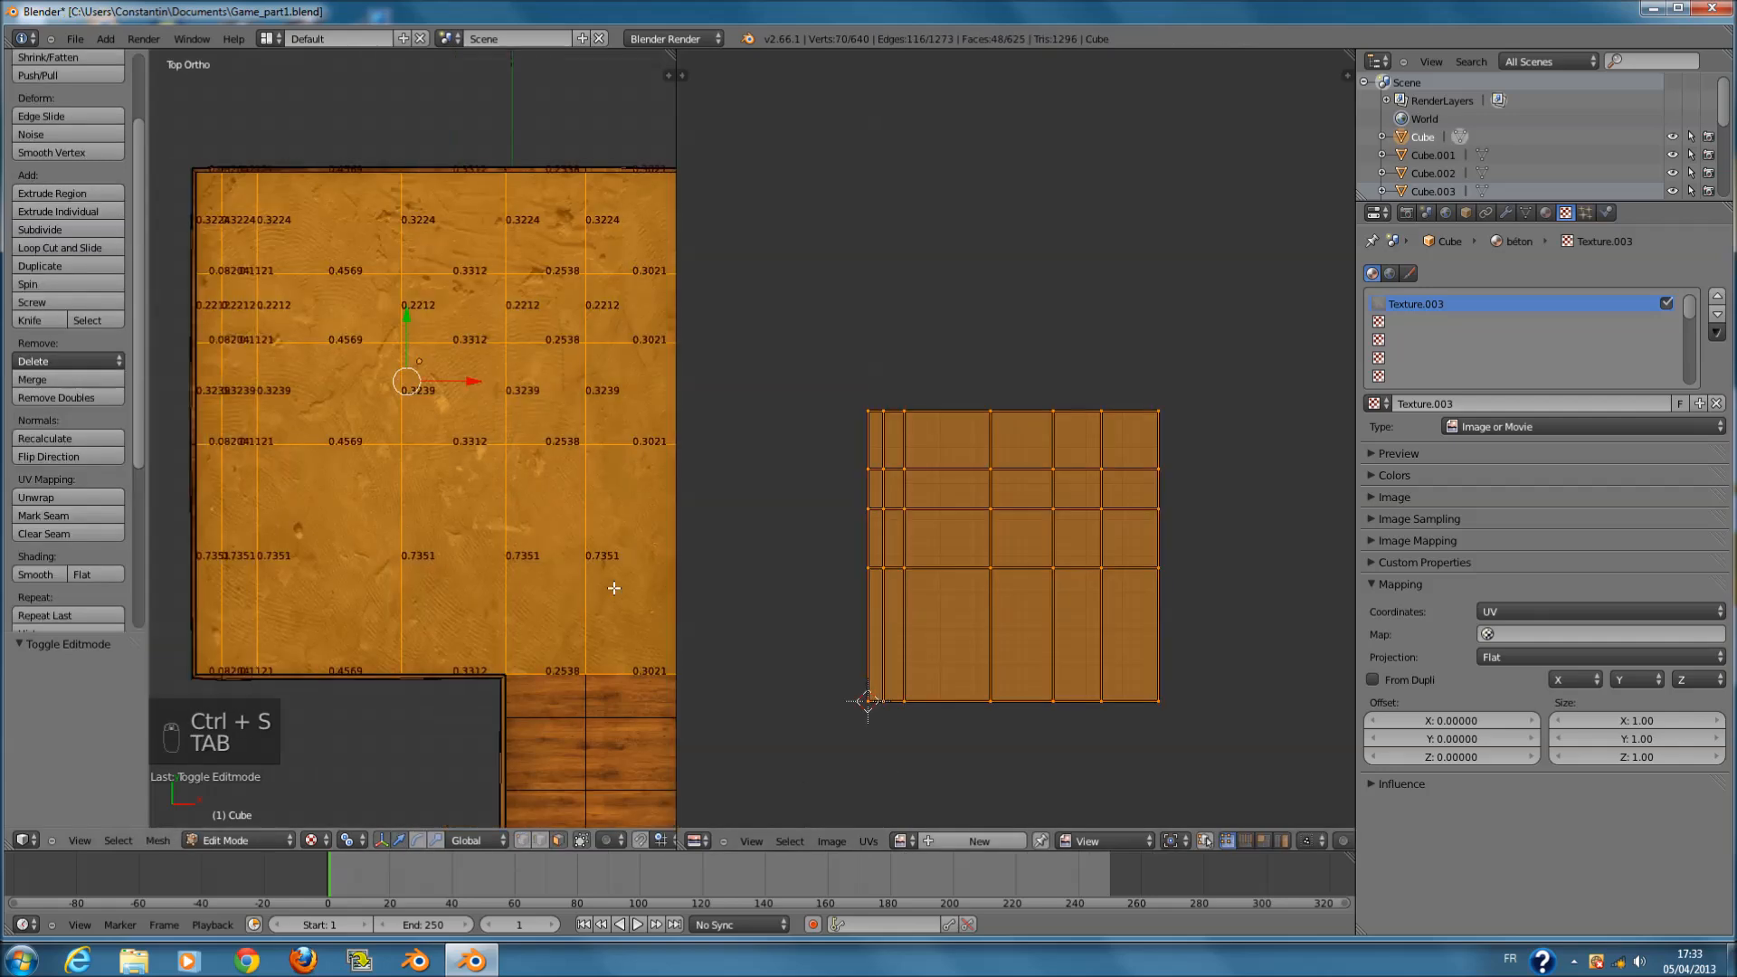
{"action": "left_click", "coordinate": [831, 841]}
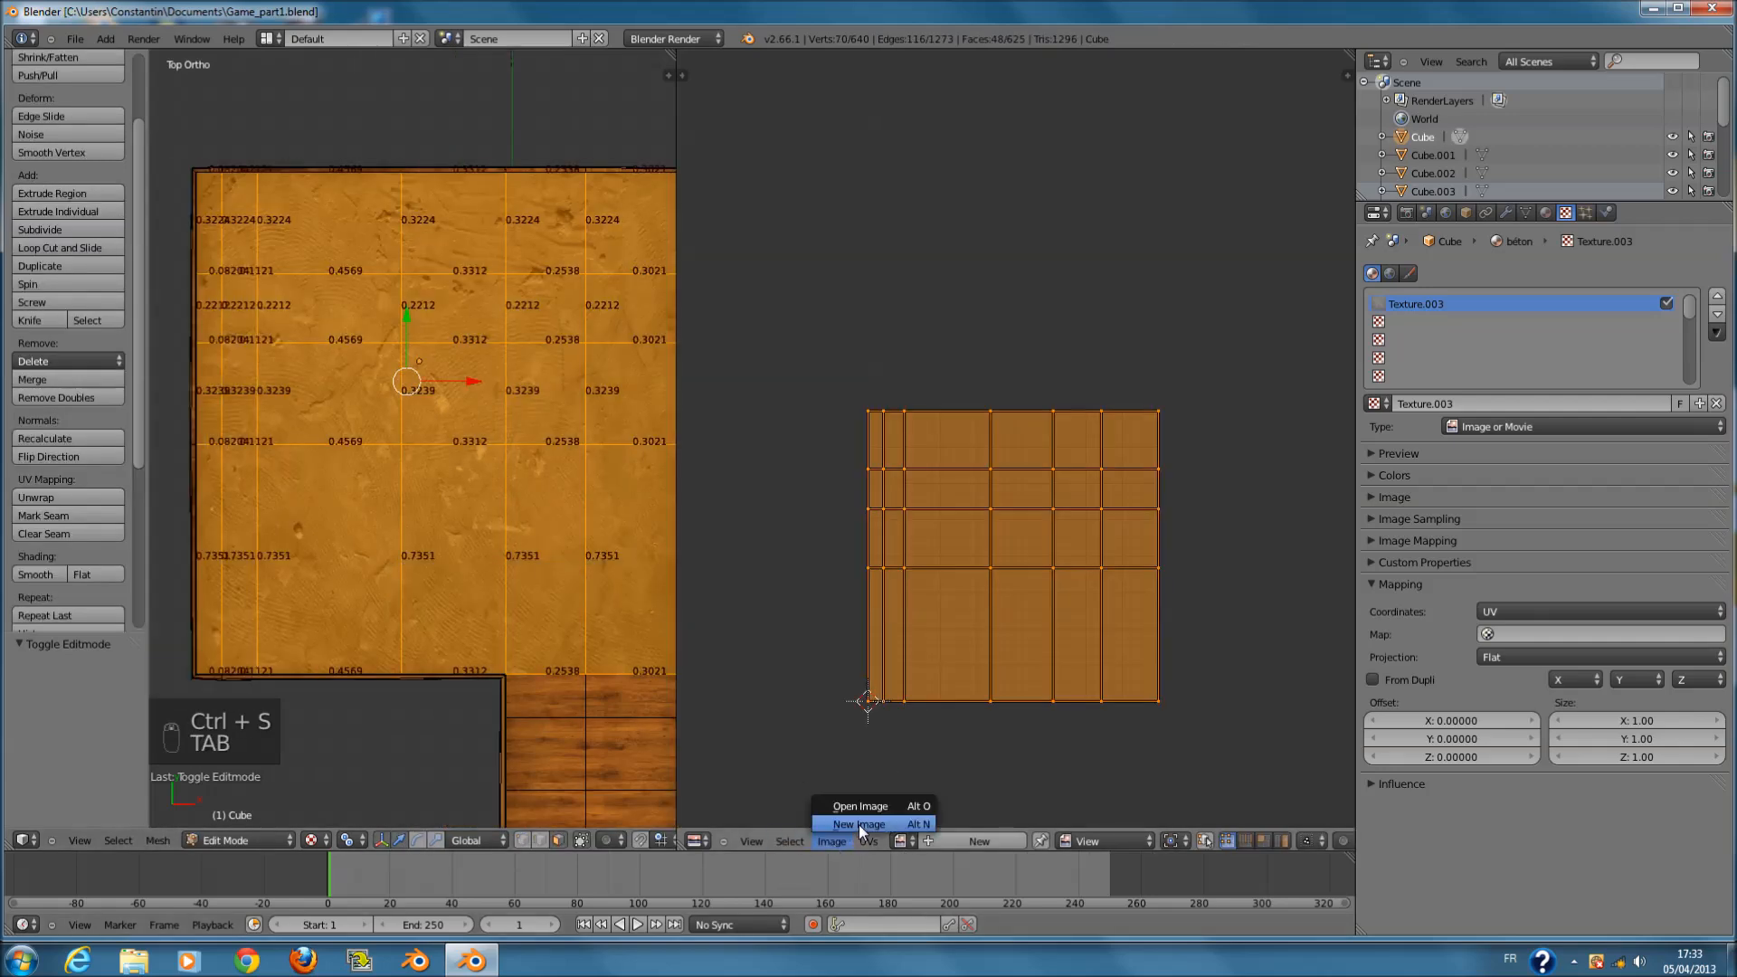
{"action": "left_click", "coordinate": [859, 823]}
{"action": "left_click", "coordinate": [902, 756]}
{"action": "type", "text": "bet"}
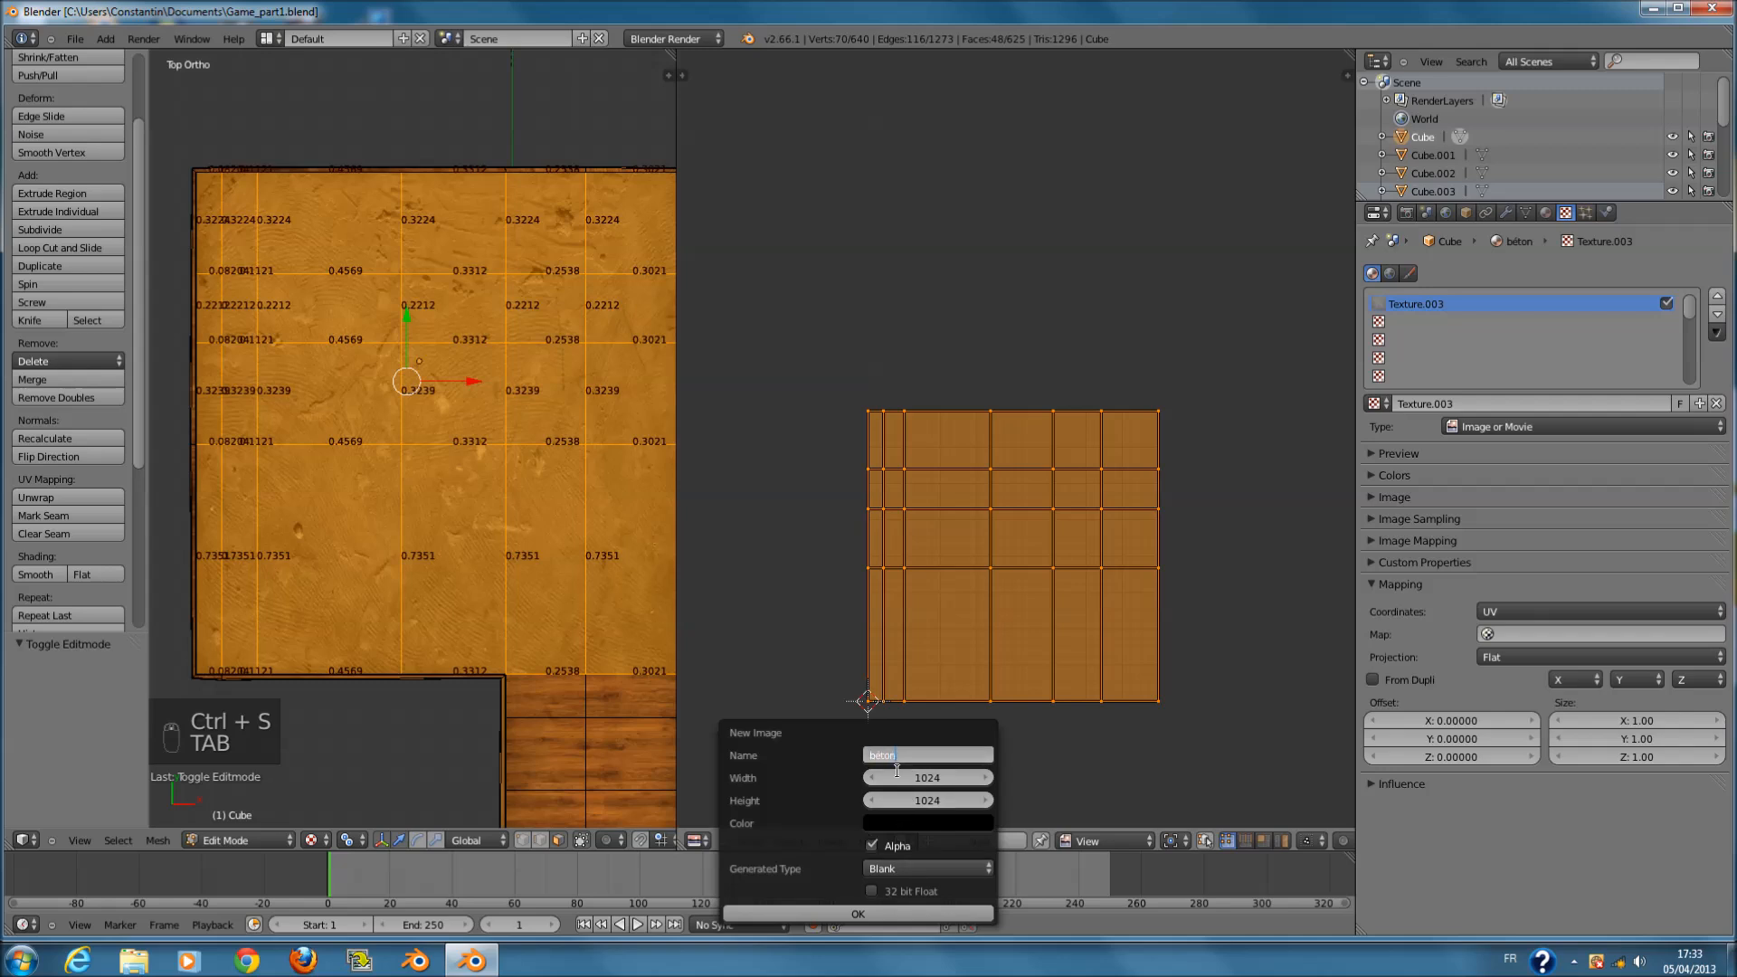
{"action": "key", "text": "Tab"}
{"action": "type", "text": "éà"}
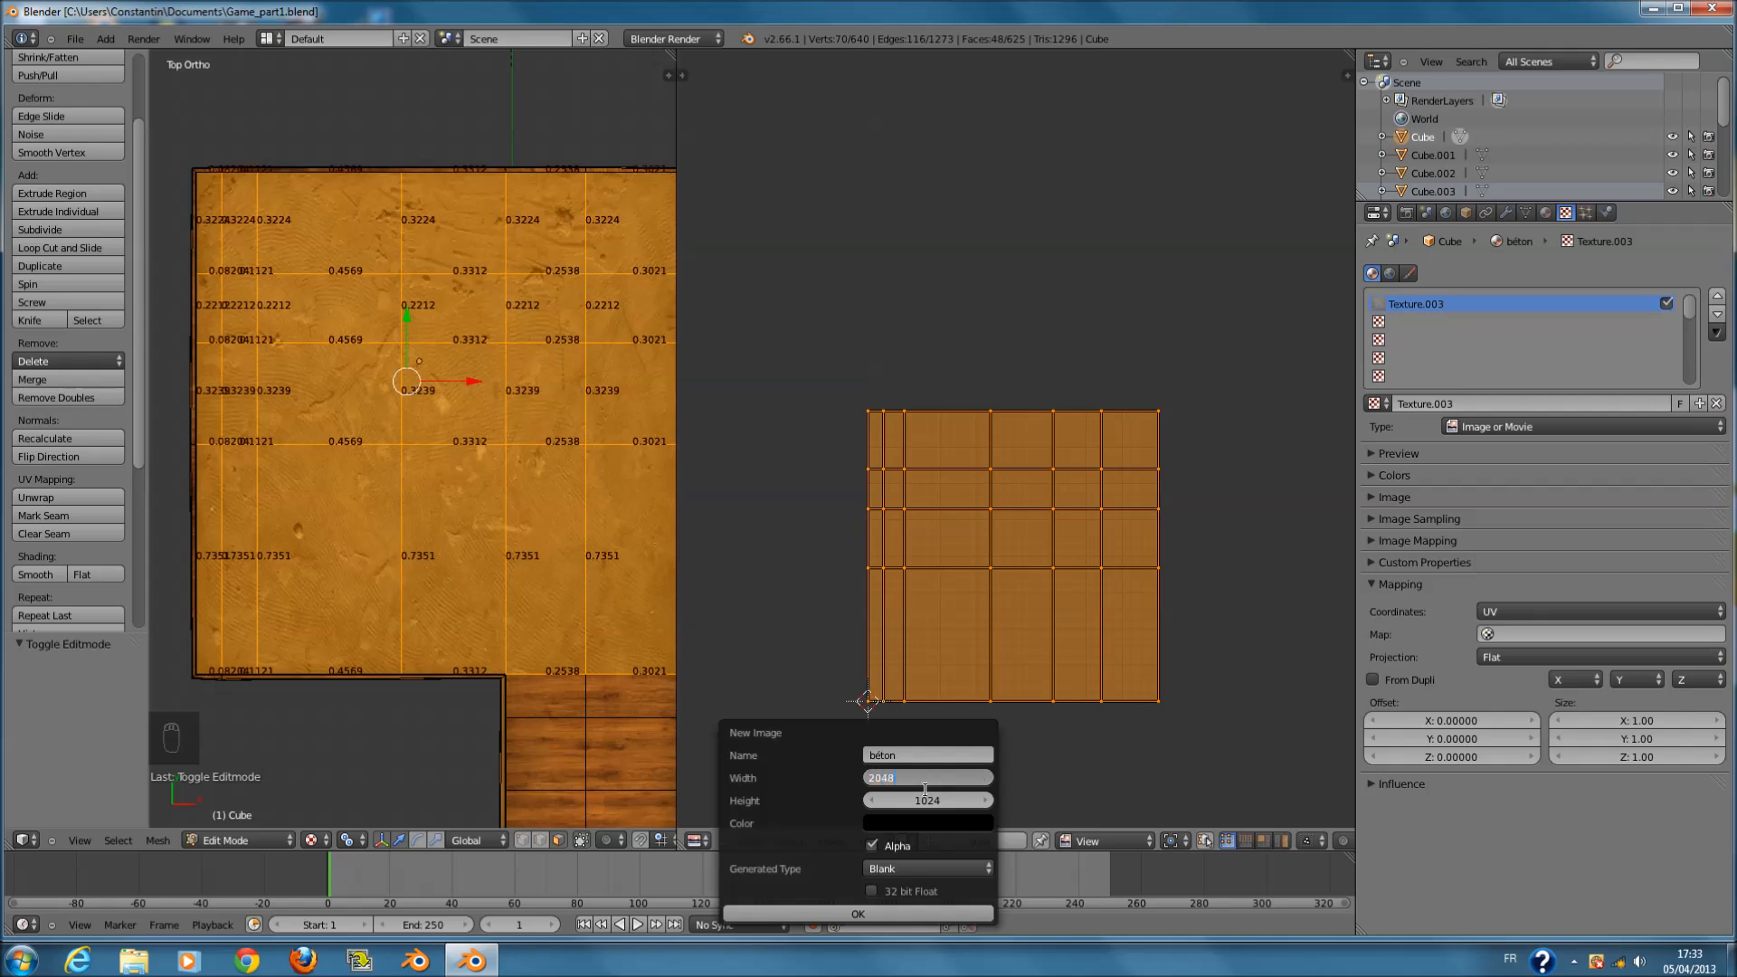
{"action": "left_click", "coordinate": [943, 803]}
{"action": "left_click", "coordinate": [939, 803]}
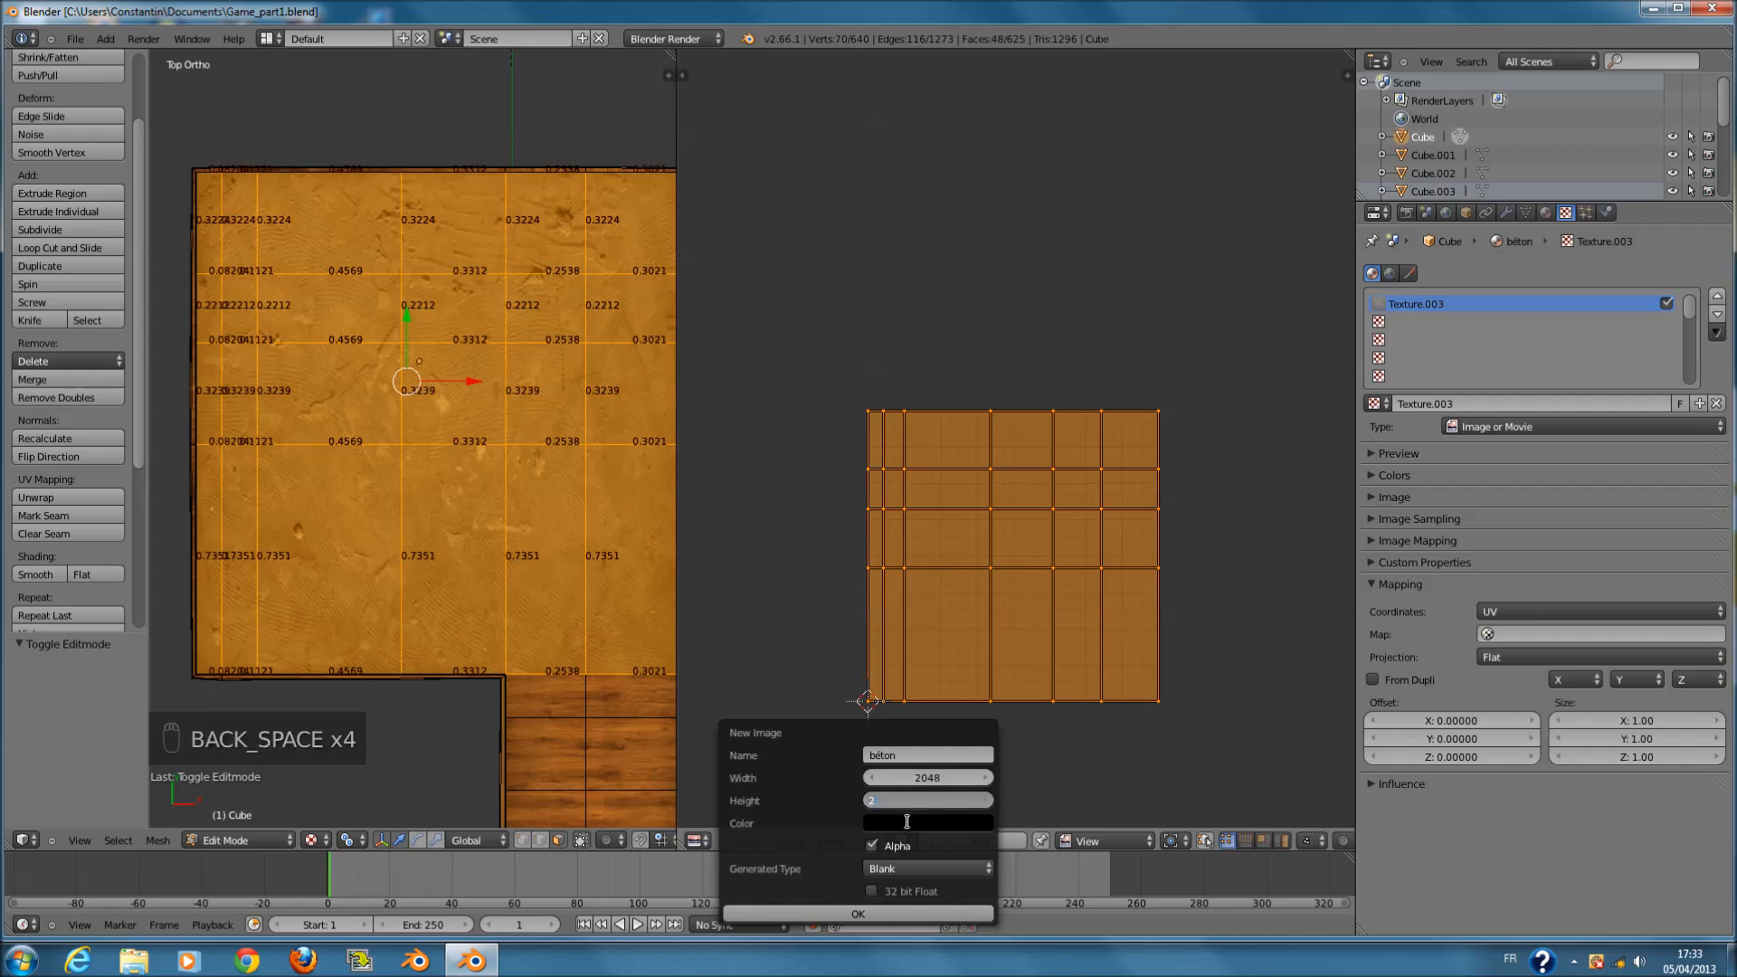
{"action": "left_click", "coordinate": [912, 914]}
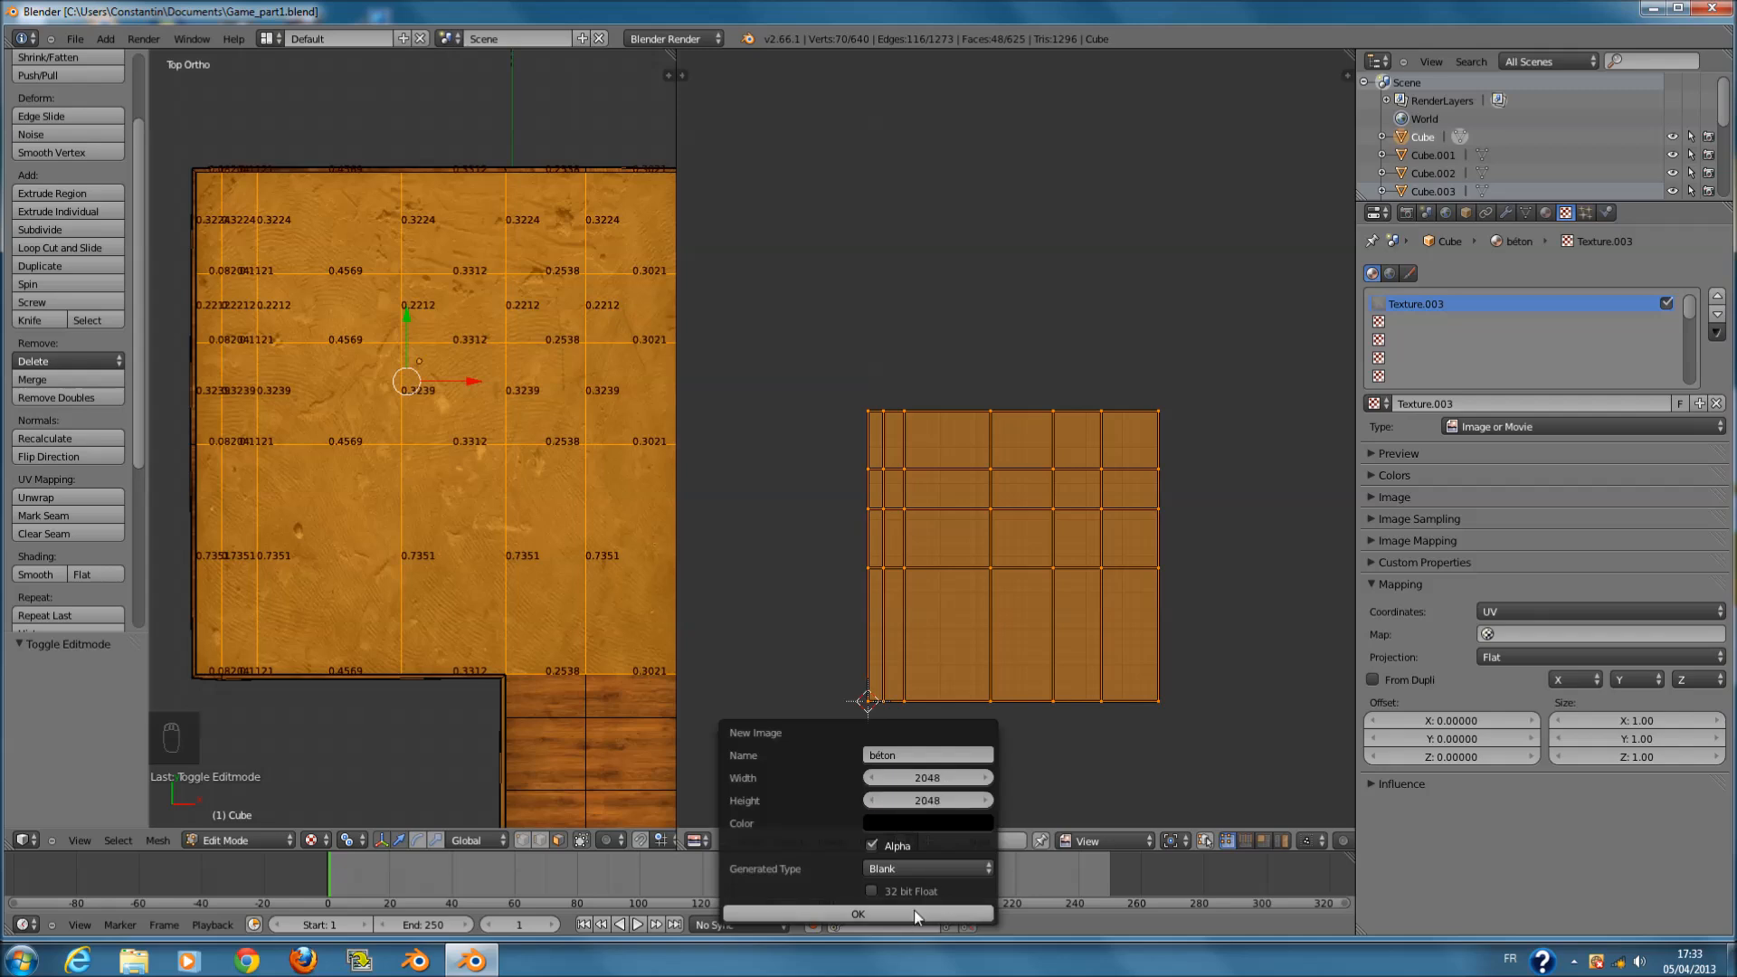
{"action": "left_click", "coordinate": [914, 912]}
{"action": "scroll", "coordinate": [989, 588], "scroll_direction": "down", "scroll_amount": 3}
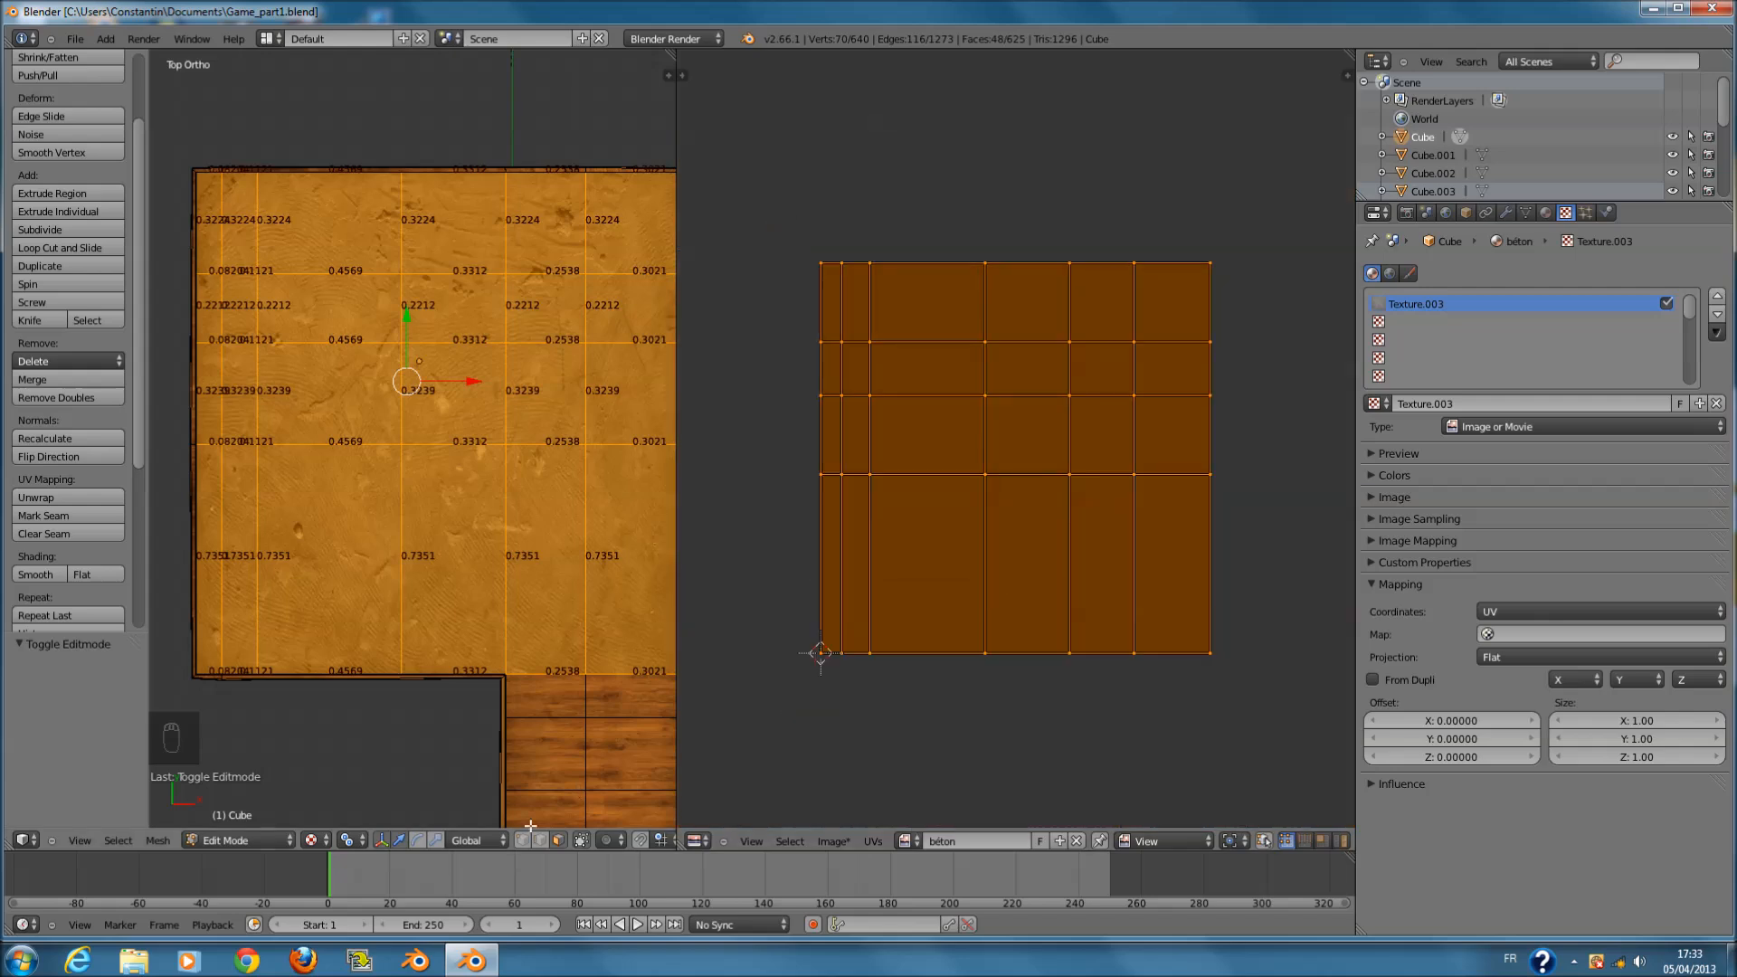
- Switch the image editor to Paint mode and examine the UV layout over the blank béton image
{"action": "left_click", "coordinate": [1177, 841]}
{"action": "left_click", "coordinate": [1167, 808]}
{"action": "scroll", "coordinate": [1019, 700], "scroll_direction": "up", "scroll_amount": 2}
{"action": "scroll", "coordinate": [1019, 700], "scroll_direction": "down", "scroll_amount": 2}
{"action": "key", "text": "Tab"}
{"action": "key", "text": "Tab"}
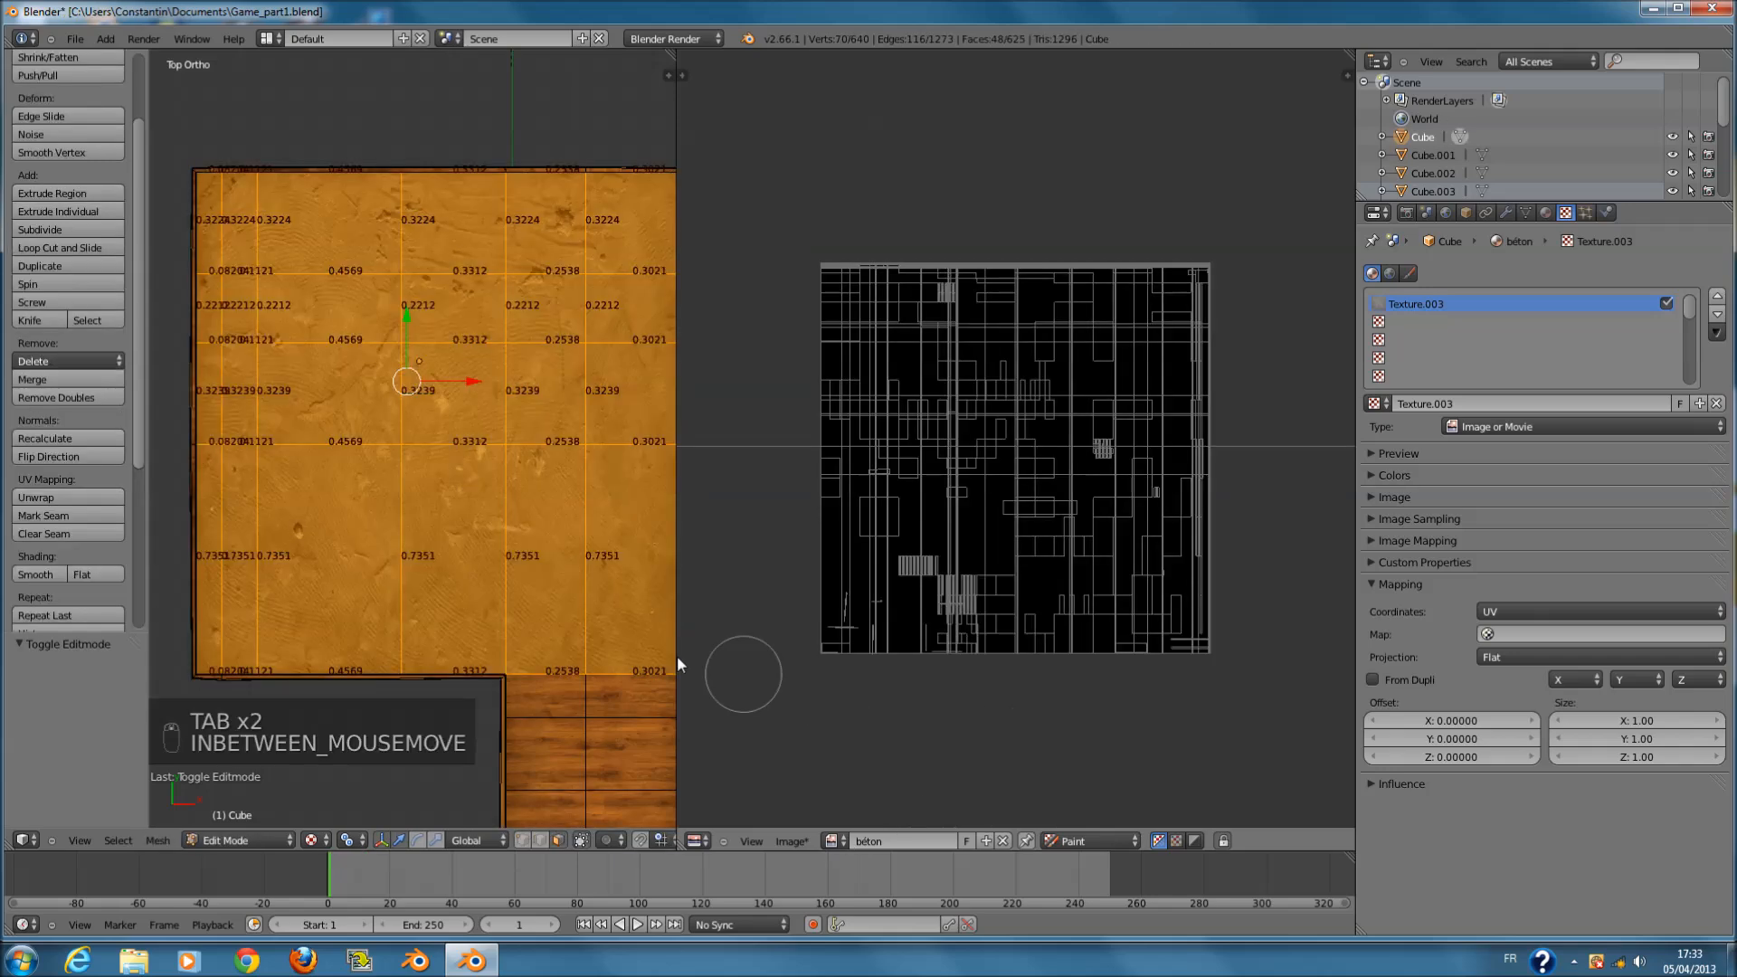
{"action": "scroll", "coordinate": [985, 610], "scroll_direction": "up", "scroll_amount": 3}
{"action": "scroll", "coordinate": [990, 616], "scroll_direction": "down", "scroll_amount": 1}
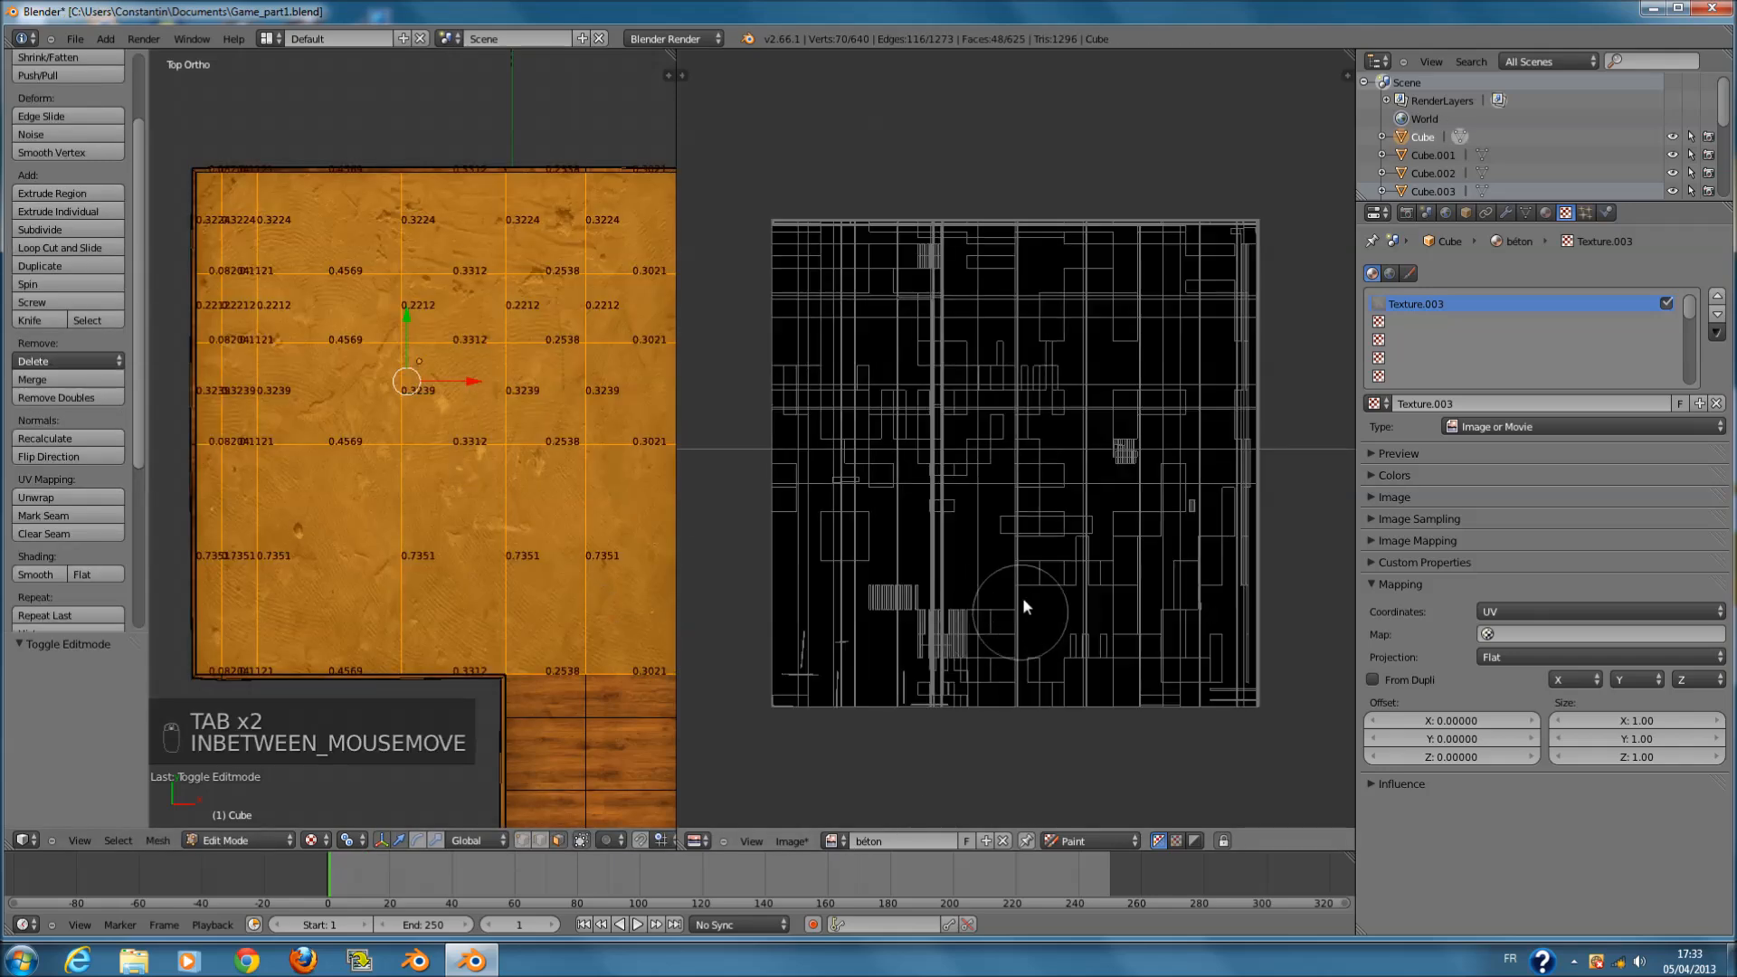
{"action": "scroll", "coordinate": [1109, 620], "scroll_direction": "down", "scroll_amount": 3}
{"action": "scroll", "coordinate": [1083, 660], "scroll_direction": "up", "scroll_amount": 1}
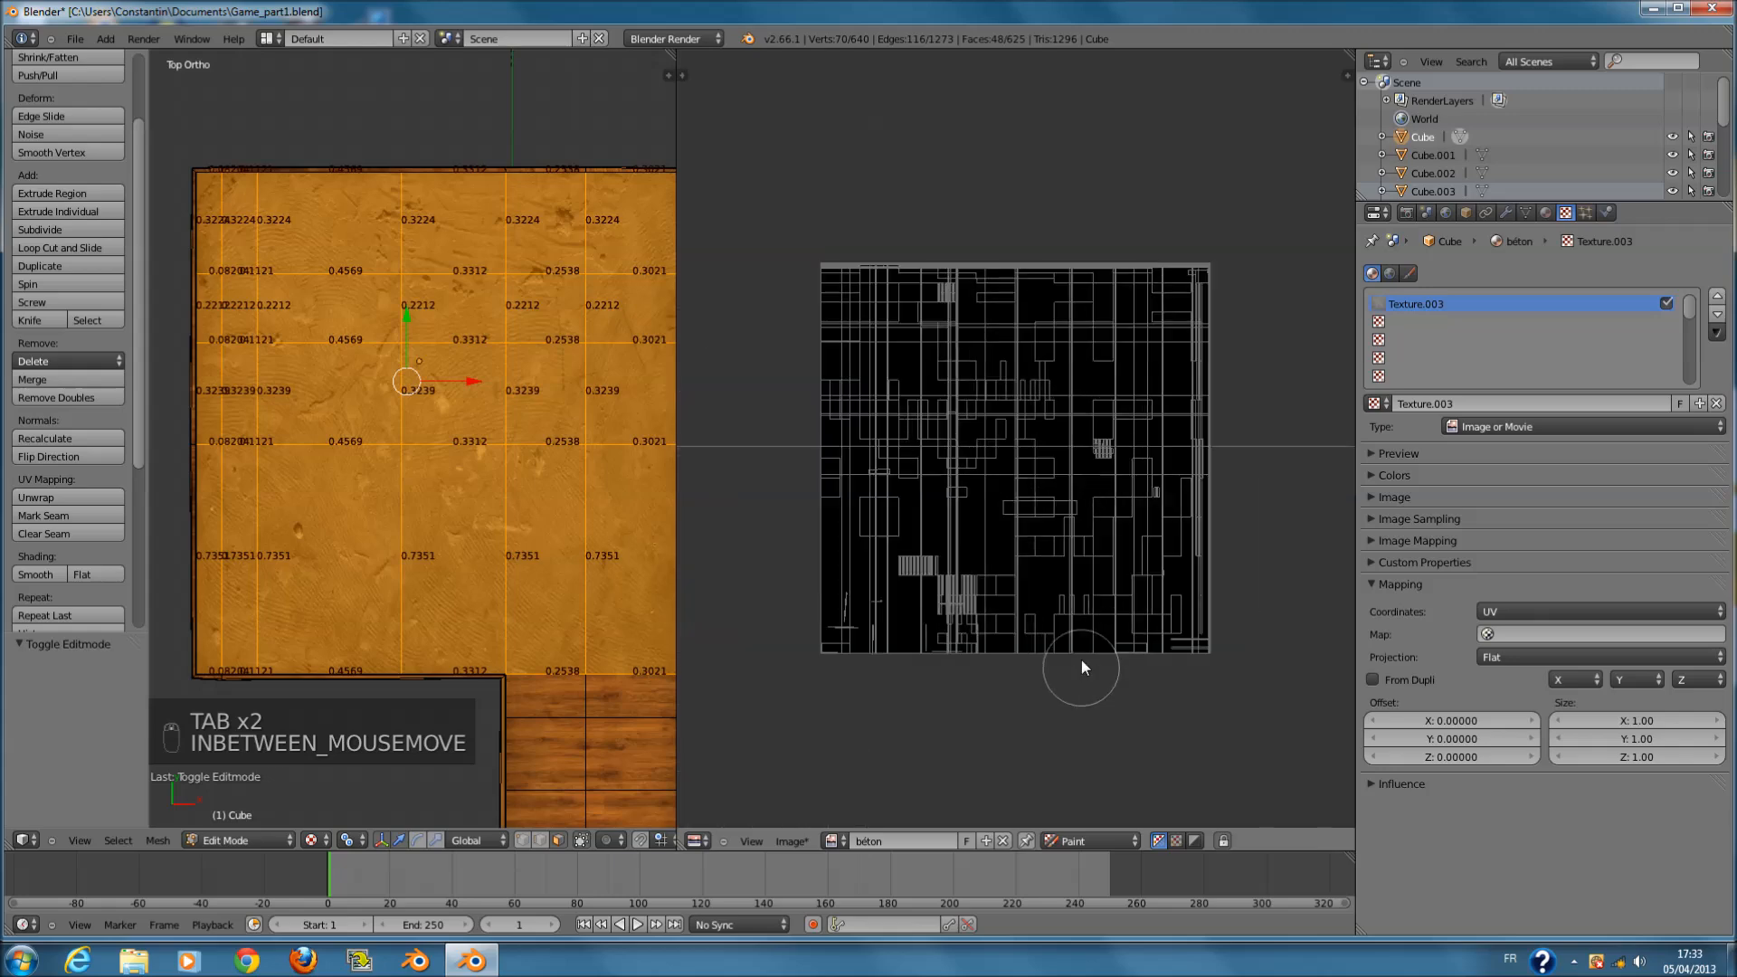
{"action": "scroll", "coordinate": [1082, 659], "scroll_direction": "down", "scroll_amount": 5}
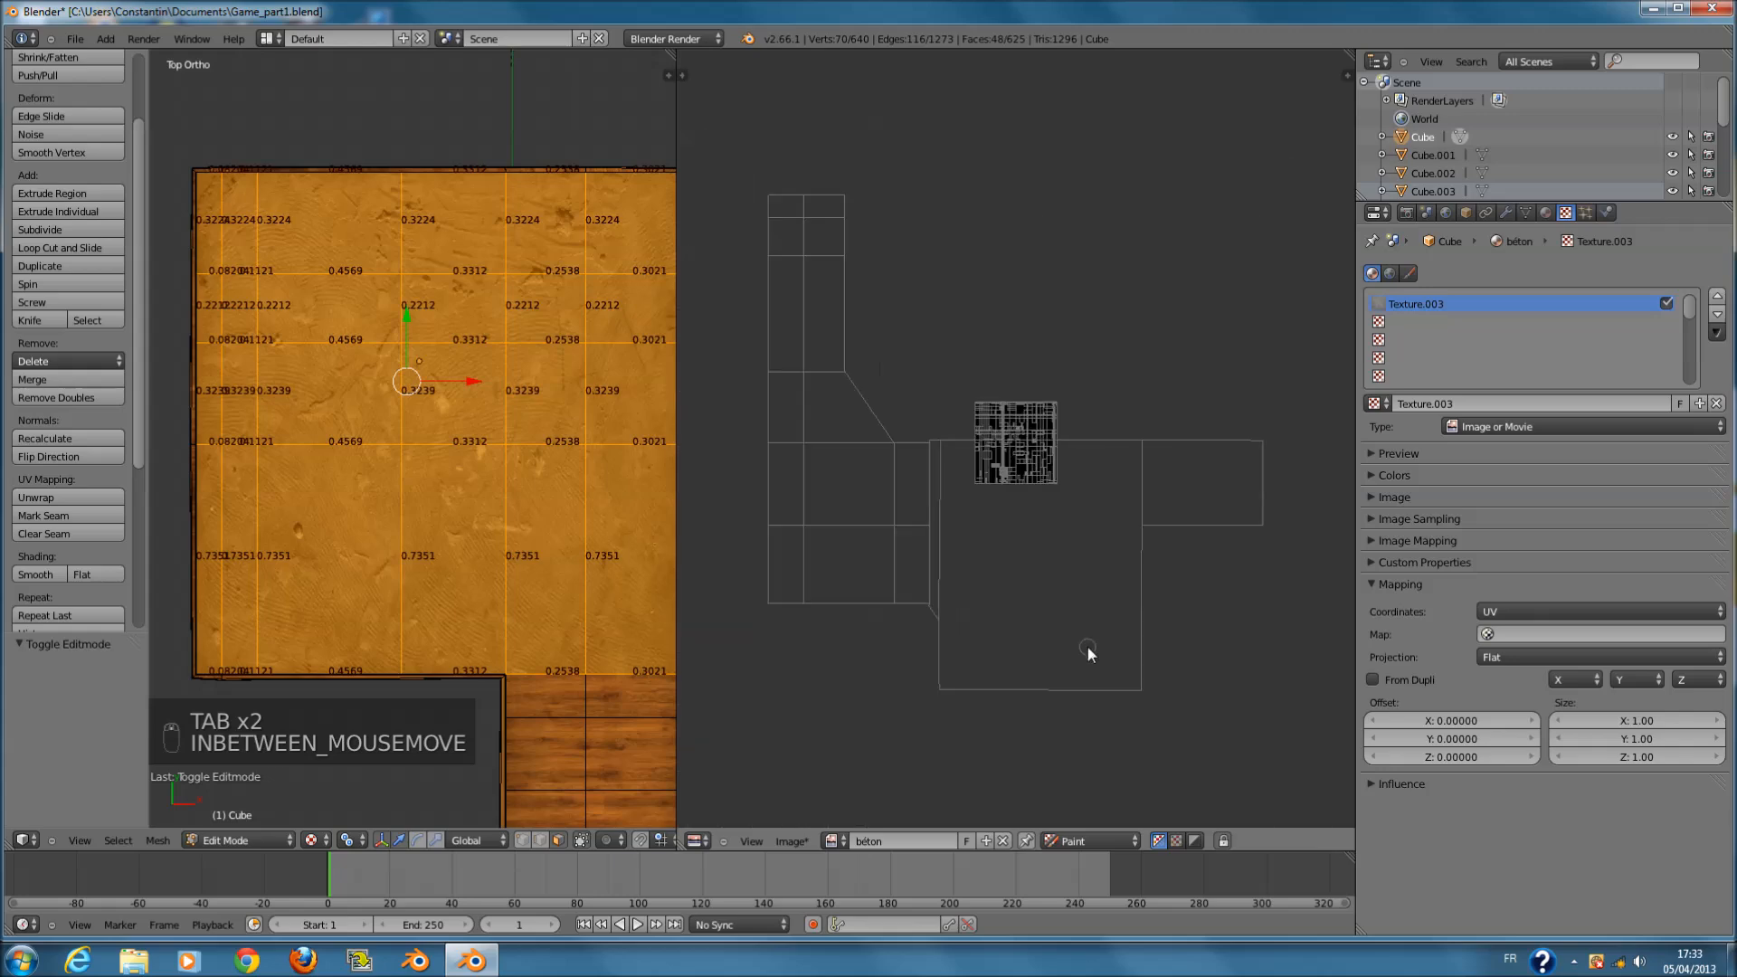
{"action": "key", "text": "Tab"}
{"action": "key", "text": "Tab"}
{"action": "key", "text": "a"}
{"action": "key", "text": "a"}
{"action": "key", "text": "a"}
{"action": "key", "text": "a"}
{"action": "key", "text": "a"}
{"action": "key", "text": "a"}
{"action": "key", "text": "a"}
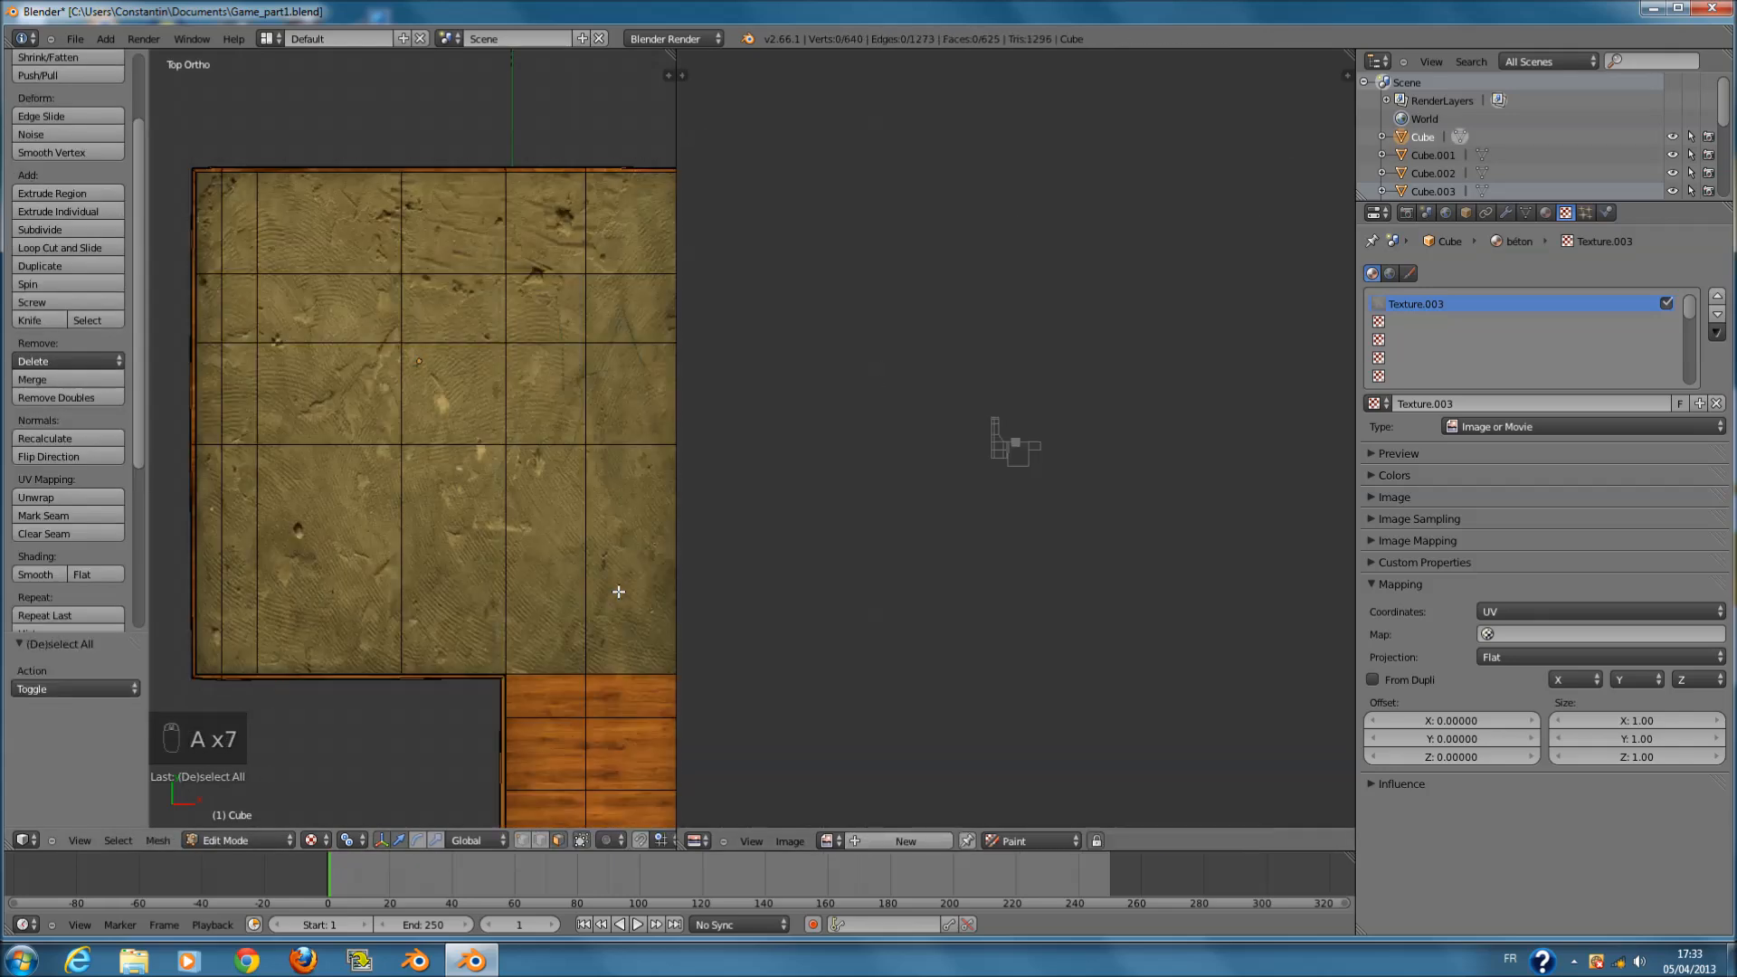
{"action": "key", "text": "ctrl+z"}
{"action": "key", "text": "ctrl+z"}
{"action": "key", "text": "ctrl+z"}
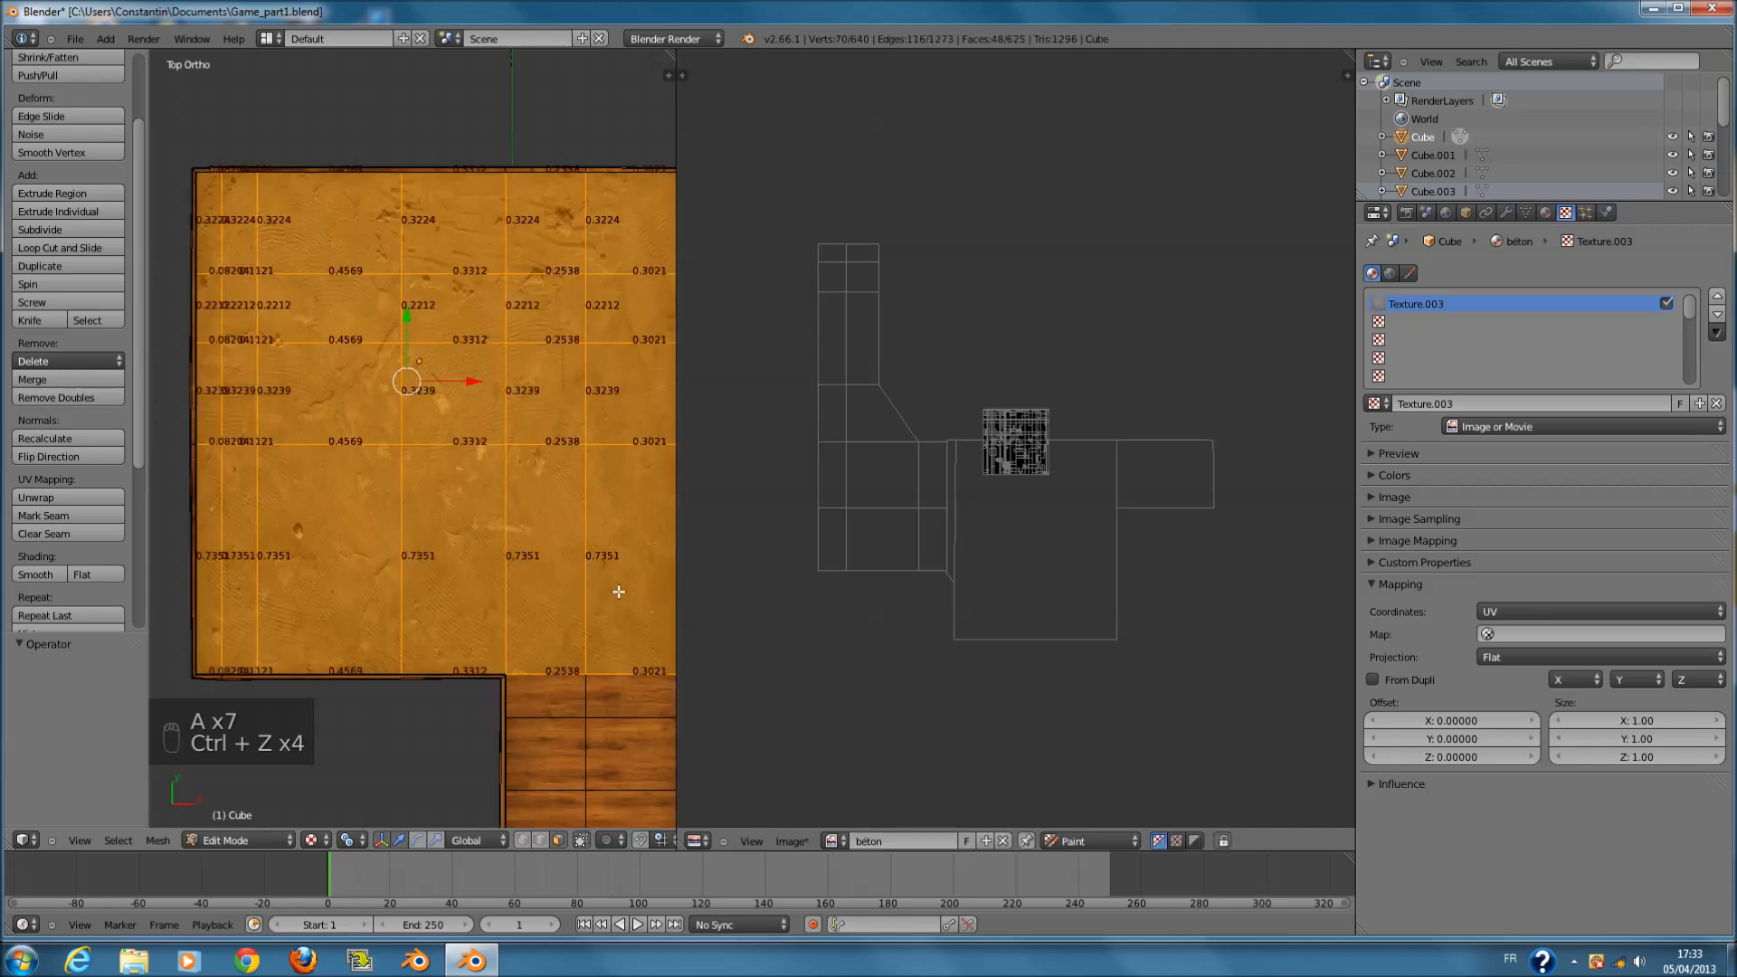
- Reselect only the square room's floor faces with circle select
{"action": "right_click", "coordinate": [619, 583]}
{"action": "scroll", "coordinate": [615, 579], "scroll_direction": "down", "scroll_amount": 2}
{"action": "scroll", "coordinate": [597, 570], "scroll_direction": "up", "scroll_amount": 2}
{"action": "key", "text": "c"}
{"action": "scroll", "coordinate": [521, 543], "scroll_direction": "down", "scroll_amount": 2}
{"action": "scroll", "coordinate": [521, 543], "scroll_direction": "up", "scroll_amount": 2}
{"action": "mouse_move", "coordinate": [520, 543]}
{"action": "left_mouse_down"}
{"action": "mouse_move", "coordinate": [307, 484]}
{"action": "mouse_move", "coordinate": [302, 294]}
{"action": "mouse_move", "coordinate": [515, 338]}
{"action": "left_mouse_up"}
{"action": "right_click", "coordinate": [515, 339]}
{"action": "scroll", "coordinate": [552, 389], "scroll_direction": "down", "scroll_amount": 1}
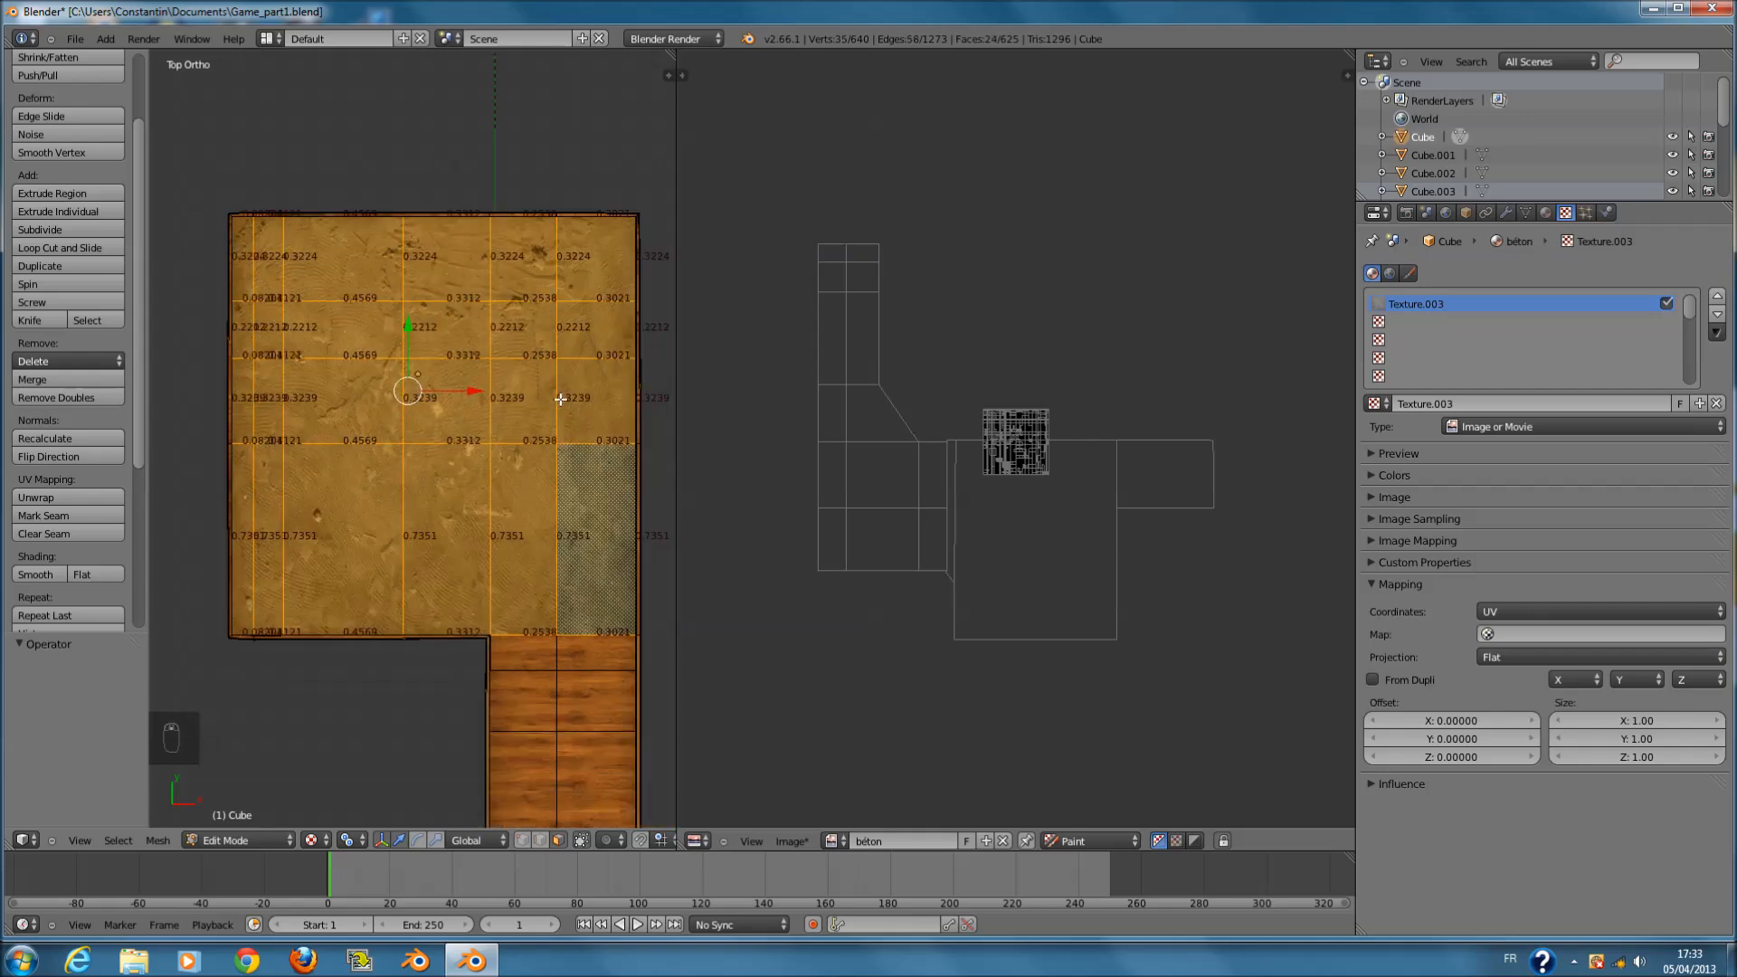
- Try a short vertical brush stroke on the blank béton image
{"action": "scroll", "coordinate": [650, 482], "scroll_direction": "up", "scroll_amount": 1, "text": "ctrl"}
{"action": "scroll", "coordinate": [955, 574], "scroll_direction": "up", "scroll_amount": 2}
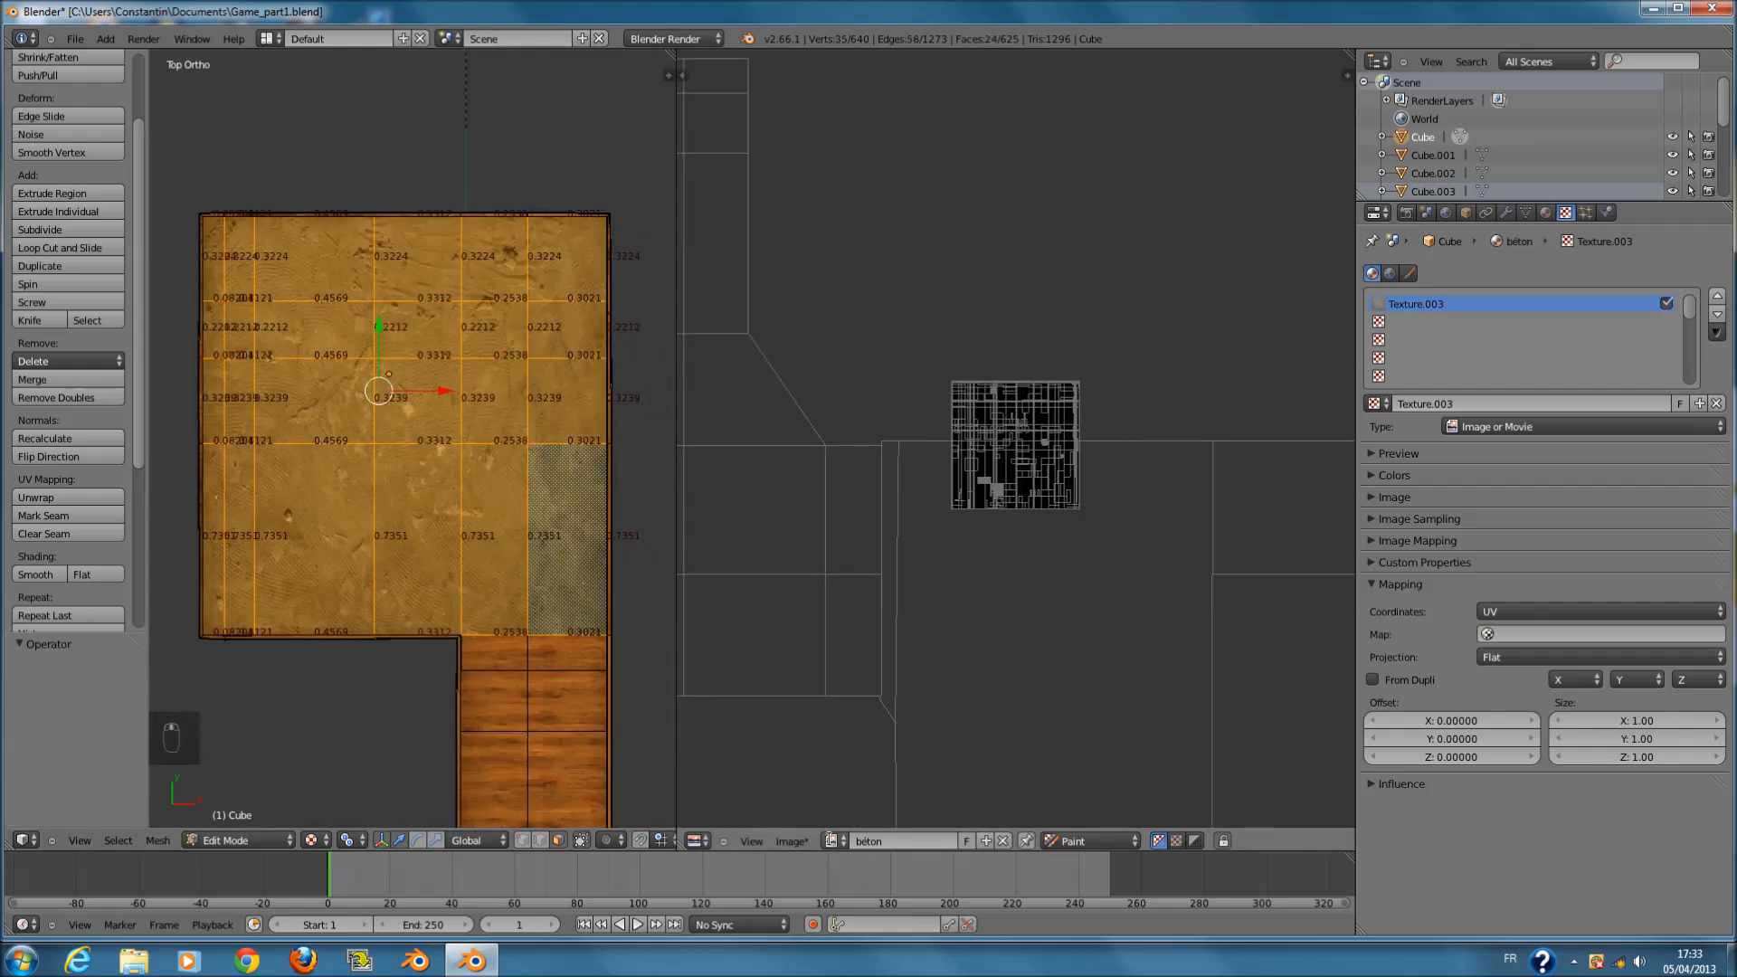
{"action": "left_click", "coordinate": [833, 842]}
{"action": "scroll", "coordinate": [1022, 561], "scroll_direction": "up", "scroll_amount": 8}
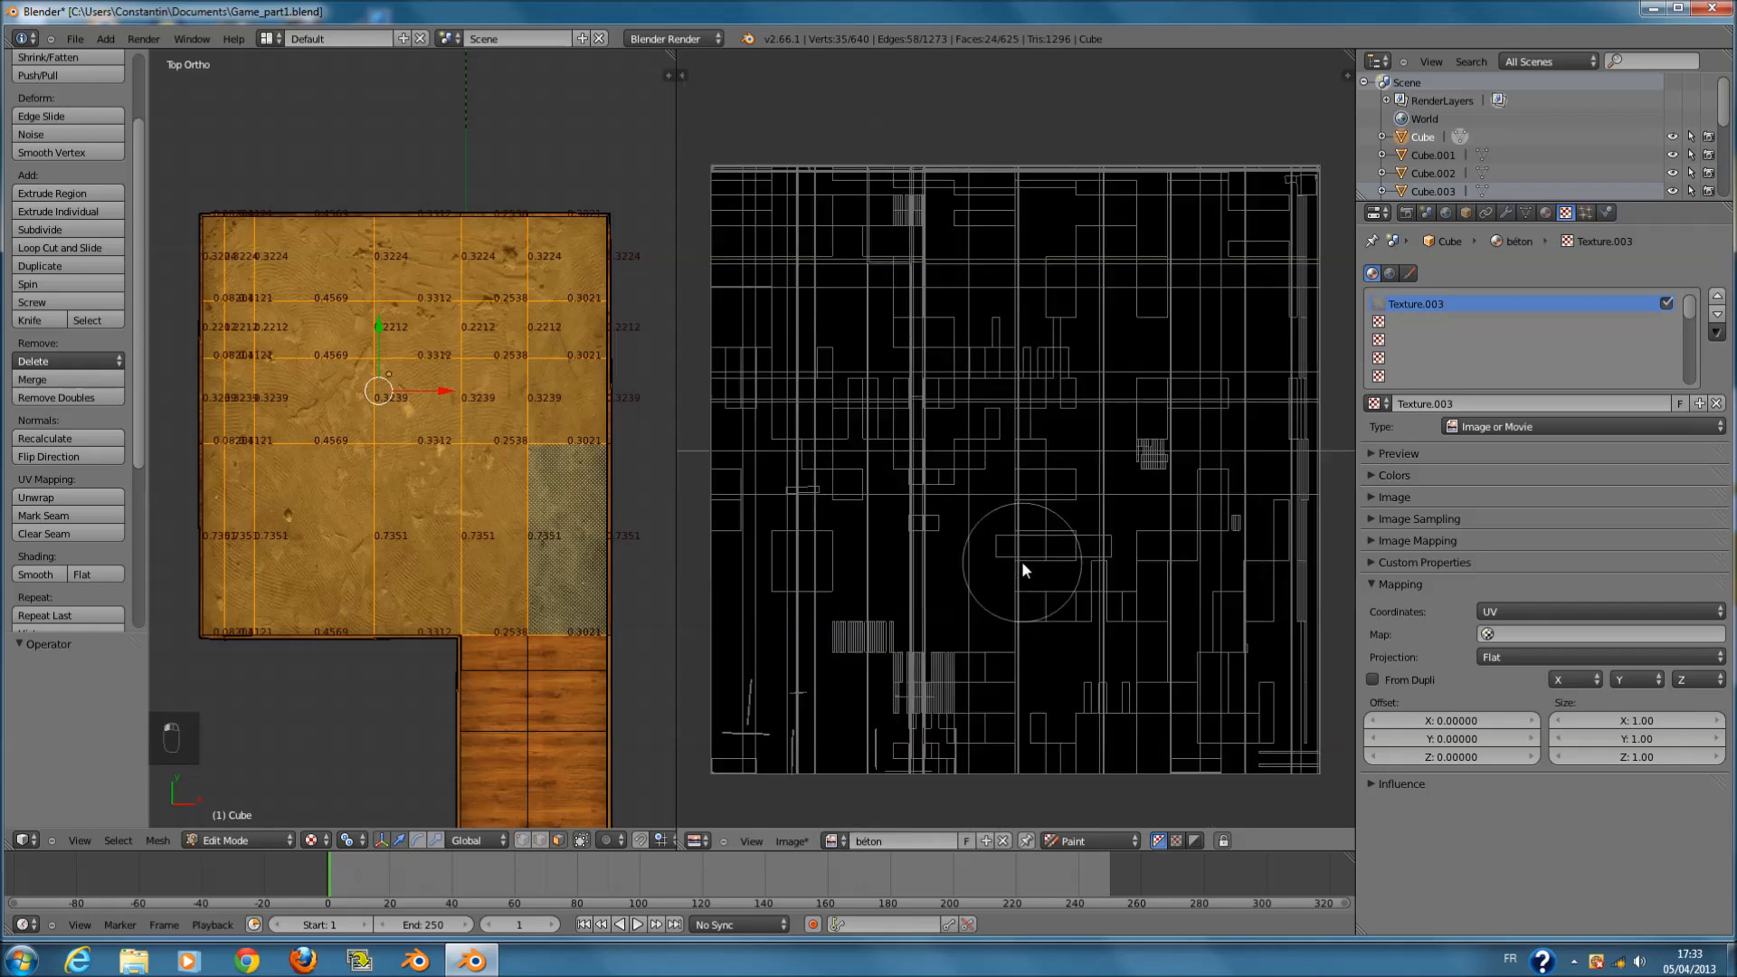
{"action": "mouse_move", "coordinate": [1023, 584]}
{"action": "left_mouse_down"}
{"action": "mouse_move", "coordinate": [1030, 714]}
{"action": "mouse_move", "coordinate": [1023, 668]}
{"action": "left_mouse_up"}
{"action": "scroll", "coordinate": [1022, 652], "scroll_direction": "down", "scroll_amount": 2}
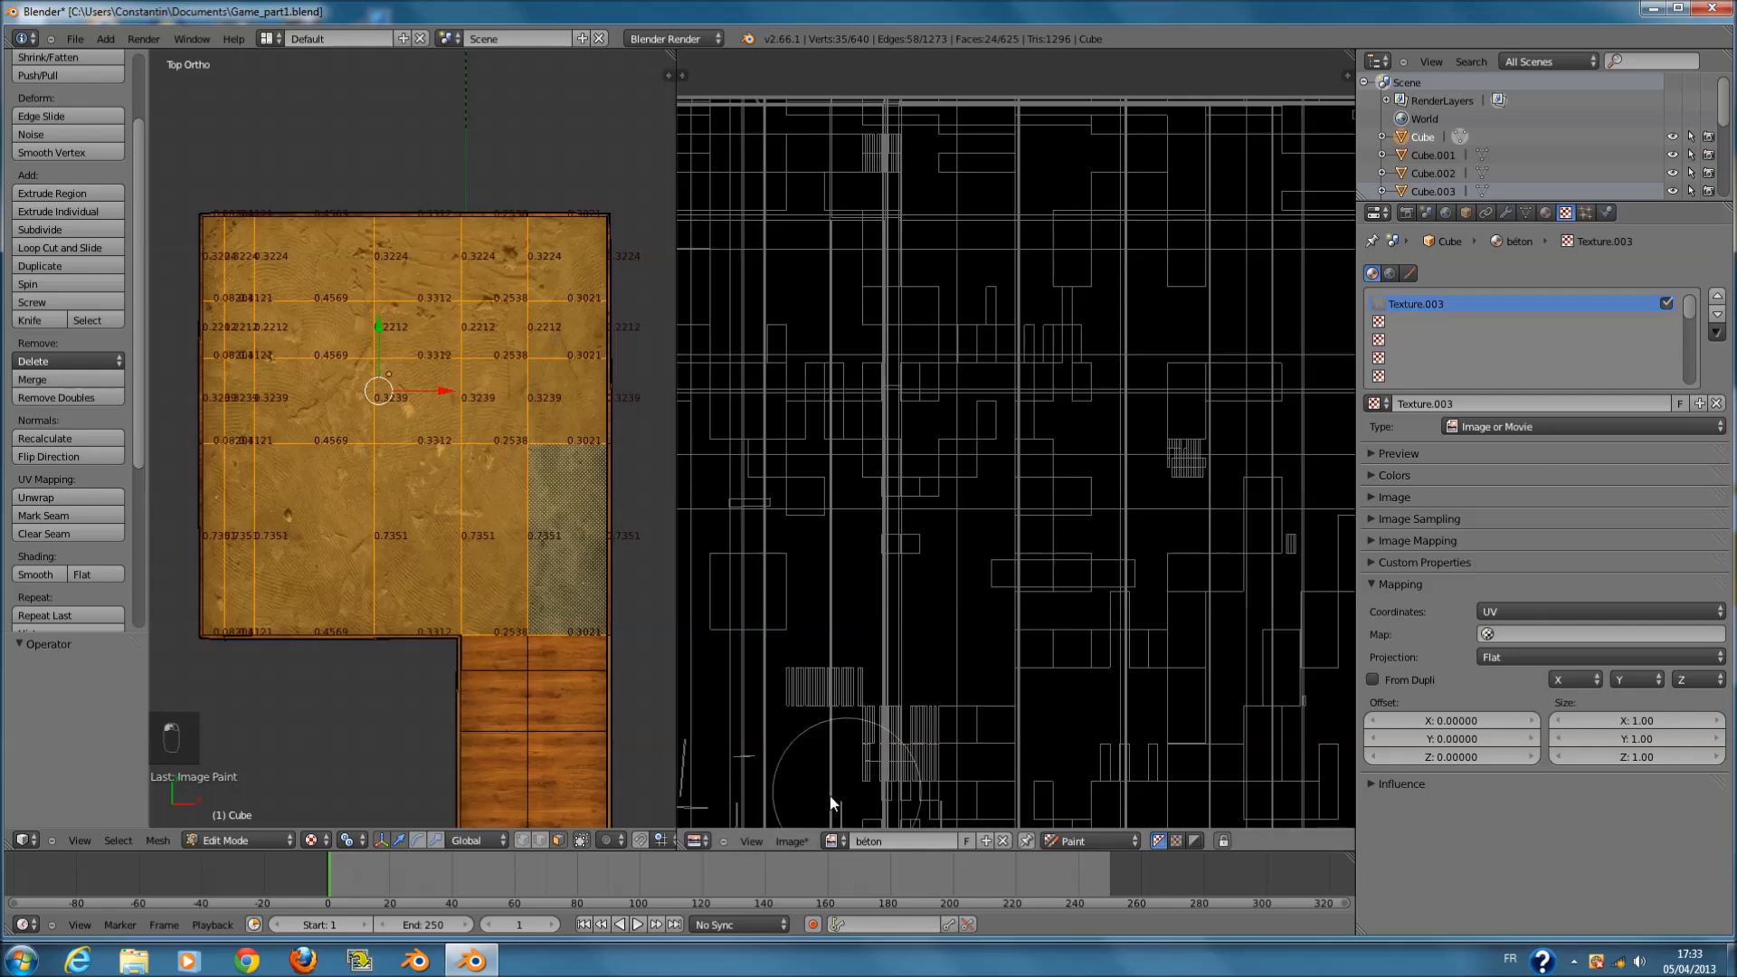
- Put the house model in Texture Paint mode and assign the concrete image Texture.003 as the brush texture
{"action": "key", "text": "Tab"}
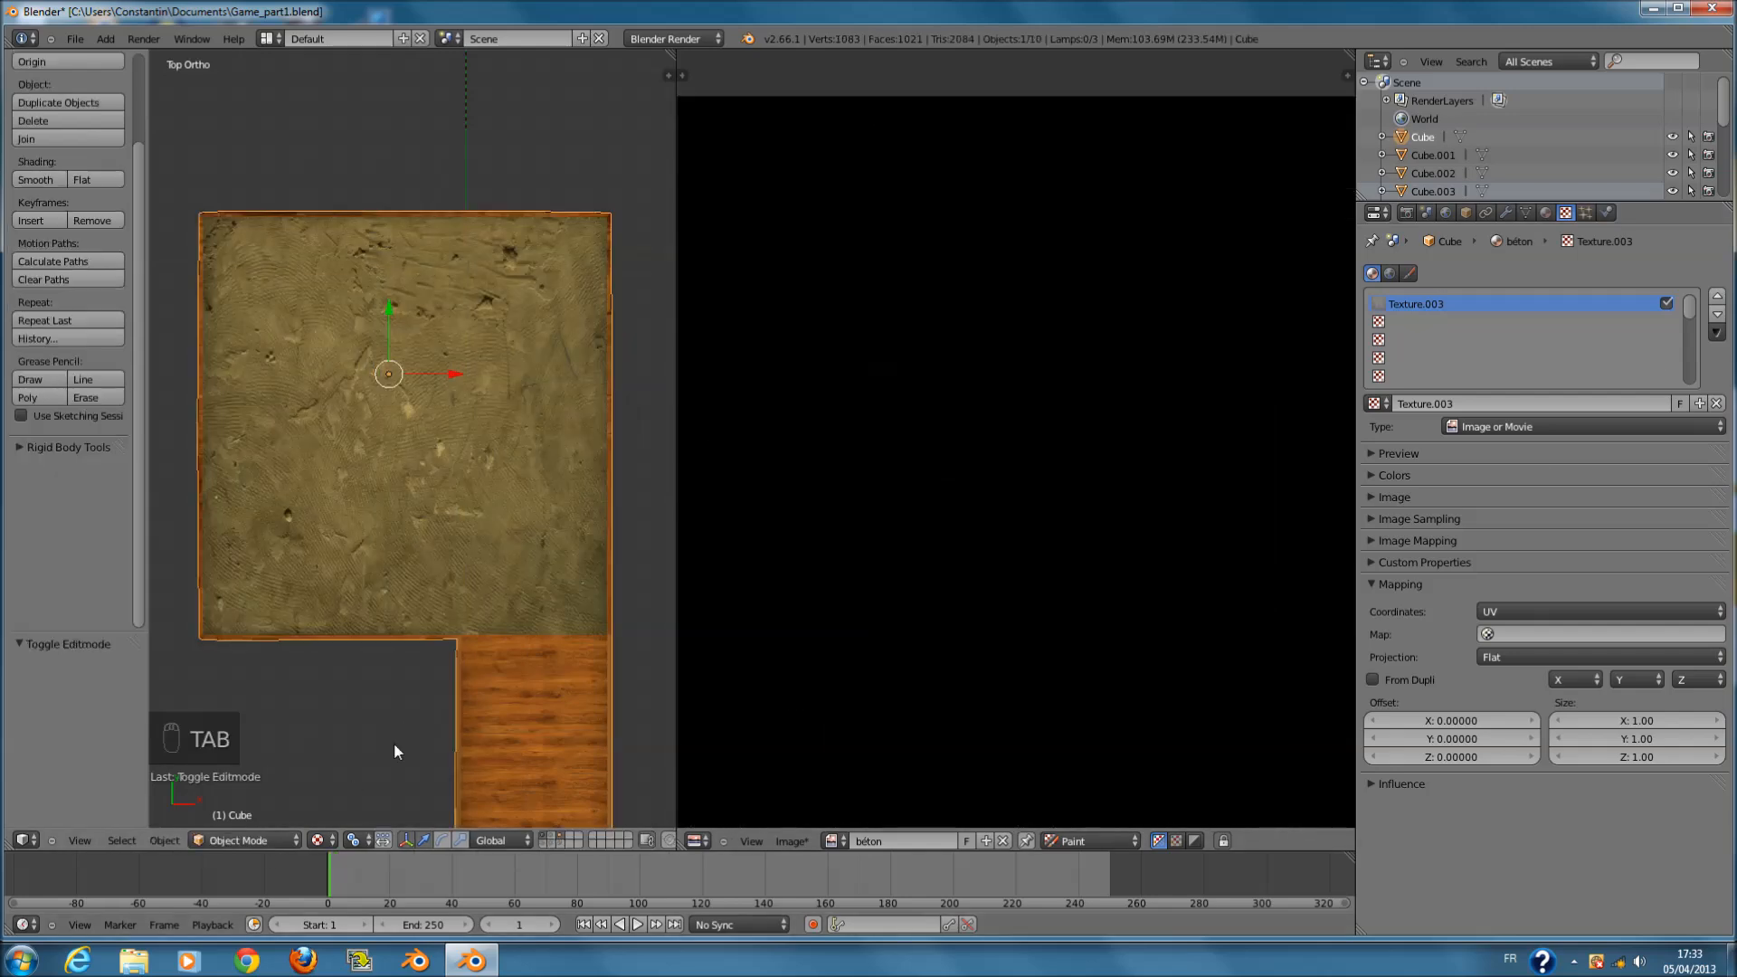
{"action": "key", "text": "Tab"}
{"action": "left_click", "coordinate": [279, 839]}
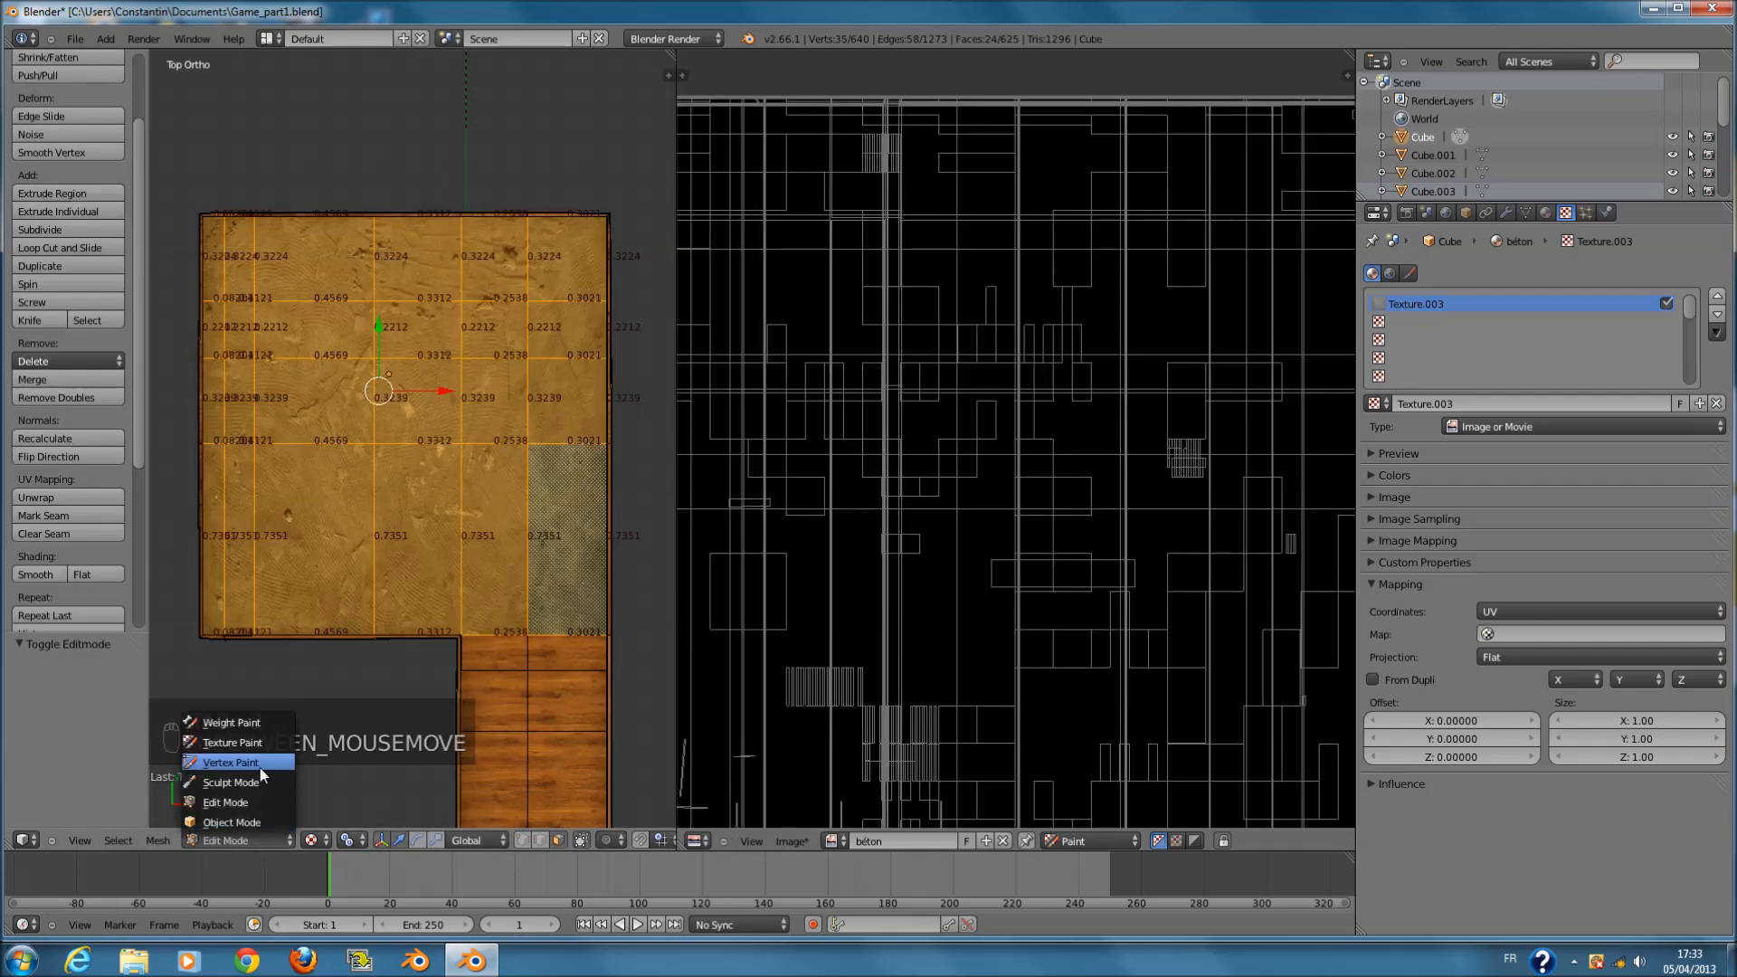
{"action": "left_click", "coordinate": [231, 742]}
{"action": "scroll", "coordinate": [986, 629], "scroll_direction": "down", "scroll_amount": 3}
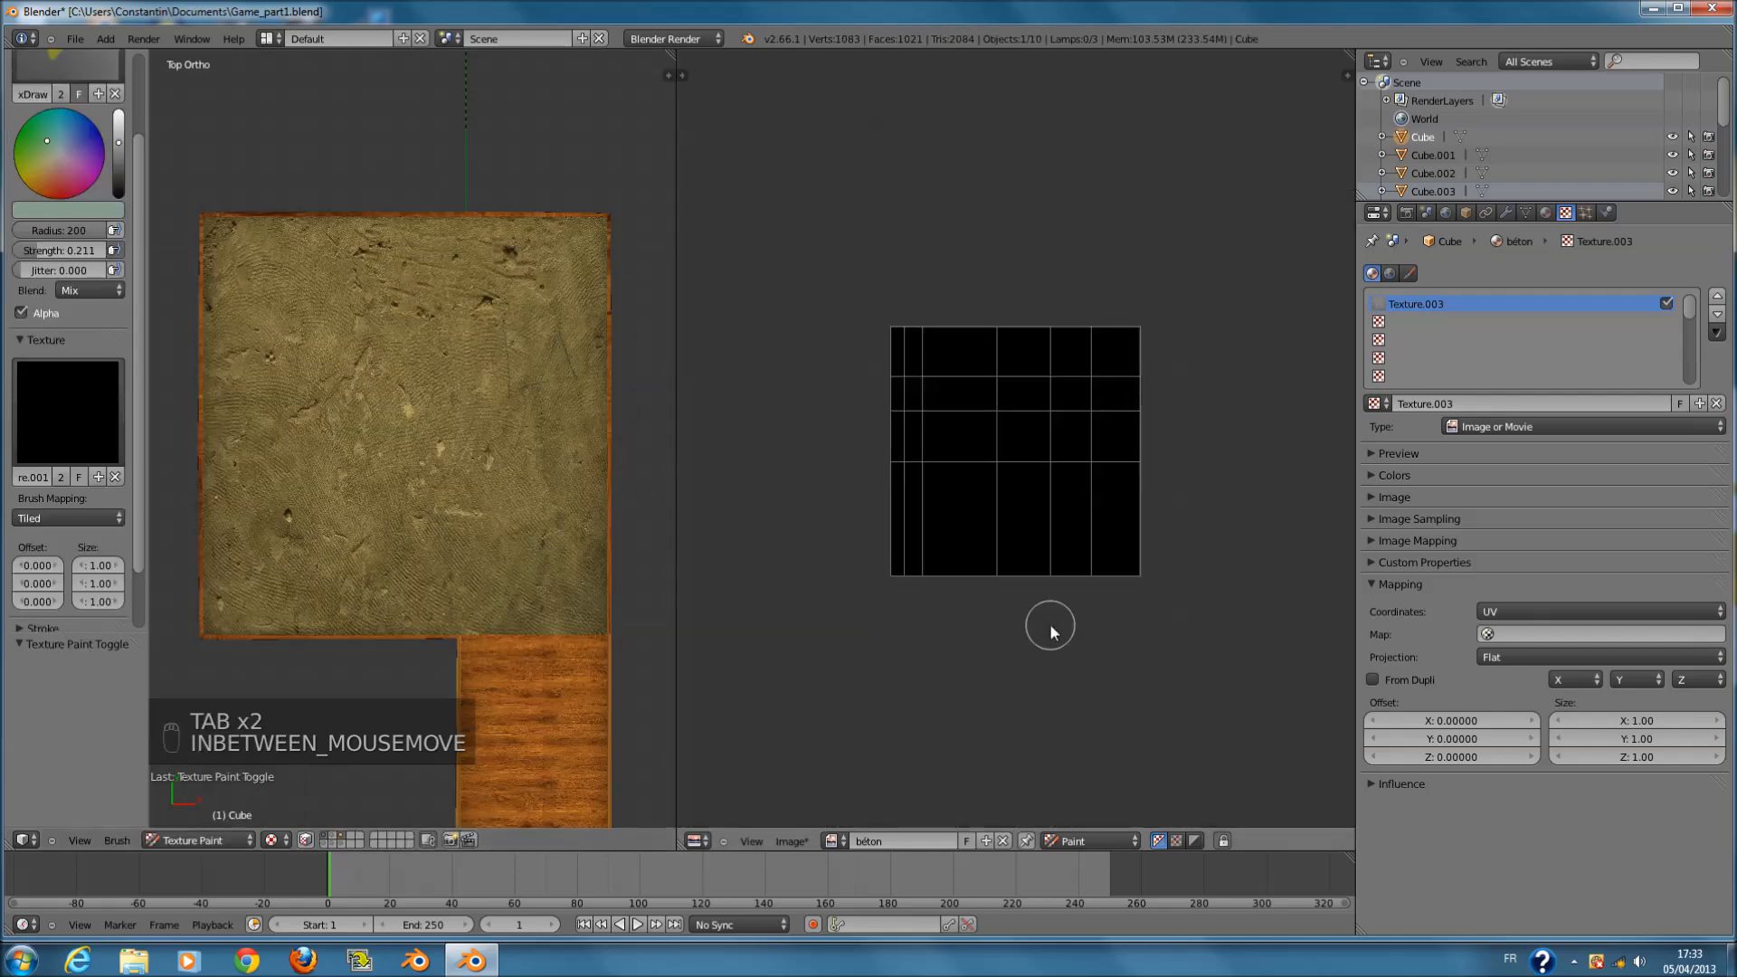
{"action": "left_click", "coordinate": [71, 401]}
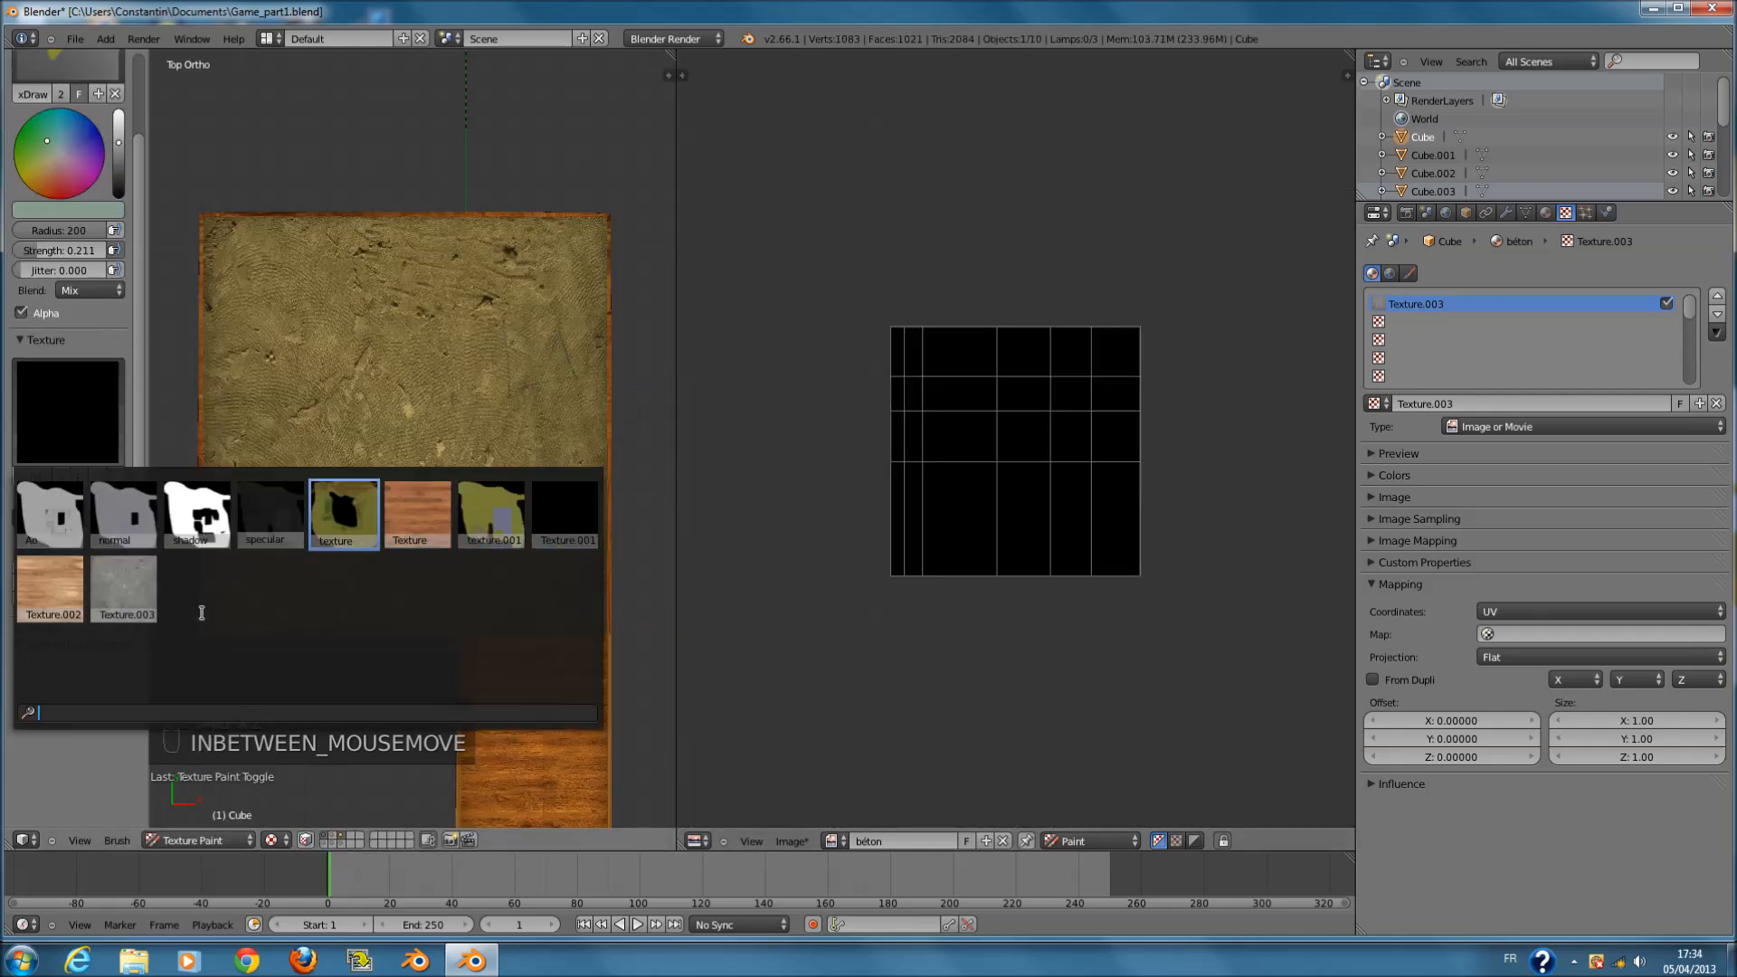
{"action": "left_click", "coordinate": [151, 605]}
{"action": "scroll", "coordinate": [935, 548], "scroll_direction": "up", "scroll_amount": 4}
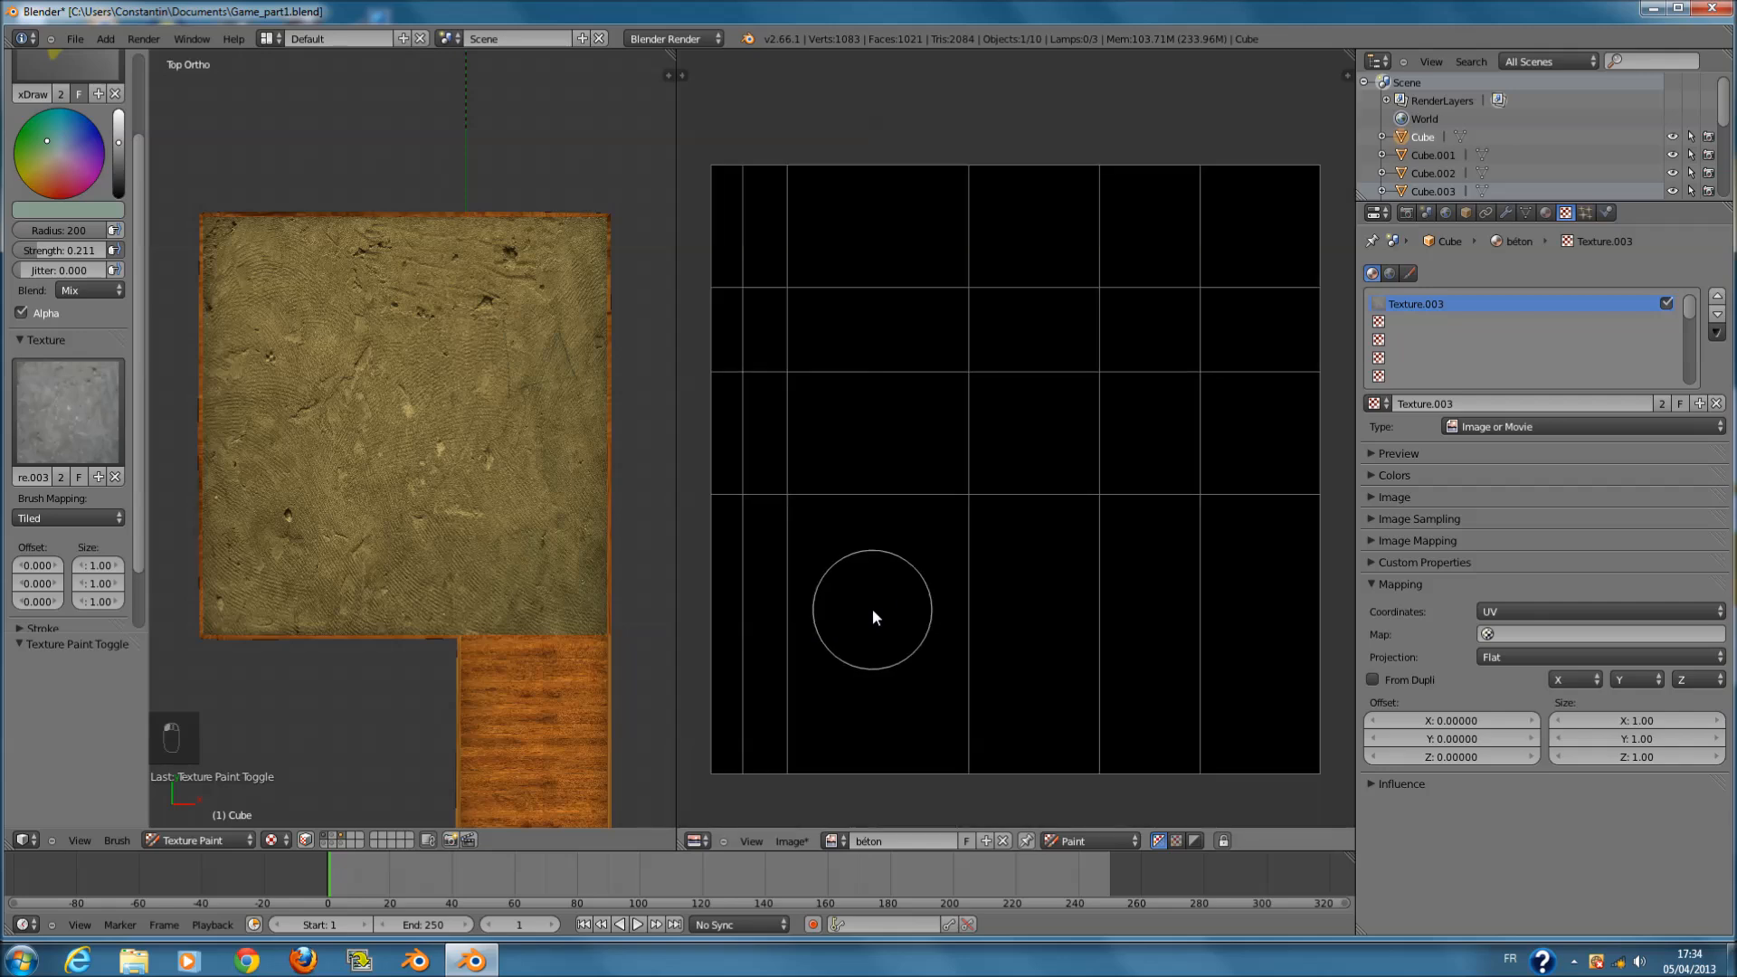
- Try the concrete brush near the béton image's lower-left corner and undo the stroke
{"action": "left_click", "coordinate": [908, 664]}
{"action": "mouse_move", "coordinate": [747, 748]}
{"action": "left_mouse_down"}
{"action": "mouse_move", "coordinate": [744, 657]}
{"action": "mouse_move", "coordinate": [734, 747]}
{"action": "left_mouse_up"}
{"action": "key", "text": "ctrl+z"}
- Set the brush colour to white and its strength to 1.000
{"action": "left_click", "coordinate": [57, 152]}
{"action": "left_click_drag", "start_coordinate": [117, 126], "coordinate": [128, 107]}
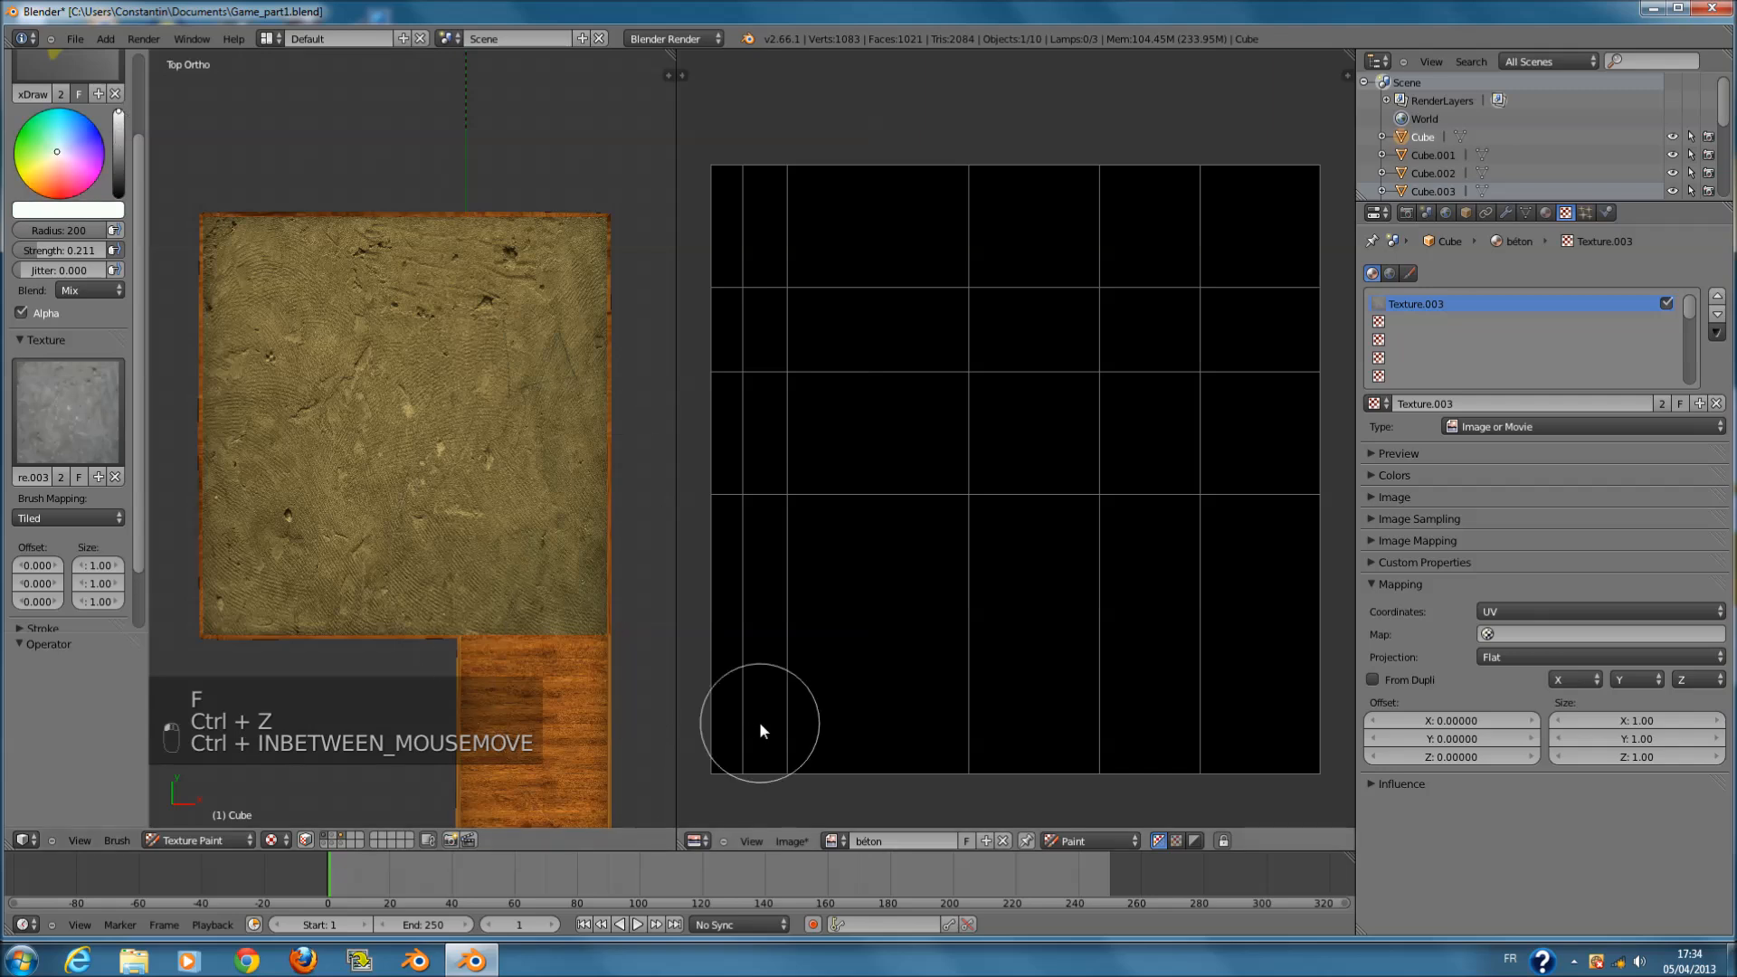
{"action": "left_click_drag", "start_coordinate": [69, 252], "coordinate": [298, 278]}
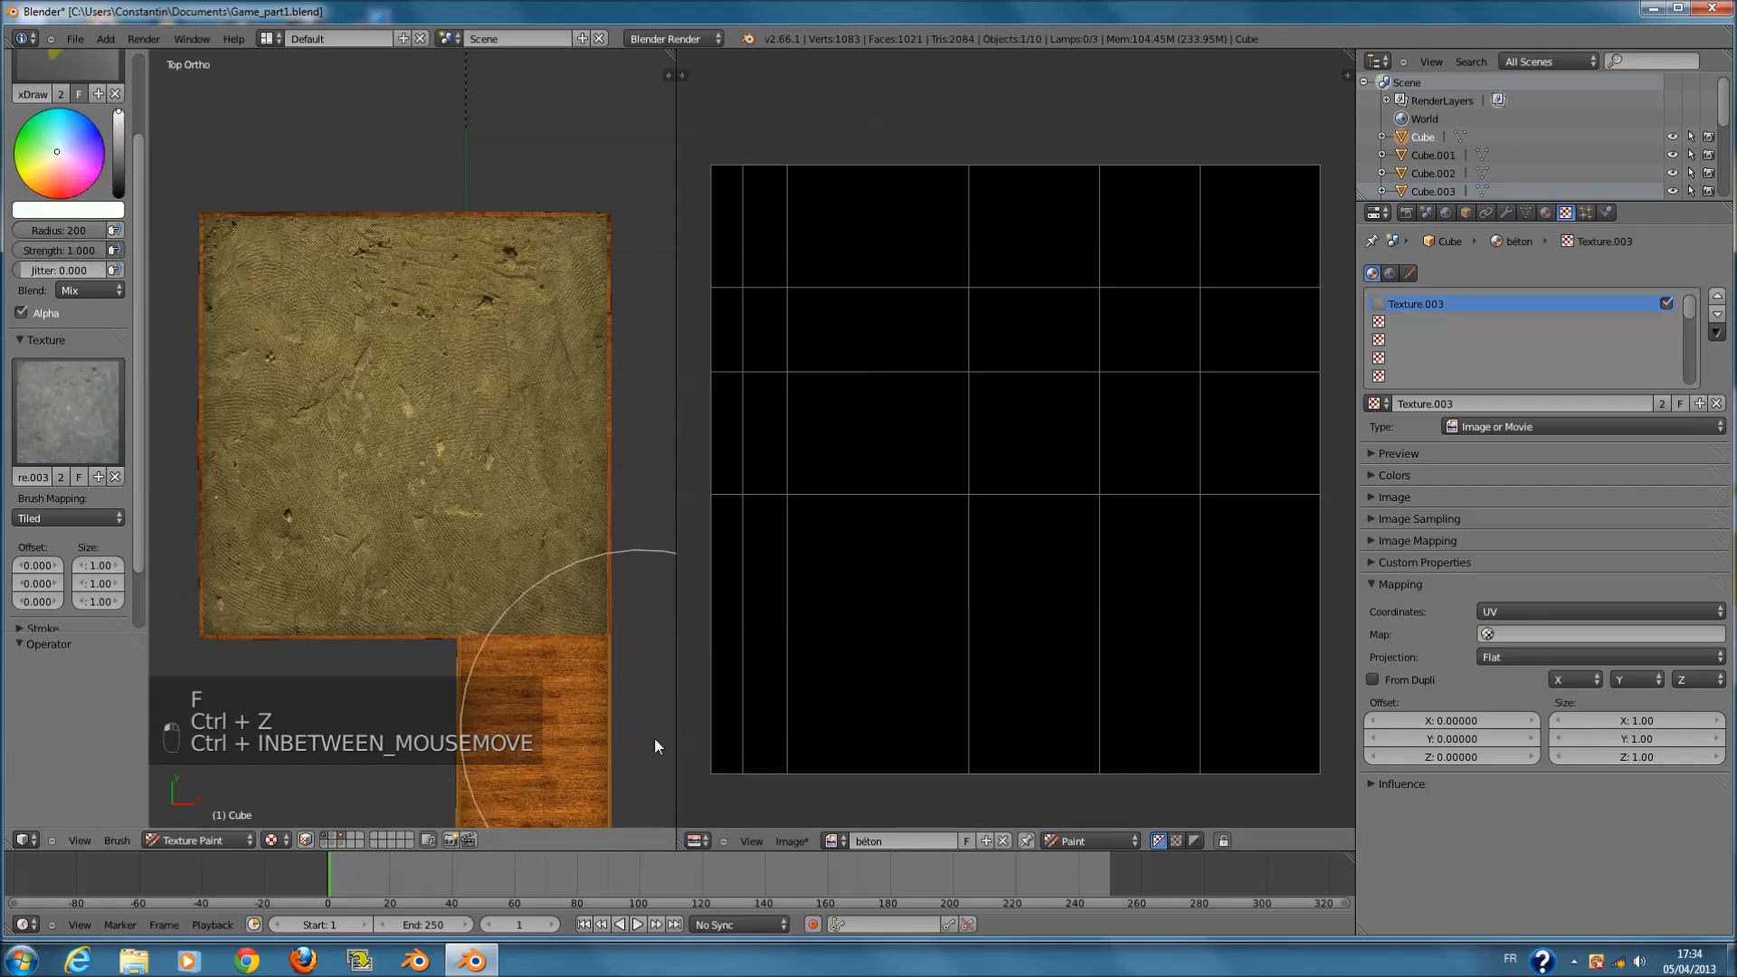
- Try painting a concrete stroke up along the béton image's left edge and undo it
{"action": "left_click", "coordinate": [813, 769]}
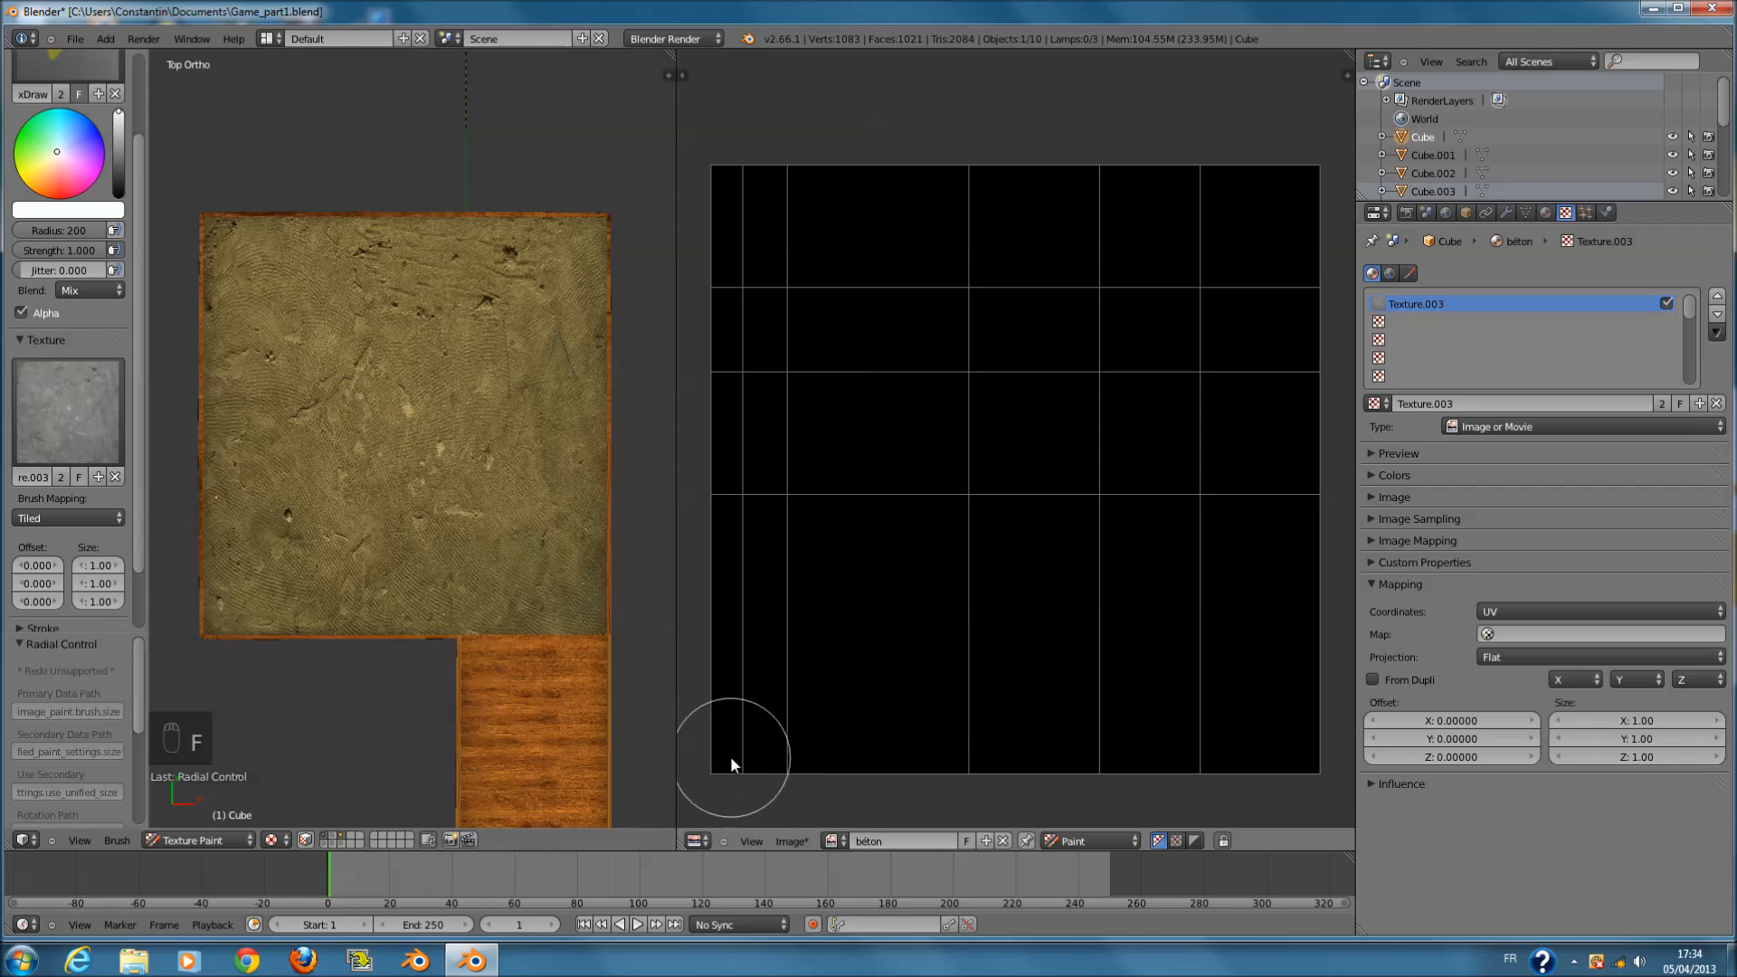
{"action": "left_click_drag", "start_coordinate": [729, 736], "coordinate": [743, 324]}
{"action": "scroll", "coordinate": [818, 532], "scroll_direction": "up", "scroll_amount": 6}
{"action": "mouse_move", "coordinate": [820, 533]}
{"action": "middle_mouse_down"}
{"action": "mouse_move", "coordinate": [920, 508]}
{"action": "mouse_move", "coordinate": [757, 687]}
{"action": "mouse_move", "coordinate": [1178, 610]}
{"action": "middle_mouse_up"}
{"action": "key", "text": "ctrl+z"}
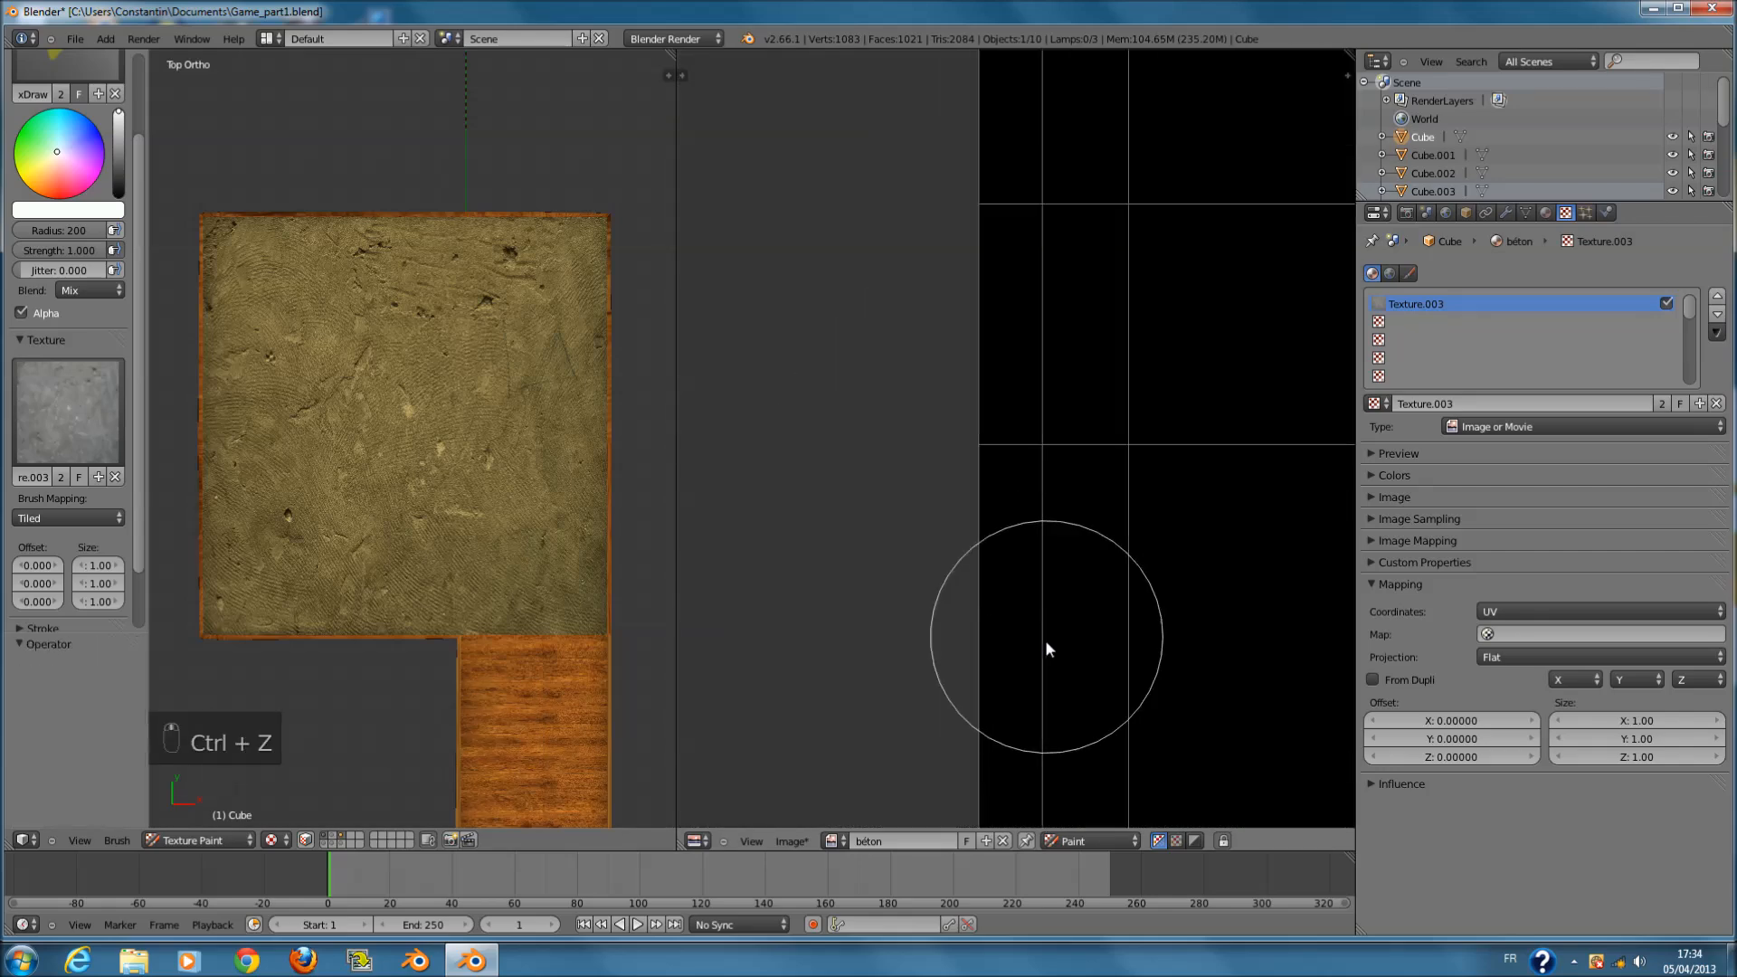
- Try resizing the brush and painting the concrete texture directly on the square room's floor in the 3D view
{"action": "scroll", "coordinate": [1046, 643], "scroll_direction": "down", "scroll_amount": 4}
{"action": "key", "text": "f"}
{"action": "left_click", "coordinate": [1079, 672]}
{"action": "scroll", "coordinate": [443, 588], "scroll_direction": "up", "scroll_amount": 2}
{"action": "middle_click_drag", "start_coordinate": [386, 613], "coordinate": [474, 615], "text": "shift"}
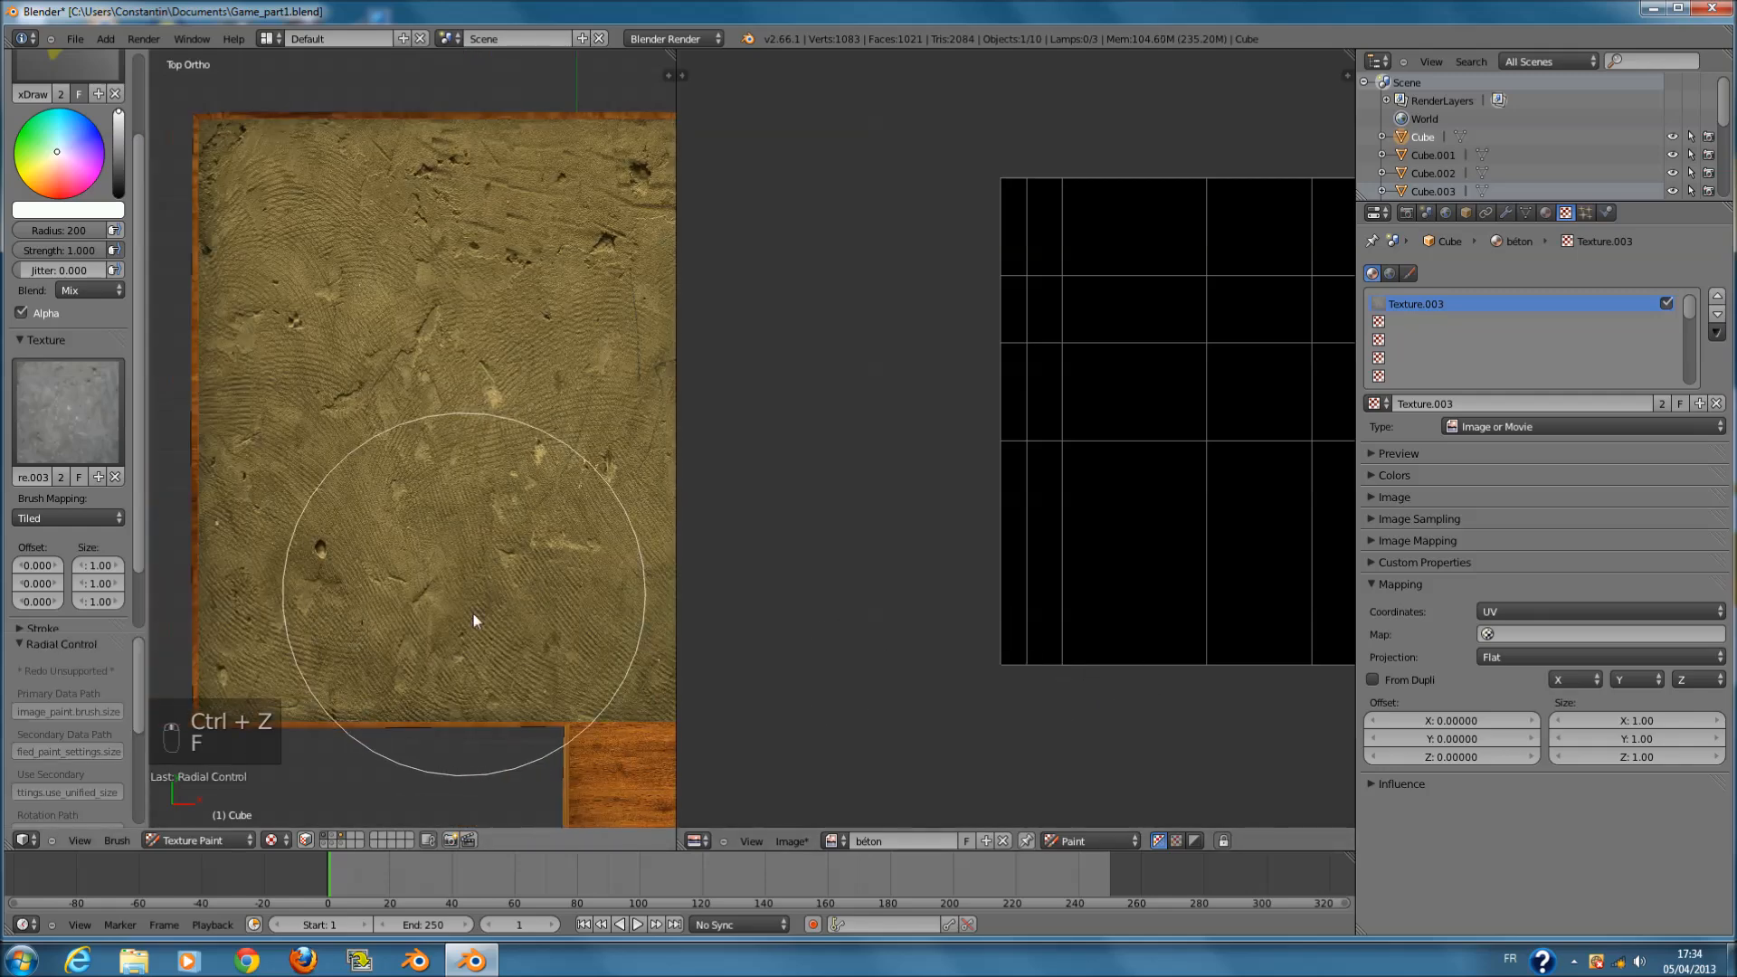
{"action": "scroll", "coordinate": [470, 615], "scroll_direction": "down", "scroll_amount": 3, "text": "ctrl"}
{"action": "left_click_drag", "start_coordinate": [347, 696], "coordinate": [359, 521]}
{"action": "scroll", "coordinate": [520, 738], "scroll_direction": "up", "scroll_amount": 1, "text": "ctrl"}
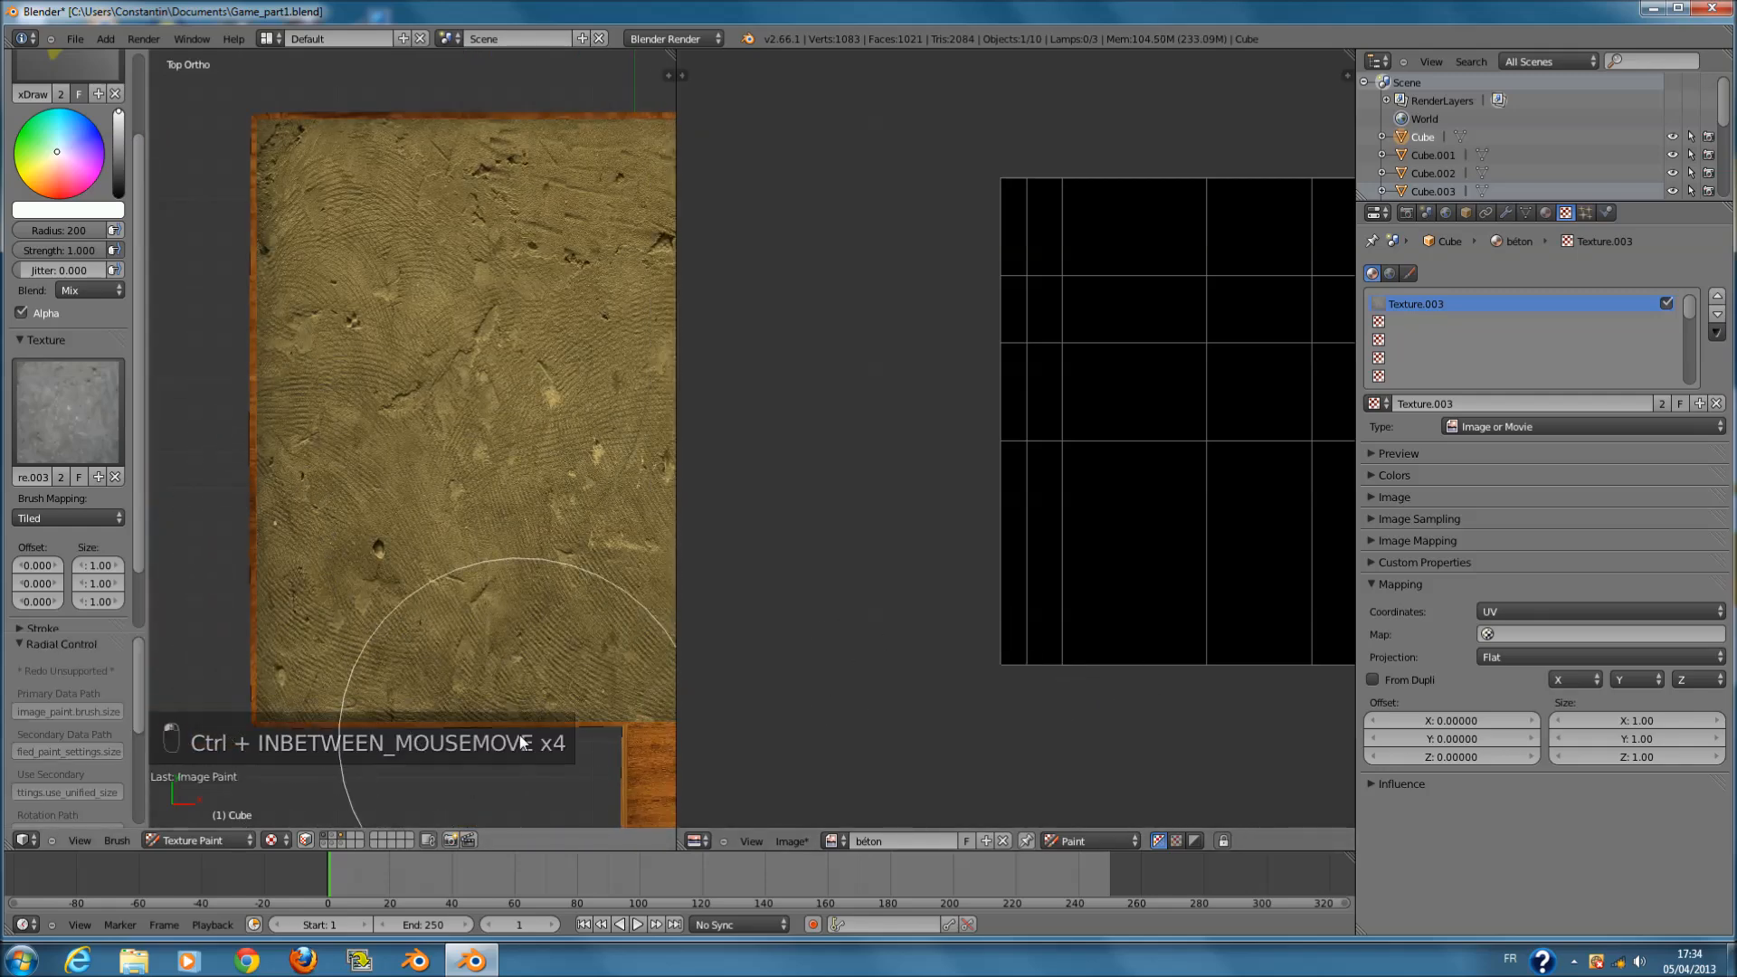
{"action": "scroll", "coordinate": [523, 742], "scroll_direction": "up", "scroll_amount": 4, "text": "ctrl"}
{"action": "scroll", "coordinate": [1137, 688], "scroll_direction": "up", "scroll_amount": 1}
- Try horizontal concrete strokes along the lower edge of the béton image, undoing each one
{"action": "mouse_move", "coordinate": [784, 681]}
{"action": "left_mouse_down"}
{"action": "mouse_move", "coordinate": [994, 644]}
{"action": "mouse_move", "coordinate": [1322, 645]}
{"action": "left_mouse_up"}
{"action": "scroll", "coordinate": [826, 579], "scroll_direction": "up", "scroll_amount": 6}
{"action": "scroll", "coordinate": [1043, 632], "scroll_direction": "up", "scroll_amount": 3}
{"action": "scroll", "coordinate": [1043, 645], "scroll_direction": "down", "scroll_amount": 2}
{"action": "key", "text": "ctrl+z"}
{"action": "left_click_drag", "start_coordinate": [943, 661], "coordinate": [1082, 658]}
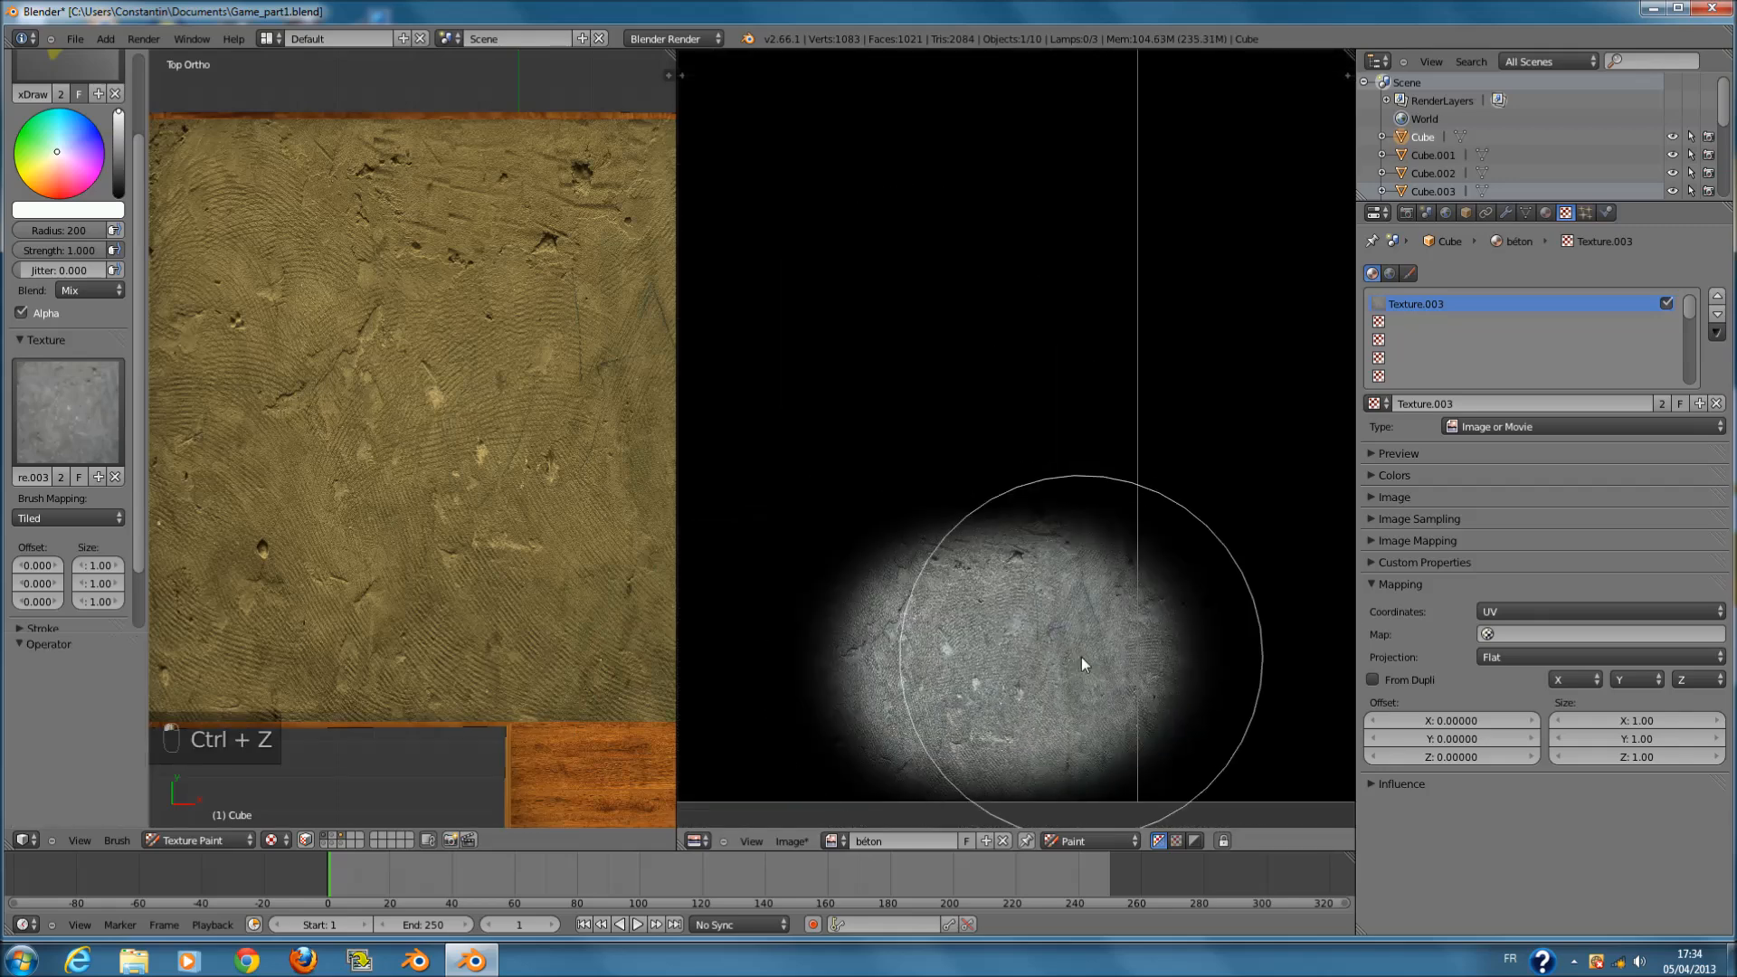
{"action": "key", "text": "ctrl+z"}
- Show the béton image's properties and review the brush's paint and texture settings
{"action": "key", "text": "f"}
{"action": "left_click", "coordinate": [1095, 713]}
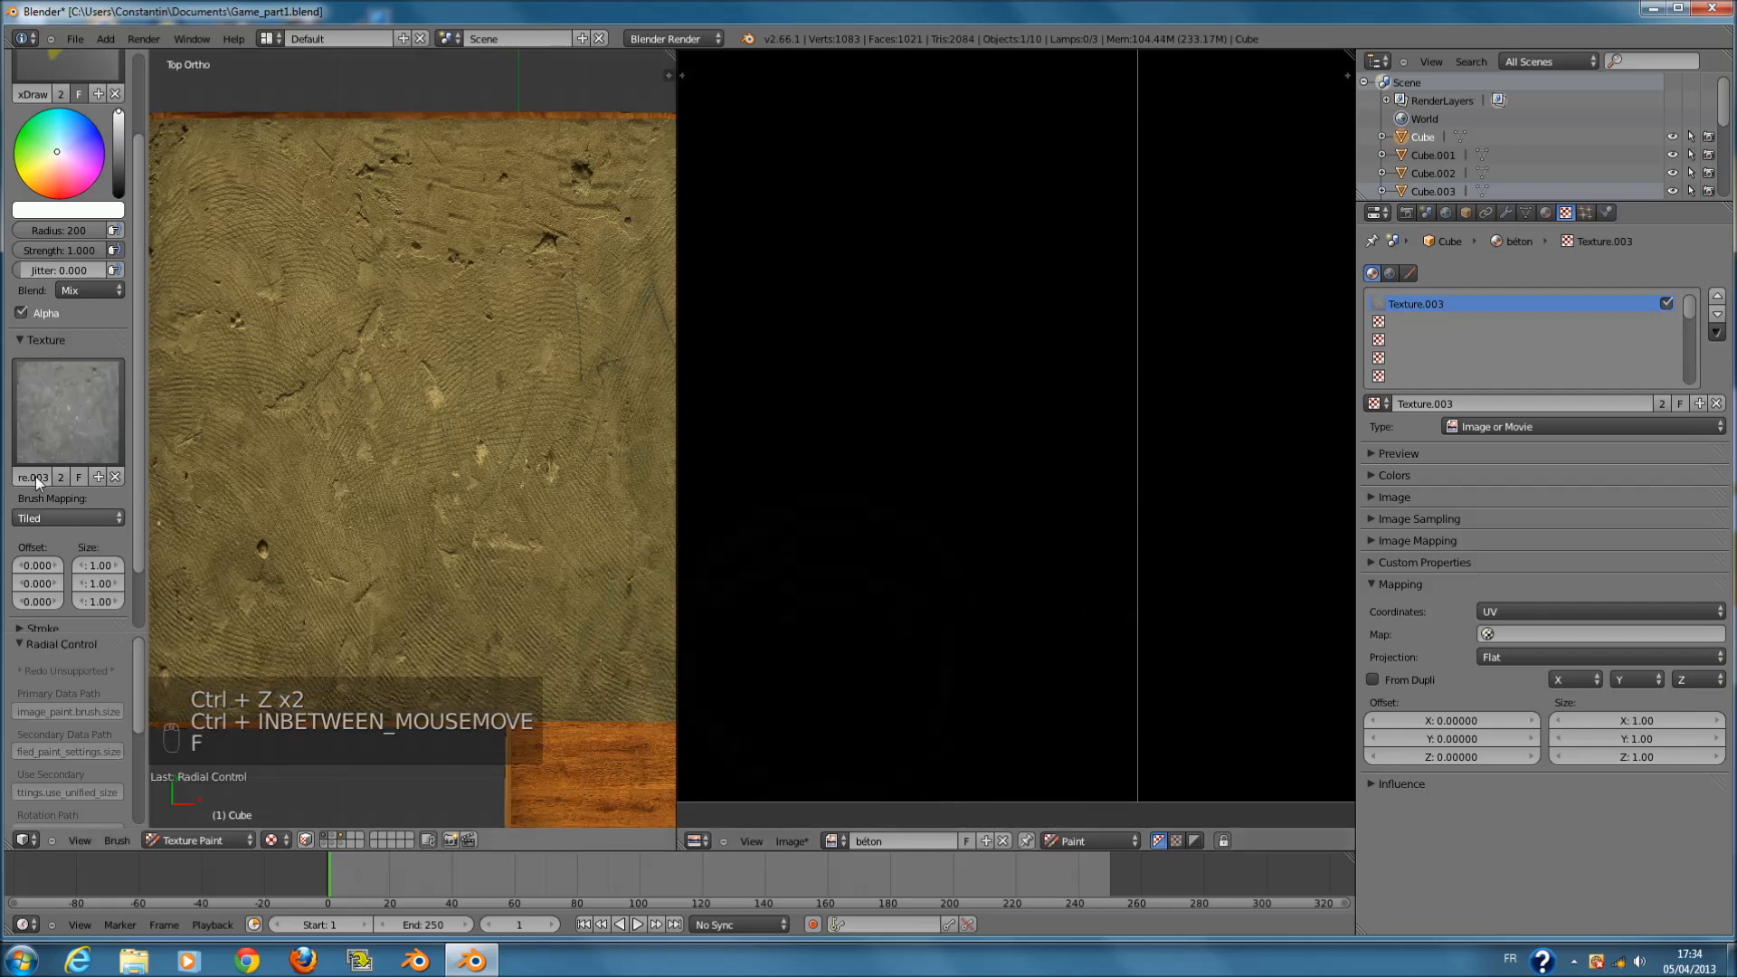
{"action": "scroll", "coordinate": [36, 483], "scroll_direction": "down", "scroll_amount": 3}
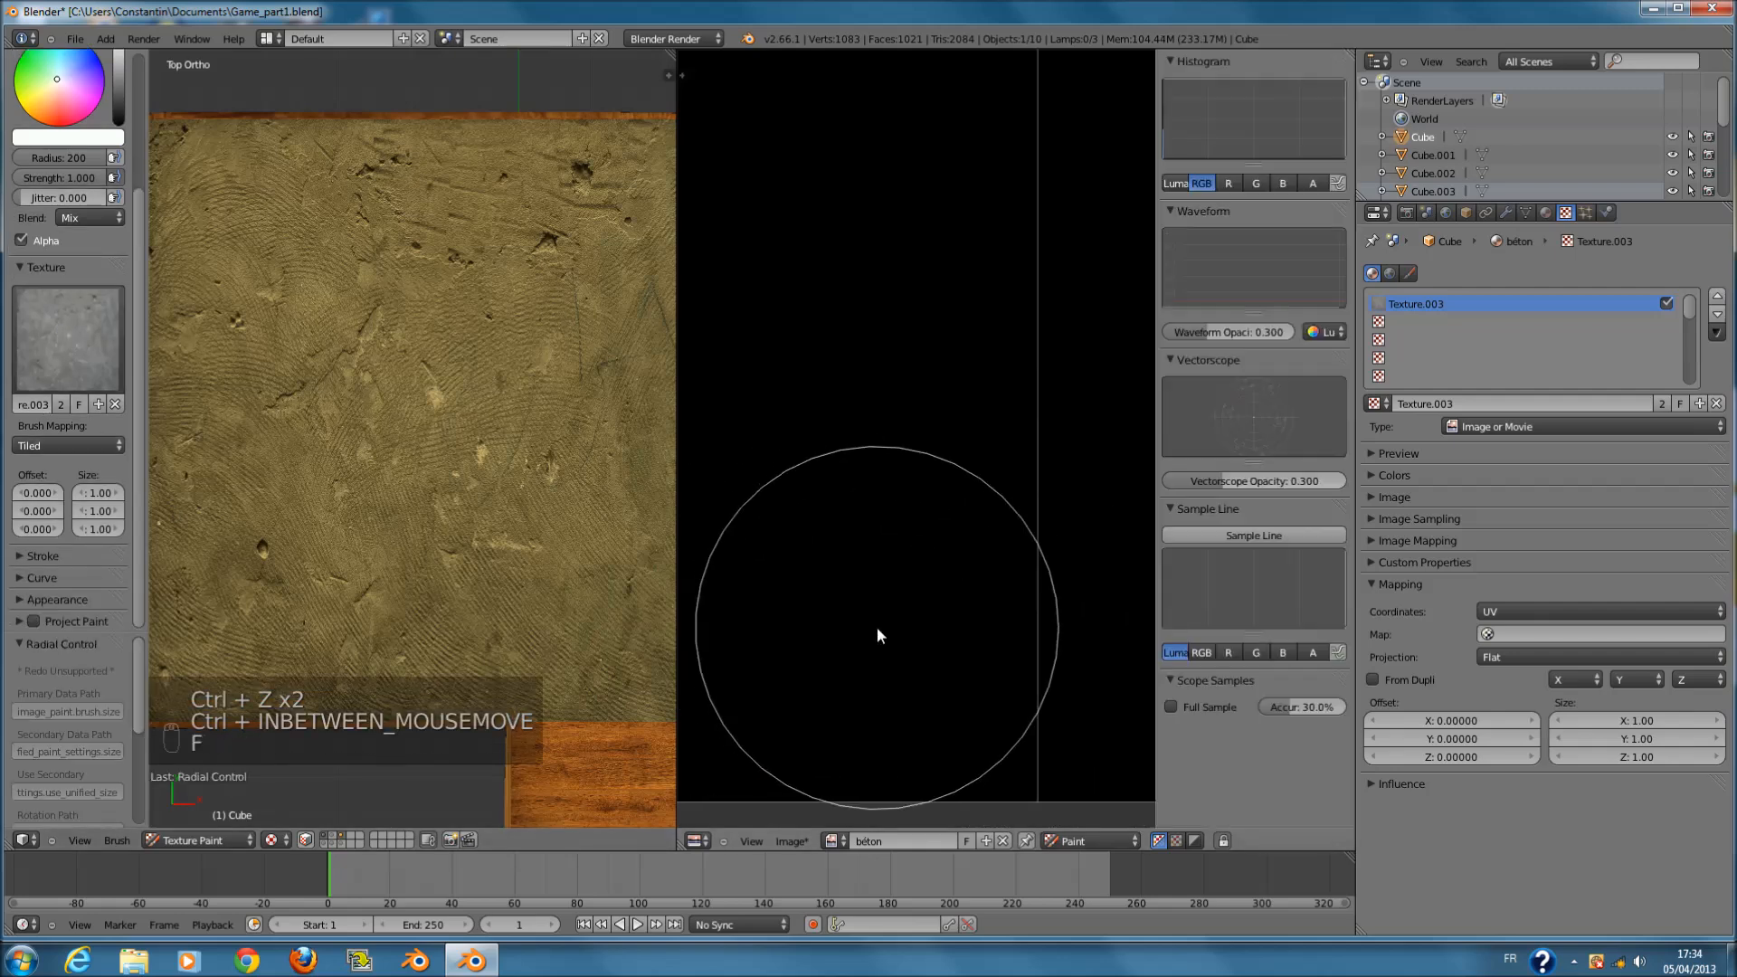
{"action": "key", "text": "n"}
{"action": "scroll", "coordinate": [782, 599], "scroll_direction": "down", "scroll_amount": 5}
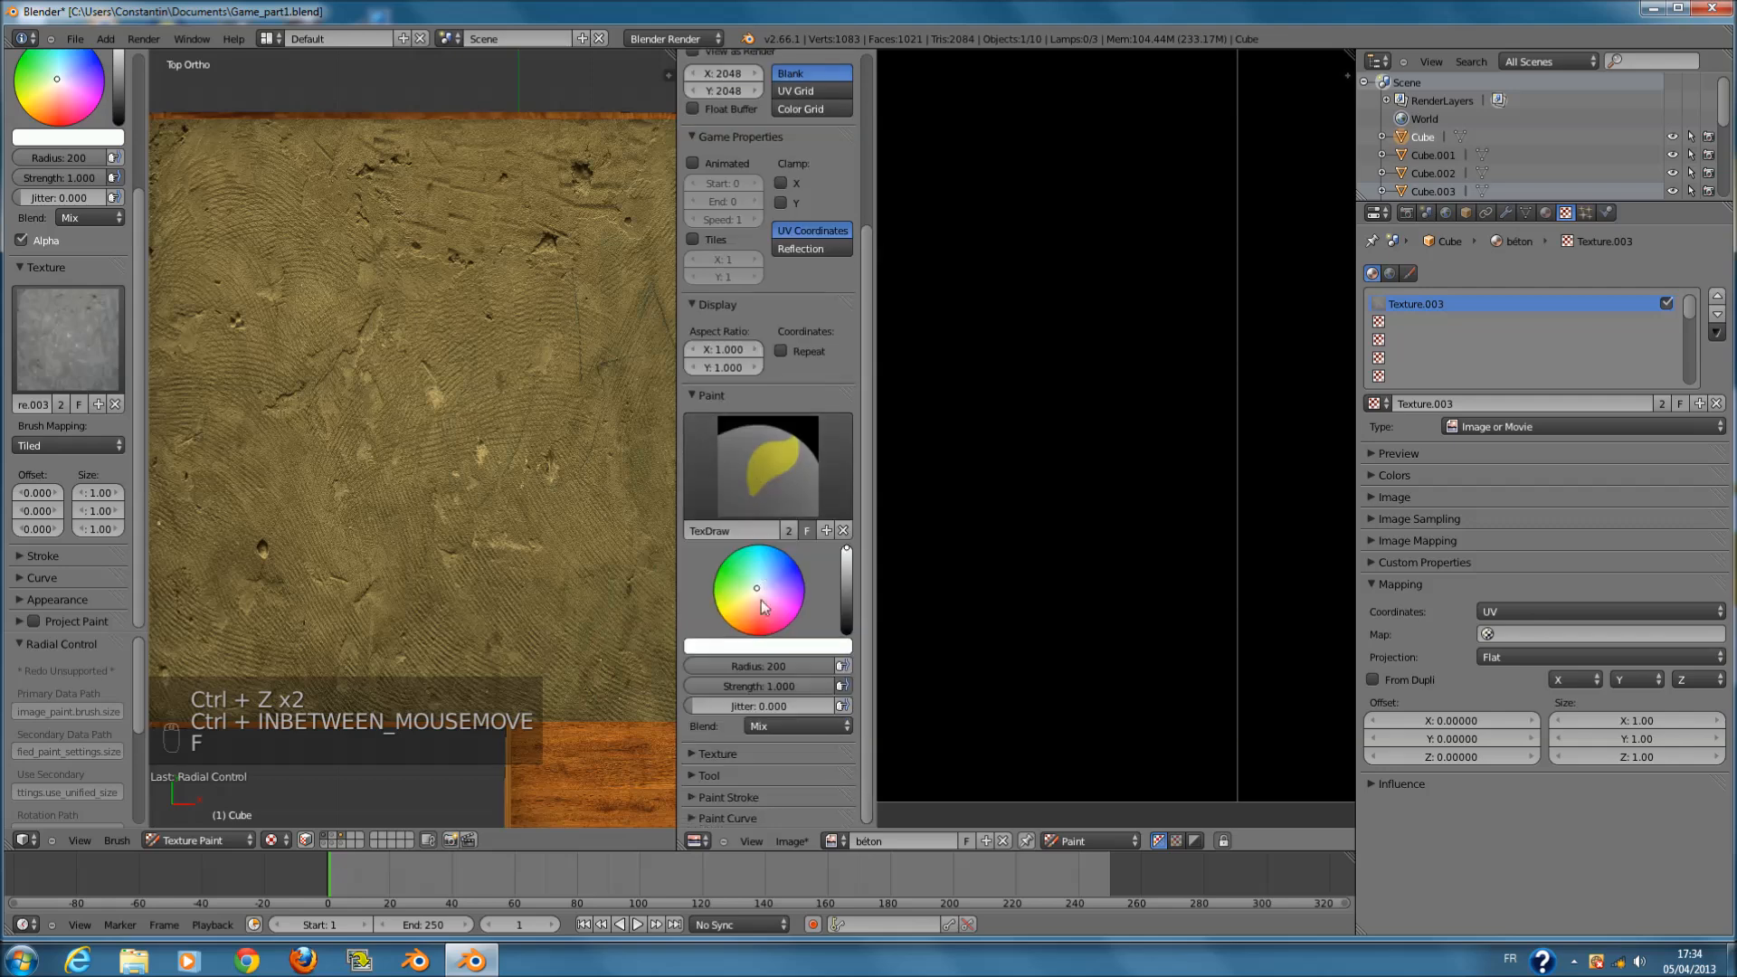
{"action": "left_click", "coordinate": [731, 754]}
{"action": "scroll", "coordinate": [731, 751], "scroll_direction": "down", "scroll_amount": 5}
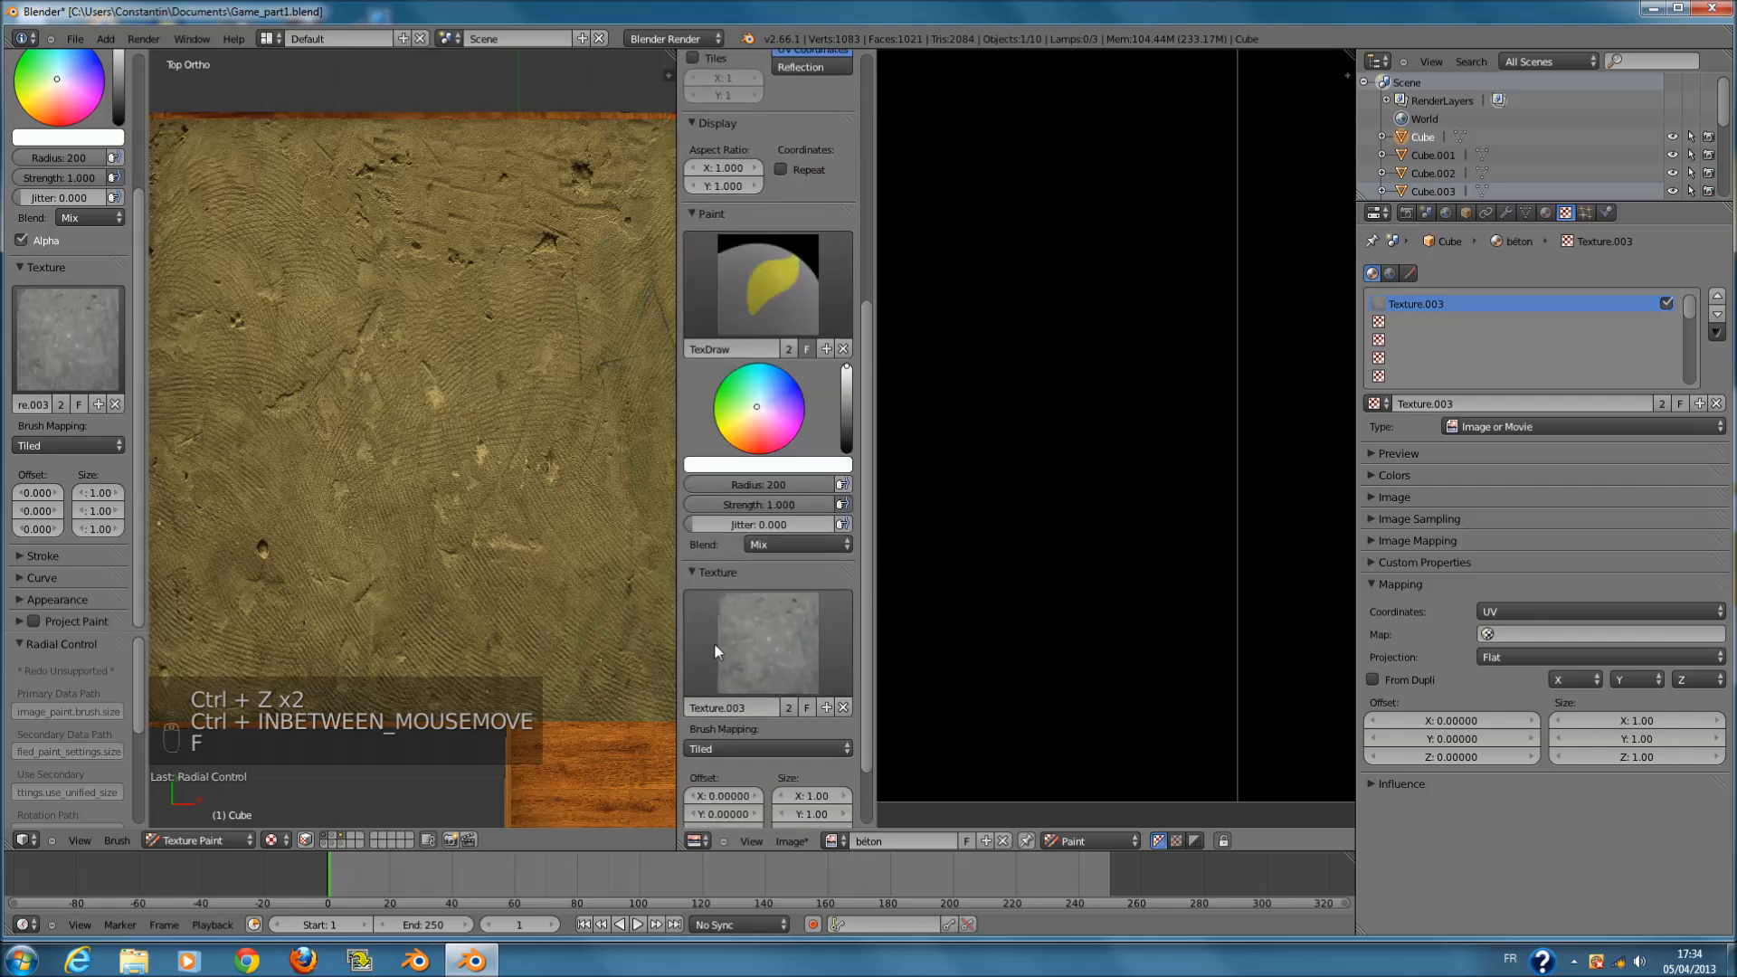
{"action": "left_click", "coordinate": [724, 579]}
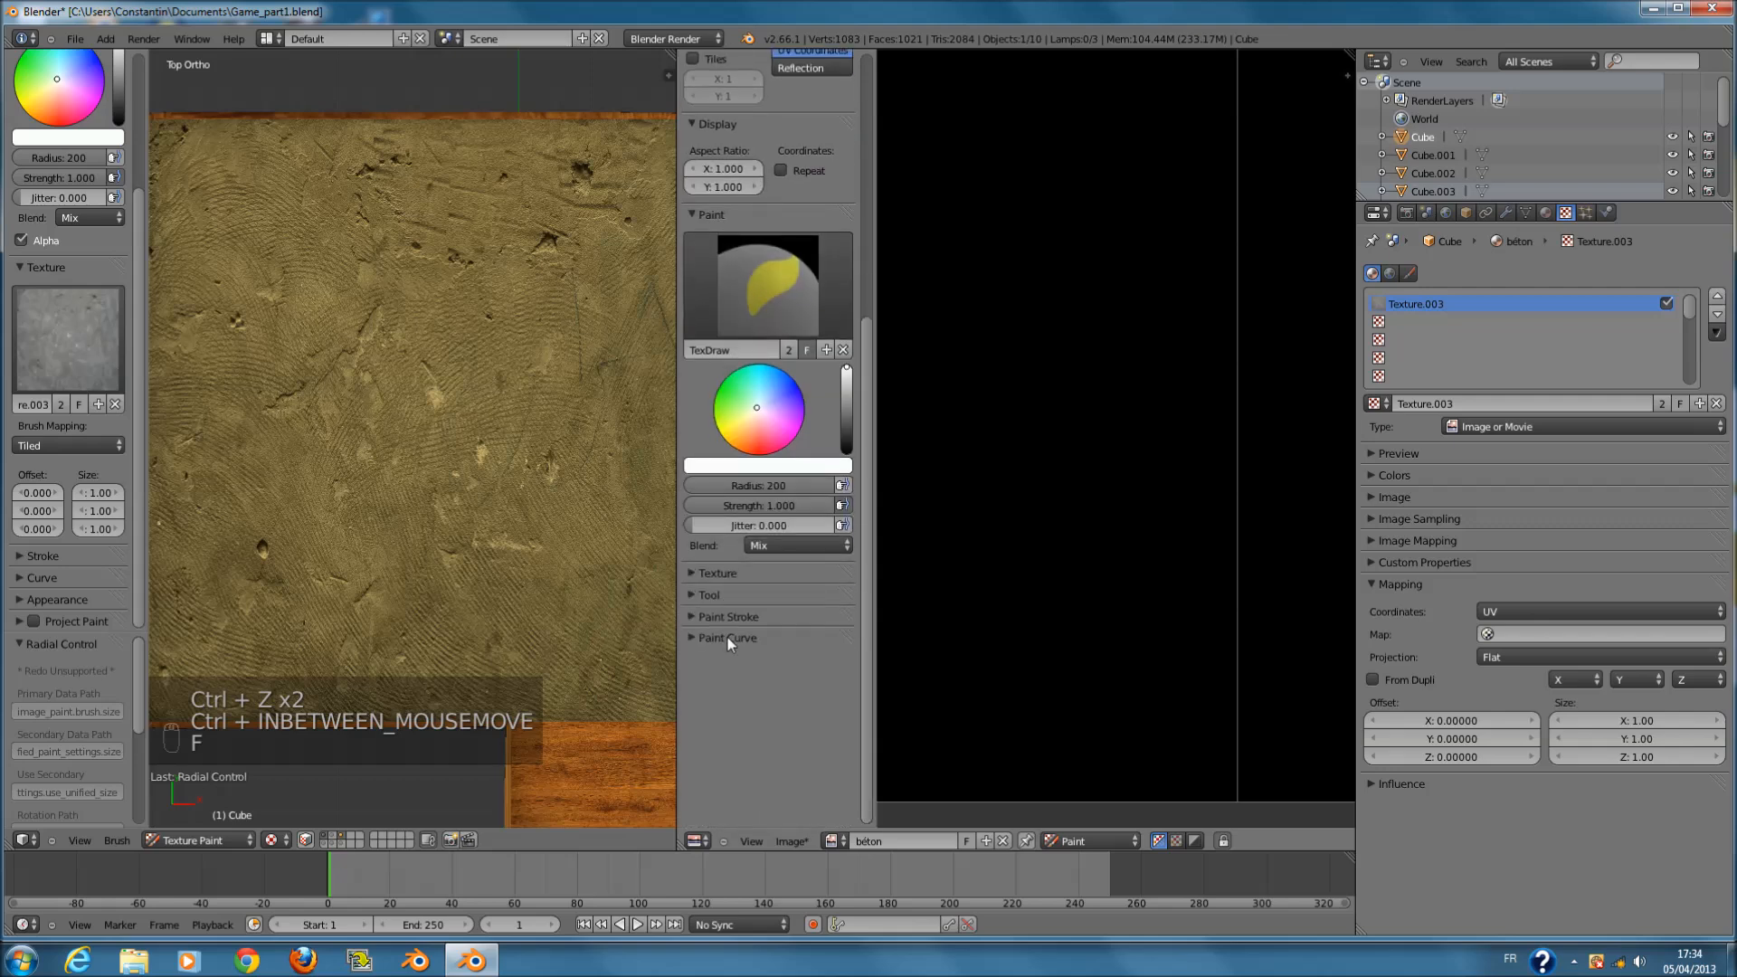
{"action": "scroll", "coordinate": [738, 595], "scroll_direction": "up", "scroll_amount": 6}
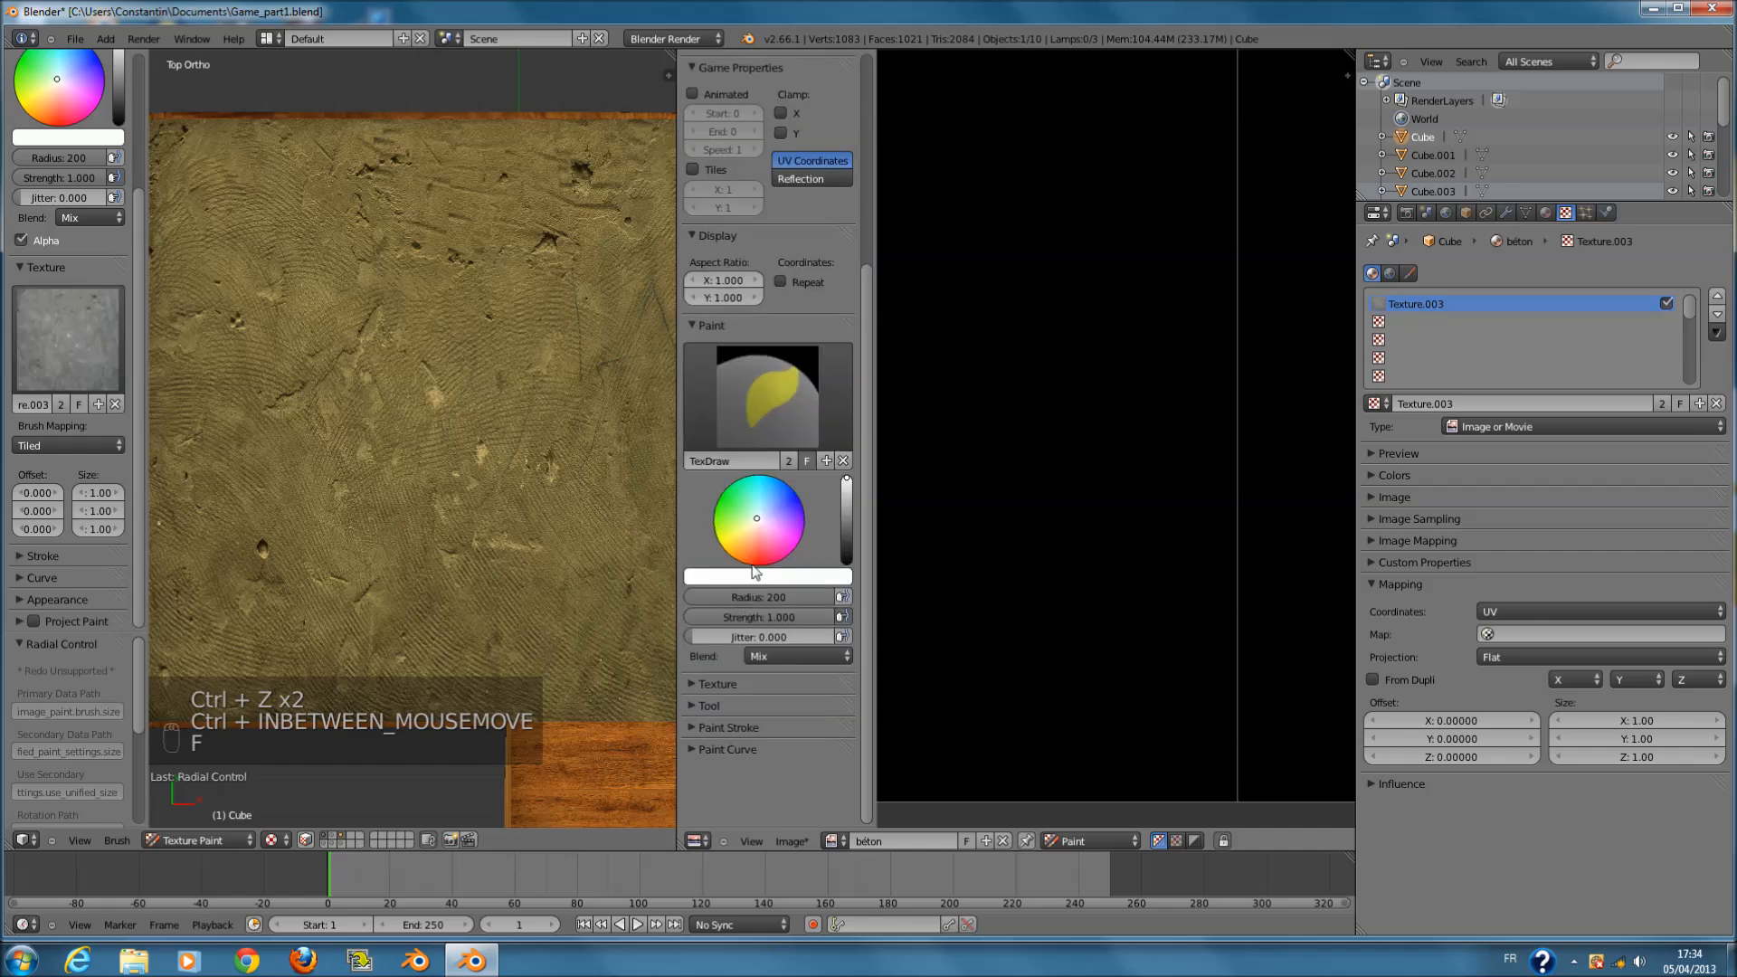
{"action": "left_click", "coordinate": [520, 582]}
{"action": "scroll", "coordinate": [530, 563], "scroll_direction": "down", "scroll_amount": 4}
{"action": "scroll", "coordinate": [530, 563], "scroll_direction": "up", "scroll_amount": 1}
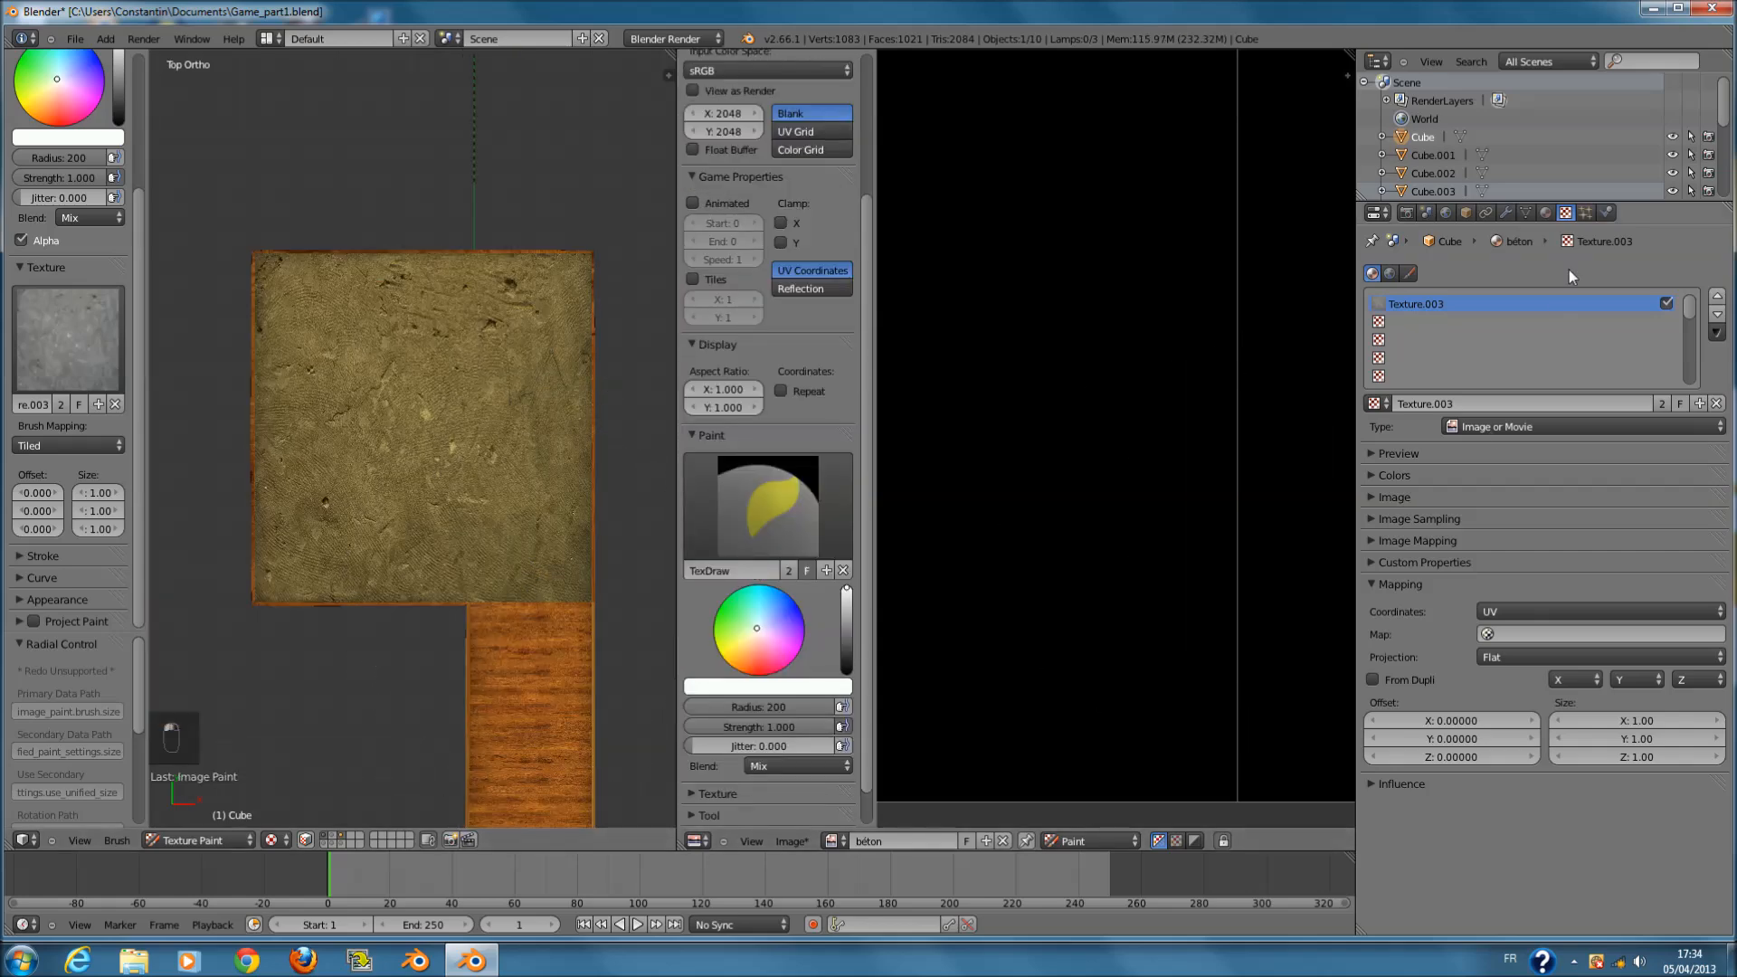
- Assign the béton image to Texture.003 in place of the concrete photo
{"action": "left_click", "coordinate": [1464, 584]}
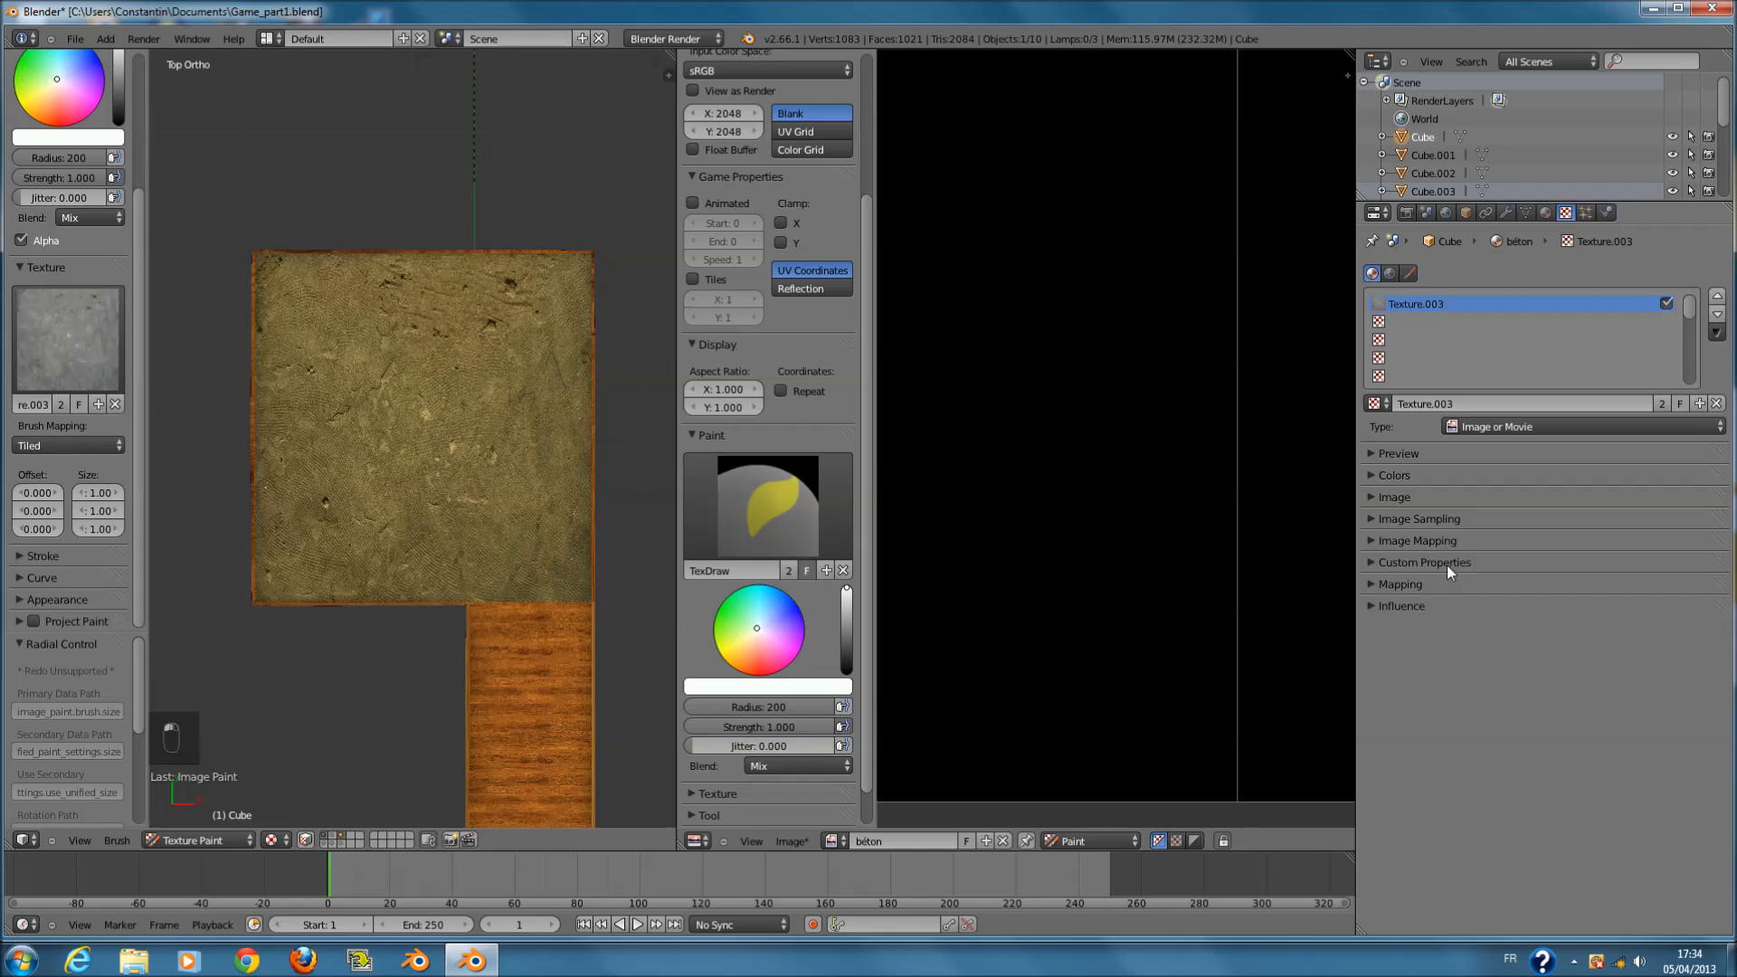
{"action": "left_click", "coordinate": [1441, 541]}
{"action": "left_click", "coordinate": [1440, 540]}
{"action": "left_click", "coordinate": [1437, 524]}
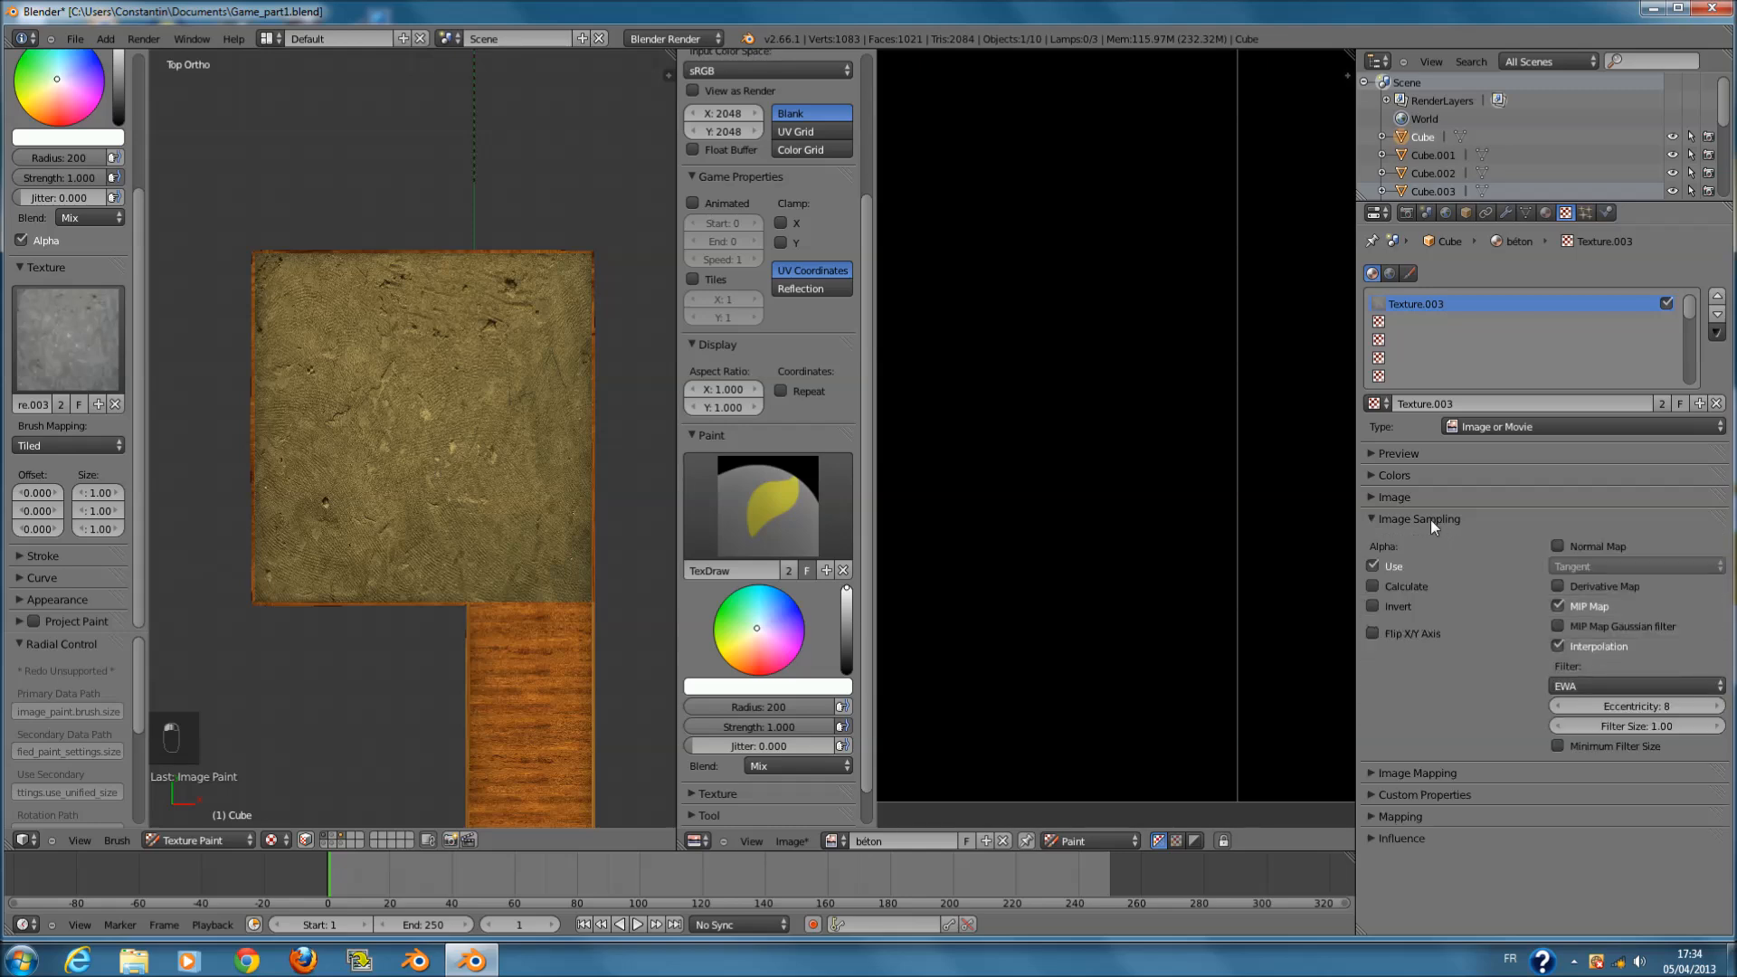
{"action": "left_click", "coordinate": [1431, 519]}
{"action": "left_click", "coordinate": [1418, 490]}
{"action": "left_click", "coordinate": [1375, 524]}
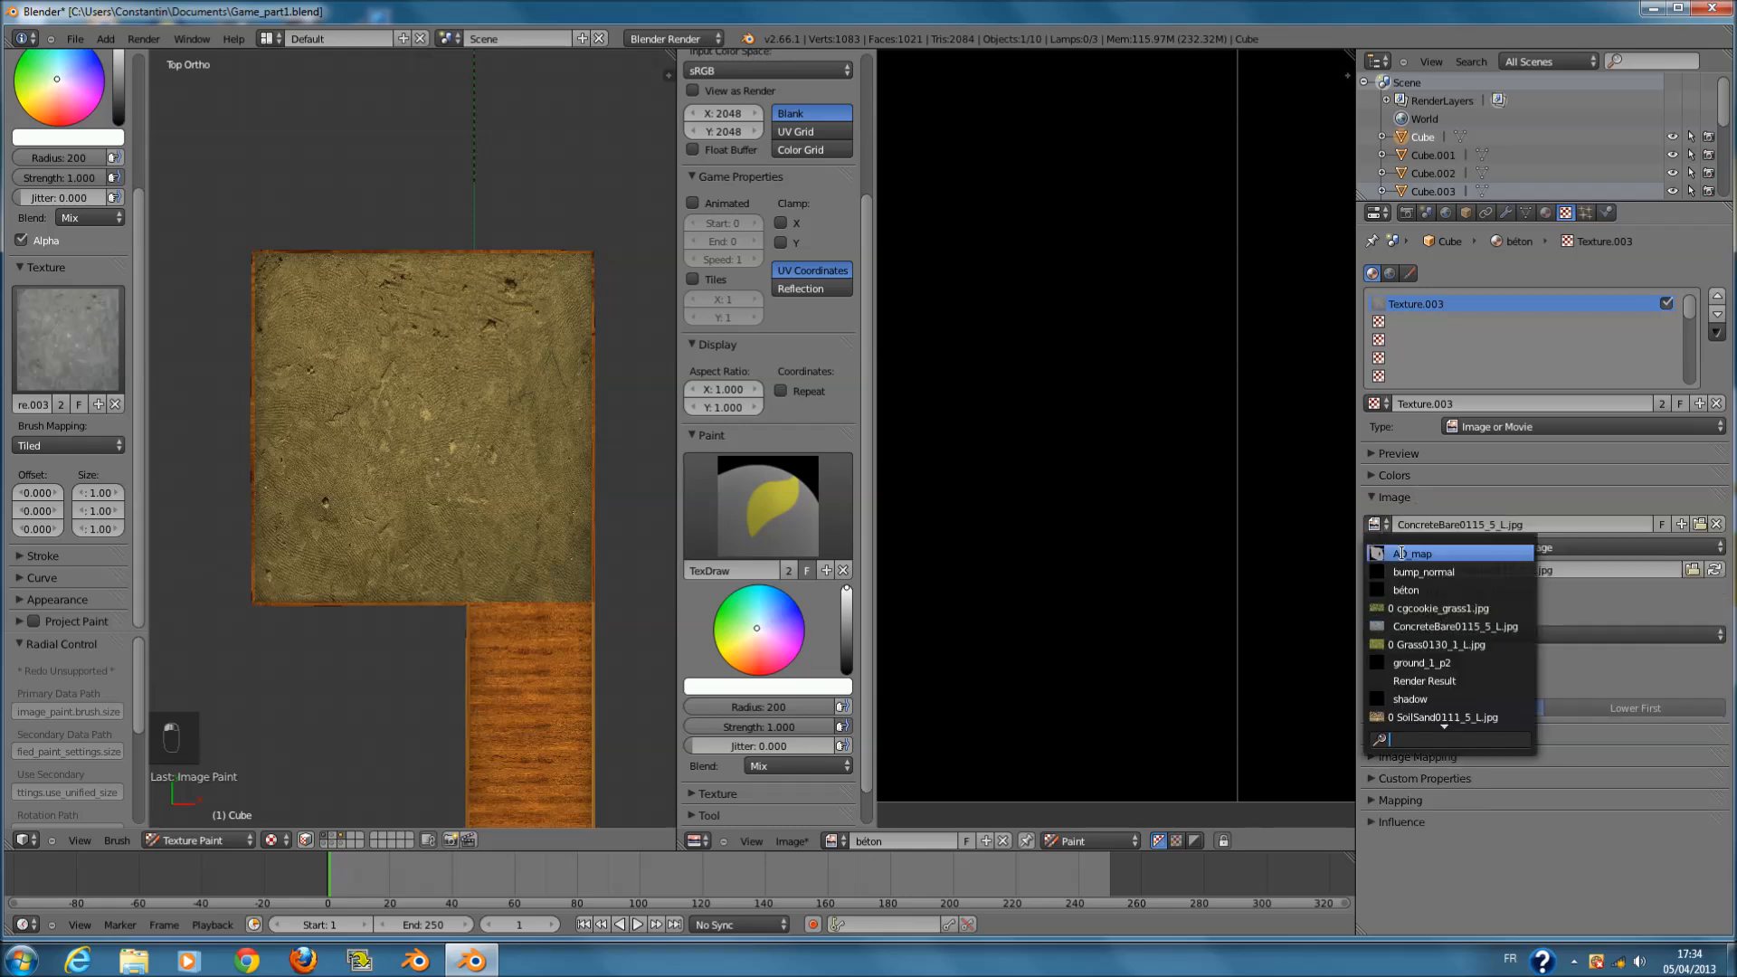
{"action": "left_click", "coordinate": [1418, 590]}
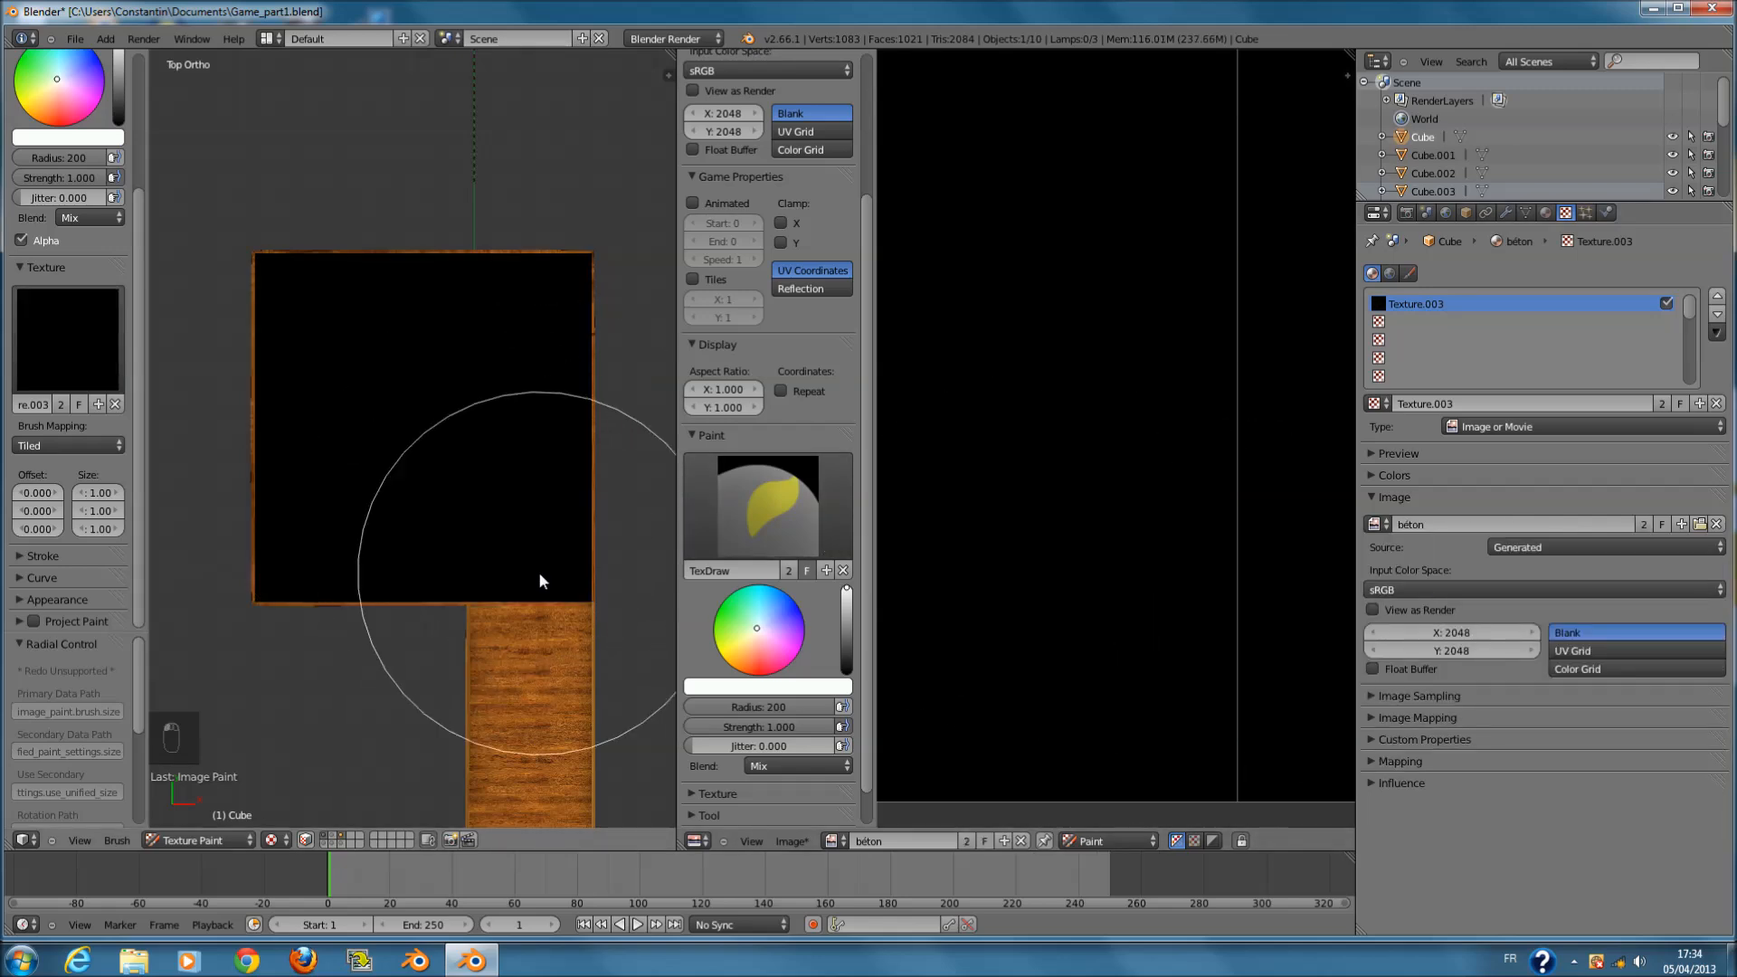
- Enable Project Paint, reduce the brush radius to 158 and try a stroke on the square room's floor in the 3D view
{"action": "scroll", "coordinate": [553, 436], "scroll_direction": "up", "scroll_amount": 3}
{"action": "key", "text": "n"}
{"action": "key", "text": "n"}
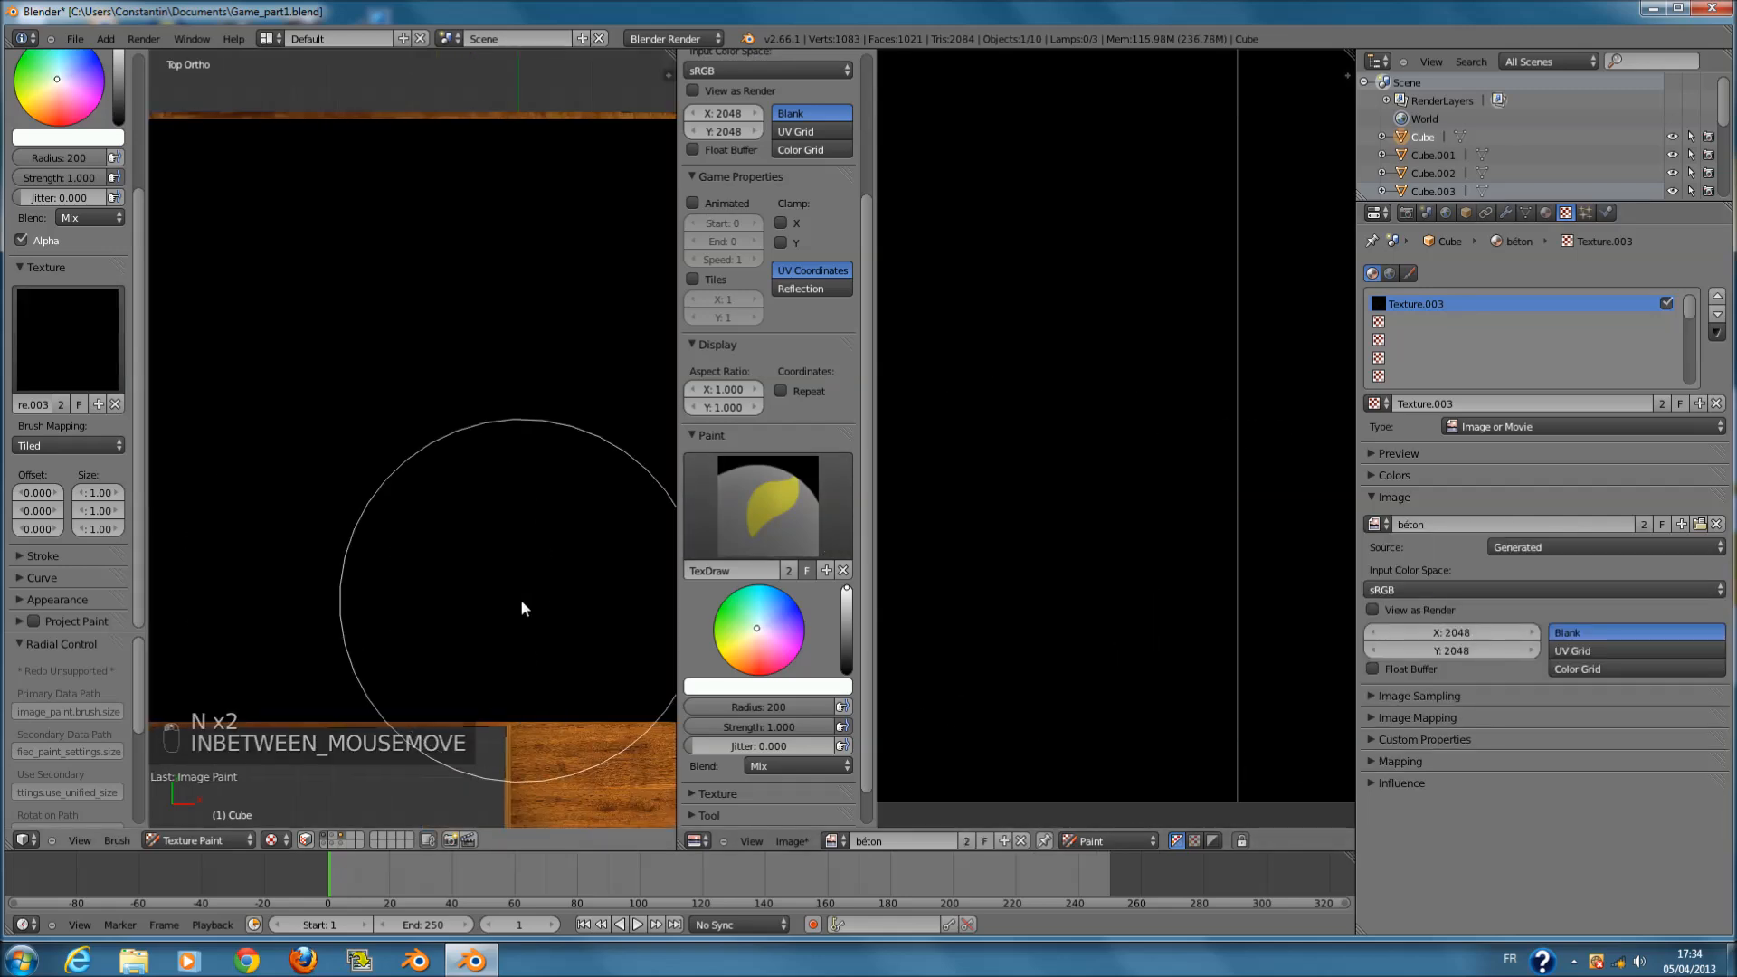
{"action": "left_click", "coordinate": [36, 619]}
{"action": "scroll", "coordinate": [435, 581], "scroll_direction": "down", "scroll_amount": 3}
{"action": "key", "text": "f"}
{"action": "left_click", "coordinate": [456, 525]}
{"action": "key", "text": "f"}
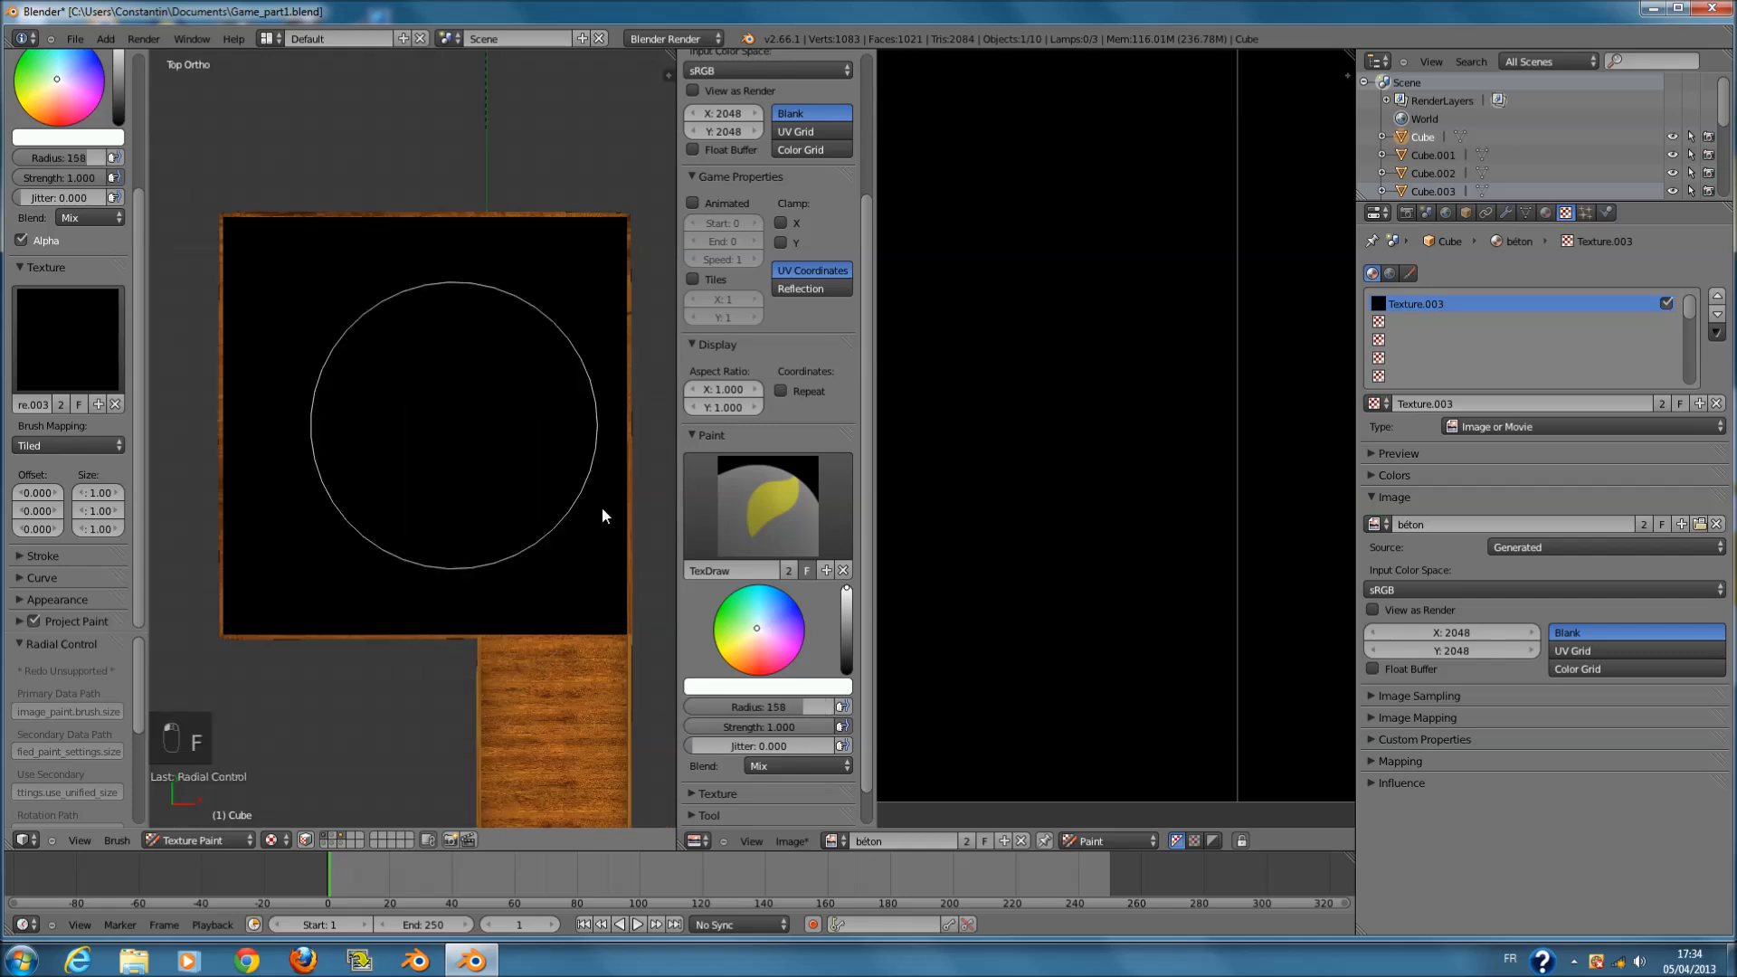
{"action": "left_click_drag", "start_coordinate": [382, 593], "coordinate": [485, 563]}
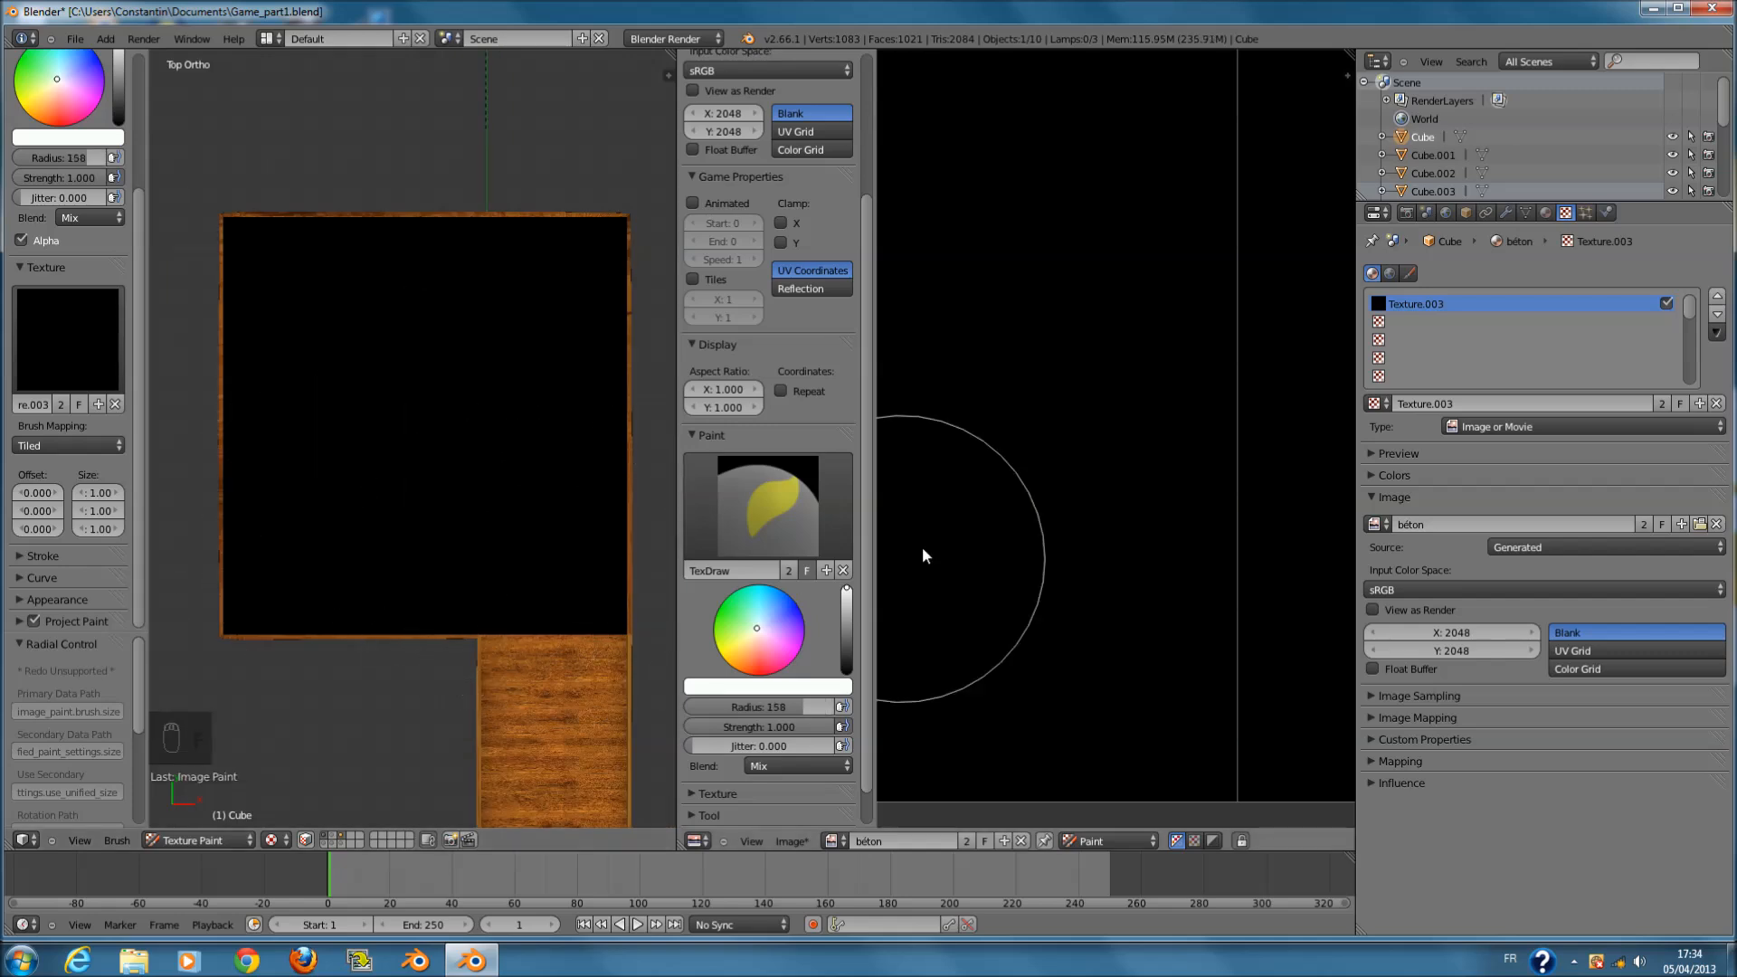
- Try a stroke on the béton image with the brush radius set to 200
{"action": "scroll", "coordinate": [960, 534], "scroll_direction": "down", "scroll_amount": 5}
{"action": "mouse_move", "coordinate": [1019, 528]}
{"action": "middle_mouse_down"}
{"action": "mouse_move", "coordinate": [1098, 769]}
{"action": "mouse_move", "coordinate": [989, 655]}
{"action": "middle_mouse_up"}
{"action": "key", "text": "f"}
{"action": "left_click", "coordinate": [1007, 675]}
{"action": "mouse_move", "coordinate": [995, 662]}
{"action": "left_mouse_down"}
{"action": "mouse_move", "coordinate": [1094, 635]}
{"action": "mouse_move", "coordinate": [1045, 613]}
{"action": "left_mouse_up"}
{"action": "mouse_move", "coordinate": [1045, 613]}
{"action": "middle_mouse_down"}
{"action": "mouse_move", "coordinate": [1193, 636]}
{"action": "mouse_move", "coordinate": [1177, 630]}
{"action": "middle_mouse_up"}
{"action": "scroll", "coordinate": [763, 691], "scroll_direction": "down", "scroll_amount": 2}
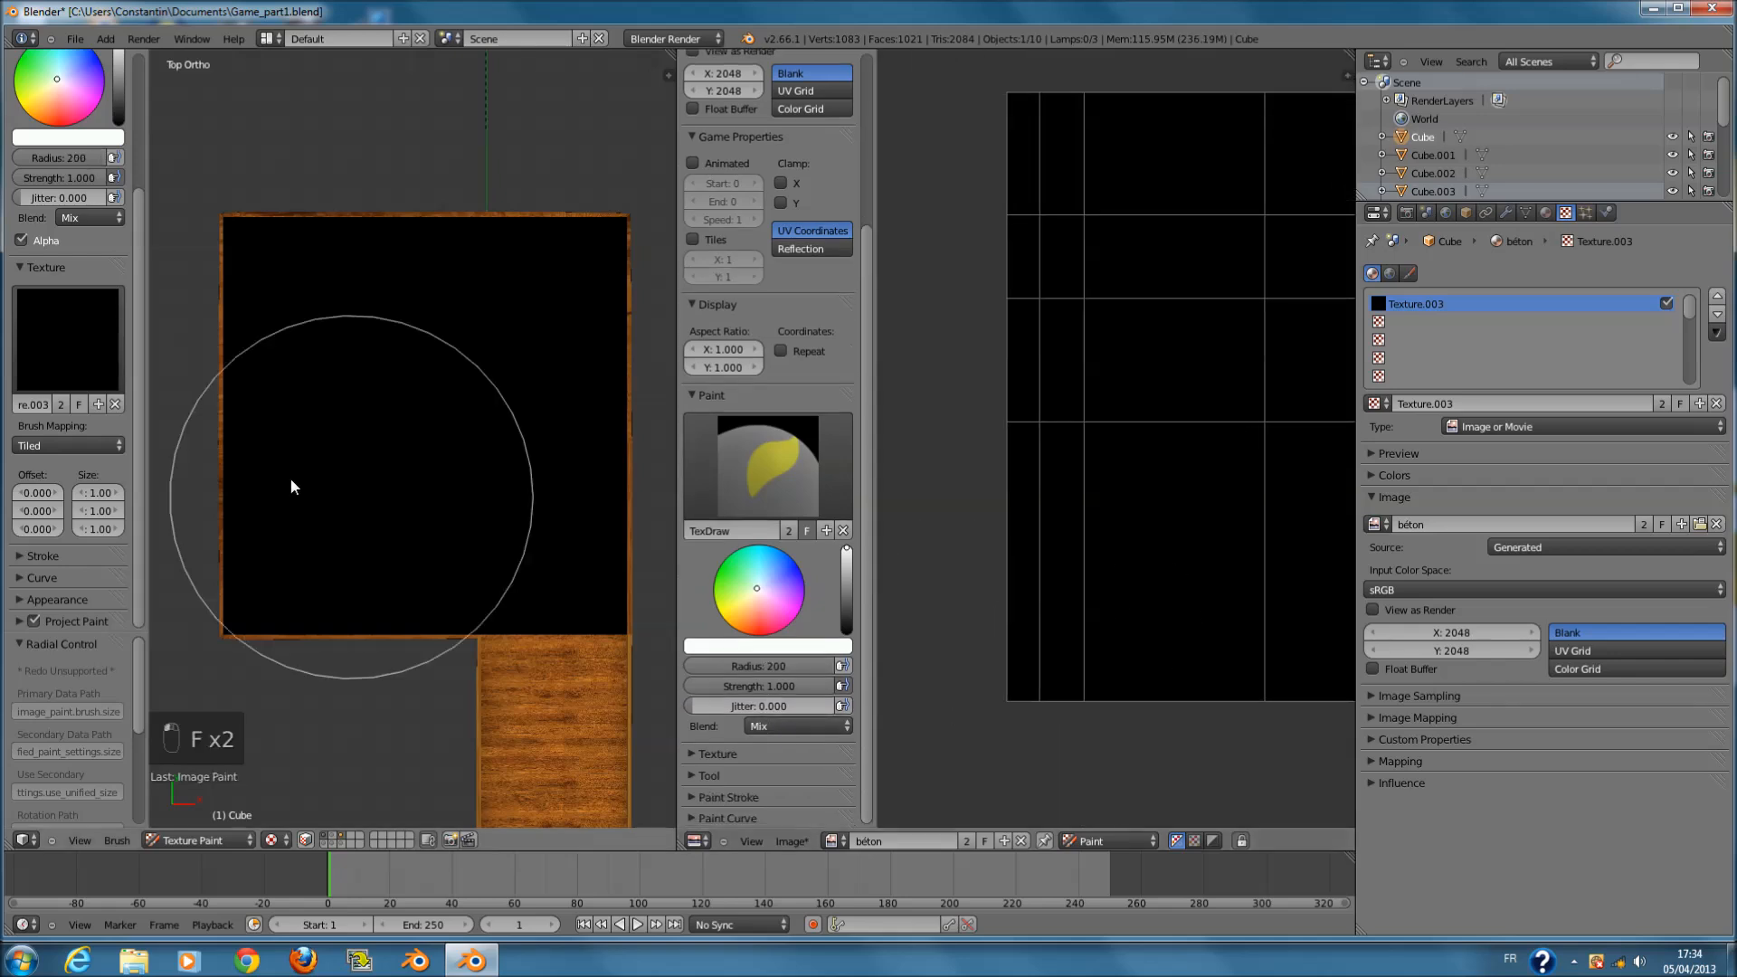
- Add a new texture in the béton material's second slot and set its type to Image or Movie
{"action": "left_click", "coordinate": [109, 380]}
{"action": "left_click", "coordinate": [125, 525]}
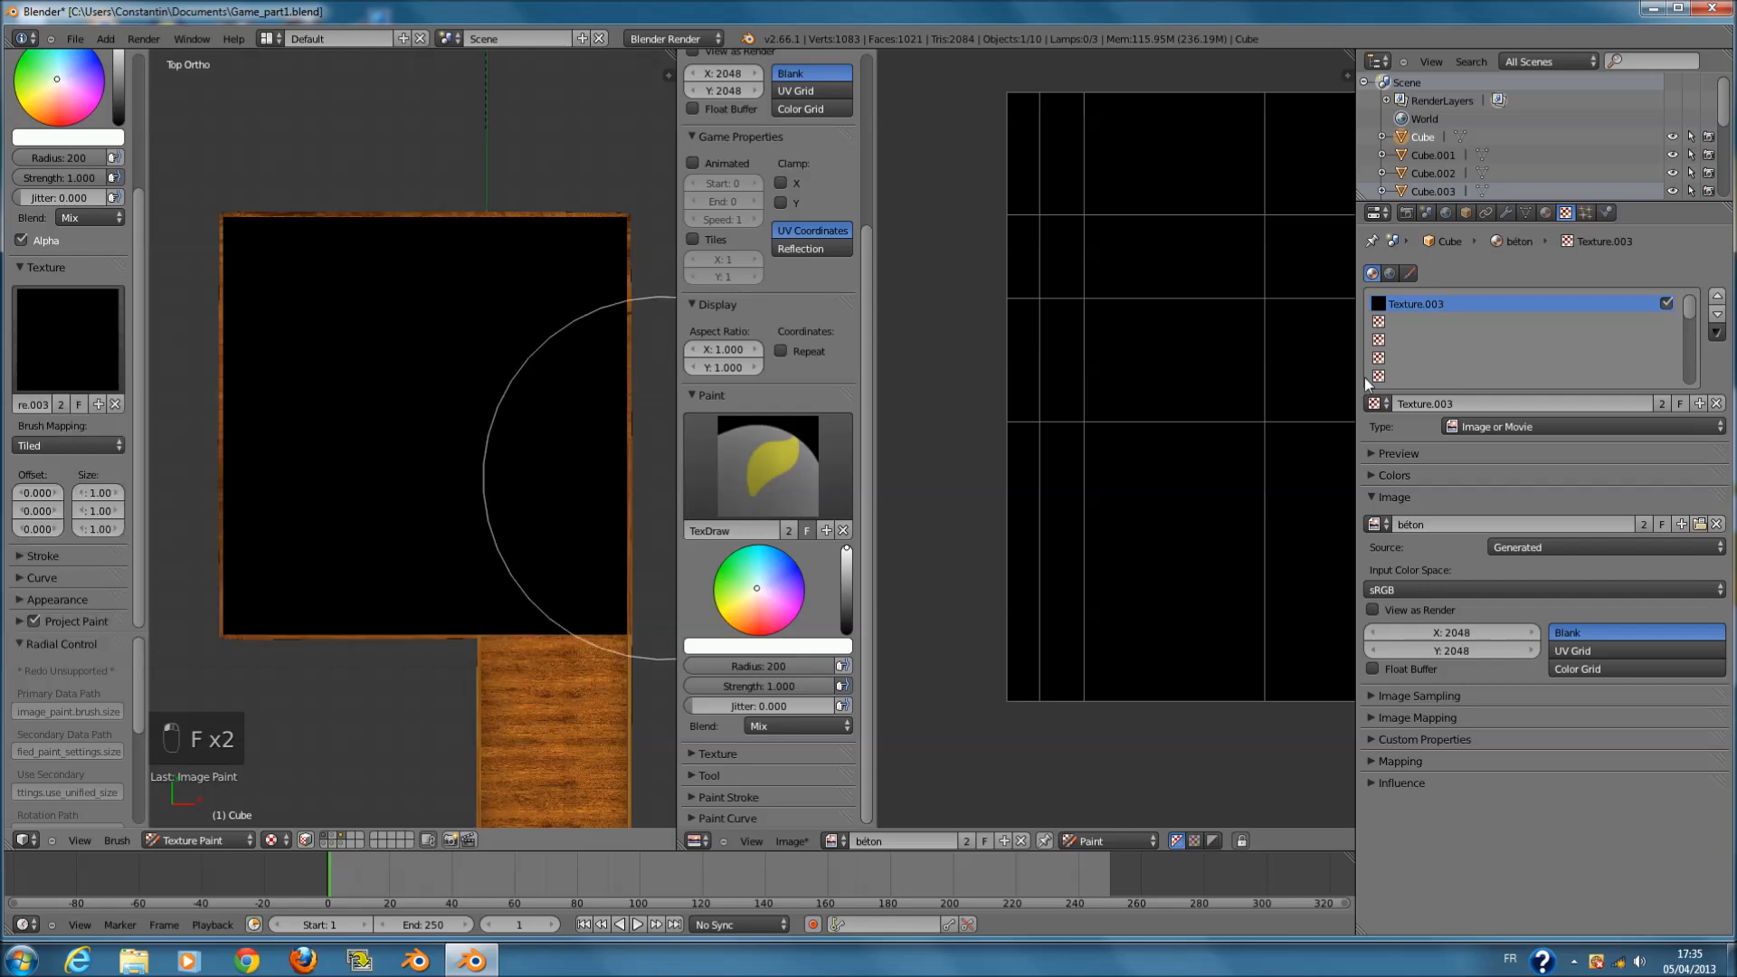
{"action": "left_click", "coordinate": [1398, 322]}
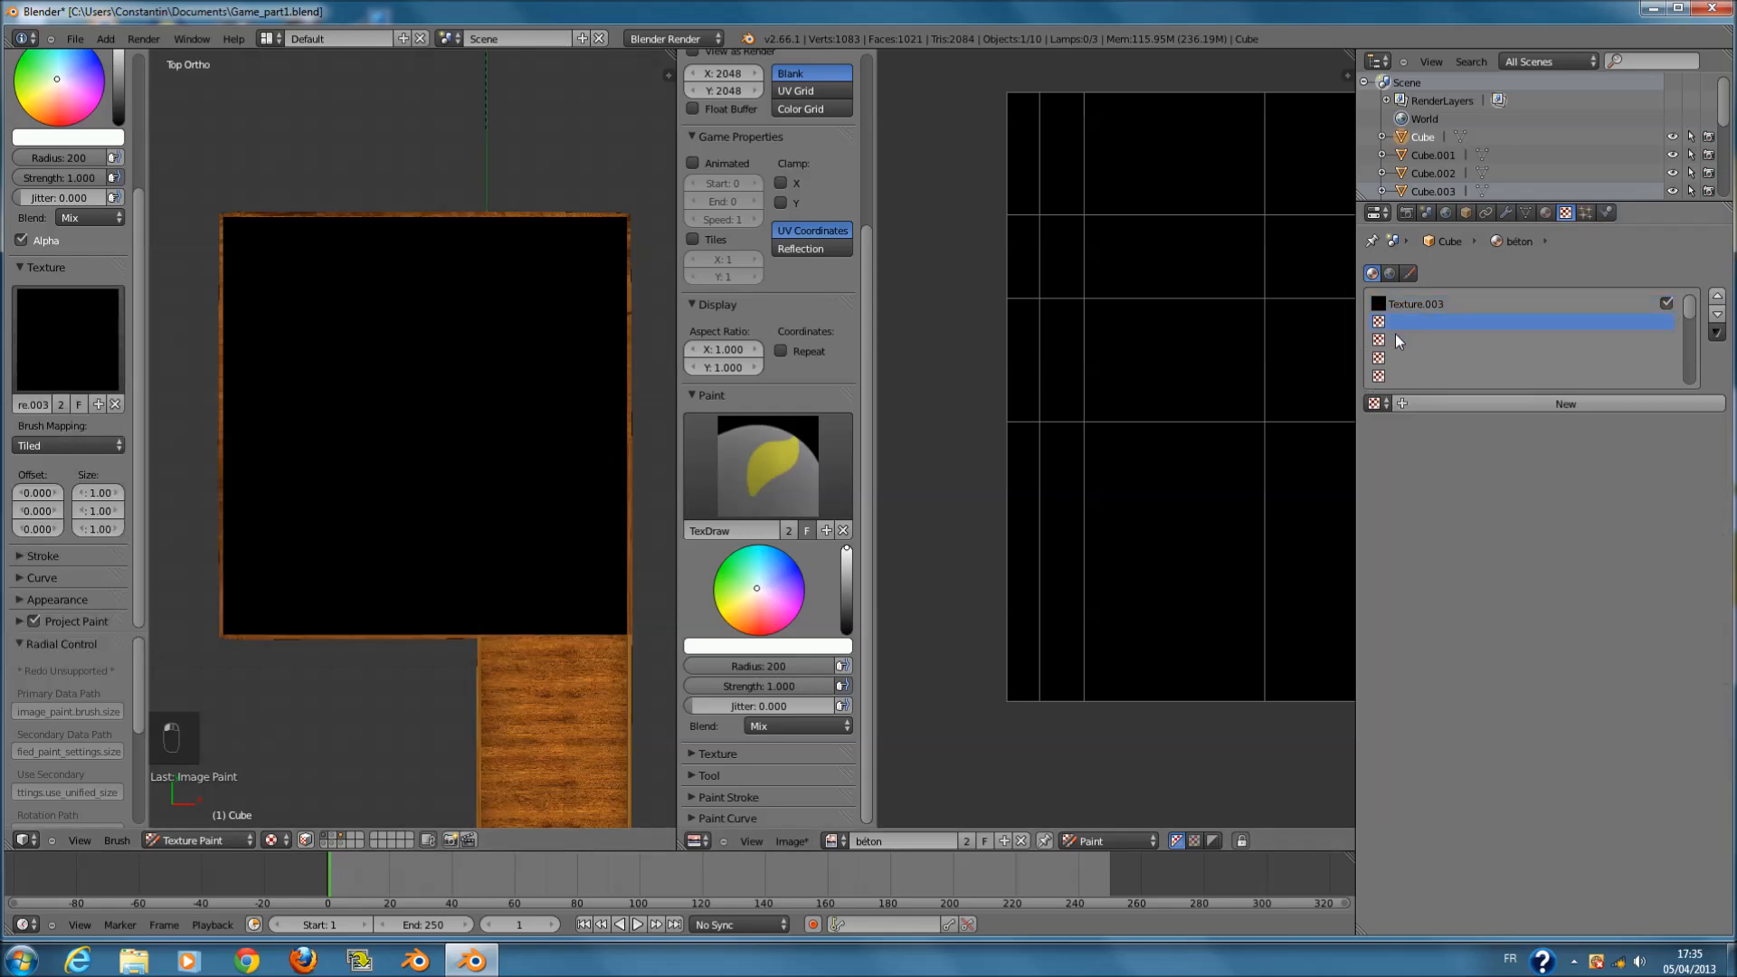
{"action": "left_click", "coordinate": [1386, 405]}
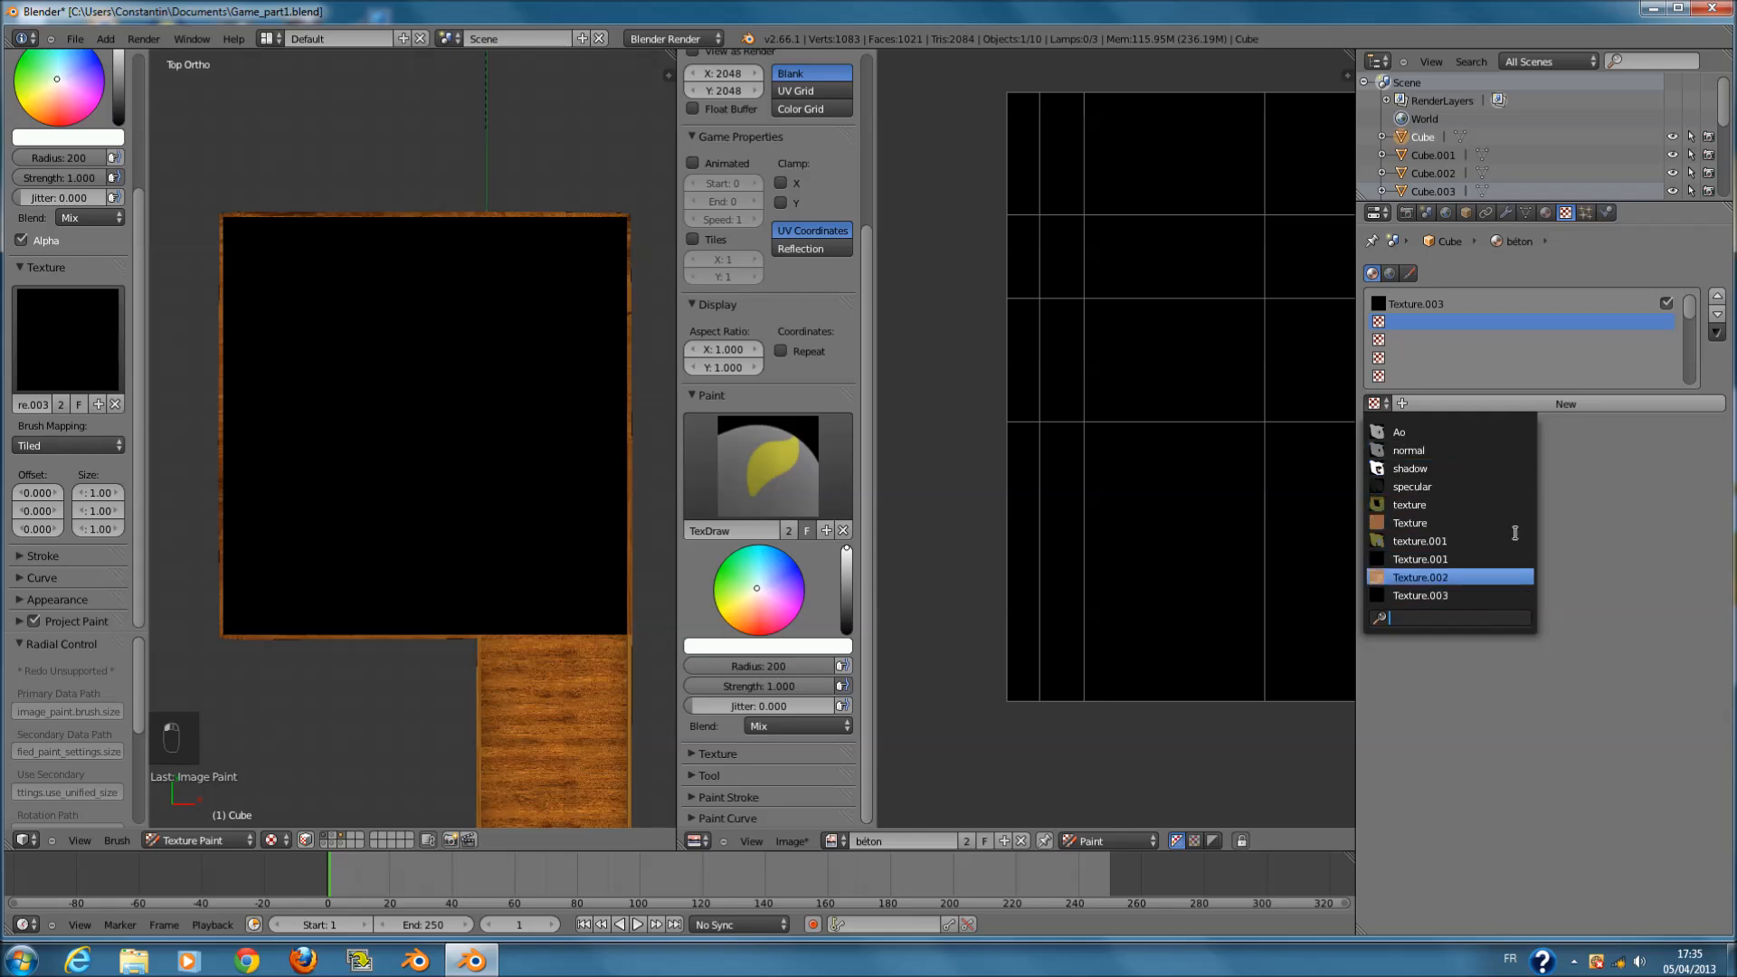
{"action": "left_click", "coordinate": [1670, 404]}
{"action": "left_click", "coordinate": [1553, 428]}
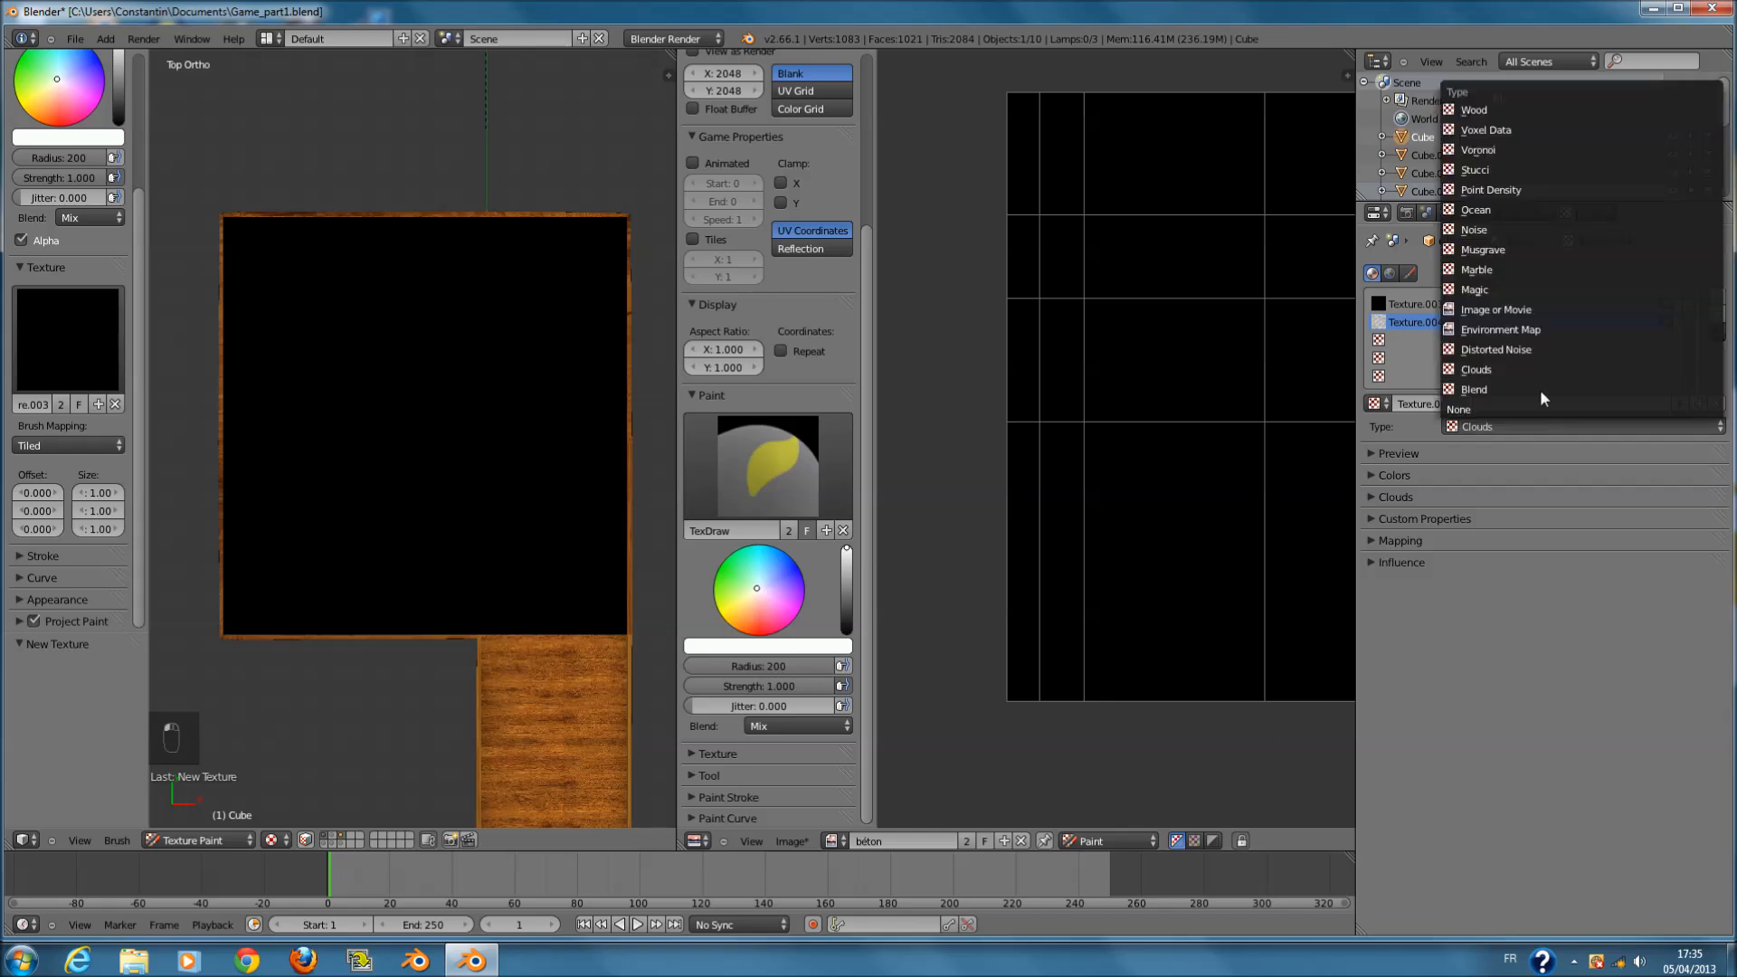
{"action": "left_click", "coordinate": [1534, 312]}
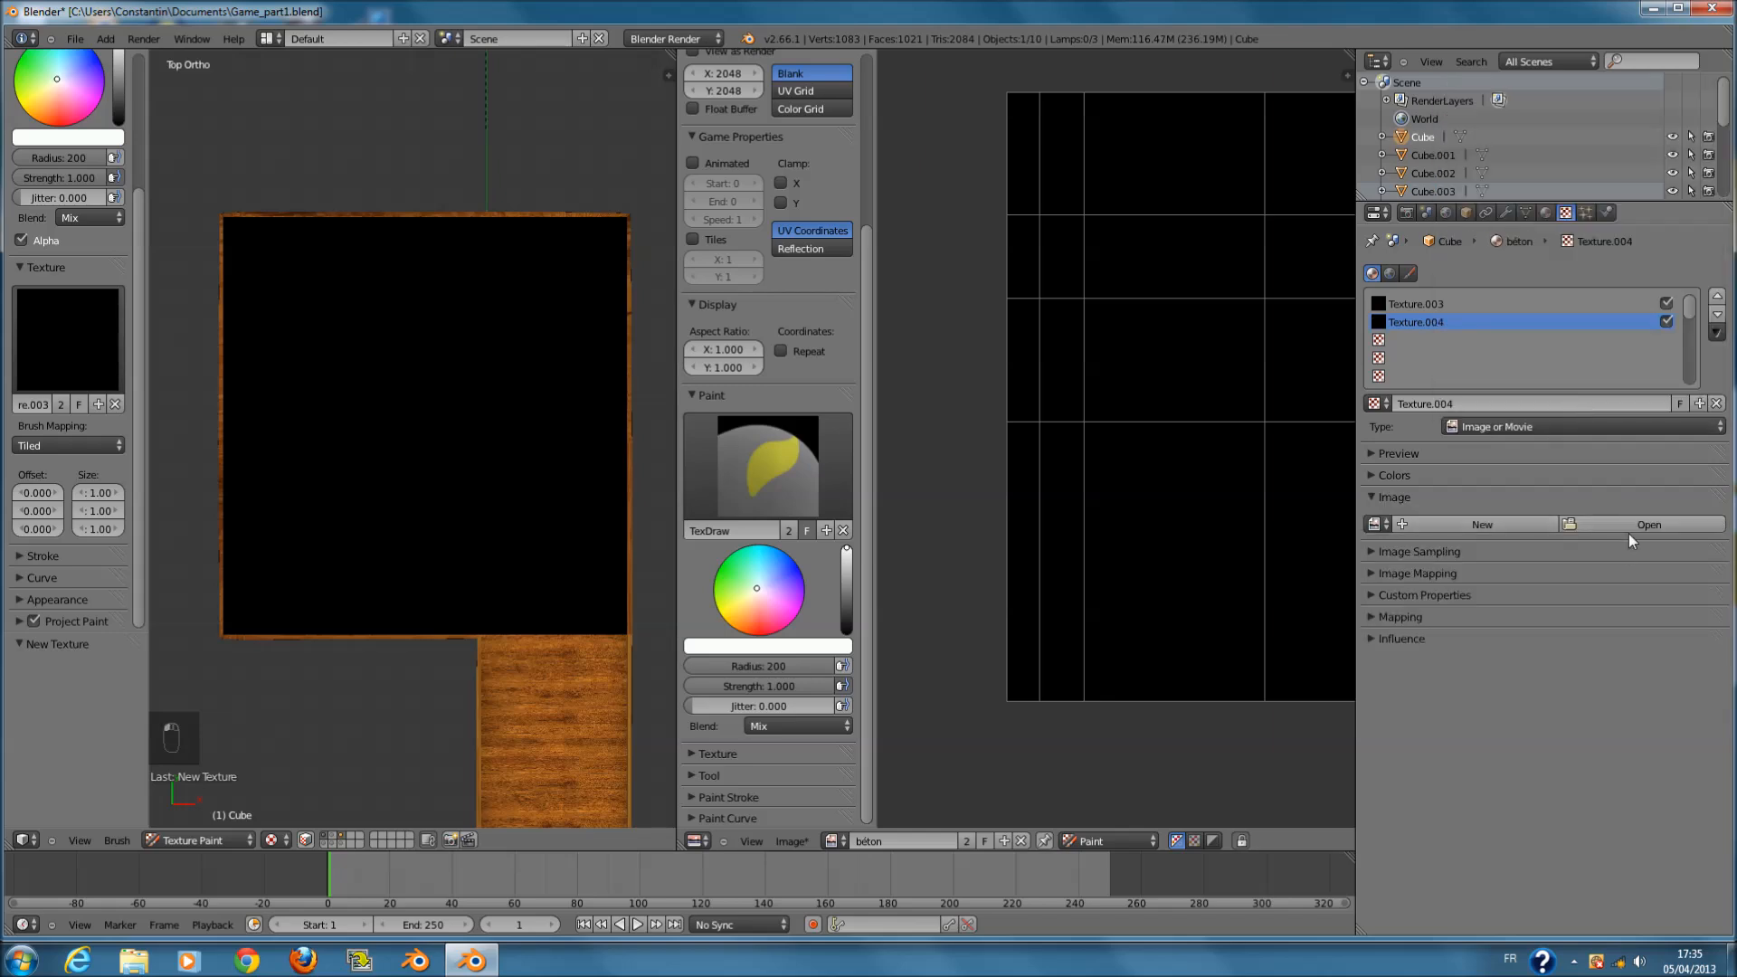
- Browse the texture folder as thumbnails and load ConcreteBare0115_5_L.jpg as the new texture's image
{"action": "left_click", "coordinate": [1629, 530]}
{"action": "left_click", "coordinate": [51, 399]}
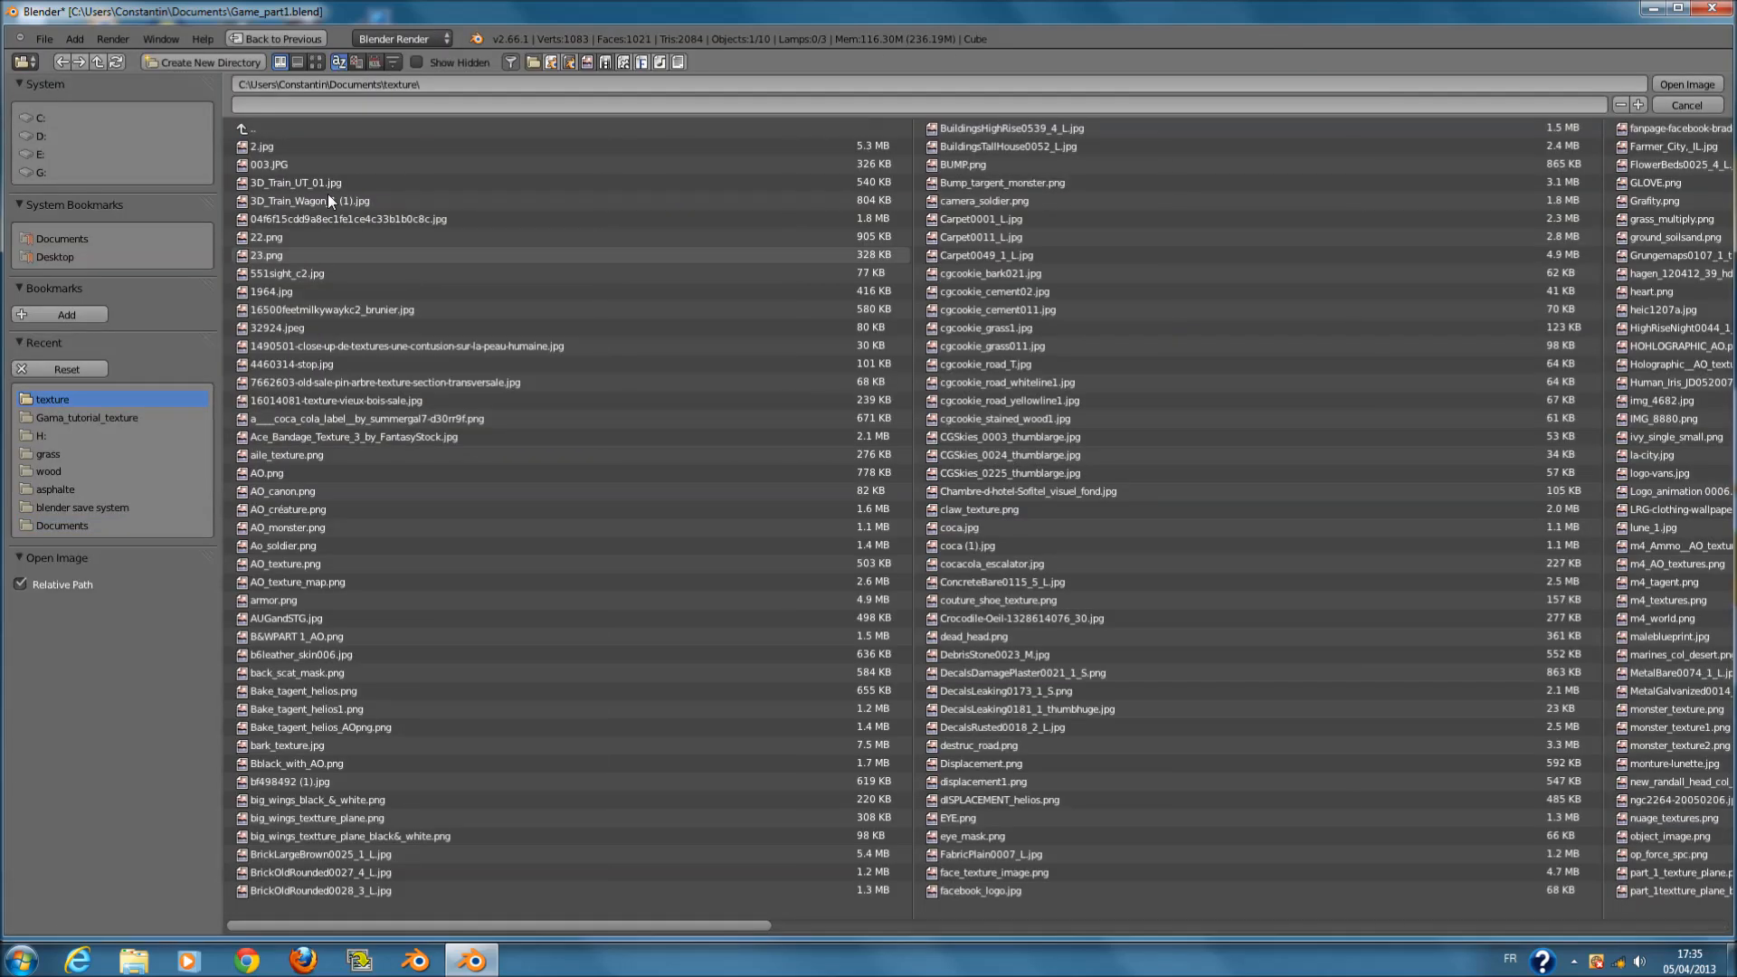
{"action": "left_click", "coordinate": [319, 63]}
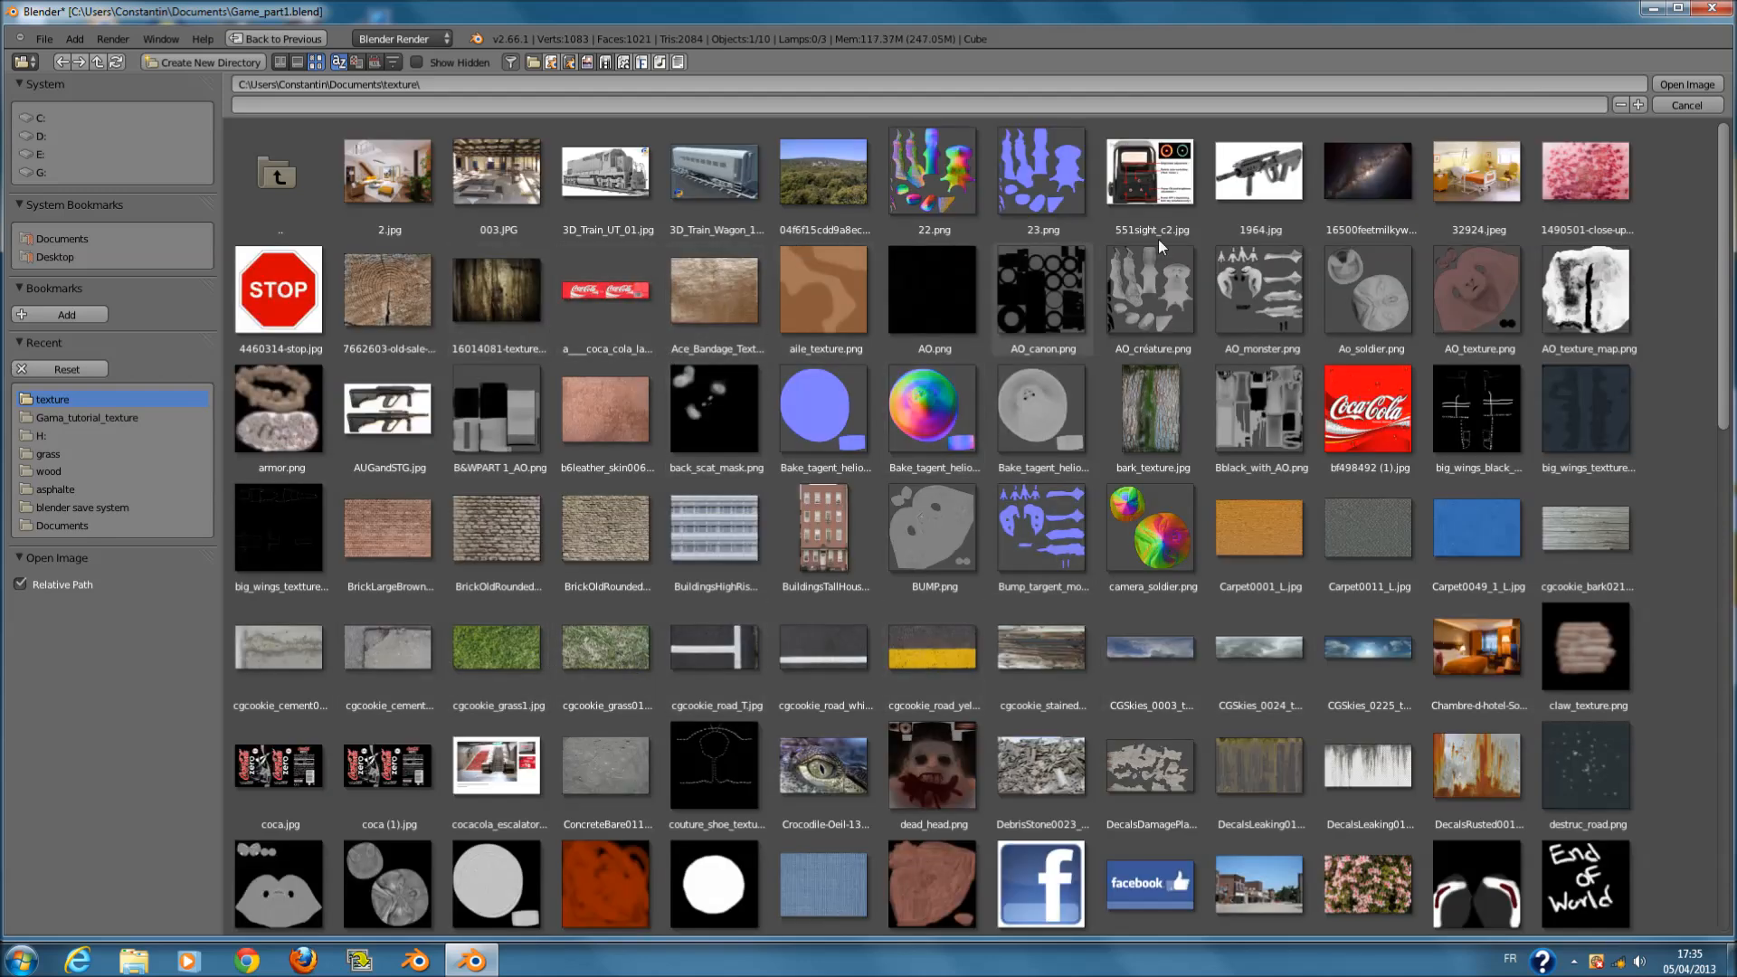
{"action": "scroll", "coordinate": [1576, 584], "scroll_direction": "down", "scroll_amount": 5}
{"action": "scroll", "coordinate": [707, 706], "scroll_direction": "down", "scroll_amount": 4}
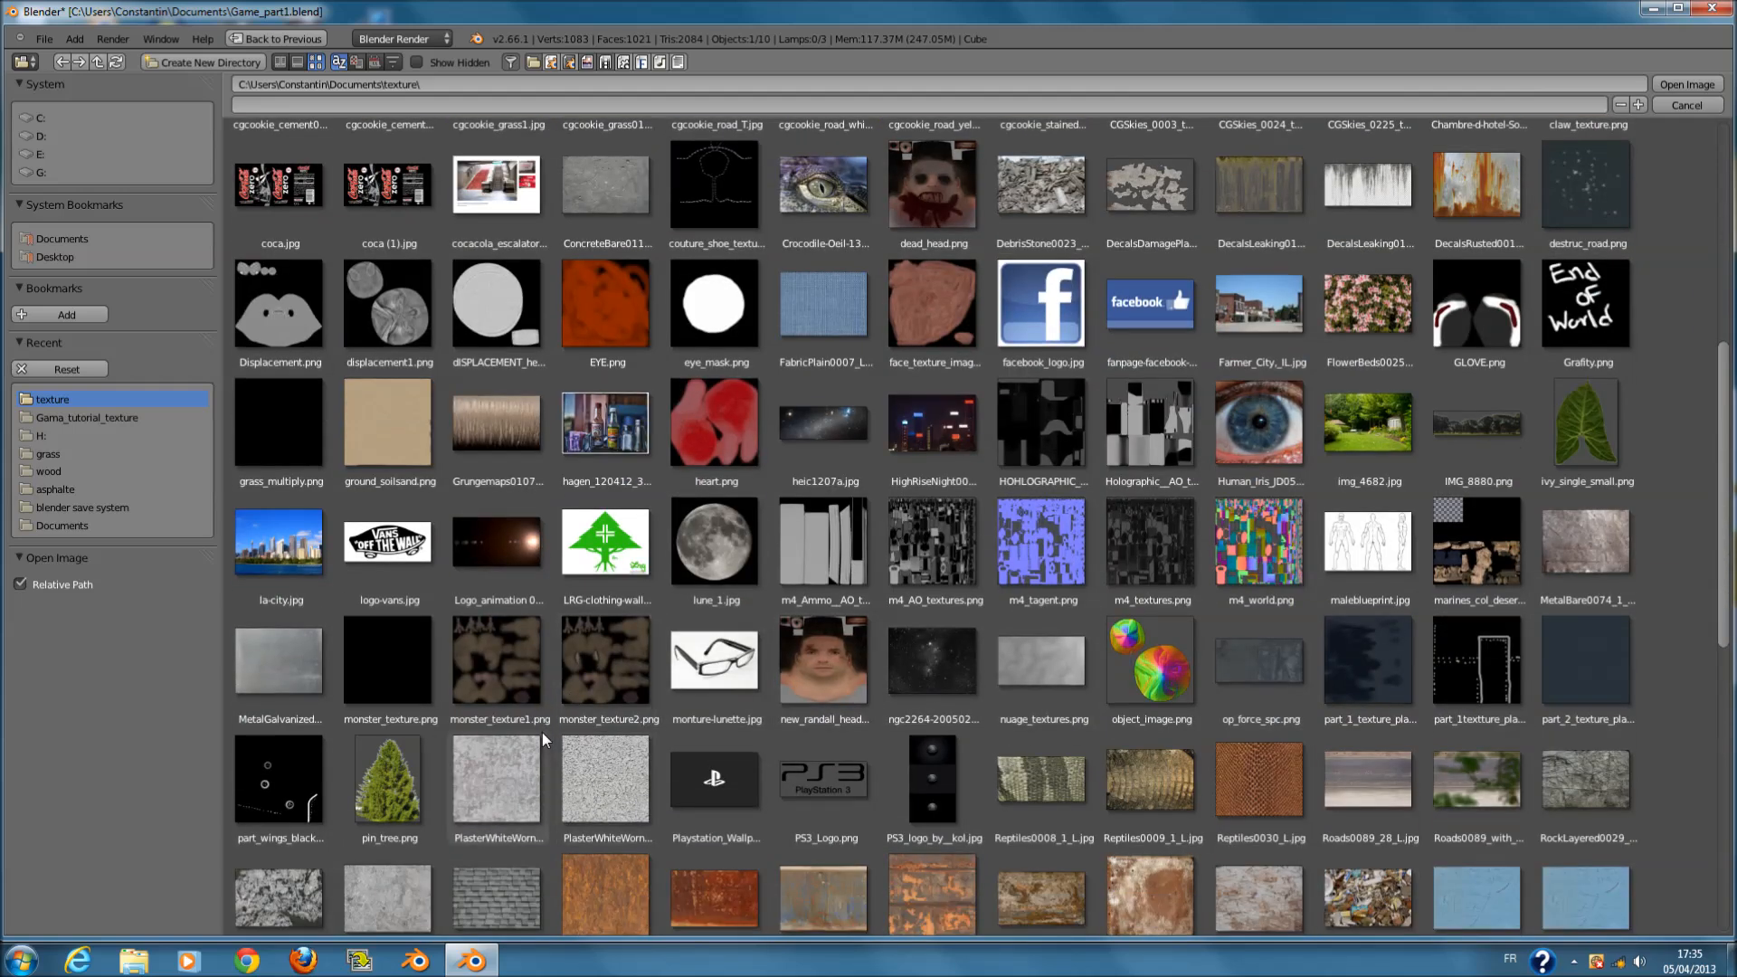
{"action": "scroll", "coordinate": [596, 724], "scroll_direction": "up", "scroll_amount": 5}
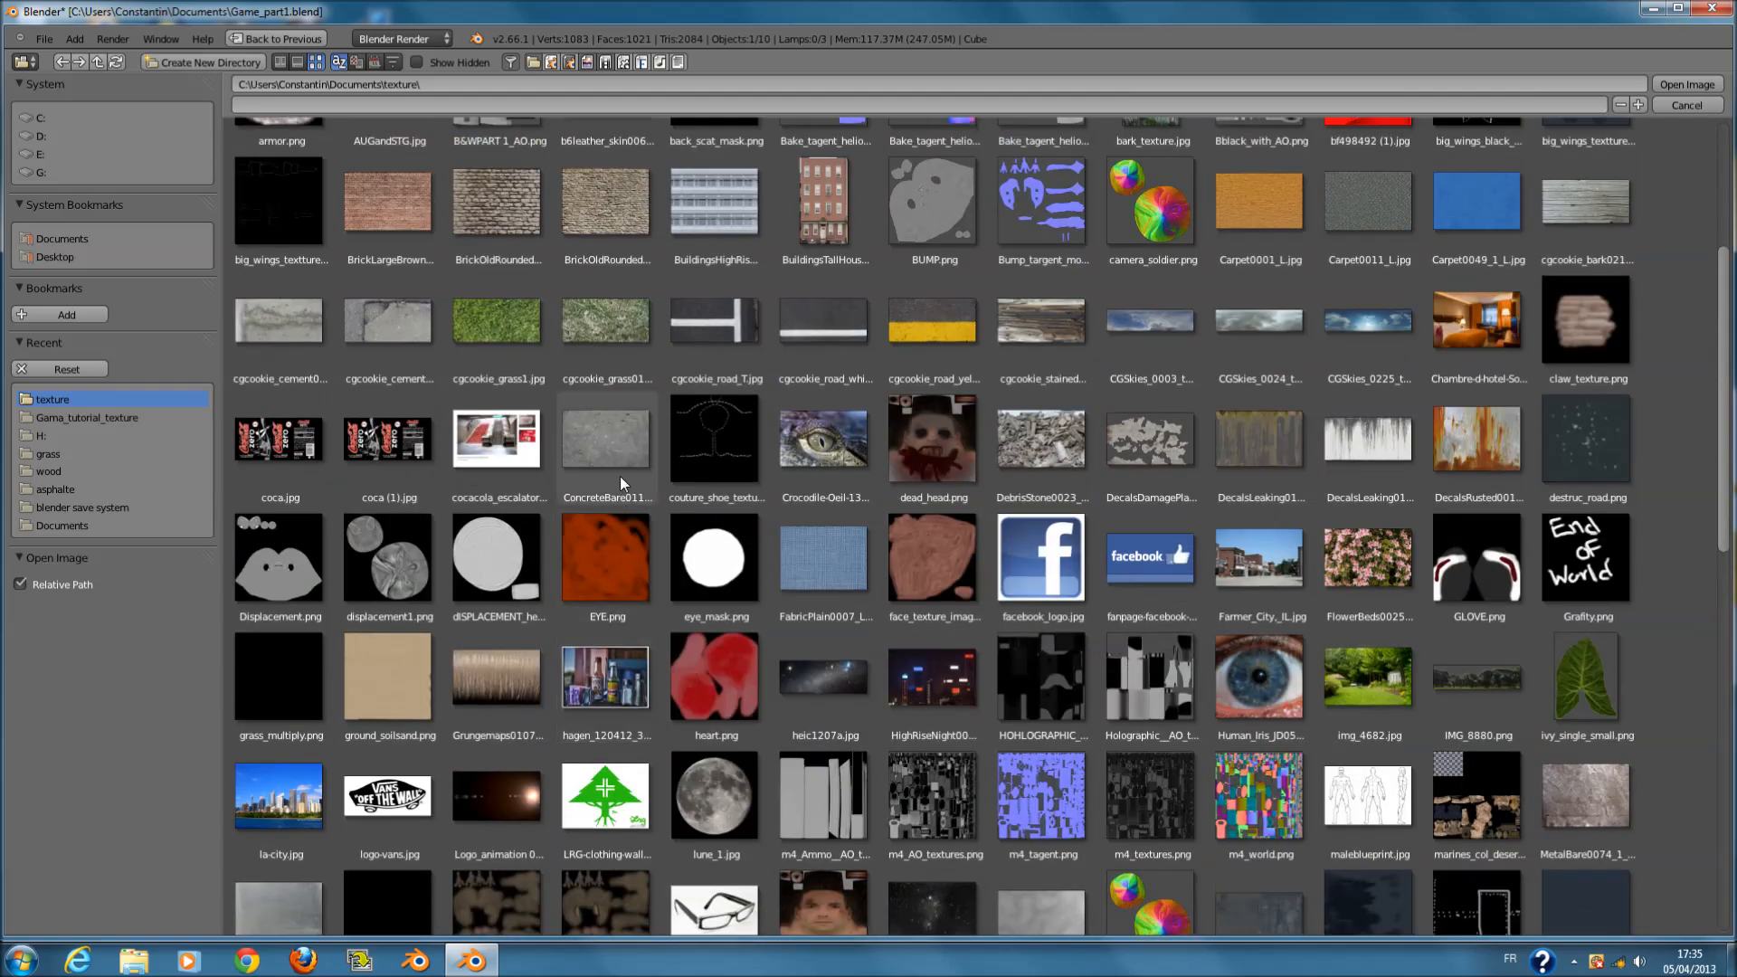
{"action": "left_click", "coordinate": [621, 478]}
{"action": "left_click", "coordinate": [1687, 84]}
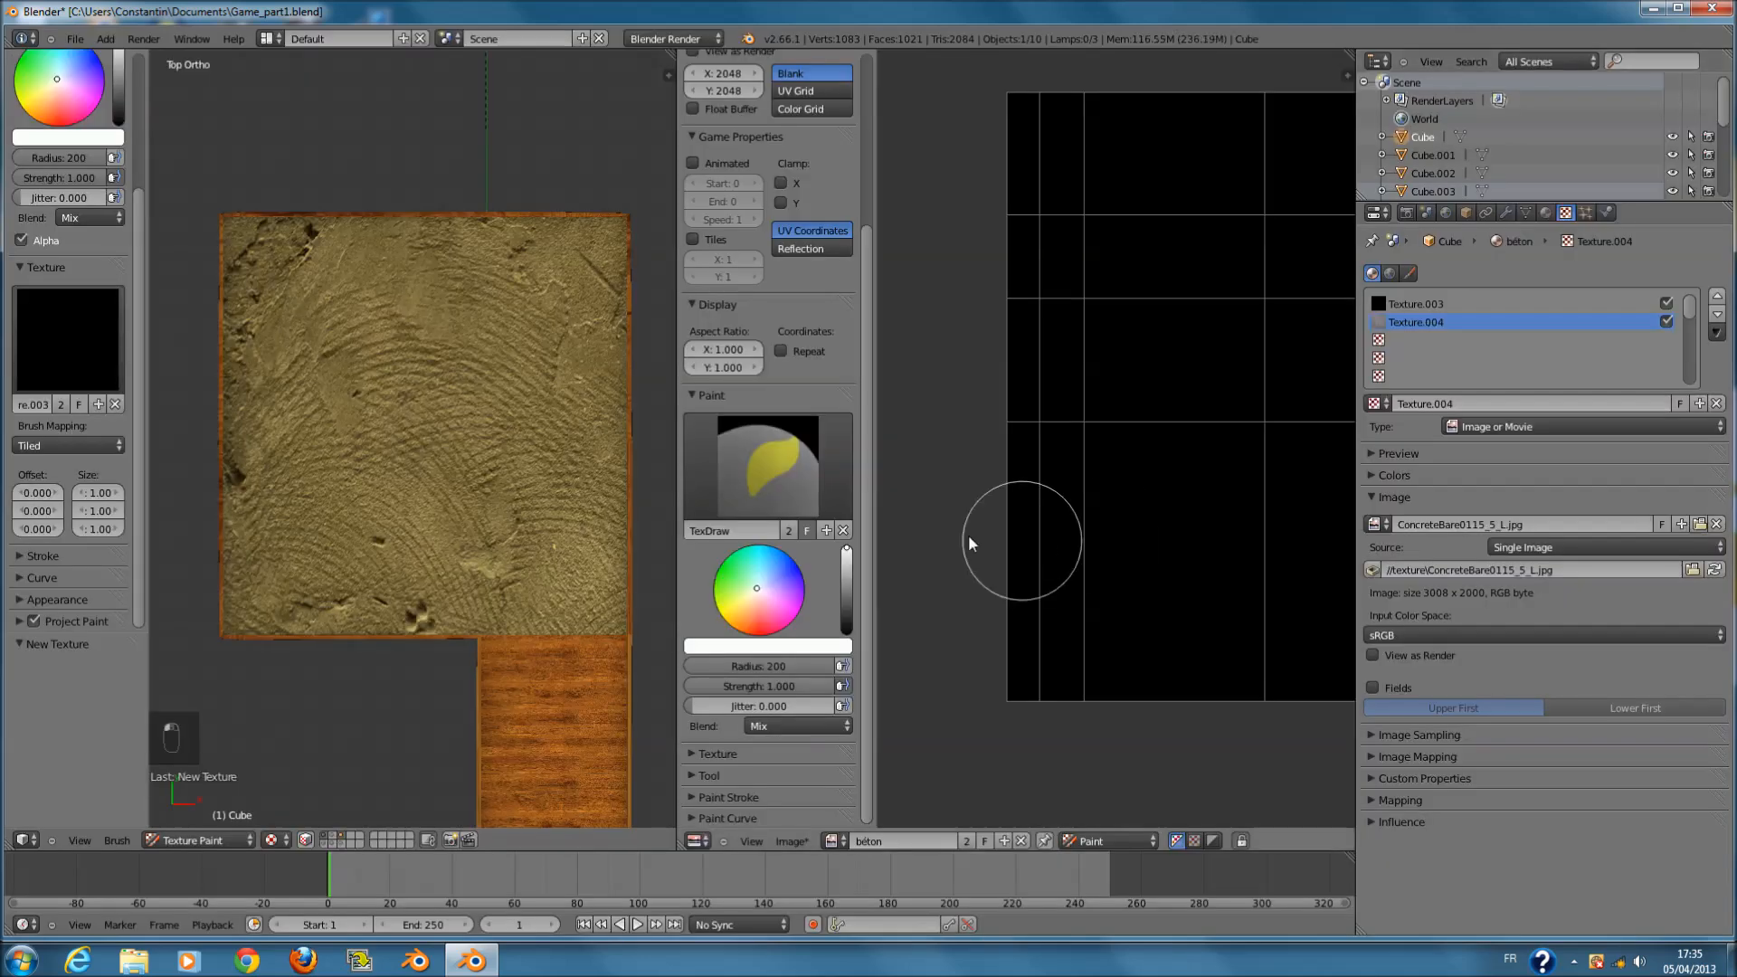
- Set the brush texture to Texture.004 and paint concrete over the entire square room's floor in the 3D view
{"action": "scroll", "coordinate": [969, 543], "scroll_direction": "down", "scroll_amount": 2}
{"action": "left_click", "coordinate": [20, 346]}
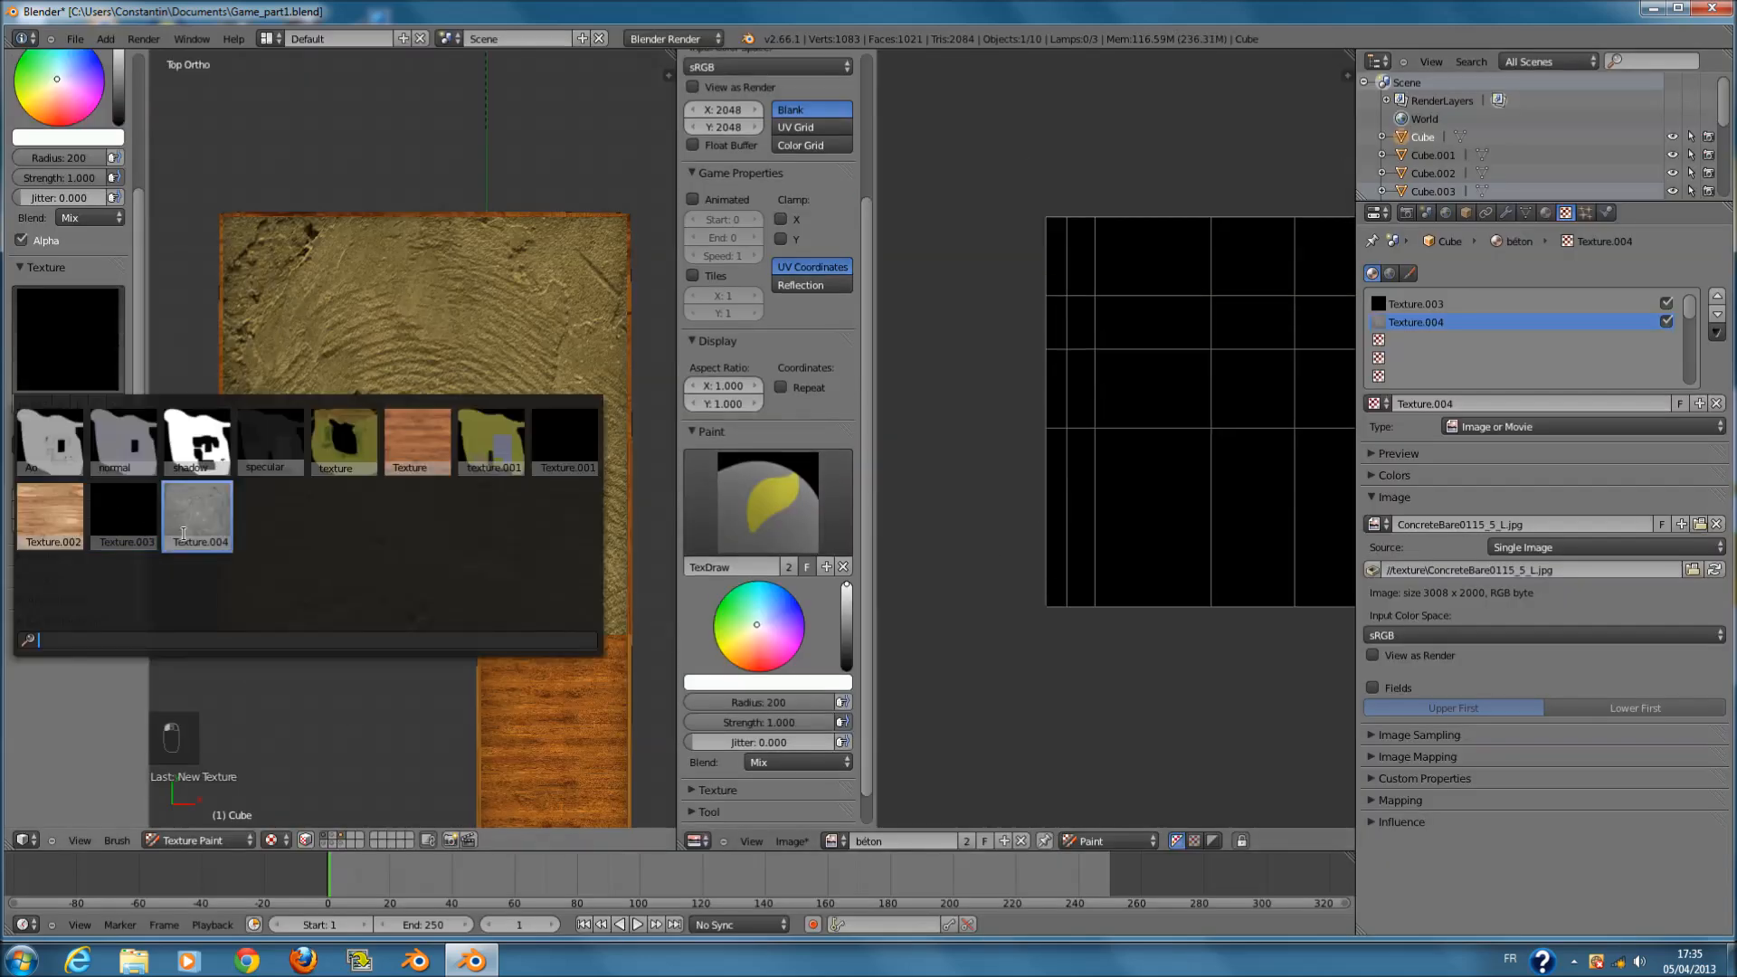
{"action": "left_click", "coordinate": [183, 533]}
{"action": "left_click", "coordinate": [322, 550]}
{"action": "mouse_move", "coordinate": [328, 427]}
{"action": "left_mouse_down"}
{"action": "mouse_move", "coordinate": [296, 281]}
{"action": "mouse_move", "coordinate": [324, 264]}
{"action": "mouse_move", "coordinate": [573, 285]}
{"action": "mouse_move", "coordinate": [629, 333]}
{"action": "left_mouse_up"}
{"action": "left_click_drag", "start_coordinate": [447, 273], "coordinate": [604, 297]}
{"action": "mouse_move", "coordinate": [631, 567]}
{"action": "left_mouse_down"}
{"action": "mouse_move", "coordinate": [497, 634]}
{"action": "mouse_move", "coordinate": [437, 566]}
{"action": "mouse_move", "coordinate": [473, 458]}
{"action": "mouse_move", "coordinate": [393, 440]}
{"action": "mouse_move", "coordinate": [298, 504]}
{"action": "left_mouse_up"}
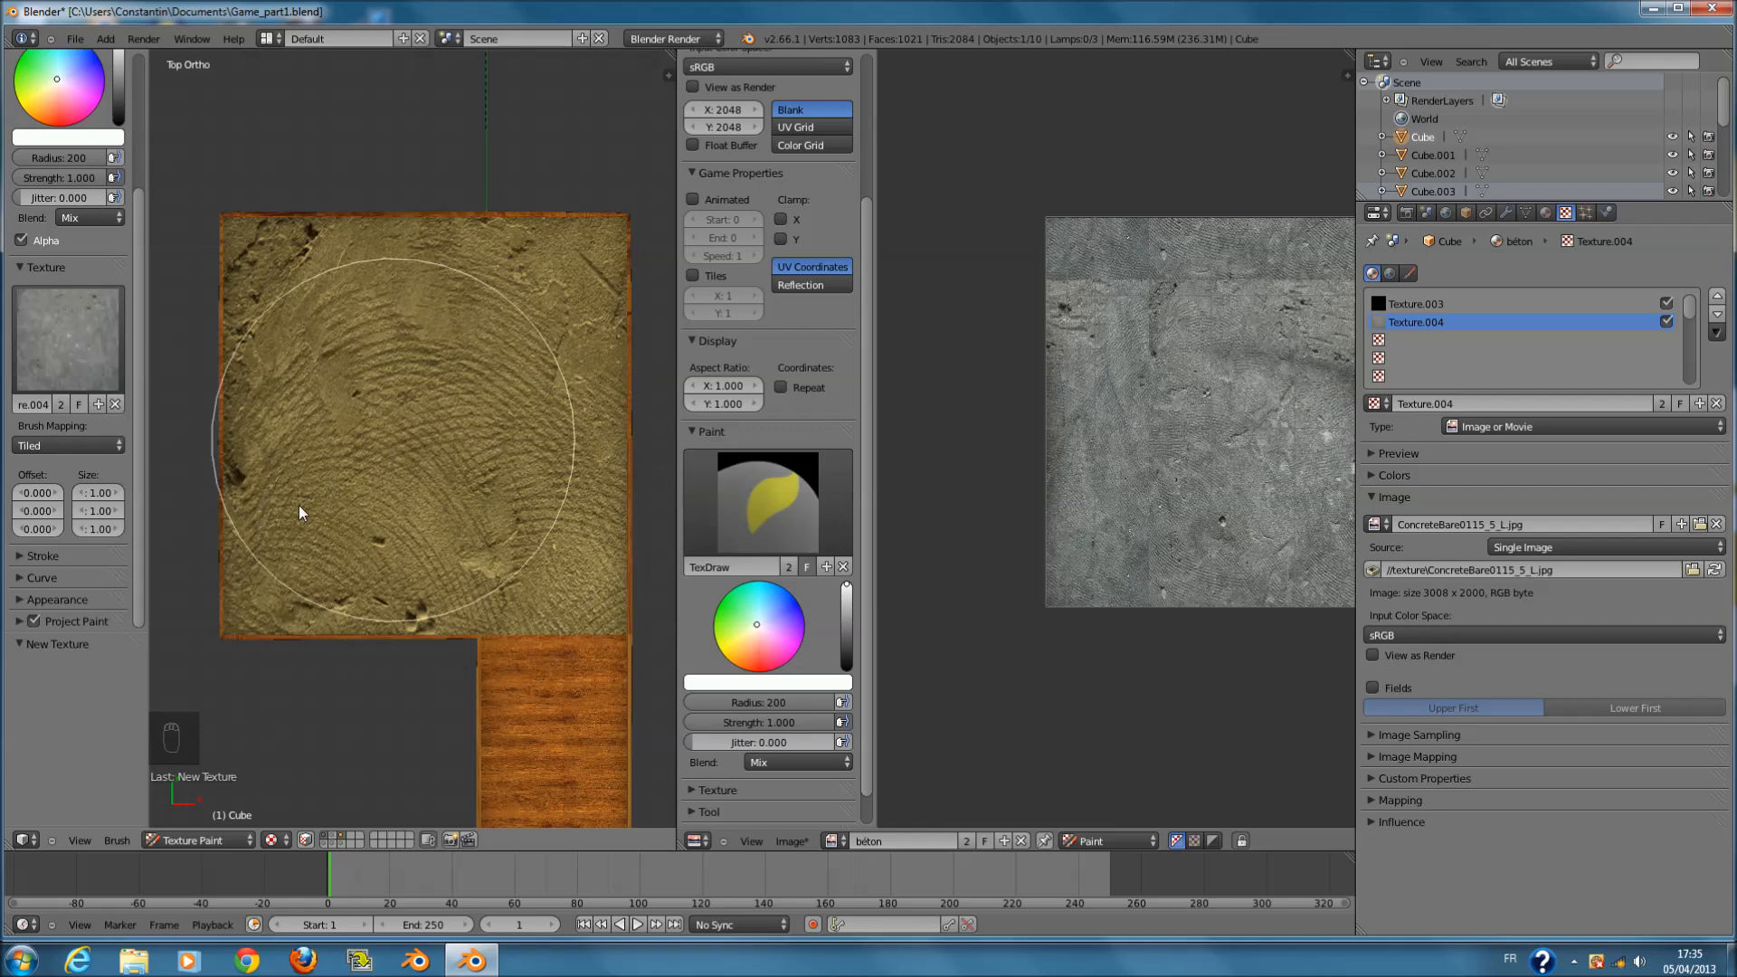
{"action": "left_click_drag", "start_coordinate": [319, 644], "coordinate": [433, 624]}
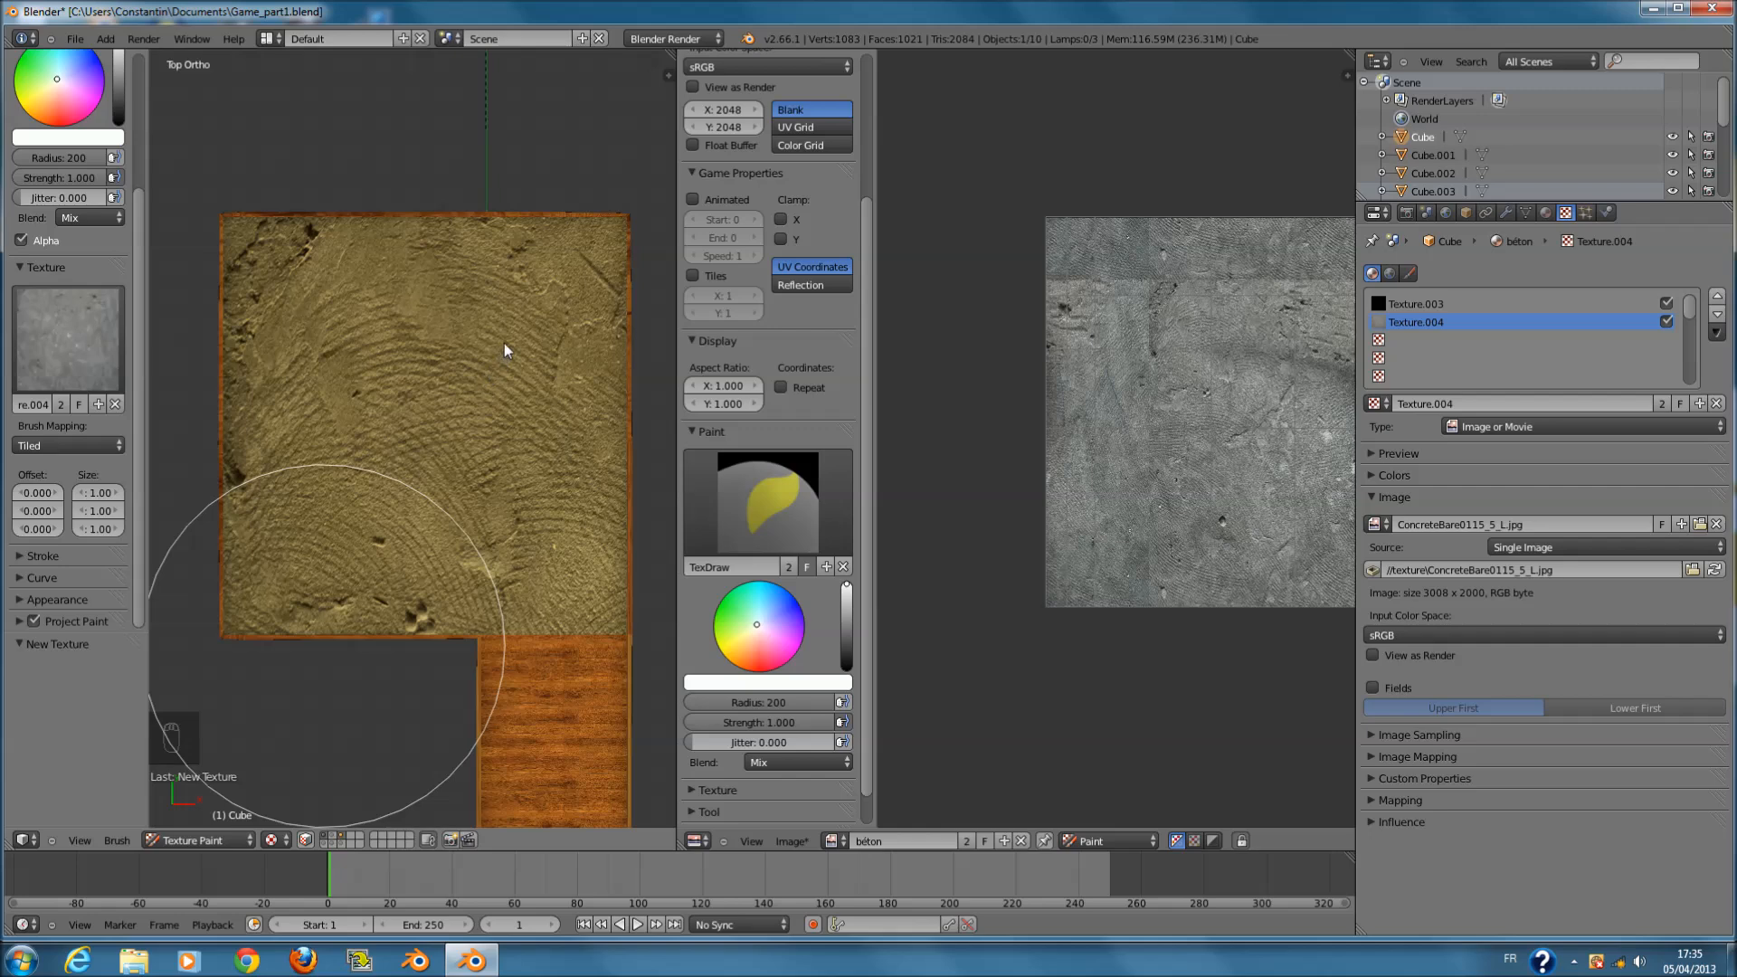
{"action": "left_click_drag", "start_coordinate": [496, 313], "coordinate": [392, 293]}
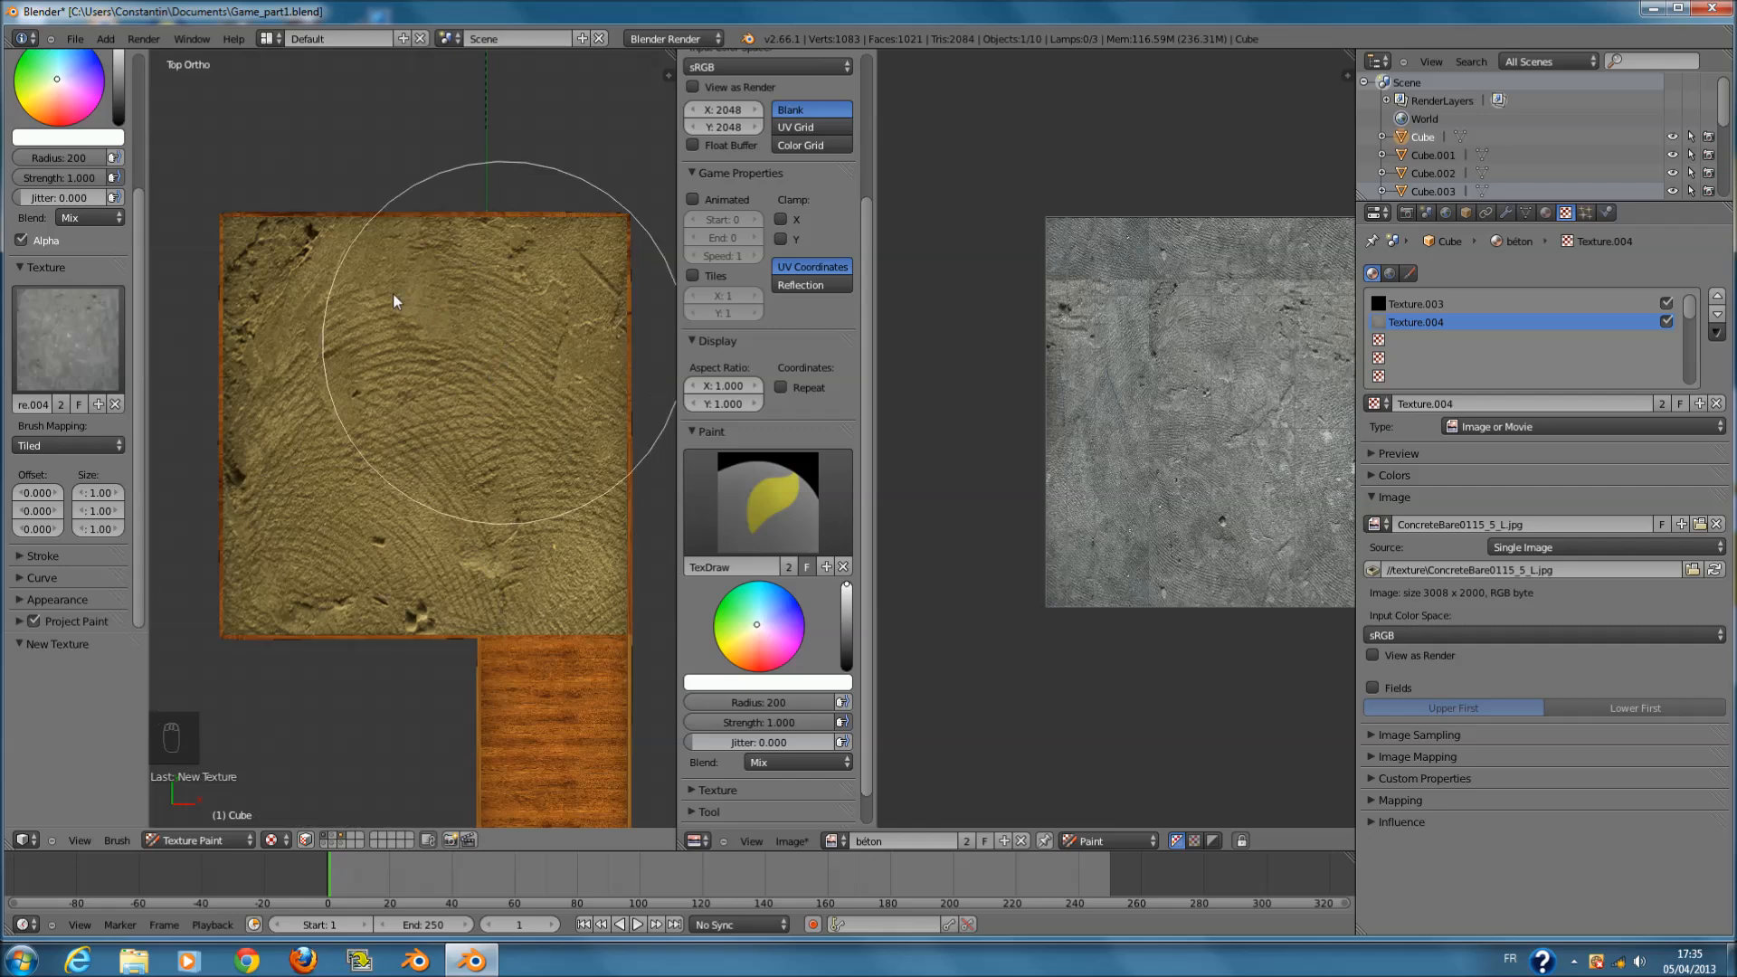
{"action": "left_click_drag", "start_coordinate": [282, 298], "coordinate": [232, 308]}
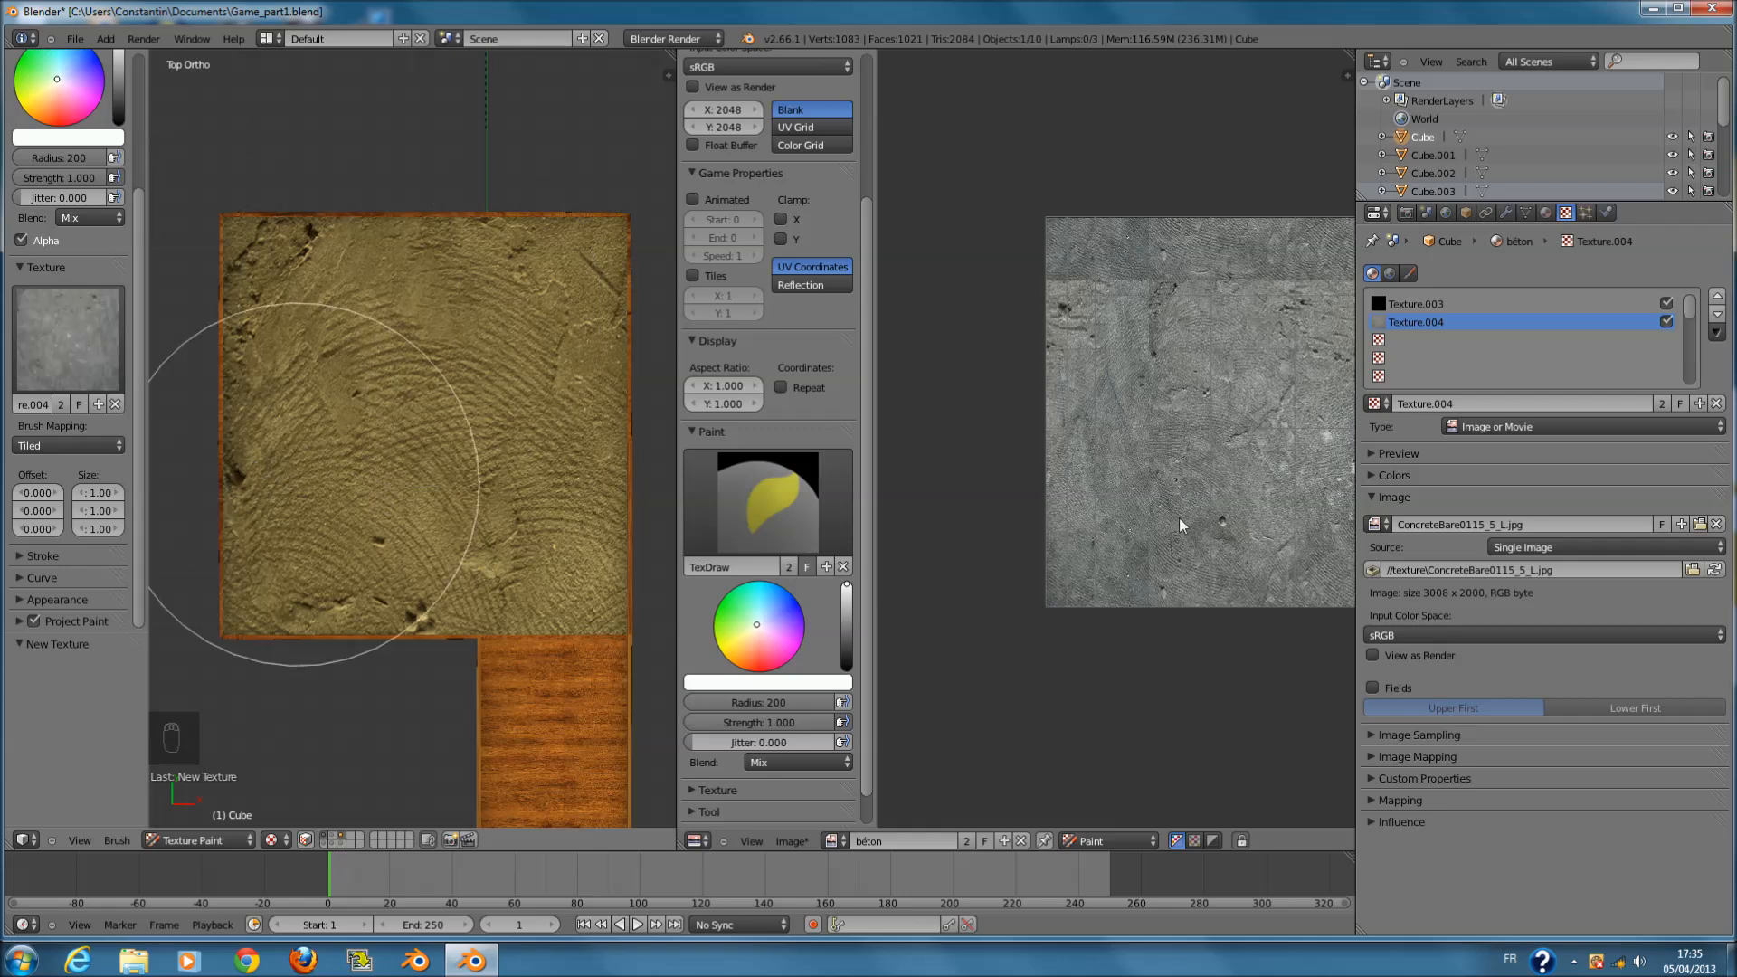
- Try painting a short downward stroke over the vertical seam near the béton image's lower edge and undo it
{"action": "scroll", "coordinate": [1137, 538], "scroll_direction": "up", "scroll_amount": 7}
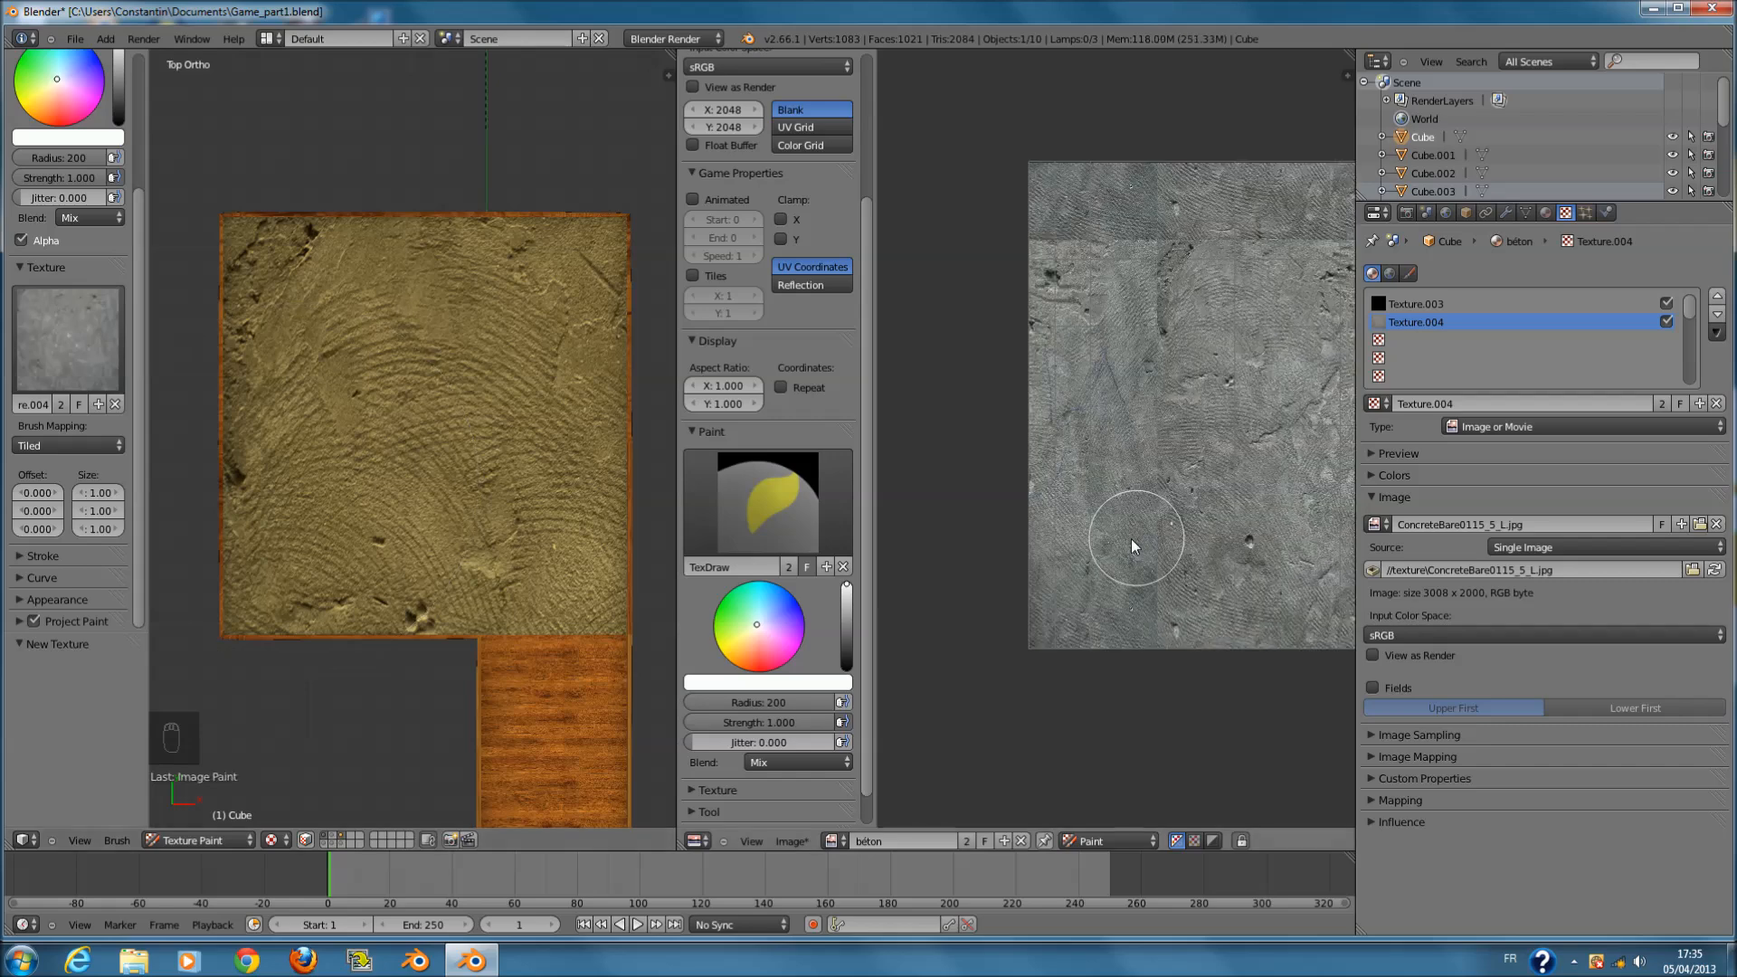
{"action": "scroll", "coordinate": [1231, 502], "scroll_direction": "down", "scroll_amount": 4}
{"action": "middle_click_drag", "start_coordinate": [1201, 474], "coordinate": [1047, 498]}
{"action": "scroll", "coordinate": [1068, 494], "scroll_direction": "up", "scroll_amount": 2}
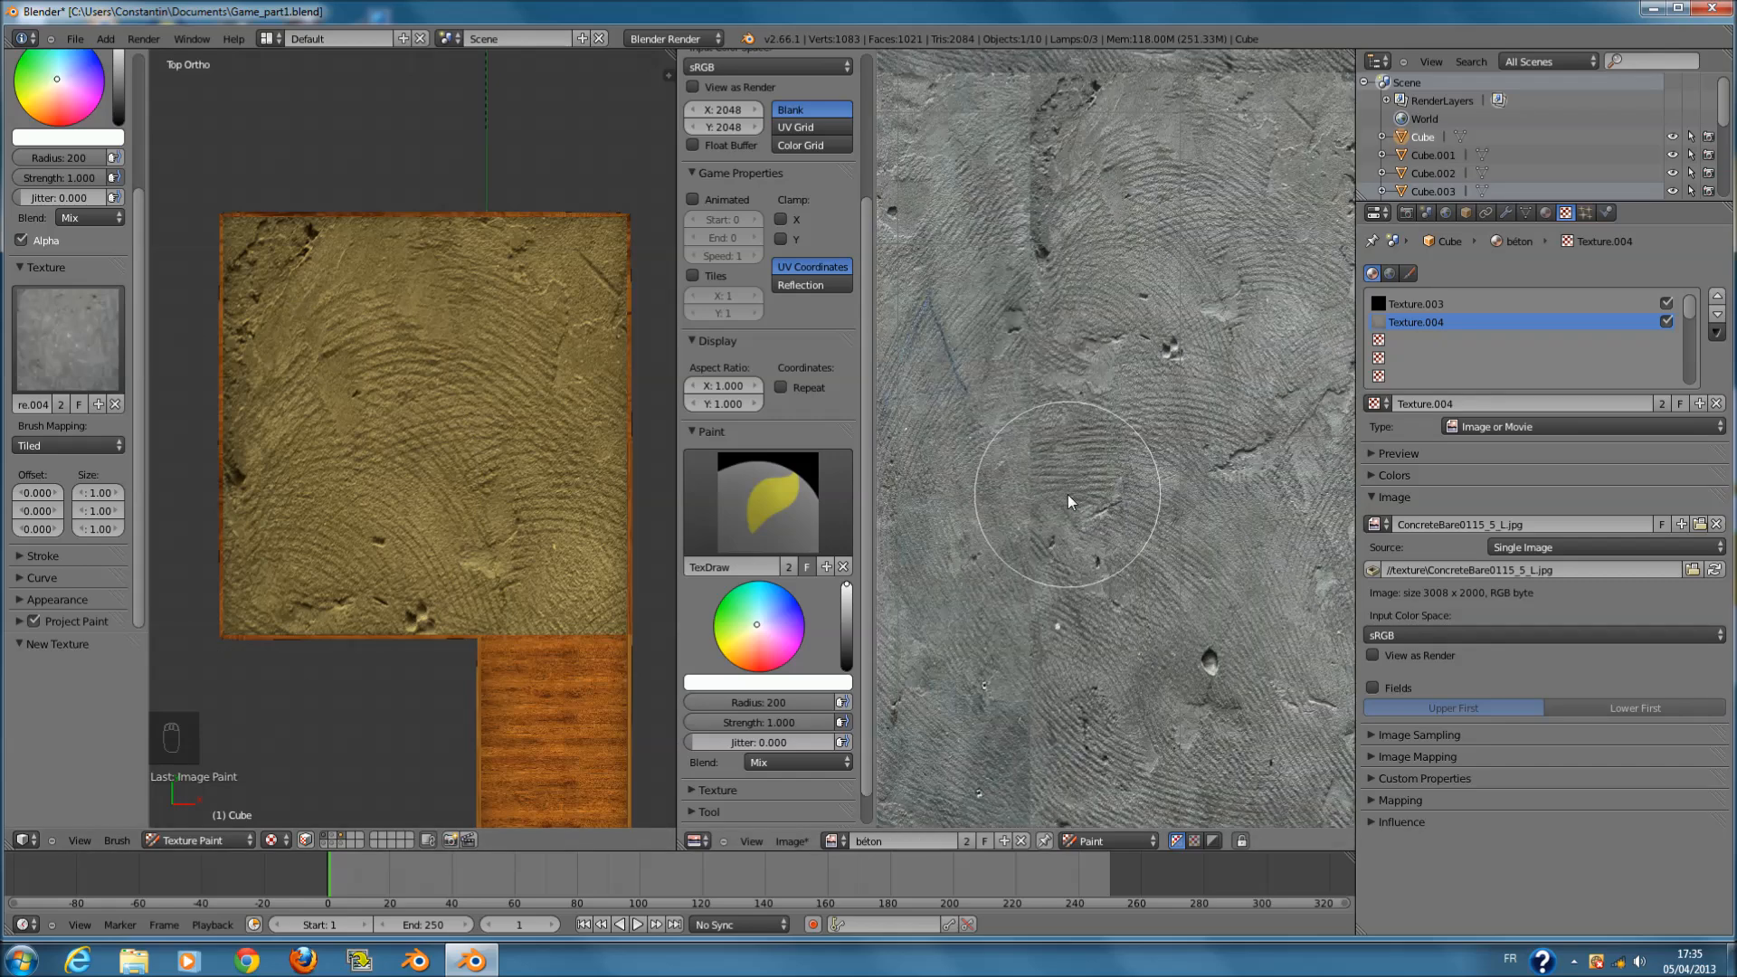
{"action": "scroll", "coordinate": [1048, 597], "scroll_direction": "down", "scroll_amount": 2}
{"action": "left_click_drag", "start_coordinate": [1050, 624], "coordinate": [1055, 736]}
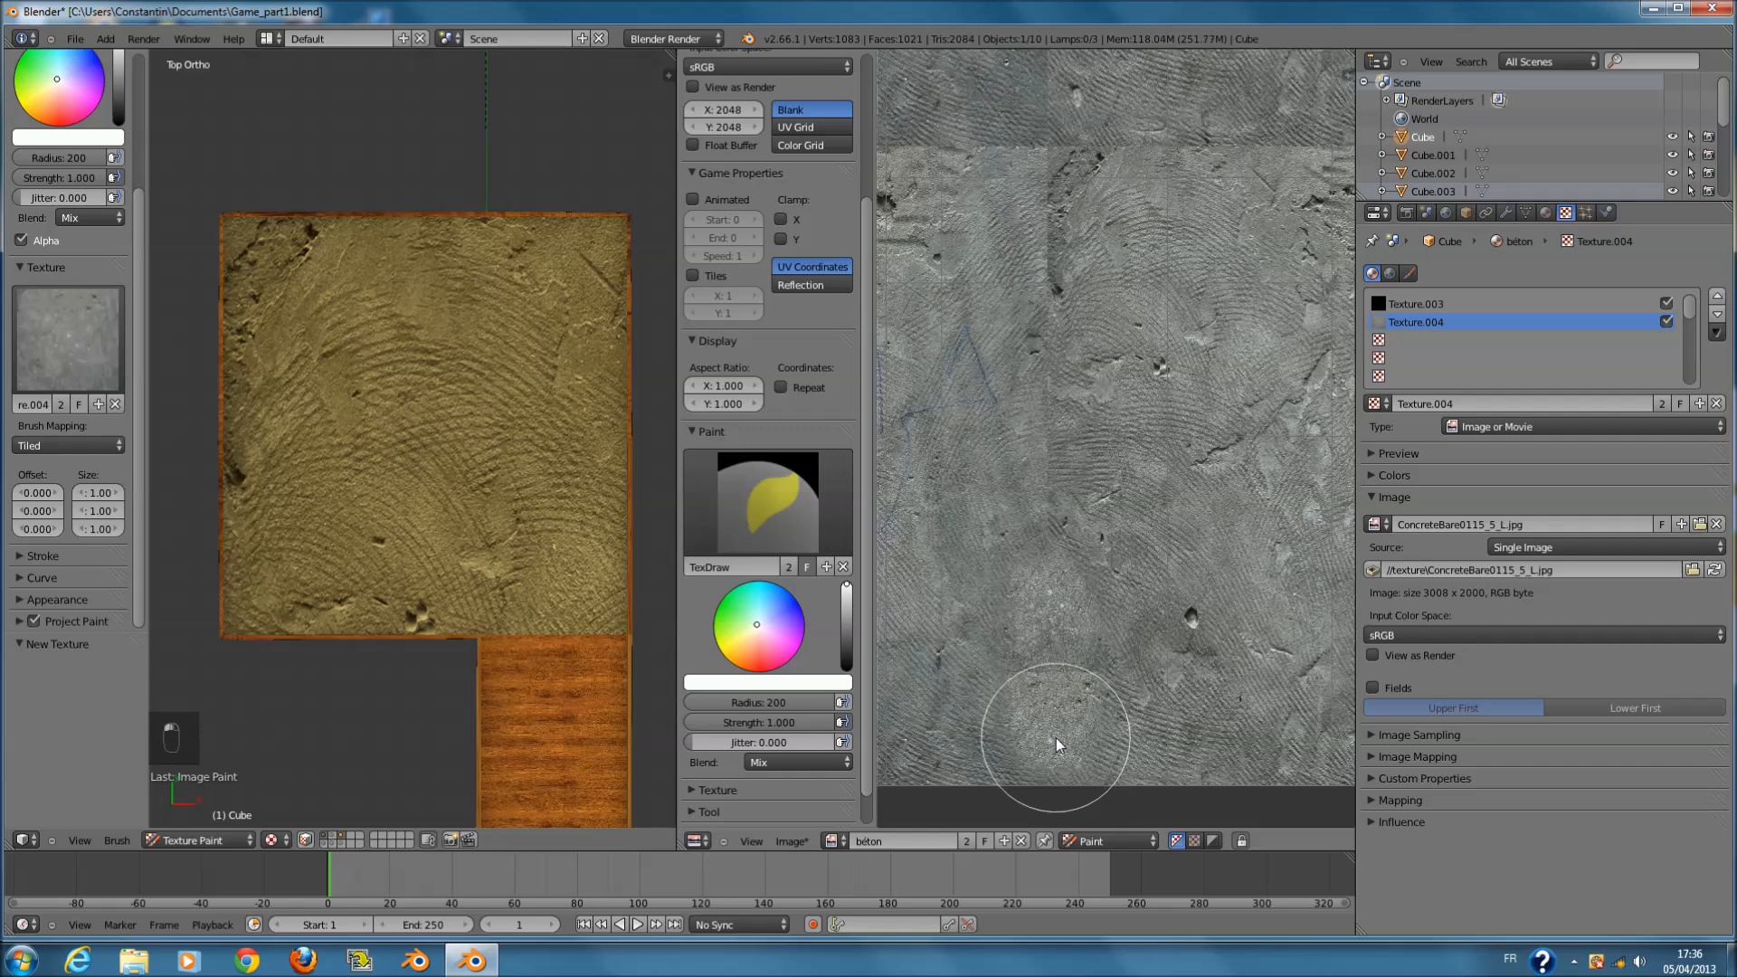
{"action": "key", "text": "ctrl+z"}
{"action": "scroll", "coordinate": [1216, 608], "scroll_direction": "down", "scroll_amount": 1}
{"action": "scroll", "coordinate": [1224, 610], "scroll_direction": "up", "scroll_amount": 1}
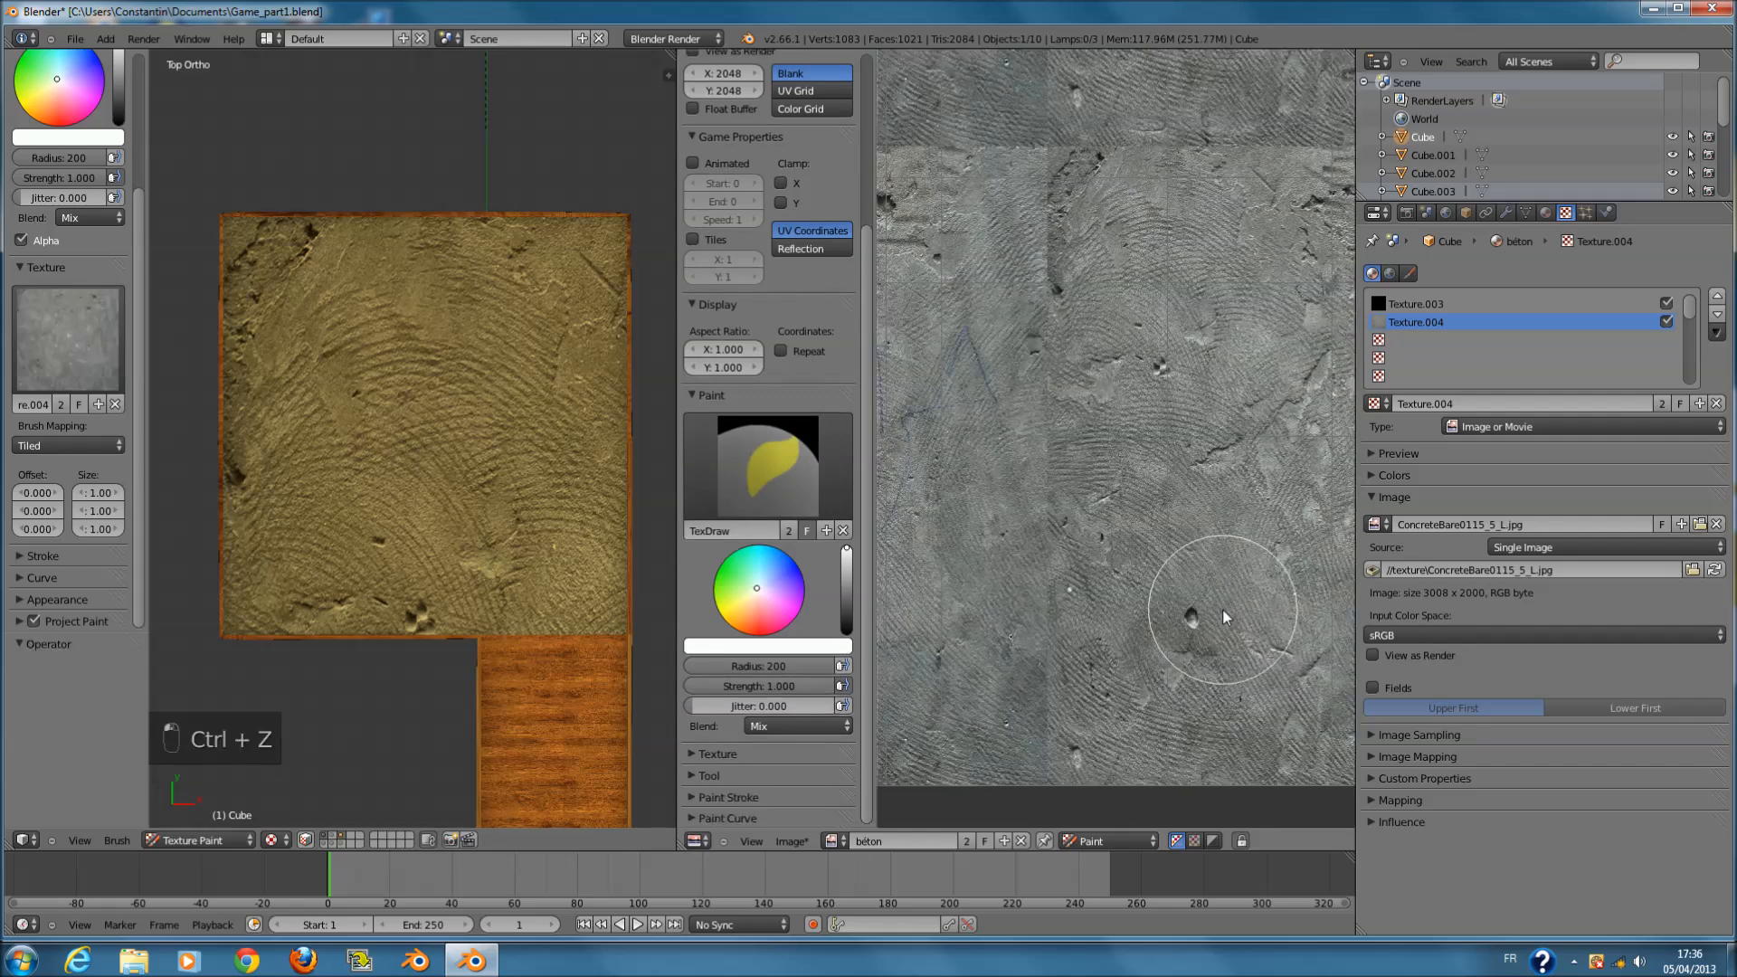
{"action": "key", "text": "Tab"}
{"action": "key", "text": "Tab"}
{"action": "middle_click_drag", "start_coordinate": [1224, 610], "coordinate": [1173, 650]}
{"action": "scroll", "coordinate": [1173, 649], "scroll_direction": "up", "scroll_amount": 5}
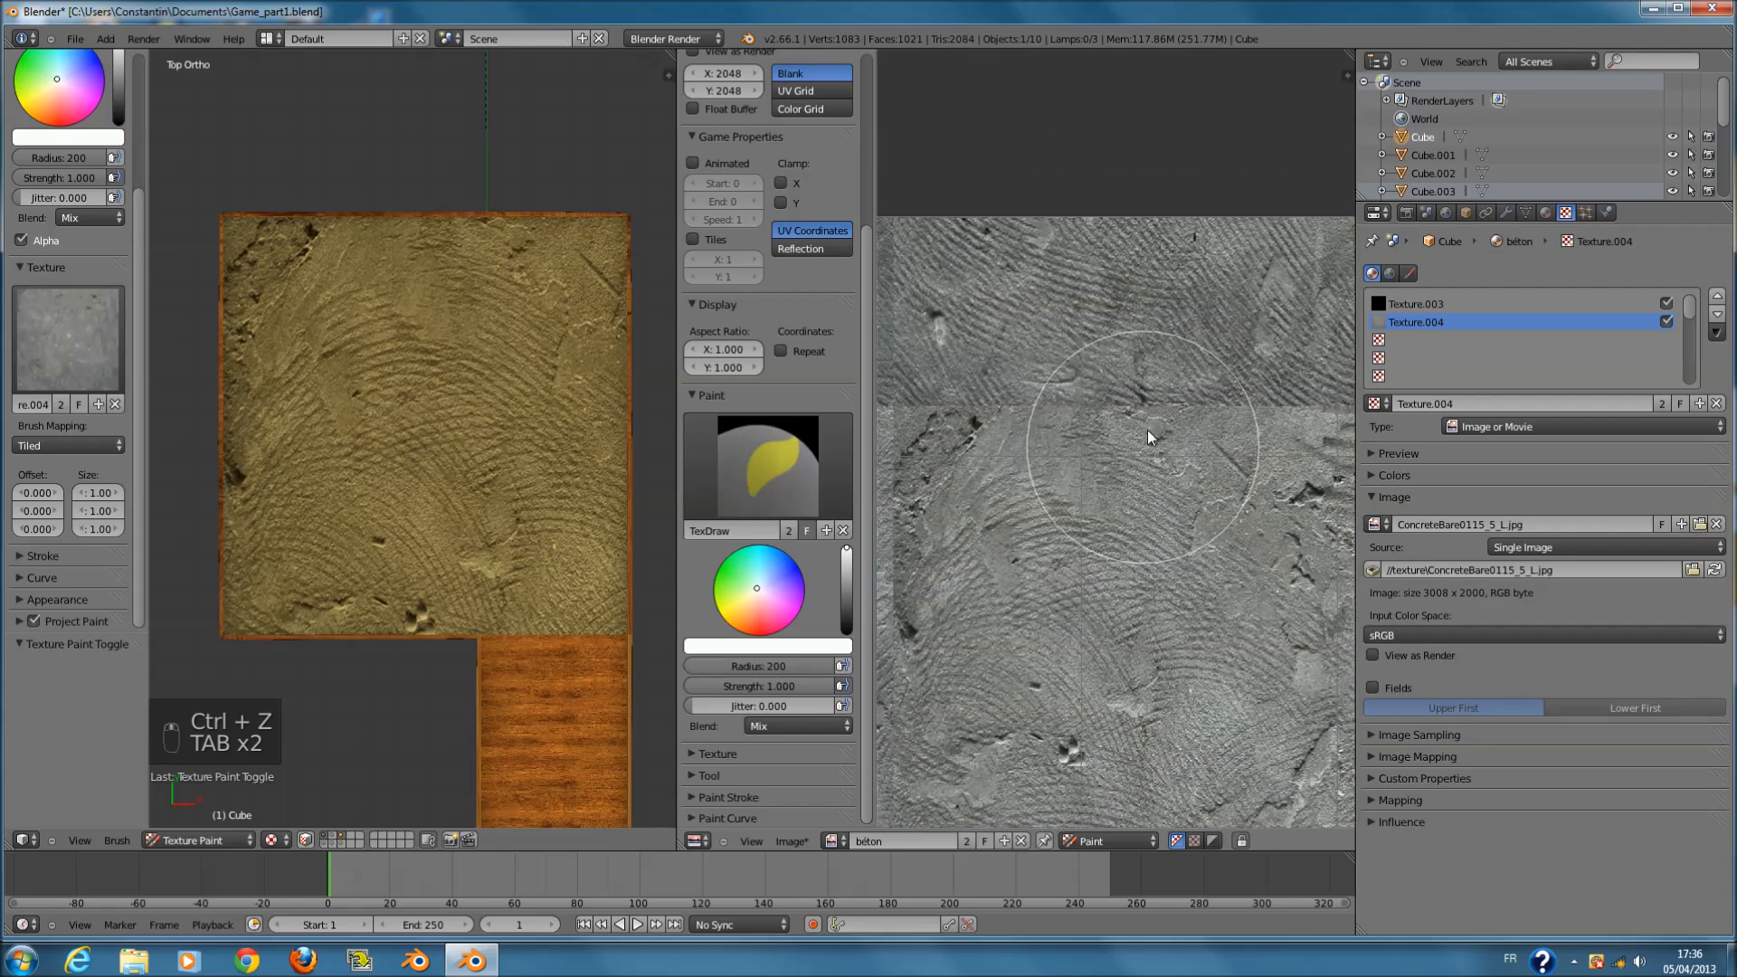
- Lower the brush strength to 0.158 and softly paint concrete over the hard seams in the béton image
{"action": "key", "text": "ctrl+z"}
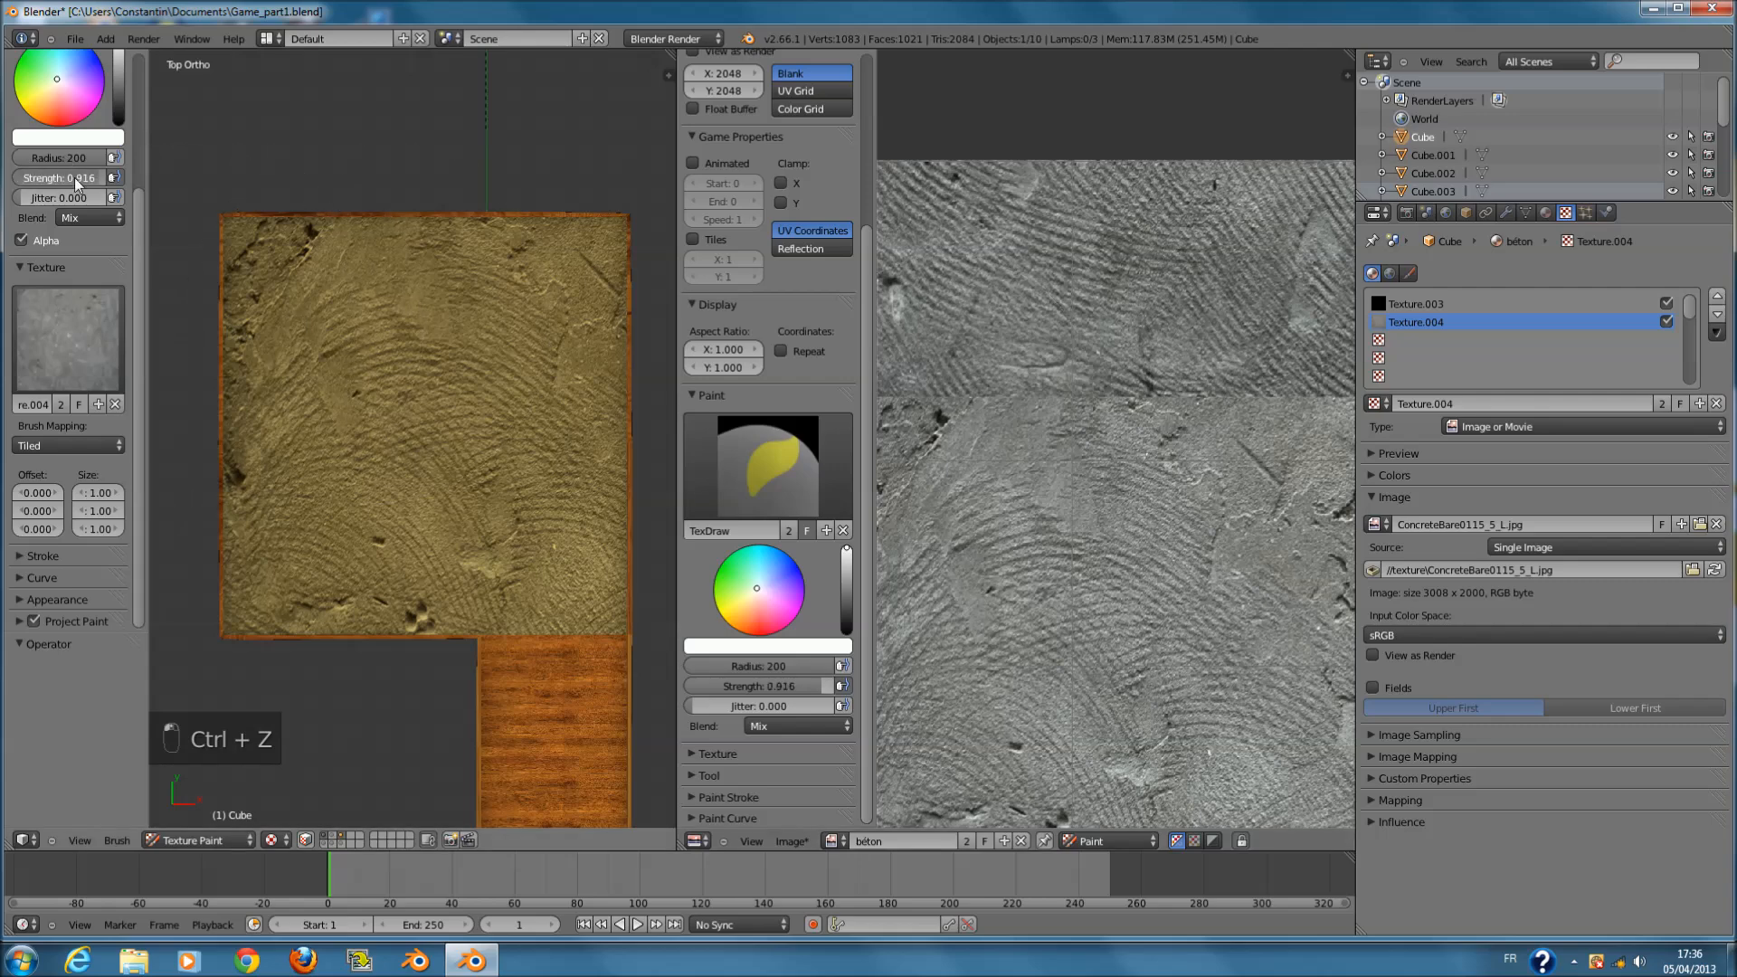
{"action": "left_click_drag", "start_coordinate": [21, 189], "coordinate": [14, 190]}
{"action": "left_click_drag", "start_coordinate": [1115, 393], "coordinate": [1078, 404]}
{"action": "key", "text": "ctrl+z"}
{"action": "left_click_drag", "start_coordinate": [917, 407], "coordinate": [1089, 434]}
{"action": "key", "text": "f"}
{"action": "left_click", "coordinate": [1166, 469]}
{"action": "scroll", "coordinate": [1115, 436], "scroll_direction": "down", "scroll_amount": 8}
{"action": "scroll", "coordinate": [1111, 436], "scroll_direction": "up", "scroll_amount": 3}
{"action": "left_click", "coordinate": [1111, 436]}
{"action": "scroll", "coordinate": [1111, 436], "scroll_direction": "up", "scroll_amount": 2}
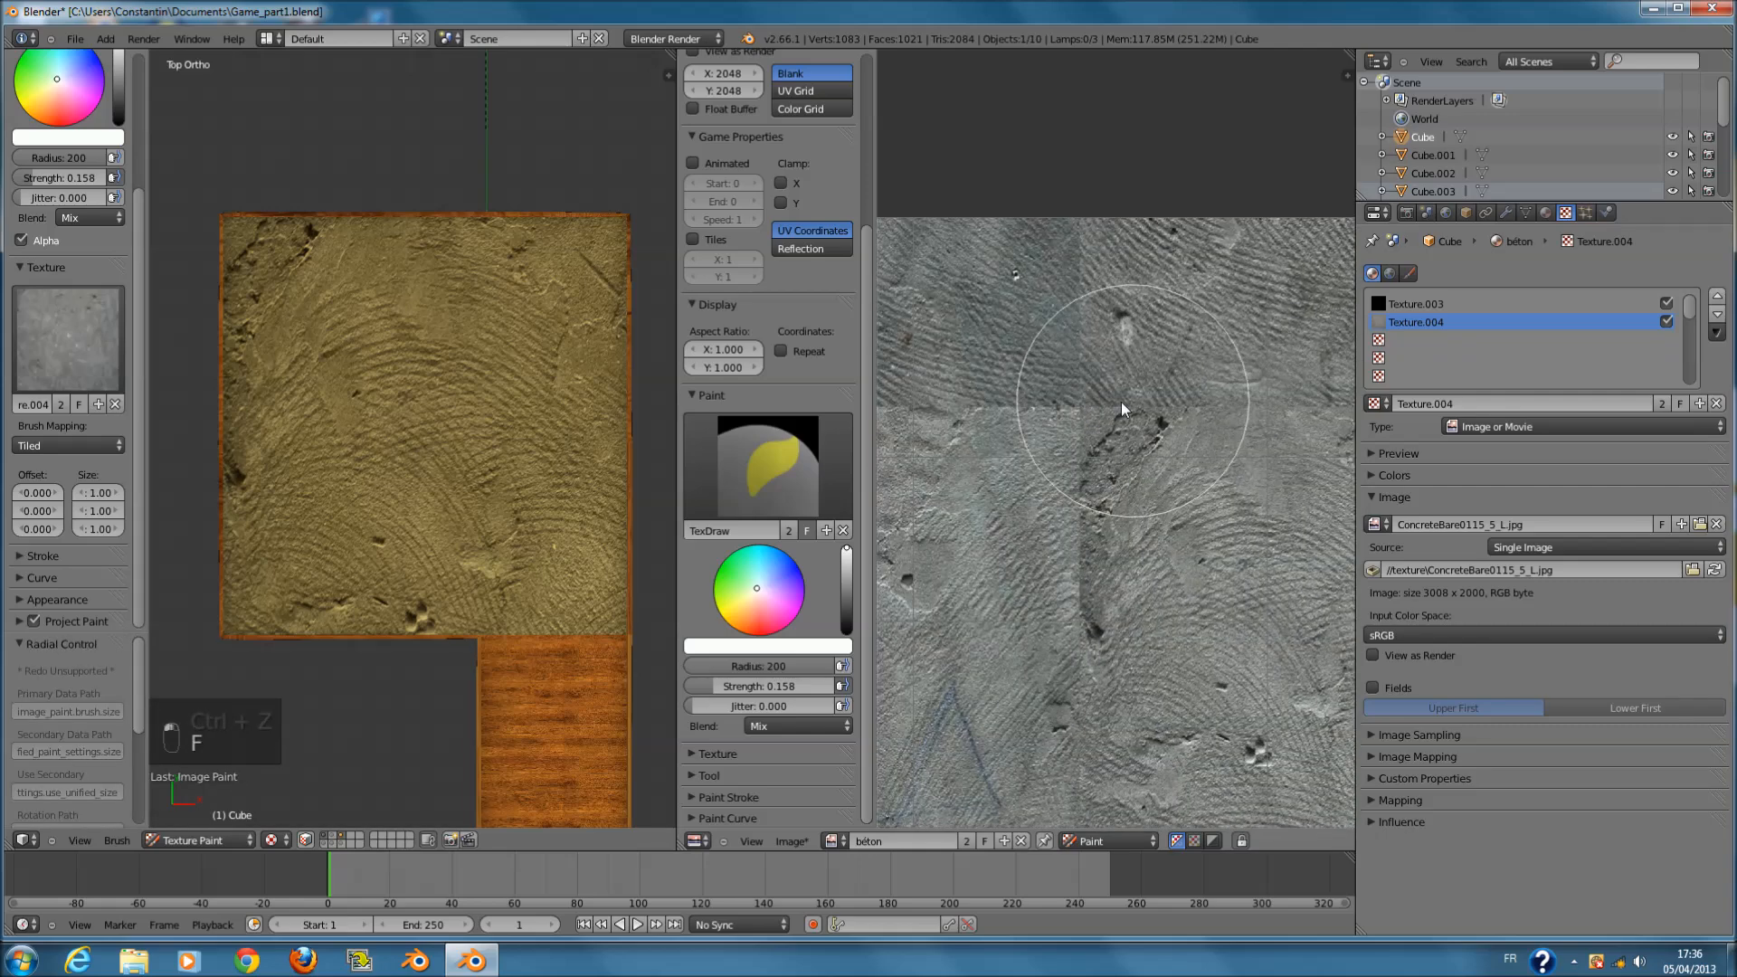
{"action": "scroll", "coordinate": [1104, 400], "scroll_direction": "up", "scroll_amount": 2}
{"action": "scroll", "coordinate": [1034, 505], "scroll_direction": "down", "scroll_amount": 1}
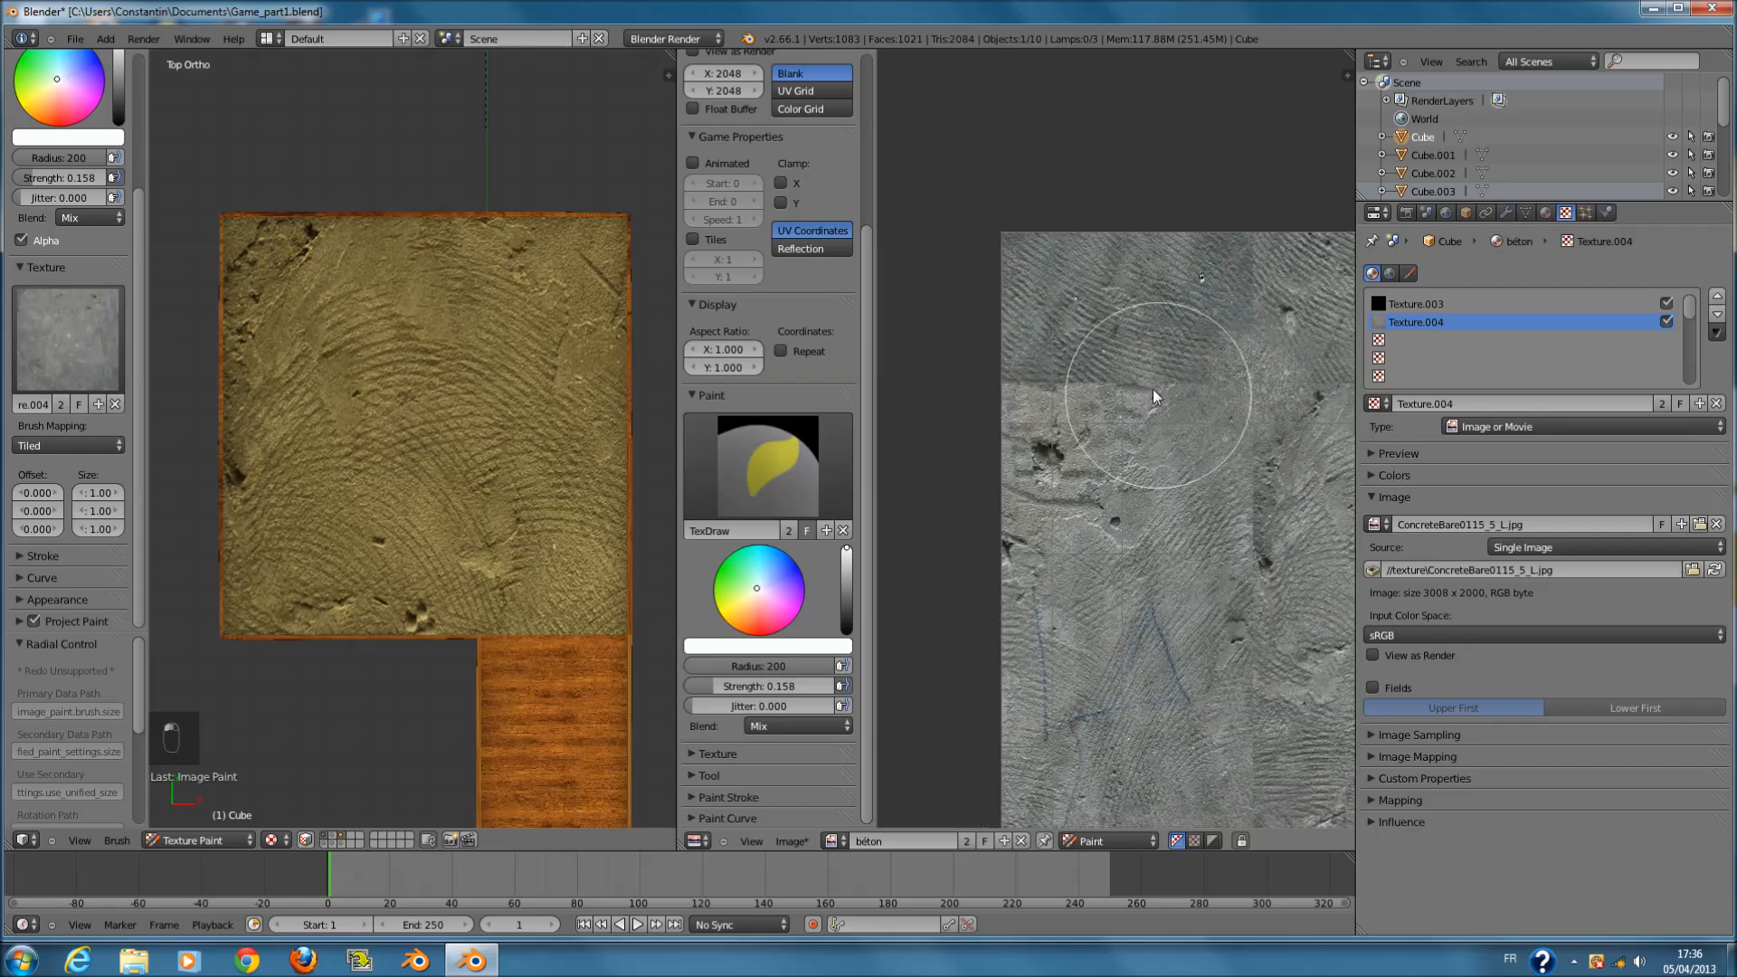
- Examine the béton image's side and lower edges for remaining visible seams
{"action": "middle_click_drag", "start_coordinate": [1258, 422], "coordinate": [787, 389]}
{"action": "scroll", "coordinate": [1142, 421], "scroll_direction": "down", "scroll_amount": 4}
{"action": "middle_click_drag", "start_coordinate": [1152, 384], "coordinate": [910, 362]}
{"action": "middle_click_drag", "start_coordinate": [1050, 432], "coordinate": [1195, 387]}
{"action": "middle_click_drag", "start_coordinate": [1064, 681], "coordinate": [1156, 669]}
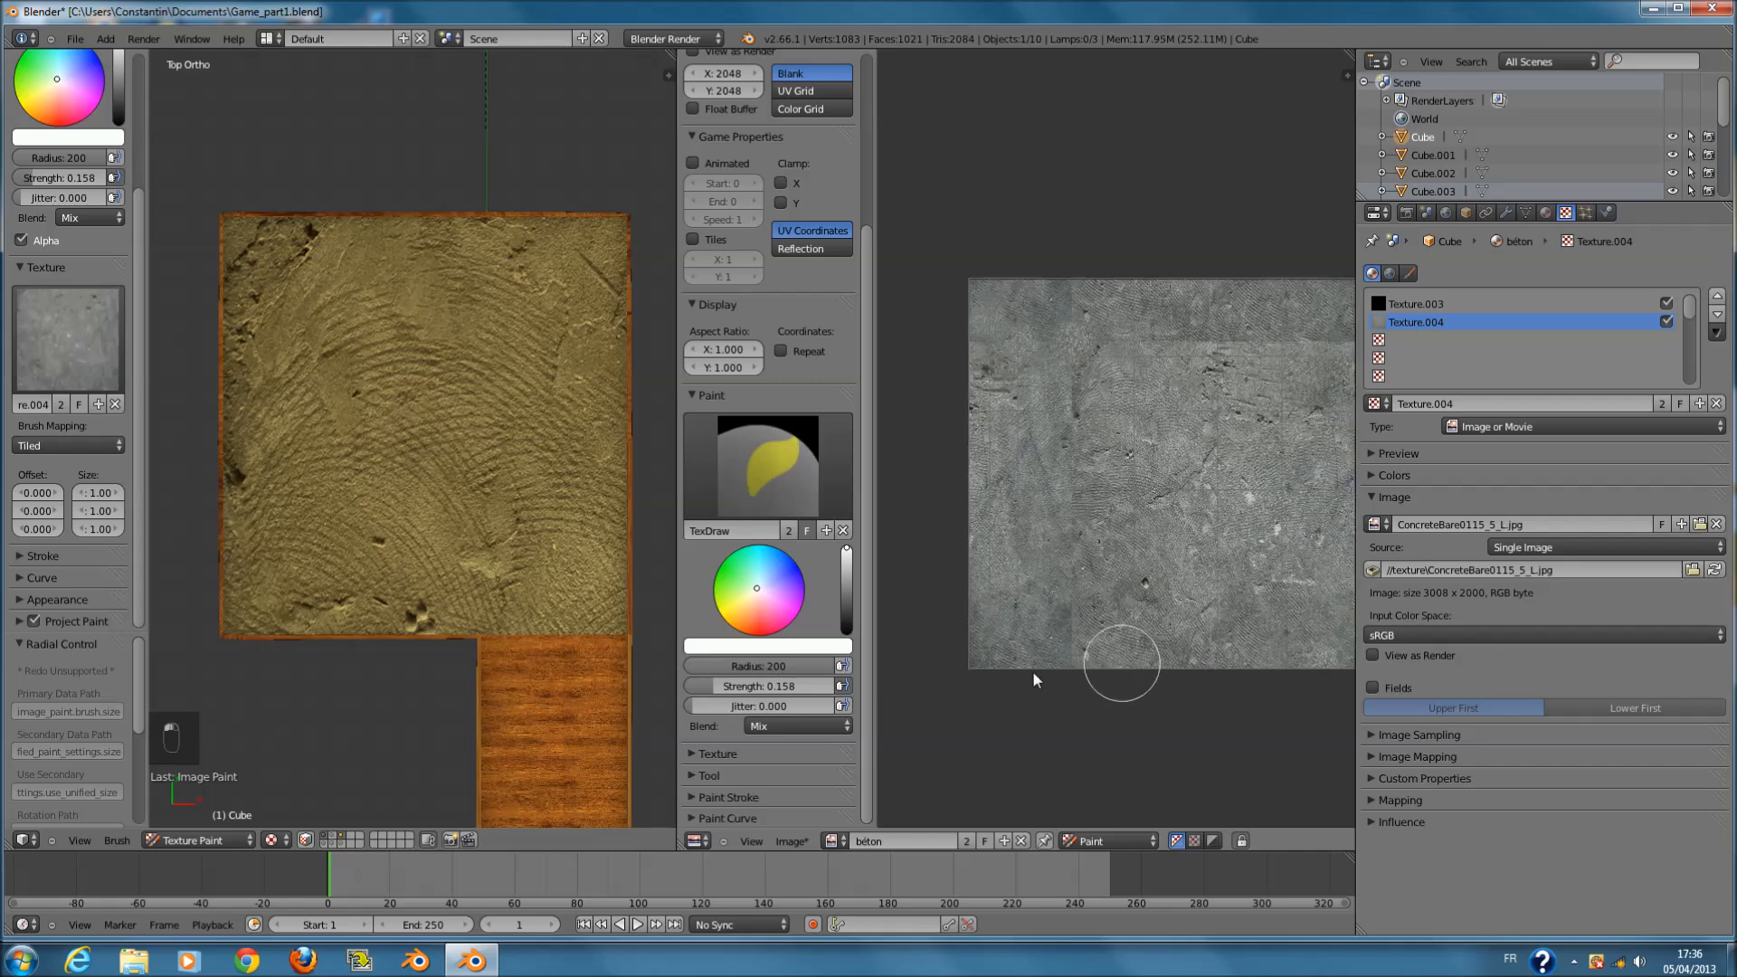
{"action": "scroll", "coordinate": [992, 656], "scroll_direction": "up", "scroll_amount": 3}
{"action": "middle_click_drag", "start_coordinate": [993, 654], "coordinate": [1127, 504]}
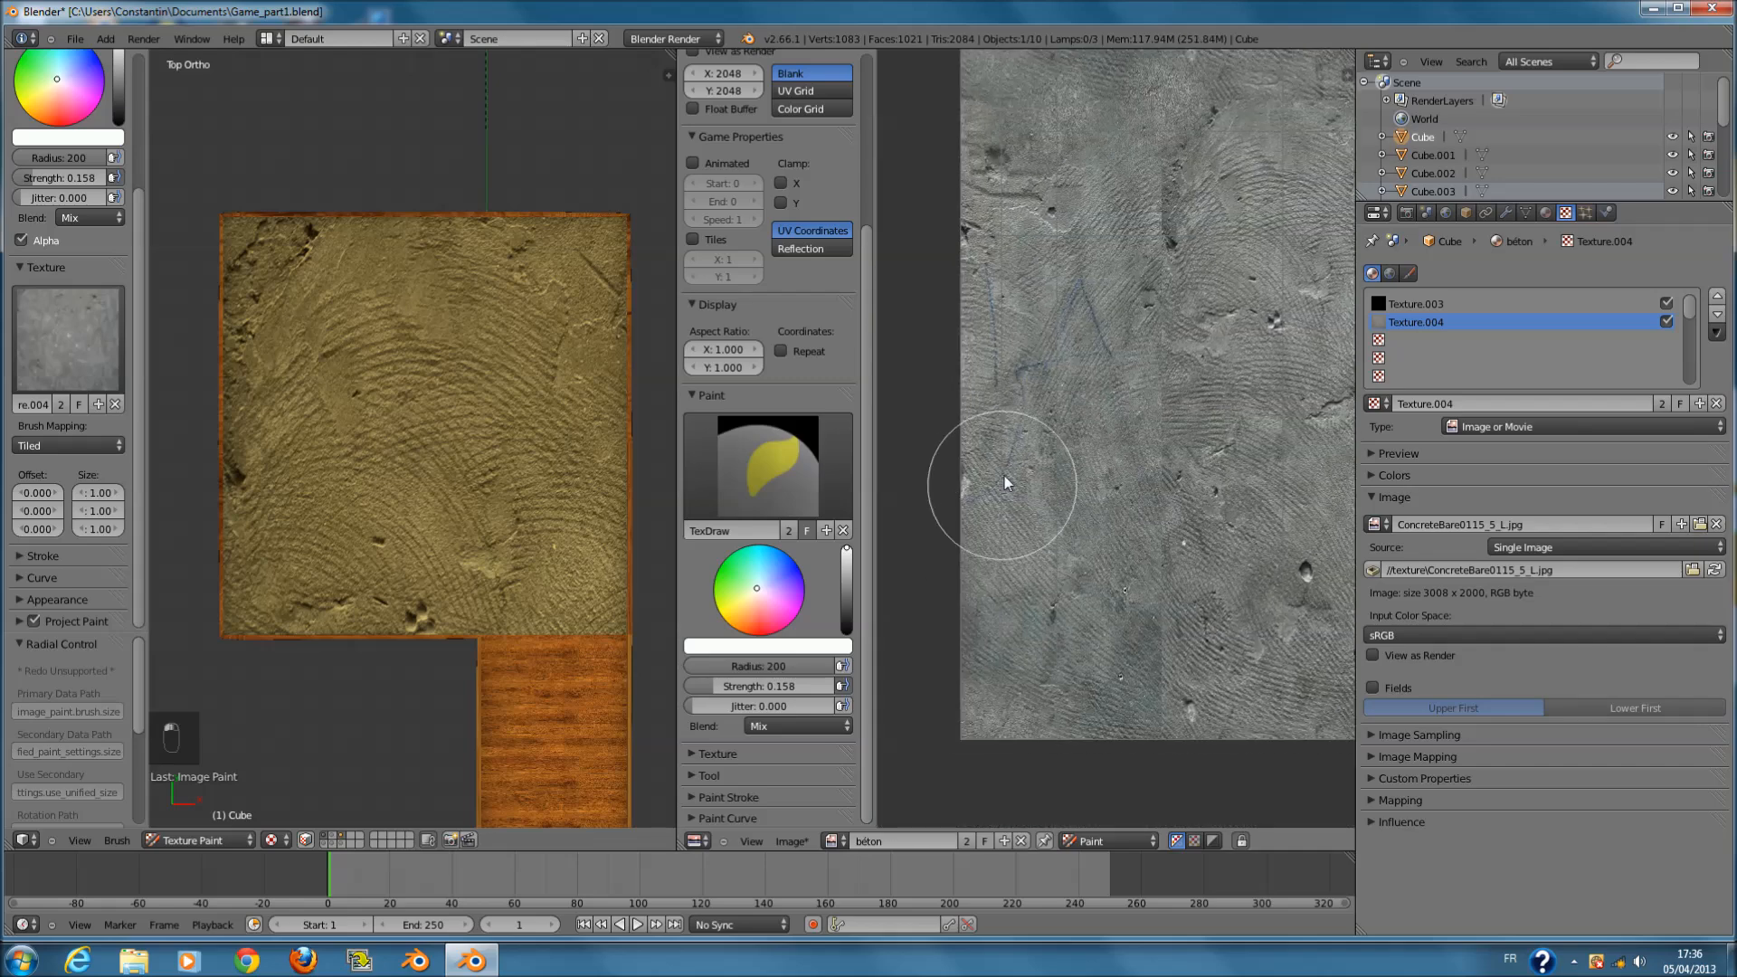
{"action": "middle_click_drag", "start_coordinate": [1137, 720], "coordinate": [1016, 722]}
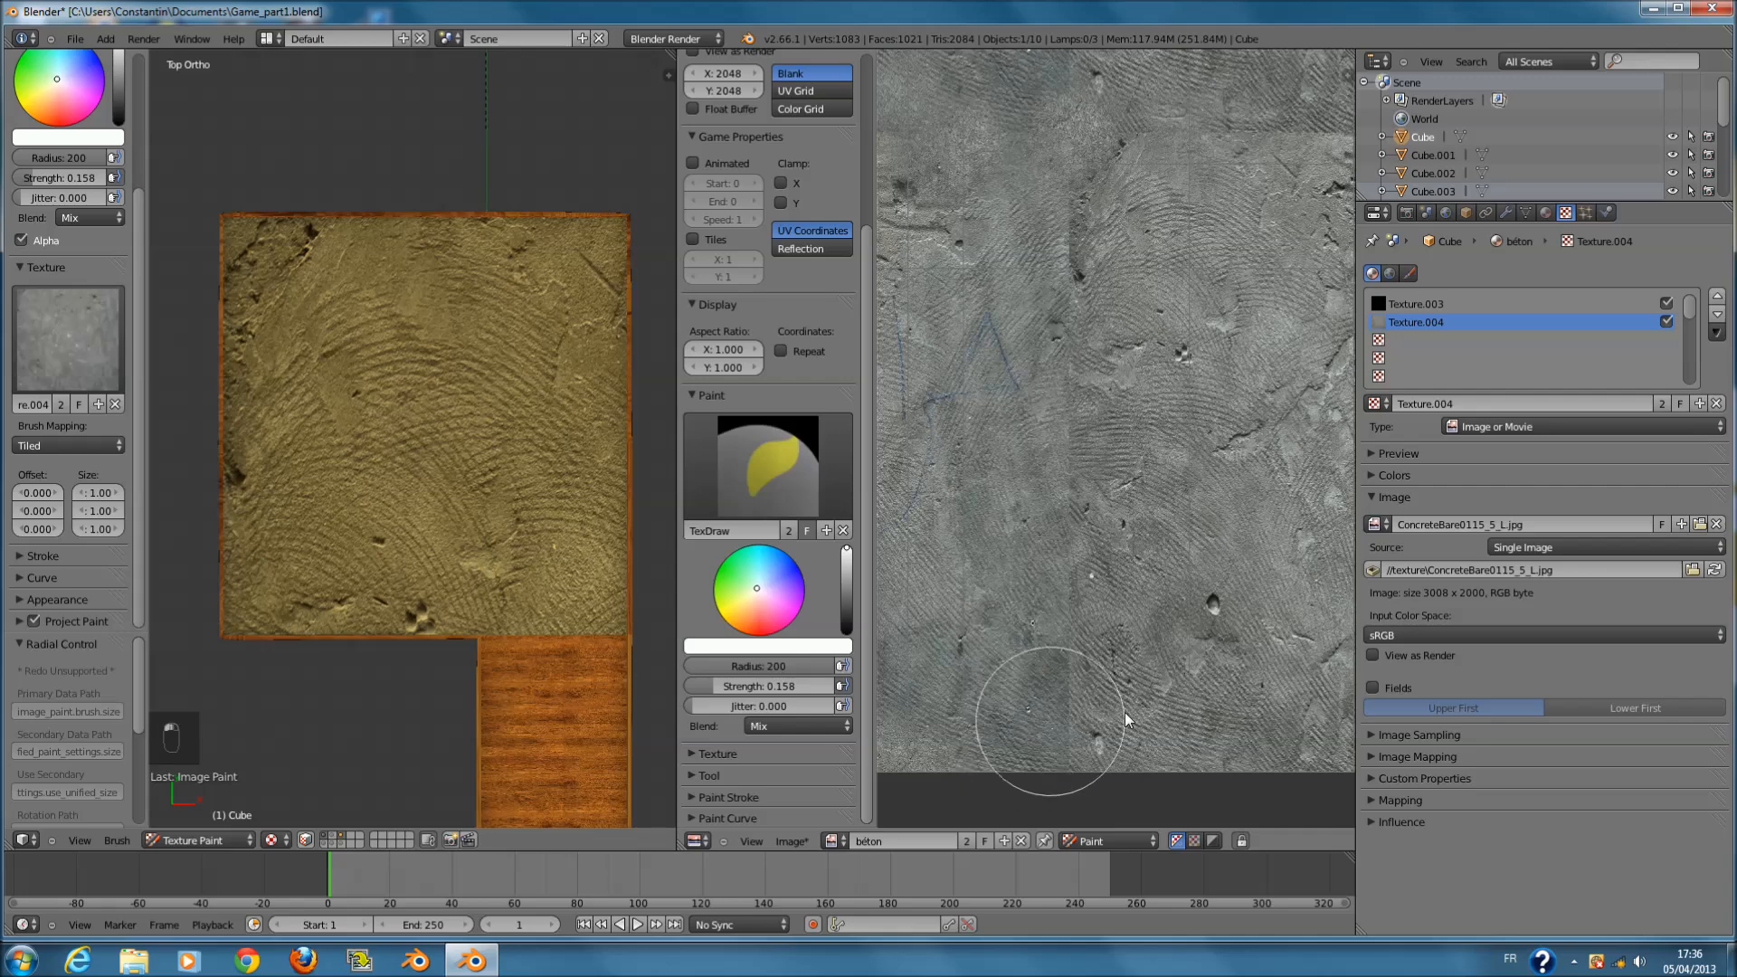
- Save over Game_part1.blend and switch the house from Texture Paint to Object Mode
{"action": "key", "text": "ctrl+s"}
{"action": "left_click", "coordinate": [1164, 680]}
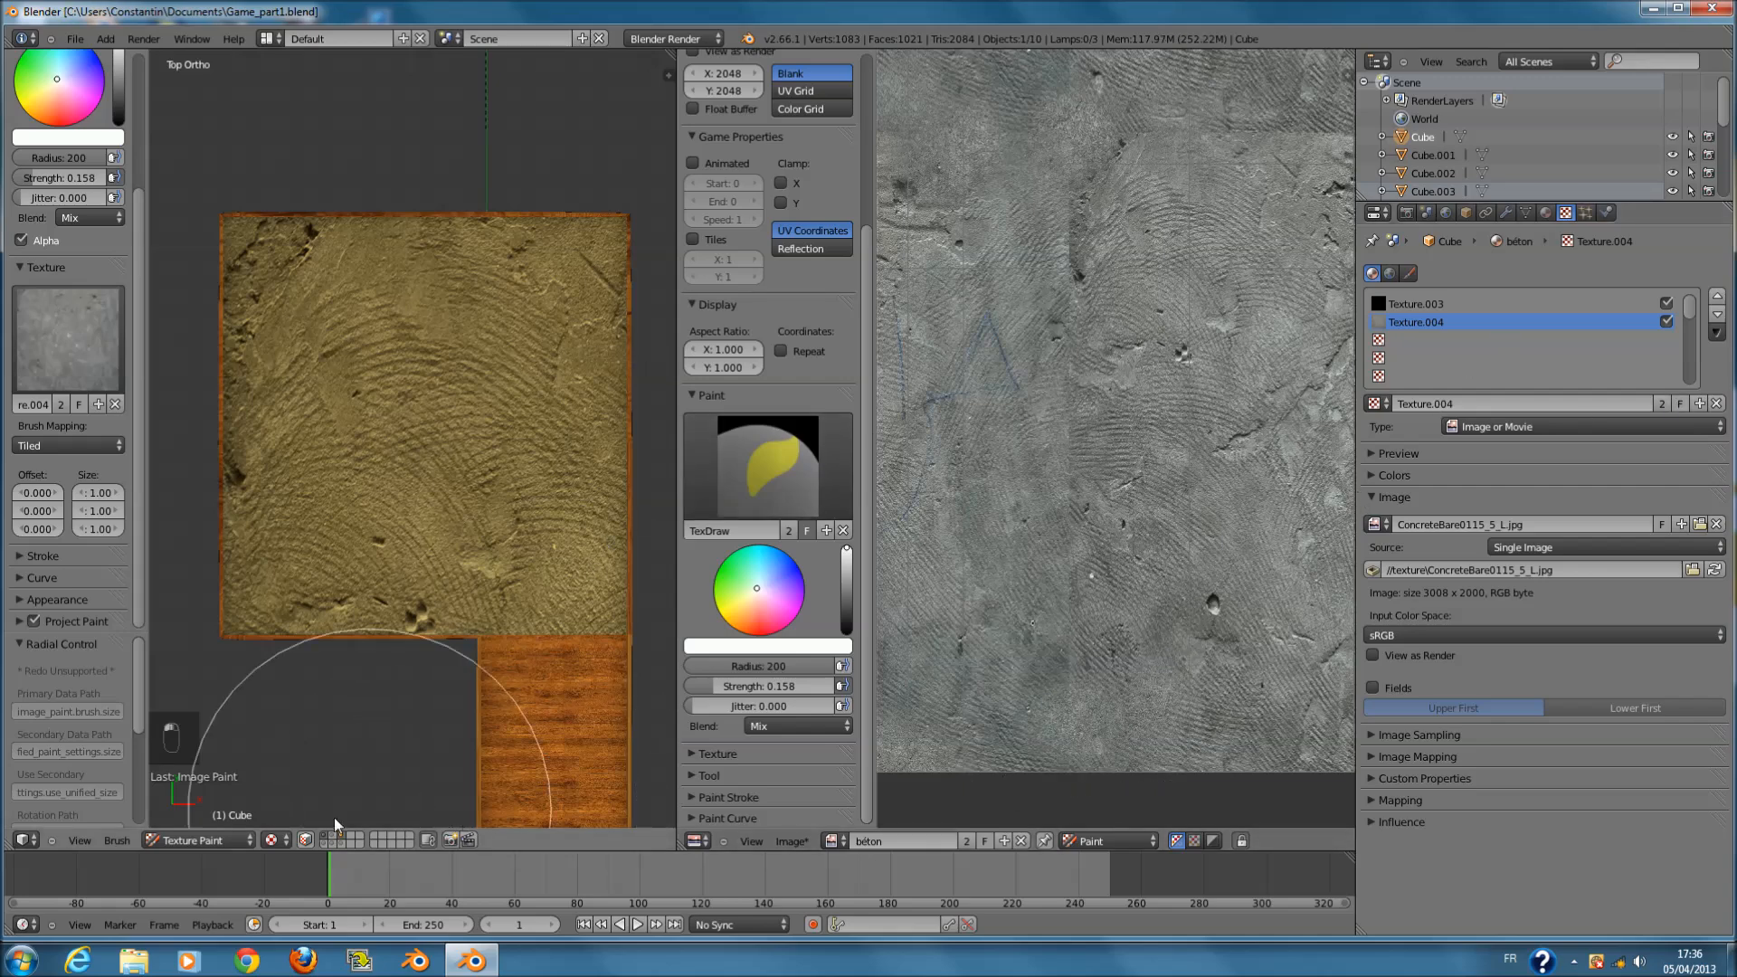
{"action": "left_click", "coordinate": [226, 840]}
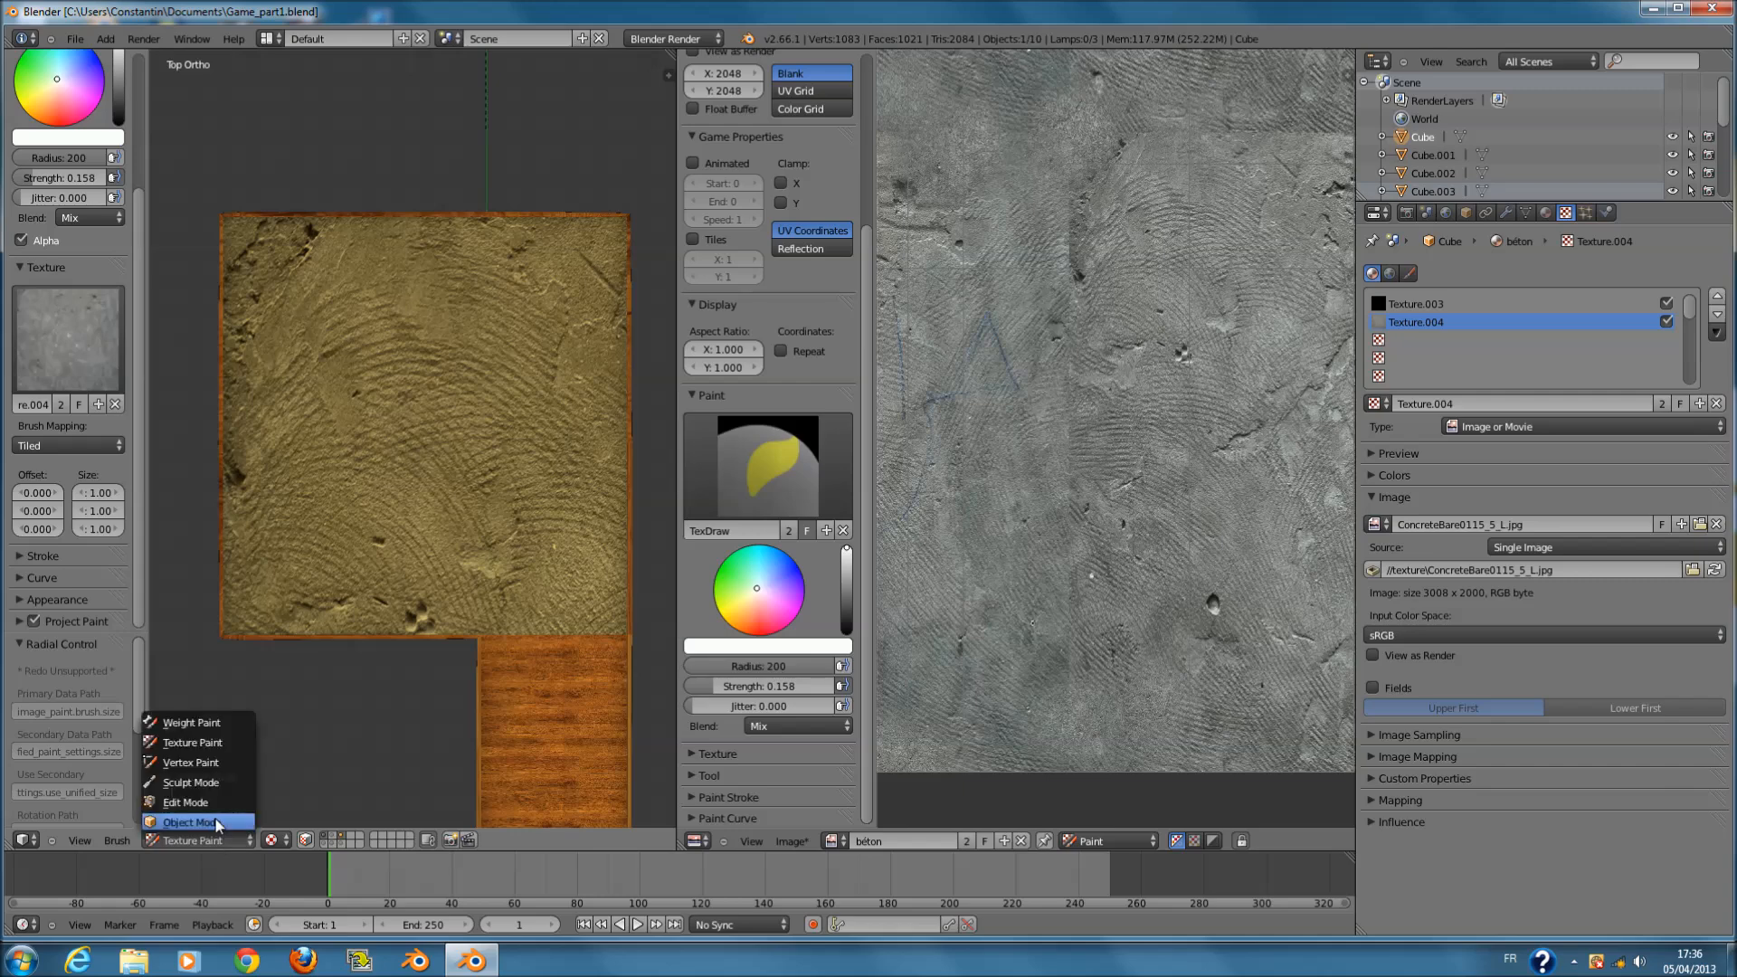
{"action": "left_click", "coordinate": [231, 820]}
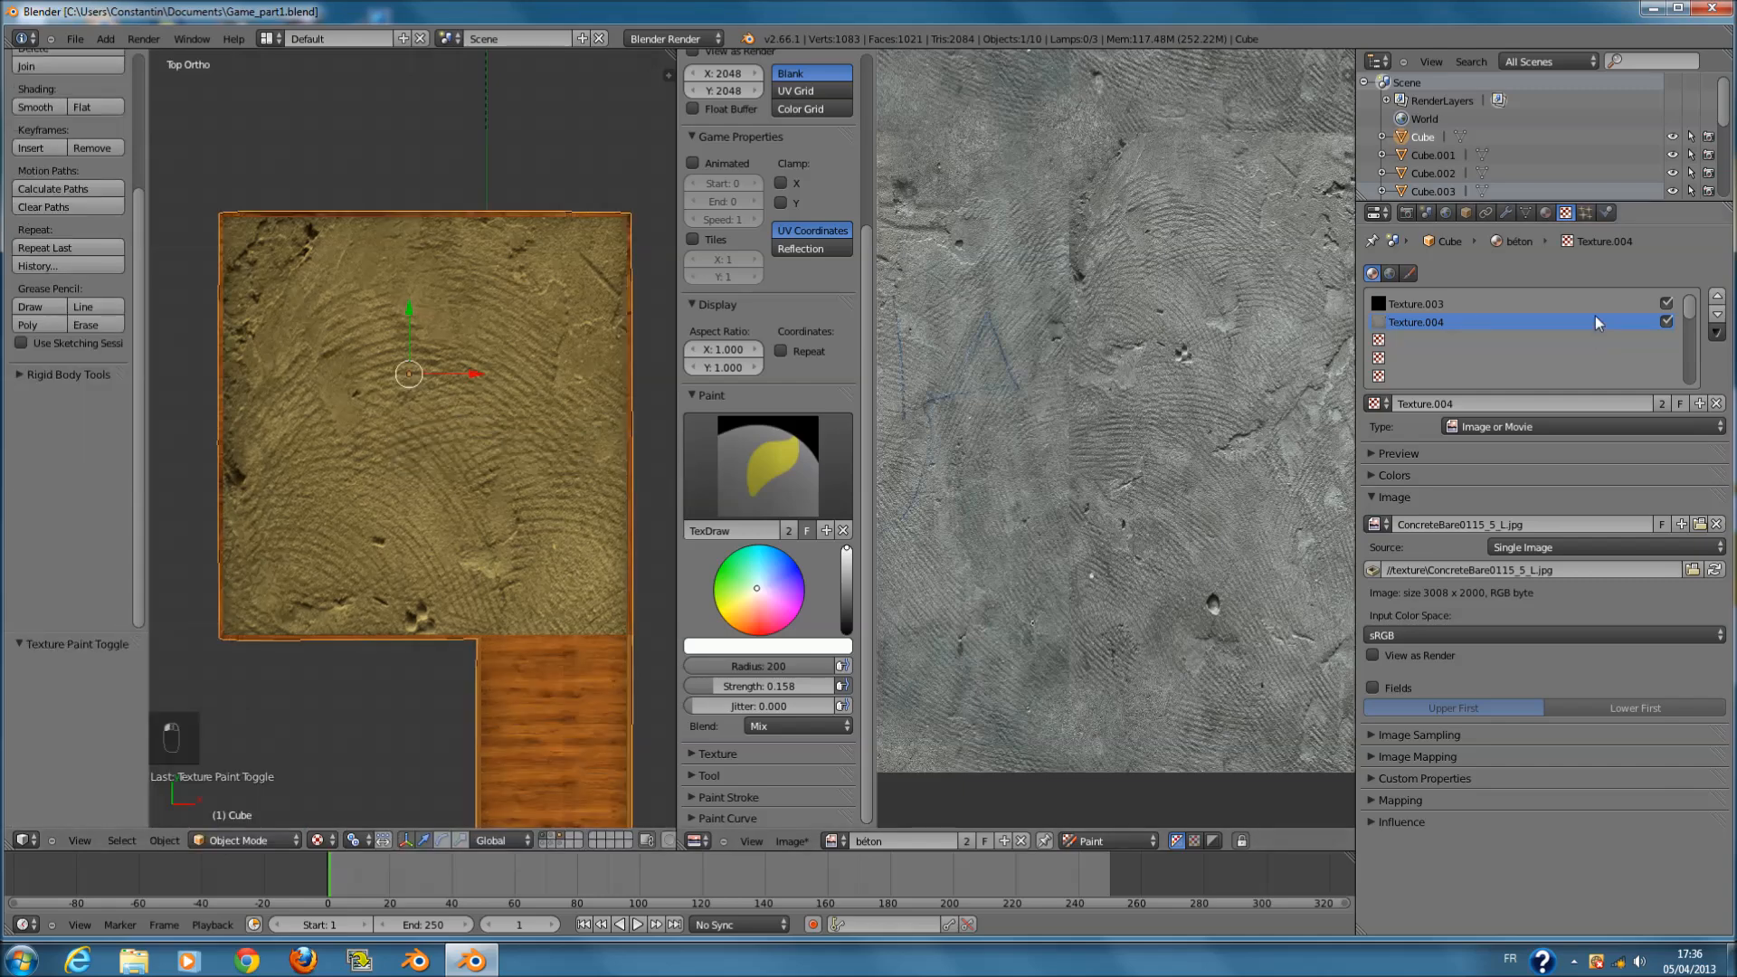
- Save the painted image as béton.png in the Gama_tutorial_texture folder with compression at 100%
{"action": "scroll", "coordinate": [1128, 634], "scroll_direction": "down", "scroll_amount": 3}
{"action": "left_click", "coordinate": [791, 842]}
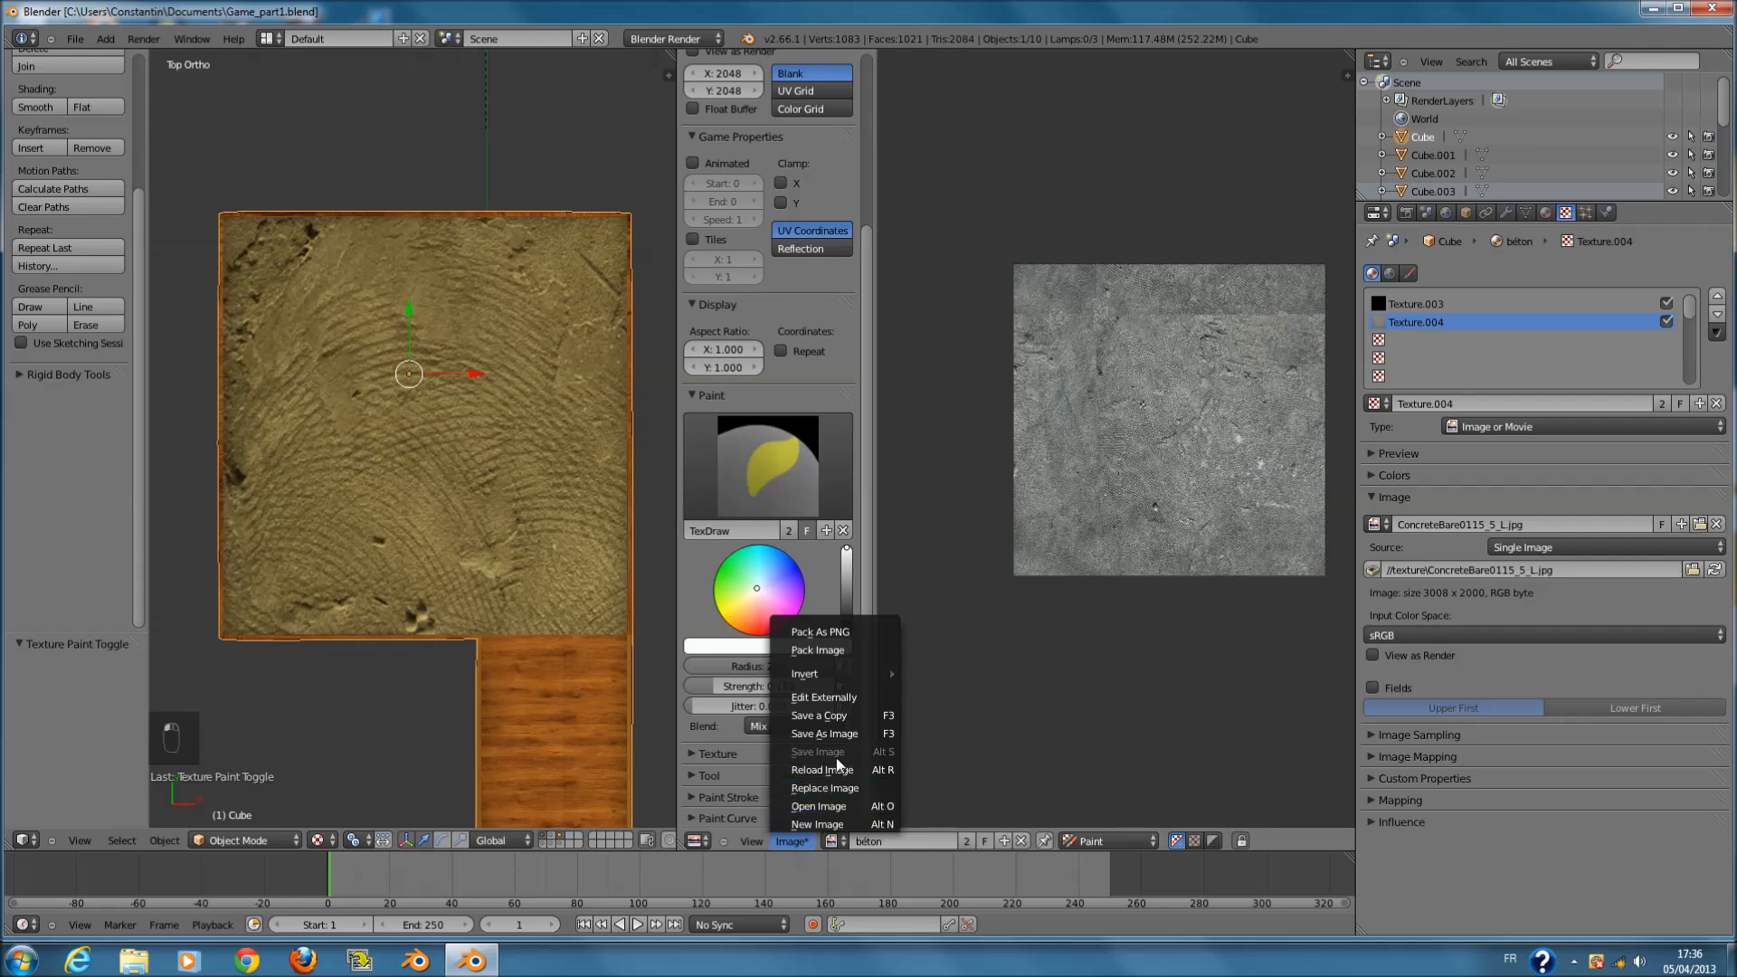
{"action": "left_click", "coordinate": [840, 735]}
{"action": "left_click", "coordinate": [369, 105]}
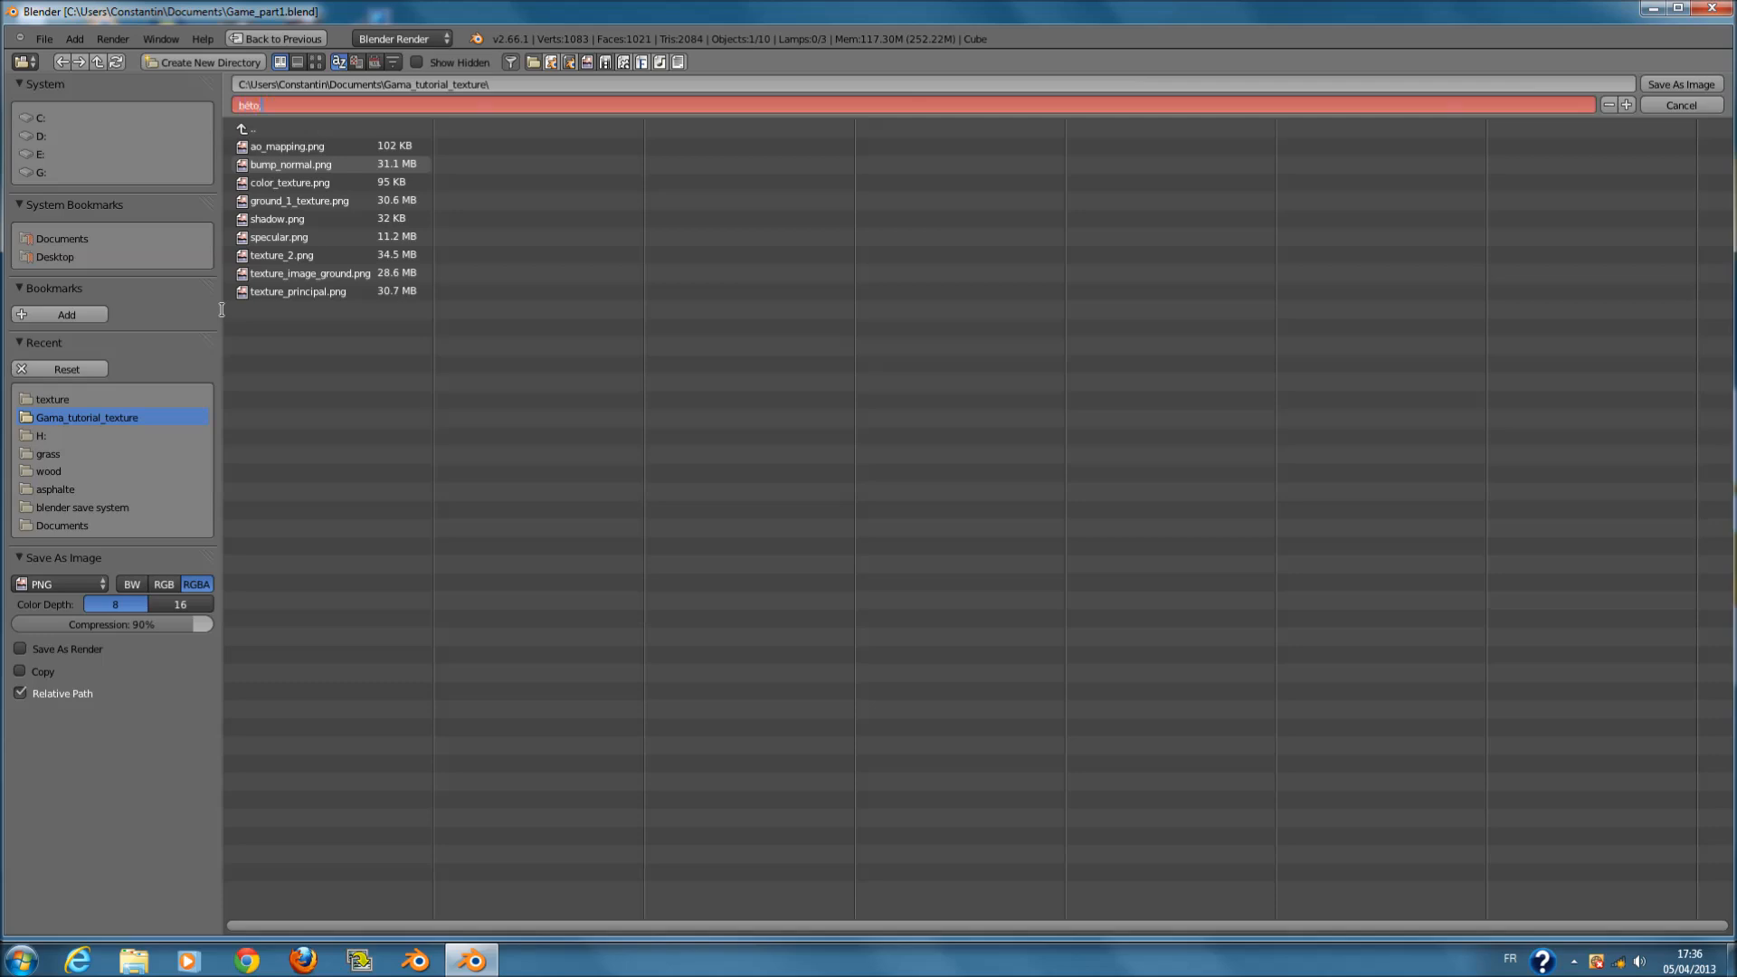
{"action": "key", "text": "Return"}
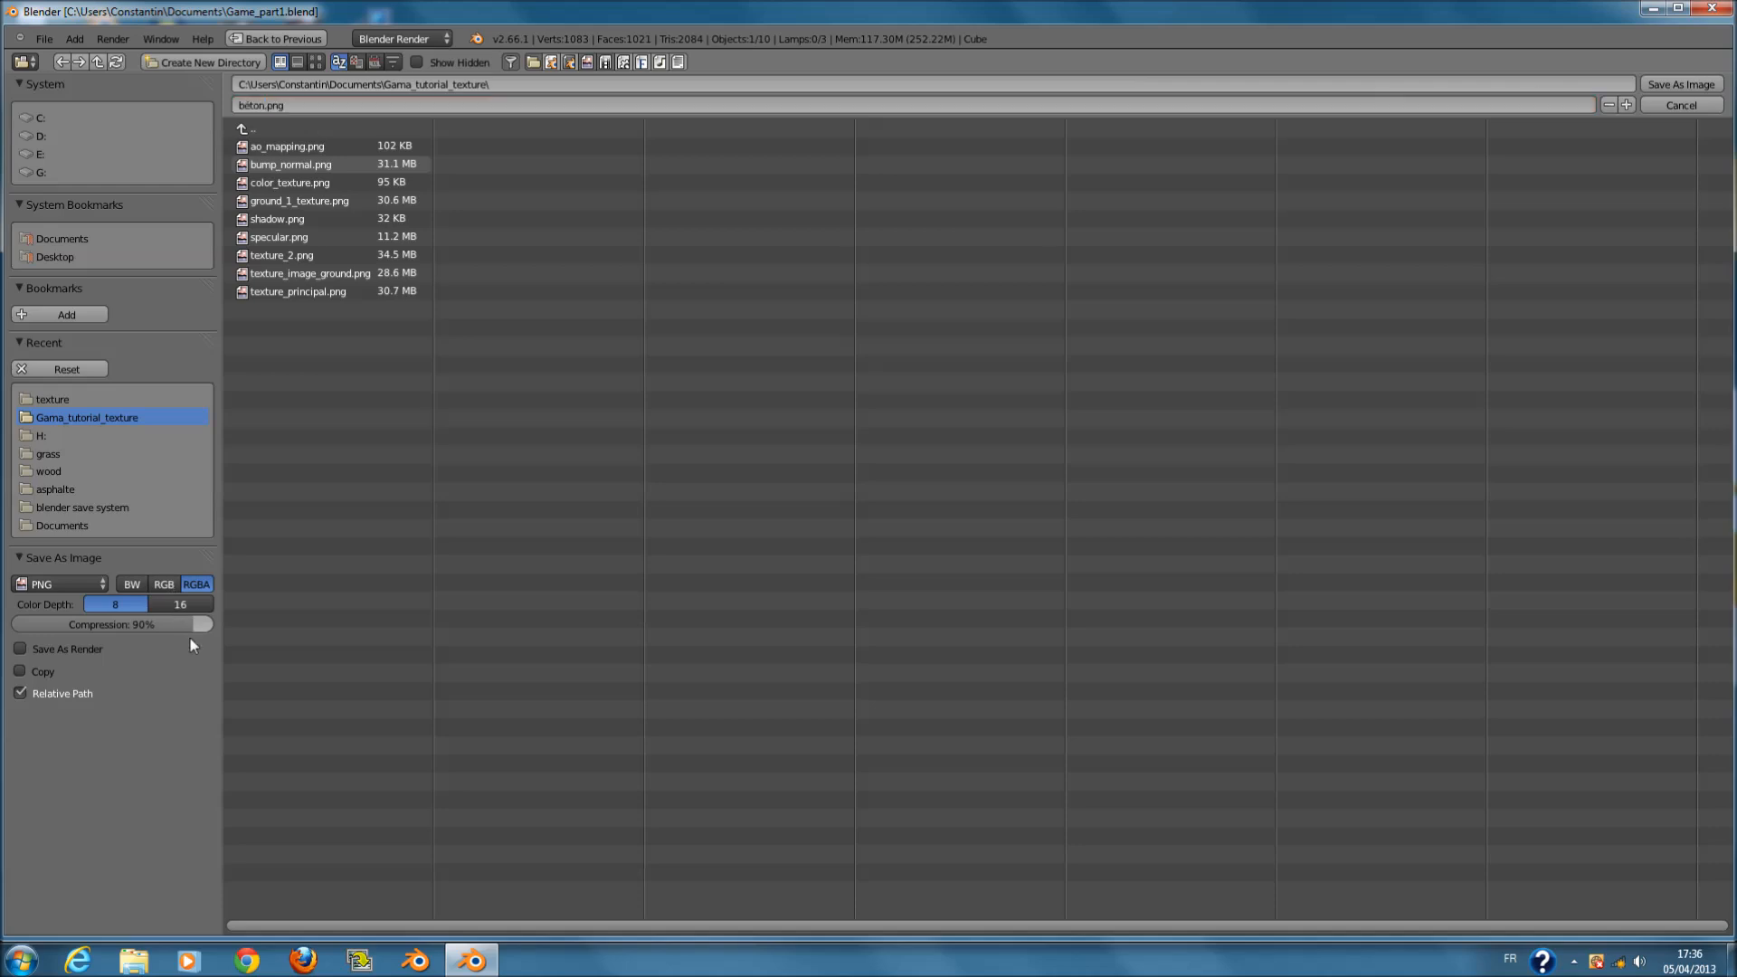
{"action": "left_click", "coordinate": [20, 648]}
{"action": "left_click_drag", "start_coordinate": [183, 625], "coordinate": [213, 625]}
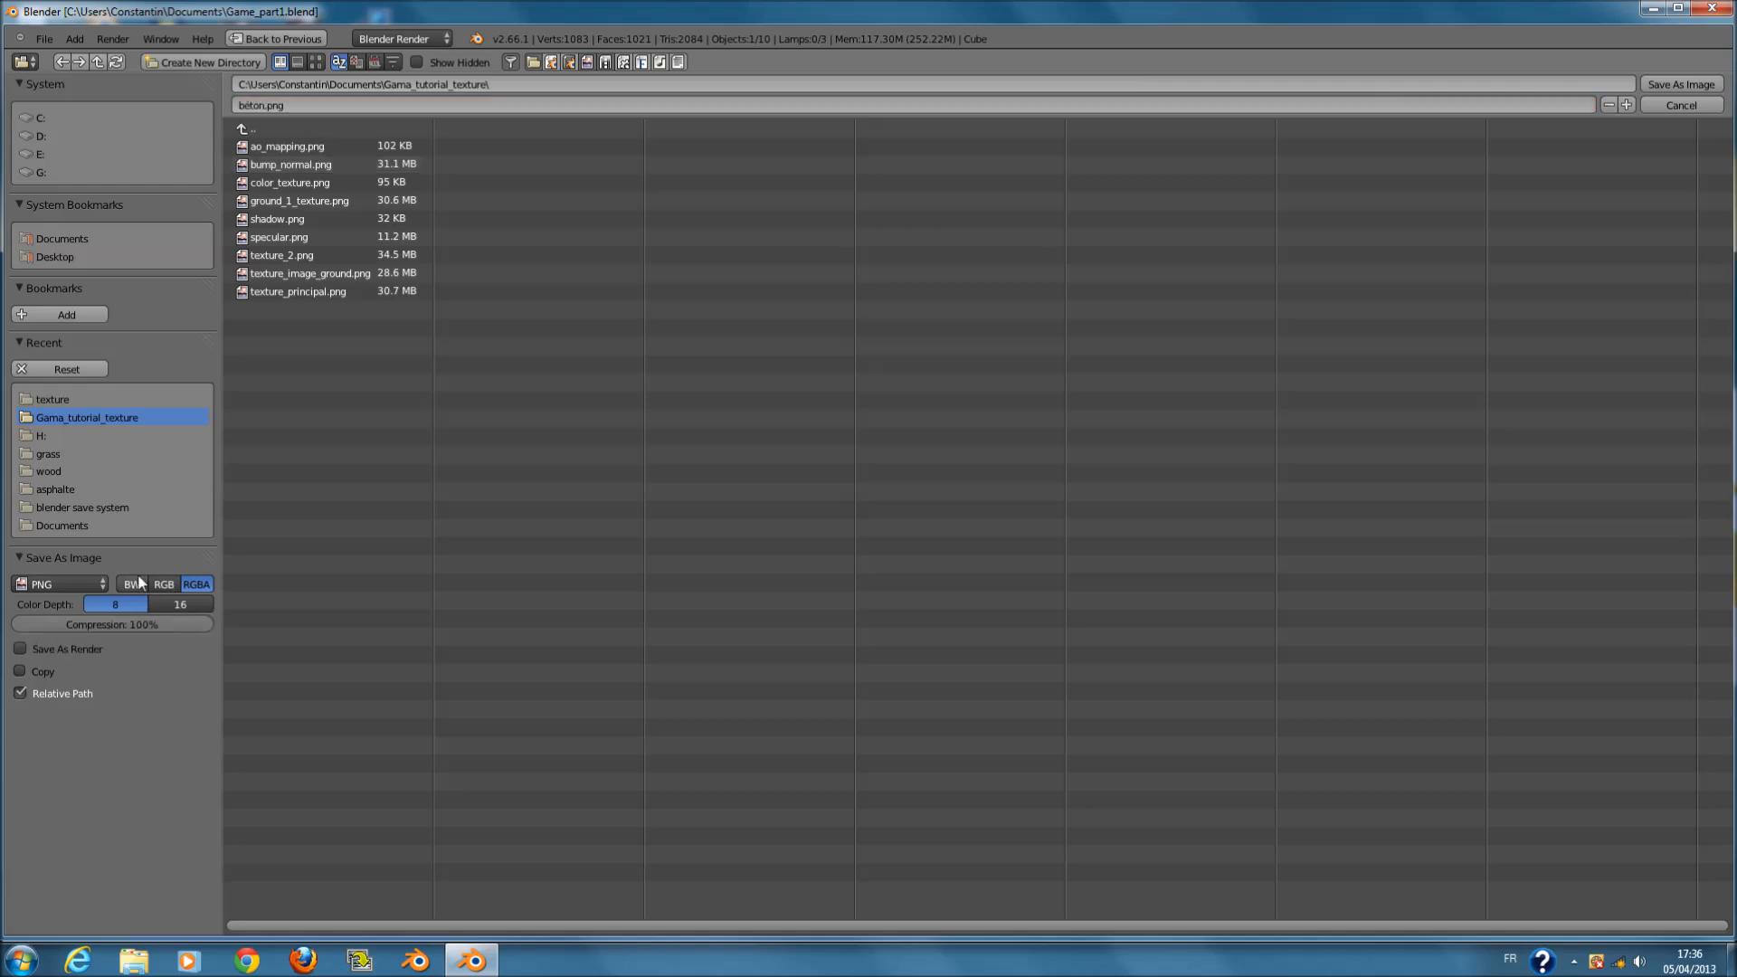
{"action": "left_click", "coordinate": [1671, 81]}
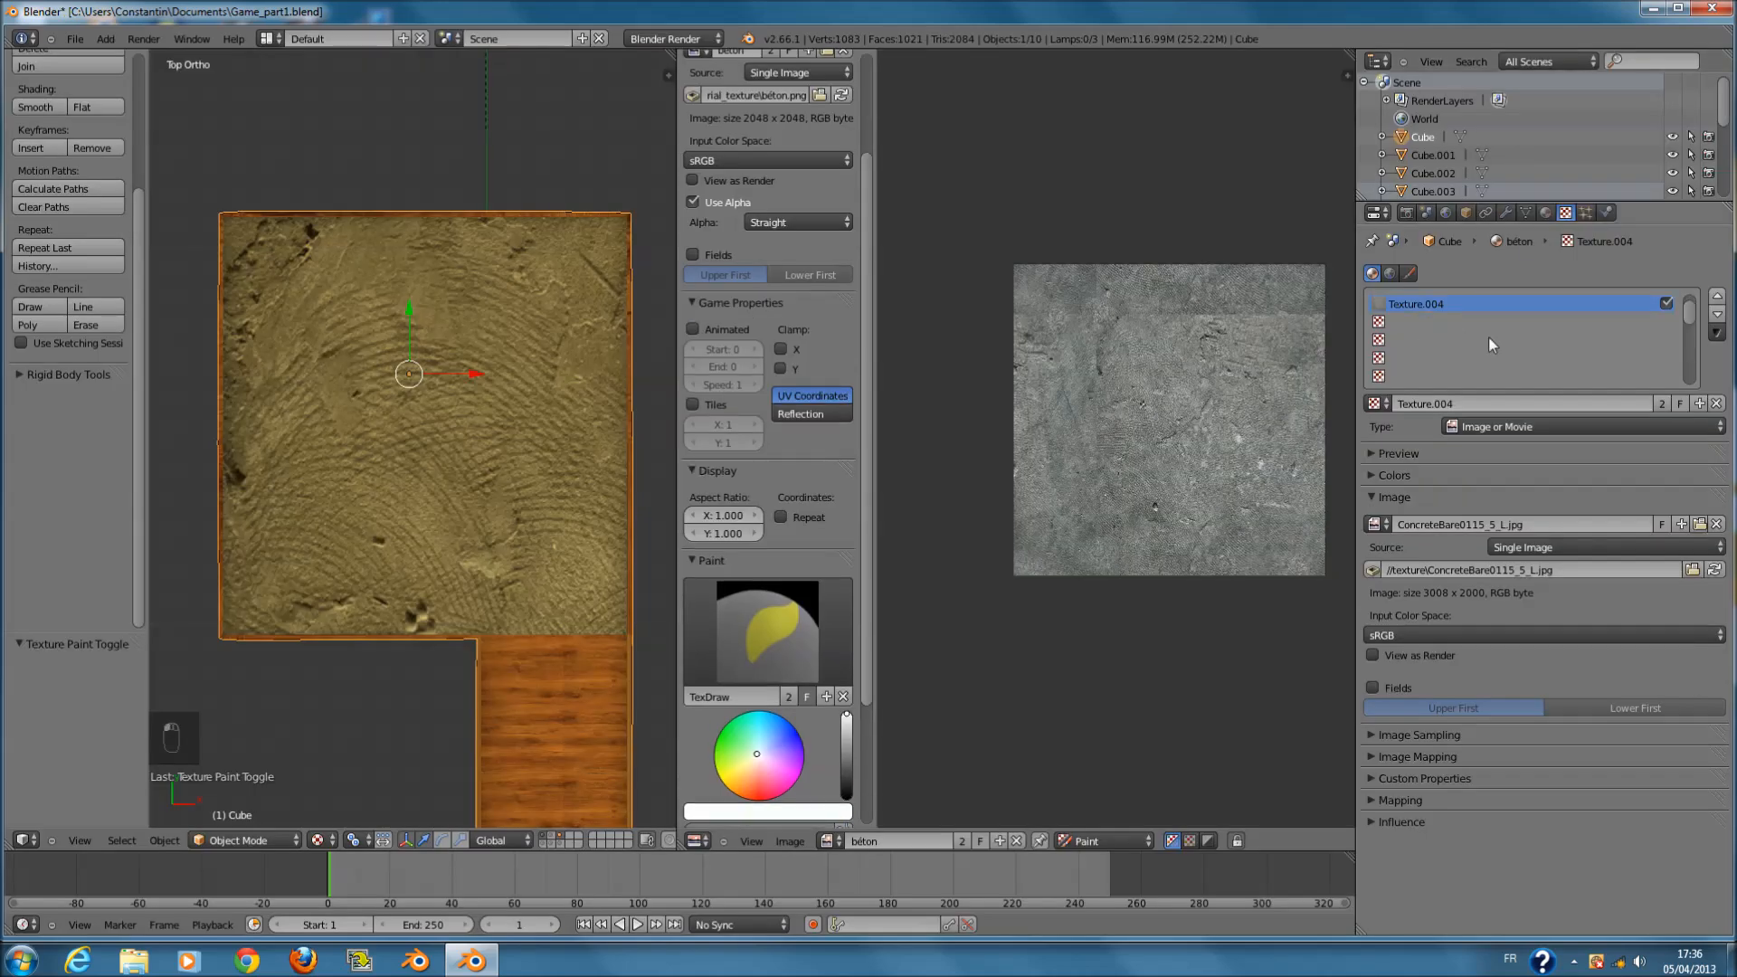
- Disable Texture.004 in the béton material, check the square room's floor and save the blend file
{"action": "left_click", "coordinate": [1667, 322]}
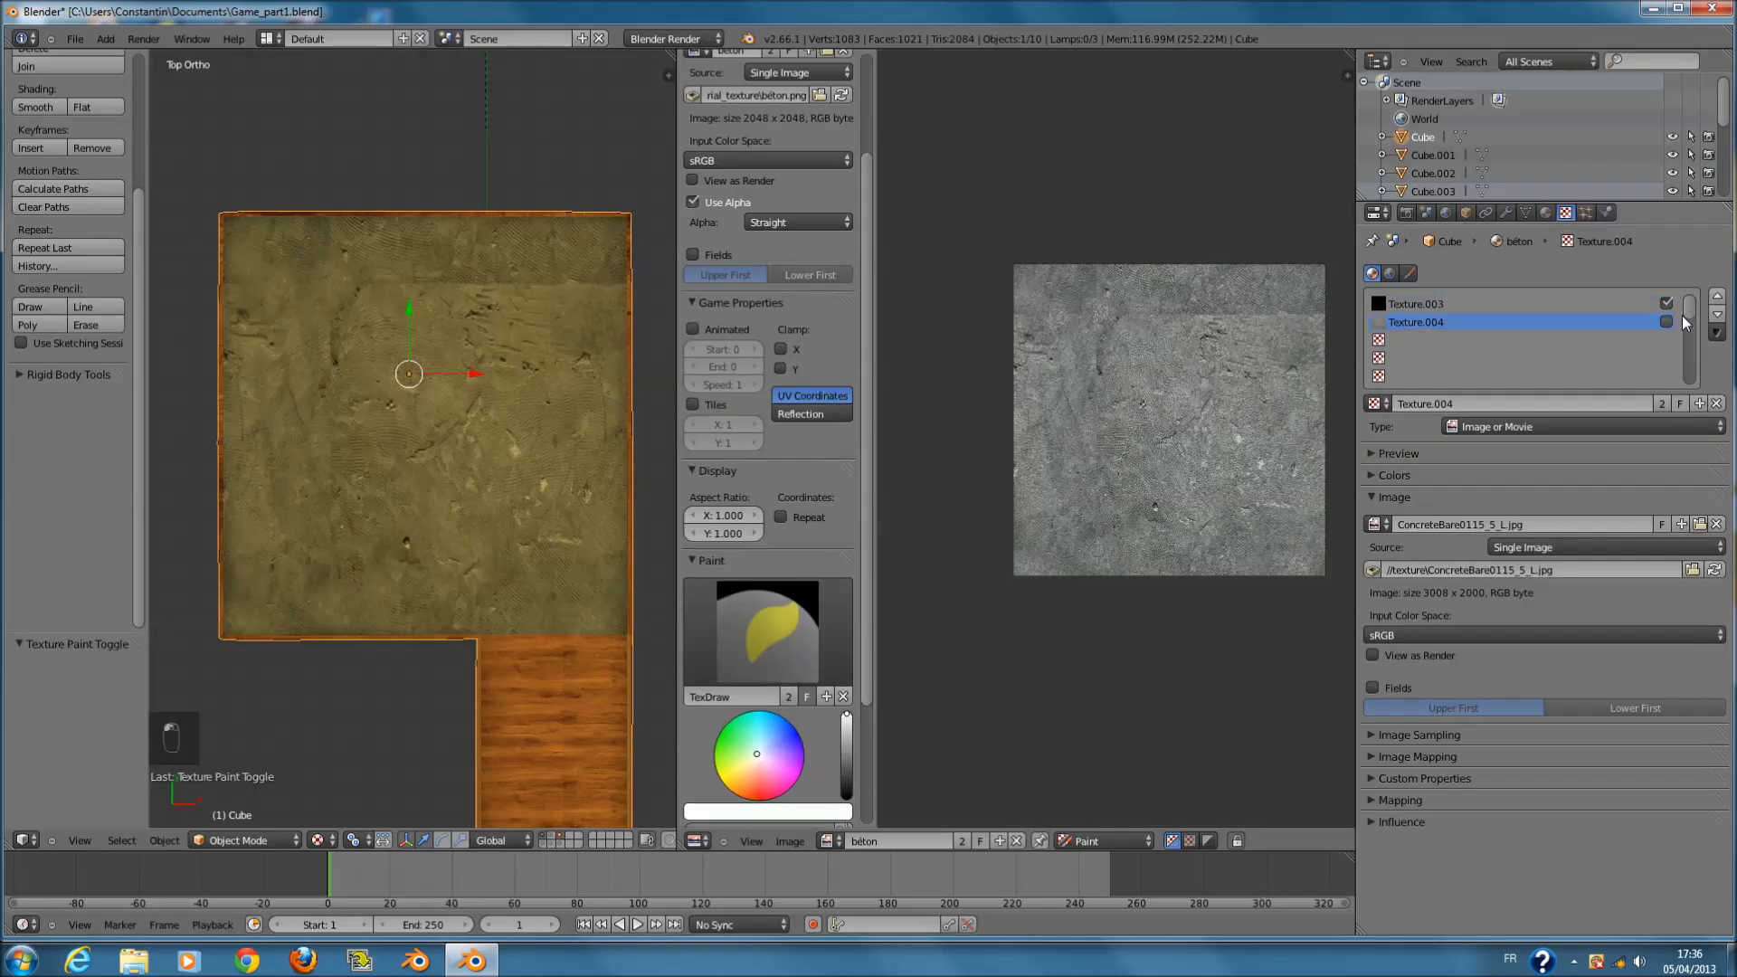
{"action": "scroll", "coordinate": [492, 389], "scroll_direction": "up", "scroll_amount": 5}
{"action": "scroll", "coordinate": [483, 399], "scroll_direction": "down", "scroll_amount": 4}
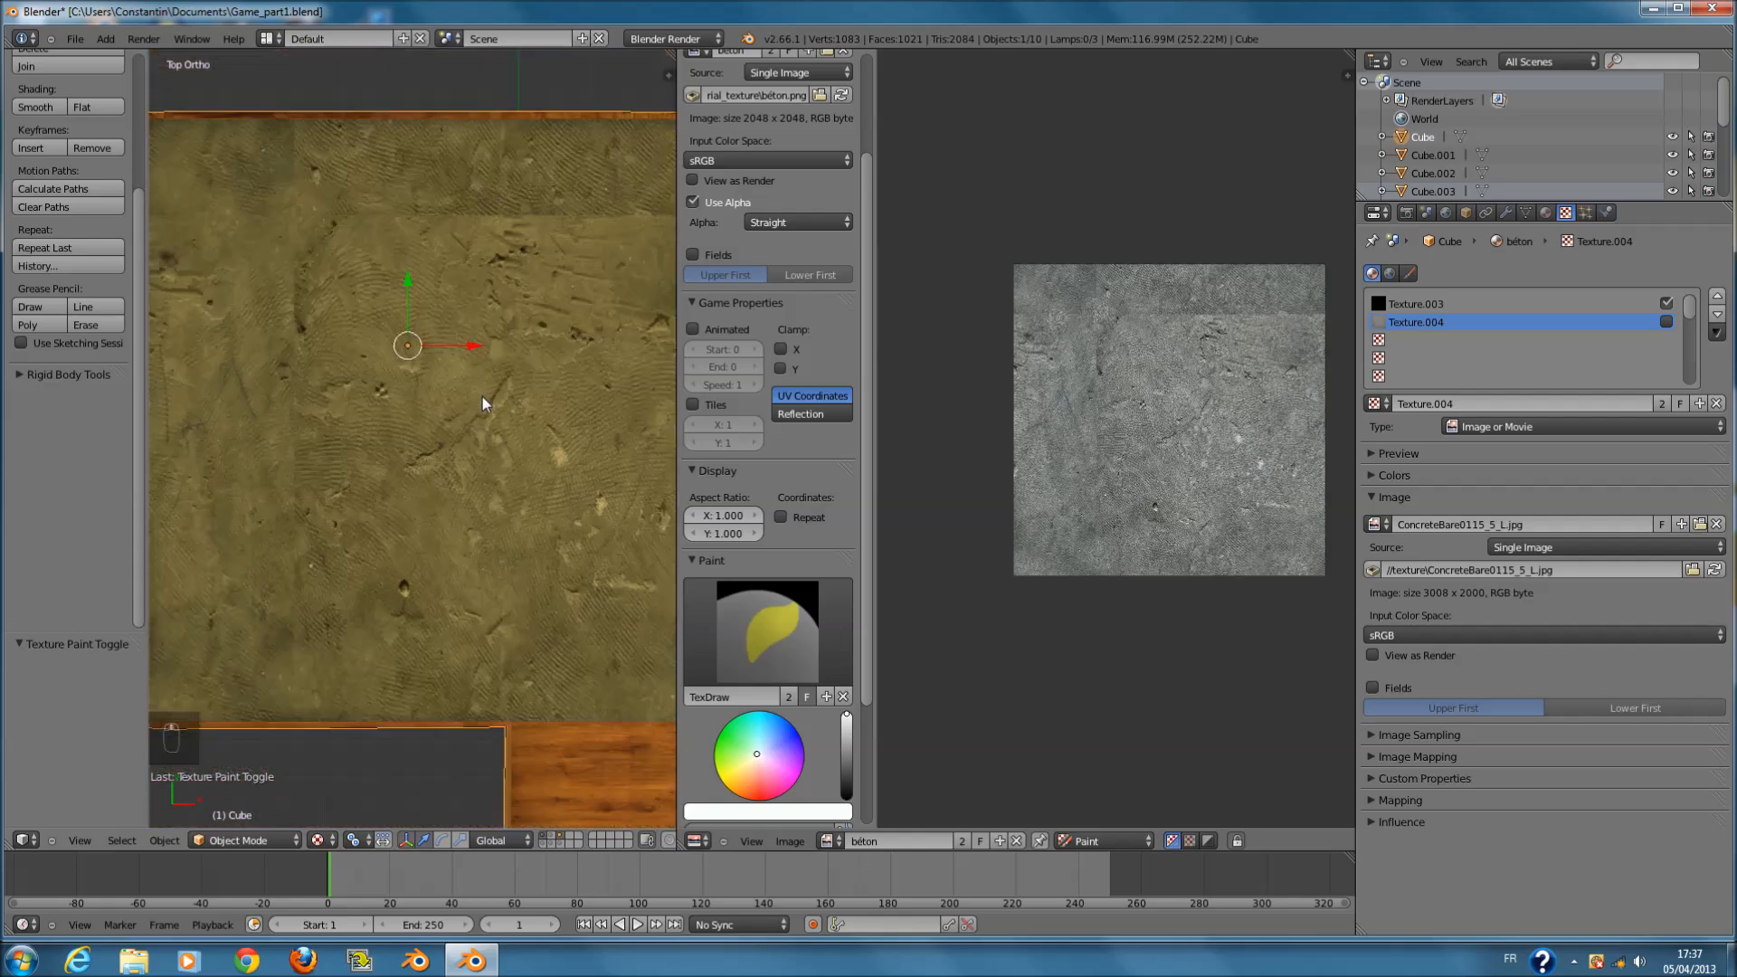
{"action": "middle_click_drag", "start_coordinate": [481, 418], "coordinate": [487, 361]}
{"action": "key", "text": "ctrl+s"}
{"action": "left_click", "coordinate": [486, 362]}
{"action": "scroll", "coordinate": [508, 443], "scroll_direction": "down", "scroll_amount": 3}
{"action": "middle_click_drag", "start_coordinate": [525, 475], "coordinate": [446, 489]}
{"action": "key", "text": "ctrl+s"}
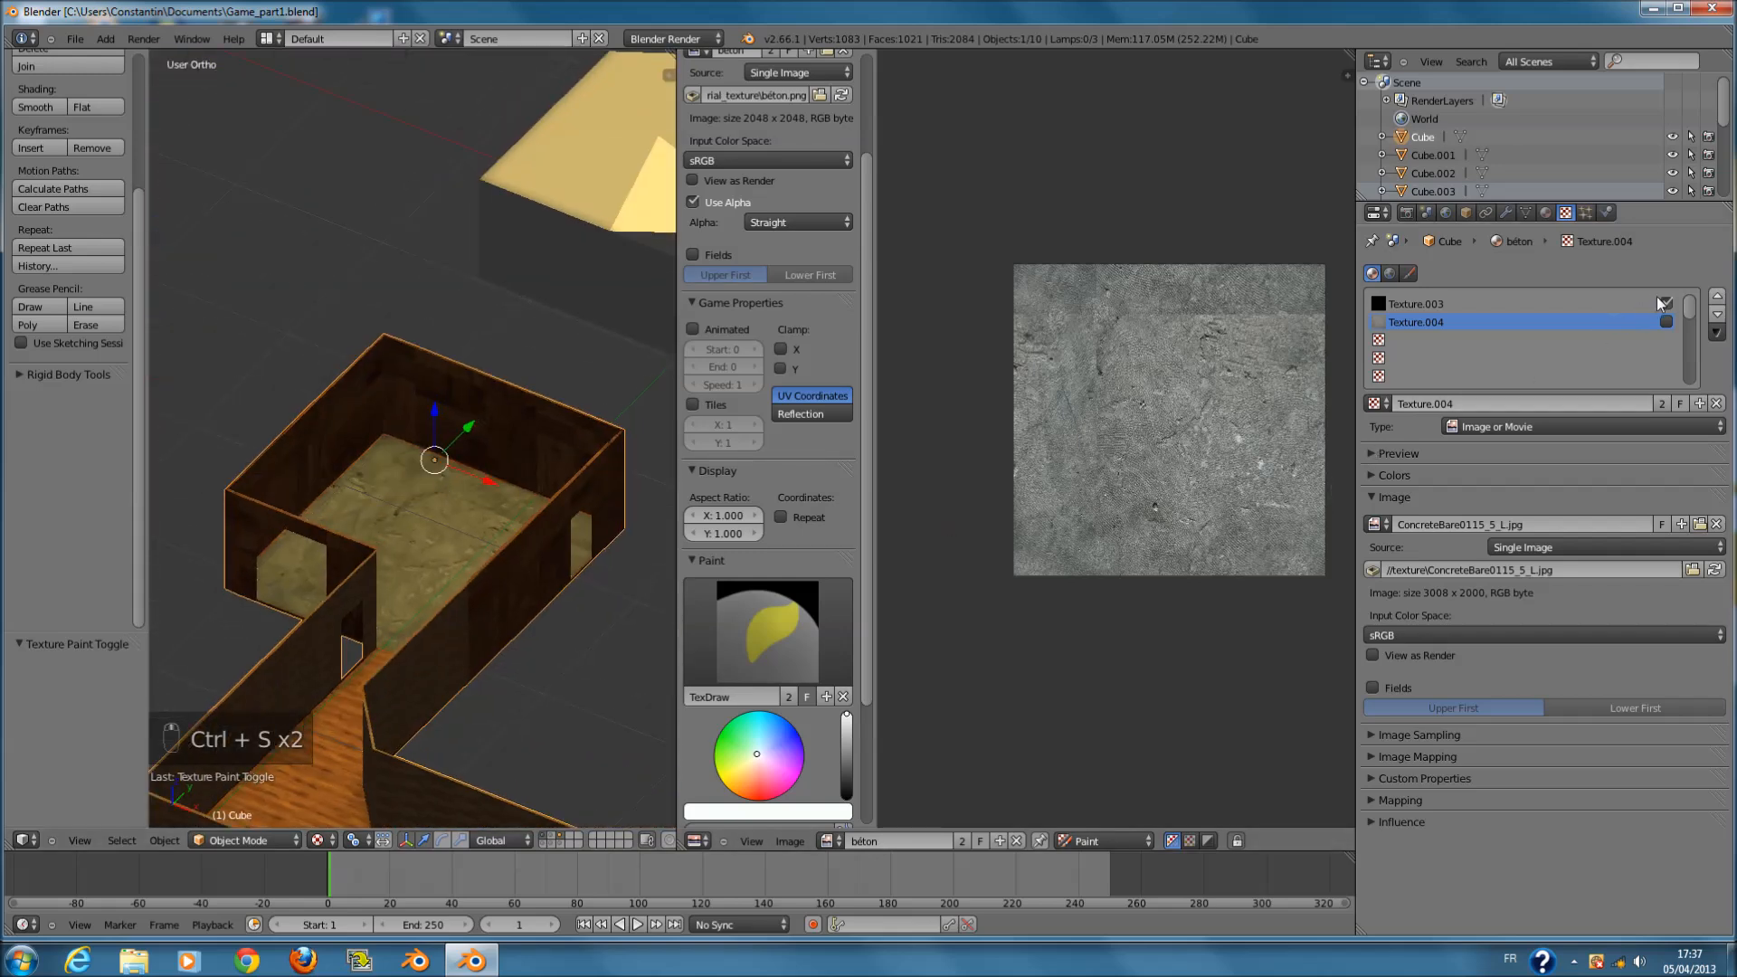
- Remove Texture.004 from the béton material's second texture slot and save the blend file
{"action": "left_click", "coordinate": [1717, 404]}
{"action": "scroll", "coordinate": [445, 572], "scroll_direction": "down", "scroll_amount": 2}
{"action": "key", "text": "ctrl+s"}
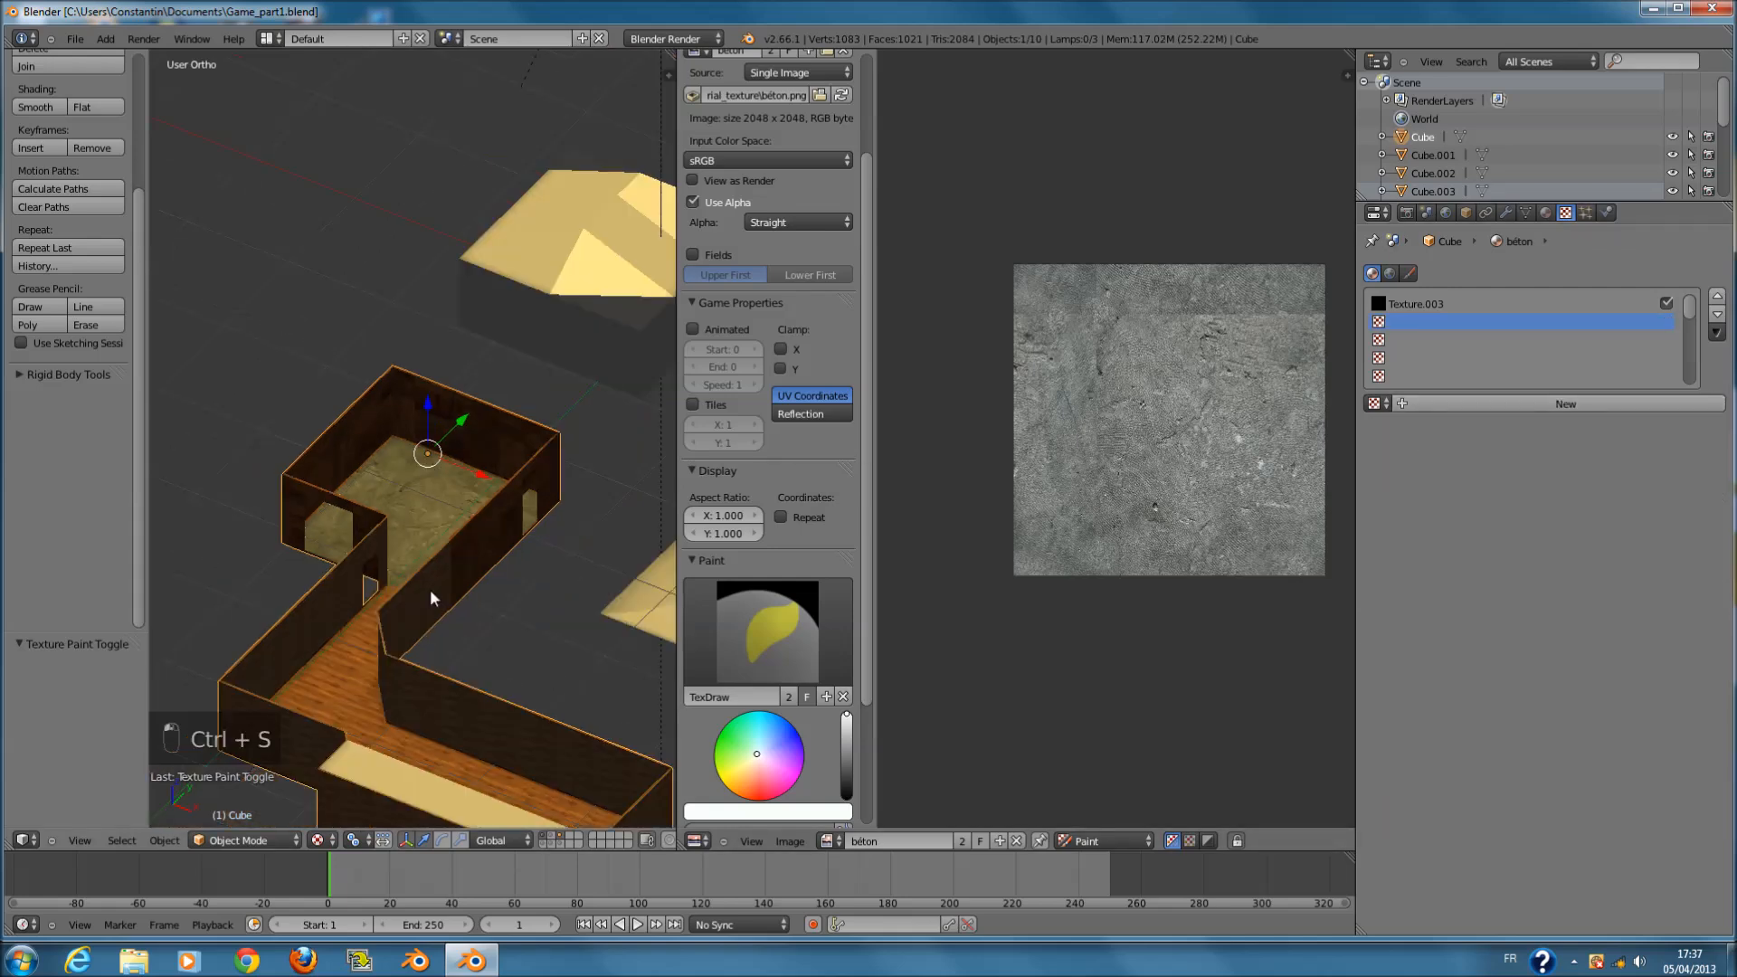
- Put the house in Edit Mode from the top view and switch the image editor from Paint to View mode
{"action": "key", "text": "KP_7"}
{"action": "key", "text": "Tab"}
{"action": "key", "text": "a"}
{"action": "key", "text": "a"}
{"action": "key", "text": "a"}
{"action": "key", "text": "a"}
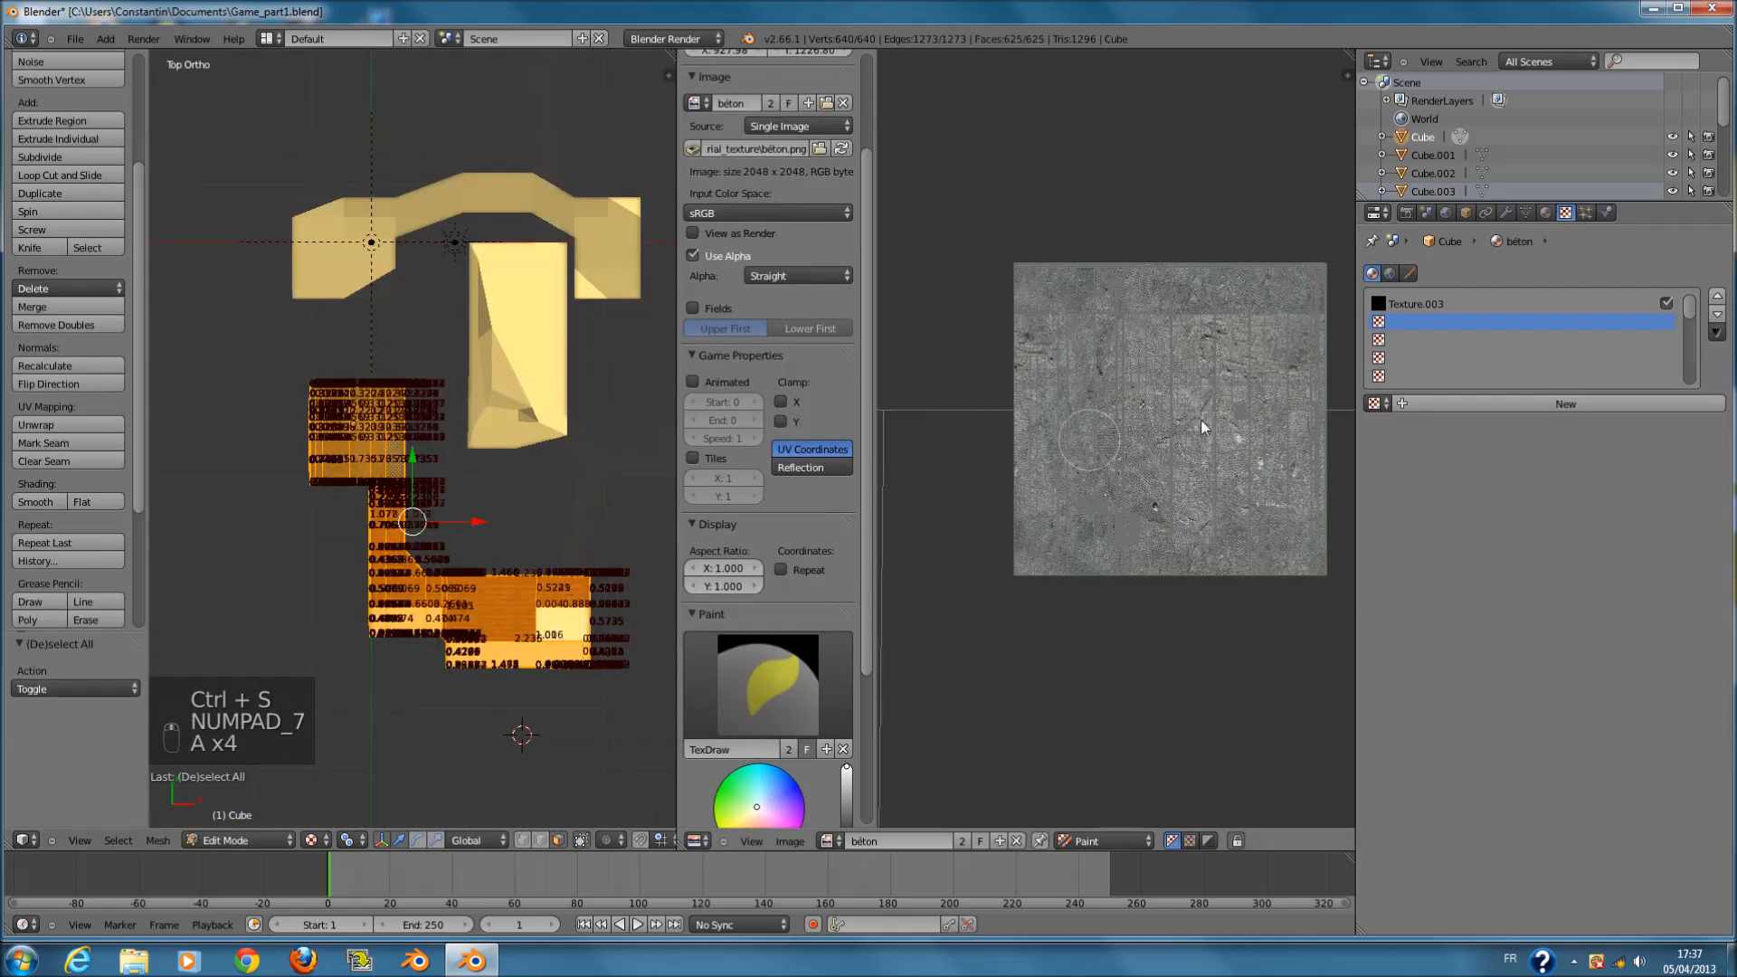
{"action": "left_click", "coordinate": [1124, 836]}
{"action": "left_click", "coordinate": [1095, 804]}
- Check the house's UV layout with everything selected, save the blend file and return to Object Mode
{"action": "key", "text": "a"}
{"action": "key", "text": "a"}
{"action": "key", "text": "a"}
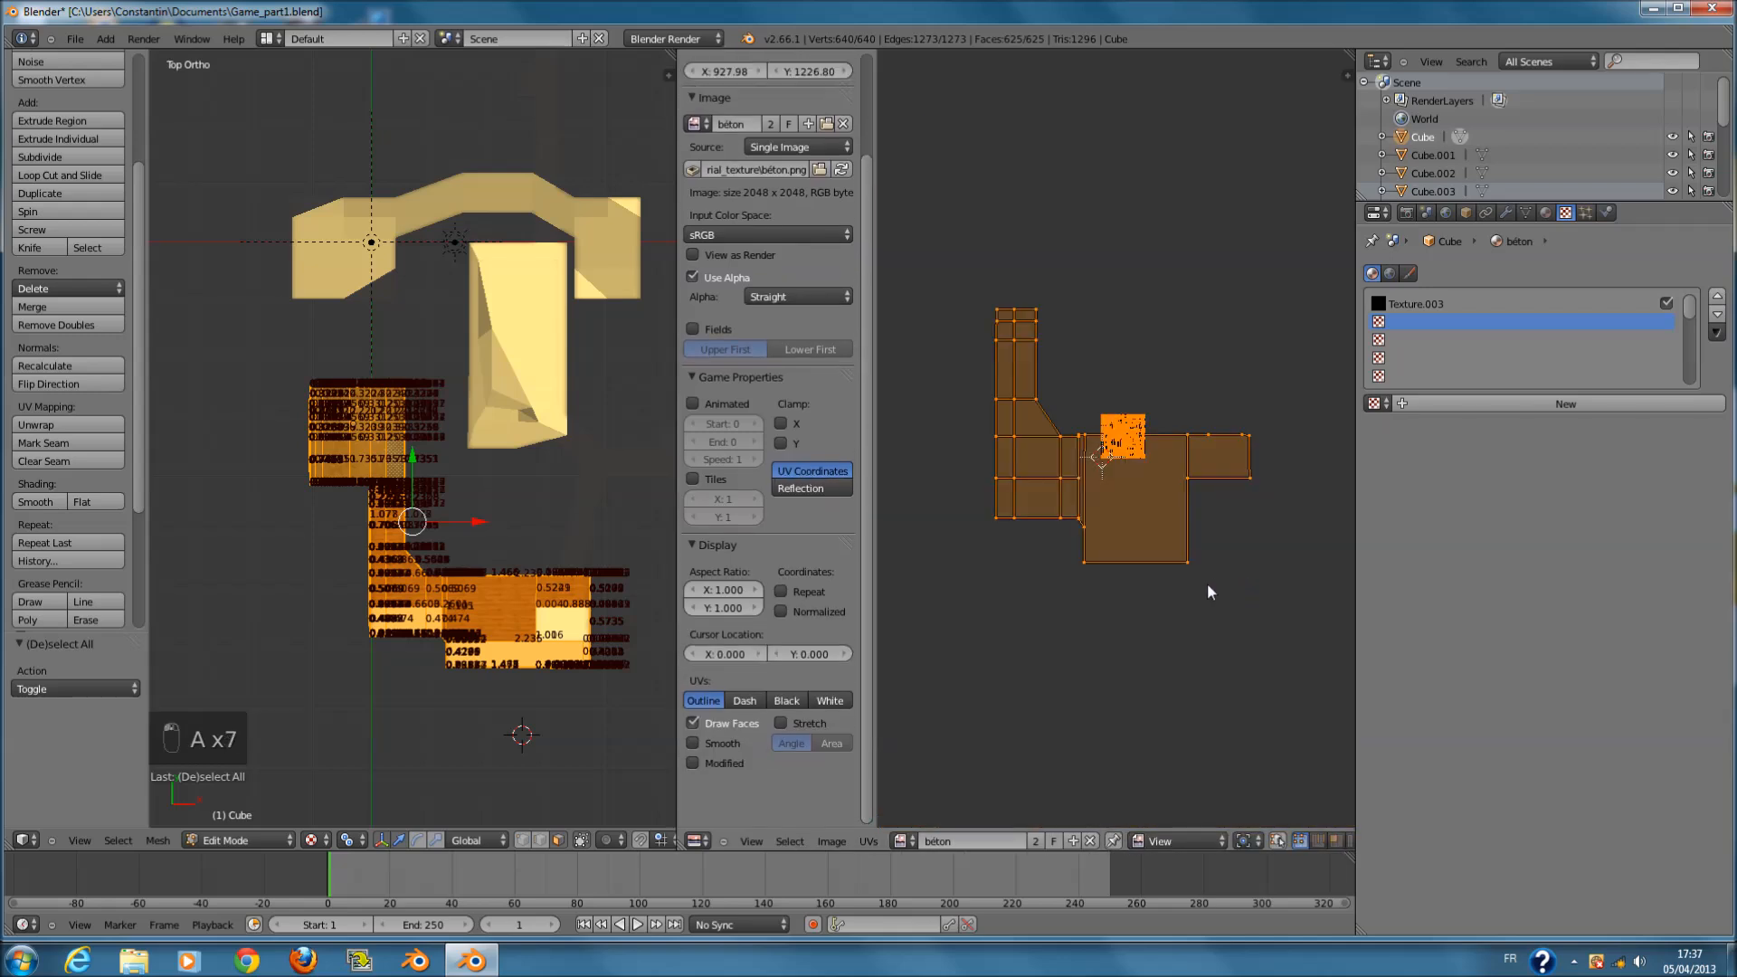
{"action": "key", "text": "a"}
{"action": "key", "text": "ctrl+s"}
{"action": "left_click", "coordinate": [1208, 585]}
{"action": "scroll", "coordinate": [509, 658], "scroll_direction": "up", "scroll_amount": 3}
{"action": "key", "text": "Tab"}
{"action": "scroll", "coordinate": [532, 662], "scroll_direction": "up", "scroll_amount": 4, "text": "ctrl"}
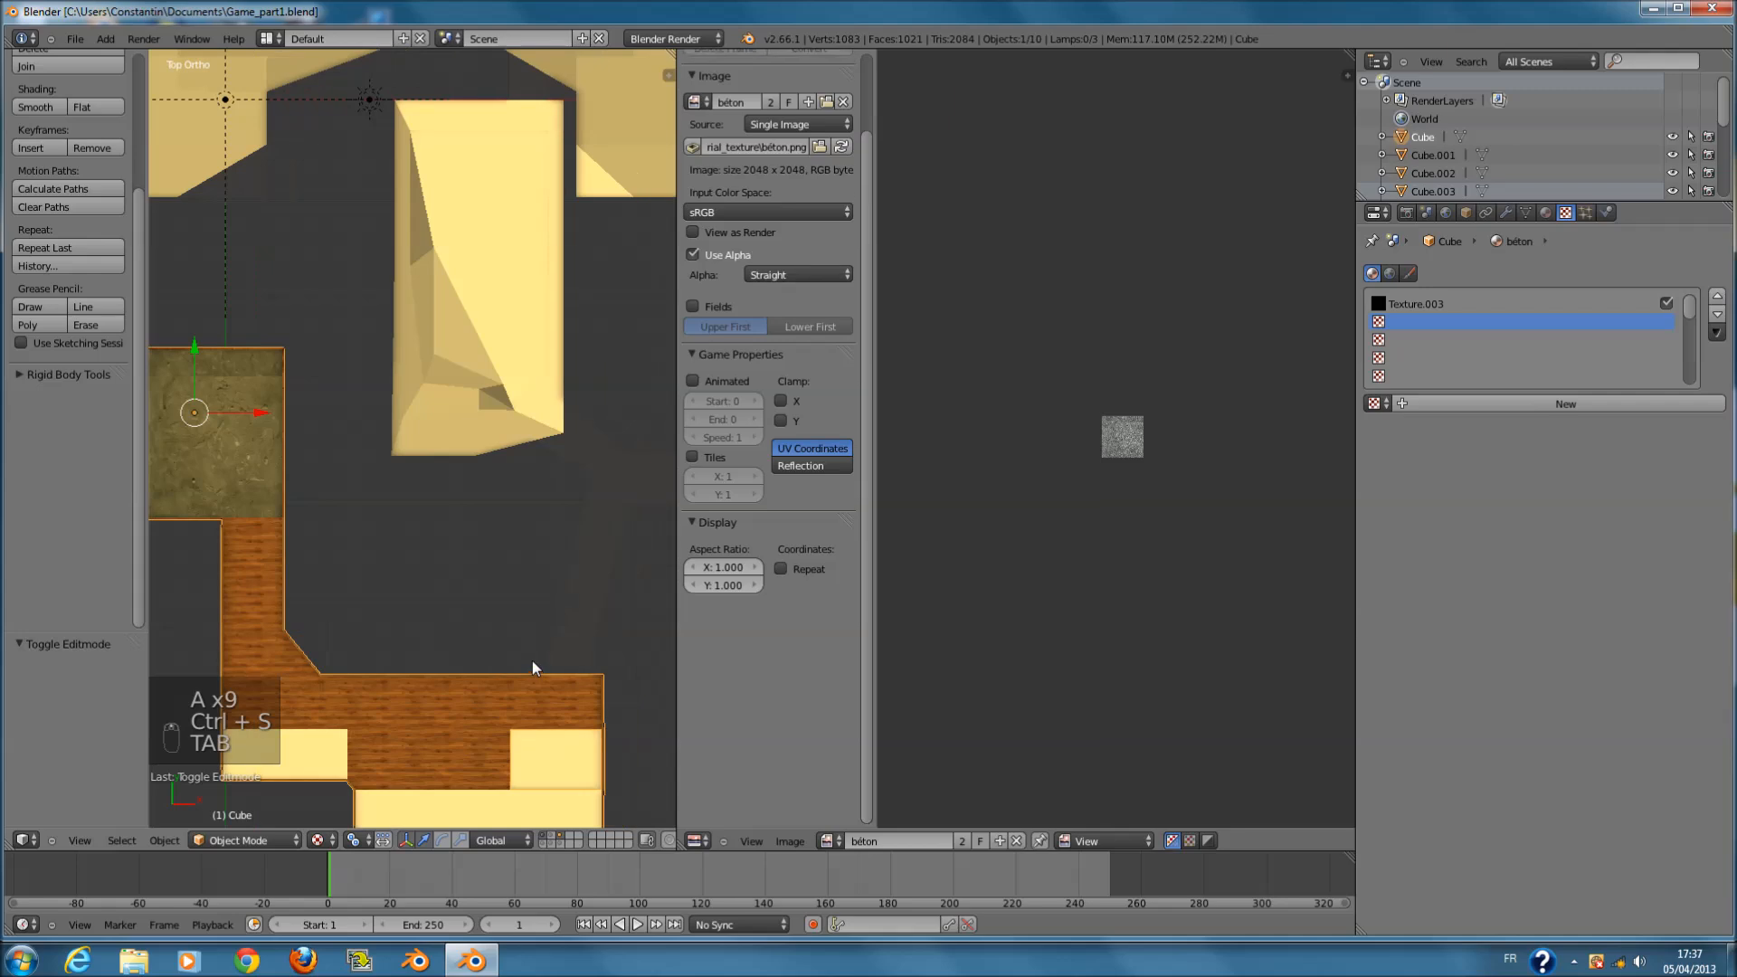
{"action": "key", "text": "ctrl+s"}
- Hide the side panels of the 3D view and image editor, widen the 3D view and save the file
{"action": "key", "text": "n"}
{"action": "key", "text": "t"}
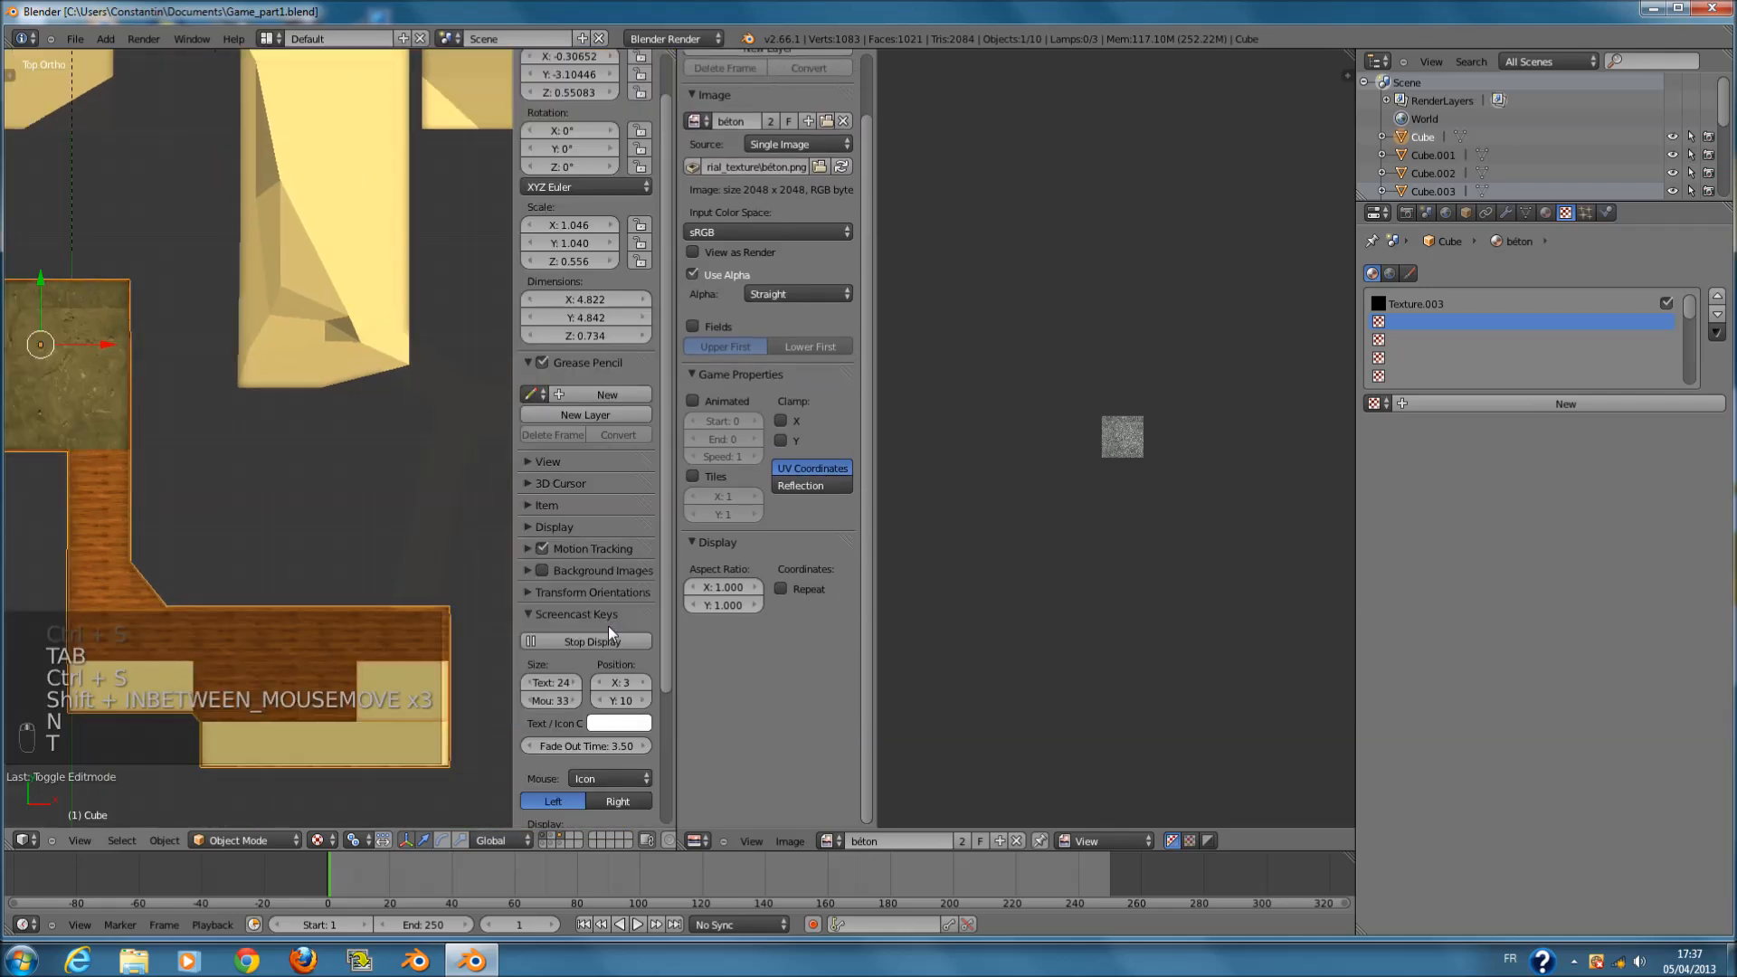
{"action": "key", "text": "n"}
{"action": "key", "text": "t"}
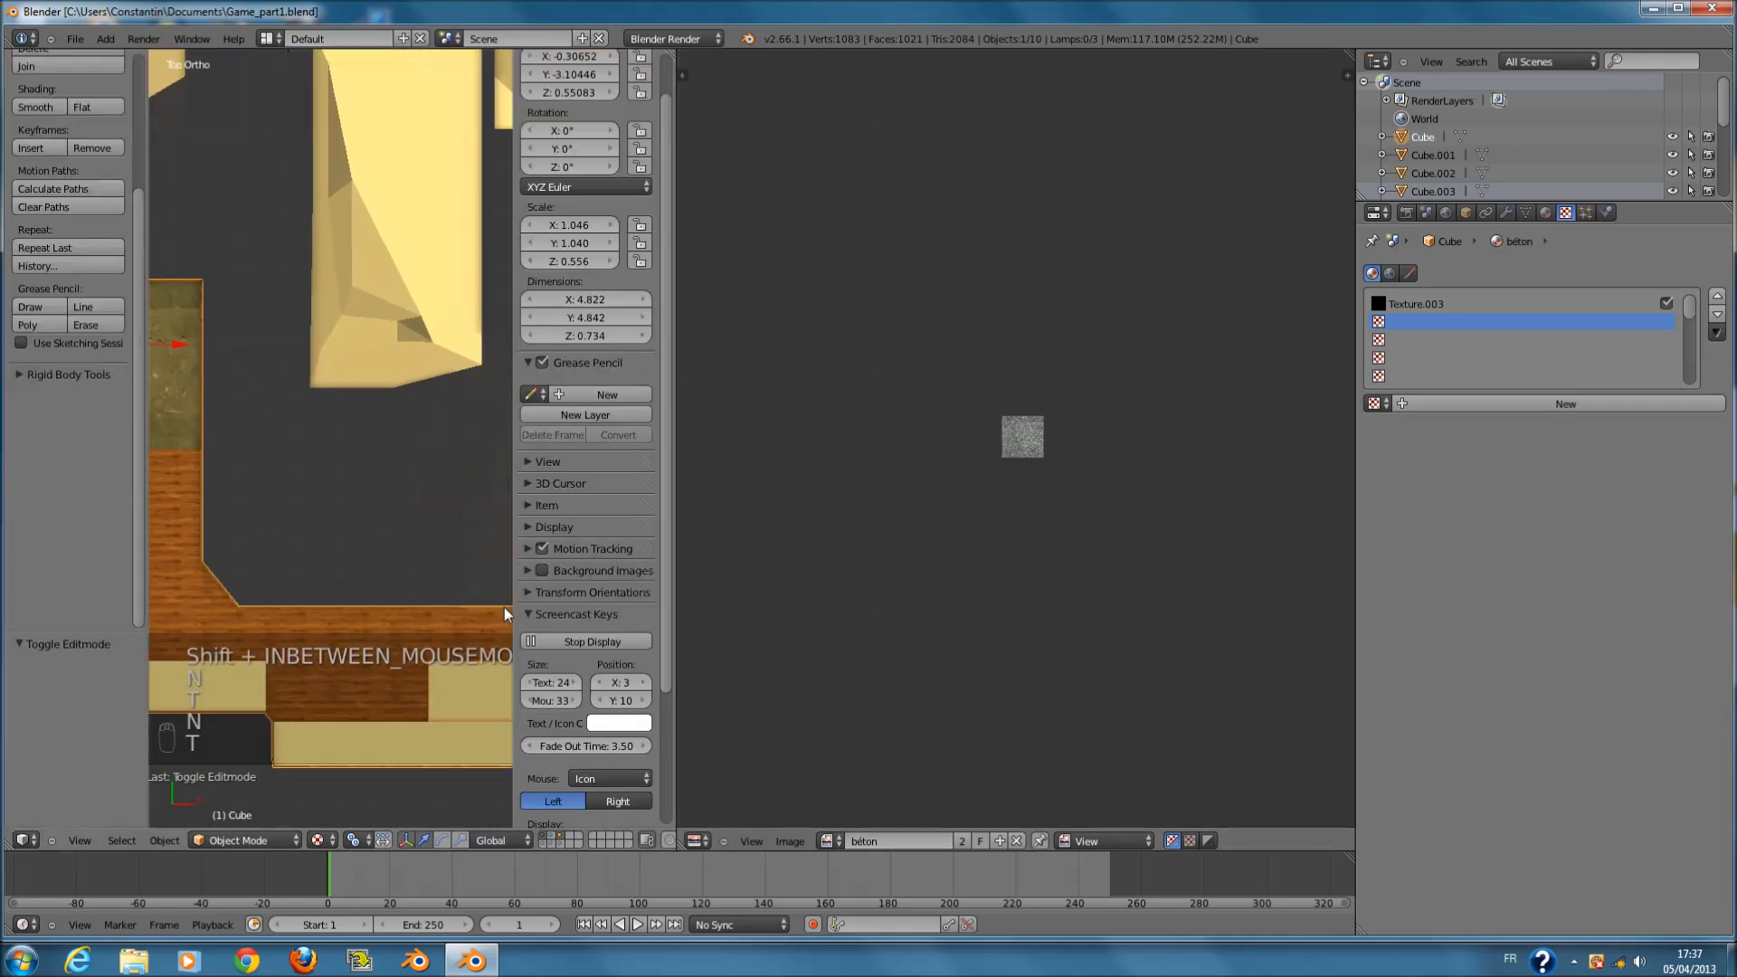
{"action": "key", "text": "t"}
{"action": "key", "text": "n"}
{"action": "left_click_drag", "start_coordinate": [677, 572], "coordinate": [1120, 572]}
{"action": "key", "text": "ctrl+s"}
- Examine the square room's and corridor's walls up close in the 3D view
{"action": "scroll", "coordinate": [818, 578], "scroll_direction": "down", "scroll_amount": 2}
{"action": "middle_click_drag", "start_coordinate": [795, 620], "coordinate": [444, 504]}
{"action": "key", "text": "ctrl+s"}
{"action": "key", "text": "ctrl+s"}
{"action": "scroll", "coordinate": [582, 559], "scroll_direction": "down", "scroll_amount": 10, "text": "ctrl"}
{"action": "scroll", "coordinate": [582, 558], "scroll_direction": "up", "scroll_amount": 1}
{"action": "scroll", "coordinate": [444, 501], "scroll_direction": "up", "scroll_amount": 2}
{"action": "scroll", "coordinate": [452, 504], "scroll_direction": "down", "scroll_amount": 3, "text": "shift"}
{"action": "scroll", "coordinate": [469, 509], "scroll_direction": "down", "scroll_amount": 2, "text": "shift"}
{"action": "scroll", "coordinate": [651, 551], "scroll_direction": "up", "scroll_amount": 13, "text": "ctrl"}
{"action": "middle_click_drag", "start_coordinate": [650, 551], "coordinate": [883, 541]}
{"action": "scroll", "coordinate": [810, 544], "scroll_direction": "up", "scroll_amount": 5}
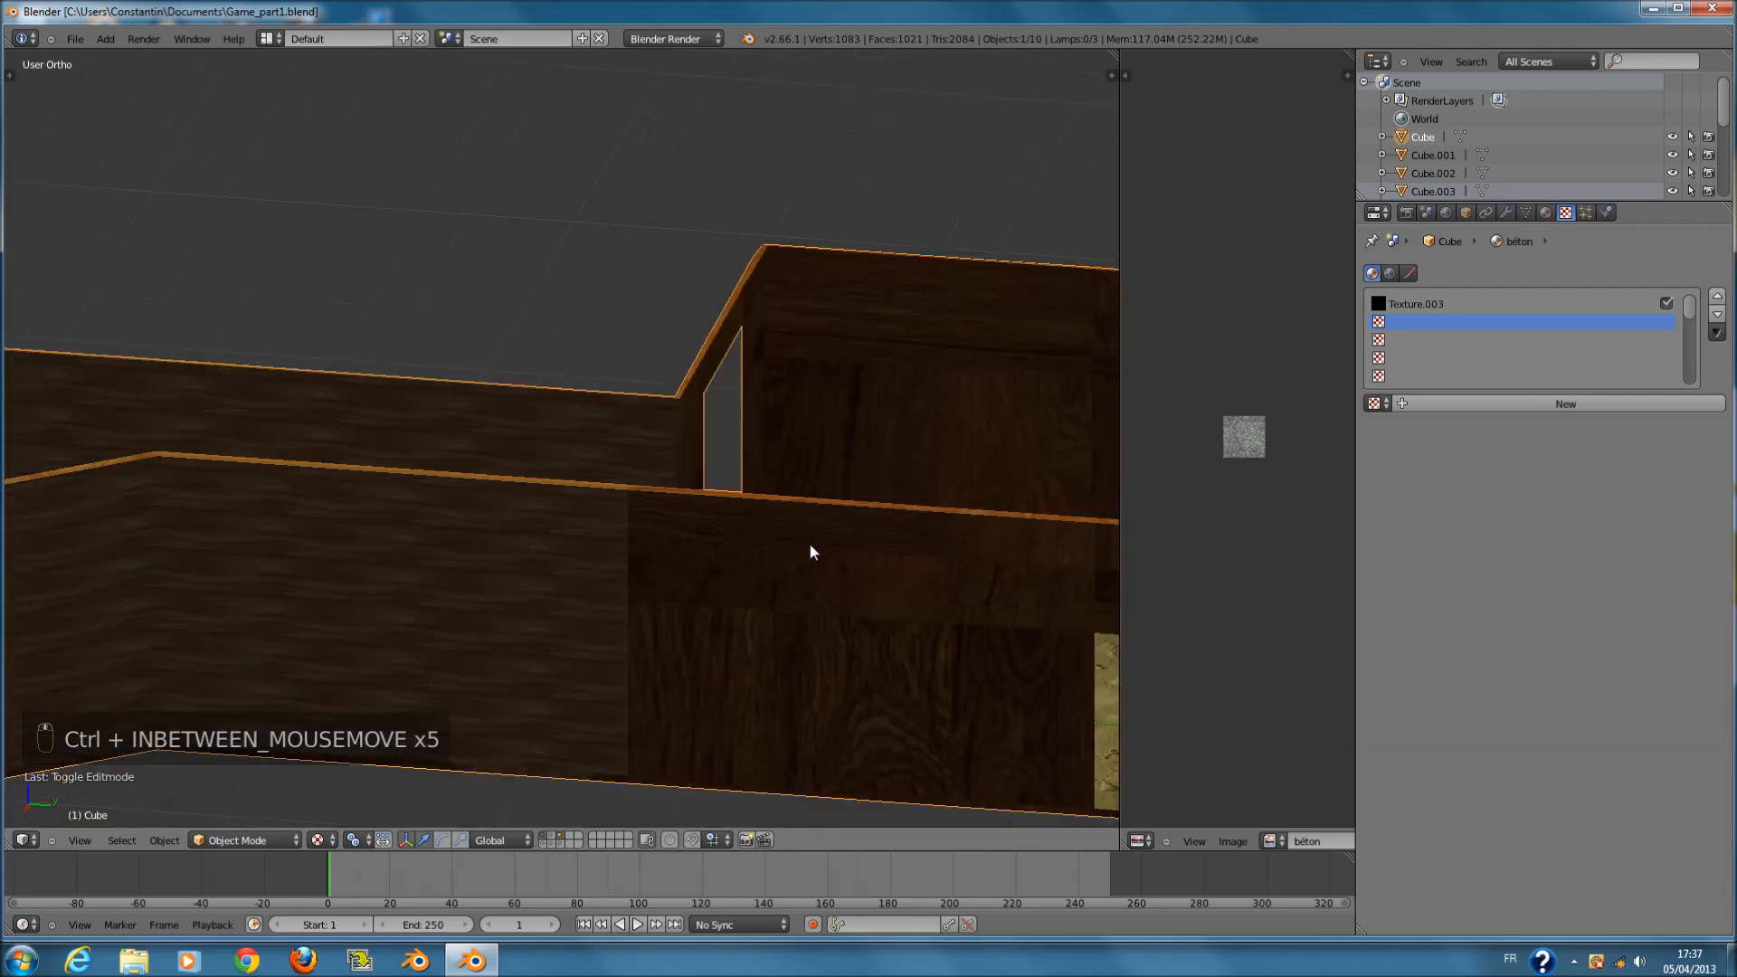
- Look at the square room from above at an angle and save over Game_part1.blend
{"action": "key", "text": "Tab"}
{"action": "scroll", "coordinate": [829, 570], "scroll_direction": "down", "scroll_amount": 4}
{"action": "key", "text": "Tab"}
{"action": "middle_click_drag", "start_coordinate": [699, 503], "coordinate": [859, 690]}
{"action": "key", "text": "ctrl+s"}
{"action": "left_click", "coordinate": [1099, 545]}
{"action": "key", "text": "ctrl+s"}
{"action": "left_click", "coordinate": [860, 690]}
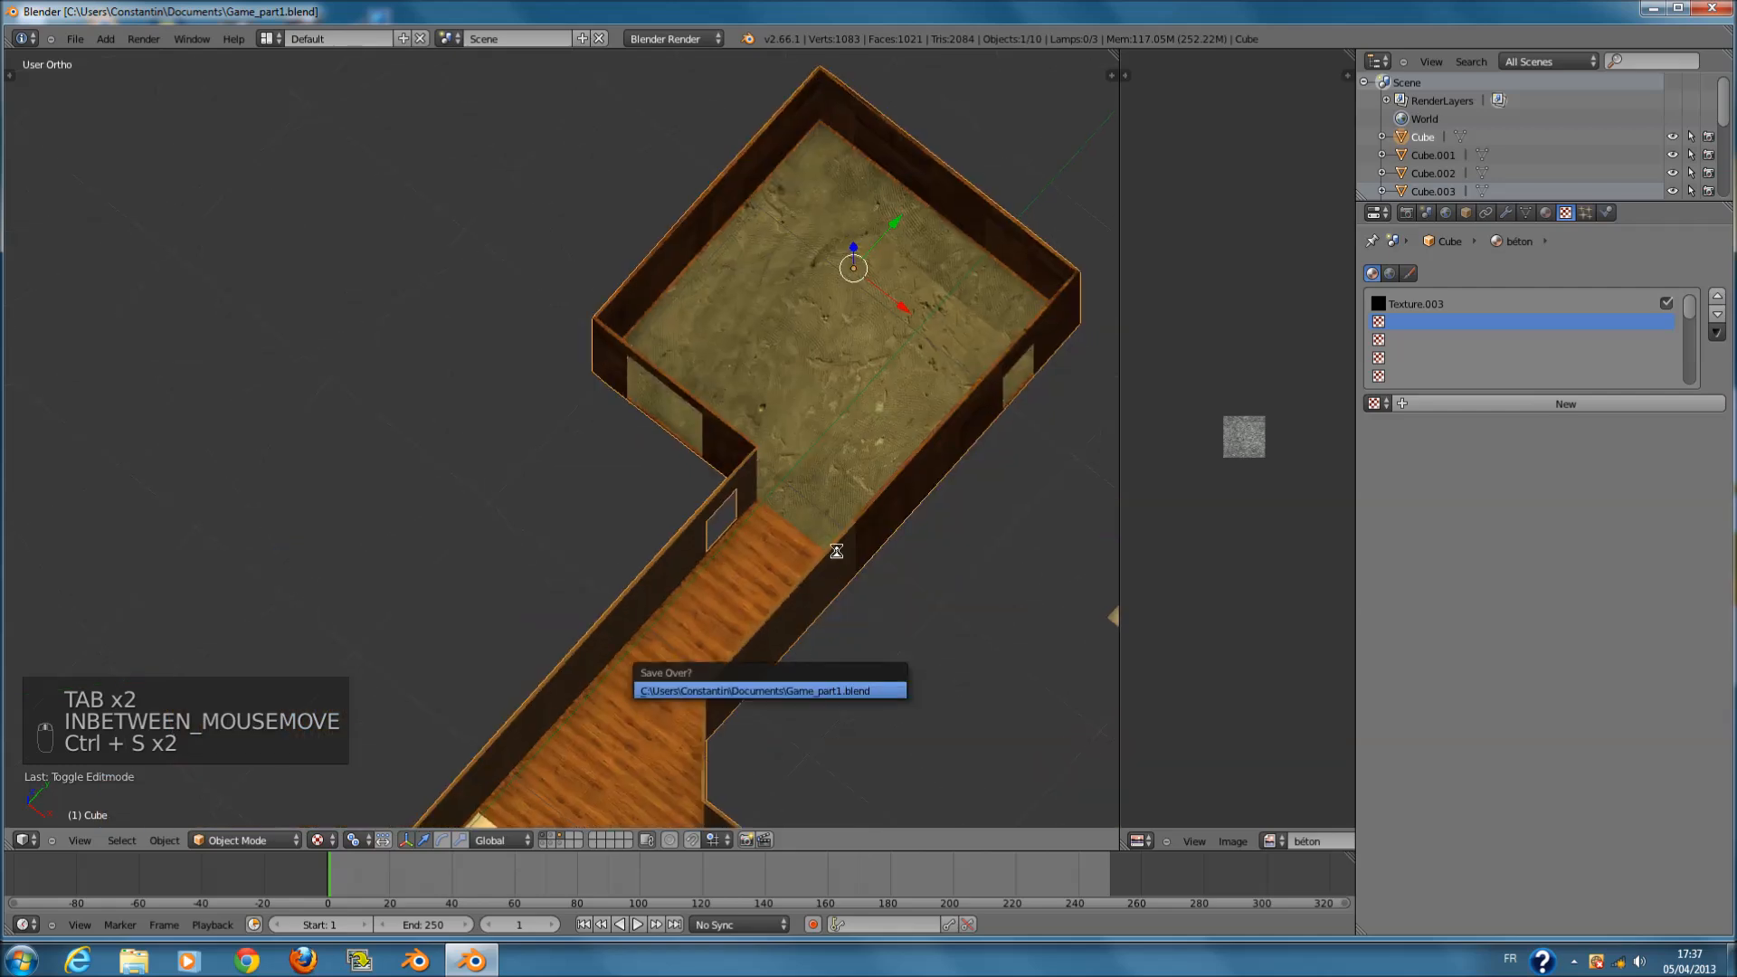
{"action": "key", "text": "ctrl+s"}
- In Edit Mode with wireframe shading, deselect everything and circle-select the square room's wall faces from the right side view
{"action": "key", "text": "KP_3"}
{"action": "key", "text": "Tab"}
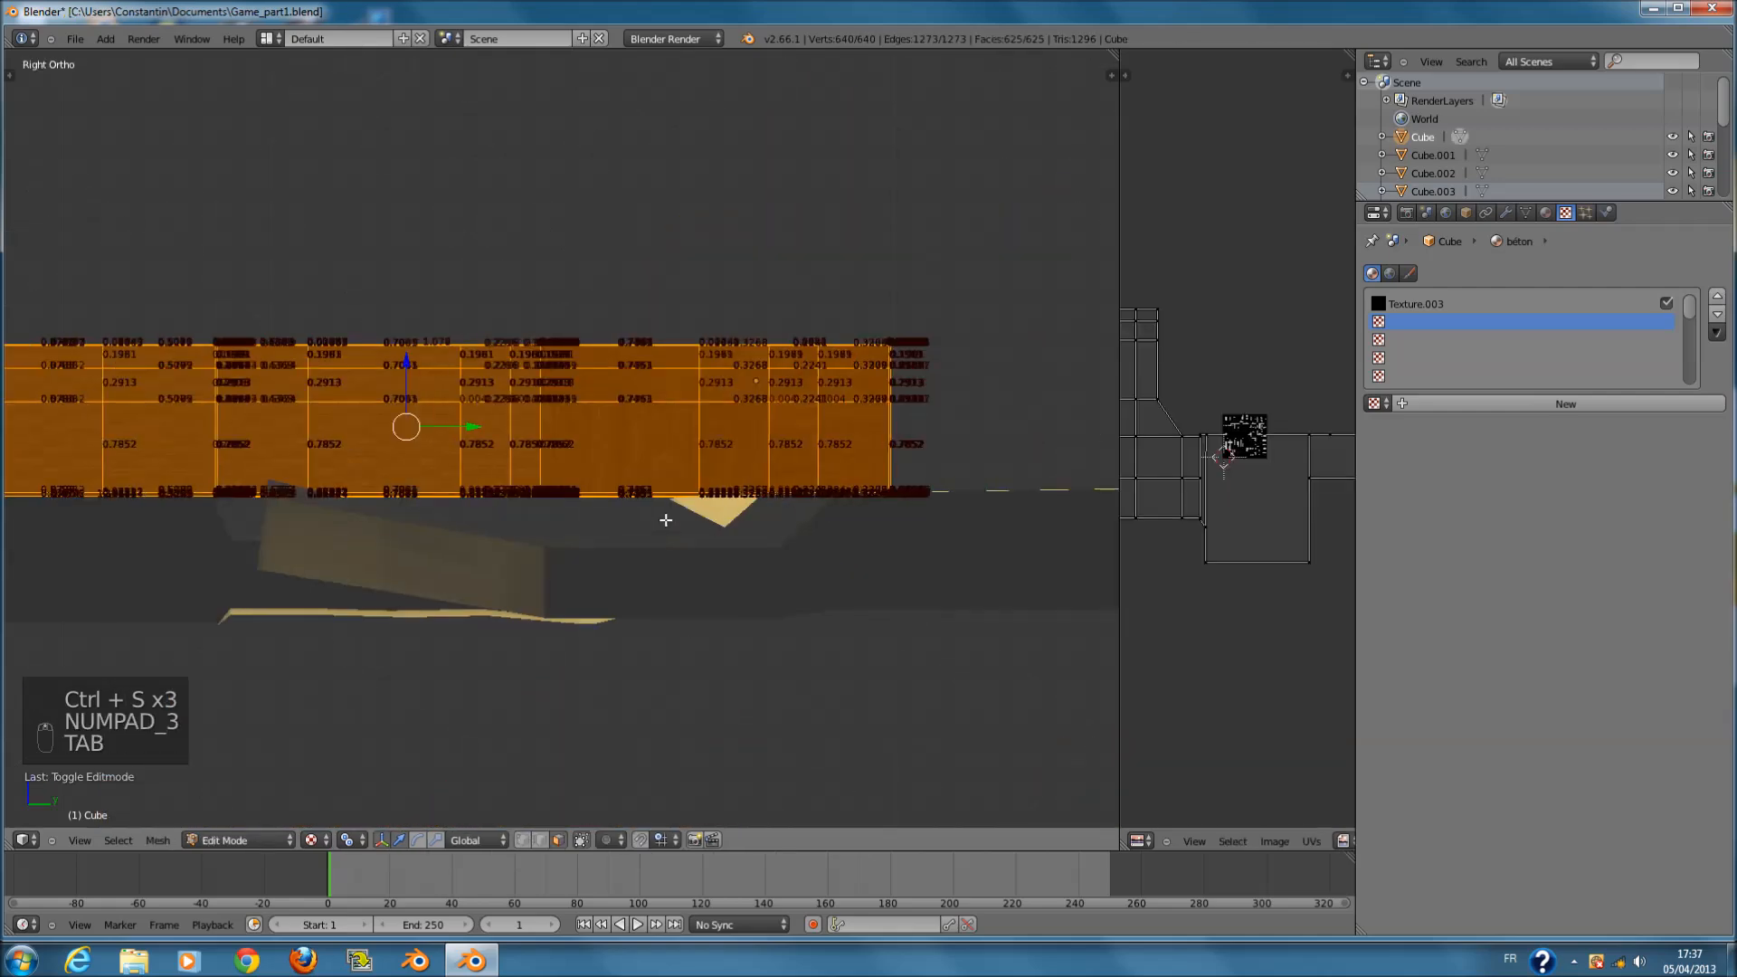
{"action": "key", "text": "z"}
{"action": "key", "text": "a"}
{"action": "scroll", "coordinate": [613, 729], "scroll_direction": "up", "scroll_amount": 3}
{"action": "key", "text": "c"}
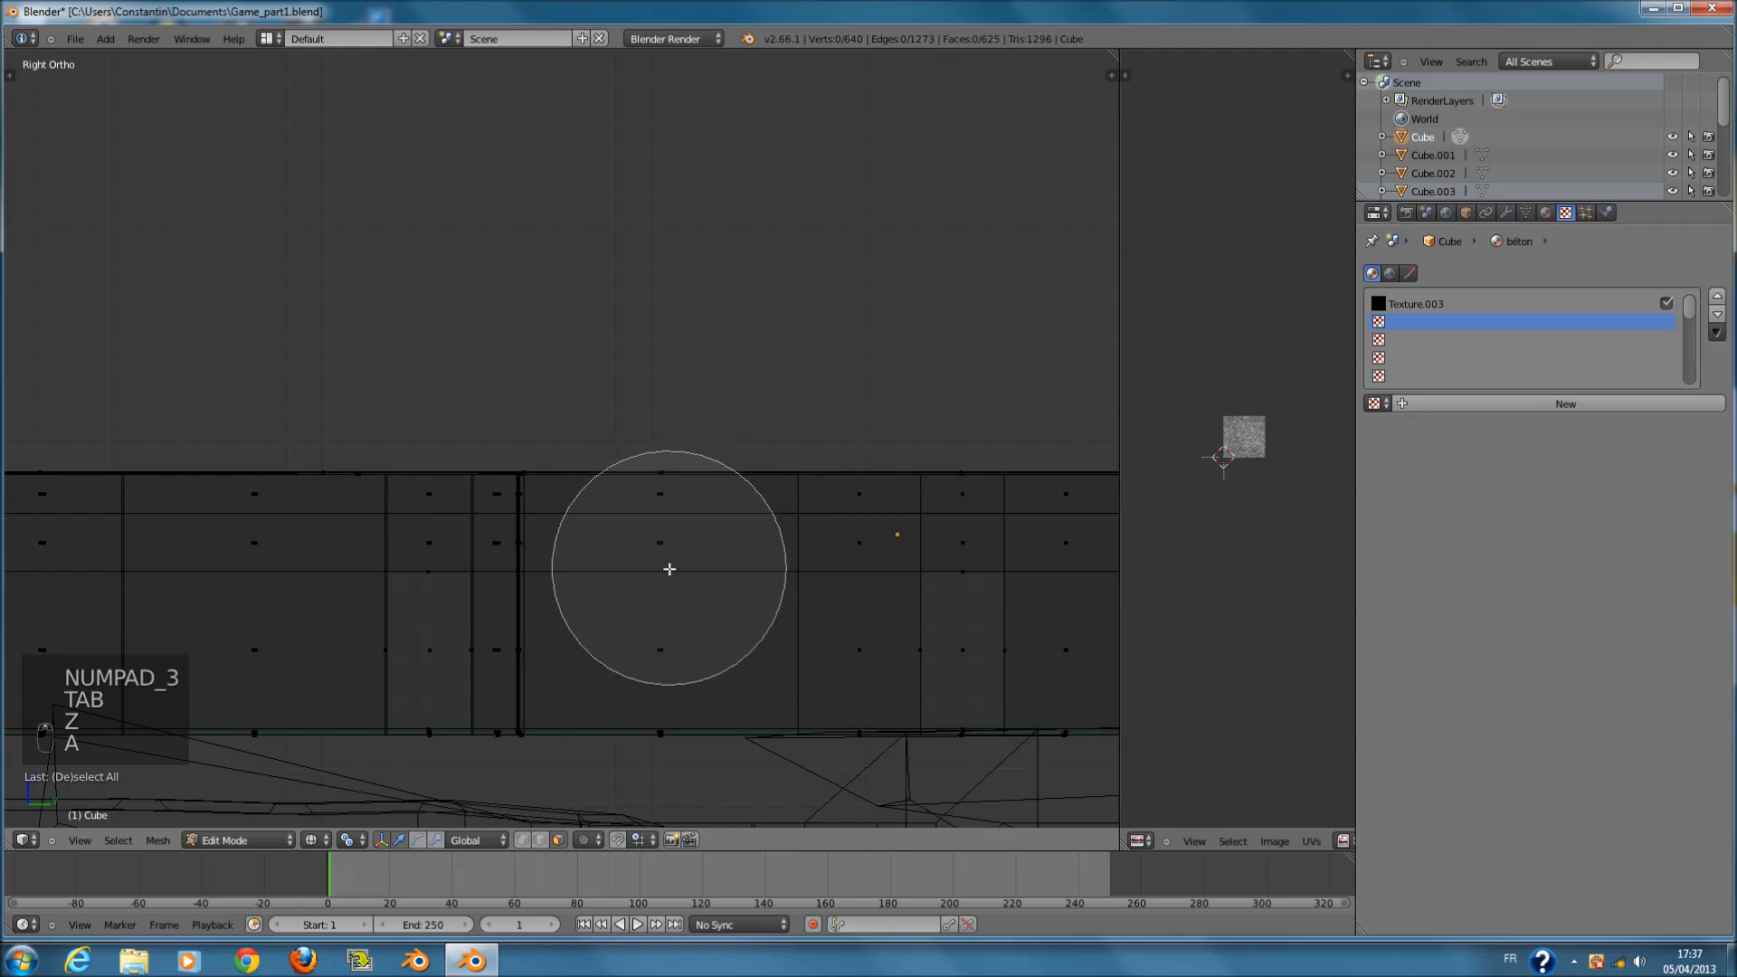
{"action": "left_click_drag", "start_coordinate": [663, 589], "coordinate": [906, 600]}
{"action": "scroll", "coordinate": [927, 589], "scroll_direction": "down", "scroll_amount": 6, "text": "ctrl"}
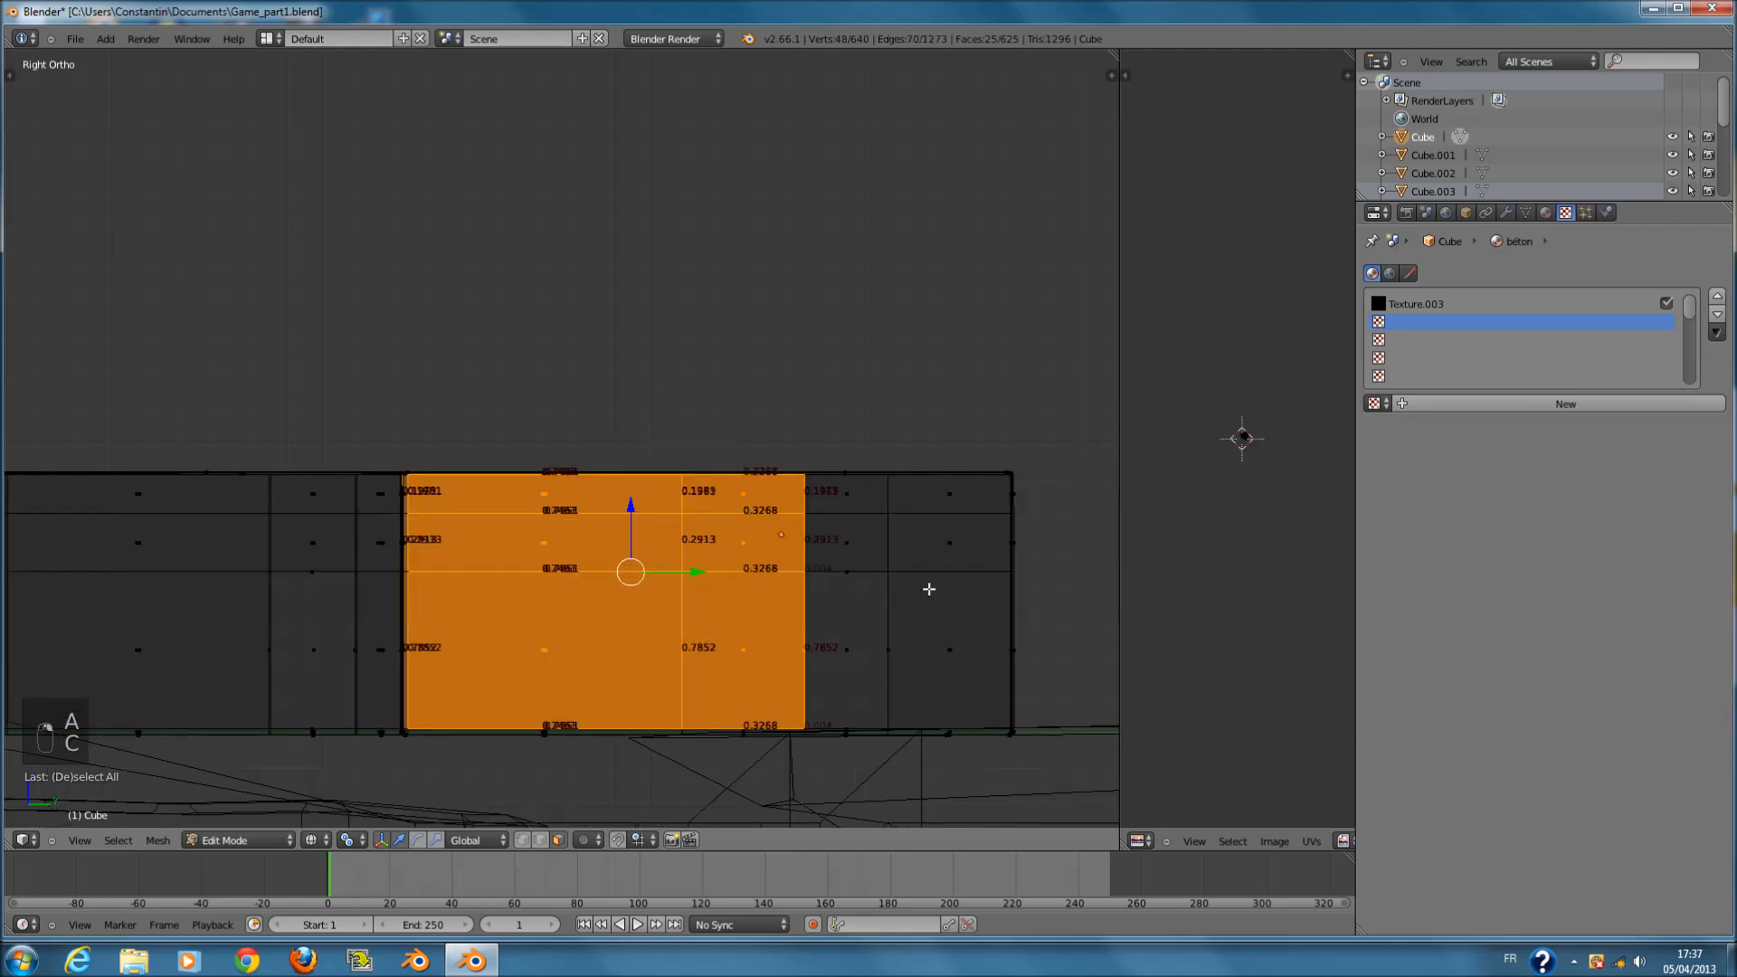
{"action": "mouse_move", "coordinate": [768, 574]}
{"action": "left_mouse_down"}
{"action": "mouse_move", "coordinate": [804, 592]}
{"action": "mouse_move", "coordinate": [865, 578]}
{"action": "left_mouse_up"}
{"action": "right_click", "coordinate": [865, 577]}
{"action": "mouse_move", "coordinate": [865, 572]}
{"action": "middle_mouse_down"}
{"action": "mouse_move", "coordinate": [893, 617]}
{"action": "mouse_move", "coordinate": [1000, 630]}
{"action": "middle_mouse_up"}
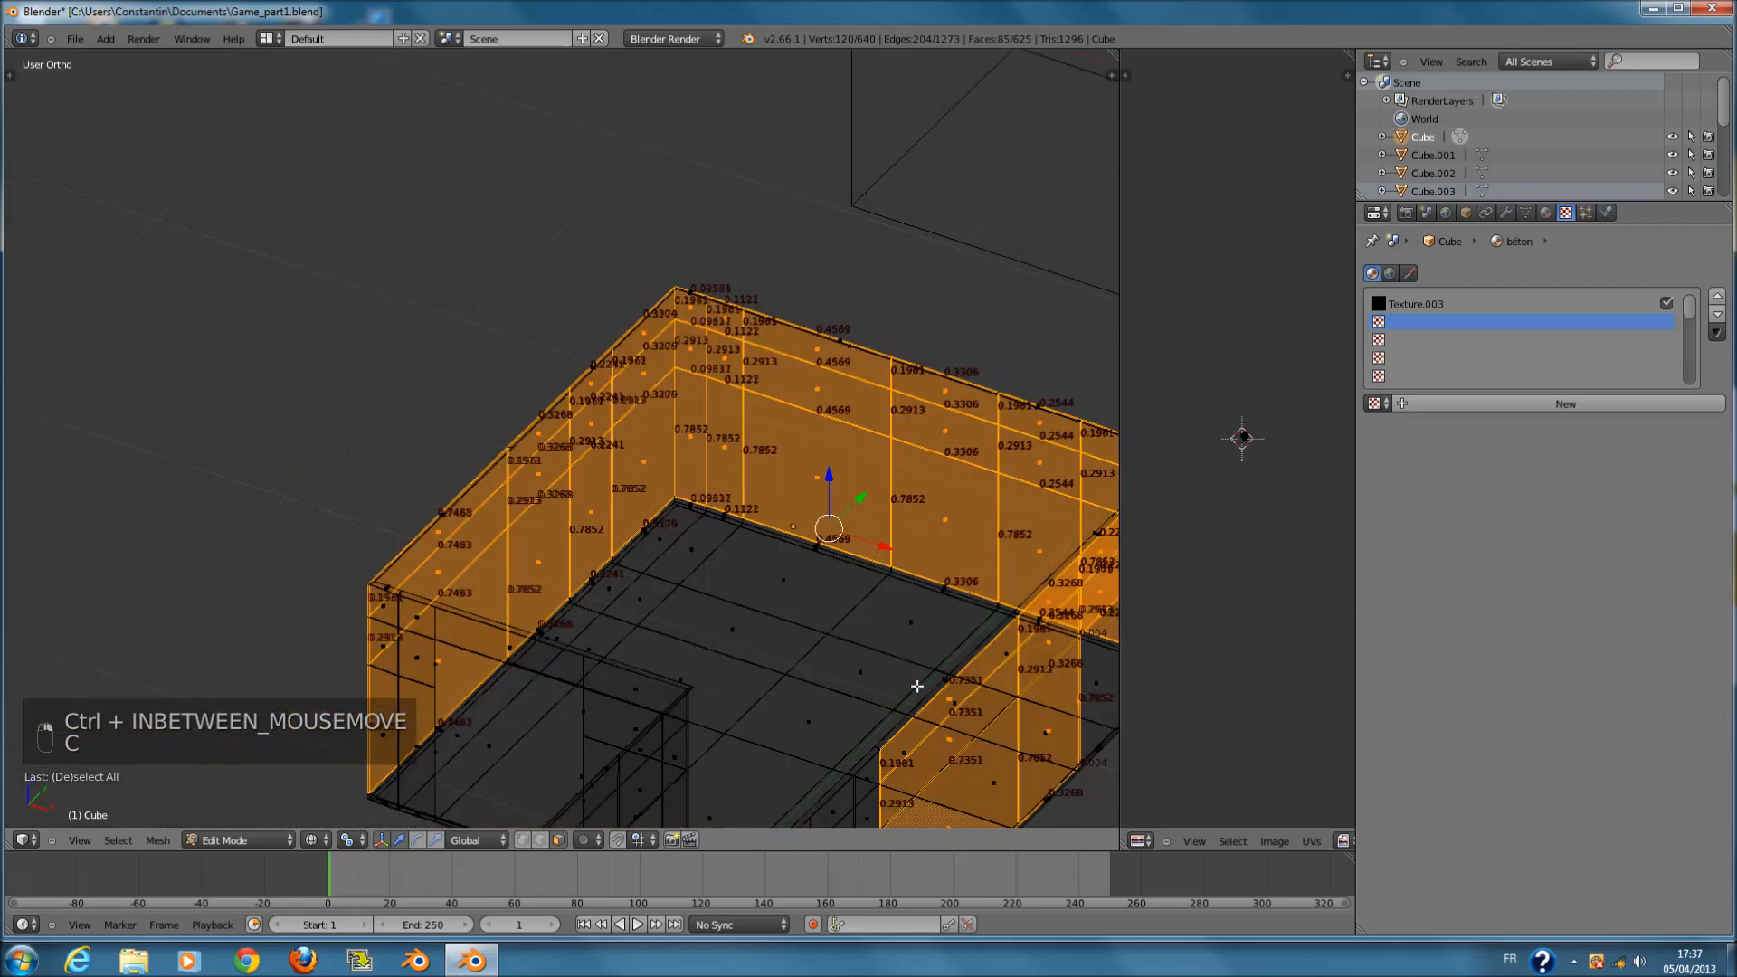
- Add the missing faces of the square room's side wall to the selection from the top view
{"action": "key", "text": "KP_7"}
{"action": "scroll", "coordinate": [887, 638], "scroll_direction": "down", "scroll_amount": 3}
{"action": "scroll", "coordinate": [633, 583], "scroll_direction": "up", "scroll_amount": 5, "text": "shift"}
{"action": "scroll", "coordinate": [543, 531], "scroll_direction": "up", "scroll_amount": 5}
{"action": "key", "text": "c"}
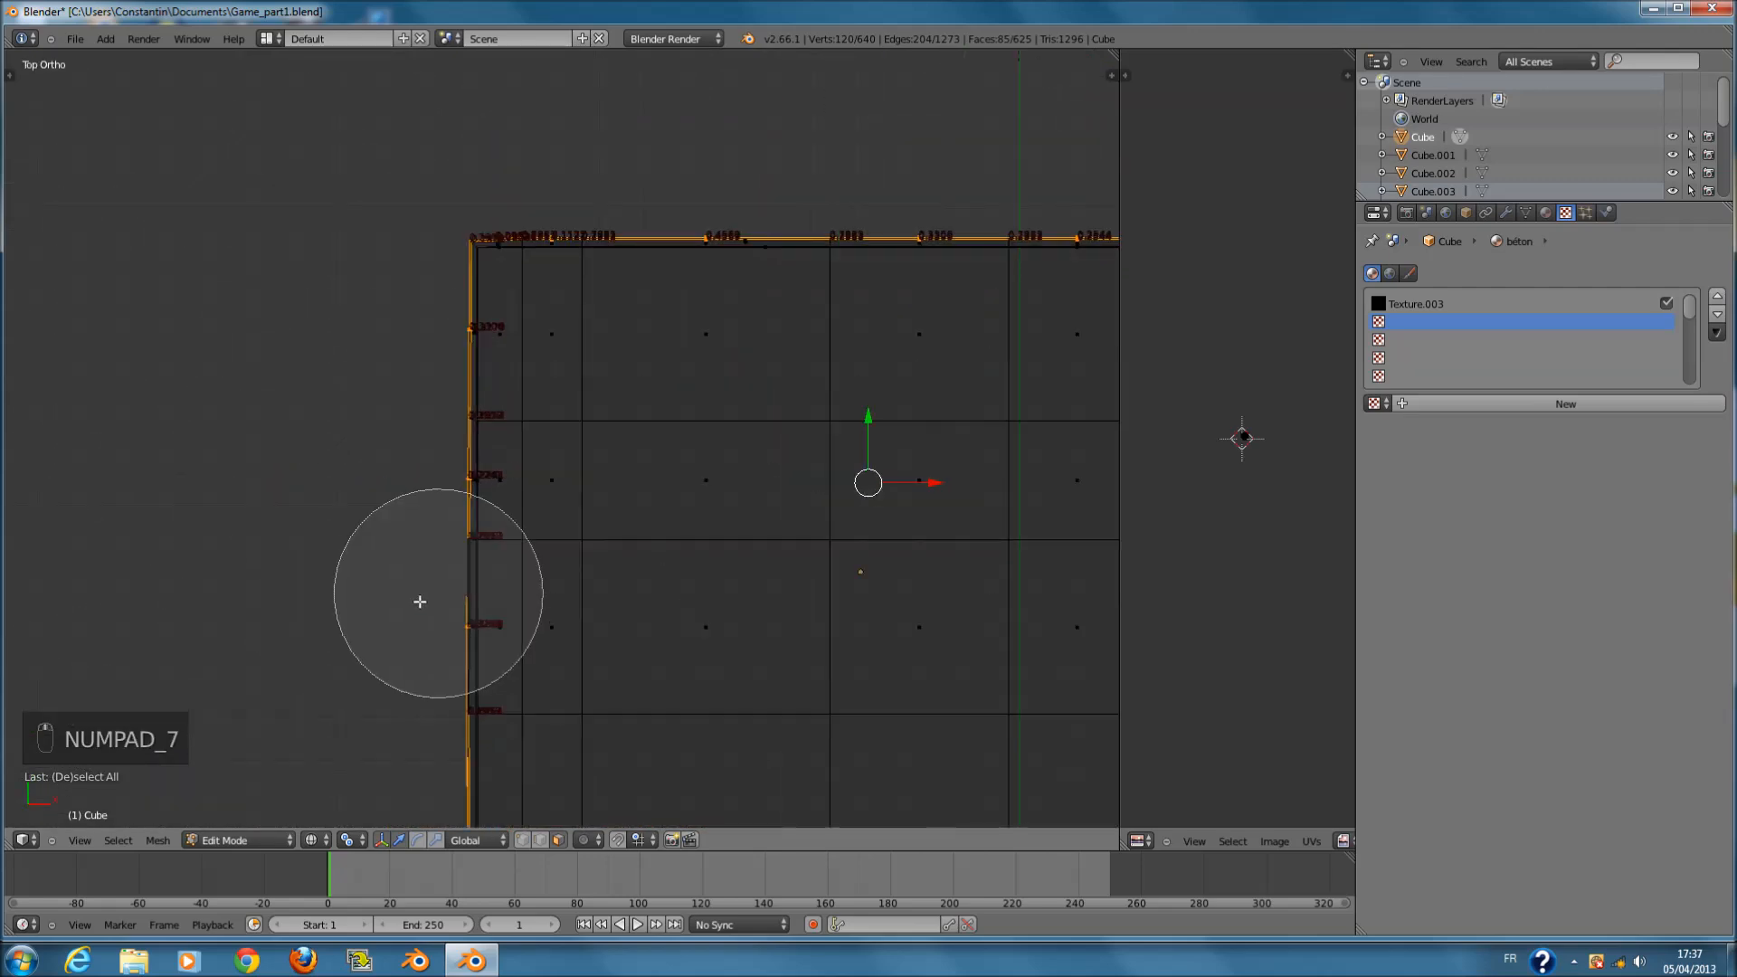
{"action": "left_click", "coordinate": [408, 628]}
{"action": "right_click", "coordinate": [369, 640]}
- Narrow the selection to the square room's two opposite side walls and unwrap them with Project From View from the right
{"action": "key", "text": "KP_3"}
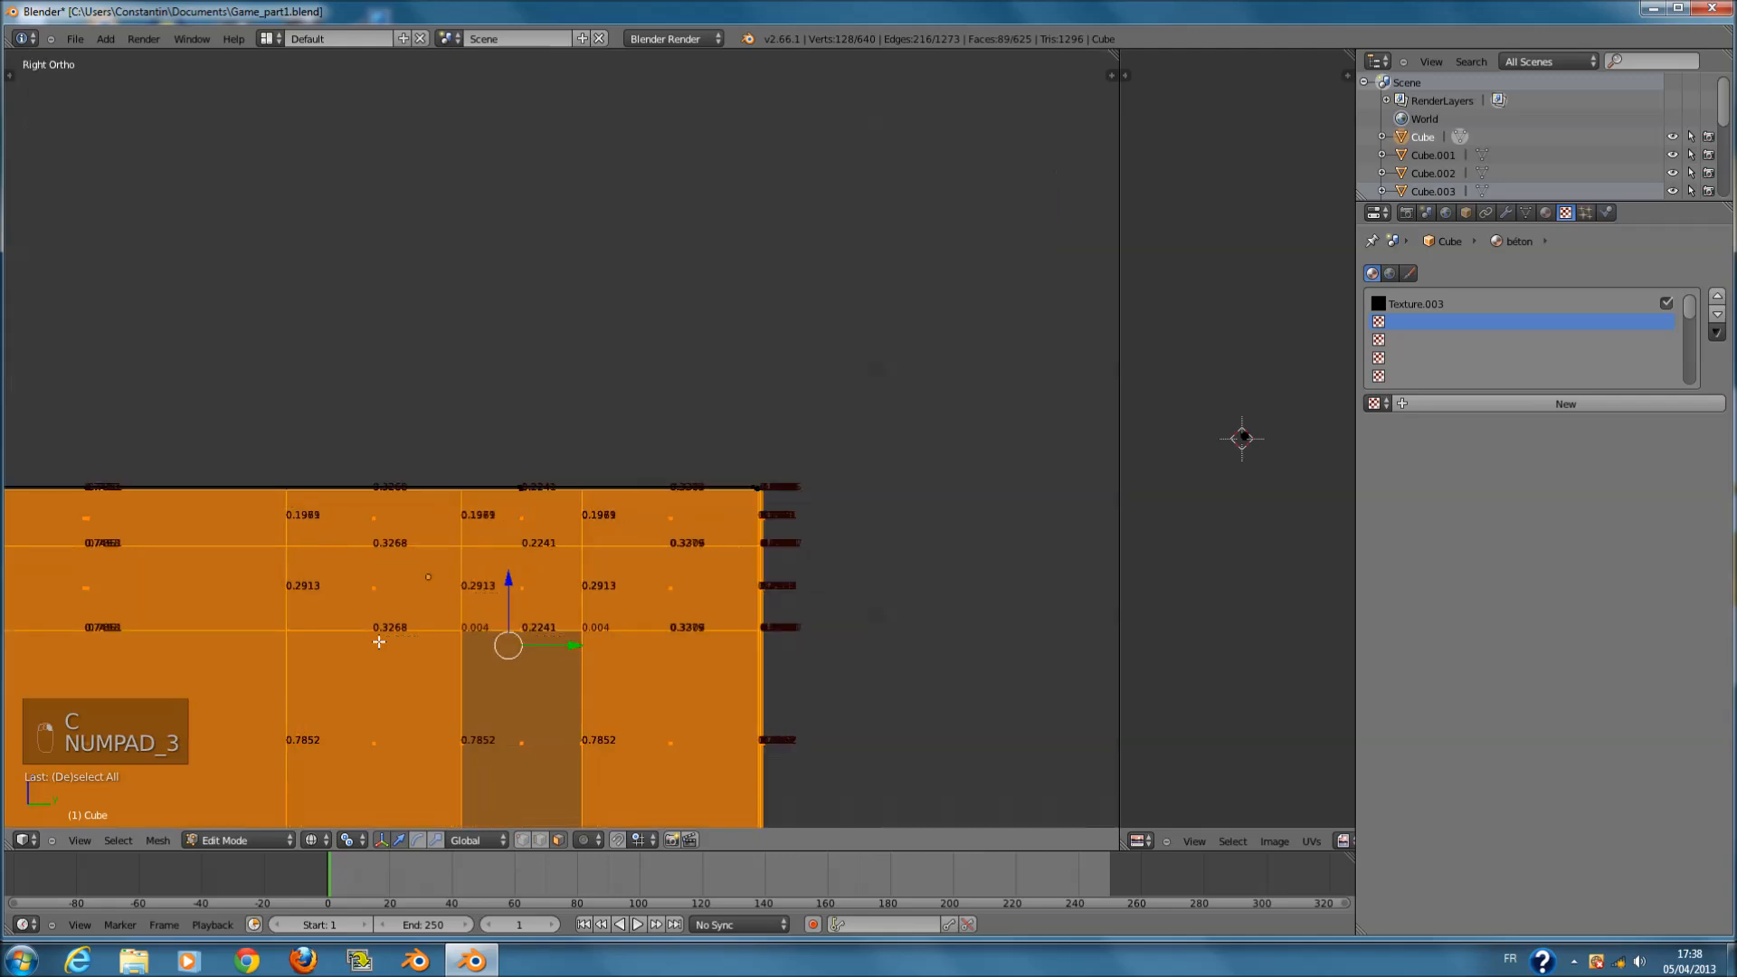
{"action": "scroll", "coordinate": [535, 573], "scroll_direction": "down", "scroll_amount": 2}
{"action": "key", "text": "c"}
{"action": "scroll", "coordinate": [453, 536], "scroll_direction": "down", "scroll_amount": 4}
{"action": "scroll", "coordinate": [227, 579], "scroll_direction": "up", "scroll_amount": 2}
{"action": "left_click", "coordinate": [220, 580]}
{"action": "mouse_move", "coordinate": [401, 536]}
{"action": "left_mouse_down"}
{"action": "mouse_move", "coordinate": [651, 535]}
{"action": "mouse_move", "coordinate": [252, 594]}
{"action": "mouse_move", "coordinate": [687, 597]}
{"action": "left_mouse_up"}
{"action": "mouse_move", "coordinate": [380, 825]}
{"action": "middle_mouse_down"}
{"action": "mouse_move", "coordinate": [720, 810]}
{"action": "mouse_move", "coordinate": [768, 419]}
{"action": "mouse_move", "coordinate": [745, 745]}
{"action": "middle_mouse_up"}
{"action": "right_click", "coordinate": [745, 732]}
{"action": "key", "text": "u"}
{"action": "left_click", "coordinate": [727, 644]}
{"action": "scroll", "coordinate": [1222, 462], "scroll_direction": "up", "scroll_amount": 11}
{"action": "middle_click_drag", "start_coordinate": [1214, 416], "coordinate": [1005, 551]}
{"action": "scroll", "coordinate": [815, 553], "scroll_direction": "down", "scroll_amount": 1}
- Inspect the selected side walls from several orthographic views with solid shading, finishing in the left side view
{"action": "key", "text": "KP_7"}
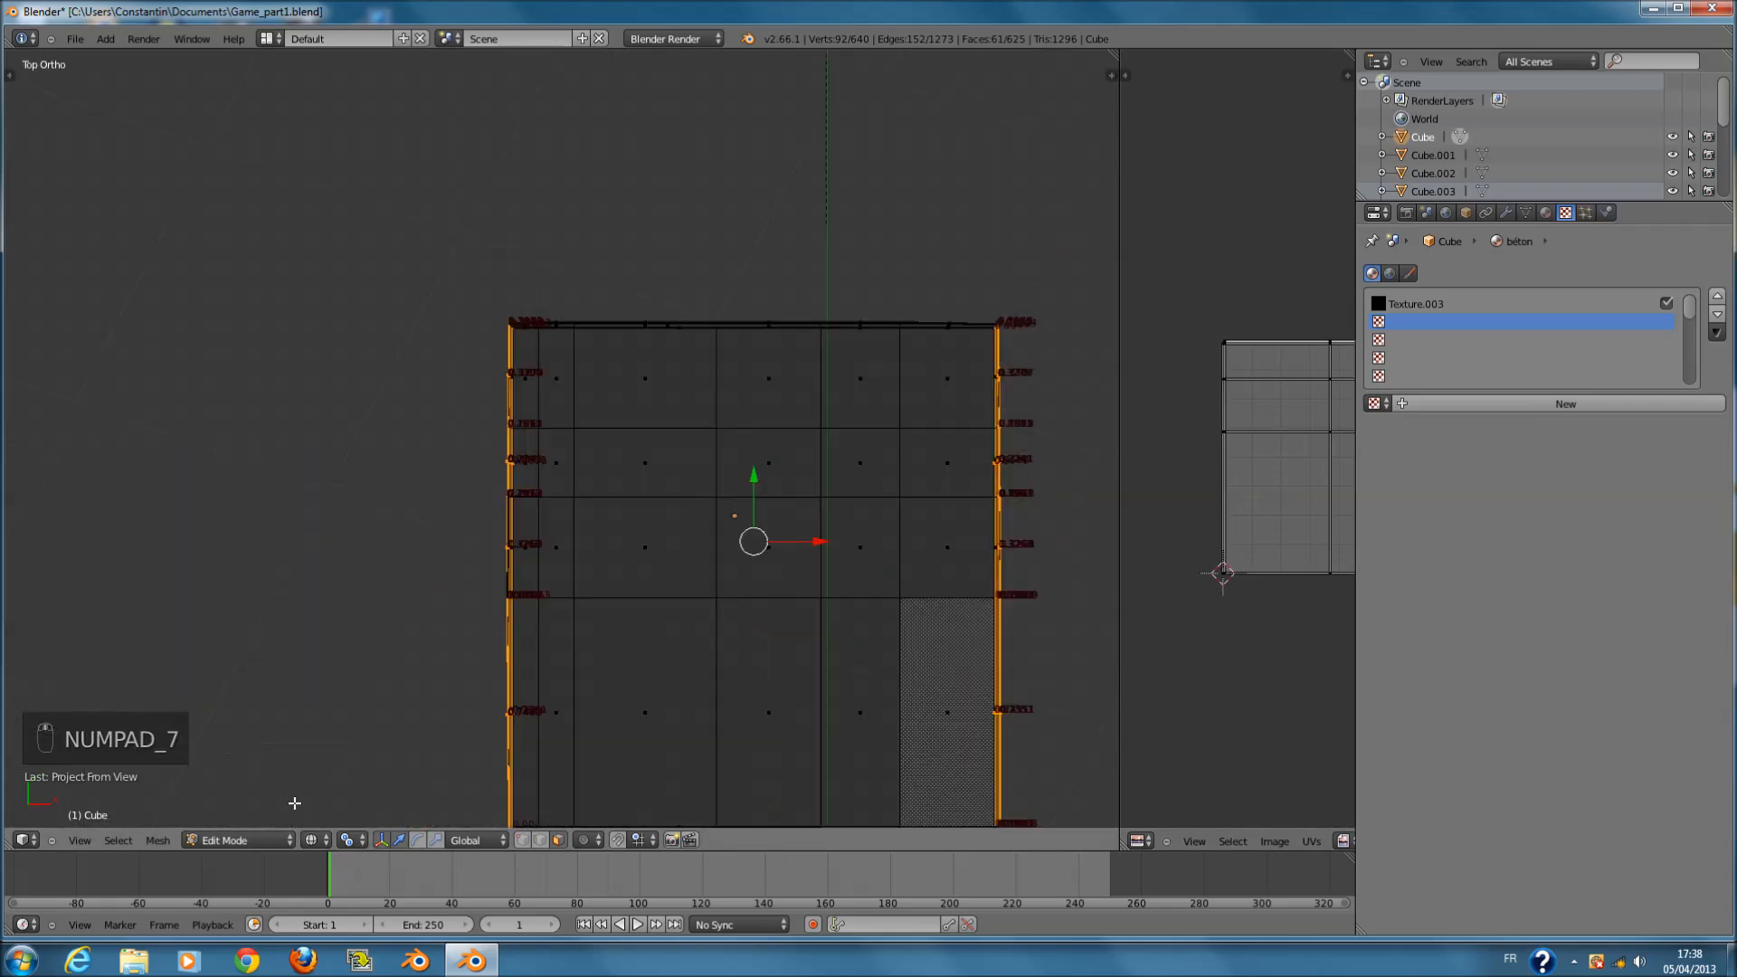
{"action": "scroll", "coordinate": [601, 660], "scroll_direction": "down", "scroll_amount": 4}
{"action": "key", "text": "ctrl+KP_1"}
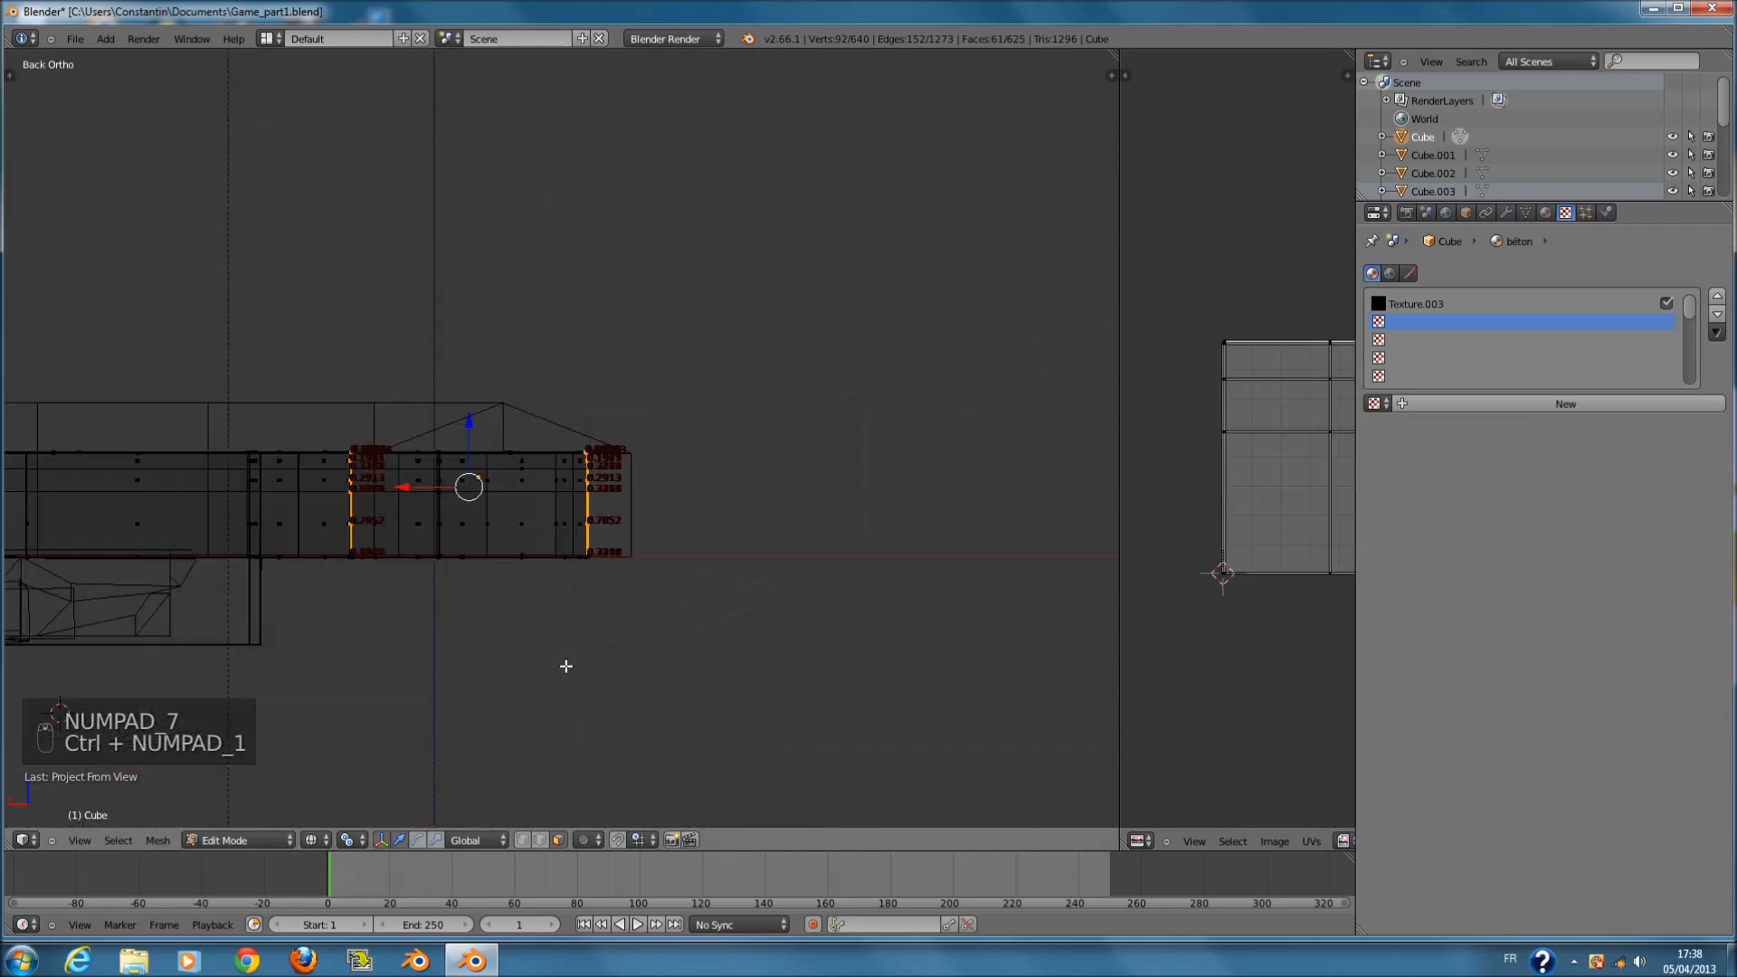
{"action": "key", "text": "KP_3"}
{"action": "scroll", "coordinate": [583, 503], "scroll_direction": "up", "scroll_amount": 3}
{"action": "key", "text": "z"}
{"action": "mouse_move", "coordinate": [634, 507]}
{"action": "middle_mouse_down"}
{"action": "mouse_move", "coordinate": [766, 606]}
{"action": "mouse_move", "coordinate": [863, 577]}
{"action": "middle_mouse_up"}
{"action": "key", "text": "KP_1"}
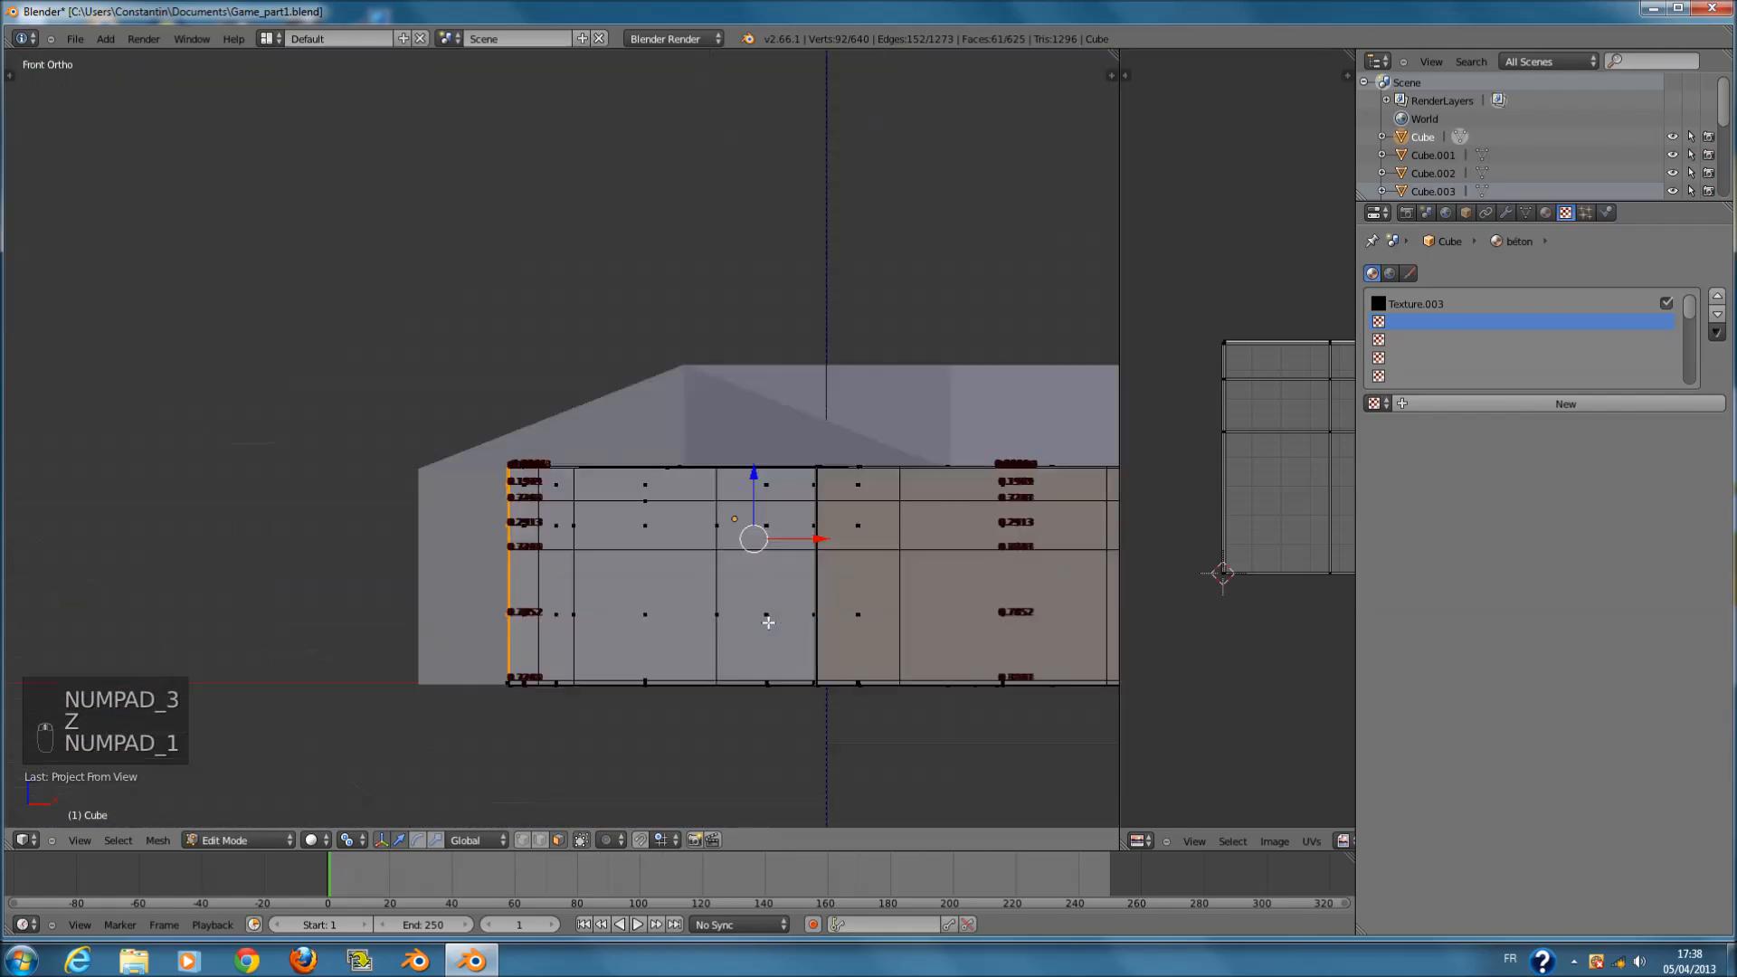
{"action": "key", "text": "ctrl+KP_2"}
{"action": "key", "text": "ctrl+KP_3"}
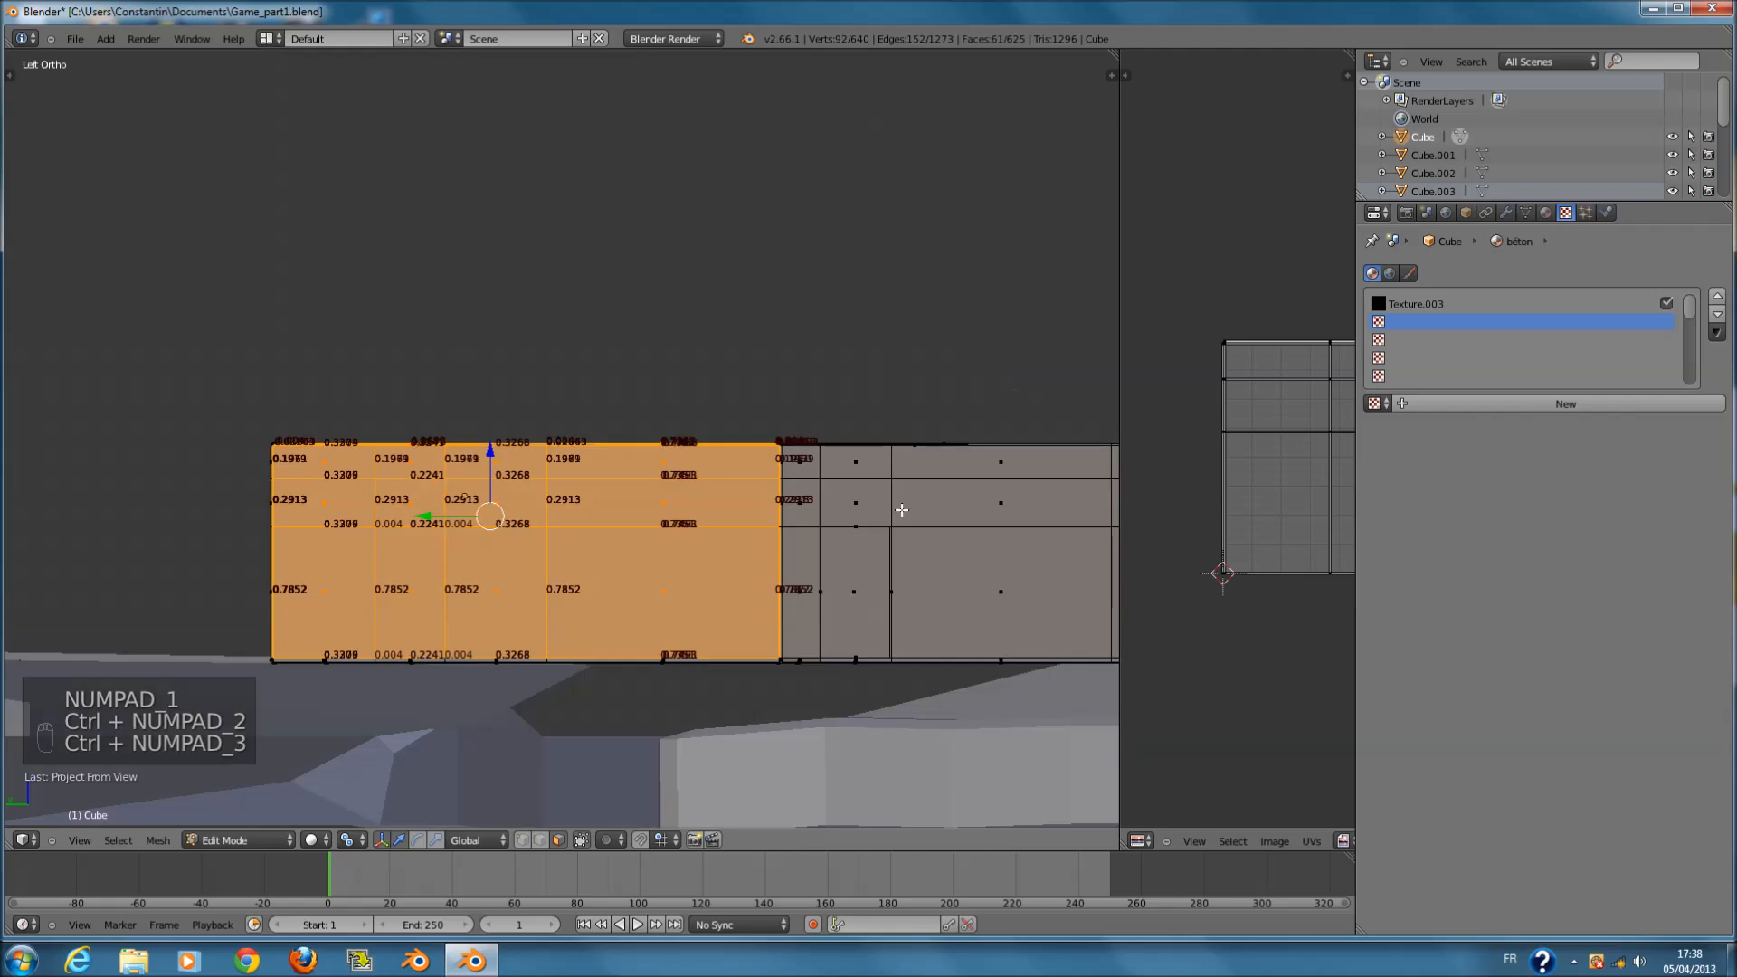
- In the front view with wireframe shading, deselect everything and circle-select the square room's doorway wall and opposite wall faces around the opening
{"action": "key", "text": "KP_3"}
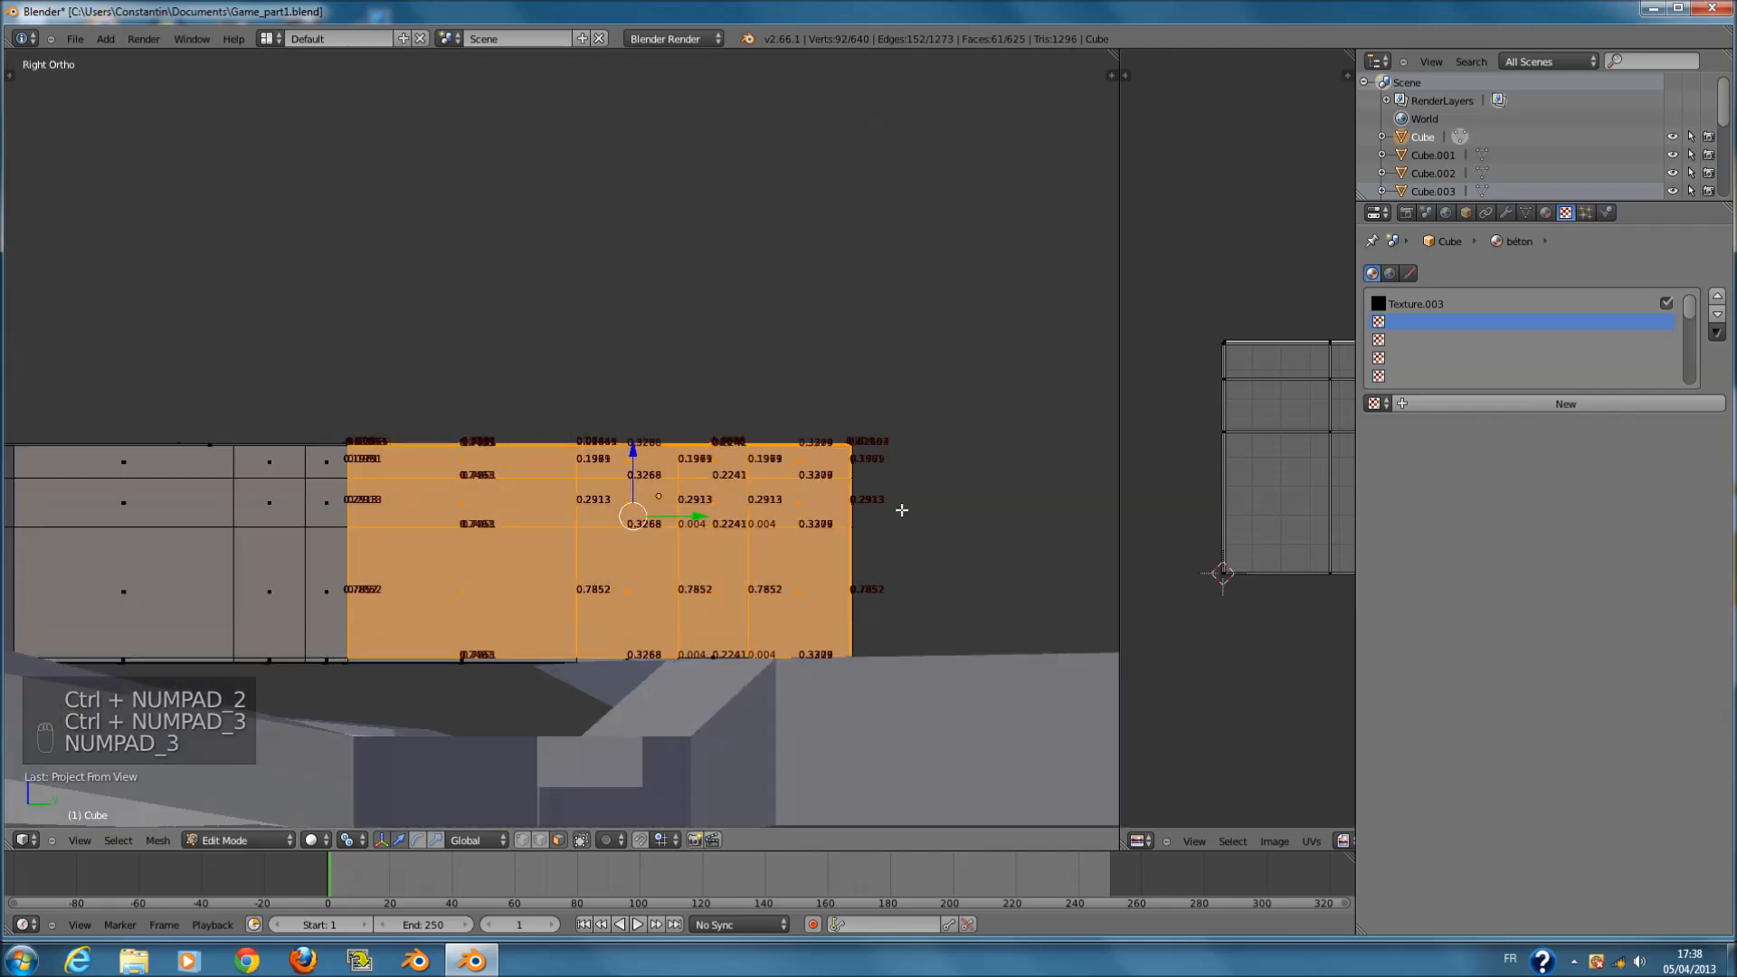
{"action": "key", "text": "KP_1"}
{"action": "key", "text": "KP_2"}
{"action": "key", "text": "KP_1"}
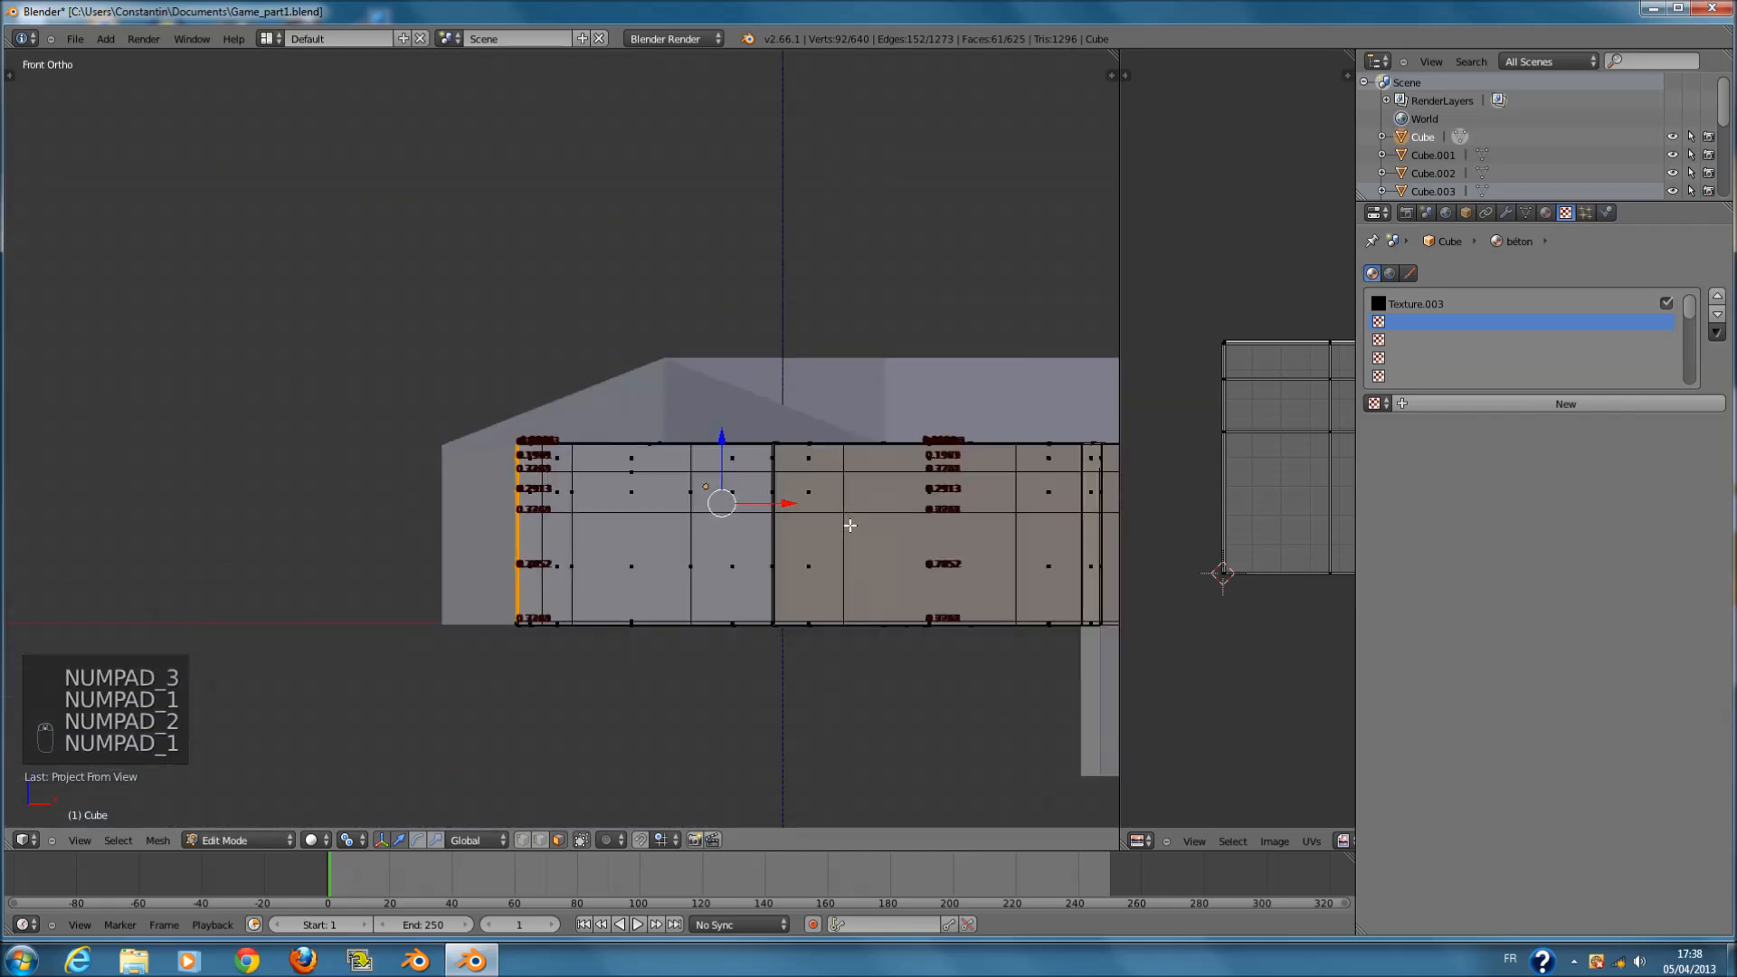
{"action": "key", "text": "z"}
{"action": "key", "text": "a"}
{"action": "key", "text": "c"}
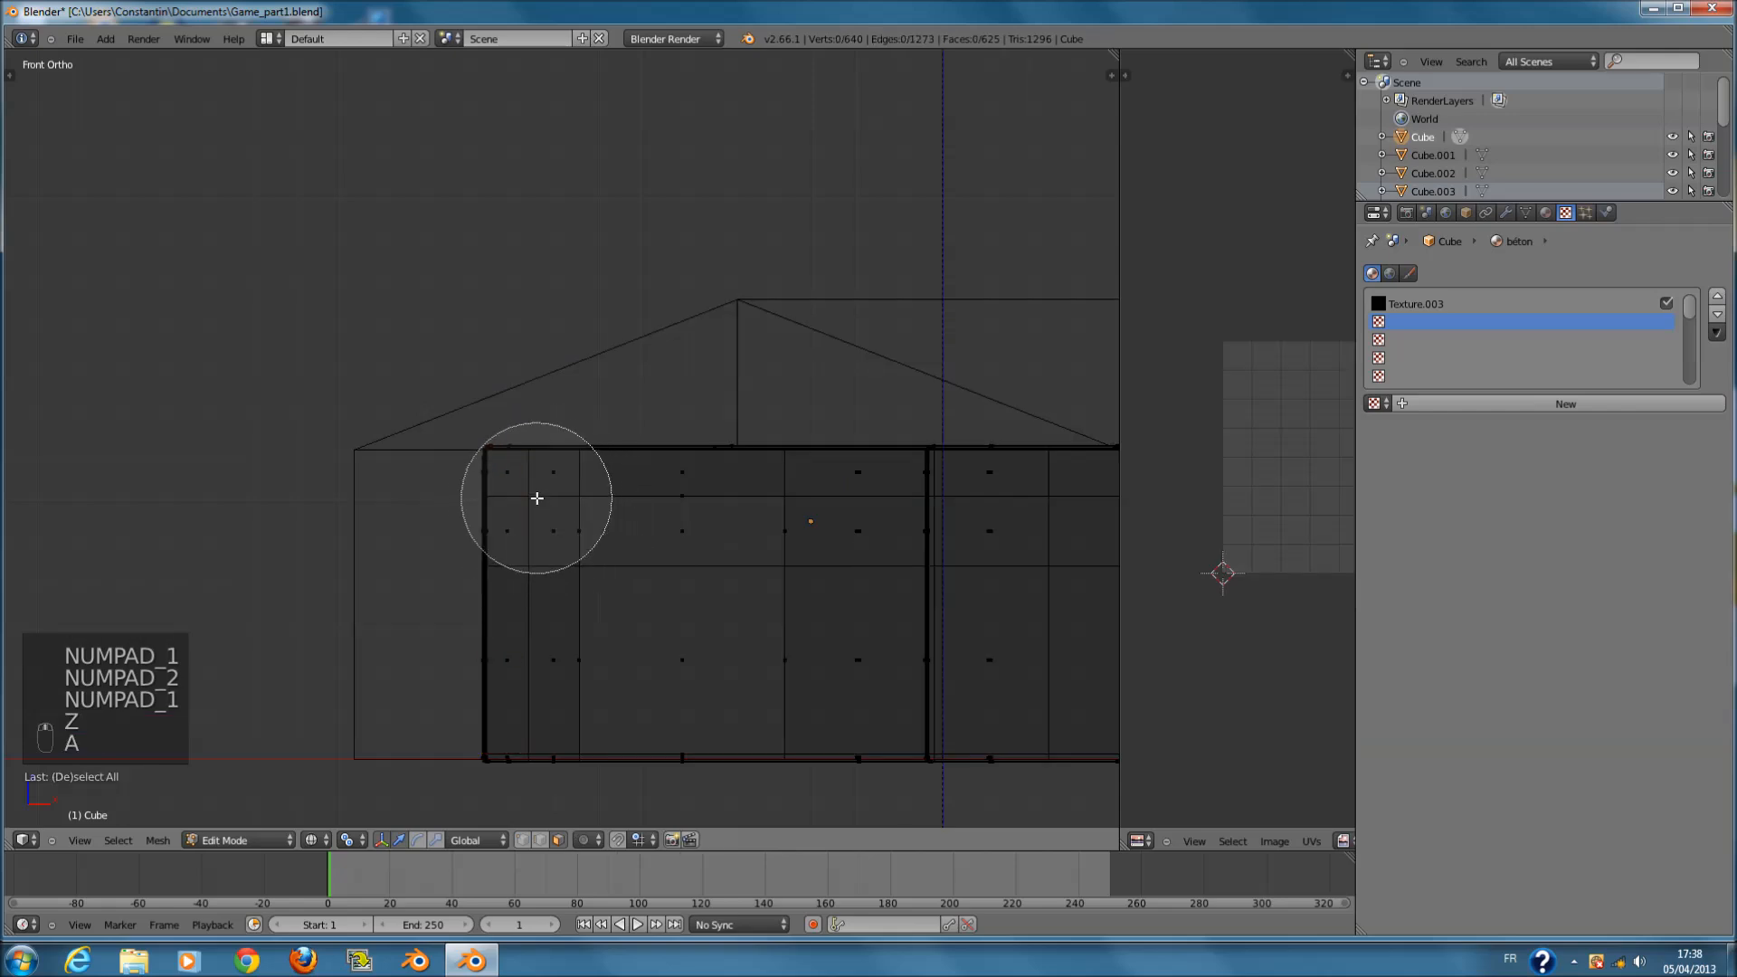
{"action": "scroll", "coordinate": [527, 502], "scroll_direction": "up", "scroll_amount": 1}
{"action": "mouse_move", "coordinate": [527, 485]}
{"action": "left_mouse_down"}
{"action": "mouse_move", "coordinate": [559, 461]}
{"action": "mouse_move", "coordinate": [540, 677]}
{"action": "left_mouse_up"}
{"action": "mouse_move", "coordinate": [528, 572]}
{"action": "left_mouse_down"}
{"action": "mouse_move", "coordinate": [601, 493]}
{"action": "mouse_move", "coordinate": [724, 464]}
{"action": "mouse_move", "coordinate": [849, 461]}
{"action": "mouse_move", "coordinate": [853, 674]}
{"action": "left_mouse_up"}
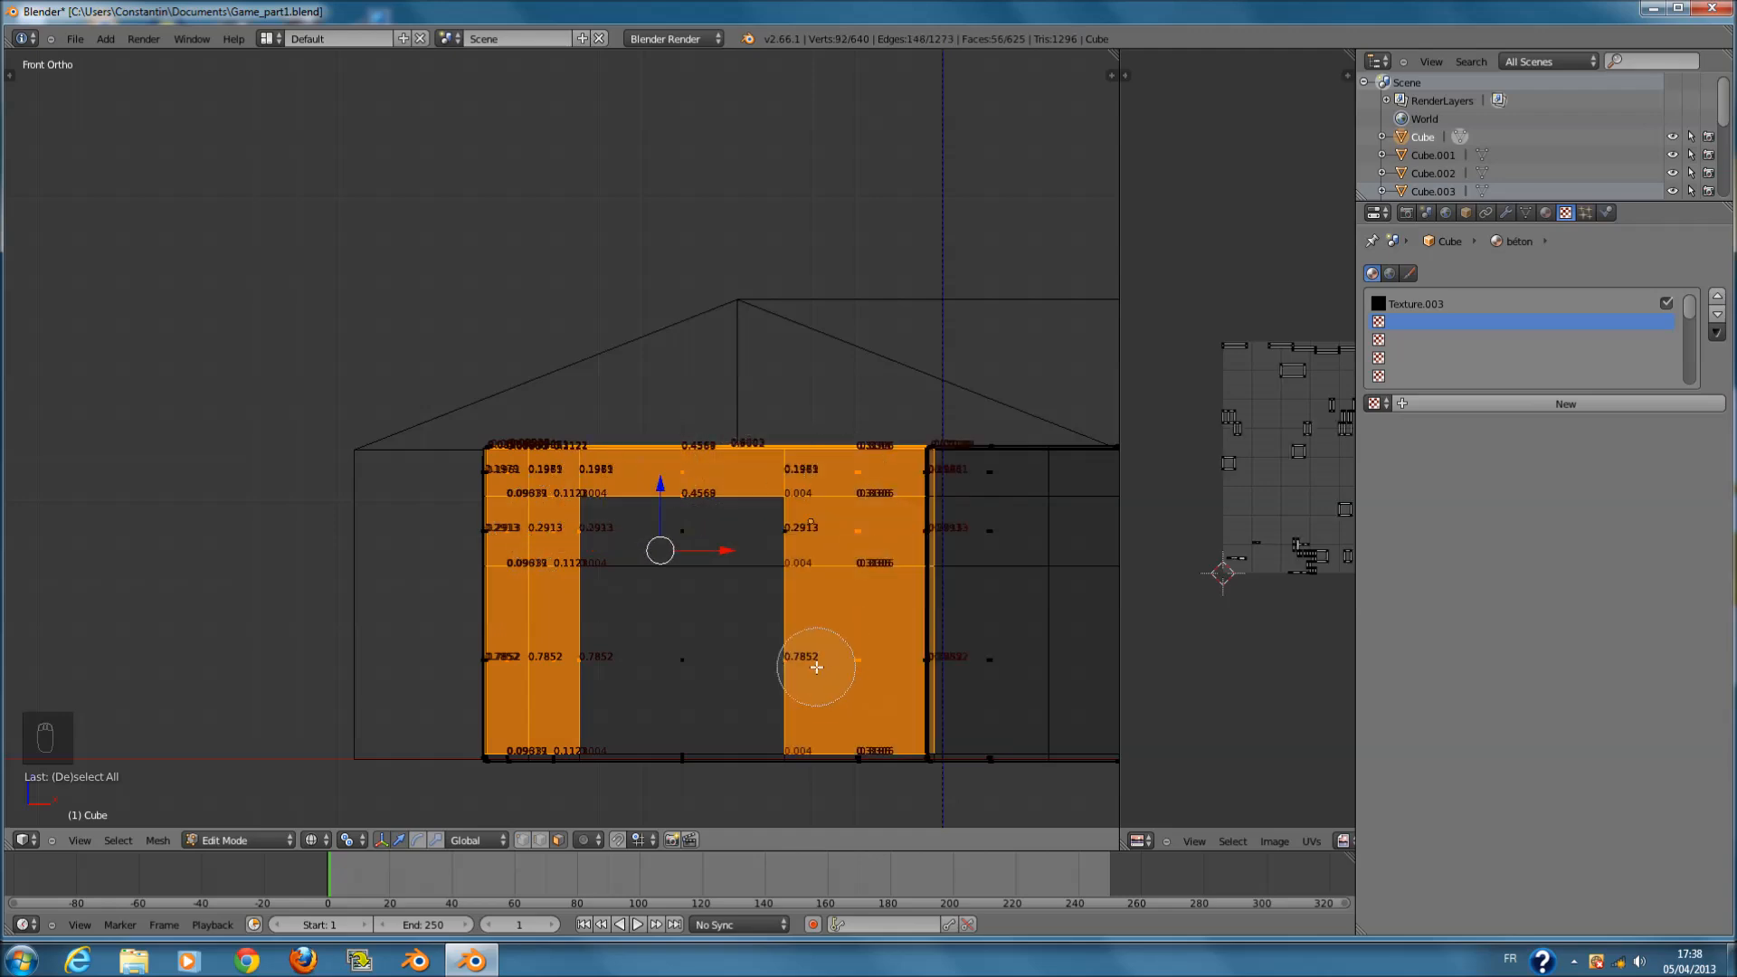
- Unwrap the selected front and back wall faces with Project From View, return to solid Object Mode and save over Game_part1.blend
{"action": "scroll", "coordinate": [819, 646], "scroll_direction": "down", "scroll_amount": 5, "text": "ctrl"}
{"action": "key", "text": "u"}
{"action": "left_click", "coordinate": [806, 610]}
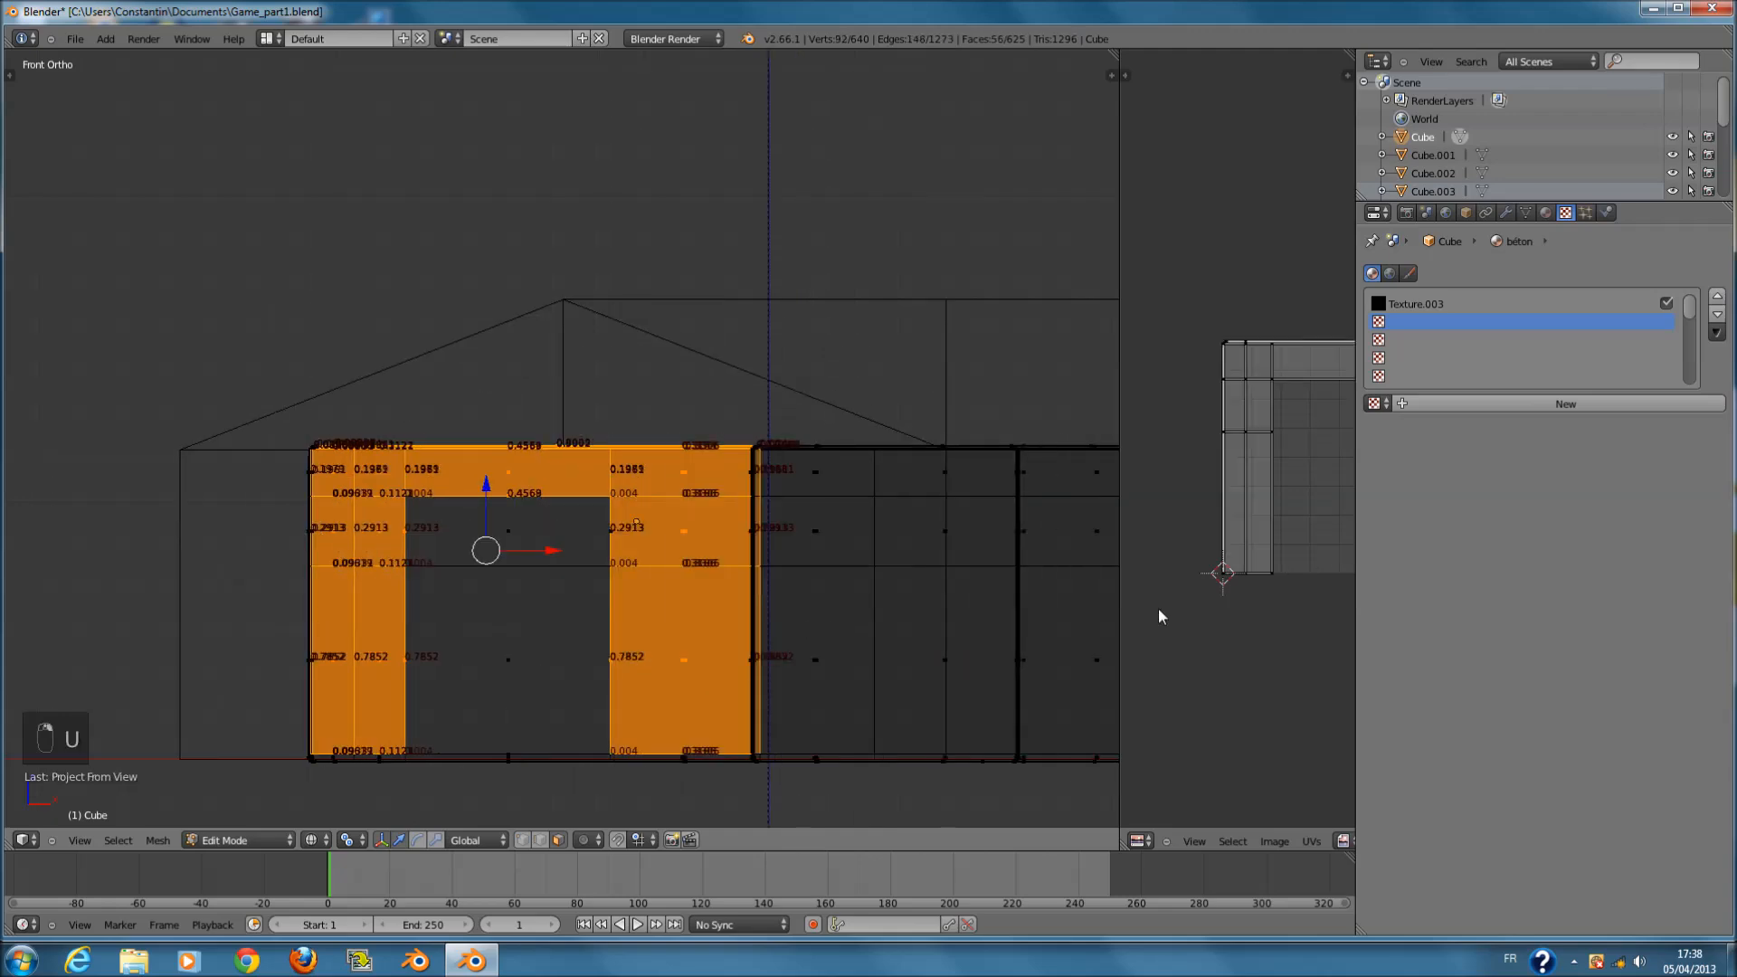
{"action": "key", "text": "Tab"}
{"action": "key", "text": "ctrl+s"}
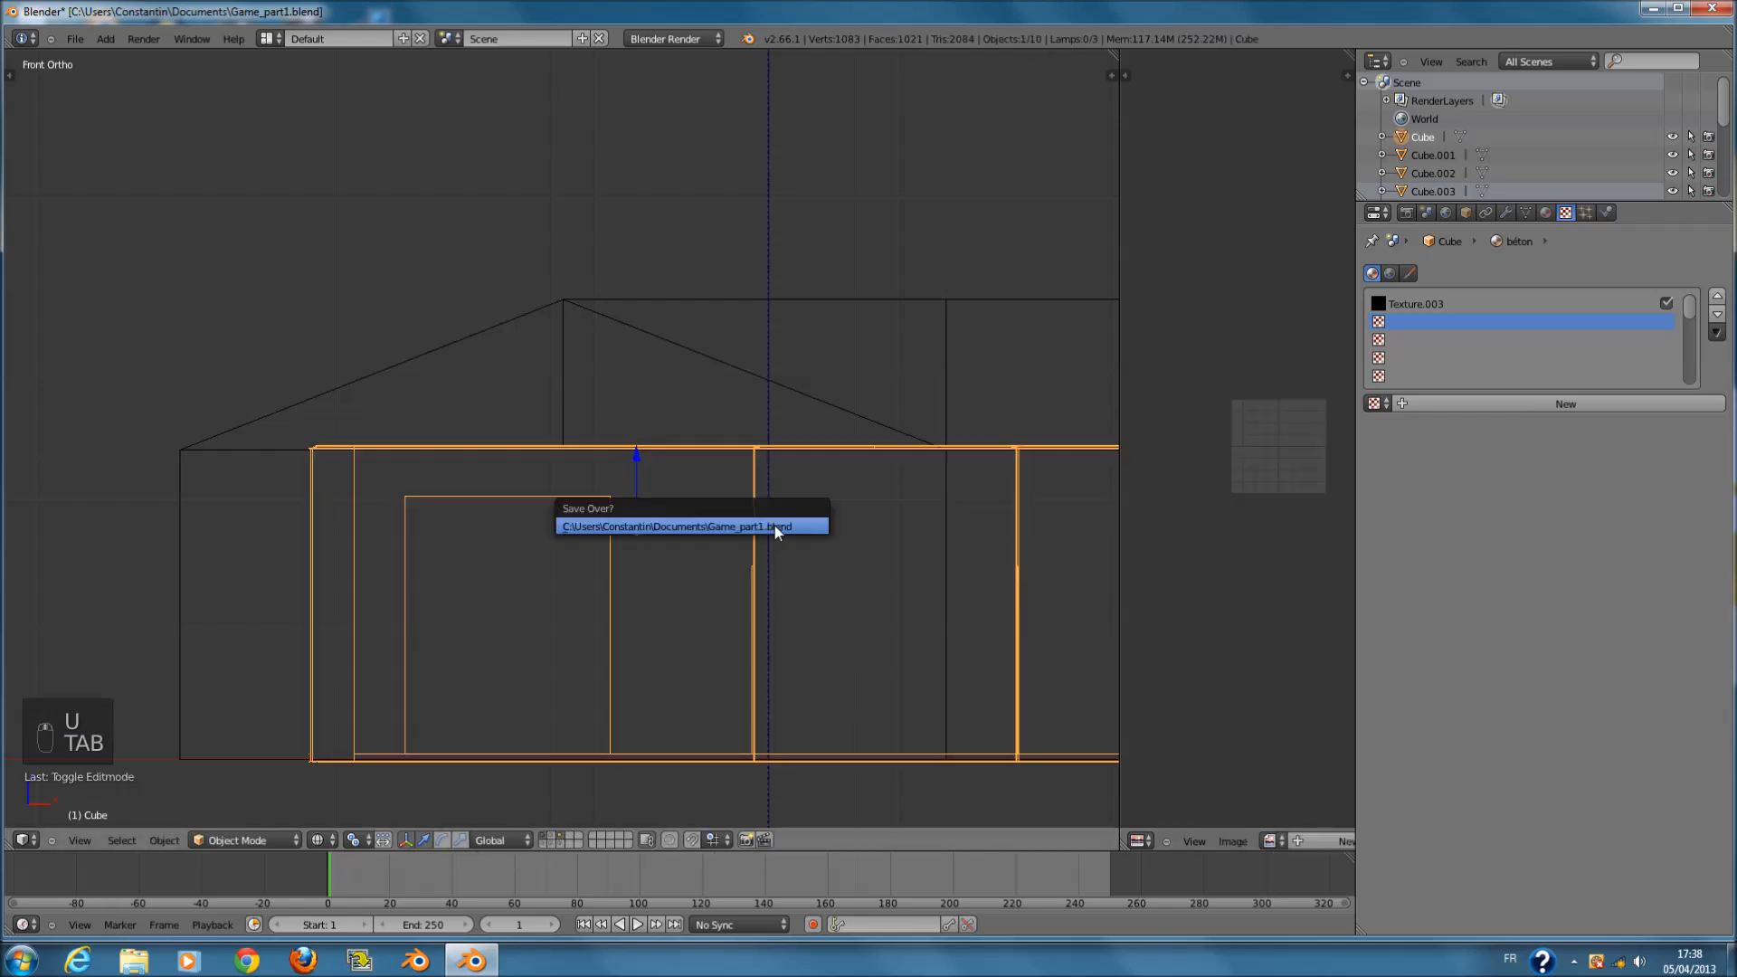
{"action": "left_click", "coordinate": [774, 525]}
{"action": "key", "text": "z"}
{"action": "middle_click_drag", "start_coordinate": [775, 525], "coordinate": [754, 566]}
{"action": "key", "text": "ctrl+s"}
{"action": "left_click", "coordinate": [754, 567]}
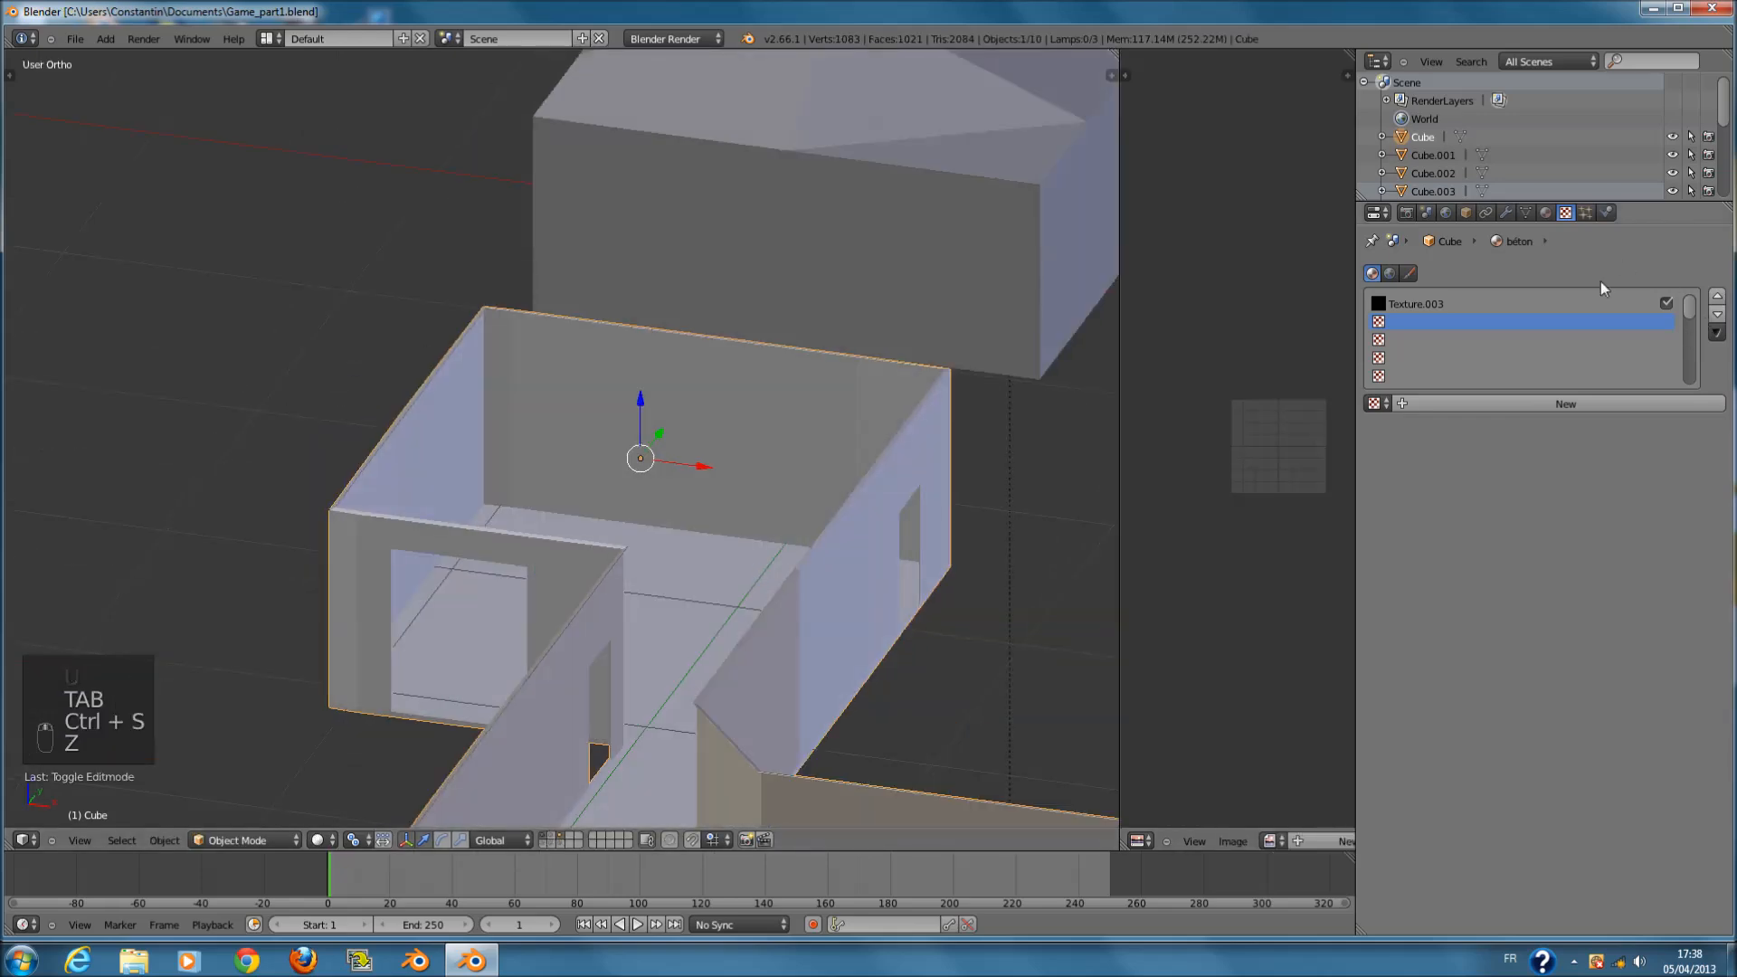
- Assign the mur_garage material to the selected front and back wall faces of the square room
{"action": "left_click", "coordinate": [1546, 212]}
{"action": "key", "text": "Tab"}
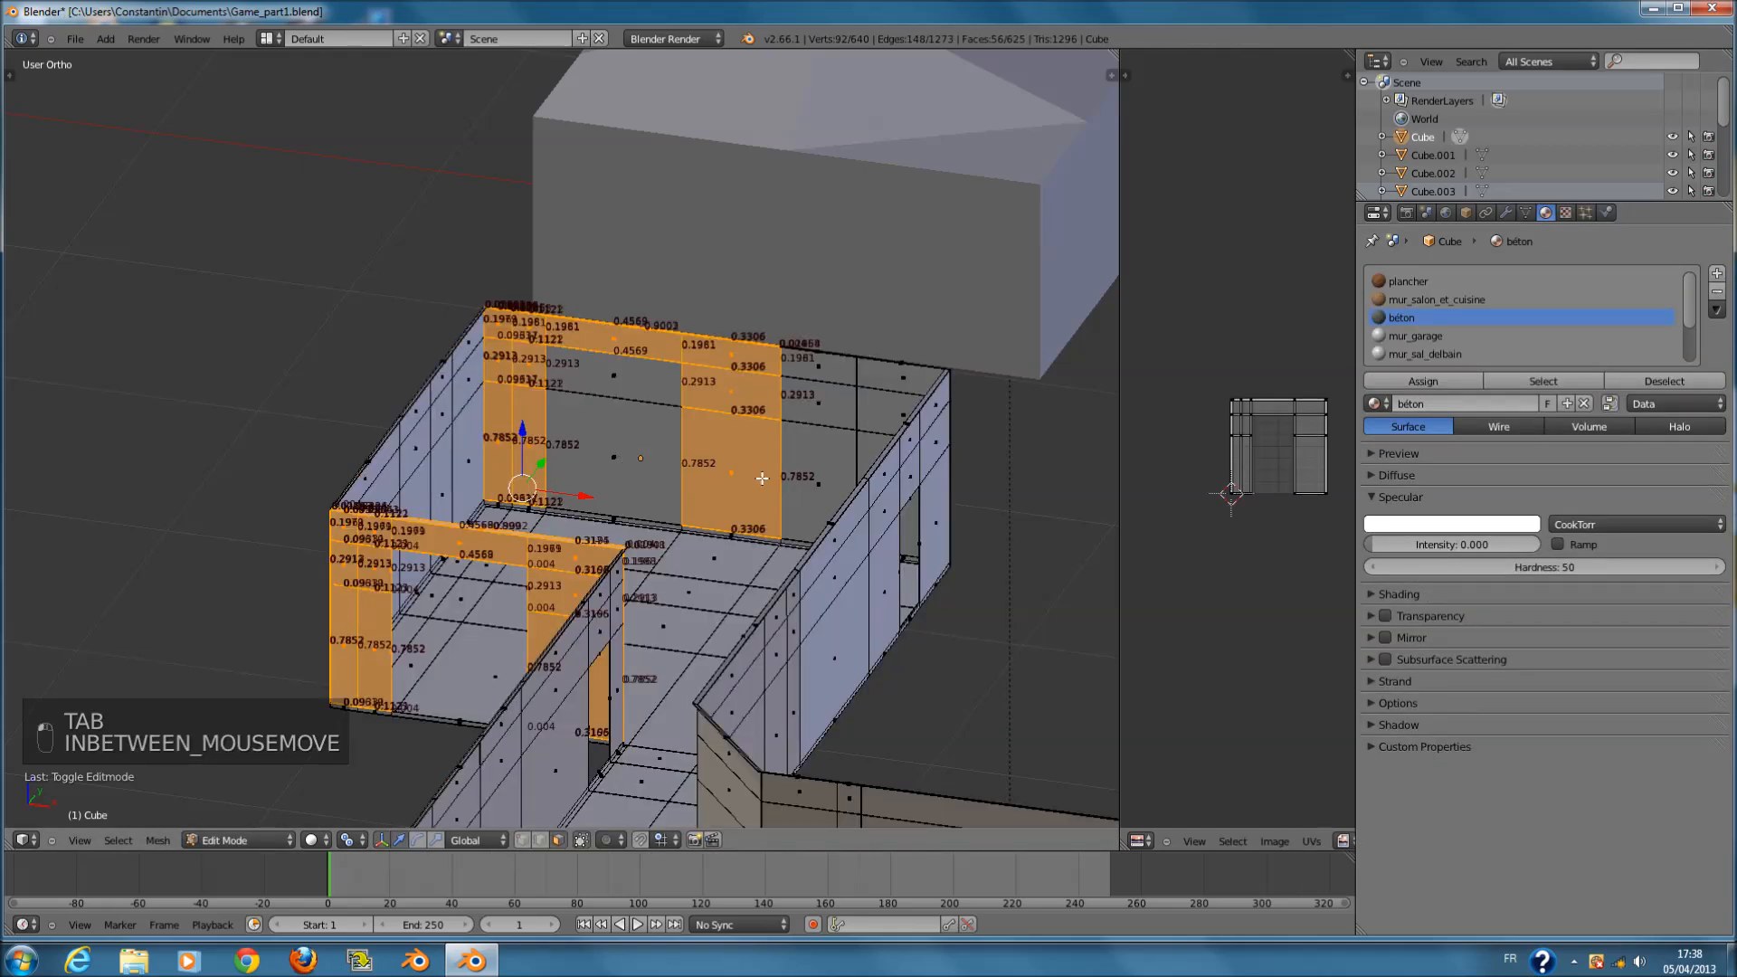
{"action": "left_click", "coordinate": [1437, 338]}
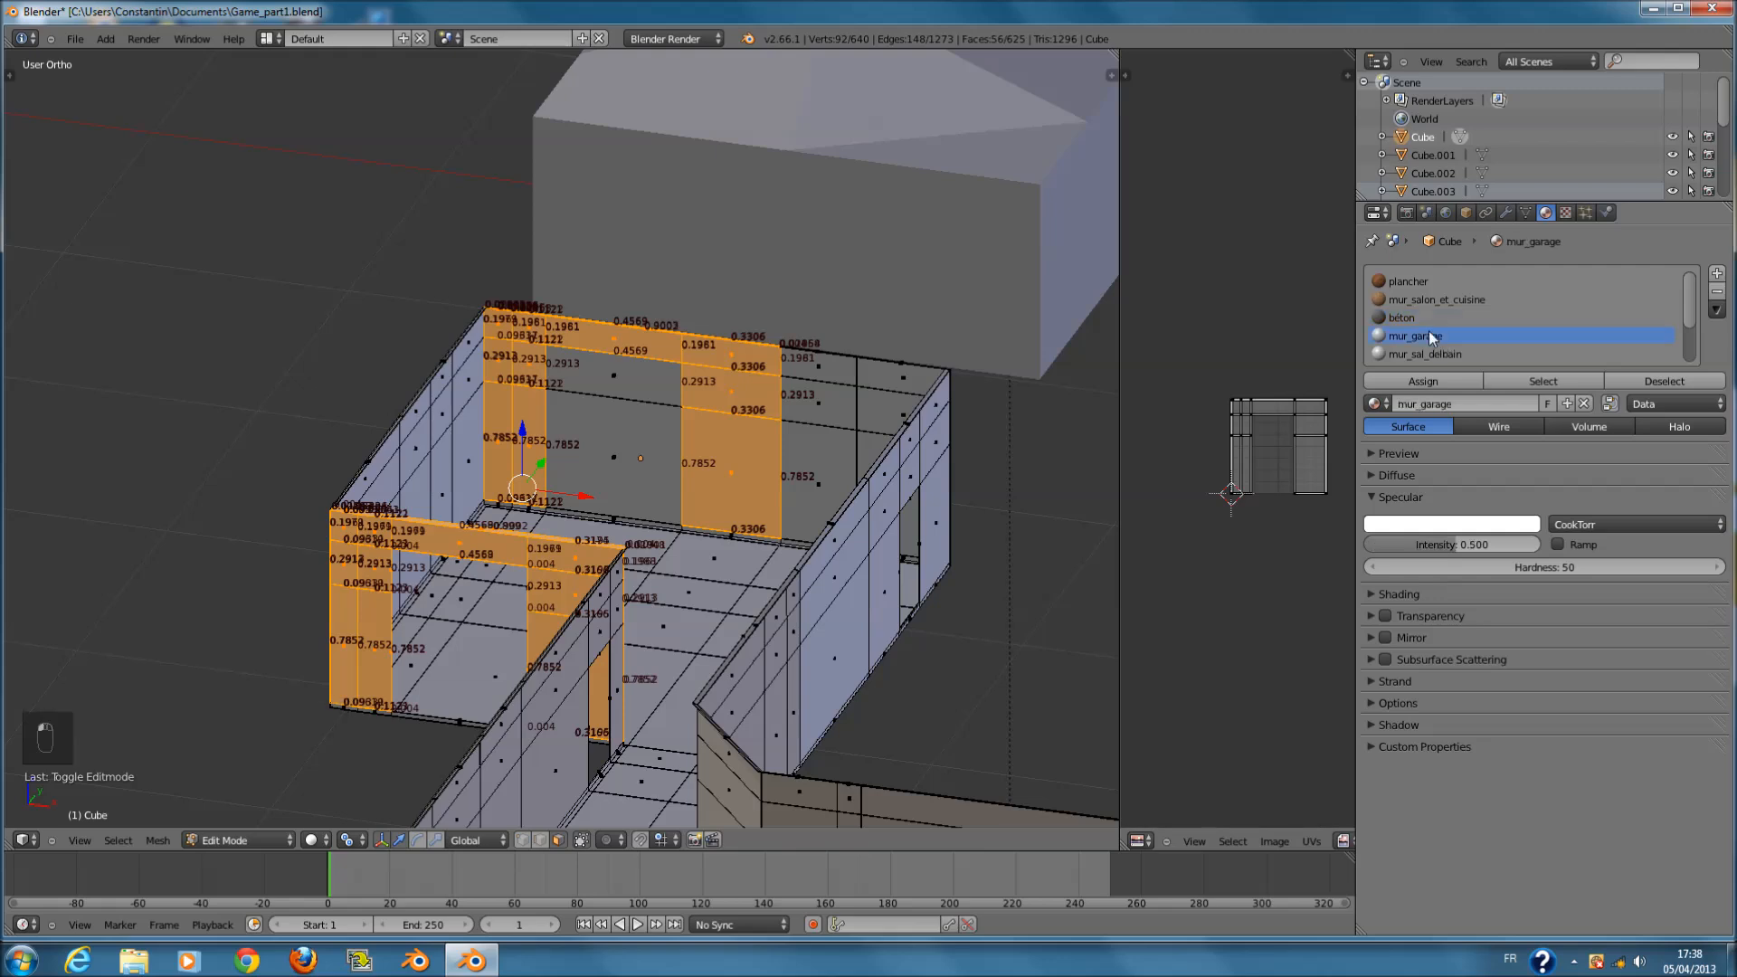
{"action": "left_click", "coordinate": [1425, 384]}
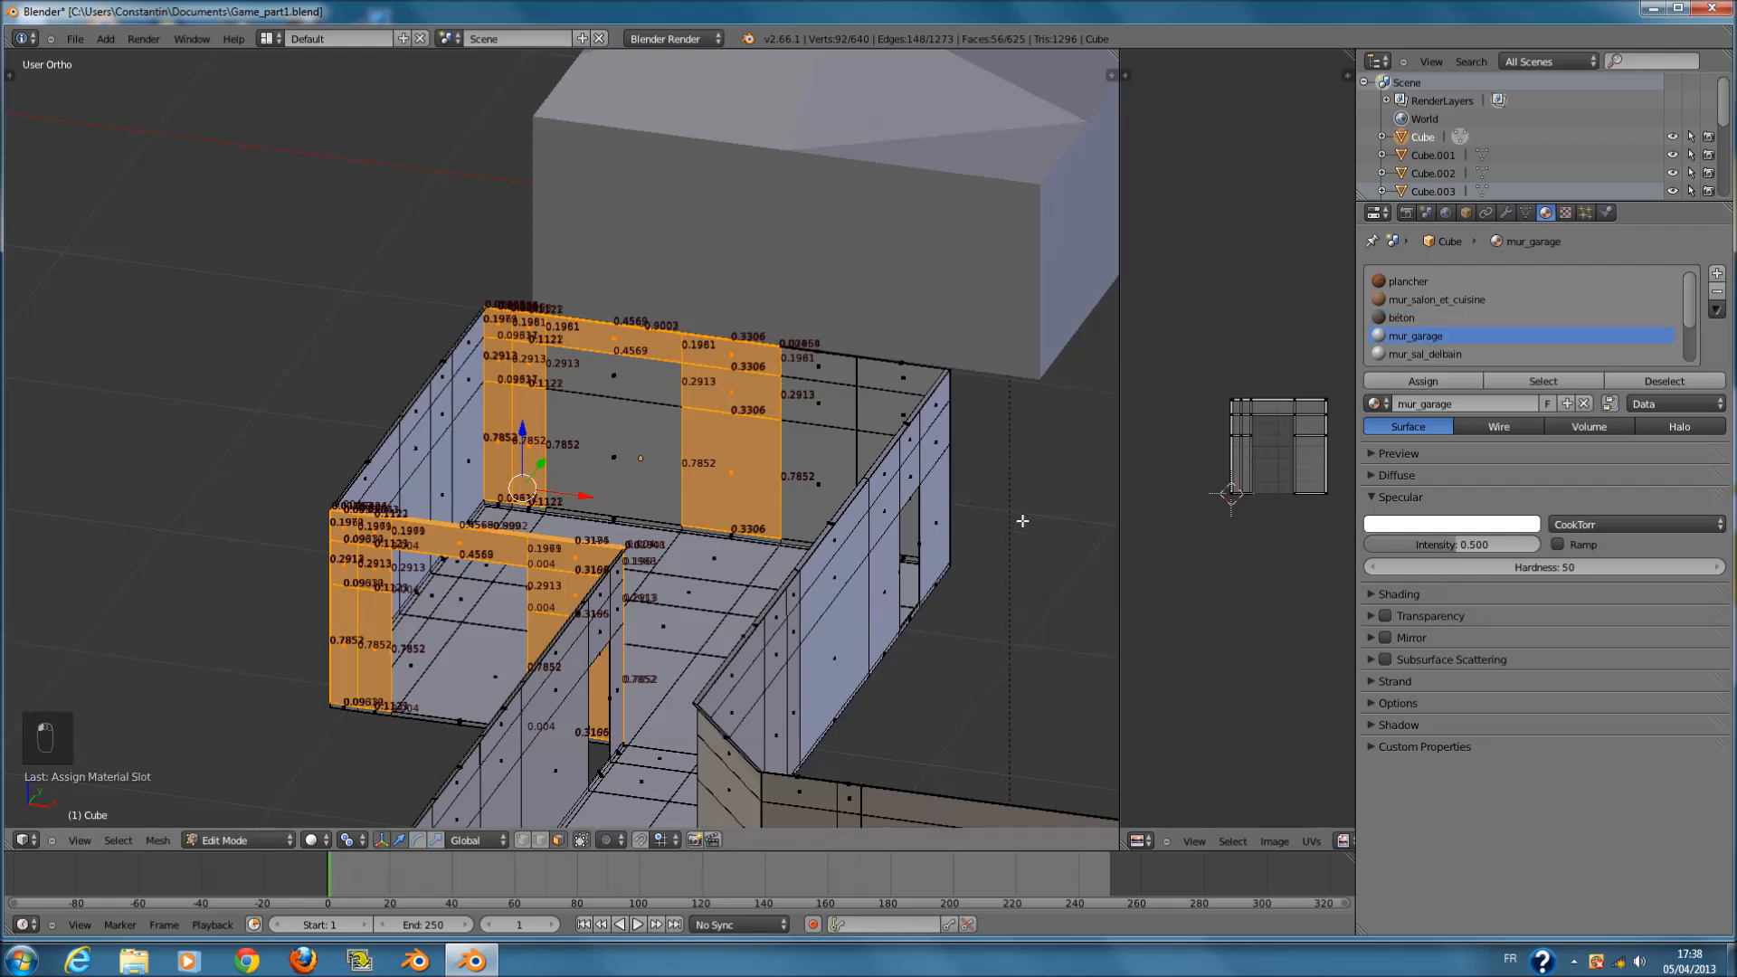
- Circle-select the square room's remaining wall faces from the right view, give them the mur_garage material and save the file
{"action": "key", "text": "KP_3"}
{"action": "key", "text": "z"}
{"action": "key", "text": "c"}
{"action": "mouse_move", "coordinate": [810, 493]}
{"action": "left_mouse_down"}
{"action": "mouse_move", "coordinate": [797, 579]}
{"action": "mouse_move", "coordinate": [516, 578]}
{"action": "mouse_move", "coordinate": [439, 495]}
{"action": "mouse_move", "coordinate": [765, 479]}
{"action": "mouse_move", "coordinate": [783, 530]}
{"action": "mouse_move", "coordinate": [803, 478]}
{"action": "left_mouse_up"}
{"action": "right_click", "coordinate": [802, 478]}
{"action": "middle_click_drag", "start_coordinate": [634, 525], "coordinate": [579, 507]}
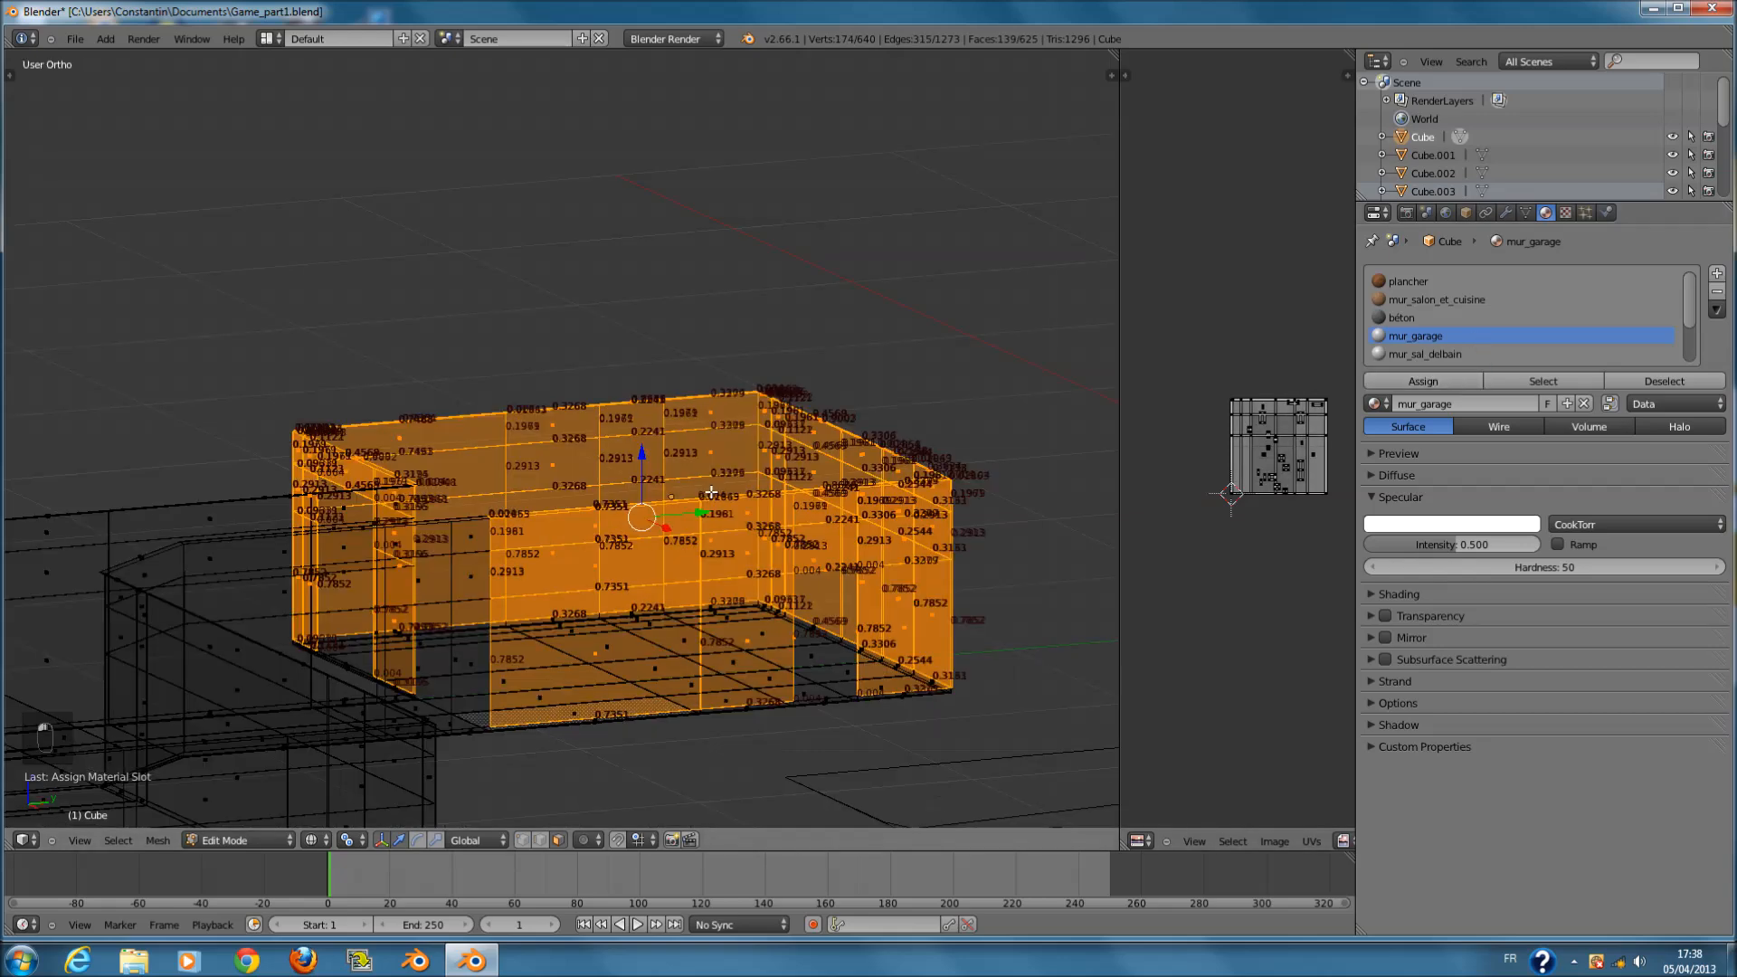
{"action": "key", "text": "z"}
{"action": "key", "text": "Tab"}
{"action": "key", "text": "ctrl+s"}
- Add a new material named mur_exterieur to the house object and save the file
{"action": "scroll", "coordinate": [533, 550], "scroll_direction": "up", "scroll_amount": 3}
{"action": "scroll", "coordinate": [534, 547], "scroll_direction": "up", "scroll_amount": 1}
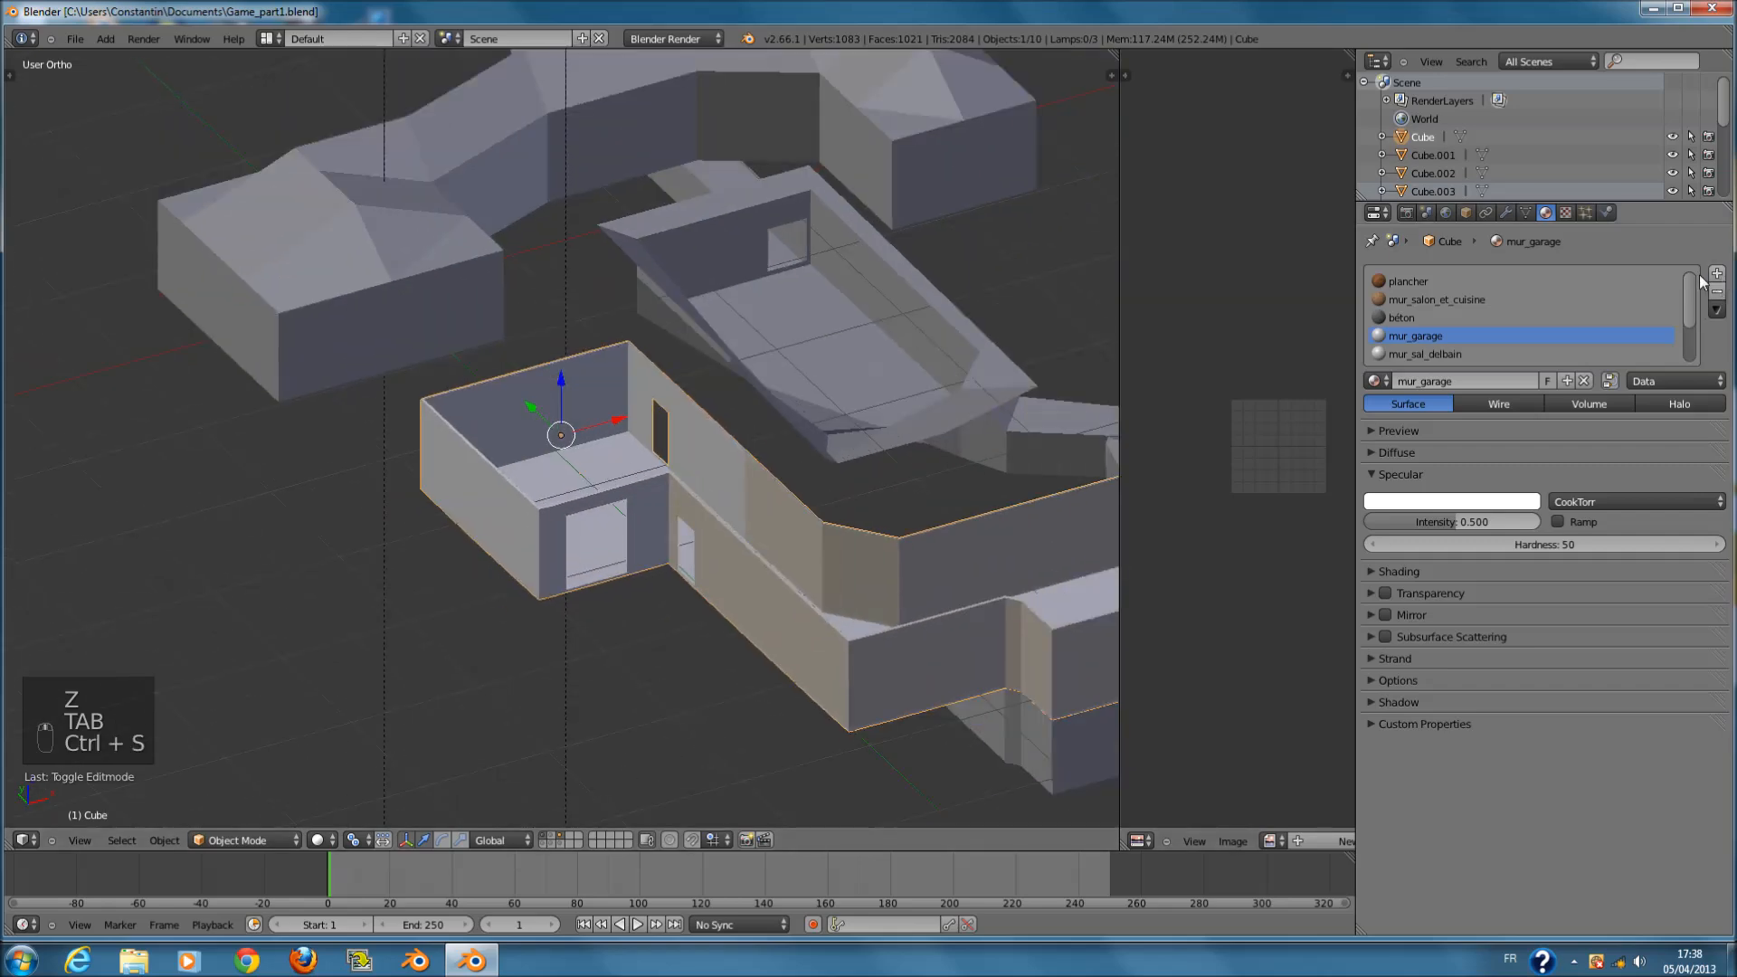
{"action": "scroll", "coordinate": [1611, 343], "scroll_direction": "down", "scroll_amount": 2}
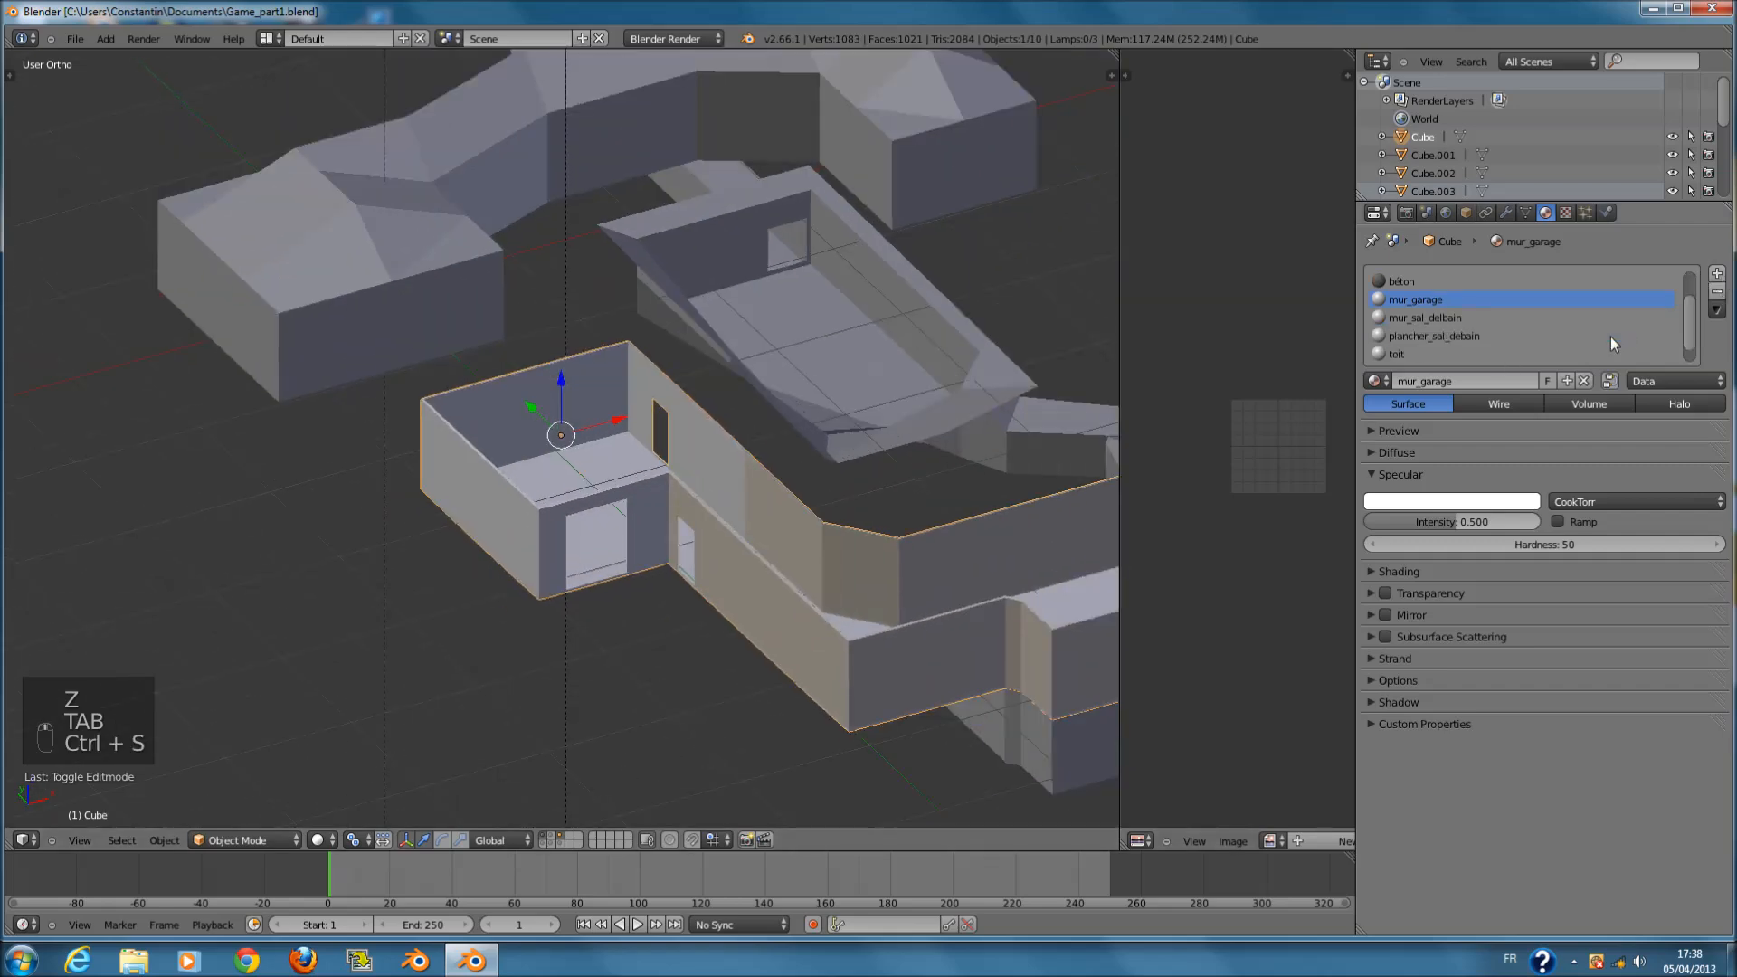
{"action": "left_click", "coordinate": [1717, 279]}
{"action": "left_click", "coordinate": [1557, 378]}
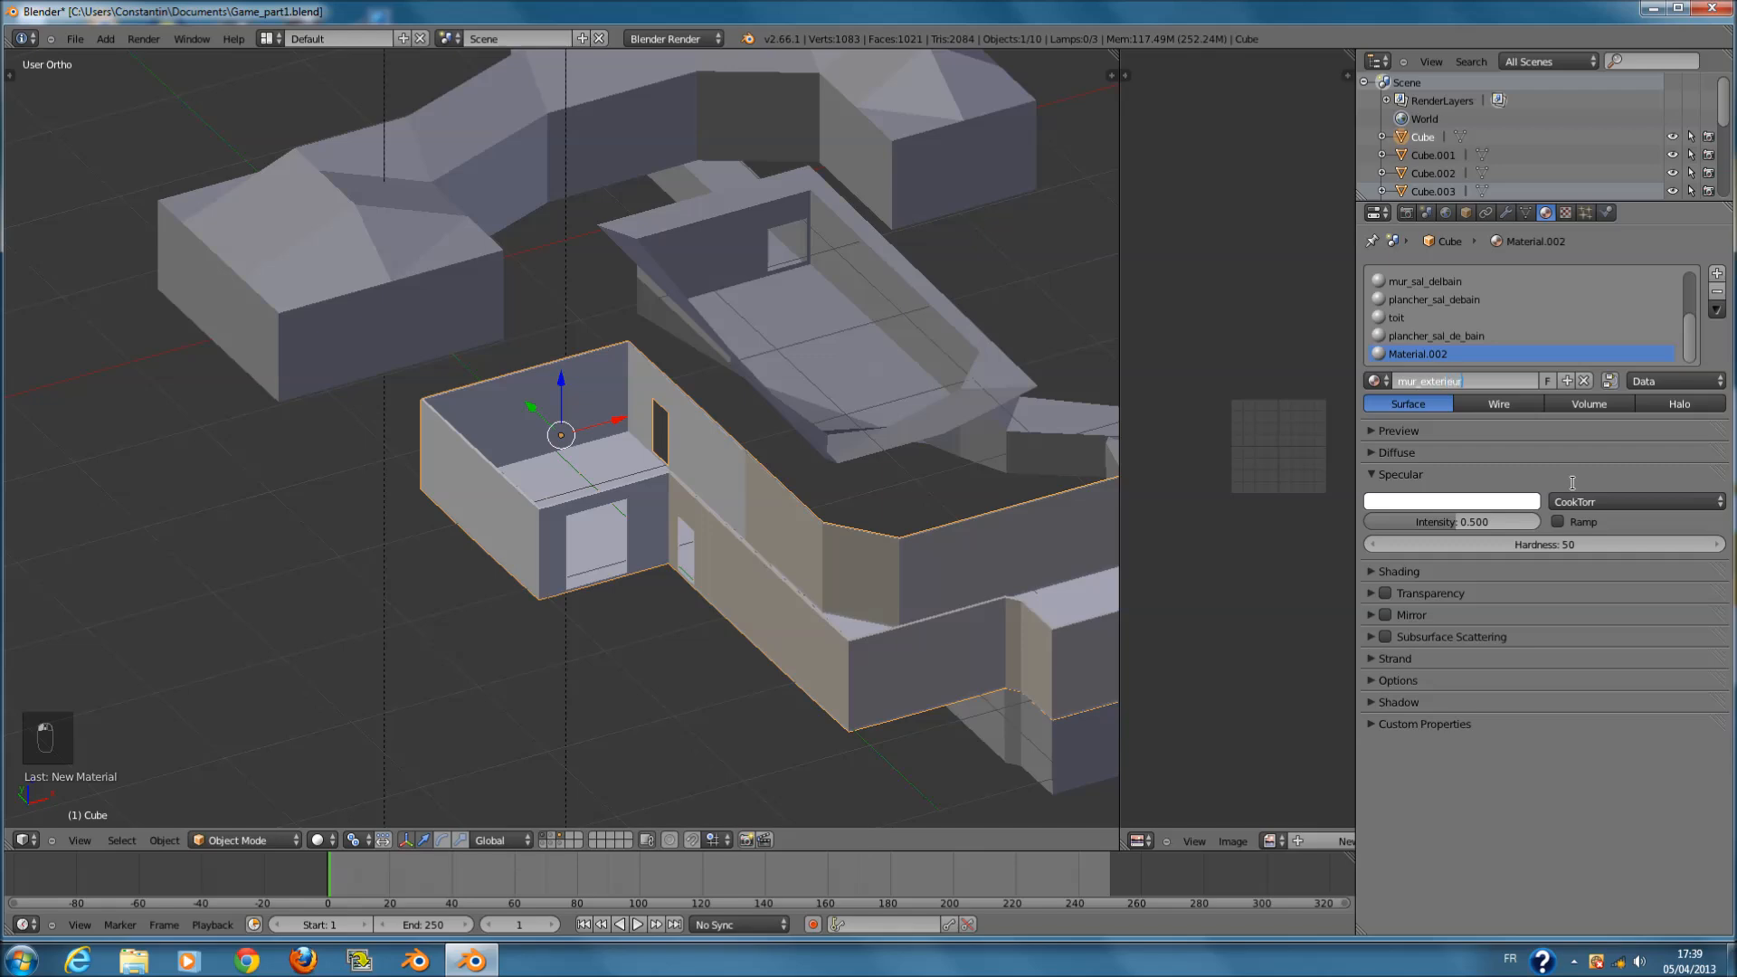
{"action": "key", "text": "Return"}
{"action": "key", "text": "ctrl+s"}
{"action": "left_click", "coordinate": [685, 461]}
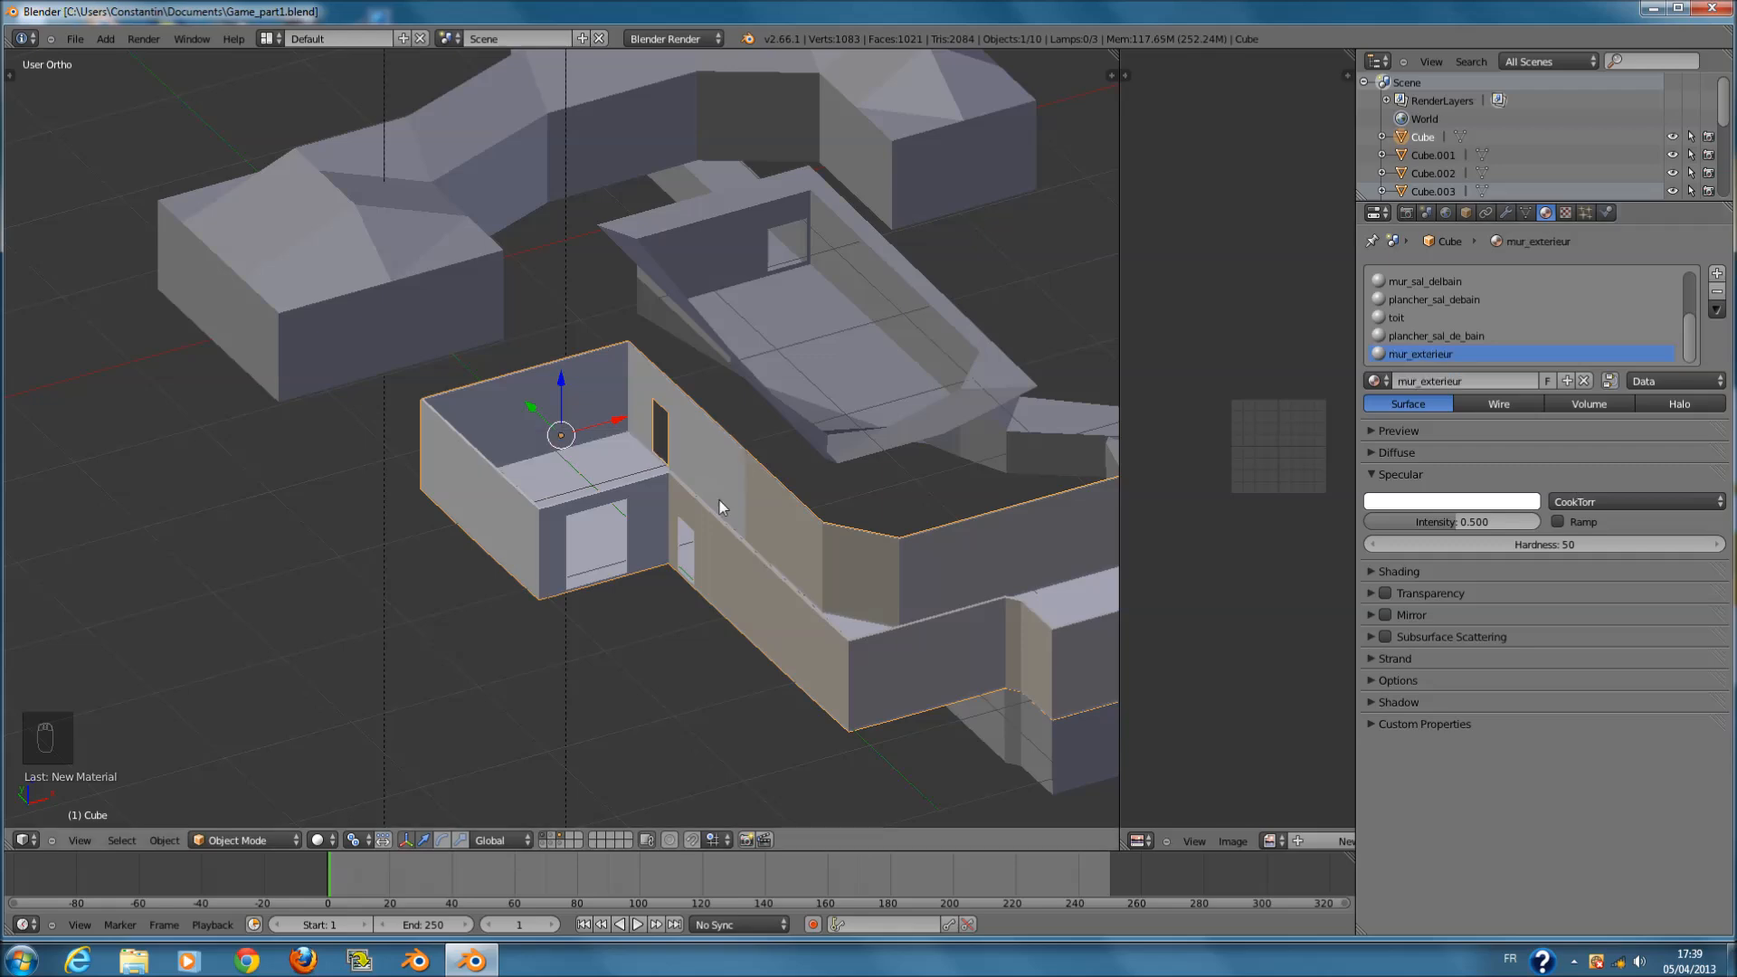
- Switch the viewport to Texture shading in Object Mode and save the file
{"action": "left_click", "coordinate": [326, 840]}
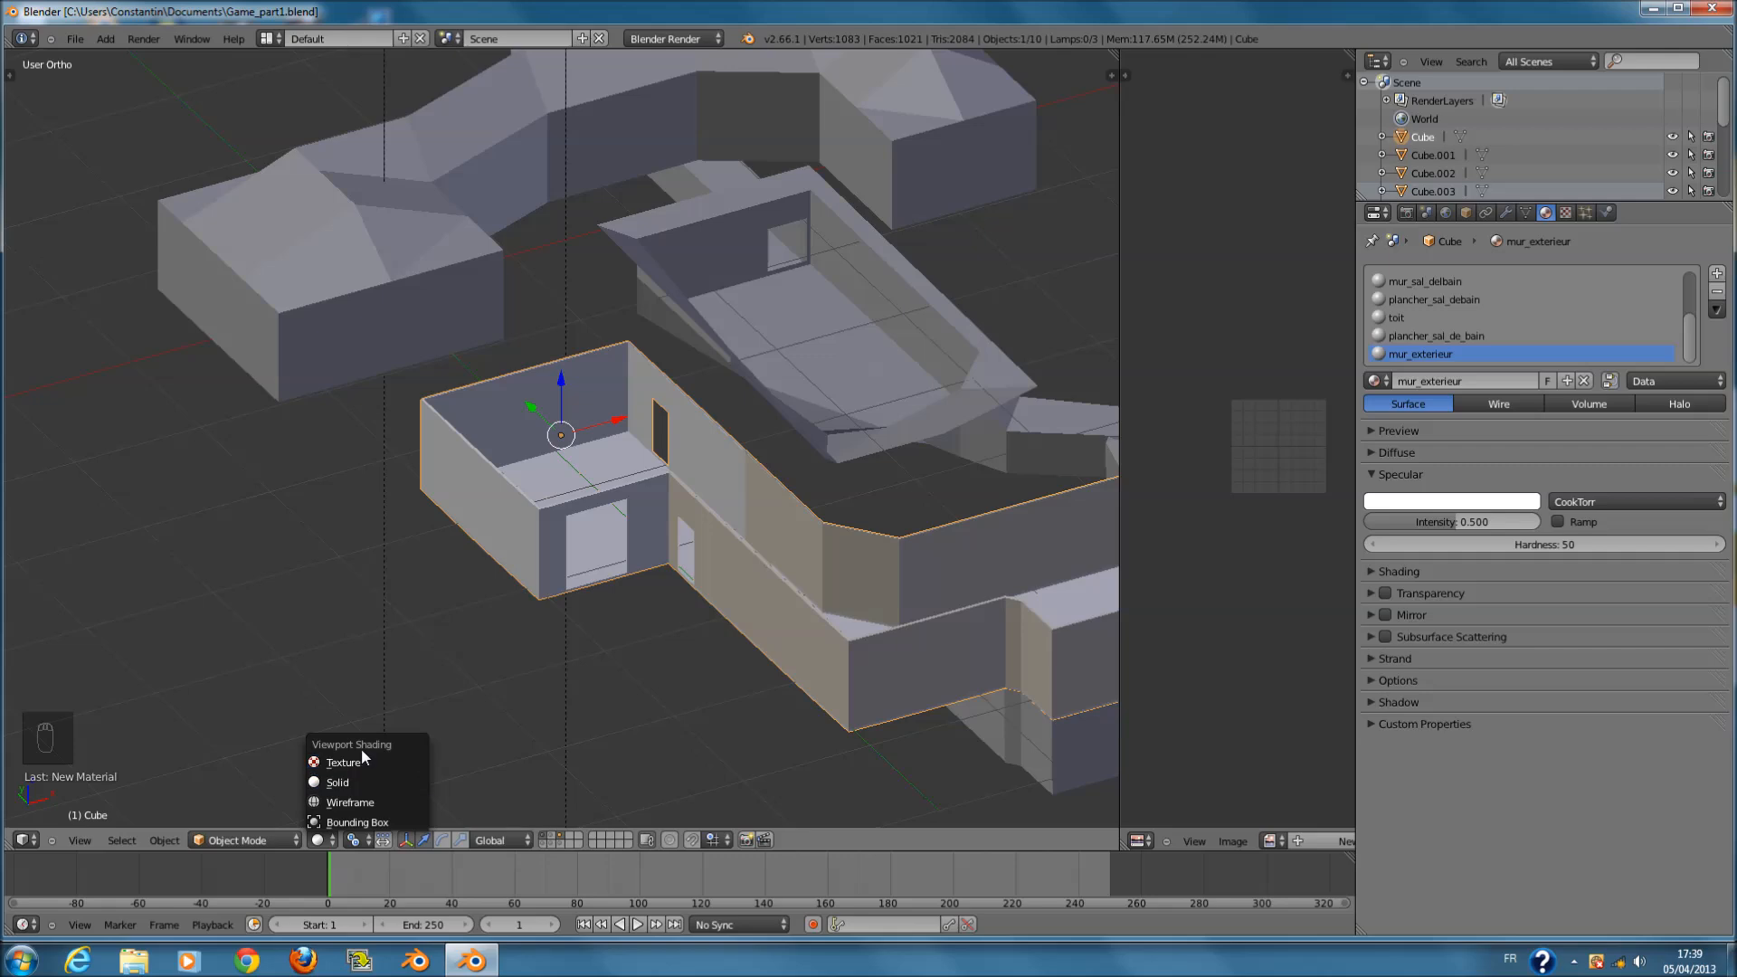
{"action": "left_click", "coordinate": [391, 766]}
{"action": "key", "text": "ctrl+s"}
{"action": "key", "text": "Tab"}
{"action": "key", "text": "Tab"}
{"action": "key", "text": "Tab"}
{"action": "key", "text": "ctrl+s"}
{"action": "left_click", "coordinate": [811, 485]}
- Make mur_garage the active material and lower its specular intensity to the minimum
{"action": "left_click", "coordinate": [1446, 336]}
{"action": "scroll", "coordinate": [1446, 326], "scroll_direction": "up", "scroll_amount": 3}
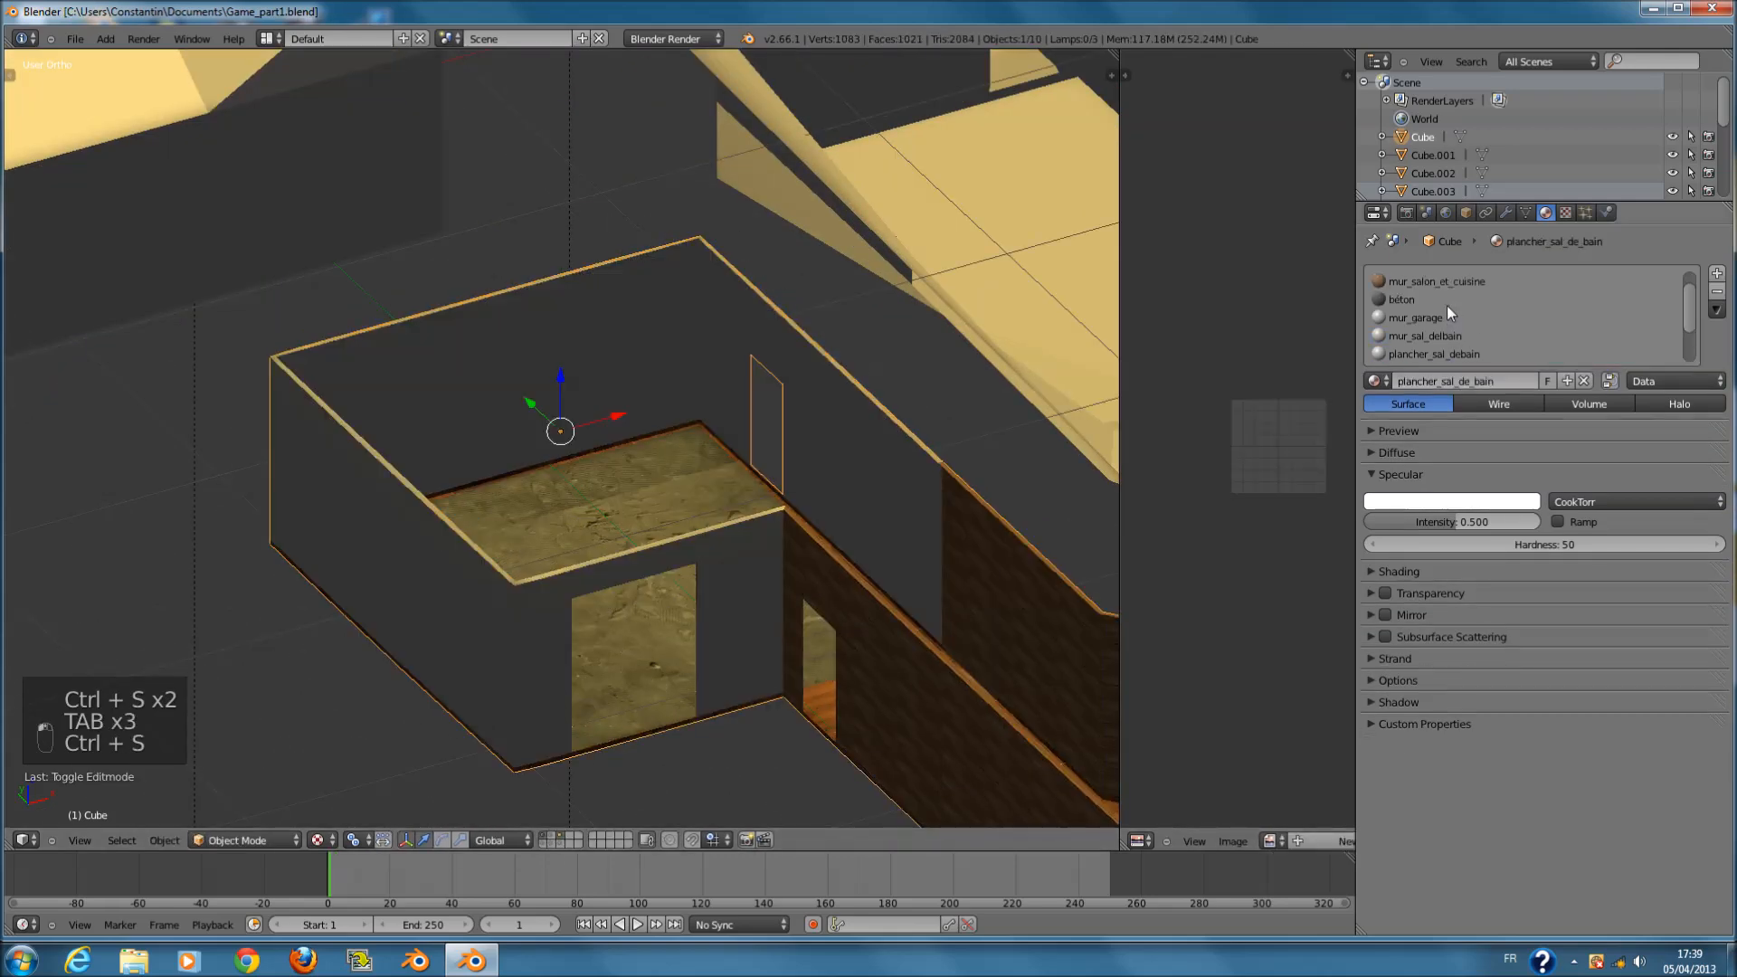
{"action": "left_click", "coordinate": [1426, 317]}
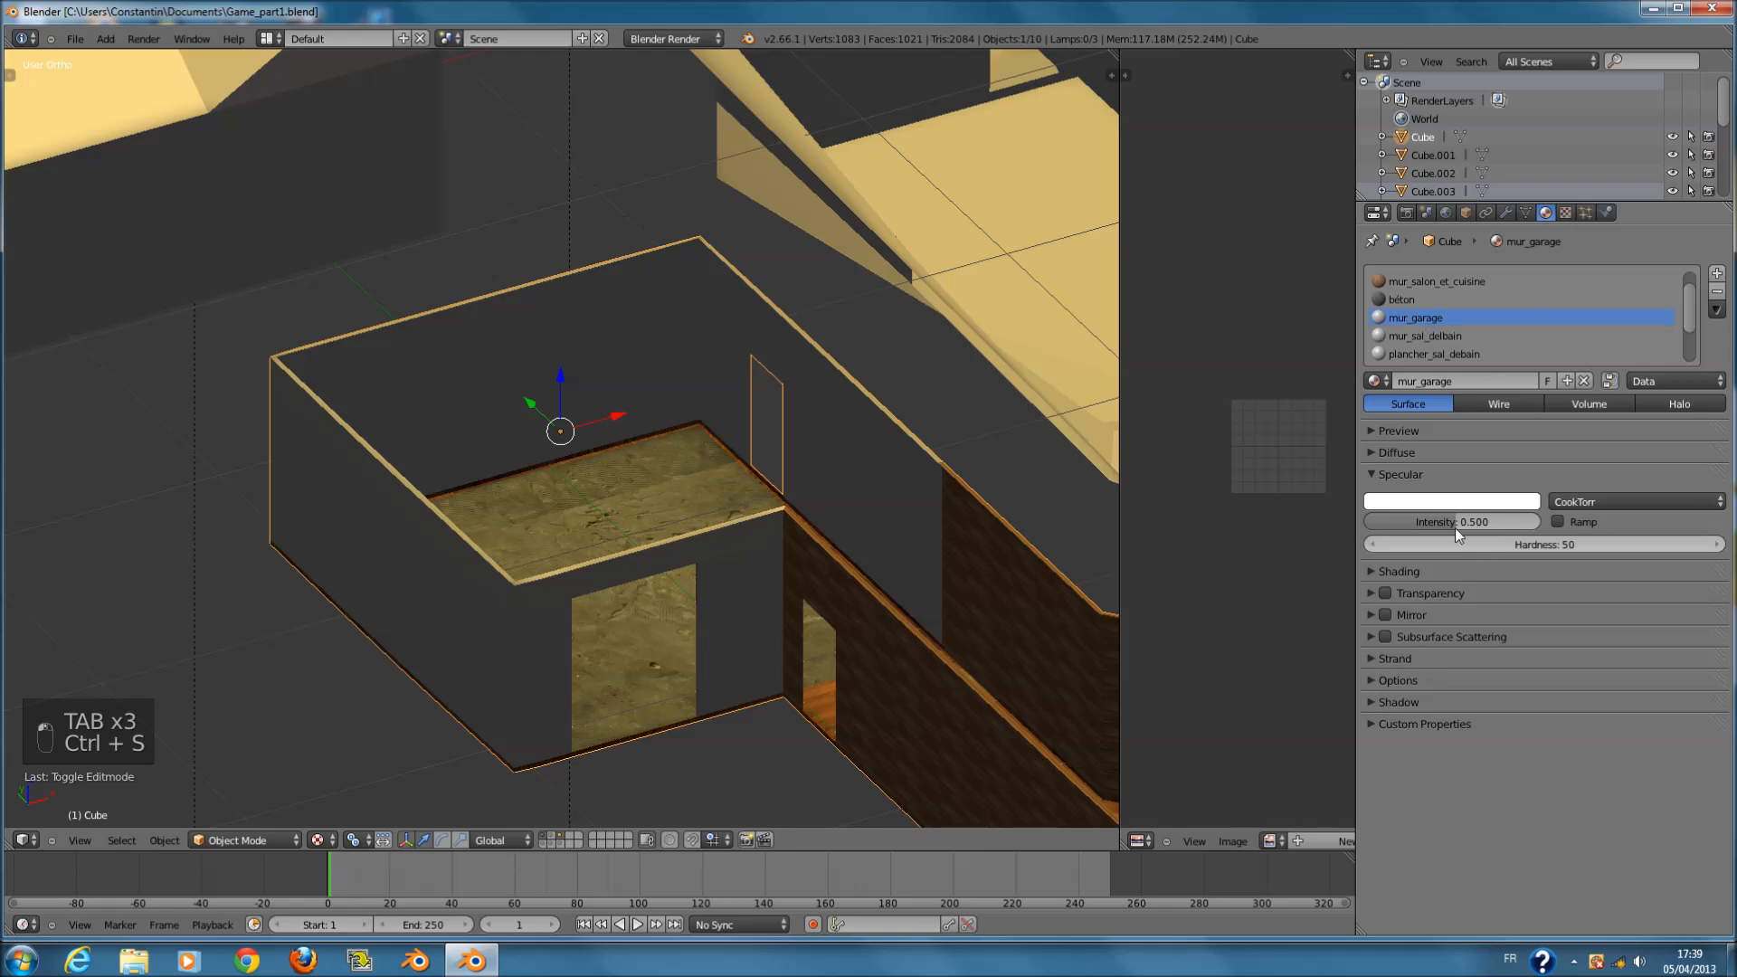
{"action": "left_click_drag", "start_coordinate": [1452, 521], "coordinate": [1367, 522]}
- Add a new texture of type Image or Movie to mur_garage and start opening an image for it
{"action": "left_click", "coordinate": [1567, 214]}
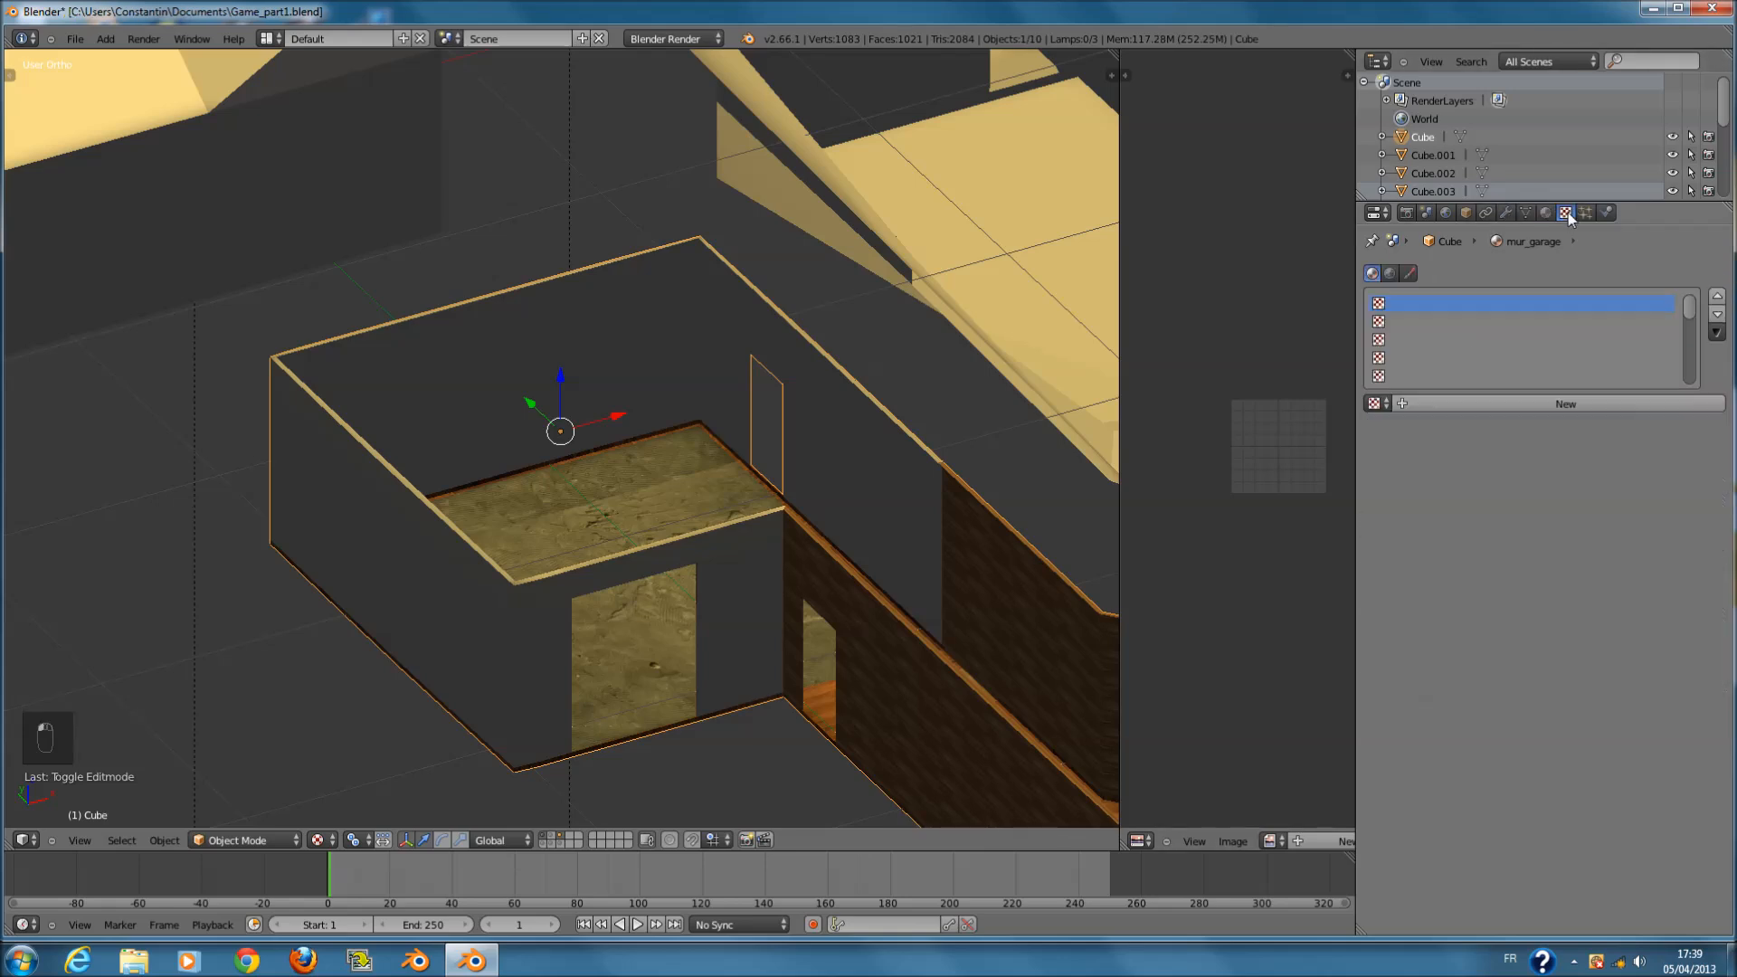
{"action": "left_click", "coordinate": [1480, 404]}
{"action": "left_click", "coordinate": [1506, 423]}
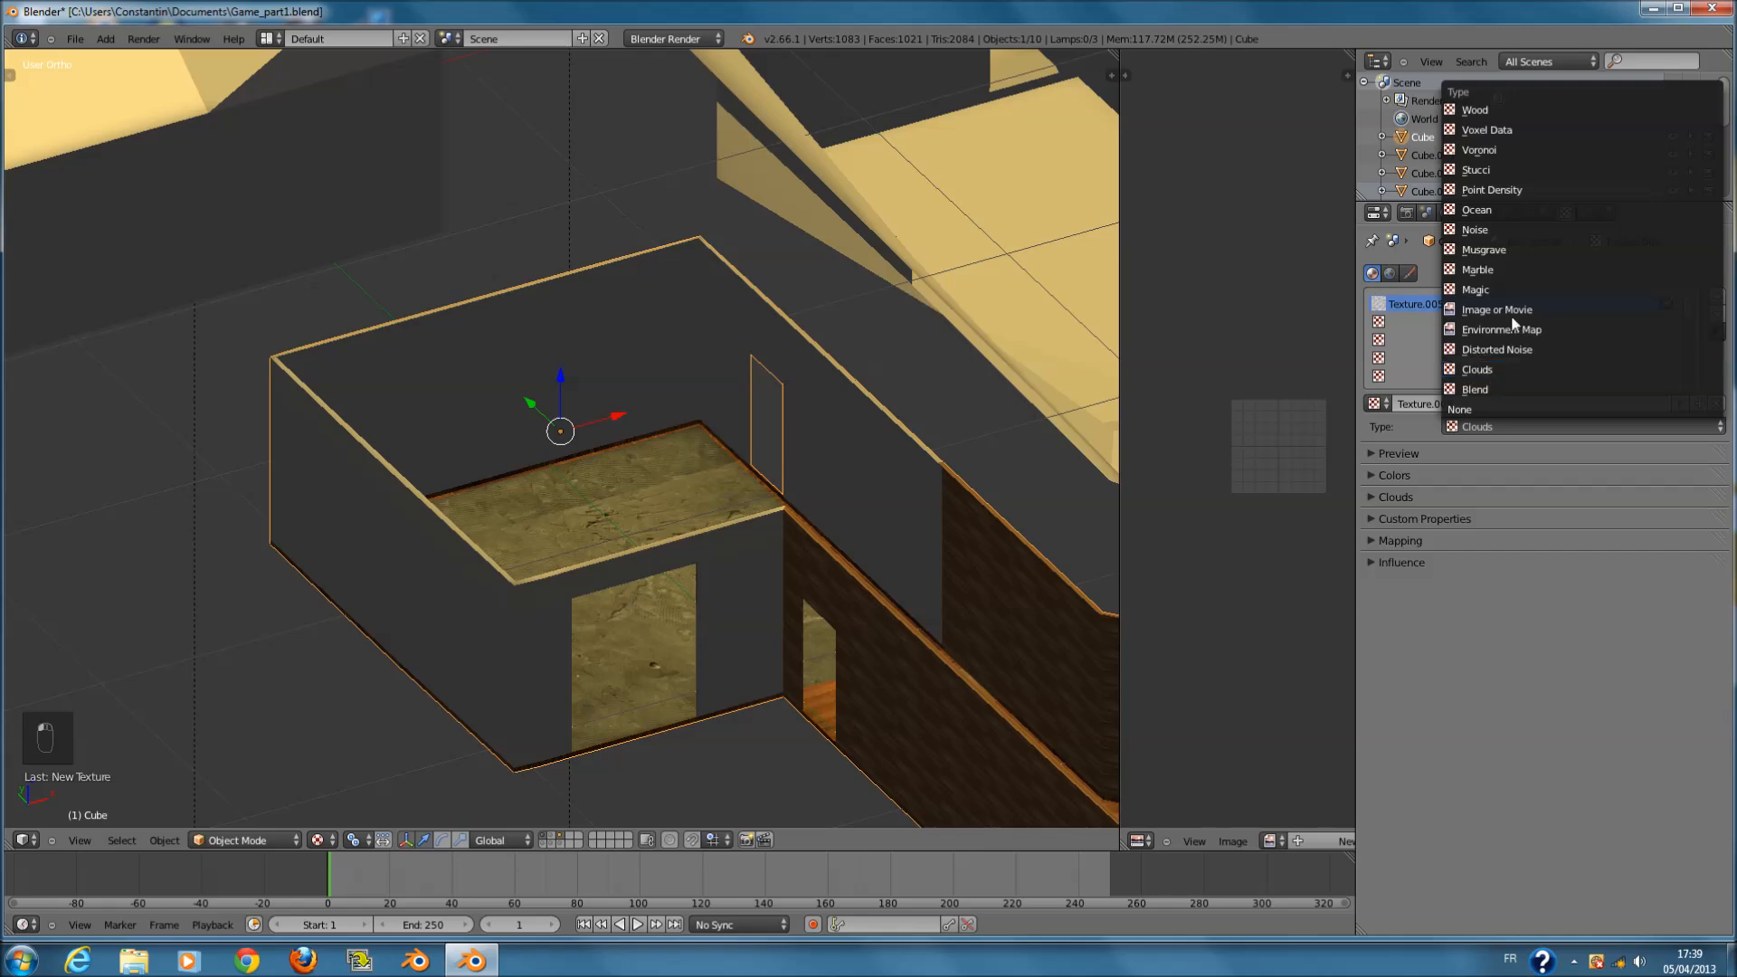
{"action": "left_click", "coordinate": [1502, 310]}
{"action": "left_click", "coordinate": [1602, 523]}
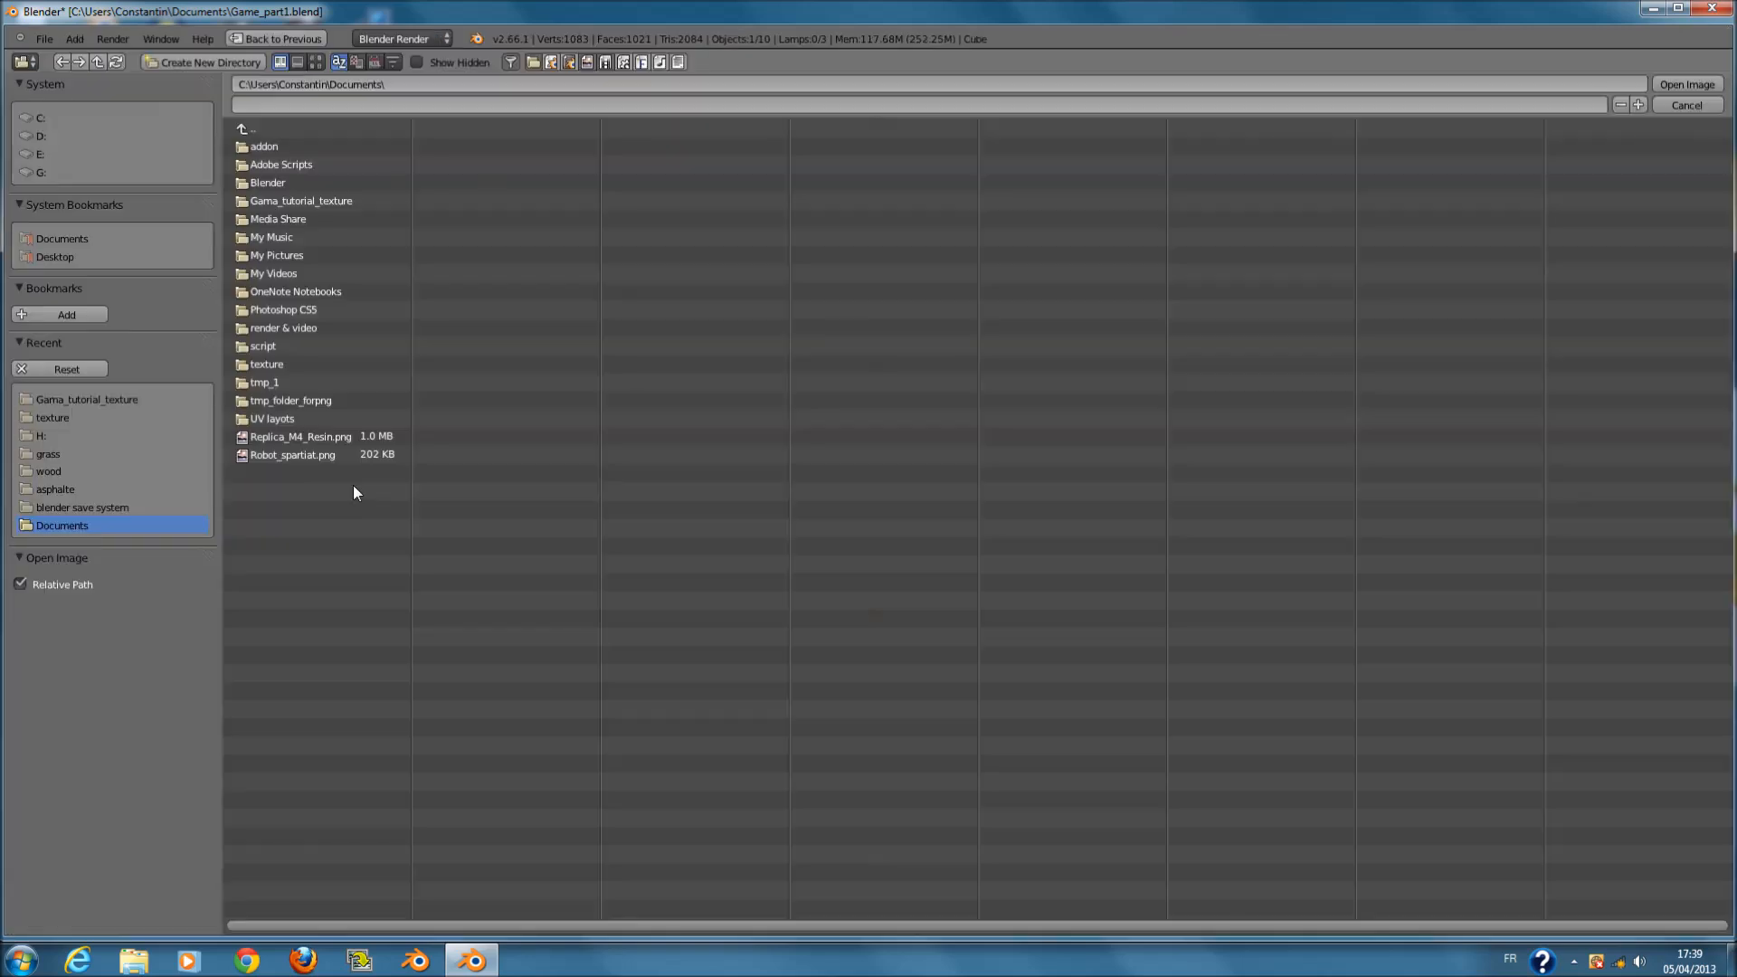
- Browse the texture folder with thumbnails and load WoodFine0039_2_L.jpg as the mur_garage texture image
{"action": "left_click", "coordinate": [111, 403]}
{"action": "left_click", "coordinate": [316, 62]}
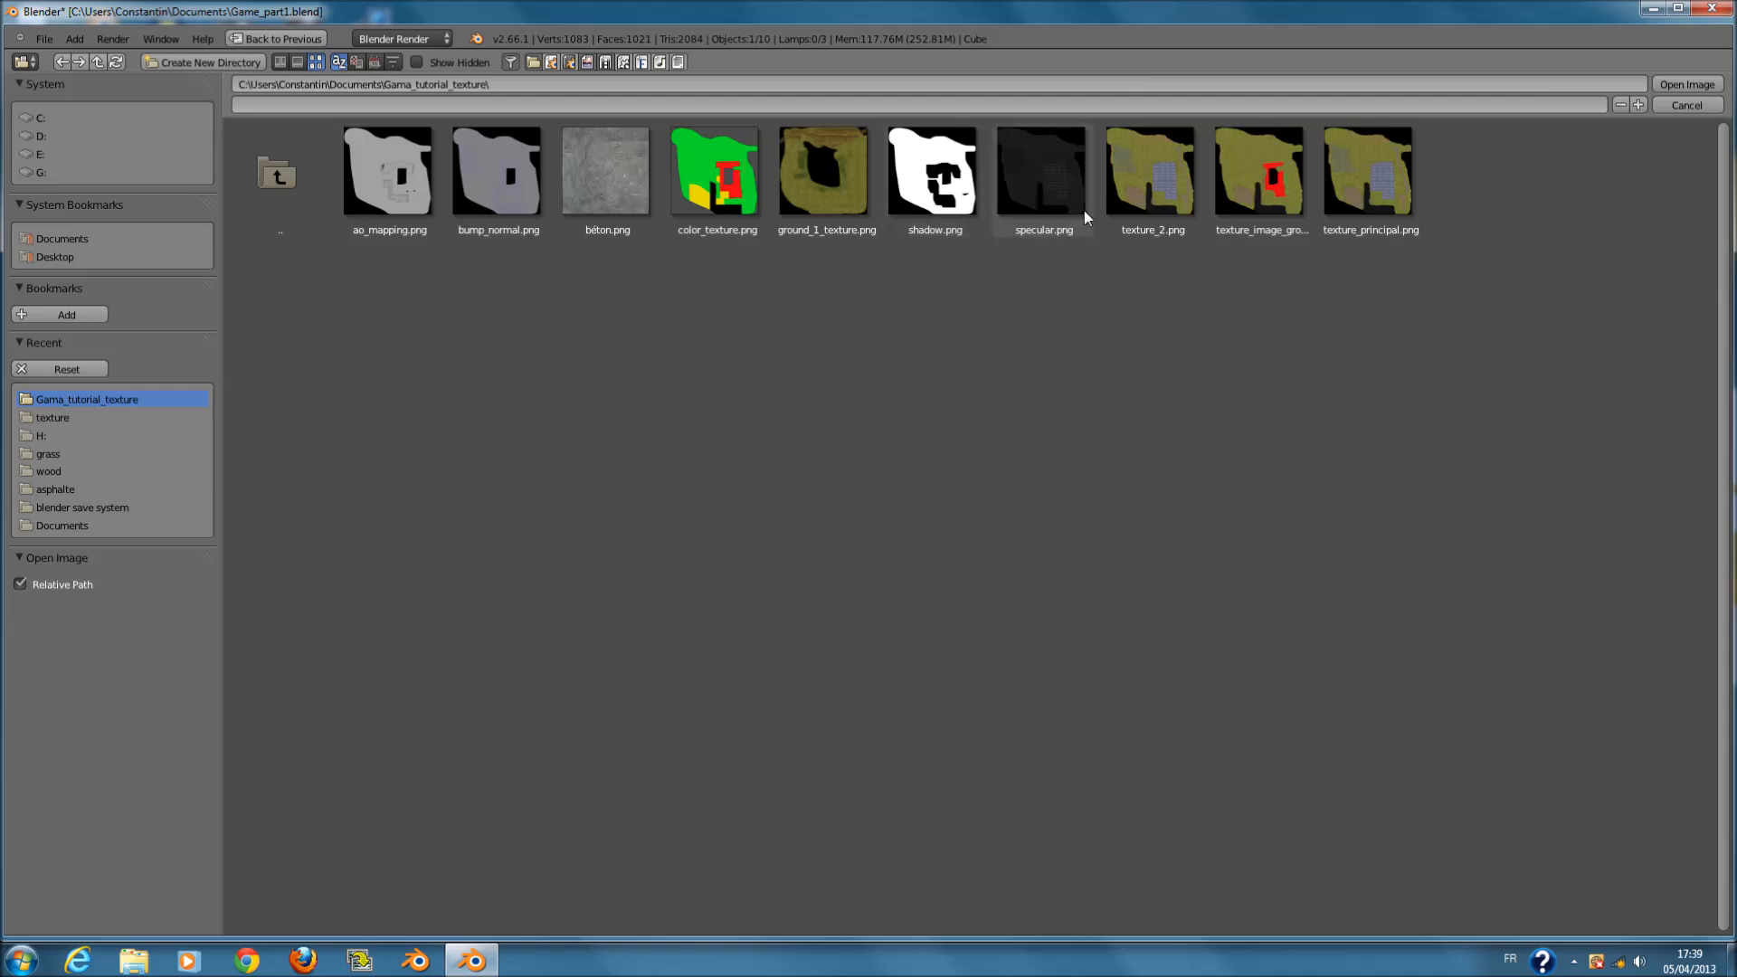
{"action": "left_click", "coordinate": [70, 417]}
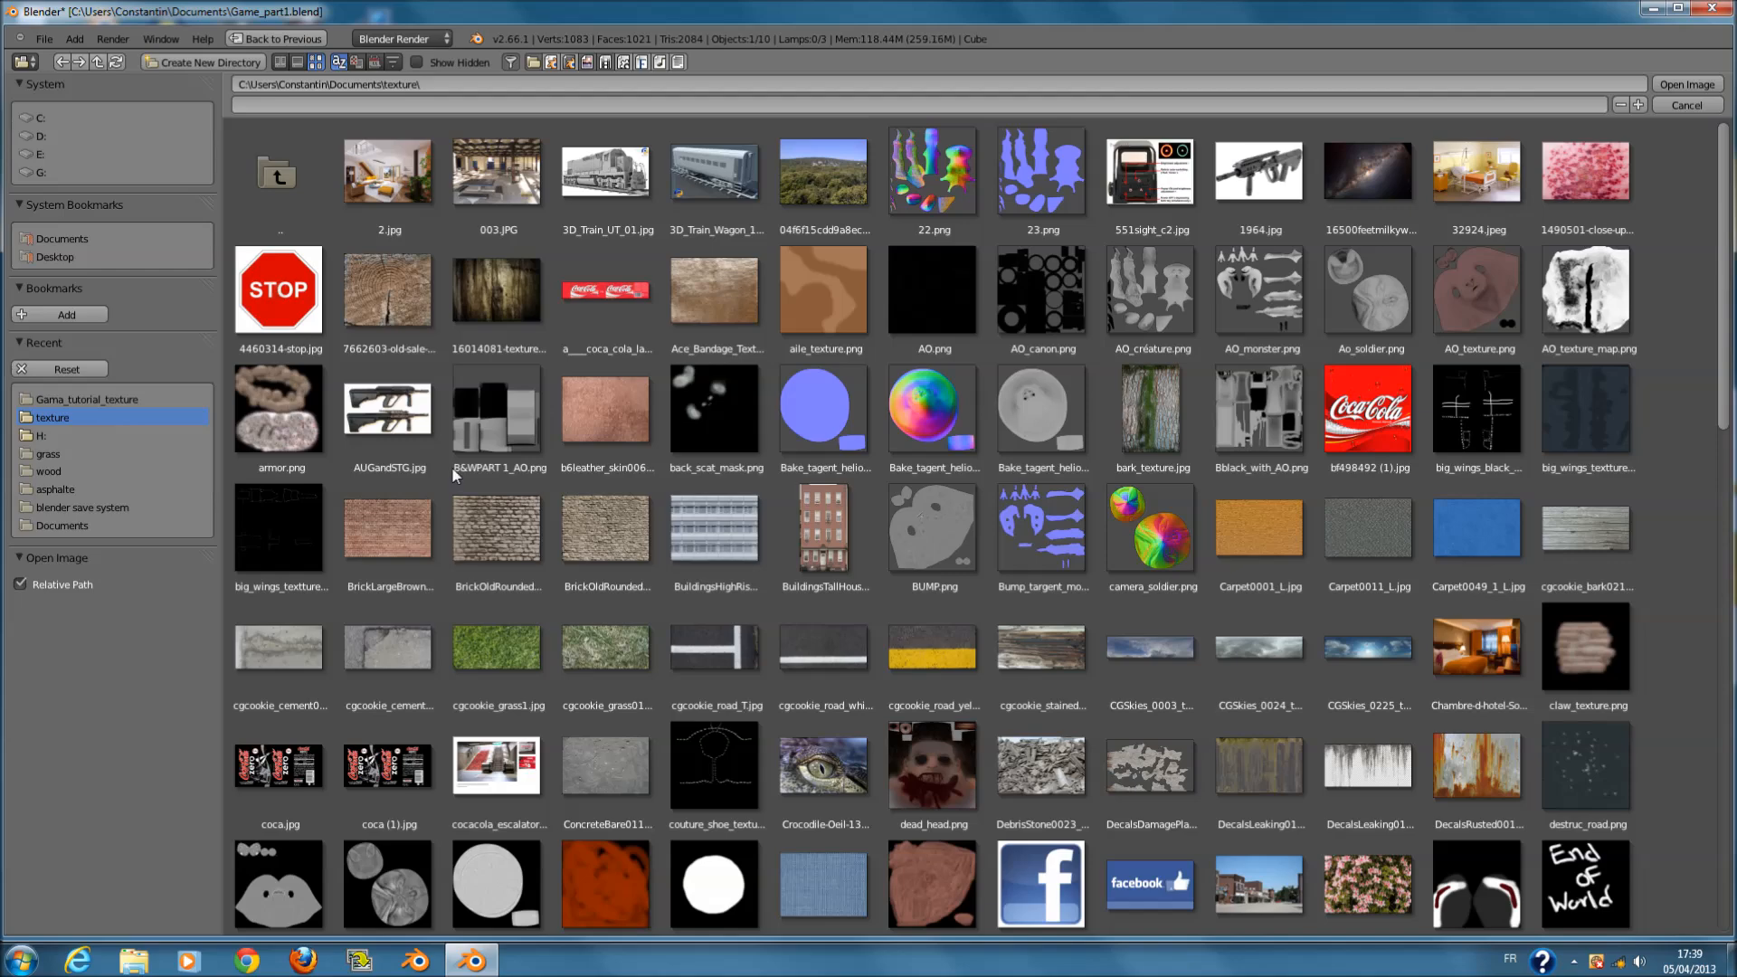
{"action": "scroll", "coordinate": [935, 731], "scroll_direction": "down", "scroll_amount": 8}
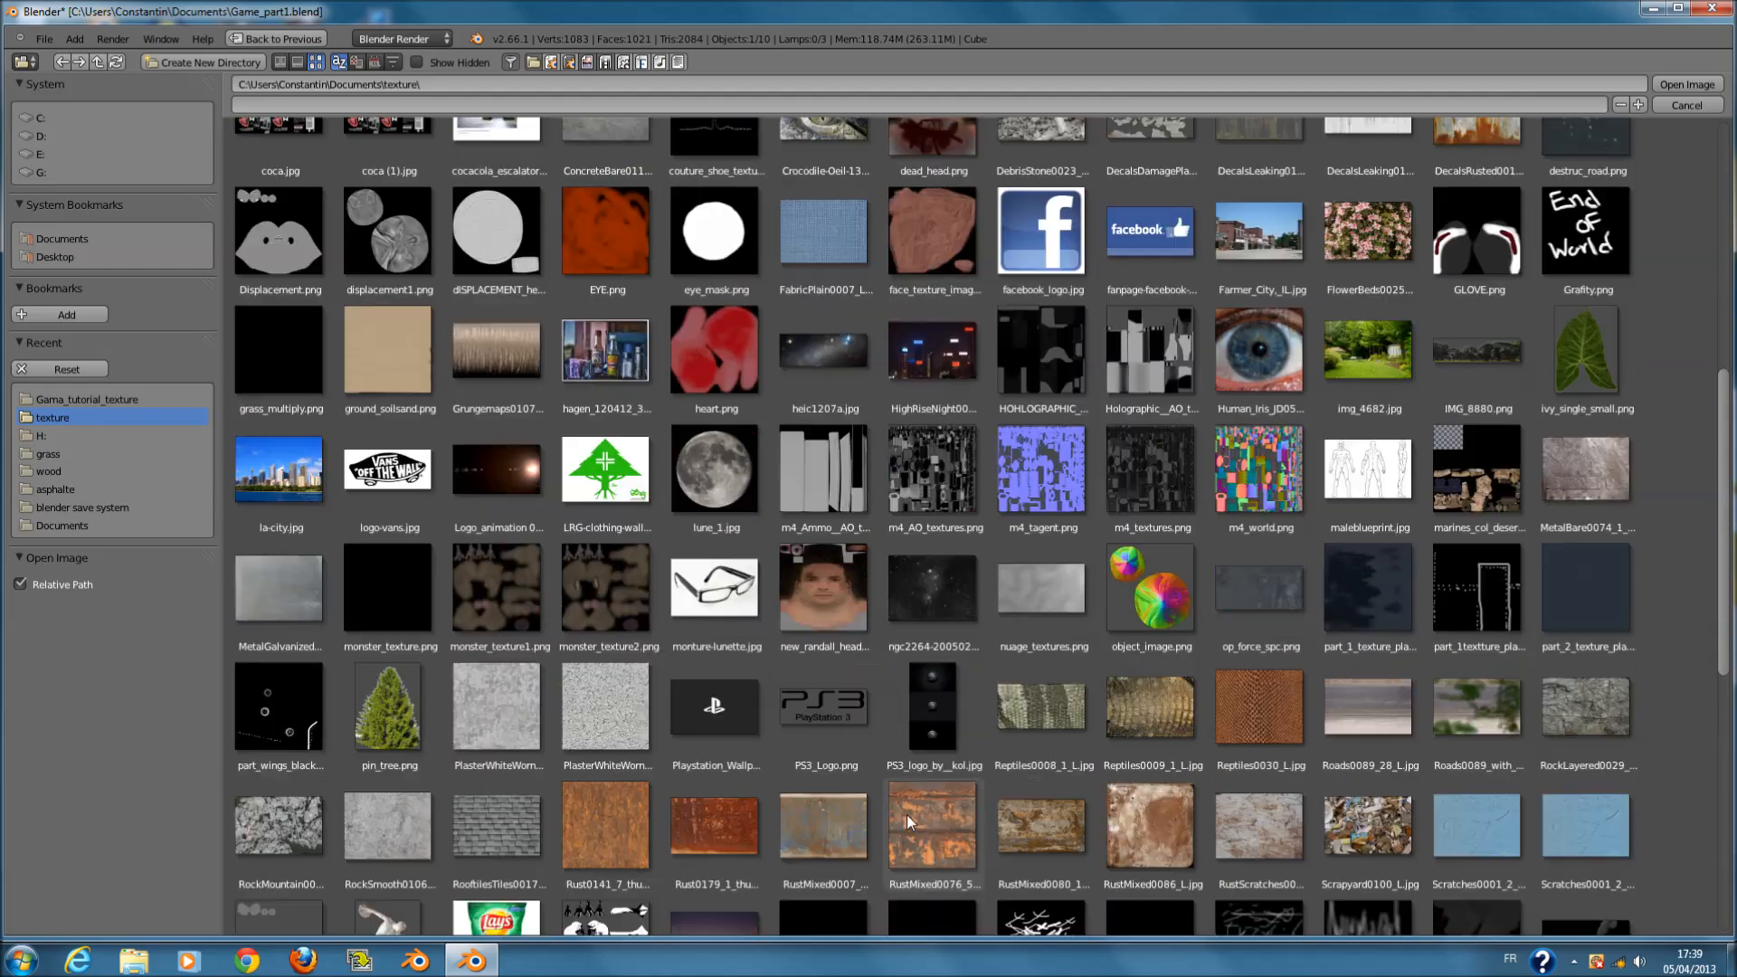
{"action": "scroll", "coordinate": [907, 814], "scroll_direction": "down", "scroll_amount": 8}
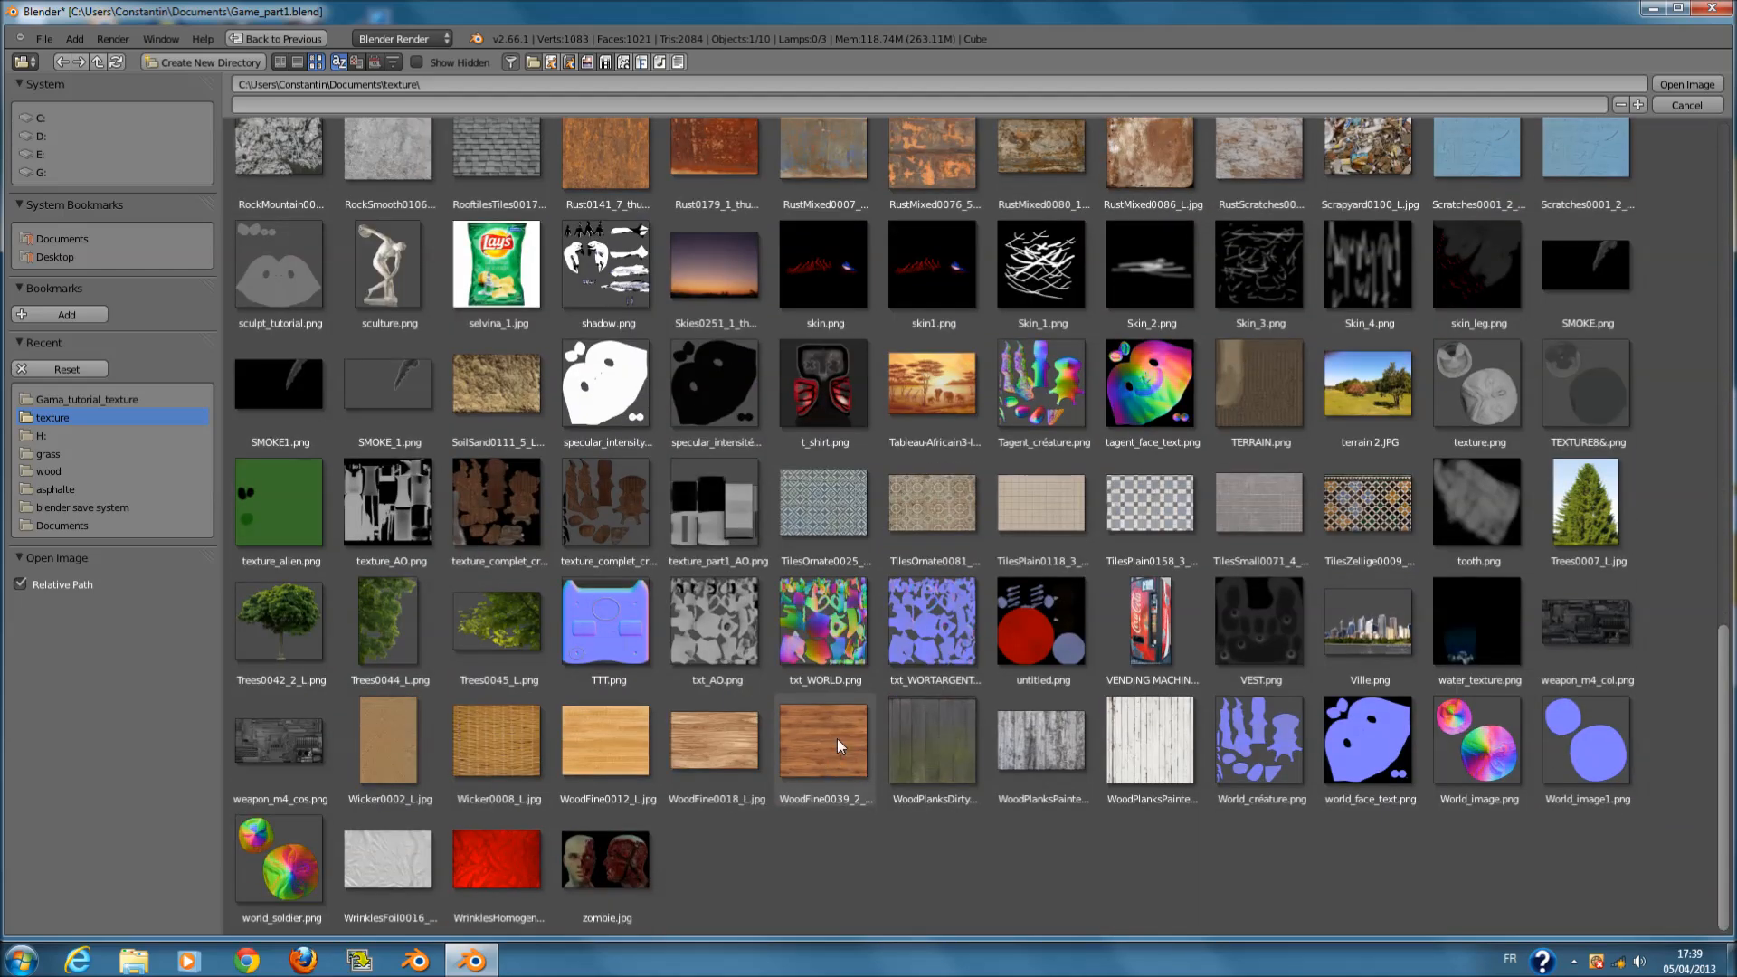
{"action": "left_click", "coordinate": [839, 742]}
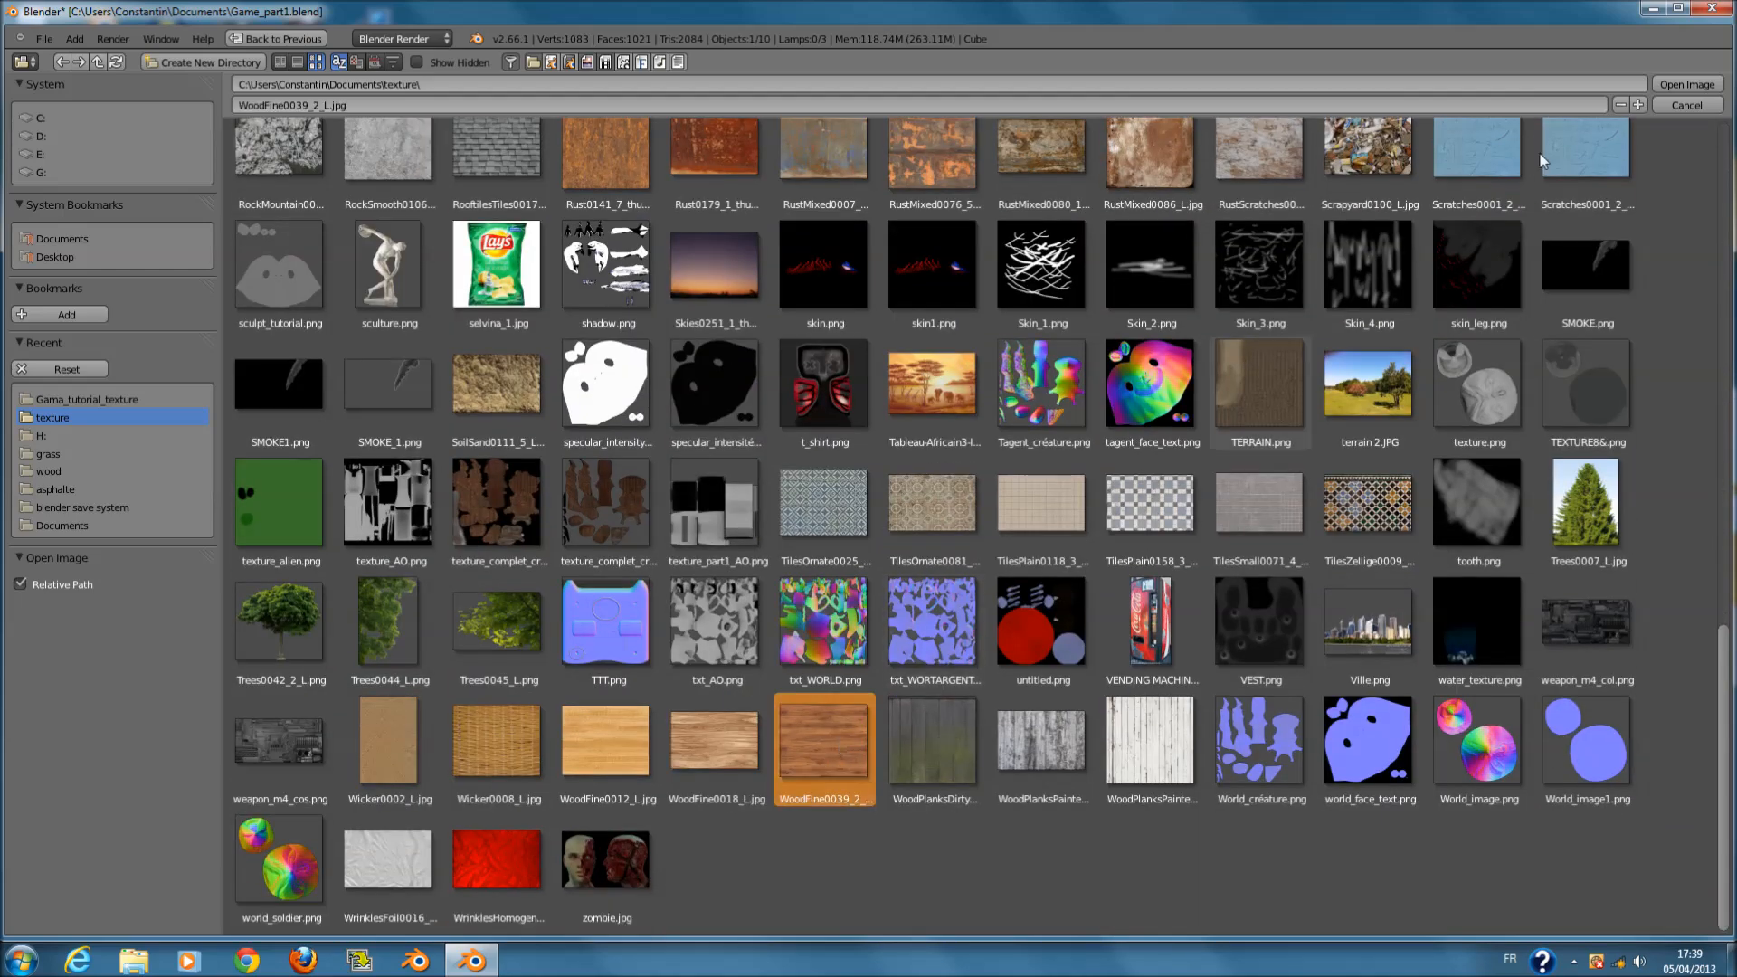
{"action": "left_click", "coordinate": [1670, 88]}
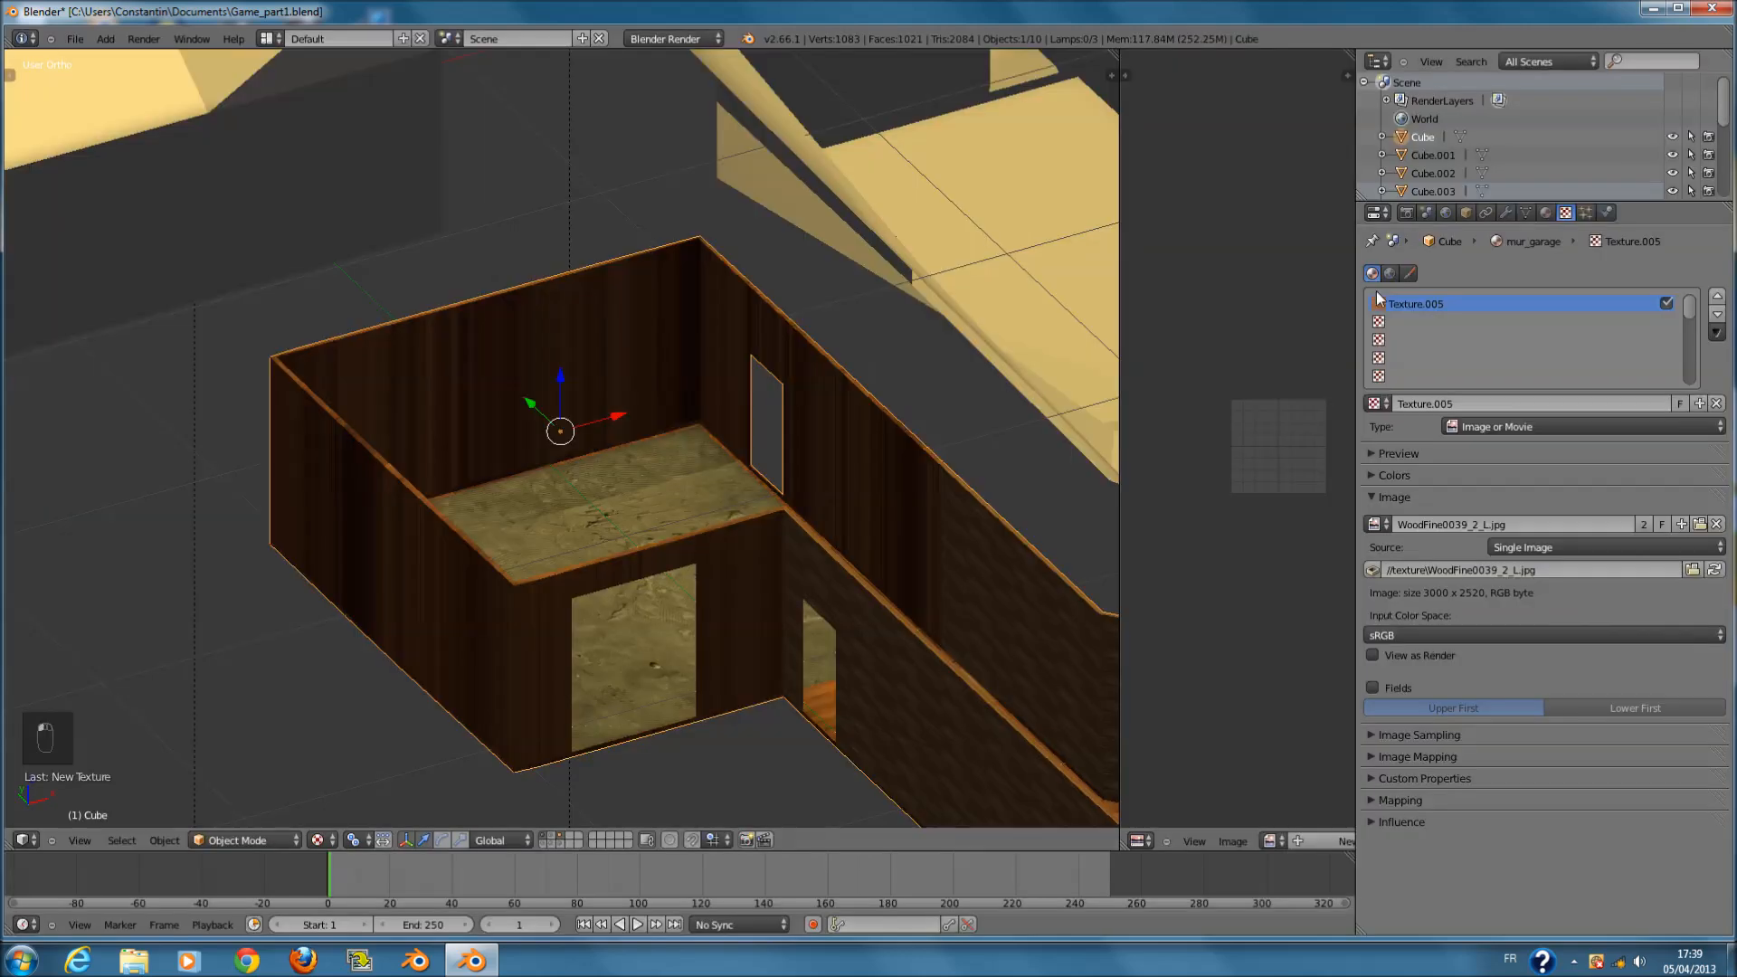
- Set the wood texture's mapping coordinates to UV and save the file
{"action": "left_click", "coordinate": [1453, 500]}
{"action": "left_click", "coordinate": [1466, 564]}
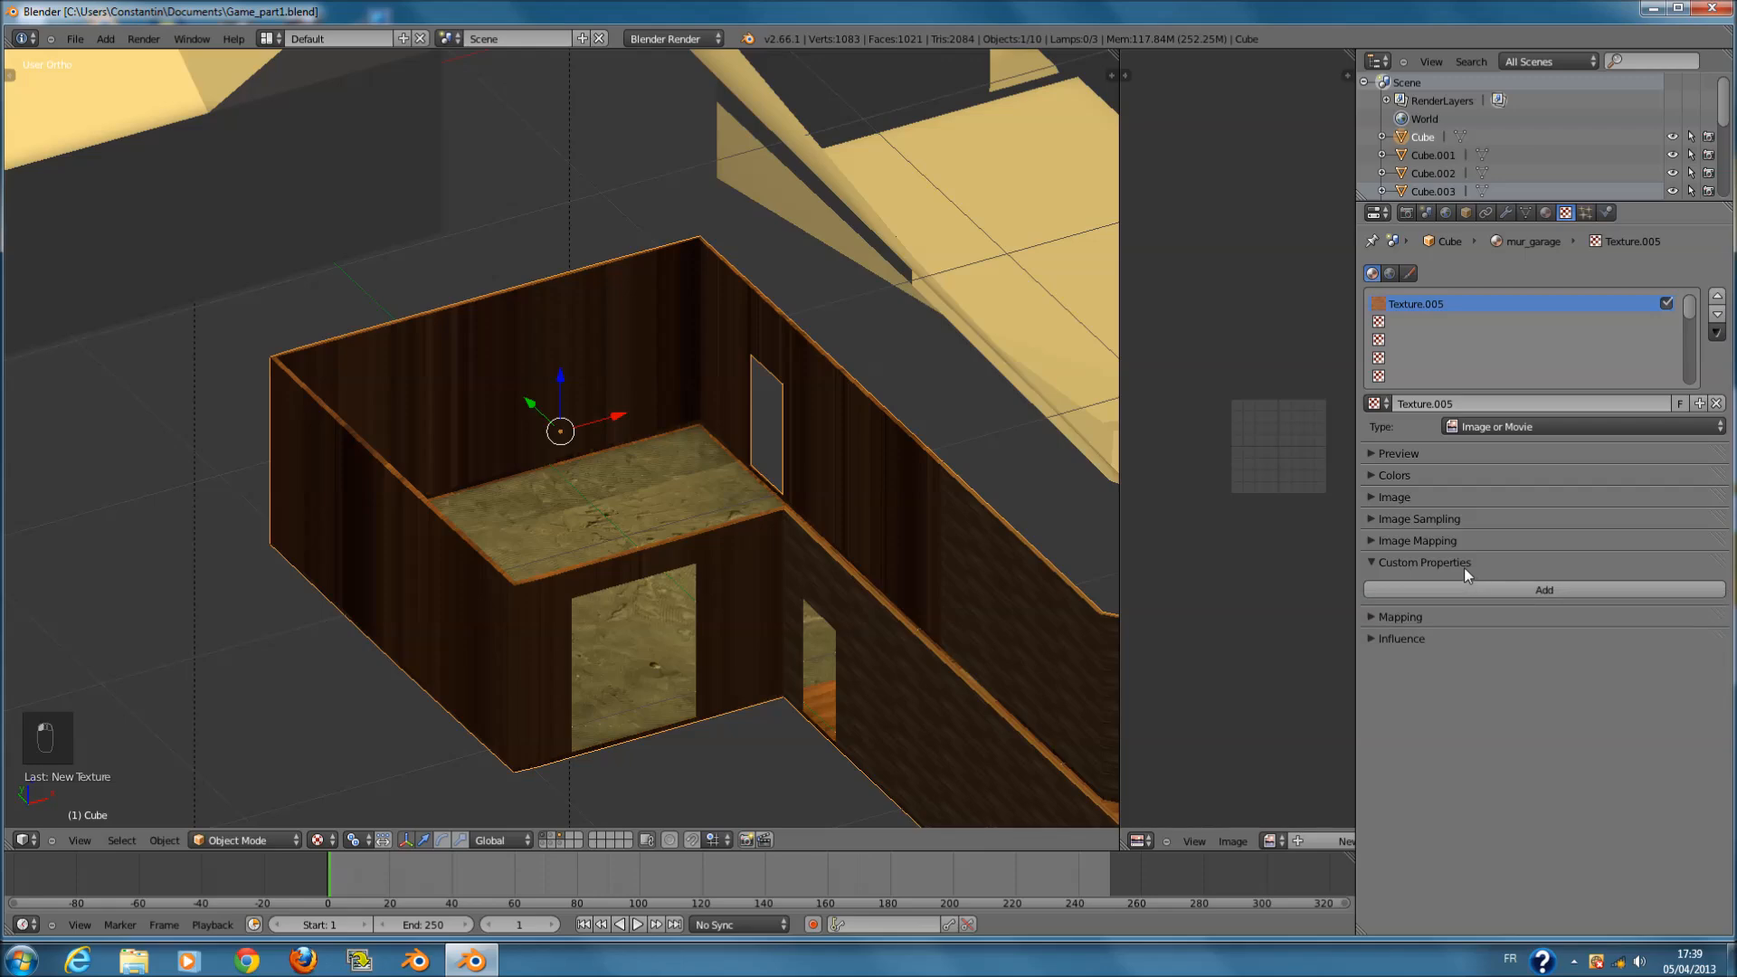
{"action": "left_click", "coordinate": [1464, 568]}
{"action": "left_click", "coordinate": [1459, 586]}
{"action": "left_click", "coordinate": [1524, 609]}
{"action": "left_click", "coordinate": [1529, 532]}
{"action": "middle_click_drag", "start_coordinate": [843, 554], "coordinate": [966, 493]}
{"action": "key", "text": "ctrl+s"}
{"action": "scroll", "coordinate": [543, 424], "scroll_direction": "up", "scroll_amount": 3}
{"action": "middle_click_drag", "start_coordinate": [543, 423], "coordinate": [923, 509]}
{"action": "scroll", "coordinate": [842, 485], "scroll_direction": "down", "scroll_amount": 5}
{"action": "scroll", "coordinate": [816, 534], "scroll_direction": "up", "scroll_amount": 6}
{"action": "key", "text": "ctrl+s"}
{"action": "left_click", "coordinate": [857, 462]}
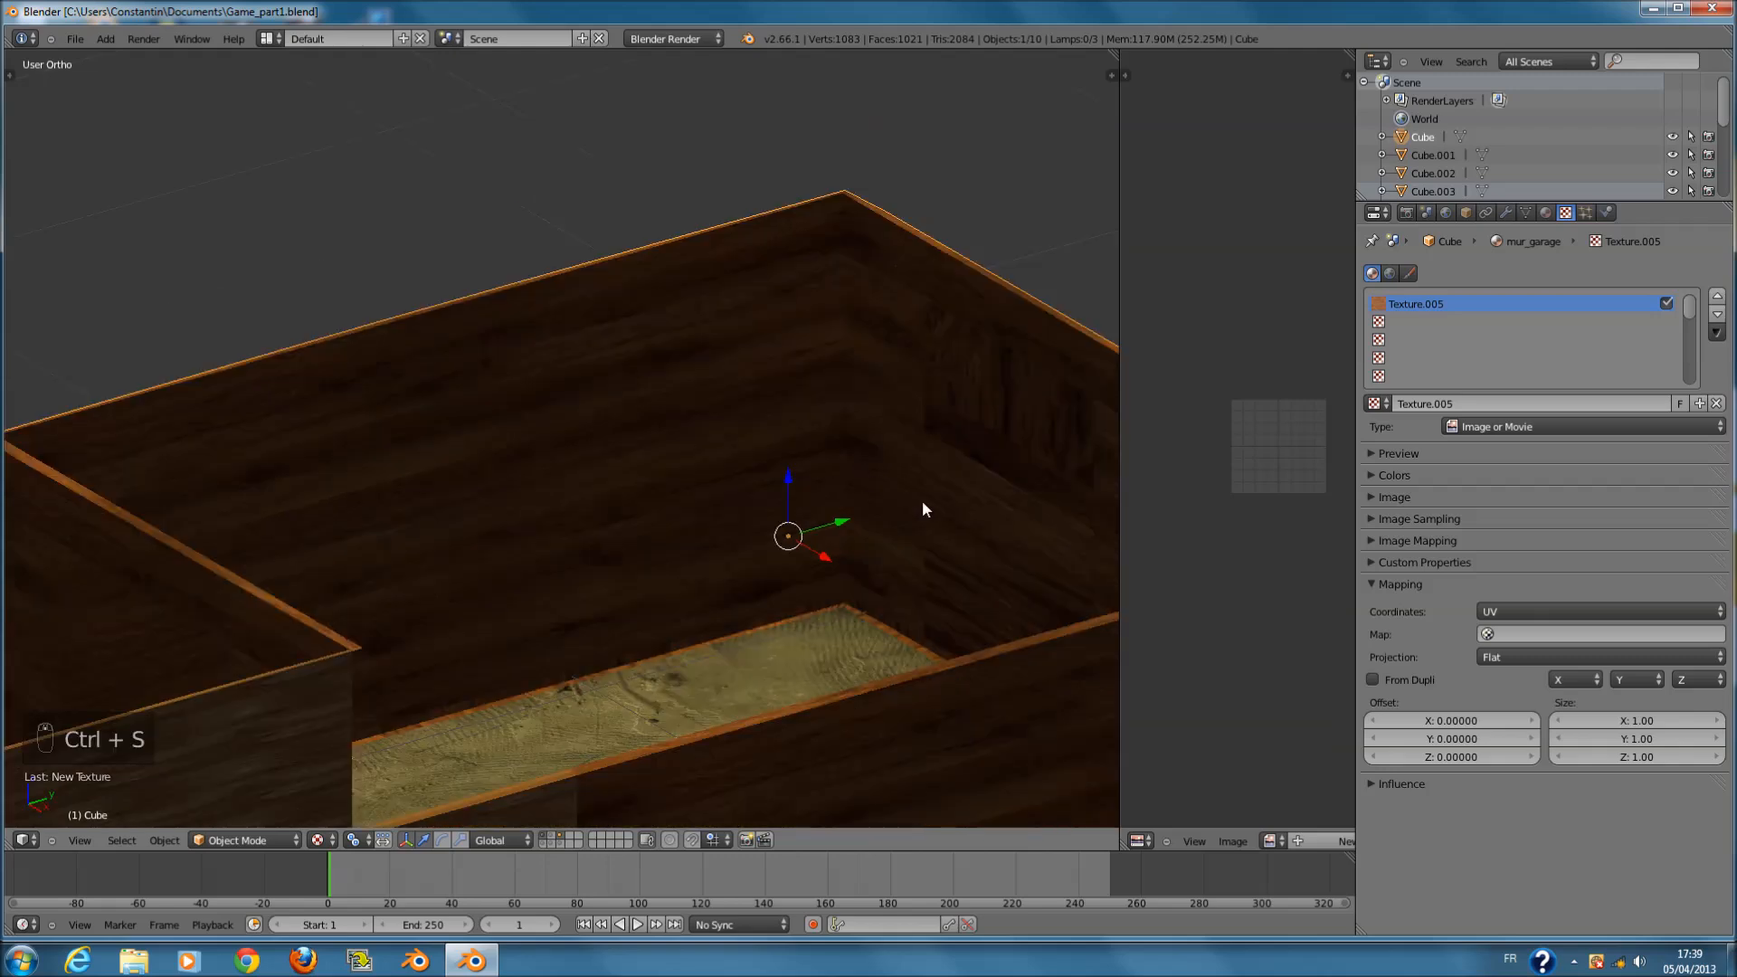
- Set the wood texture's mapping size to 2.00 in both X and Y
{"action": "key", "text": "Return"}
{"action": "left_click", "coordinate": [1642, 738]}
{"action": "type", "text": "2"}
{"action": "key", "text": "Return"}
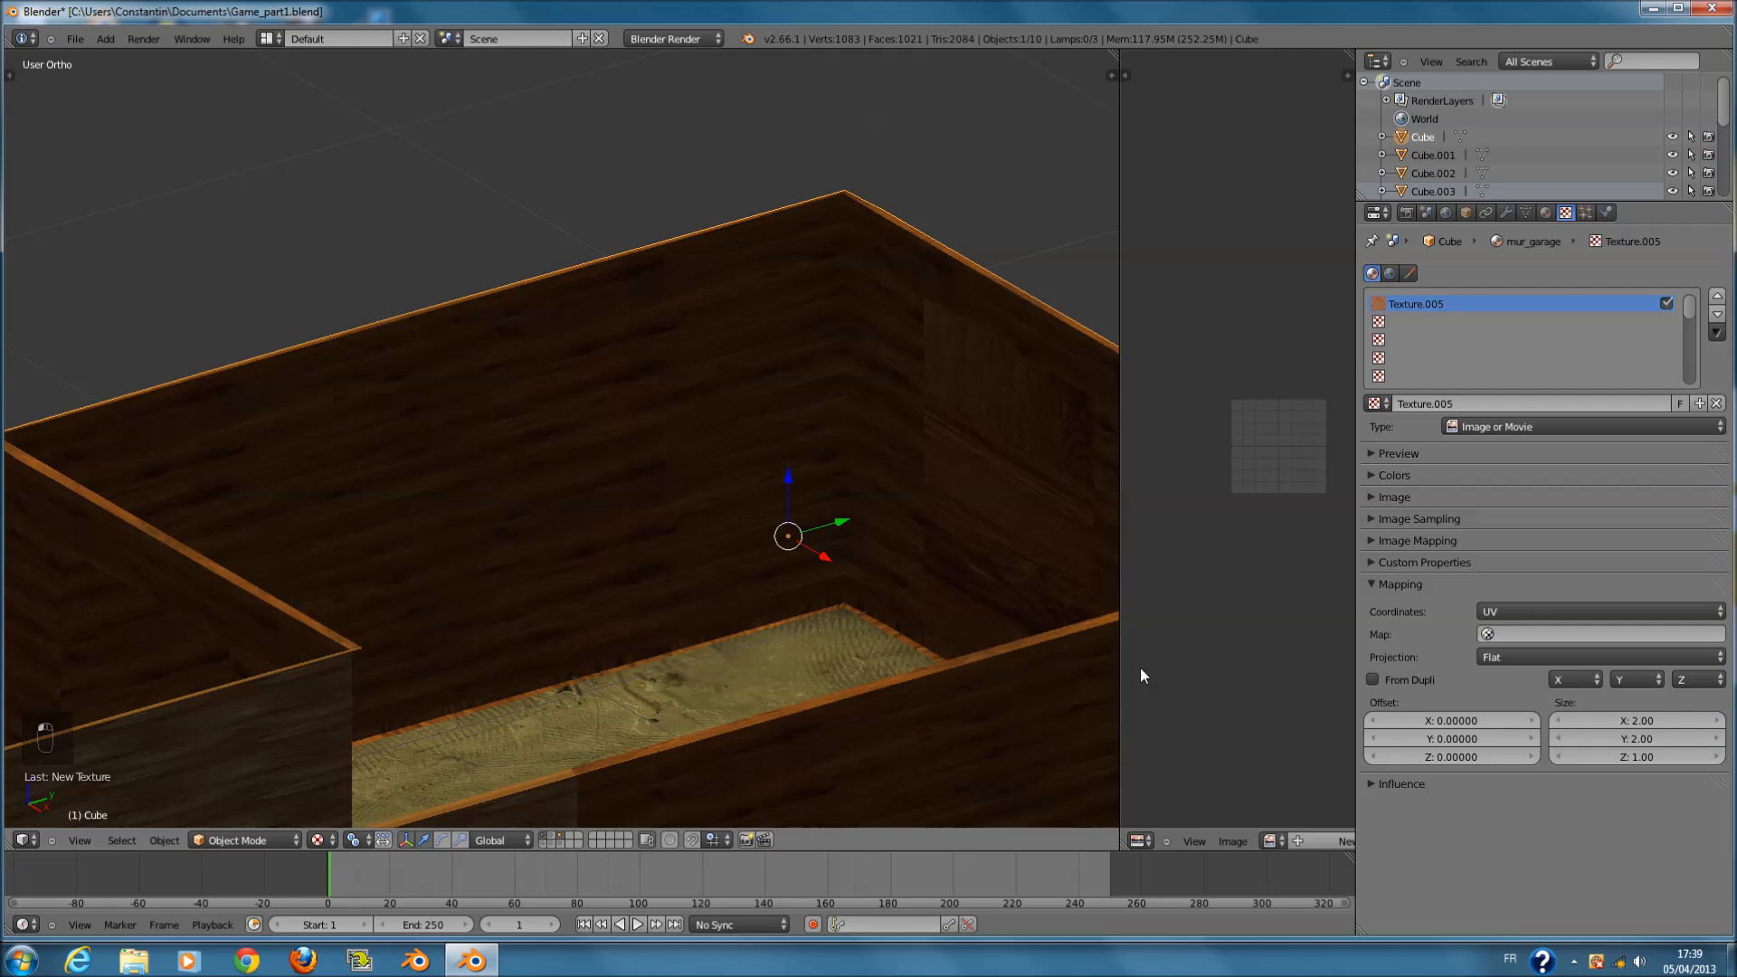
{"action": "scroll", "coordinate": [378, 394], "scroll_direction": "down", "scroll_amount": 2}
{"action": "middle_click_drag", "start_coordinate": [378, 394], "coordinate": [804, 377]}
- Examine the selected walls in Edit Mode and compare them with their layout in the UV editor
{"action": "key", "text": "Tab"}
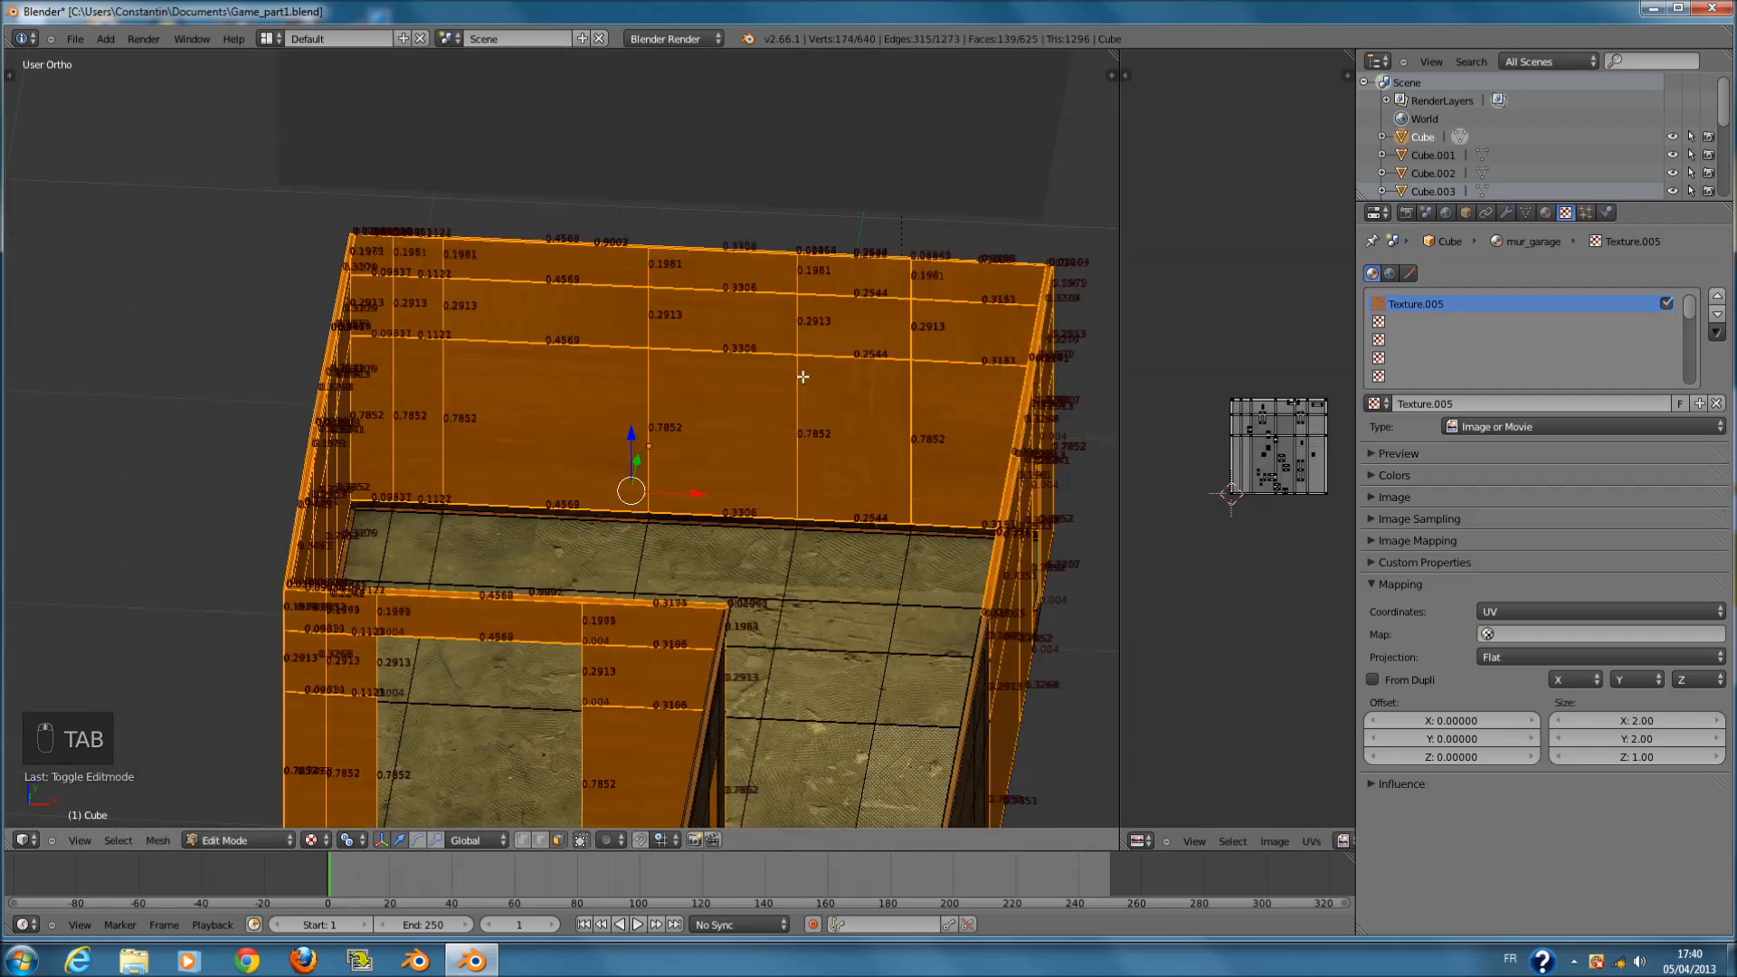
{"action": "key", "text": "Tab"}
{"action": "key", "text": "Tab"}
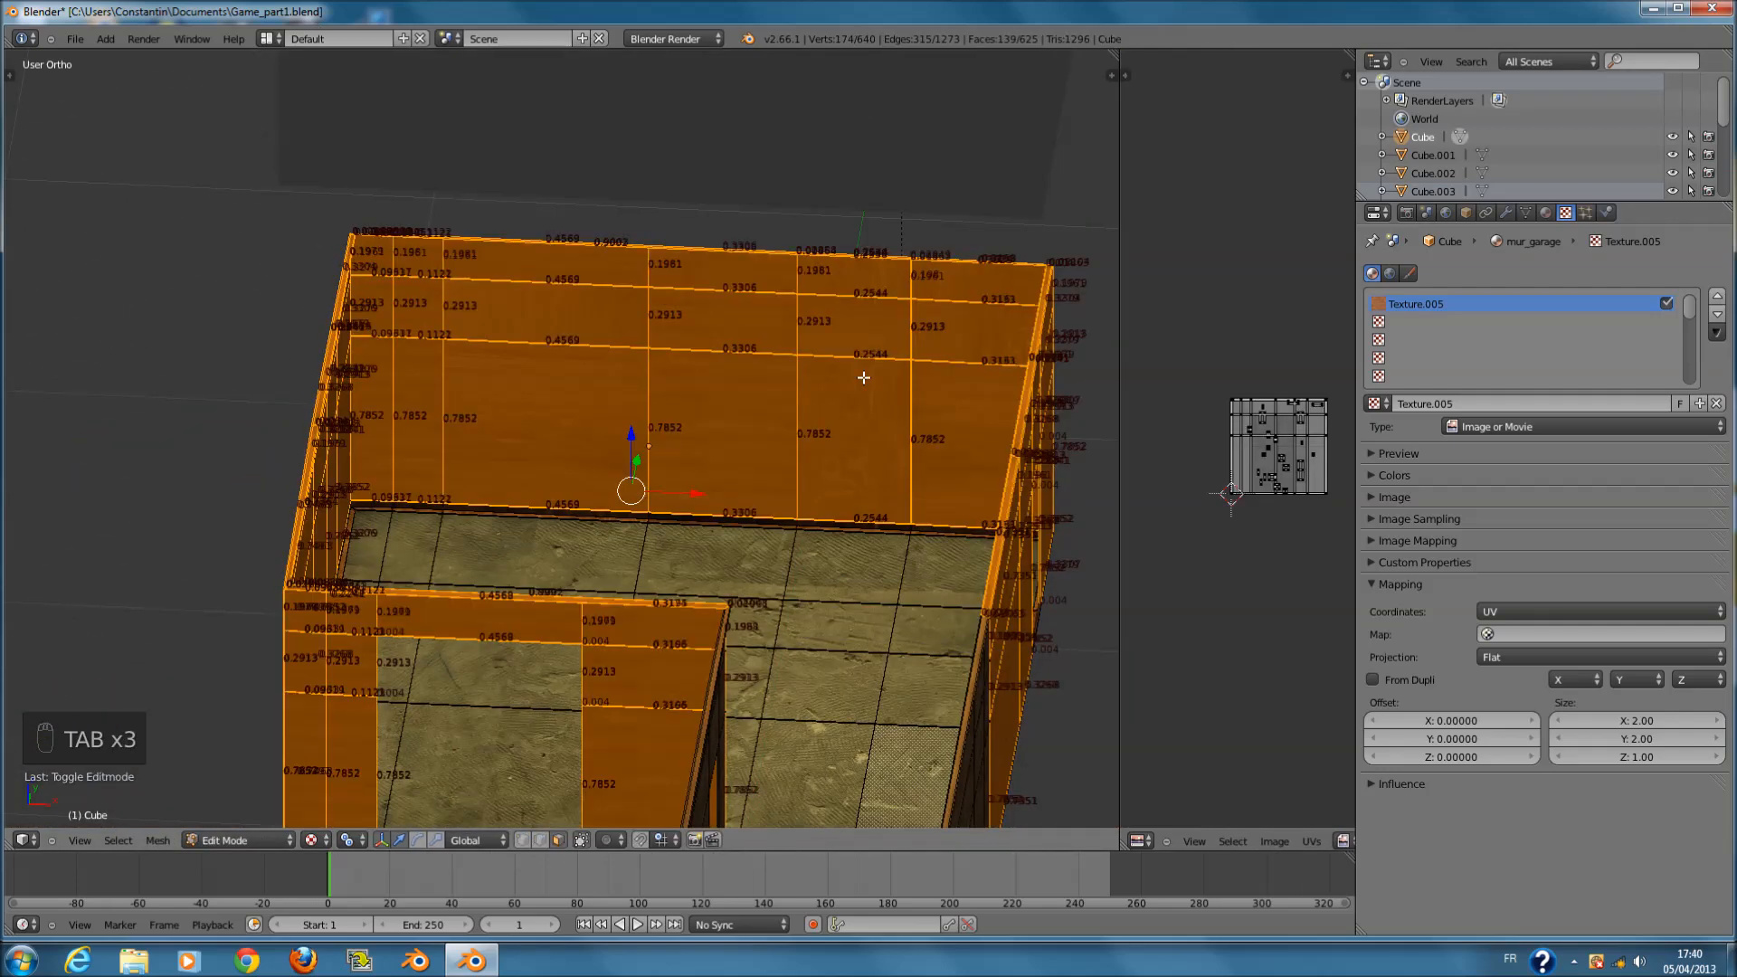
{"action": "scroll", "coordinate": [1183, 471], "scroll_direction": "up", "scroll_amount": 5}
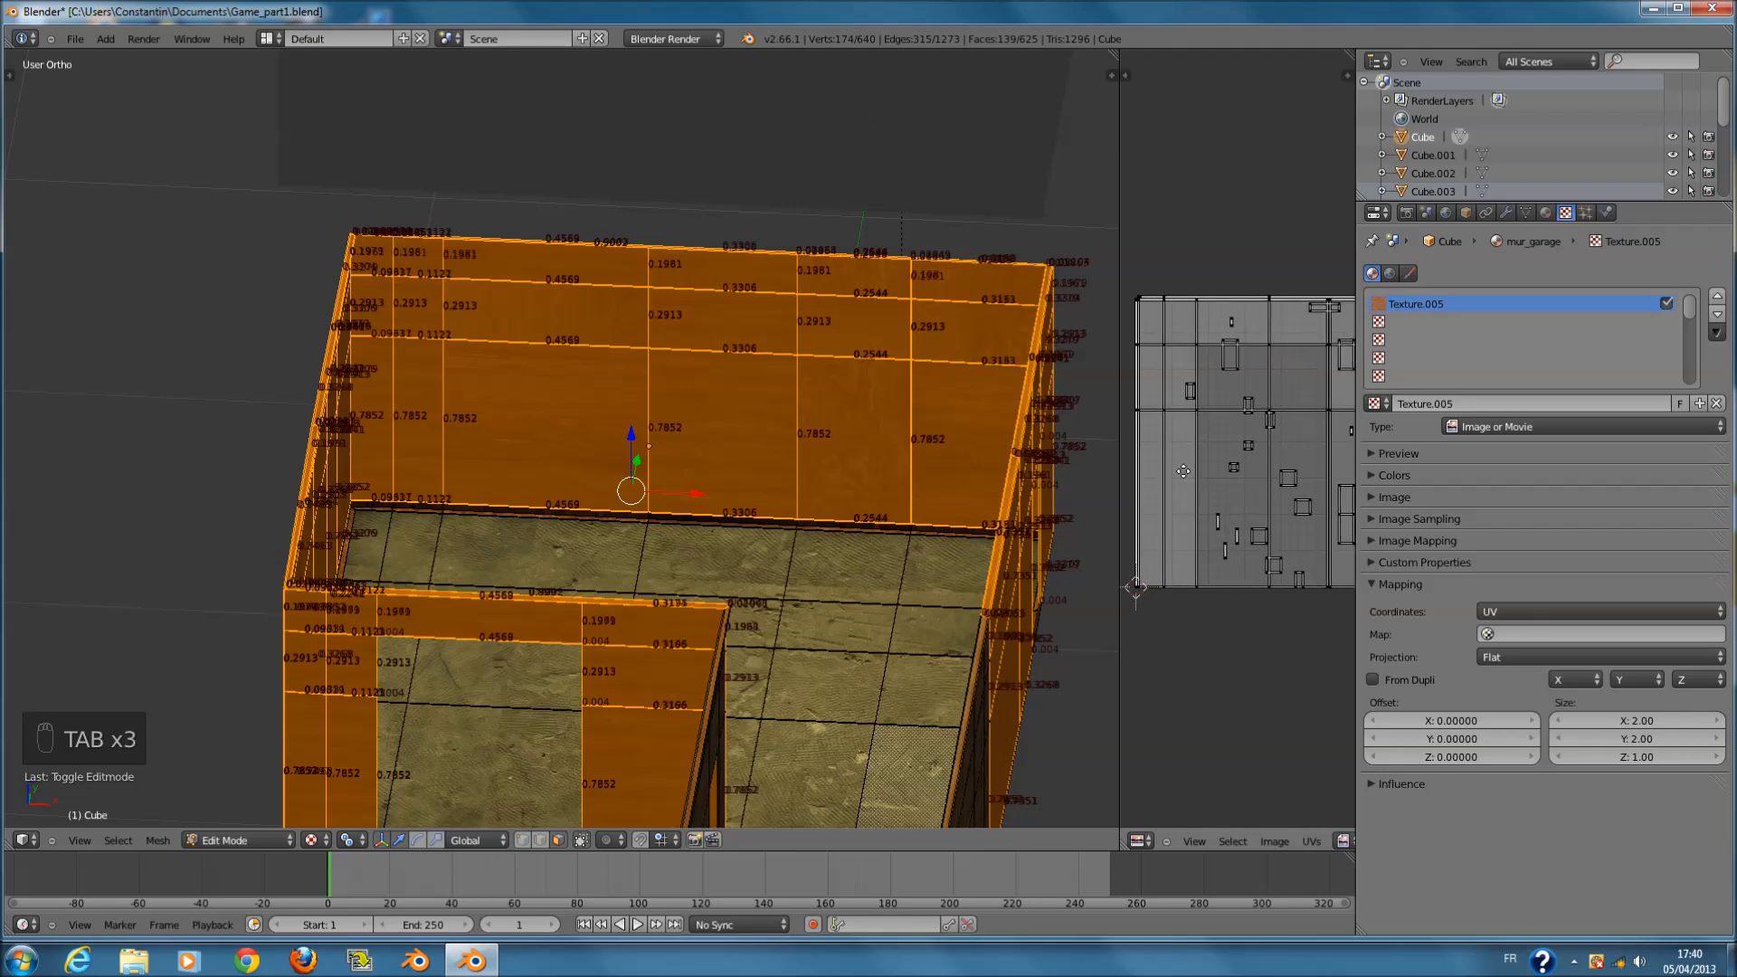
{"action": "scroll", "coordinate": [1187, 479], "scroll_direction": "down", "scroll_amount": 3}
{"action": "key", "text": "a"}
{"action": "key", "text": "a"}
{"action": "key", "text": "a"}
{"action": "key", "text": "a"}
{"action": "key", "text": "a"}
{"action": "key", "text": "a"}
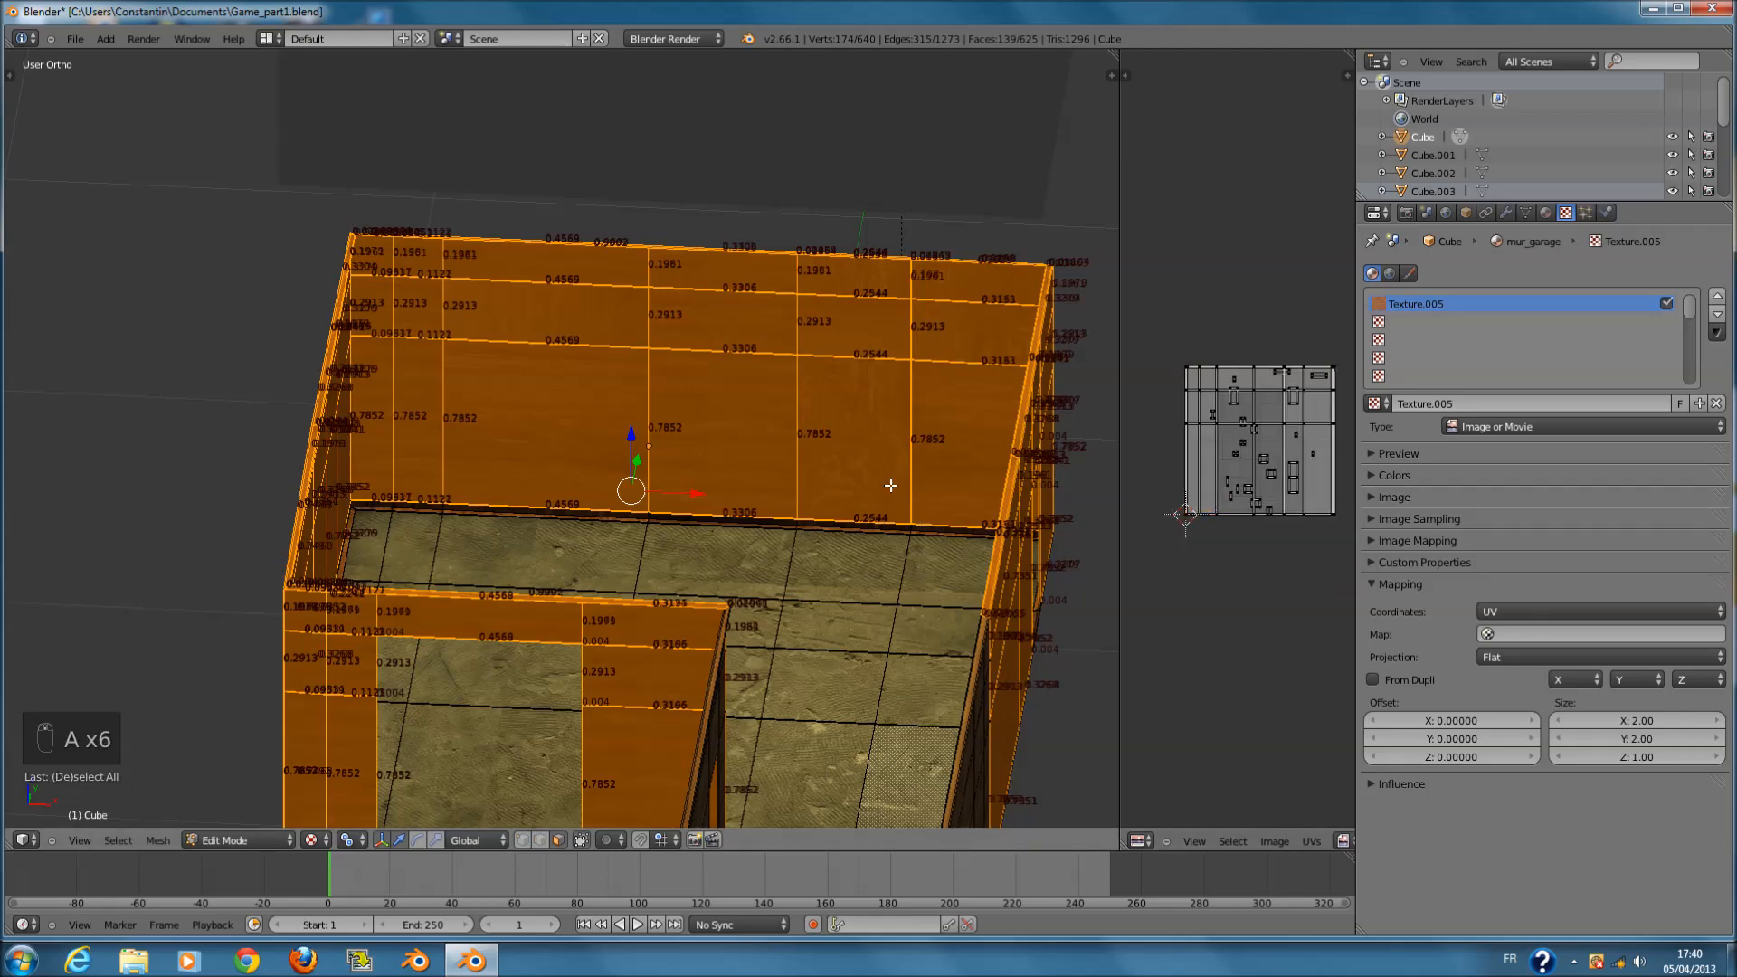
{"action": "scroll", "coordinate": [905, 478], "scroll_direction": "down", "scroll_amount": 3}
- Select individual column faces on the square room's back wall to check their UV layout
{"action": "key", "text": "Tab"}
{"action": "middle_click_drag", "start_coordinate": [860, 480], "coordinate": [791, 453]}
{"action": "key", "text": "Tab"}
{"action": "scroll", "coordinate": [908, 461], "scroll_direction": "up", "scroll_amount": 3}
{"action": "scroll", "coordinate": [908, 461], "scroll_direction": "down", "scroll_amount": 1}
{"action": "scroll", "coordinate": [799, 485], "scroll_direction": "up", "scroll_amount": 3}
{"action": "right_click", "coordinate": [798, 485]}
{"action": "right_click", "coordinate": [833, 316], "text": "shift"}
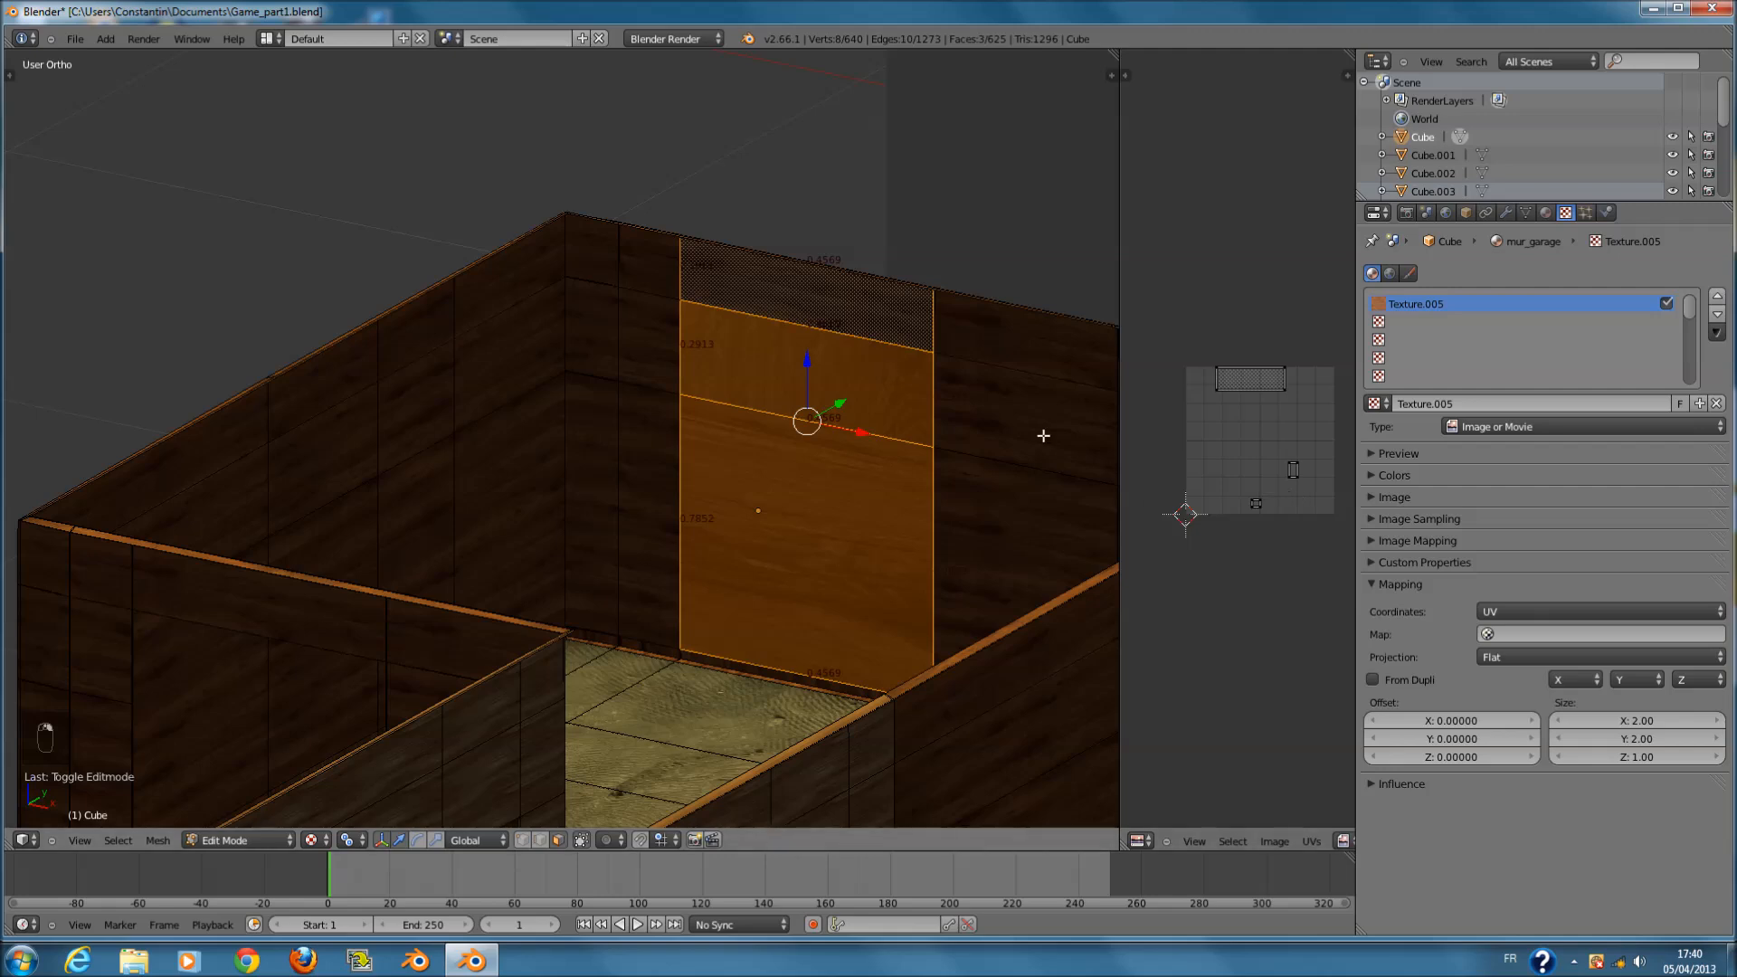
{"action": "right_click", "coordinate": [1040, 388]}
{"action": "scroll", "coordinate": [1041, 387], "scroll_direction": "down", "scroll_amount": 2}
{"action": "middle_click_drag", "start_coordinate": [1050, 398], "coordinate": [1095, 426]}
{"action": "scroll", "coordinate": [1068, 416], "scroll_direction": "up", "scroll_amount": 1}
{"action": "right_click", "coordinate": [998, 342]}
{"action": "right_click", "coordinate": [980, 286], "text": "shift"}
{"action": "right_click", "coordinate": [983, 396], "text": "shift"}
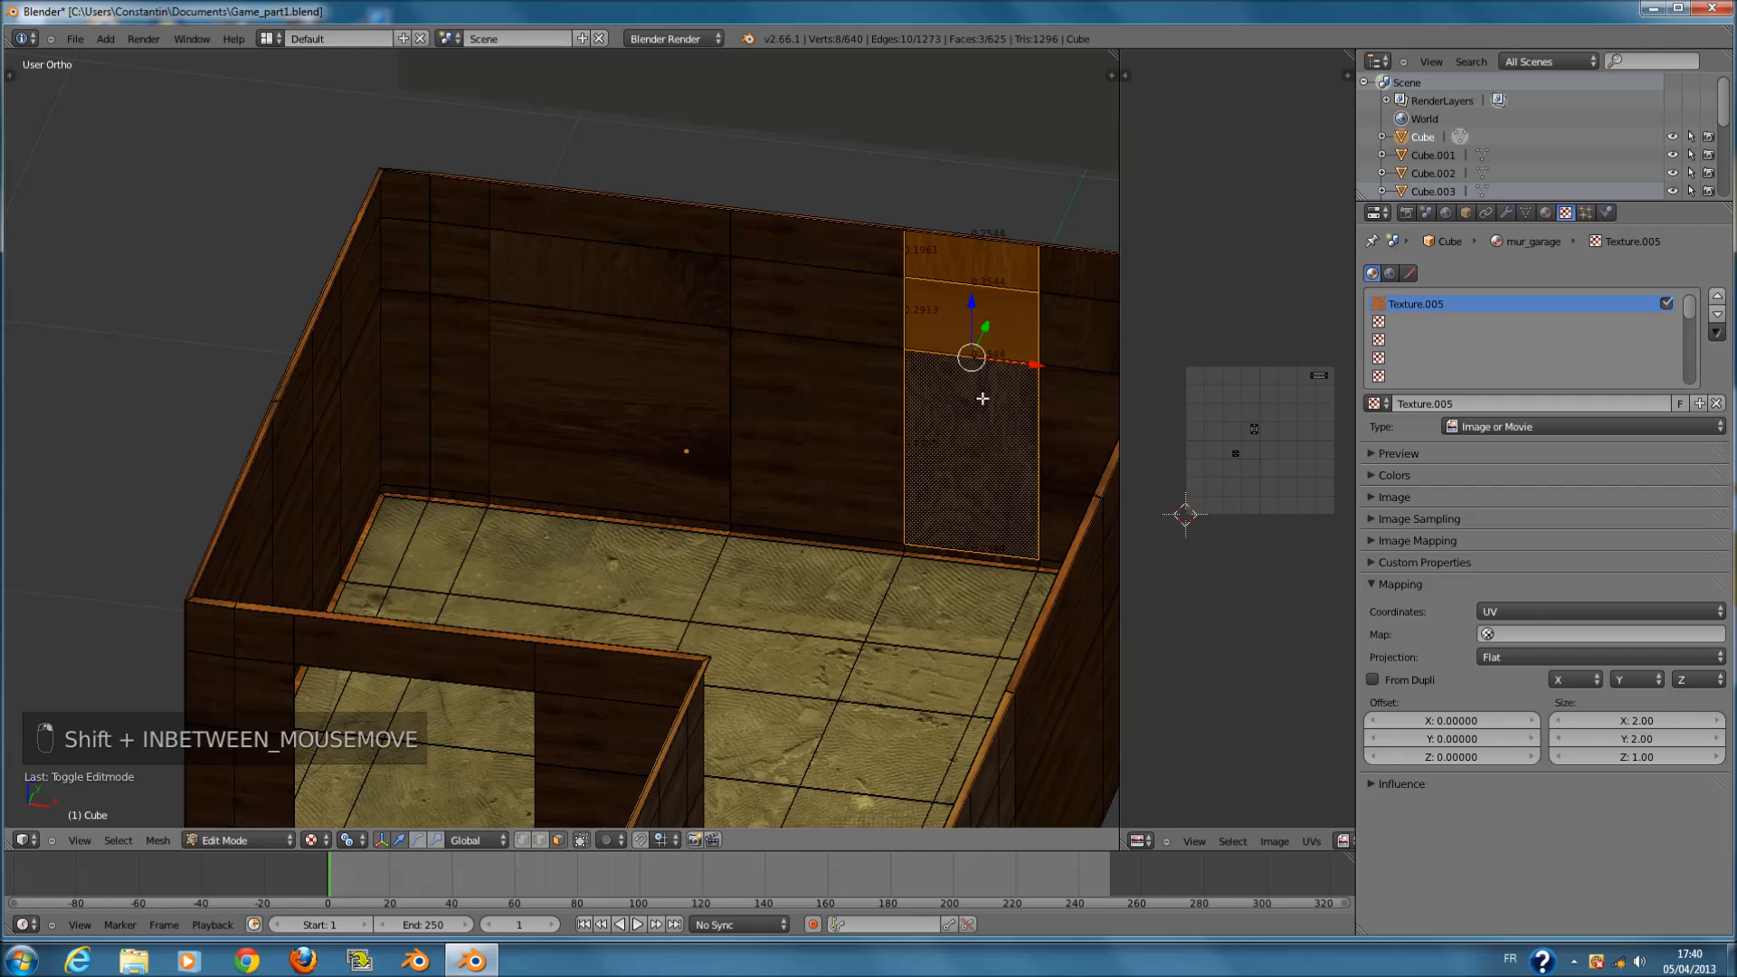
- Try to circle-select the square room's wall faces in the front wireframe view
{"action": "key", "text": "KP_1"}
{"action": "key", "text": "z"}
{"action": "key", "text": "c"}
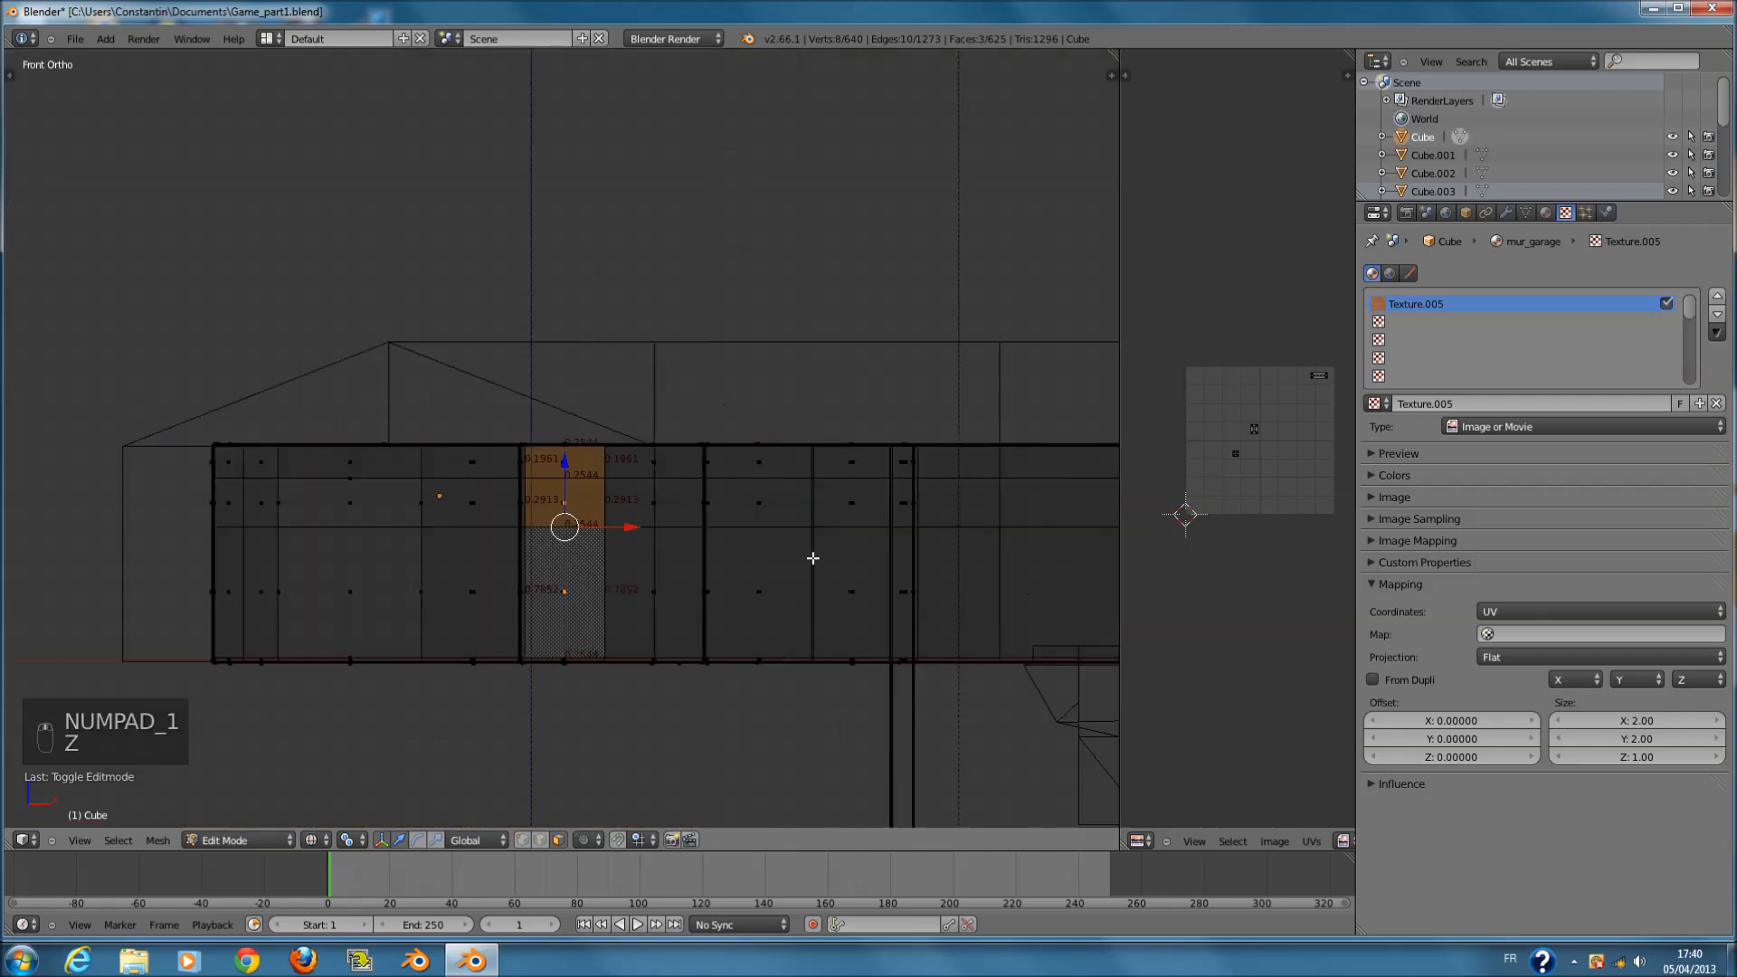
{"action": "mouse_move", "coordinate": [633, 500]}
{"action": "left_mouse_down"}
{"action": "mouse_move", "coordinate": [615, 539]}
{"action": "mouse_move", "coordinate": [290, 561]}
{"action": "mouse_move", "coordinate": [305, 540]}
{"action": "left_mouse_up"}
{"action": "middle_click_drag", "start_coordinate": [305, 540], "coordinate": [316, 593]}
{"action": "right_click", "coordinate": [326, 590]}
{"action": "scroll", "coordinate": [640, 504], "scroll_direction": "up", "scroll_amount": 1}
{"action": "middle_click_drag", "start_coordinate": [640, 505], "coordinate": [492, 598]}
{"action": "key", "text": "z"}
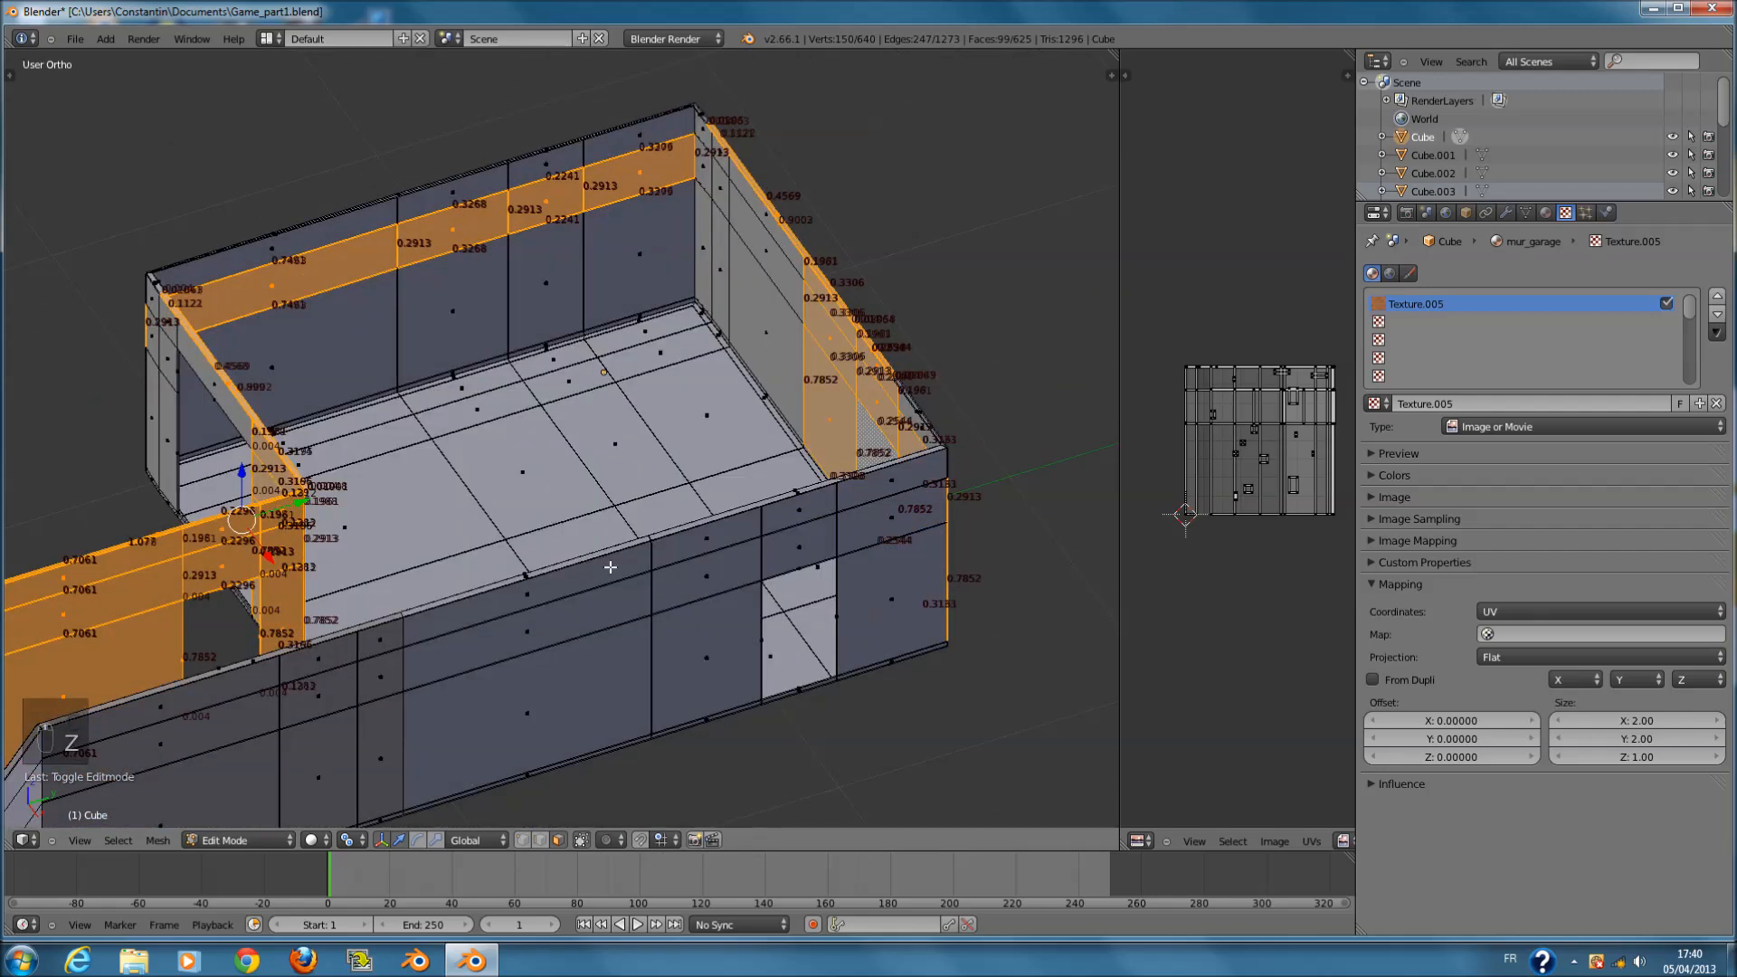
- Clear the selection and circle-select the square room's wall faces through the mesh from the front
{"action": "key", "text": "KP_1"}
{"action": "key", "text": "z"}
{"action": "key", "text": "a"}
{"action": "scroll", "coordinate": [462, 550], "scroll_direction": "up", "scroll_amount": 5, "text": "ctrl"}
{"action": "key", "text": "c"}
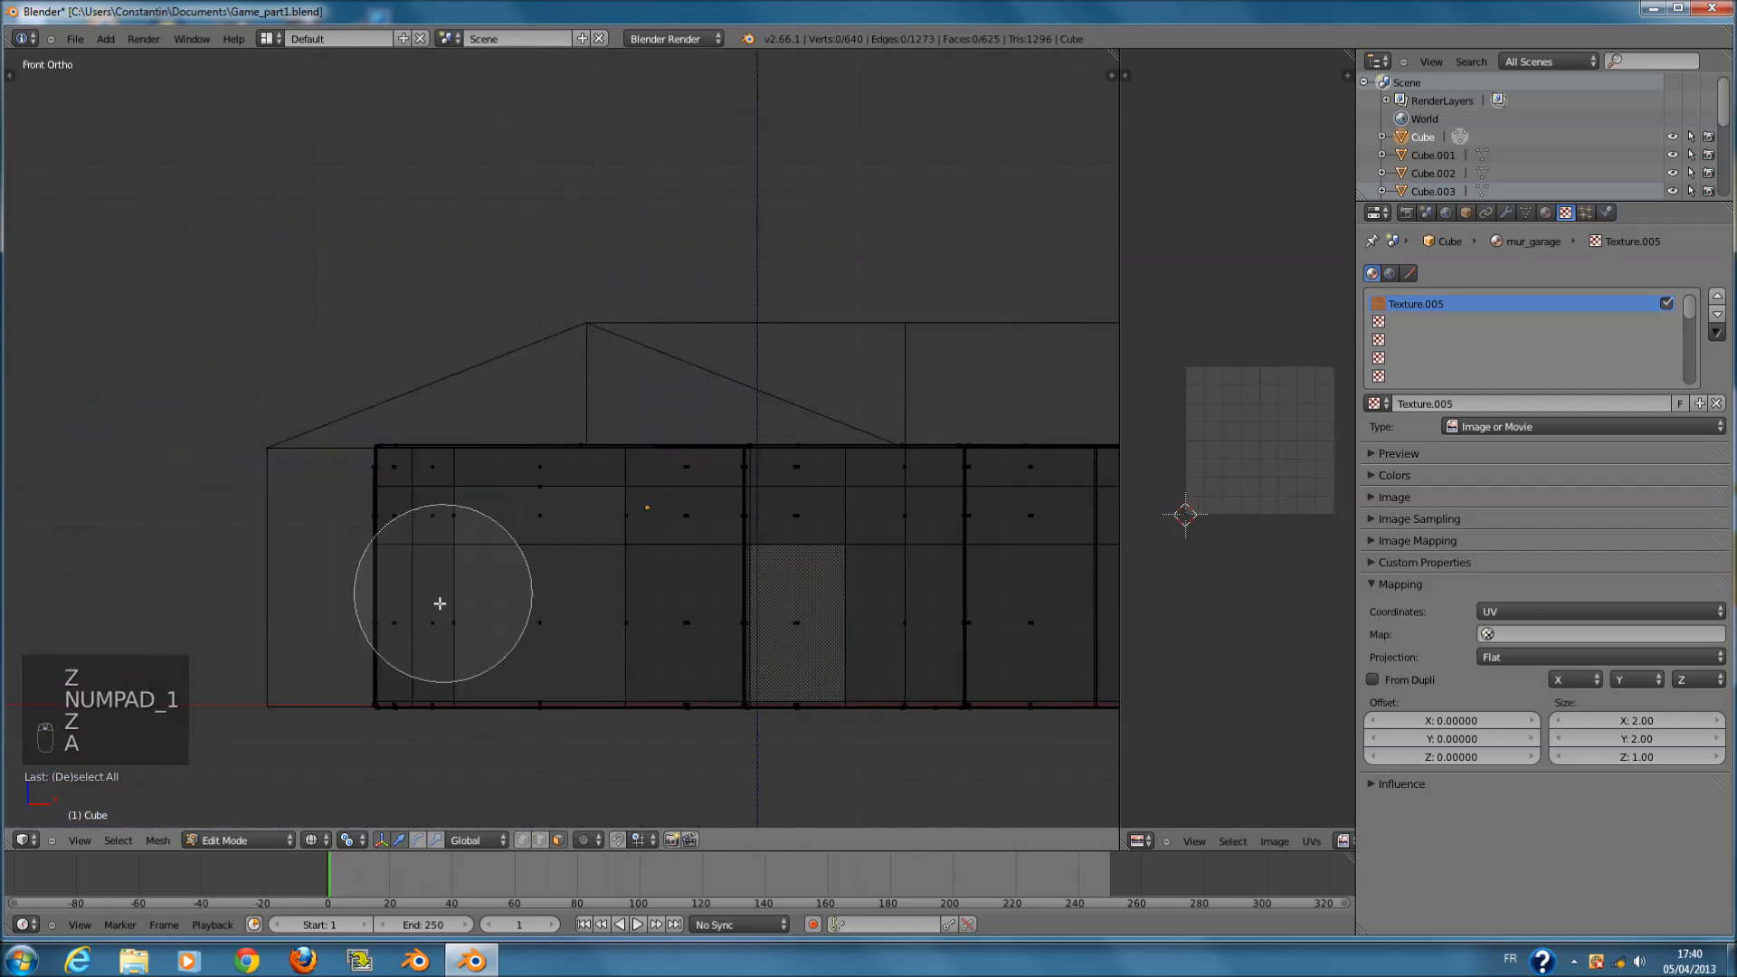
{"action": "mouse_move", "coordinate": [413, 643]}
{"action": "left_mouse_down"}
{"action": "mouse_move", "coordinate": [419, 484]}
{"action": "mouse_move", "coordinate": [686, 504]}
{"action": "mouse_move", "coordinate": [683, 636]}
{"action": "mouse_move", "coordinate": [499, 630]}
{"action": "mouse_move", "coordinate": [852, 626]}
{"action": "left_mouse_up"}
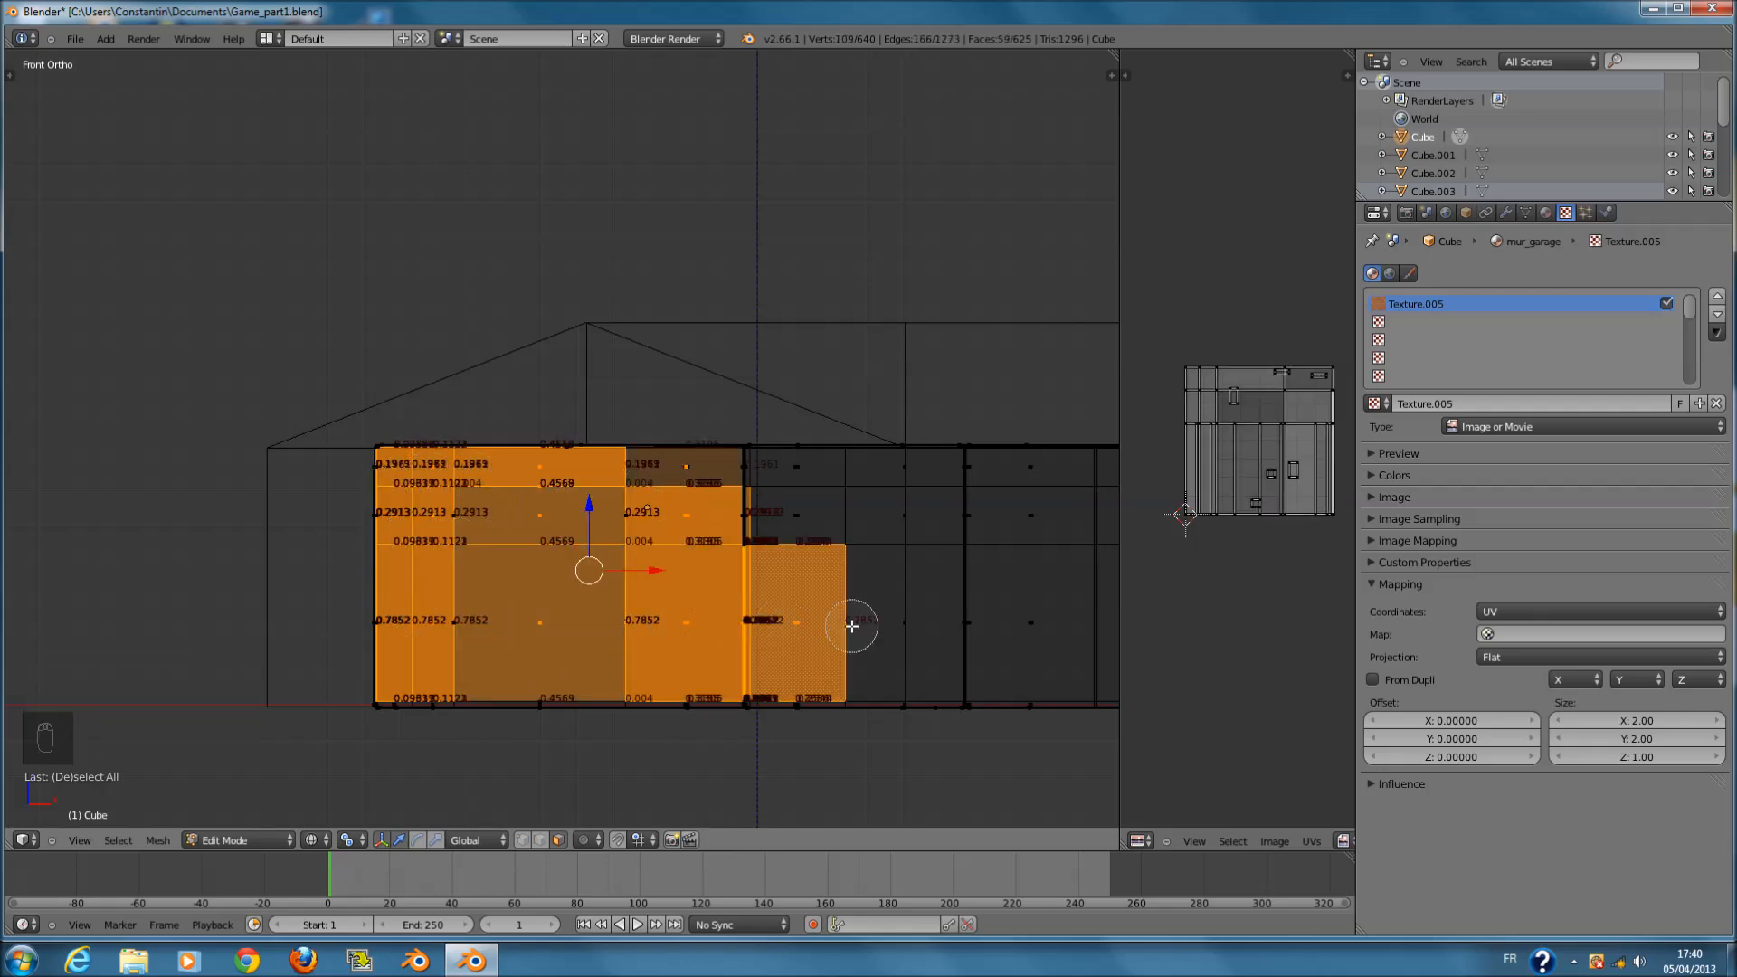
- Deselect the stray faces that do not belong to the square room's front and back walls
{"action": "key", "text": "z"}
{"action": "middle_click_drag", "start_coordinate": [853, 621], "coordinate": [780, 693]}
{"action": "key", "text": "z"}
{"action": "scroll", "coordinate": [751, 724], "scroll_direction": "down", "scroll_amount": 2}
{"action": "mouse_move", "coordinate": [653, 687]}
{"action": "middle_mouse_down"}
{"action": "mouse_move", "coordinate": [646, 643]}
{"action": "mouse_move", "coordinate": [725, 660]}
{"action": "mouse_move", "coordinate": [819, 636]}
{"action": "mouse_move", "coordinate": [785, 579]}
{"action": "middle_mouse_up"}
{"action": "right_click", "coordinate": [646, 643]}
{"action": "scroll", "coordinate": [819, 636], "scroll_direction": "up", "scroll_amount": 2}
{"action": "key", "text": "c"}
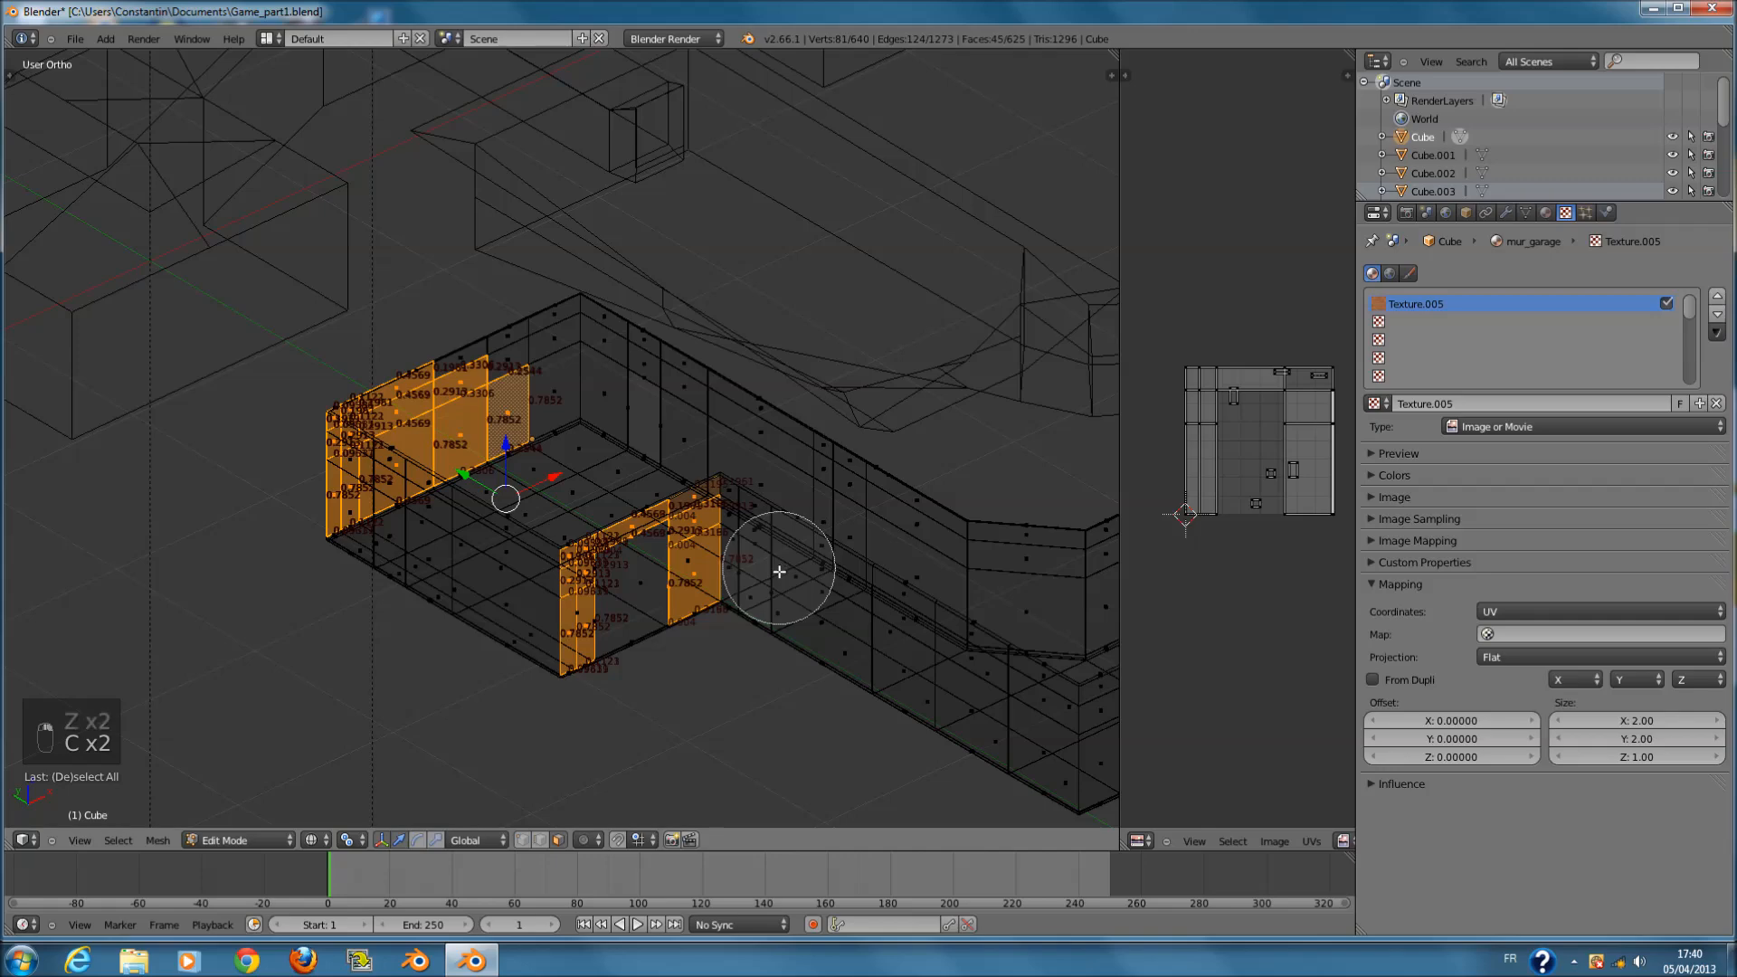
{"action": "scroll", "coordinate": [783, 571], "scroll_direction": "up", "scroll_amount": 4}
{"action": "key", "text": "z"}
{"action": "key", "text": "z"}
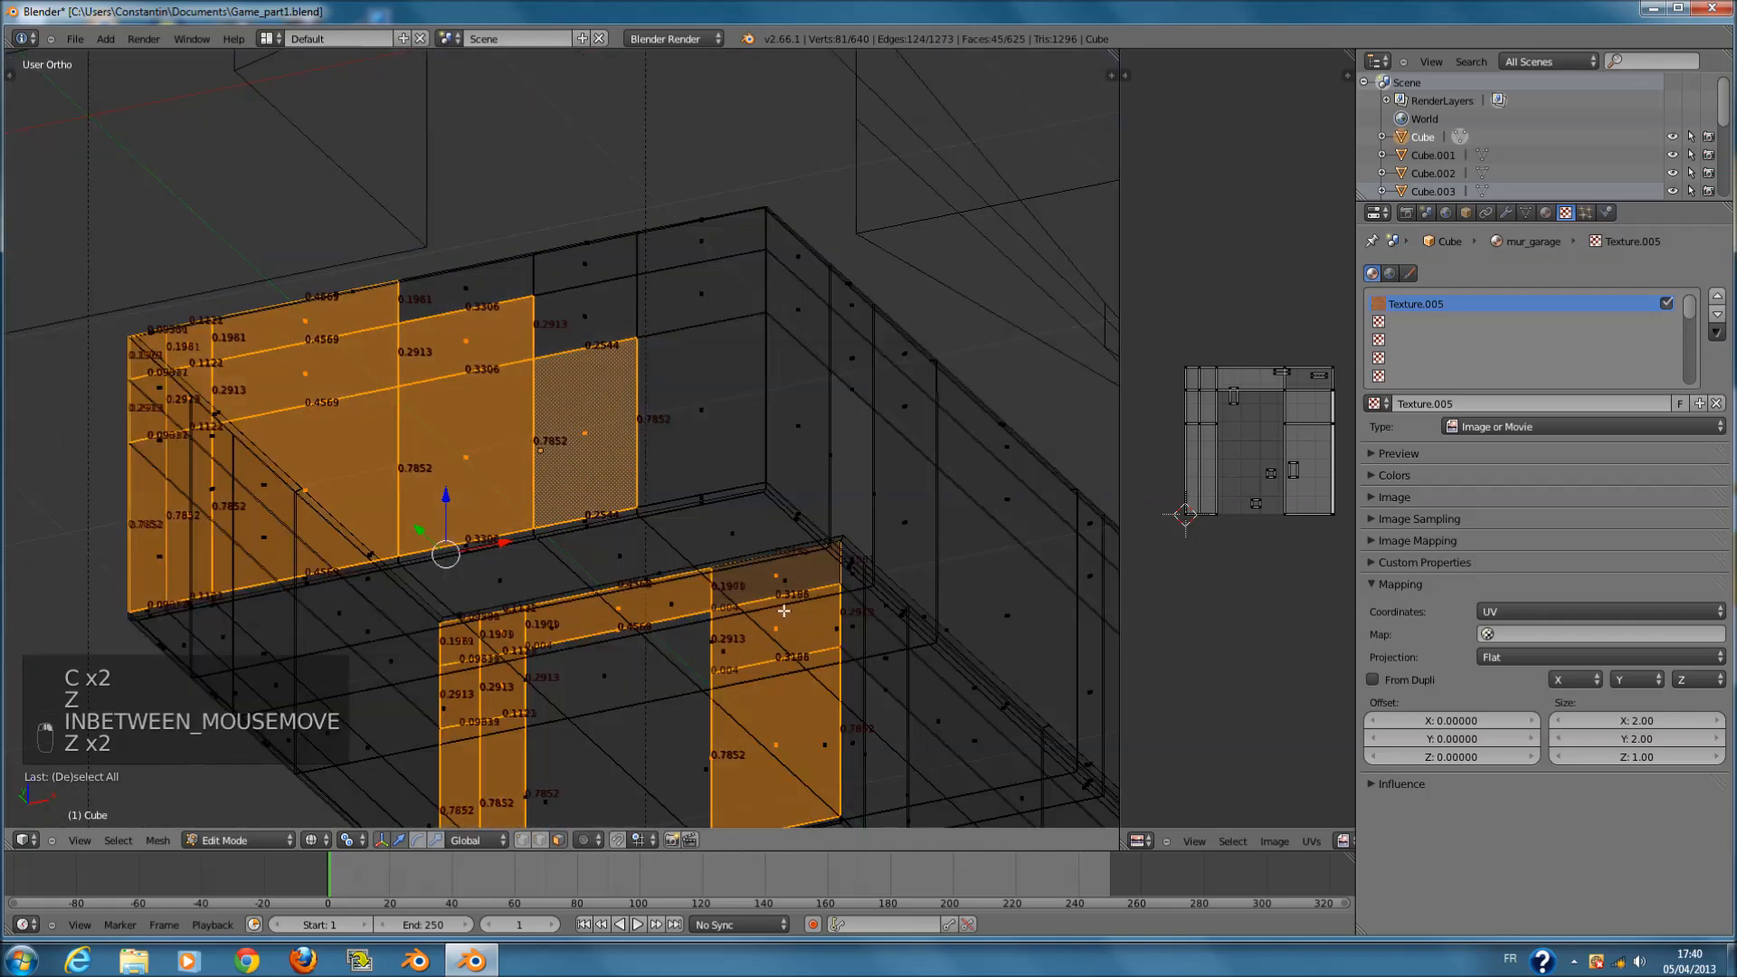
- Add the missing upper and end faces of the square room's back wall to the selection
{"action": "key", "text": "c"}
{"action": "middle_click_drag", "start_coordinate": [776, 611], "coordinate": [782, 630]}
{"action": "key", "text": "z"}
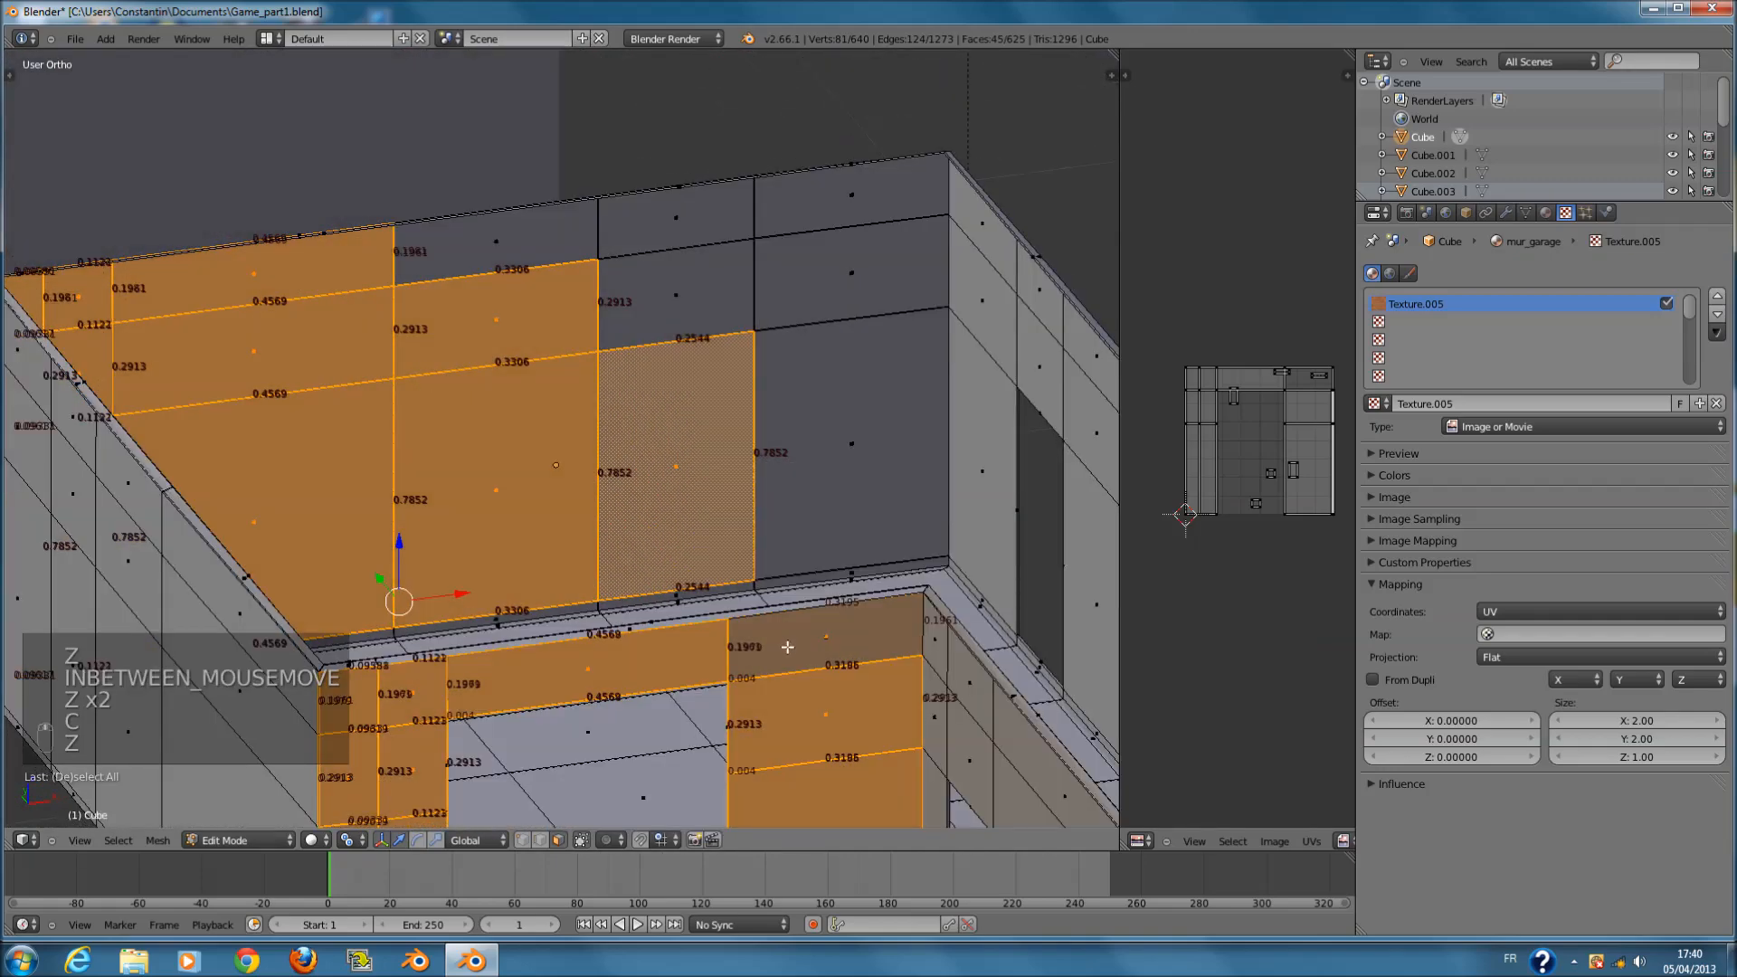
{"action": "scroll", "coordinate": [771, 424], "scroll_direction": "down", "scroll_amount": 2}
{"action": "key", "text": "c"}
{"action": "mouse_move", "coordinate": [750, 373]}
{"action": "left_mouse_down"}
{"action": "mouse_move", "coordinate": [732, 333]}
{"action": "mouse_move", "coordinate": [583, 315]}
{"action": "left_mouse_up"}
{"action": "right_click", "coordinate": [593, 317]}
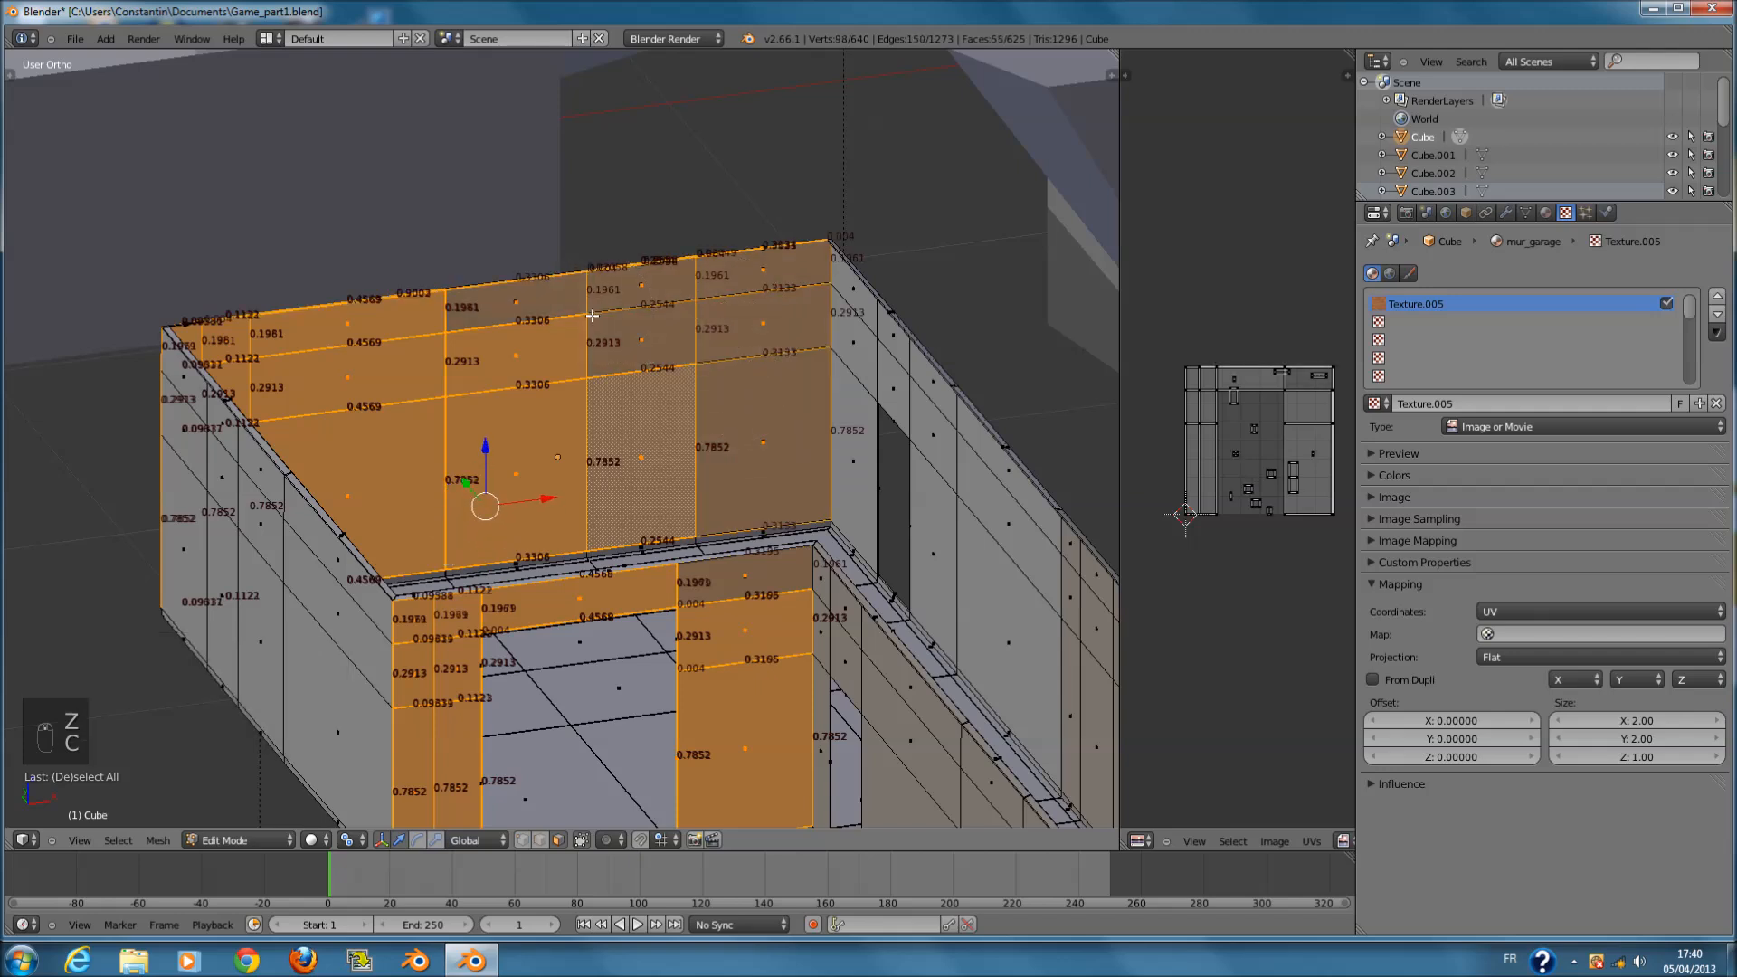
{"action": "key", "text": "z"}
{"action": "key", "text": "c"}
{"action": "mouse_move", "coordinate": [665, 411]}
{"action": "left_mouse_down"}
{"action": "mouse_move", "coordinate": [698, 294]}
{"action": "mouse_move", "coordinate": [704, 420]}
{"action": "left_mouse_up"}
{"action": "right_click", "coordinate": [634, 423]}
- UV-map the selected front and back walls of the square room from the back view
{"action": "mouse_move", "coordinate": [634, 424]}
{"action": "middle_mouse_down"}
{"action": "mouse_move", "coordinate": [690, 412]}
{"action": "mouse_move", "coordinate": [724, 461]}
{"action": "mouse_move", "coordinate": [861, 557]}
{"action": "middle_mouse_up"}
{"action": "key", "text": "z"}
{"action": "key", "text": "z"}
{"action": "key", "text": "z"}
{"action": "key", "text": "ctrl+KP_1"}
{"action": "key", "text": "ctrl+KP_1"}
{"action": "key", "text": "z"}
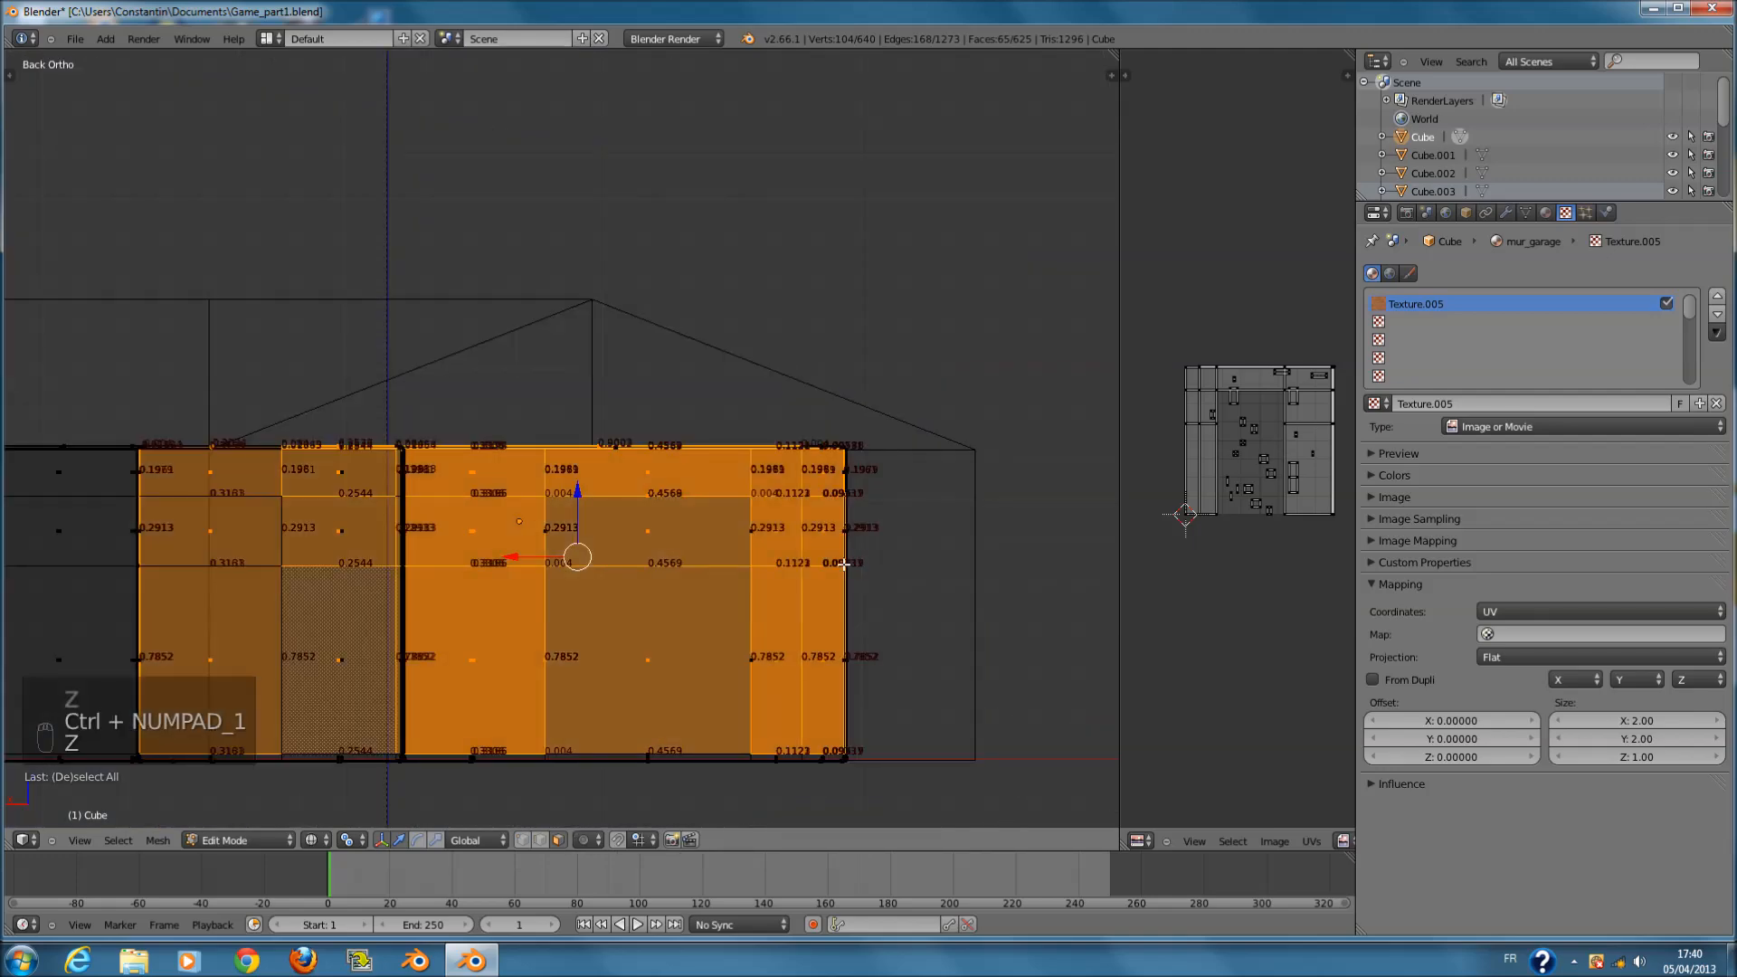
{"action": "key", "text": "u"}
{"action": "left_click", "coordinate": [859, 563]}
- Return to Object Mode with Texture viewport shading and save the file
{"action": "mouse_move", "coordinate": [859, 563]}
{"action": "middle_mouse_down"}
{"action": "mouse_move", "coordinate": [807, 691]}
{"action": "mouse_move", "coordinate": [959, 632]}
{"action": "middle_mouse_up"}
{"action": "key", "text": "Tab"}
{"action": "key", "text": "z"}
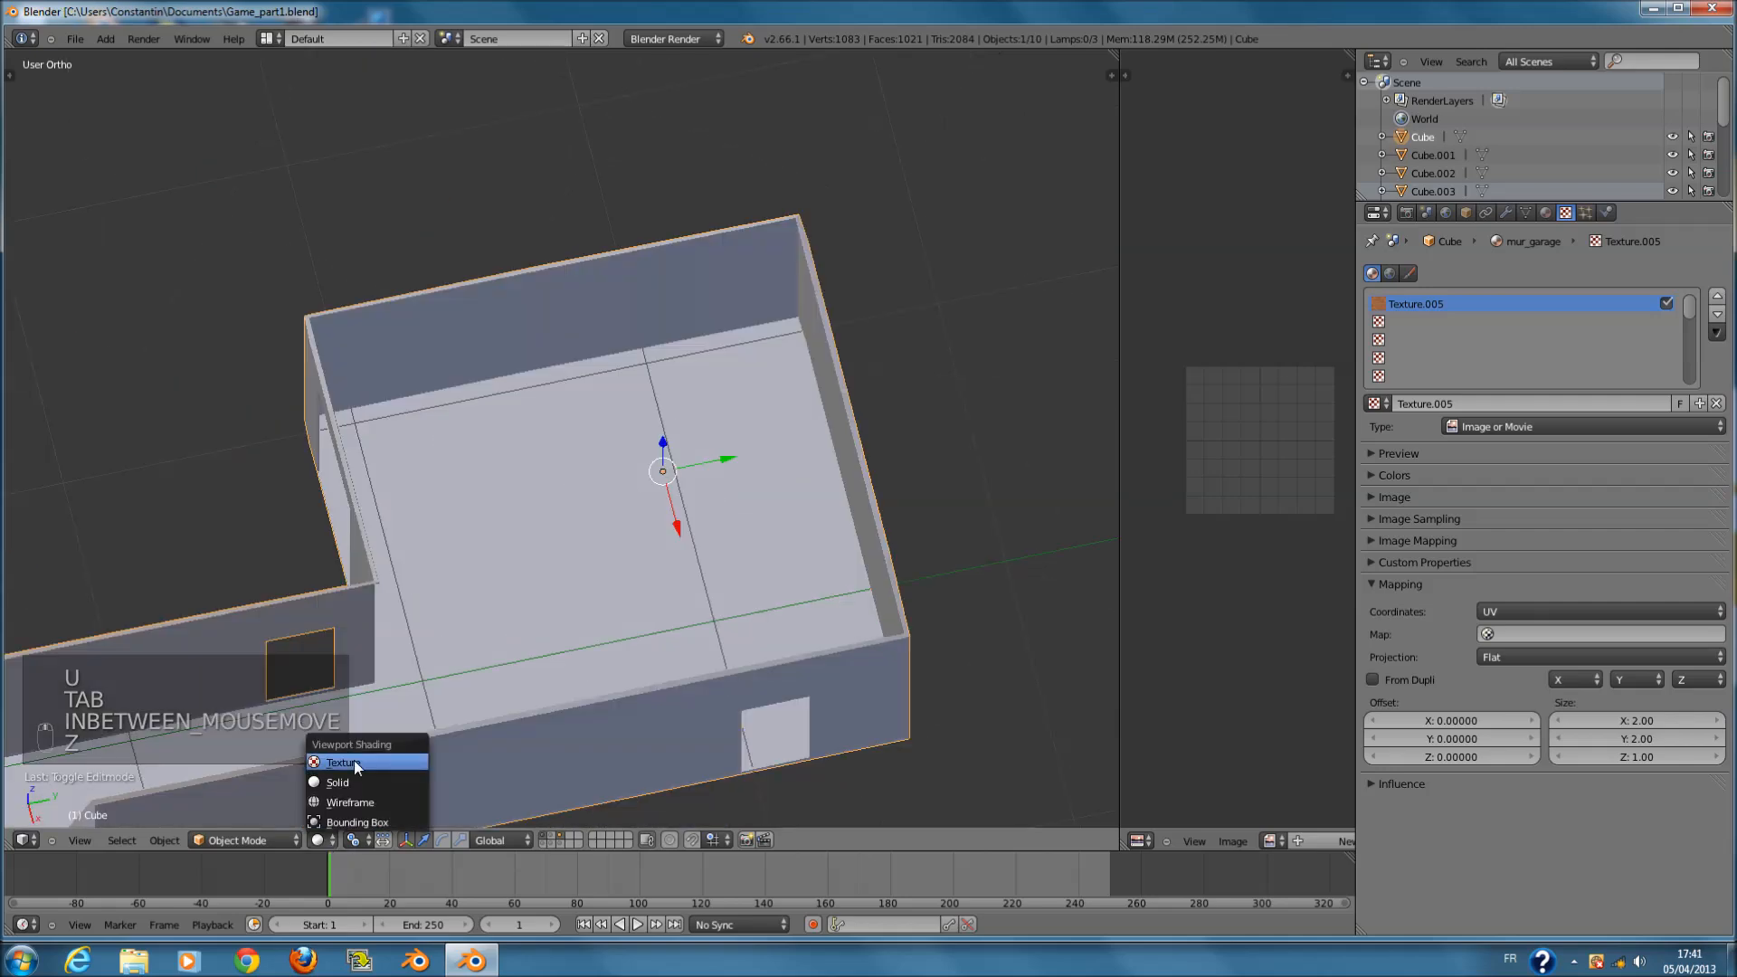
{"action": "left_click", "coordinate": [355, 762]}
{"action": "key", "text": "ctrl+s"}
{"action": "mouse_move", "coordinate": [655, 648]}
{"action": "middle_mouse_down"}
{"action": "mouse_move", "coordinate": [789, 551]}
{"action": "mouse_move", "coordinate": [795, 572]}
{"action": "mouse_move", "coordinate": [932, 566]}
{"action": "mouse_move", "coordinate": [888, 553]}
{"action": "middle_mouse_up"}
{"action": "key", "text": "ctrl+s"}
- Examine the wood texture on the walls across the whole house and keep the file saved
{"action": "scroll", "coordinate": [889, 555], "scroll_direction": "down", "scroll_amount": 4}
{"action": "key", "text": "Tab"}
{"action": "key", "text": "a"}
{"action": "key", "text": "a"}
{"action": "key", "text": "a"}
{"action": "scroll", "coordinate": [821, 582], "scroll_direction": "up", "scroll_amount": 2}
{"action": "key", "text": "ctrl+s"}
{"action": "middle_click_drag", "start_coordinate": [777, 468], "coordinate": [836, 518]}
{"action": "key", "text": "Tab"}
{"action": "key", "text": "ctrl+s"}
{"action": "left_click", "coordinate": [570, 489]}
{"action": "scroll", "coordinate": [570, 489], "scroll_direction": "down", "scroll_amount": 3}
{"action": "key", "text": "ctrl+s"}
{"action": "key", "text": "ctrl+s"}
{"action": "left_click", "coordinate": [836, 519]}
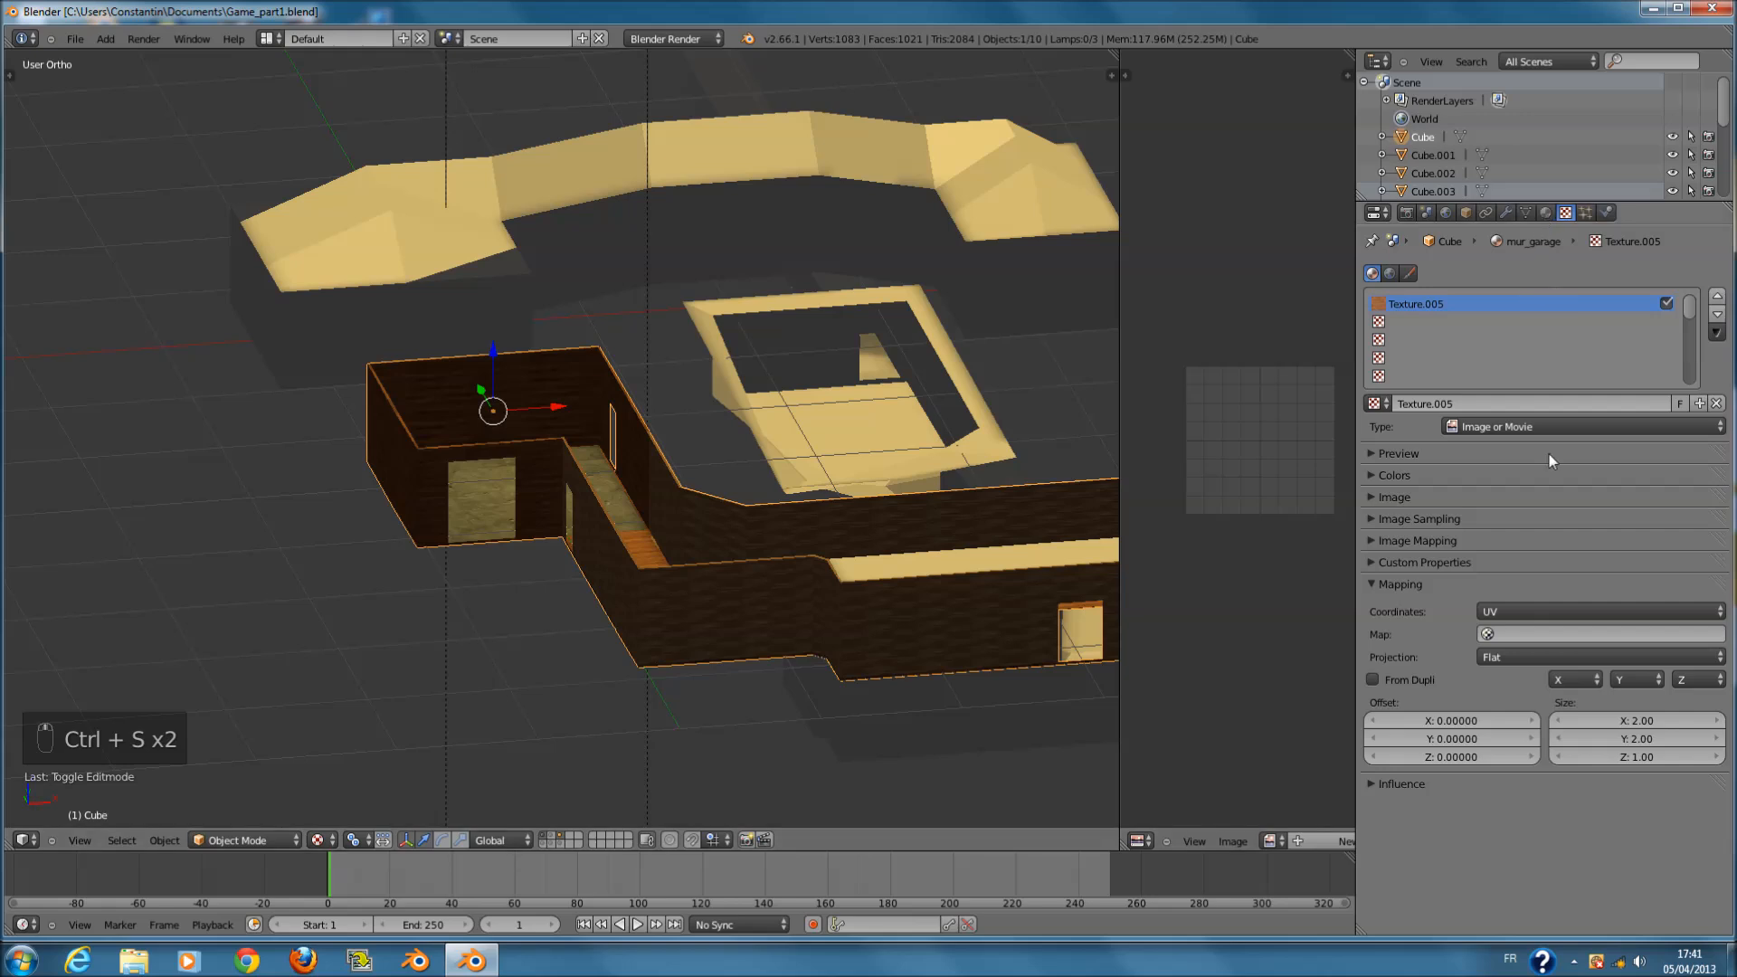
{"action": "scroll", "coordinate": [793, 604], "scroll_direction": "up", "scroll_amount": 3}
{"action": "middle_click_drag", "start_coordinate": [793, 605], "coordinate": [465, 467]}
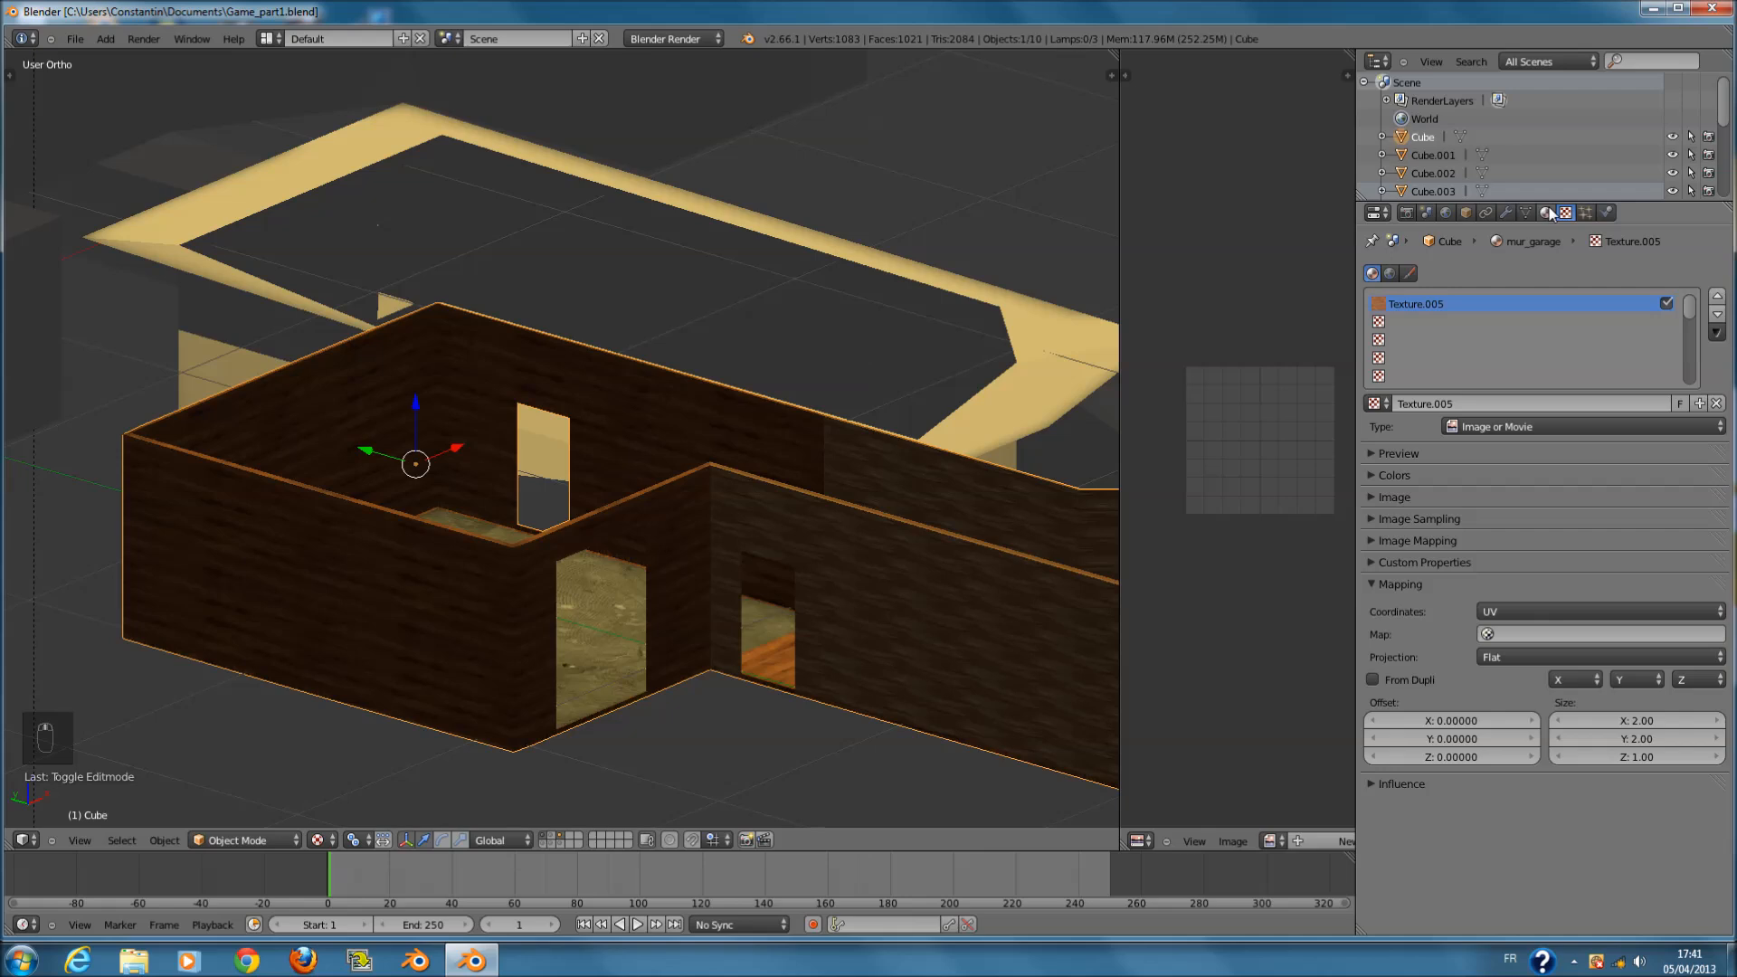
- Select the mur_exterieur material slot and save over Game_part1.blend
{"action": "left_click", "coordinate": [1548, 212]}
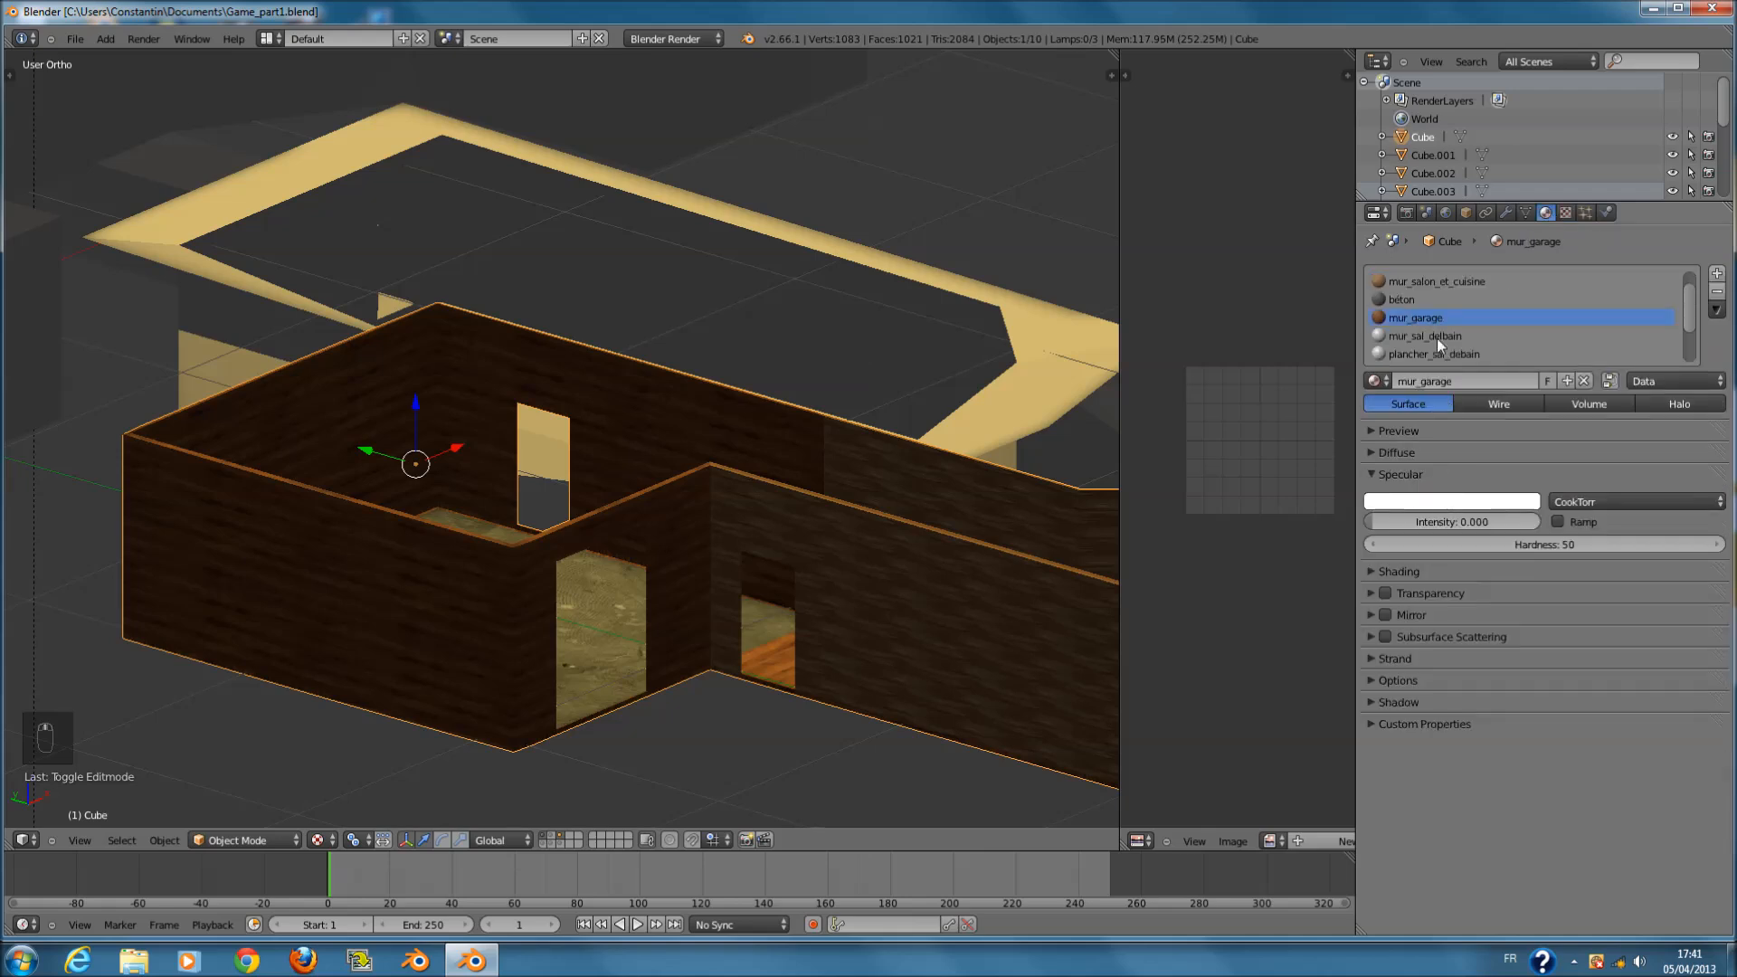
{"action": "scroll", "coordinate": [1462, 340], "scroll_direction": "down", "scroll_amount": 3}
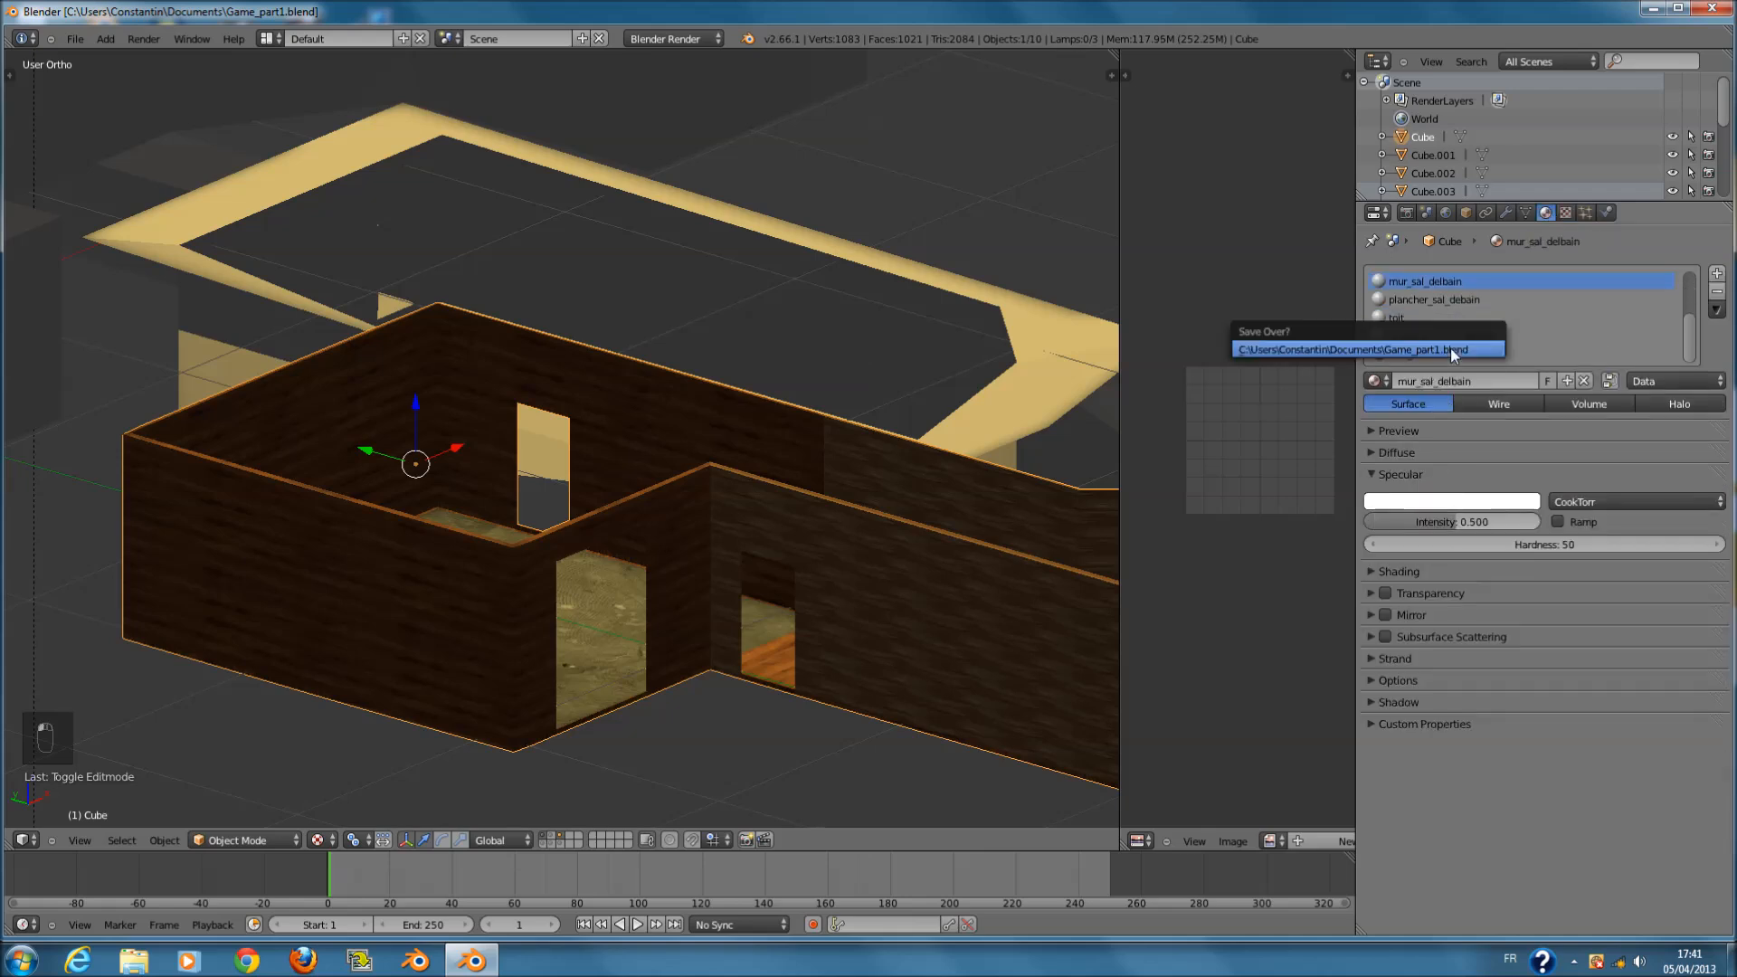
{"action": "left_click", "coordinate": [1452, 354]}
{"action": "key", "text": "ctrl+s"}
{"action": "left_click", "coordinate": [817, 463]}
- Enter Edit Mode on the house mesh and clear the face selection
{"action": "key", "text": "Tab"}
{"action": "middle_click_drag", "start_coordinate": [574, 652], "coordinate": [657, 624]}
{"action": "scroll", "coordinate": [651, 633], "scroll_direction": "down", "scroll_amount": 1}
{"action": "key", "text": "a"}
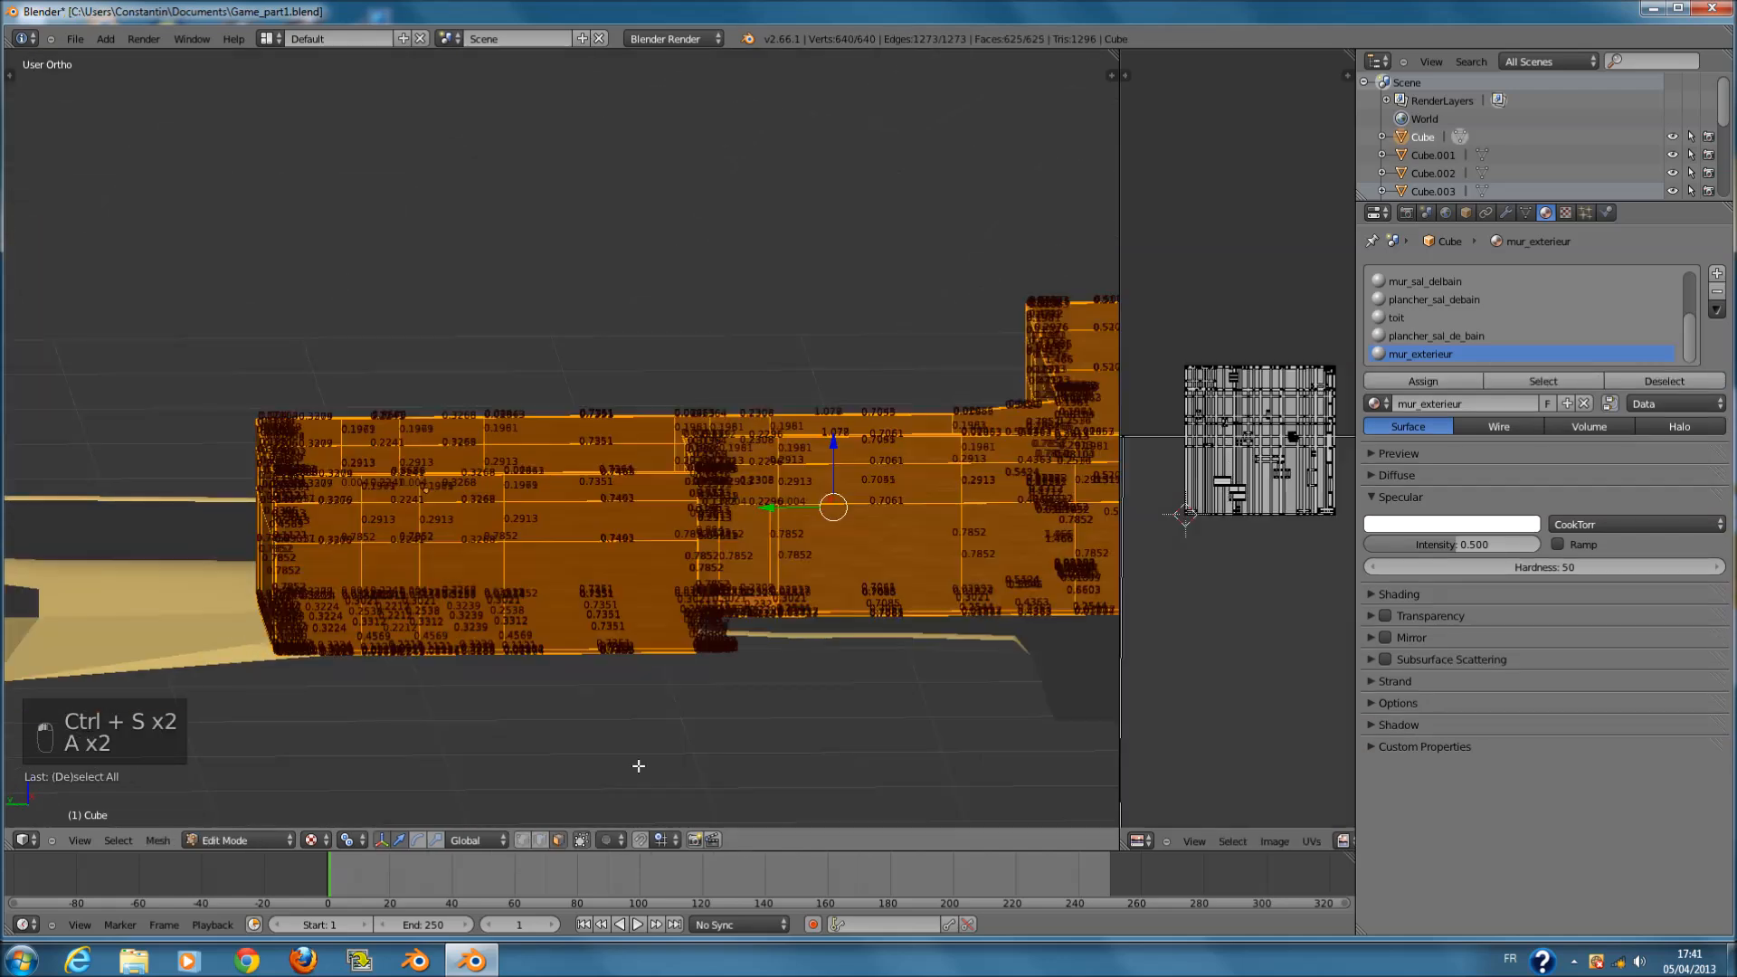
{"action": "key", "text": "a"}
- Circle-select the house's exterior wall faces along its whole length from the front view in solid shading
{"action": "key", "text": "c"}
{"action": "key", "text": "KP_0"}
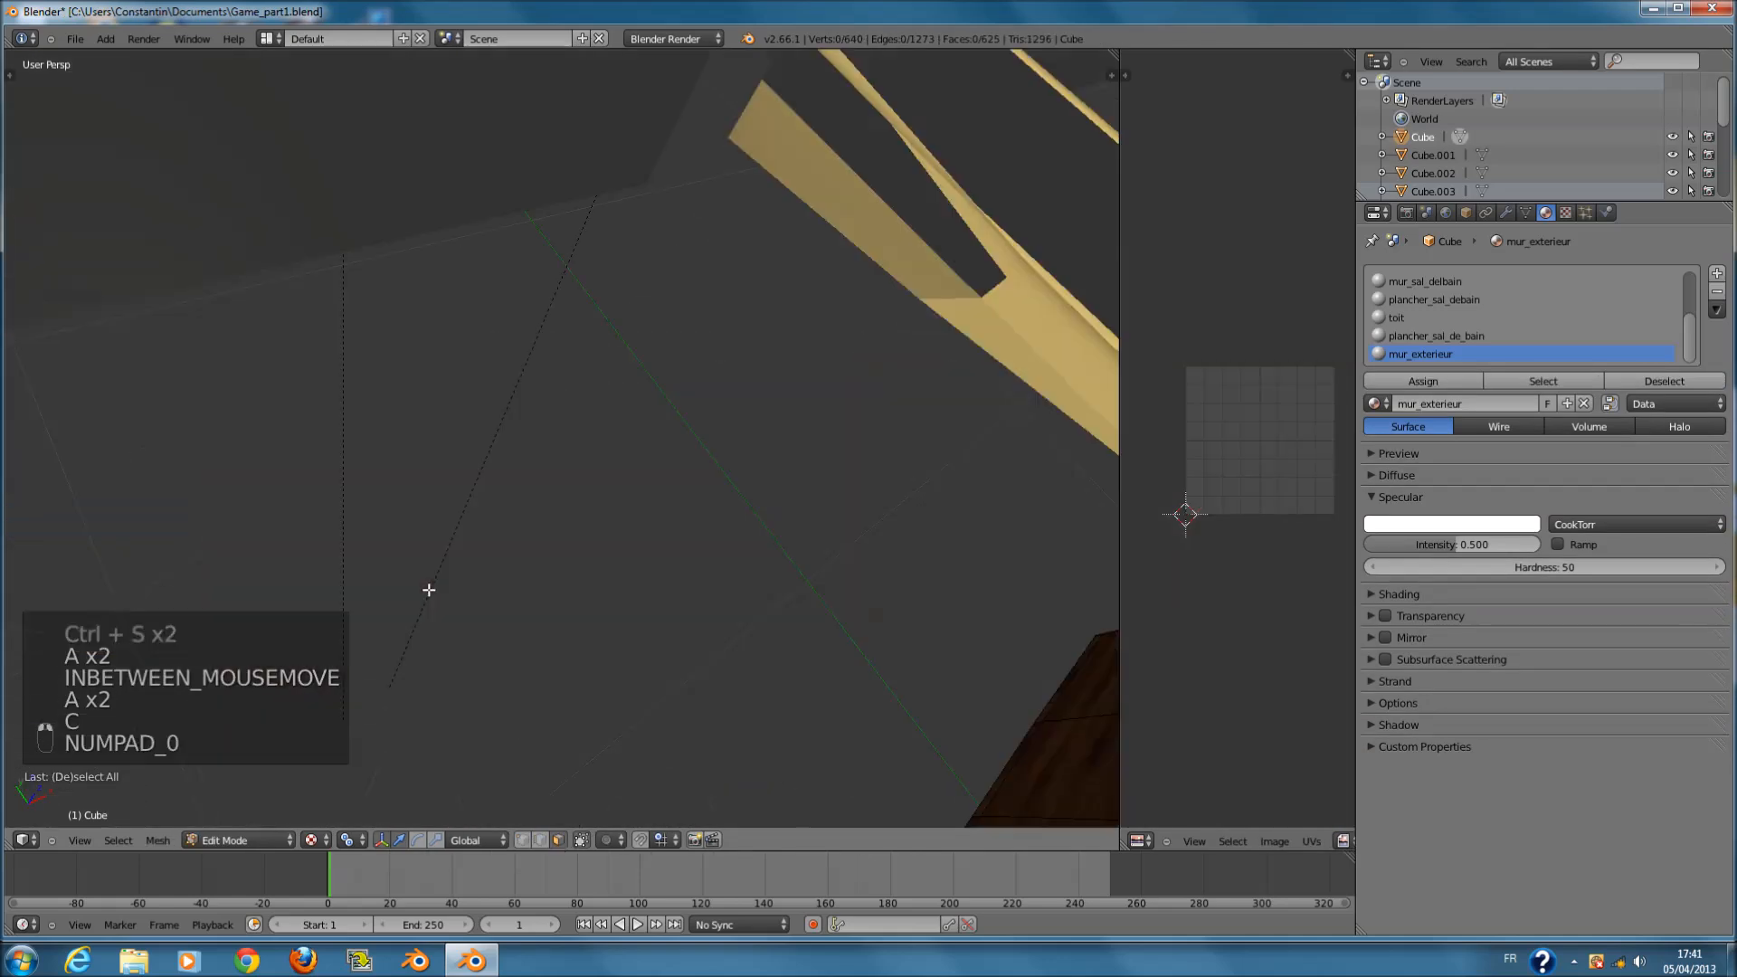
{"action": "key", "text": "KP_1"}
{"action": "key", "text": "z"}
{"action": "key", "text": "z"}
{"action": "key", "text": "z"}
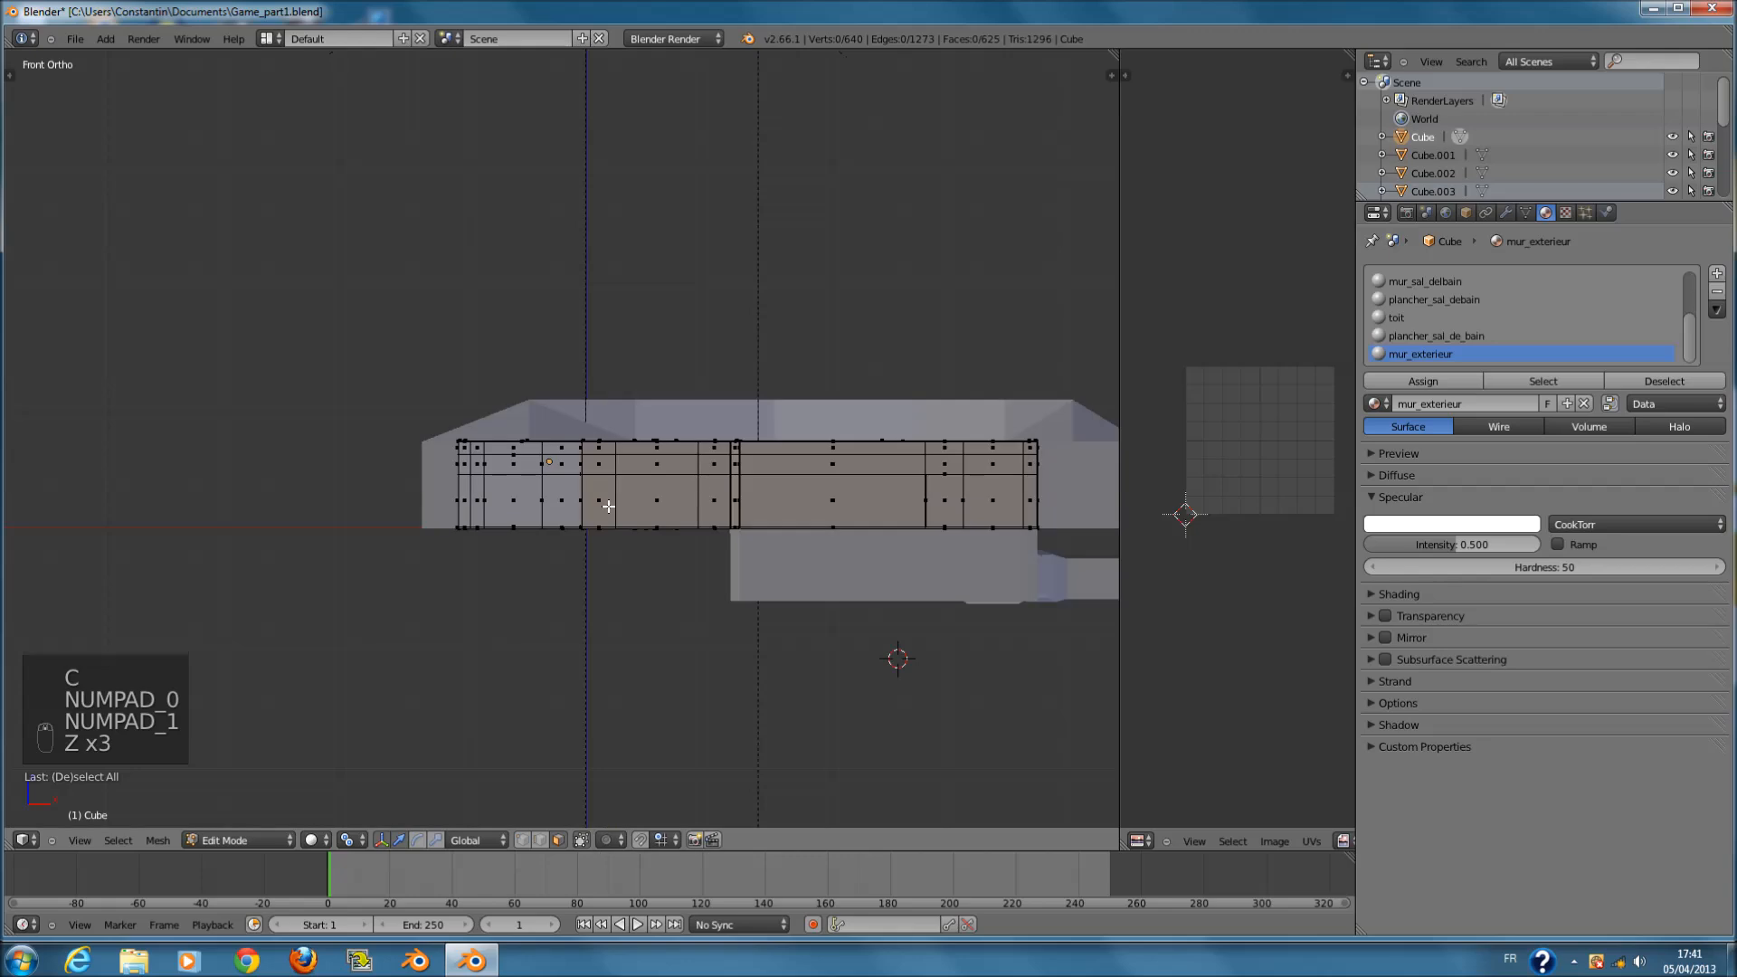
{"action": "middle_click_drag", "start_coordinate": [601, 504], "coordinate": [533, 514], "text": "shift"}
{"action": "key", "text": "a"}
{"action": "key", "text": "a"}
{"action": "key", "text": "a"}
{"action": "key", "text": "c"}
{"action": "scroll", "coordinate": [381, 488], "scroll_direction": "down", "scroll_amount": 4}
{"action": "scroll", "coordinate": [381, 489], "scroll_direction": "up", "scroll_amount": 5}
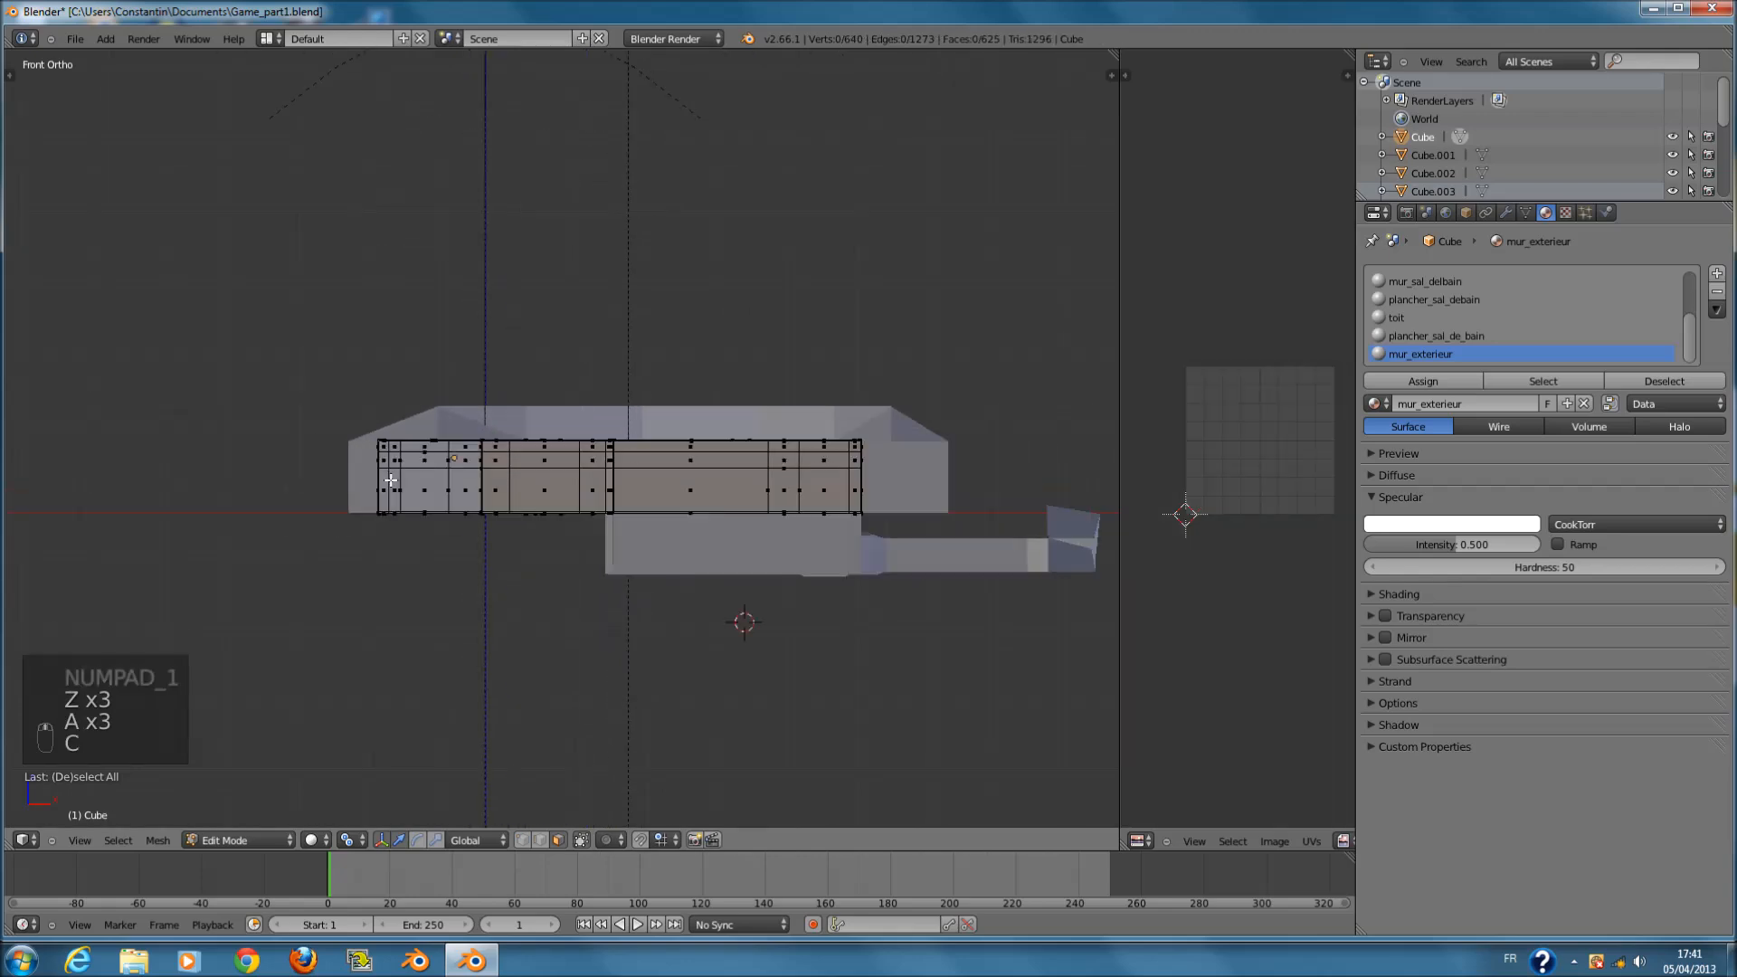
{"action": "key", "text": "c"}
{"action": "left_click_drag", "start_coordinate": [345, 489], "coordinate": [918, 489]}
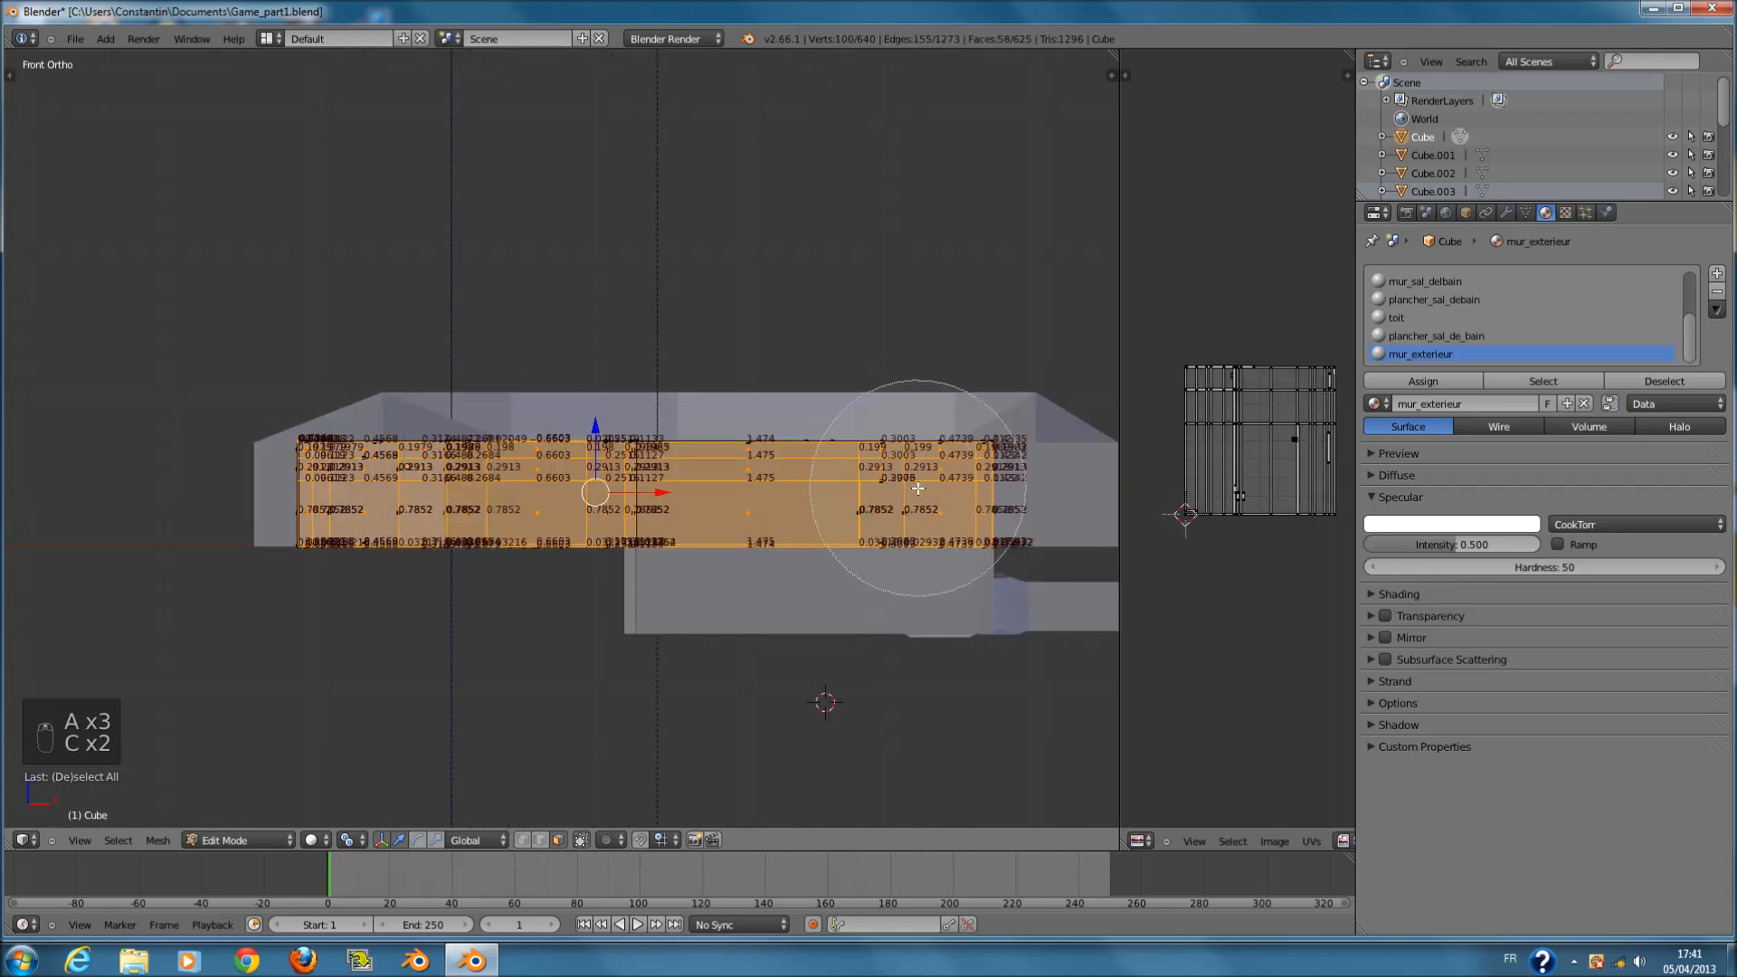
- Add the exterior wall faces on the house's left side to the selection
{"action": "key", "text": "ctrl+KP_2"}
{"action": "key", "text": "ctrl+KP_3"}
{"action": "scroll", "coordinate": [927, 319], "scroll_direction": "down", "scroll_amount": 1}
{"action": "key", "text": "c"}
{"action": "left_click_drag", "start_coordinate": [433, 460], "coordinate": [964, 446]}
{"action": "right_click", "coordinate": [964, 446]}
{"action": "key", "text": "ctrl+KP_1"}
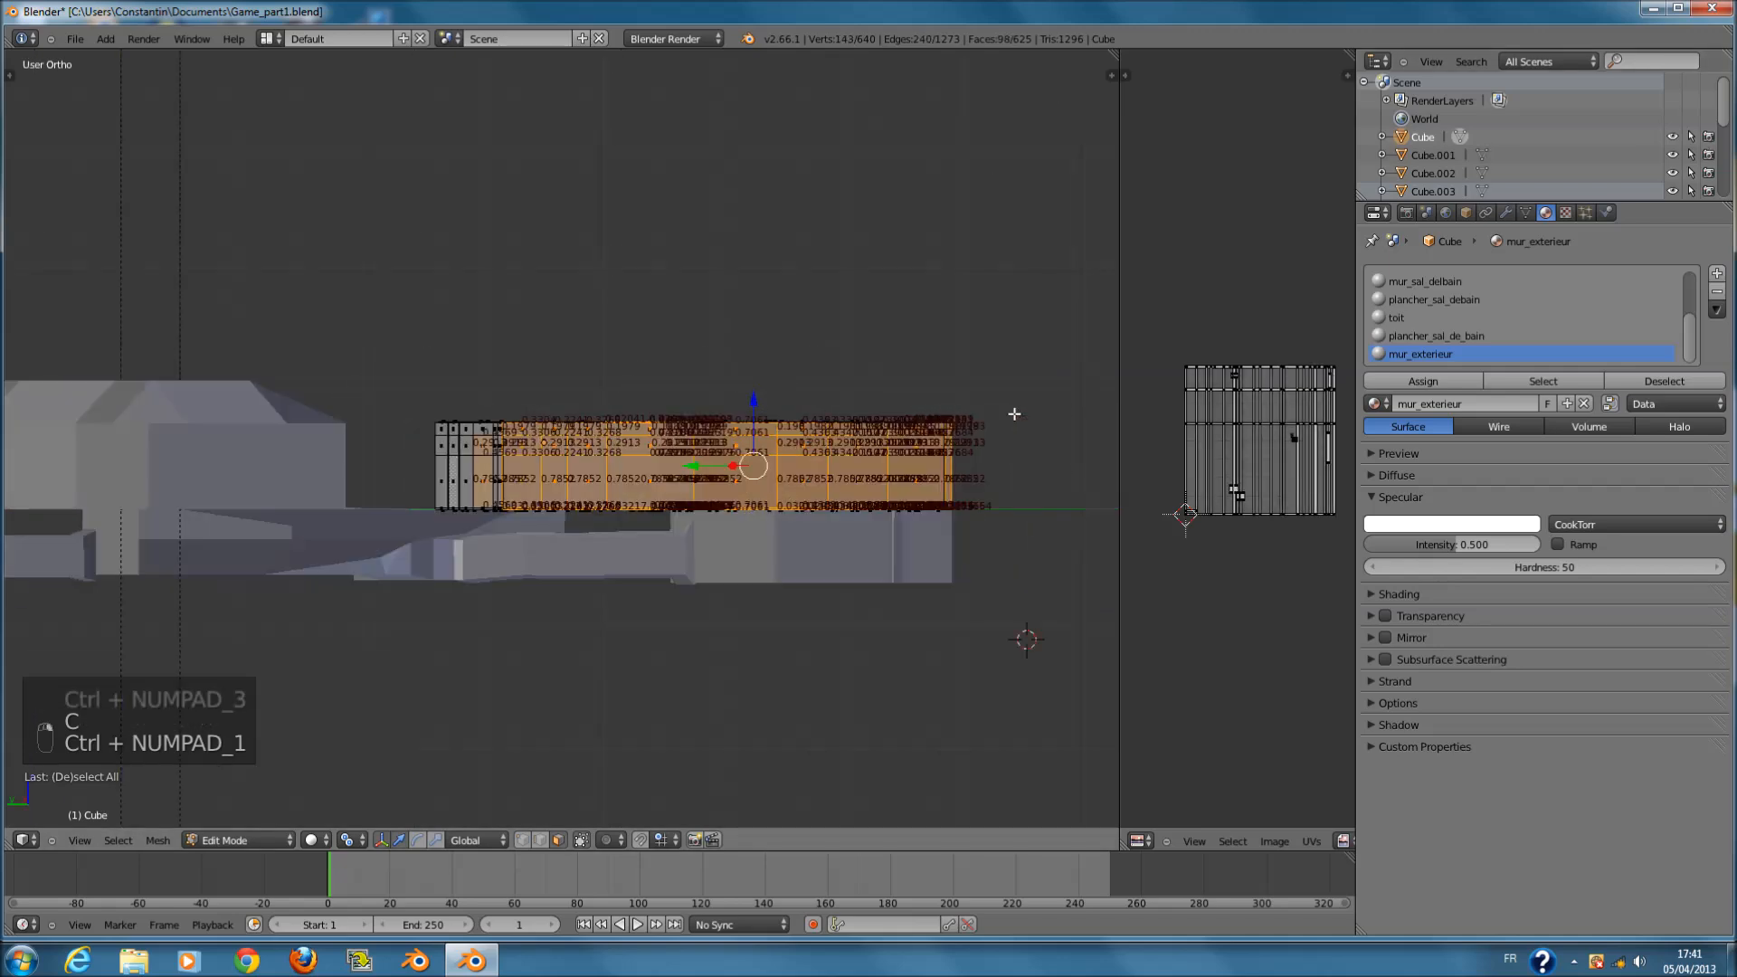
- Add the exterior wall faces on the house's back and right side to the selection
{"action": "key", "text": "c"}
{"action": "left_click_drag", "start_coordinate": [917, 431], "coordinate": [48, 448]}
{"action": "right_click", "coordinate": [118, 435]}
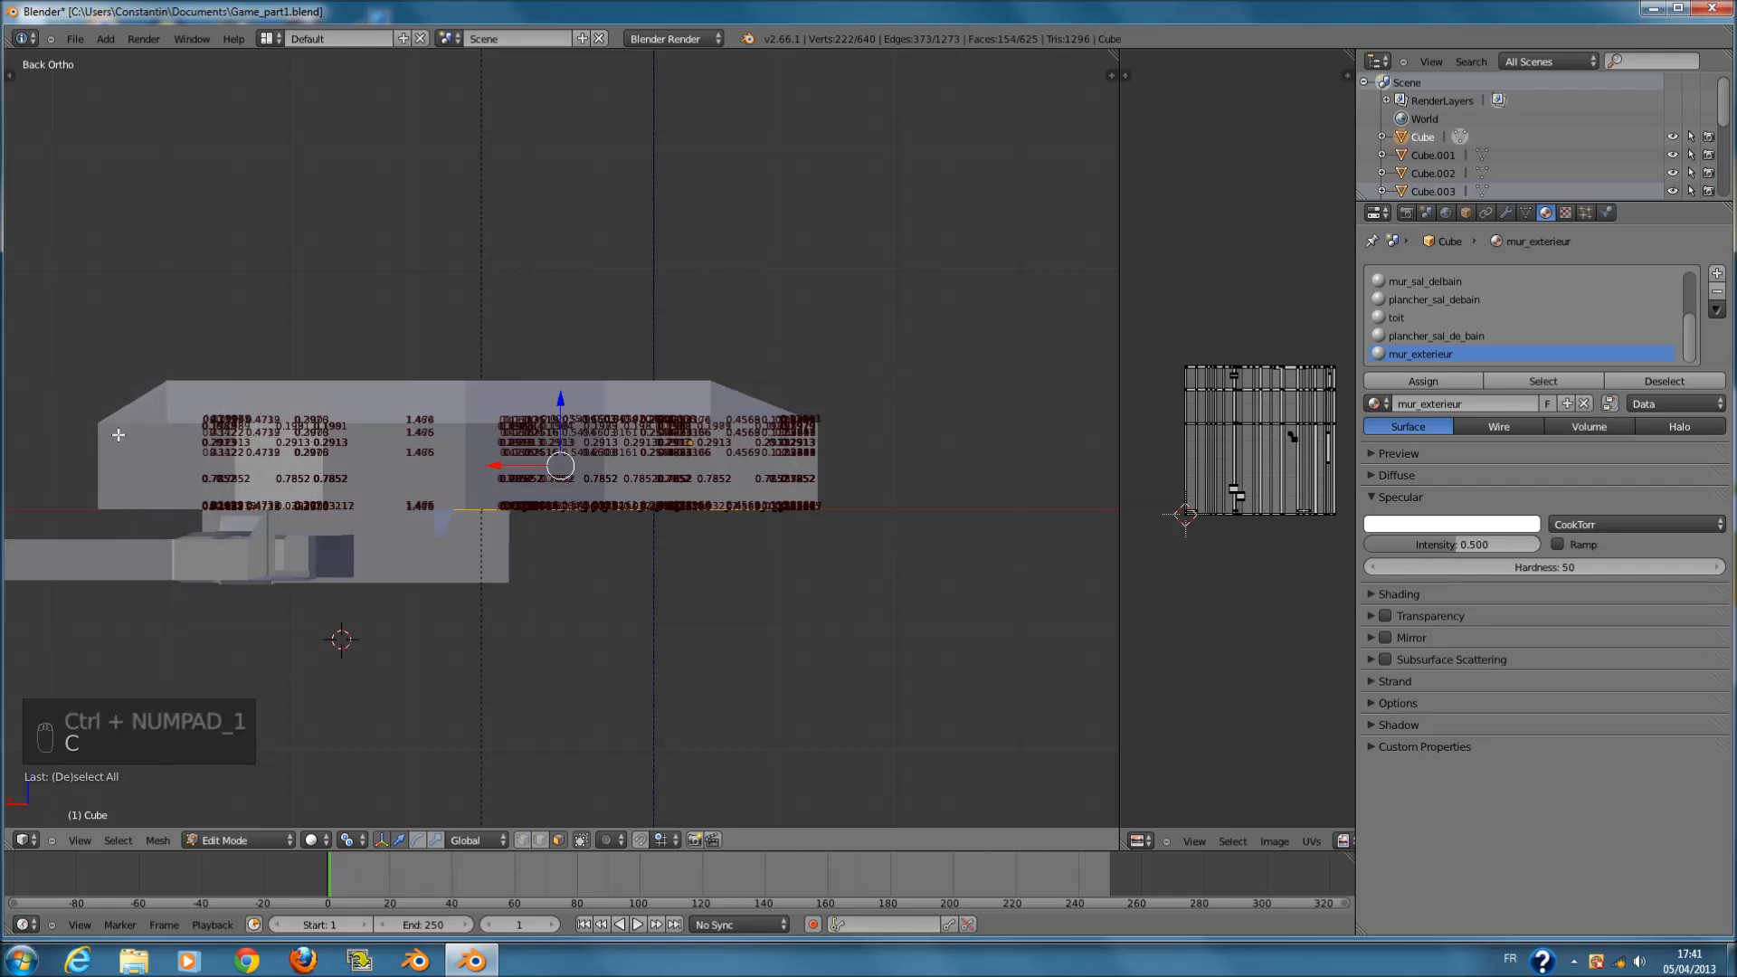
{"action": "key", "text": "KP_3"}
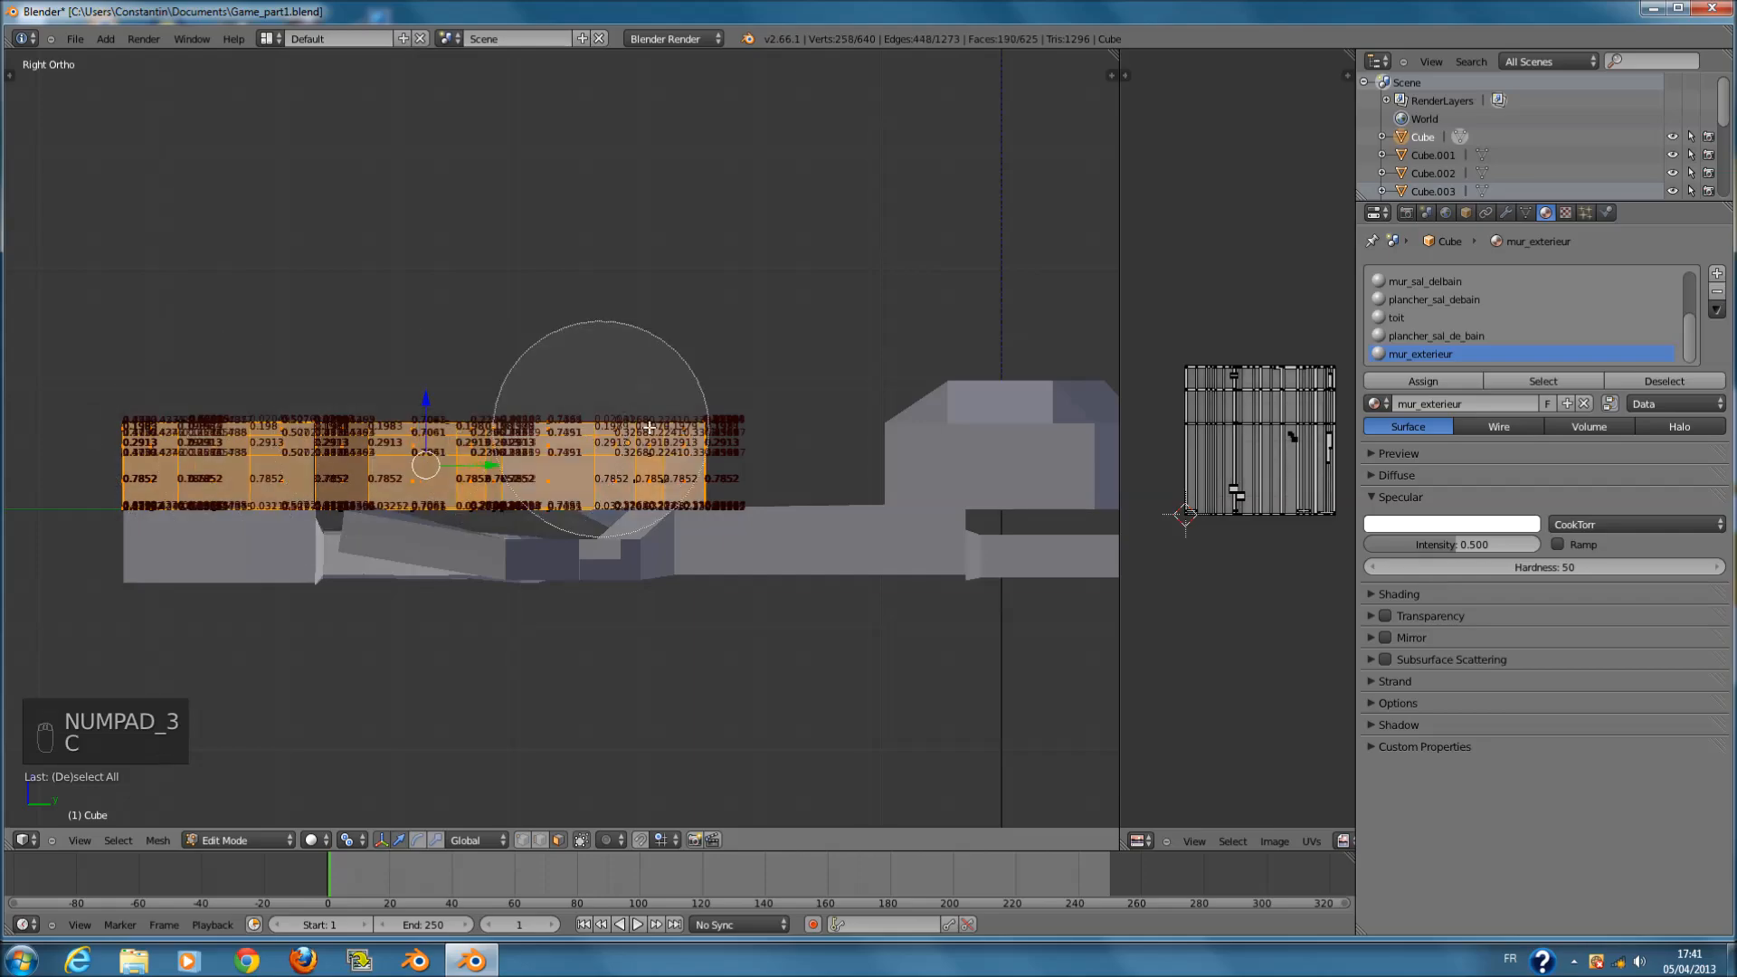
{"action": "right_click", "coordinate": [729, 428]}
- Deselect the stray face in the doorway of the square room's side wall
{"action": "middle_click_drag", "start_coordinate": [706, 429], "coordinate": [799, 488]}
{"action": "key", "text": "z"}
{"action": "scroll", "coordinate": [551, 500], "scroll_direction": "up", "scroll_amount": 4}
{"action": "key", "text": "z"}
{"action": "mouse_move", "coordinate": [199, 512]}
{"action": "middle_mouse_down", "text": "shift"}
{"action": "mouse_move", "coordinate": [455, 510]}
{"action": "mouse_move", "coordinate": [686, 541]}
{"action": "mouse_move", "coordinate": [609, 554]}
{"action": "mouse_move", "coordinate": [445, 513]}
{"action": "mouse_move", "coordinate": [645, 424]}
{"action": "middle_mouse_up", "text": "shift"}
{"action": "key", "text": "c"}
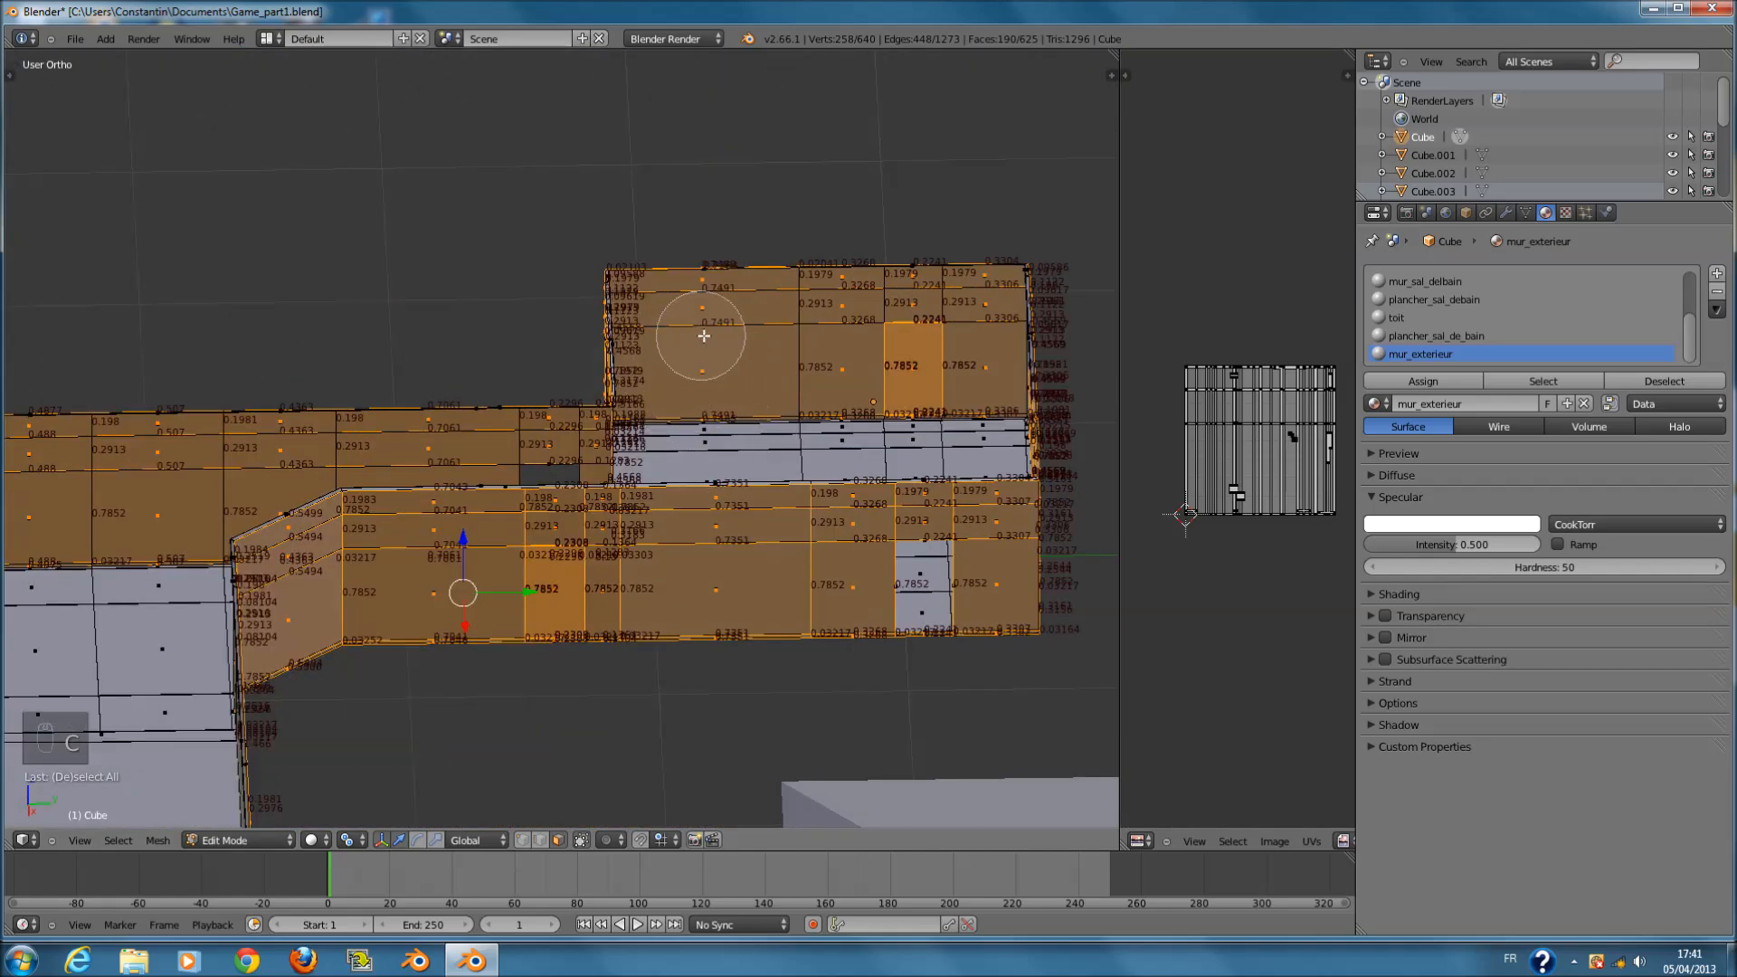
{"action": "right_click", "coordinate": [731, 361]}
- Deselect the stray faces in the corridor walls' openings
{"action": "mouse_move", "coordinate": [731, 361]}
{"action": "middle_mouse_down"}
{"action": "mouse_move", "coordinate": [640, 337]}
{"action": "mouse_move", "coordinate": [524, 345]}
{"action": "mouse_move", "coordinate": [543, 371]}
{"action": "middle_mouse_up"}
{"action": "key", "text": "z"}
{"action": "scroll", "coordinate": [748, 504], "scroll_direction": "up", "scroll_amount": 7}
{"action": "mouse_move", "coordinate": [745, 505]}
{"action": "middle_mouse_down"}
{"action": "mouse_move", "coordinate": [541, 464]}
{"action": "mouse_move", "coordinate": [670, 486]}
{"action": "mouse_move", "coordinate": [721, 456]}
{"action": "mouse_move", "coordinate": [570, 505]}
{"action": "middle_mouse_up"}
{"action": "key", "text": "z"}
{"action": "scroll", "coordinate": [721, 456], "scroll_direction": "down", "scroll_amount": 4}
{"action": "scroll", "coordinate": [721, 456], "scroll_direction": "down", "scroll_amount": 1}
{"action": "scroll", "coordinate": [298, 384], "scroll_direction": "up", "scroll_amount": 2}
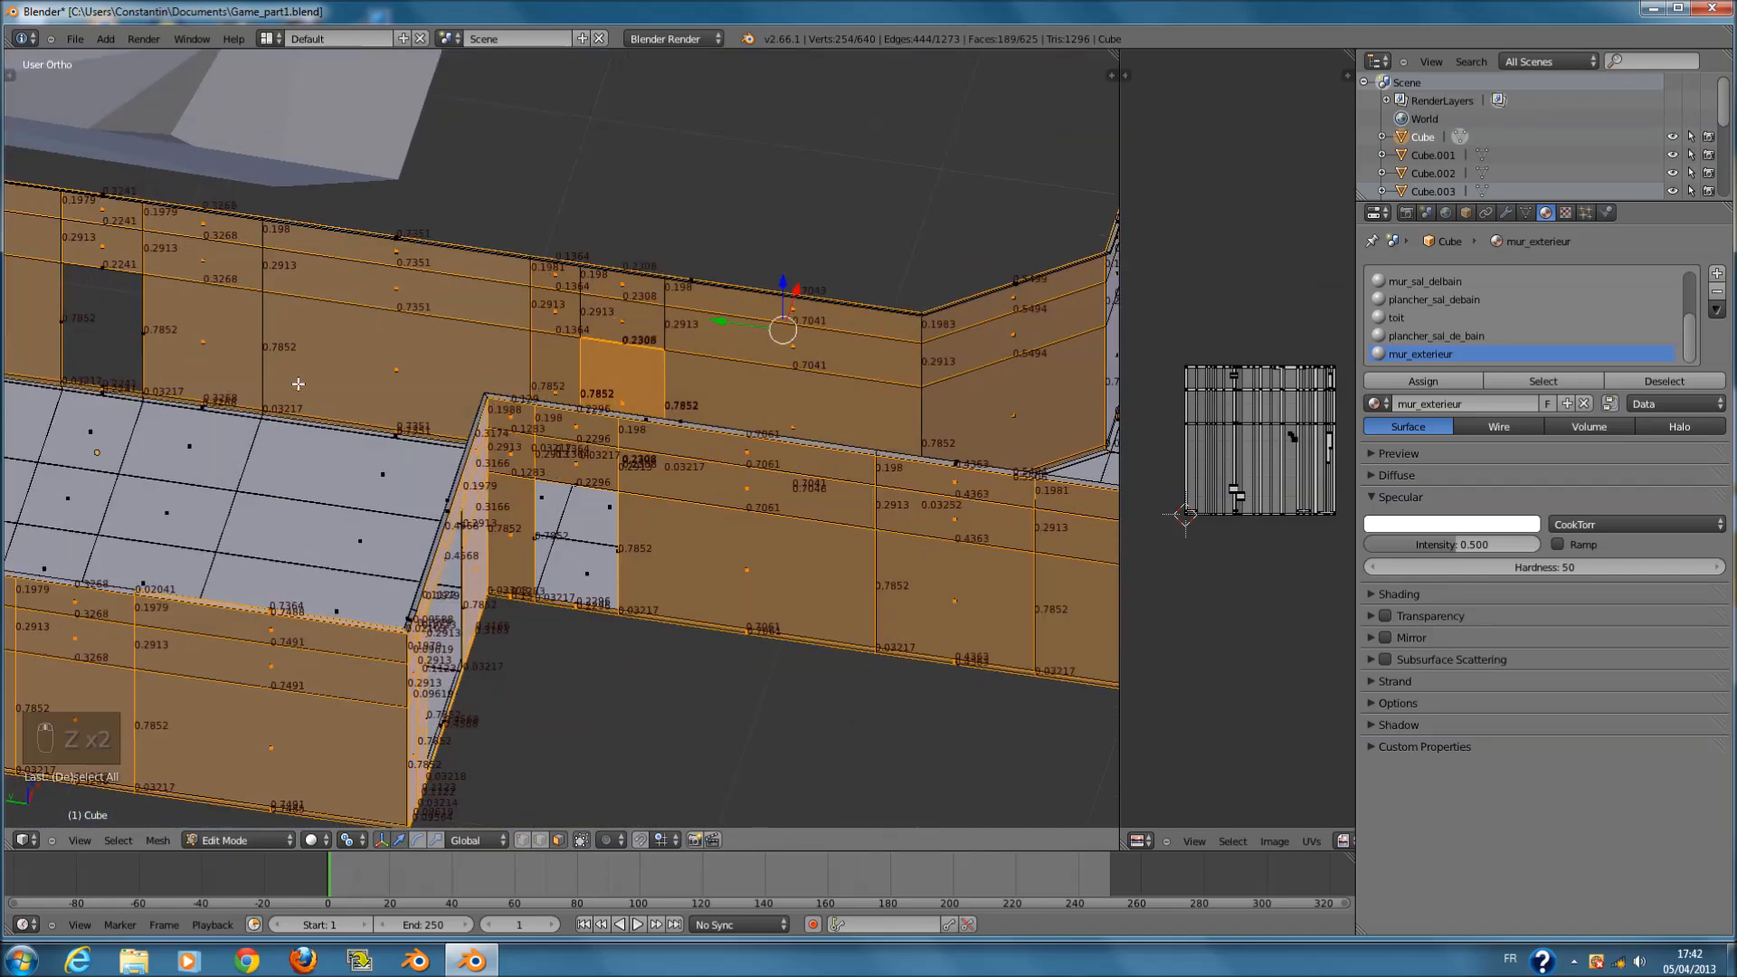
{"action": "middle_click_drag", "start_coordinate": [389, 345], "coordinate": [244, 283]}
{"action": "middle_click_drag", "start_coordinate": [413, 350], "coordinate": [240, 380]}
{"action": "mouse_move", "coordinate": [572, 618]}
{"action": "middle_mouse_down"}
{"action": "mouse_move", "coordinate": [666, 655]}
{"action": "mouse_move", "coordinate": [838, 652]}
{"action": "mouse_move", "coordinate": [869, 579]}
{"action": "mouse_move", "coordinate": [841, 552]}
{"action": "mouse_move", "coordinate": [626, 488]}
{"action": "mouse_move", "coordinate": [696, 396]}
{"action": "middle_mouse_up"}
{"action": "key", "text": "z"}
{"action": "key", "text": "c"}
{"action": "middle_click", "coordinate": [793, 524]}
{"action": "right_click", "coordinate": [794, 524]}
- Deselect the remaining stray faces around the square room's large opening and the neighbouring room's doorway
{"action": "scroll", "coordinate": [628, 488], "scroll_direction": "down", "scroll_amount": 2}
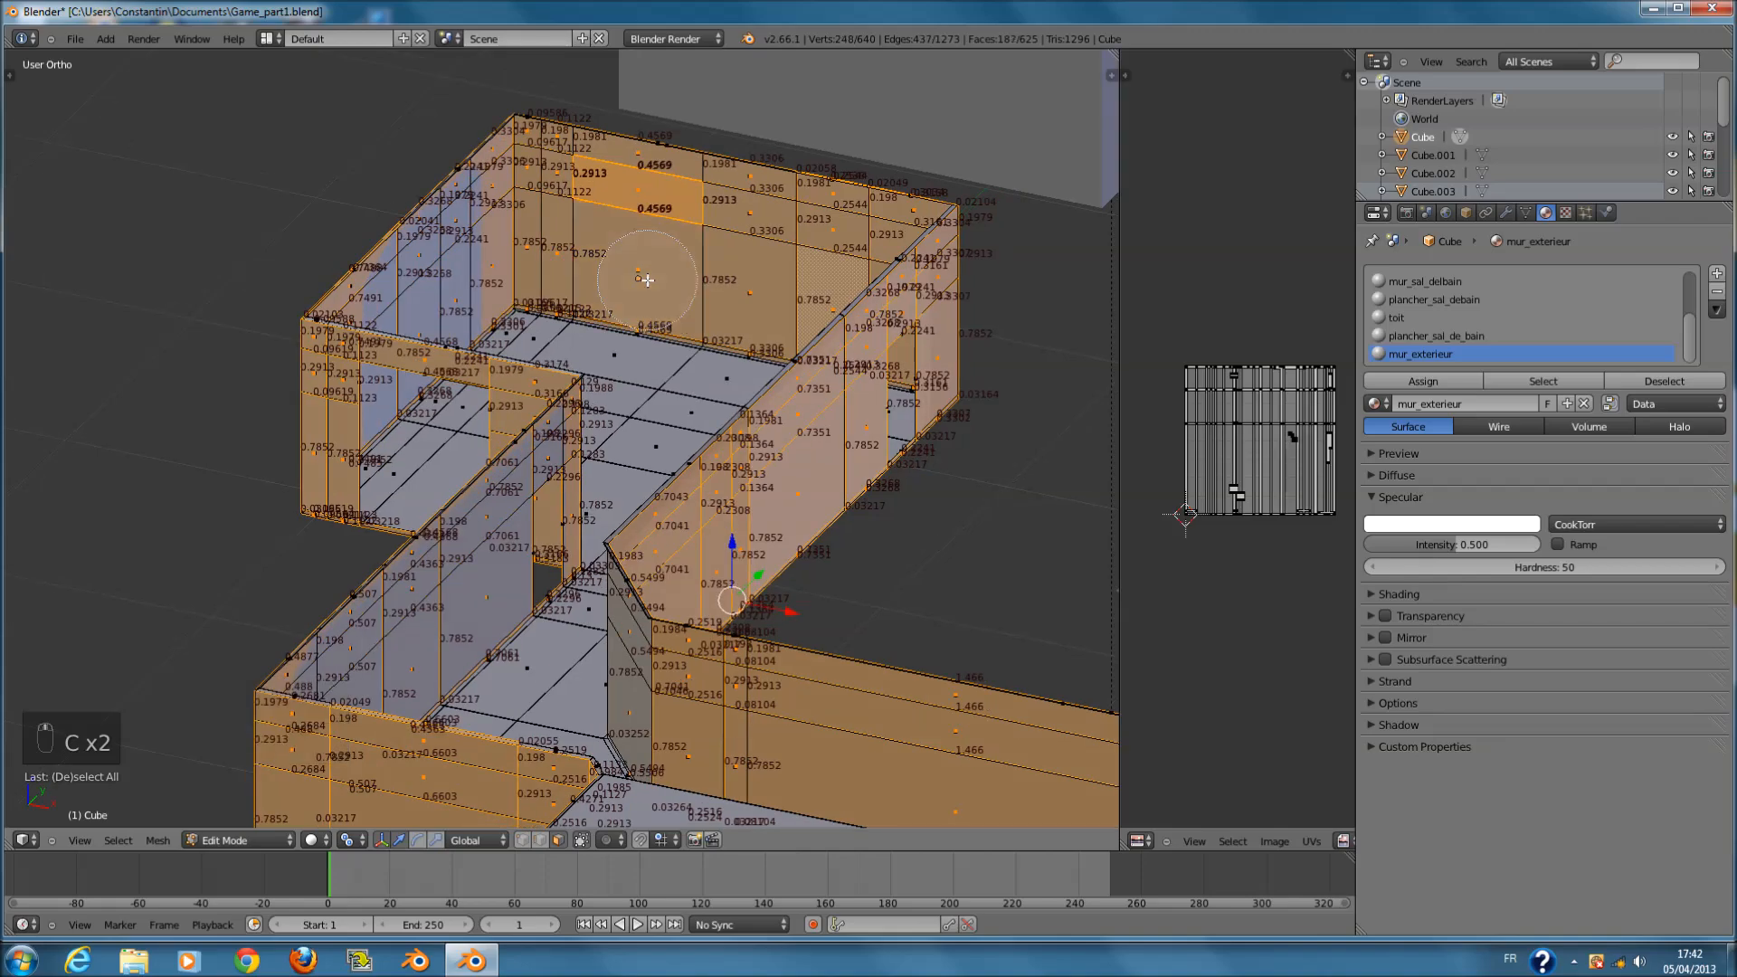
{"action": "right_click", "coordinate": [614, 216]}
{"action": "middle_click_drag", "start_coordinate": [613, 216], "coordinate": [476, 209]}
{"action": "scroll", "coordinate": [477, 209], "scroll_direction": "down", "scroll_amount": 4}
{"action": "scroll", "coordinate": [477, 209], "scroll_direction": "up", "scroll_amount": 10, "text": "ctrl"}
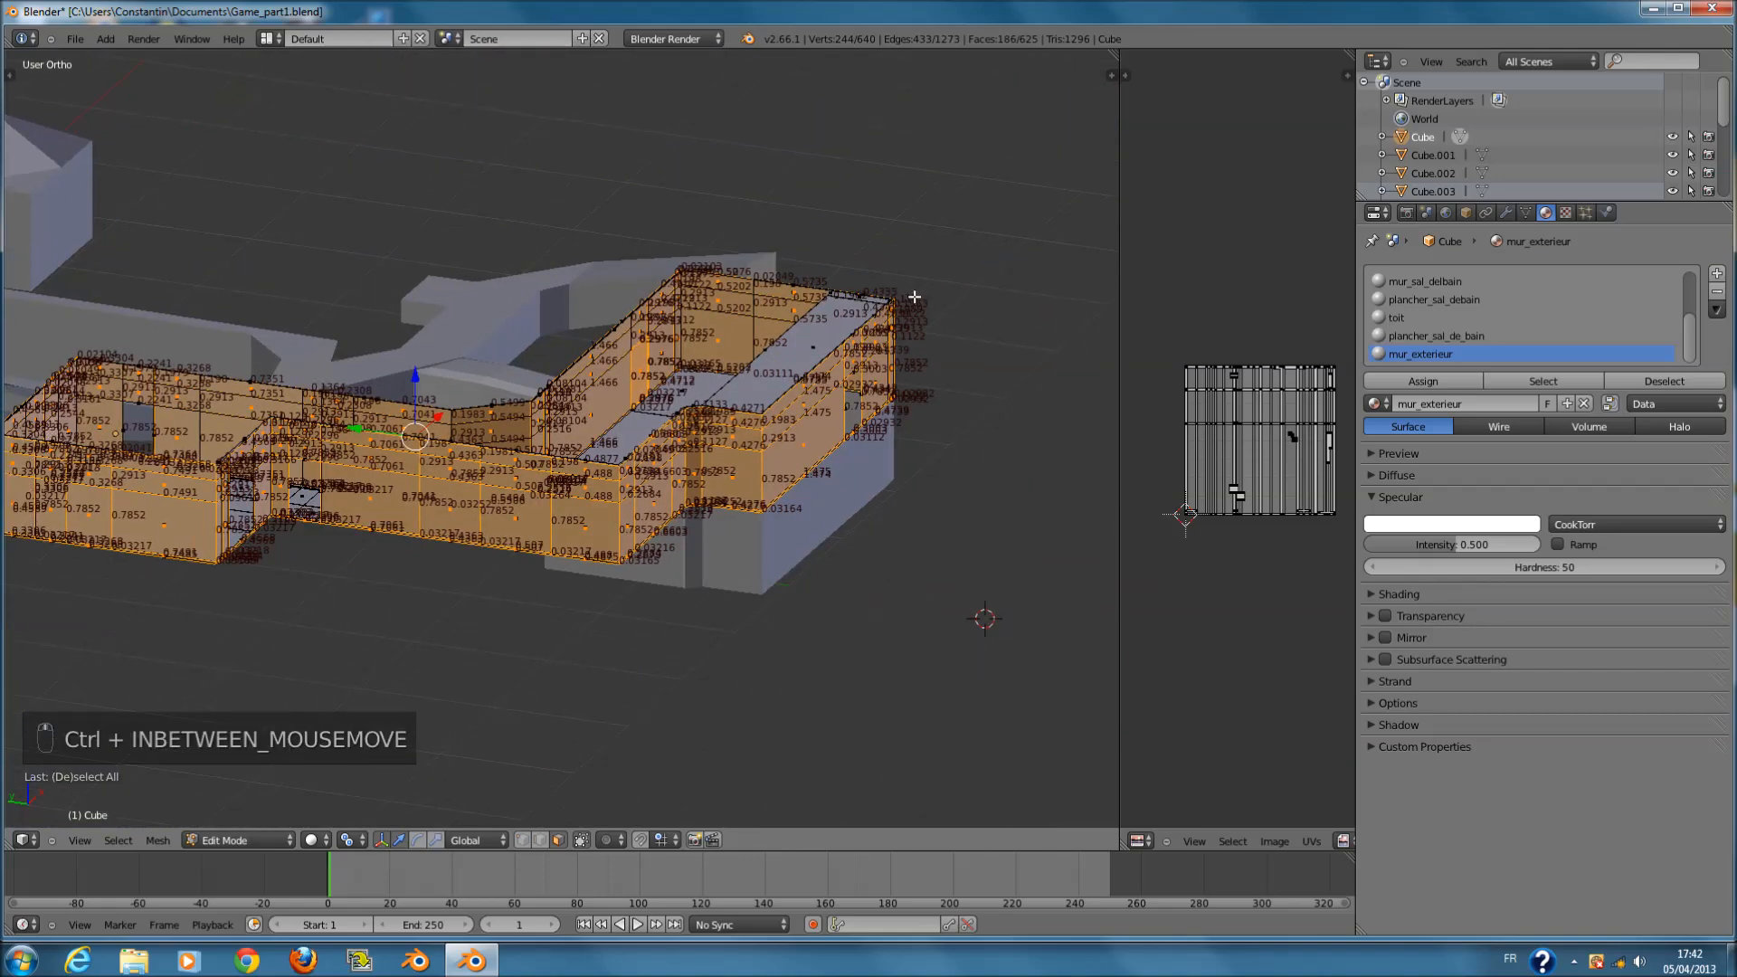
{"action": "scroll", "coordinate": [477, 209], "scroll_direction": "up", "scroll_amount": 5}
{"action": "right_click", "coordinate": [254, 281]}
- Assign the mur_exterieur material to the selected exterior wall faces
{"action": "mouse_move", "coordinate": [253, 281]}
{"action": "middle_mouse_down"}
{"action": "mouse_move", "coordinate": [432, 266]}
{"action": "mouse_move", "coordinate": [411, 268]}
{"action": "mouse_move", "coordinate": [399, 341]}
{"action": "mouse_move", "coordinate": [633, 362]}
{"action": "mouse_move", "coordinate": [1005, 310]}
{"action": "mouse_move", "coordinate": [825, 338]}
{"action": "mouse_move", "coordinate": [959, 333]}
{"action": "middle_mouse_up"}
{"action": "scroll", "coordinate": [411, 306], "scroll_direction": "down", "scroll_amount": 3}
{"action": "key", "text": "z"}
{"action": "key", "text": "z"}
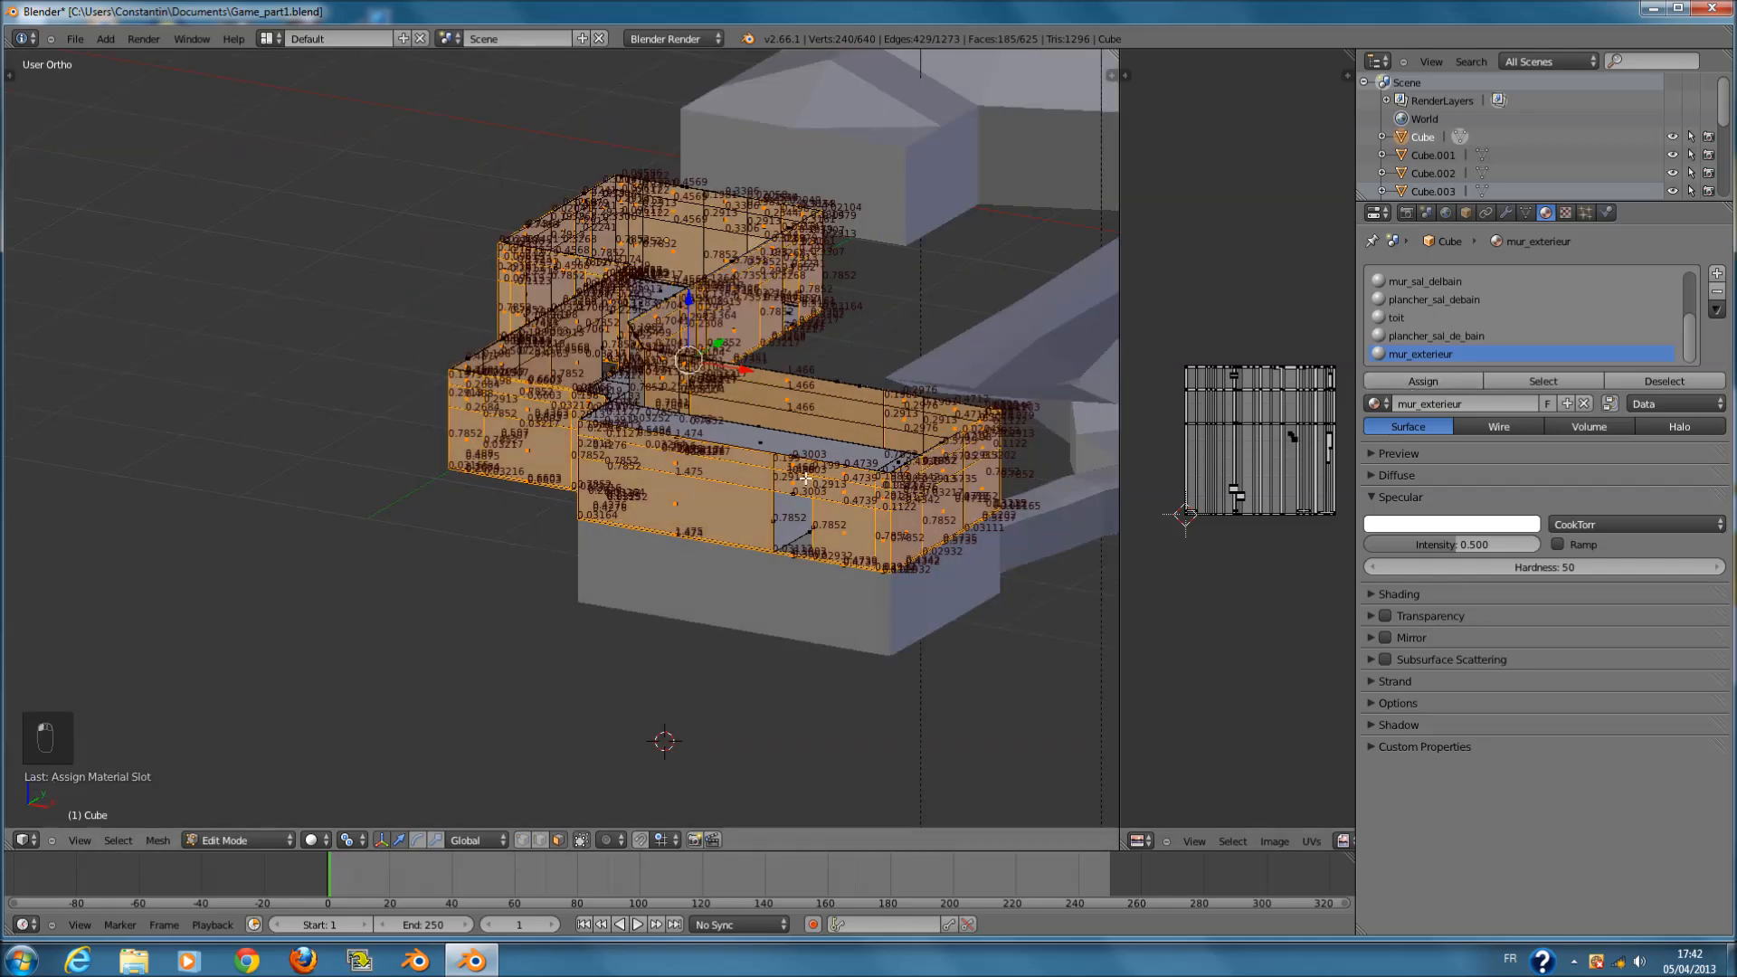
- Collapse the specular settings and open the diffuse colour of the mur_exterieur material
{"action": "left_click", "coordinate": [1417, 497]}
{"action": "left_click", "coordinate": [1430, 476]}
{"action": "left_click", "coordinate": [1477, 506]}
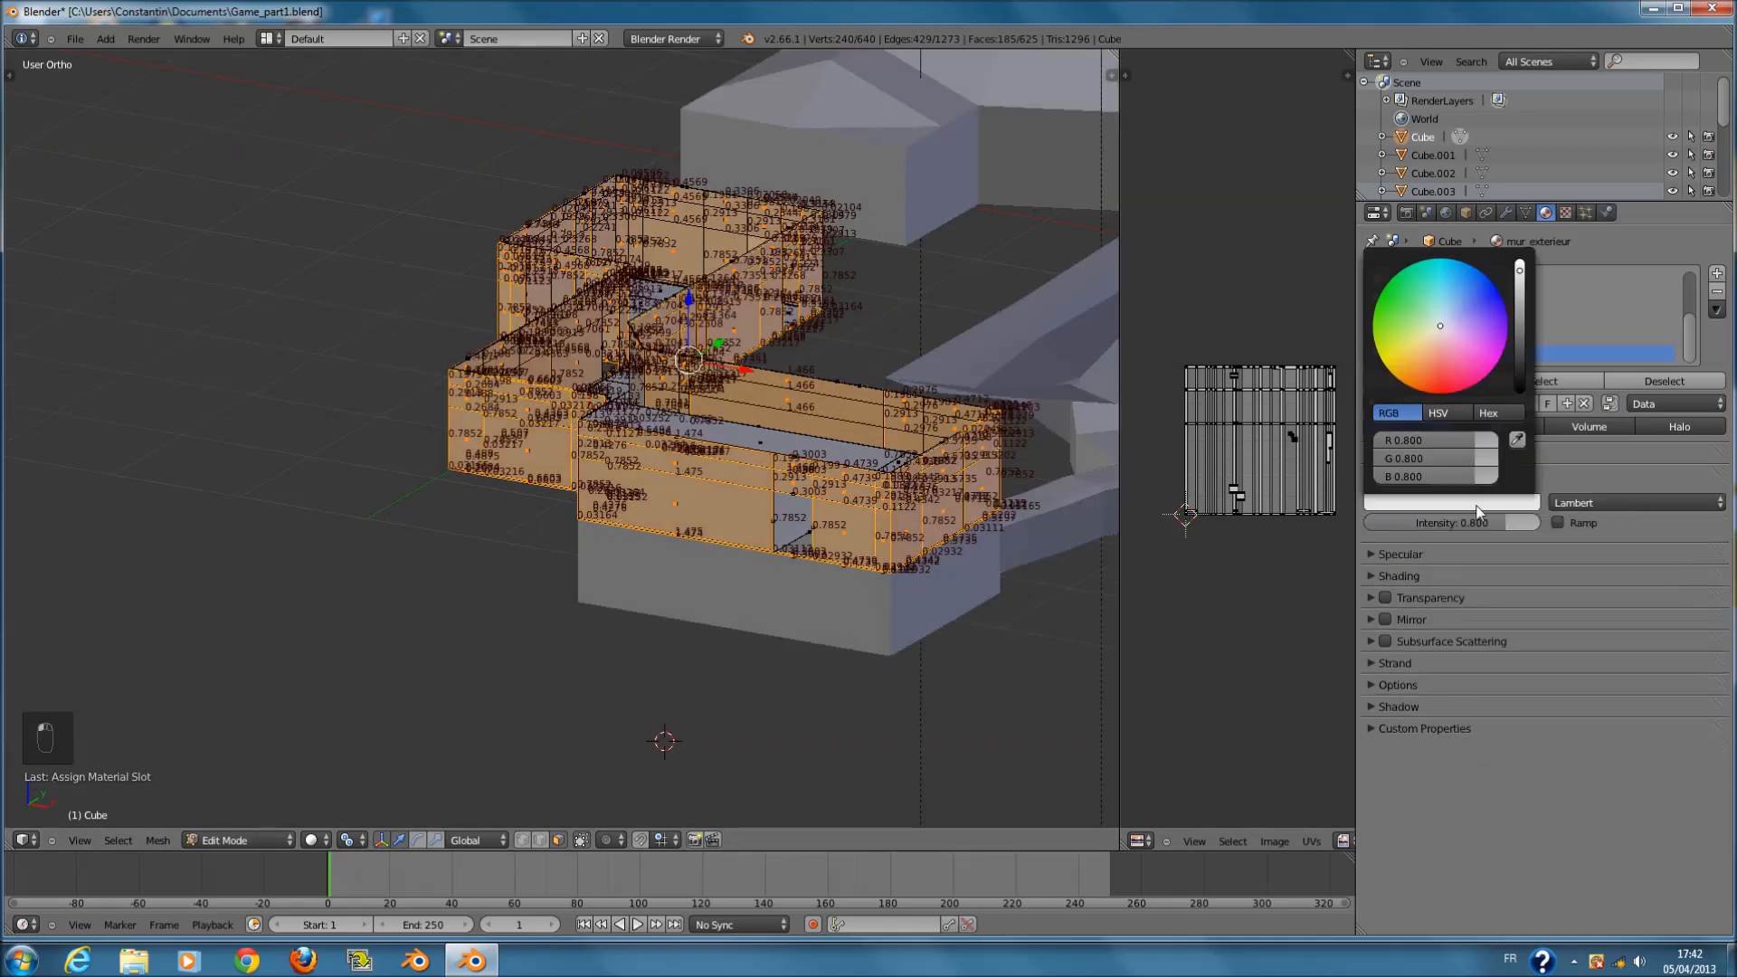
- Set the diffuse colour of the mur_exterieur material to magenta and return the house to Object Mode
{"action": "left_click", "coordinate": [1484, 351]}
{"action": "key", "text": "Tab"}
{"action": "middle_click_drag", "start_coordinate": [657, 447], "coordinate": [284, 568]}
{"action": "scroll", "coordinate": [648, 503], "scroll_direction": "up", "scroll_amount": 5}
{"action": "scroll", "coordinate": [402, 470], "scroll_direction": "down", "scroll_amount": 3}
{"action": "scroll", "coordinate": [284, 568], "scroll_direction": "up", "scroll_amount": 2}
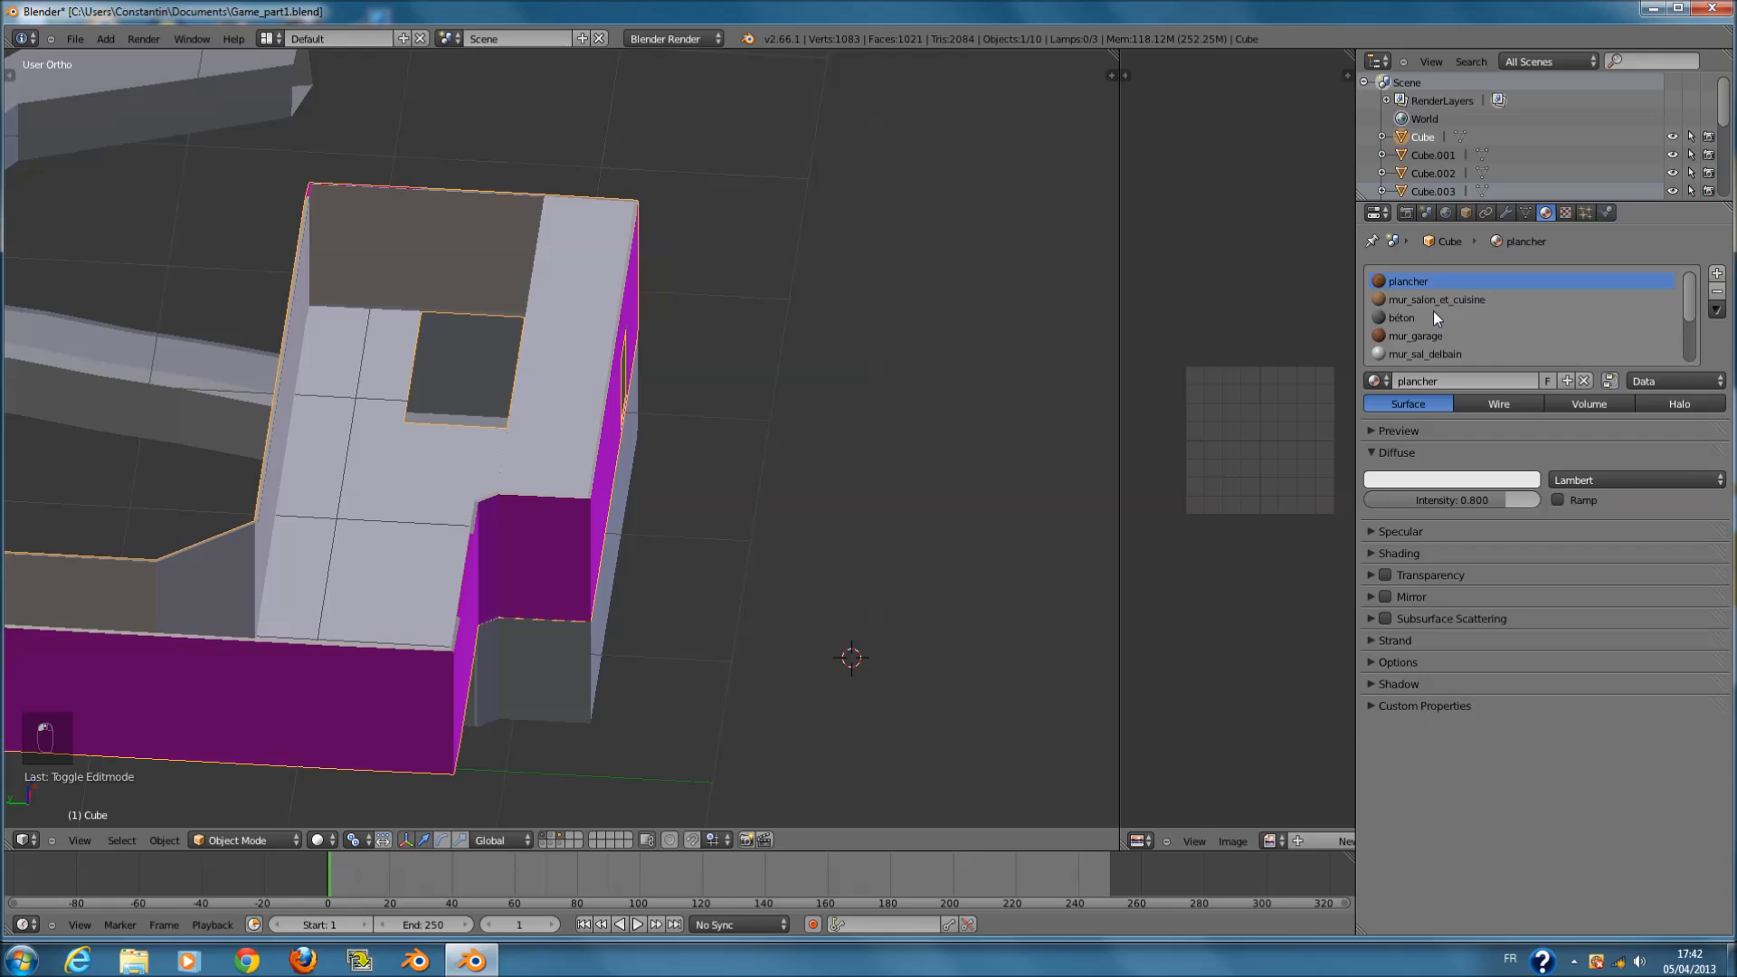
- Add a new texture of type Image or Movie to the mur_exterieur material with the house in Edit Mode
{"action": "left_click", "coordinate": [1441, 299]}
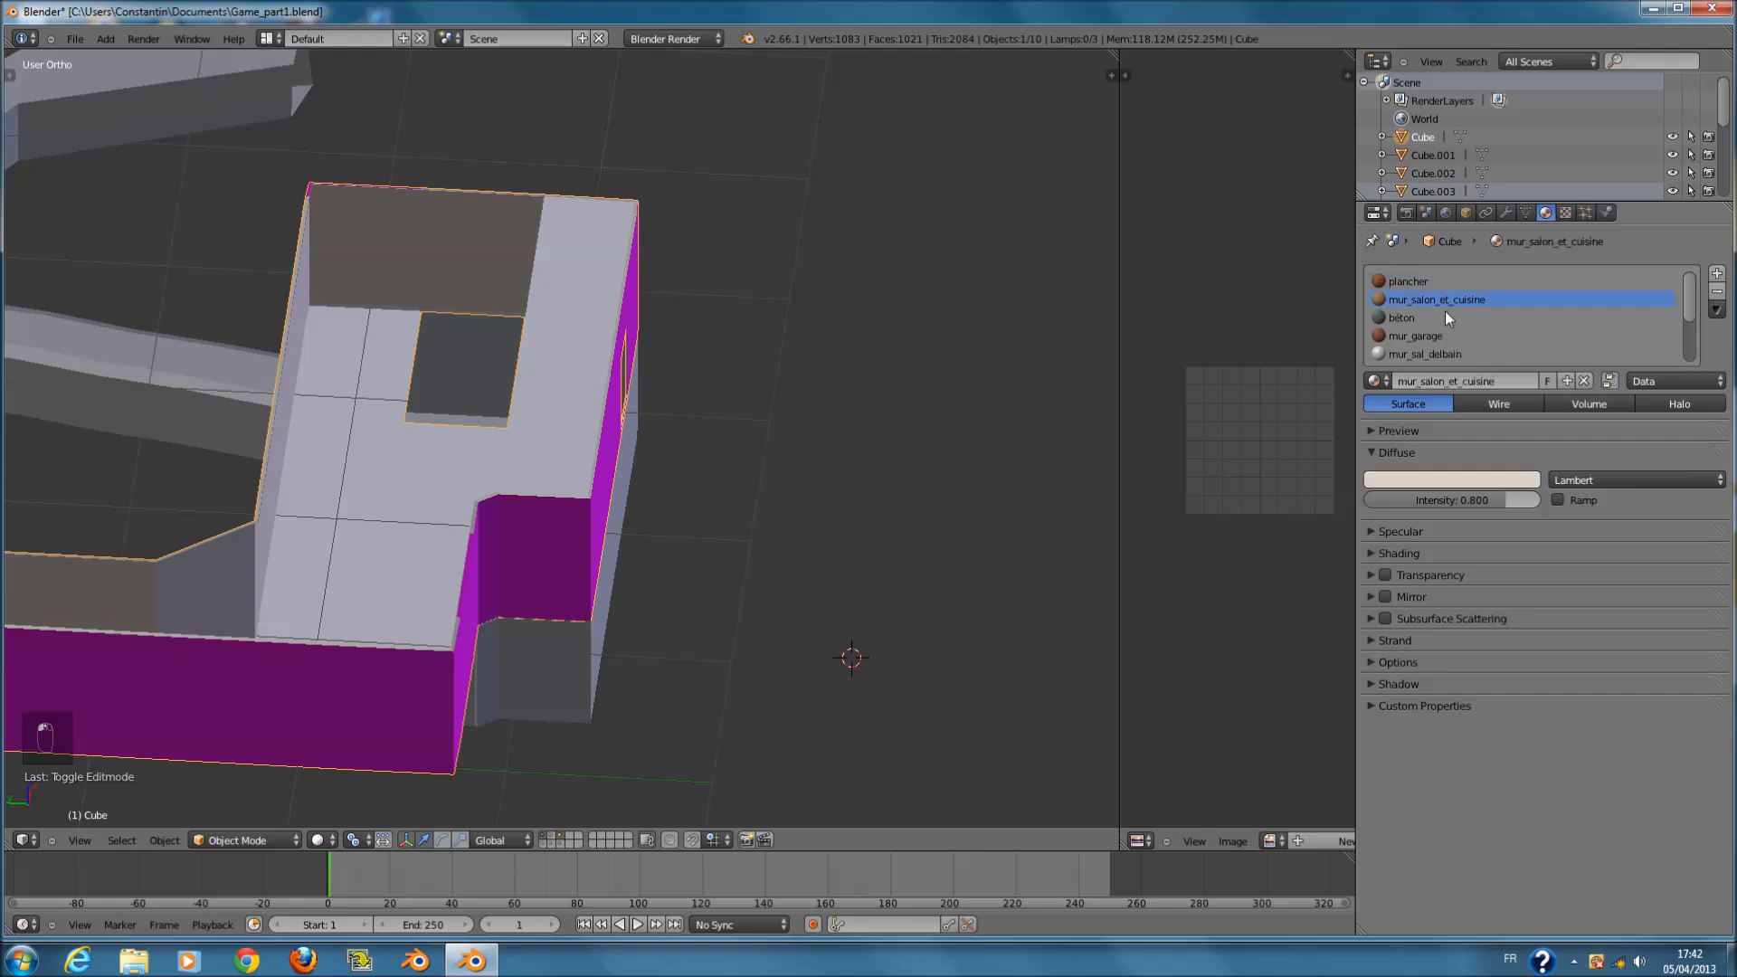
{"action": "scroll", "coordinate": [1440, 312], "scroll_direction": "down", "scroll_amount": 4}
{"action": "scroll", "coordinate": [366, 373], "scroll_direction": "down", "scroll_amount": 2}
{"action": "middle_click_drag", "start_coordinate": [366, 373], "coordinate": [98, 427]}
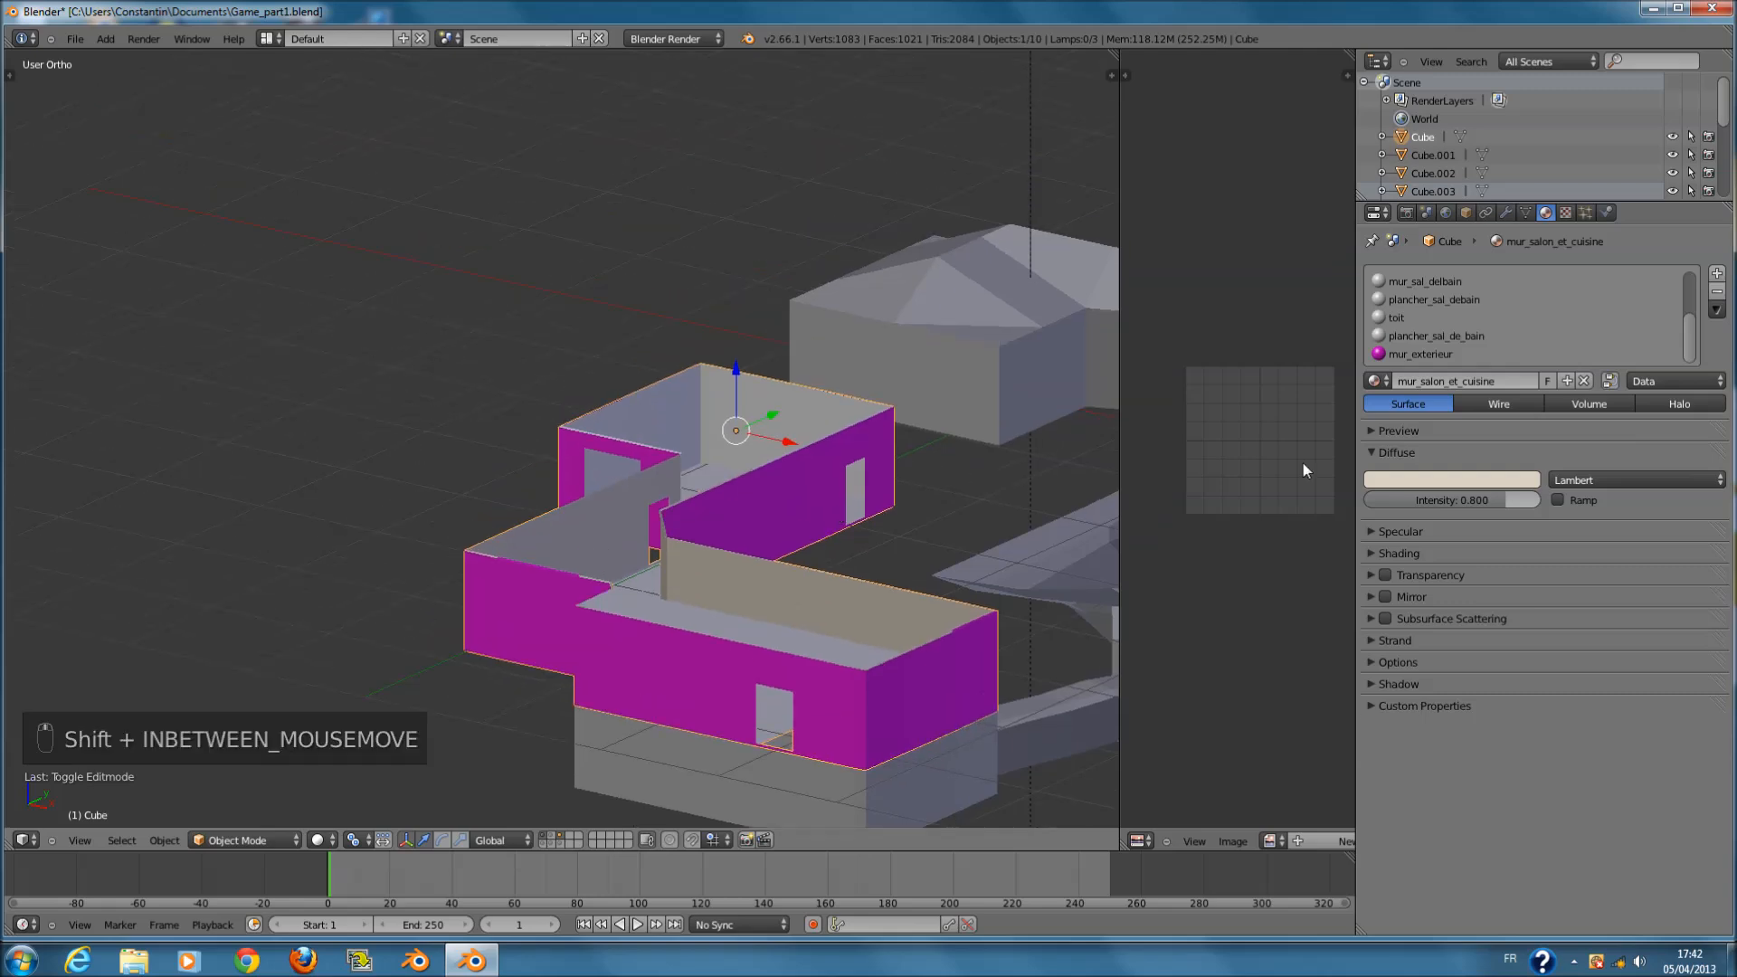
{"action": "left_click", "coordinate": [1429, 353]}
{"action": "key", "text": "Tab"}
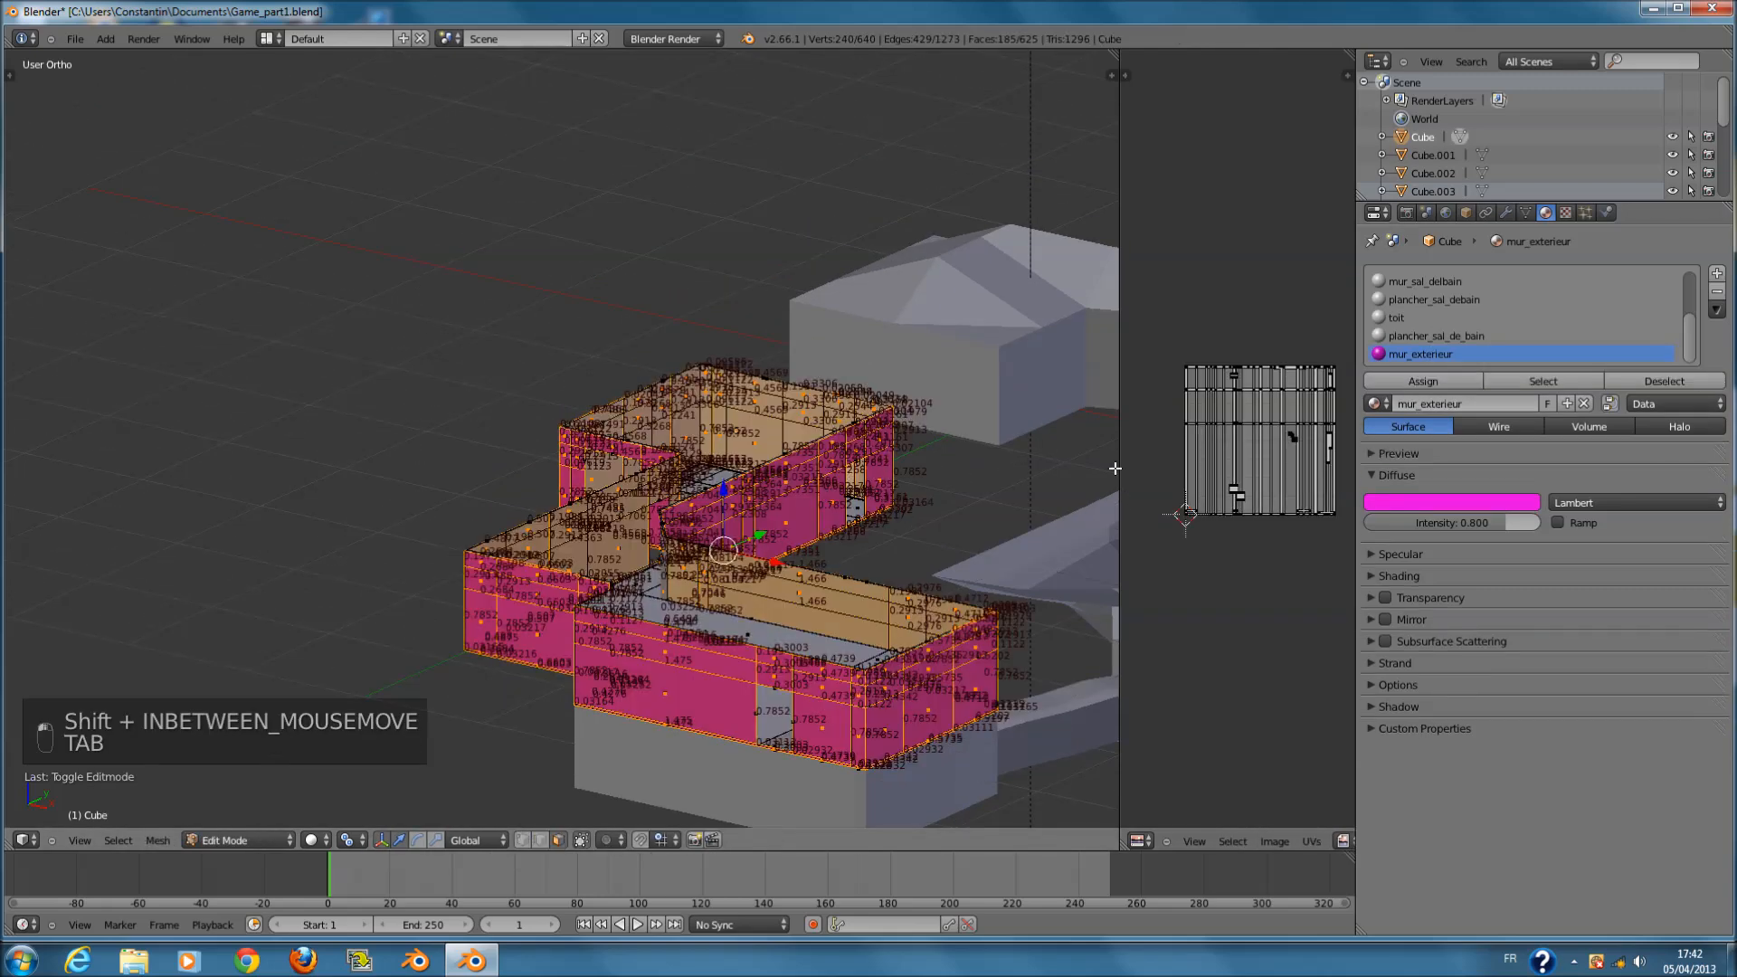
{"action": "left_click", "coordinate": [1565, 213]}
{"action": "left_click", "coordinate": [1458, 403]}
{"action": "left_click", "coordinate": [1489, 427]}
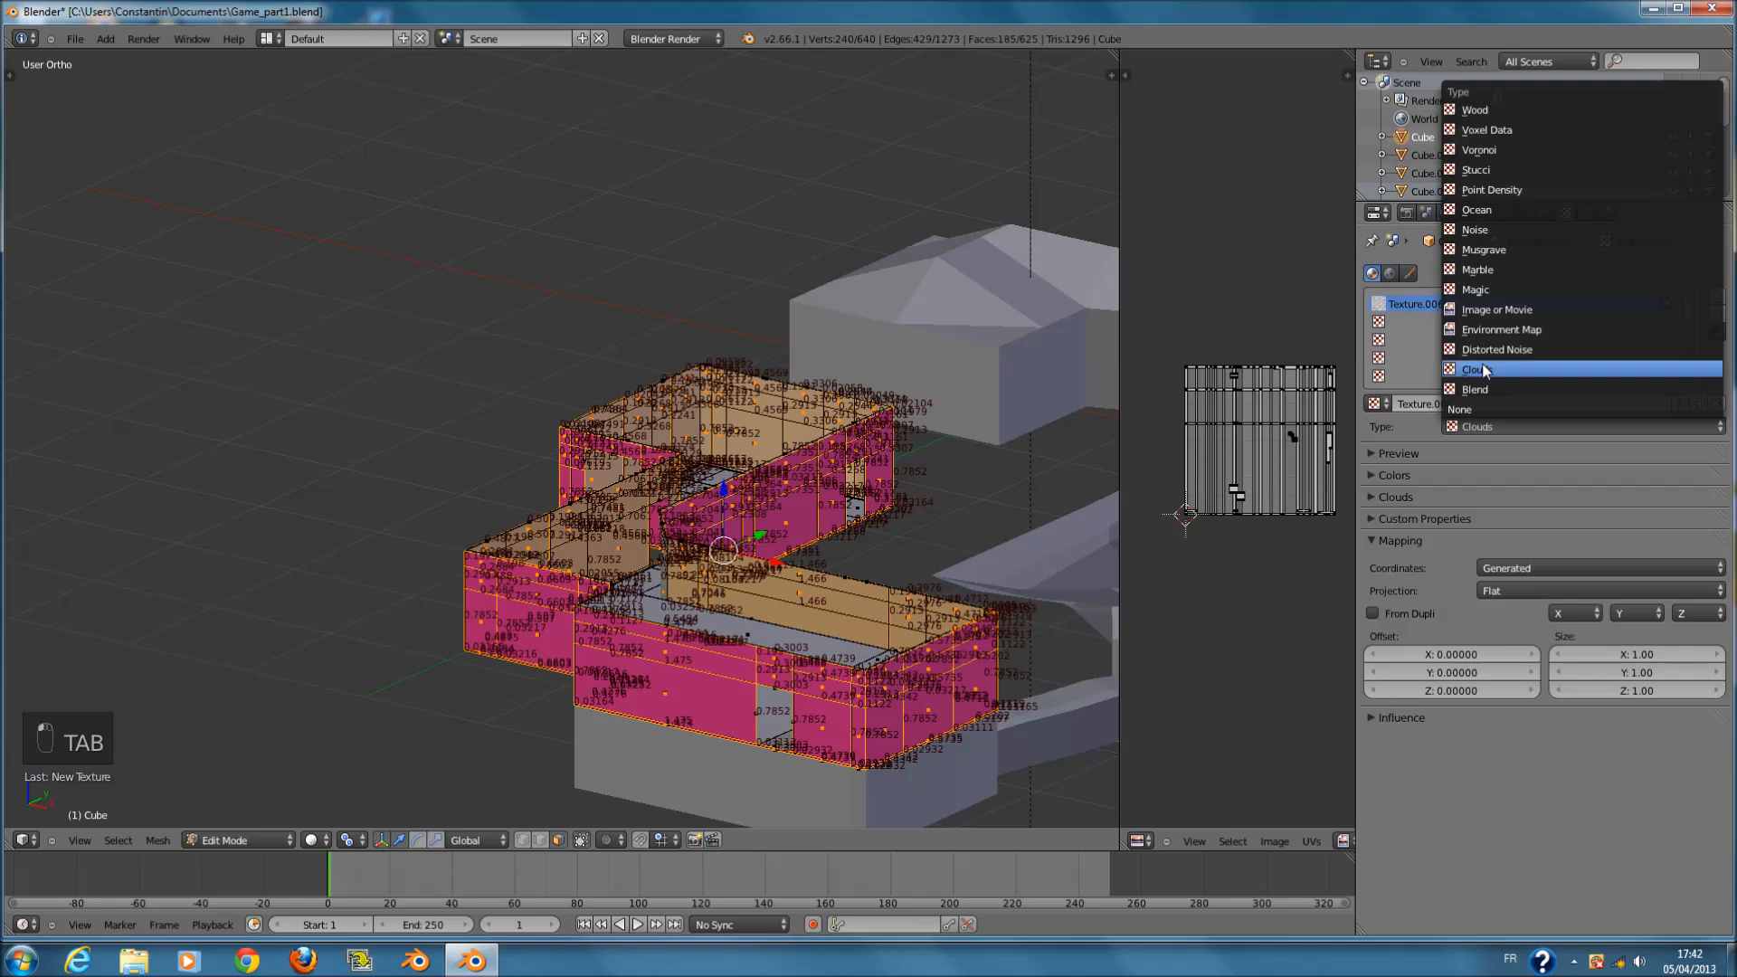
{"action": "left_click", "coordinate": [1493, 308]}
- Set the mapping coordinates of the mur_exterieur texture to UV
{"action": "left_click", "coordinate": [1594, 611]}
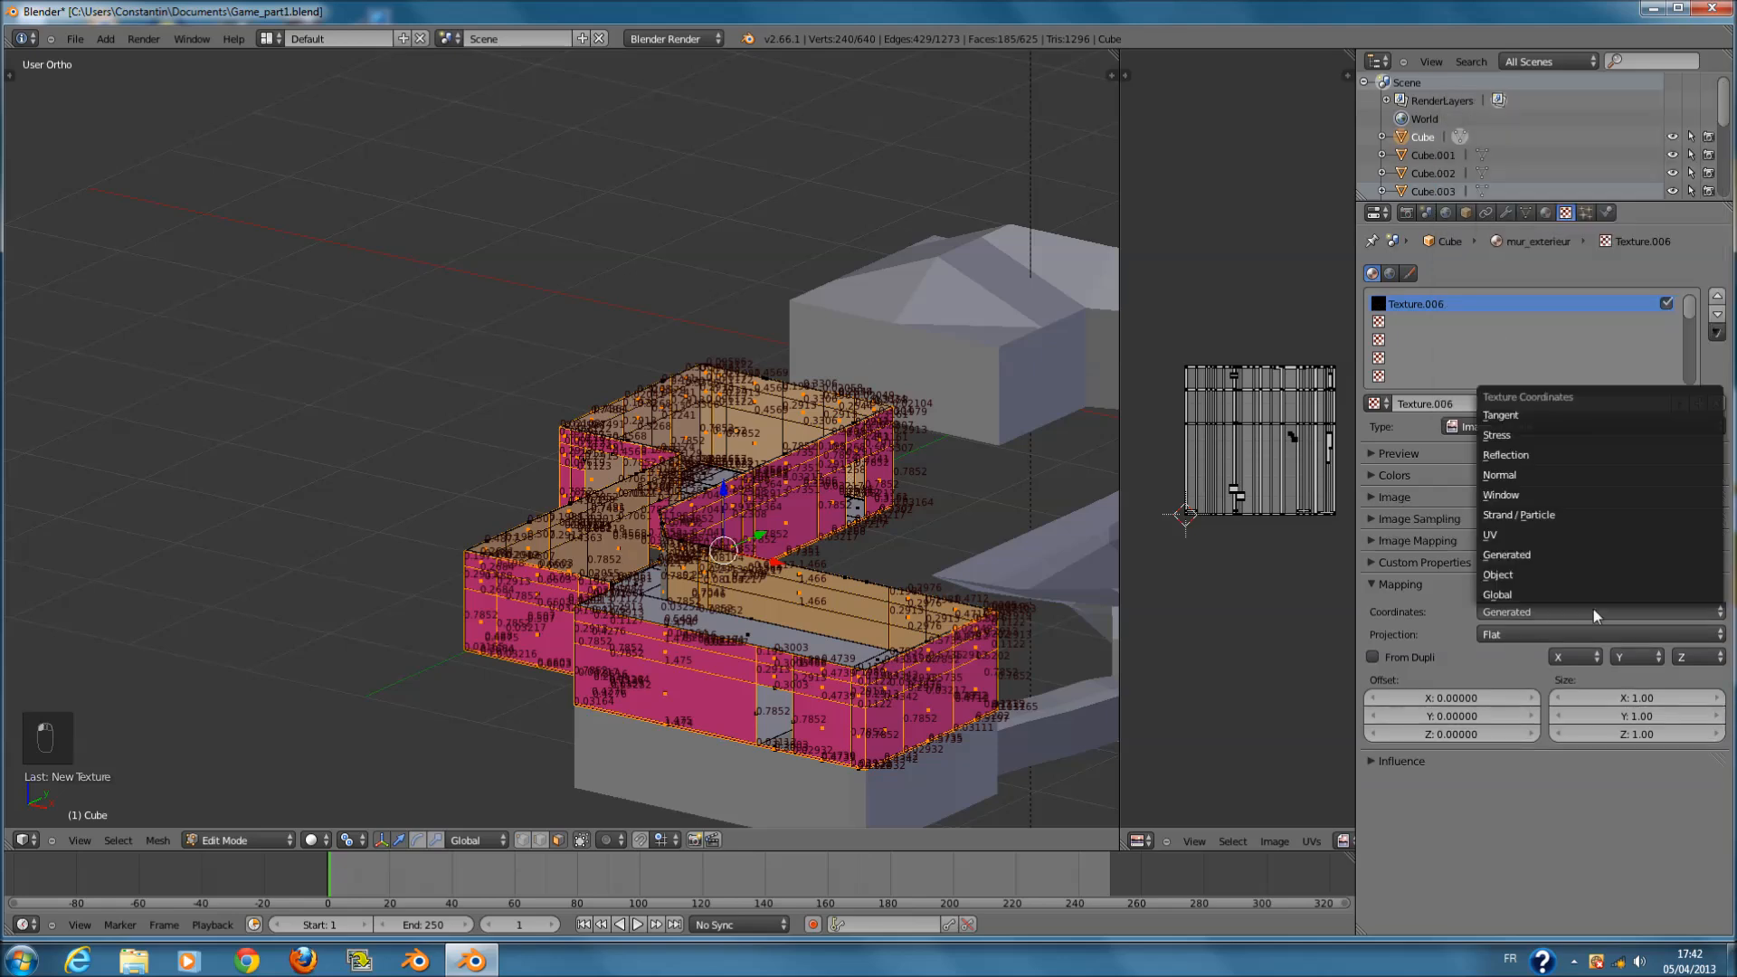
{"action": "left_click", "coordinate": [1538, 543]}
{"action": "left_click", "coordinate": [1398, 585]}
- Browse for the texture's image in the recent texture folder, with the files displayed as thumbnails
{"action": "left_click", "coordinate": [1436, 561]}
{"action": "left_click", "coordinate": [1436, 561]}
{"action": "left_click", "coordinate": [1436, 541]}
{"action": "left_click", "coordinate": [1436, 541]}
{"action": "left_click", "coordinate": [1437, 521]}
{"action": "left_click", "coordinate": [1437, 522]}
{"action": "left_click", "coordinate": [1430, 497]}
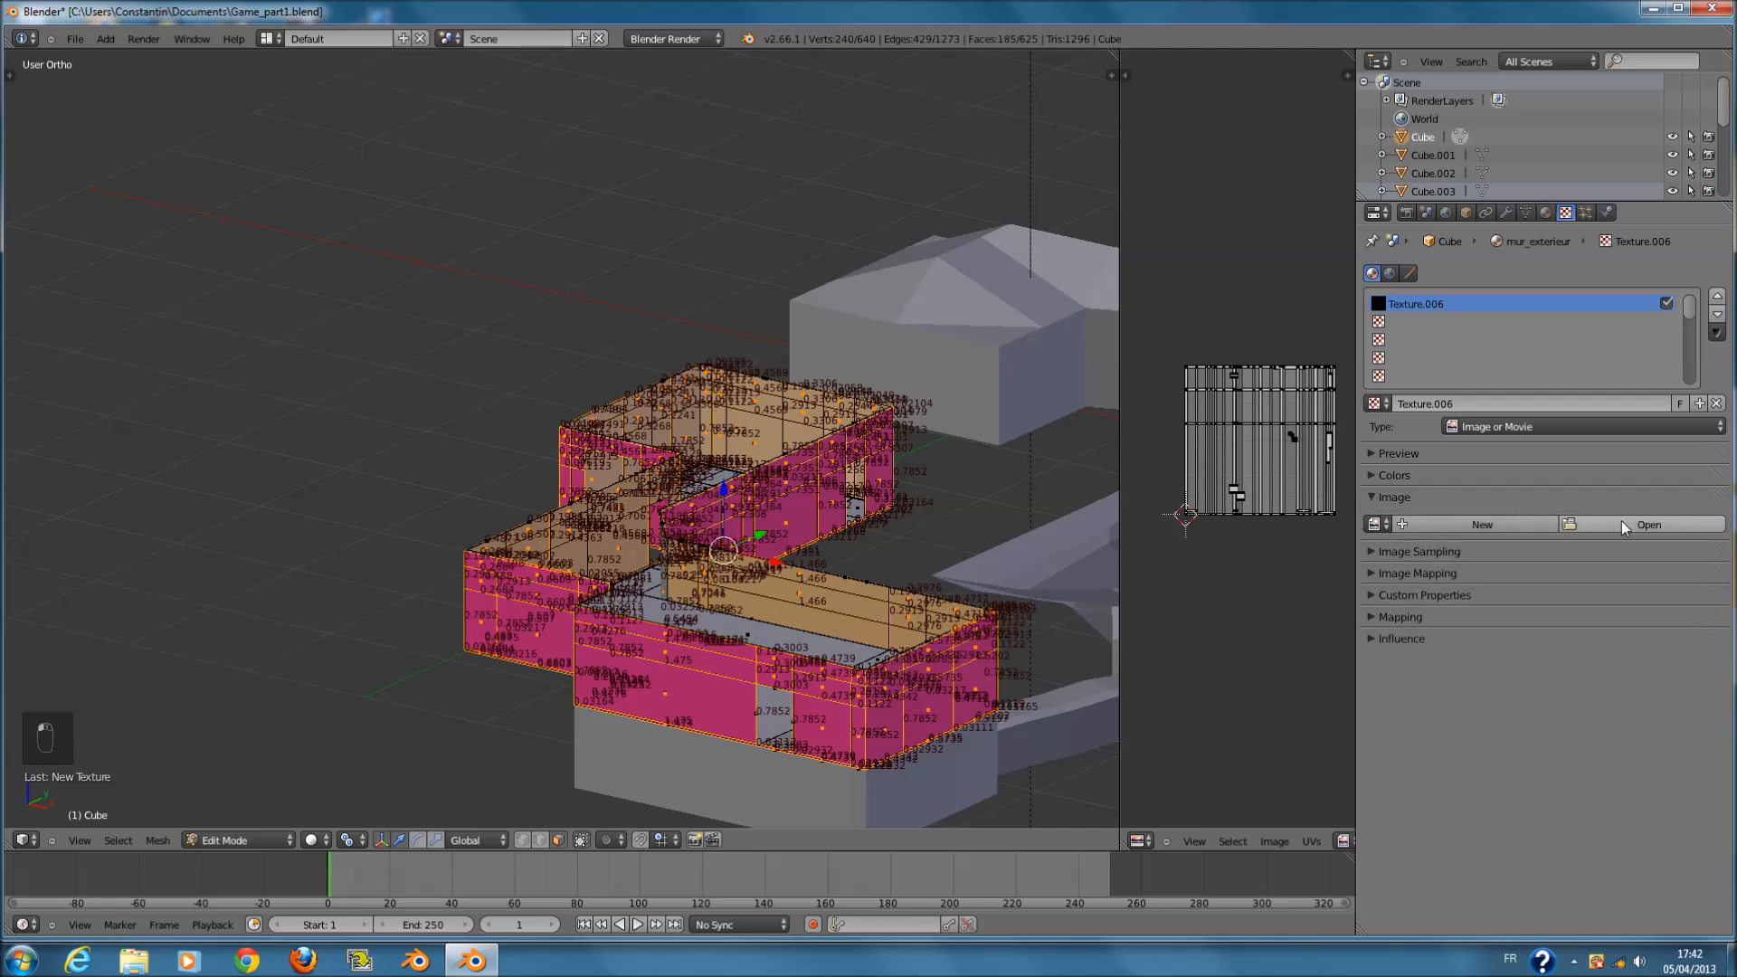
{"action": "left_click", "coordinate": [1622, 522]}
{"action": "left_click", "coordinate": [53, 399]}
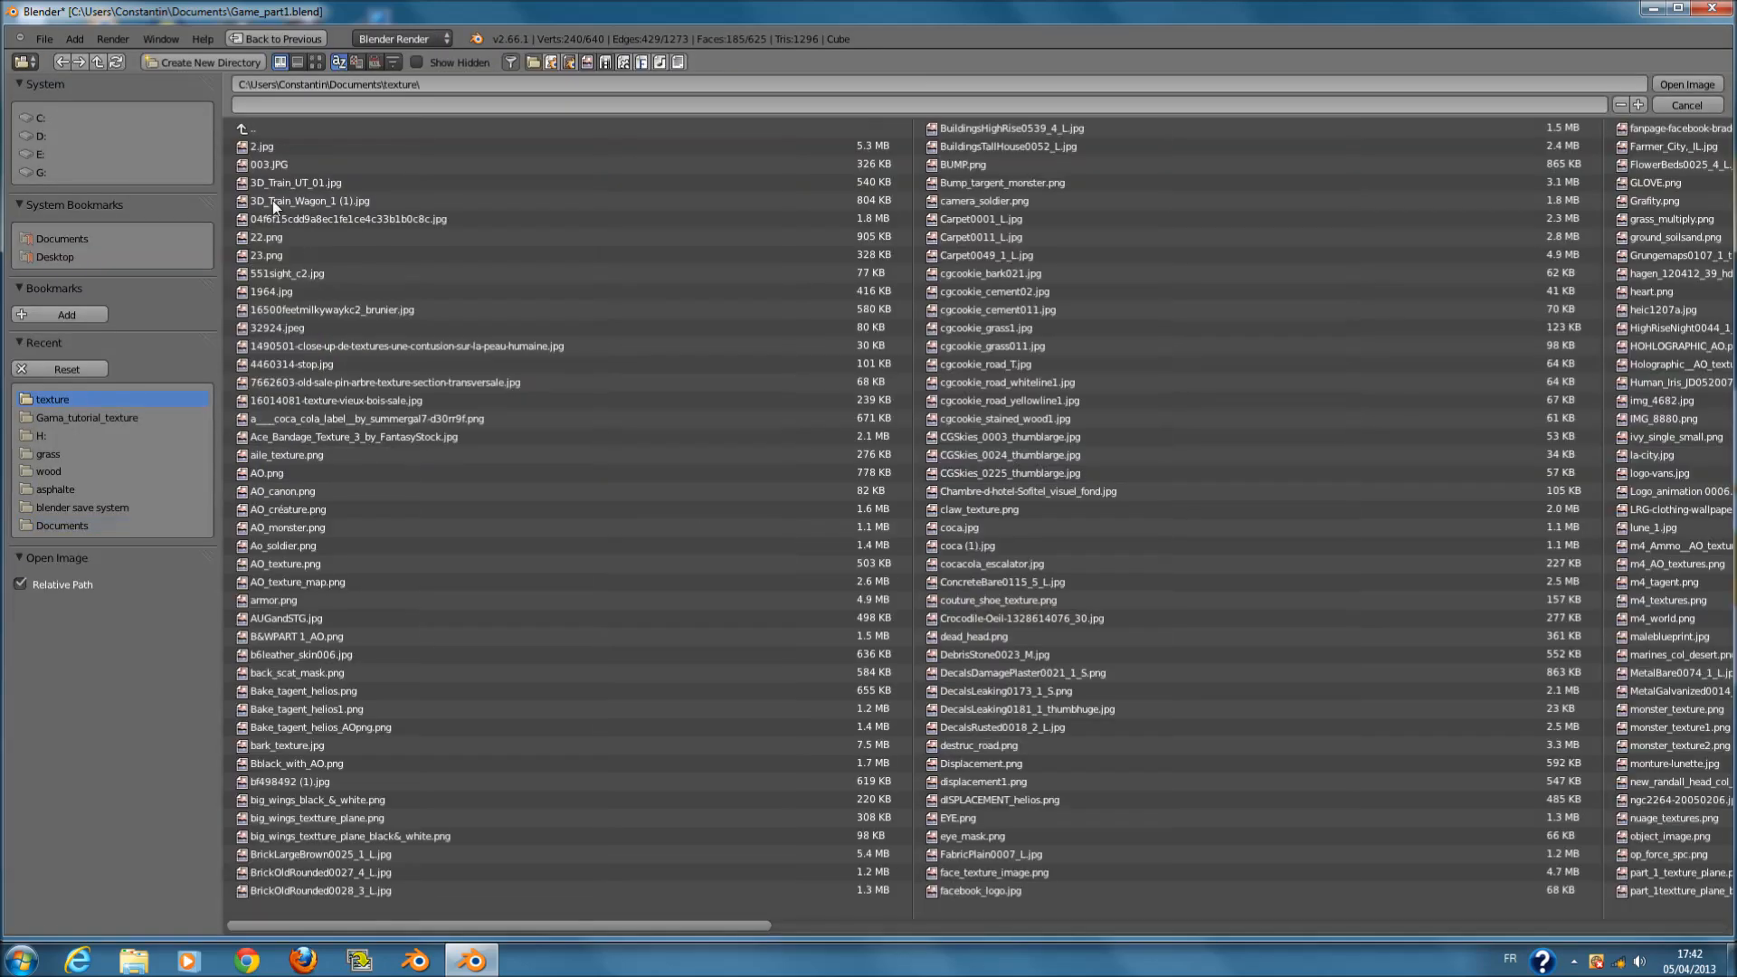
{"action": "left_click", "coordinate": [315, 61]}
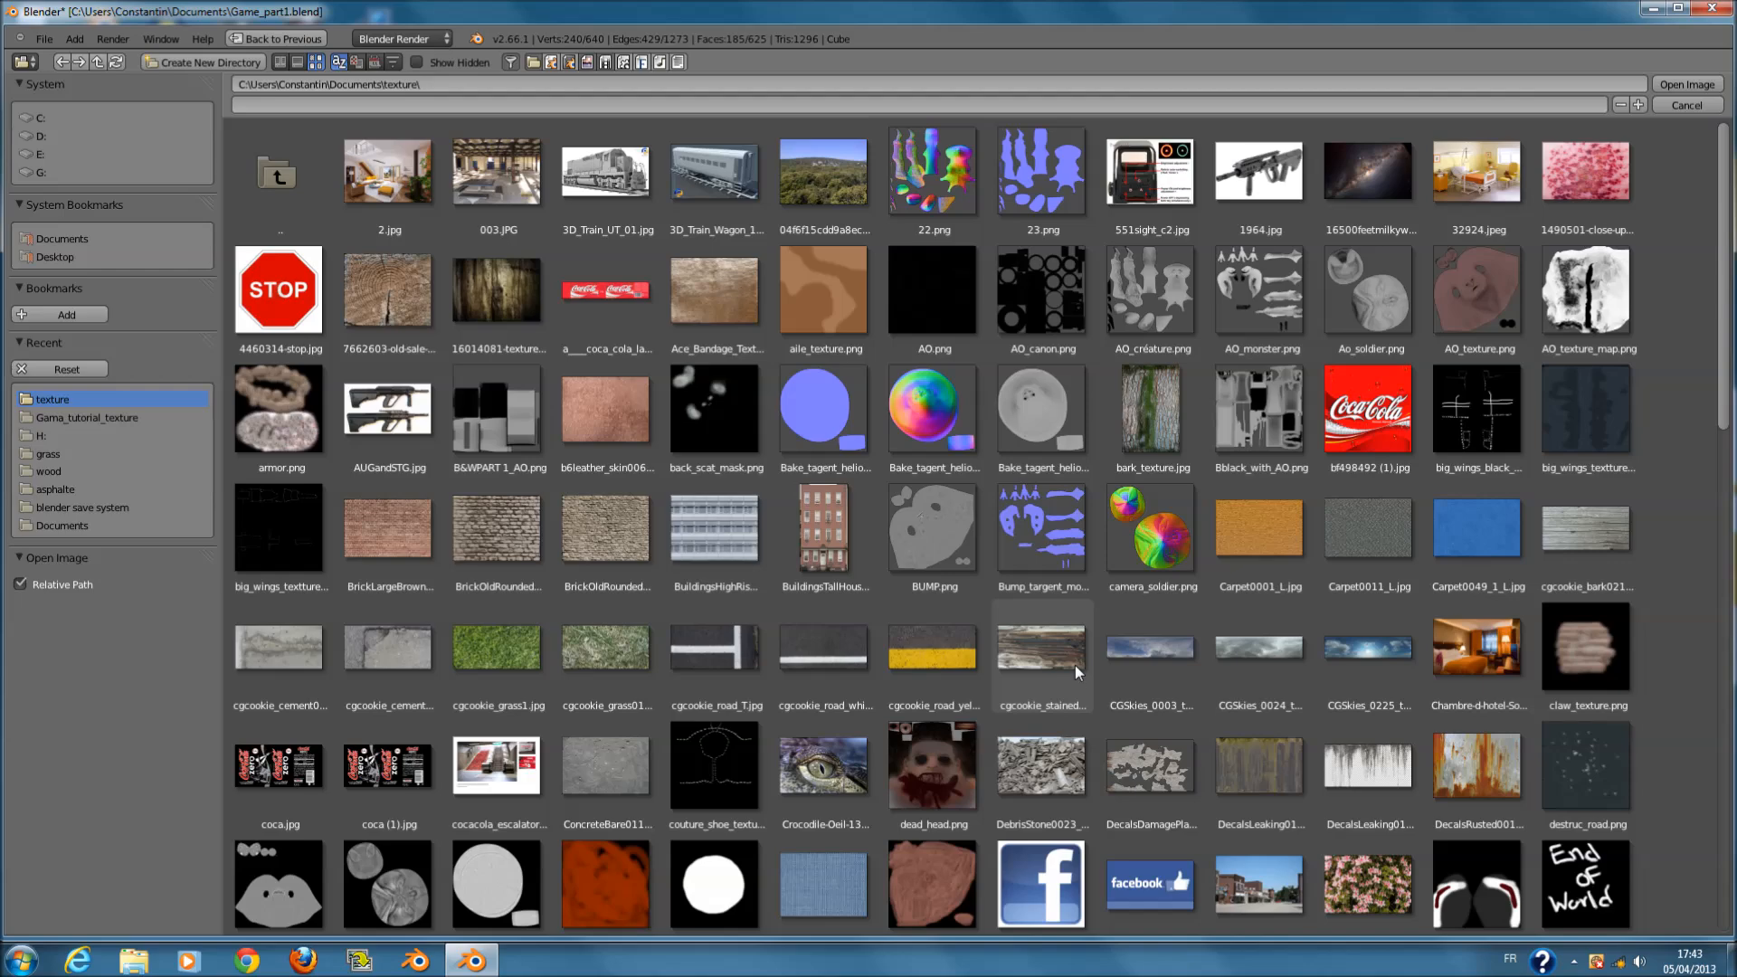
- Load WoodPlanksDirty0103_7_thumbhuge.jpg as the image of the exterior wall texture
{"action": "scroll", "coordinate": [949, 599], "scroll_direction": "down", "scroll_amount": 10}
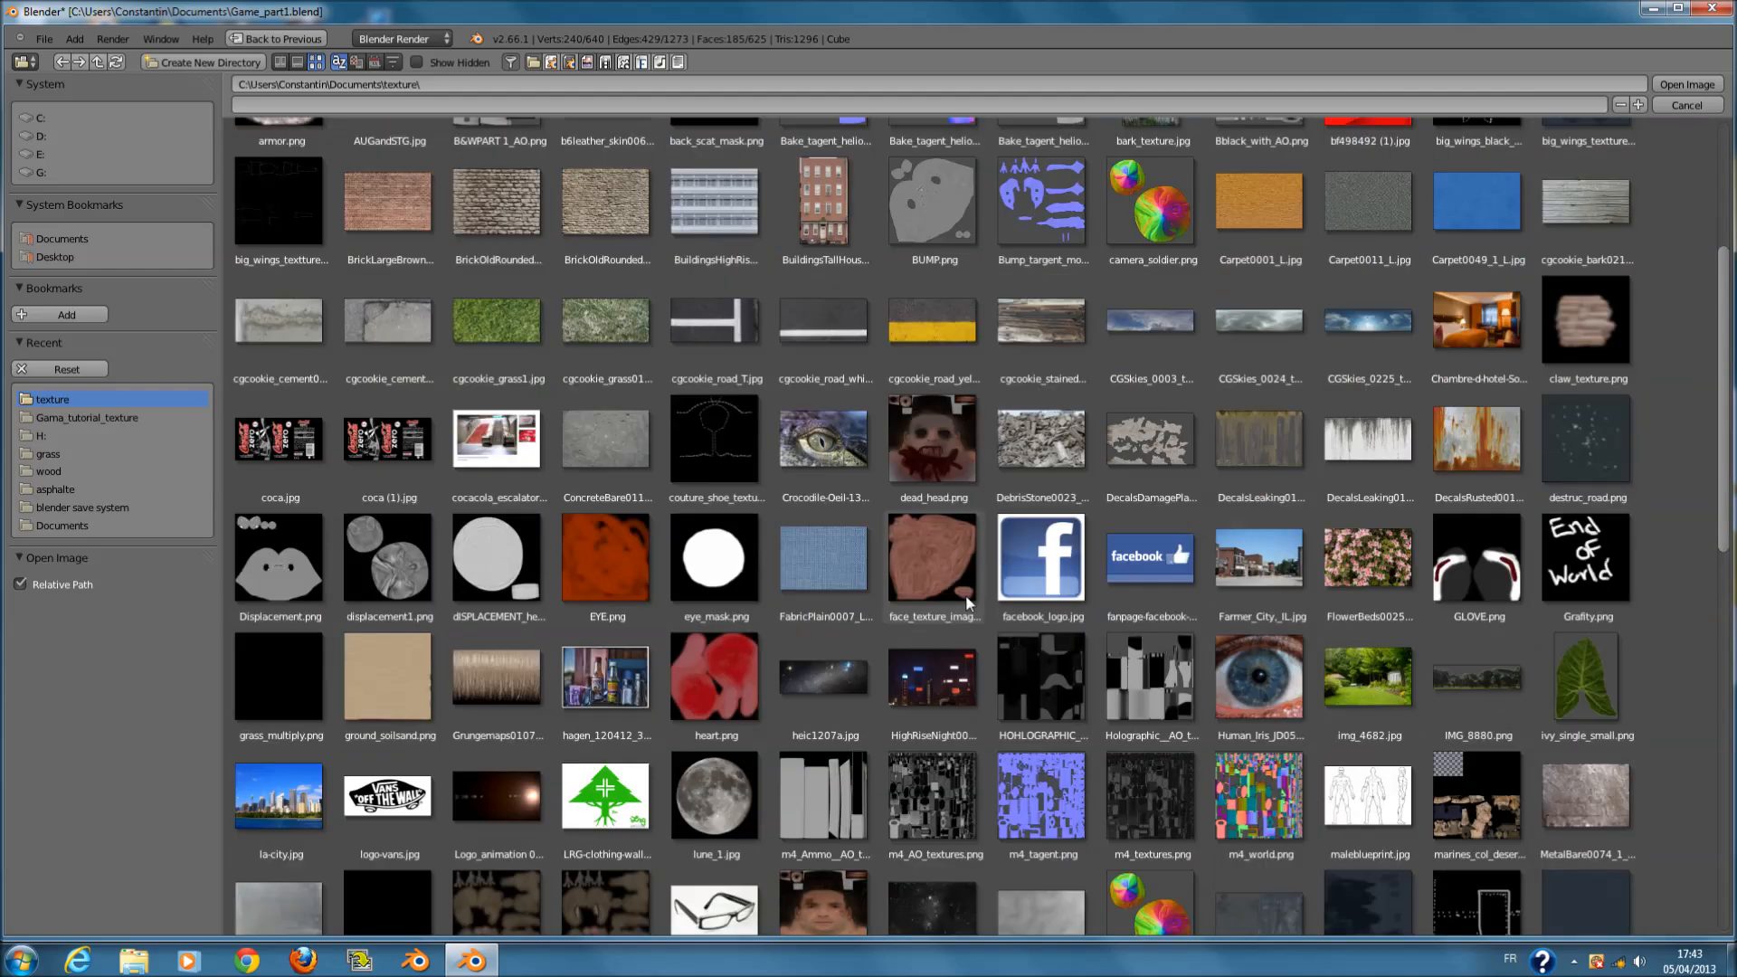
{"action": "scroll", "coordinate": [972, 592], "scroll_direction": "down", "scroll_amount": 9}
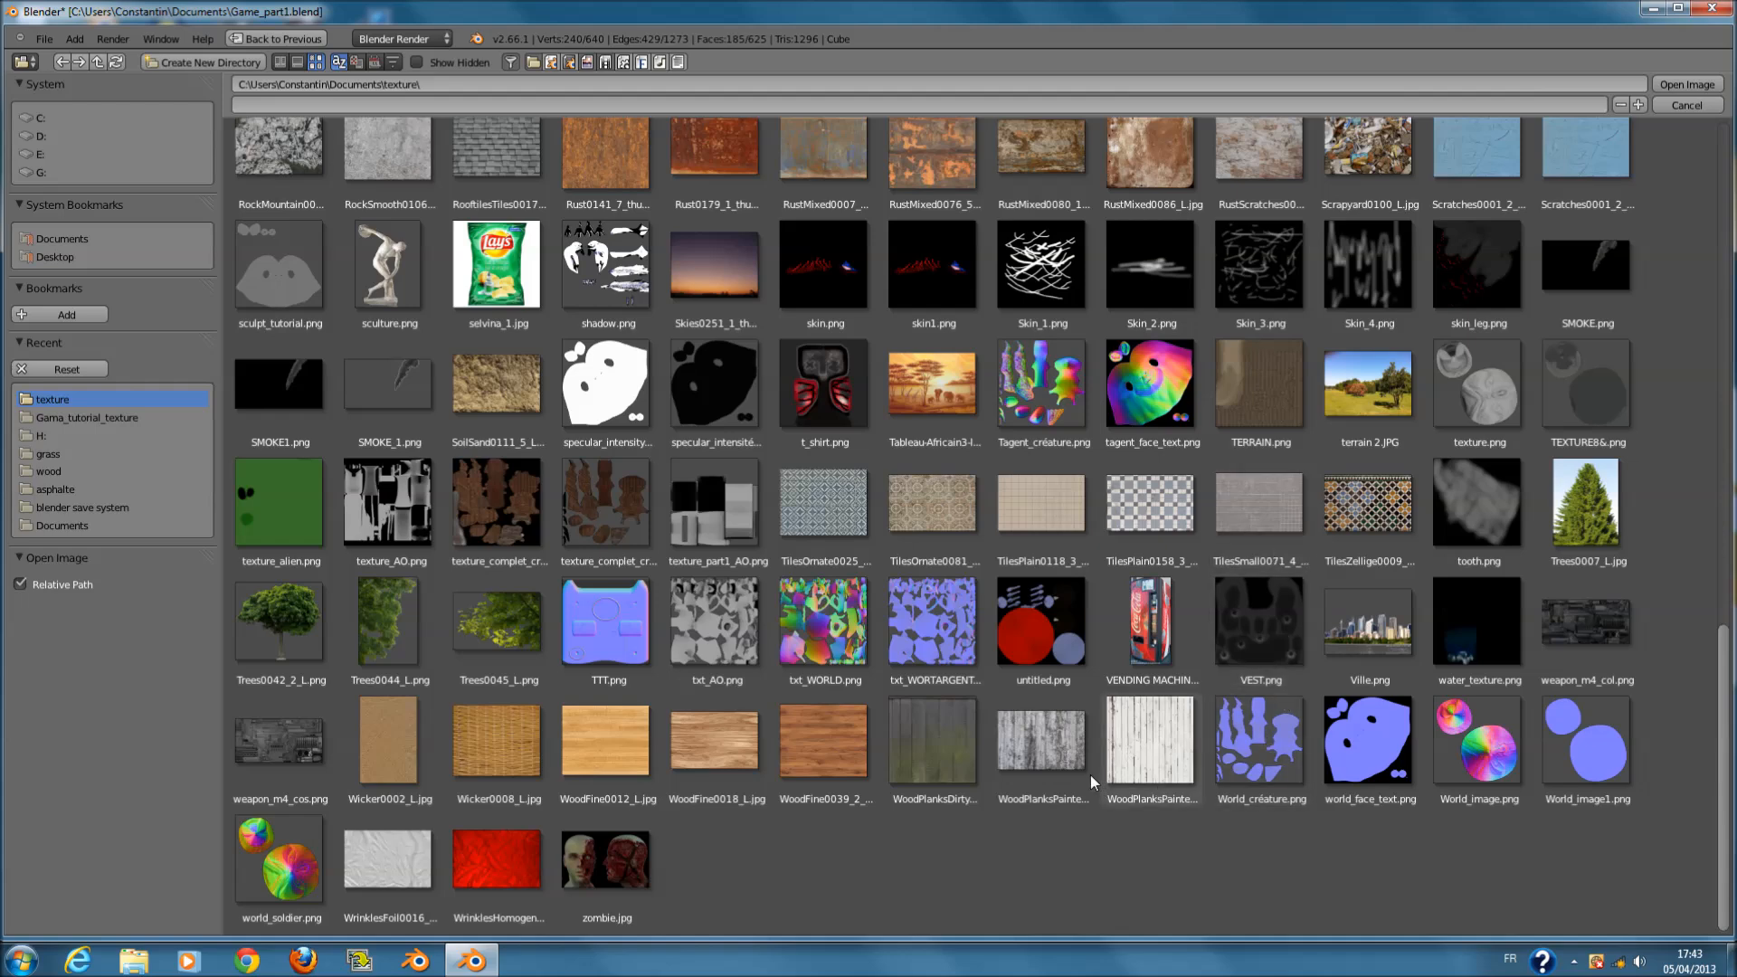
{"action": "left_click", "coordinate": [959, 757]}
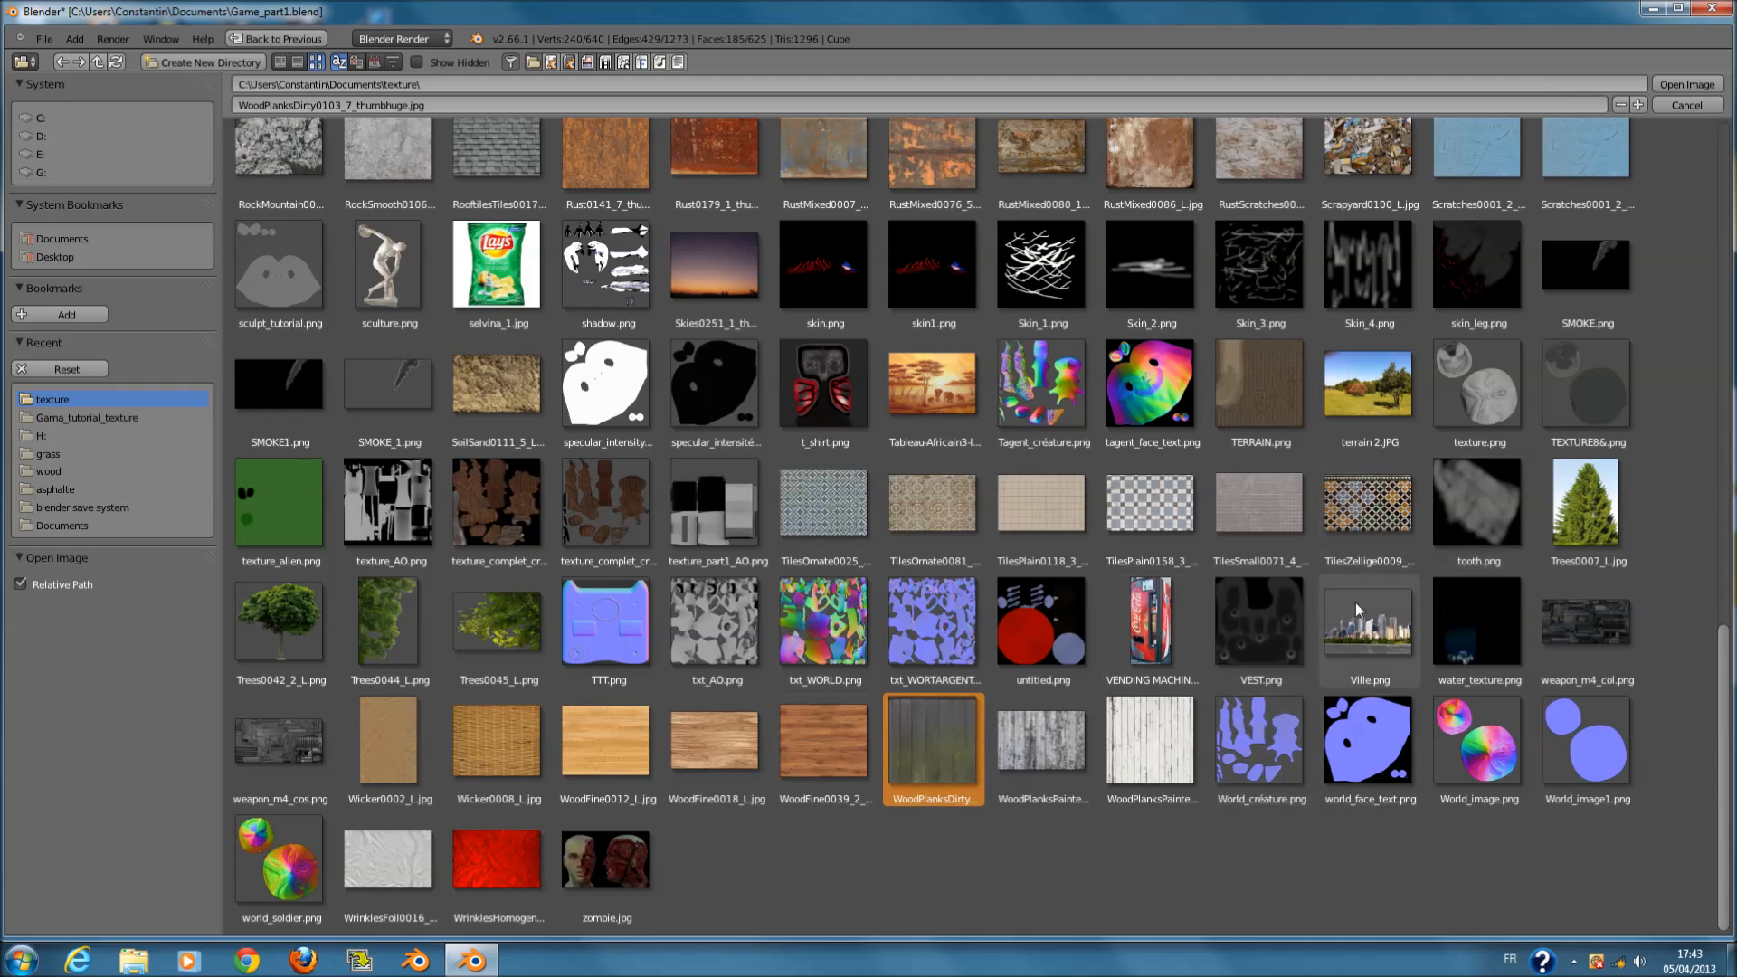
{"action": "left_click", "coordinate": [1688, 86]}
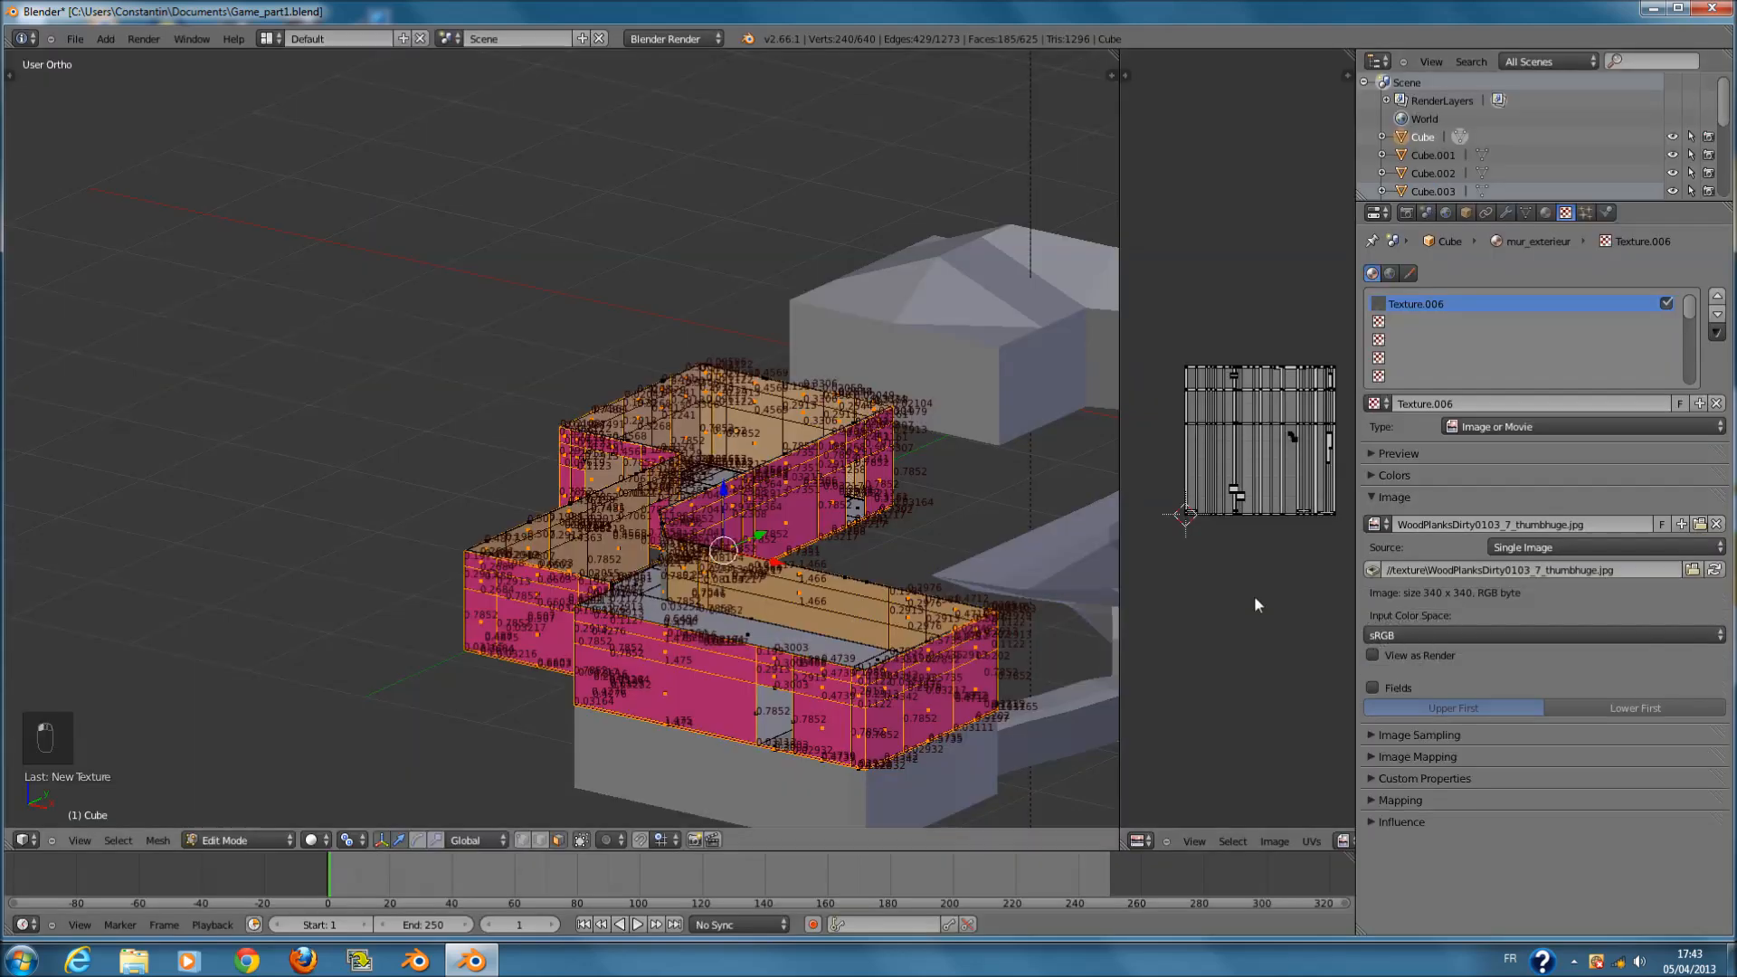
- Switch the viewport shading to Texture and view the house walls in Object Mode
{"action": "left_click", "coordinate": [311, 839]}
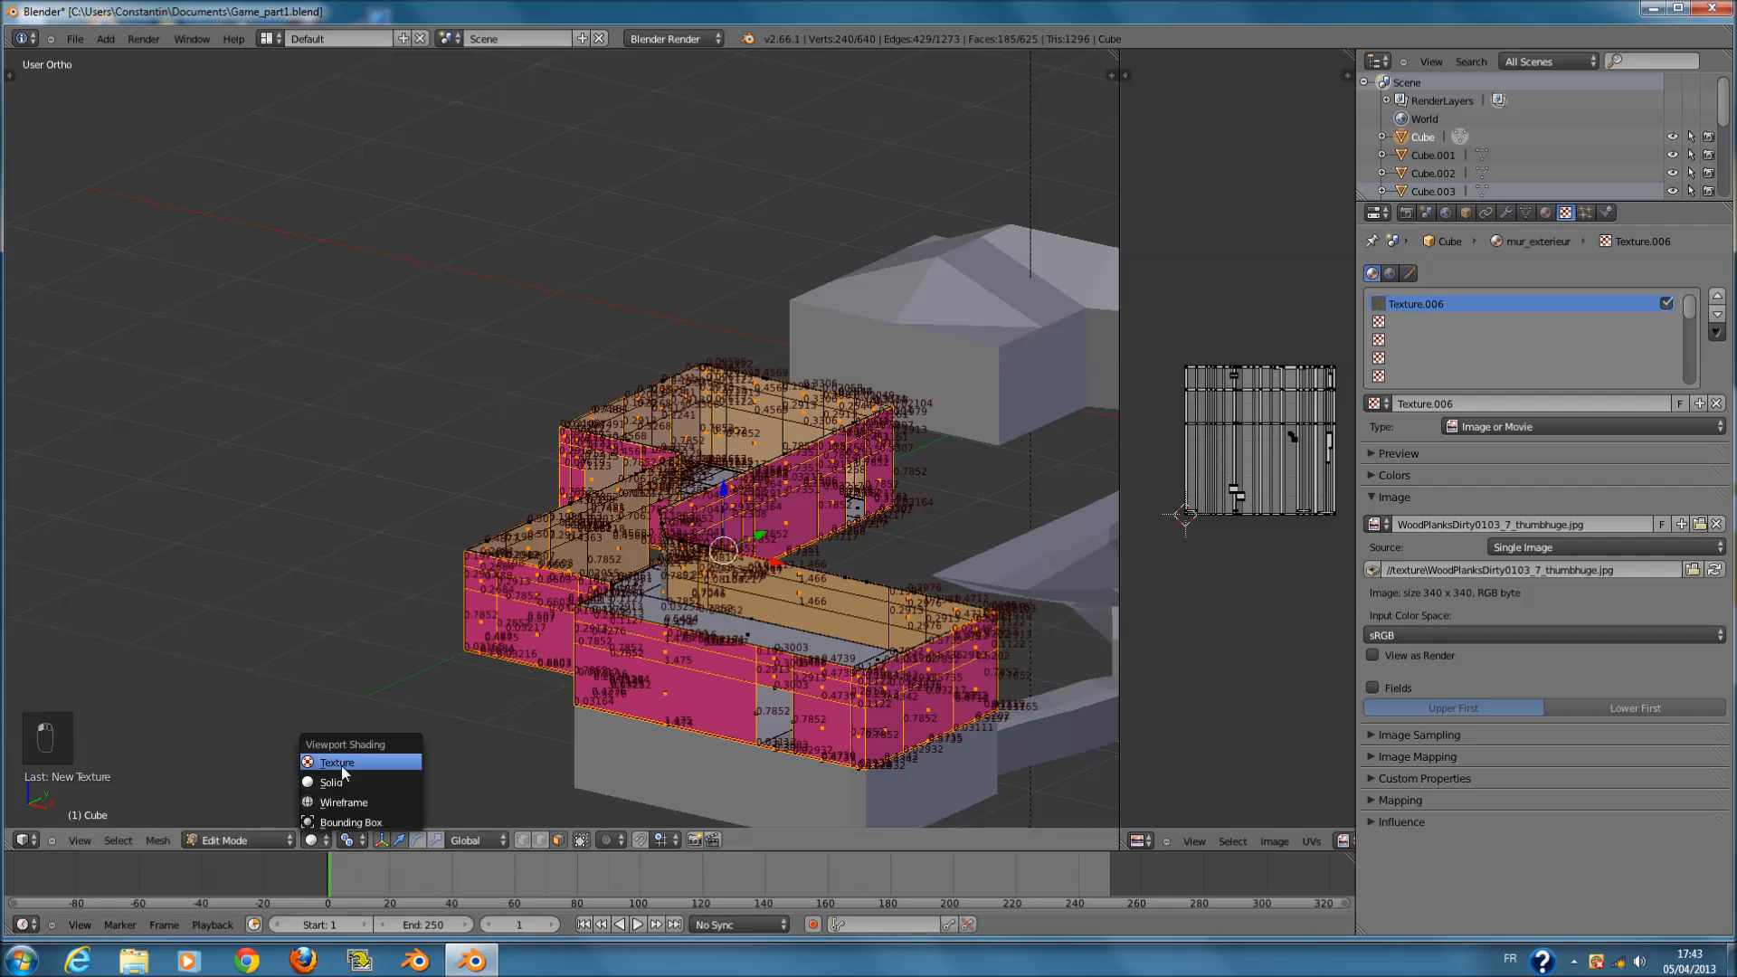
{"action": "left_click", "coordinate": [341, 765]}
{"action": "key", "text": "Tab"}
{"action": "scroll", "coordinate": [872, 636], "scroll_direction": "up", "scroll_amount": 3}
{"action": "scroll", "coordinate": [874, 638], "scroll_direction": "down", "scroll_amount": 1}
{"action": "scroll", "coordinate": [875, 637], "scroll_direction": "down", "scroll_amount": 3, "text": "shift"}
{"action": "middle_click_drag", "start_coordinate": [876, 639], "coordinate": [803, 690]}
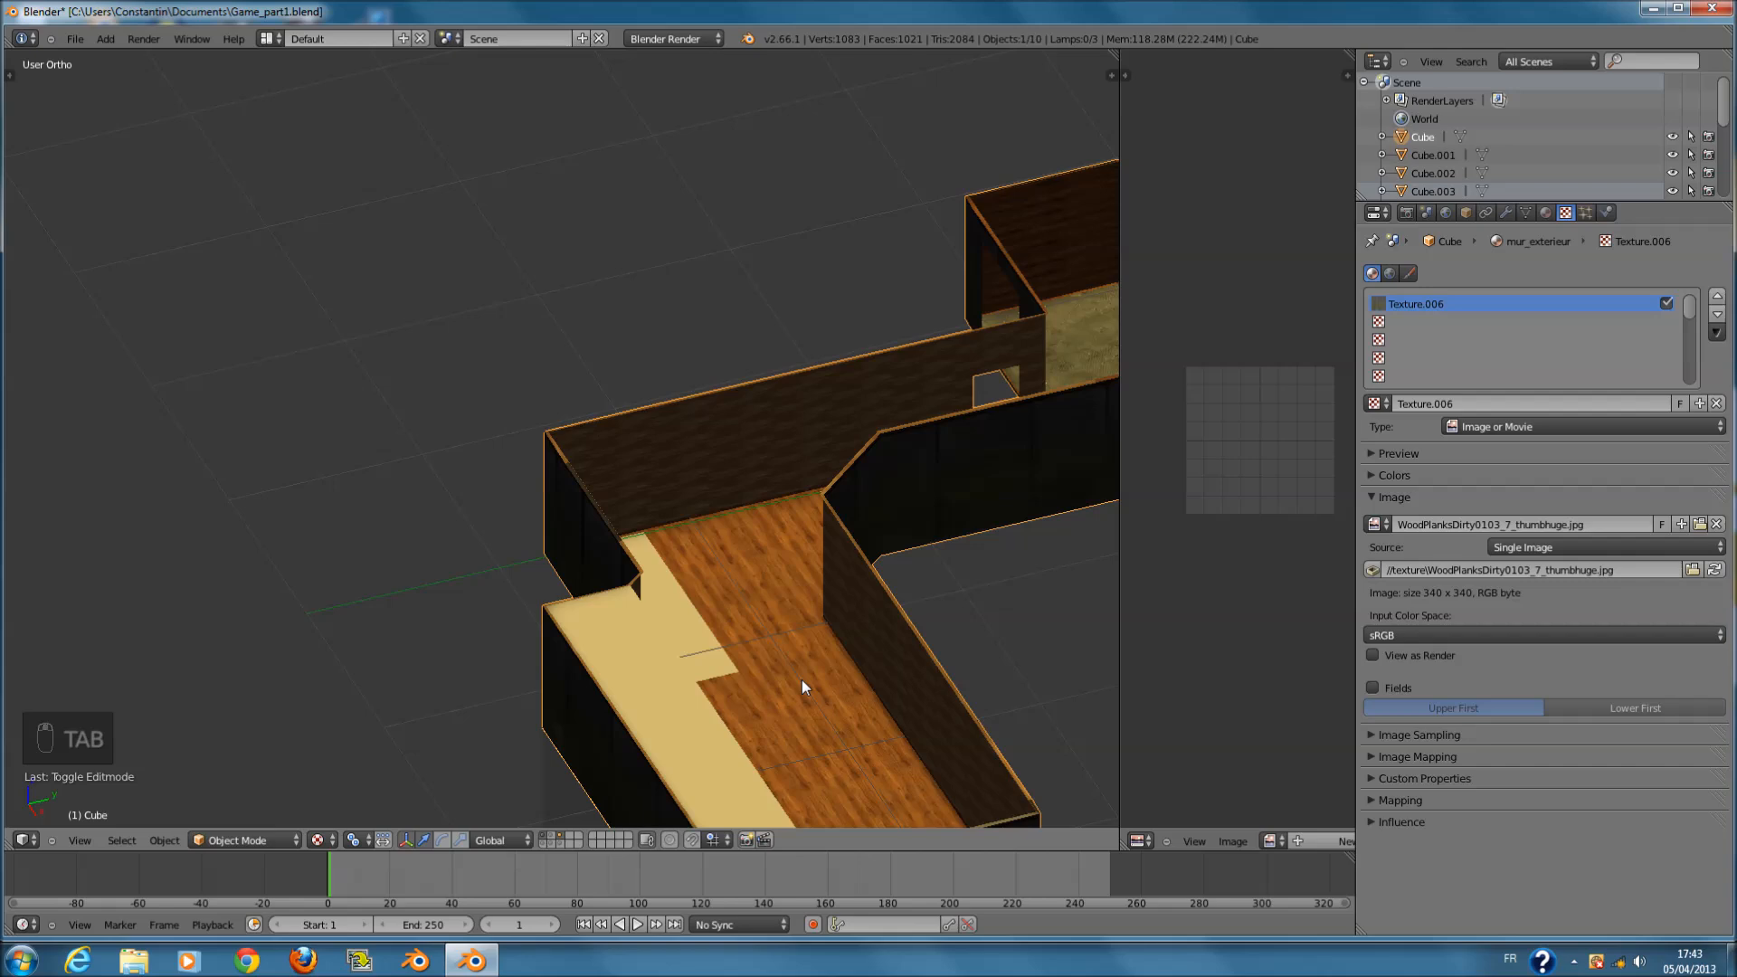
- Save the file and switch the 3D viewport to the front view of the house
{"action": "key", "text": "ctrl+s"}
{"action": "key", "text": "KP_1"}
{"action": "scroll", "coordinate": [793, 719], "scroll_direction": "down", "scroll_amount": 3}
{"action": "scroll", "coordinate": [796, 670], "scroll_direction": "up", "scroll_amount": 2}
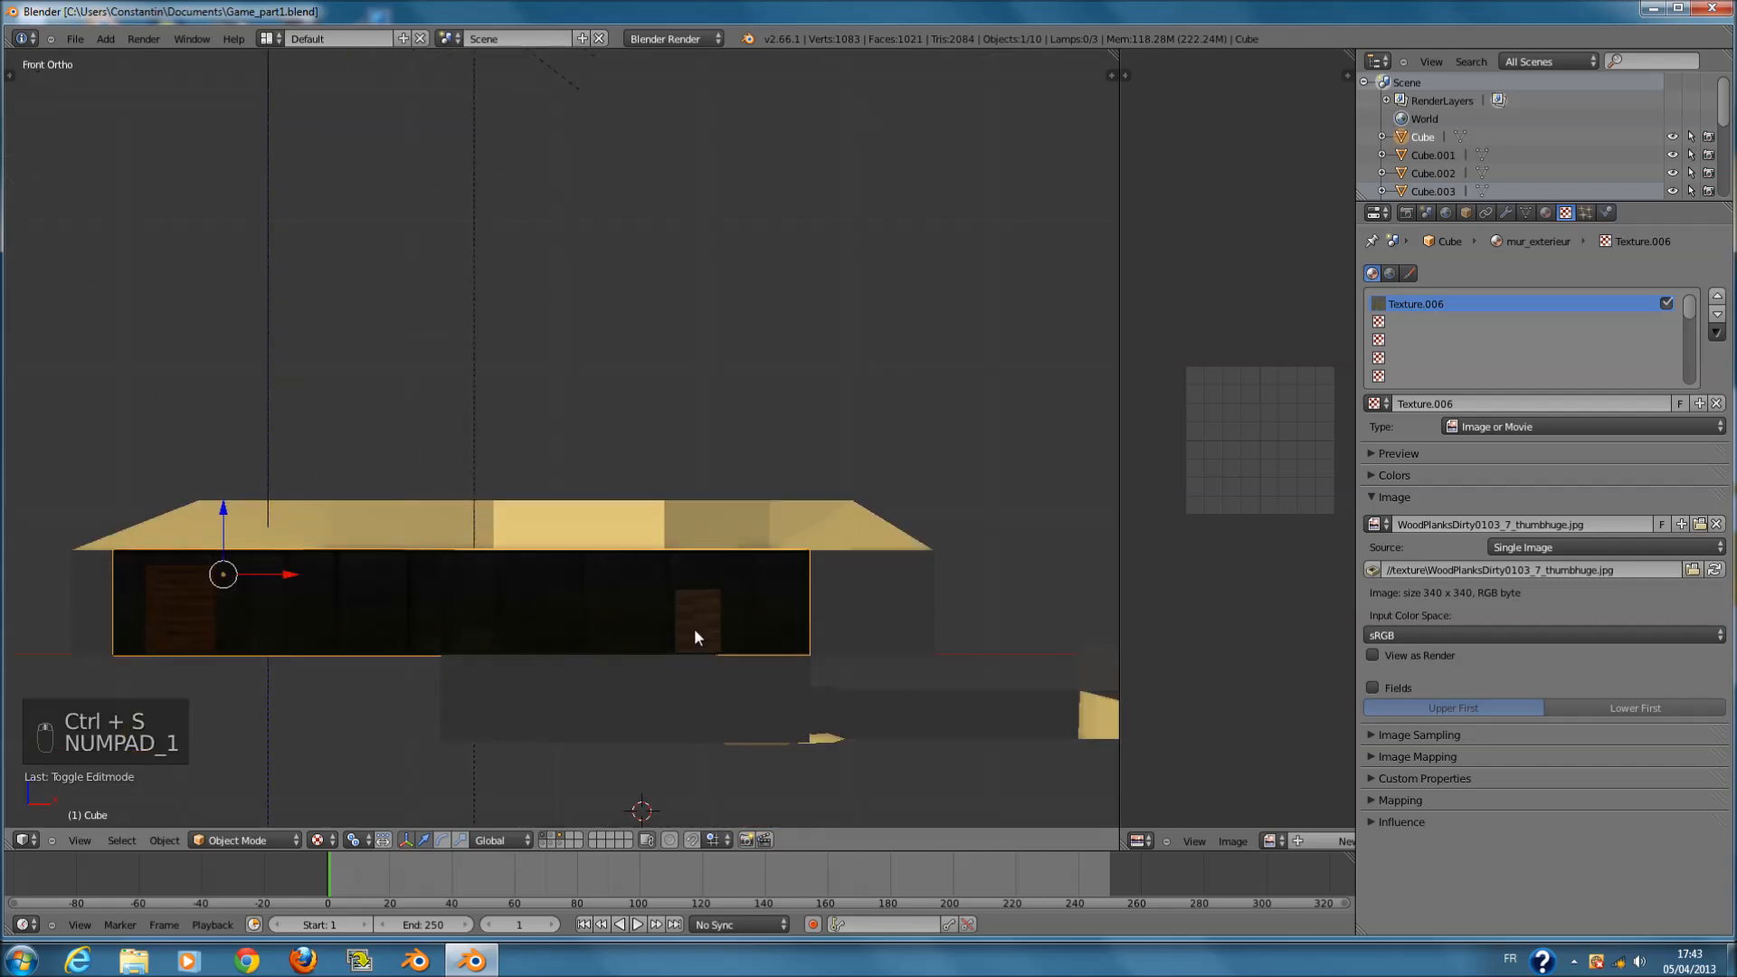
{"action": "scroll", "coordinate": [679, 678], "scroll_direction": "down", "scroll_amount": 5}
{"action": "scroll", "coordinate": [578, 759], "scroll_direction": "down", "scroll_amount": 4}
{"action": "scroll", "coordinate": [800, 524], "scroll_direction": "up", "scroll_amount": 5}
{"action": "scroll", "coordinate": [693, 523], "scroll_direction": "up", "scroll_amount": 3}
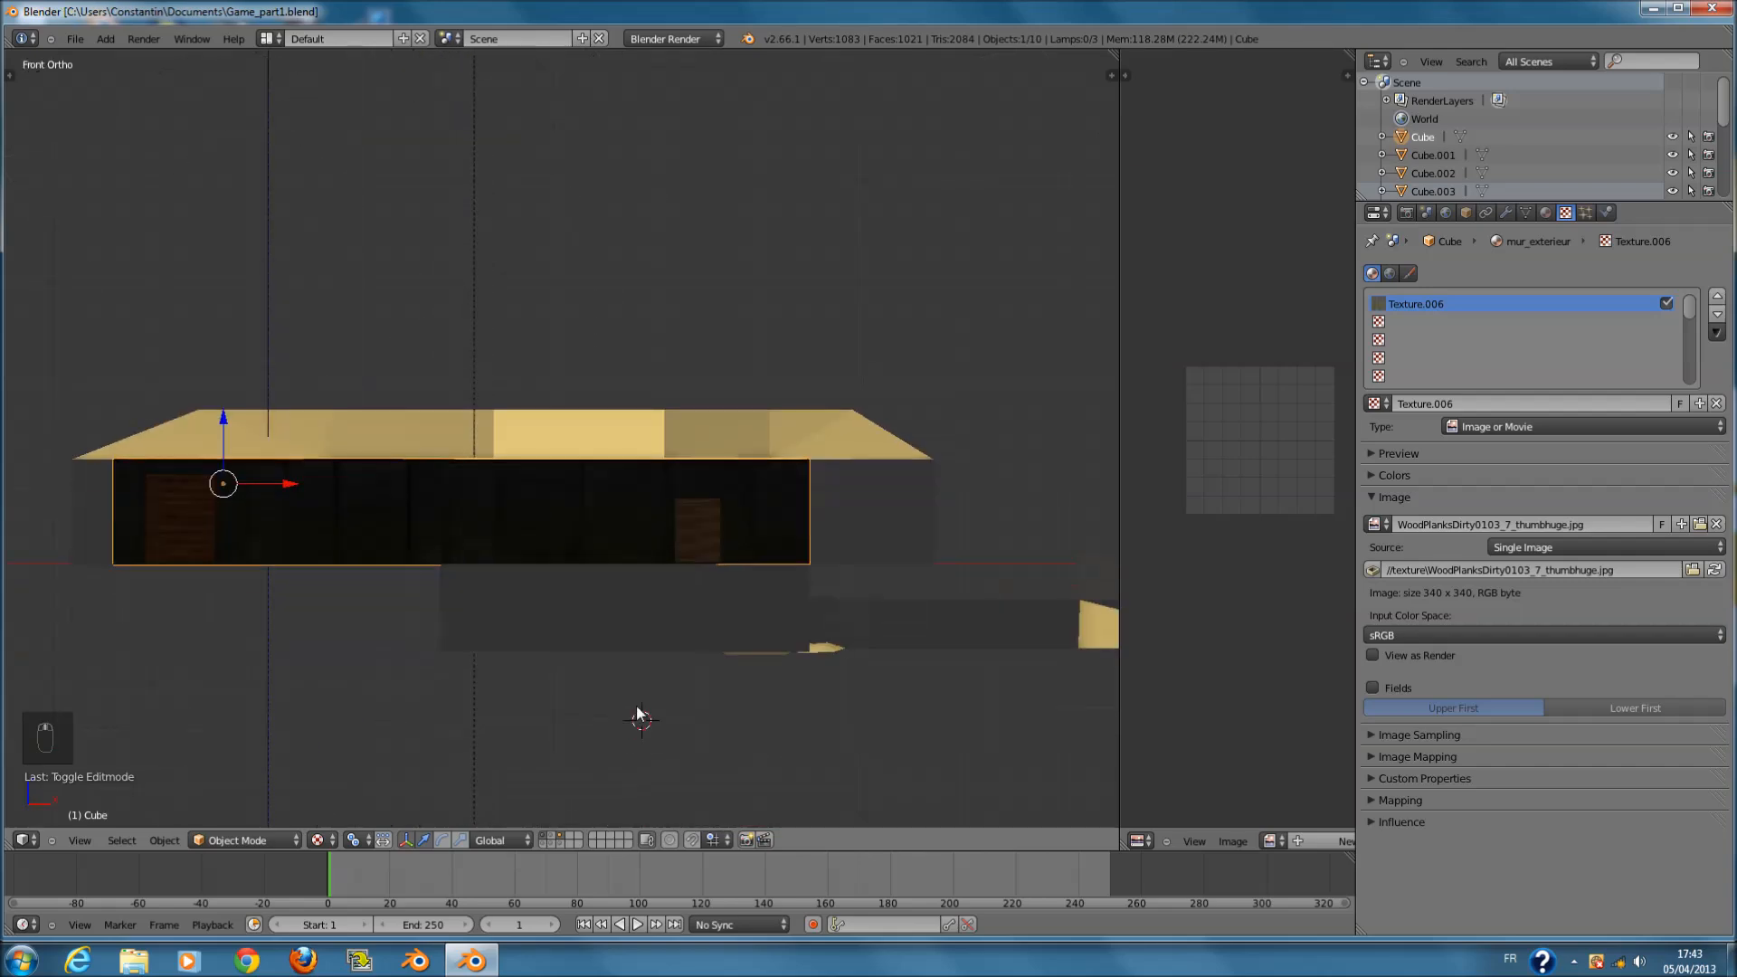
{"action": "left_click", "coordinate": [541, 845], "text": "shift"}
{"action": "left_click", "coordinate": [541, 843]}
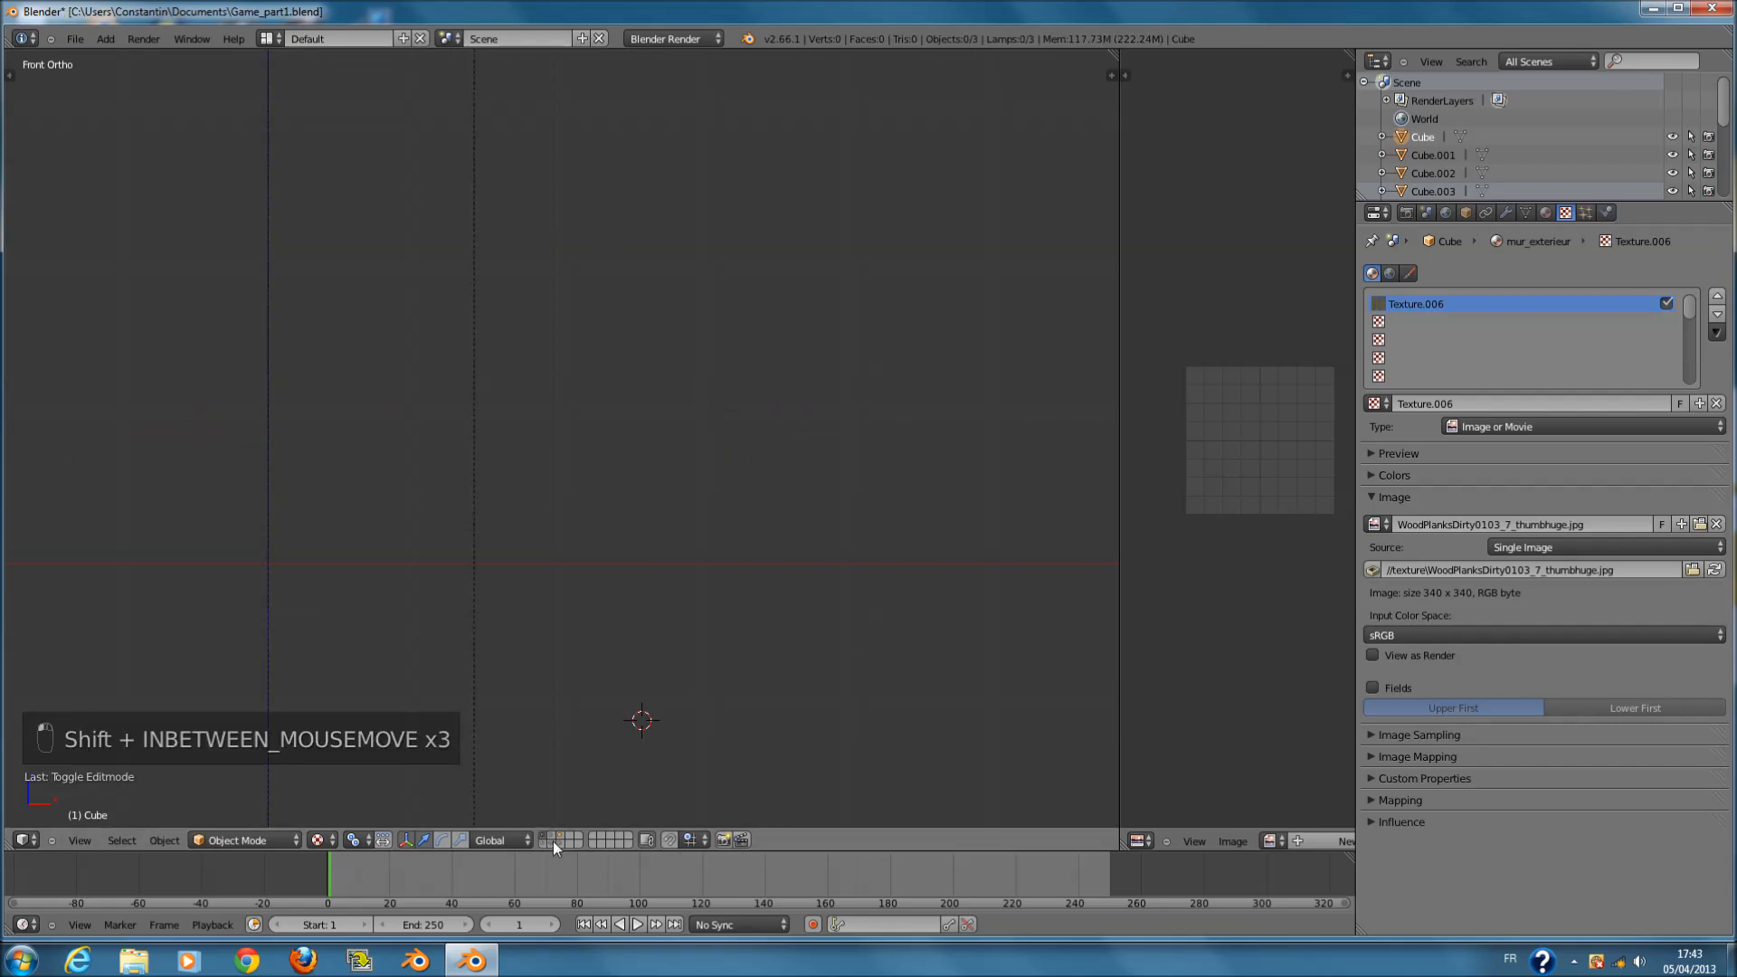
{"action": "left_click", "coordinate": [563, 840]}
- Try mapping the selected exterior wall faces with Follow Active Quads and with Lightmap Pack at its default settings
{"action": "key", "text": "Tab"}
{"action": "scroll", "coordinate": [692, 548], "scroll_direction": "up", "scroll_amount": 1}
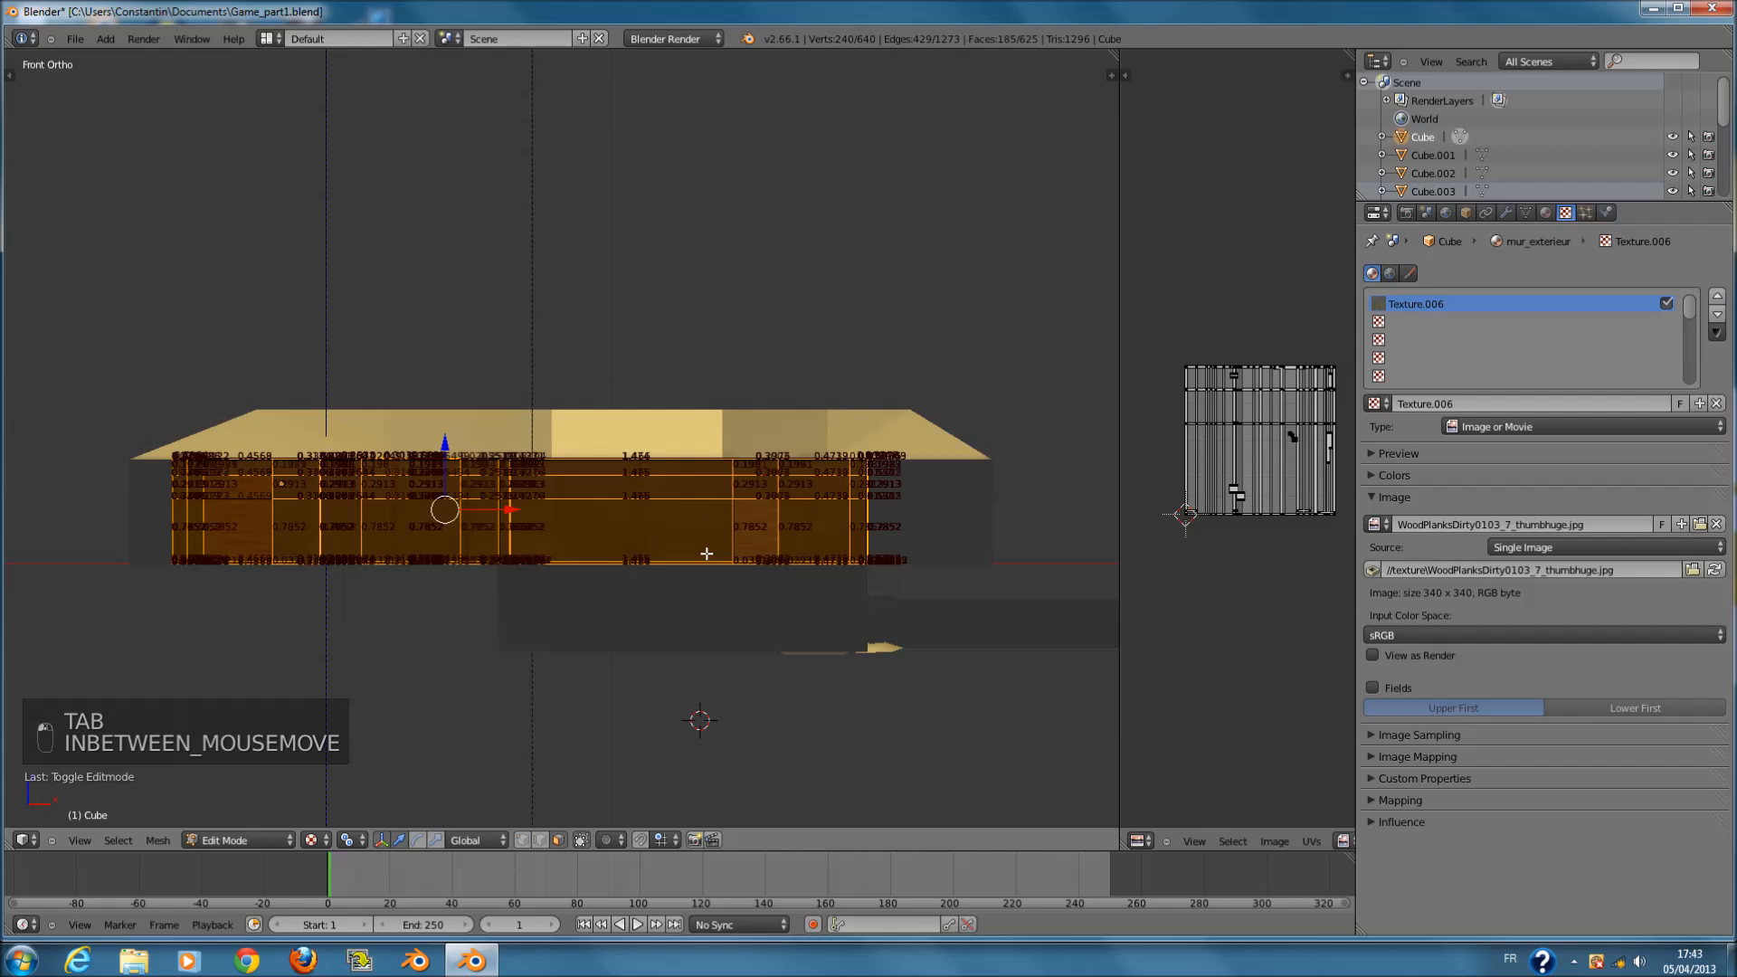
{"action": "key", "text": "u"}
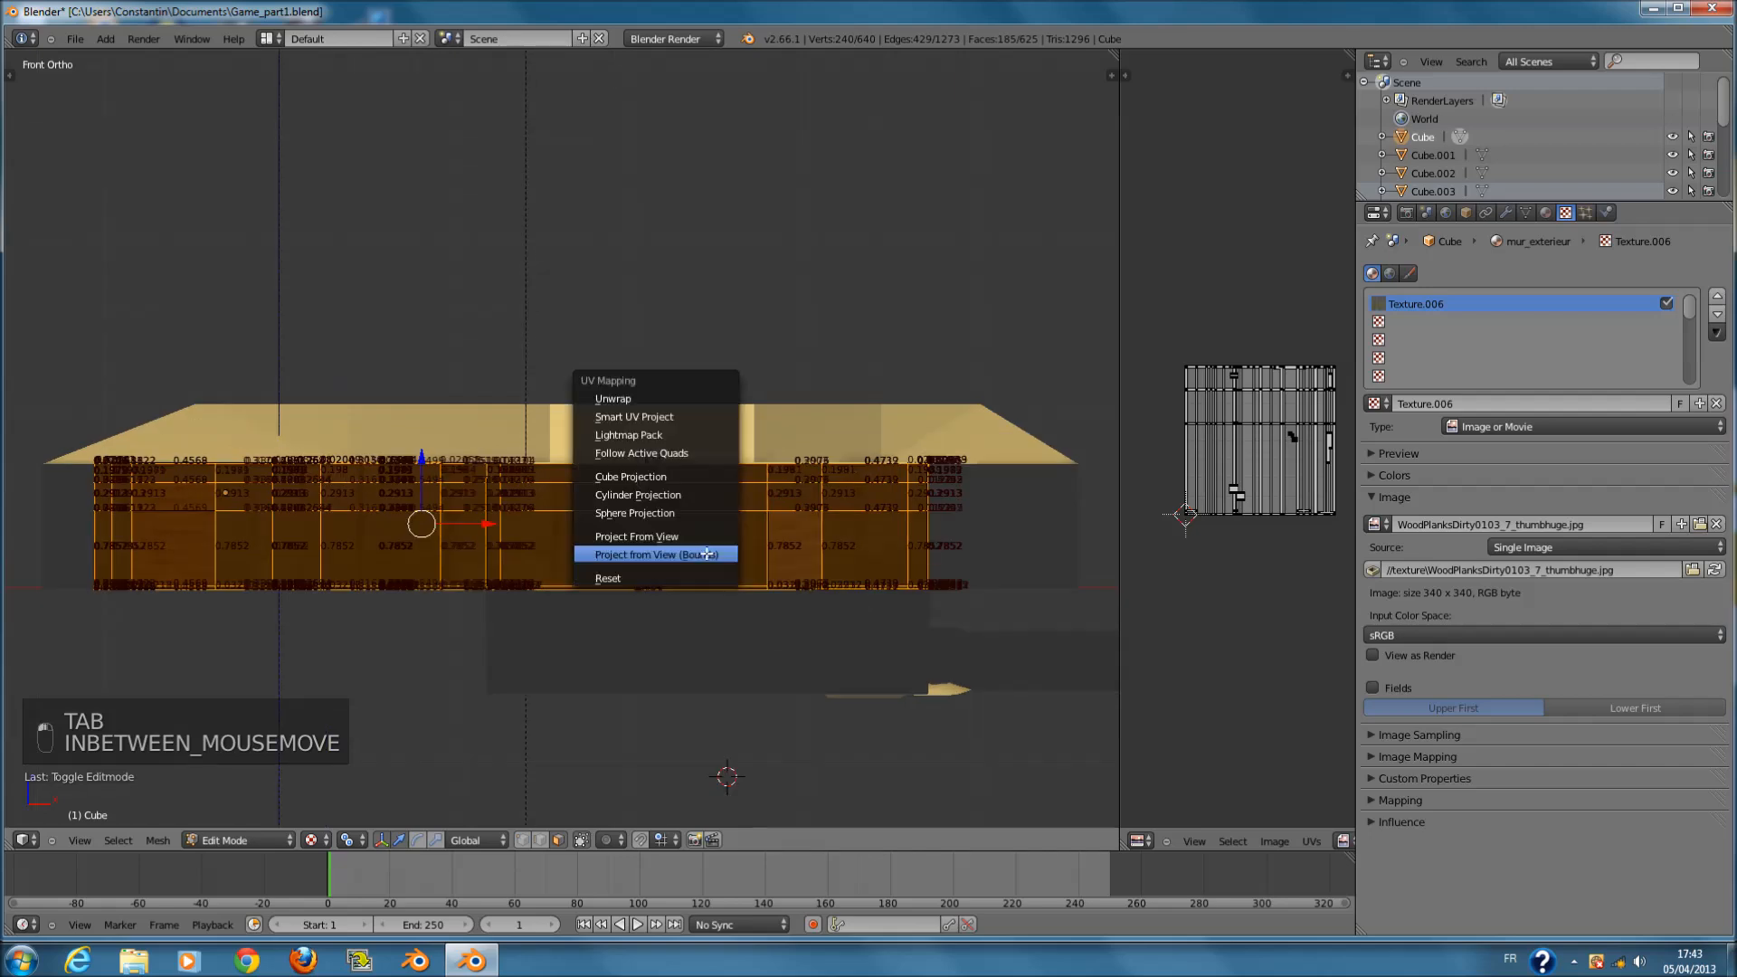
{"action": "left_click", "coordinate": [665, 453]}
{"action": "key", "text": "u"}
{"action": "left_click", "coordinate": [690, 461]}
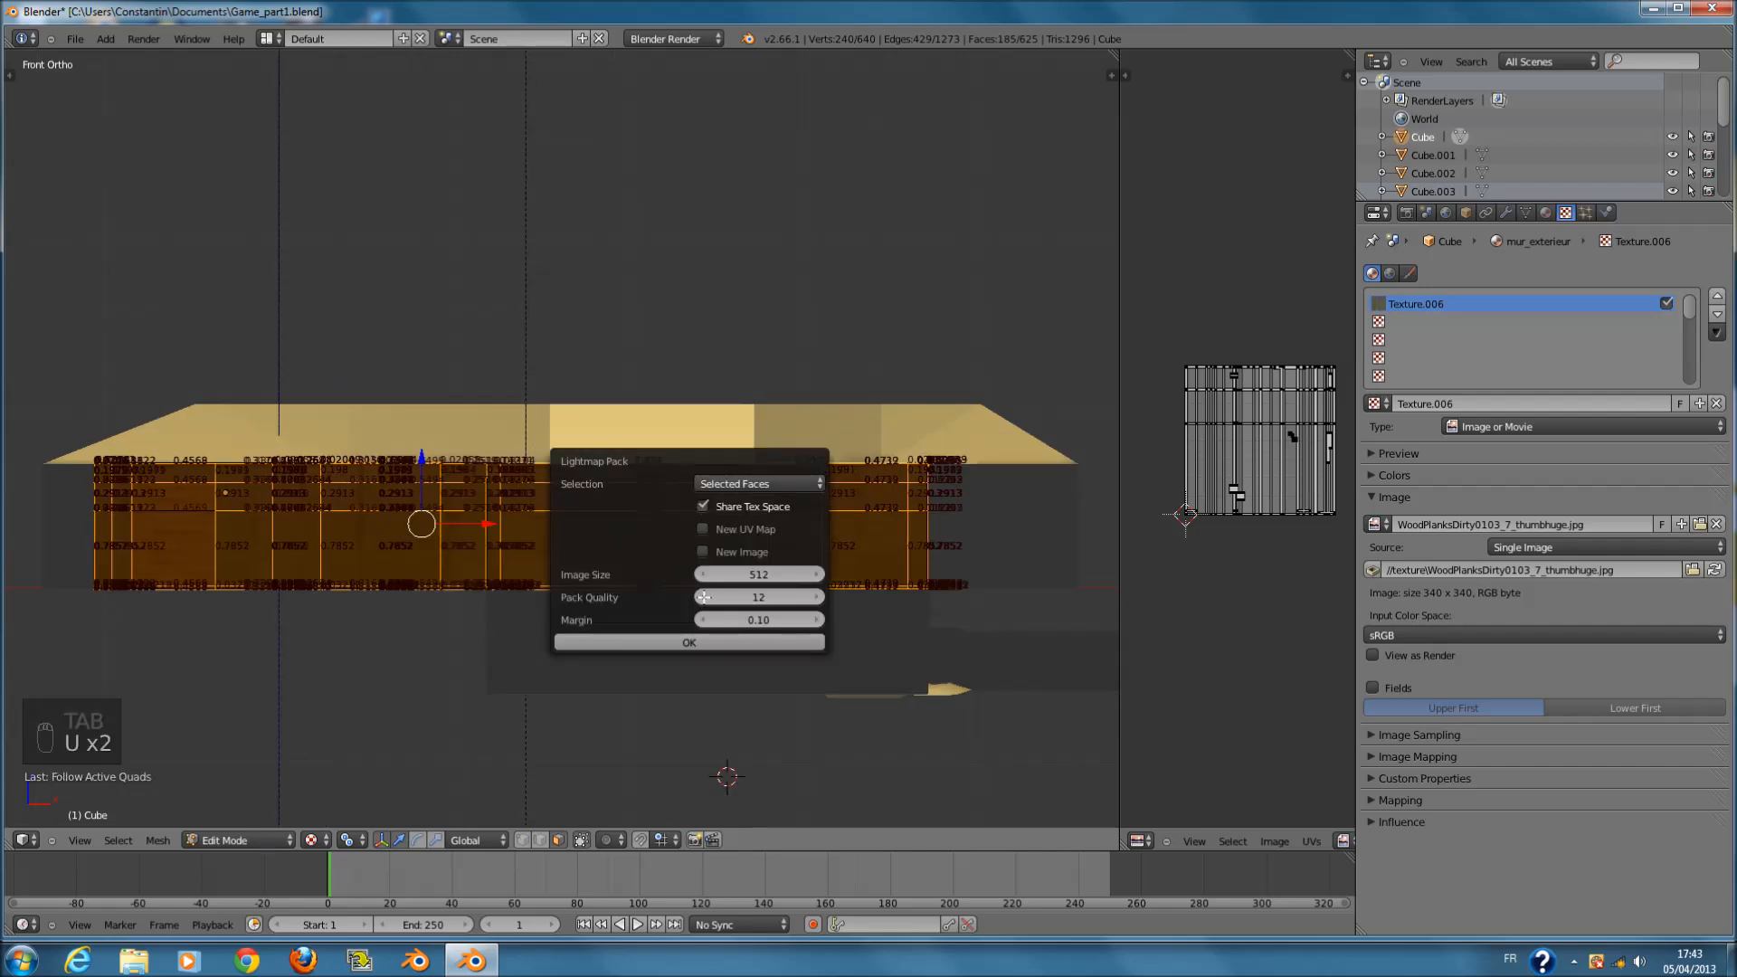
{"action": "left_click", "coordinate": [711, 650]}
{"action": "scroll", "coordinate": [831, 602], "scroll_direction": "up", "scroll_amount": 3}
{"action": "key", "text": "Tab"}
{"action": "key", "text": "Tab"}
- Try mapping the selected exterior wall faces with a plain Unwrap
{"action": "key", "text": "u"}
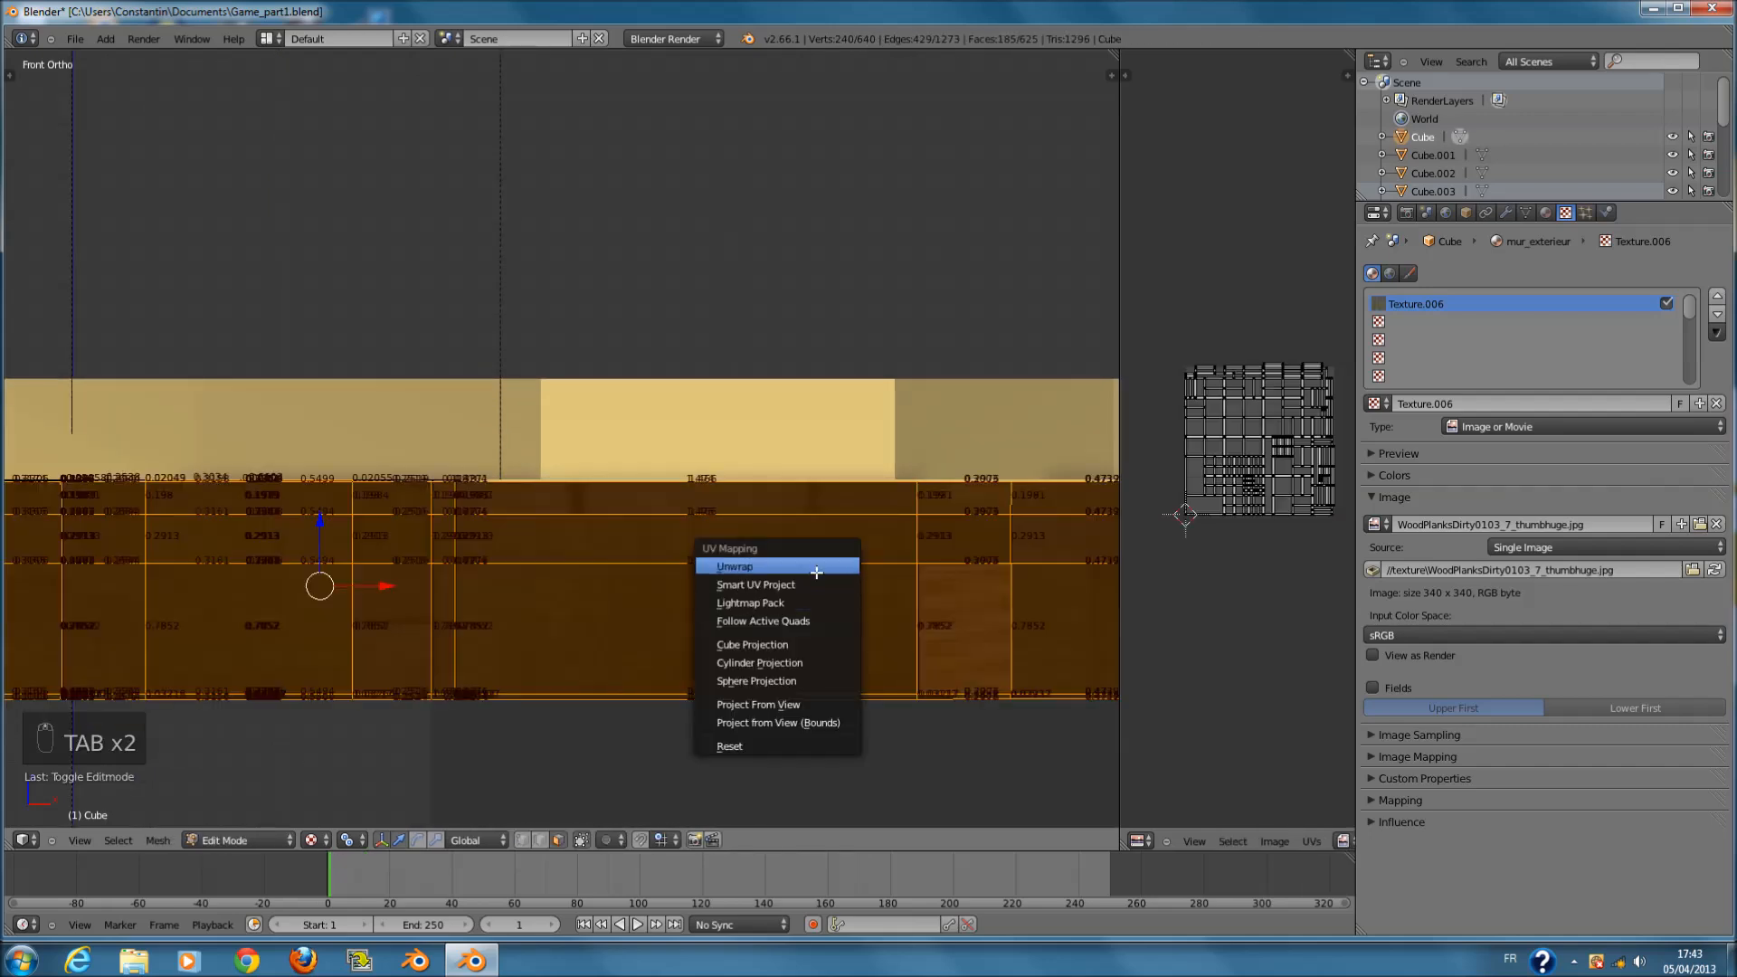
{"action": "left_click", "coordinate": [825, 569]}
{"action": "key", "text": "u"}
{"action": "left_click", "coordinate": [825, 626]}
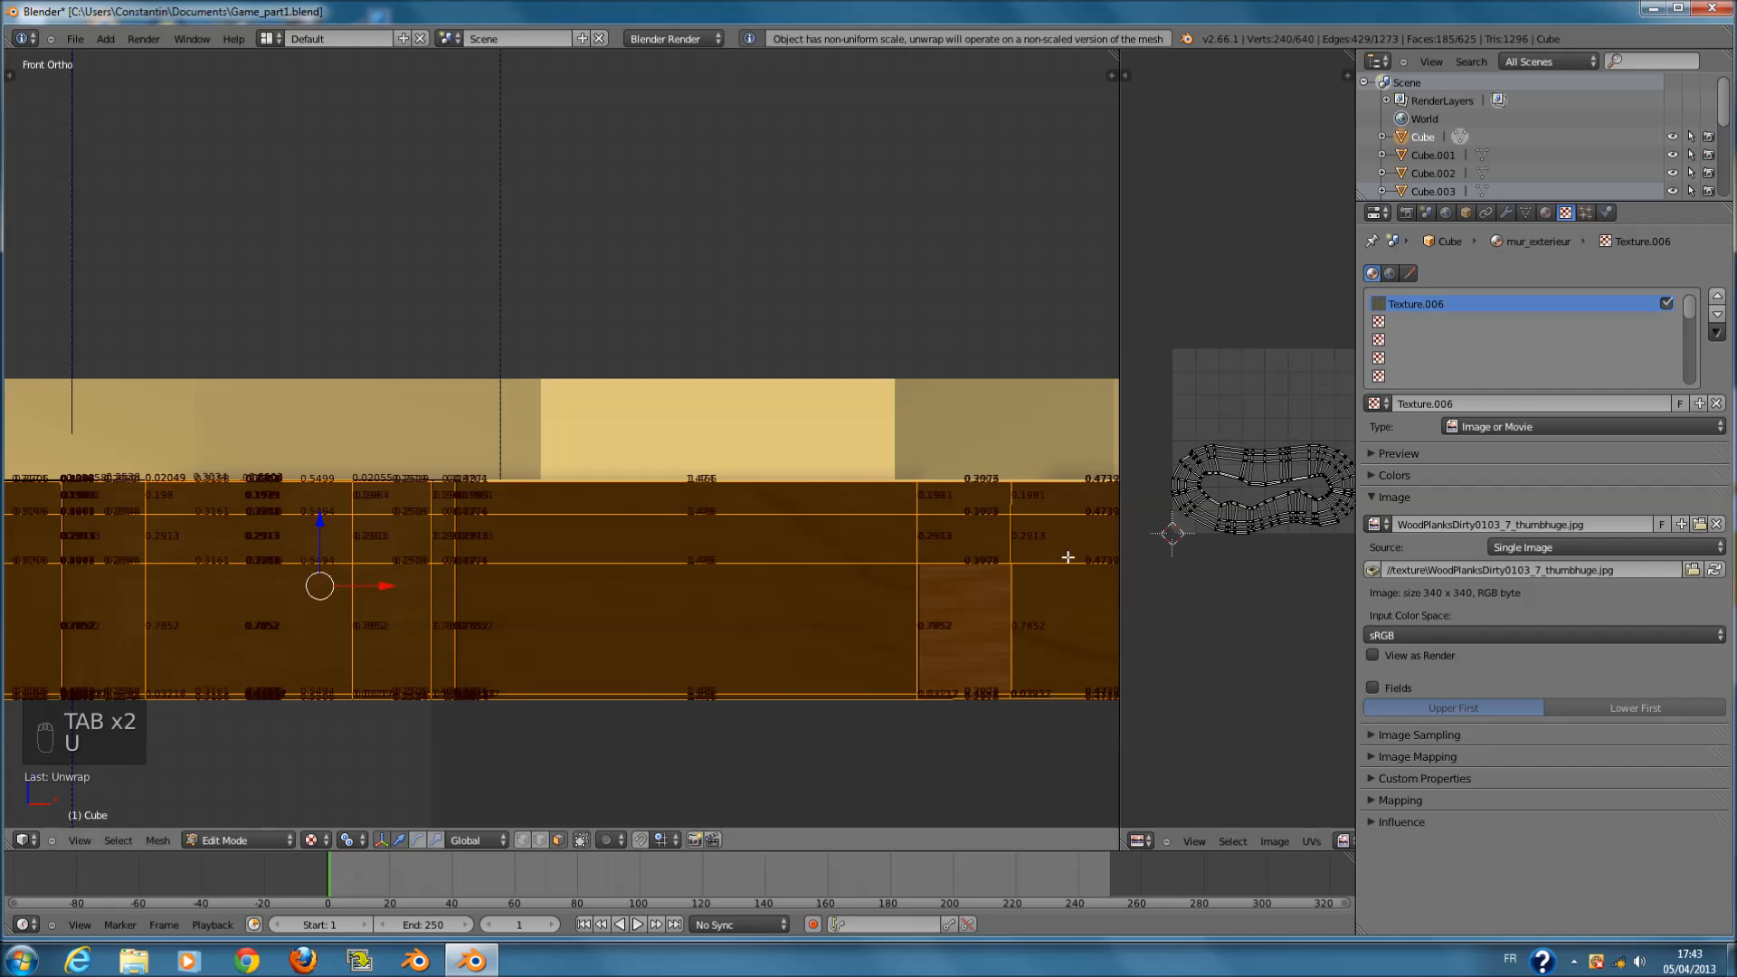
- Widen the UV editor to about half of the working area and enlarge the UV layout in it
{"action": "scroll", "coordinate": [1067, 555], "scroll_direction": "up", "scroll_amount": 1}
{"action": "left_click_drag", "start_coordinate": [1109, 576], "coordinate": [711, 577]}
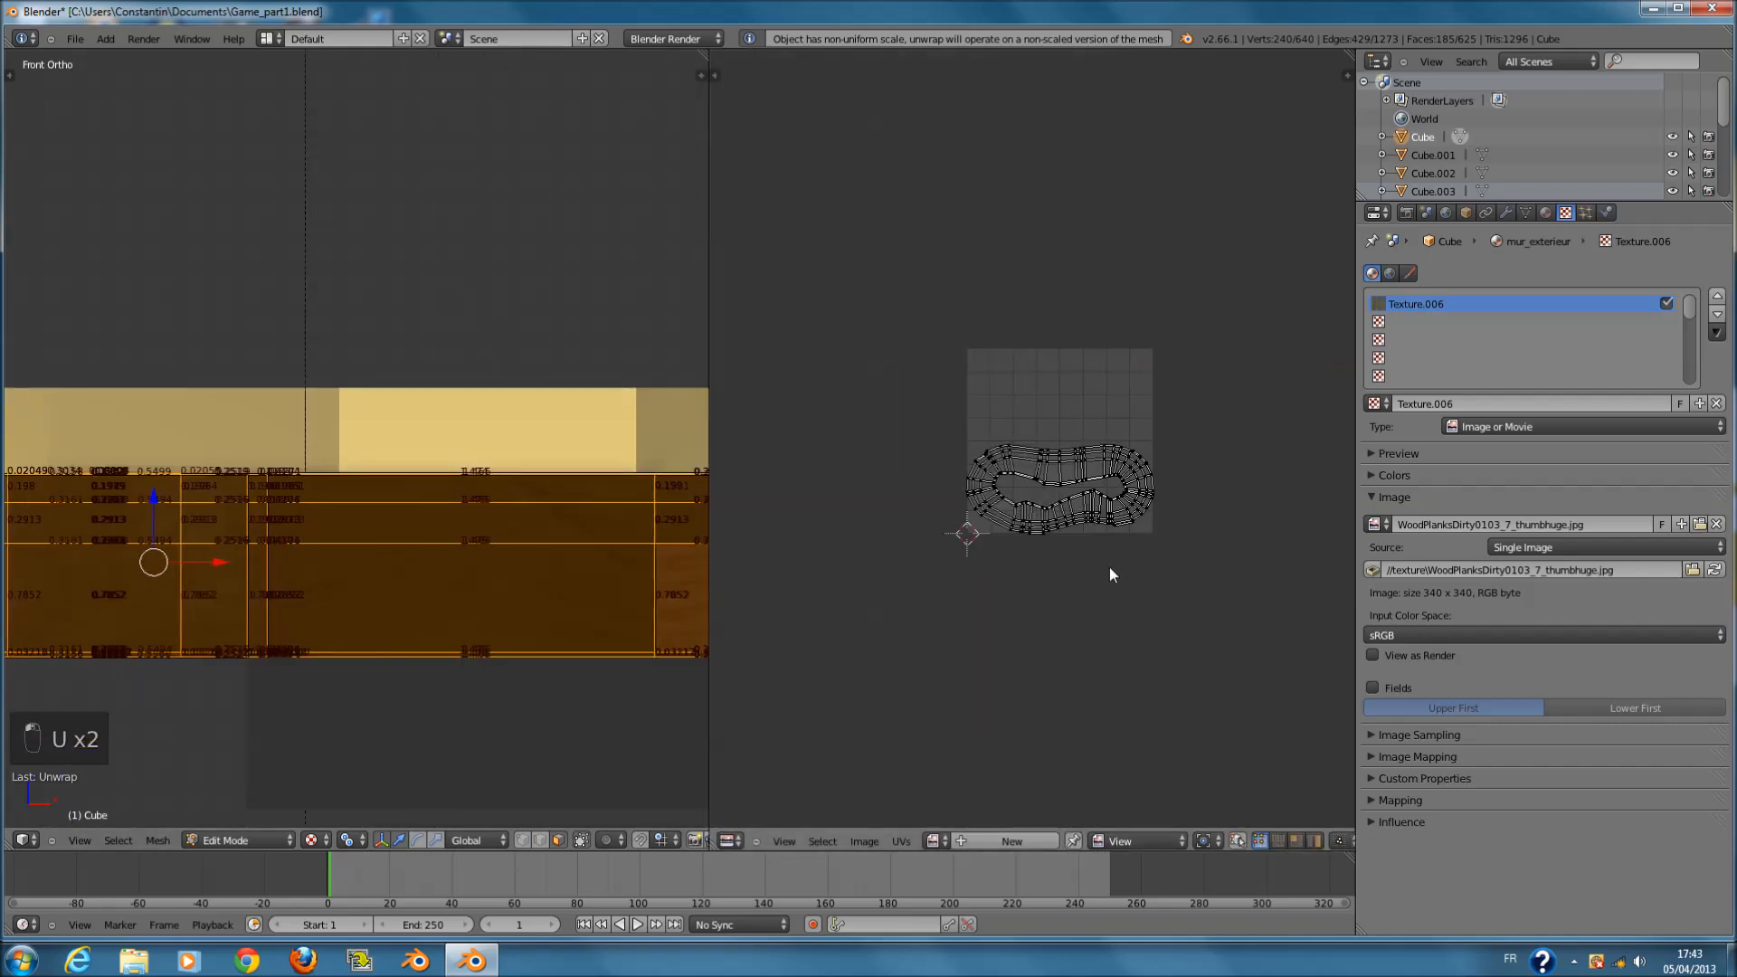
{"action": "scroll", "coordinate": [1113, 574], "scroll_direction": "up", "scroll_amount": 5}
- Map the selected exterior wall faces with Smart UV Project at its default settings
{"action": "key", "text": "u"}
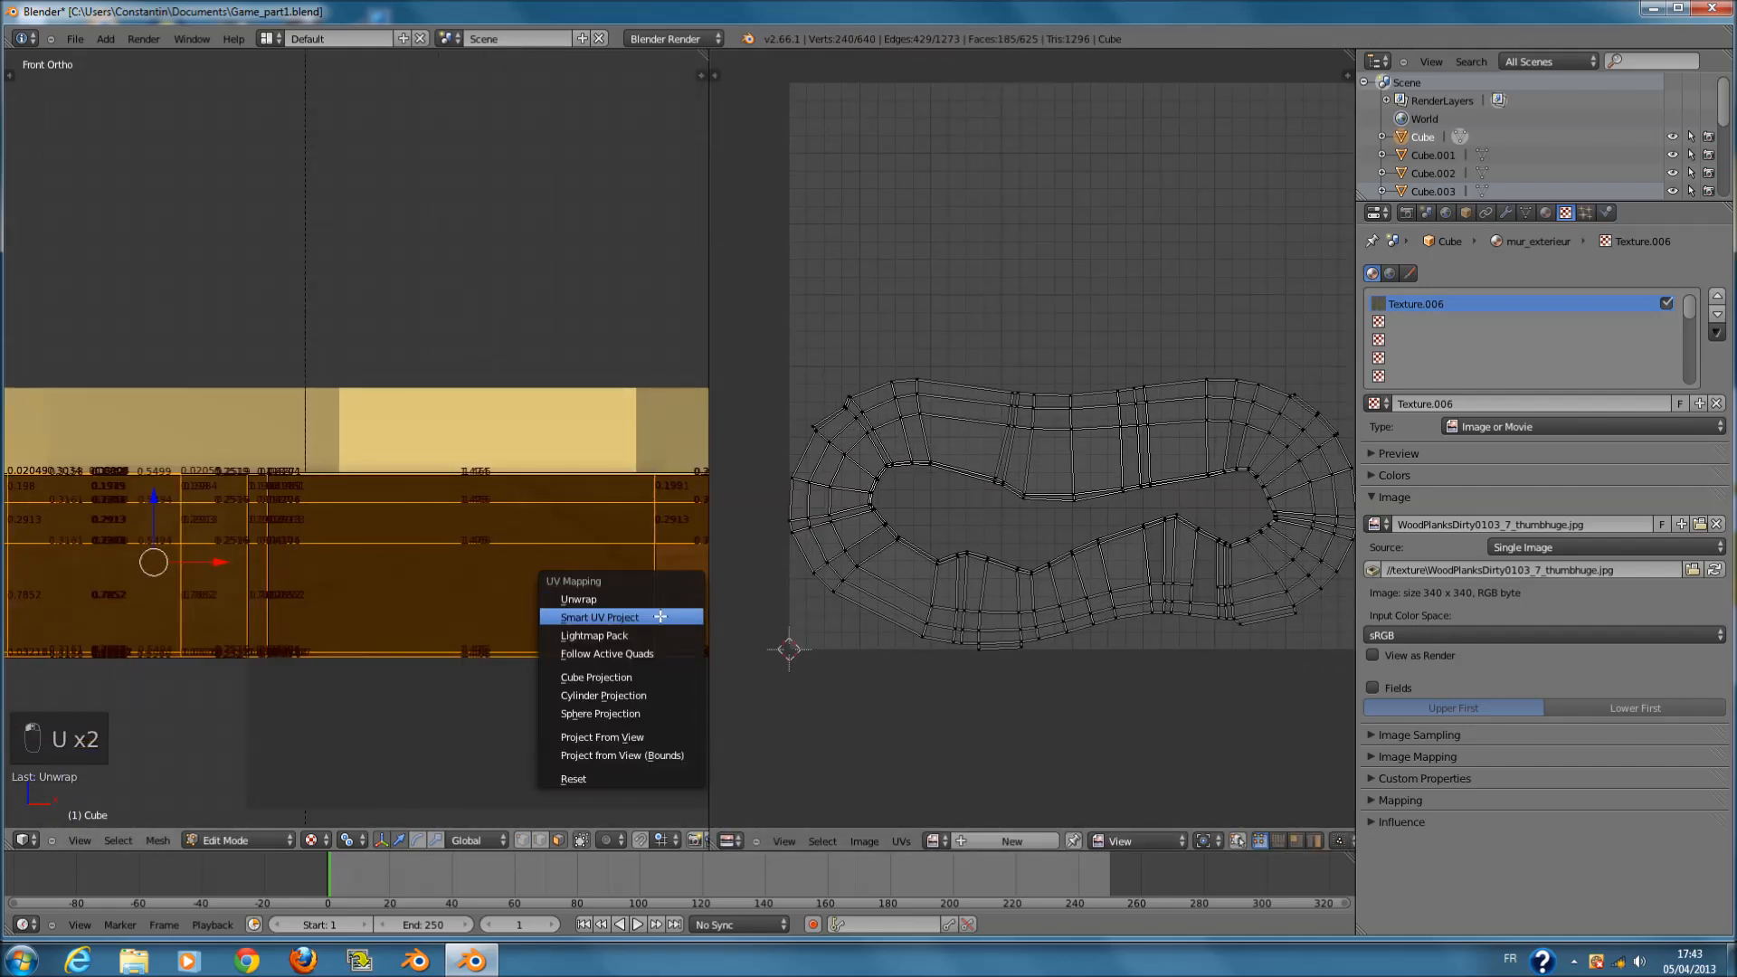
{"action": "left_click", "coordinate": [670, 617]}
{"action": "left_click", "coordinate": [663, 711]}
{"action": "scroll", "coordinate": [1120, 526], "scroll_direction": "down", "scroll_amount": 2}
{"action": "scroll", "coordinate": [1101, 524], "scroll_direction": "up", "scroll_amount": 1}
- Deselect all faces, return the house to Object Mode and save over Game_part1.blend
{"action": "key", "text": "a"}
{"action": "key", "text": "Tab"}
{"action": "key", "text": "ctrl+s"}
{"action": "middle_click_drag", "start_coordinate": [626, 584], "coordinate": [389, 608]}
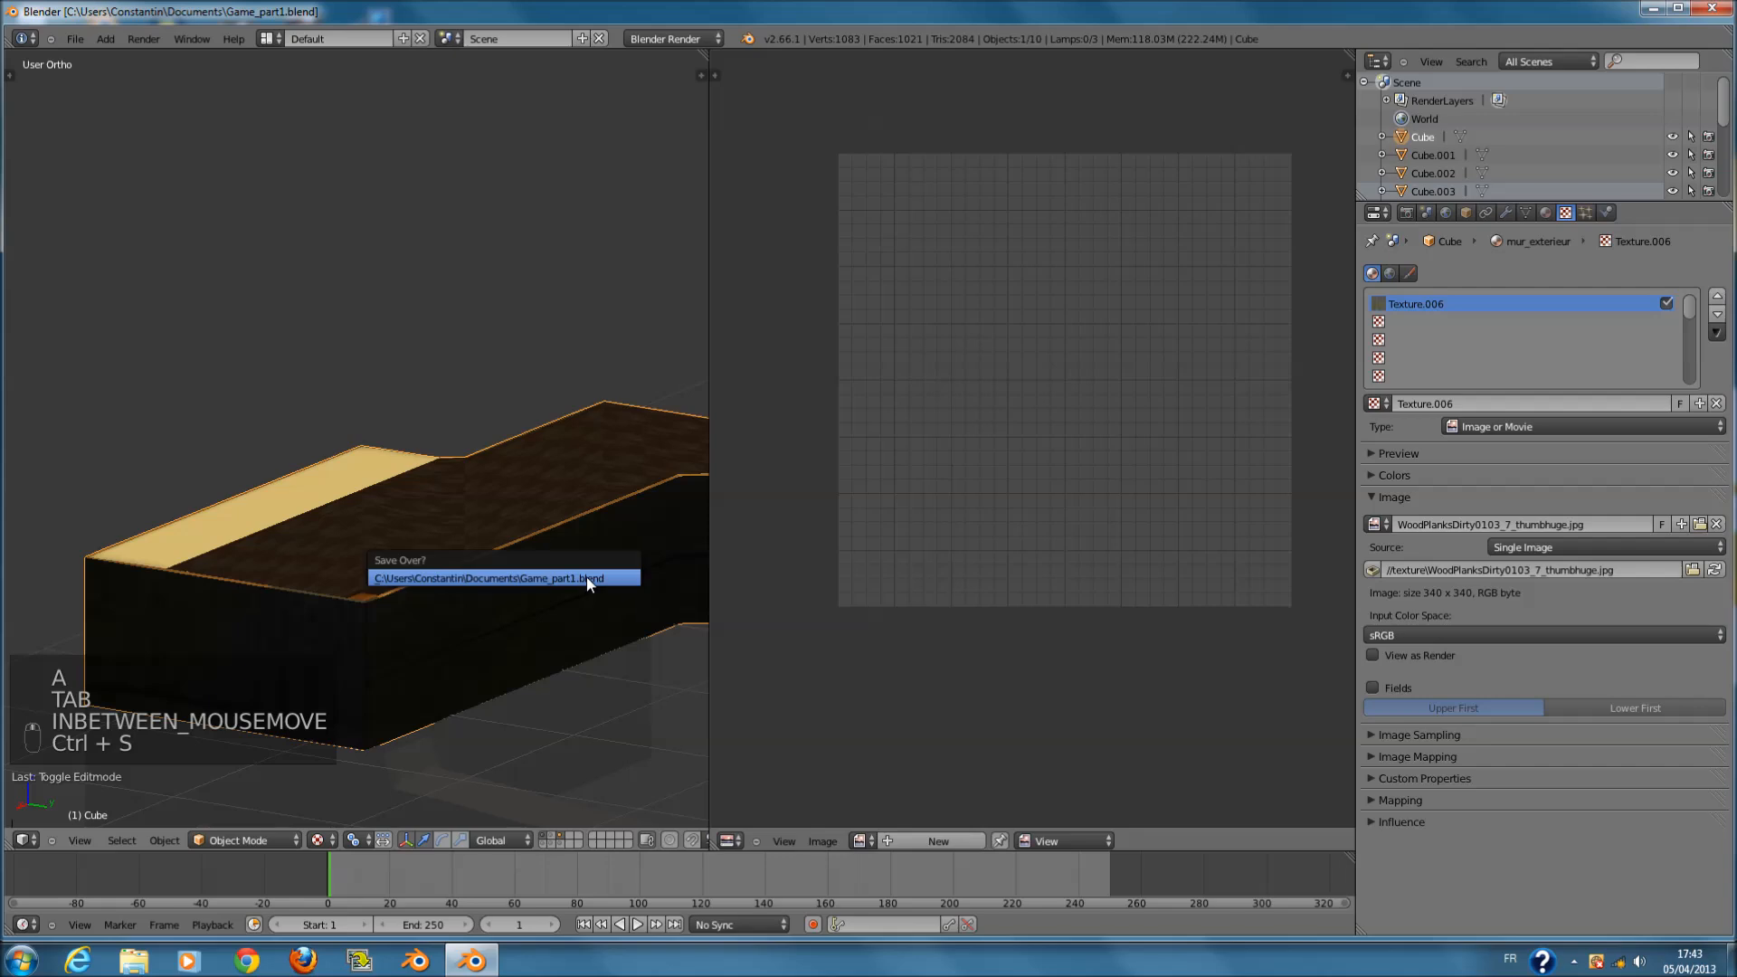
- Look through the wall texture's image, sampling and mapping settings, including the available texture coordinates
{"action": "left_click", "coordinate": [1408, 500]}
{"action": "left_click", "coordinate": [1417, 517]}
{"action": "left_click", "coordinate": [1419, 517]}
{"action": "left_click", "coordinate": [1466, 543]}
{"action": "left_click", "coordinate": [1478, 547]}
{"action": "left_click", "coordinate": [1464, 567]}
{"action": "left_click", "coordinate": [1464, 567]}
{"action": "left_click", "coordinate": [1464, 584]}
{"action": "left_click", "coordinate": [1553, 610]}
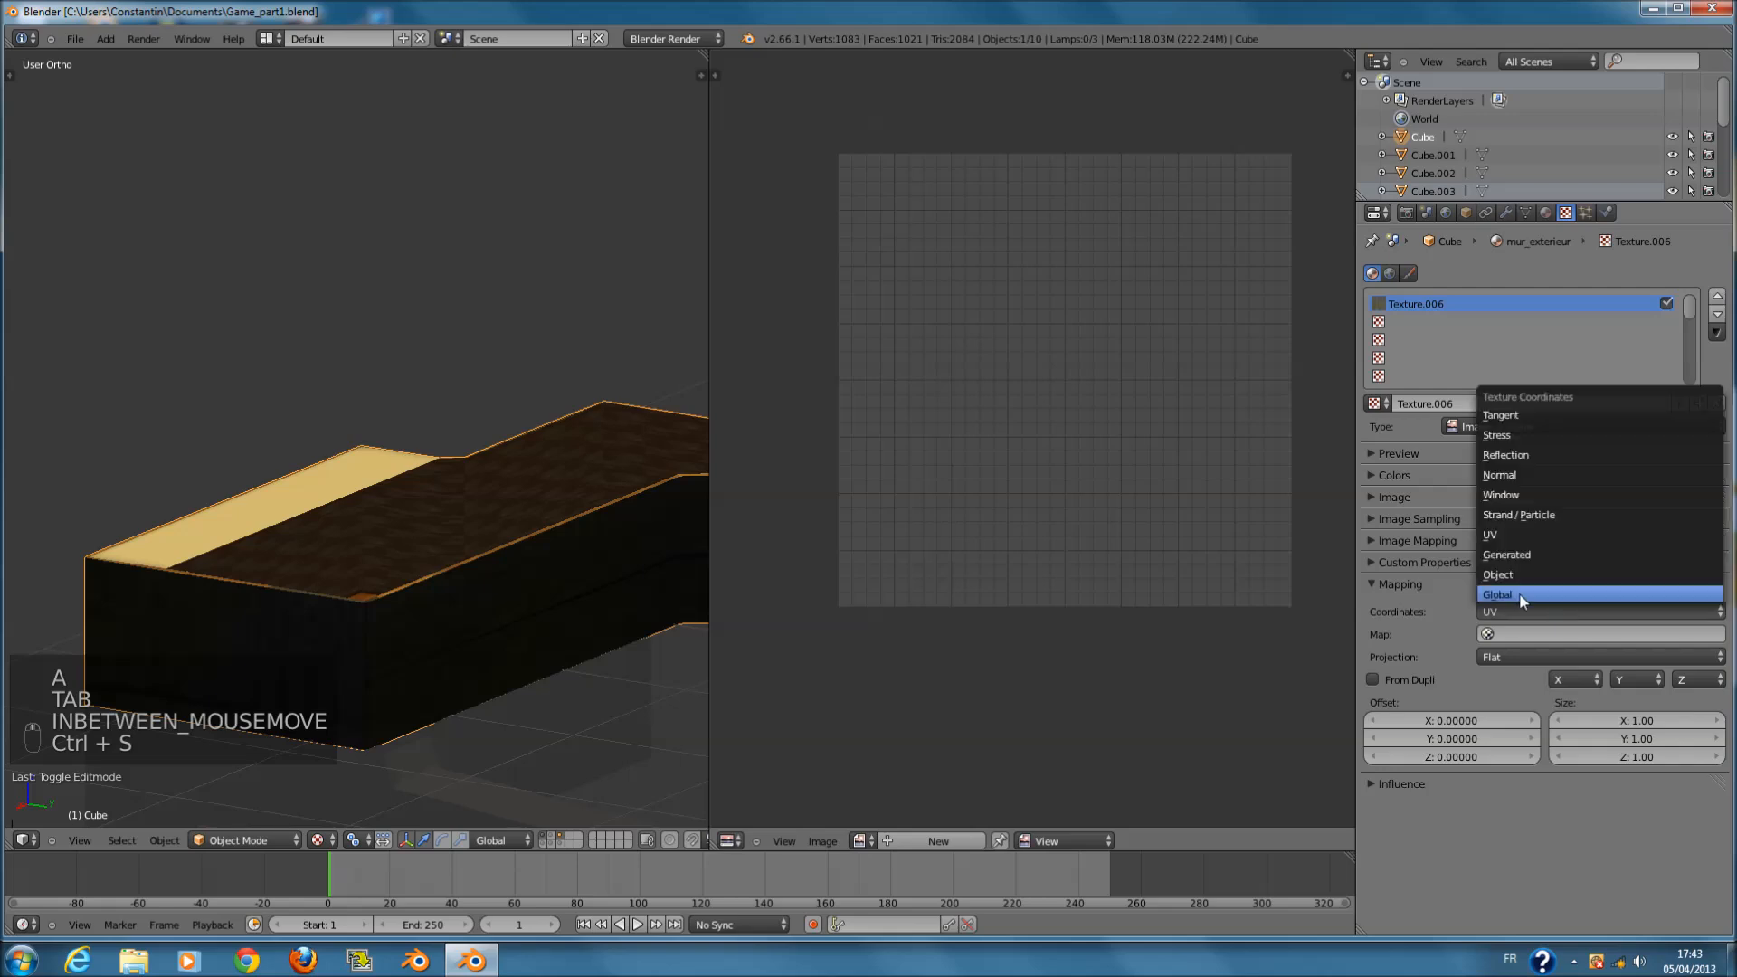
{"action": "left_click", "coordinate": [1436, 587]}
- Enable the Normal influence of the exterior wall texture and inspect the walls
{"action": "left_click", "coordinate": [1437, 607]}
{"action": "left_click", "coordinate": [1558, 753]}
{"action": "scroll", "coordinate": [433, 657], "scroll_direction": "up", "scroll_amount": 5}
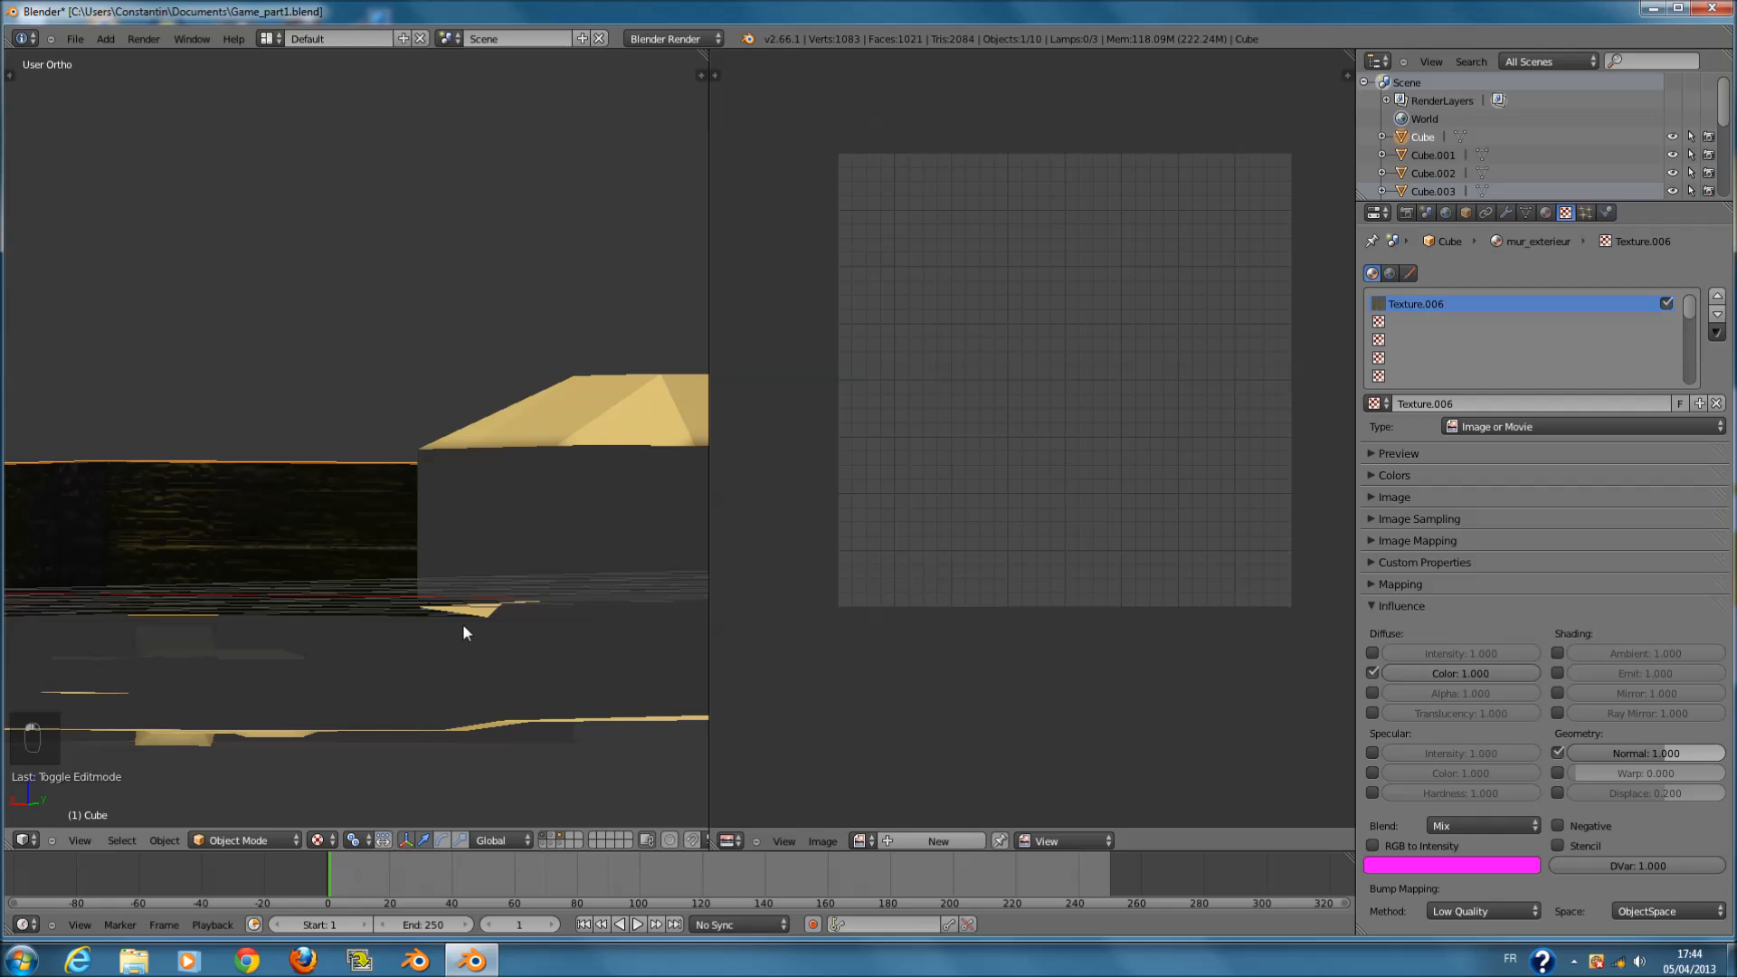
{"action": "scroll", "coordinate": [507, 629], "scroll_direction": "down", "scroll_amount": 5}
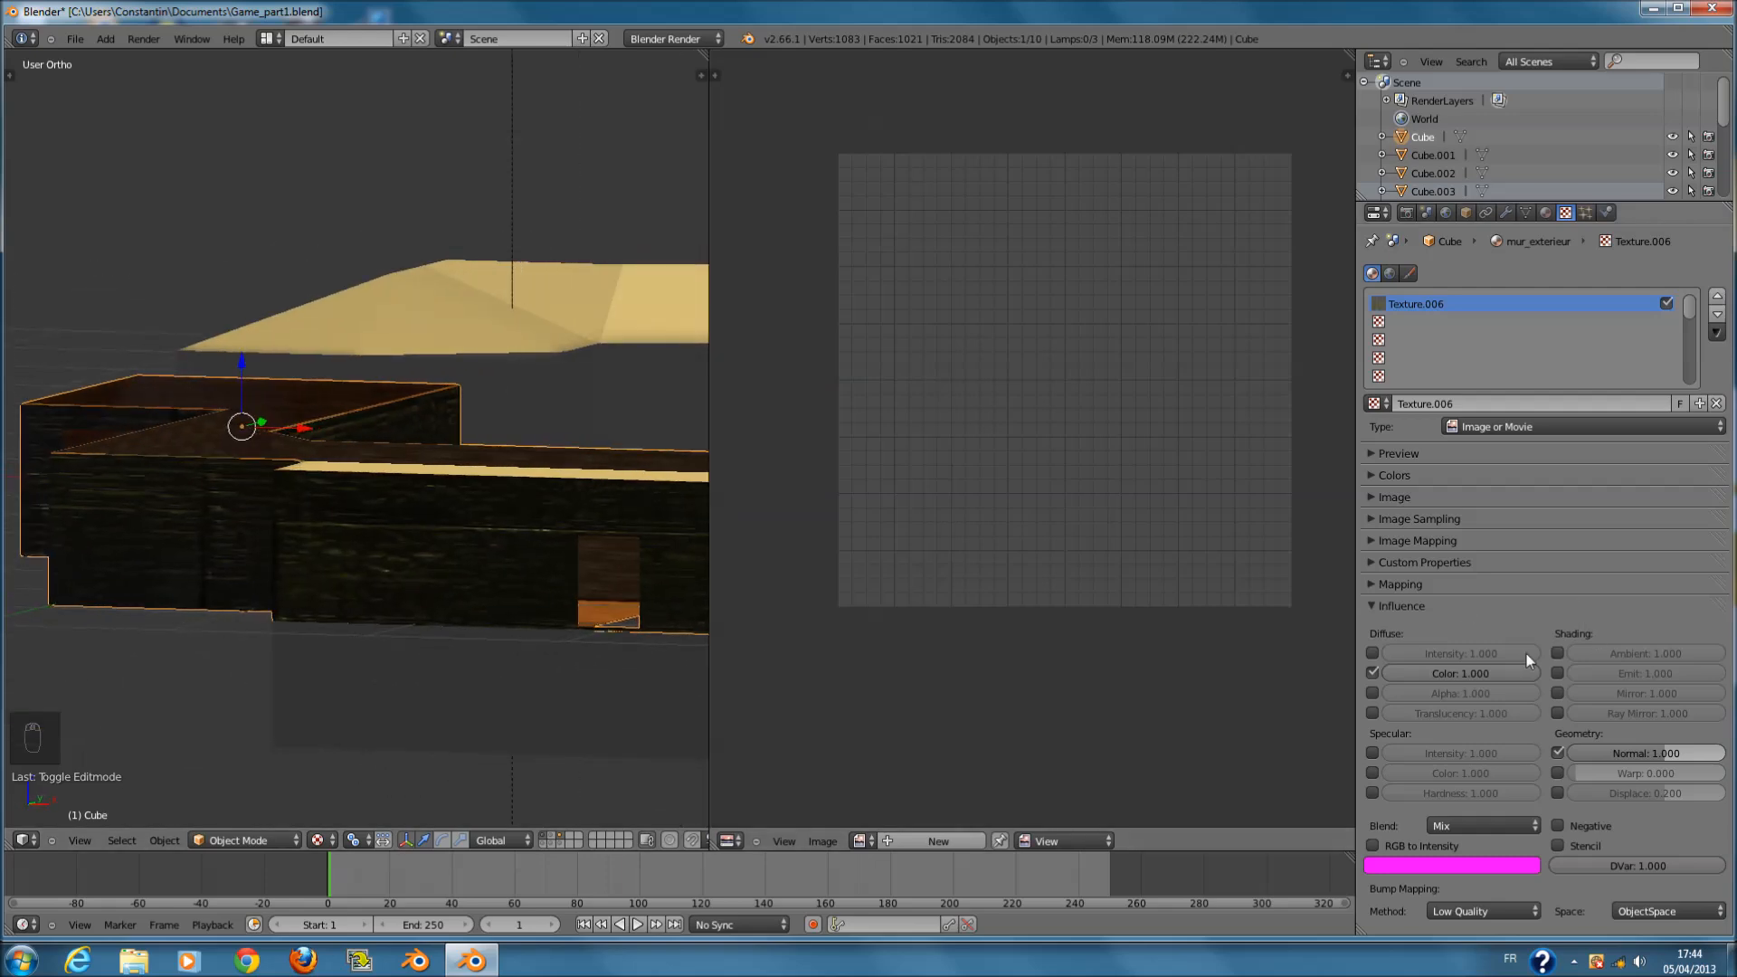
- Set the X and Y mapping size of the exterior wall texture to 10 and inspect the repeated planks
{"action": "left_click", "coordinate": [1440, 603]}
{"action": "left_click", "coordinate": [1441, 584]}
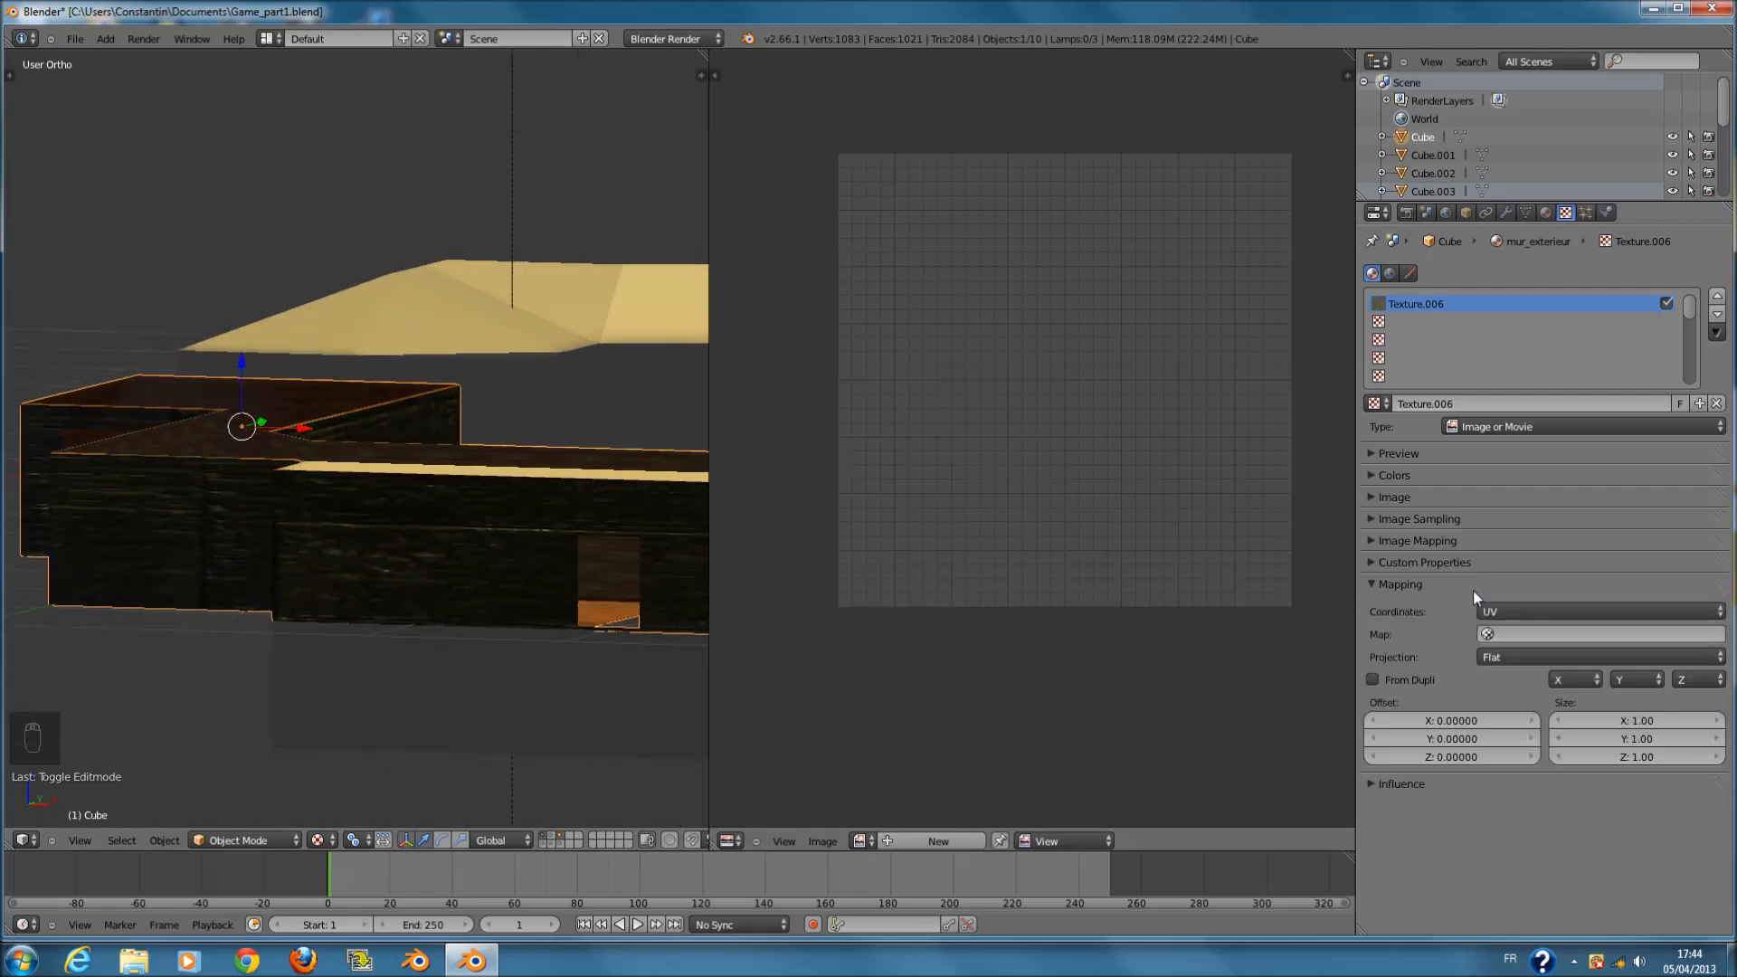
{"action": "left_click", "coordinate": [1638, 731]}
{"action": "left_click", "coordinate": [1637, 731]}
{"action": "type", "text": "10"}
{"action": "left_click", "coordinate": [1631, 687]}
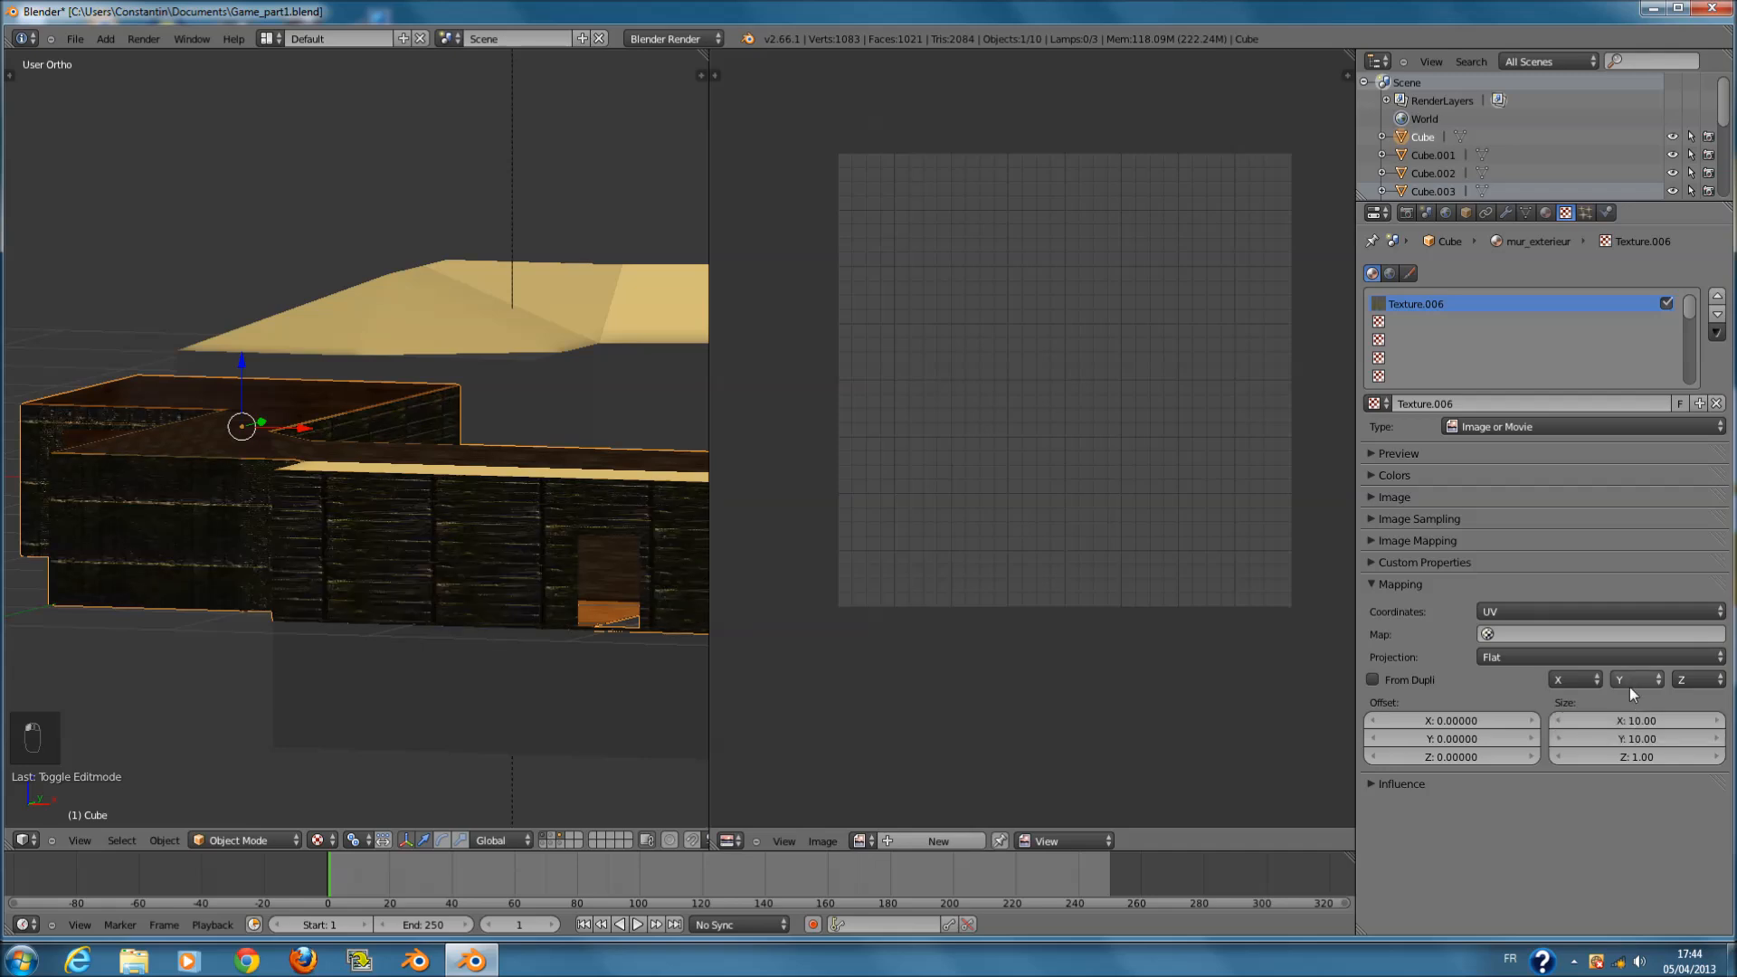
{"action": "middle_click_drag", "start_coordinate": [670, 570], "coordinate": [714, 542]}
{"action": "left_click", "coordinate": [1411, 585]}
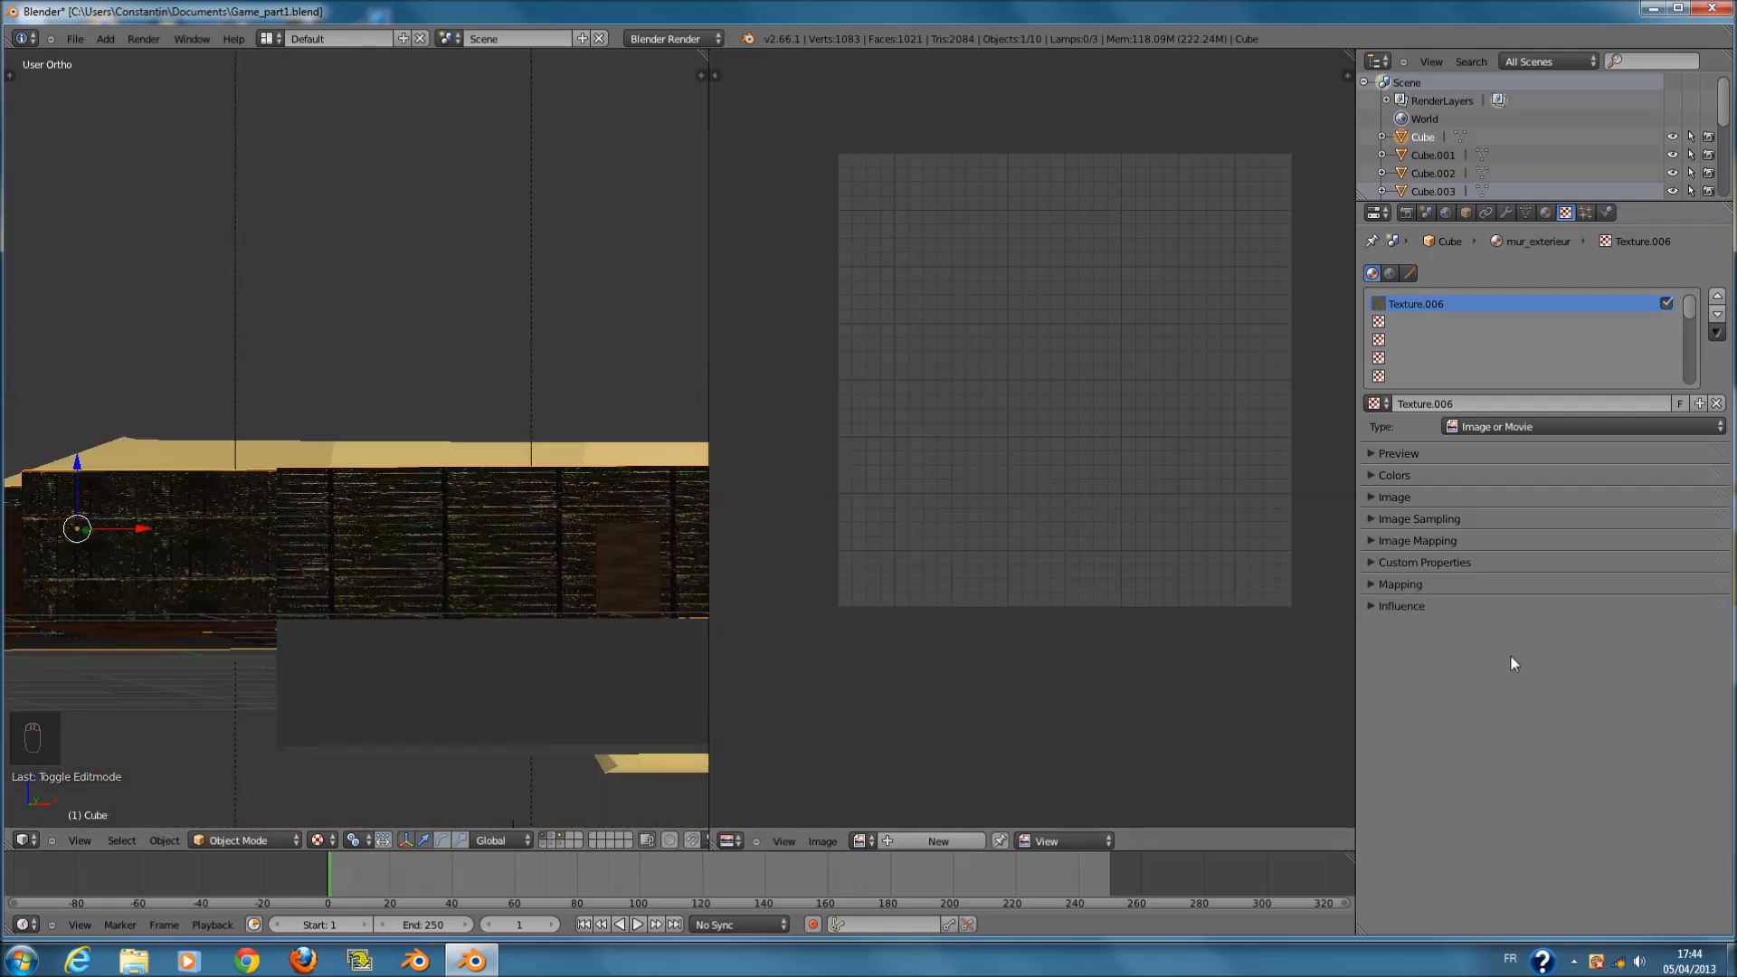
- Disable the Normal influence of the exterior wall texture and view the walls
{"action": "left_click", "coordinate": [1468, 612]}
{"action": "left_click", "coordinate": [1558, 752]}
{"action": "middle_click_drag", "start_coordinate": [127, 540], "coordinate": [733, 578]}
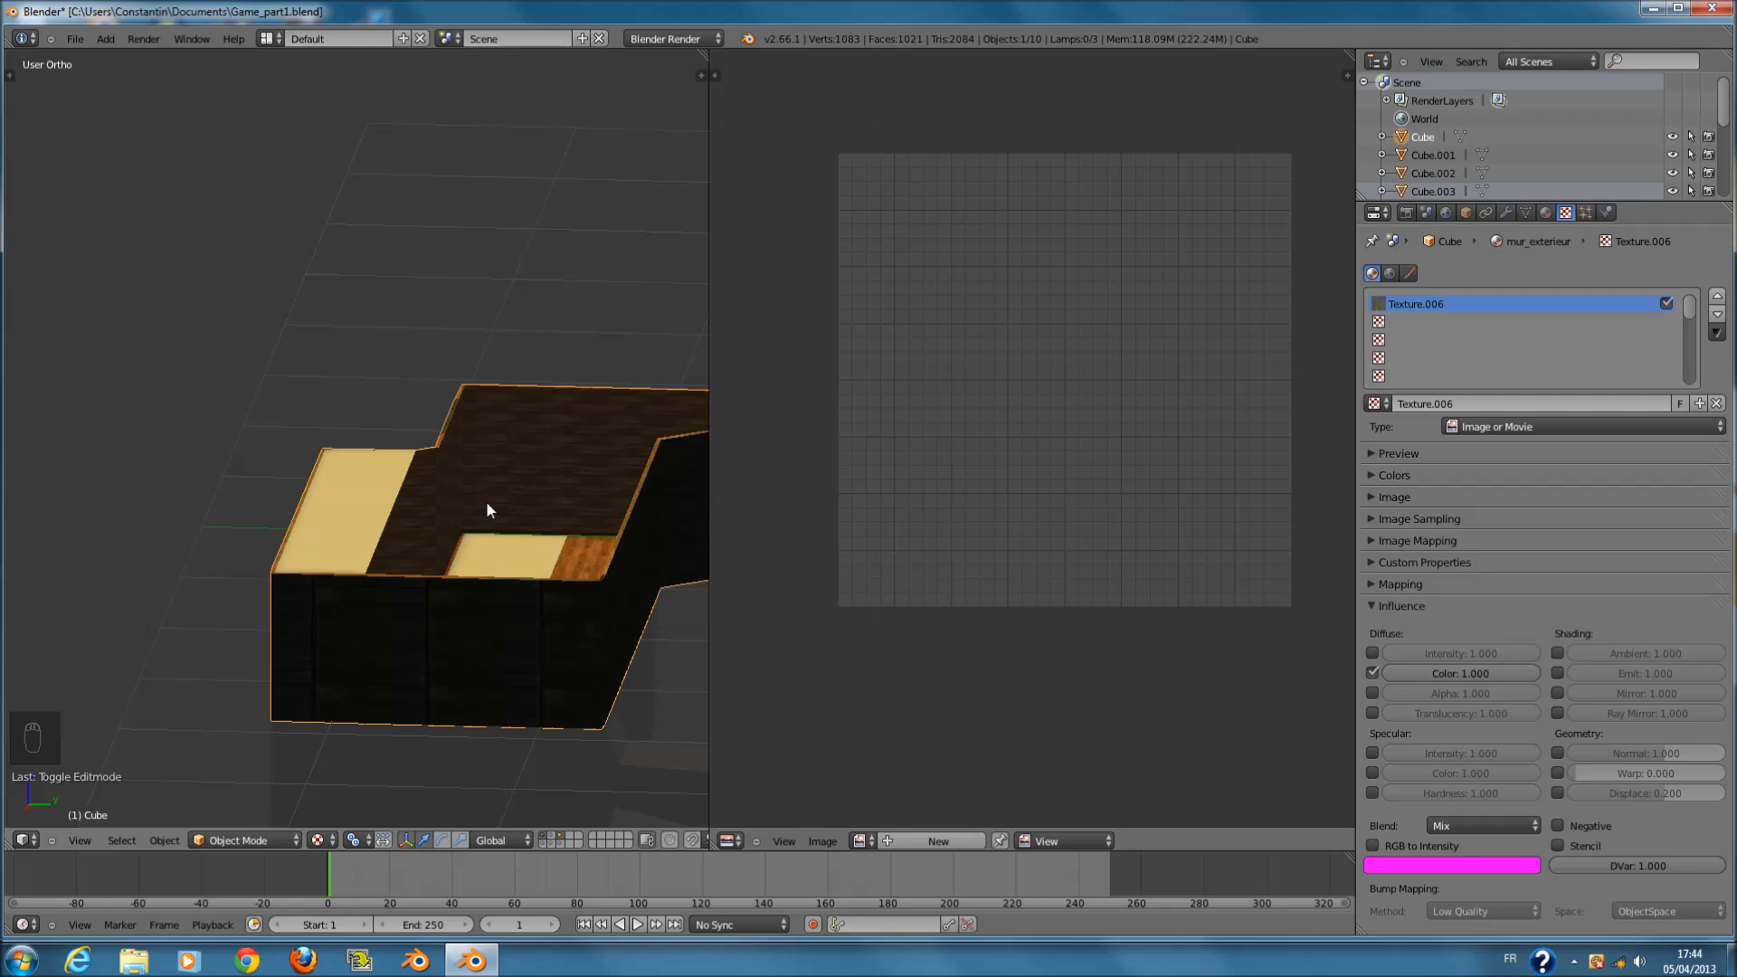
- Enable the colour ramp for the exterior wall texture
{"action": "left_click", "coordinate": [1428, 496]}
{"action": "left_click", "coordinate": [1428, 496]}
{"action": "left_click", "coordinate": [1419, 476]}
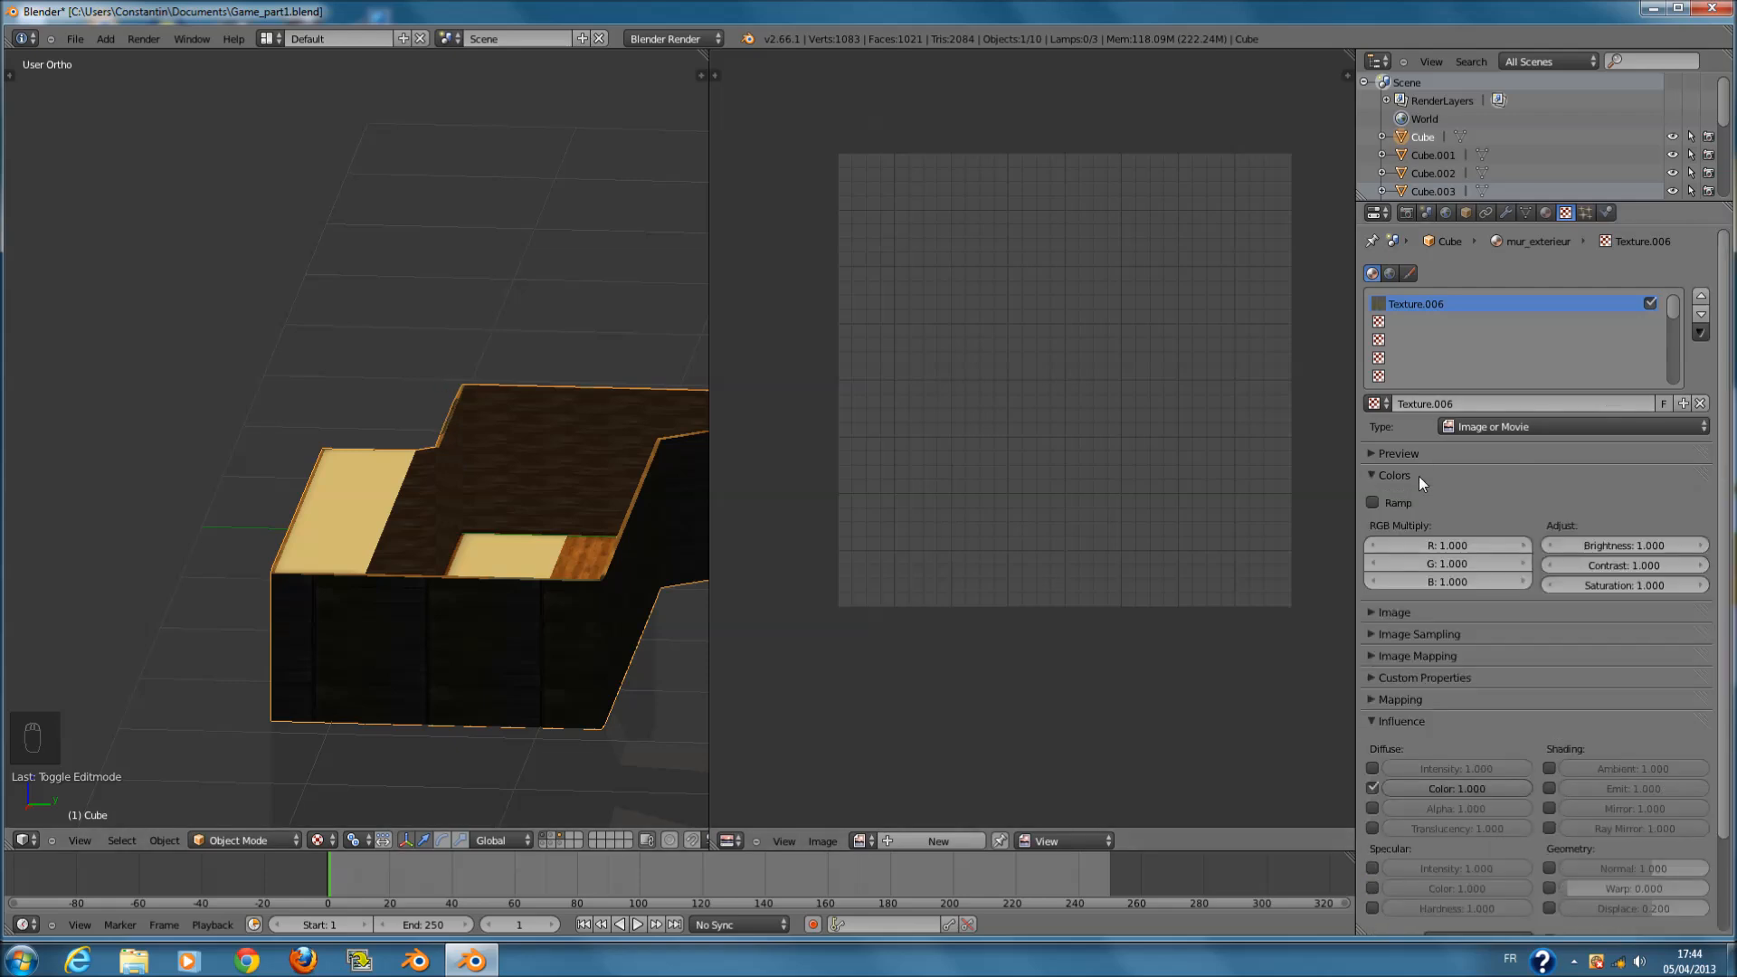
{"action": "left_click", "coordinate": [1379, 501]}
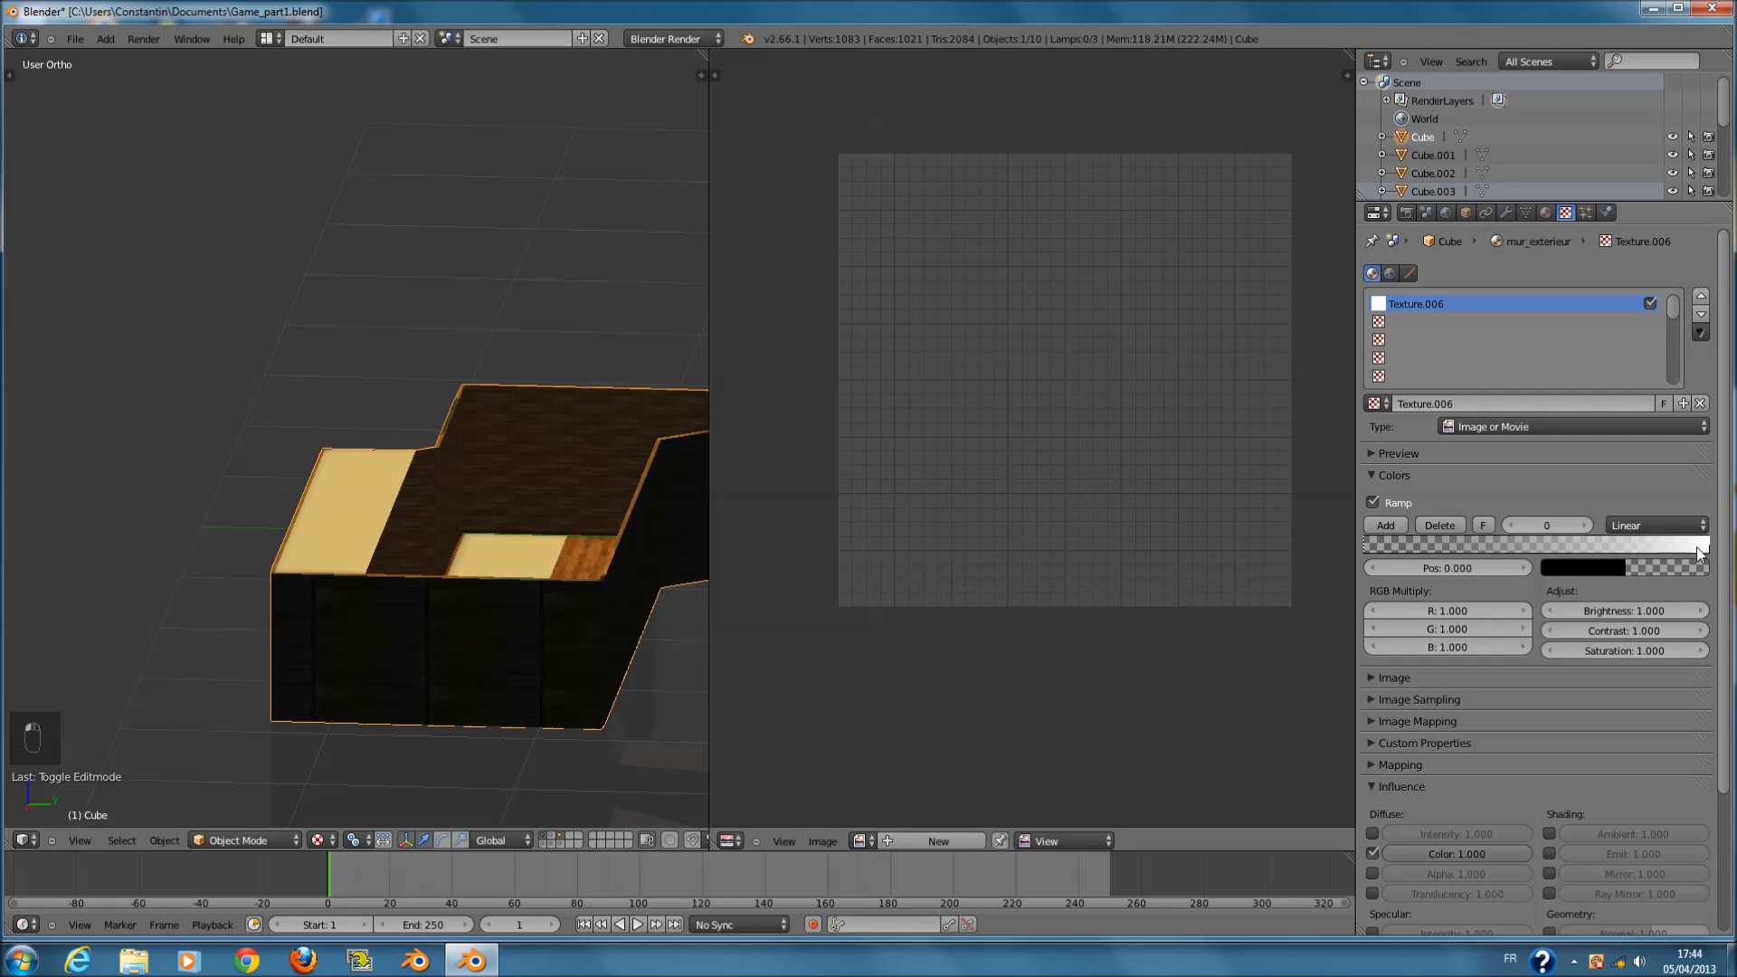
- Enable RGB to Intensity for the exterior wall texture and move the ramp's white stop to position 0.877
{"action": "left_click_drag", "start_coordinate": [1707, 549], "coordinate": [1536, 550]}
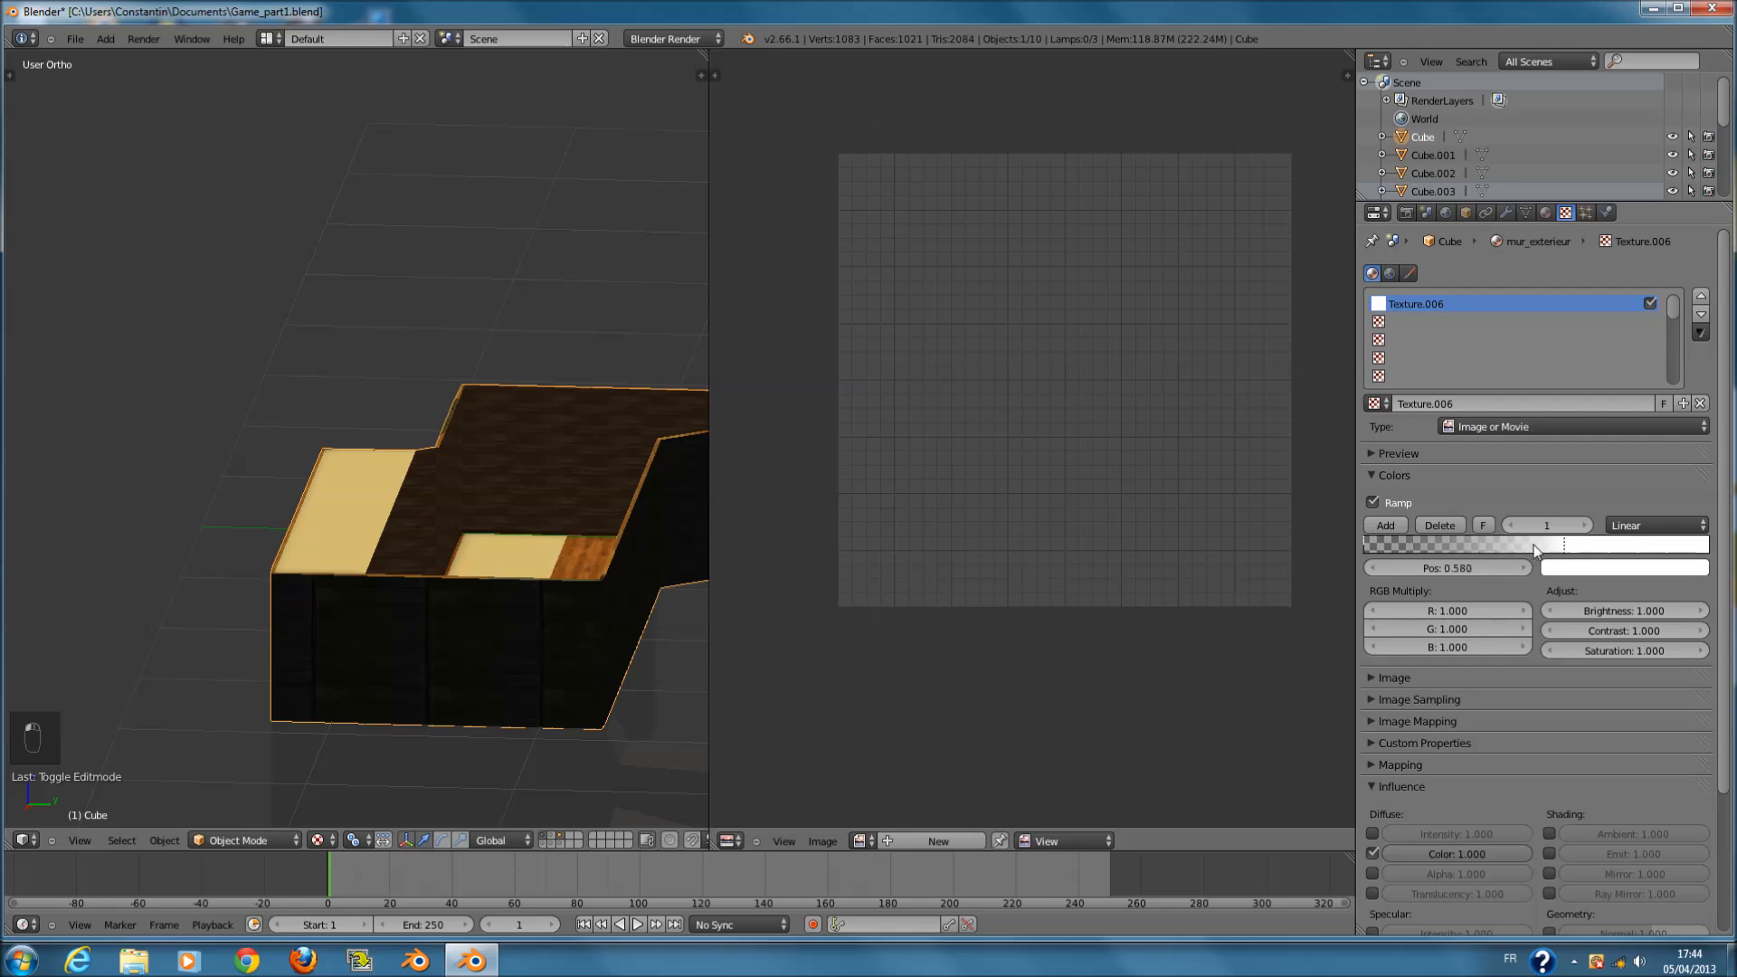
{"action": "left_click_drag", "start_coordinate": [1703, 550], "coordinate": [1712, 550]}
{"action": "scroll", "coordinate": [1403, 597], "scroll_direction": "down", "scroll_amount": 5}
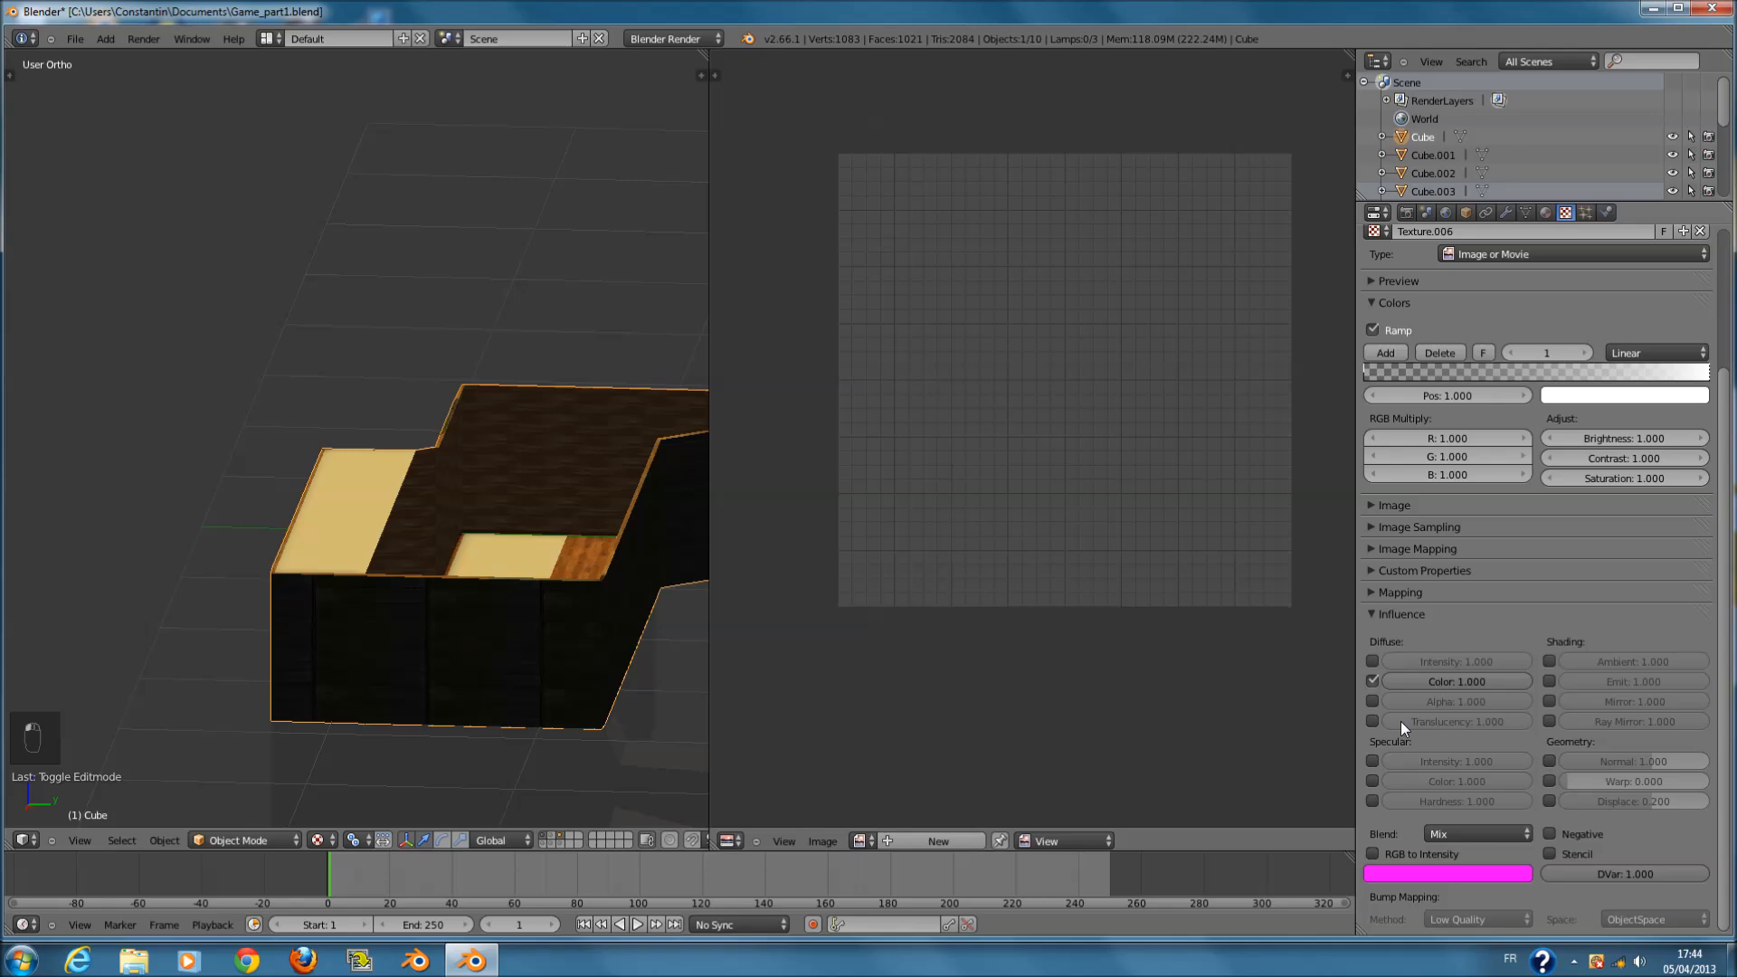
{"action": "left_click", "coordinate": [1372, 851]}
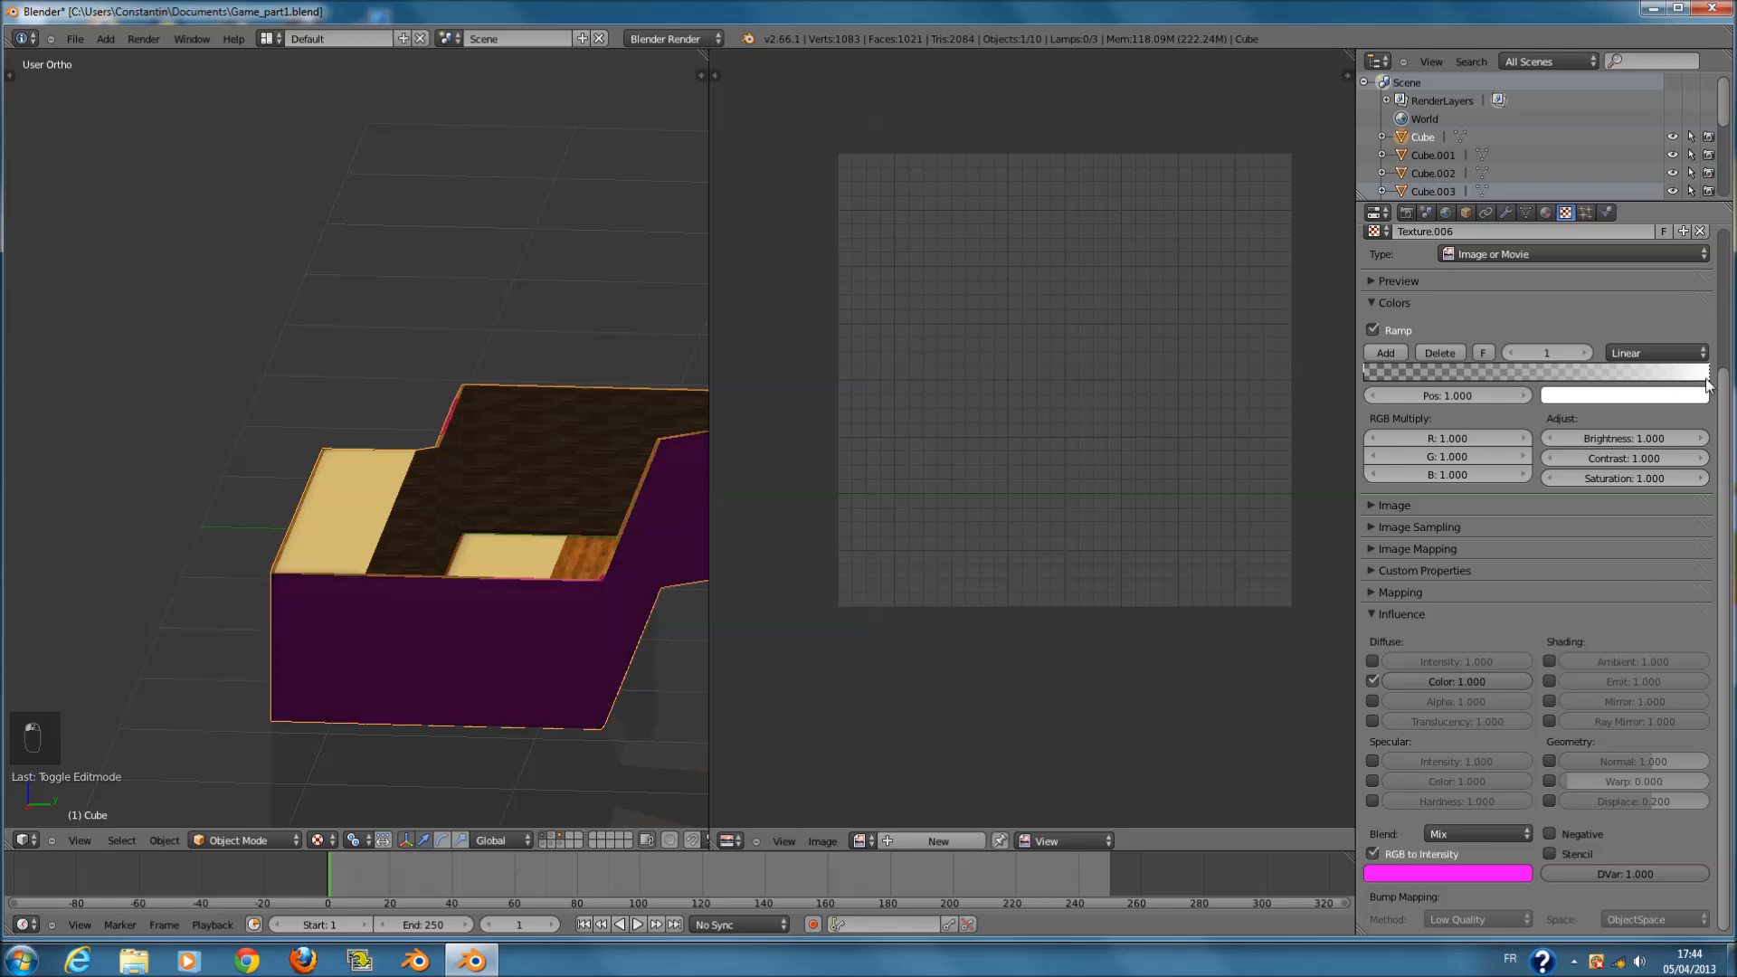
{"action": "left_click_drag", "start_coordinate": [1689, 393], "coordinate": [1726, 398]}
- Switch the exterior wall texture's blend mode to Add and set its influence colour to light orange (R 1.000, G 0.633, B 0.259)
{"action": "left_click", "coordinate": [1443, 871]}
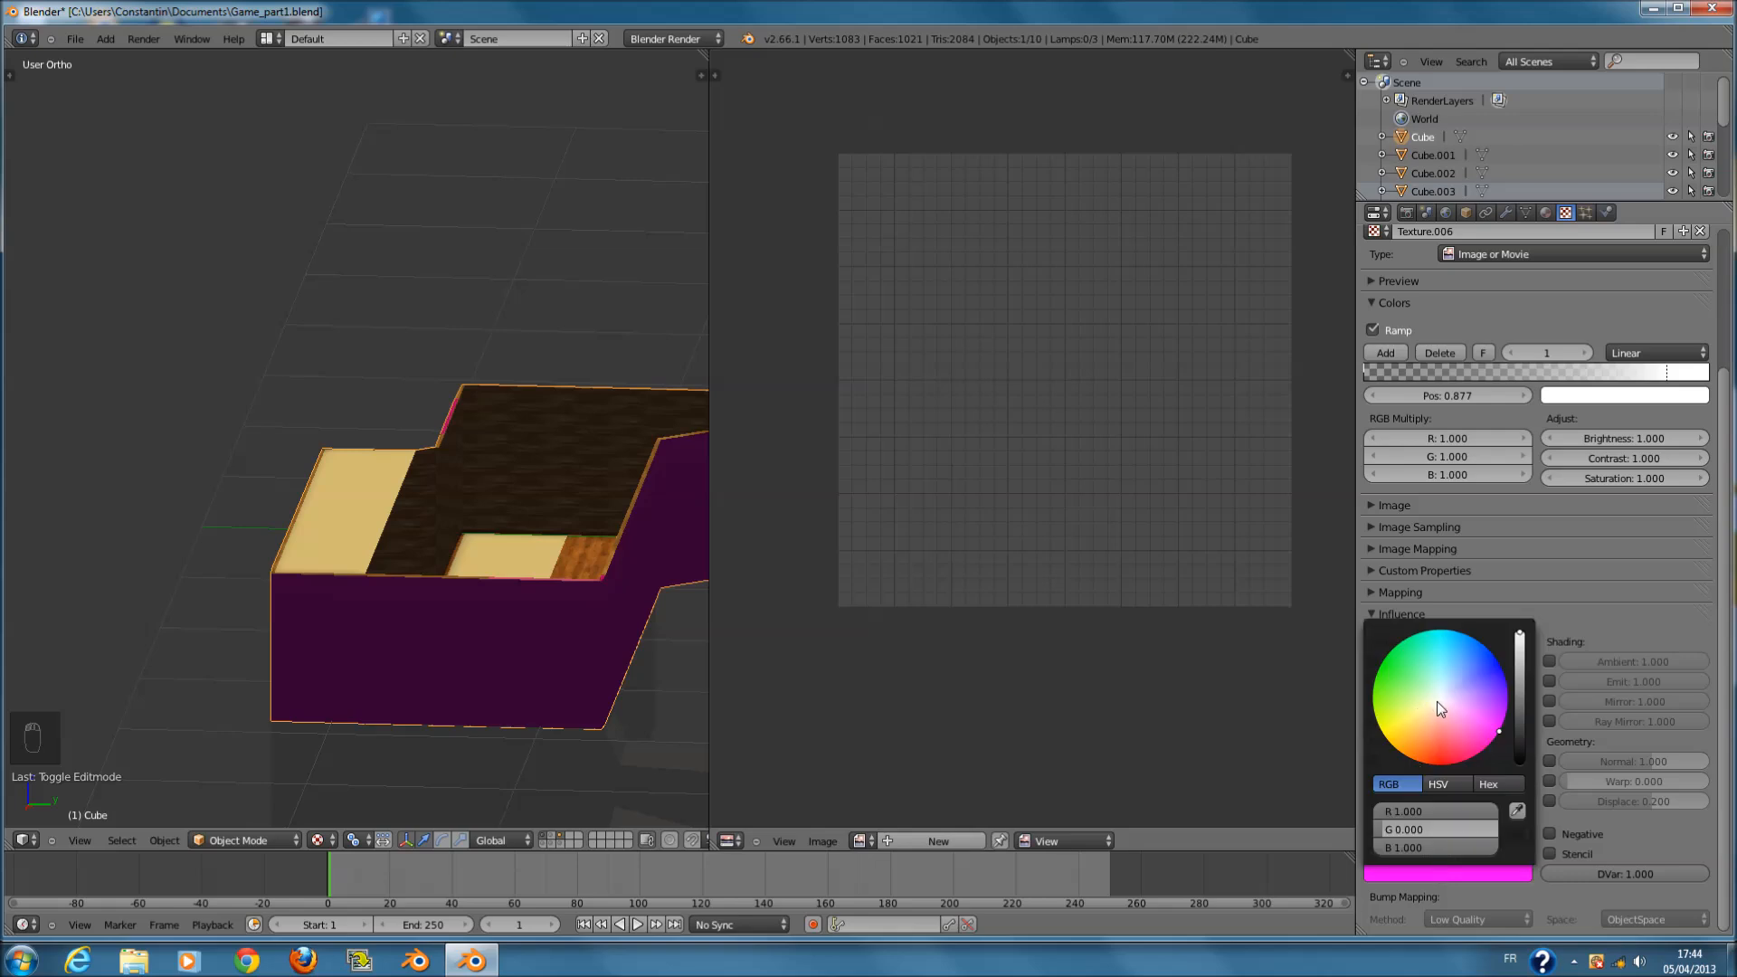
{"action": "left_click_drag", "start_coordinate": [1437, 703], "coordinate": [1445, 703]}
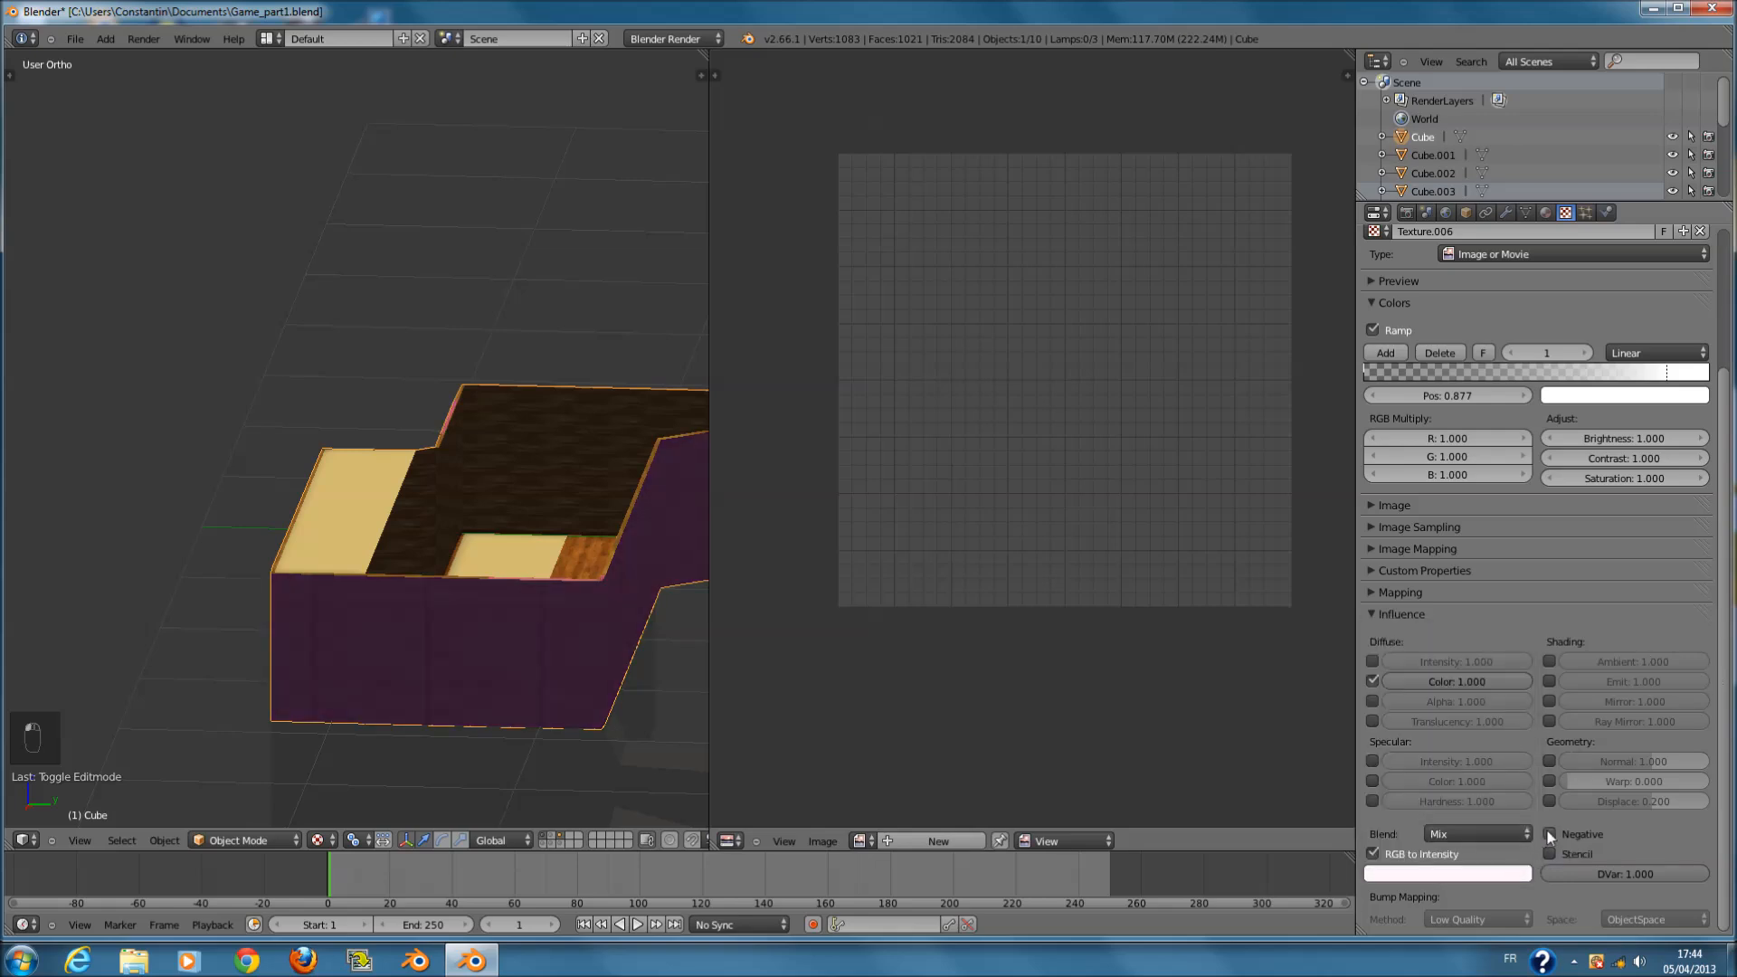
{"action": "left_click", "coordinate": [1441, 834]}
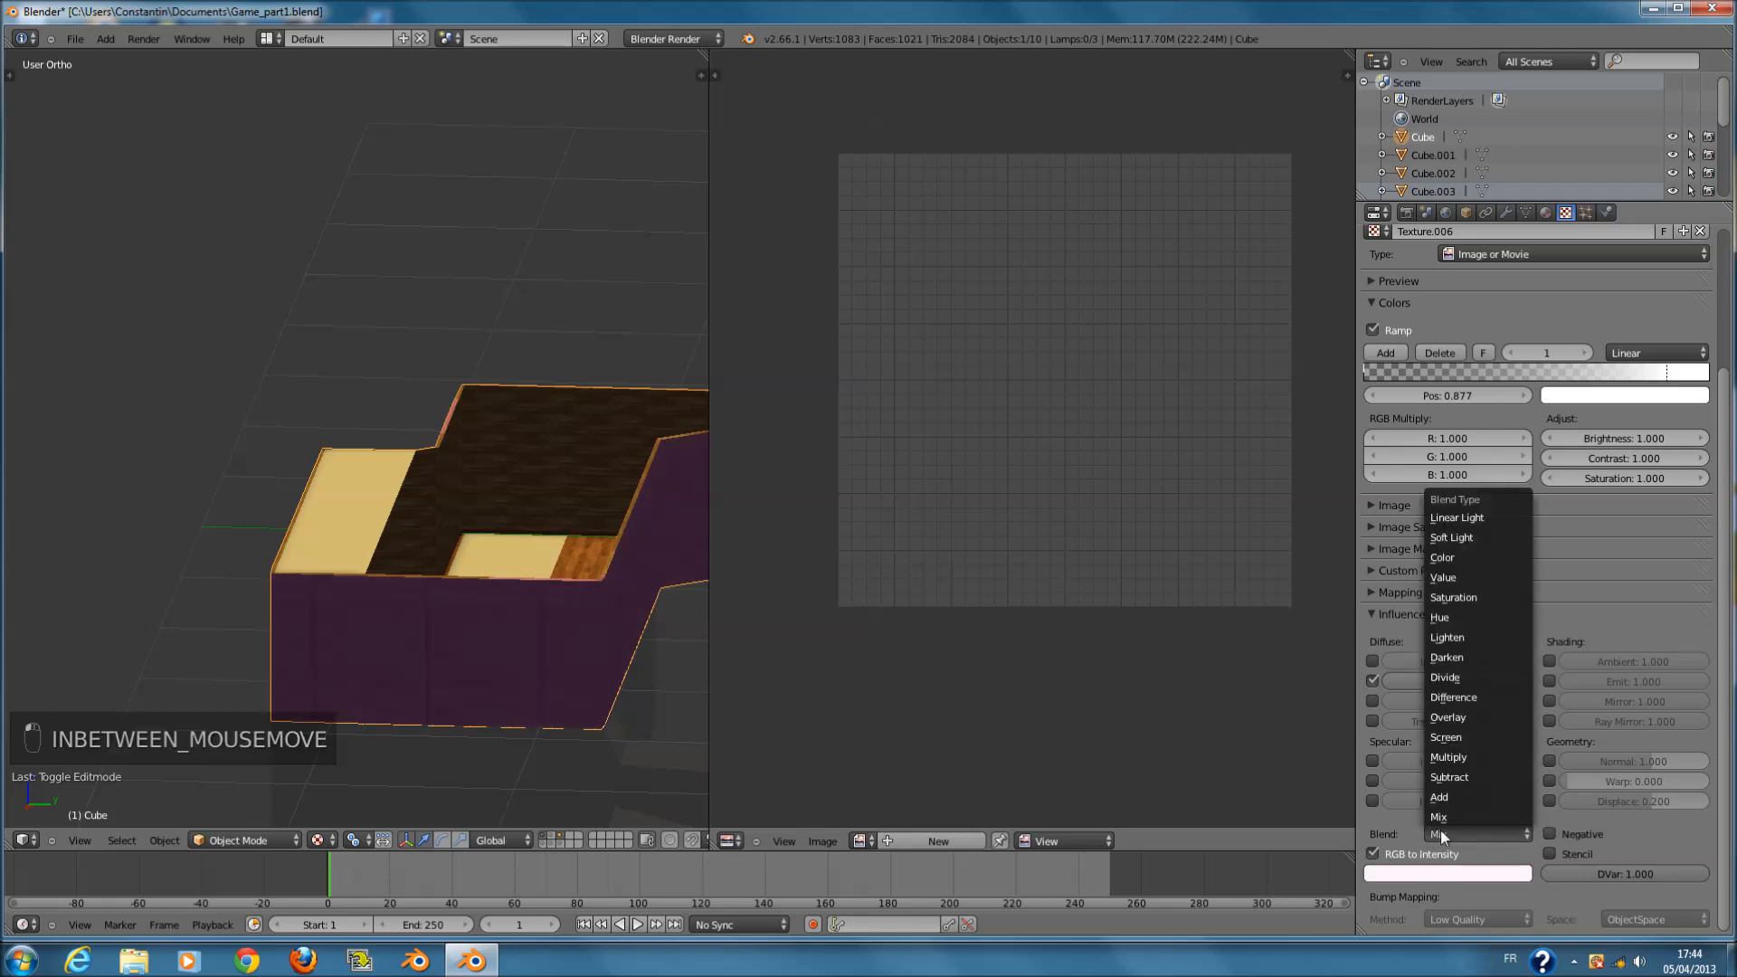
{"action": "left_click", "coordinate": [1444, 800]}
{"action": "left_click", "coordinate": [1457, 875]}
{"action": "mouse_move", "coordinate": [1406, 730]}
{"action": "left_mouse_down"}
{"action": "mouse_move", "coordinate": [1361, 757]}
{"action": "mouse_move", "coordinate": [1171, 692]}
{"action": "mouse_move", "coordinate": [1175, 521]}
{"action": "left_mouse_up"}
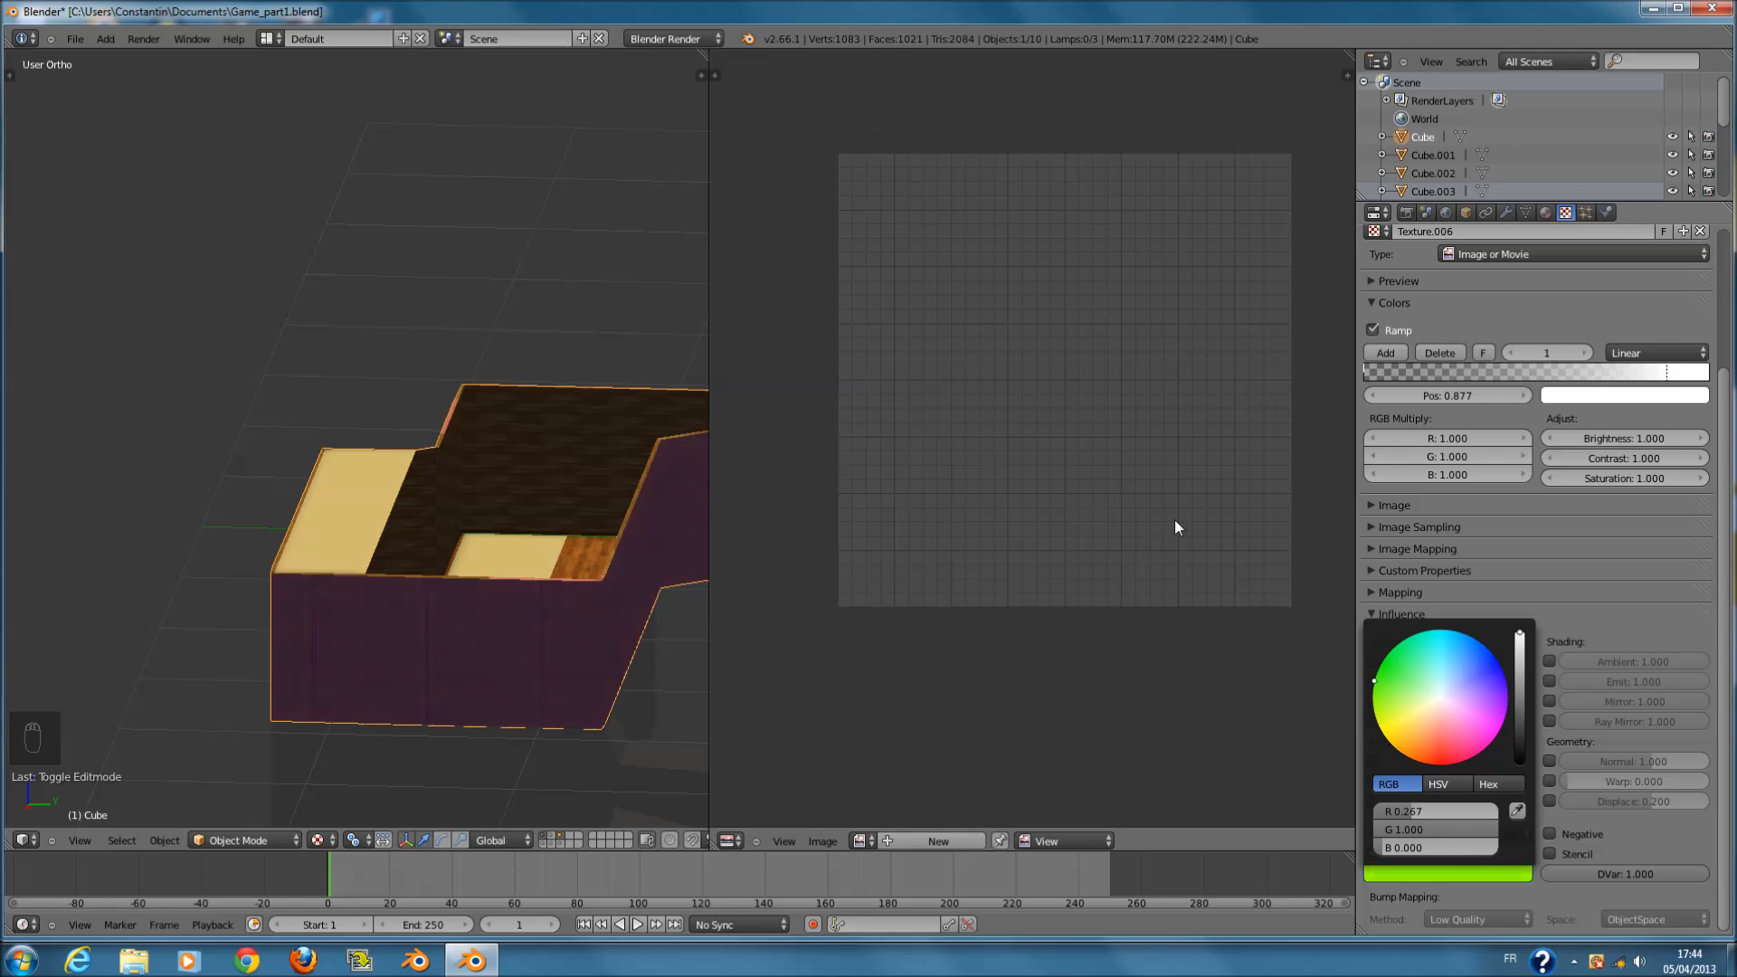
{"action": "left_click_drag", "start_coordinate": [1380, 667], "coordinate": [1369, 685]}
{"action": "left_click_drag", "start_coordinate": [1428, 741], "coordinate": [1414, 740]}
- Disable the exterior wall texture's colour ramp and RGB to Intensity and set its blend mode to Mix
{"action": "left_click", "coordinate": [1371, 329]}
{"action": "middle_click_drag", "start_coordinate": [608, 646], "coordinate": [724, 626]}
{"action": "left_click", "coordinate": [1374, 786]}
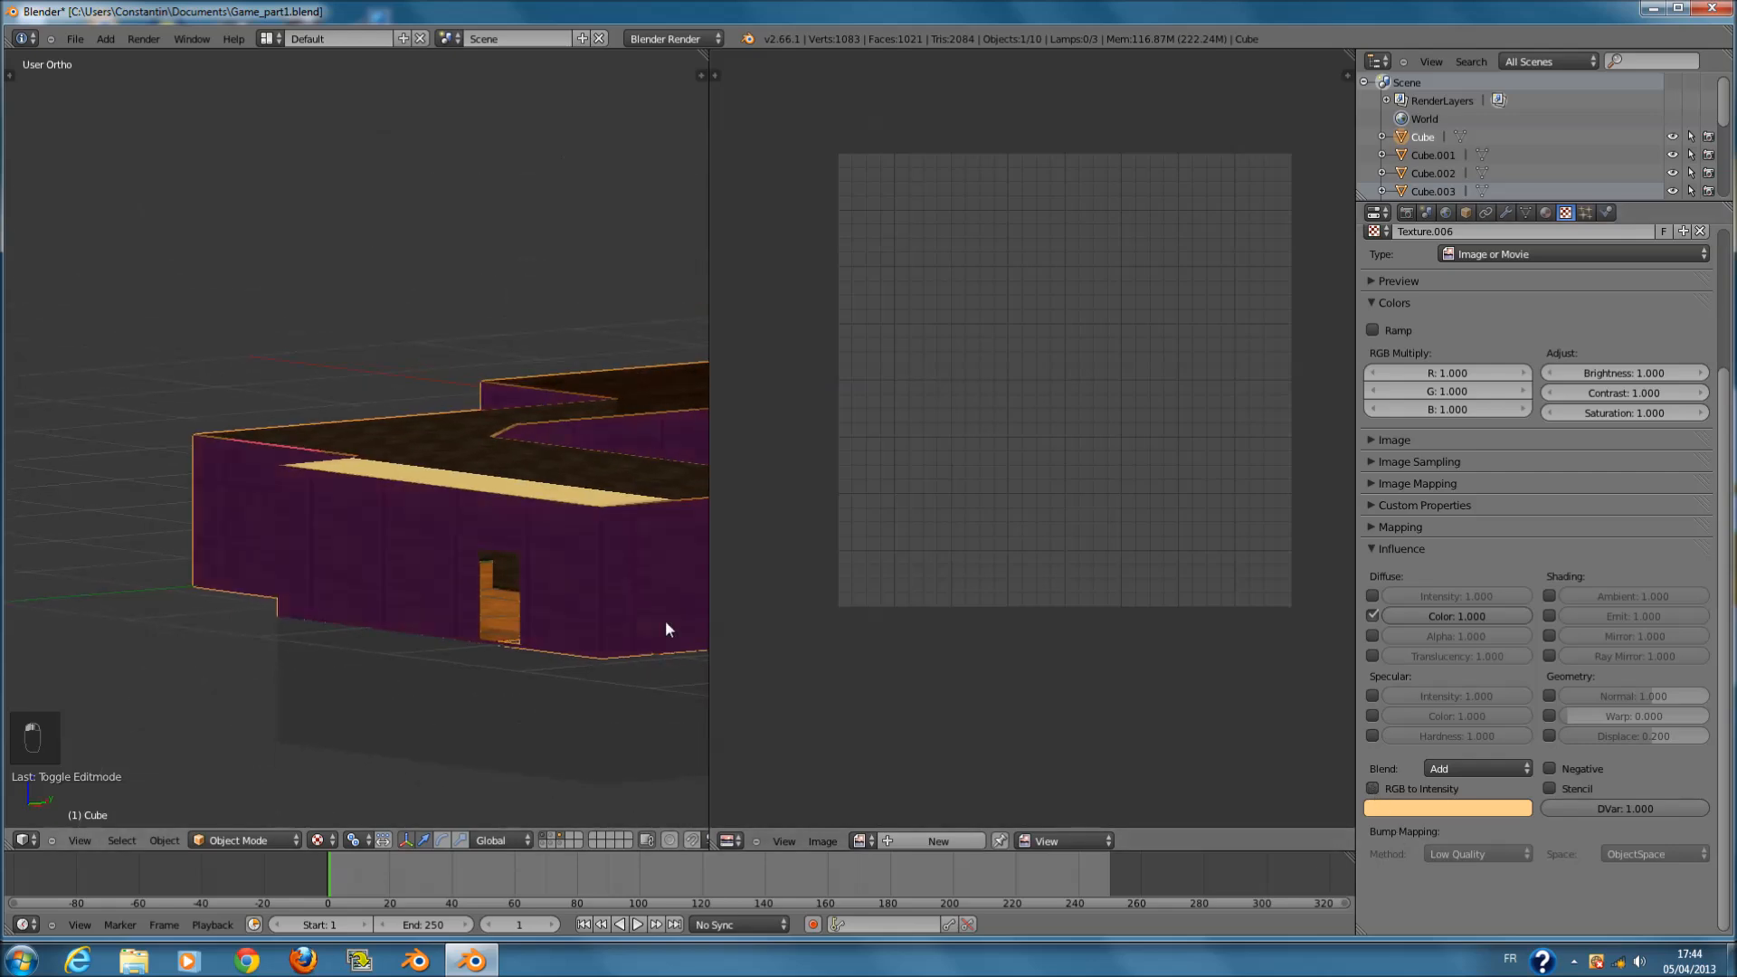
{"action": "left_click", "coordinate": [1483, 769]}
{"action": "left_click", "coordinate": [1462, 745]}
{"action": "middle_click_drag", "start_coordinate": [559, 607], "coordinate": [644, 631]}
{"action": "left_click", "coordinate": [1466, 775]}
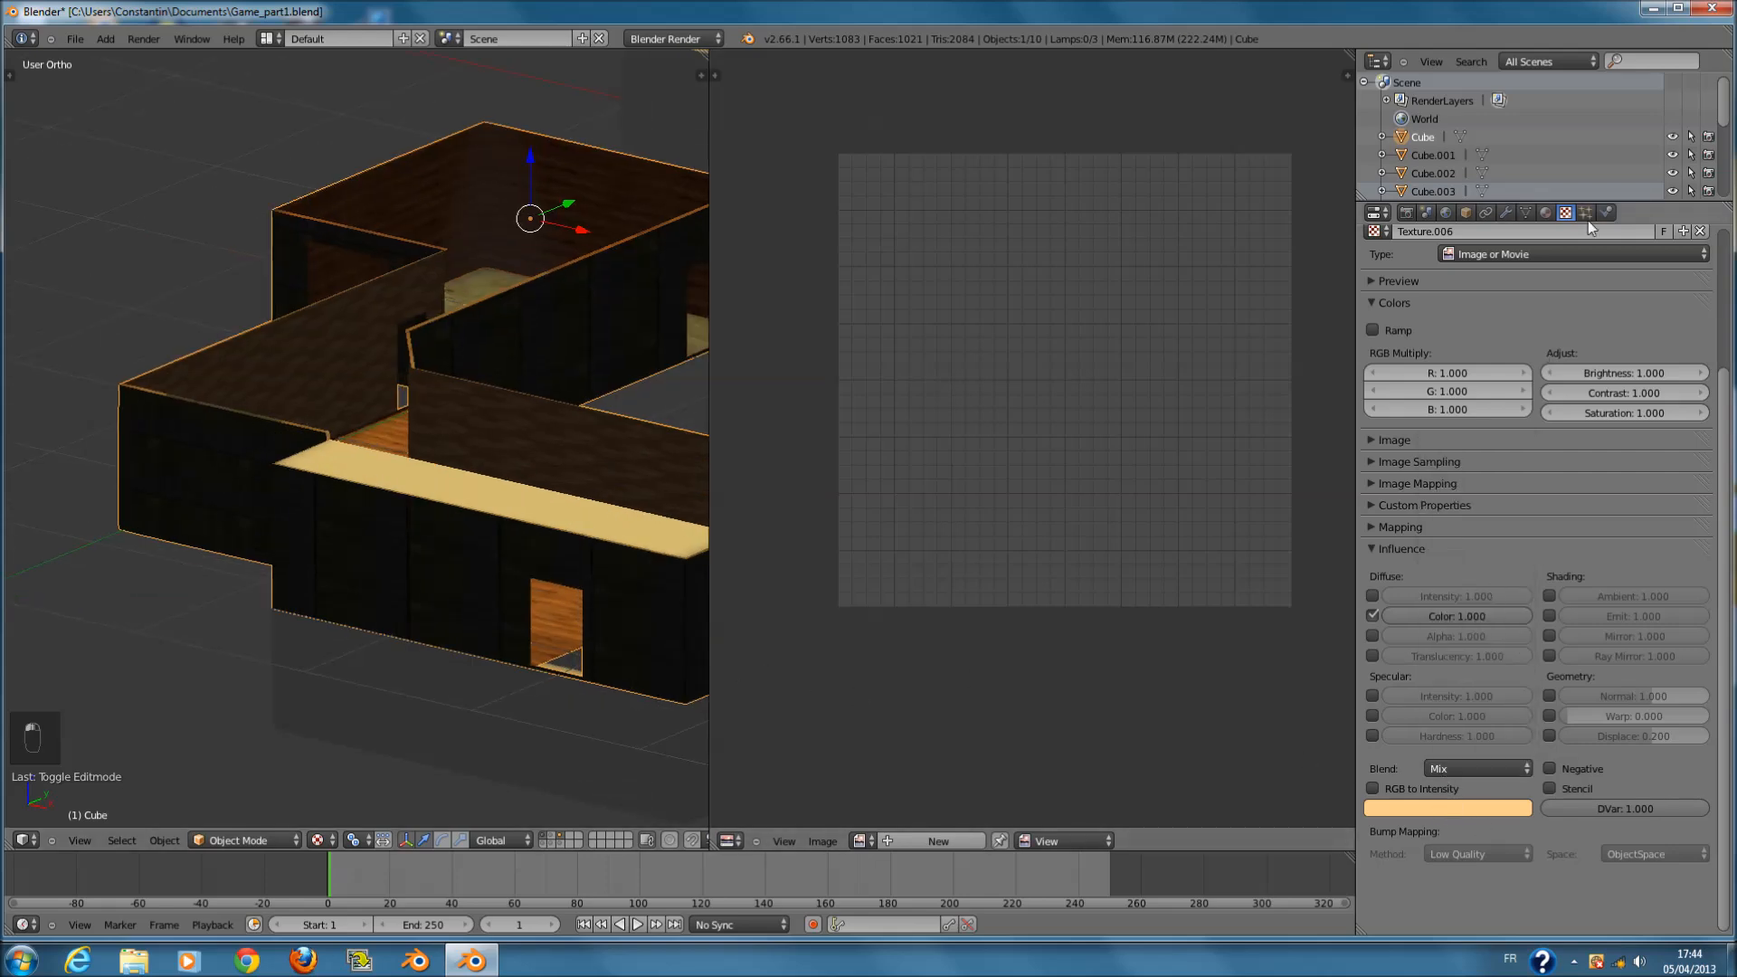
- Set the diffuse colour of the mur_exterieur material to near white (R 0.795, G 0.800, B 0.789)
{"action": "left_click", "coordinate": [1544, 214]}
{"action": "left_click", "coordinate": [1442, 479]}
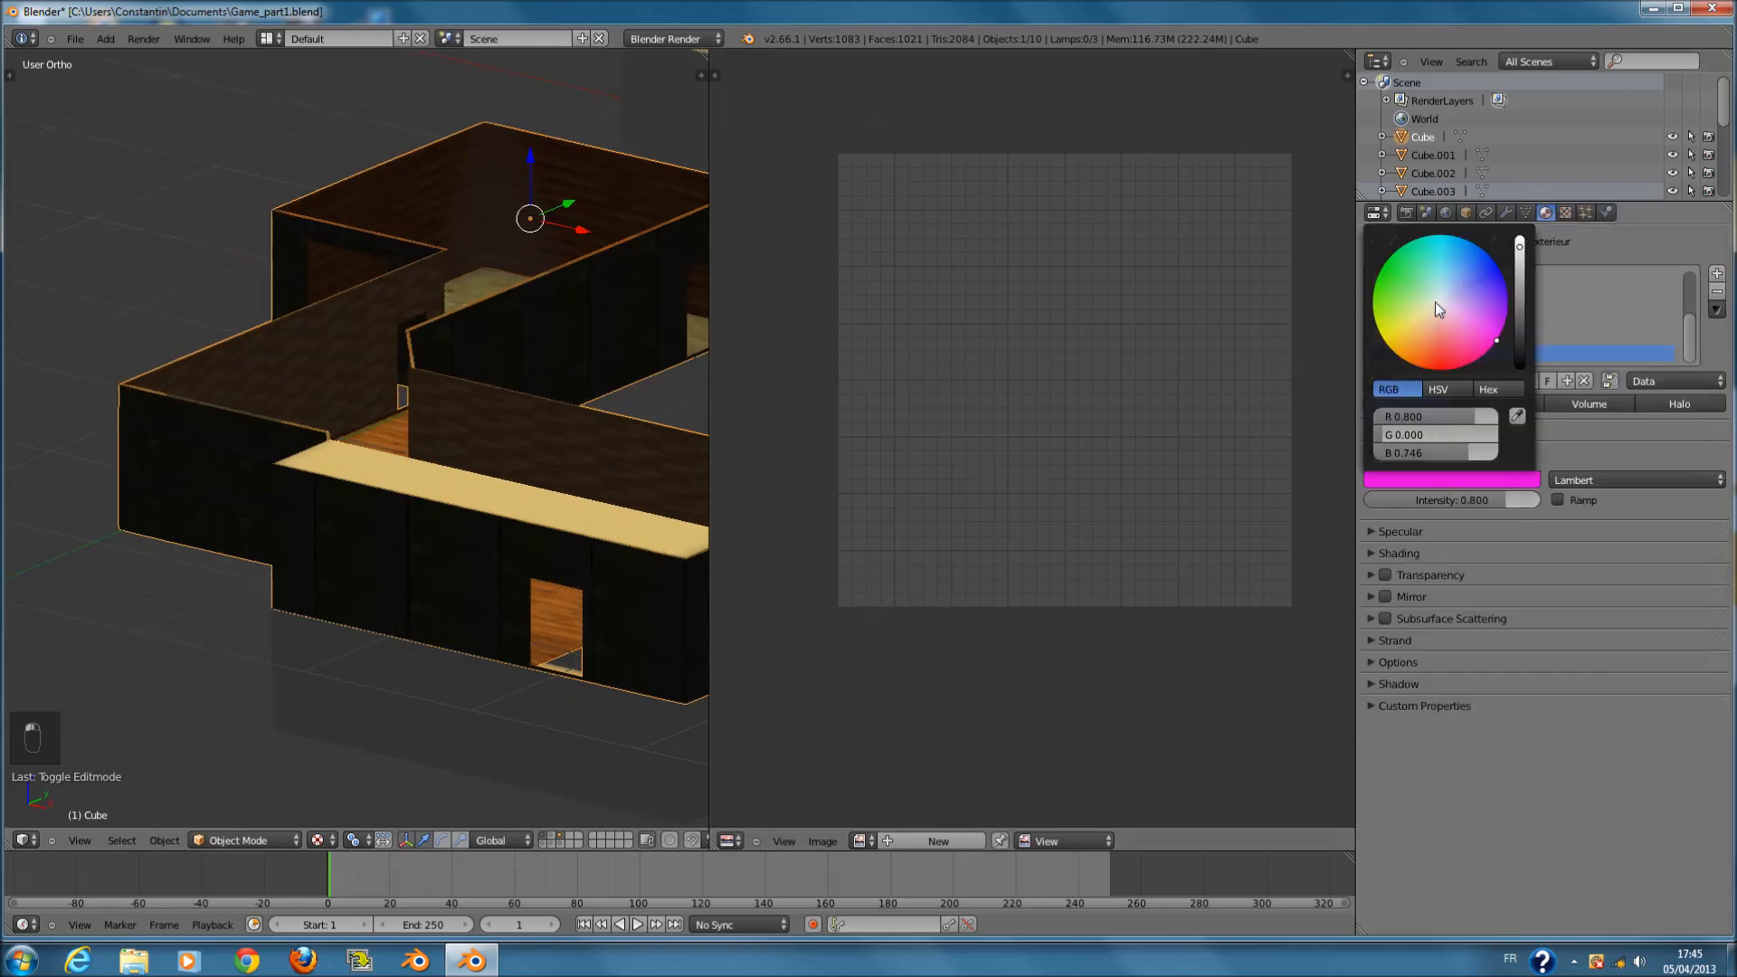
{"action": "left_click", "coordinate": [1566, 214]}
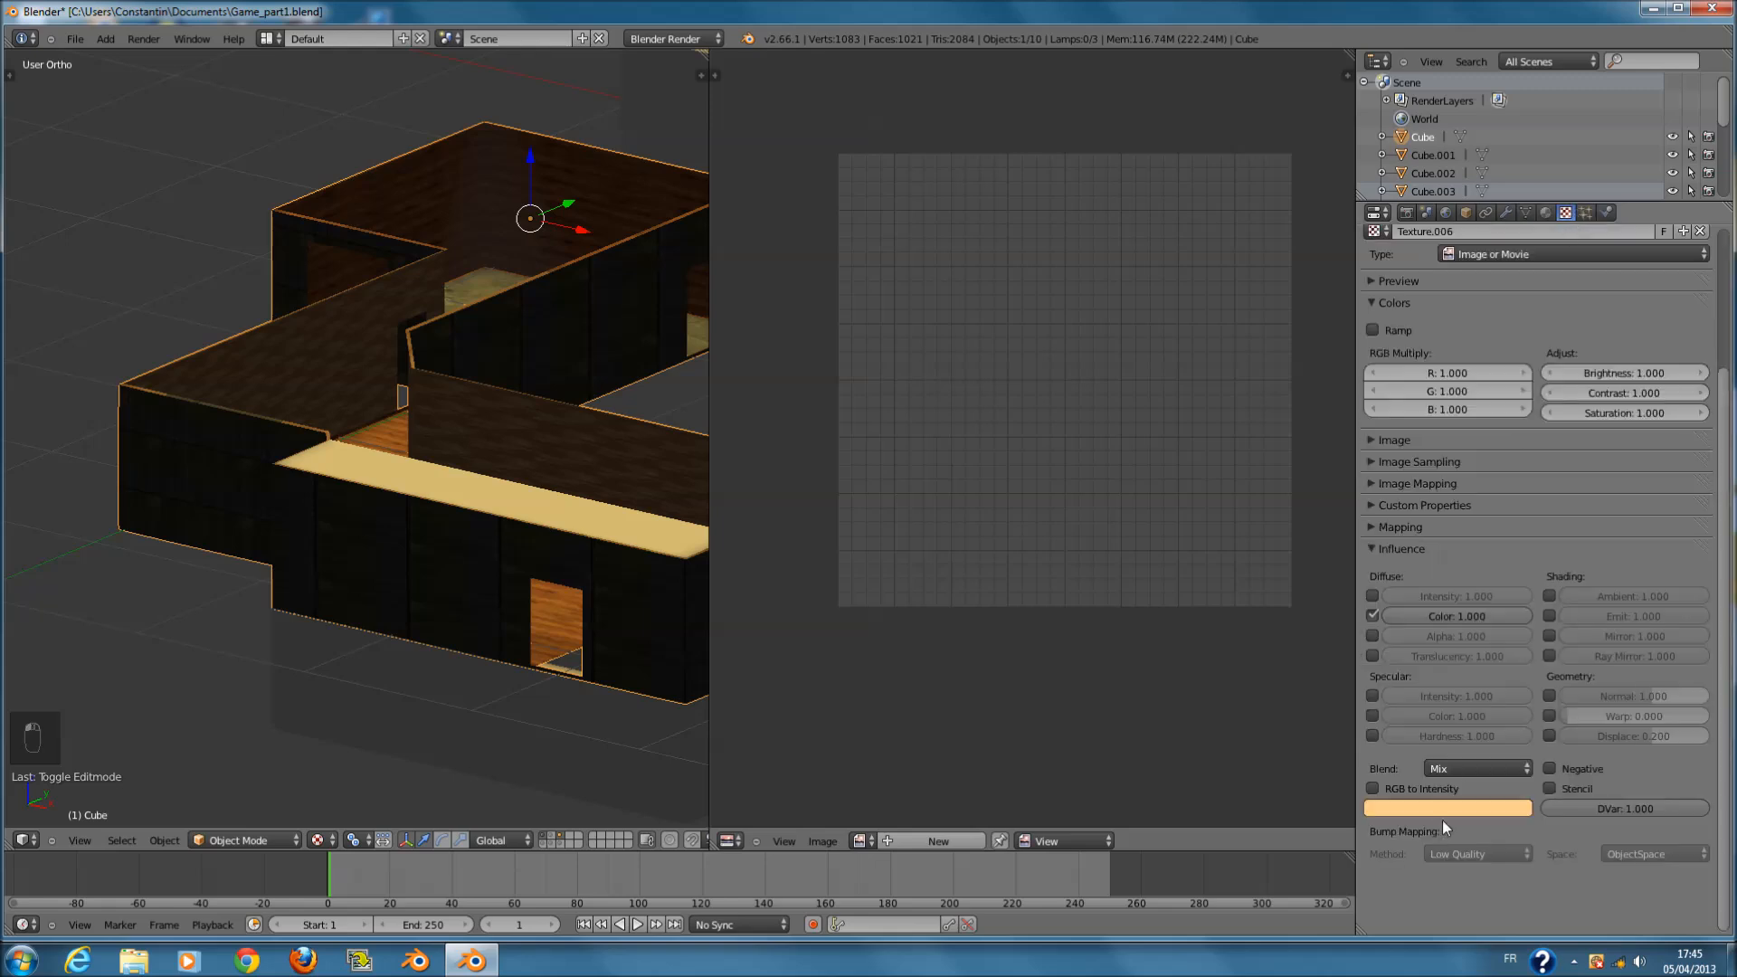
- Set the exterior wall texture's blend mode to Add and its influence colour to ochre
{"action": "left_click", "coordinate": [1453, 768]}
{"action": "left_click", "coordinate": [1453, 735]}
{"action": "left_click", "coordinate": [1442, 808]}
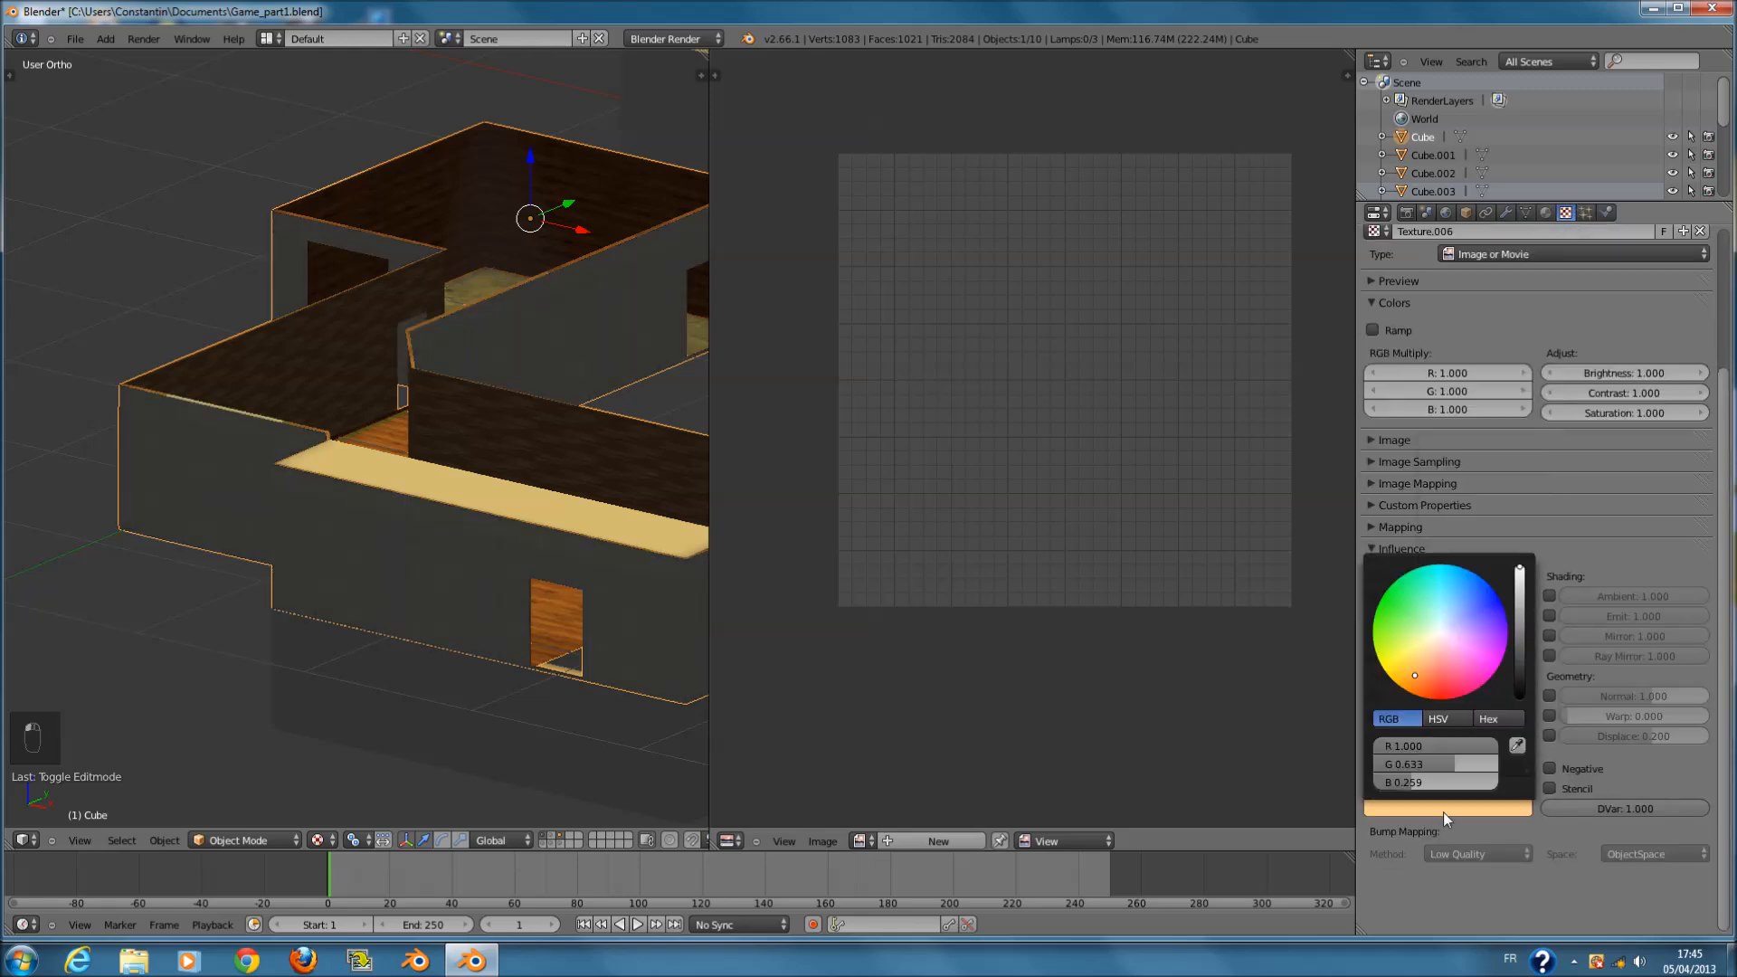
{"action": "left_click_drag", "start_coordinate": [1347, 795], "coordinate": [1305, 812]}
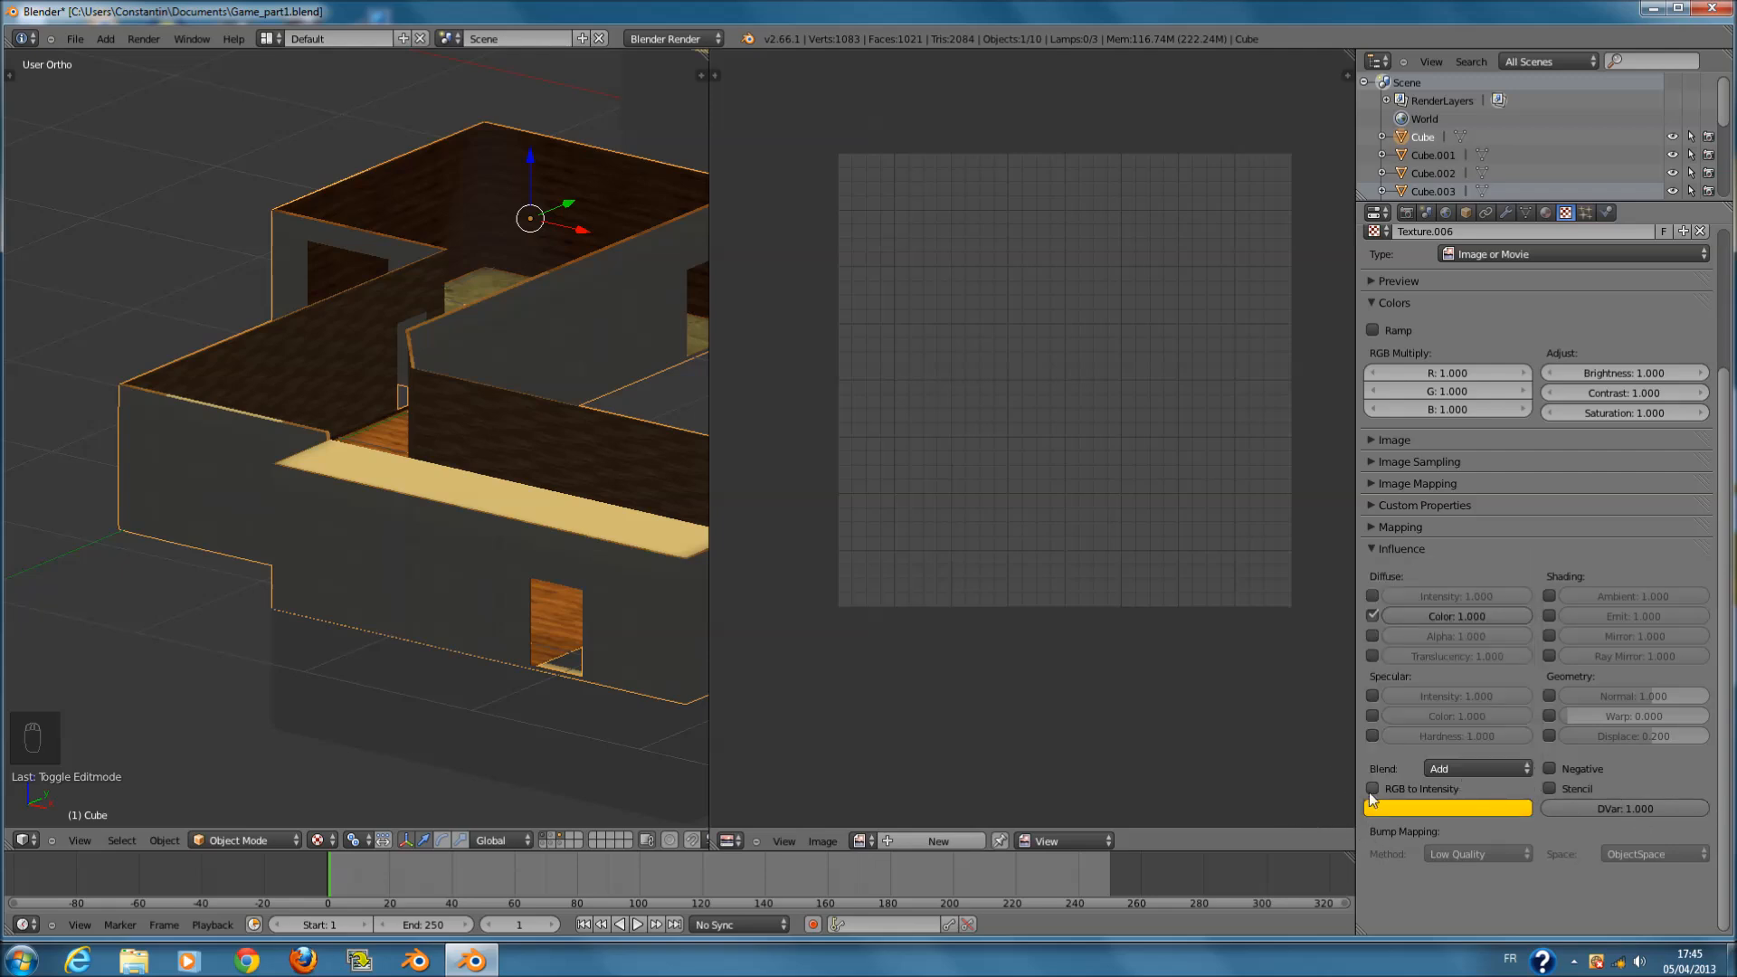
{"action": "left_click", "coordinate": [1398, 807]}
{"action": "left_click_drag", "start_coordinate": [1438, 654], "coordinate": [1405, 683]}
{"action": "left_click_drag", "start_coordinate": [1520, 608], "coordinate": [1520, 604]}
- Adjust the diffuse colour of the mur_exterieur material to a warm off-white
{"action": "left_click", "coordinate": [1548, 213]}
{"action": "left_click", "coordinate": [1451, 480]}
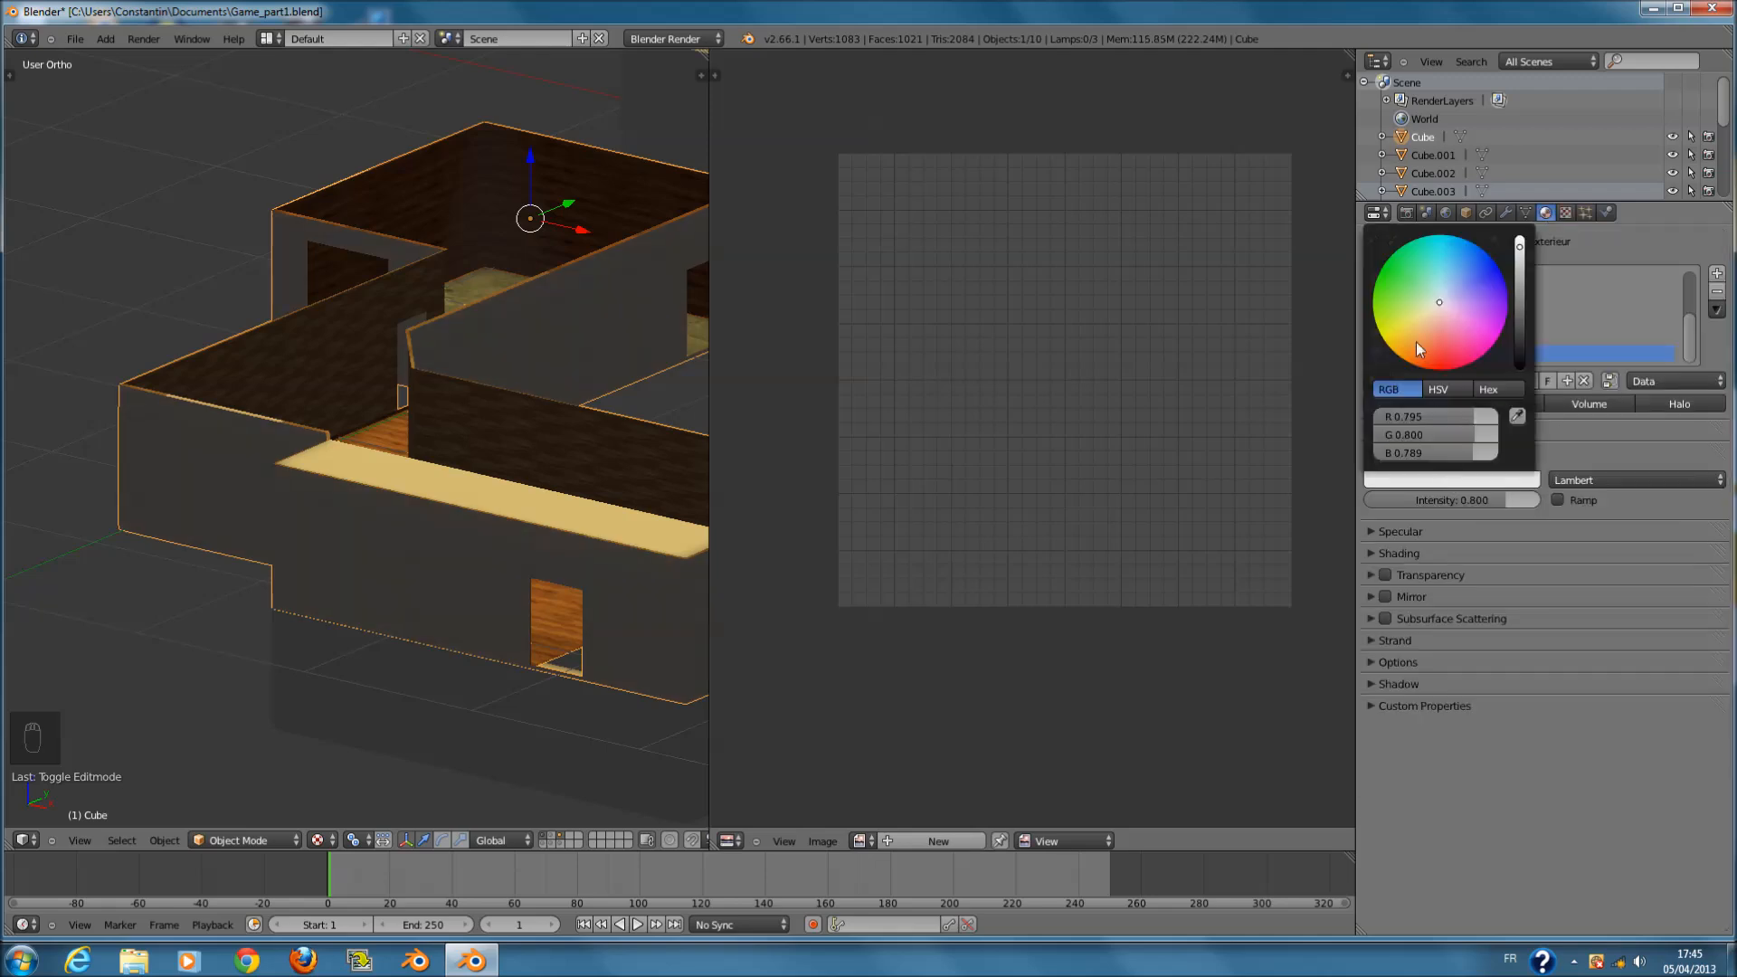
{"action": "left_click_drag", "start_coordinate": [1419, 350], "coordinate": [1375, 382]}
{"action": "left_click_drag", "start_coordinate": [1493, 348], "coordinate": [1443, 309]}
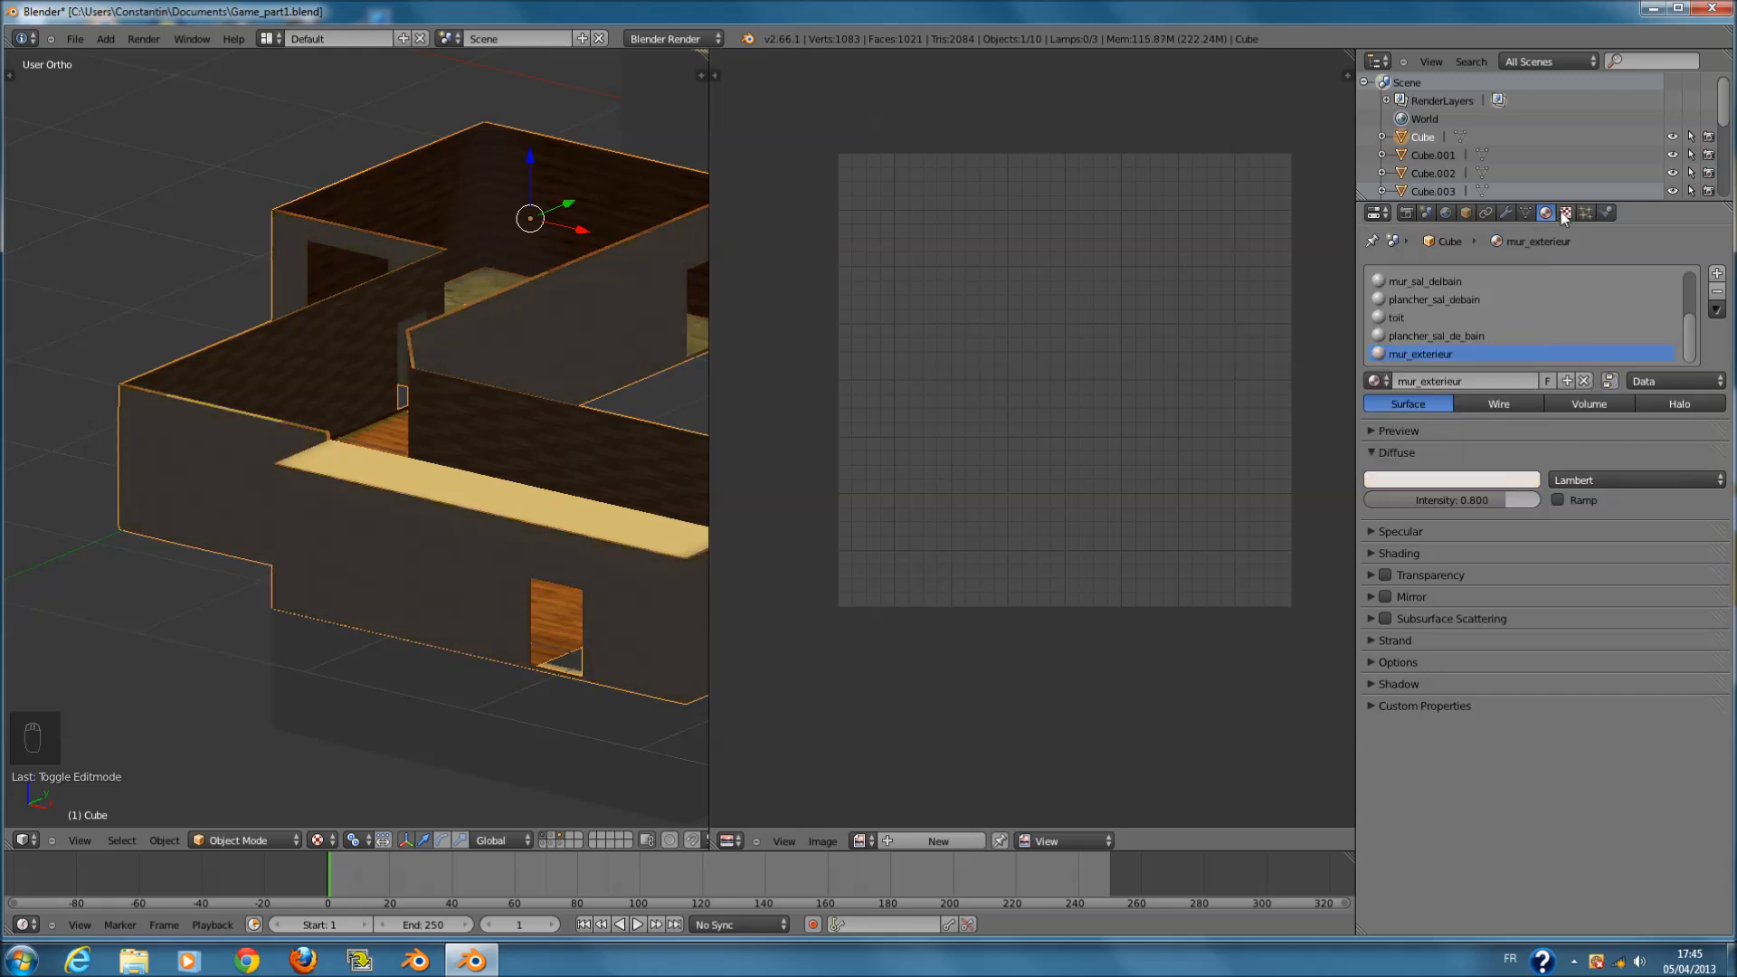
- Set the exterior wall texture's blend mode to Mix and save the file
{"action": "left_click", "coordinate": [1565, 213]}
{"action": "left_click", "coordinate": [1375, 787]}
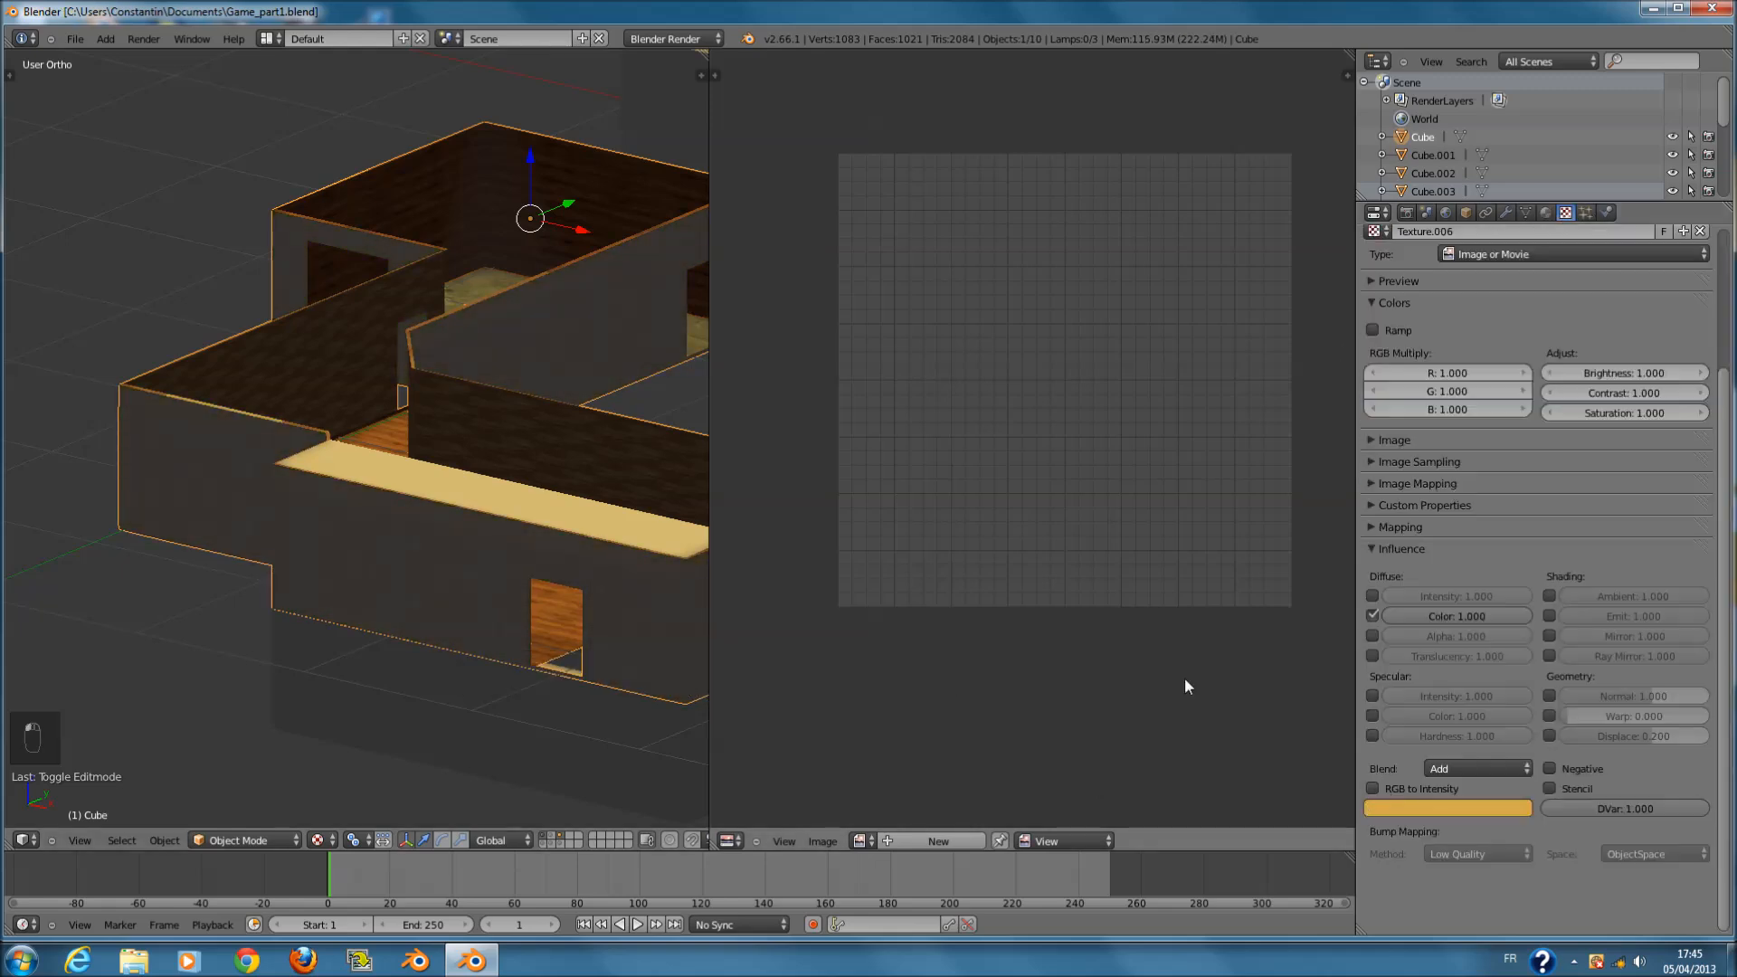
{"action": "left_click", "coordinate": [1459, 767]}
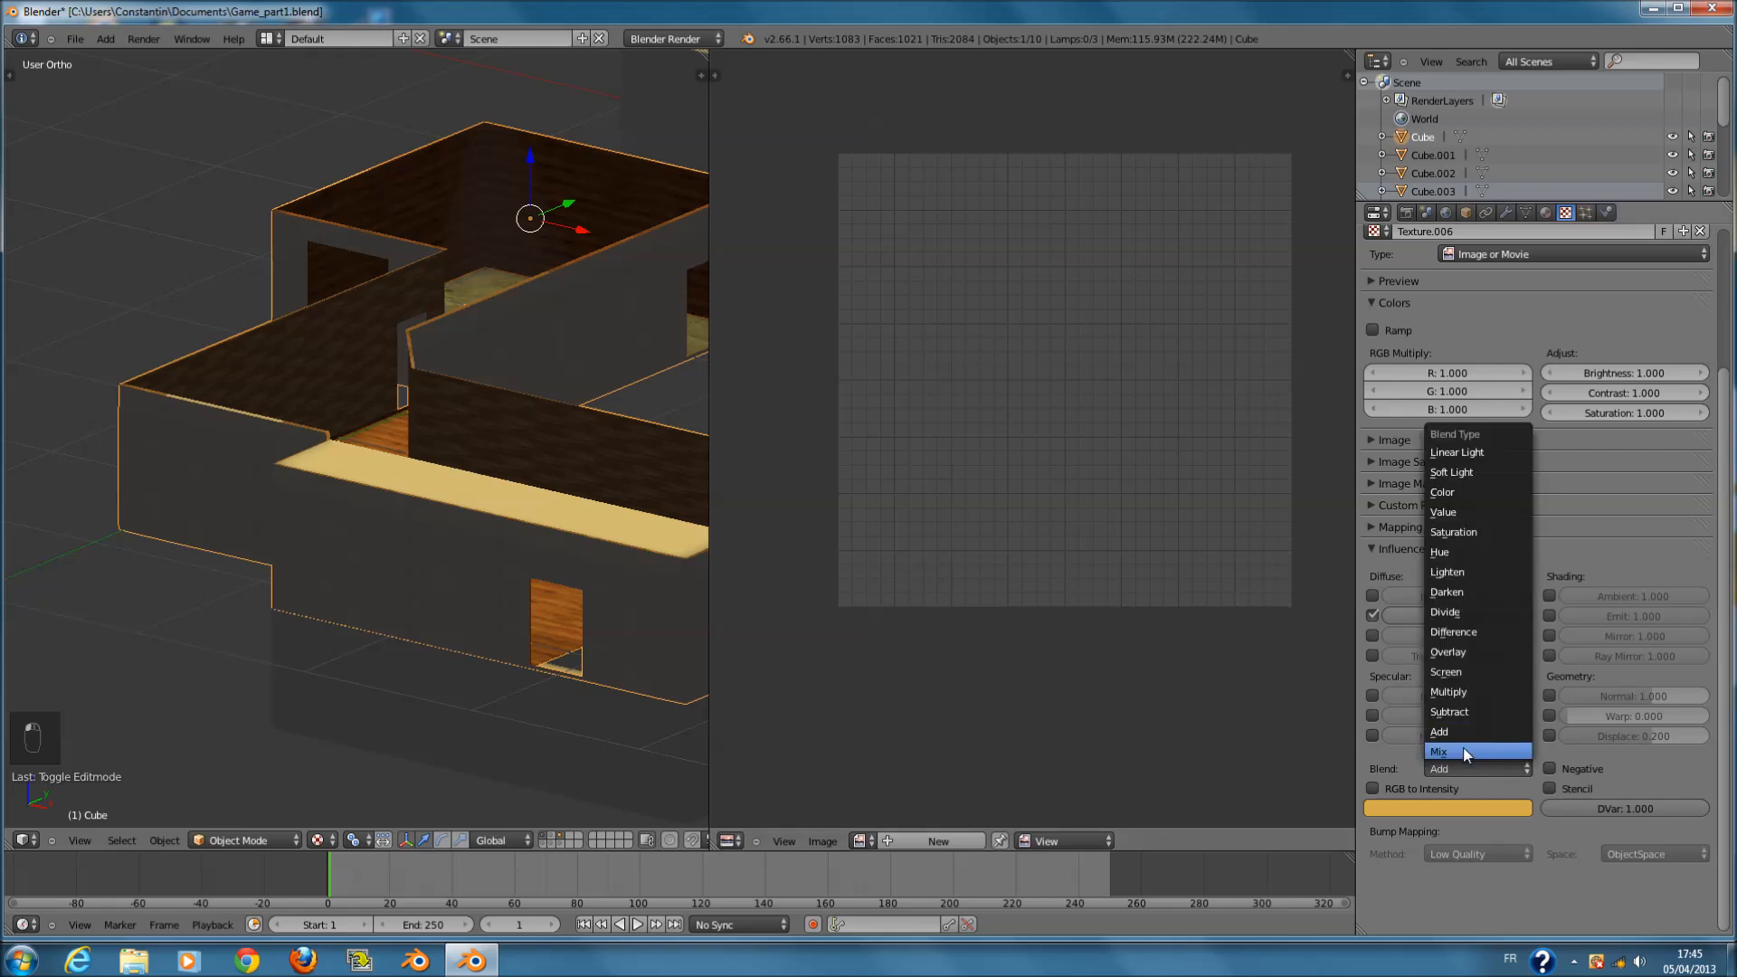
{"action": "left_click", "coordinate": [1463, 747]}
{"action": "key", "text": "ctrl+s"}
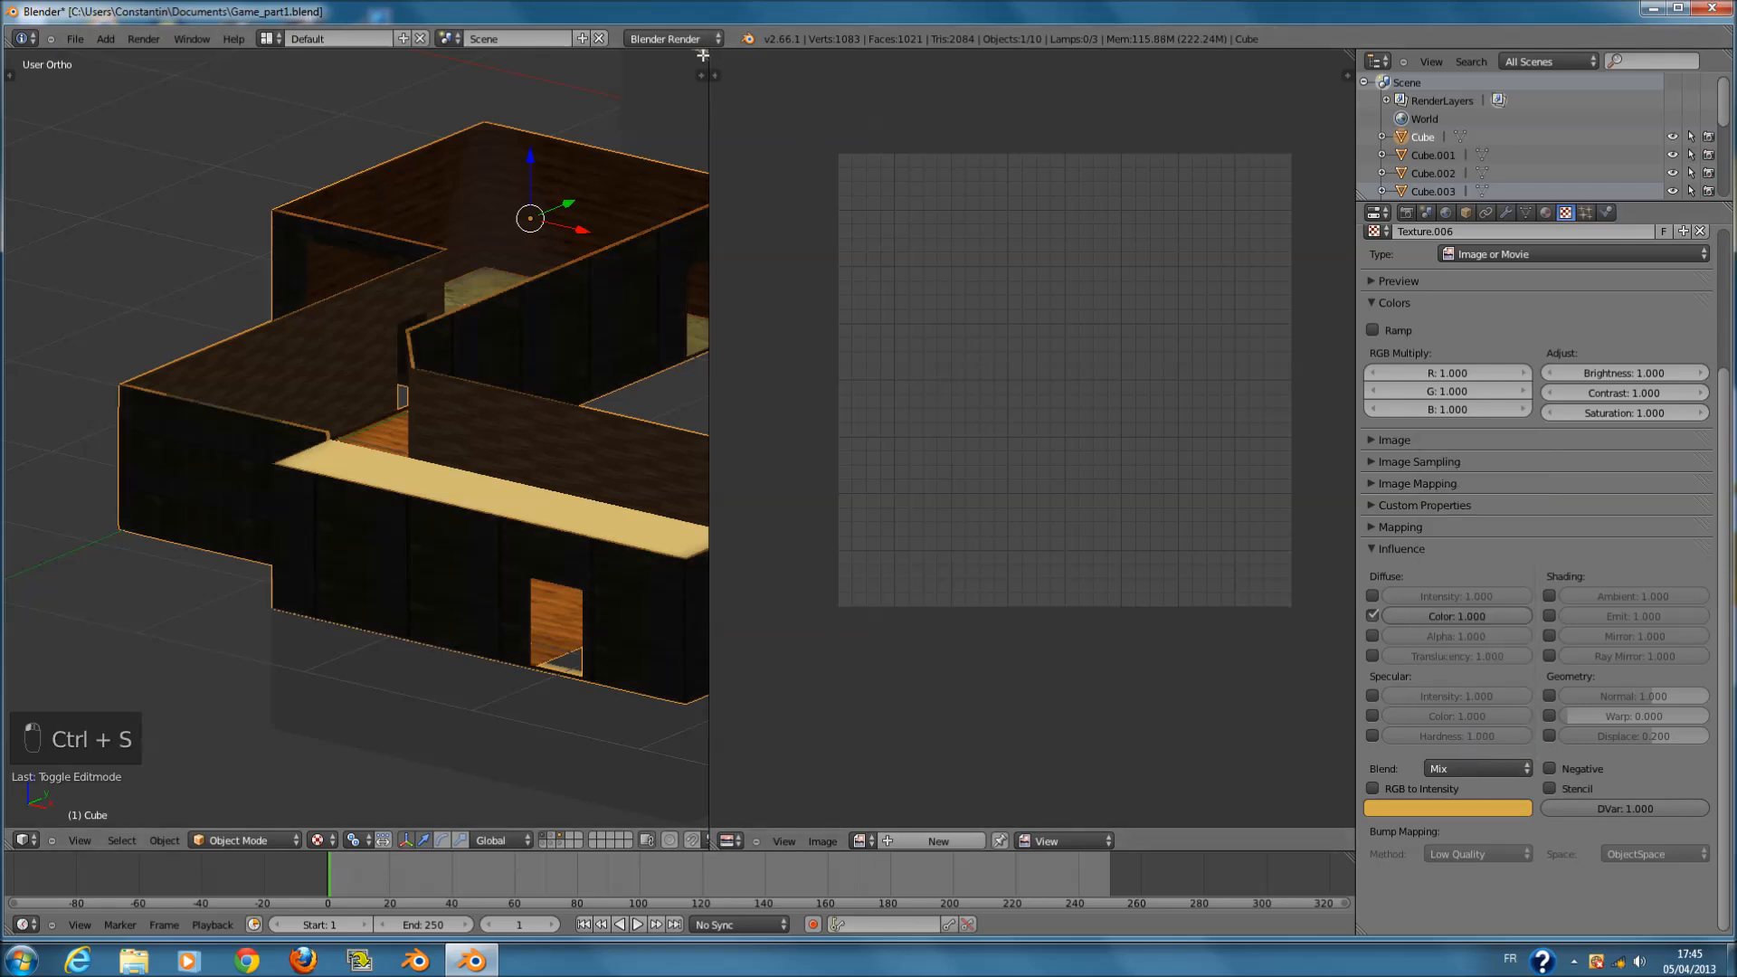
- Merge the UV editor area into the 3D view, look over the exterior walls and save the file
{"action": "left_click_drag", "start_coordinate": [709, 57], "coordinate": [751, 77]}
{"action": "key", "text": "Tab"}
{"action": "key", "text": "Tab"}
{"action": "middle_click_drag", "start_coordinate": [896, 601], "coordinate": [955, 613]}
{"action": "scroll", "coordinate": [954, 613], "scroll_direction": "up", "scroll_amount": 2}
{"action": "scroll", "coordinate": [957, 609], "scroll_direction": "down", "scroll_amount": 1}
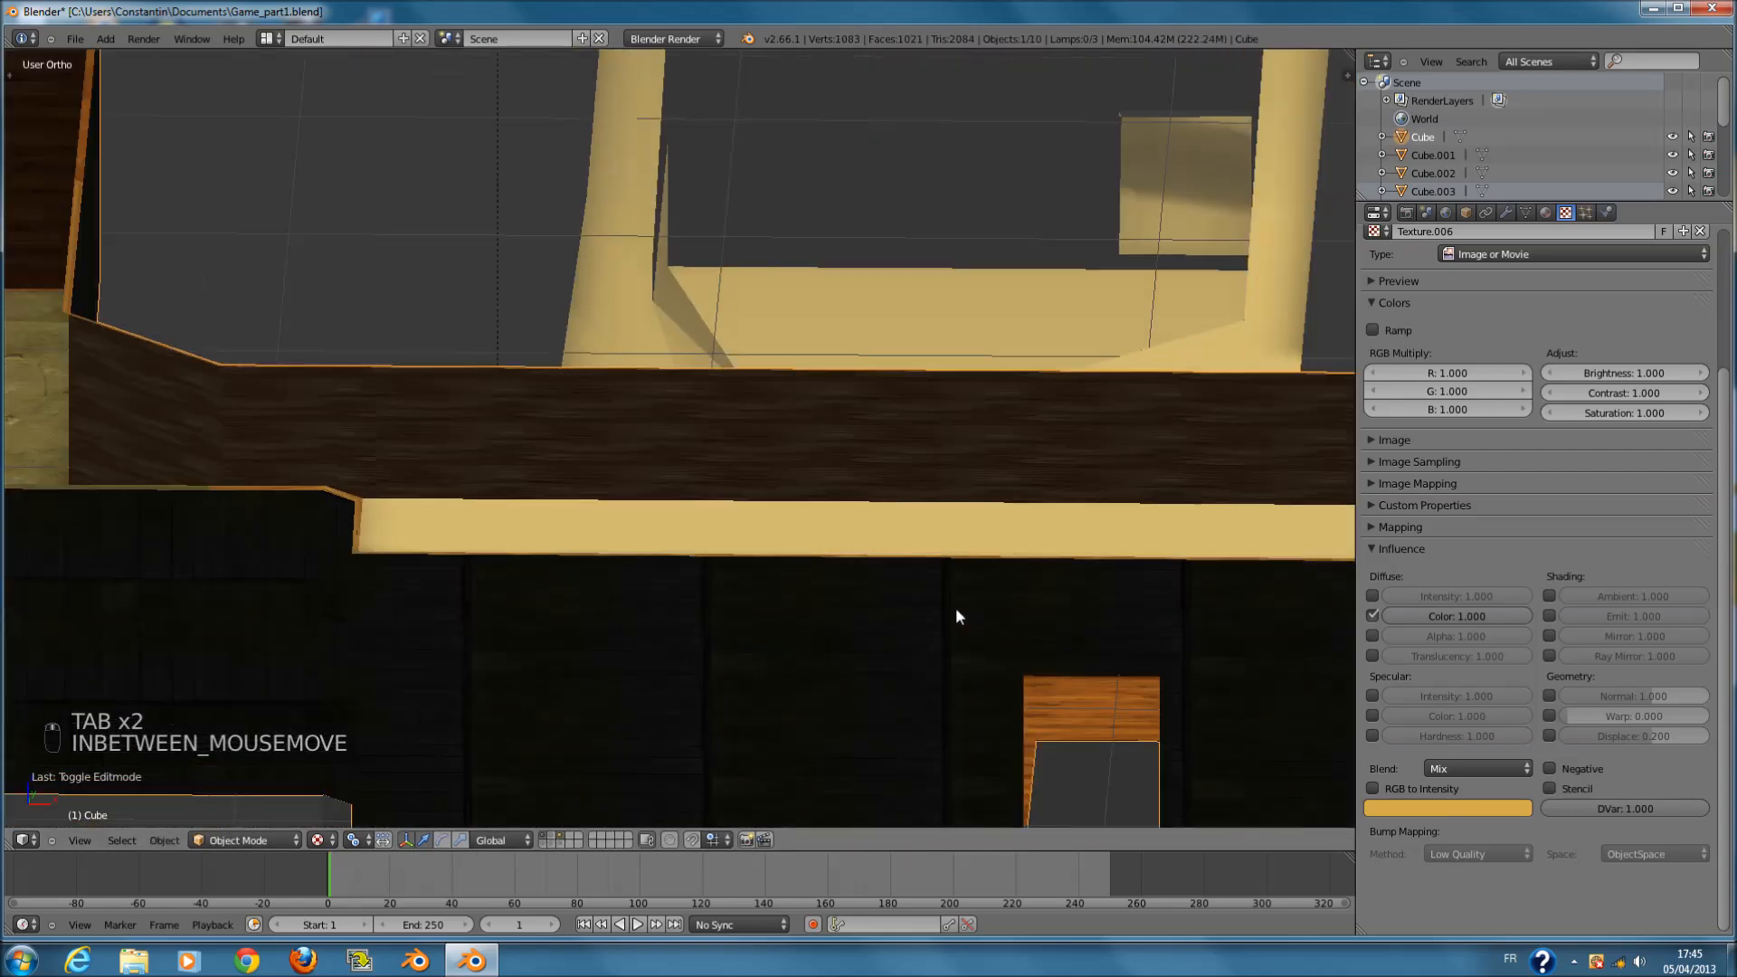
{"action": "scroll", "coordinate": [959, 633], "scroll_direction": "down", "scroll_amount": 4}
{"action": "key", "text": "ctrl+s"}
{"action": "middle_click_drag", "start_coordinate": [964, 641], "coordinate": [833, 512]}
{"action": "key", "text": "ctrl+s"}
{"action": "left_click", "coordinate": [443, 631]}
{"action": "right_click", "coordinate": [752, 640]}
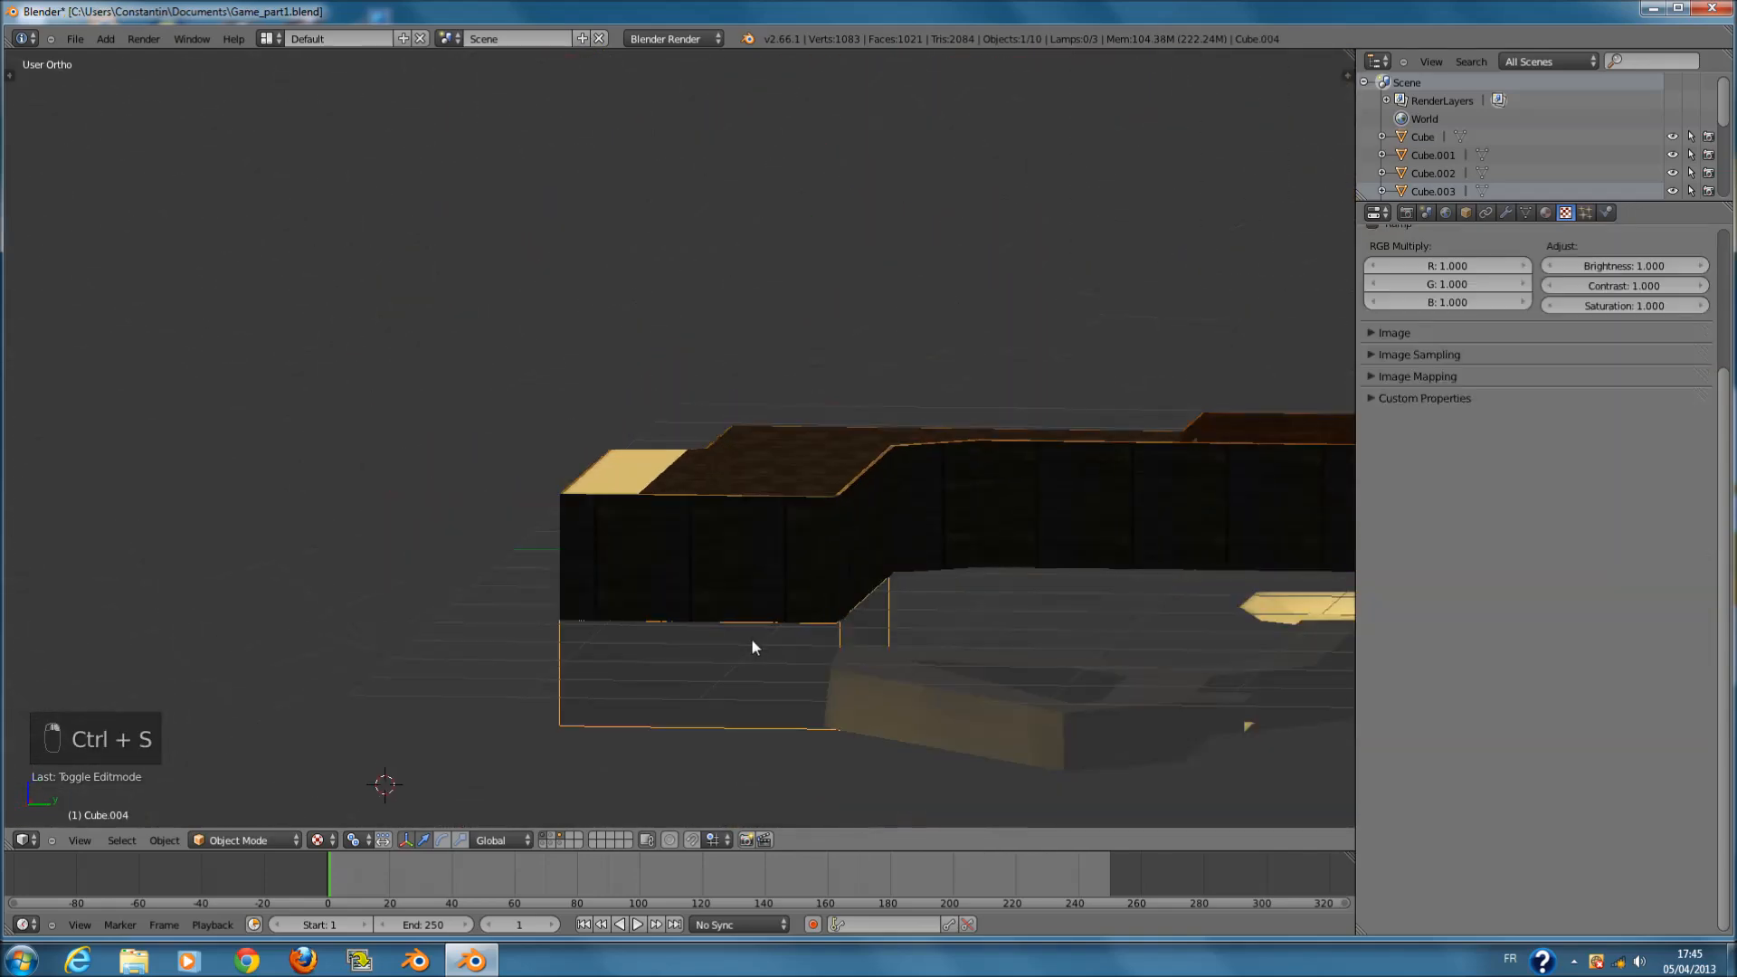
{"action": "key", "text": "ctrl+s"}
{"action": "left_click", "coordinate": [752, 640]}
{"action": "middle_click_drag", "start_coordinate": [867, 621], "coordinate": [821, 503]}
{"action": "scroll", "coordinate": [822, 503], "scroll_direction": "up", "scroll_amount": 3, "text": "shift"}
- Open the house mesh in Edit Mode, select the three plain bathroom floor faces and save the file
{"action": "right_click", "coordinate": [863, 438]}
{"action": "key", "text": "ctrl+s"}
{"action": "left_click", "coordinate": [863, 438]}
{"action": "key", "text": "Tab"}
{"action": "scroll", "coordinate": [863, 442], "scroll_direction": "up", "scroll_amount": 4, "text": "ctrl"}
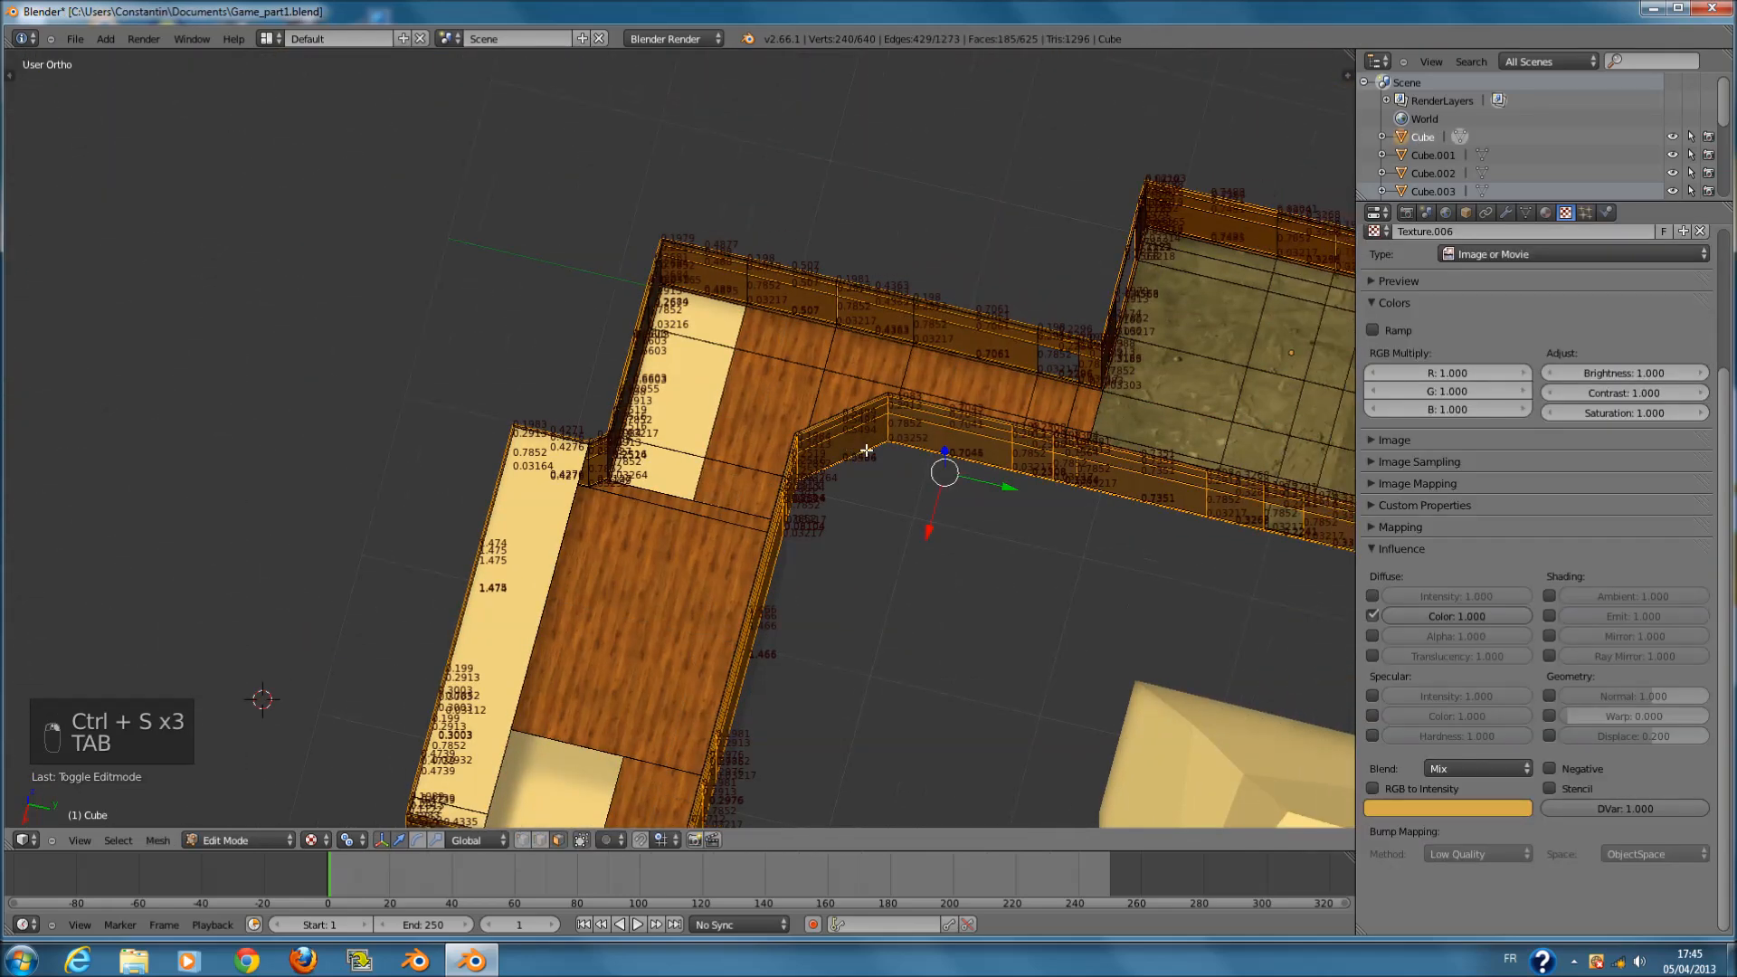
{"action": "scroll", "coordinate": [742, 506], "scroll_direction": "up", "scroll_amount": 4, "text": "shift"}
{"action": "key", "text": "a"}
{"action": "scroll", "coordinate": [688, 531], "scroll_direction": "up", "scroll_amount": 3}
{"action": "right_click", "coordinate": [667, 345]}
{"action": "right_click", "coordinate": [674, 507], "text": "shift"}
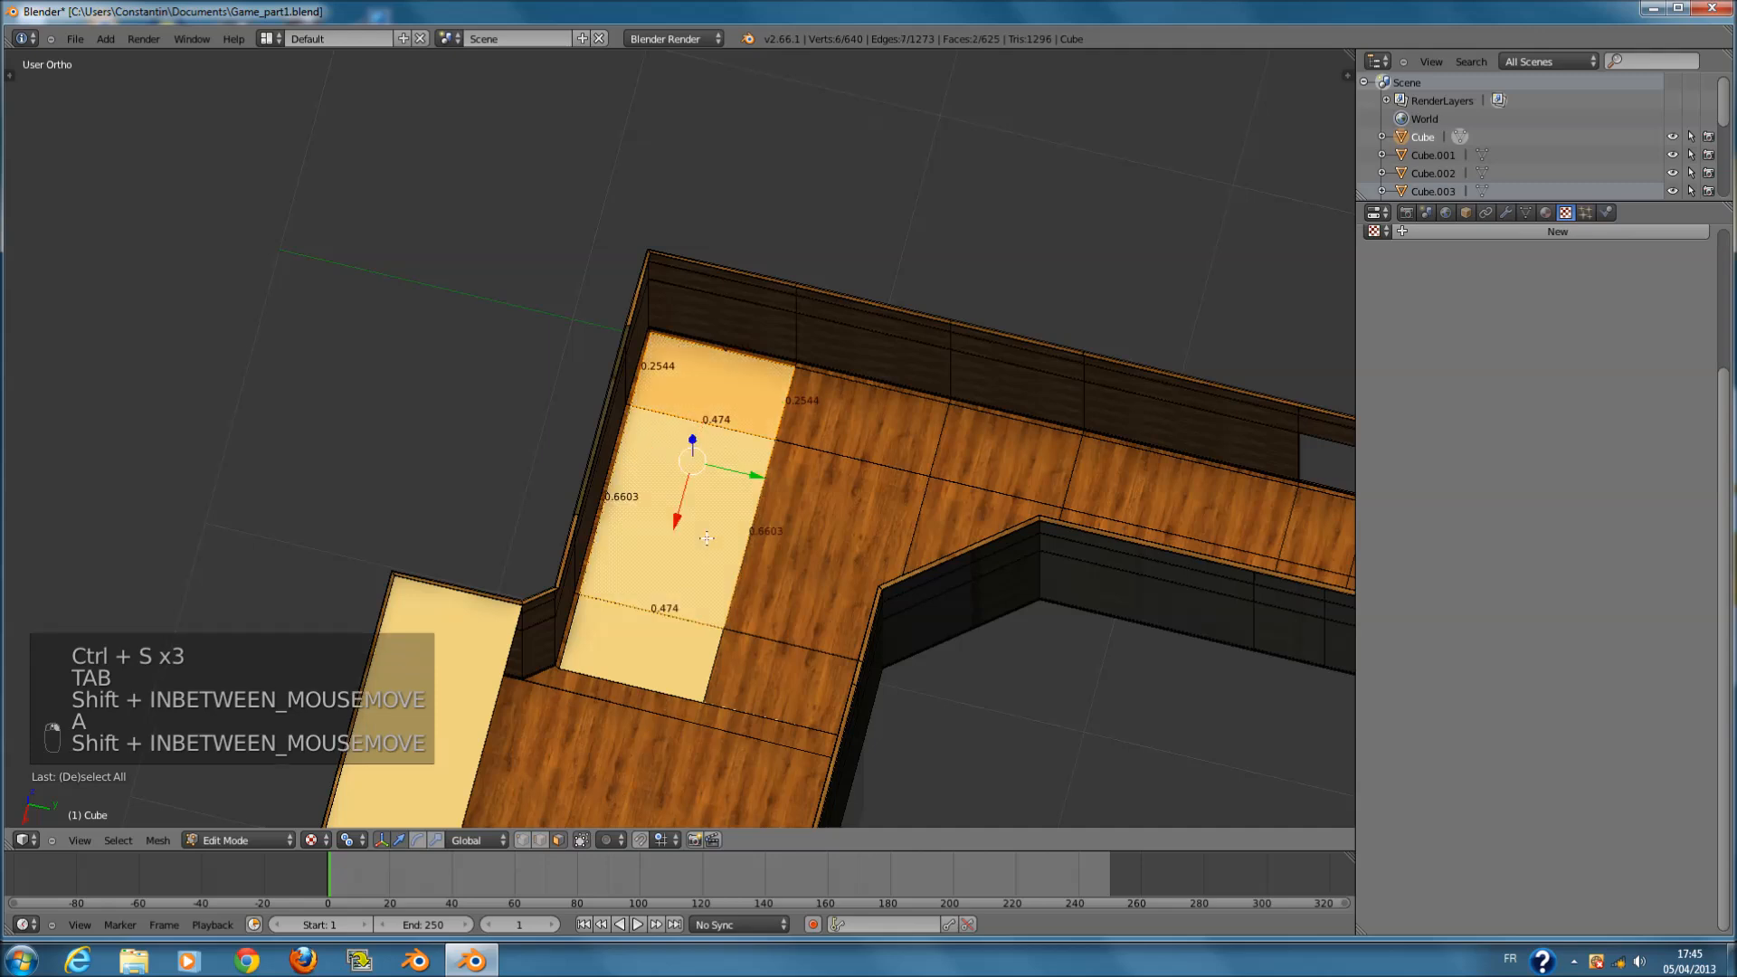
{"action": "right_click", "coordinate": [637, 652], "text": "shift"}
{"action": "key", "text": "ctrl+s"}
- Assign the plancher_sal_de_bain material to the selected bathroom floor faces
{"action": "scroll", "coordinate": [1589, 287], "scroll_direction": "up", "scroll_amount": 2}
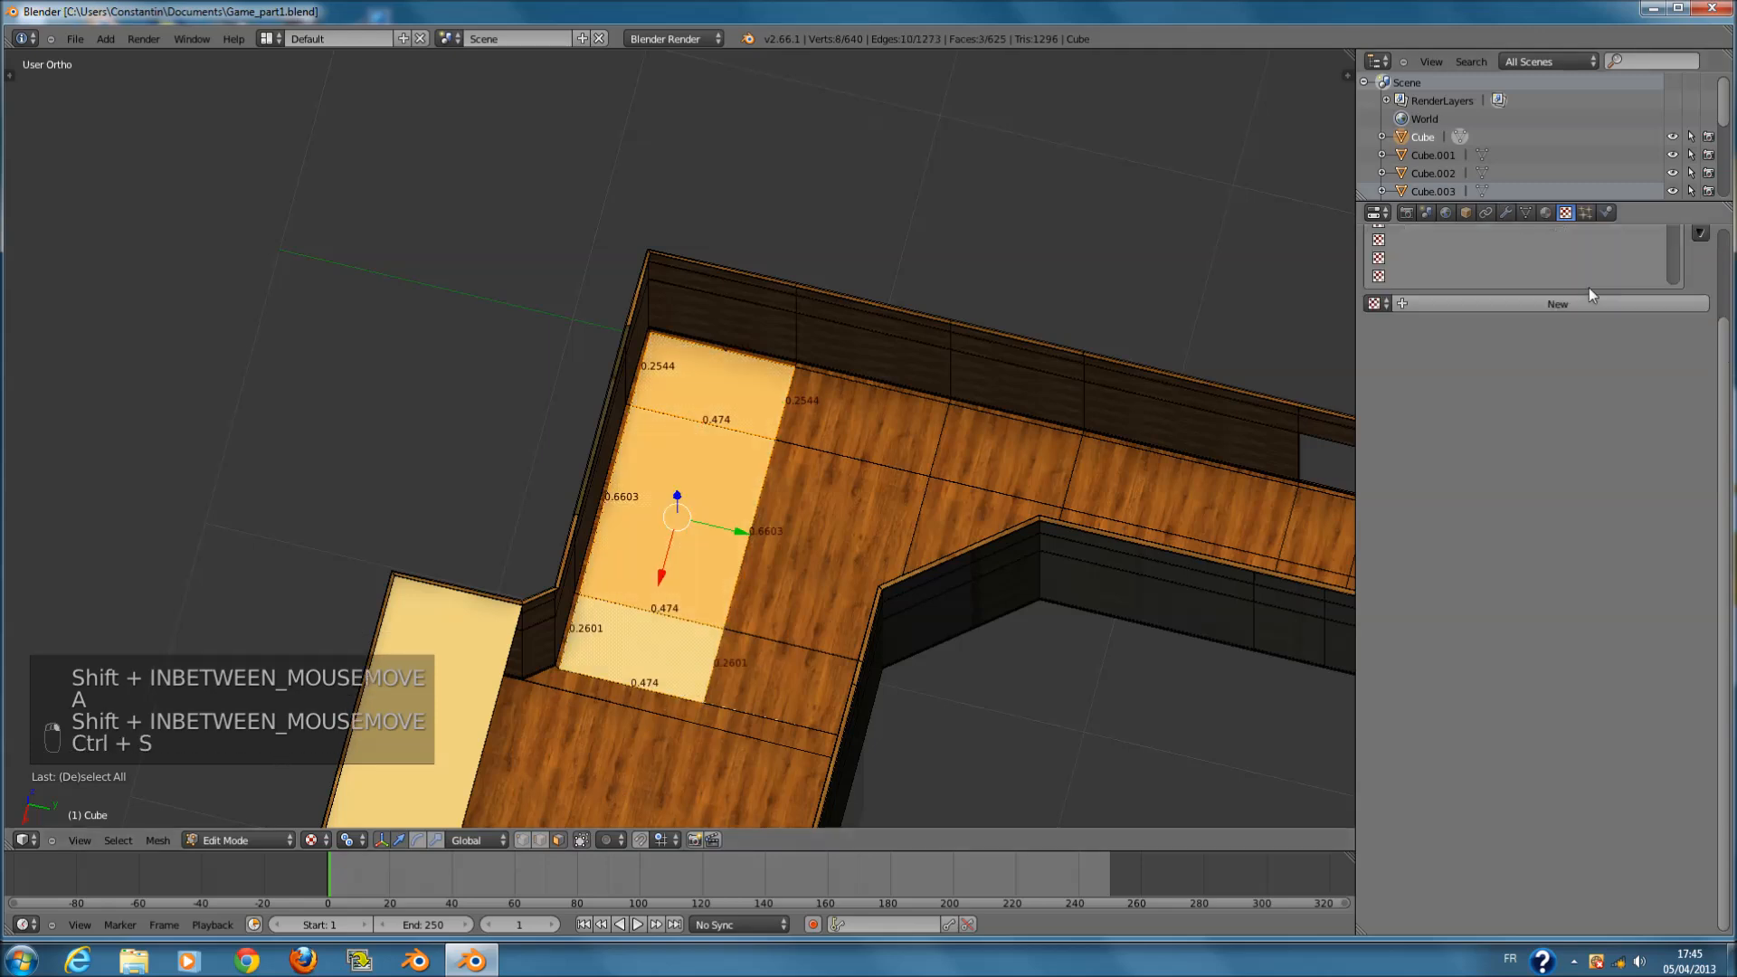
{"action": "scroll", "coordinate": [1625, 304], "scroll_direction": "up", "scroll_amount": 3}
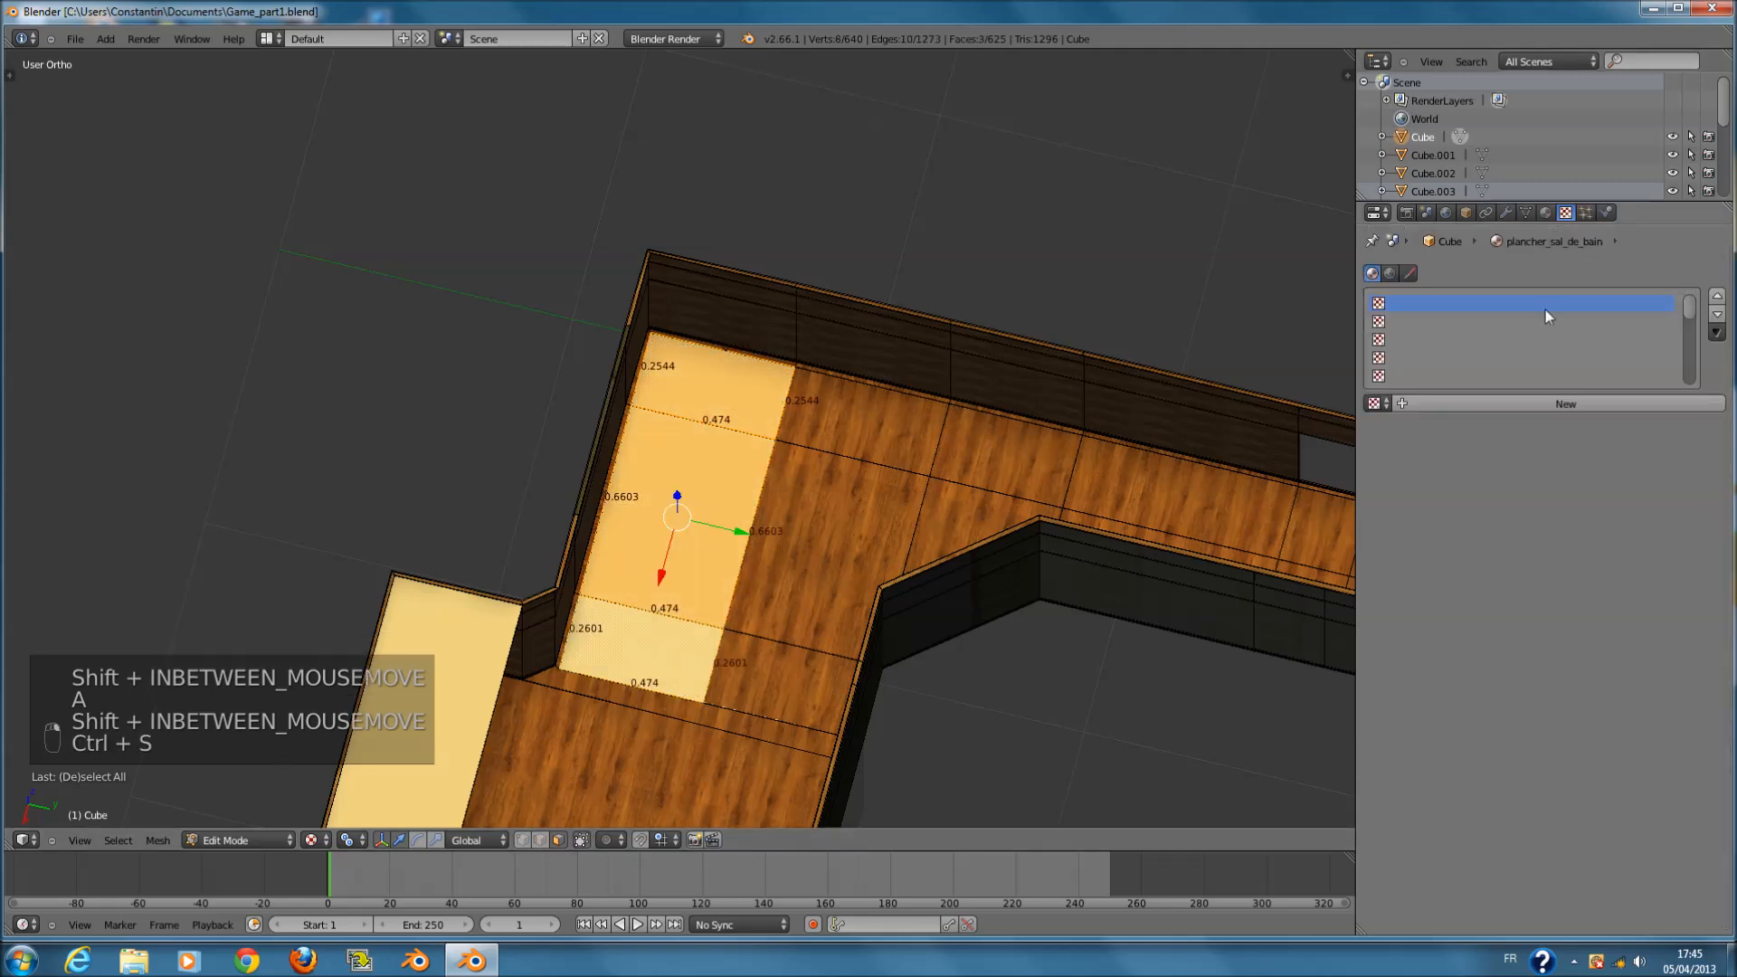
{"action": "left_click", "coordinate": [1546, 212]}
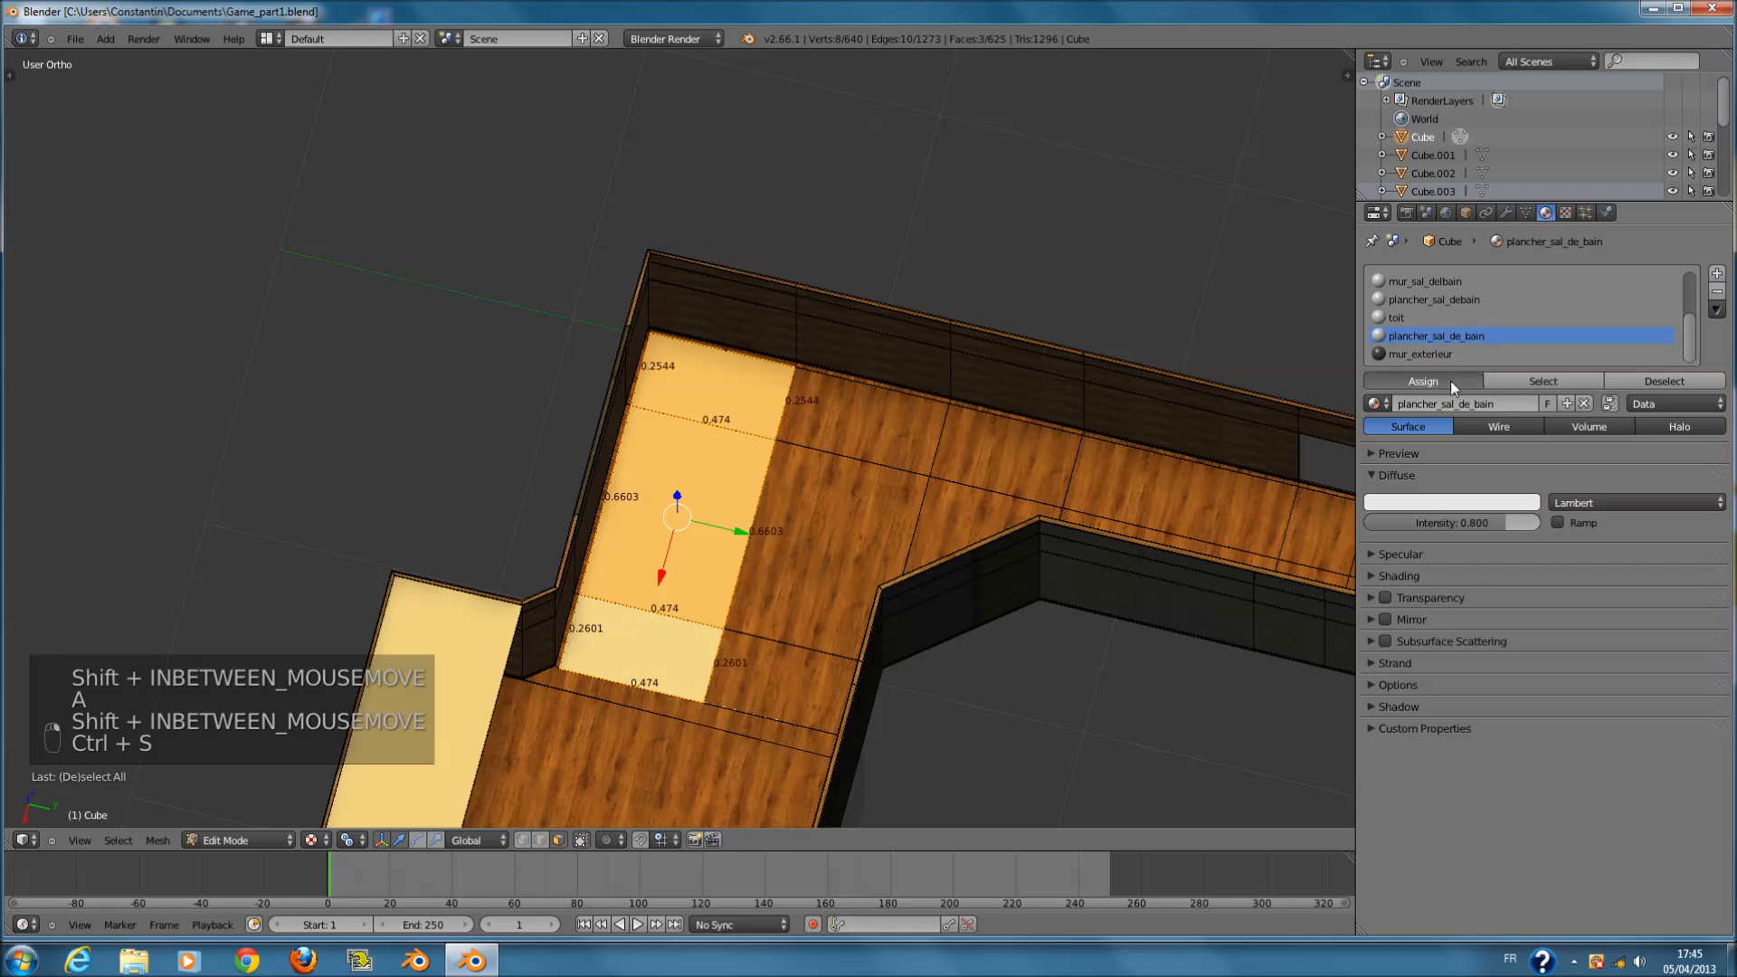
{"action": "left_click", "coordinate": [1452, 381]}
- Add a new Image or Movie texture to the plancher_sal_de_bain material
{"action": "left_click", "coordinate": [1565, 213]}
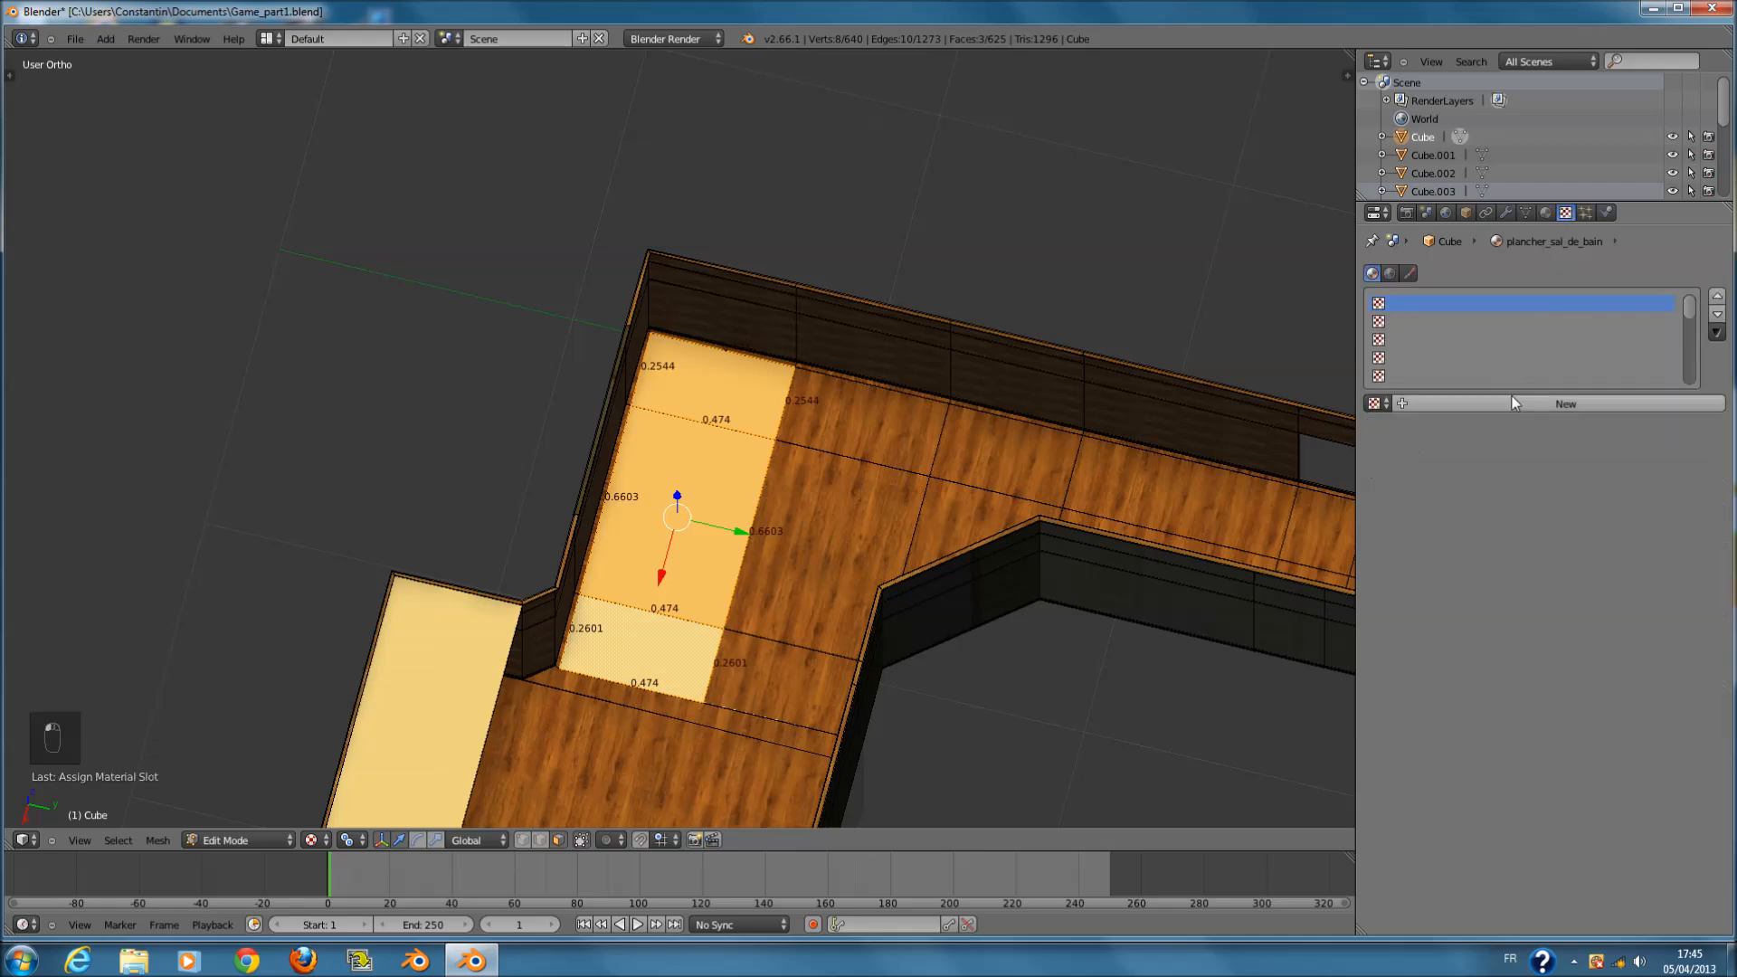
{"action": "left_click", "coordinate": [1515, 404]}
{"action": "left_click", "coordinate": [1516, 425]}
{"action": "left_click", "coordinate": [1525, 309]}
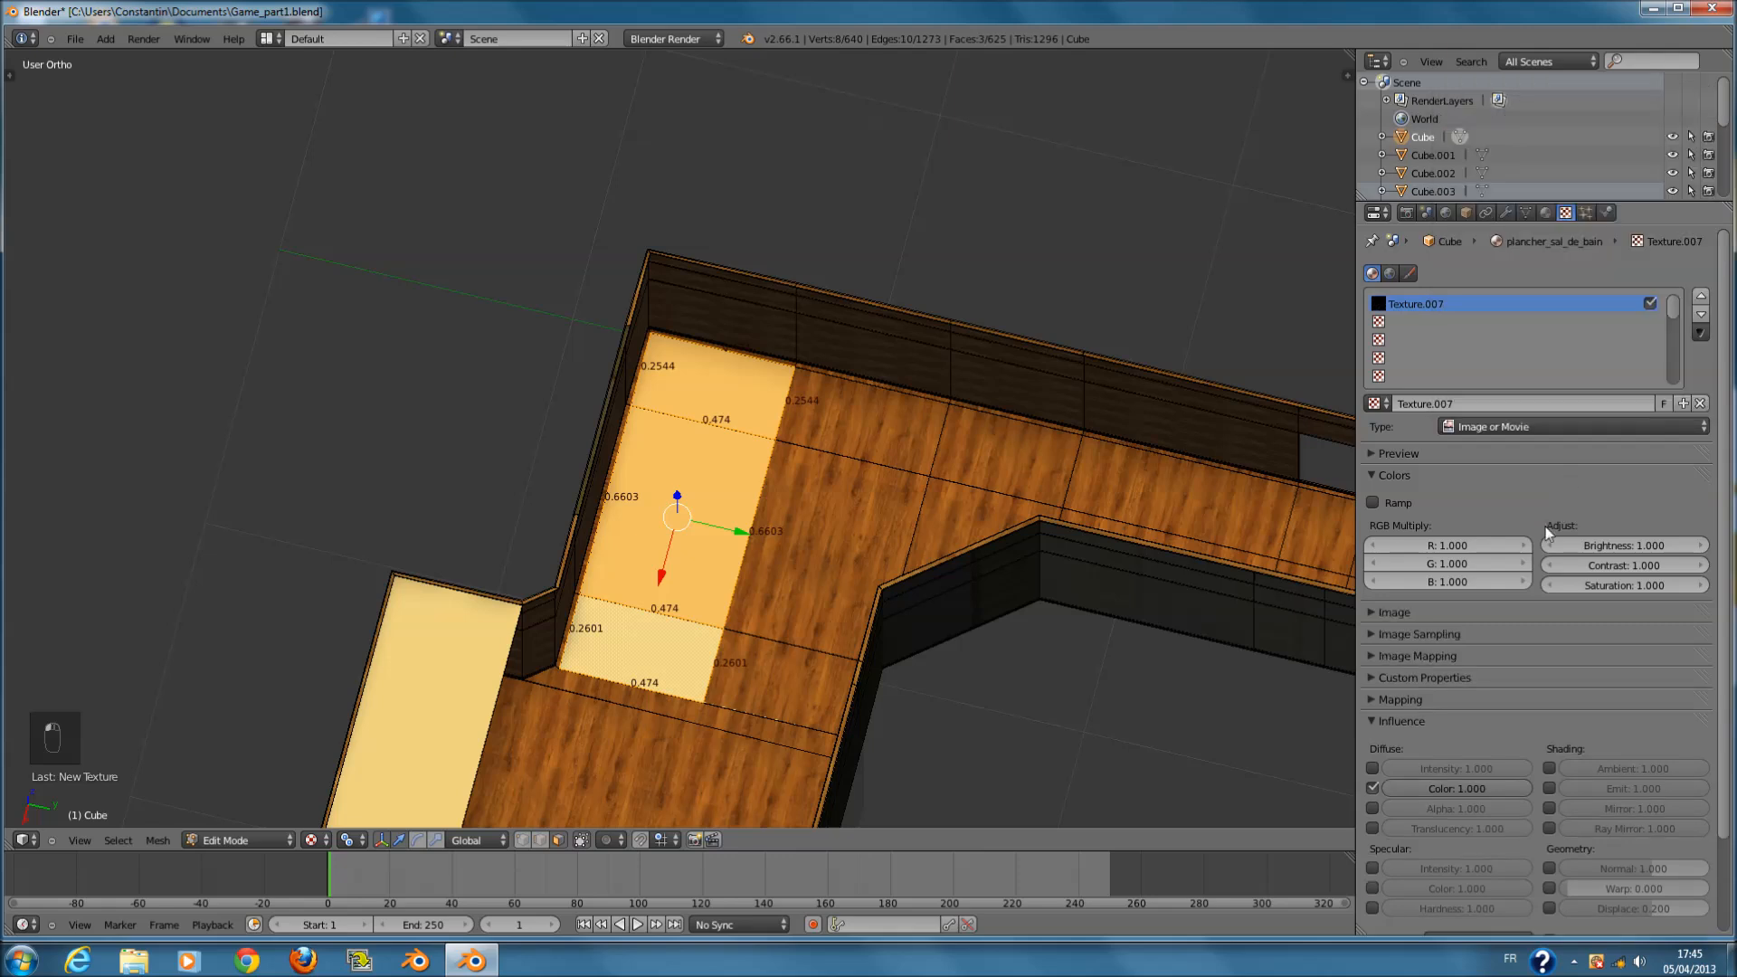
{"action": "left_click", "coordinate": [1422, 476]}
{"action": "left_click", "coordinate": [1434, 452]}
{"action": "left_click", "coordinate": [1434, 453]}
- Set the bathroom floor texture's mapping coordinates to UV
{"action": "left_click", "coordinate": [1449, 562]}
{"action": "left_click", "coordinate": [1446, 590]}
{"action": "left_click", "coordinate": [1505, 610]}
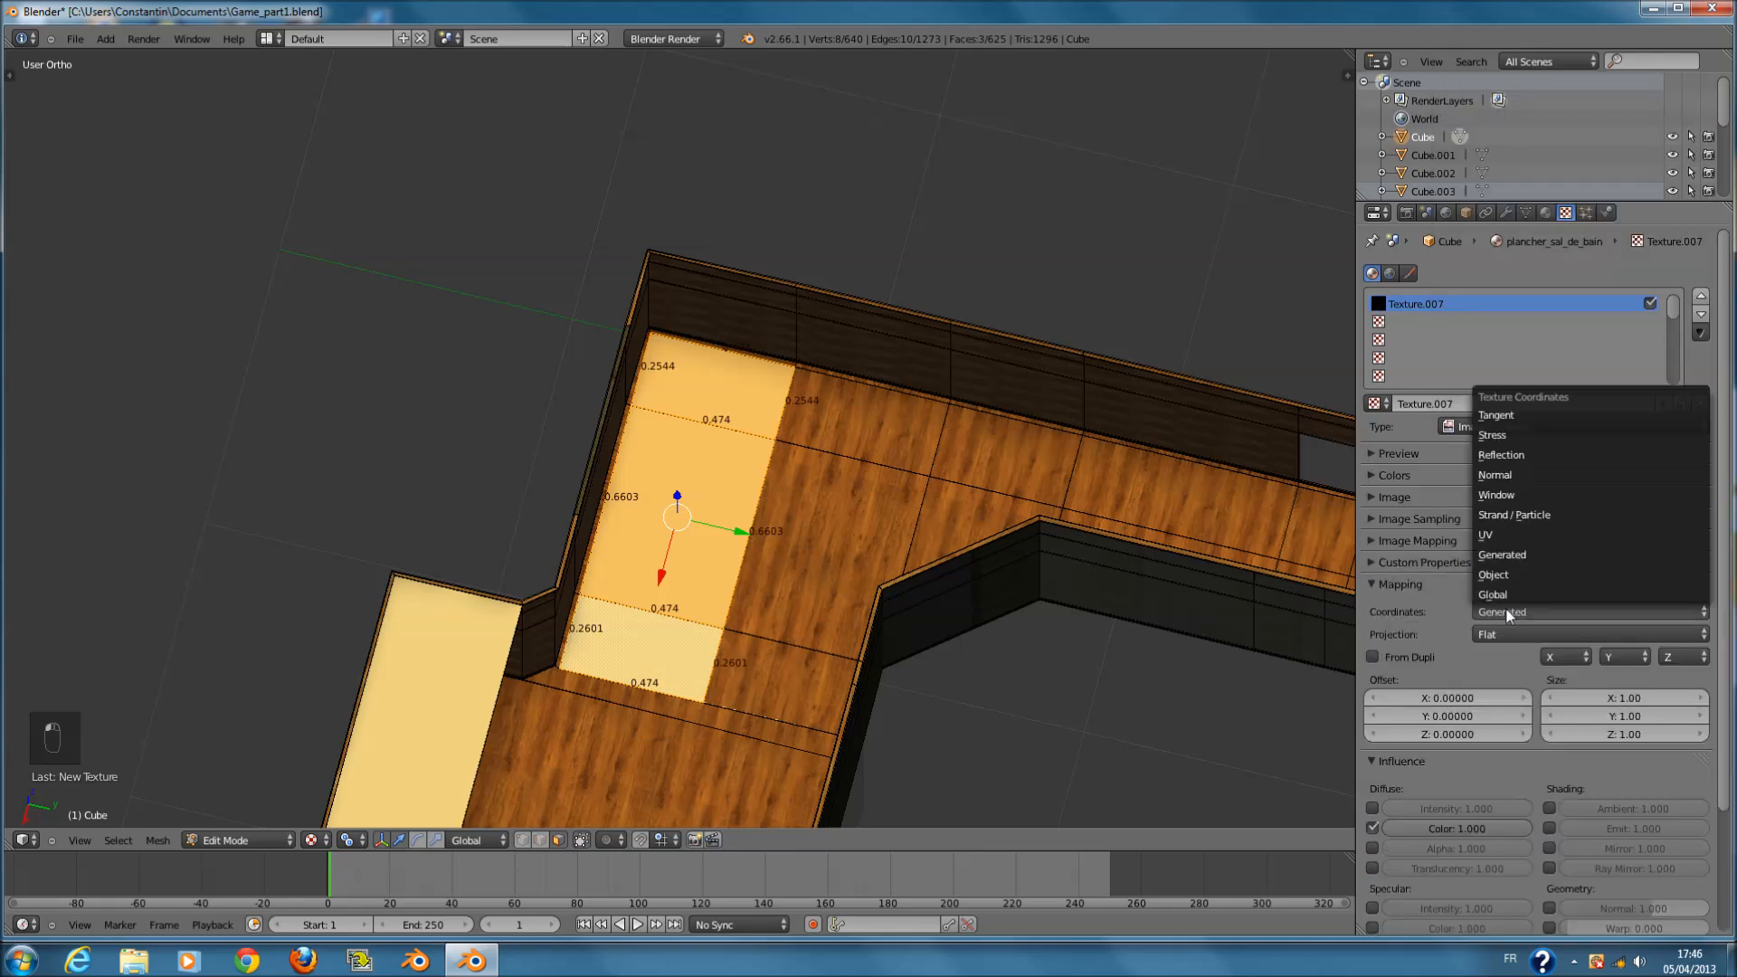
{"action": "left_click", "coordinate": [1510, 536]}
{"action": "left_click", "coordinate": [1459, 585]}
{"action": "left_click", "coordinate": [1453, 605]}
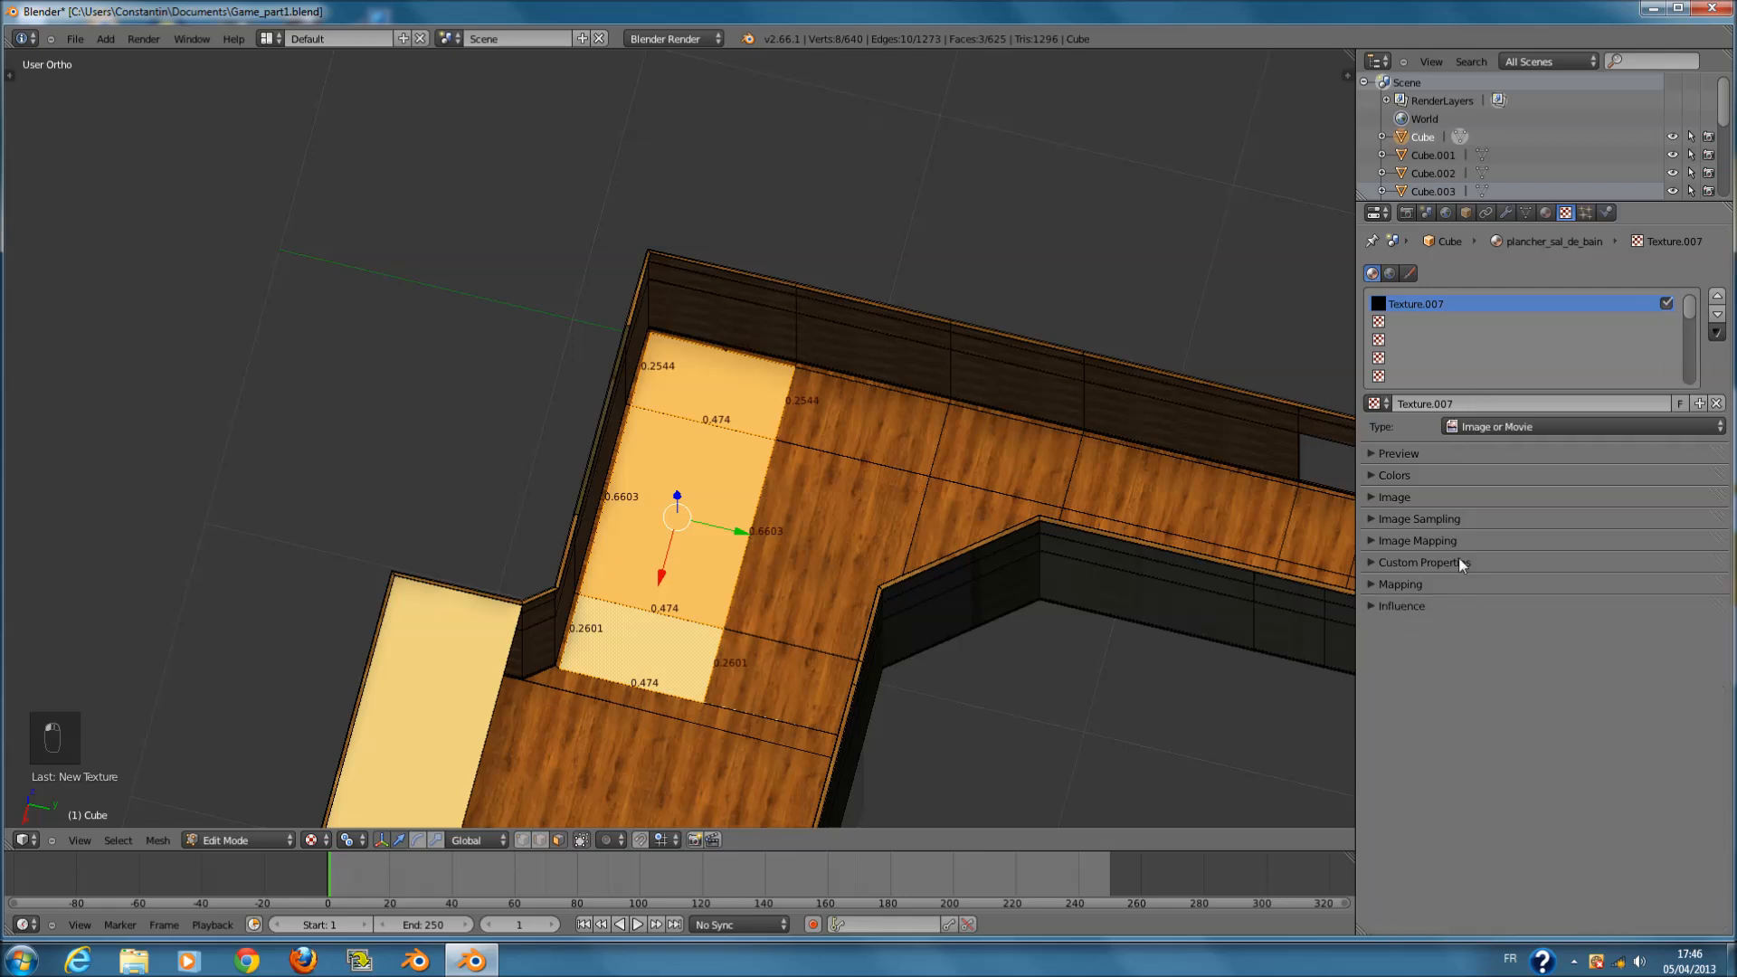
- Load TilesPlain0118_3_L.jpg from the texture folder as the bathroom floor texture's image
{"action": "left_click", "coordinate": [1458, 521]}
{"action": "left_click", "coordinate": [1459, 520]}
{"action": "left_click", "coordinate": [1443, 480]}
{"action": "left_click", "coordinate": [1443, 480]}
{"action": "left_click", "coordinate": [1446, 500]}
{"action": "left_click", "coordinate": [1632, 526]}
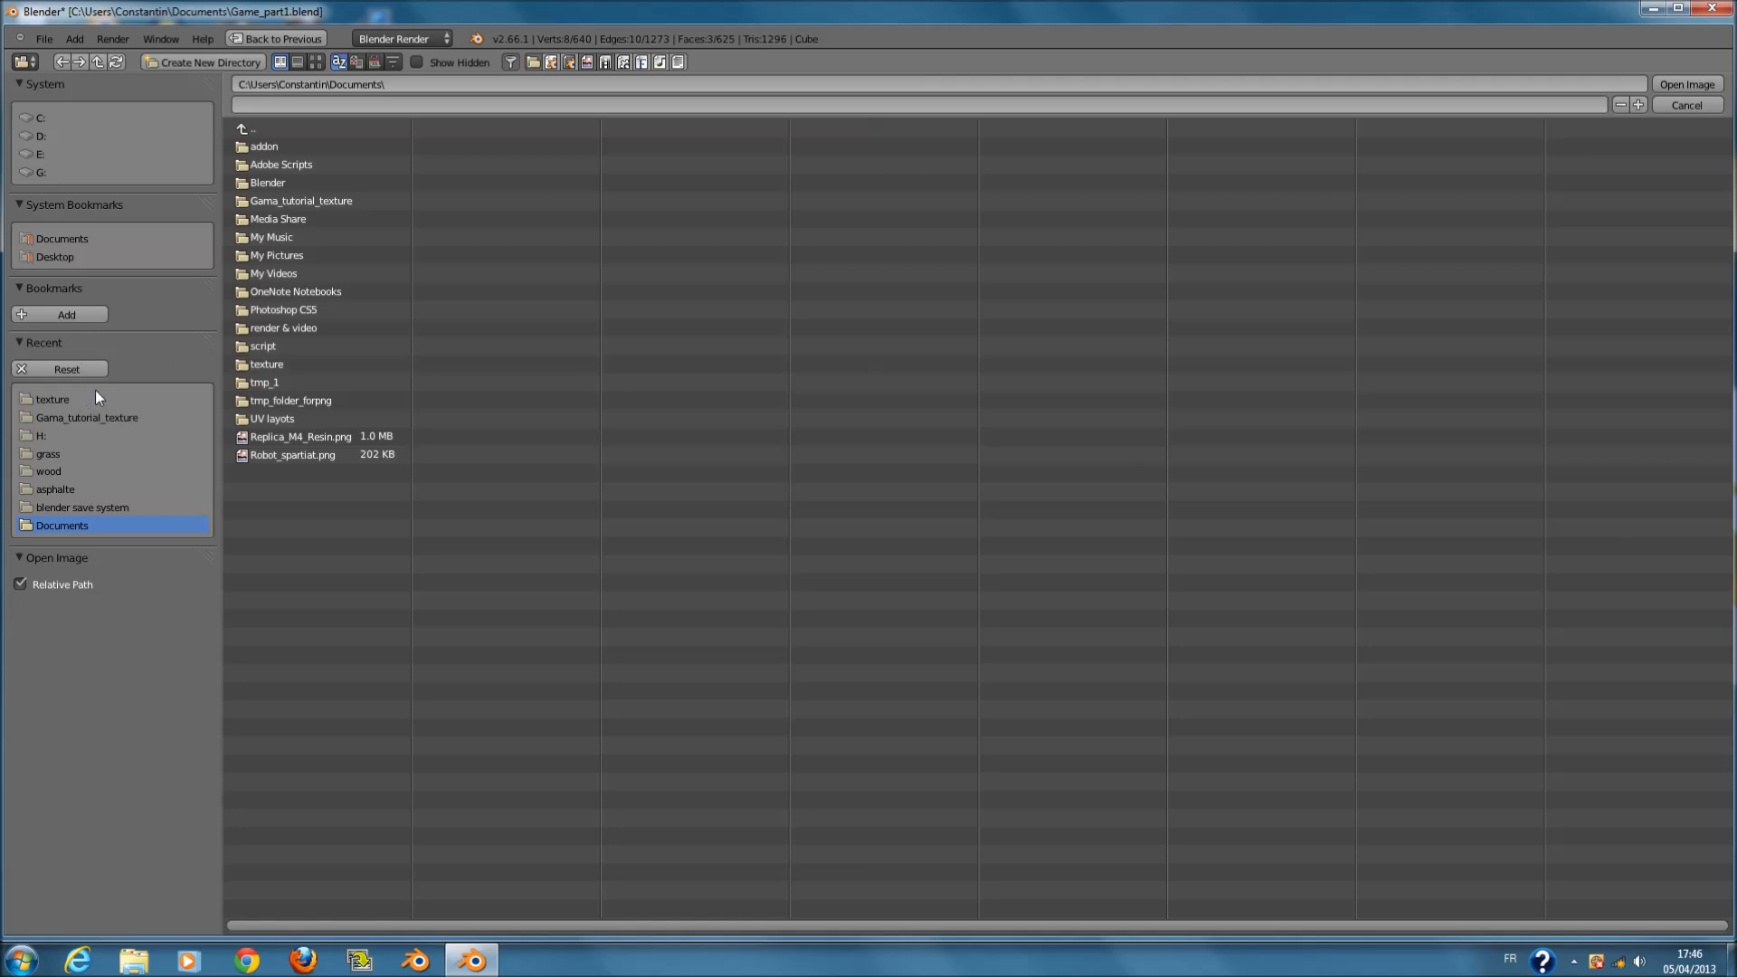
{"action": "left_click", "coordinate": [94, 395]}
{"action": "left_click", "coordinate": [314, 61]}
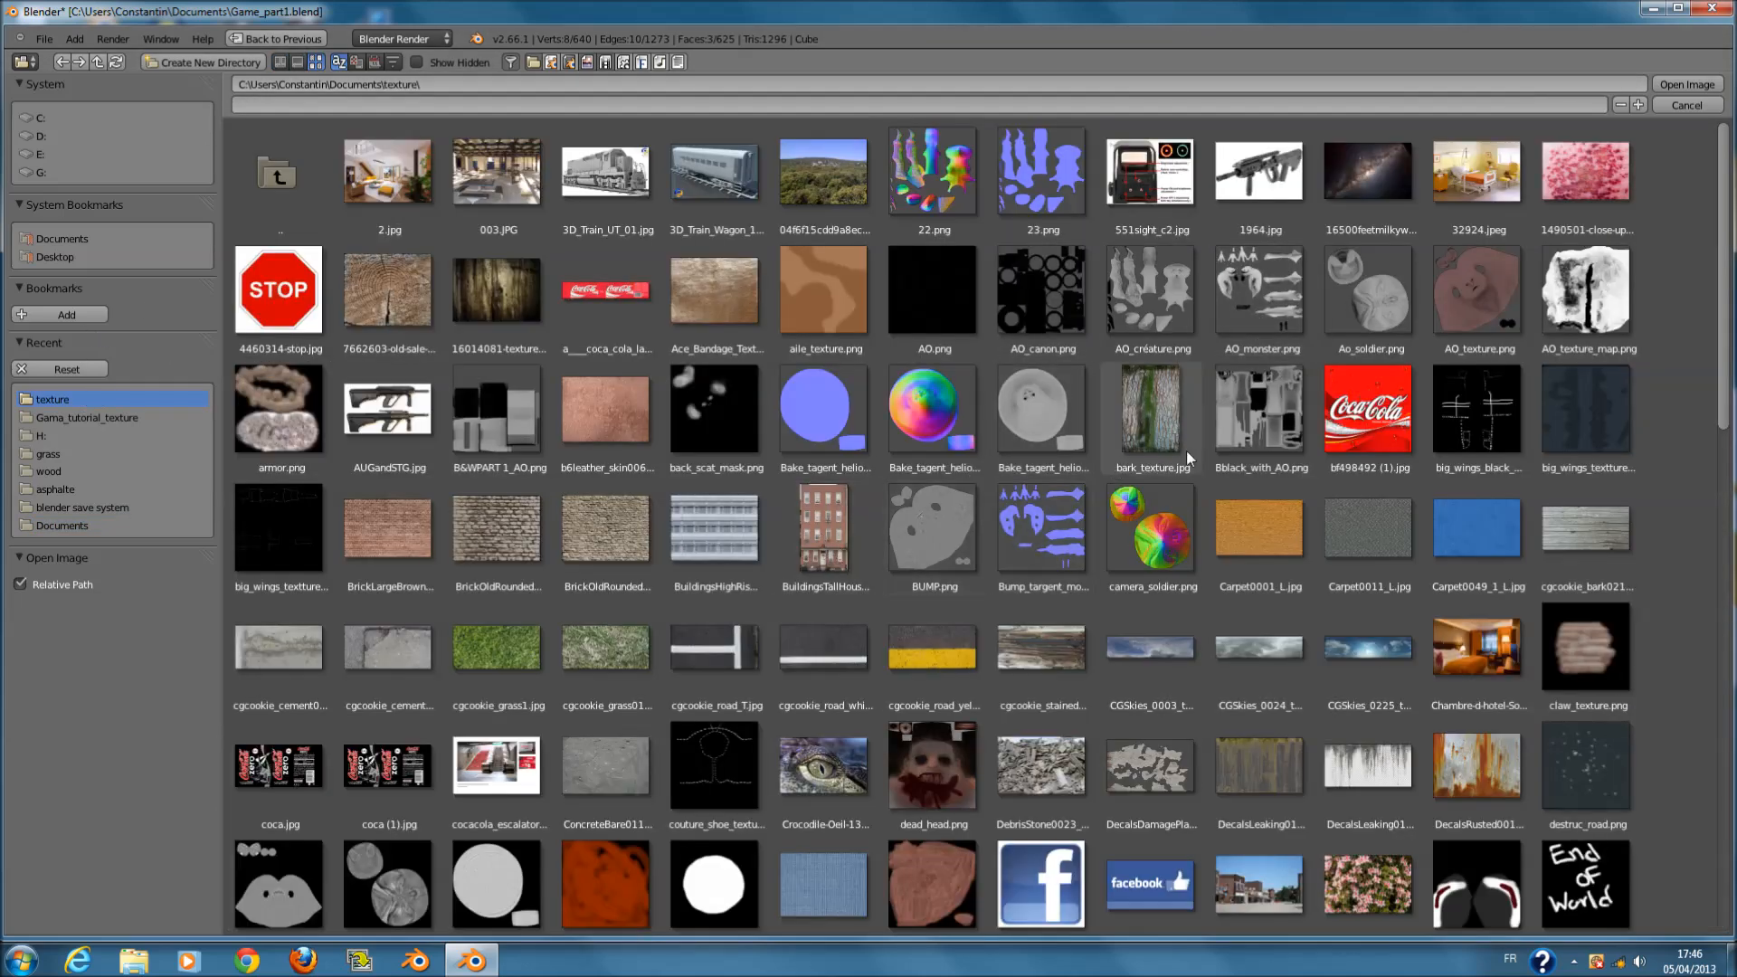
{"action": "scroll", "coordinate": [702, 574], "scroll_direction": "down", "scroll_amount": 5}
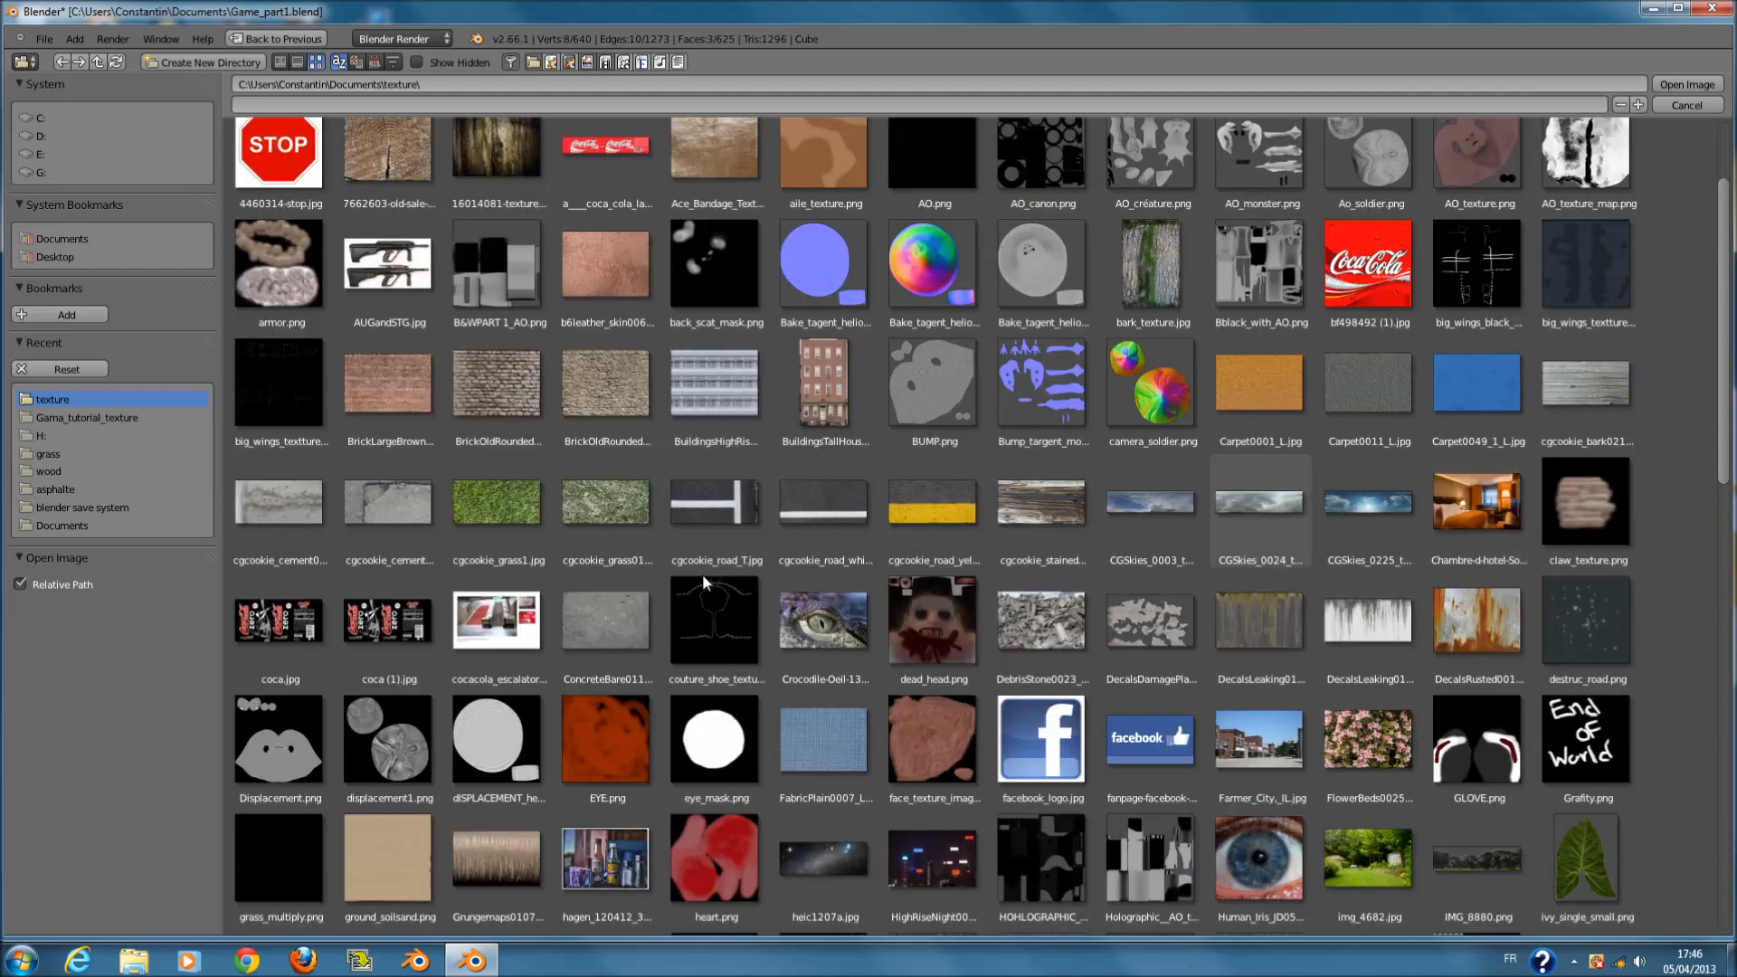
{"action": "scroll", "coordinate": [999, 583], "scroll_direction": "down", "scroll_amount": 7}
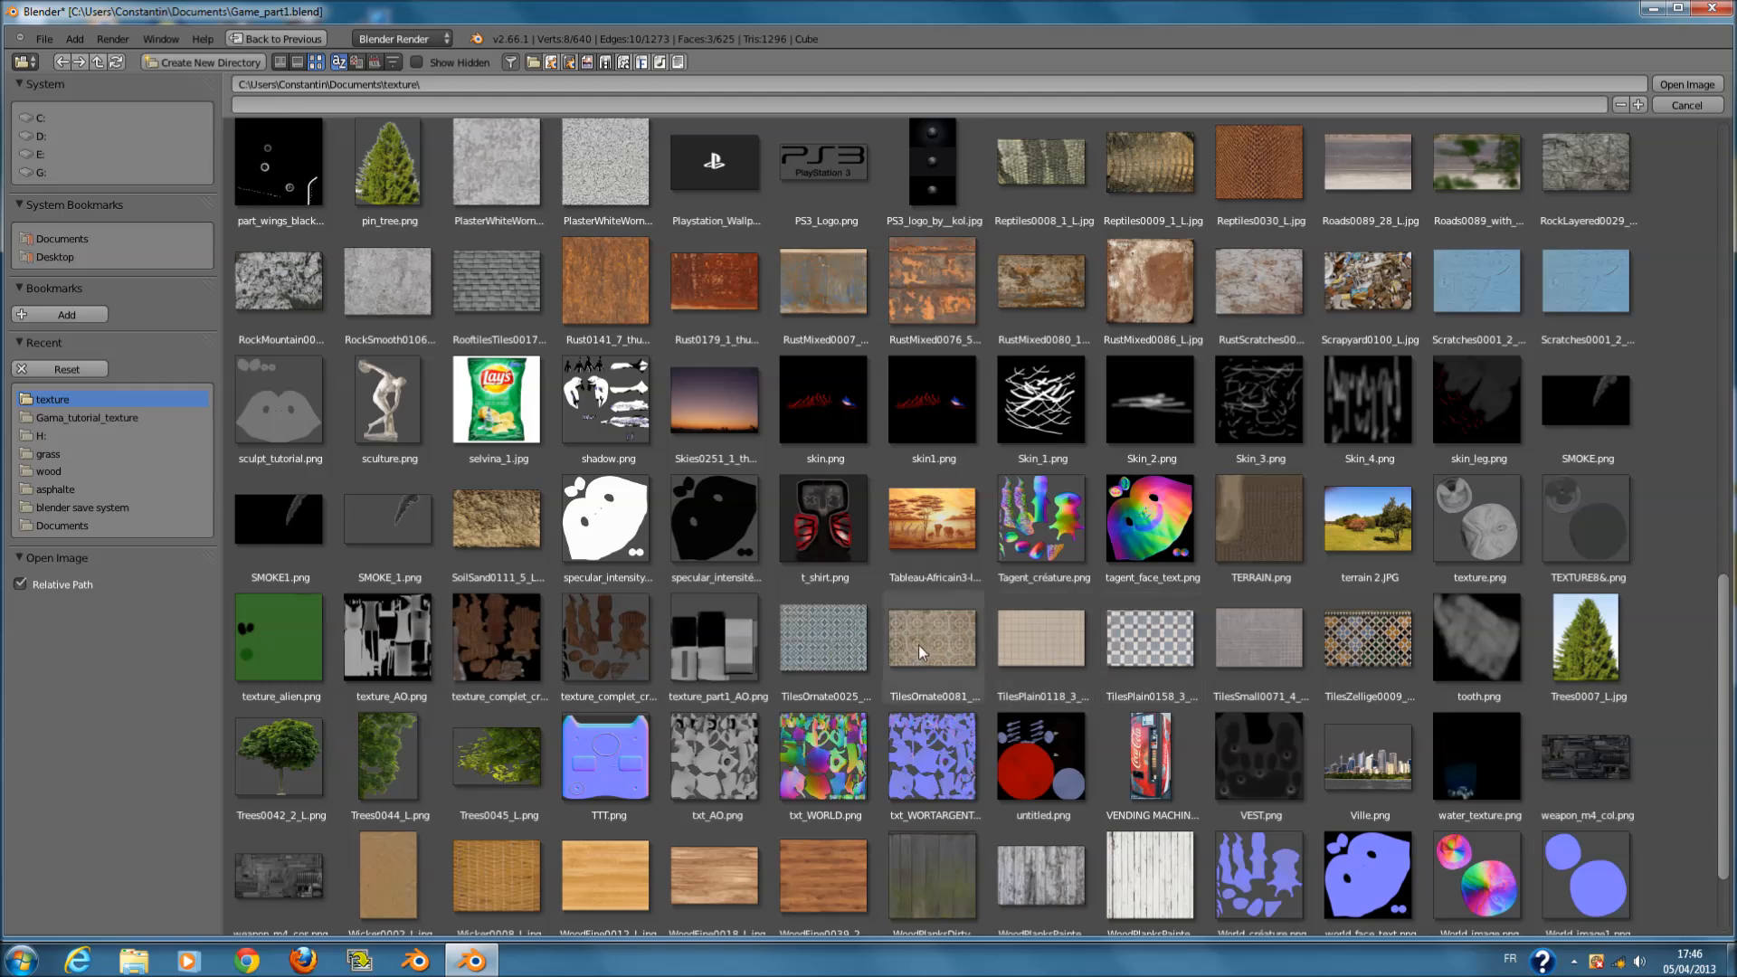
{"action": "left_click", "coordinate": [1077, 627]}
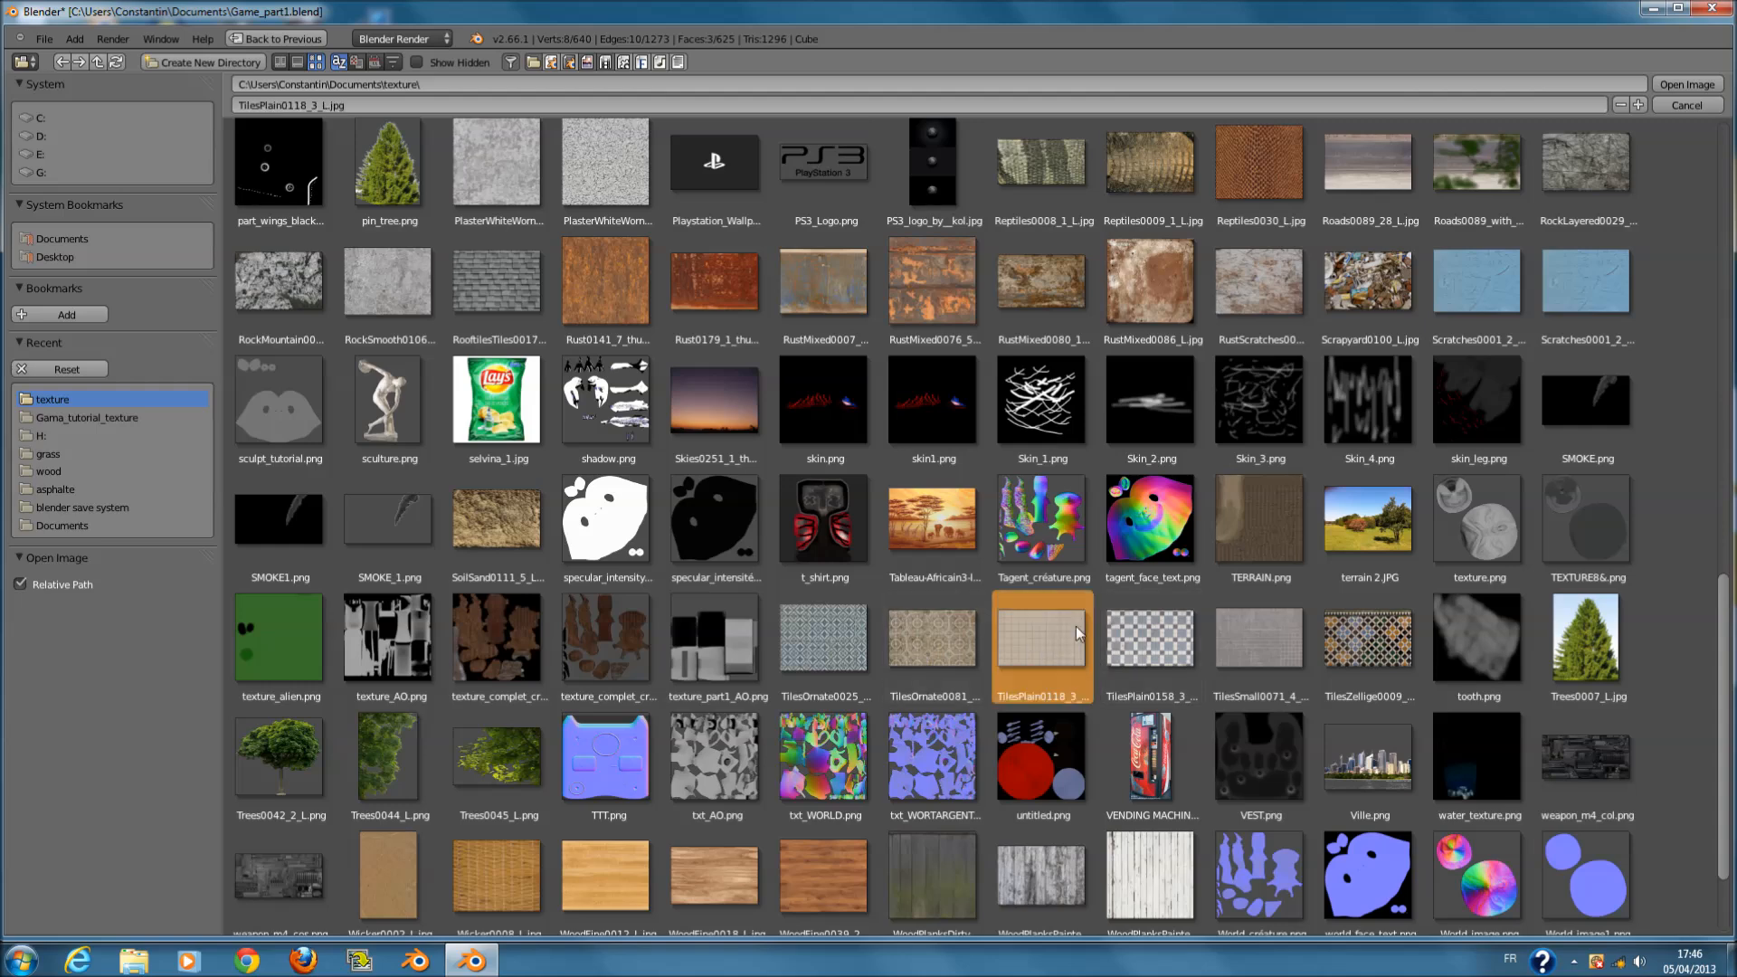
{"action": "left_click", "coordinate": [1687, 84]}
- Return to Object Mode, save the file and inspect the tiled bathroom floor up close
{"action": "key", "text": "Tab"}
{"action": "key", "text": "ctrl+s"}
{"action": "left_click", "coordinate": [888, 492]}
{"action": "middle_click_drag", "start_coordinate": [876, 495], "coordinate": [887, 410]}
{"action": "scroll", "coordinate": [818, 525], "scroll_direction": "up", "scroll_amount": 2}
{"action": "scroll", "coordinate": [887, 410], "scroll_direction": "down", "scroll_amount": 2}
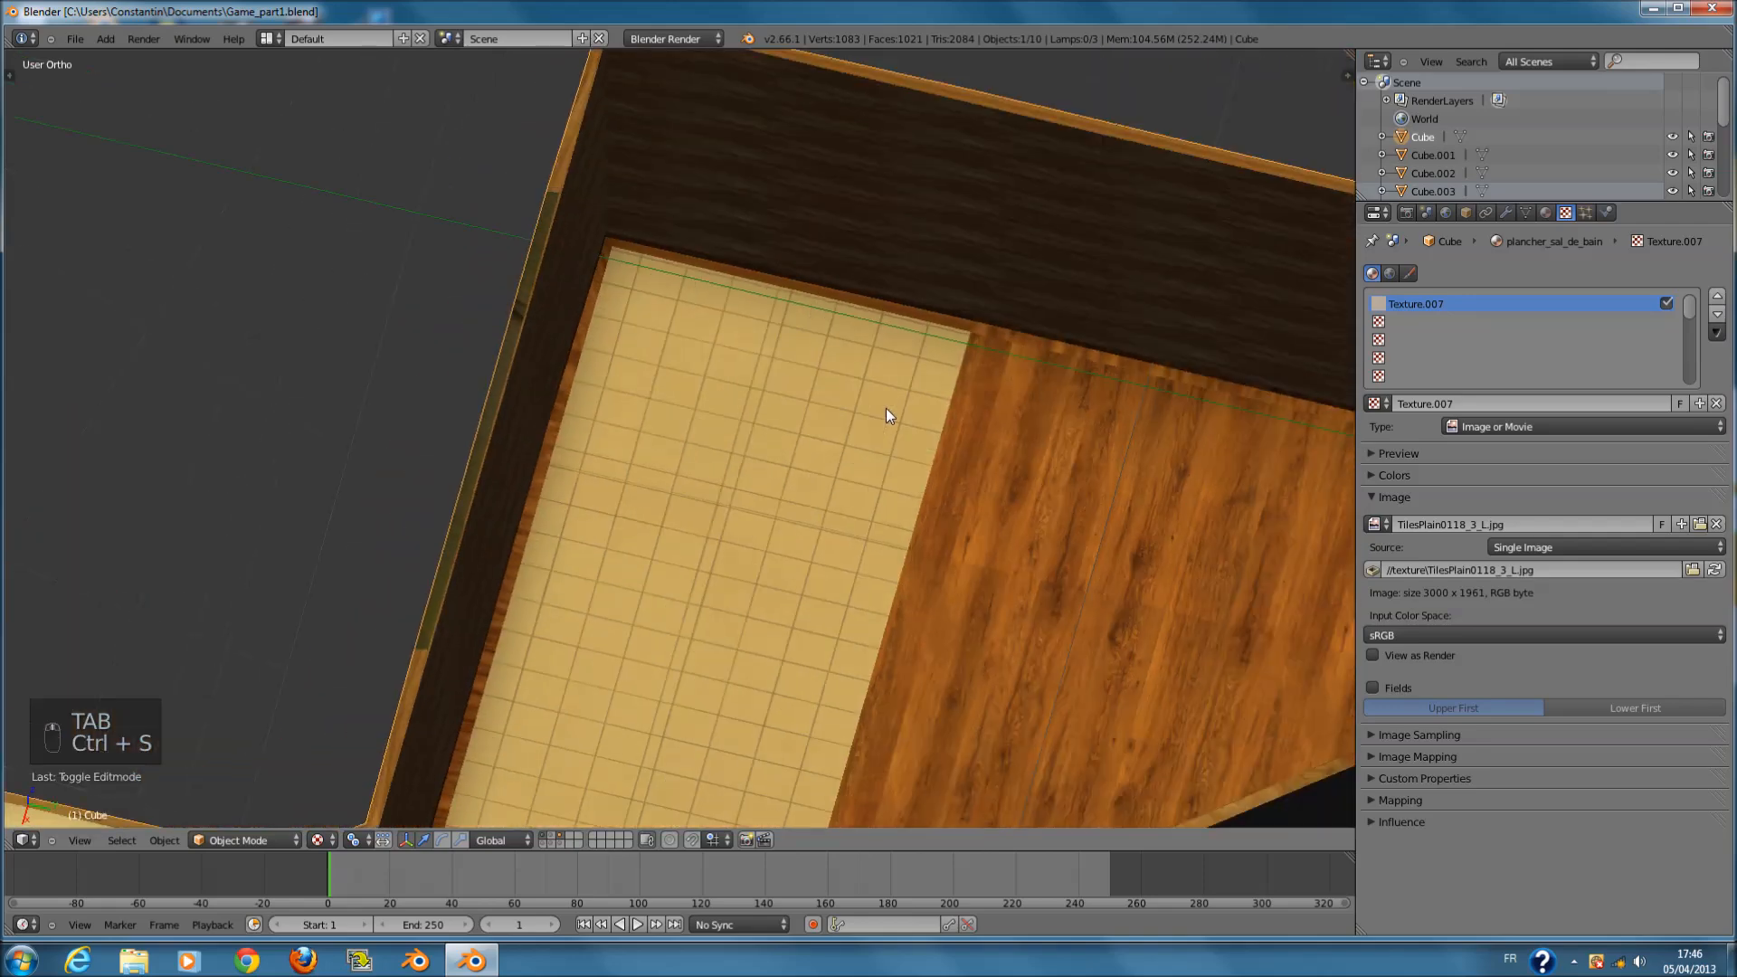
- Try the Normal geometry influence on the bathroom floor tile texture
{"action": "left_click", "coordinate": [1394, 495]}
{"action": "left_click", "coordinate": [1404, 517]}
{"action": "left_click", "coordinate": [1404, 519]}
{"action": "left_click", "coordinate": [1405, 546]}
{"action": "left_click", "coordinate": [1405, 546]}
{"action": "left_click", "coordinate": [1408, 578]}
{"action": "left_click", "coordinate": [1408, 579]}
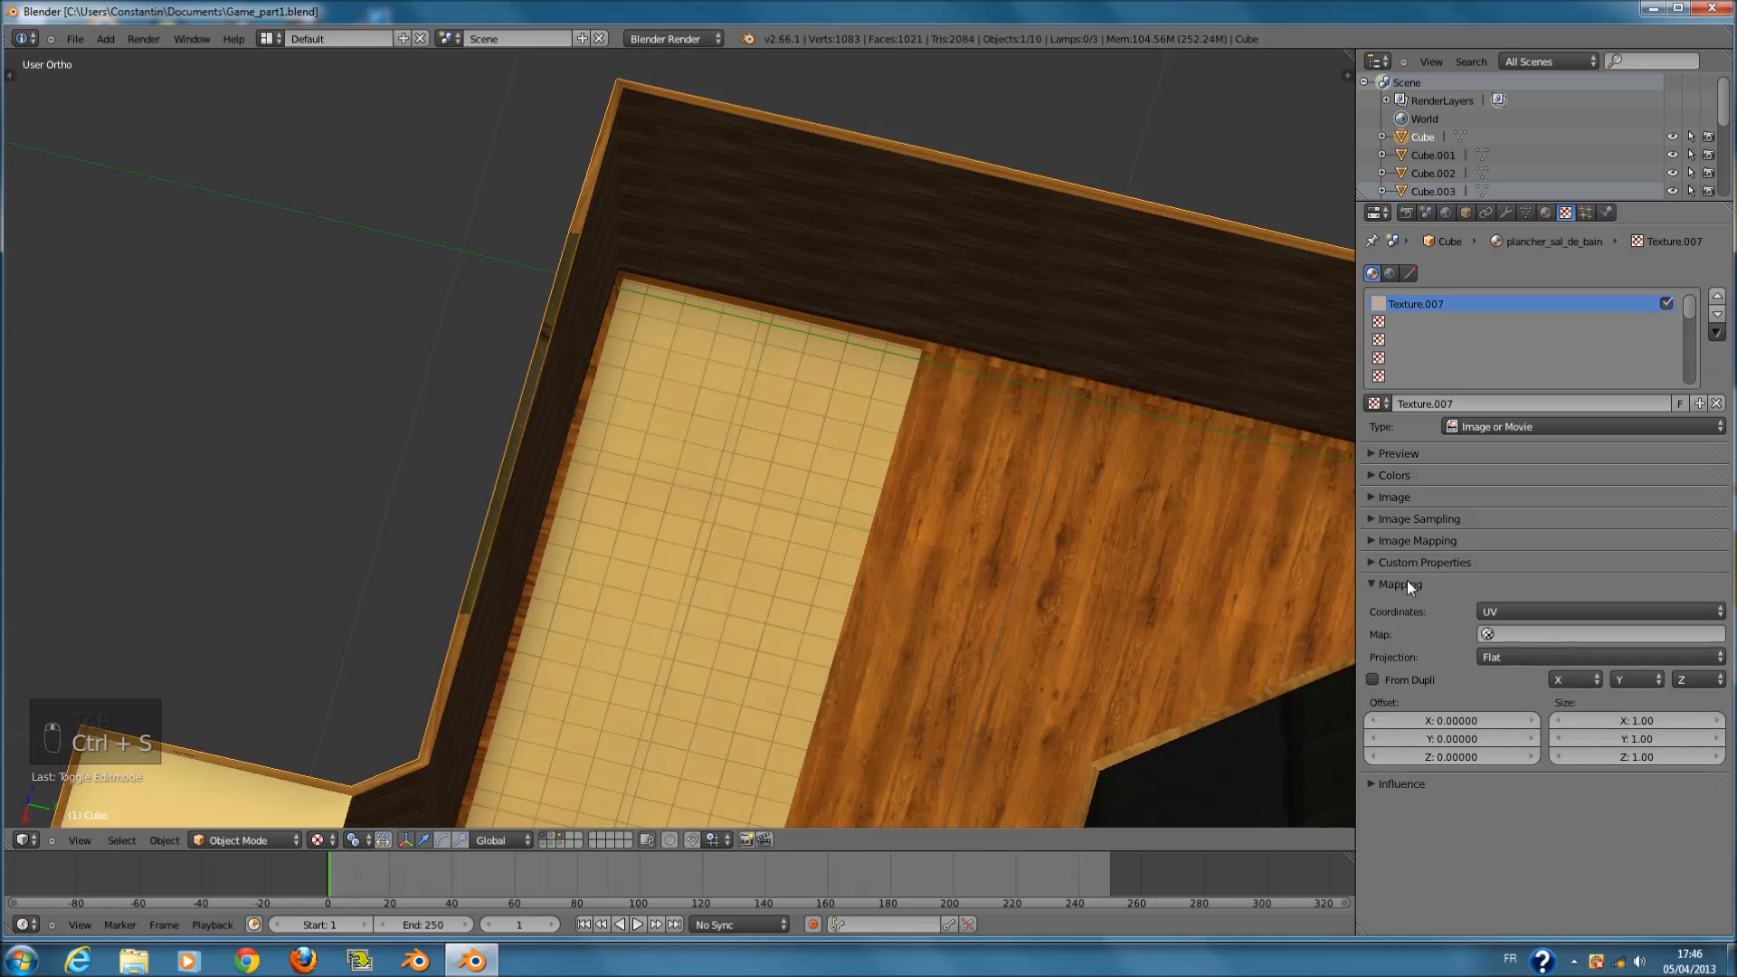
{"action": "left_click", "coordinate": [1413, 604]}
{"action": "left_click", "coordinate": [1562, 747]}
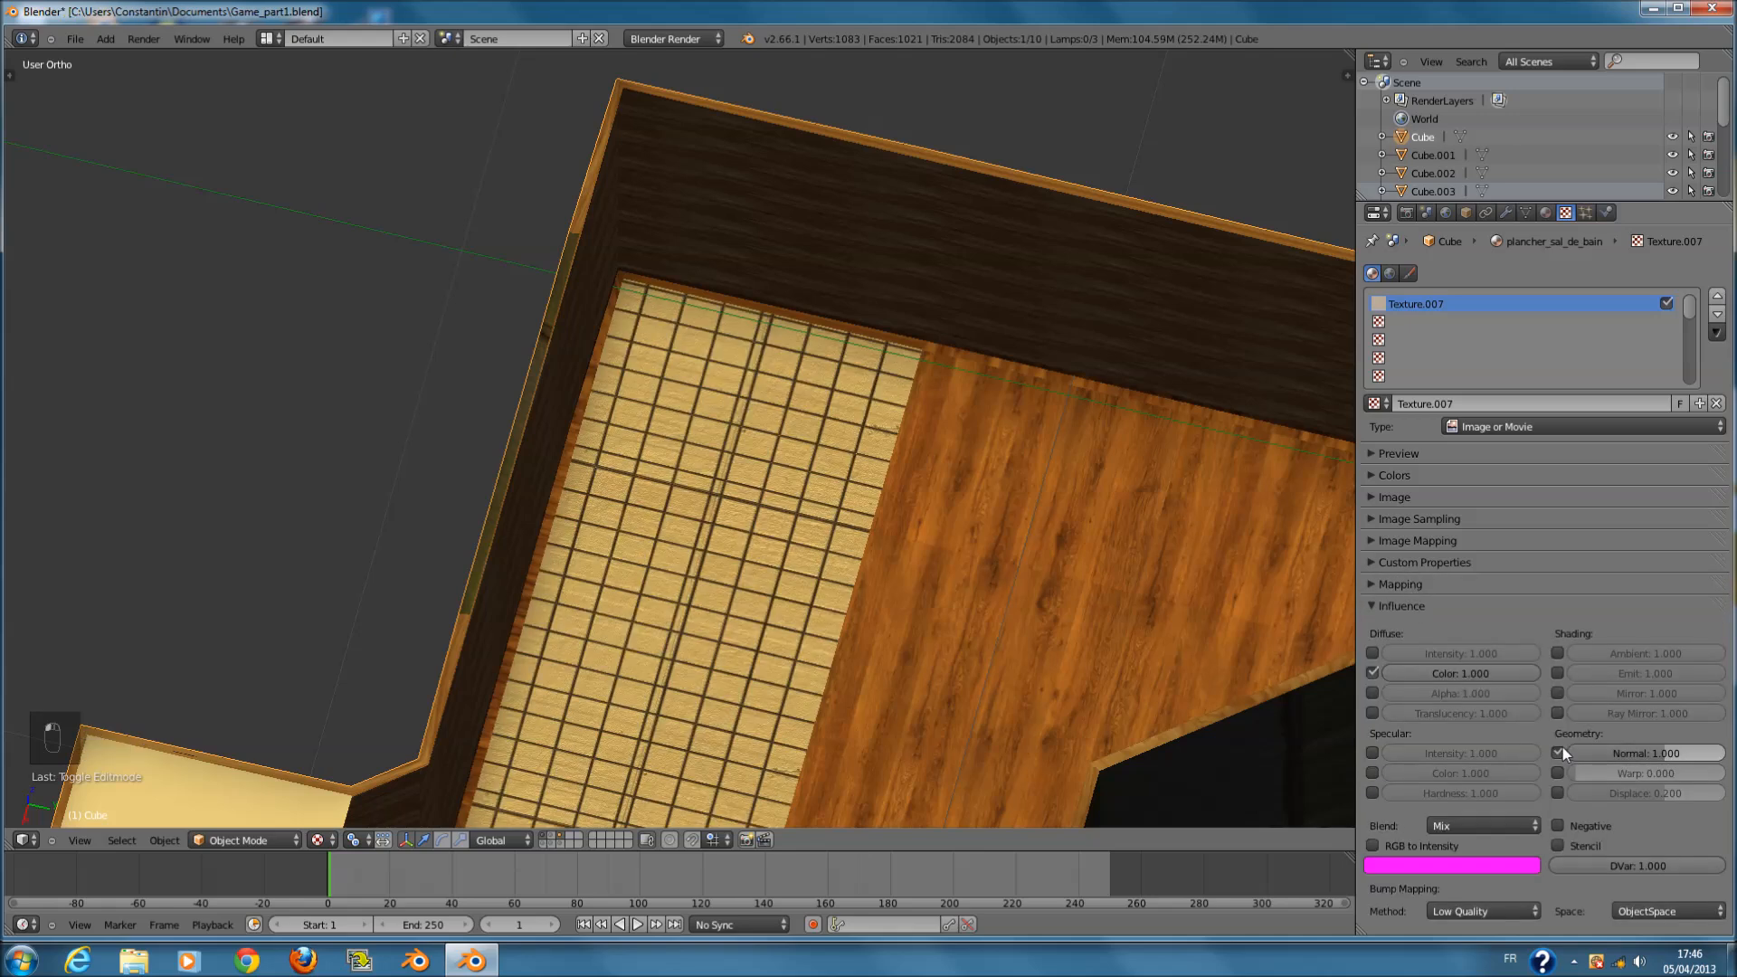
{"action": "left_click", "coordinate": [1562, 748]}
{"action": "left_click", "coordinate": [1452, 605]}
- Save the file and inspect the tiled bathroom floor and neighbouring wood floor from several angles
{"action": "middle_click_drag", "start_coordinate": [806, 637], "coordinate": [854, 643]}
{"action": "key", "text": "ctrl+s"}
{"action": "middle_click_drag", "start_coordinate": [779, 519], "coordinate": [836, 471]}
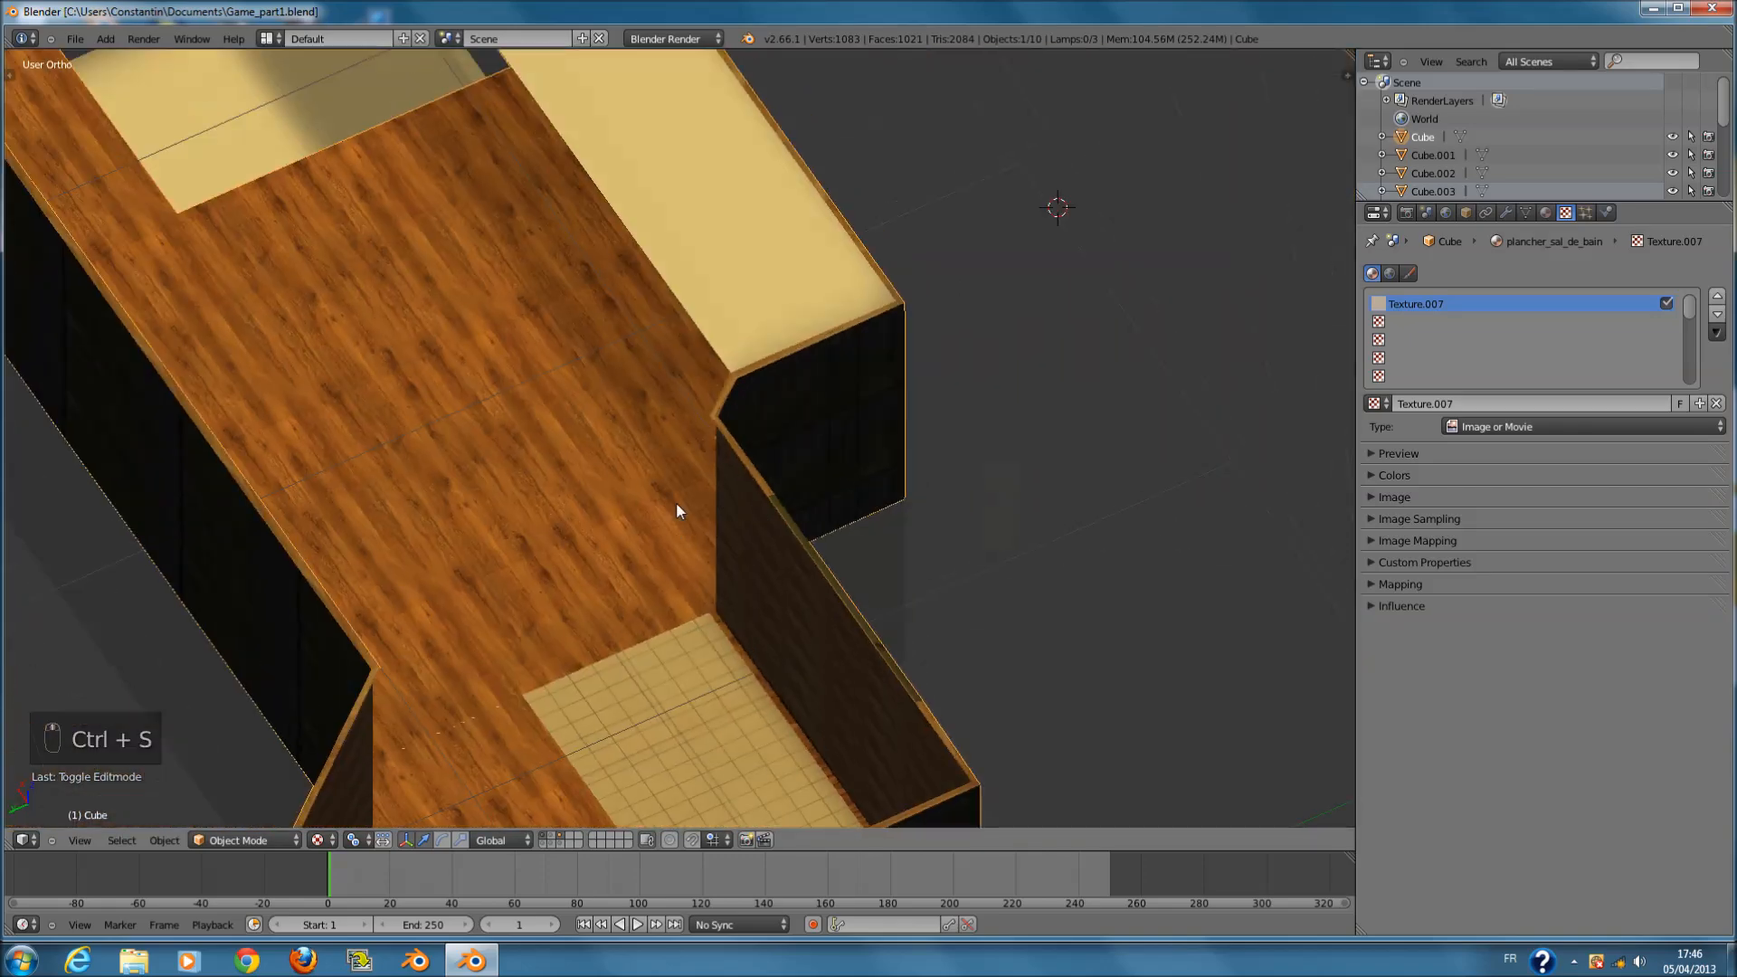
{"action": "middle_click_drag", "start_coordinate": [567, 602], "coordinate": [799, 608]}
{"action": "key", "text": "ctrl+s"}
{"action": "left_click", "coordinate": [817, 602]}
{"action": "middle_click_drag", "start_coordinate": [646, 742], "coordinate": [648, 688]}
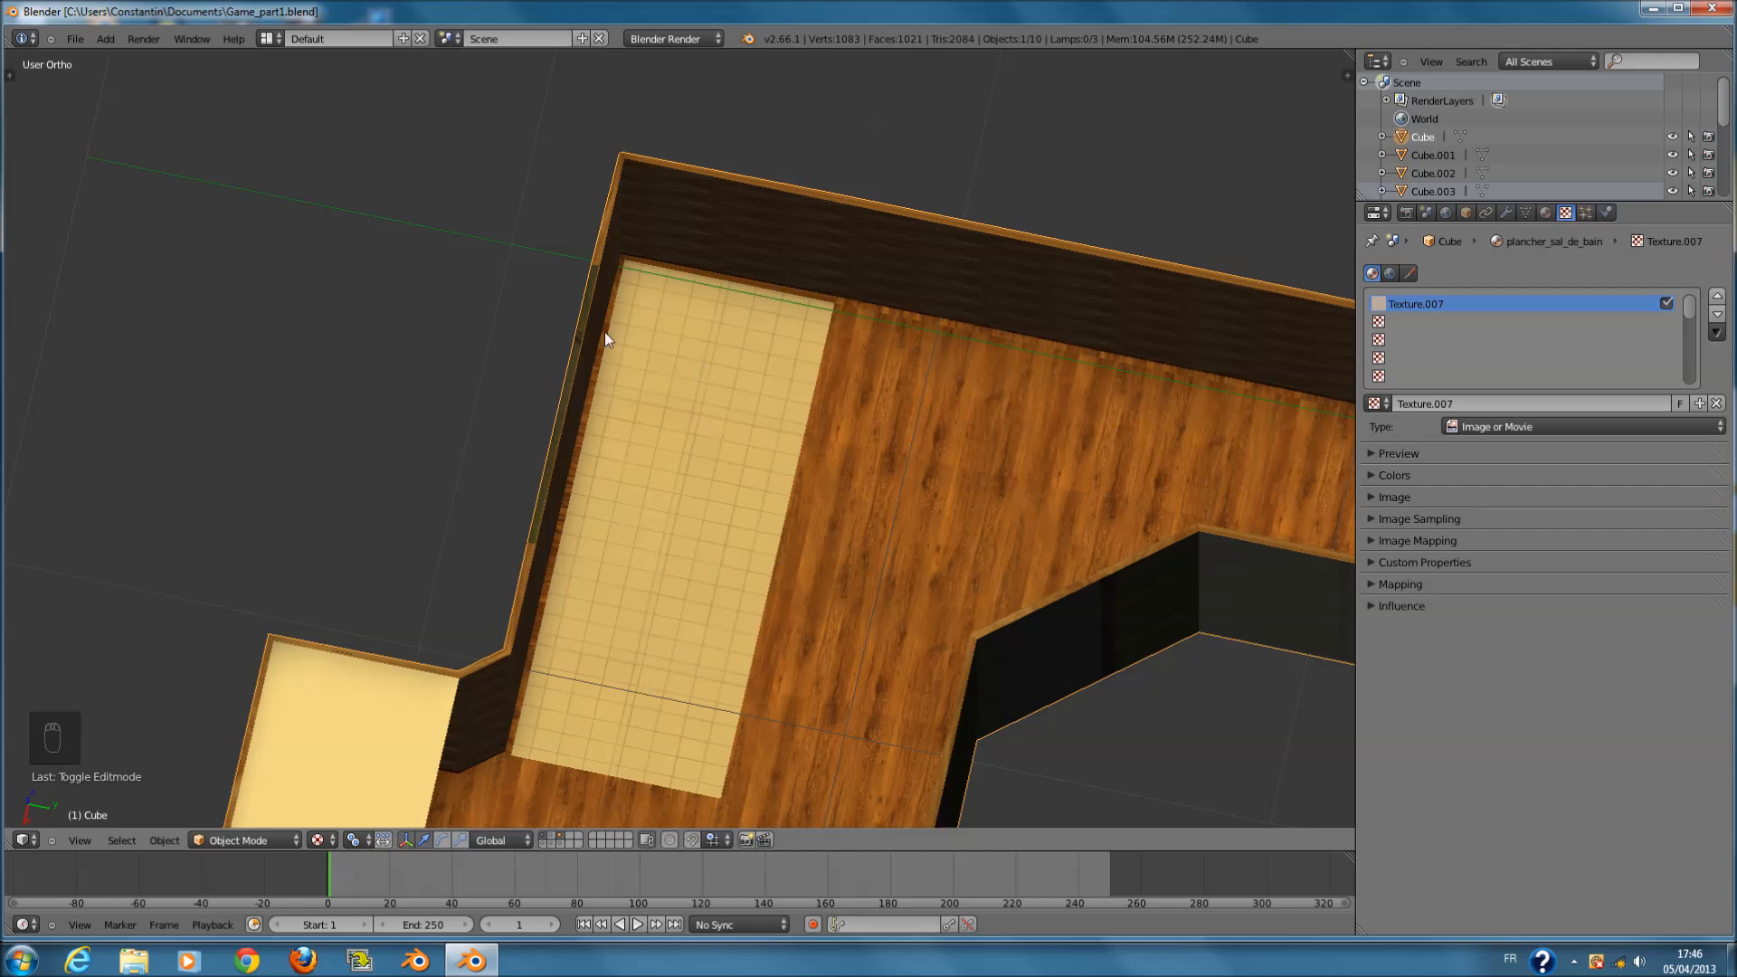
- Deselect everything in the scene and save the file with the whole house in view
{"action": "middle_click_drag", "start_coordinate": [615, 704], "coordinate": [1423, 312]}
{"action": "key", "text": "ctrl+s"}
{"action": "key", "text": "a"}
{"action": "key", "text": "a"}
{"action": "key", "text": "a"}
{"action": "key", "text": "a"}
{"action": "key", "text": "a"}
{"action": "key", "text": "ctrl+s"}
{"action": "left_click", "coordinate": [1066, 492]}
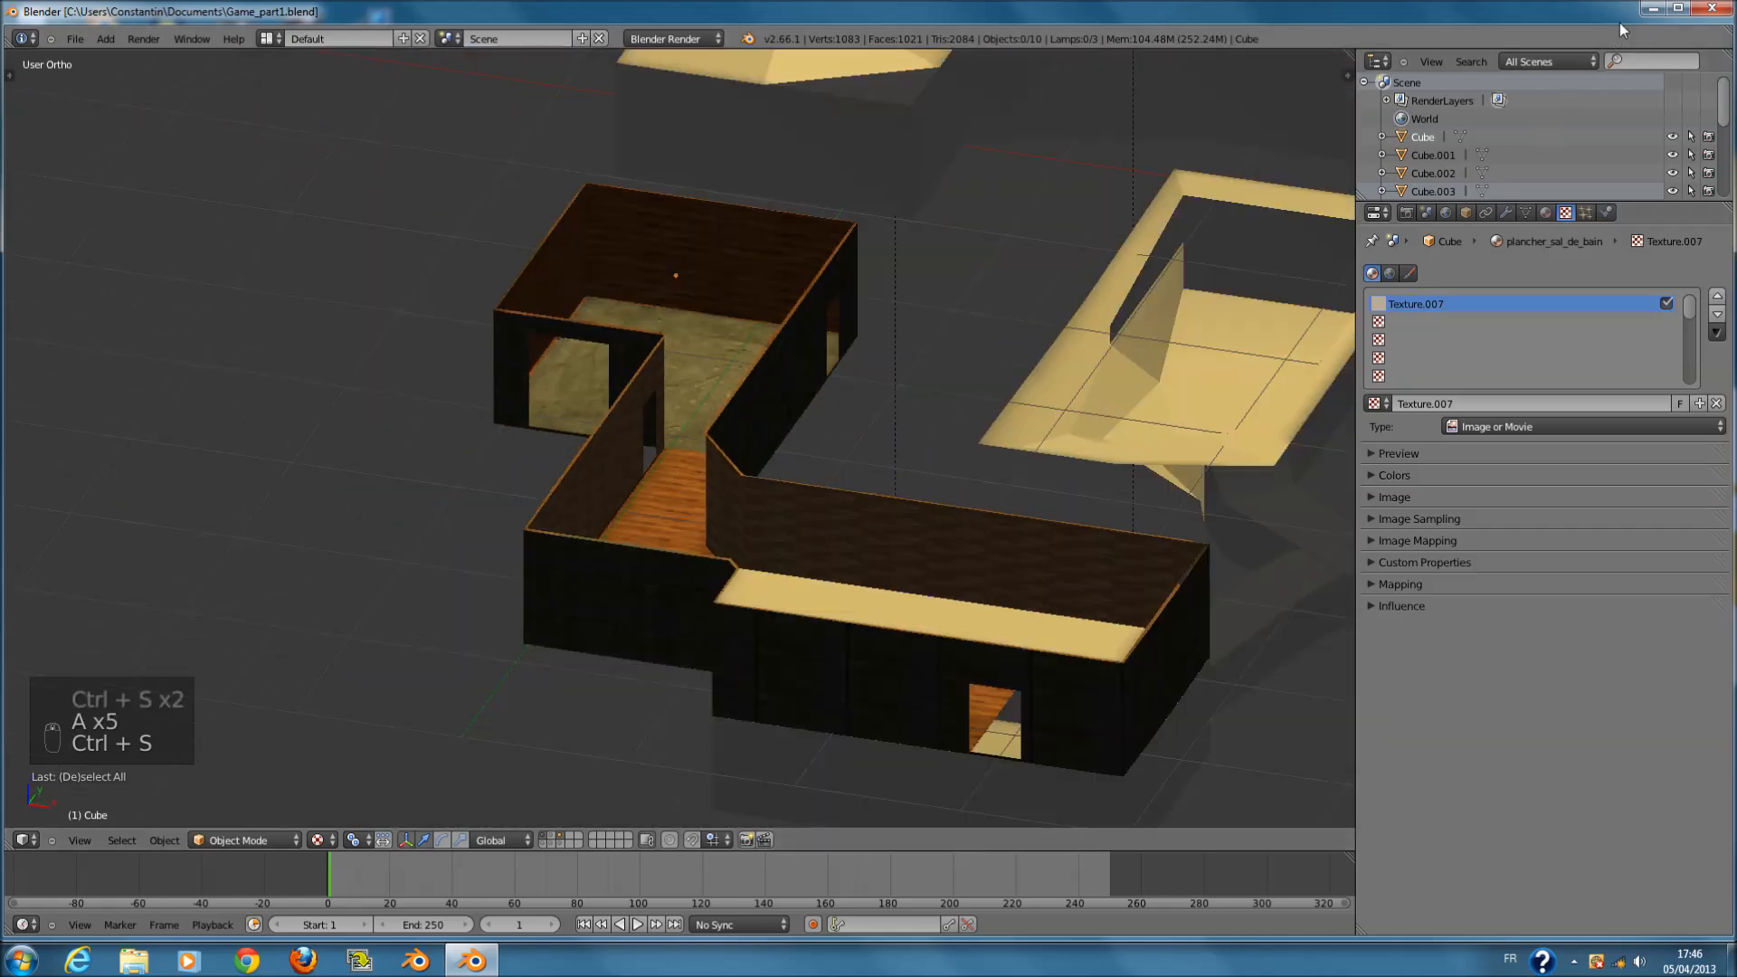
- Save the file, select the pool mesh in the stone courtyard and enter Edit Mode
{"action": "left_click", "coordinate": [1649, 9]}
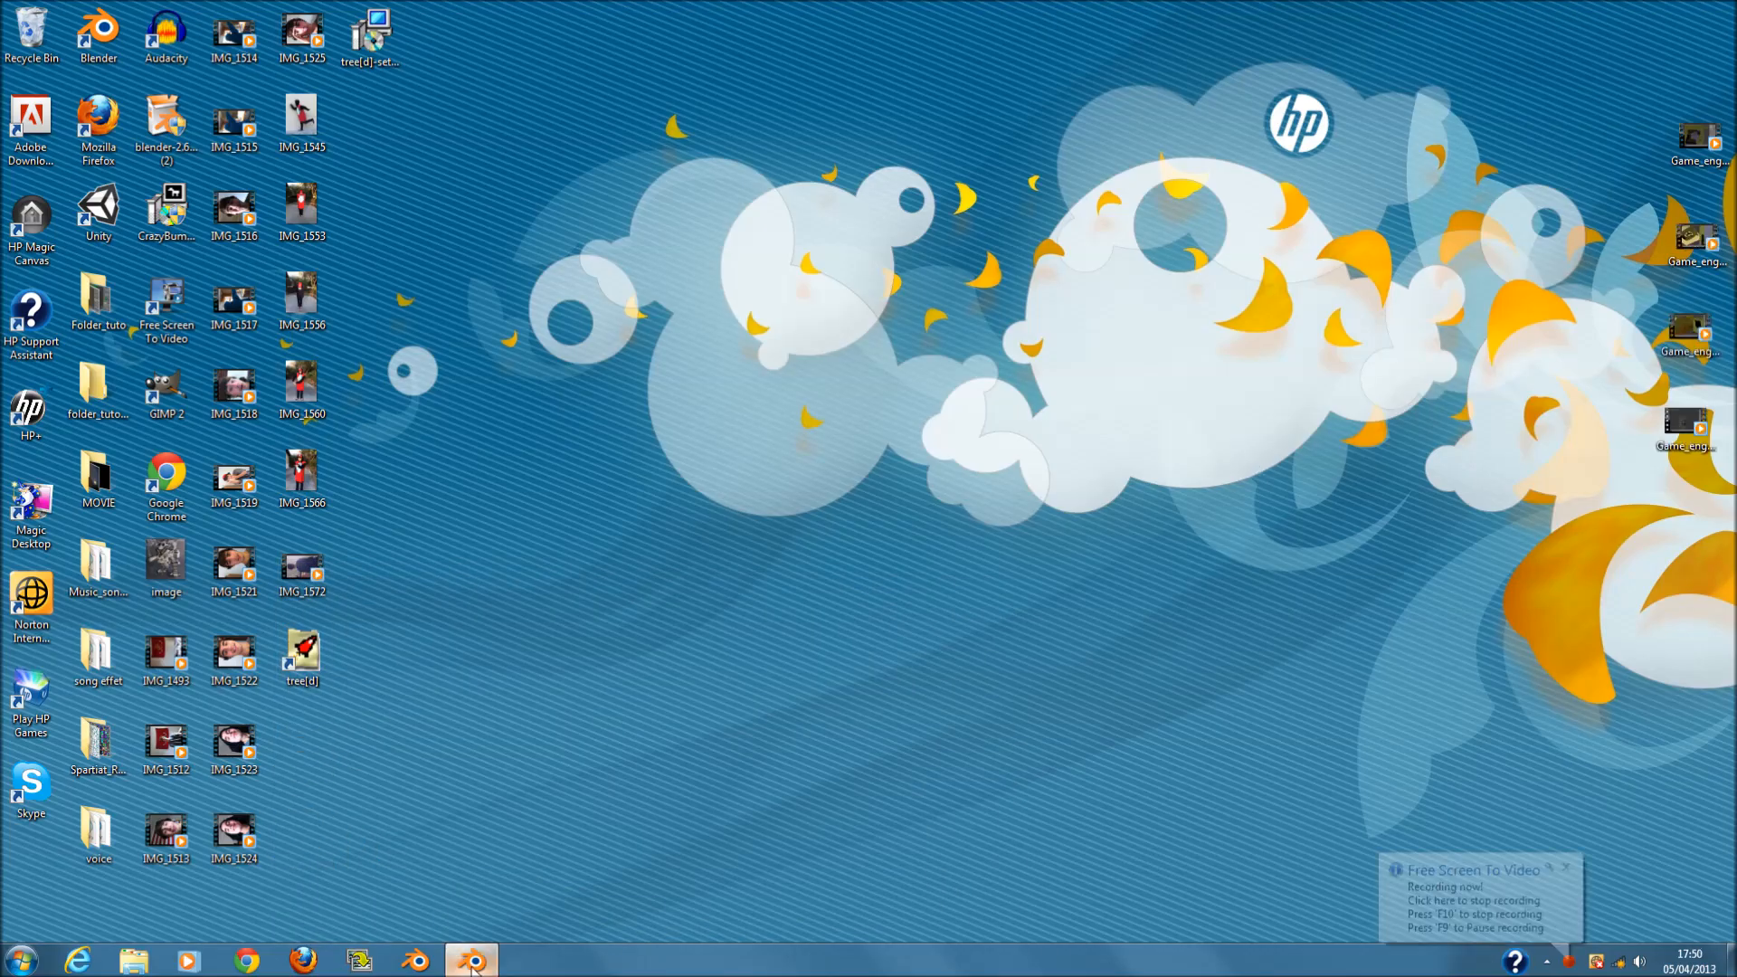
{"action": "left_click", "coordinate": [470, 961]}
{"action": "key", "text": "ctrl+s"}
{"action": "left_click", "coordinate": [710, 628]}
{"action": "scroll", "coordinate": [704, 628], "scroll_direction": "down", "scroll_amount": 10, "text": "shift"}
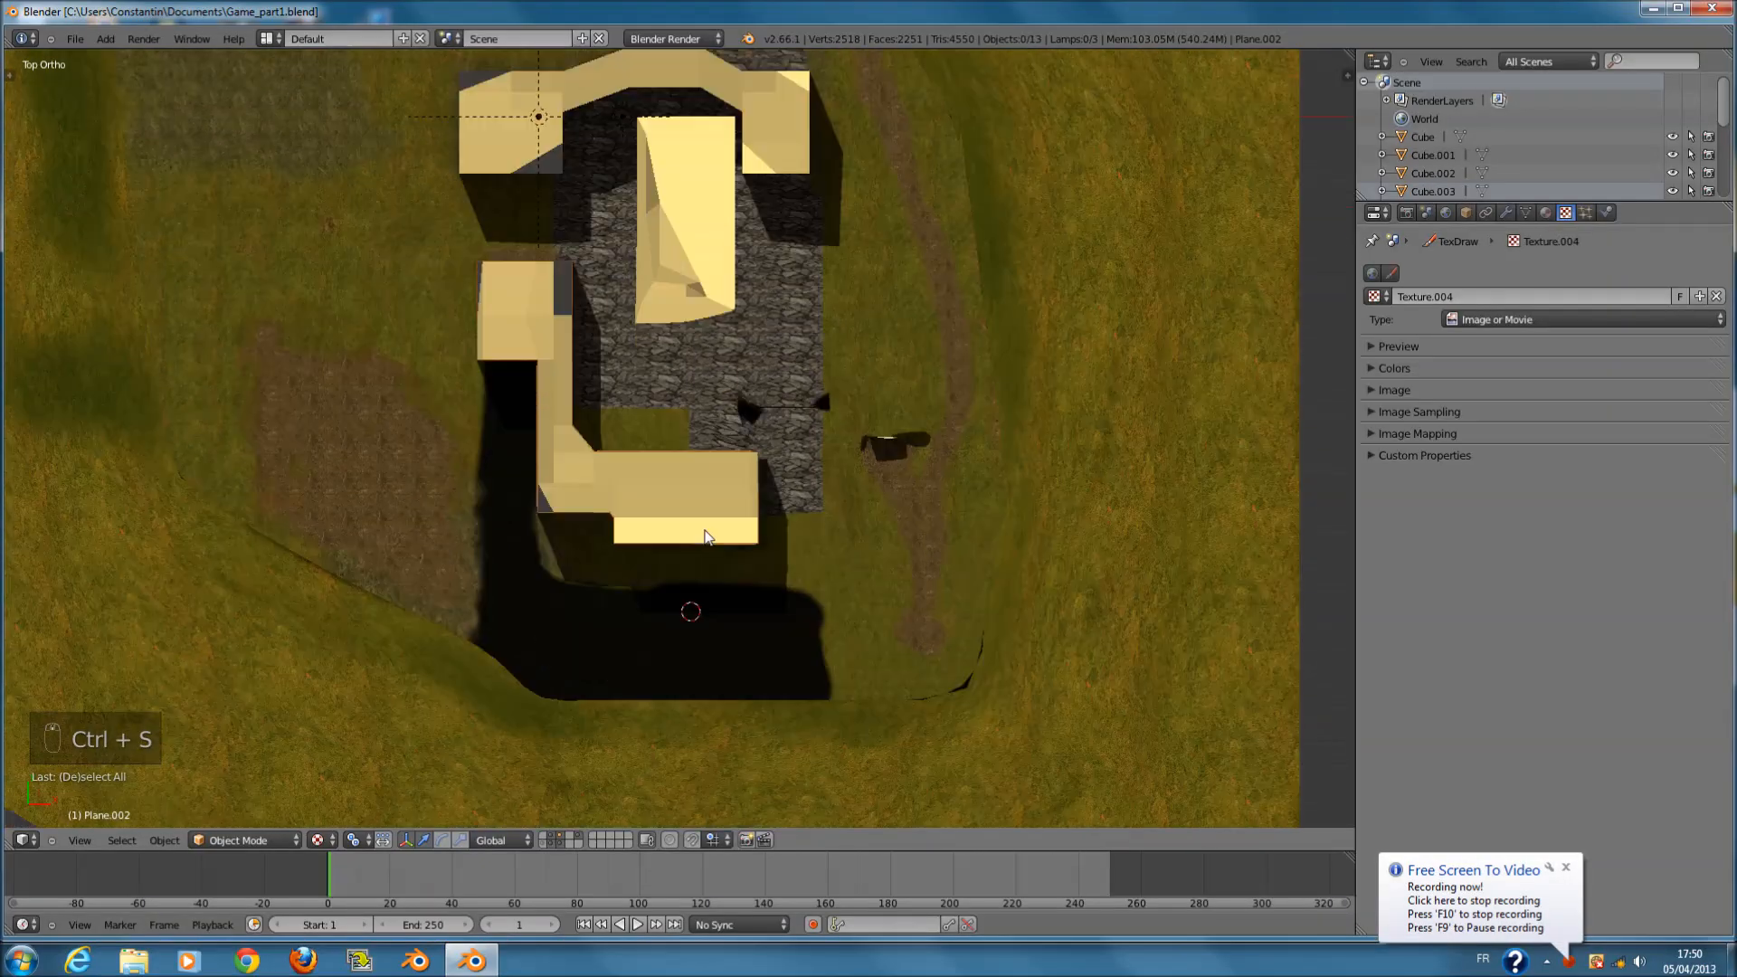
{"action": "scroll", "coordinate": [732, 532], "scroll_direction": "down", "scroll_amount": 1}
{"action": "scroll", "coordinate": [751, 507], "scroll_direction": "up", "scroll_amount": 5}
{"action": "scroll", "coordinate": [818, 418], "scroll_direction": "up", "scroll_amount": 9, "text": "shift"}
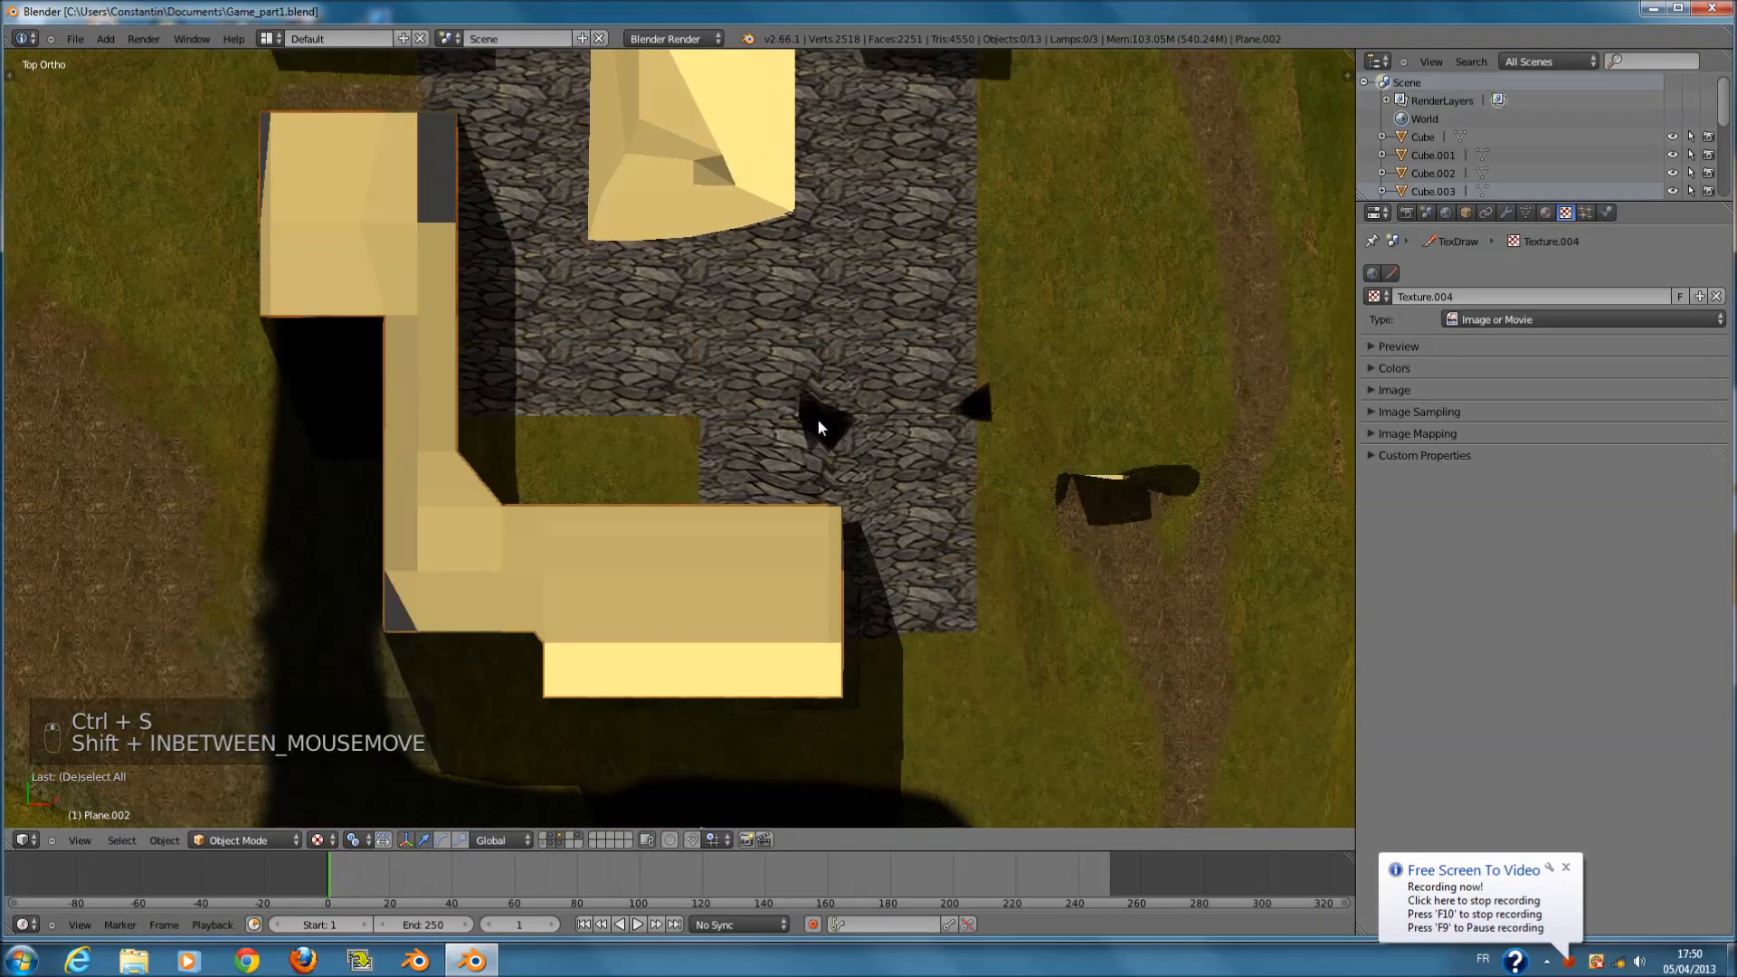
{"action": "scroll", "coordinate": [784, 525], "scroll_direction": "down", "scroll_amount": 4}
{"action": "scroll", "coordinate": [724, 444], "scroll_direction": "up", "scroll_amount": 6, "text": "shift"}
{"action": "right_click", "coordinate": [710, 405]}
{"action": "scroll", "coordinate": [709, 400], "scroll_direction": "up", "scroll_amount": 1}
{"action": "key", "text": "Tab"}
{"action": "scroll", "coordinate": [709, 402], "scroll_direction": "up", "scroll_amount": 3}
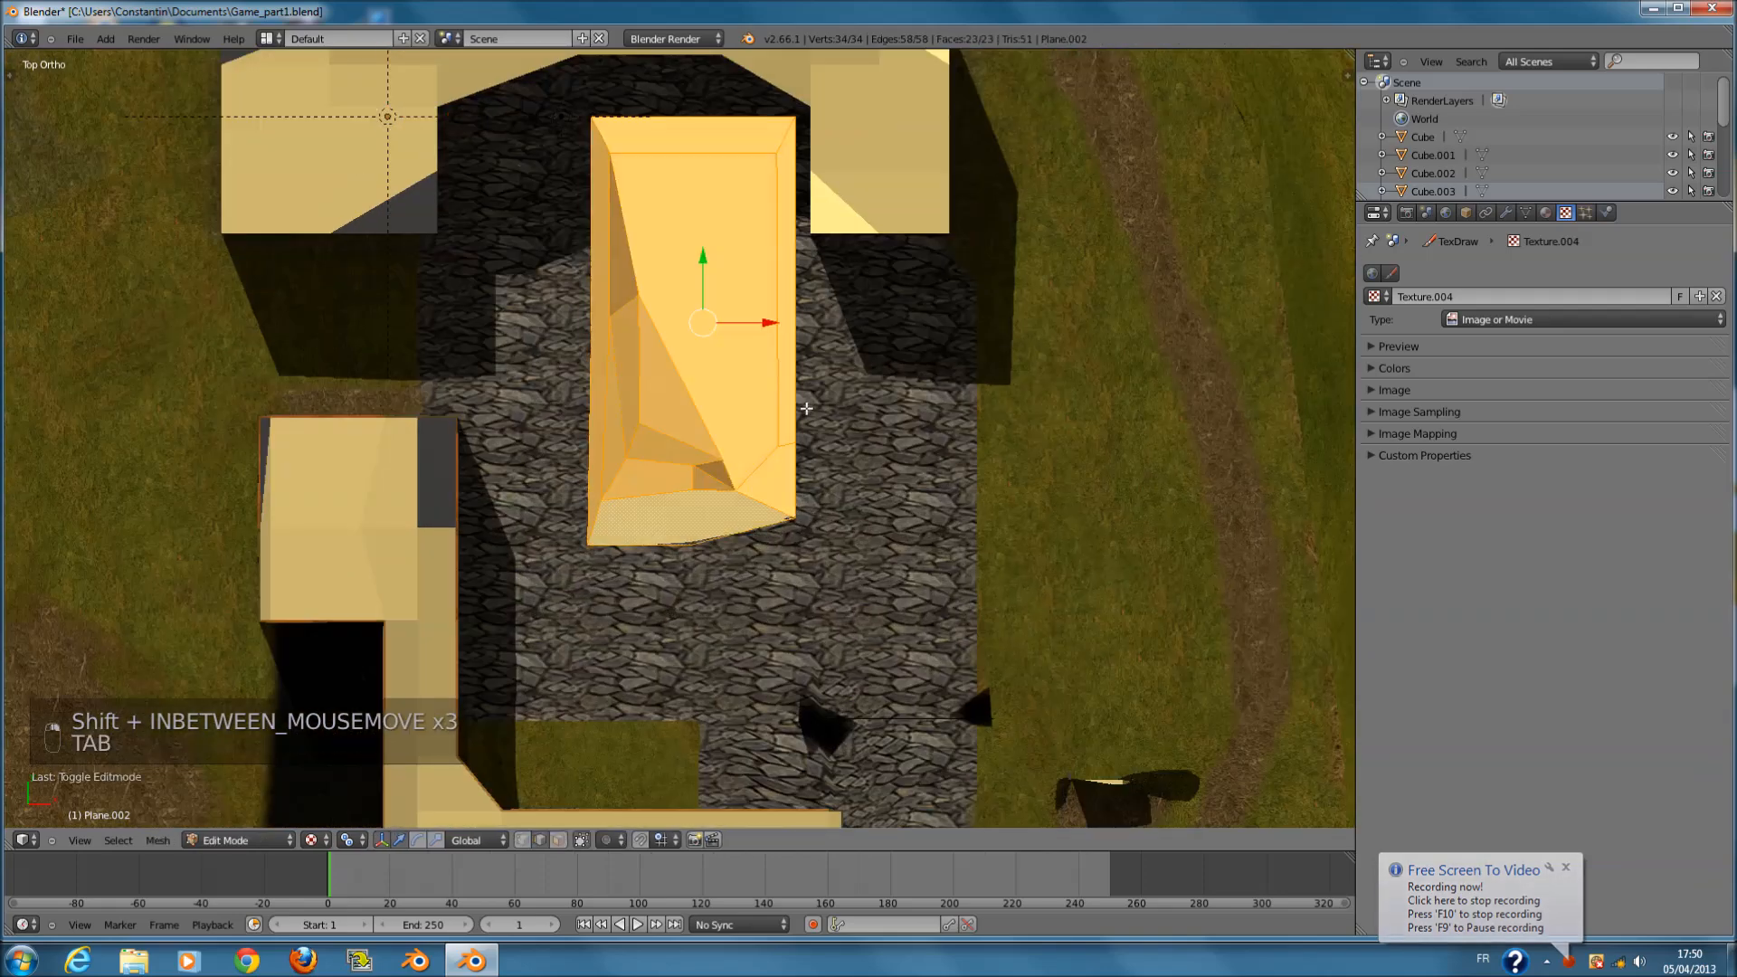
- Select the whole pool mesh, unwrap it, return to Object Mode and save the file
{"action": "scroll", "coordinate": [769, 435], "scroll_direction": "up", "scroll_amount": 4, "text": "shift"}
{"action": "key", "text": "a"}
{"action": "key", "text": "a"}
{"action": "key", "text": "a"}
{"action": "key", "text": "a"}
{"action": "key", "text": "a"}
{"action": "key", "text": "ctrl+s"}
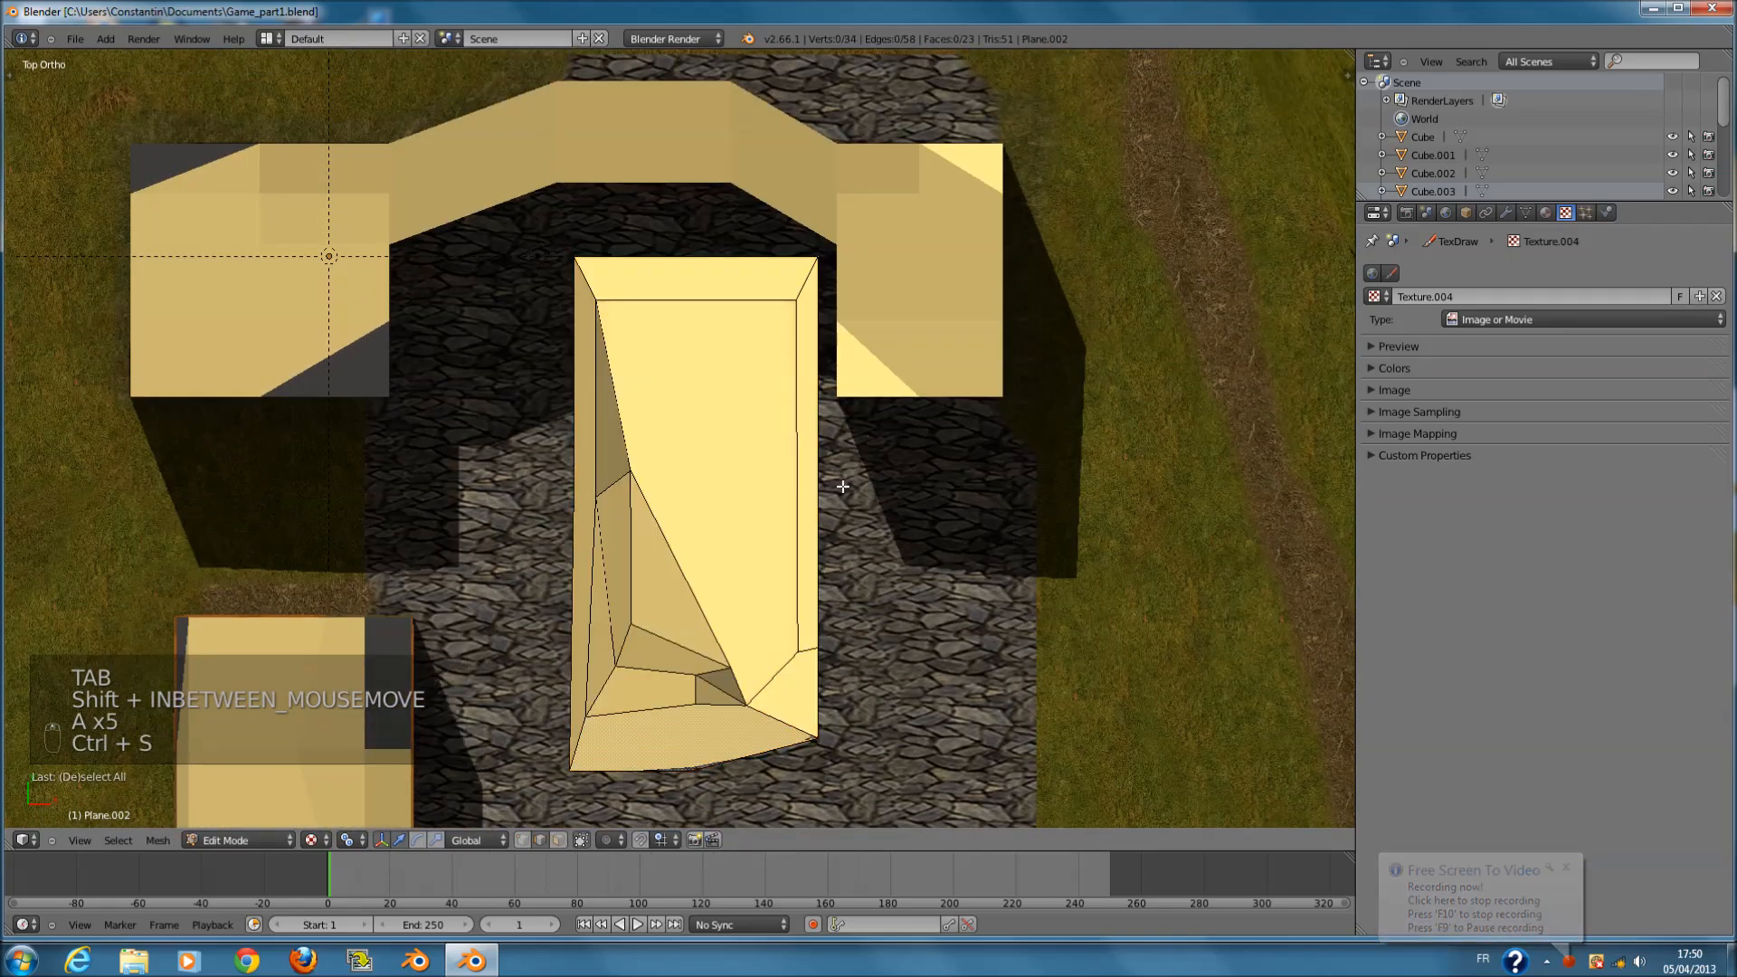
{"action": "key", "text": "a"}
{"action": "key", "text": "u"}
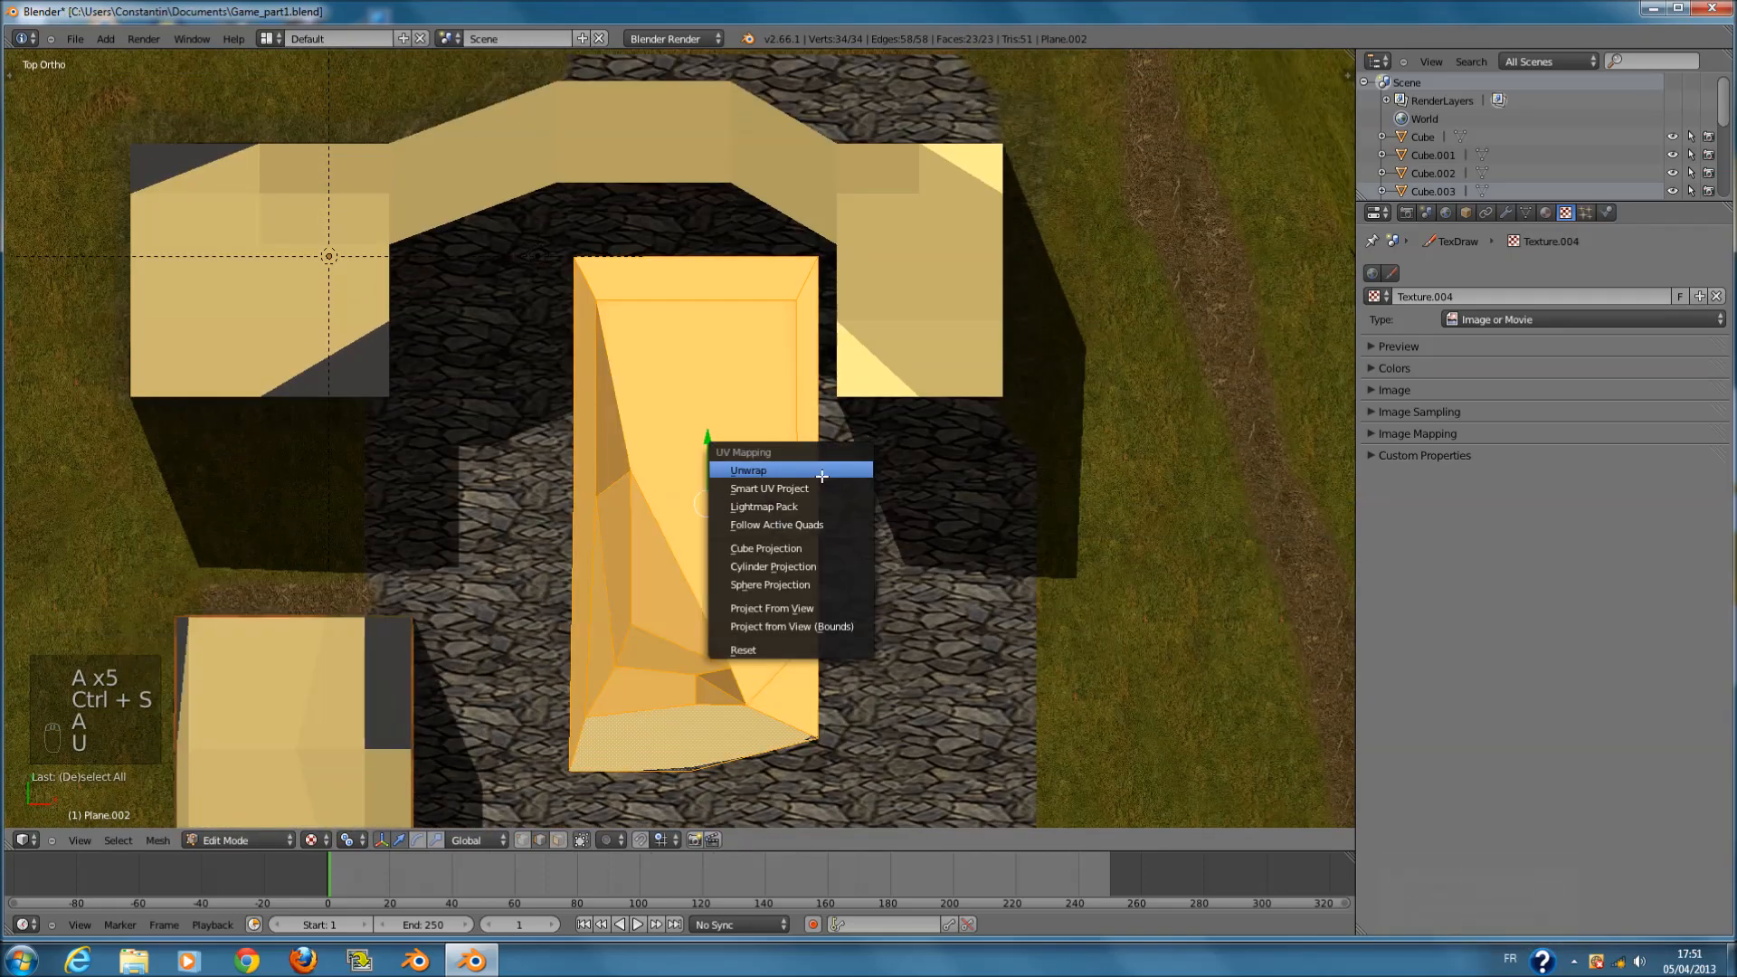
{"action": "left_click", "coordinate": [834, 487]}
{"action": "left_click", "coordinate": [818, 629]}
{"action": "key", "text": "Tab"}
{"action": "key", "text": "ctrl+s"}
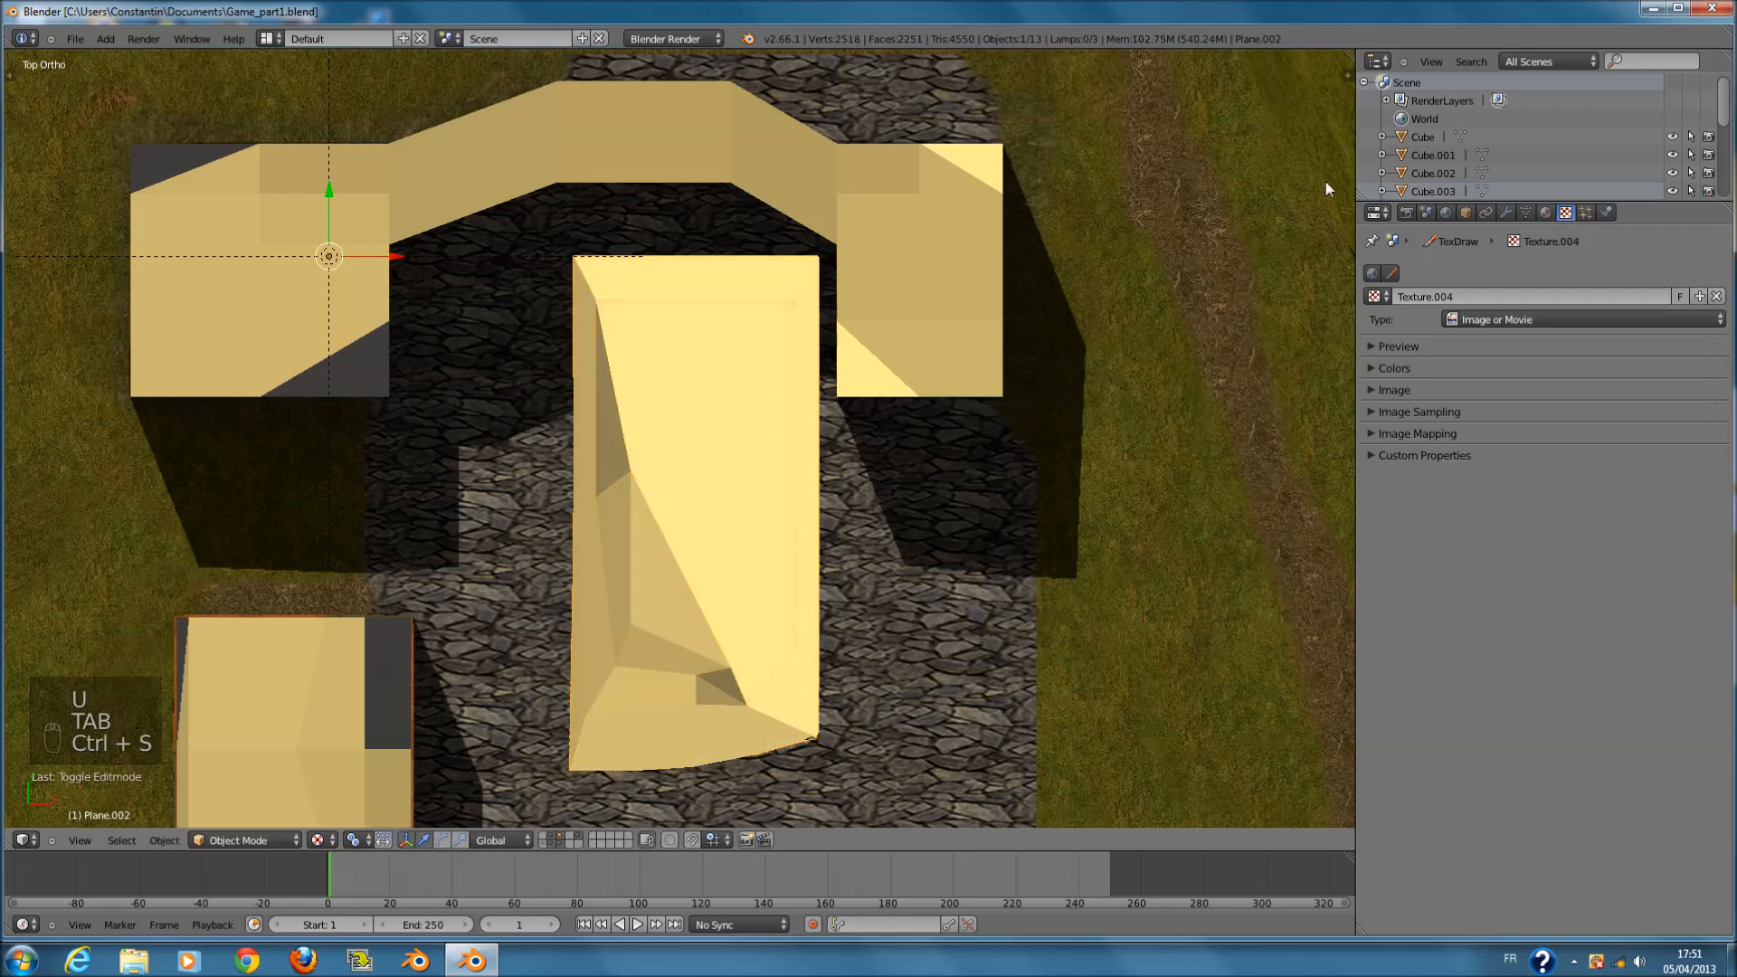
- Split the 3D view in two and turn the second area into a UV/Image Editor, saving the file
{"action": "left_click_drag", "start_coordinate": [1350, 67], "coordinate": [735, 407]}
{"action": "key", "text": "ctrl+s"}
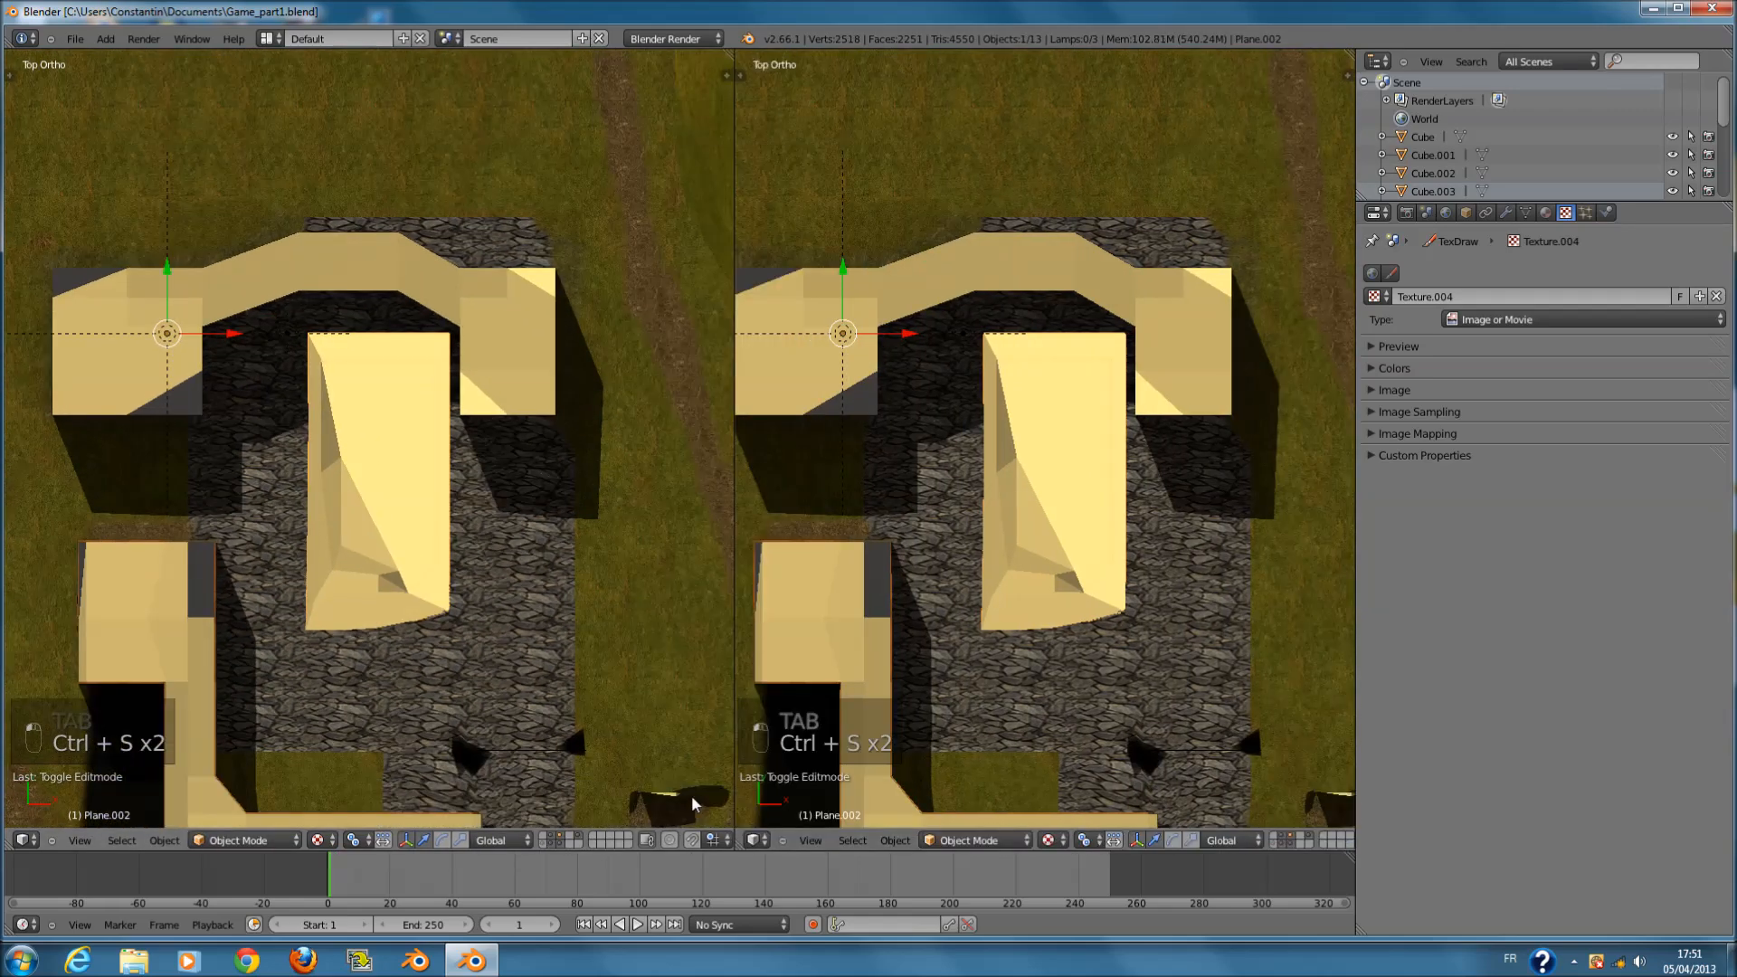
{"action": "left_click", "coordinate": [752, 839]}
{"action": "left_click", "coordinate": [794, 721]}
- Put the pool mesh in Edit Mode in top view and unlink the Render Result image from the UV editor
{"action": "scroll", "coordinate": [540, 637], "scroll_direction": "down", "scroll_amount": 4}
{"action": "middle_click_drag", "start_coordinate": [540, 637], "coordinate": [561, 705]}
{"action": "scroll", "coordinate": [561, 688], "scroll_direction": "up", "scroll_amount": 3}
{"action": "middle_click_drag", "start_coordinate": [559, 625], "coordinate": [471, 489]}
{"action": "key", "text": "ctrl+s"}
{"action": "key", "text": "KP_7"}
{"action": "key", "text": "KP_7"}
{"action": "scroll", "coordinate": [556, 480], "scroll_direction": "up", "scroll_amount": 5}
{"action": "scroll", "coordinate": [538, 472], "scroll_direction": "up", "scroll_amount": 3, "text": "ctrl"}
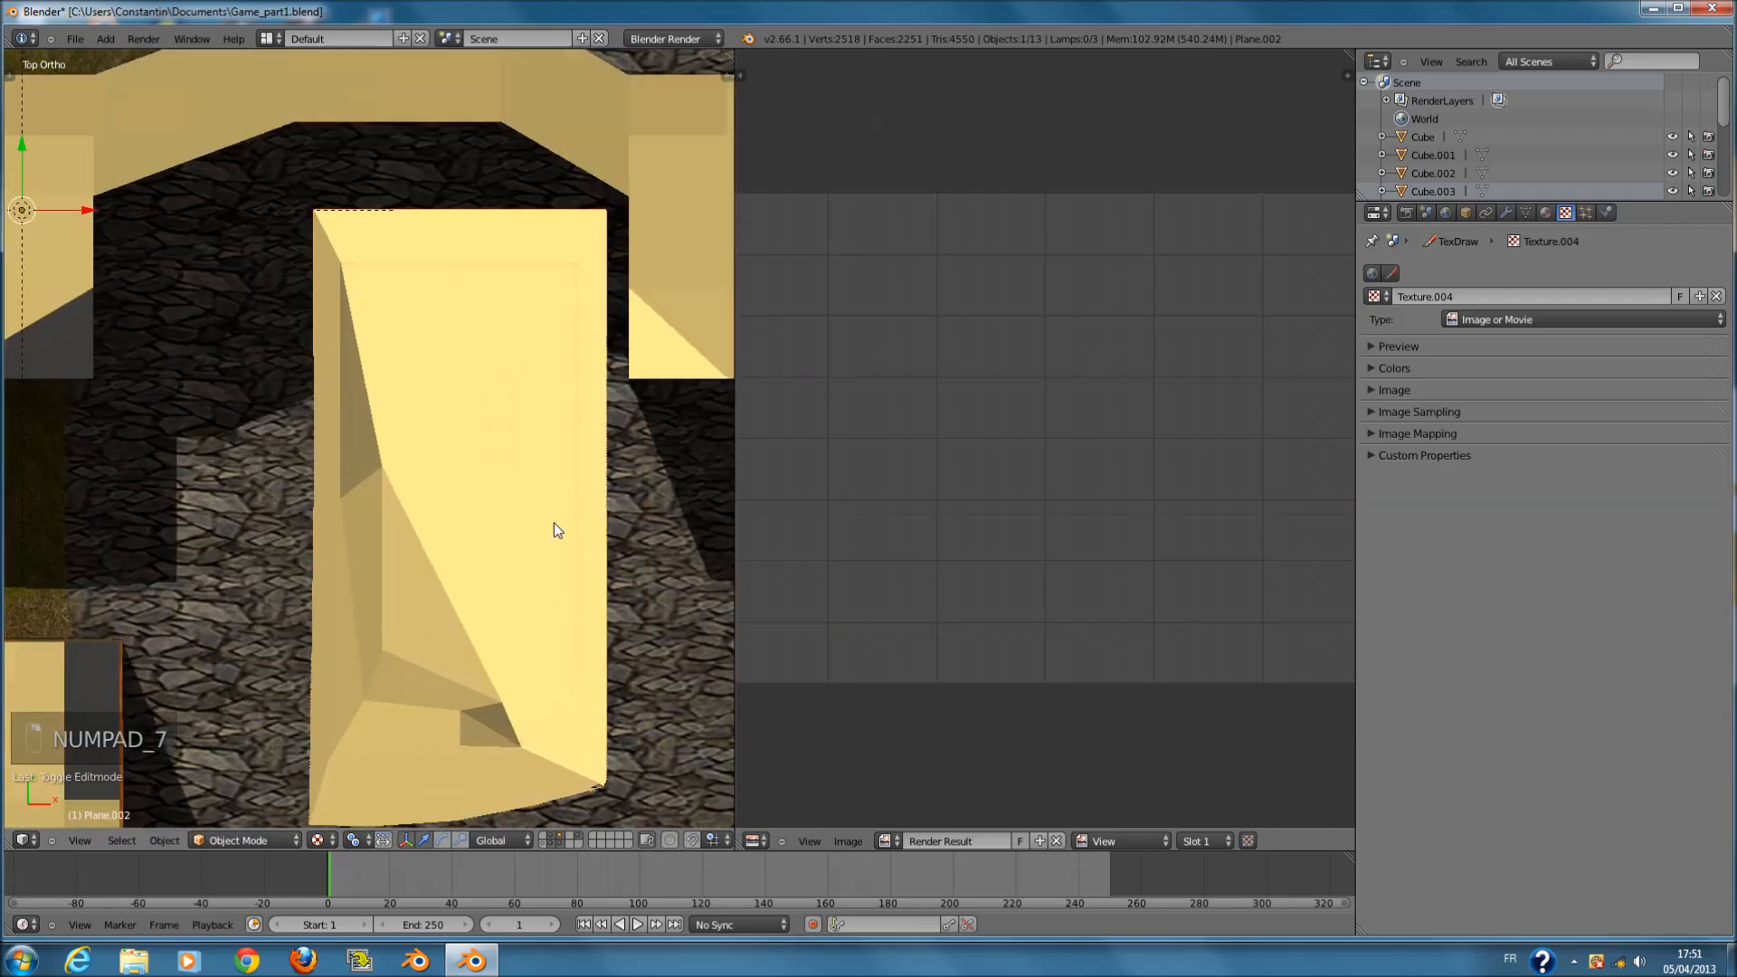
{"action": "key", "text": "Tab"}
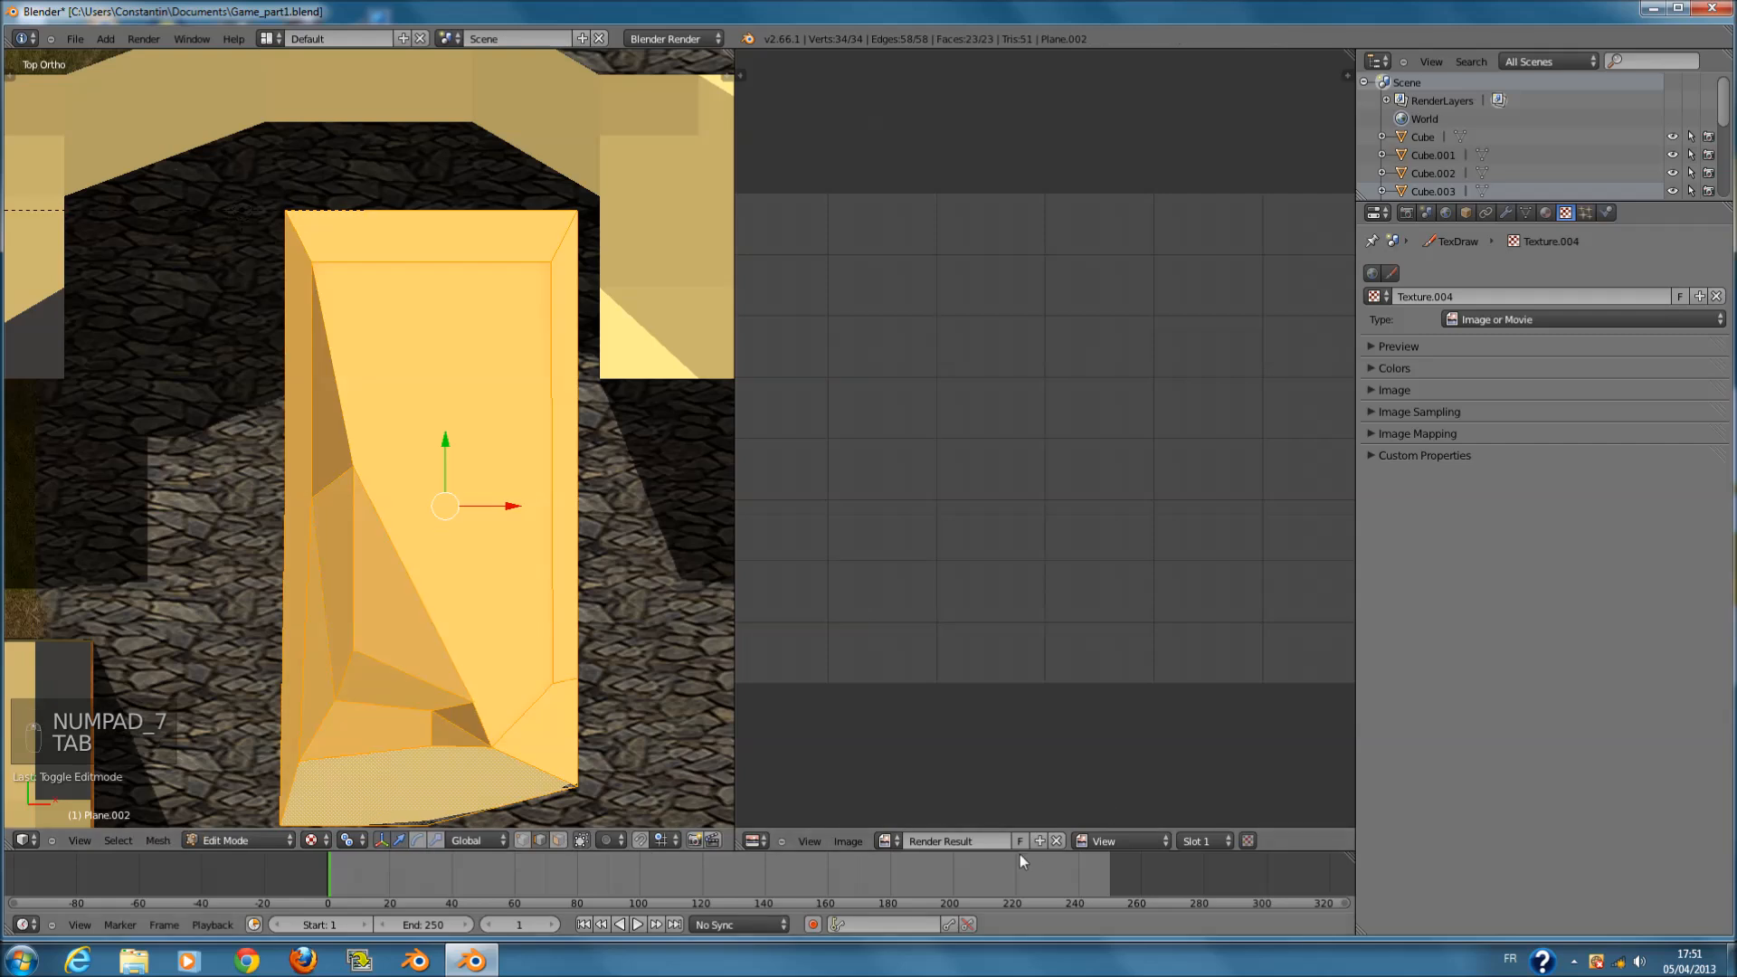
{"action": "left_click", "coordinate": [1055, 842]}
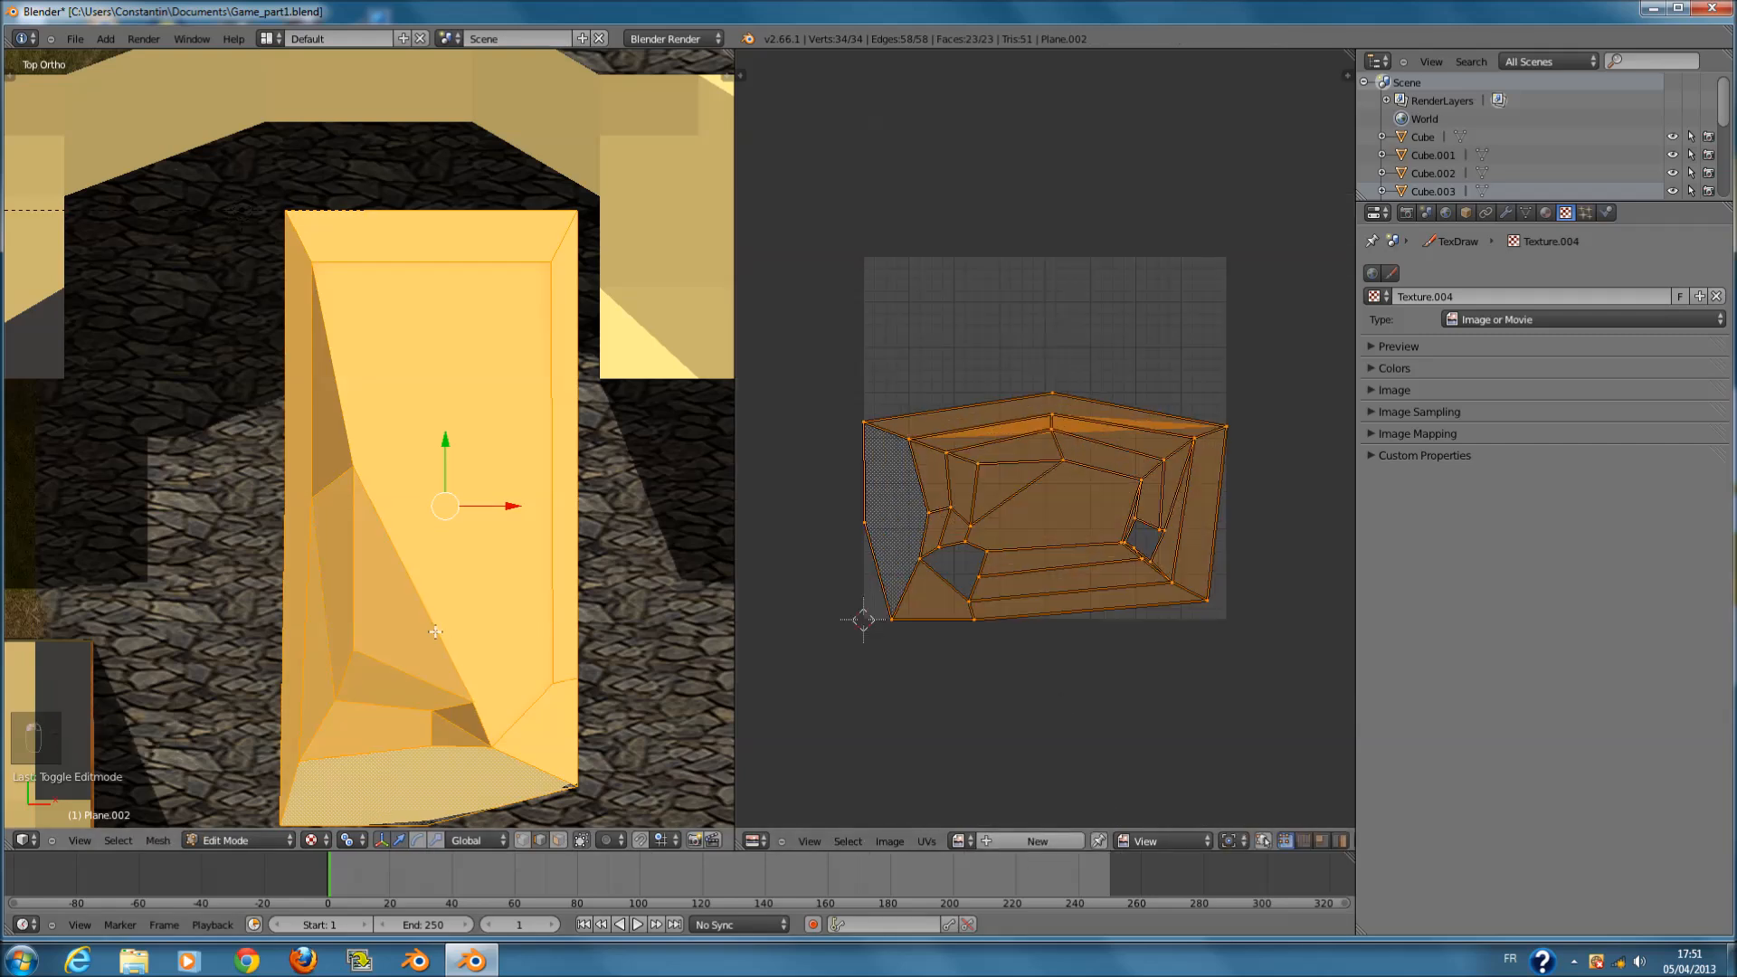
- Try mapping the pool mesh with Follow Active Quads in Length Average mode and with Lightmap Pack
{"action": "key", "text": "u"}
{"action": "left_click", "coordinate": [312, 687]}
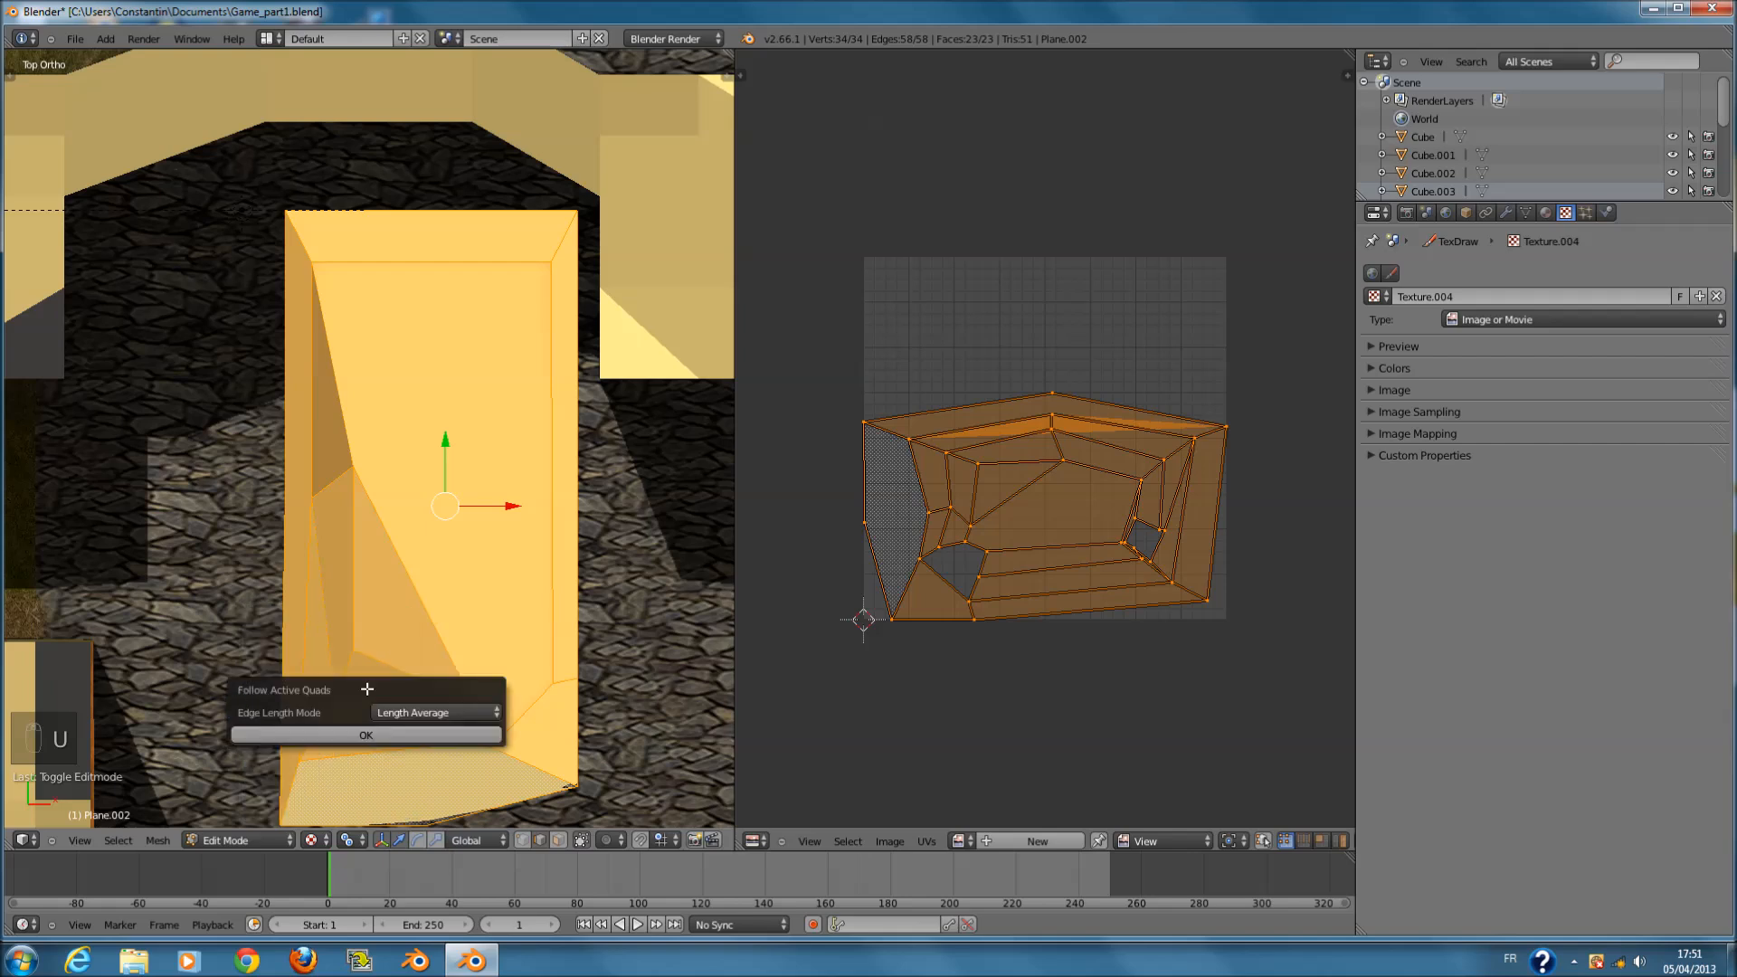
{"action": "left_click", "coordinate": [369, 737]}
{"action": "key", "text": "u"}
{"action": "left_click", "coordinate": [431, 646]}
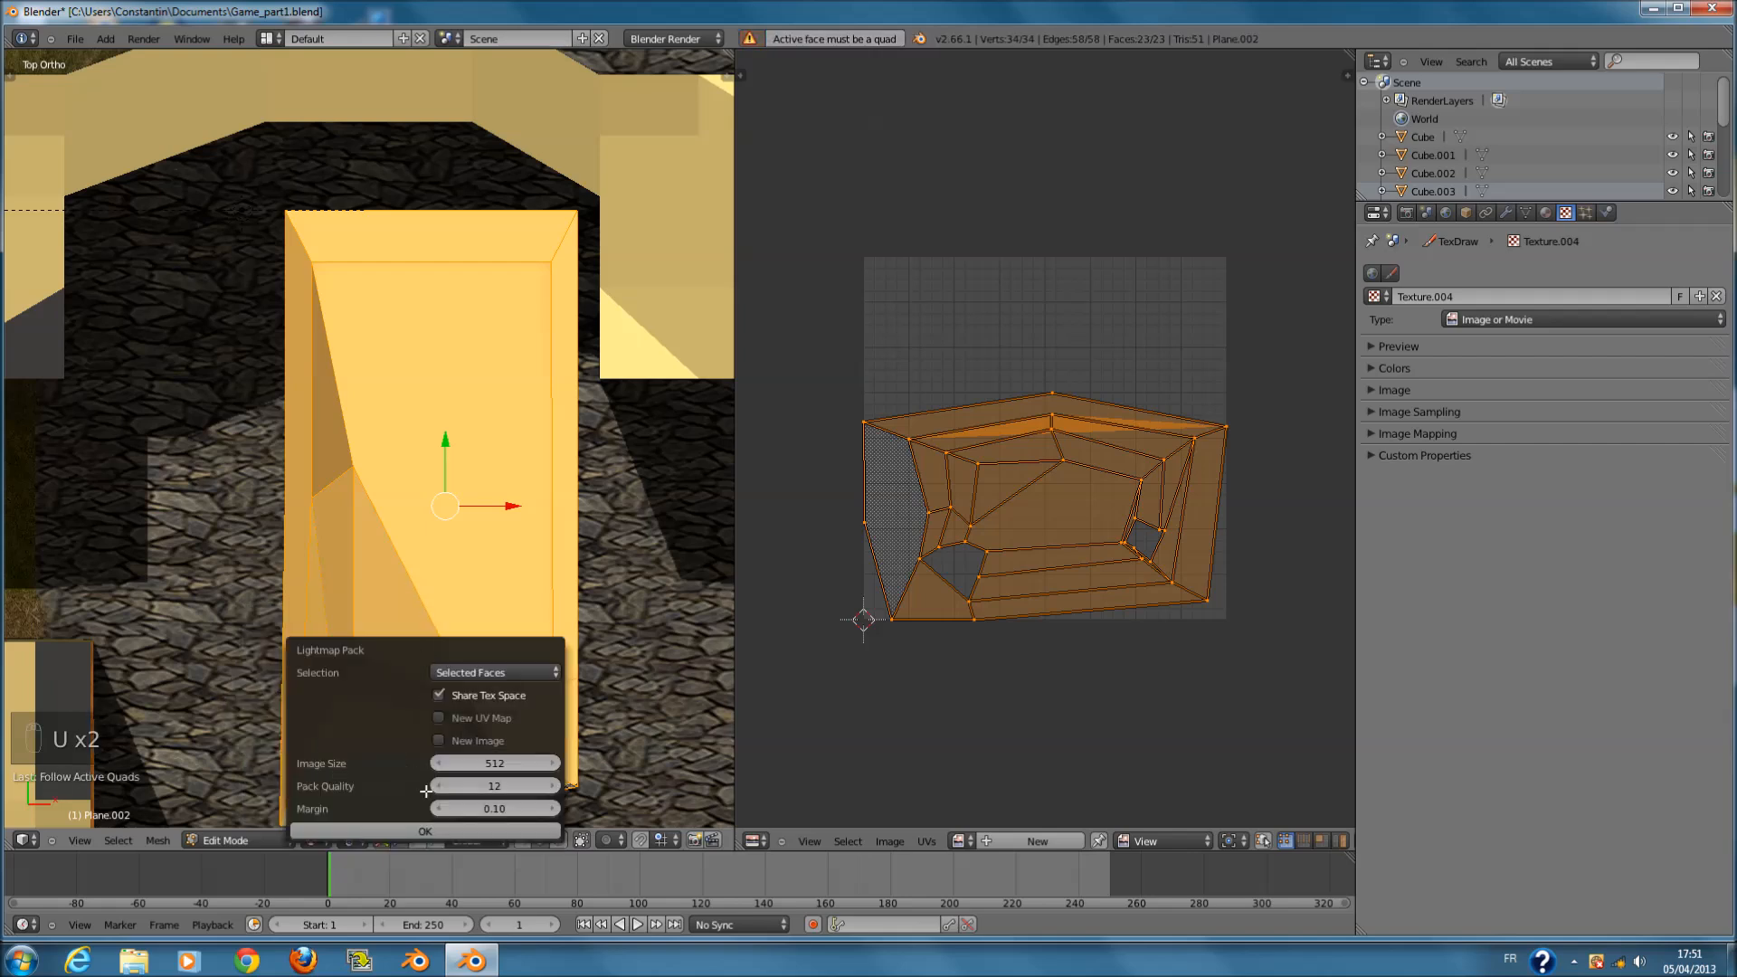
{"action": "left_click", "coordinate": [430, 824]}
- Try projecting the pool's UVs from the top view with Project from View (Bounds)
{"action": "key", "text": "u"}
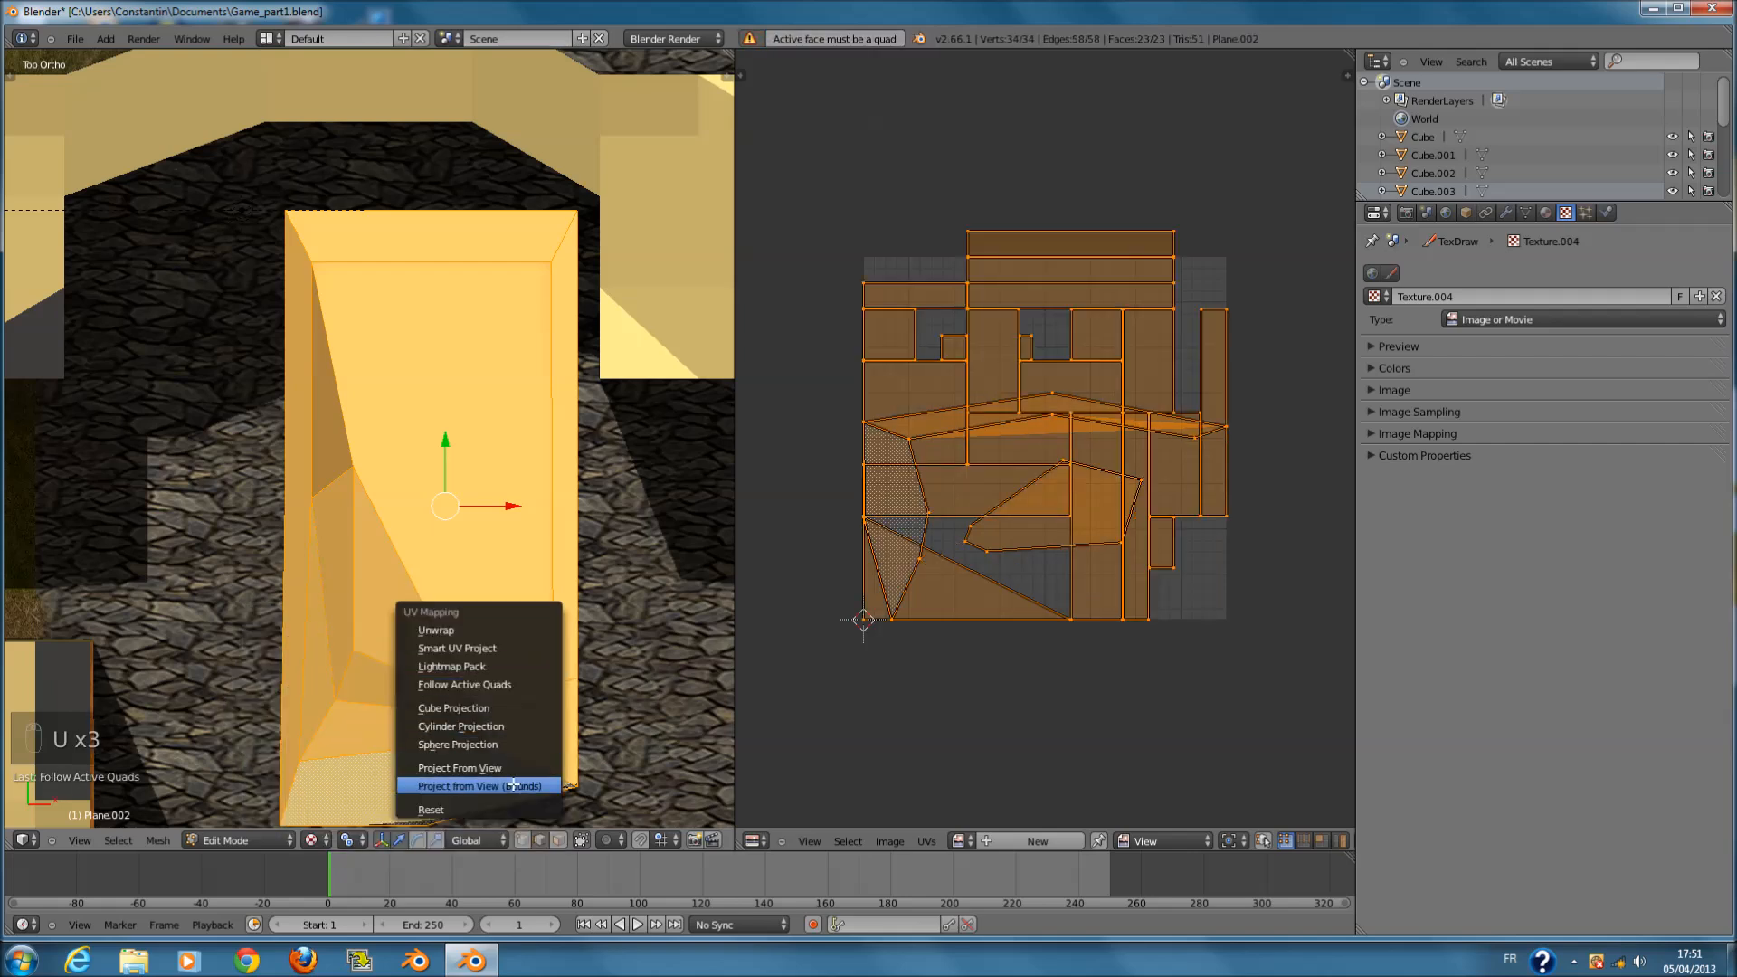
{"action": "left_click", "coordinate": [513, 786]}
{"action": "scroll", "coordinate": [1183, 602], "scroll_direction": "up", "scroll_amount": 2}
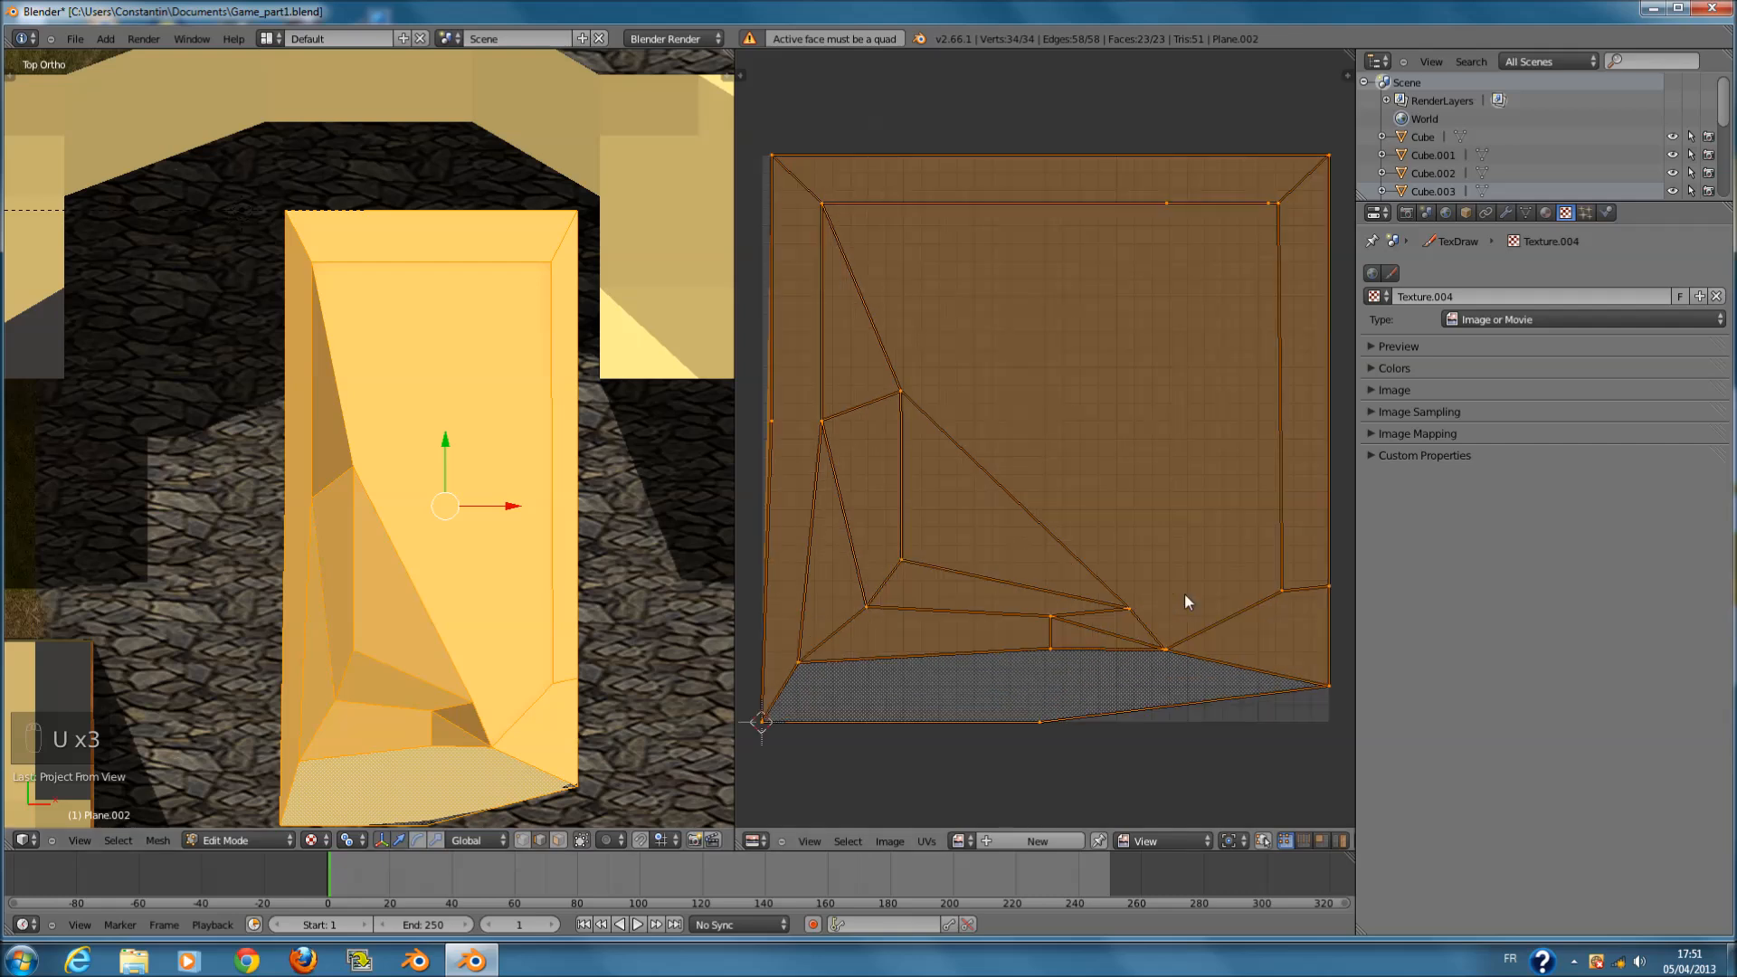
{"action": "scroll", "coordinate": [1187, 545], "scroll_direction": "up", "scroll_amount": 1}
- Unwrap the whole pool mesh again with the standard Unwrap method
{"action": "middle_click_drag", "start_coordinate": [681, 582], "coordinate": [673, 536]}
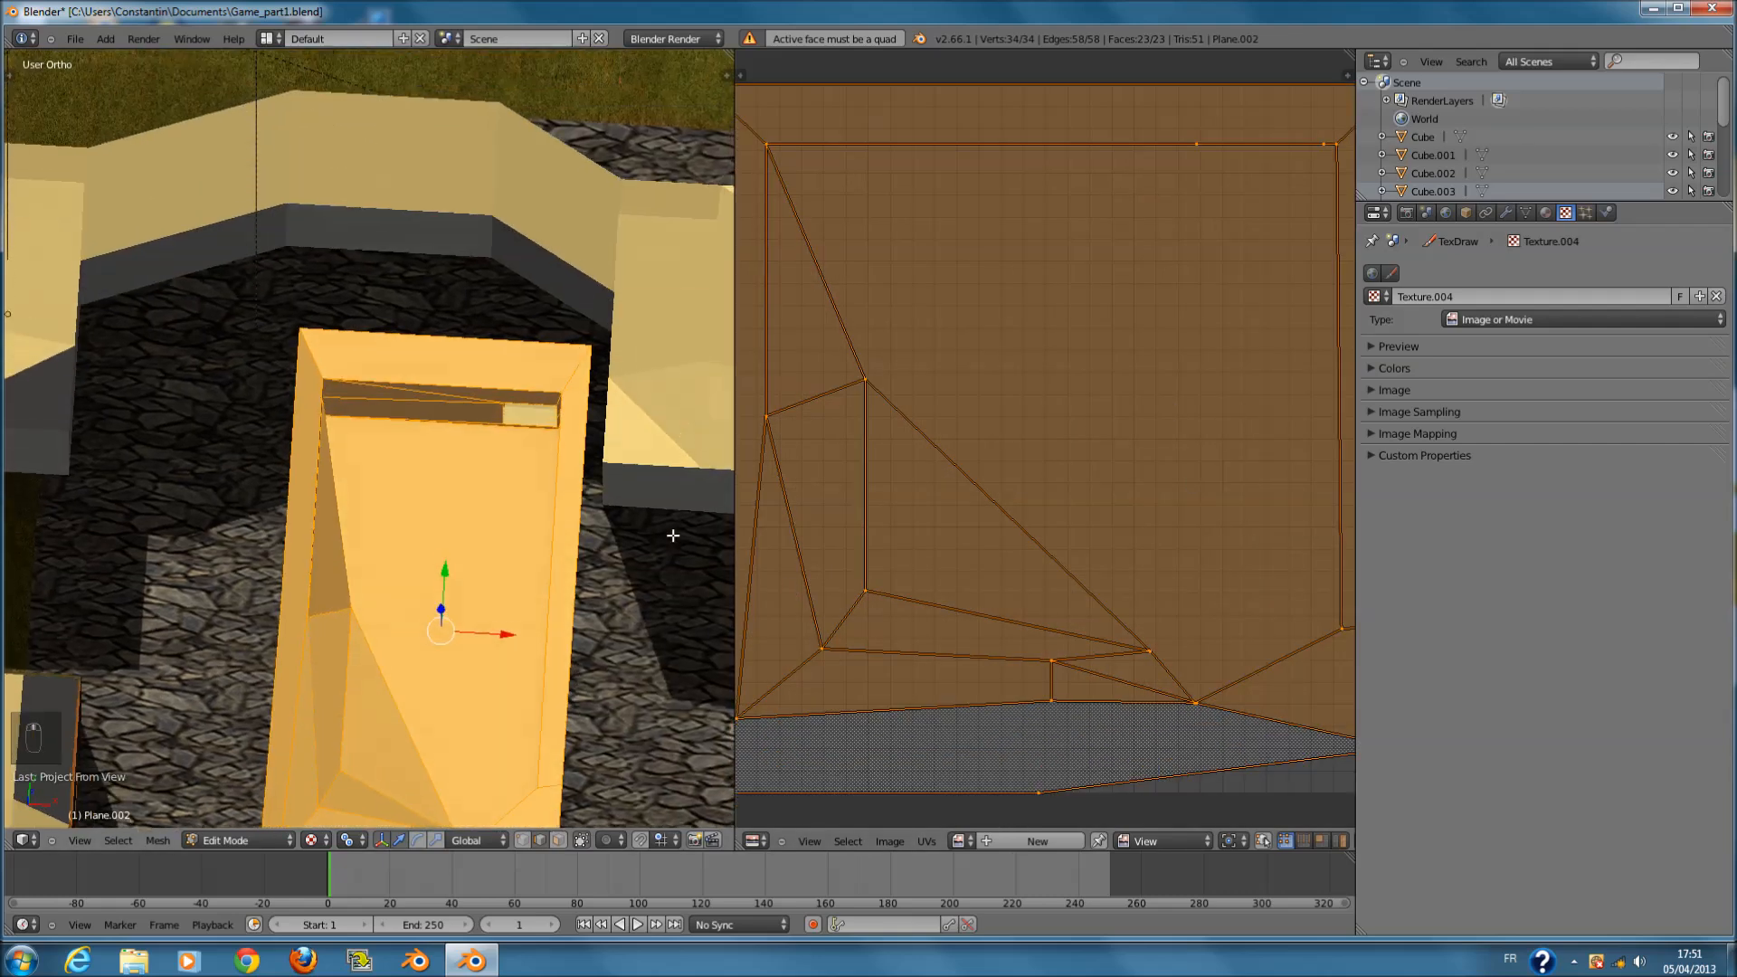
{"action": "scroll", "coordinate": [673, 536], "scroll_direction": "down", "scroll_amount": 2}
{"action": "key", "text": "u"}
{"action": "left_click", "coordinate": [669, 386]}
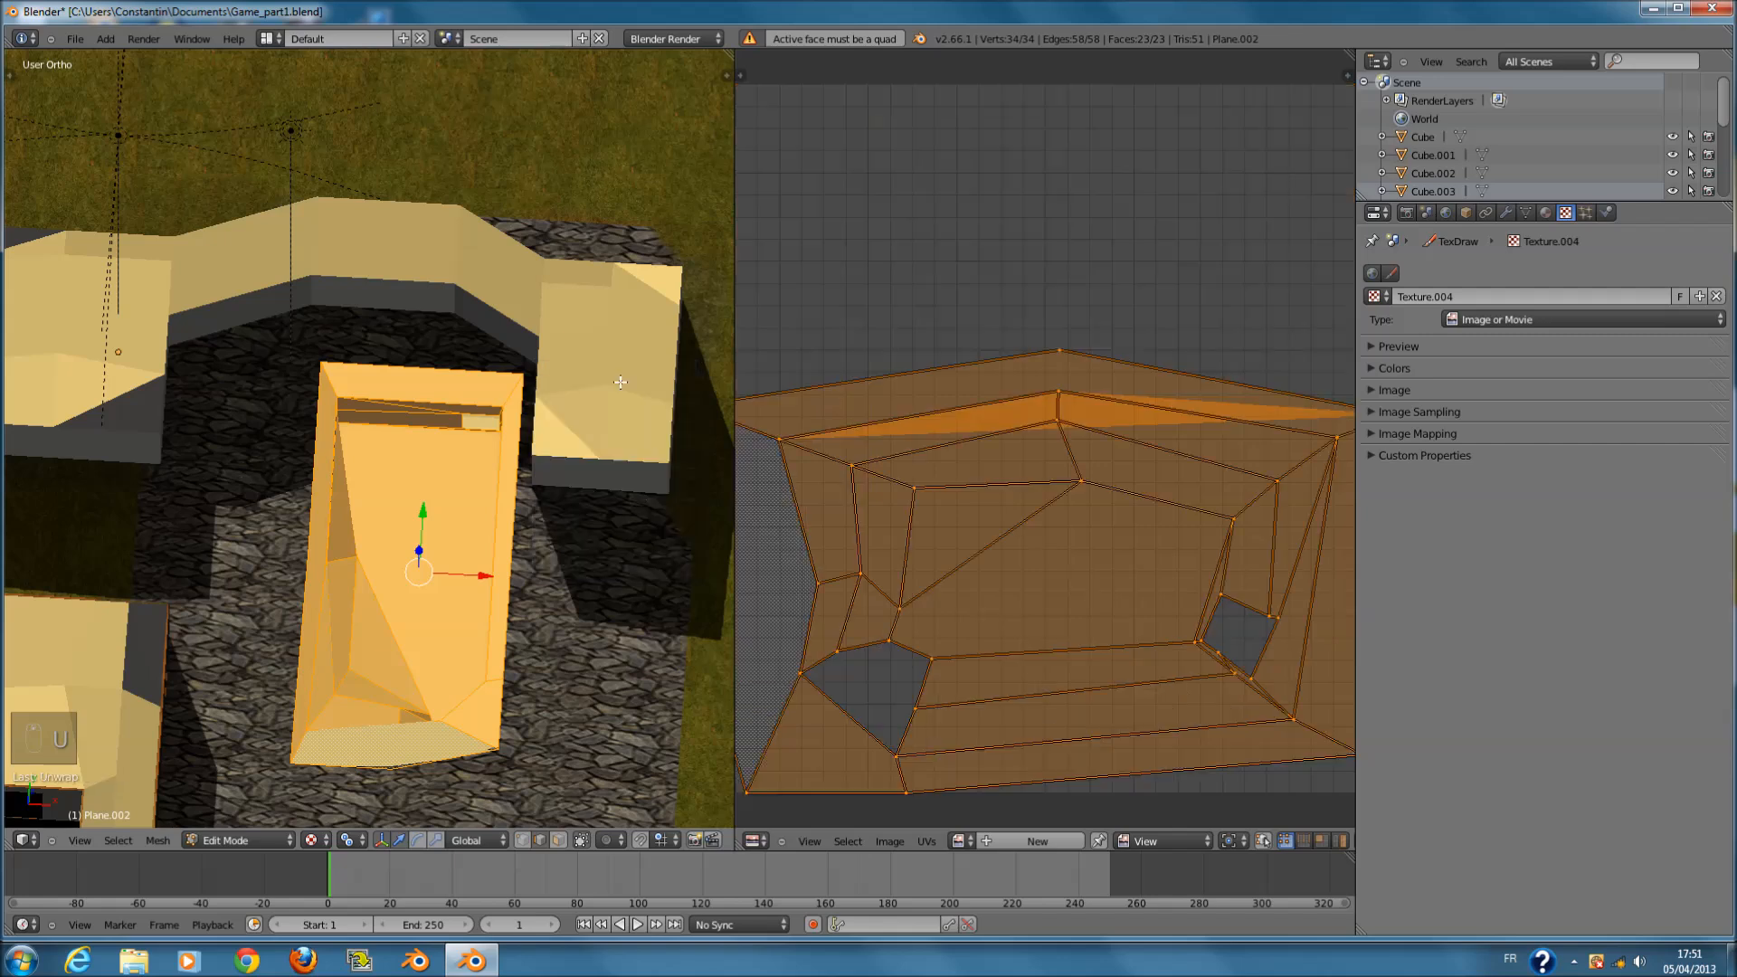
- Move the upper-middle points of the pool's UV layout downward to separate the overlapping faces
{"action": "scroll", "coordinate": [1150, 501], "scroll_direction": "up", "scroll_amount": 2}
{"action": "right_click", "coordinate": [1054, 372]}
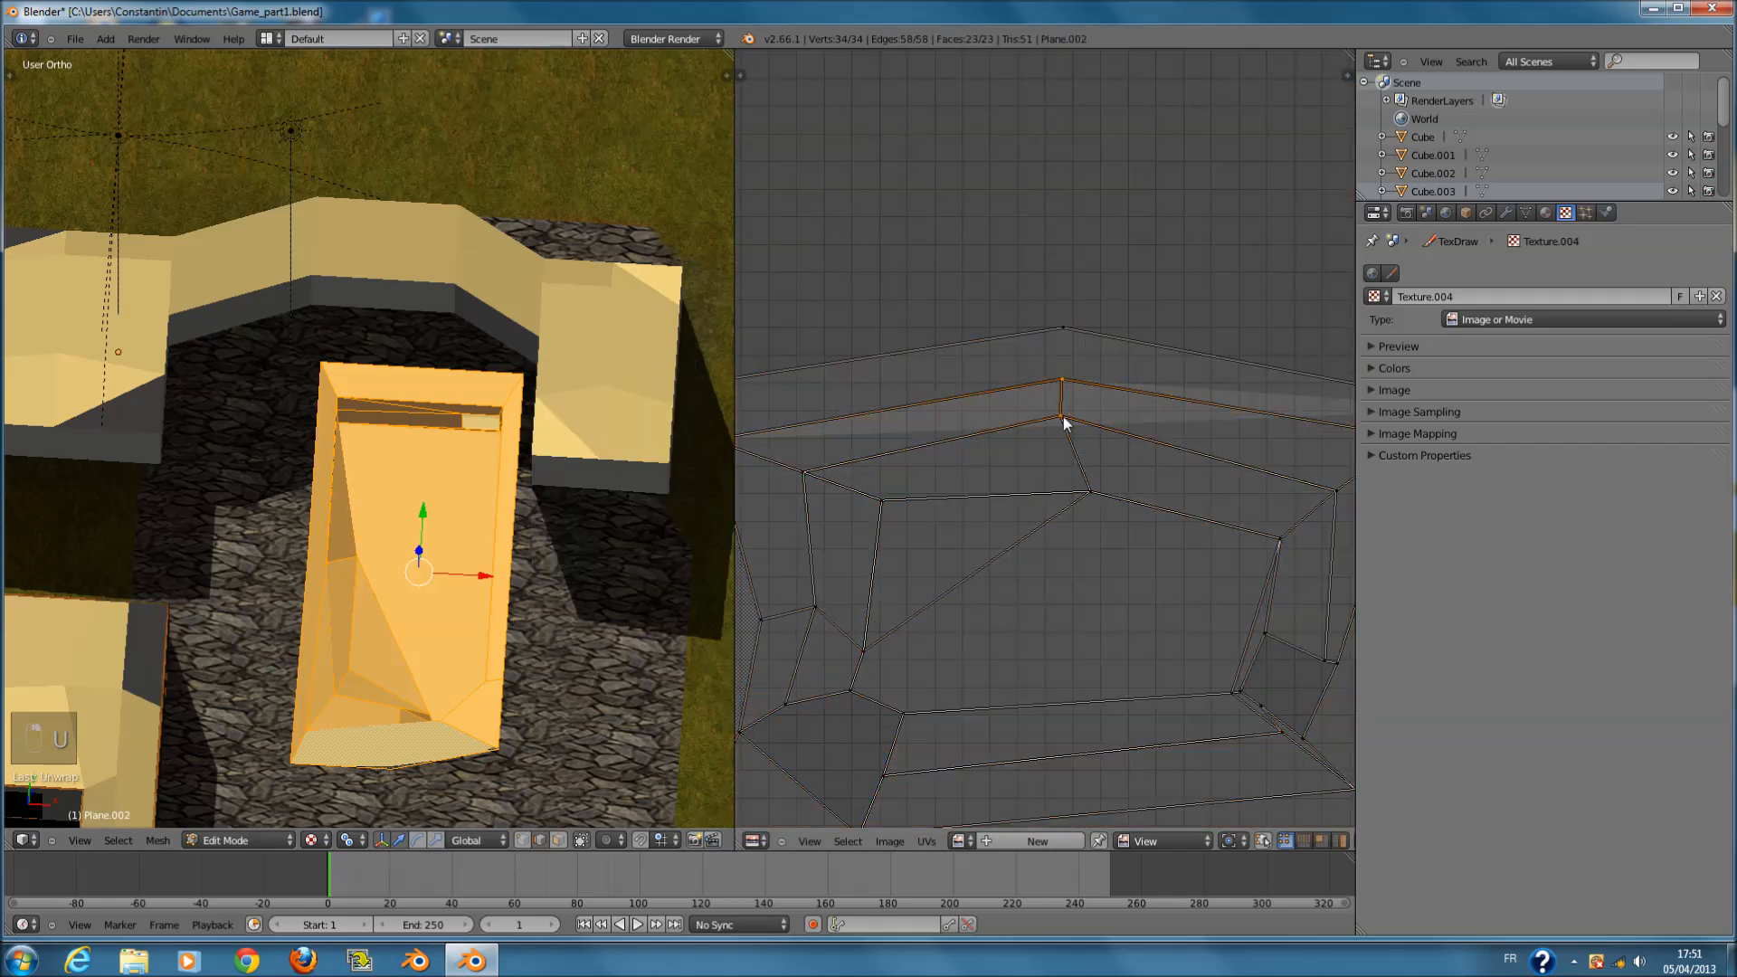
{"action": "key", "text": "g"}
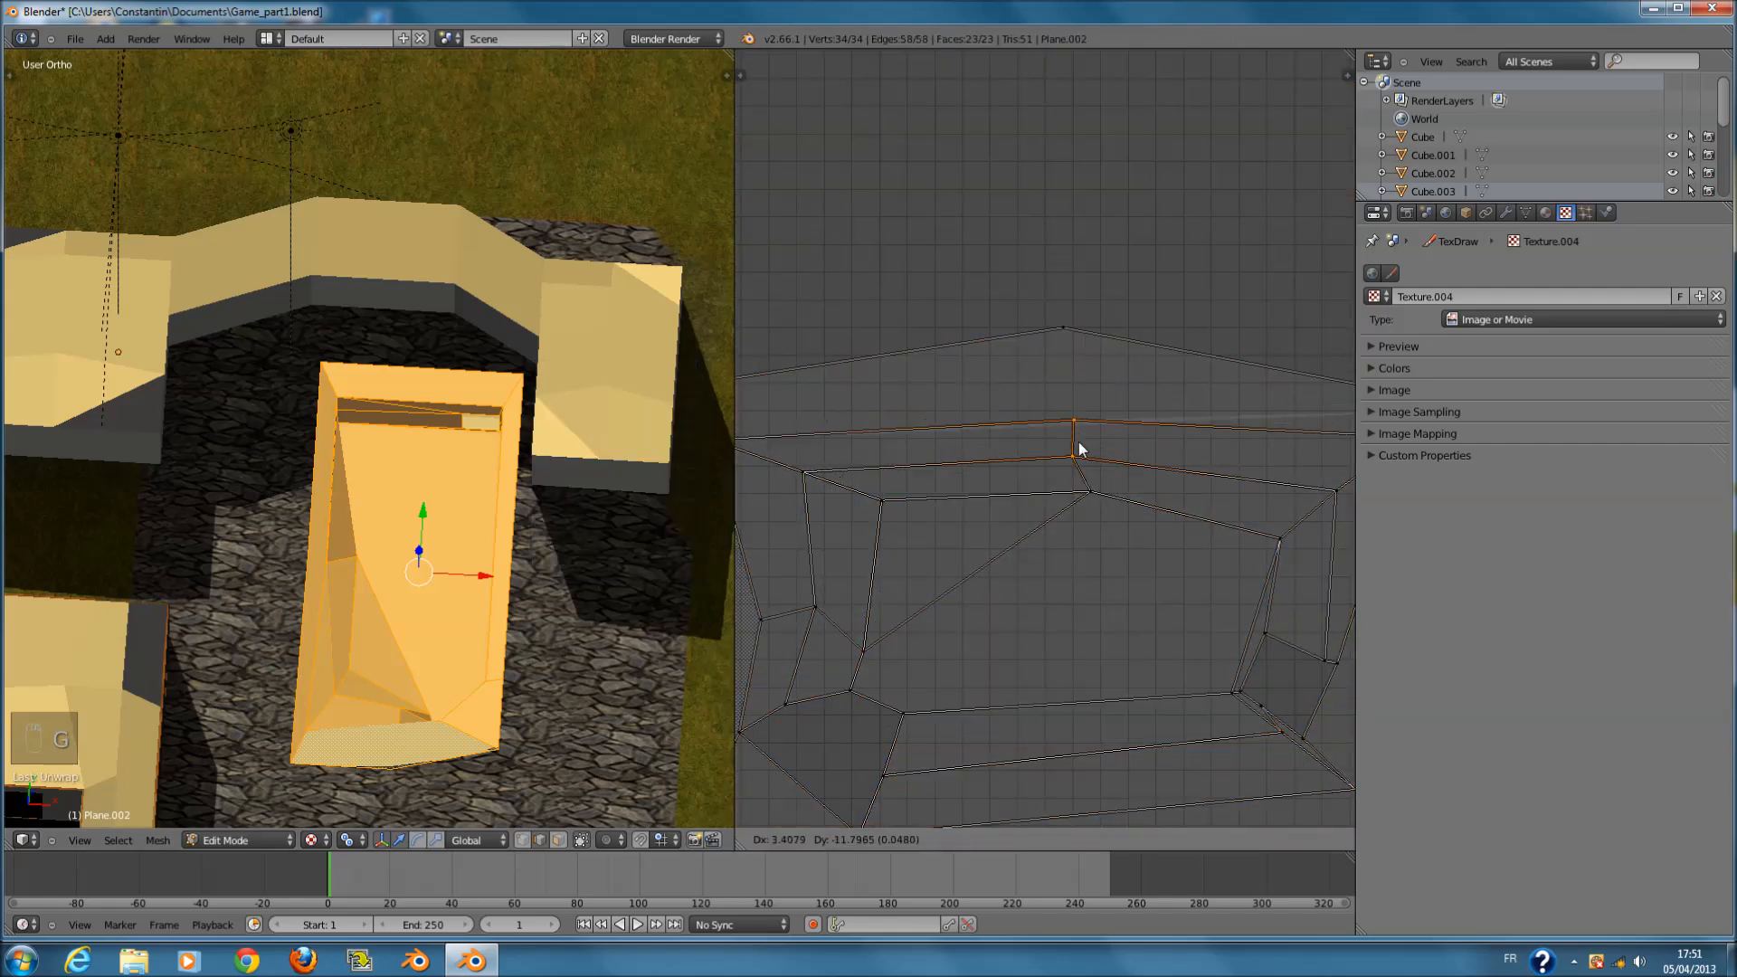
{"action": "left_click", "coordinate": [1080, 461]}
{"action": "key", "text": "g"}
{"action": "left_click", "coordinate": [1087, 559]}
{"action": "scroll", "coordinate": [1120, 580], "scroll_direction": "down", "scroll_amount": 3}
- Select the complete pool UV layout and stretch it along Y
{"action": "key", "text": "a"}
{"action": "key", "text": "a"}
{"action": "key", "text": "a"}
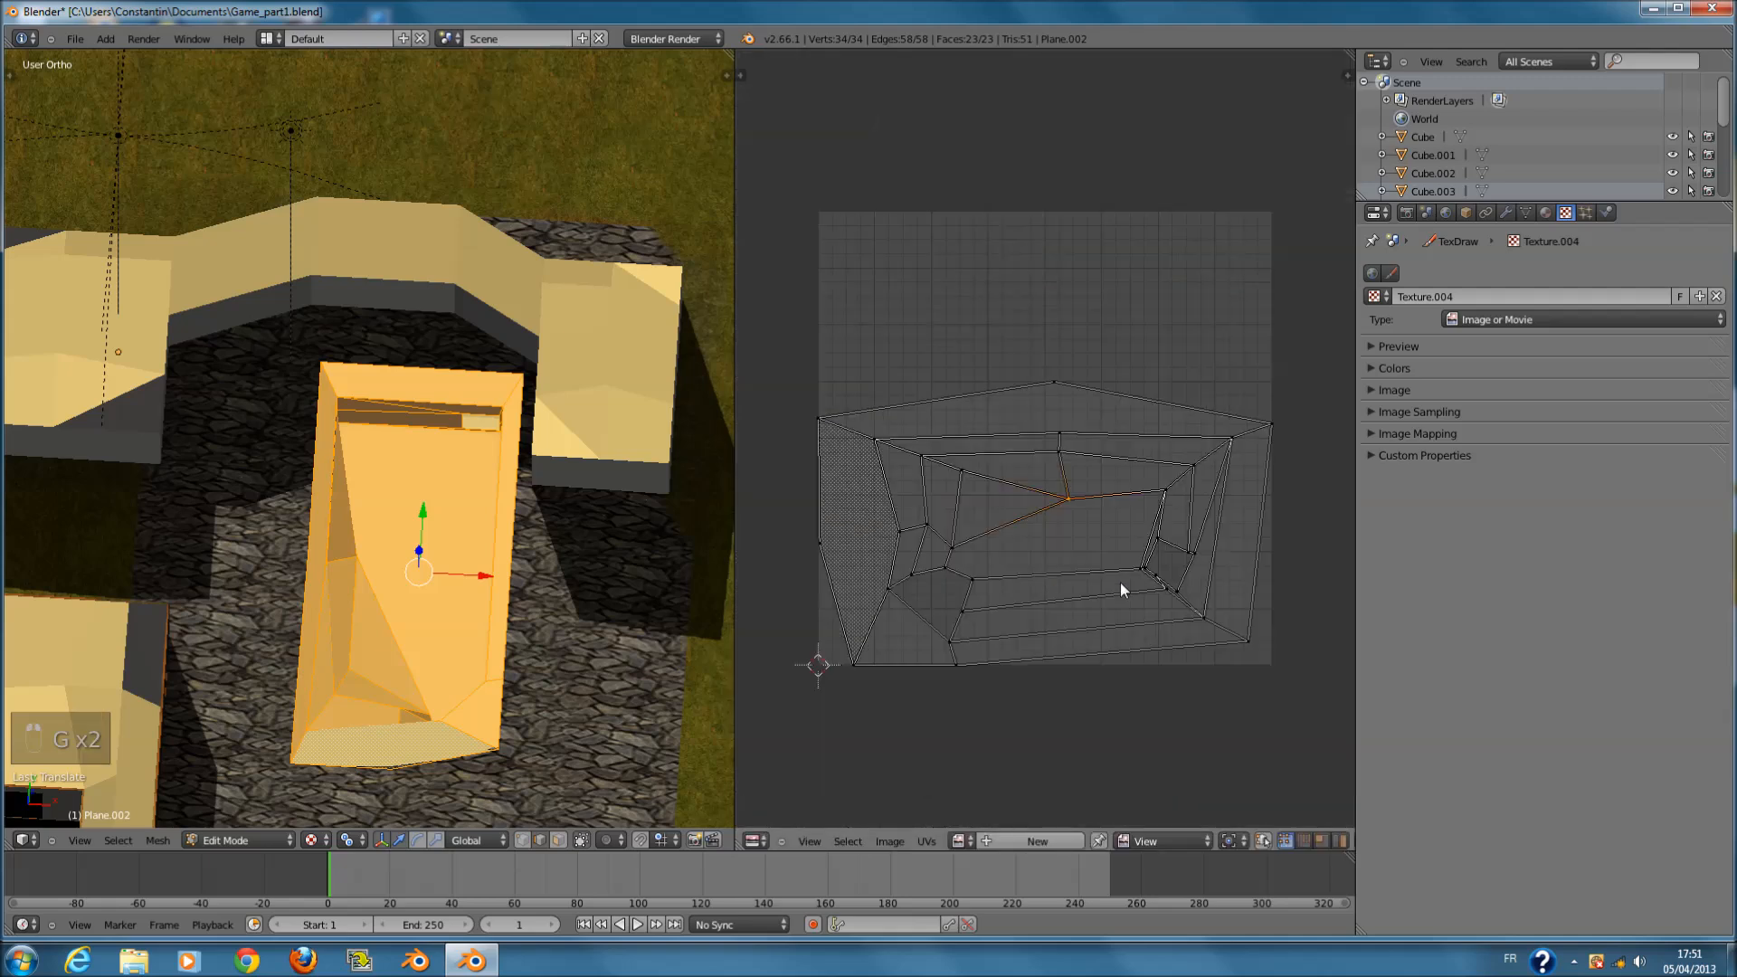
{"action": "key", "text": "s"}
{"action": "key", "text": "y"}
{"action": "key", "text": "s"}
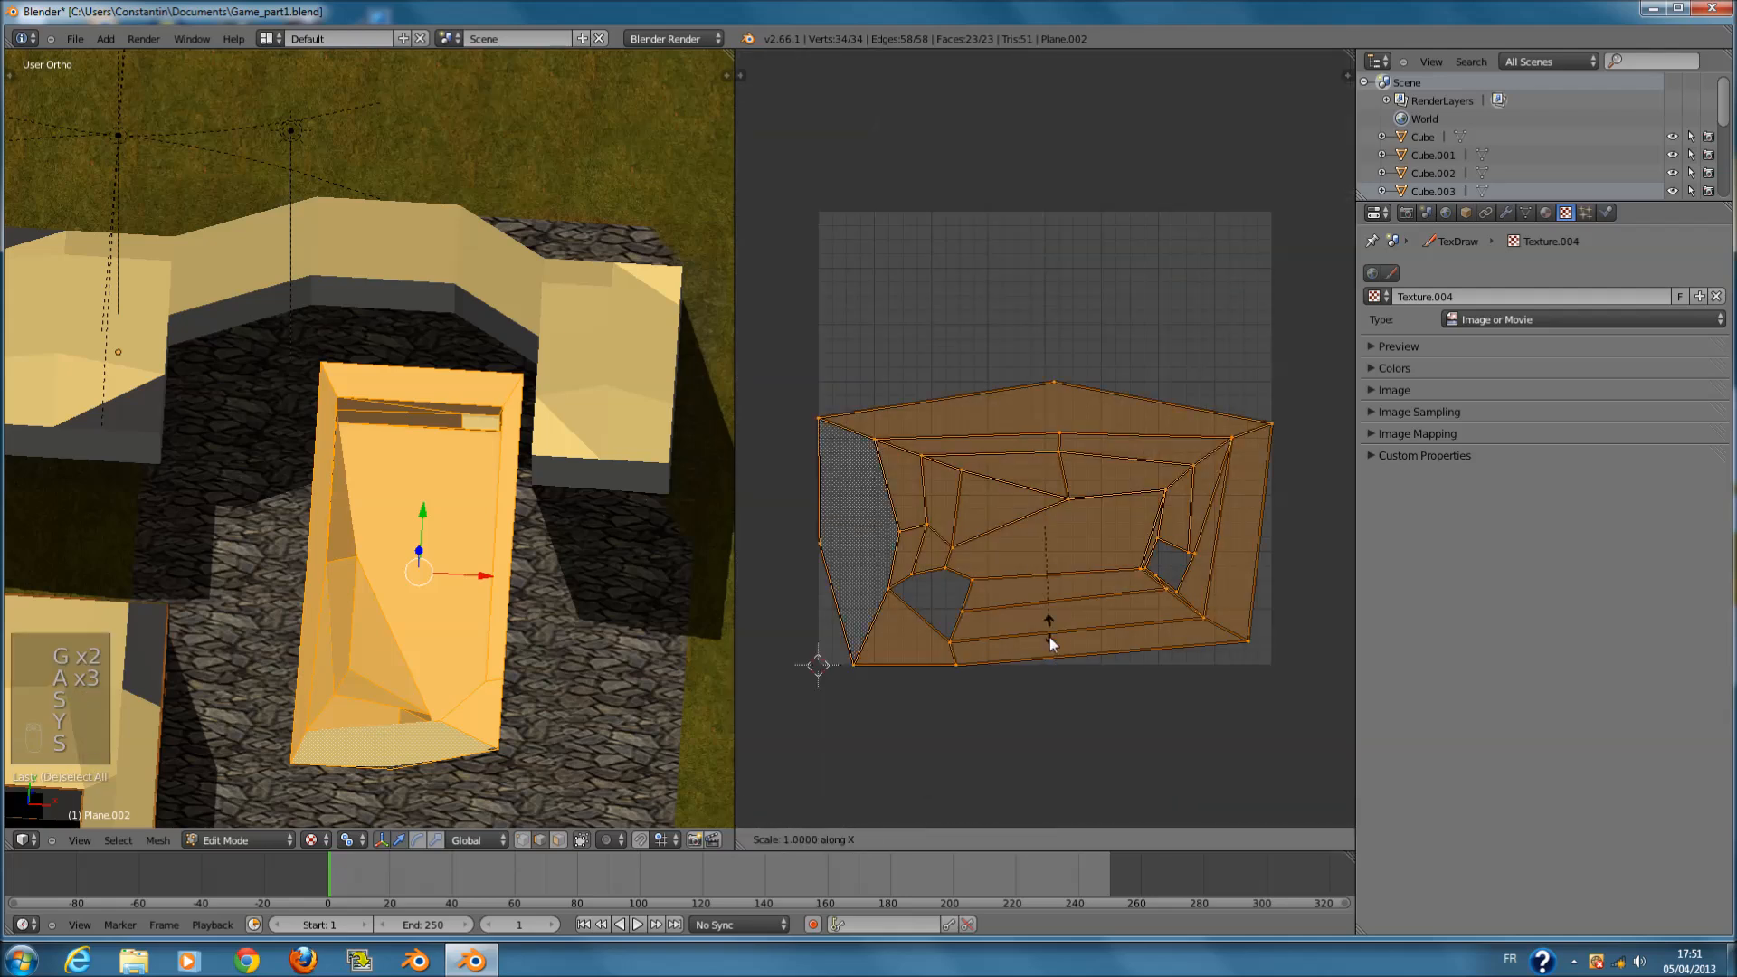
{"action": "right_click", "coordinate": [1049, 670]}
{"action": "key", "text": "s"}
{"action": "right_click", "coordinate": [1056, 670]}
{"action": "key", "text": "s"}
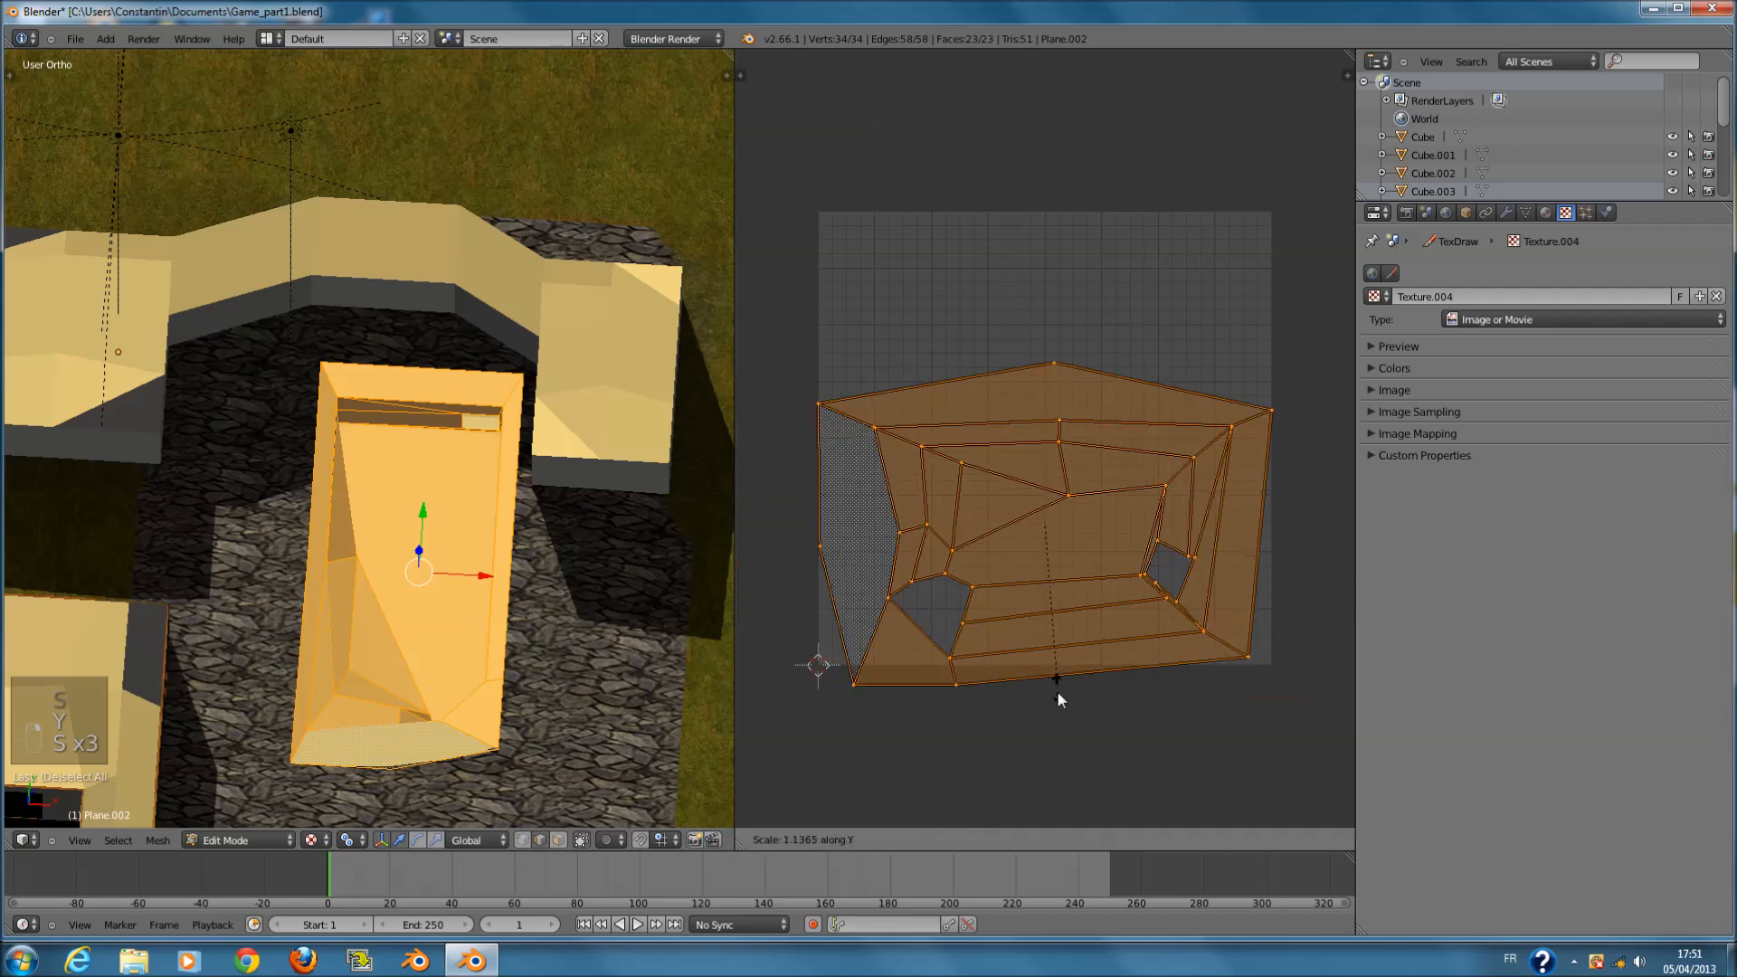
{"action": "left_click", "coordinate": [1068, 752]}
- Move the pool's UV layout up along Y into the UV grid and save the file
{"action": "key", "text": "g"}
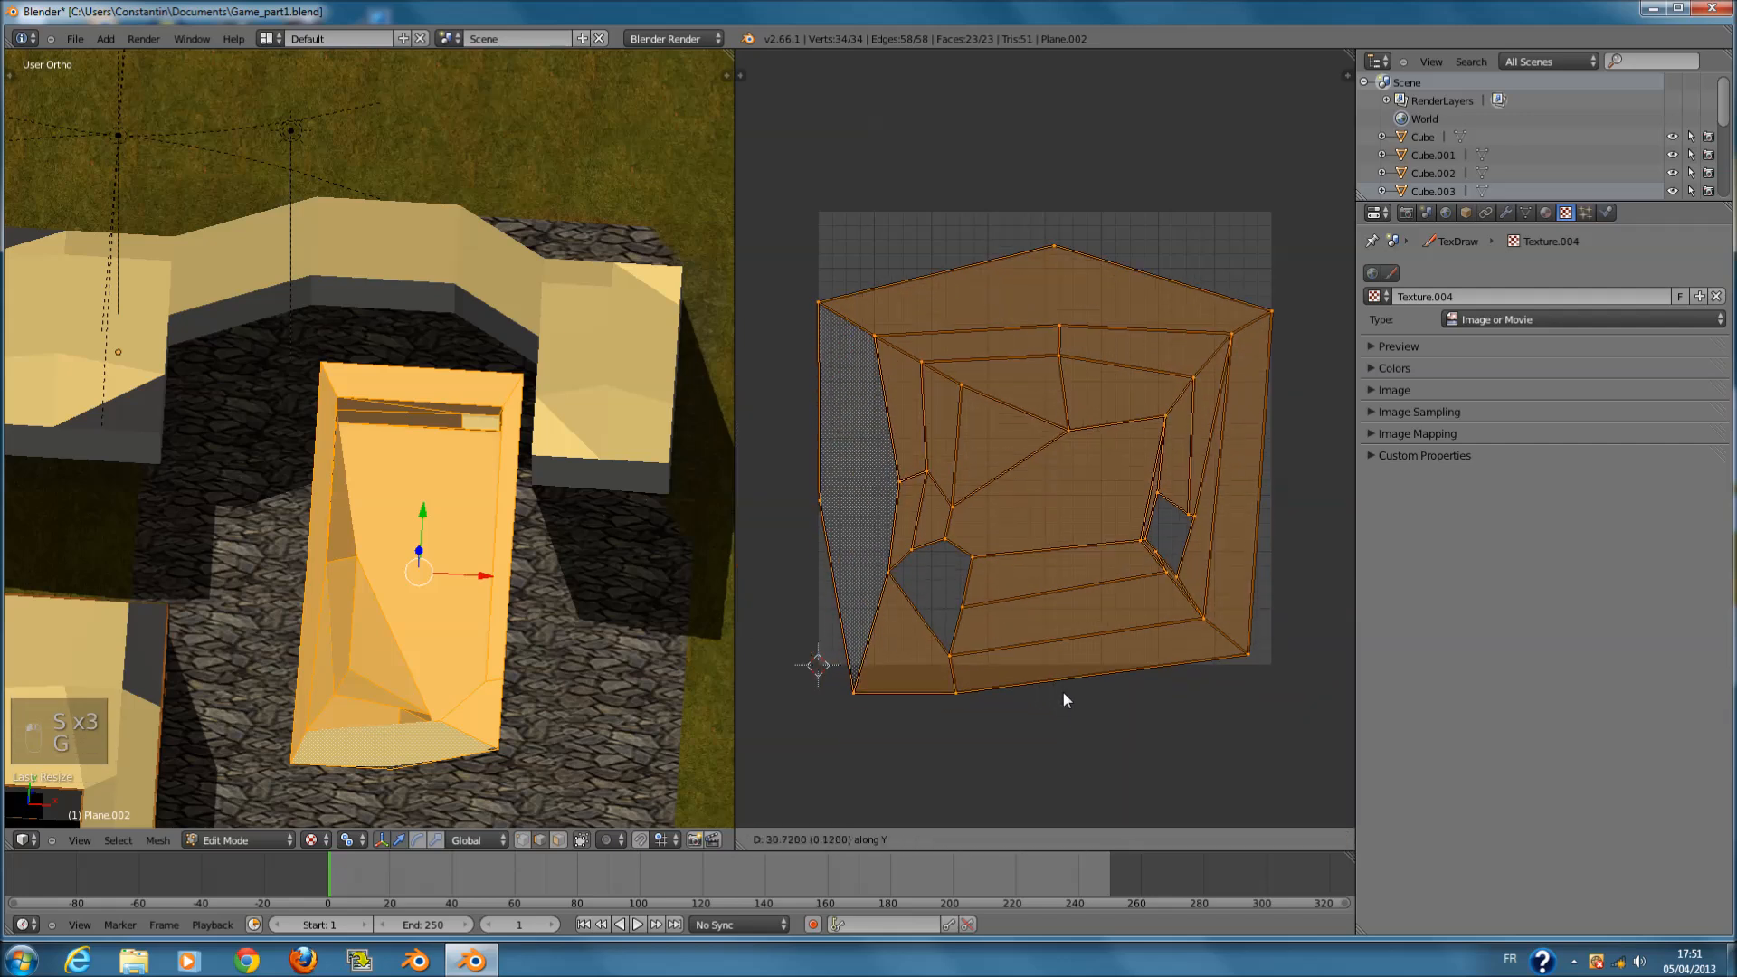
{"action": "left_click", "coordinate": [1061, 655]}
{"action": "key", "text": "ctrl+s"}
{"action": "left_click", "coordinate": [1142, 627]}
- Reselect the complete pool UV layout and save the file
{"action": "key", "text": "a"}
{"action": "key", "text": "a"}
{"action": "key", "text": "a"}
{"action": "key", "text": "a"}
{"action": "key", "text": "a"}
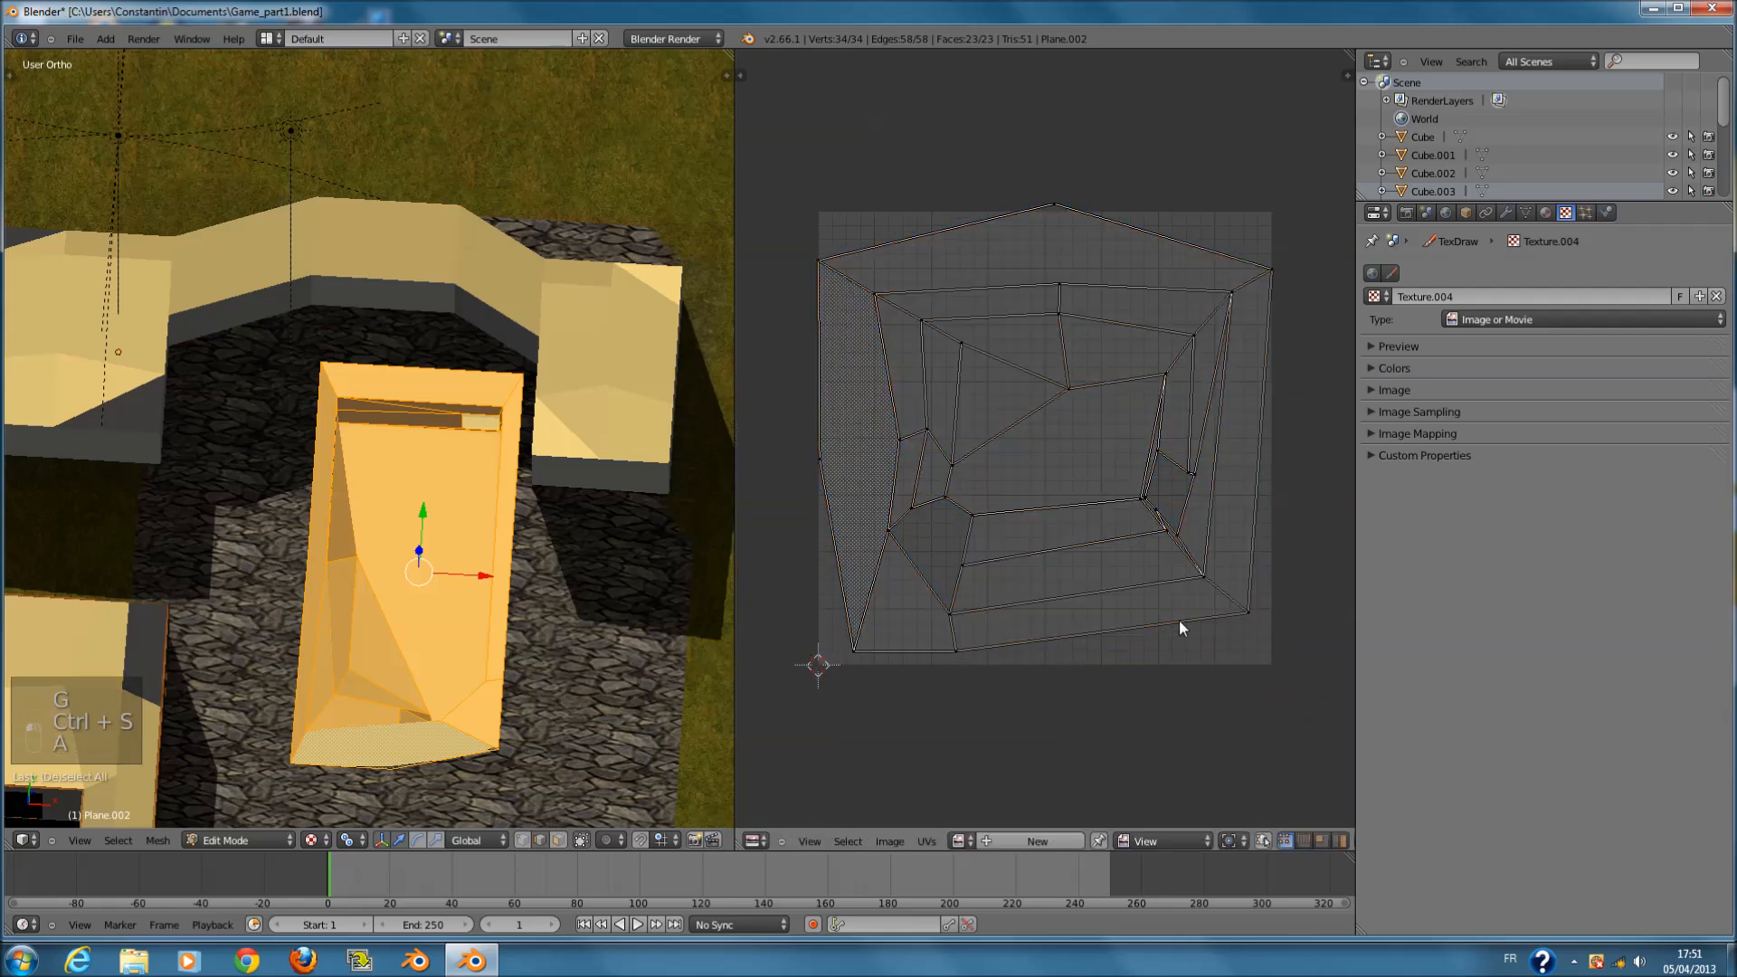
{"action": "key", "text": "ctrl+s"}
{"action": "left_click", "coordinate": [1180, 623]}
{"action": "key", "text": "a"}
{"action": "mouse_move", "coordinate": [1128, 615]}
{"action": "middle_mouse_down"}
{"action": "mouse_move", "coordinate": [1185, 629]}
{"action": "mouse_move", "coordinate": [1105, 621]}
{"action": "middle_mouse_up"}
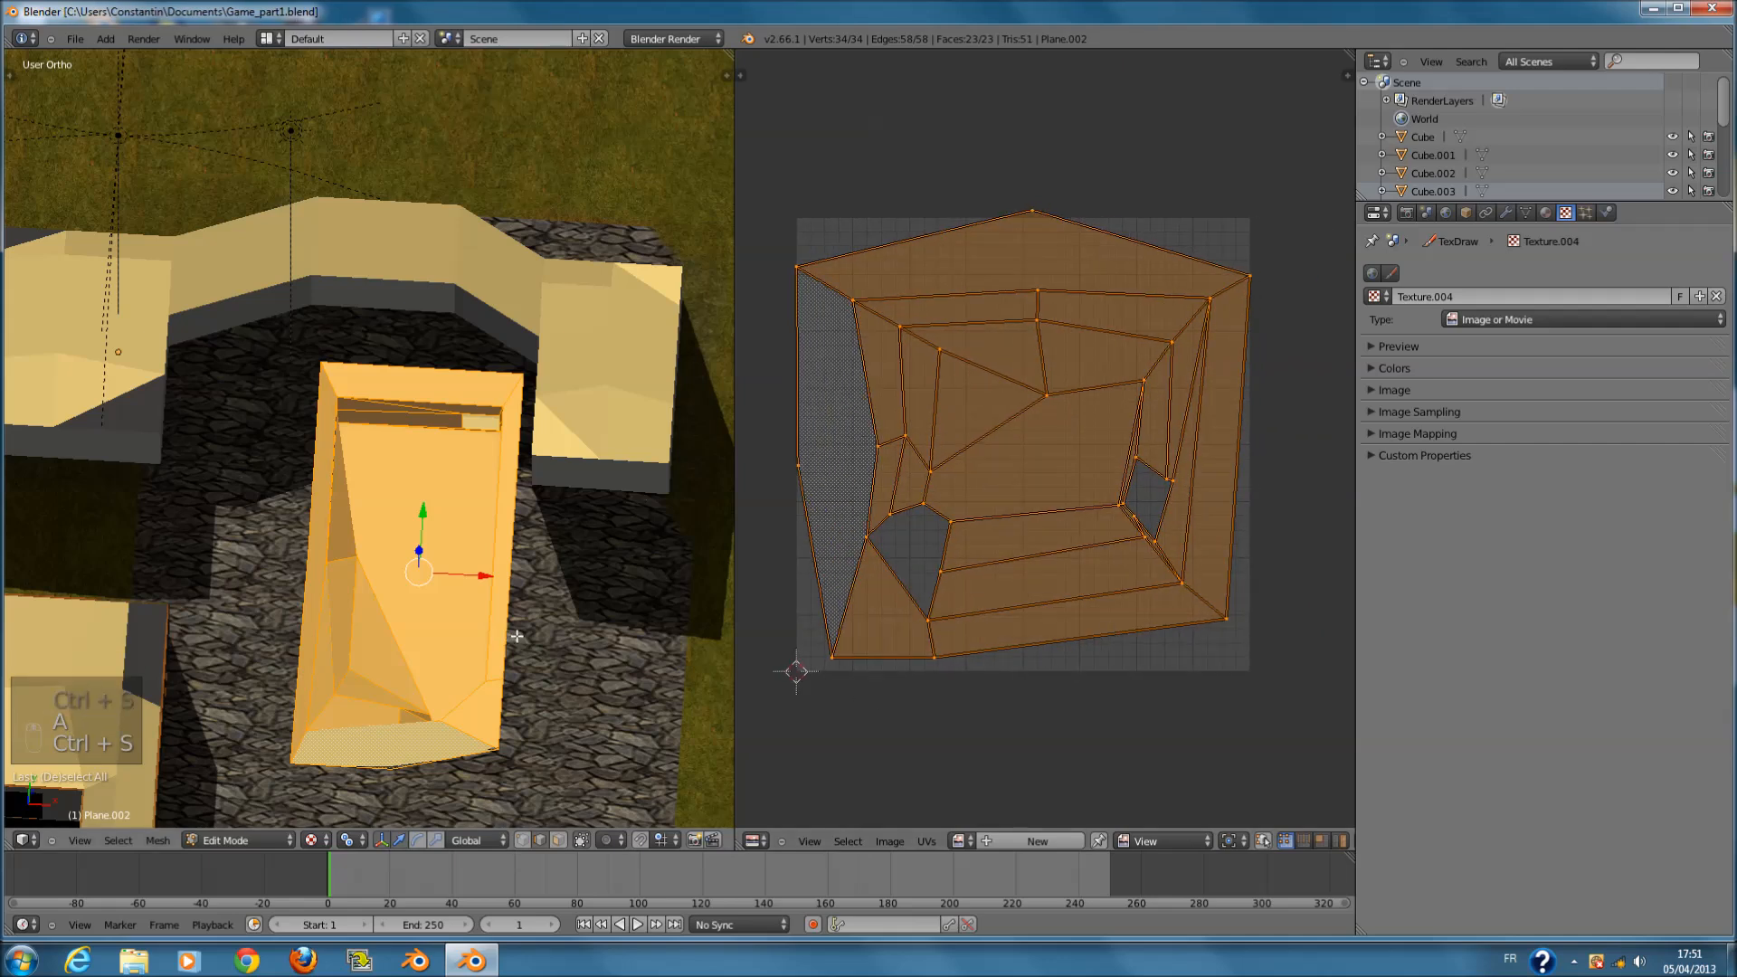
- Try rotating the pool's UV layout to match the pool's orientation in top view
{"action": "key", "text": "KP_7"}
{"action": "key", "text": "r"}
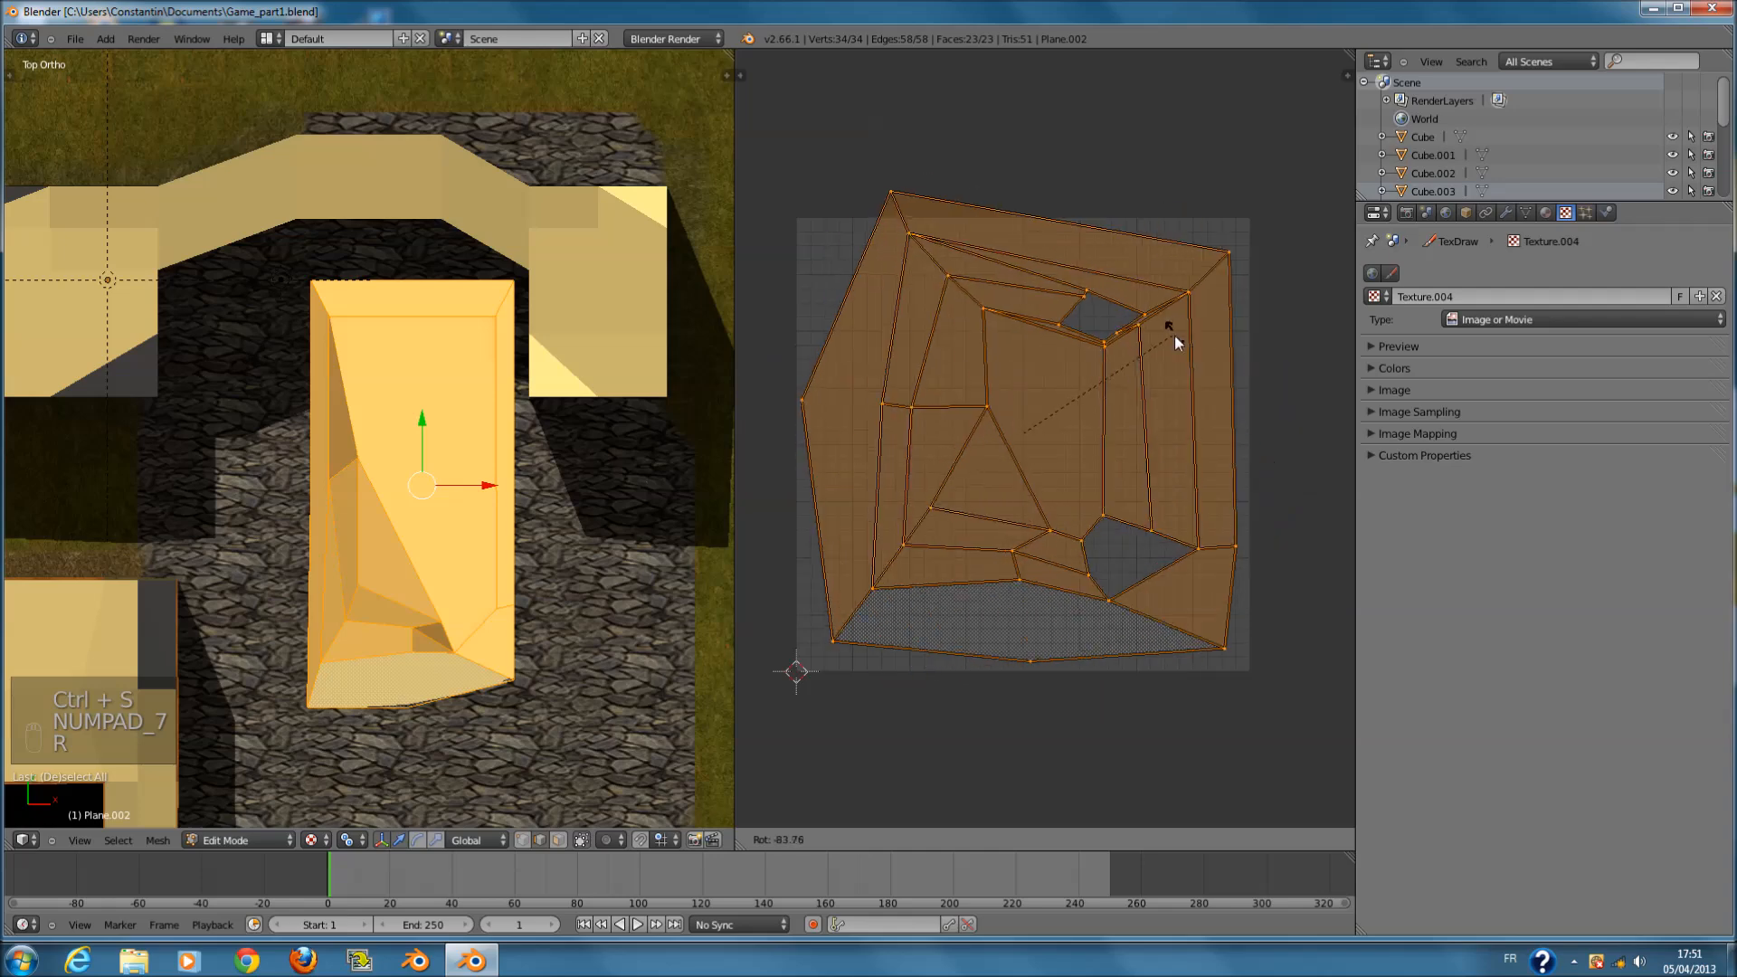
{"action": "right_click", "coordinate": [1176, 333]}
{"action": "key", "text": "ctrl+s"}
{"action": "left_click", "coordinate": [1184, 493]}
- Scale the pool's UV layout down slightly so it fits inside the UV grid, and save the file
{"action": "key", "text": "s"}
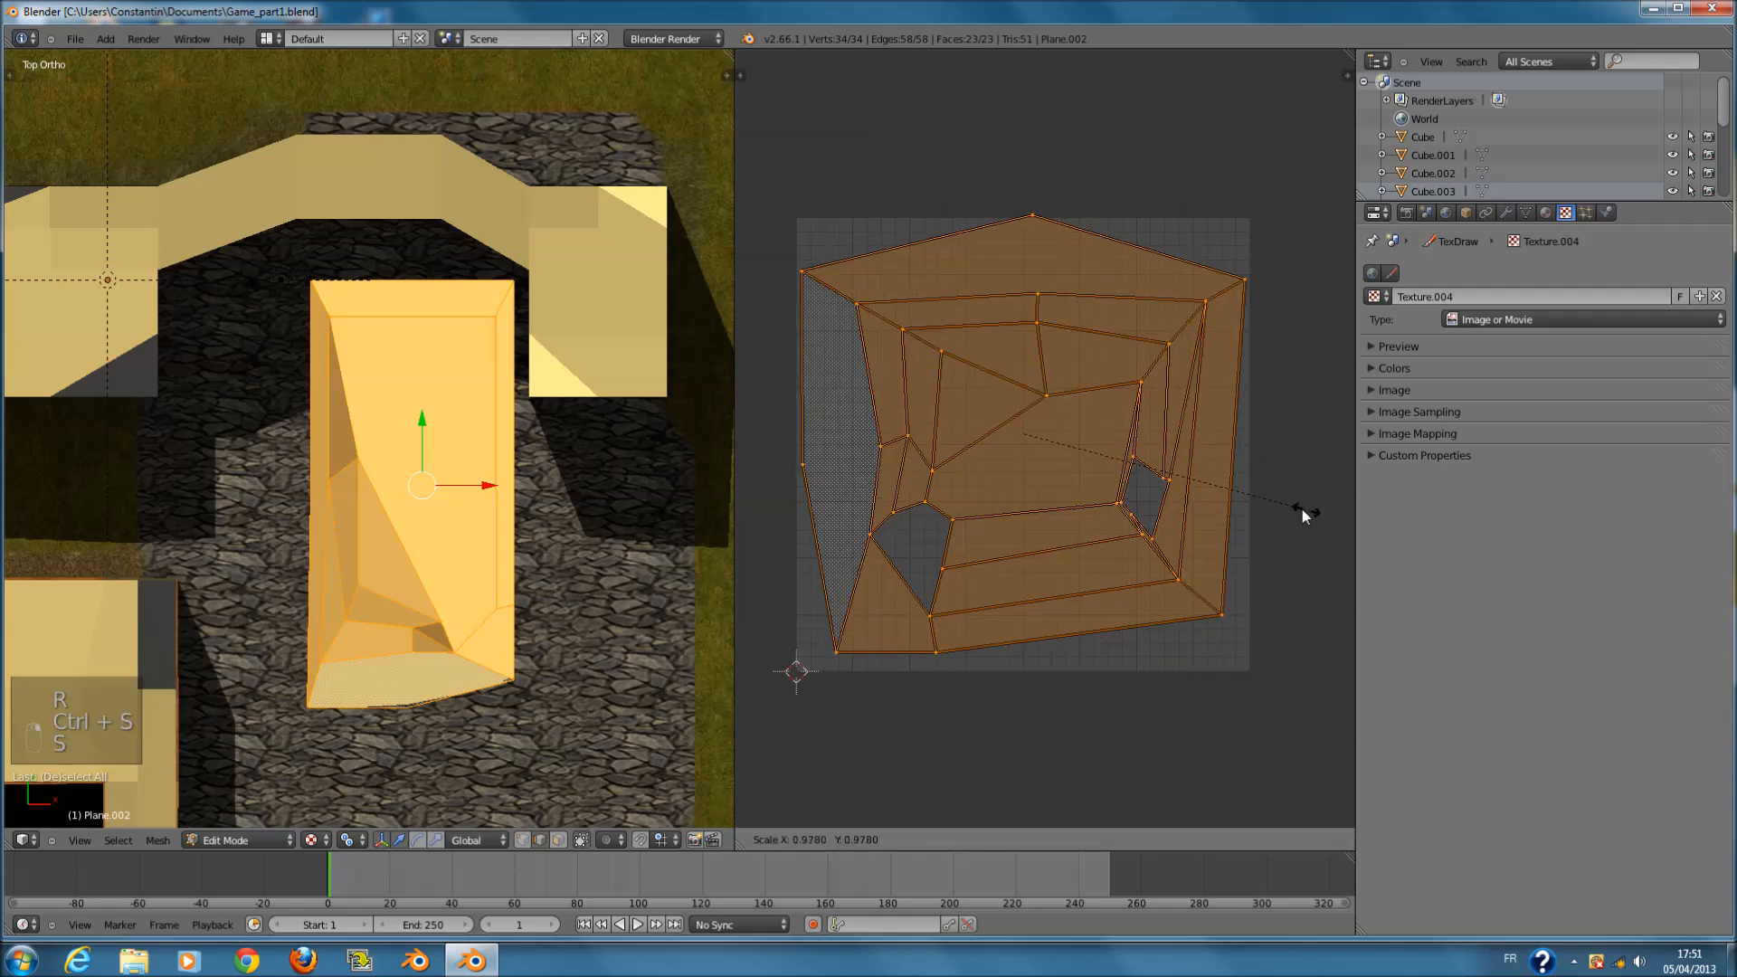
{"action": "left_click", "coordinate": [1300, 511]}
{"action": "key", "text": "ctrl+s"}
{"action": "left_click", "coordinate": [1300, 512]}
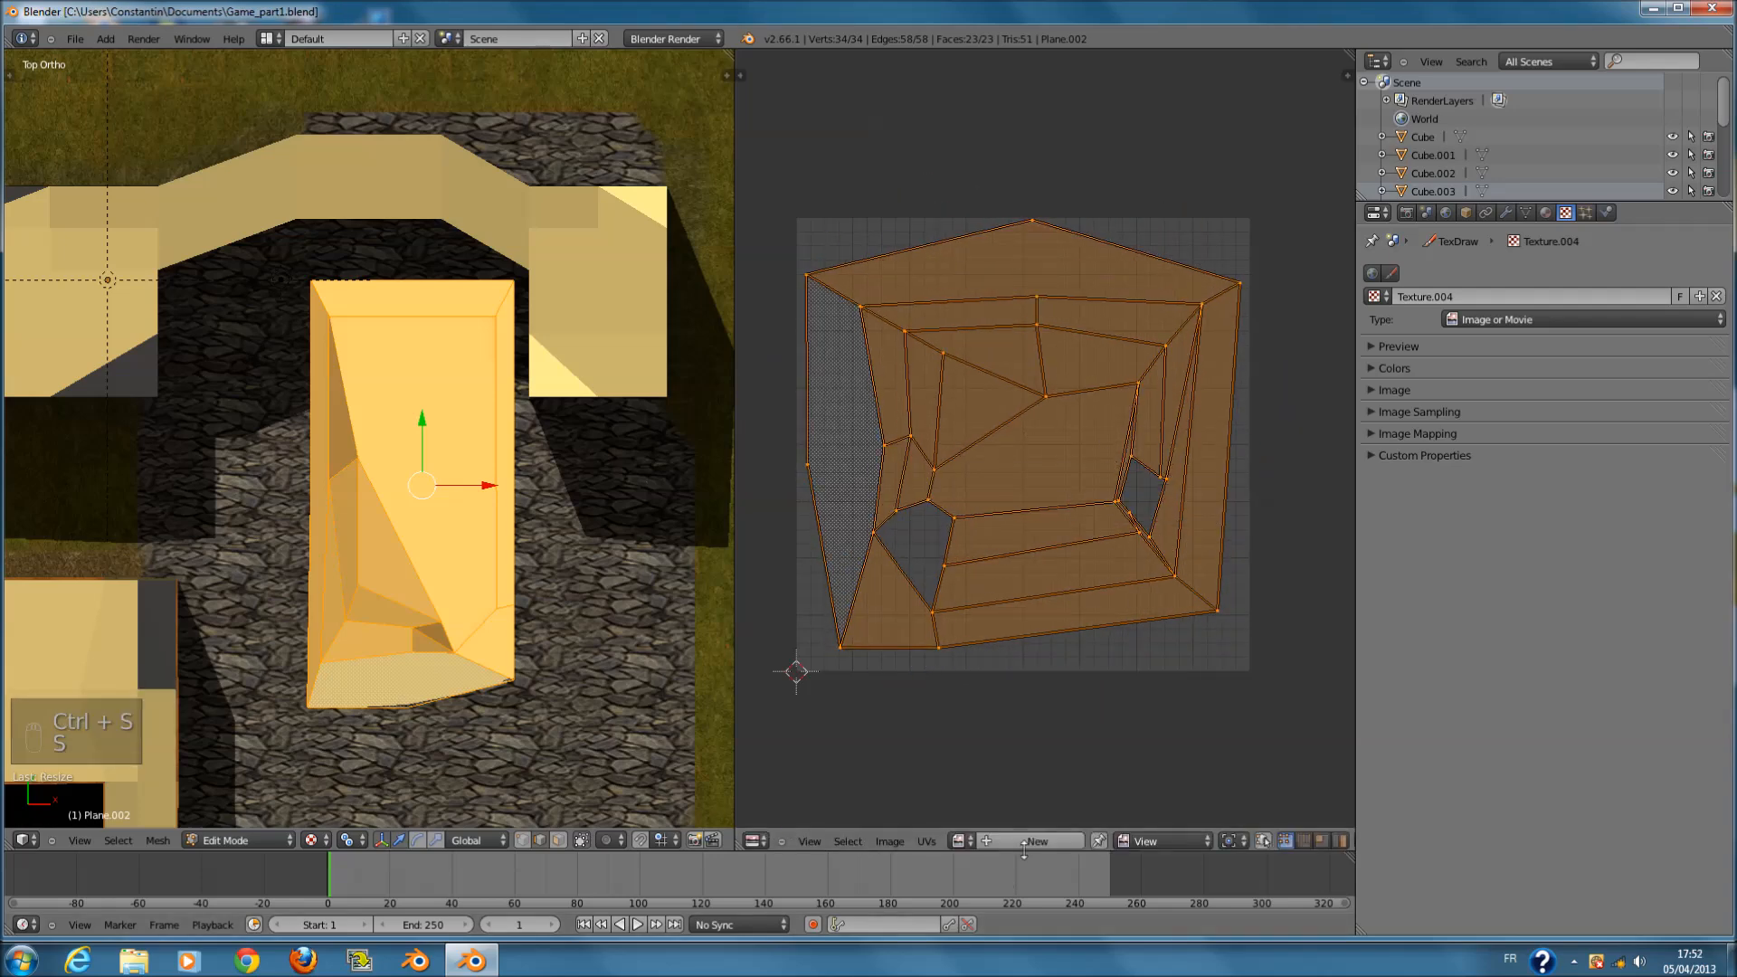
- Create a new blank image named piscine, 2048 pixels wide, for the pool's UV layout
{"action": "left_click", "coordinate": [1017, 843]}
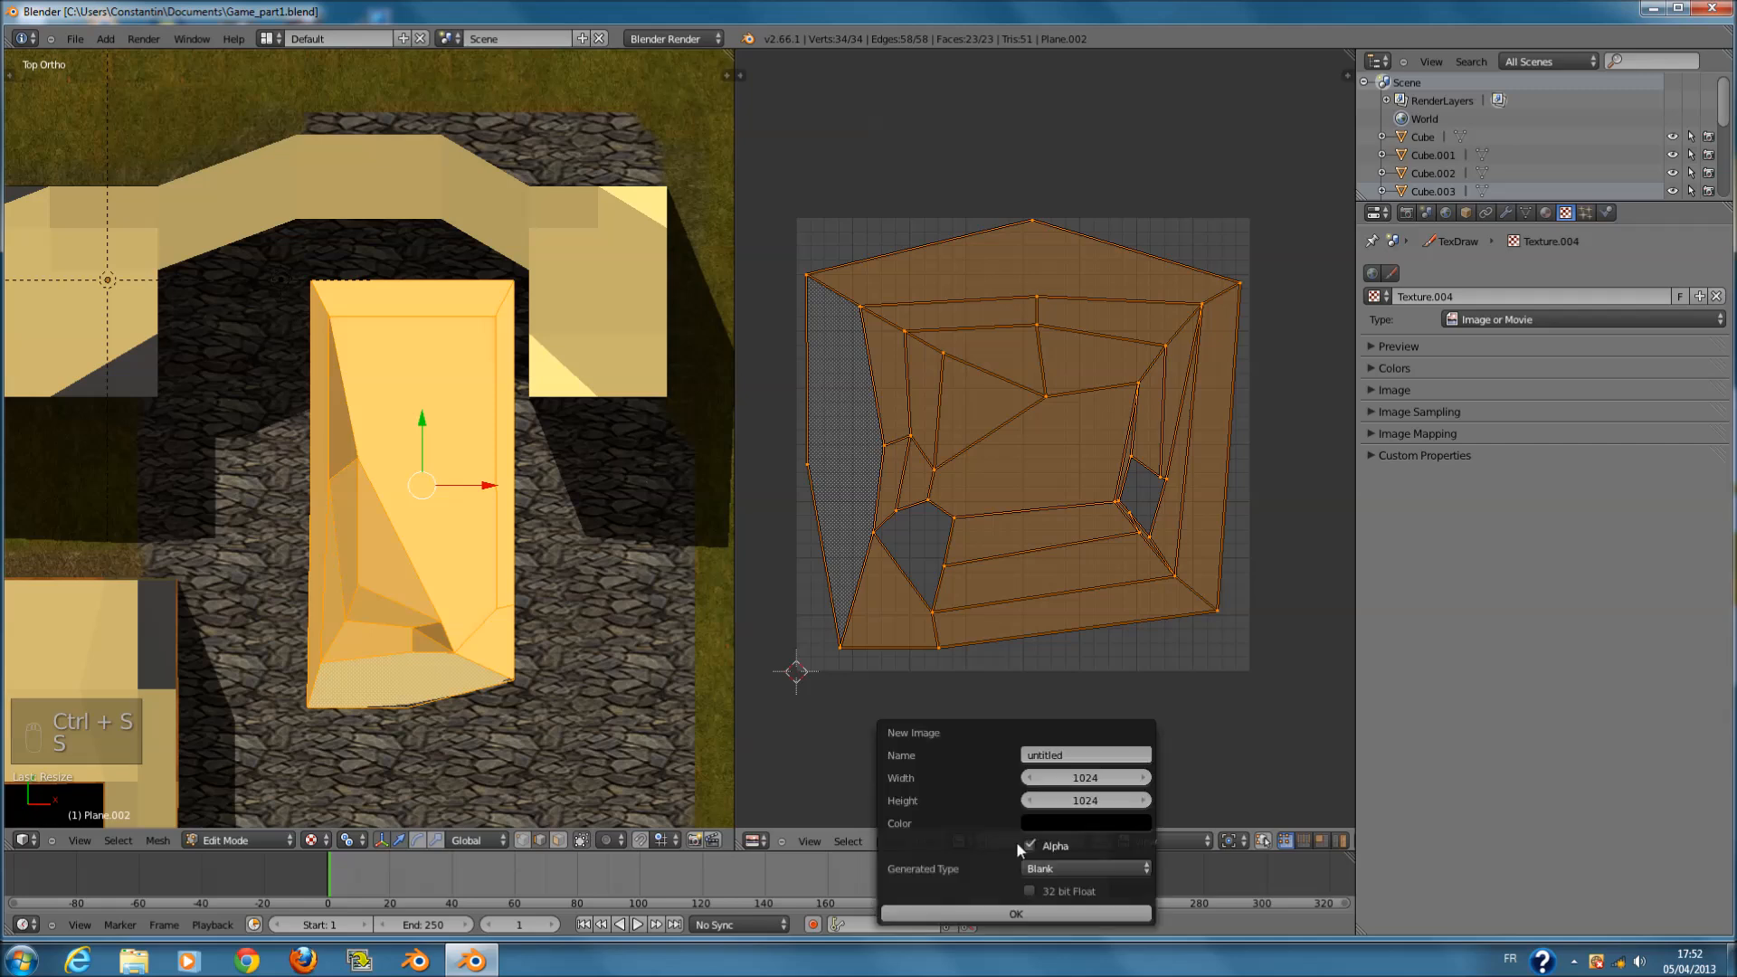
{"action": "left_click", "coordinate": [1068, 753]}
{"action": "left_click", "coordinate": [1073, 782]}
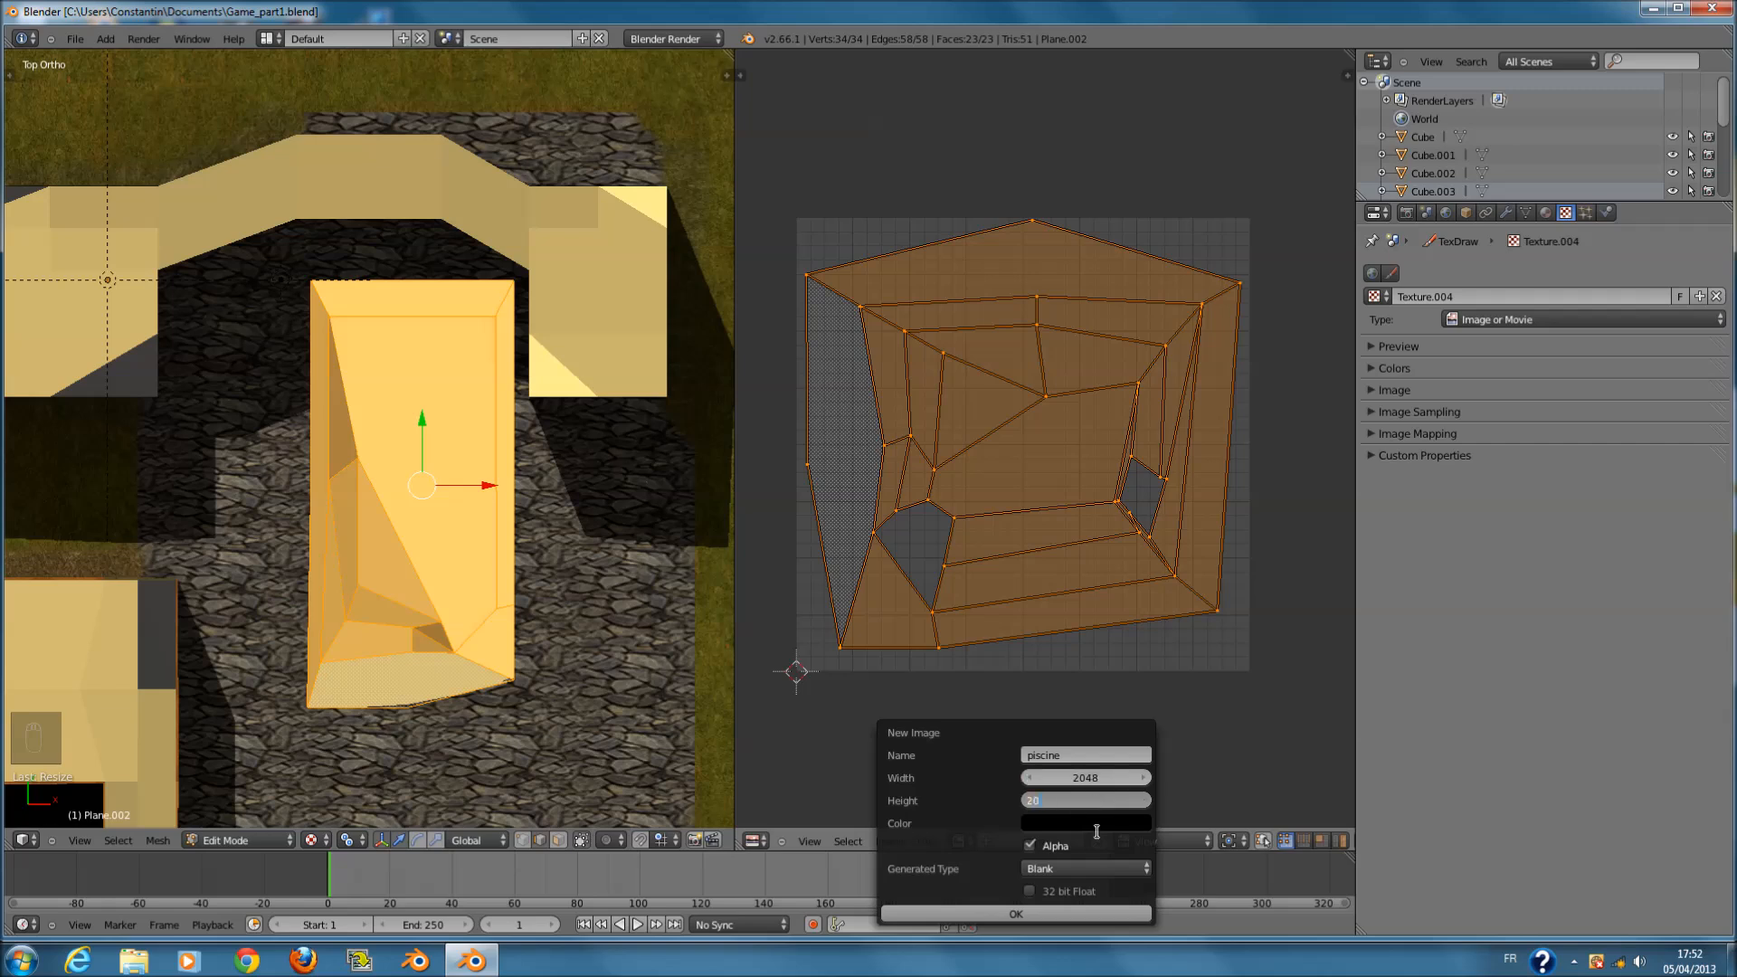
{"action": "left_click", "coordinate": [1069, 913]}
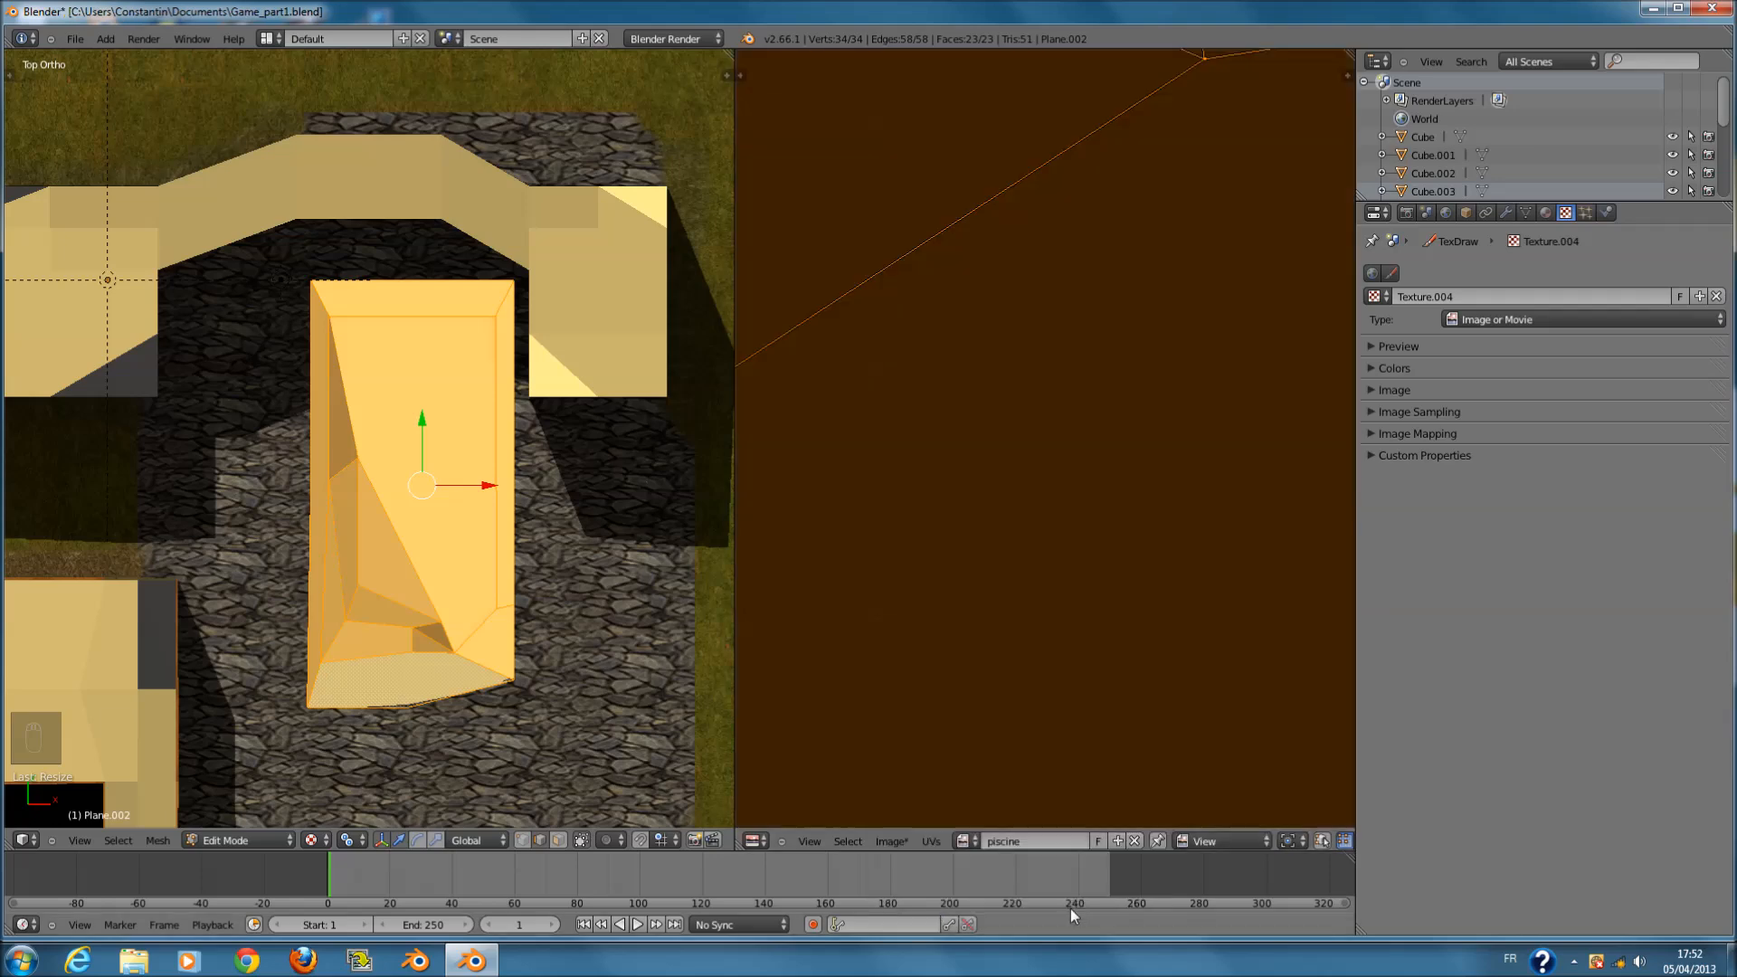
- Return the pool to Object Mode and save the file
{"action": "left_click", "coordinate": [1651, 9]}
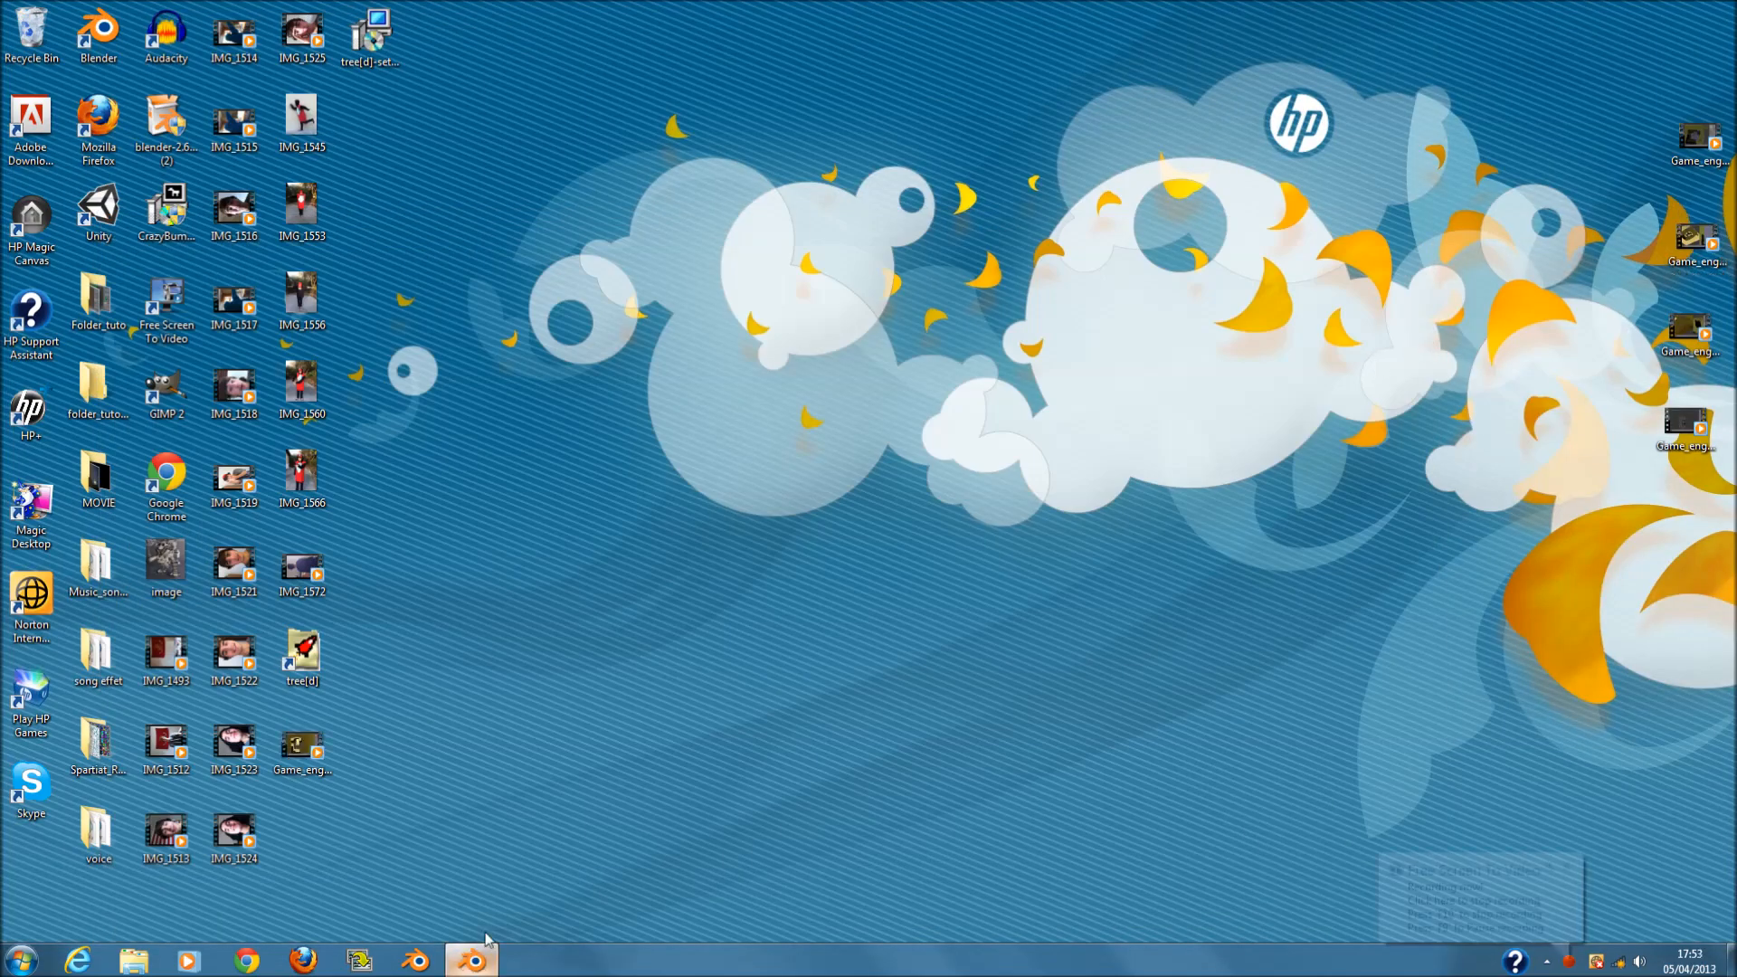
{"action": "left_click", "coordinate": [470, 961]}
{"action": "key", "text": "Tab"}
{"action": "scroll", "coordinate": [561, 576], "scroll_direction": "down", "scroll_amount": 2}
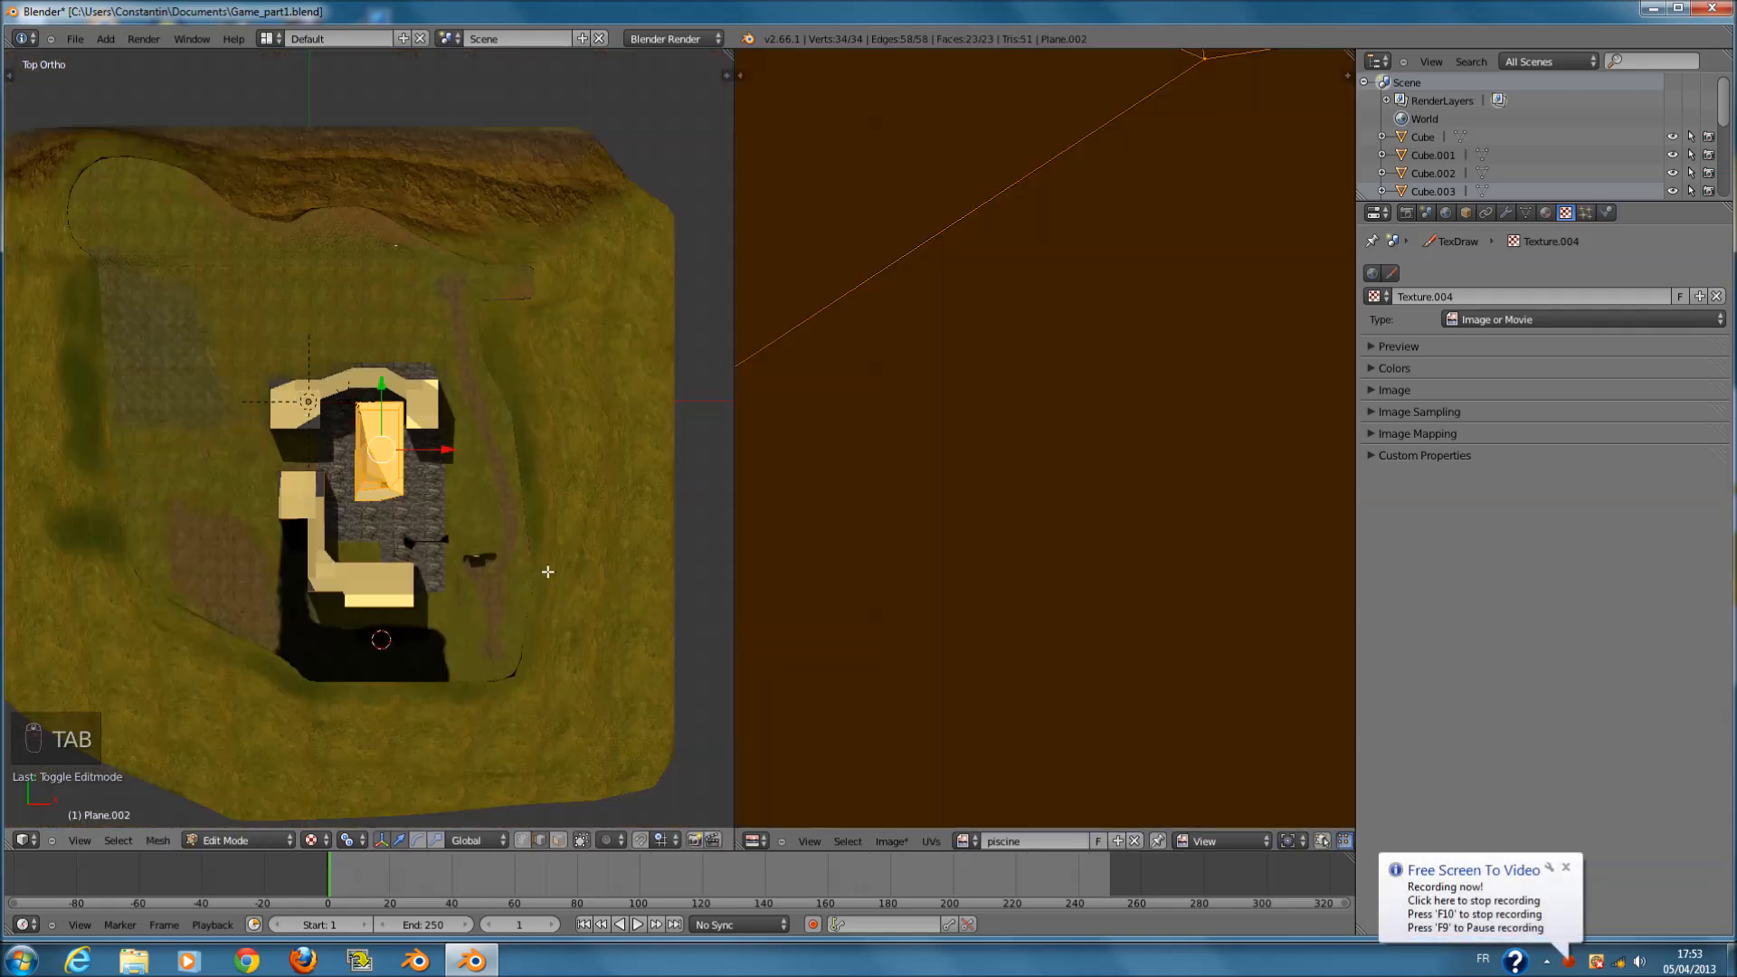
{"action": "scroll", "coordinate": [1131, 570], "scroll_direction": "down", "scroll_amount": 3}
{"action": "key", "text": "Tab"}
{"action": "key", "text": "ctrl+s"}
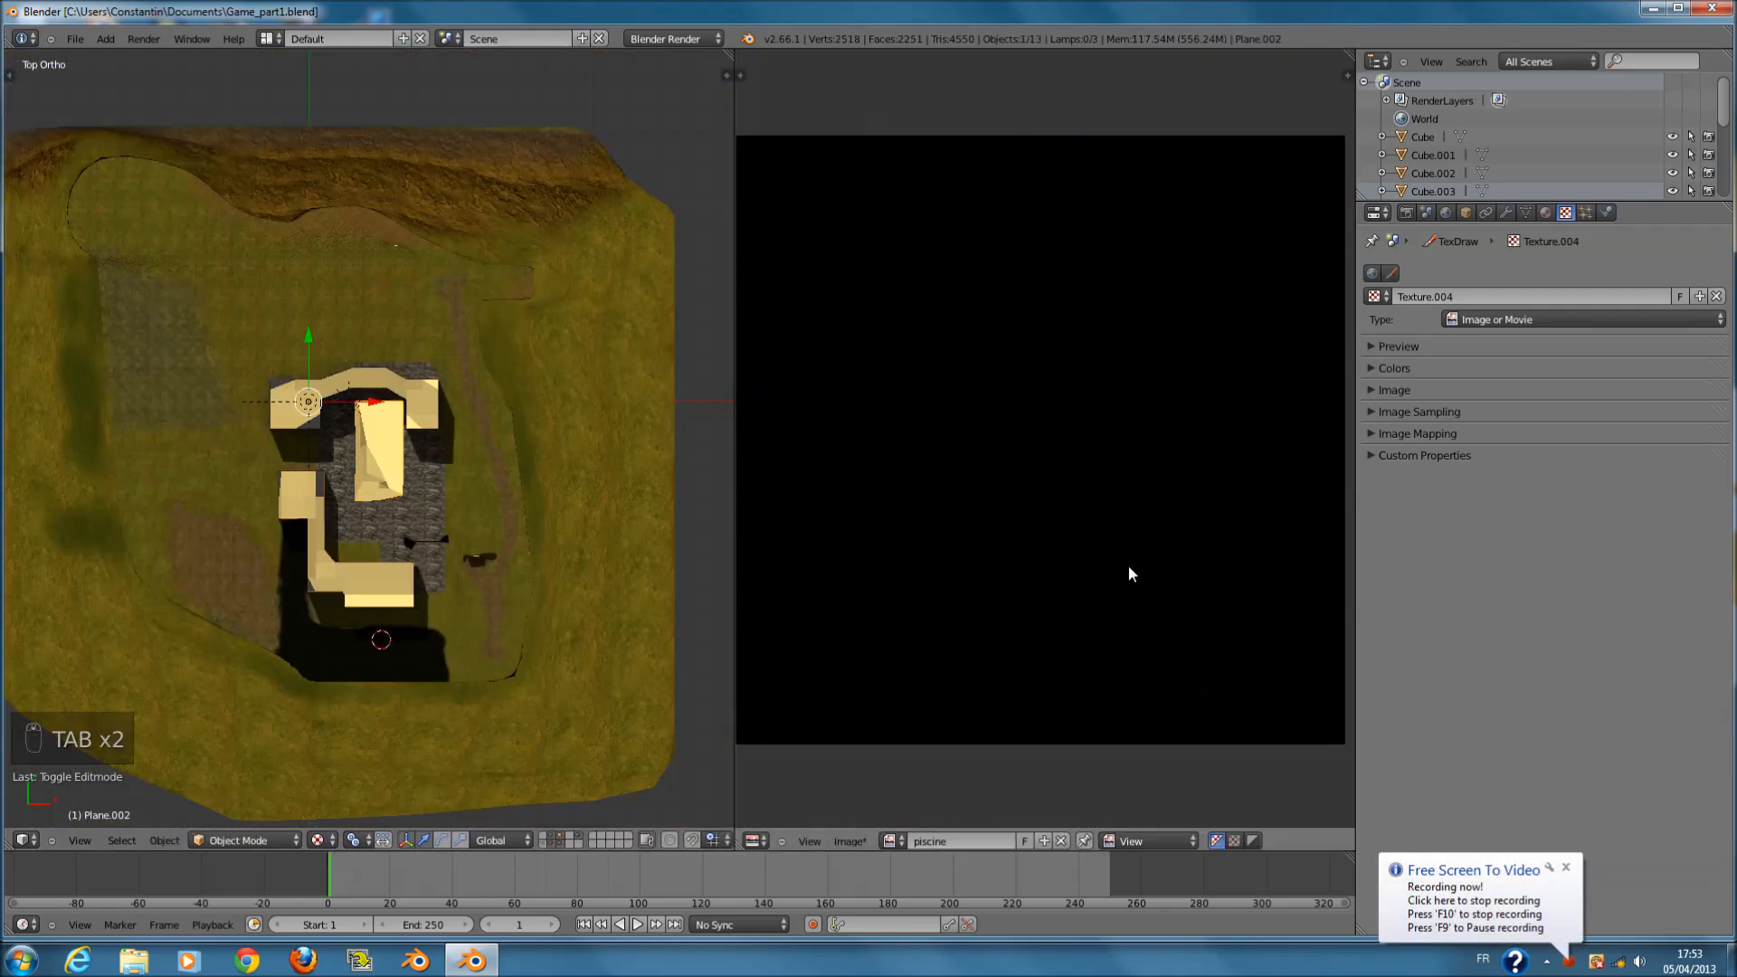
- Check the pool's UV layout over the piscine image in Edit Mode, return to Object Mode and save the file
{"action": "key", "text": "Tab"}
{"action": "scroll", "coordinate": [1123, 575], "scroll_direction": "up", "scroll_amount": 1}
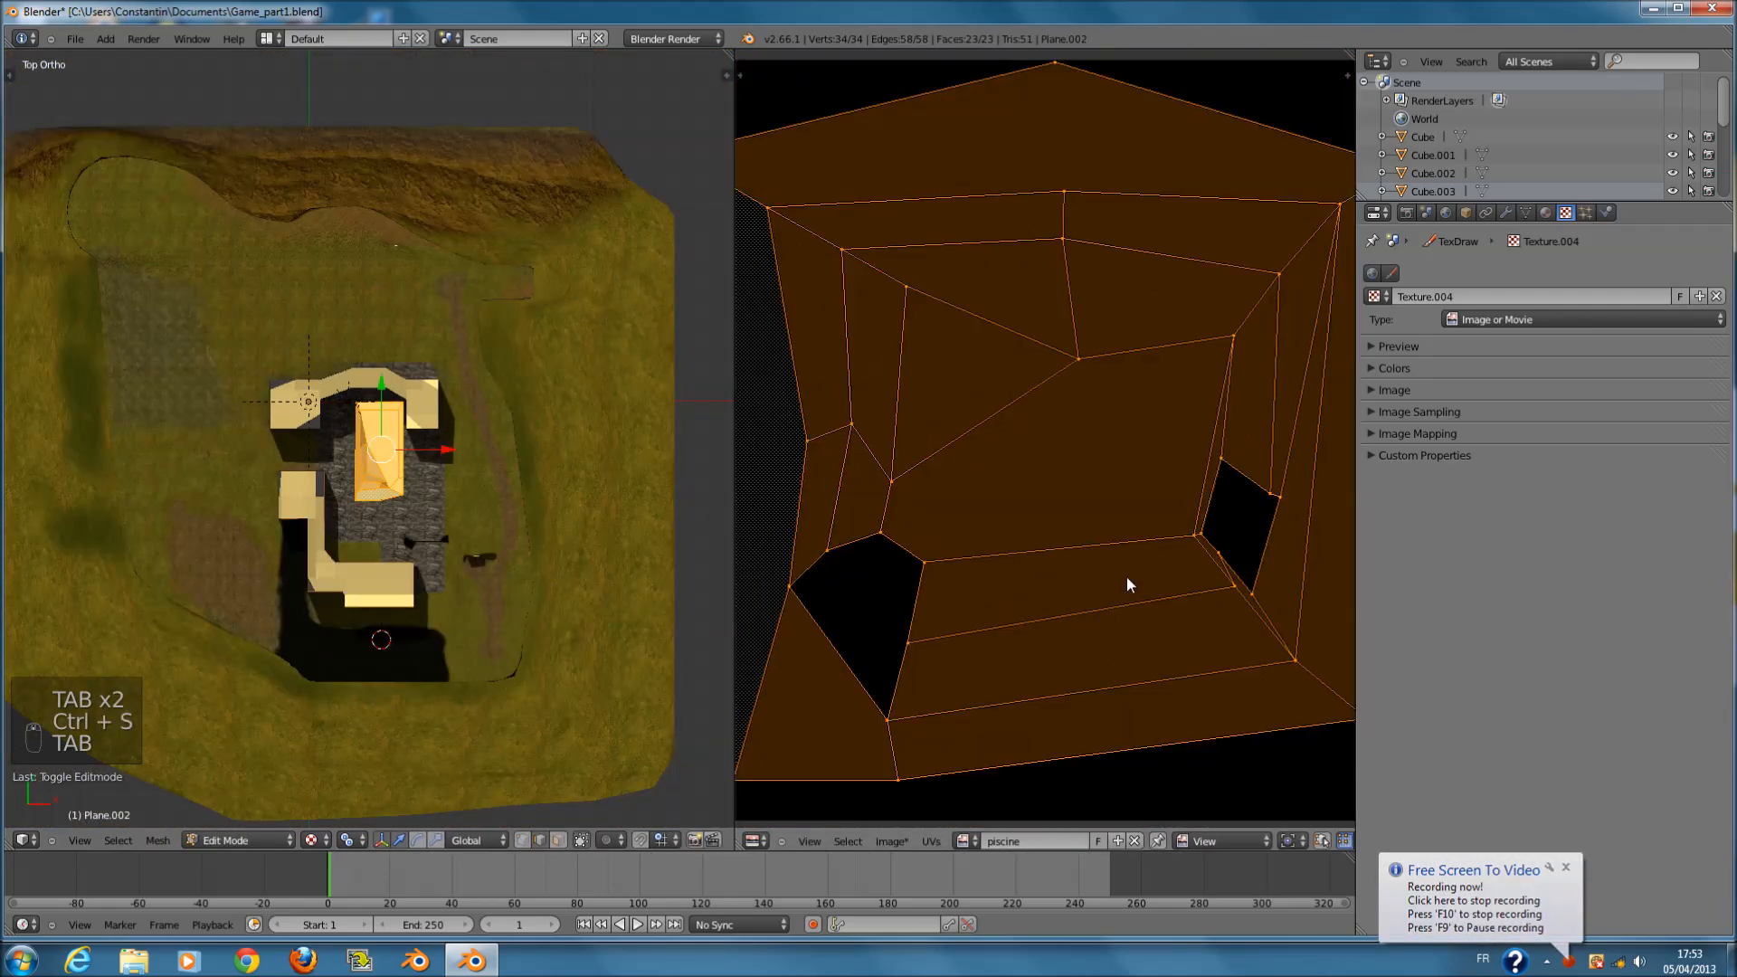
{"action": "scroll", "coordinate": [1060, 493], "scroll_direction": "down", "scroll_amount": 2}
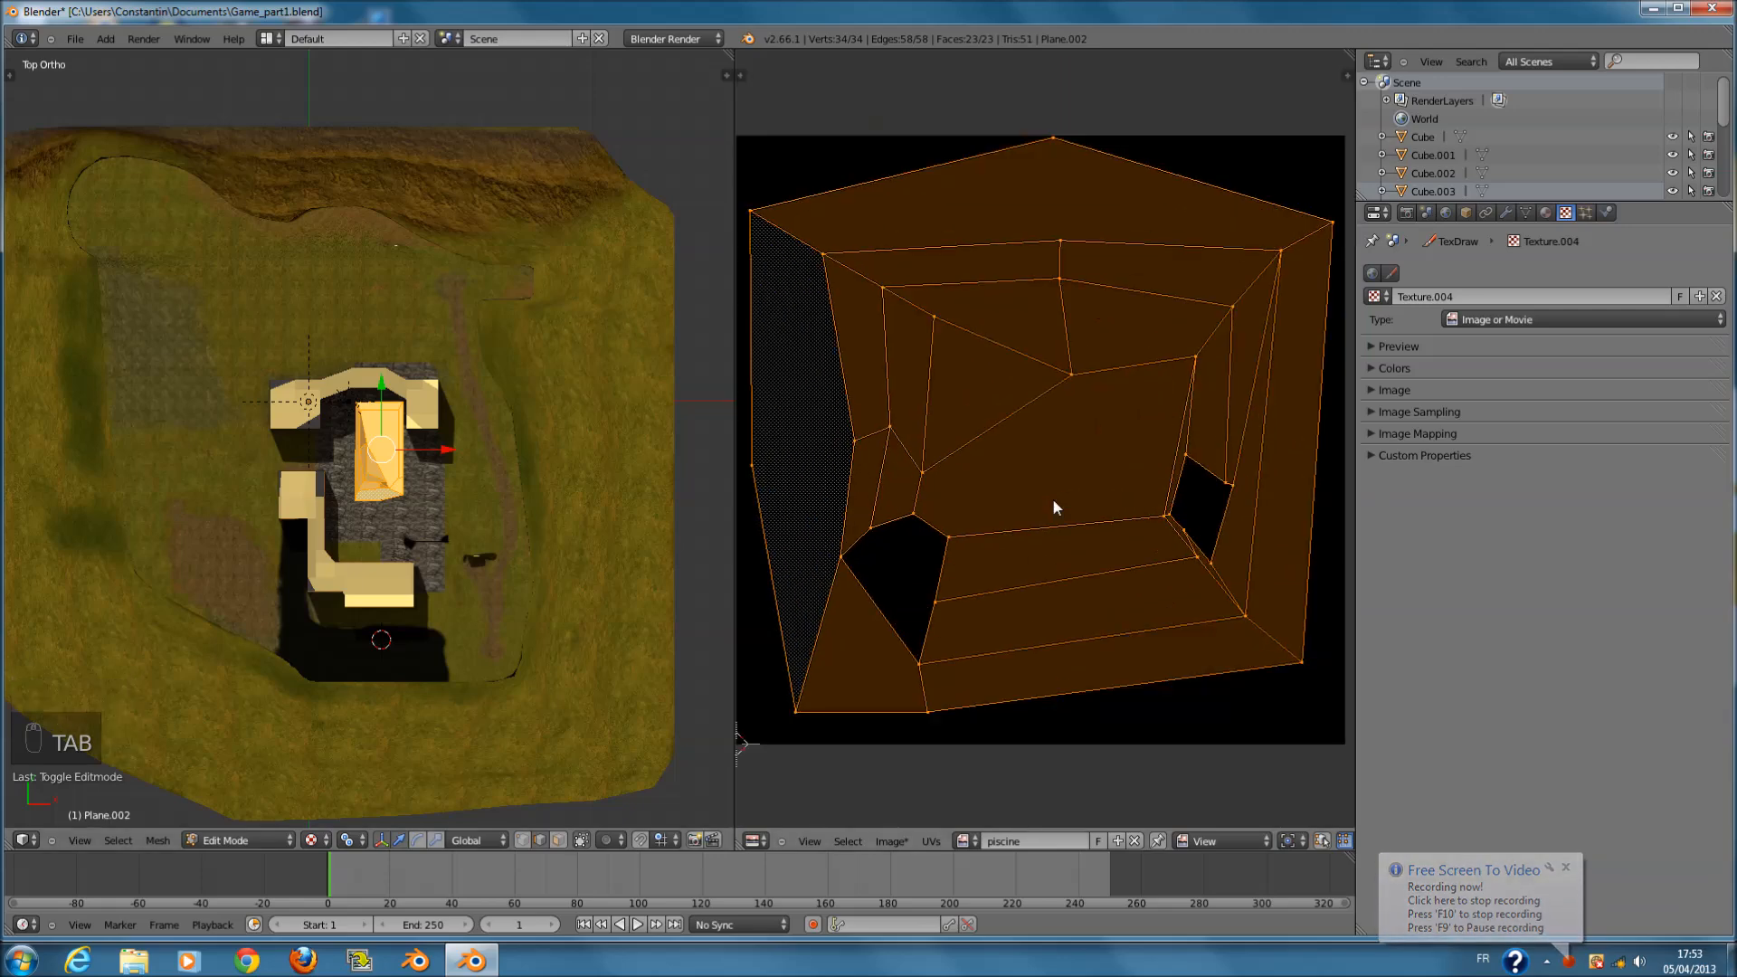
{"action": "key", "text": "Tab"}
{"action": "key", "text": "ctrl+s"}
{"action": "scroll", "coordinate": [504, 570], "scroll_direction": "up", "scroll_amount": 7}
{"action": "key", "text": "ctrl+s"}
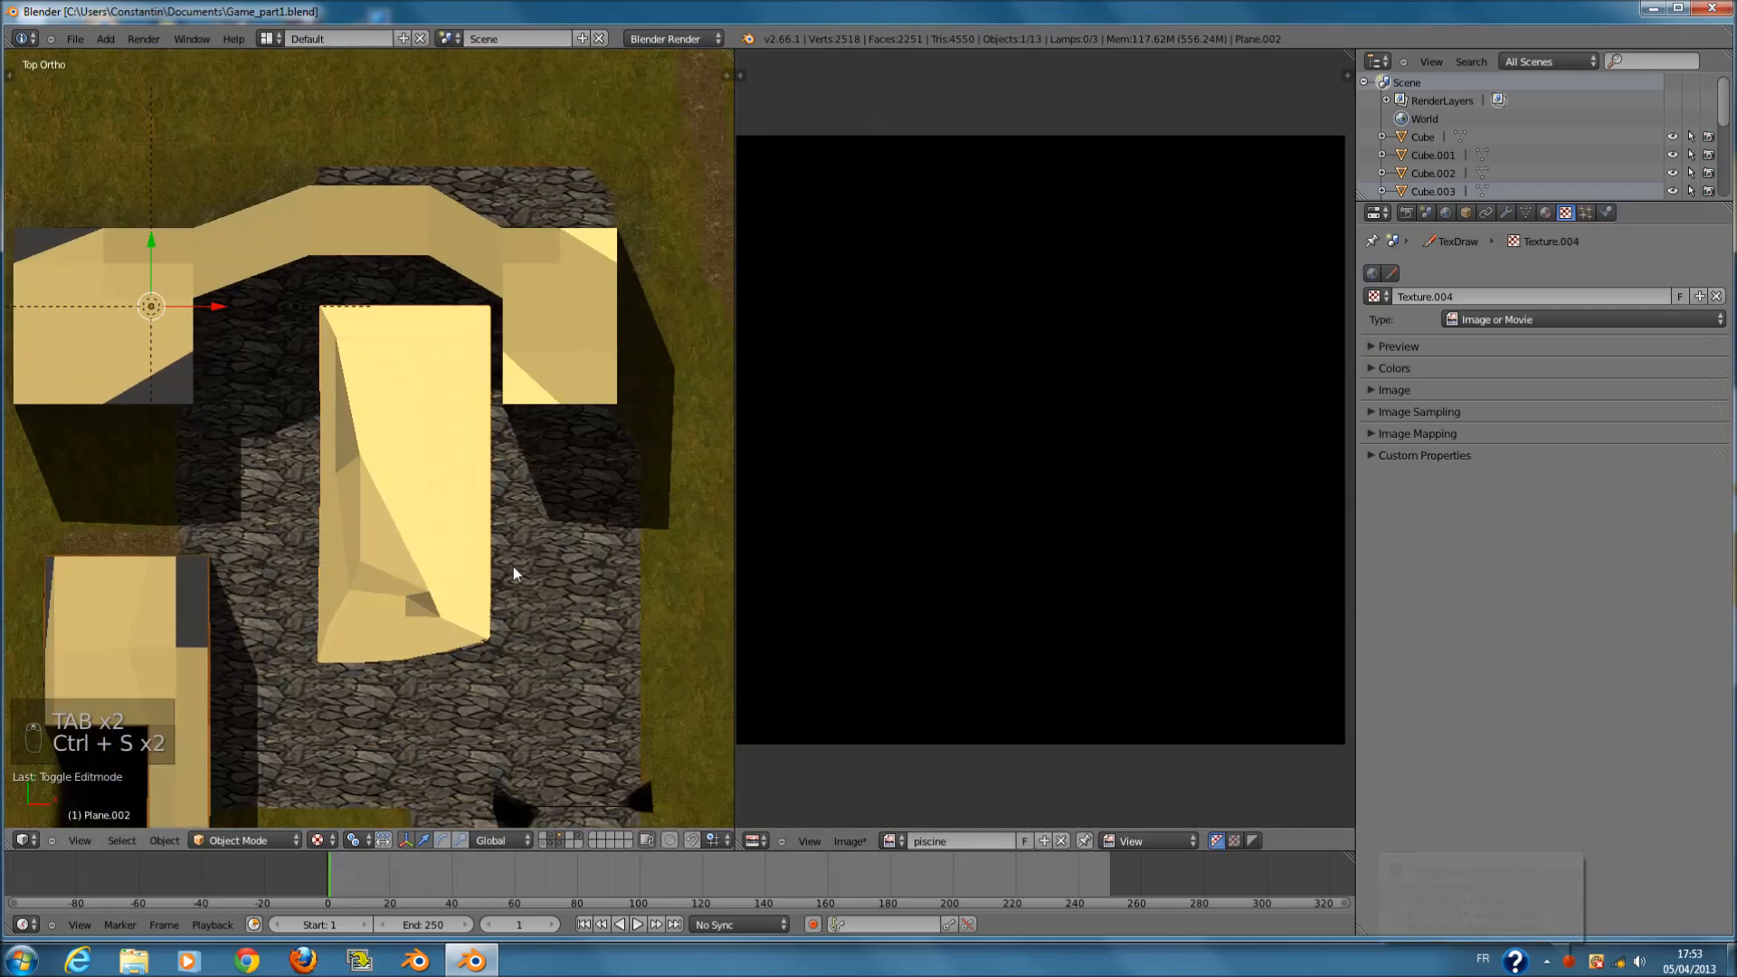
{"action": "left_click", "coordinate": [1415, 363]}
{"action": "left_click", "coordinate": [1415, 363]}
{"action": "left_click", "coordinate": [1421, 350]}
{"action": "left_click", "coordinate": [1421, 349]}
{"action": "left_click", "coordinate": [1423, 406]}
{"action": "left_click", "coordinate": [1424, 403]}
{"action": "left_click", "coordinate": [1425, 389]}
{"action": "left_click", "coordinate": [1425, 389]}
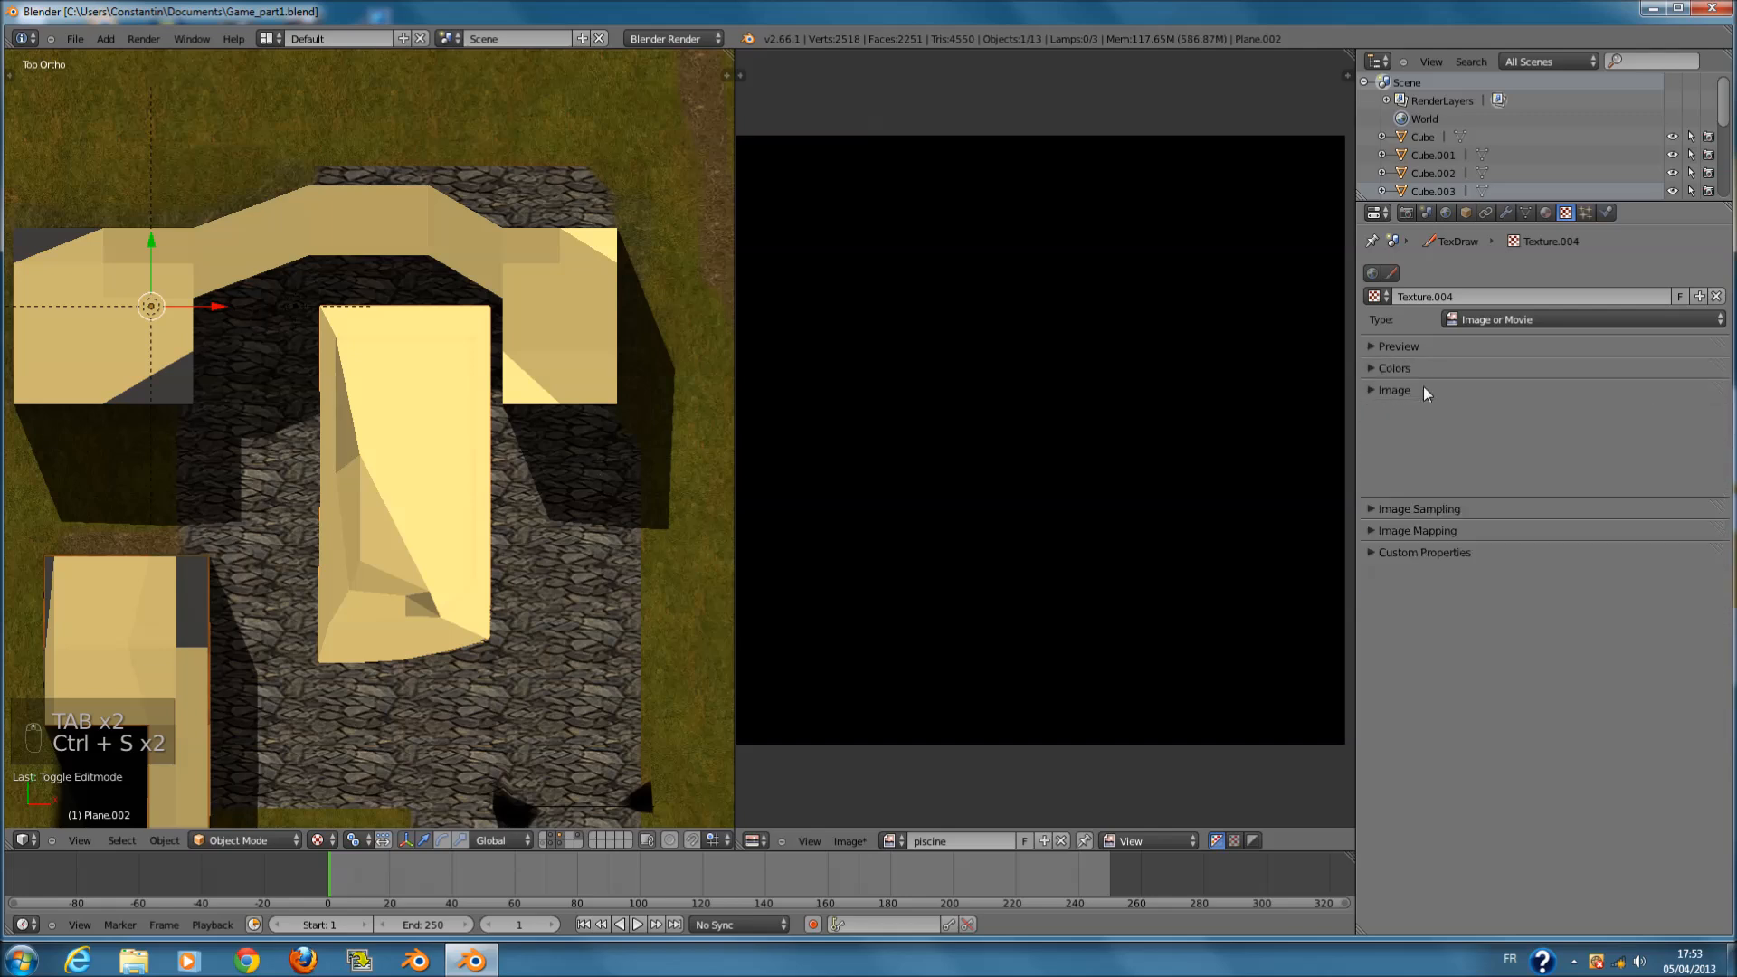
{"action": "left_click", "coordinate": [1424, 387]}
{"action": "left_click", "coordinate": [1426, 388]}
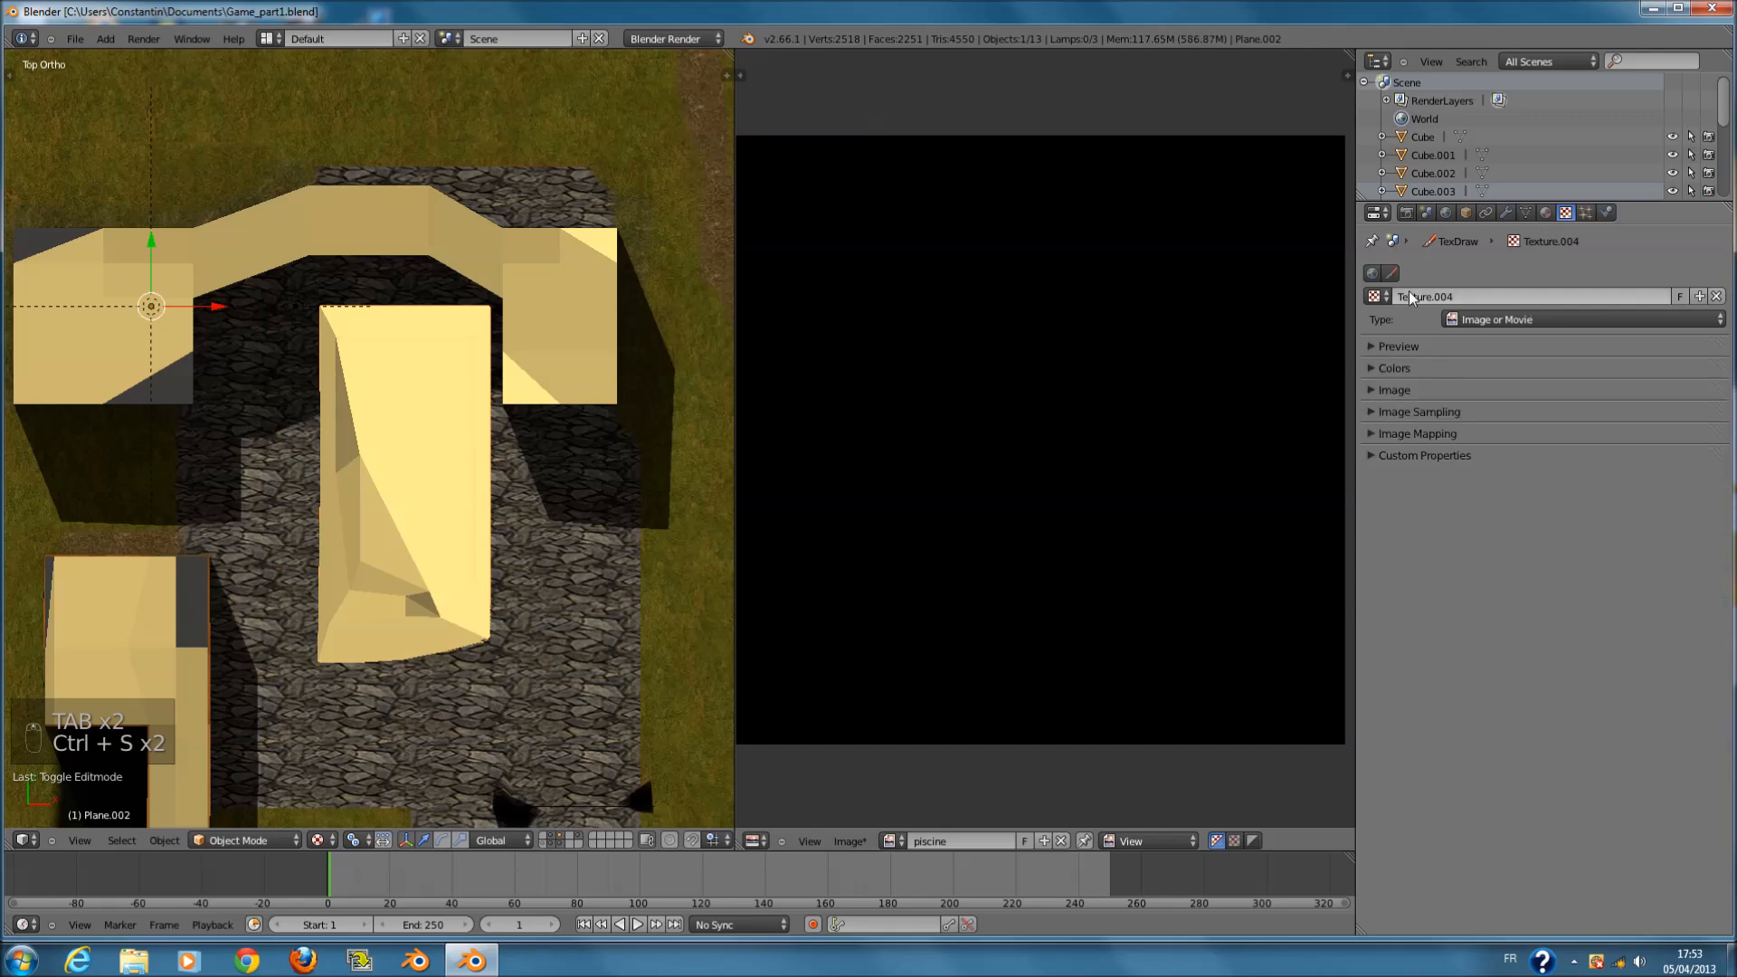
- Create a new material named piscine for the pool and add a new texture to it
{"action": "left_click", "coordinate": [1545, 214]}
{"action": "left_click", "coordinate": [1473, 330]}
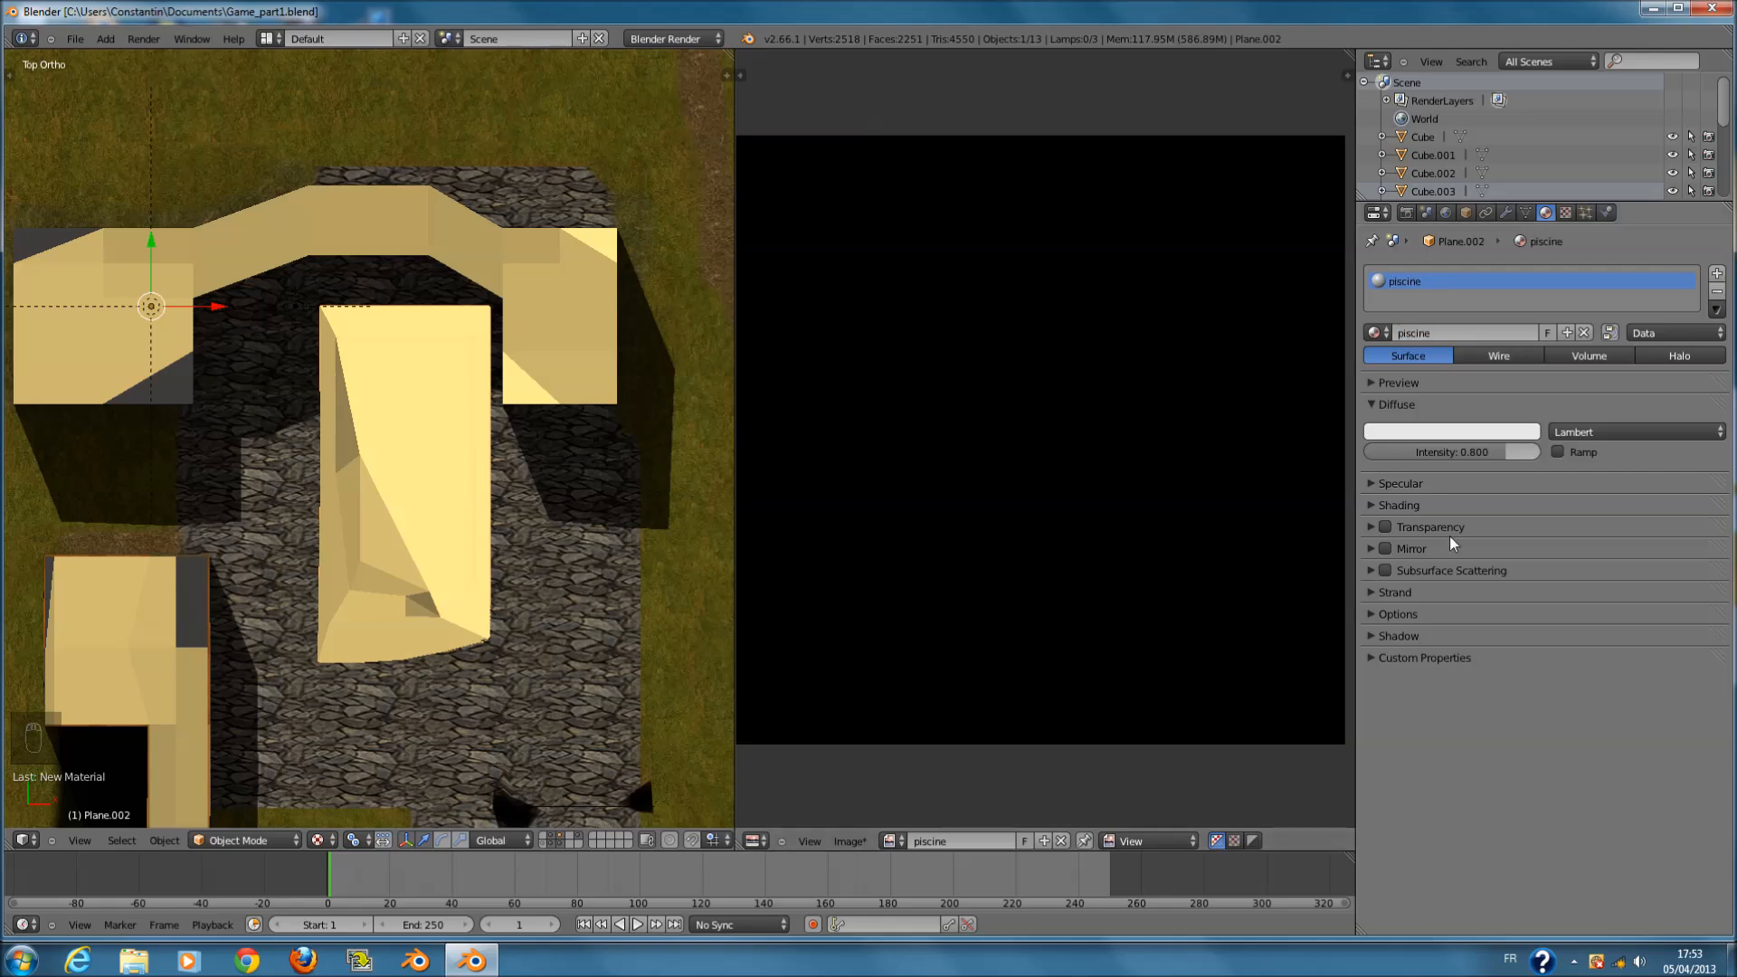
{"action": "left_click", "coordinate": [1567, 213]}
{"action": "left_click", "coordinate": [1527, 403]}
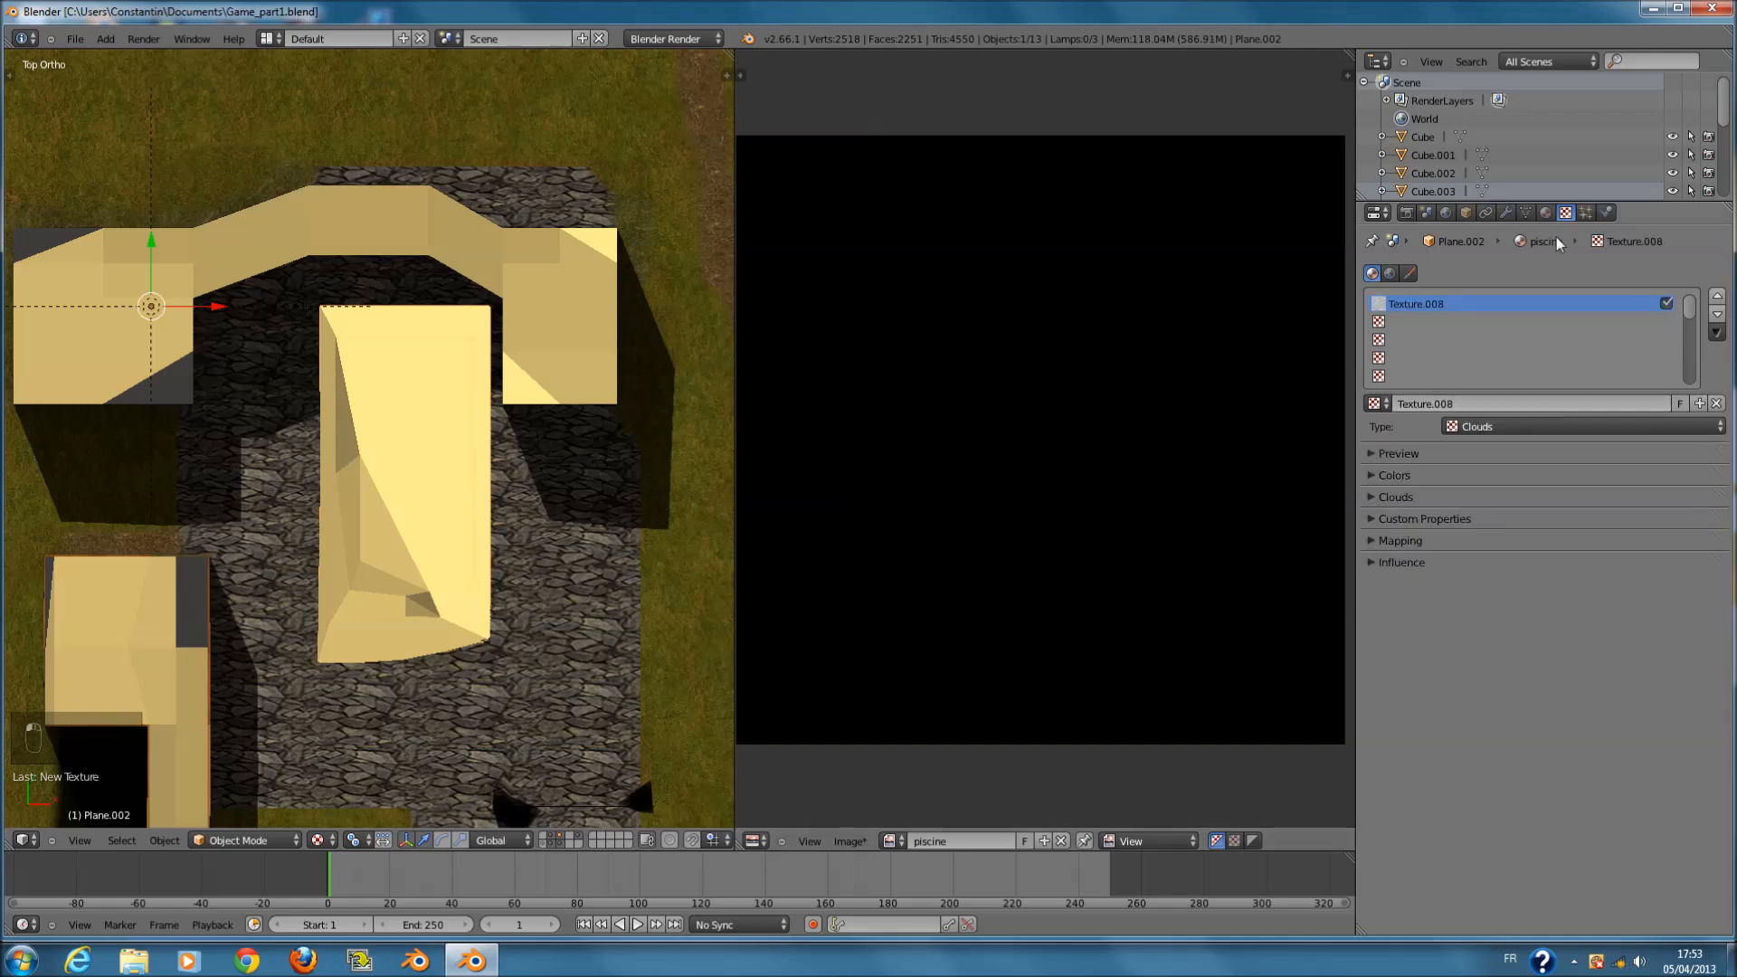
- Set the piscine material's specular intensity to 0
{"action": "left_click", "coordinate": [1547, 214]}
{"action": "left_click", "coordinate": [1451, 403]}
{"action": "left_click", "coordinate": [1447, 445]}
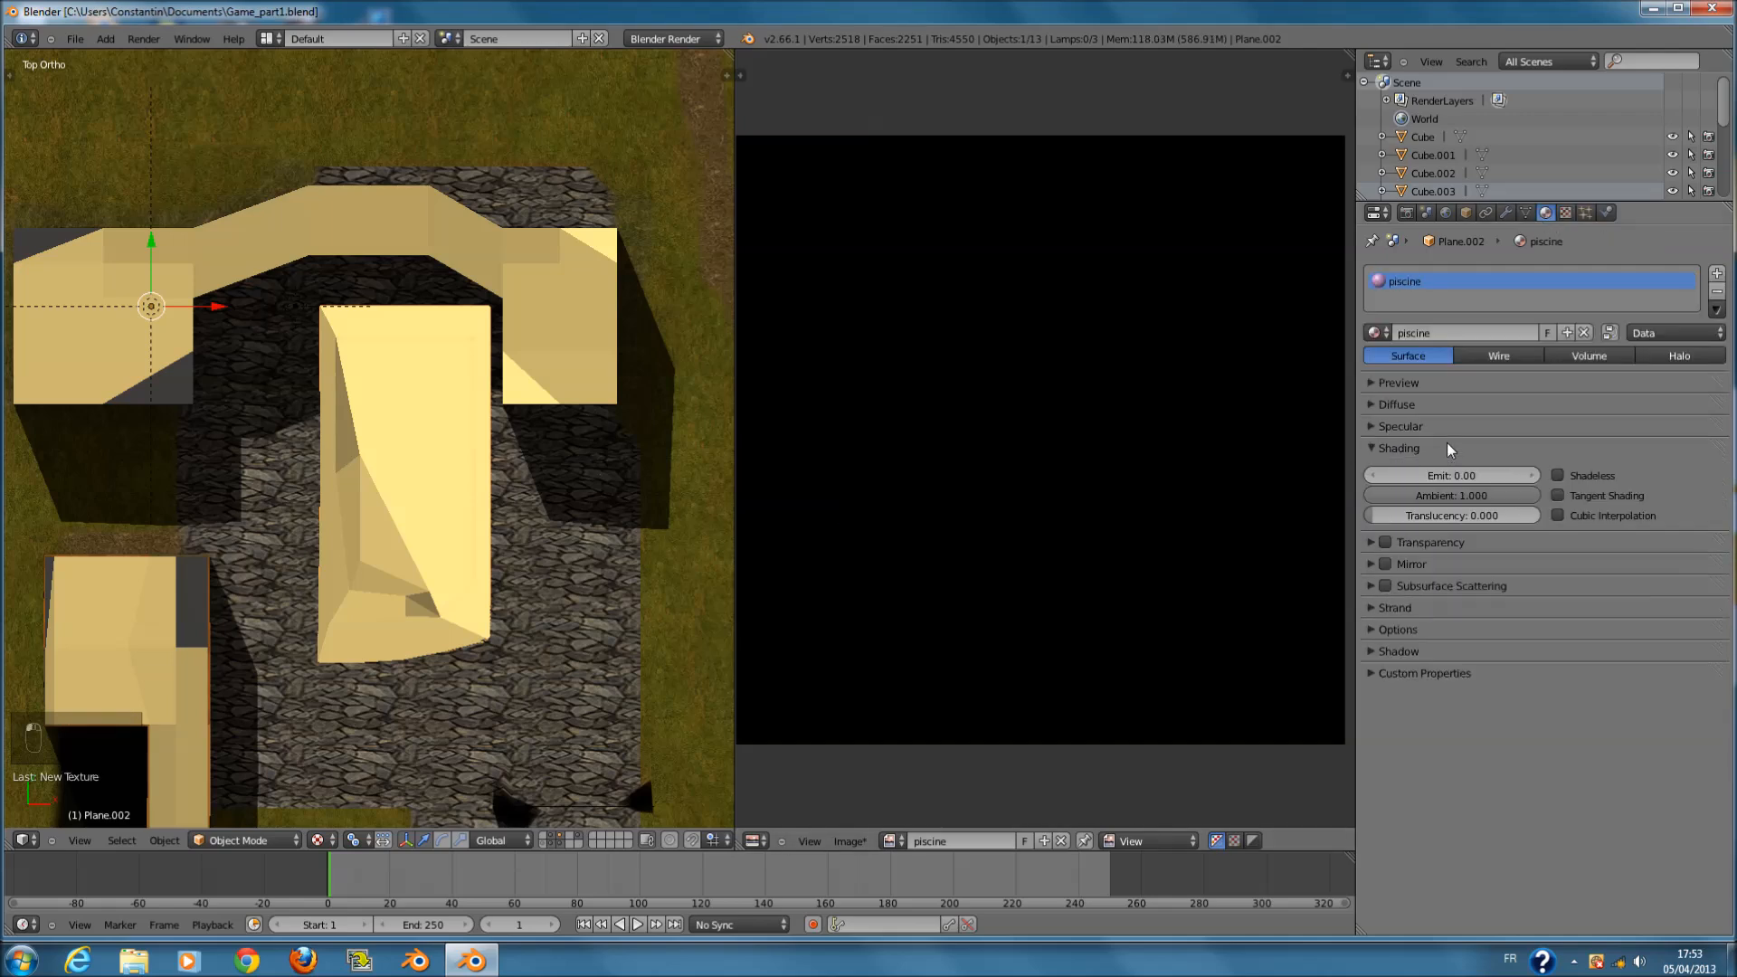
{"action": "left_click", "coordinate": [1448, 448]}
{"action": "left_click", "coordinate": [1454, 428]}
{"action": "left_click_drag", "start_coordinate": [1381, 473], "coordinate": [1254, 464]}
{"action": "left_click", "coordinate": [1433, 409]}
{"action": "left_click", "coordinate": [1432, 410]}
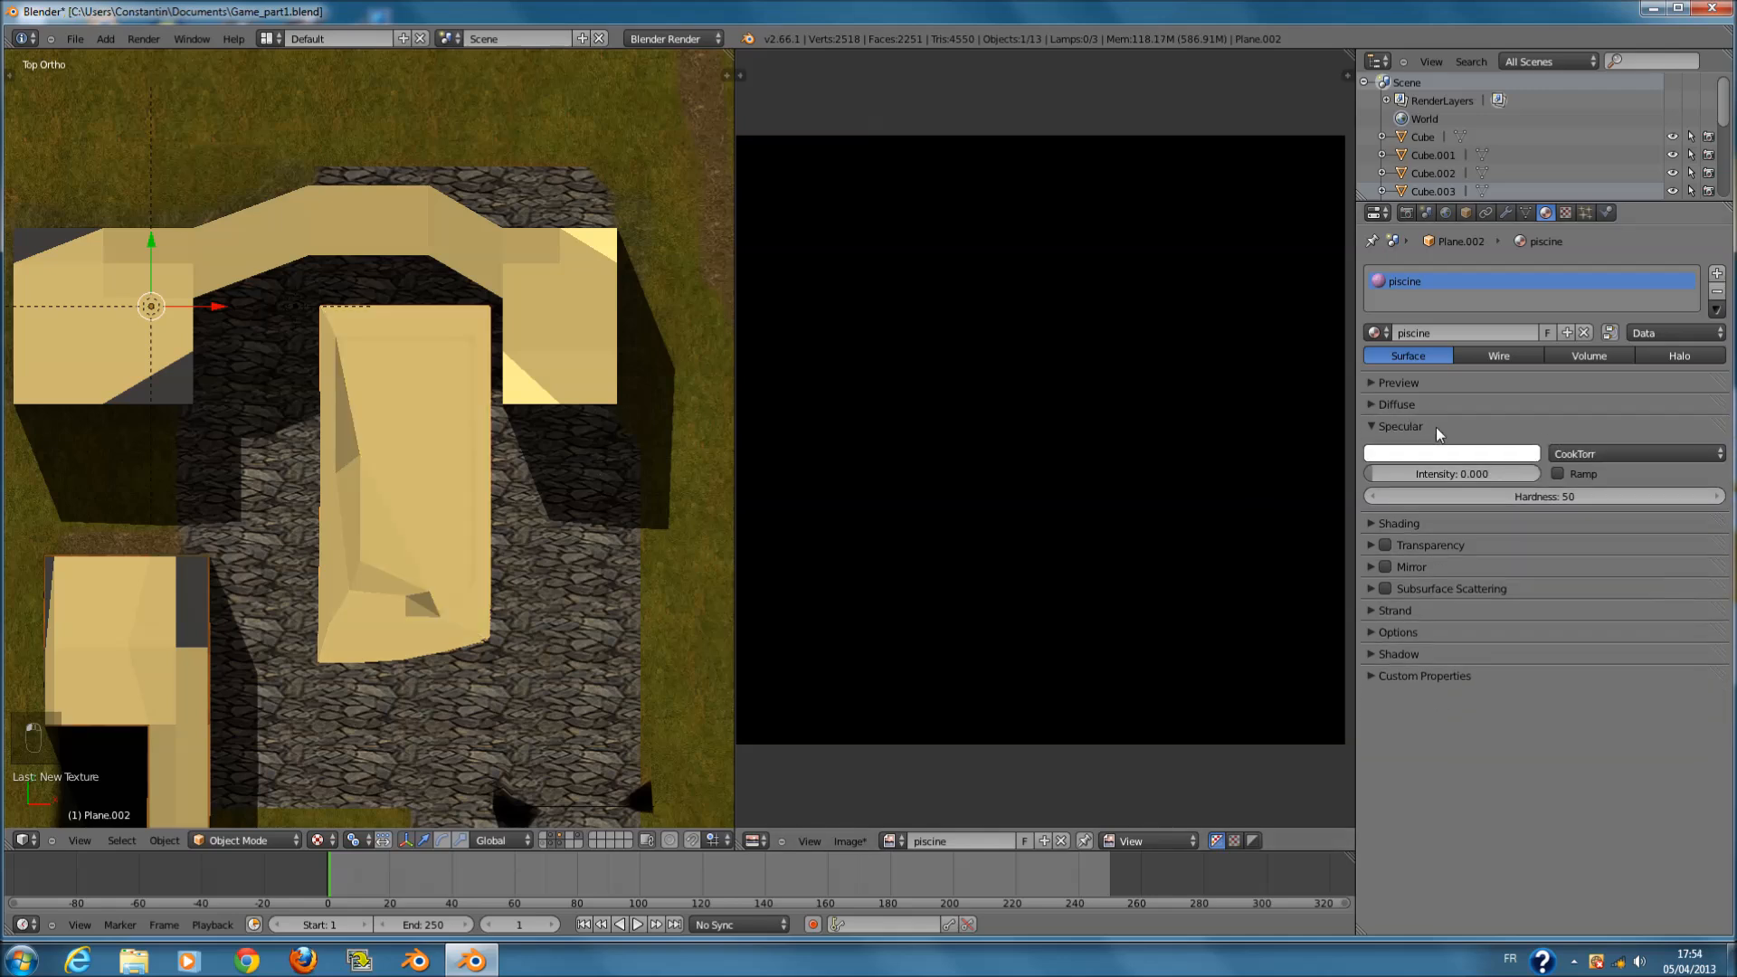
- Set the pool texture's type to Image or Movie
{"action": "left_click", "coordinate": [1566, 214]}
{"action": "left_click", "coordinate": [1536, 433]}
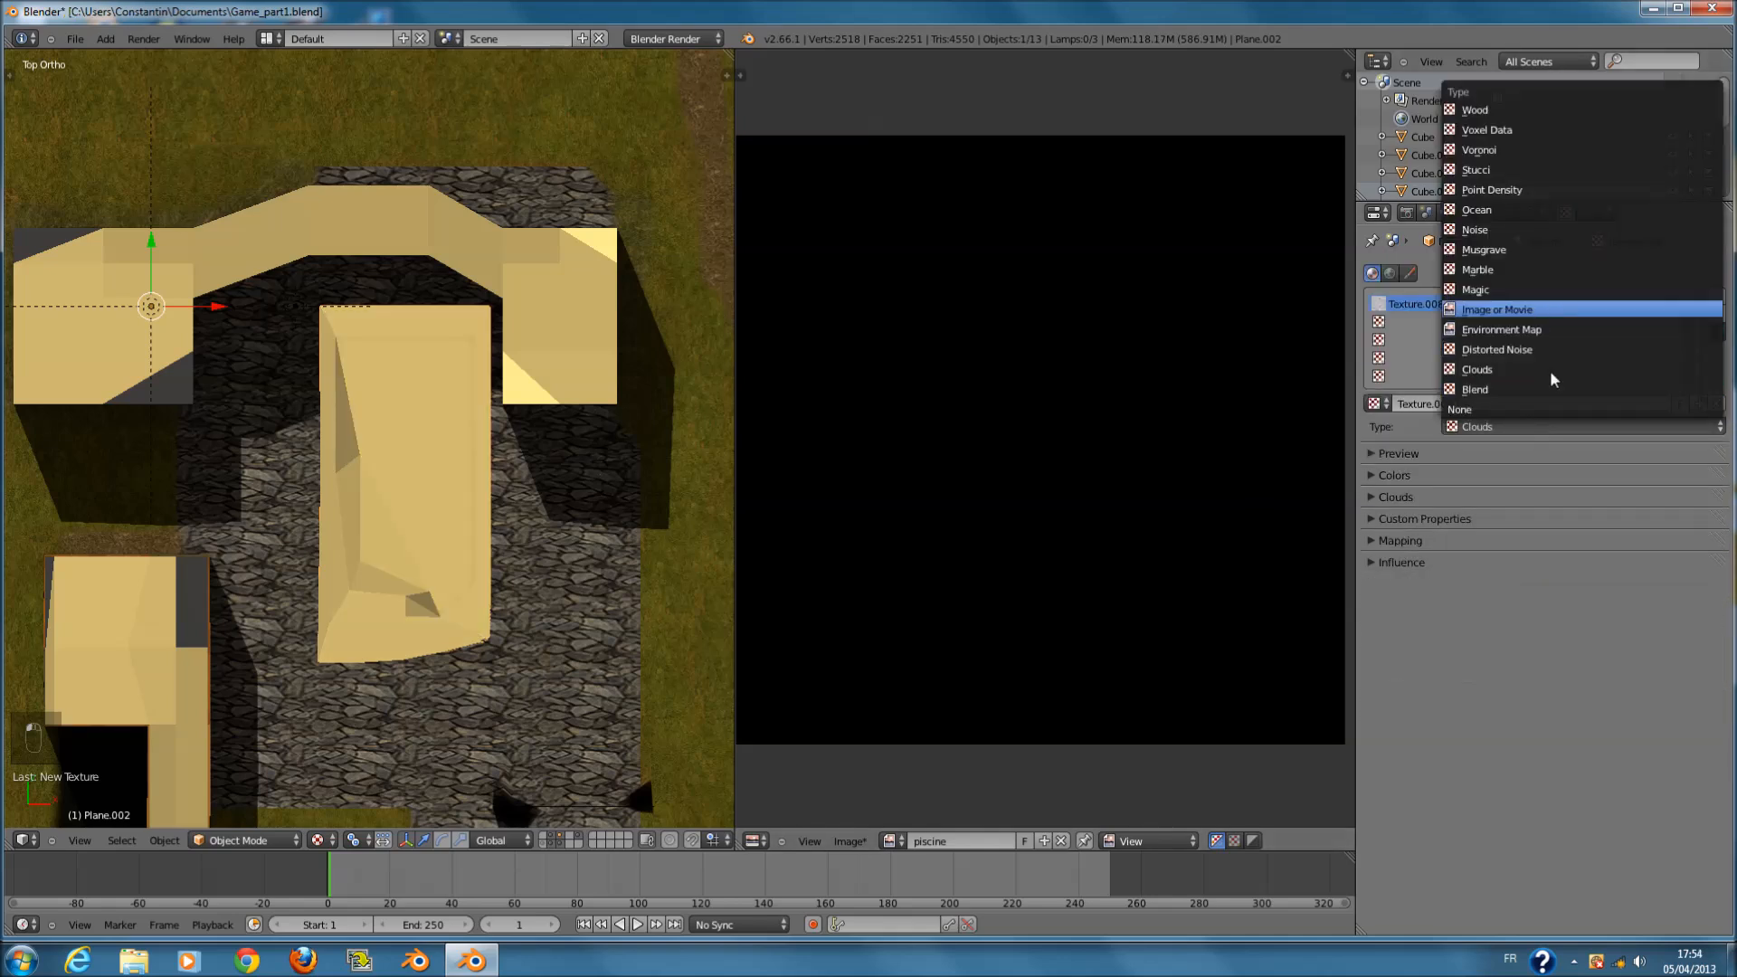
{"action": "left_click", "coordinate": [1543, 309]}
{"action": "left_click", "coordinate": [1505, 475]}
{"action": "left_click", "coordinate": [1505, 475]}
{"action": "left_click", "coordinate": [1520, 454]}
{"action": "left_click", "coordinate": [1475, 454]}
{"action": "left_click", "coordinate": [1473, 475]}
{"action": "left_click", "coordinate": [1472, 477]}
{"action": "left_click", "coordinate": [1477, 499]}
- Load TilesPlain0158_3_L.jpg from the texture folder as the pool texture's image
{"action": "left_click", "coordinate": [1616, 523]}
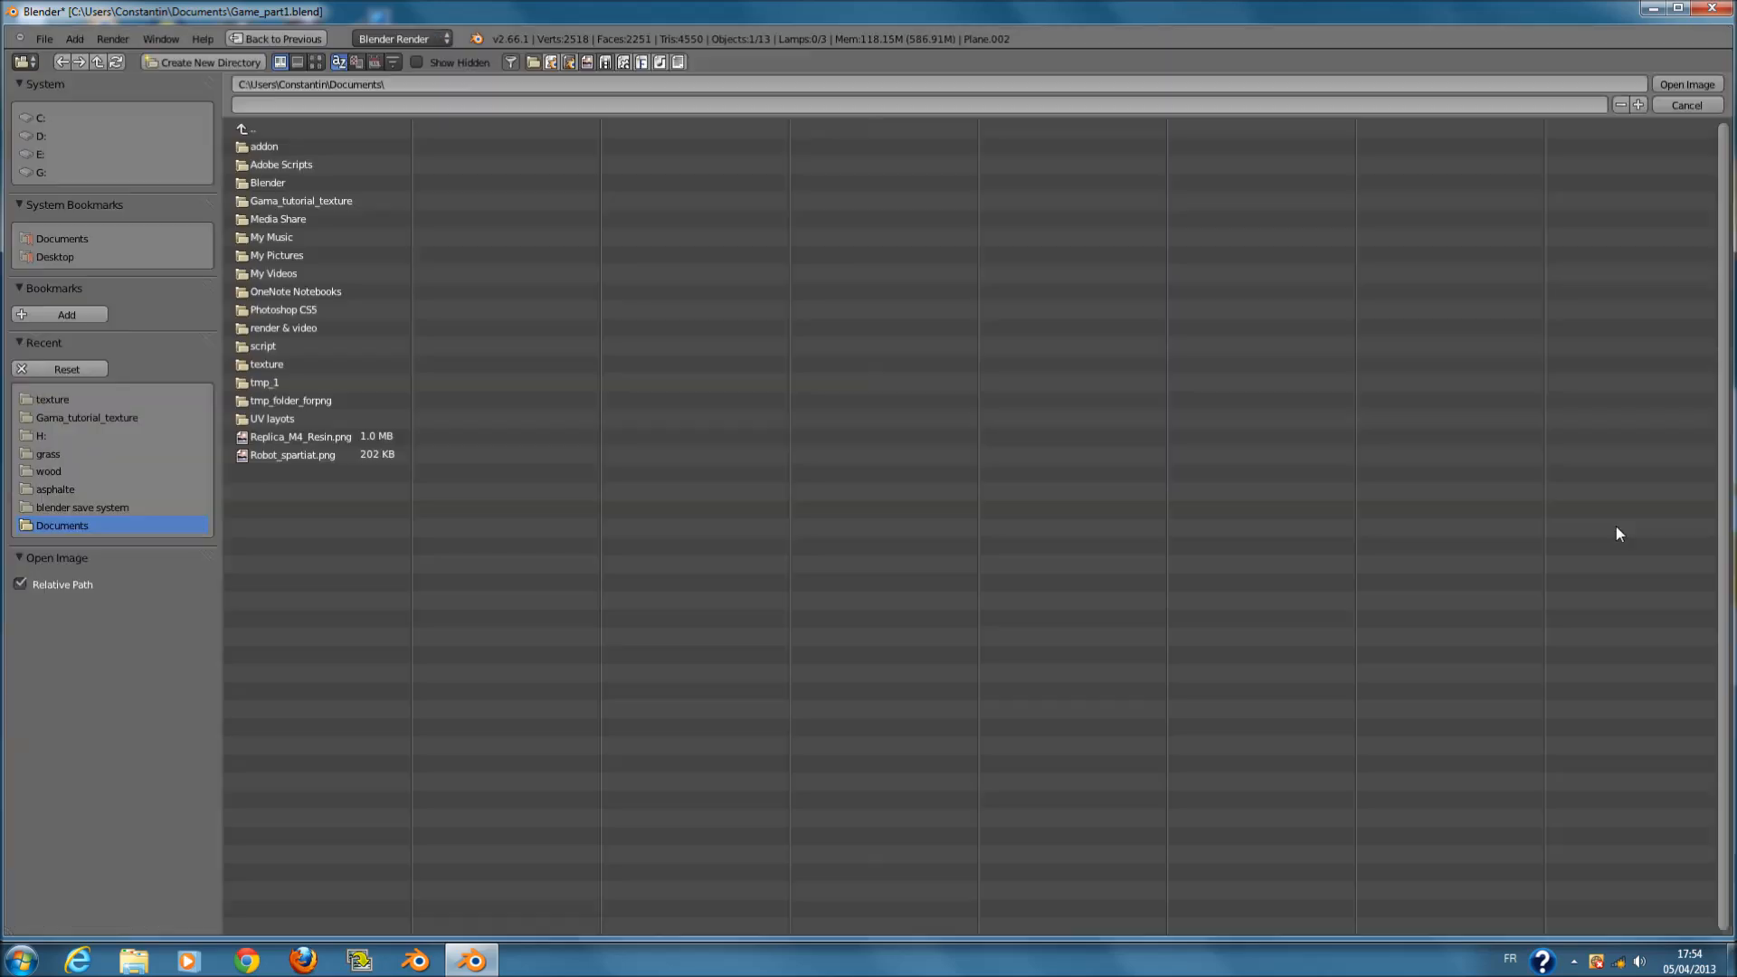
{"action": "left_click", "coordinate": [73, 397]}
{"action": "left_click", "coordinate": [316, 61]}
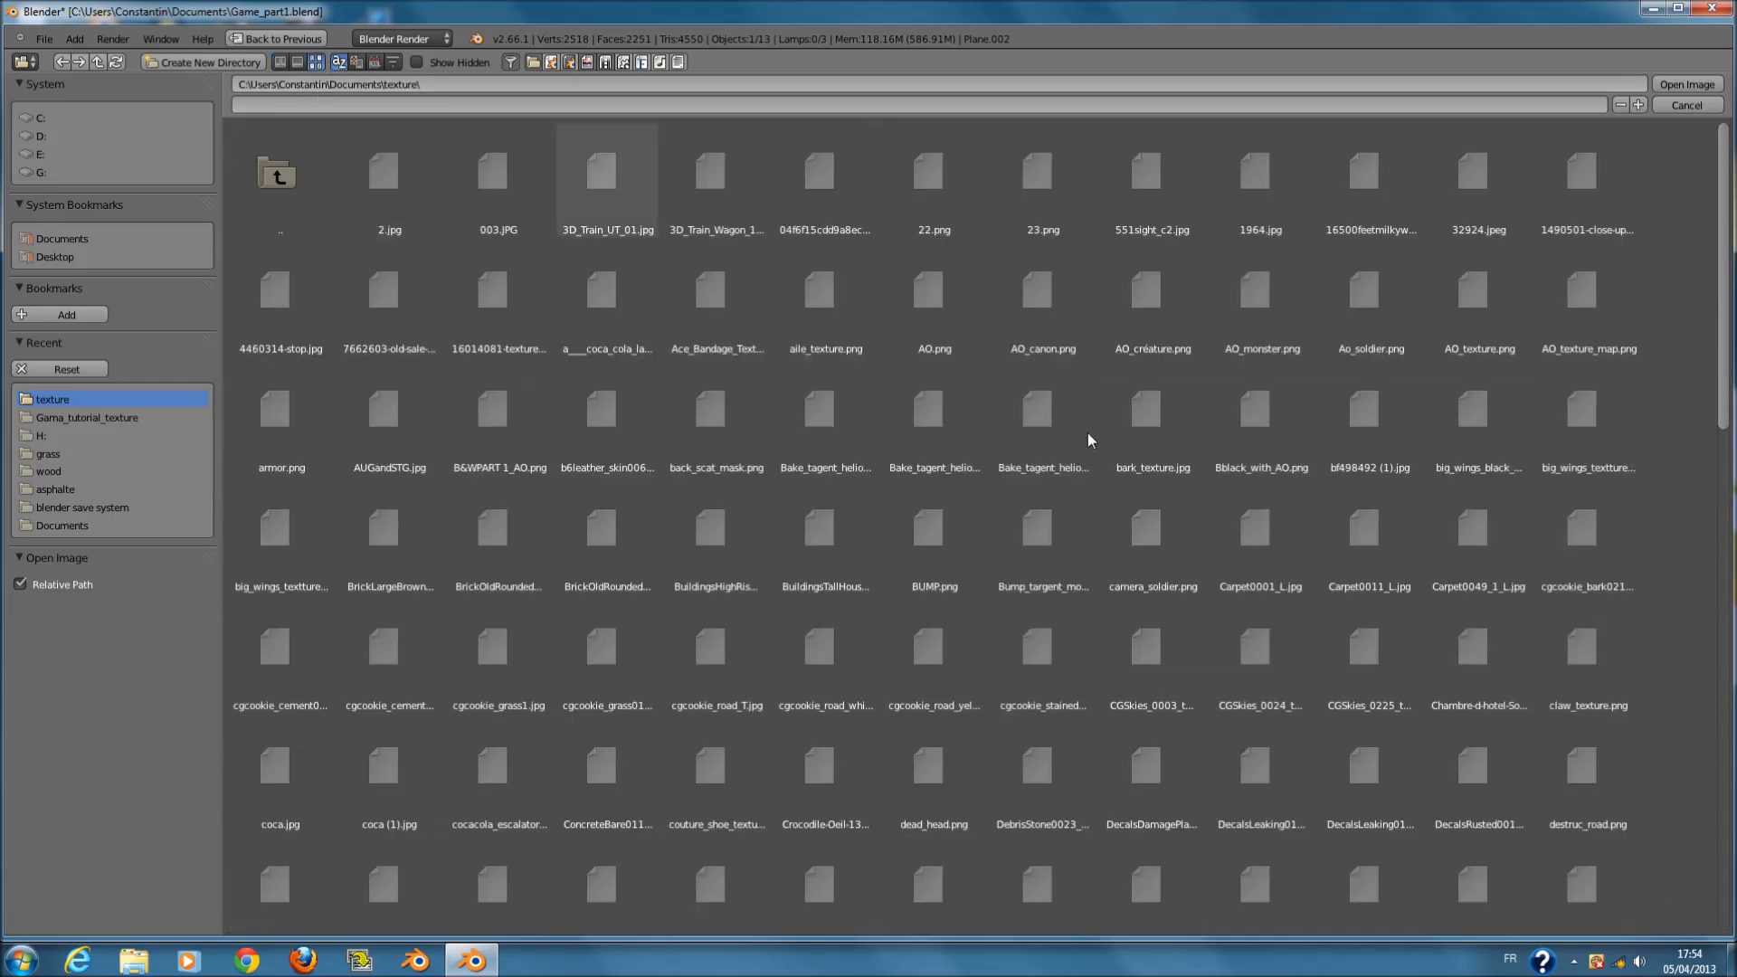
{"action": "scroll", "coordinate": [1221, 624], "scroll_direction": "down", "scroll_amount": 3}
{"action": "scroll", "coordinate": [1222, 625], "scroll_direction": "down", "scroll_amount": 8}
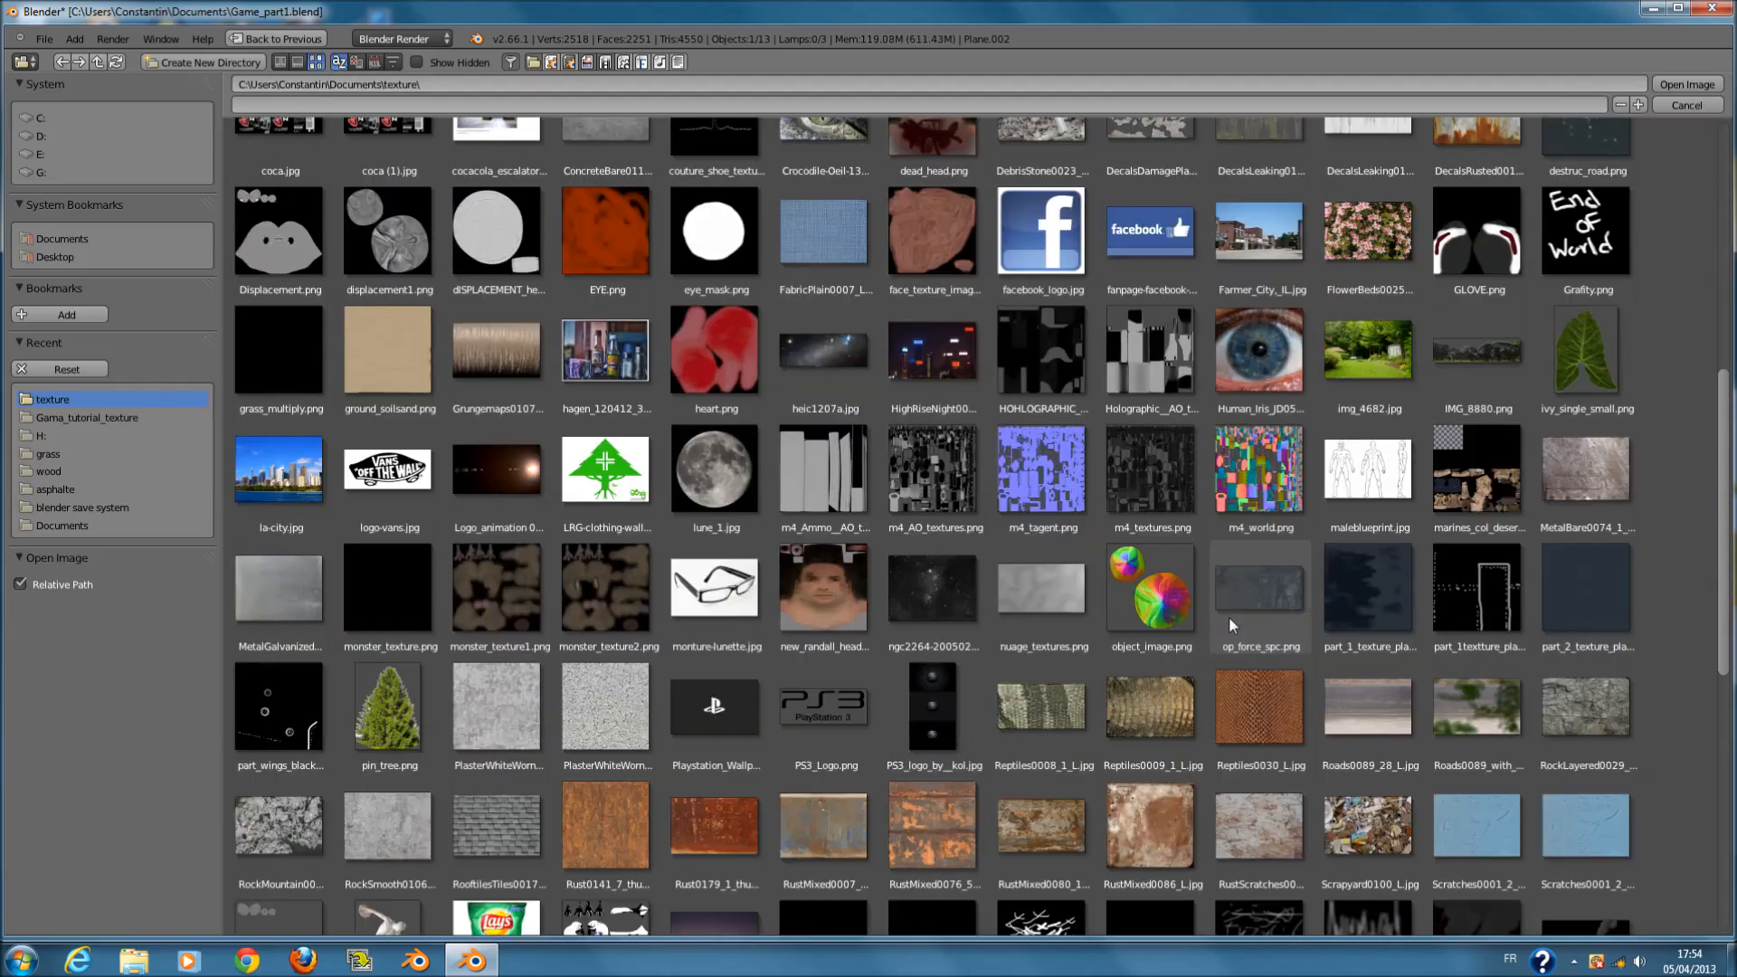
{"action": "scroll", "coordinate": [1348, 678], "scroll_direction": "down", "scroll_amount": 5}
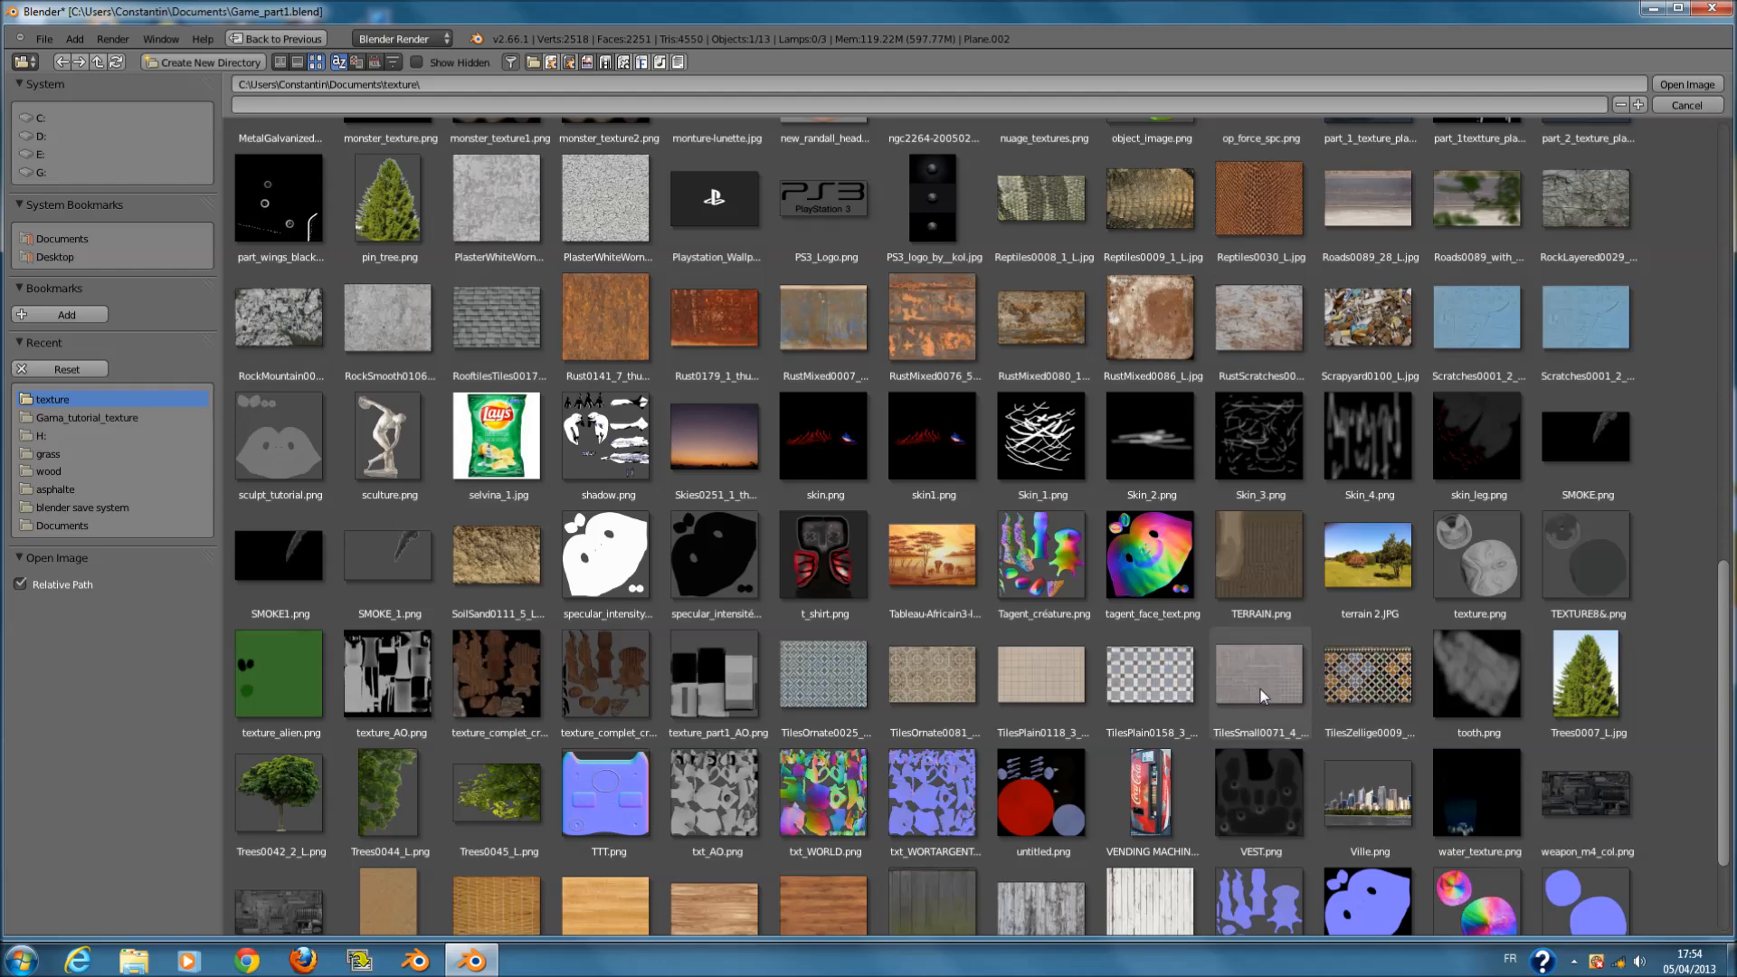
{"action": "left_click", "coordinate": [1195, 688]}
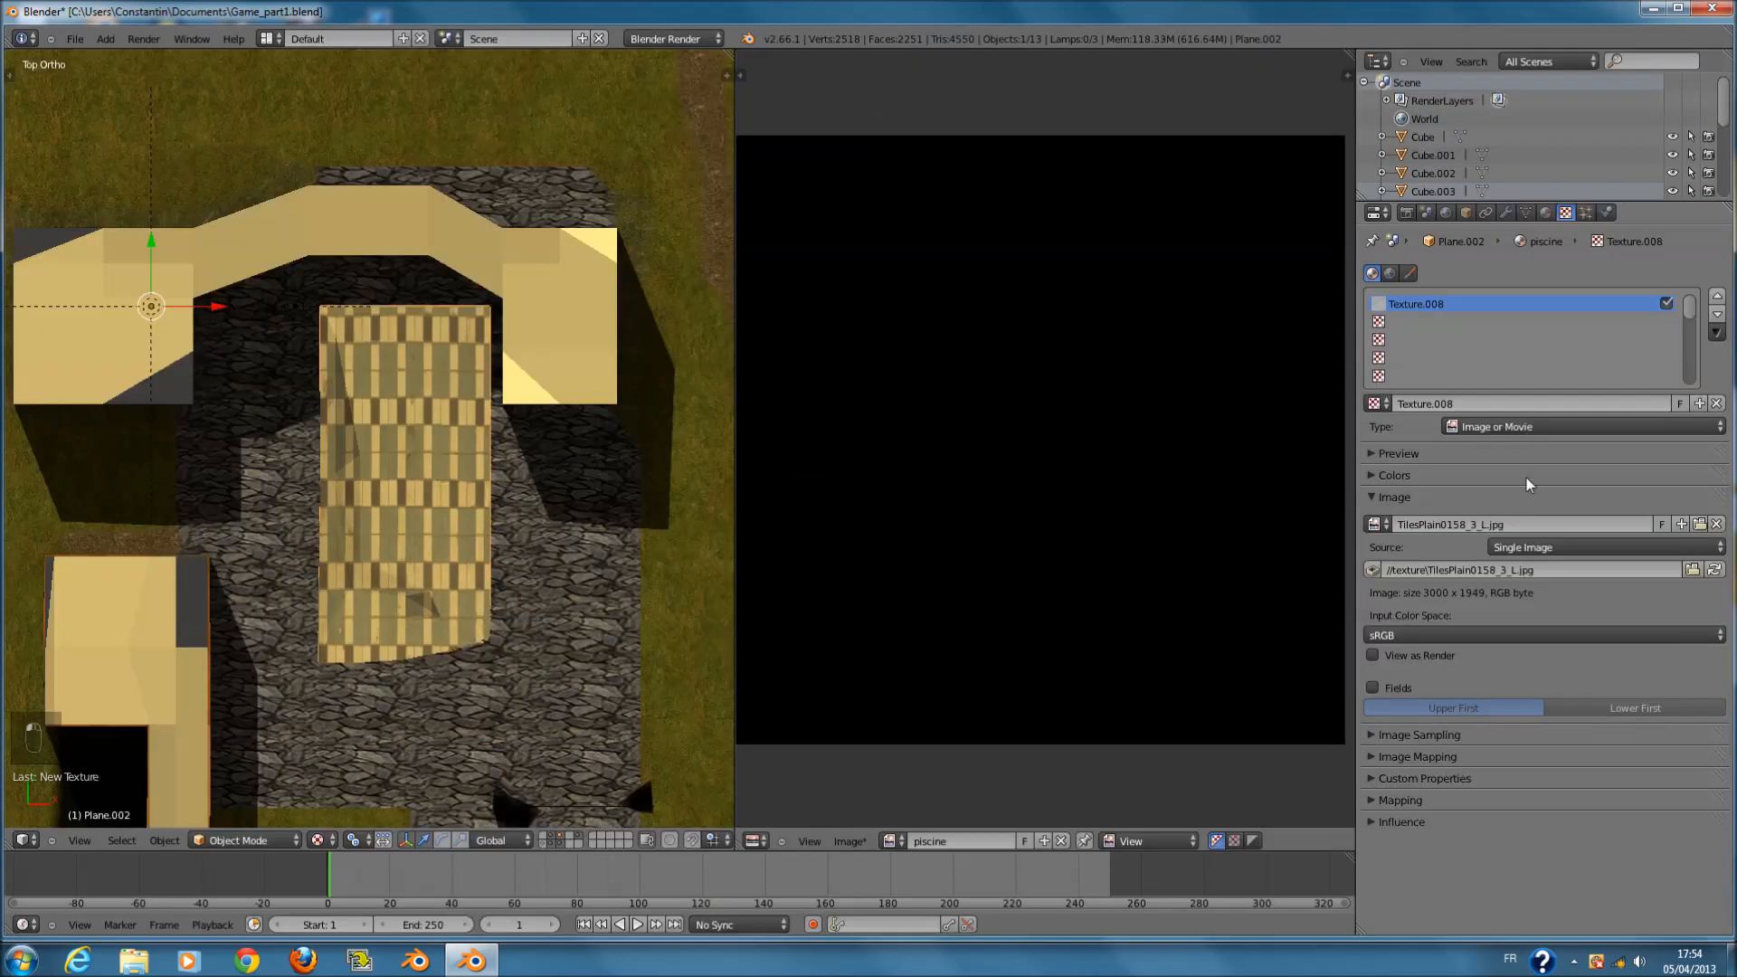
- Set the pool tile texture's mapping coordinates to UV
{"action": "scroll", "coordinate": [594, 513], "scroll_direction": "down", "scroll_amount": 2}
{"action": "middle_click_drag", "start_coordinate": [482, 509], "coordinate": [573, 457], "text": "shift"}
{"action": "scroll", "coordinate": [585, 496], "scroll_direction": "up", "scroll_amount": 6}
{"action": "middle_click_drag", "start_coordinate": [724, 407], "coordinate": [487, 495], "text": "shift"}
{"action": "scroll", "coordinate": [606, 503], "scroll_direction": "up", "scroll_amount": 1}
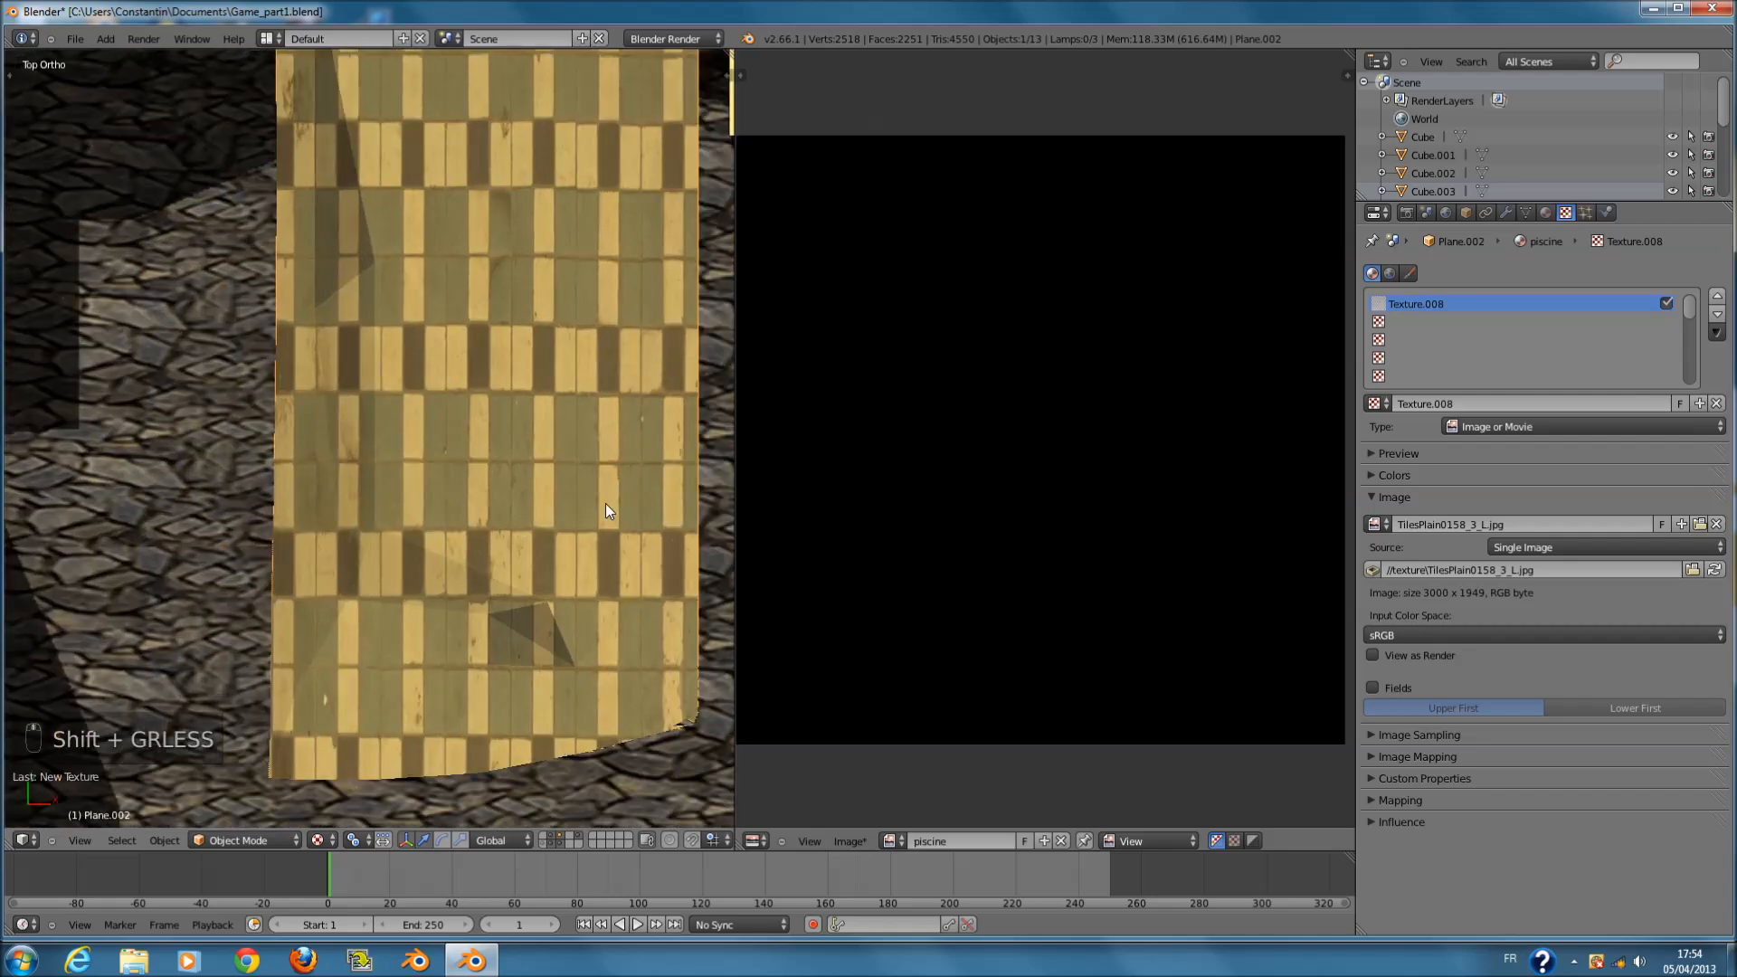
{"action": "left_click", "coordinate": [1444, 507]}
{"action": "left_click", "coordinate": [1441, 516]}
{"action": "left_click", "coordinate": [1440, 515]}
{"action": "left_click", "coordinate": [1440, 536]}
{"action": "left_click", "coordinate": [1441, 541]}
{"action": "left_click", "coordinate": [1436, 581]}
{"action": "left_click", "coordinate": [1532, 612]}
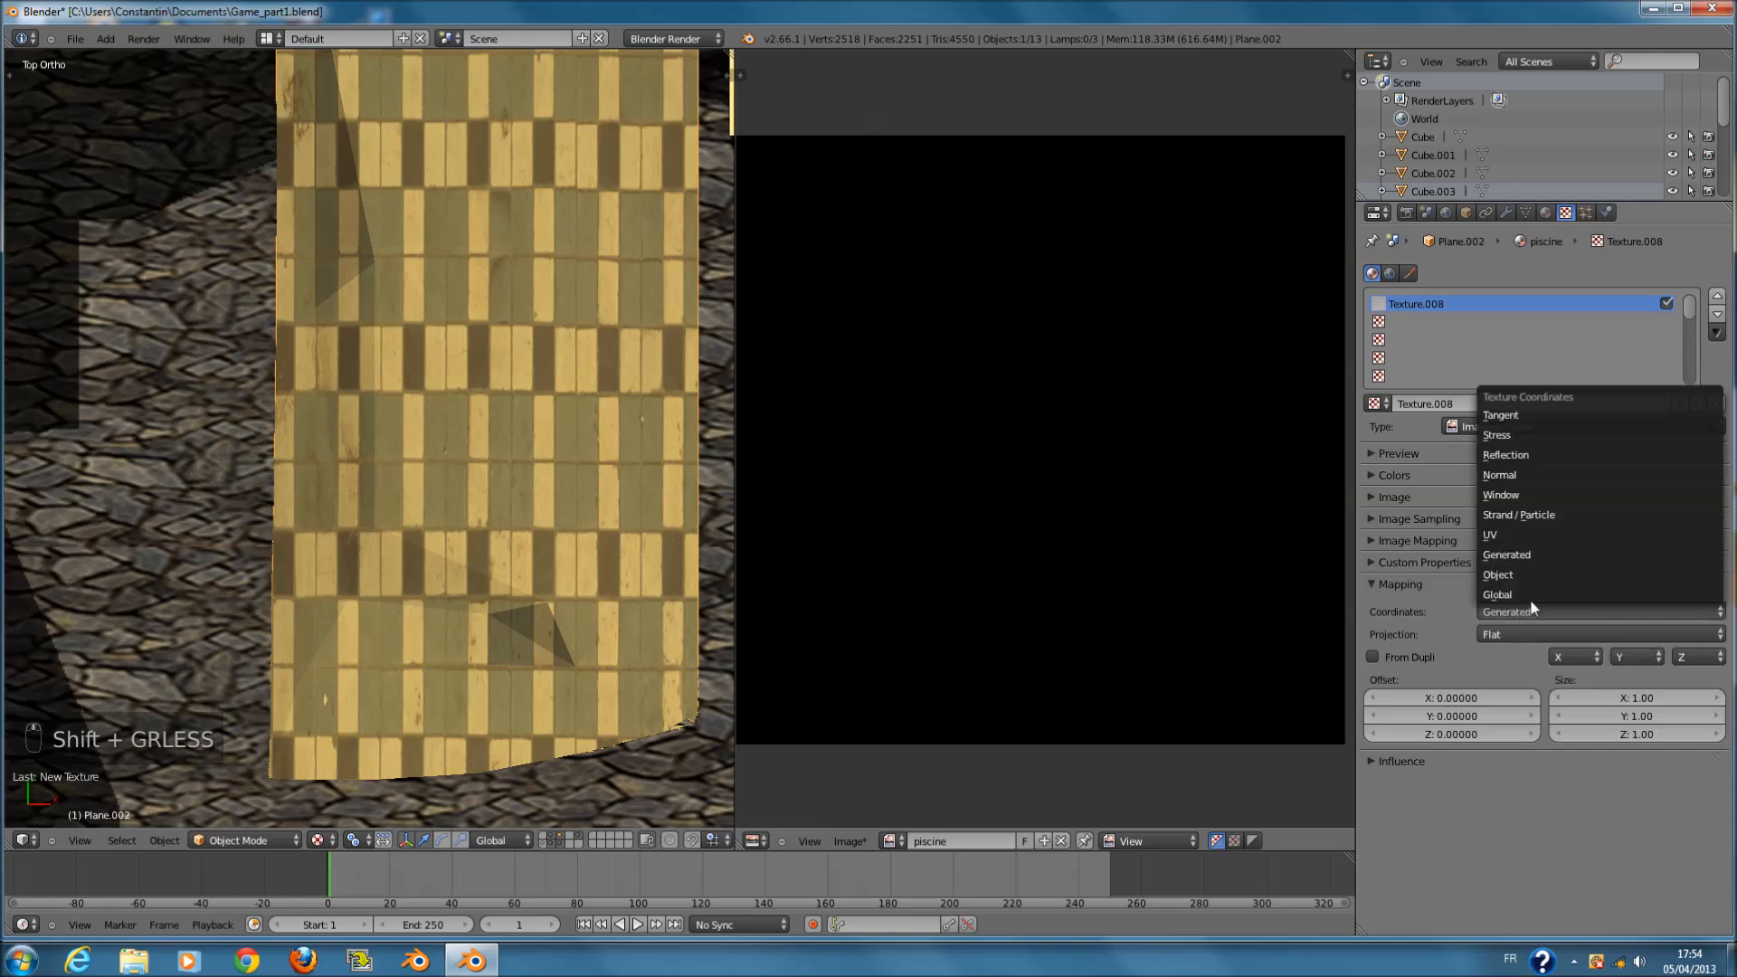
{"action": "left_click", "coordinate": [1491, 534]}
- Examine from several angles how the UV-mapped tiles follow the pool's floor and walls
{"action": "middle_click_drag", "start_coordinate": [504, 487], "coordinate": [509, 485], "text": "shift"}
{"action": "scroll", "coordinate": [536, 488], "scroll_direction": "down", "scroll_amount": 2}
{"action": "key", "text": "Tab"}
{"action": "scroll", "coordinate": [536, 485], "scroll_direction": "up", "scroll_amount": 2}
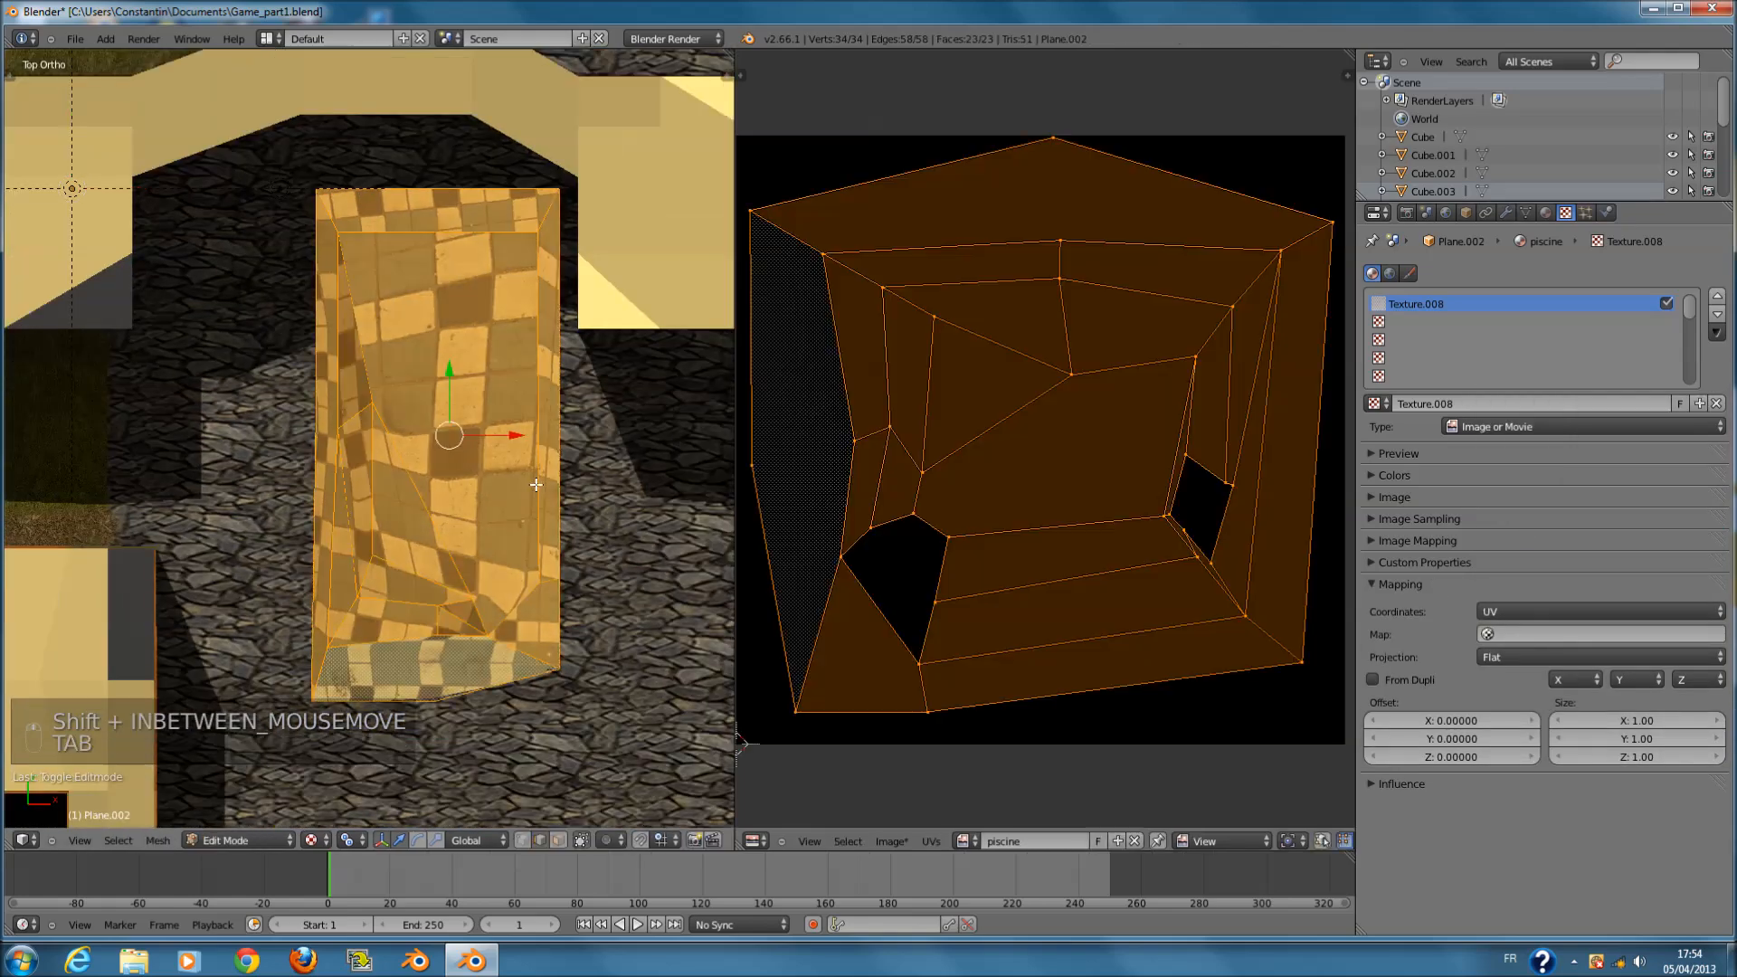
{"action": "scroll", "coordinate": [561, 514], "scroll_direction": "down", "scroll_amount": 1}
{"action": "middle_click_drag", "start_coordinate": [605, 550], "coordinate": [1032, 529]}
{"action": "key", "text": "Tab"}
{"action": "scroll", "coordinate": [544, 462], "scroll_direction": "down", "scroll_amount": 2}
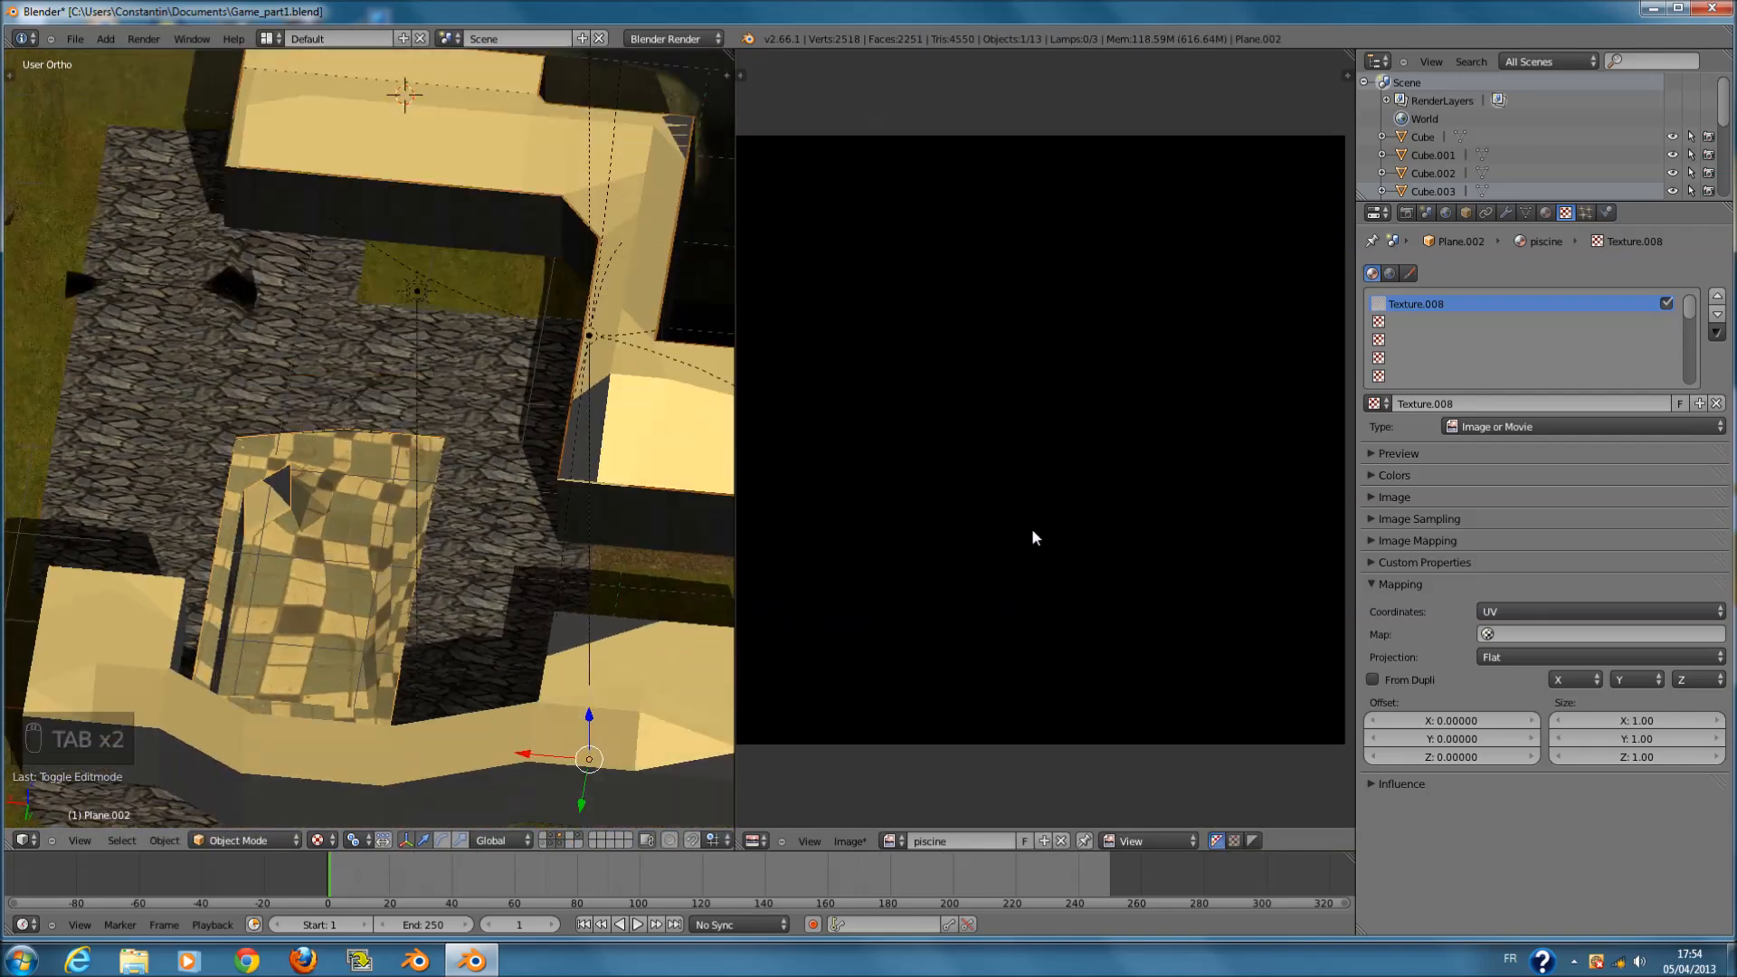
{"action": "scroll", "coordinate": [507, 546], "scroll_direction": "up", "scroll_amount": 4}
{"action": "middle_click_drag", "start_coordinate": [473, 551], "coordinate": [224, 595]}
{"action": "scroll", "coordinate": [224, 595], "scroll_direction": "down", "scroll_amount": 3}
- Unwrap the whole pool from the top view with Project From View, fitted to the image bounds
{"action": "key", "text": "KP_7"}
{"action": "key", "text": "Tab"}
{"action": "scroll", "coordinate": [541, 542], "scroll_direction": "up", "scroll_amount": 2}
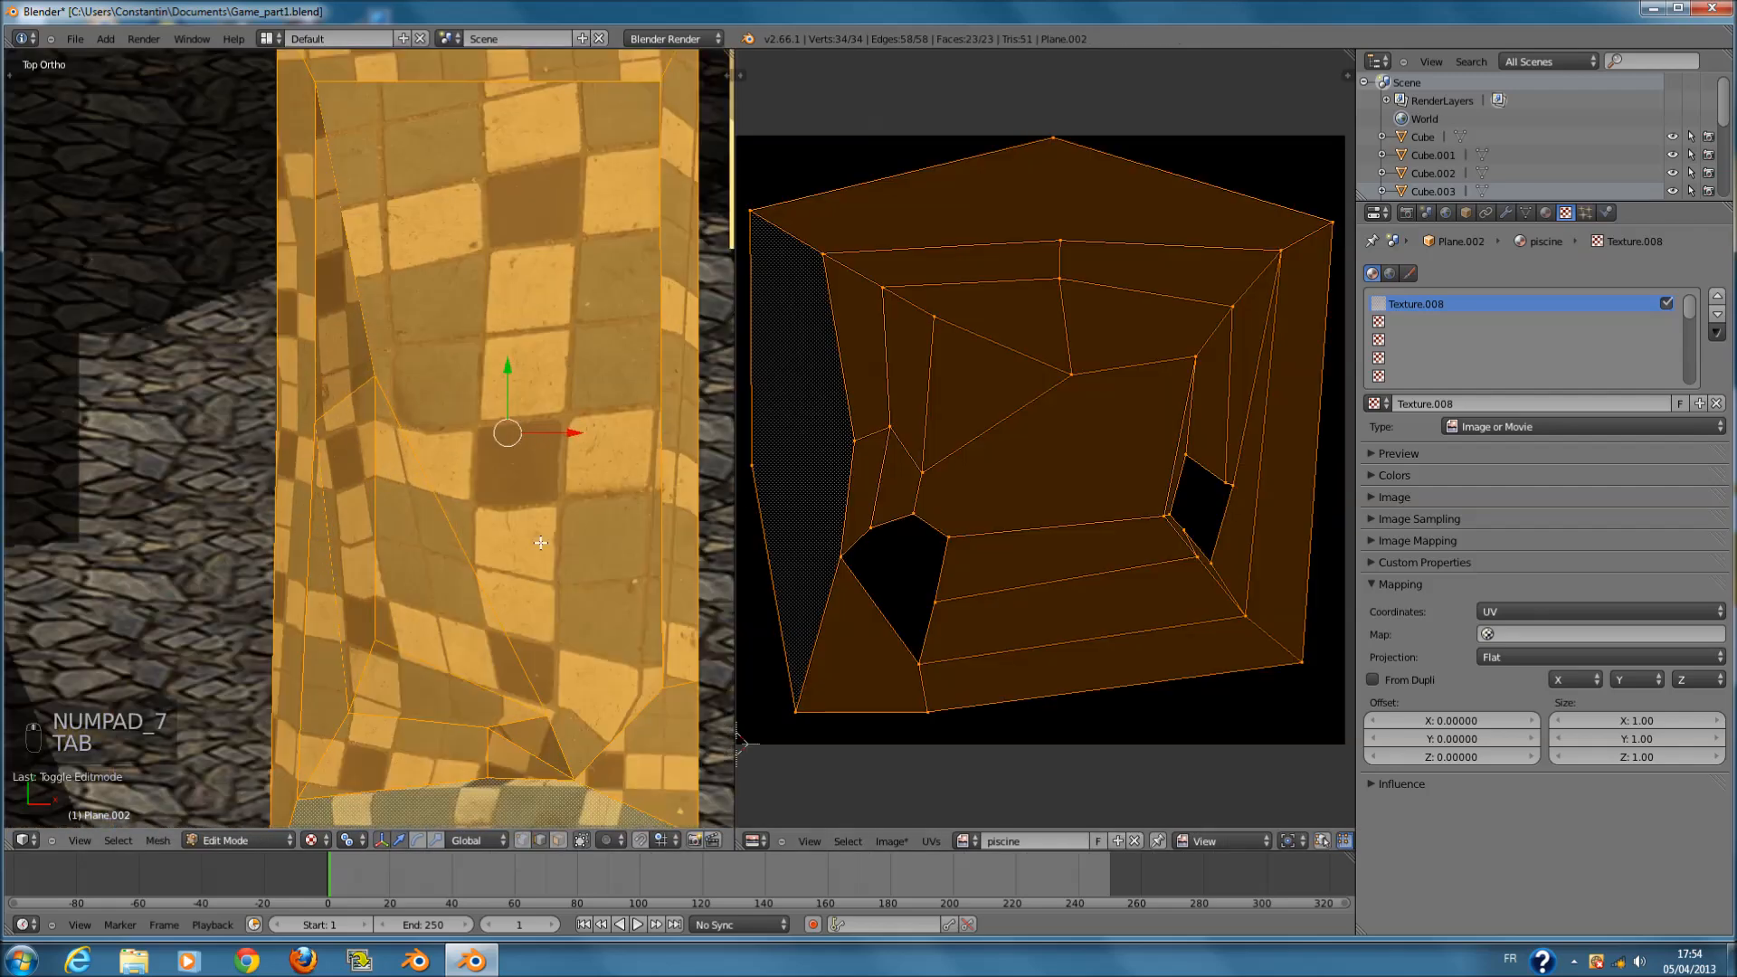
{"action": "scroll", "coordinate": [577, 486], "scroll_direction": "down", "scroll_amount": 1}
{"action": "key", "text": "u"}
{"action": "left_click", "coordinate": [563, 641]}
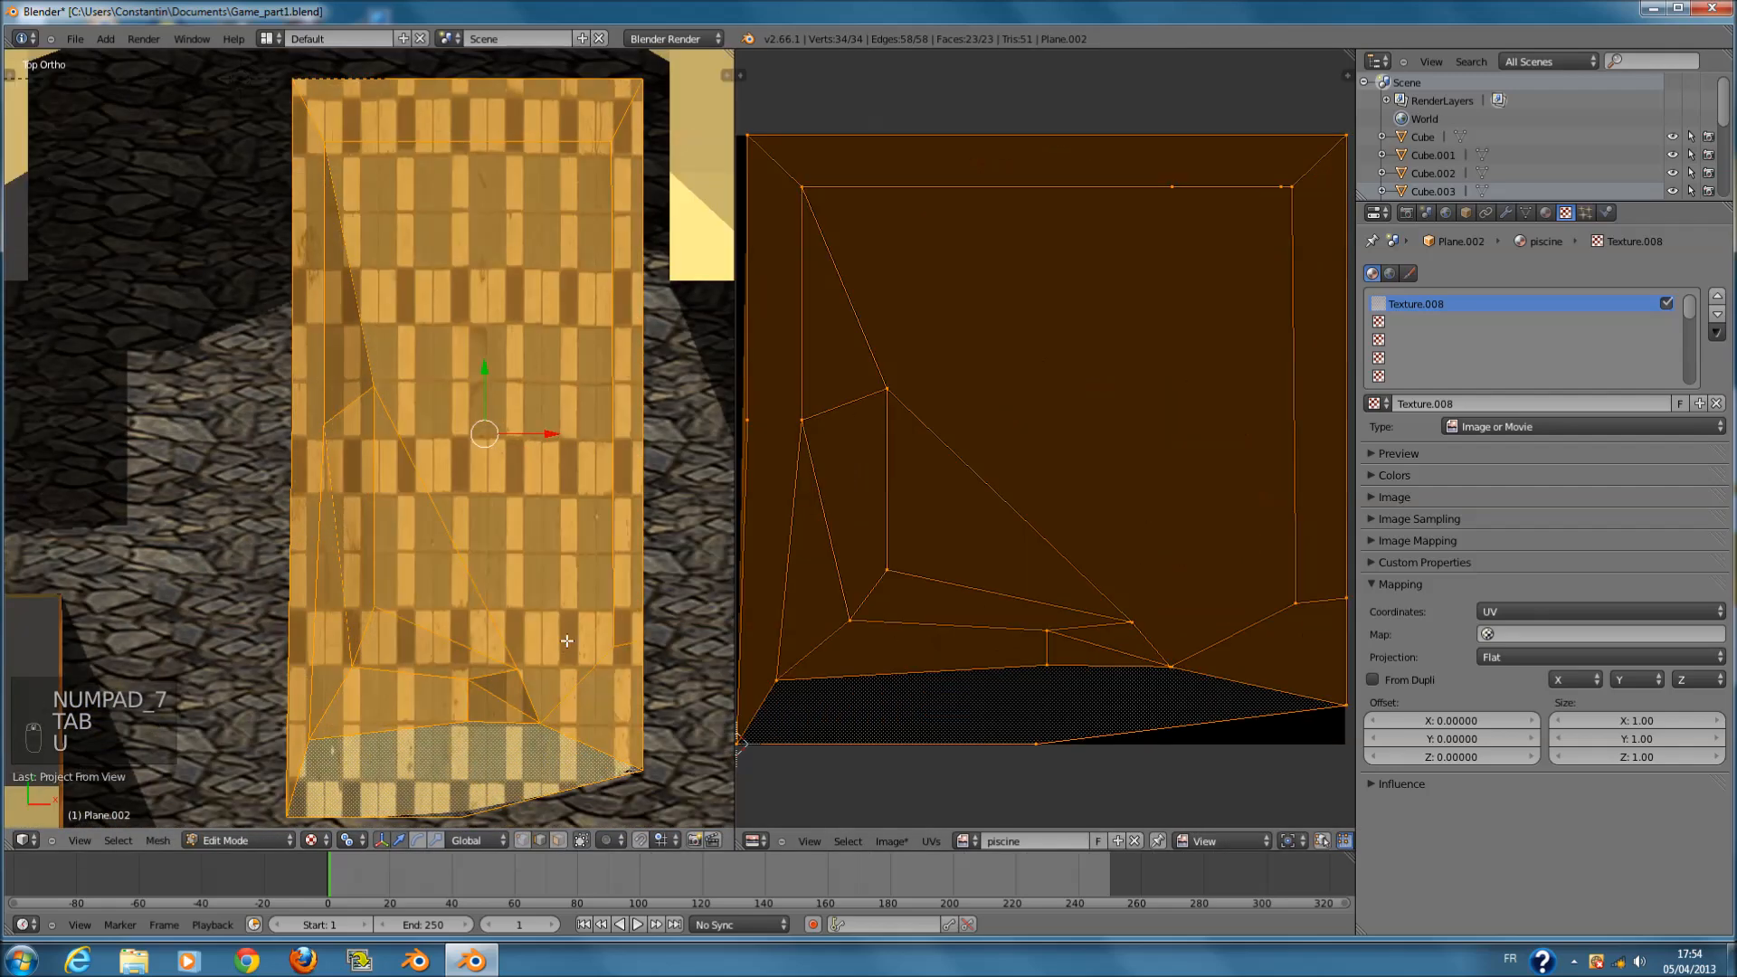
- Try scaling up the pool's projected UV layout beyond the piscine image
{"action": "scroll", "coordinate": [618, 573], "scroll_direction": "down", "scroll_amount": 1}
{"action": "middle_click_drag", "start_coordinate": [605, 555], "coordinate": [592, 460]}
{"action": "key", "text": "KP_1"}
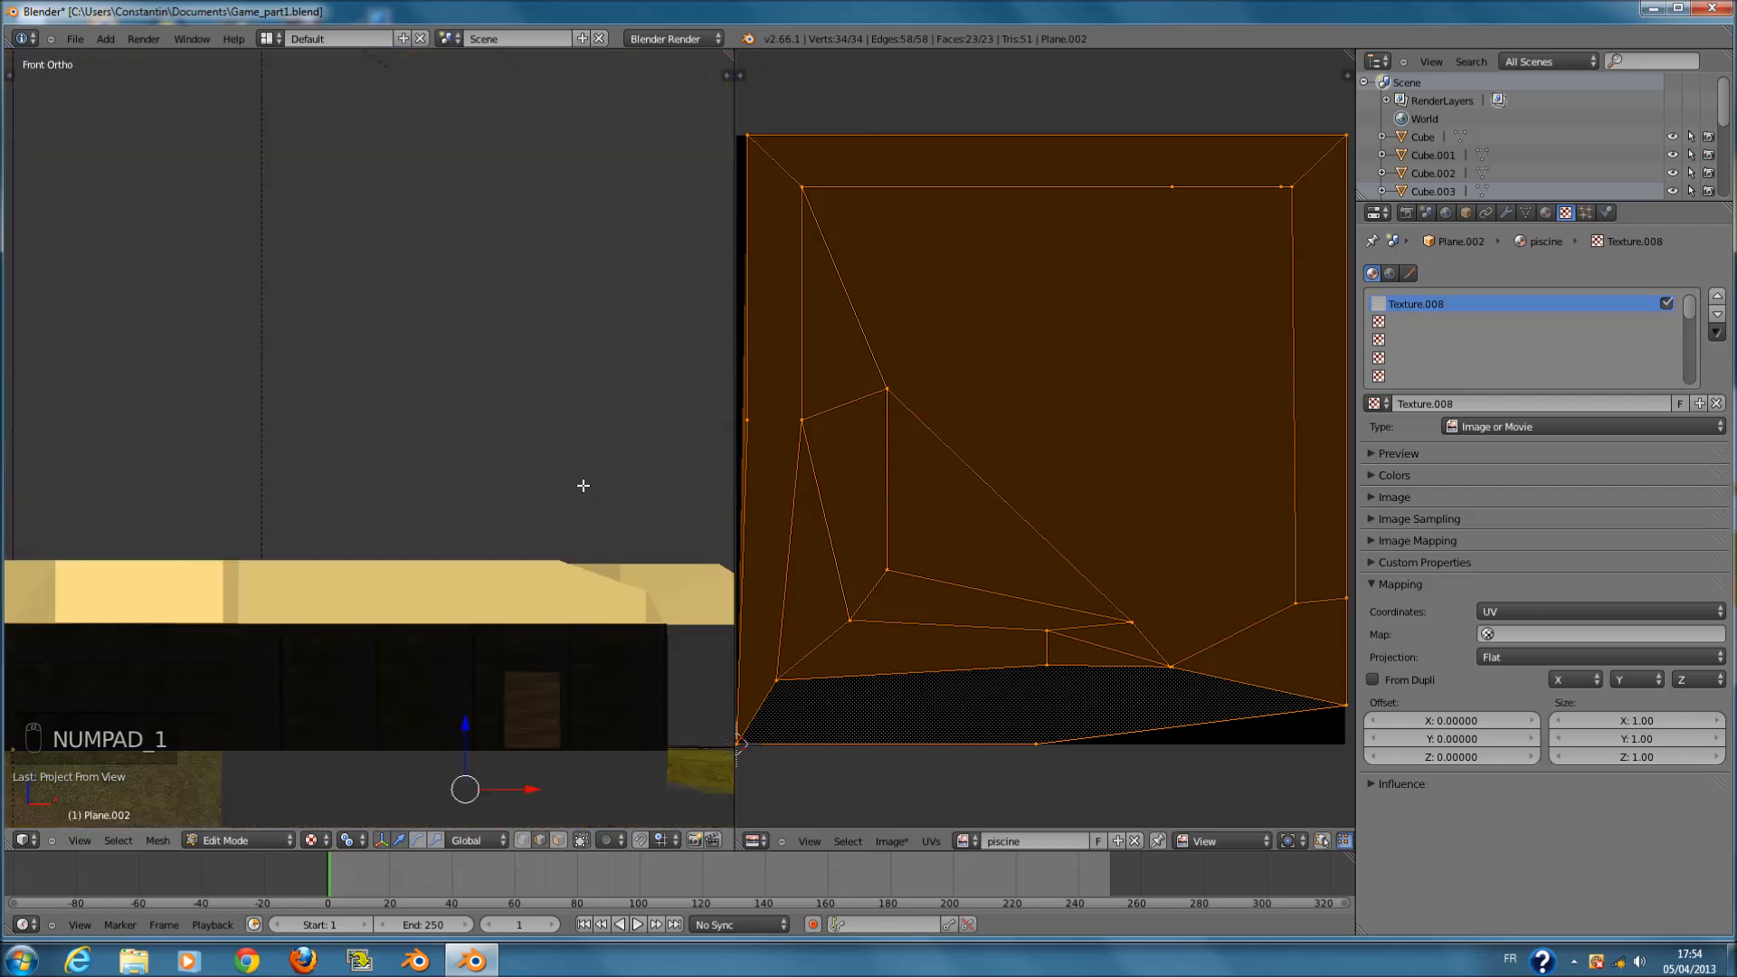
{"action": "key", "text": "KP_7"}
{"action": "scroll", "coordinate": [1212, 566], "scroll_direction": "down", "scroll_amount": 3}
{"action": "key", "text": "s"}
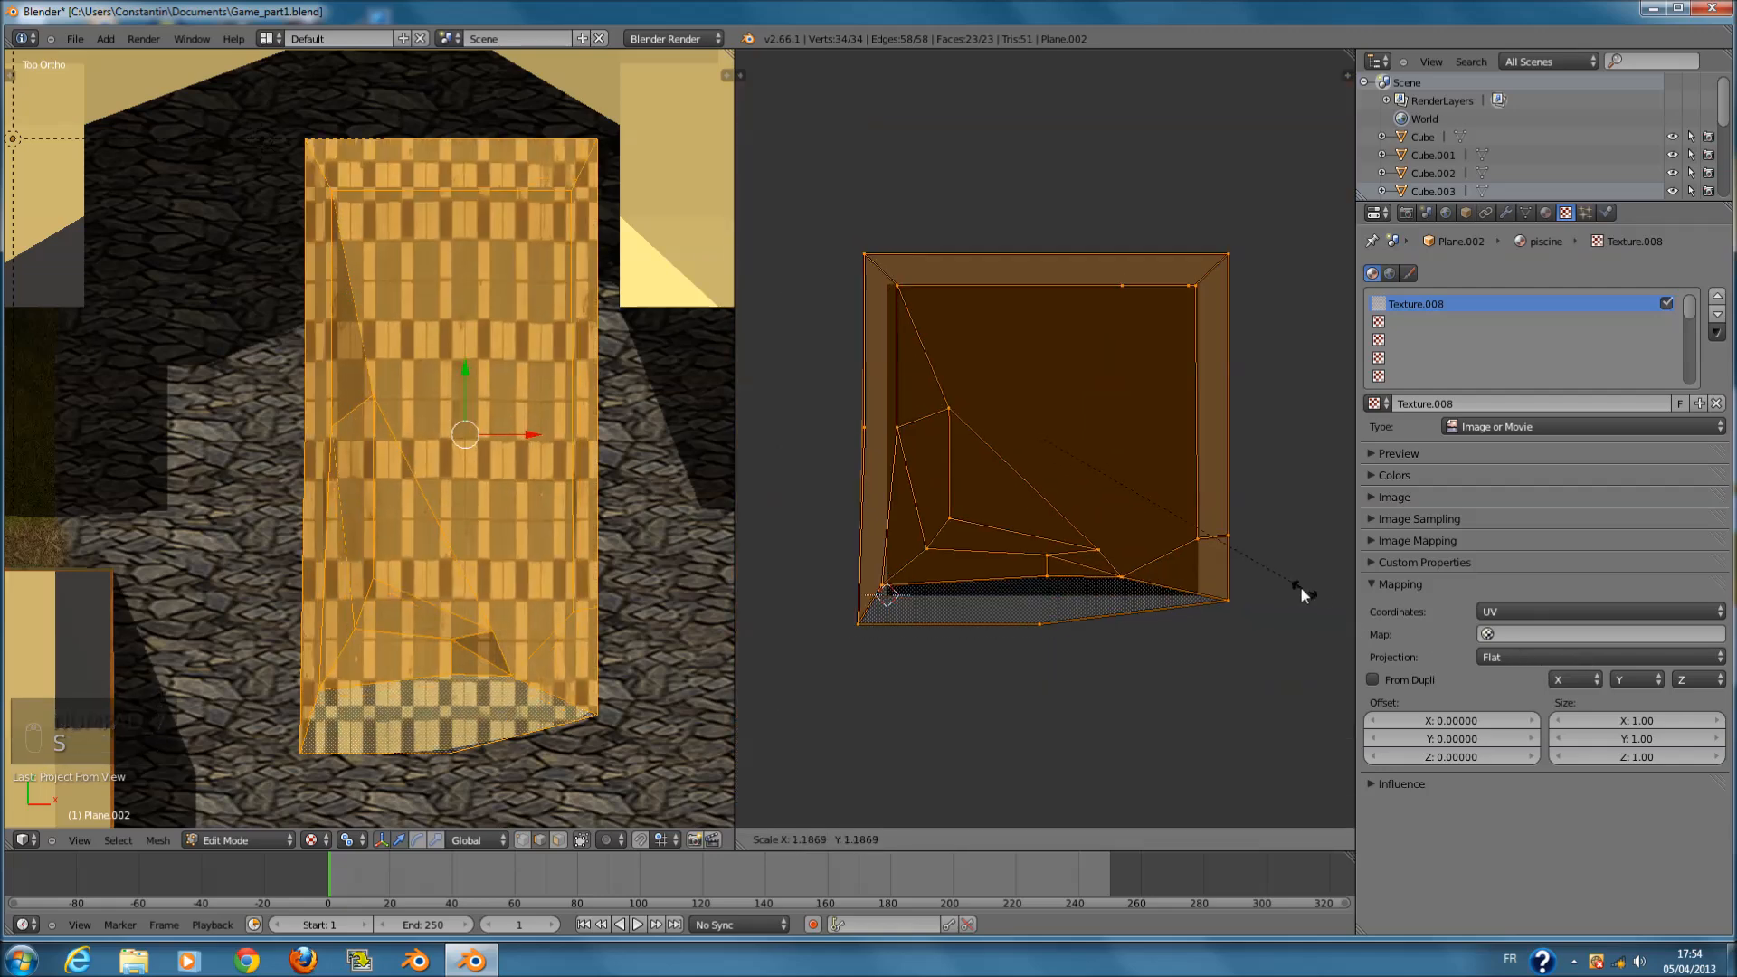
{"action": "right_click", "coordinate": [1161, 540]}
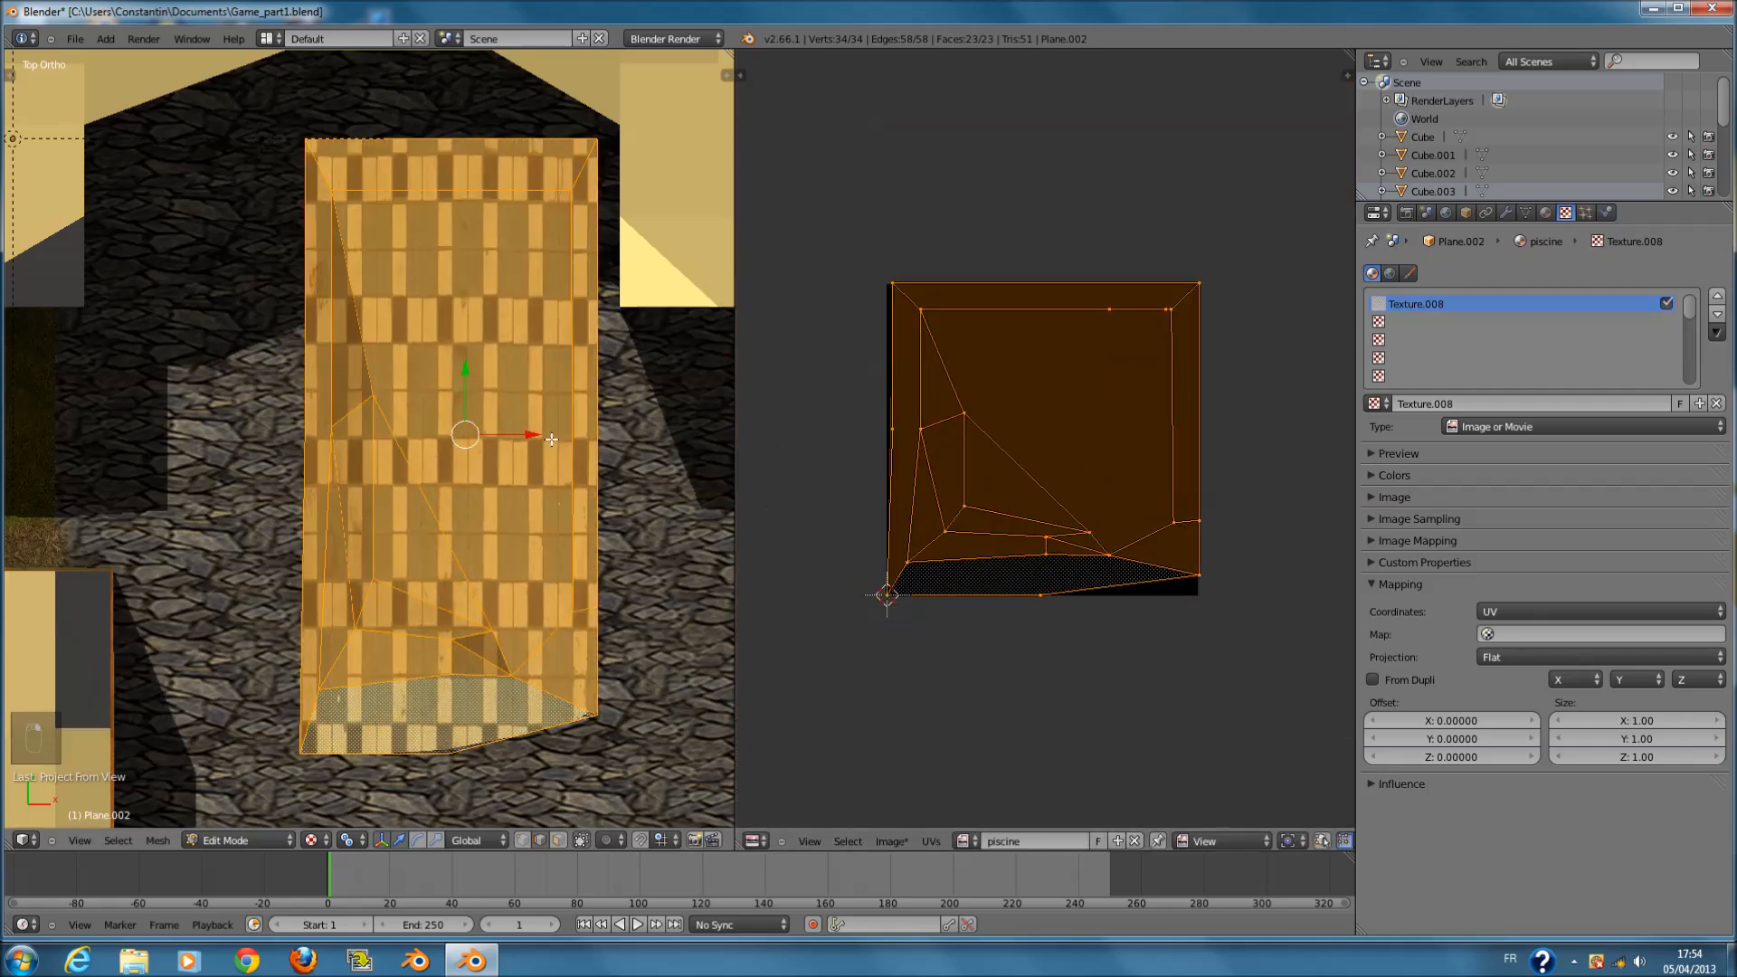
- Show the pool in solid shading, switch to face selection and select the faces of its recessed end wall
{"action": "key", "text": "z"}
{"action": "mouse_move", "coordinate": [550, 463]}
{"action": "middle_mouse_down"}
{"action": "mouse_move", "coordinate": [516, 318]}
{"action": "mouse_move", "coordinate": [524, 361]}
{"action": "middle_mouse_up"}
{"action": "key", "text": "z"}
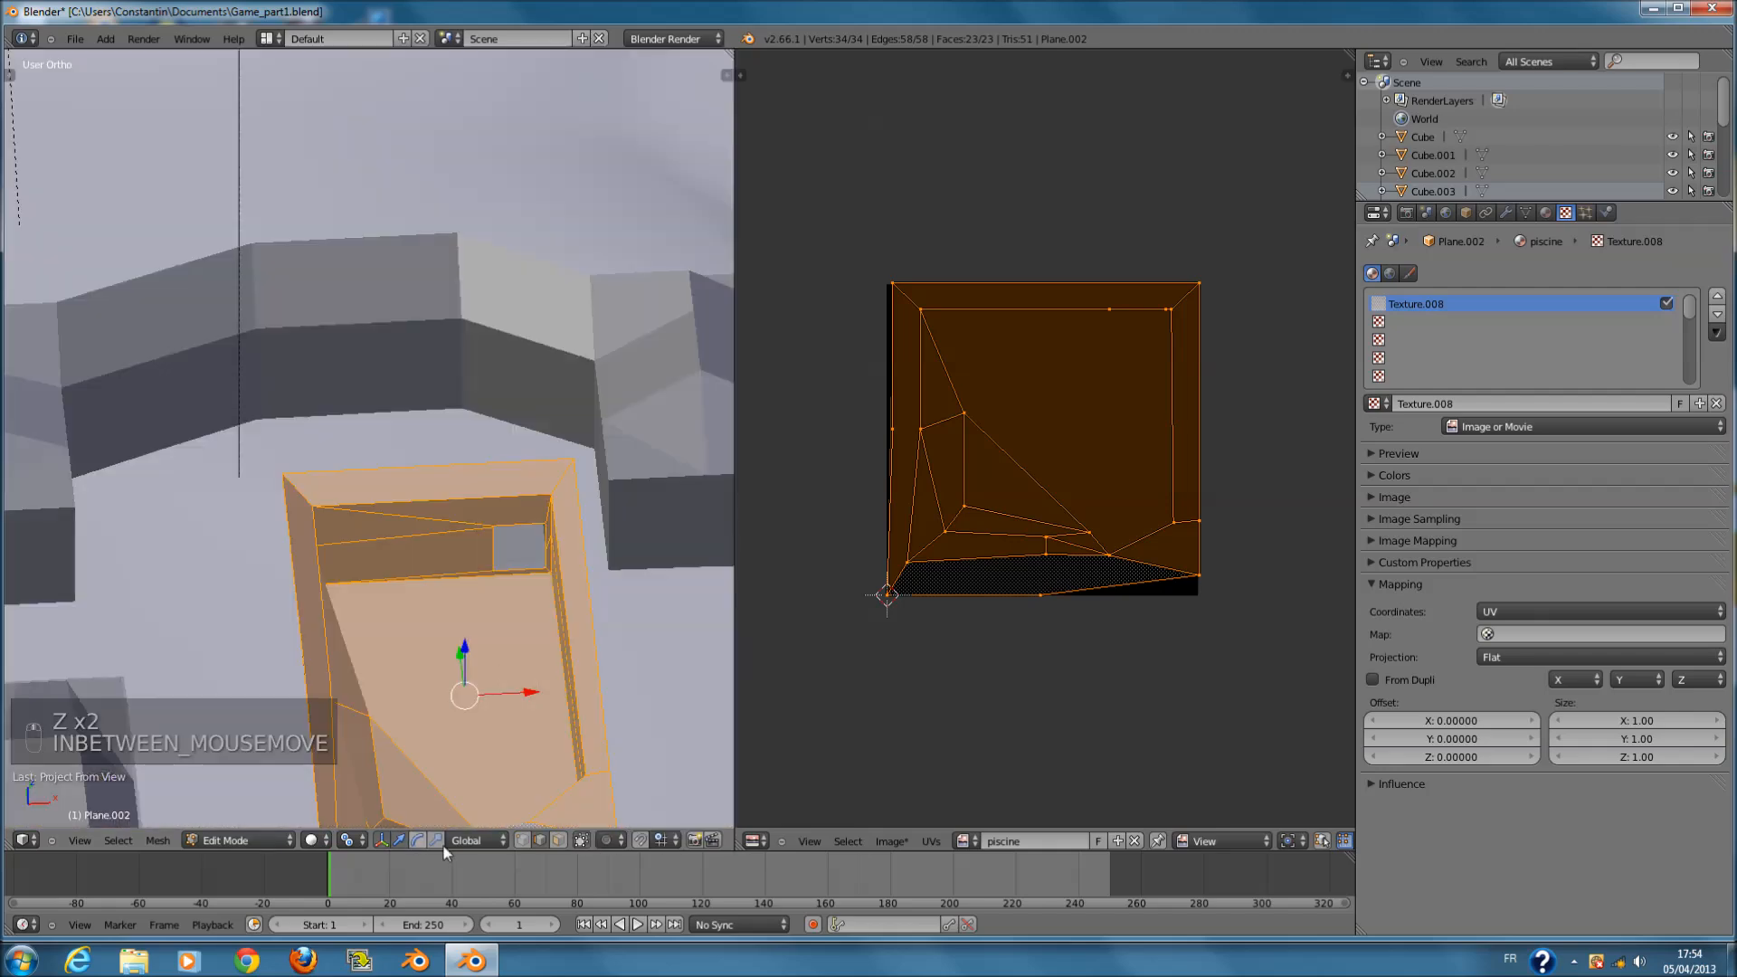
{"action": "left_click", "coordinate": [561, 841]}
{"action": "middle_click_drag", "start_coordinate": [543, 625], "coordinate": [458, 601]}
{"action": "key", "text": "a"}
{"action": "scroll", "coordinate": [470, 604], "scroll_direction": "up", "scroll_amount": 2}
{"action": "key", "text": "c"}
{"action": "left_click", "coordinate": [581, 622]}
{"action": "right_click", "coordinate": [581, 622]}
- Select all faces of the pool's recessed end wall and unwrap them from the front view with Project From View (Bounds)
{"action": "middle_click_drag", "start_coordinate": [599, 627], "coordinate": [769, 665]}
{"action": "key", "text": "c"}
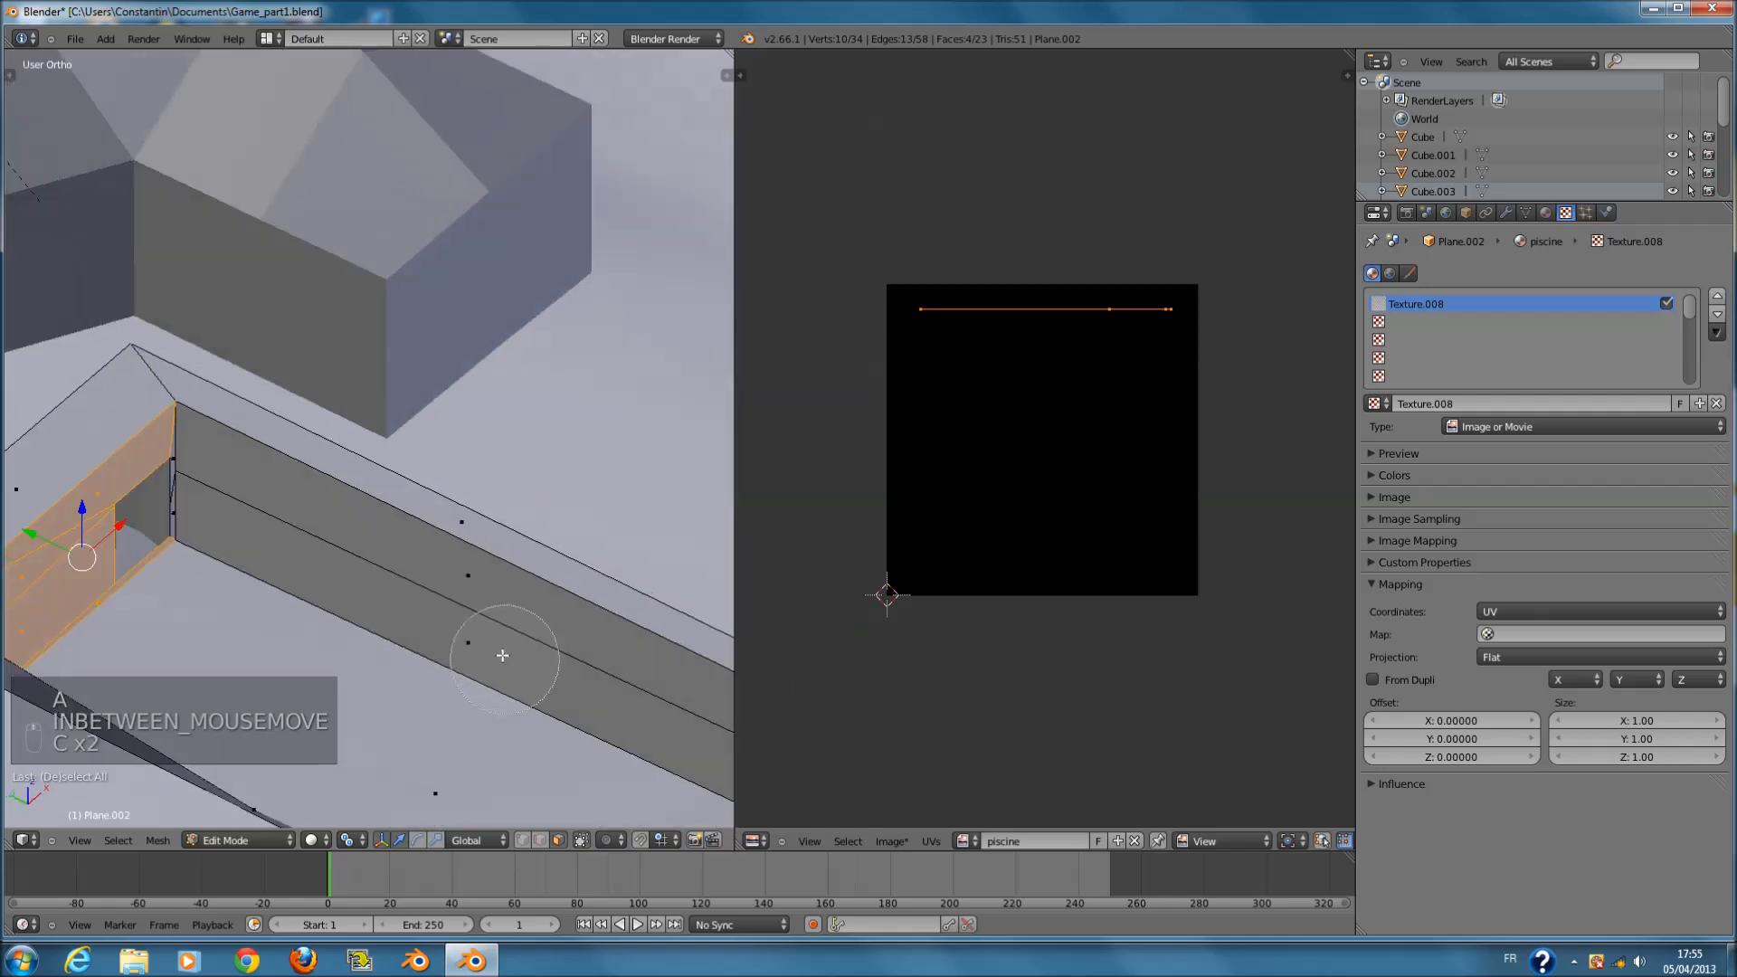
{"action": "right_click", "coordinate": [509, 648]}
{"action": "scroll", "coordinate": [515, 648], "scroll_direction": "up", "scroll_amount": 1}
{"action": "middle_click_drag", "start_coordinate": [493, 658], "coordinate": [382, 634]}
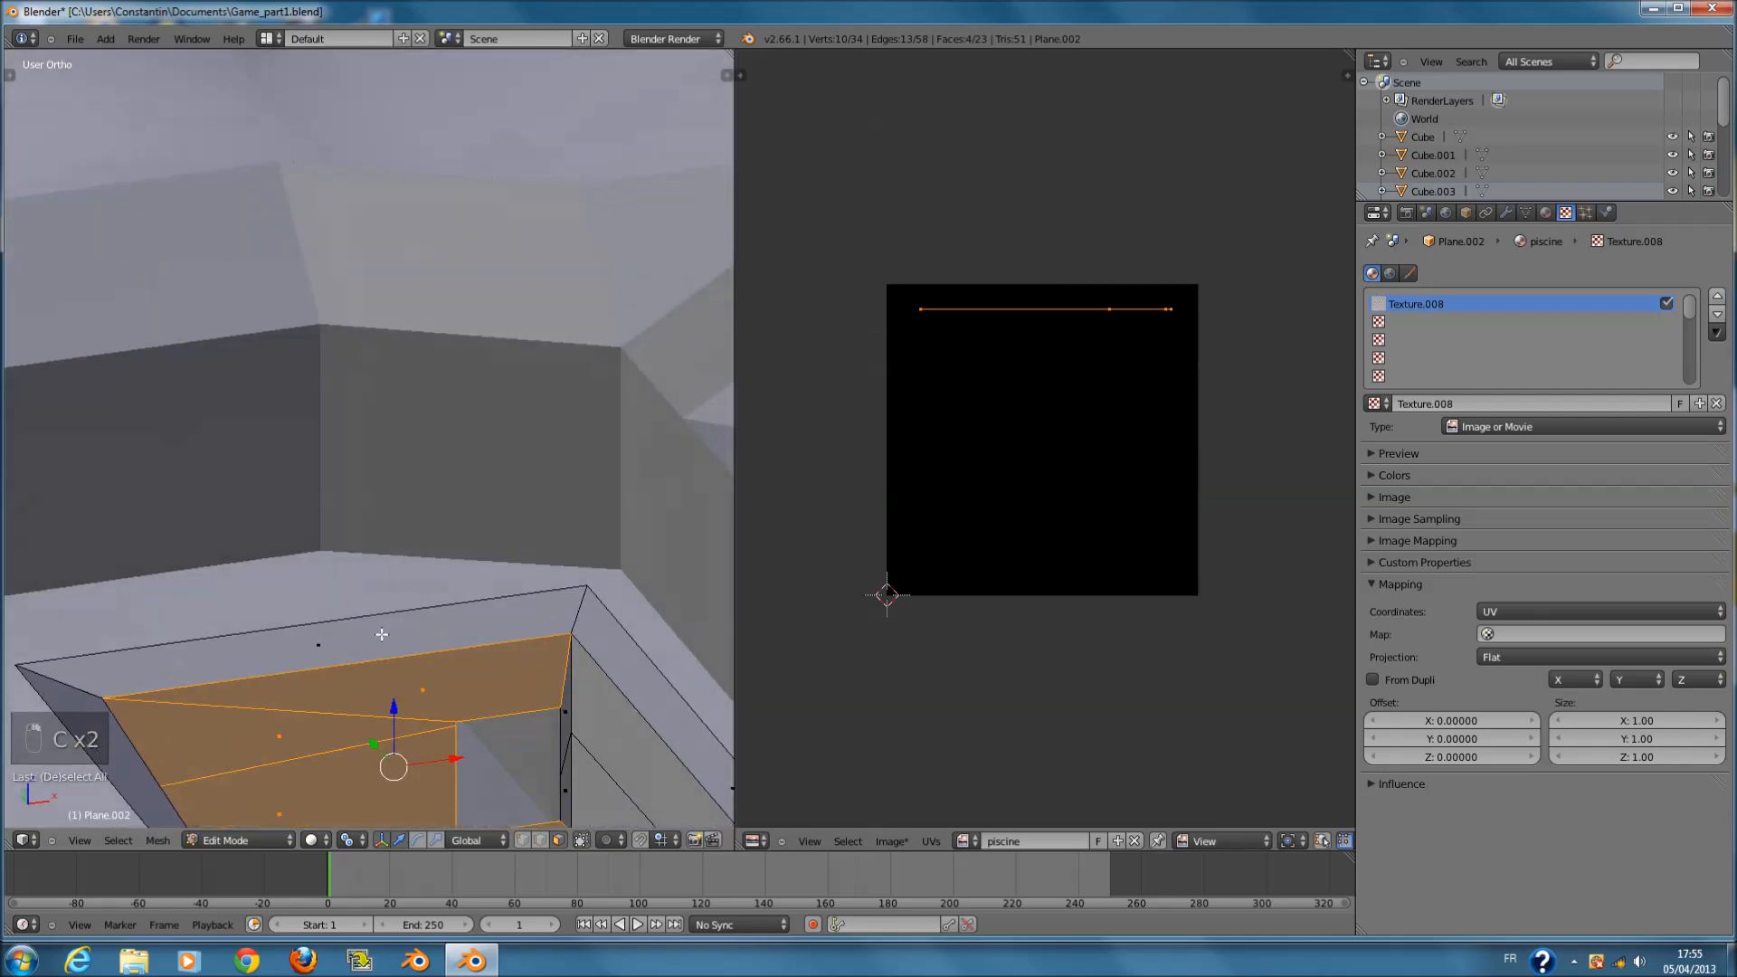
{"action": "left_click_drag", "start_coordinate": [541, 750], "coordinate": [539, 757]}
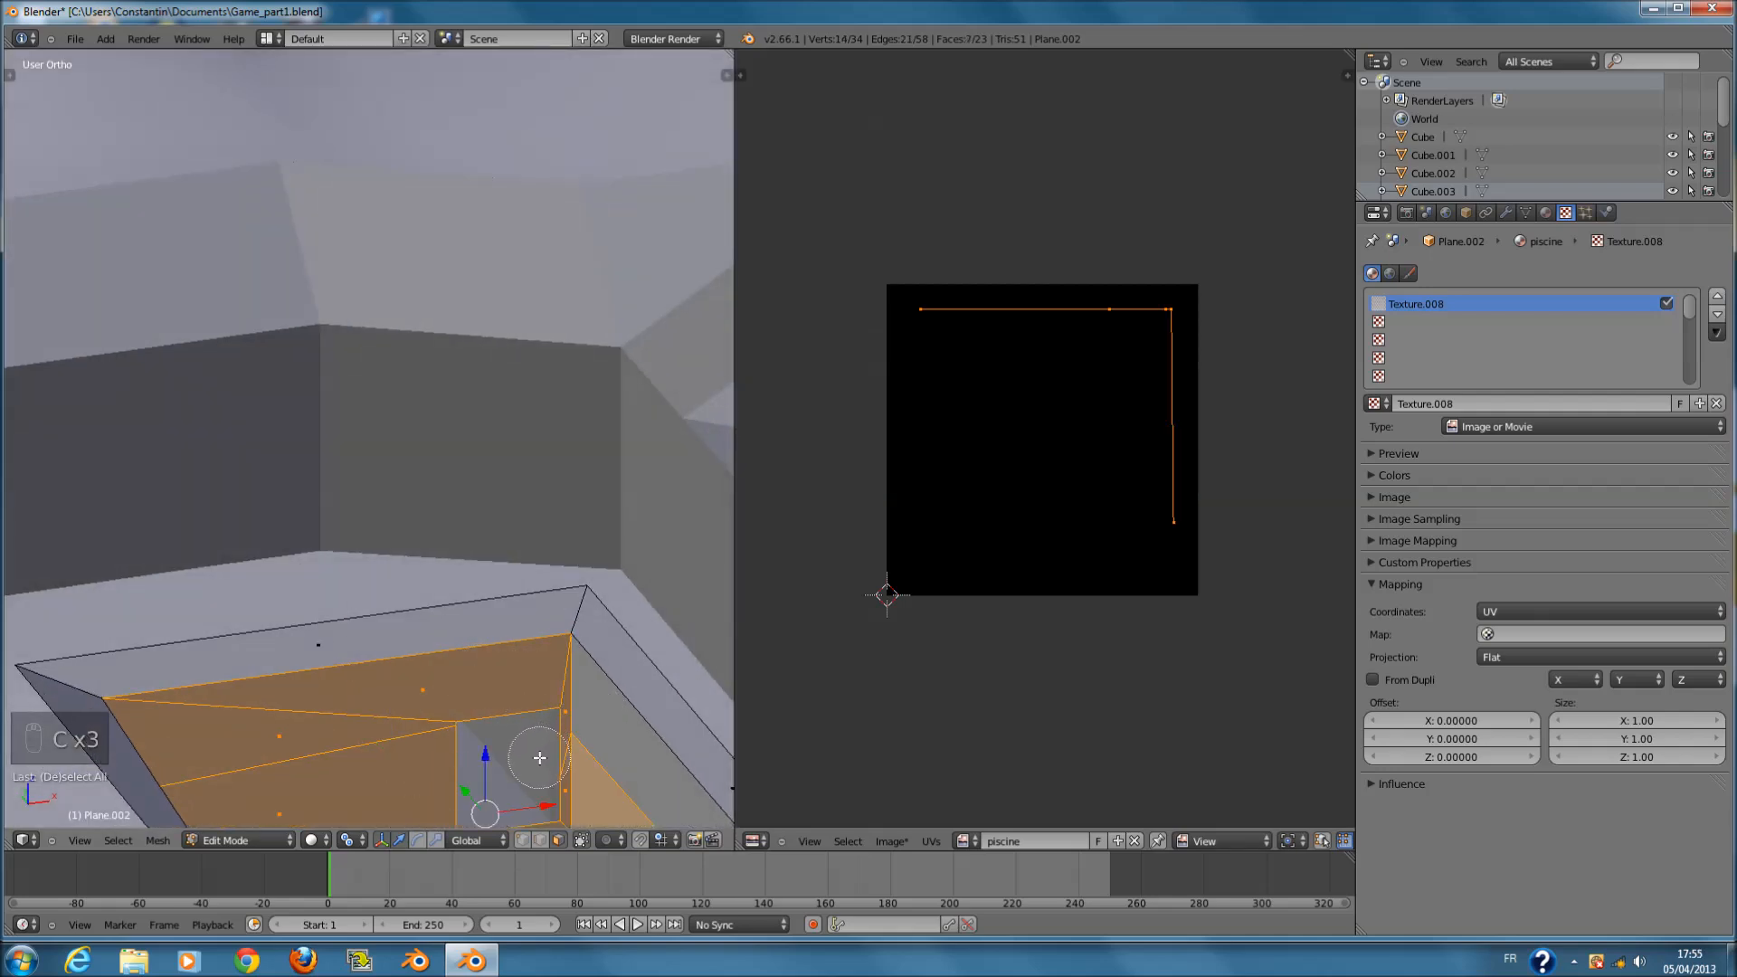
{"action": "key", "text": "KP_1"}
{"action": "key", "text": "z"}
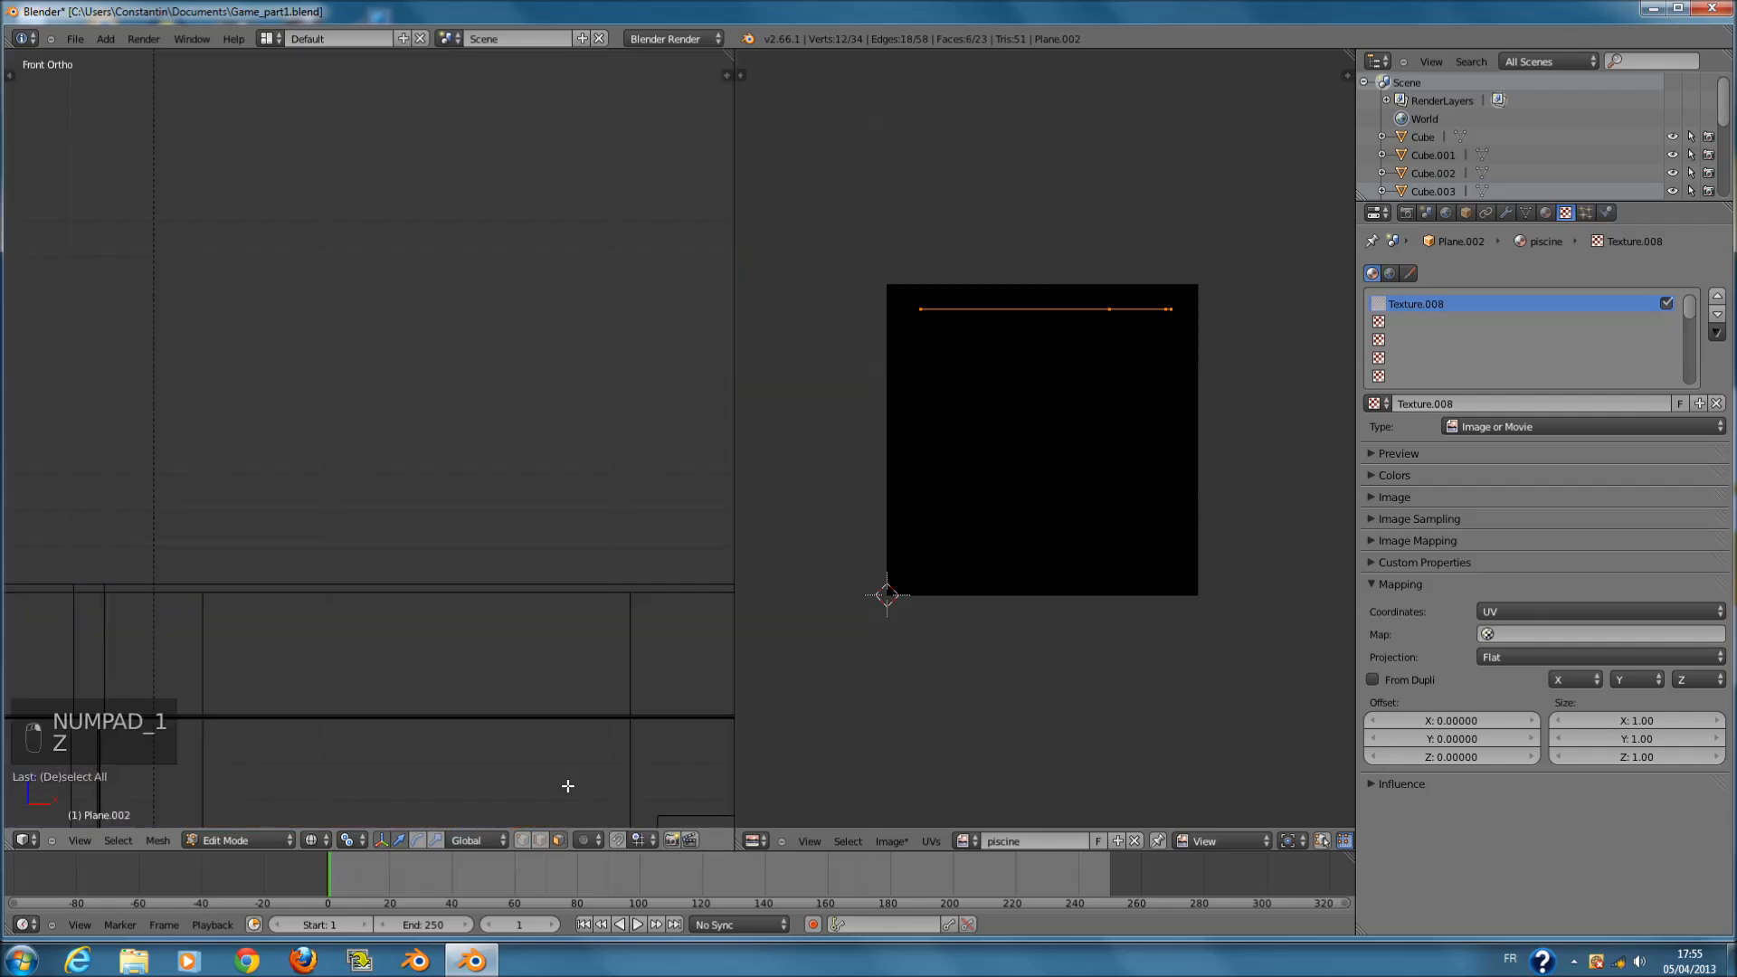
{"action": "key", "text": "u"}
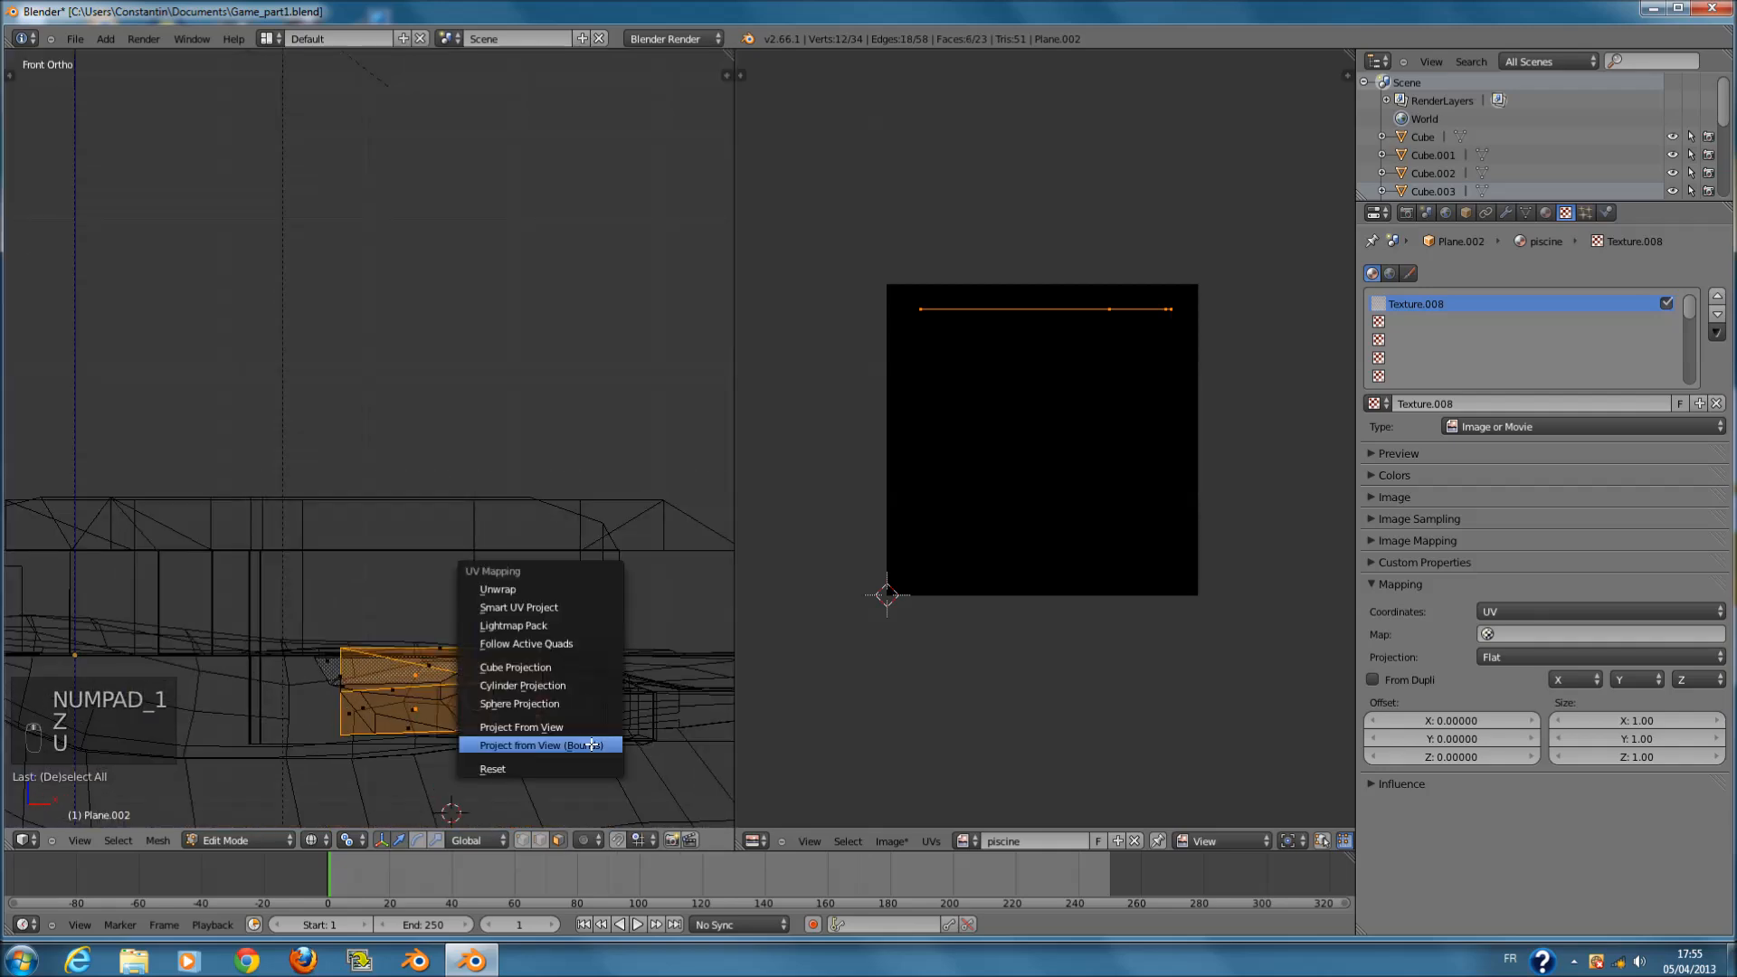
{"action": "left_click", "coordinate": [591, 744]}
- Select the faces of the pool's long side wall and unwrap them from the right view with Project From View (Bounds)
{"action": "key", "text": "KP_7"}
{"action": "key", "text": "z"}
{"action": "middle_click_drag", "start_coordinate": [265, 447], "coordinate": [272, 489]}
{"action": "key", "text": "z"}
{"action": "right_click", "coordinate": [263, 493], "text": "shift"}
{"action": "right_click", "coordinate": [295, 481], "text": "shift"}
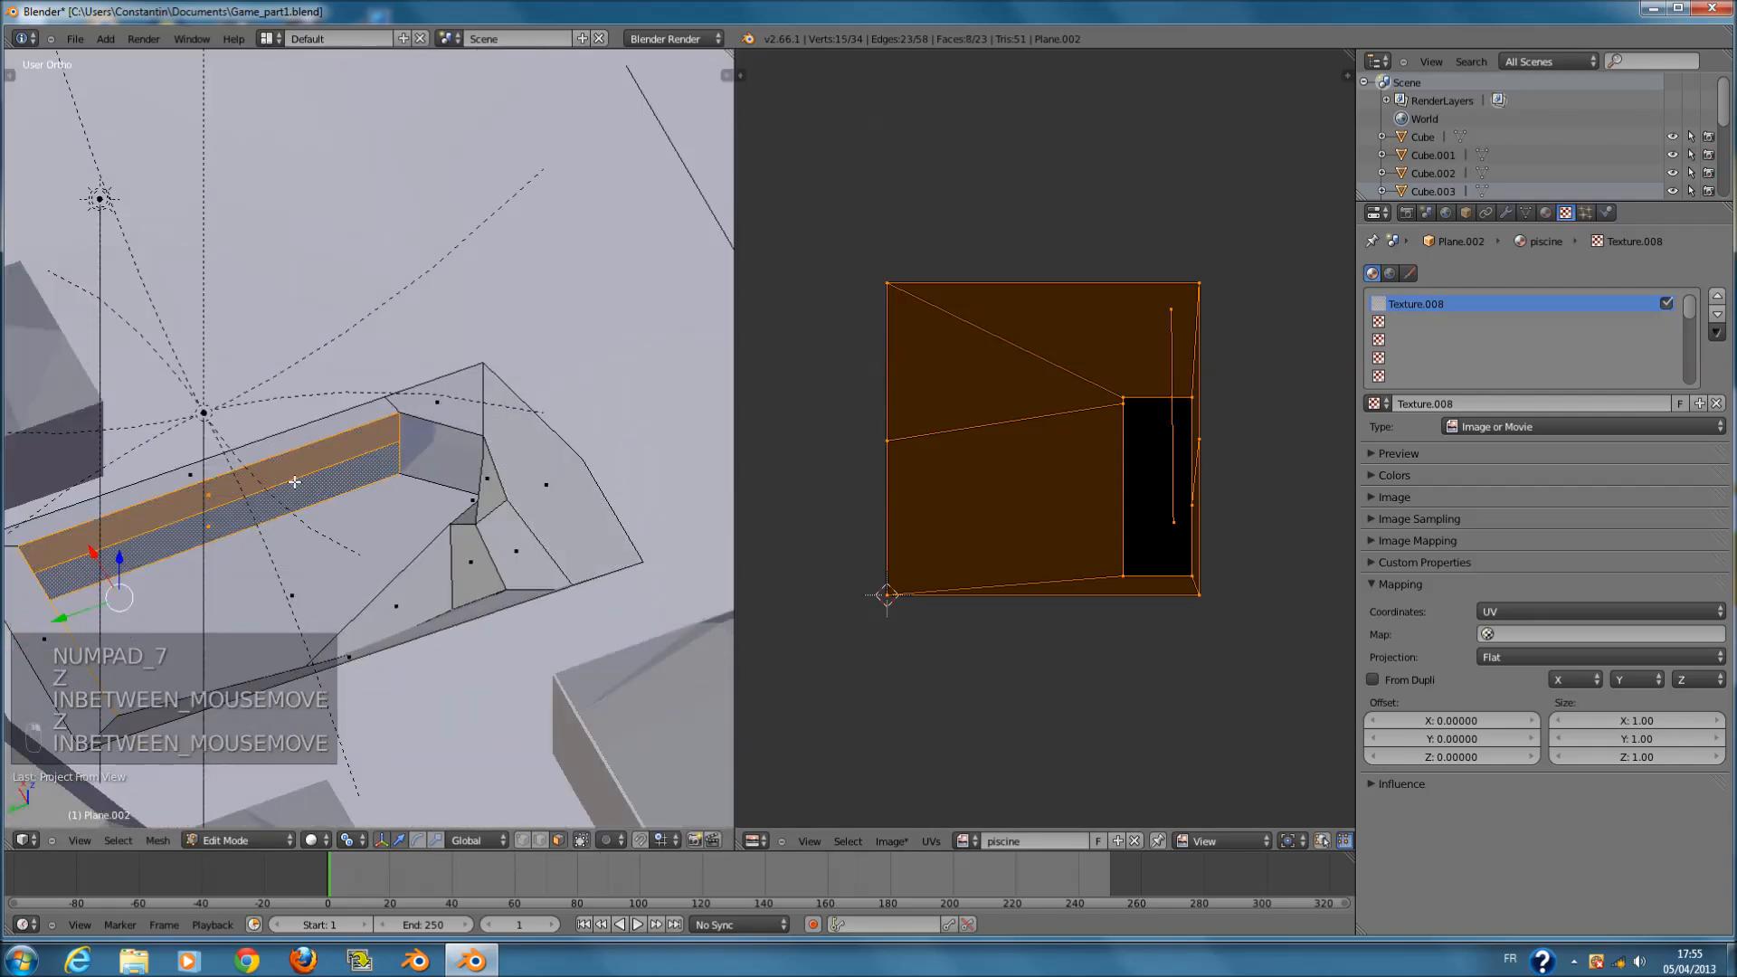
{"action": "key", "text": "KP_1"}
{"action": "key", "text": "z"}
{"action": "key", "text": "c"}
{"action": "middle_click_drag", "start_coordinate": [380, 644], "coordinate": [443, 636]}
{"action": "key", "text": "KP_3"}
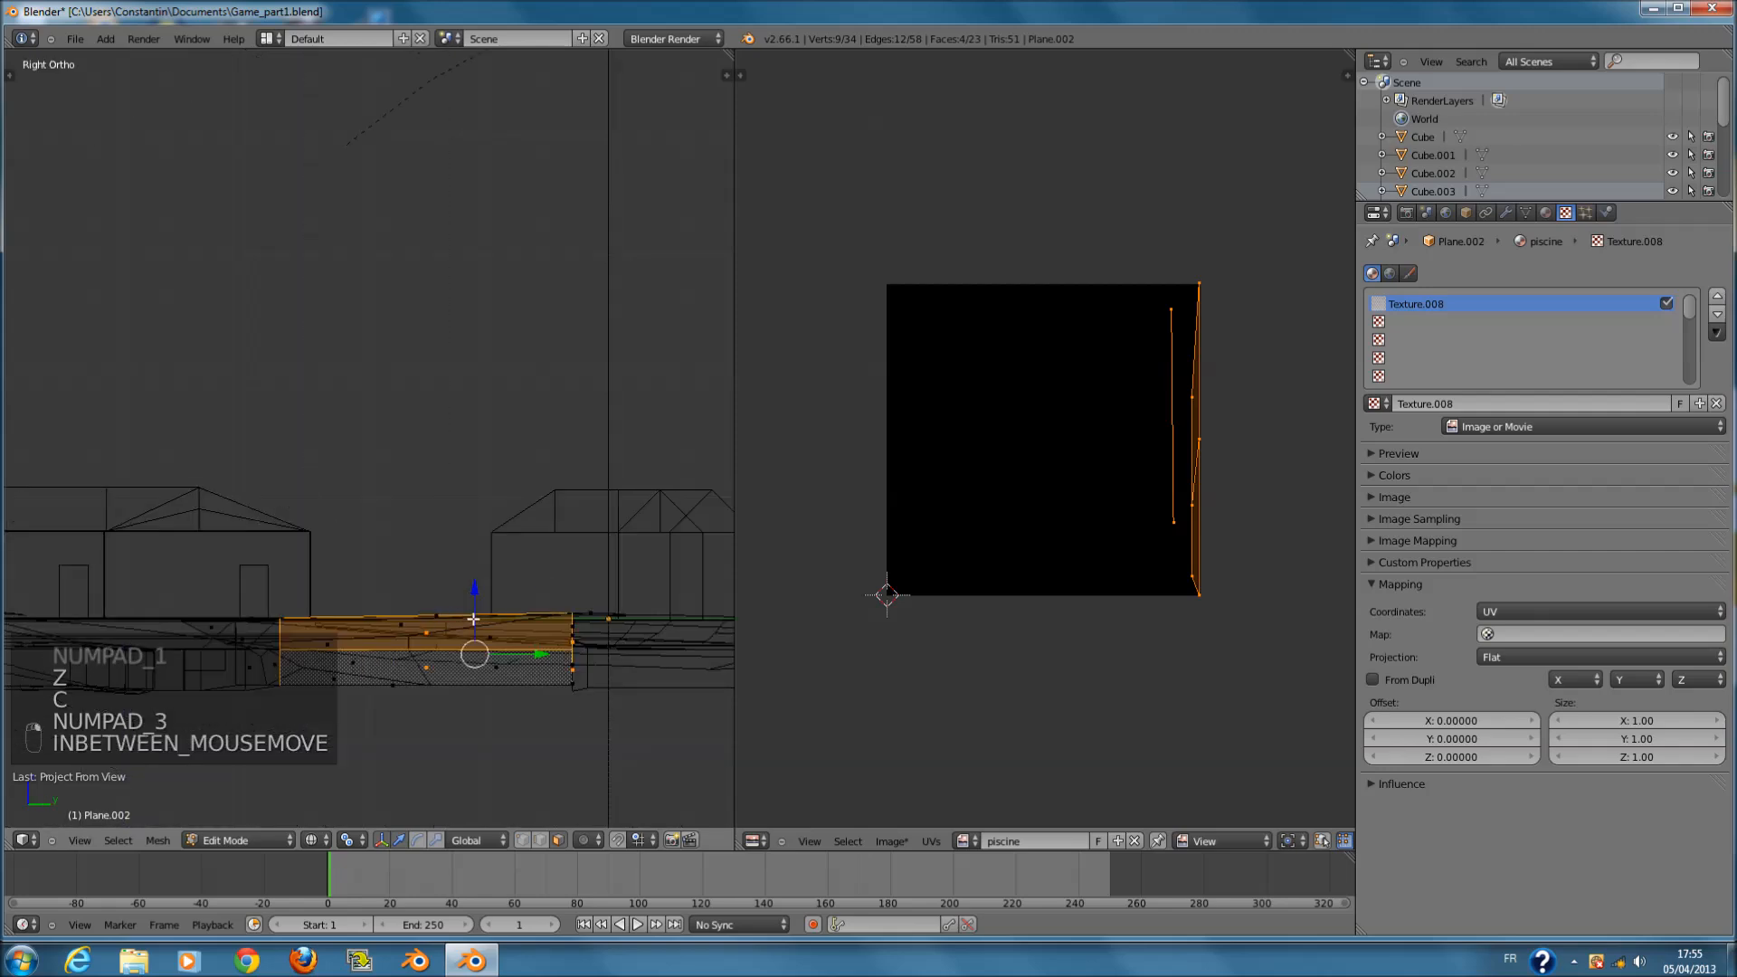
{"action": "key", "text": "u"}
{"action": "key", "text": "u"}
{"action": "left_click", "coordinate": [457, 611]}
- Select the whole pool in solid shading and scale its top-view UV island down to less than half size
{"action": "middle_click_drag", "start_coordinate": [516, 516], "coordinate": [671, 609]}
{"action": "key", "text": "z"}
{"action": "key", "text": "a"}
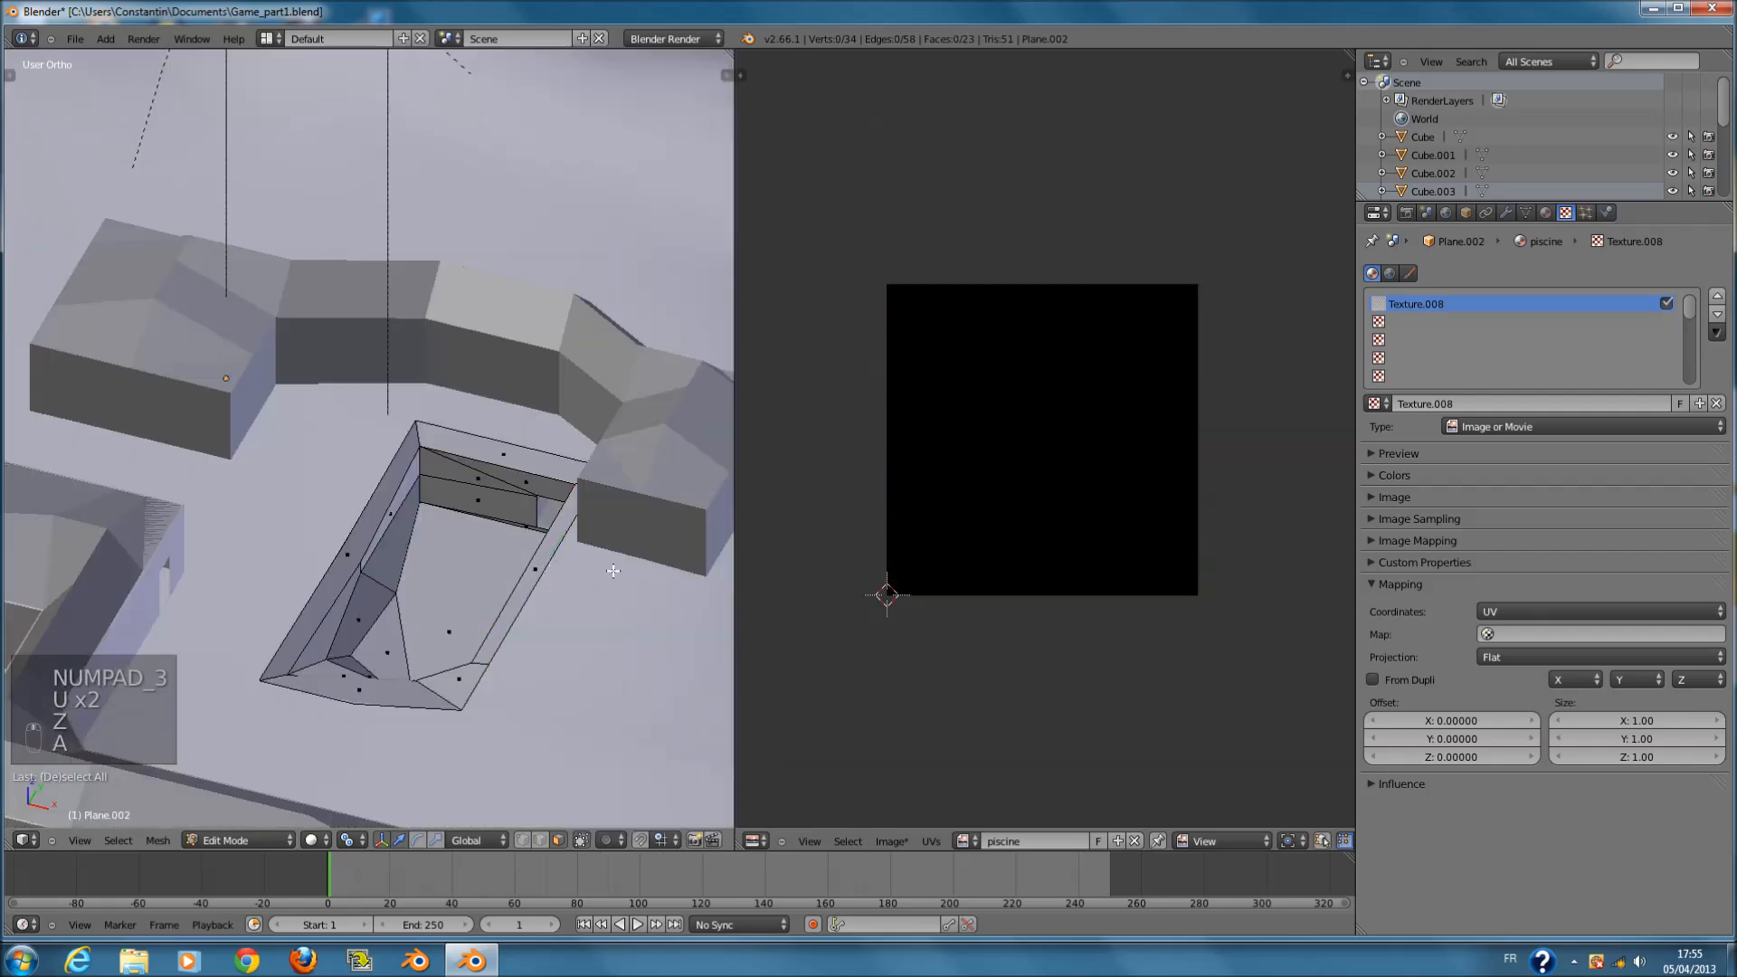
{"action": "key", "text": "a"}
{"action": "key", "text": "a"}
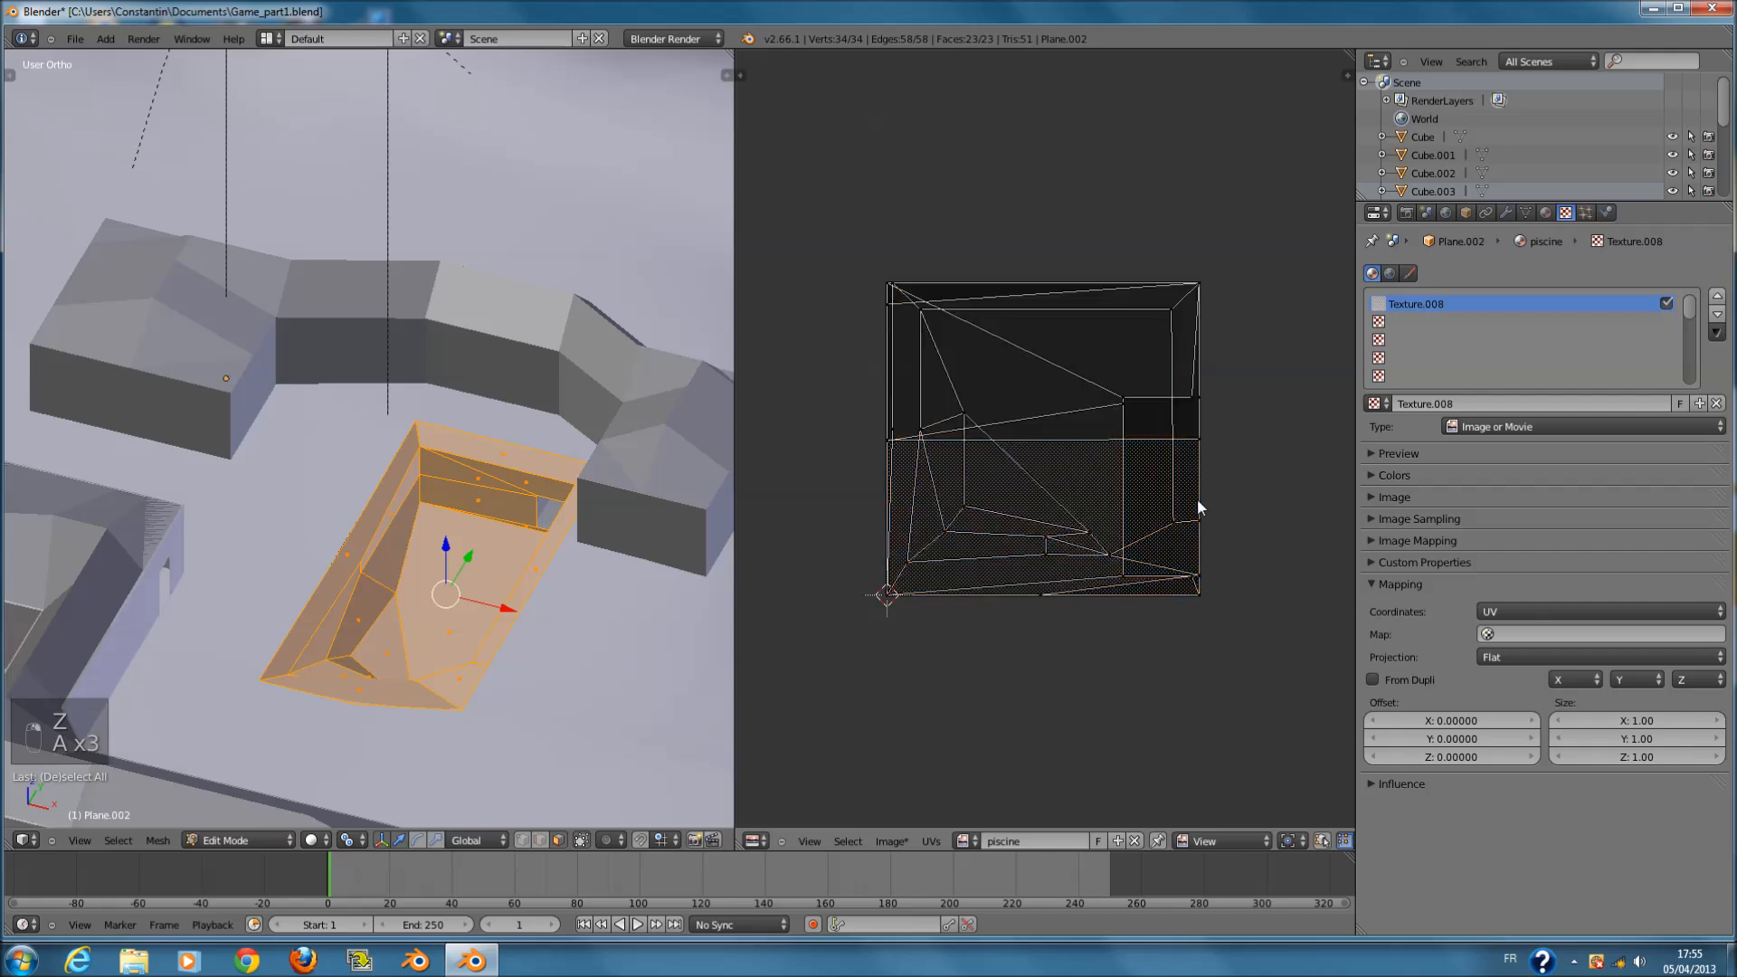
{"action": "scroll", "coordinate": [1197, 498], "scroll_direction": "up", "scroll_amount": 2}
{"action": "key", "text": "l"}
{"action": "key", "text": "s"}
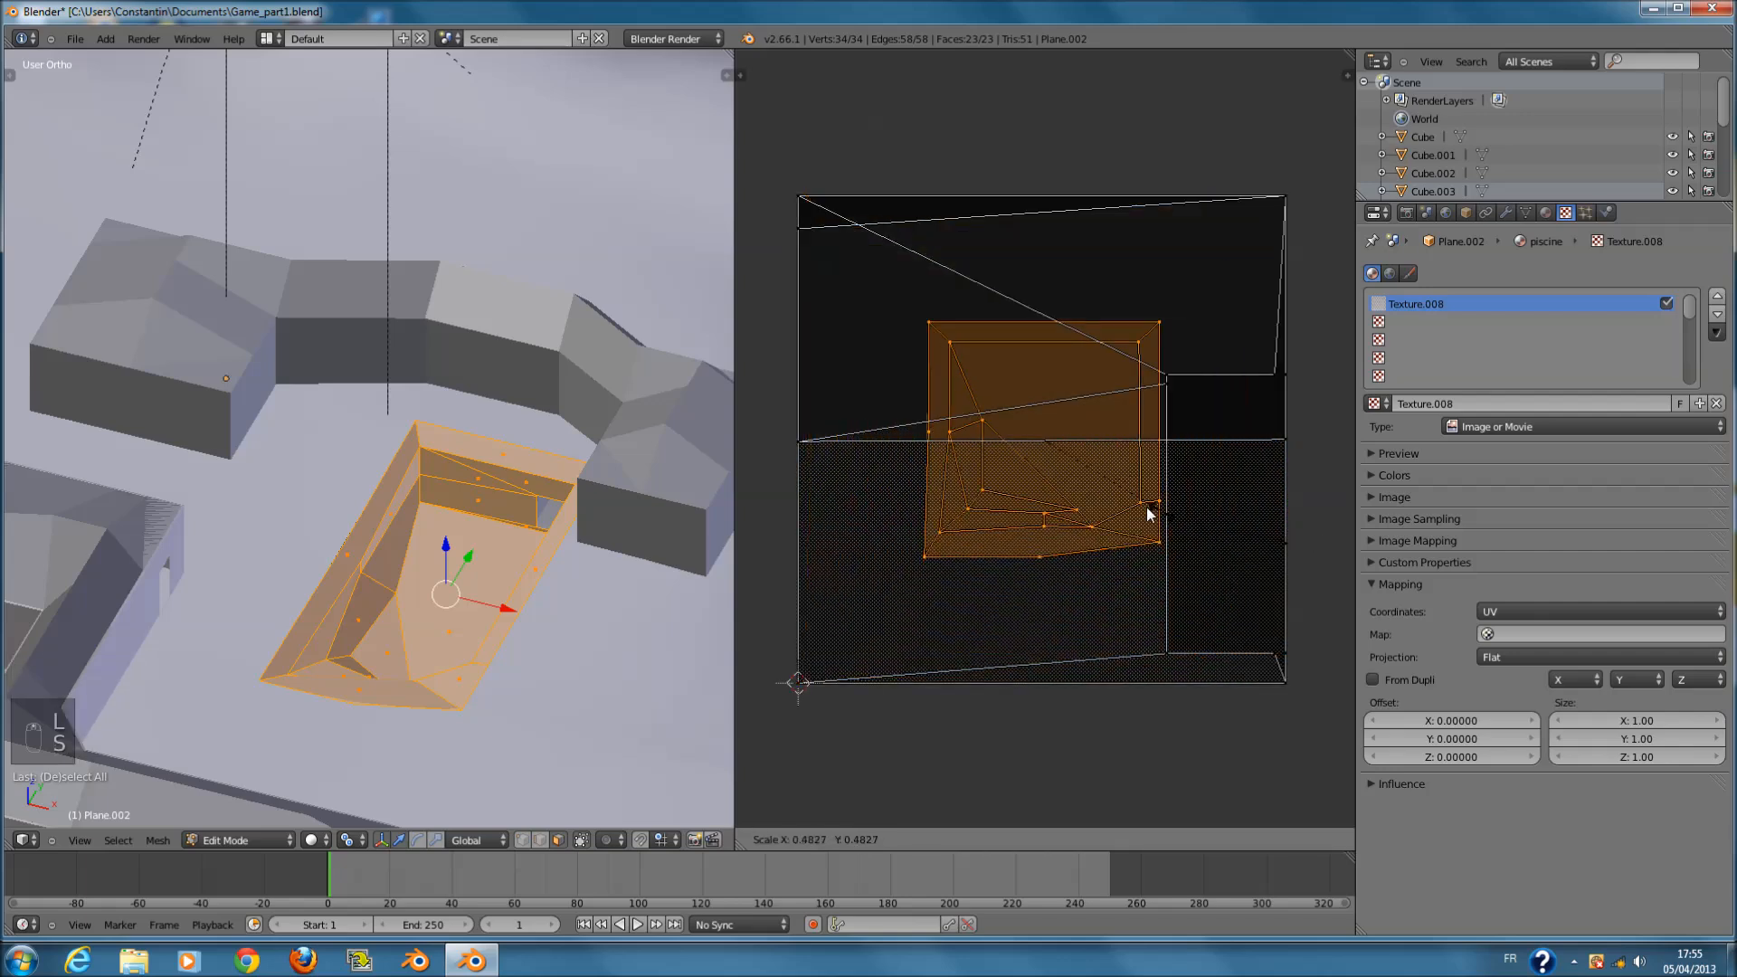
{"action": "left_click", "coordinate": [1282, 540]}
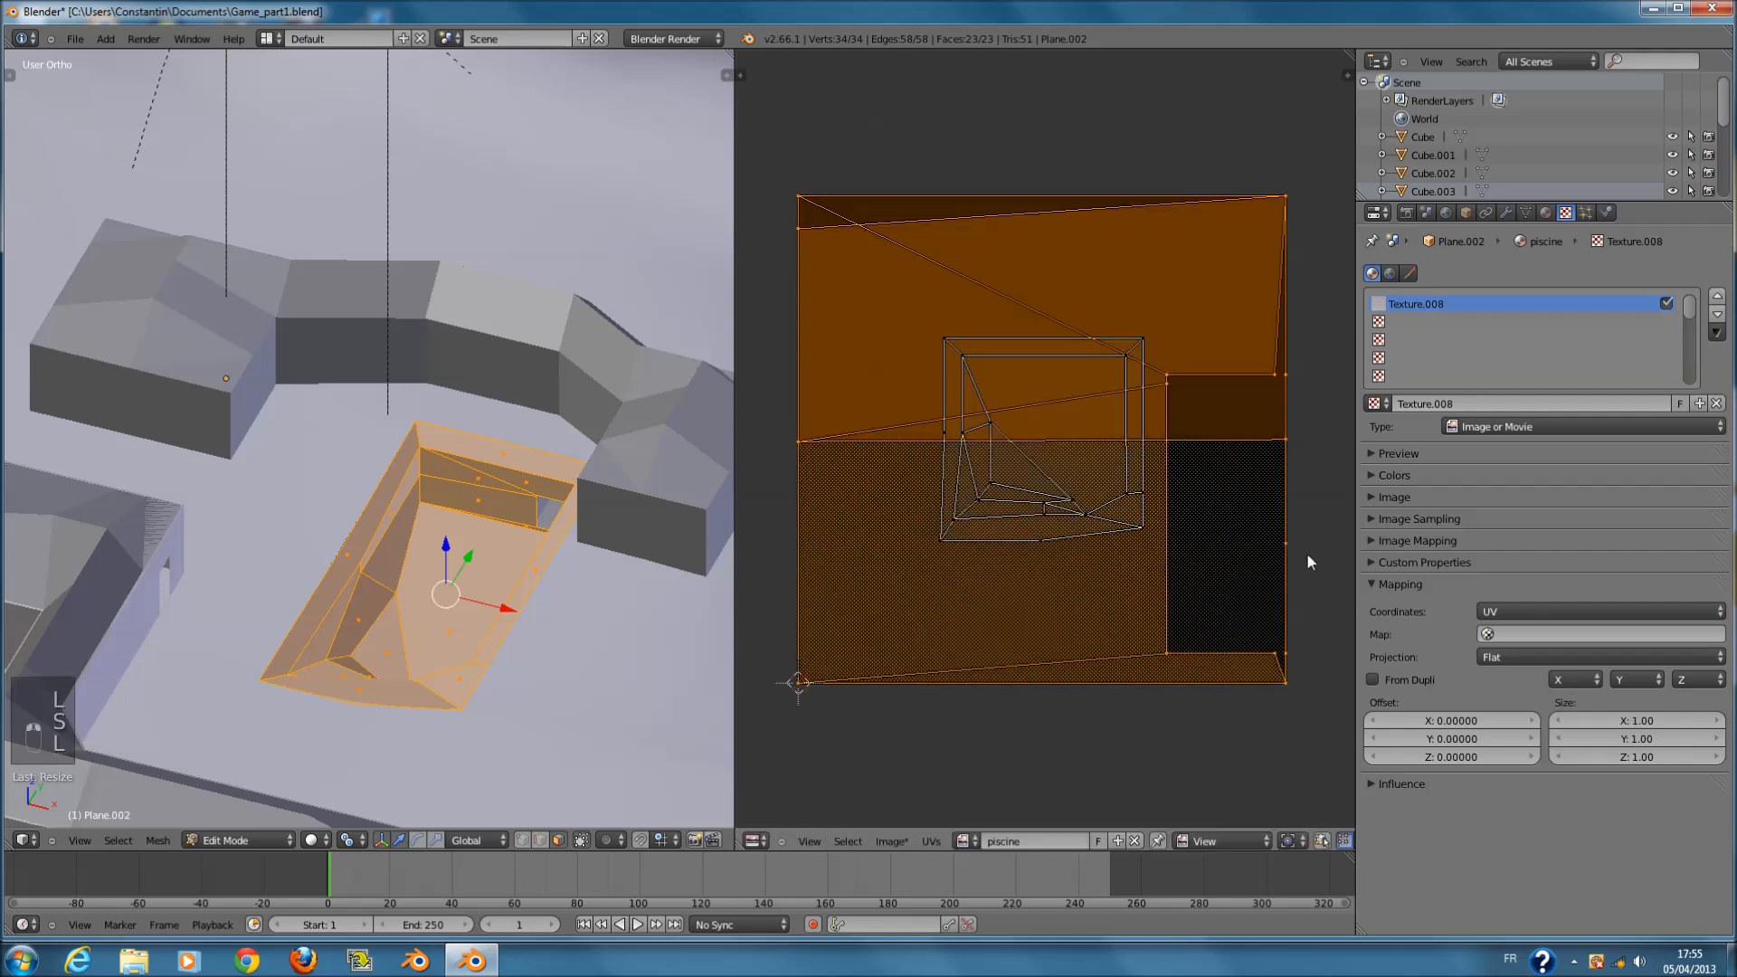
- Place the shrunken, overlapping wall UV islands in the lower-left part of the piscine image
{"action": "key", "text": "g"}
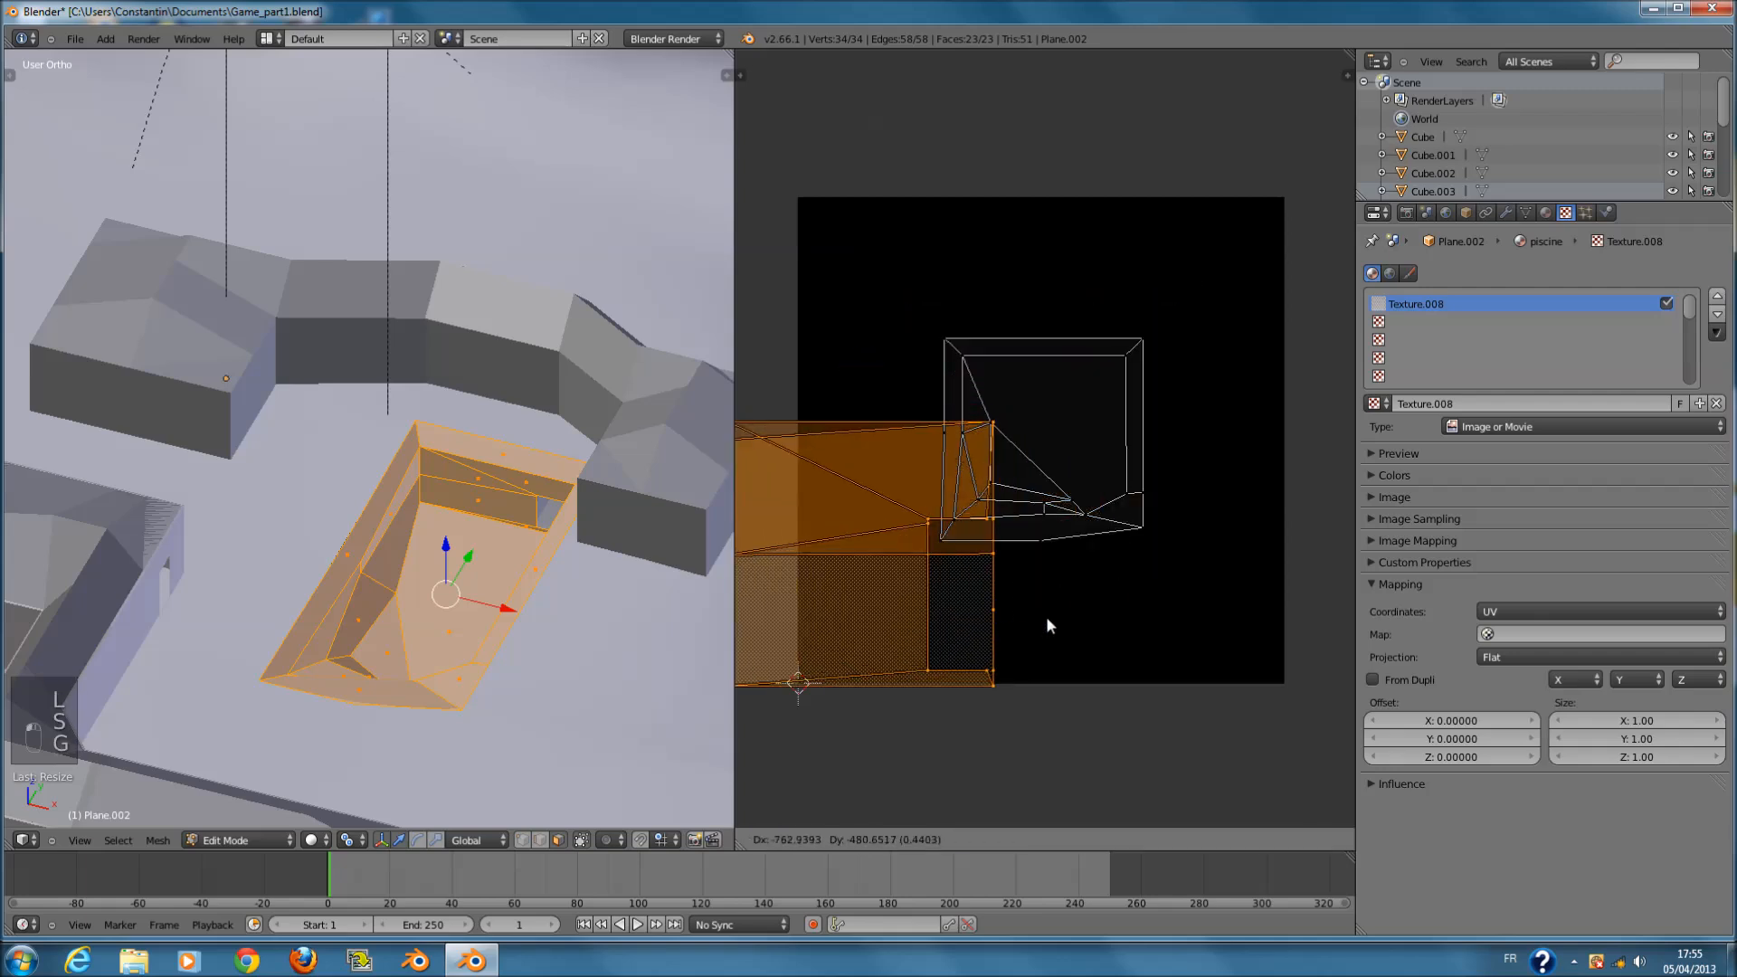
{"action": "left_click", "coordinate": [1089, 611]}
{"action": "key", "text": "a"}
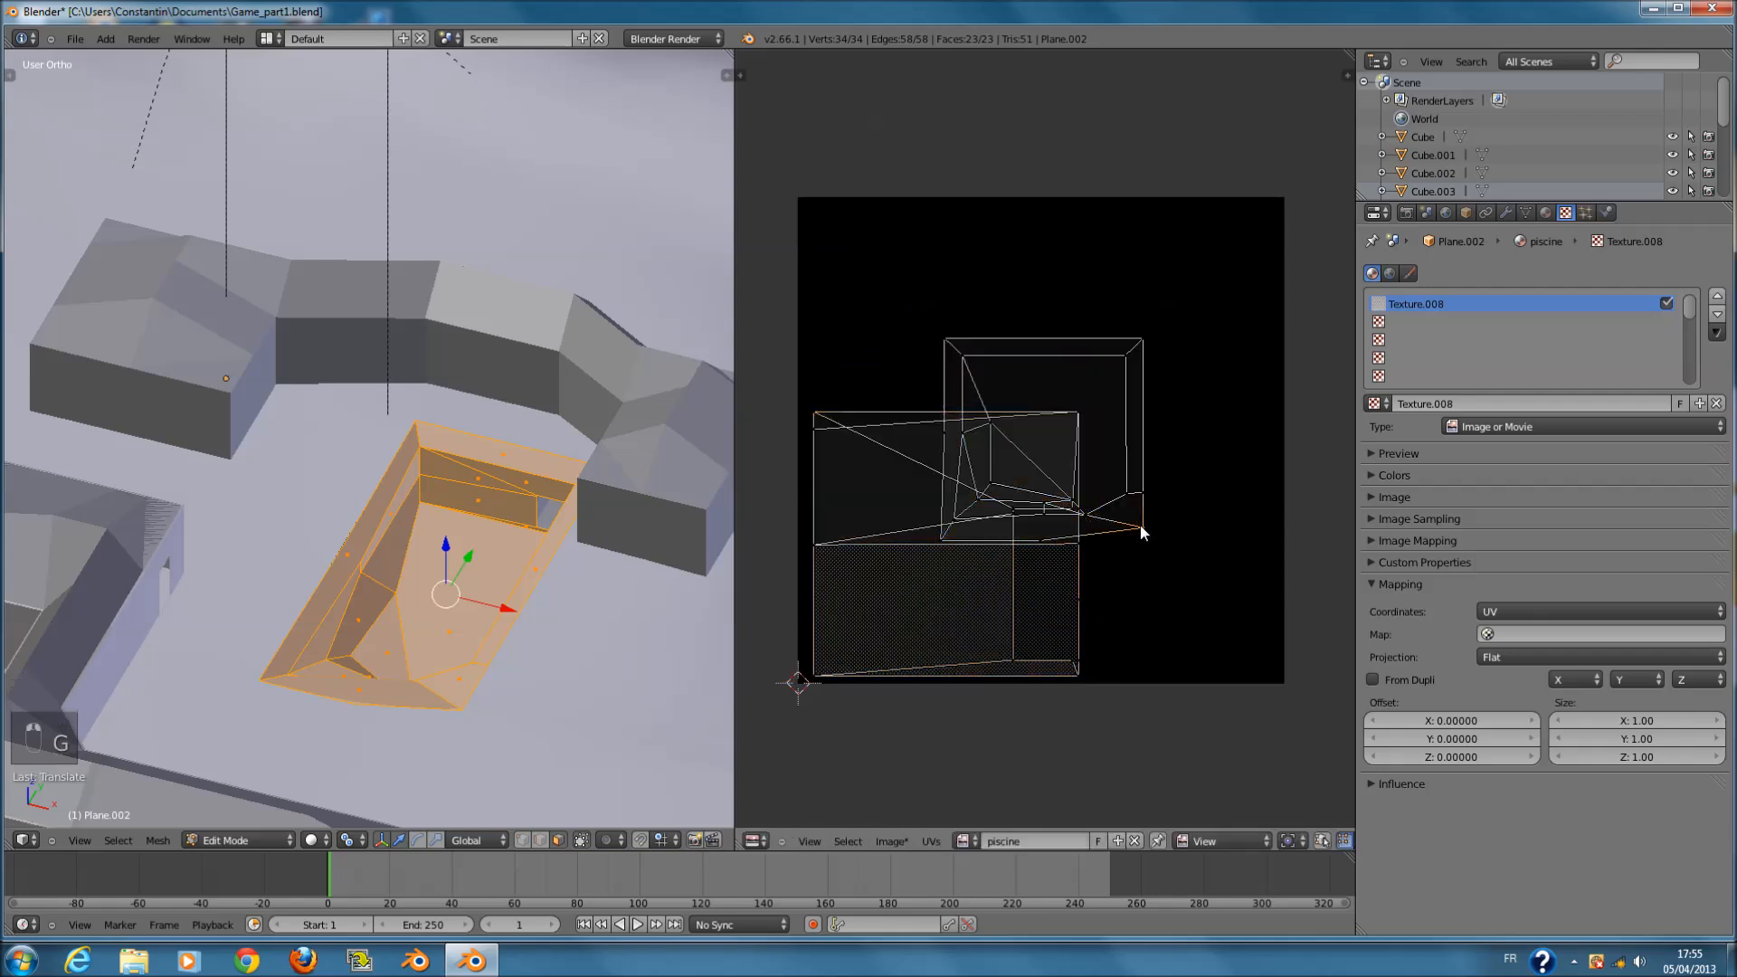
- Move the top-view UV island into the image's upper-right corner and scale it down slightly
{"action": "key", "text": "l"}
{"action": "key", "text": "g"}
{"action": "left_click", "coordinate": [1279, 391]}
{"action": "key", "text": "s"}
{"action": "left_click", "coordinate": [1259, 420]}
- Nudge the overlapping wall UV islands slightly upward in the lower-left part of the image
{"action": "right_click", "coordinate": [1036, 519]}
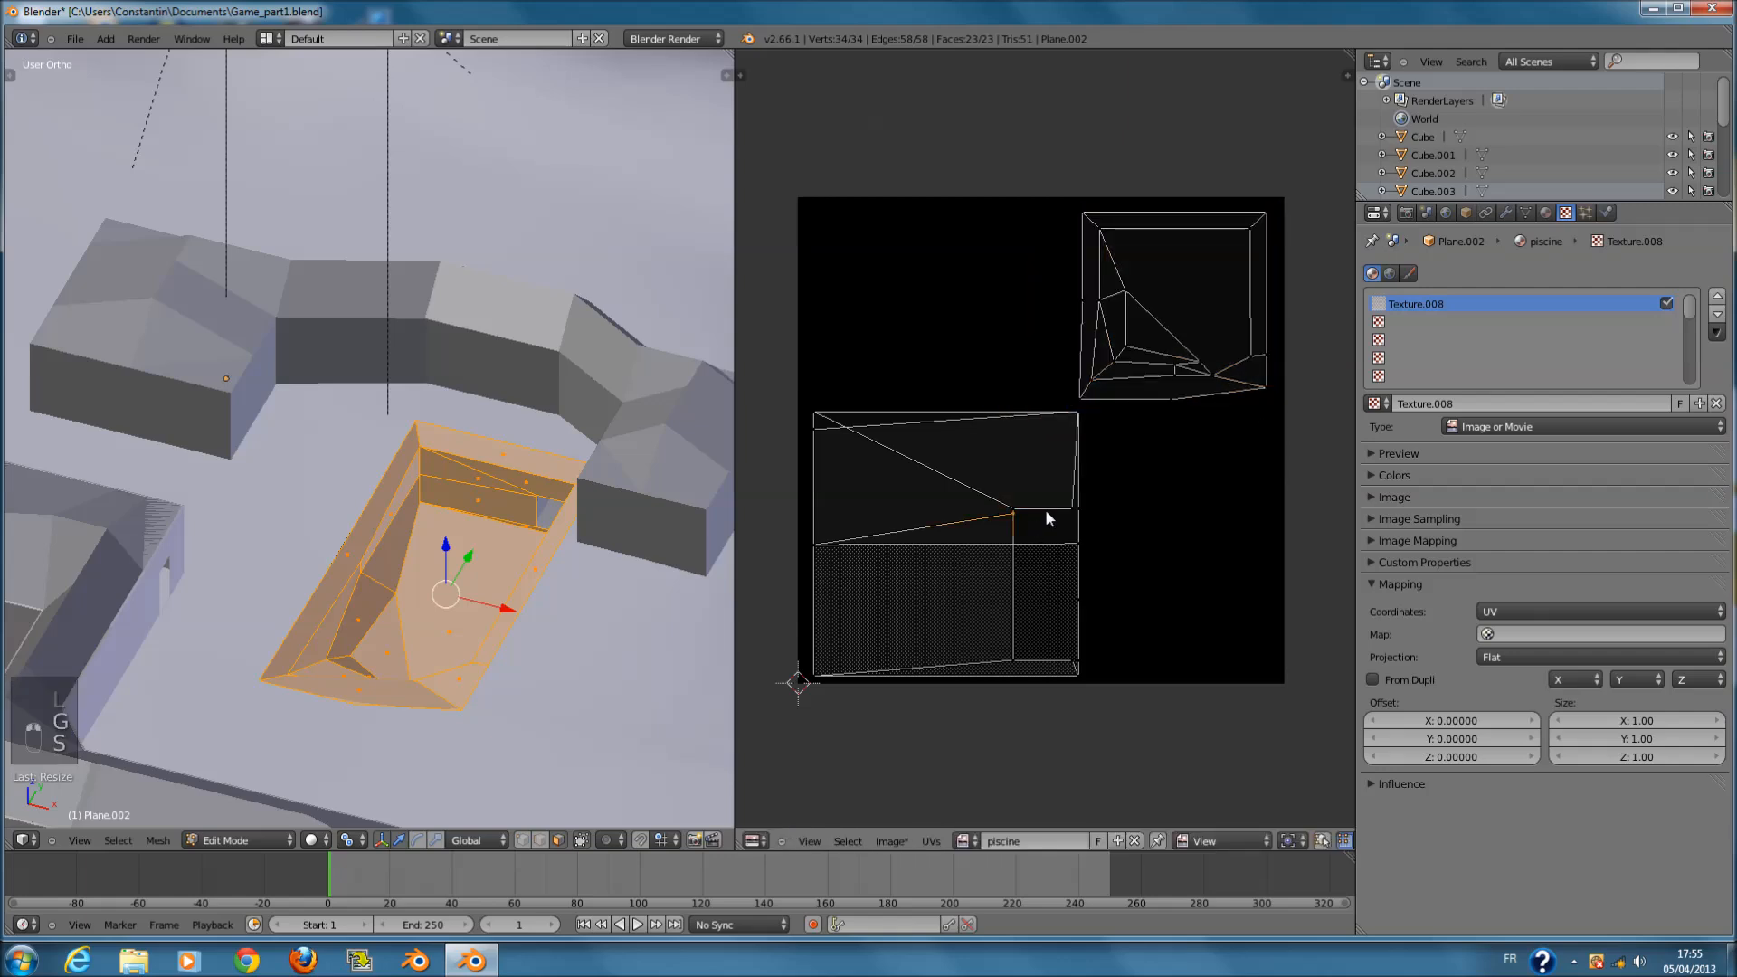
{"action": "key", "text": "l"}
{"action": "key", "text": "g"}
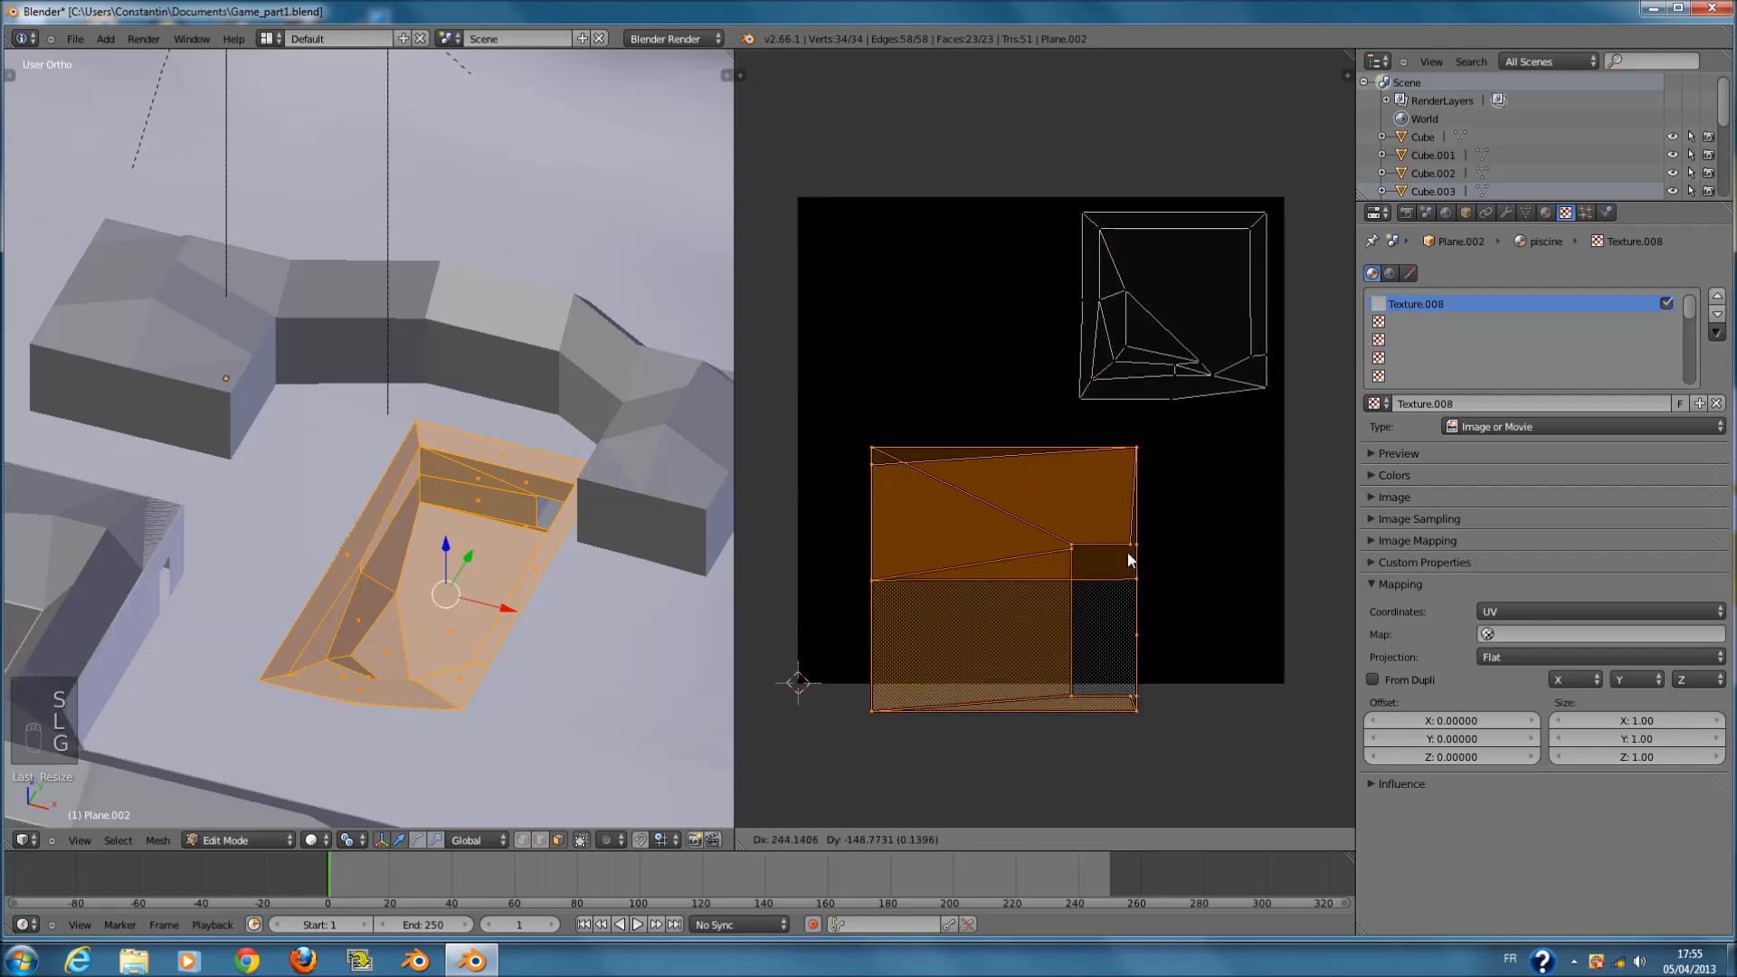
{"action": "left_click", "coordinate": [1047, 508]}
- Select only the two long side wall faces, scale down their UVs and move them into the image's lower-right area
{"action": "middle_click_drag", "start_coordinate": [687, 579], "coordinate": [439, 620]}
{"action": "key", "text": "a"}
{"action": "right_click", "coordinate": [418, 555]}
{"action": "right_click", "coordinate": [428, 539], "text": "shift"}
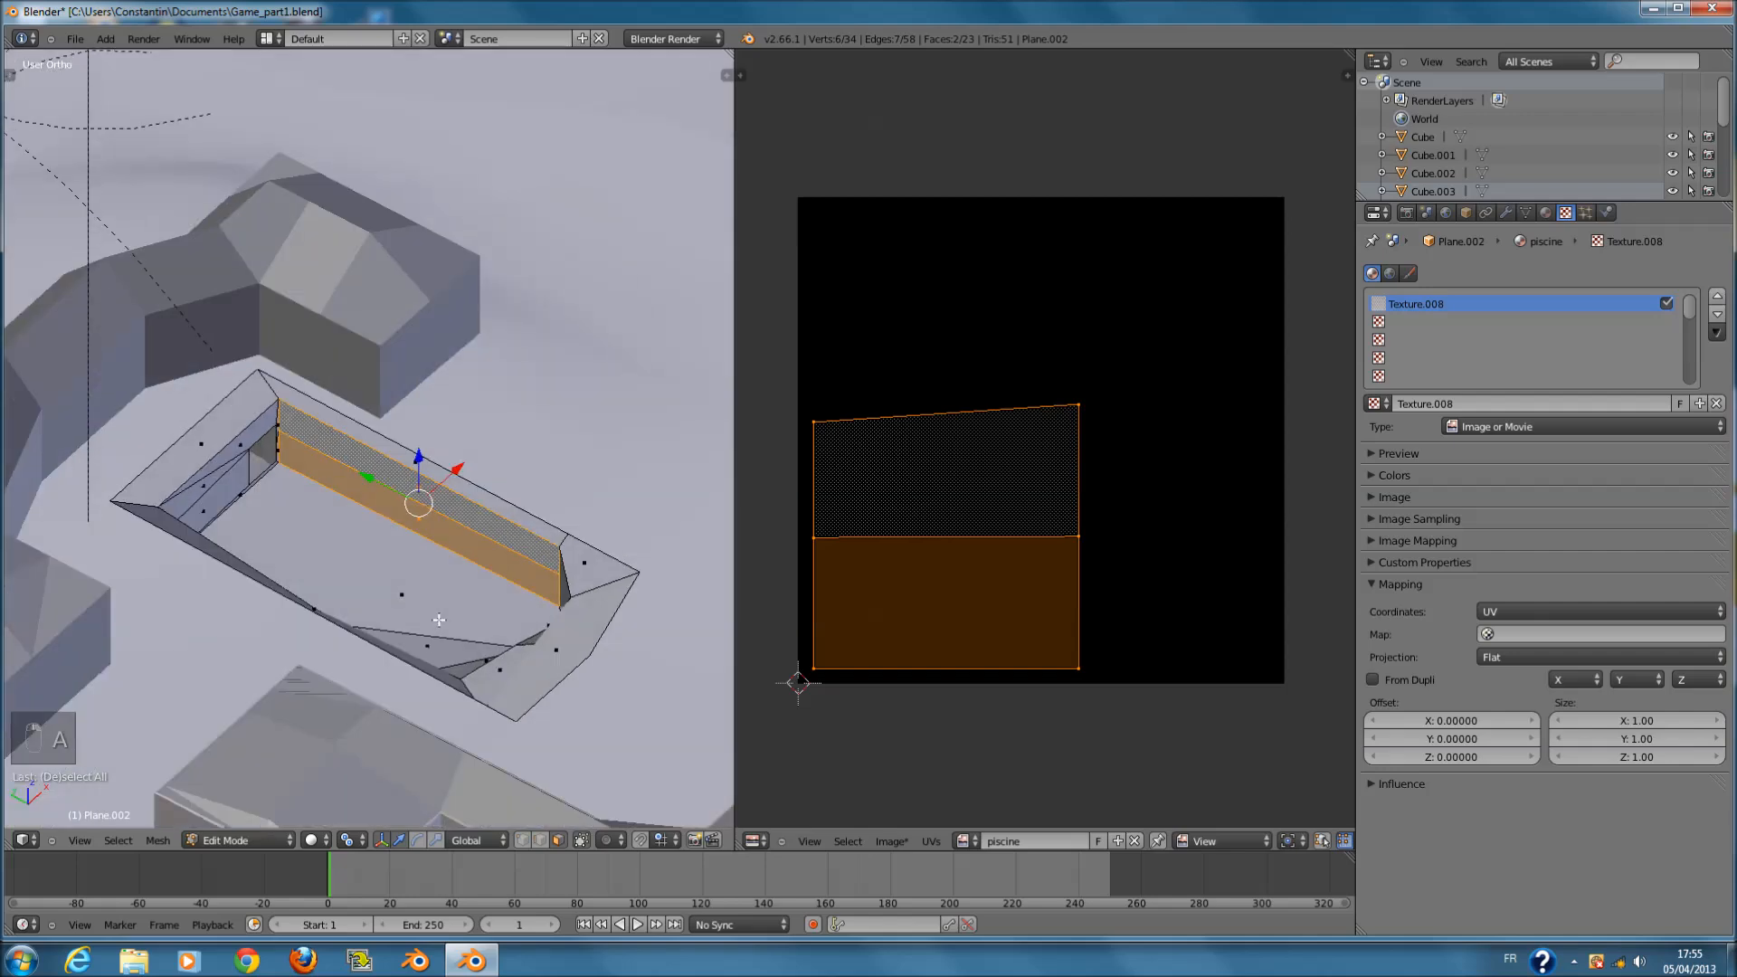
{"action": "key", "text": "s"}
{"action": "left_click", "coordinate": [1113, 532]}
{"action": "key", "text": "g"}
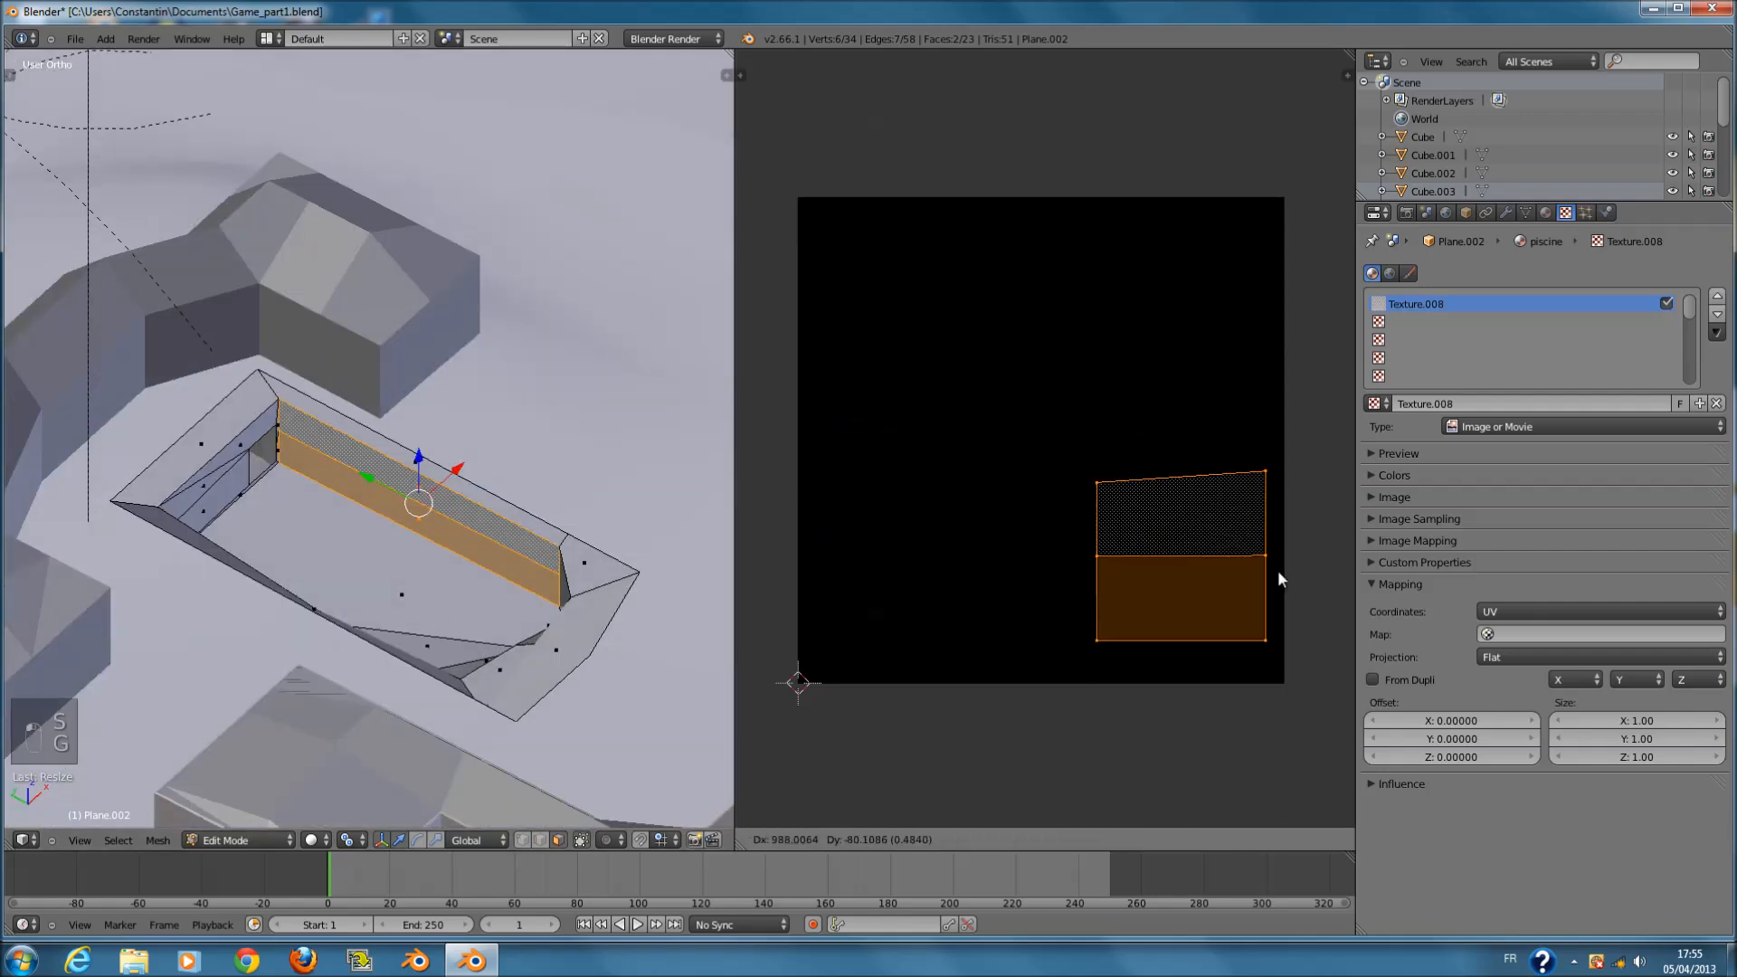
{"action": "left_click", "coordinate": [1258, 574]}
- Reselect the whole pool and move the long side wall's UV island clear of the end wall's island
{"action": "key", "text": "a"}
{"action": "key", "text": "a"}
{"action": "key", "text": "a"}
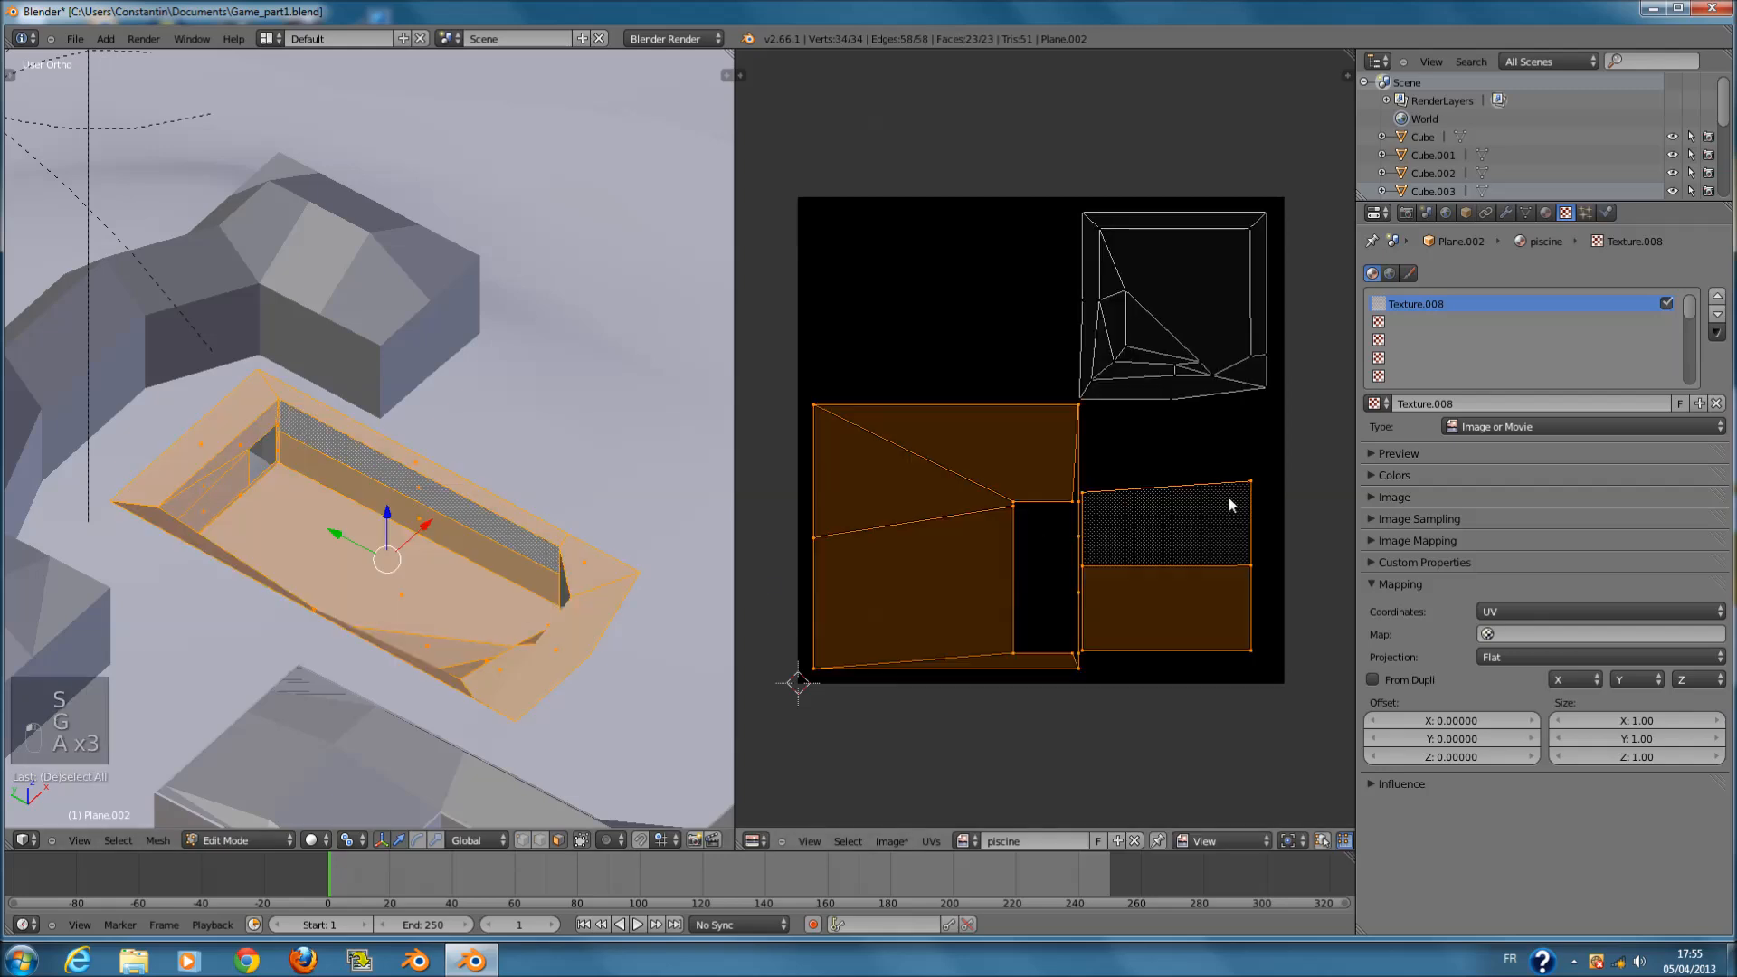
{"action": "key", "text": "l"}
{"action": "key", "text": "g"}
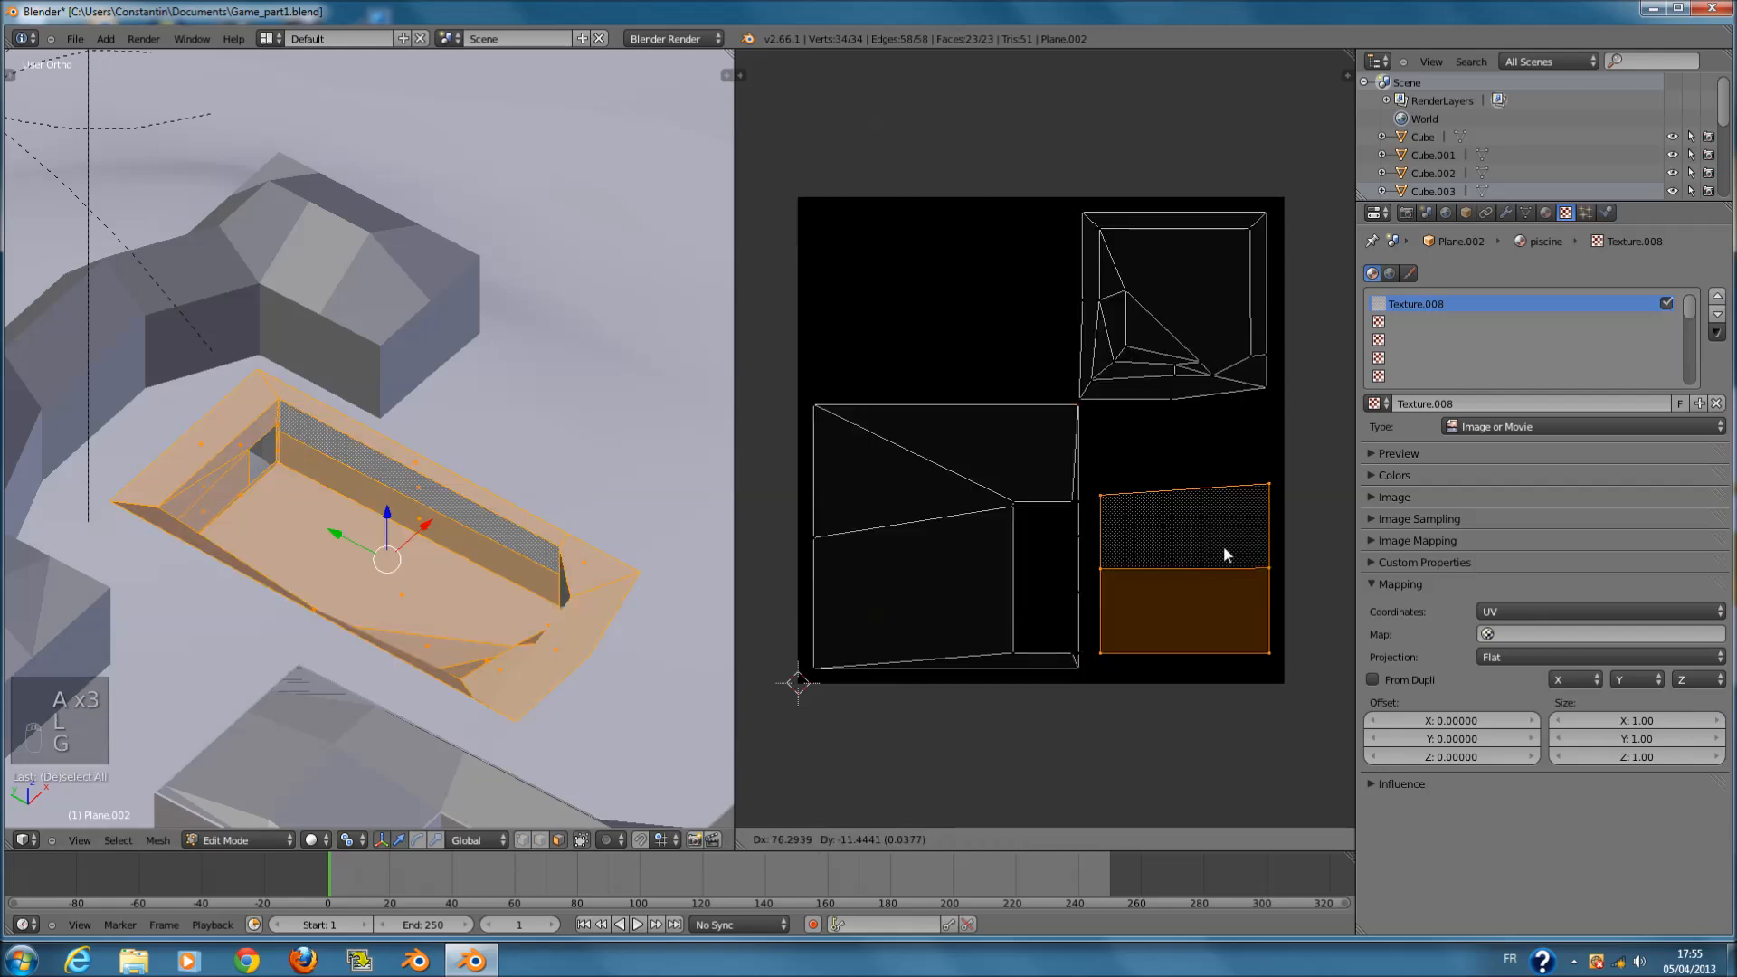
{"action": "left_click", "coordinate": [1208, 537]}
- Stretch the long side wall's UV island along Y and fit it beneath the top-view island
{"action": "key", "text": "s"}
{"action": "right_click", "coordinate": [1201, 594]}
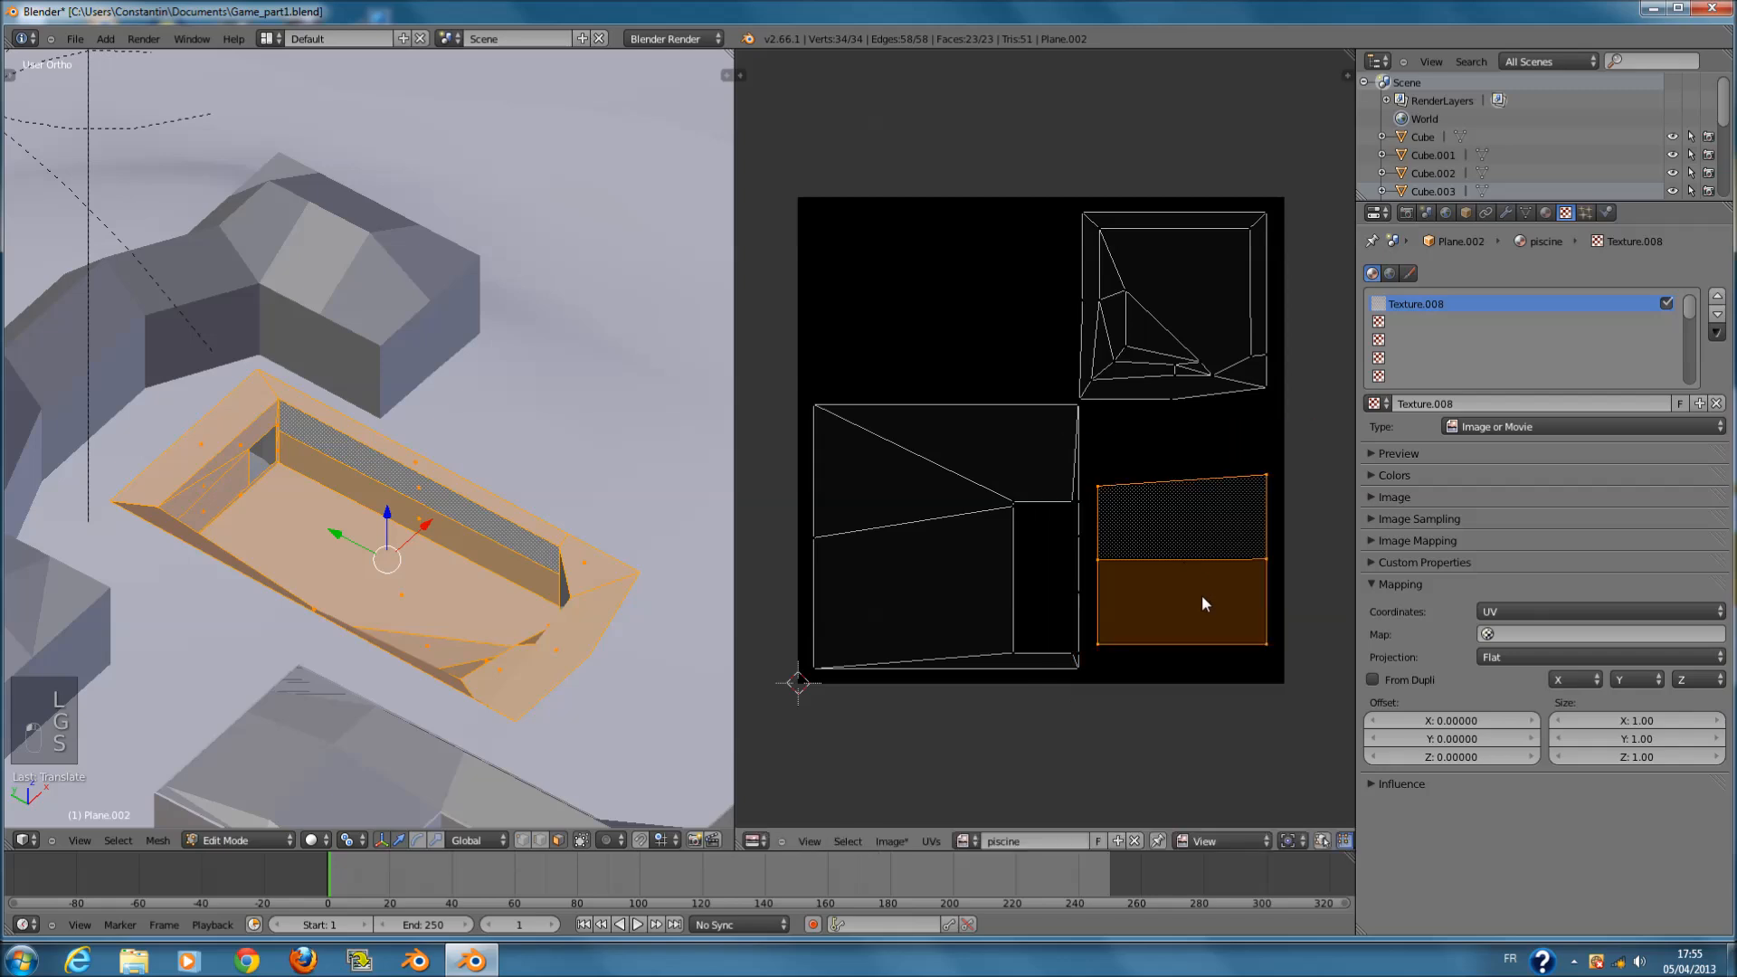
{"action": "key", "text": "s"}
{"action": "key", "text": "y"}
{"action": "left_click", "coordinate": [1208, 619]}
{"action": "key", "text": "g"}
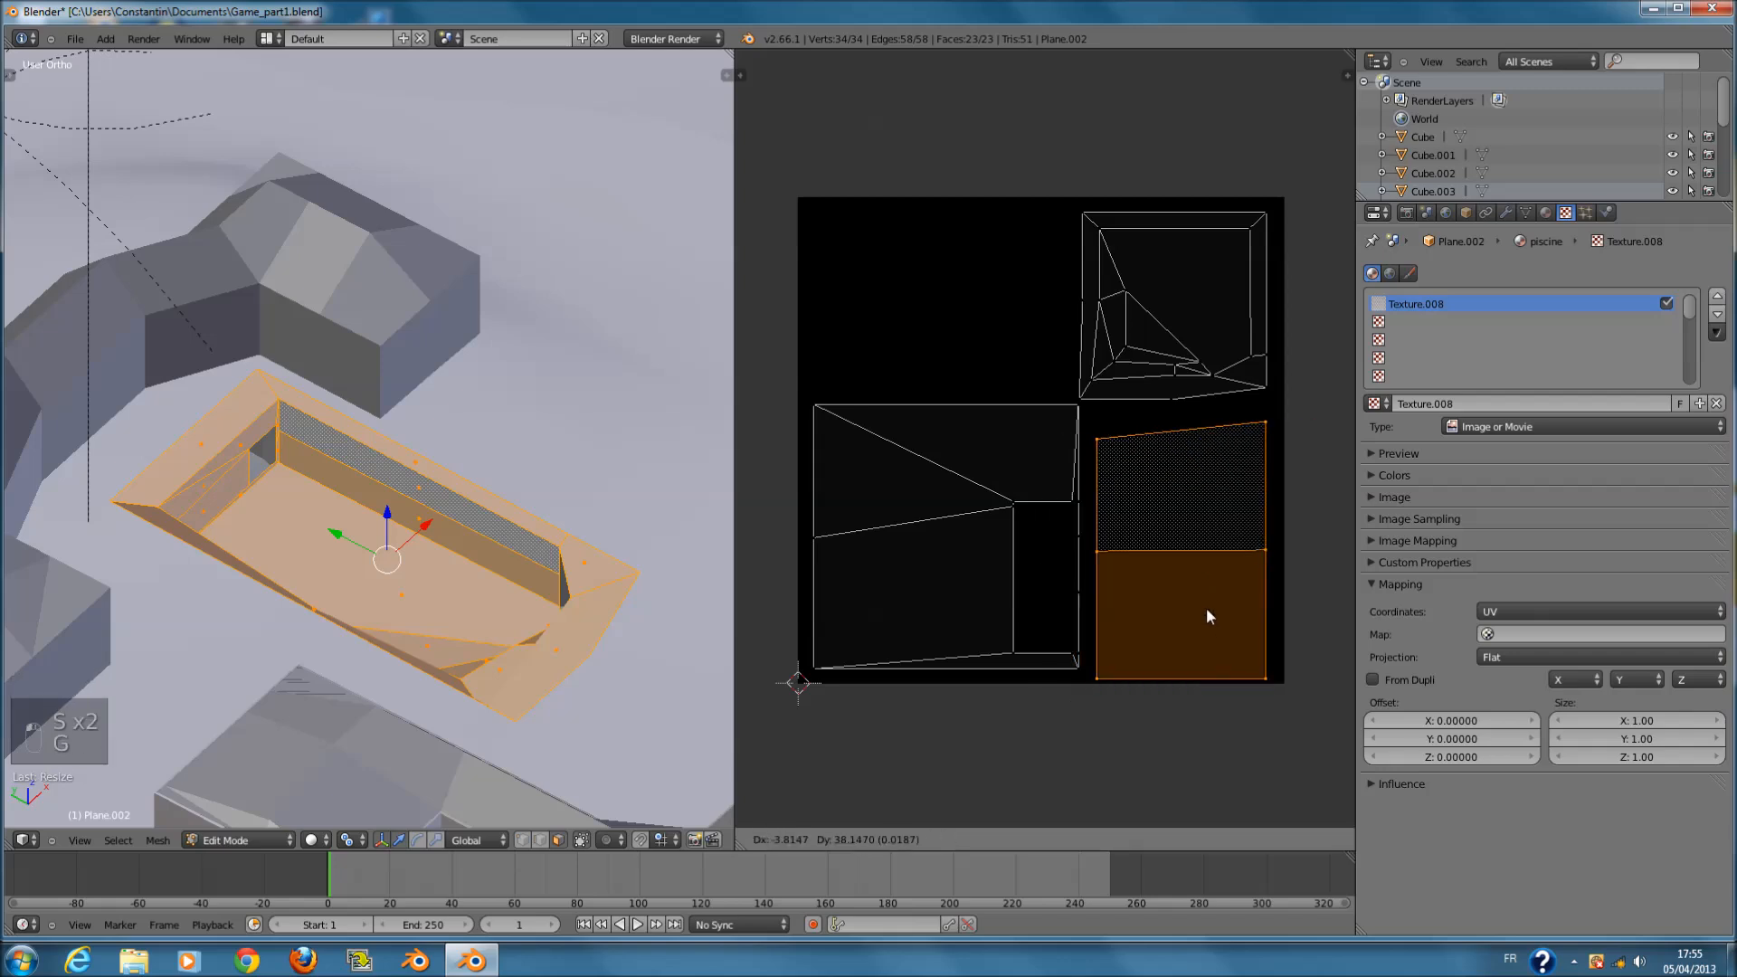
{"action": "left_click", "coordinate": [1206, 603]}
- Select the end wall's UV island and narrow it along the X axis
{"action": "right_click", "coordinate": [1142, 406]}
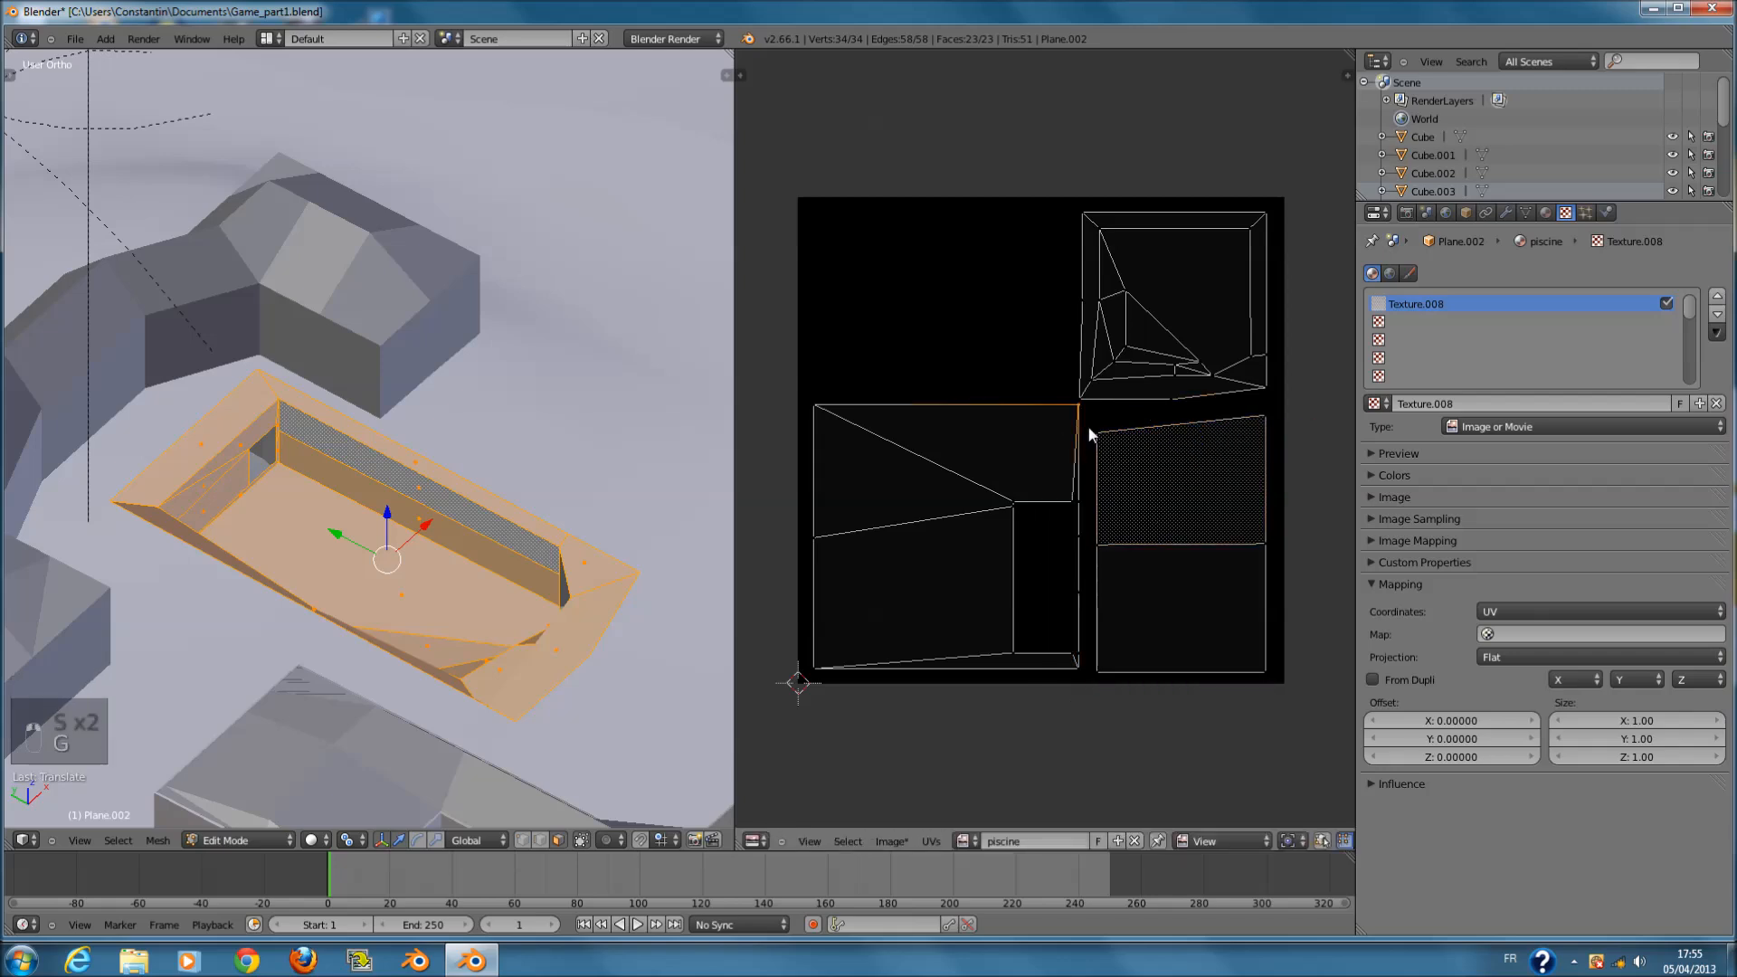
{"action": "key", "text": "l"}
{"action": "key", "text": "l"}
{"action": "right_click", "coordinate": [1065, 498]}
{"action": "key", "text": "l"}
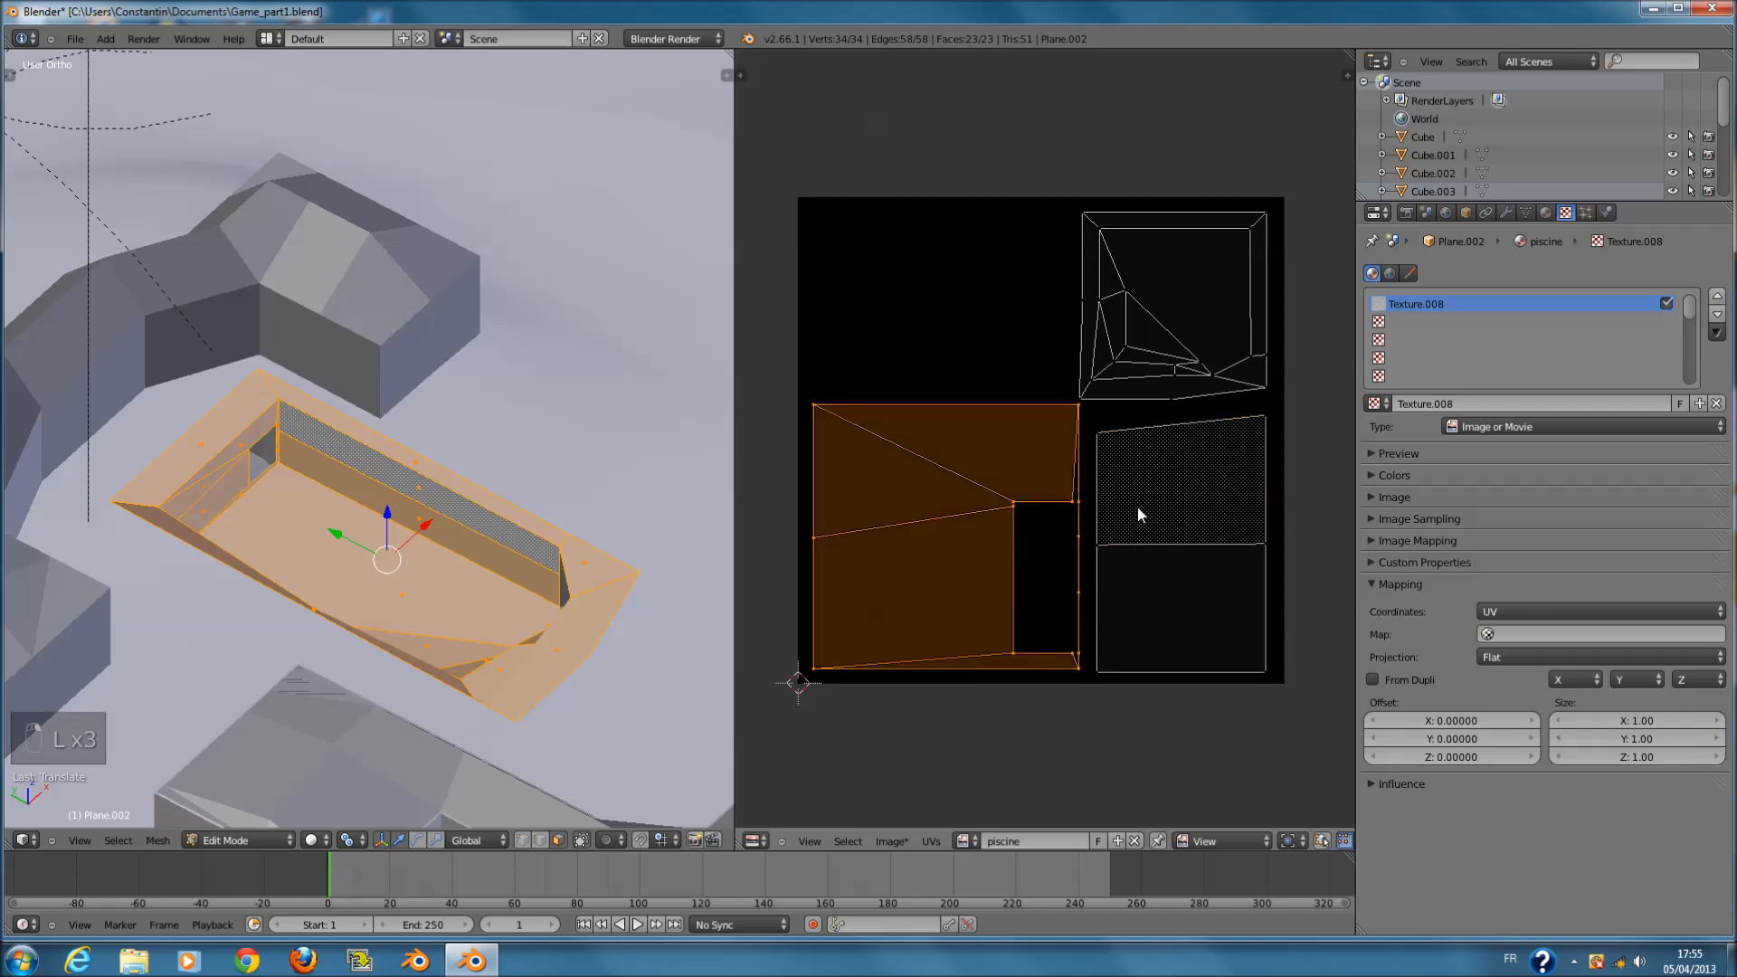
{"action": "key", "text": "s"}
{"action": "key", "text": "x"}
{"action": "left_click", "coordinate": [1086, 498]}
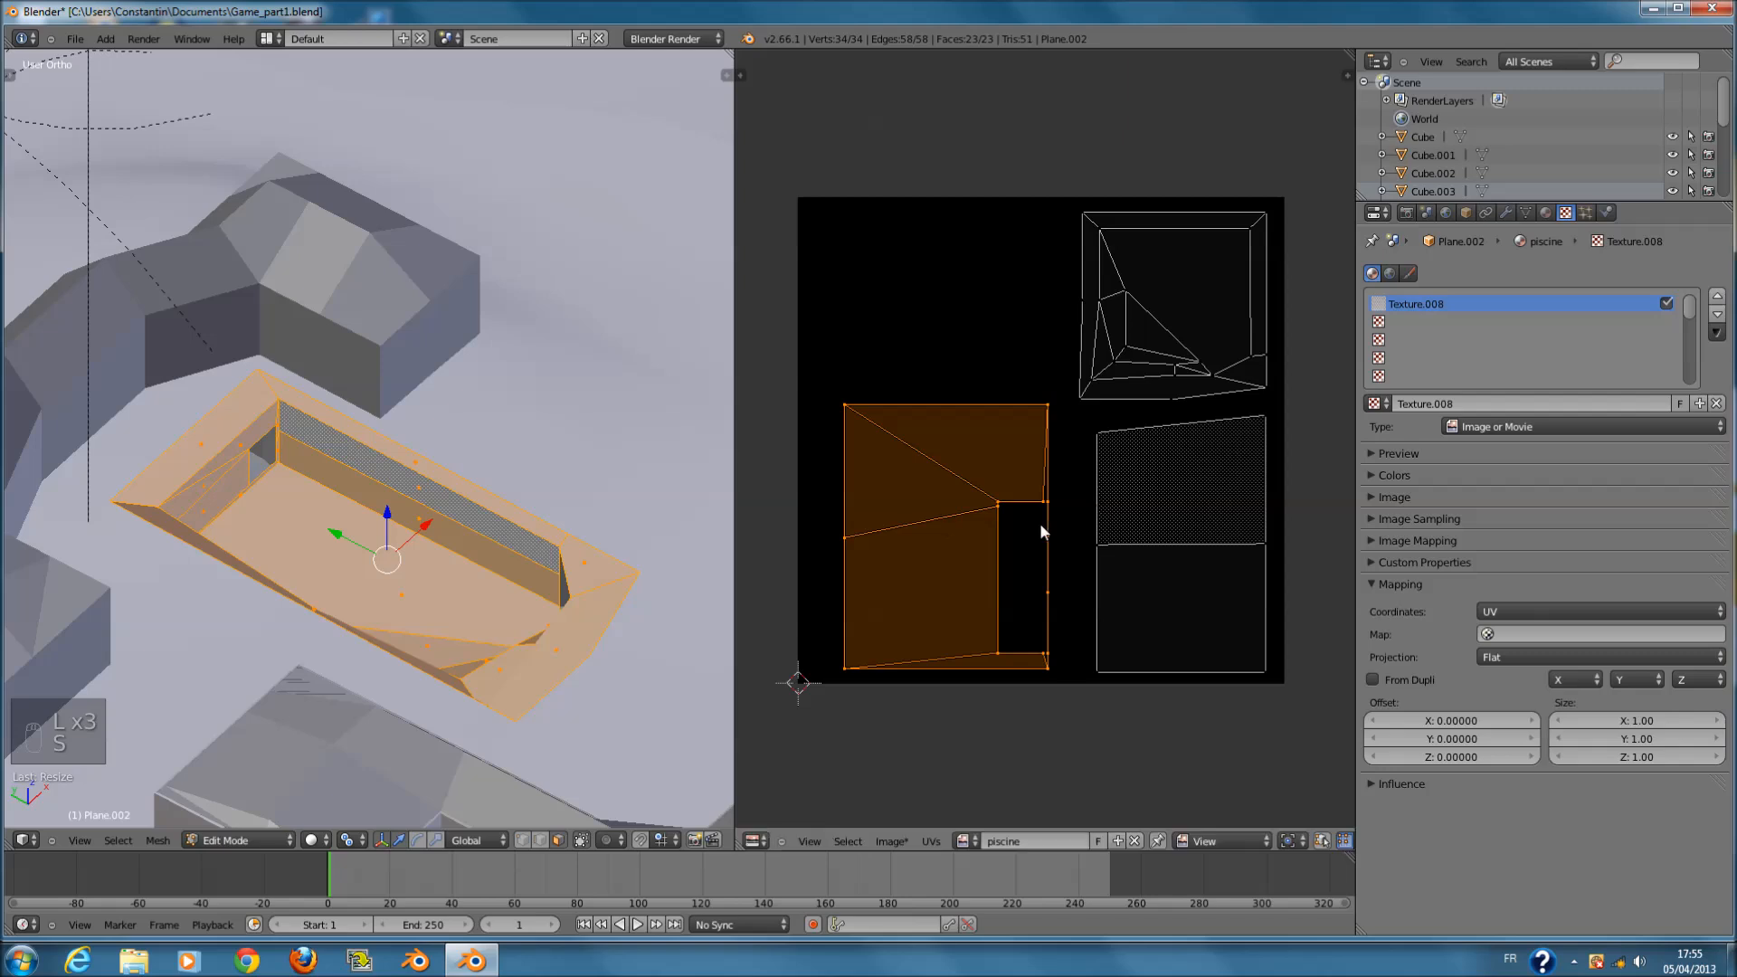
{"action": "key", "text": "h"}
{"action": "key", "text": "ctrl+z"}
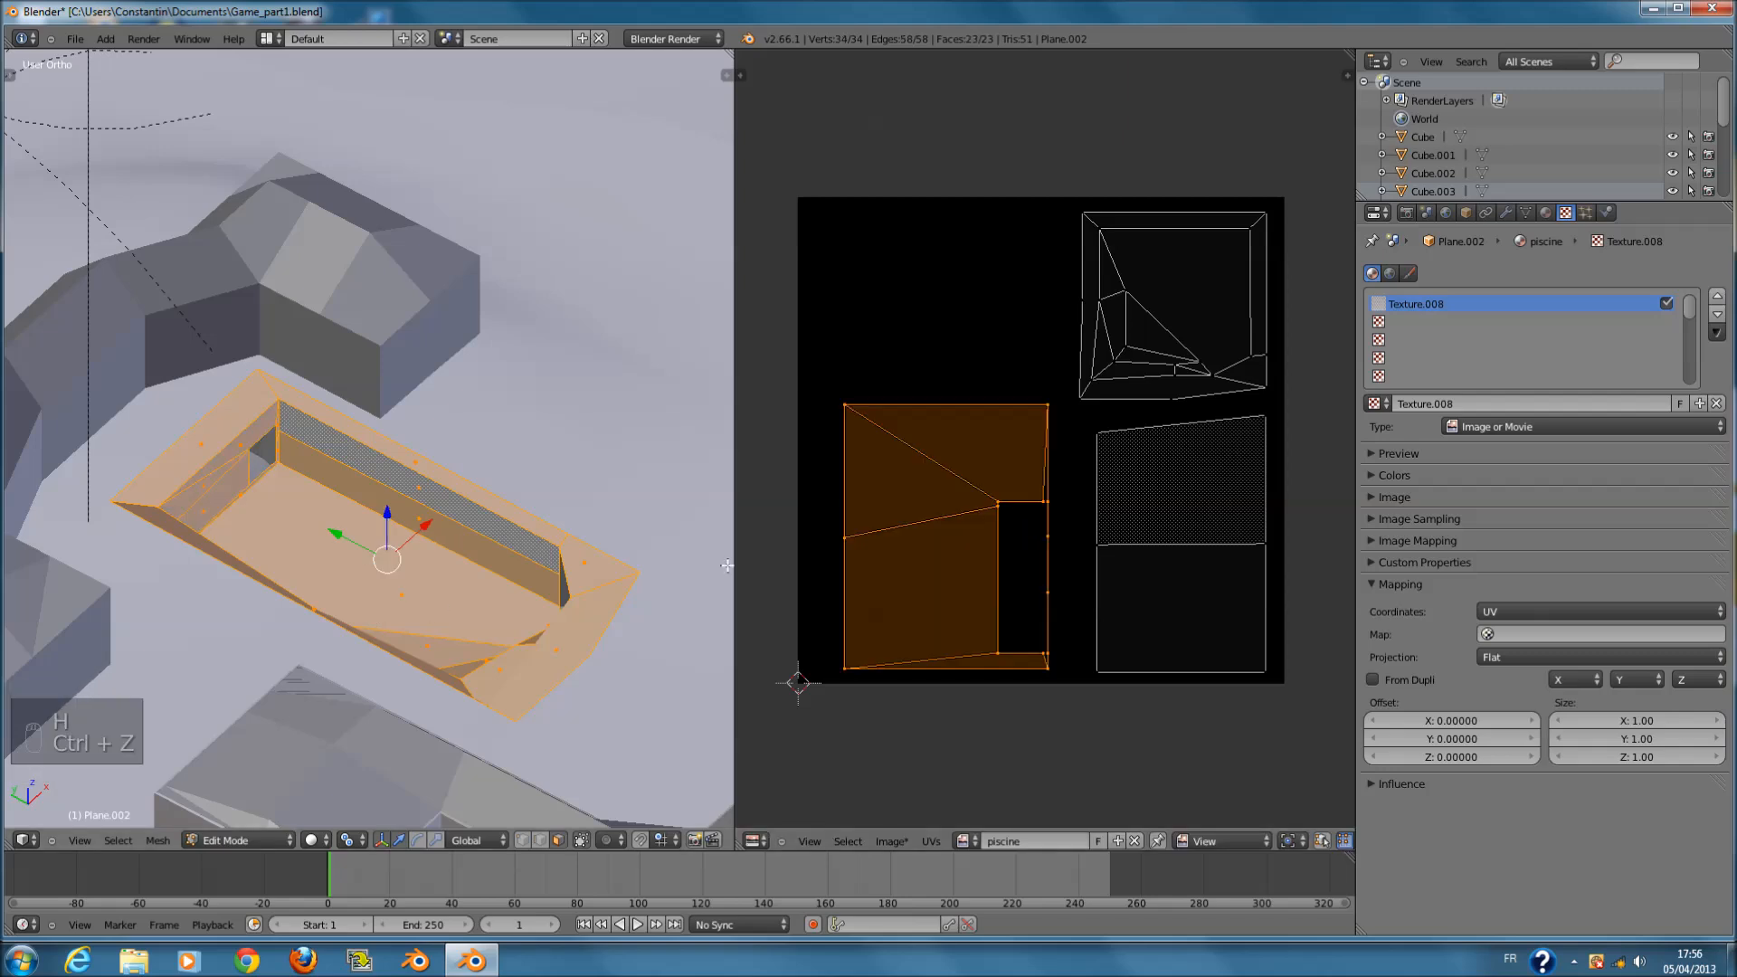
- Stretch the end wall's UV island along Y by about 1.3 and move it into the image's upper-left corner
{"action": "key", "text": "g"}
{"action": "left_click", "coordinate": [1052, 505]}
{"action": "key", "text": "s"}
{"action": "right_click", "coordinate": [955, 572]}
{"action": "key", "text": "s"}
{"action": "key", "text": "y"}
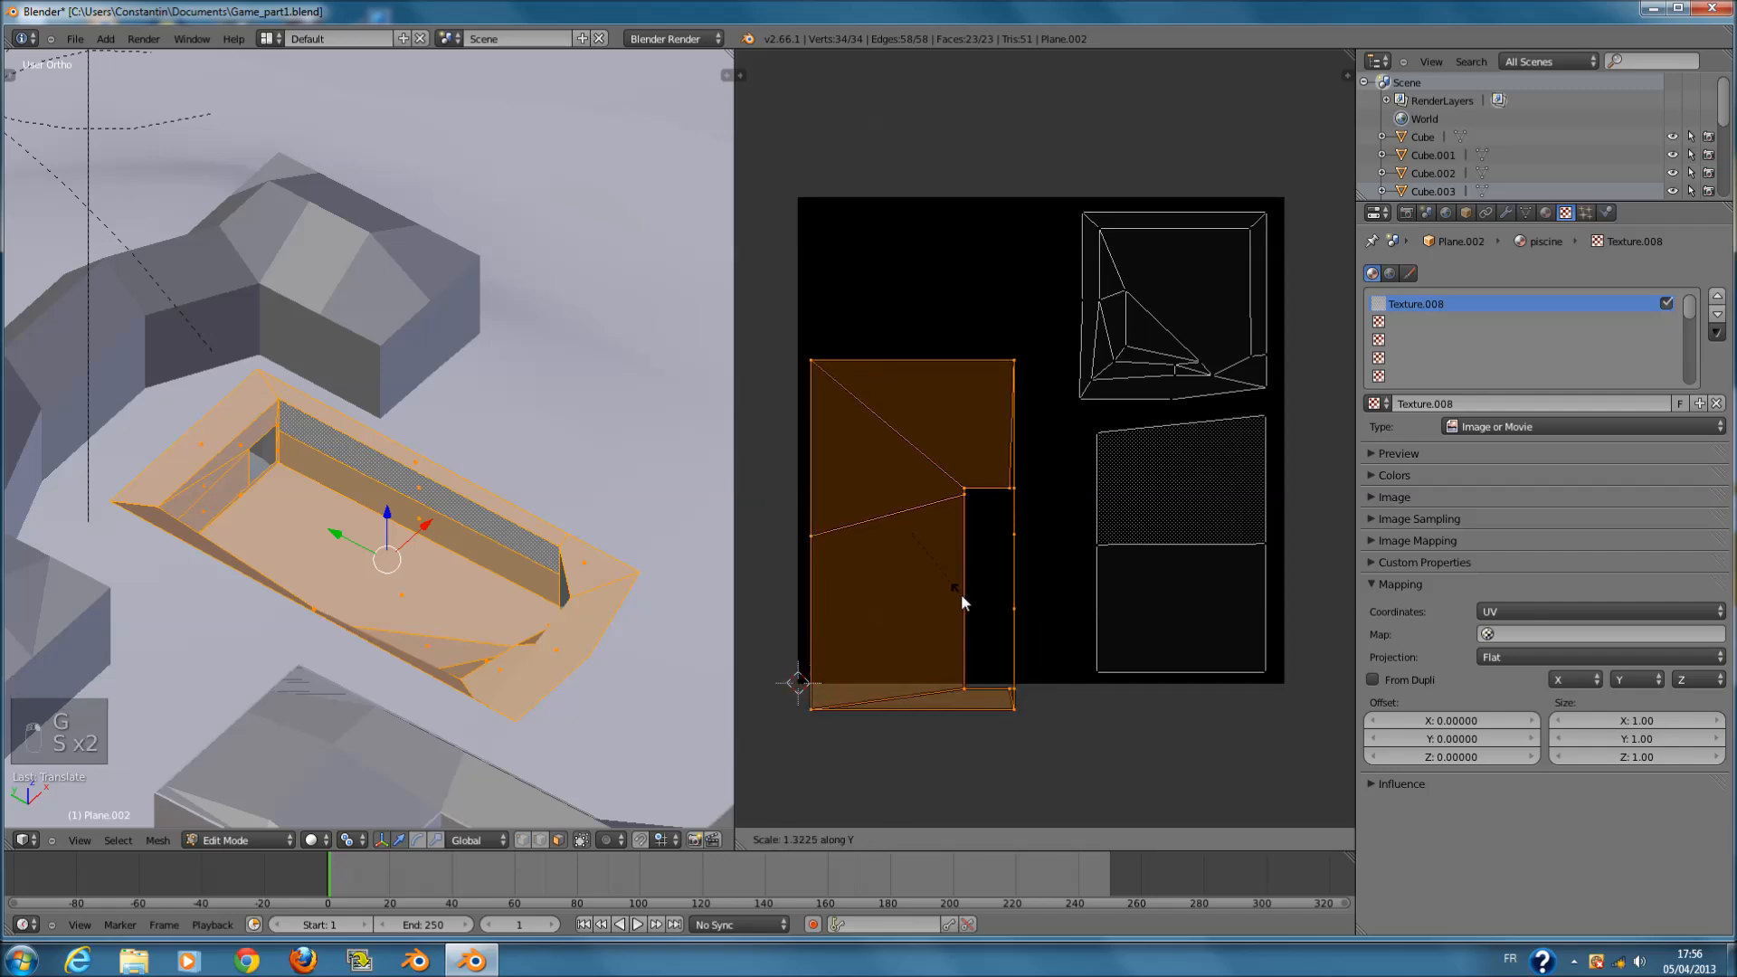
{"action": "left_click", "coordinate": [962, 591]}
{"action": "key", "text": "g"}
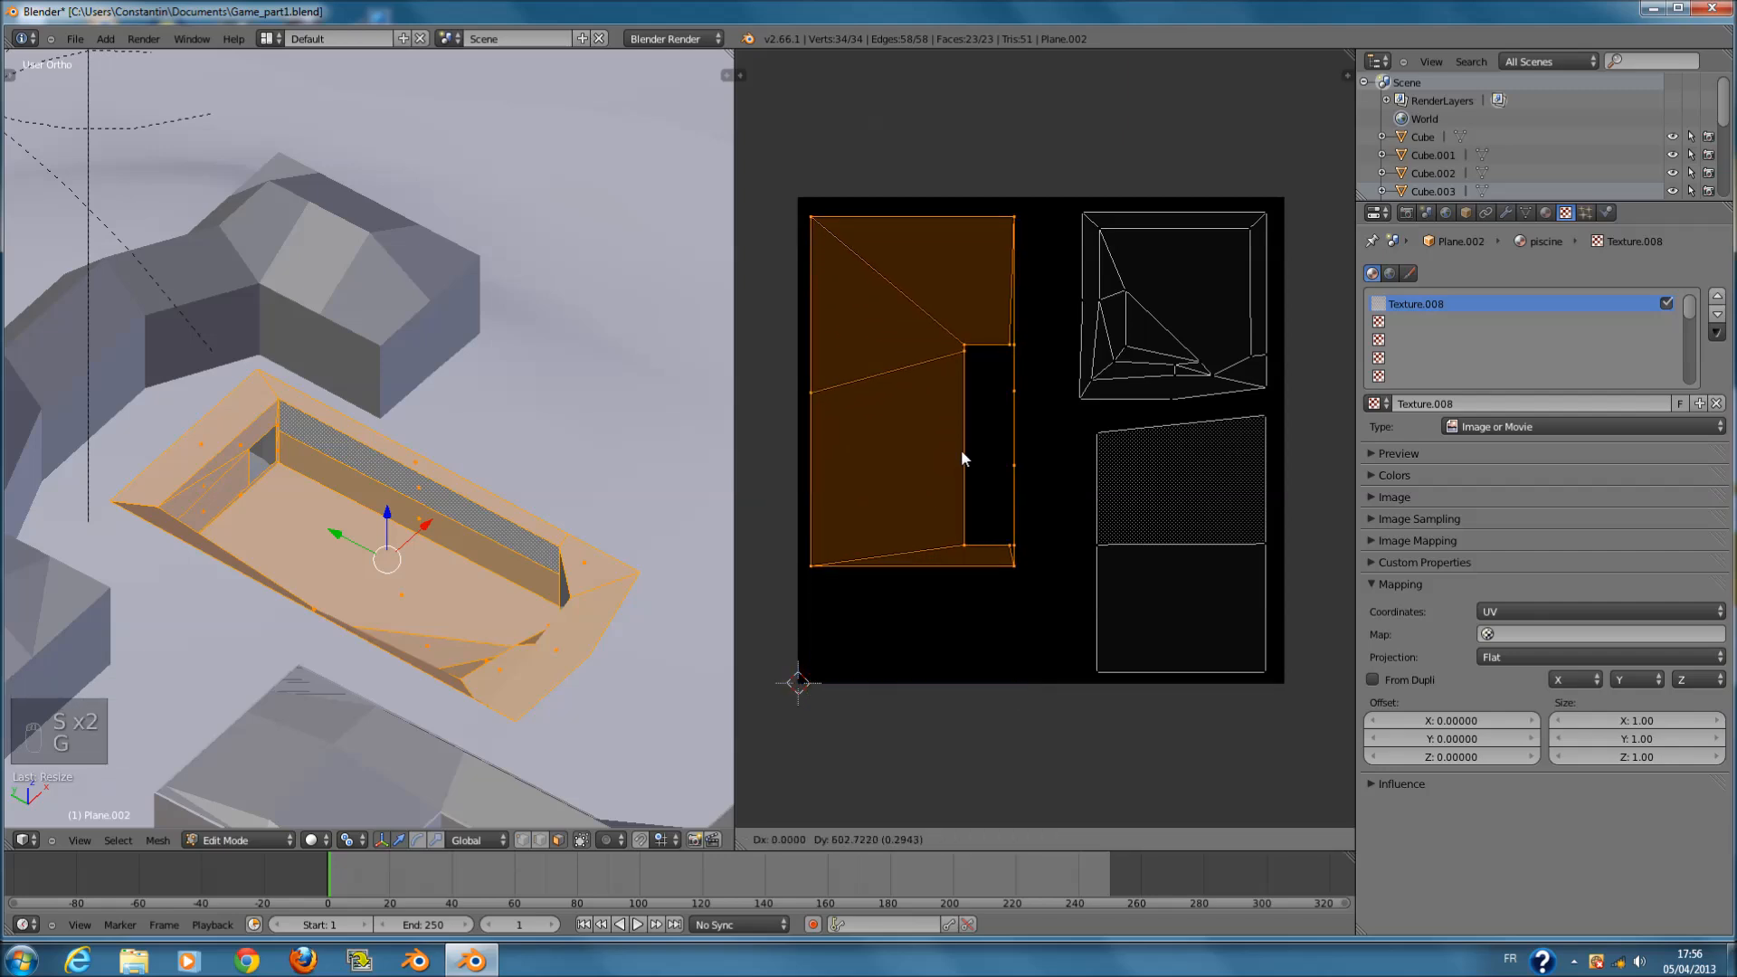
{"action": "left_click", "coordinate": [962, 449]}
- Try enlarging and rotating the long side wall's UV island
{"action": "right_click", "coordinate": [1067, 447]}
{"action": "key", "text": "l"}
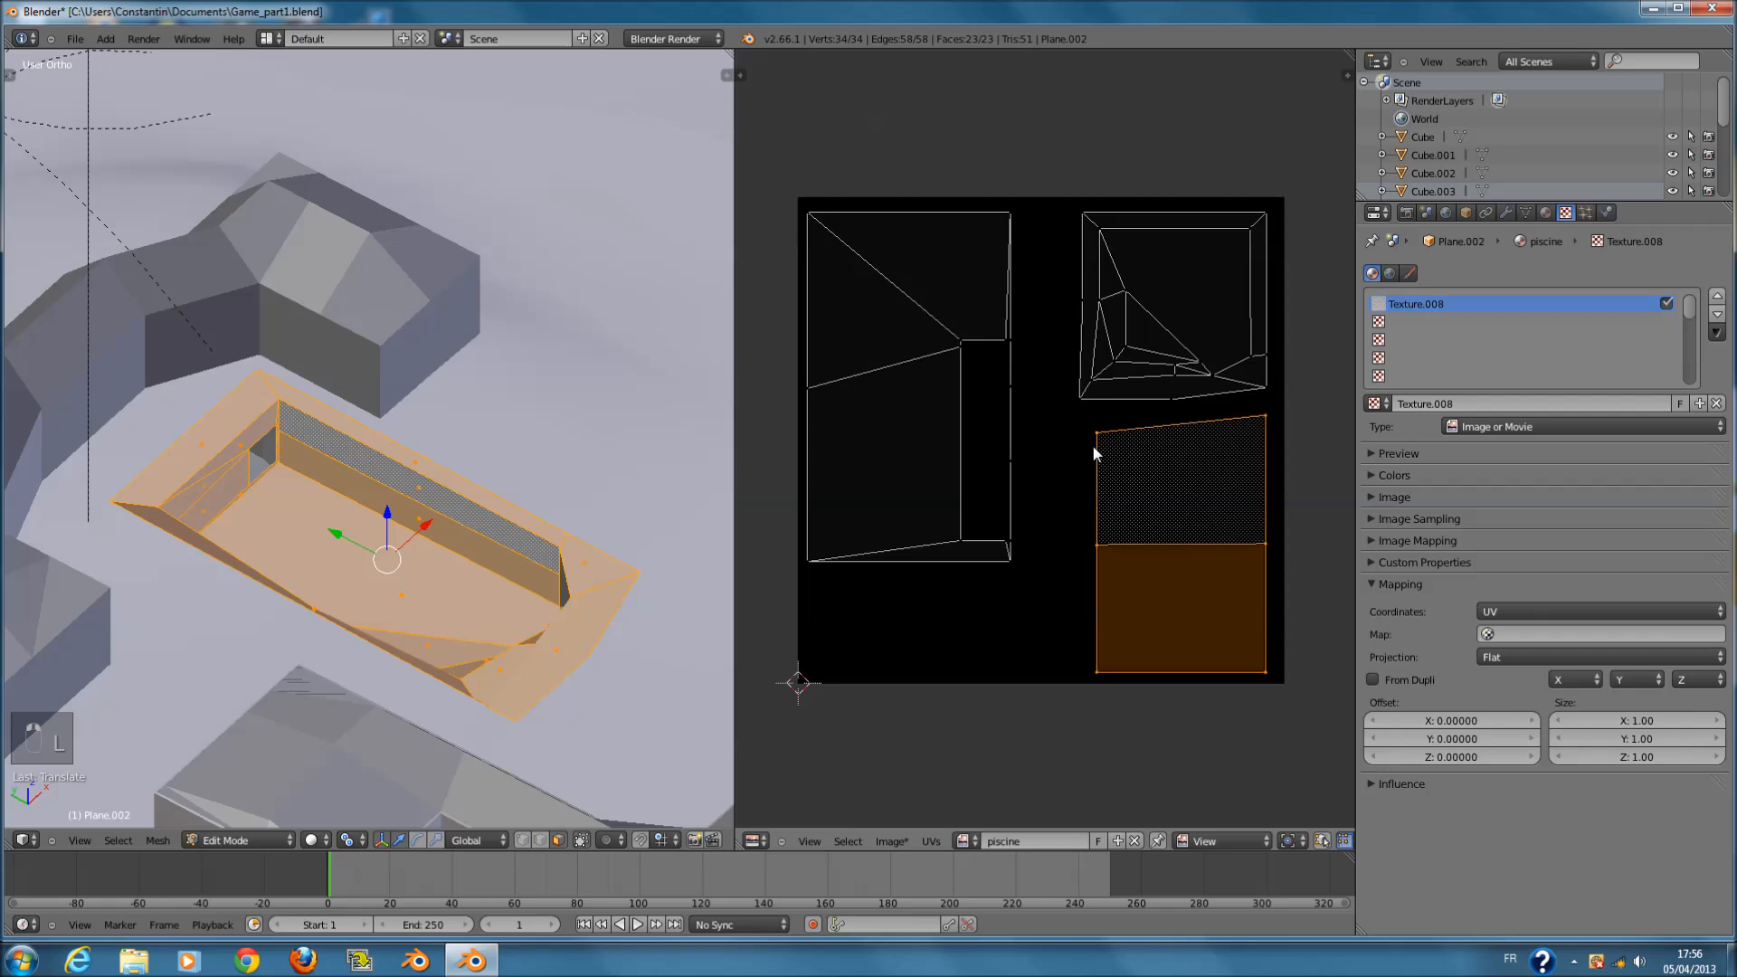
{"action": "key", "text": "s"}
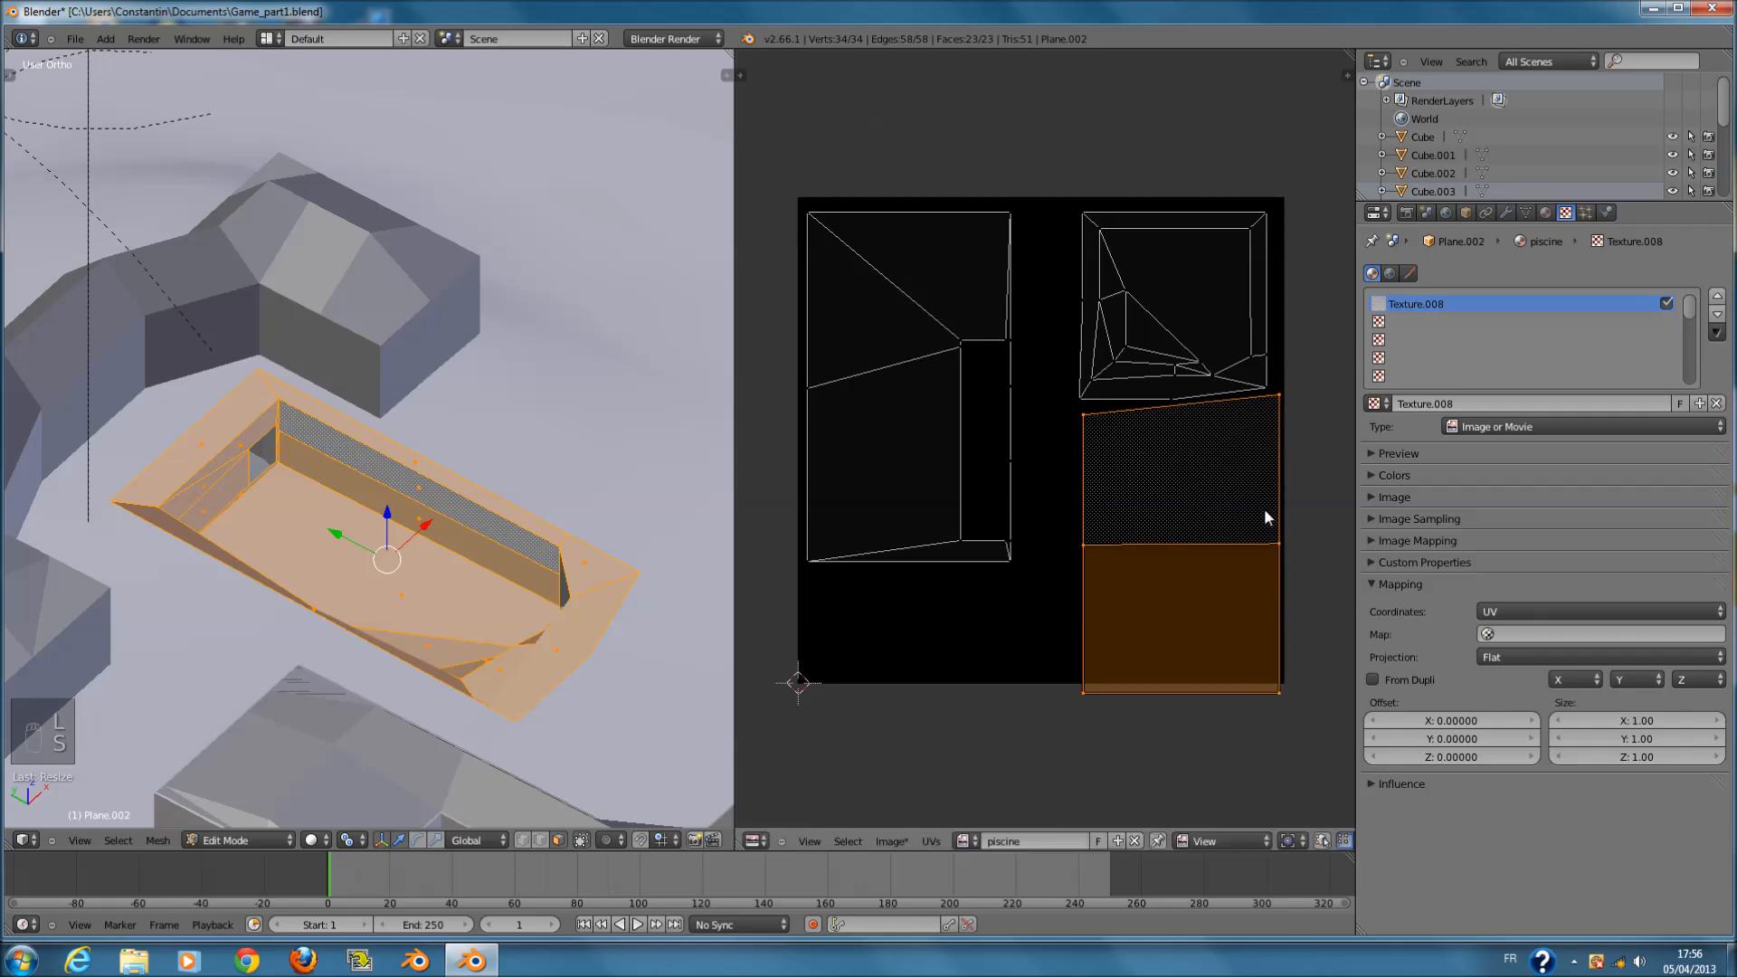
{"action": "left_click", "coordinate": [1264, 510]}
{"action": "key", "text": "r"}
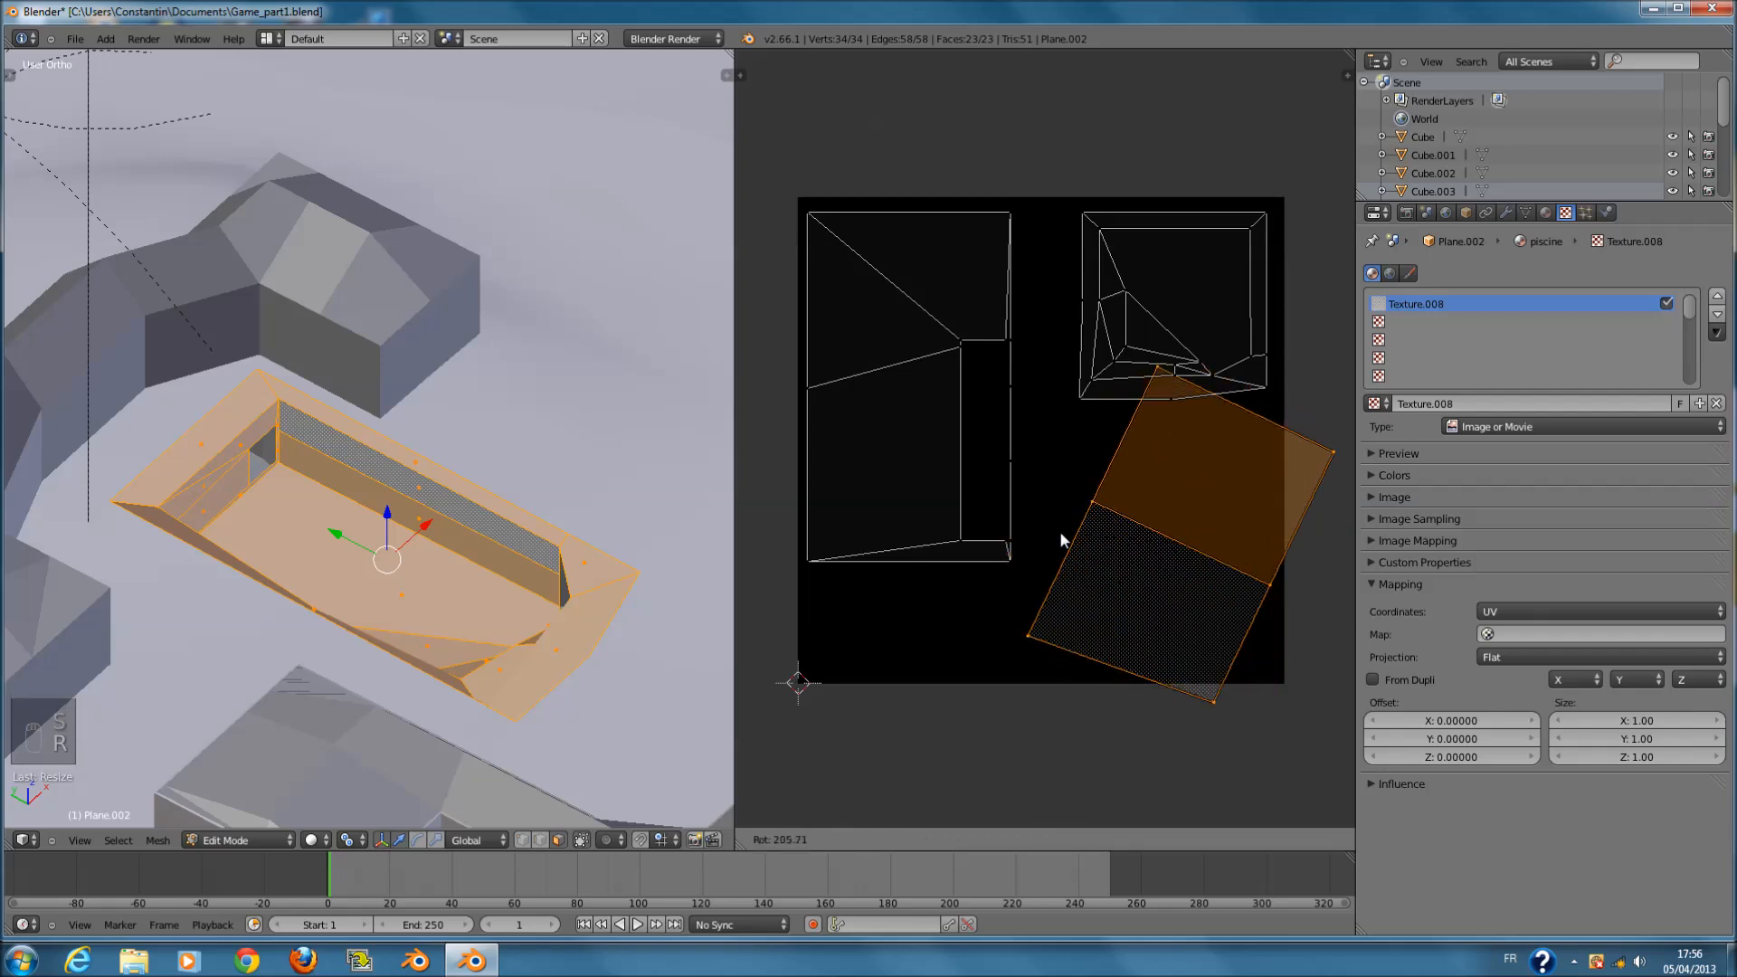
{"action": "left_click", "coordinate": [1018, 543]}
- Scale down the end wall's UV island evenly and fit it back into the image's upper-left corner
{"action": "right_click", "coordinate": [1002, 544]}
{"action": "key", "text": "l"}
{"action": "key", "text": "s"}
{"action": "left_click", "coordinate": [1012, 554]}
{"action": "key", "text": "g"}
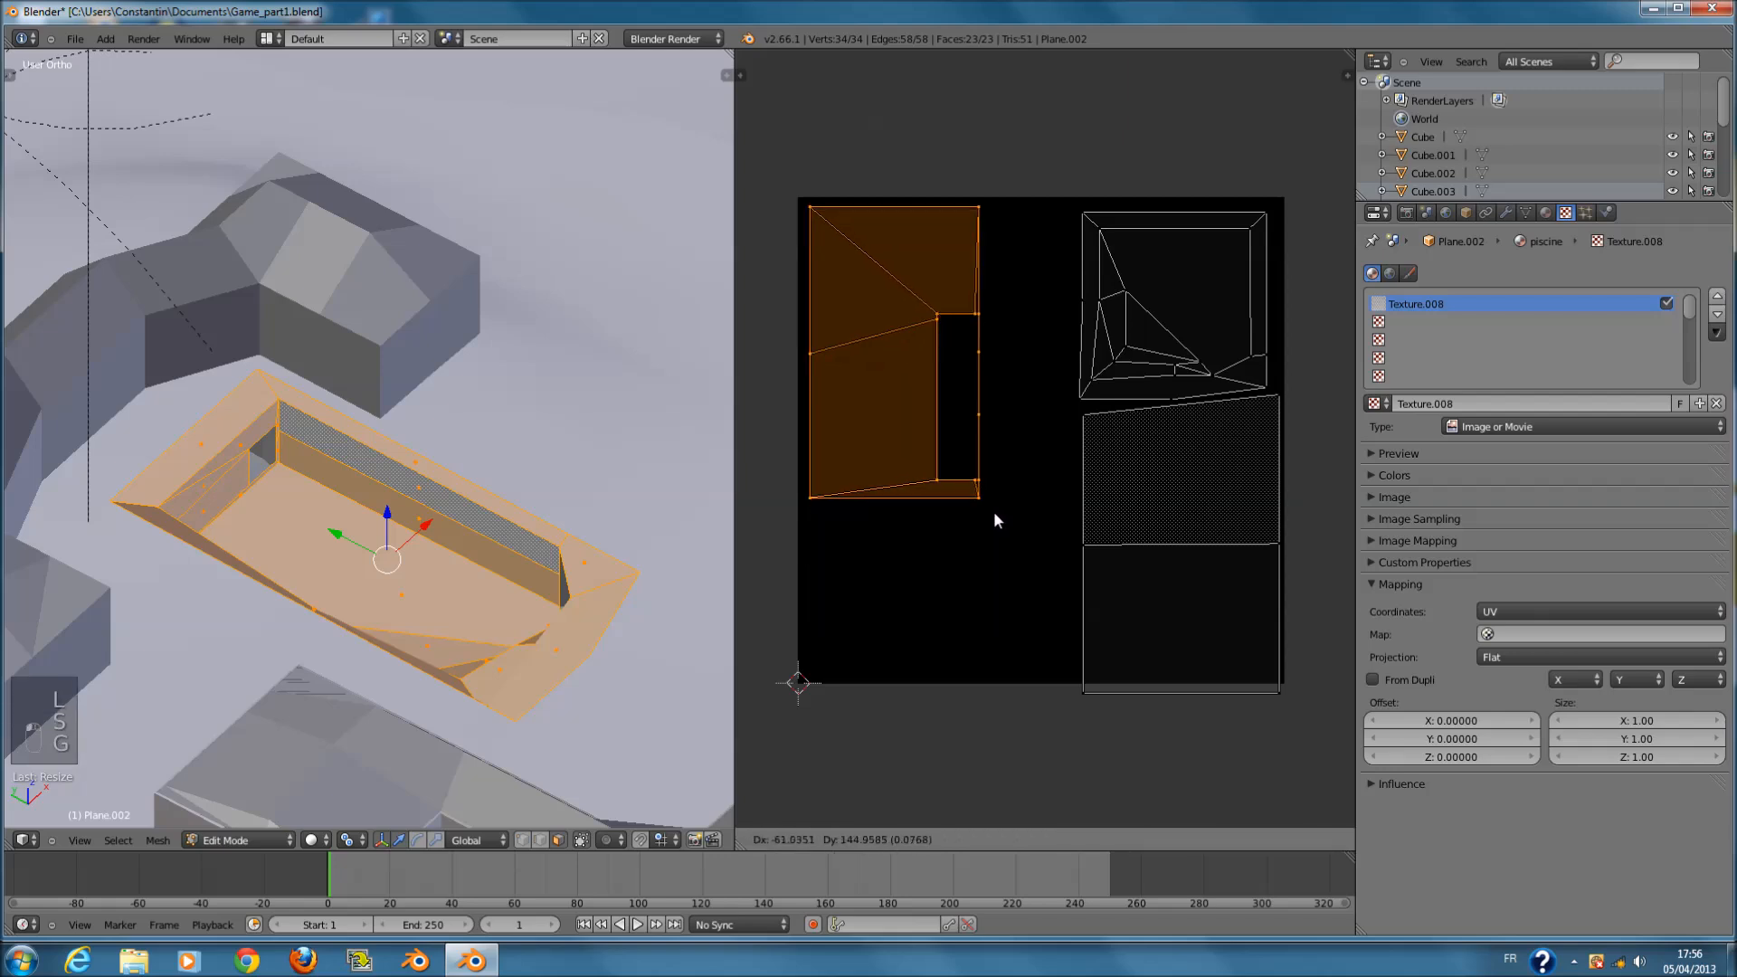
{"action": "left_click", "coordinate": [994, 512]}
- Scale down the long side wall's UV island in several passes and place it in the image's lower-right corner
{"action": "right_click", "coordinate": [1088, 556]}
{"action": "key", "text": "l"}
{"action": "key", "text": "s"}
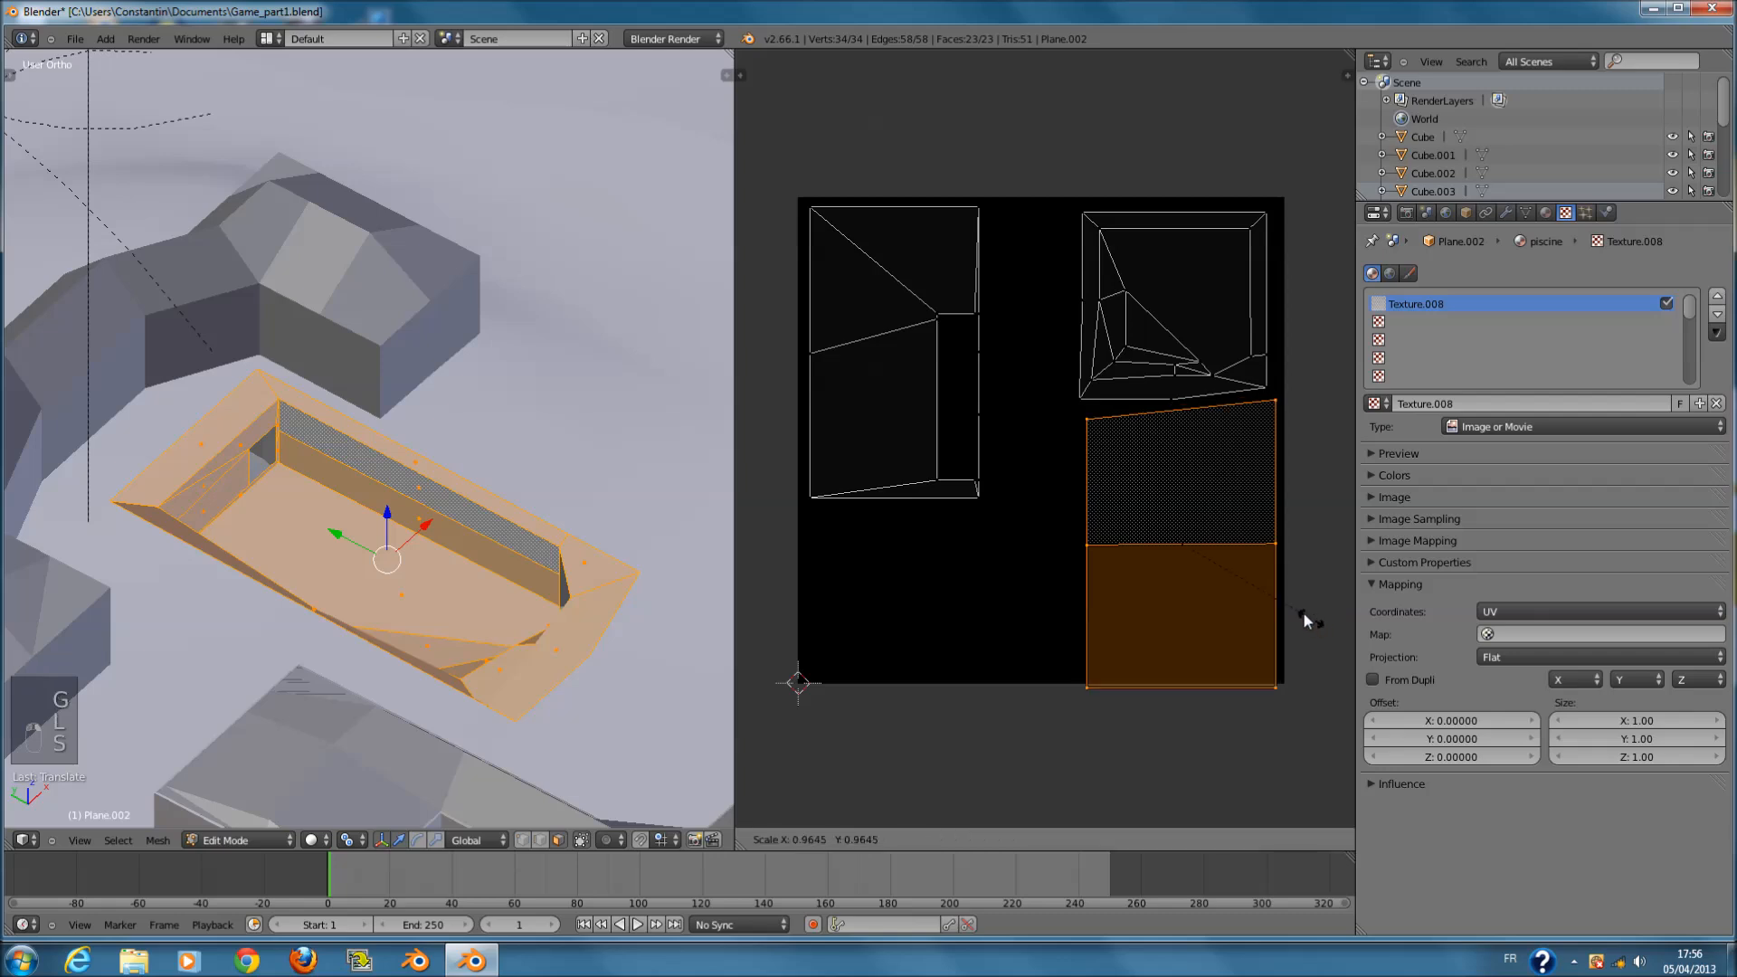
{"action": "left_click", "coordinate": [1300, 608]}
{"action": "key", "text": "g"}
{"action": "left_click", "coordinate": [1309, 611]}
{"action": "key", "text": "s"}
{"action": "left_click", "coordinate": [1293, 598]}
{"action": "key", "text": "s"}
{"action": "left_click", "coordinate": [1286, 597]}
{"action": "key", "text": "g"}
{"action": "left_click", "coordinate": [1305, 634]}
- Enlarge the pool's top-view UV island and reposition it within the image's upper-right area, beside the end wall's island
{"action": "left_click", "coordinate": [1231, 384]}
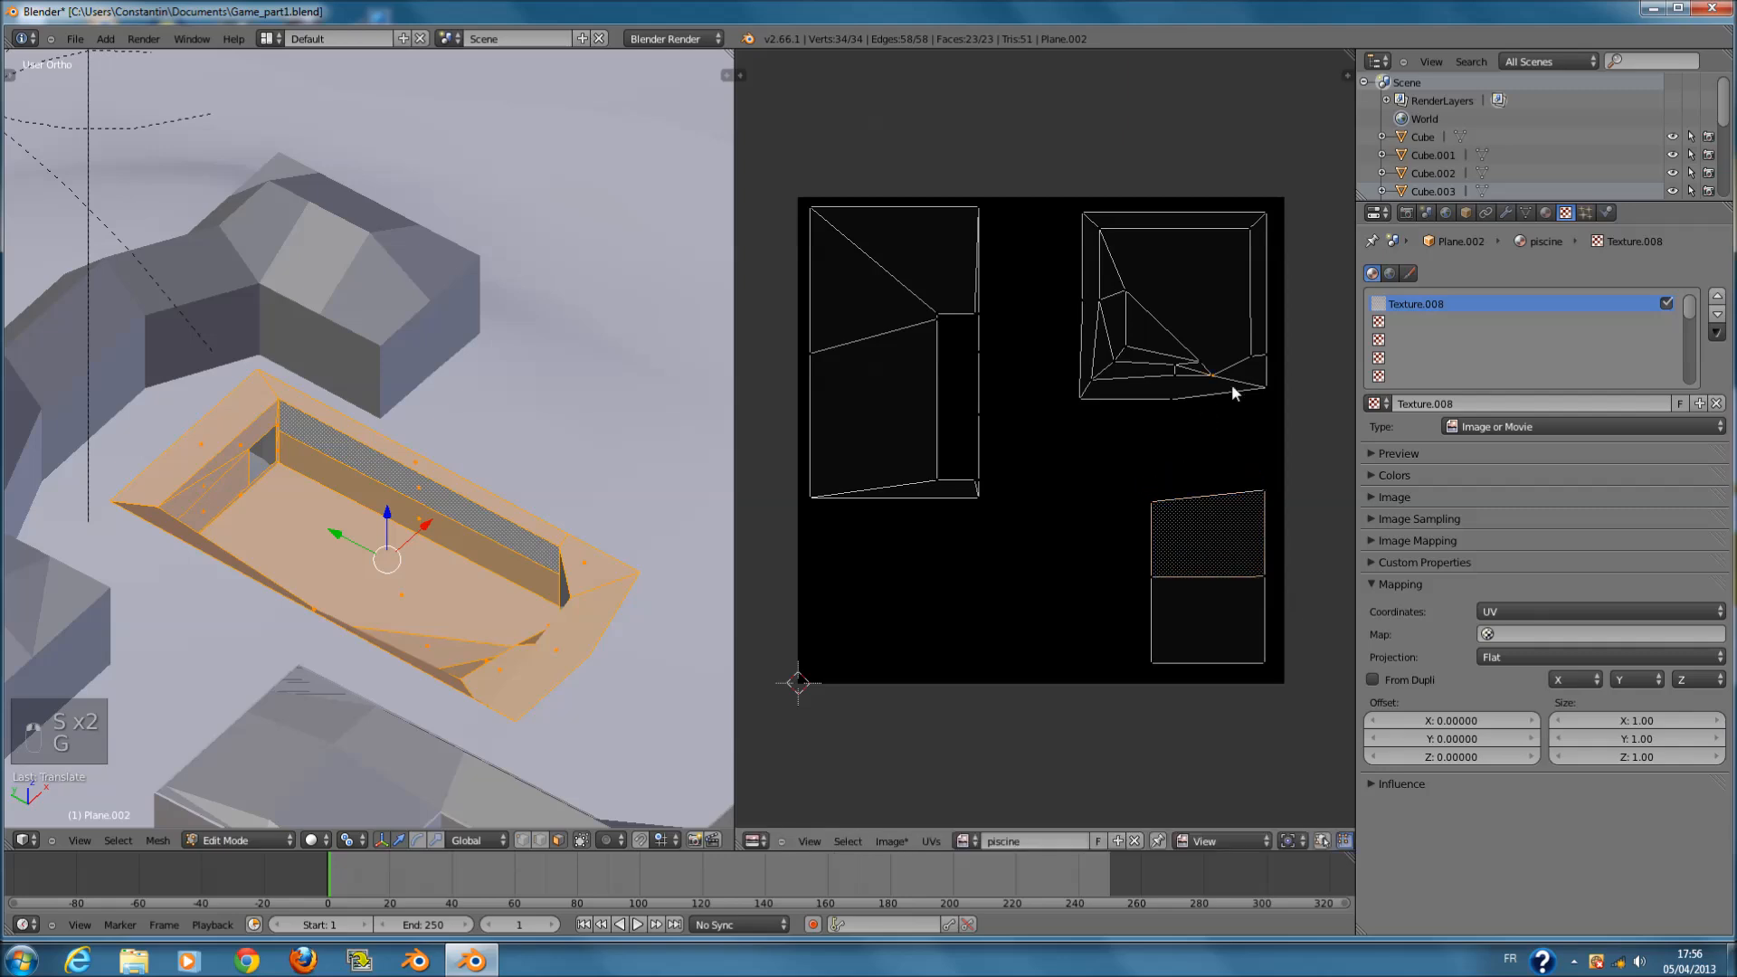
{"action": "key", "text": "l"}
{"action": "key", "text": "s"}
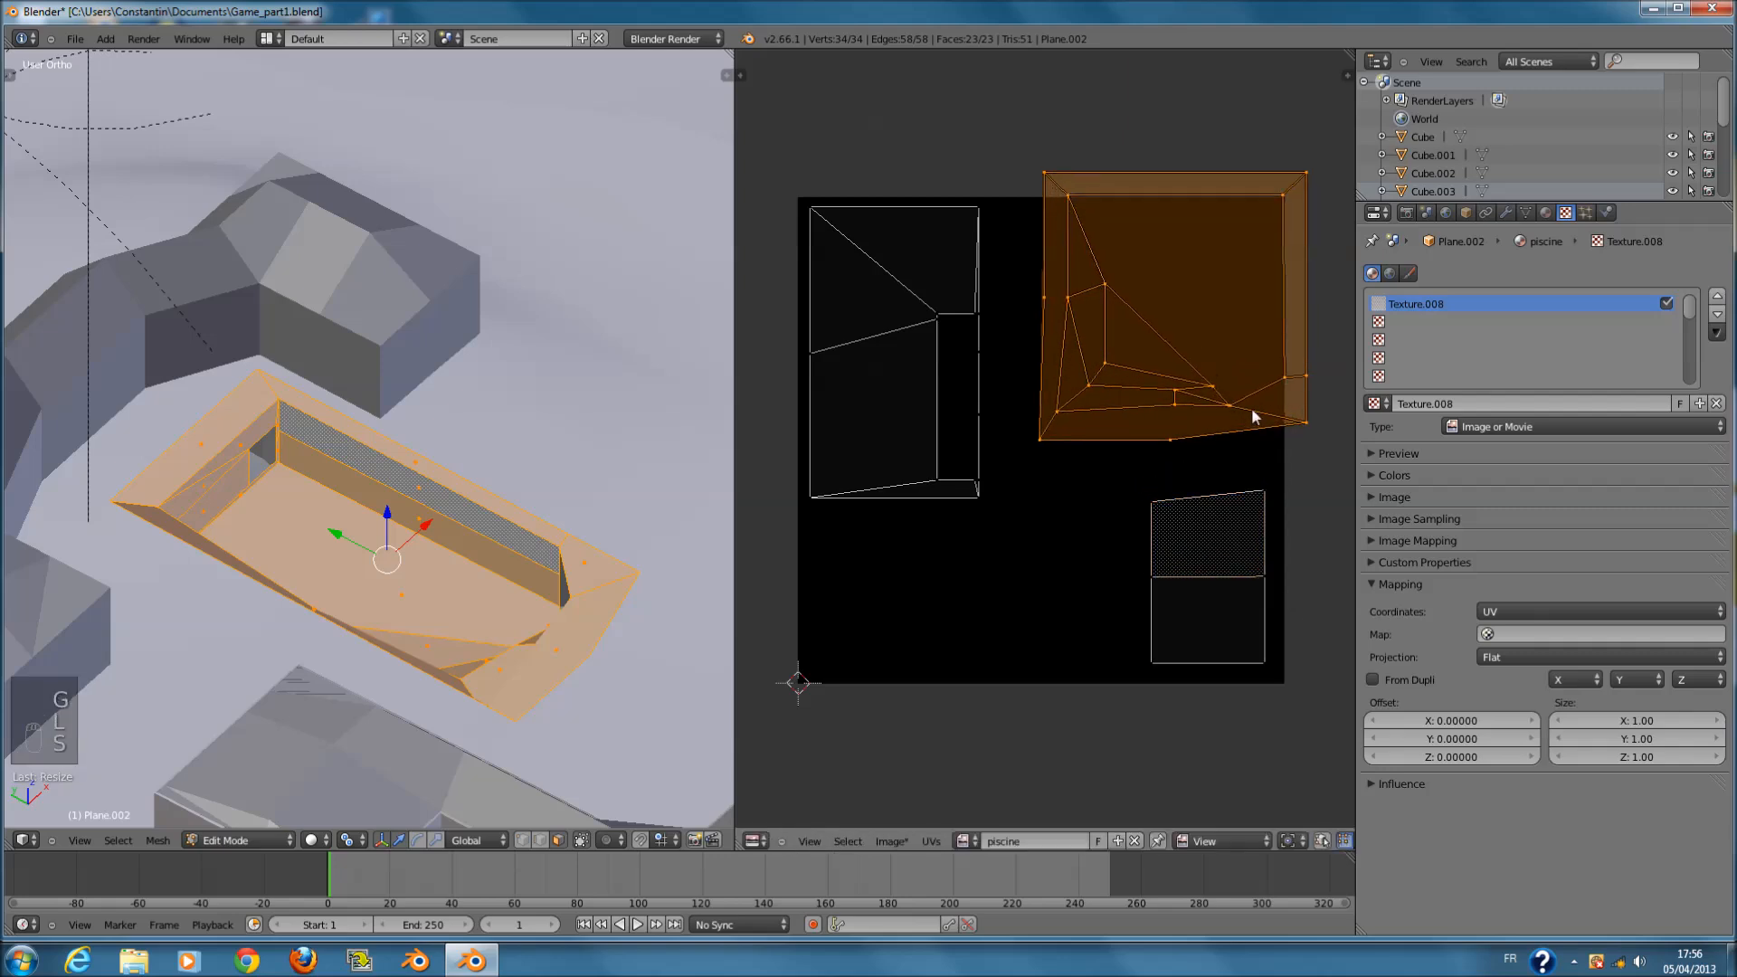
{"action": "left_click", "coordinate": [1251, 407]}
{"action": "key", "text": "g"}
{"action": "left_click", "coordinate": [1213, 449]}
{"action": "key", "text": "a"}
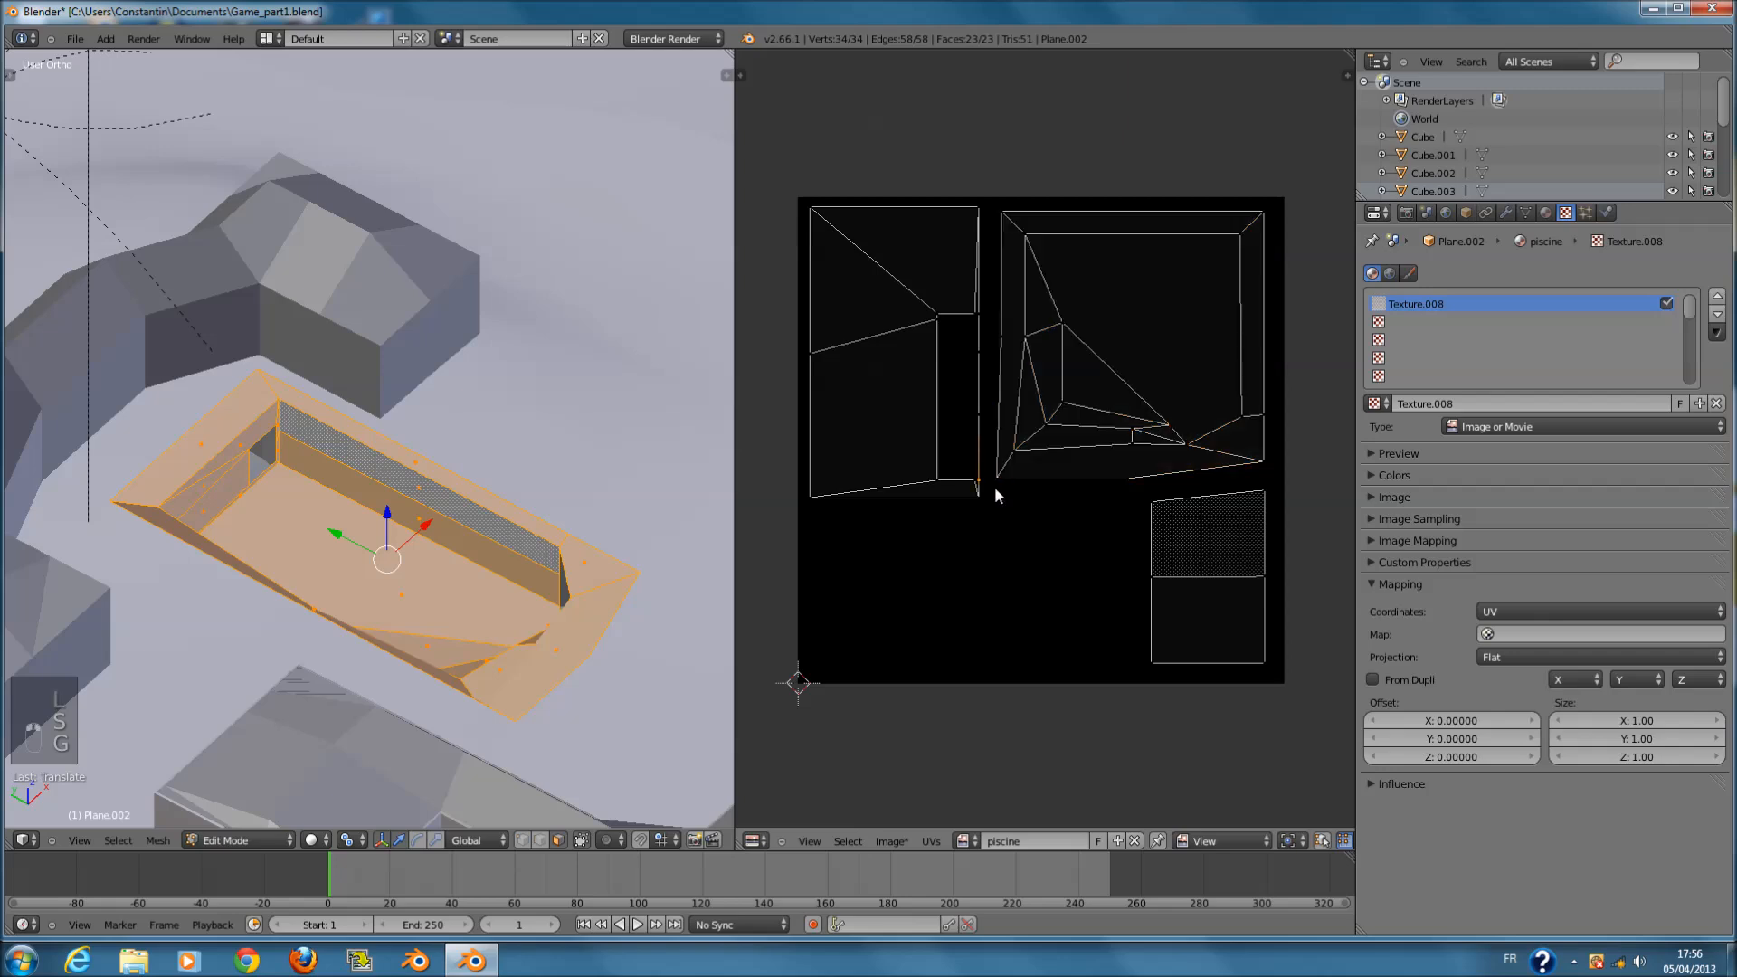
- Rotate the end wall's UV island by 90 degrees, scale it down and place it in the image's lower-left corner
{"action": "key", "text": "l"}
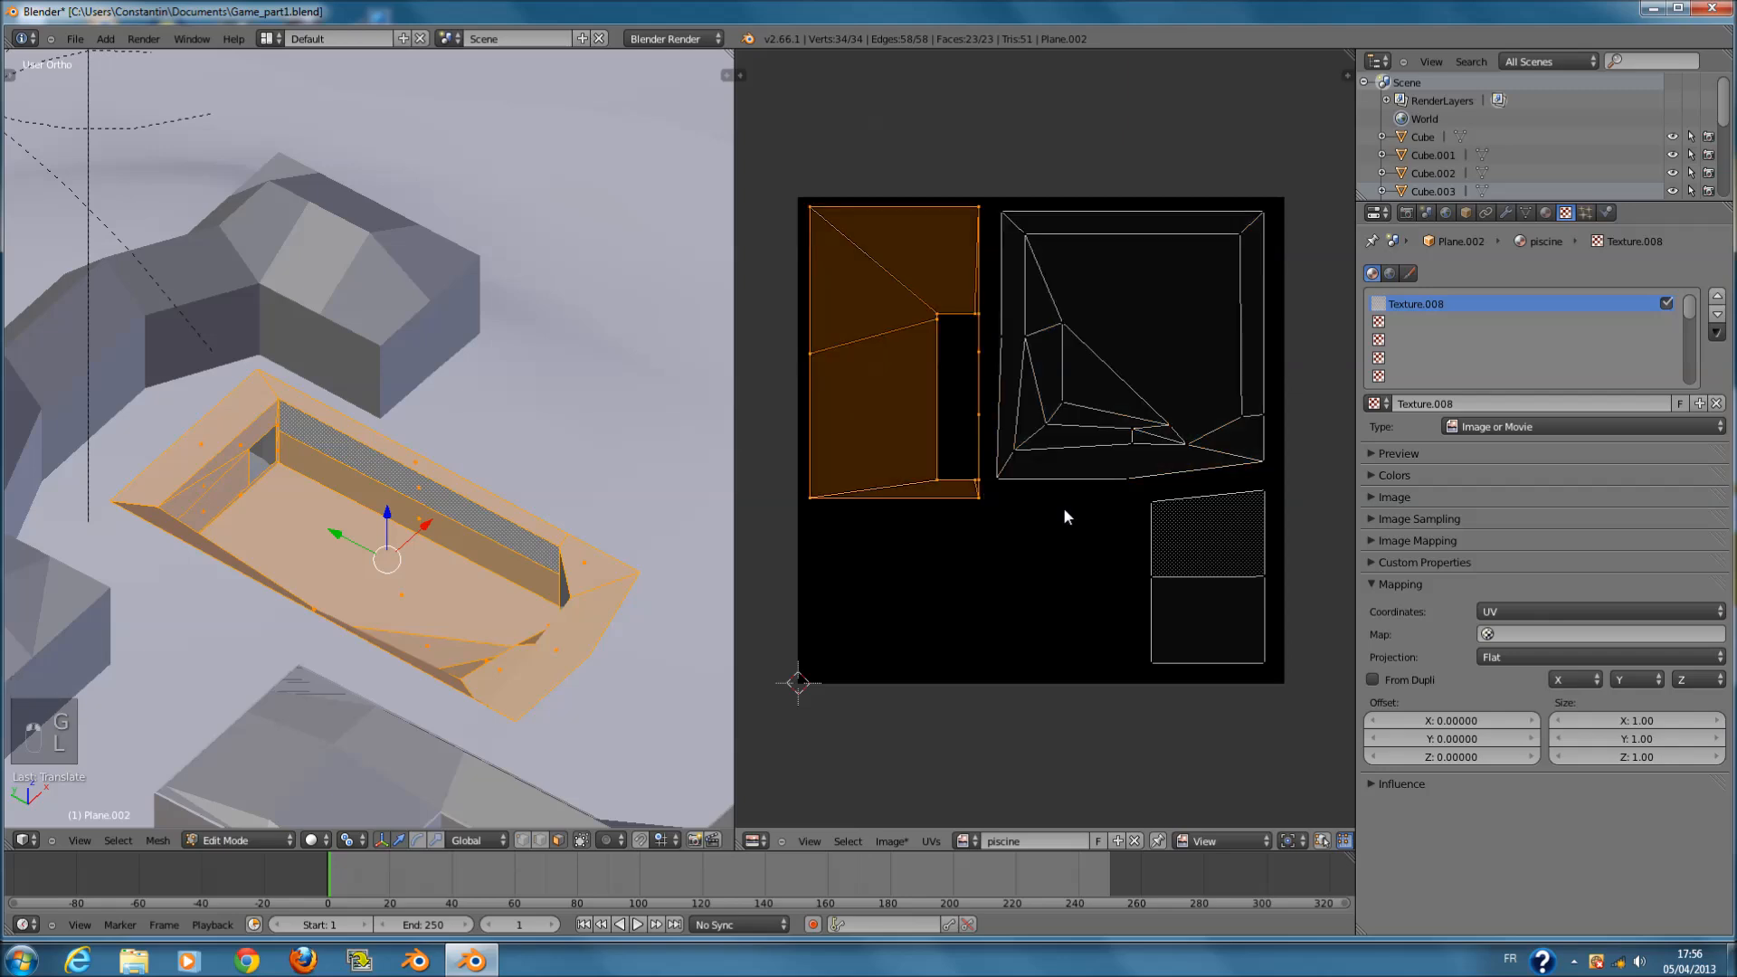
{"action": "type", "text": "r90"}
{"action": "key", "text": "Return"}
{"action": "key", "text": "g"}
{"action": "left_click", "coordinate": [1097, 655]}
{"action": "key", "text": "s"}
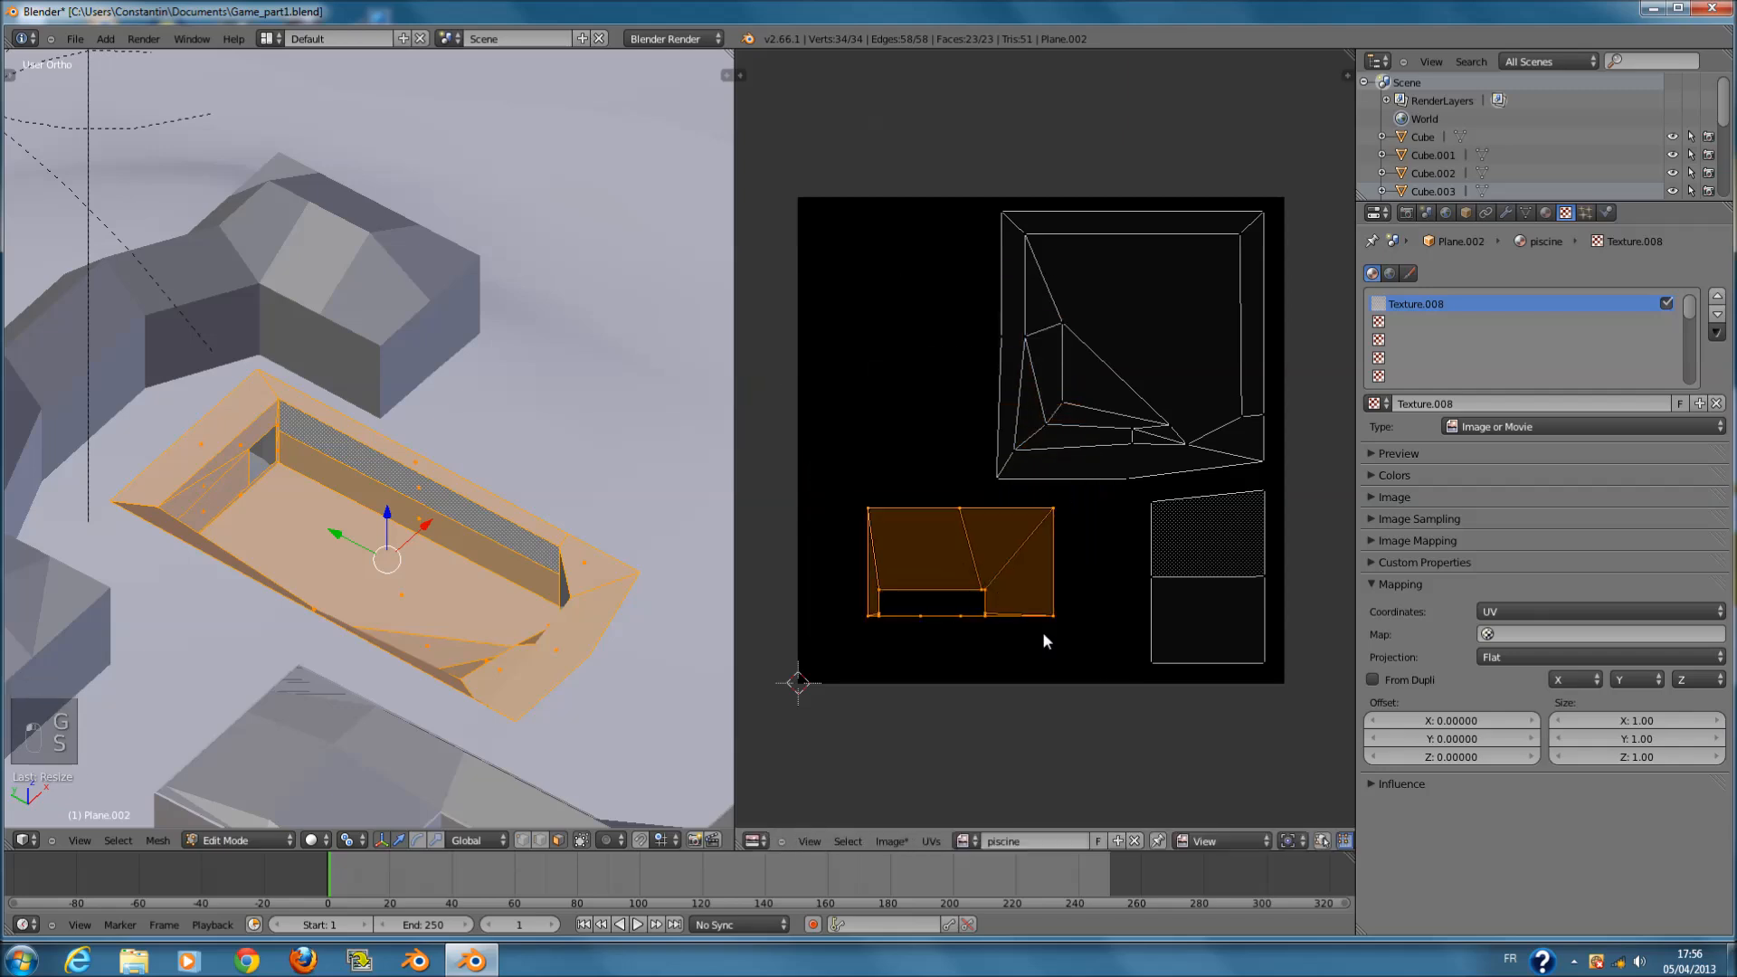
{"action": "left_click", "coordinate": [1042, 633]}
{"action": "key", "text": "g"}
{"action": "left_click", "coordinate": [1027, 659]}
- Adjust the size of the pool's top-view UV island, centre it above the two wall islands, and save the file
{"action": "right_click", "coordinate": [1098, 478]}
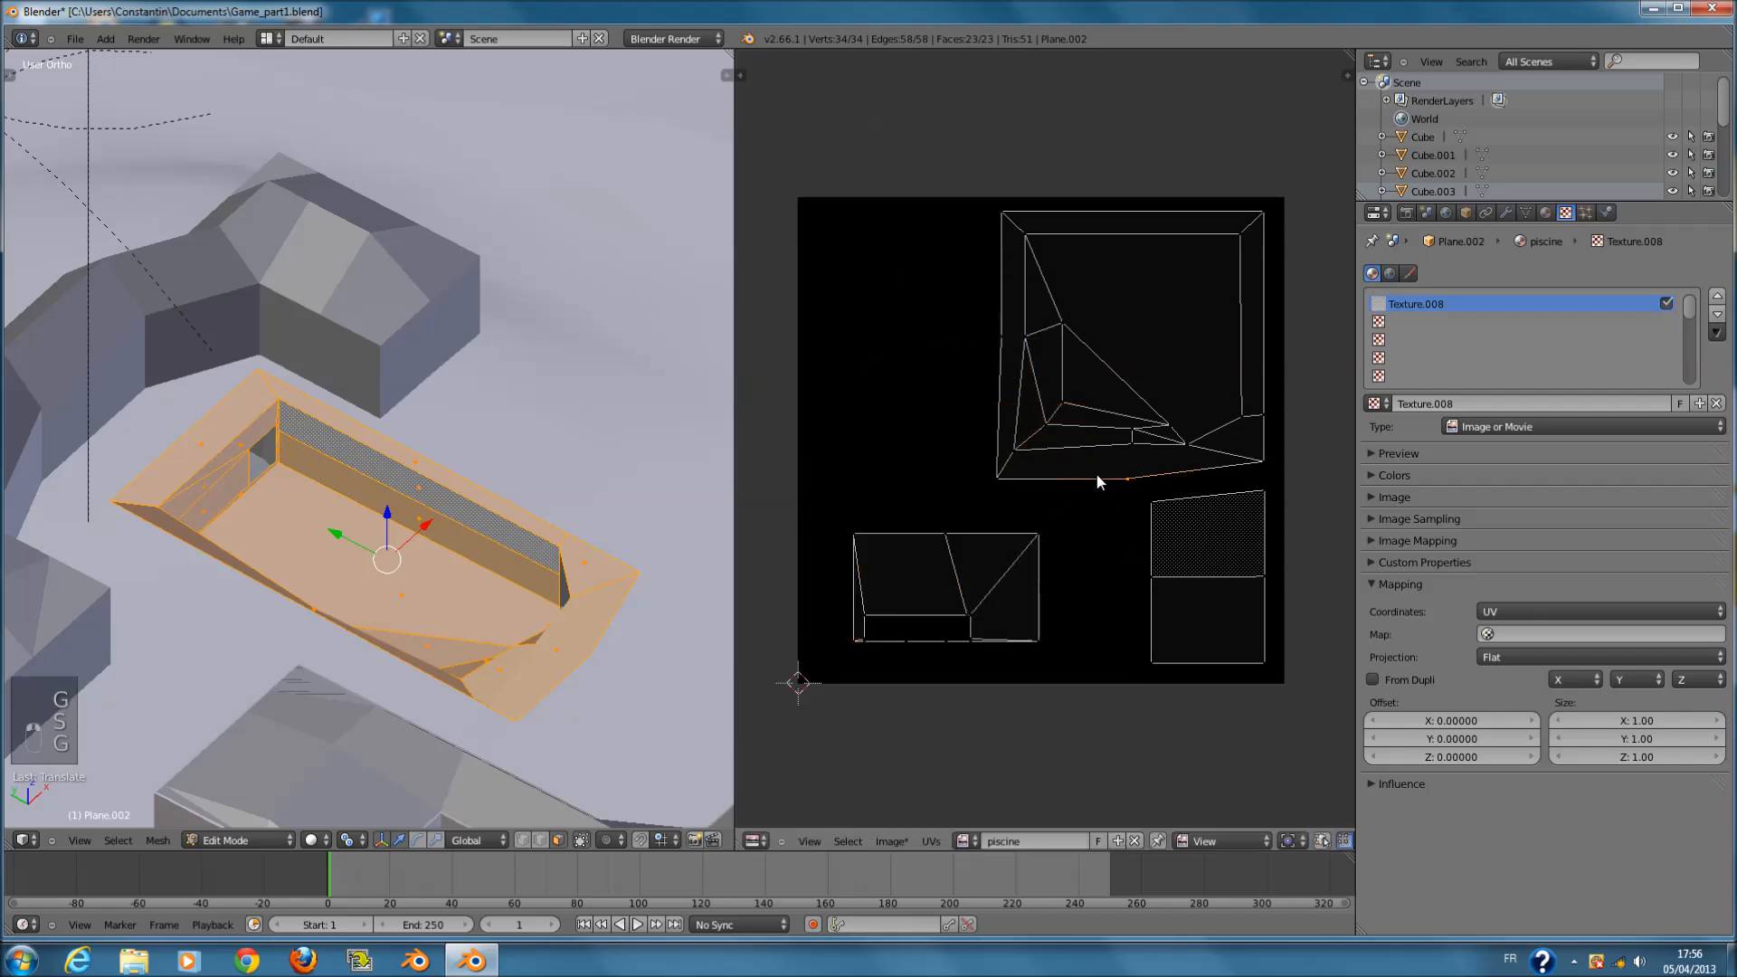
{"action": "key", "text": "l"}
{"action": "key", "text": "s"}
{"action": "left_click", "coordinate": [1247, 449]}
{"action": "key", "text": "g"}
{"action": "left_click", "coordinate": [1148, 464]}
{"action": "key", "text": "ctrl+s"}
{"action": "key", "text": "ctrl+s"}
{"action": "key", "text": "Tab"}
{"action": "key", "text": "ctrl+s"}
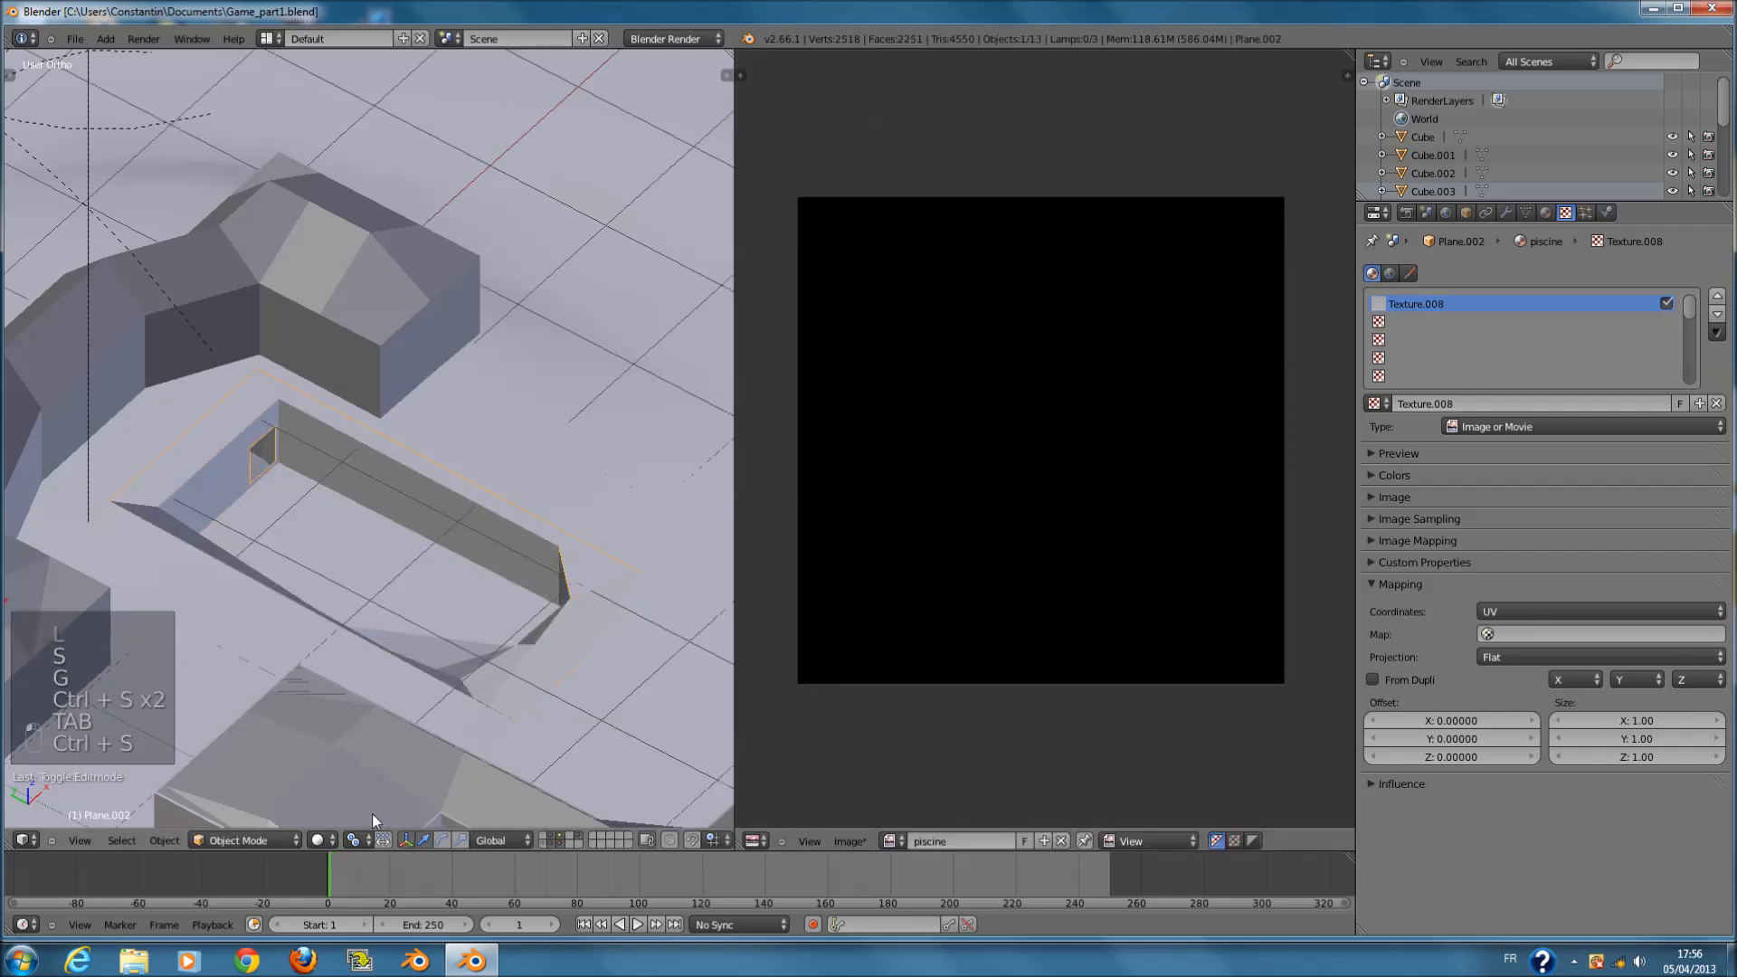
- Switch the 3D view to textured shading and examine the checker texture on the pool from above and obliquely
{"action": "left_click", "coordinate": [325, 842]}
{"action": "left_click", "coordinate": [381, 762]}
{"action": "middle_click_drag", "start_coordinate": [499, 552], "coordinate": [404, 549]}
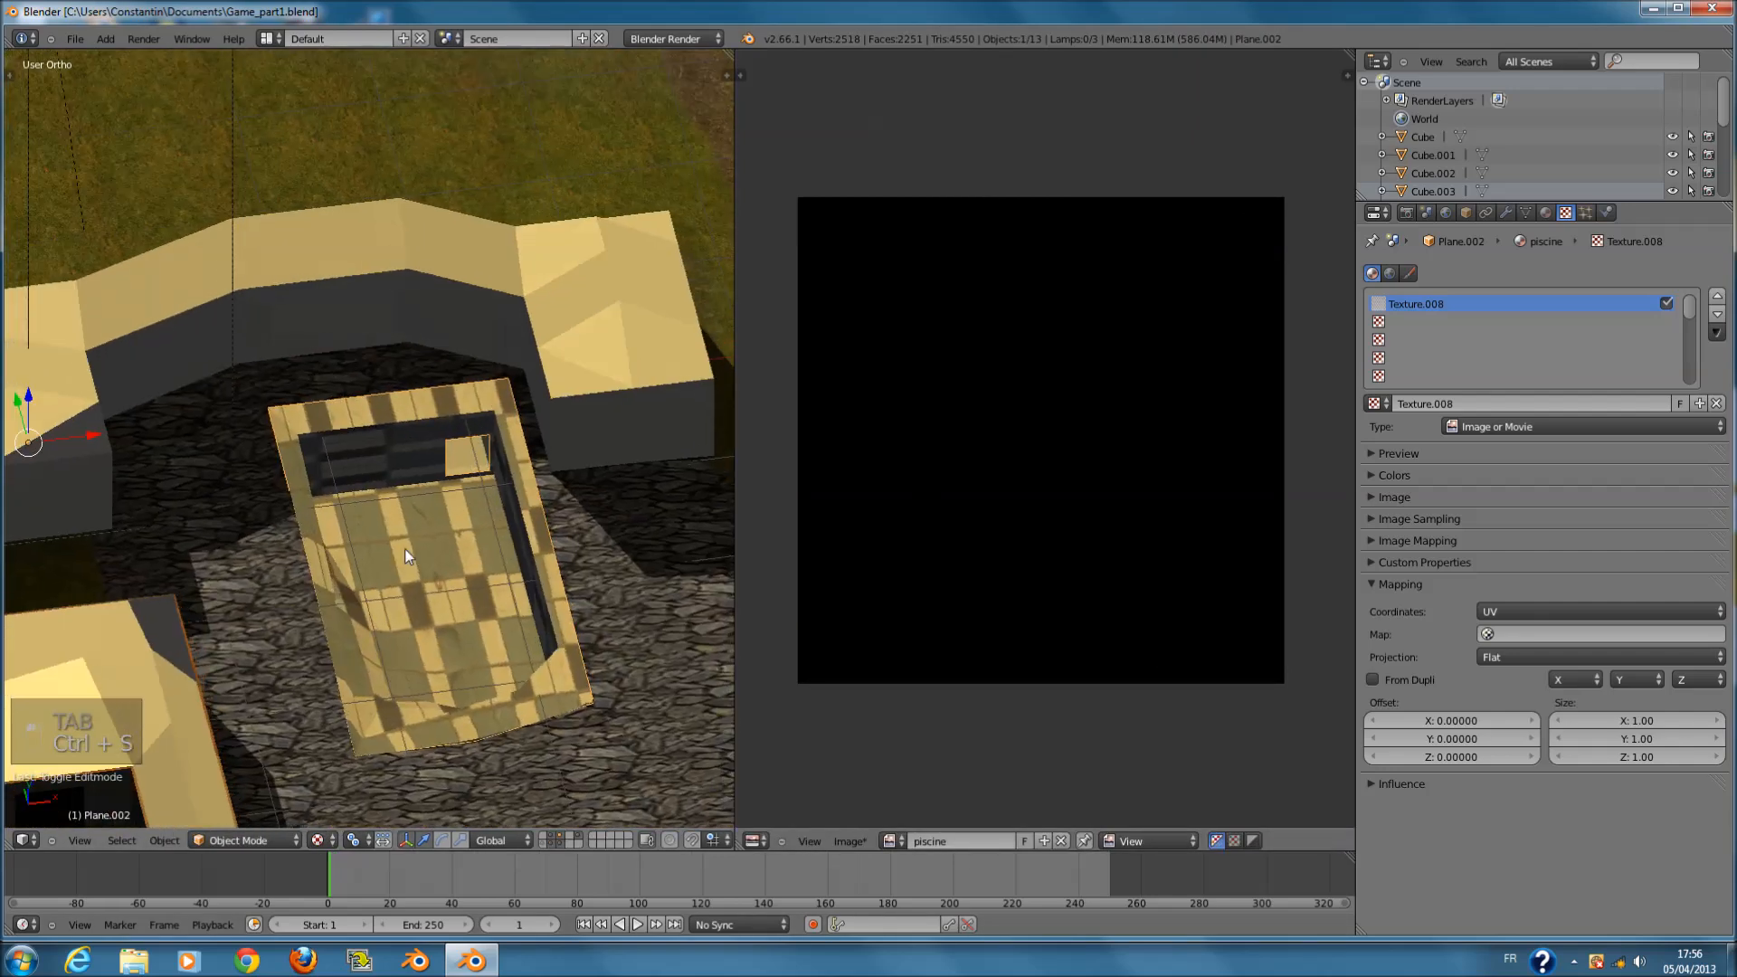
{"action": "scroll", "coordinate": [405, 547], "scroll_direction": "up", "scroll_amount": 2}
{"action": "key", "text": "Tab"}
{"action": "key", "text": "KP_7"}
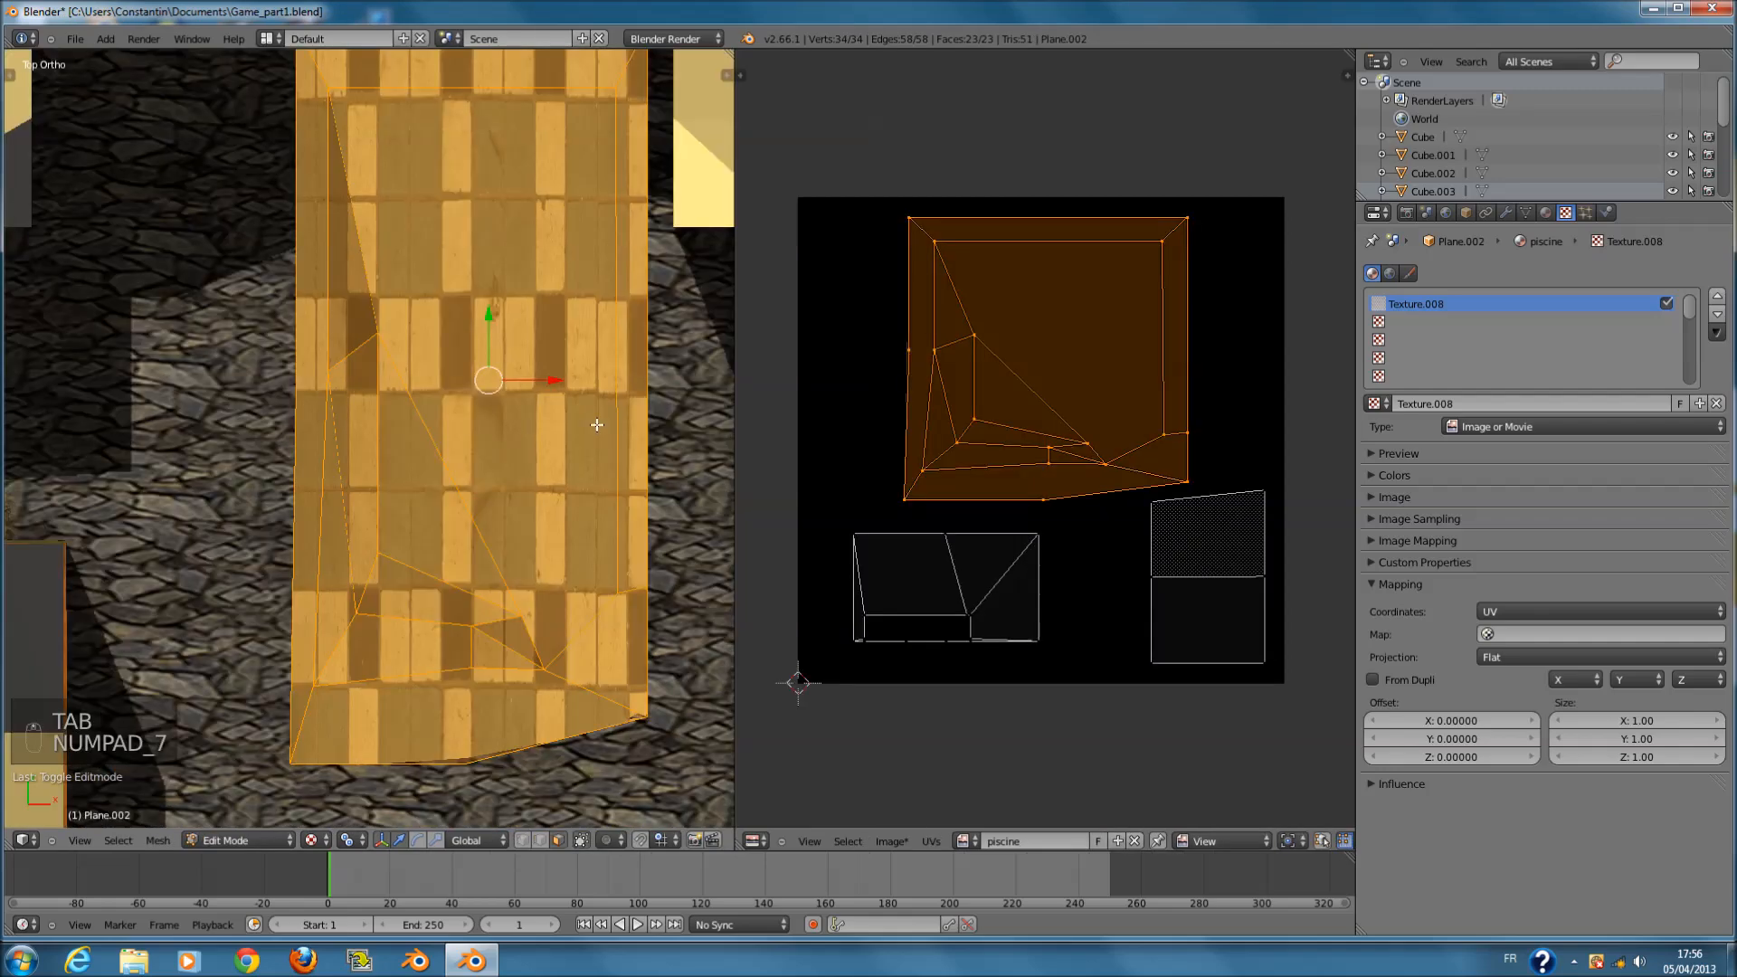
{"action": "scroll", "coordinate": [592, 430], "scroll_direction": "down", "scroll_amount": 3}
{"action": "key", "text": "Tab"}
{"action": "middle_click_drag", "start_coordinate": [603, 460], "coordinate": [609, 322]}
{"action": "scroll", "coordinate": [569, 321], "scroll_direction": "up", "scroll_amount": 3}
{"action": "key", "text": "Tab"}
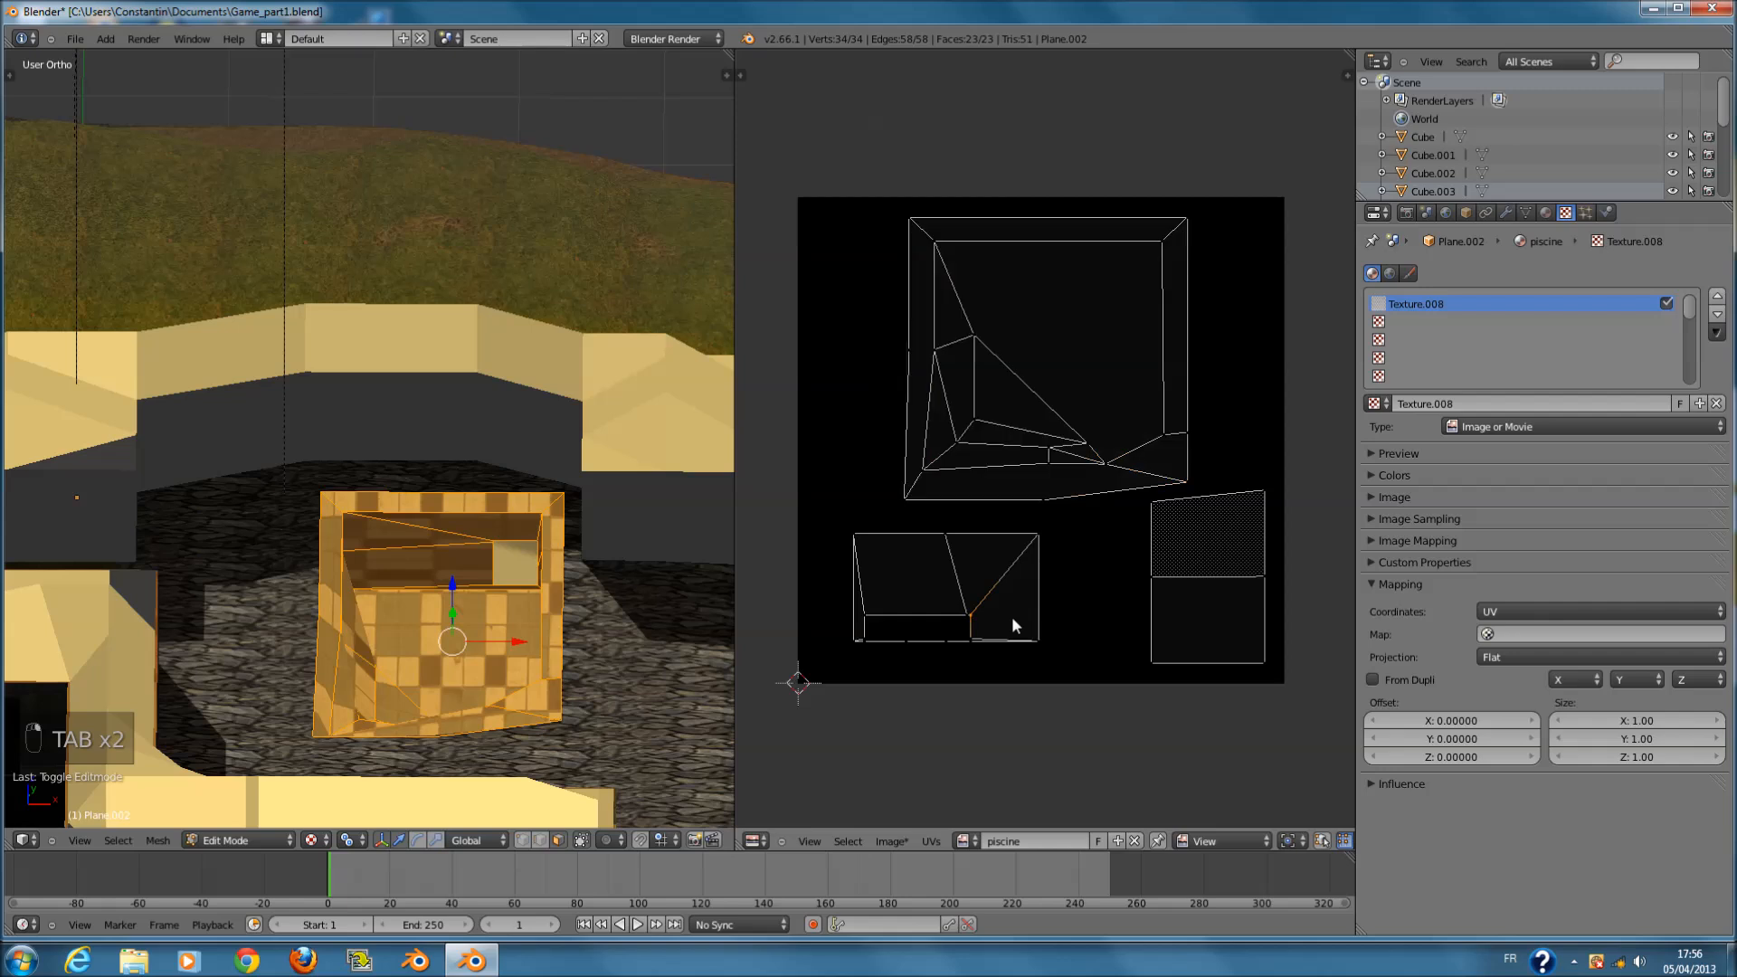
- Enlarge the end wall's UV island evenly within the image's lower-left corner
{"action": "key", "text": "l"}
{"action": "key", "text": "s"}
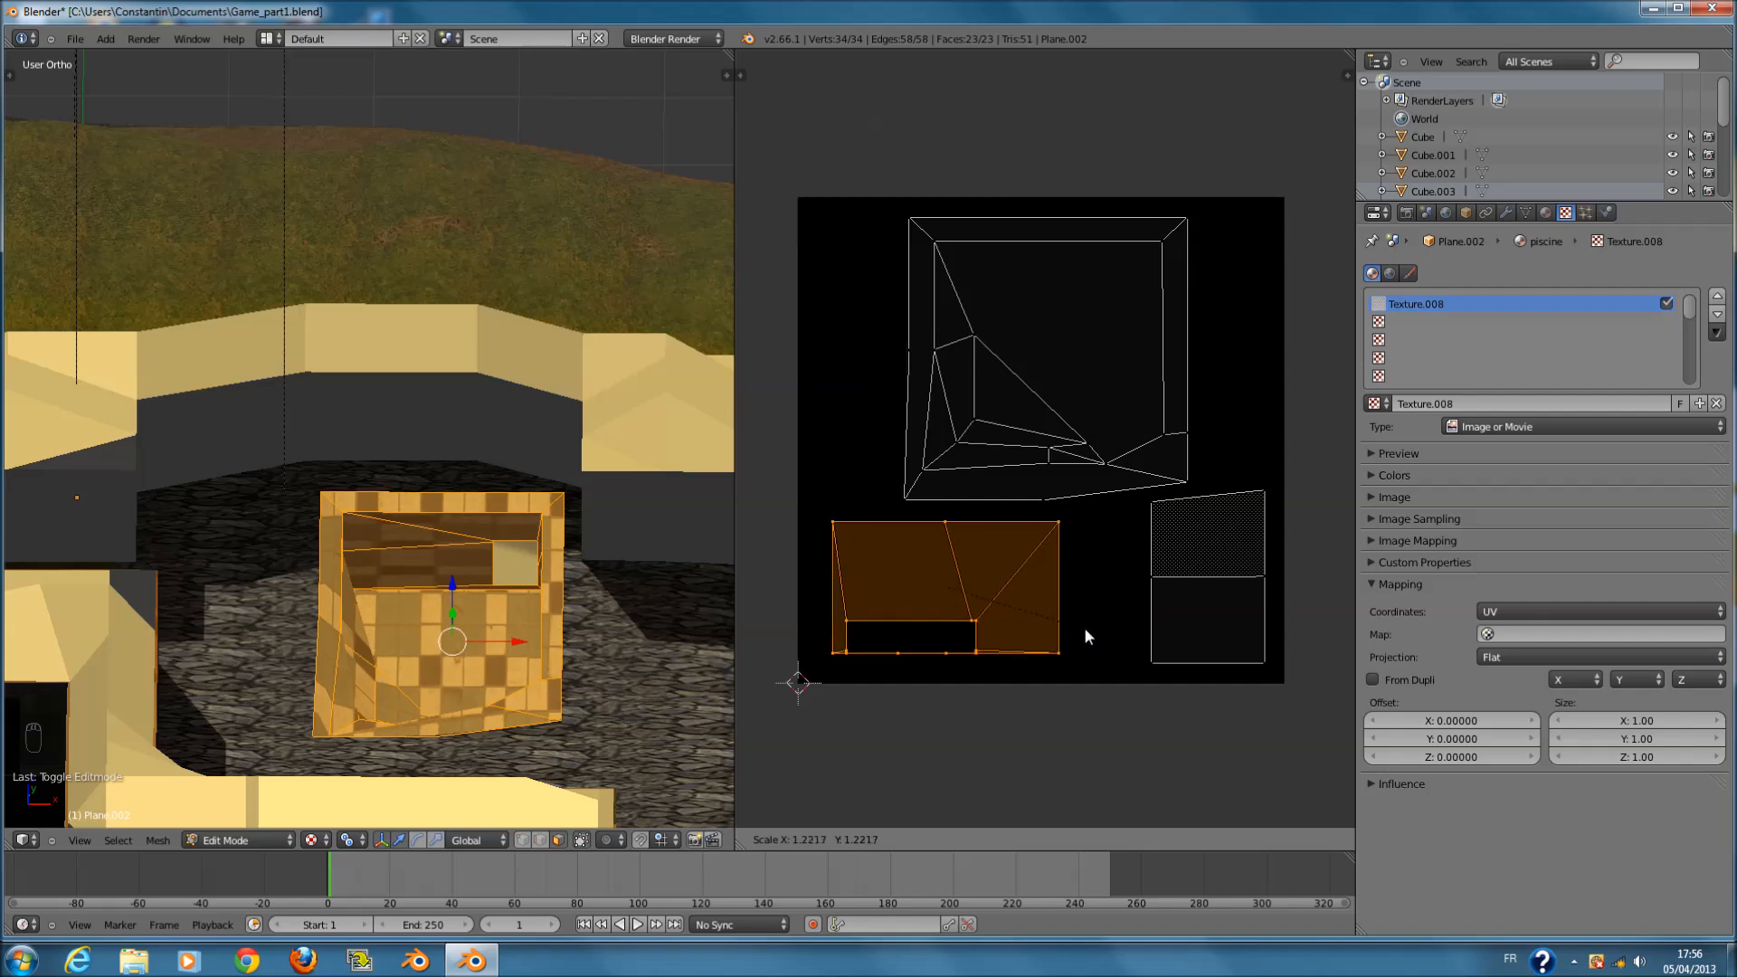
{"action": "left_click", "coordinate": [1132, 648]}
{"action": "key", "text": "a"}
{"action": "key", "text": "Tab"}
{"action": "key", "text": "a"}
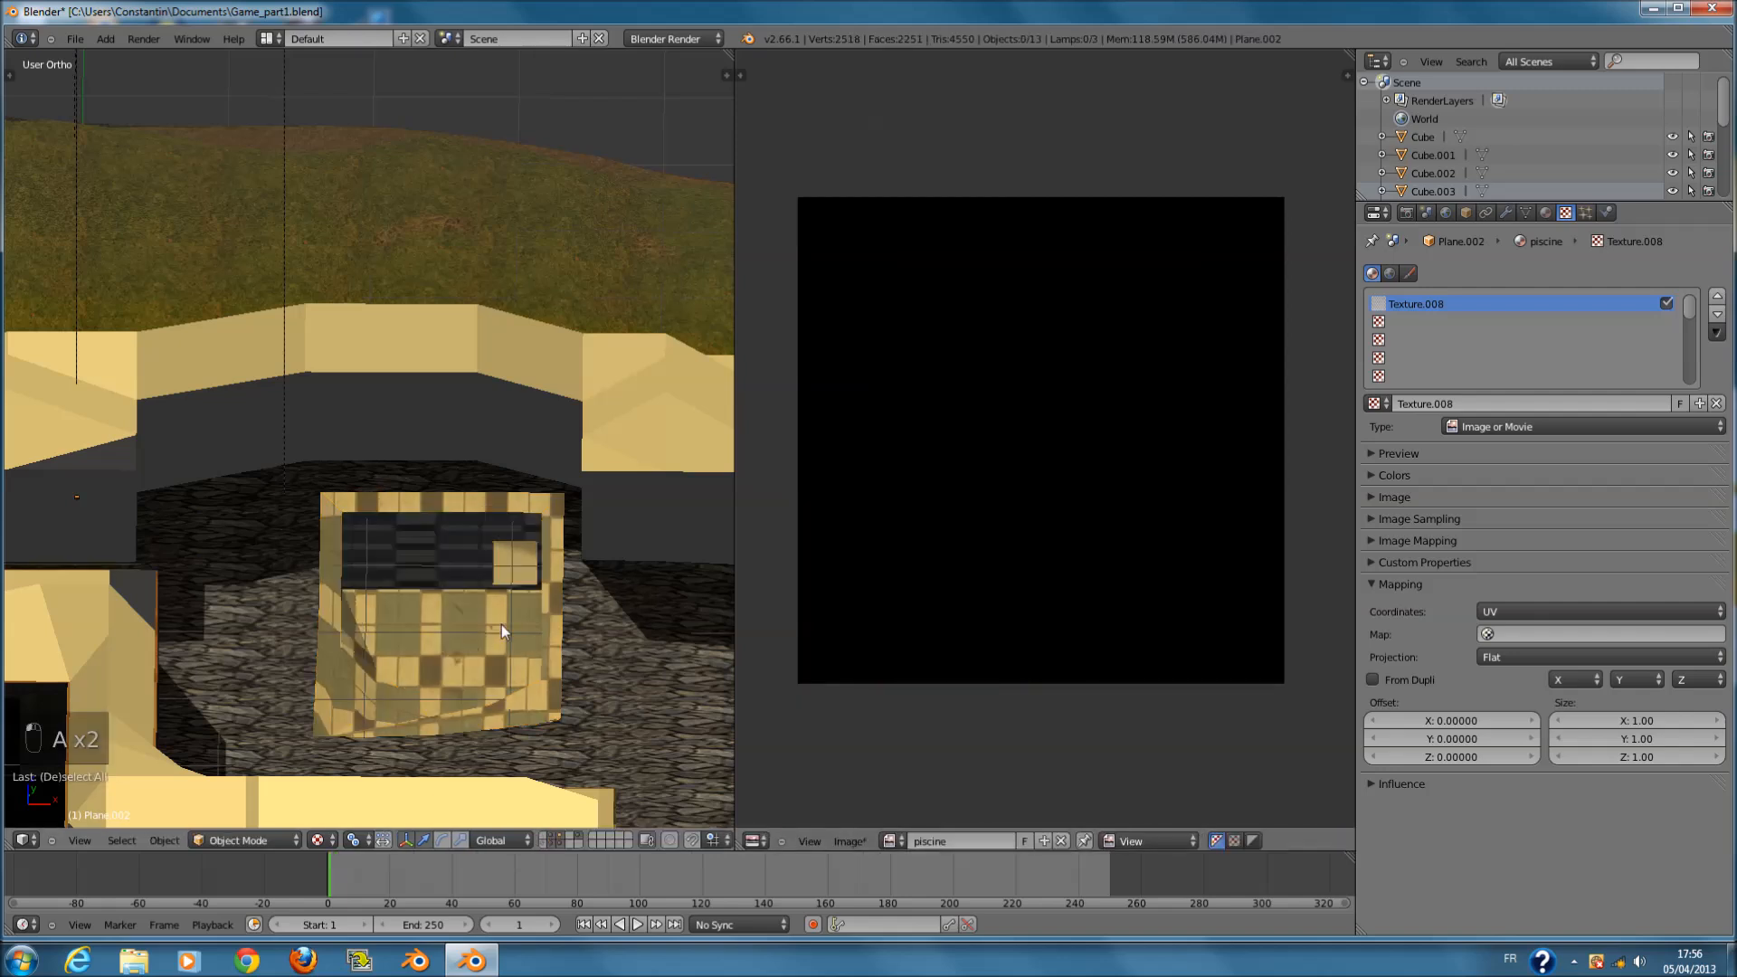
- Enlarge the long side wall's UV island and move it back inside the image's lower-right corner
{"action": "key", "text": "KP_Decimal"}
{"action": "scroll", "coordinate": [468, 550], "scroll_direction": "down", "scroll_amount": 3, "text": "shift"}
{"action": "middle_click_drag", "start_coordinate": [469, 550], "coordinate": [679, 543]}
{"action": "scroll", "coordinate": [528, 633], "scroll_direction": "up", "scroll_amount": 4}
{"action": "key", "text": "Tab"}
{"action": "right_click", "coordinate": [1247, 582]}
{"action": "key", "text": "l"}
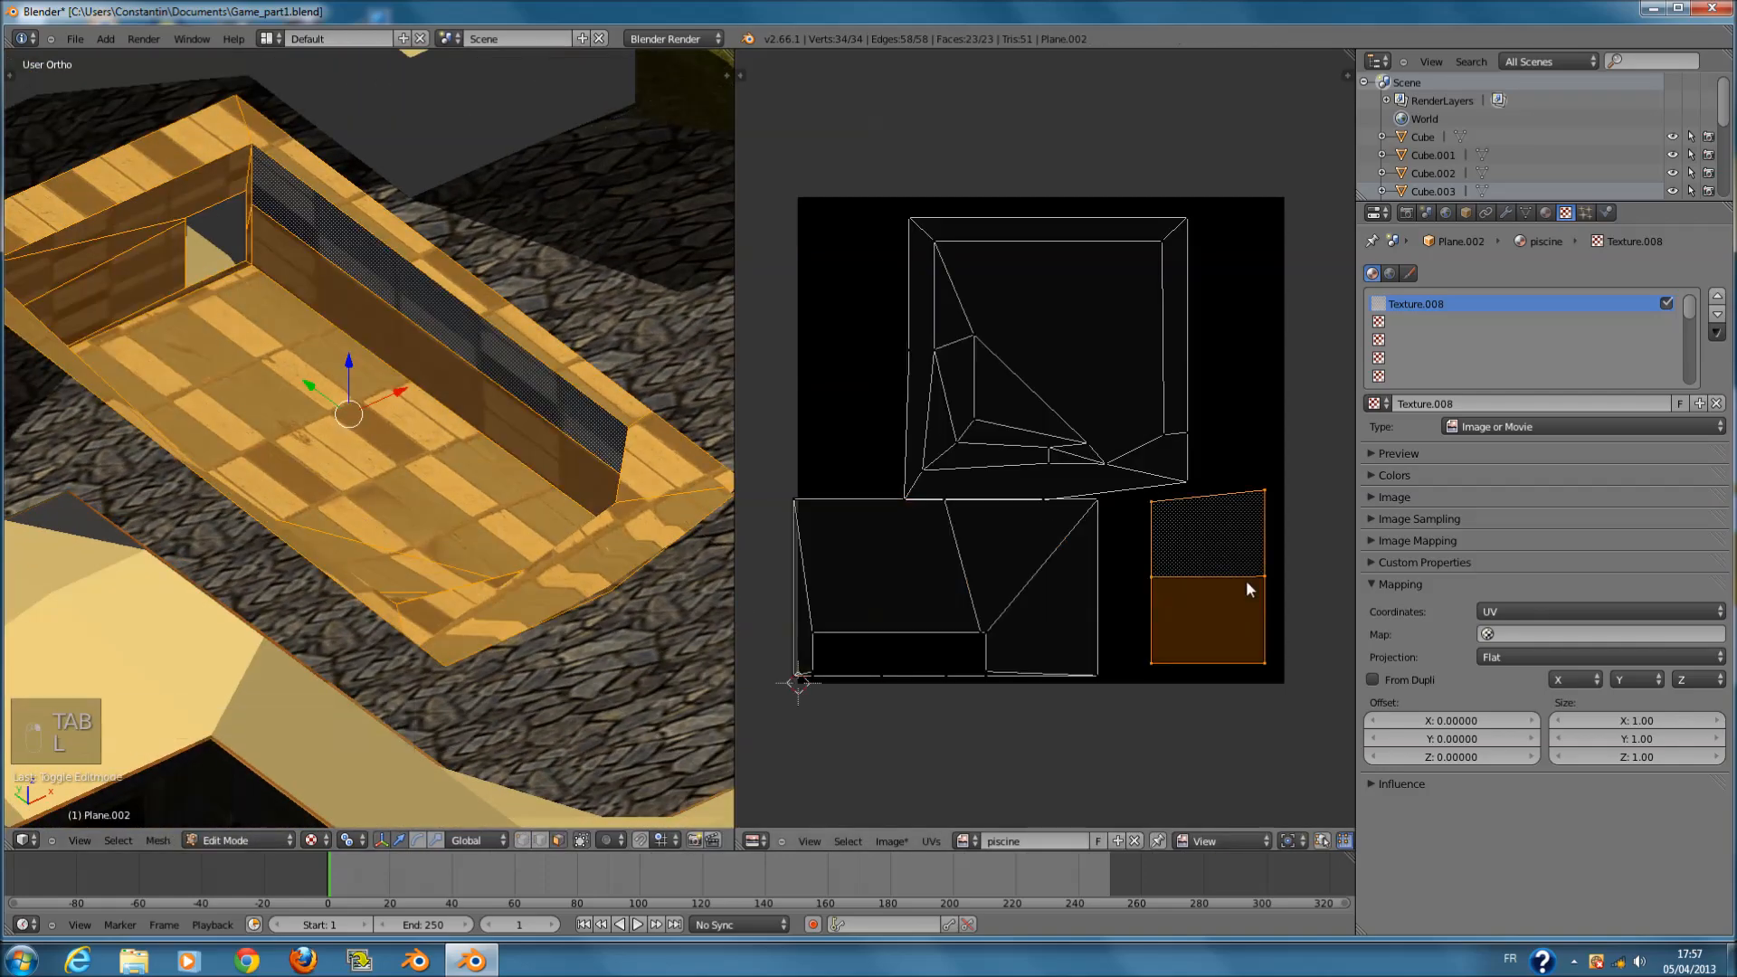
{"action": "key", "text": "s"}
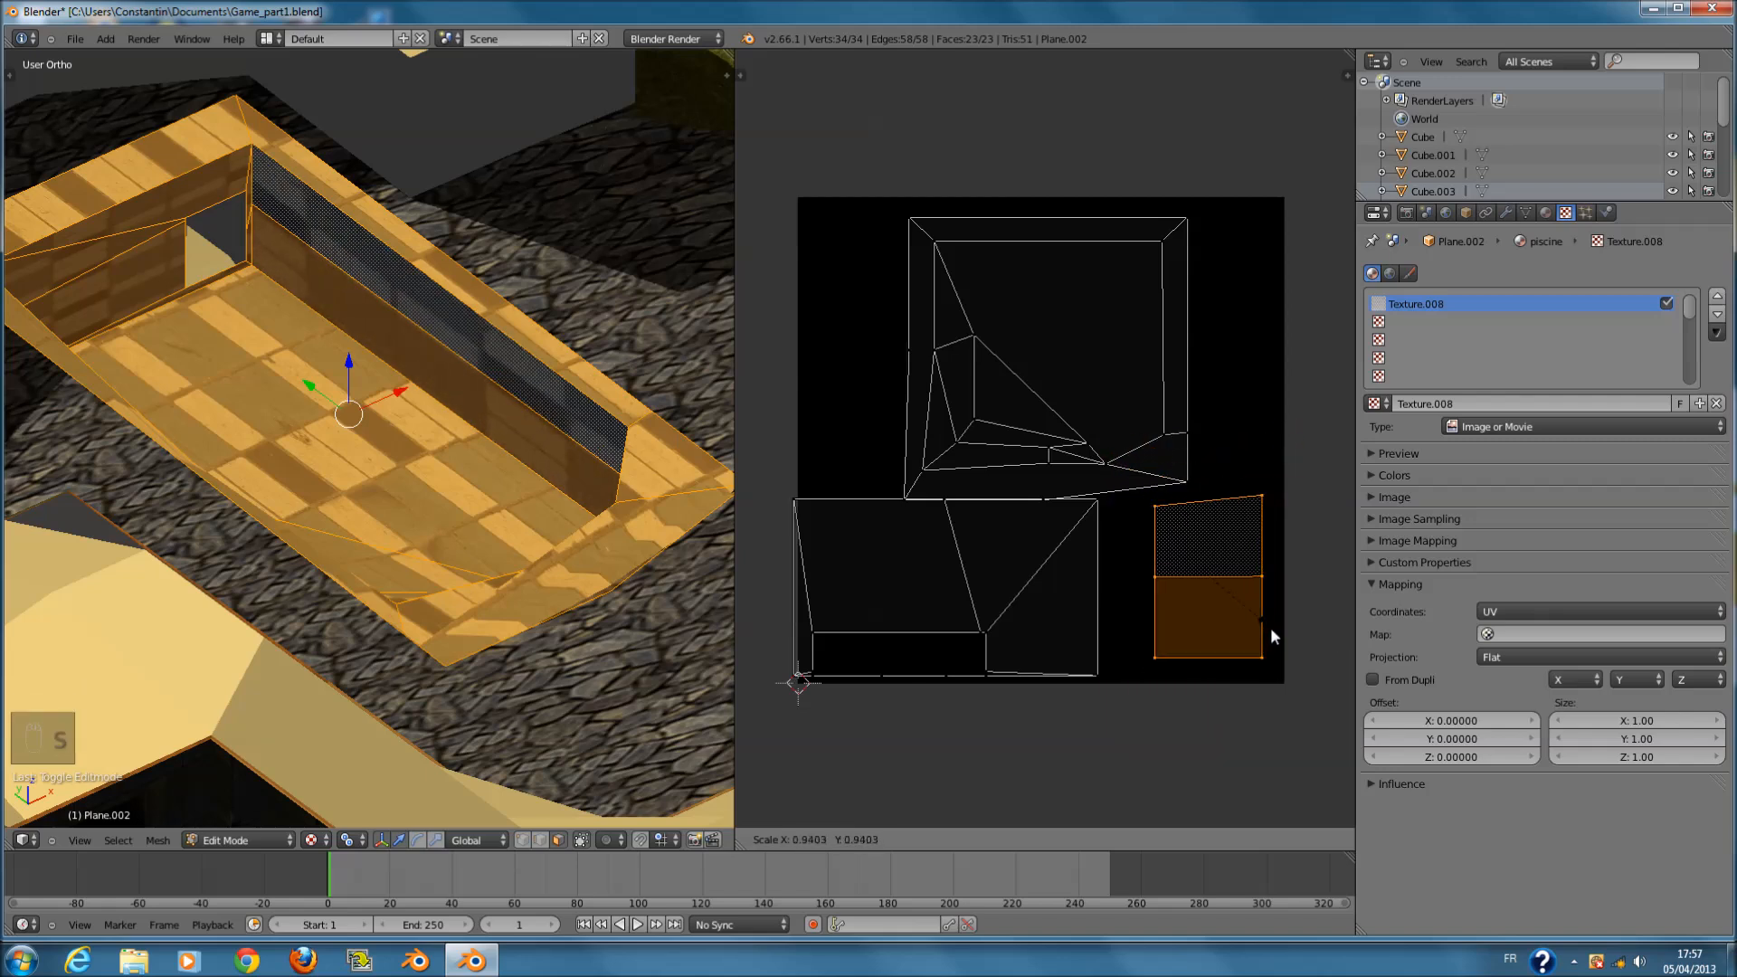
{"action": "left_click", "coordinate": [1297, 657]}
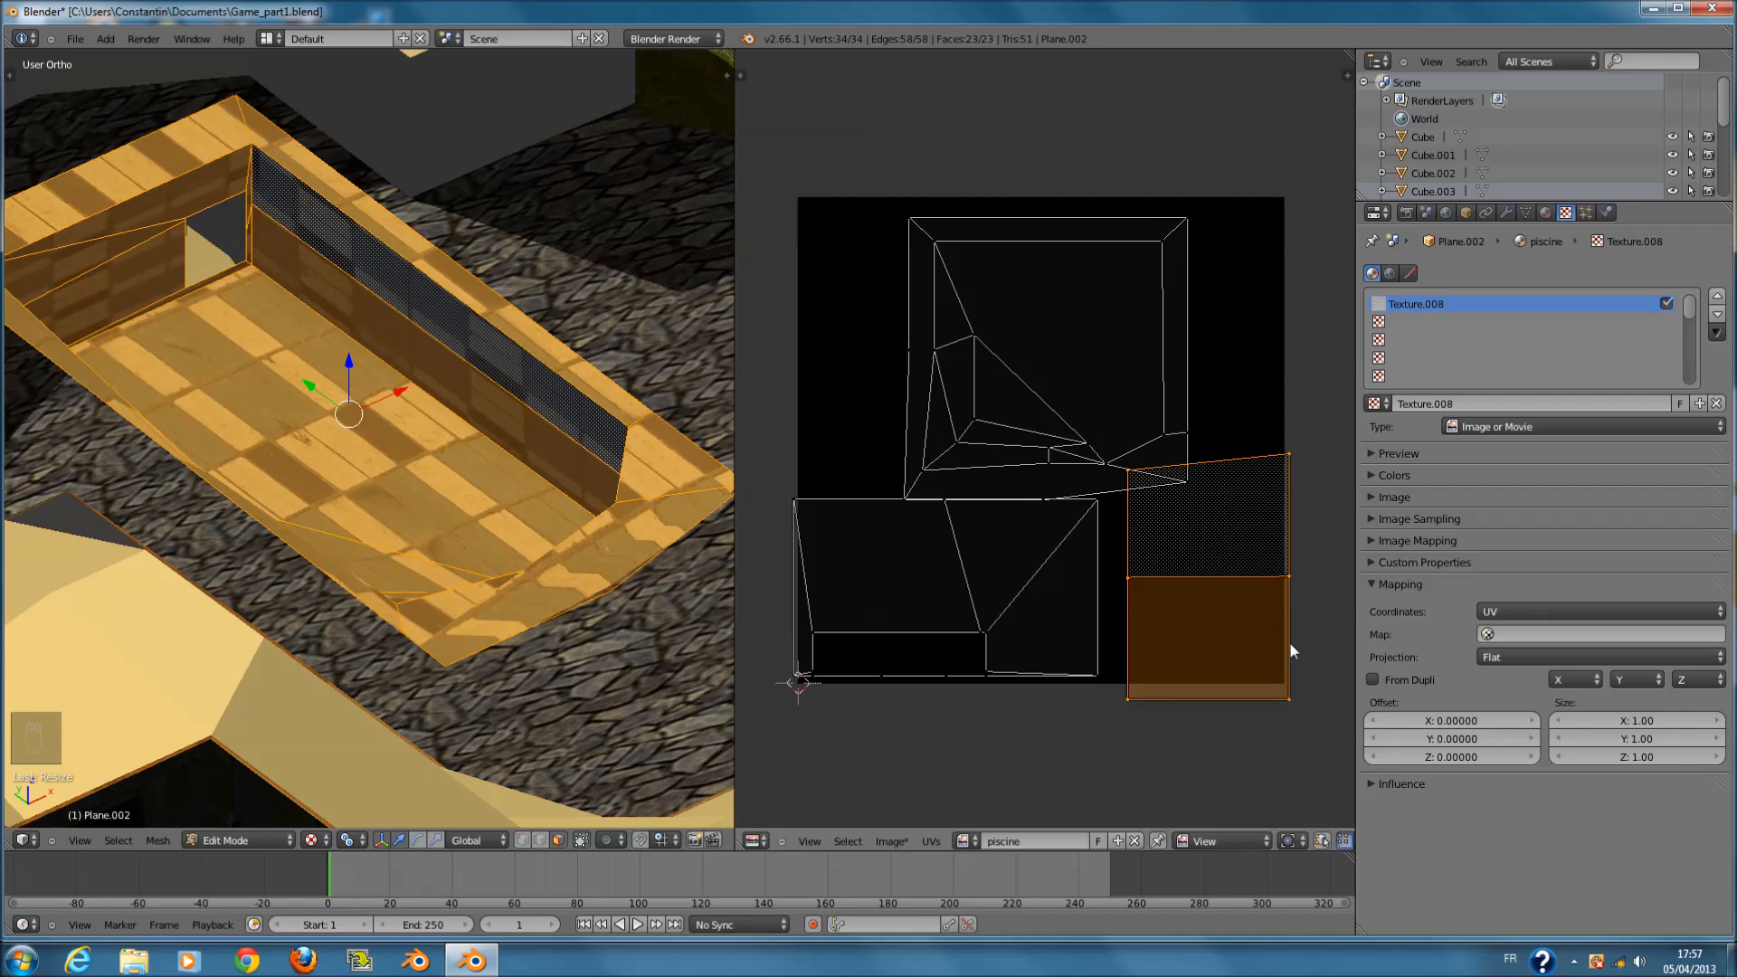
{"action": "key", "text": "g"}
{"action": "left_click", "coordinate": [1283, 623]}
- Reshape the pool's top-view UV island into a wide rectangle, flattened vertically and stretched along X, at the image's upper edge
{"action": "right_click", "coordinate": [1180, 493]}
{"action": "key", "text": "l"}
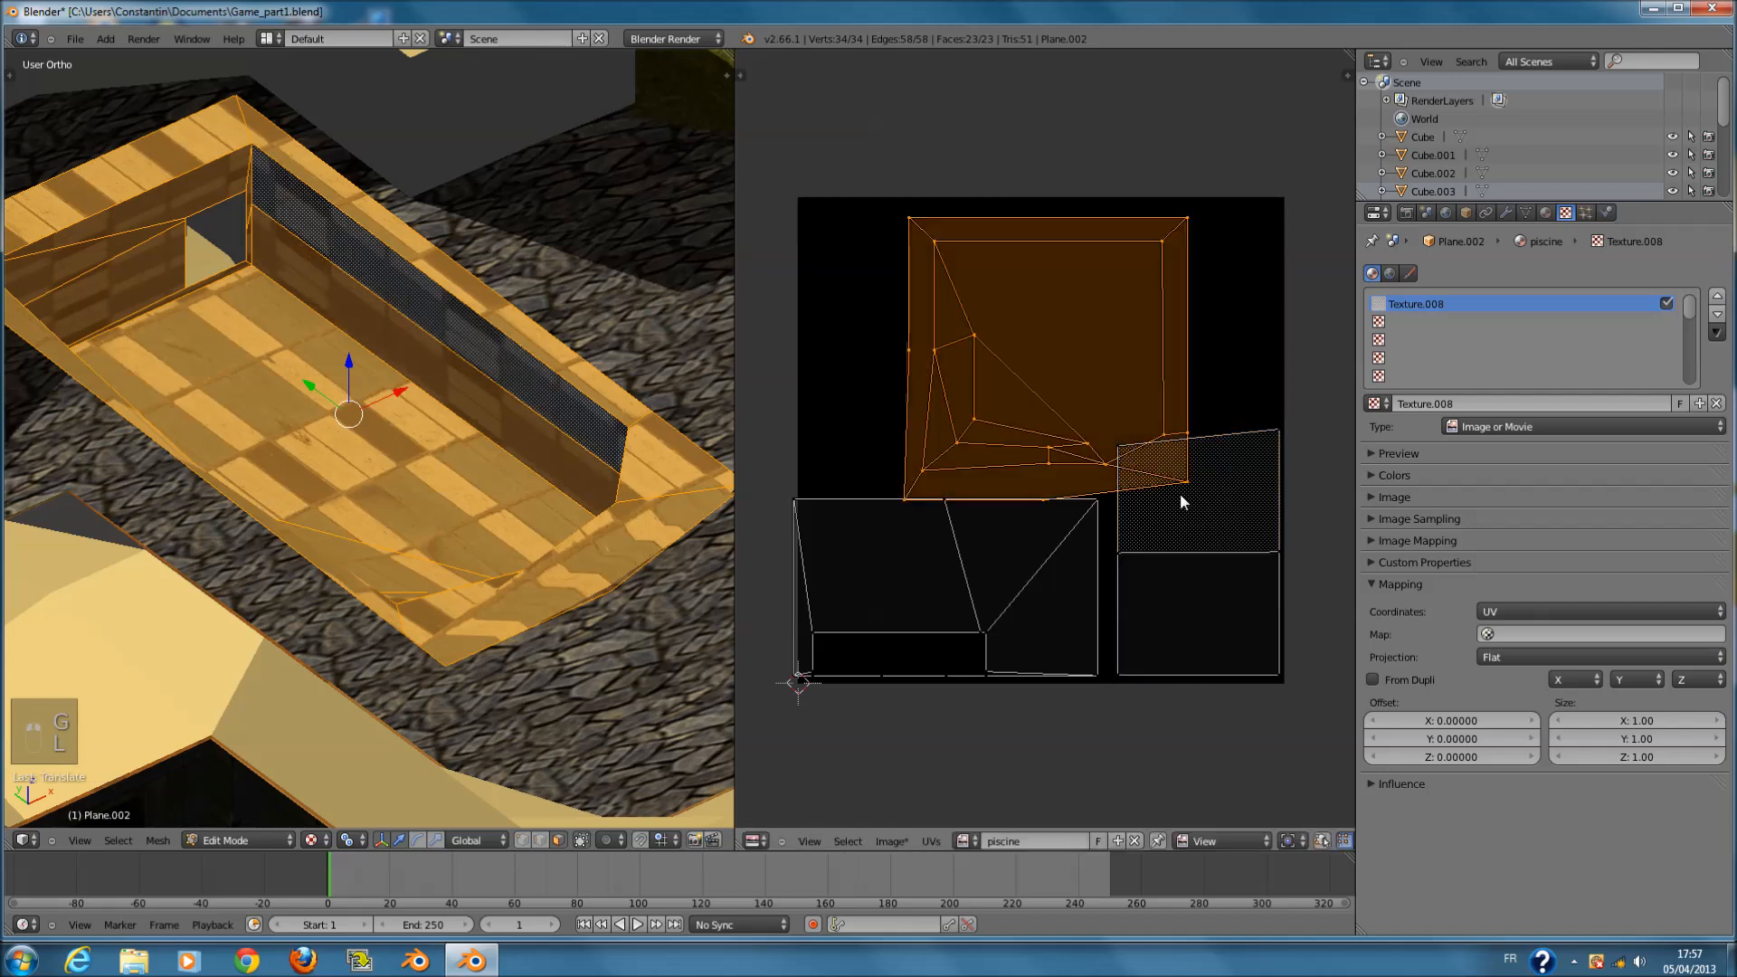
{"action": "key", "text": "s"}
{"action": "left_click", "coordinate": [1052, 503]}
{"action": "key", "text": "g"}
{"action": "left_click", "coordinate": [1018, 469]}
{"action": "key", "text": "s"}
{"action": "key", "text": "x"}
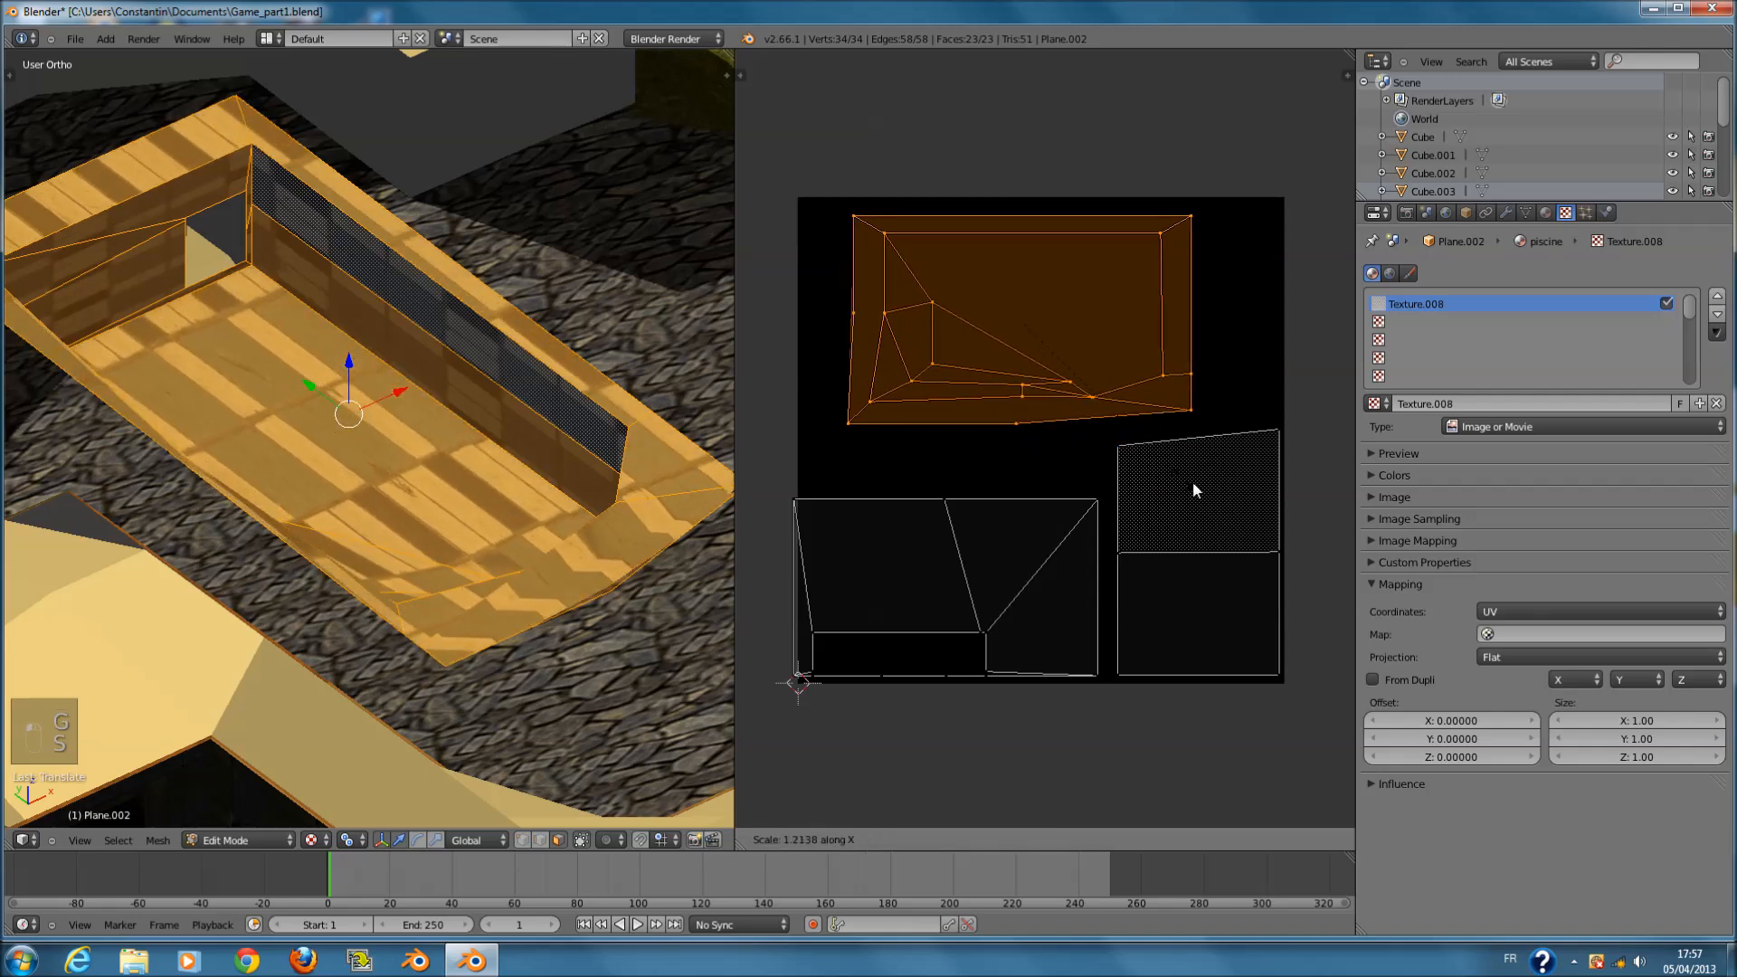
{"action": "left_click", "coordinate": [1200, 494]}
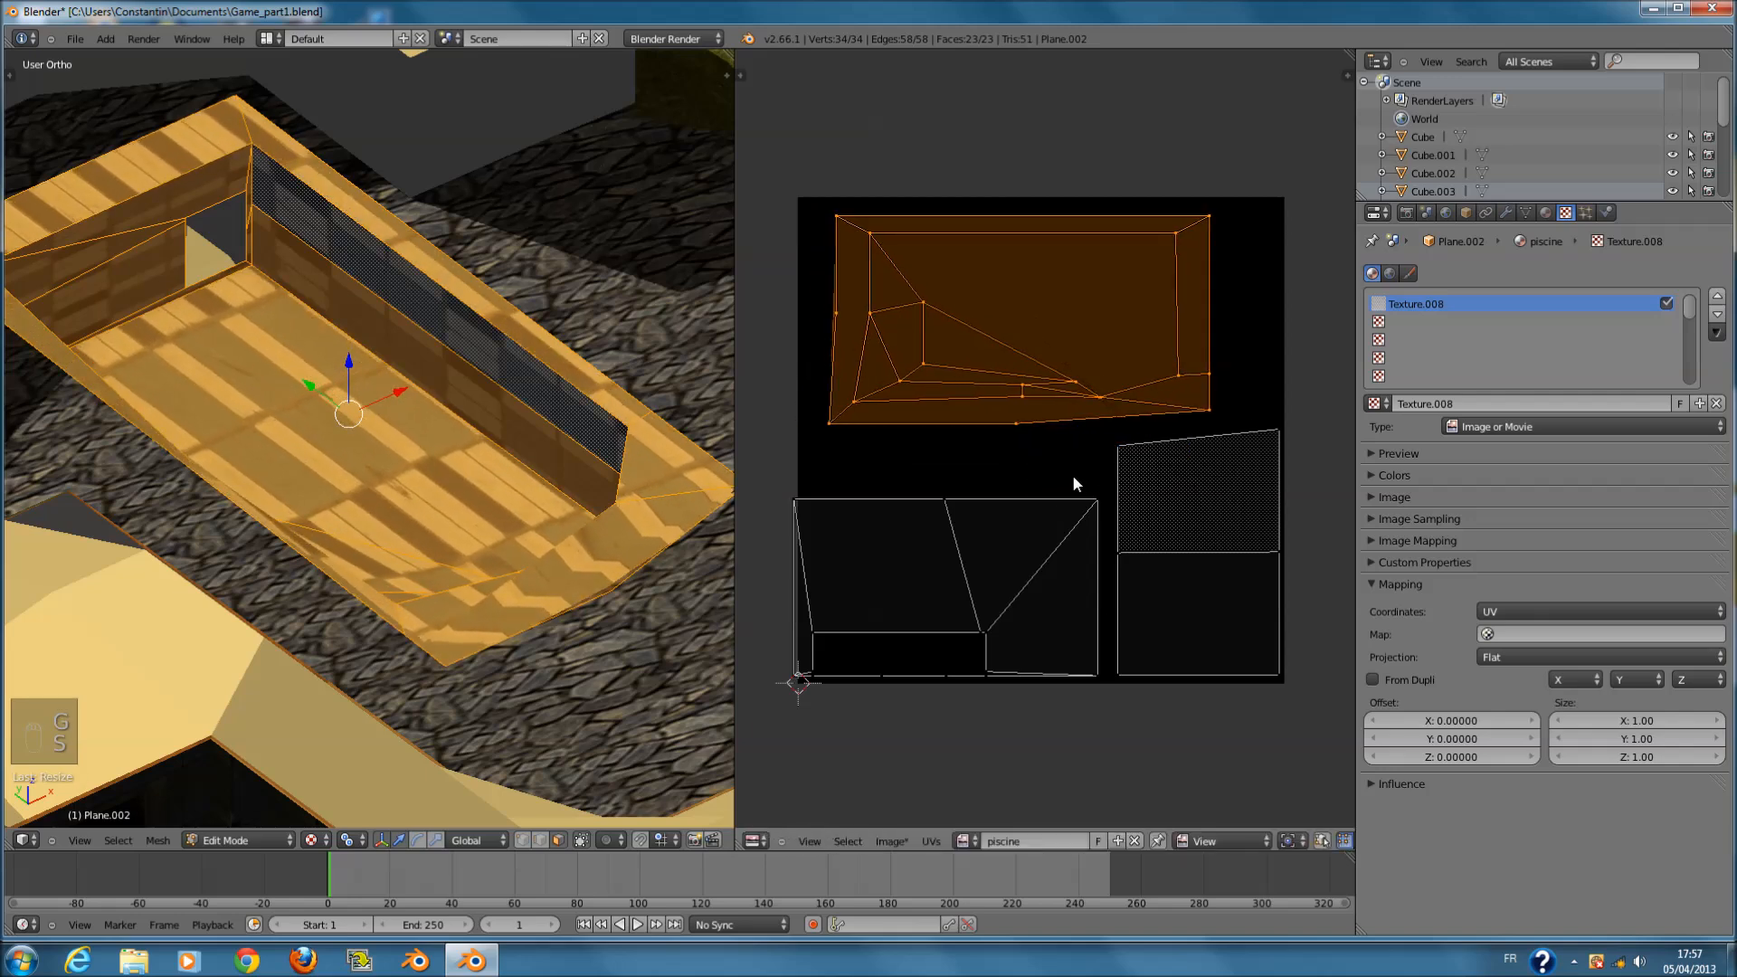
{"action": "key", "text": "s"}
{"action": "left_click", "coordinate": [1076, 507]}
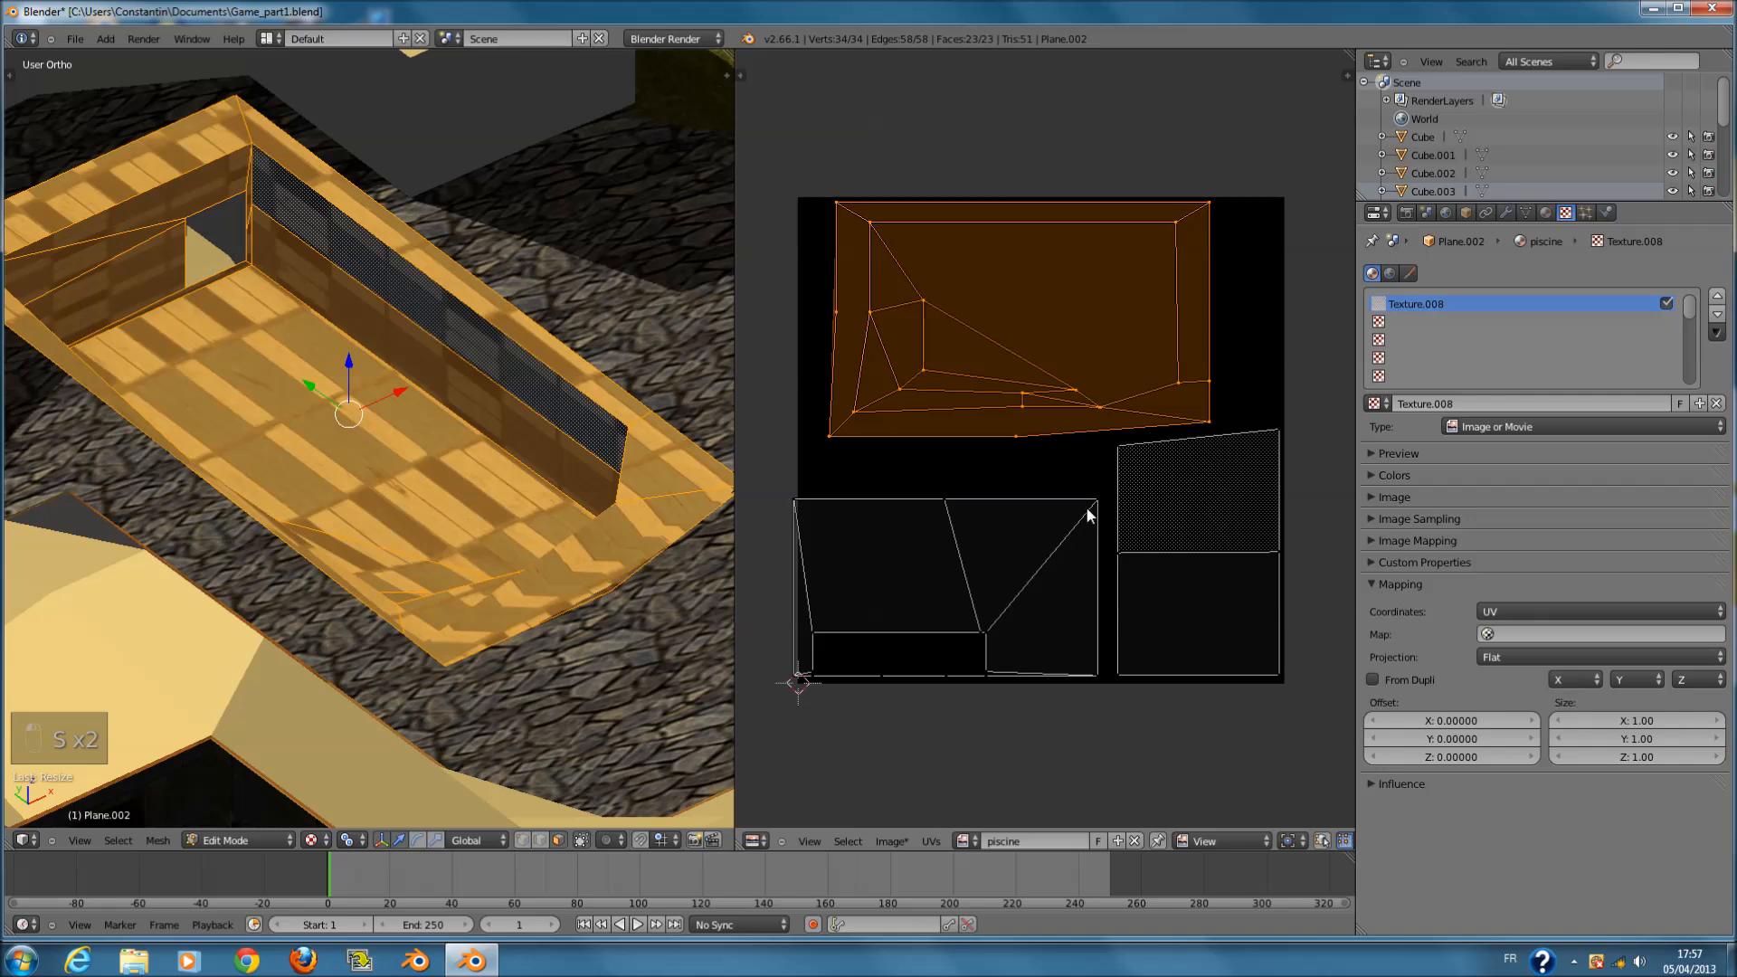
- Shrink the end wall's and long side wall's UV islands slightly so they fit inside the image, and save the file
{"action": "right_click", "coordinate": [1088, 509]}
{"action": "key", "text": "l"}
{"action": "key", "text": "s"}
{"action": "left_click", "coordinate": [1200, 521]}
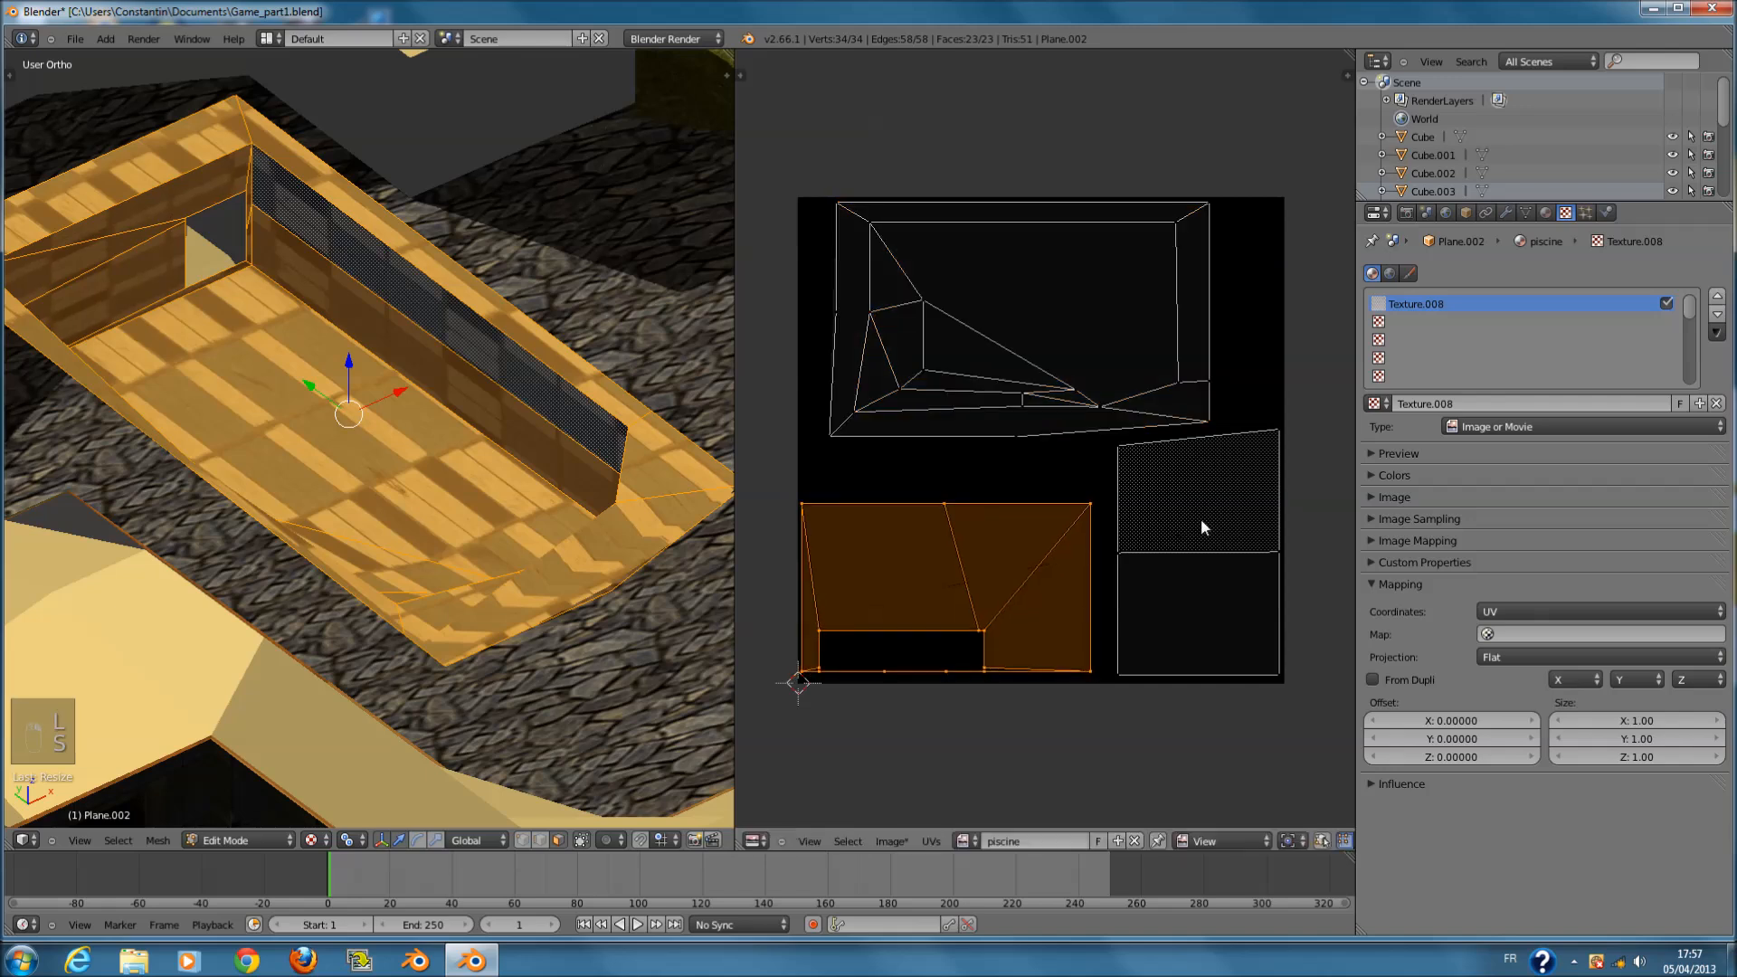
{"action": "right_click", "coordinate": [1285, 551]}
{"action": "key", "text": "l"}
{"action": "key", "text": "s"}
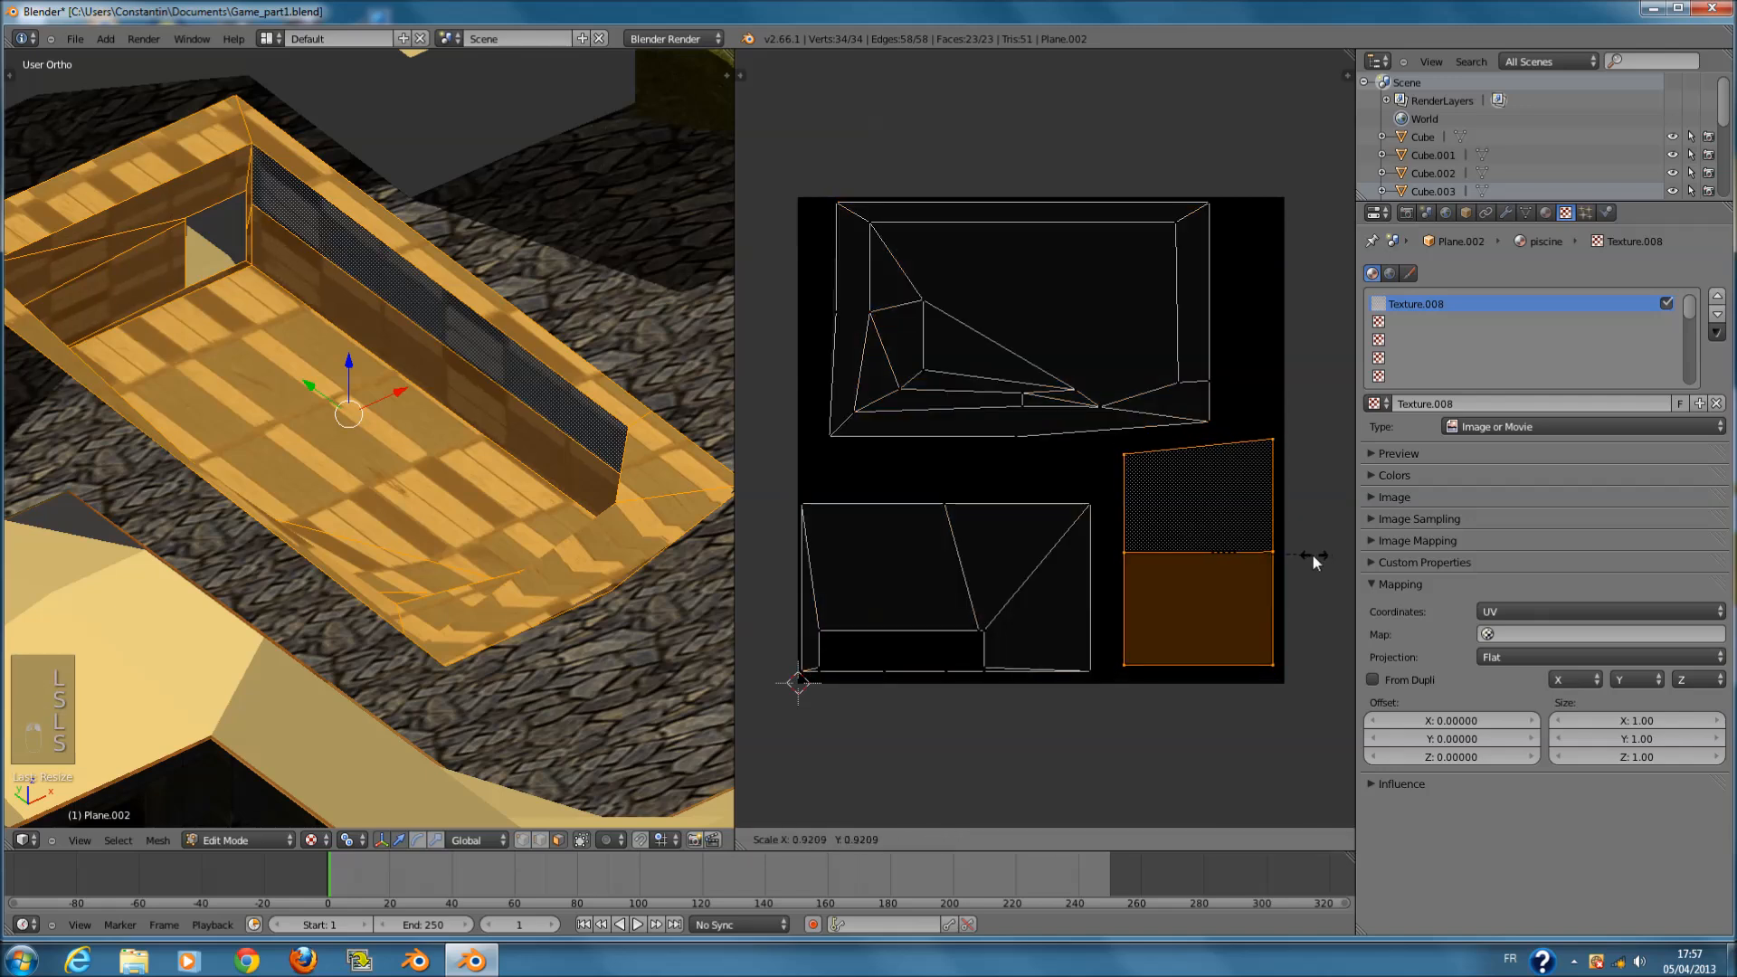
{"action": "left_click", "coordinate": [1306, 554]}
{"action": "mouse_move", "coordinate": [436, 522]}
{"action": "middle_mouse_down"}
{"action": "mouse_move", "coordinate": [747, 540]}
{"action": "mouse_move", "coordinate": [426, 541]}
{"action": "middle_mouse_up"}
{"action": "key", "text": "Tab"}
{"action": "key", "text": "ctrl+s"}
{"action": "key", "text": "ctrl+s"}
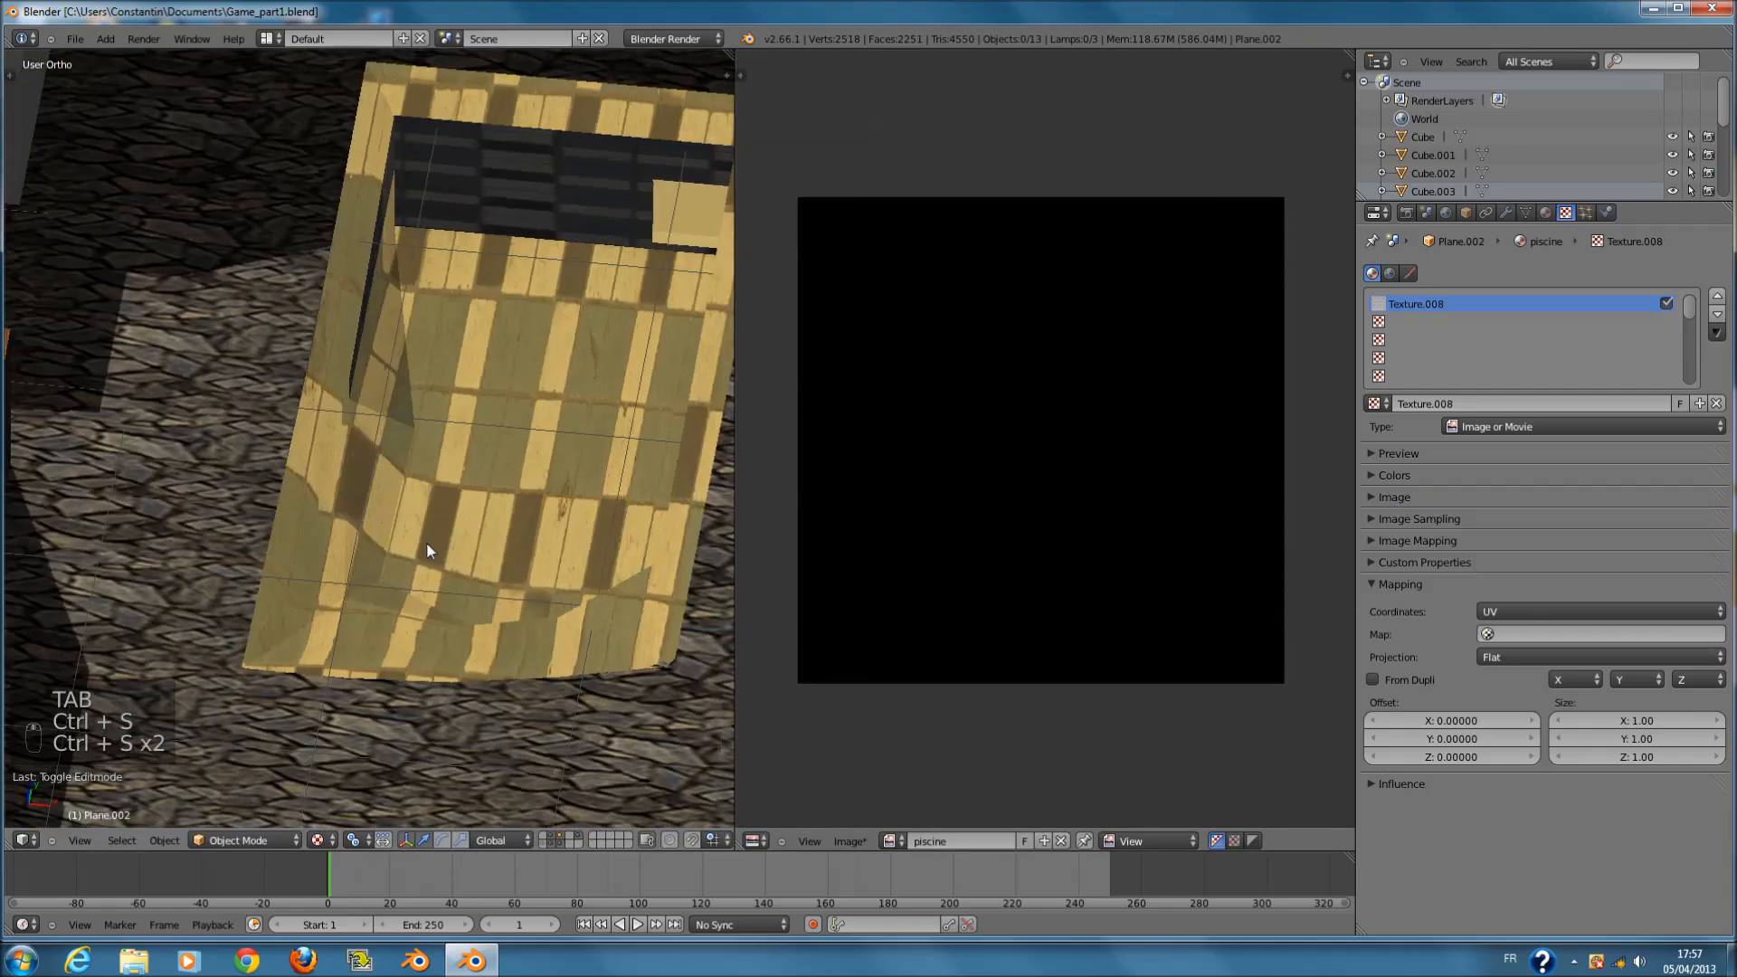
- Examine the pool texture's influence, mapping, image sampling and image mapping settings
{"action": "left_click", "coordinate": [1406, 586]}
{"action": "left_click", "coordinate": [1414, 605]}
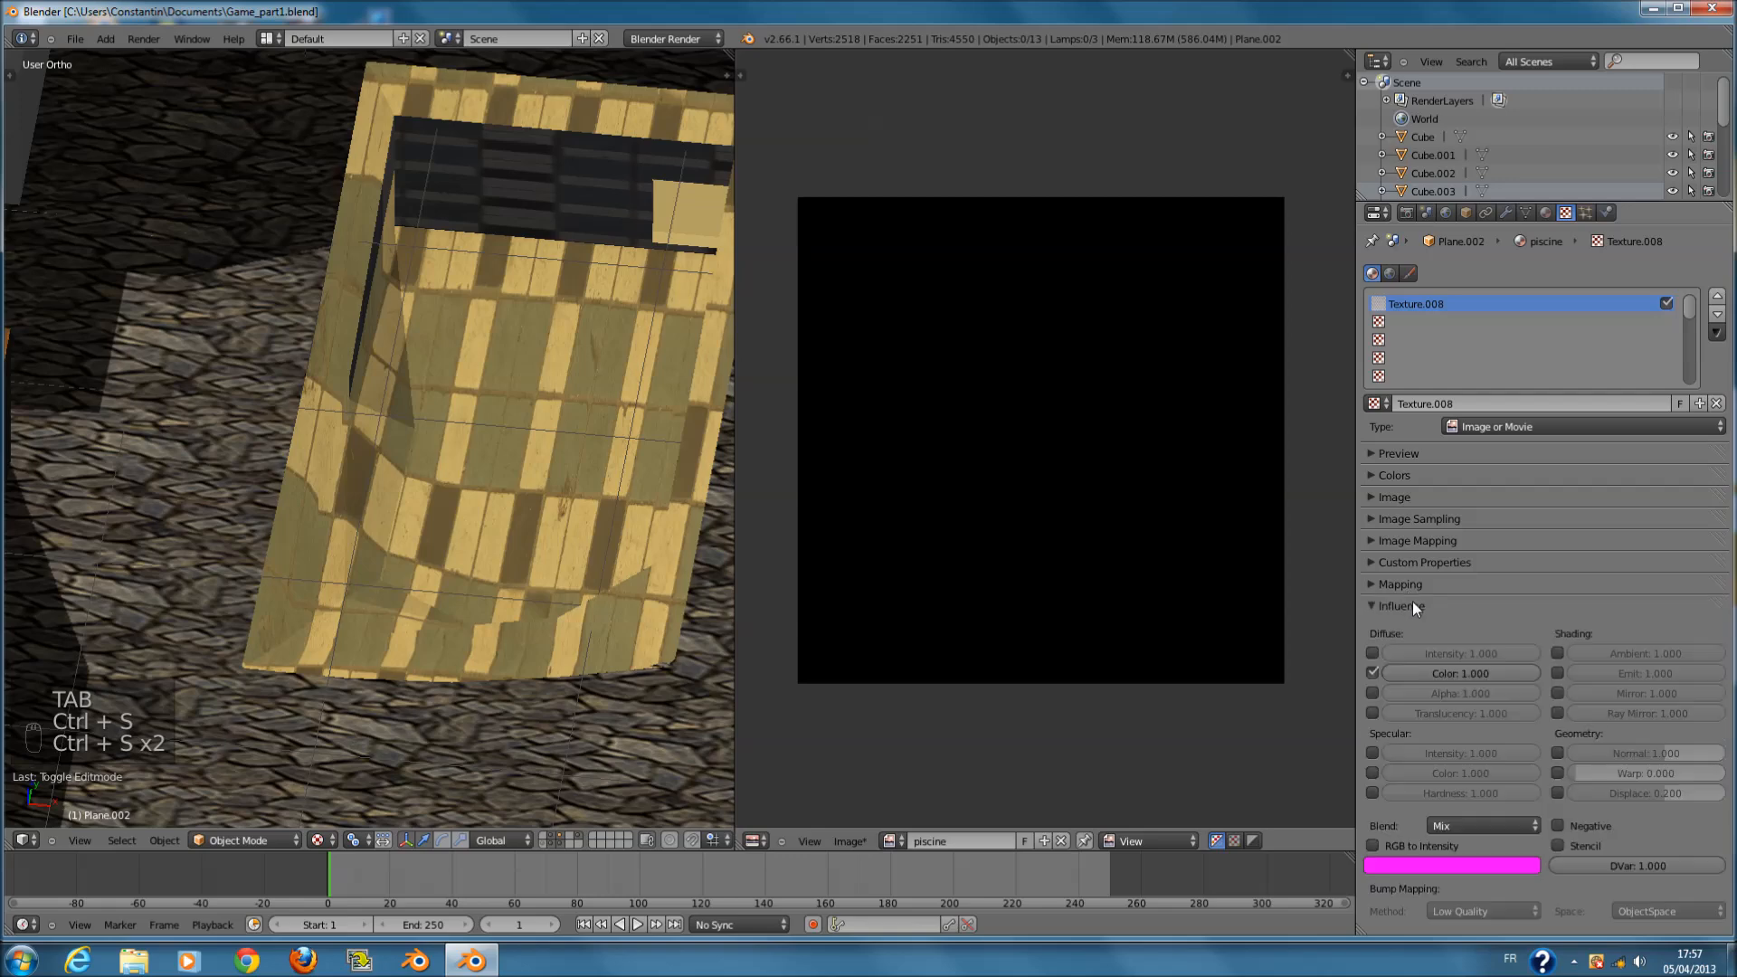
{"action": "left_click", "coordinate": [1475, 605]}
{"action": "left_click", "coordinate": [1464, 584]}
{"action": "left_click", "coordinate": [1466, 583]}
{"action": "left_click", "coordinate": [1466, 563]}
{"action": "left_click", "coordinate": [1466, 570]}
{"action": "left_click", "coordinate": [1441, 541]}
{"action": "left_click", "coordinate": [1445, 539]}
{"action": "left_click", "coordinate": [1448, 522]}
{"action": "left_click", "coordinate": [1429, 496]}
{"action": "left_click", "coordinate": [1430, 496]}
{"action": "left_click", "coordinate": [1425, 541]}
{"action": "left_click", "coordinate": [1427, 540]}
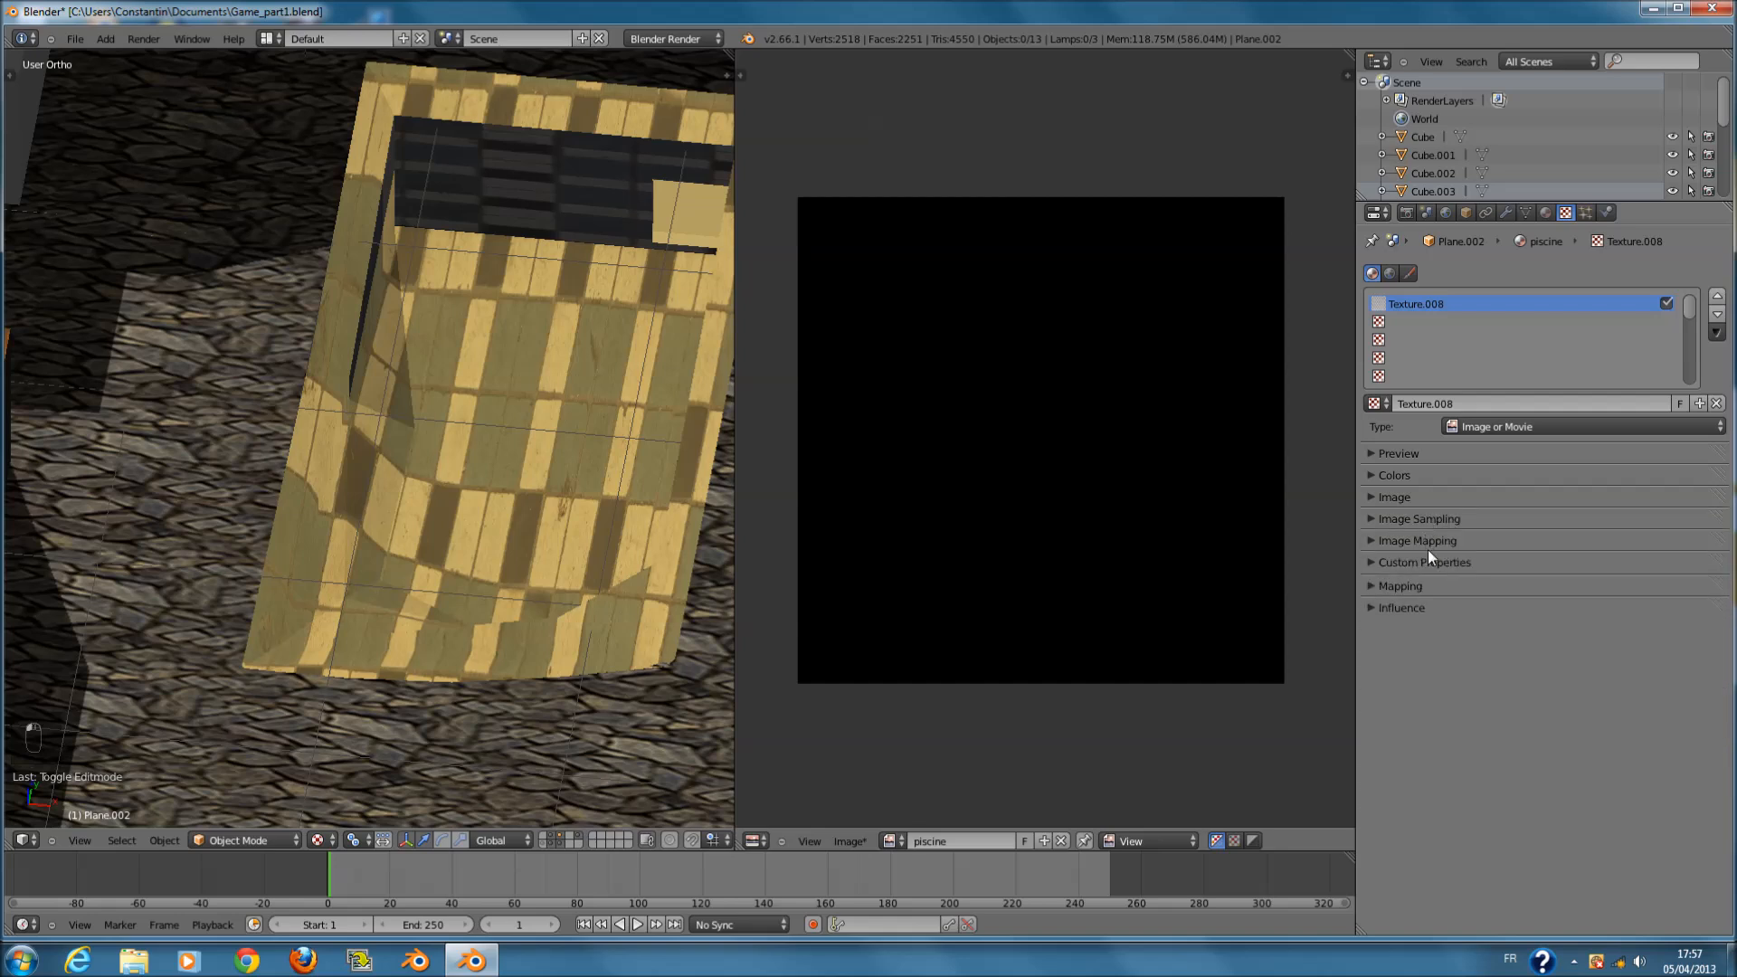
{"action": "left_click", "coordinate": [1430, 541]}
{"action": "left_click", "coordinate": [1429, 539]}
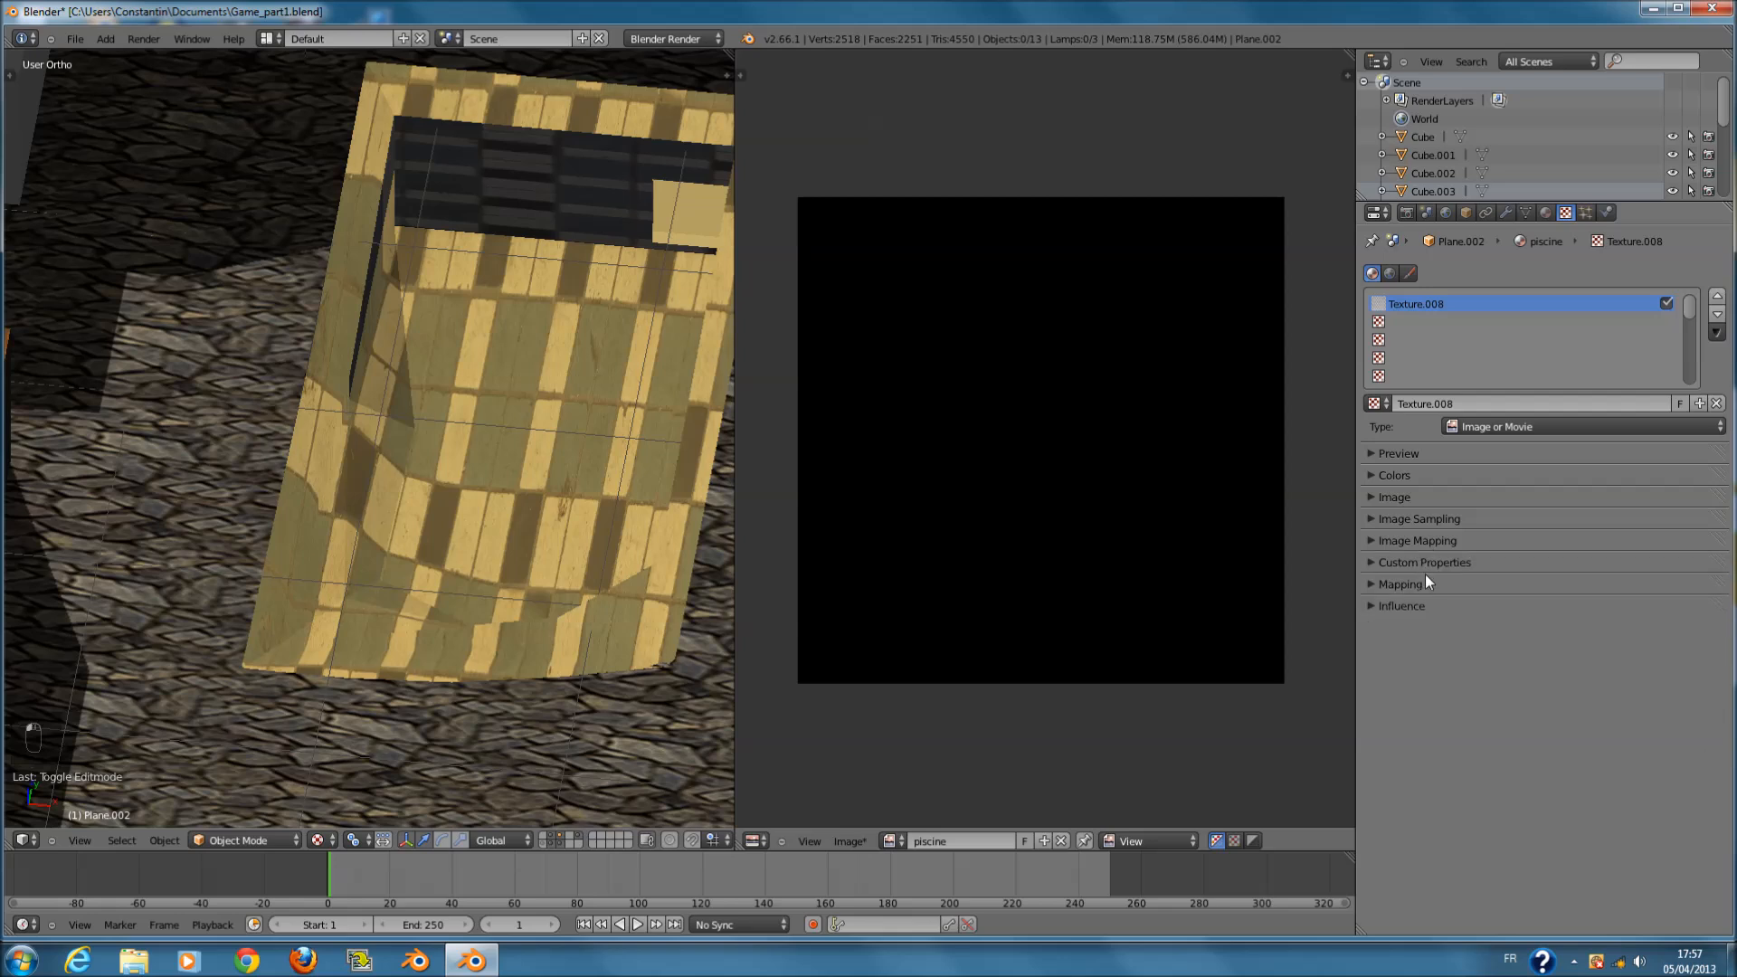
- Set the pool texture's mapping size to 2 in X and 5 in Y
{"action": "left_click", "coordinate": [1422, 584]}
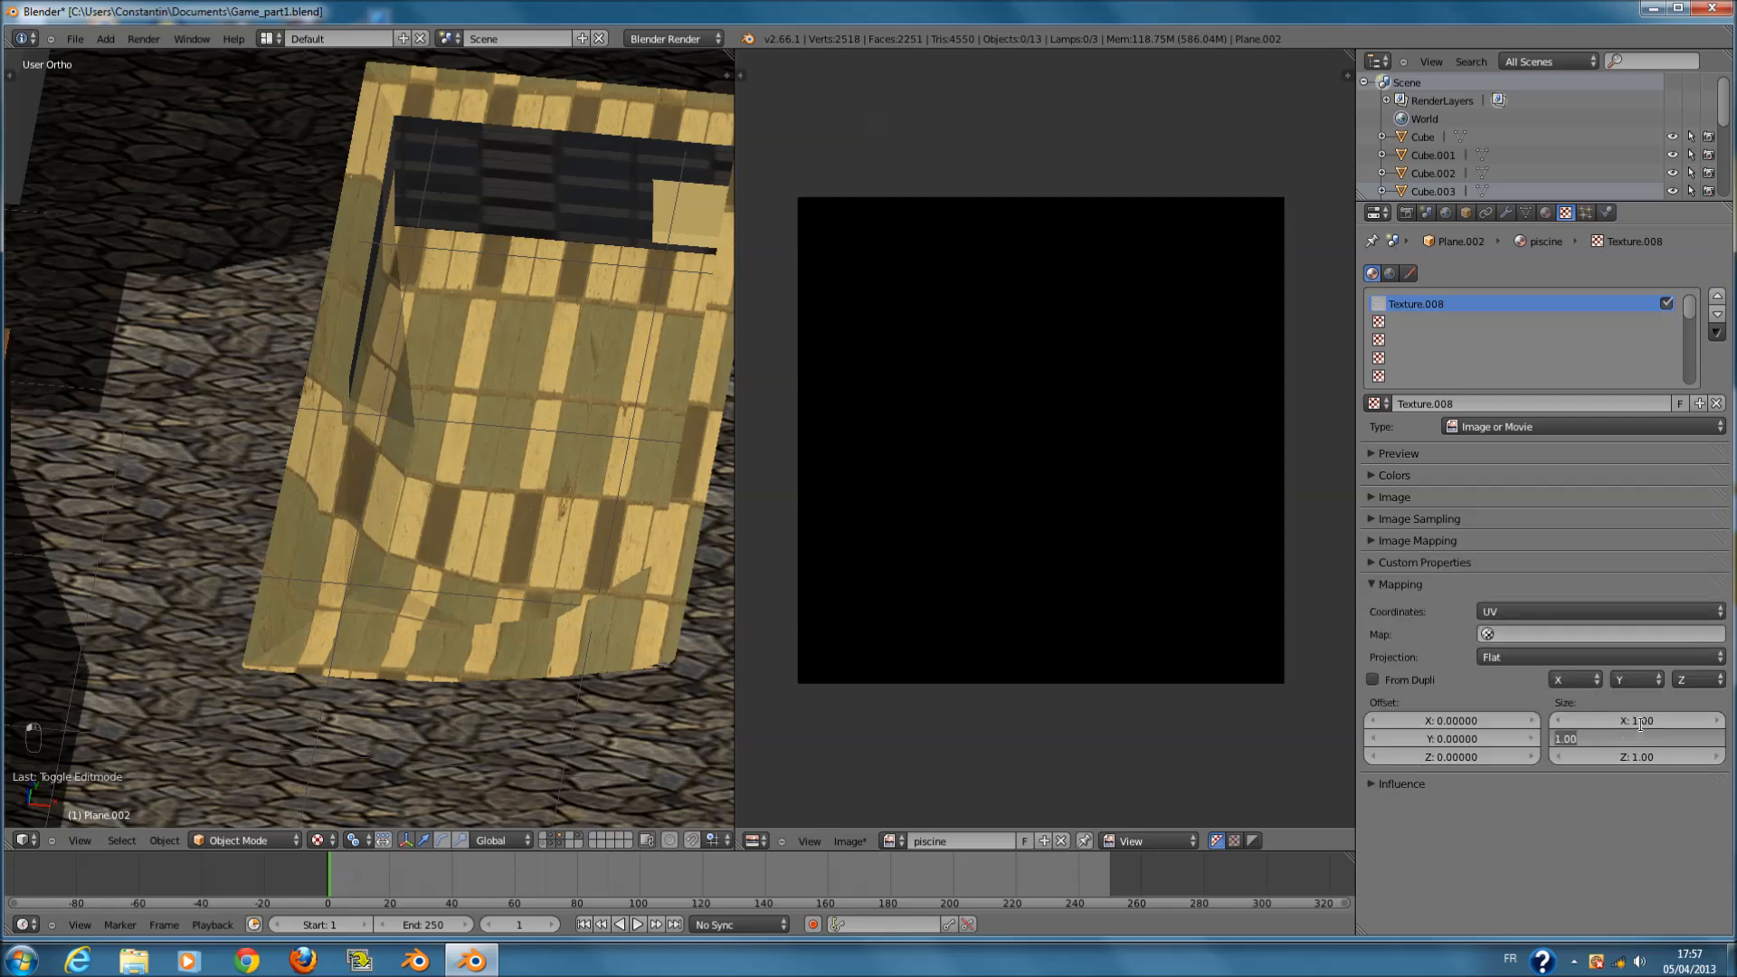
{"action": "key", "text": "Return"}
{"action": "type", "text": "2"}
{"action": "key", "text": "Return"}
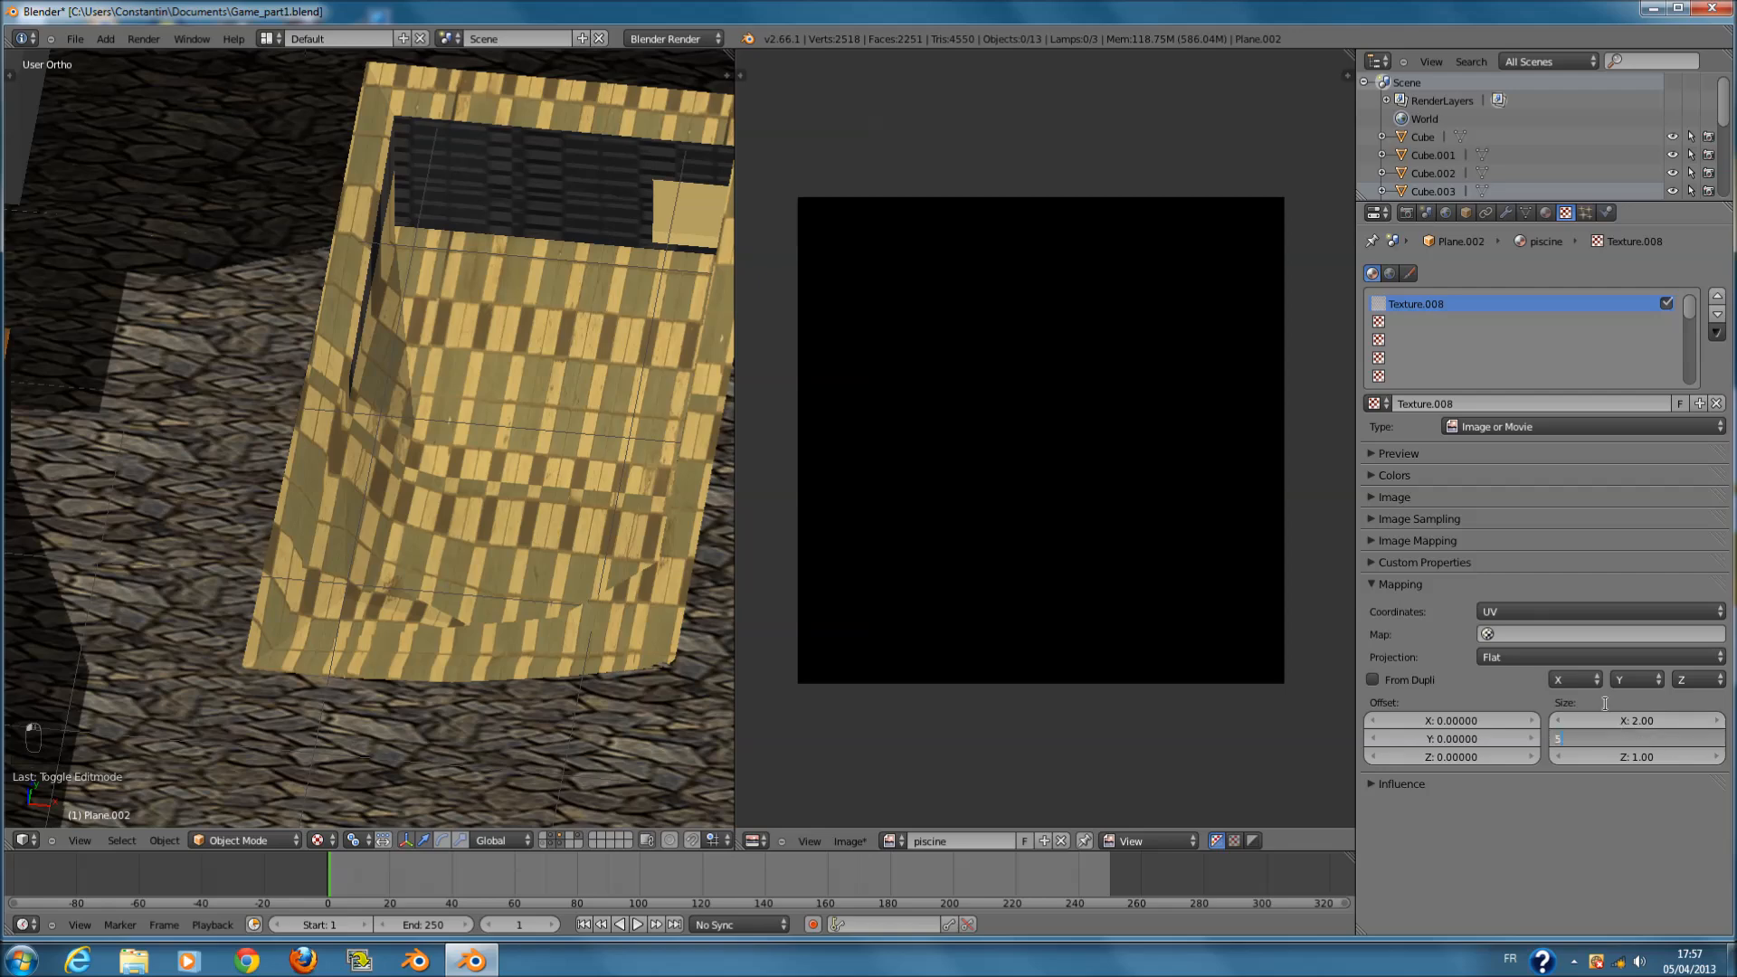
{"action": "type", "text": "5"}
{"action": "key", "text": "Return"}
- Set the pool texture's mapping size in X to 1 and save the file
{"action": "left_click", "coordinate": [1627, 721]}
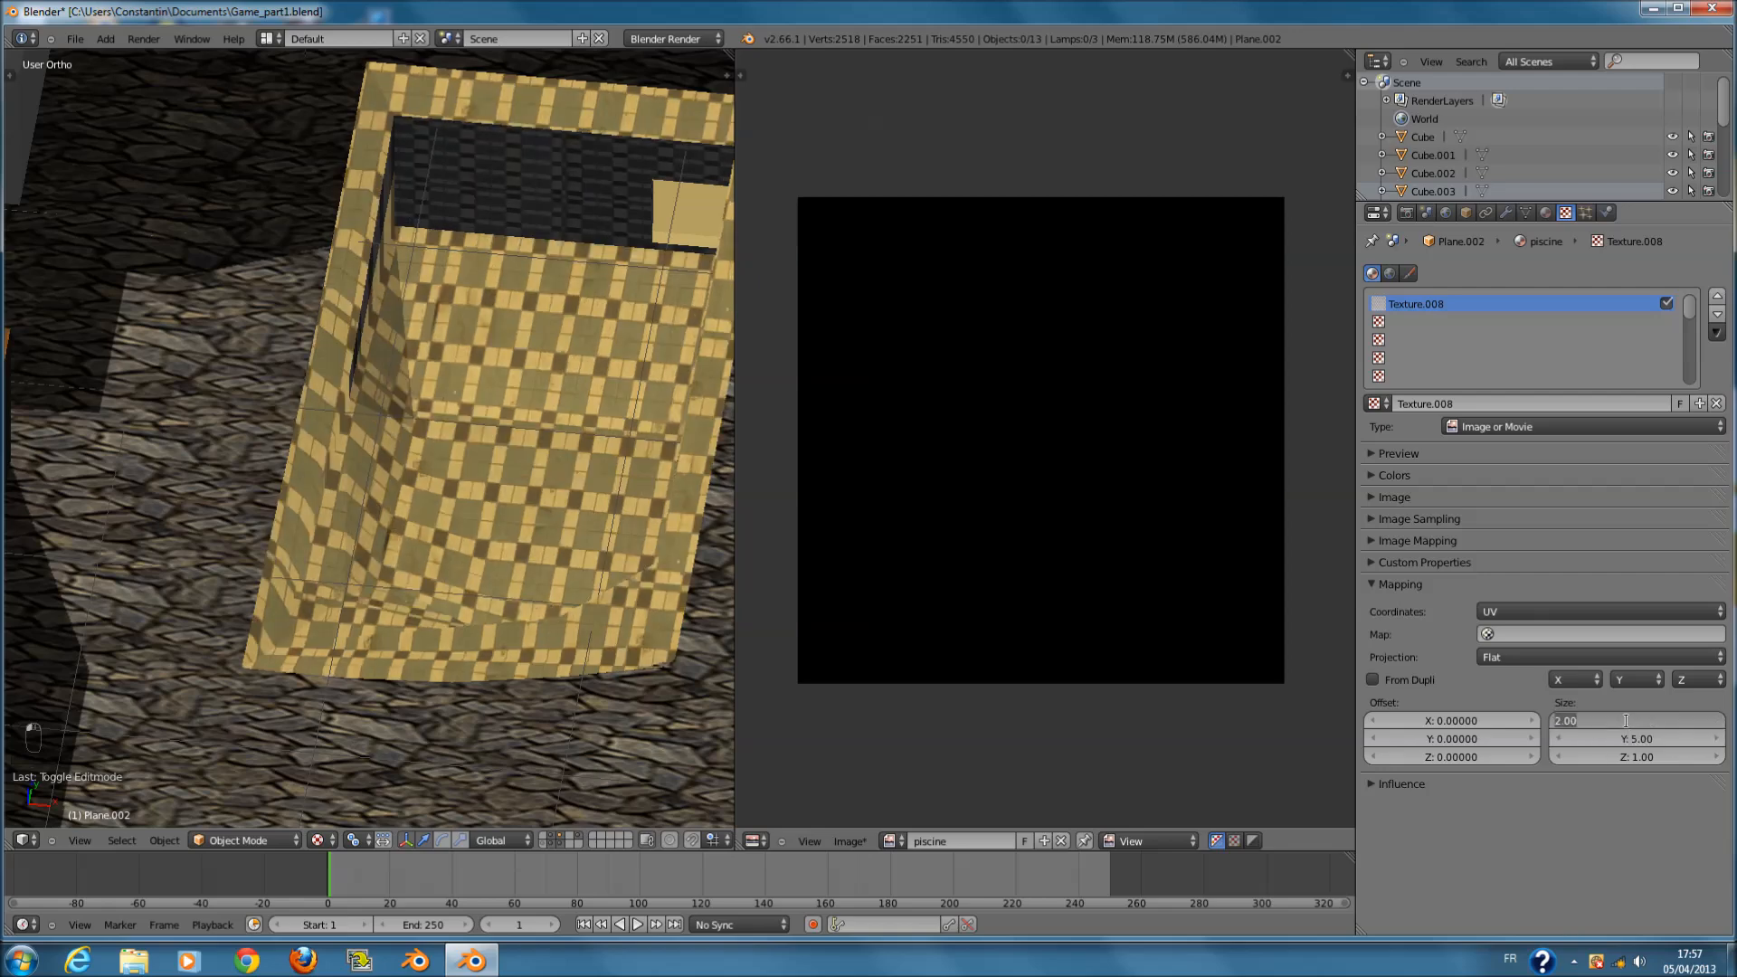
{"action": "type", "text": "1"}
{"action": "key", "text": "Return"}
{"action": "middle_click_drag", "start_coordinate": [497, 532], "coordinate": [535, 487]}
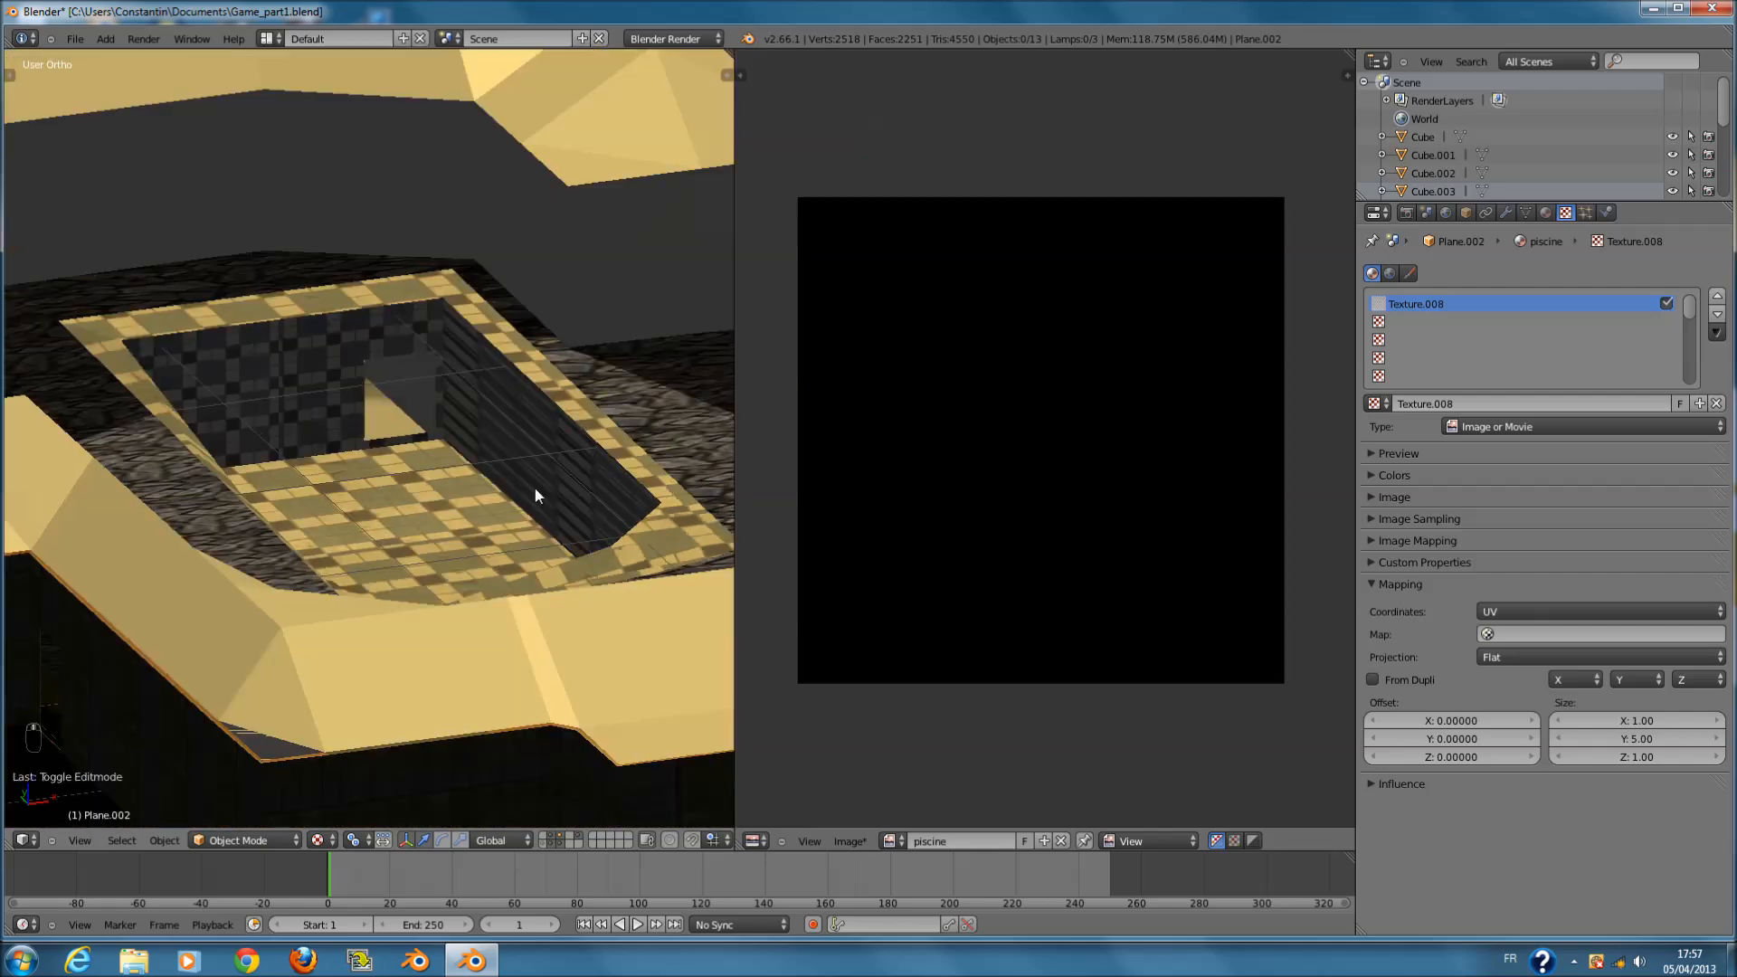
{"action": "key", "text": "ctrl+s"}
- Stretch the long side wall's UV island along X to even out its tile proportions
{"action": "key", "text": "Tab"}
{"action": "scroll", "coordinate": [507, 429], "scroll_direction": "up", "scroll_amount": 3}
{"action": "mouse_move", "coordinate": [503, 362]}
{"action": "middle_mouse_down"}
{"action": "mouse_move", "coordinate": [489, 488]}
{"action": "mouse_move", "coordinate": [480, 367]}
{"action": "middle_mouse_up"}
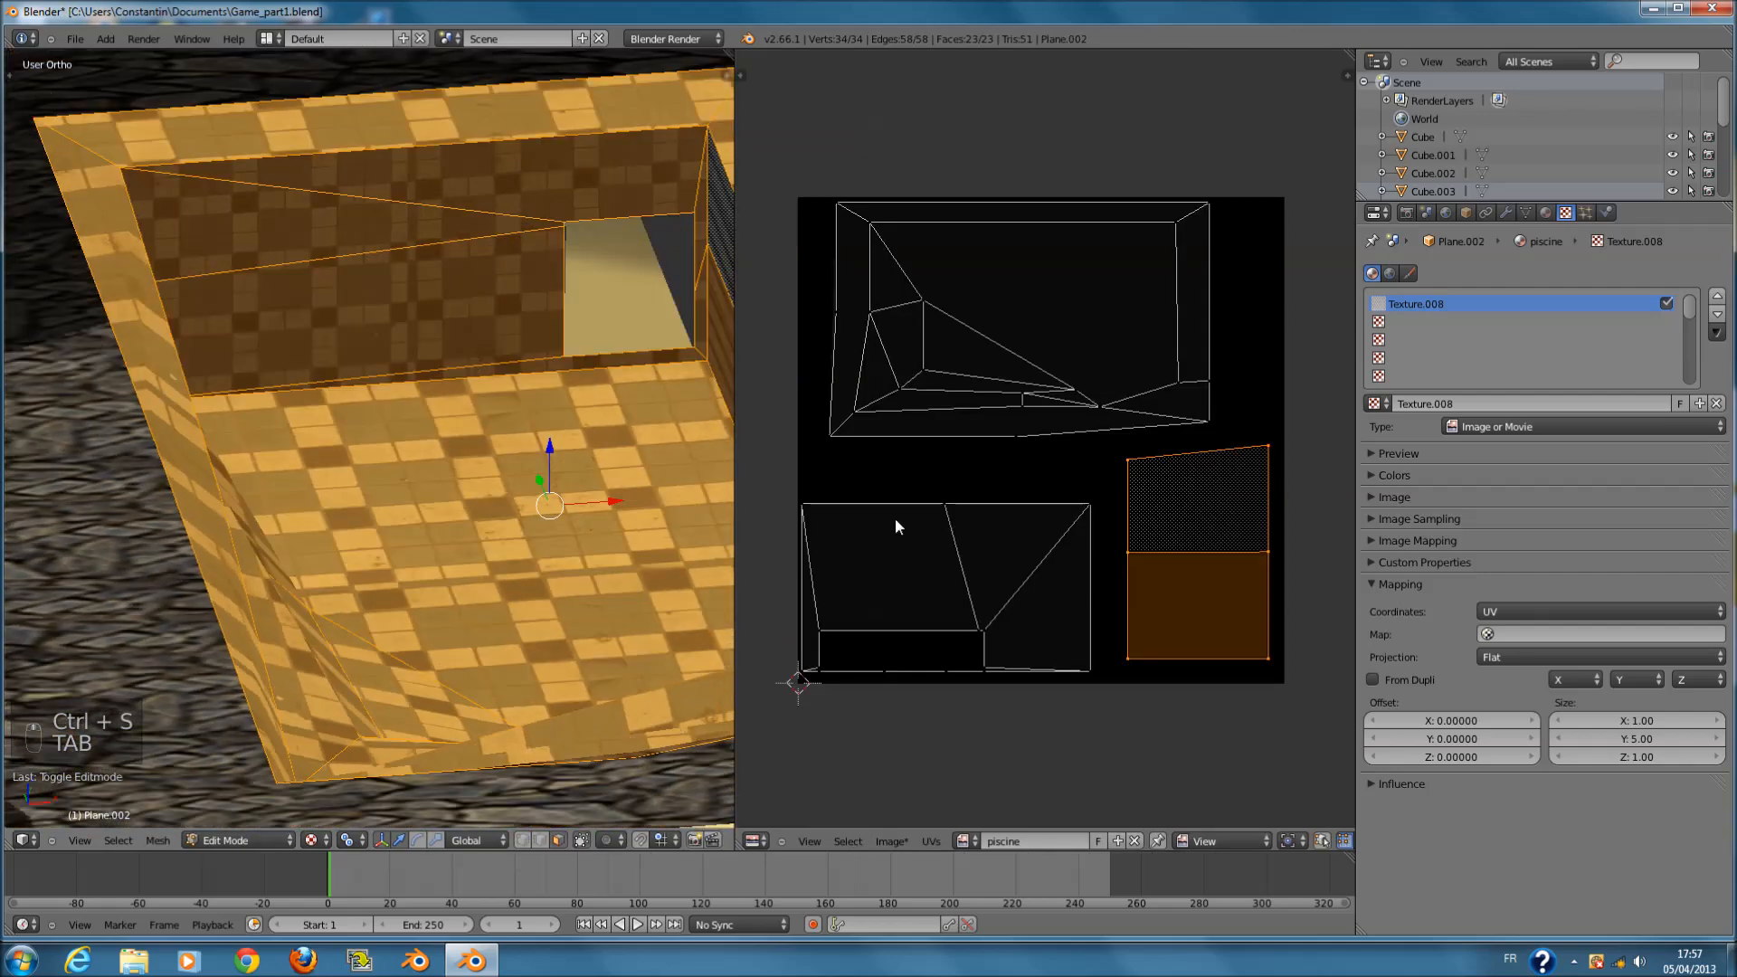
{"action": "middle_click_drag", "start_coordinate": [808, 525], "coordinate": [853, 517]}
{"action": "middle_click_drag", "start_coordinate": [563, 527], "coordinate": [649, 527]}
{"action": "right_click", "coordinate": [1303, 550]}
{"action": "key", "text": "l"}
{"action": "key", "text": "s"}
{"action": "key", "text": "x"}
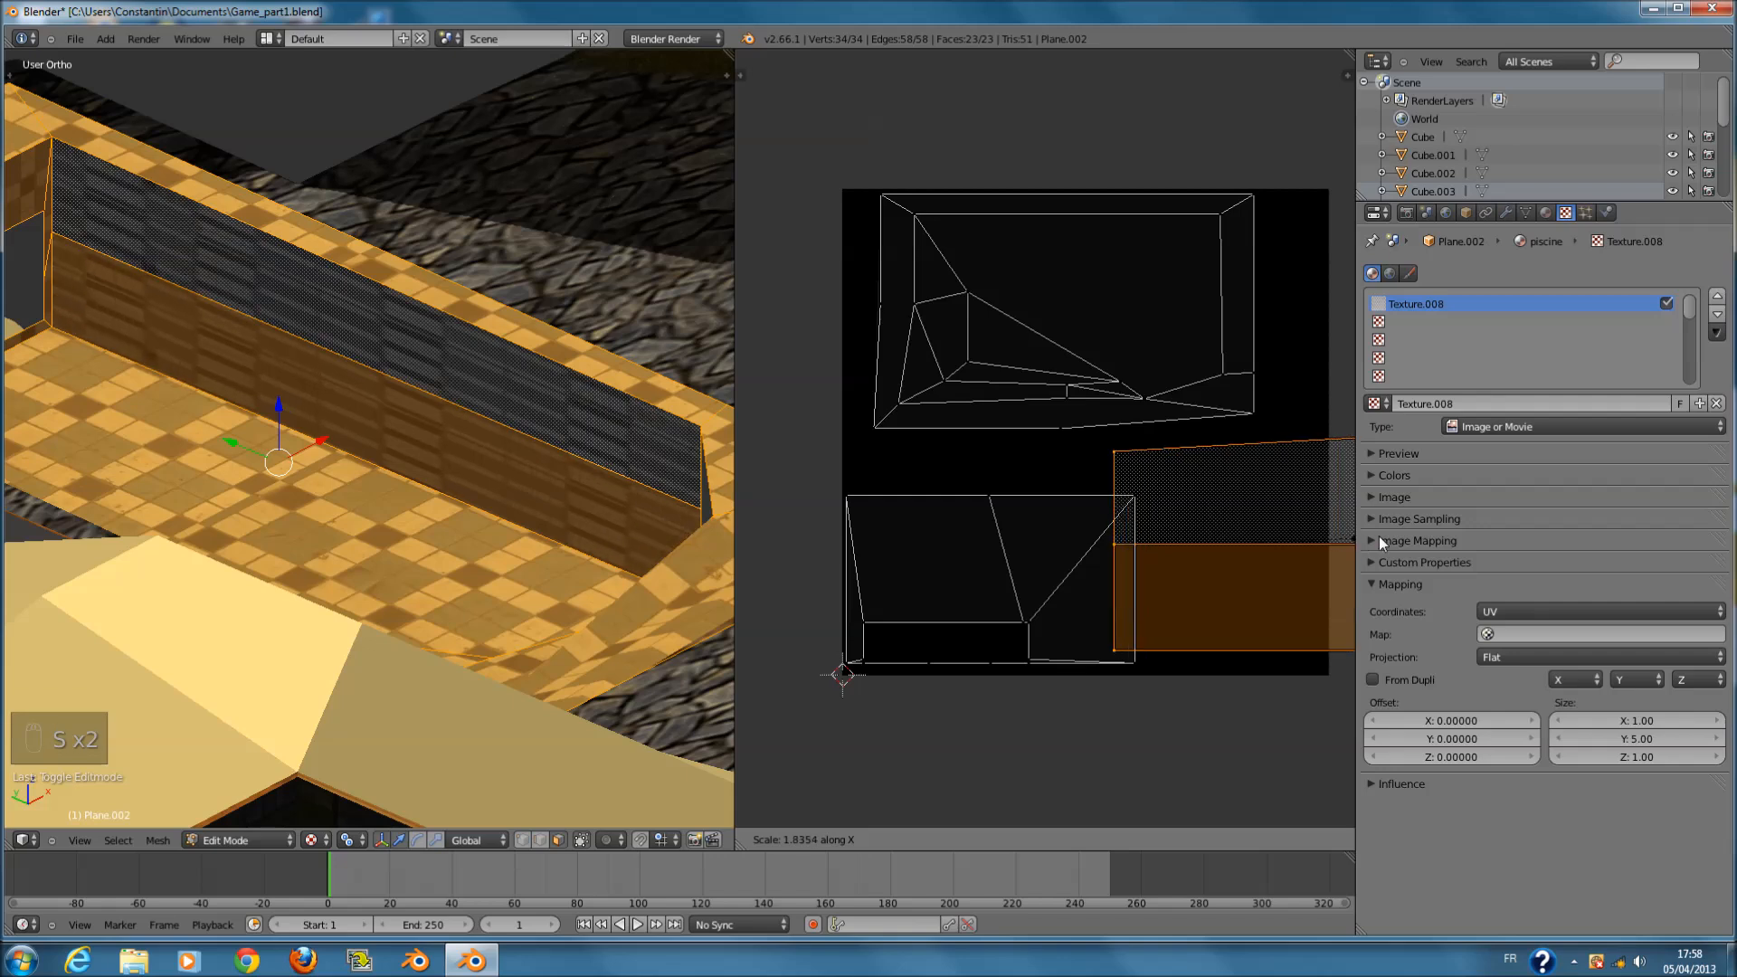
{"action": "left_click", "coordinate": [1419, 533]}
- Scale down the long side wall's stretched UV island and overlay it on the end wall's island, matching its width
{"action": "key", "text": "g"}
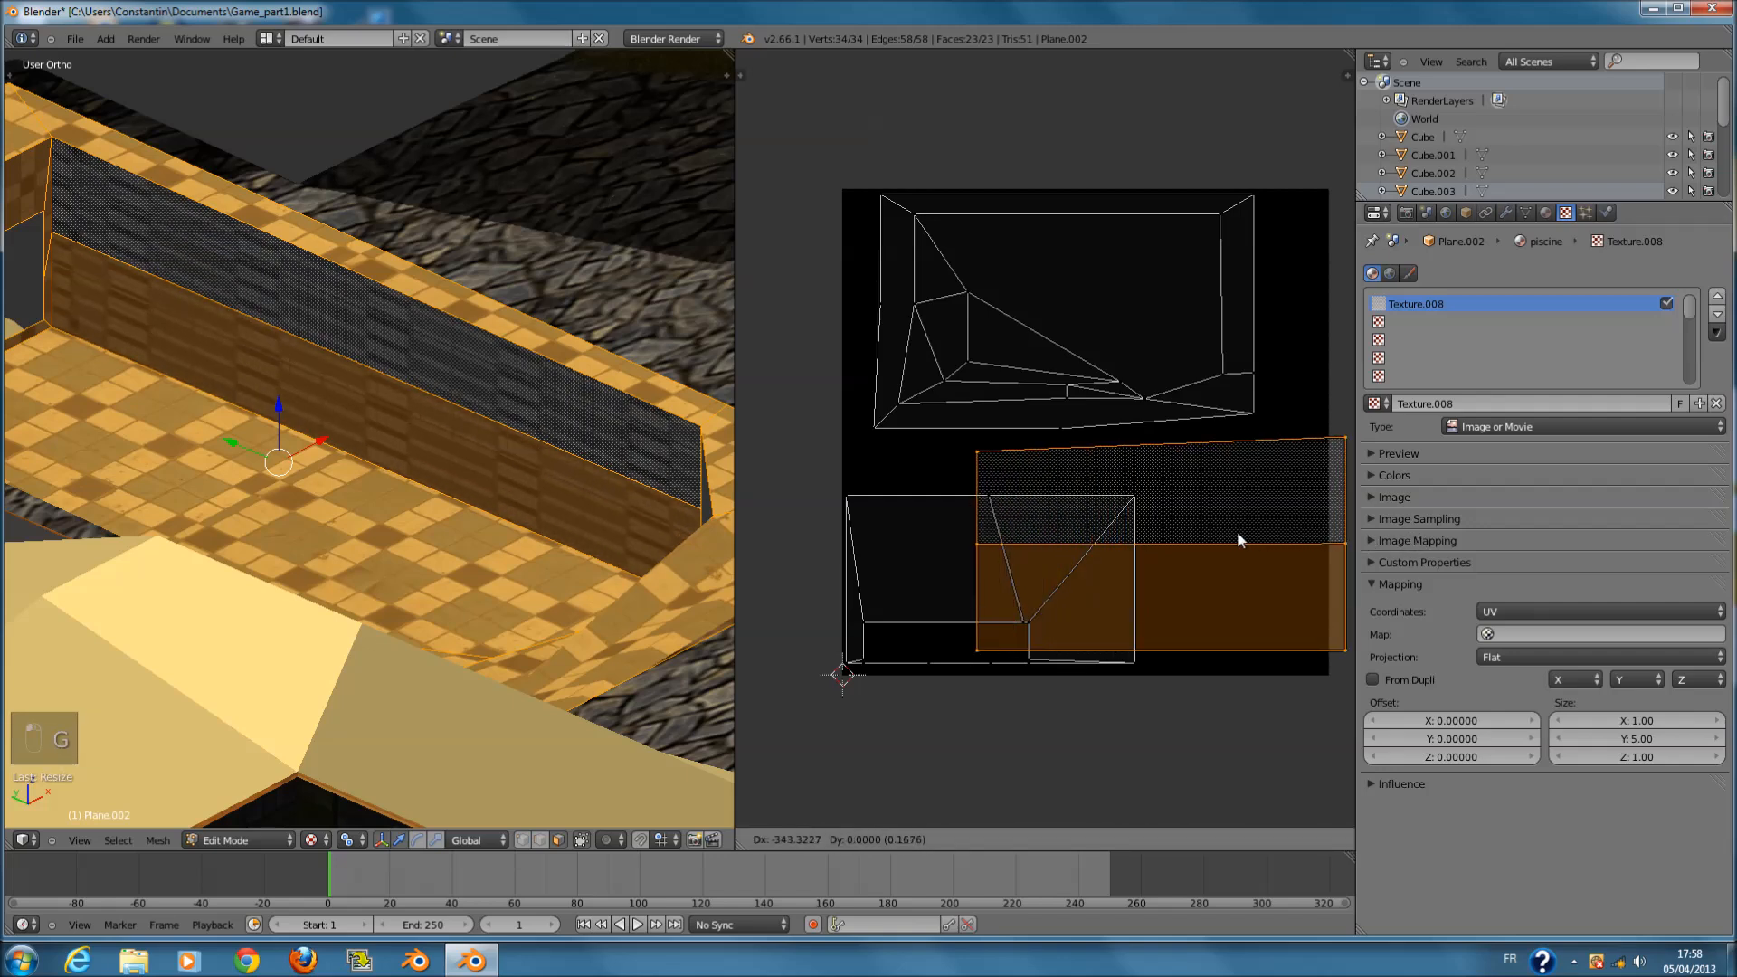
{"action": "left_click", "coordinate": [1216, 532]}
{"action": "key", "text": "s"}
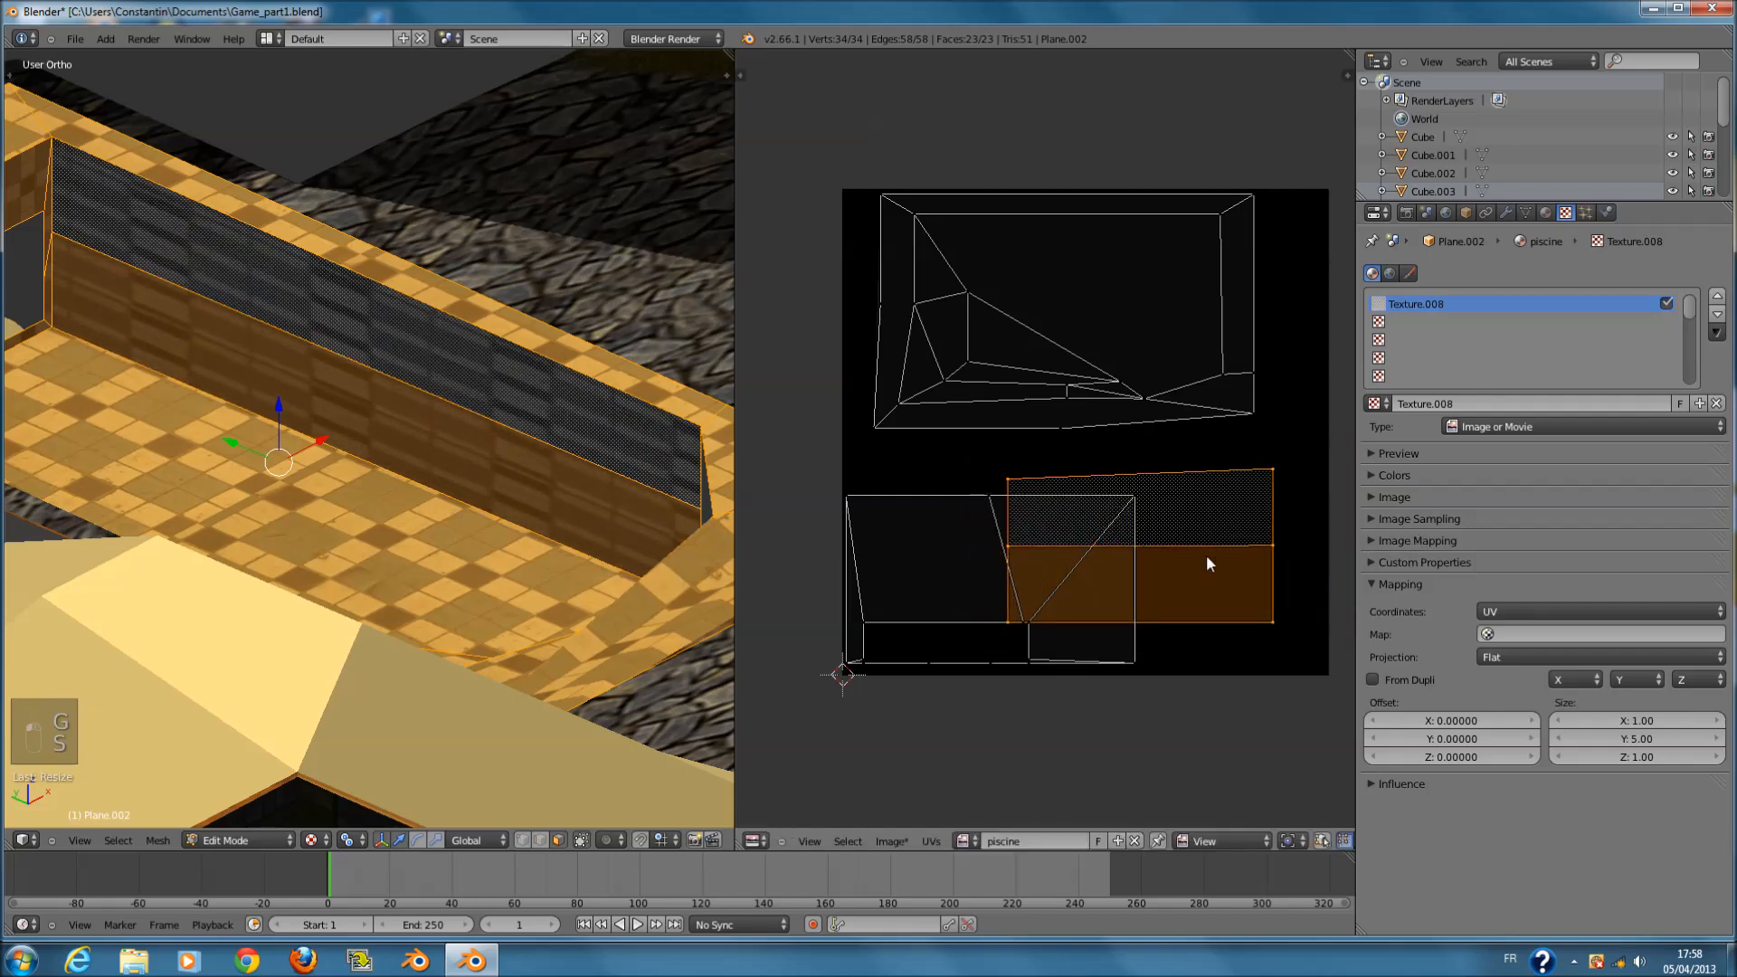
{"action": "left_click", "coordinate": [1203, 555]}
{"action": "key", "text": "g"}
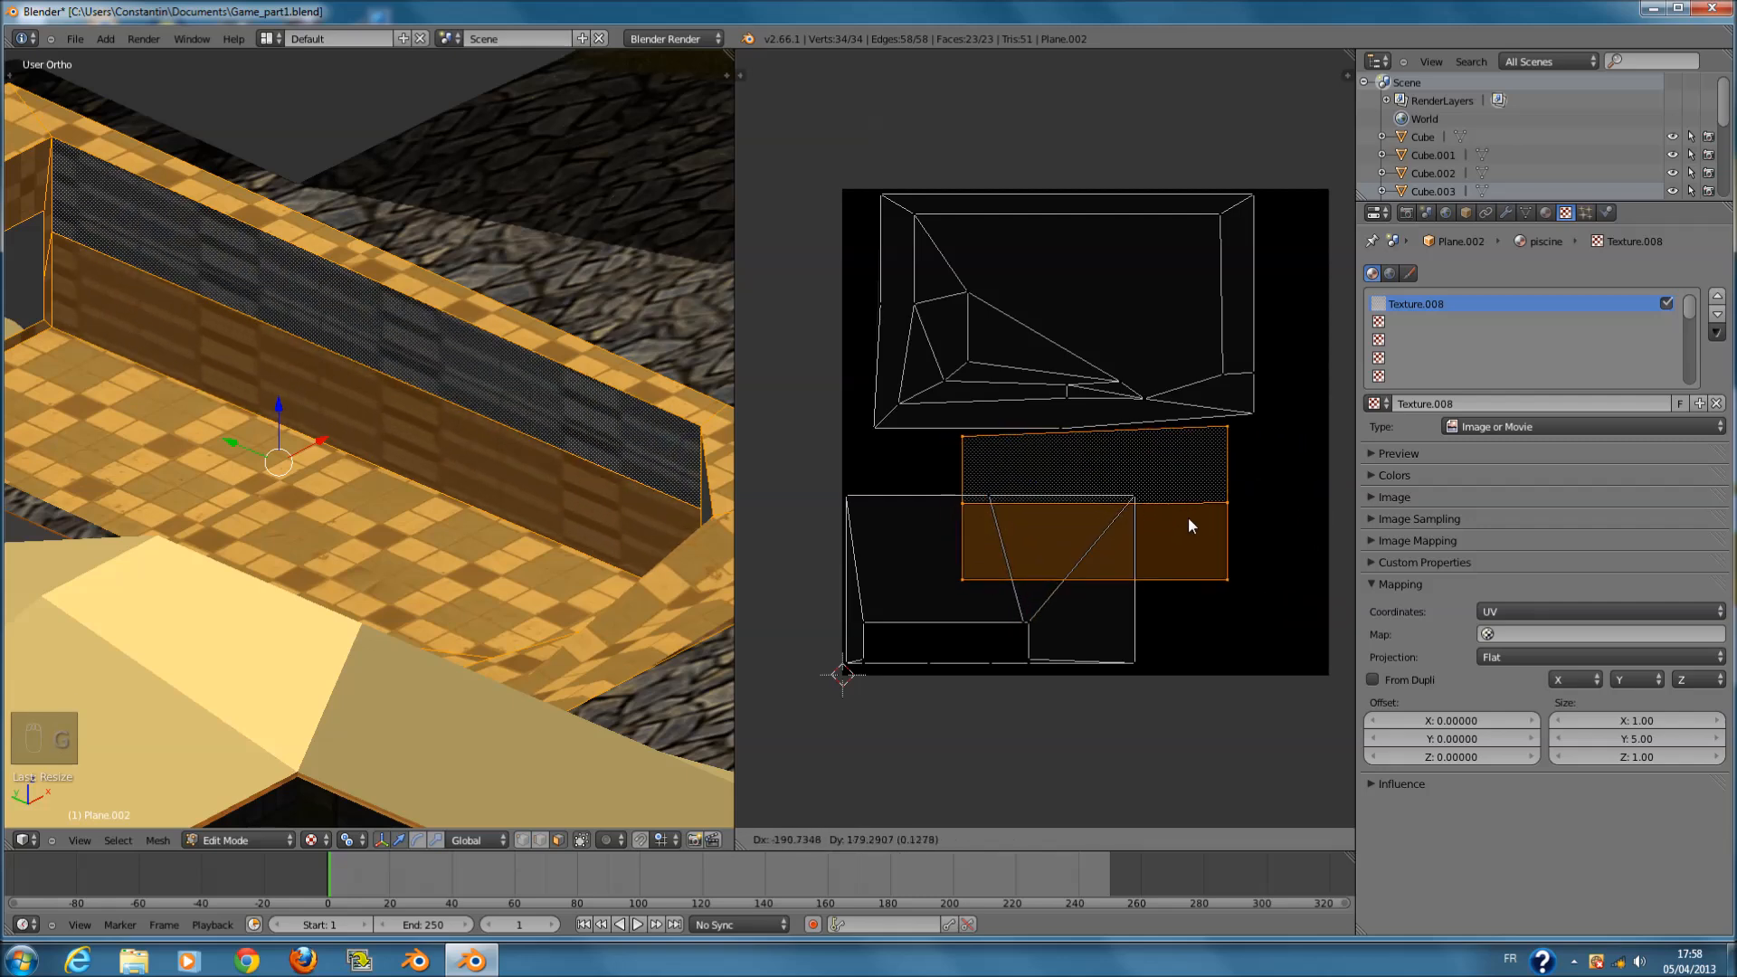
{"action": "left_click", "coordinate": [1056, 586]}
{"action": "key", "text": "s"}
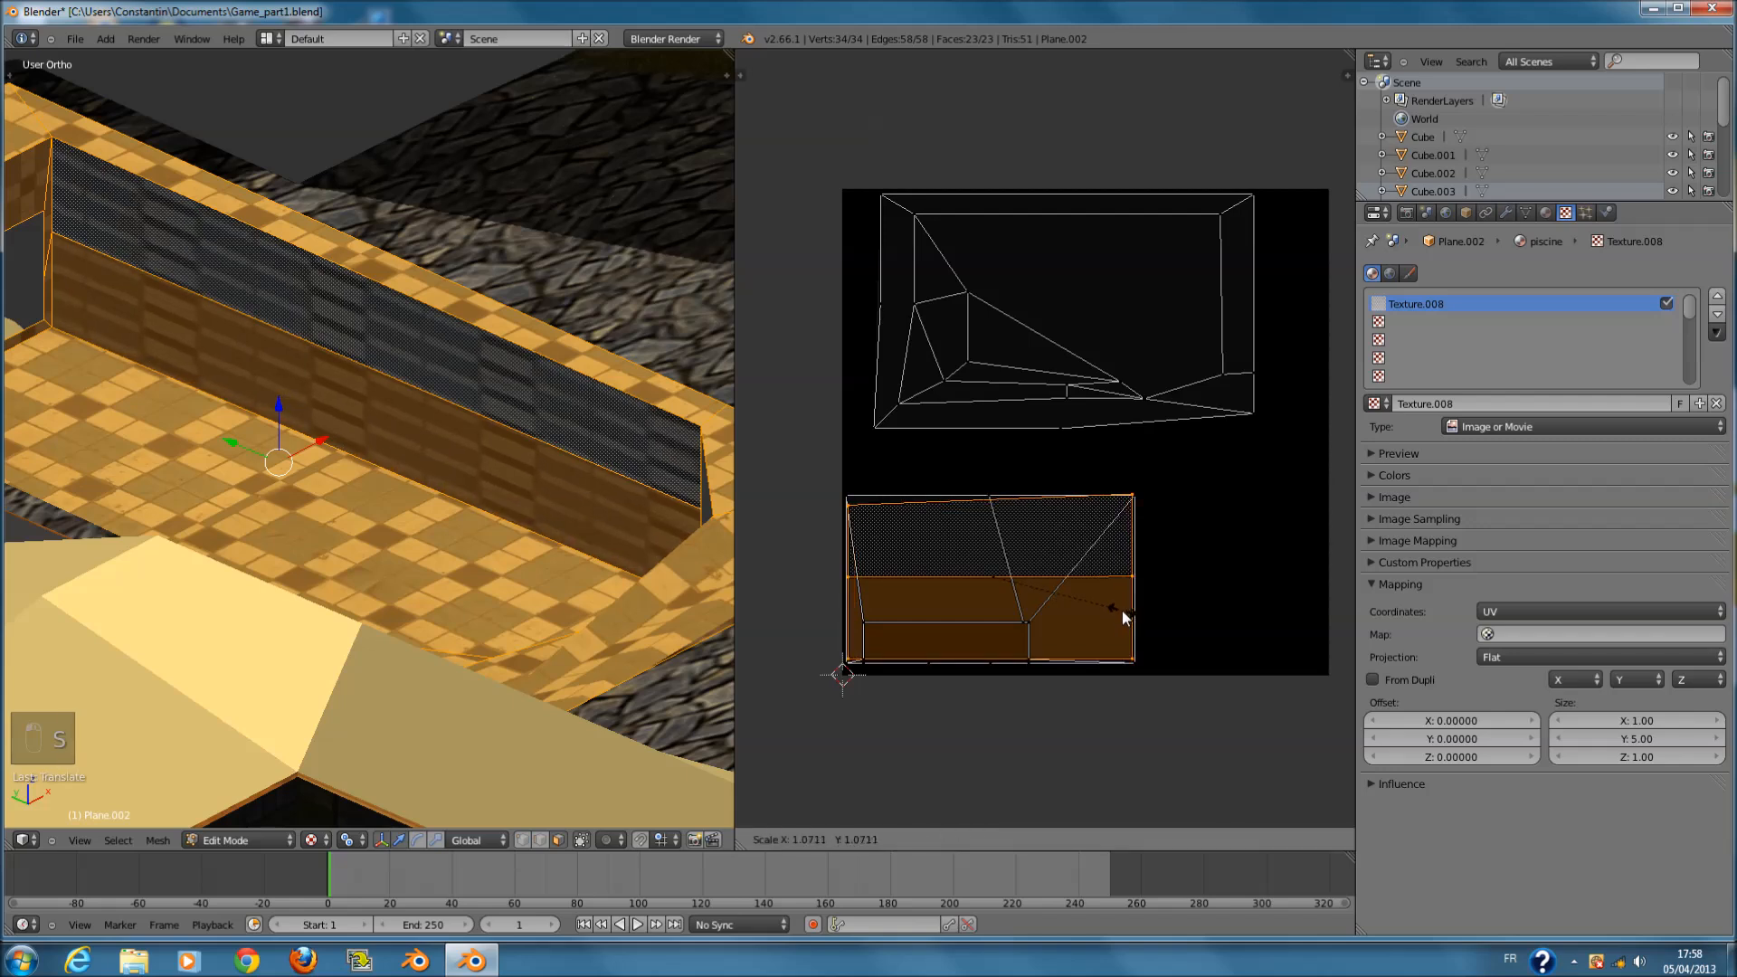
{"action": "left_click", "coordinate": [1123, 611]}
- Enlarge the pool's top-view UV island evenly to nearly the full width of the image
{"action": "right_click", "coordinate": [1260, 409]}
{"action": "key", "text": "l"}
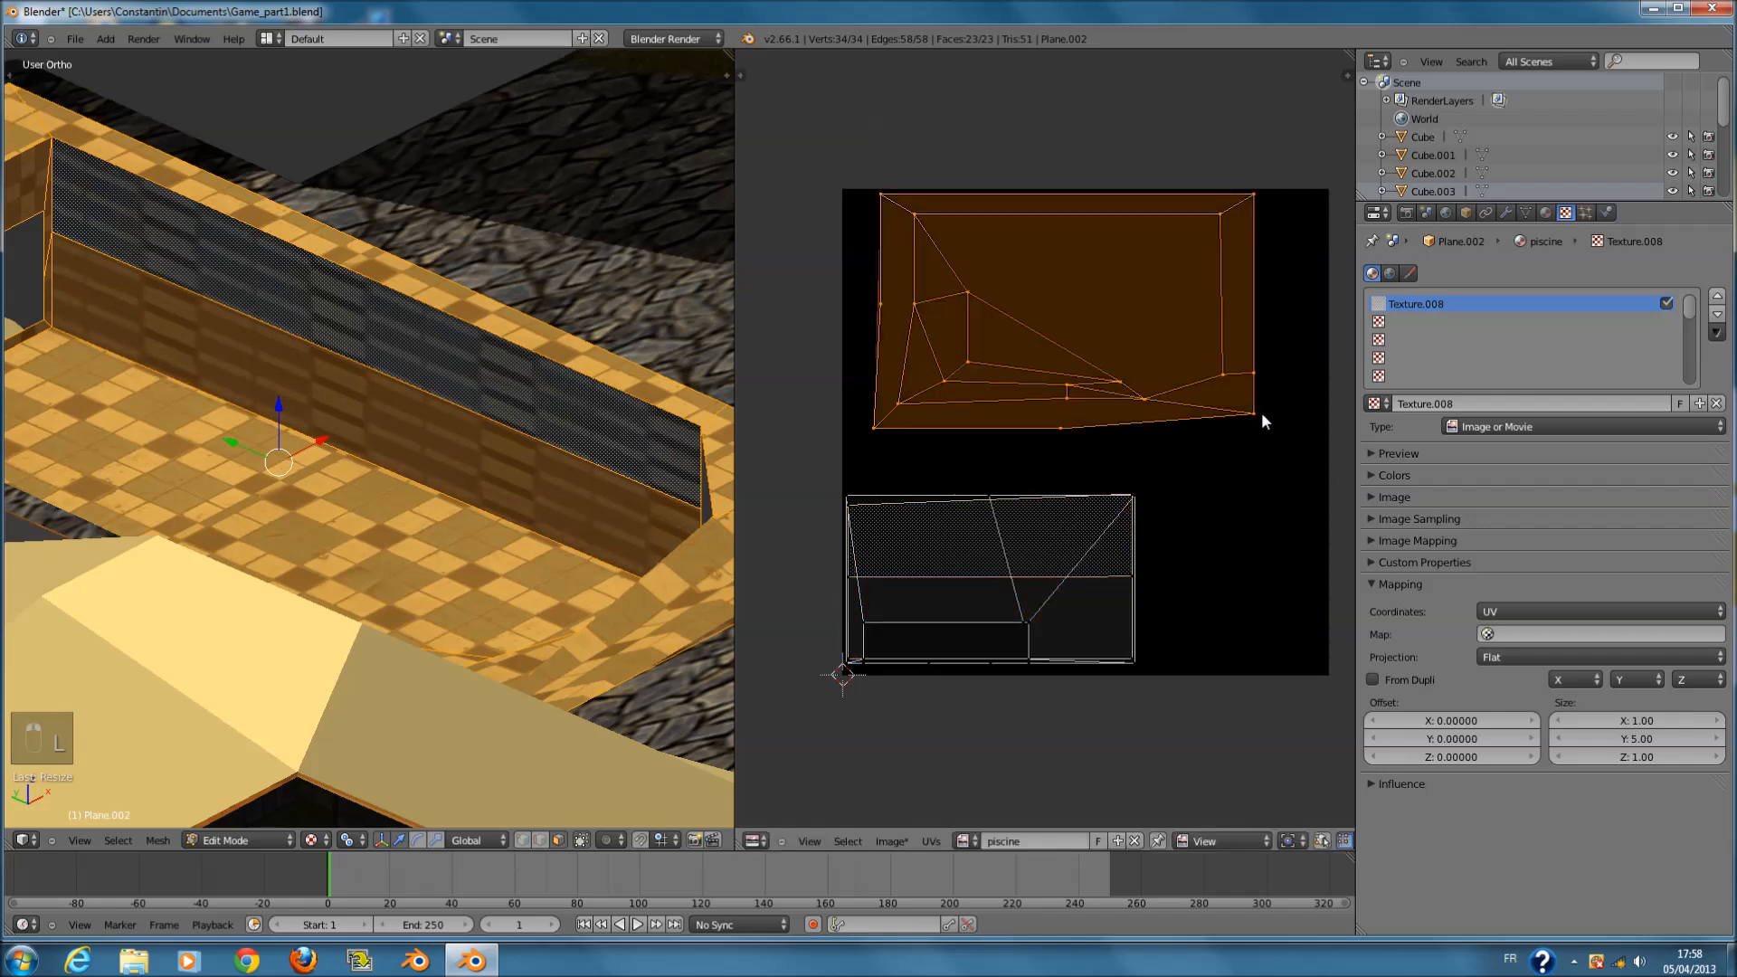
{"action": "key", "text": "s"}
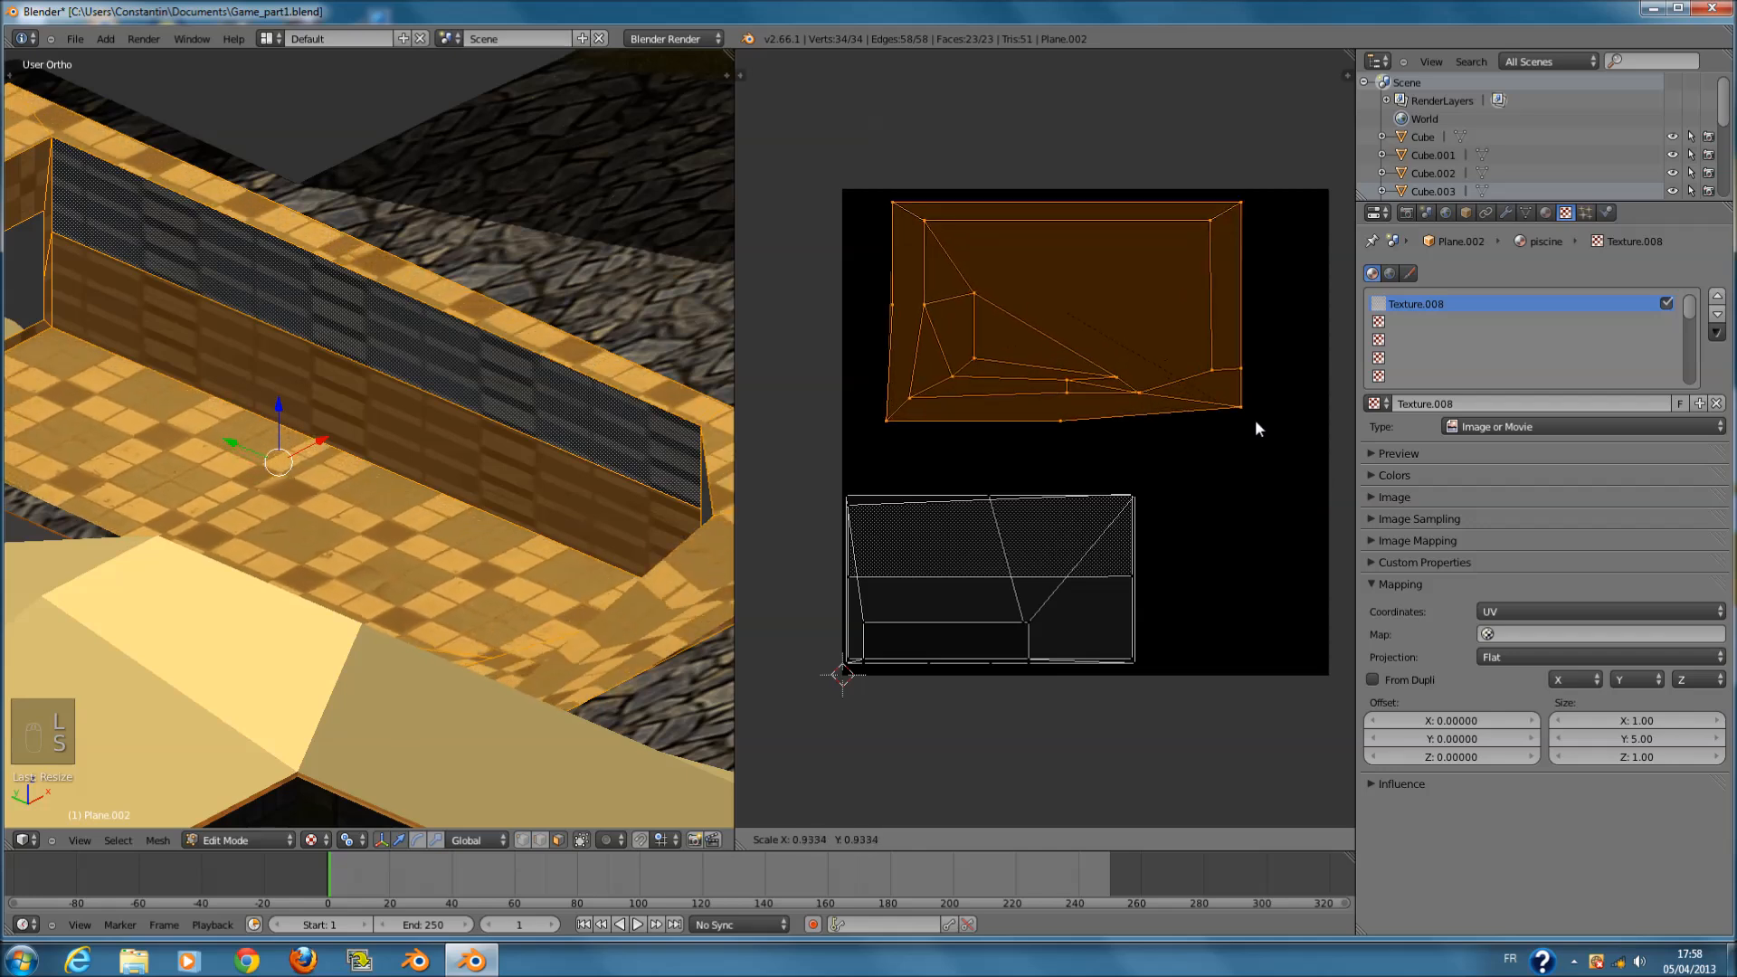
{"action": "left_click", "coordinate": [1300, 449]}
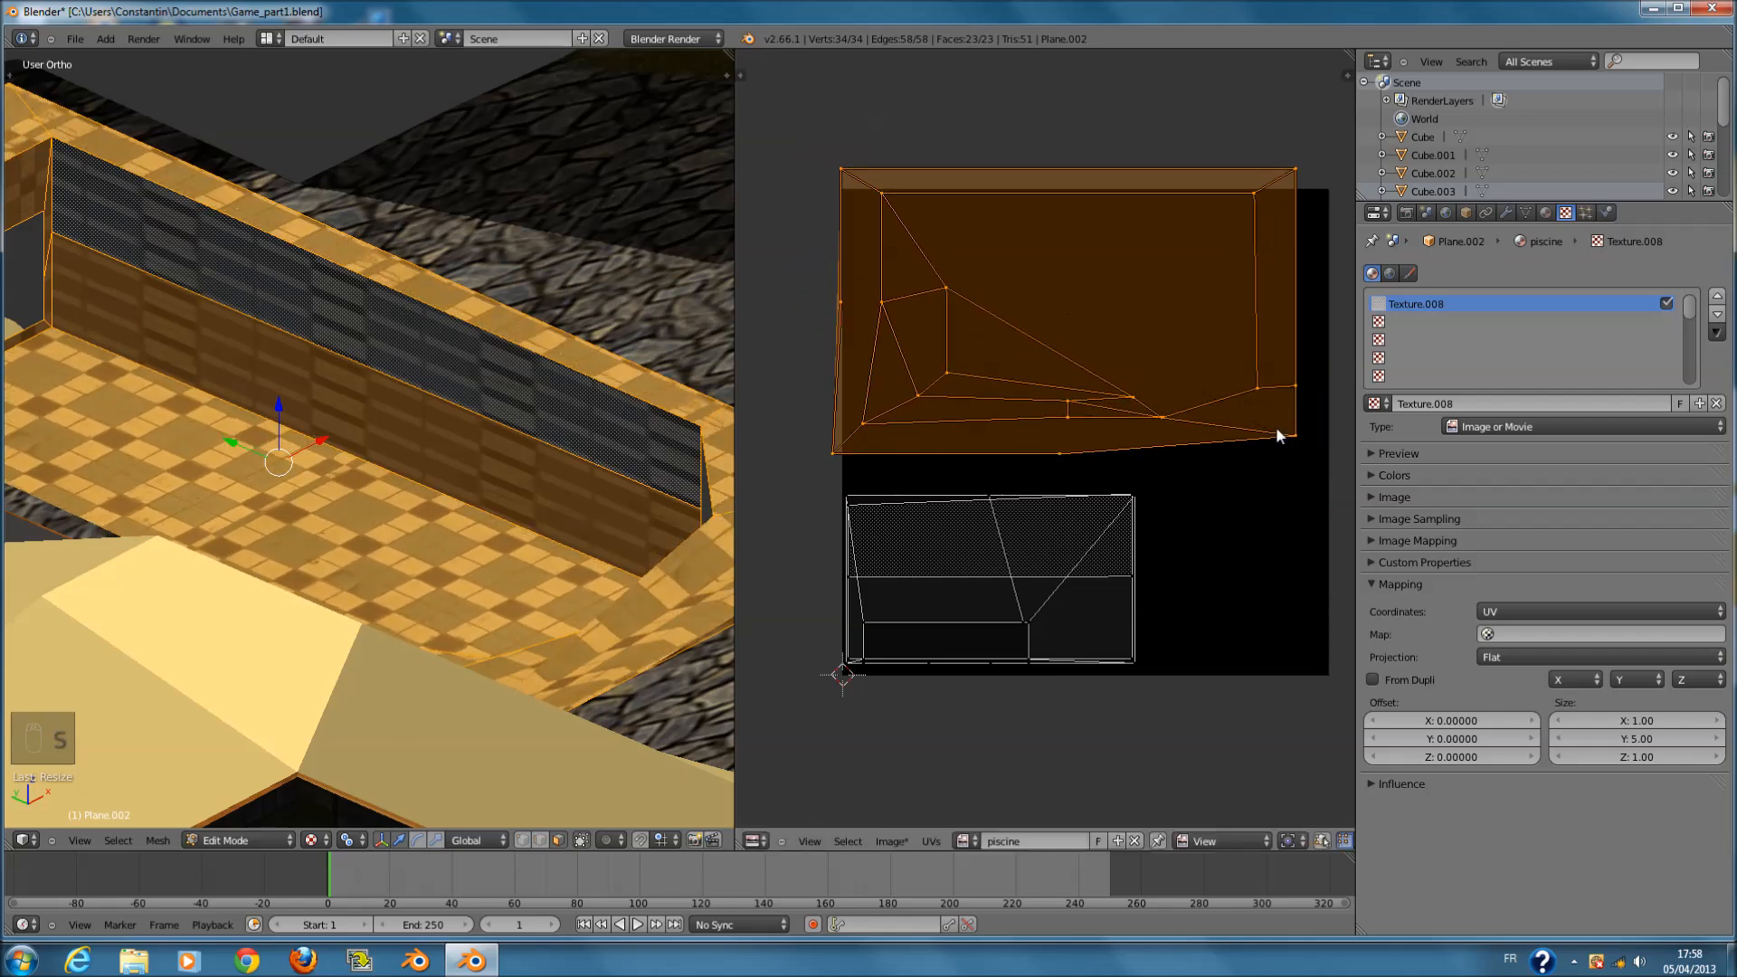
- Move the pool's top-view UV island inside the image, scale it down slightly to fit, and save the file
{"action": "key", "text": "g"}
{"action": "left_click", "coordinate": [1288, 456]}
{"action": "key", "text": "s"}
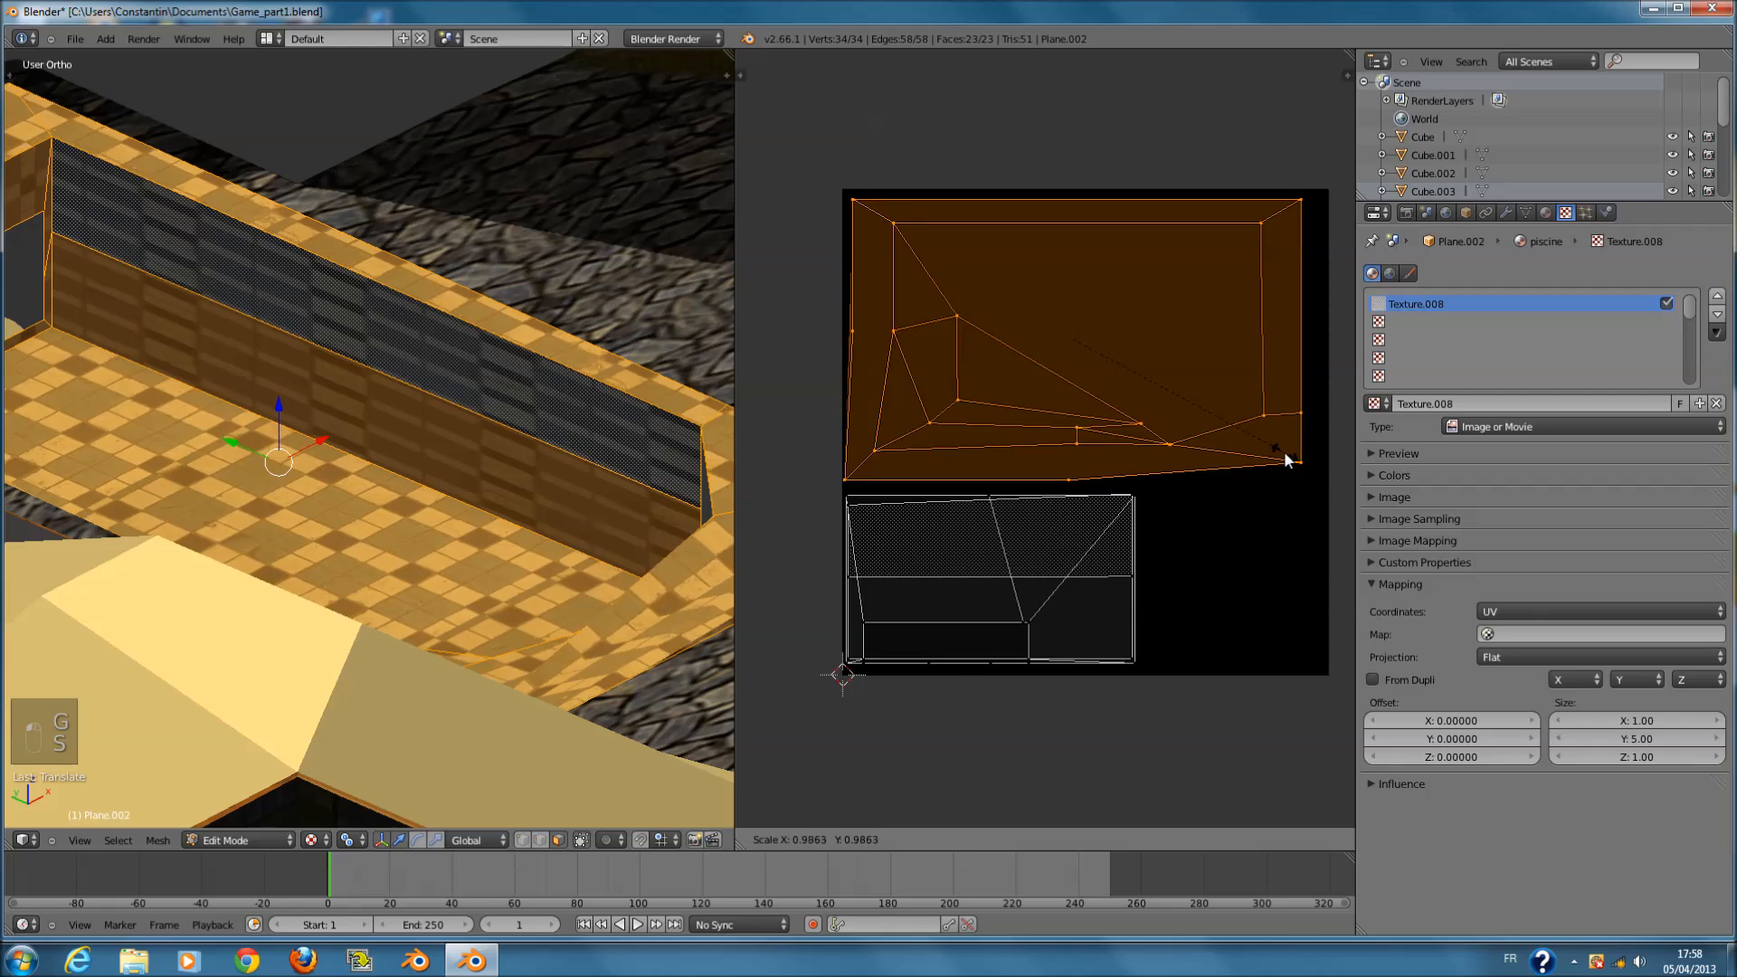
{"action": "left_click", "coordinate": [1285, 460]}
{"action": "middle_click_drag", "start_coordinate": [516, 376], "coordinate": [422, 470]}
{"action": "key", "text": "Tab"}
{"action": "key", "text": "ctrl+s"}
{"action": "left_click", "coordinate": [444, 467]}
- Slide the long side wall's UV island along X to the right edge of the image and save the file
{"action": "key", "text": "Tab"}
{"action": "key", "text": "a"}
{"action": "key", "text": "a"}
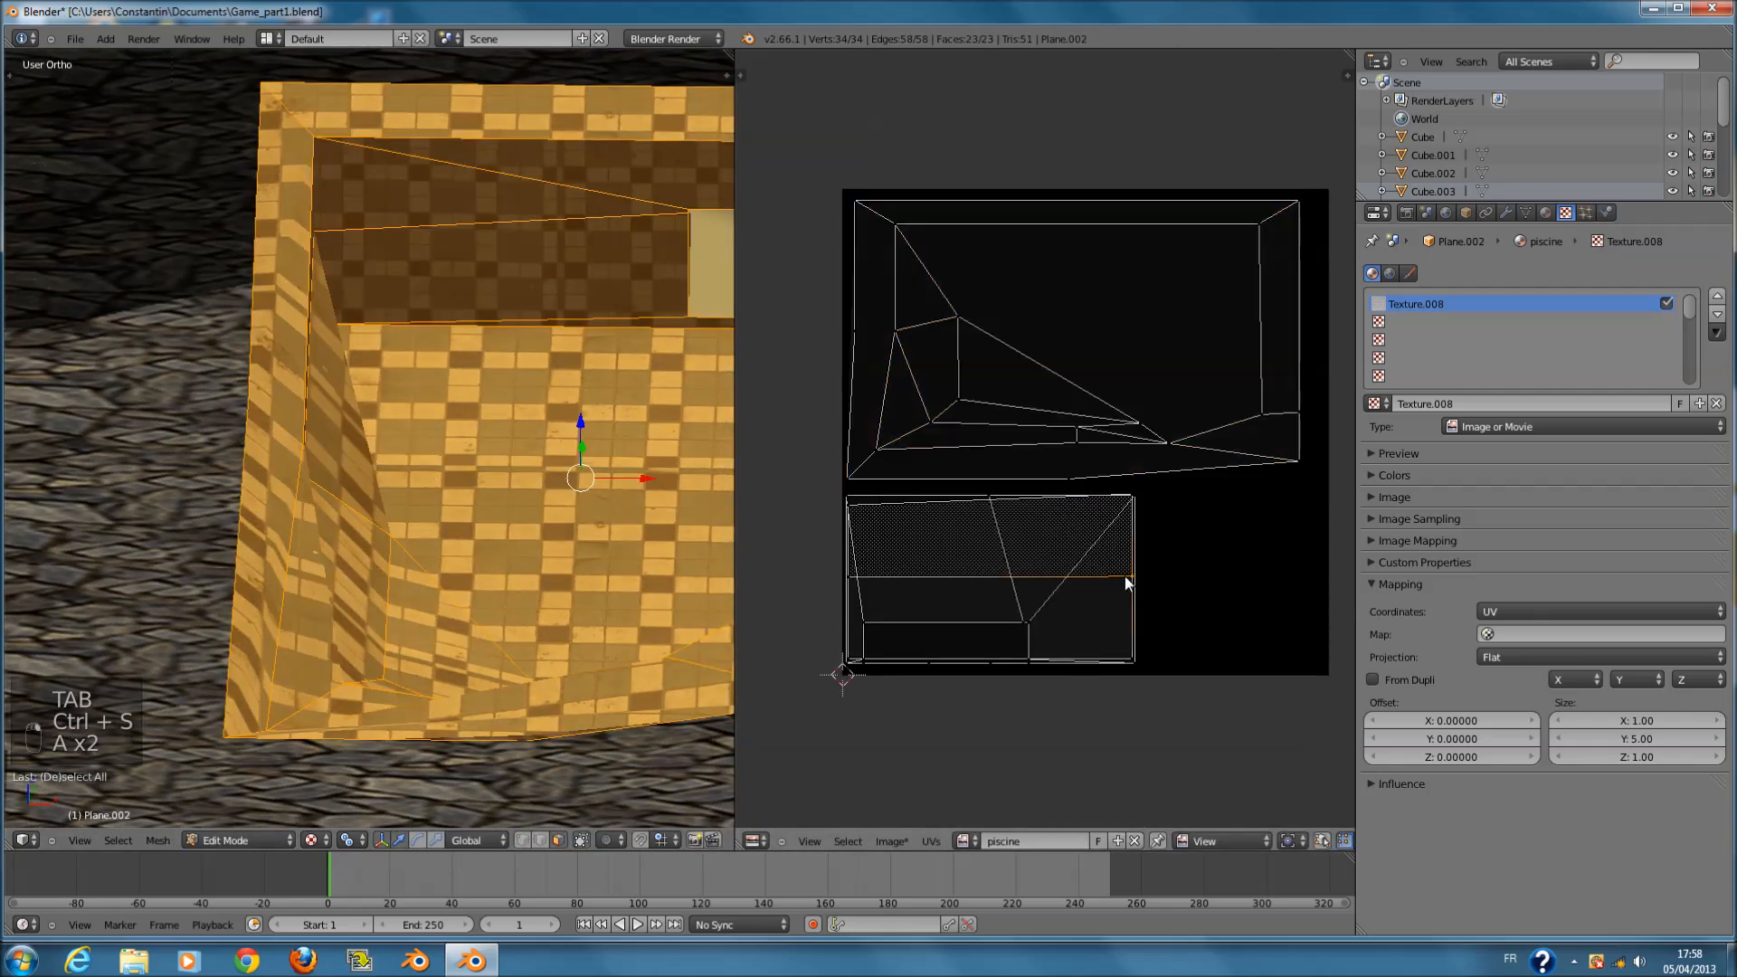
{"action": "key", "text": "k"}
{"action": "key", "text": "l"}
{"action": "key", "text": "g"}
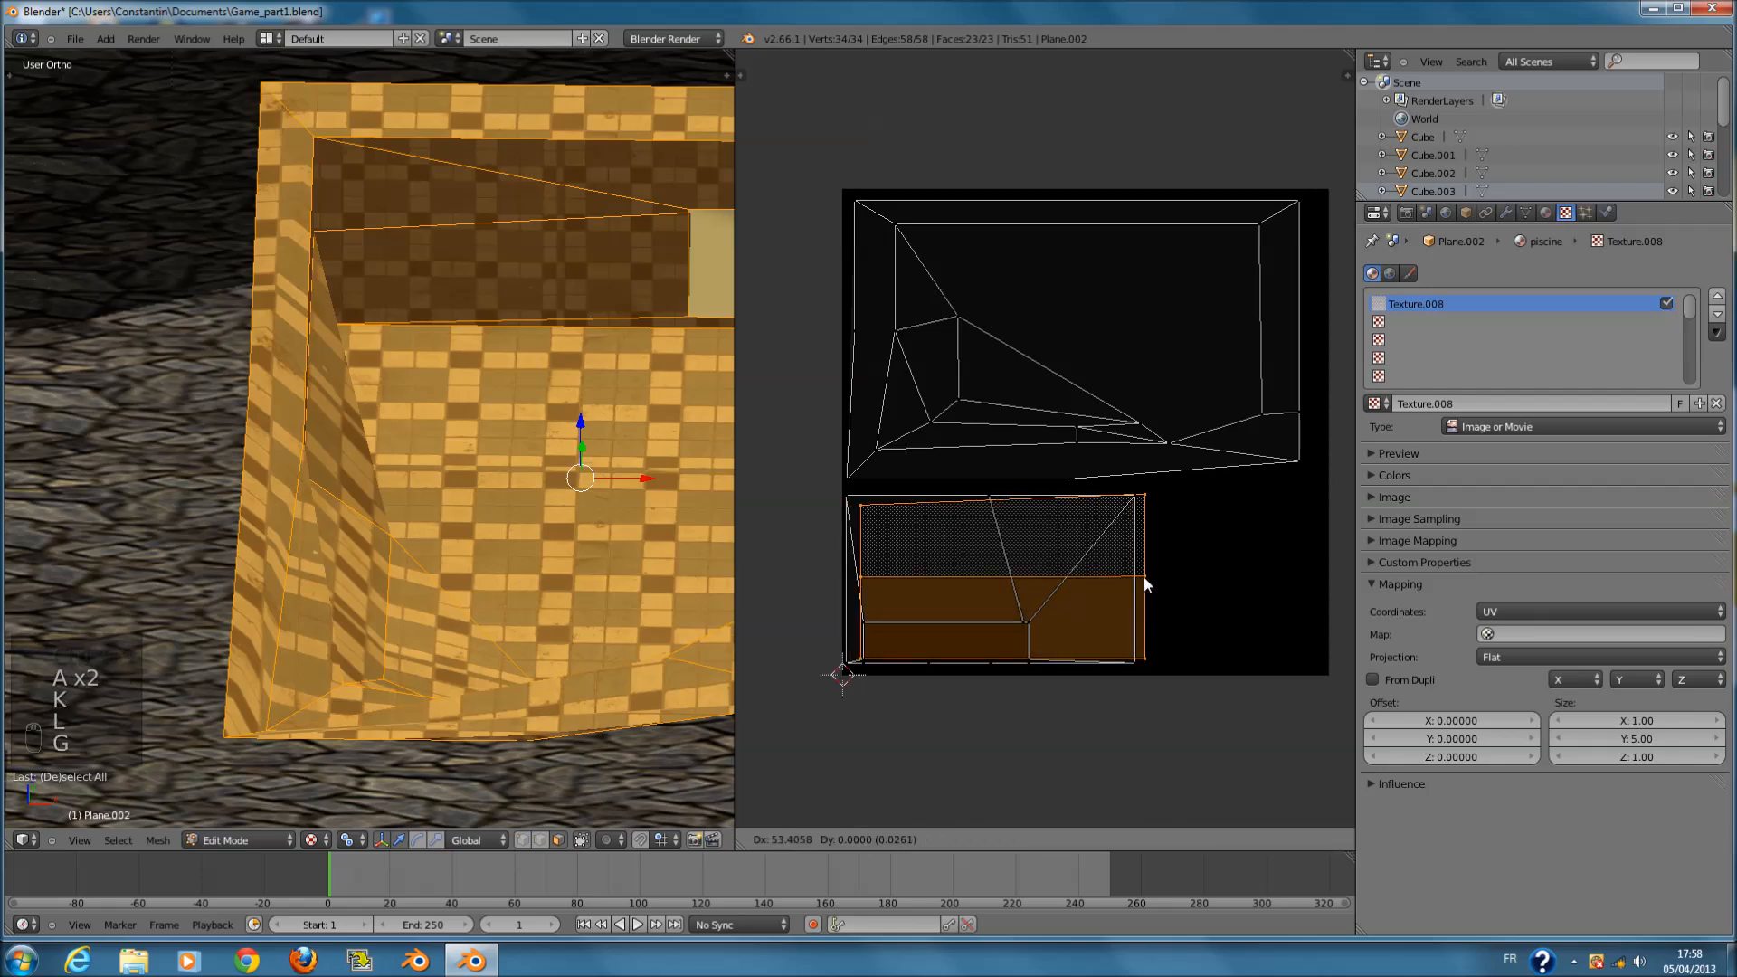
{"action": "left_click", "coordinate": [1305, 577]}
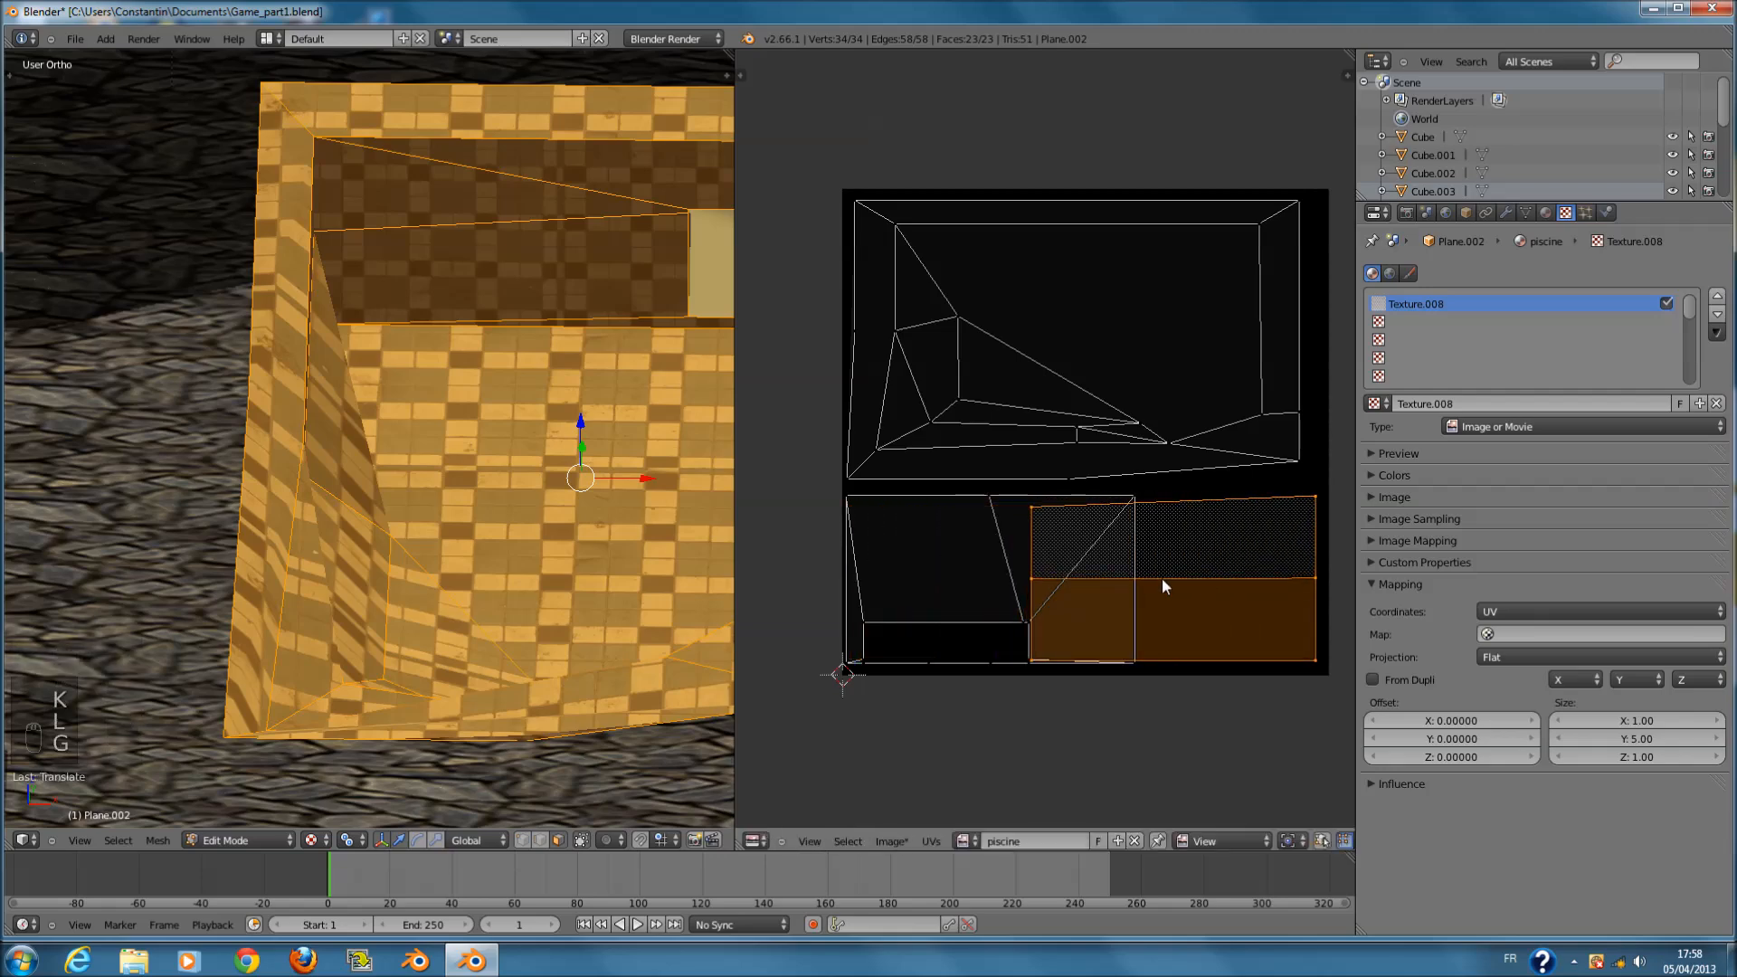
{"action": "middle_click_drag", "start_coordinate": [525, 506], "coordinate": [424, 518]}
{"action": "key", "text": "Tab"}
{"action": "key", "text": "ctrl+s"}
{"action": "left_click", "coordinate": [647, 505]}
{"action": "key", "text": "ctrl+s"}
{"action": "left_click", "coordinate": [418, 506]}
- Test-move the top-view island's vertices to identify which ones belong to the pool's stretched side wall
{"action": "key", "text": "Tab"}
{"action": "scroll", "coordinate": [423, 525], "scroll_direction": "up", "scroll_amount": 3}
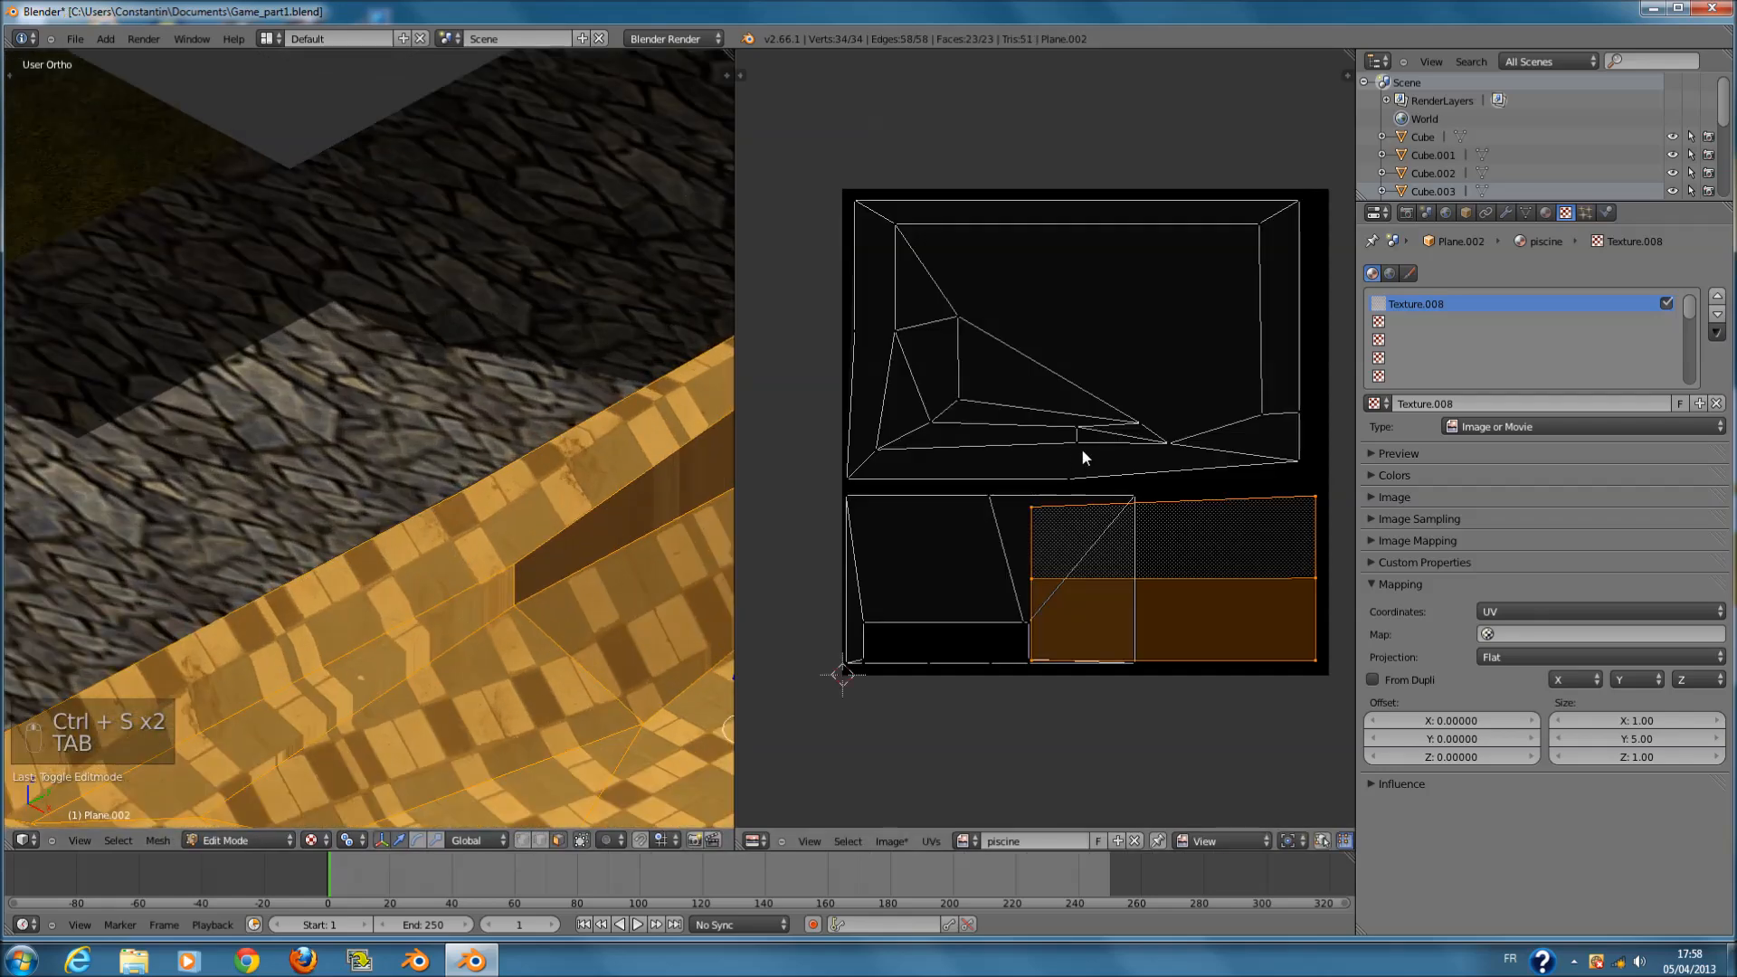
{"action": "right_click", "coordinate": [1168, 442]}
{"action": "scroll", "coordinate": [1171, 436], "scroll_direction": "up", "scroll_amount": 1}
{"action": "key", "text": "g"}
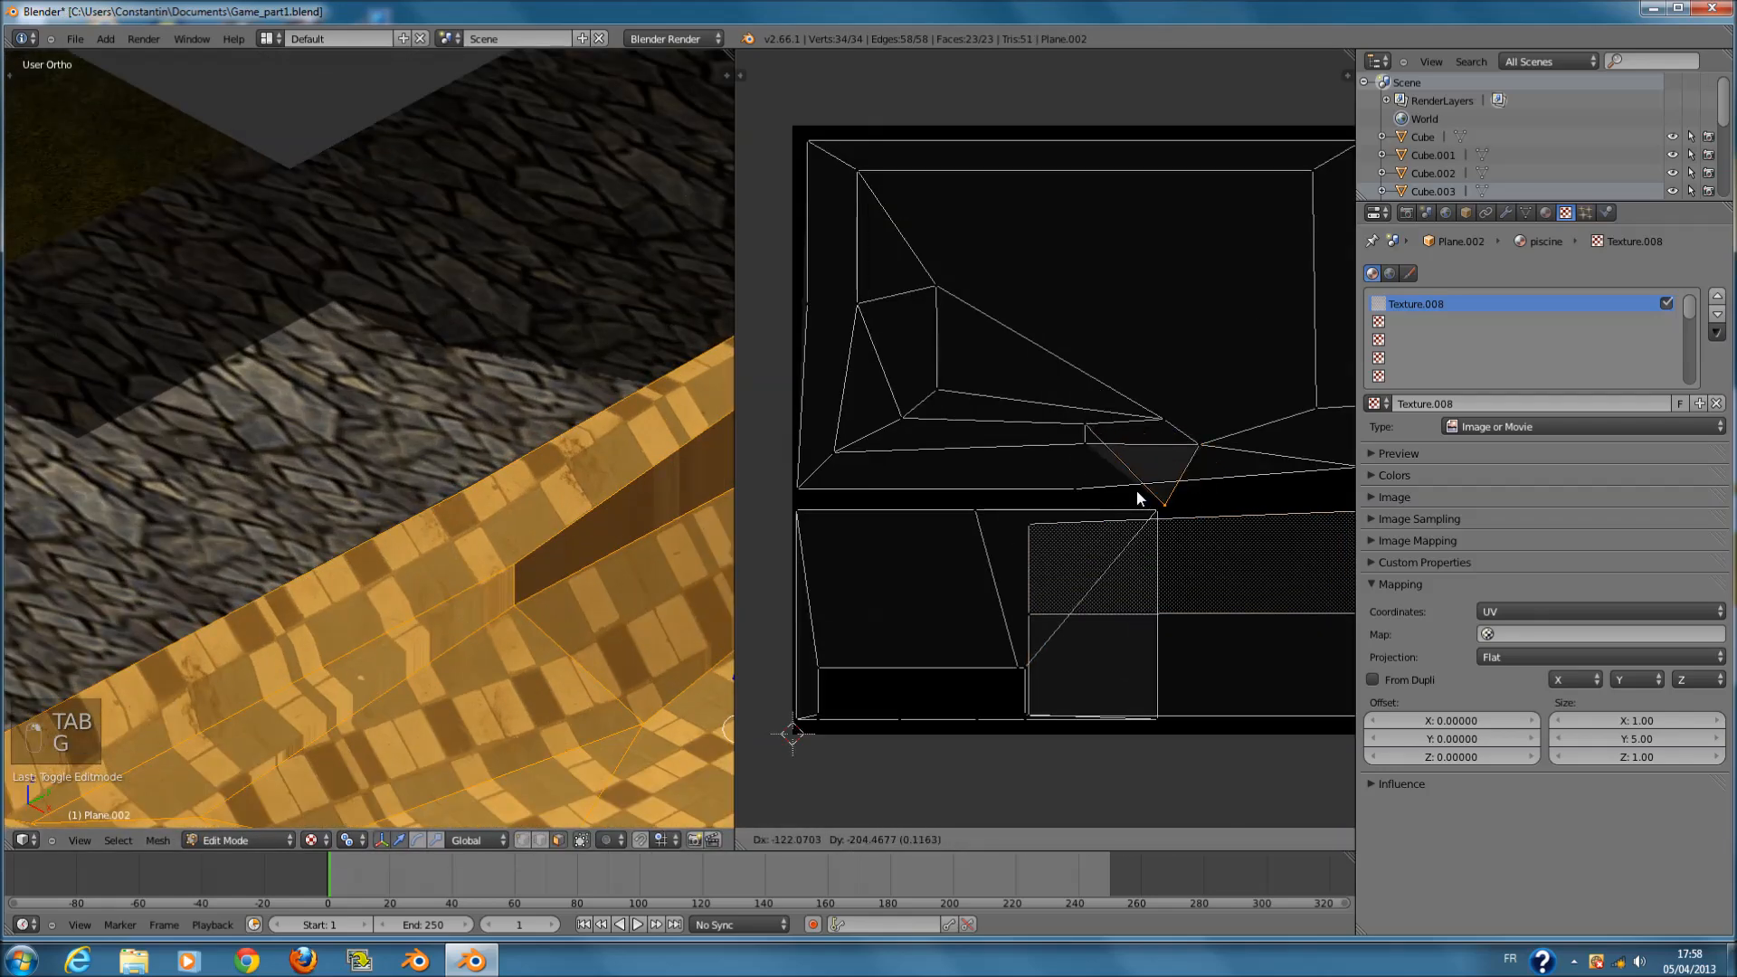
{"action": "left_click", "coordinate": [1183, 494]}
{"action": "right_click", "coordinate": [508, 571]}
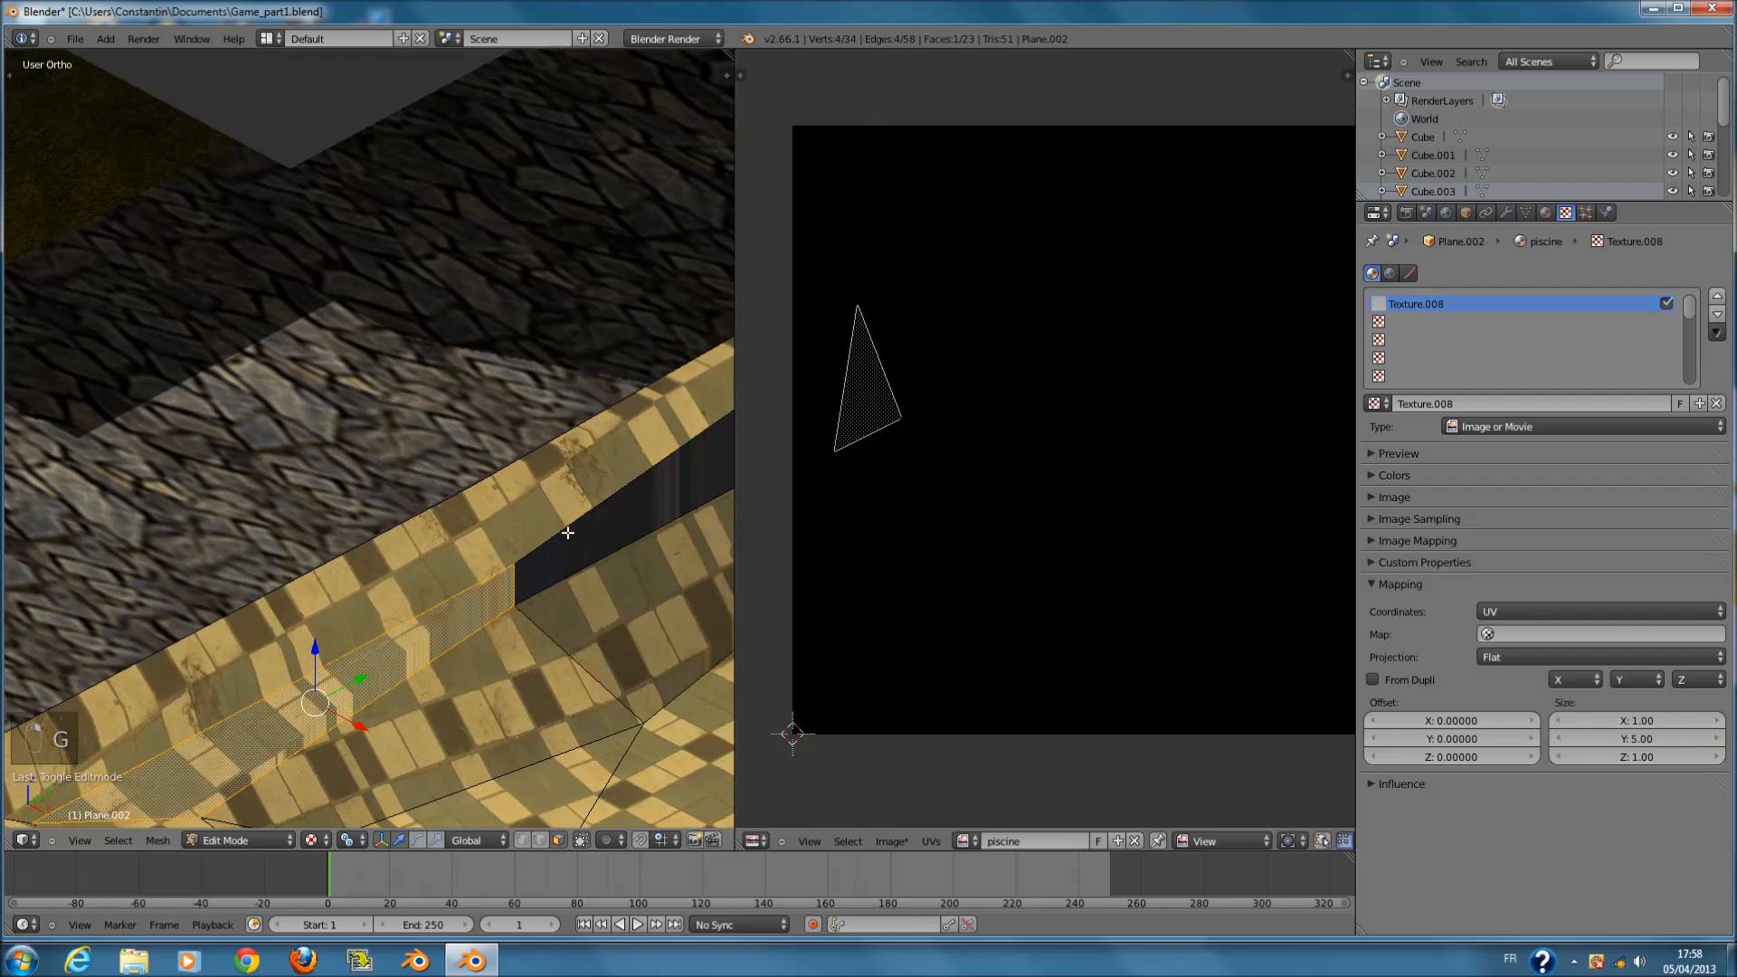
{"action": "key", "text": "a"}
{"action": "key", "text": "a"}
{"action": "right_click", "coordinate": [885, 422]}
{"action": "key", "text": "g"}
{"action": "right_click", "coordinate": [916, 397]}
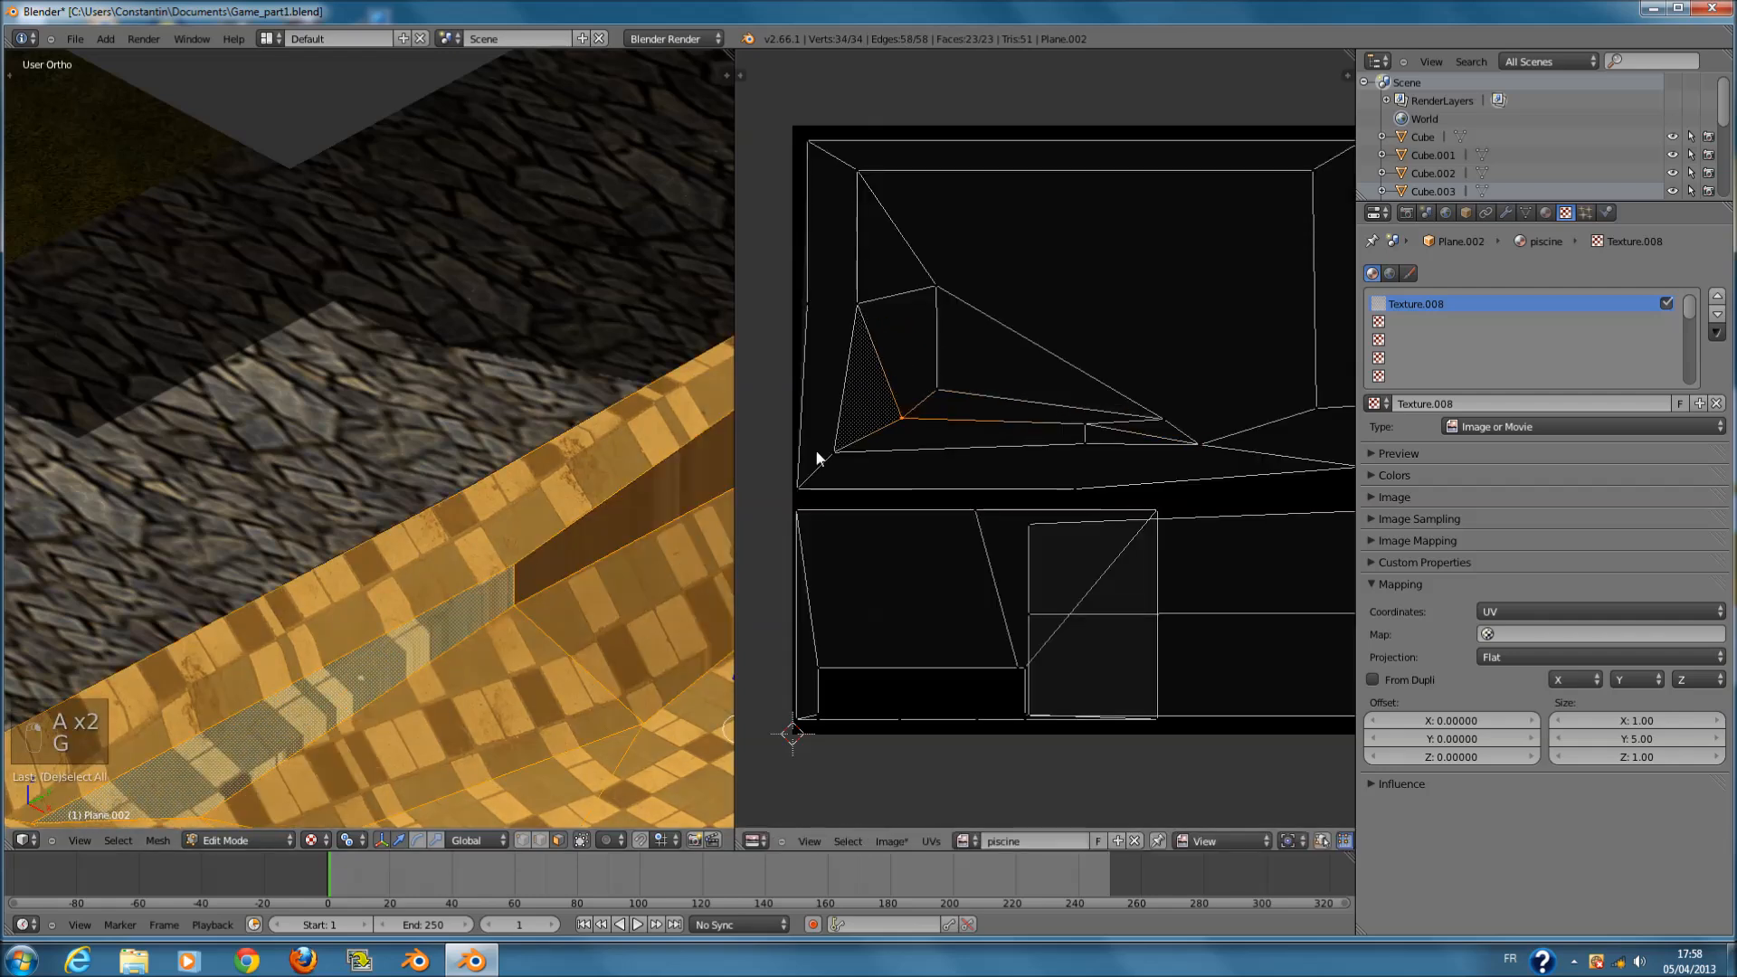
{"action": "right_click", "coordinate": [824, 453]}
{"action": "key", "text": "g"}
{"action": "right_click", "coordinate": [830, 333]}
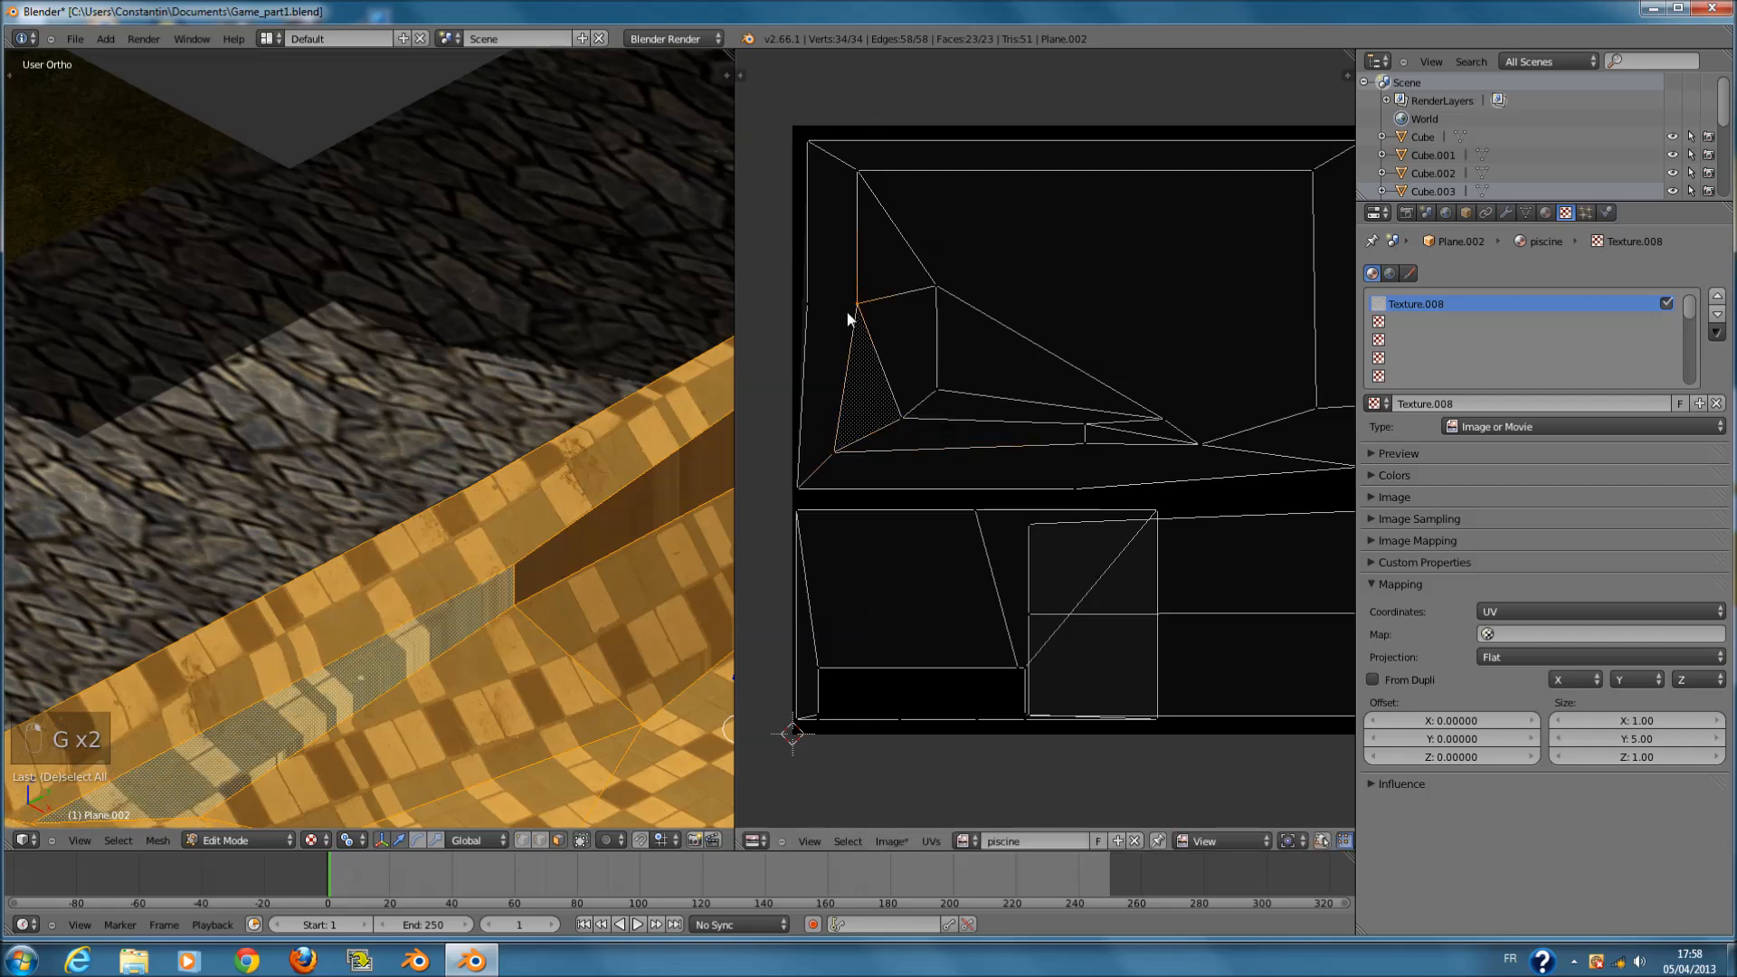
{"action": "right_click", "coordinate": [850, 316]}
{"action": "key", "text": "g"}
{"action": "right_click", "coordinate": [787, 358]}
{"action": "right_click", "coordinate": [939, 389]}
{"action": "key", "text": "g"}
{"action": "right_click", "coordinate": [924, 316]}
{"action": "right_click", "coordinate": [934, 286]}
{"action": "key", "text": "g"}
{"action": "right_click", "coordinate": [858, 307]}
{"action": "right_click", "coordinate": [851, 195]}
{"action": "key", "text": "g"}
{"action": "right_click", "coordinate": [842, 244]}
{"action": "scroll", "coordinate": [601, 314], "scroll_direction": "down", "scroll_amount": 2}
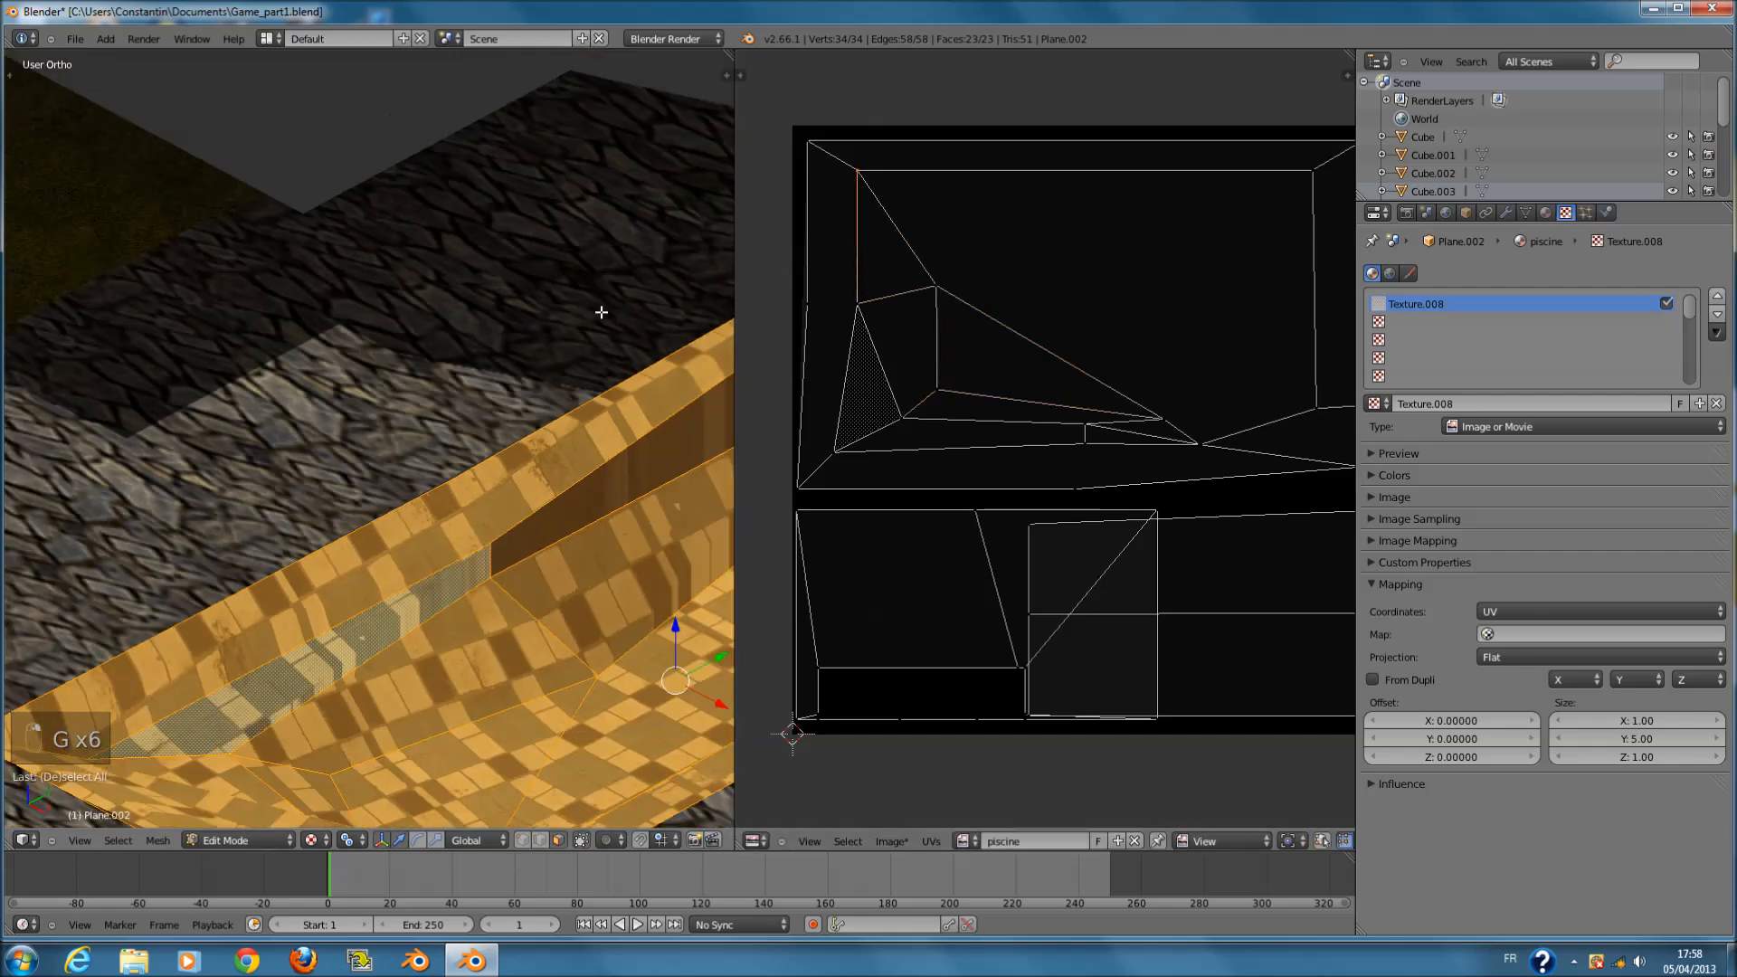
- Select only the tapered upper face of the pool's stretched side wall and project its UVs from the current view
{"action": "key", "text": "Tab"}
{"action": "mouse_move", "coordinate": [659, 438]}
{"action": "middle_mouse_down"}
{"action": "mouse_move", "coordinate": [491, 362]}
{"action": "mouse_move", "coordinate": [661, 415]}
{"action": "mouse_move", "coordinate": [627, 436]}
{"action": "middle_mouse_up"}
{"action": "key", "text": "Tab"}
{"action": "key", "text": "a"}
{"action": "key", "text": "a"}
{"action": "key", "text": "a"}
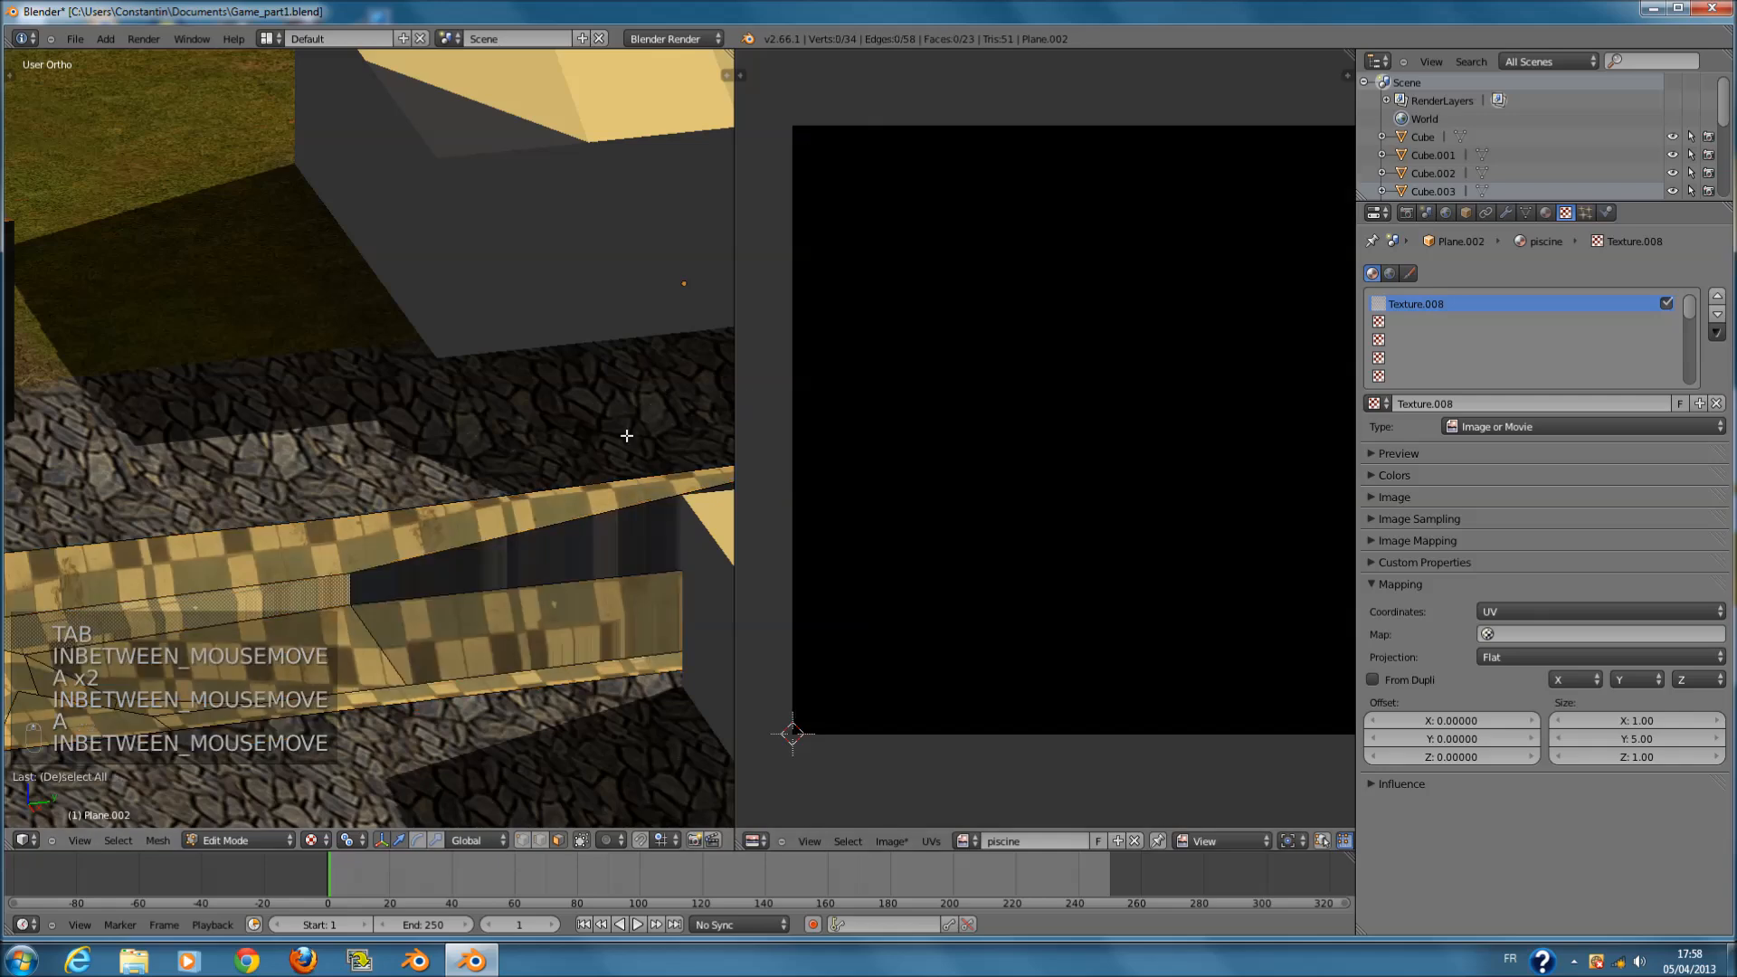
{"action": "right_click", "coordinate": [606, 561]}
{"action": "middle_click_drag", "start_coordinate": [653, 500], "coordinate": [591, 580]}
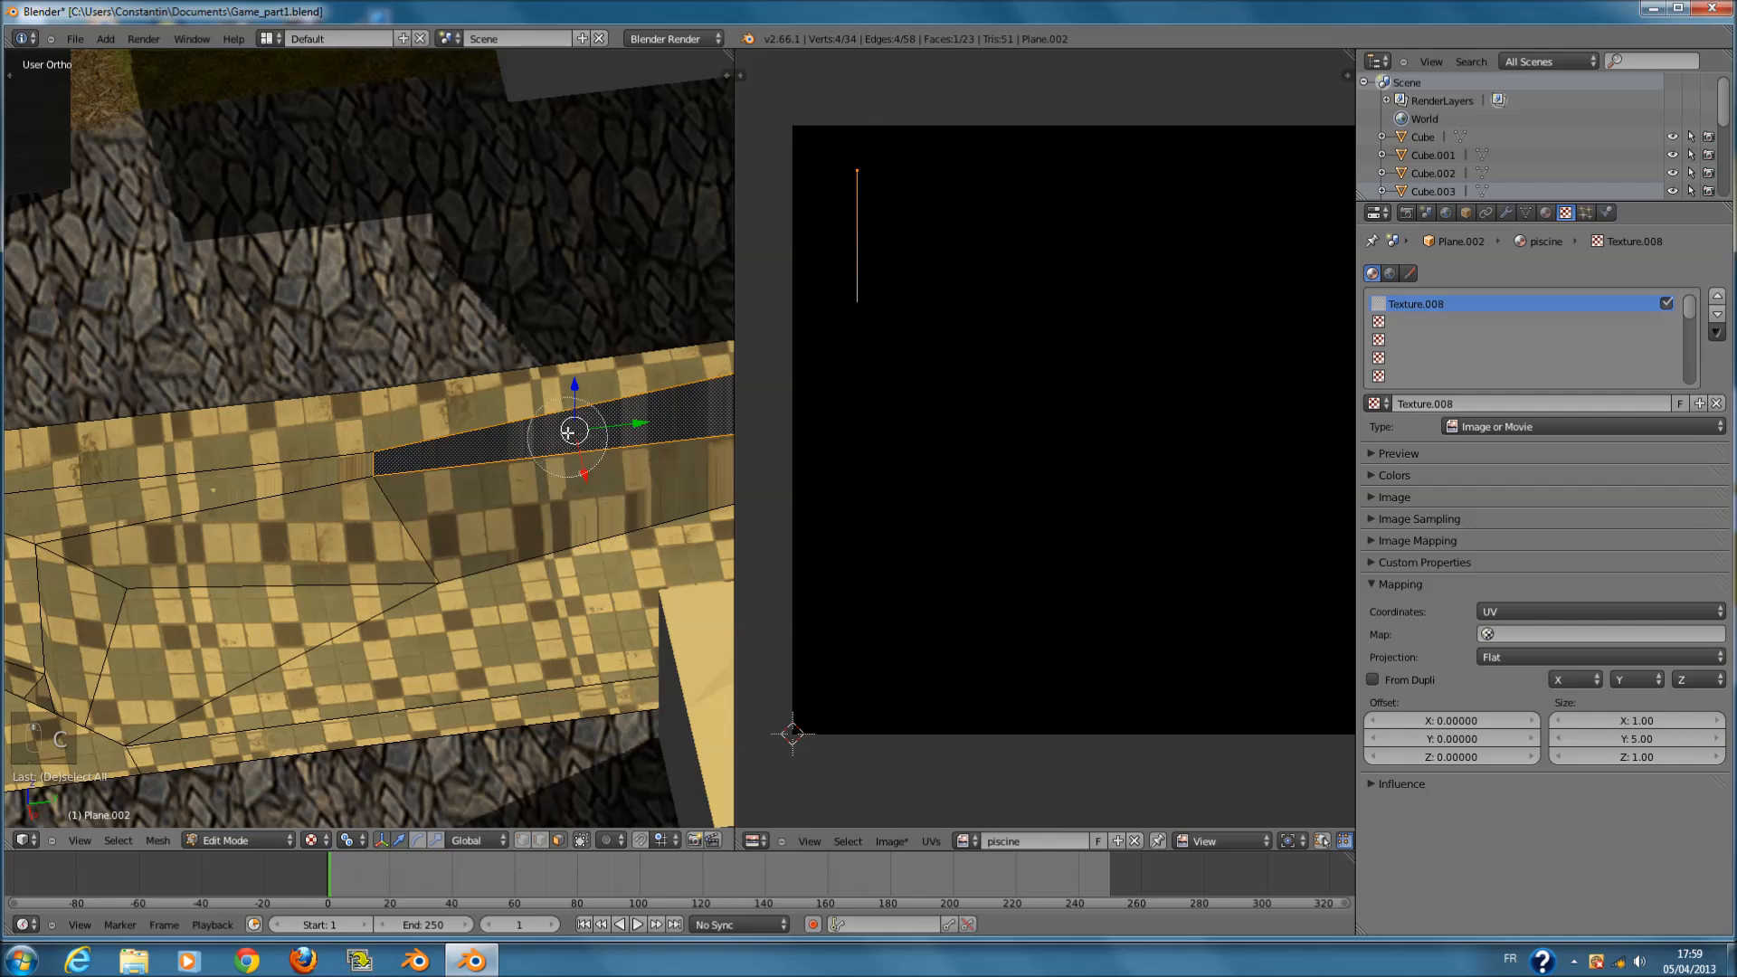
{"action": "key", "text": "ctrl+KP_Add"}
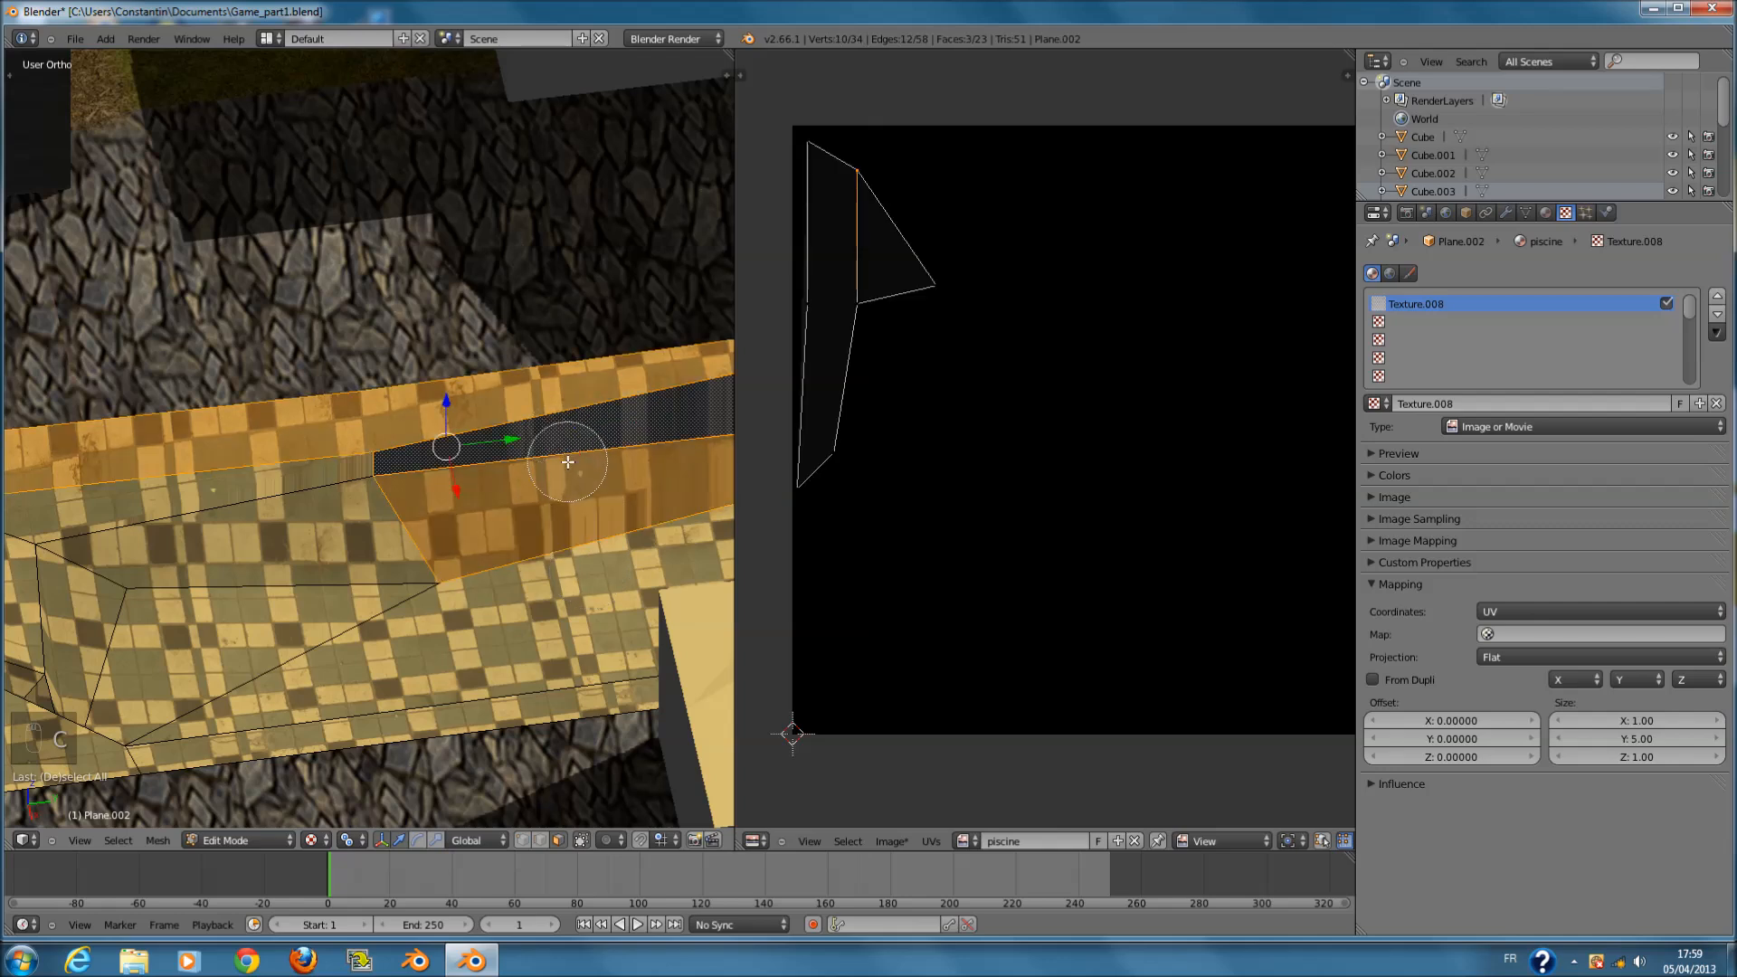
{"action": "middle_click", "coordinate": [550, 509]}
{"action": "middle_click", "coordinate": [473, 383]}
{"action": "right_click", "coordinate": [473, 385]}
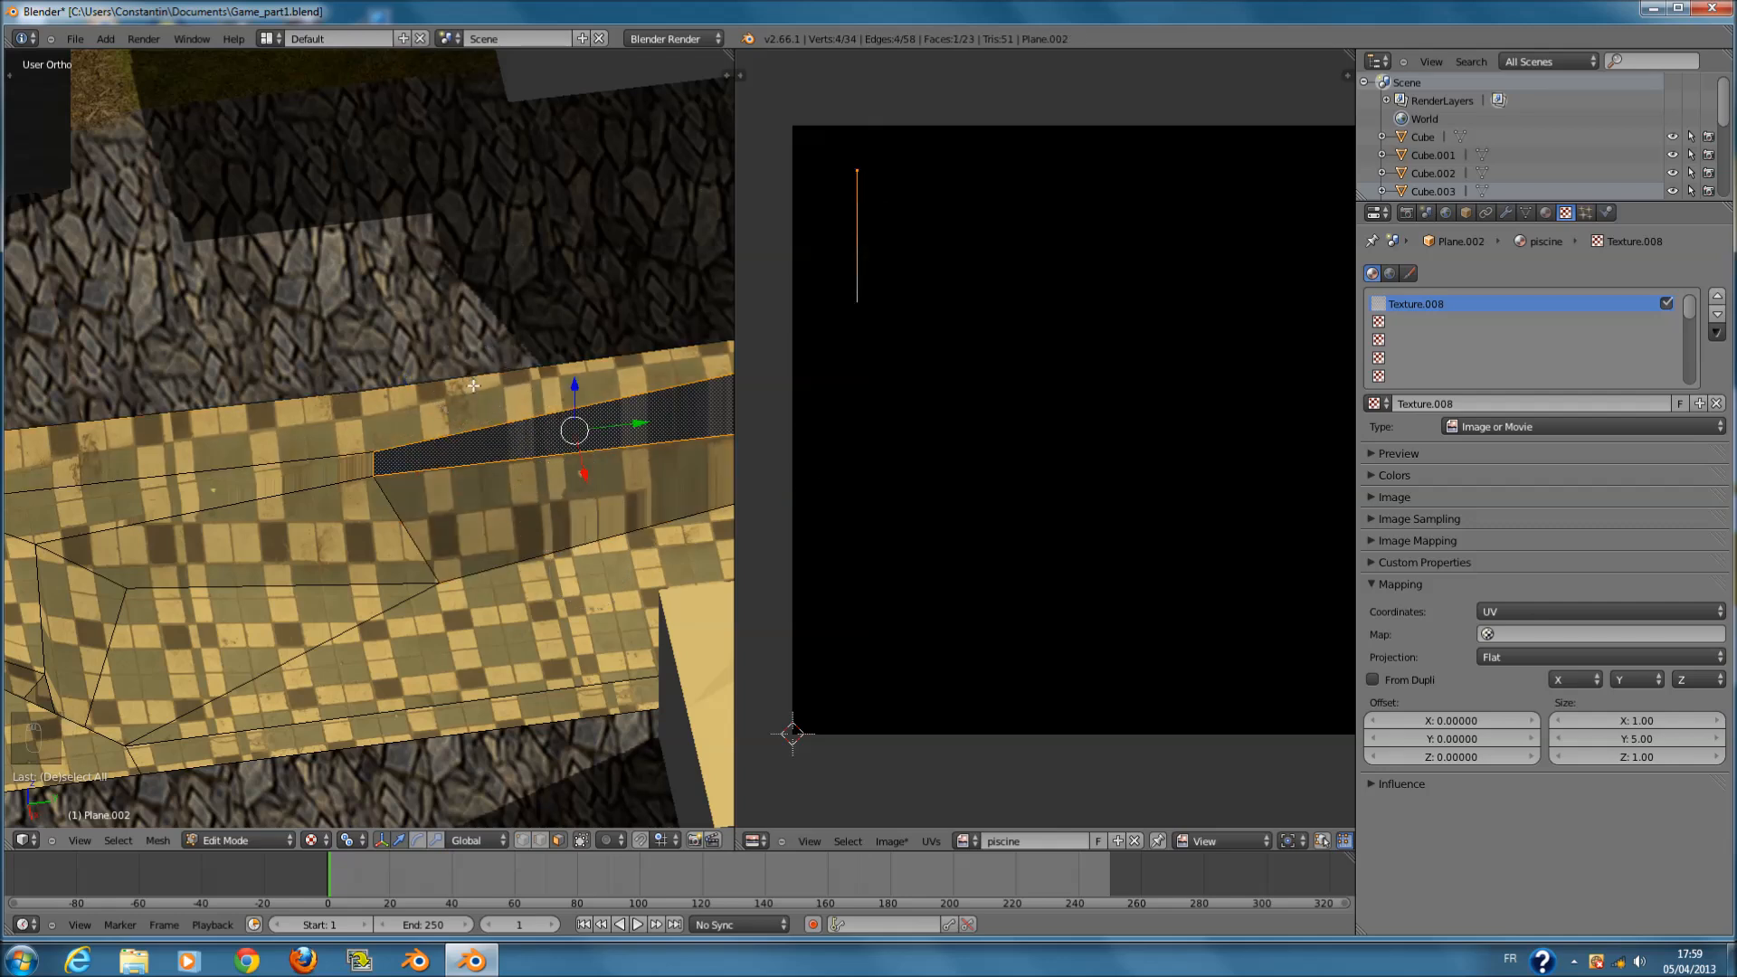
{"action": "key", "text": "u"}
{"action": "left_click", "coordinate": [473, 383]}
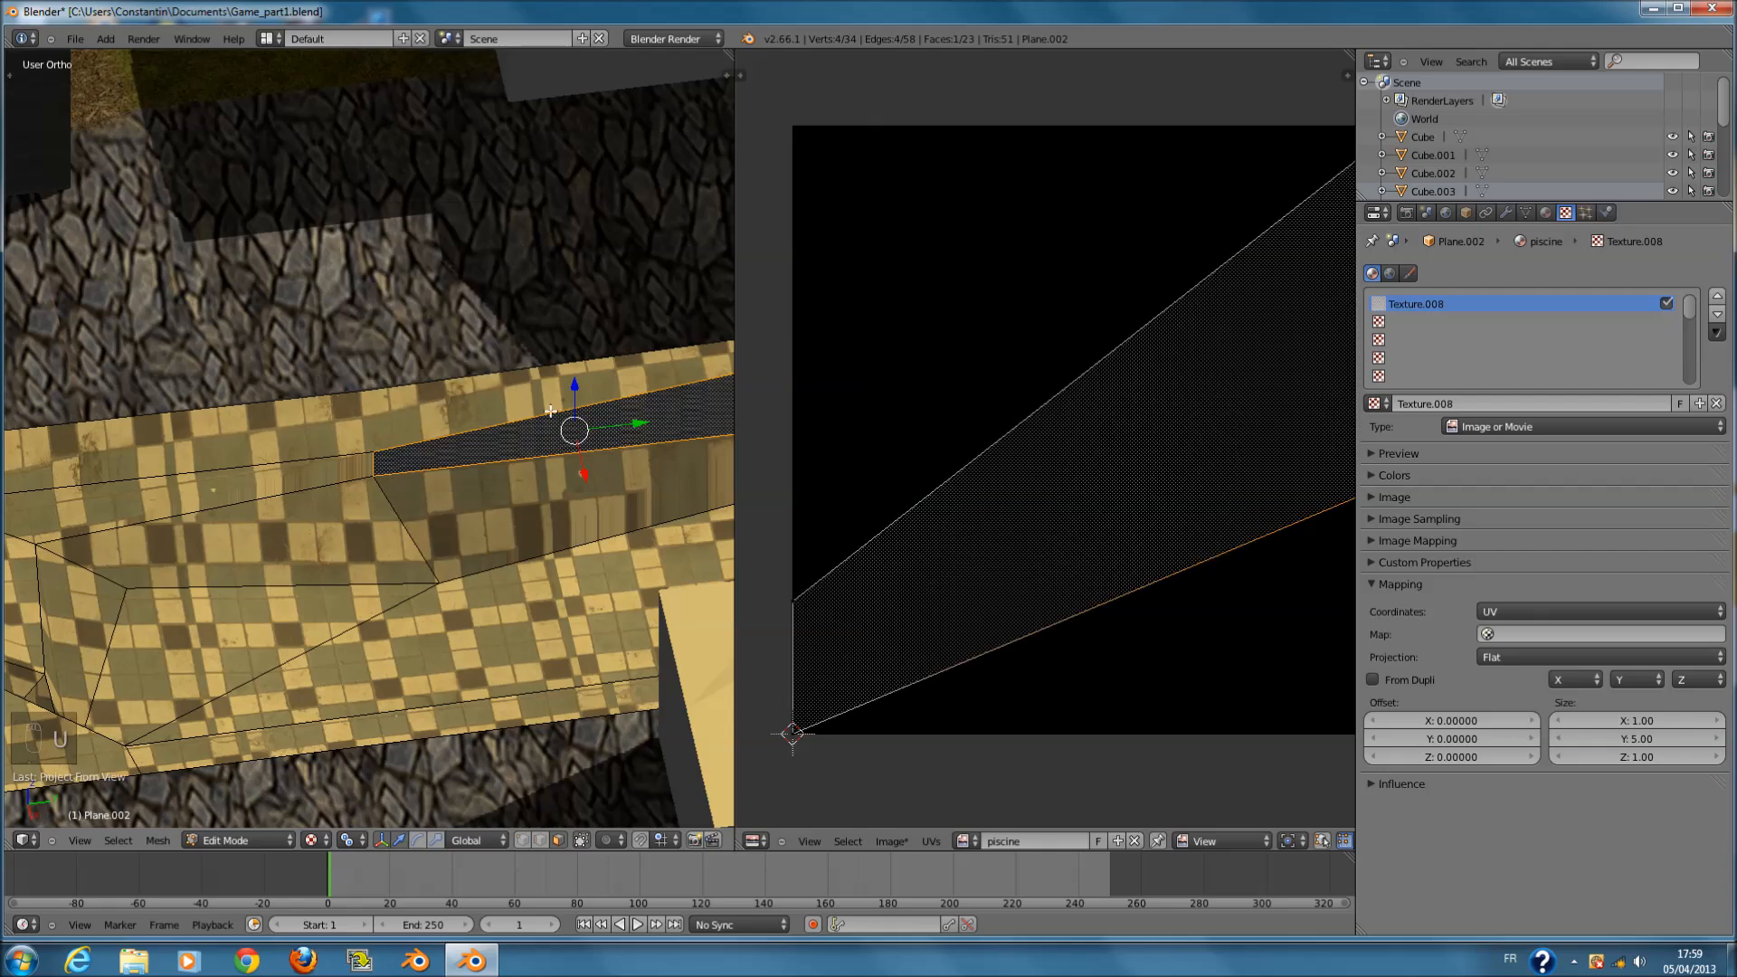
- Project the tapered wall face's UVs again from the right orthographic view, then restore textured shading
{"action": "key", "text": "KP_3"}
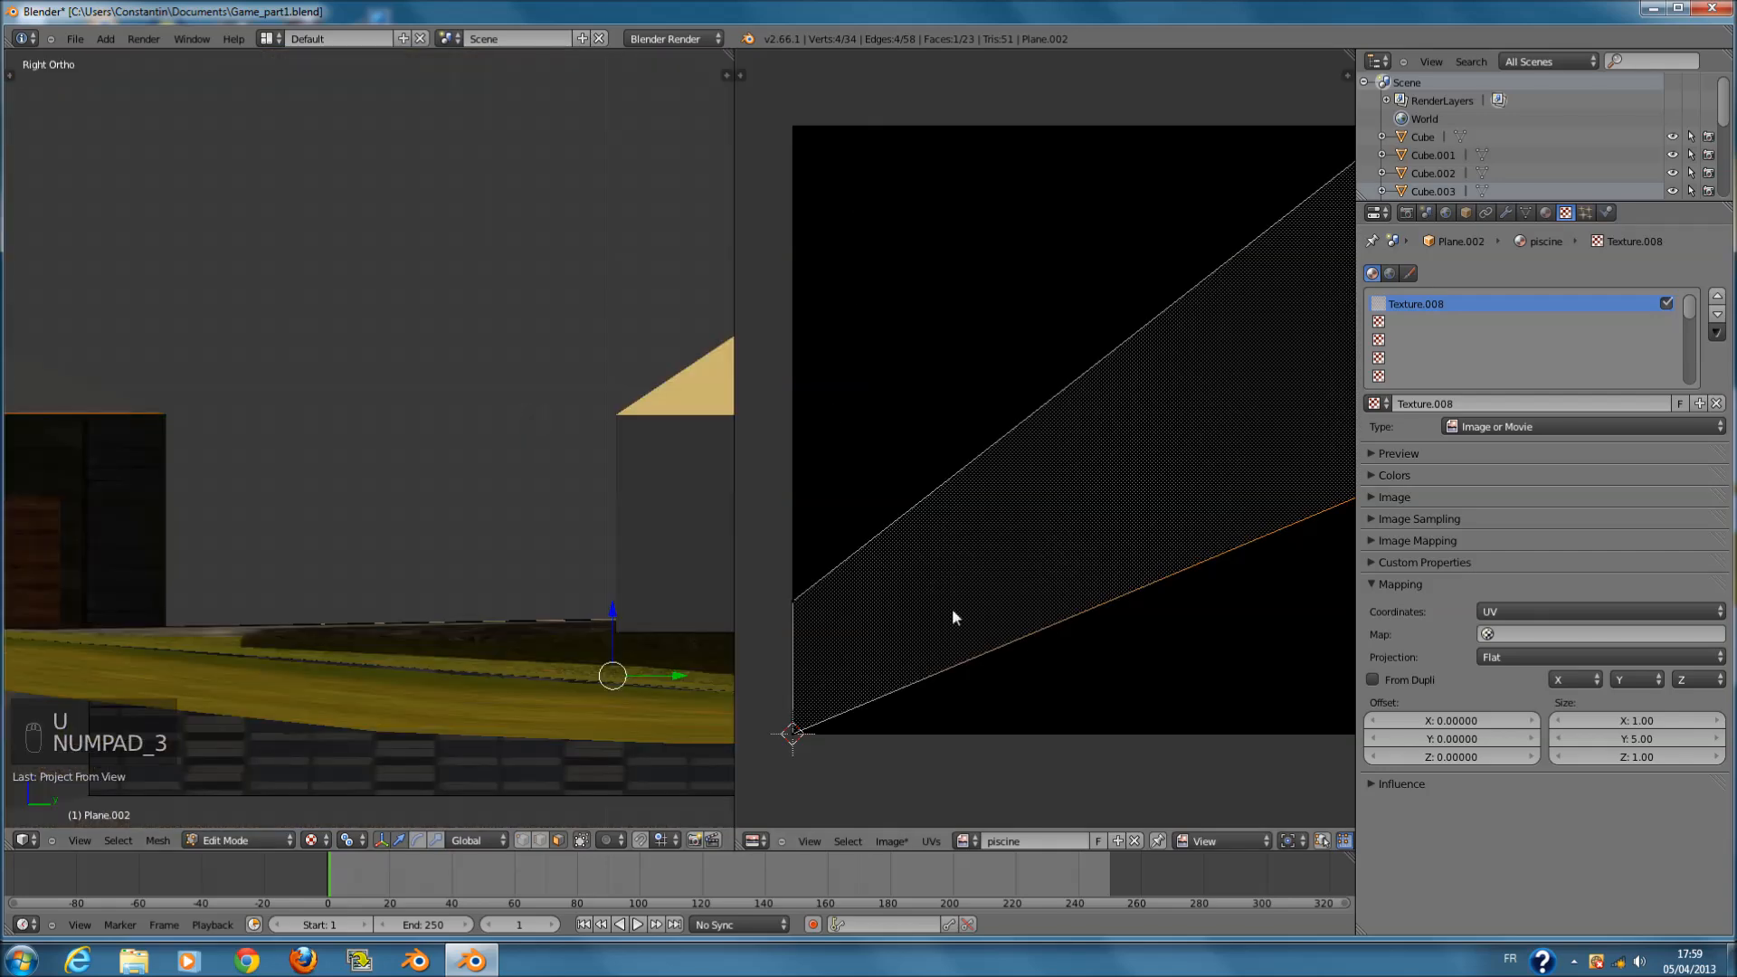
{"action": "key", "text": "z"}
{"action": "key", "text": "z"}
{"action": "key", "text": "u"}
{"action": "left_click", "coordinate": [711, 589]}
{"action": "key", "text": "z"}
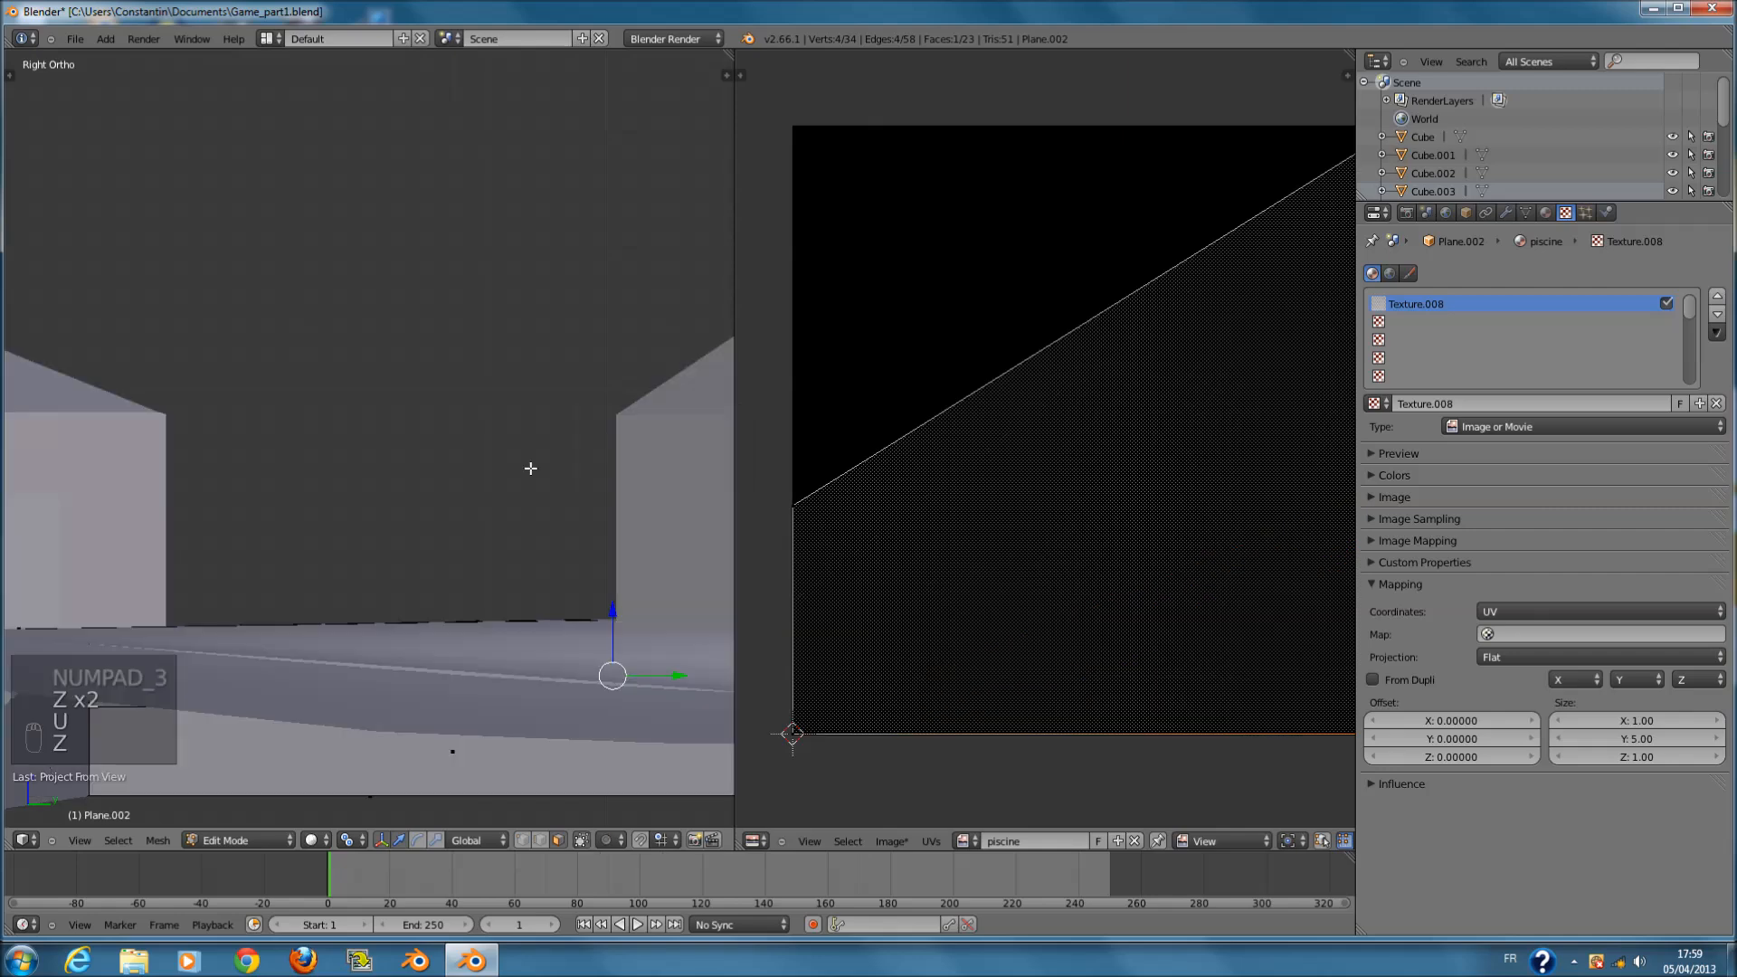
{"action": "middle_click_drag", "start_coordinate": [531, 470], "coordinate": [465, 729]}
{"action": "key", "text": "Tab"}
{"action": "left_click", "coordinate": [323, 838]}
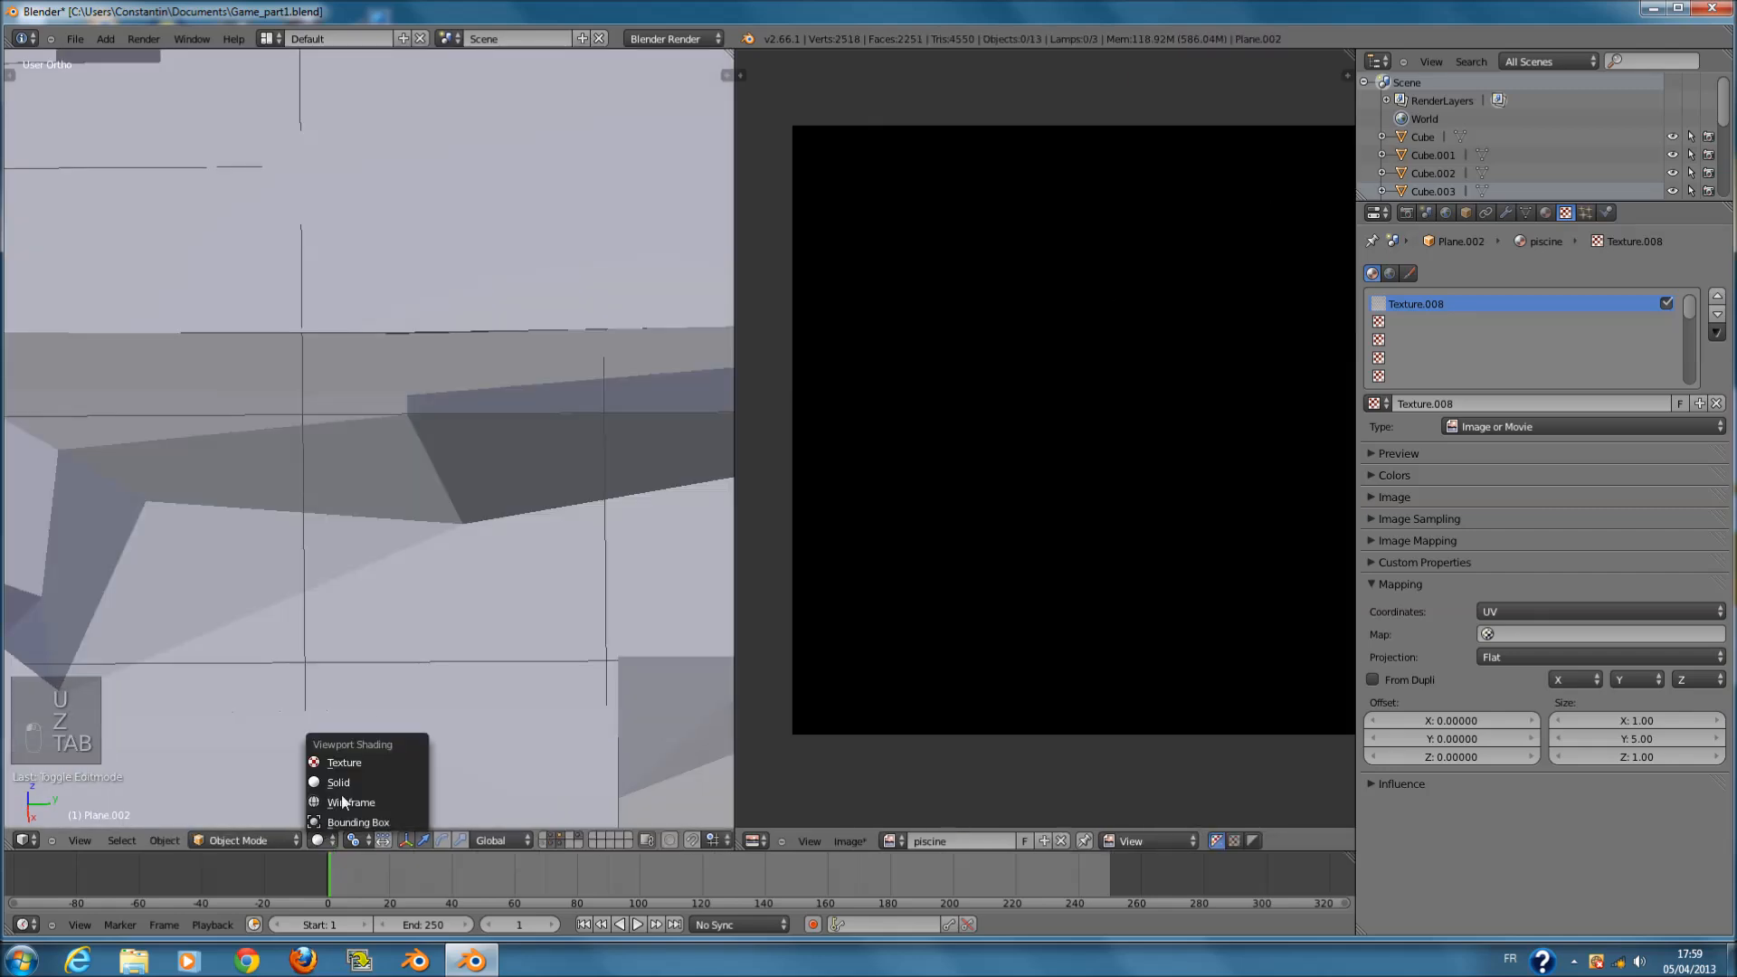
{"action": "left_click", "coordinate": [388, 728]}
{"action": "mouse_move", "coordinate": [387, 727]}
{"action": "middle_mouse_down"}
{"action": "mouse_move", "coordinate": [618, 387]}
{"action": "mouse_move", "coordinate": [679, 339]}
{"action": "middle_mouse_up"}
{"action": "key", "text": "Tab"}
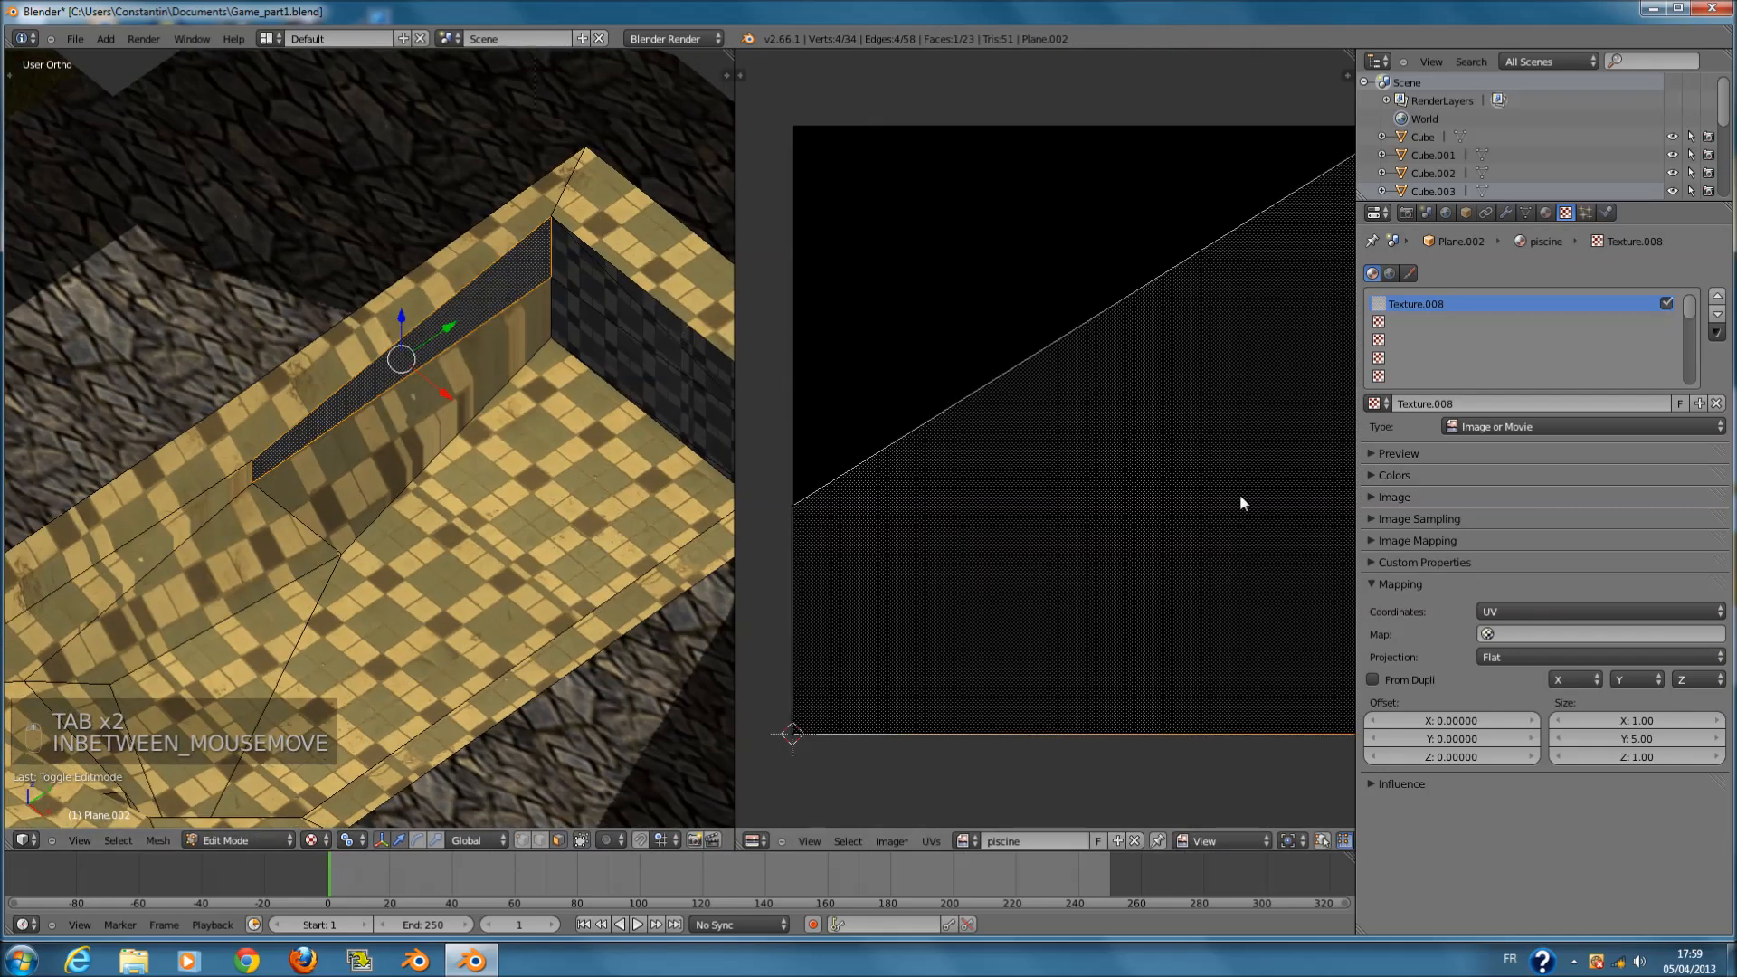
- Scale the tapered wall face's projected UV island down evenly to about an eighth of the image width
{"action": "scroll", "coordinate": [1242, 503], "scroll_direction": "down", "scroll_amount": 2}
{"action": "key", "text": "a"}
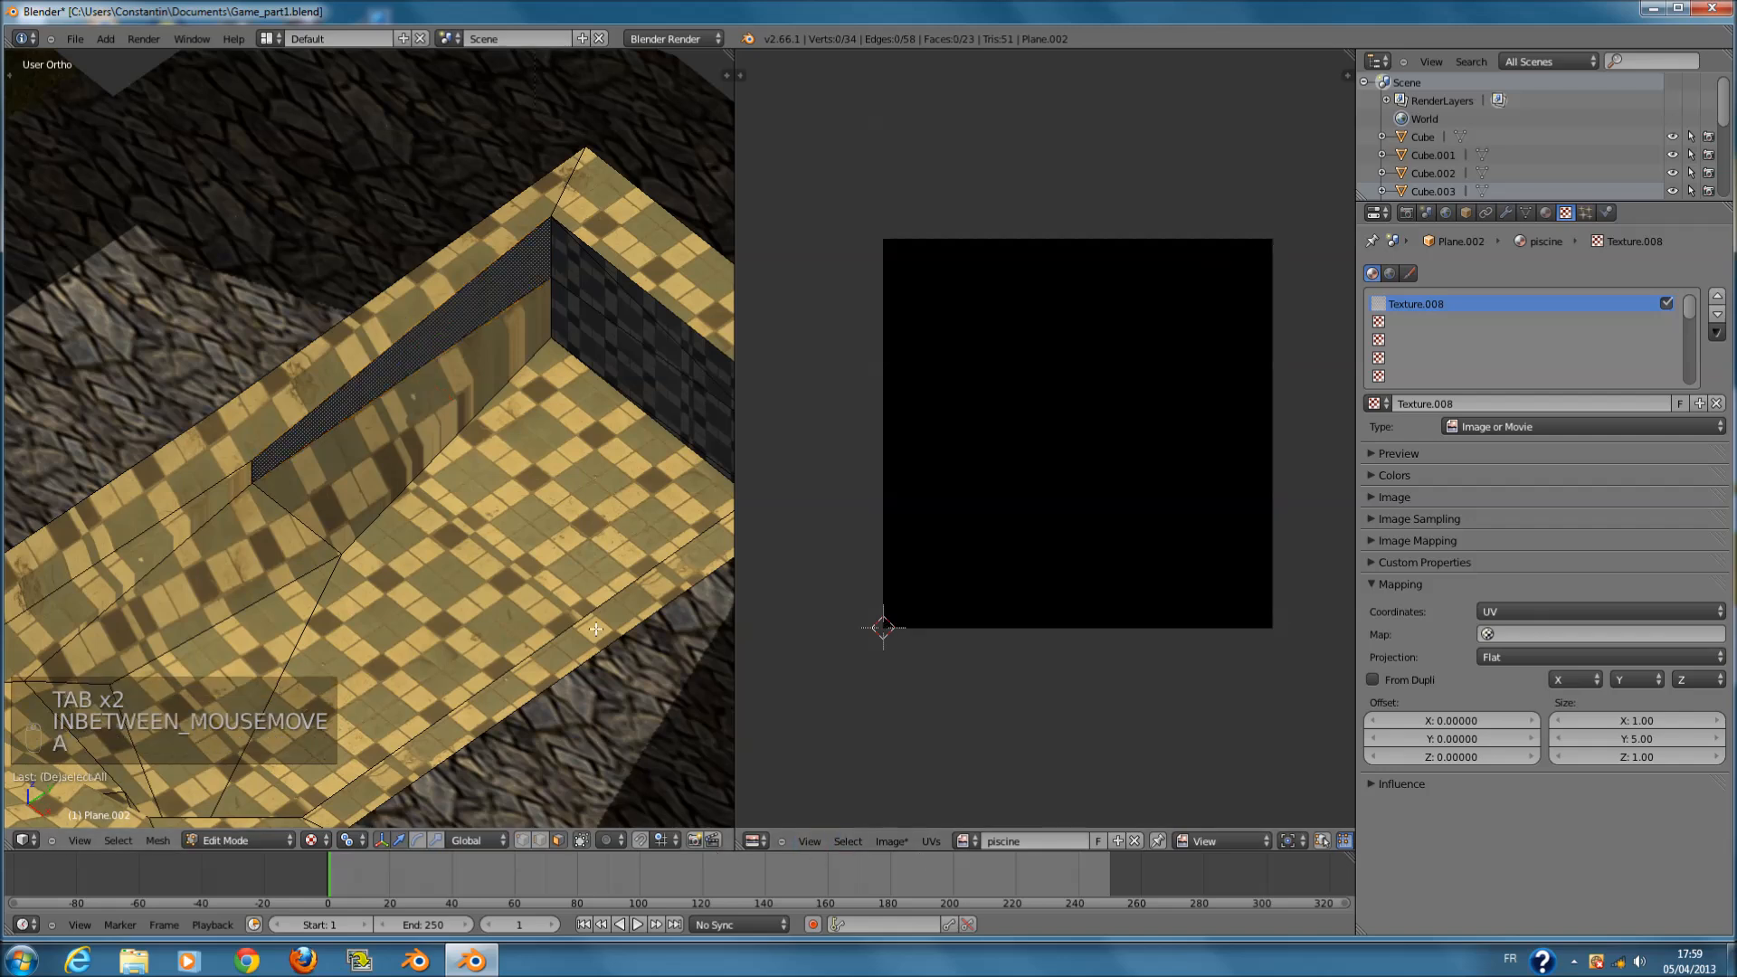
{"action": "key", "text": "a"}
{"action": "key", "text": "a"}
{"action": "right_click", "coordinate": [1271, 240]}
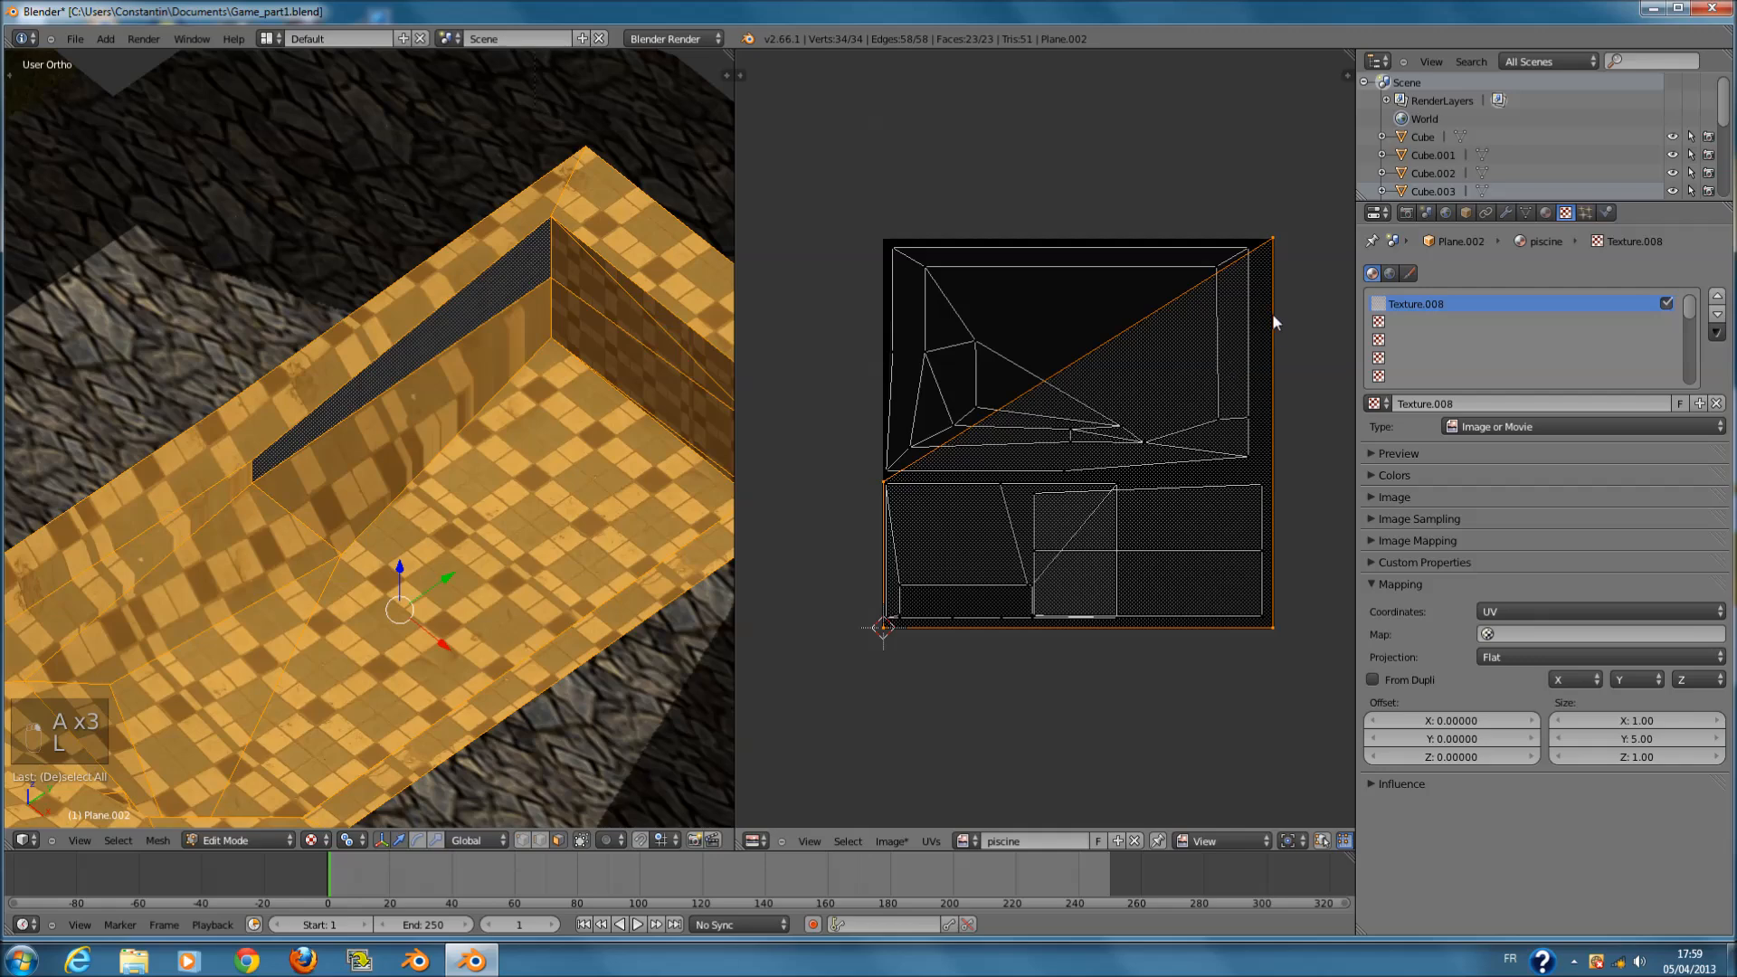
{"action": "scroll", "coordinate": [1267, 312], "scroll_direction": "up", "scroll_amount": 1}
{"action": "key", "text": "s"}
{"action": "key", "text": "s"}
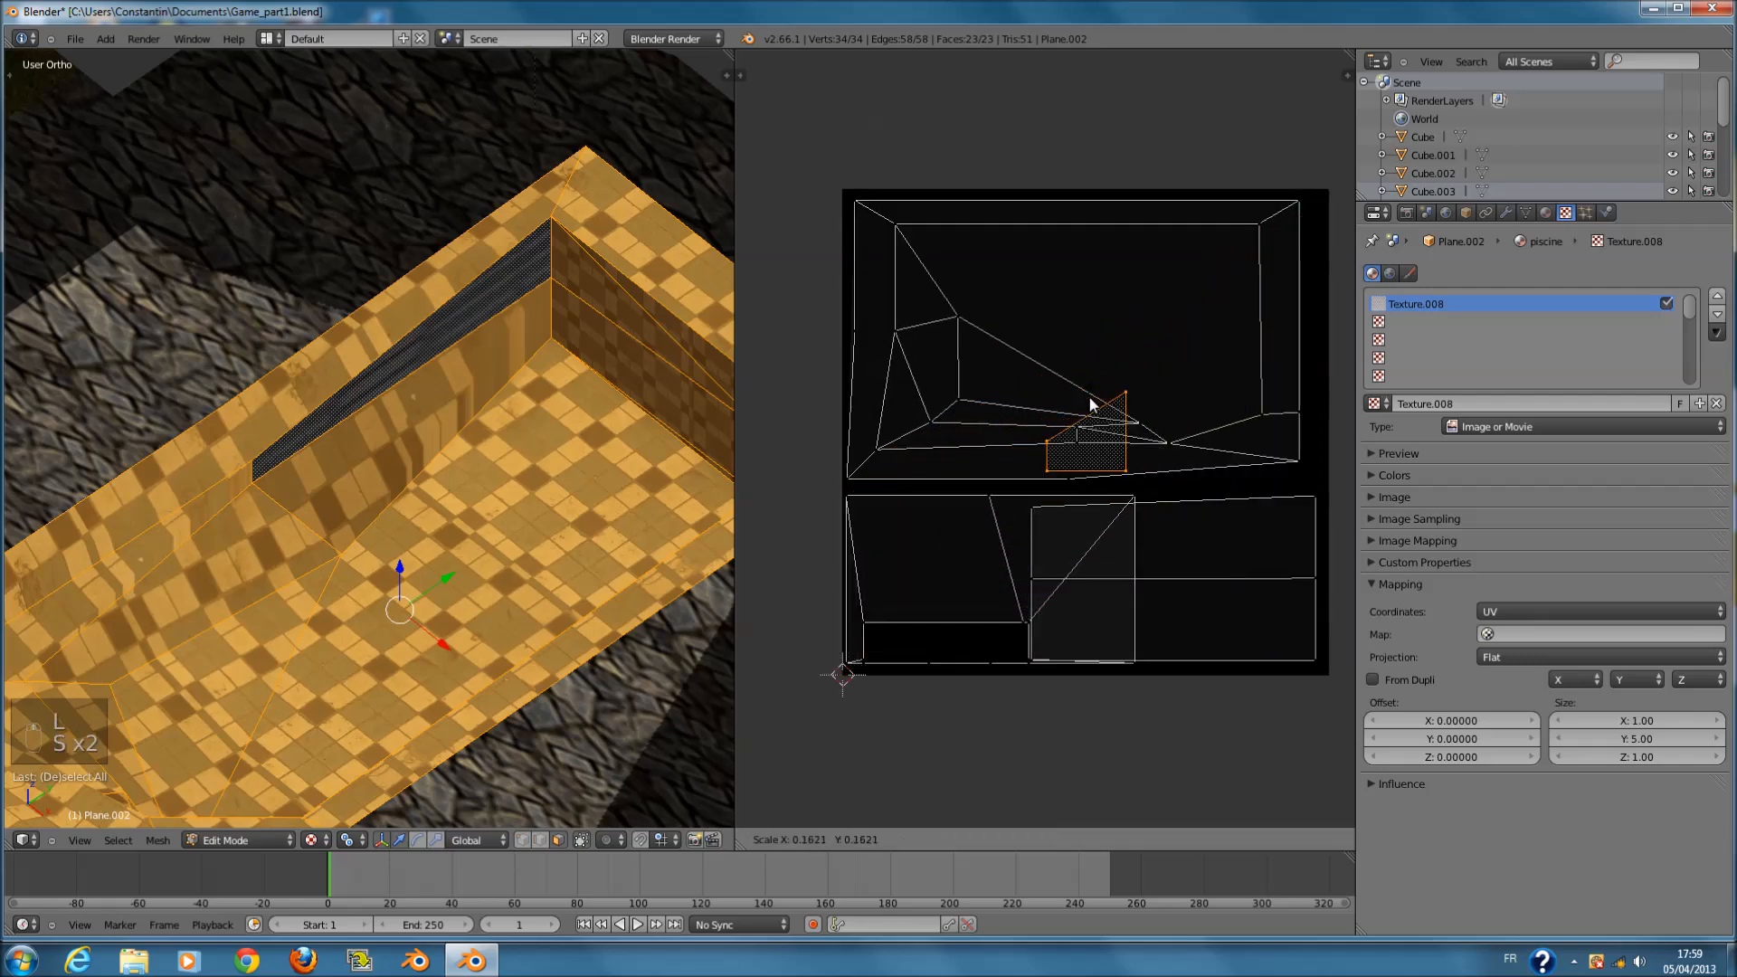
{"action": "left_click", "coordinate": [1133, 397]}
{"action": "key", "text": "Tab"}
{"action": "middle_click_drag", "start_coordinate": [569, 416], "coordinate": [488, 326]}
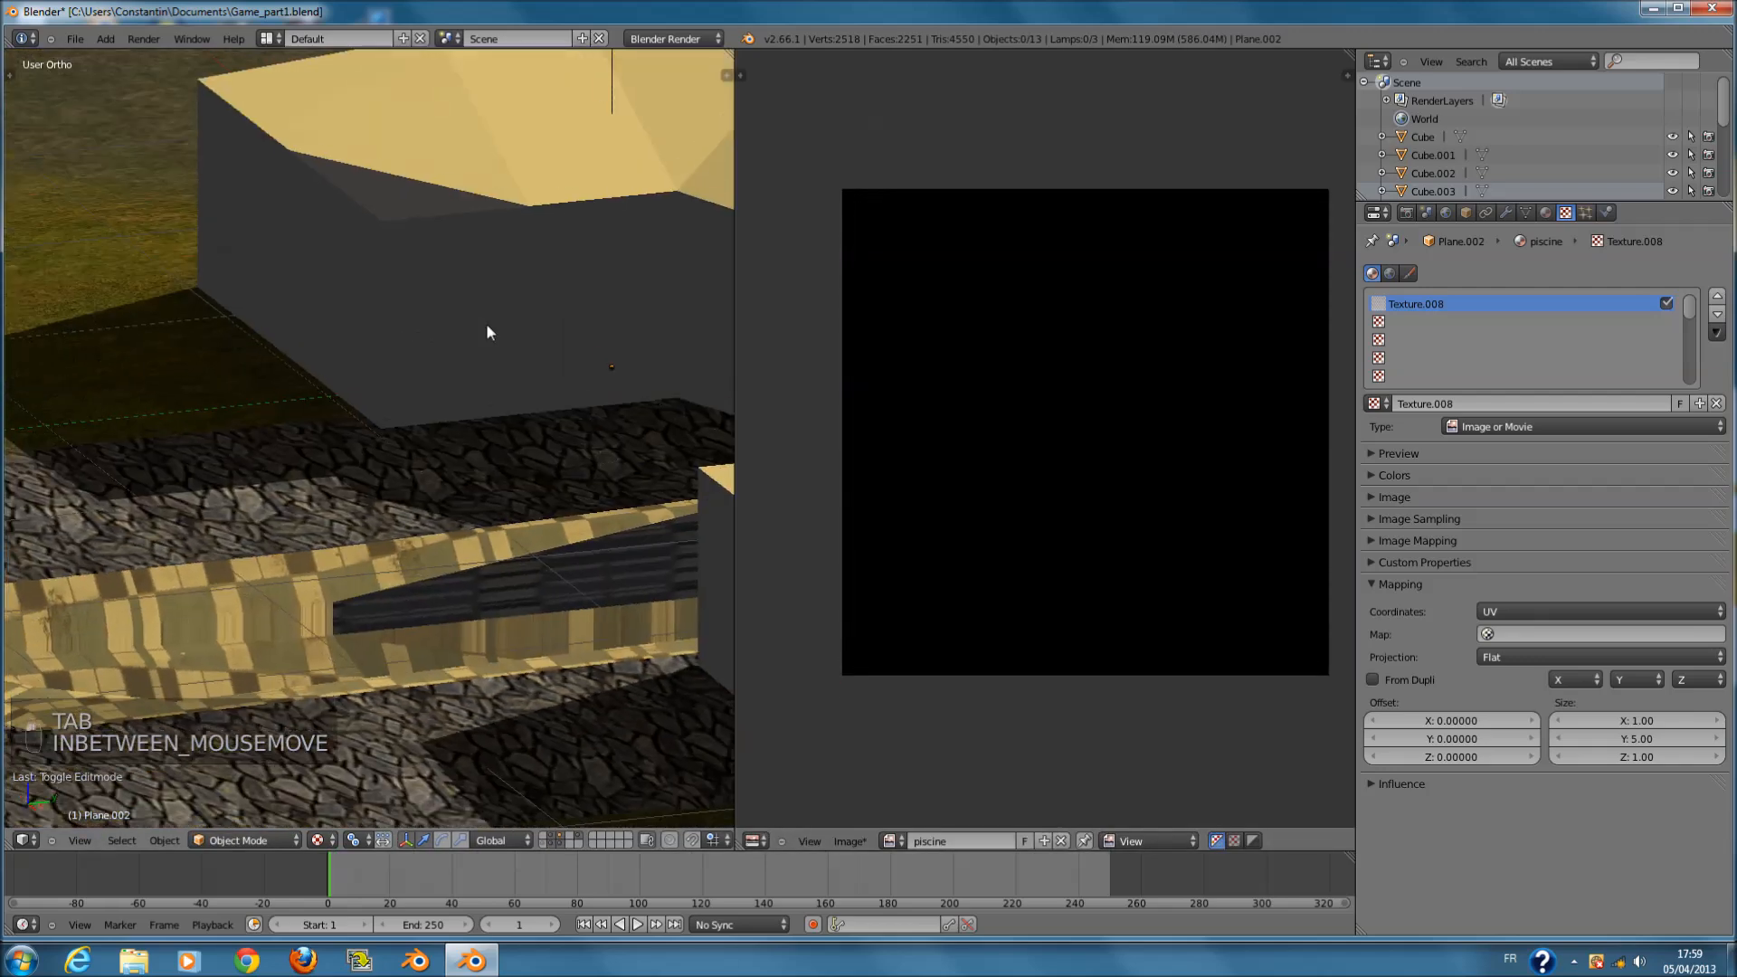
{"action": "key", "text": "Tab"}
{"action": "key", "text": "s"}
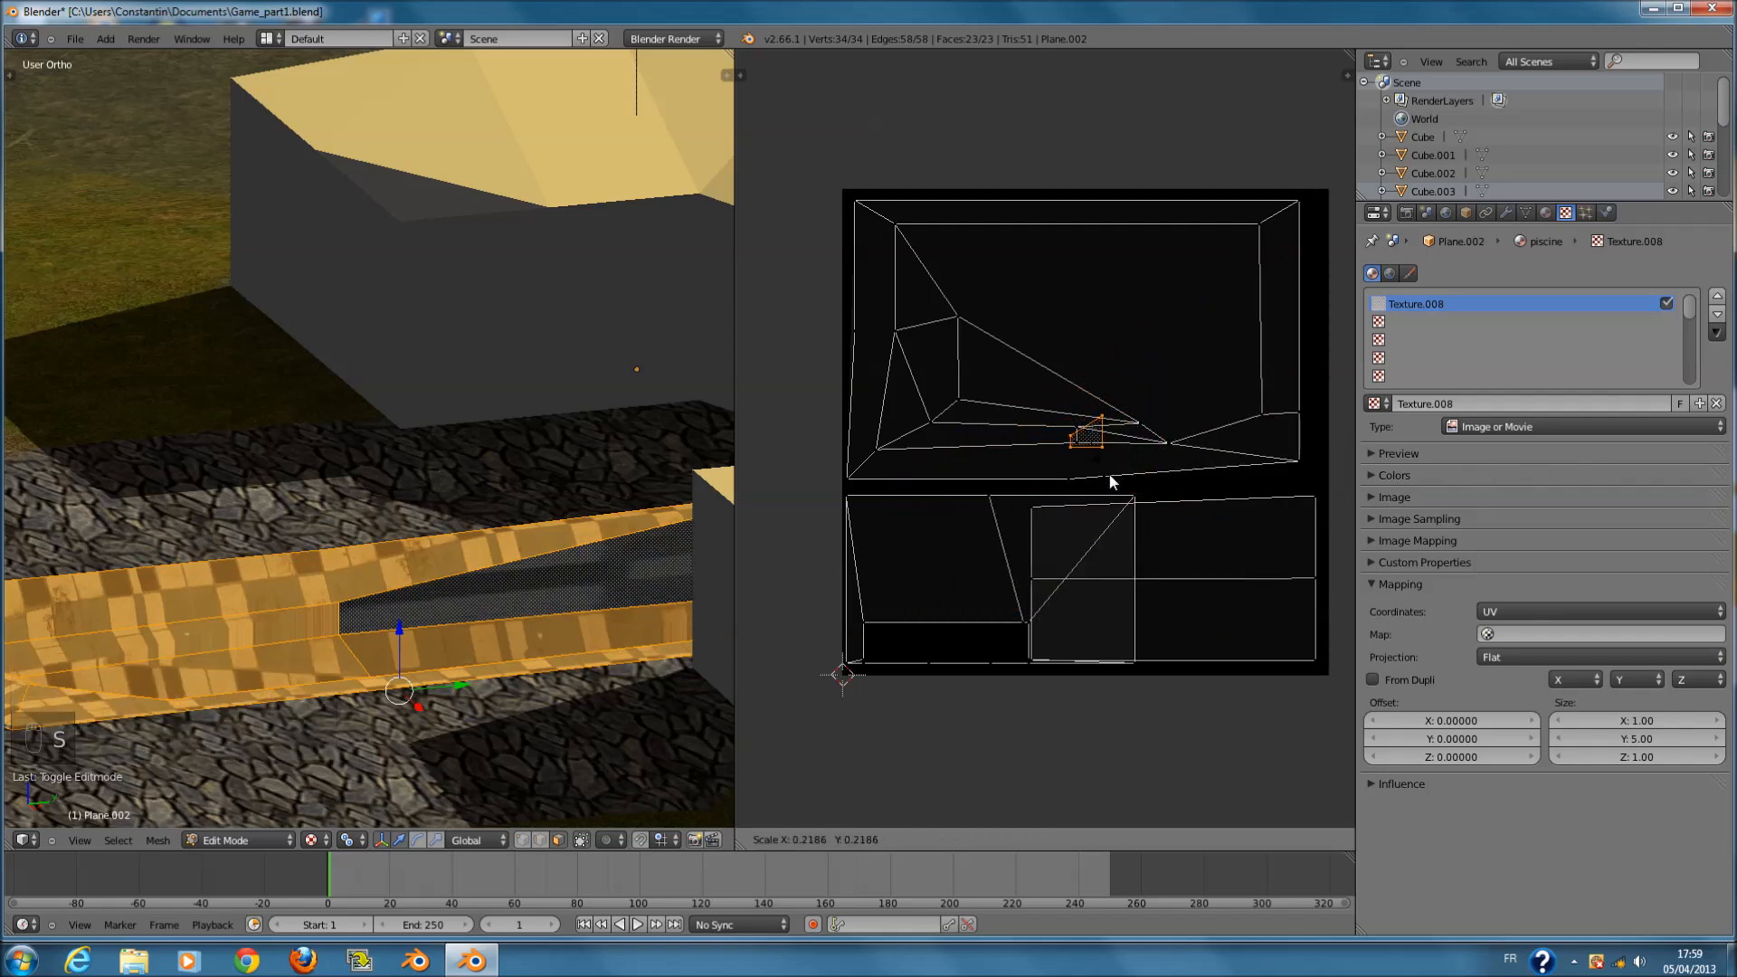
{"action": "left_click", "coordinate": [1144, 488]}
- Unwrap the entire pool with Smart UV Project, using an angle limit of 66 and zero island margin and area weight
{"action": "key", "text": "a"}
{"action": "key", "text": "a"}
{"action": "key", "text": "u"}
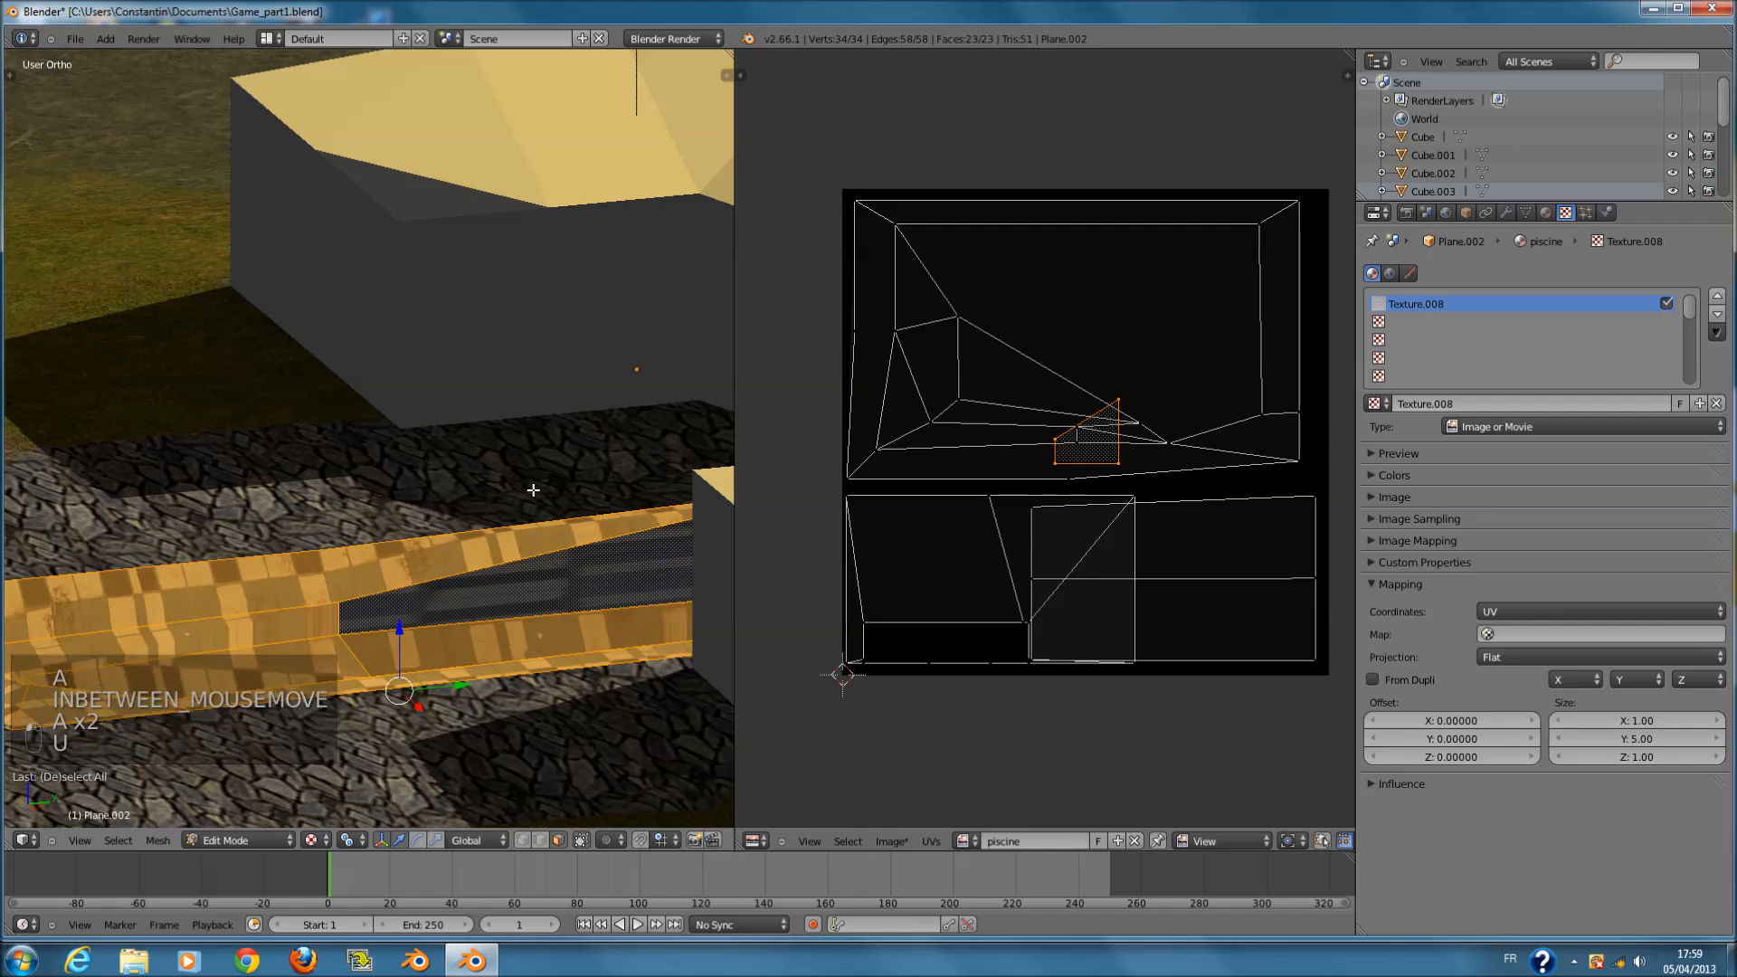
{"action": "key", "text": "u"}
{"action": "left_click", "coordinate": [525, 390]}
{"action": "left_click", "coordinate": [550, 441]}
{"action": "key", "text": "u"}
{"action": "left_click", "coordinate": [534, 405]}
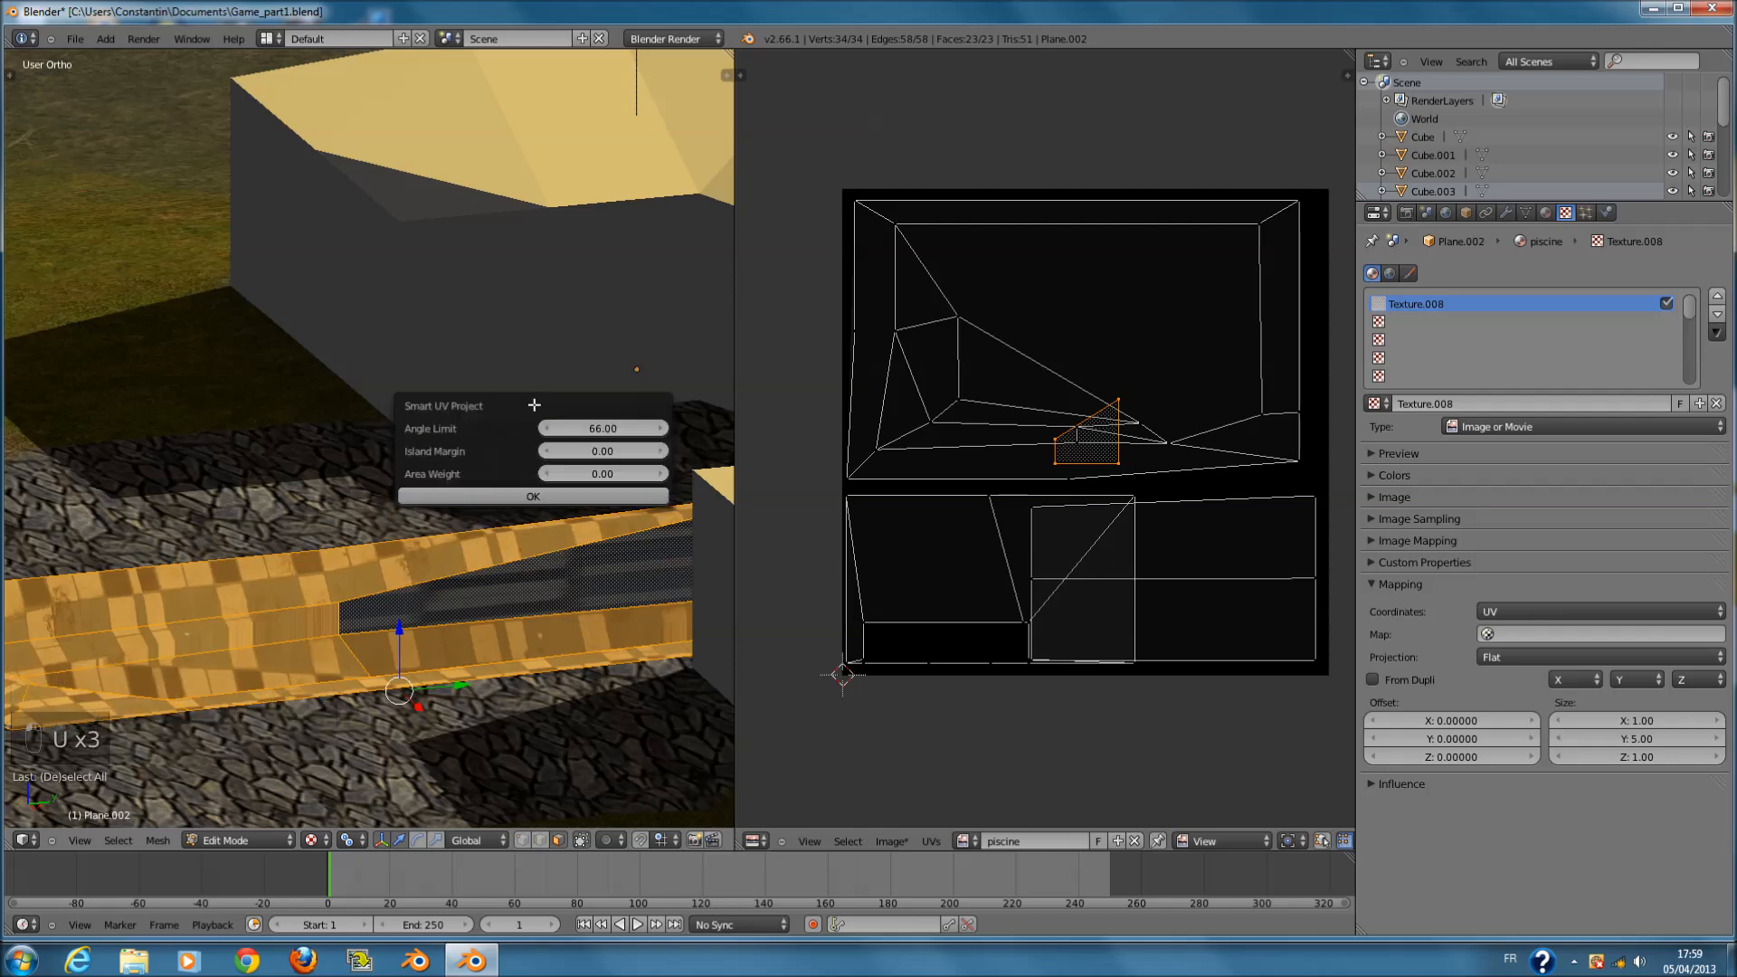
{"action": "left_click", "coordinate": [533, 496]}
{"action": "middle_click_drag", "start_coordinate": [533, 495], "coordinate": [562, 450]}
{"action": "key", "text": "Tab"}
{"action": "key", "text": "Tab"}
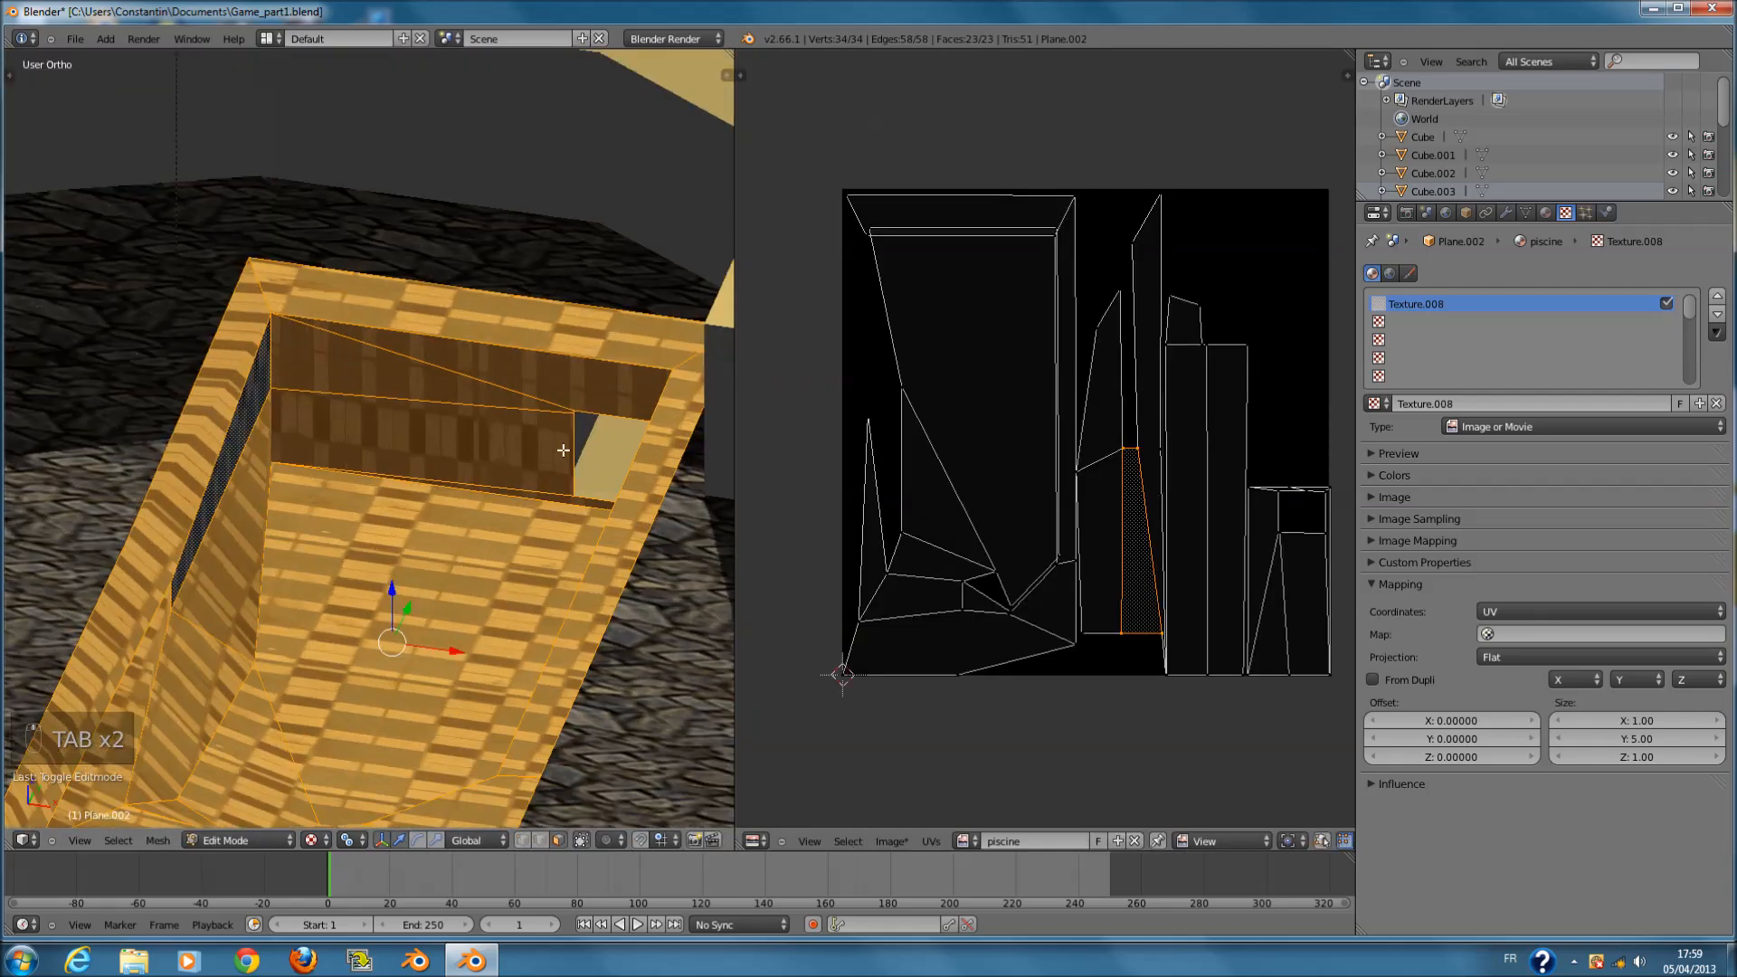
{"action": "key", "text": "Tab"}
- Set the pool texture's mapping size in X to 2 and save the file
{"action": "middle_click_drag", "start_coordinate": [487, 408], "coordinate": [100, 431]}
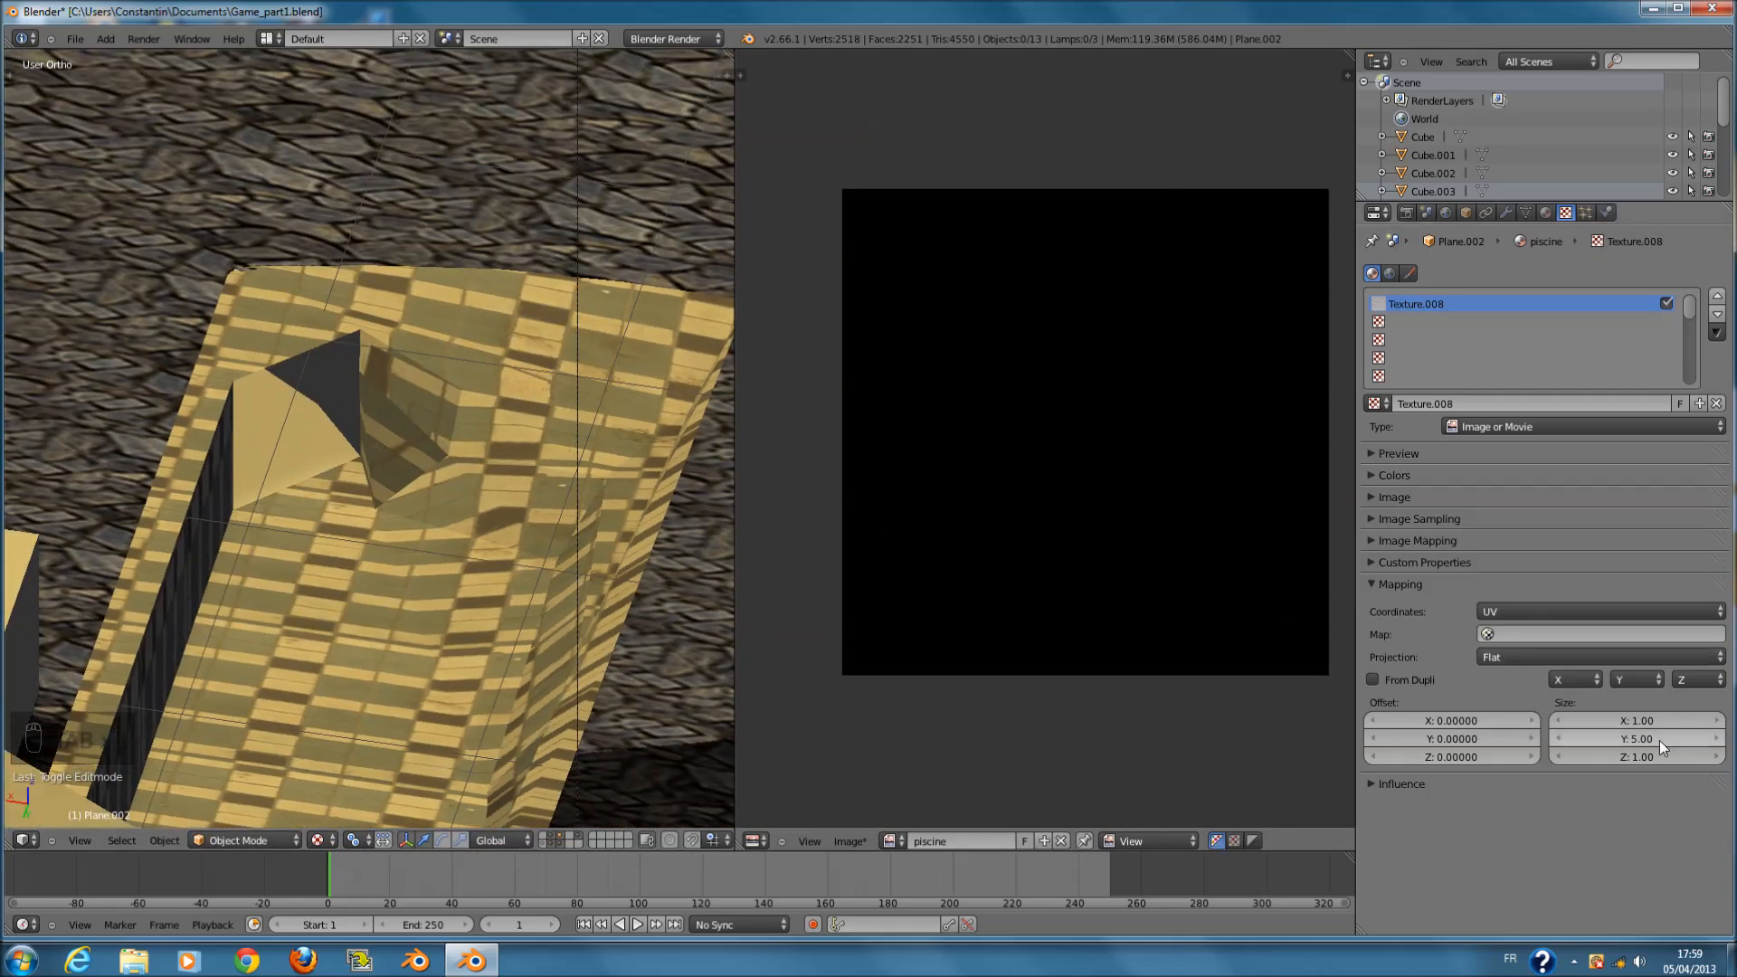
{"action": "key", "text": "Return"}
{"action": "middle_click_drag", "start_coordinate": [552, 624], "coordinate": [361, 581]}
{"action": "key", "text": "ctrl+s"}
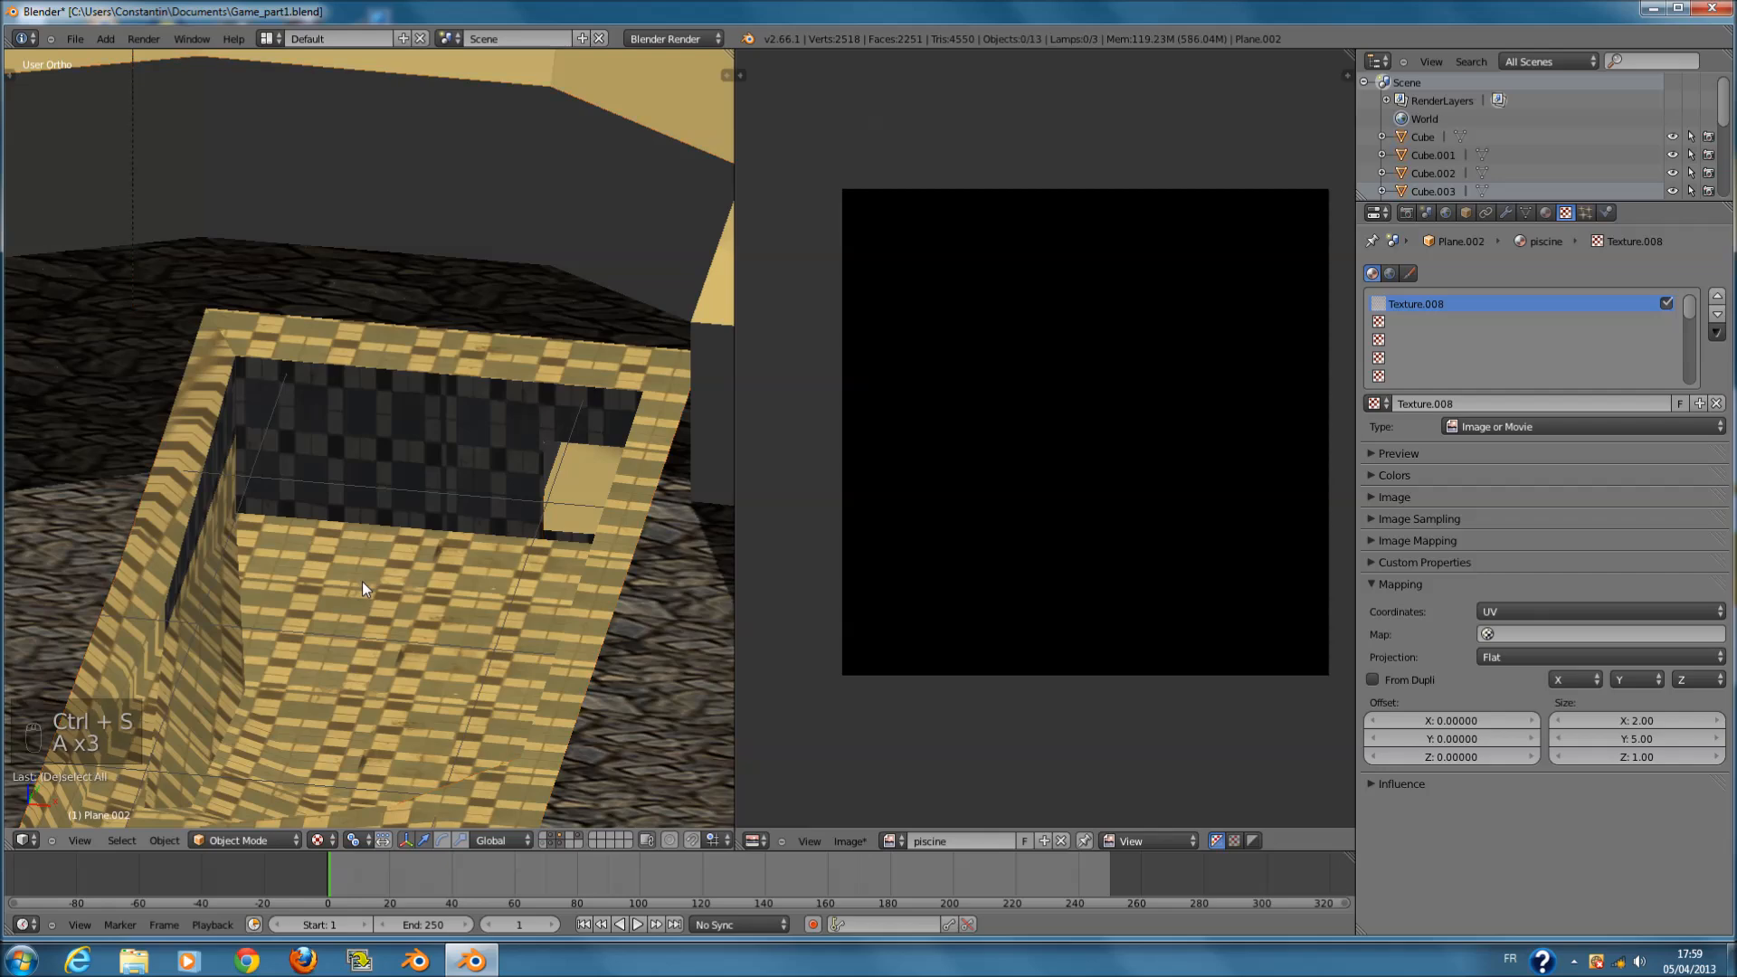
{"action": "key", "text": "ctrl+s"}
{"action": "left_click", "coordinate": [362, 581]}
- Select all of the pool's faces and all of its UV islands, and save the file
{"action": "key", "text": "a"}
{"action": "key", "text": "a"}
{"action": "key", "text": "a"}
{"action": "key", "text": "a"}
{"action": "key", "text": "a"}
{"action": "key", "text": "Tab"}
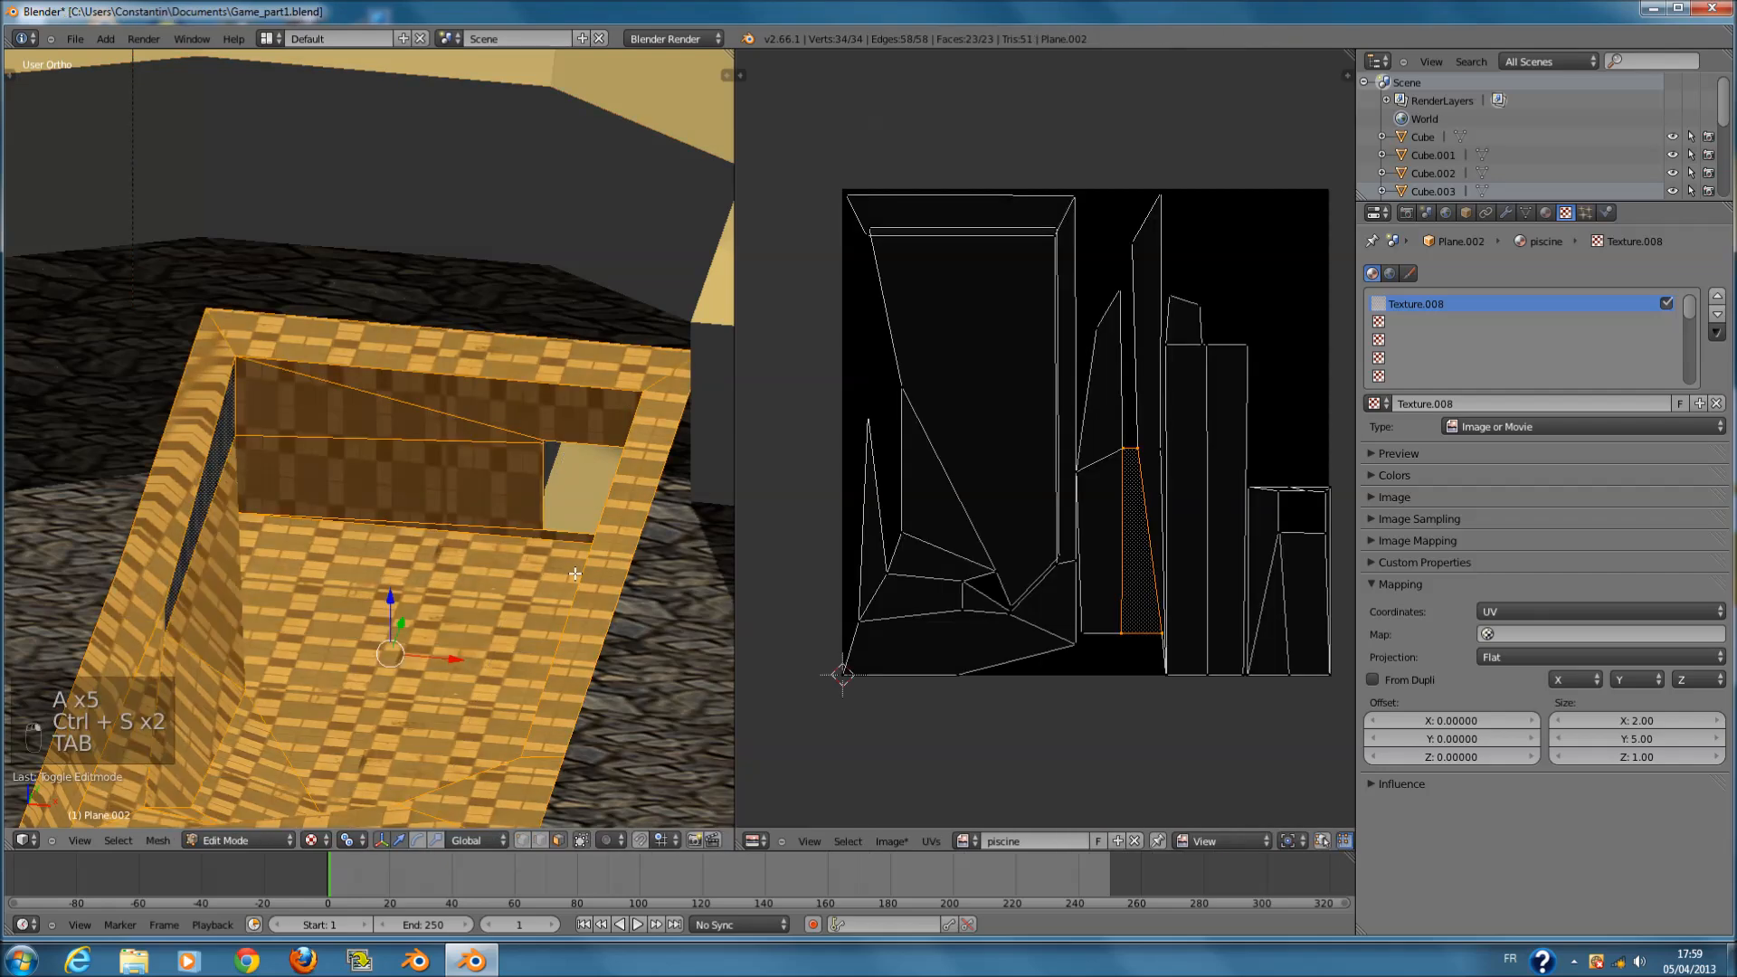
{"action": "key", "text": "a"}
{"action": "key", "text": "a"}
{"action": "key", "text": "a"}
{"action": "key", "text": "a"}
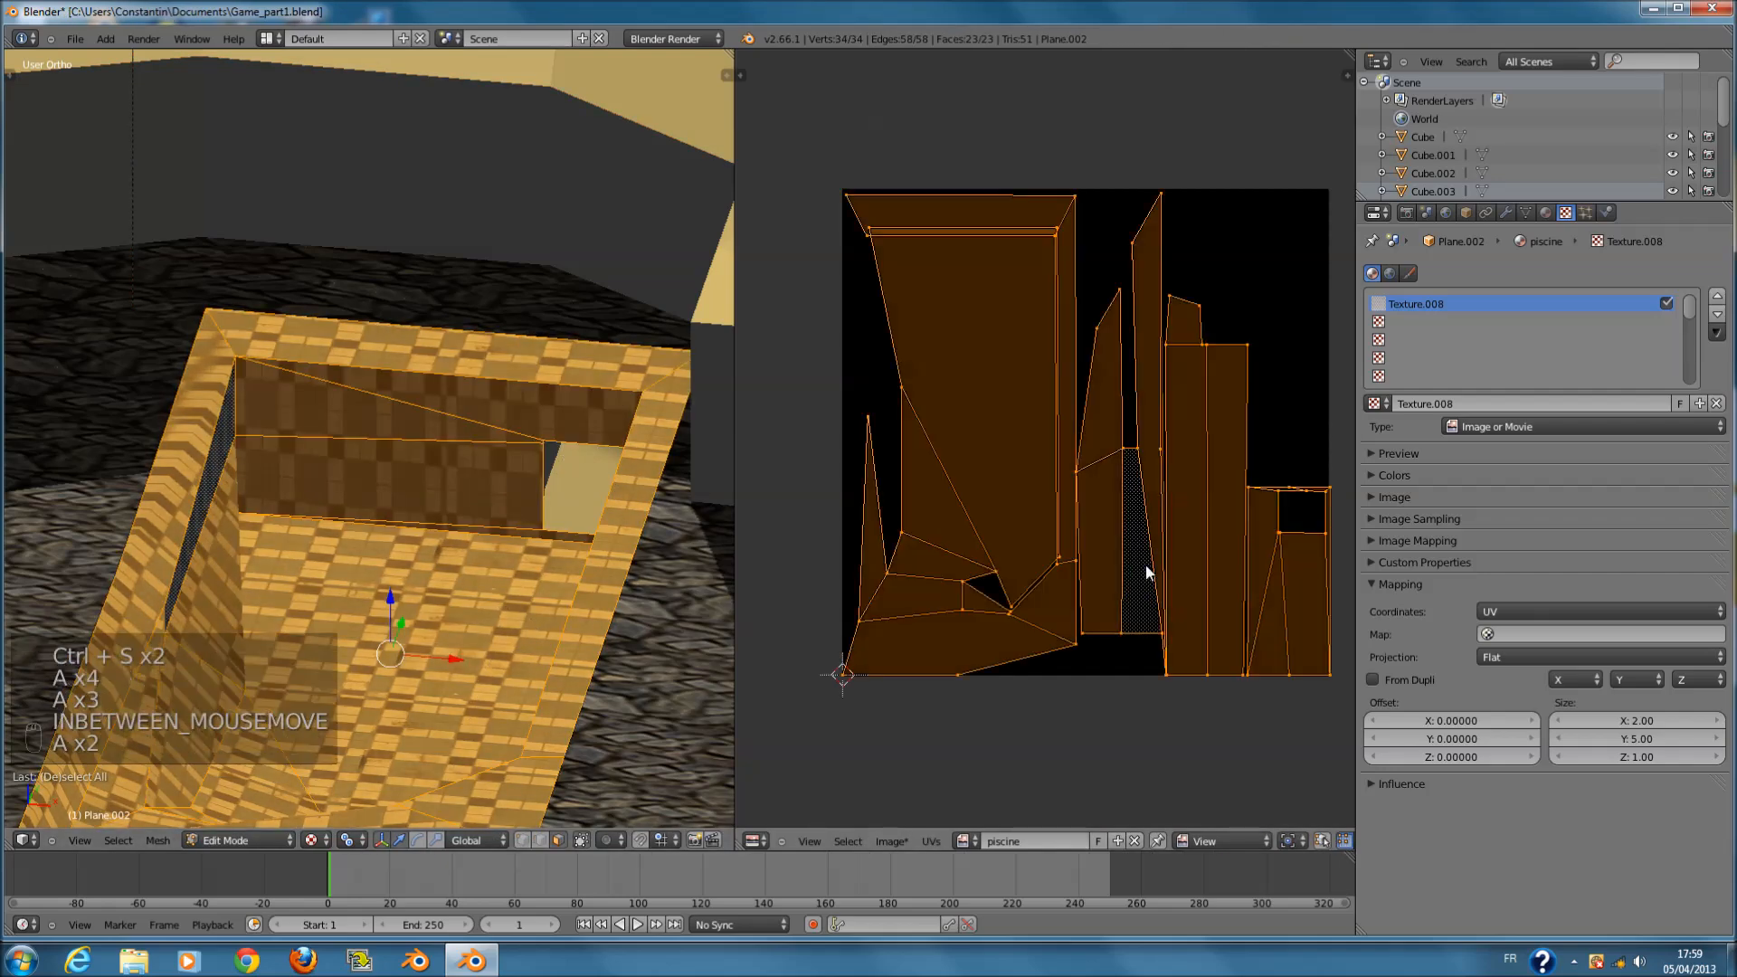
{"action": "key", "text": "a"}
{"action": "key", "text": "a"}
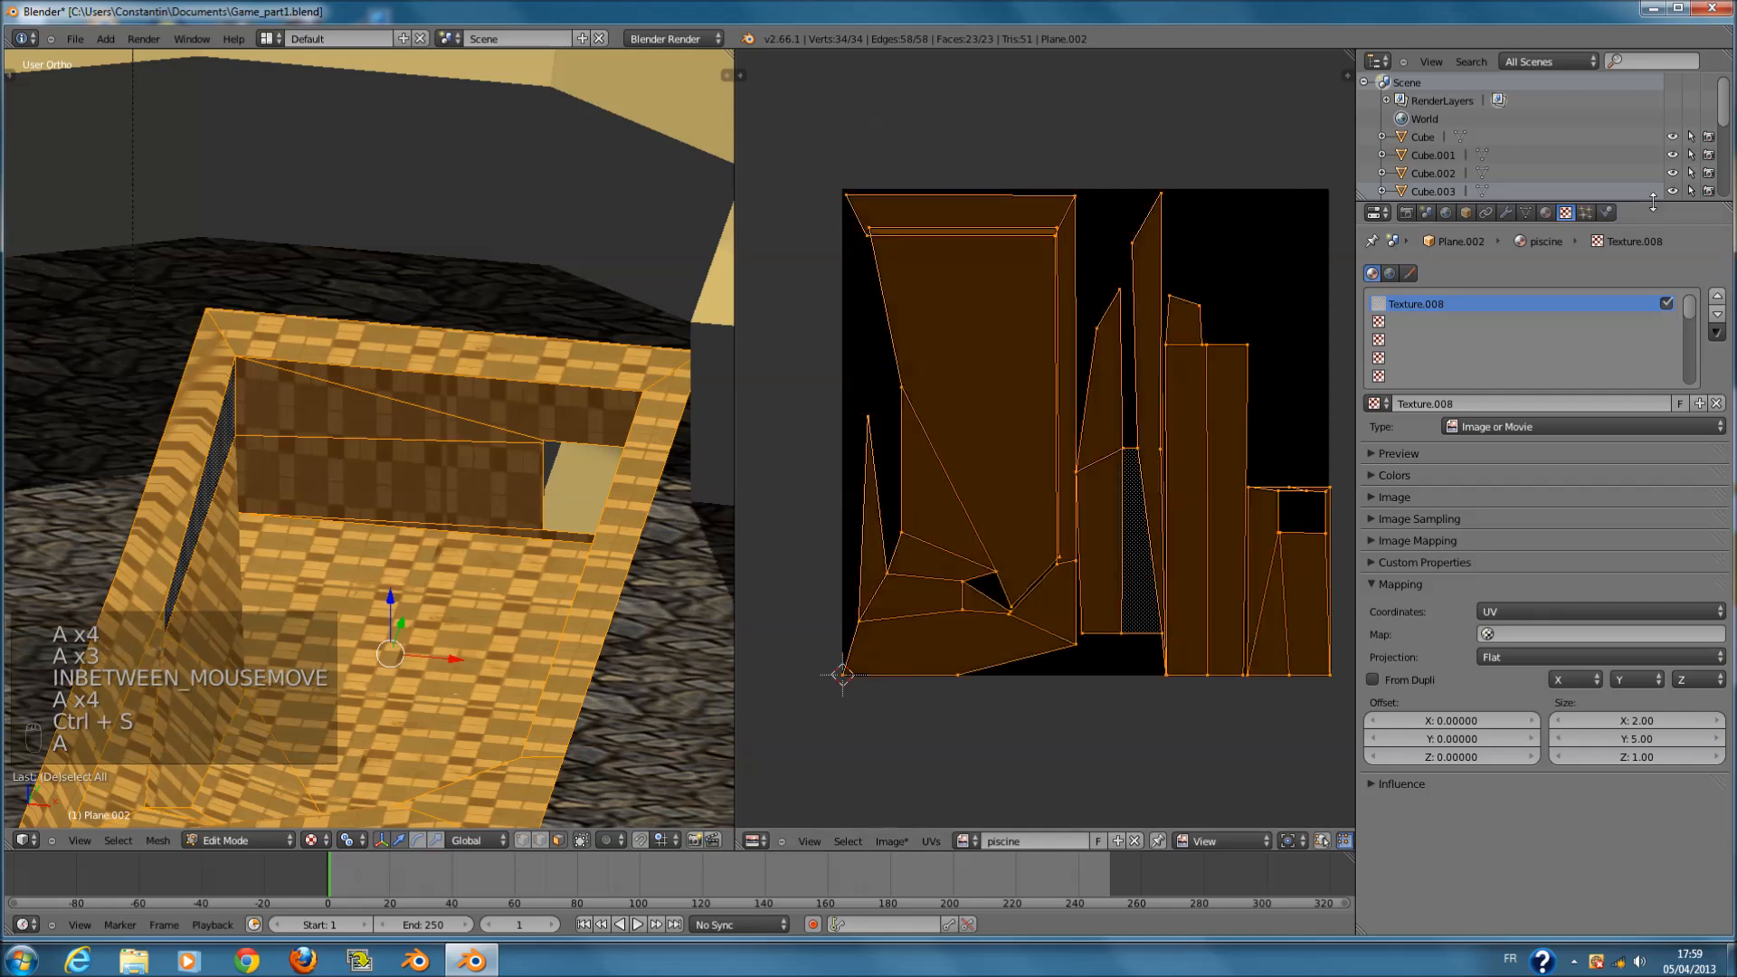
- Bake the pool onto the piscine image in Textures bake mode, save the file, and return to Object Mode
{"action": "left_click", "coordinate": [1546, 215]}
{"action": "left_click", "coordinate": [1406, 212]}
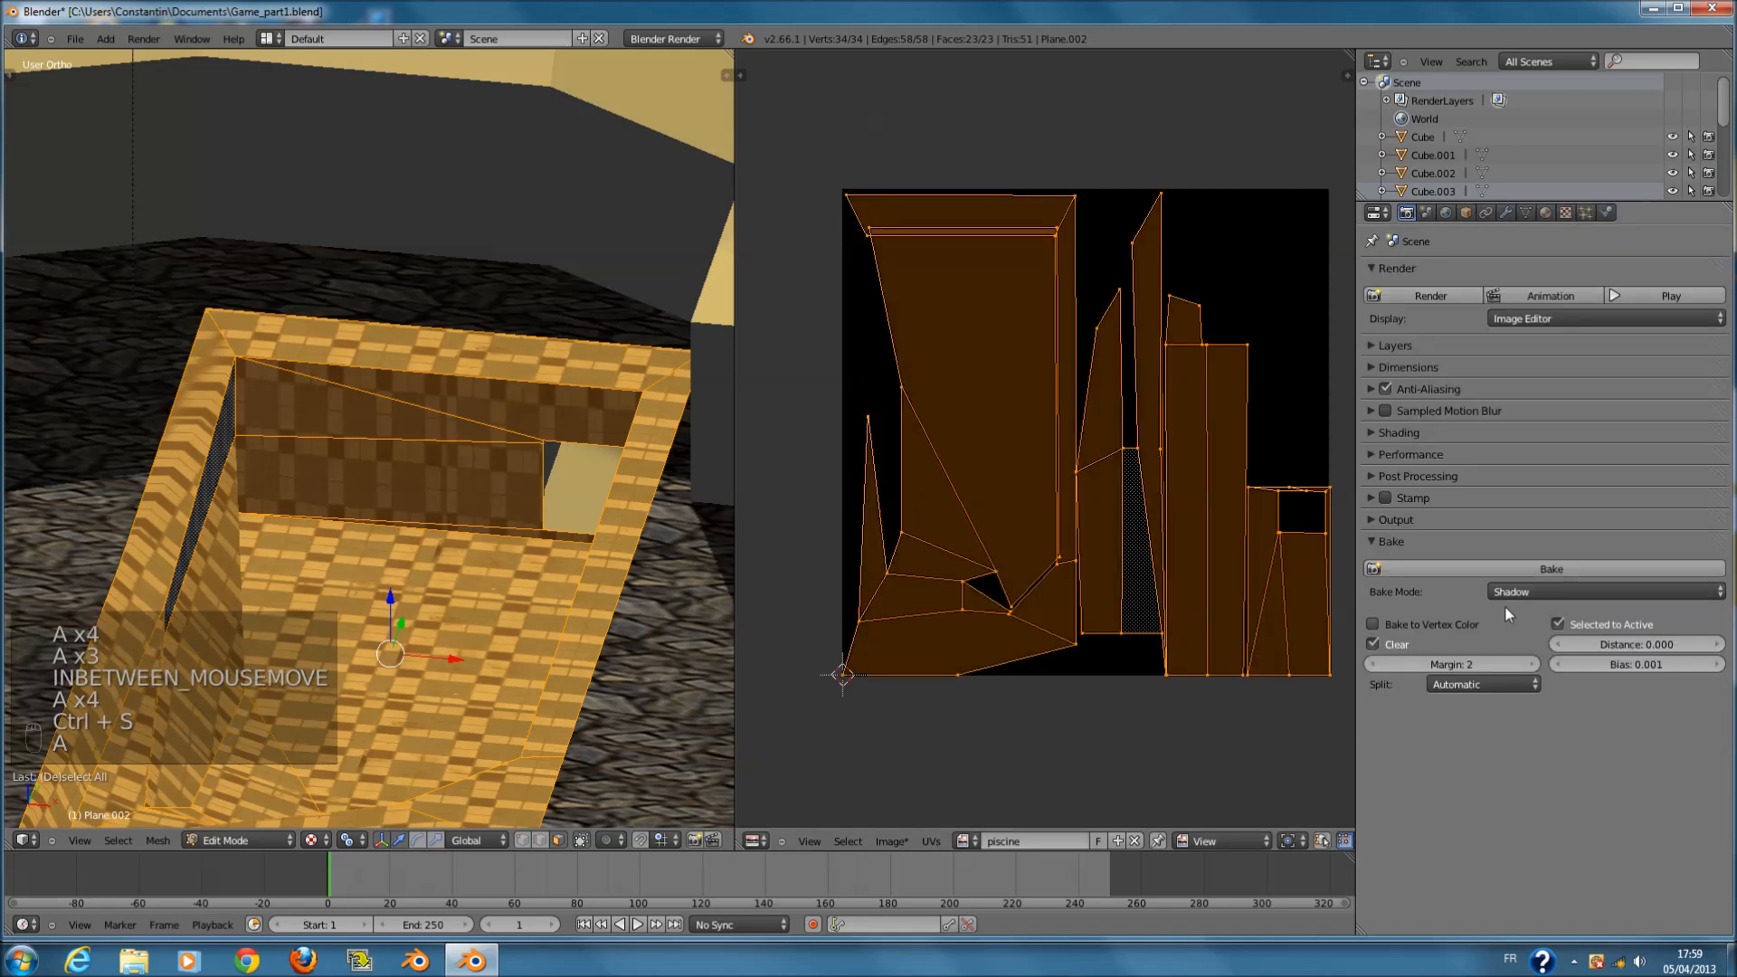
{"action": "left_click", "coordinate": [1536, 592]}
{"action": "left_click", "coordinate": [1538, 494]}
{"action": "left_click", "coordinate": [1551, 572]}
{"action": "scroll", "coordinate": [1144, 579], "scroll_direction": "up", "scroll_amount": 1}
{"action": "key", "text": "ctrl+s"}
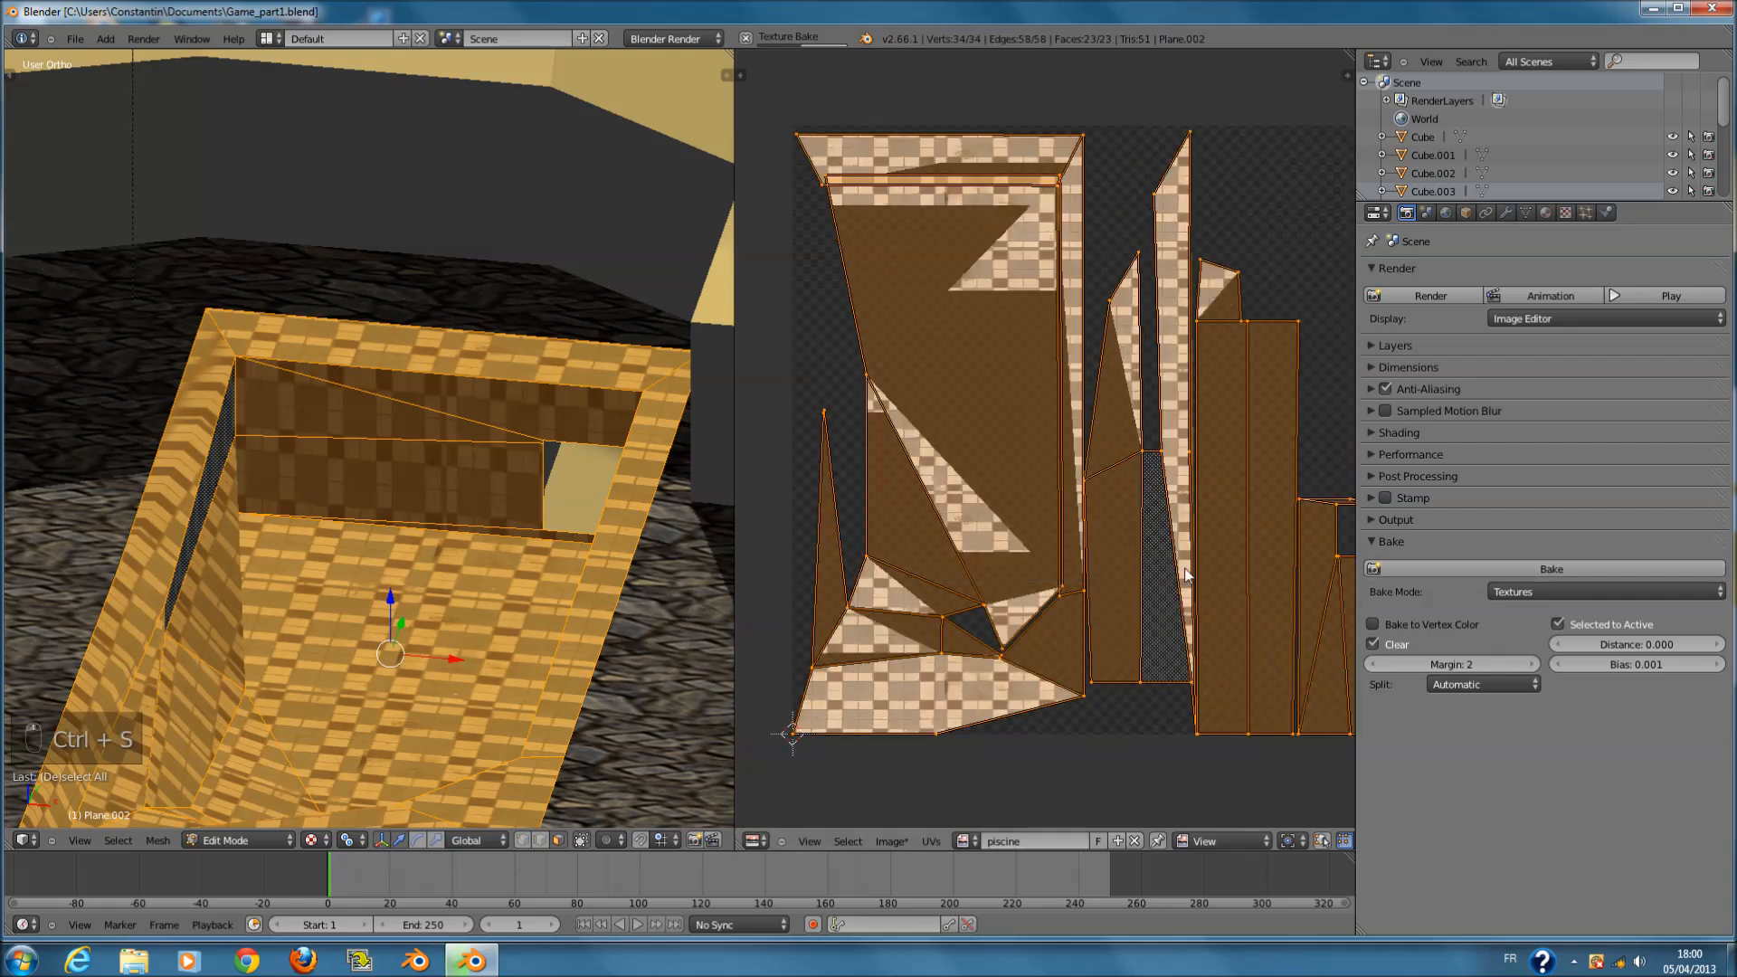
{"action": "scroll", "coordinate": [931, 573], "scroll_direction": "up", "scroll_amount": 2}
{"action": "scroll", "coordinate": [984, 563], "scroll_direction": "down", "scroll_amount": 2}
{"action": "key", "text": "Tab"}
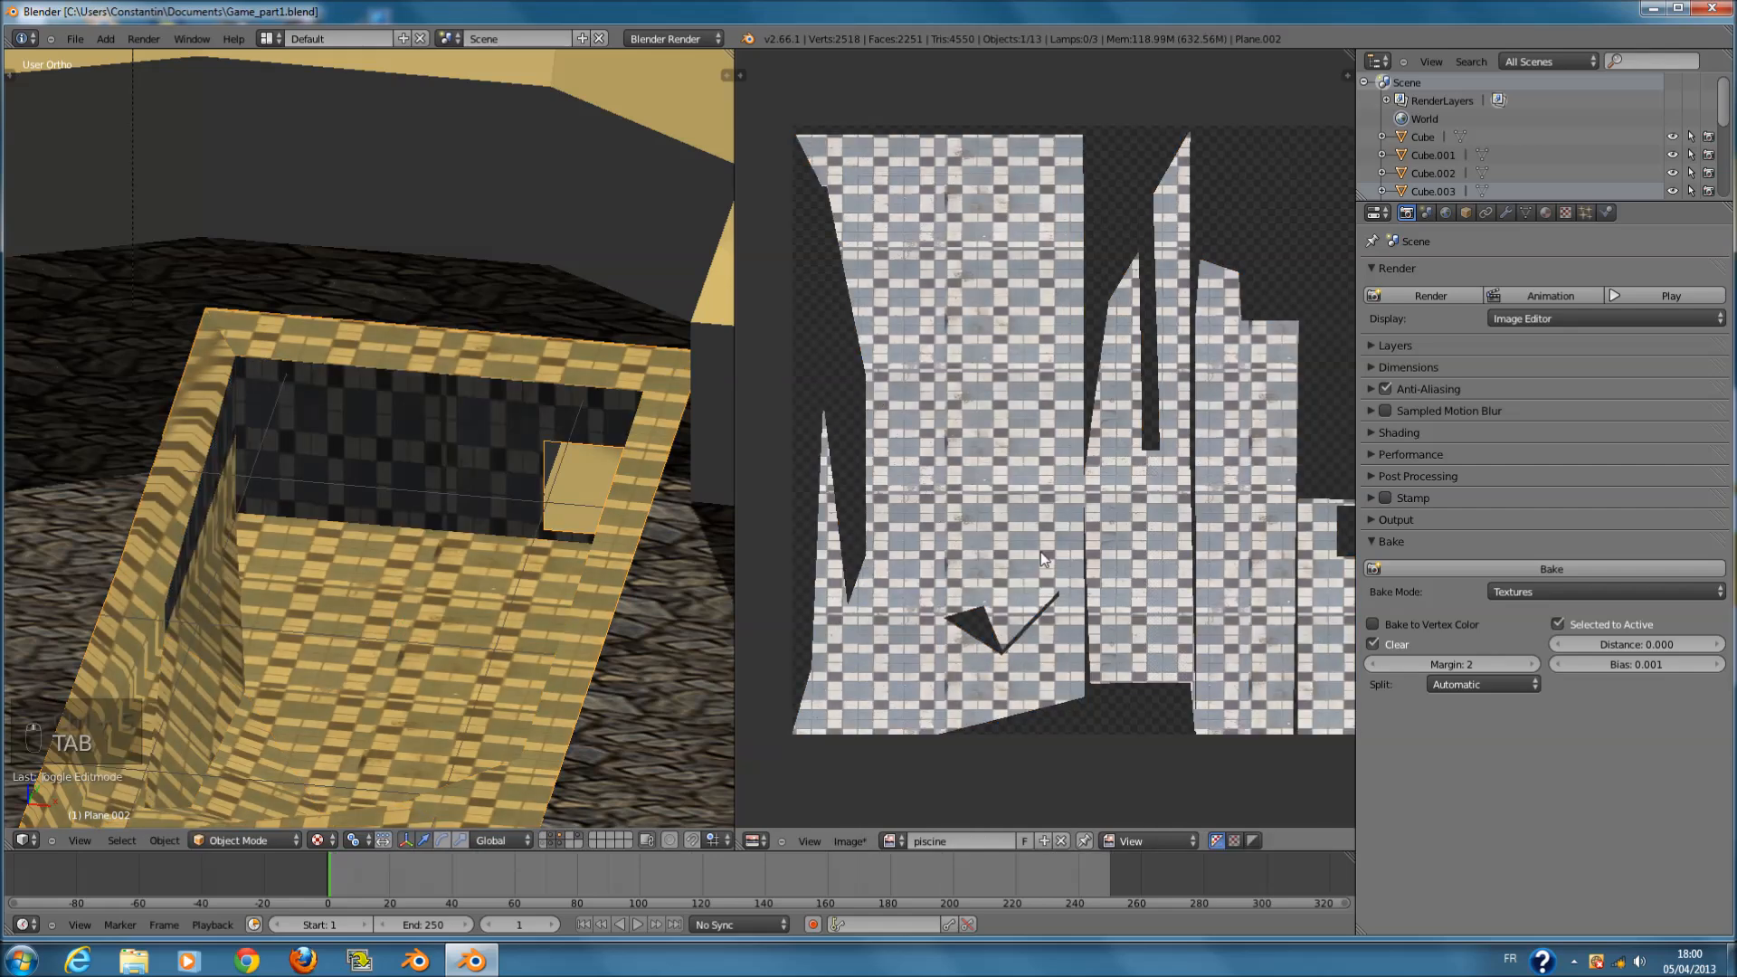
- Save the baked pool image as piscine_texture.png in the Gama_tutorial_texture folder
{"action": "scroll", "coordinate": [1041, 552], "scroll_direction": "up", "scroll_amount": 2}
{"action": "scroll", "coordinate": [1039, 552], "scroll_direction": "down", "scroll_amount": 1}
{"action": "left_click", "coordinate": [852, 841]}
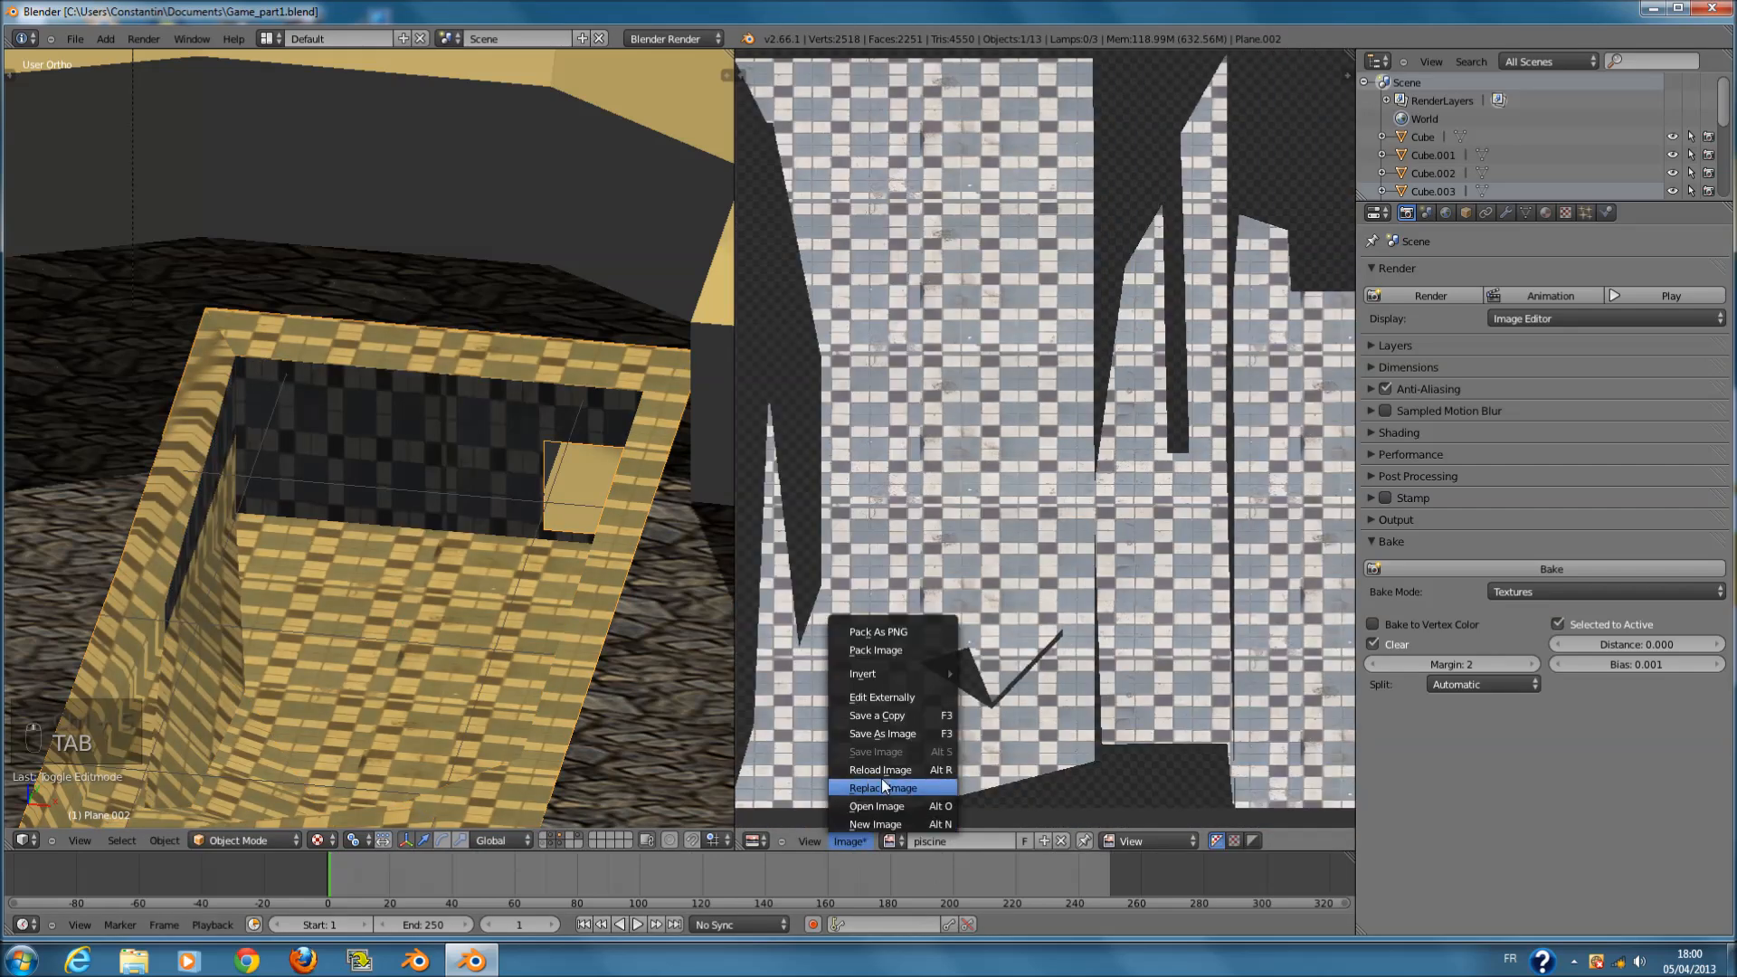
{"action": "left_click", "coordinate": [901, 729]}
{"action": "left_click", "coordinate": [53, 399]}
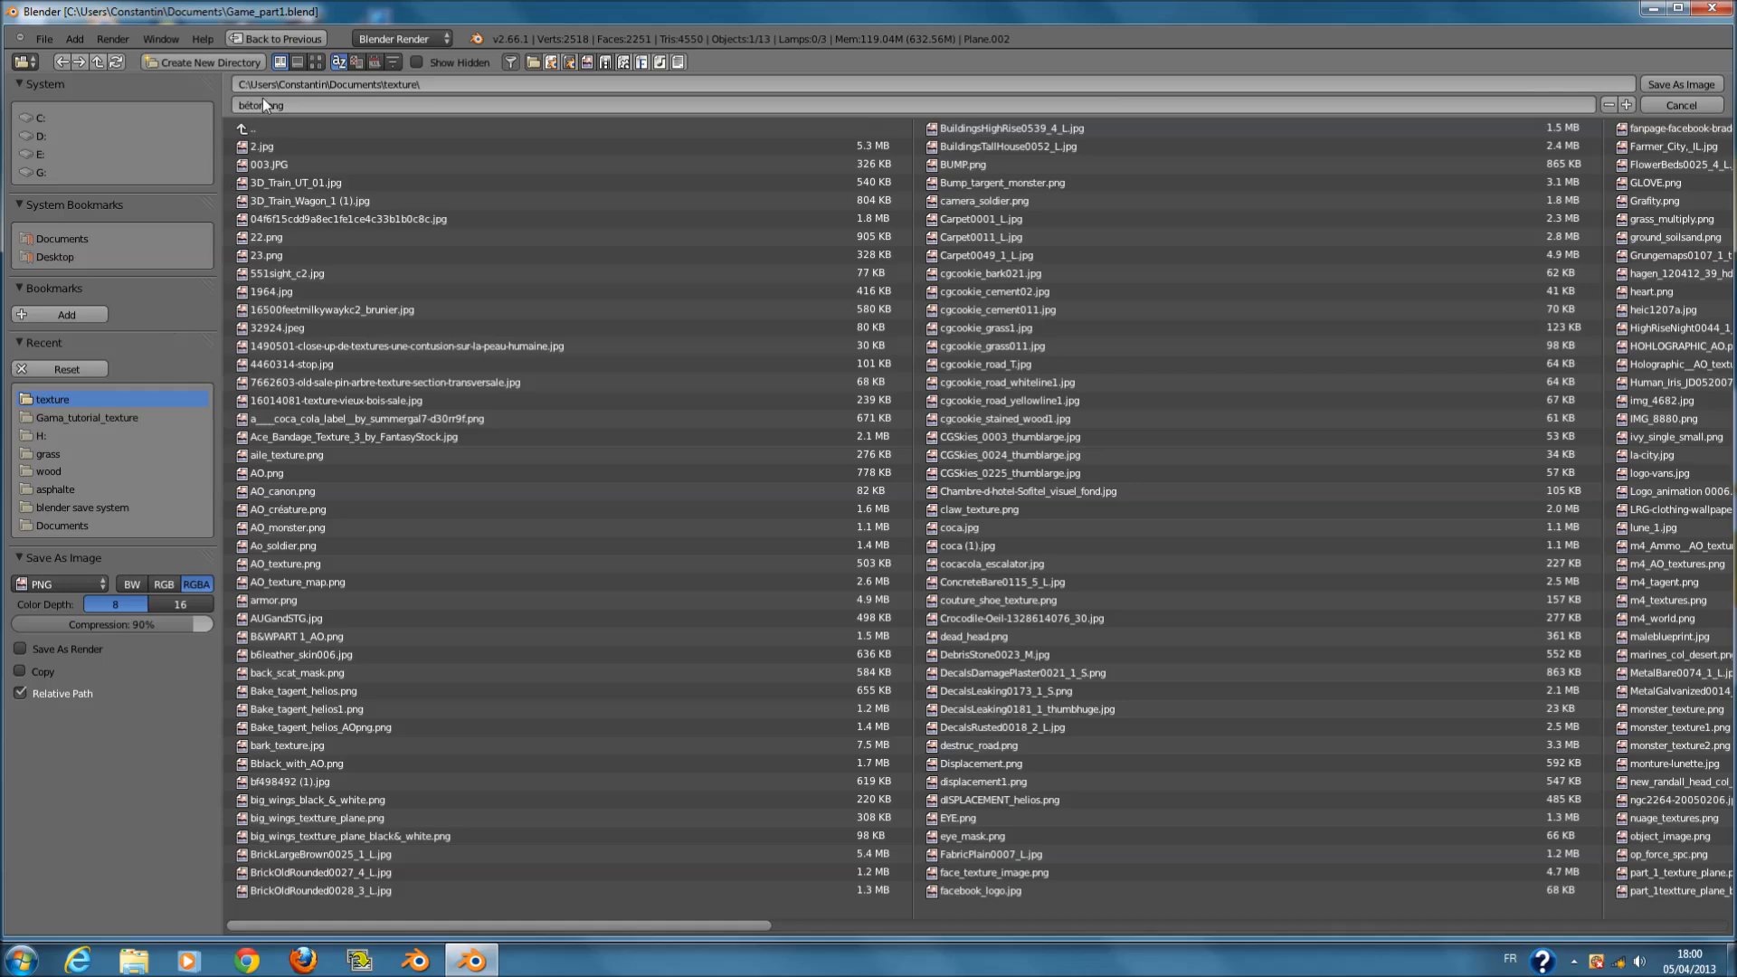
{"action": "left_click", "coordinate": [315, 62]}
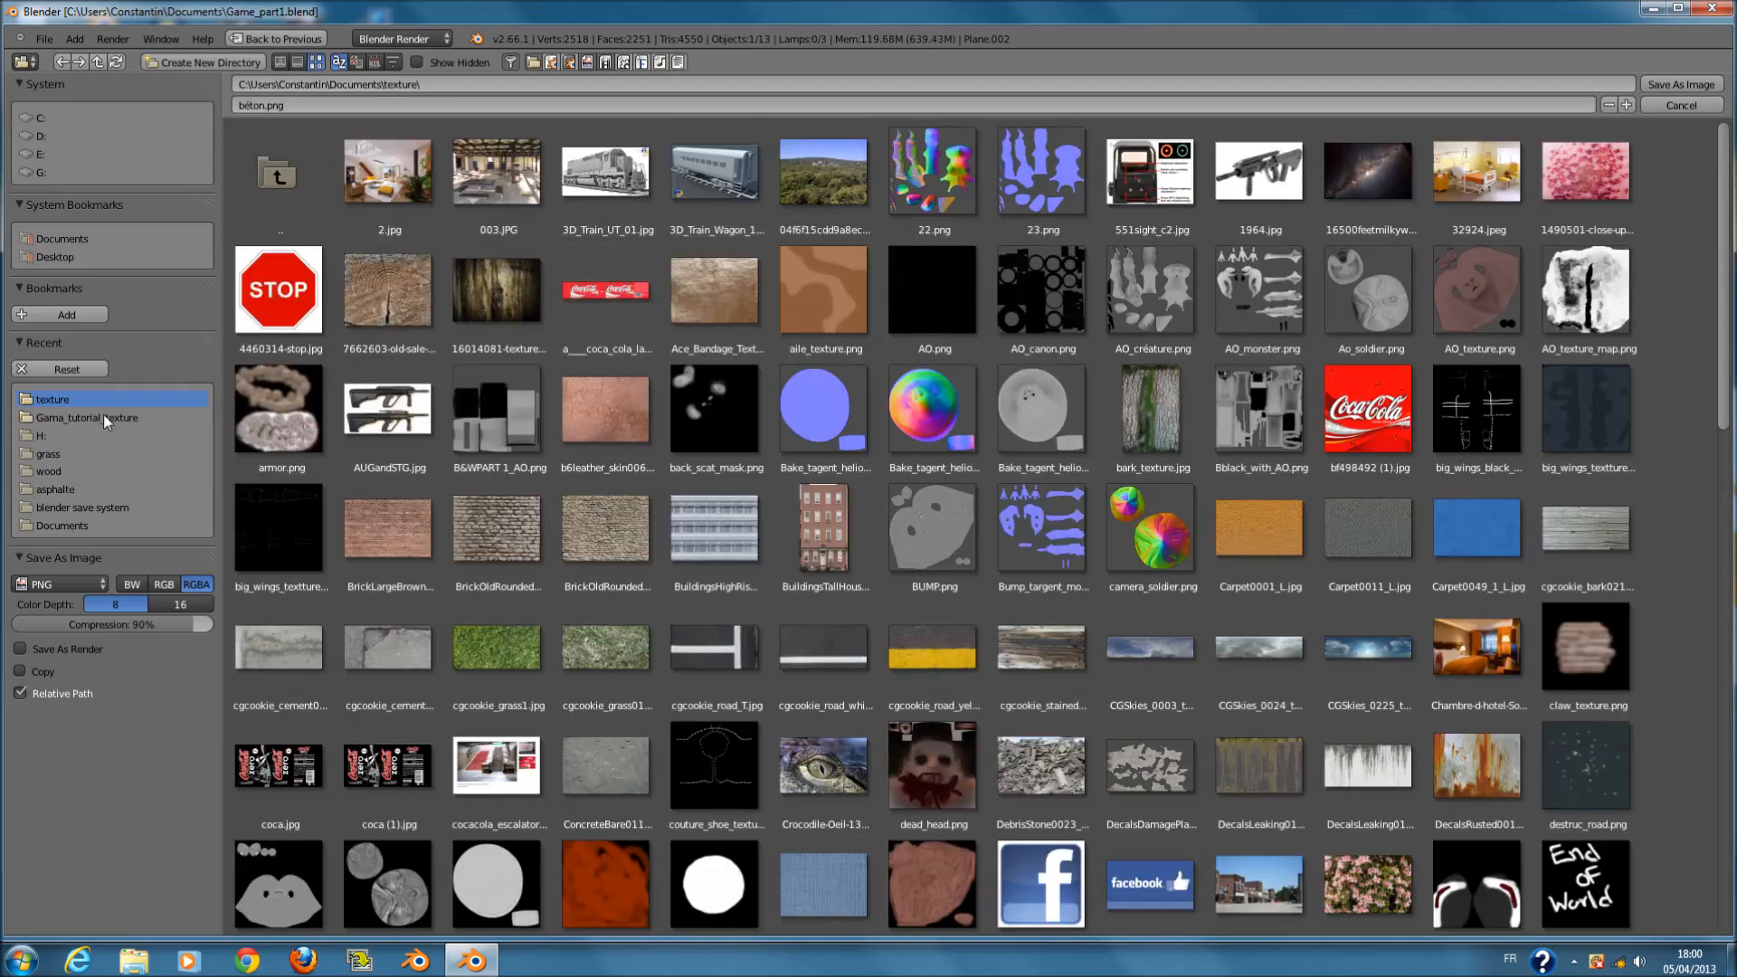
{"action": "left_click", "coordinate": [103, 417]}
{"action": "left_click", "coordinate": [497, 104]}
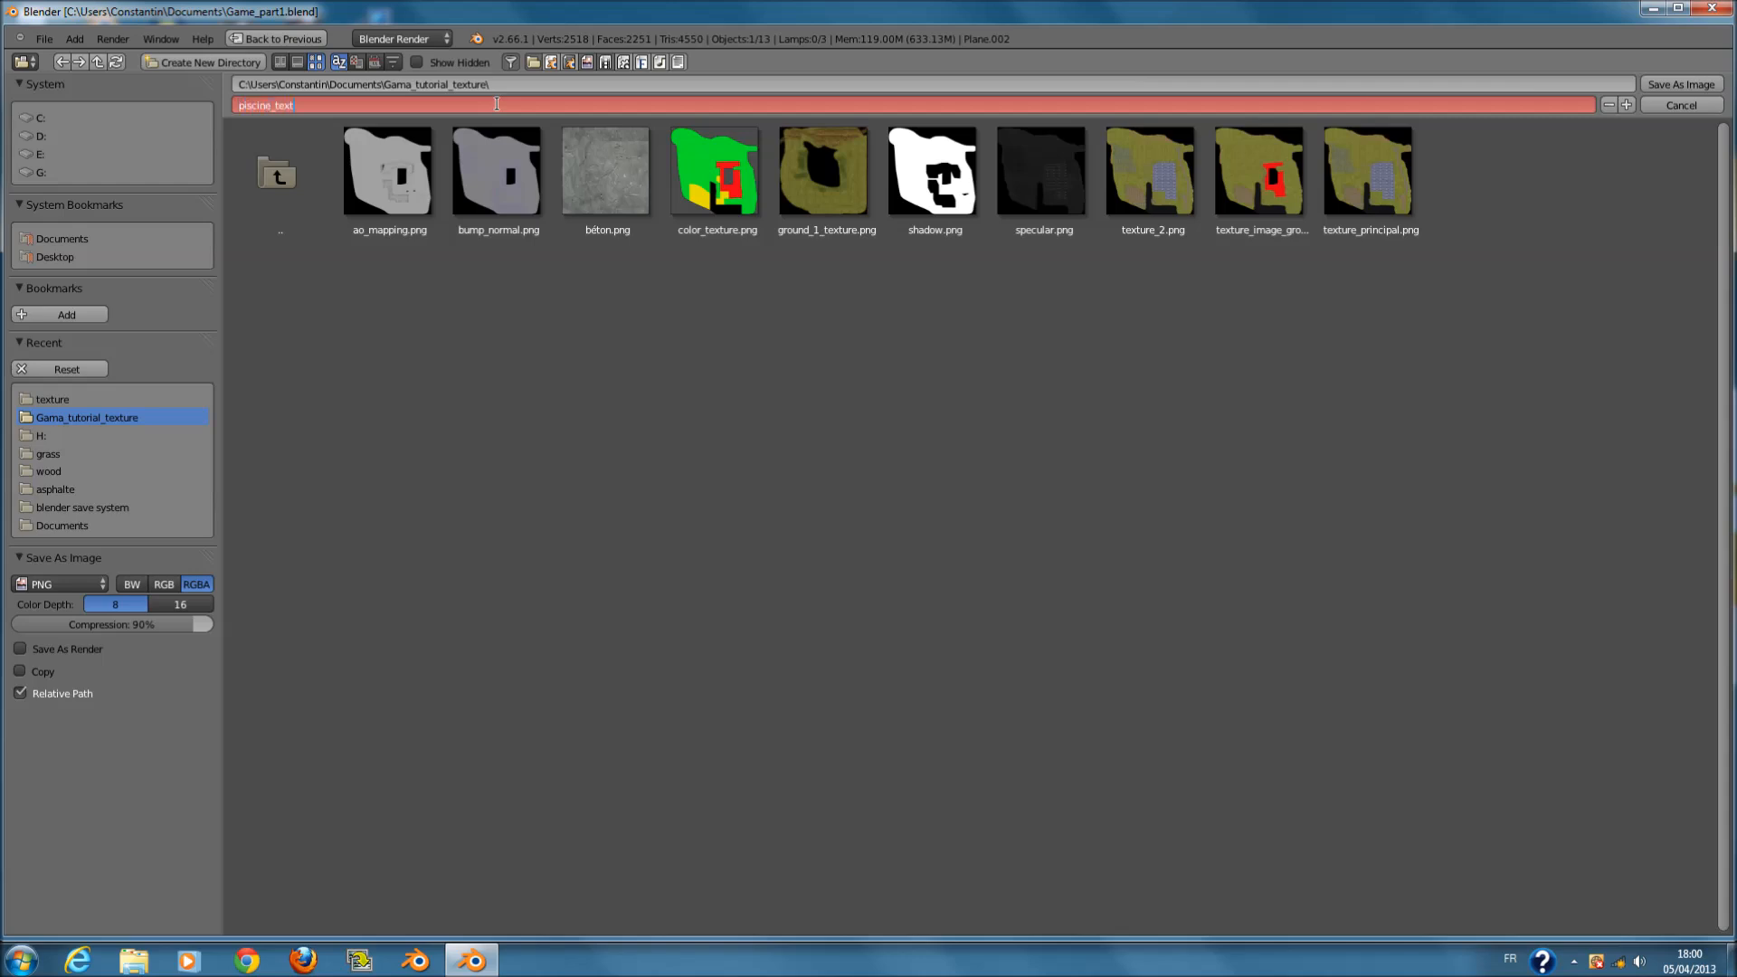
{"action": "type", "text": "piscine_texture.png"}
{"action": "key", "text": "Return"}
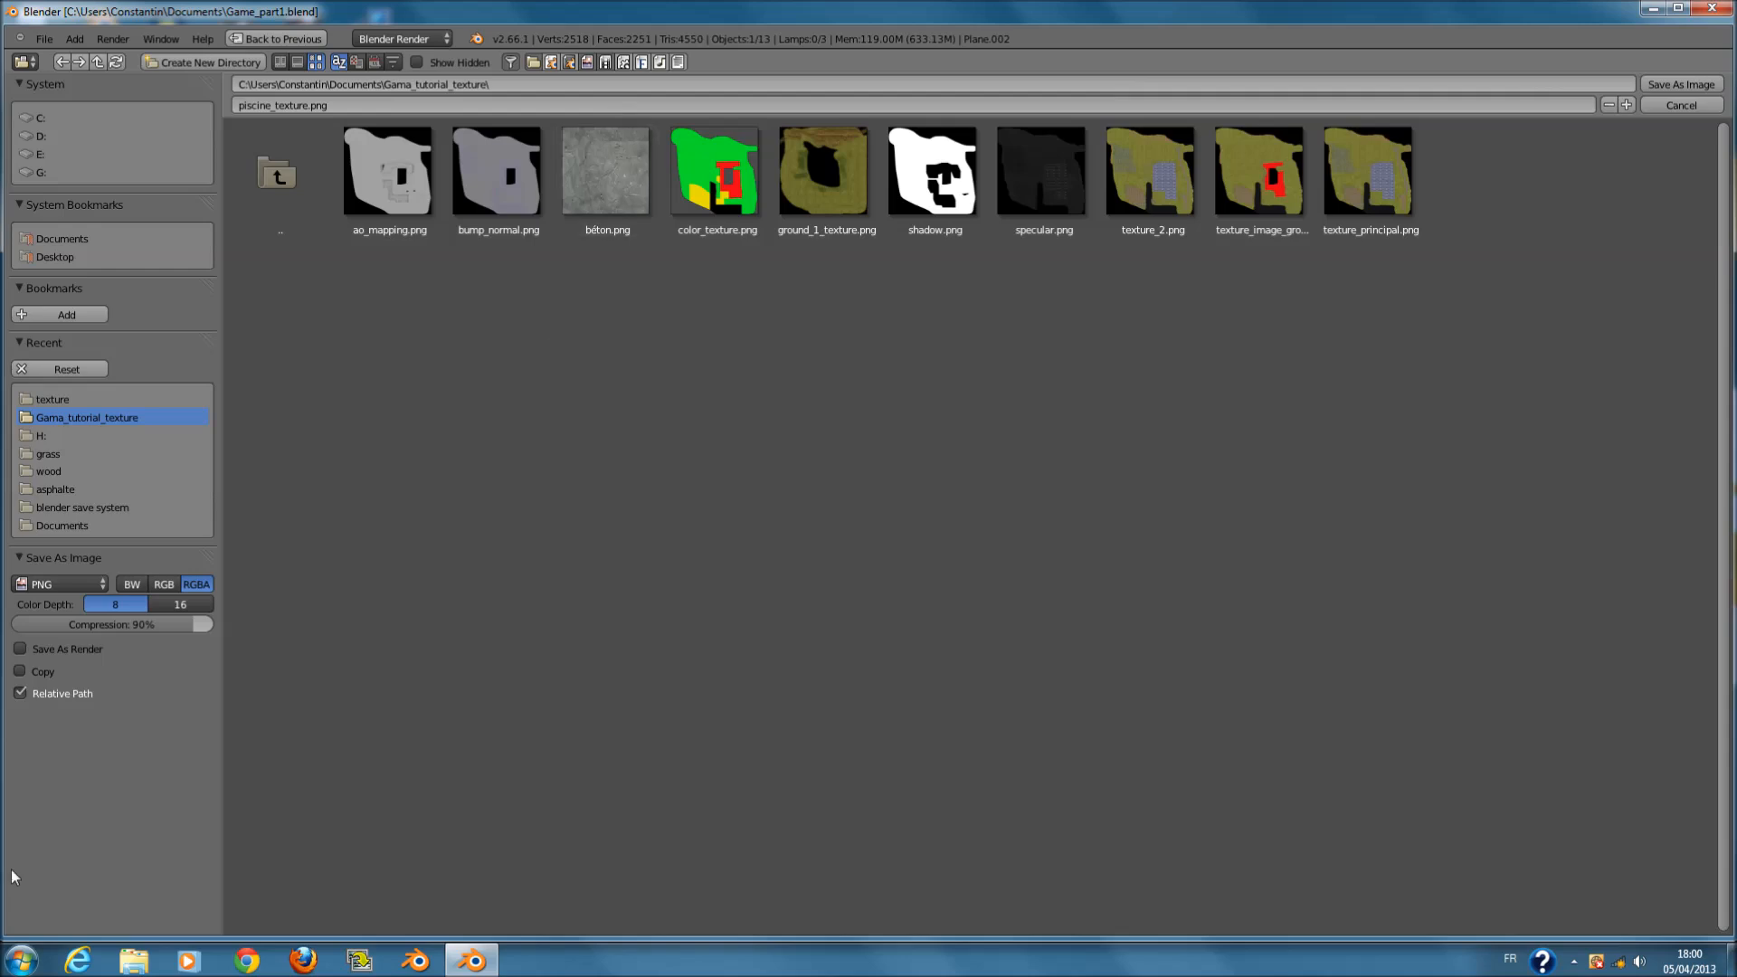
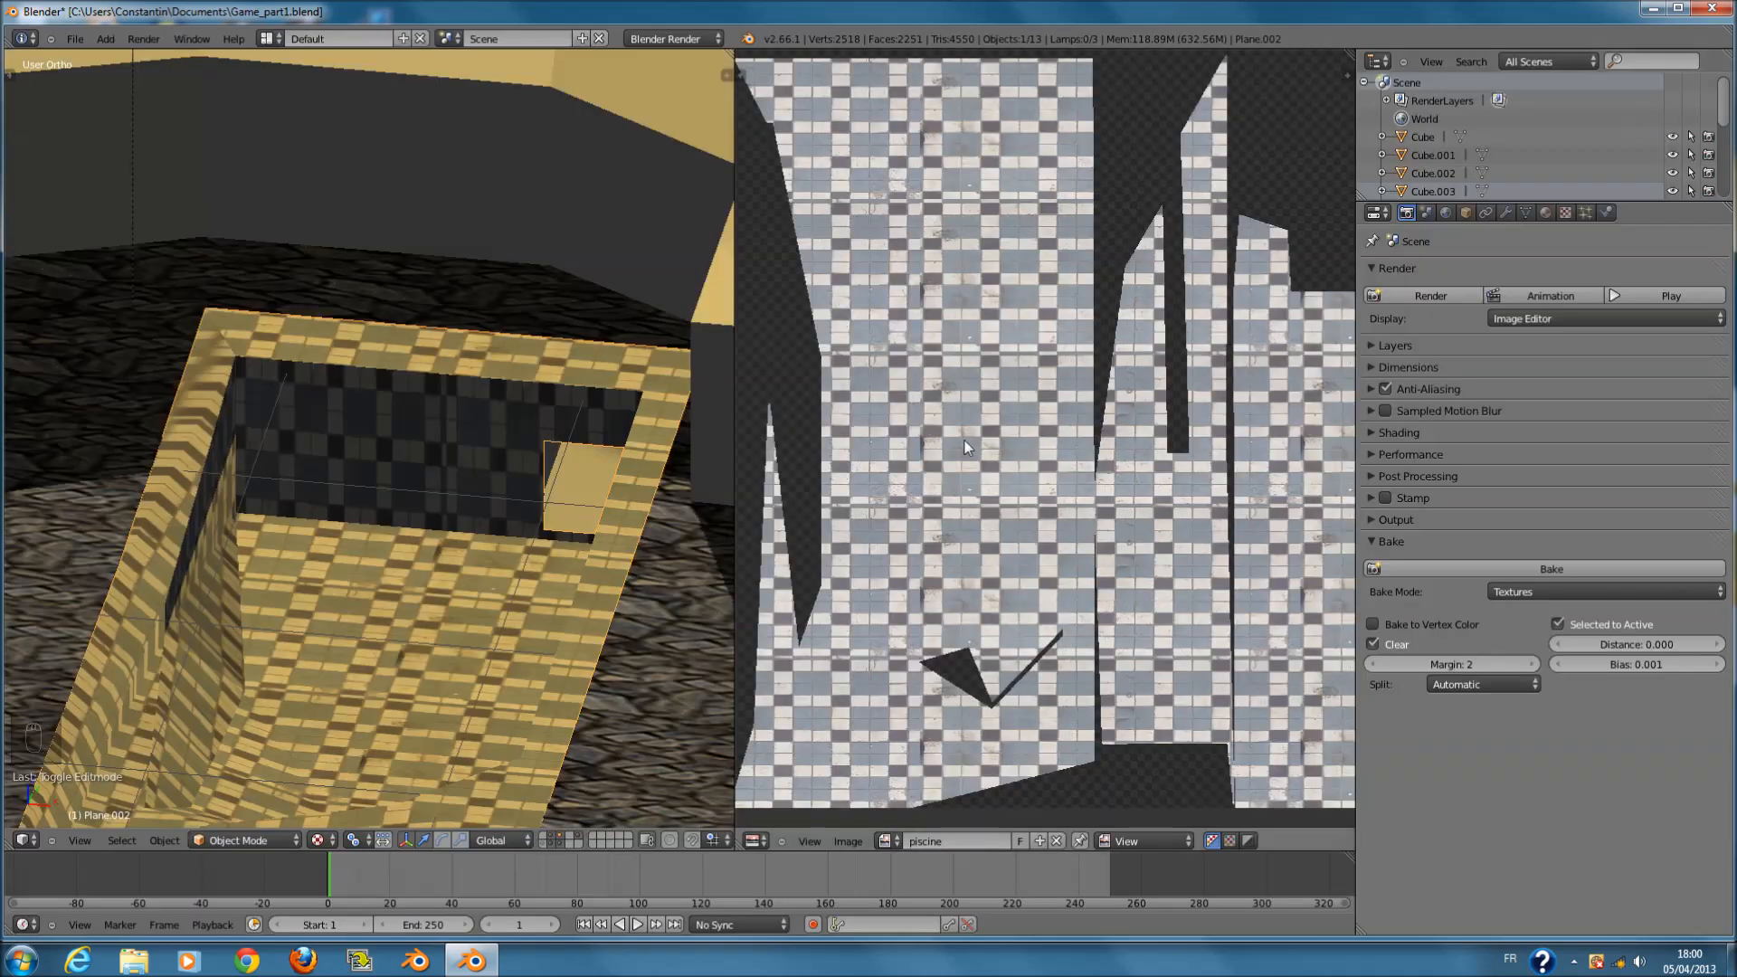
- Save the file, toggle the selection of all objects, and reselect the pool
{"action": "scroll", "coordinate": [785, 532], "scroll_direction": "down", "scroll_amount": 3}
{"action": "scroll", "coordinate": [688, 518], "scroll_direction": "down", "scroll_amount": 1}
{"action": "key", "text": "ctrl+s"}
{"action": "left_click", "coordinate": [686, 514]}
{"action": "key", "text": "a"}
{"action": "key", "text": "a"}
{"action": "key", "text": "a"}
{"action": "key", "text": "a"}
{"action": "key", "text": "a"}
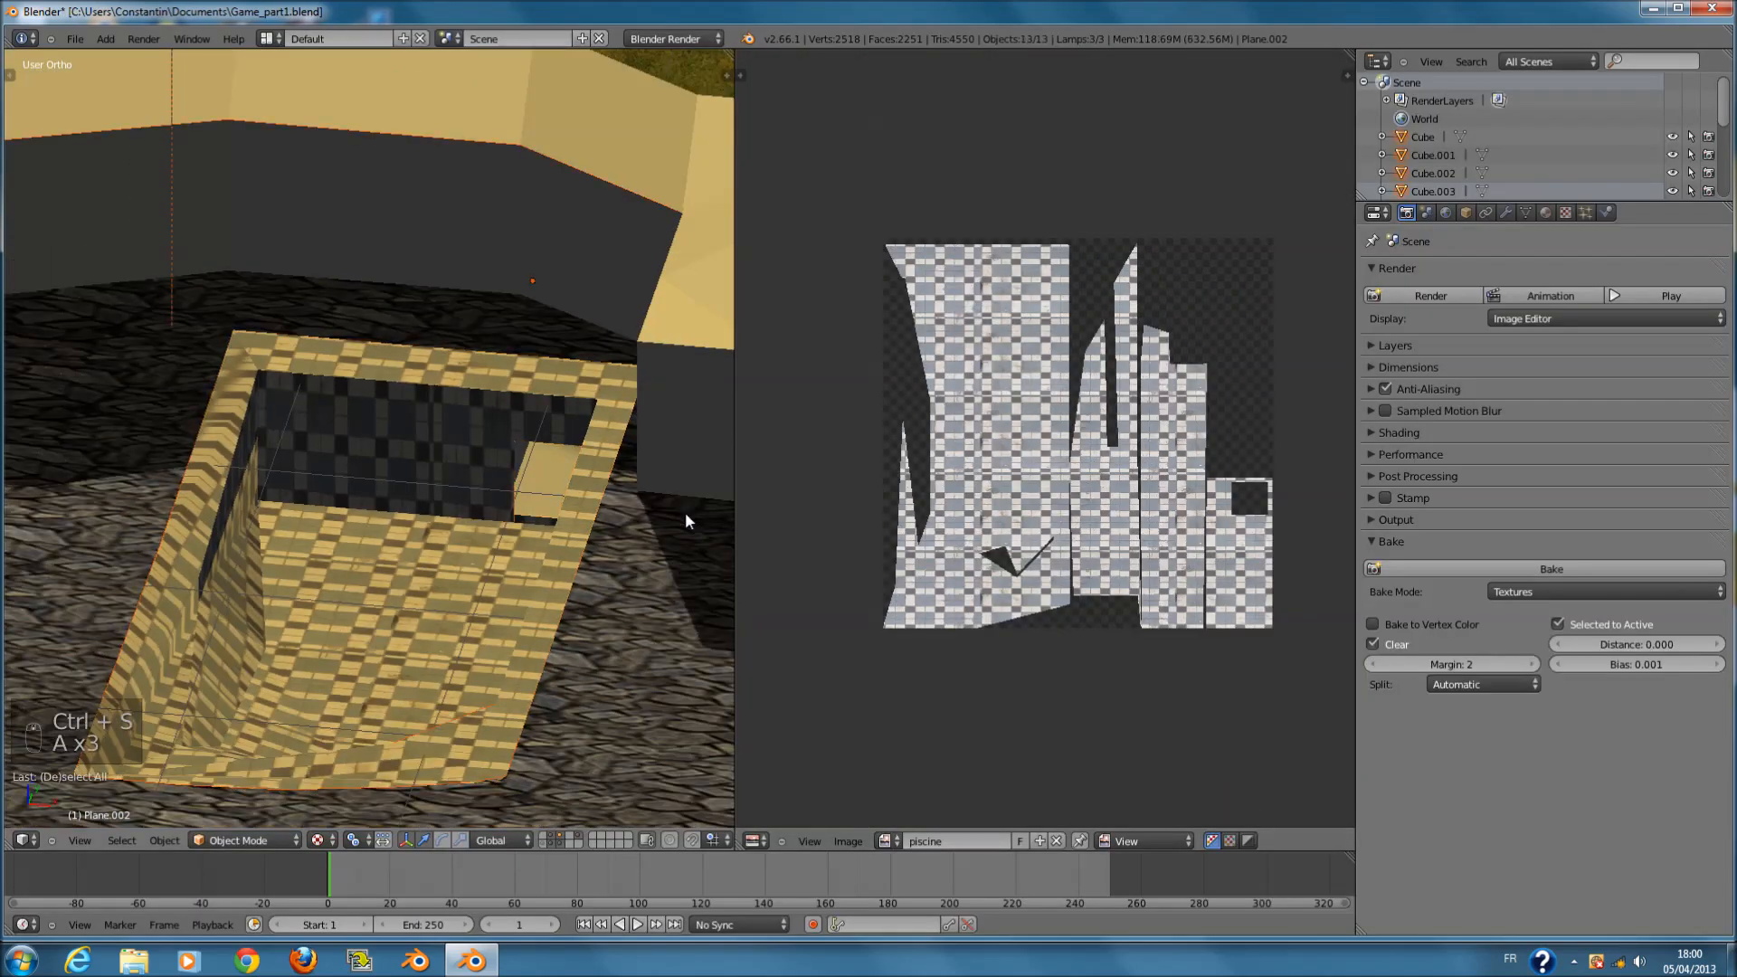
{"action": "key", "text": "ctrl+s"}
{"action": "scroll", "coordinate": [686, 504], "scroll_direction": "down", "scroll_amount": 3}
{"action": "right_click", "coordinate": [472, 498]}
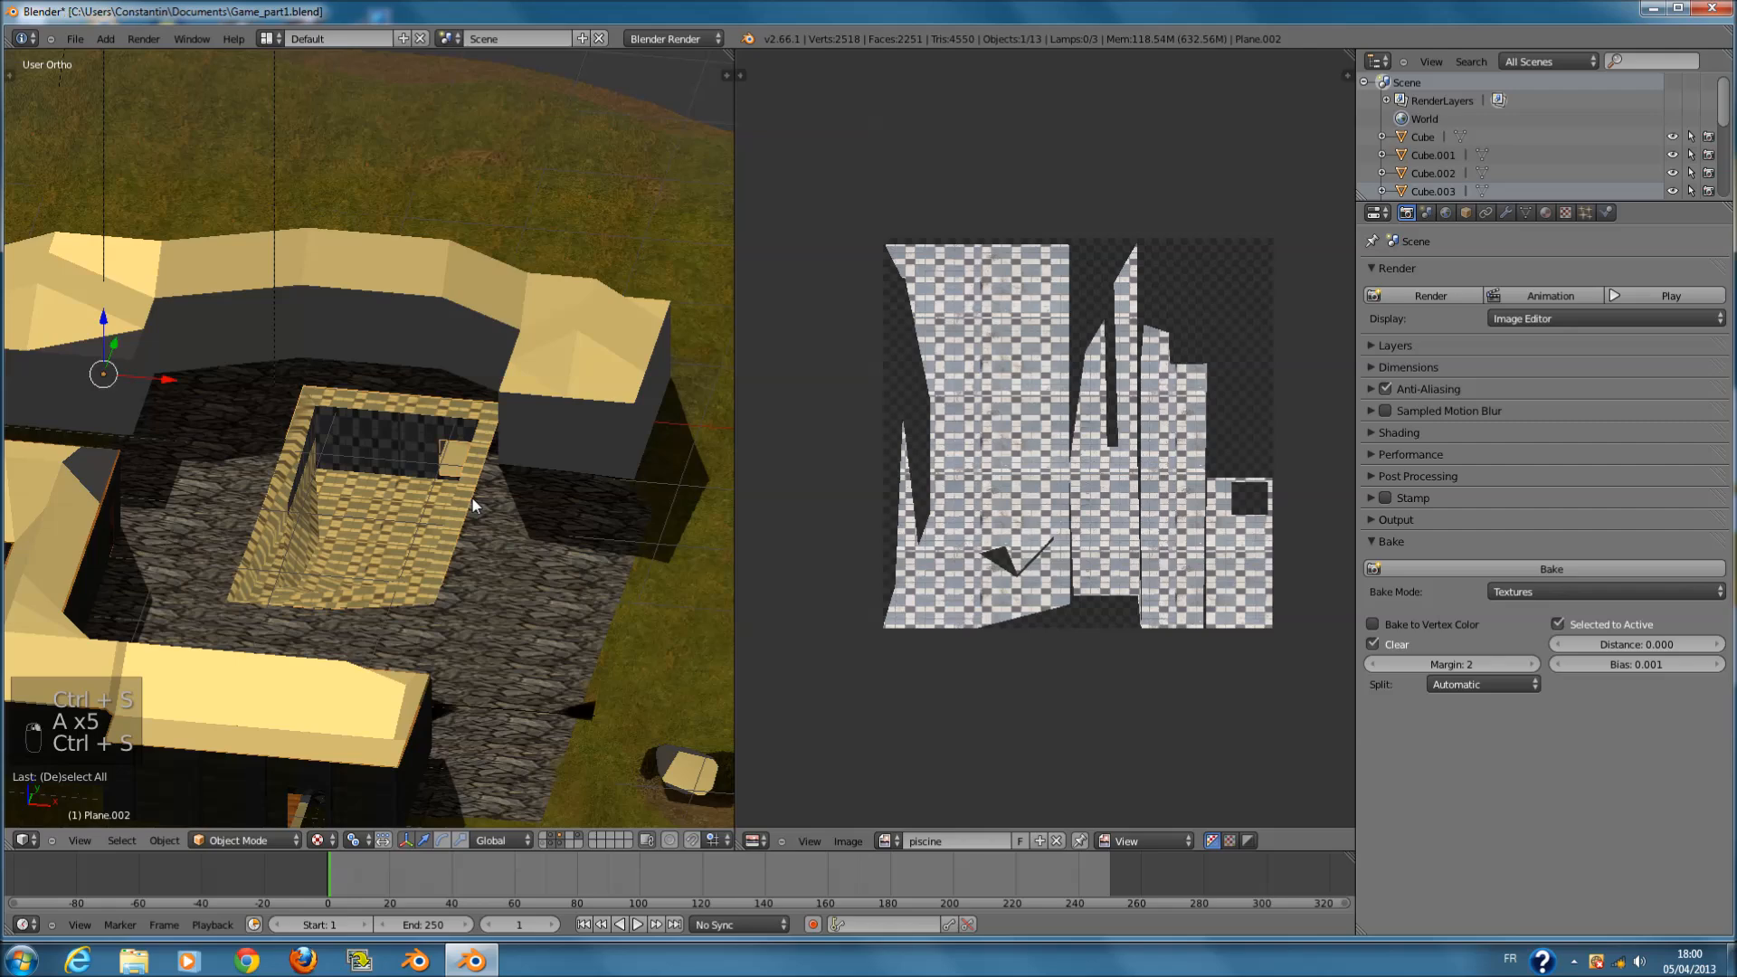
- Examine the tiled pool and the surrounding courtyard buildings from several angles, saving the file along the way
{"action": "key", "text": "ctrl+s"}
{"action": "middle_click_drag", "start_coordinate": [529, 515], "coordinate": [172, 543]}
{"action": "key", "text": "ctrl+s"}
{"action": "middle_click_drag", "start_coordinate": [508, 472], "coordinate": [673, 426]}
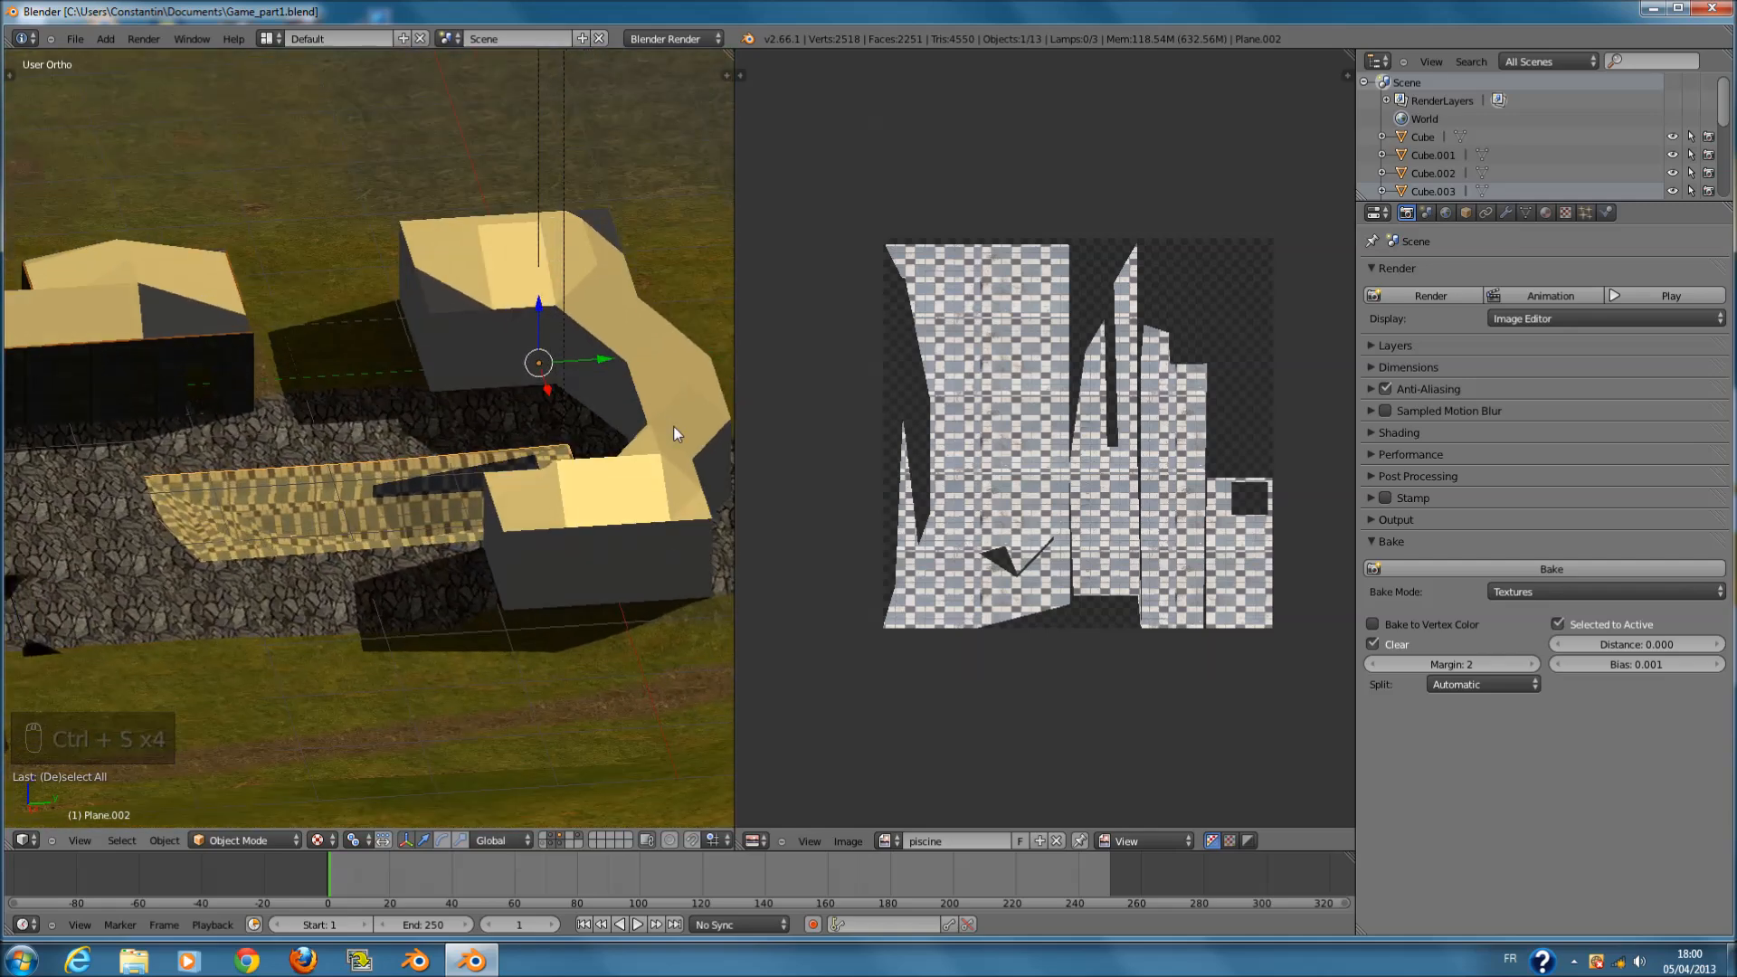
{"action": "middle_click_drag", "start_coordinate": [378, 452], "coordinate": [590, 470]}
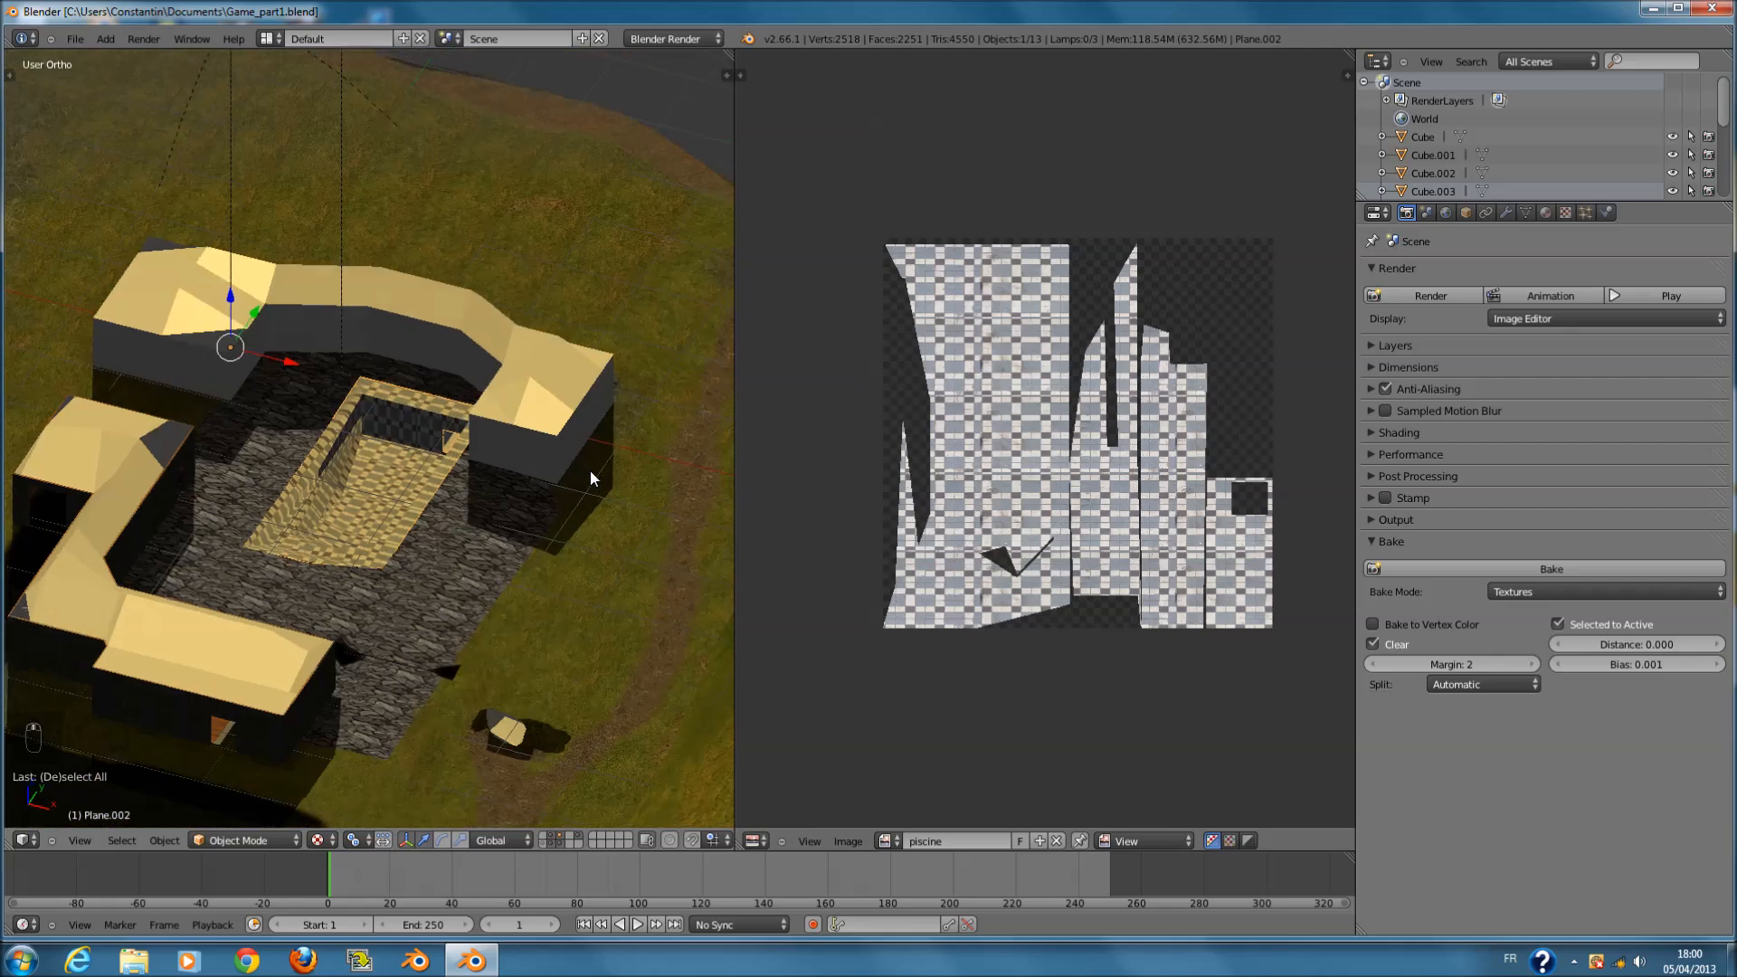
{"action": "scroll", "coordinate": [590, 473], "scroll_direction": "up", "scroll_amount": 4}
{"action": "scroll", "coordinate": [590, 481], "scroll_direction": "down", "scroll_amount": 4}
{"action": "middle_click_drag", "start_coordinate": [420, 507], "coordinate": [581, 534]}
{"action": "right_click", "coordinate": [505, 487]}
{"action": "middle_click_drag", "start_coordinate": [507, 415], "coordinate": [448, 581]}
{"action": "key", "text": "ctrl+s"}
{"action": "left_click", "coordinate": [450, 577]}
{"action": "key", "text": "ctrl+s"}
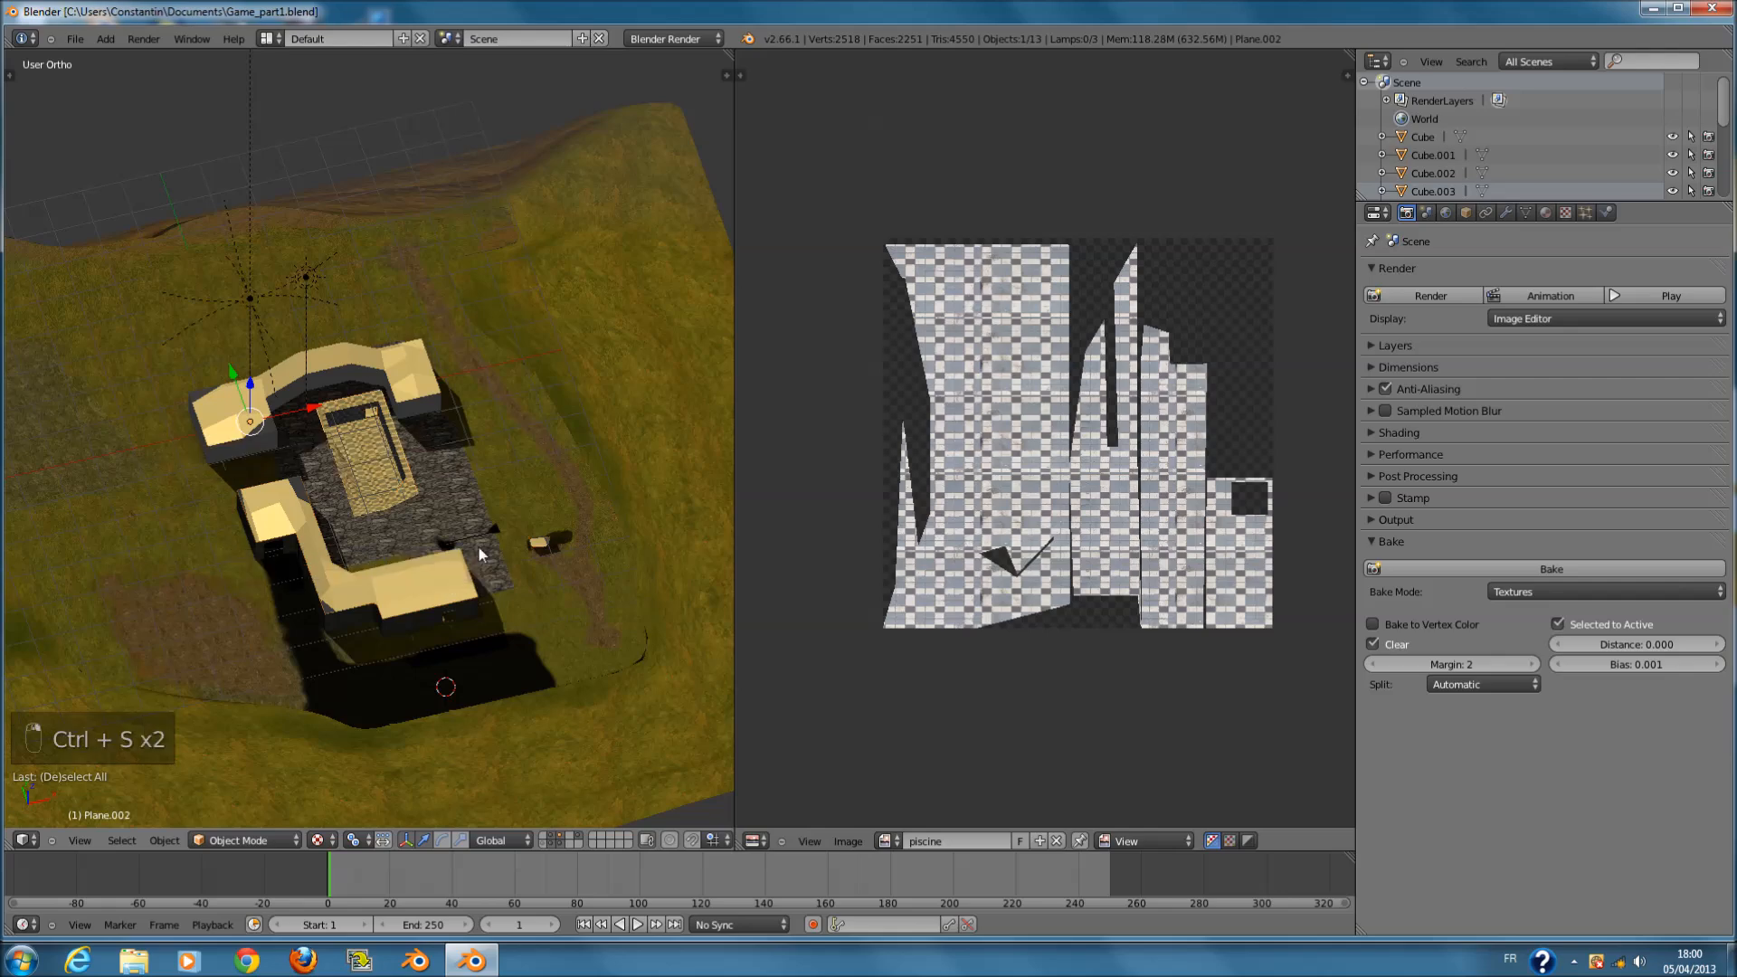
- Save the file with the pool framed from above, and start a new image with a width and height of 2048
{"action": "key", "text": "KP_7"}
{"action": "key", "text": "KP_Decimal"}
{"action": "key", "text": "Tab"}
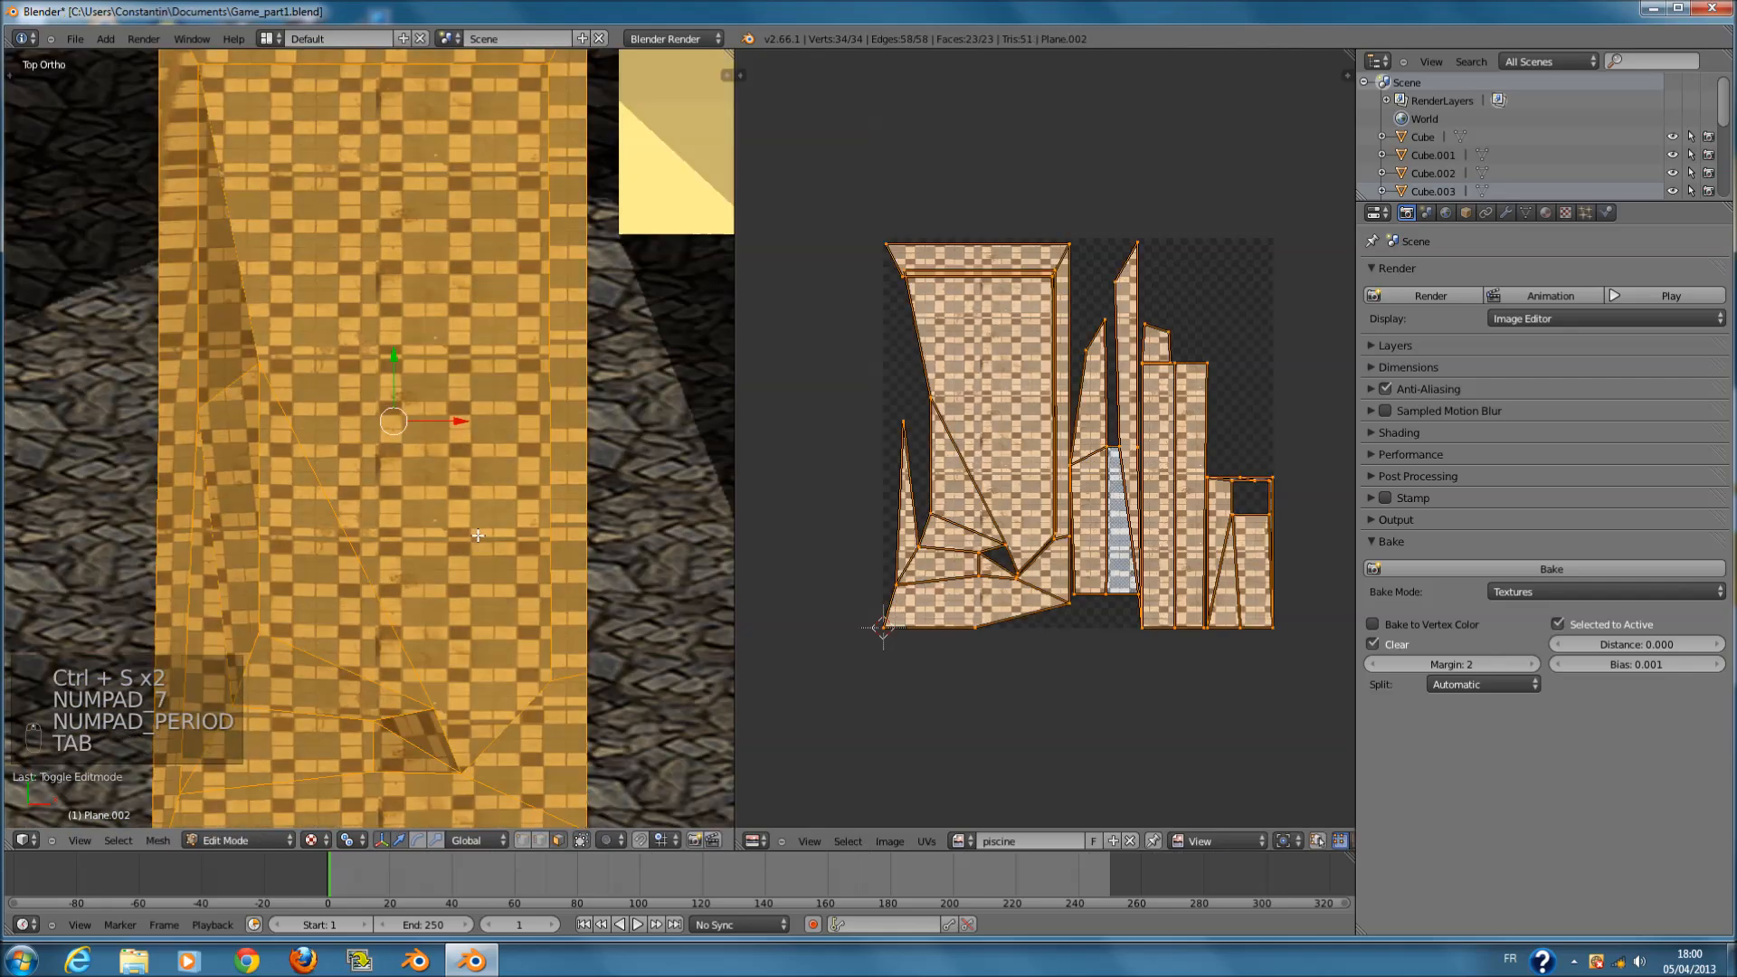
{"action": "key", "text": "Tab"}
{"action": "key", "text": "ctrl+s"}
{"action": "left_click", "coordinate": [478, 536]}
{"action": "left_click", "coordinate": [848, 842]}
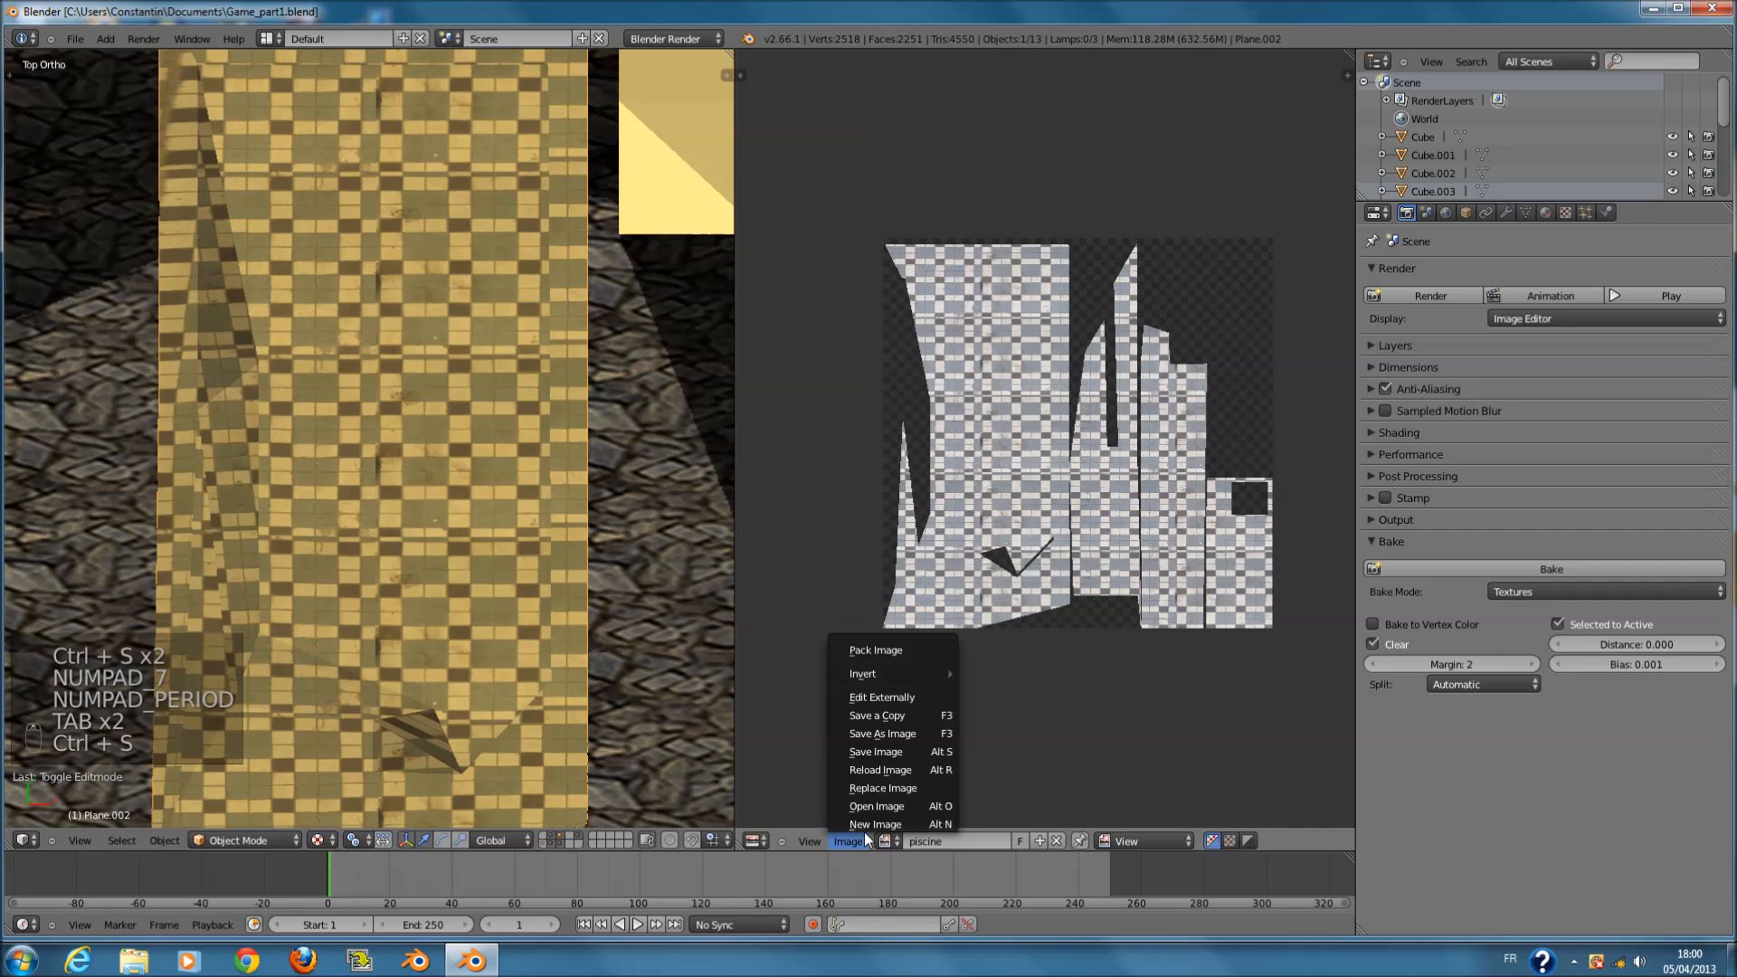
{"action": "left_click", "coordinate": [876, 824]}
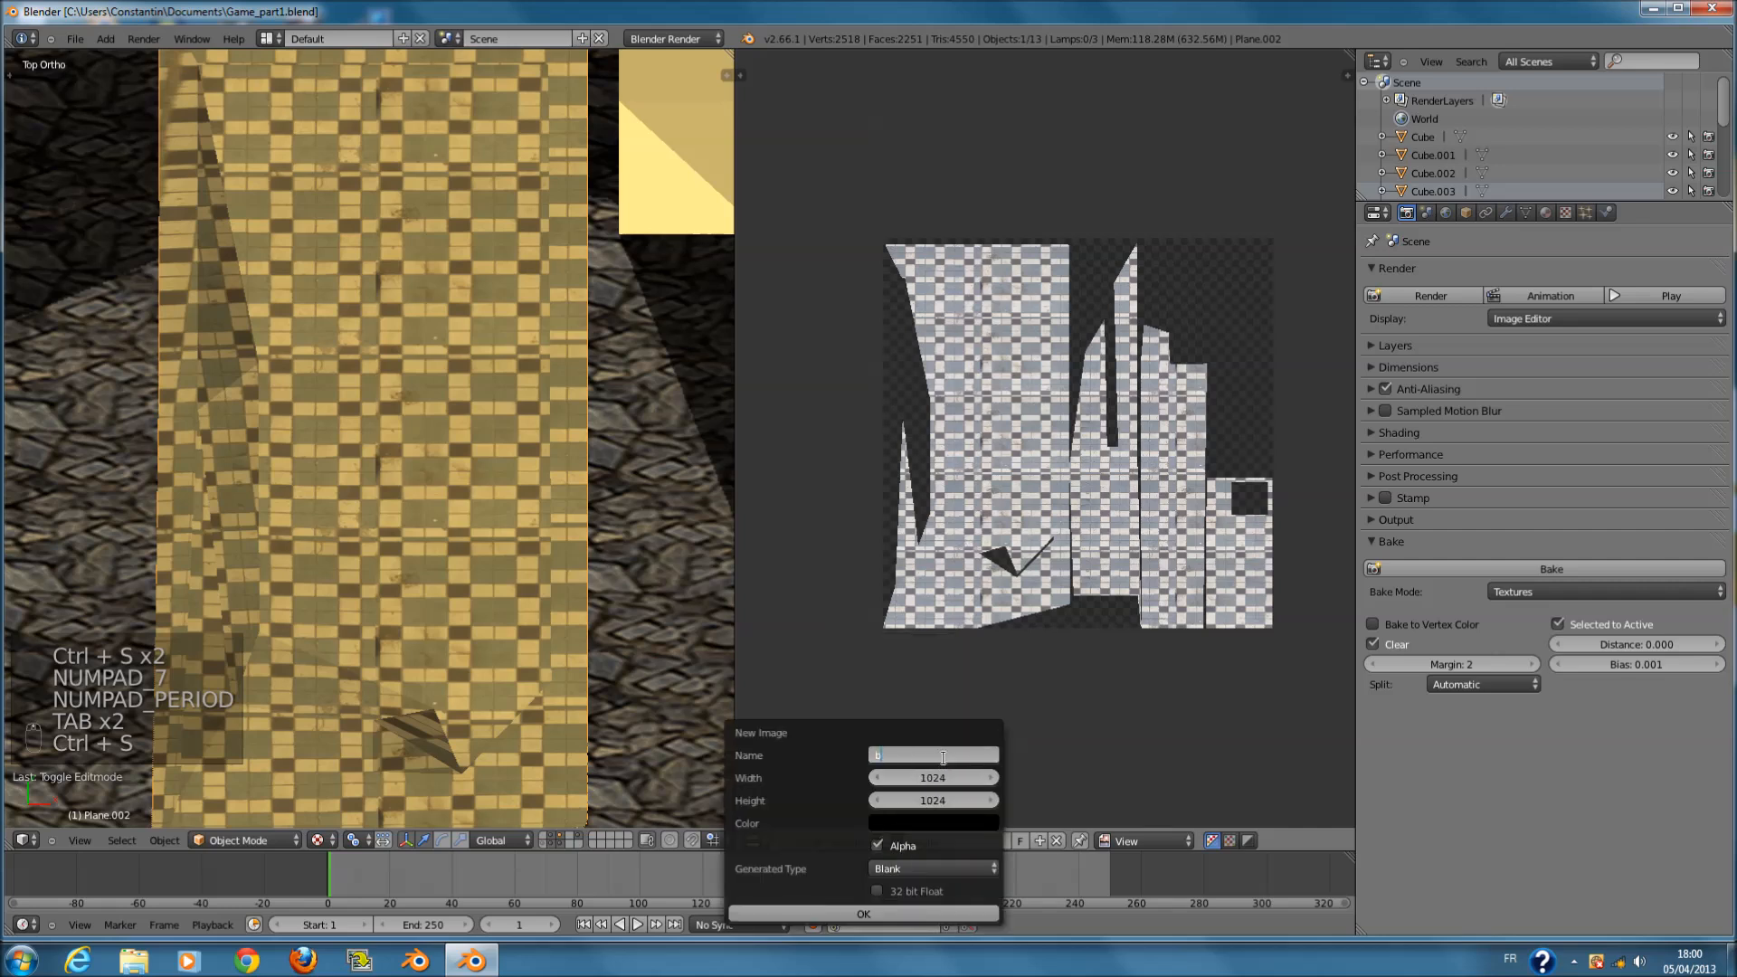
{"action": "key", "text": "Return"}
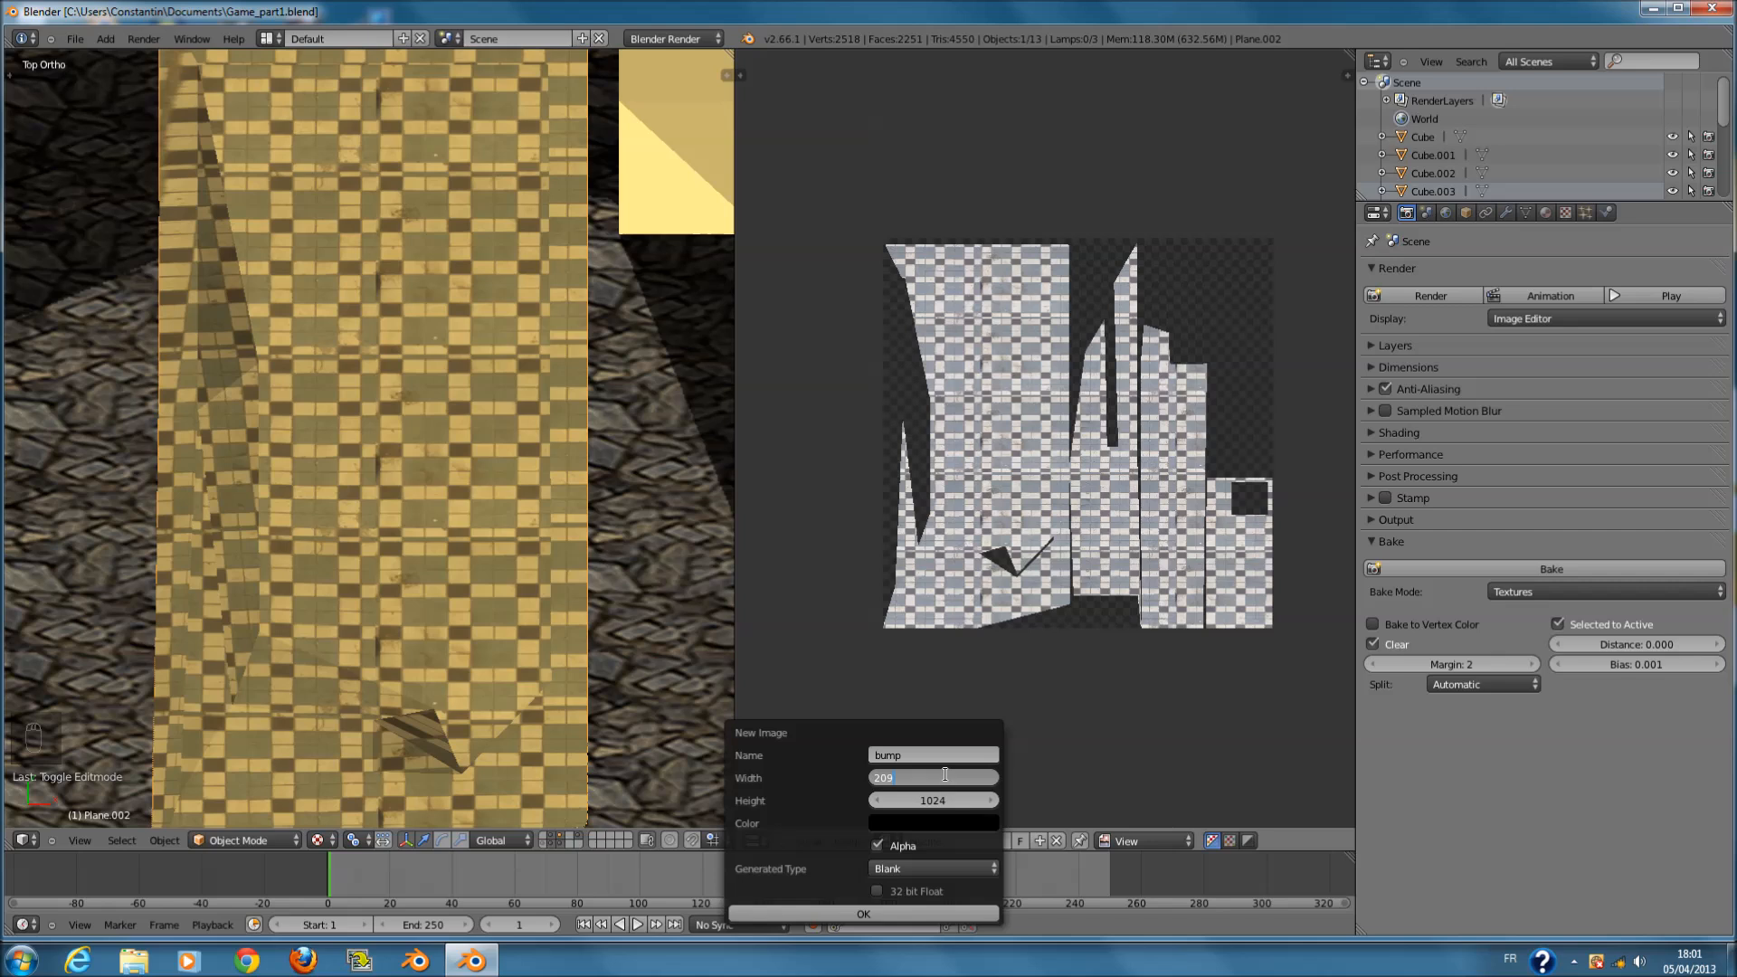
{"action": "left_click", "coordinate": [932, 796]}
{"action": "type", "text": "2048"}
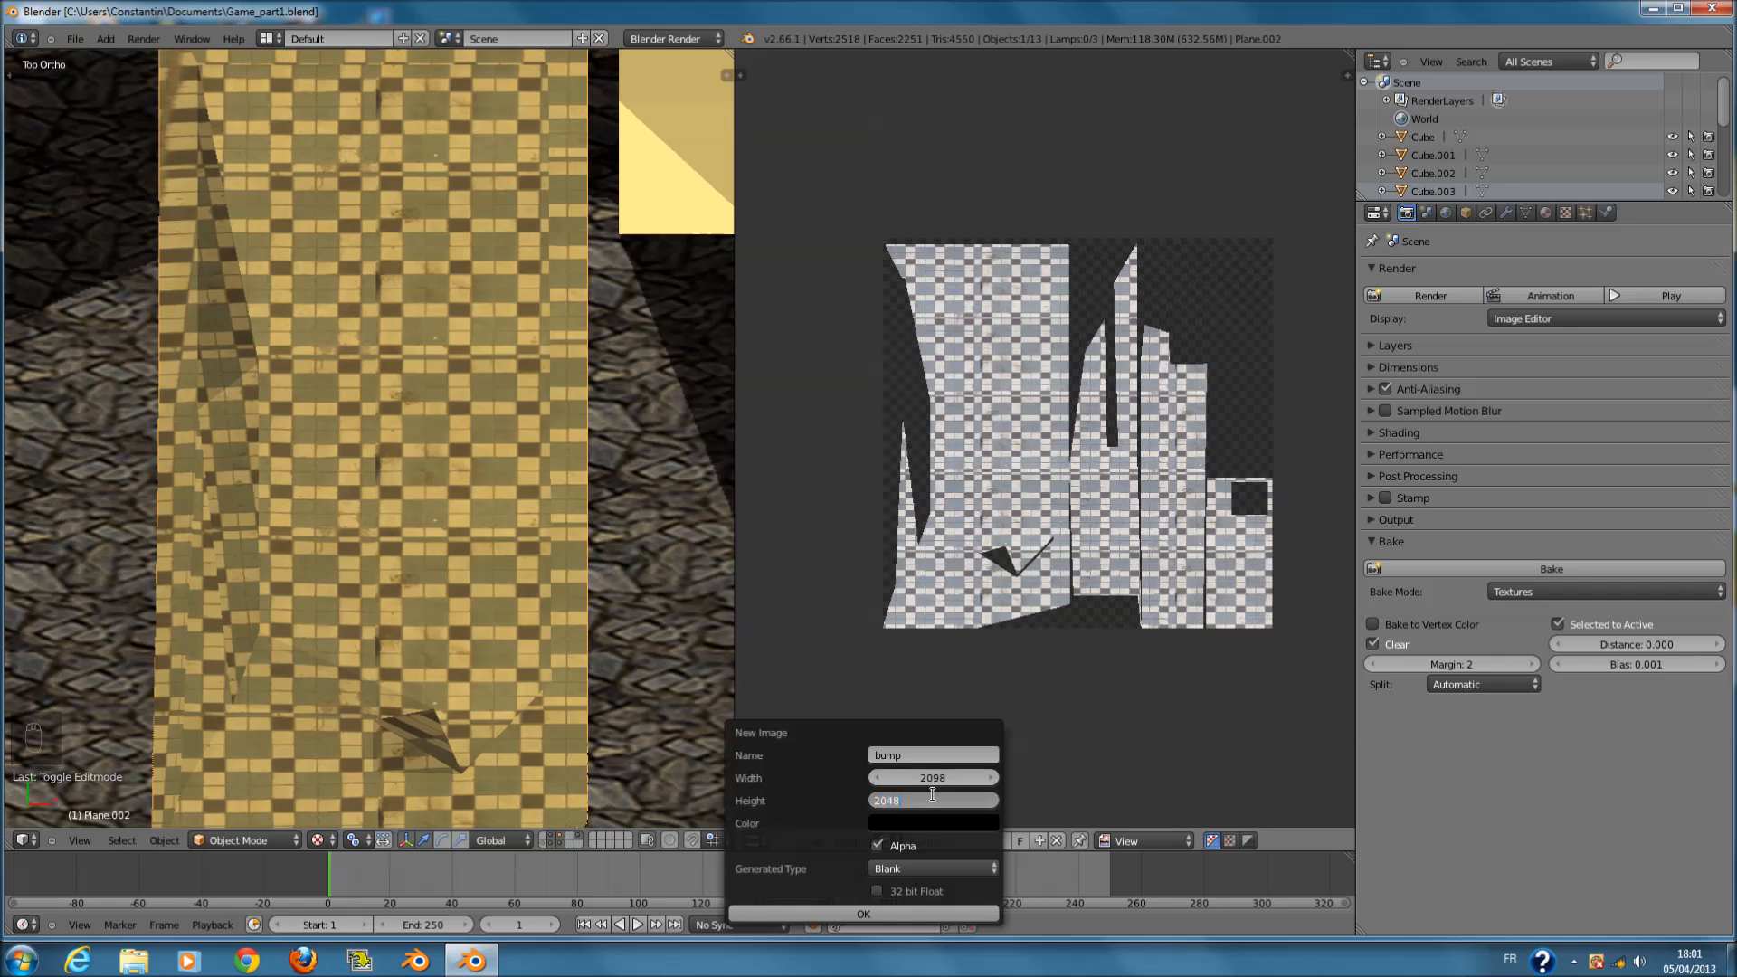
{"action": "left_click", "coordinate": [937, 777]}
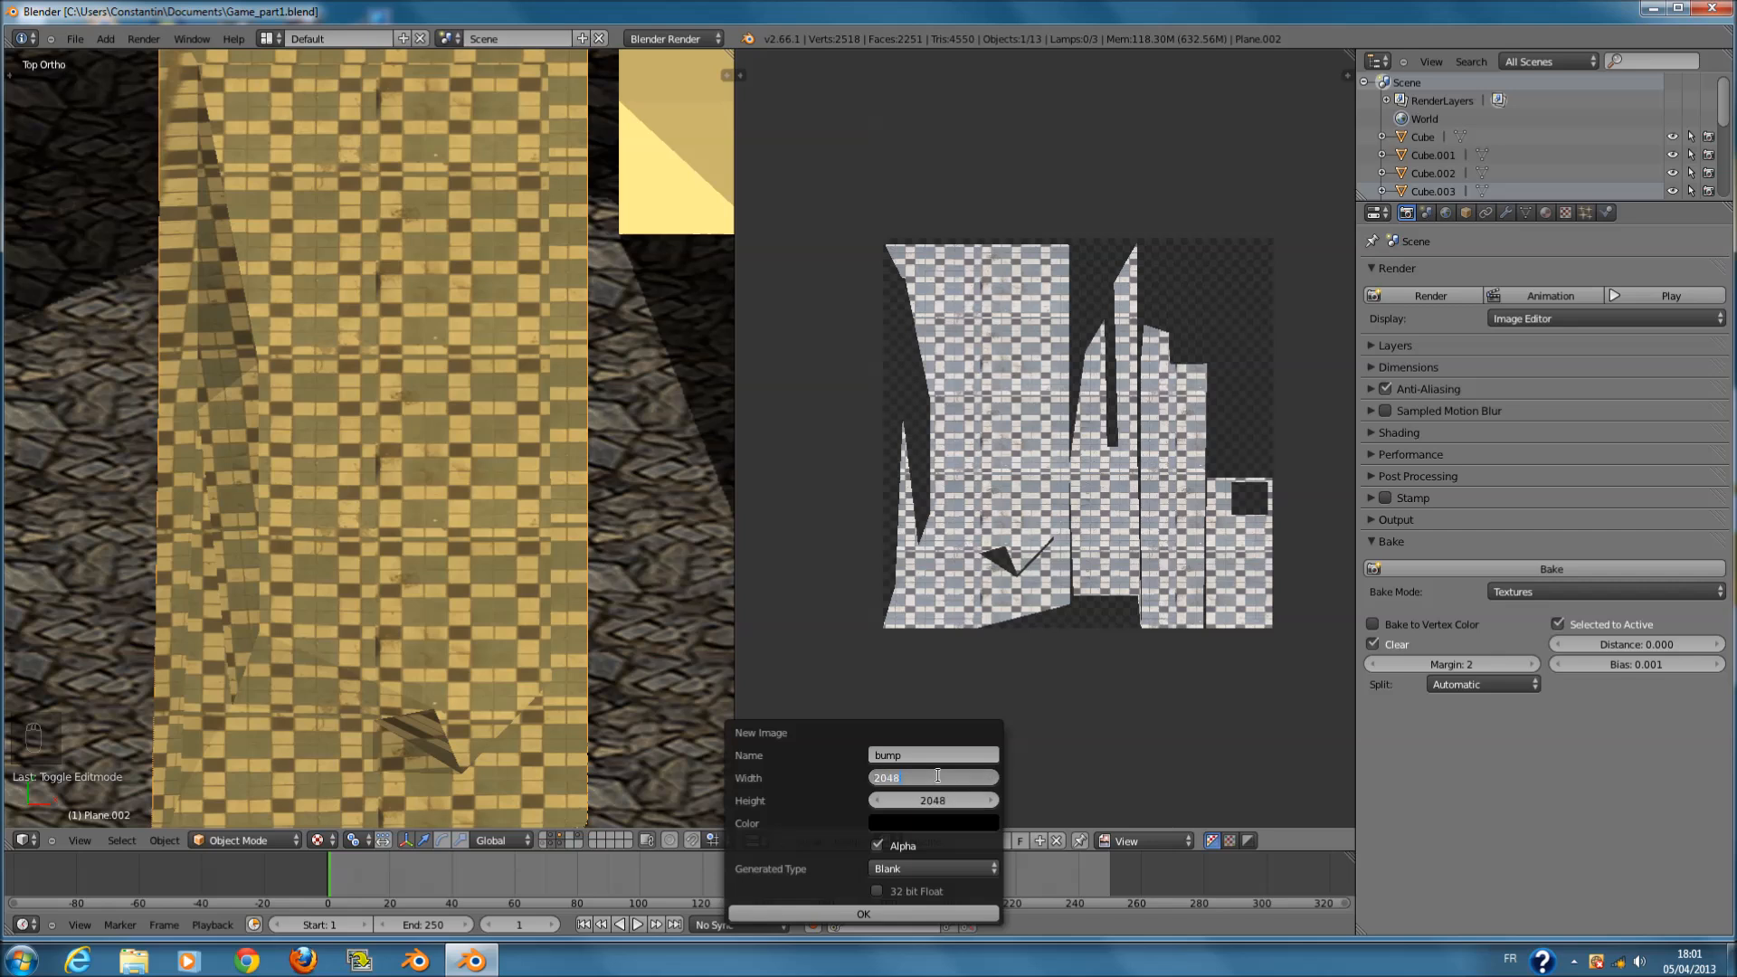
{"action": "key", "text": "BackSpace"}
- Name the new image normal_piscine and create it
{"action": "left_click", "coordinate": [933, 754]}
{"action": "left_click", "coordinate": [933, 755]}
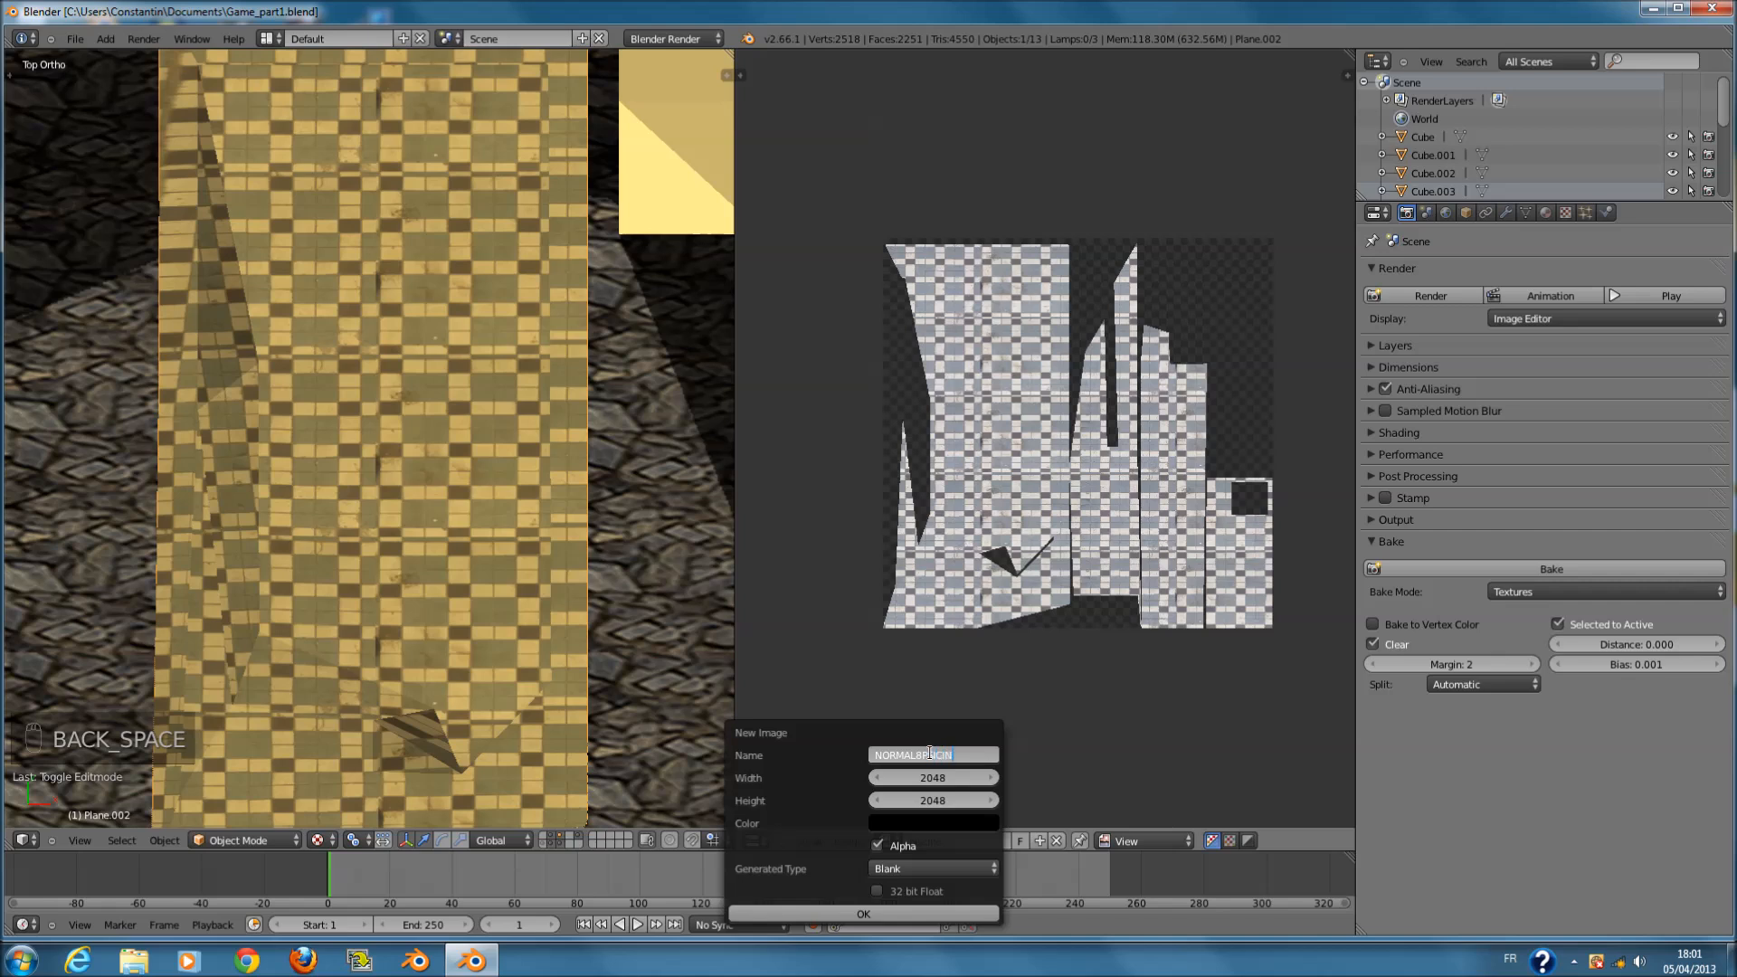
{"action": "key", "text": "BackSpace"}
{"action": "key", "text": "BackSpace"}
{"action": "key", "text": "BackSpace"}
{"action": "key", "text": "BackSpace"}
{"action": "key", "text": "BackSpace"}
{"action": "key", "text": "BackSpace"}
{"action": "key", "text": "BackSpace"}
{"action": "key", "text": "BackSpace"}
{"action": "left_click", "coordinate": [883, 914]}
- Save the file and assign the normal_piscine image to the pool's UV layout in Edit Mode
{"action": "key", "text": "Tab"}
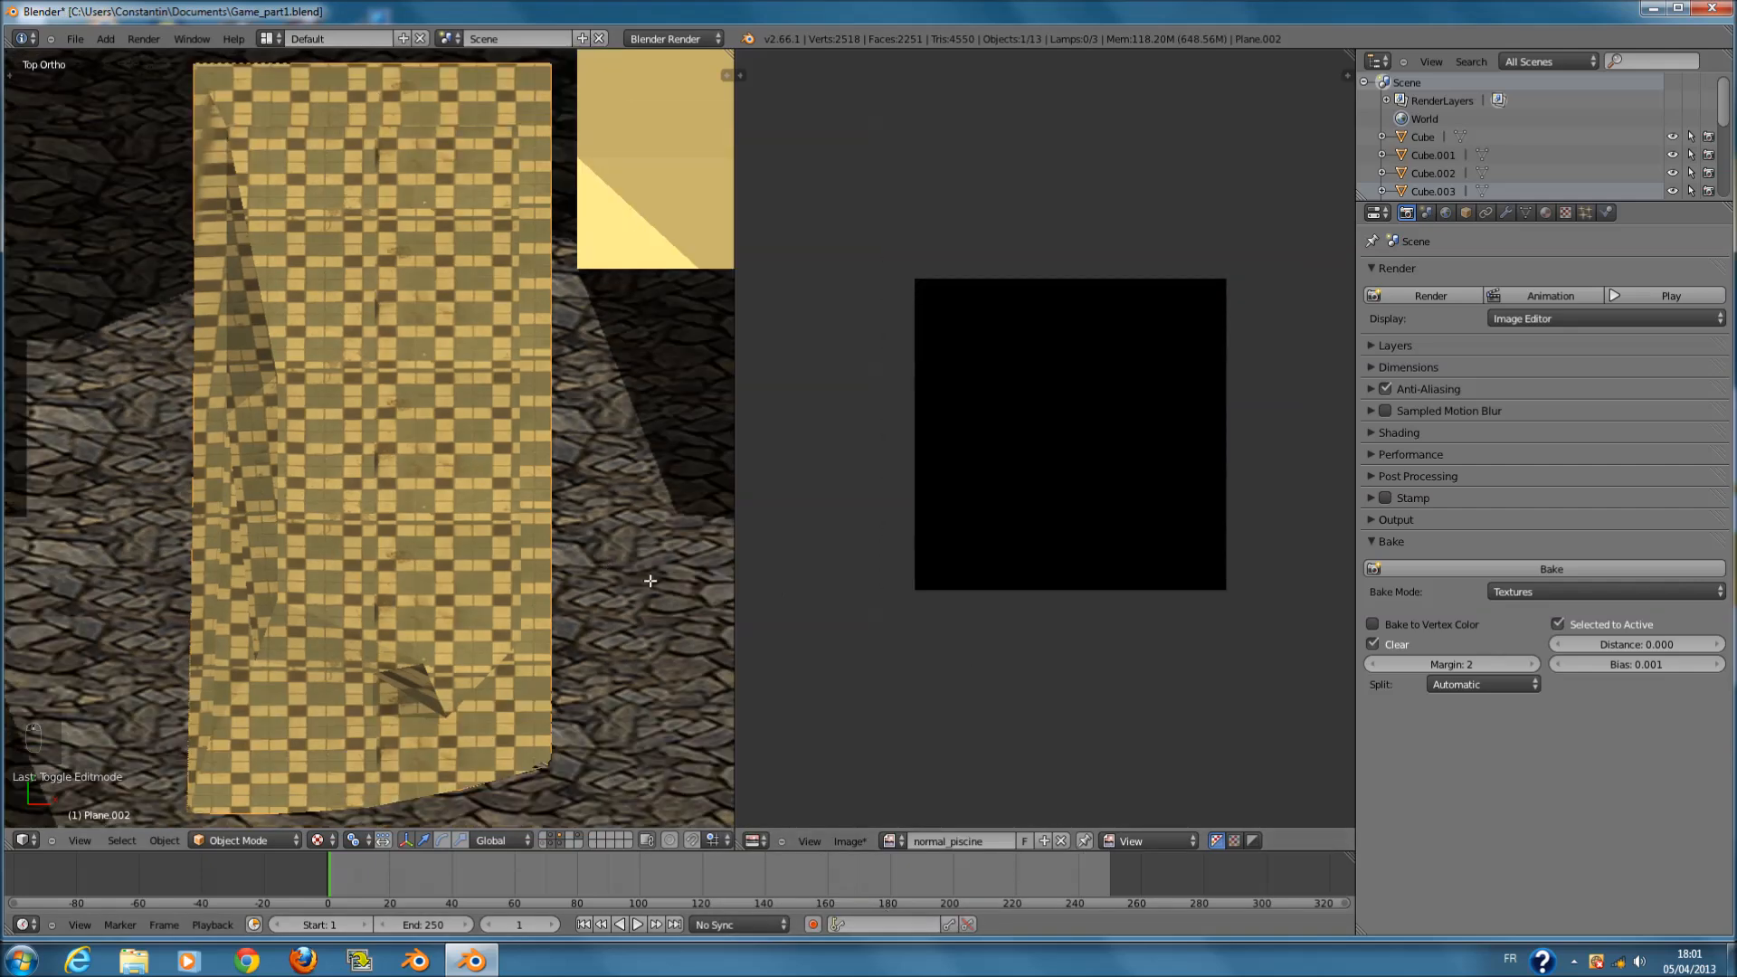
{"action": "key", "text": "ctrl+s"}
{"action": "left_click", "coordinate": [1219, 604]}
{"action": "left_click", "coordinate": [961, 841]}
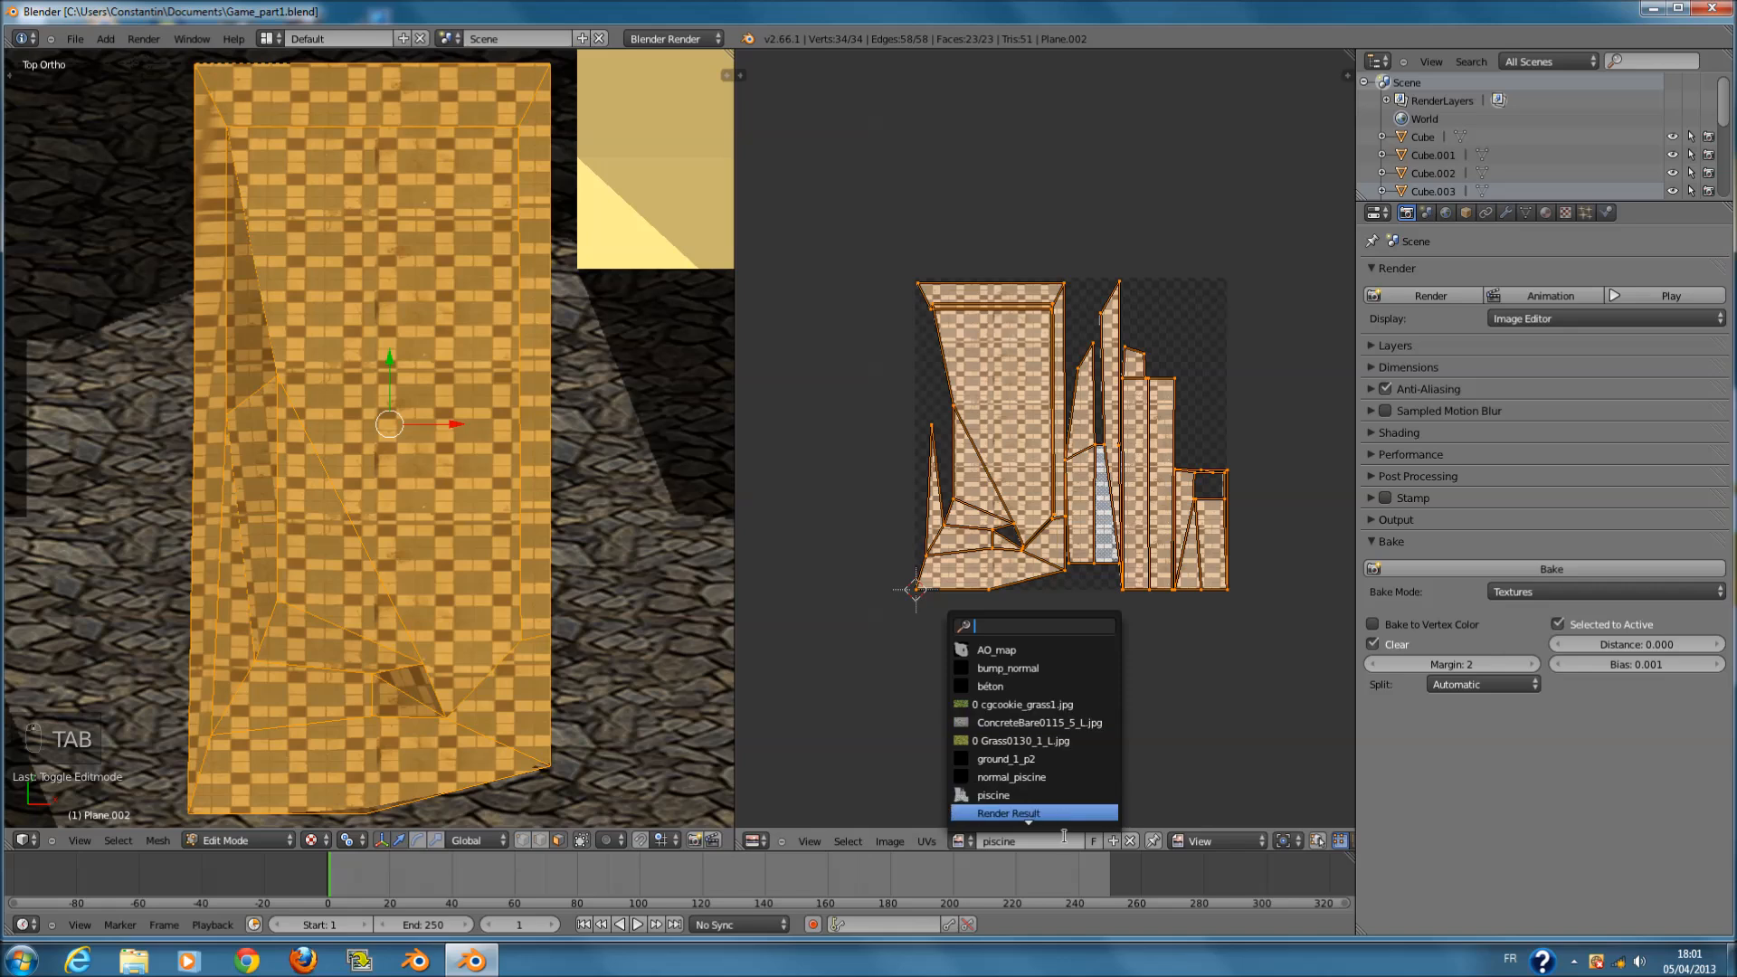
{"action": "scroll", "coordinate": [1065, 815], "scroll_direction": "down", "scroll_amount": 8}
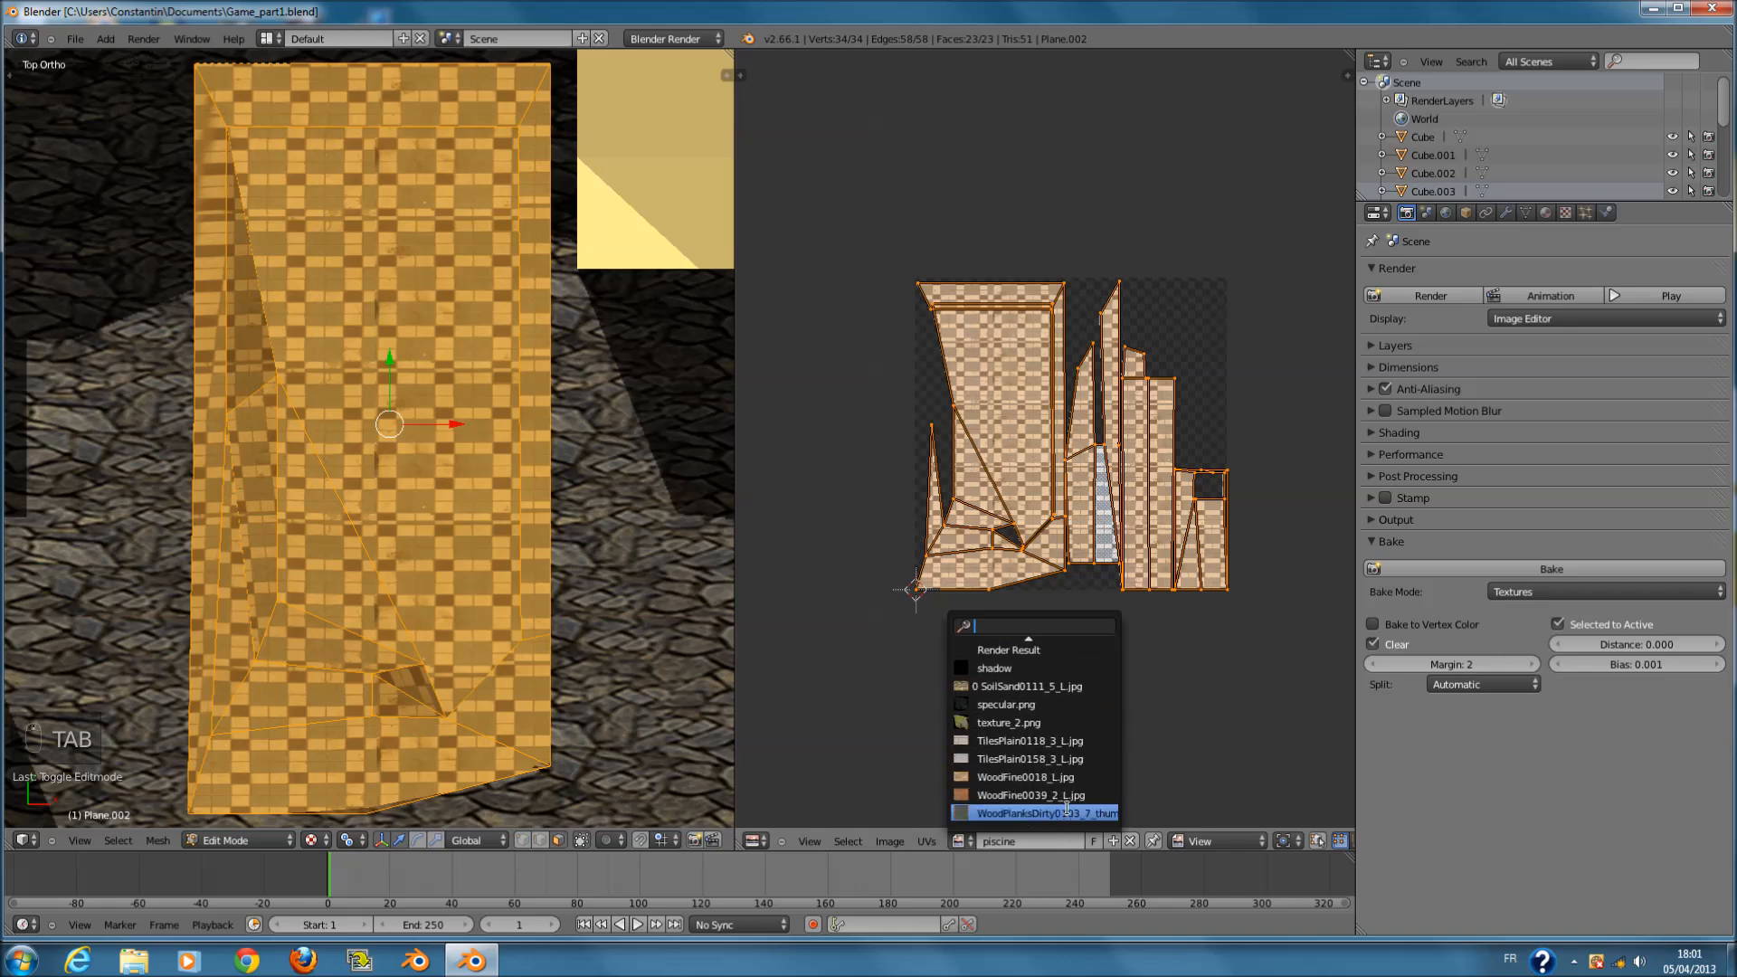
{"action": "scroll", "coordinate": [1068, 653], "scroll_direction": "up", "scroll_amount": 2}
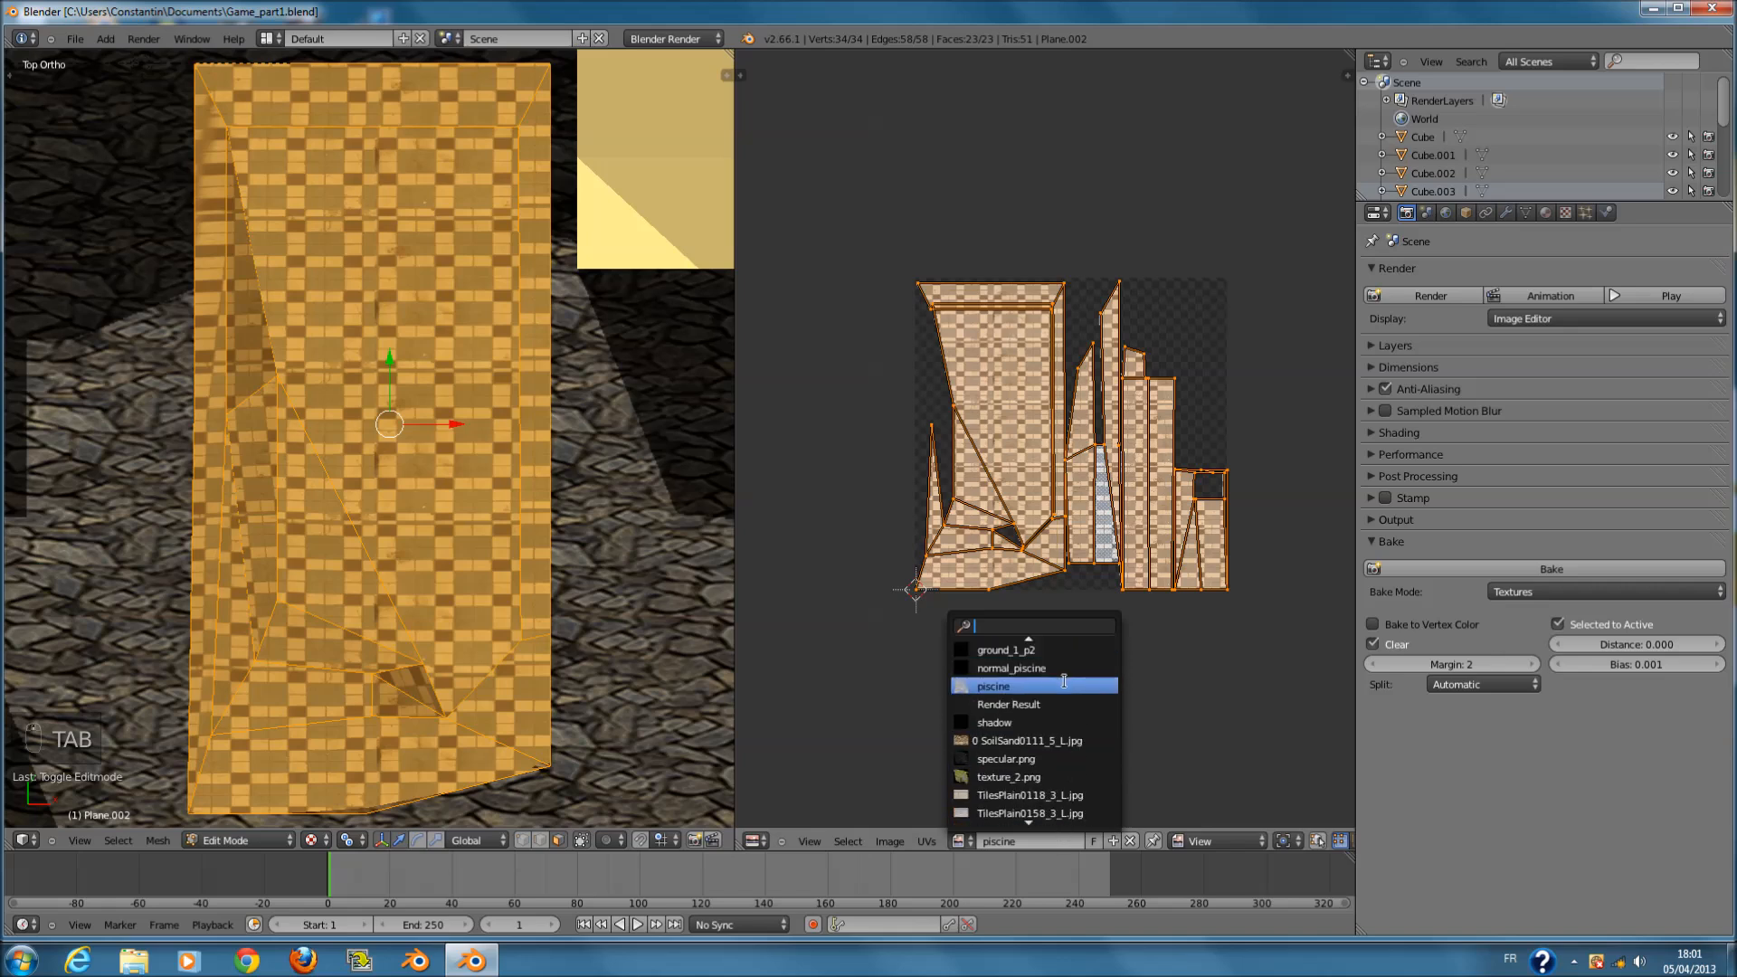
{"action": "left_click", "coordinate": [1073, 668]}
- Set the bake mode to Normals and enable the Normal influence of the pool's tile texture
{"action": "left_click", "coordinate": [1520, 593]}
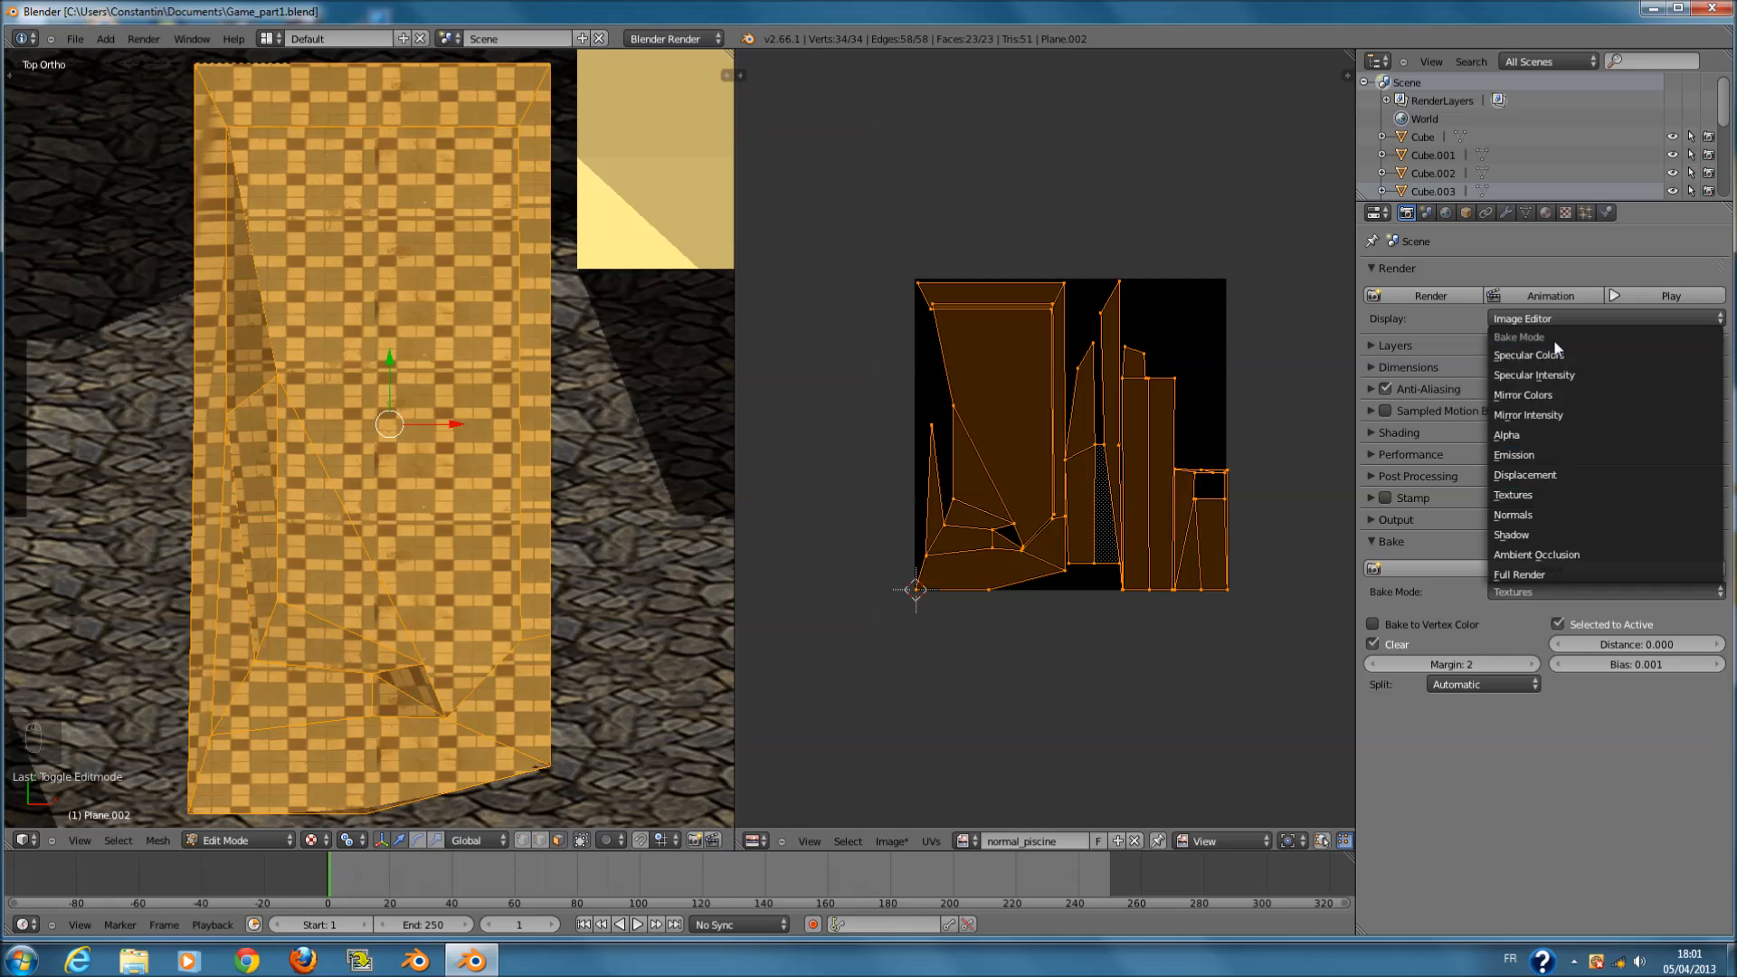
{"action": "left_click", "coordinate": [1560, 516]}
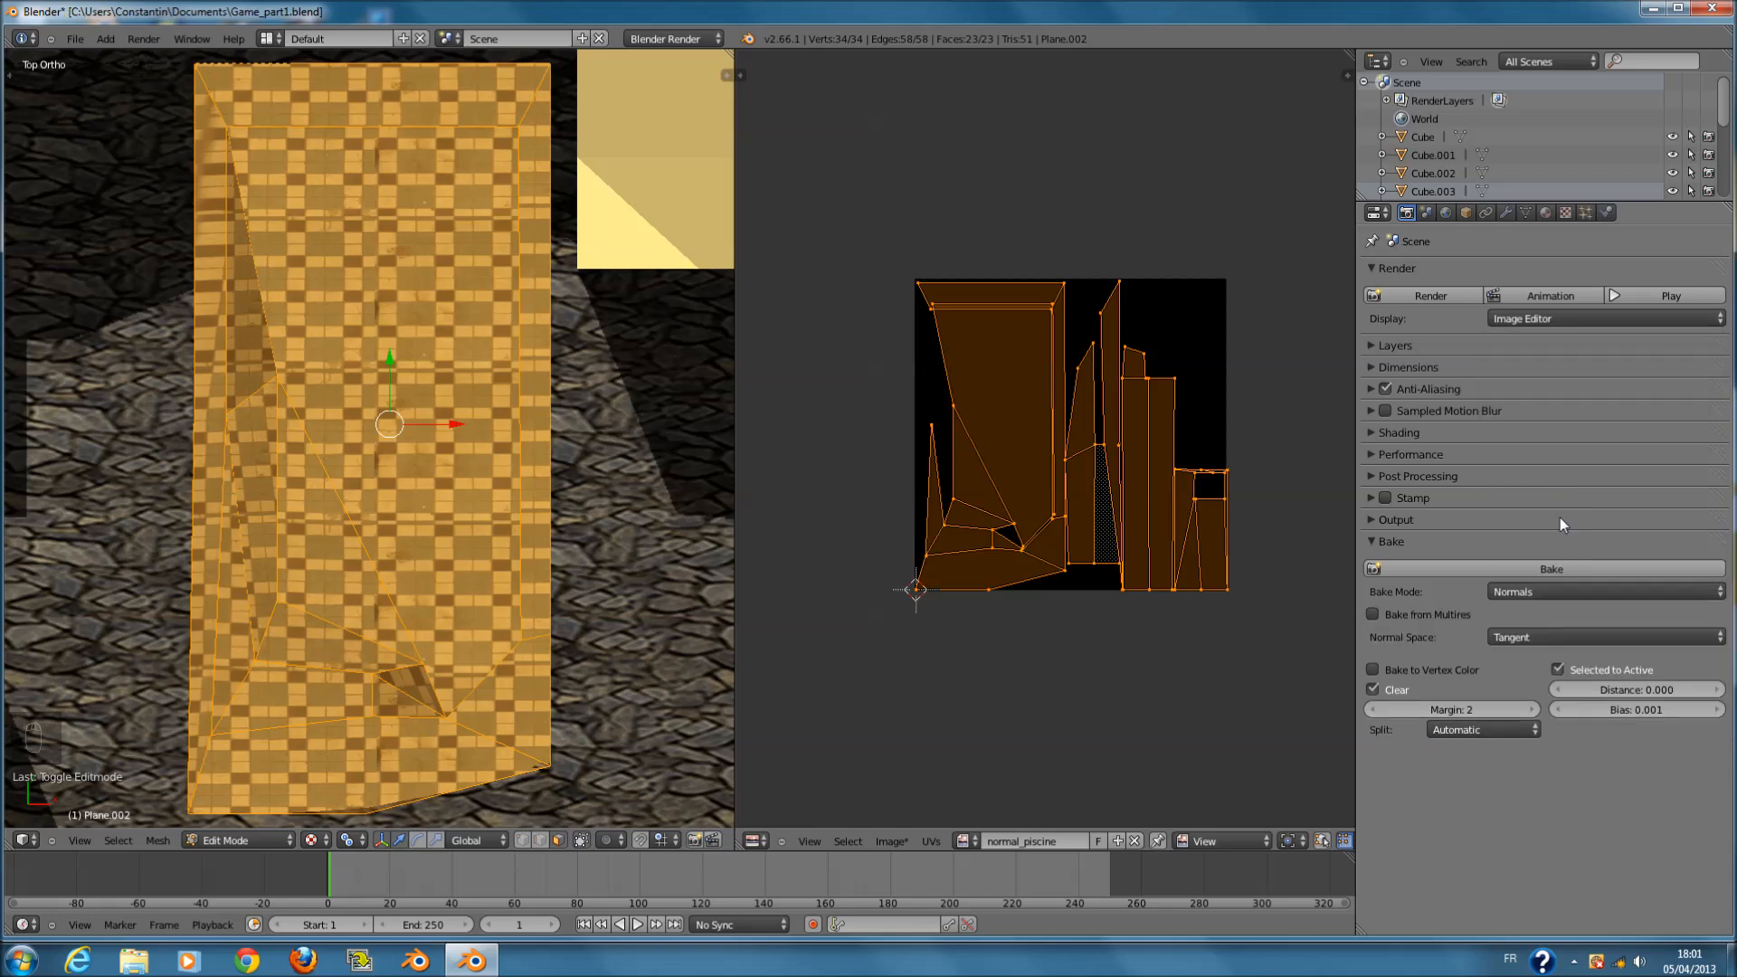
{"action": "left_click", "coordinate": [1568, 214]}
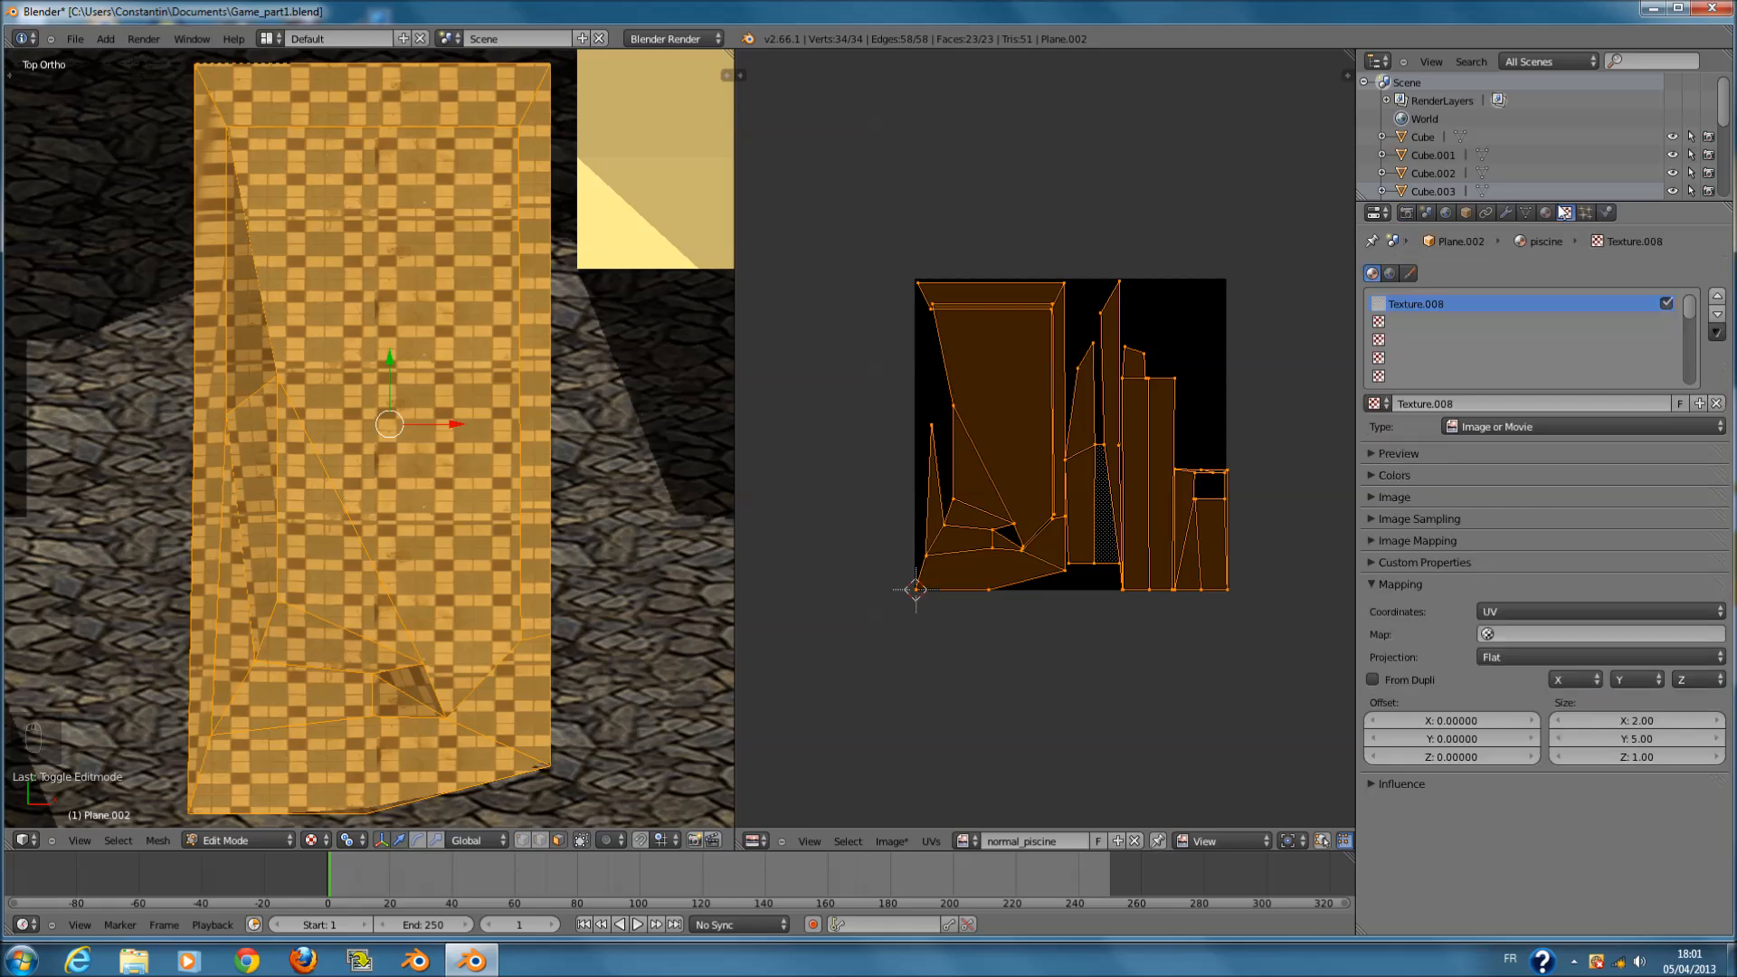
{"action": "left_click", "coordinate": [1461, 584]}
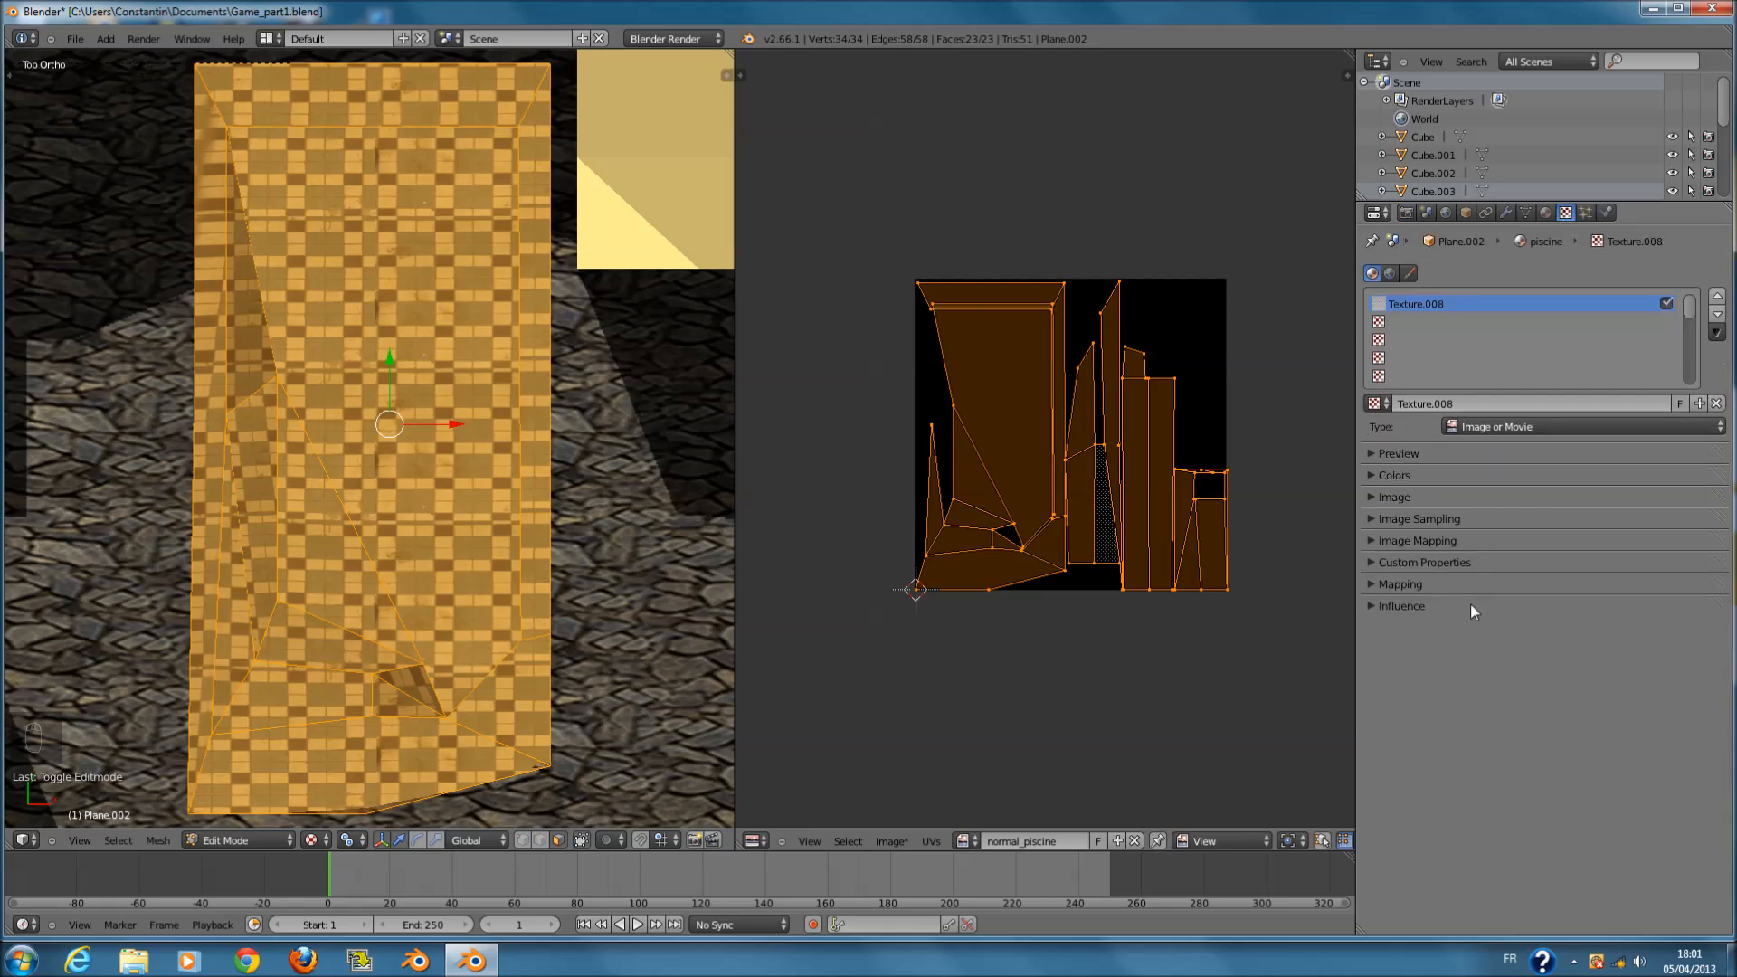
{"action": "left_click", "coordinate": [1470, 605]}
{"action": "left_click", "coordinate": [1557, 753]}
{"action": "scroll", "coordinate": [558, 594], "scroll_direction": "up", "scroll_amount": 8}
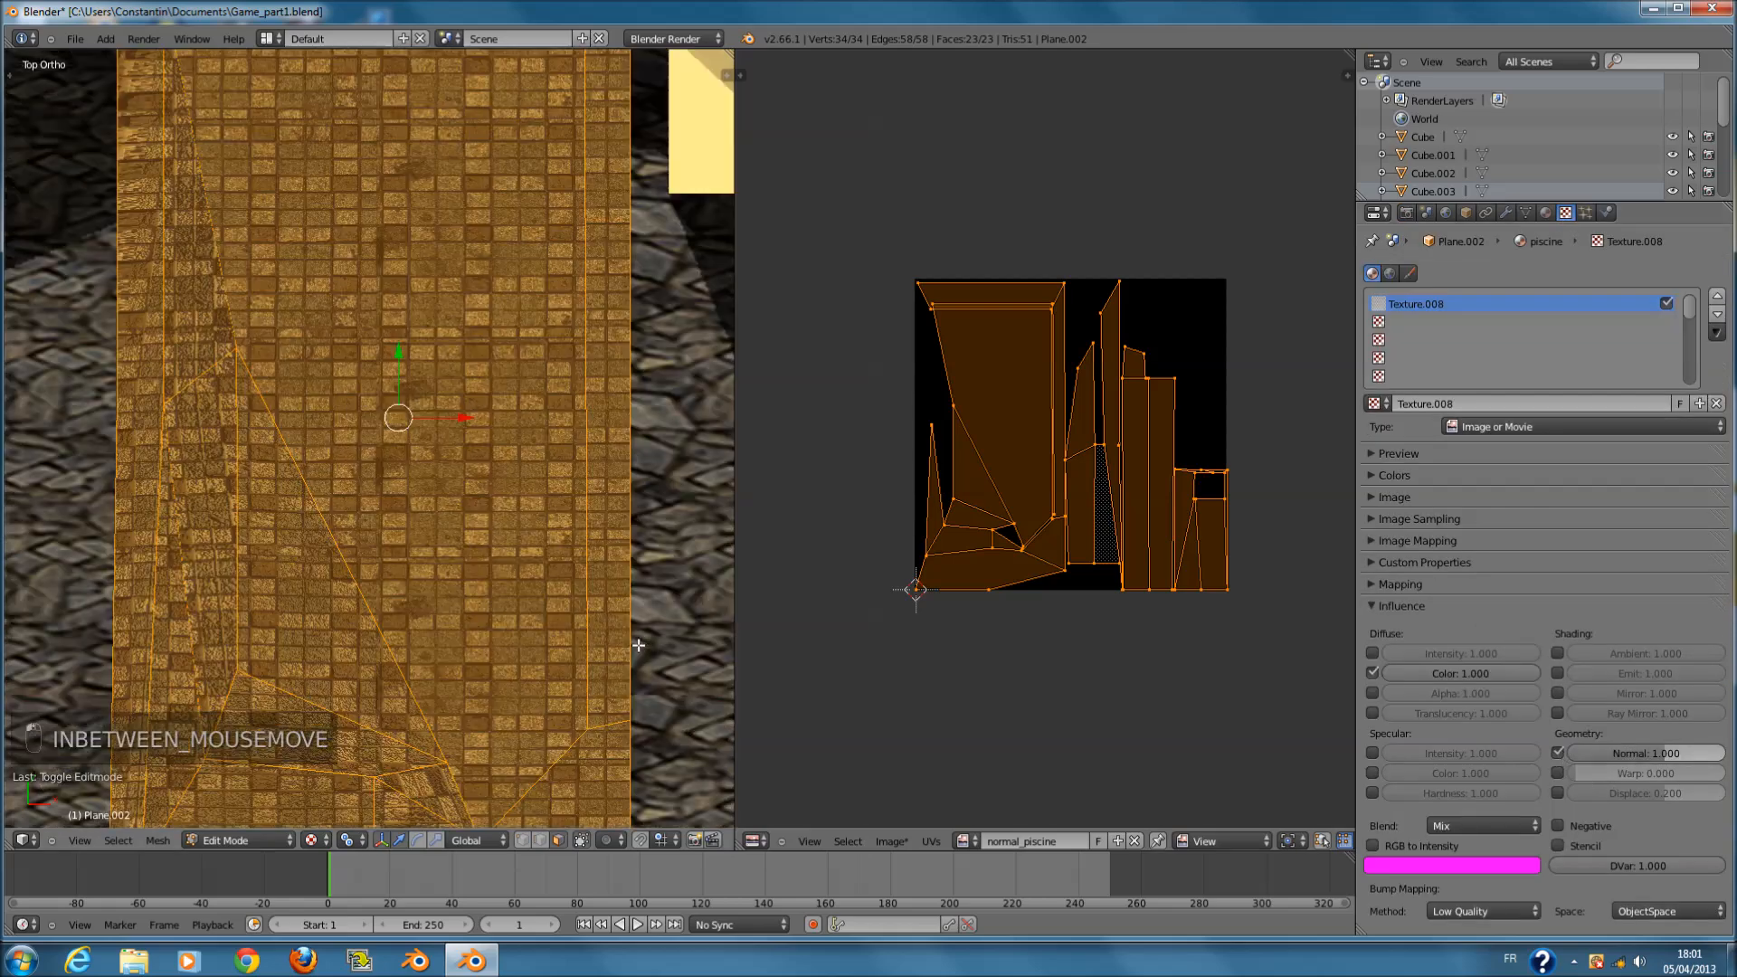
{"action": "scroll", "coordinate": [559, 594], "scroll_direction": "up", "scroll_amount": 5}
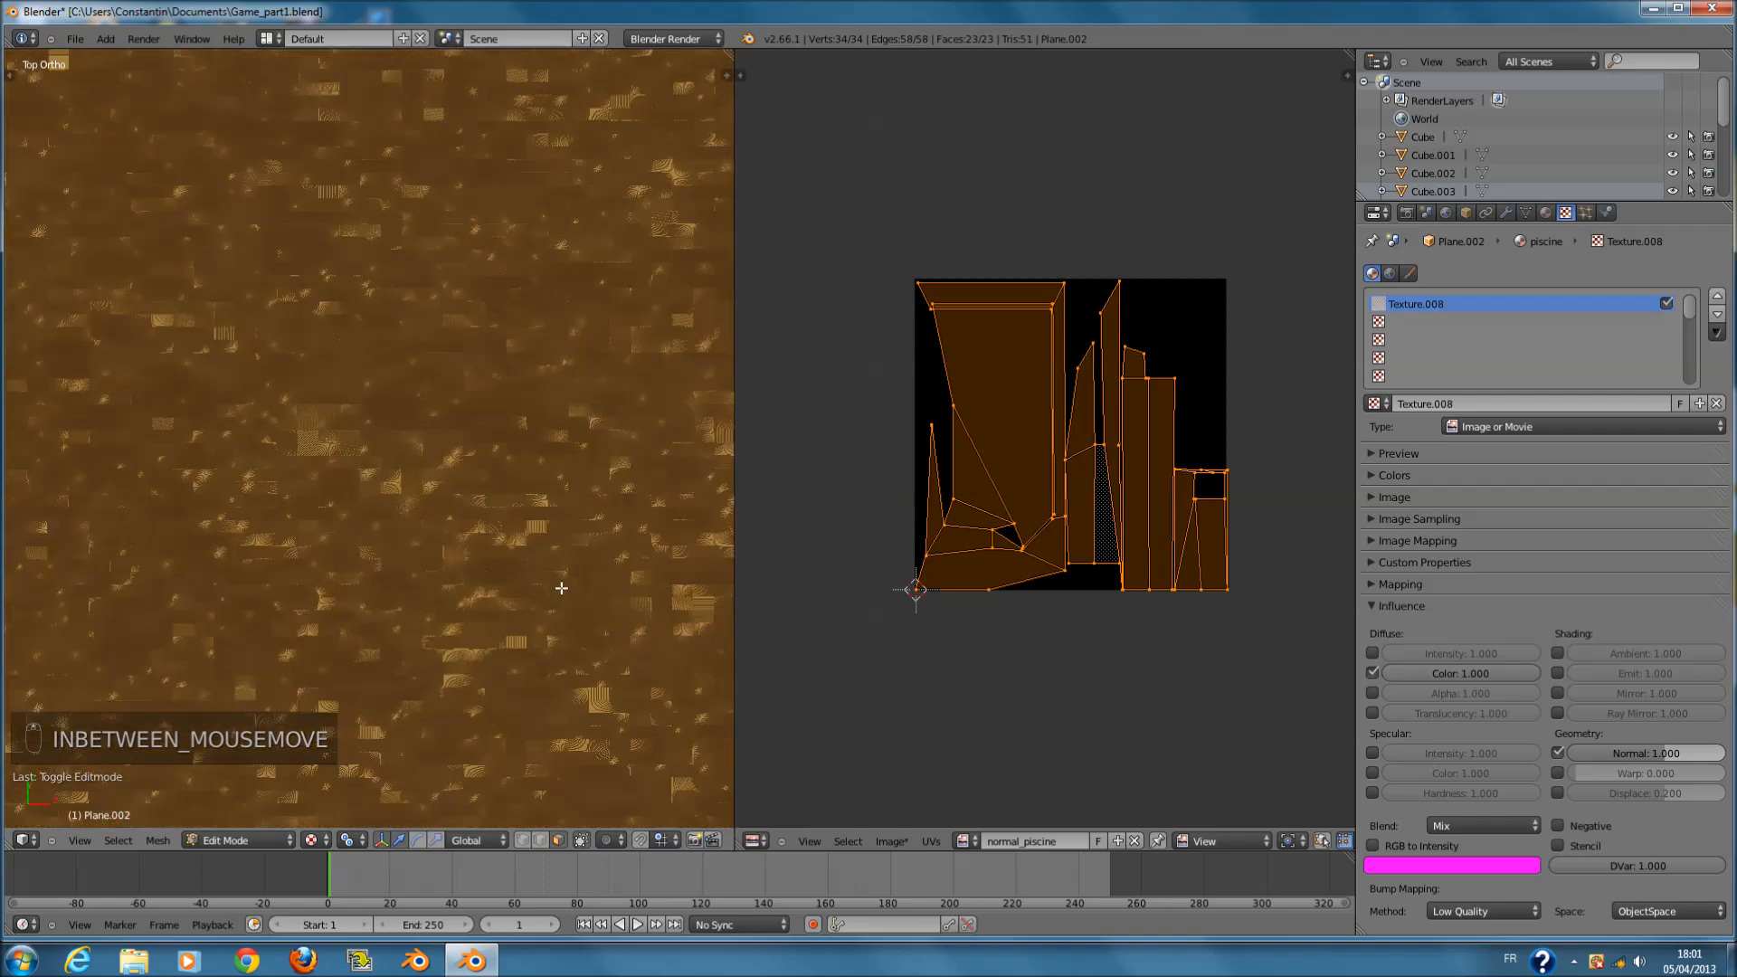
- Set the tile texture's bump method to Best Quality and its Normal influence to -5, returning to Object Mode
{"action": "left_click", "coordinate": [1452, 912]}
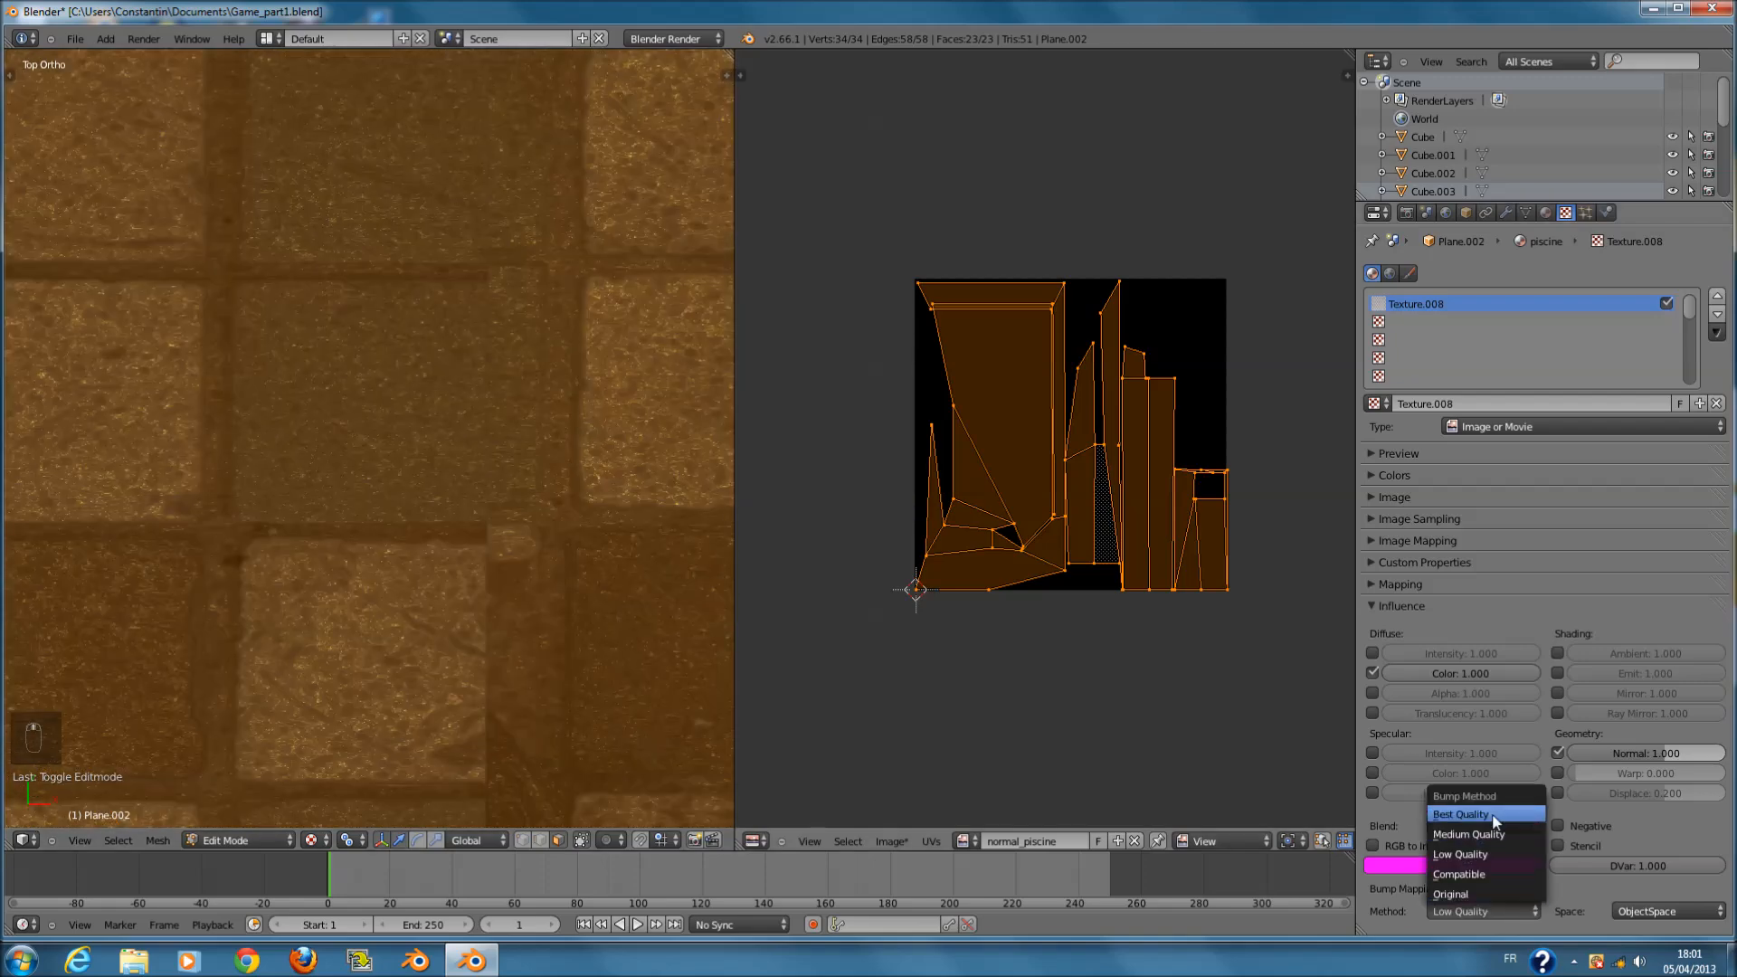
{"action": "left_click", "coordinate": [1495, 814]}
{"action": "key", "text": "Tab"}
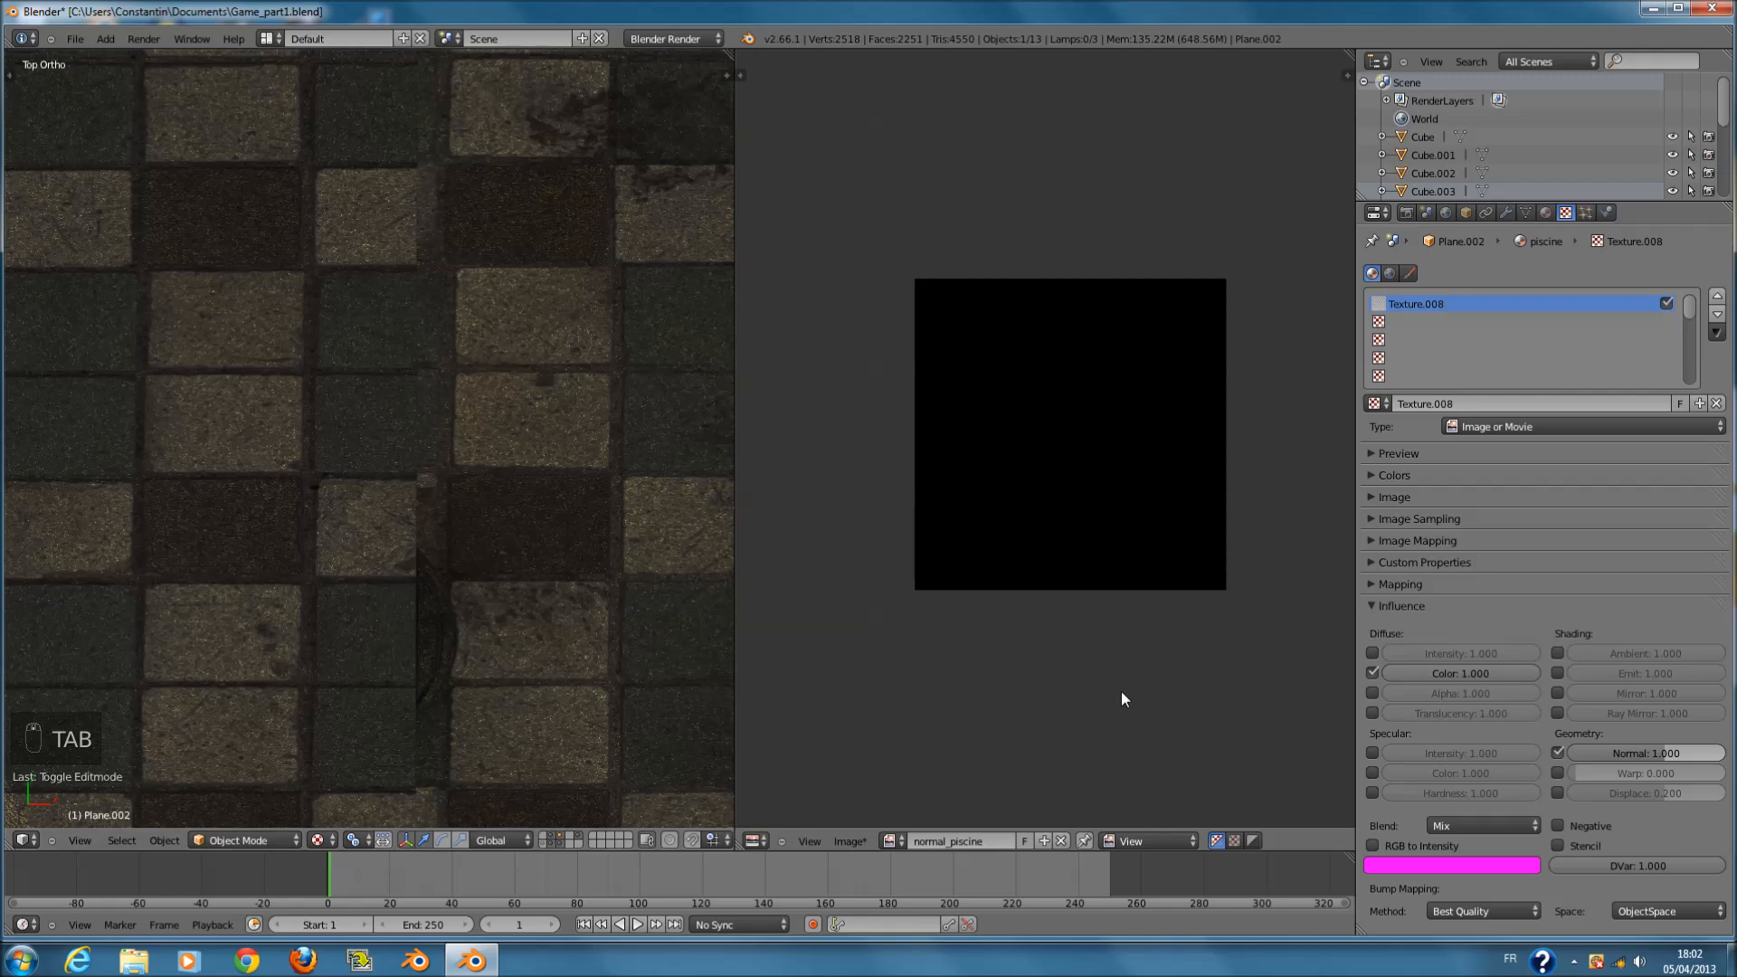
{"action": "mouse_move", "coordinate": [1676, 753]}
{"action": "left_mouse_down"}
{"action": "mouse_move", "coordinate": [1719, 753]}
{"action": "mouse_move", "coordinate": [1593, 752]}
{"action": "left_mouse_up"}
- Examine the bump relief of the tiles on the pool's walls and floor, up close and from several angles
{"action": "scroll", "coordinate": [351, 546], "scroll_direction": "down", "scroll_amount": 5}
{"action": "middle_click_drag", "start_coordinate": [351, 547], "coordinate": [449, 486]}
{"action": "scroll", "coordinate": [473, 523], "scroll_direction": "down", "scroll_amount": 3}
{"action": "scroll", "coordinate": [442, 519], "scroll_direction": "down", "scroll_amount": 10, "text": "ctrl"}
{"action": "scroll", "coordinate": [442, 562], "scroll_direction": "up", "scroll_amount": 2}
{"action": "middle_click_drag", "start_coordinate": [442, 562], "coordinate": [410, 504]}
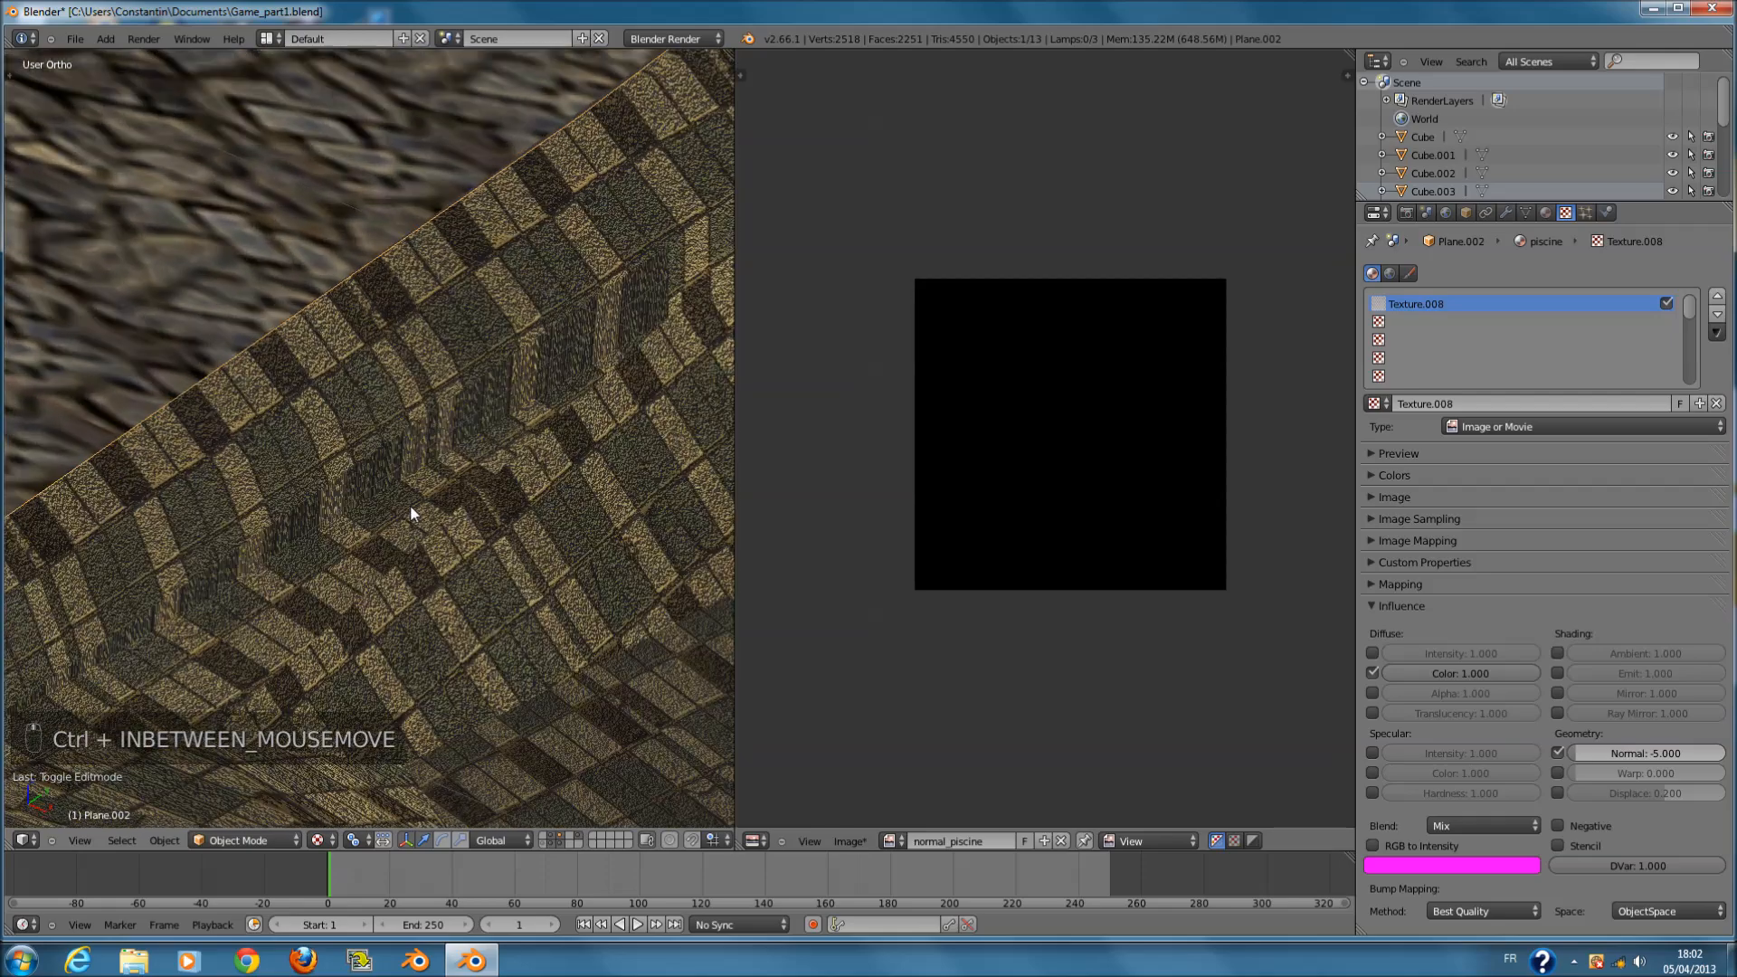
{"action": "scroll", "coordinate": [409, 505], "scroll_direction": "up", "scroll_amount": 10}
{"action": "scroll", "coordinate": [416, 512], "scroll_direction": "down", "scroll_amount": 2}
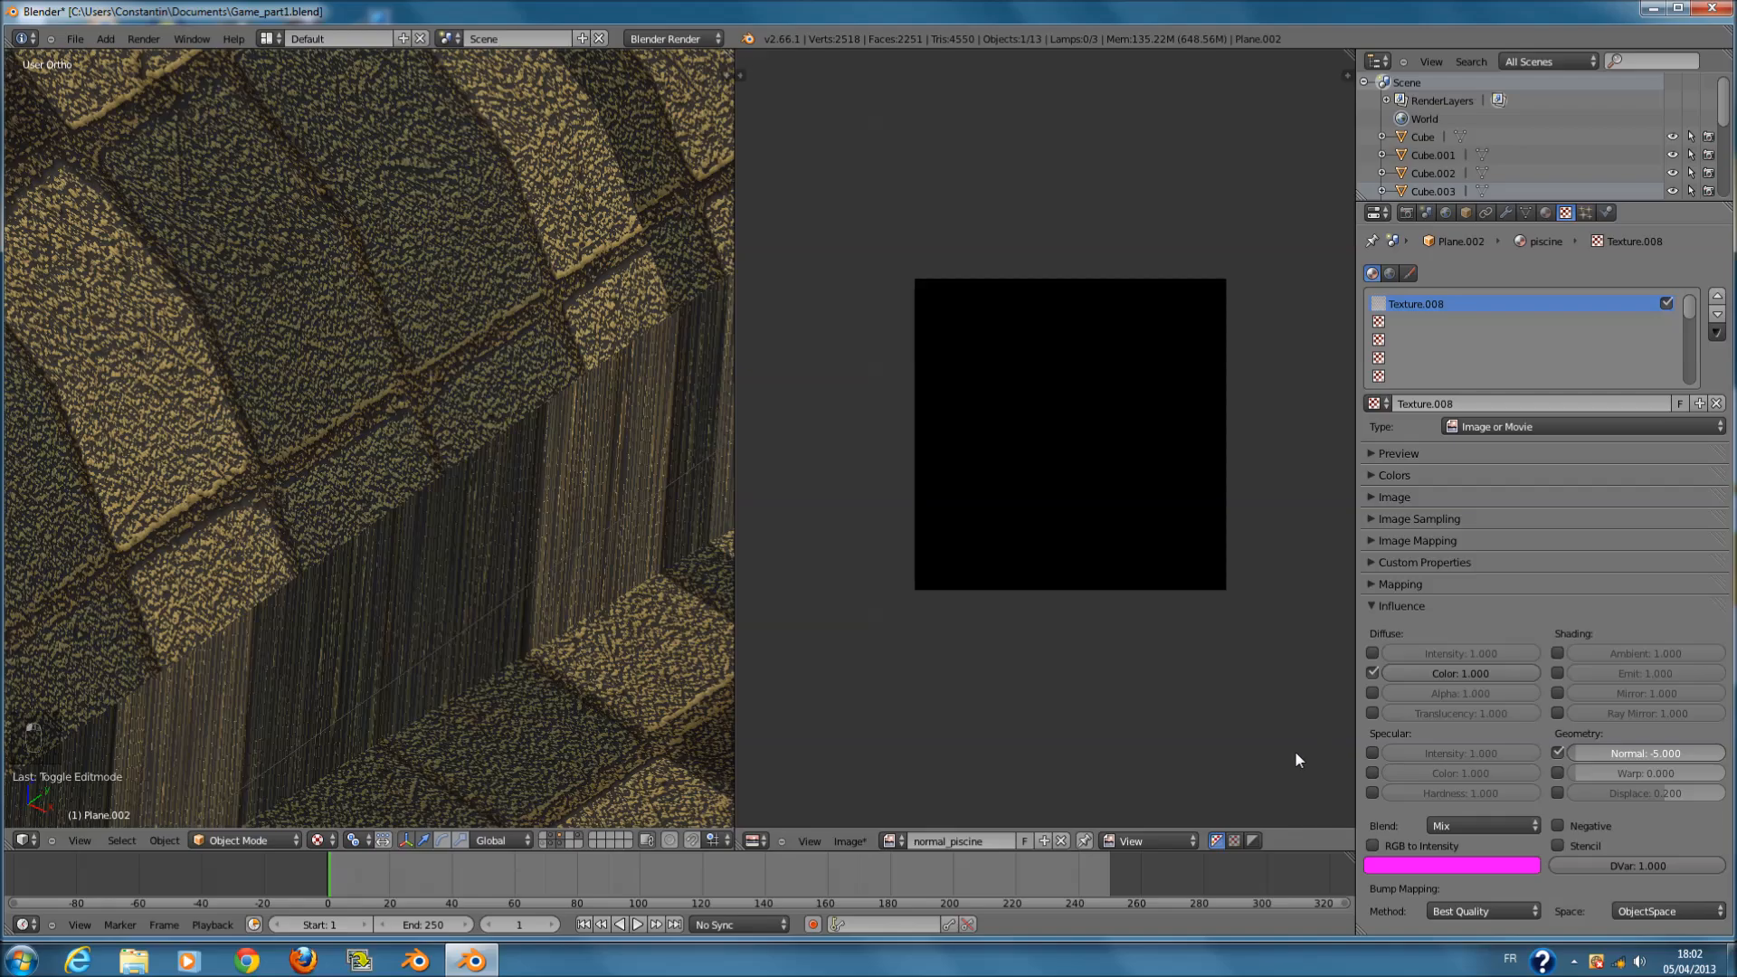
{"action": "scroll", "coordinate": [500, 614], "scroll_direction": "down", "scroll_amount": 5}
{"action": "mouse_move", "coordinate": [499, 614]}
{"action": "middle_mouse_down"}
{"action": "mouse_move", "coordinate": [421, 585]}
{"action": "mouse_move", "coordinate": [405, 548]}
{"action": "mouse_move", "coordinate": [512, 583]}
{"action": "middle_mouse_up"}
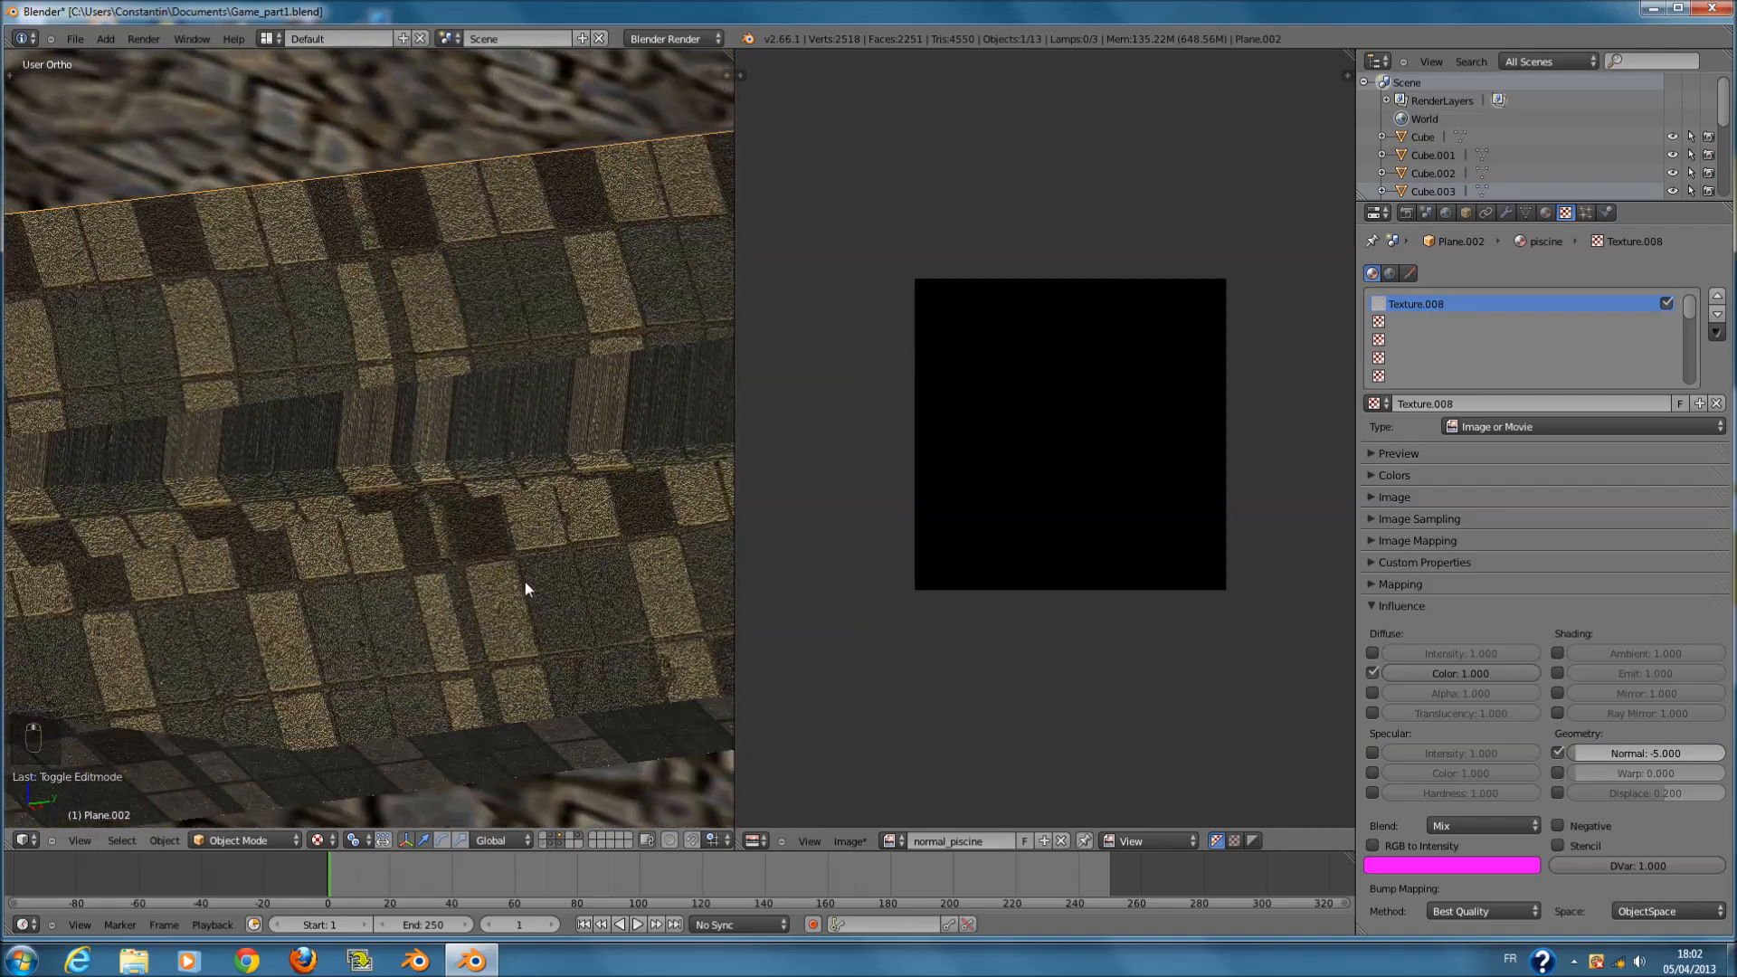
{"action": "scroll", "coordinate": [452, 481], "scroll_direction": "up", "scroll_amount": 6}
- Select the pool's side-wall face with the stretched tiles, scale its UV island, and return to Object Mode
{"action": "key", "text": "a"}
{"action": "key", "text": "Tab"}
{"action": "scroll", "coordinate": [488, 425], "scroll_direction": "down", "scroll_amount": 5}
{"action": "right_click", "coordinate": [485, 418]}
{"action": "scroll", "coordinate": [1119, 568], "scroll_direction": "up", "scroll_amount": 3}
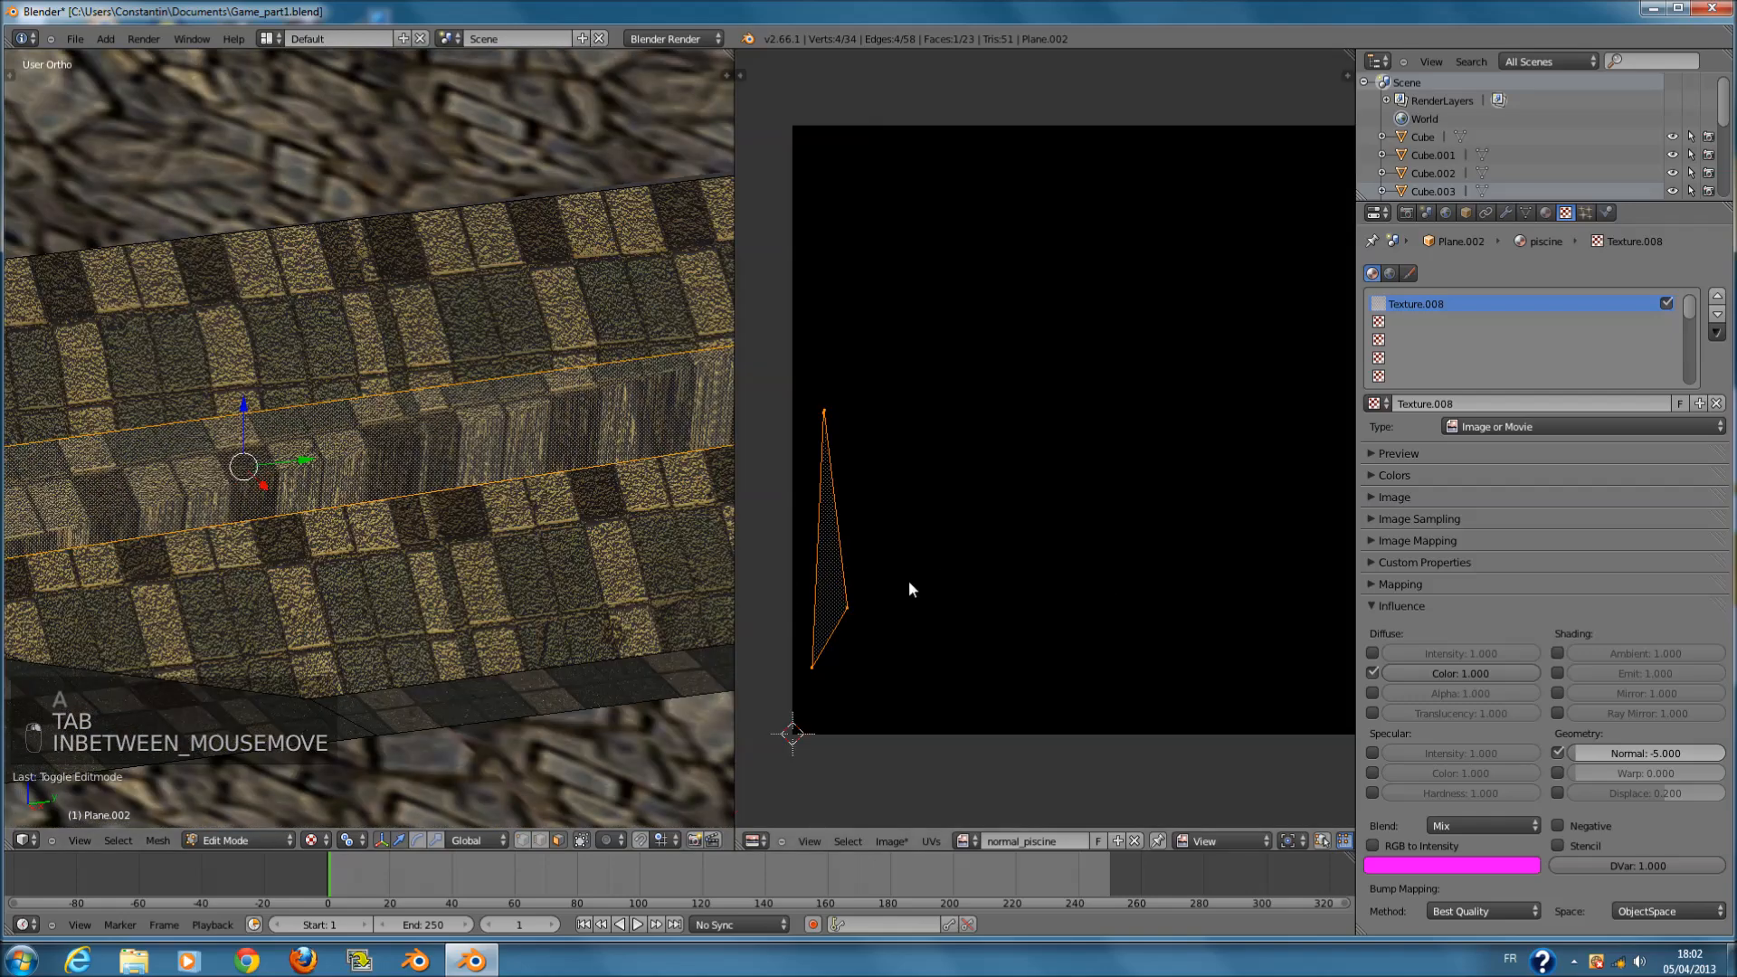
{"action": "key", "text": "s"}
{"action": "key", "text": "s"}
{"action": "left_click", "coordinate": [914, 535]}
{"action": "key", "text": "Tab"}
{"action": "middle_click_drag", "start_coordinate": [380, 525], "coordinate": [543, 577]}
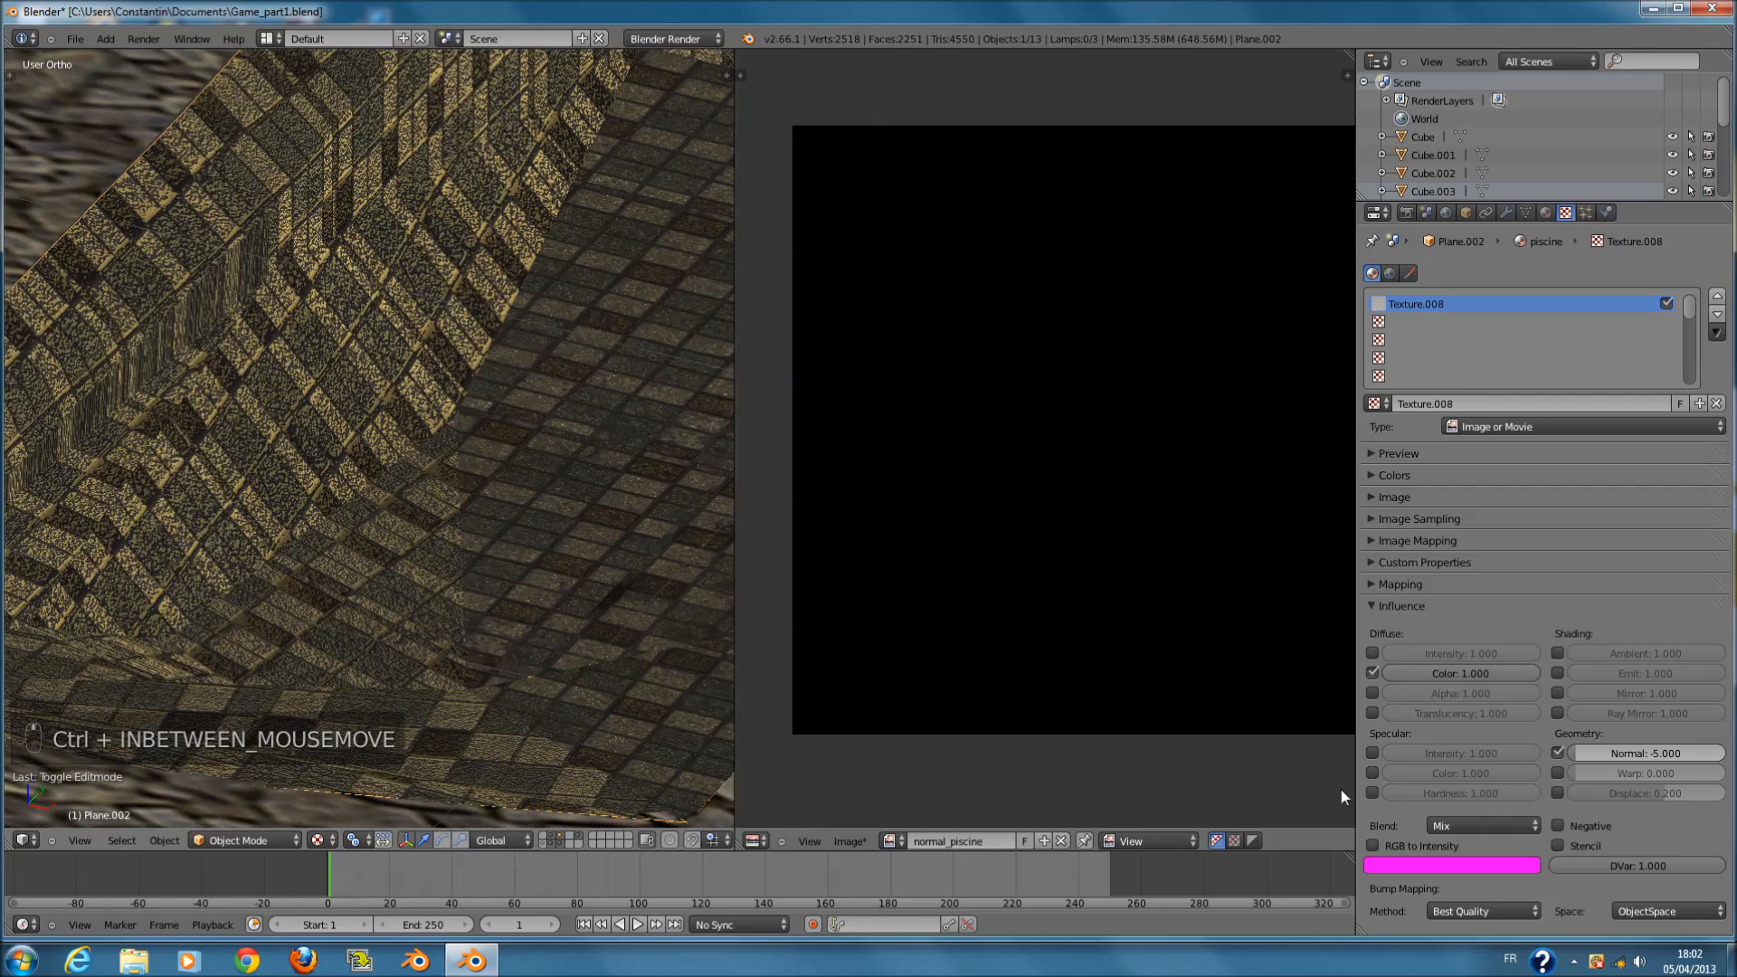
- Select all of the pool's faces in Edit Mode, bake its normals onto normal_piscine, and save the blend file
{"action": "mouse_move", "coordinate": [1581, 756]}
{"action": "left_mouse_down"}
{"action": "mouse_move", "coordinate": [1728, 756]}
{"action": "mouse_move", "coordinate": [1354, 740]}
{"action": "mouse_move", "coordinate": [1728, 757]}
{"action": "mouse_move", "coordinate": [1360, 736]}
{"action": "mouse_move", "coordinate": [1733, 742]}
{"action": "mouse_move", "coordinate": [1142, 738]}
{"action": "left_mouse_up"}
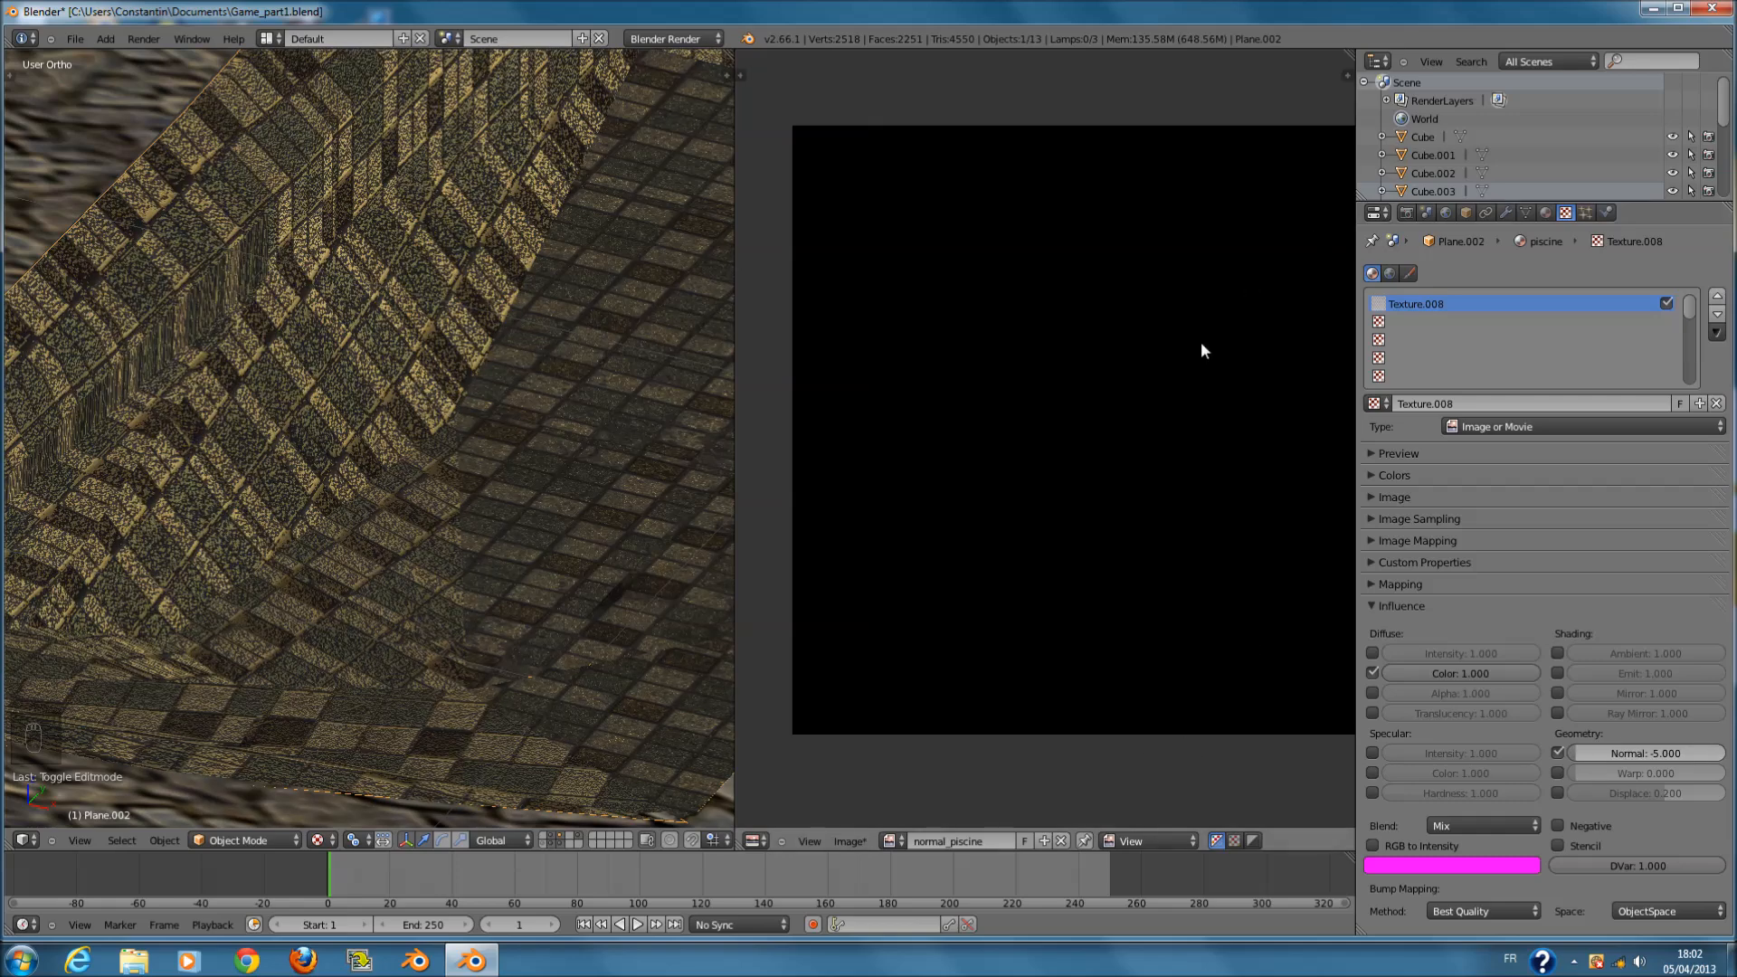
{"action": "scroll", "coordinate": [859, 575], "scroll_direction": "down", "scroll_amount": 1}
{"action": "left_click", "coordinate": [851, 841]}
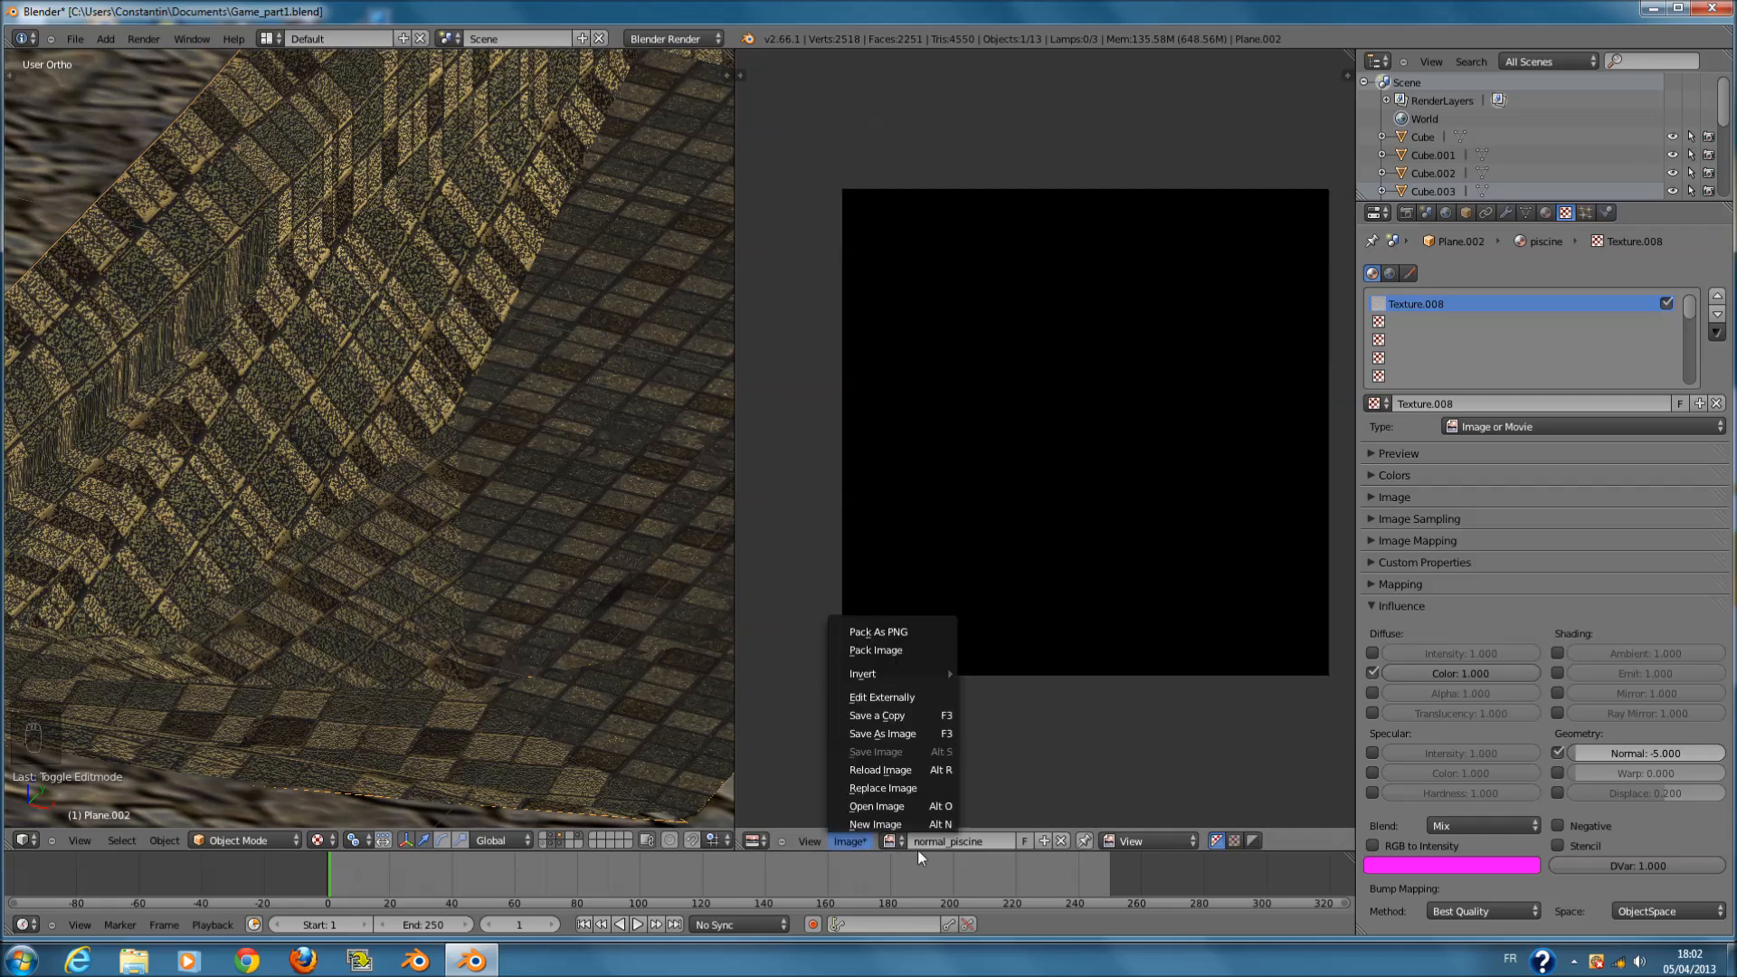
{"action": "key", "text": "Tab"}
{"action": "key", "text": "a"}
{"action": "key", "text": "a"}
{"action": "key", "text": "a"}
{"action": "key", "text": "a"}
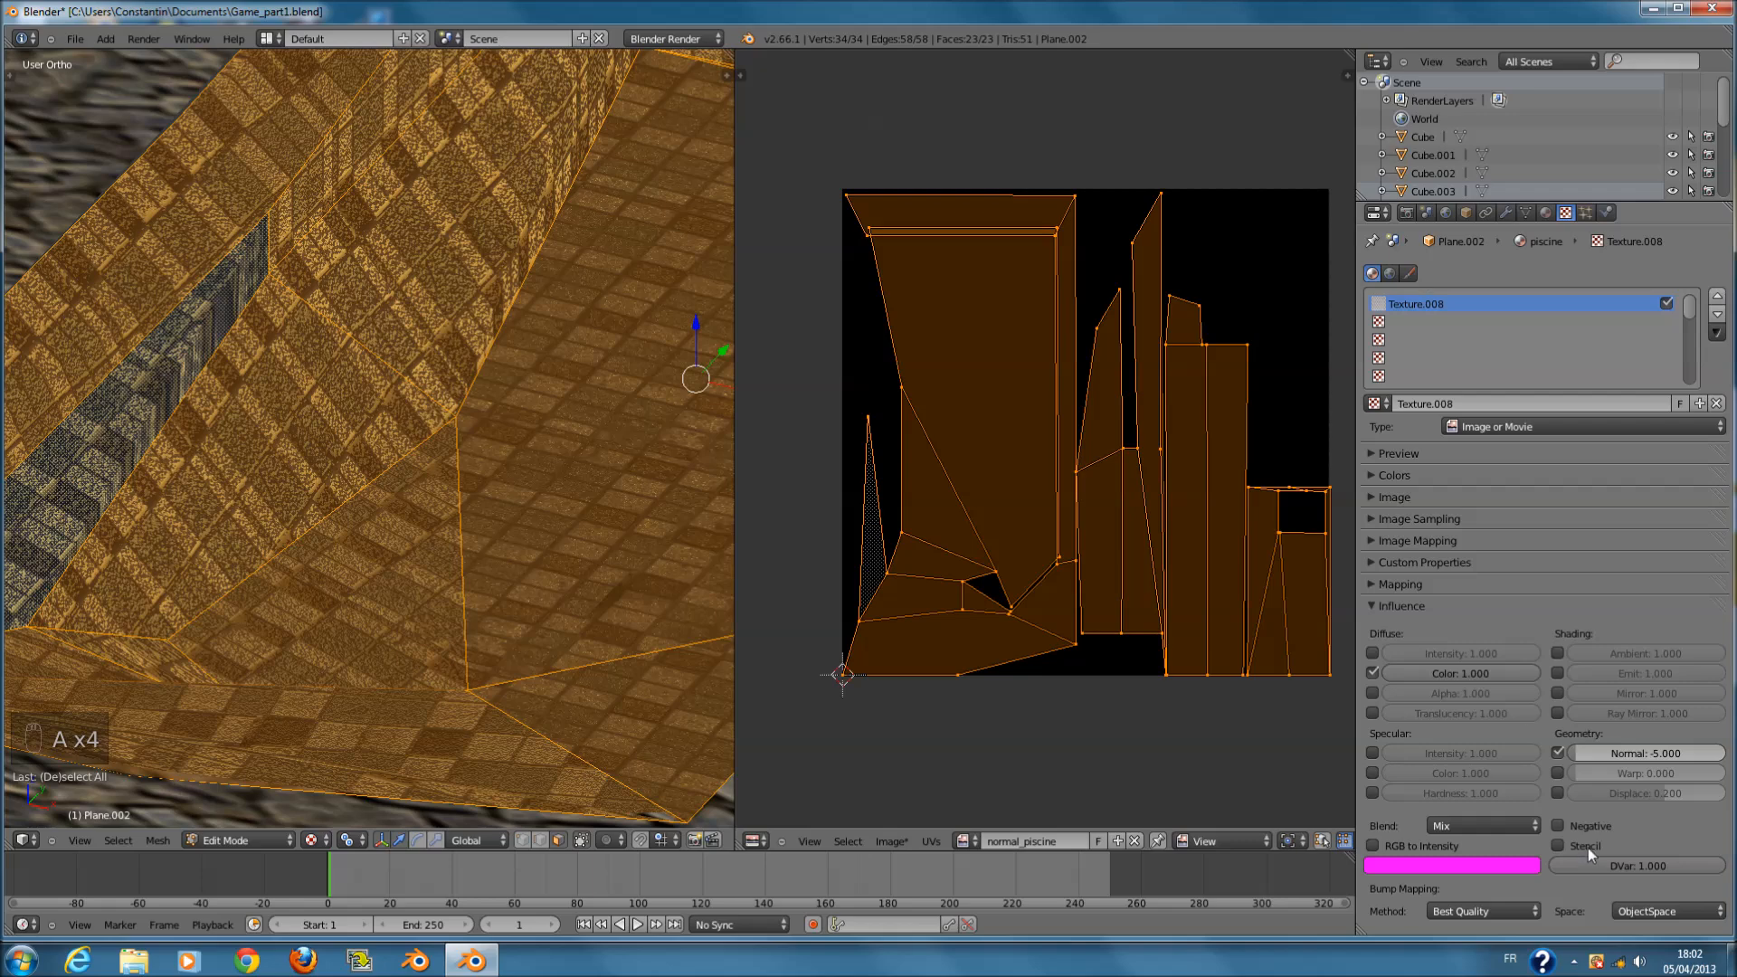
{"action": "left_click", "coordinate": [1407, 213]}
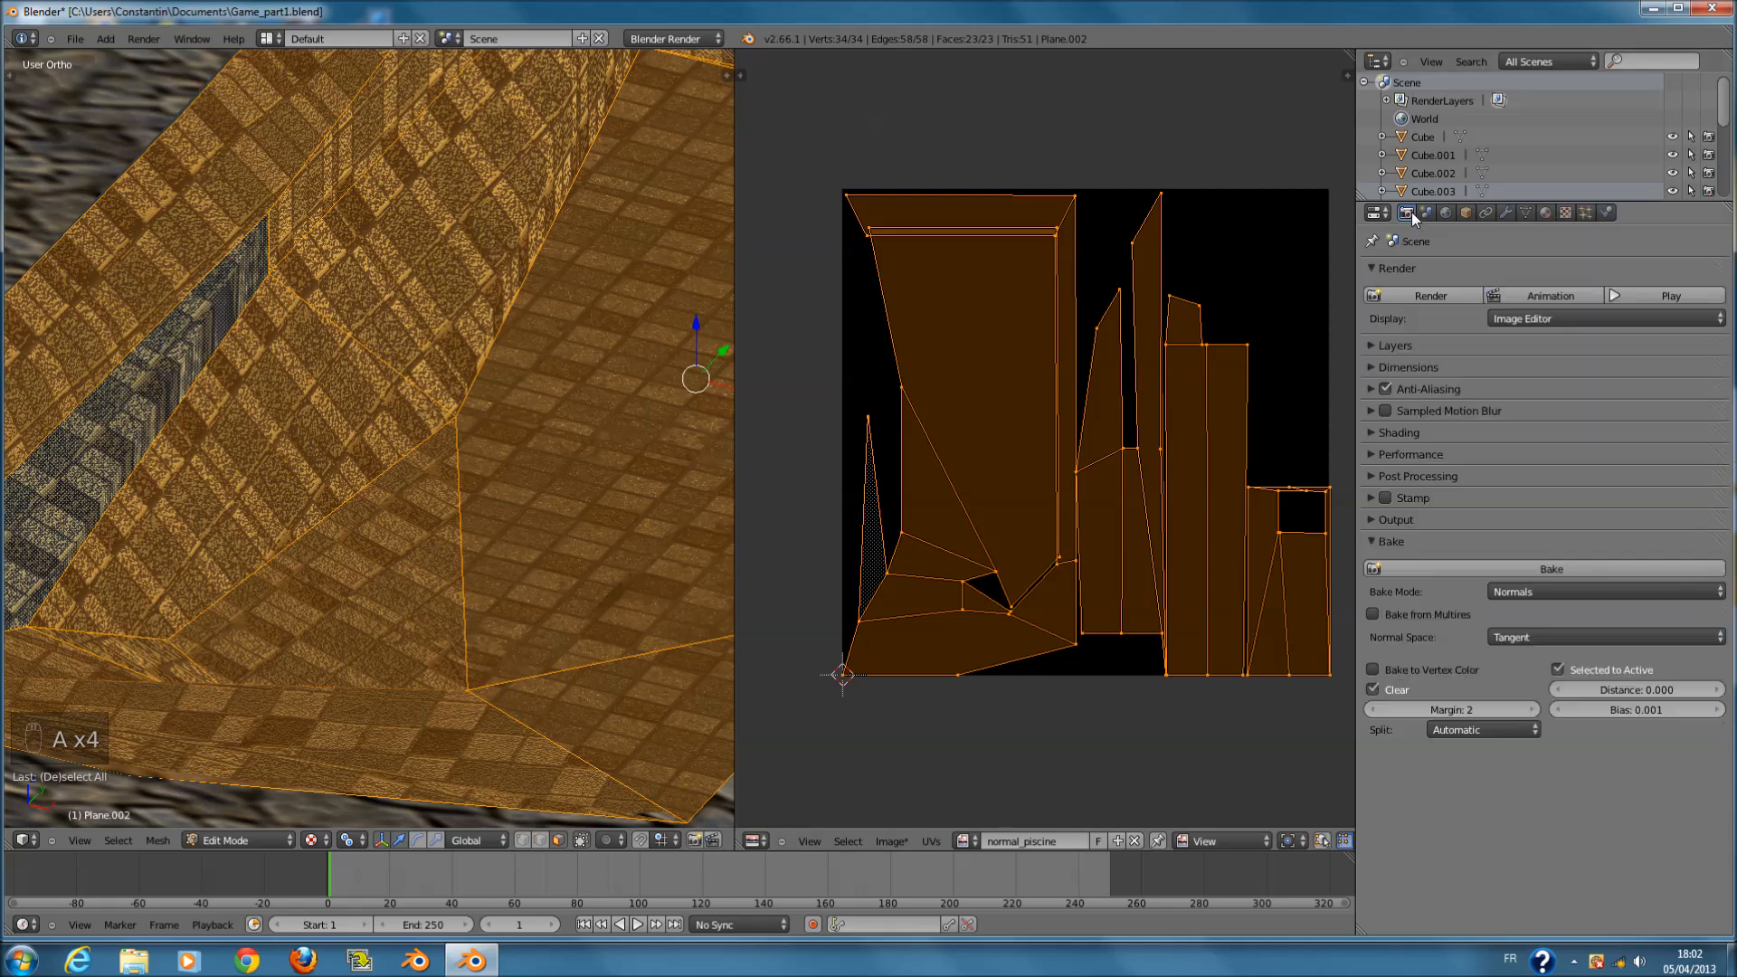
{"action": "left_click", "coordinate": [1577, 568]}
{"action": "key", "text": "ctrl+s"}
{"action": "left_click", "coordinate": [999, 547]}
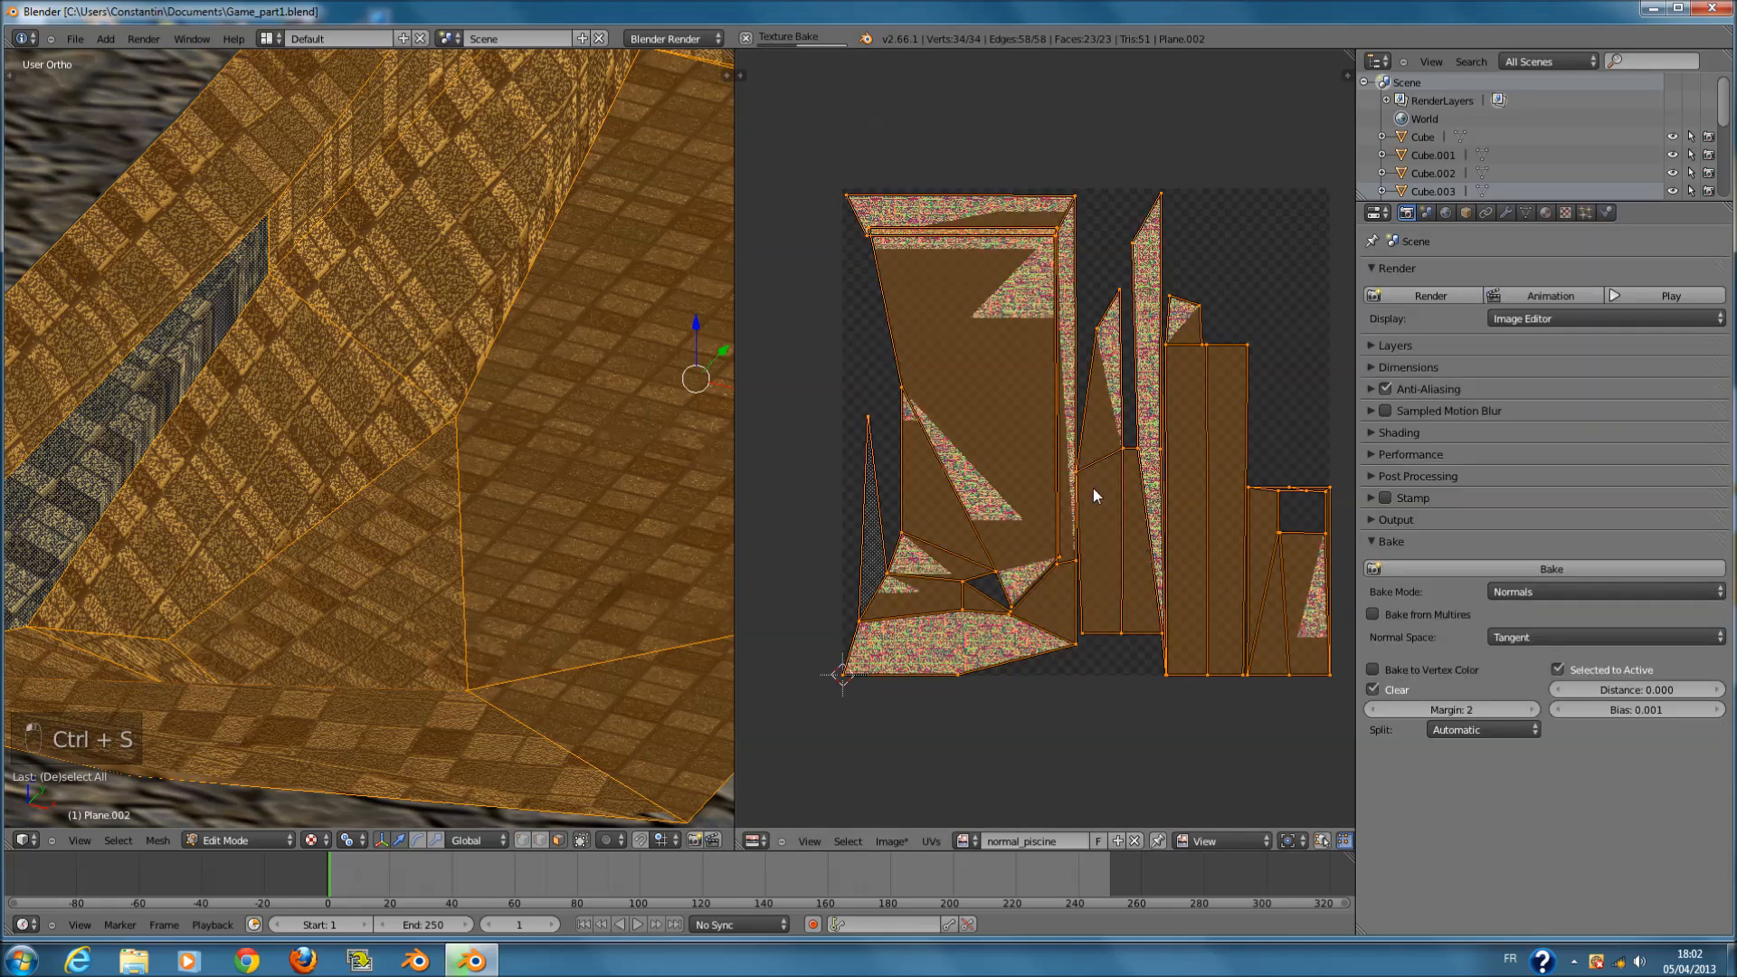
- Examine the baked tile normals on normal_piscine up close, with and without the UV layout, returning to Object Mode
{"action": "scroll", "coordinate": [1104, 468], "scroll_direction": "up", "scroll_amount": 8}
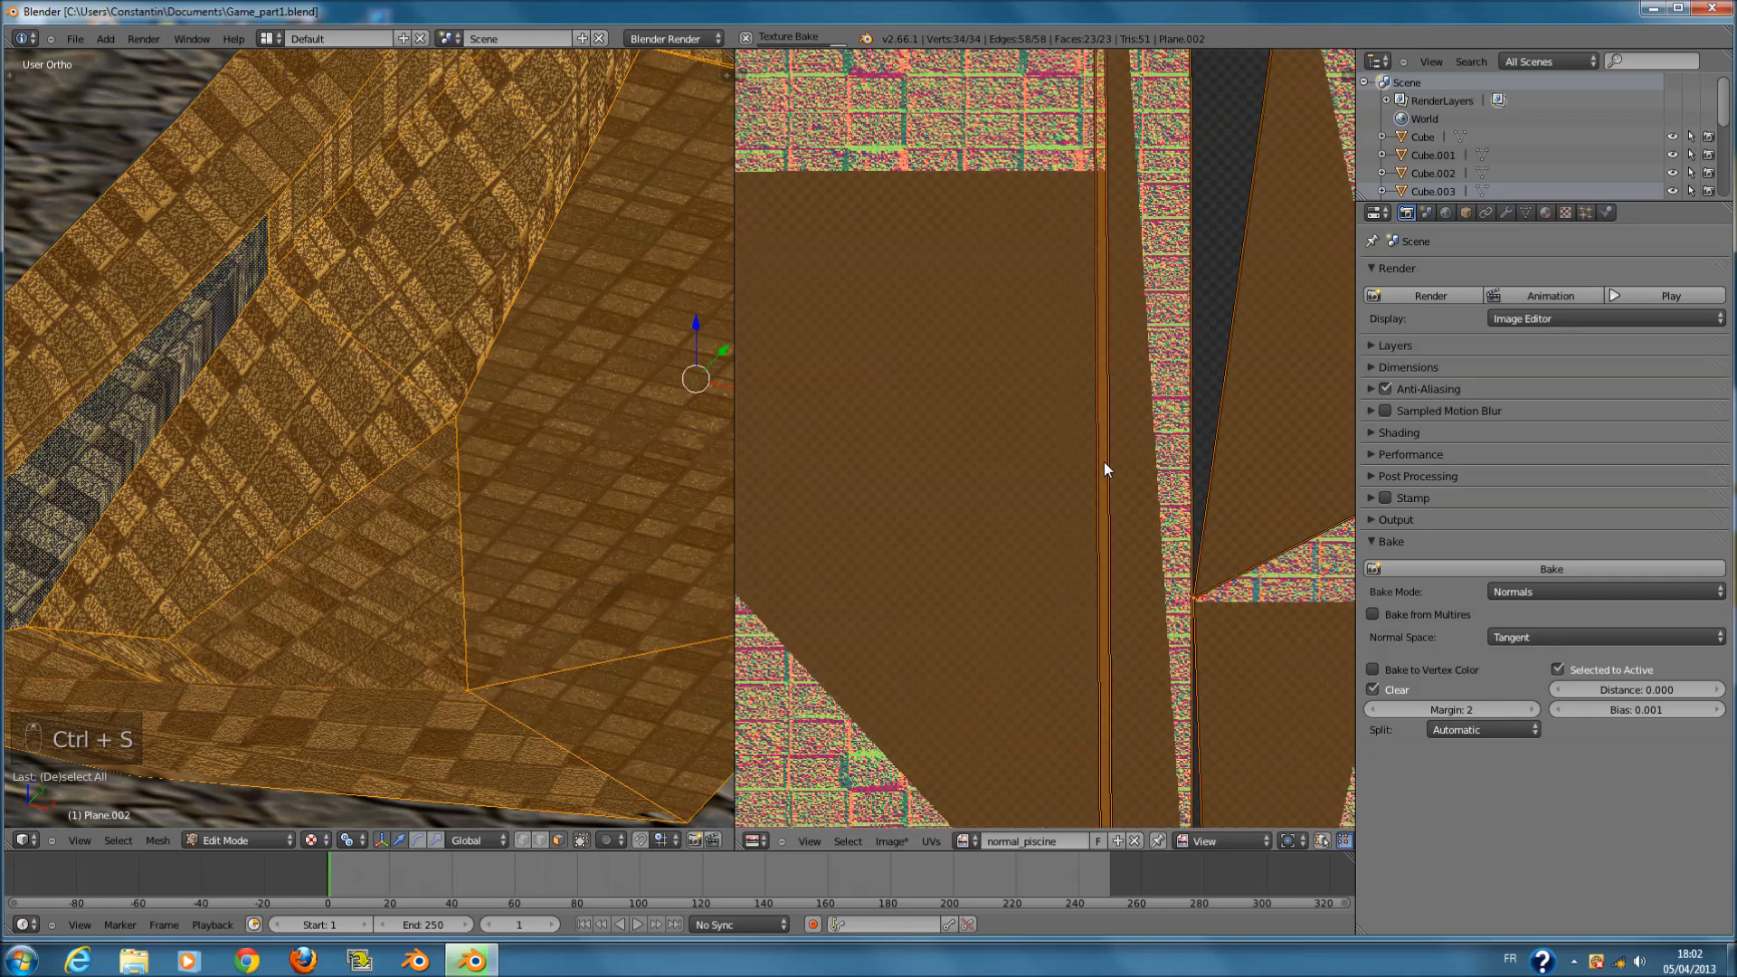
{"action": "scroll", "coordinate": [1104, 469], "scroll_direction": "up", "scroll_amount": 6}
{"action": "scroll", "coordinate": [1104, 469], "scroll_direction": "down", "scroll_amount": 4}
{"action": "scroll", "coordinate": [1204, 505], "scroll_direction": "up", "scroll_amount": 2}
{"action": "middle_click_drag", "start_coordinate": [1155, 538], "coordinate": [1054, 571]}
{"action": "scroll", "coordinate": [1046, 574], "scroll_direction": "up", "scroll_amount": 7}
{"action": "scroll", "coordinate": [1039, 572], "scroll_direction": "down", "scroll_amount": 10}
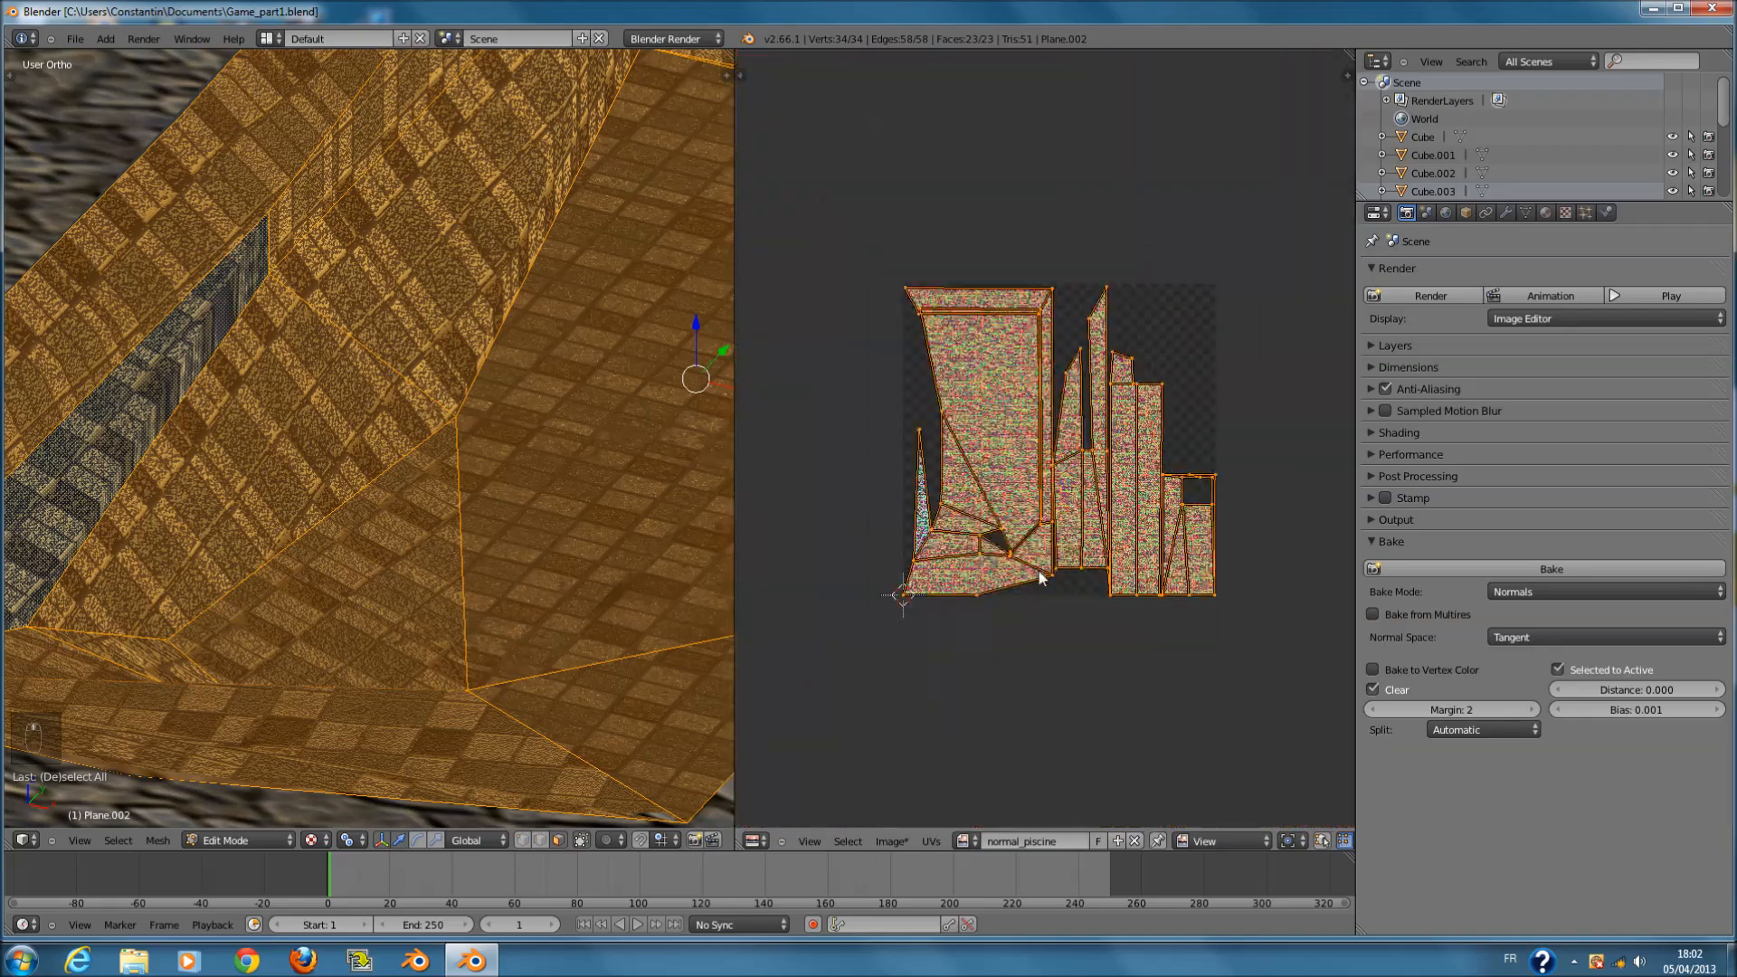
{"action": "scroll", "coordinate": [1038, 576], "scroll_direction": "up", "scroll_amount": 5}
{"action": "scroll", "coordinate": [1038, 576], "scroll_direction": "down", "scroll_amount": 5}
{"action": "key", "text": "Tab"}
{"action": "scroll", "coordinate": [1041, 578], "scroll_direction": "up", "scroll_amount": 6}
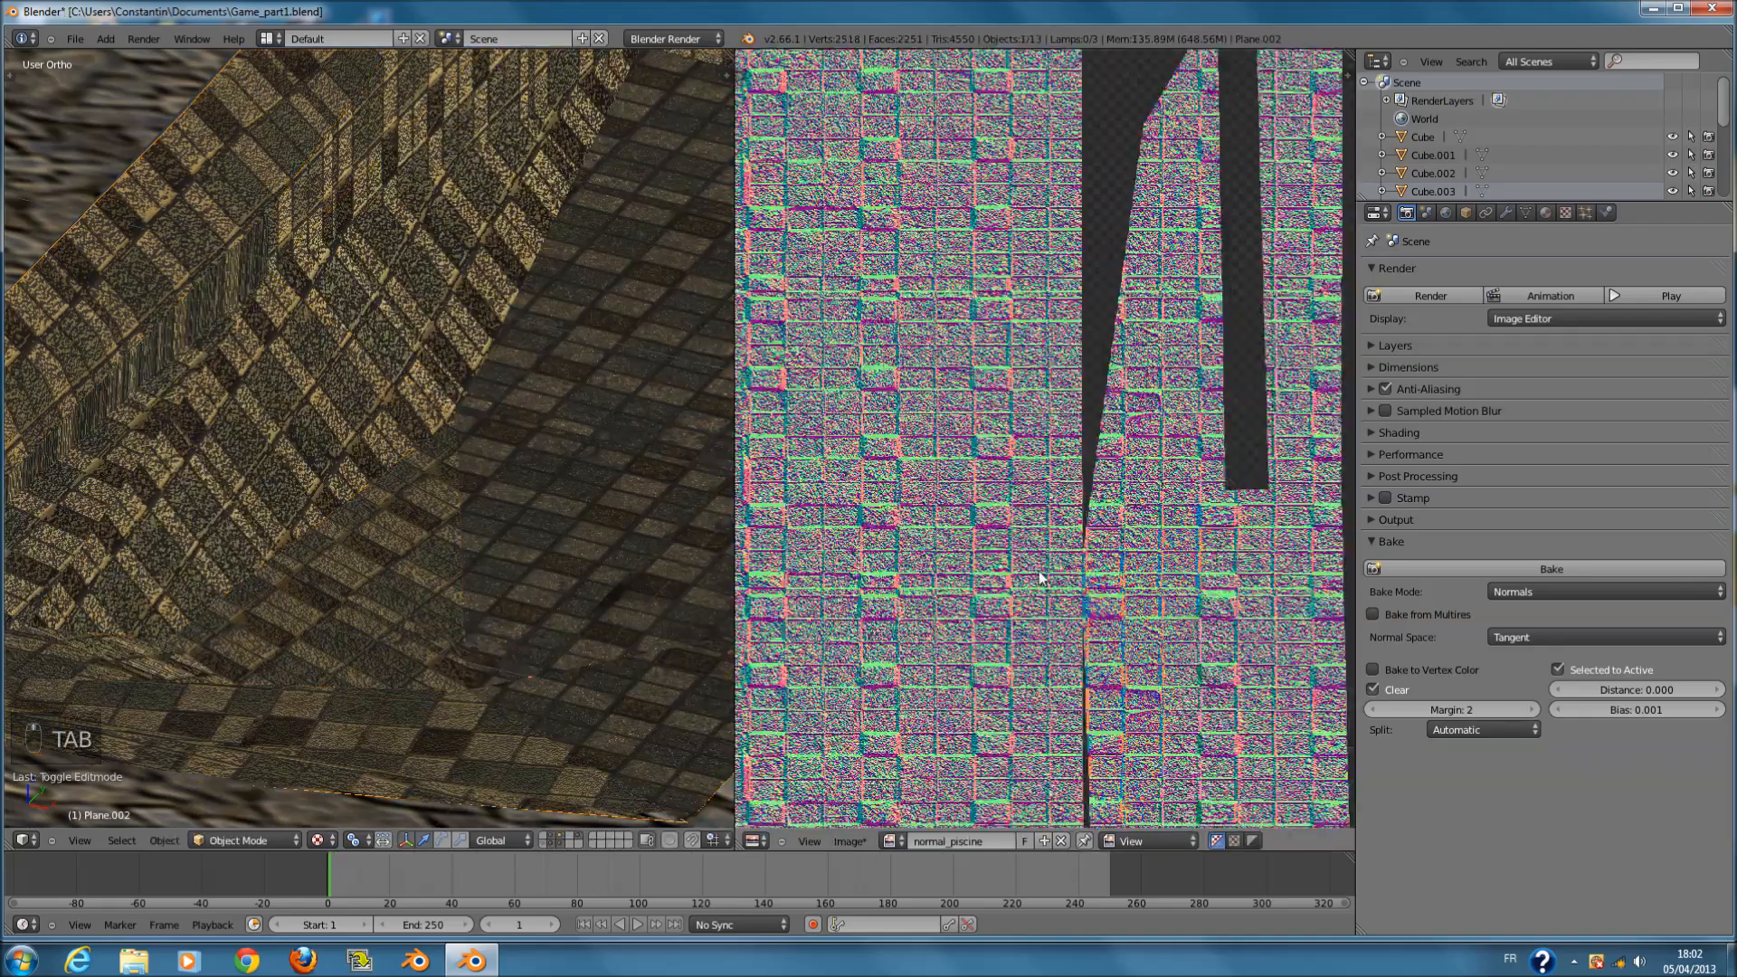
- Rename the pool's tile texture as texturez_piscine
{"action": "left_click", "coordinate": [1566, 213]}
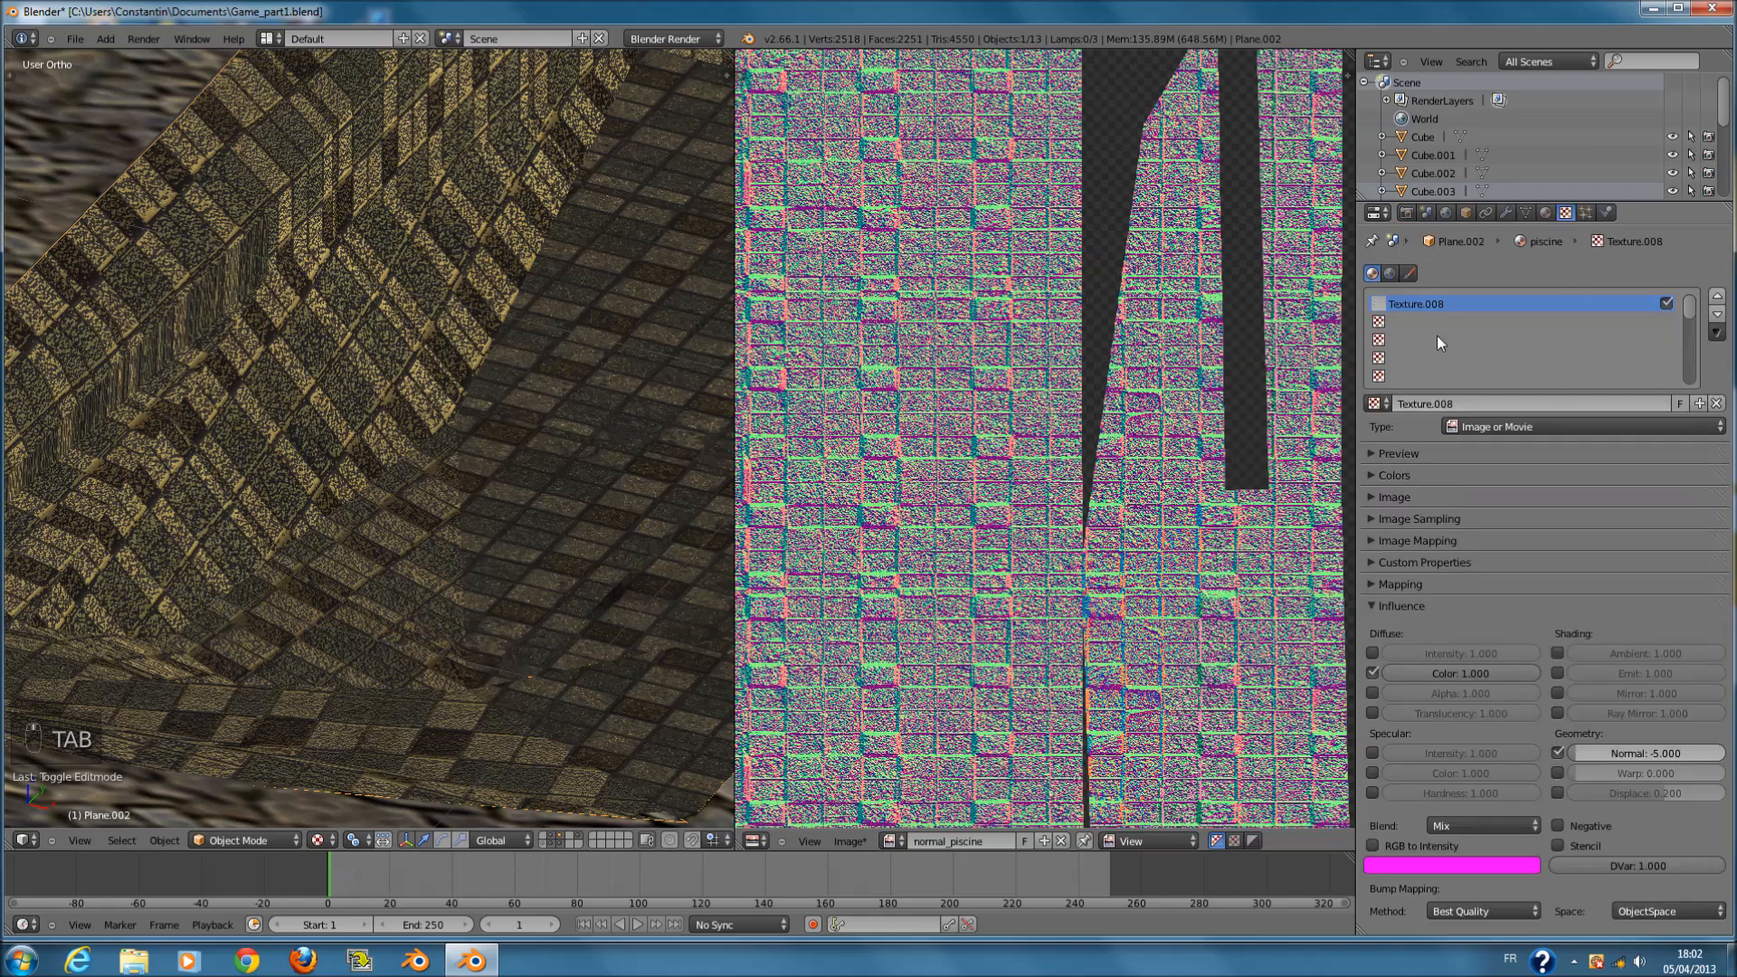
{"action": "left_click", "coordinate": [1437, 405]}
{"action": "key", "text": "BackSpace"}
{"action": "type", "text": "texturez_piscine"}
{"action": "key", "text": "Return"}
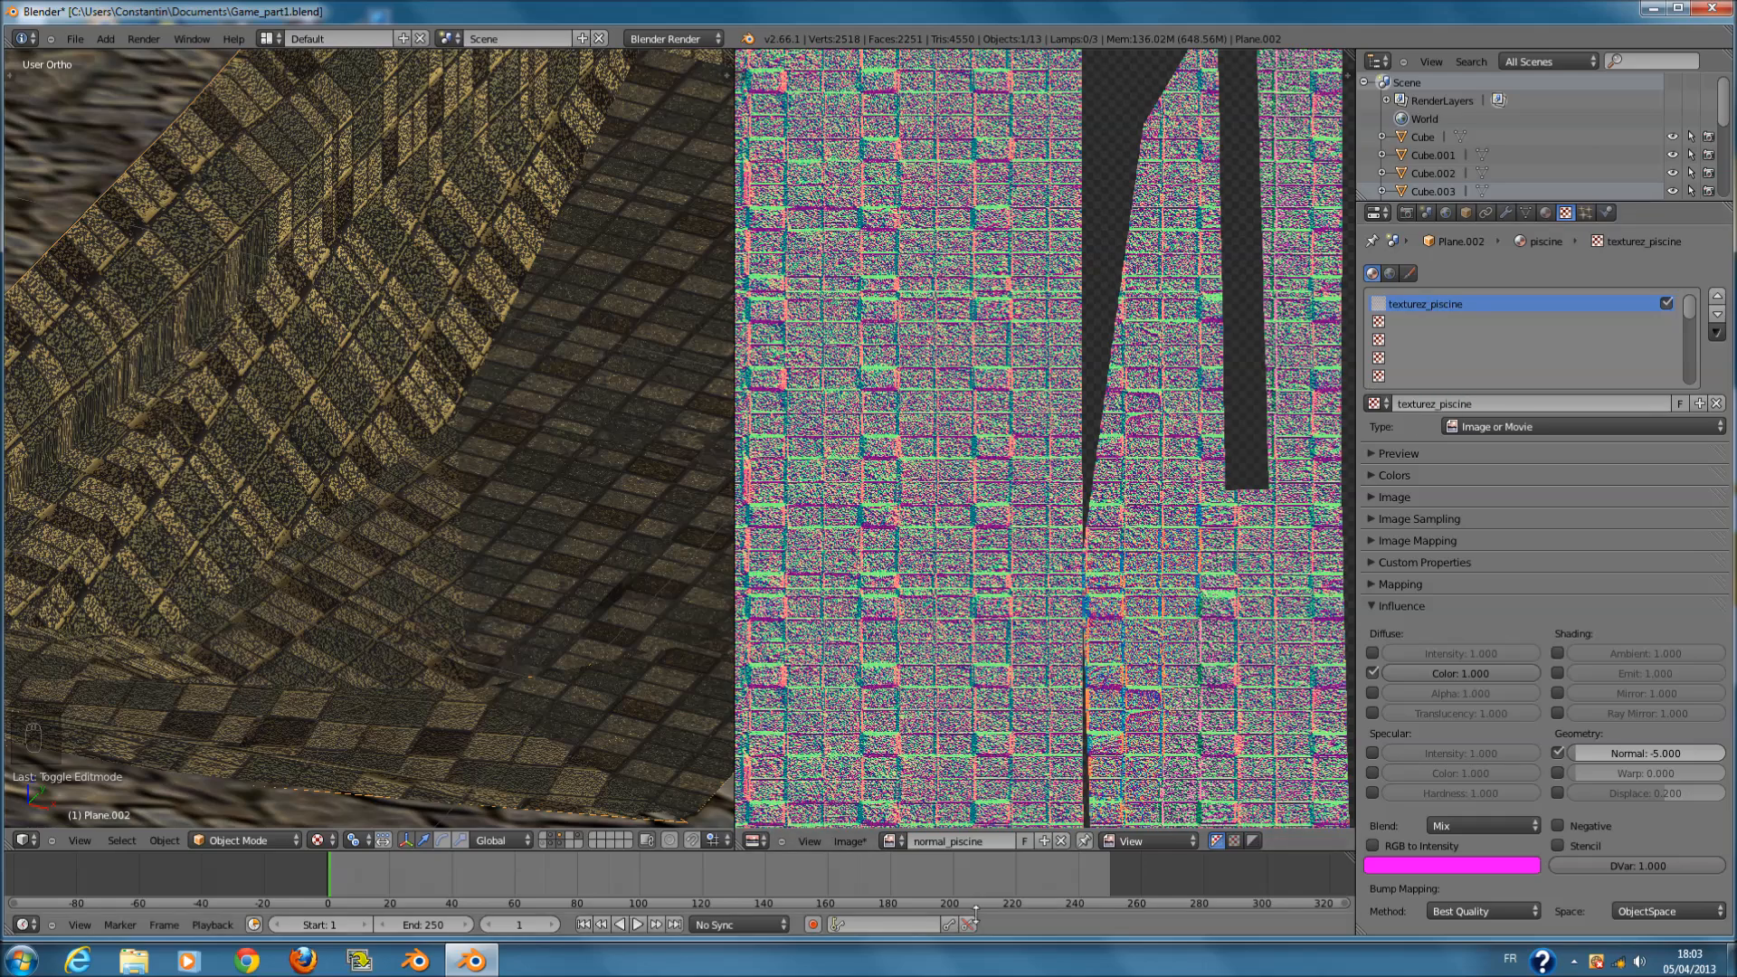
- Save the baked normal image as piscine_normal.png in the Gama_tutorial_texture folder, with increased PNG compression
{"action": "left_click", "coordinate": [860, 842]}
{"action": "left_click", "coordinate": [891, 735]}
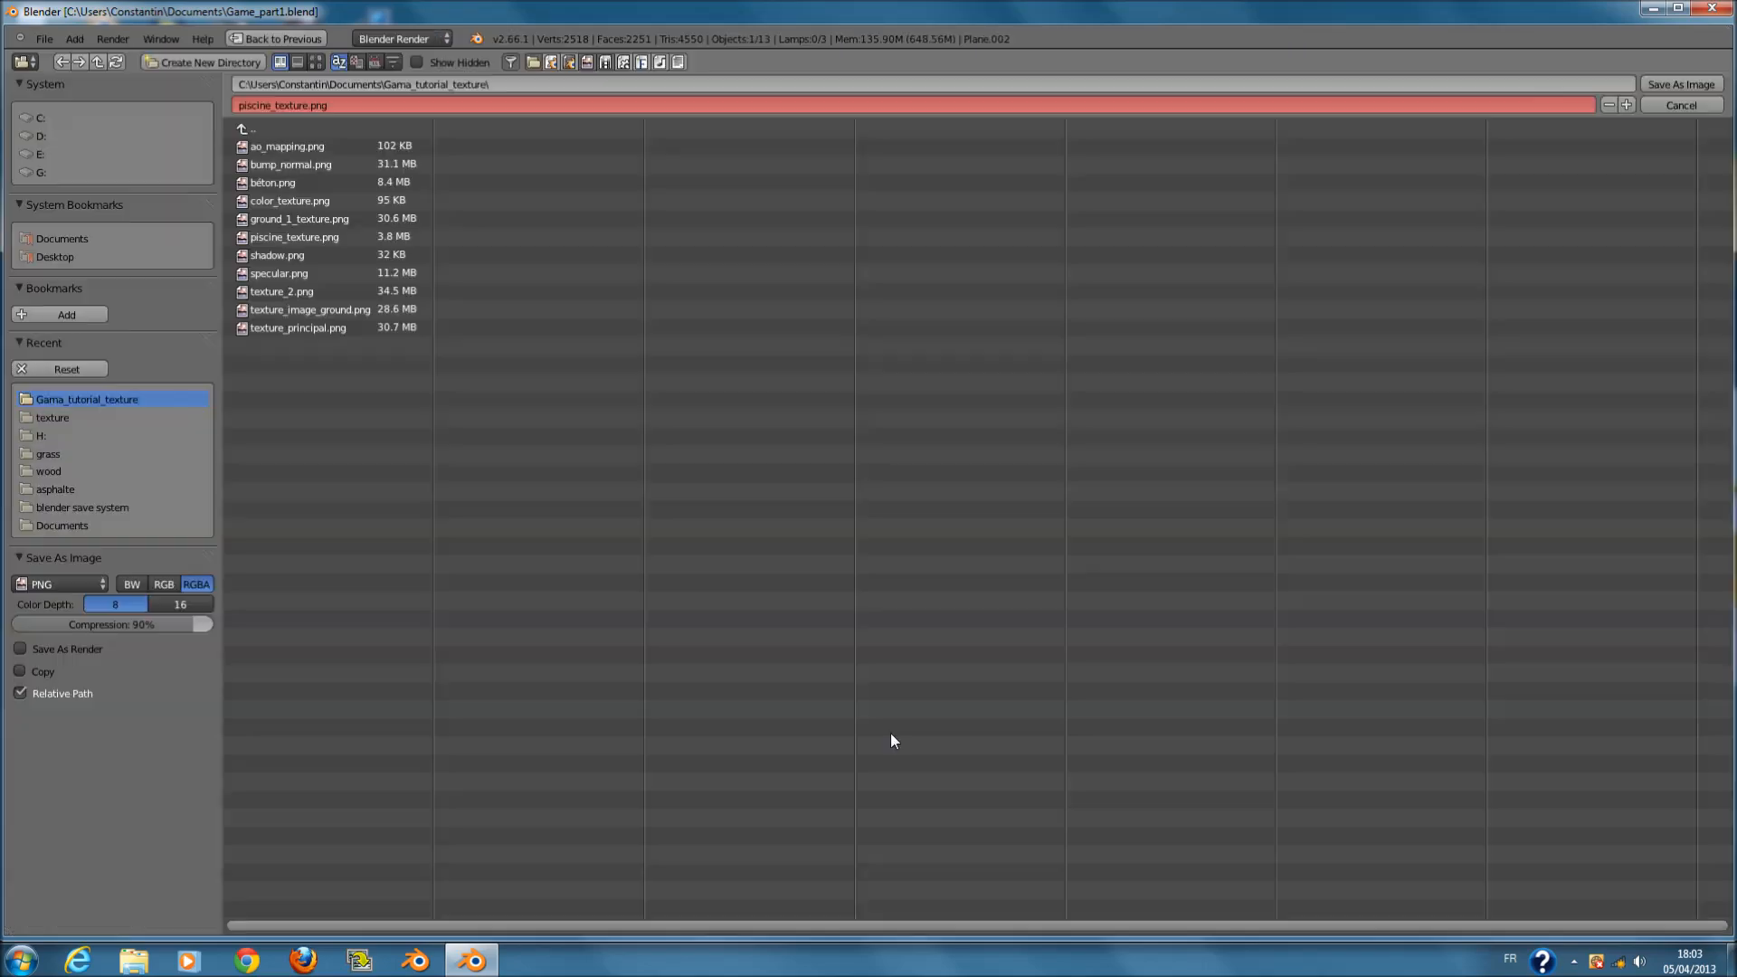
{"action": "left_click", "coordinate": [367, 107]}
{"action": "key", "text": "Return"}
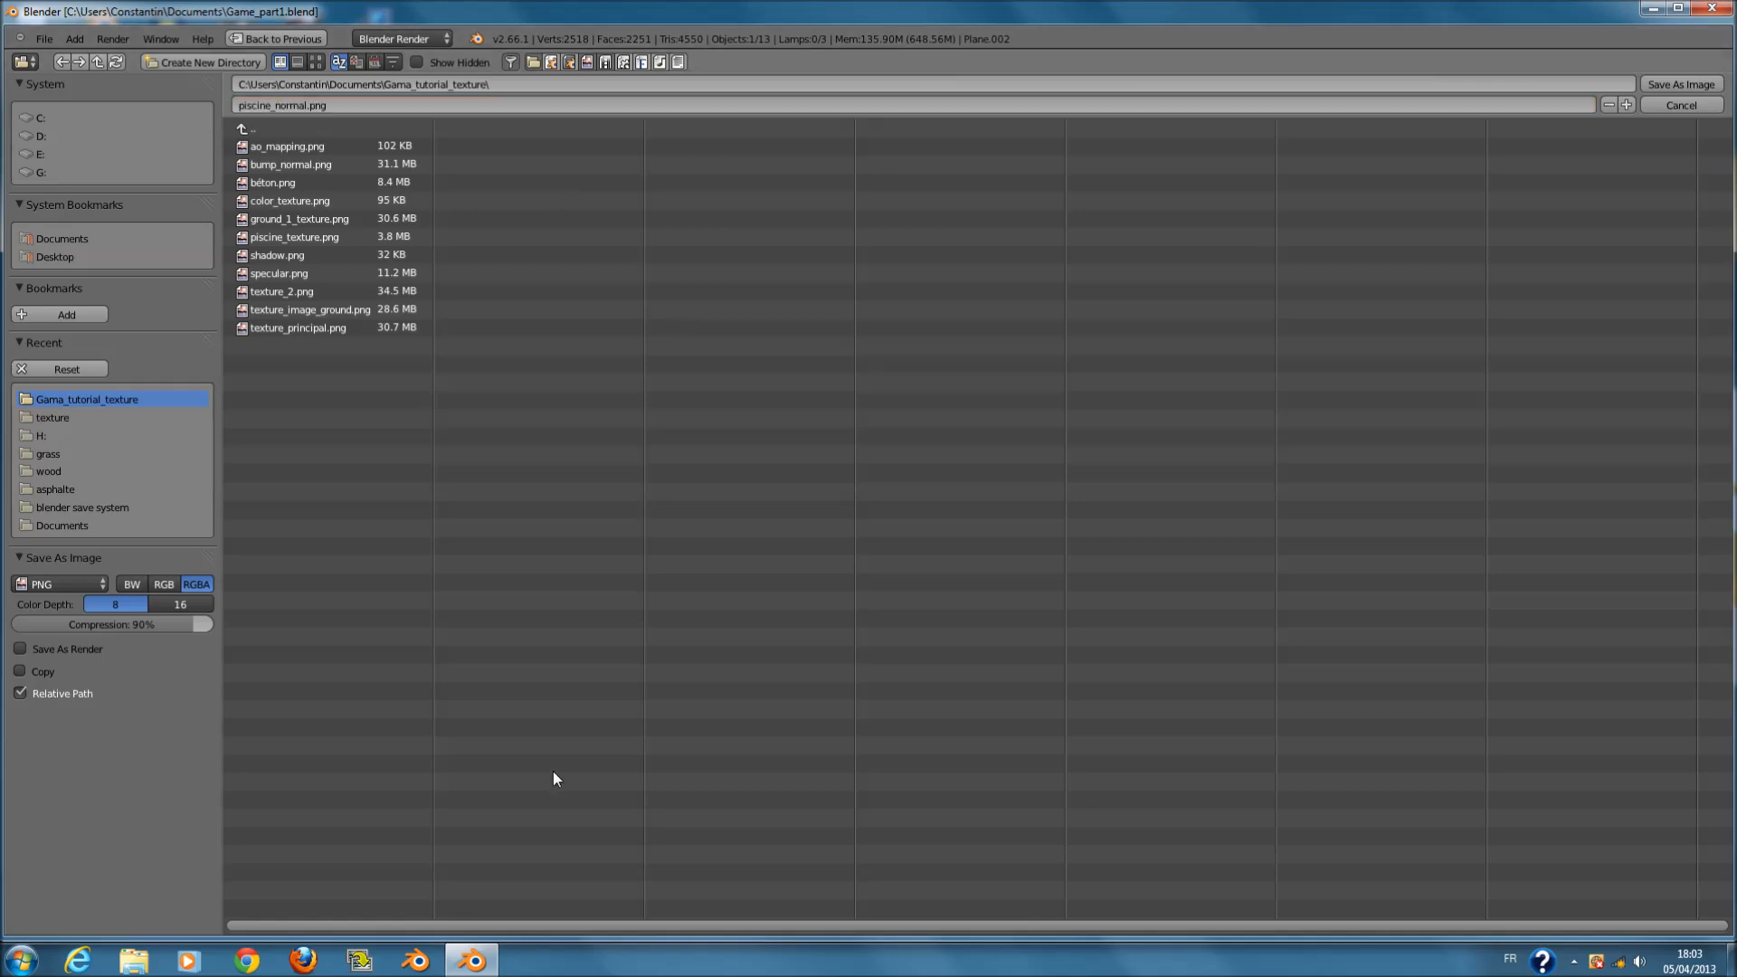
{"action": "left_click_drag", "start_coordinate": [193, 626], "coordinate": [240, 624]}
{"action": "left_click", "coordinate": [1709, 84]}
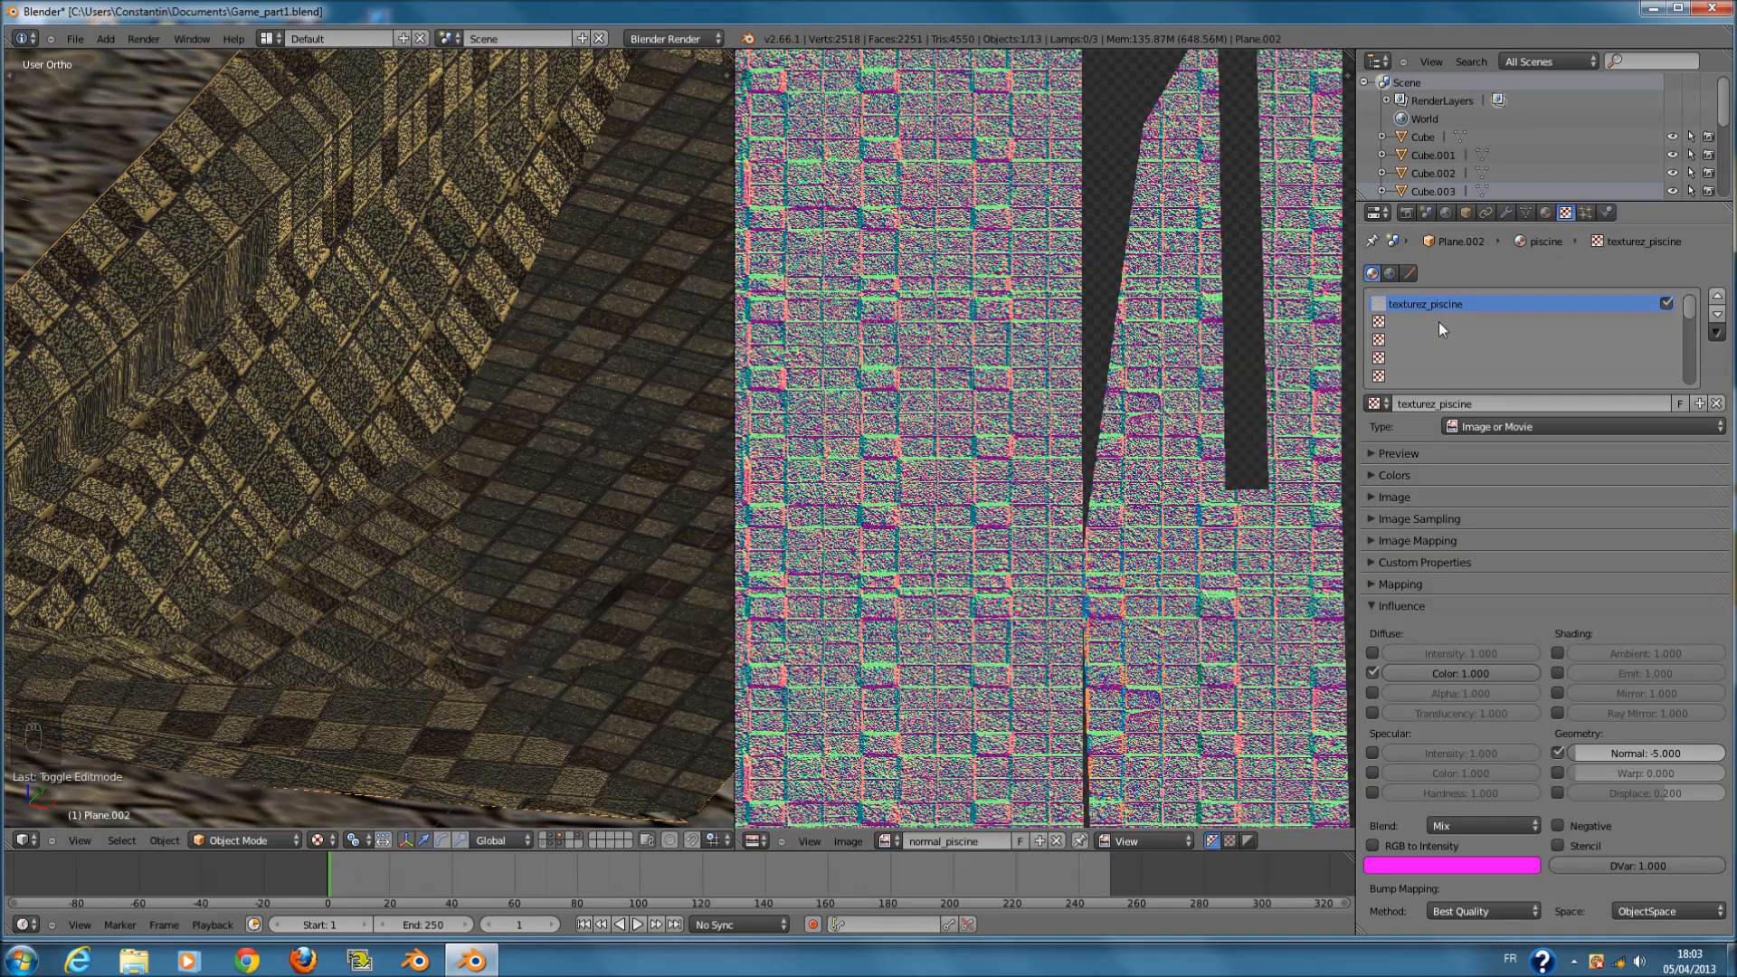
- Add a second texture named piscine_normal to the pool's material and save the blend file
{"action": "left_click", "coordinate": [1438, 322]}
{"action": "left_click", "coordinate": [1458, 395]}
{"action": "left_click", "coordinate": [1442, 403]}
{"action": "type", "text": "piscine_norma"}
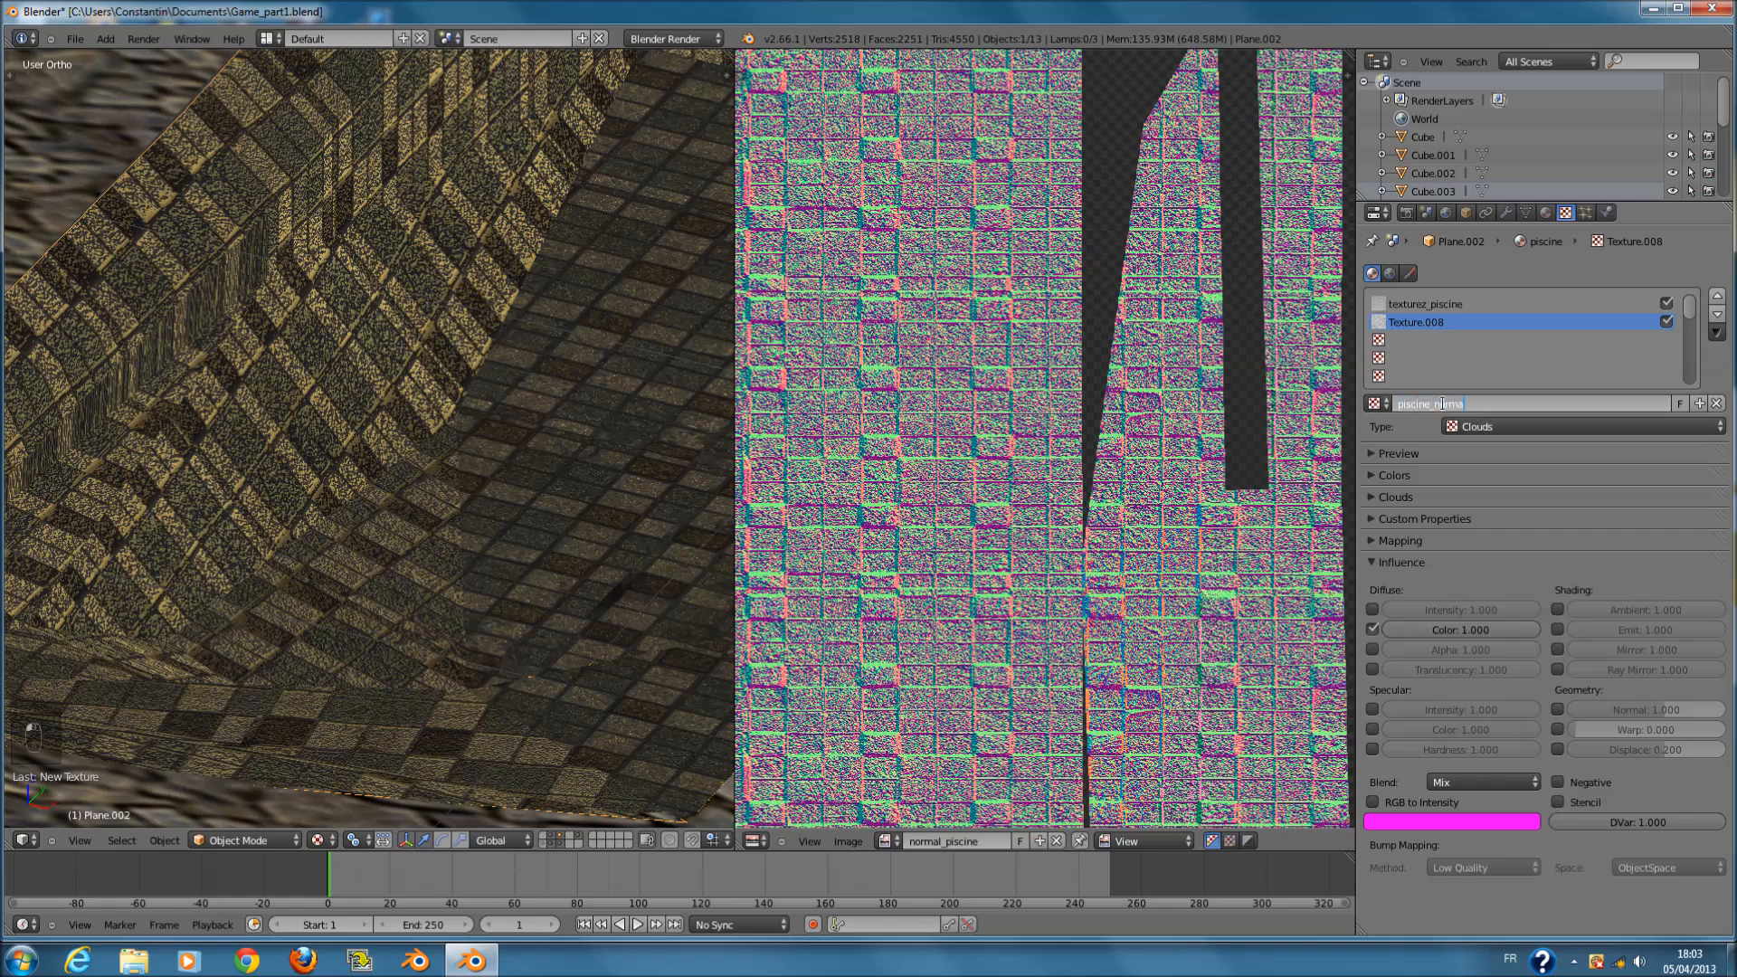
{"action": "type", "text": "l"}
{"action": "key", "text": "Return"}
{"action": "key", "text": "ctrl+s"}
{"action": "left_click", "coordinate": [1556, 530]}
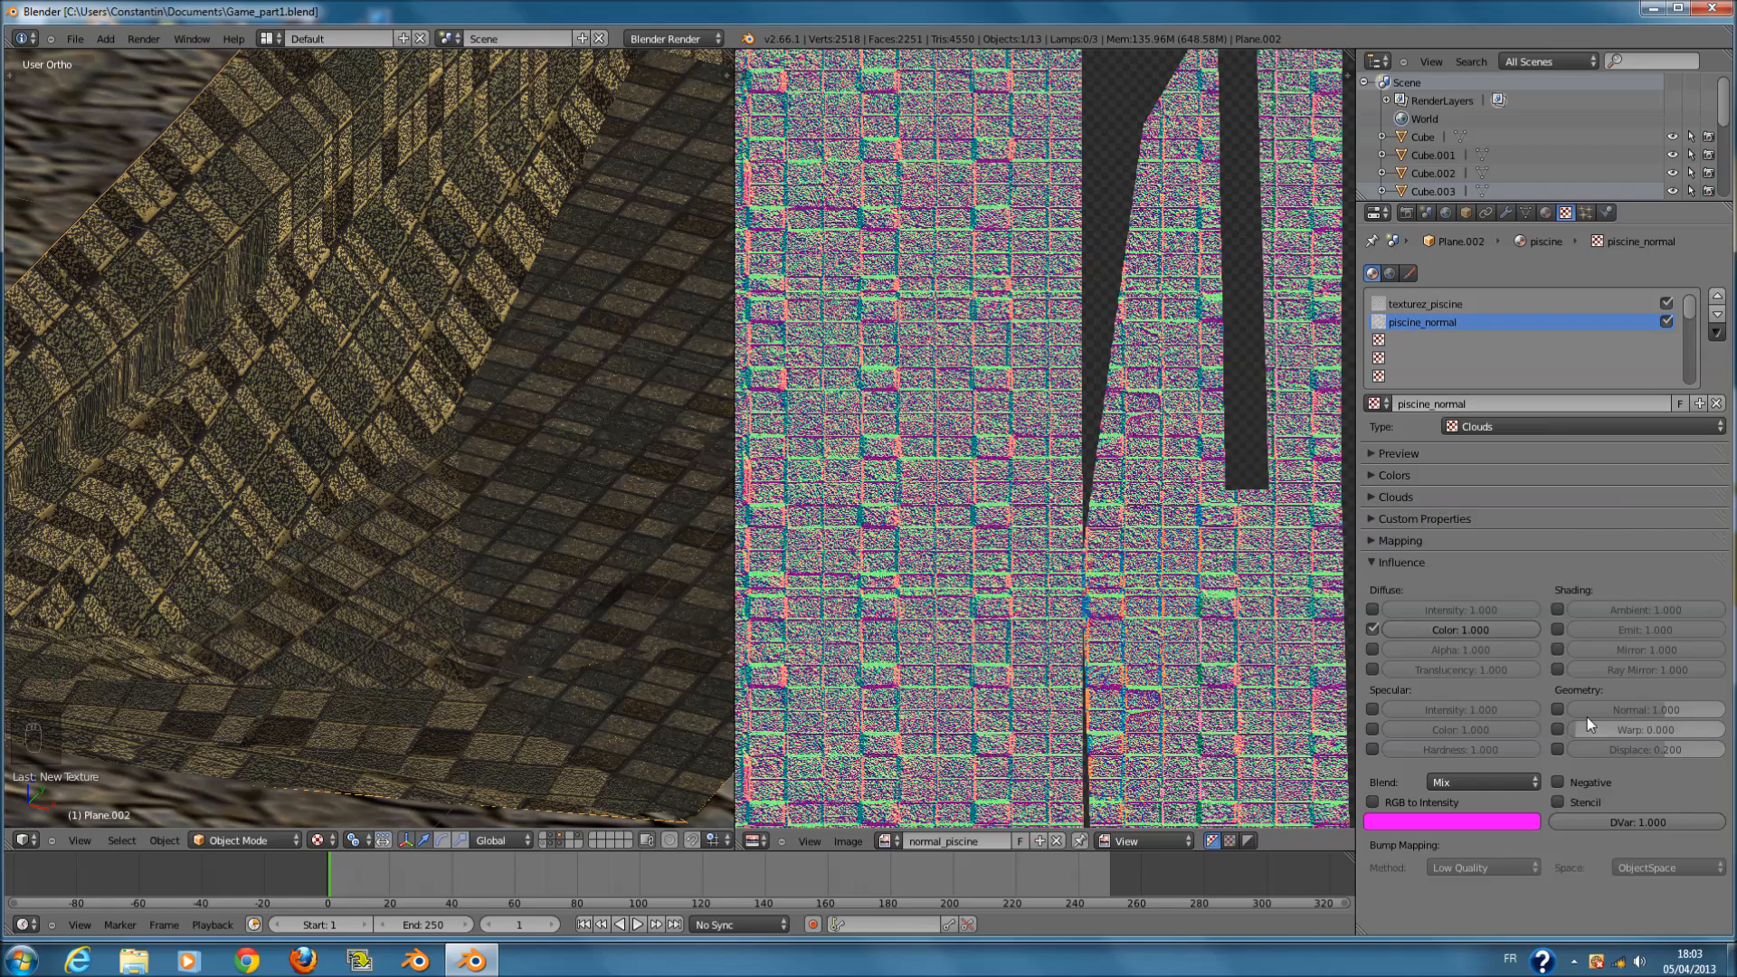
- Make piscine_normal influence Normal instead of diffuse Color, and set its type to Image or Movie
{"action": "left_click", "coordinate": [1558, 710]}
{"action": "left_click", "coordinate": [1372, 629]}
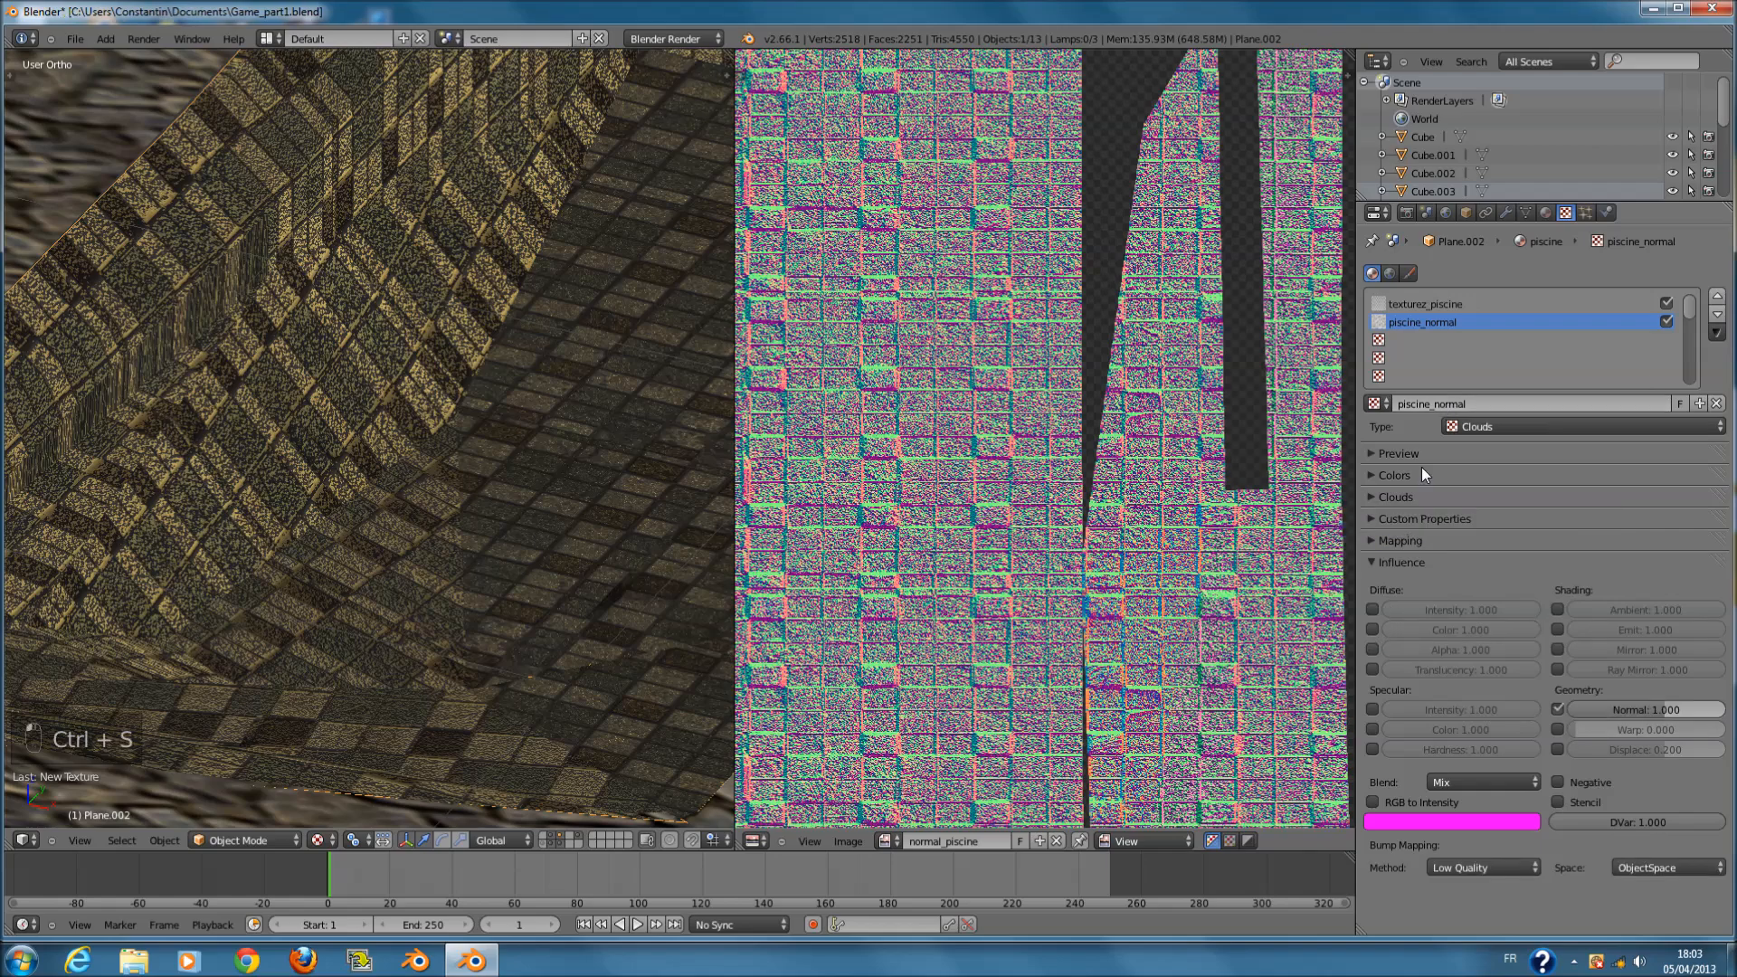
{"action": "left_click", "coordinate": [1448, 426]}
{"action": "left_click", "coordinate": [1507, 317]}
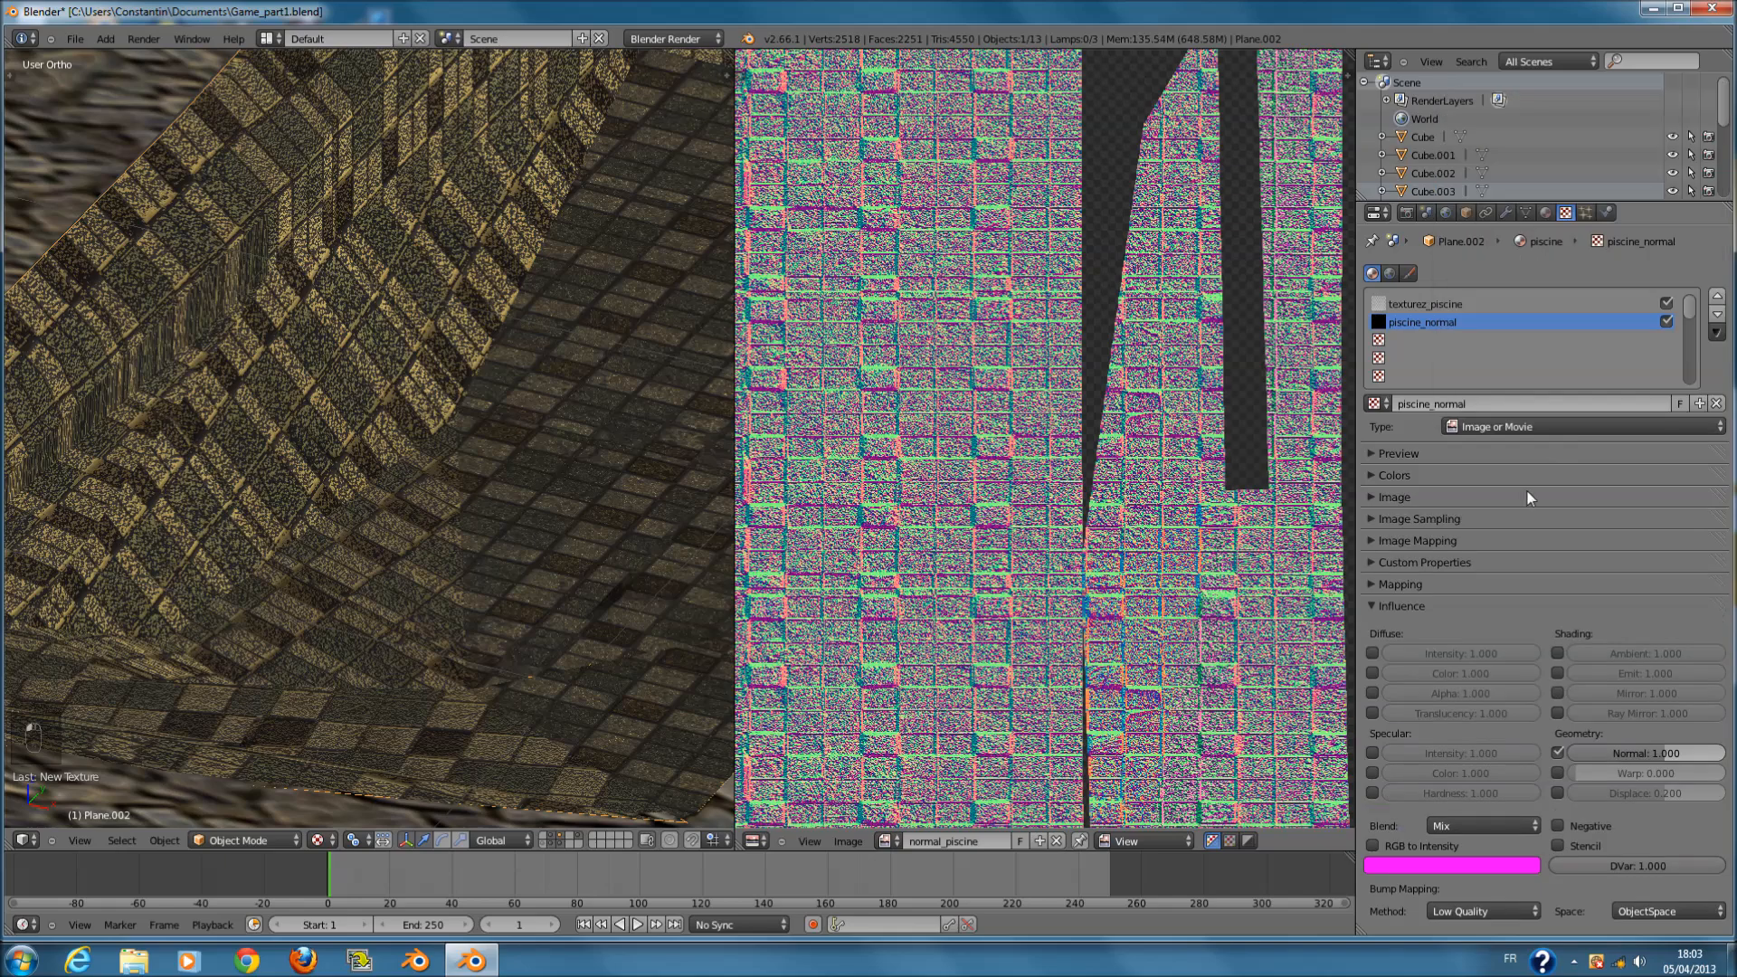
- Load piscine_normal.png from the Gama_tutorial_texture folder as the image of the piscine_normal texture
{"action": "left_click", "coordinate": [1637, 525]}
{"action": "left_click", "coordinate": [109, 400]}
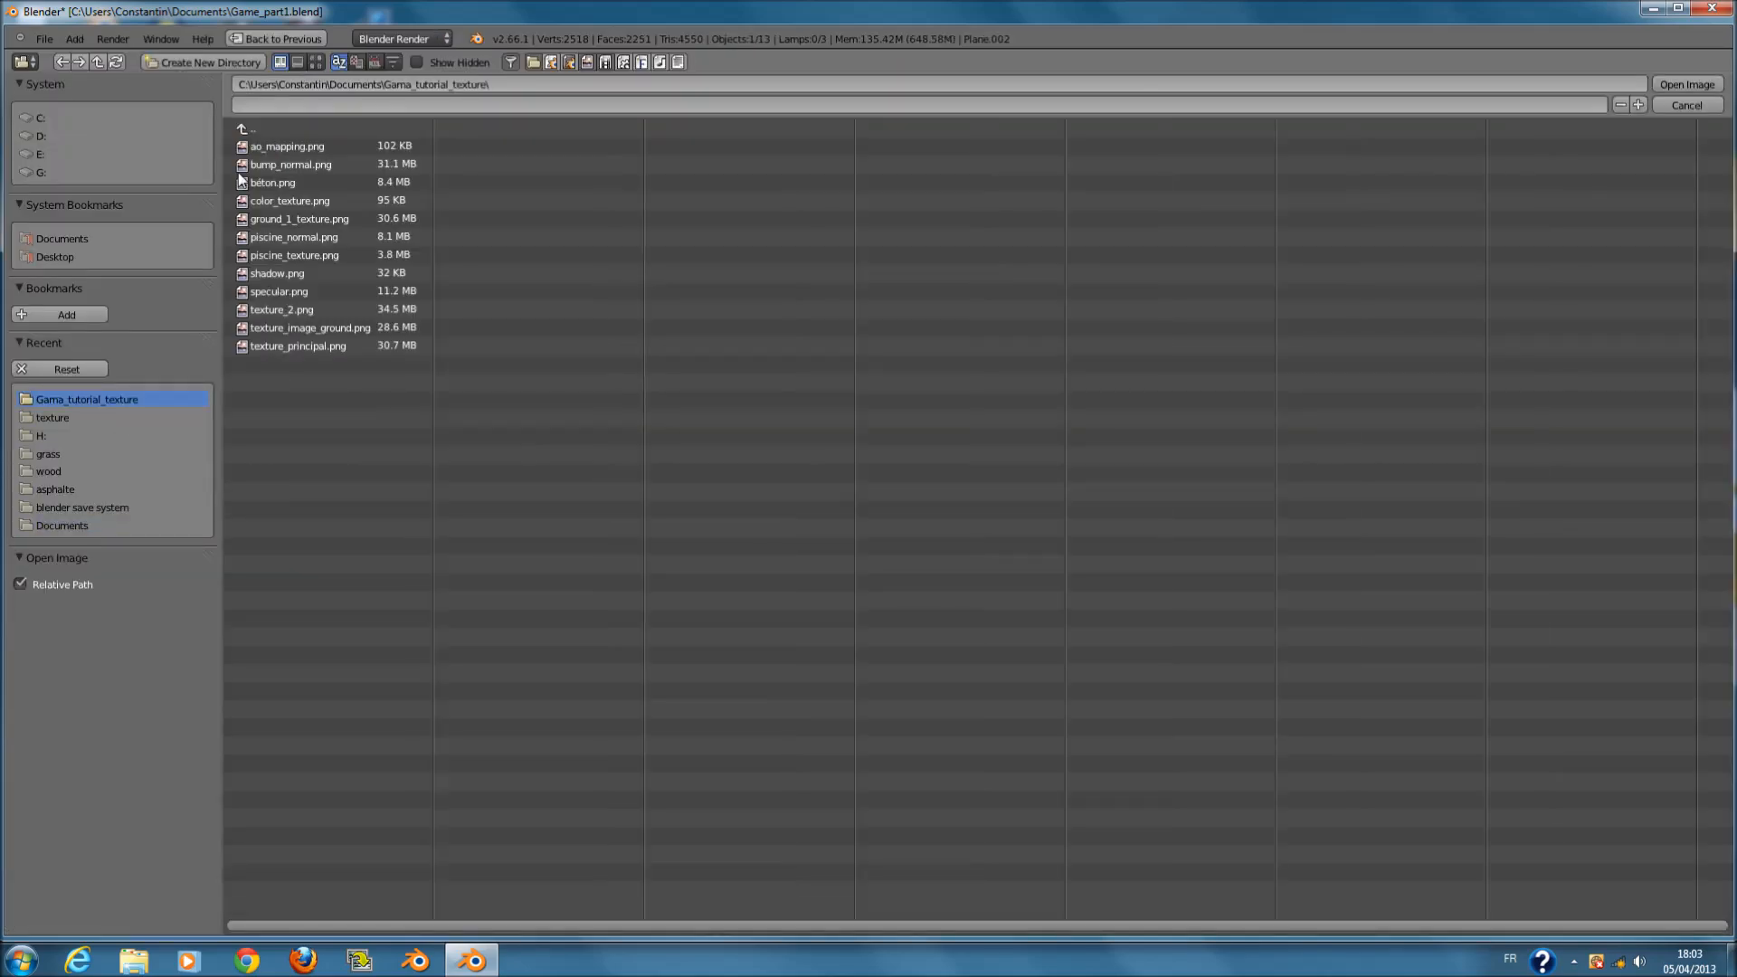
{"action": "left_click", "coordinate": [317, 62]}
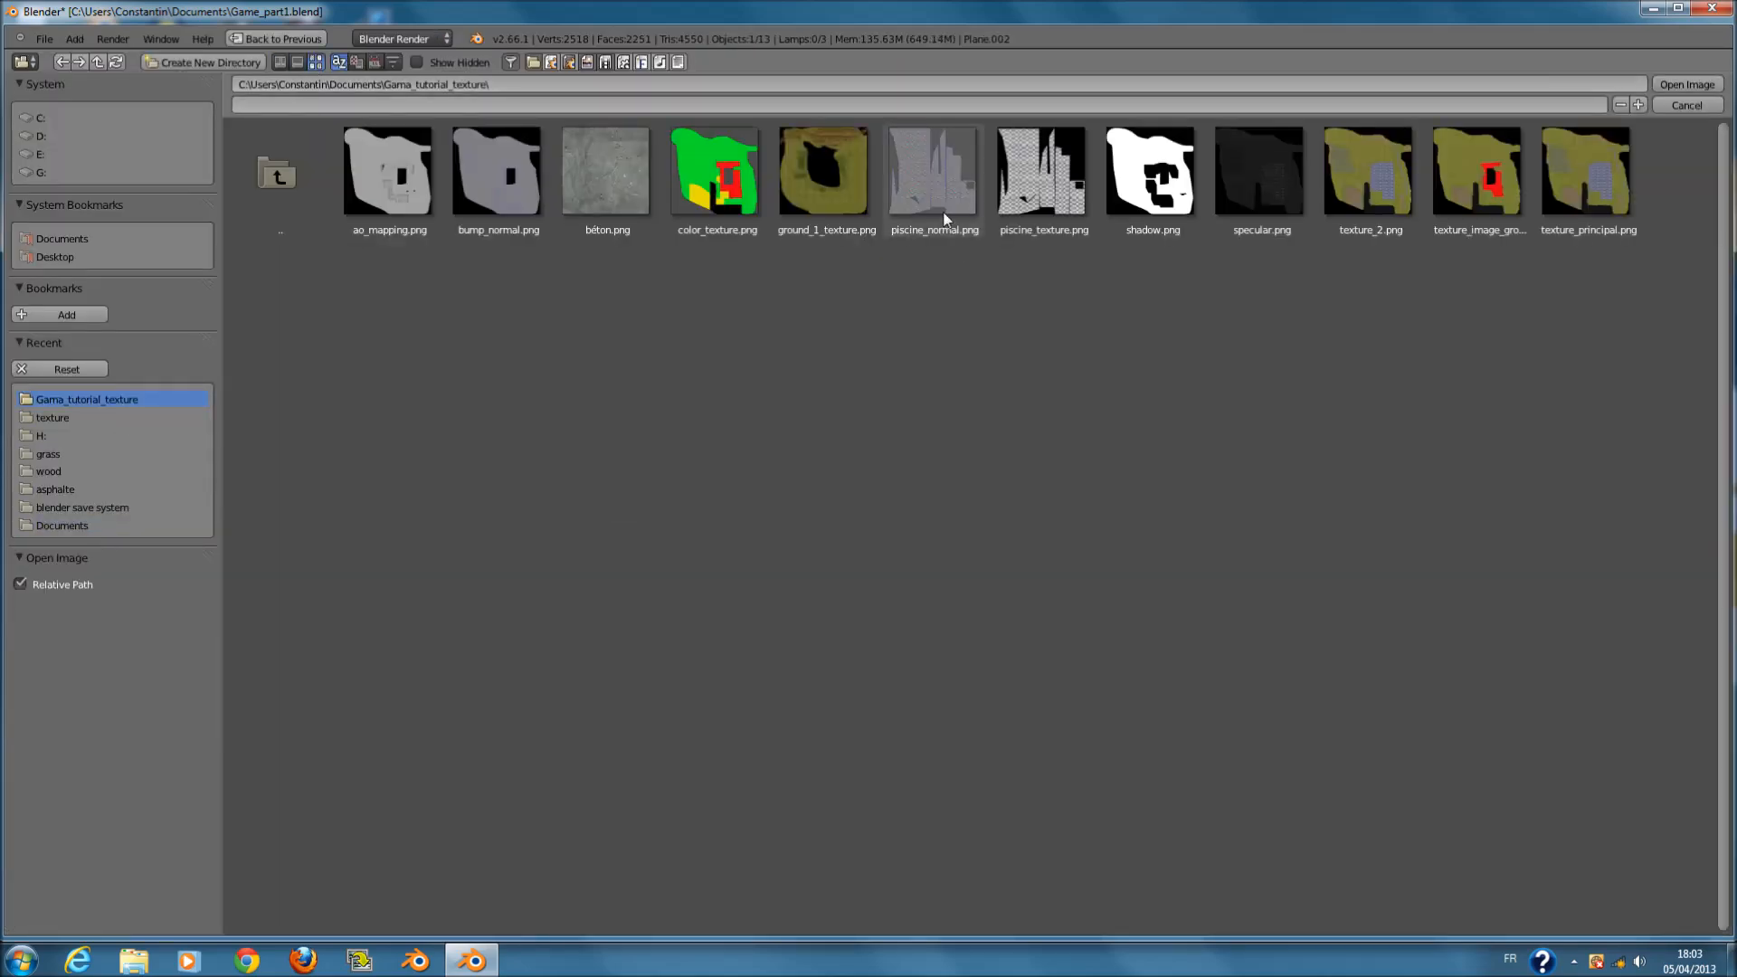
{"action": "left_click", "coordinate": [933, 181]}
{"action": "left_click", "coordinate": [1688, 84]}
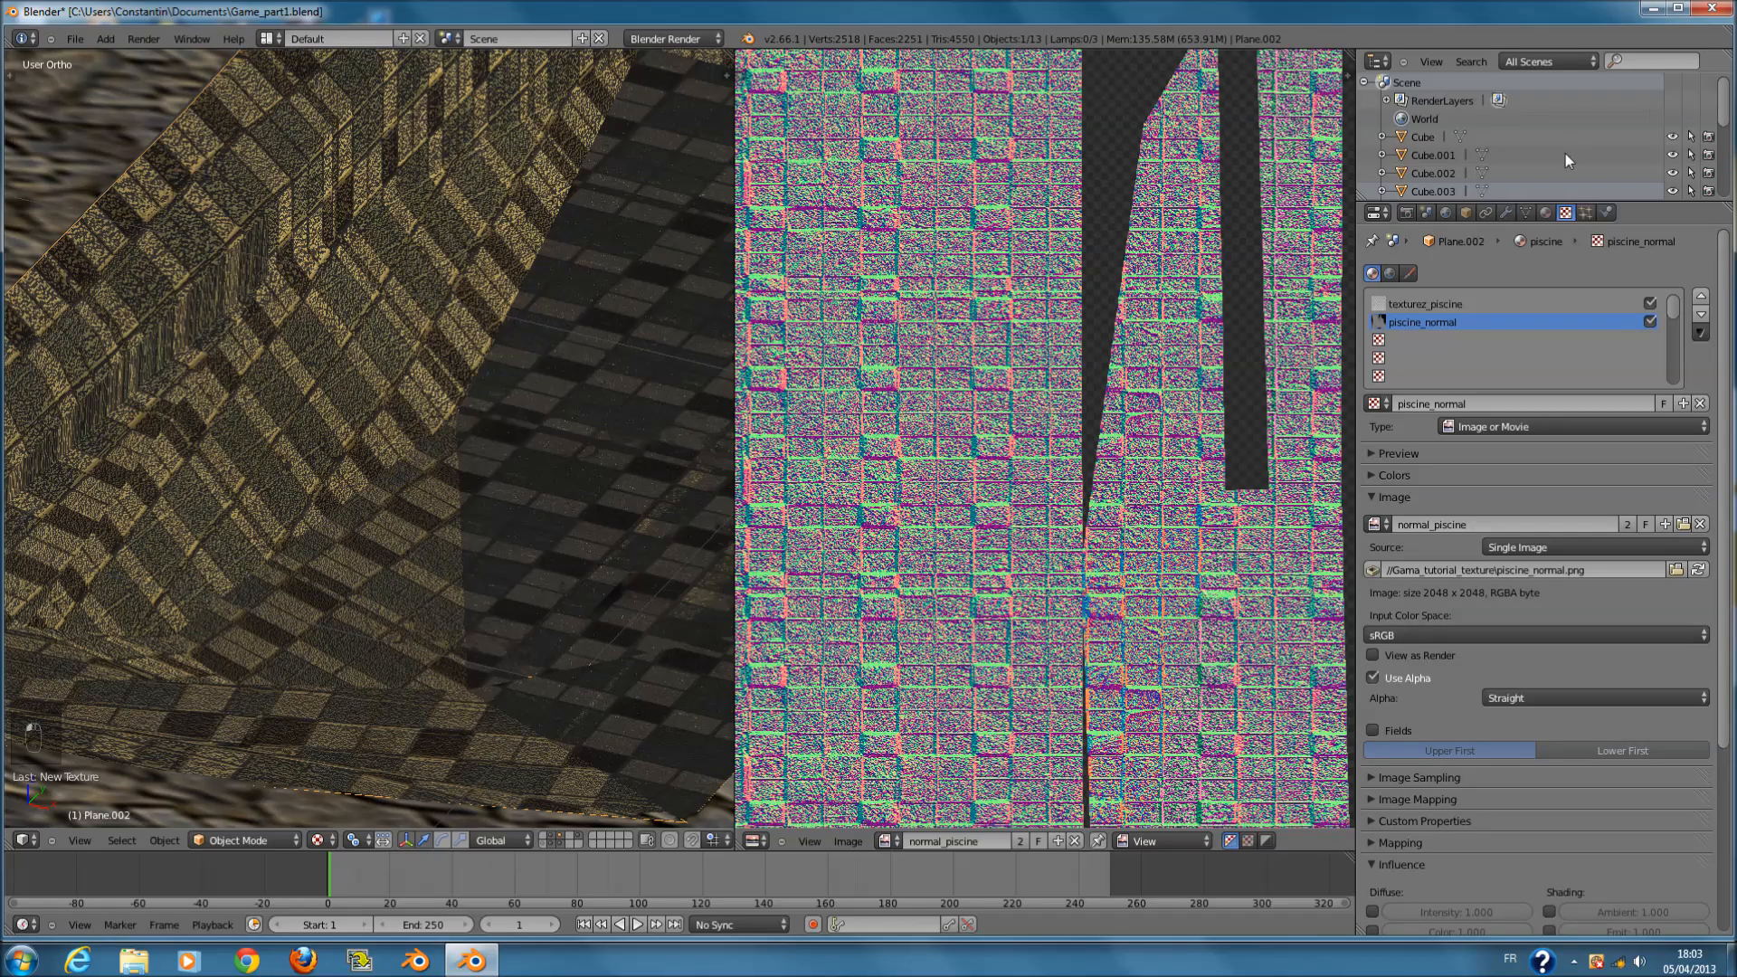
- Disable the Normal influence of the texturez_piscine texture
{"action": "left_click", "coordinate": [1430, 304]}
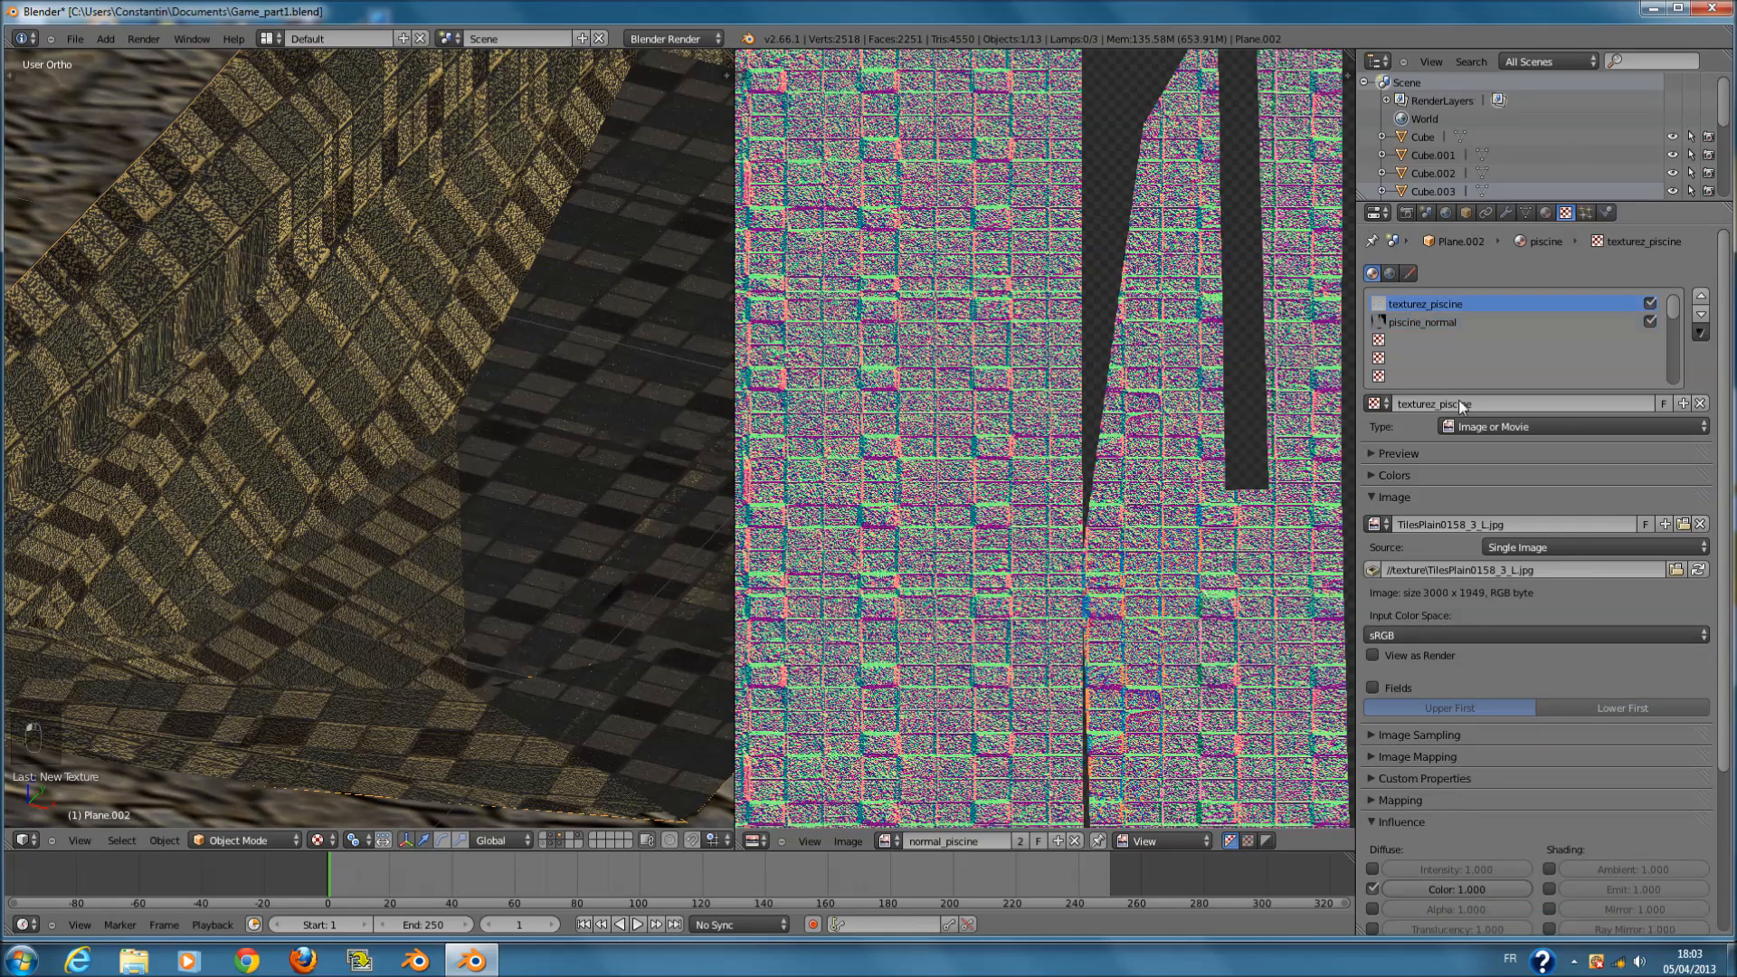
{"action": "scroll", "coordinate": [1561, 860], "scroll_direction": "down", "scroll_amount": 3}
{"action": "left_click", "coordinate": [1550, 858]}
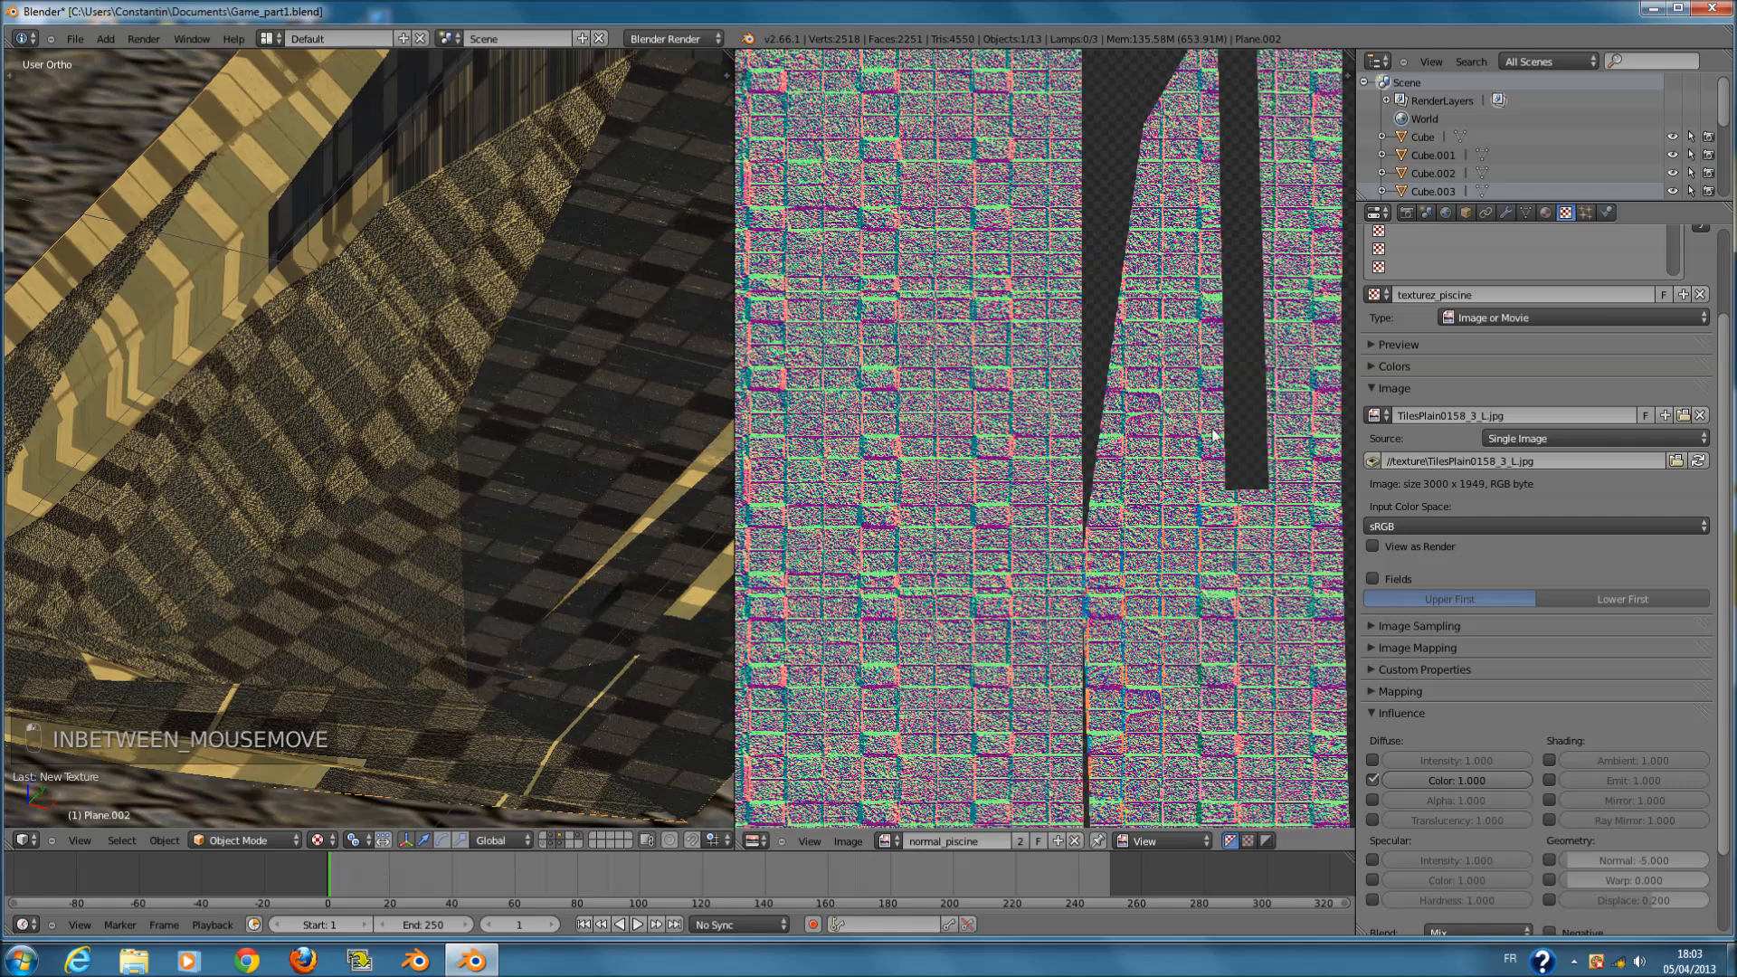
- Set the mapping coordinates of the piscine_normal texture to UV
{"action": "scroll", "coordinate": [1535, 318], "scroll_direction": "up", "scroll_amount": 2}
{"action": "left_click", "coordinate": [1460, 326]}
{"action": "scroll", "coordinate": [1468, 572], "scroll_direction": "down", "scroll_amount": 2}
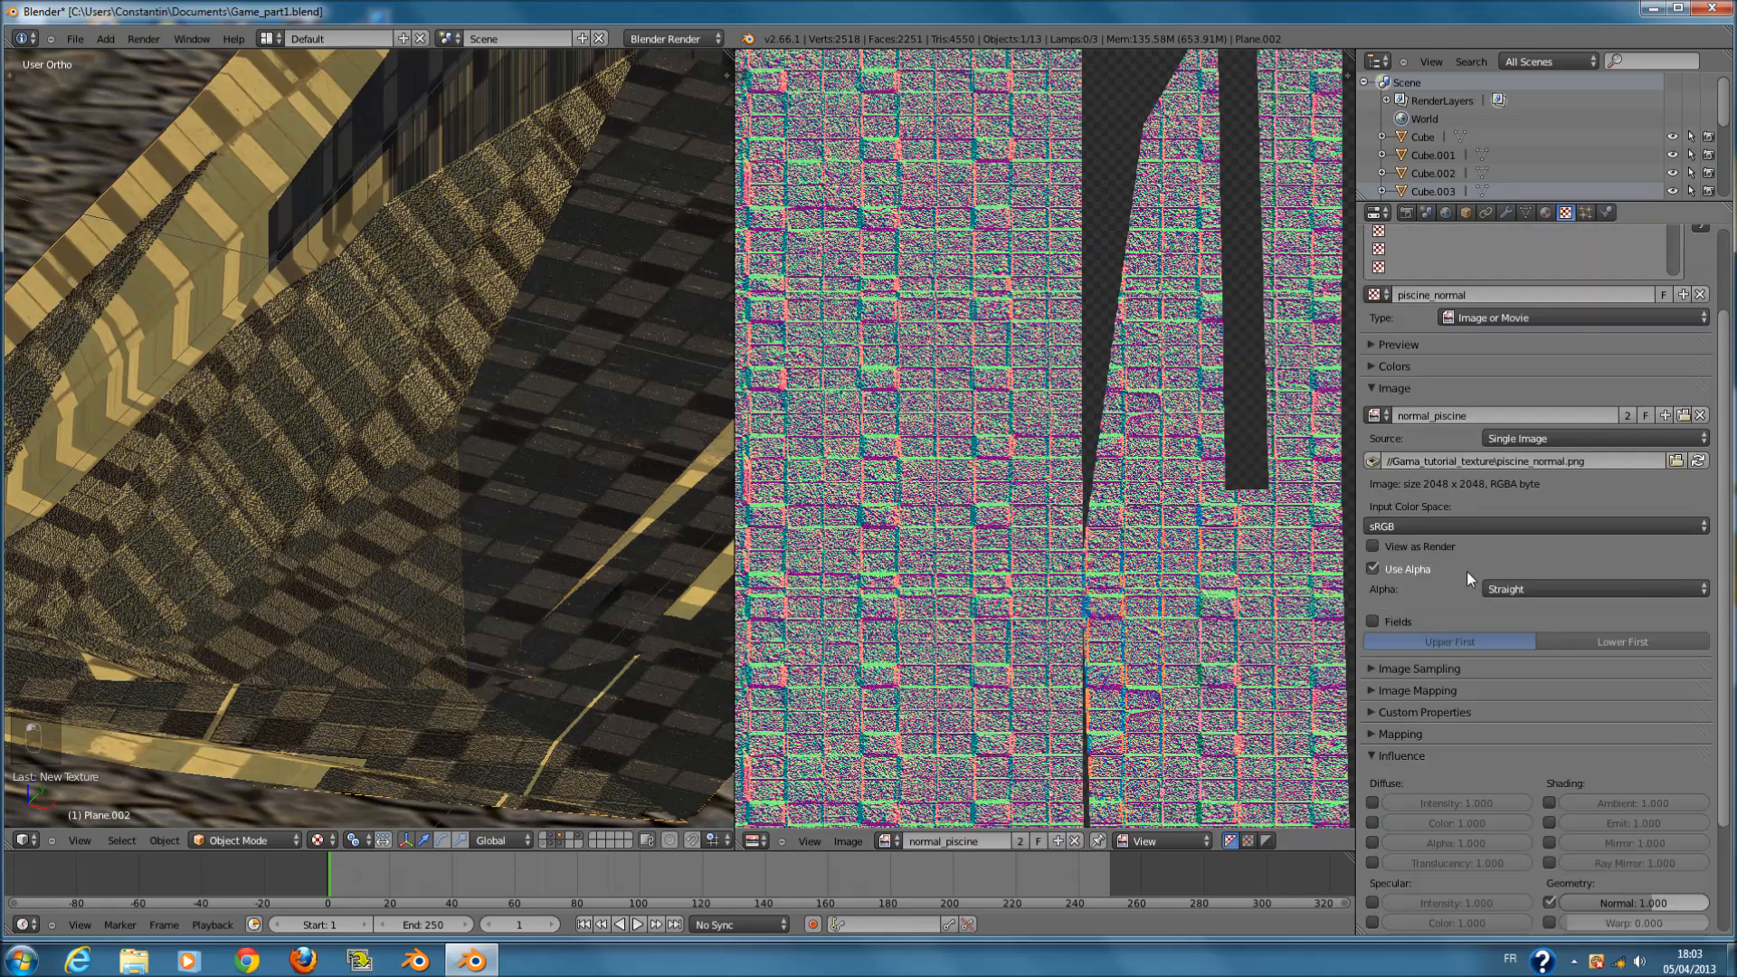
{"action": "scroll", "coordinate": [1468, 572], "scroll_direction": "down", "scroll_amount": 4}
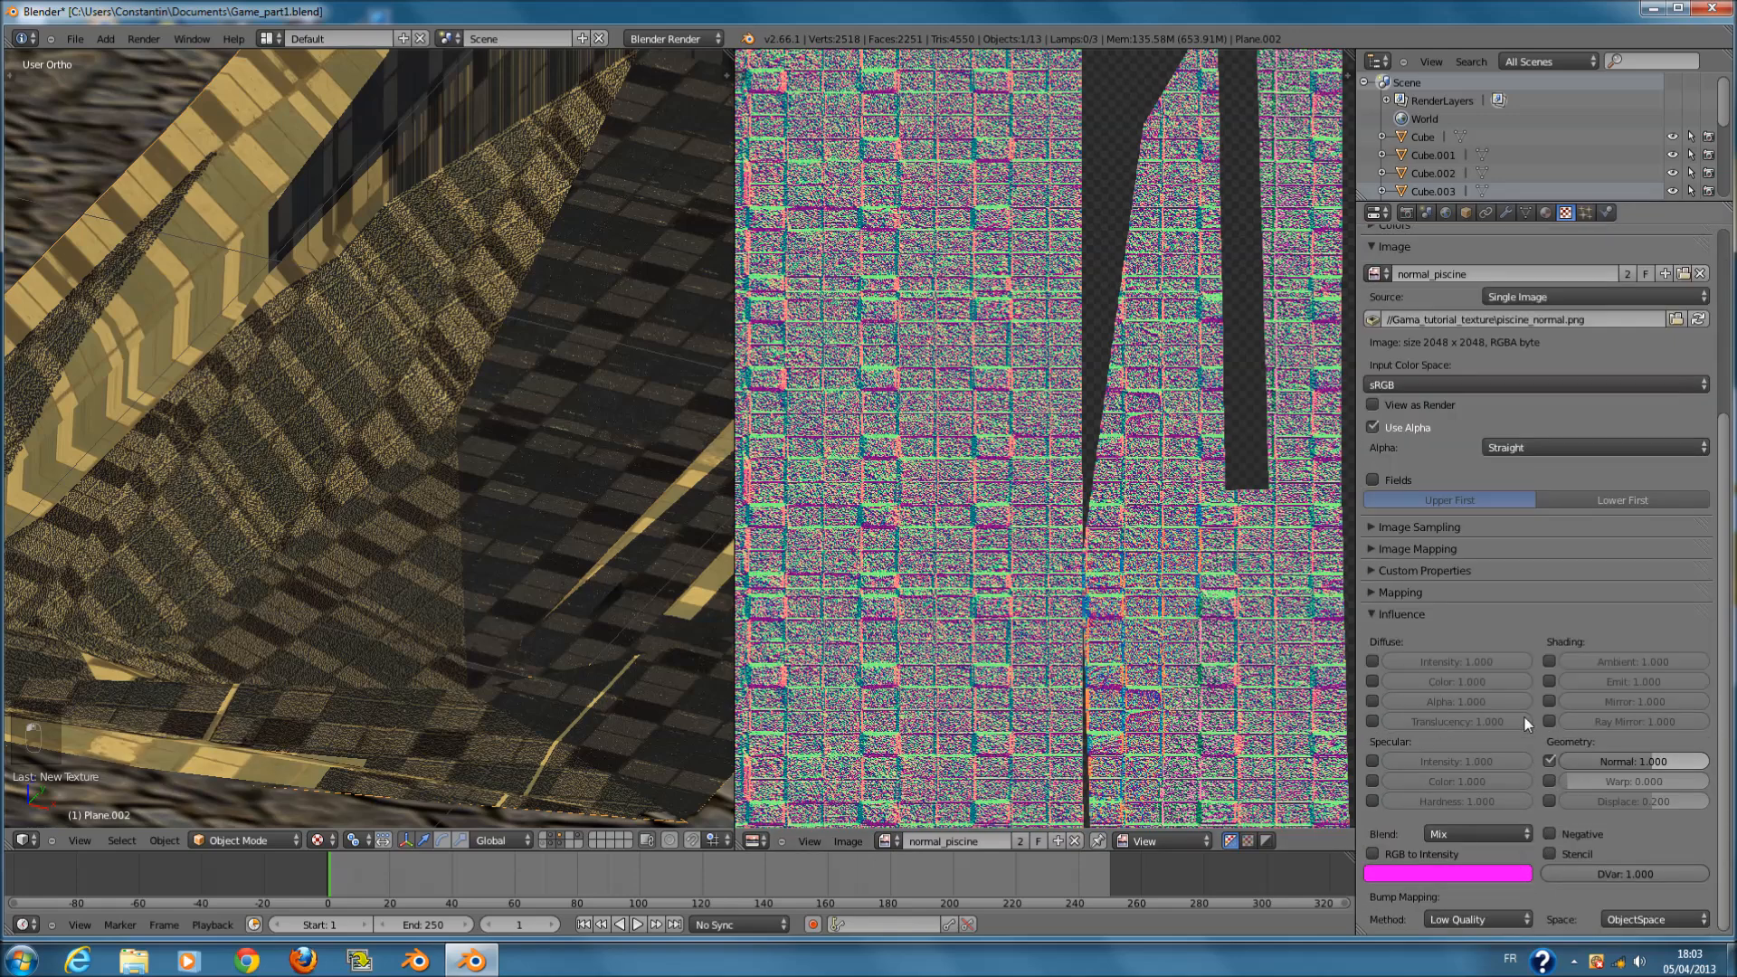
{"action": "left_click", "coordinate": [1449, 597], "text": "ctrl"}
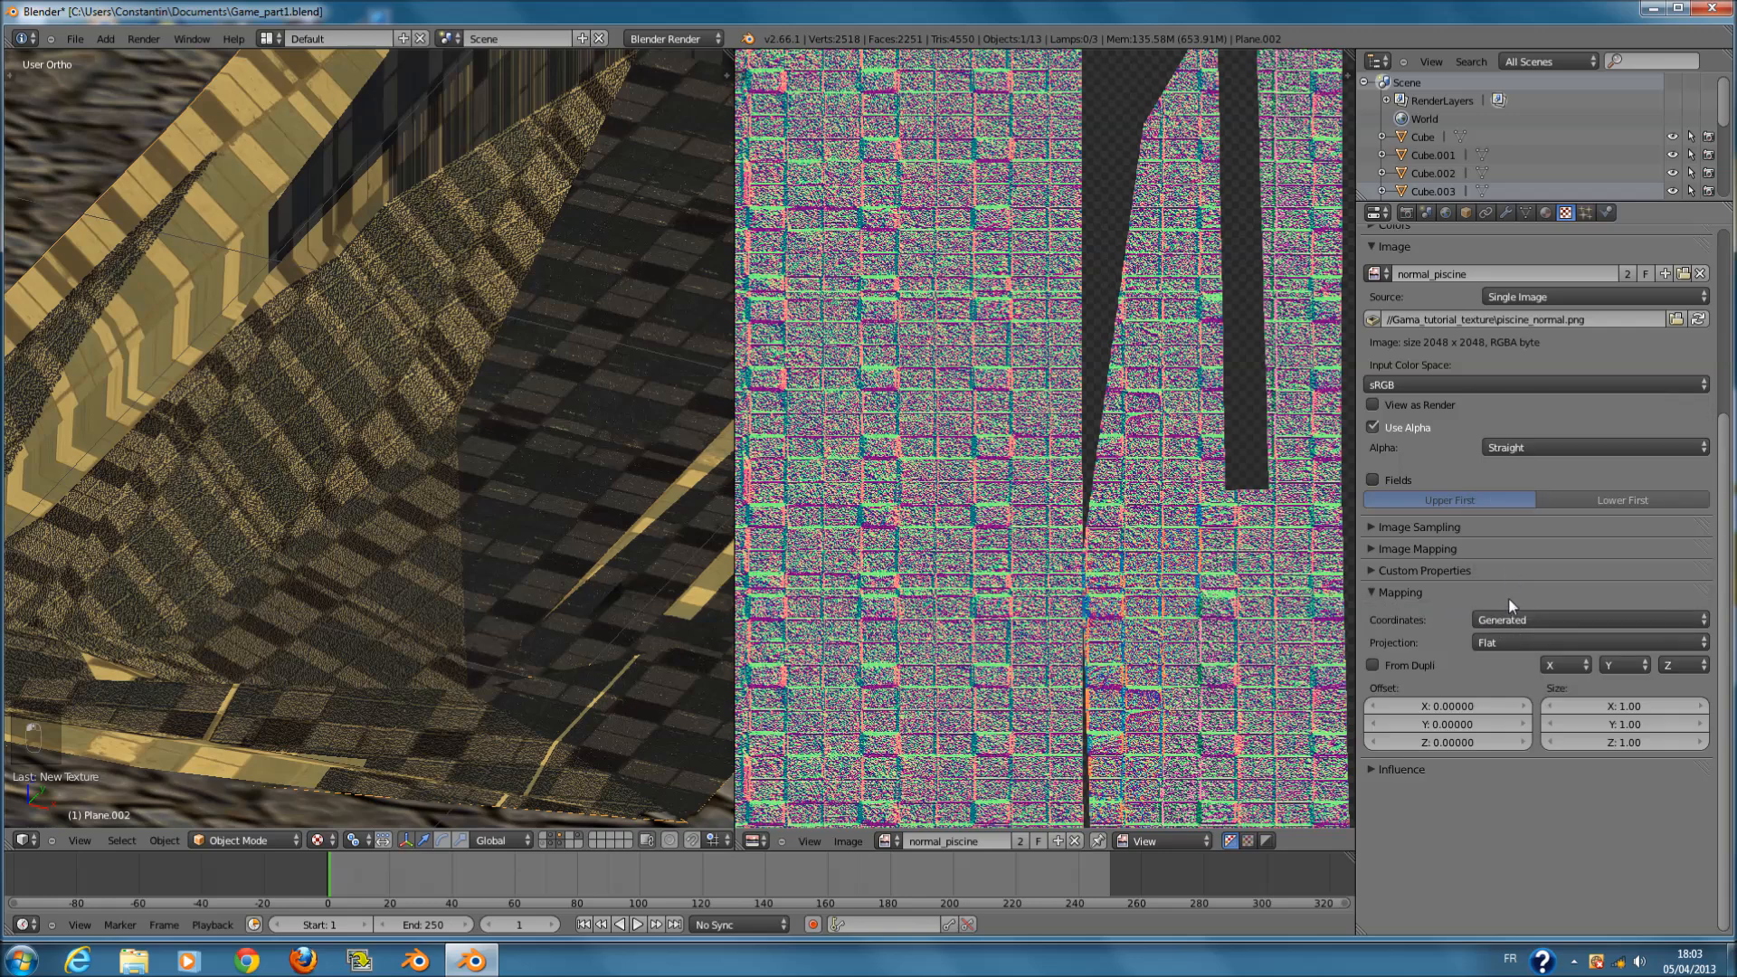
{"action": "left_click", "coordinate": [1509, 620]}
{"action": "left_click", "coordinate": [1493, 542]}
{"action": "left_click", "coordinate": [1441, 593]}
{"action": "scroll", "coordinate": [1448, 543], "scroll_direction": "up", "scroll_amount": 7}
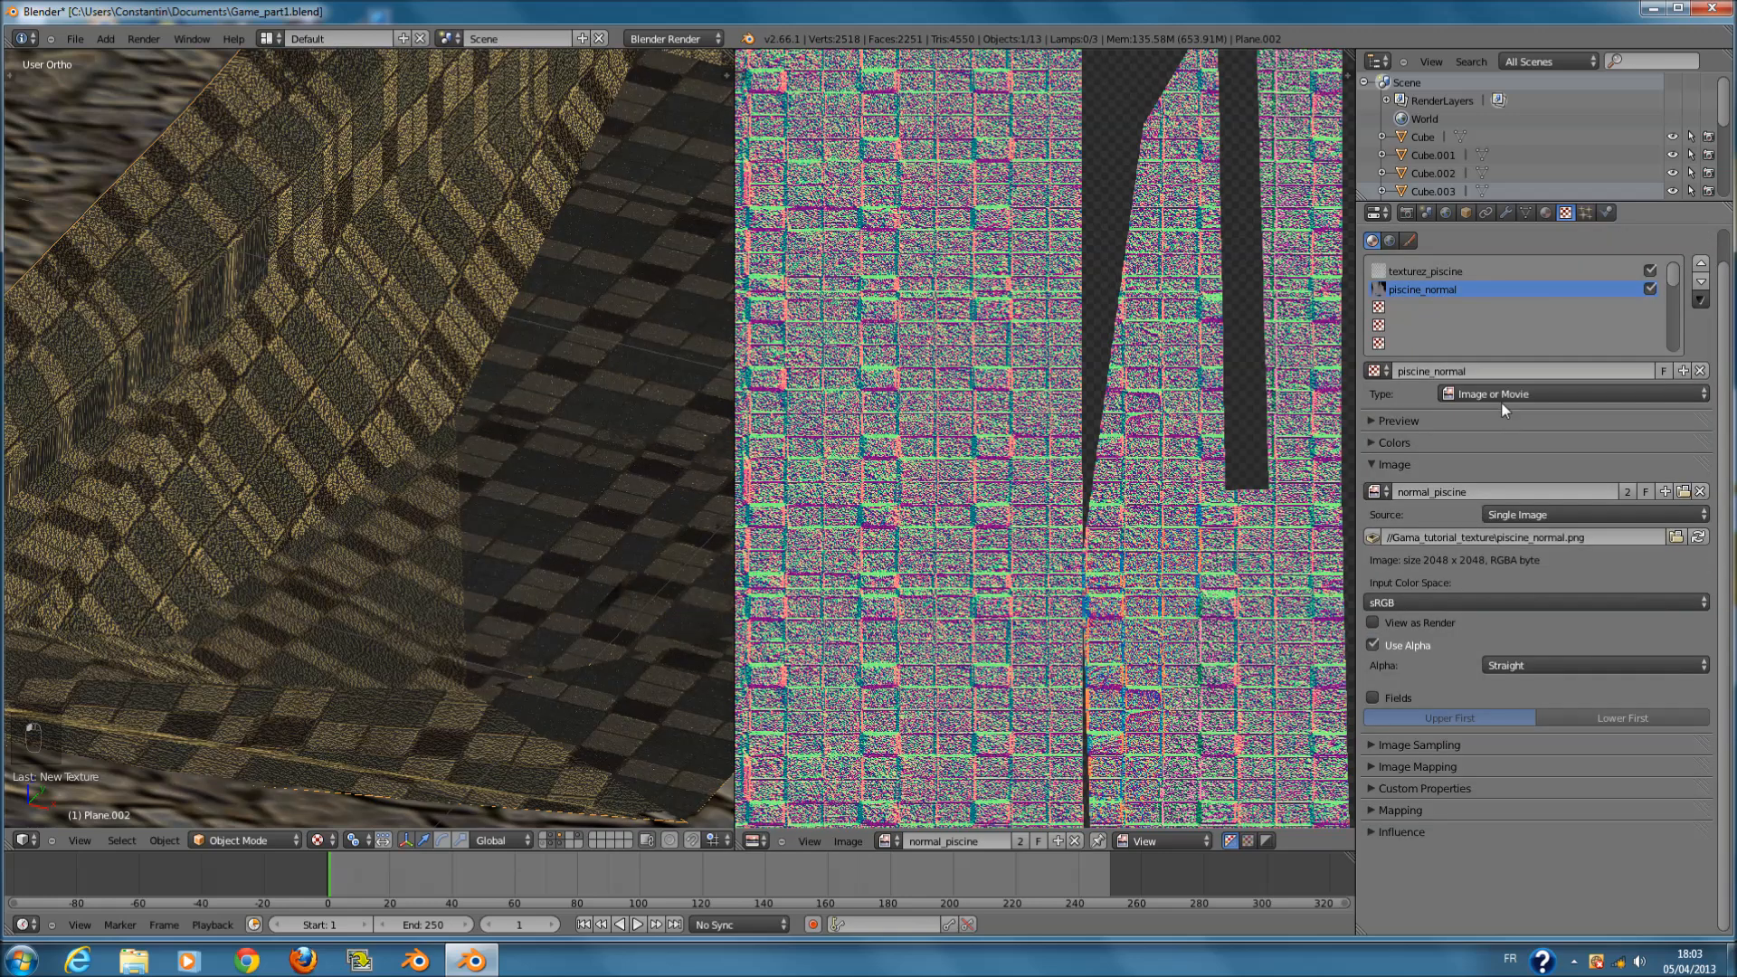
{"action": "left_click", "coordinate": [1471, 304]}
{"action": "left_click", "coordinate": [1473, 761]}
{"action": "left_click", "coordinate": [1474, 764]}
{"action": "left_click", "coordinate": [1469, 784]}
{"action": "left_click", "coordinate": [1469, 784]}
{"action": "left_click", "coordinate": [1458, 823]}
{"action": "left_click", "coordinate": [1459, 823]}
{"action": "left_click", "coordinate": [1461, 798]}
{"action": "left_click", "coordinate": [1461, 797]}
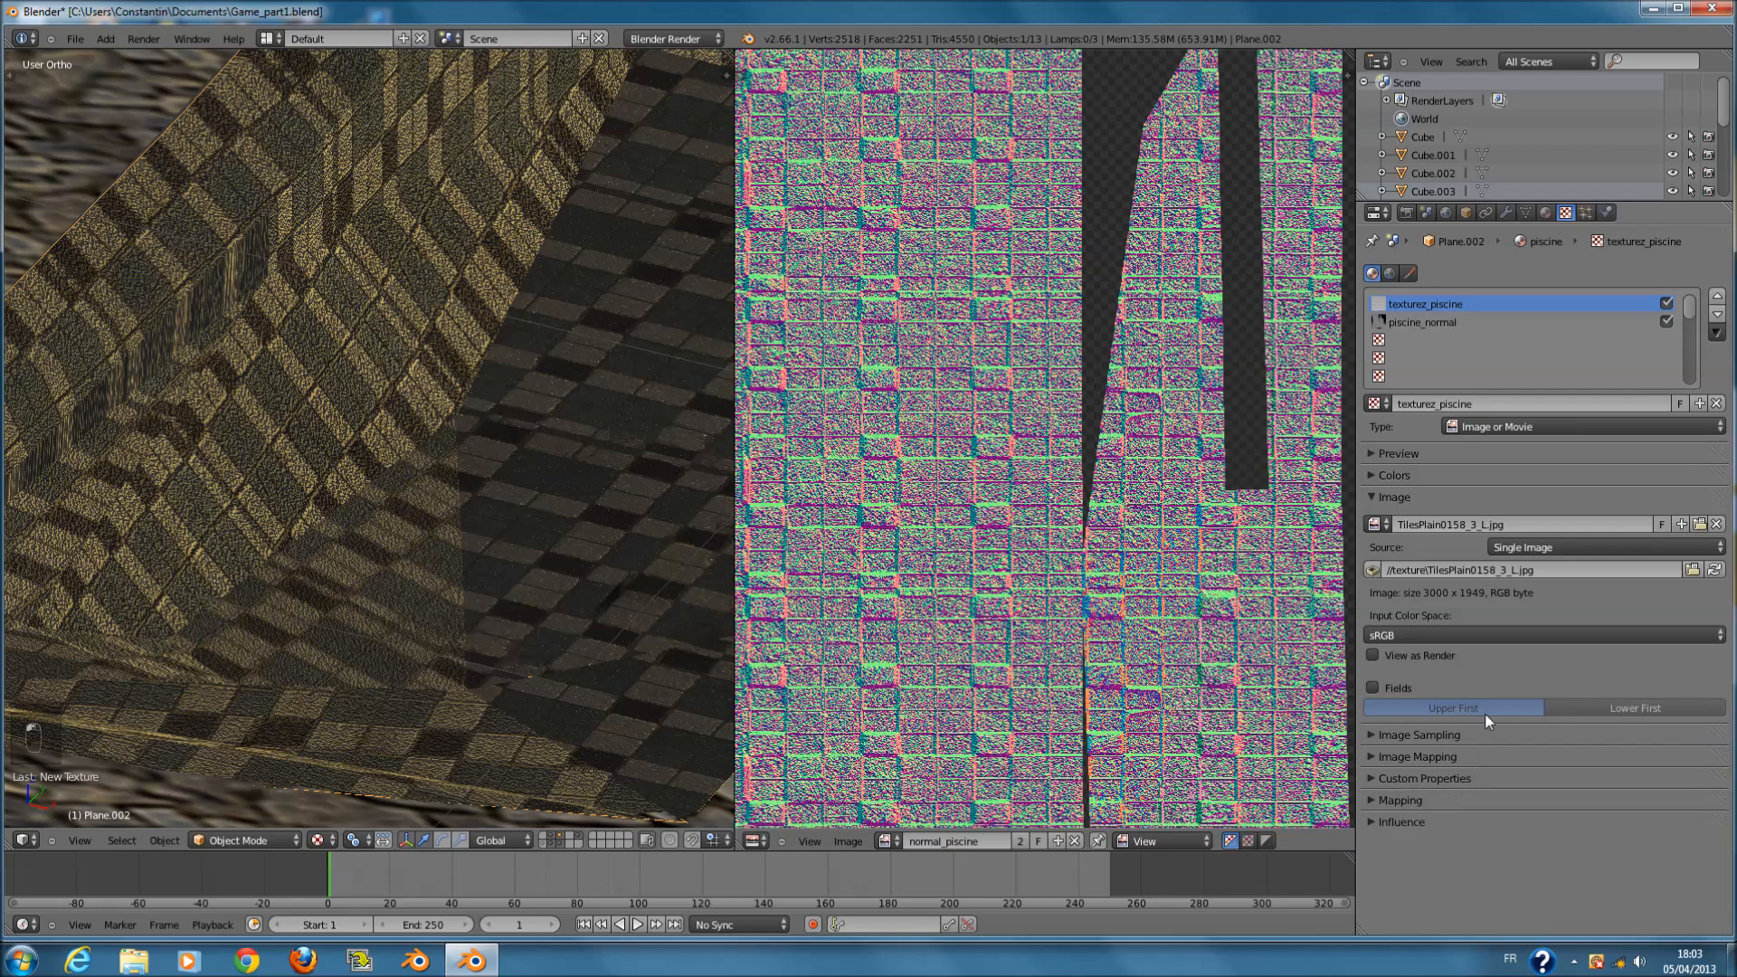
- Enable the Normal Map option in the image sampling of the piscine_normal texture
{"action": "left_click", "coordinate": [1442, 322]}
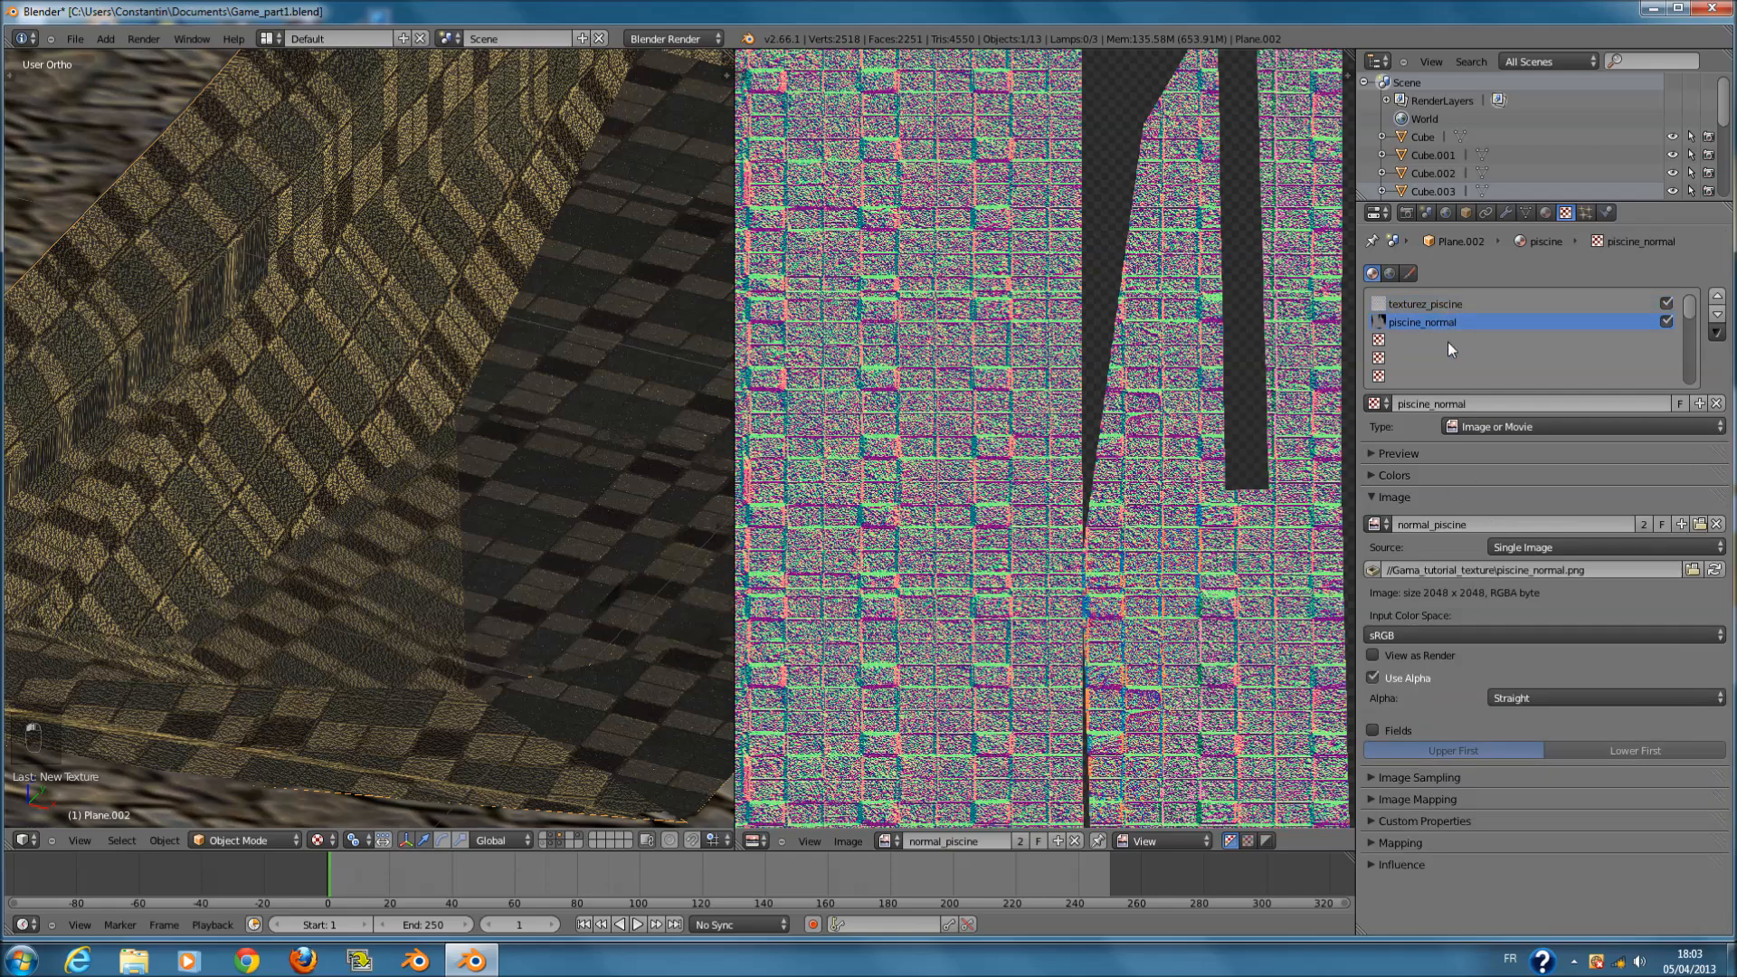
{"action": "left_click", "coordinate": [1431, 495]}
{"action": "left_click", "coordinate": [1432, 476]}
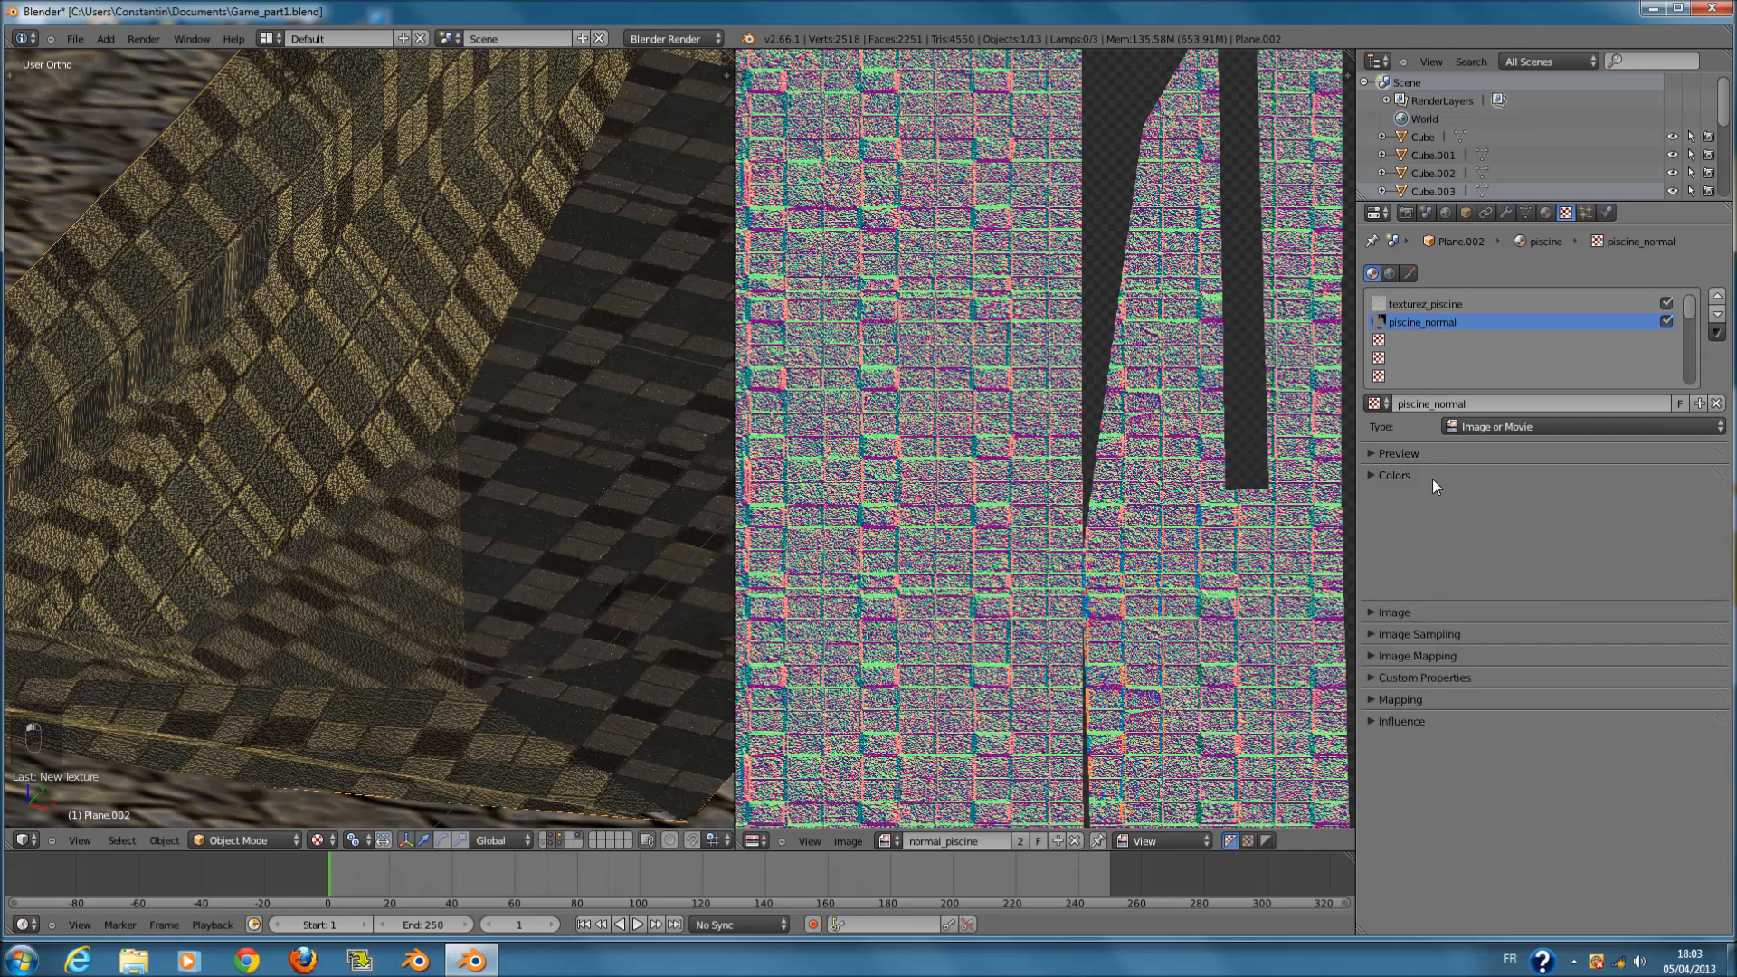
{"action": "left_click", "coordinate": [1431, 477]}
{"action": "left_click", "coordinate": [1433, 515]}
{"action": "left_click", "coordinate": [1558, 547]}
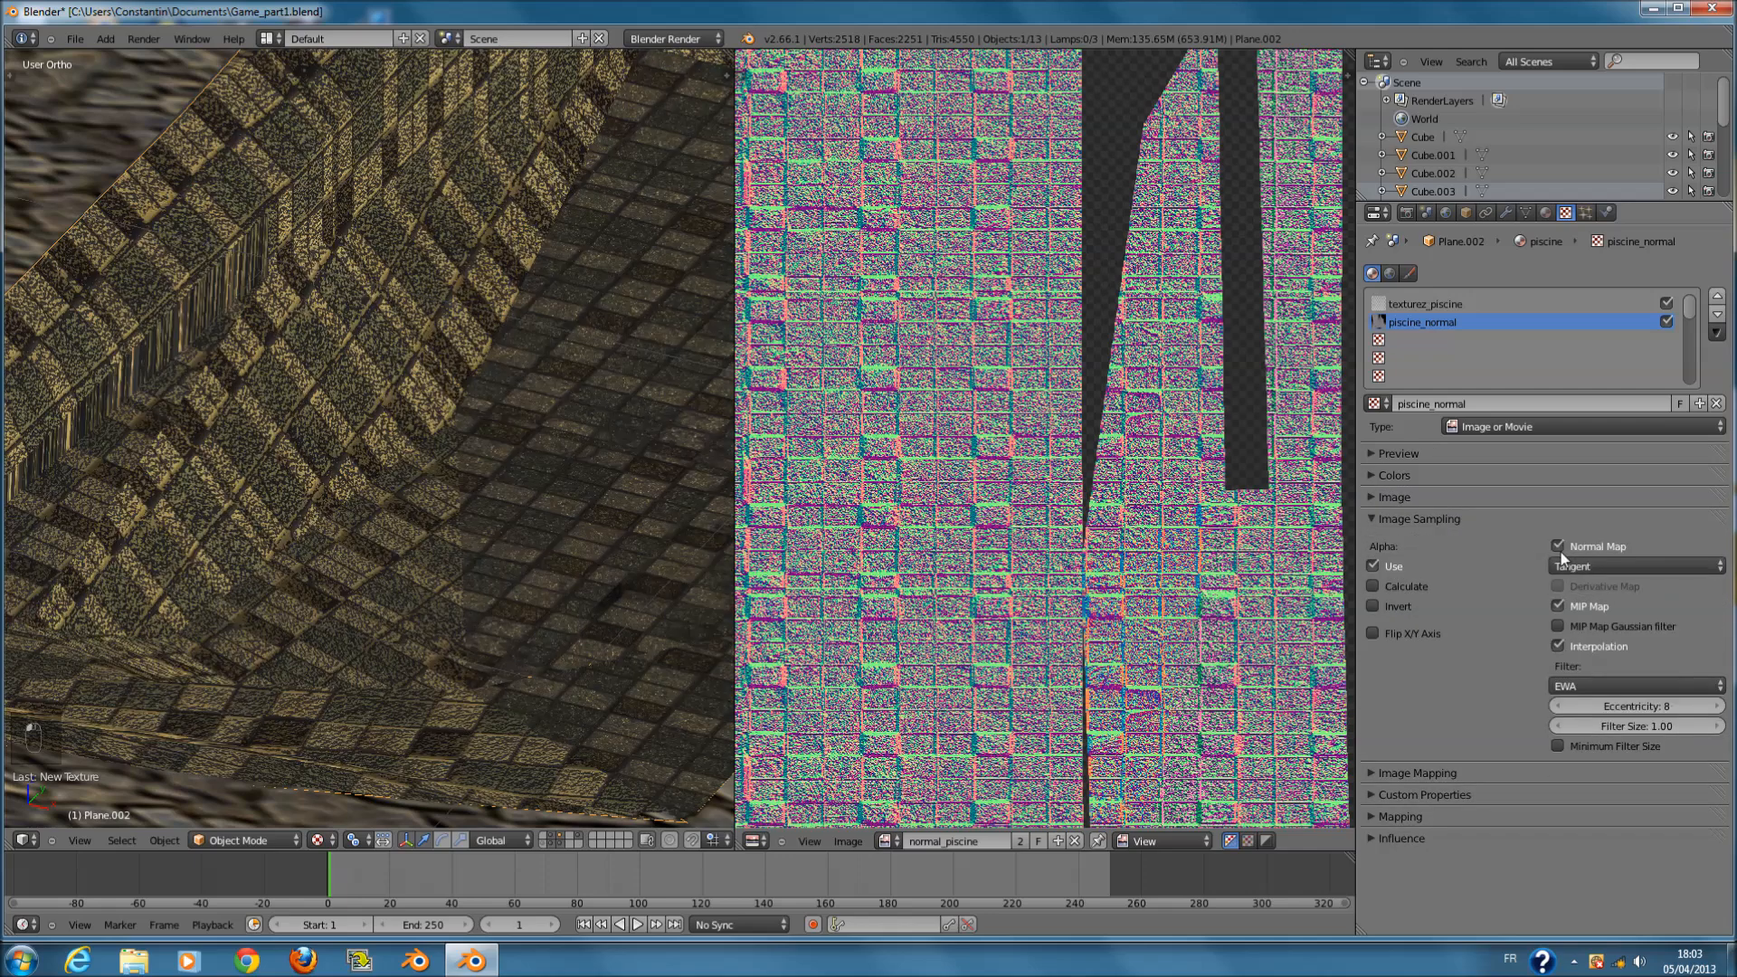
- Set the Normal influence of piscine_normal to 0.1 and check the relief on the pool's tiles
{"action": "left_click", "coordinate": [1448, 519]}
{"action": "left_click", "coordinate": [1474, 540]}
{"action": "left_click", "coordinate": [1472, 541]}
{"action": "left_click", "coordinate": [1470, 561]}
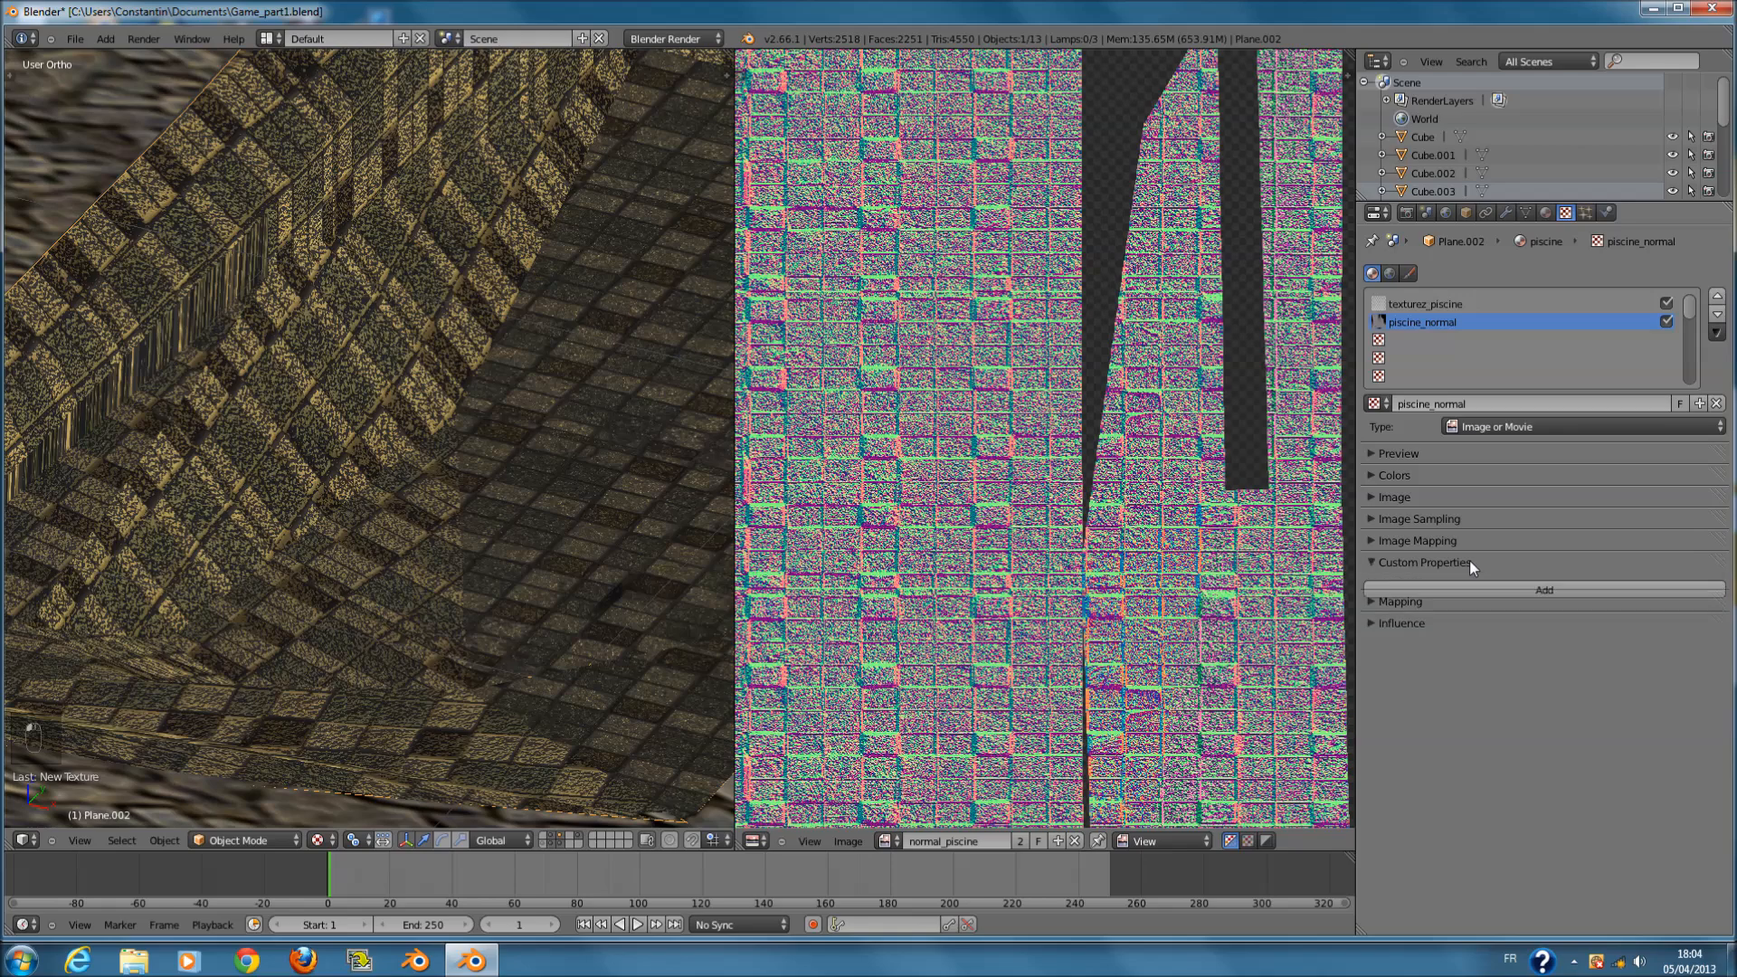
{"action": "left_click", "coordinate": [1470, 564]}
{"action": "left_click", "coordinate": [1470, 582]}
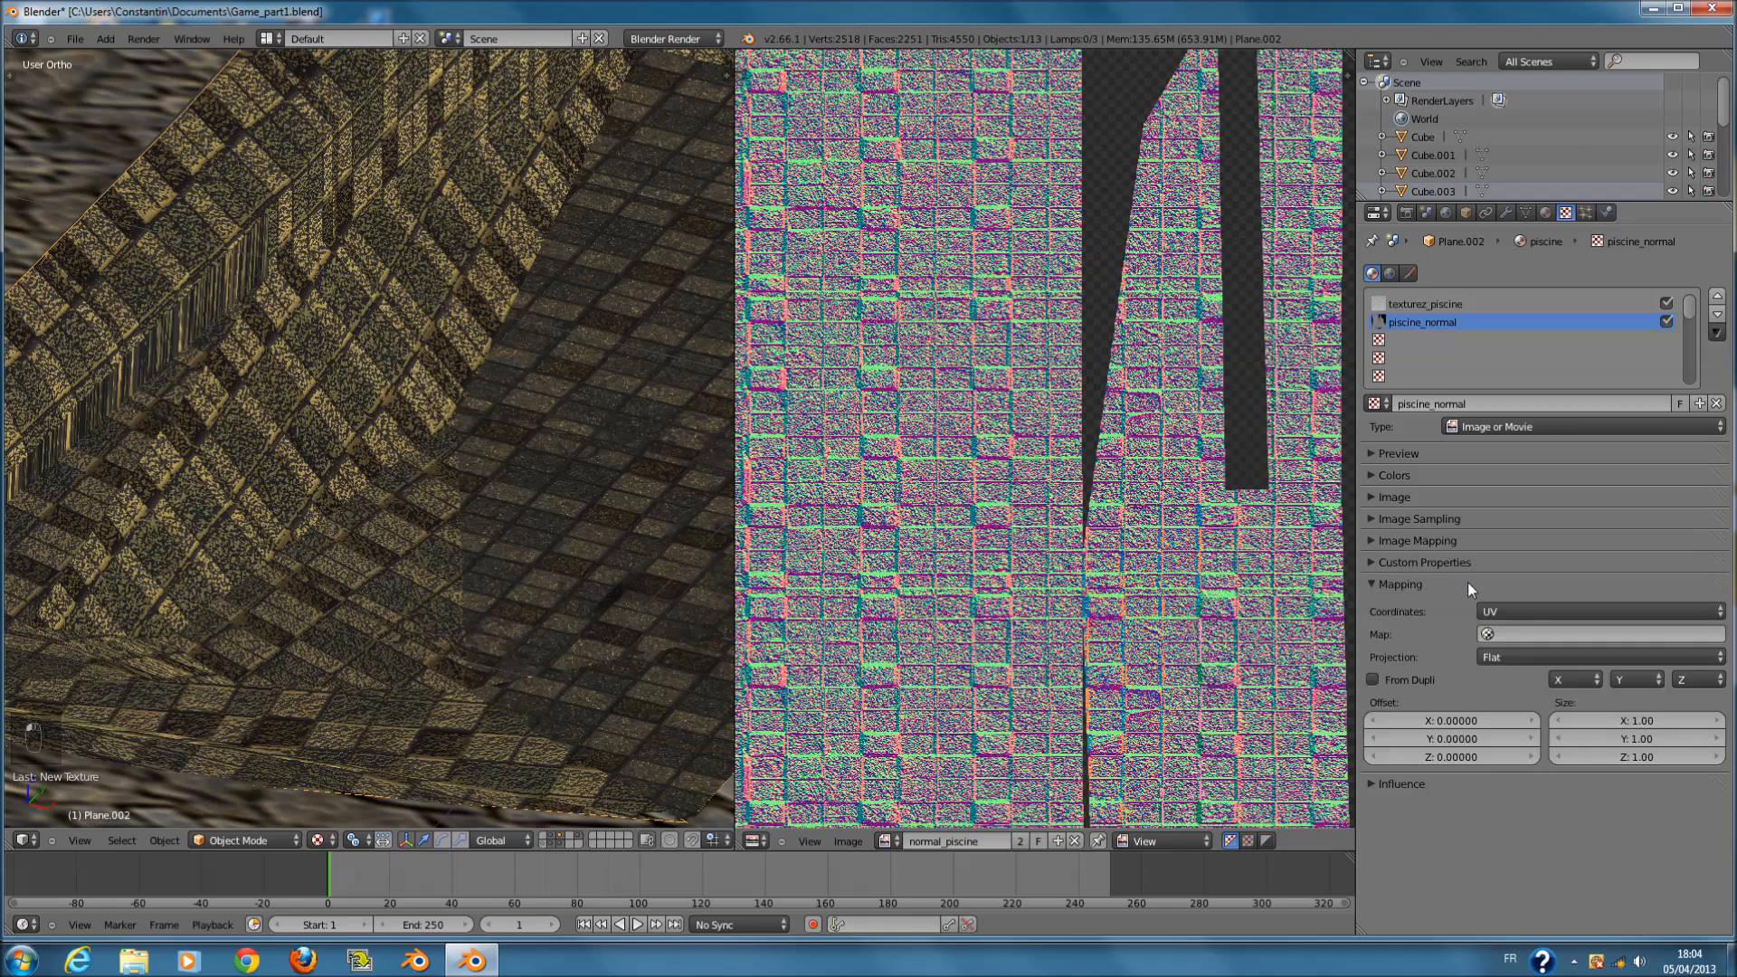
{"action": "left_click", "coordinate": [1467, 584]}
{"action": "left_click", "coordinate": [1468, 605]}
{"action": "left_click", "coordinate": [1642, 753]}
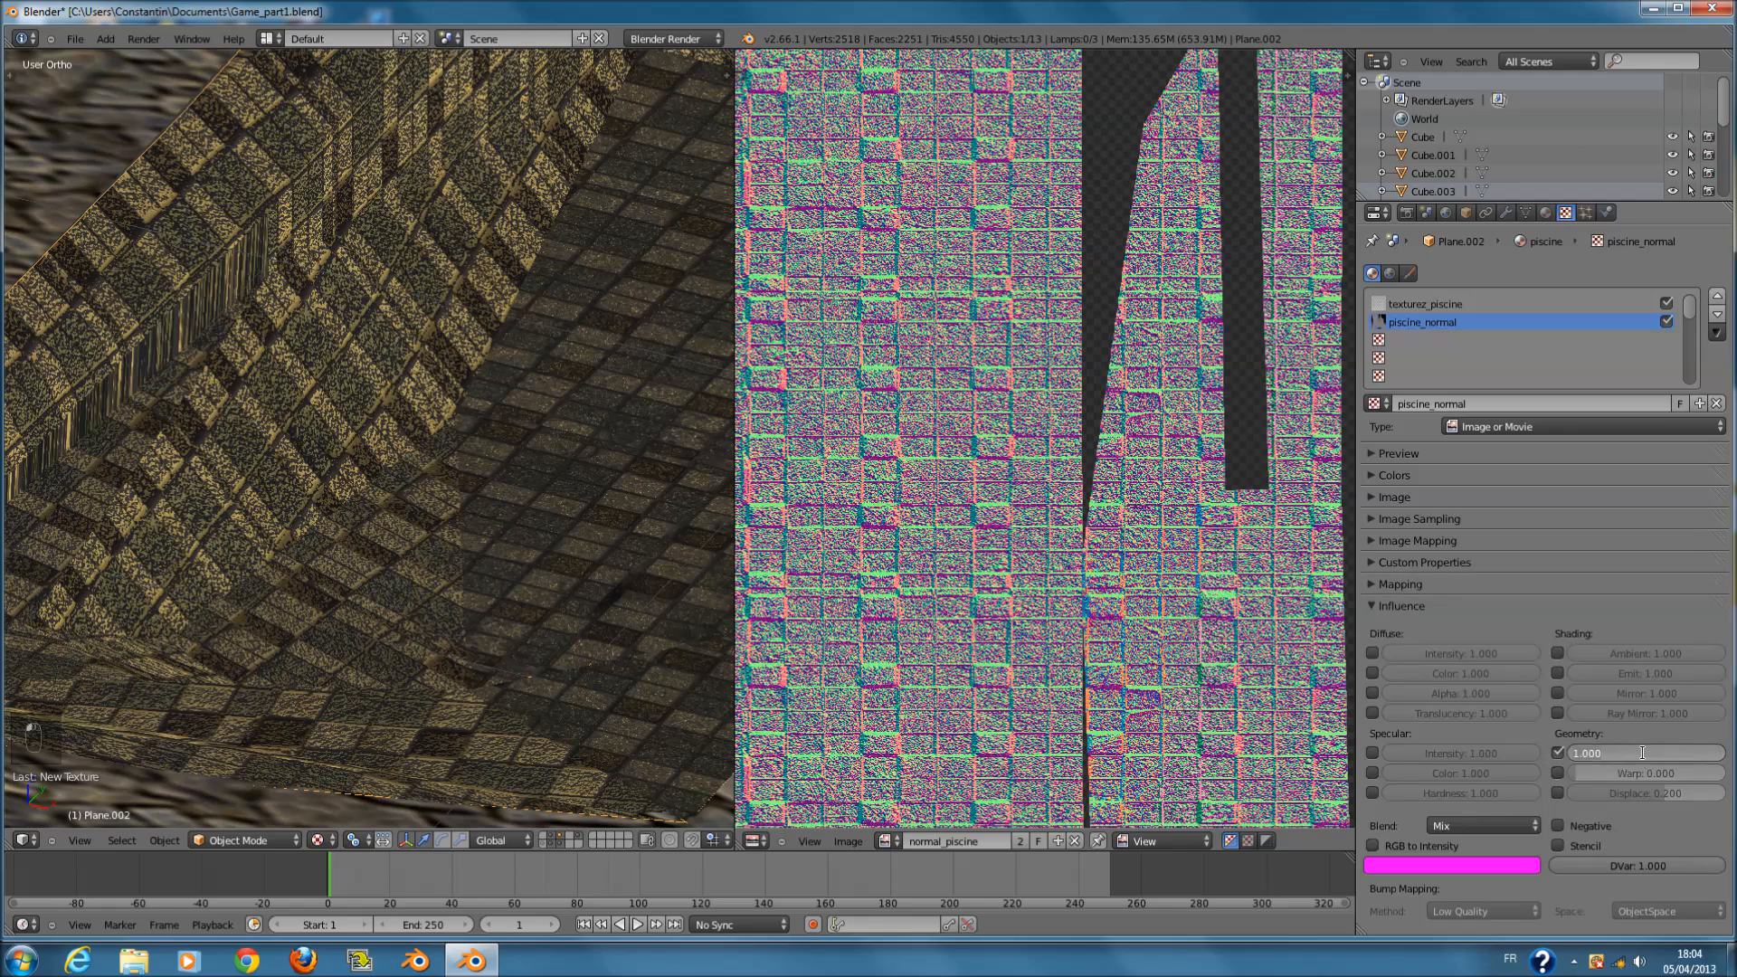
{"action": "key", "text": "BackSpace"}
{"action": "type", "text": ".1"}
{"action": "key", "text": "Return"}
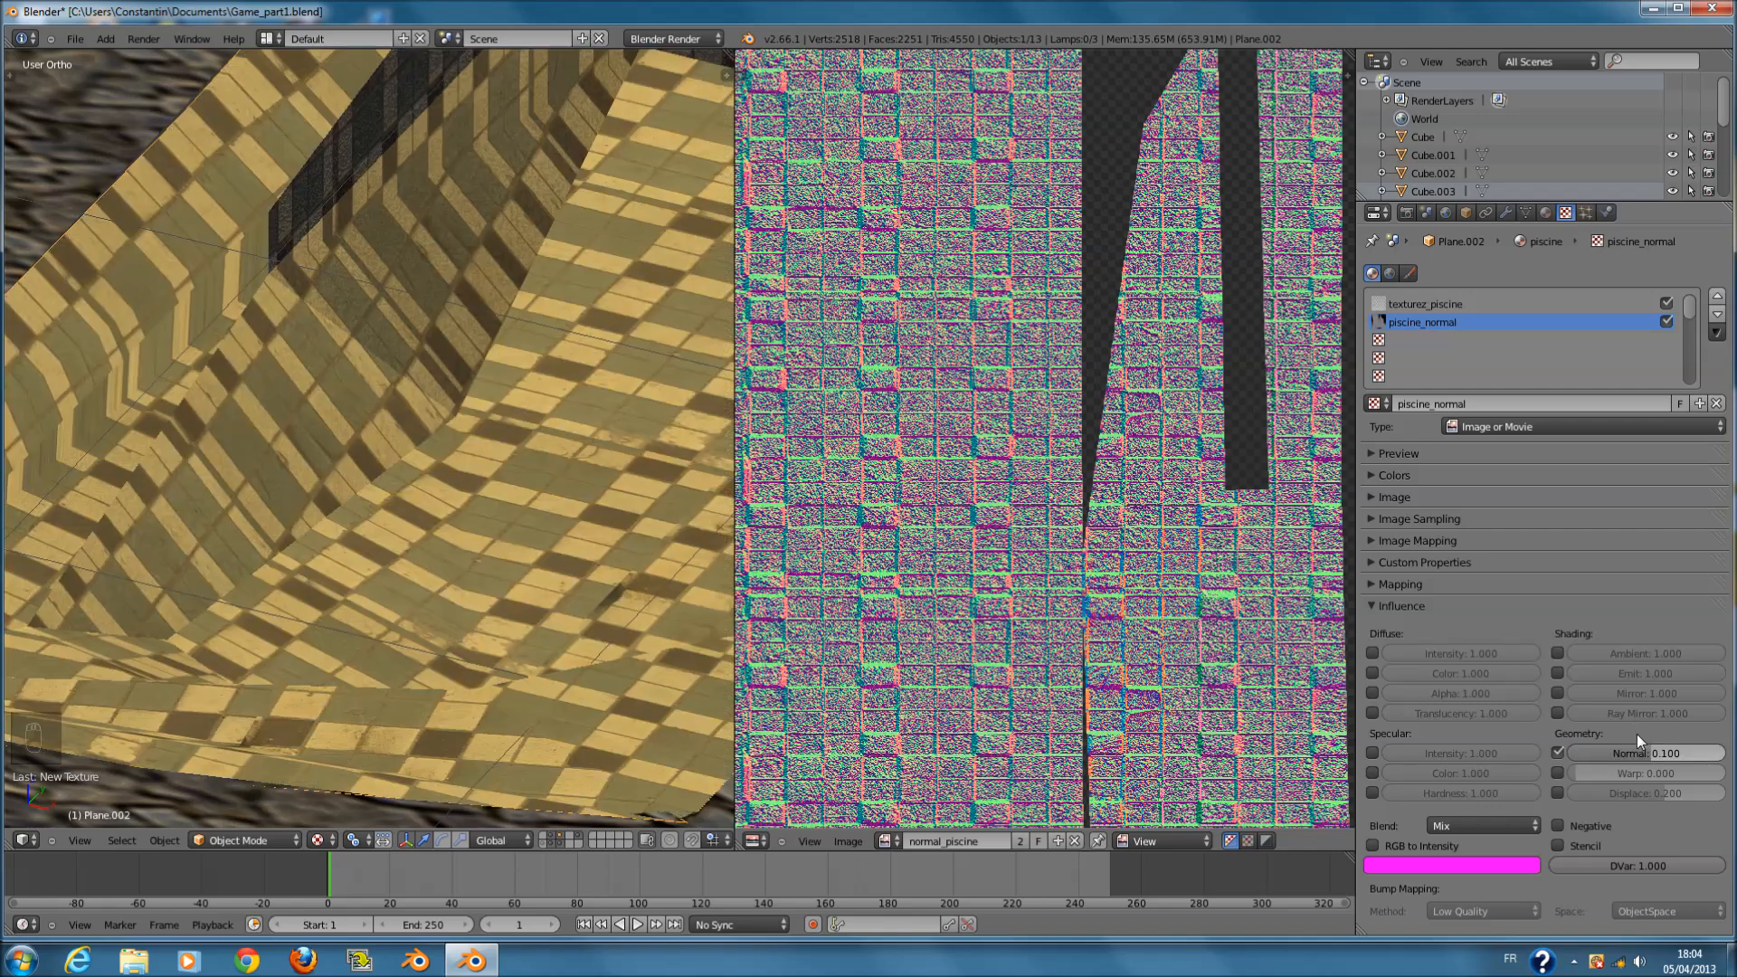
{"action": "scroll", "coordinate": [491, 416], "scroll_direction": "up", "scroll_amount": 8}
{"action": "scroll", "coordinate": [540, 466], "scroll_direction": "down", "scroll_amount": 8}
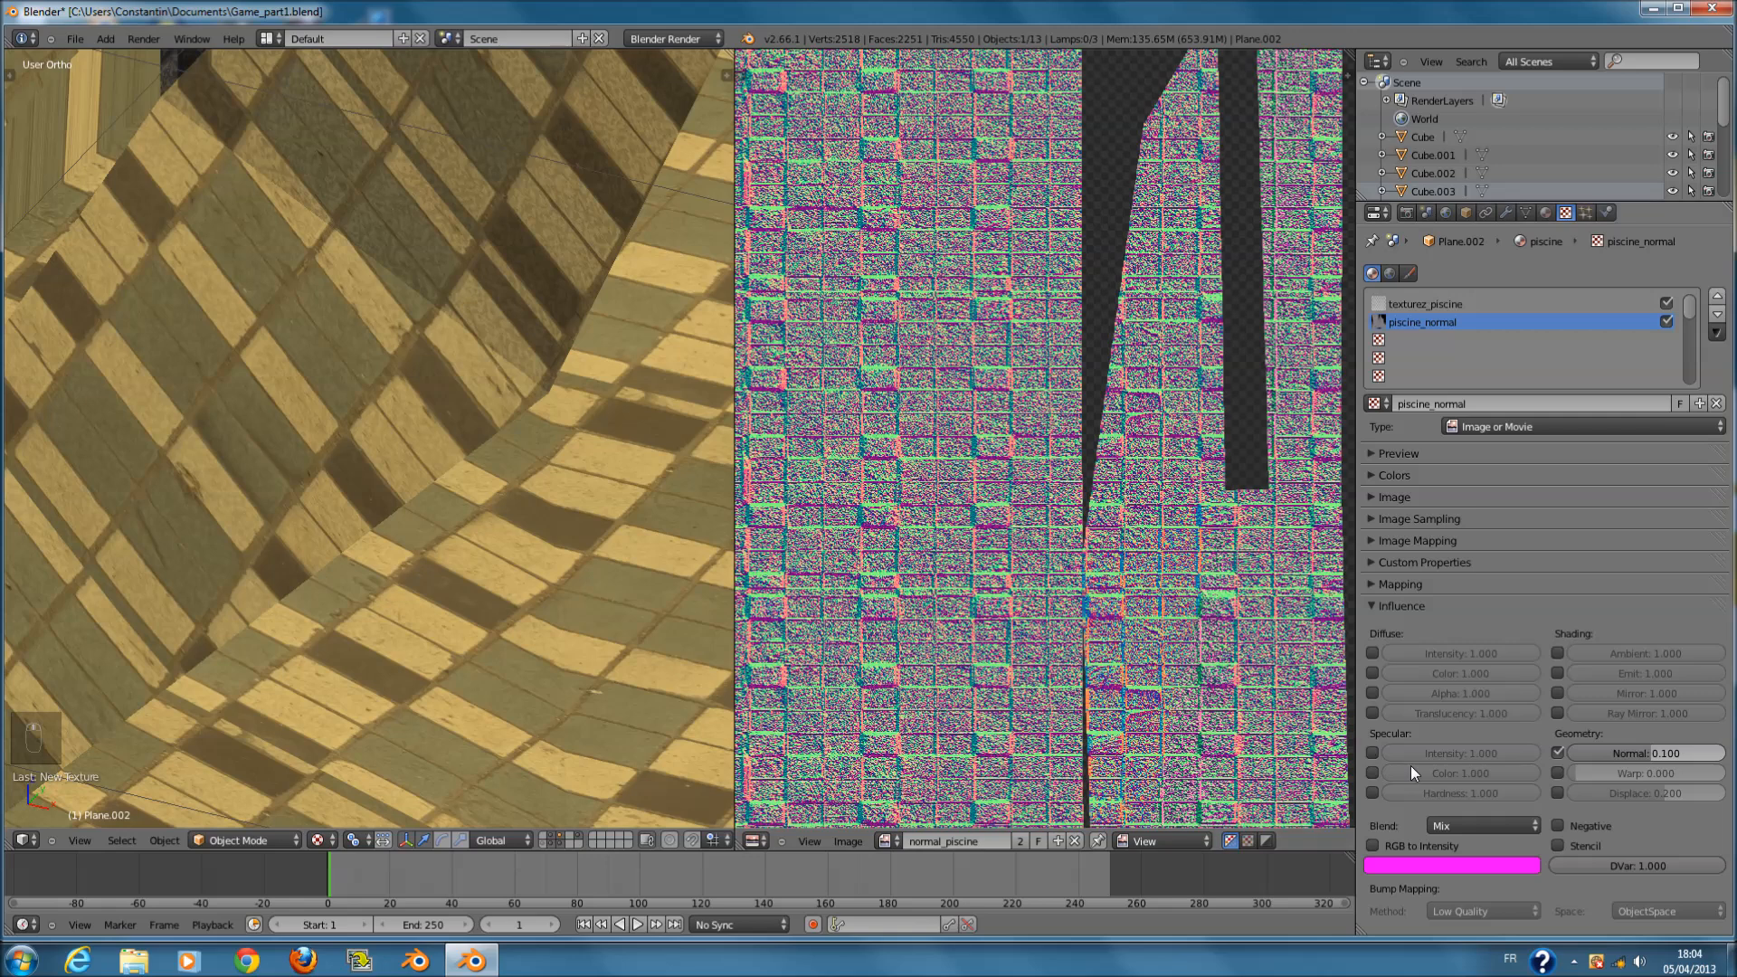
- Try a Normal influence of about -0.5 for piscine_normal, saving the file and checking the pool's tiles up close
{"action": "left_click_drag", "start_coordinate": [1627, 751], "coordinate": [1653, 757]}
{"action": "left_click_drag", "start_coordinate": [1643, 756], "coordinate": [1639, 755]}
{"action": "scroll", "coordinate": [453, 534], "scroll_direction": "down", "scroll_amount": 6}
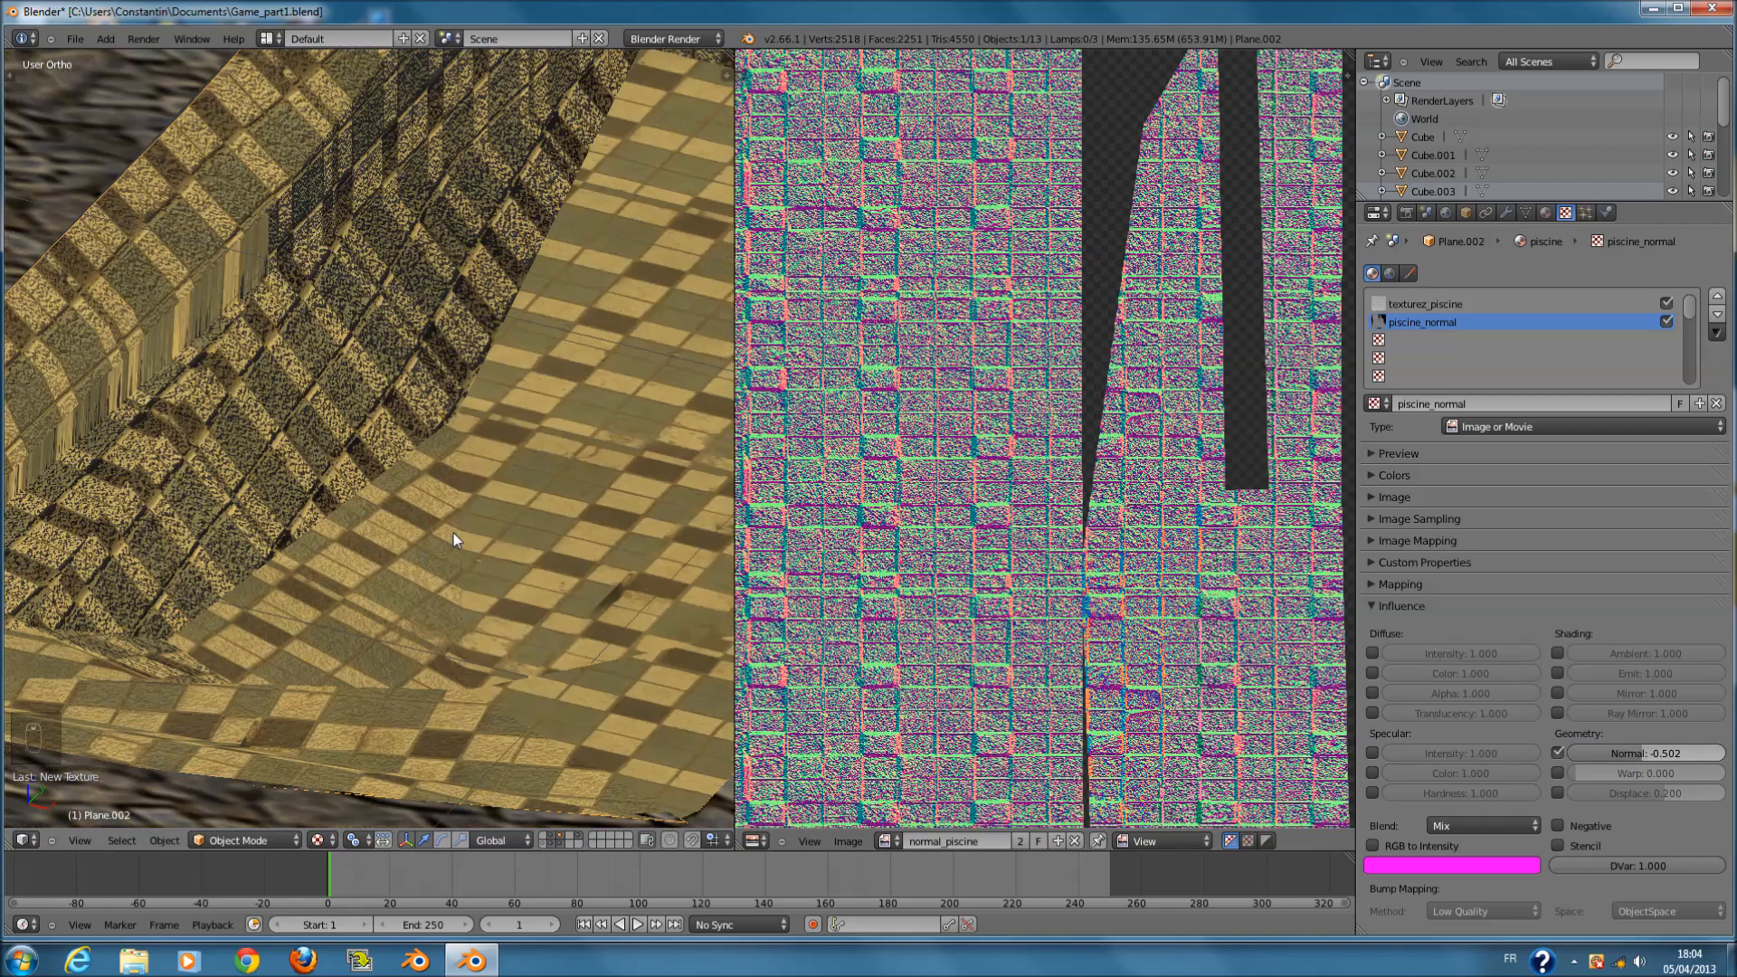
{"action": "key", "text": "a"}
{"action": "key", "text": "ctrl+s"}
{"action": "left_click", "coordinate": [407, 521]}
{"action": "scroll", "coordinate": [414, 503], "scroll_direction": "up", "scroll_amount": 10}
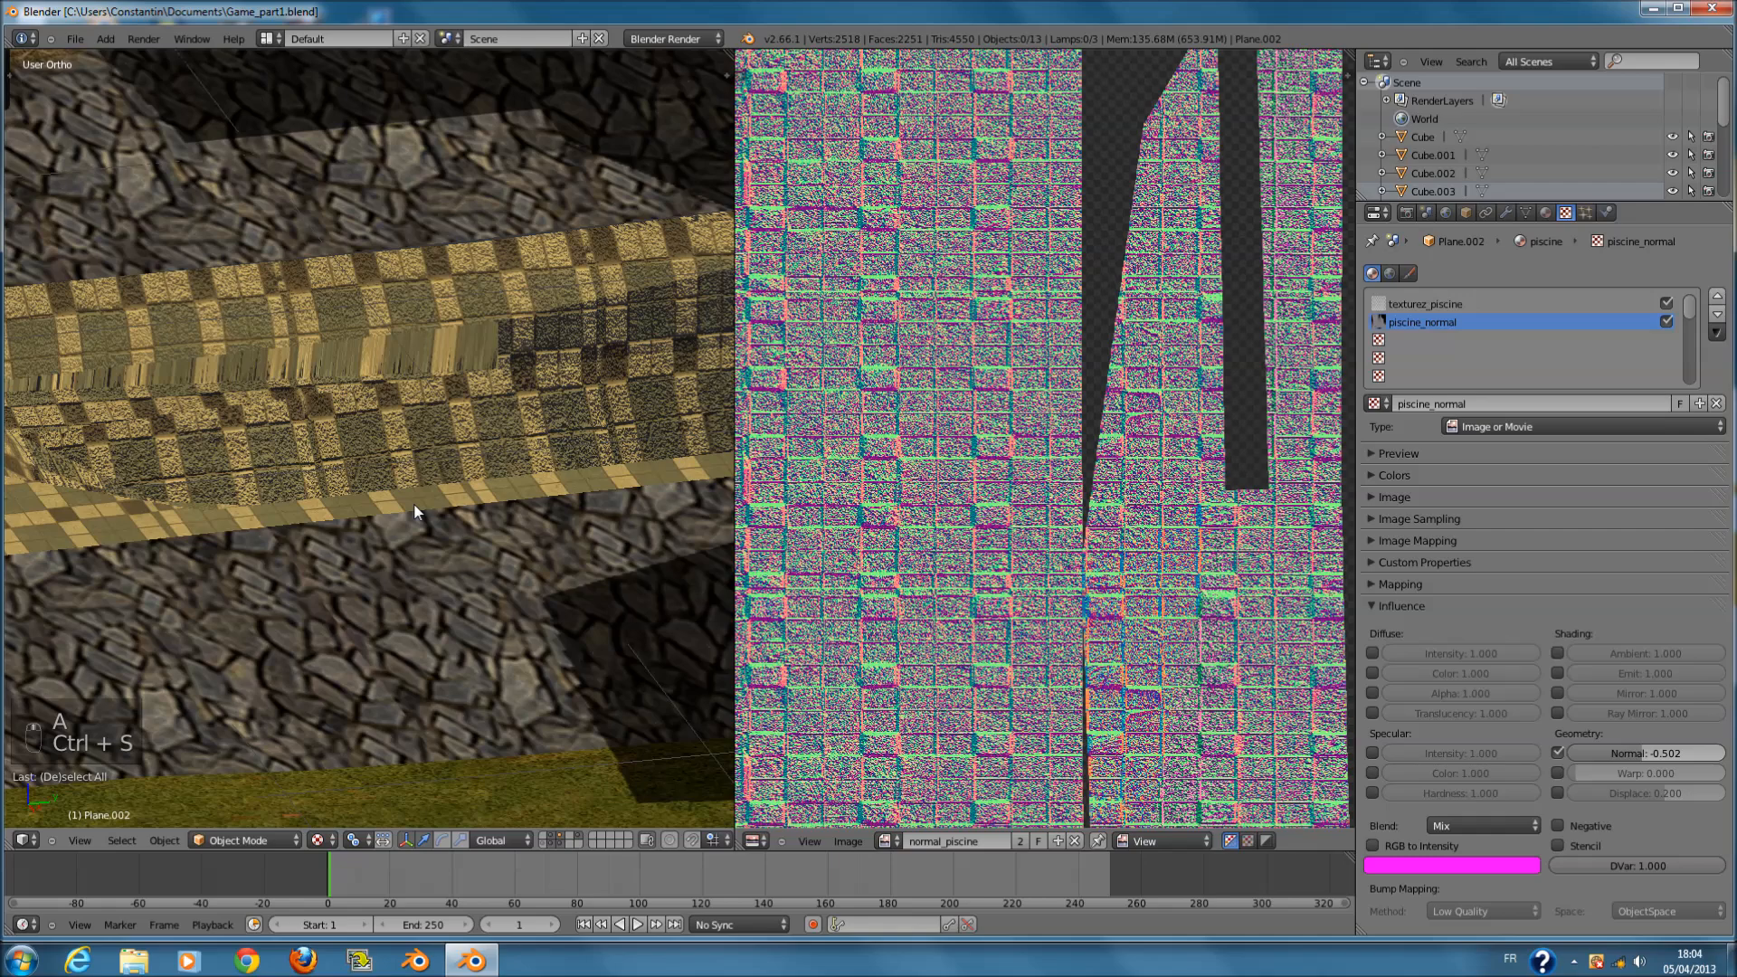
{"action": "scroll", "coordinate": [442, 520], "scroll_direction": "up", "scroll_amount": 5}
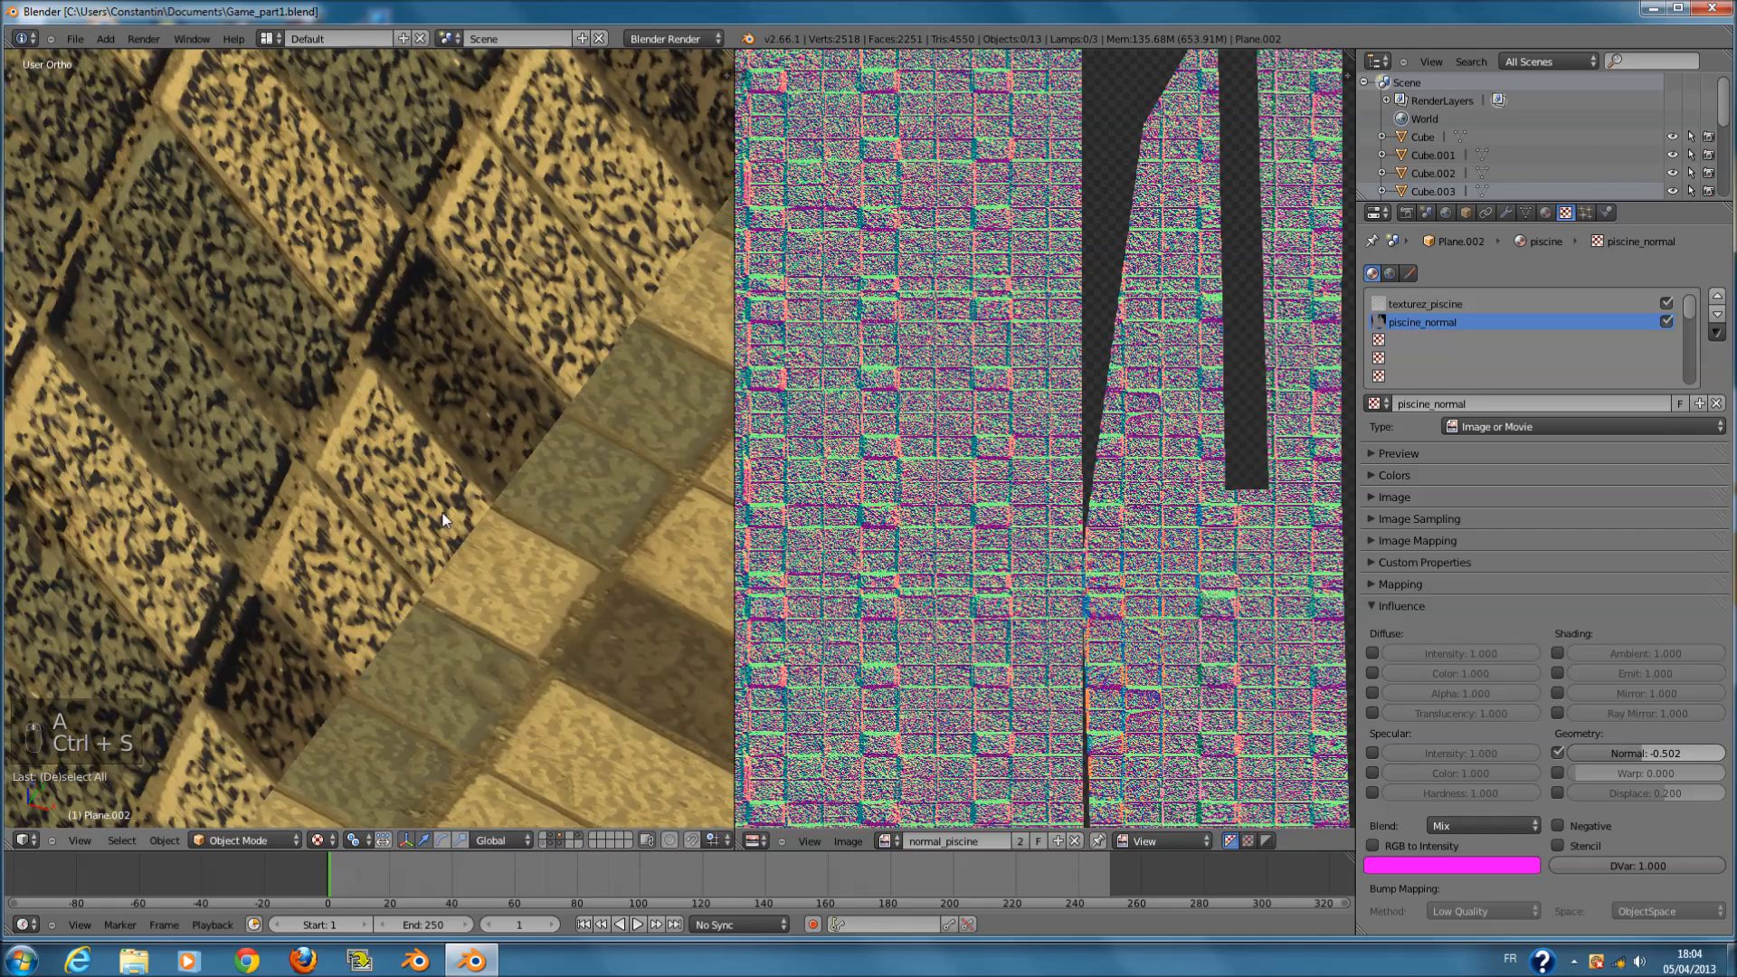
{"action": "scroll", "coordinate": [443, 520], "scroll_direction": "down", "scroll_amount": 6}
{"action": "key", "text": "ctrl+s"}
{"action": "left_click", "coordinate": [452, 522]}
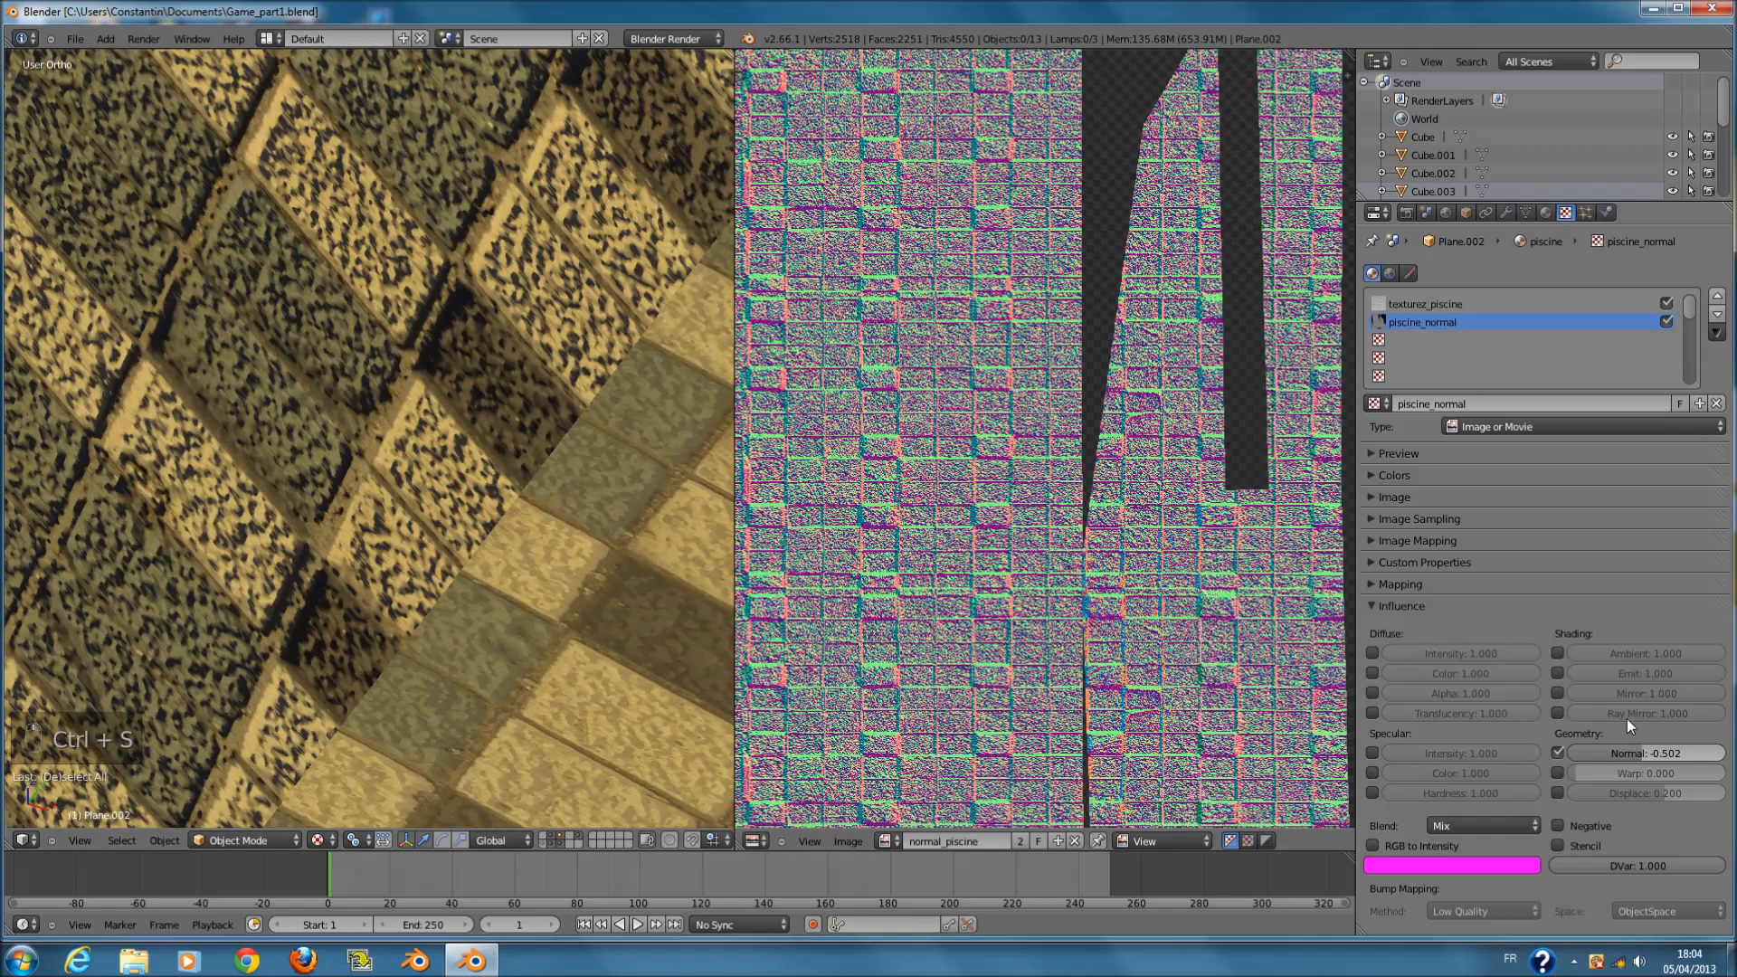
- Try a Normal influence of 0.4 for piscine_normal and reverse it to -0.4
{"action": "left_click", "coordinate": [1637, 753]}
{"action": "type", "text": "0.4"}
{"action": "key", "text": "Return"}
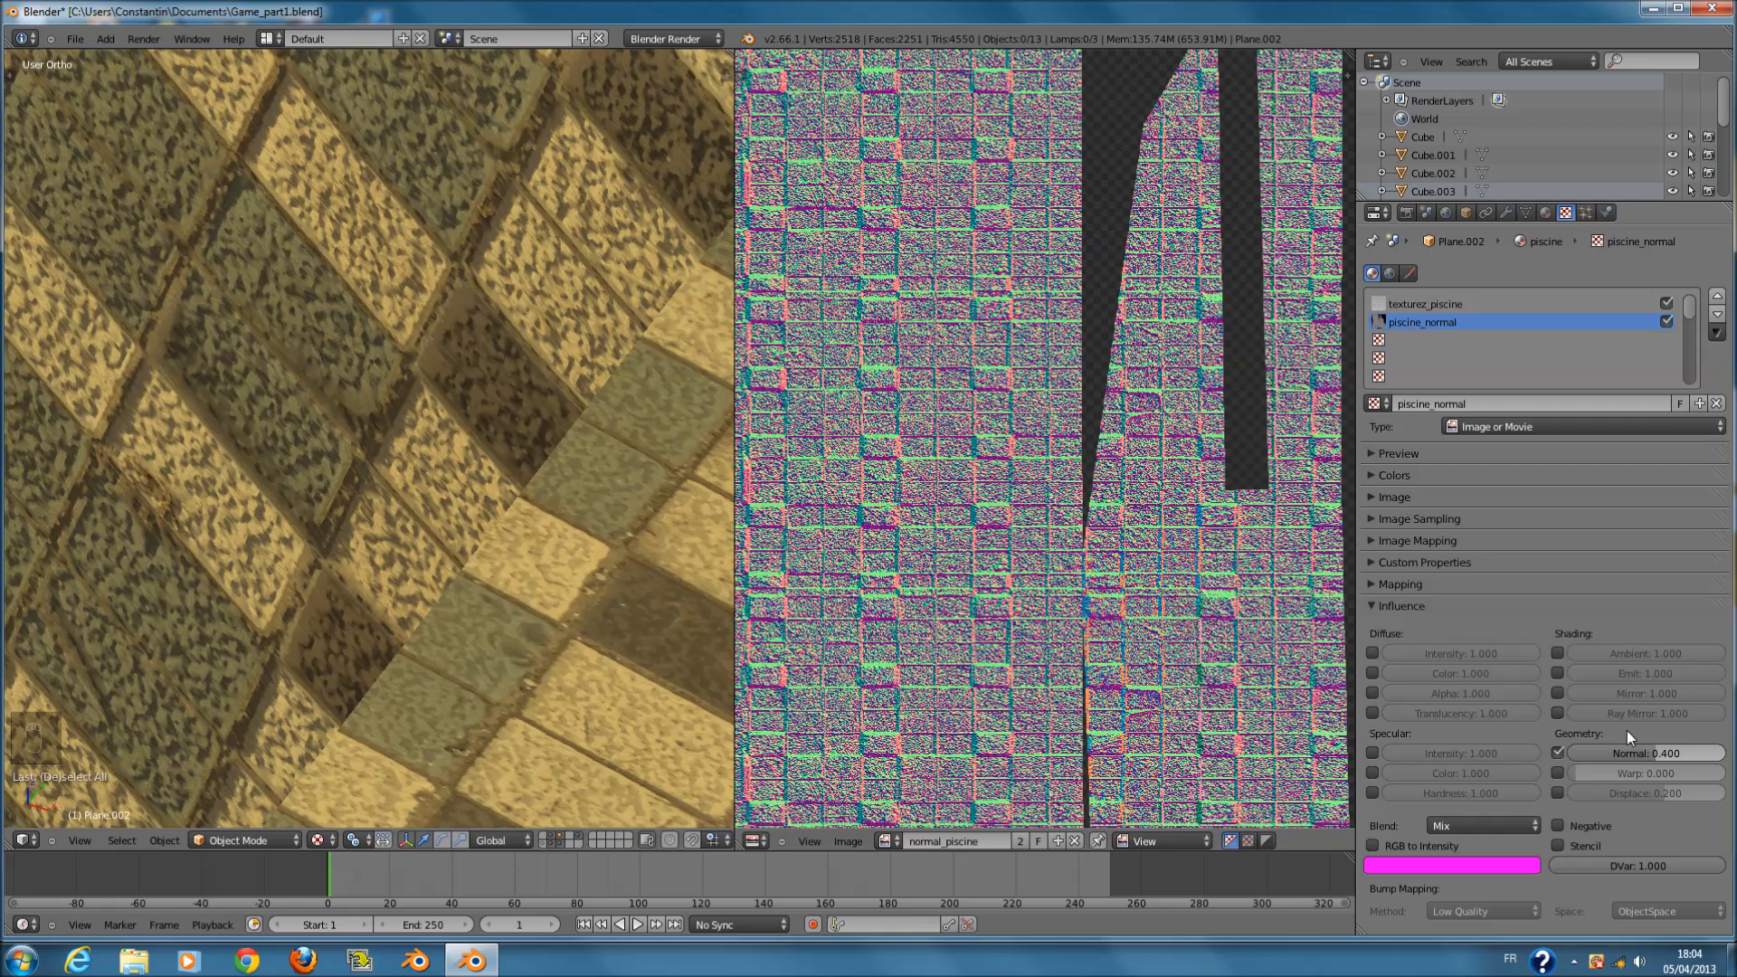
{"action": "left_click", "coordinate": [1613, 753]}
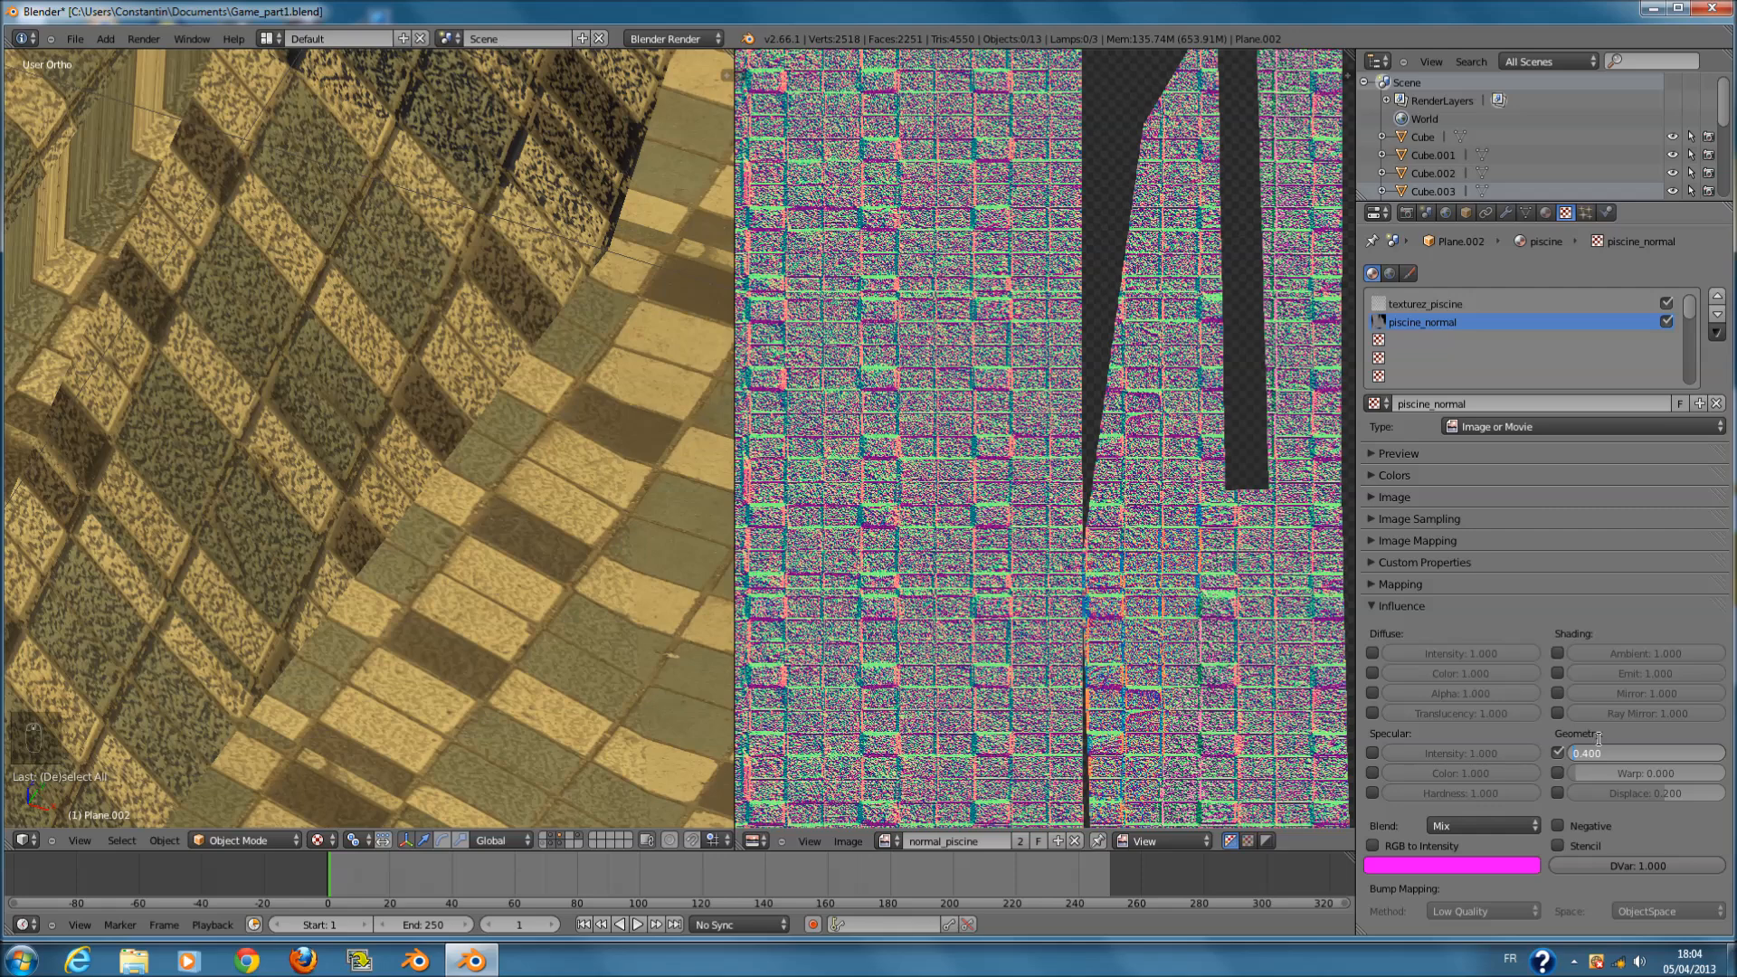
{"action": "key", "text": "Return"}
{"action": "mouse_move", "coordinate": [443, 547]}
{"action": "middle_mouse_down"}
{"action": "mouse_move", "coordinate": [613, 535]}
{"action": "mouse_move", "coordinate": [626, 550]}
{"action": "middle_mouse_up"}
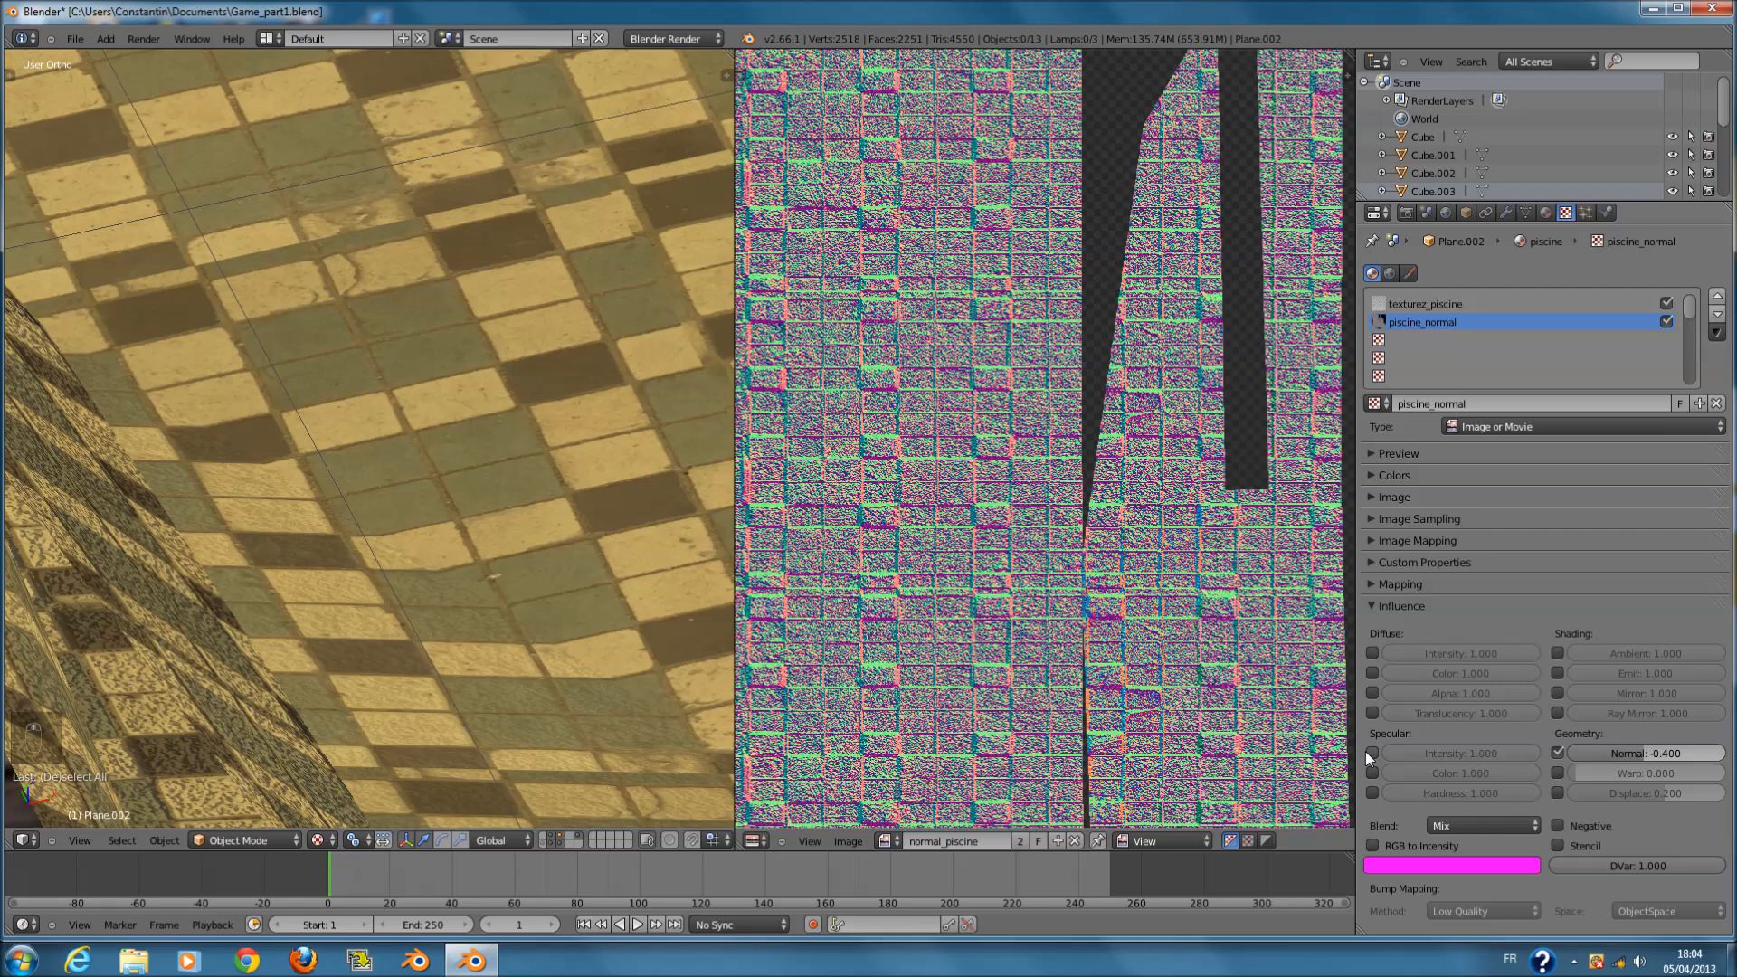
- Enable the specular Intensity, Color and Hardness influences of piscine_normal and save the file
{"action": "left_click", "coordinate": [1368, 753]}
{"action": "scroll", "coordinate": [584, 571], "scroll_direction": "down", "scroll_amount": 3}
{"action": "middle_click_drag", "start_coordinate": [601, 561], "coordinate": [512, 534]}
{"action": "key", "text": "a"}
{"action": "key", "text": "ctrl+s"}
{"action": "left_click", "coordinate": [1372, 773]}
{"action": "left_click", "coordinate": [1372, 791]}
{"action": "scroll", "coordinate": [463, 589], "scroll_direction": "up", "scroll_amount": 8}
{"action": "key", "text": "ctrl+s"}
{"action": "left_click", "coordinate": [459, 579]}
{"action": "scroll", "coordinate": [463, 501], "scroll_direction": "up", "scroll_amount": 9}
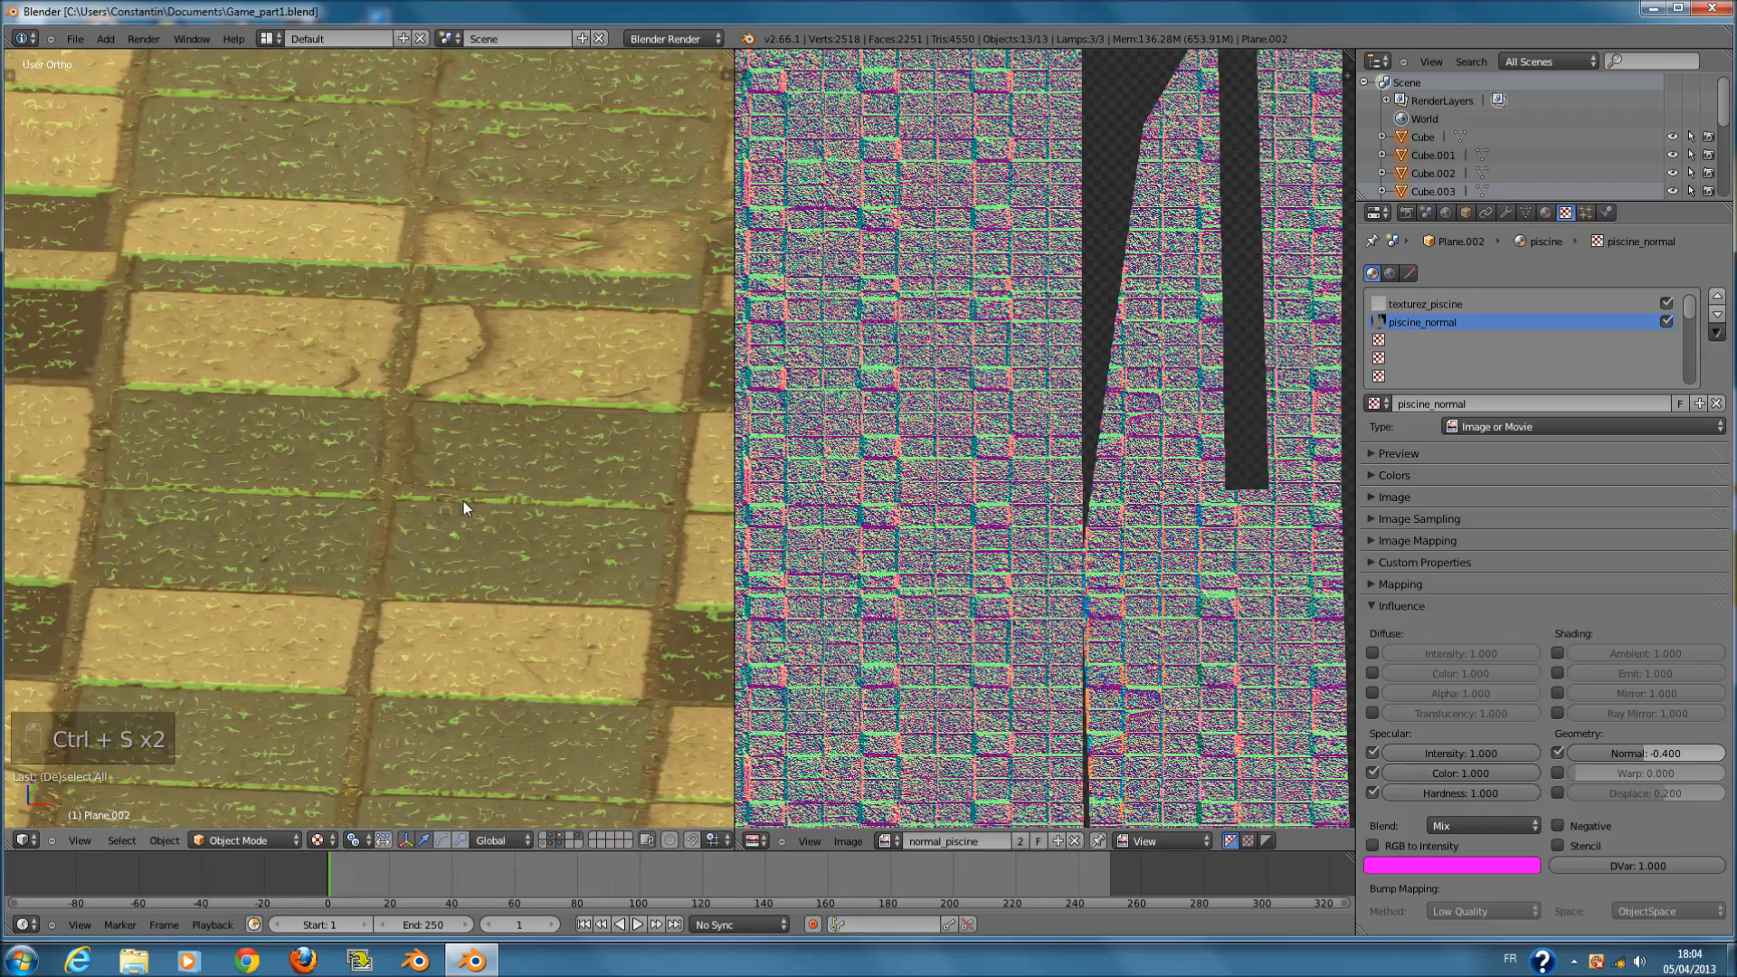
- Examine the specular effect on the pool's tiles from near and far, and save the file
{"action": "middle_click_drag", "start_coordinate": [476, 478], "coordinate": [409, 481]}
{"action": "scroll", "coordinate": [495, 519], "scroll_direction": "down", "scroll_amount": 12}
{"action": "scroll", "coordinate": [499, 519], "scroll_direction": "down", "scroll_amount": 8}
{"action": "scroll", "coordinate": [460, 452], "scroll_direction": "up", "scroll_amount": 6}
{"action": "scroll", "coordinate": [461, 454], "scroll_direction": "down", "scroll_amount": 4}
{"action": "scroll", "coordinate": [409, 482], "scroll_direction": "up", "scroll_amount": 4}
{"action": "key", "text": "ctrl+s"}
{"action": "left_click", "coordinate": [409, 484]}
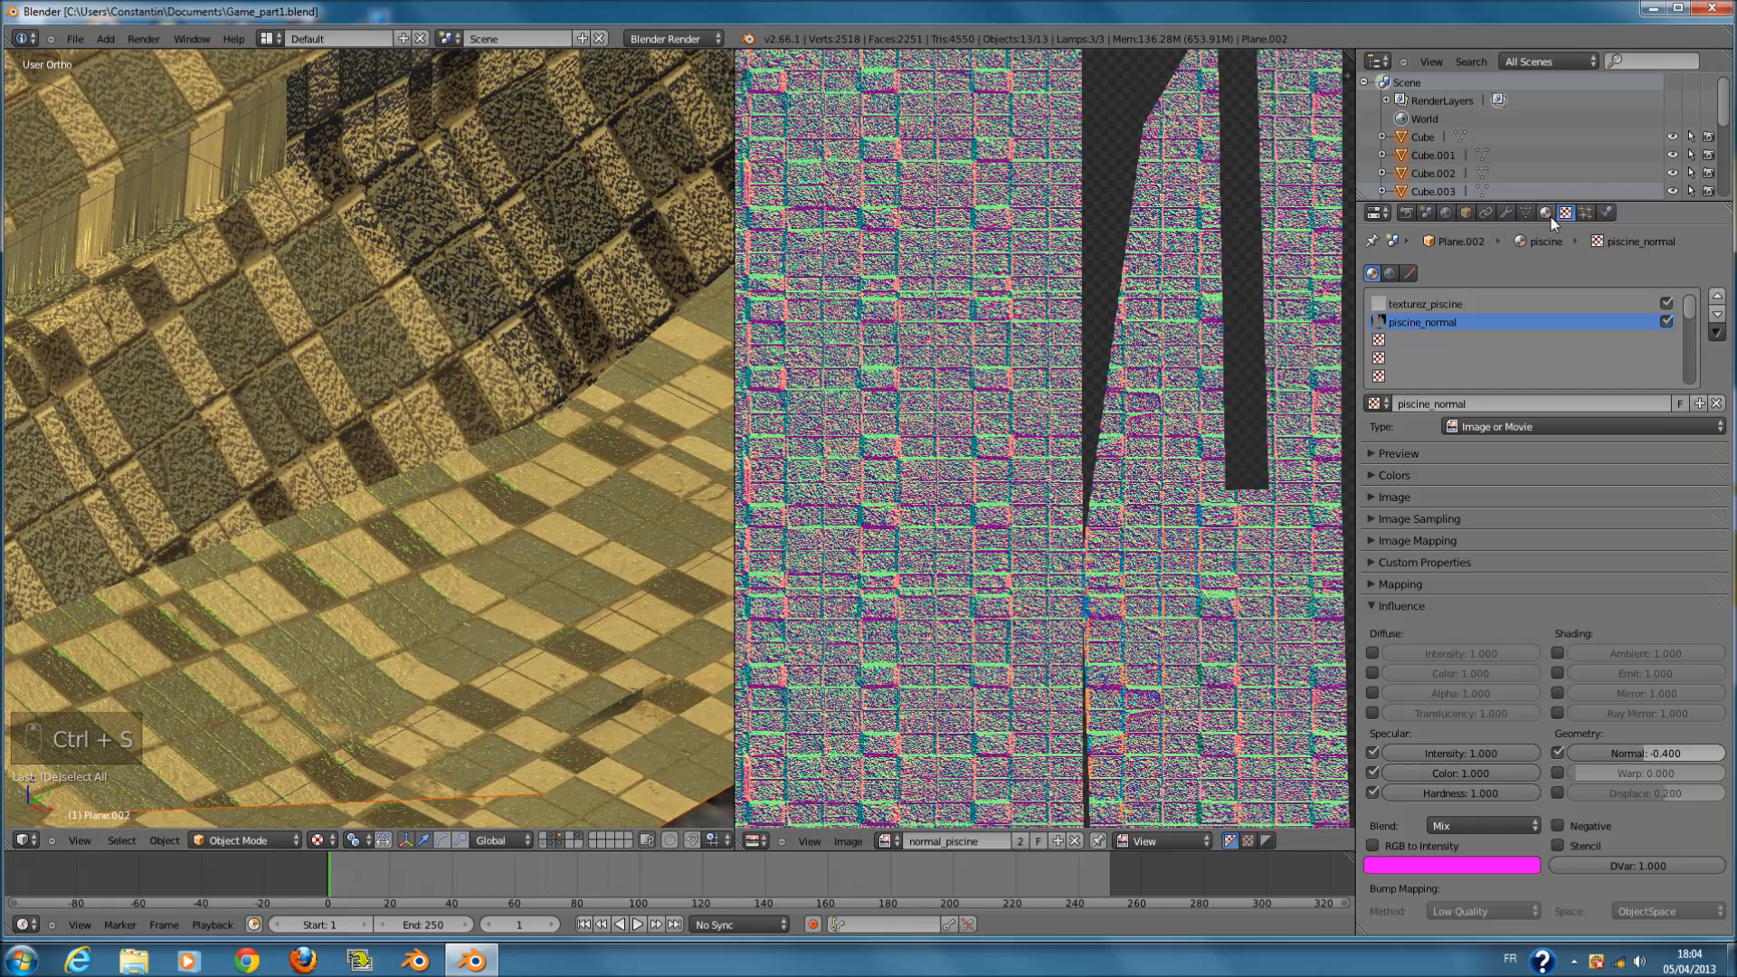
- Disable the specular Intensity and Color influences of piscine_normal and save the file
{"action": "left_click", "coordinate": [1546, 214]}
{"action": "left_click", "coordinate": [1412, 404]}
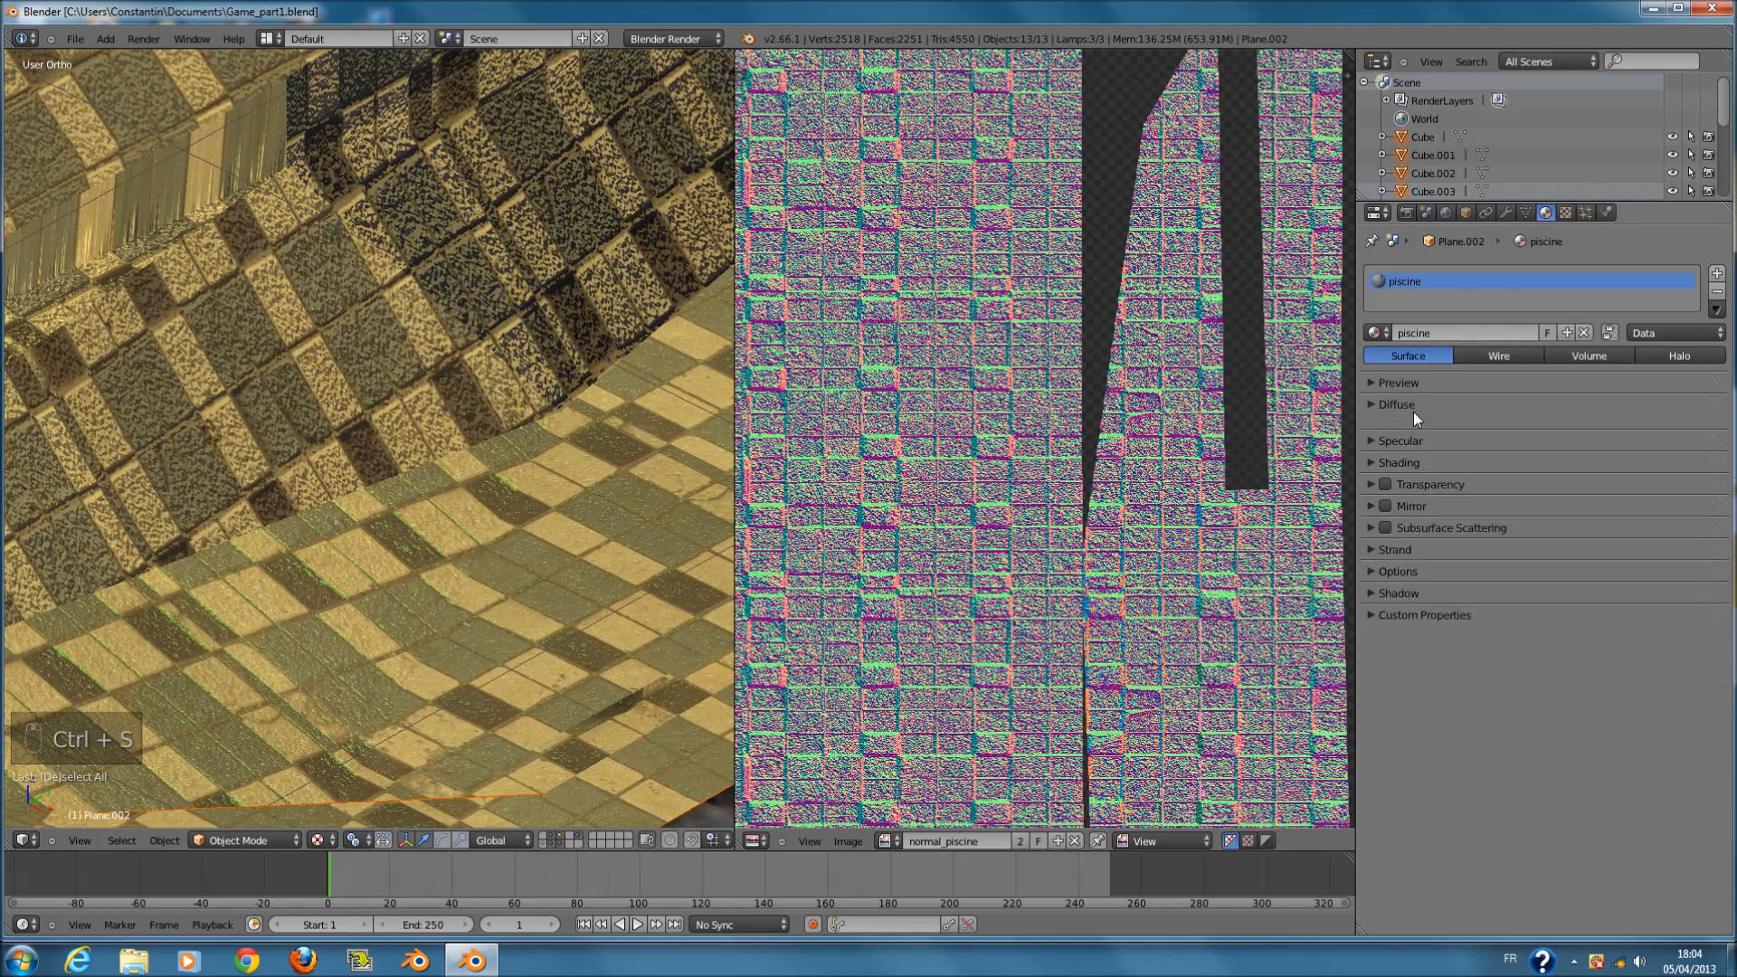
{"action": "left_click", "coordinate": [1411, 406]}
{"action": "left_click", "coordinate": [1564, 213]}
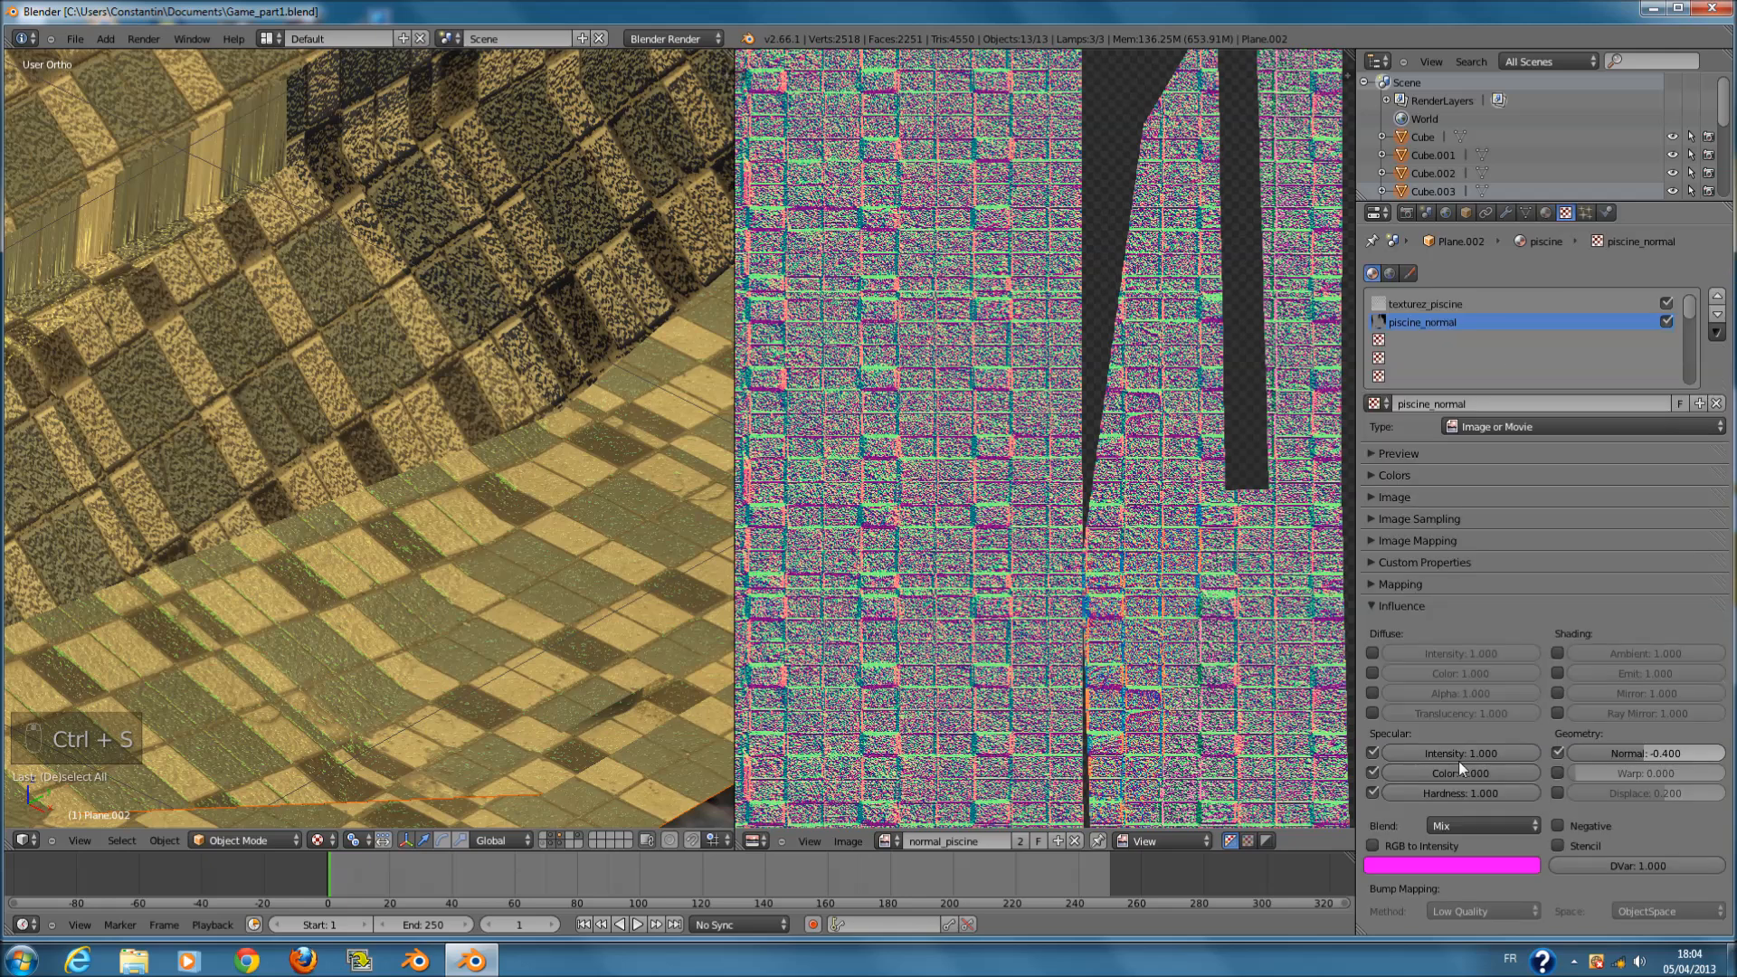
{"action": "left_click", "coordinate": [1376, 751]}
{"action": "left_click", "coordinate": [1374, 772]}
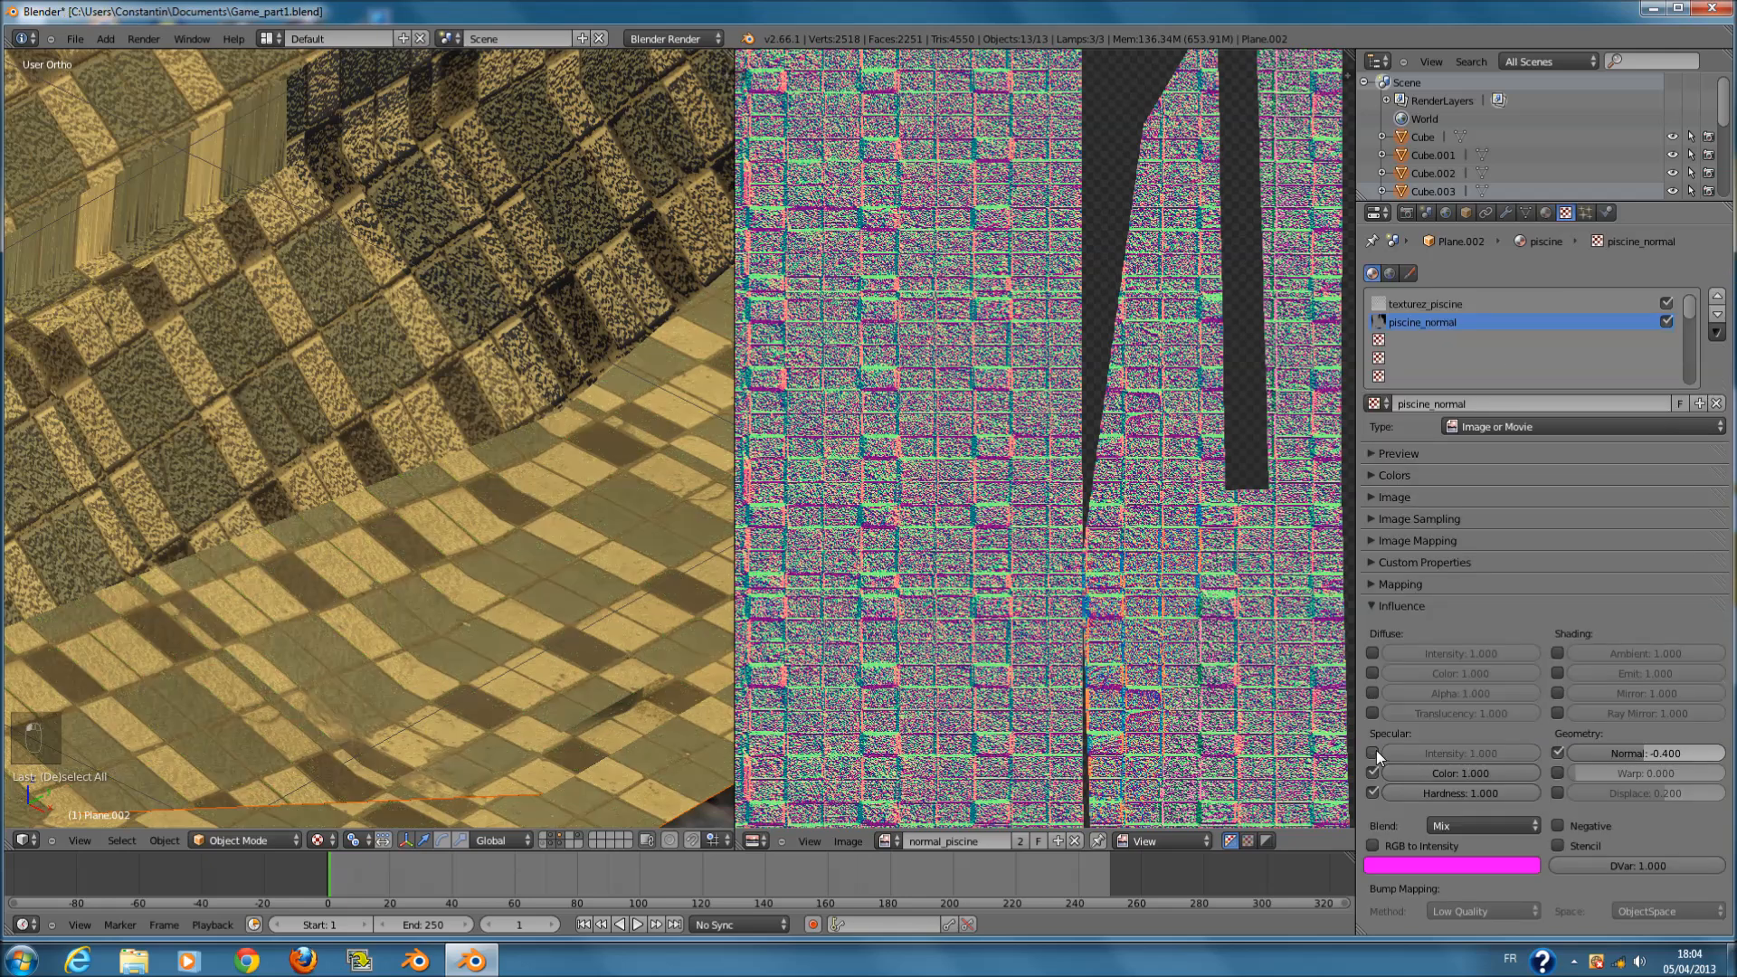
{"action": "scroll", "coordinate": [1206, 721], "scroll_direction": "down", "scroll_amount": 1}
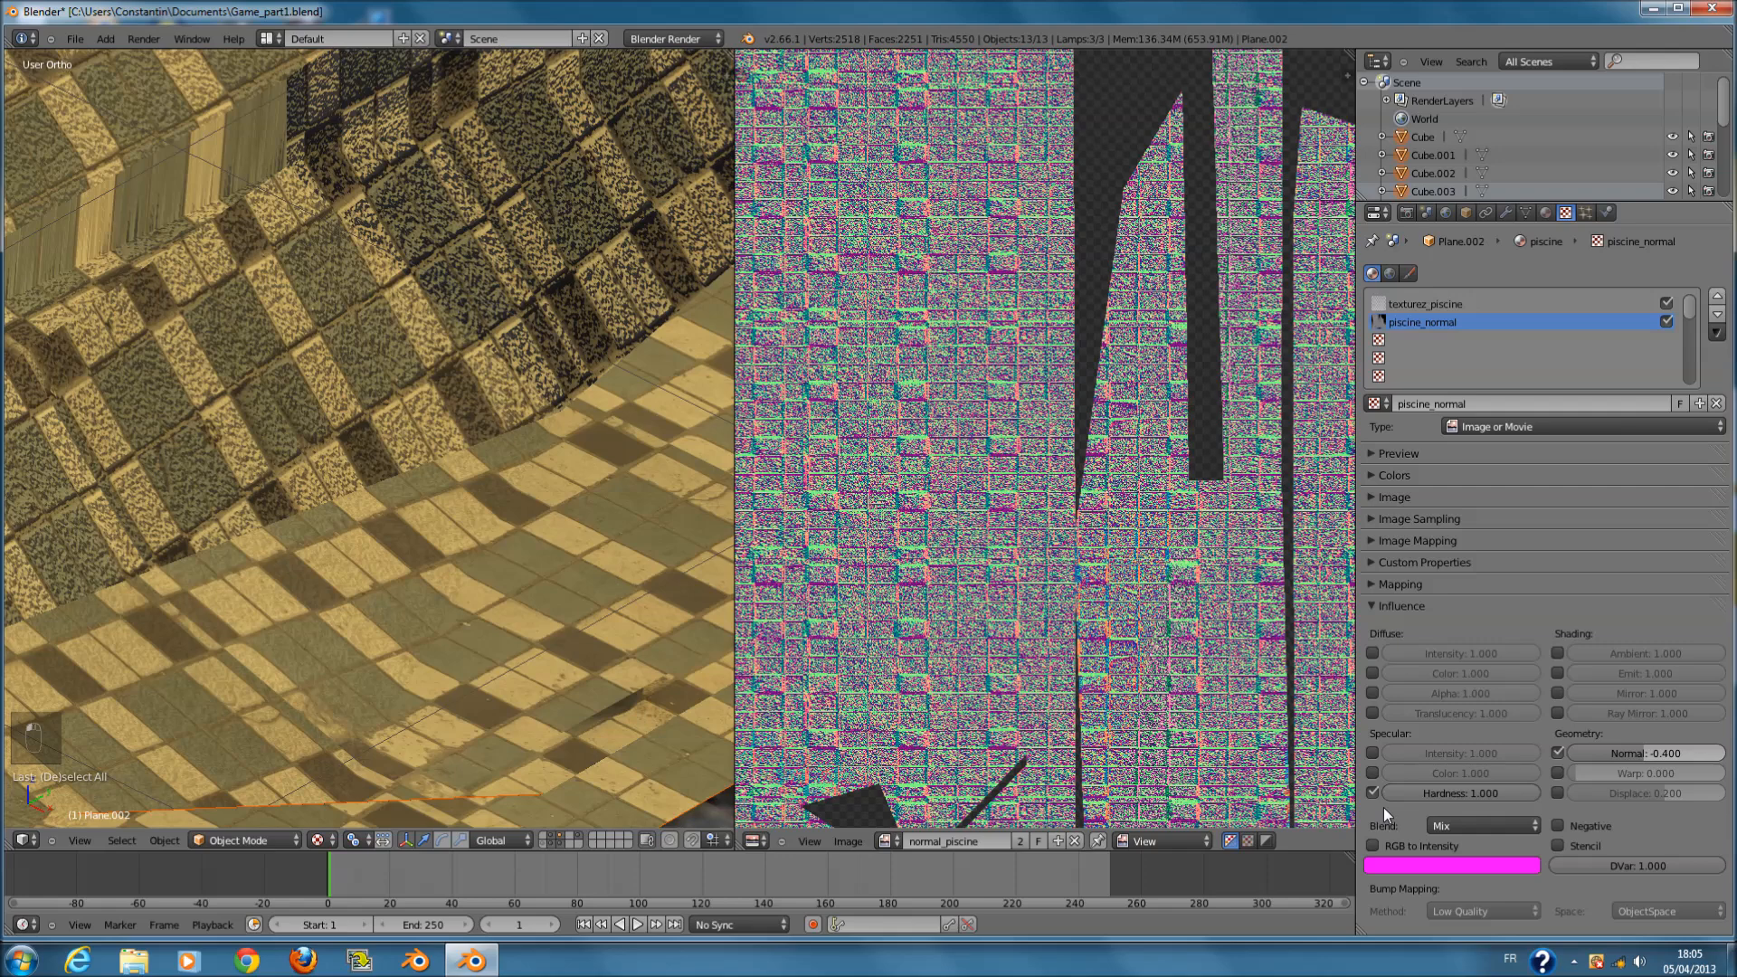
{"action": "scroll", "coordinate": [535, 541], "scroll_direction": "down", "scroll_amount": 4}
{"action": "key", "text": "ctrl+s"}
{"action": "left_click", "coordinate": [534, 541]}
- Put the pool mesh in Edit Mode and enable the Normal influence of texturez_piscine at about -1.145
{"action": "key", "text": "Tab"}
{"action": "scroll", "coordinate": [647, 519], "scroll_direction": "down", "scroll_amount": 2}
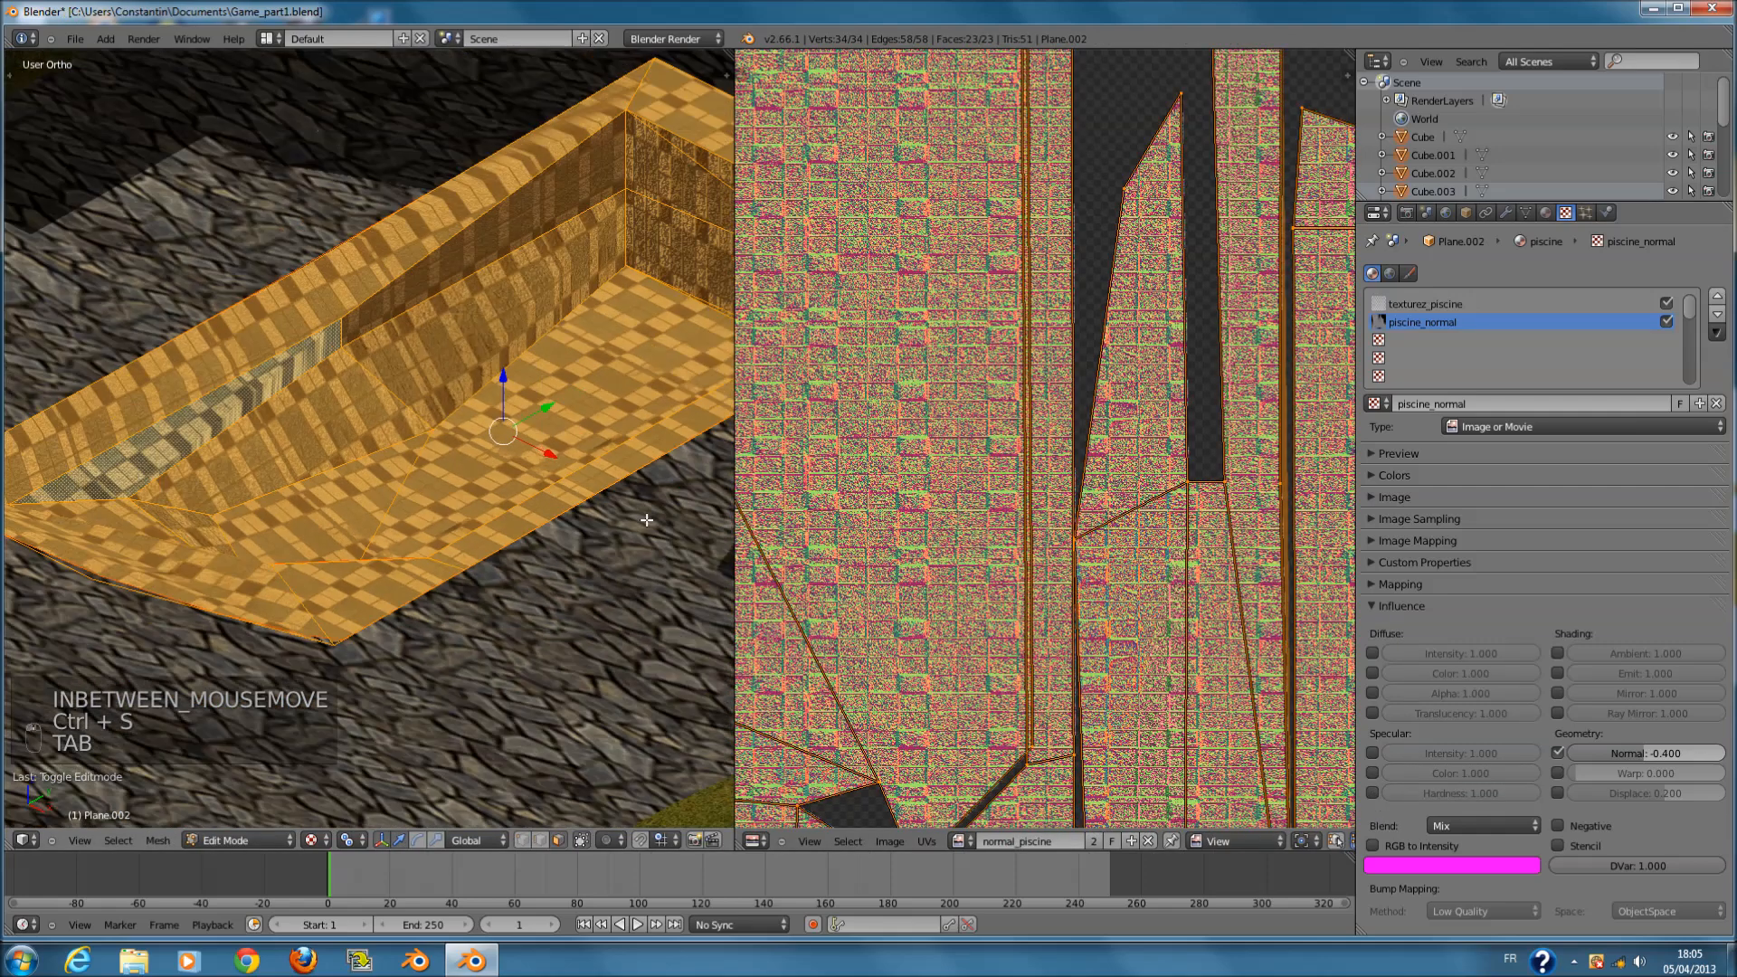
{"action": "scroll", "coordinate": [1068, 534], "scroll_direction": "down", "scroll_amount": 3}
{"action": "scroll", "coordinate": [1073, 539], "scroll_direction": "up", "scroll_amount": 3}
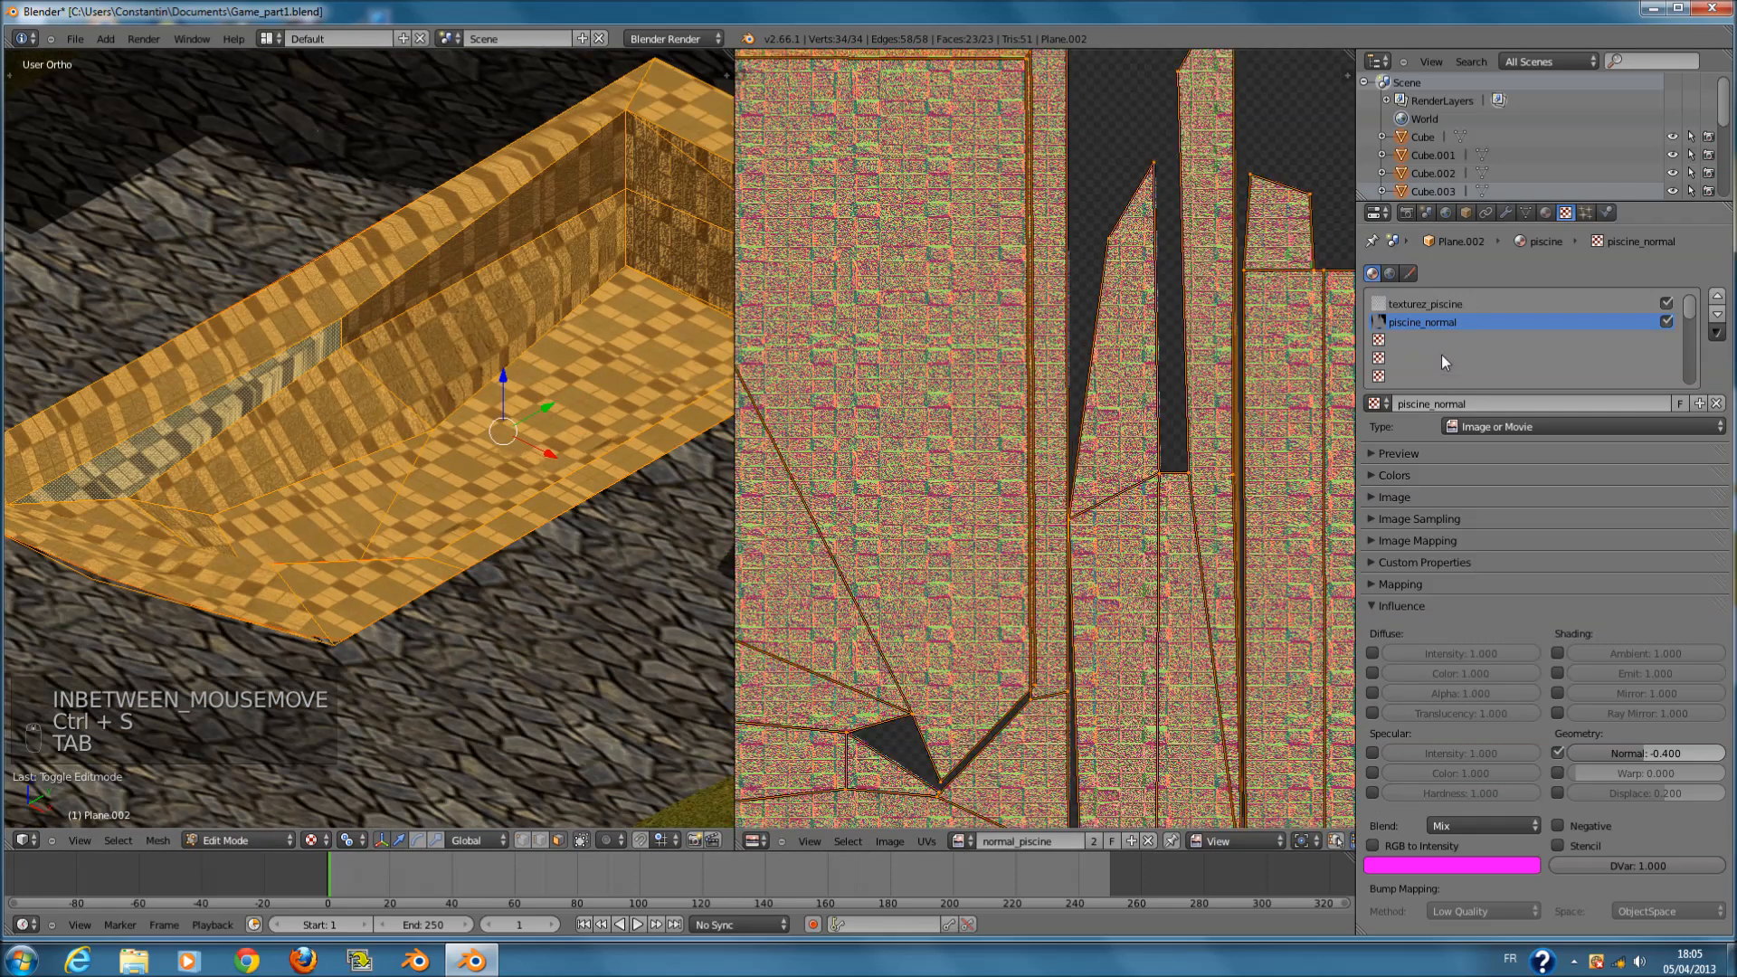
{"action": "left_click", "coordinate": [1404, 306]}
{"action": "left_click", "coordinate": [1558, 754]}
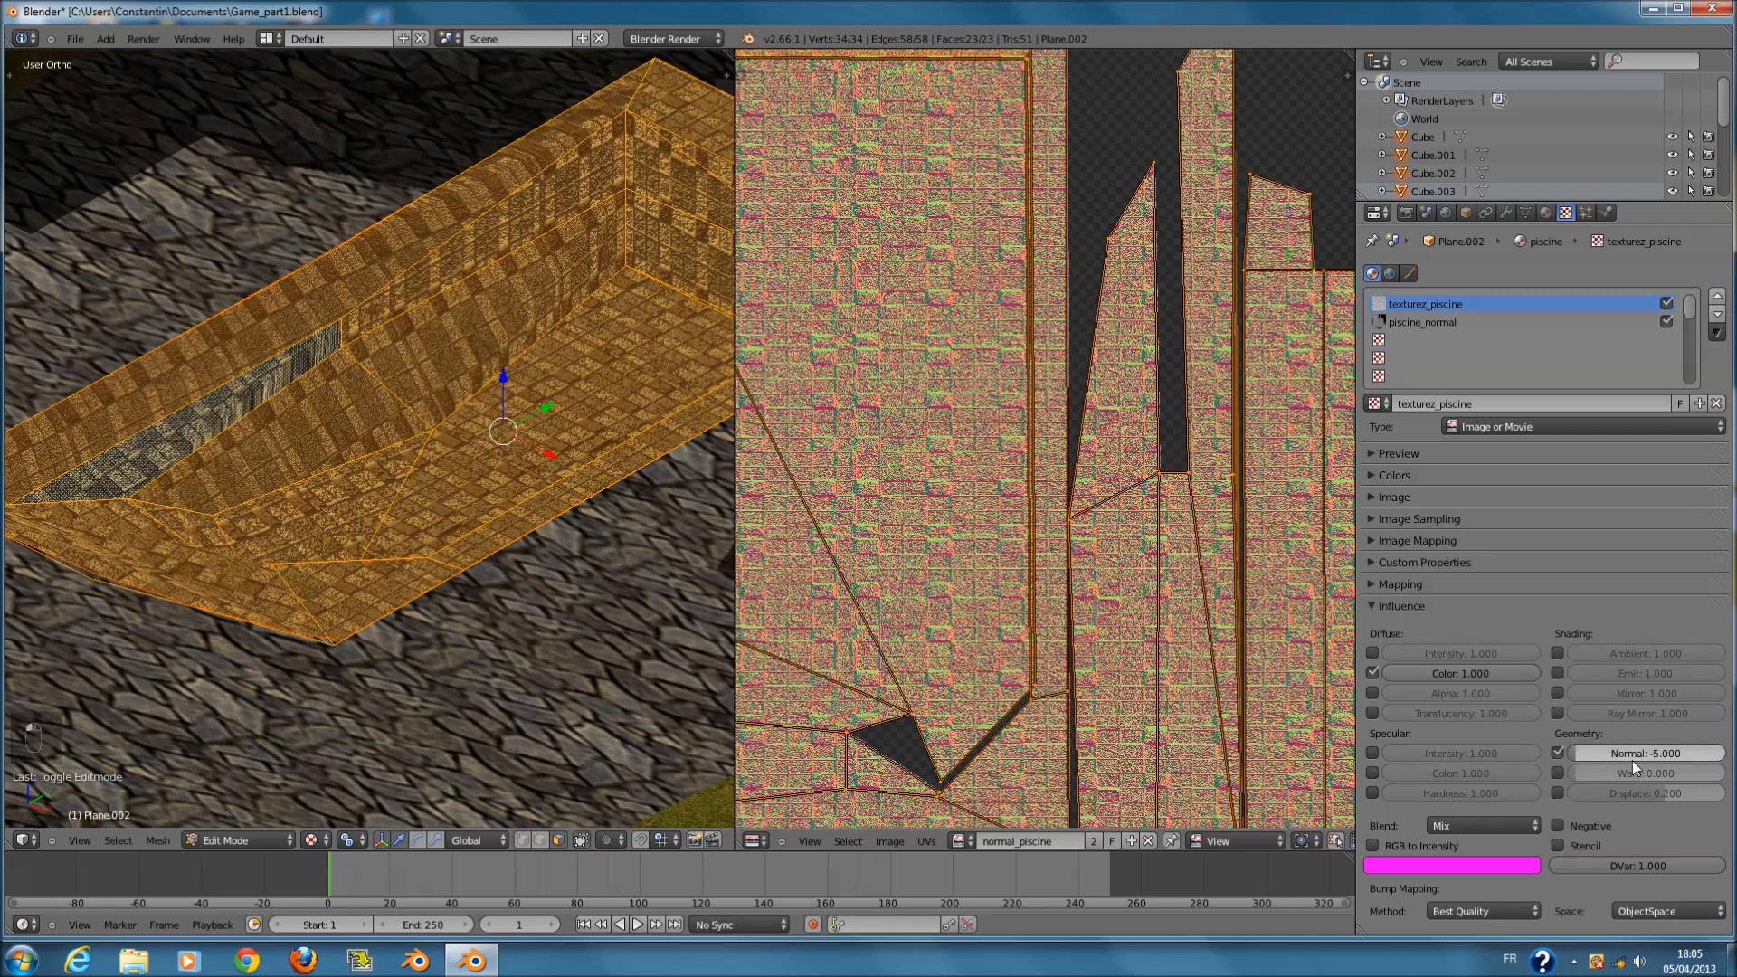
{"action": "mouse_move", "coordinate": [1627, 758]}
{"action": "left_mouse_down"}
{"action": "mouse_move", "coordinate": [1583, 752]}
{"action": "mouse_move", "coordinate": [1645, 751]}
{"action": "left_mouse_up"}
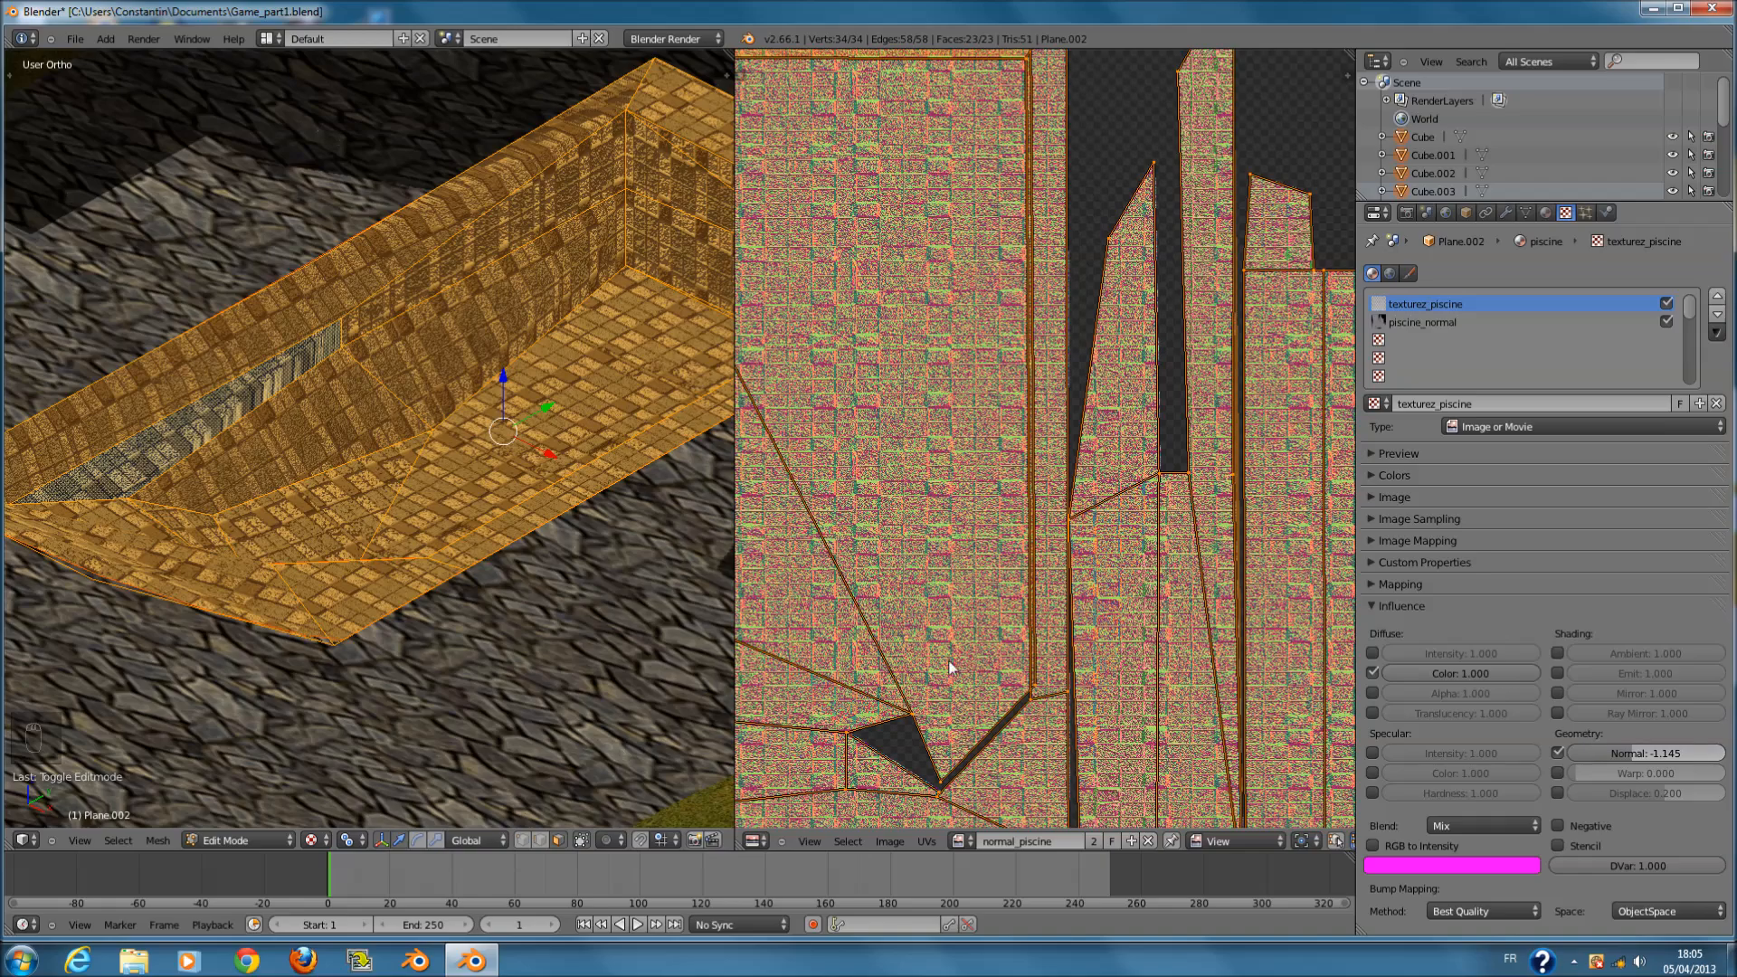
- Set the Normal influence of texturez_piscine to about -1.566 and return the pool to Object Mode
{"action": "key", "text": "Tab"}
{"action": "scroll", "coordinate": [560, 570], "scroll_direction": "up", "scroll_amount": 6}
{"action": "key", "text": "Tab"}
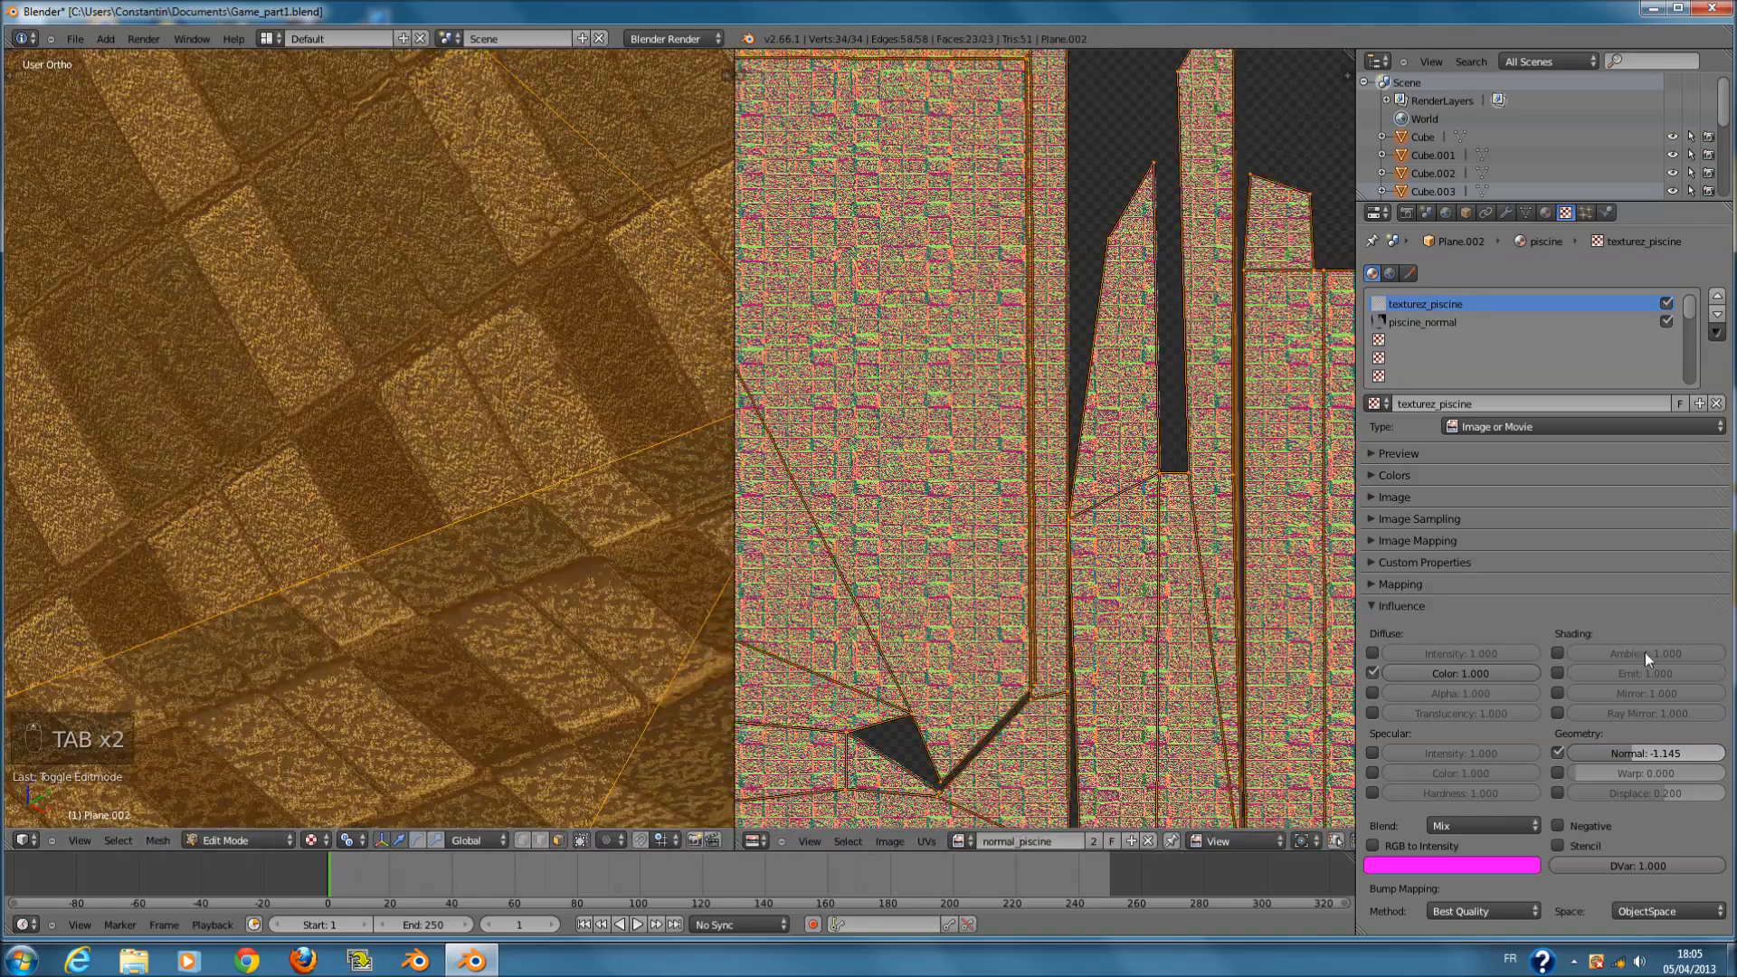
{"action": "left_click_drag", "start_coordinate": [1627, 755], "coordinate": [1544, 746]}
{"action": "key", "text": "Tab"}
{"action": "scroll", "coordinate": [1097, 644], "scroll_direction": "down", "scroll_amount": 4}
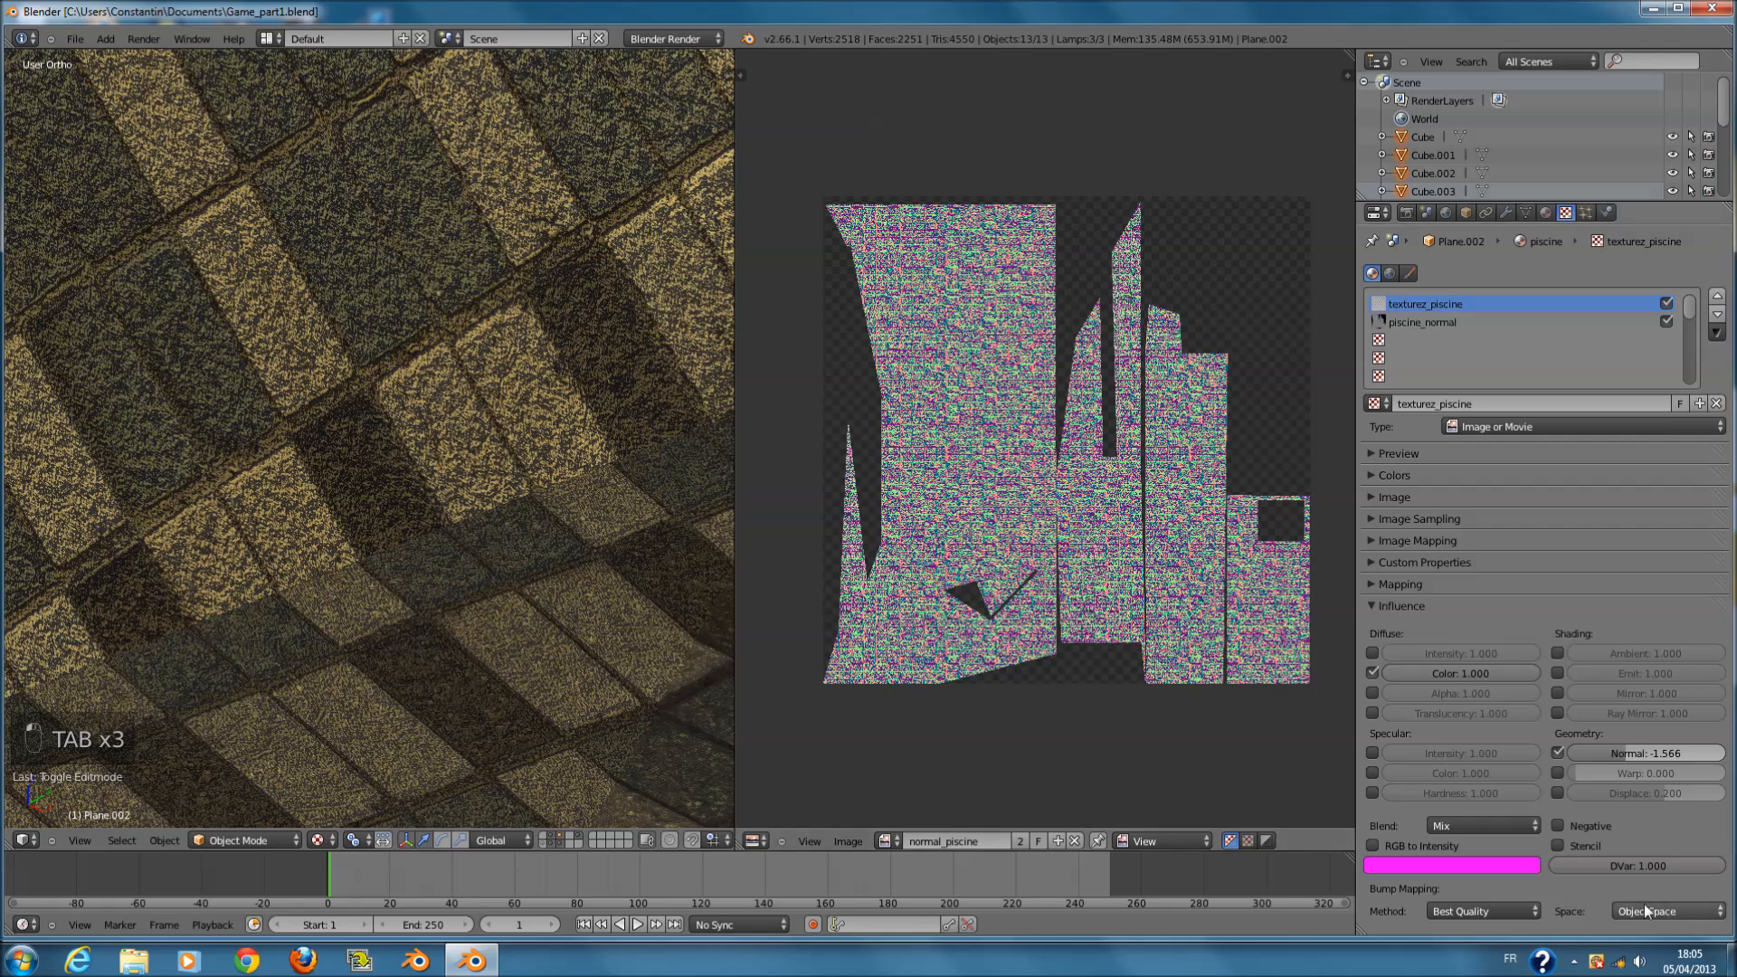
- Try the Original bump mapping method for texturez_piscine and set the method to Low Quality
{"action": "left_click", "coordinate": [1482, 912]}
{"action": "left_click", "coordinate": [1483, 875]}
{"action": "key", "text": "ctrl+s"}
{"action": "left_click", "coordinate": [1484, 905]}
{"action": "left_click", "coordinate": [1484, 901]}
{"action": "left_click", "coordinate": [1484, 907]}
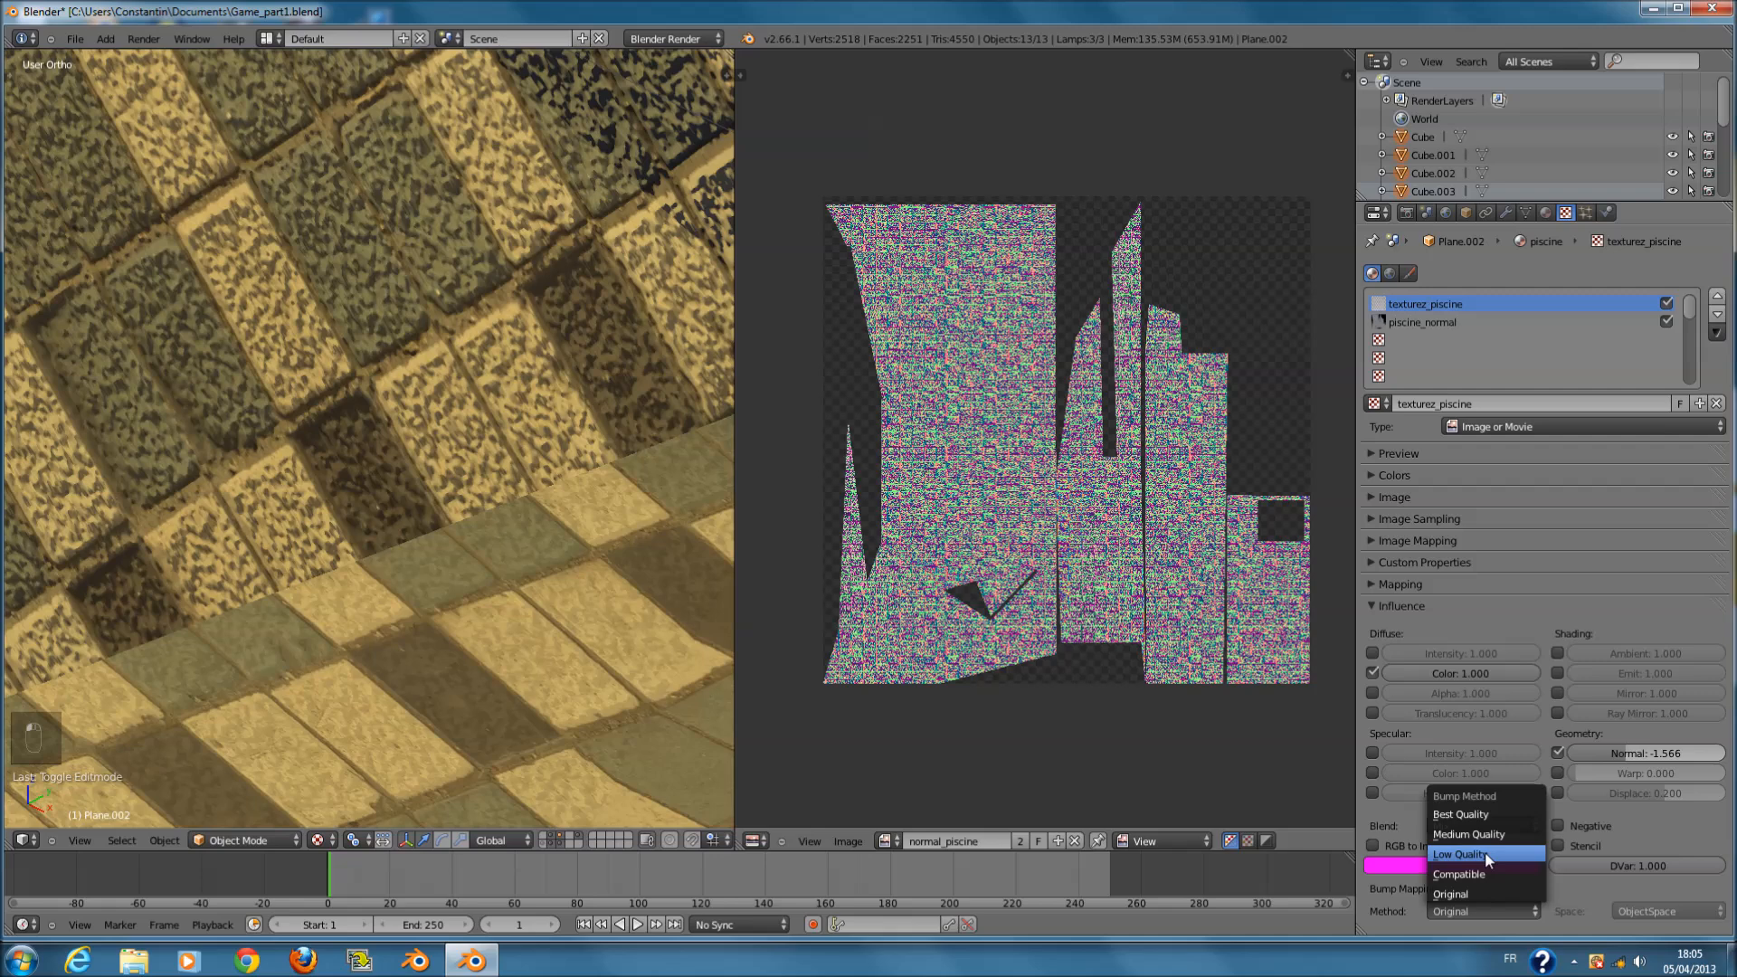
{"action": "left_click", "coordinate": [1485, 855]}
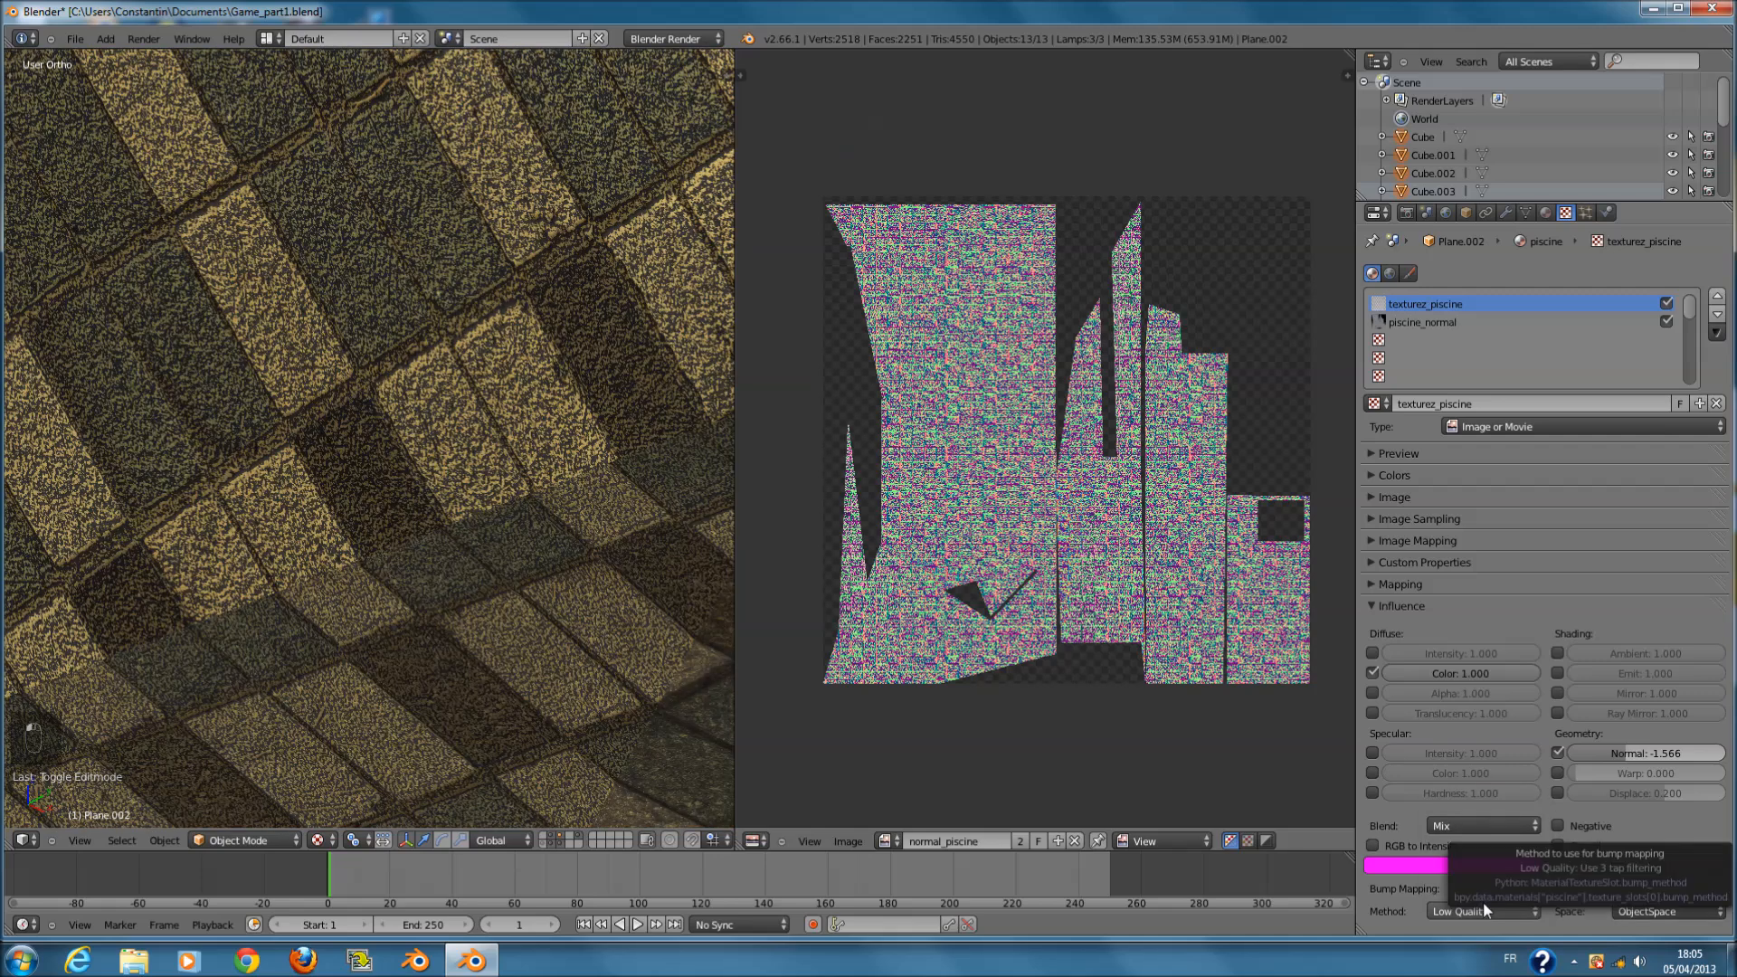
- Bake the pool's tangent-space normals into the normal_piscine image again and inspect the baked areas
{"action": "left_click", "coordinate": [1406, 212]}
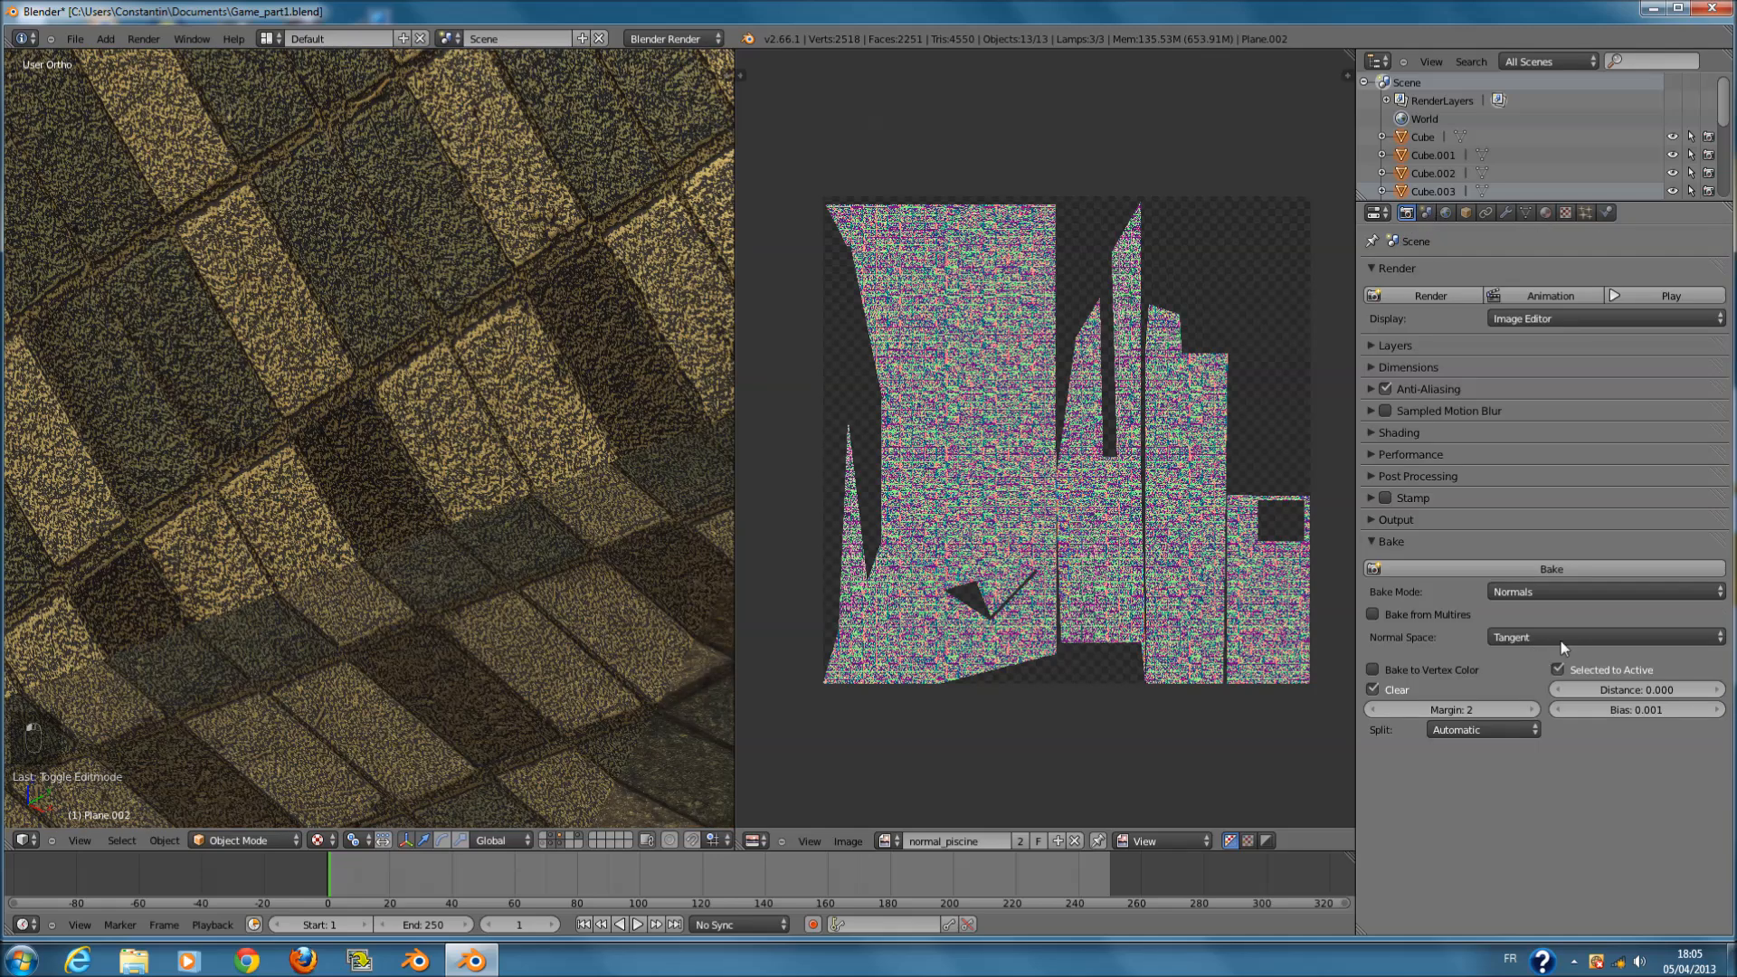
{"action": "left_click", "coordinate": [1567, 570]}
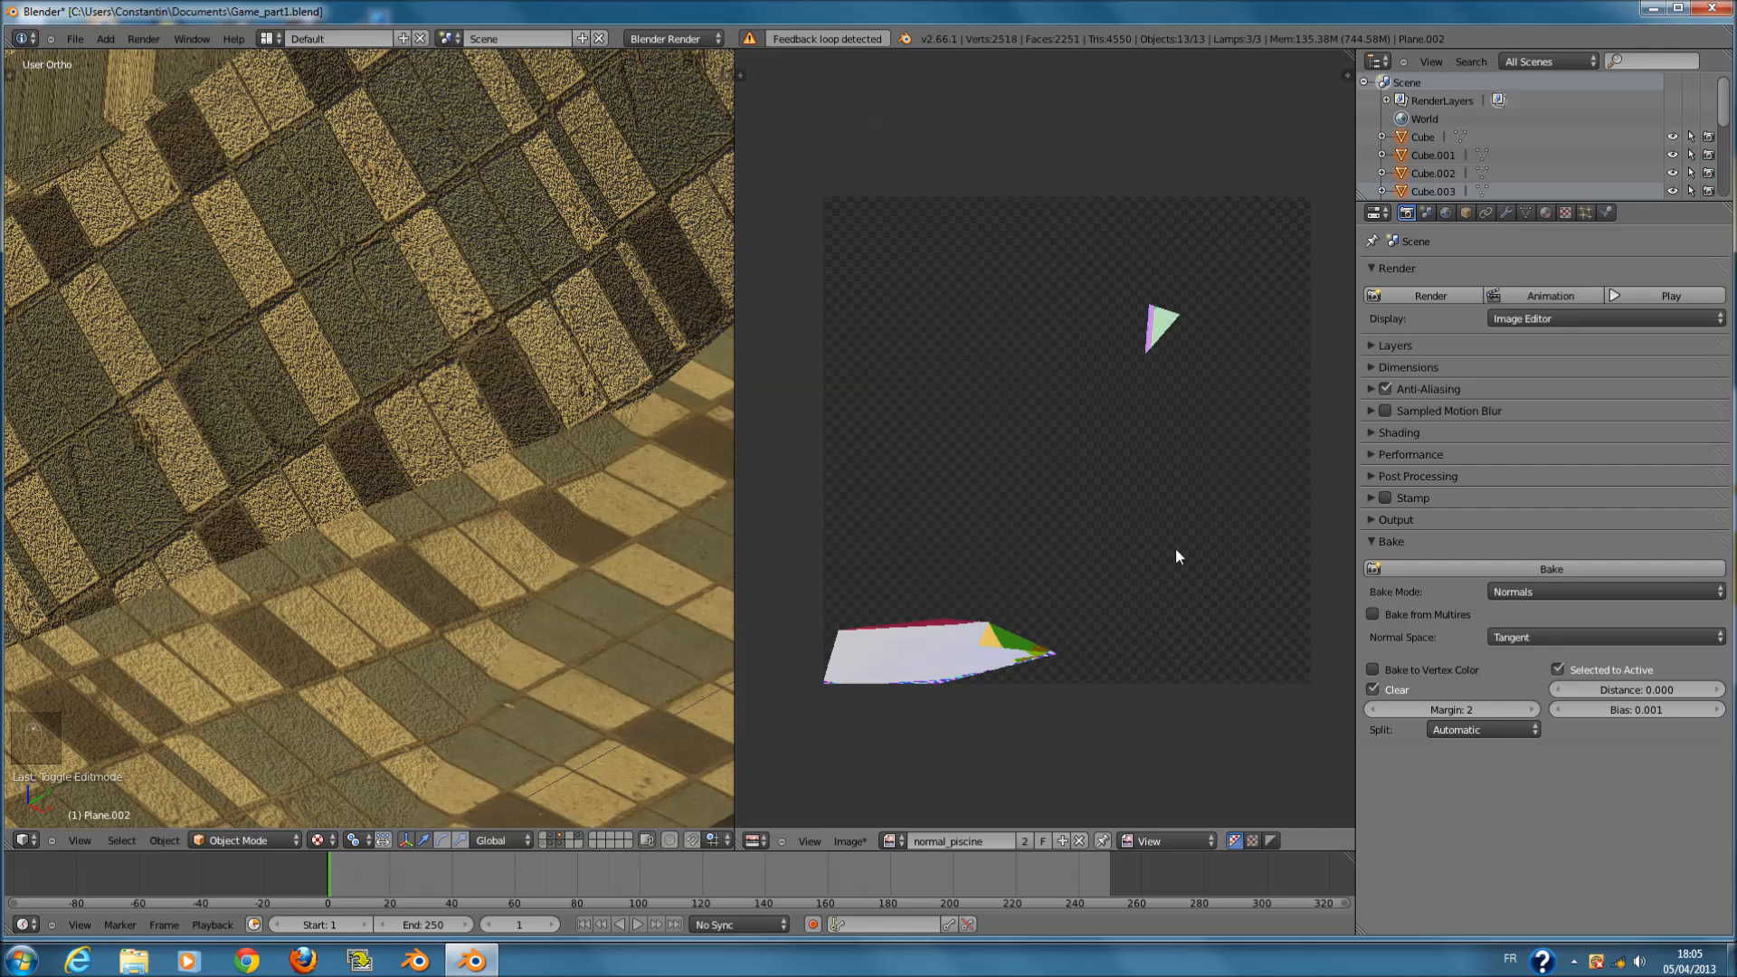
{"action": "scroll", "coordinate": [1131, 589], "scroll_direction": "up", "scroll_amount": 3}
{"action": "middle_click_drag", "start_coordinate": [1097, 606], "coordinate": [1163, 253]}
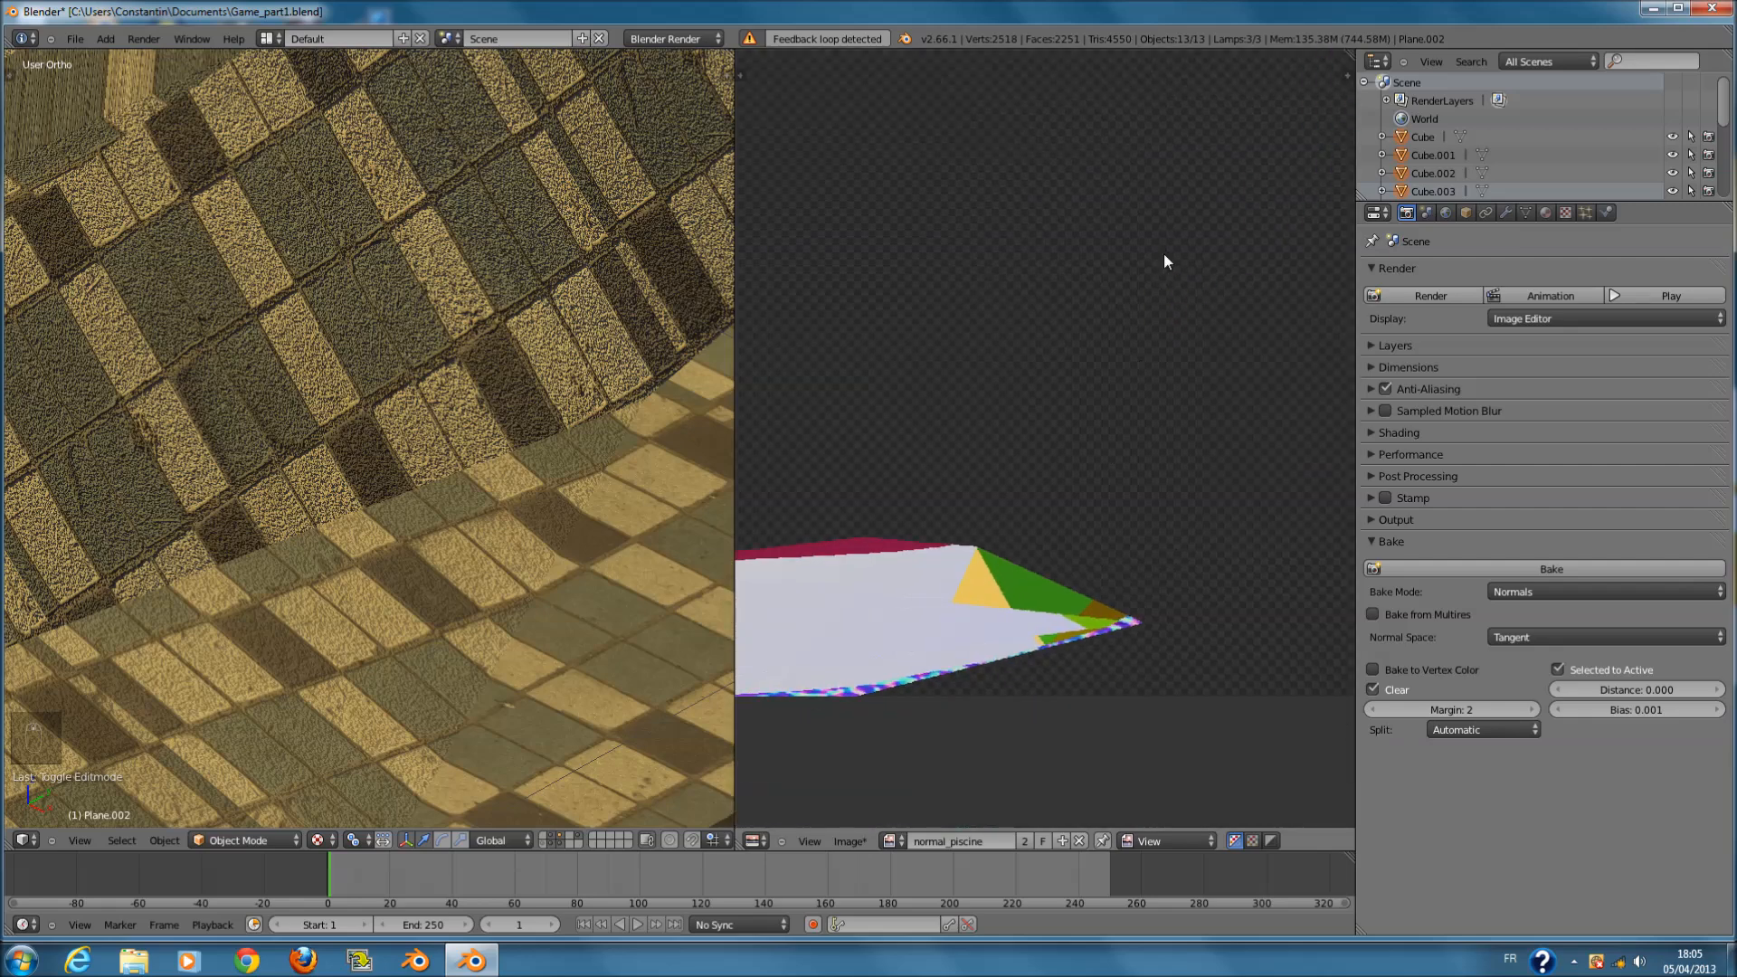
- Enter Edit Mode on the pool mesh and try to bake its normals into the normal_piscine image
{"action": "scroll", "coordinate": [1155, 299], "scroll_direction": "down", "scroll_amount": 3}
{"action": "scroll", "coordinate": [1152, 302], "scroll_direction": "up", "scroll_amount": 1}
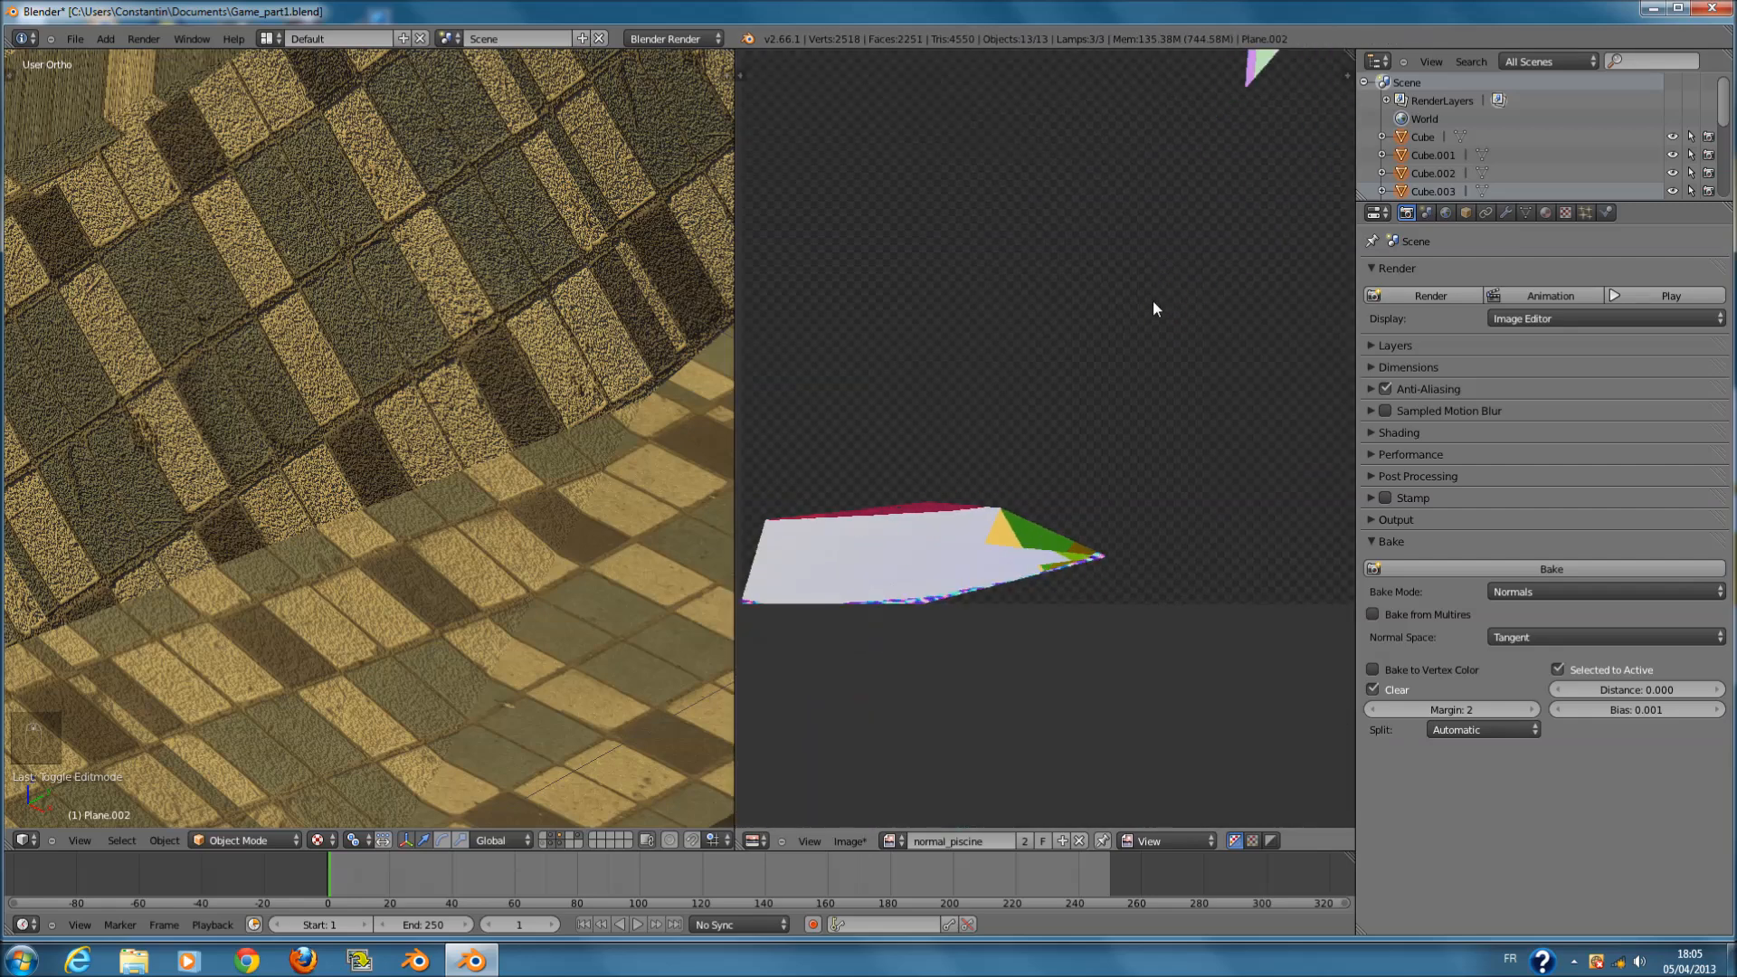
{"action": "scroll", "coordinate": [1153, 309], "scroll_direction": "up", "scroll_amount": 1}
{"action": "scroll", "coordinate": [1153, 308], "scroll_direction": "down", "scroll_amount": 3}
{"action": "middle_click_drag", "start_coordinate": [1153, 313], "coordinate": [1144, 399]}
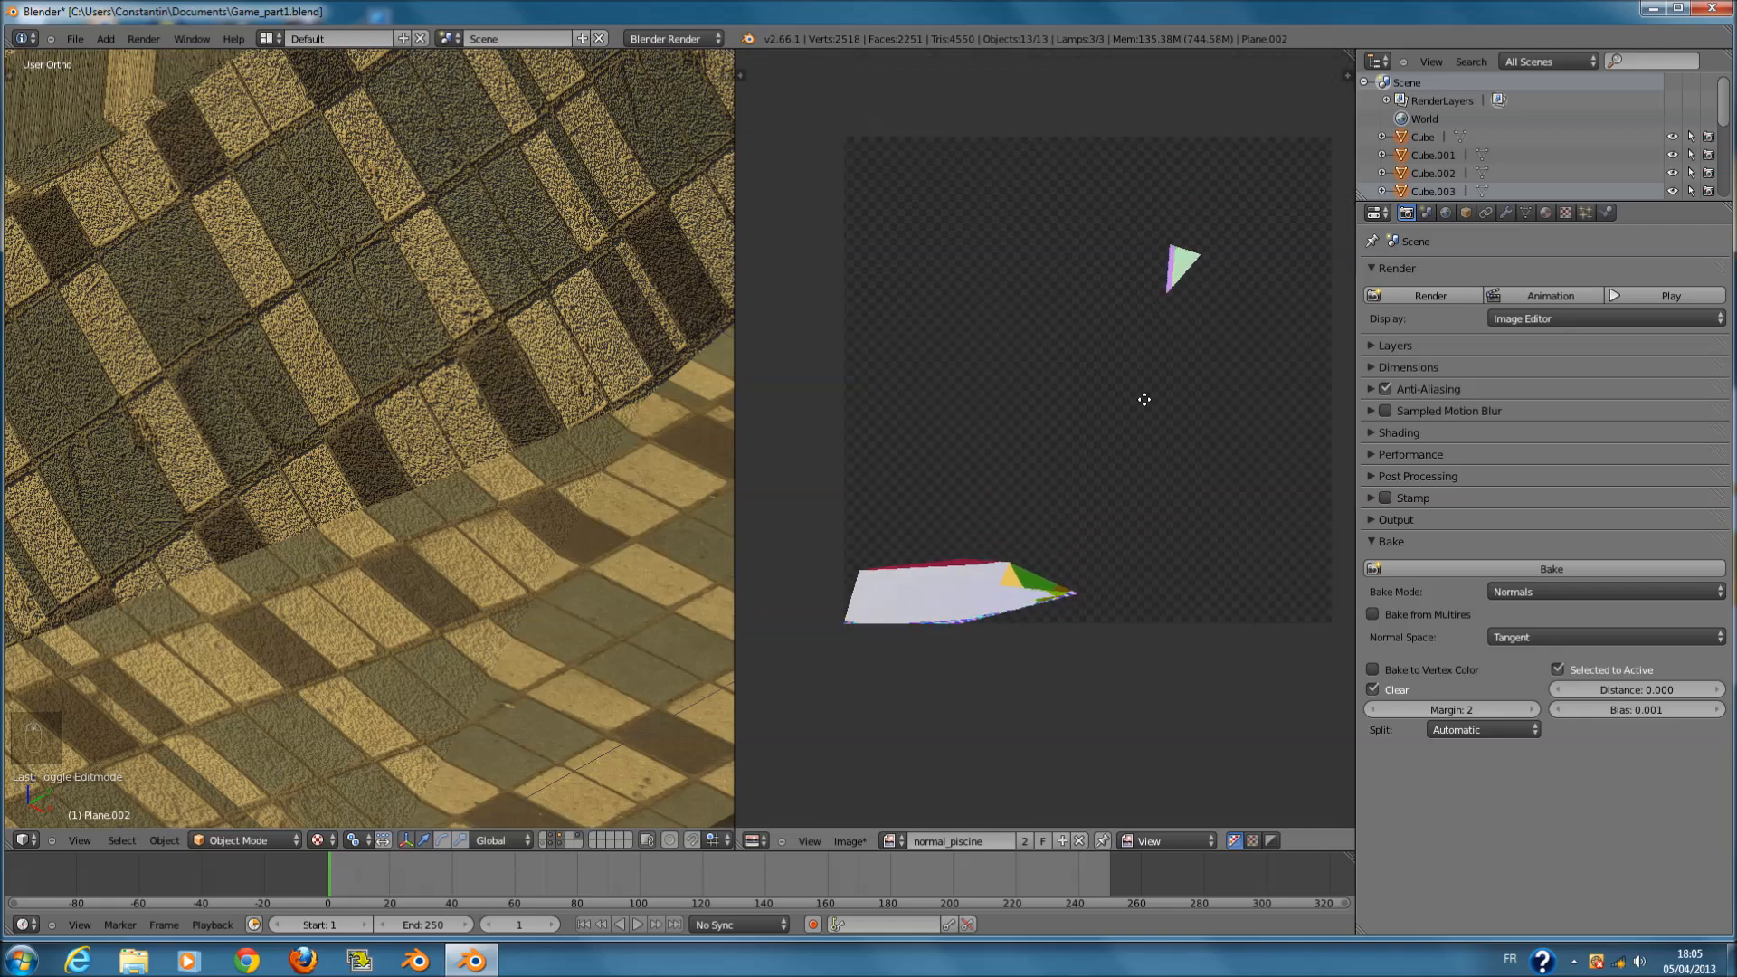
{"action": "middle_click_drag", "start_coordinate": [389, 507], "coordinate": [474, 492]}
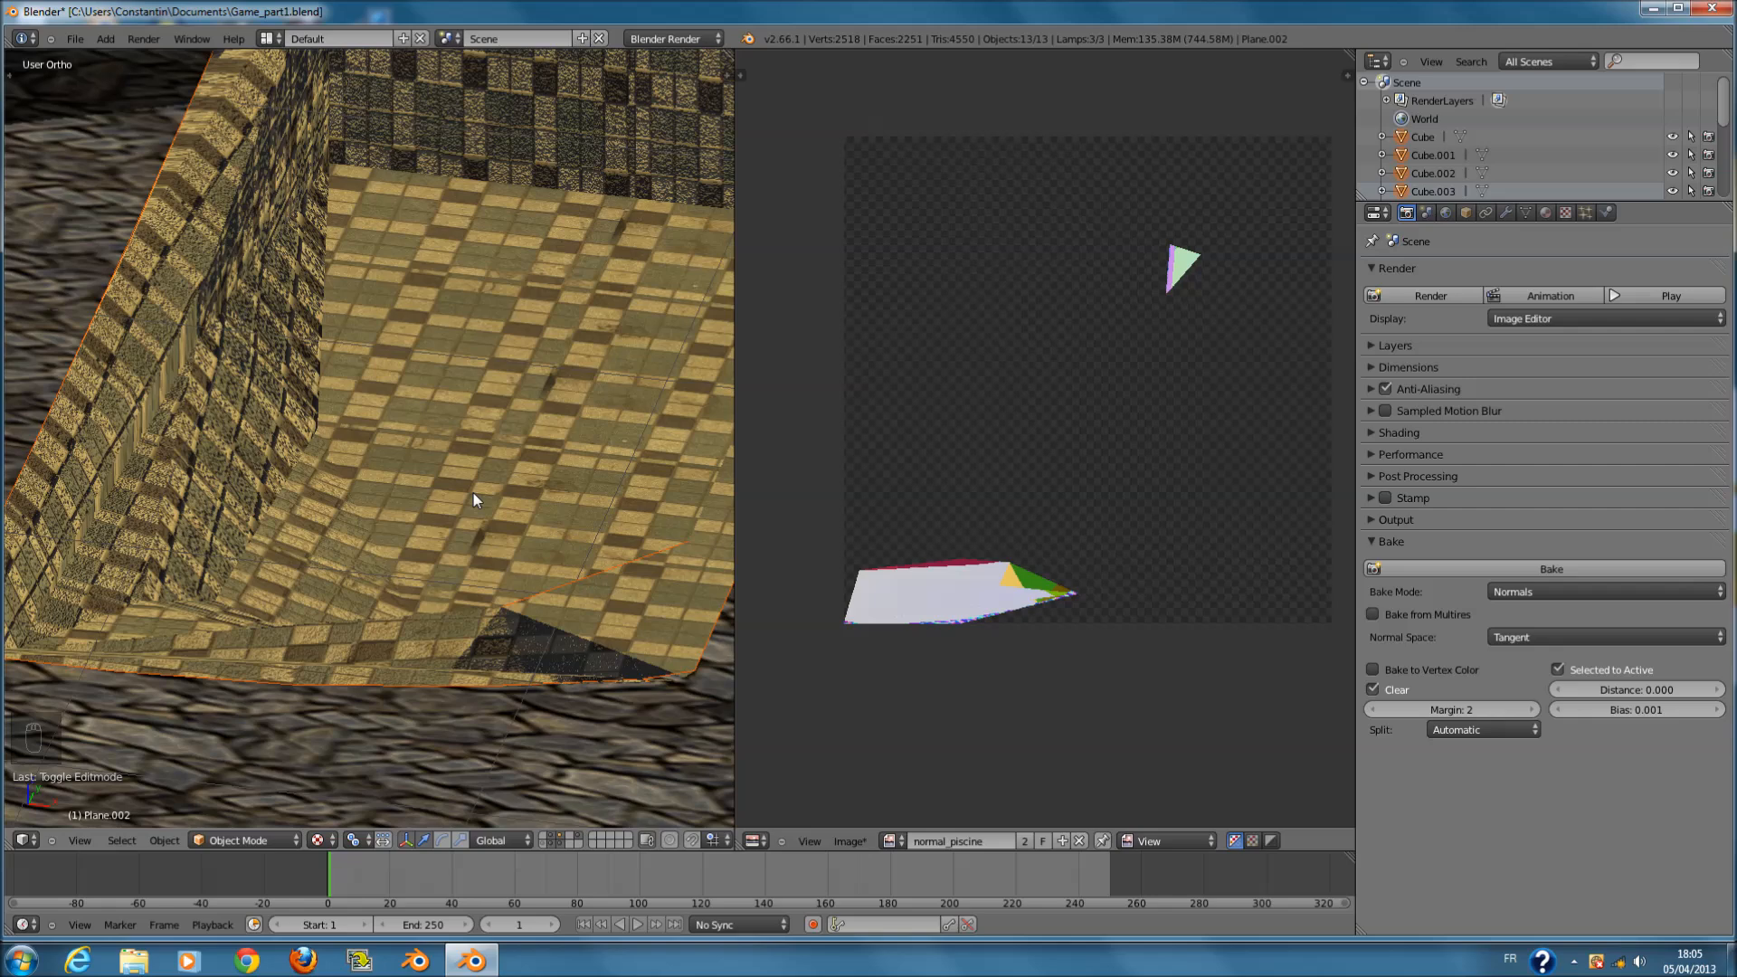
{"action": "key", "text": "Tab"}
{"action": "left_click", "coordinate": [1574, 568]}
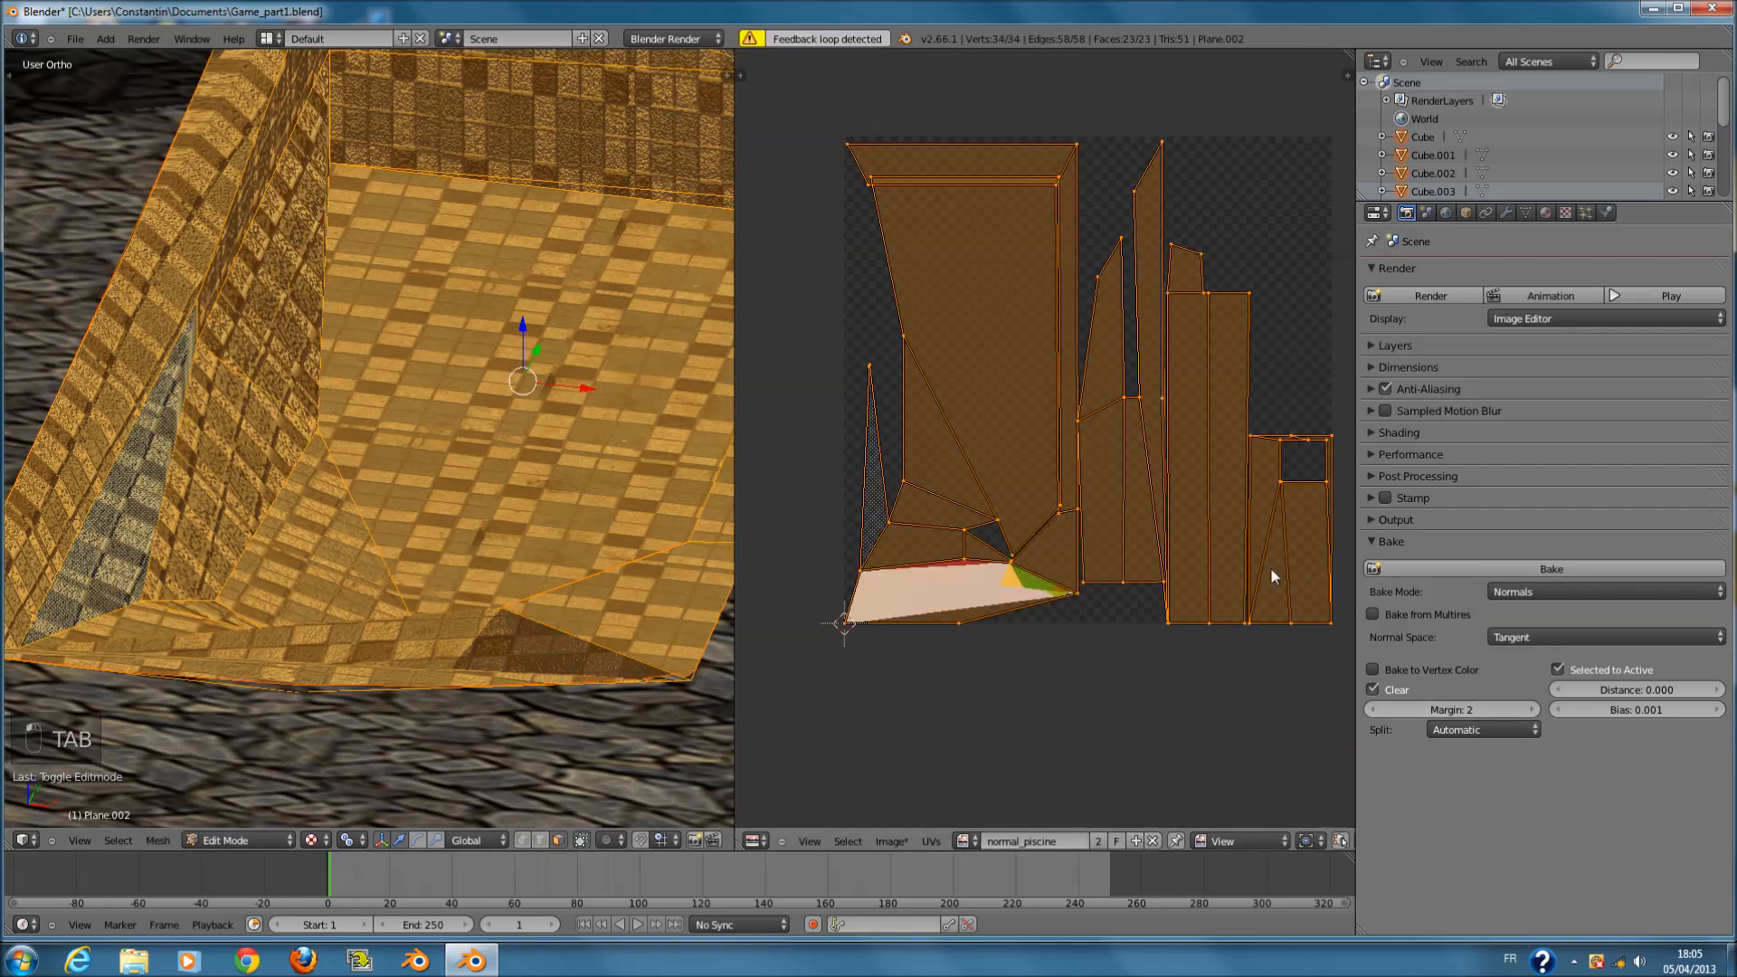
- Disable the piscine_normal texture on the pool's material and bake the tangent normals into normal_piscine
{"action": "scroll", "coordinate": [1267, 582], "scroll_direction": "up", "scroll_amount": 1}
{"action": "left_click", "coordinate": [1562, 215]}
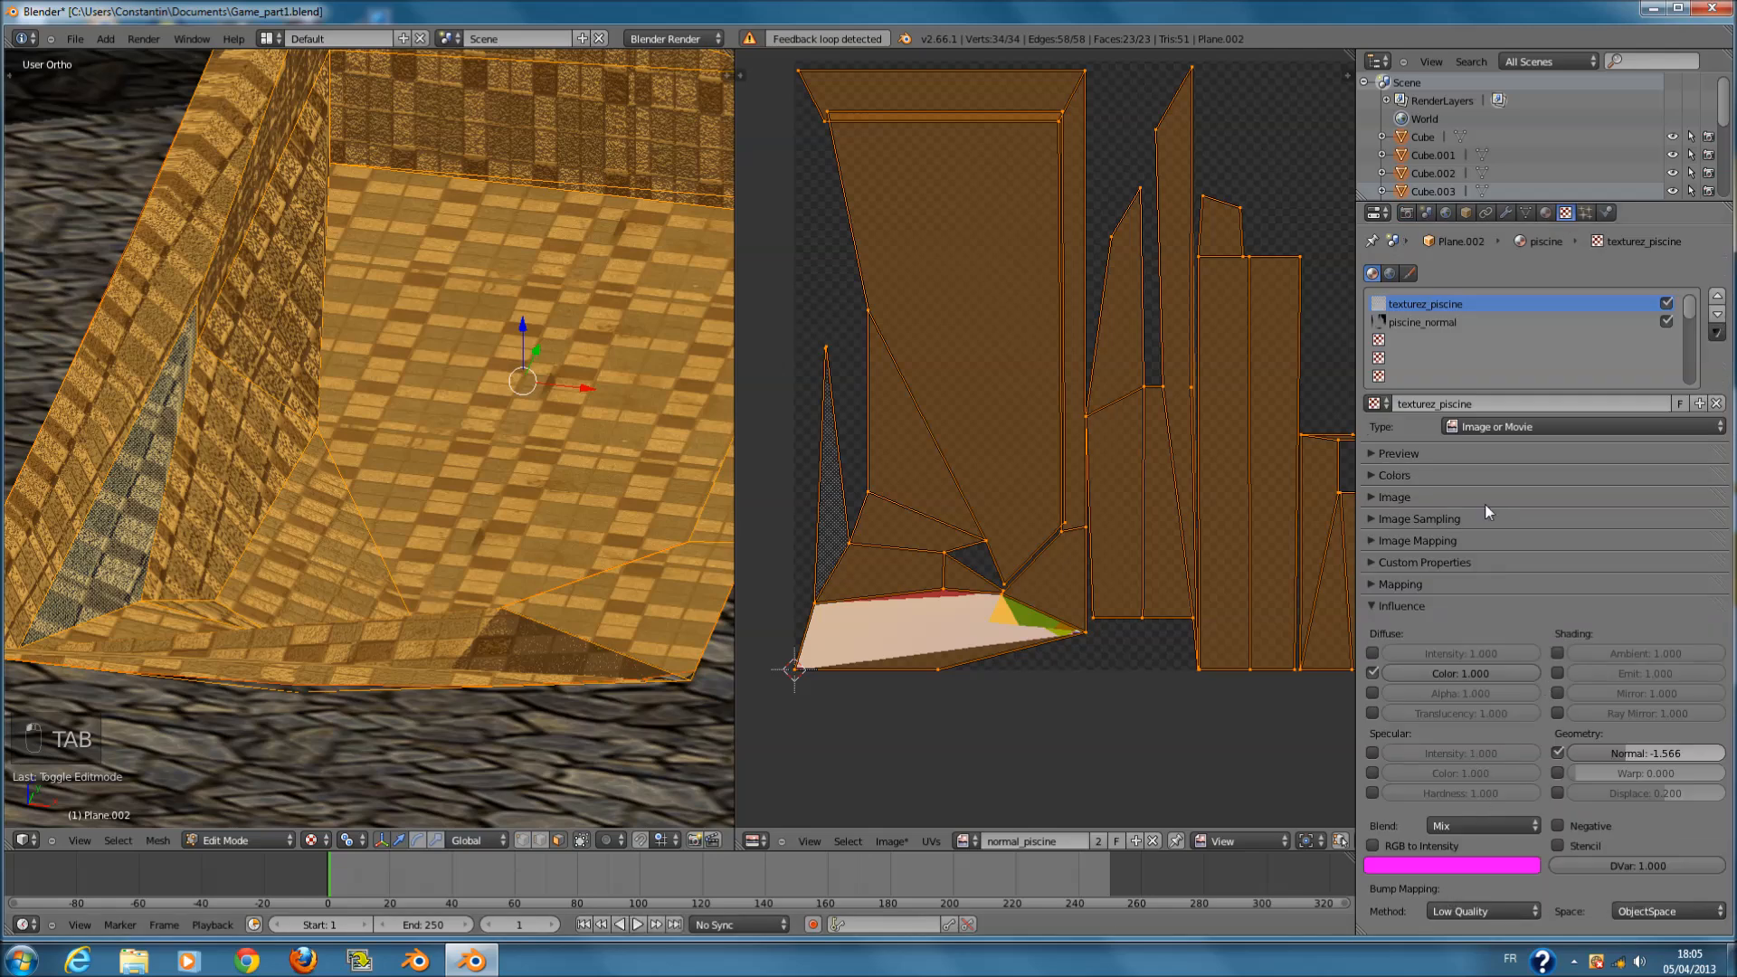
{"action": "left_click", "coordinate": [1667, 322]}
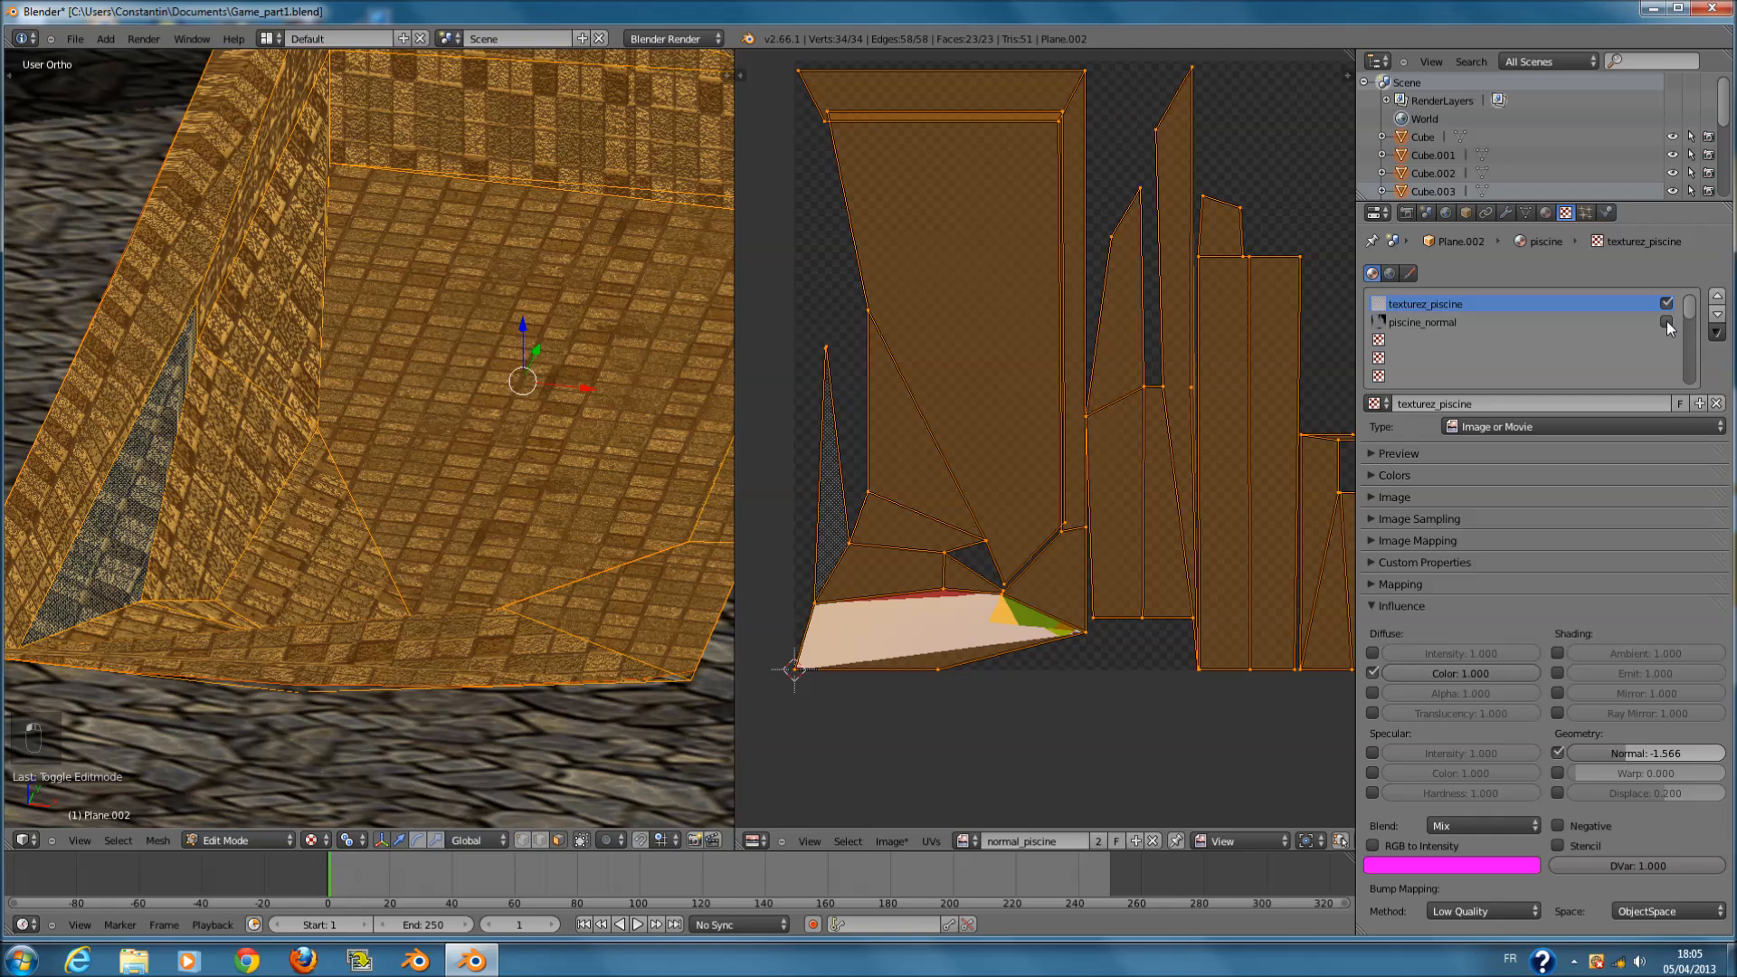
{"action": "left_click", "coordinate": [1406, 213]}
{"action": "left_click", "coordinate": [1552, 568]}
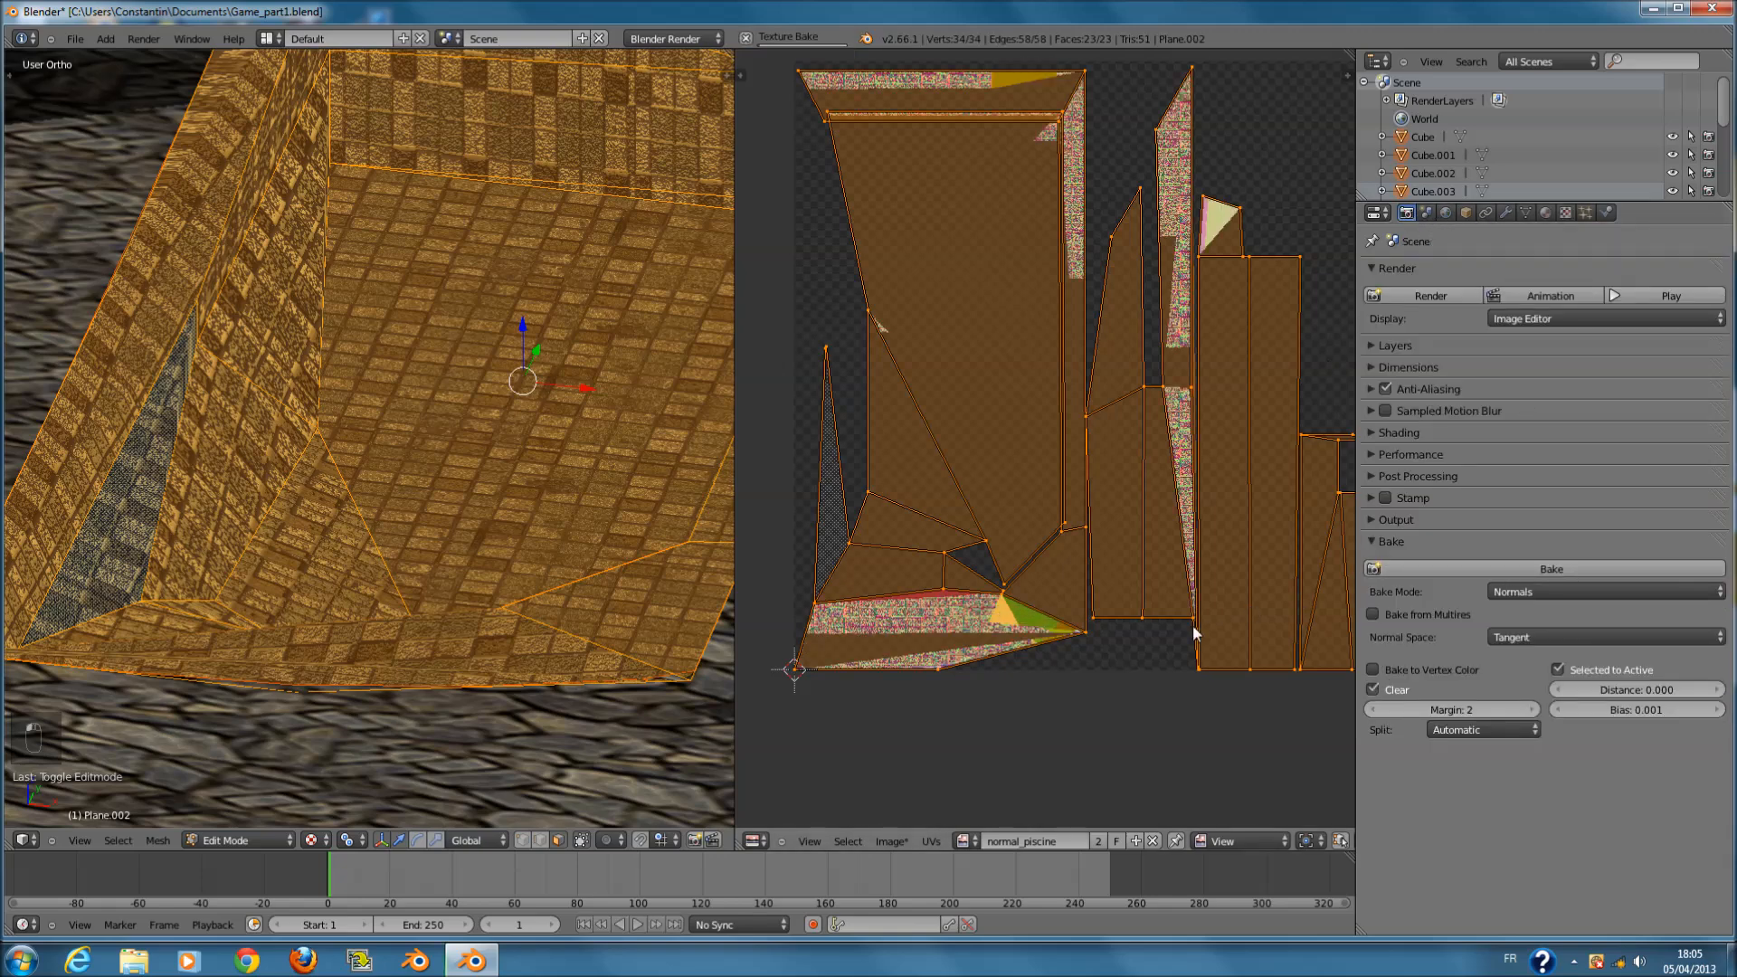
- Examine the baked normal map closely across the pool's UV islands
{"action": "scroll", "coordinate": [1142, 665], "scroll_direction": "up", "scroll_amount": 4}
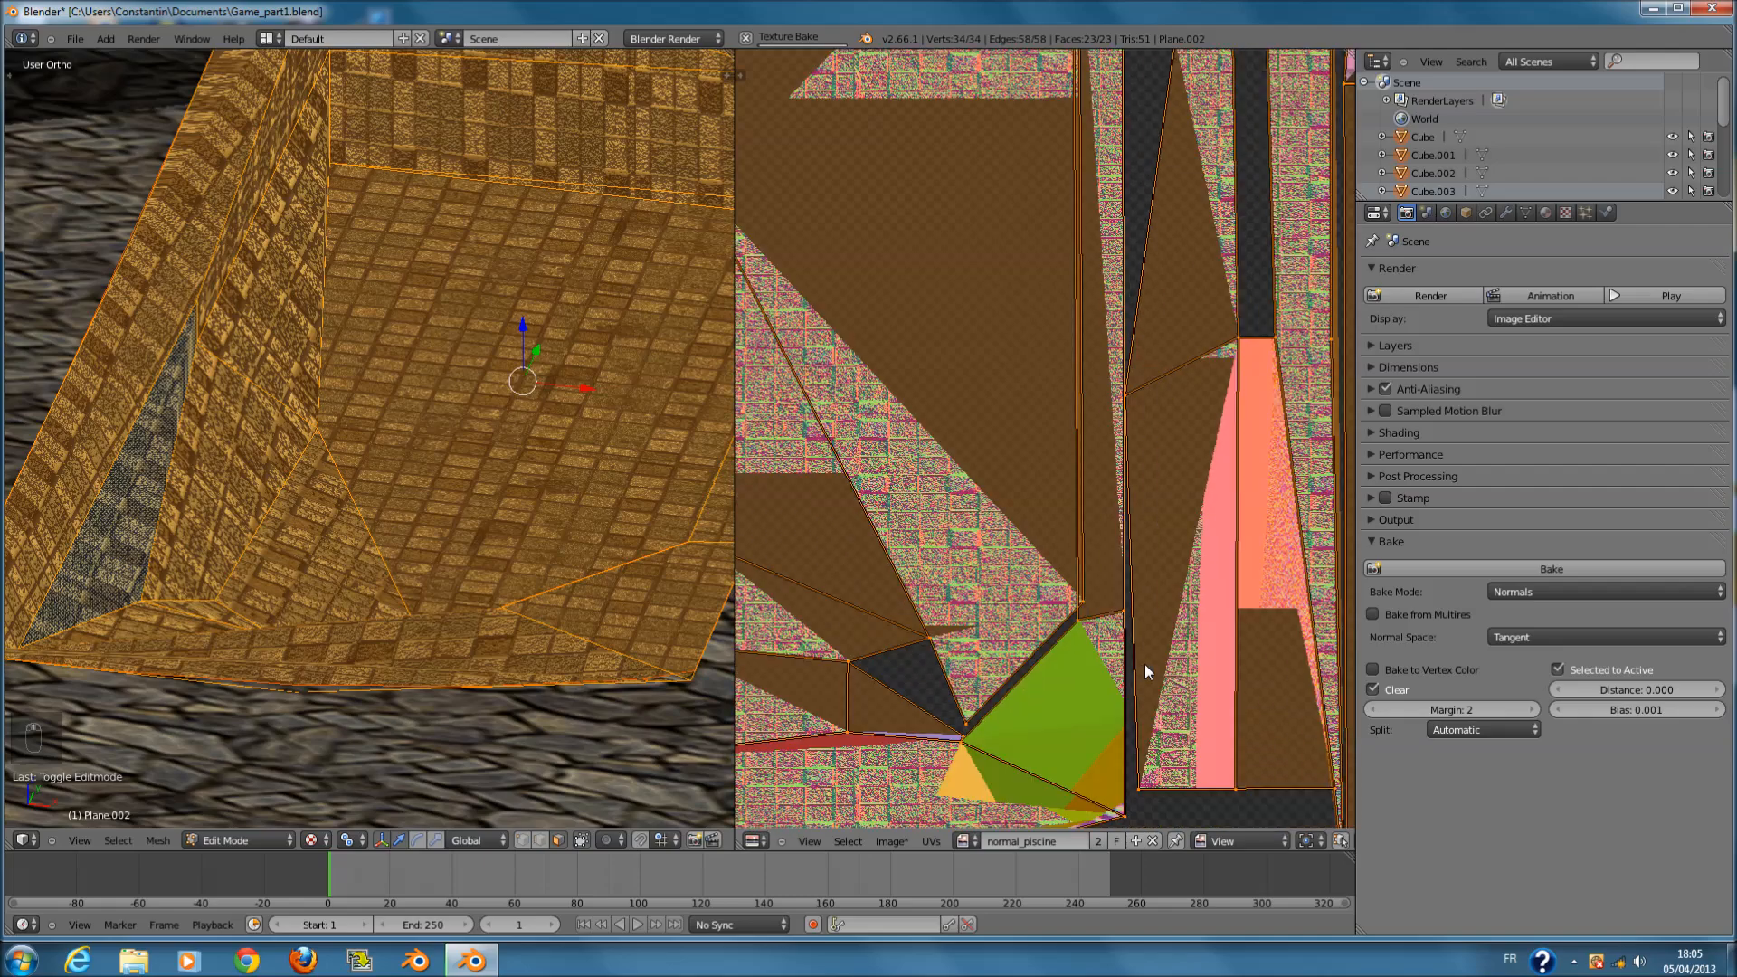
{"action": "scroll", "coordinate": [1144, 665], "scroll_direction": "down", "scroll_amount": 4}
{"action": "middle_click_drag", "start_coordinate": [1147, 655], "coordinate": [1215, 539]}
{"action": "scroll", "coordinate": [1142, 579], "scroll_direction": "up", "scroll_amount": 6}
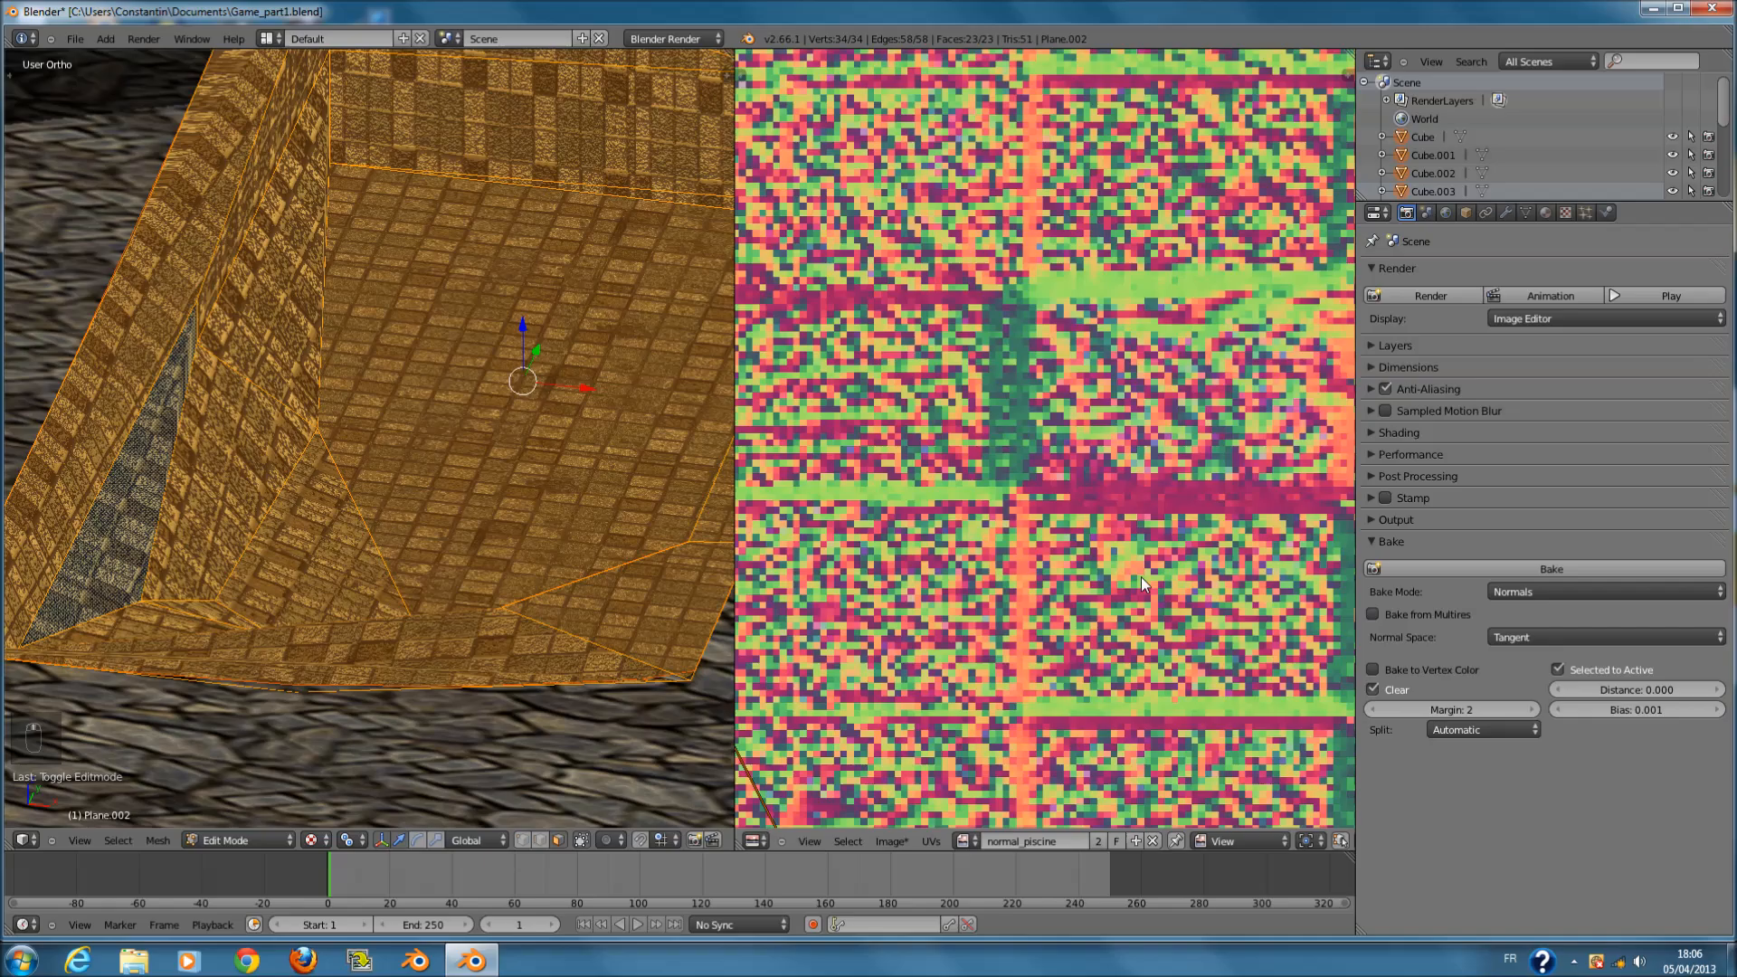
{"action": "scroll", "coordinate": [1142, 578], "scroll_direction": "down", "scroll_amount": 6}
{"action": "middle_click_drag", "start_coordinate": [1142, 577], "coordinate": [856, 625]}
{"action": "key", "text": "Tab"}
{"action": "scroll", "coordinate": [1014, 627], "scroll_direction": "up", "scroll_amount": 4}
{"action": "scroll", "coordinate": [1113, 596], "scroll_direction": "up", "scroll_amount": 2}
{"action": "scroll", "coordinate": [1183, 596], "scroll_direction": "down", "scroll_amount": 1}
{"action": "key", "text": "Tab"}
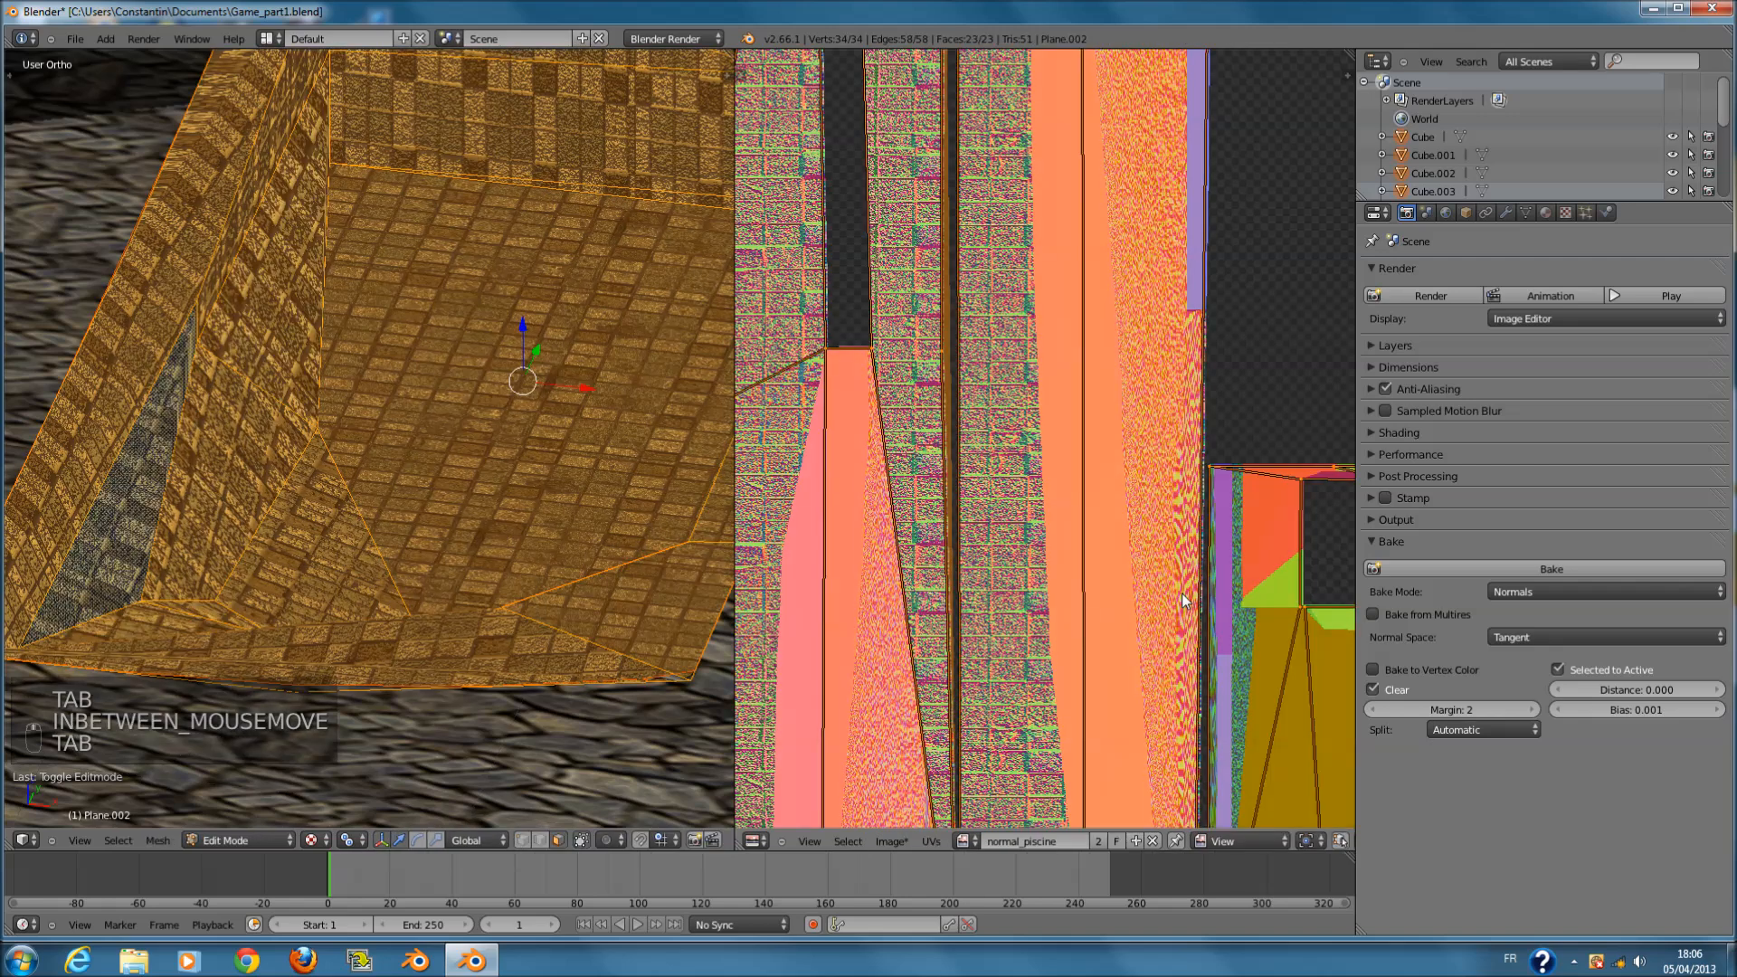
- Bake the pool's normals into normal_piscine once more
{"action": "left_click", "coordinate": [1555, 573]}
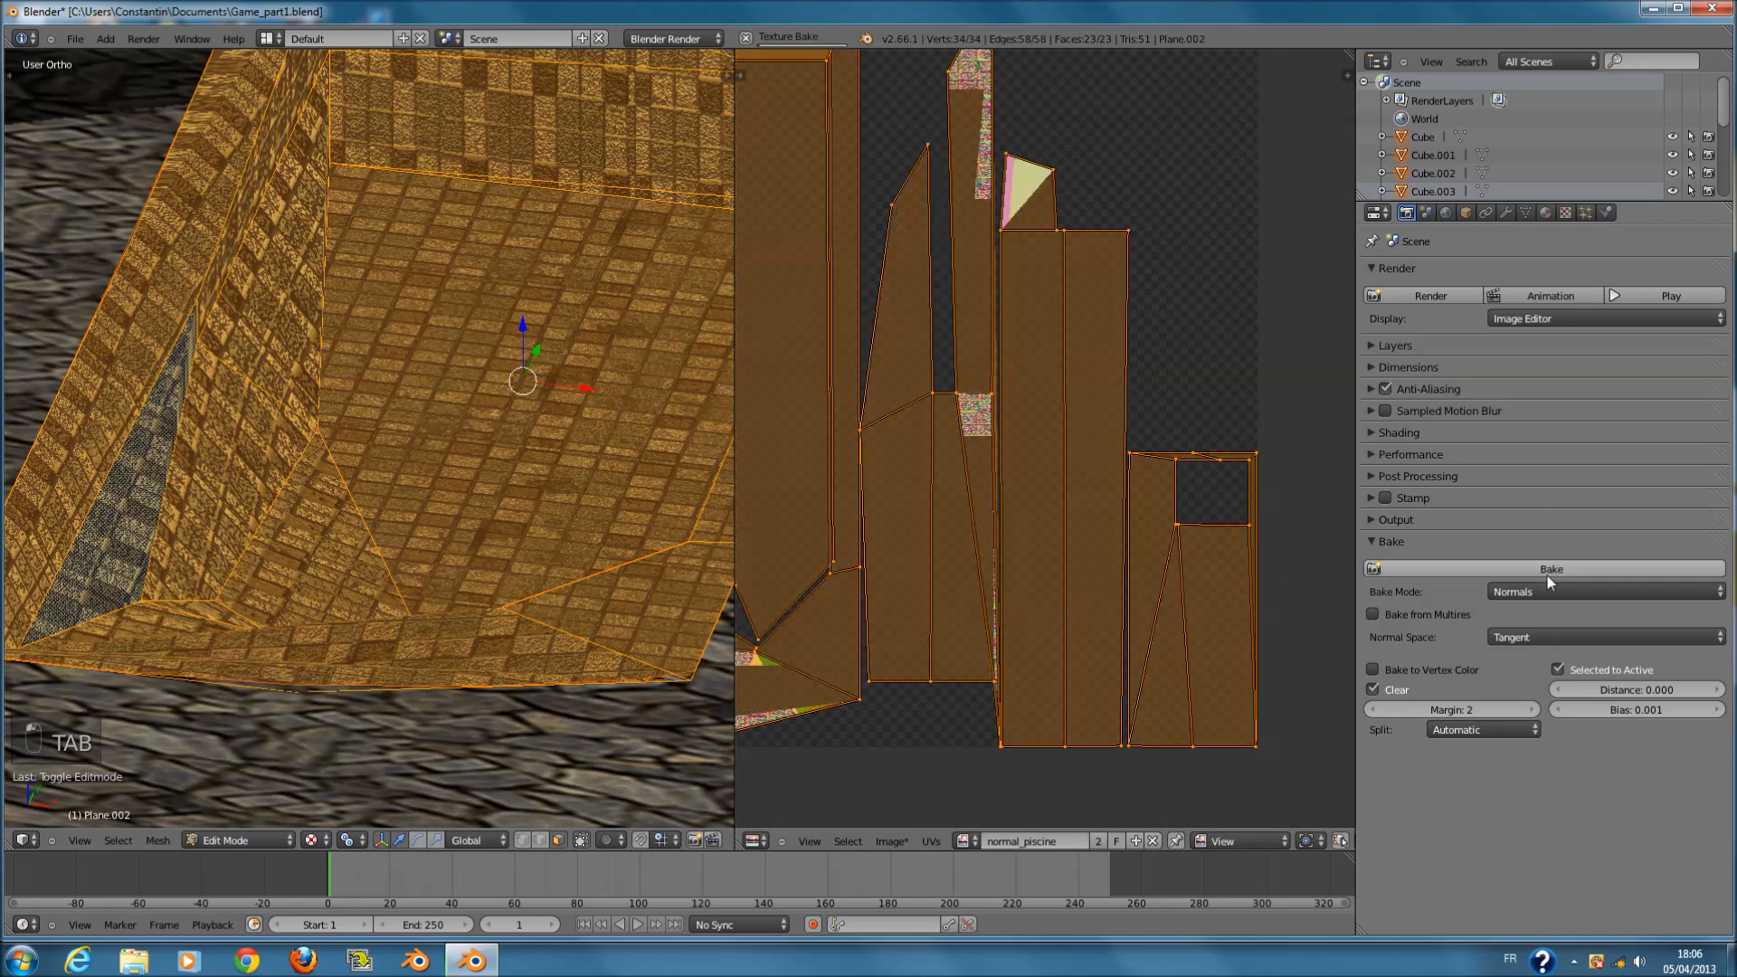
{"action": "scroll", "coordinate": [1062, 574], "scroll_direction": "down", "scroll_amount": 1}
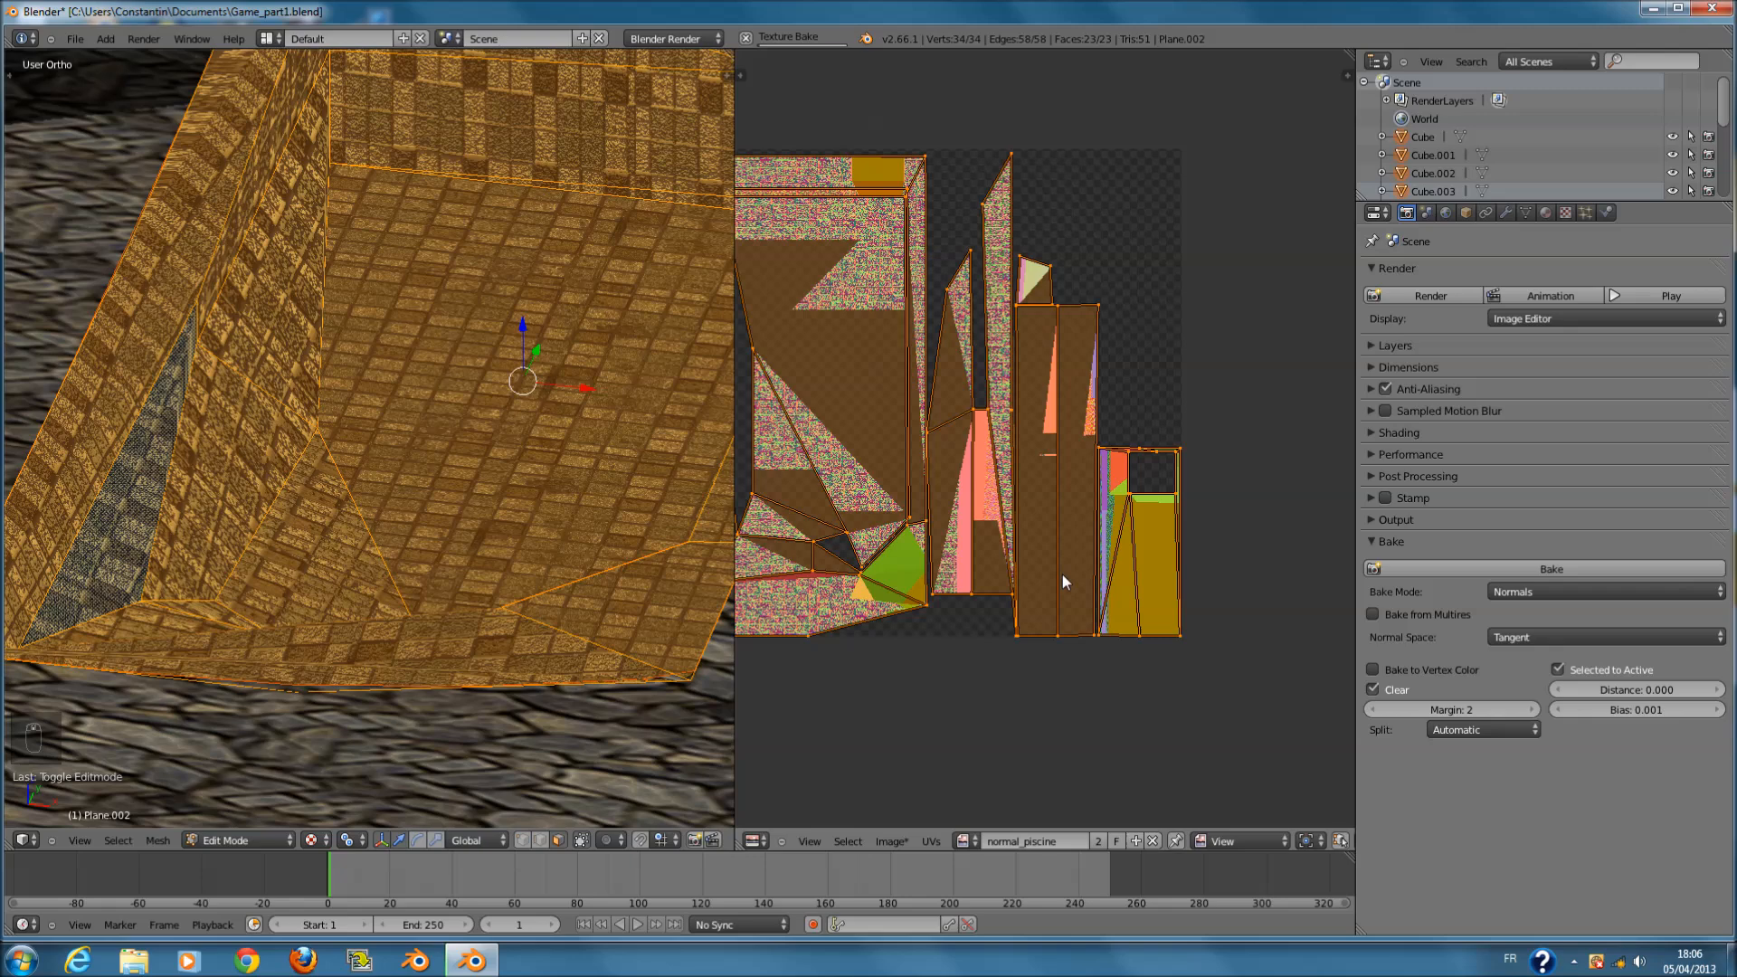
{"action": "scroll", "coordinate": [1063, 574], "scroll_direction": "up", "scroll_amount": 1}
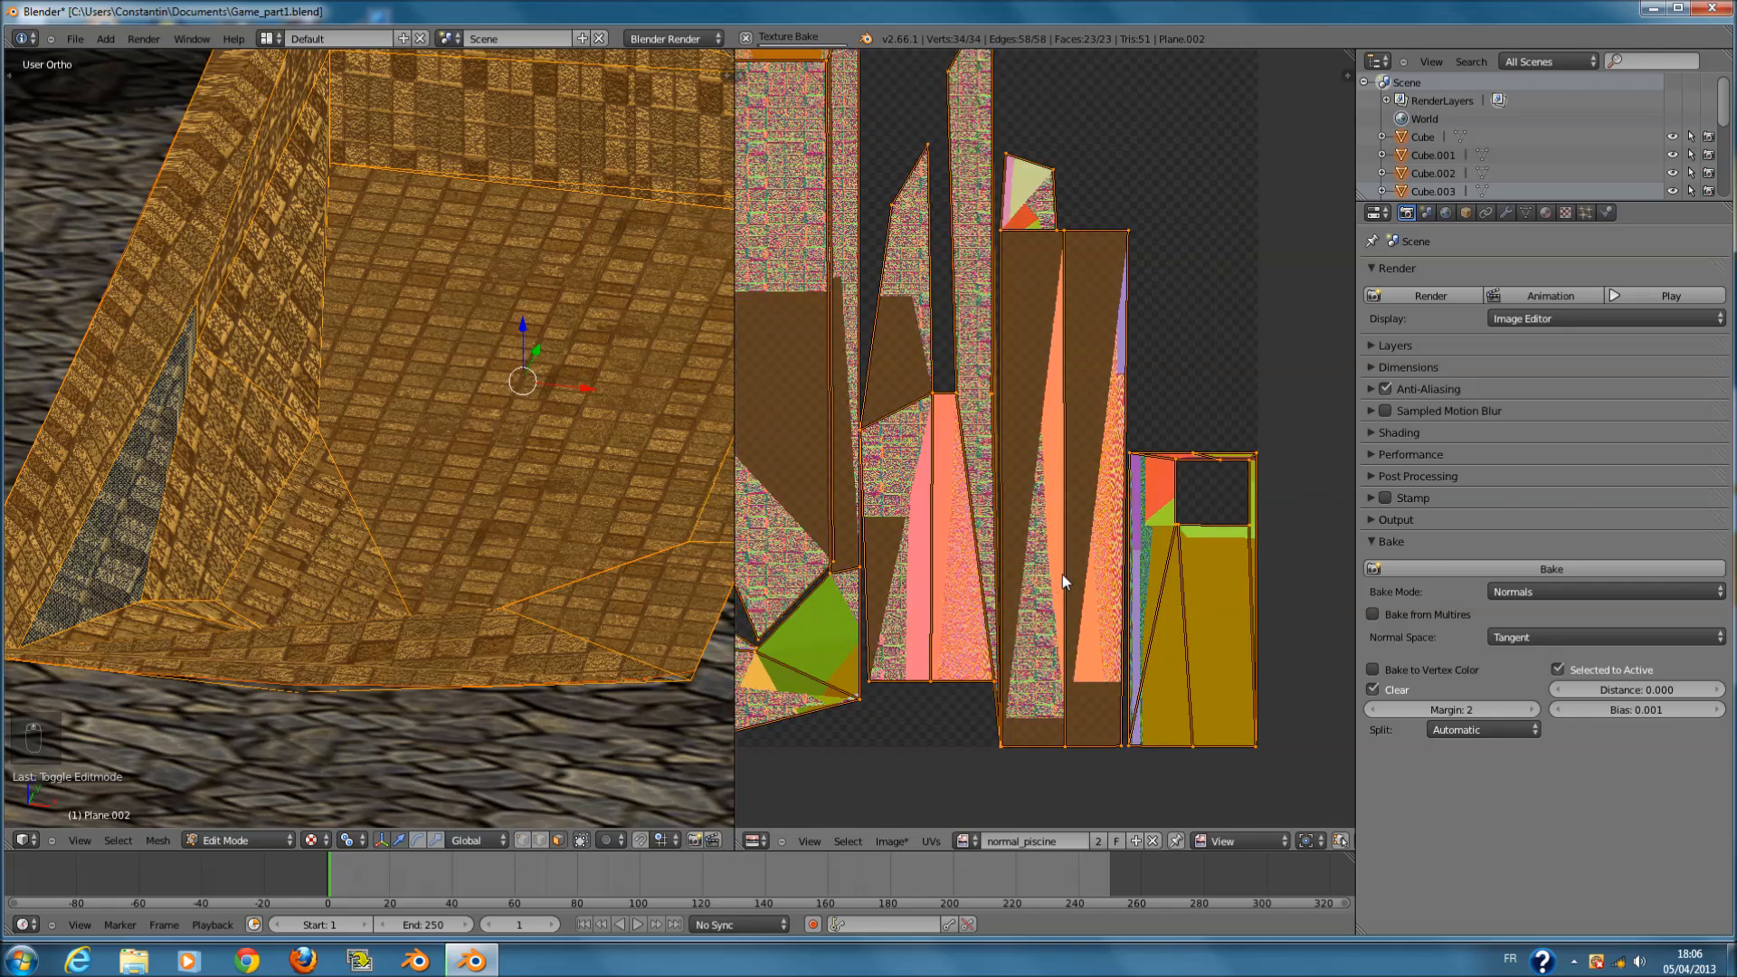
- Return the pool mesh to Object Mode and re-enable the piscine_normal texture on its material
{"action": "left_click", "coordinate": [1565, 213]}
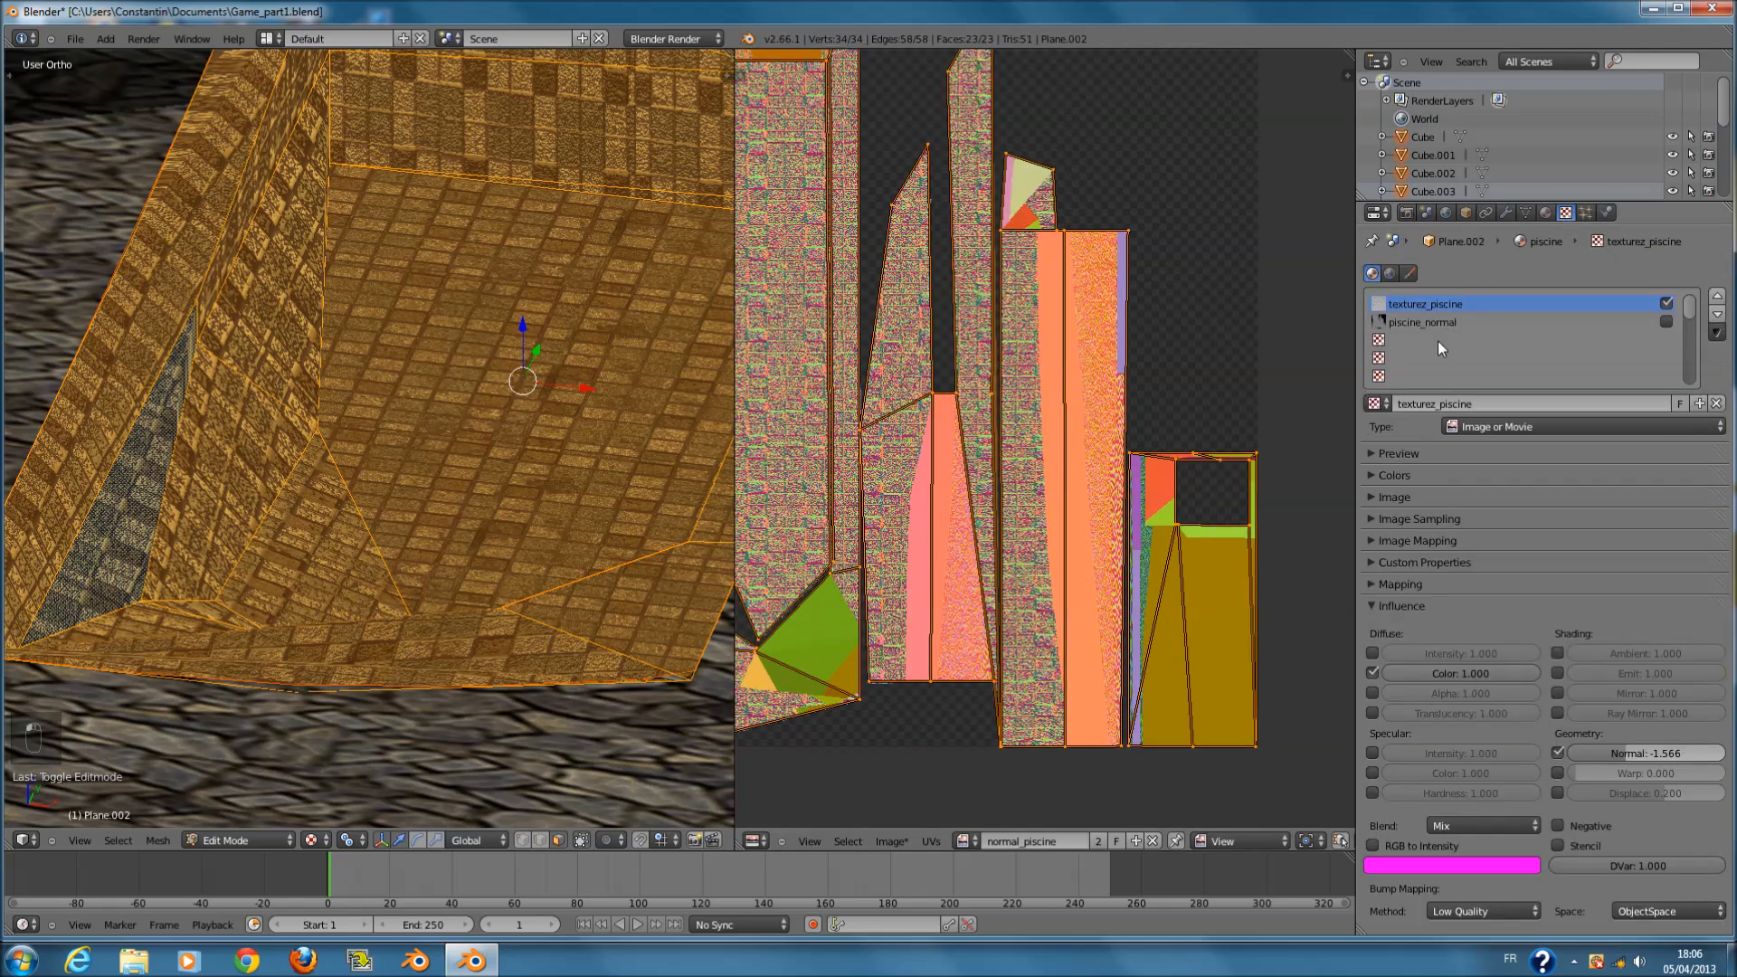
{"action": "scroll", "coordinate": [1121, 410], "scroll_direction": "down", "scroll_amount": 2}
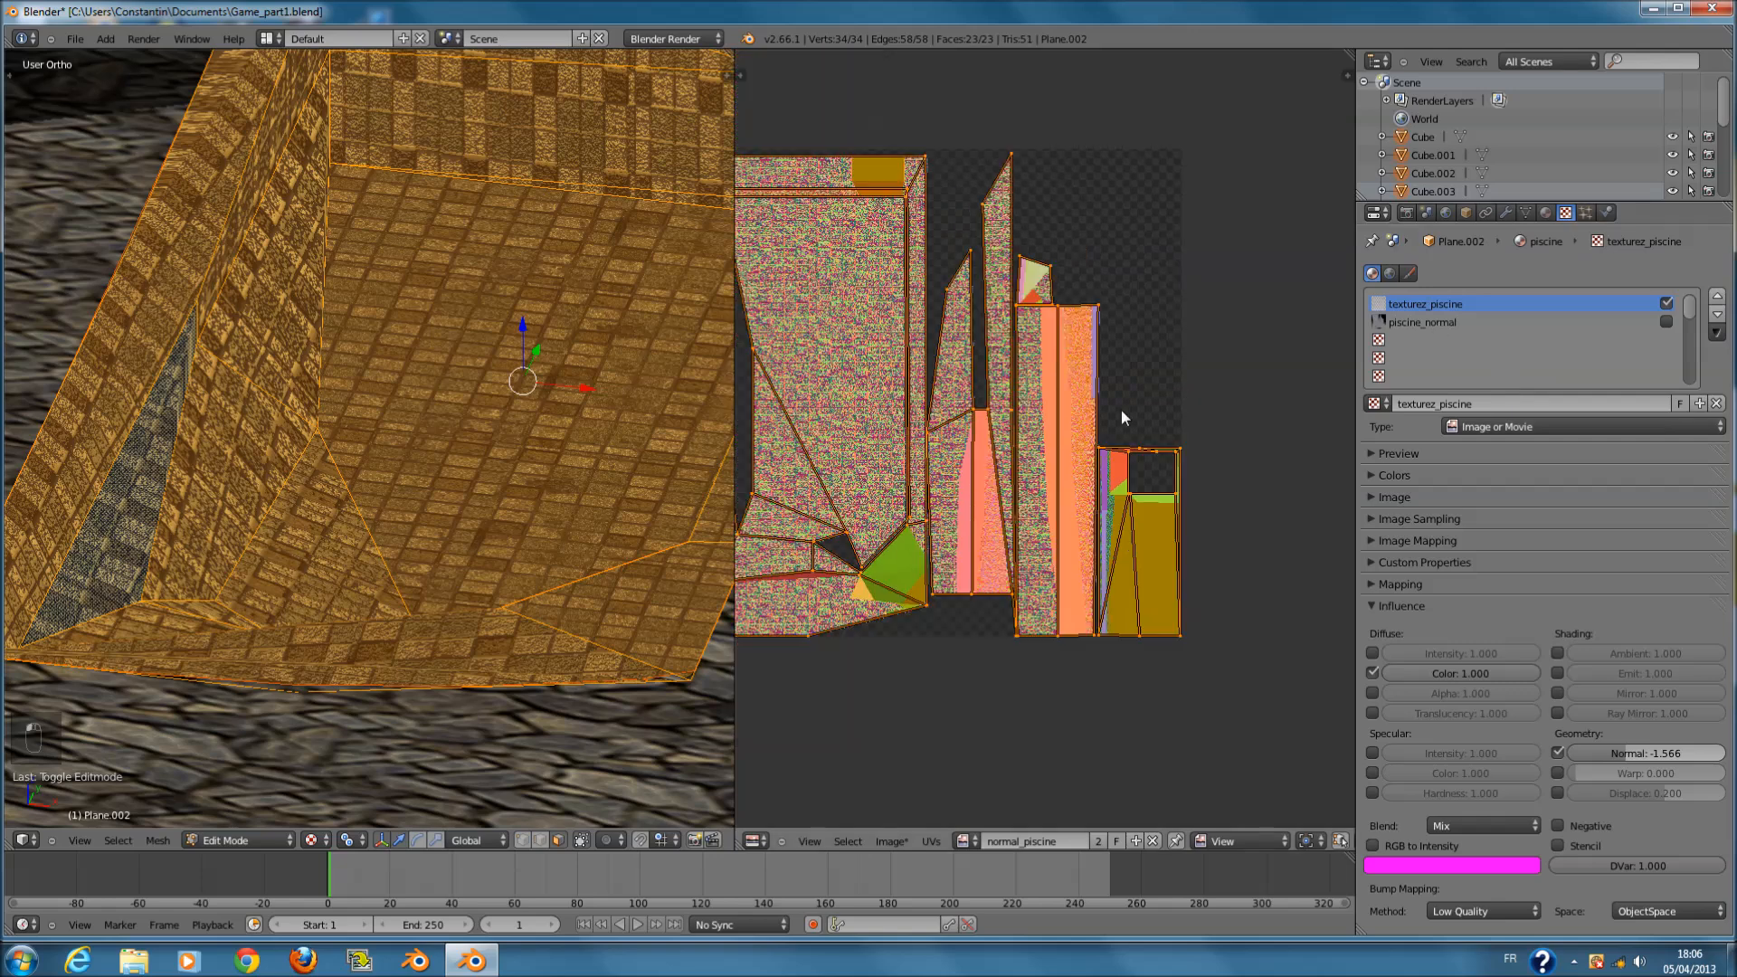
{"action": "key", "text": "Tab"}
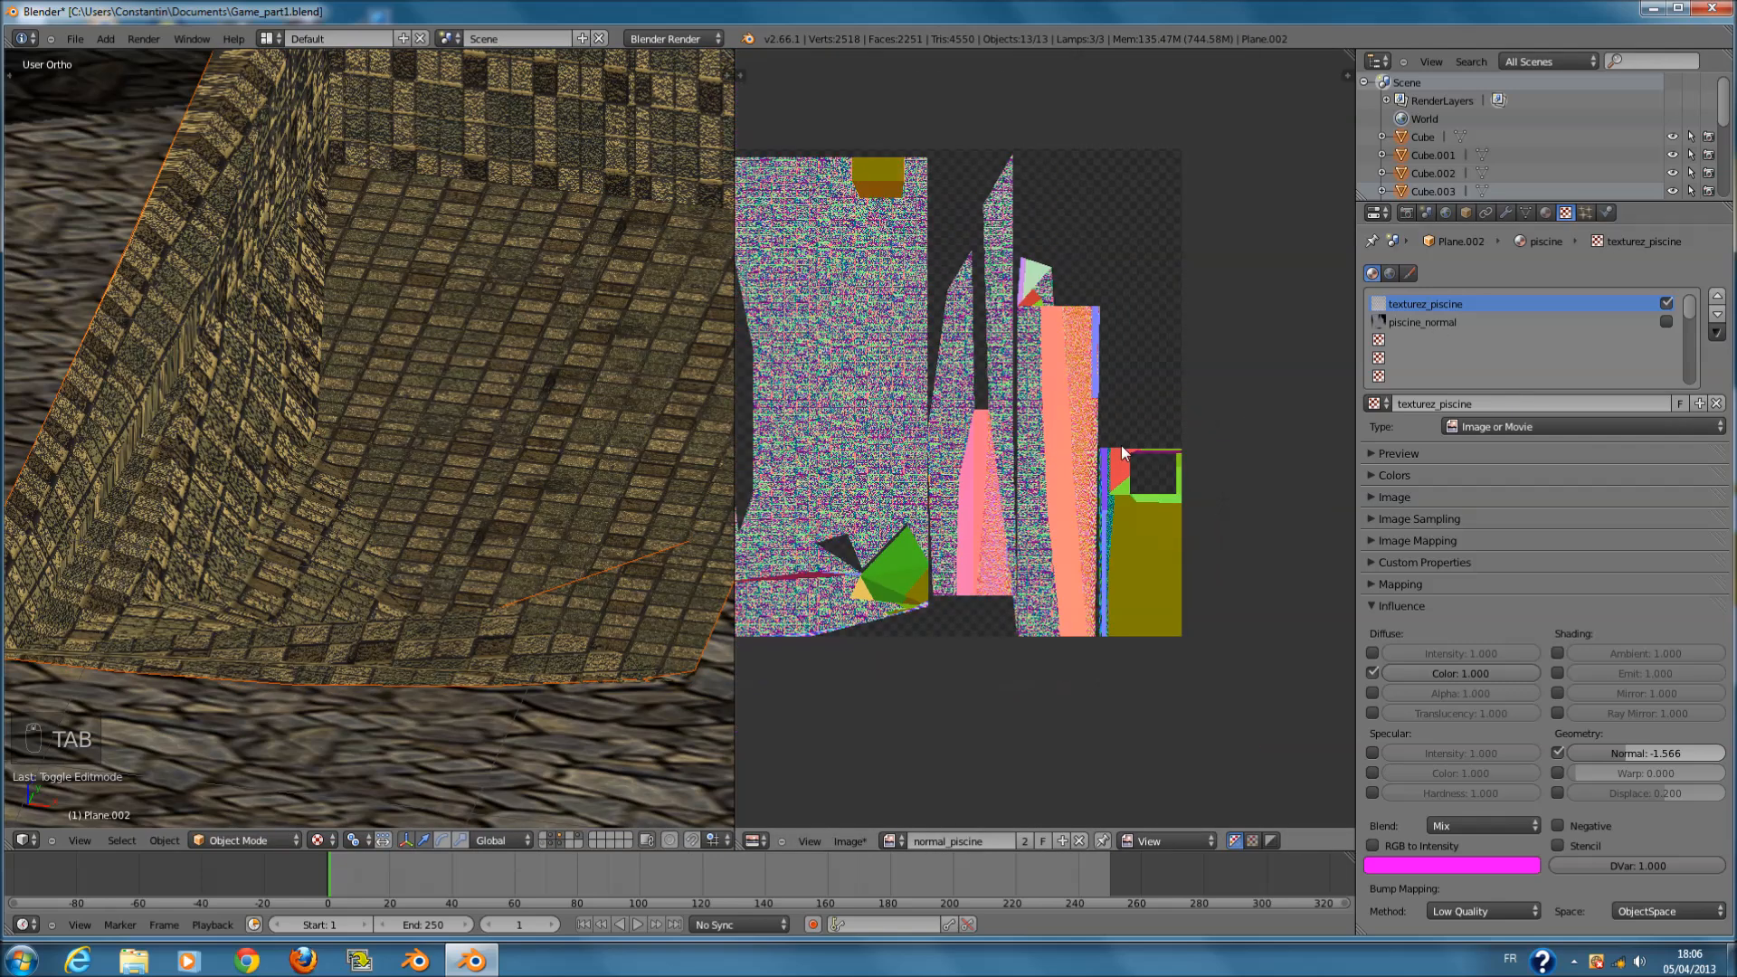
{"action": "left_click", "coordinate": [1668, 324]}
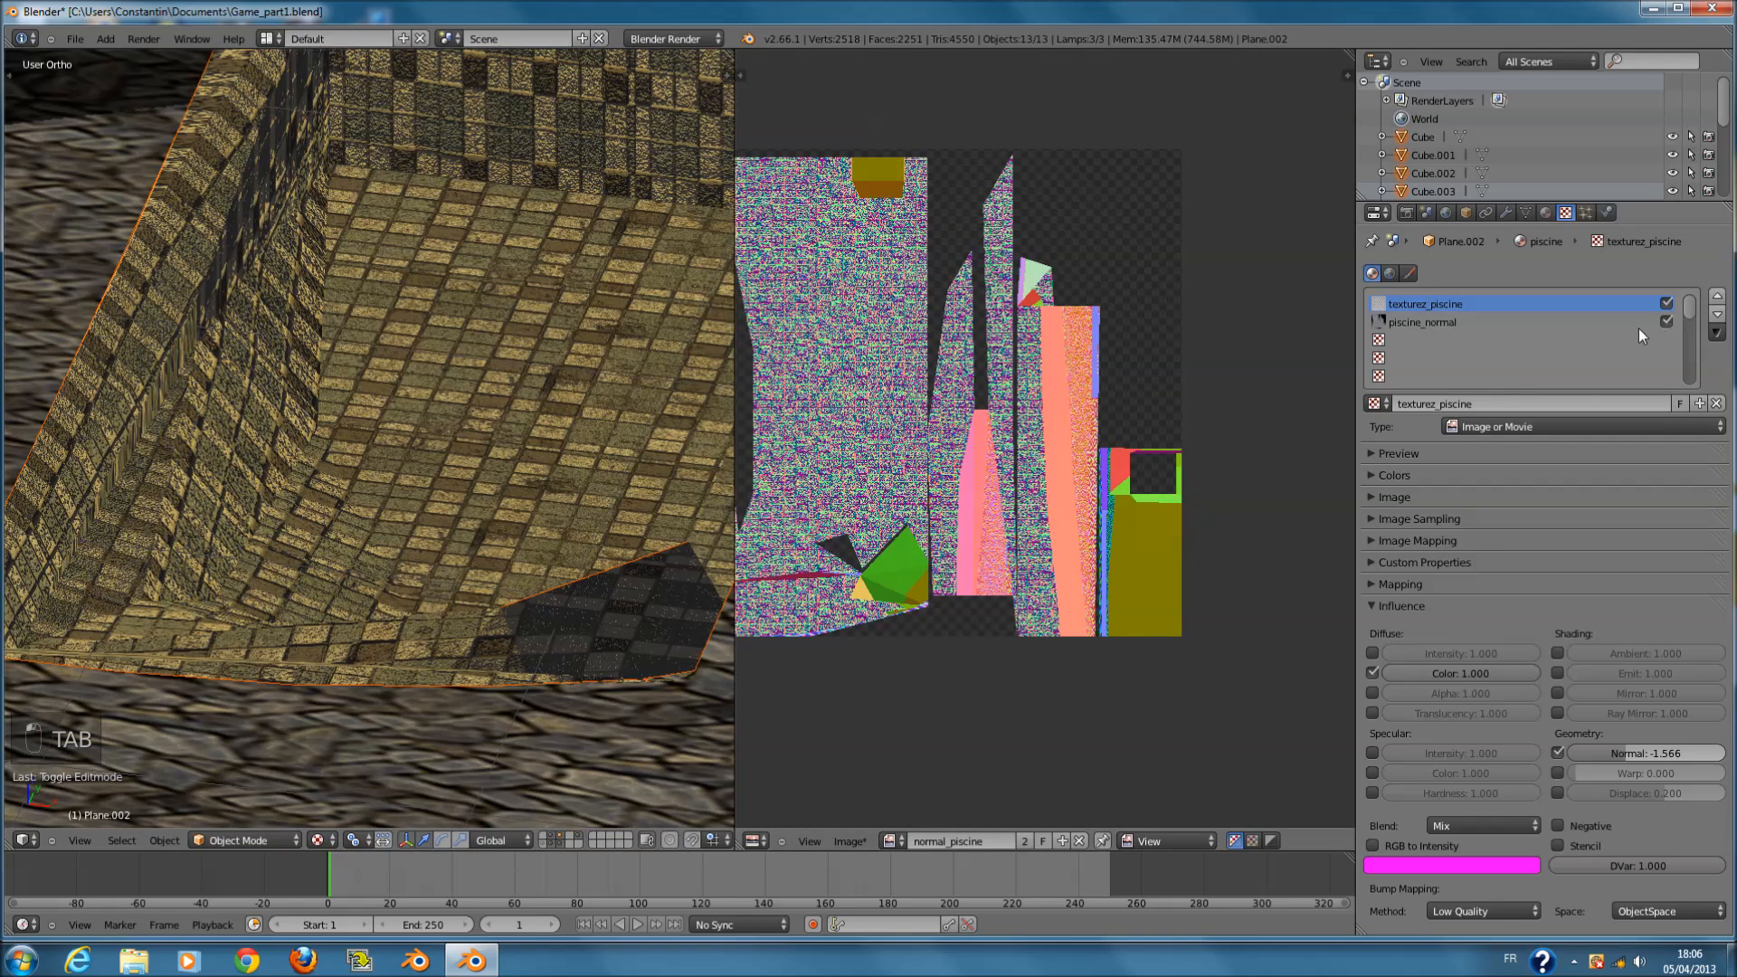
- Inspect the pool's surface from other angles and save over Game_part1.blend
{"action": "mouse_move", "coordinate": [621, 504]}
{"action": "middle_mouse_down"}
{"action": "mouse_move", "coordinate": [828, 518]}
{"action": "mouse_move", "coordinate": [817, 498]}
{"action": "mouse_move", "coordinate": [706, 561]}
{"action": "middle_mouse_up"}
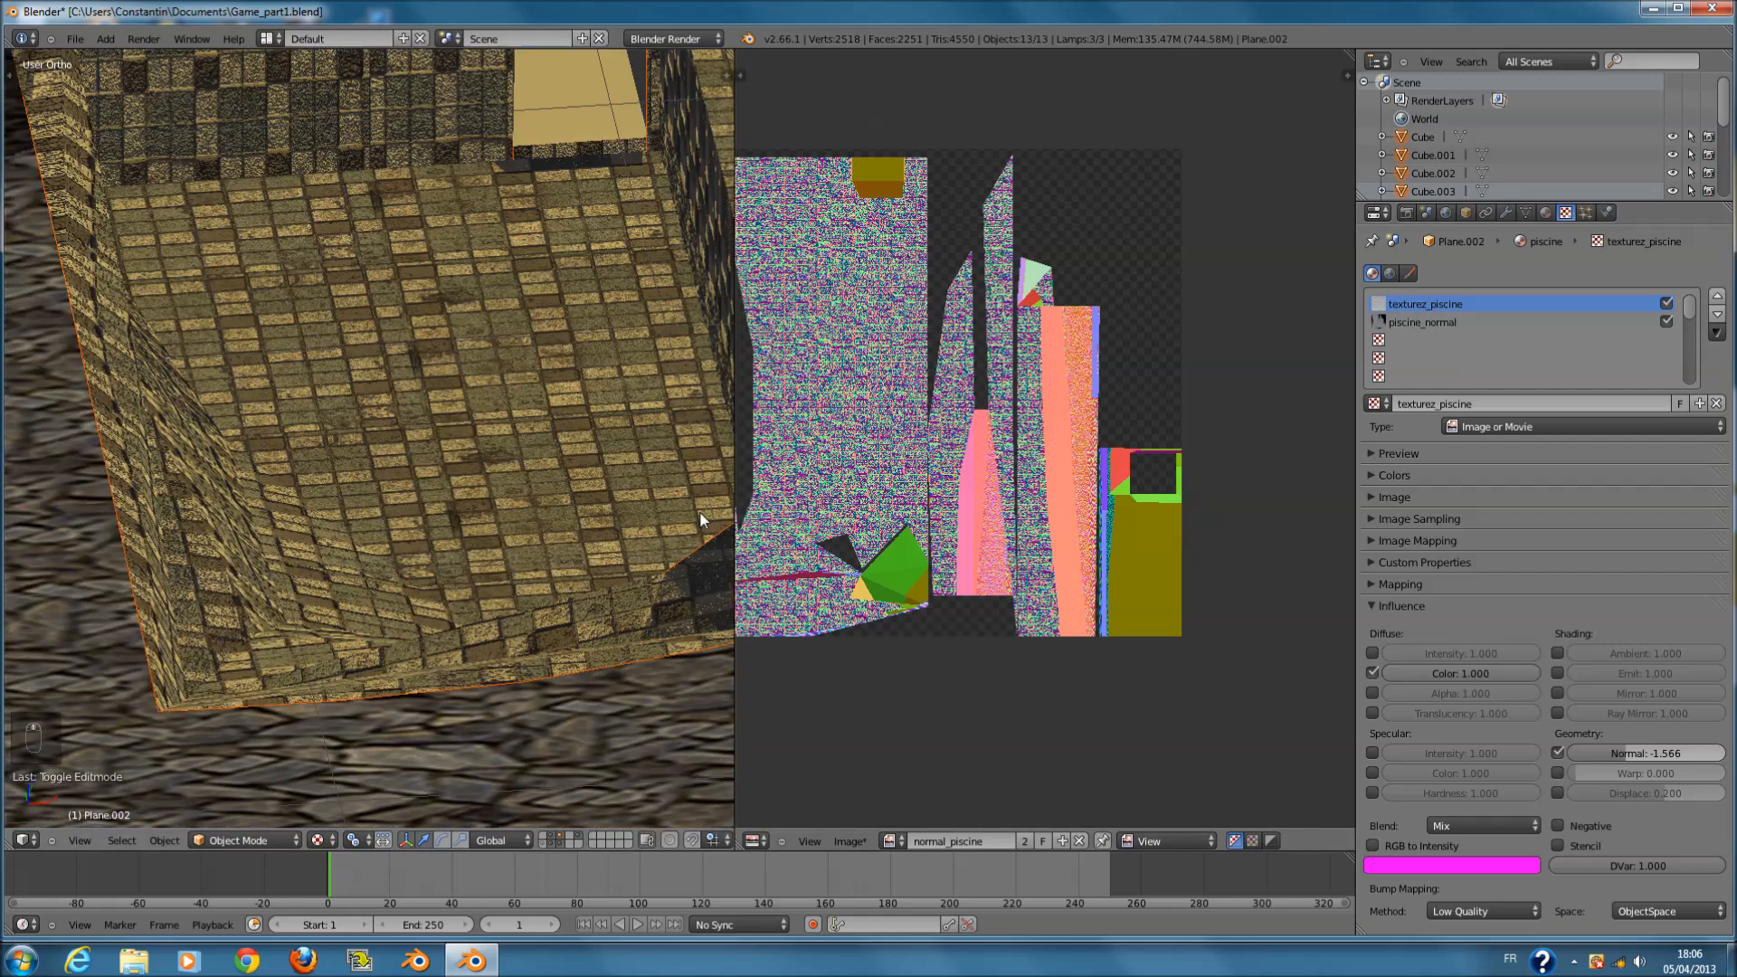
{"action": "middle_click_drag", "start_coordinate": [634, 552], "coordinate": [557, 627]}
{"action": "key", "text": "ctrl+s"}
{"action": "left_click", "coordinate": [490, 540]}
- Review the image and sampling settings of texturez_piscine, switching its Normal Map option on and back off
{"action": "left_click", "coordinate": [1408, 606]}
{"action": "left_click", "coordinate": [1411, 584]}
{"action": "left_click", "coordinate": [1425, 586]}
{"action": "left_click", "coordinate": [1443, 521]}
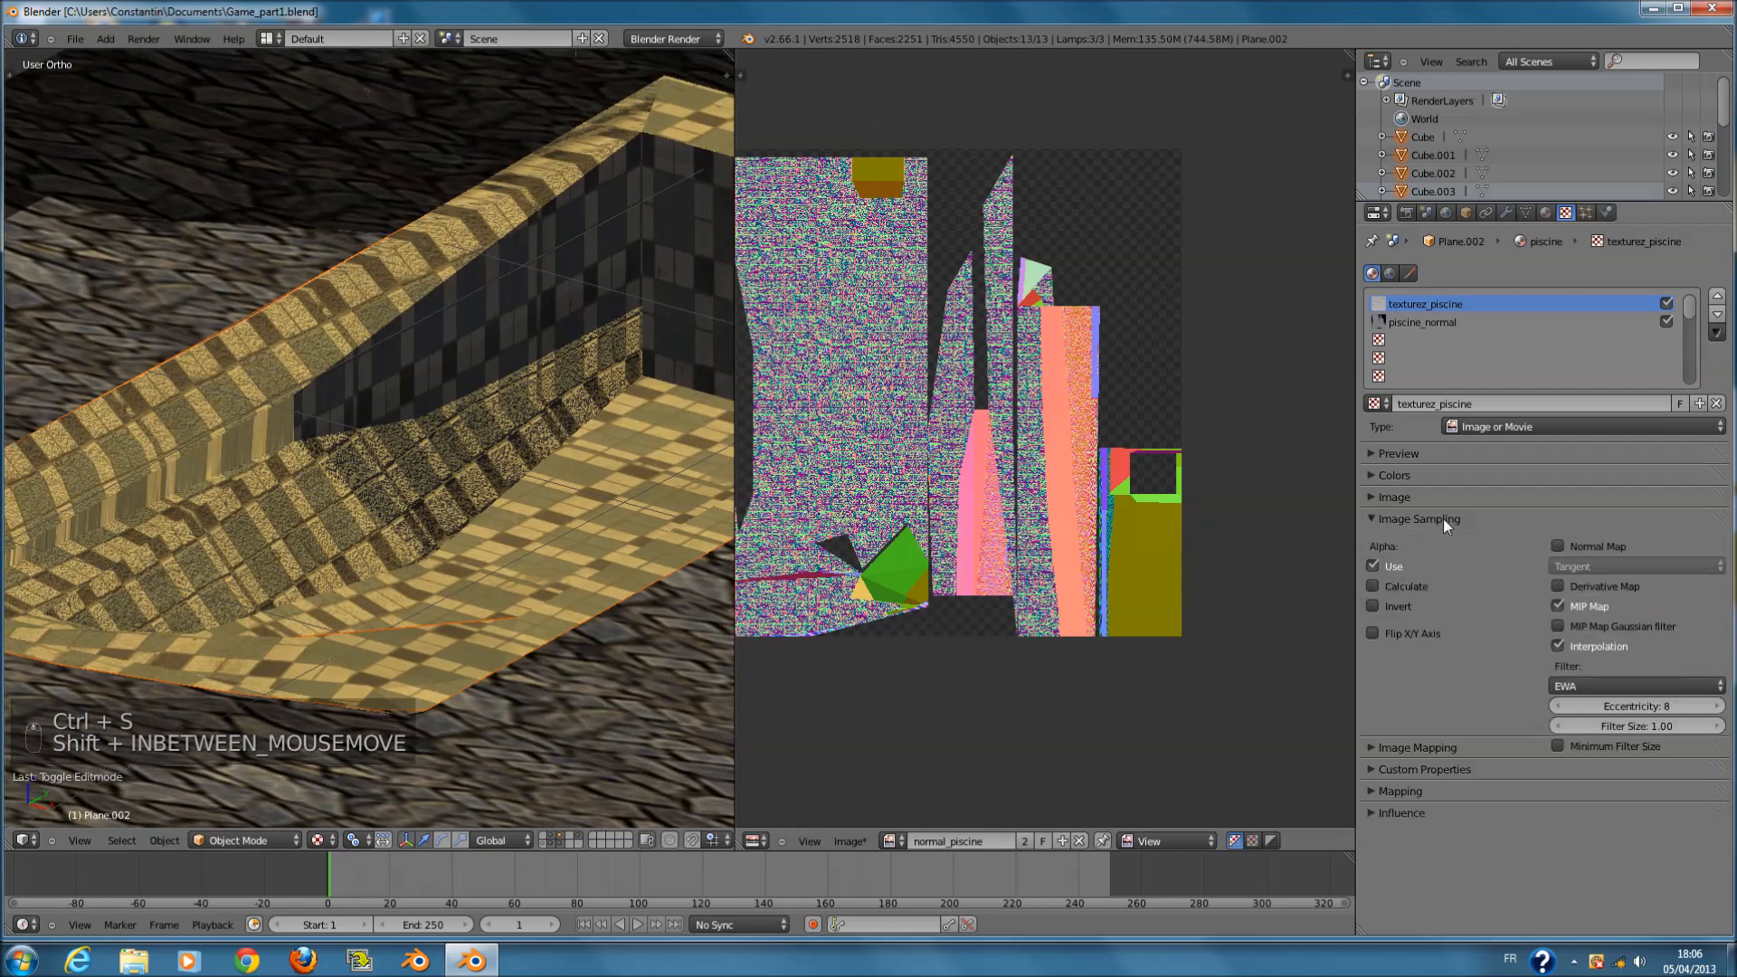
{"action": "left_click", "coordinate": [1562, 548]}
{"action": "left_click", "coordinate": [1562, 547]}
{"action": "left_click", "coordinate": [1468, 520]}
{"action": "left_click", "coordinate": [1425, 497]}
{"action": "left_click", "coordinate": [1425, 497]}
- Select the first empty texture slot of the pool's material and save over Game_part1.blend
{"action": "key", "text": "ctrl+s"}
{"action": "left_click", "coordinate": [1419, 339]}
{"action": "key", "text": "ctrl+s"}
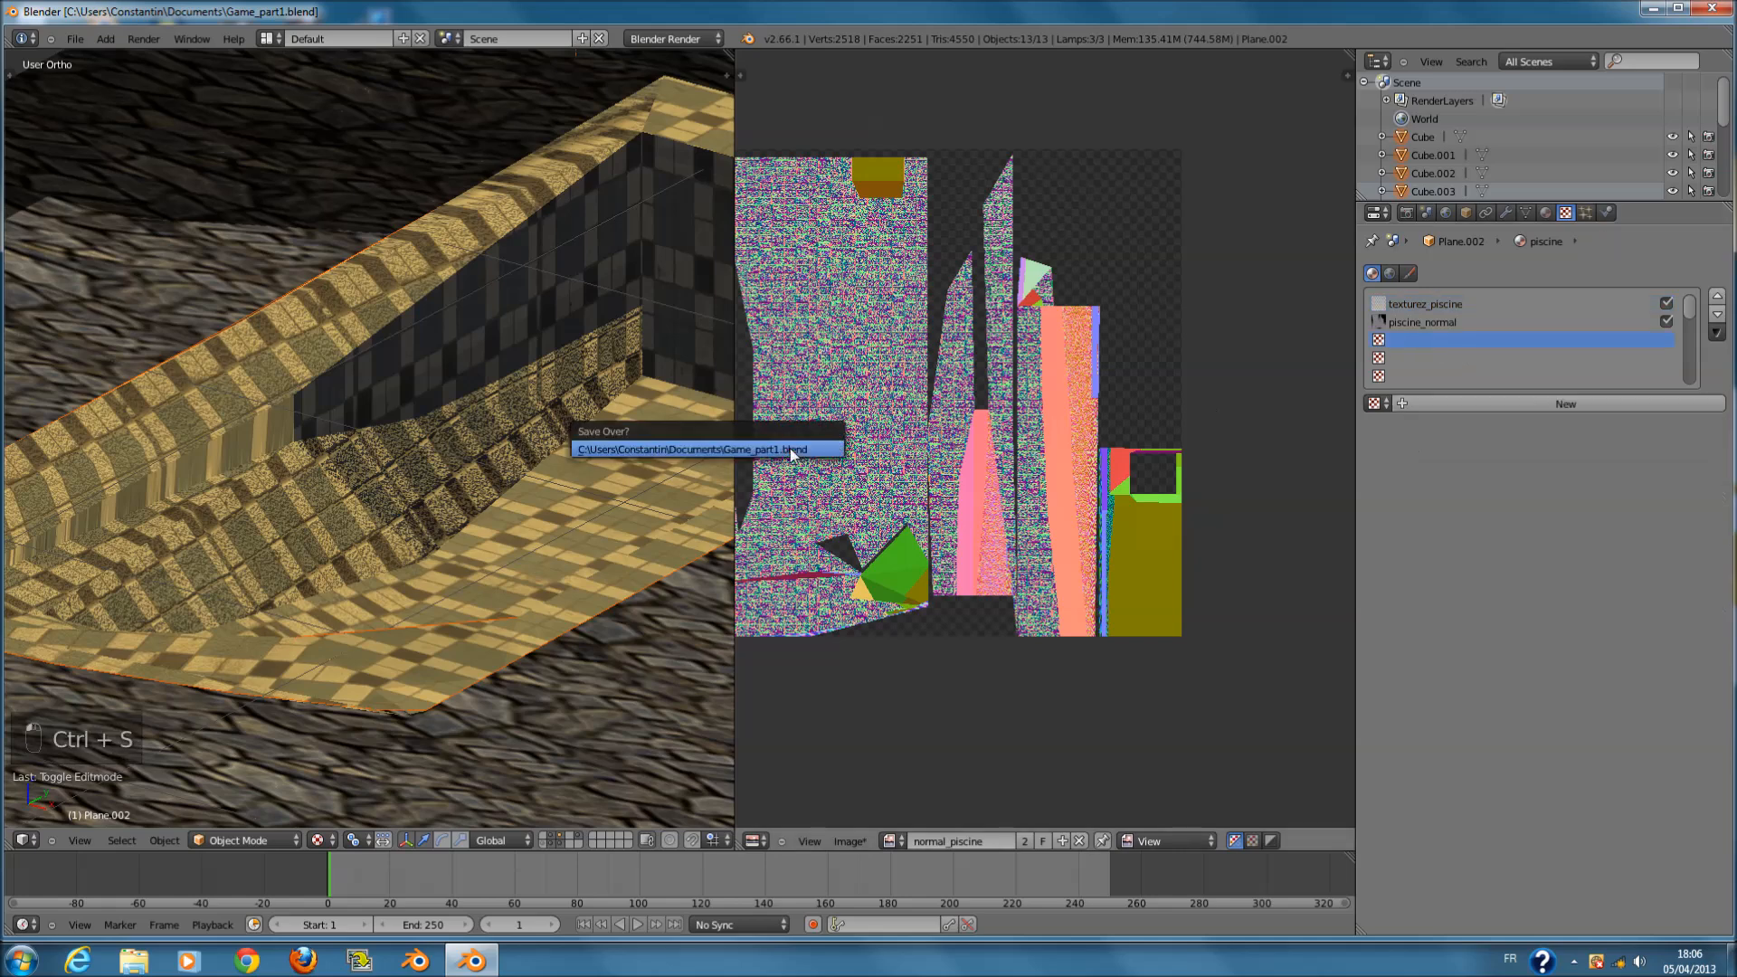
{"action": "scroll", "coordinate": [545, 469], "scroll_direction": "down", "scroll_amount": 5}
{"action": "middle_click_drag", "start_coordinate": [545, 469], "coordinate": [563, 518]}
{"action": "scroll", "coordinate": [563, 517], "scroll_direction": "up", "scroll_amount": 3}
{"action": "key", "text": "ctrl+s"}
{"action": "scroll", "coordinate": [580, 487], "scroll_direction": "up", "scroll_amount": 5}
- With the pool mesh in Edit Mode, create a blank 2048 by 2048 image named AO_piscine for its UVs
{"action": "key", "text": "Tab"}
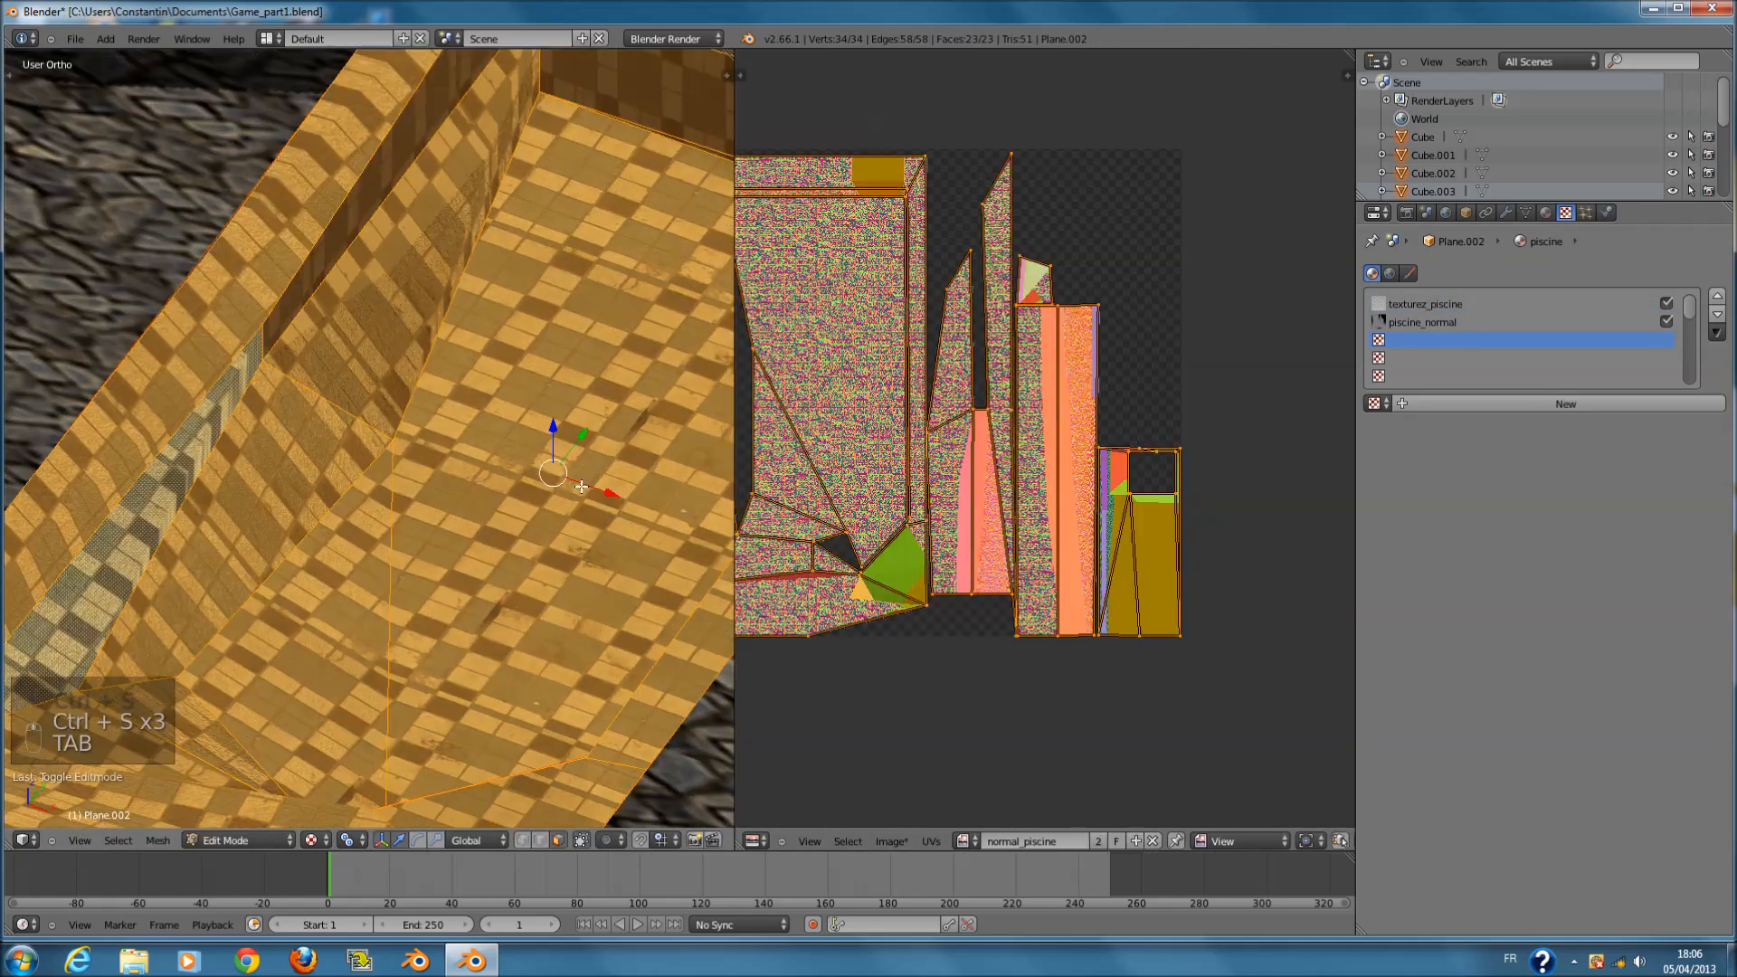
{"action": "left_click", "coordinate": [1407, 215]}
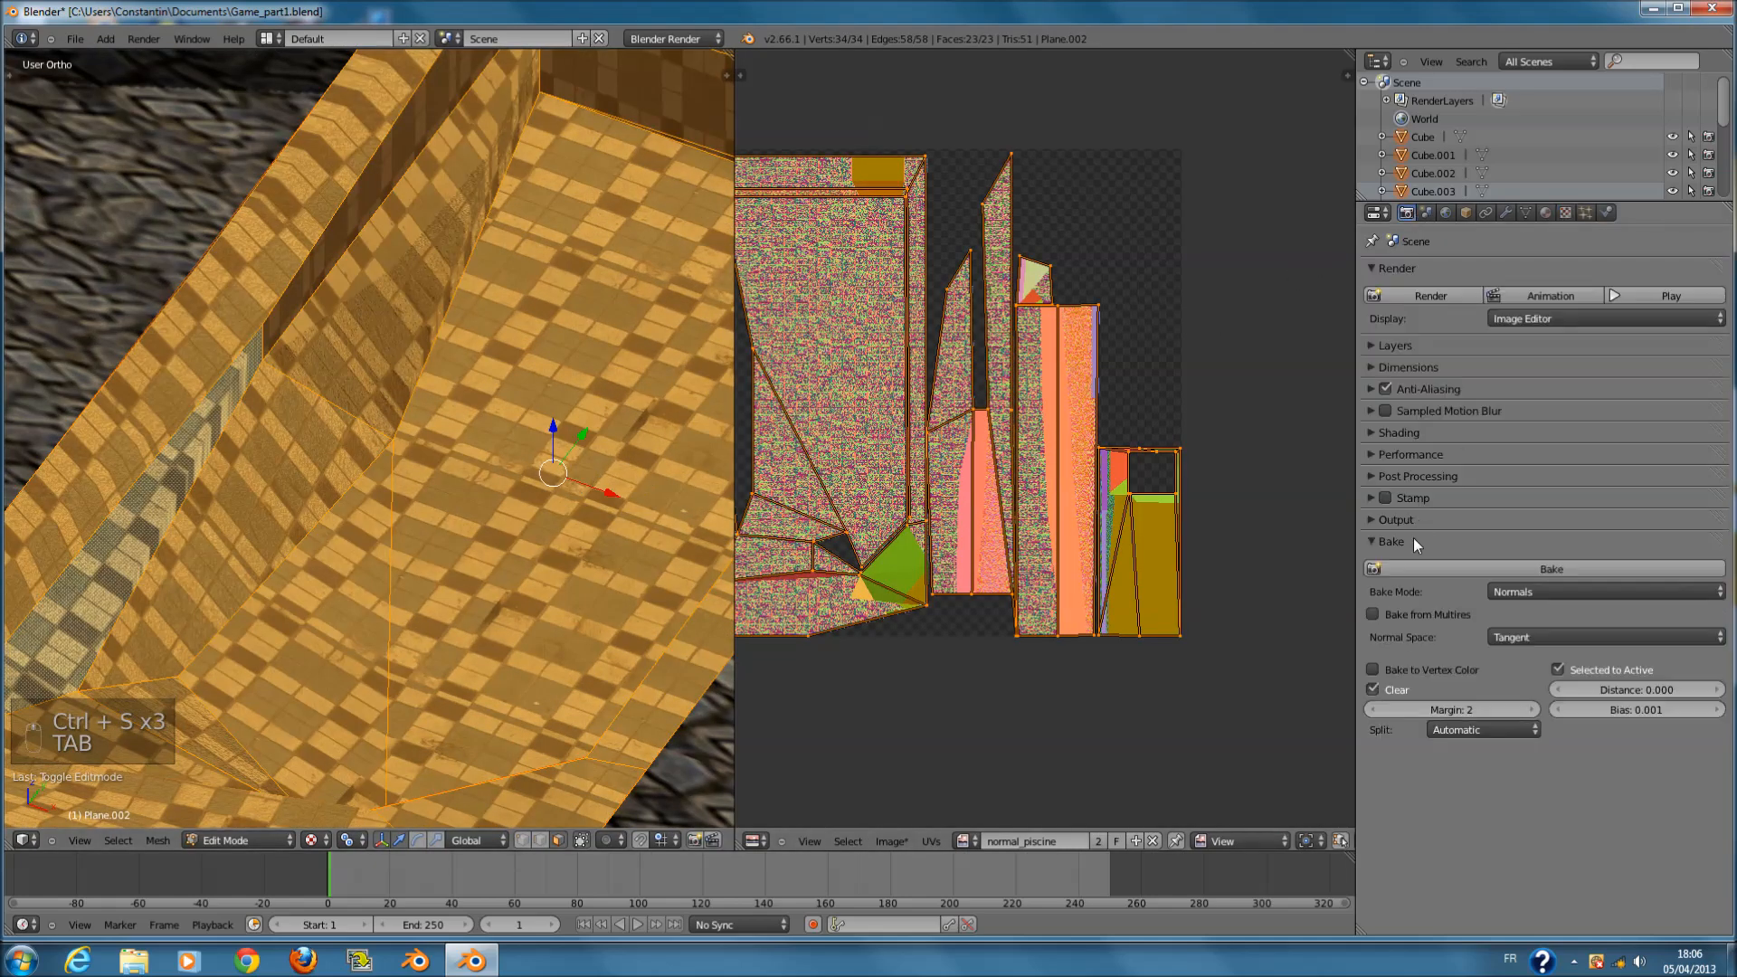
{"action": "scroll", "coordinate": [903, 841], "scroll_direction": "down", "scroll_amount": 1}
{"action": "left_click", "coordinate": [887, 842]}
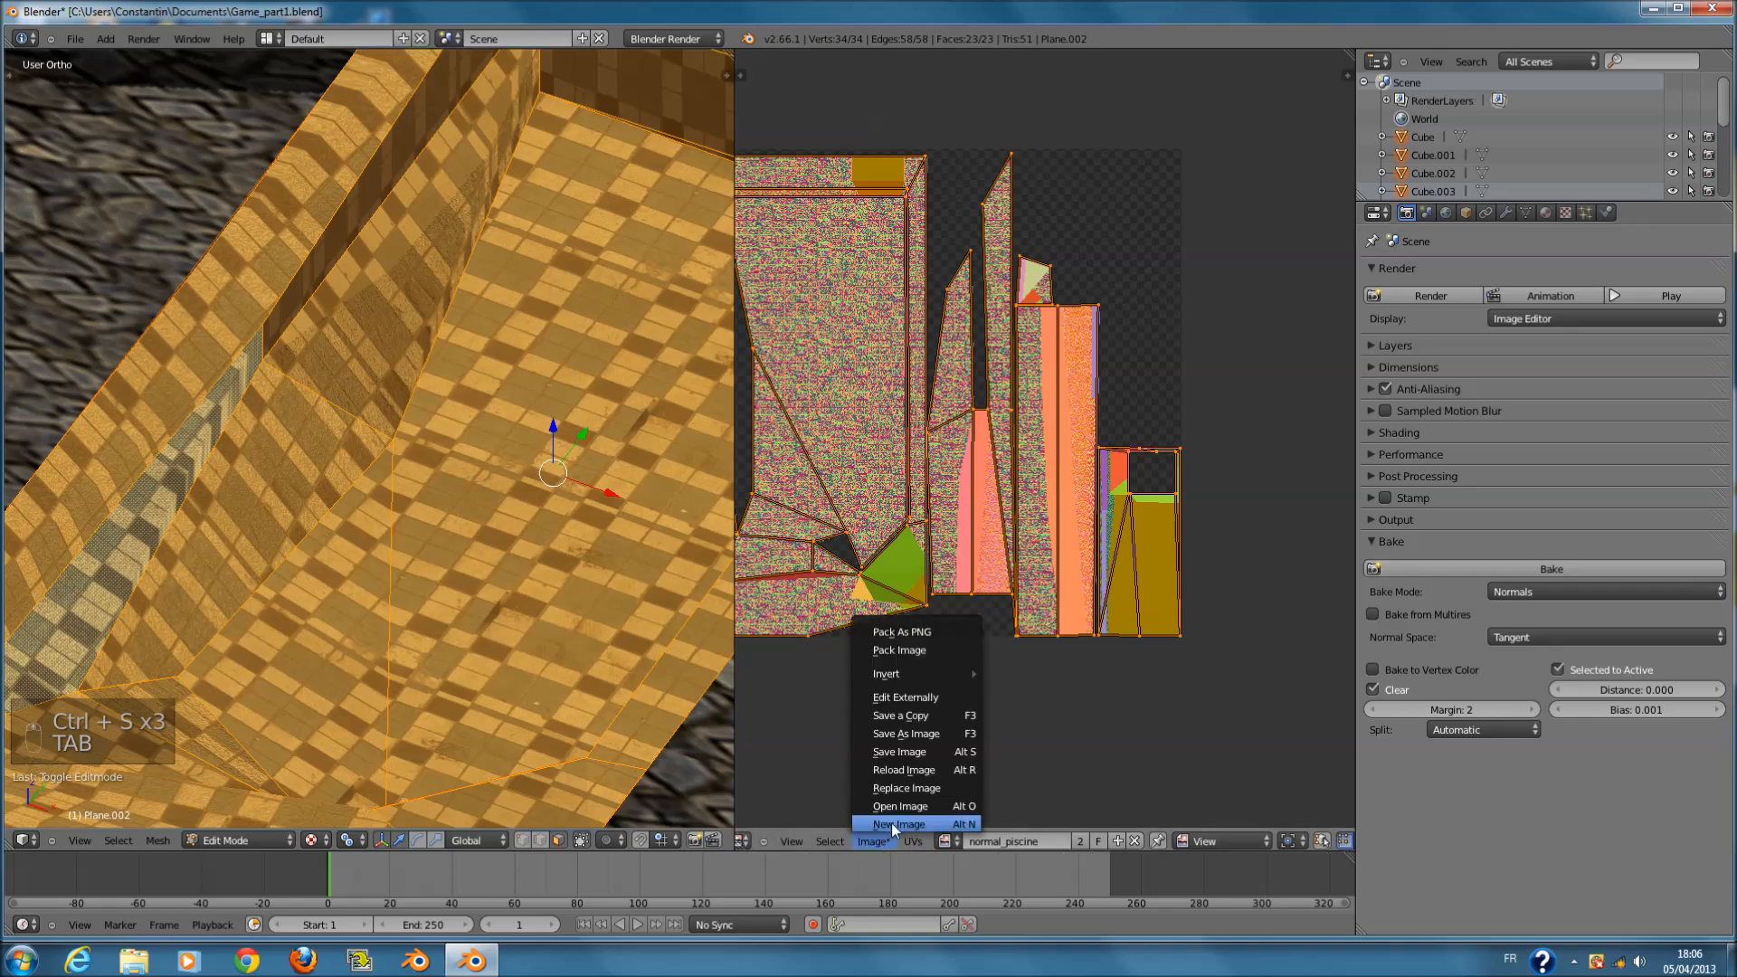
{"action": "left_click", "coordinate": [893, 823]}
{"action": "left_click", "coordinate": [964, 751]}
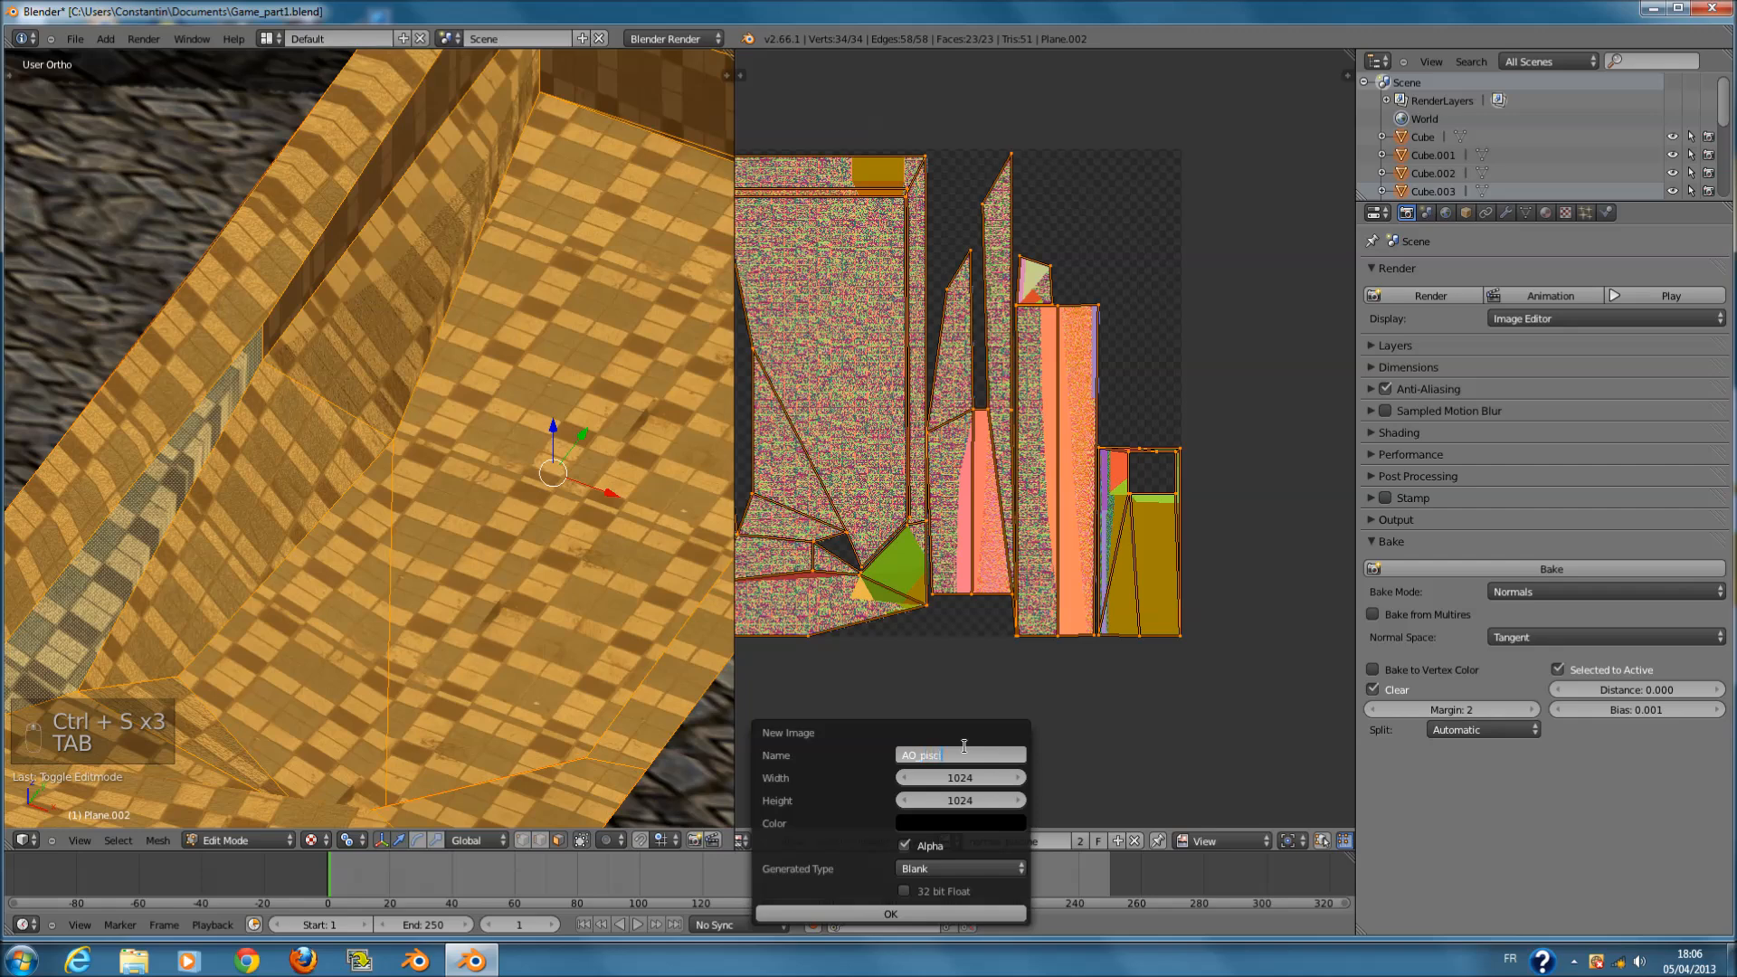
{"action": "left_click", "coordinate": [967, 753]}
{"action": "left_click", "coordinate": [948, 778]}
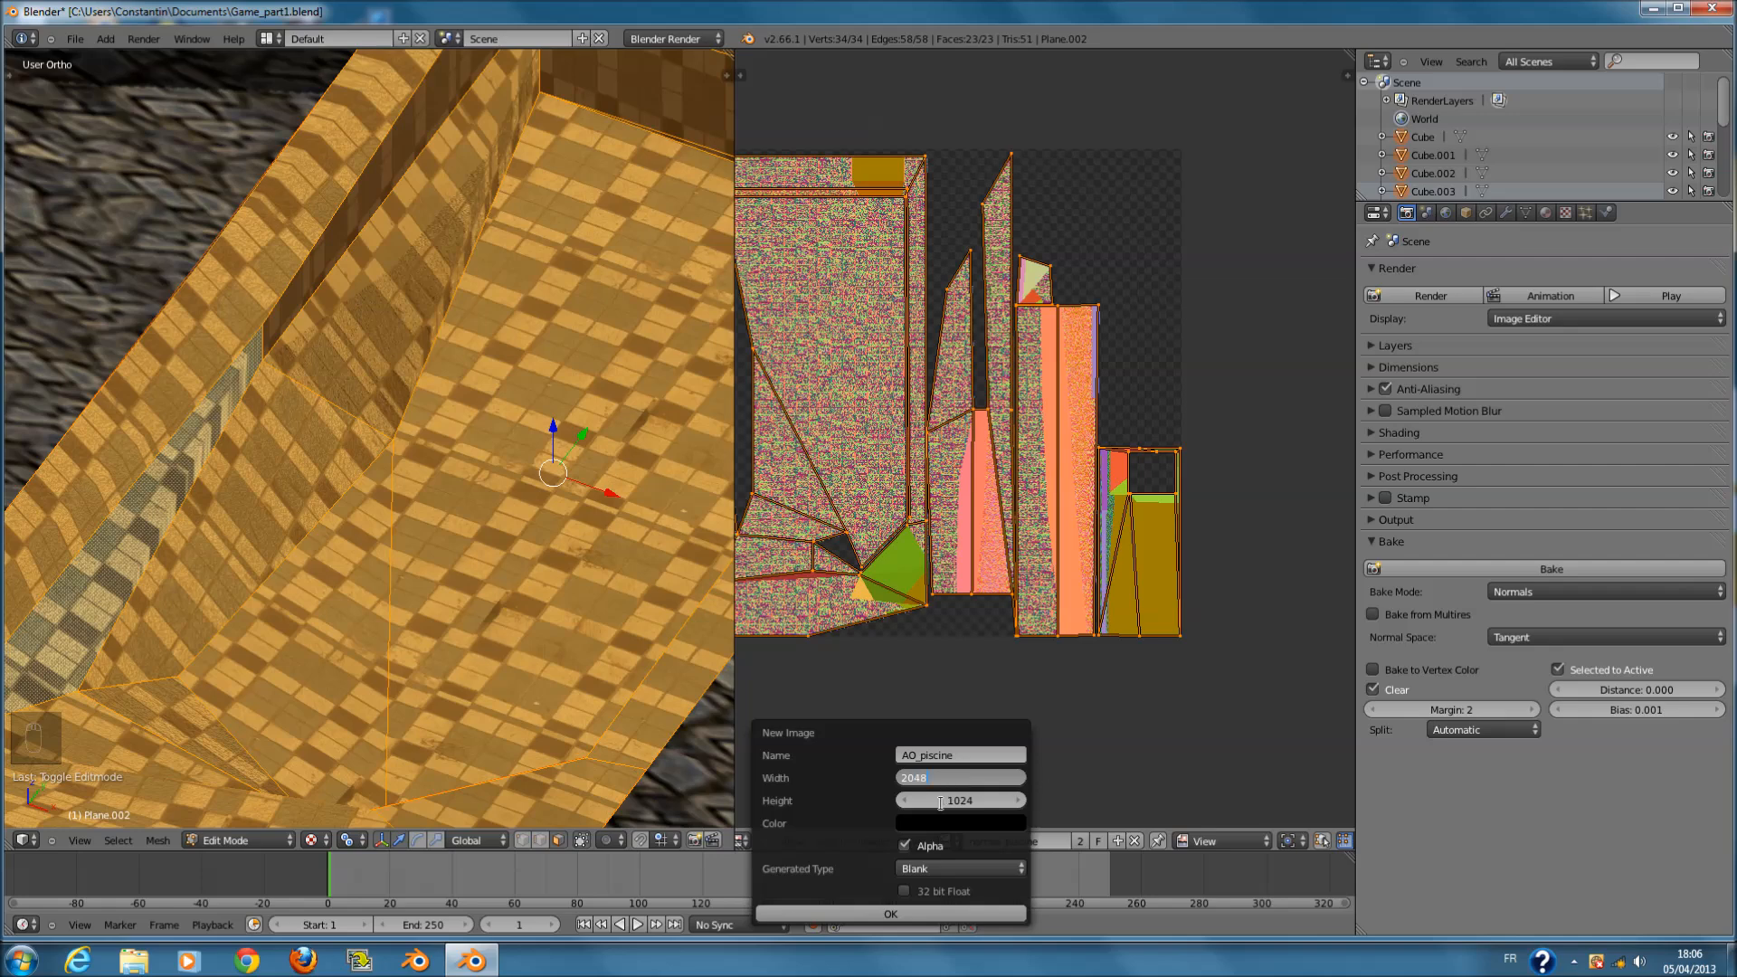
{"action": "left_click", "coordinate": [941, 803]}
{"action": "type", "text": "2048"}
{"action": "left_click", "coordinate": [950, 914]}
{"action": "scroll", "coordinate": [958, 675], "scroll_direction": "down", "scroll_amount": 3}
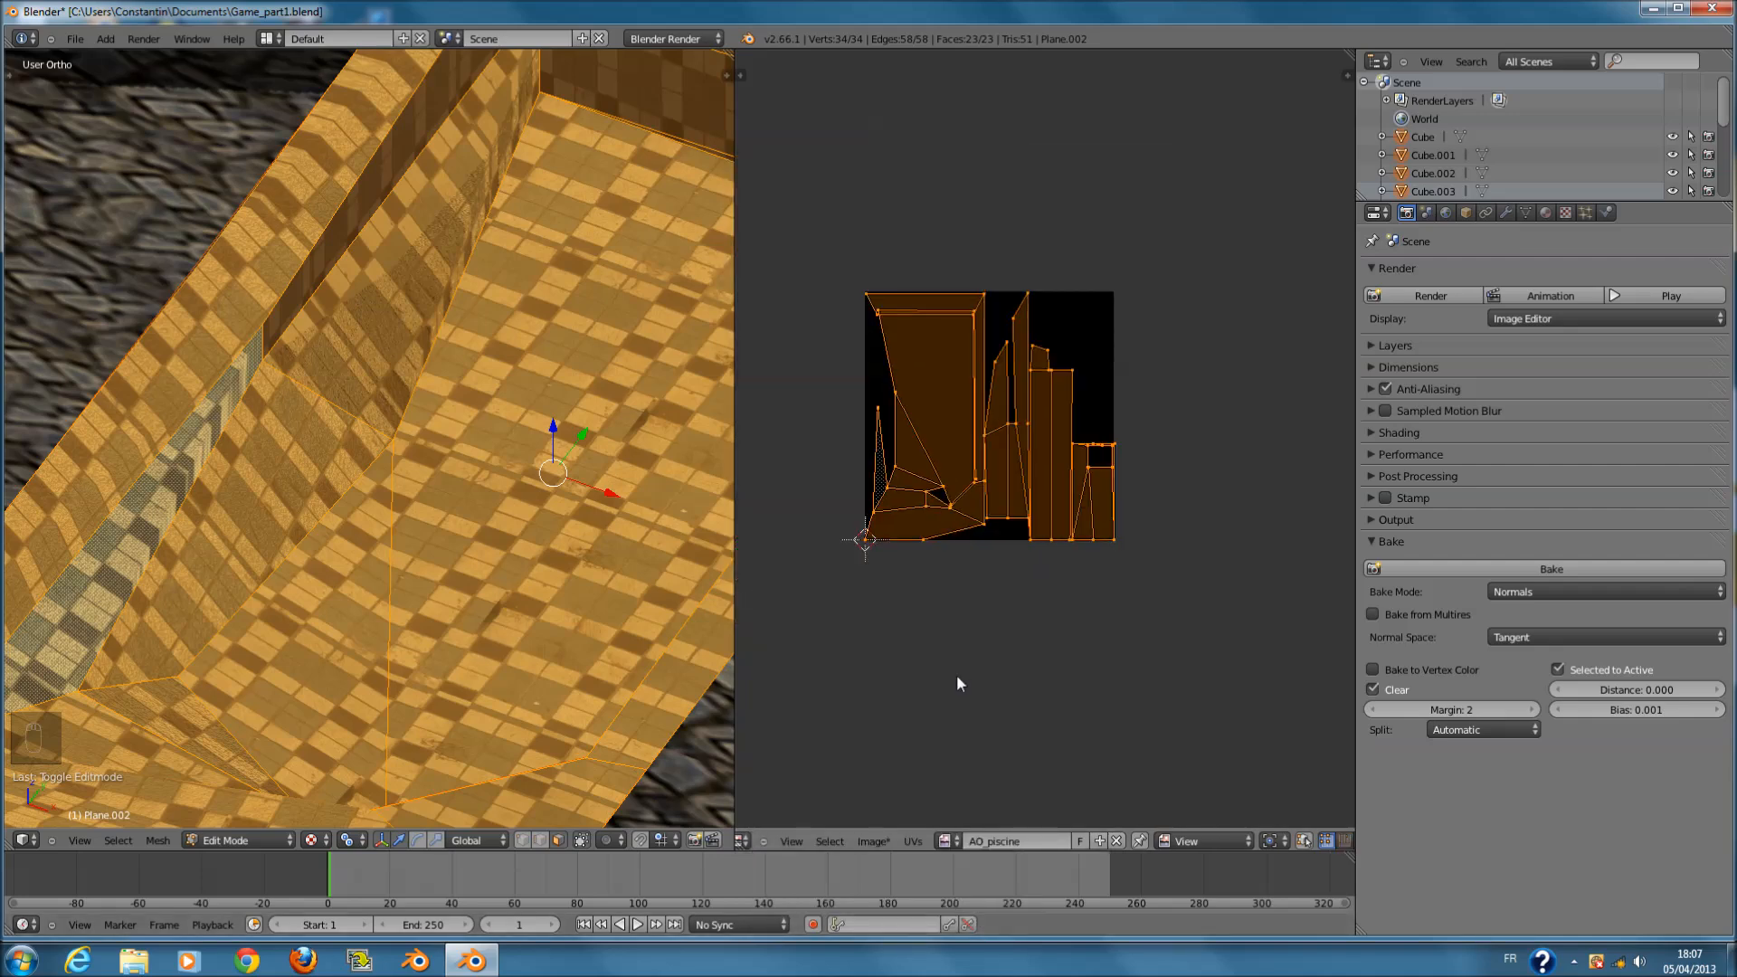
- Save the blend file with the pool mesh kept in Edit Mode
{"action": "key", "text": "ctrl+s"}
{"action": "key", "text": "Tab"}
{"action": "key", "text": "Tab"}
{"action": "key", "text": "ctrl+s"}
{"action": "left_click", "coordinate": [498, 570]}
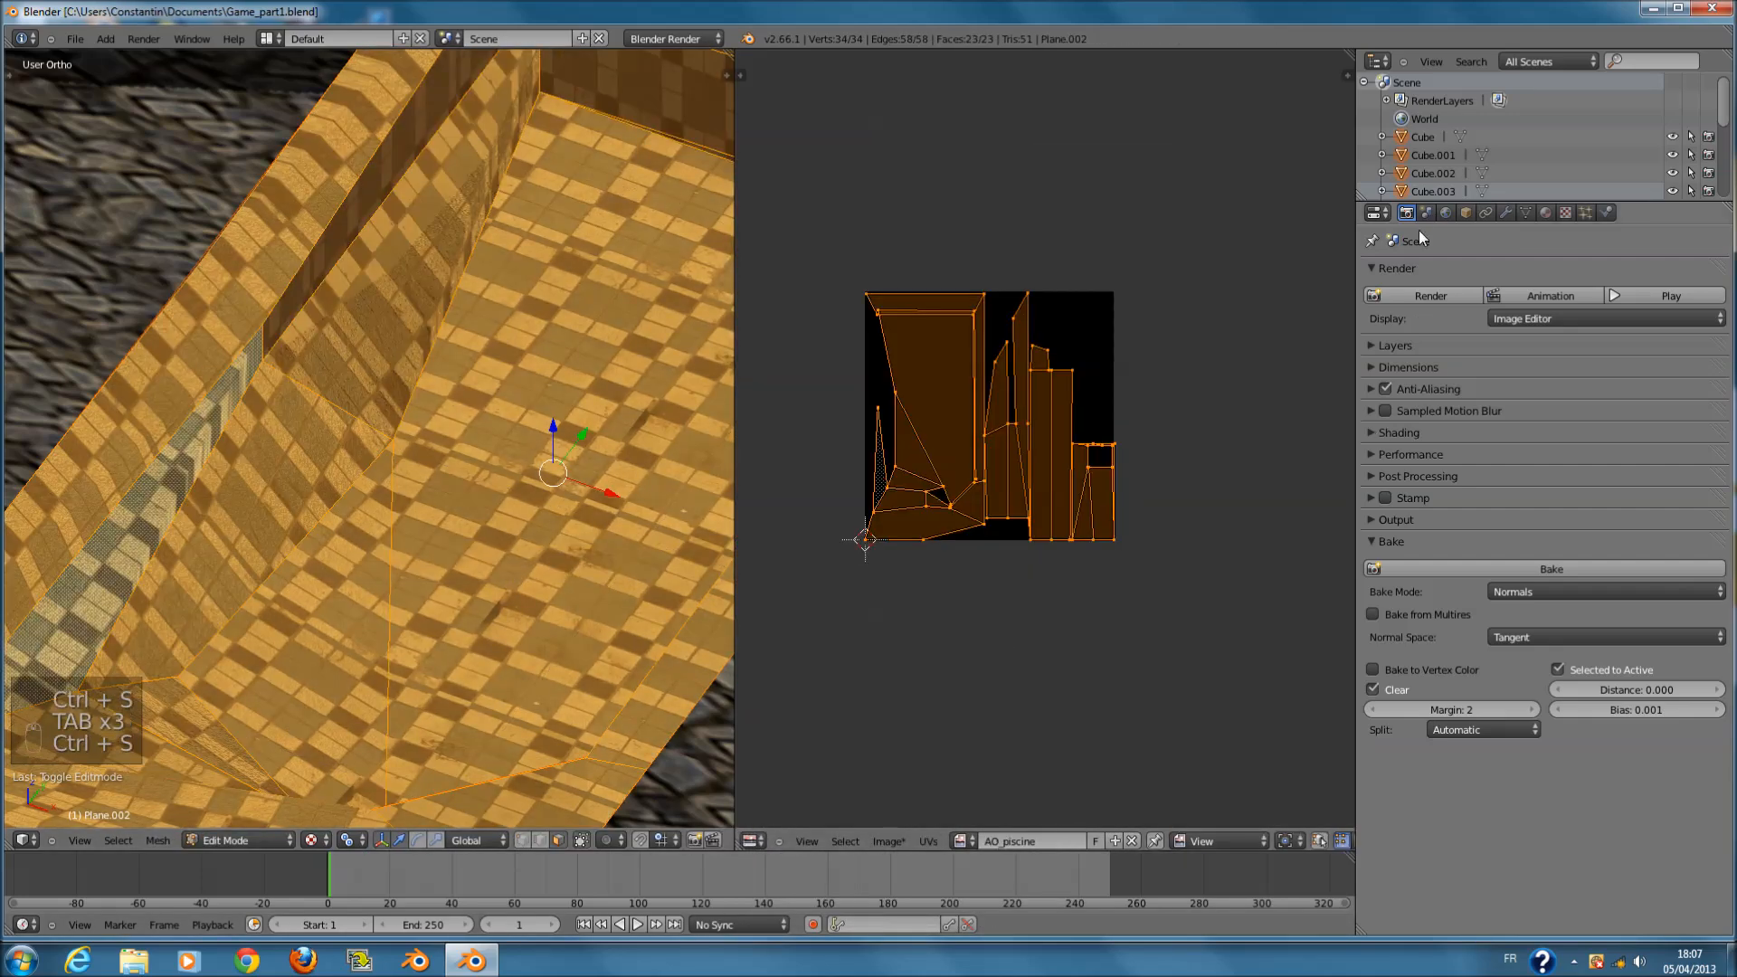
- Set the bake mode to Ambient Occlusion with Bake from Multires and Clear enabled
{"action": "left_click", "coordinate": [1417, 614]}
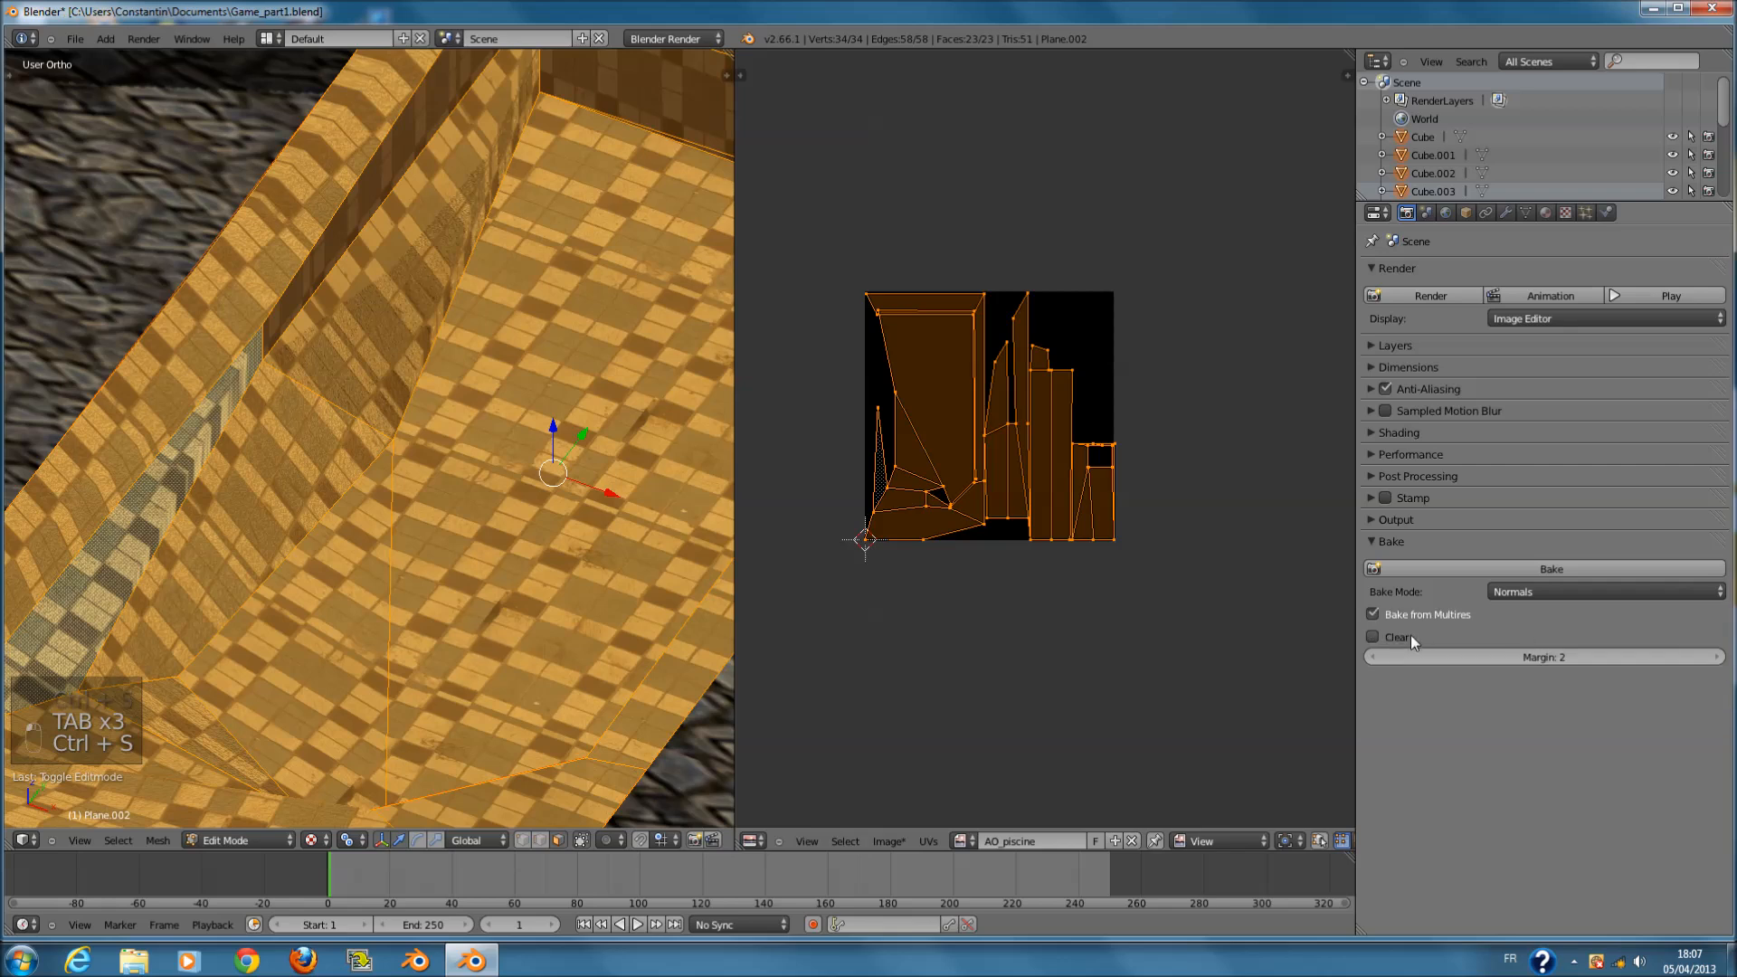
{"action": "left_click", "coordinate": [1410, 637]}
{"action": "left_click", "coordinate": [1524, 595]}
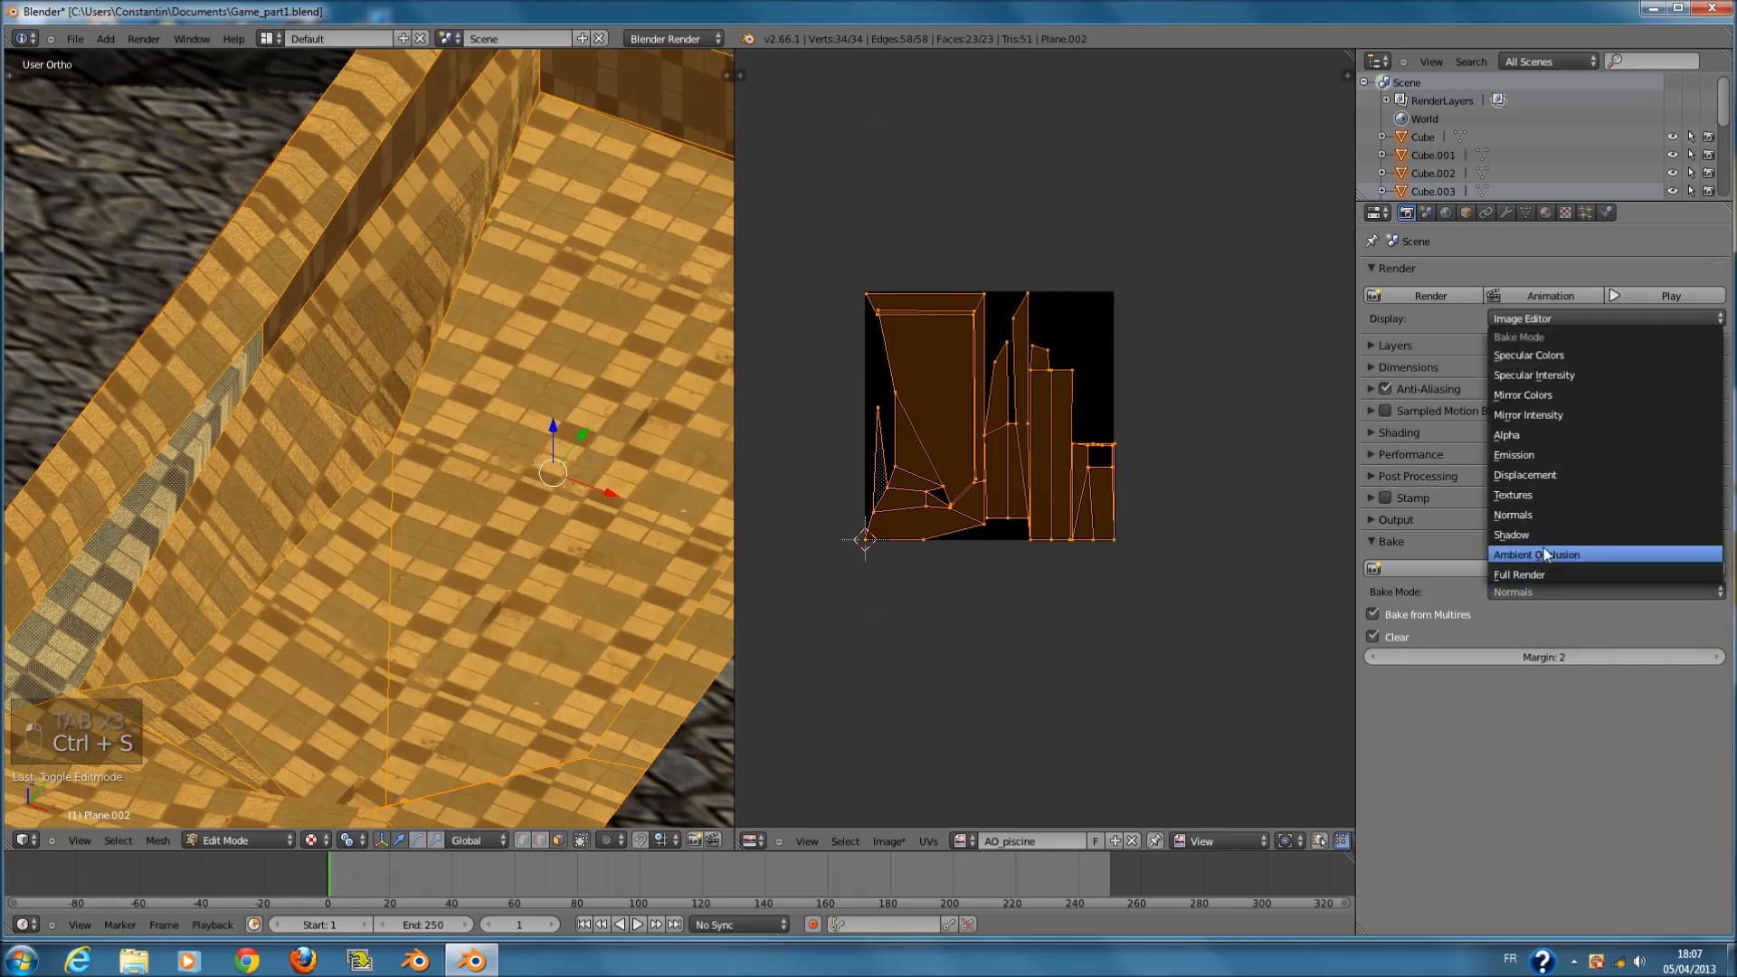
{"action": "left_click", "coordinate": [1538, 555]}
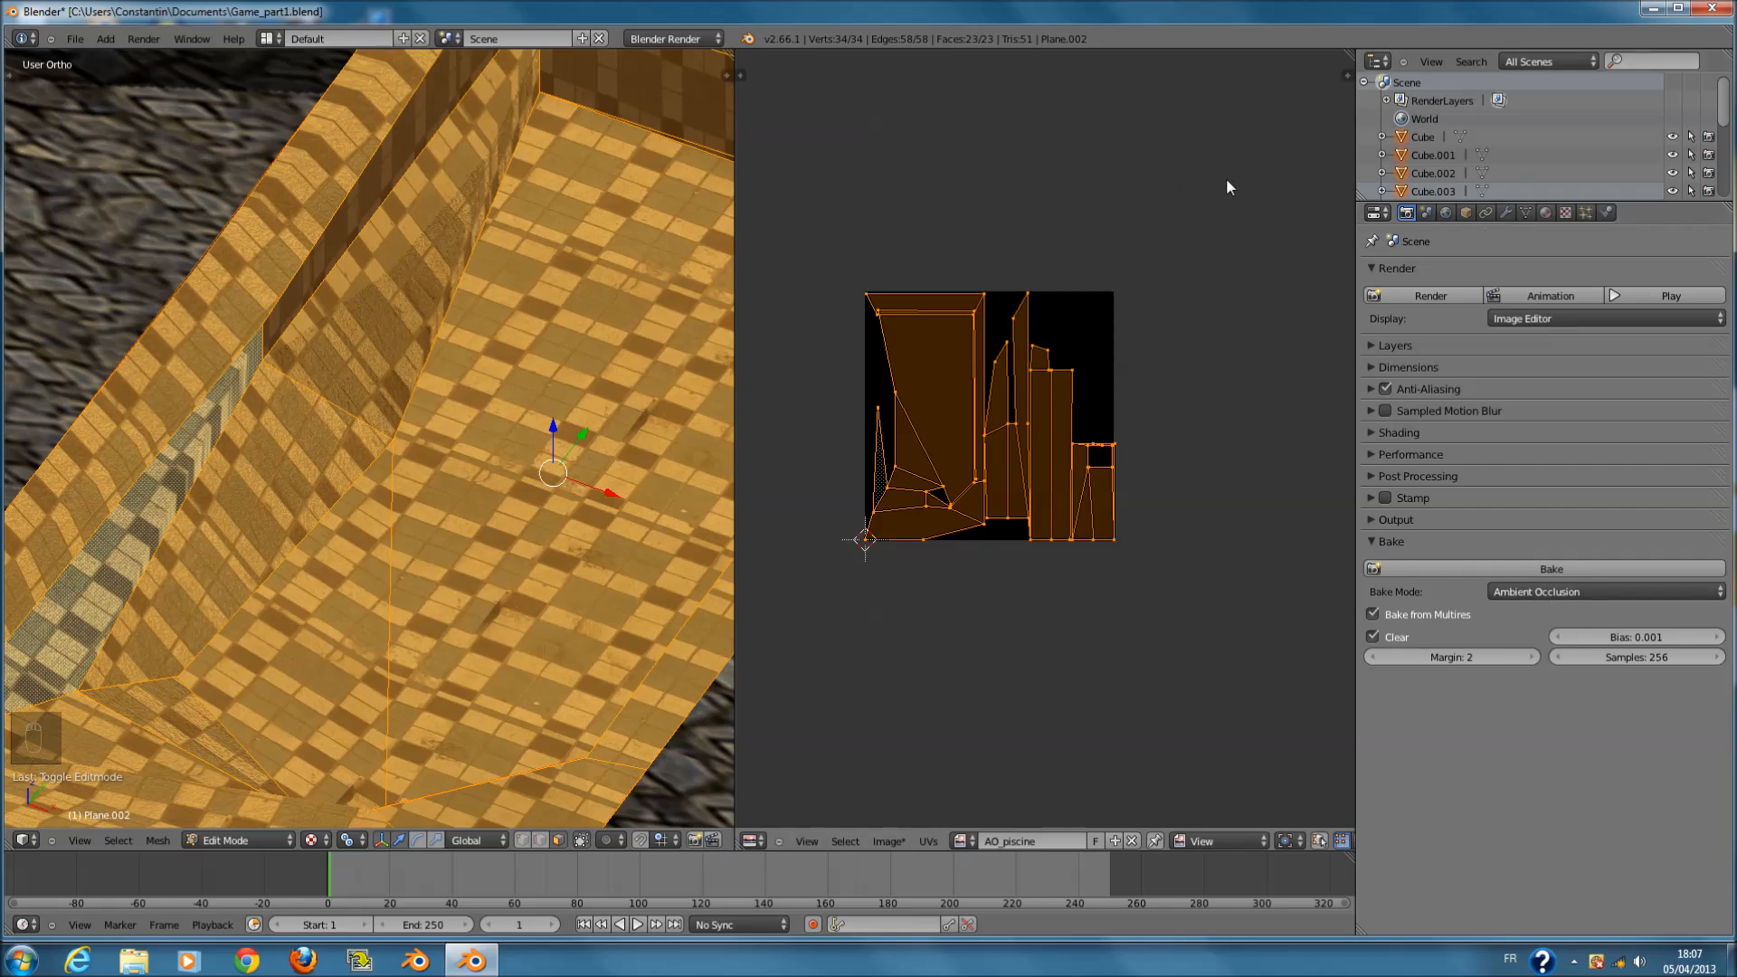
- Check the world's Ambient Occlusion settings and save the blend file
{"action": "left_click", "coordinate": [1445, 213]}
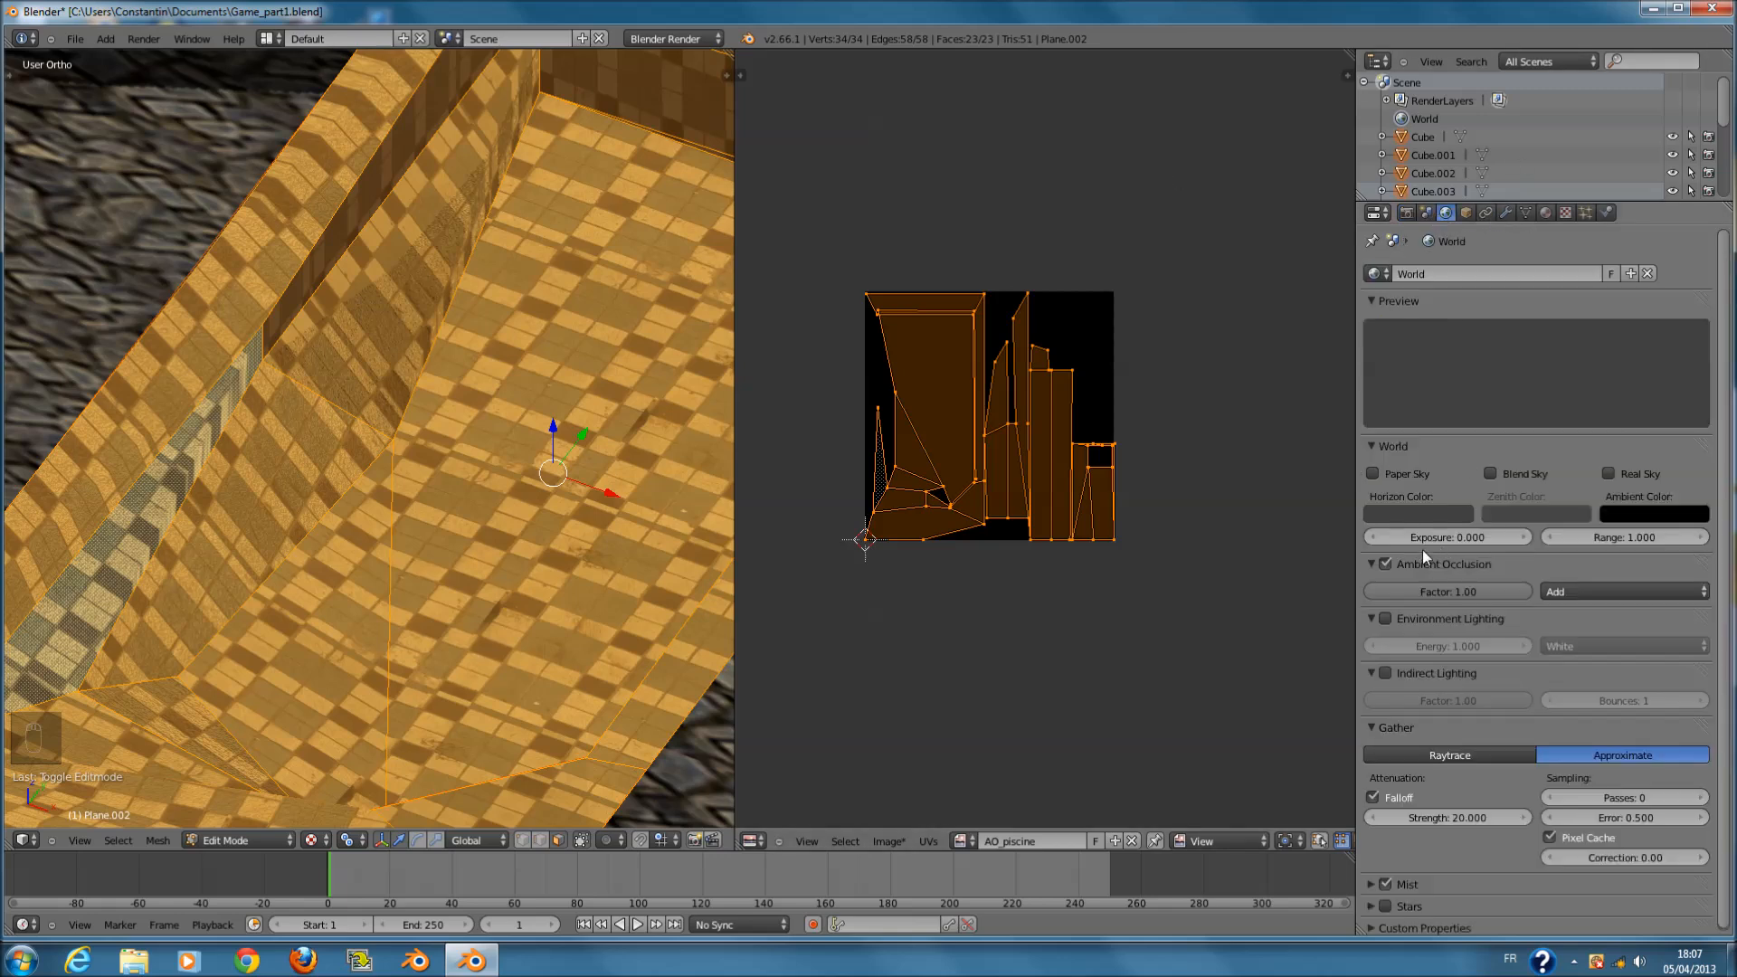
{"action": "key", "text": "ctrl+s"}
{"action": "left_click", "coordinate": [1518, 784]}
- Bake ambient occlusion into AO_piscine with Bake from Multires turned off, and save the file
{"action": "left_click", "coordinate": [1410, 213]}
{"action": "left_click", "coordinate": [1553, 569]}
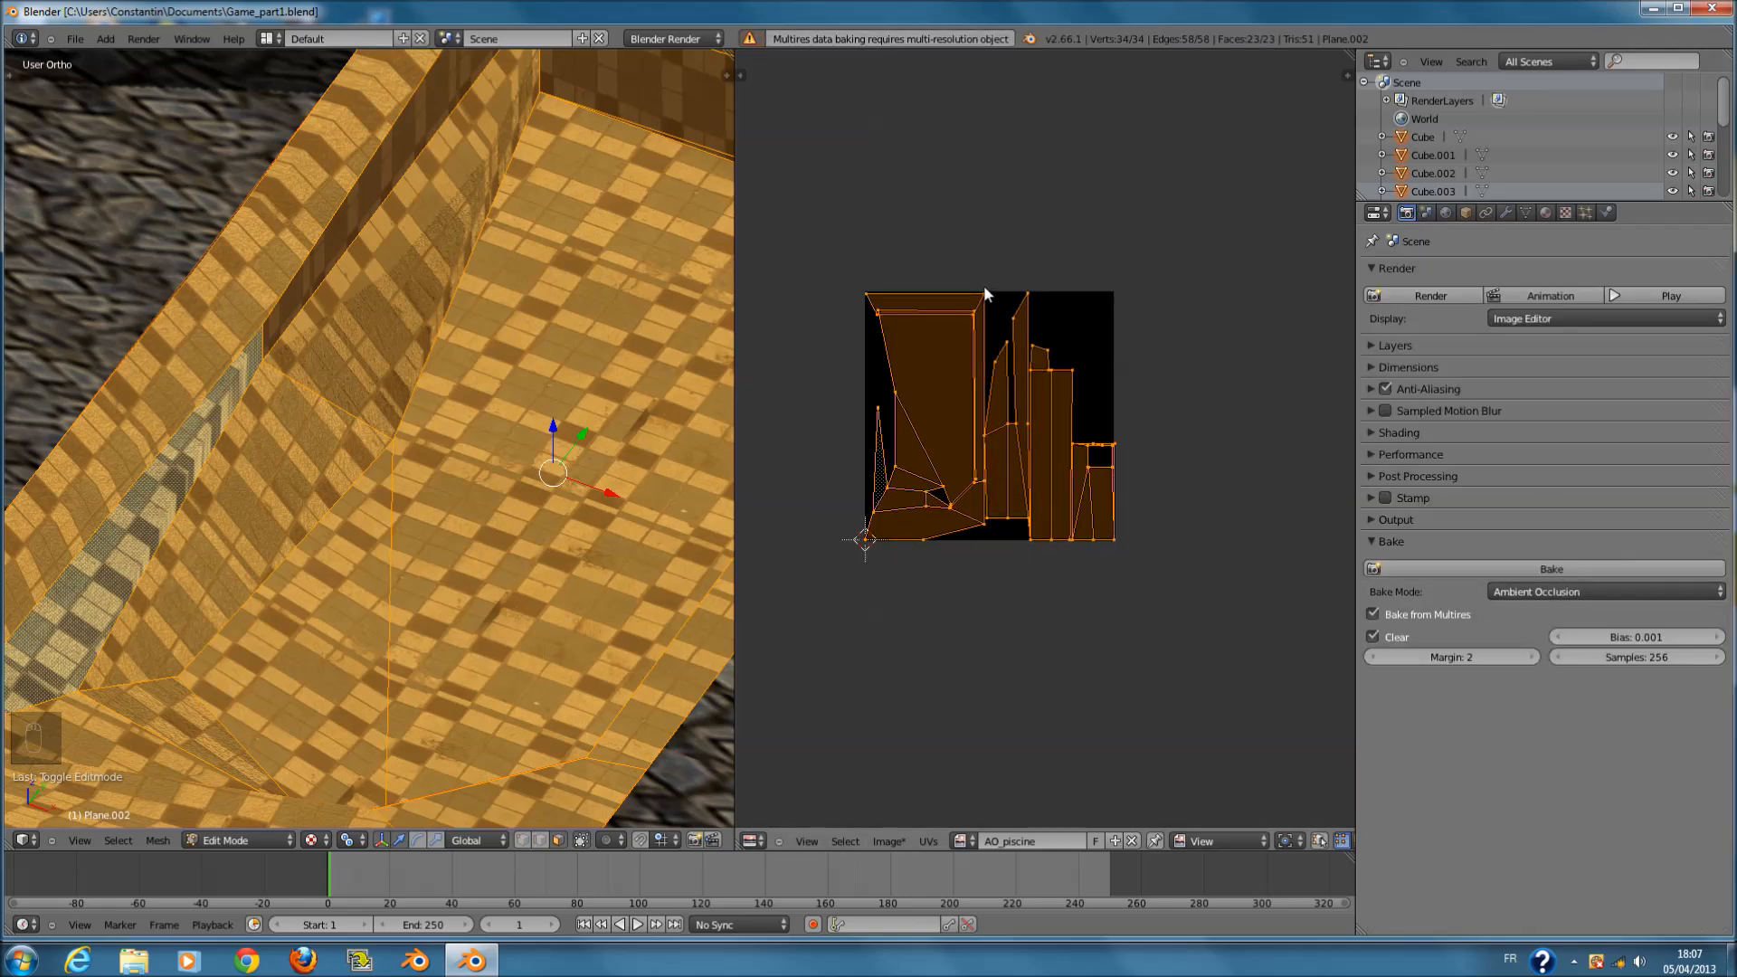
{"action": "left_click", "coordinate": [1373, 615]}
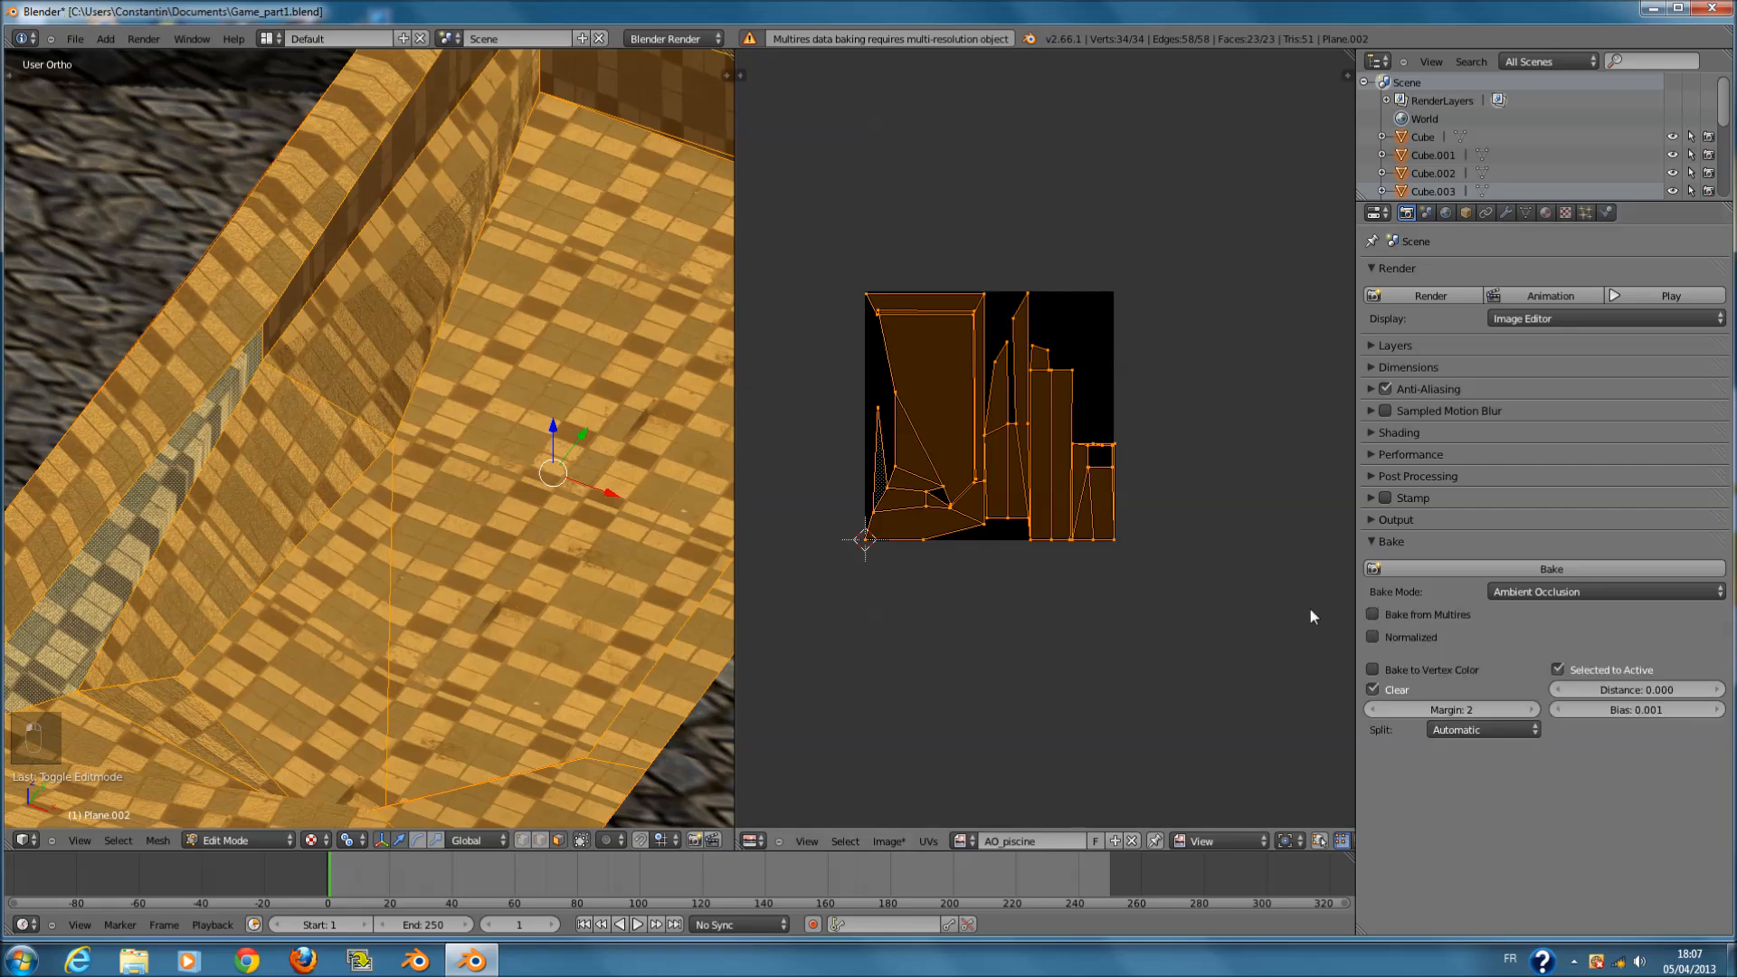
{"action": "left_click", "coordinate": [1560, 566]}
{"action": "key", "text": "ctrl+s"}
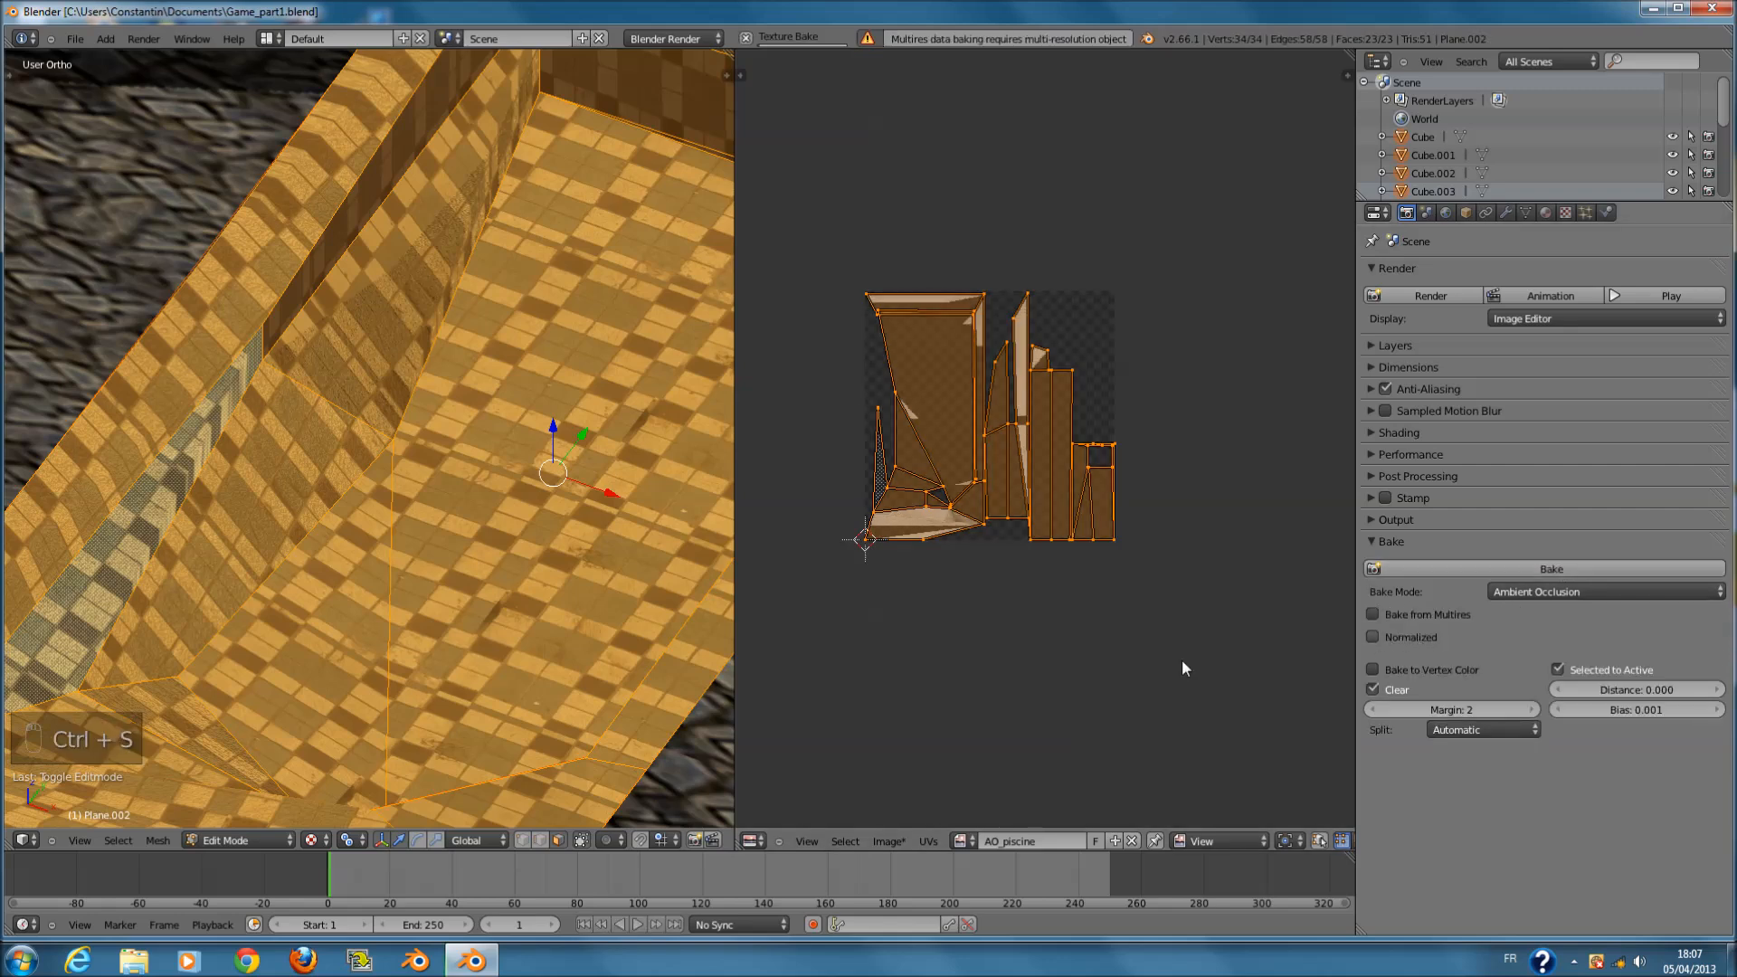
- Enable Normalized, stop the running texture bake, and start the ambient occlusion bake again
{"action": "scroll", "coordinate": [1175, 655], "scroll_direction": "up", "scroll_amount": 2}
{"action": "left_click", "coordinate": [1373, 636]}
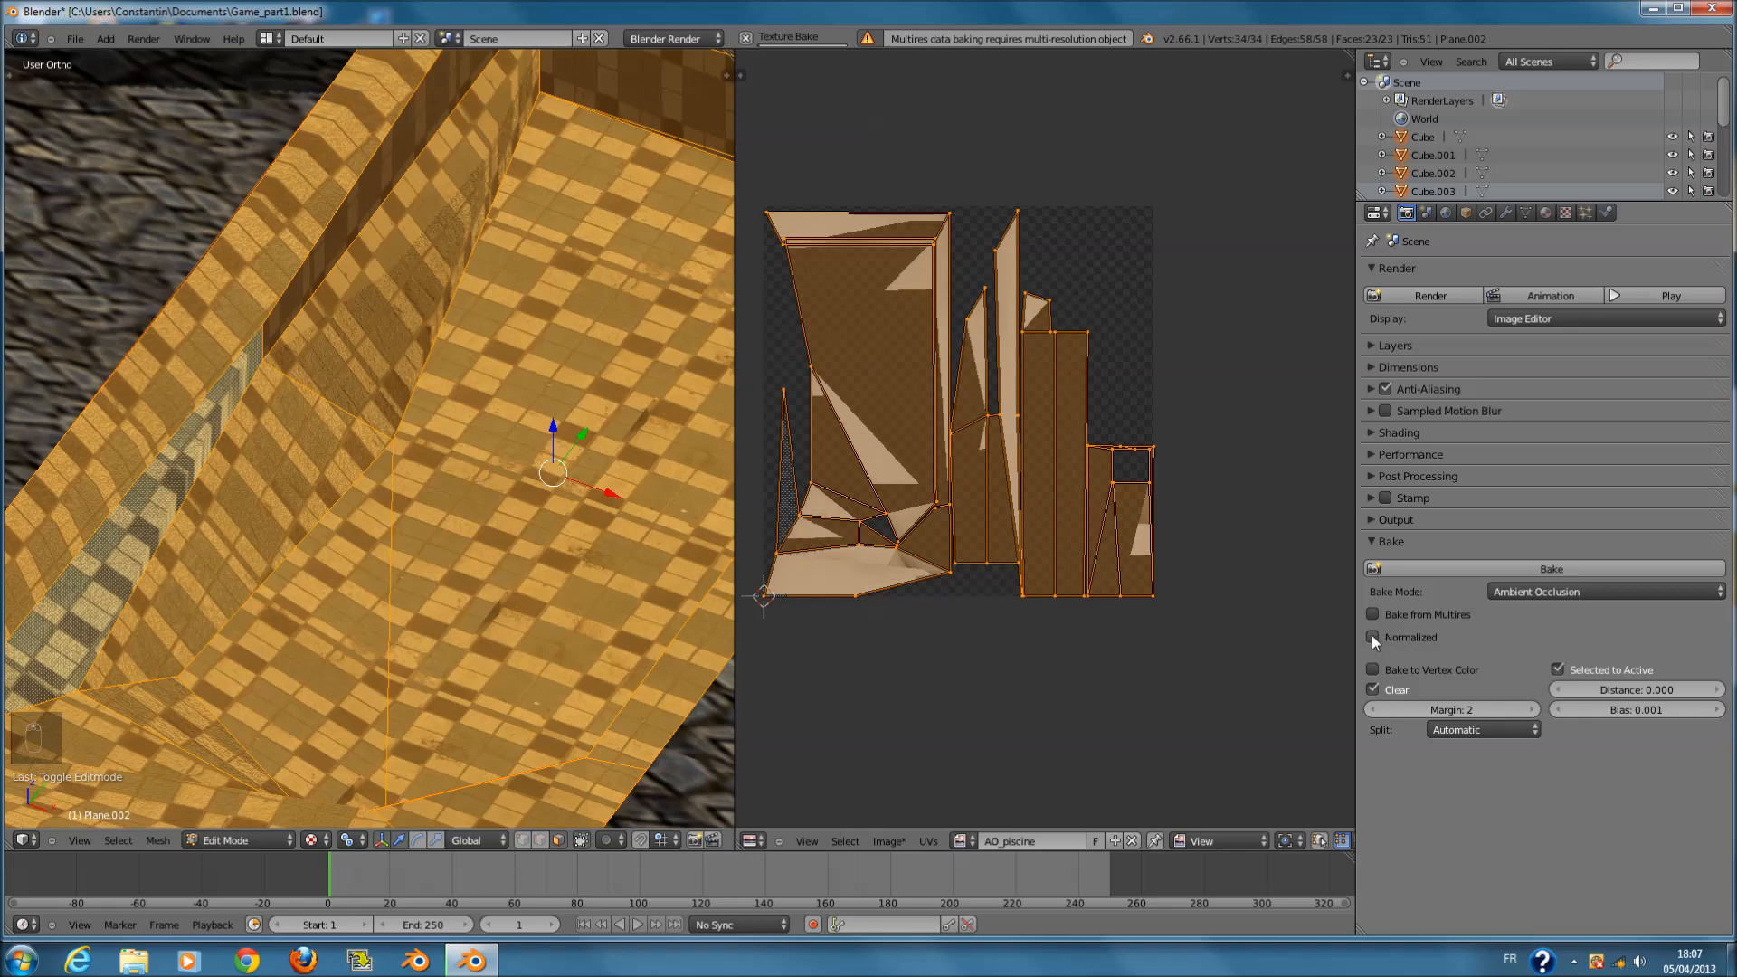
{"action": "left_click", "coordinate": [1552, 568]}
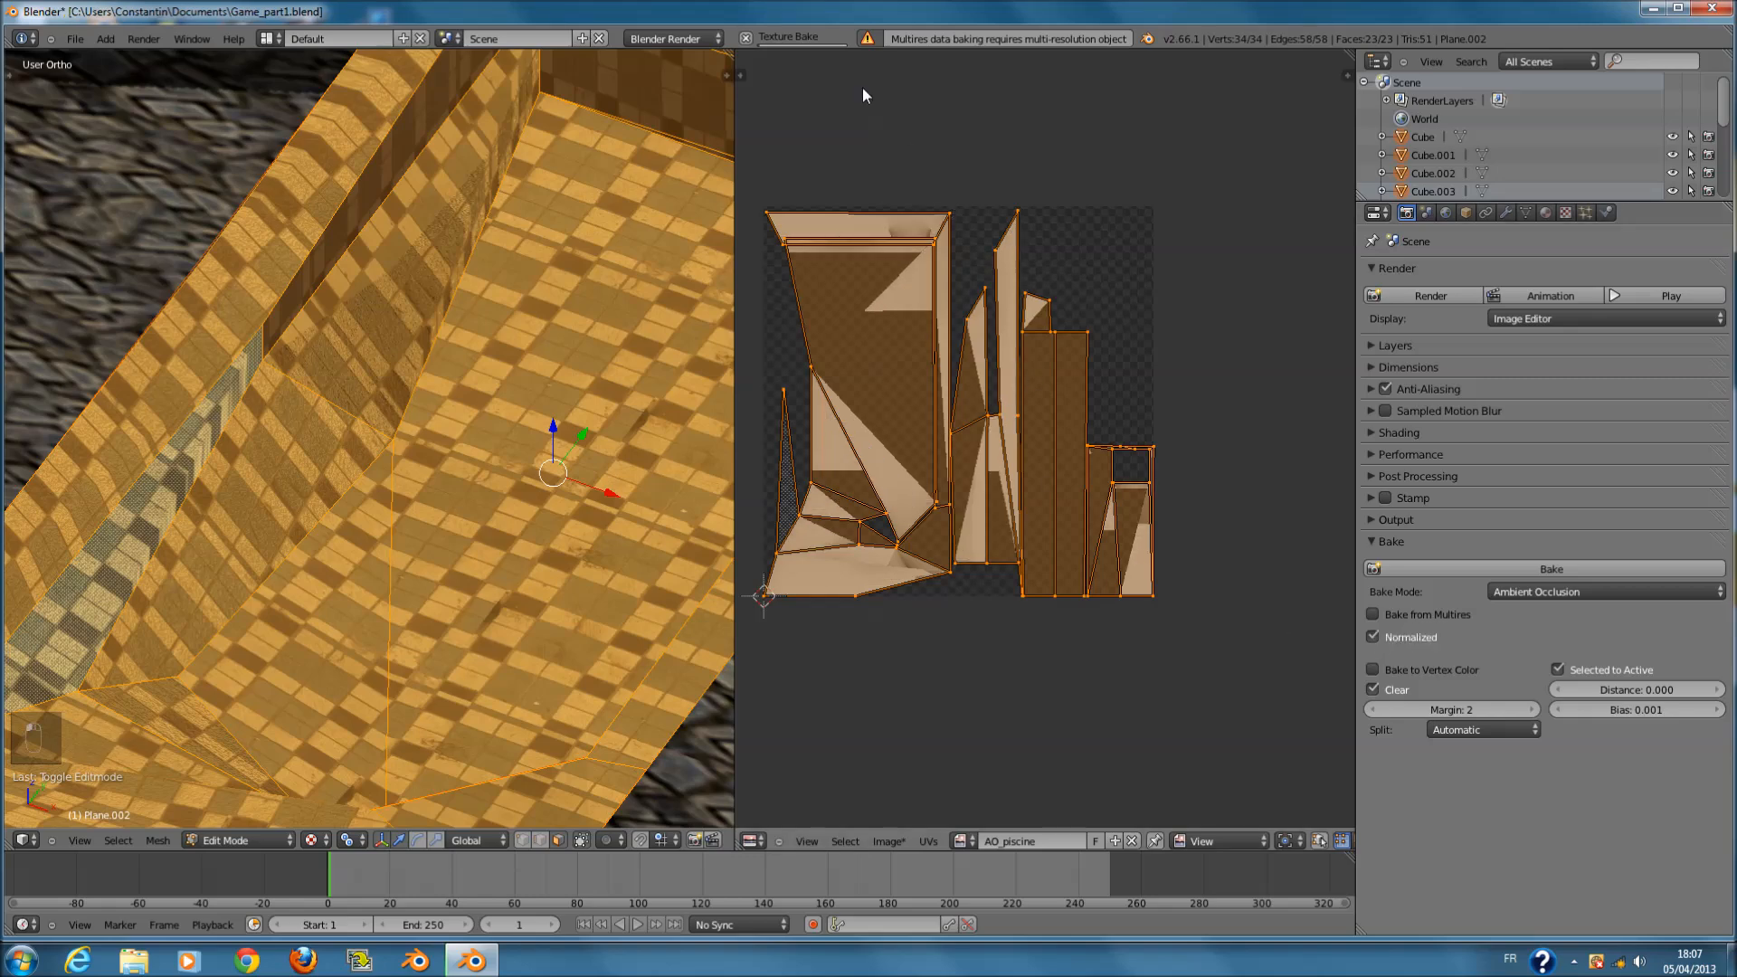
{"action": "left_click", "coordinate": [751, 41]}
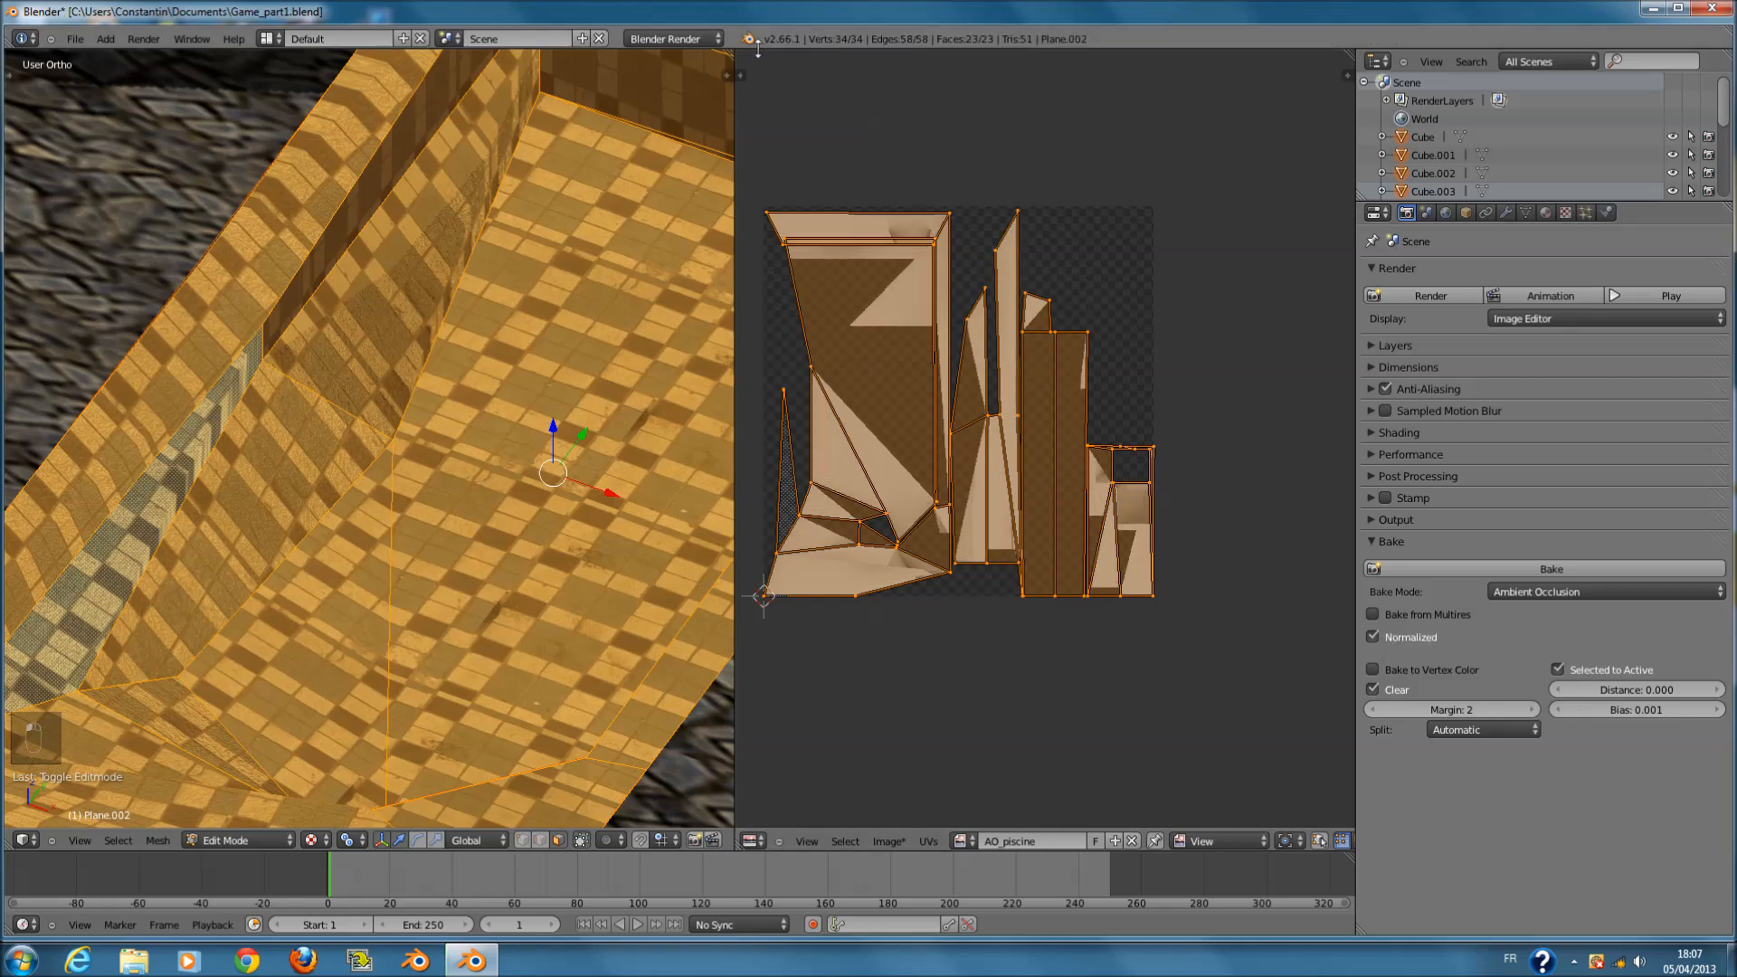
{"action": "scroll", "coordinate": [966, 282], "scroll_direction": "down", "scroll_amount": 1}
{"action": "scroll", "coordinate": [1014, 335], "scroll_direction": "up", "scroll_amount": 2}
{"action": "left_click", "coordinate": [1491, 570]}
{"action": "scroll", "coordinate": [1137, 552], "scroll_direction": "left", "scroll_amount": 3, "text": "ctrl"}
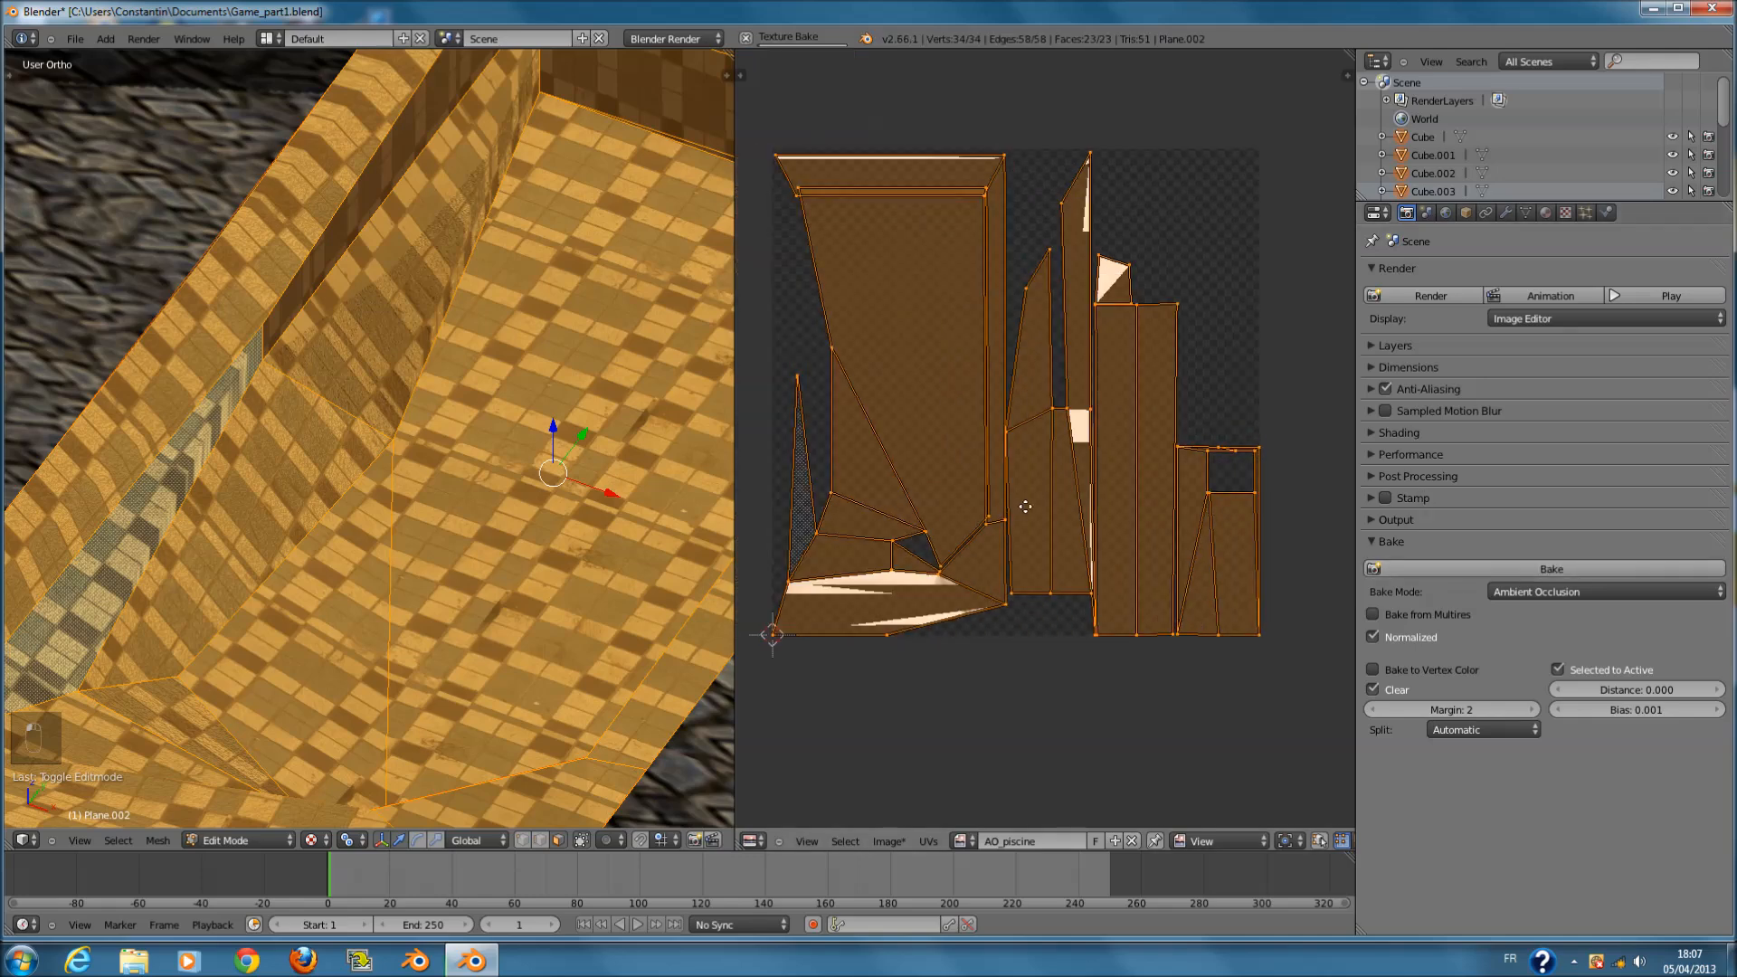
- Examine the ambient occlusion bake across the pool's UV islands and compare it with the mesh
{"action": "scroll", "coordinate": [864, 604], "scroll_direction": "up", "scroll_amount": 3}
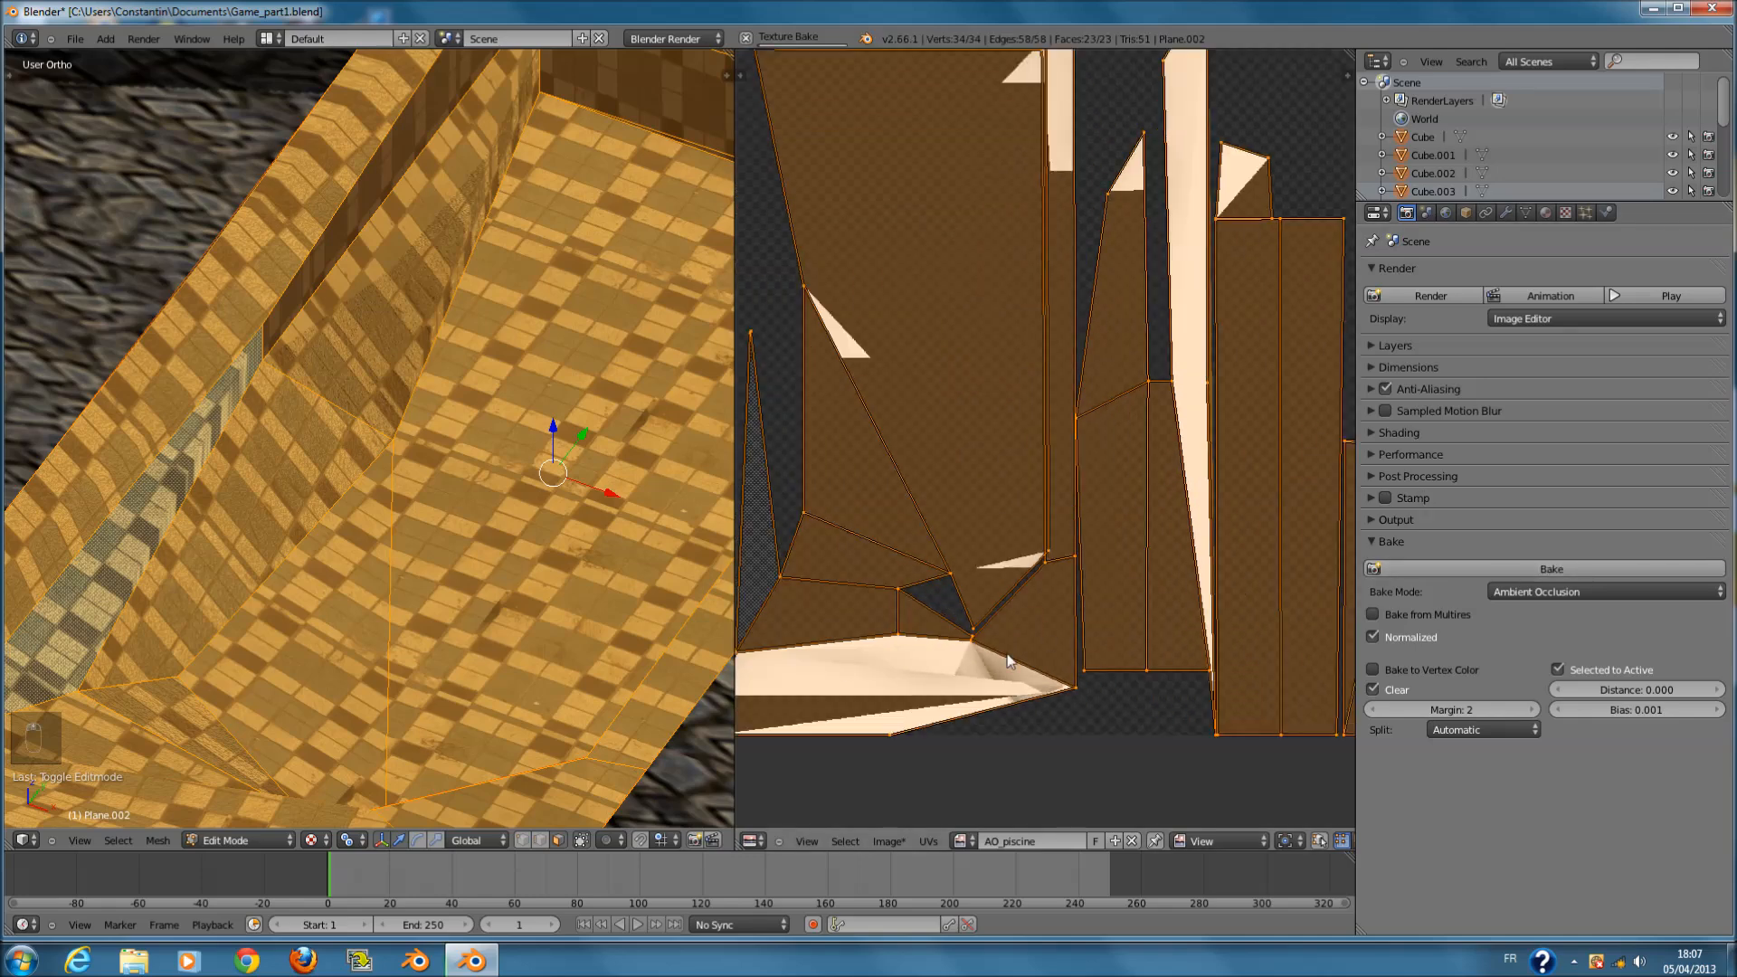
{"action": "scroll", "coordinate": [941, 593], "scroll_direction": "down", "scroll_amount": 3}
{"action": "scroll", "coordinate": [238, 398], "scroll_direction": "down", "scroll_amount": 8}
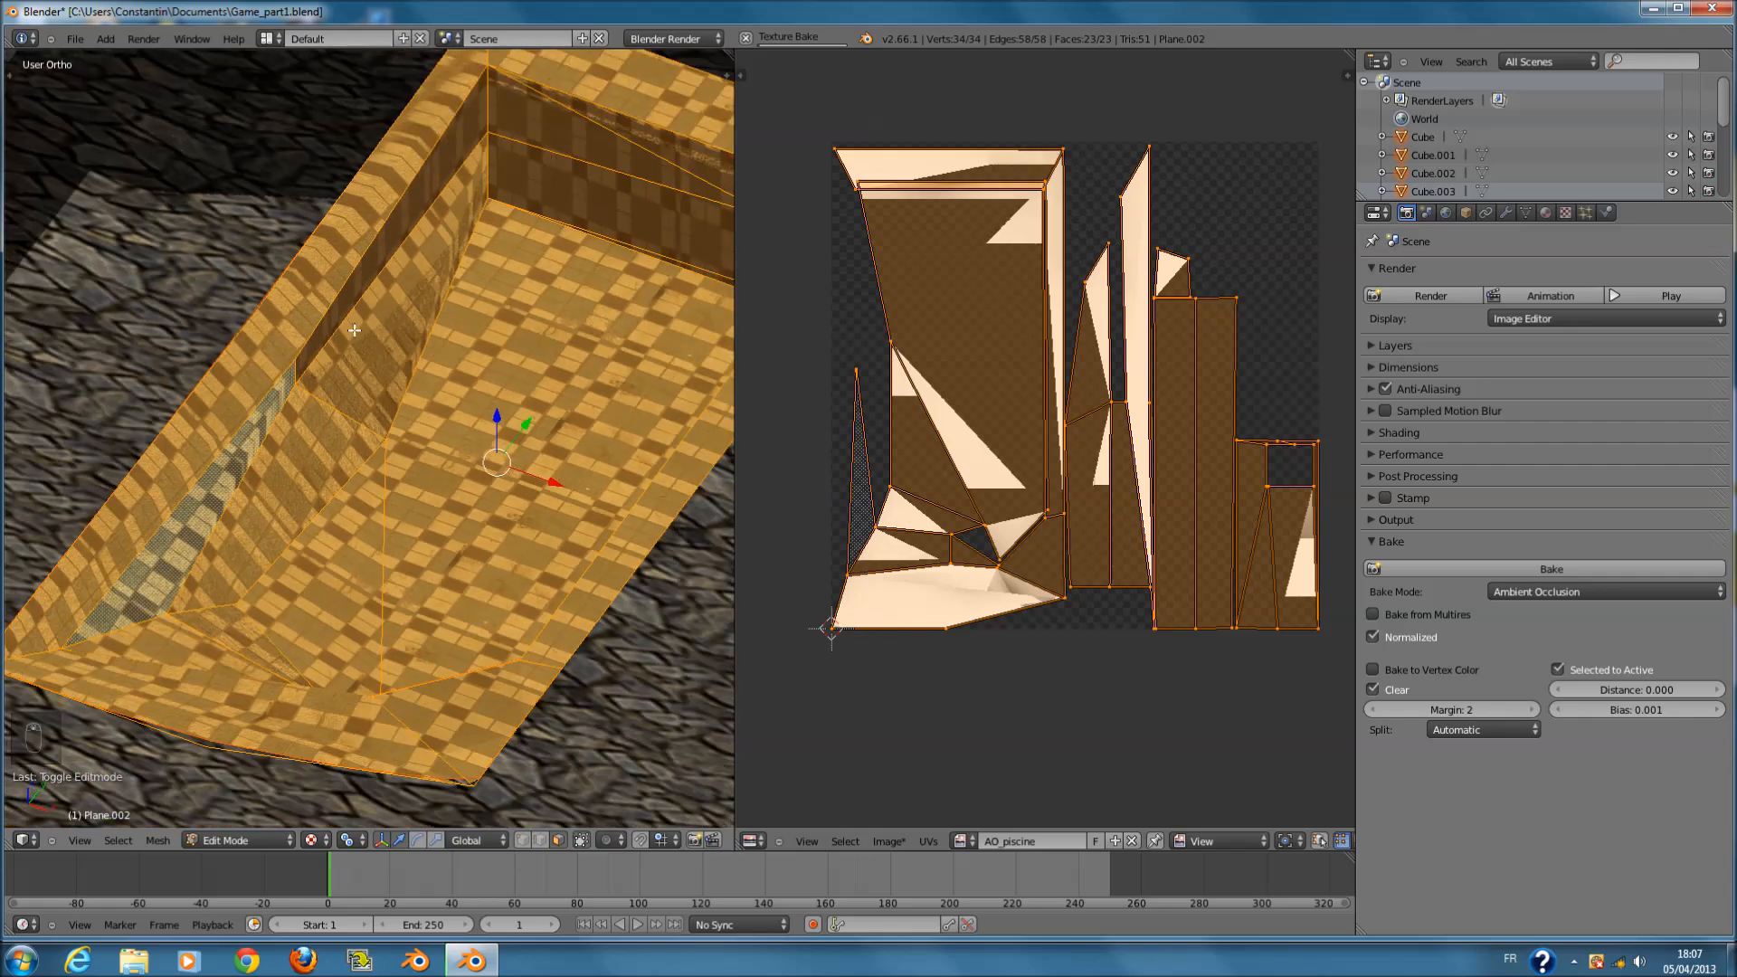
{"action": "scroll", "coordinate": [580, 578], "scroll_direction": "up", "scroll_amount": 10}
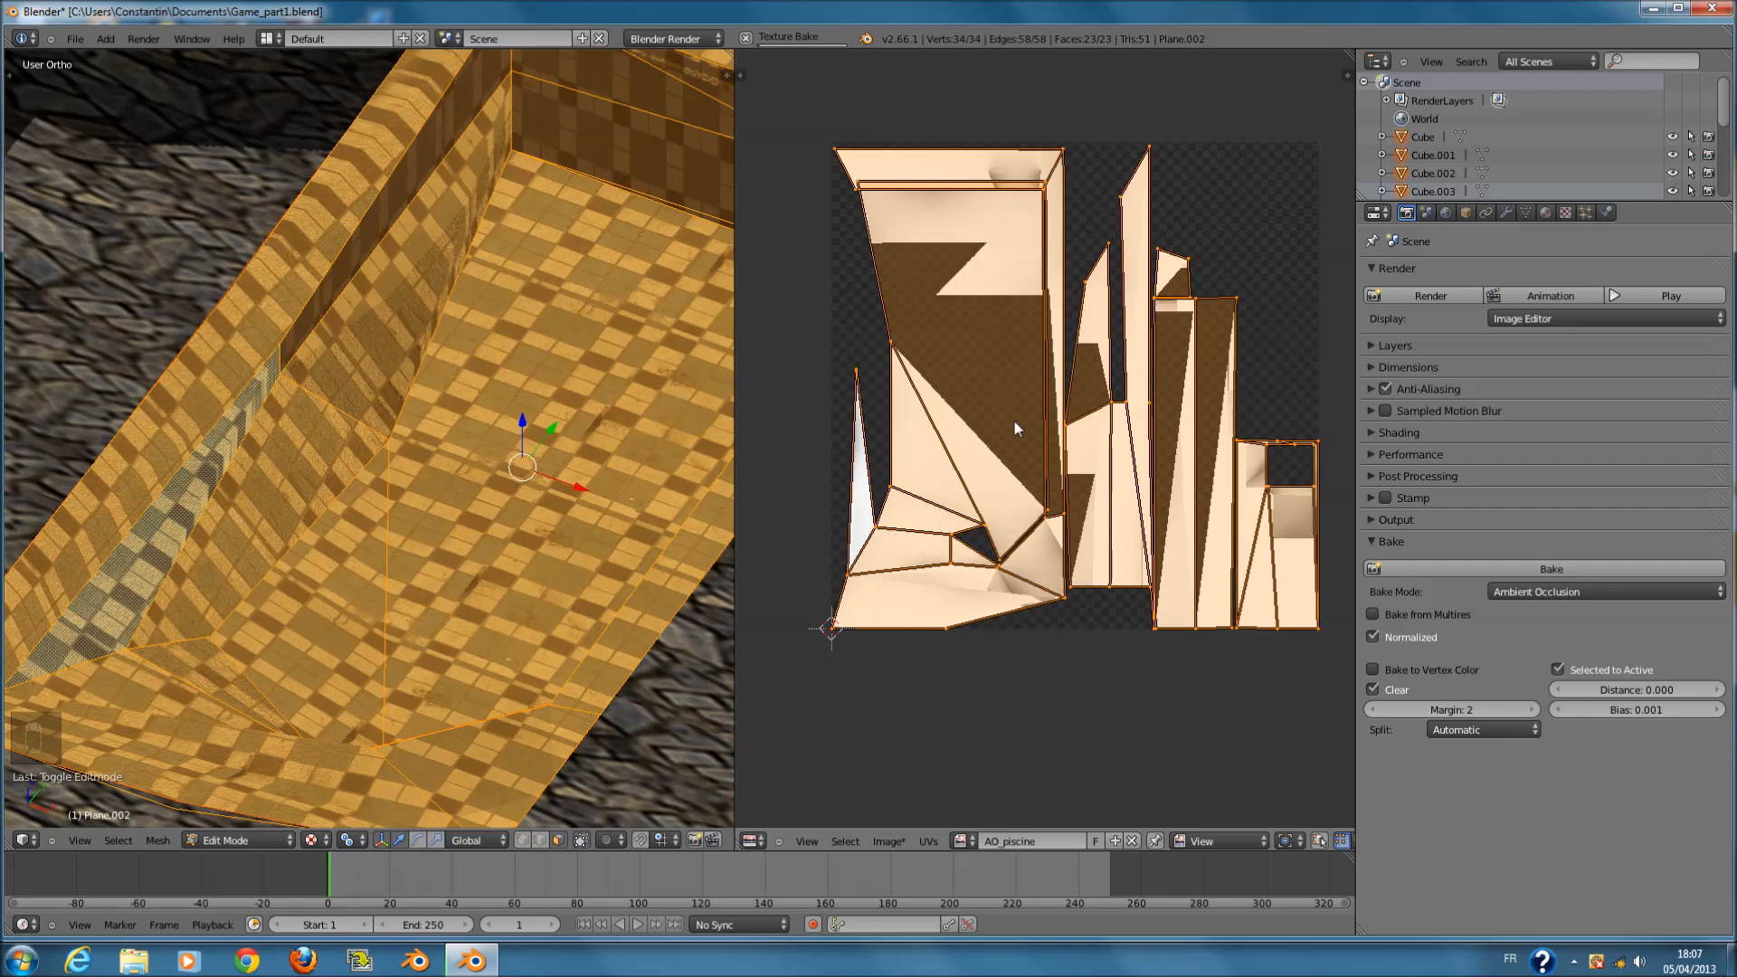
{"action": "scroll", "coordinate": [1014, 420], "scroll_direction": "up", "scroll_amount": 6}
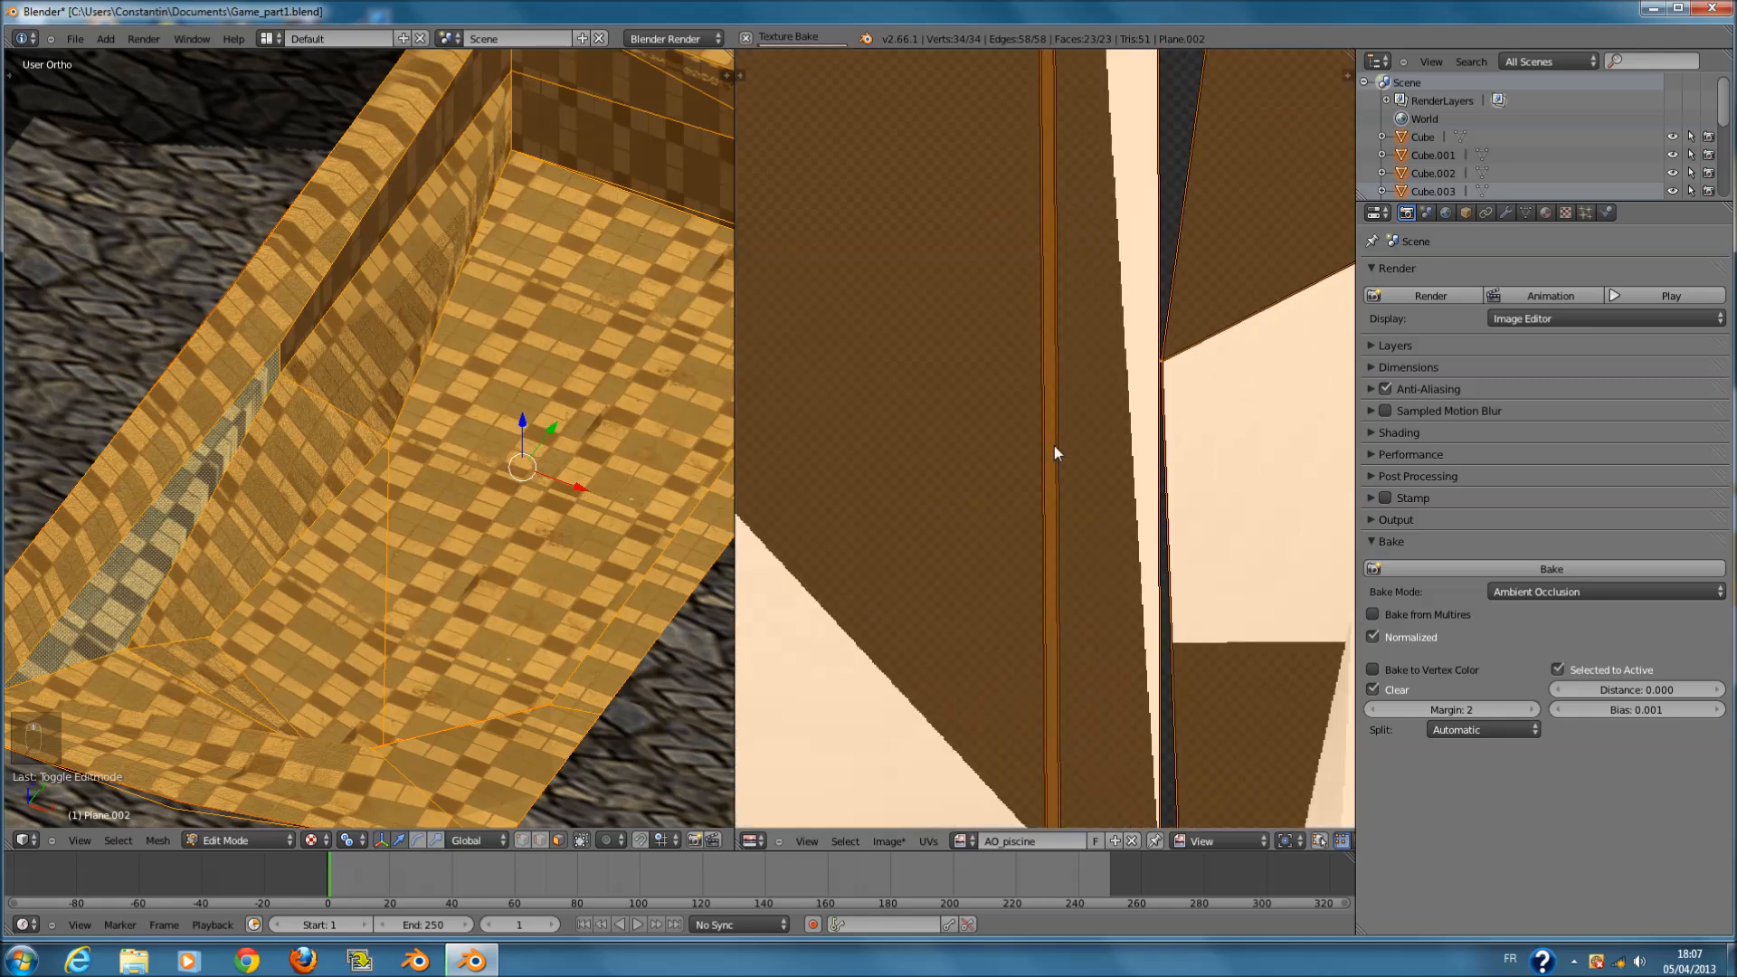
{"action": "scroll", "coordinate": [1055, 445], "scroll_direction": "down", "scroll_amount": 5}
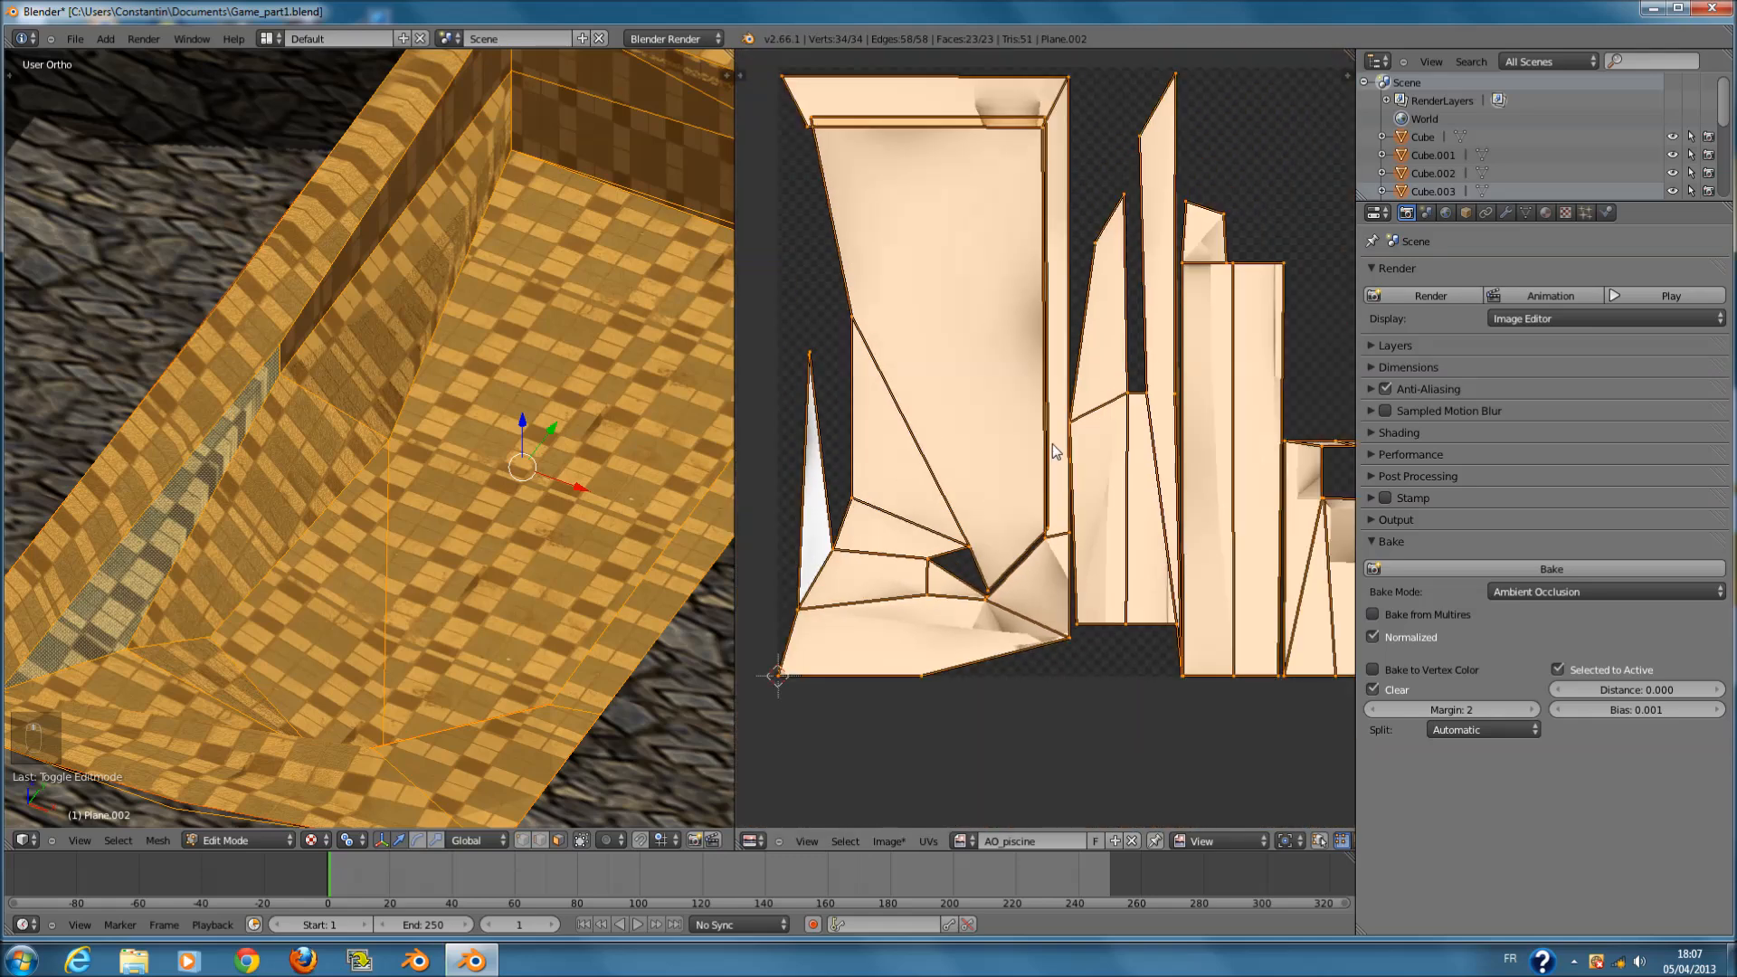
{"action": "scroll", "coordinate": [1051, 442], "scroll_direction": "down", "scroll_amount": 2}
- Return to Object Mode and save the baked image as piscine_AO.png in Gama_tutorial_texture, as RGB PNG with 100% compression
{"action": "key", "text": "Tab"}
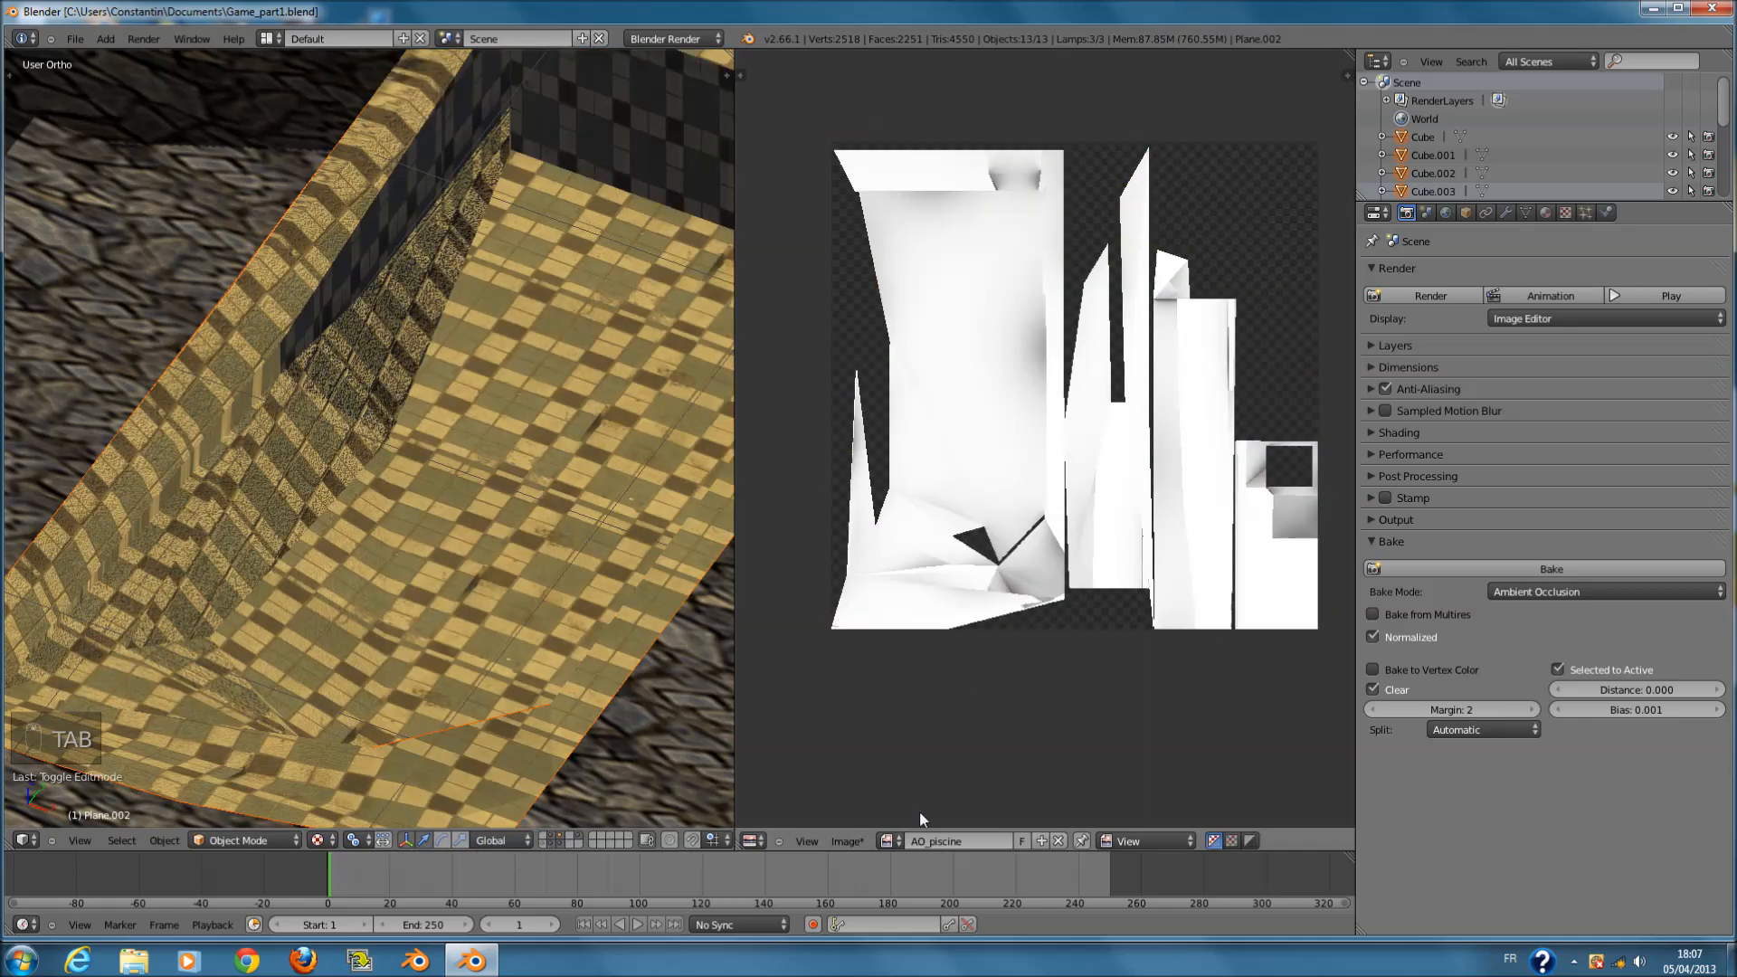
{"action": "left_click", "coordinate": [856, 841]}
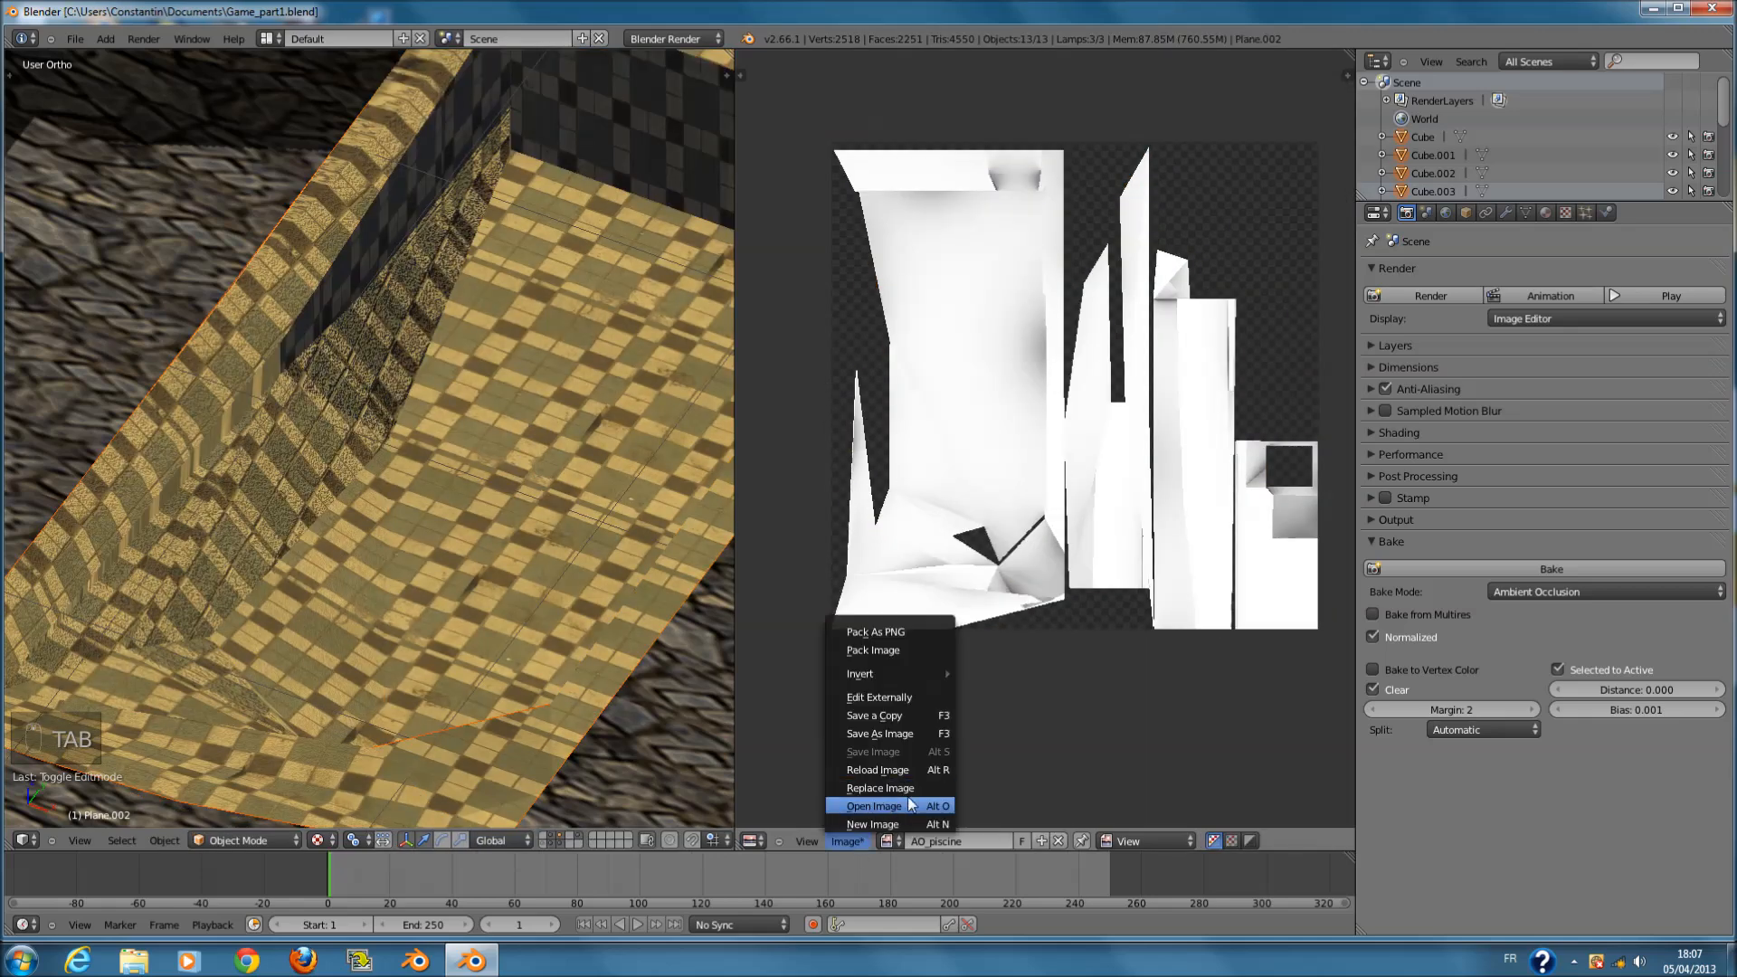
{"action": "left_click", "coordinate": [905, 733]}
{"action": "left_click", "coordinate": [429, 108]}
{"action": "left_click", "coordinate": [430, 108]}
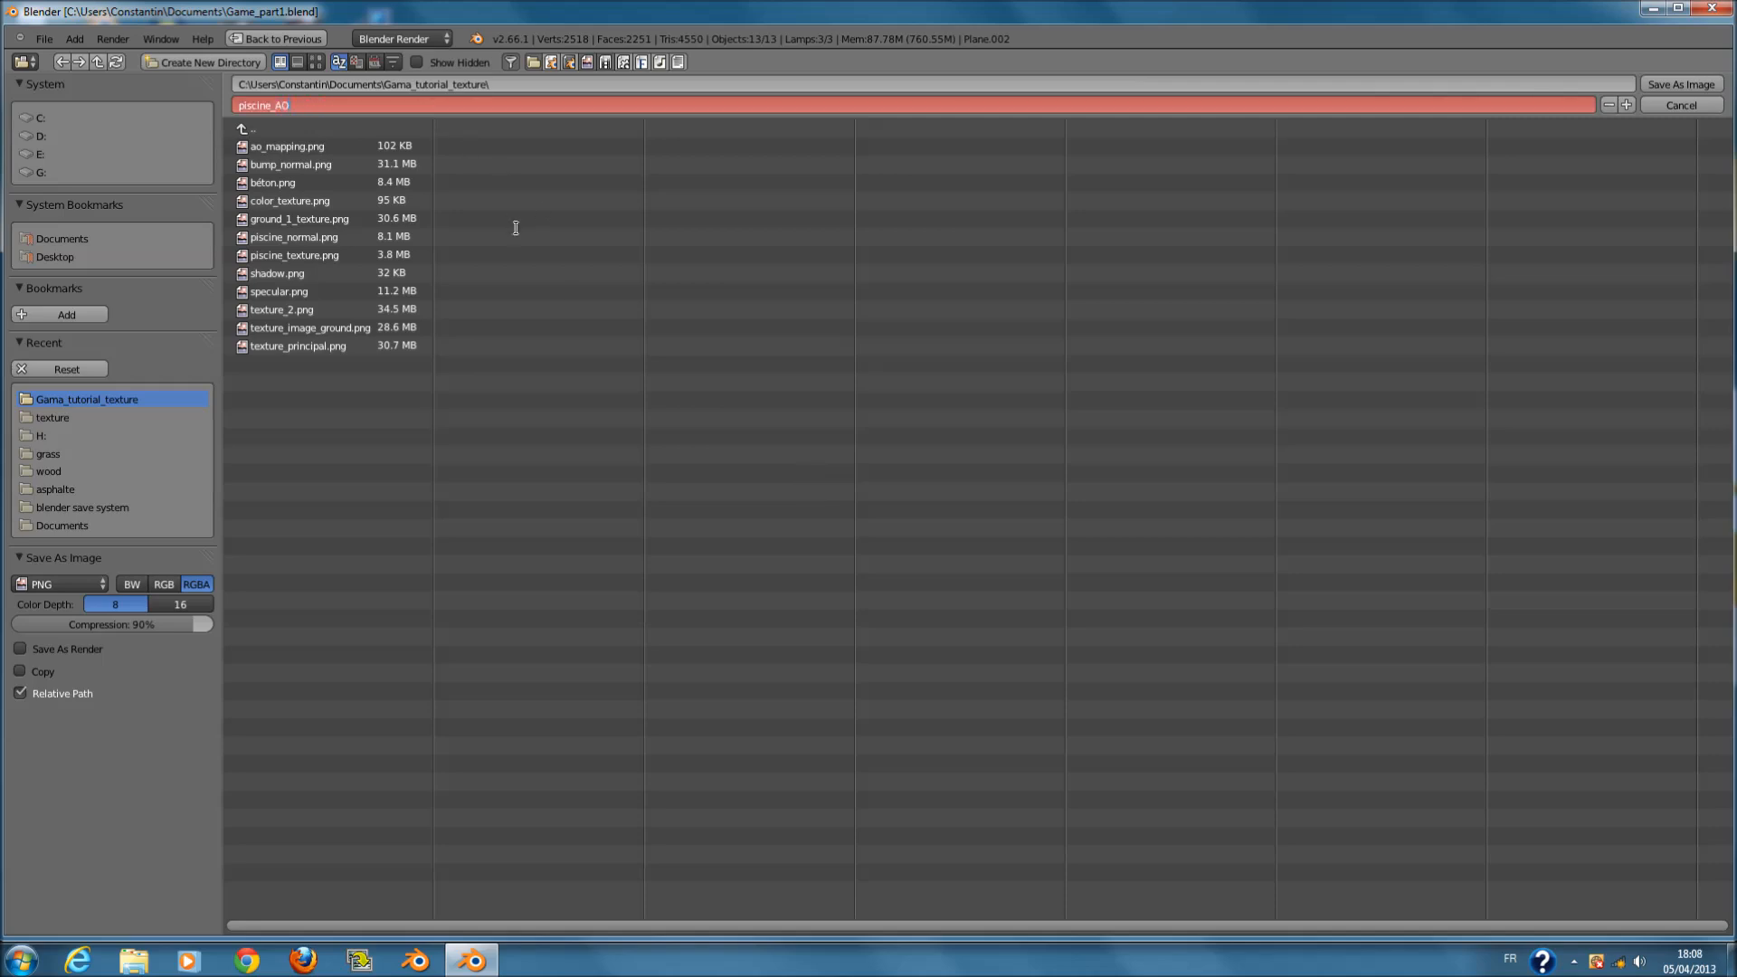
{"action": "key", "text": "Return"}
{"action": "left_click_drag", "start_coordinate": [202, 624], "coordinate": [235, 632]}
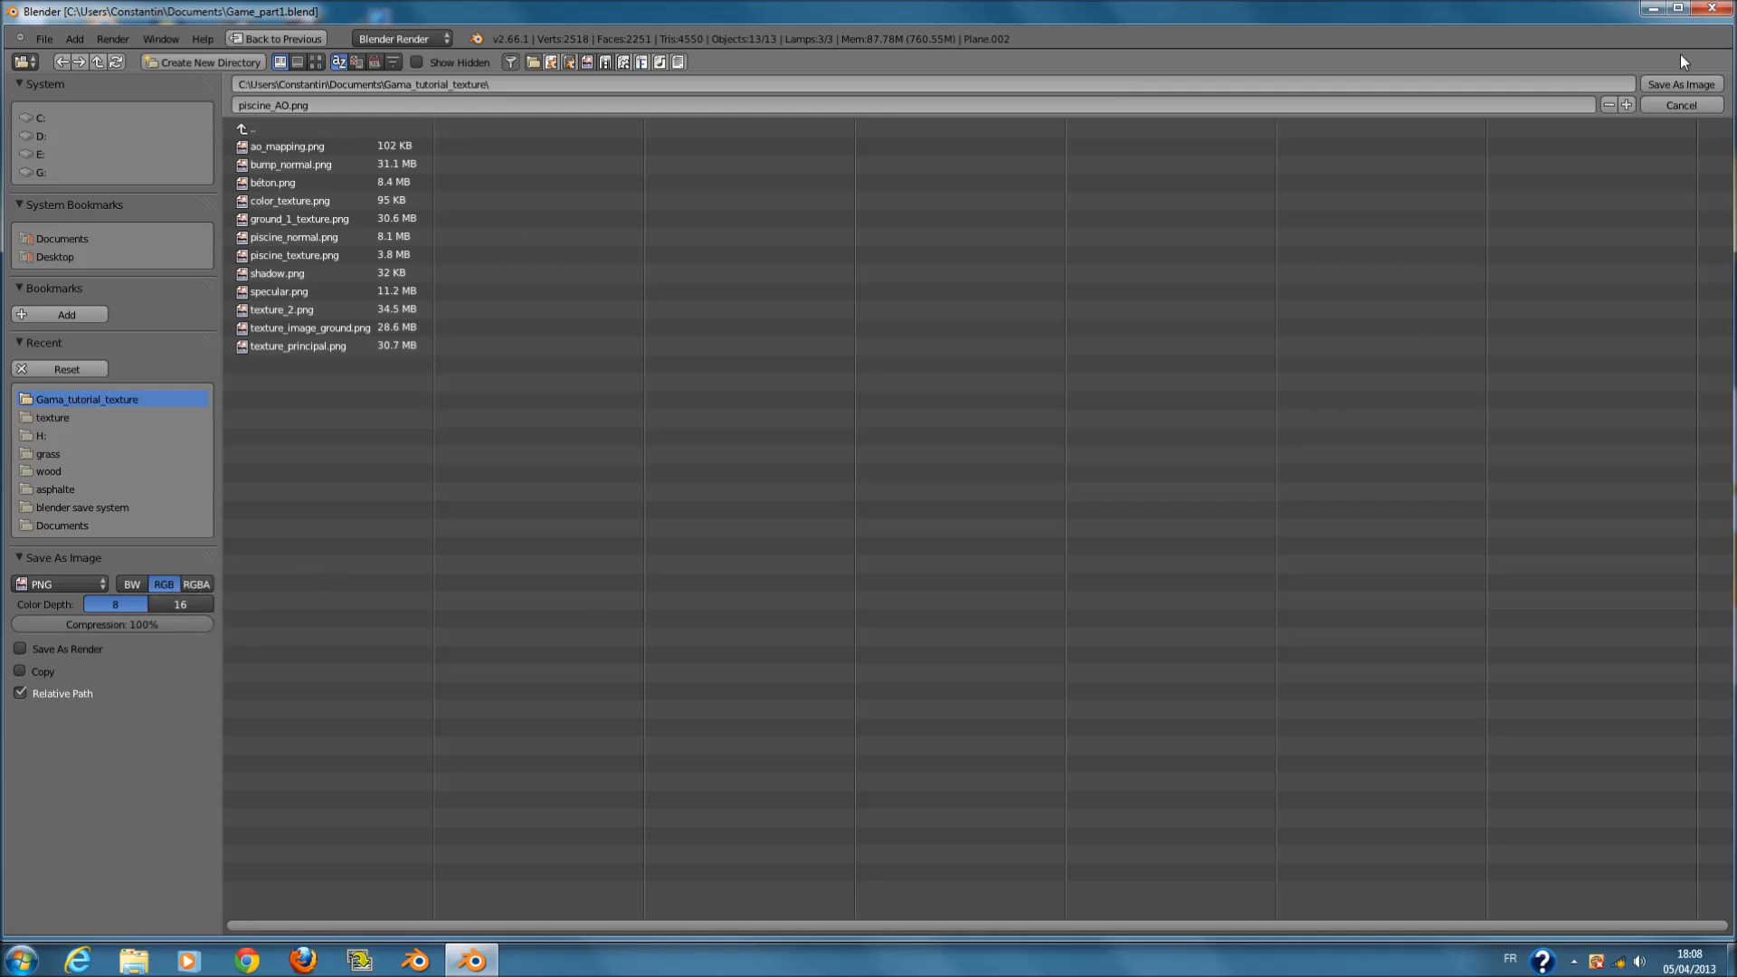
{"action": "left_click", "coordinate": [1683, 86]}
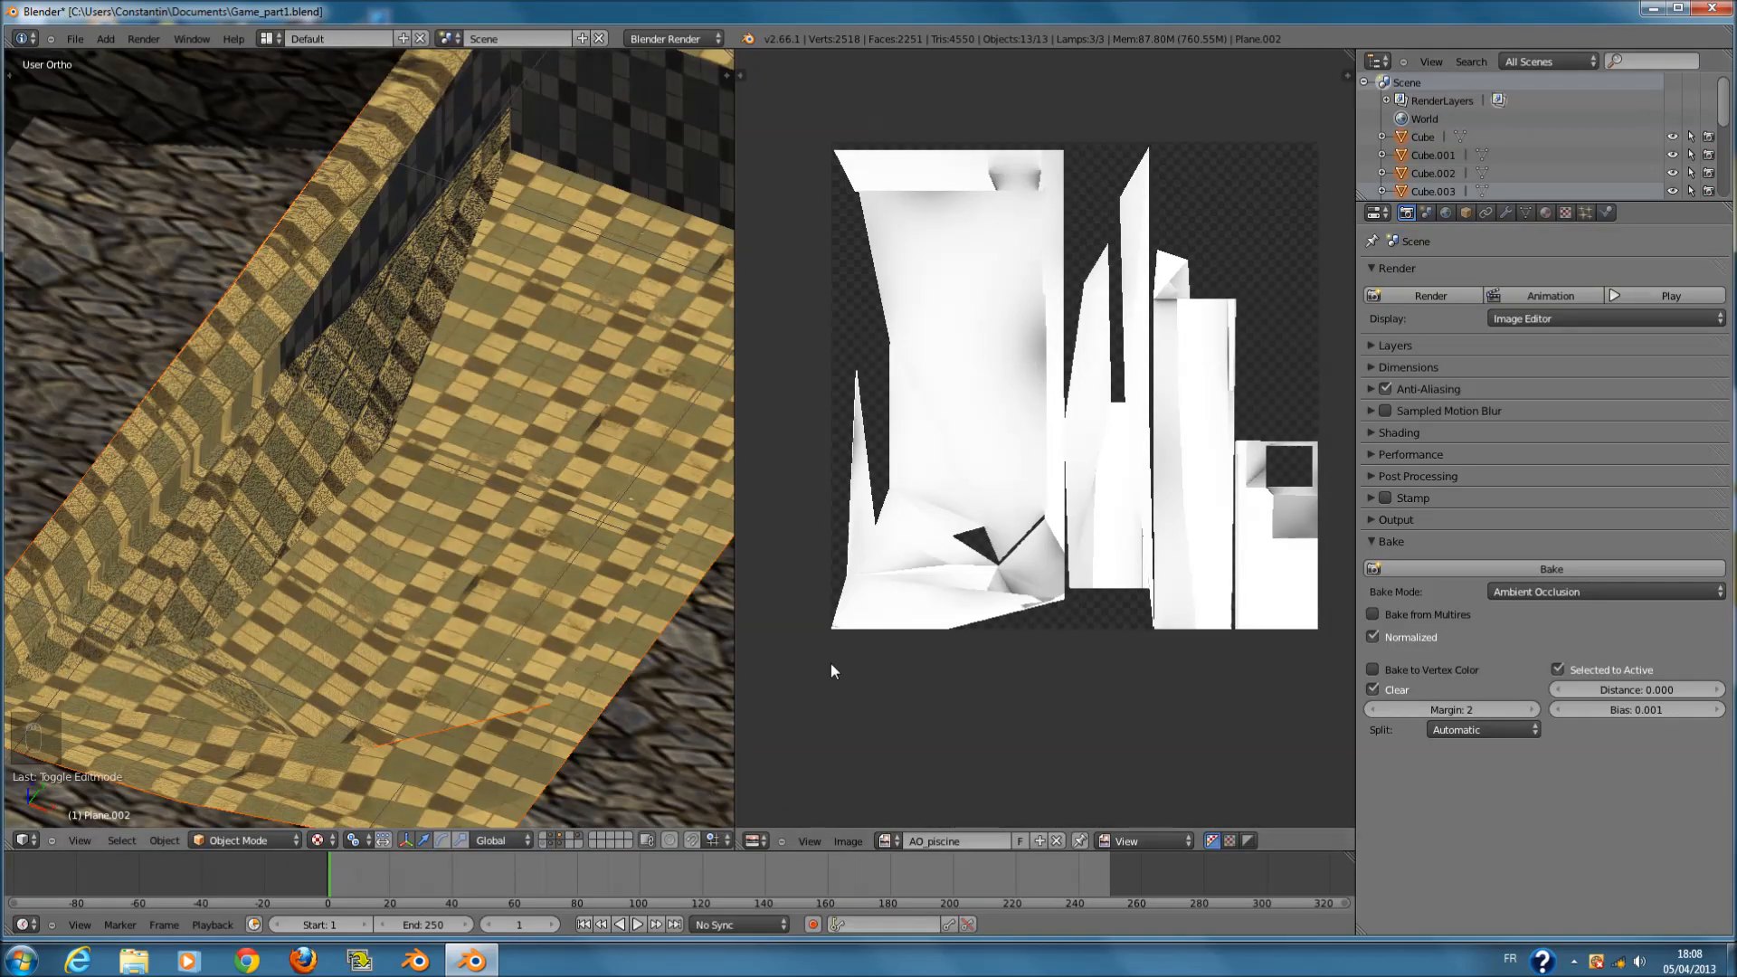
- Add a new texture in the third slot of the piscine material and set its type to Image or Movie
{"action": "left_click", "coordinate": [1565, 214]}
{"action": "left_click", "coordinate": [1547, 213]}
{"action": "left_click", "coordinate": [1566, 213]}
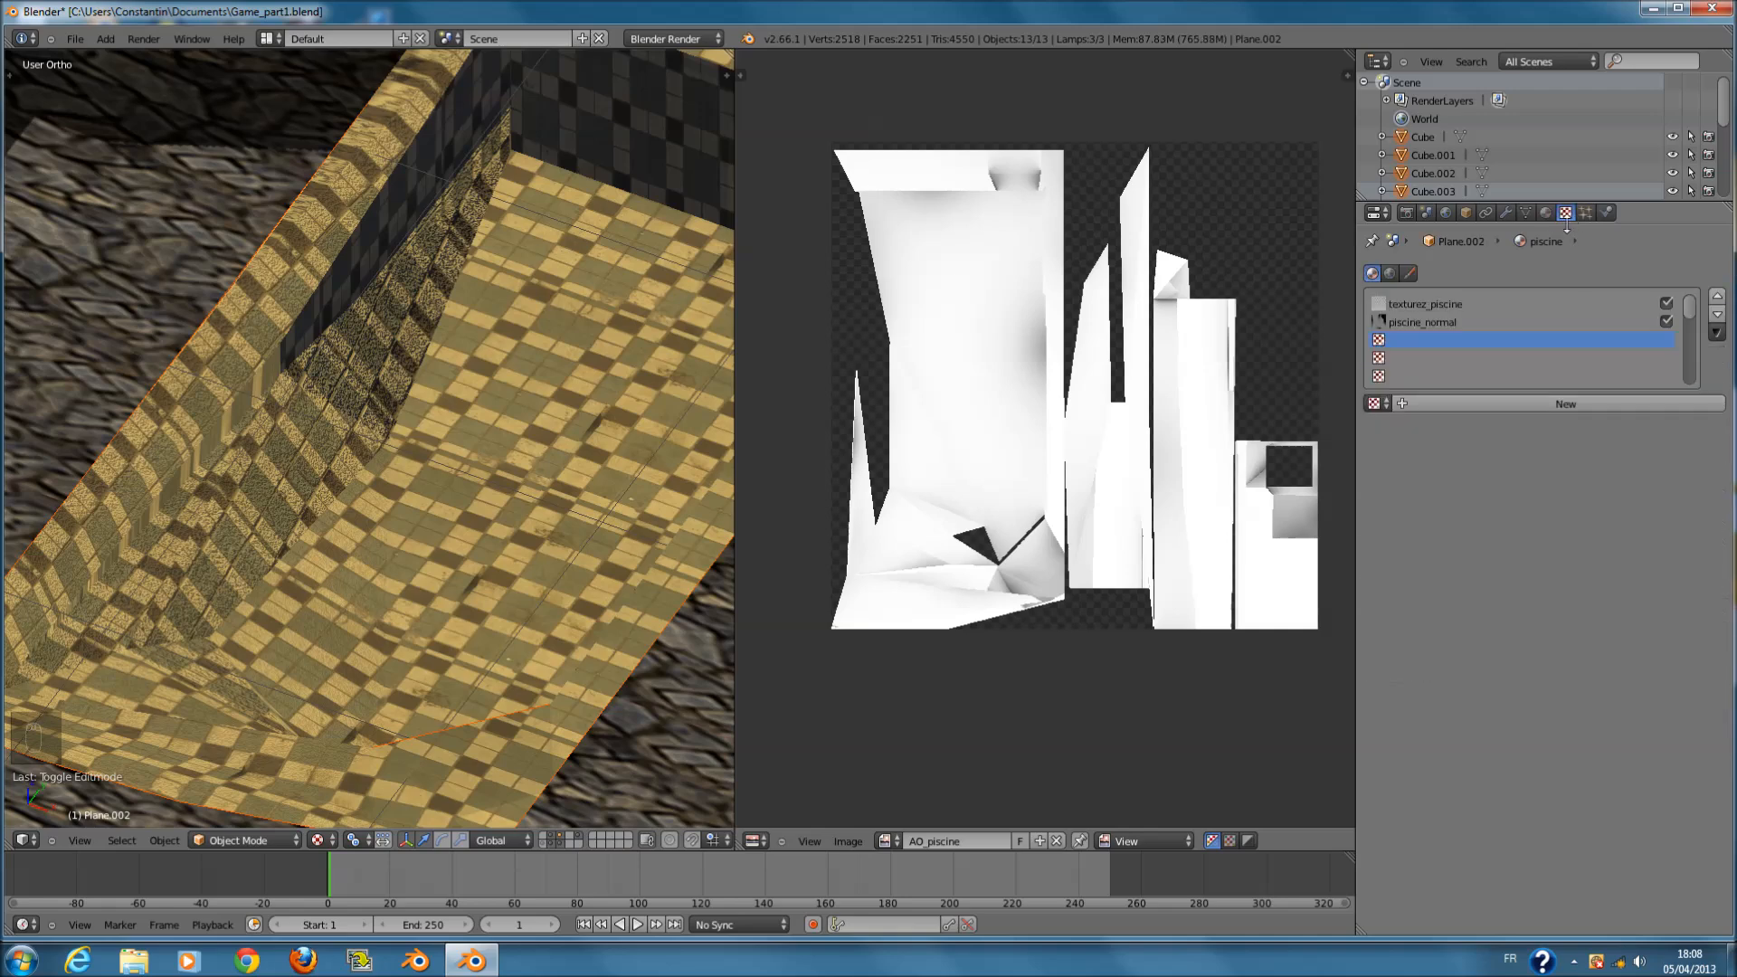
{"action": "left_click", "coordinate": [1475, 405]}
{"action": "left_click", "coordinate": [1489, 427]}
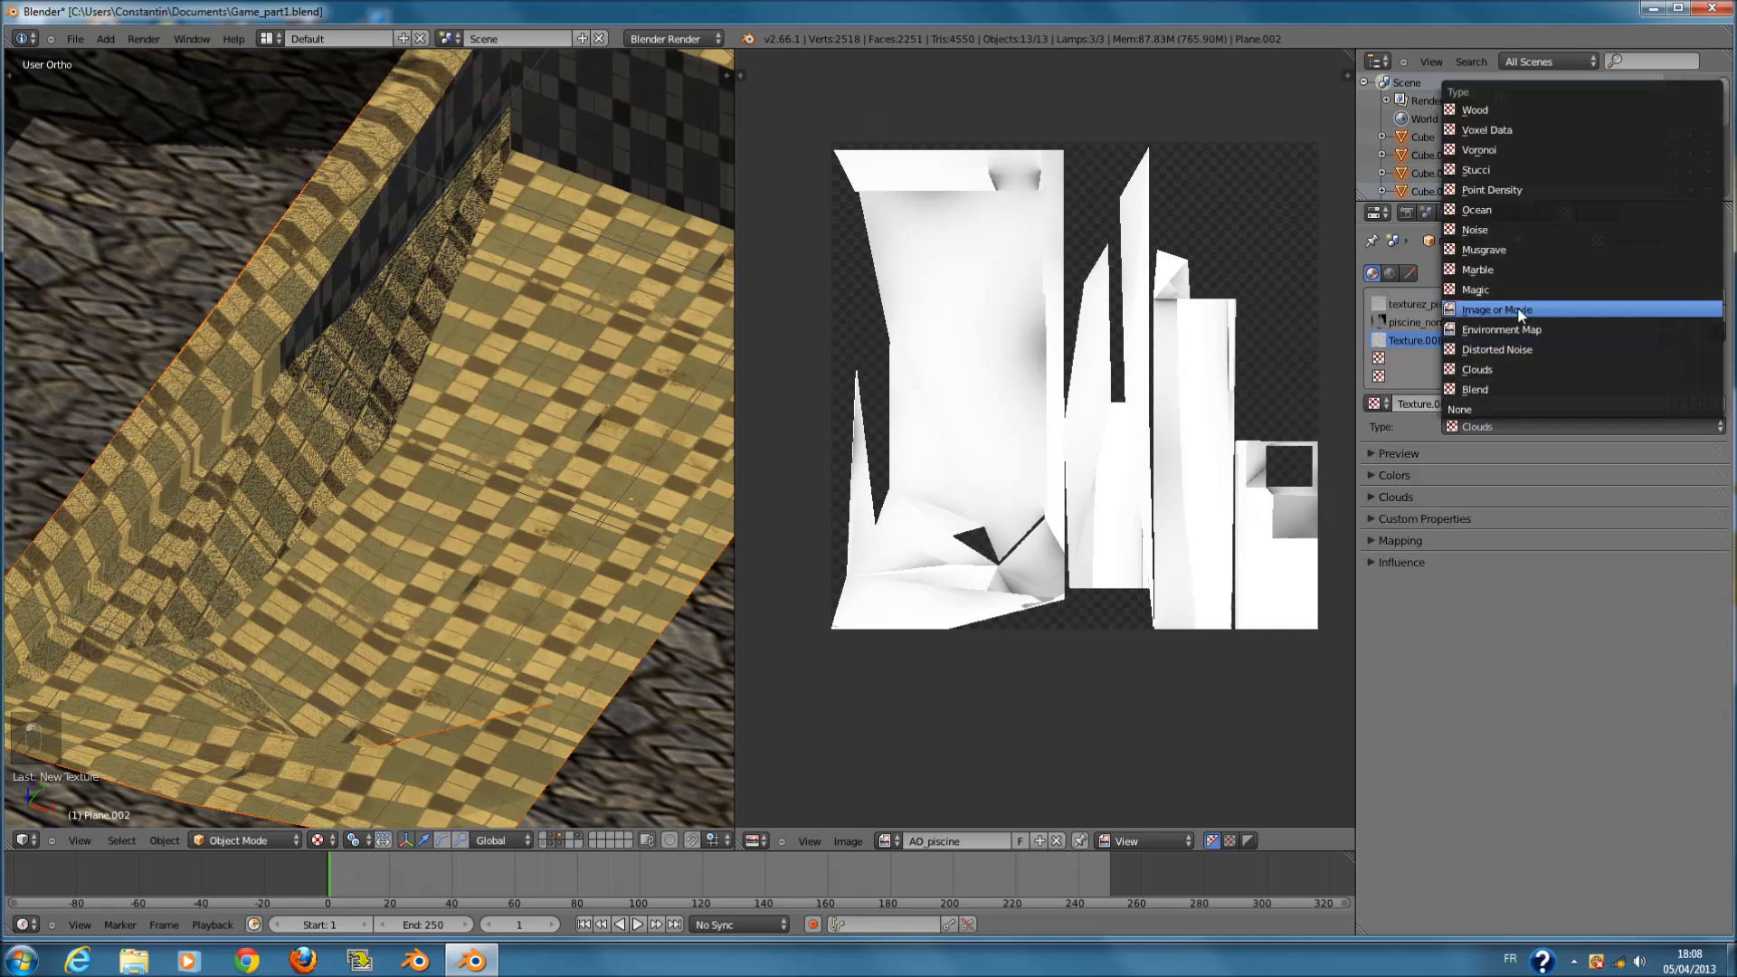
{"action": "left_click", "coordinate": [1520, 310]}
- Load piscine_AO.png from Gama_tutorial_texture as the new texture's image and save the blend file
{"action": "left_click", "coordinate": [1437, 497]}
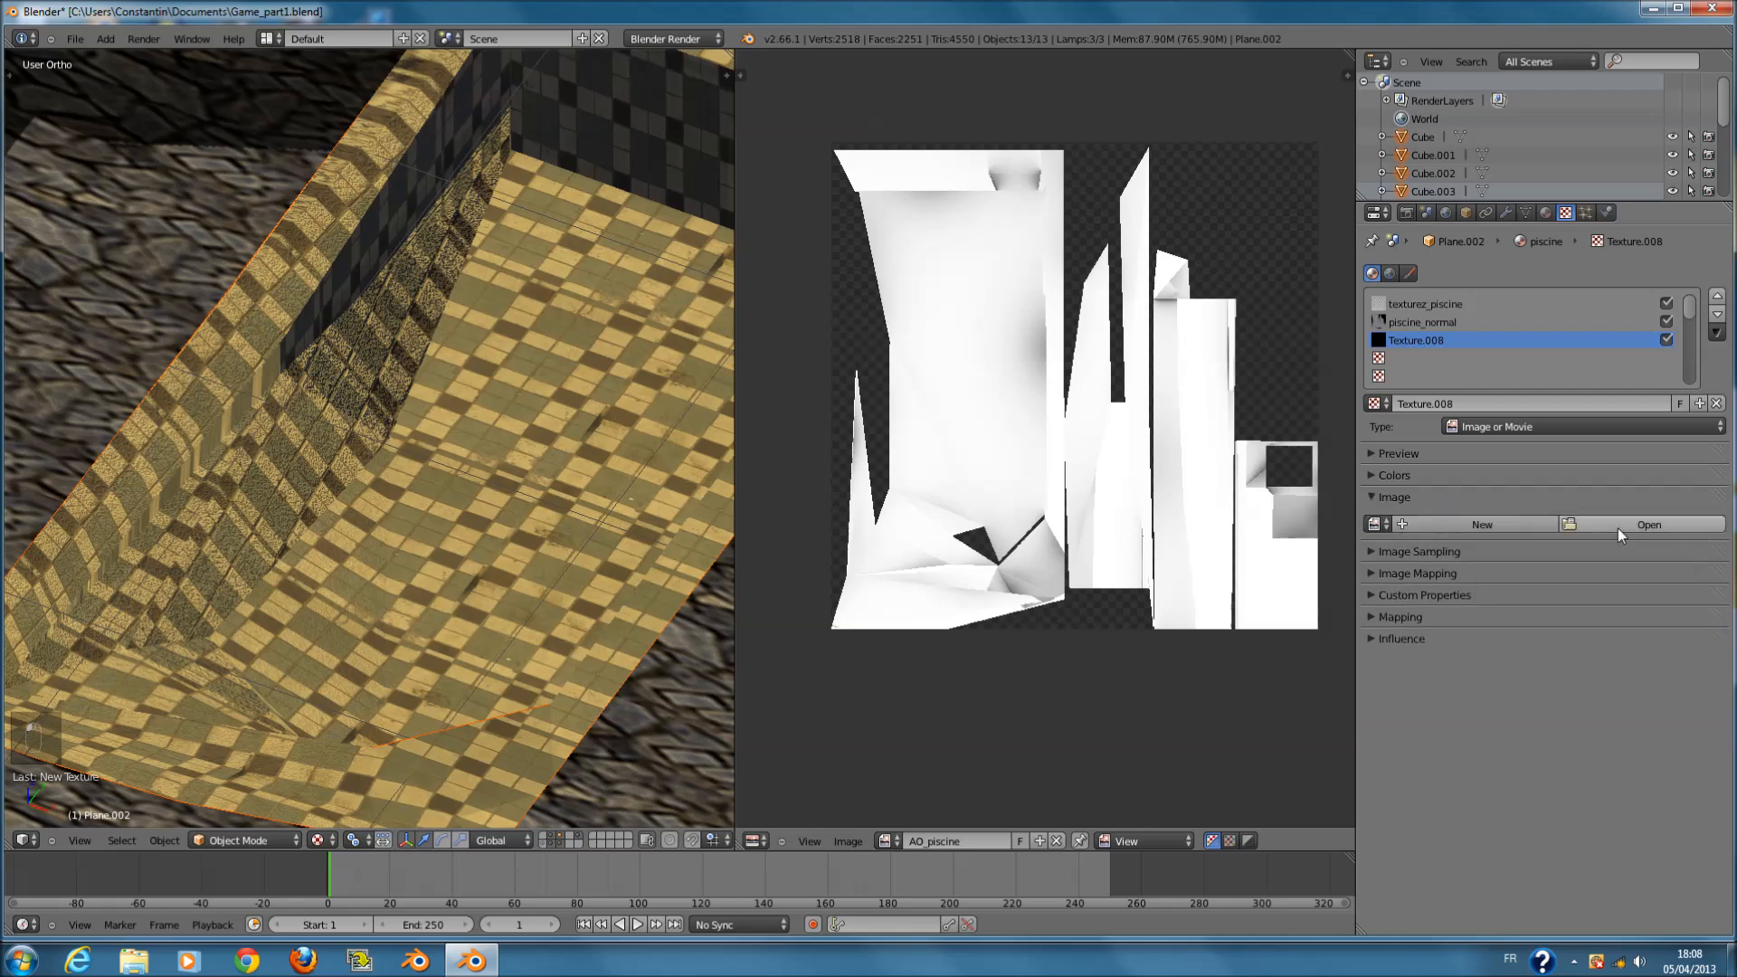
{"action": "left_click", "coordinate": [1617, 529]}
{"action": "left_click", "coordinate": [96, 401]}
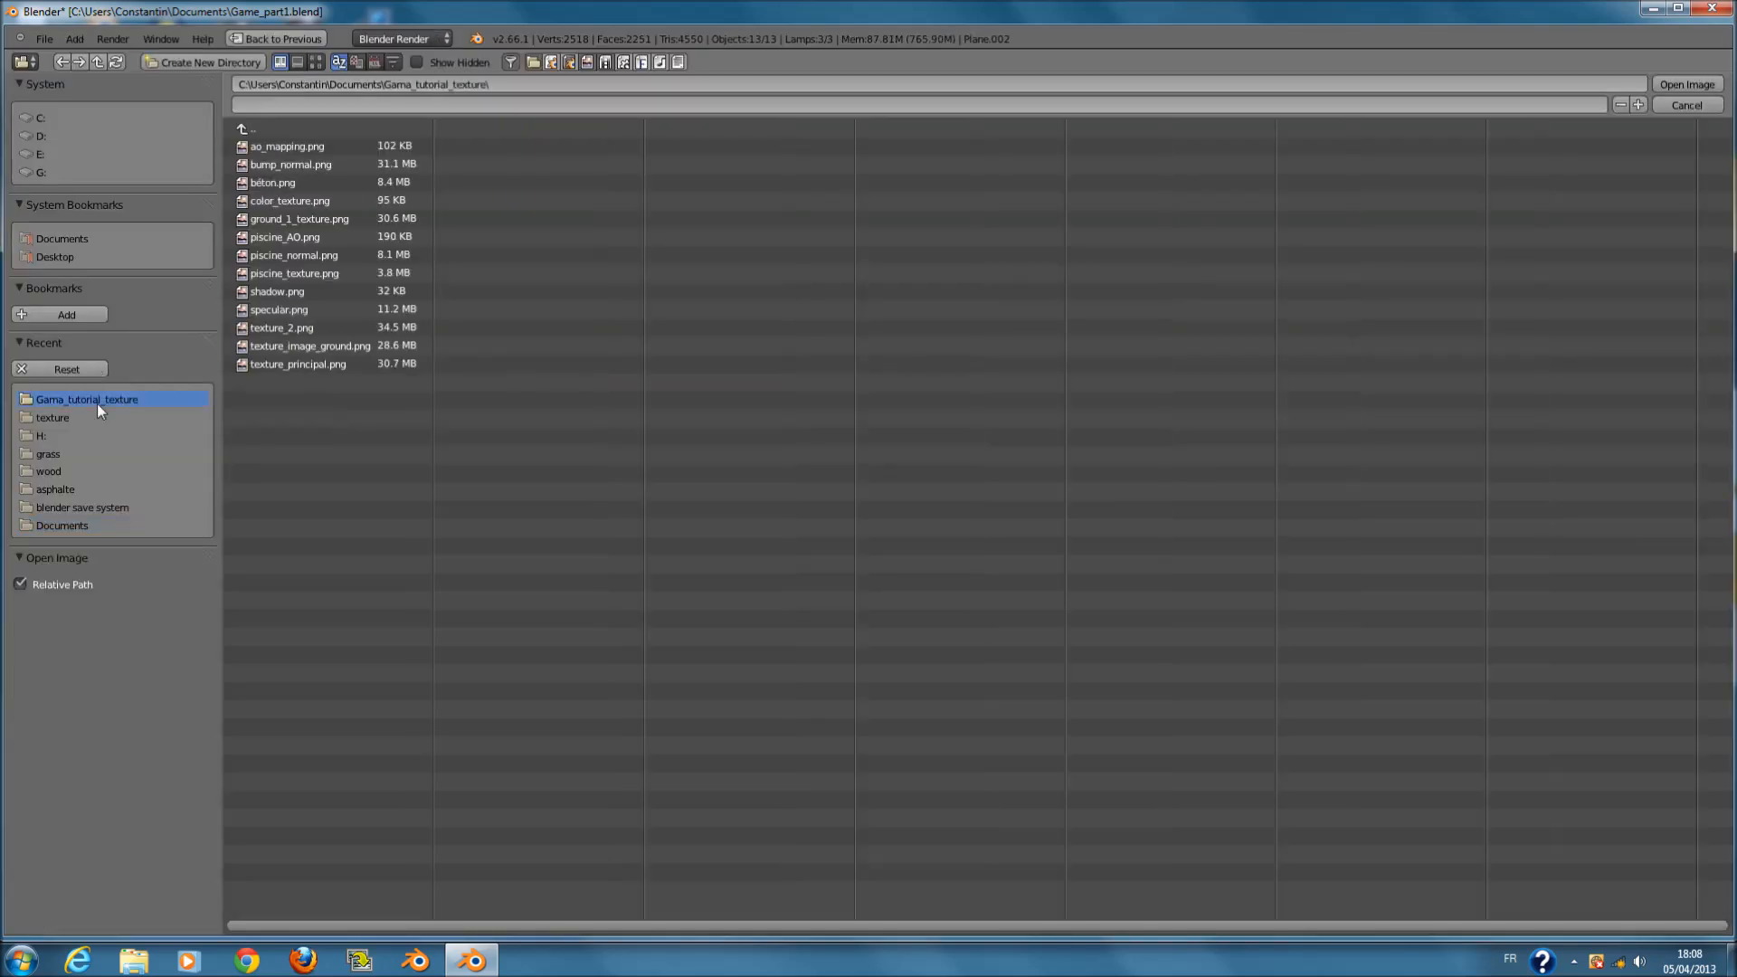
{"action": "left_click", "coordinate": [324, 63]}
{"action": "left_click", "coordinate": [1278, 193]}
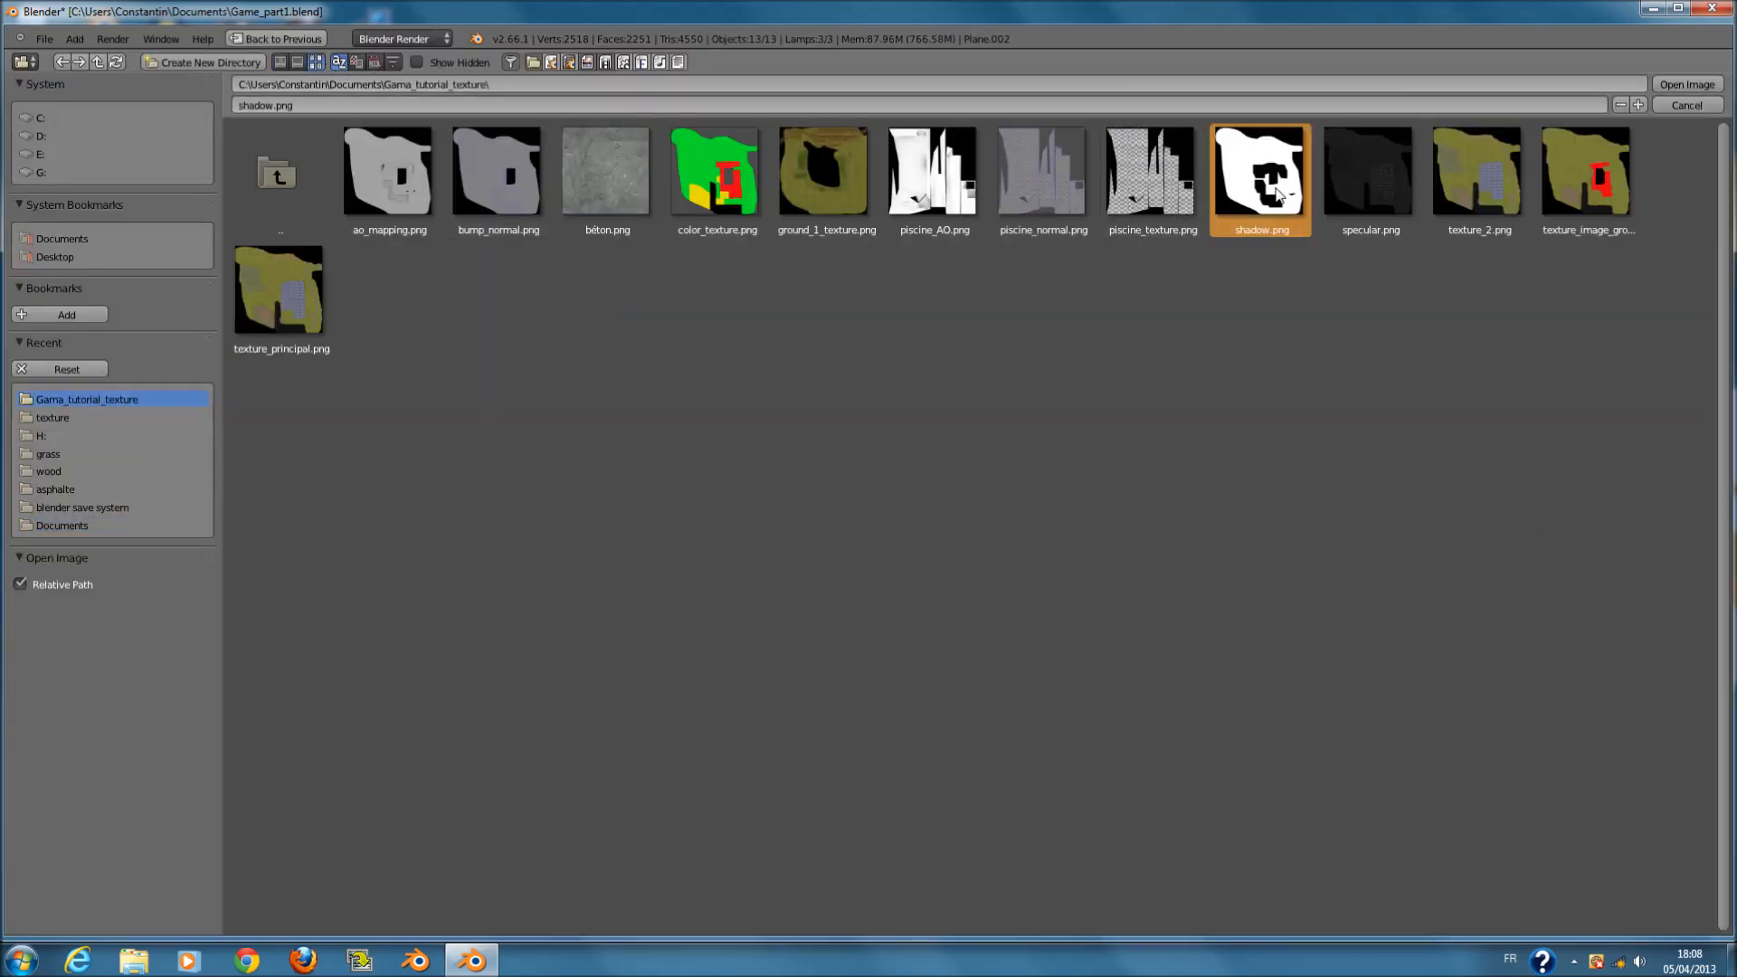
{"action": "left_click", "coordinate": [979, 170]}
{"action": "left_click", "coordinate": [1724, 84]}
{"action": "key", "text": "ctrl+s"}
- Set the ambient occlusion texture's mapping coordinates to UV
{"action": "left_click", "coordinate": [1398, 475]}
{"action": "left_click", "coordinate": [1399, 494]}
{"action": "left_click", "coordinate": [1408, 519]}
{"action": "left_click", "coordinate": [1408, 519]}
{"action": "left_click", "coordinate": [1412, 540]}
{"action": "left_click", "coordinate": [1413, 540]}
{"action": "left_click", "coordinate": [1421, 563]}
{"action": "left_click", "coordinate": [1420, 562]}
{"action": "left_click", "coordinate": [1421, 584]}
{"action": "left_click", "coordinate": [1567, 610]}
{"action": "left_click", "coordinate": [1593, 534]}
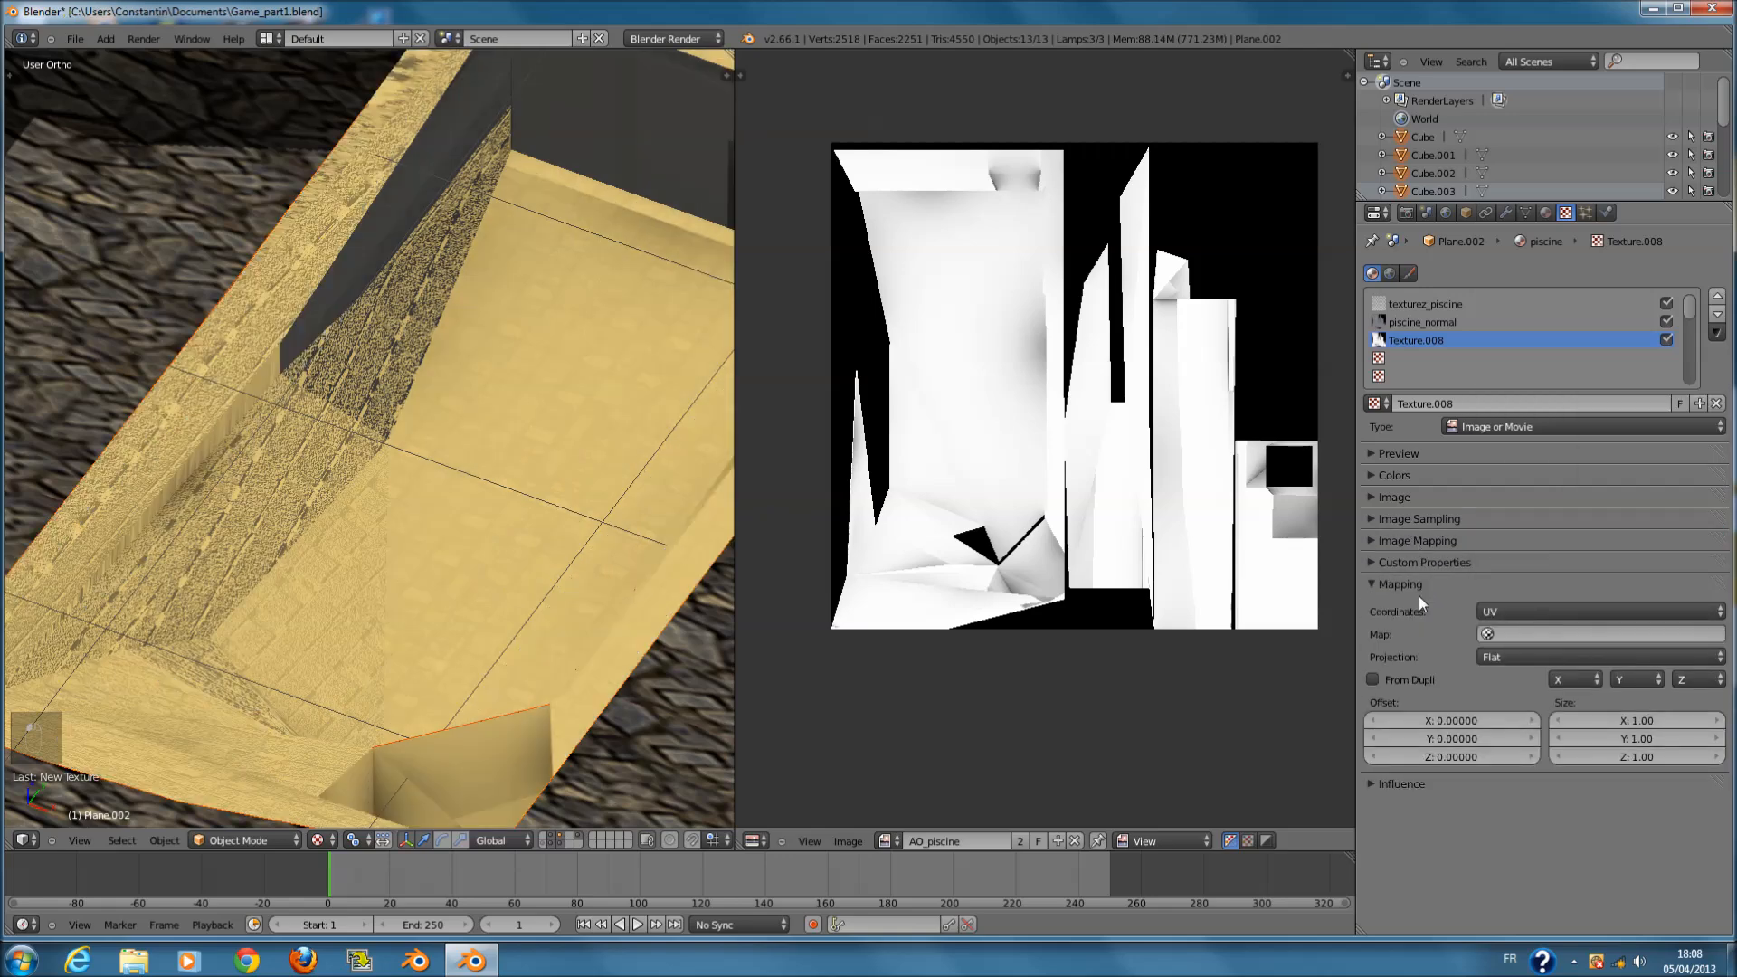
{"action": "left_click", "coordinate": [1406, 588]}
- Set the ambient occlusion texture's blend type to Multiply and save the blend file
{"action": "middle_click_drag", "start_coordinate": [362, 380], "coordinate": [508, 463]}
{"action": "left_click", "coordinate": [1408, 605]}
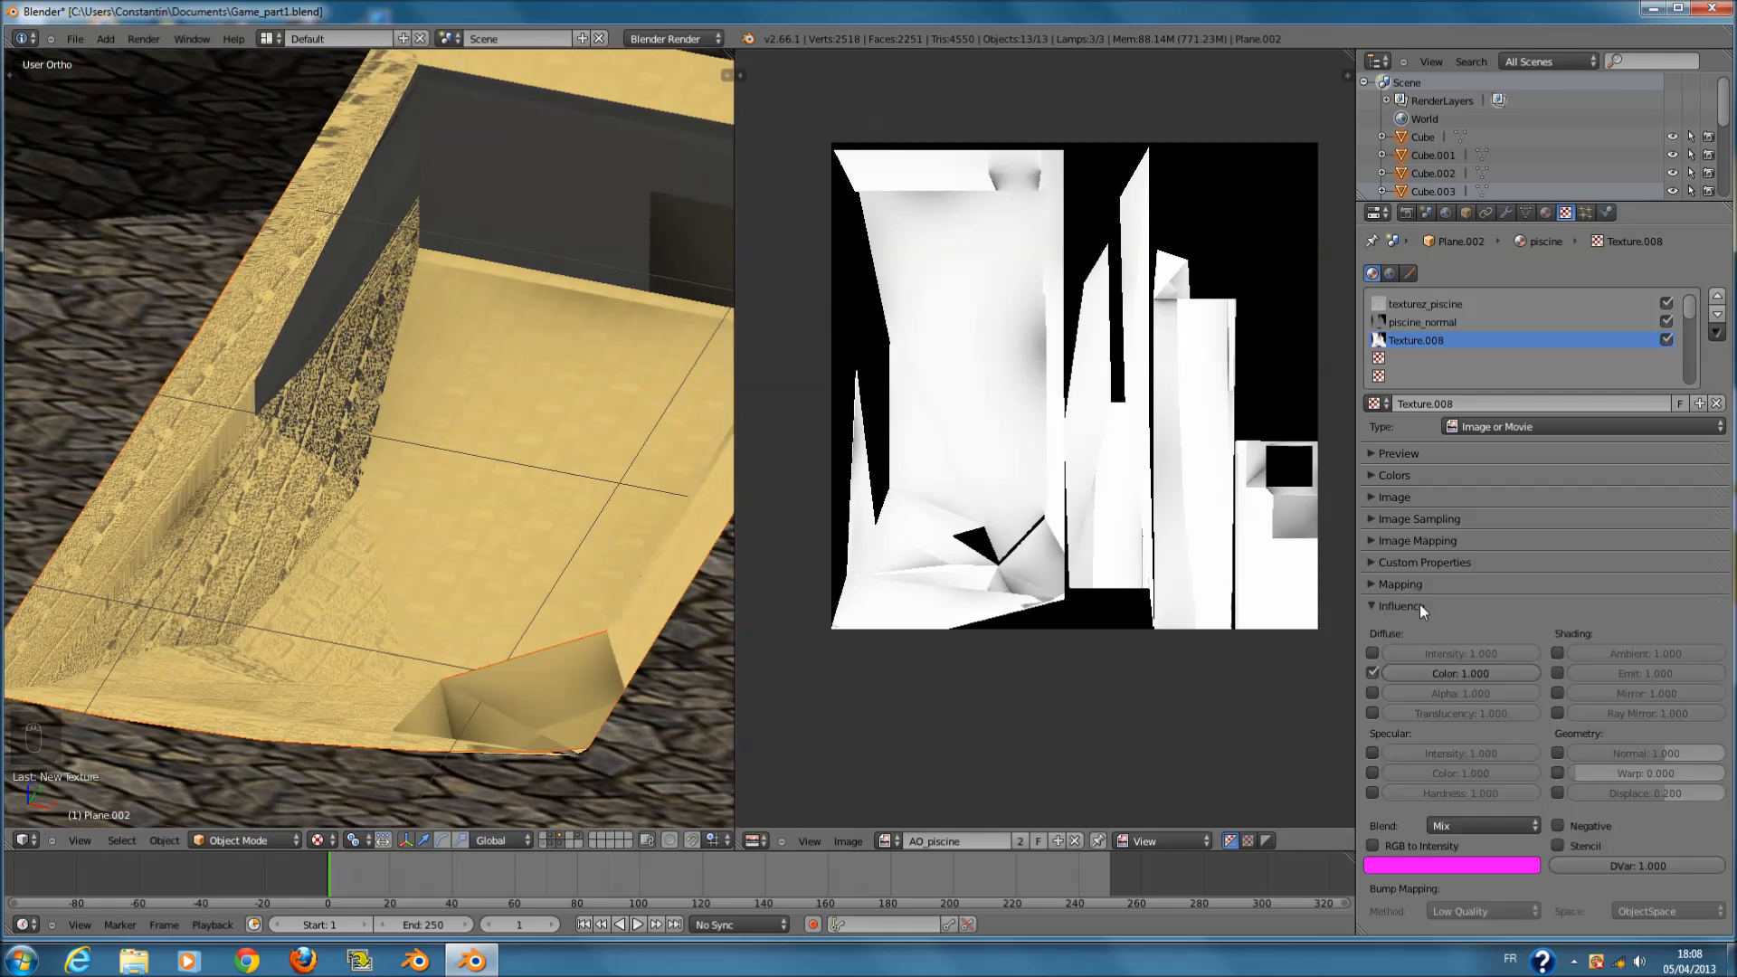
{"action": "left_click", "coordinate": [1461, 826]}
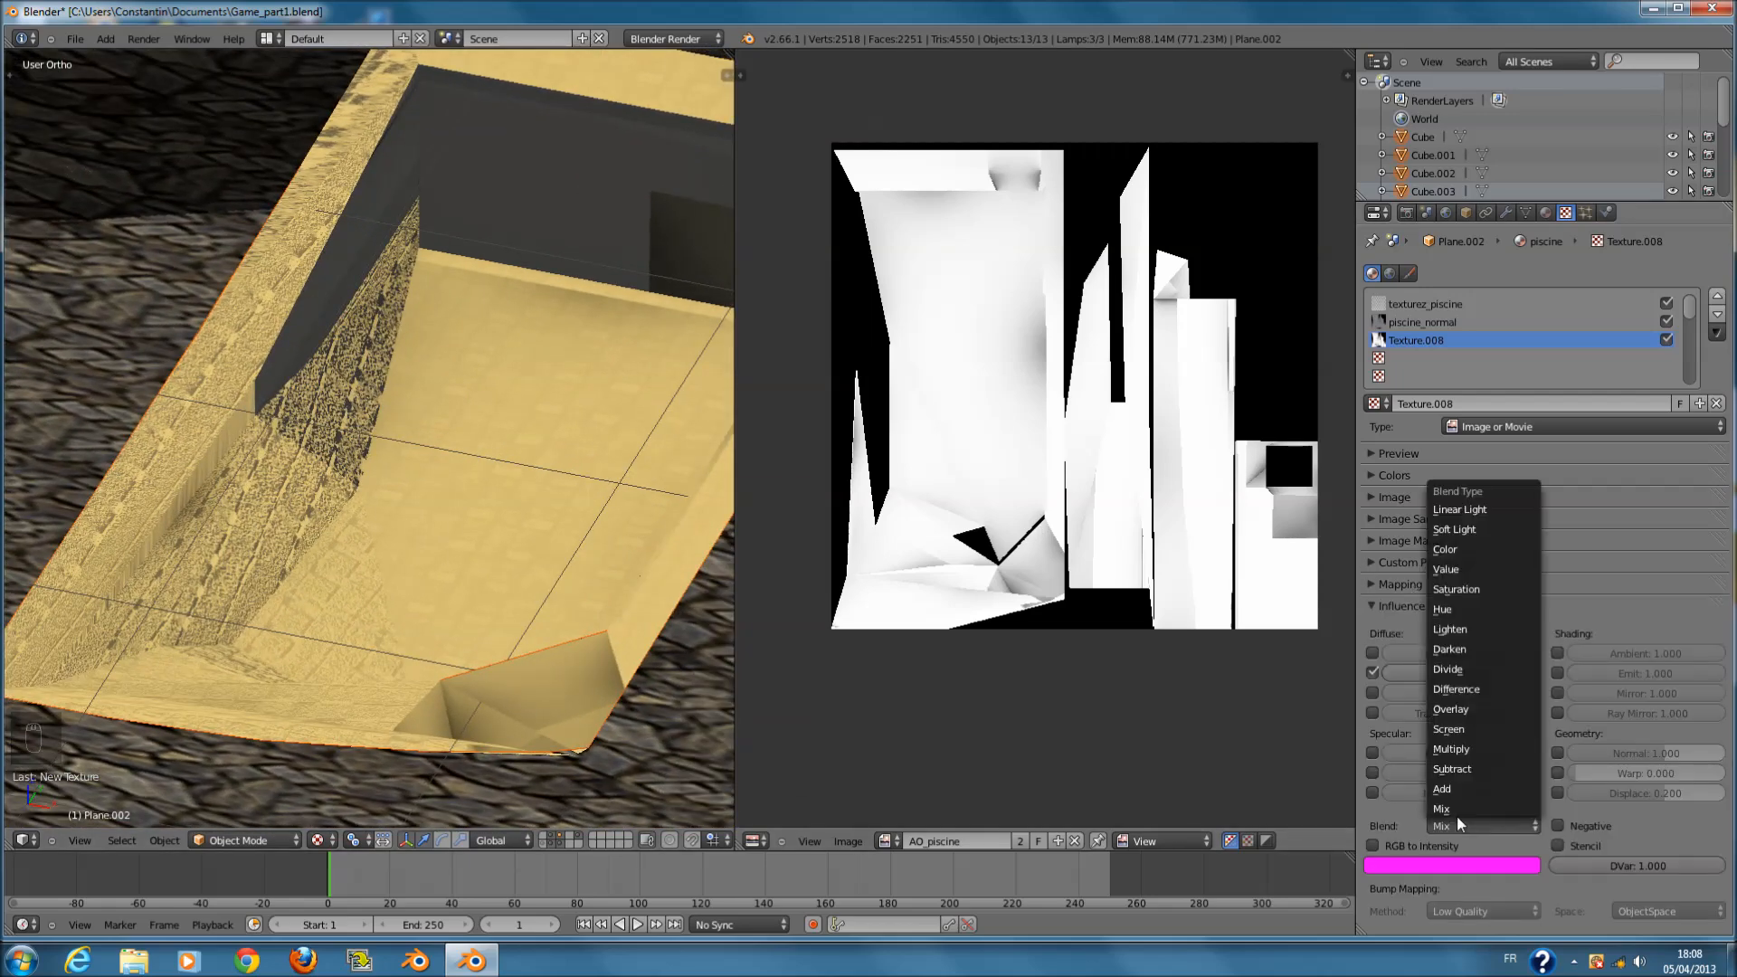
{"action": "left_click", "coordinate": [1473, 748]}
{"action": "key", "text": "ctrl+s"}
- Deselect all objects, inspect the pool's ambient occlusion shading from several angles, and save the blend file
{"action": "left_click", "coordinate": [559, 552]}
{"action": "middle_click_drag", "start_coordinate": [596, 567], "coordinate": [722, 464]}
{"action": "scroll", "coordinate": [687, 453], "scroll_direction": "down", "scroll_amount": 3}
{"action": "key", "text": "a"}
{"action": "key", "text": "ctrl+s"}
{"action": "left_click", "coordinate": [650, 444]}
{"action": "scroll", "coordinate": [575, 458], "scroll_direction": "up", "scroll_amount": 3}
{"action": "middle_click_drag", "start_coordinate": [575, 458], "coordinate": [366, 340]}
{"action": "scroll", "coordinate": [448, 337], "scroll_direction": "down", "scroll_amount": 3}
{"action": "scroll", "coordinate": [535, 274], "scroll_direction": "up", "scroll_amount": 5}
{"action": "key", "text": "ctrl+s"}
{"action": "scroll", "coordinate": [366, 347], "scroll_direction": "down", "scroll_amount": 3}
{"action": "middle_click_drag", "start_coordinate": [507, 449], "coordinate": [496, 443]}
{"action": "key", "text": "ctrl+s"}
{"action": "left_click", "coordinate": [496, 444]}
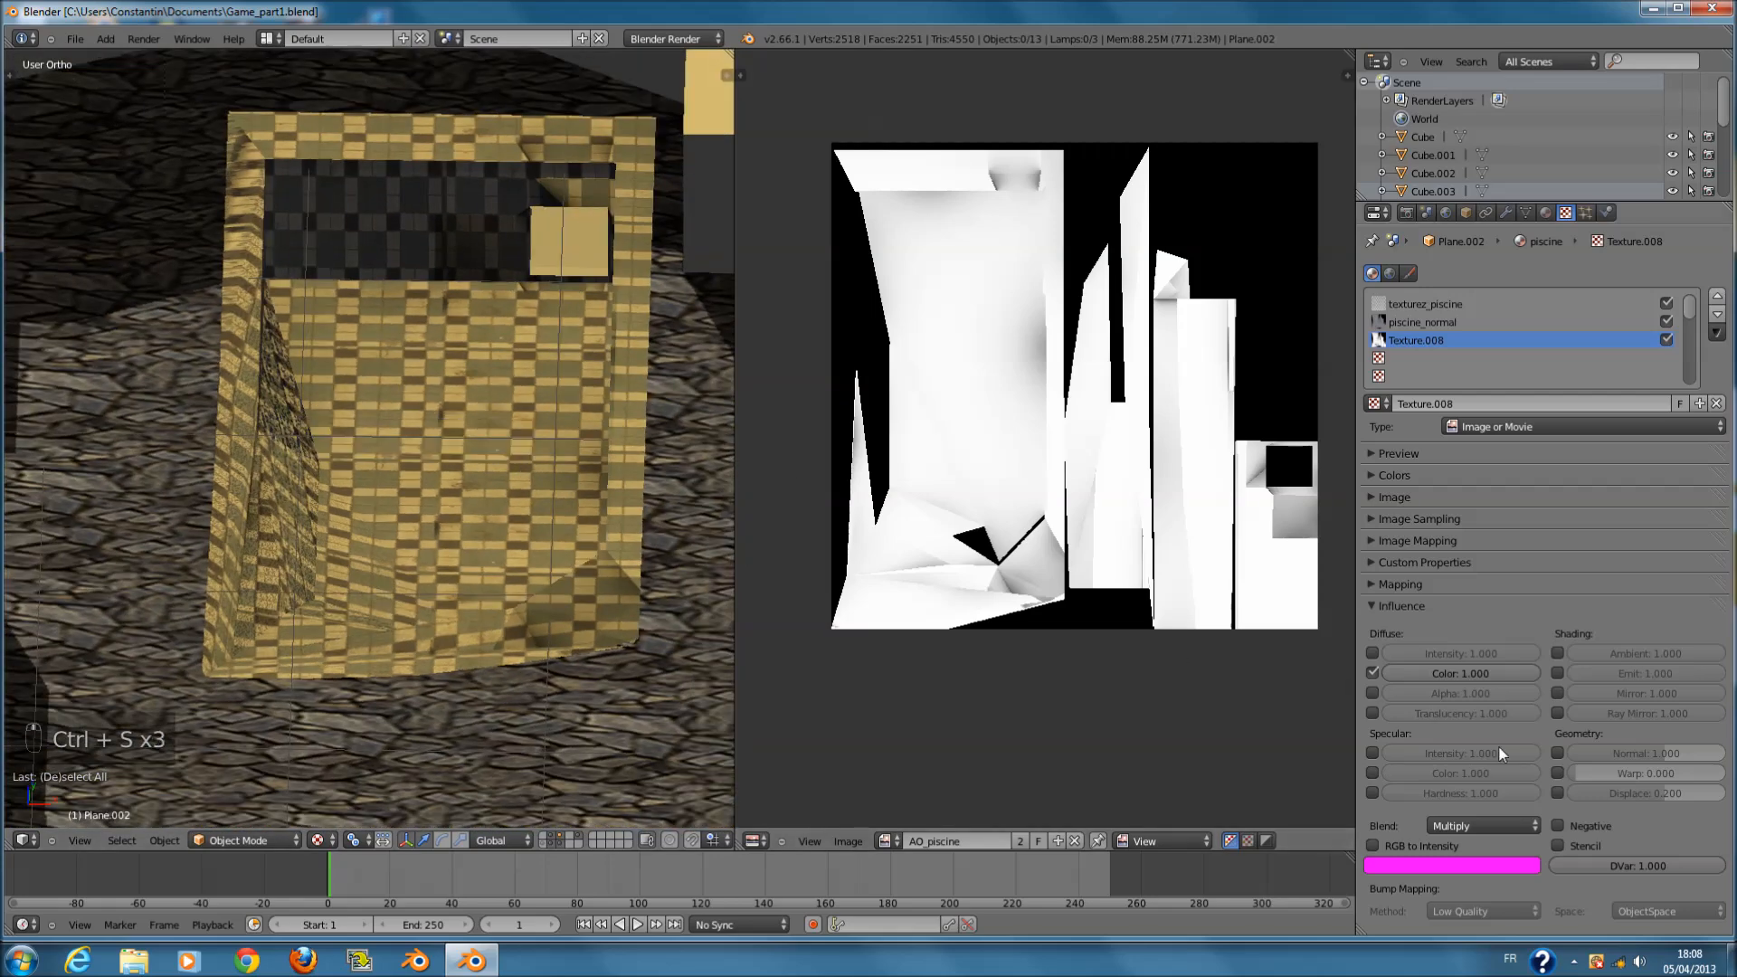
- Try the RGB to Intensity and Emit options on the ambient occlusion texture
{"action": "left_click", "coordinate": [1374, 841]}
{"action": "left_click", "coordinate": [1371, 845]}
{"action": "left_click", "coordinate": [1558, 671]}
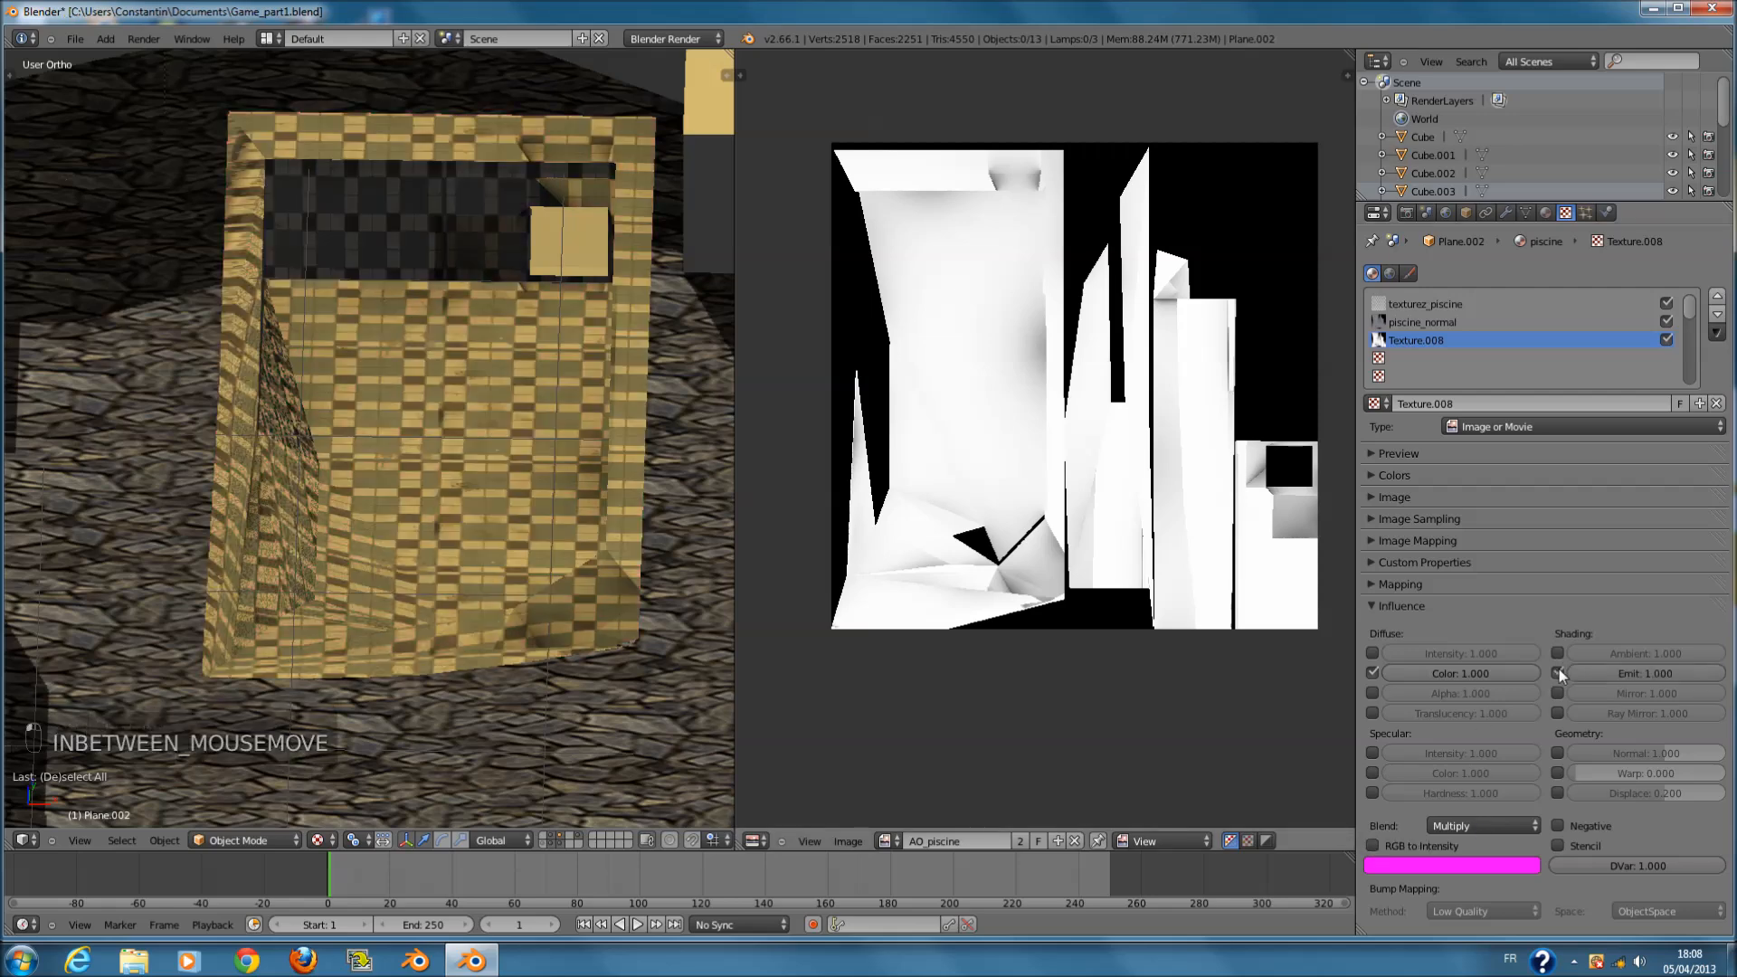
{"action": "left_click", "coordinate": [1561, 672]}
{"action": "left_click", "coordinate": [1560, 672]}
{"action": "left_click", "coordinate": [1560, 671]}
- Adjust the Normal influence strength of the piscine_normal texture while viewing the pool, and save the blend file
{"action": "middle_click_drag", "start_coordinate": [561, 597], "coordinate": [371, 488]}
{"action": "key", "text": "ctrl+s"}
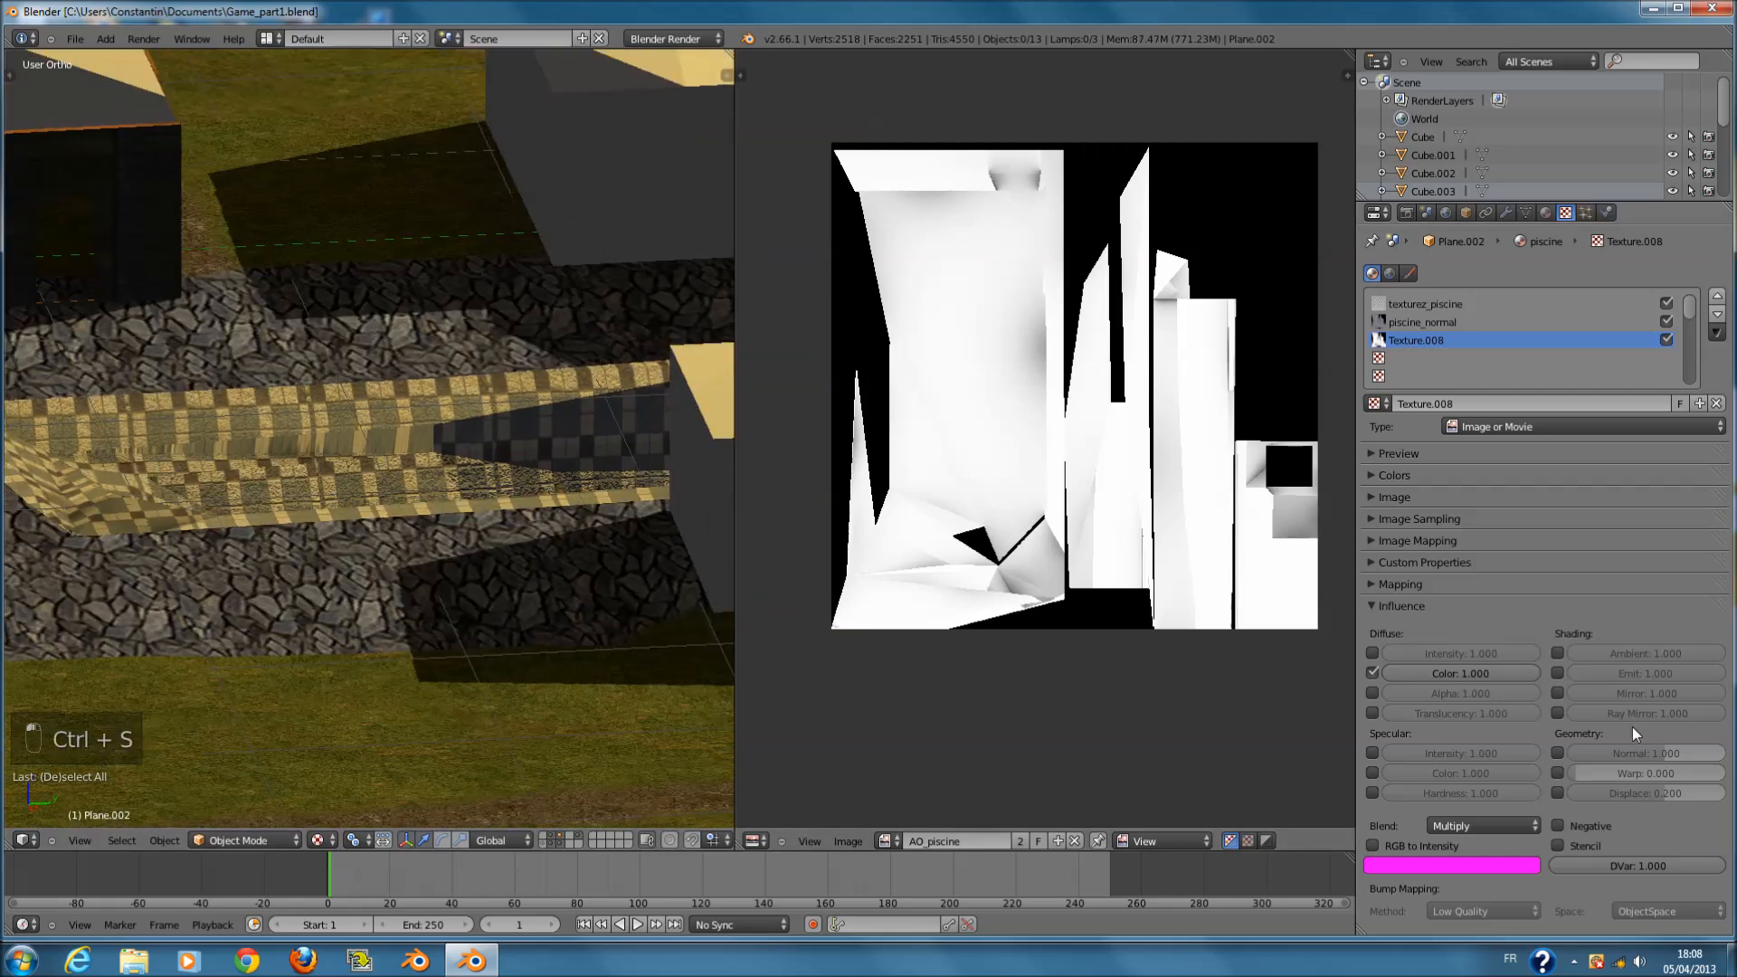
{"action": "key", "text": "ctrl+s"}
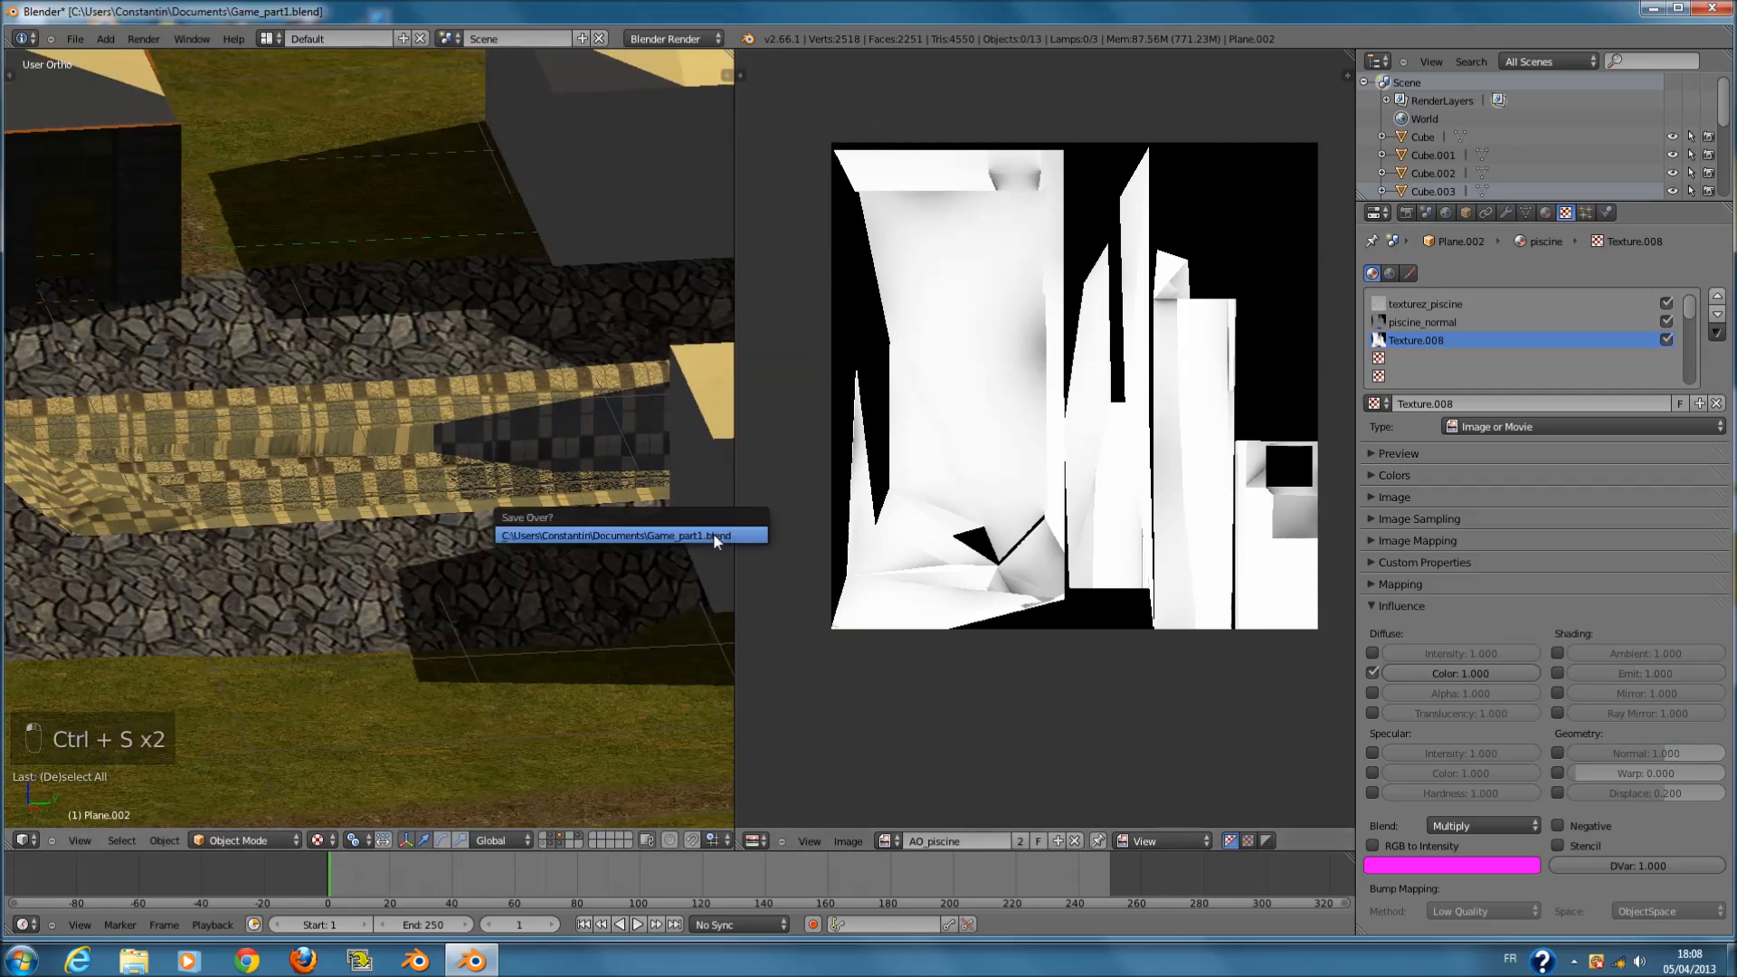
{"action": "left_click", "coordinate": [1470, 322]}
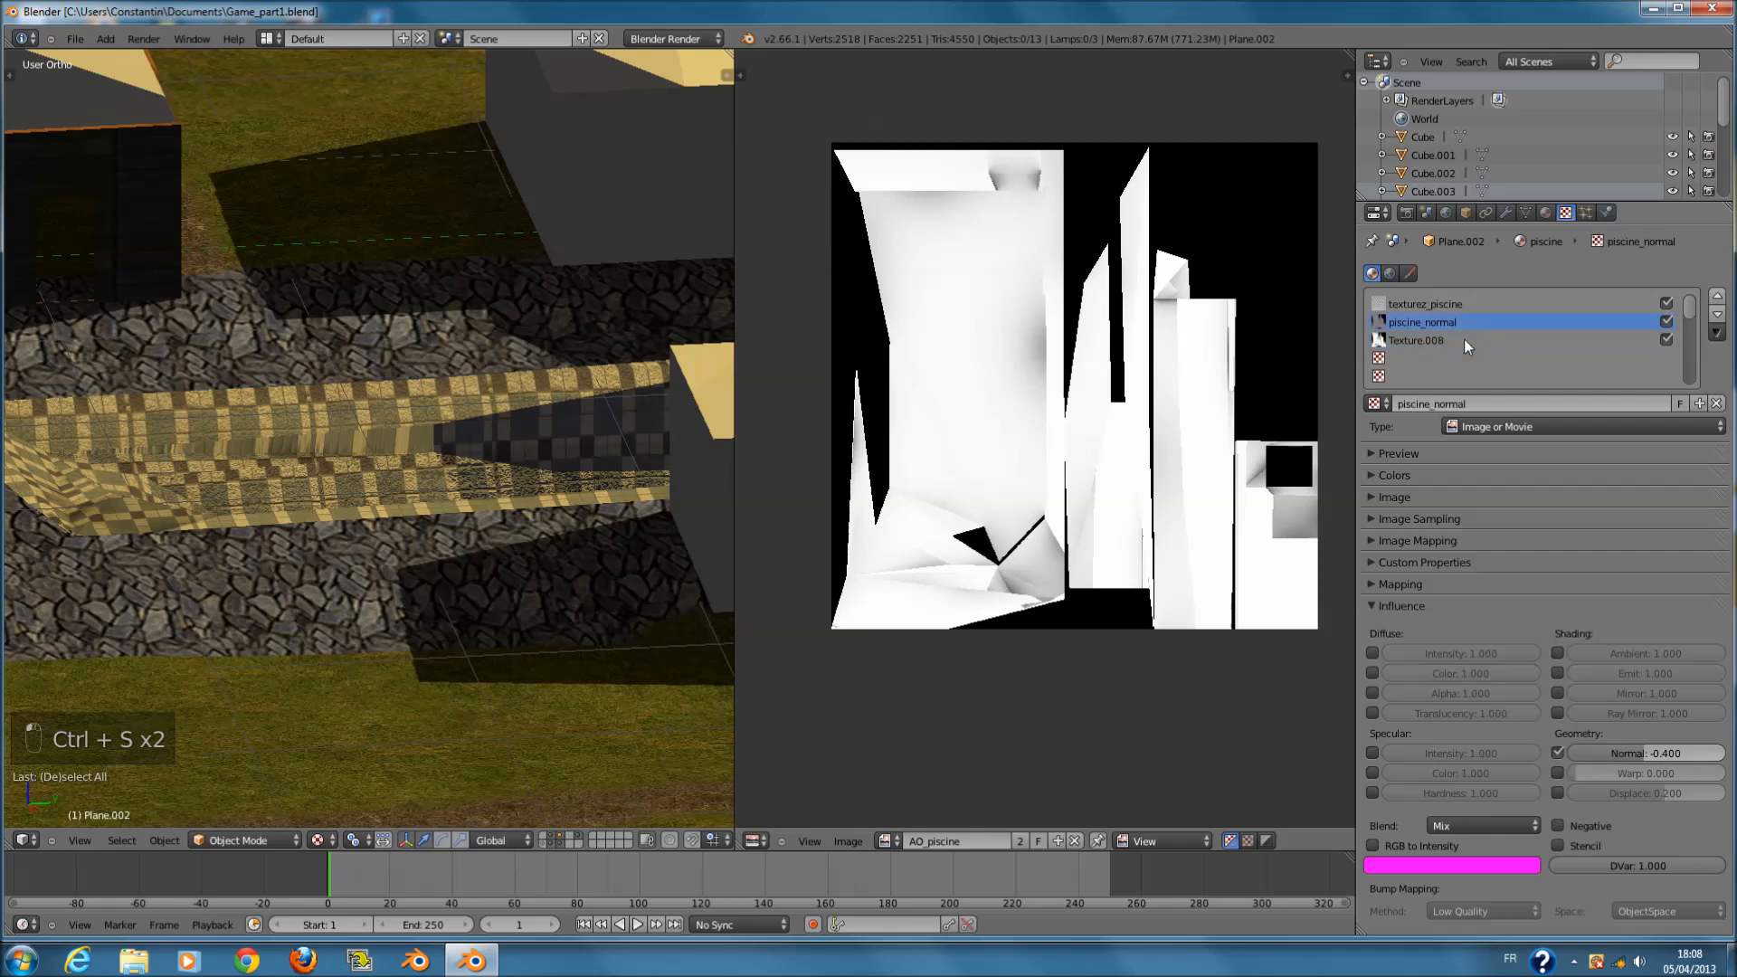
{"action": "left_click_drag", "start_coordinate": [1645, 753], "coordinate": [1652, 752]}
{"action": "left_click", "coordinate": [1652, 752]}
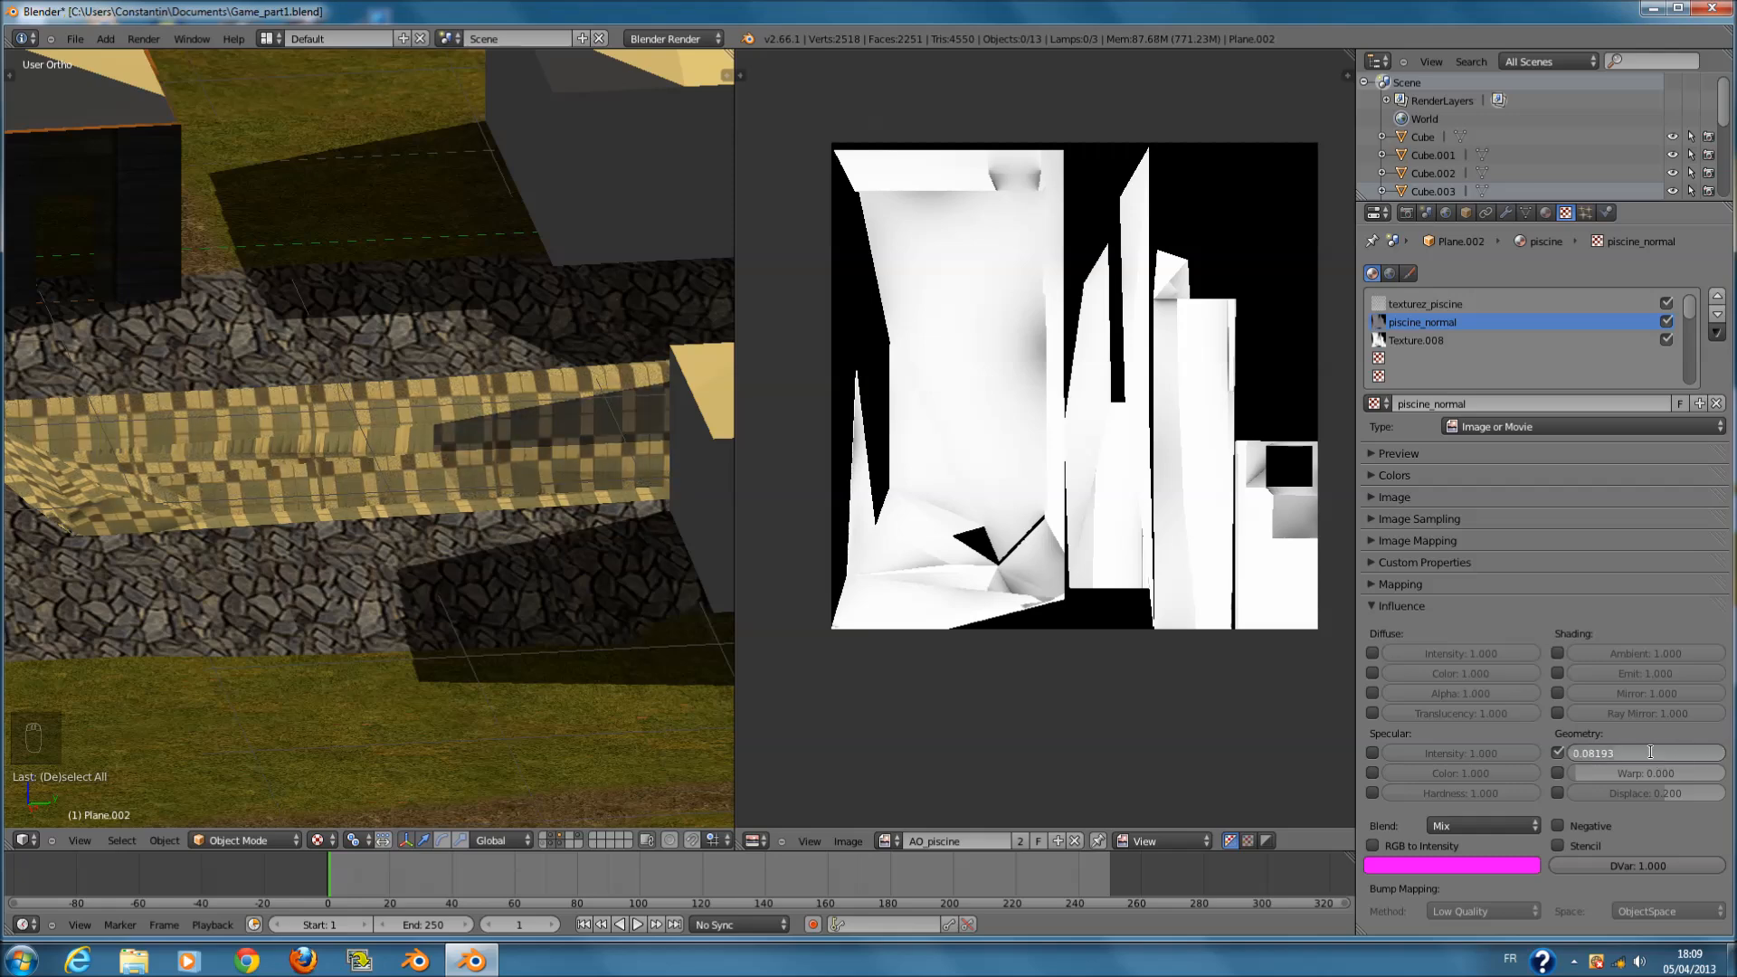
{"action": "key", "text": "Escape"}
{"action": "left_click_drag", "start_coordinate": [1652, 752], "coordinate": [1647, 752]}
{"action": "middle_click_drag", "start_coordinate": [186, 500], "coordinate": [341, 568]}
{"action": "key", "text": "ctrl+s"}
- Inspect the pool's bump shading with the objects' selection toggled, and save the blend file
{"action": "middle_click_drag", "start_coordinate": [506, 543], "coordinate": [584, 485]}
{"action": "key", "text": "a"}
{"action": "key", "text": "a"}
{"action": "key", "text": "a"}
{"action": "key", "text": "a"}
{"action": "key", "text": "a"}
{"action": "key", "text": "ctrl+s"}
{"action": "left_click", "coordinate": [584, 485]}
- Select the pool mesh, show it in top view, and save the blend file
{"action": "right_click", "coordinate": [567, 378]}
{"action": "middle_click_drag", "start_coordinate": [568, 378], "coordinate": [469, 633]}
{"action": "key", "text": "ctrl+s"}
{"action": "left_click", "coordinate": [489, 409]}
{"action": "key", "text": "ctrl+s"}
{"action": "key", "text": "KP_7"}
{"action": "key", "text": "ctrl+s"}
{"action": "left_click", "coordinate": [493, 267]}
- Enable the Emit influence for the texturez_piscine texture, check the pool's brightness, and save the blend file
{"action": "left_click", "coordinate": [1419, 308]}
{"action": "key", "text": "ctrl+s"}
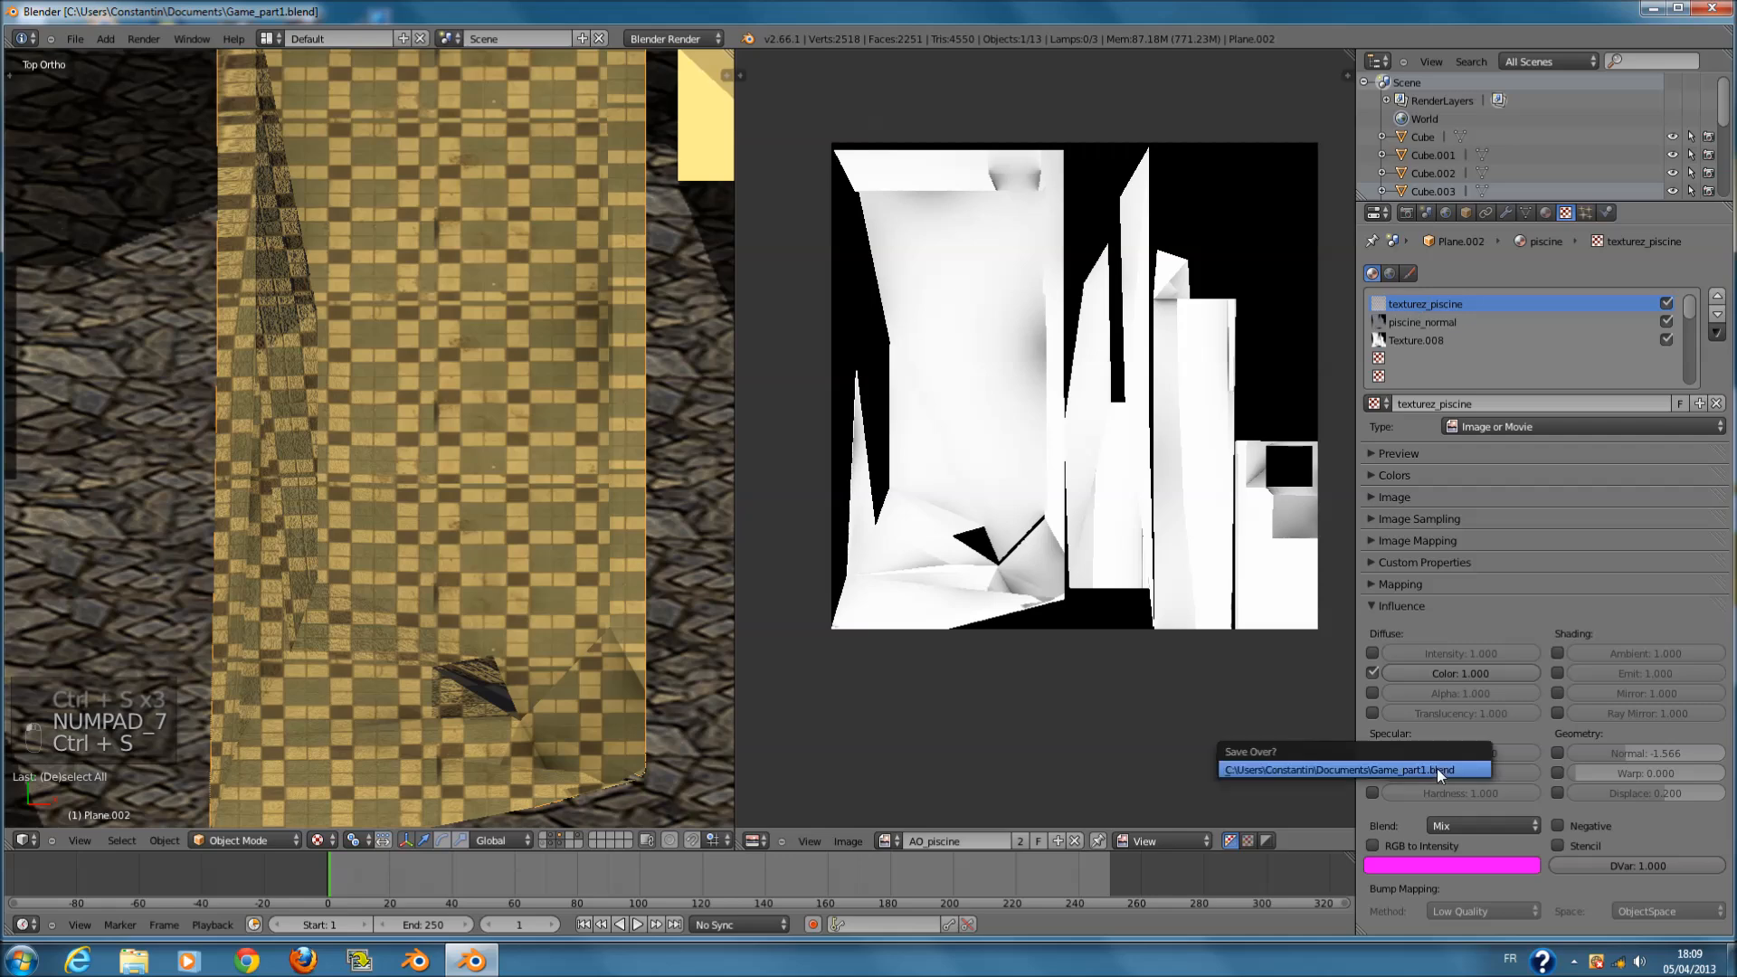
{"action": "key", "text": "ctrl+s"}
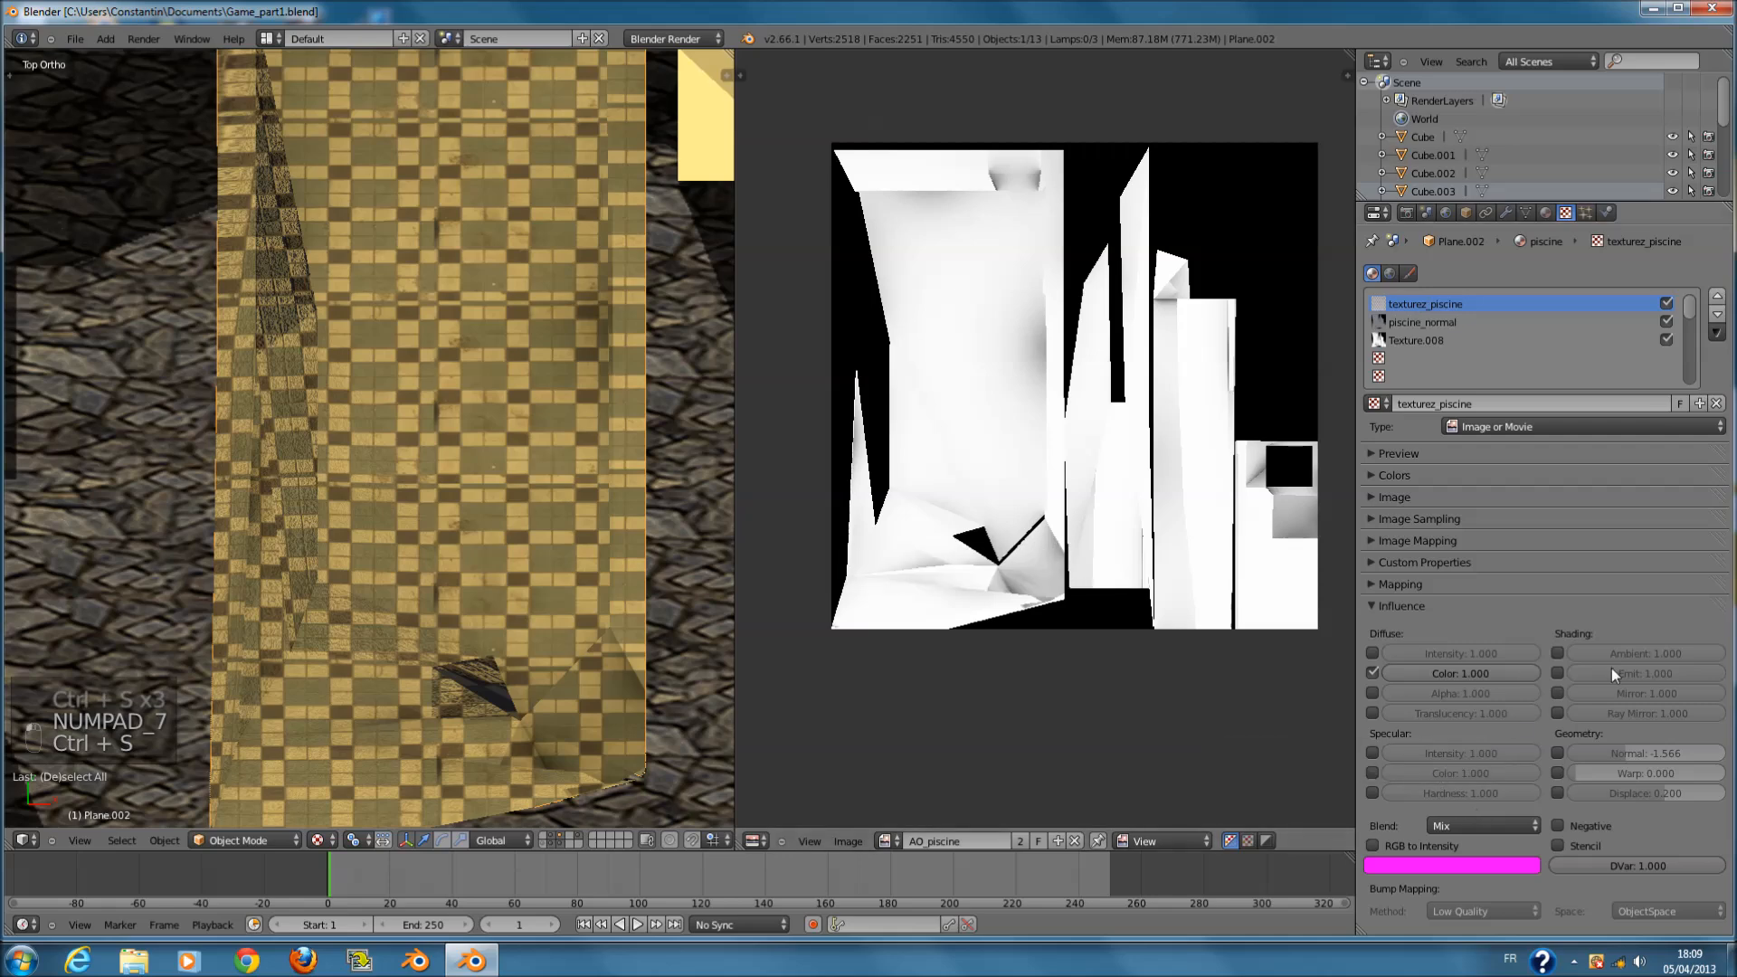
{"action": "left_click", "coordinate": [1559, 674]}
{"action": "middle_click_drag", "start_coordinate": [507, 543], "coordinate": [590, 479]}
{"action": "key", "text": "ctrl+s"}
{"action": "left_click", "coordinate": [397, 423]}
{"action": "key", "text": "ctrl+s"}
{"action": "left_click", "coordinate": [600, 427]}
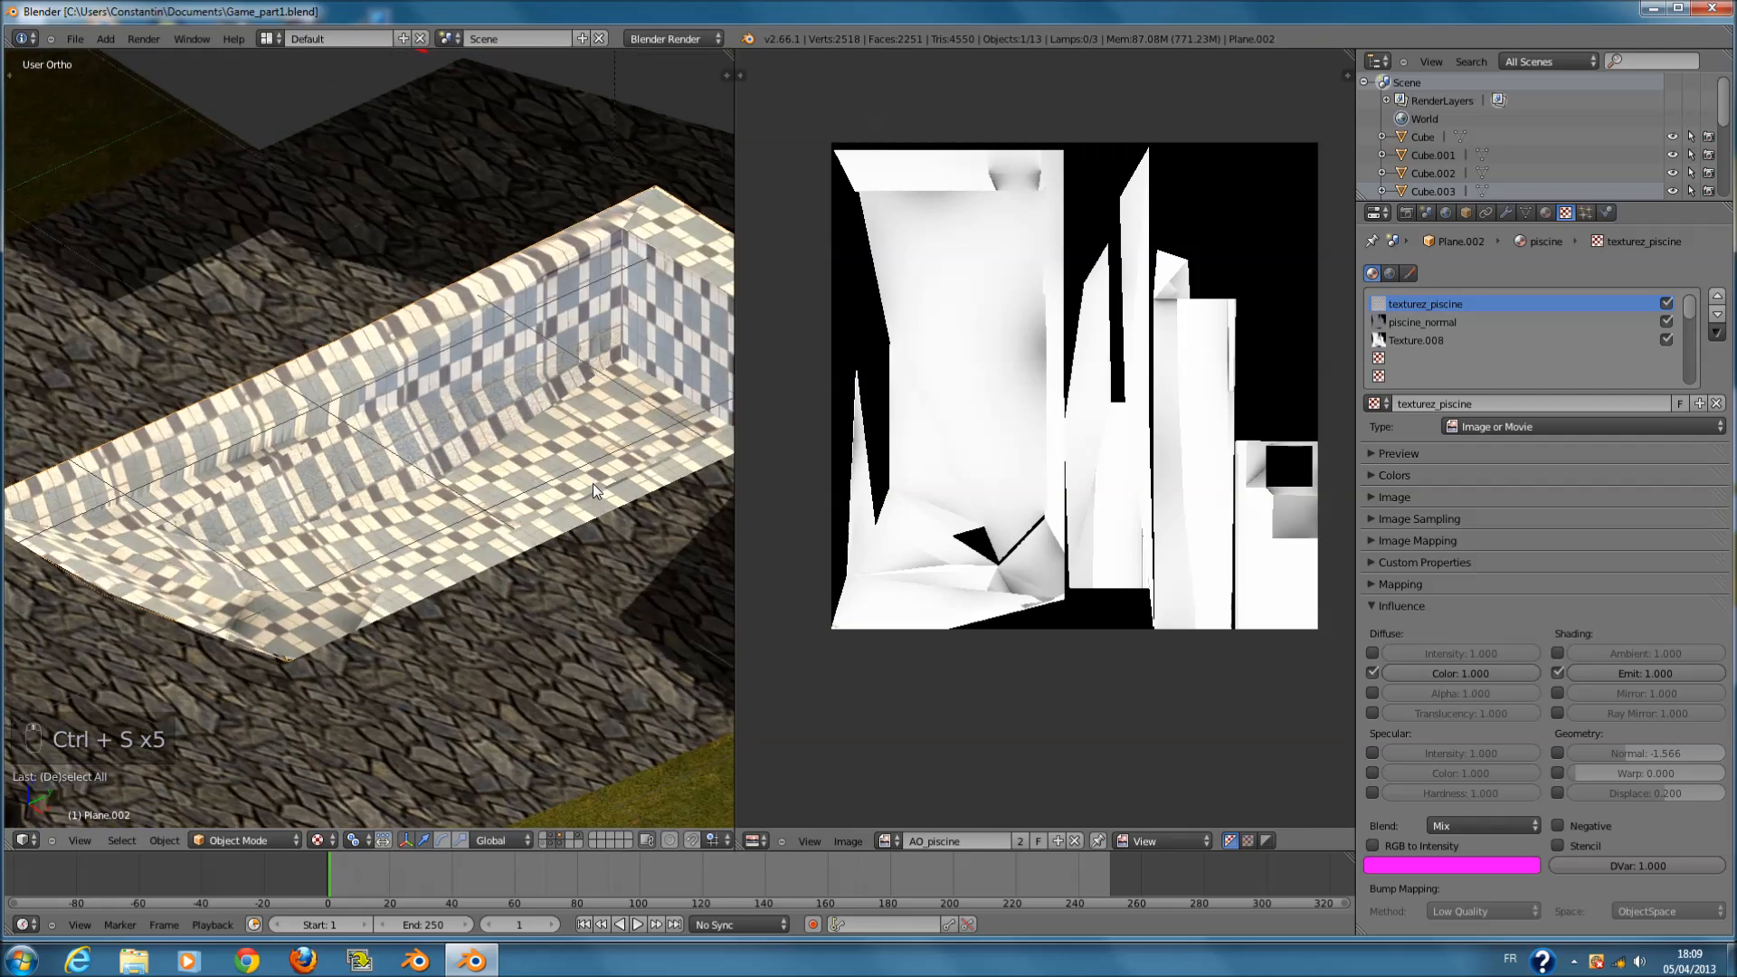
- Set the texturez_piscine texture's Emit influence to 0.1 and save the blend file
{"action": "left_click", "coordinate": [1610, 678]}
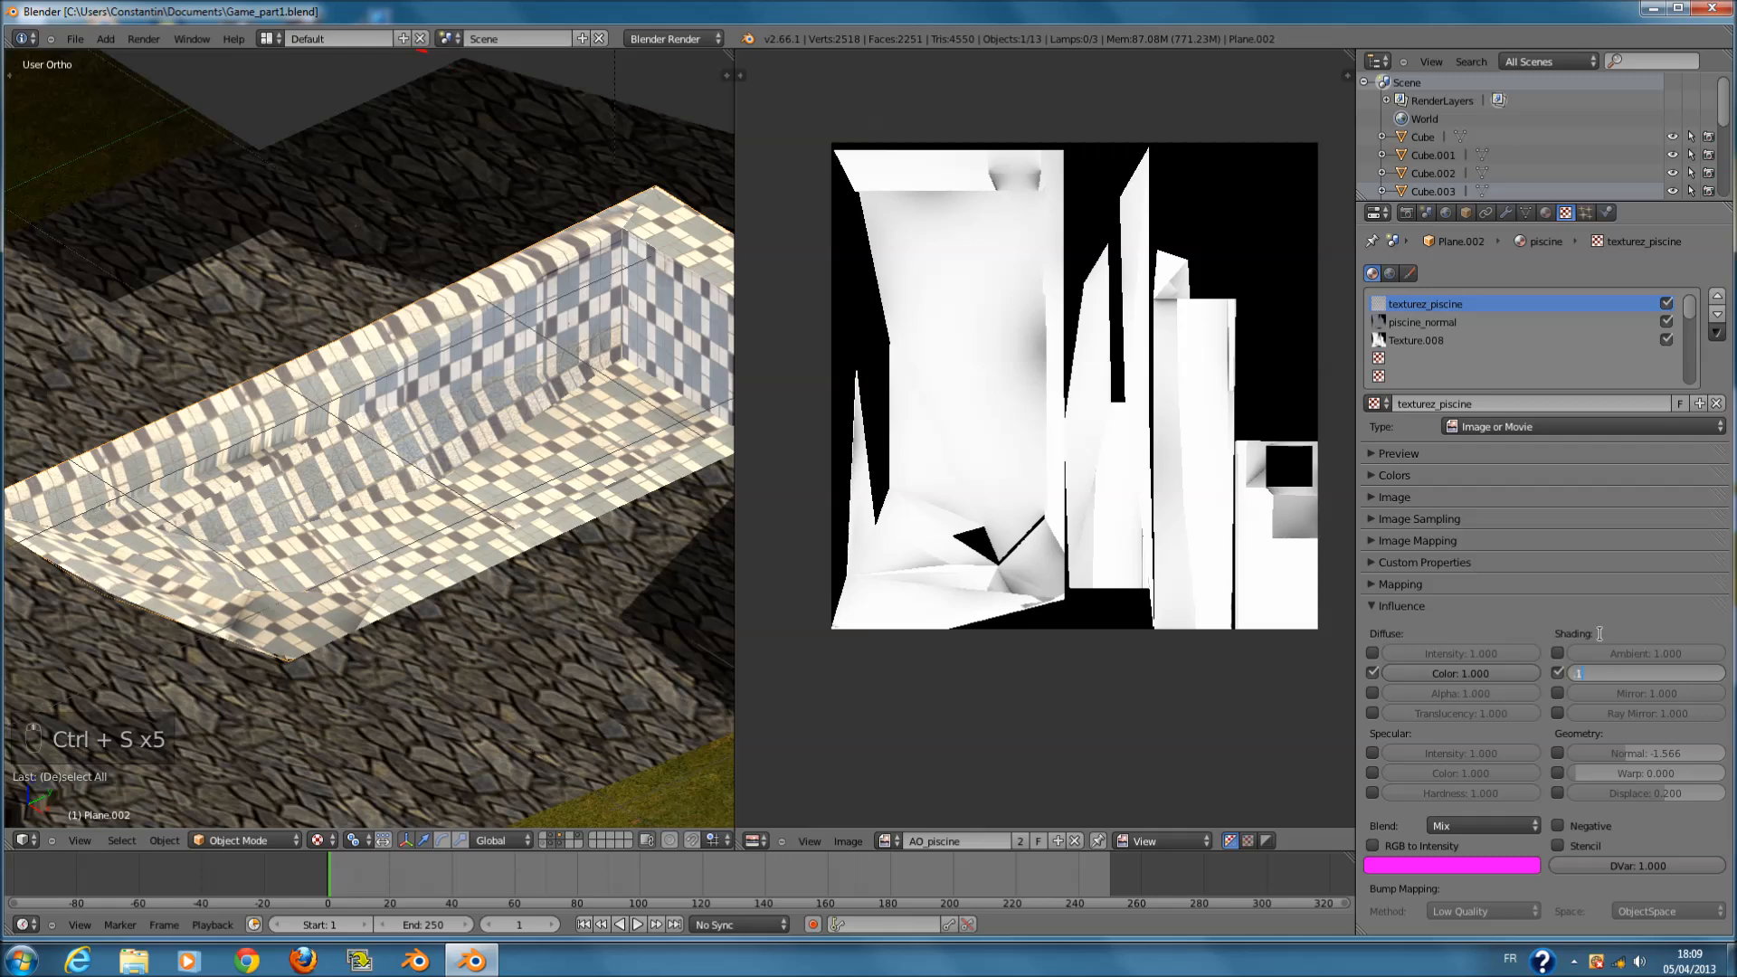
{"action": "type", "text": "0.1"}
{"action": "key", "text": "Return"}
{"action": "key", "text": "ctrl+s"}
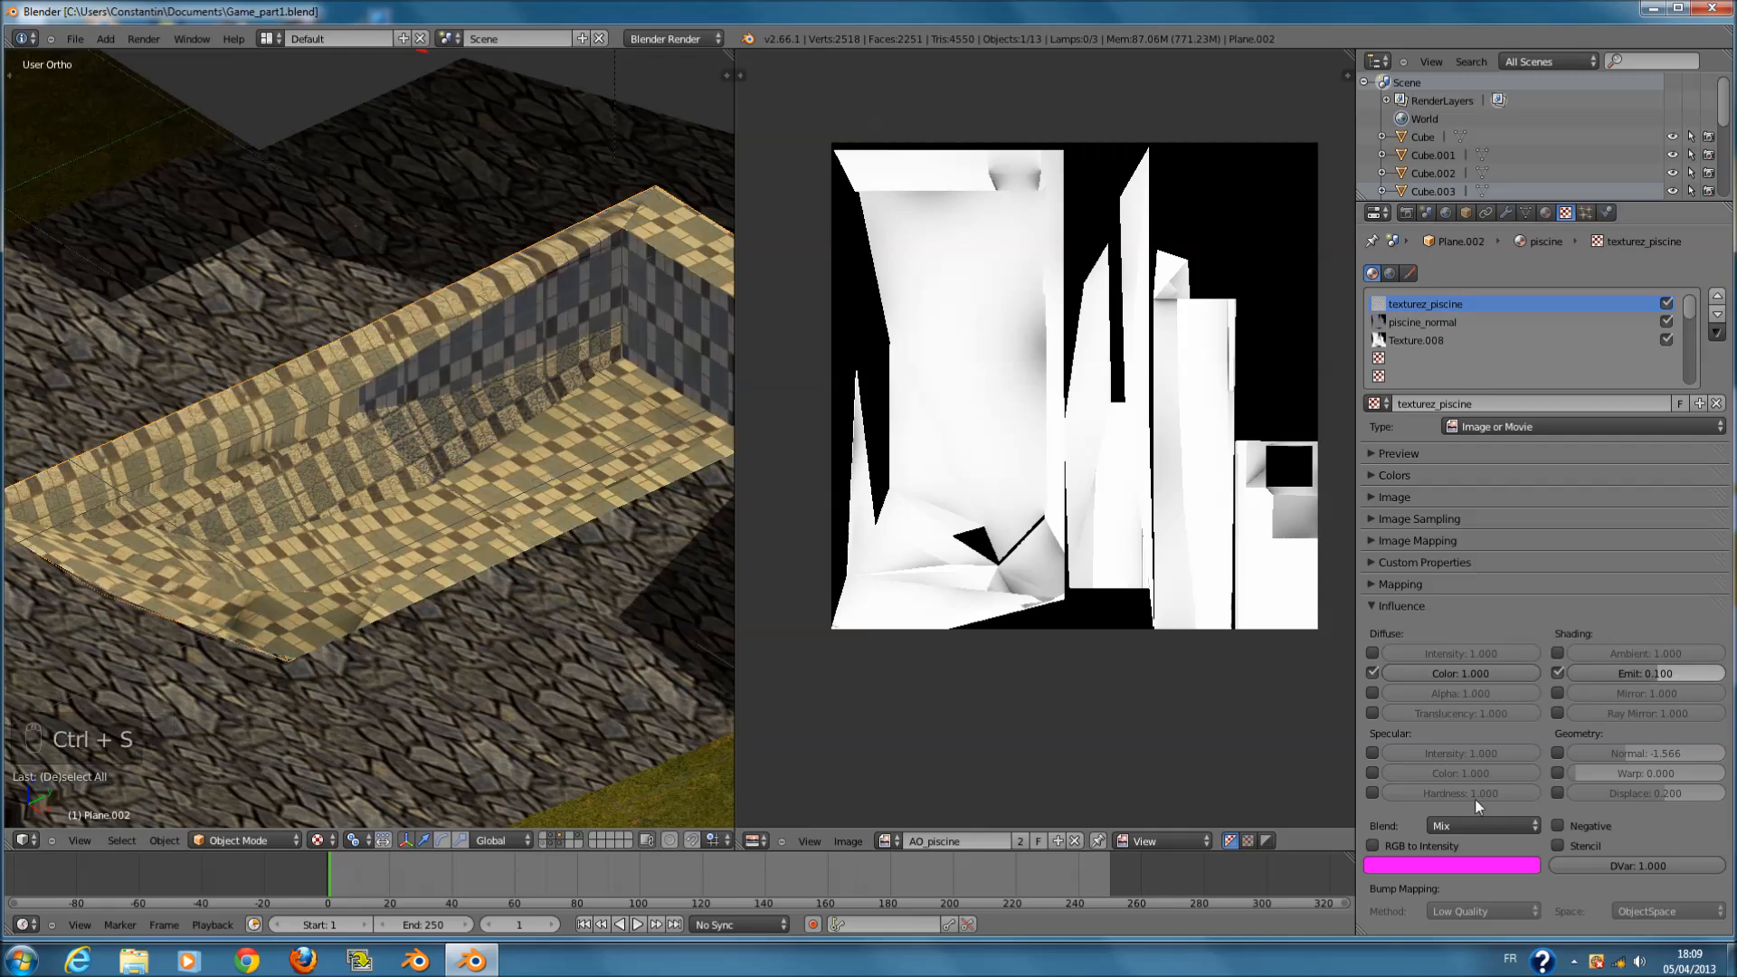
- Try the RGB to Intensity option on the texturez_piscine texture
{"action": "left_click", "coordinate": [1383, 846]}
{"action": "left_click", "coordinate": [1383, 845]}
{"action": "left_click", "coordinate": [1382, 845]}
{"action": "left_click", "coordinate": [1383, 845]}
- Save the blend file with the finished pool material settings
{"action": "key", "text": "ctrl+s"}
{"action": "key", "text": "ctrl+s"}
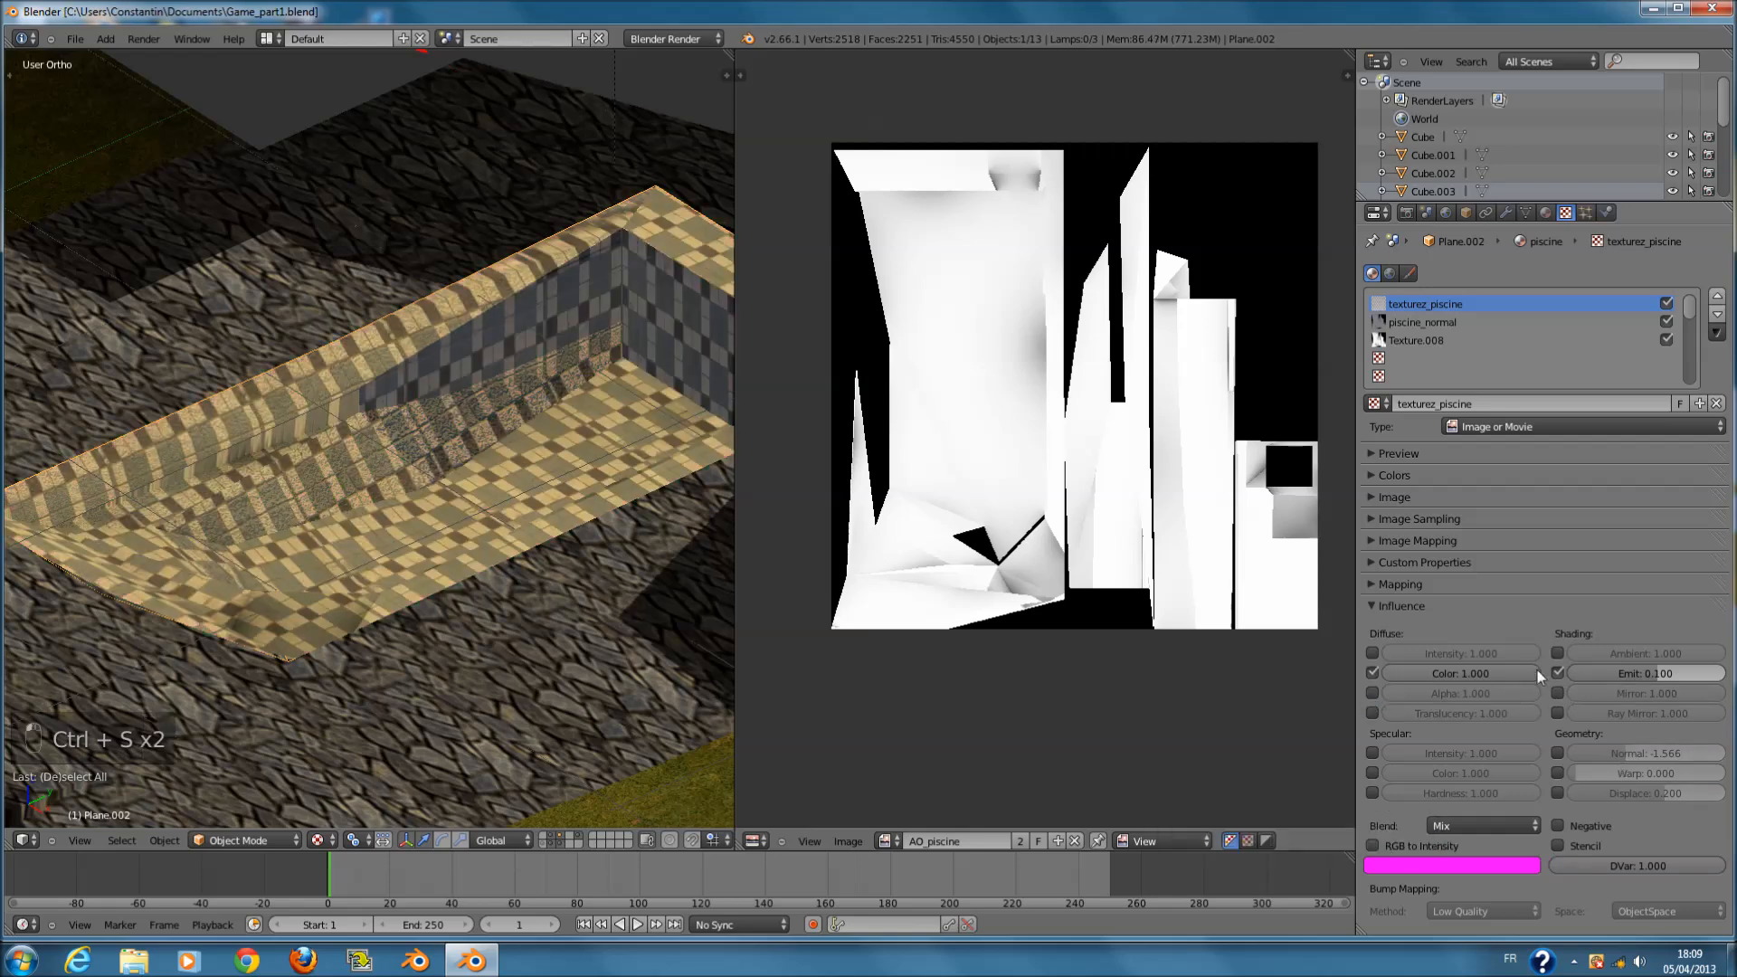
{"action": "key", "text": "ctrl+s"}
{"action": "key", "text": "ctrl+s"}
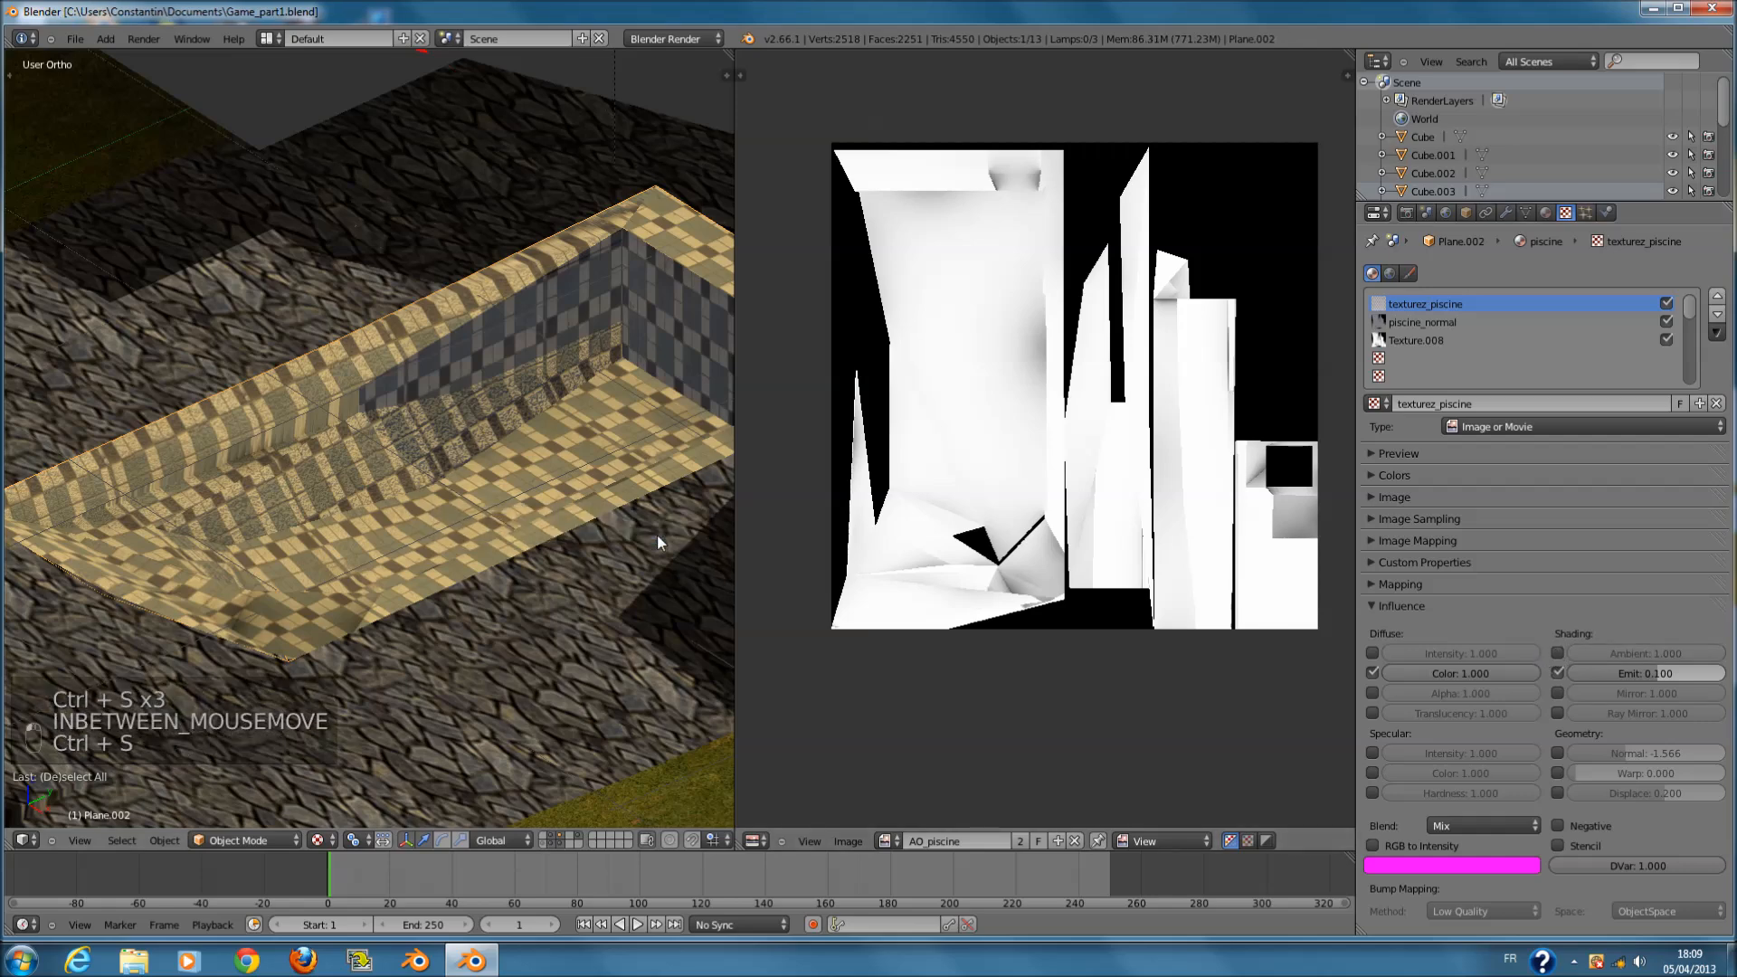
- Deselect all objects in the top view of the pool and save the blend file
{"action": "key", "text": "KP_7"}
{"action": "key", "text": "ctrl+s"}
{"action": "middle_click_drag", "start_coordinate": [34, 523], "coordinate": [540, 524], "text": "shift"}
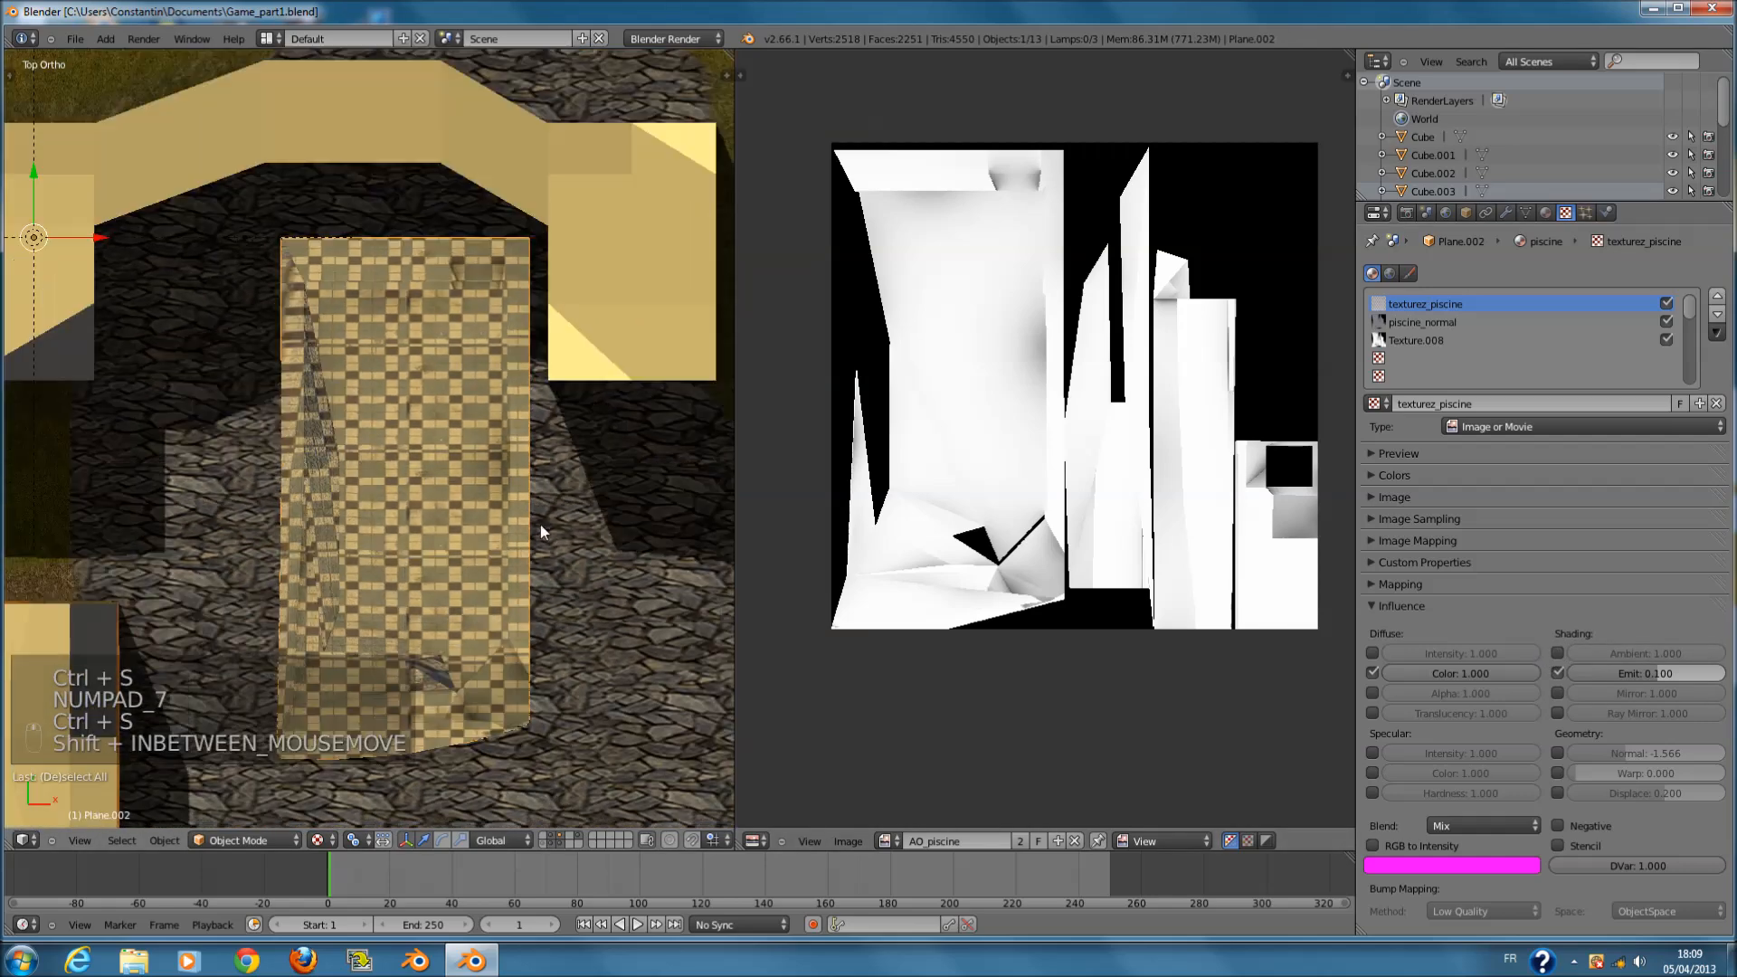
{"action": "key", "text": "a"}
{"action": "key", "text": "a"}
{"action": "key", "text": "a"}
{"action": "key", "text": "a"}
{"action": "key", "text": "a"}
{"action": "key", "text": "ctrl+s"}
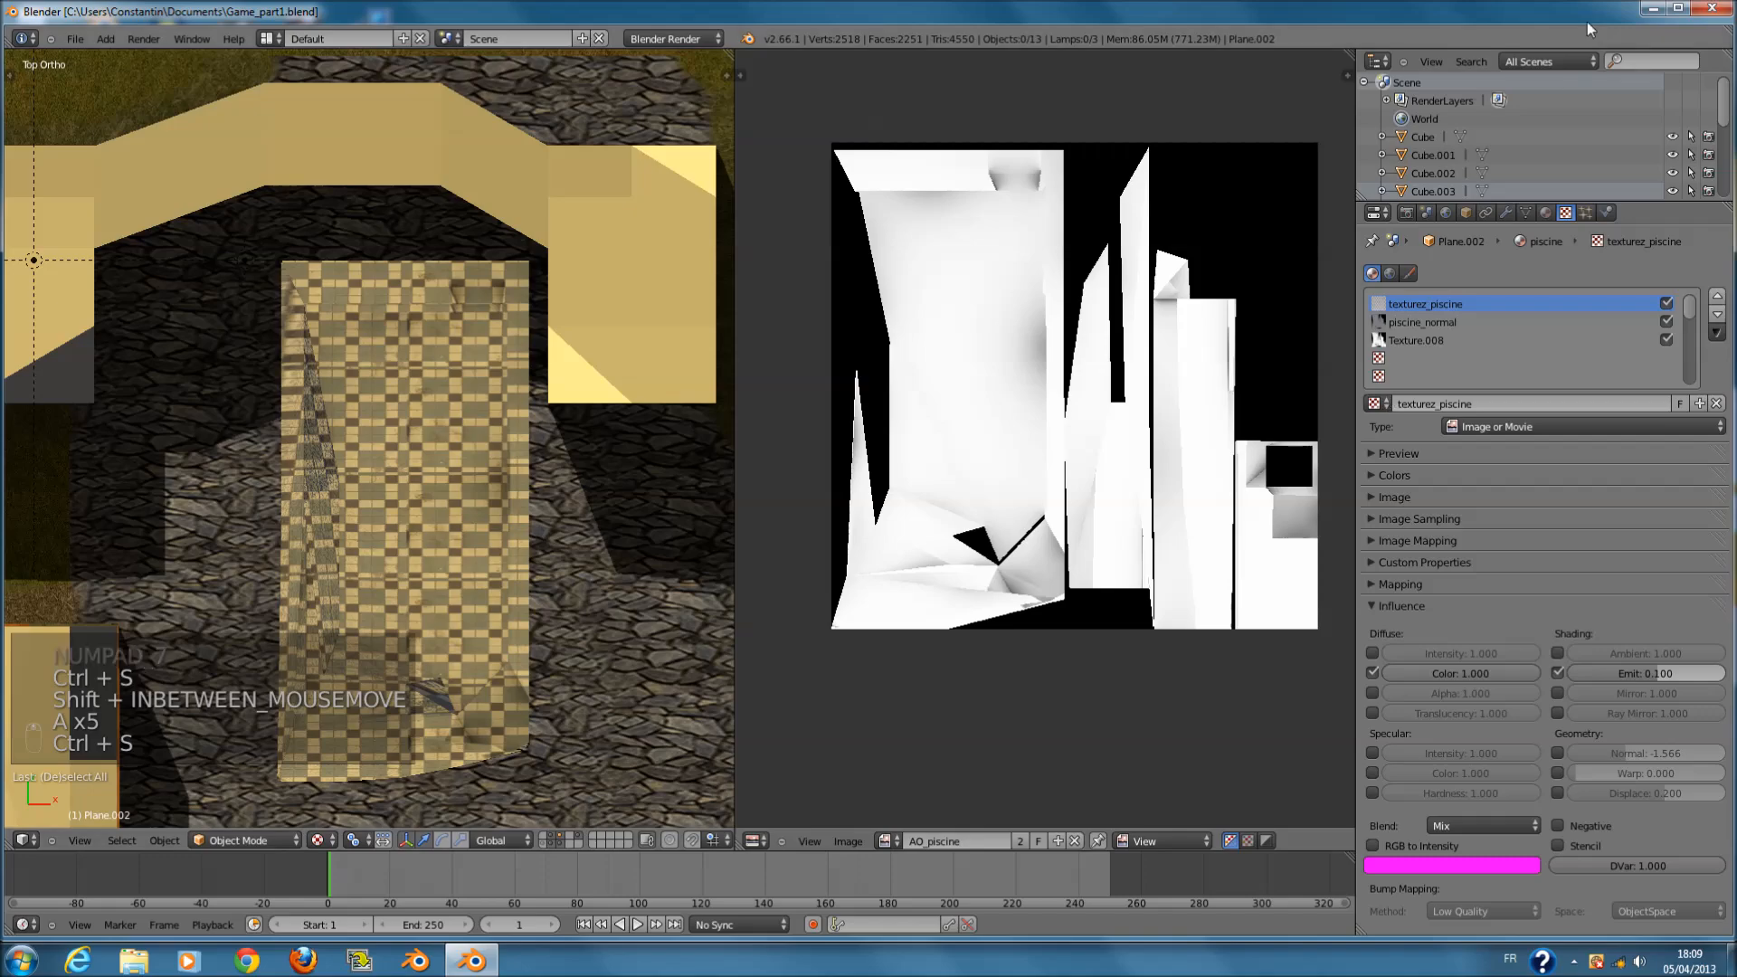
- Switch to Photoshop and add an empty layer plus a Brightness/Contrast adjustment at brightness -150 and contrast 100 to piscine_texture.png
{"action": "left_click", "coordinate": [1652, 9]}
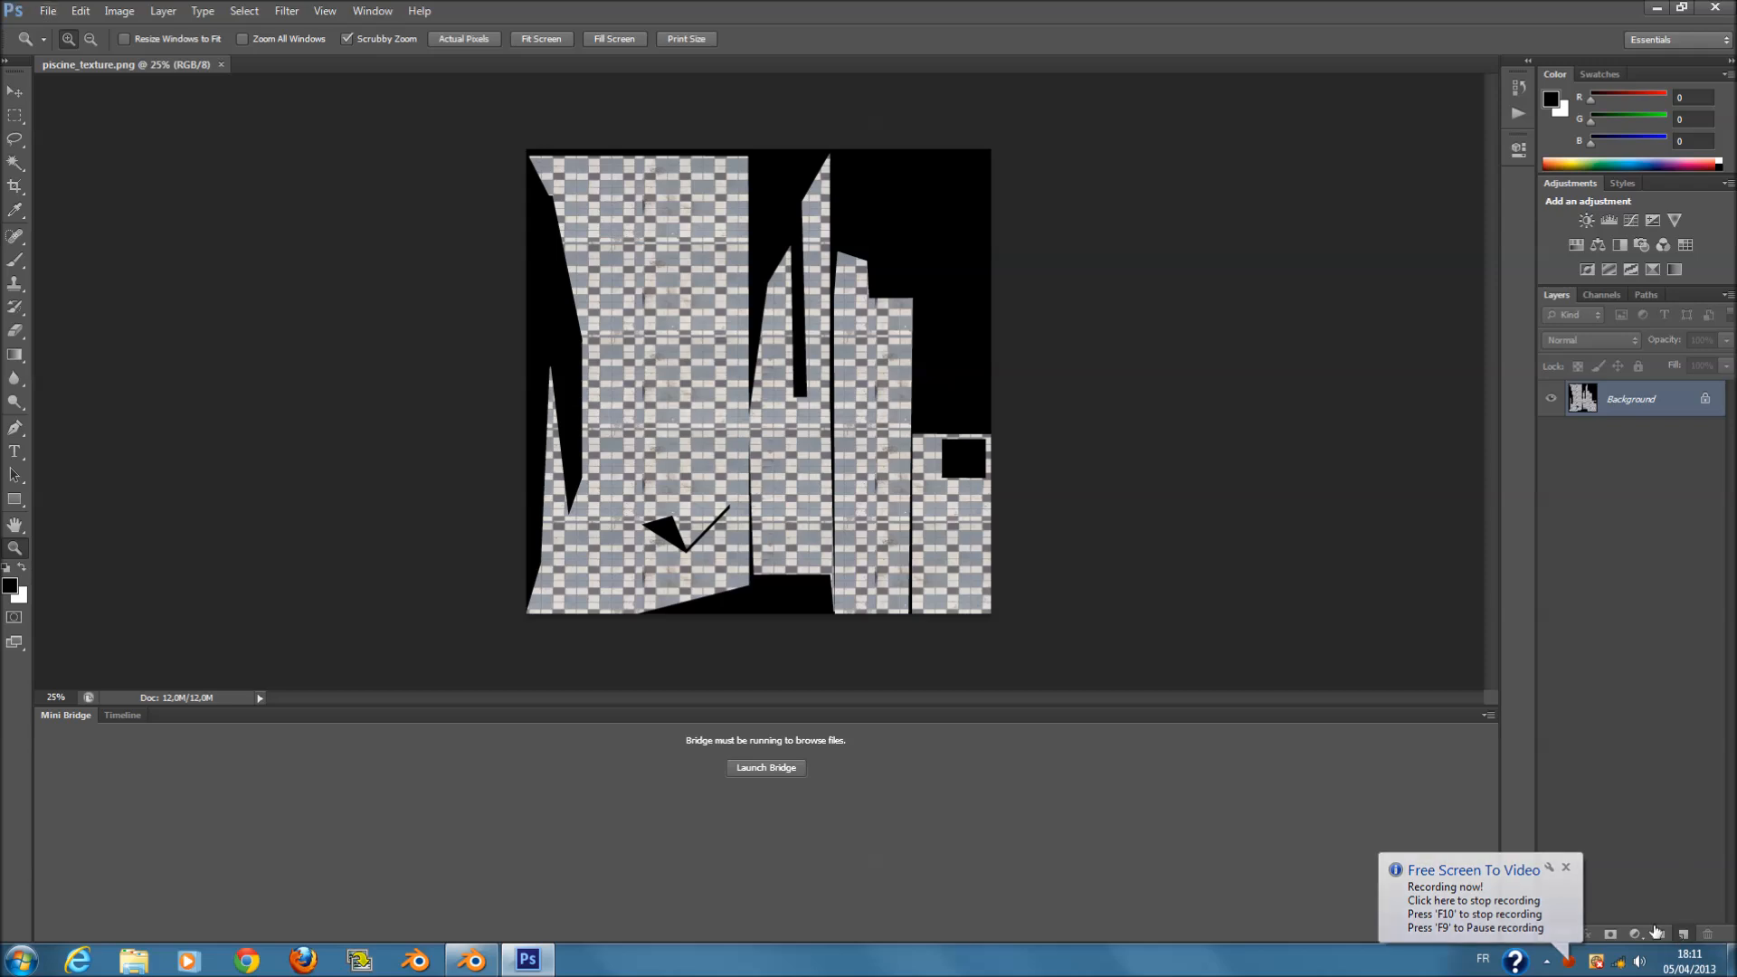
{"action": "left_click", "coordinate": [1681, 935]}
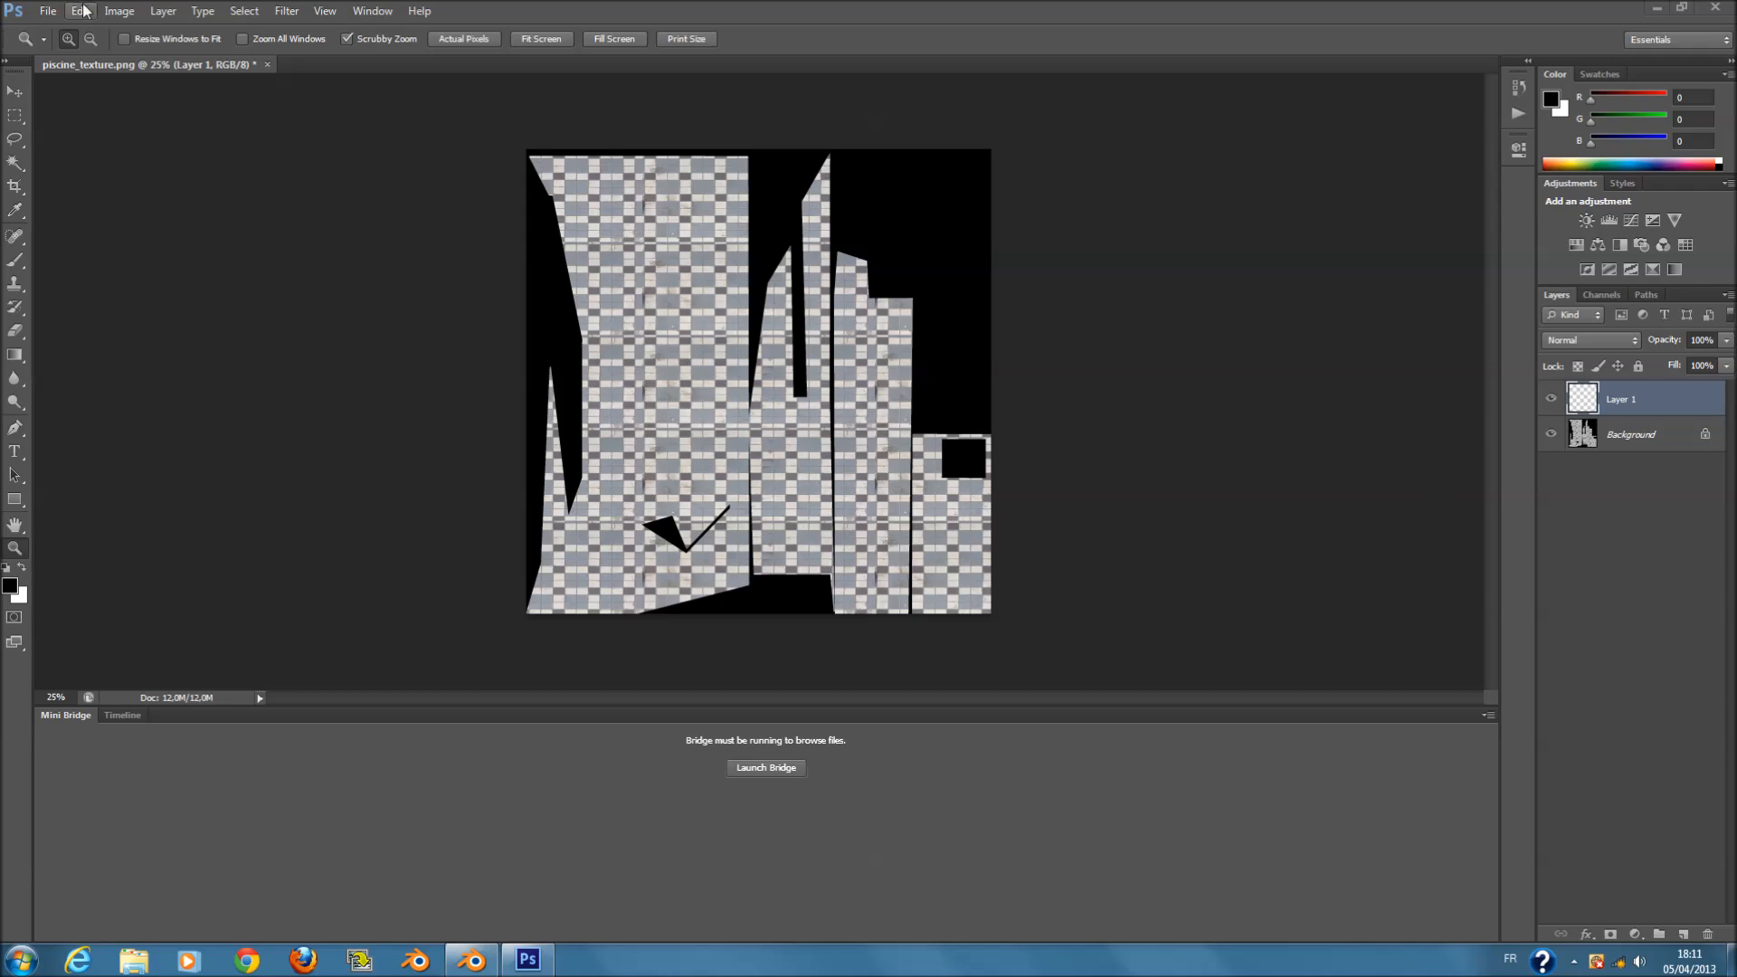
{"action": "left_click", "coordinate": [1587, 222]}
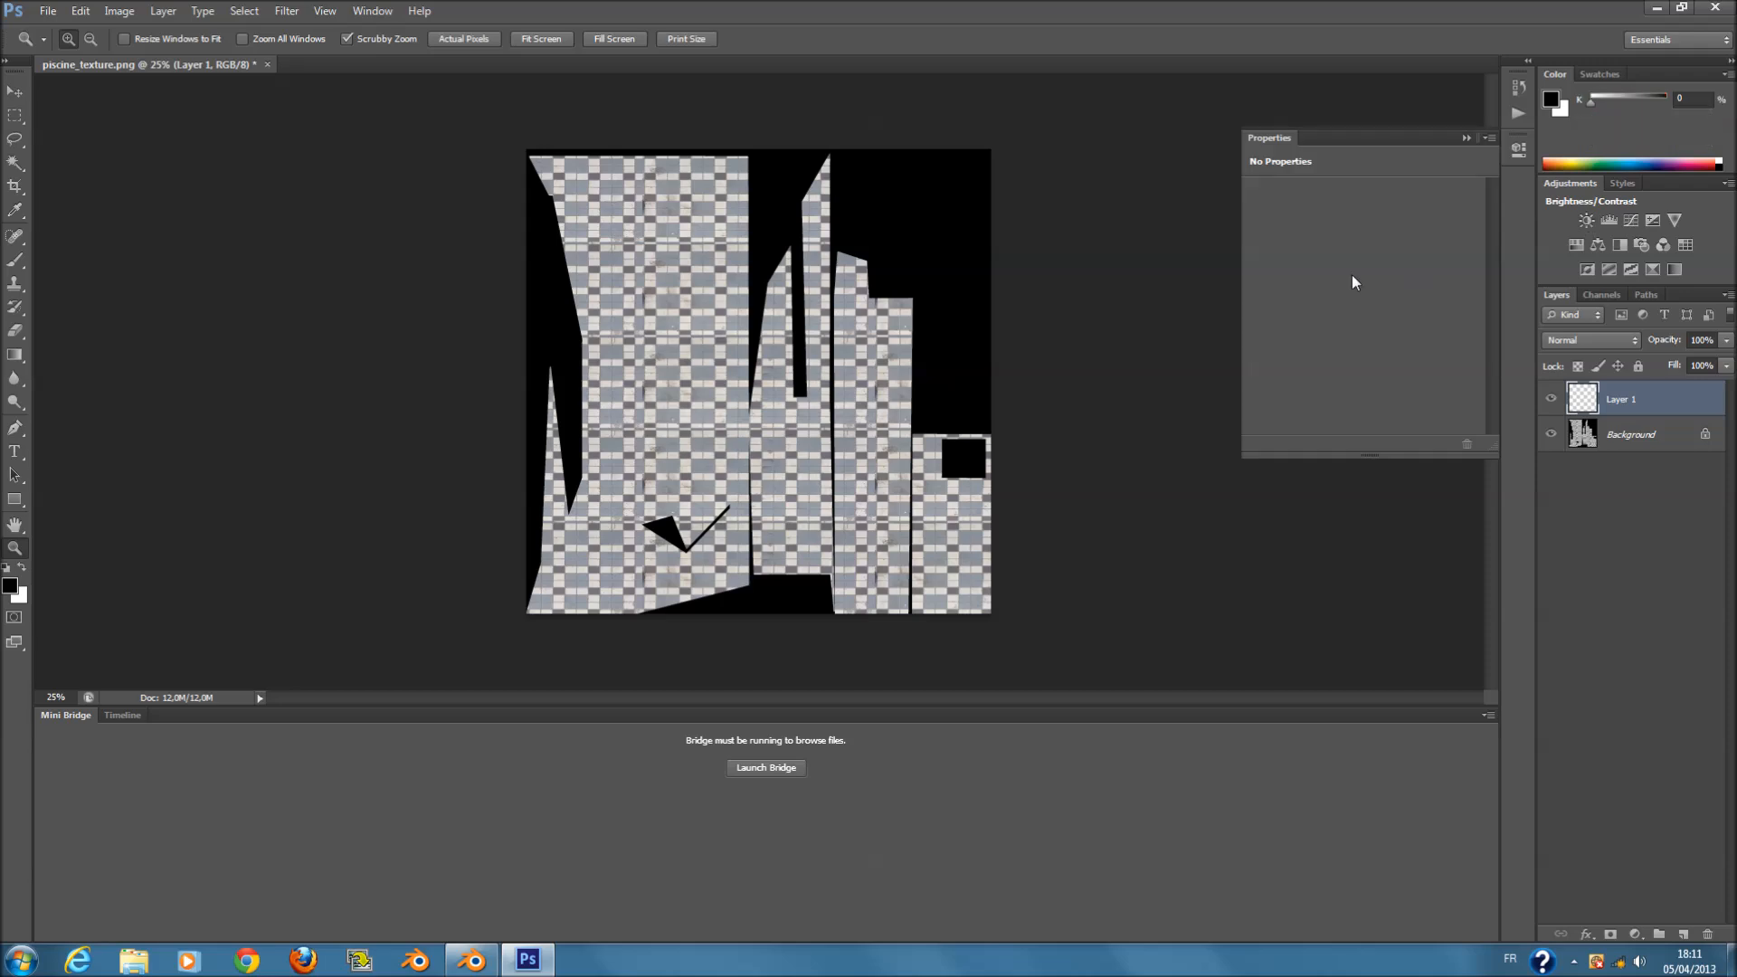
{"action": "left_click_drag", "start_coordinate": [1366, 250], "coordinate": [1228, 251]}
{"action": "left_click_drag", "start_coordinate": [1364, 275], "coordinate": [1409, 257]}
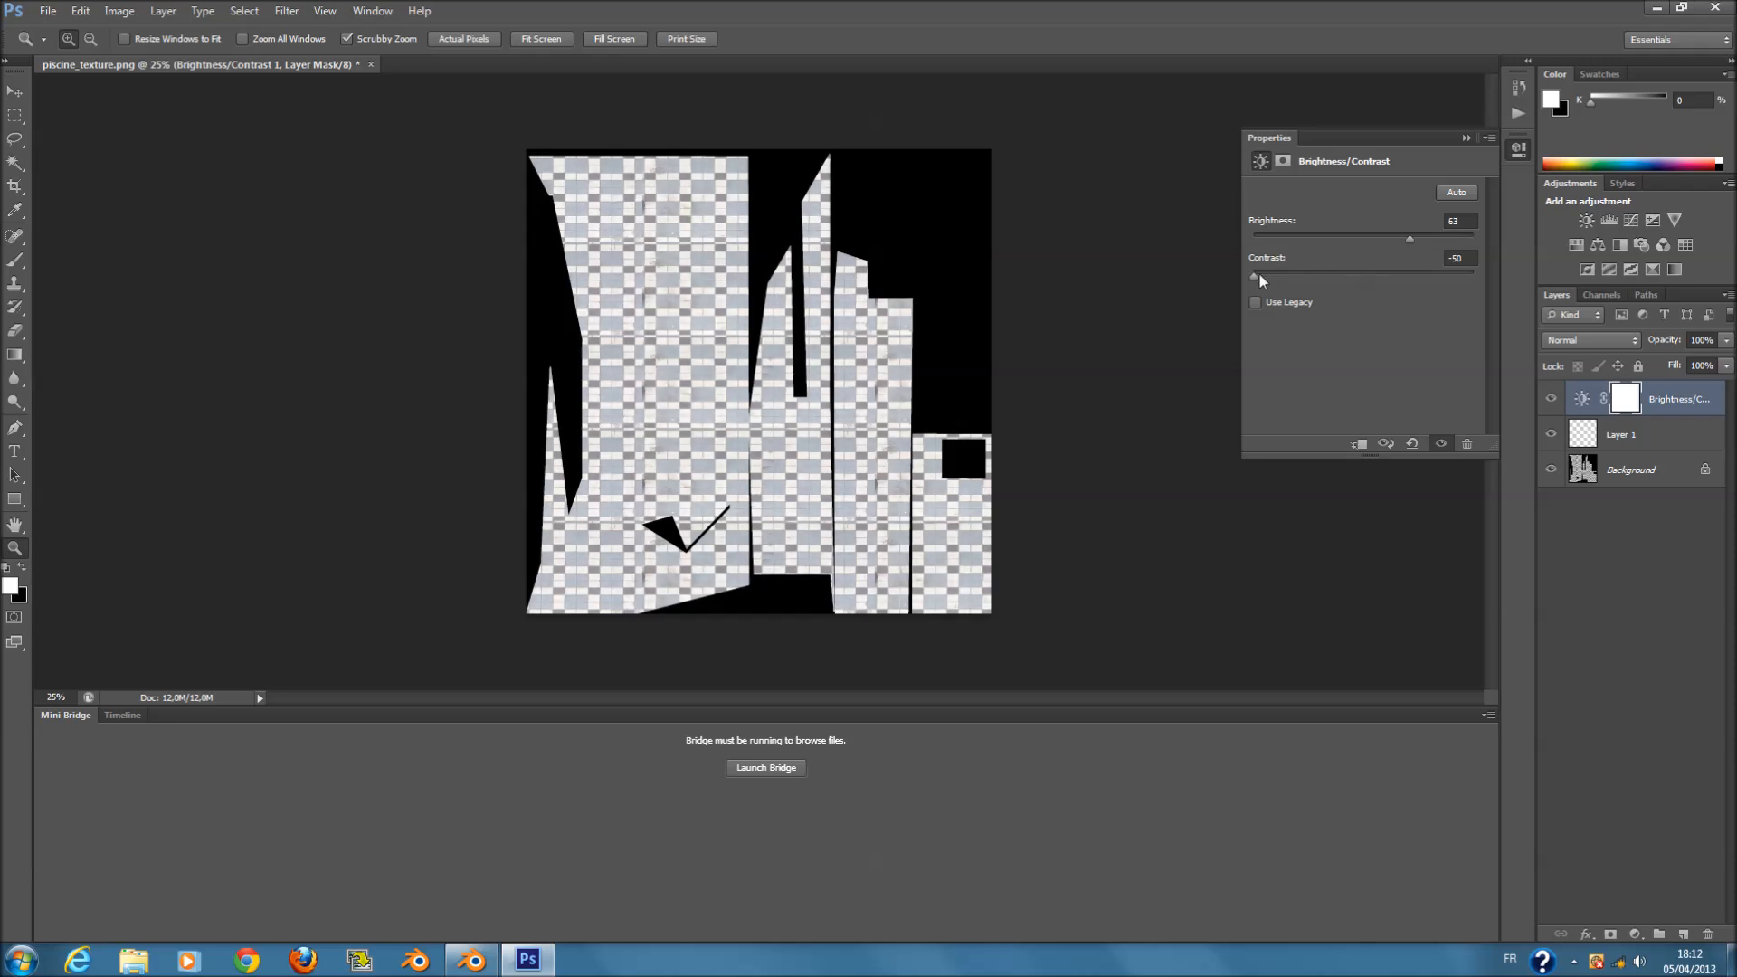
{"action": "left_click_drag", "start_coordinate": [1255, 276], "coordinate": [1509, 279]}
{"action": "left_click_drag", "start_coordinate": [1405, 239], "coordinate": [1224, 250]}
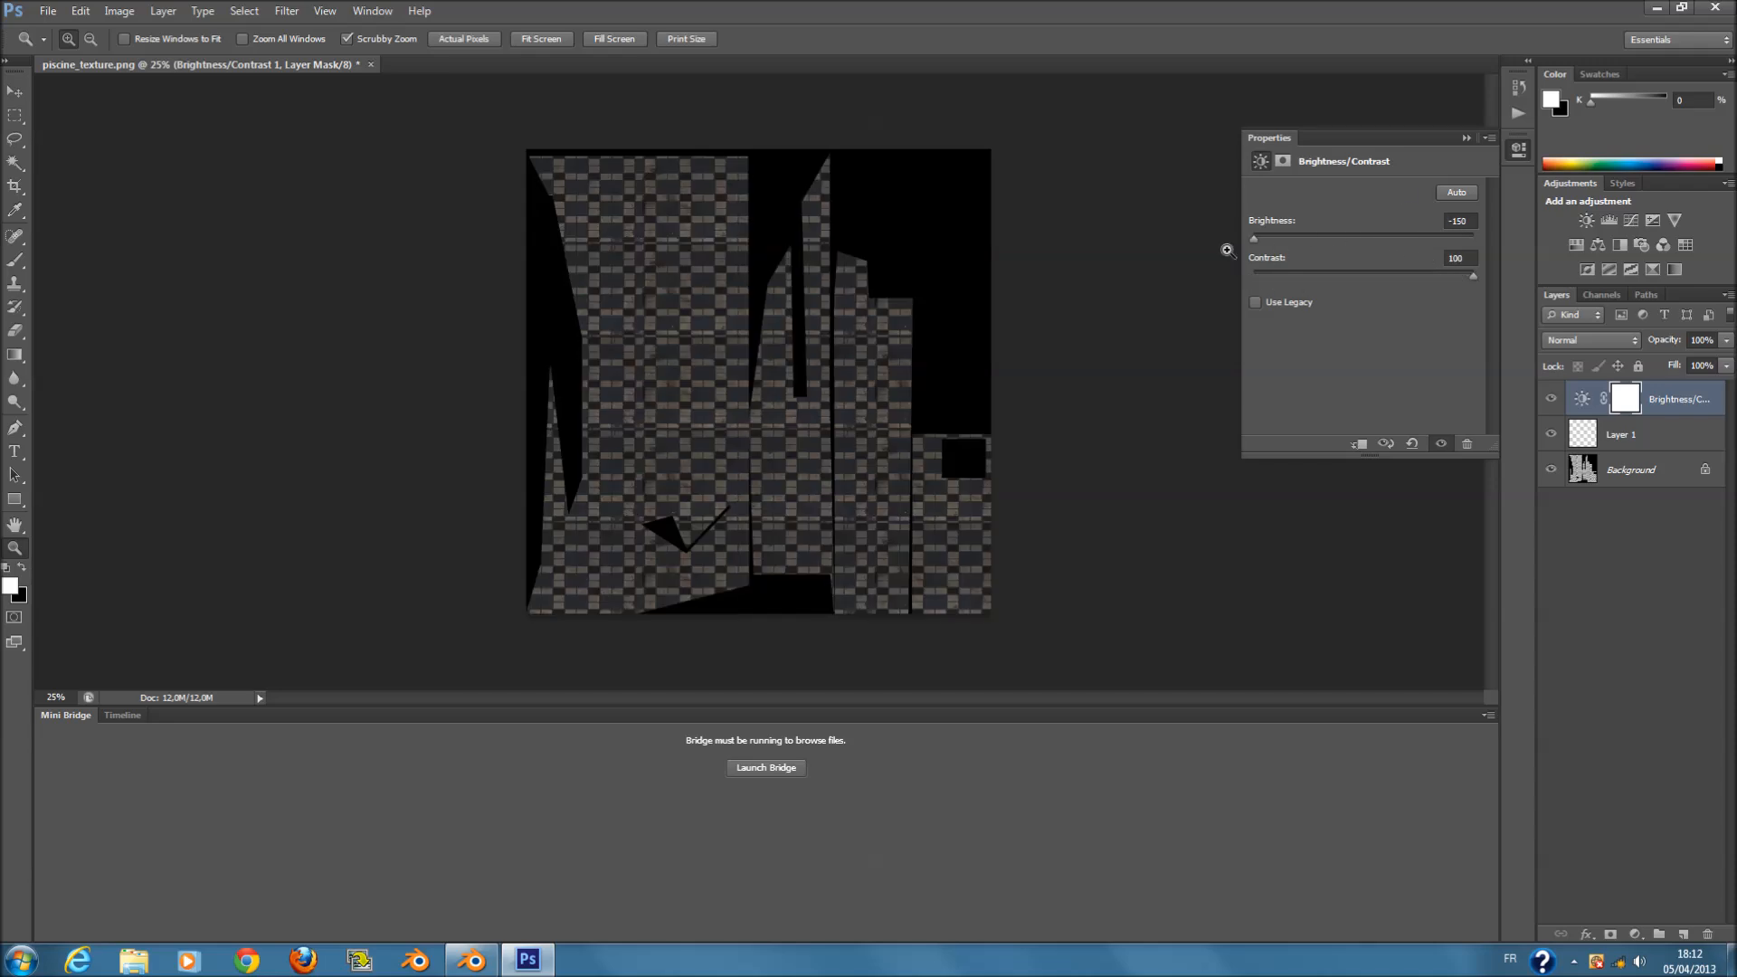
{"action": "left_click", "coordinate": [1467, 137]}
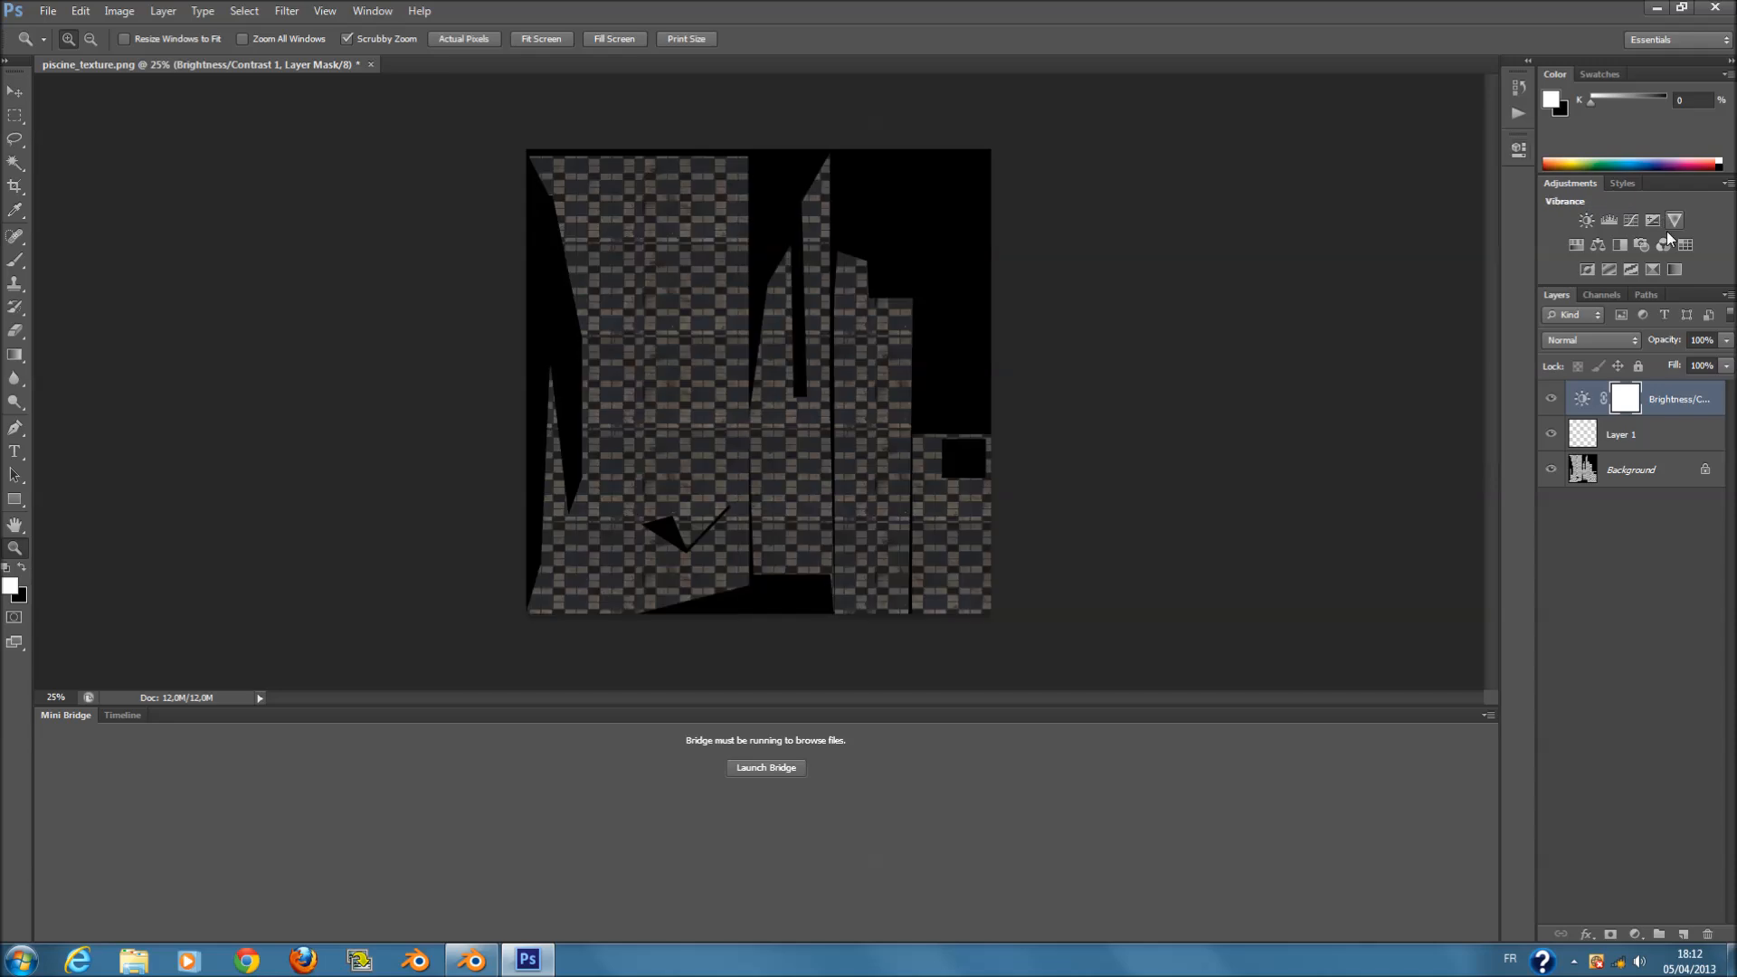
- Add a Black & White adjustment layer with the Maximum Black preset above the Brightness/Contrast layer
{"action": "left_click", "coordinate": [1620, 245]}
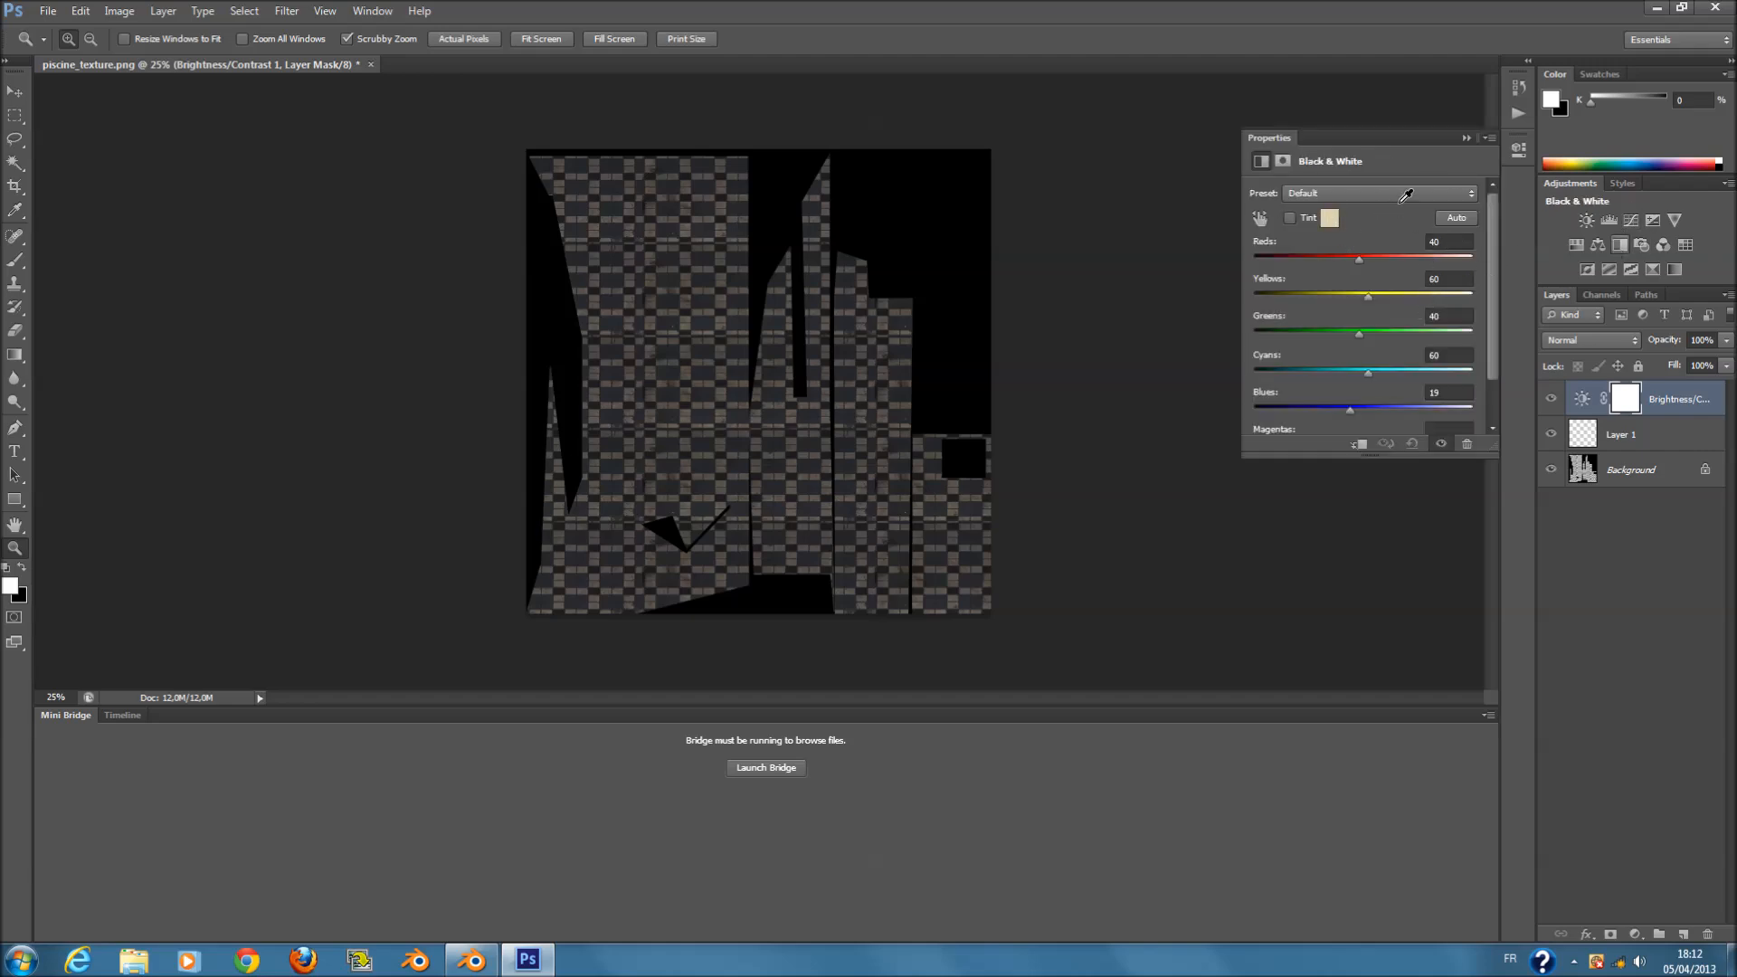
{"action": "left_click", "coordinate": [1456, 191]}
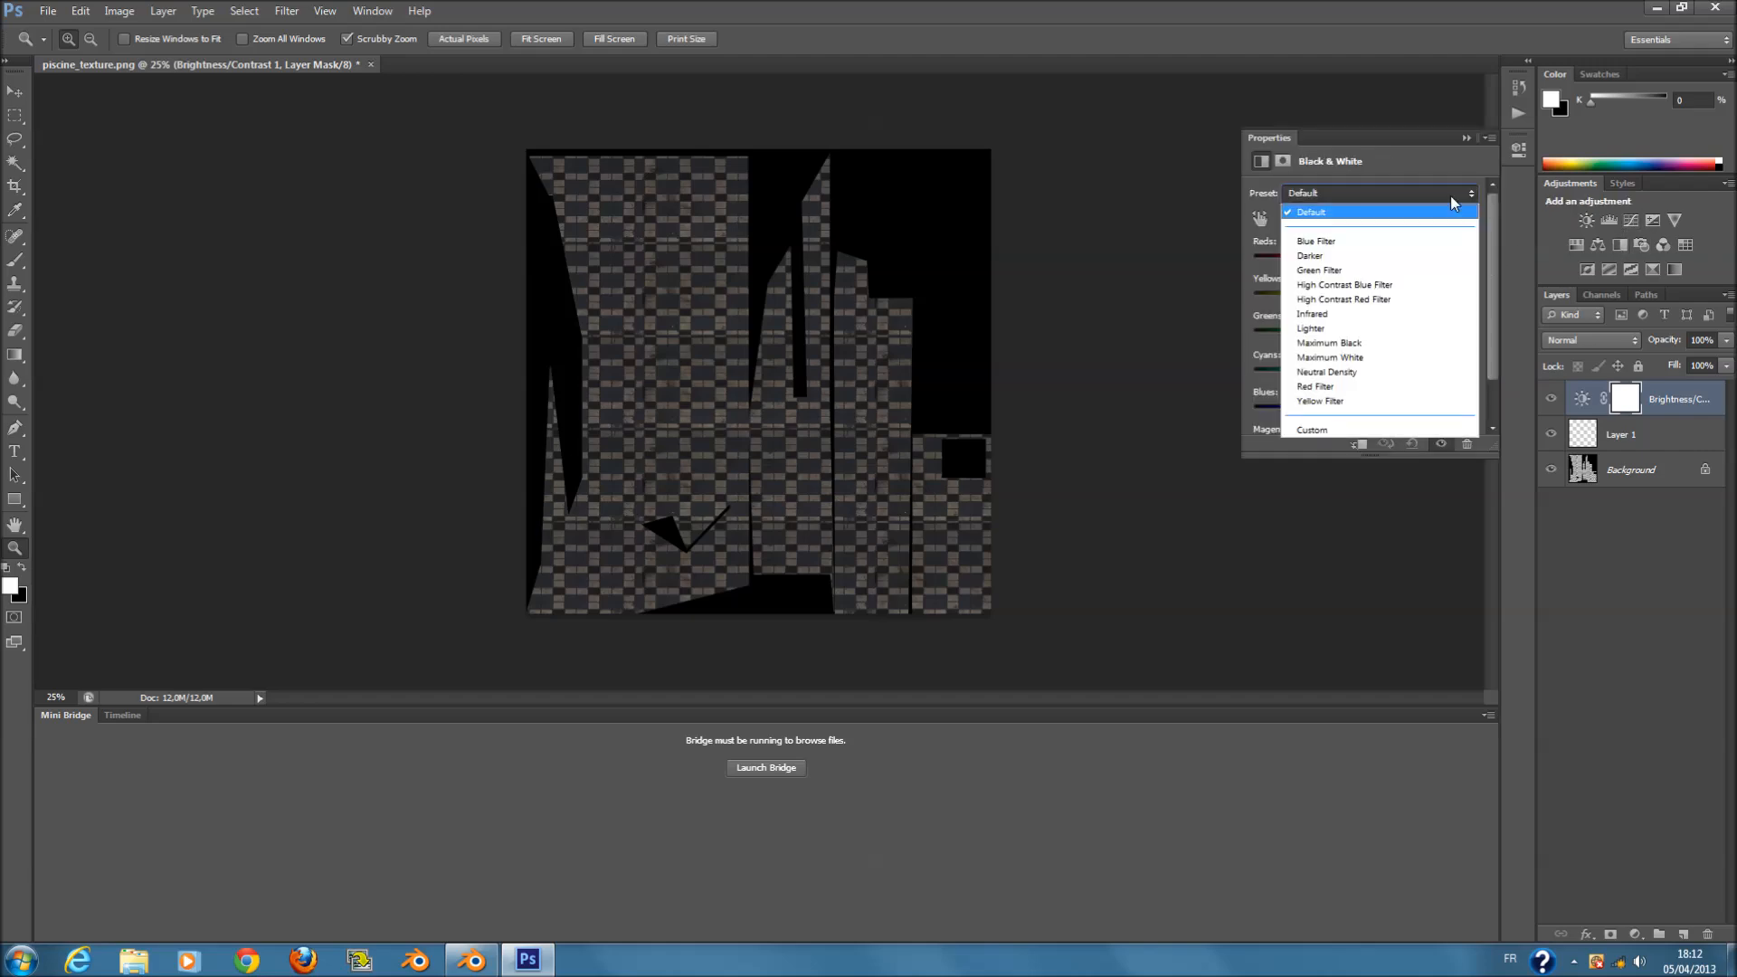
{"action": "left_click", "coordinate": [1382, 359]}
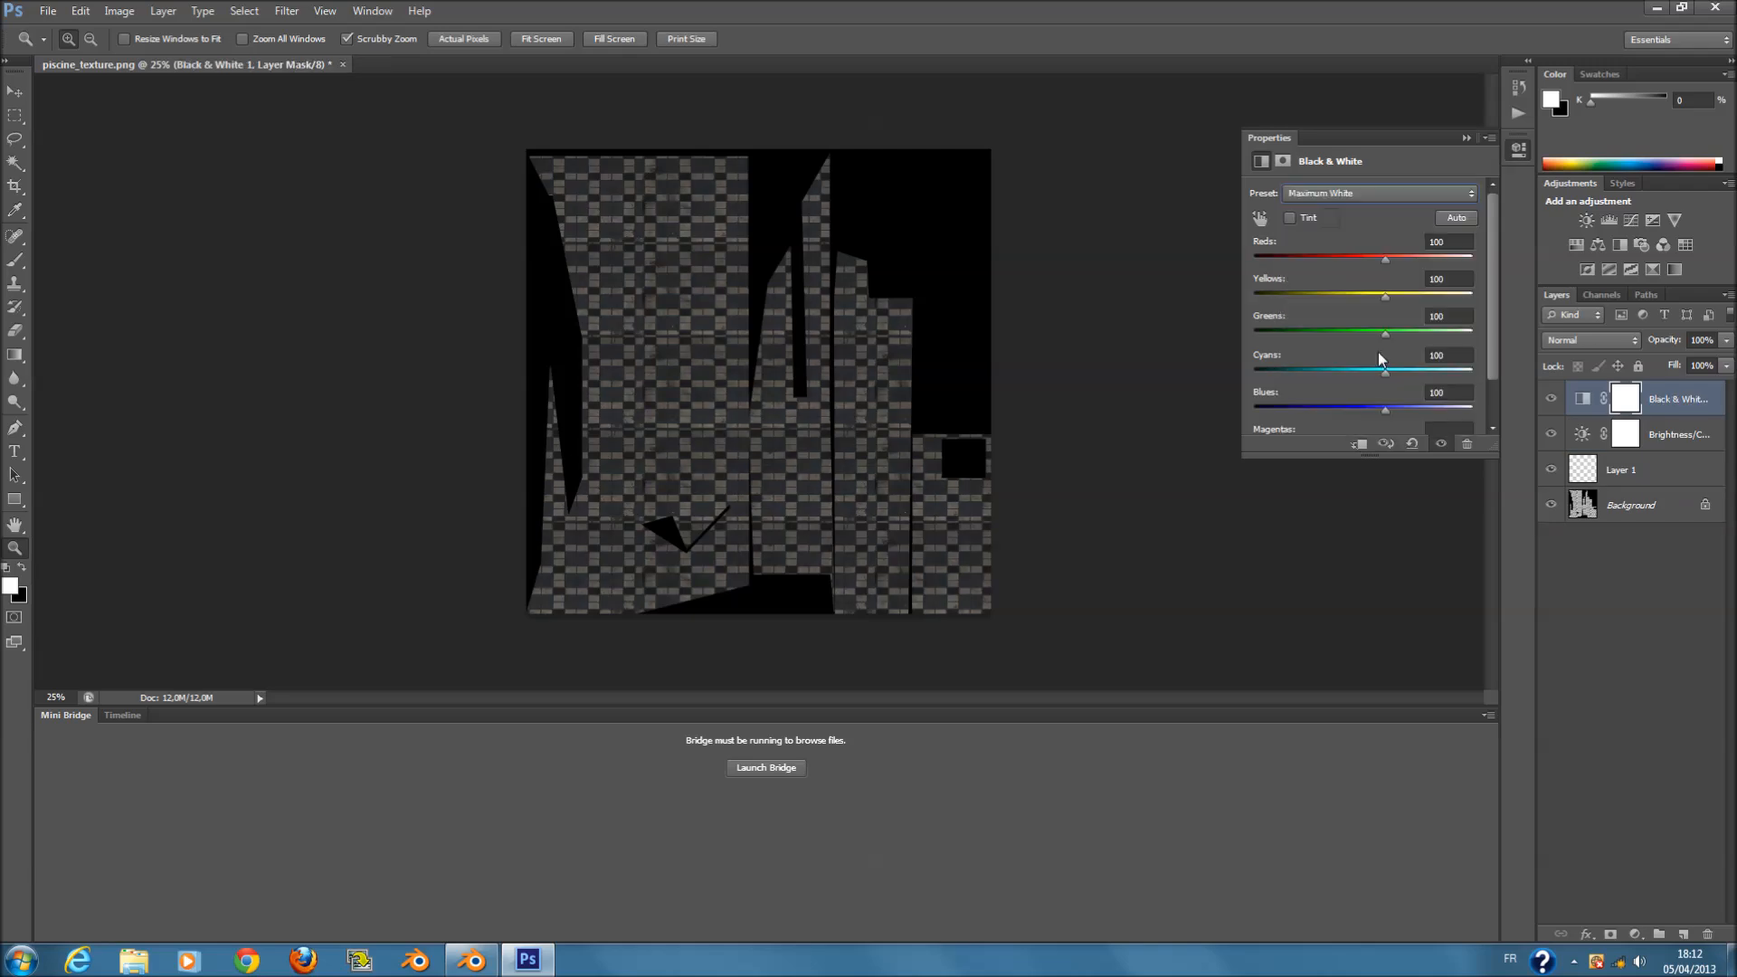
{"action": "left_click", "coordinate": [1400, 195]}
{"action": "left_click", "coordinate": [1399, 335]}
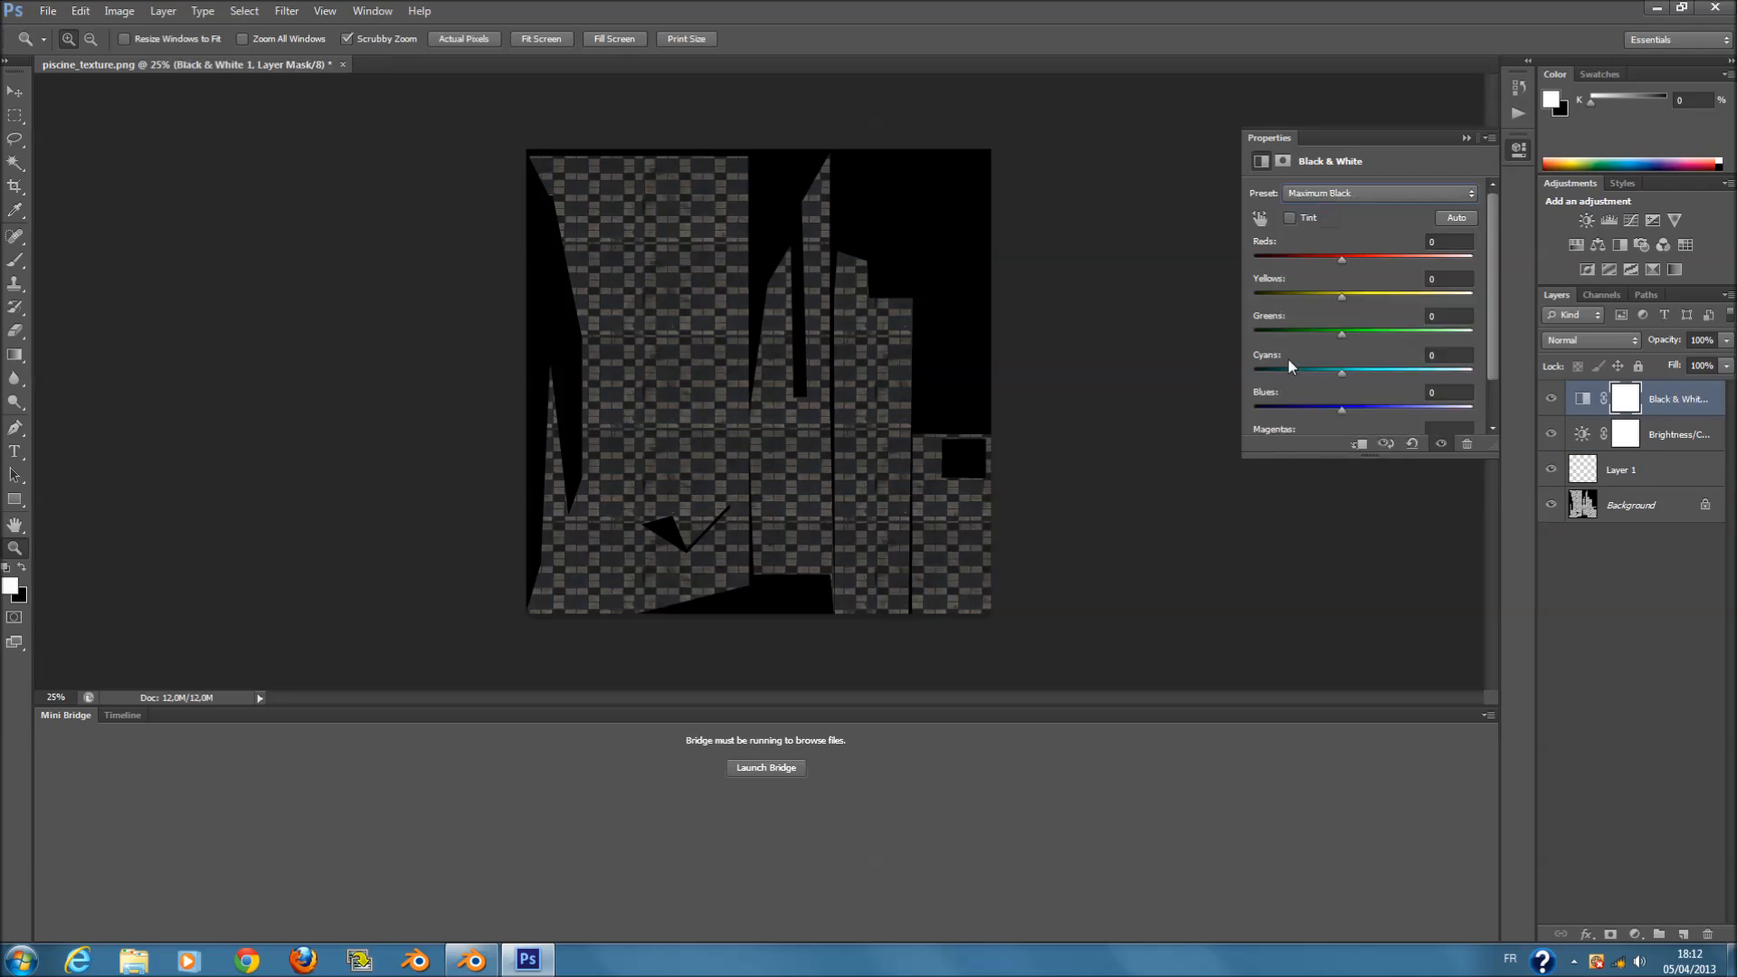
{"action": "scroll", "coordinate": [1404, 413], "scroll_direction": "down", "scroll_amount": 2}
{"action": "left_click", "coordinate": [1467, 138]}
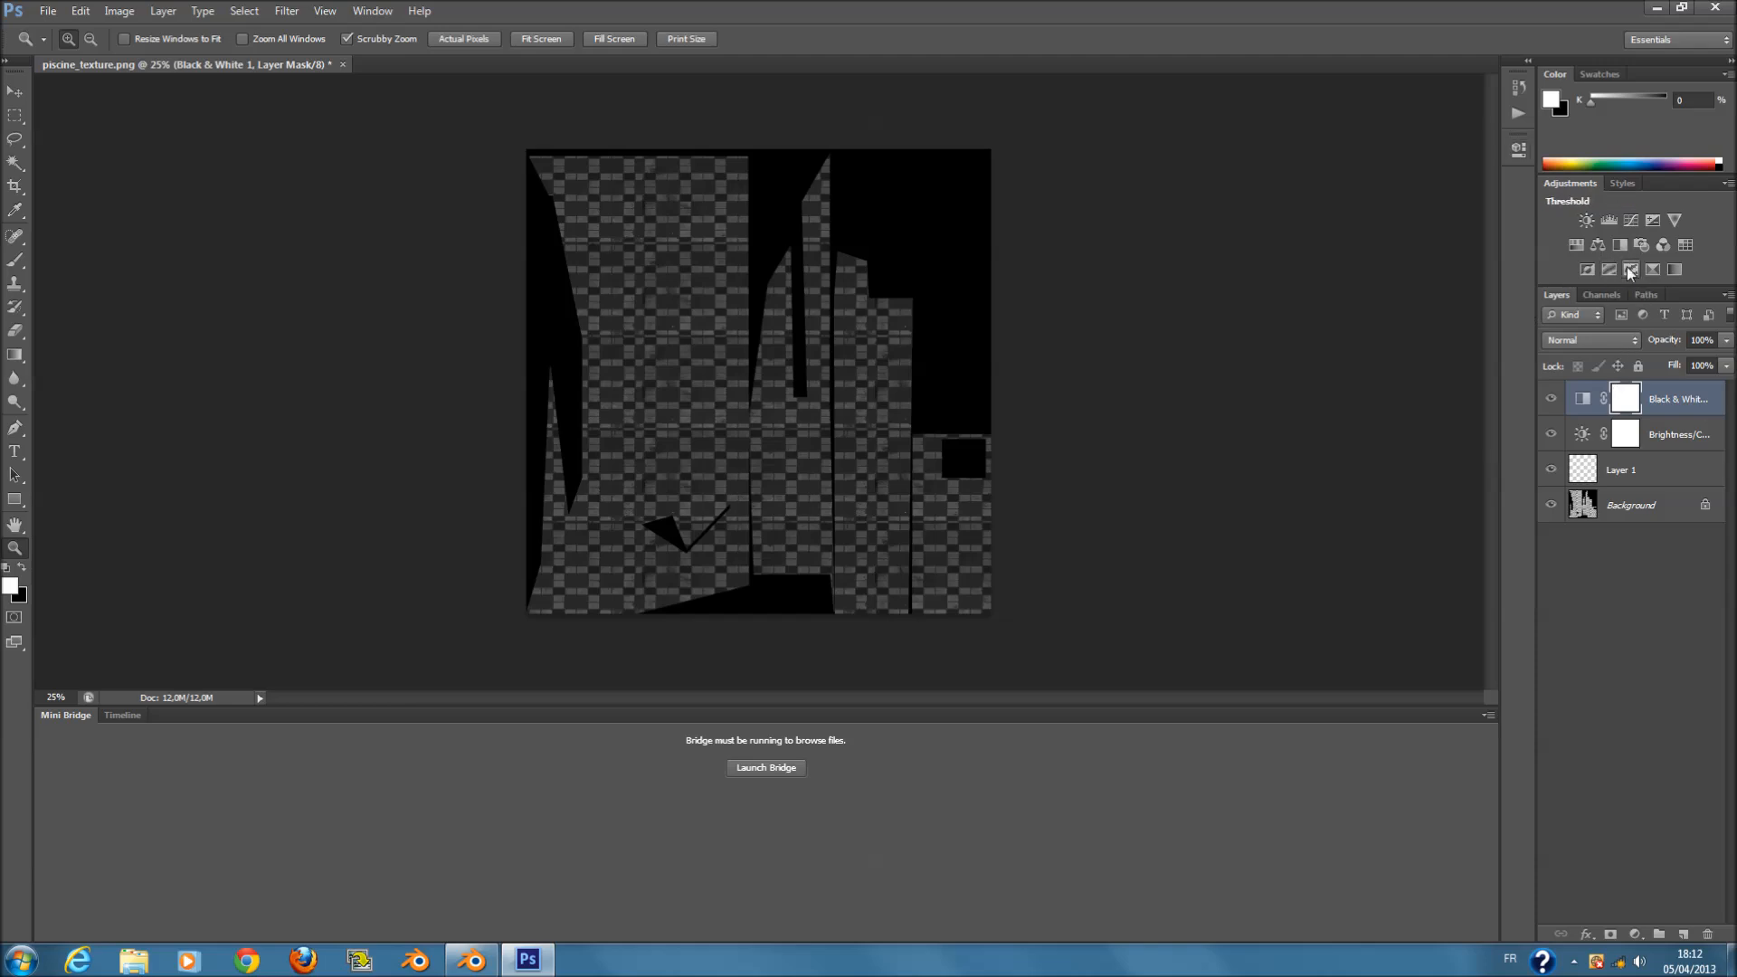
- Try a Hue/Saturation adjustment layer, look through its presets, and delete the layer
{"action": "left_click", "coordinate": [1519, 149]}
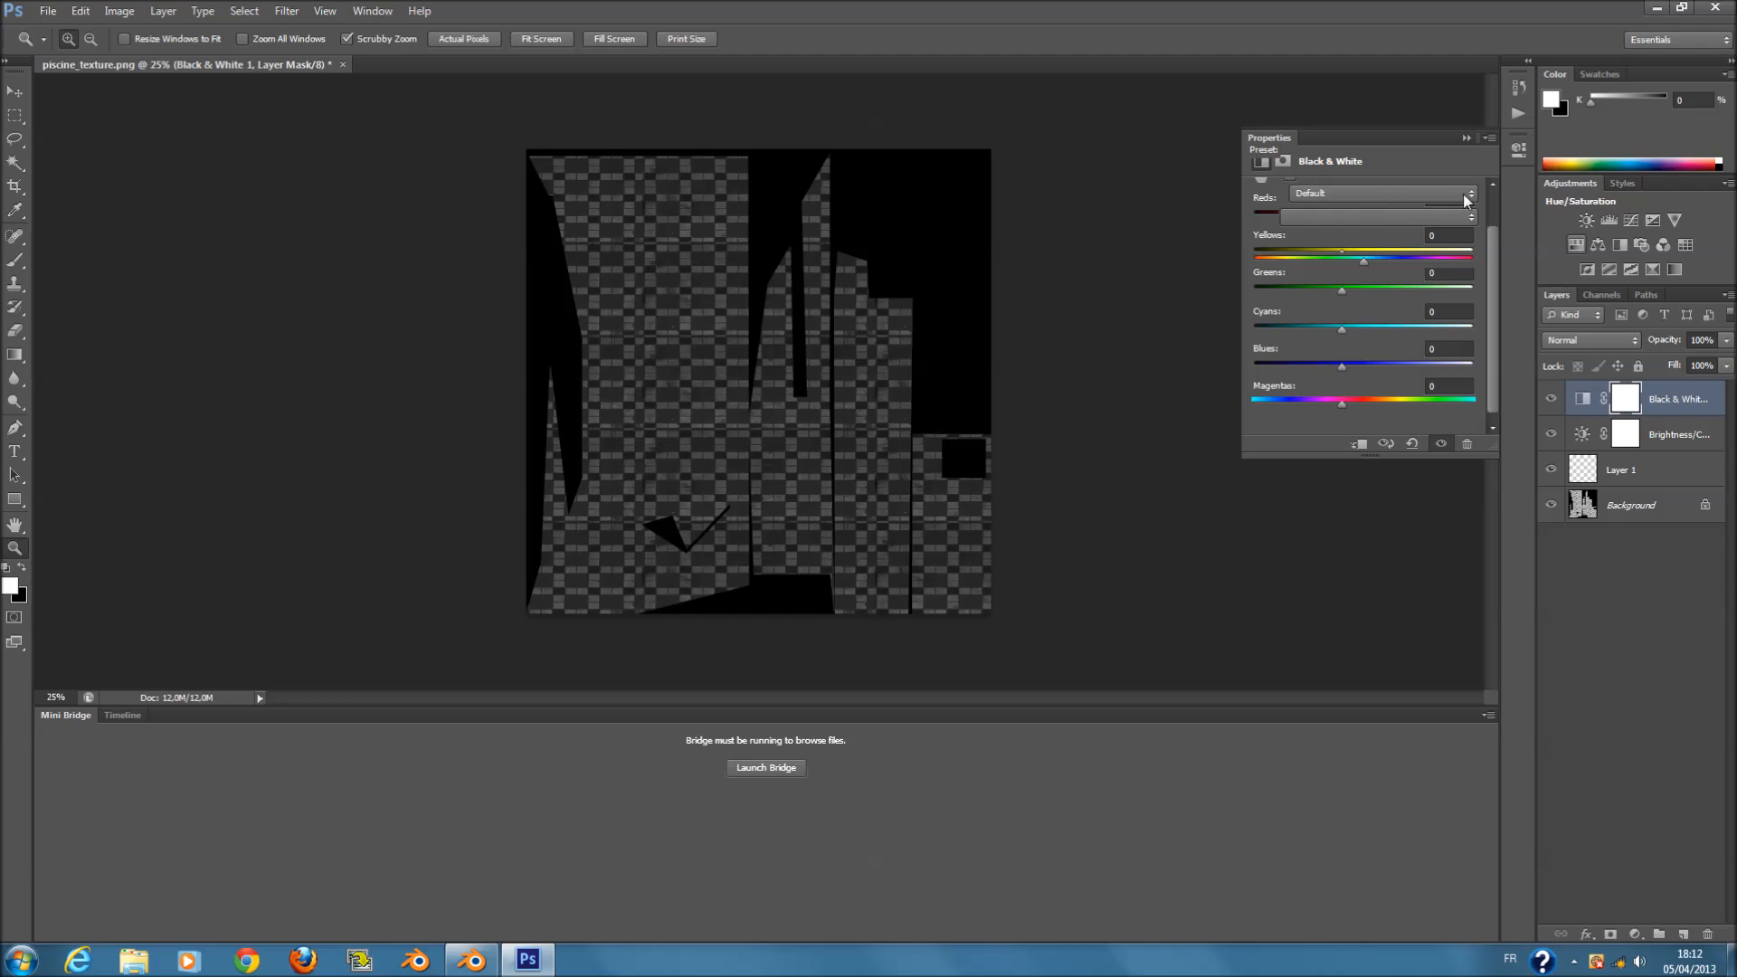
{"action": "left_click", "coordinate": [1576, 244]}
{"action": "left_click", "coordinate": [1382, 193]}
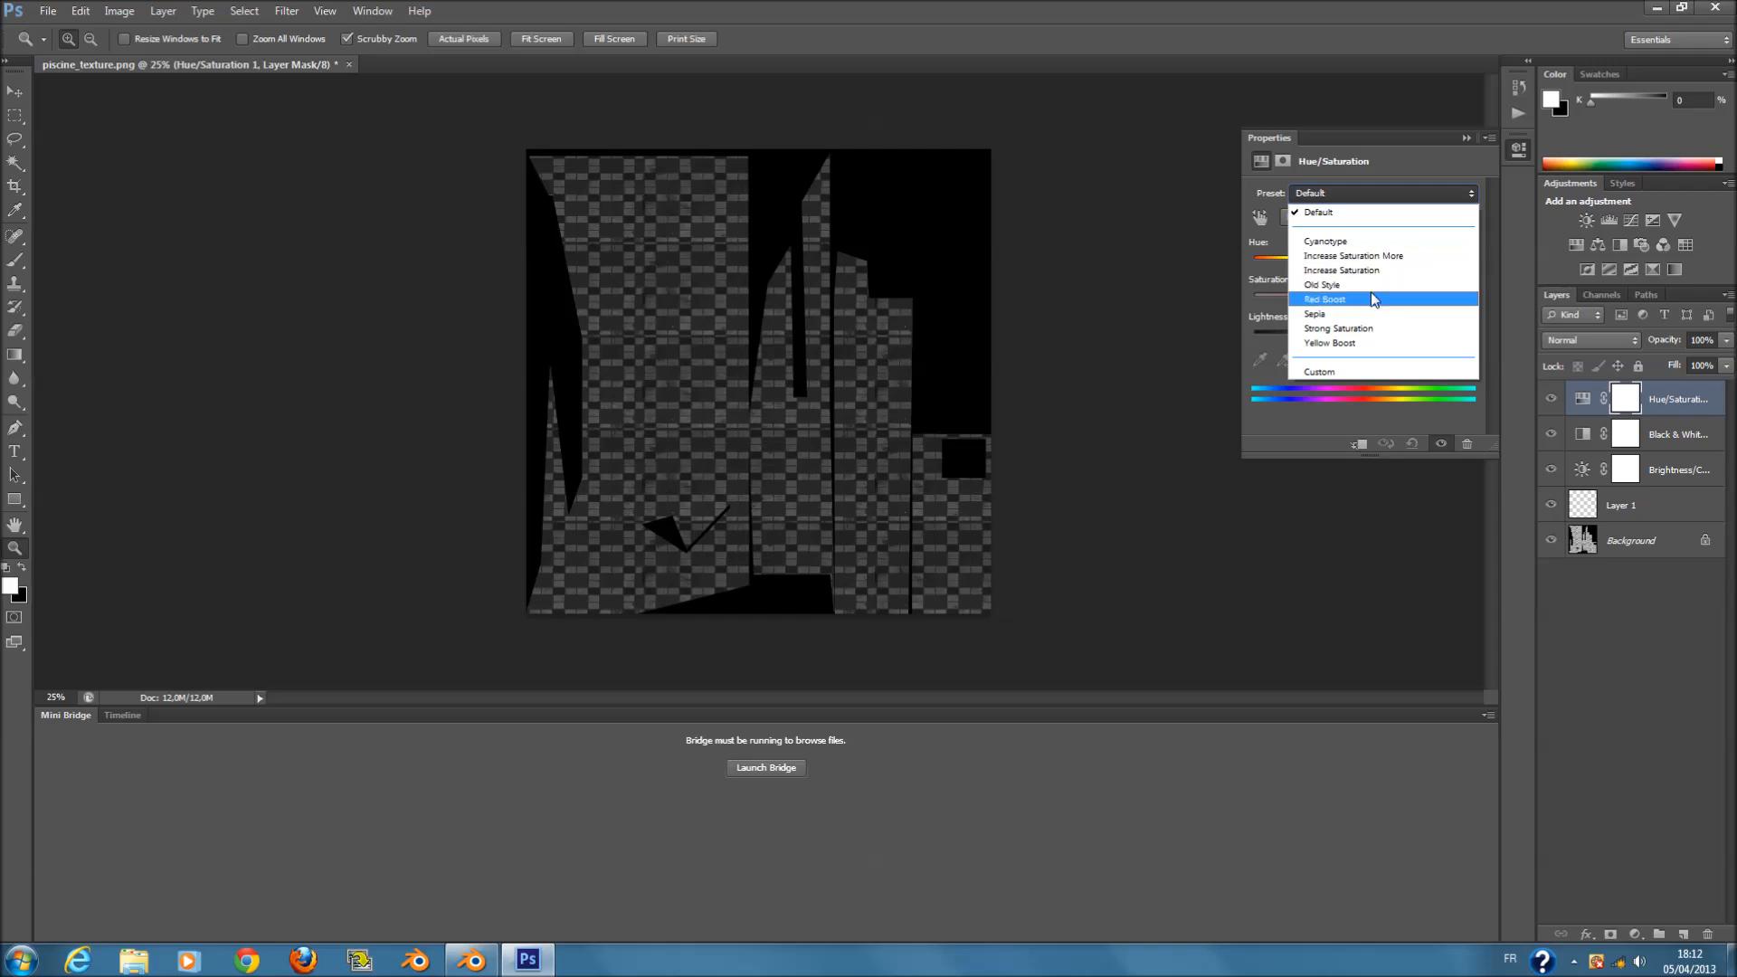
{"action": "left_click", "coordinate": [1461, 150]}
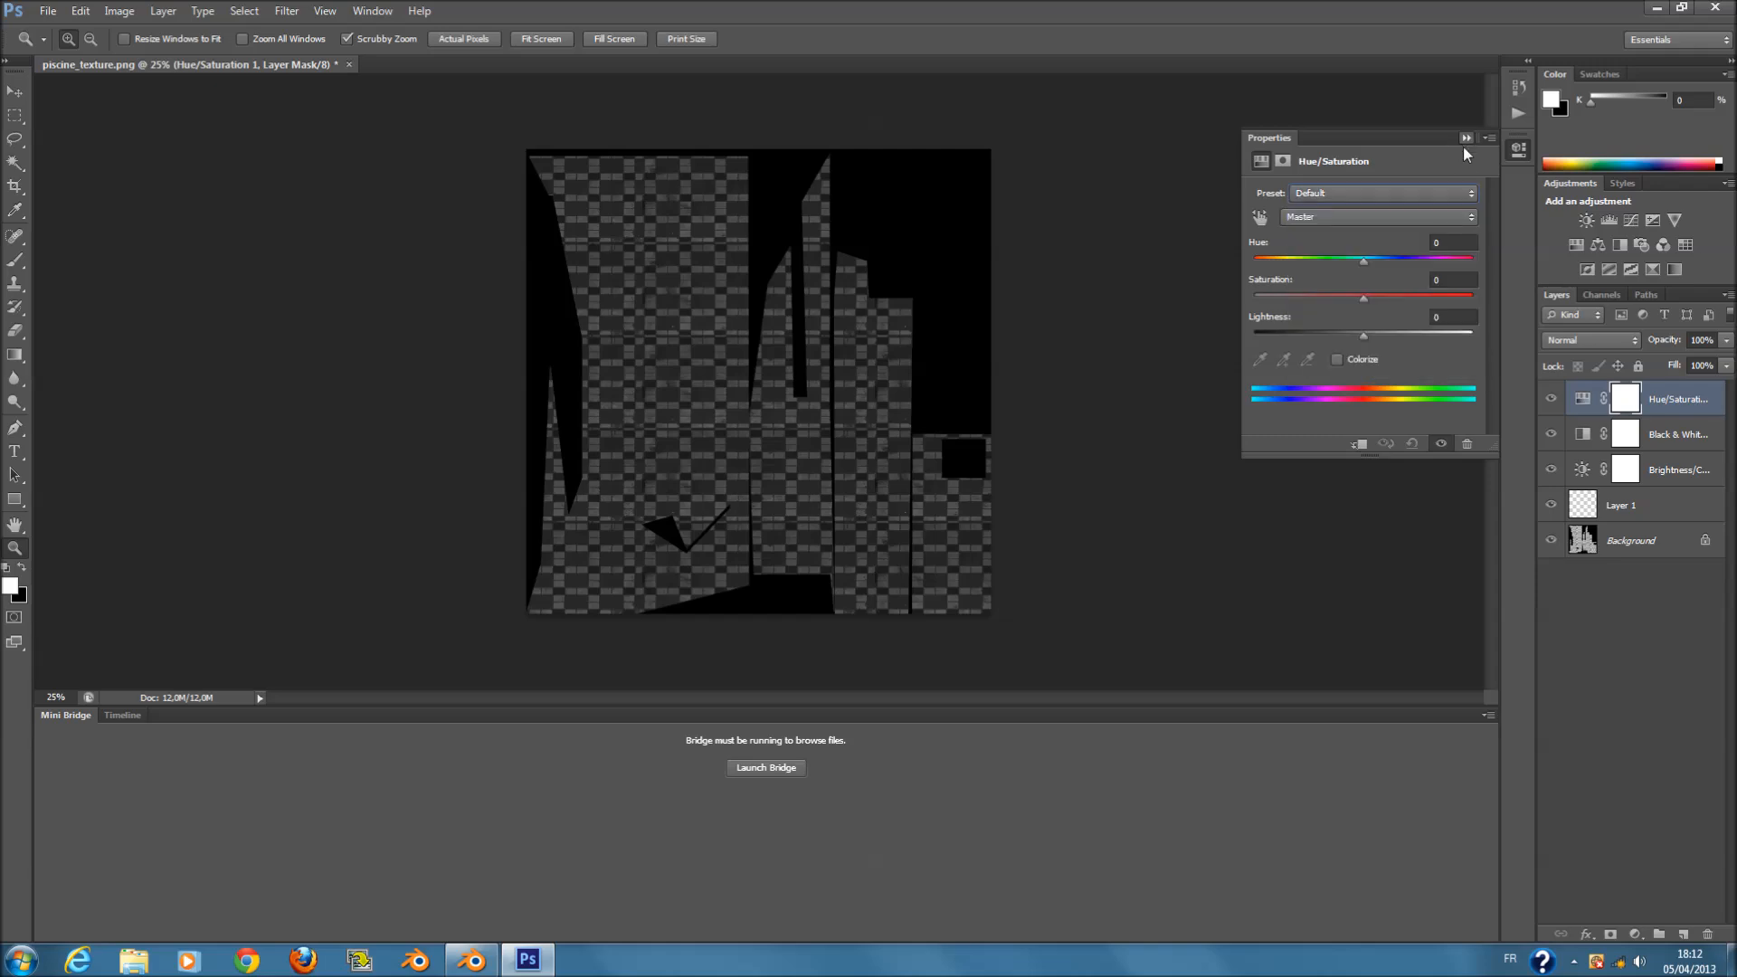
{"action": "left_click", "coordinate": [1467, 139]}
{"action": "left_click_drag", "start_coordinate": [1683, 399], "coordinate": [1709, 933]}
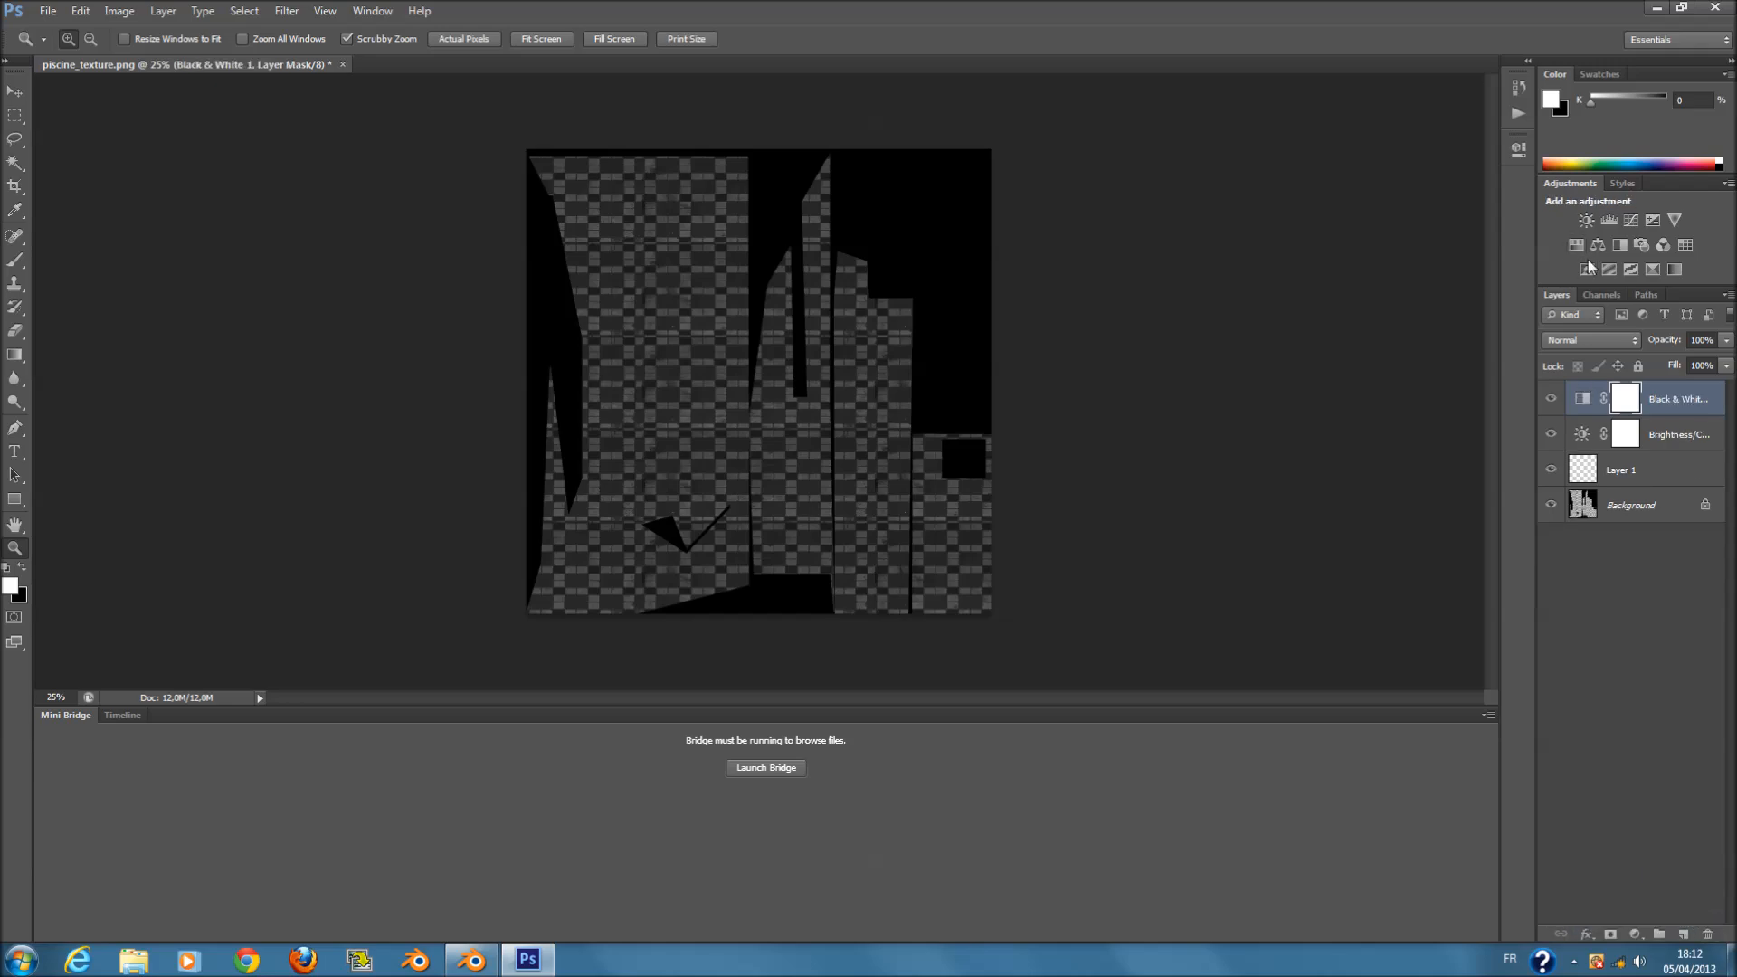
- Add an Invert adjustment layer above the Black & White layer and inspect the tiles up close
{"action": "left_click", "coordinate": [1586, 270]}
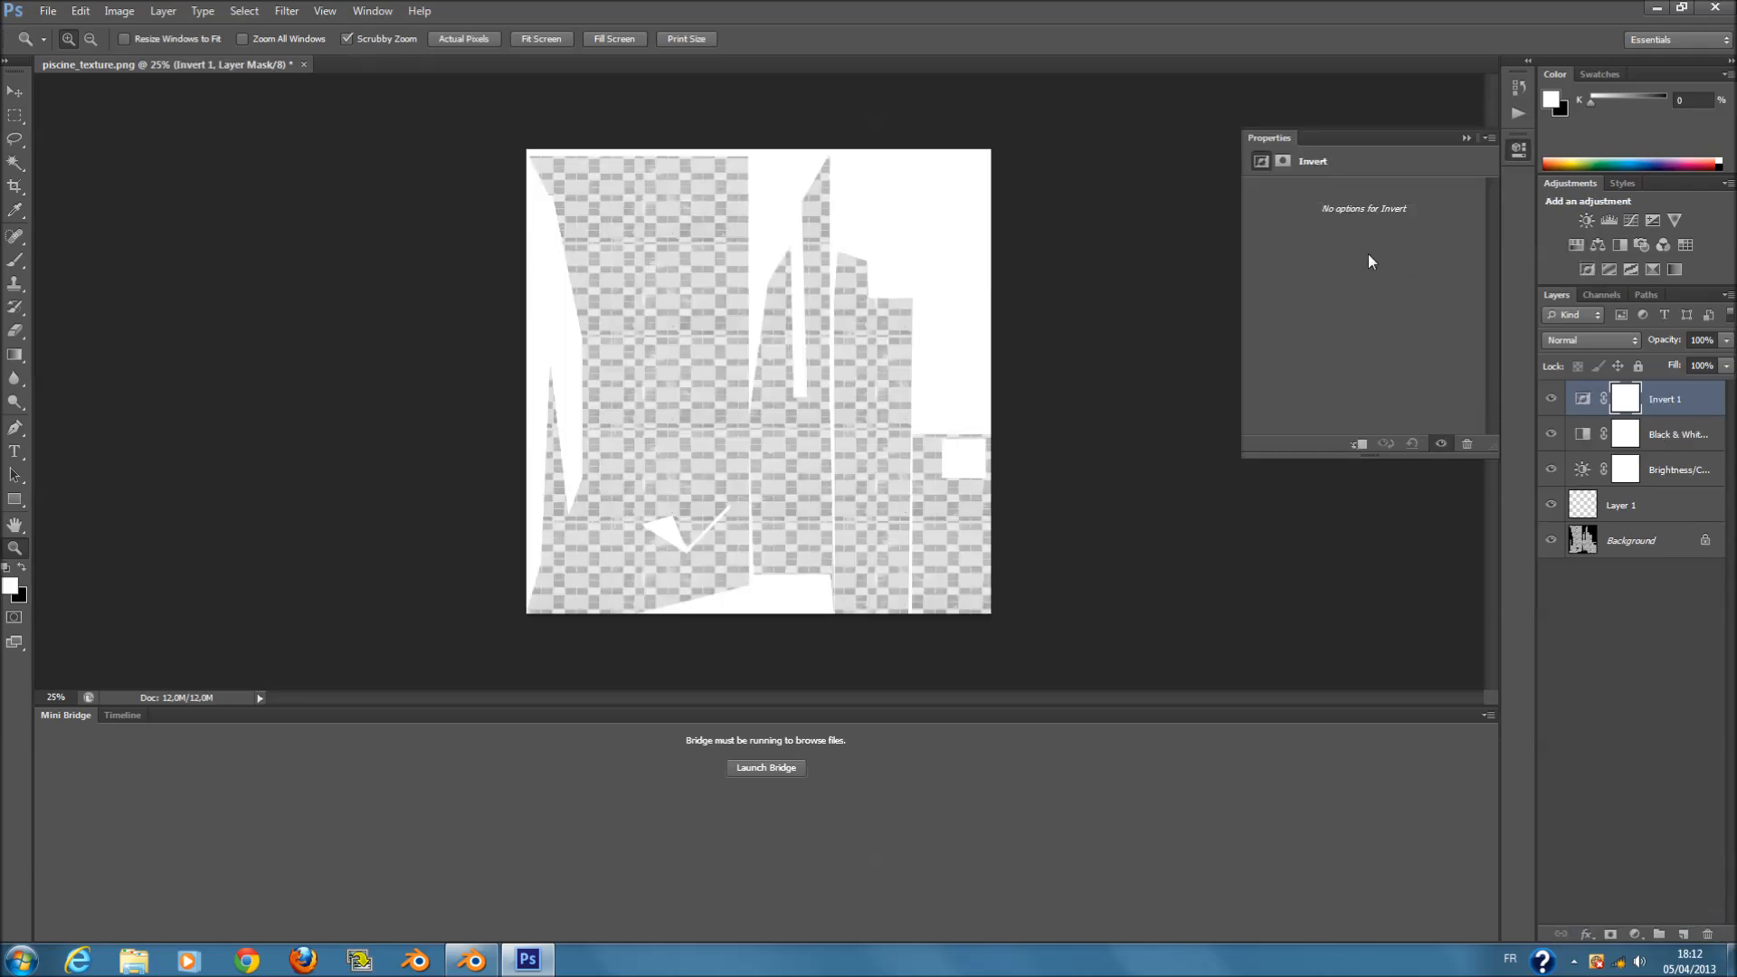
{"action": "left_click", "coordinate": [1466, 139]}
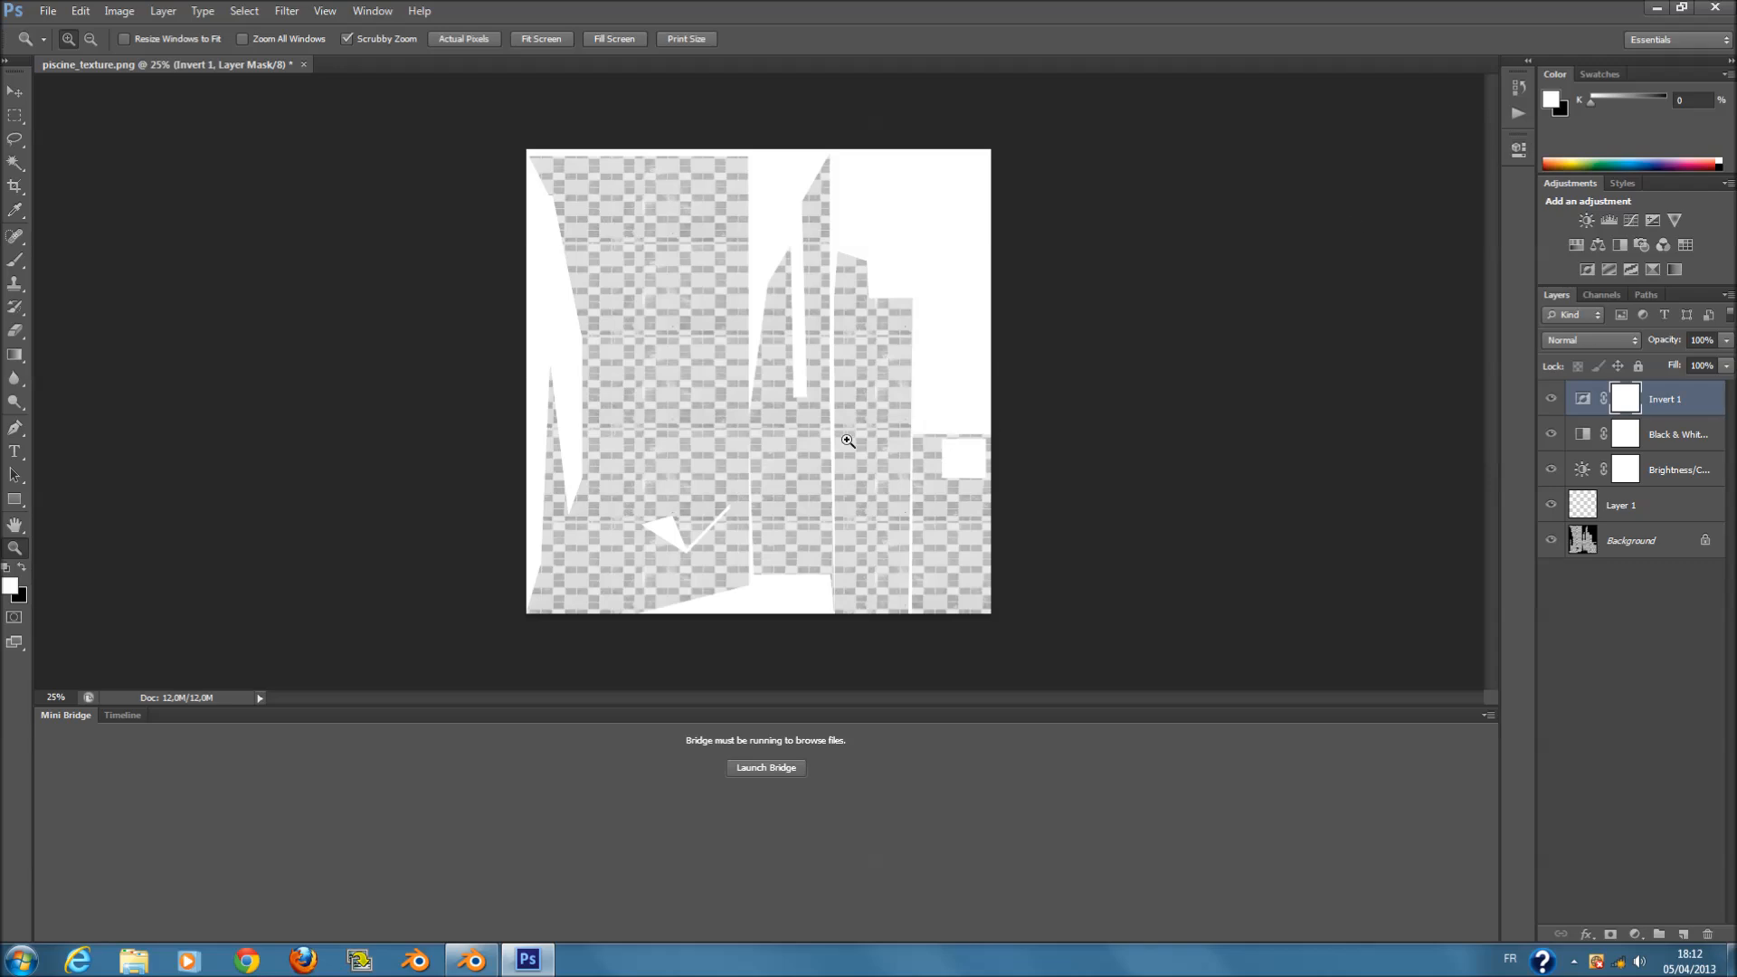
{"action": "left_click", "coordinate": [842, 438]}
{"action": "left_click_drag", "start_coordinate": [842, 438], "coordinate": [843, 439]}
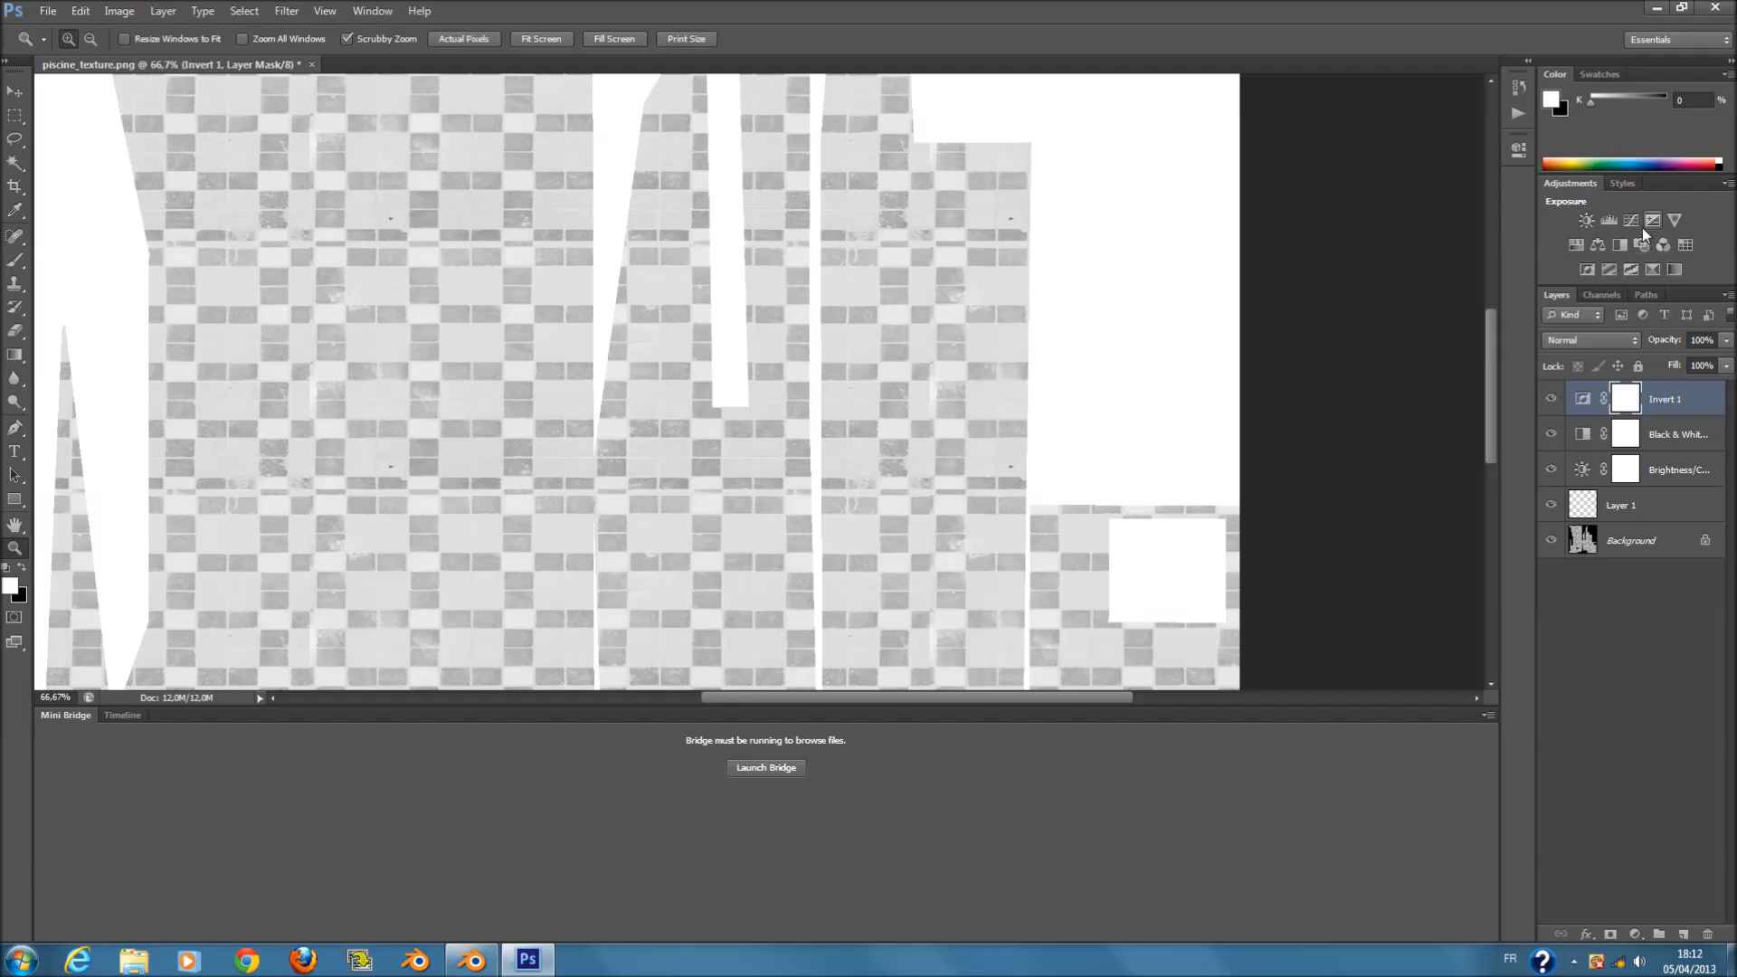
- Try a 28% mask density on the Black & White layer, undo it, and check the layer's adjustment settings
{"action": "left_click", "coordinate": [1627, 441]}
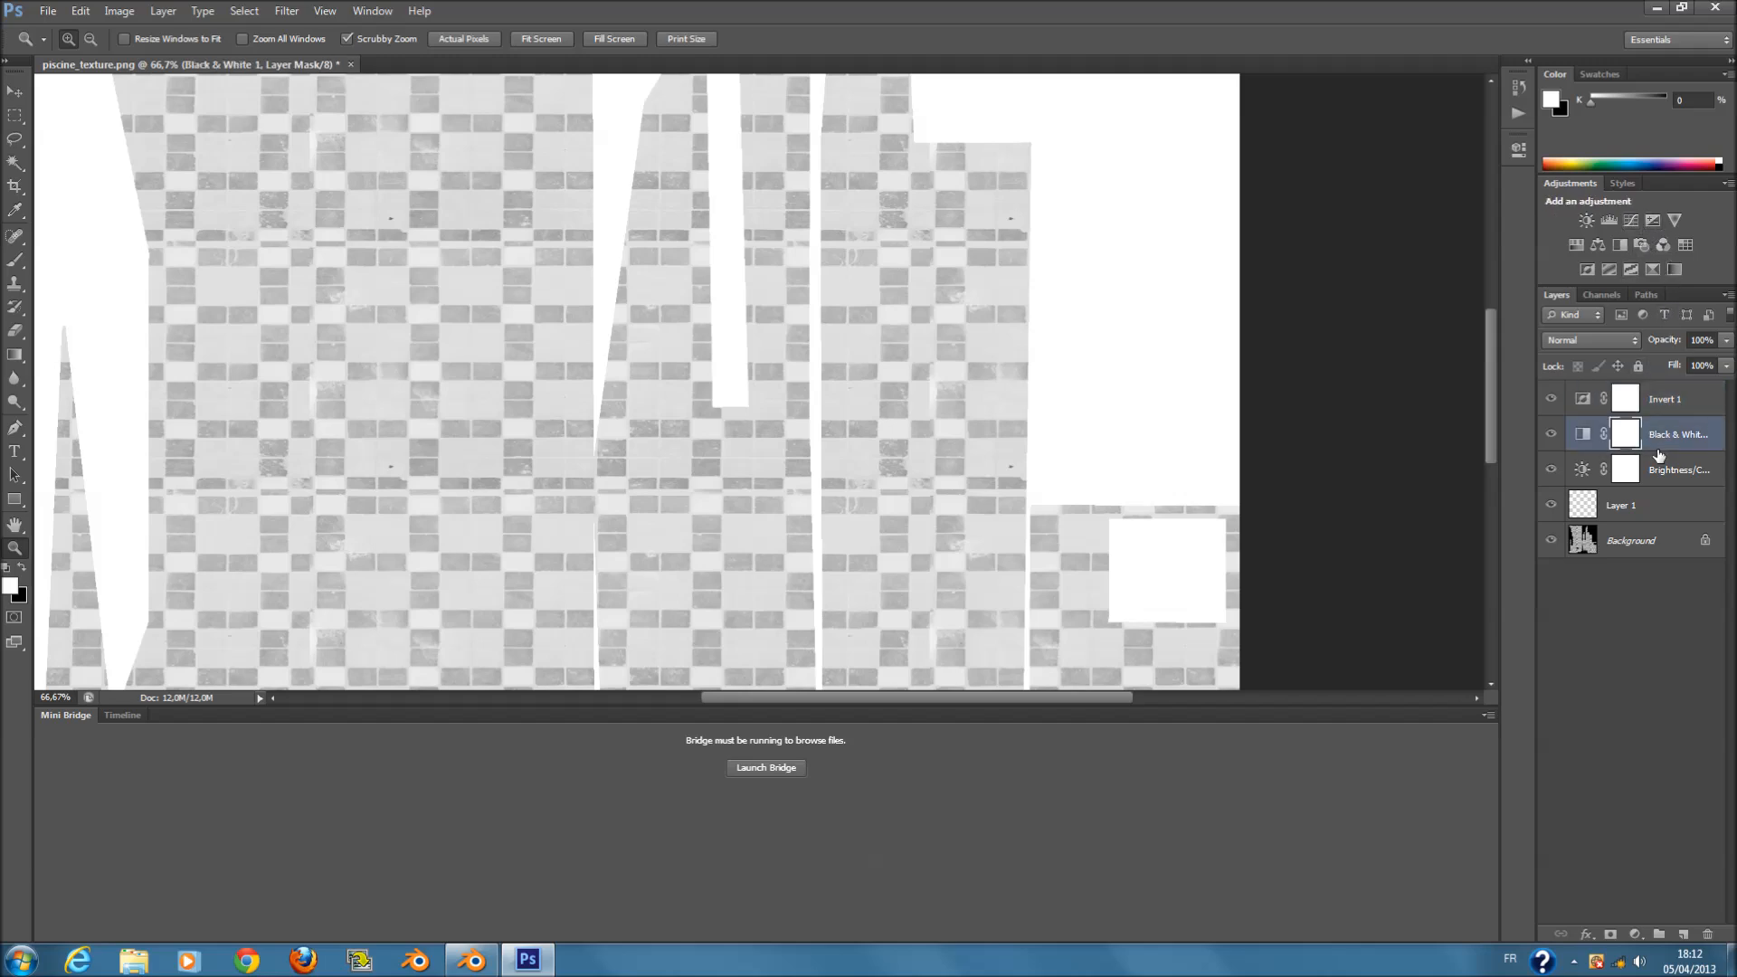
{"action": "double_click", "coordinate": [1626, 438]}
{"action": "left_click_drag", "start_coordinate": [1401, 276], "coordinate": [1316, 280]}
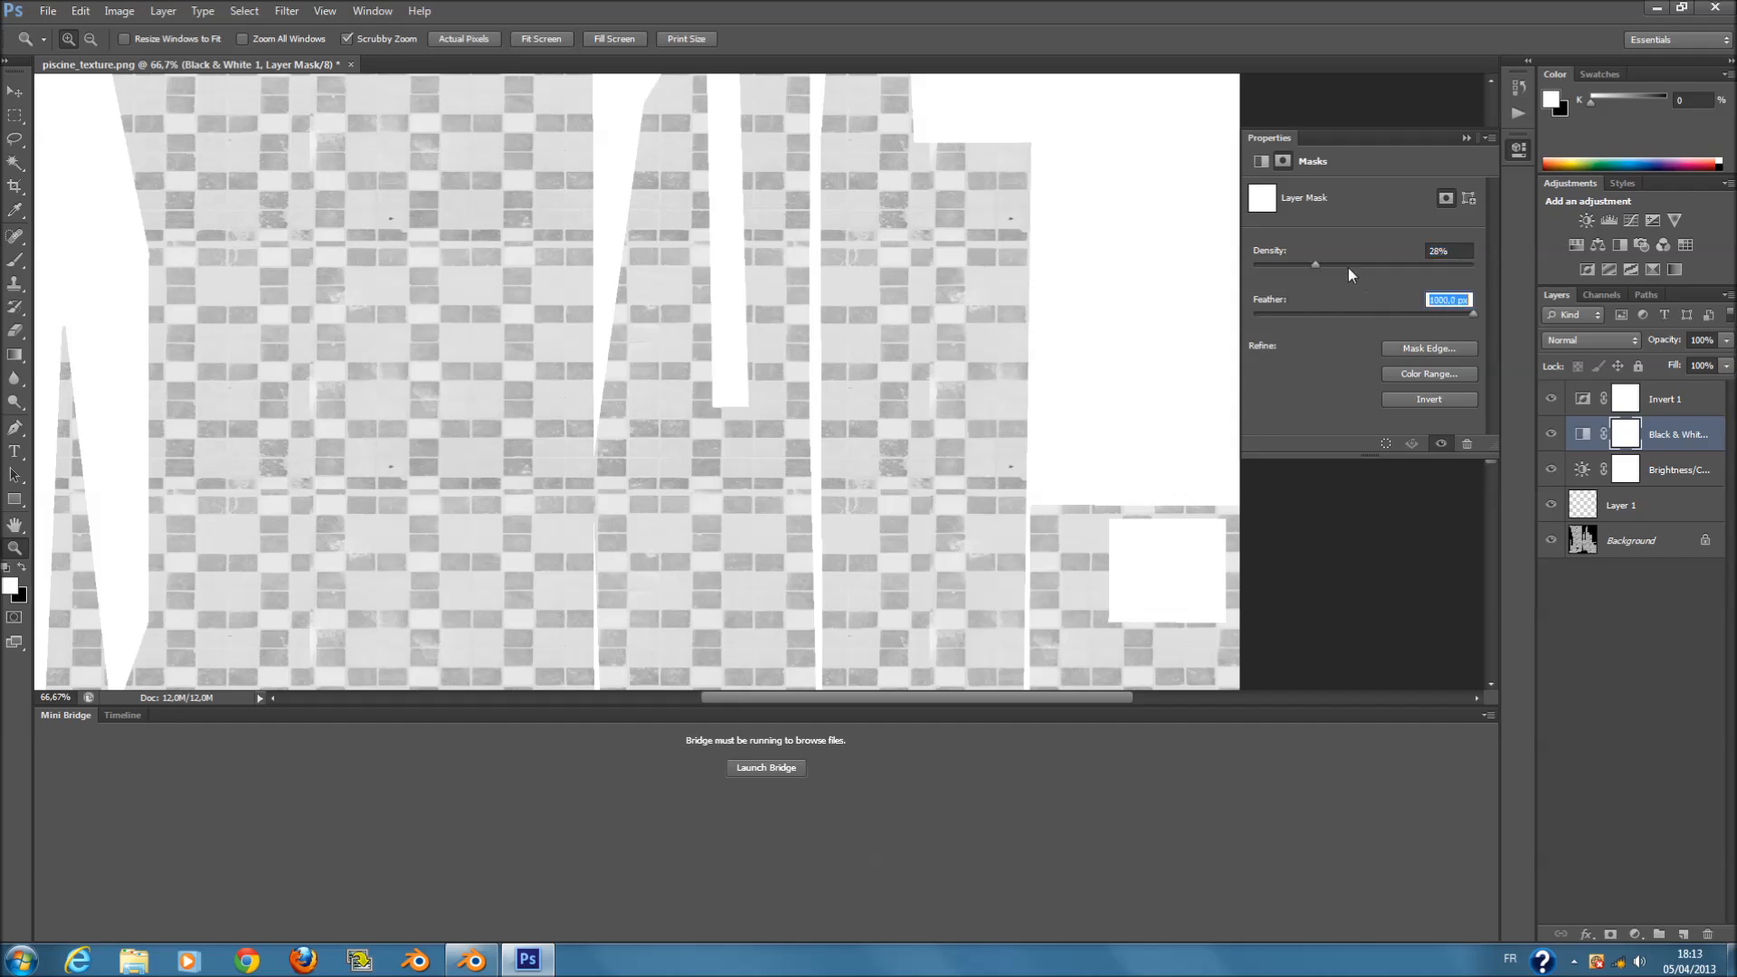
{"action": "key", "text": "ctrl+z"}
{"action": "left_click", "coordinate": [1466, 138]}
{"action": "left_click", "coordinate": [1669, 438]}
{"action": "double_click", "coordinate": [1580, 436]}
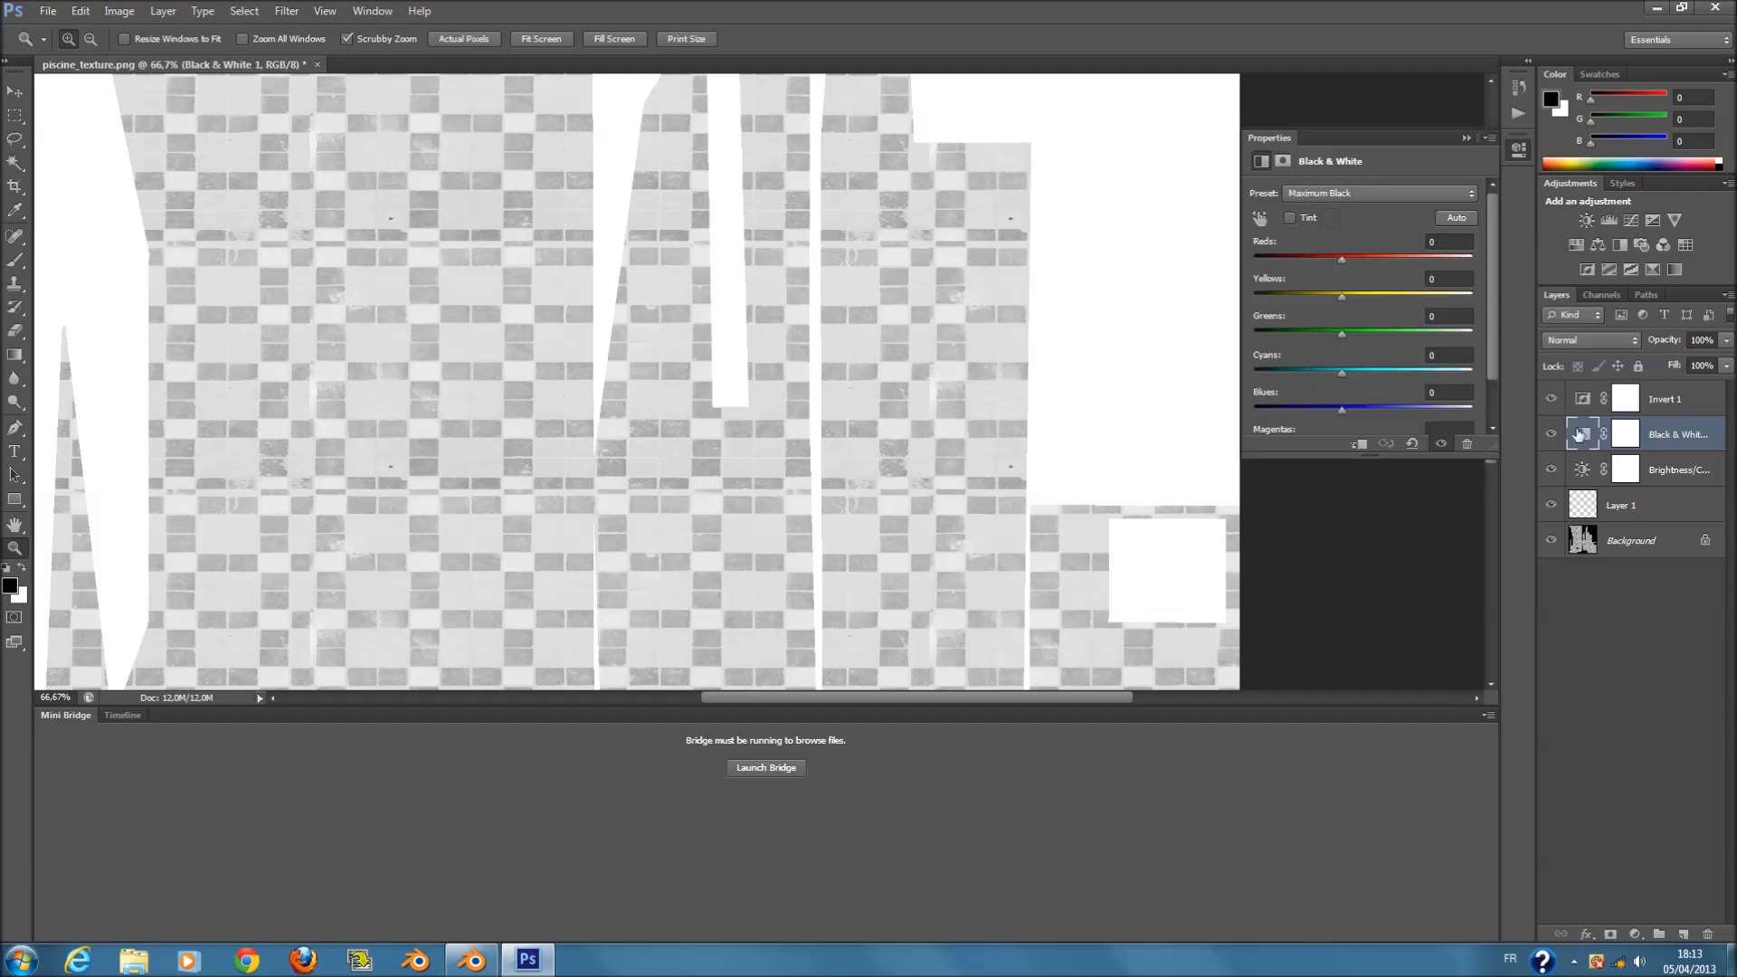
{"action": "left_click", "coordinate": [1466, 139]}
- Set the brightness of the Brightness/Contrast adjustment layer to 60
{"action": "double_click", "coordinate": [1678, 470]}
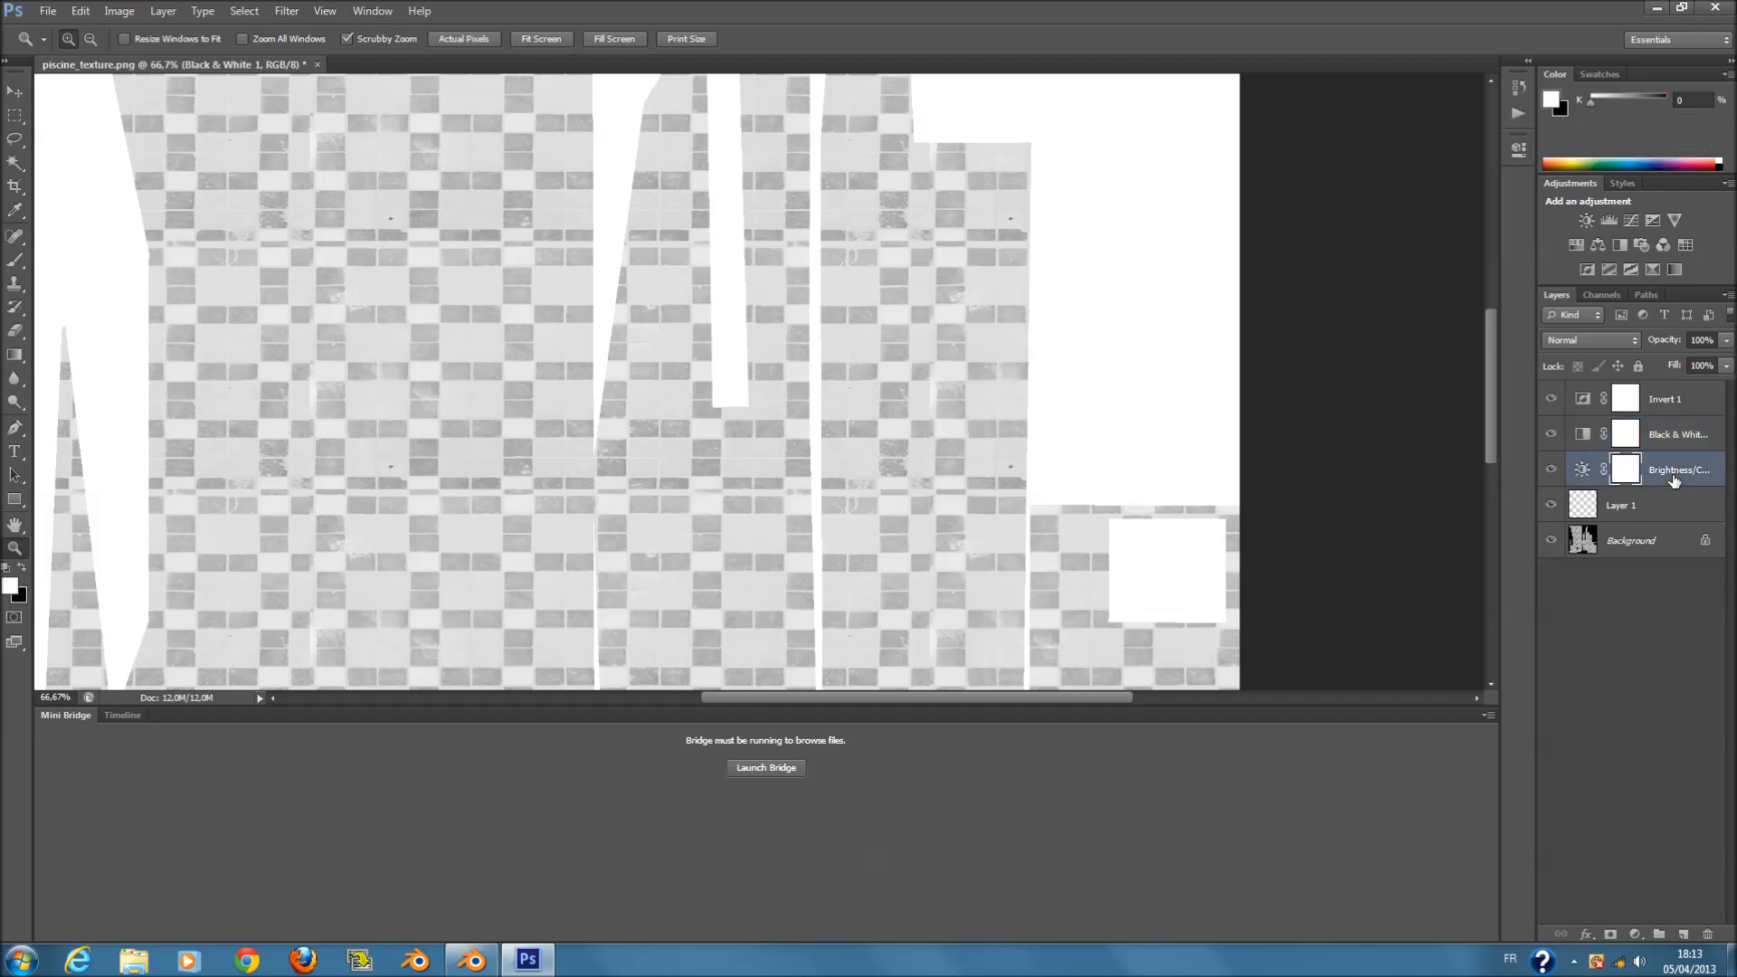
{"action": "right_click", "coordinate": [1625, 464]}
{"action": "left_click", "coordinate": [1625, 464]}
{"action": "left_click", "coordinate": [1586, 471]}
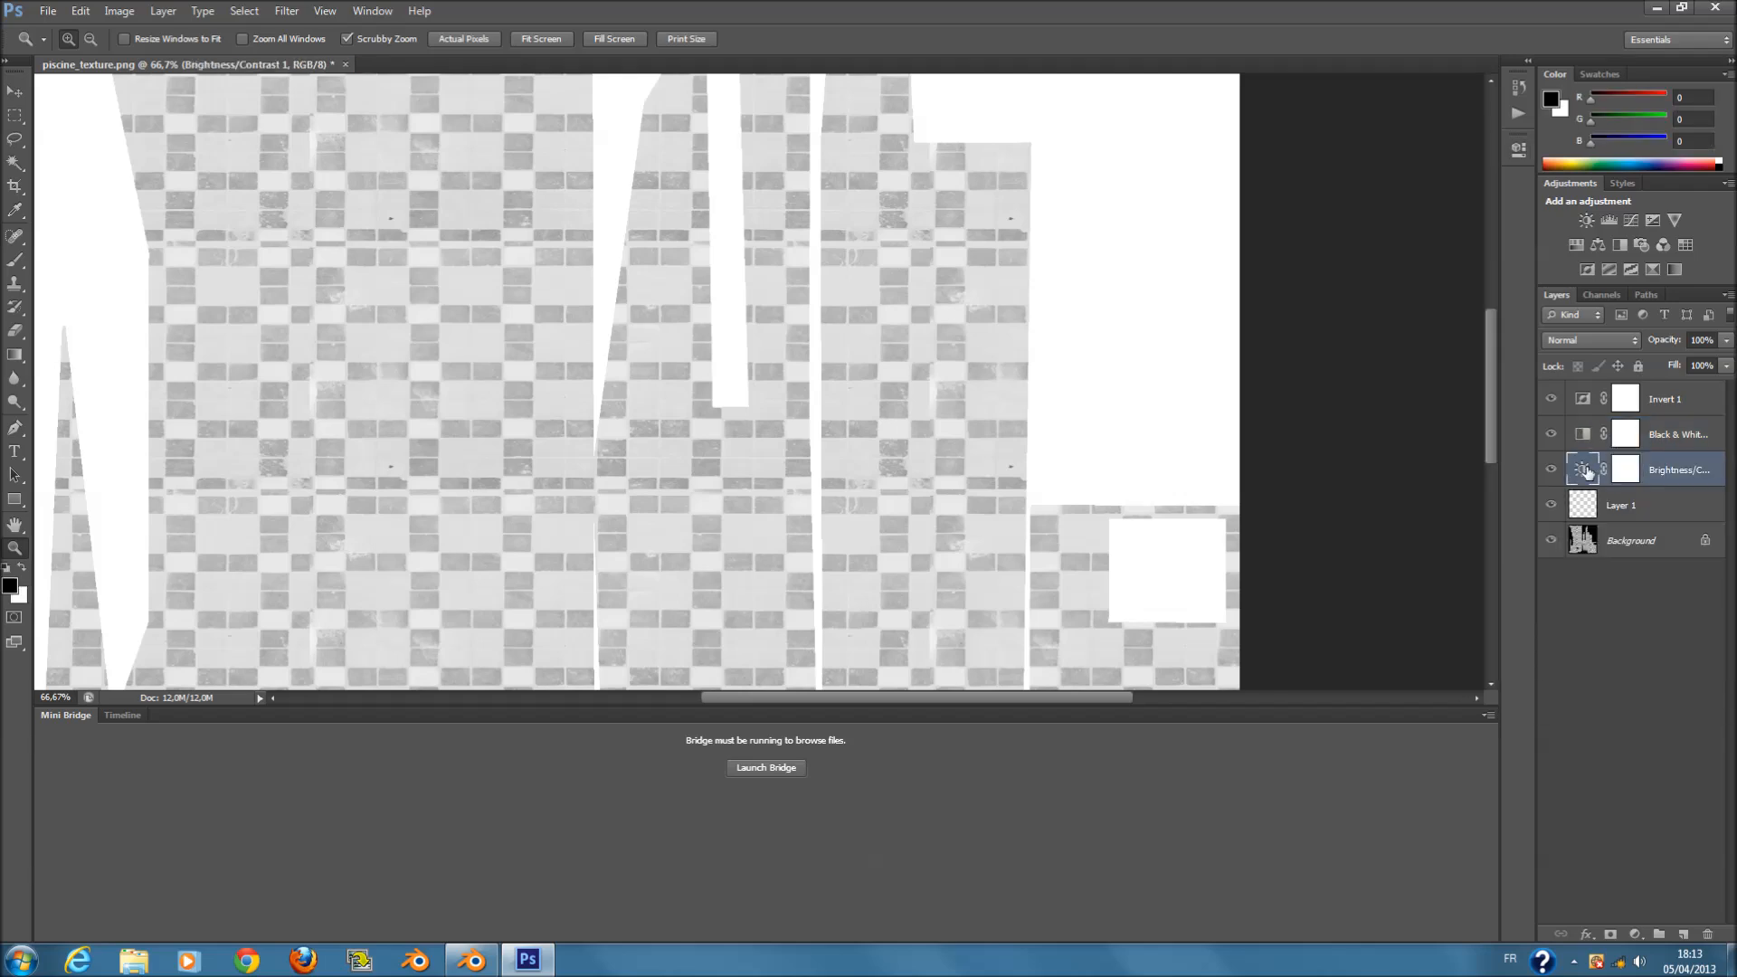
{"action": "double_click", "coordinate": [1586, 471]}
{"action": "left_click_drag", "start_coordinate": [1255, 246], "coordinate": [1463, 305]}
{"action": "left_click_drag", "start_coordinate": [1471, 234], "coordinate": [1408, 258]}
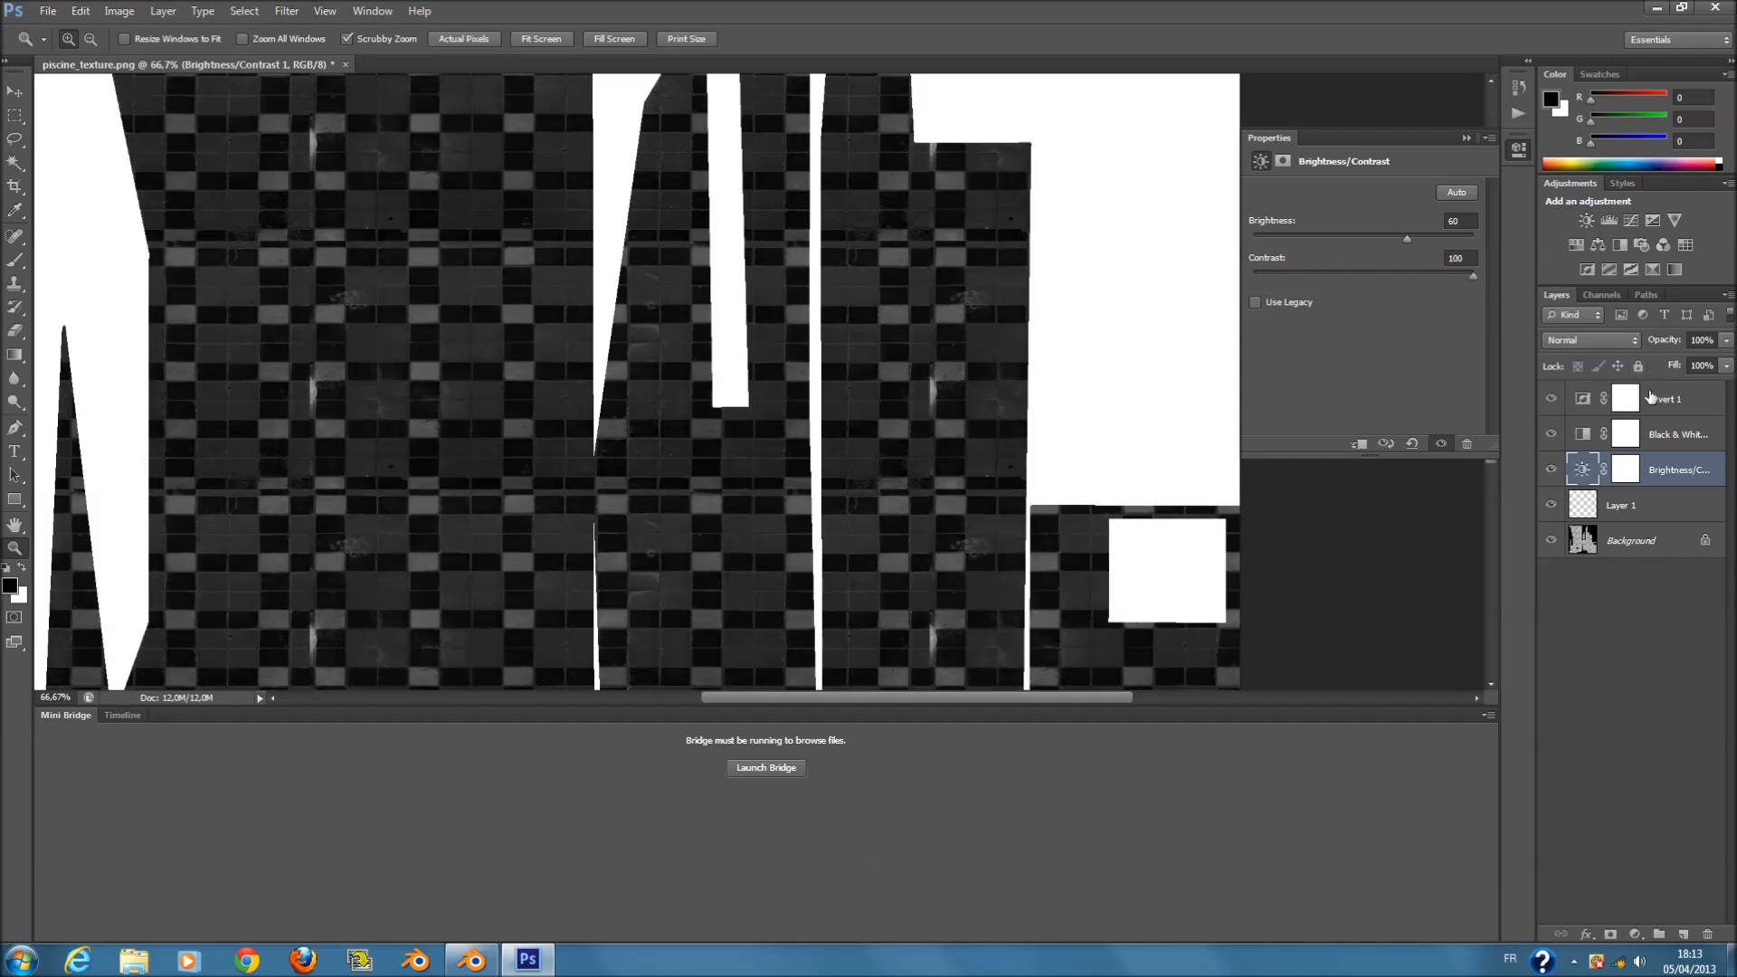
- Try the Maximum White preset on the Black & White adjustment layer and restore Maximum Black
{"action": "left_click", "coordinate": [1650, 399]}
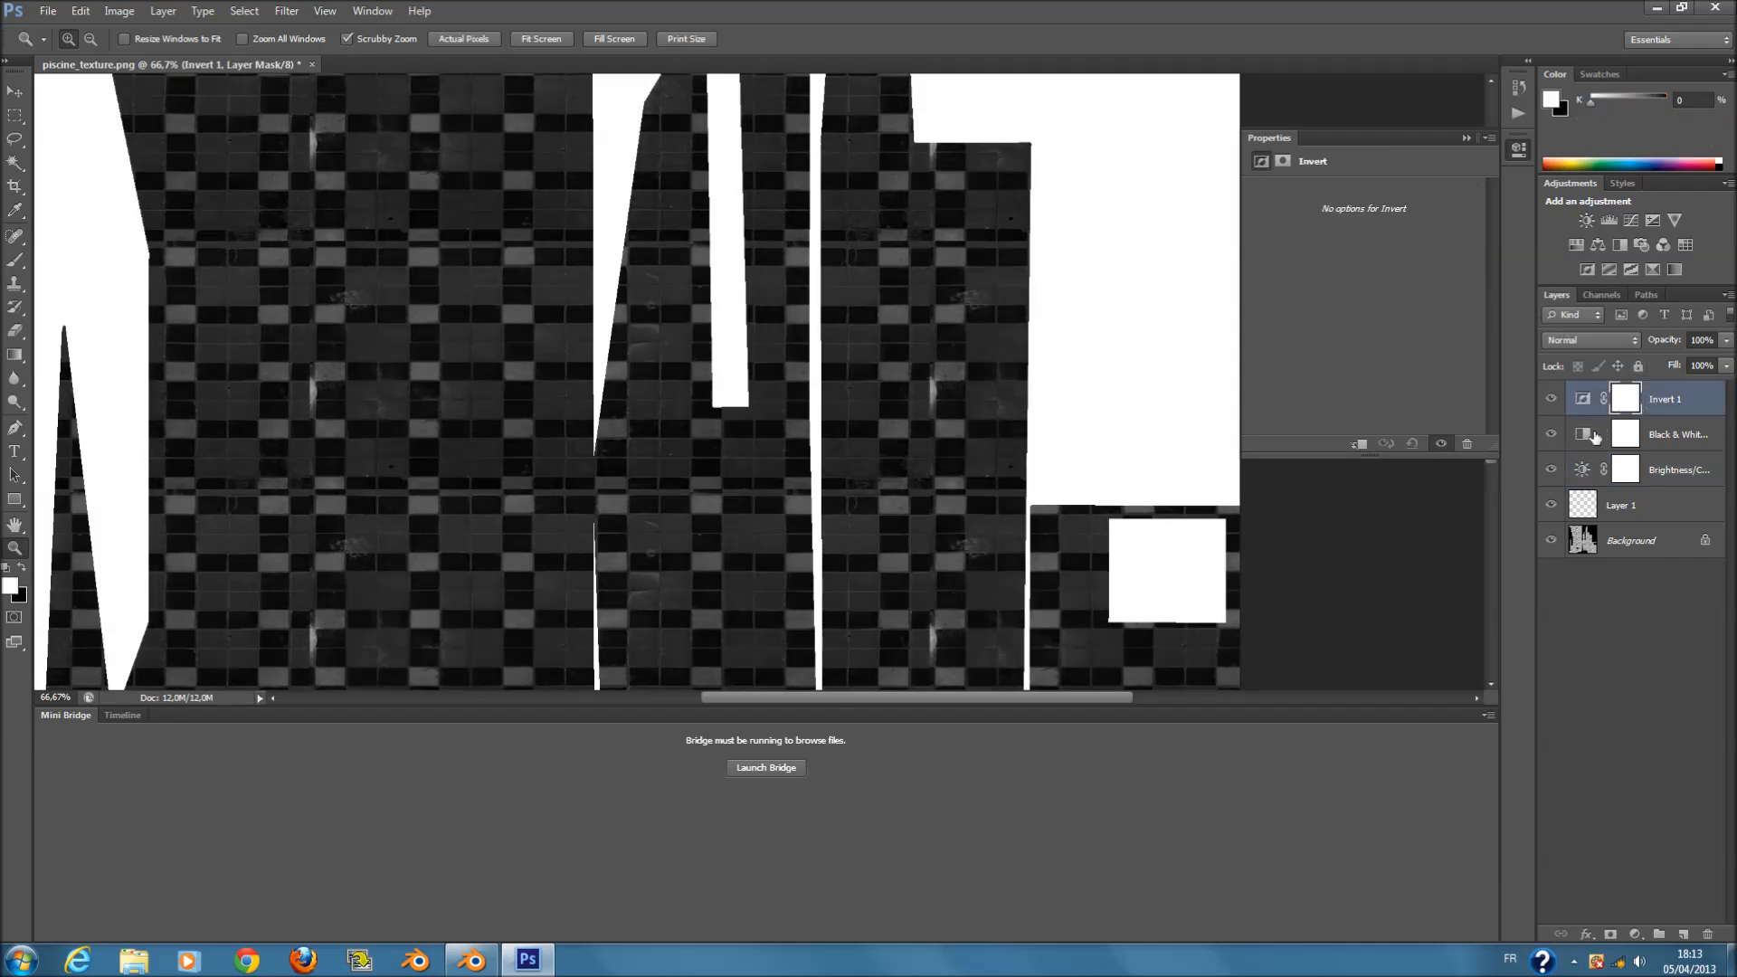
{"action": "left_click", "coordinate": [1597, 438]}
{"action": "left_click", "coordinate": [1586, 435]}
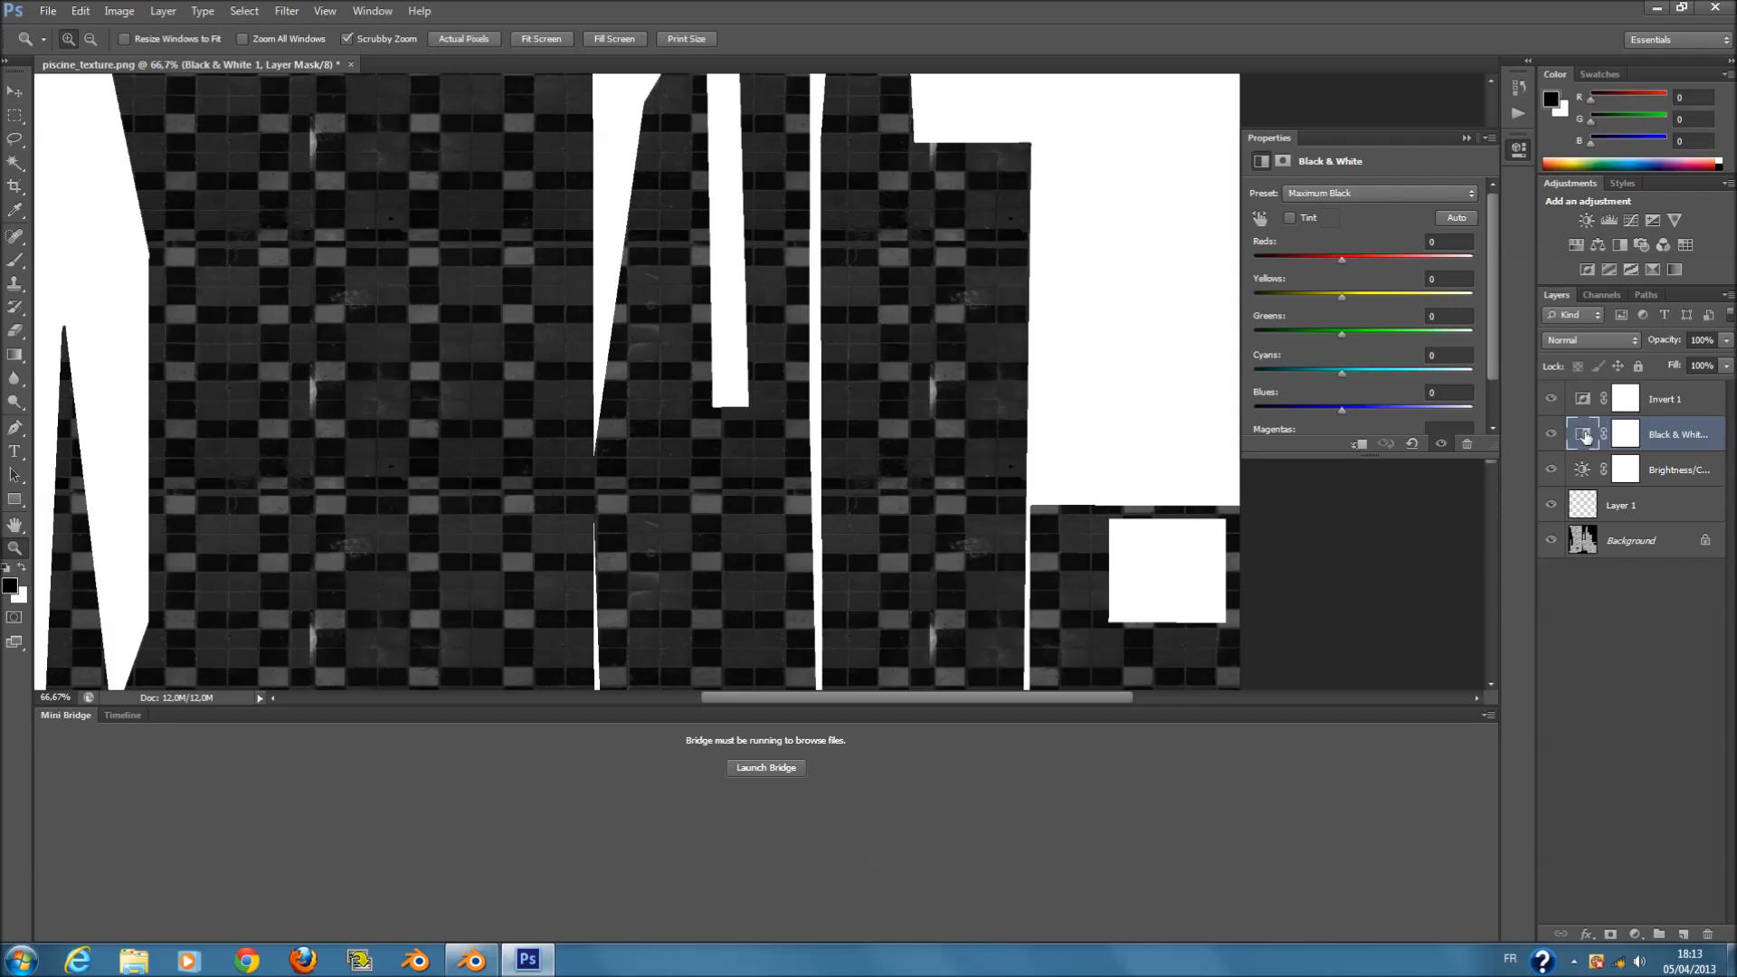
{"action": "left_click", "coordinate": [1367, 194]}
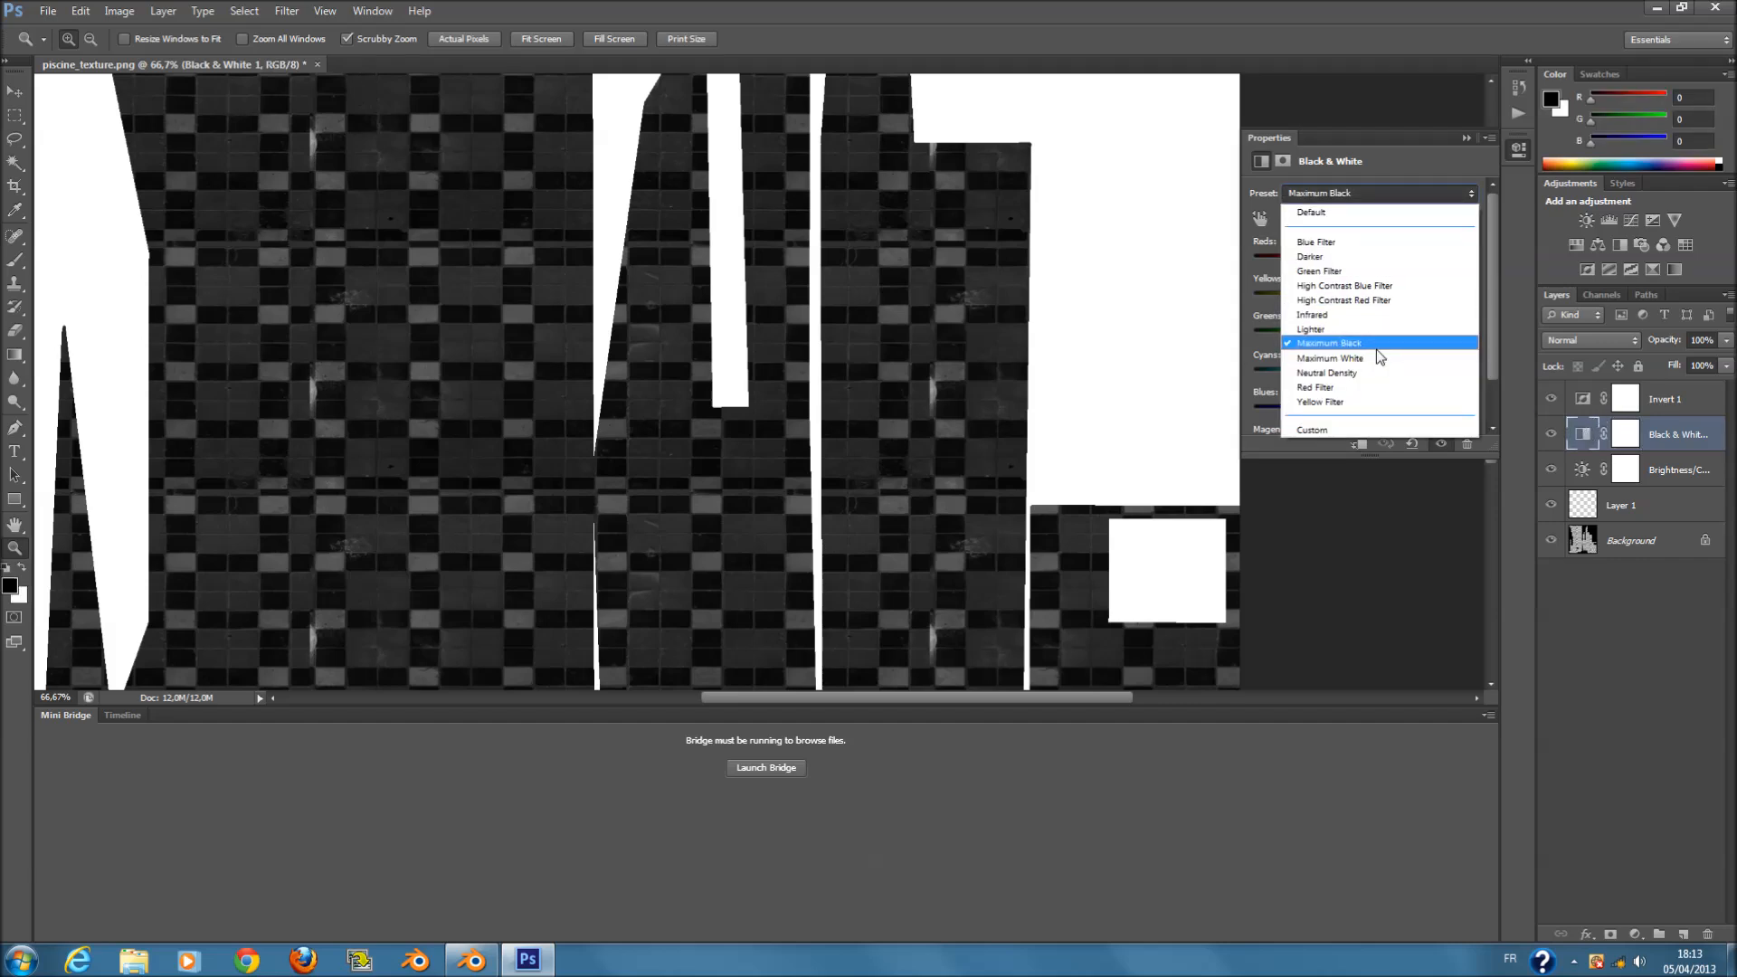
{"action": "left_click", "coordinate": [1377, 356]}
{"action": "left_click", "coordinate": [1356, 203]}
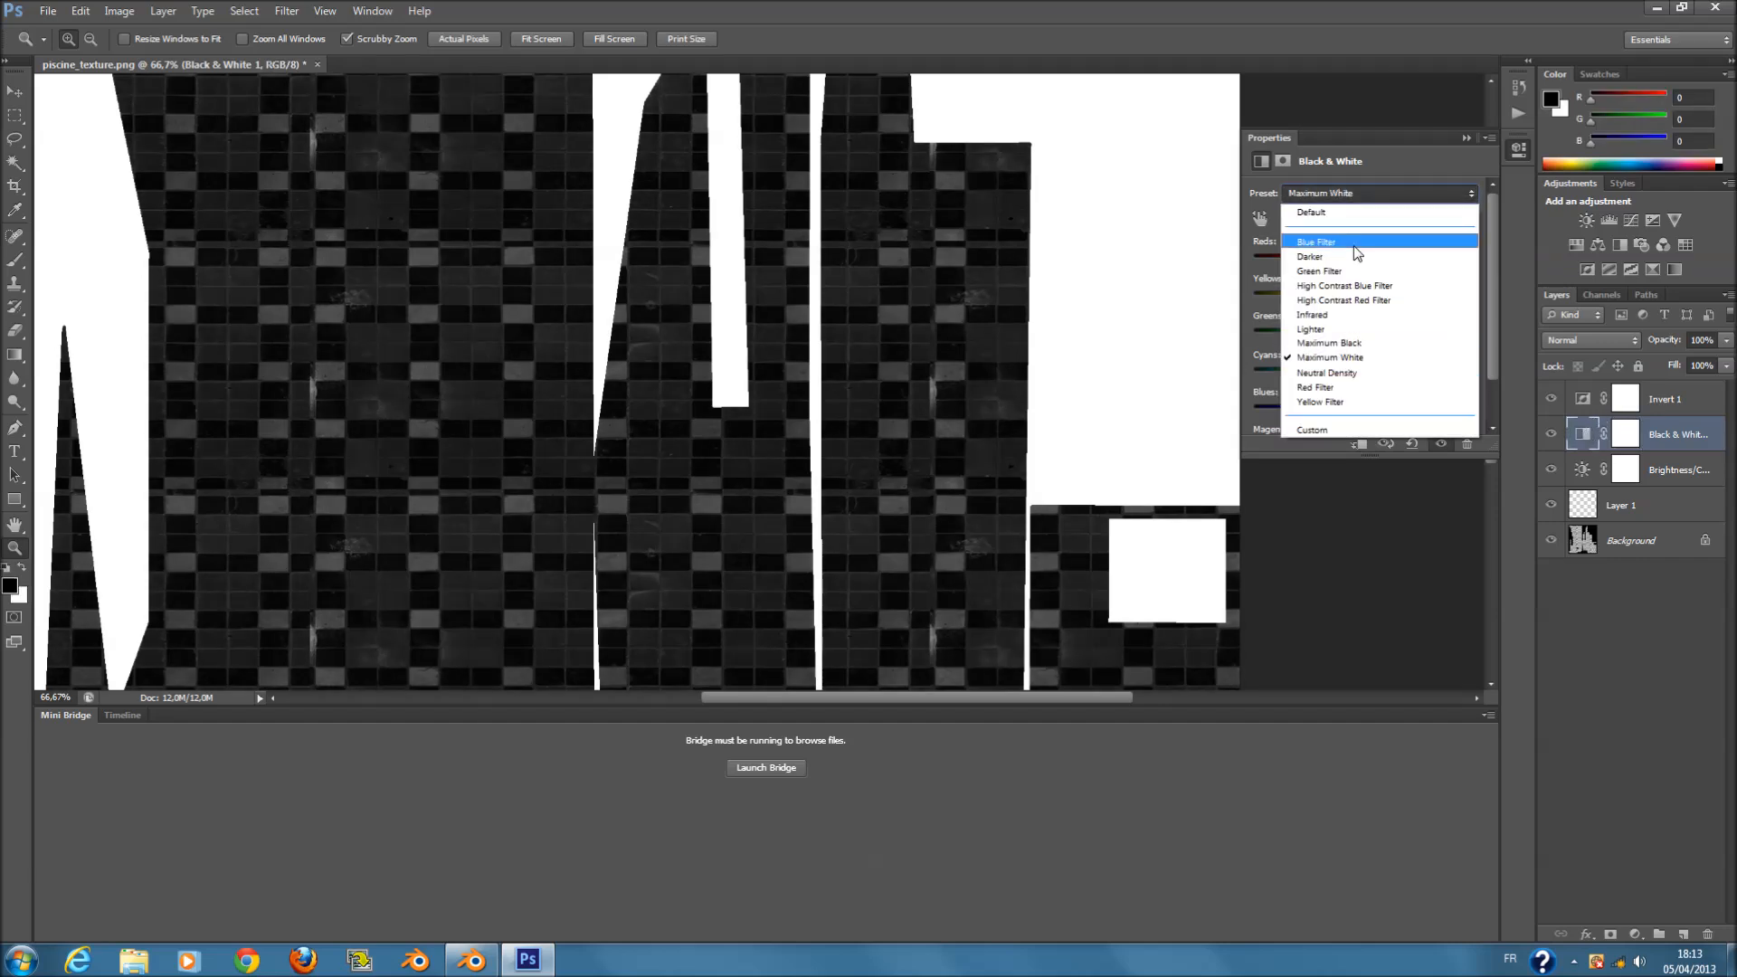
{"action": "left_click", "coordinate": [1328, 343]}
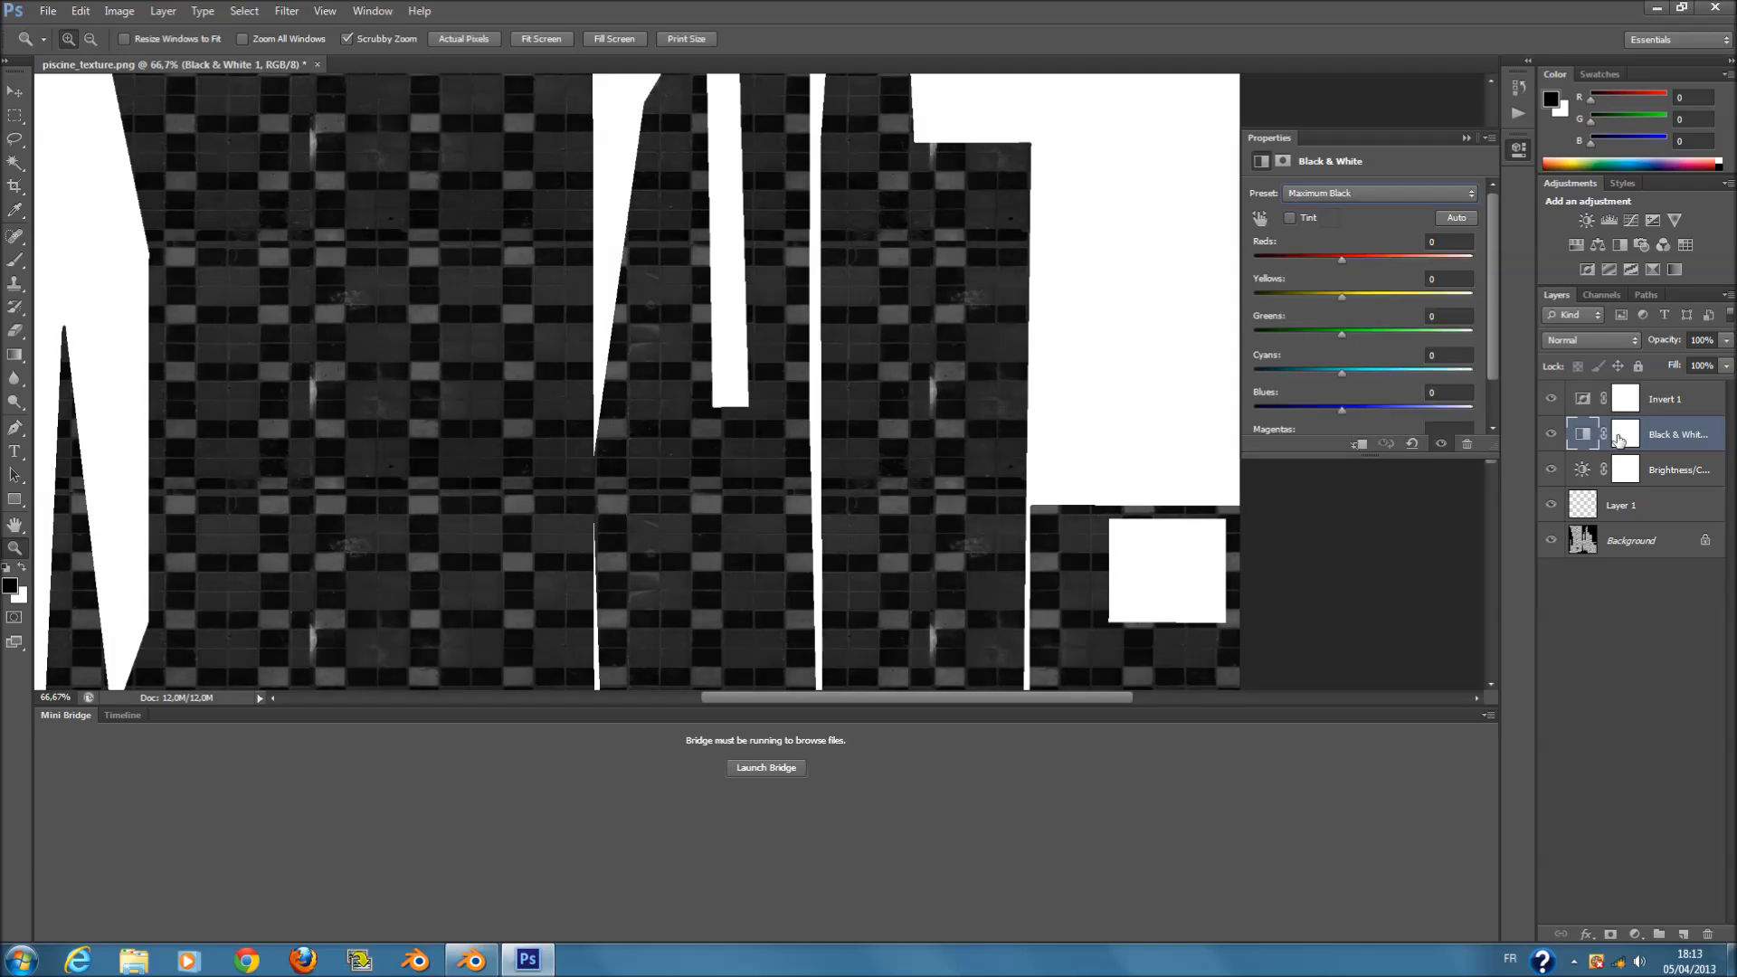
- Set the Brightness/Contrast layer's brightness to 90 and add a Threshold adjustment layer above it at level 218
{"action": "double_click", "coordinate": [1681, 470]}
{"action": "mouse_move", "coordinate": [1398, 240]}
{"action": "left_mouse_down"}
{"action": "mouse_move", "coordinate": [1327, 239]}
{"action": "mouse_move", "coordinate": [1480, 254]}
{"action": "mouse_move", "coordinate": [1482, 268]}
{"action": "mouse_move", "coordinate": [1211, 272]}
{"action": "mouse_move", "coordinate": [1491, 287]}
{"action": "mouse_move", "coordinate": [1420, 242]}
{"action": "left_mouse_up"}
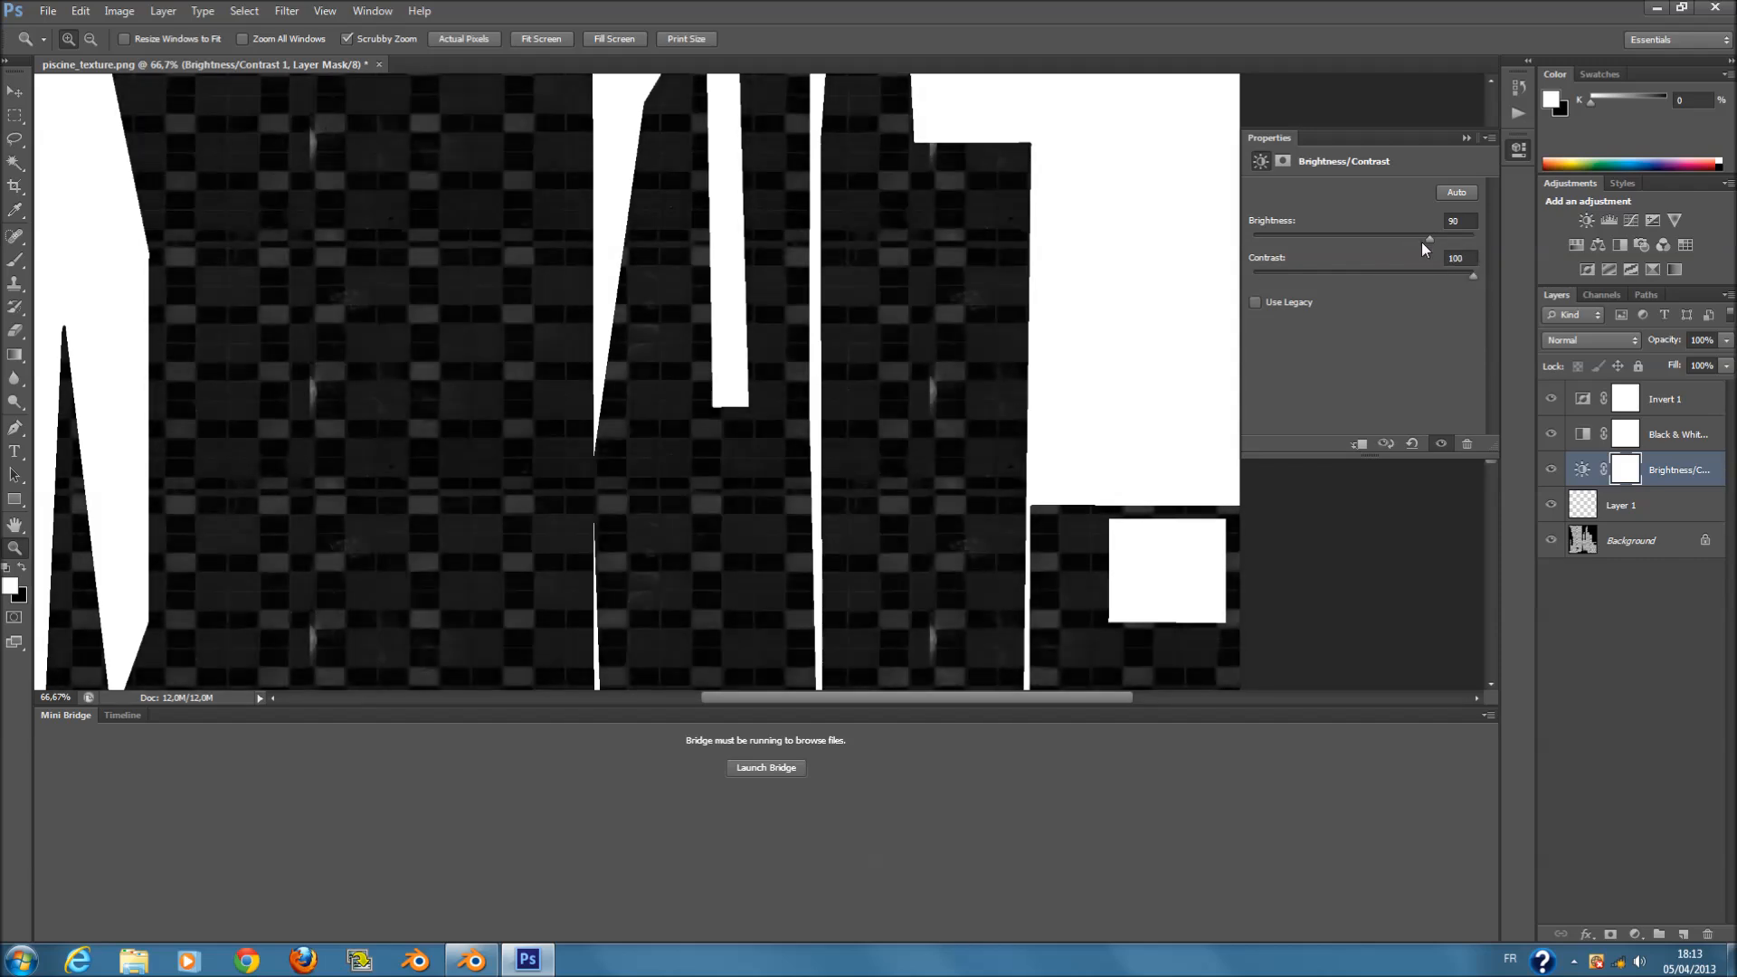
{"action": "left_click", "coordinate": [1630, 269]}
{"action": "left_click_drag", "start_coordinate": [1364, 290], "coordinate": [1442, 299]}
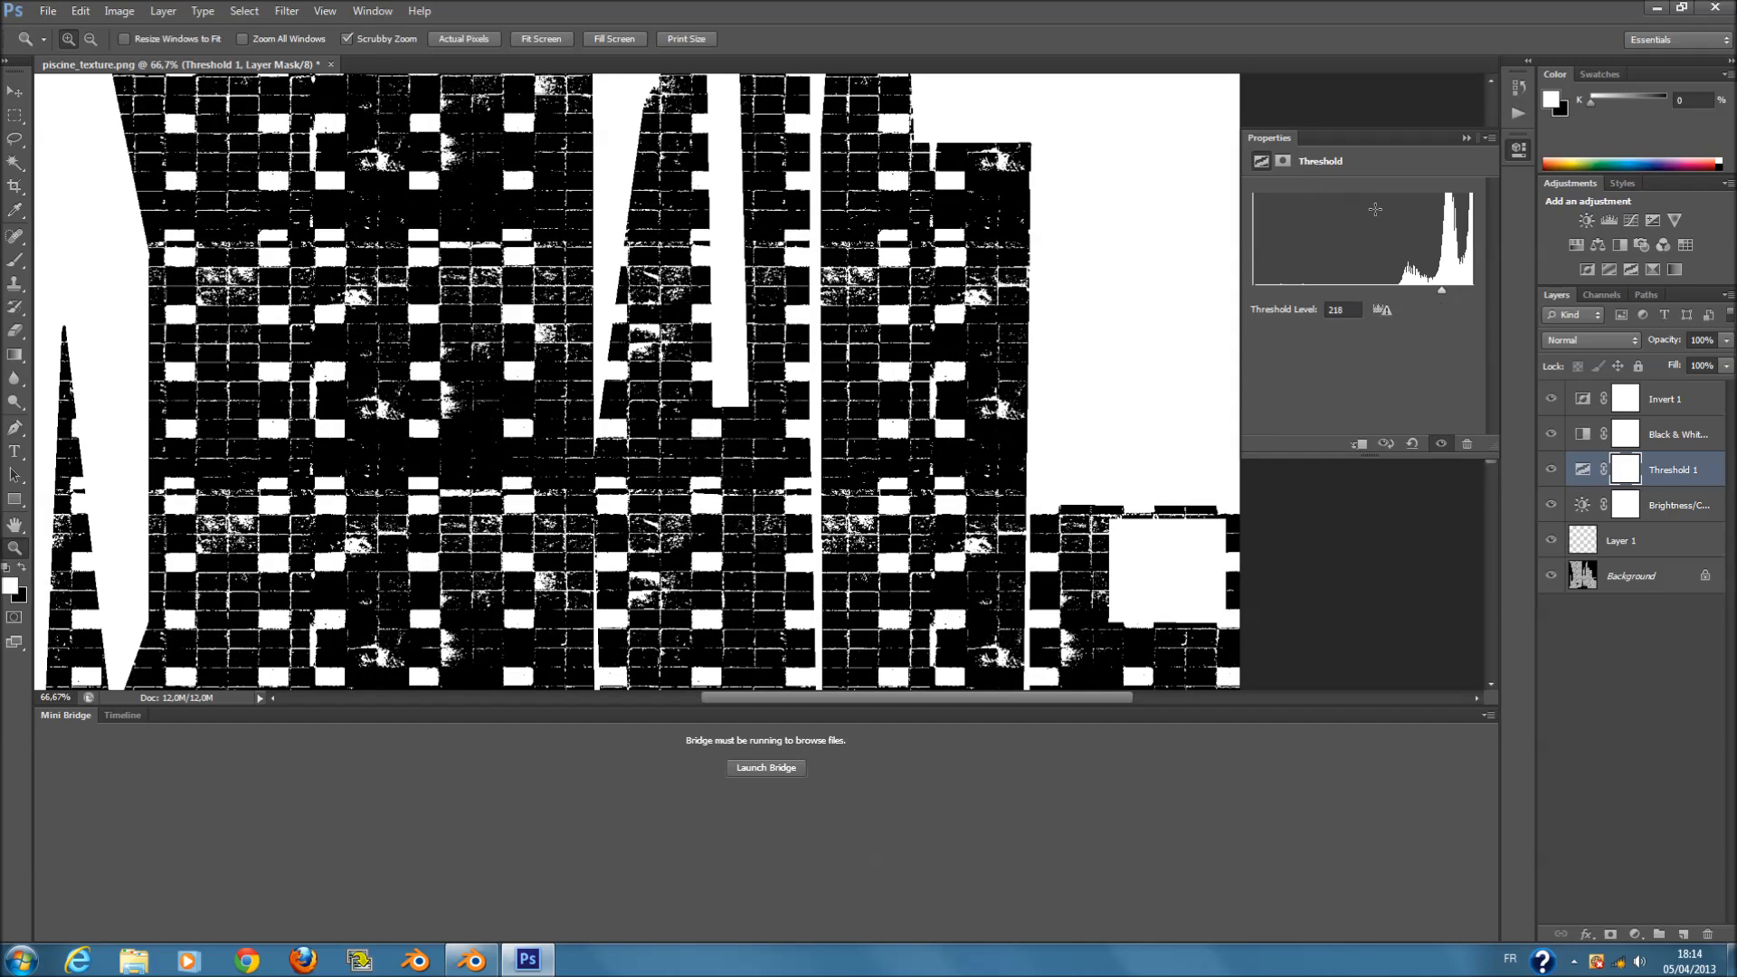
- Check the Invert layer's options and the Brightness/Contrast layer mask's density and feather settings
{"action": "left_click", "coordinate": [1663, 444]}
{"action": "left_click", "coordinate": [1661, 409]}
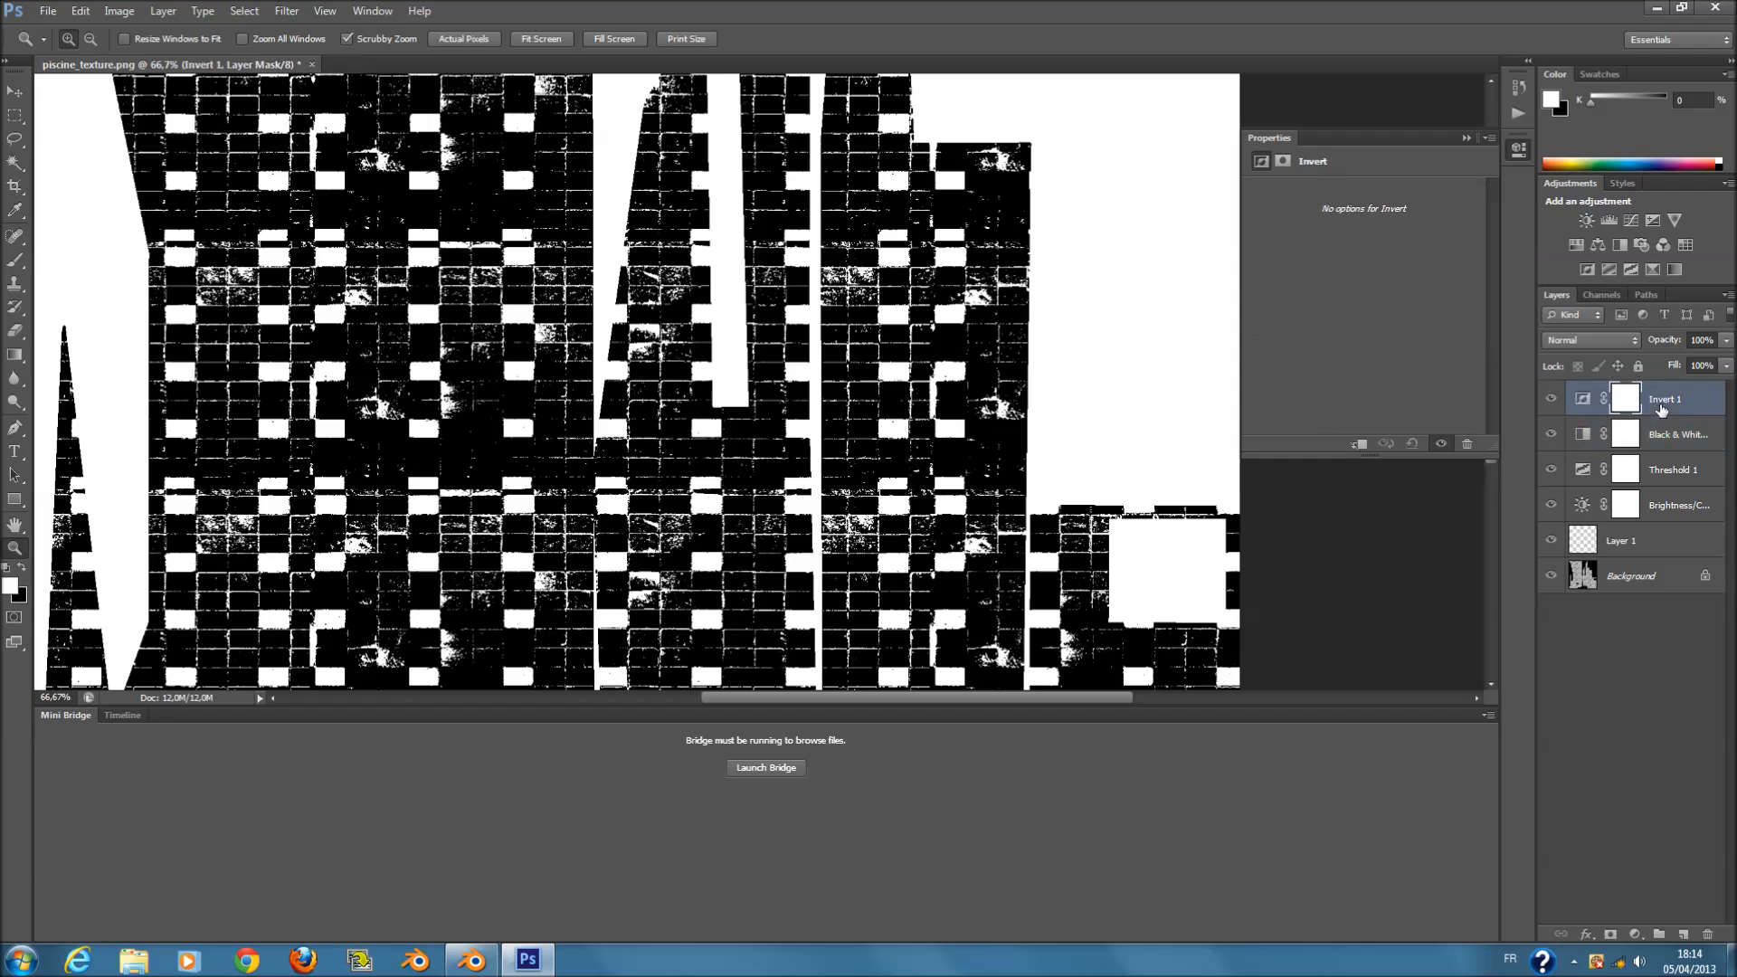
{"action": "left_click", "coordinate": [1696, 511]}
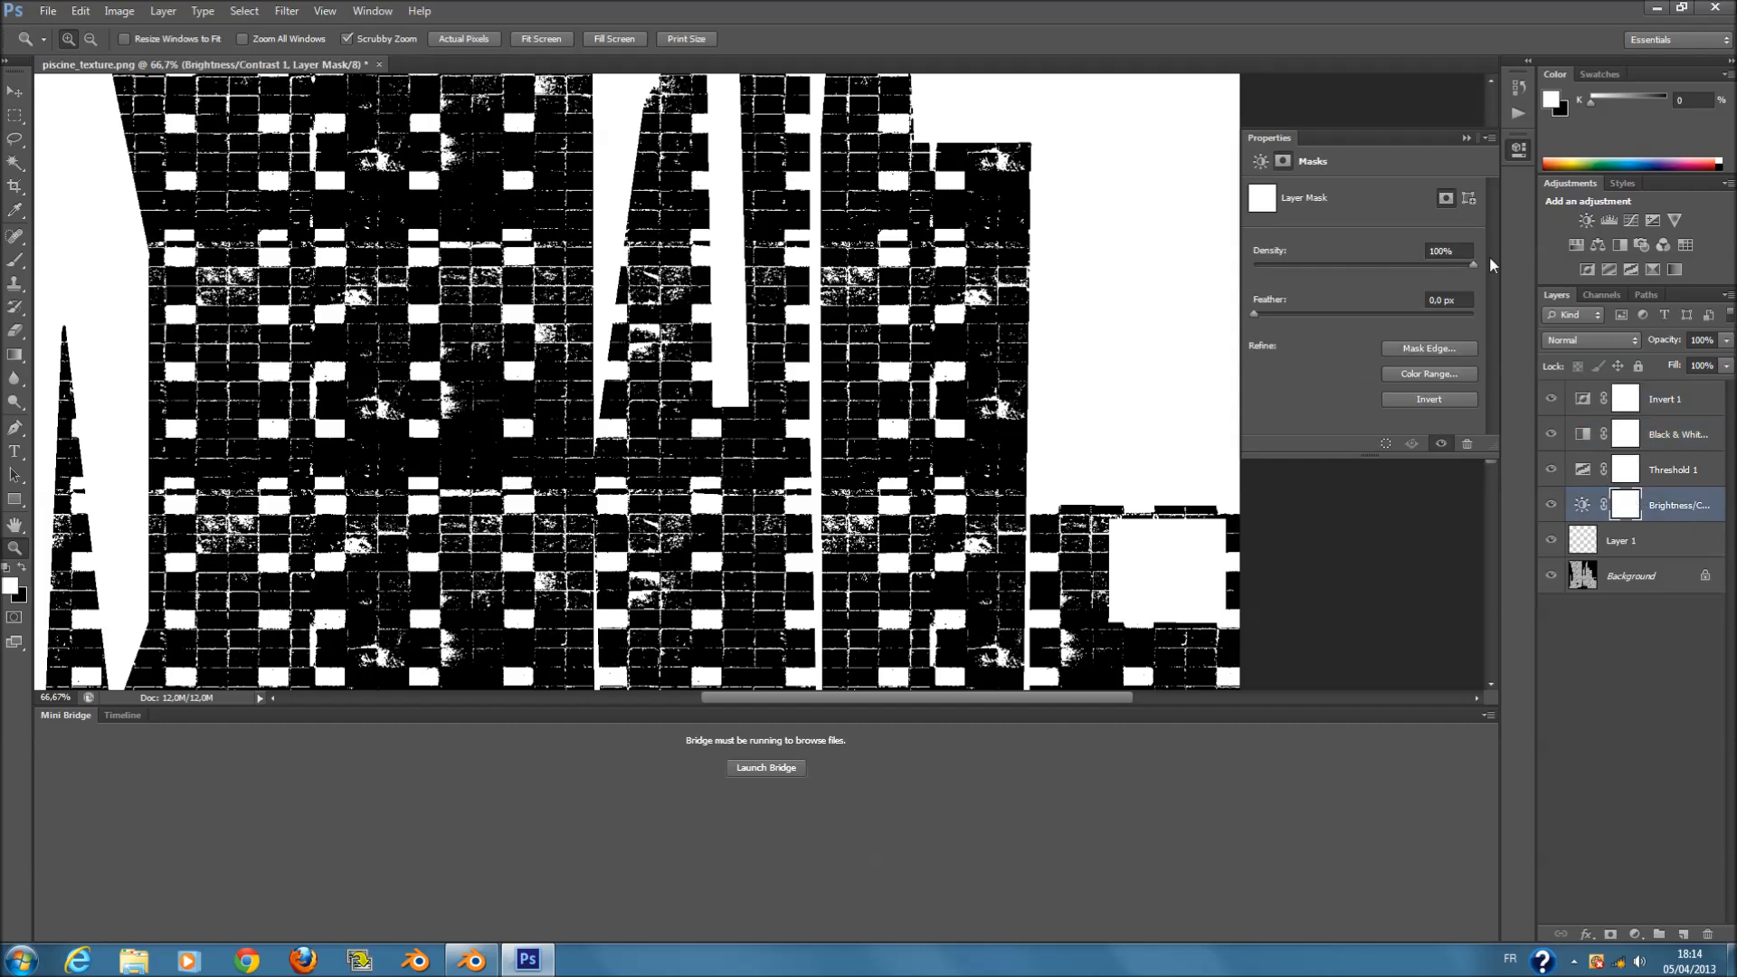
{"action": "mouse_move", "coordinate": [1470, 265]}
{"action": "left_mouse_down"}
{"action": "mouse_move", "coordinate": [1299, 264]}
{"action": "mouse_move", "coordinate": [1476, 288]}
{"action": "left_mouse_up"}
{"action": "left_click_drag", "start_coordinate": [1255, 314], "coordinate": [1205, 326]}
- Try a lower level on the Threshold adjustment layer and delete that layer
{"action": "left_click", "coordinate": [1590, 473]}
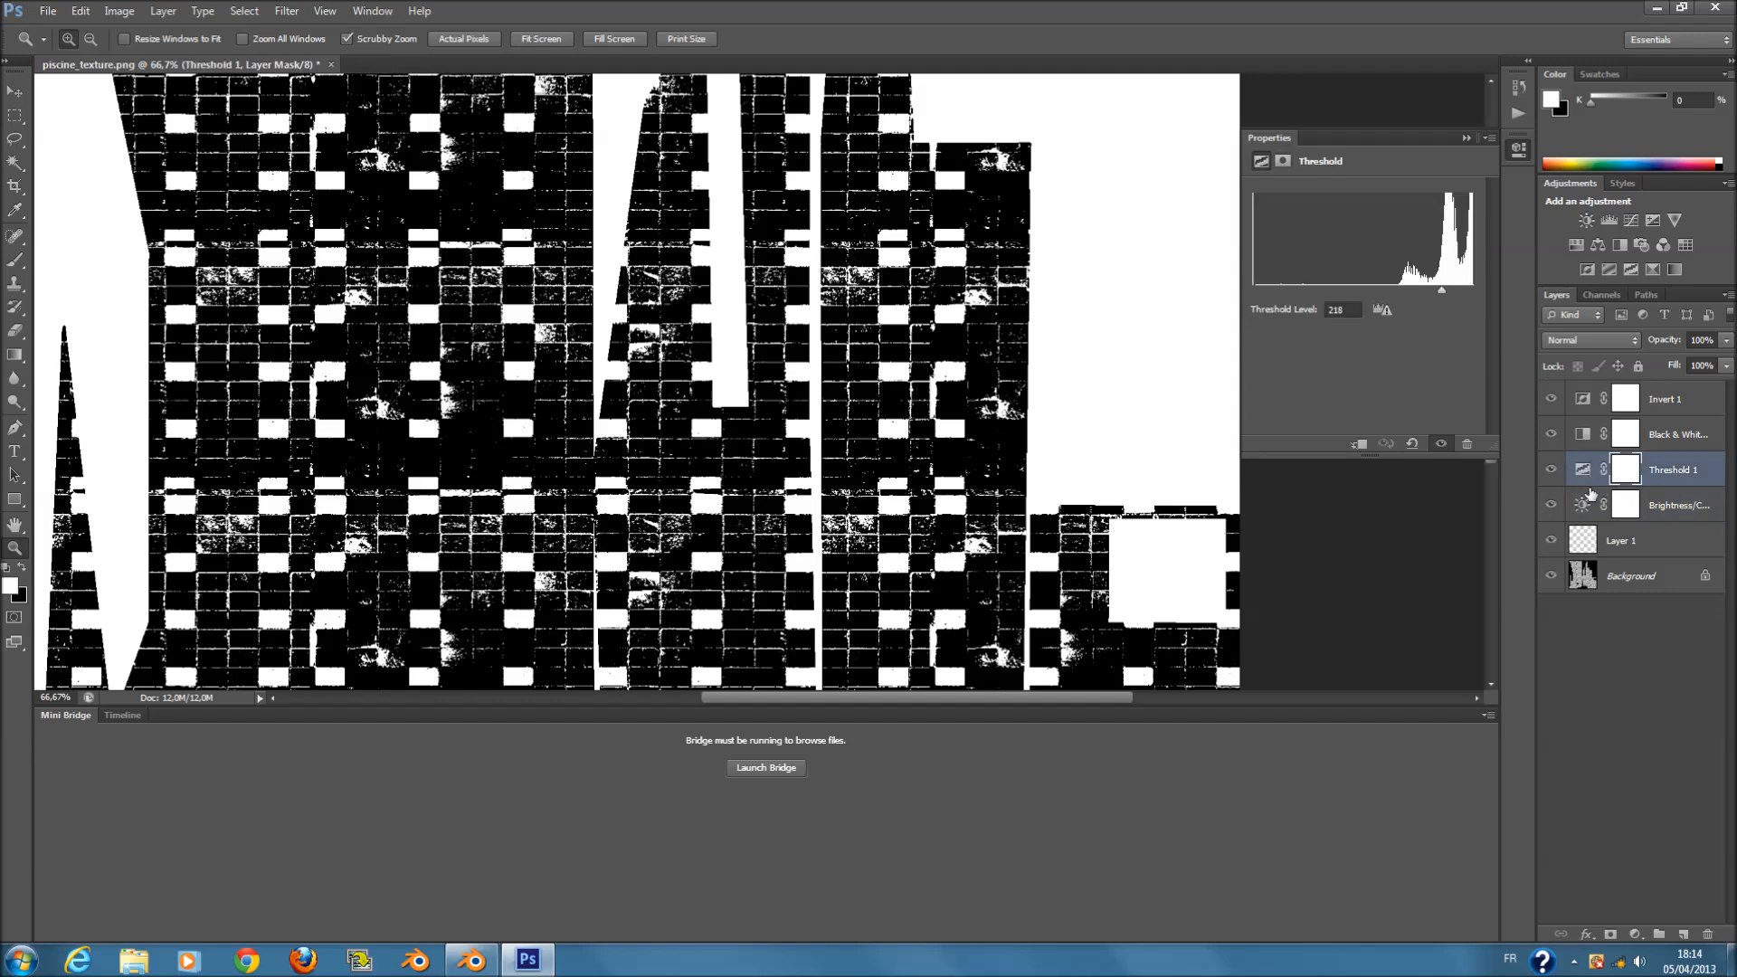
{"action": "left_click_drag", "start_coordinate": [1442, 290], "coordinate": [1405, 289]}
{"action": "left_click", "coordinate": [1467, 138]}
{"action": "left_click_drag", "start_coordinate": [1668, 469], "coordinate": [1706, 935]}
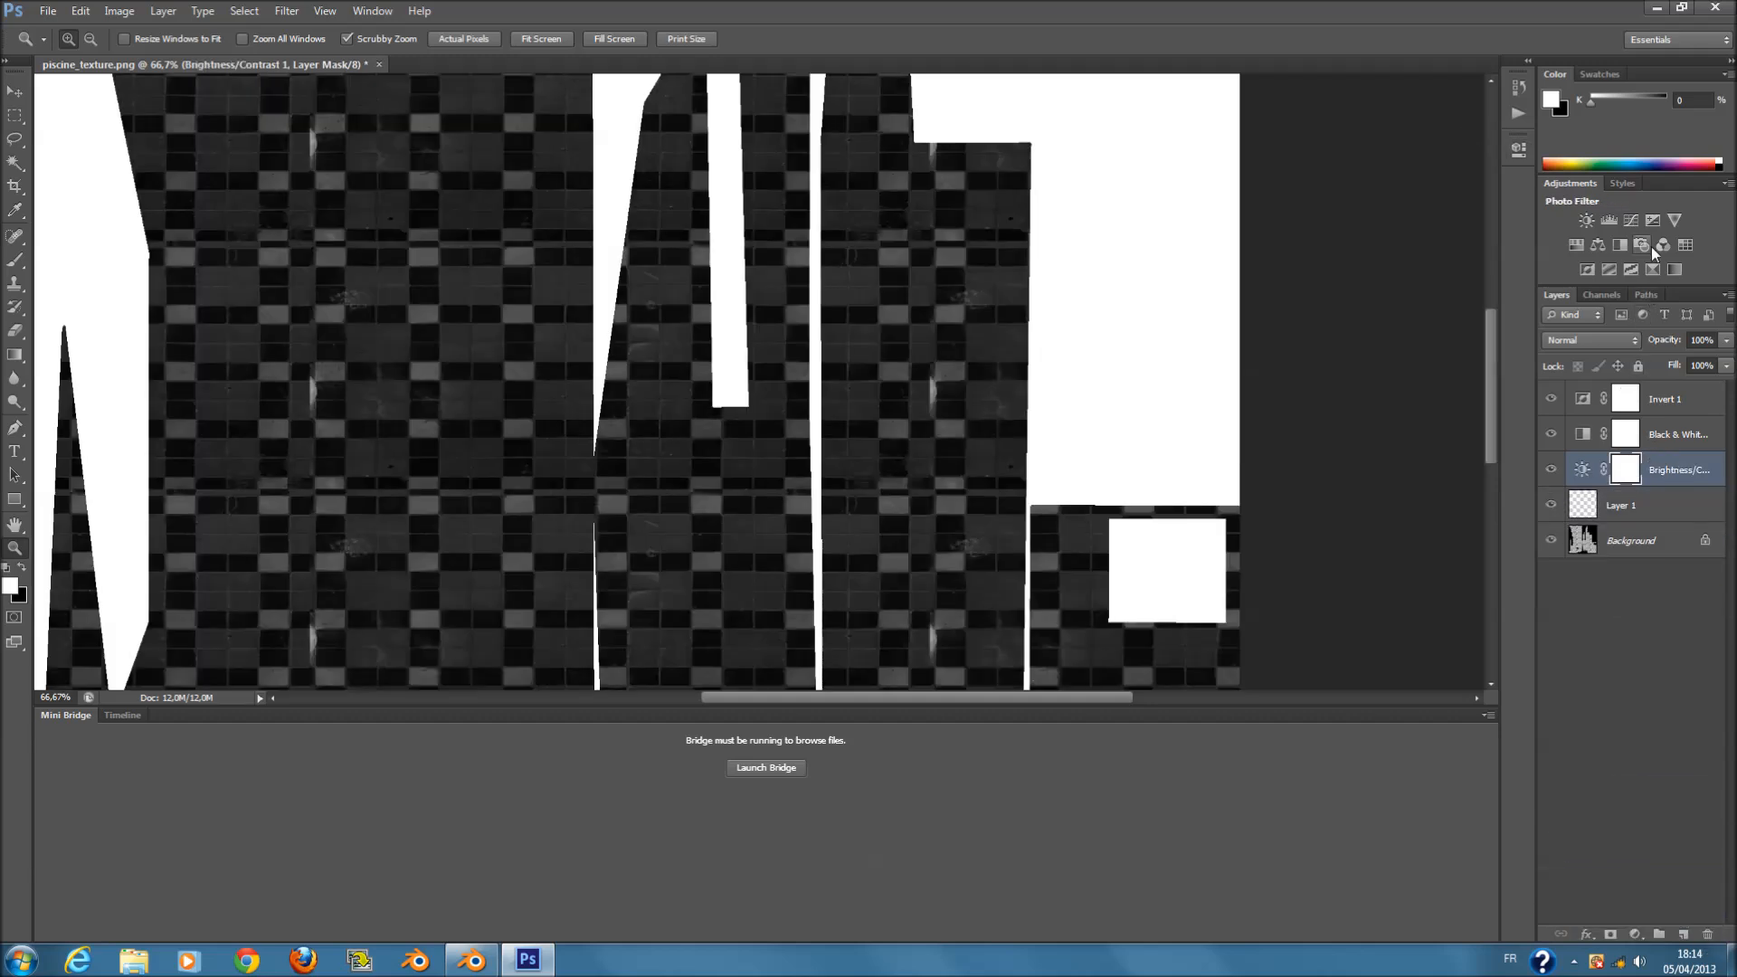
- Try a Color Balance adjustment layer above the Brightness/Contrast layer, check its tone options, and delete it
{"action": "left_click", "coordinate": [1596, 246]}
{"action": "left_click", "coordinate": [1465, 140]}
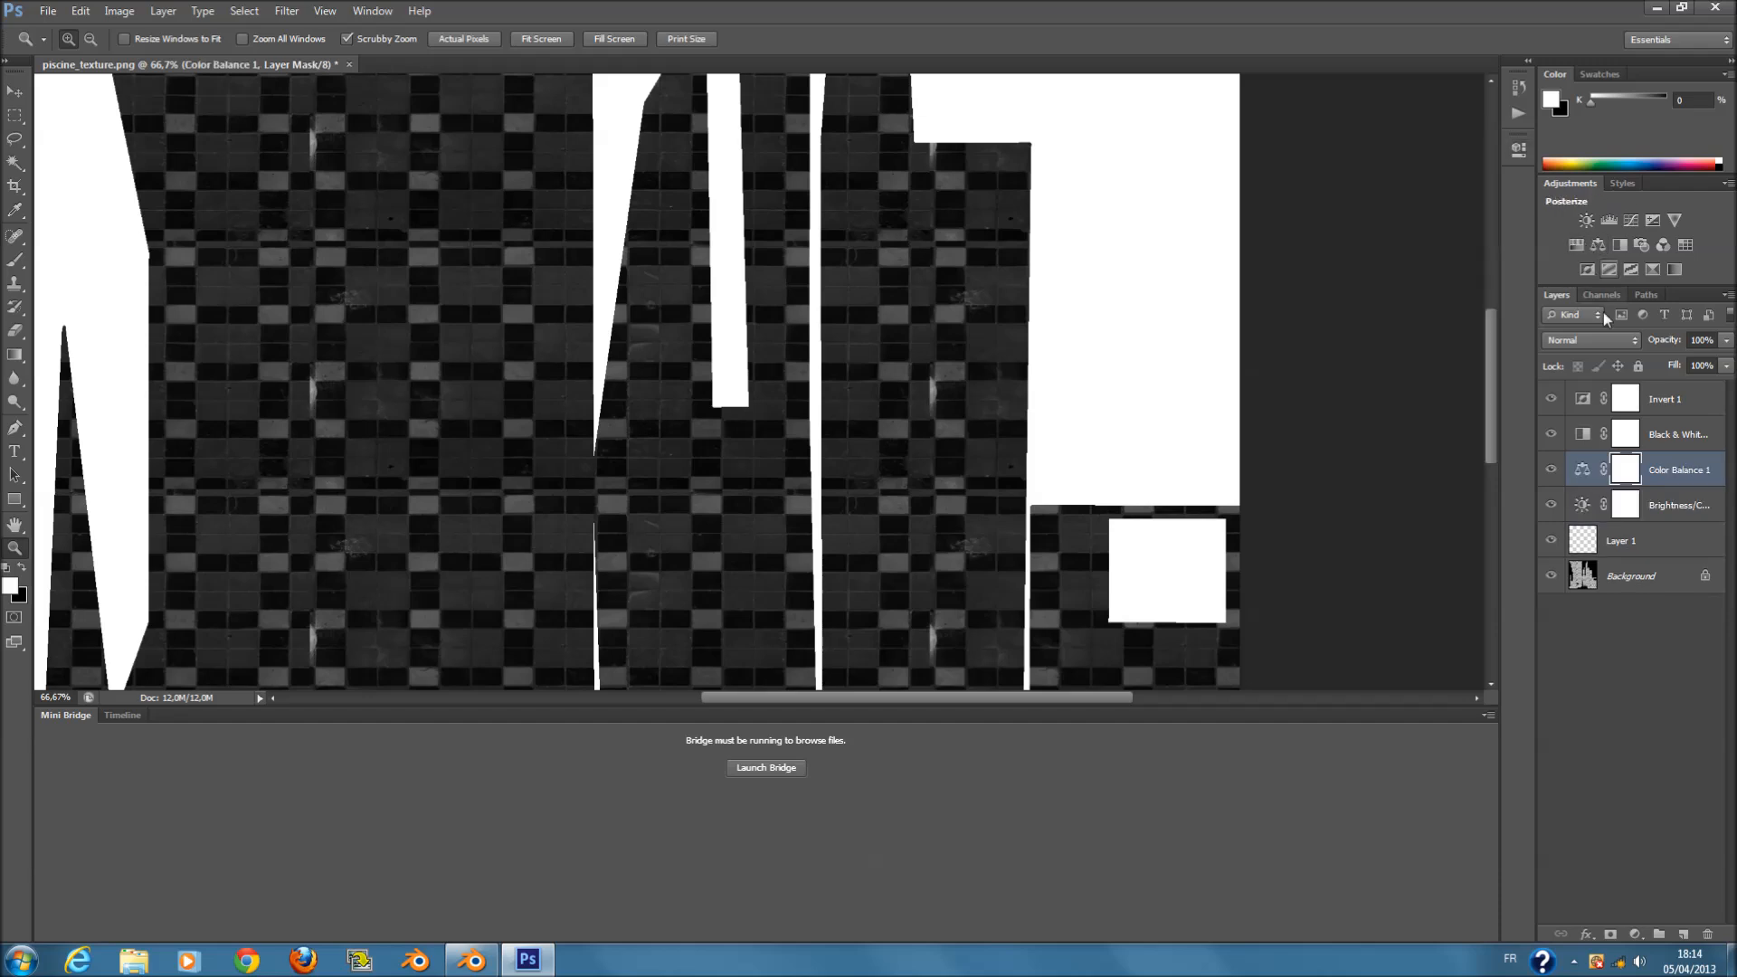
{"action": "double_click", "coordinate": [1583, 471]}
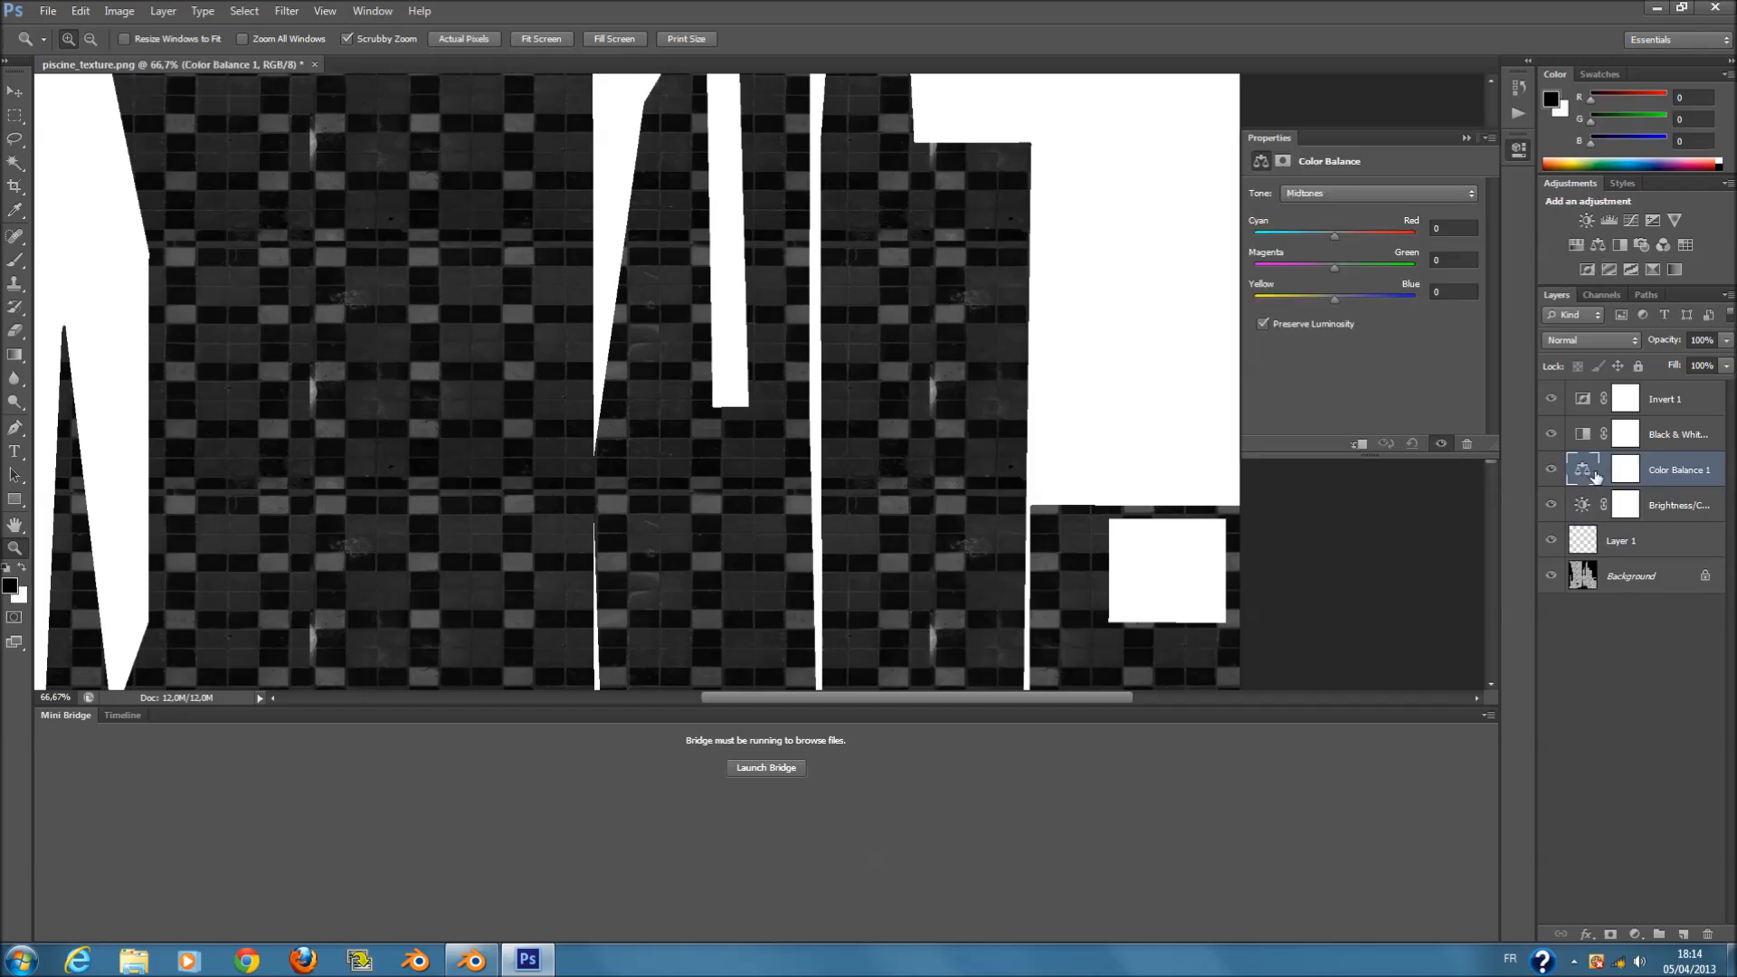
{"action": "left_click", "coordinate": [1348, 192]}
{"action": "left_click", "coordinate": [1354, 240]}
{"action": "left_click", "coordinate": [1466, 138]}
{"action": "left_click_drag", "start_coordinate": [1663, 474], "coordinate": [1707, 934]}
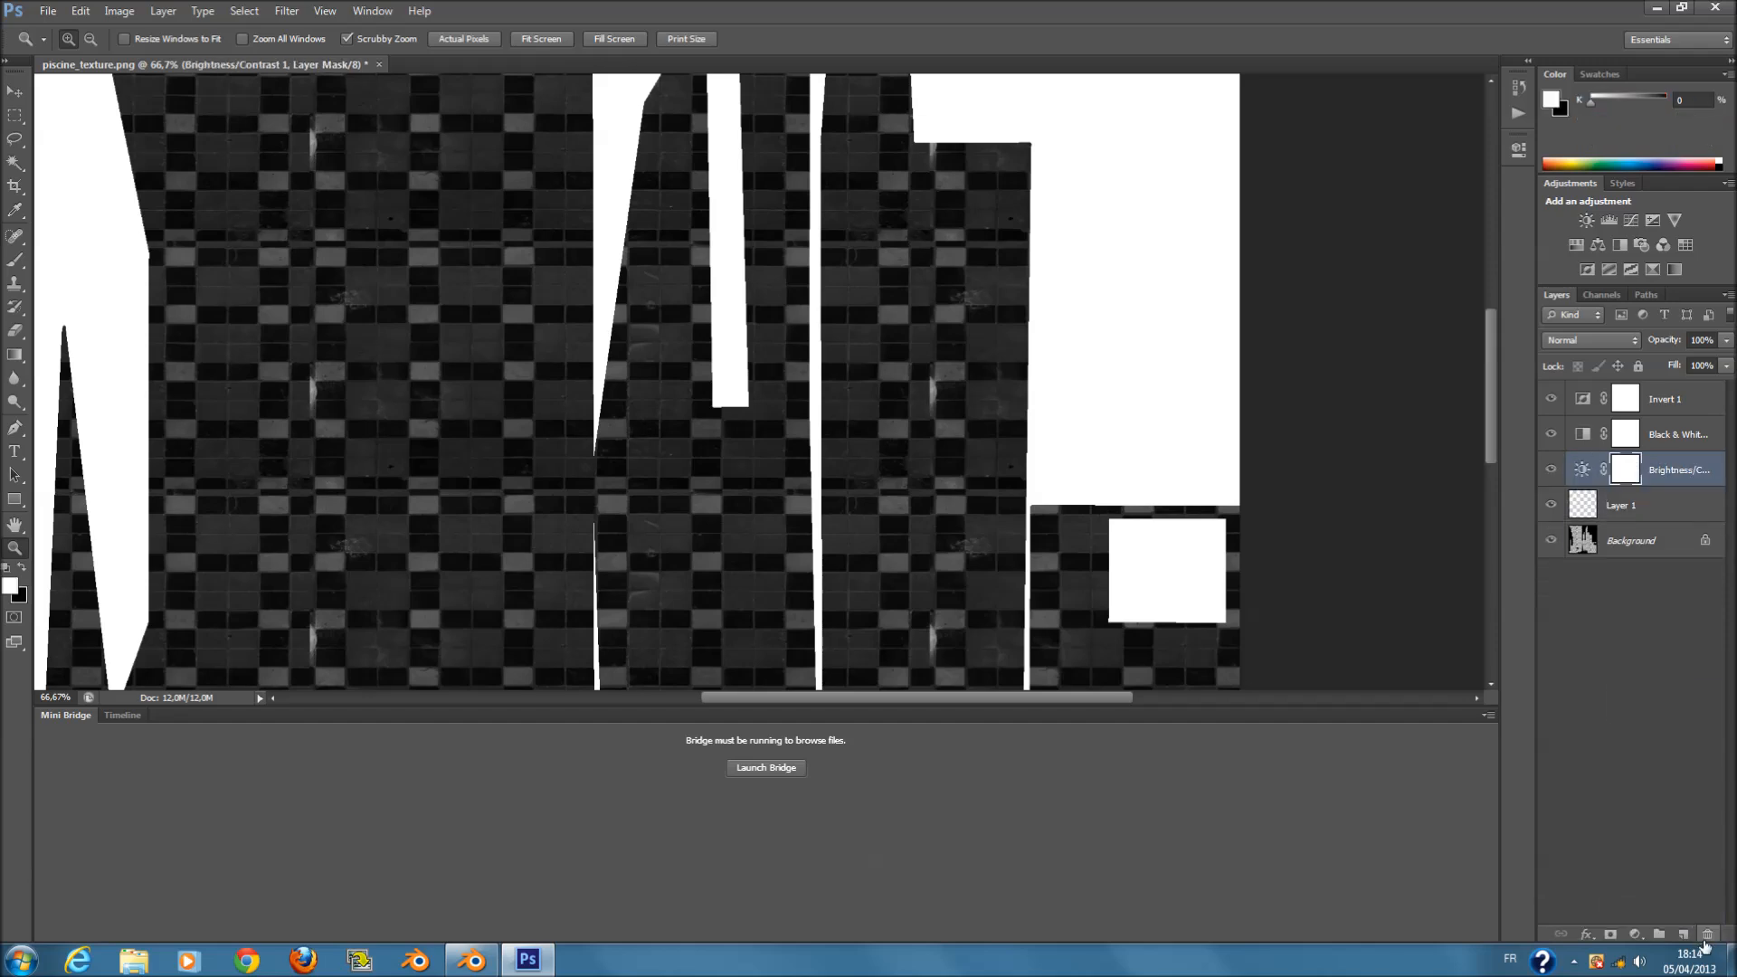
- Add a Curves adjustment layer above Brightness/Contrast and shape it into an S-curve with darker shadows and lighter highlights
{"action": "left_click", "coordinate": [1638, 221]}
{"action": "left_click_drag", "start_coordinate": [1353, 353], "coordinate": [1371, 398]}
{"action": "key", "text": "ctrl+z"}
{"action": "left_click_drag", "start_coordinate": [1435, 305], "coordinate": [1438, 259]}
{"action": "left_click_drag", "start_coordinate": [1375, 396], "coordinate": [1321, 412]}
{"action": "left_click_drag", "start_coordinate": [1443, 260], "coordinate": [1443, 250]}
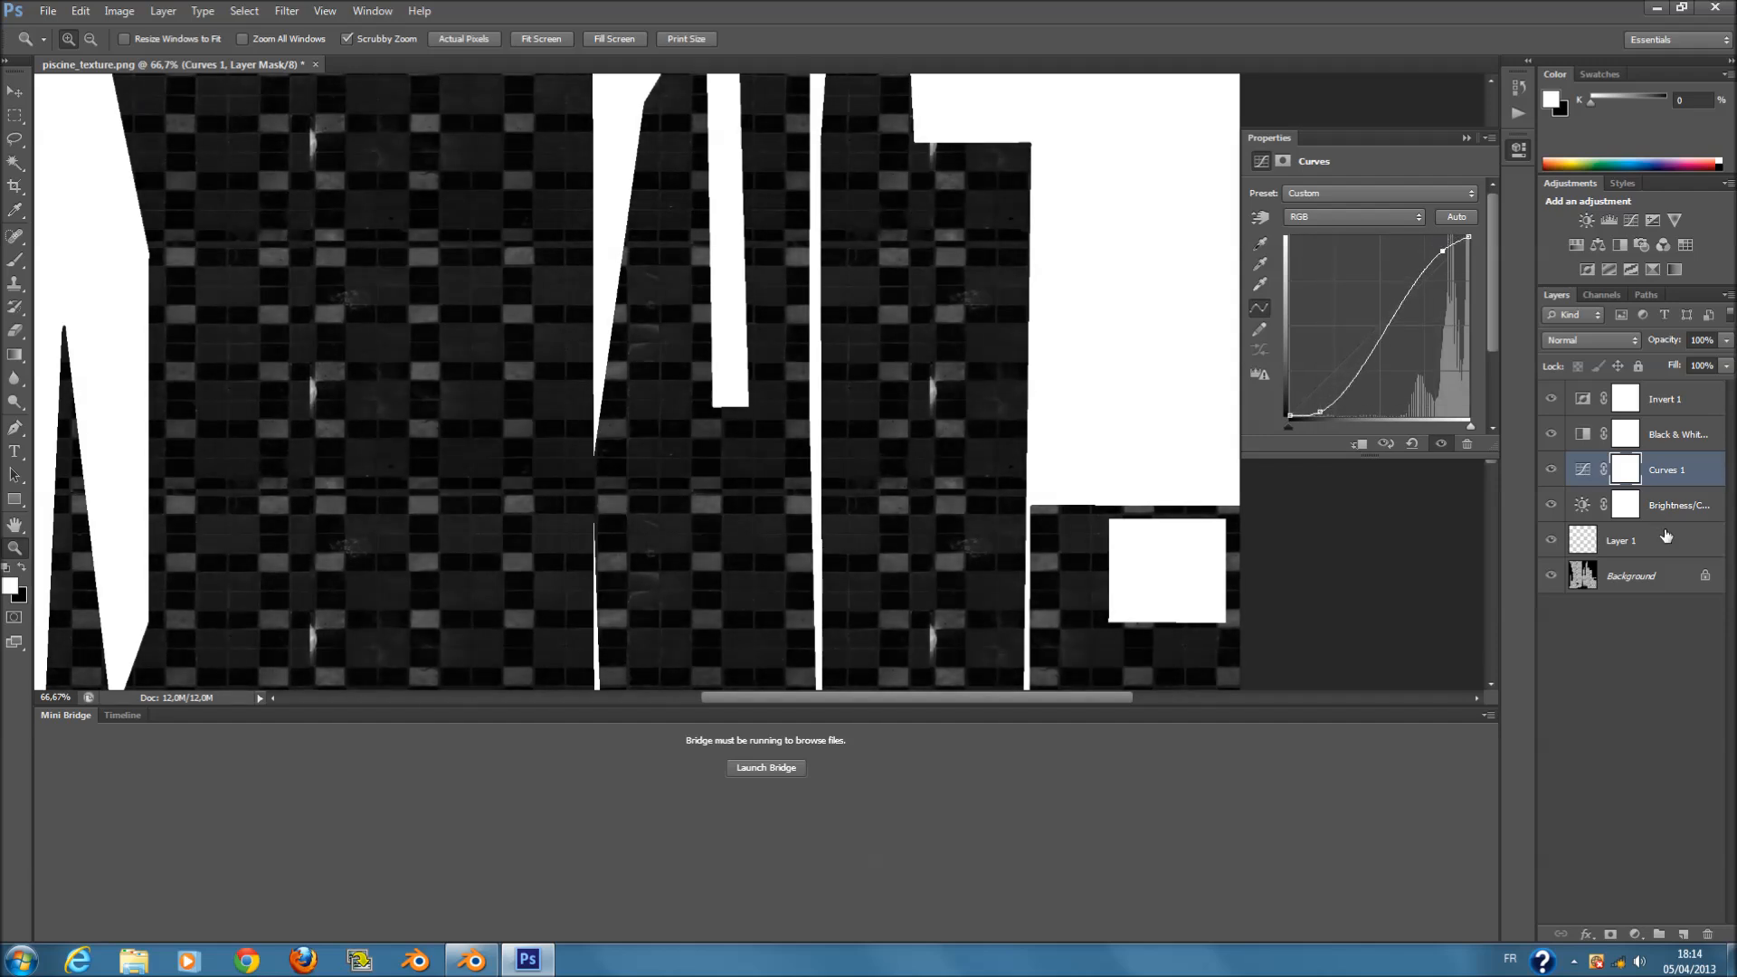
- Set the Brightness/Contrast layer's brightness to 22 and contrast to 100
{"action": "left_click", "coordinate": [1584, 505]}
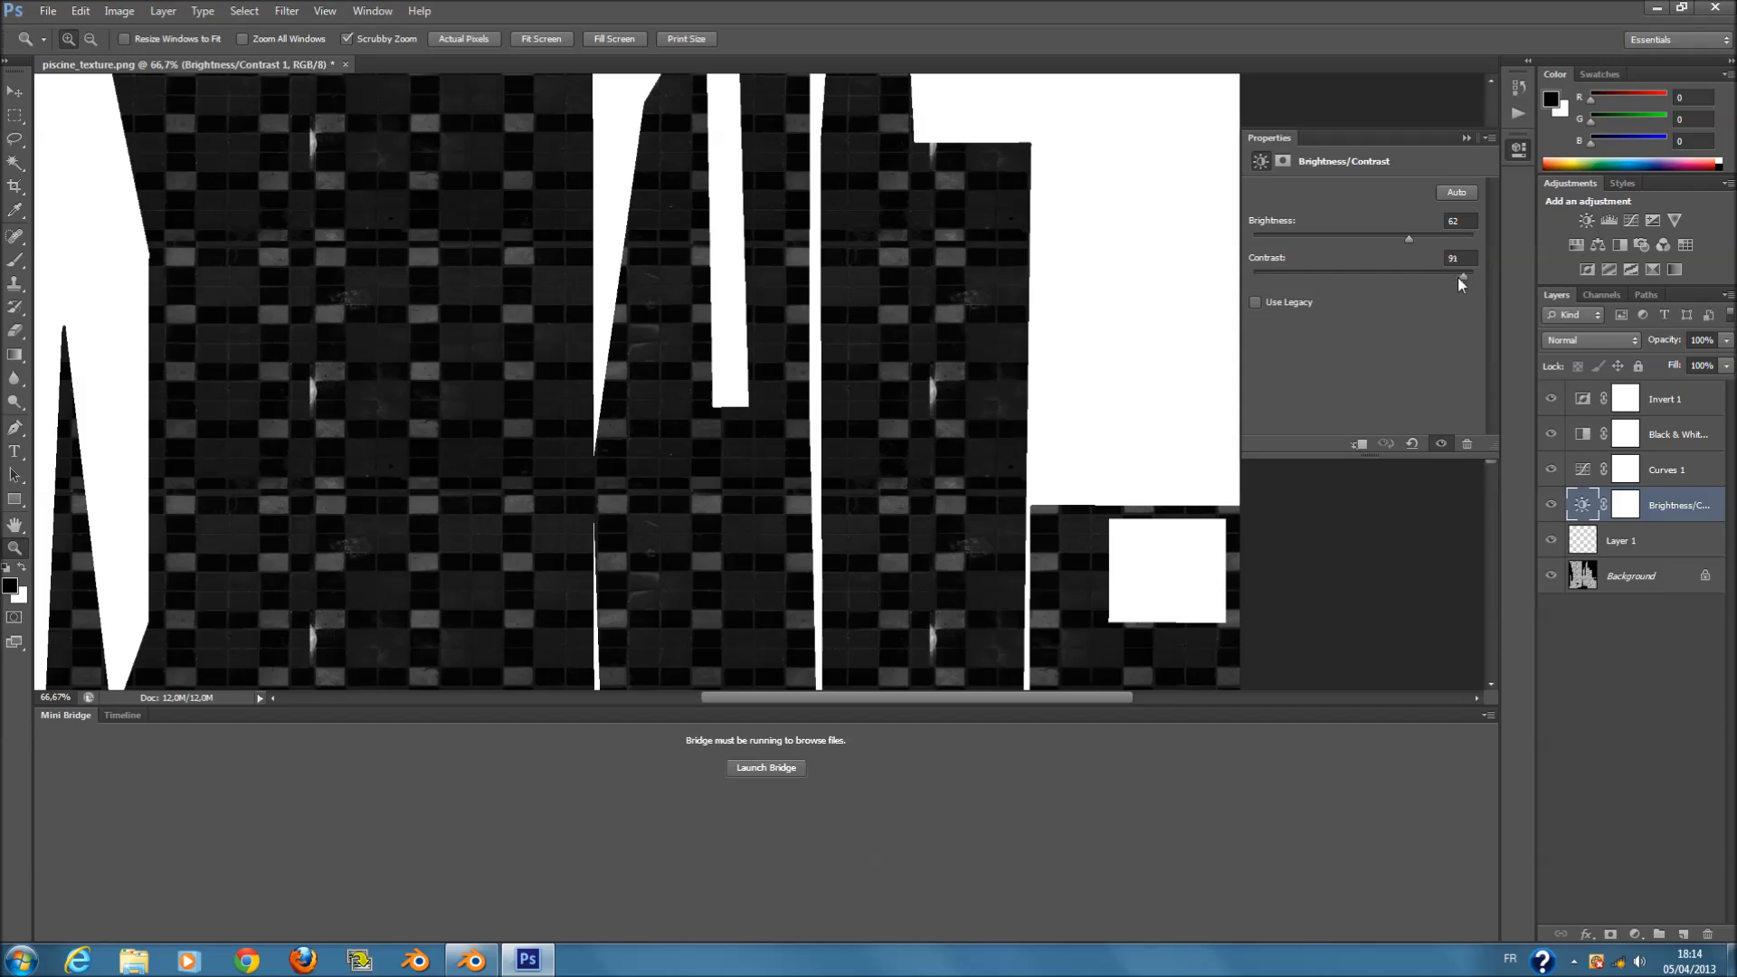
{"action": "left_click_drag", "start_coordinate": [1450, 276], "coordinate": [1528, 309]}
{"action": "left_click_drag", "start_coordinate": [1414, 251], "coordinate": [1350, 274]}
{"action": "mouse_move", "coordinate": [1475, 271]}
{"action": "left_mouse_down"}
{"action": "mouse_move", "coordinate": [1247, 279]}
{"action": "mouse_move", "coordinate": [1500, 268]}
{"action": "mouse_move", "coordinate": [1241, 268]}
{"action": "mouse_move", "coordinate": [1489, 292]}
{"action": "left_mouse_up"}
{"action": "left_click_drag", "start_coordinate": [1286, 238], "coordinate": [1408, 260]}
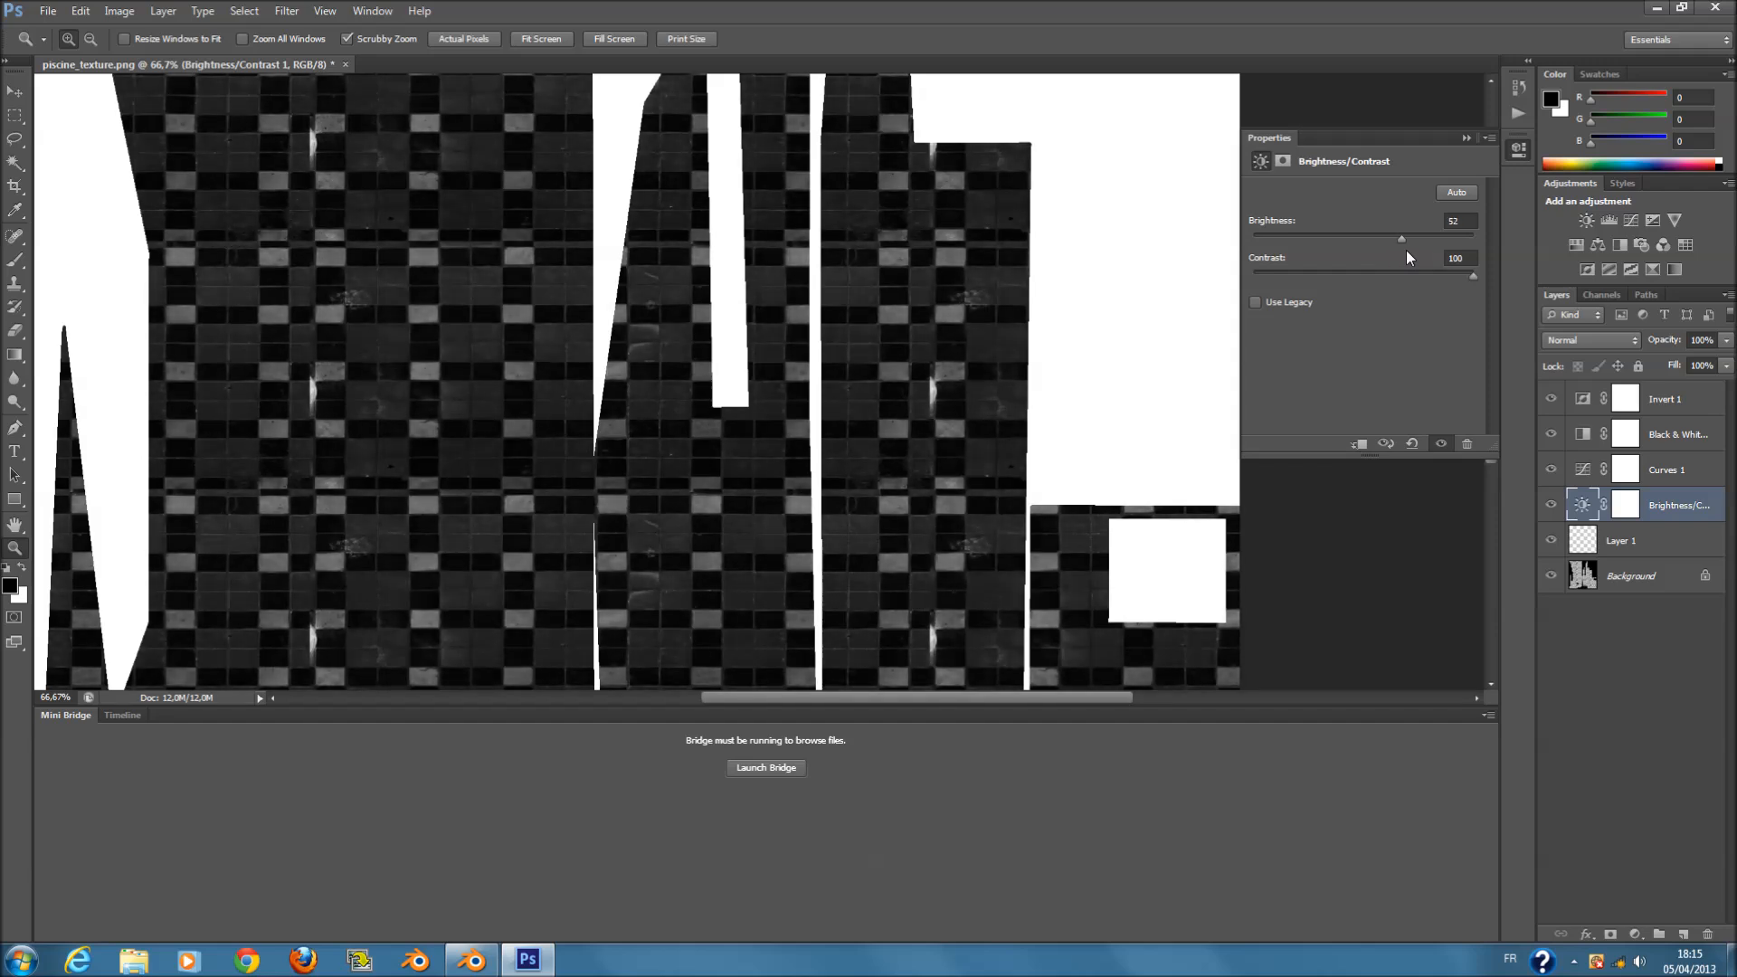
{"action": "left_click_drag", "start_coordinate": [1417, 254], "coordinate": [1382, 254]}
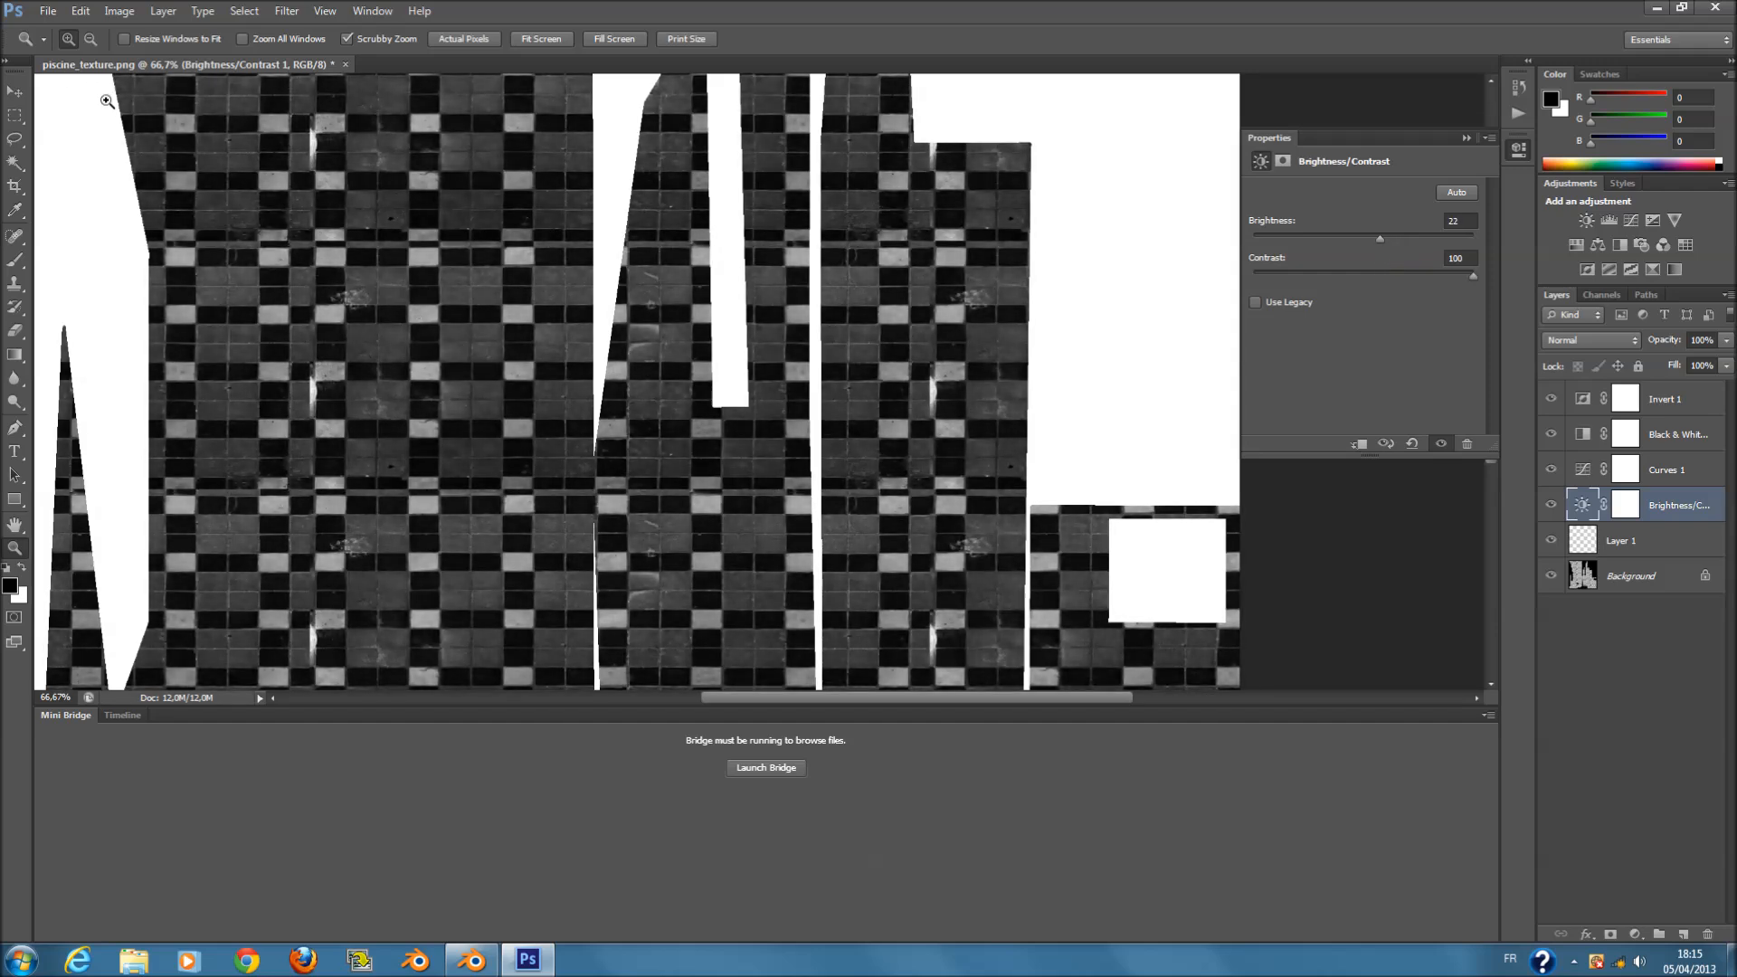
- Examine the adjusted black-and-white tile texture across the image at 50% zoom
{"action": "left_click", "coordinate": [1245, 651]}
{"action": "right_click", "coordinate": [874, 427]}
{"action": "left_click", "coordinate": [914, 523]}
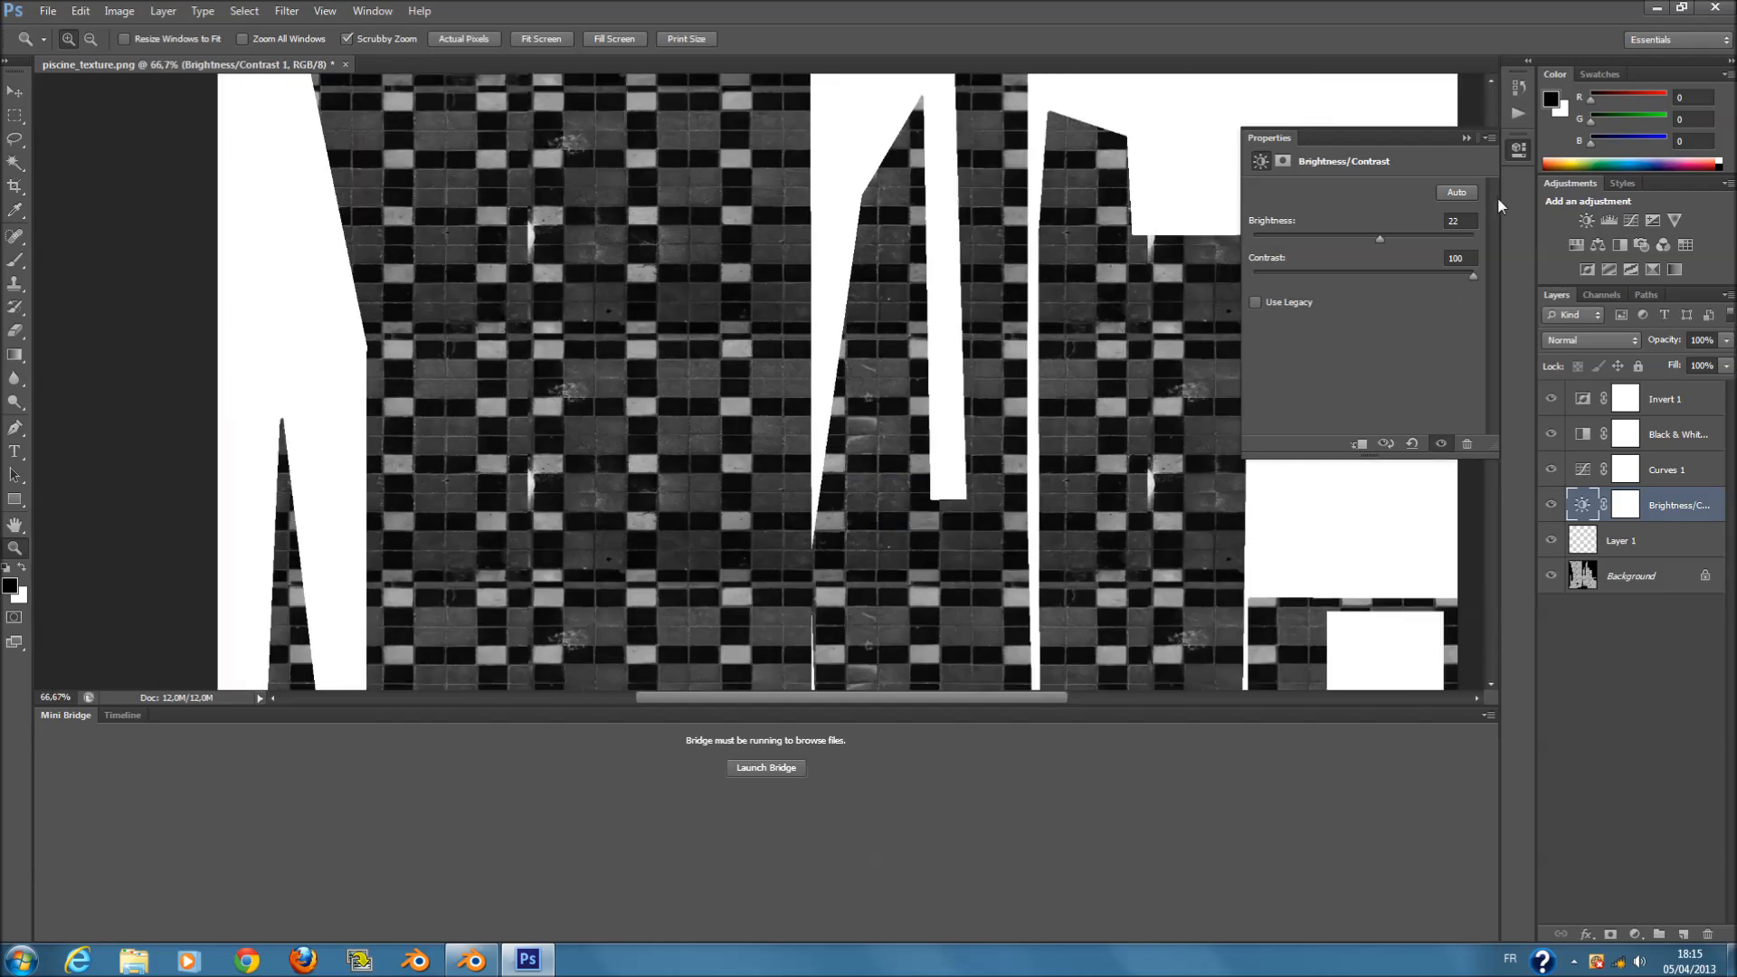
{"action": "left_click", "coordinate": [1466, 138]}
{"action": "scroll", "coordinate": [869, 394], "scroll_direction": "down", "scroll_amount": 3}
{"action": "right_click", "coordinate": [871, 395]}
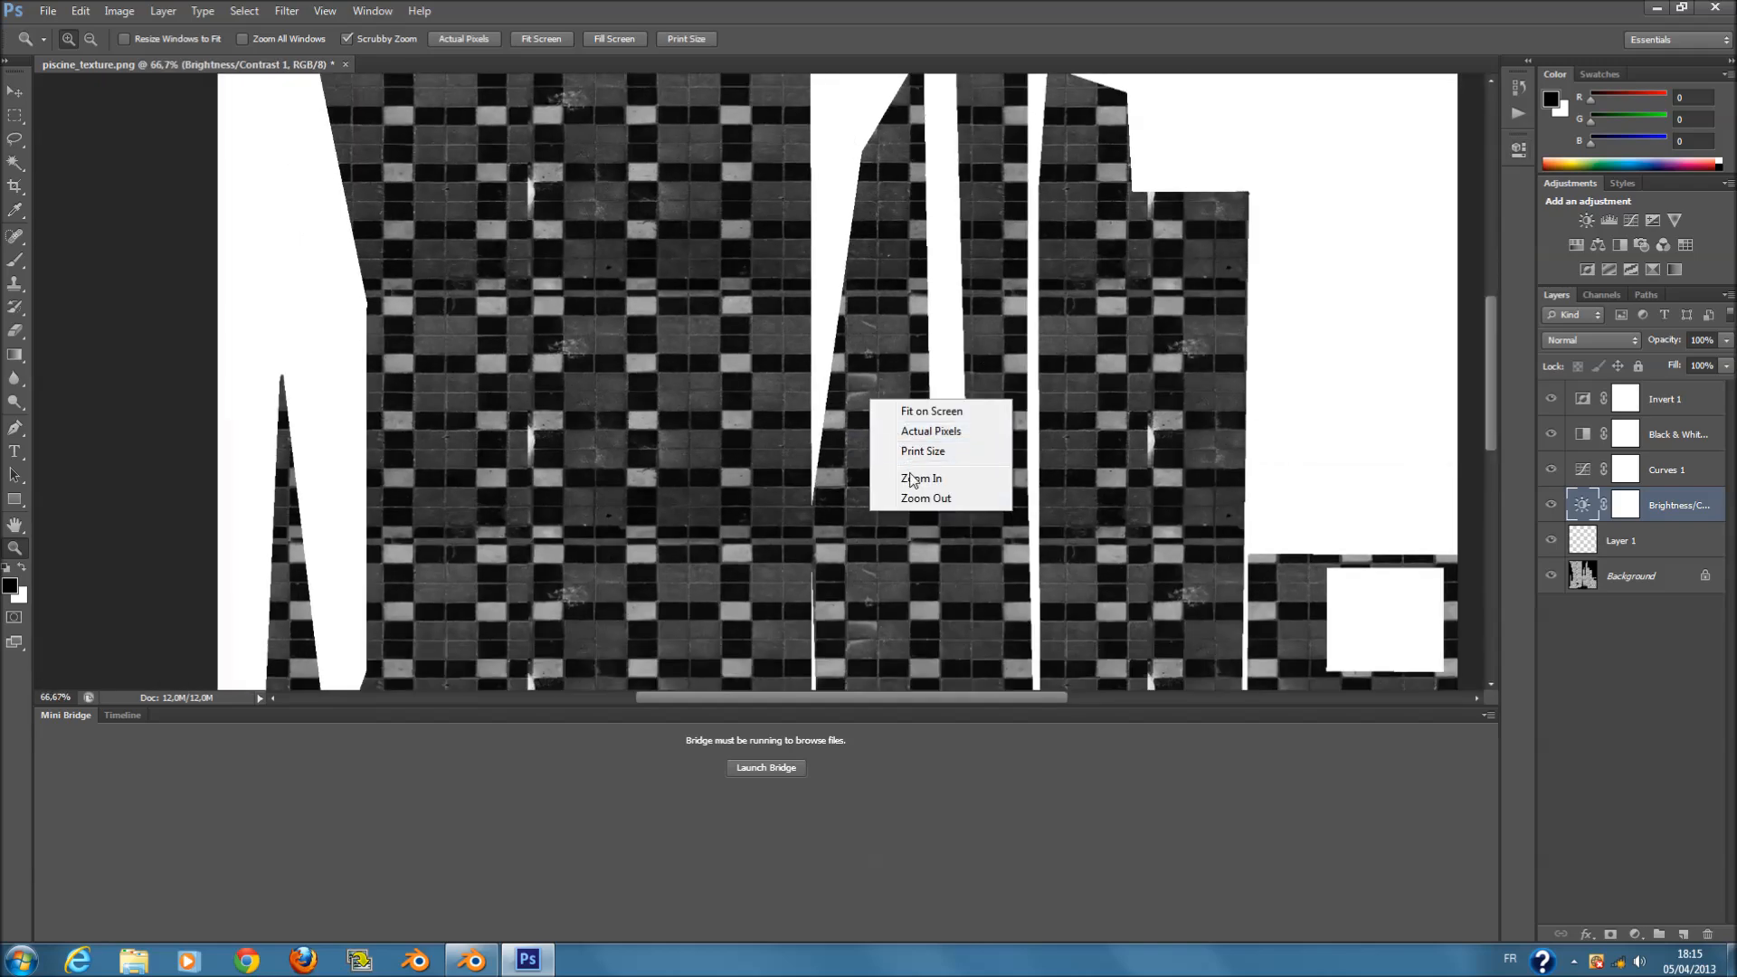
{"action": "left_click", "coordinate": [907, 494]}
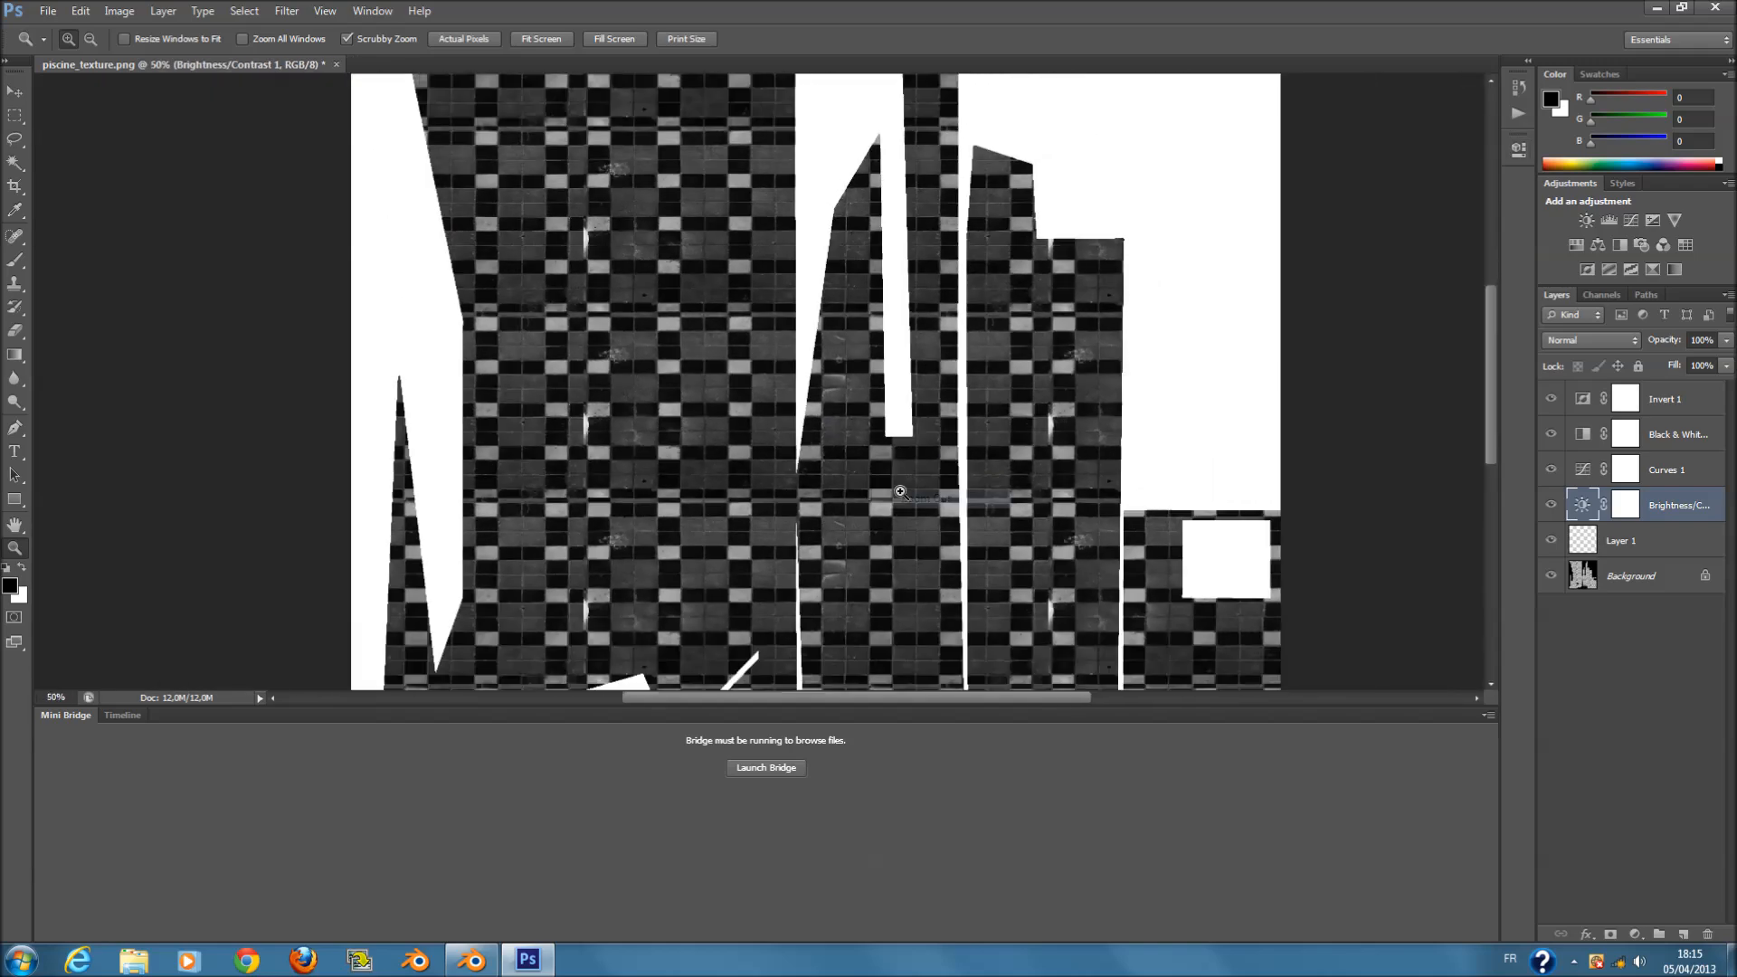
- Save a copy of the image in PNG format as piscine_texture_specular in the Gama_tutorial_texture folder
{"action": "left_click", "coordinate": [55, 6]}
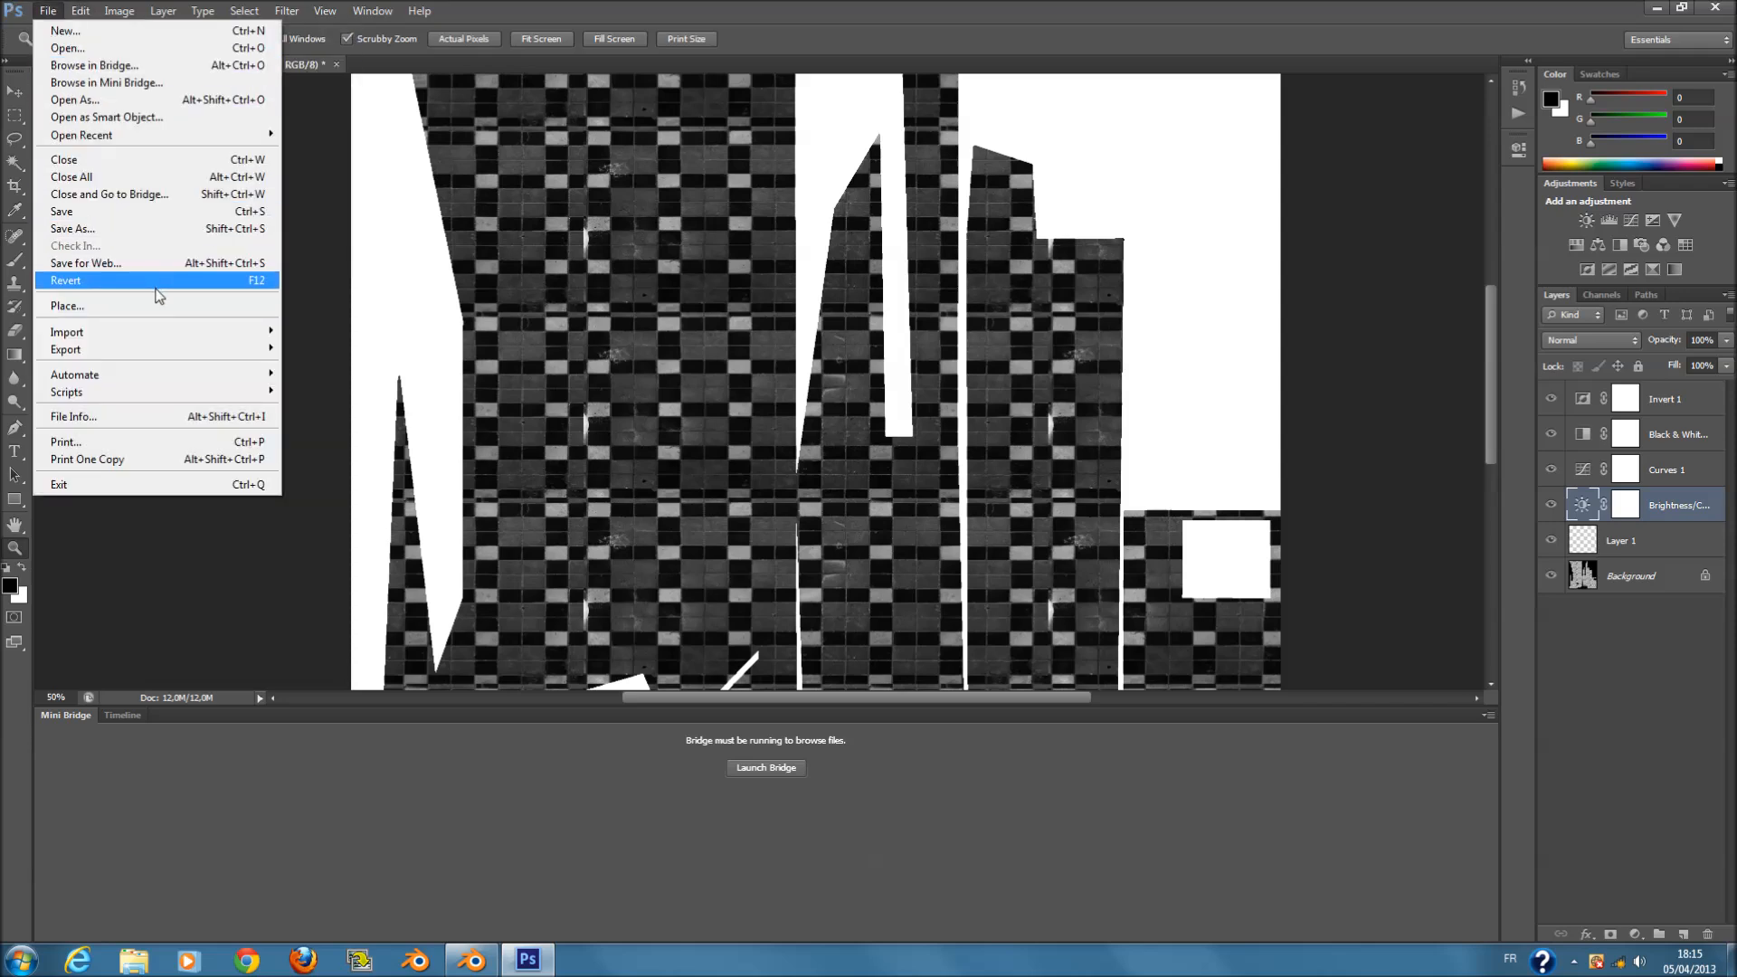
{"action": "left_click", "coordinate": [163, 230]}
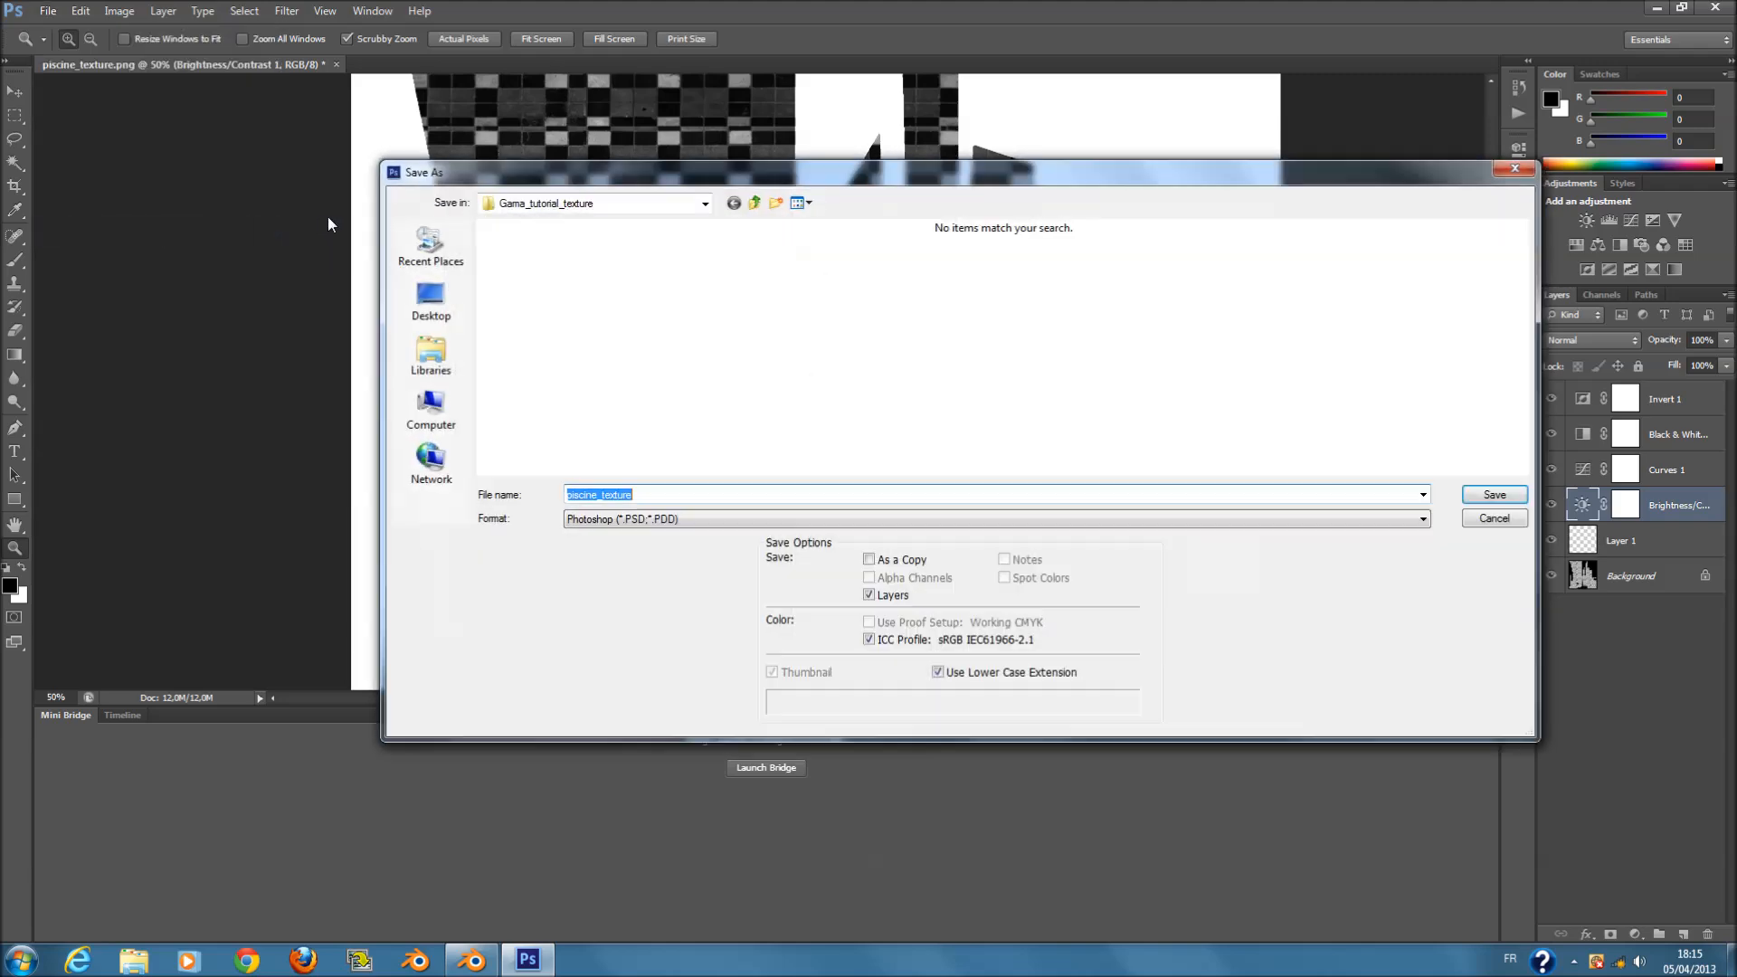
{"action": "left_click", "coordinate": [718, 521]}
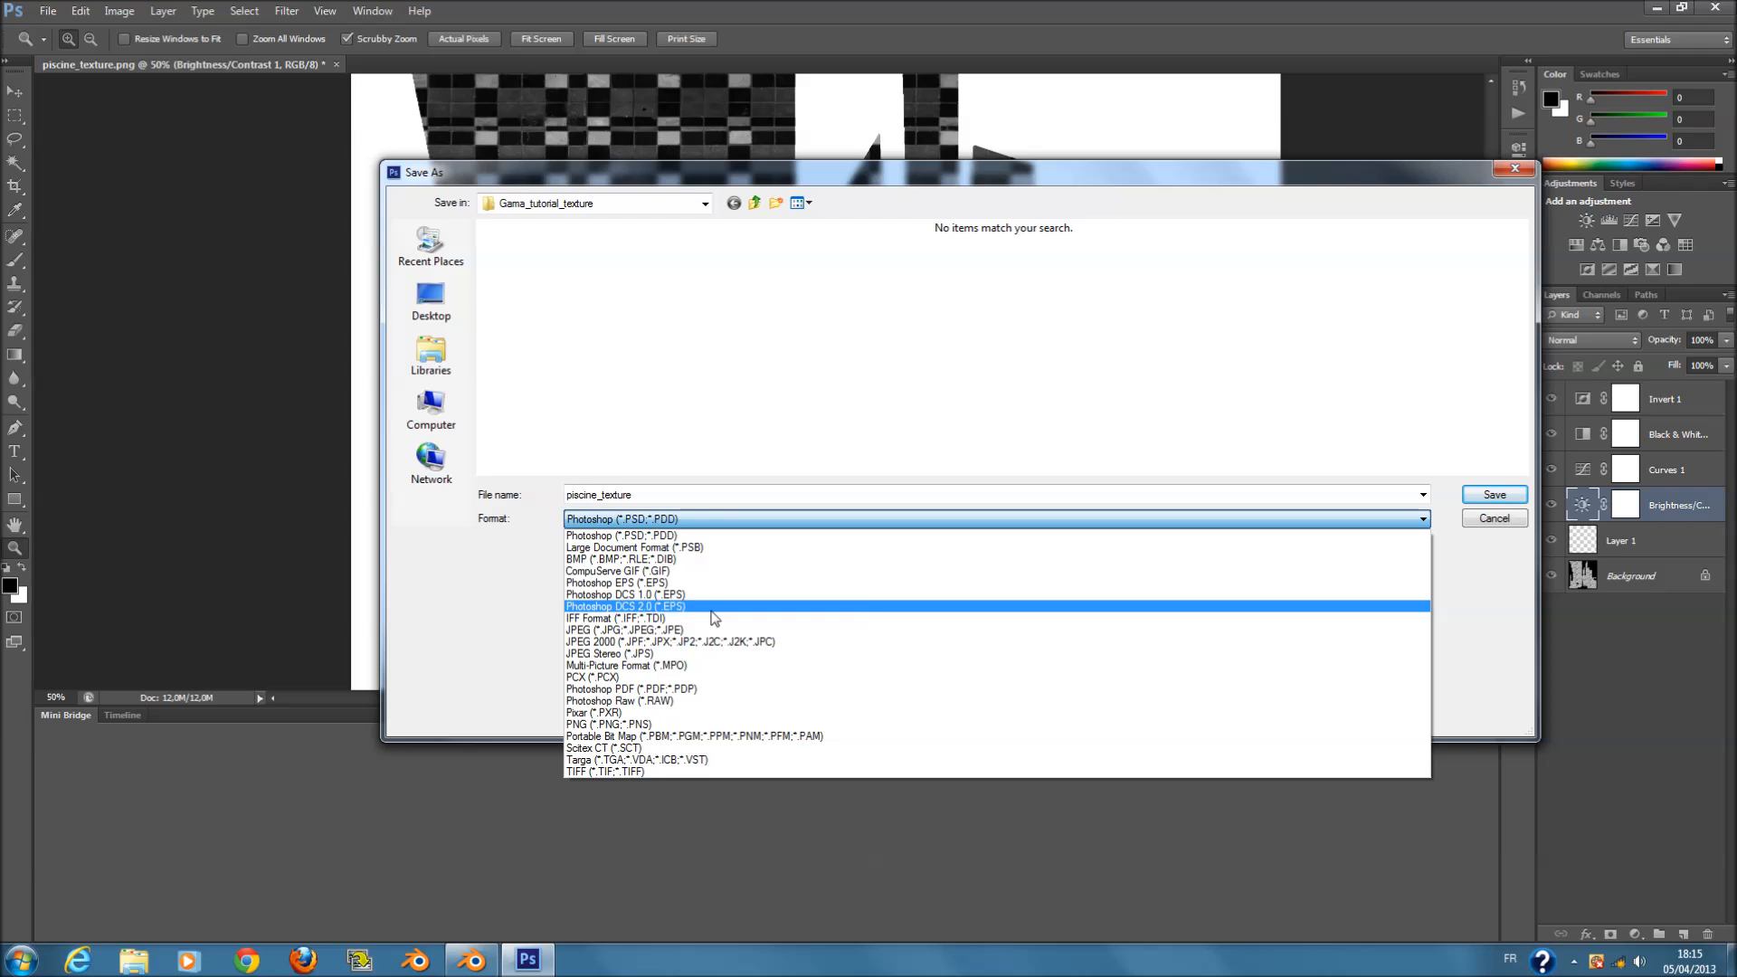
{"action": "left_click", "coordinate": [702, 725]}
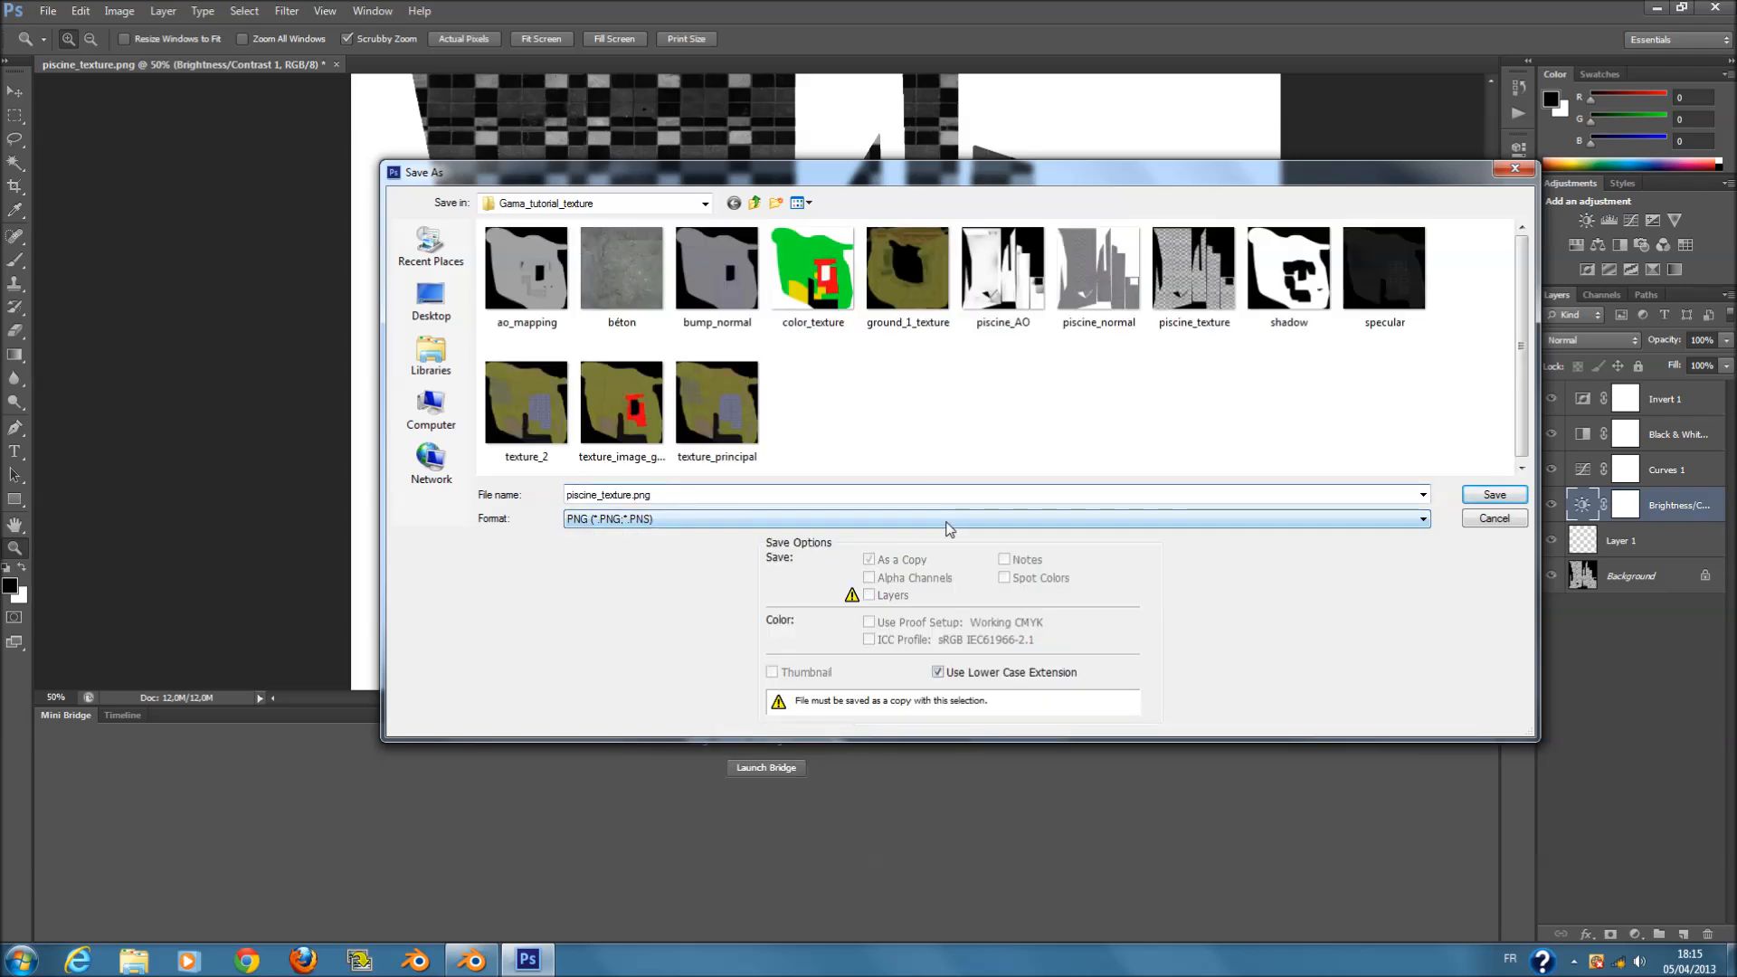
{"action": "key", "text": "BackSpace"}
{"action": "type", "text": "8"}
{"action": "key", "text": "BackSpace"}
{"action": "key", "text": "BackSpace"}
{"action": "key", "text": "BackSpace"}
{"action": "key", "text": "BackSpace"}
{"action": "type", "text": "_specular"}
{"action": "key", "text": "Return"}
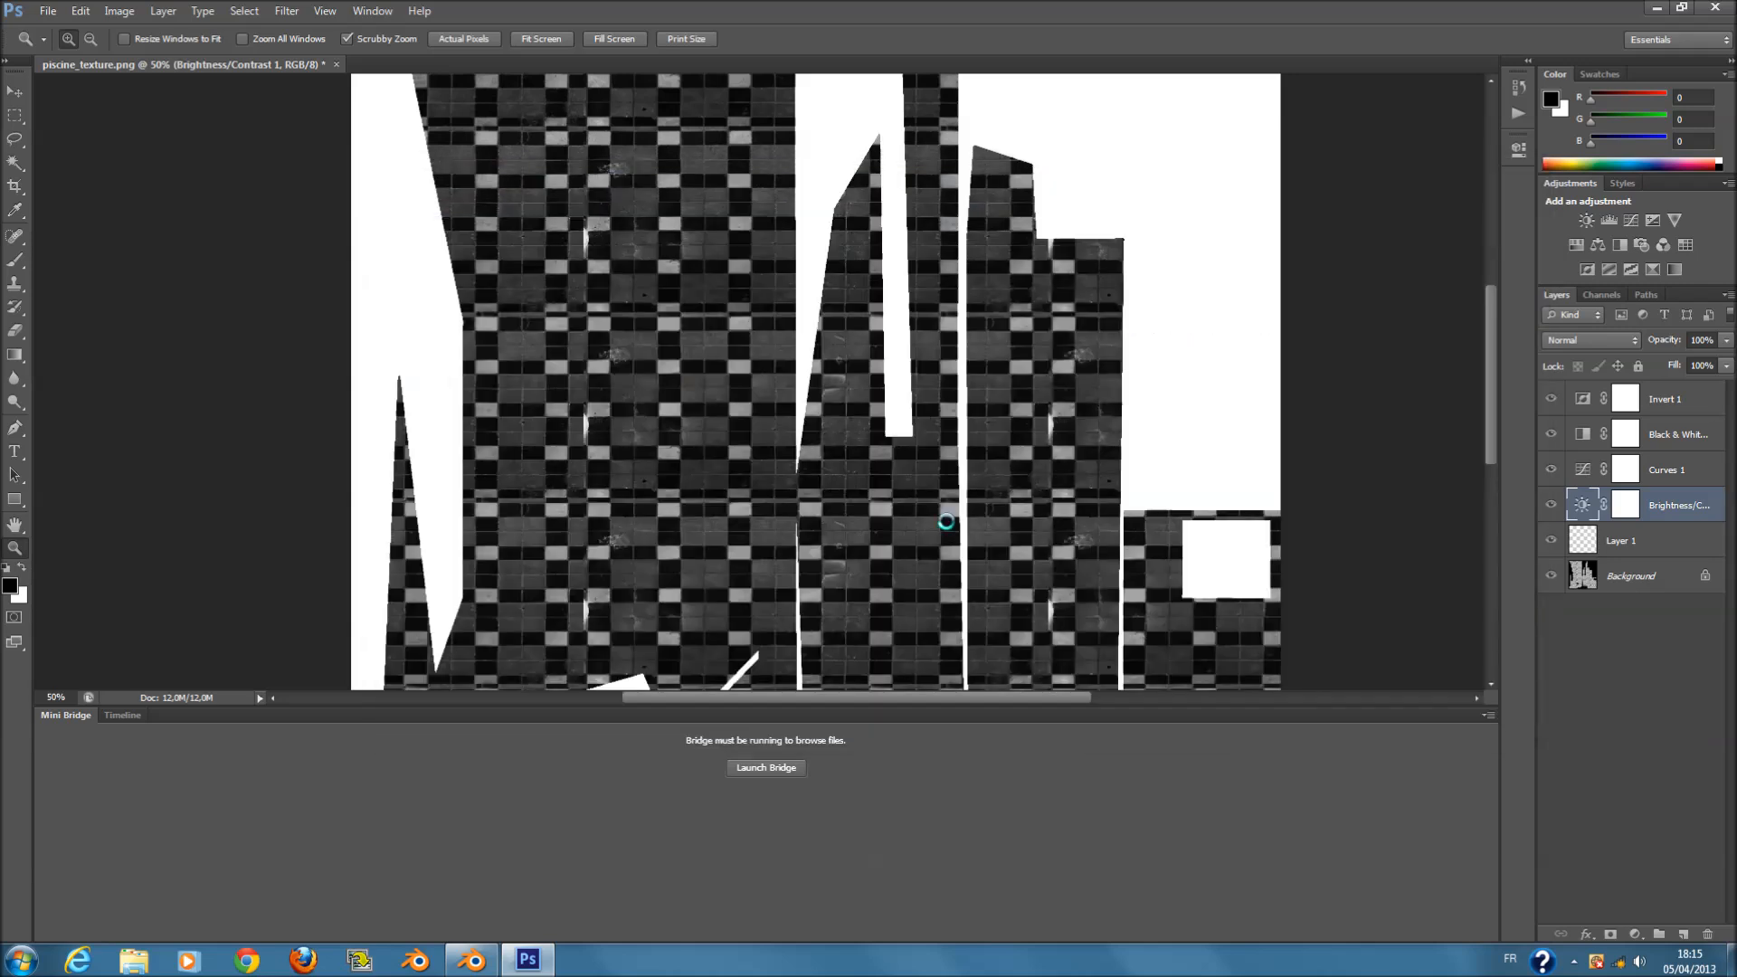
- Switch to Blender, save the scene file, and select the pool object
{"action": "left_click", "coordinate": [480, 971]}
{"action": "scroll", "coordinate": [833, 579], "scroll_direction": "down", "scroll_amount": 3}
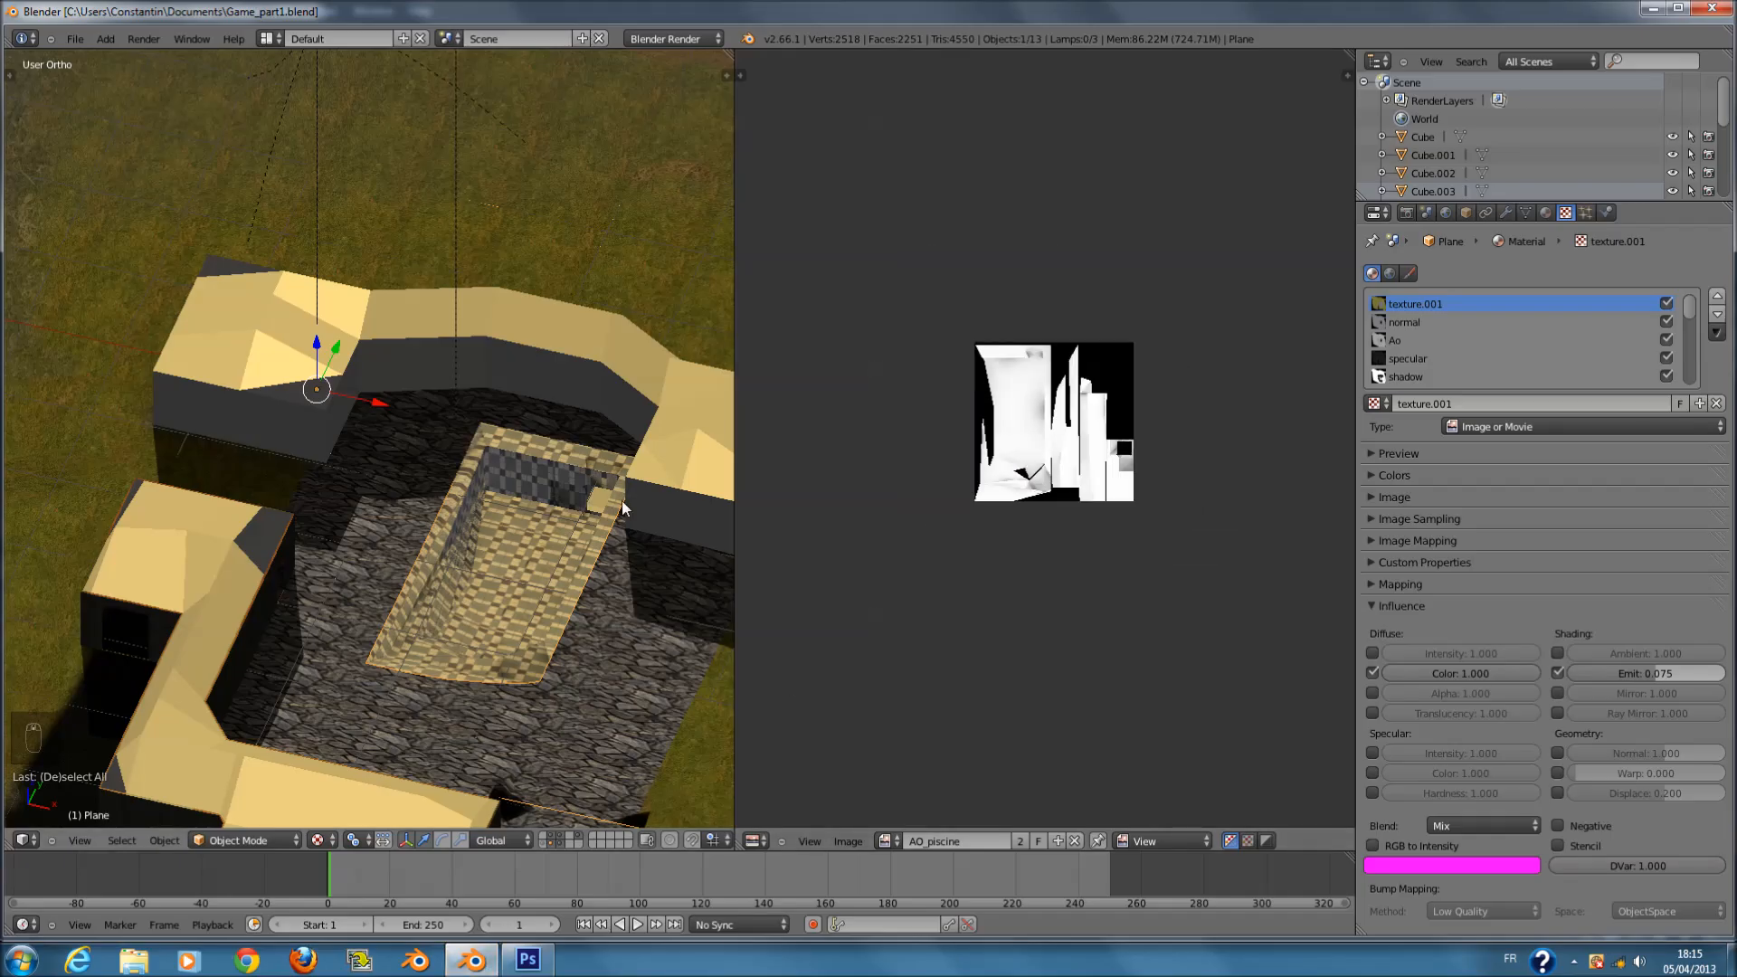
{"action": "scroll", "coordinate": [621, 502], "scroll_direction": "down", "scroll_amount": 3}
{"action": "key", "text": "ctrl+s"}
{"action": "left_click", "coordinate": [622, 501]}
{"action": "scroll", "coordinate": [1470, 369], "scroll_direction": "down", "scroll_amount": 2}
{"action": "scroll", "coordinate": [1468, 368], "scroll_direction": "up", "scroll_amount": 2}
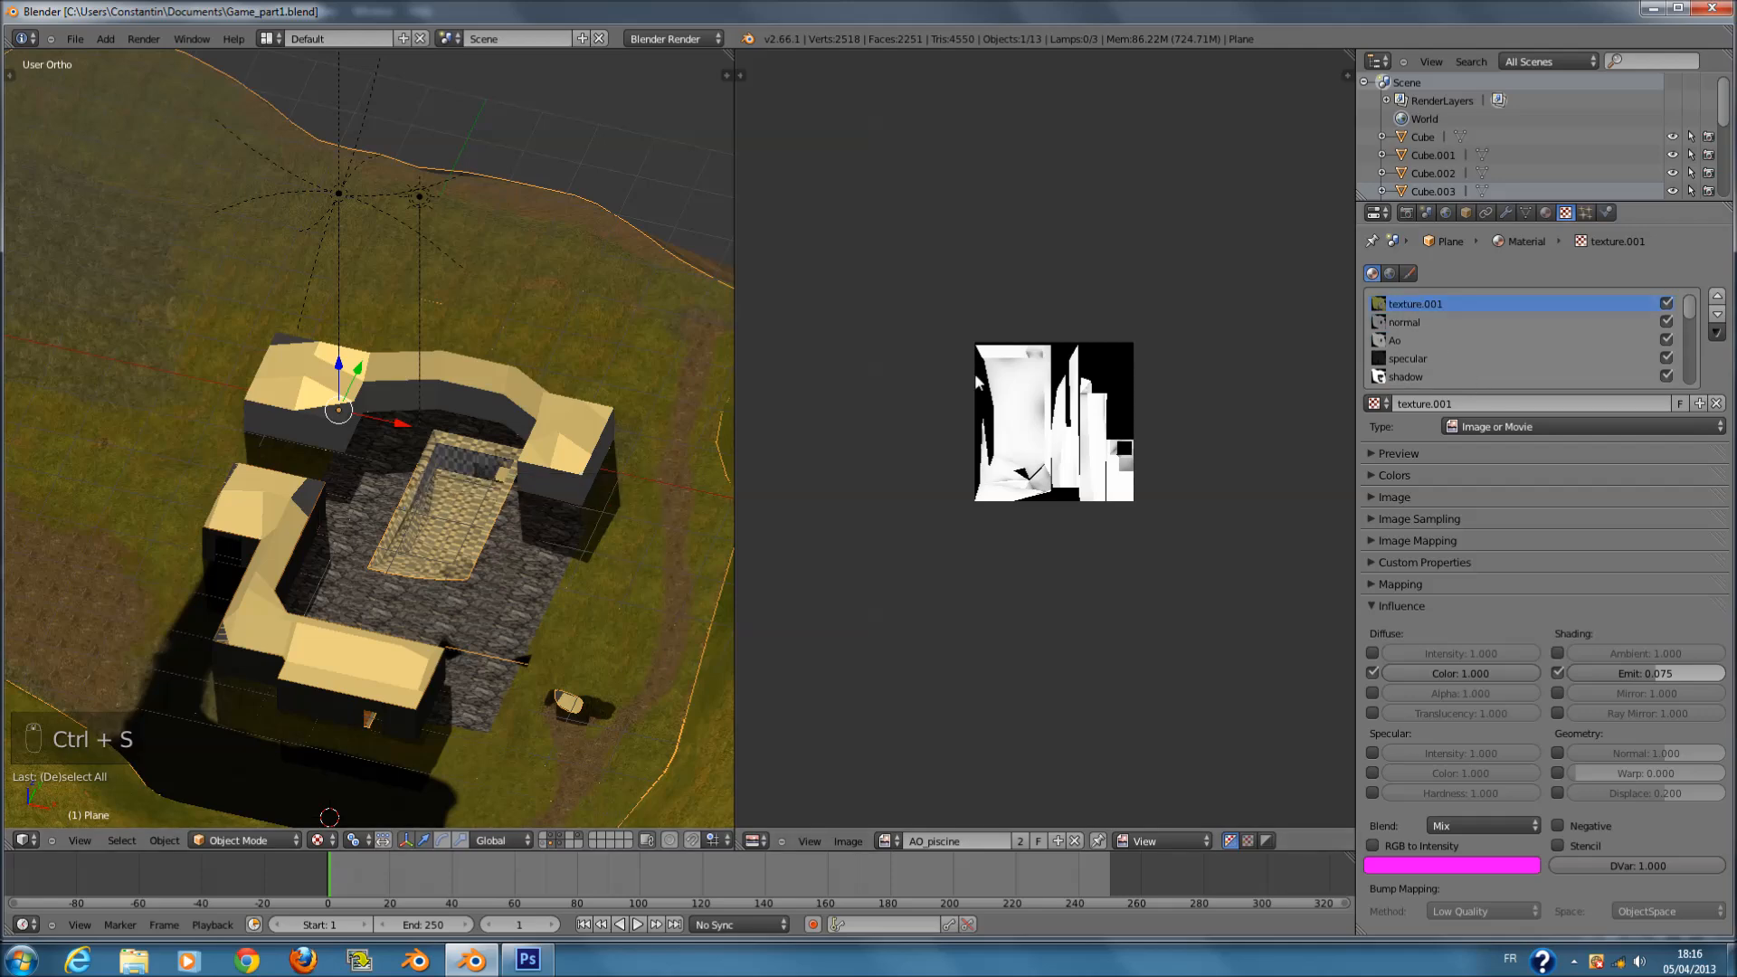
{"action": "right_click", "coordinate": [481, 516]}
{"action": "scroll", "coordinate": [554, 520], "scroll_direction": "up", "scroll_amount": 1}
{"action": "scroll", "coordinate": [560, 520], "scroll_direction": "up", "scroll_amount": 2}
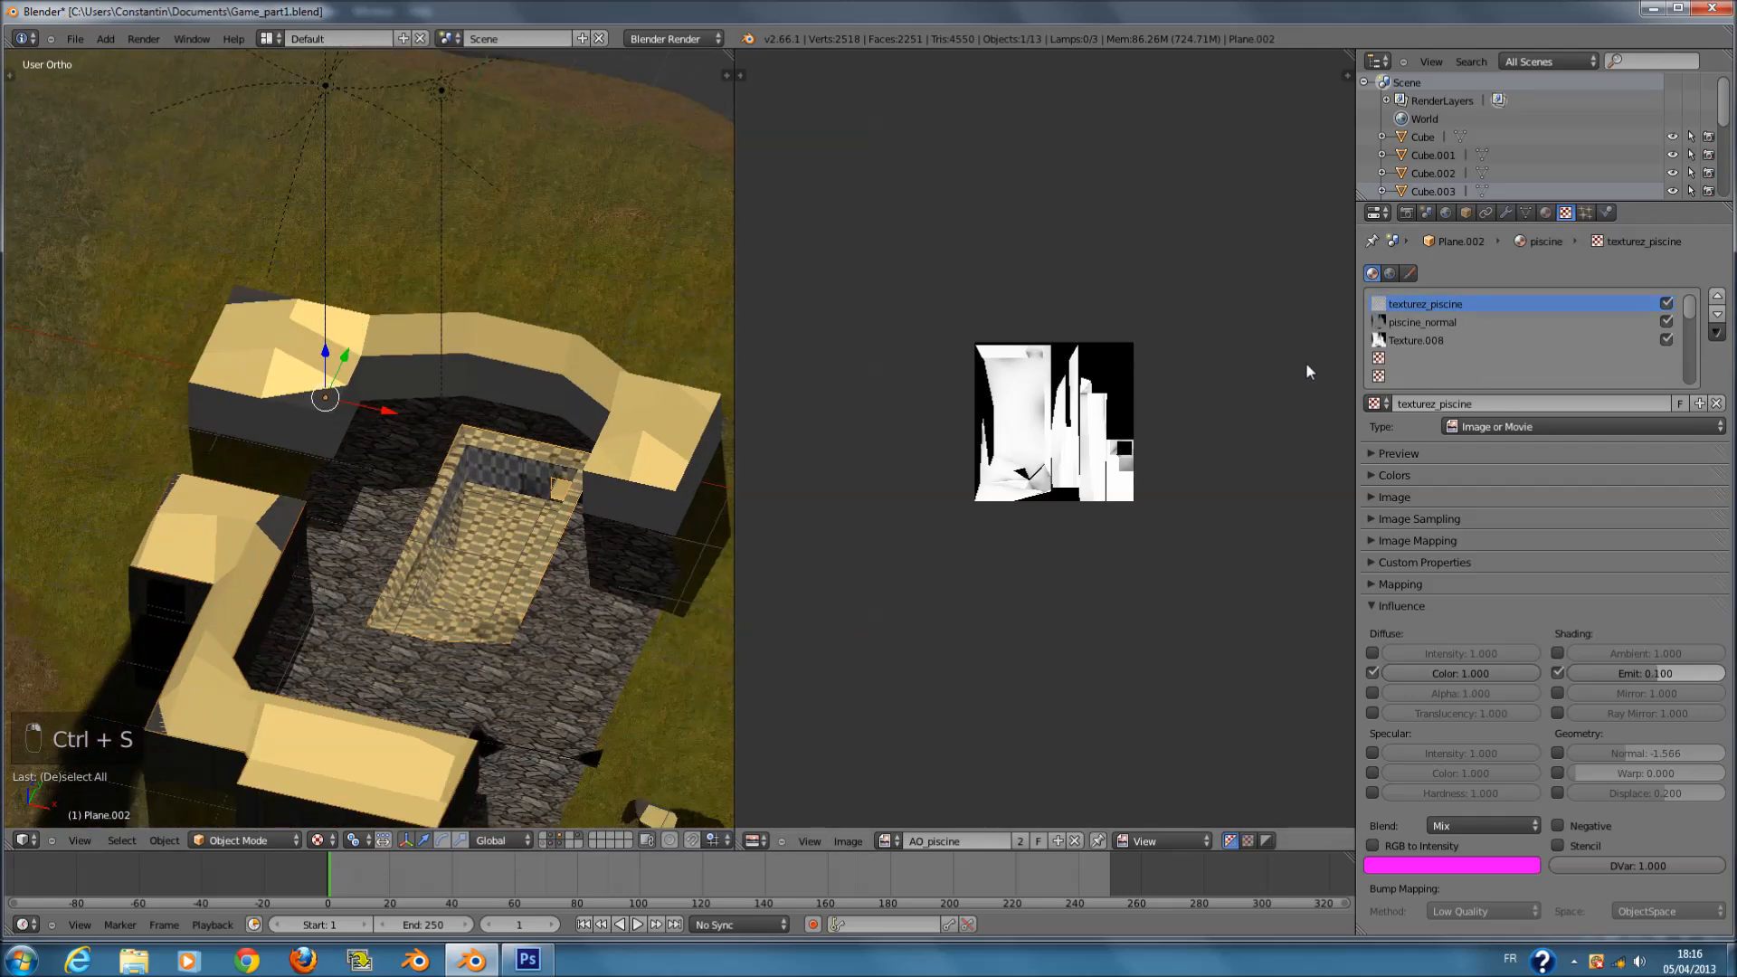
- Rename the pool material's Texture.008 as AO
{"action": "left_click", "coordinate": [1417, 340]}
{"action": "left_click", "coordinate": [1476, 399]}
{"action": "type", "text": "AO"}
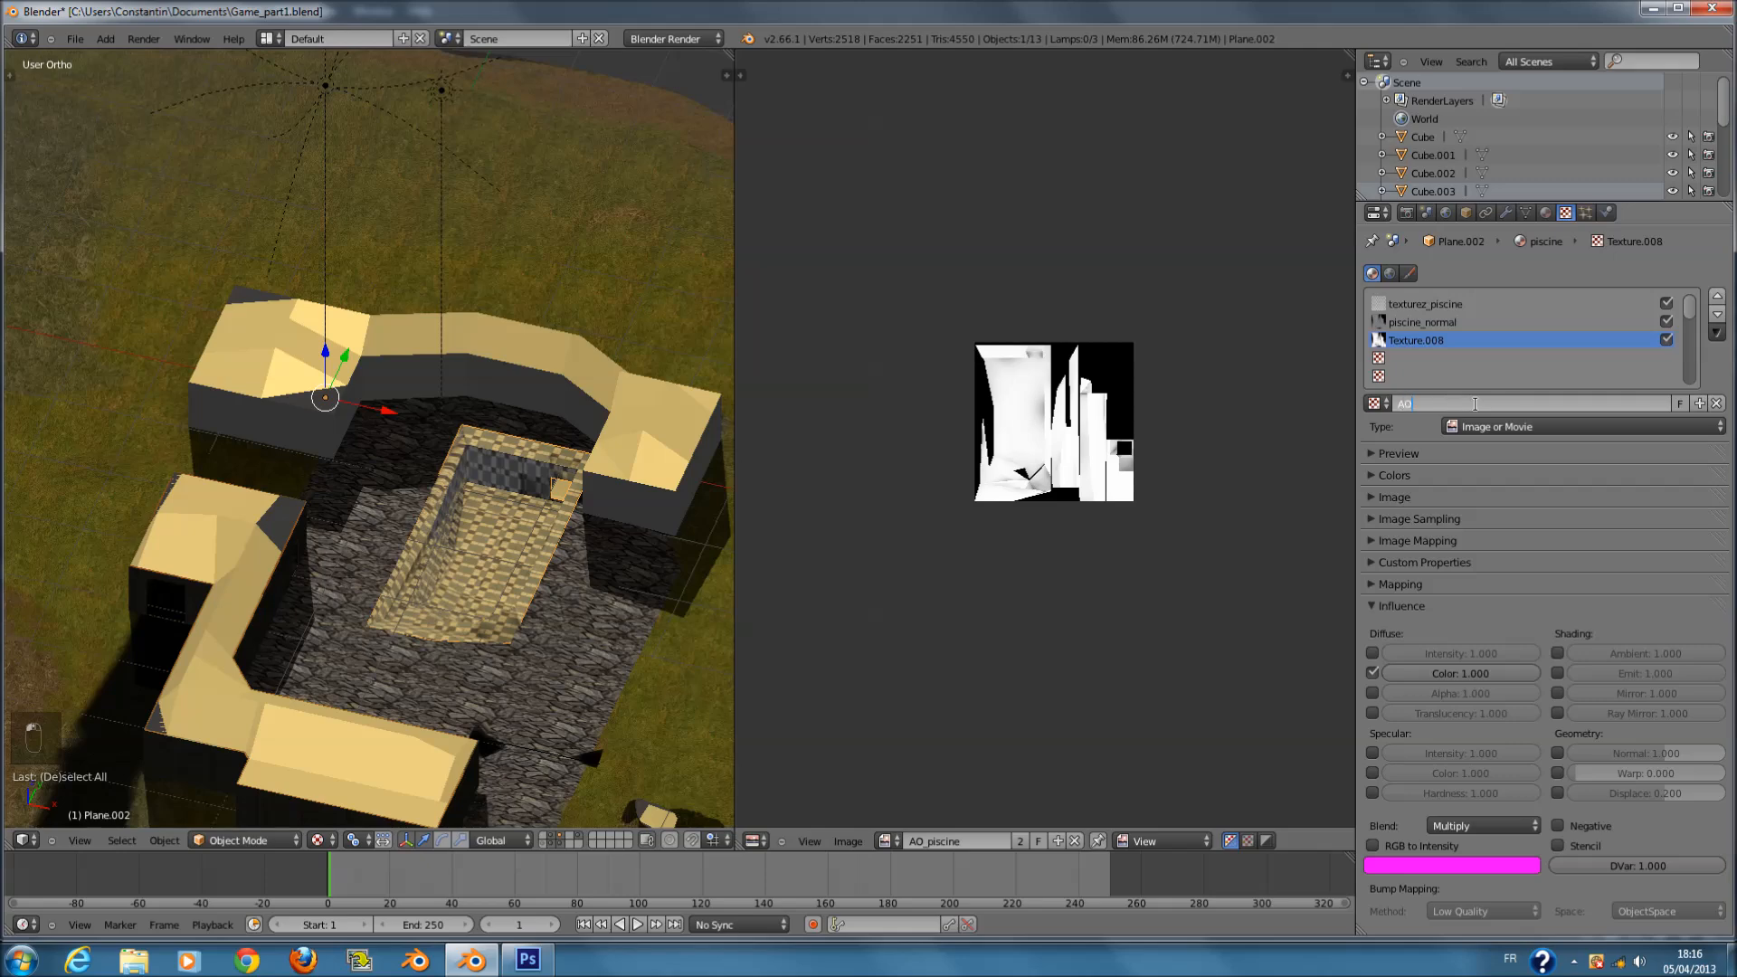
{"action": "key", "text": "Return"}
- Add a new texture named specular below AO, set its type to Image or Movie, and save the file
{"action": "left_click", "coordinate": [1390, 361]}
{"action": "left_click", "coordinate": [1435, 409]}
{"action": "left_click", "coordinate": [1438, 405]}
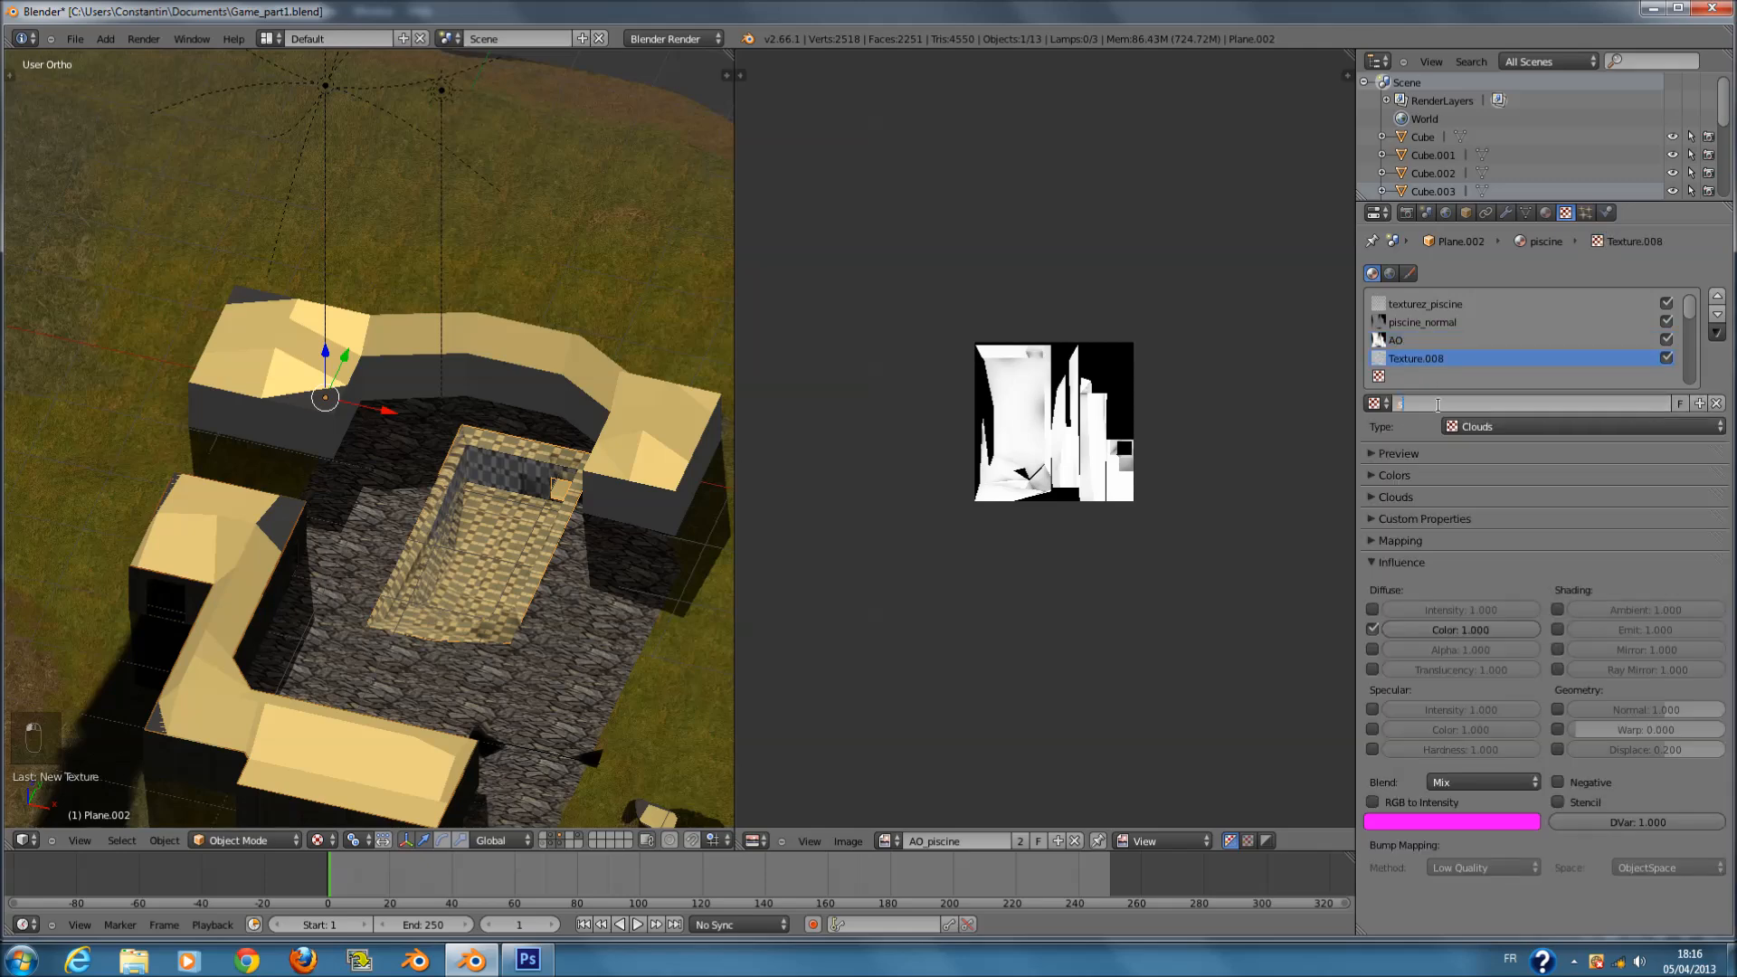
{"action": "type", "text": "specular"}
{"action": "key", "text": "Return"}
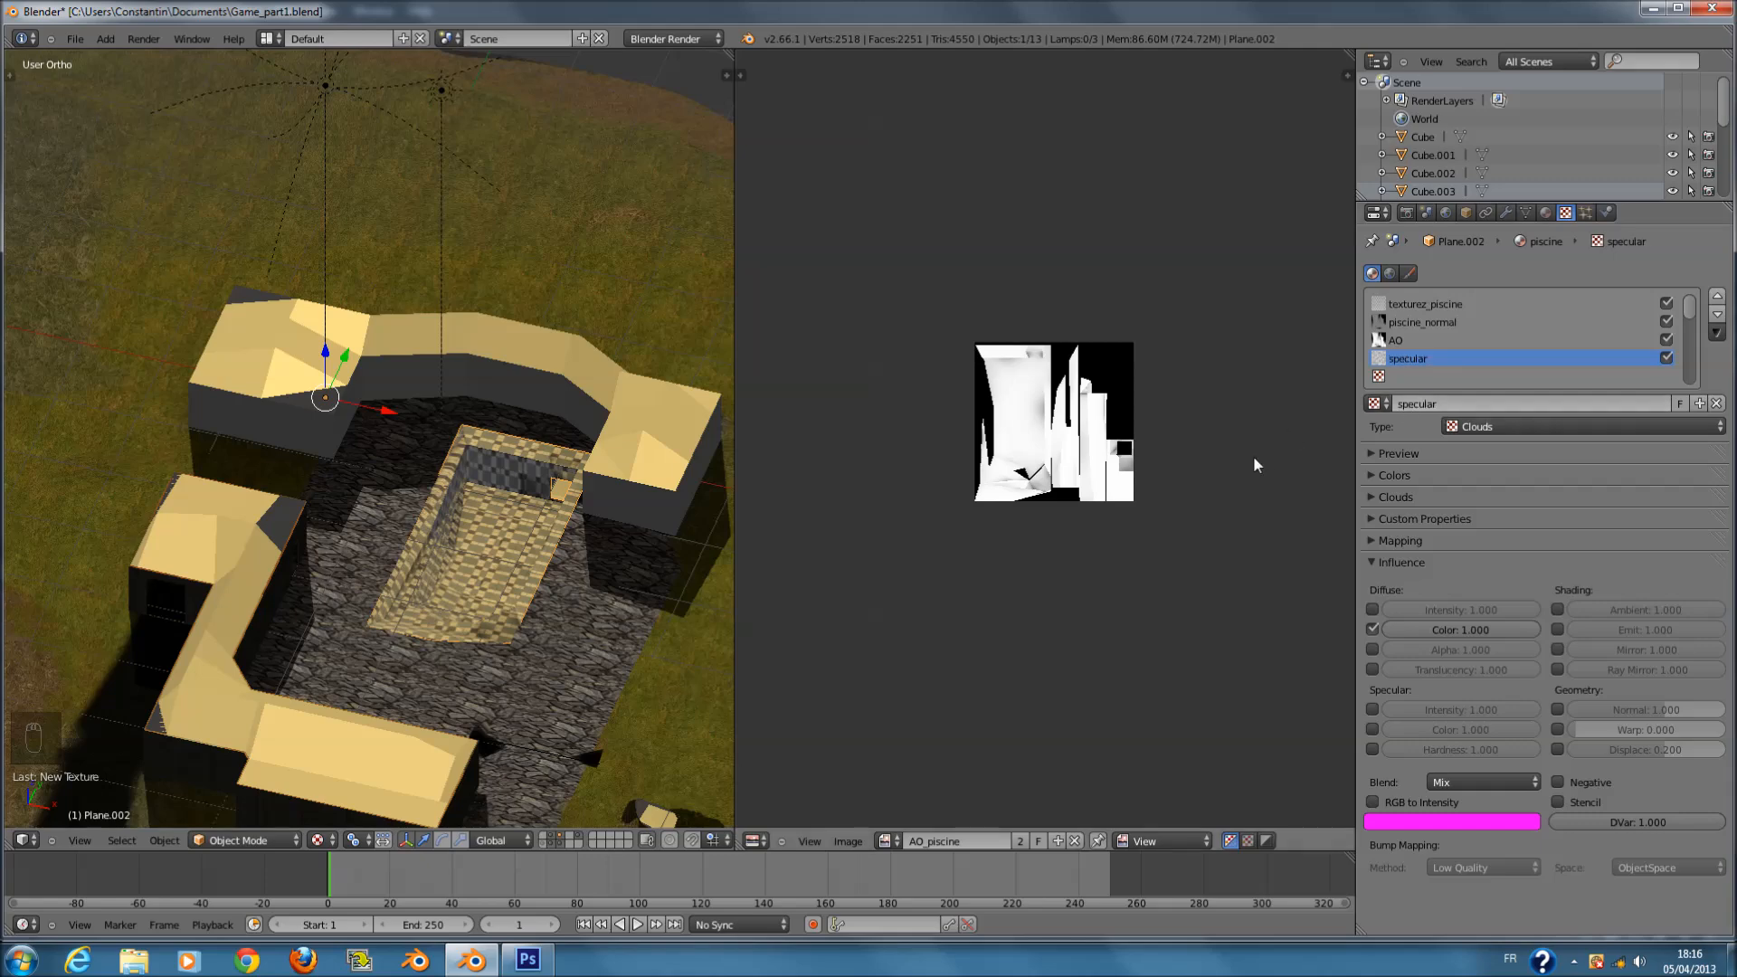
{"action": "left_click", "coordinate": [1503, 426]}
{"action": "left_click", "coordinate": [1497, 310]}
{"action": "key", "text": "ctrl+s"}
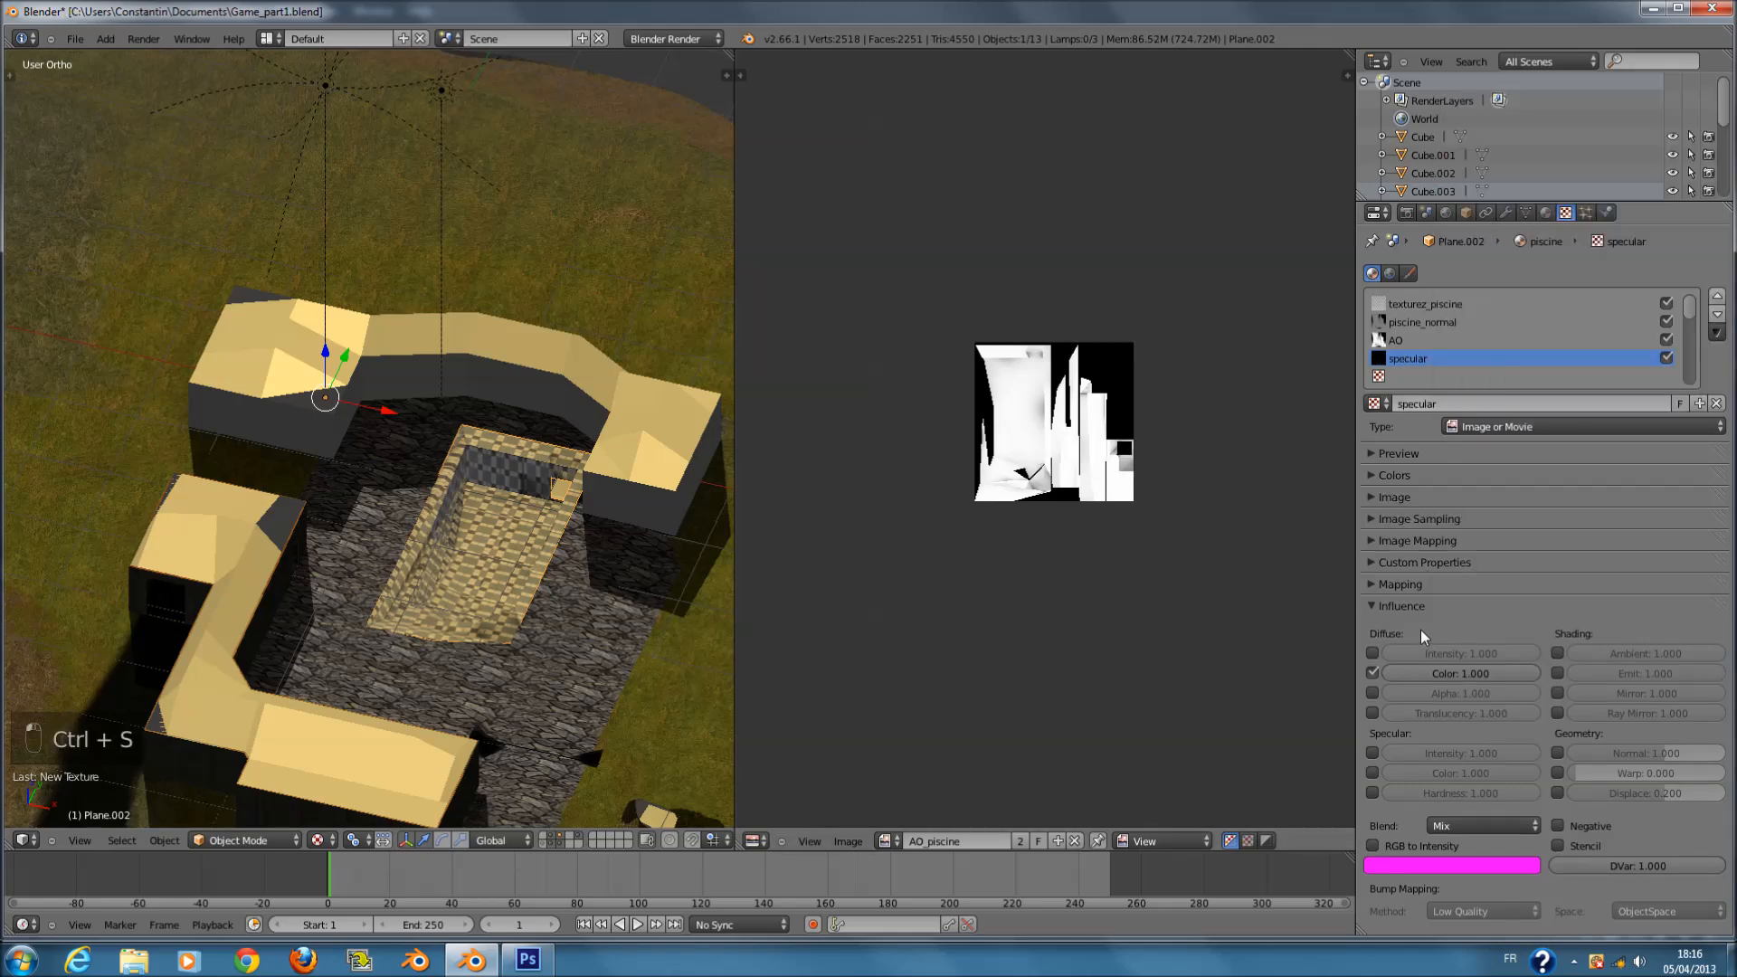
- Expand the specular texture's image settings and browse the Gama_tutorial_texture folder with thumbnails for its image file
{"action": "left_click", "coordinate": [1418, 607]}
{"action": "left_click", "coordinate": [1426, 513]}
{"action": "left_click", "coordinate": [1425, 519]}
{"action": "left_click", "coordinate": [1426, 543]}
{"action": "left_click", "coordinate": [1426, 545]}
{"action": "left_click", "coordinate": [1419, 495]}
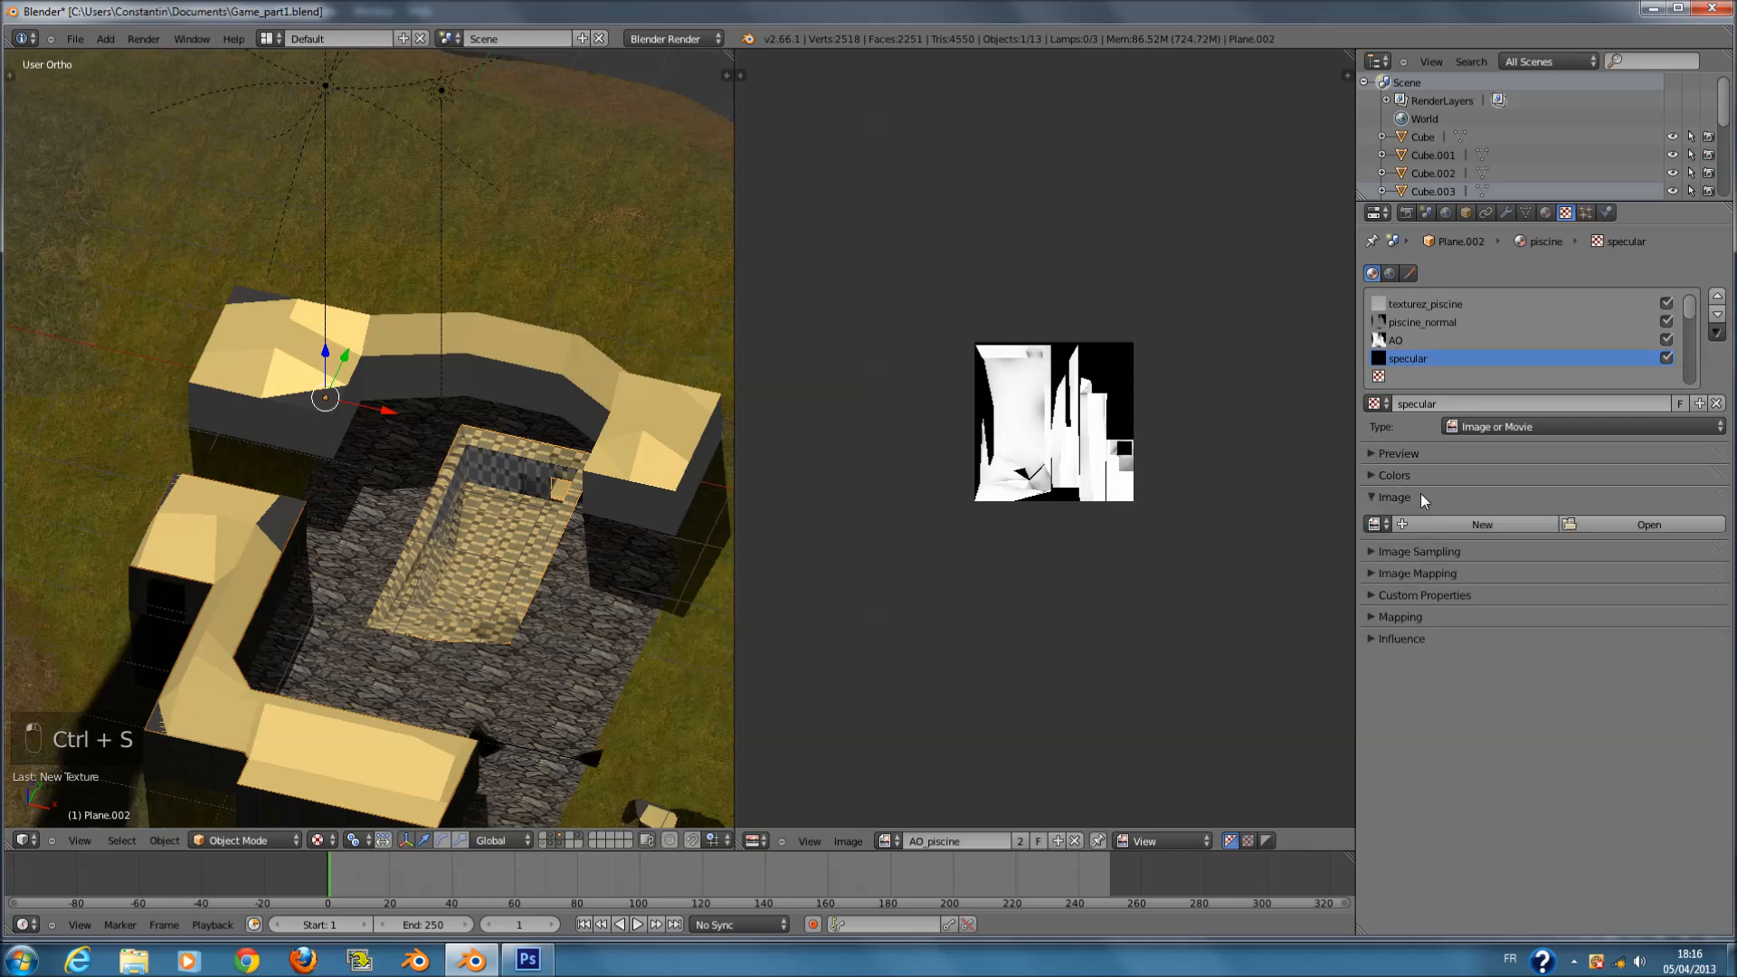
{"action": "left_click", "coordinate": [1636, 529]}
{"action": "left_click", "coordinate": [76, 399]}
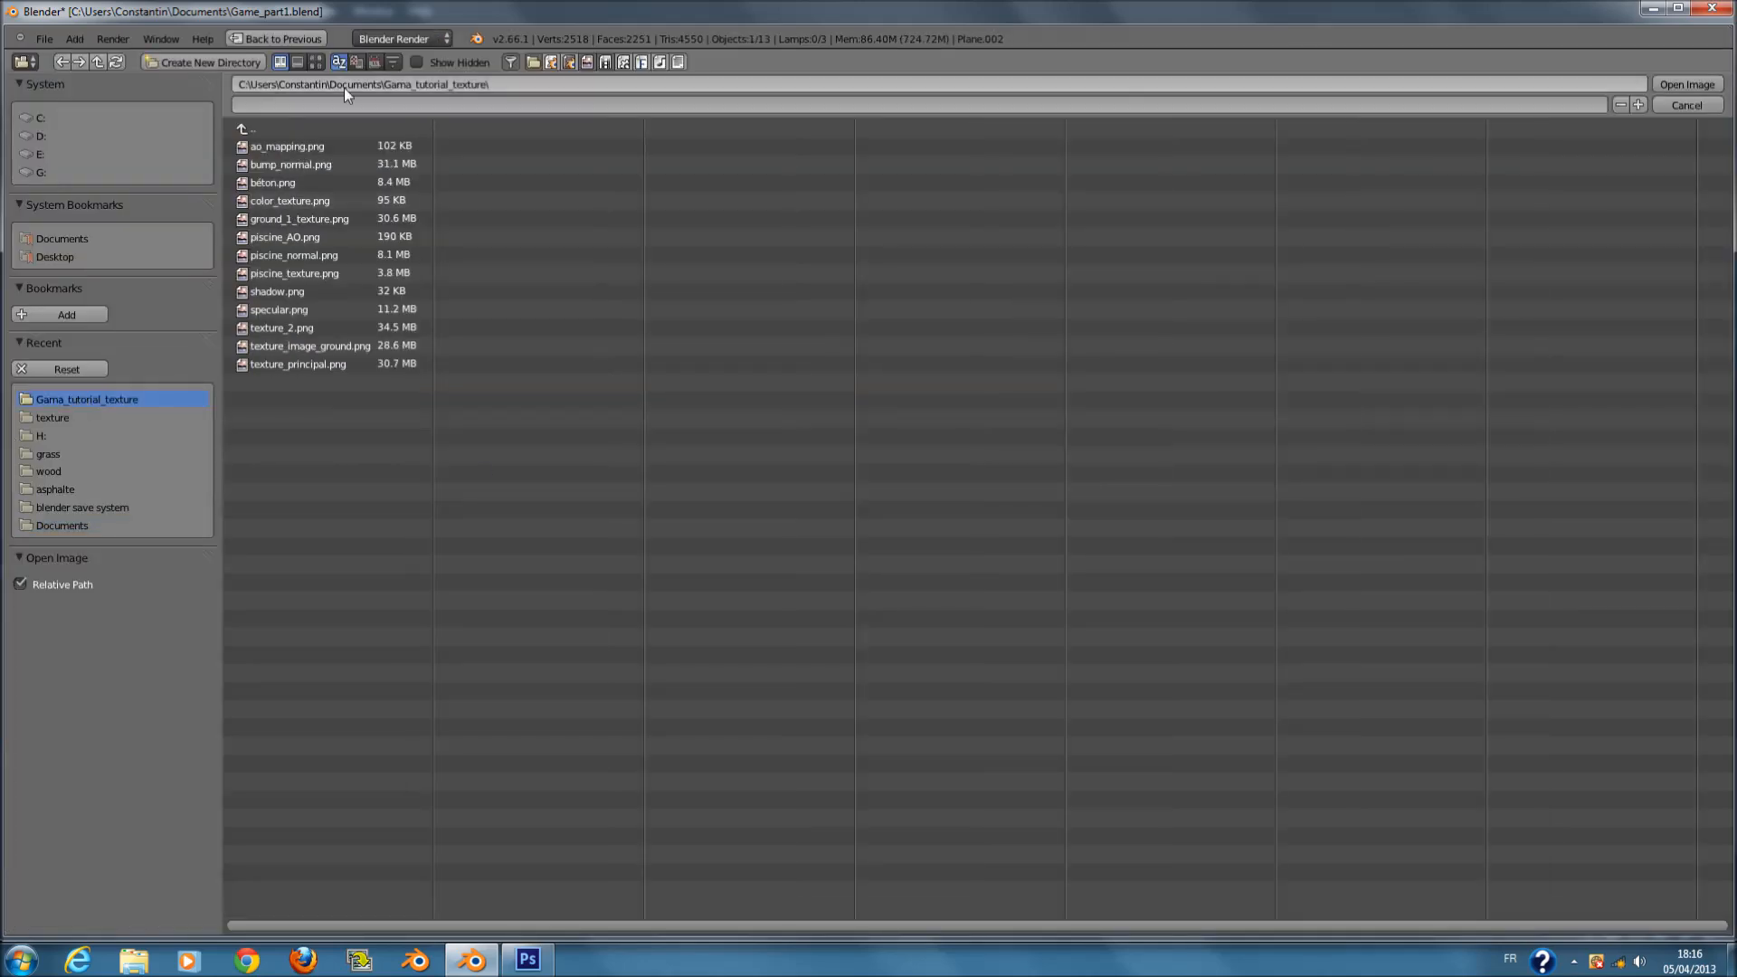
{"action": "left_click", "coordinate": [315, 62]}
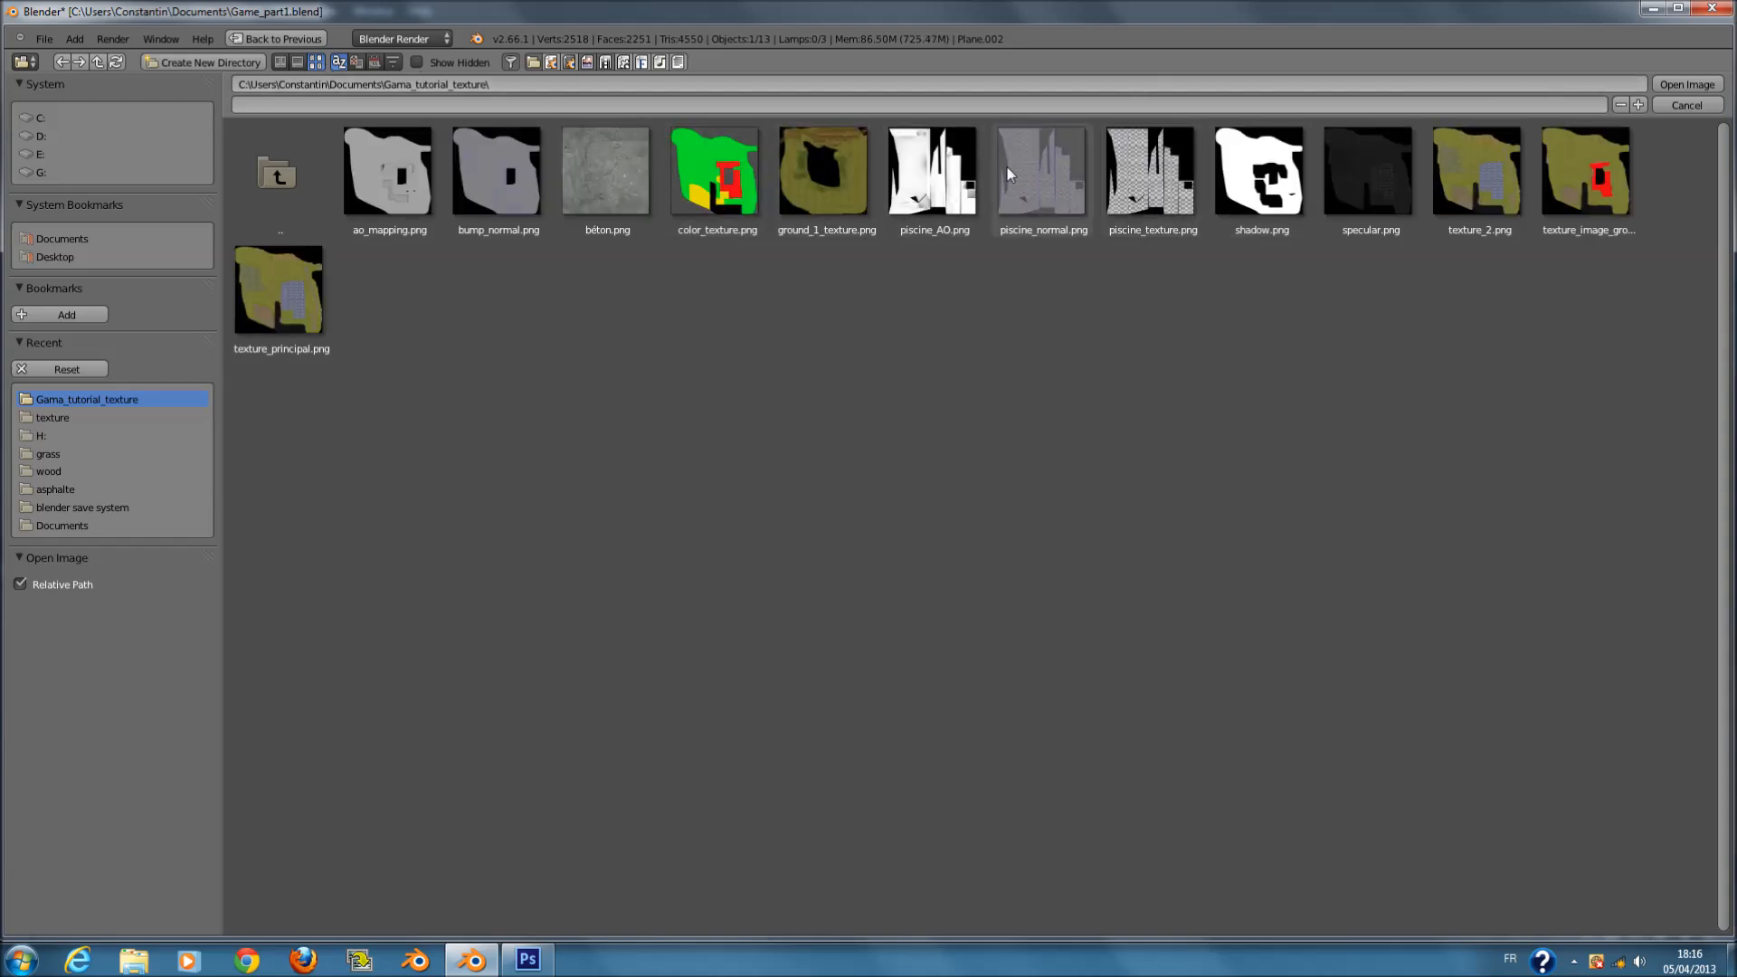
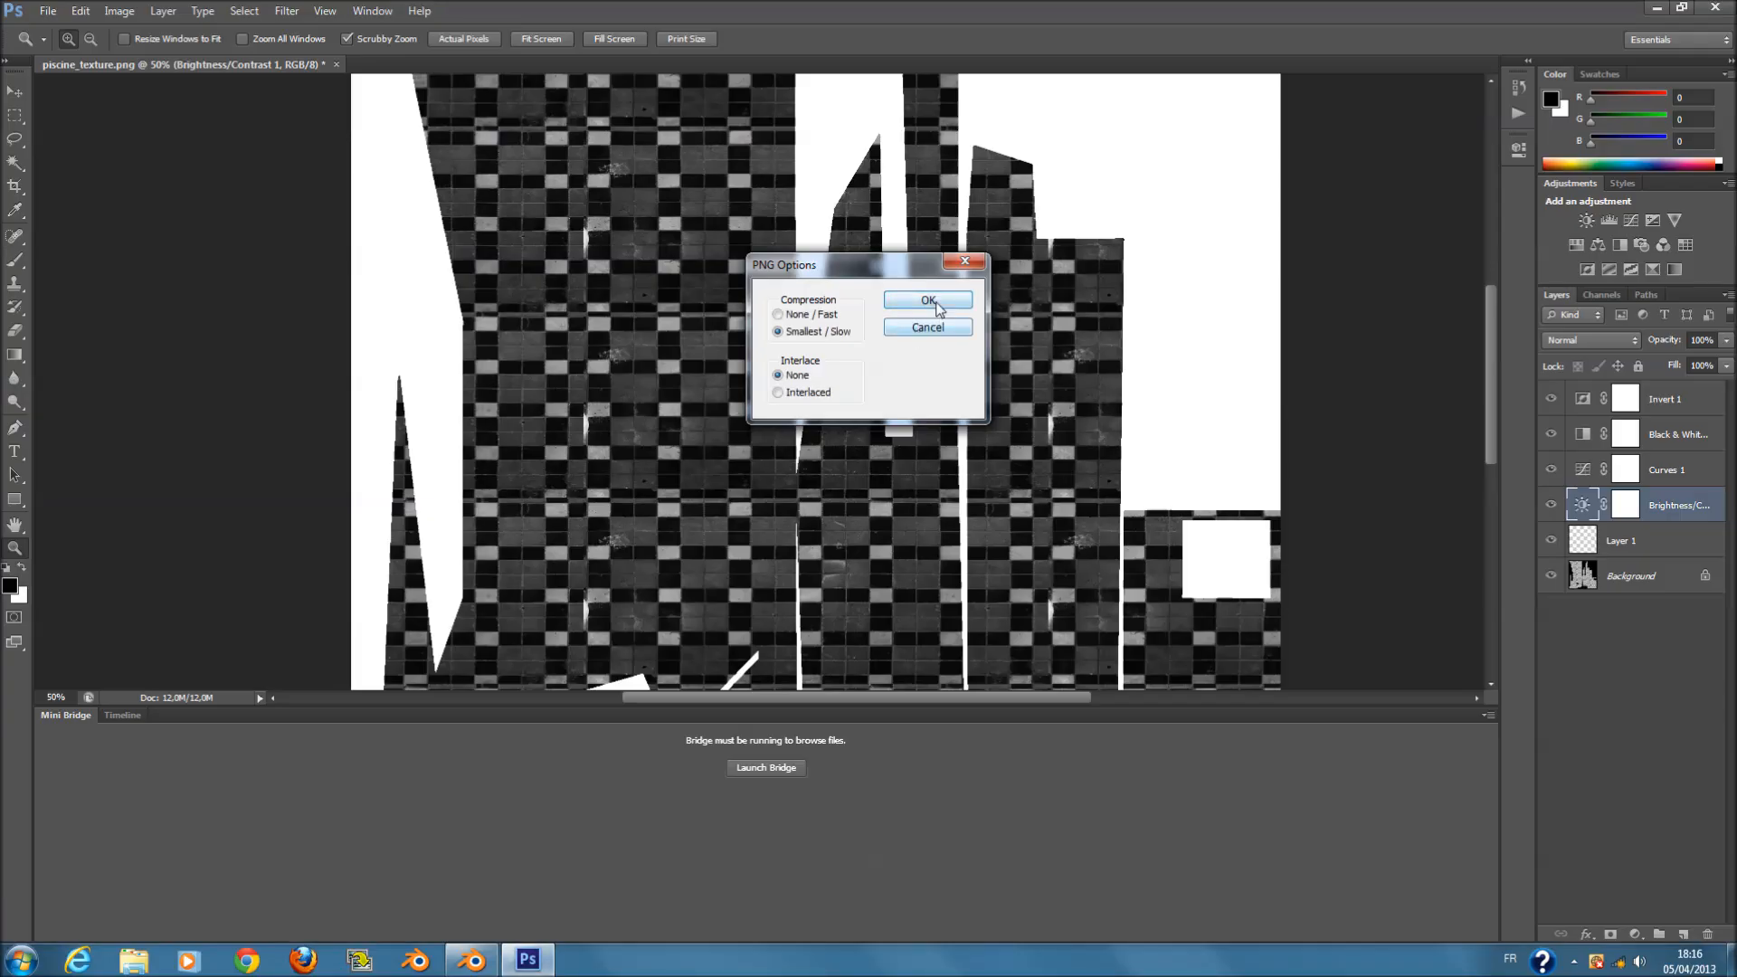
- Confirm the pending PNG export in Photoshop with Smallest / Slow compression, and return to Blender to cancel the outdated image browser
{"action": "left_click", "coordinate": [928, 300]}
{"action": "left_click", "coordinate": [471, 958]}
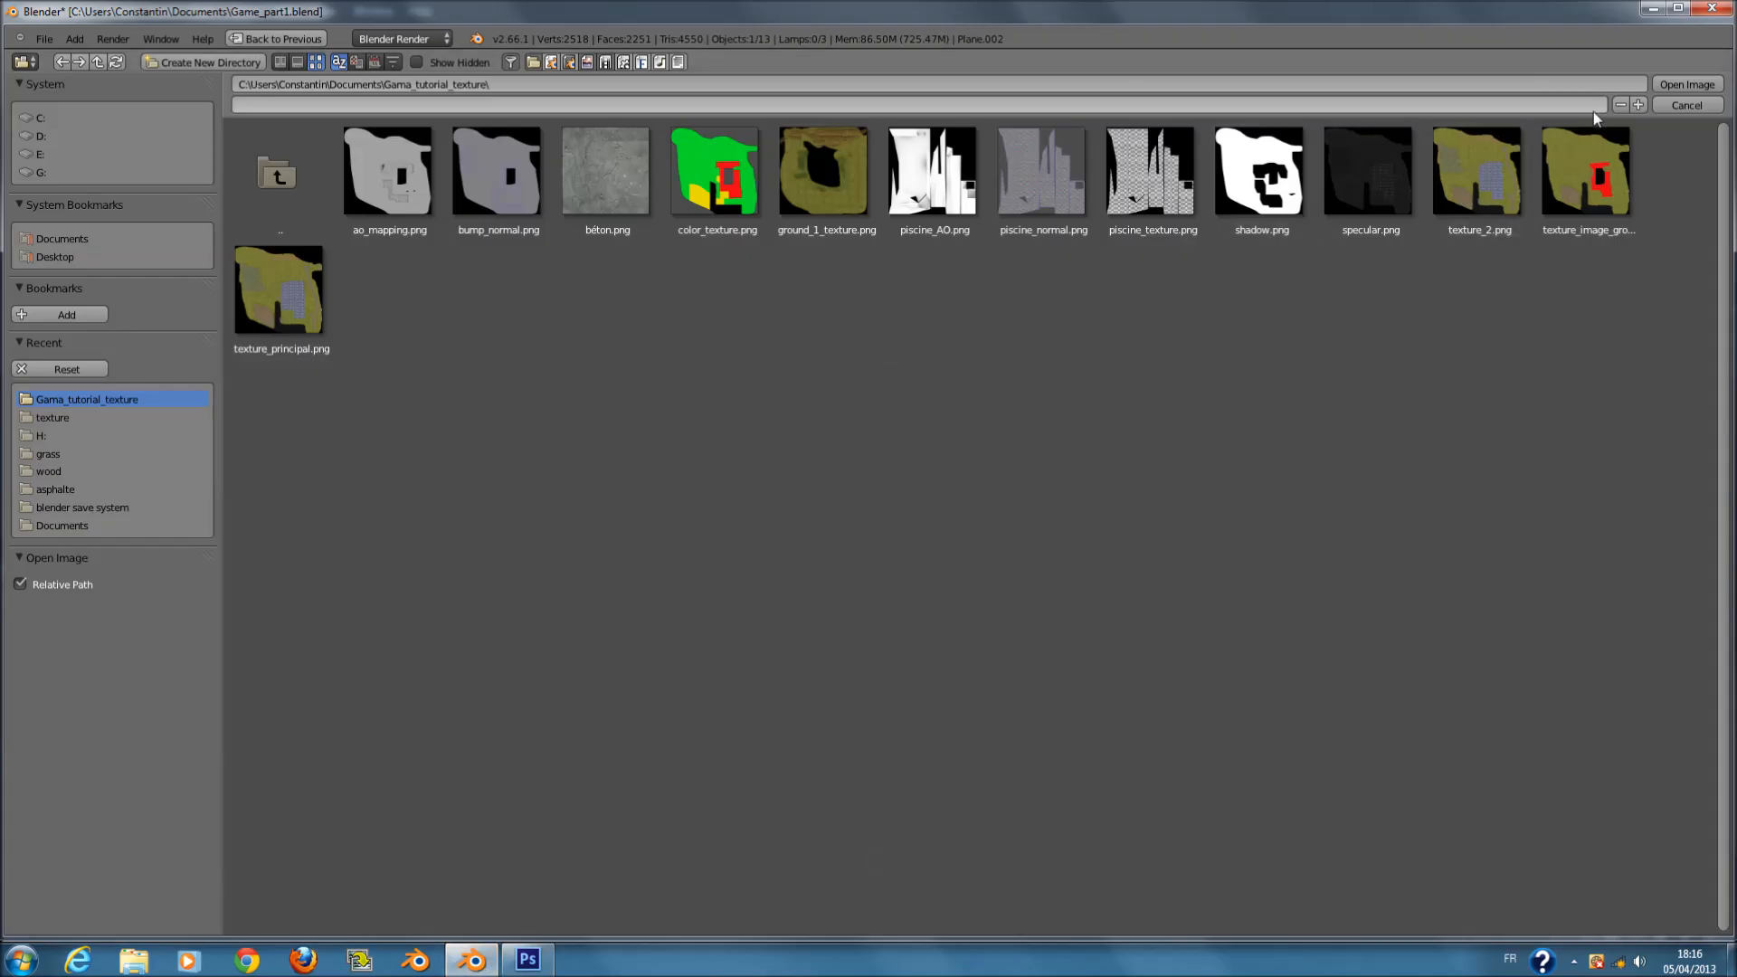
{"action": "left_click", "coordinate": [1702, 105]}
- Load piscine_texture_specular.png from the Gama_tutorial_texture folder as the specular texture's image
{"action": "left_click", "coordinate": [1654, 526]}
{"action": "left_click", "coordinate": [109, 400]}
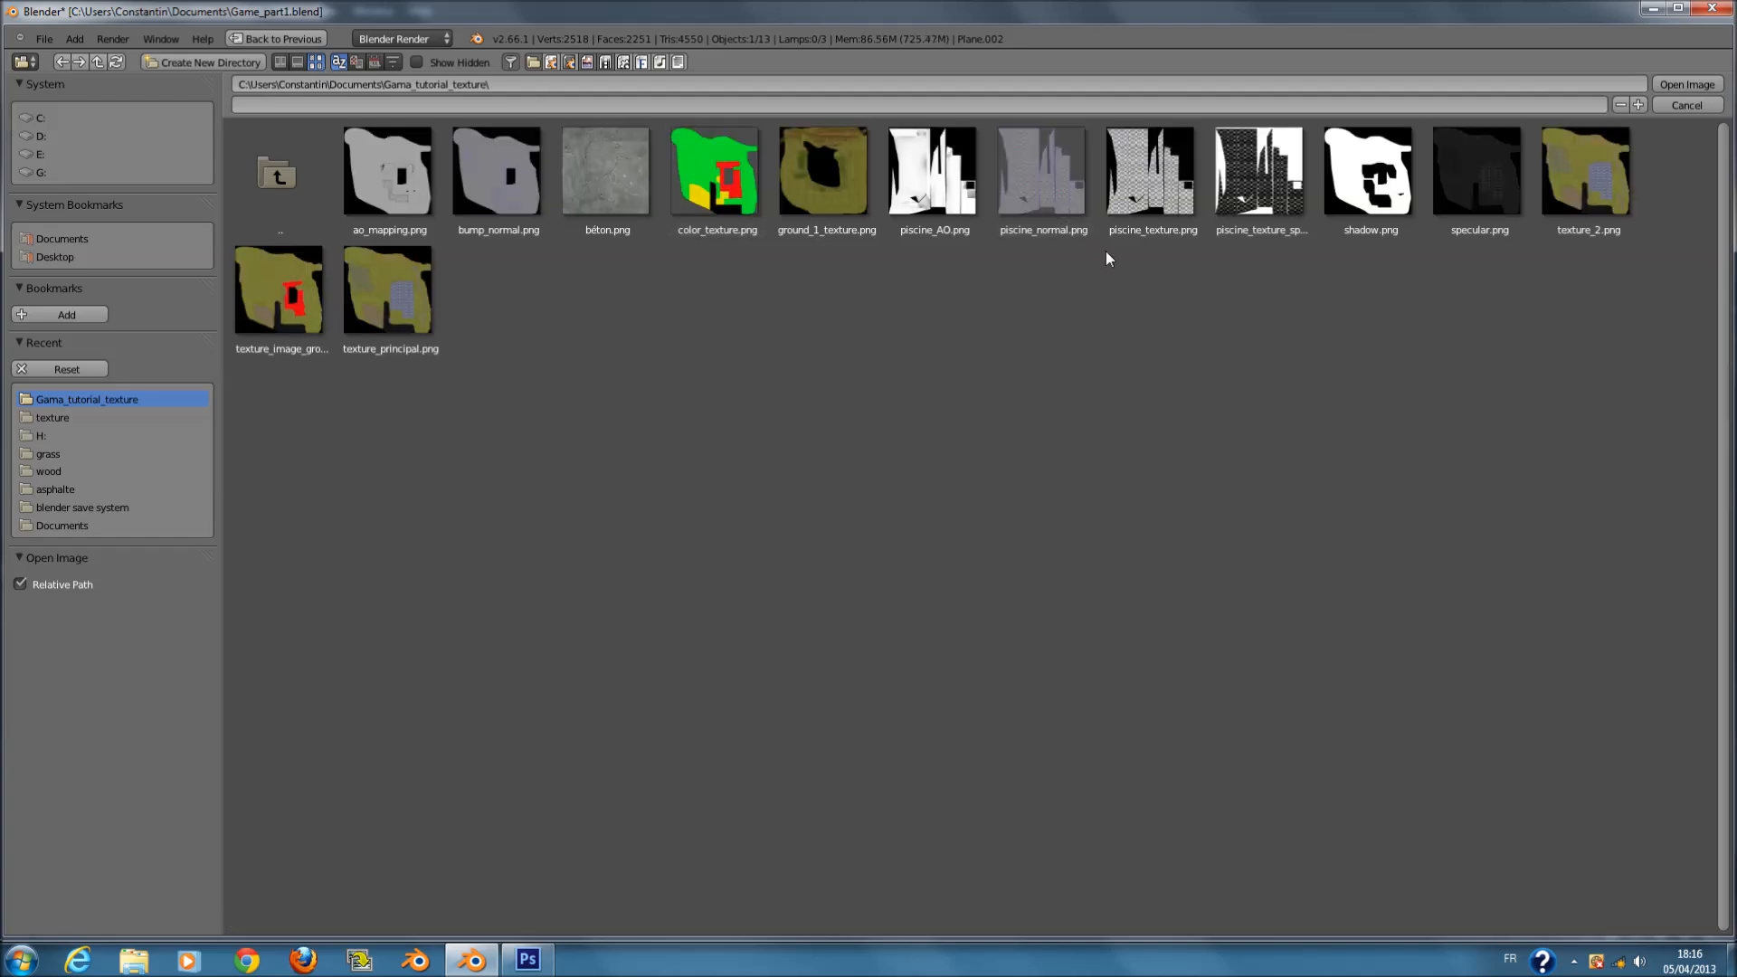
{"action": "left_click", "coordinate": [1228, 201]}
{"action": "left_click", "coordinate": [1685, 84]}
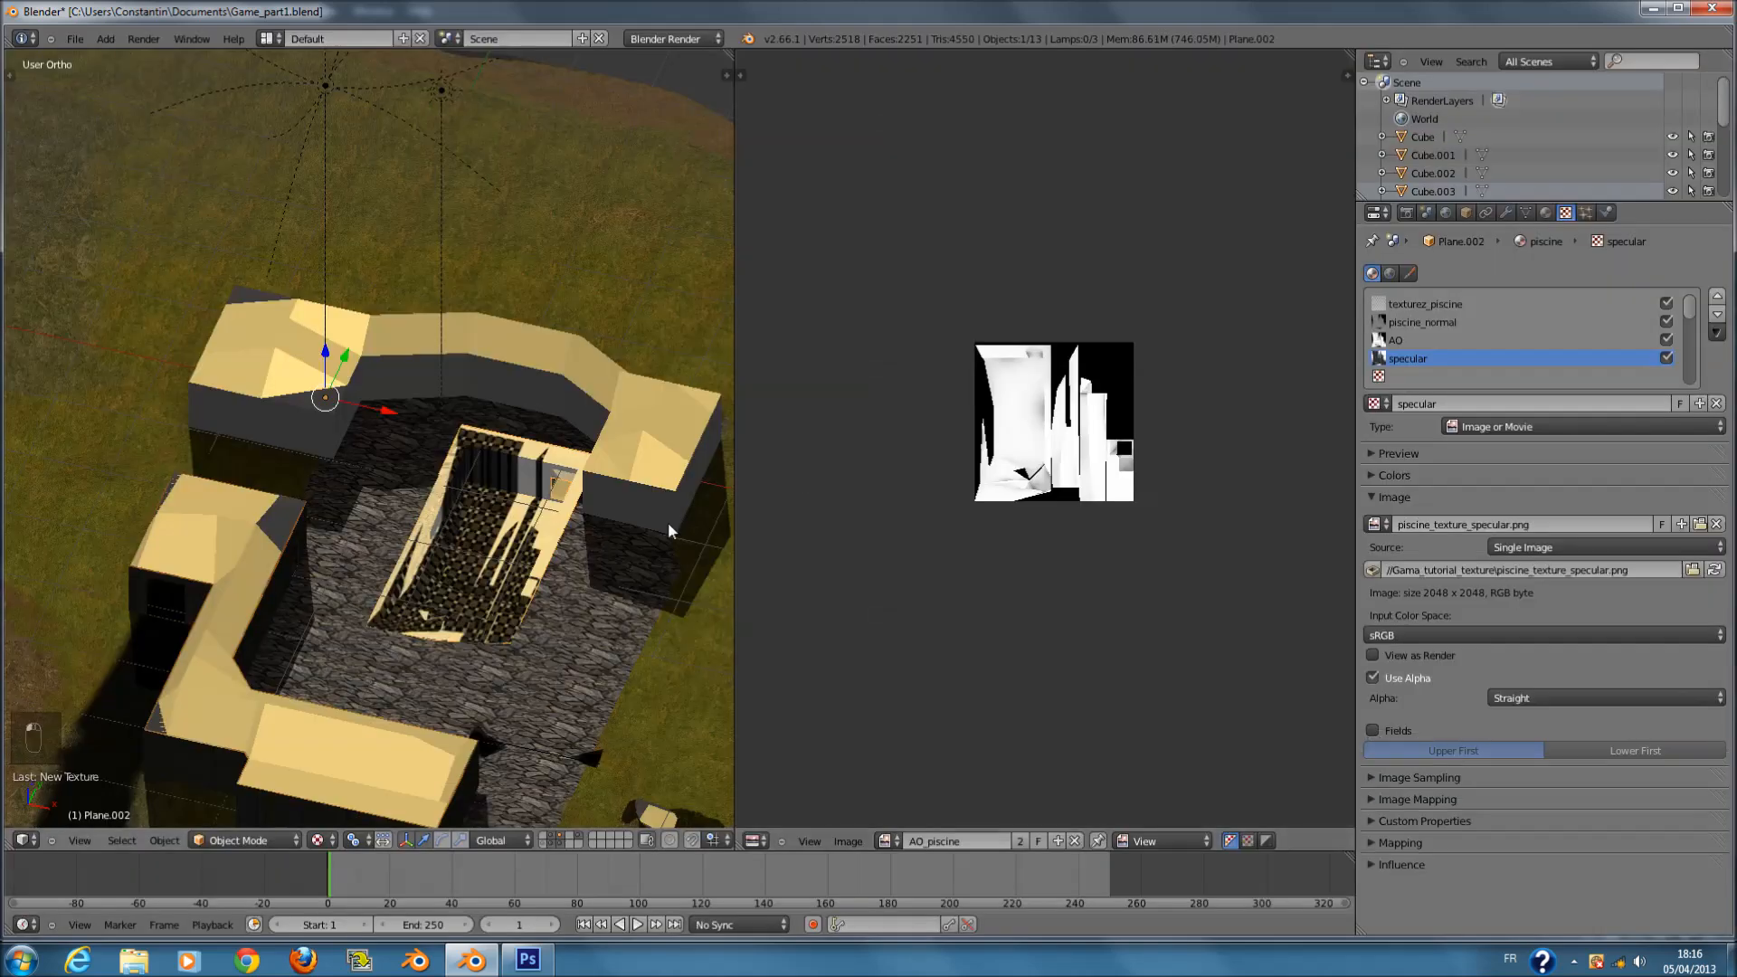
- Make the specular texture influence only specular intensity, color and hardness at 1.000, turning off its diffuse color influence
{"action": "key", "text": "KP_Decimal"}
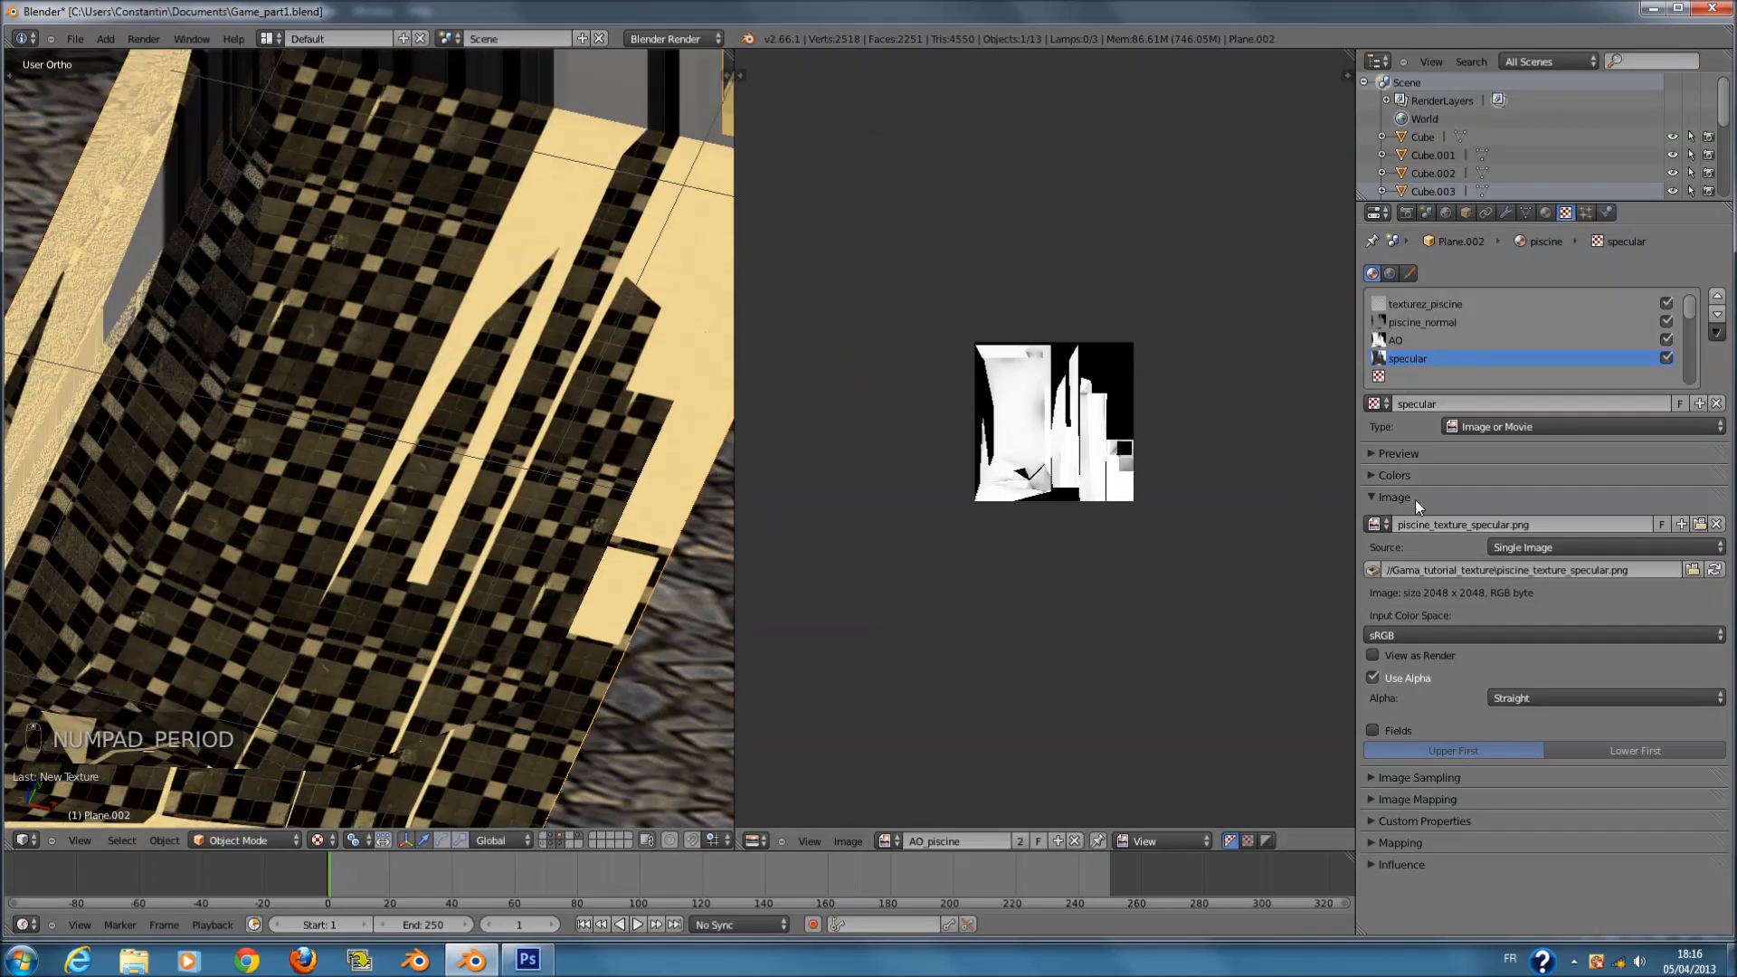
{"action": "left_click", "coordinate": [1416, 499]}
{"action": "left_click", "coordinate": [1415, 513]}
{"action": "left_click", "coordinate": [1415, 513]}
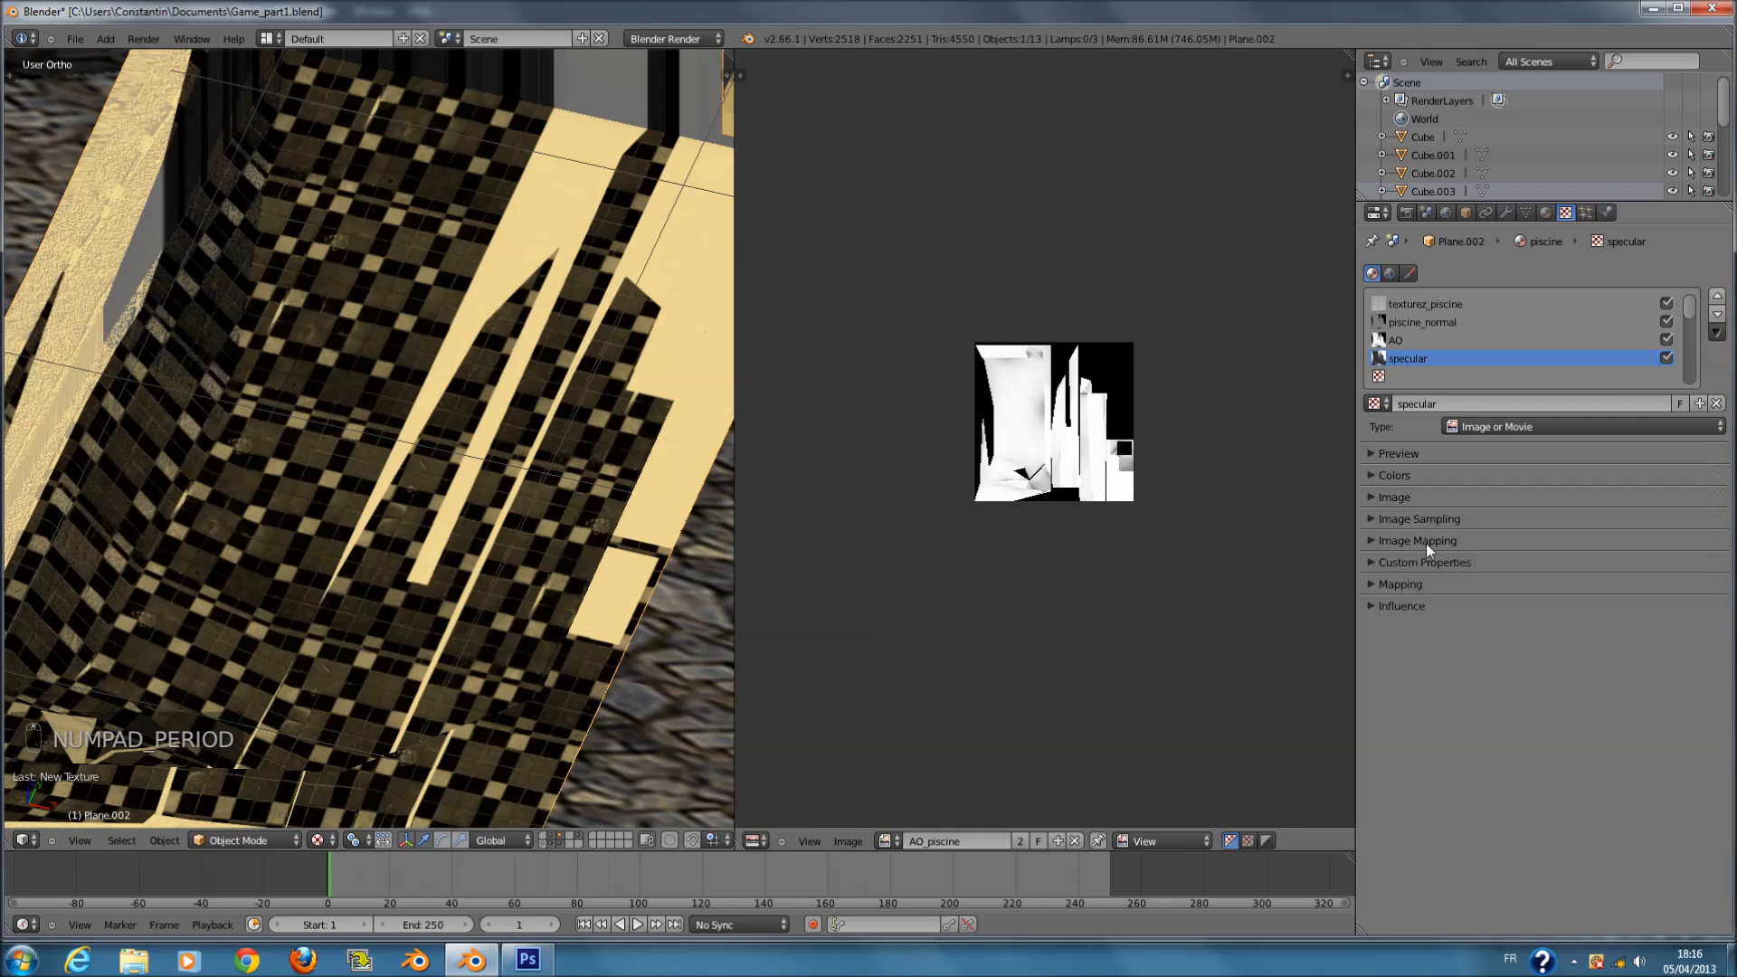
{"action": "left_click", "coordinate": [1412, 610]}
{"action": "left_click", "coordinate": [1487, 585]}
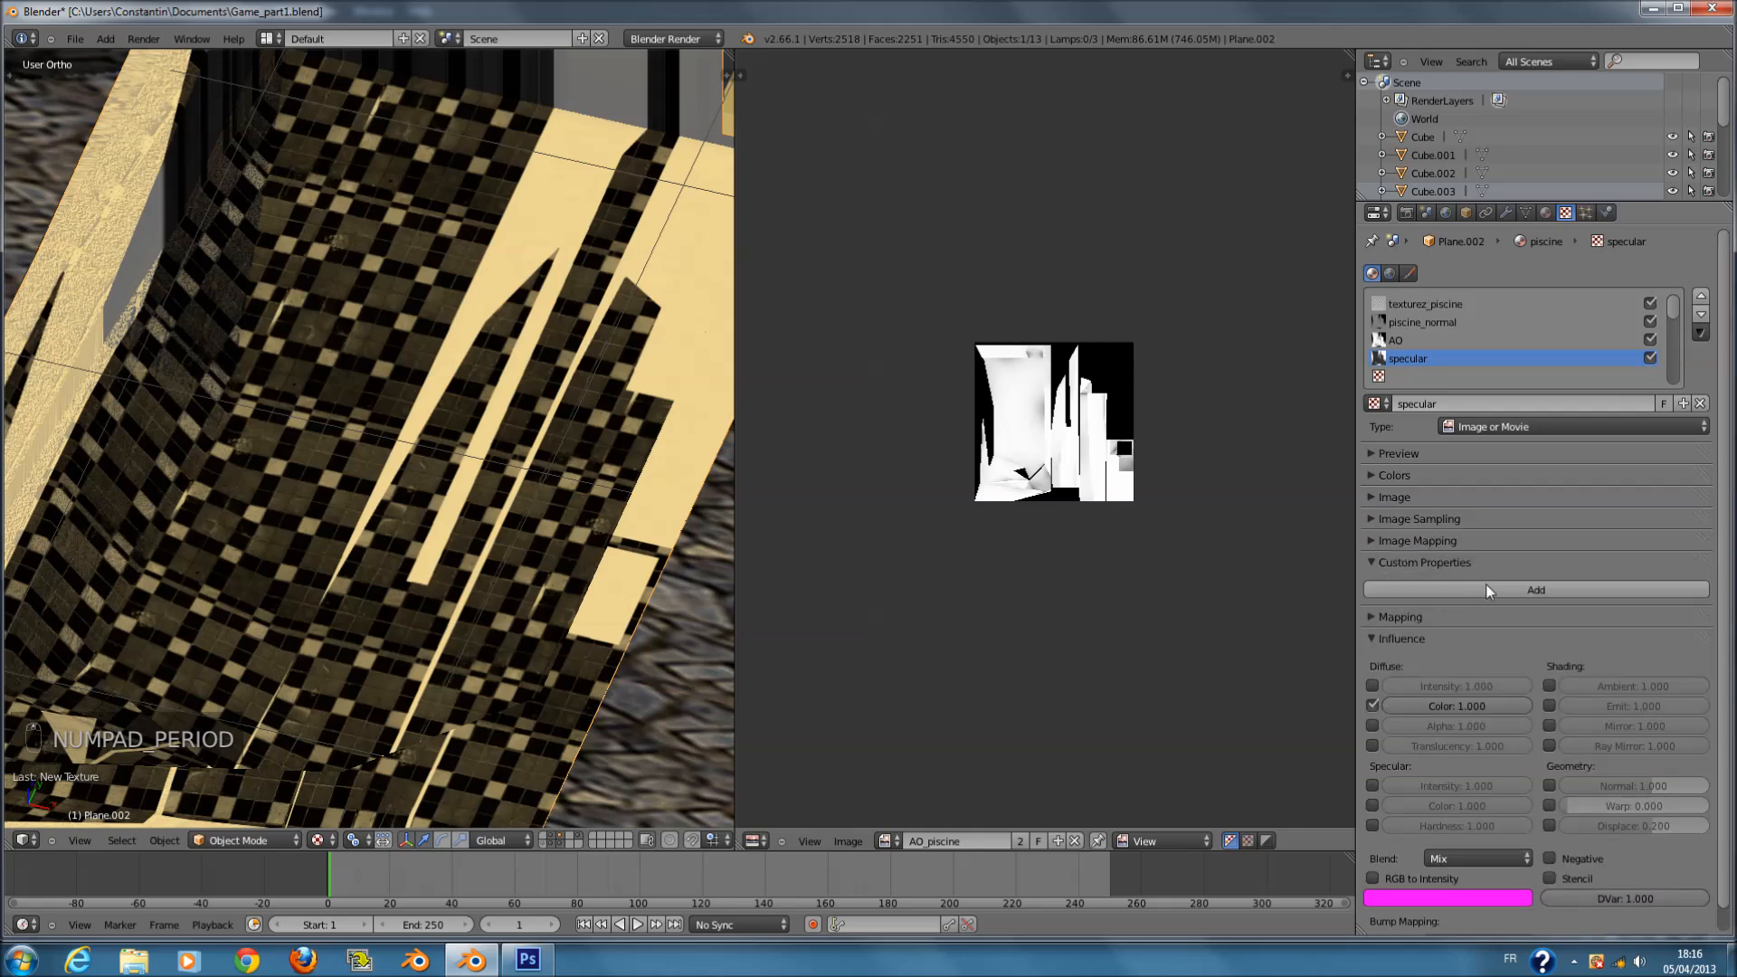
{"action": "left_click", "coordinate": [1565, 610]}
{"action": "left_click", "coordinate": [1546, 540]}
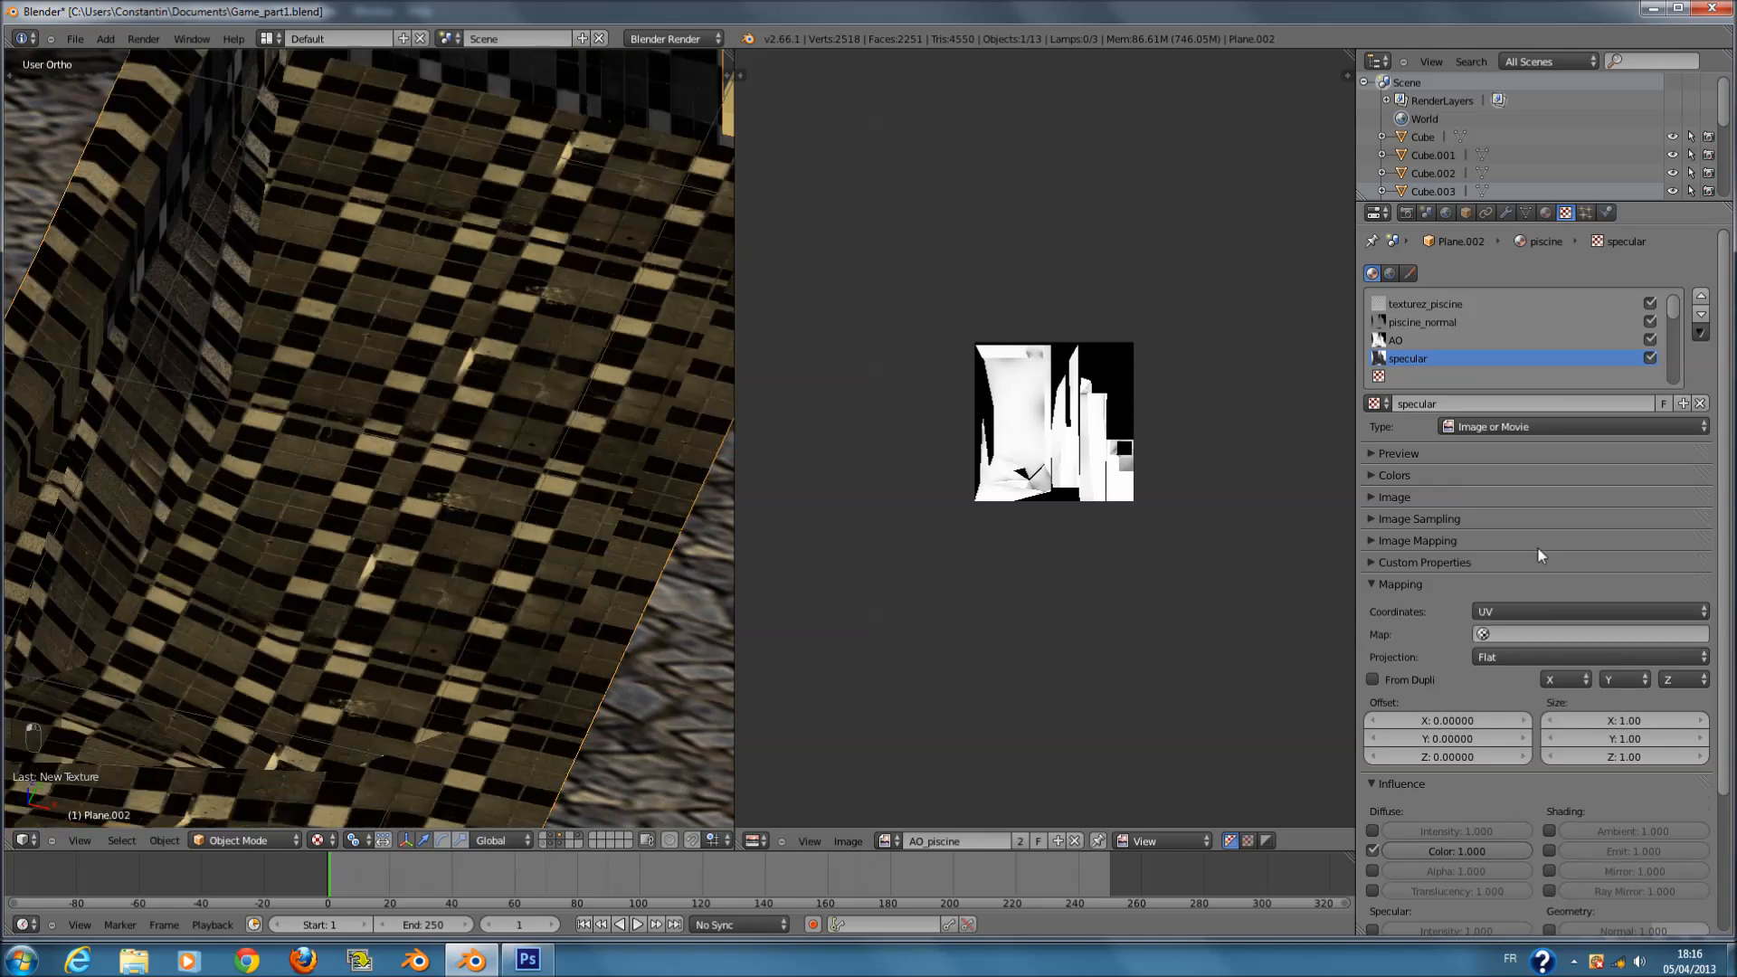
{"action": "left_click", "coordinate": [1408, 588]}
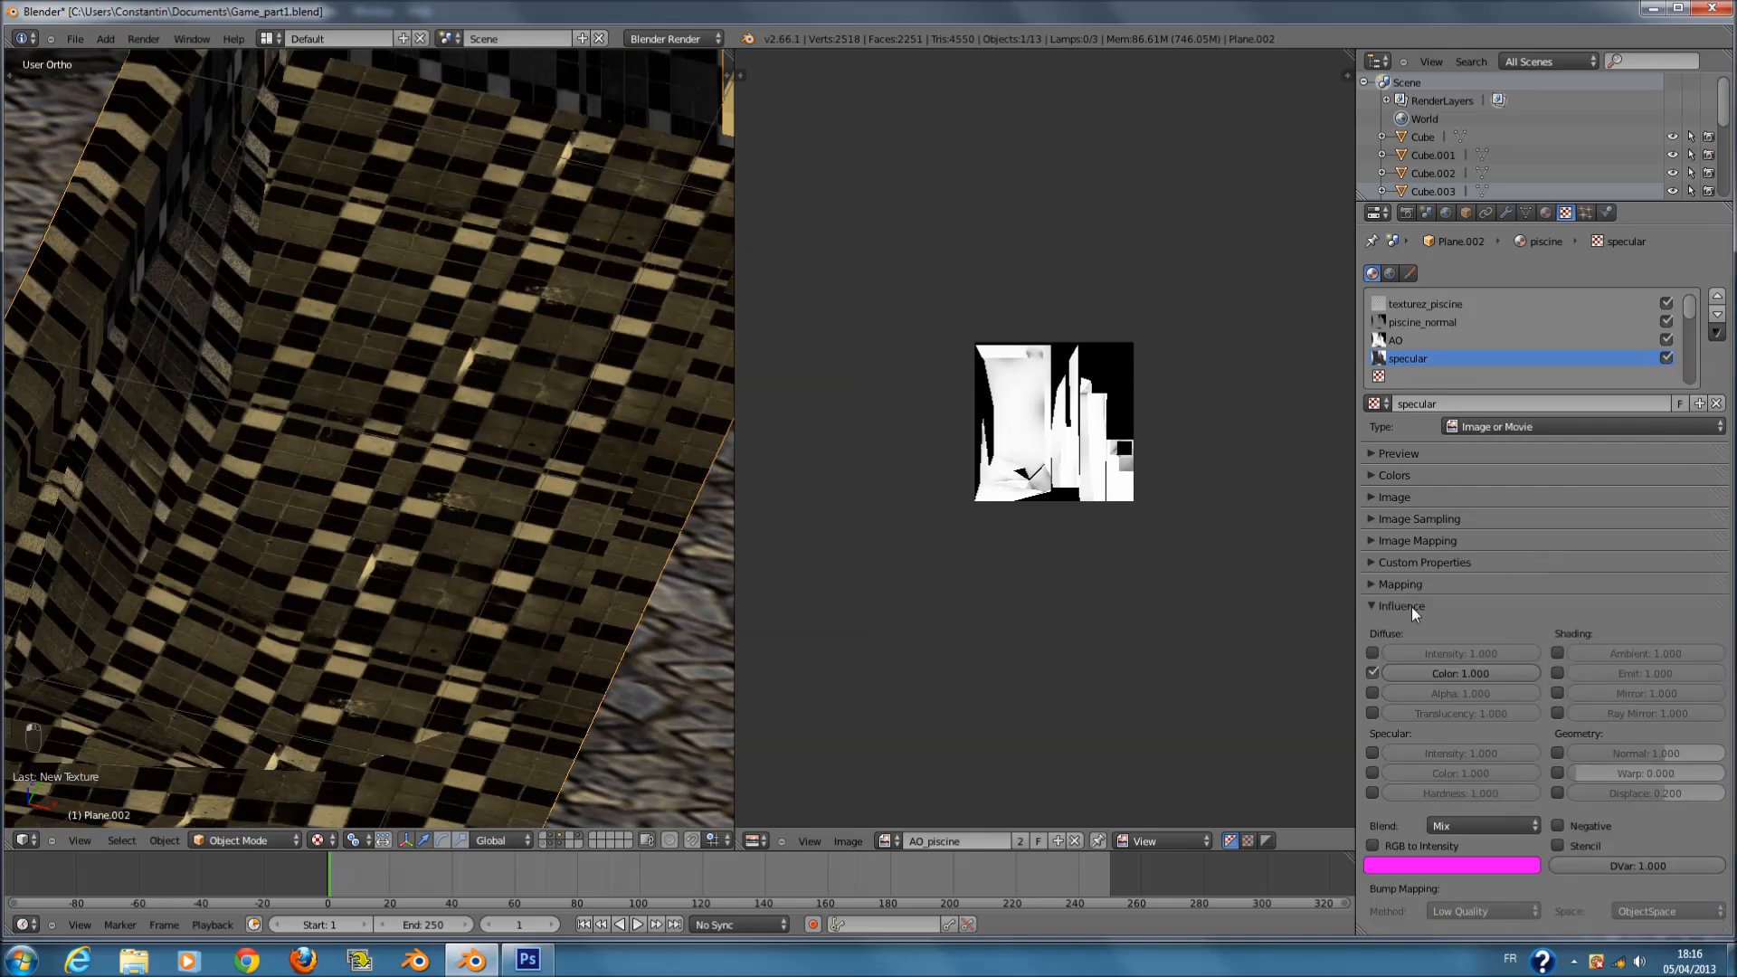
{"action": "left_click", "coordinate": [1372, 753]}
{"action": "left_click", "coordinate": [1373, 769]}
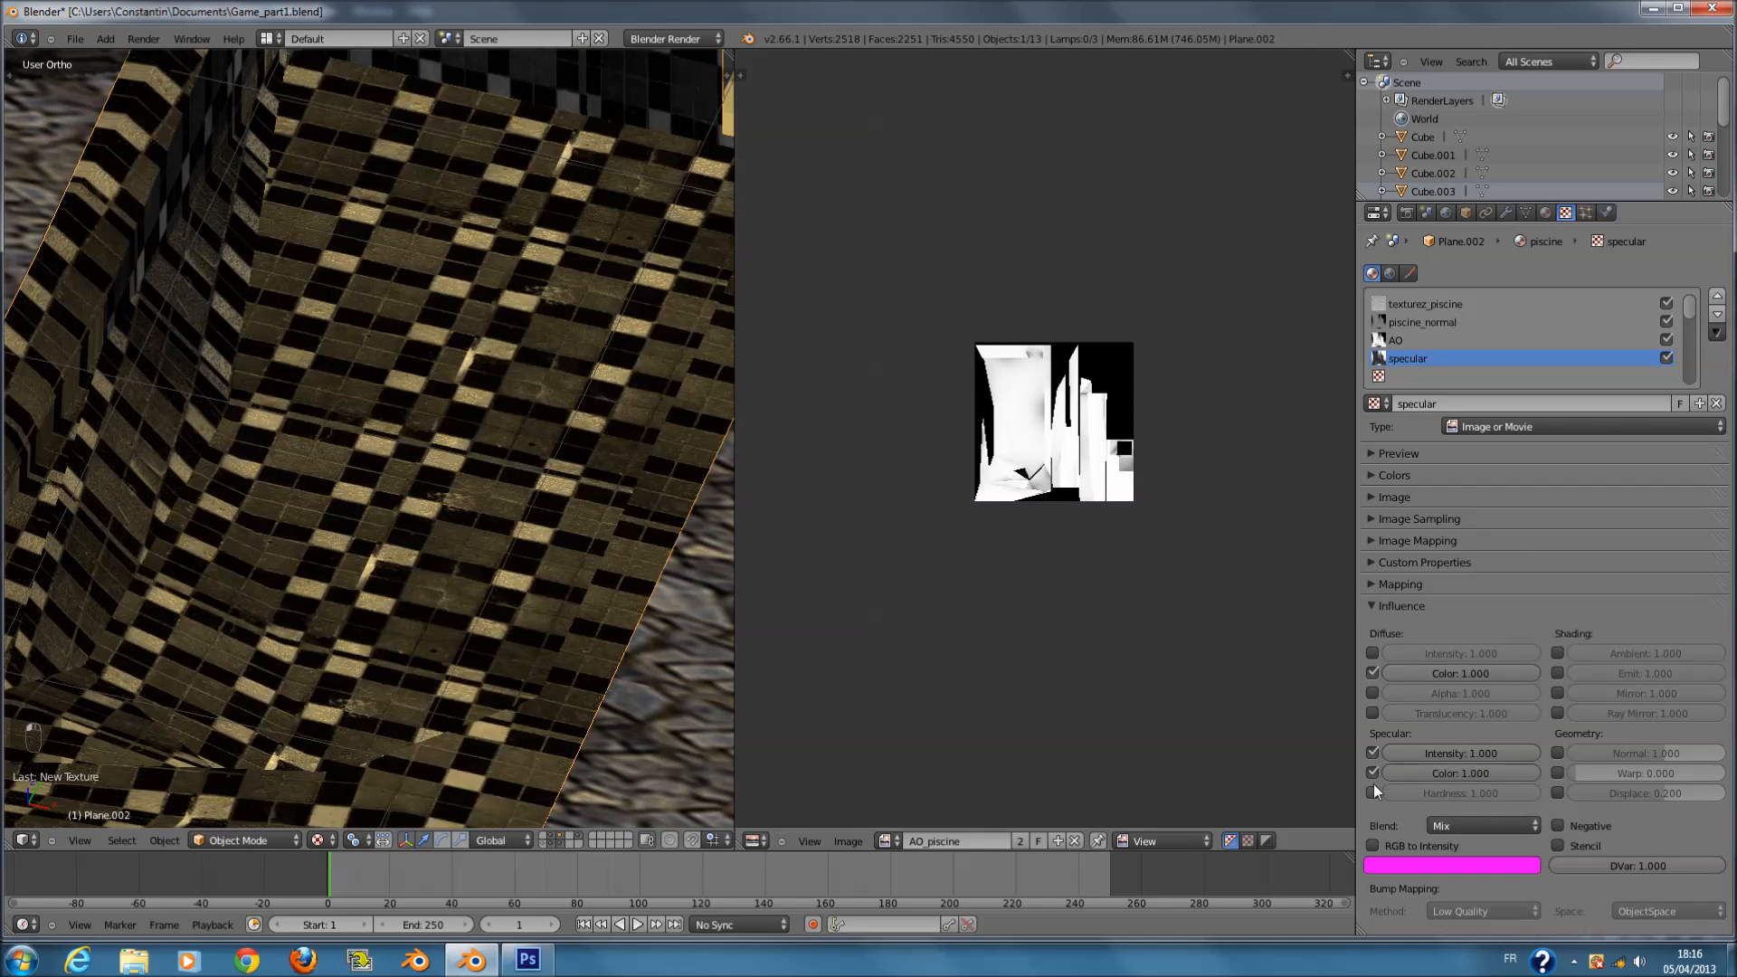
{"action": "left_click", "coordinate": [1373, 674]}
- Examine the pool's floor tiles up close from different angles and save the file over Game_part1.blend
{"action": "middle_click_drag", "start_coordinate": [480, 597], "coordinate": [373, 514]}
{"action": "scroll", "coordinate": [378, 511], "scroll_direction": "up", "scroll_amount": 2}
{"action": "scroll", "coordinate": [384, 507], "scroll_direction": "up", "scroll_amount": 4}
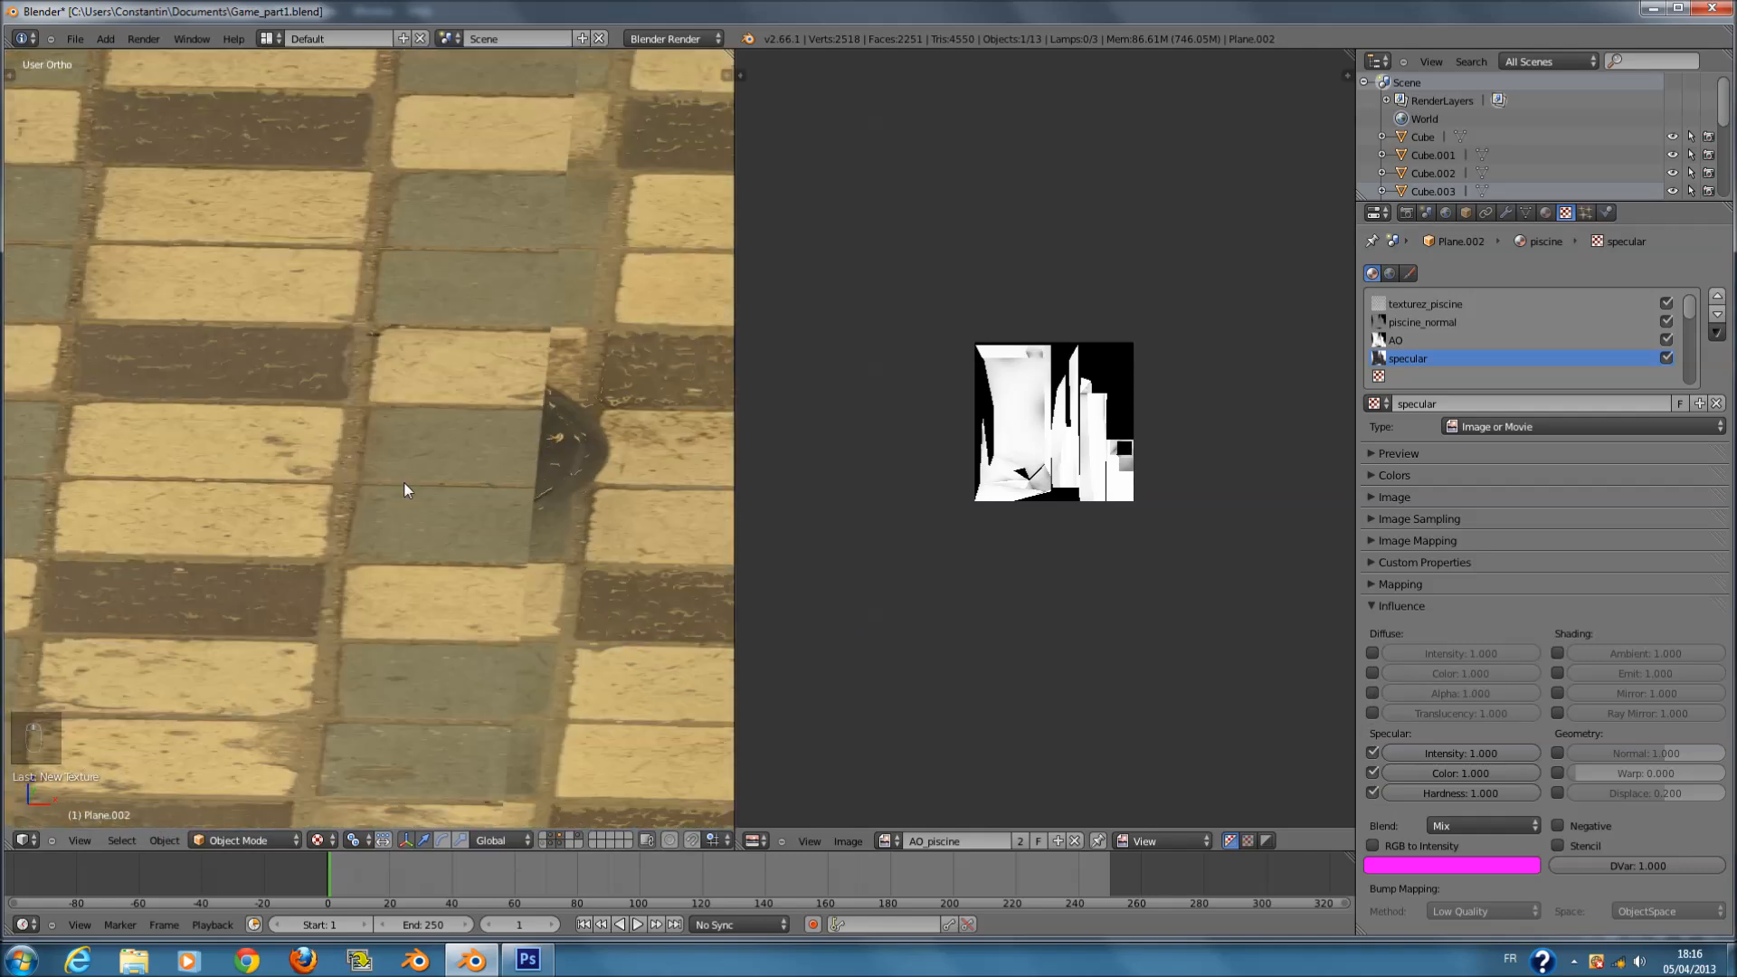
{"action": "key", "text": "ctrl+s"}
{"action": "left_click", "coordinate": [380, 480]}
{"action": "scroll", "coordinate": [349, 513], "scroll_direction": "up", "scroll_amount": 2}
{"action": "scroll", "coordinate": [353, 498], "scroll_direction": "down", "scroll_amount": 3}
{"action": "middle_click_drag", "start_coordinate": [356, 481], "coordinate": [474, 447]}
{"action": "scroll", "coordinate": [474, 447], "scroll_direction": "up", "scroll_amount": 5}
{"action": "key", "text": "ctrl+s"}
{"action": "left_click", "coordinate": [480, 458]}
{"action": "scroll", "coordinate": [485, 566], "scroll_direction": "up", "scroll_amount": 3}
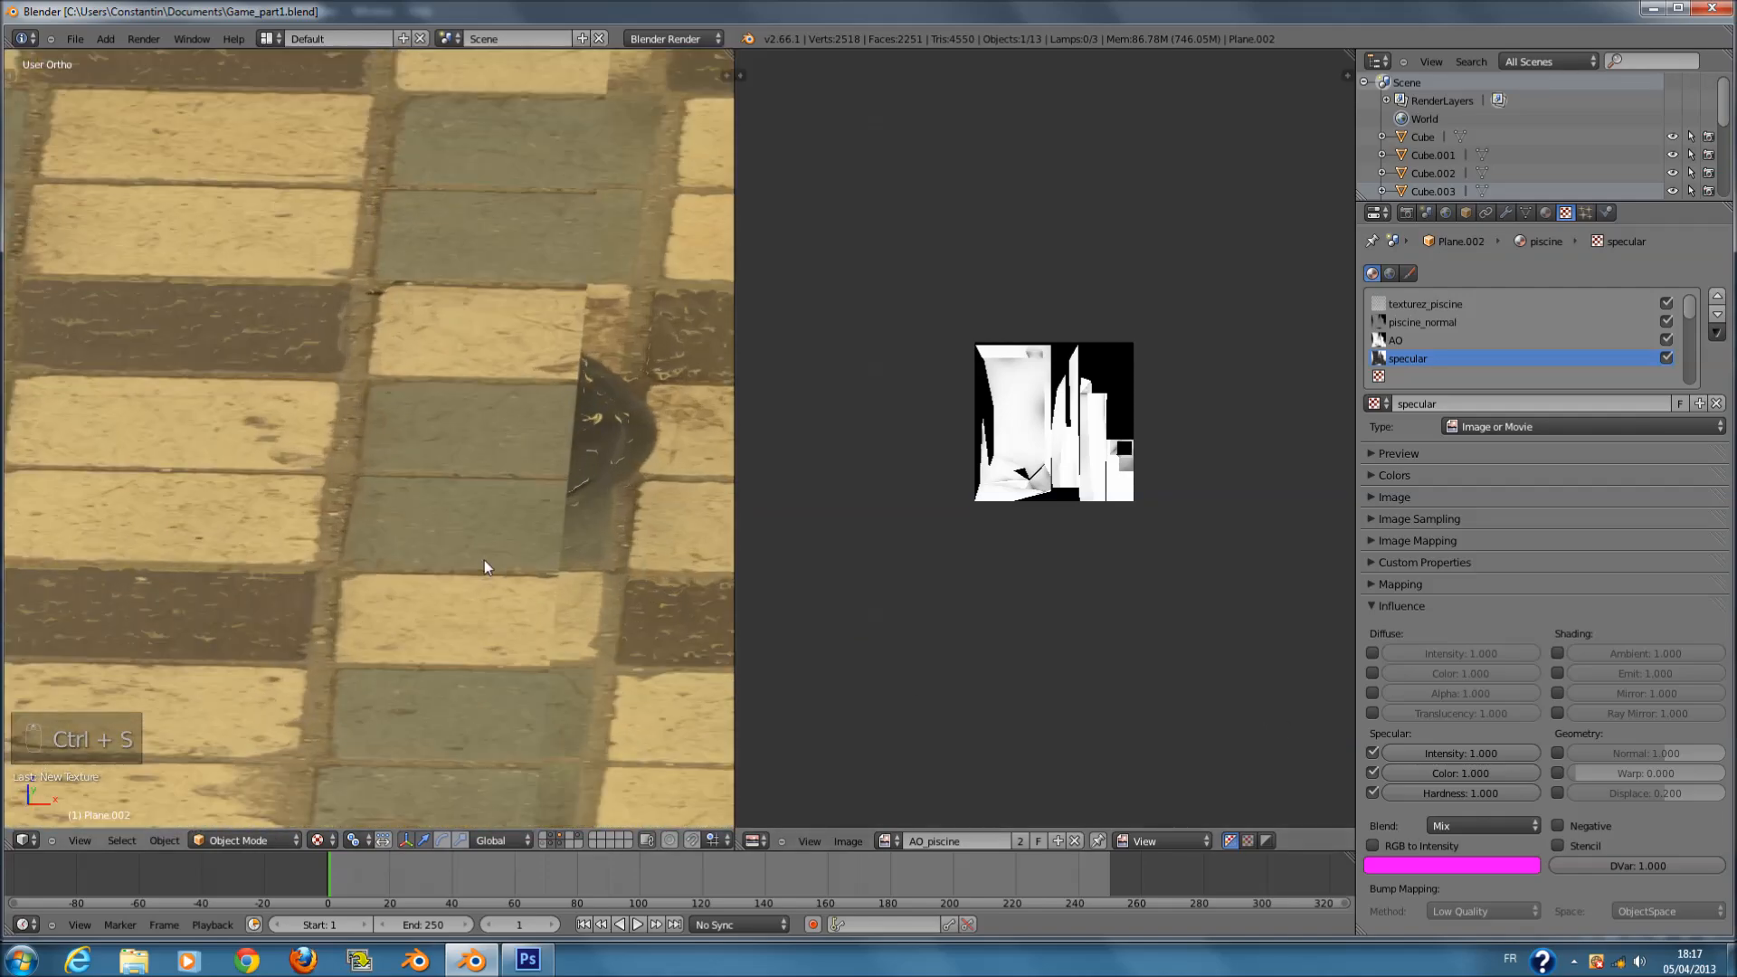
- Try the specular texture's Emit influence on the pool, checking it with the scene deselected and saved
{"action": "left_click", "coordinate": [1557, 674]}
{"action": "scroll", "coordinate": [345, 486], "scroll_direction": "down", "scroll_amount": 6}
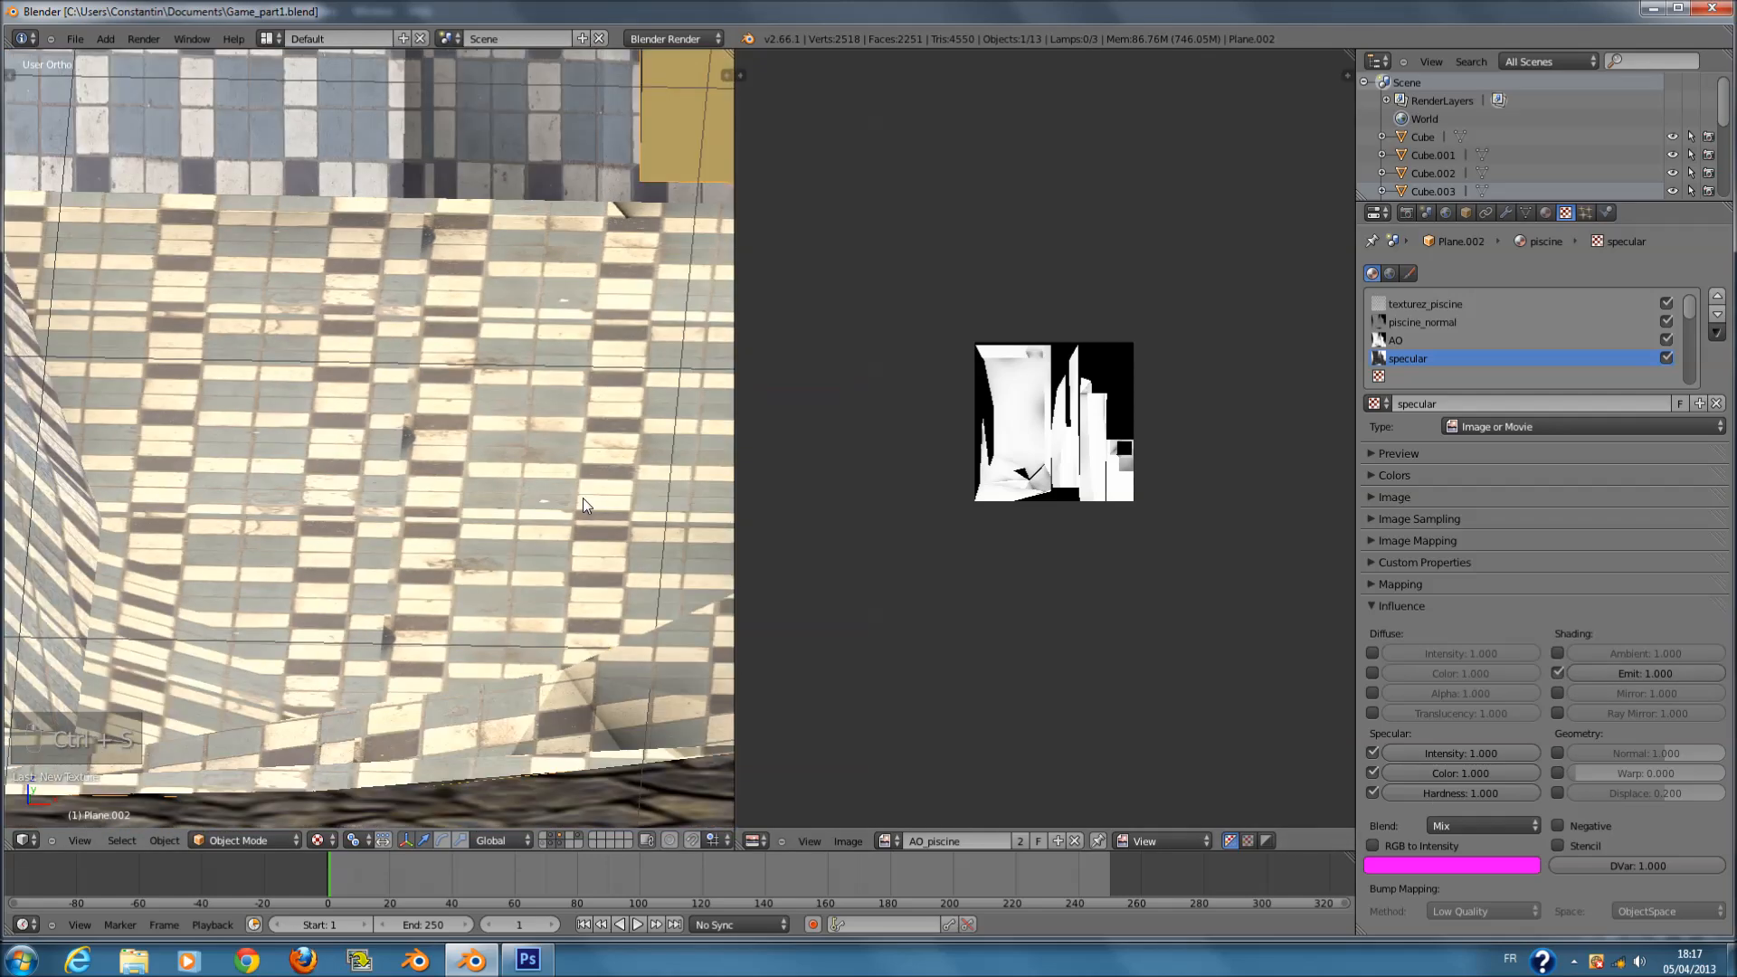
{"action": "scroll", "coordinate": [583, 504], "scroll_direction": "down", "scroll_amount": 5}
{"action": "key", "text": "ctrl+s"}
{"action": "key", "text": "ctrl+s"}
{"action": "key", "text": "a"}
{"action": "key", "text": "a"}
{"action": "key", "text": "a"}
{"action": "key", "text": "a"}
{"action": "key", "text": "a"}
{"action": "key", "text": "ctrl+s"}
{"action": "left_click", "coordinate": [573, 486]}
{"action": "left_click", "coordinate": [1557, 673]}
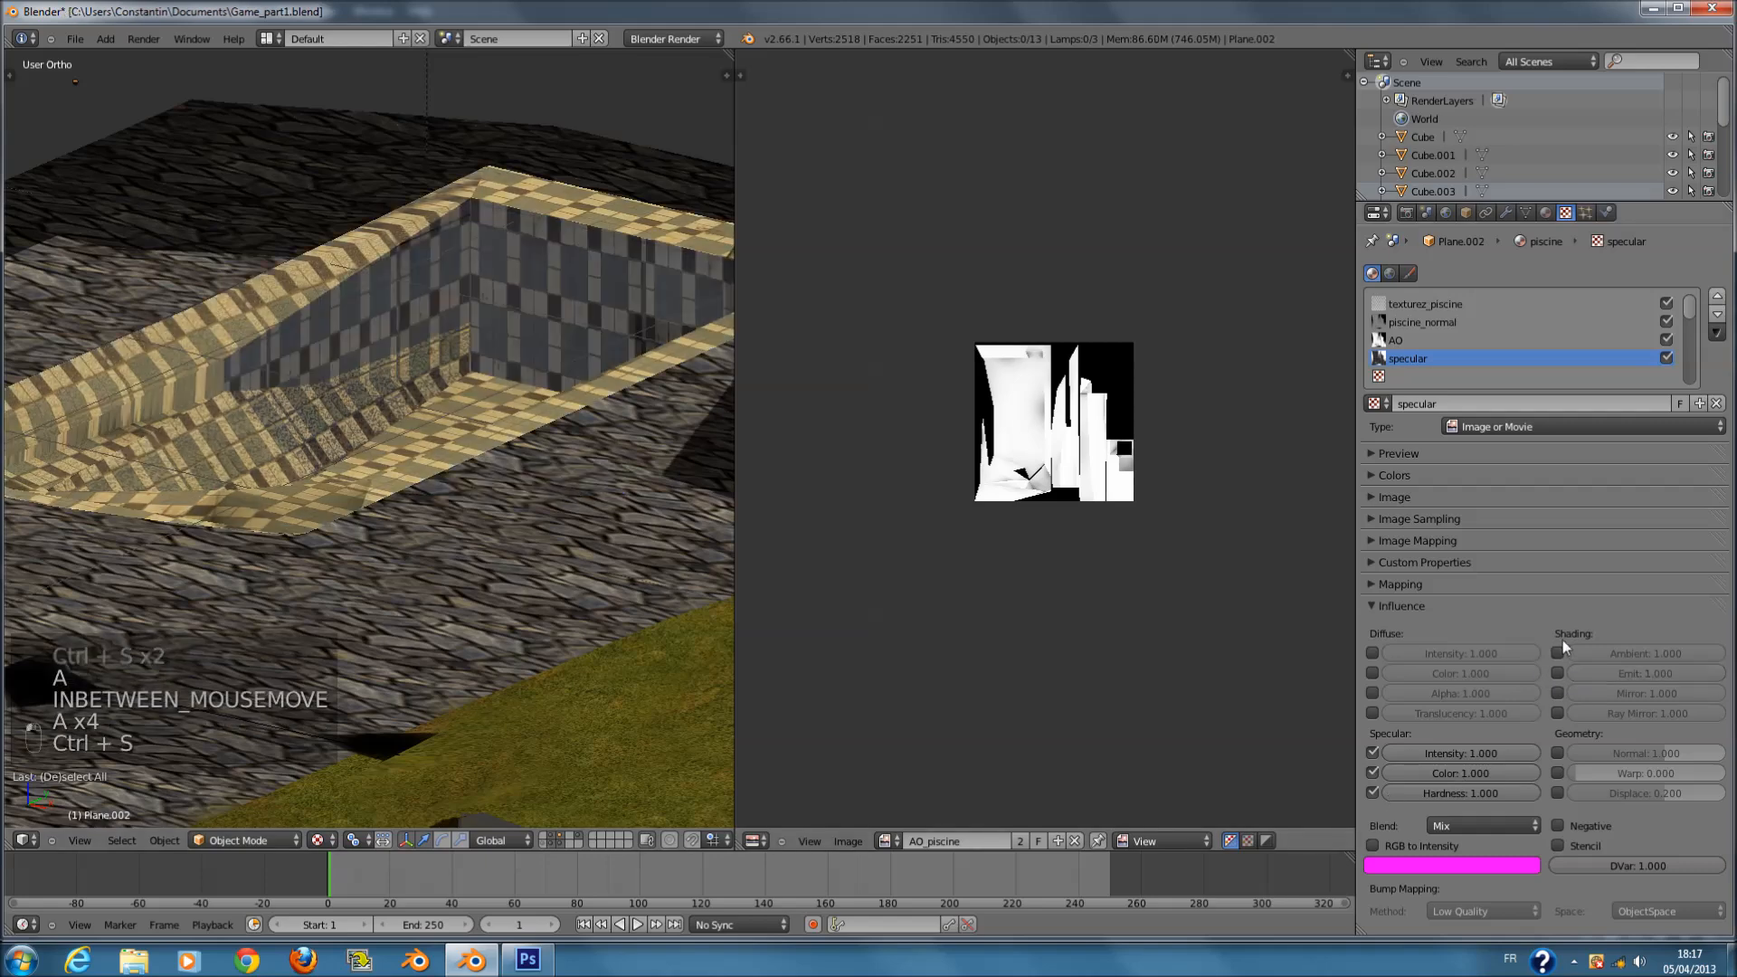
- Try the specular texture's ambient, mirror and individual diffuse influences on the pool, and save the file
{"action": "left_click", "coordinate": [1559, 653]}
{"action": "left_click", "coordinate": [1558, 652]}
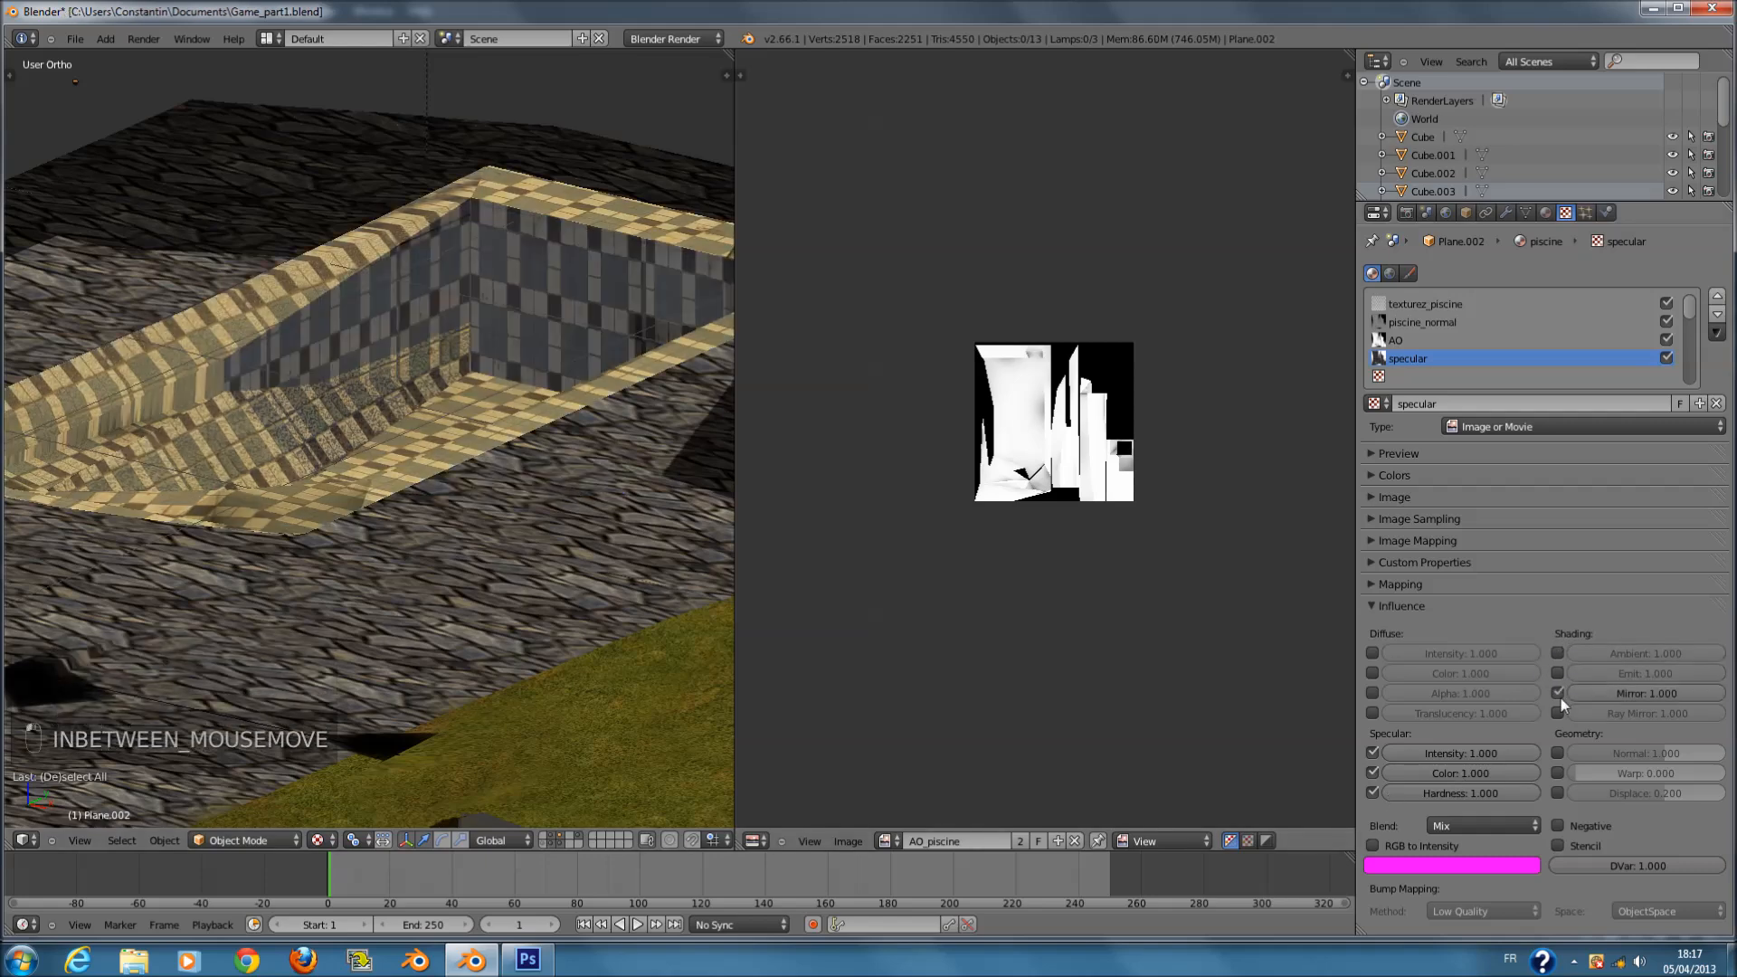
{"action": "left_click", "coordinate": [1375, 674]}
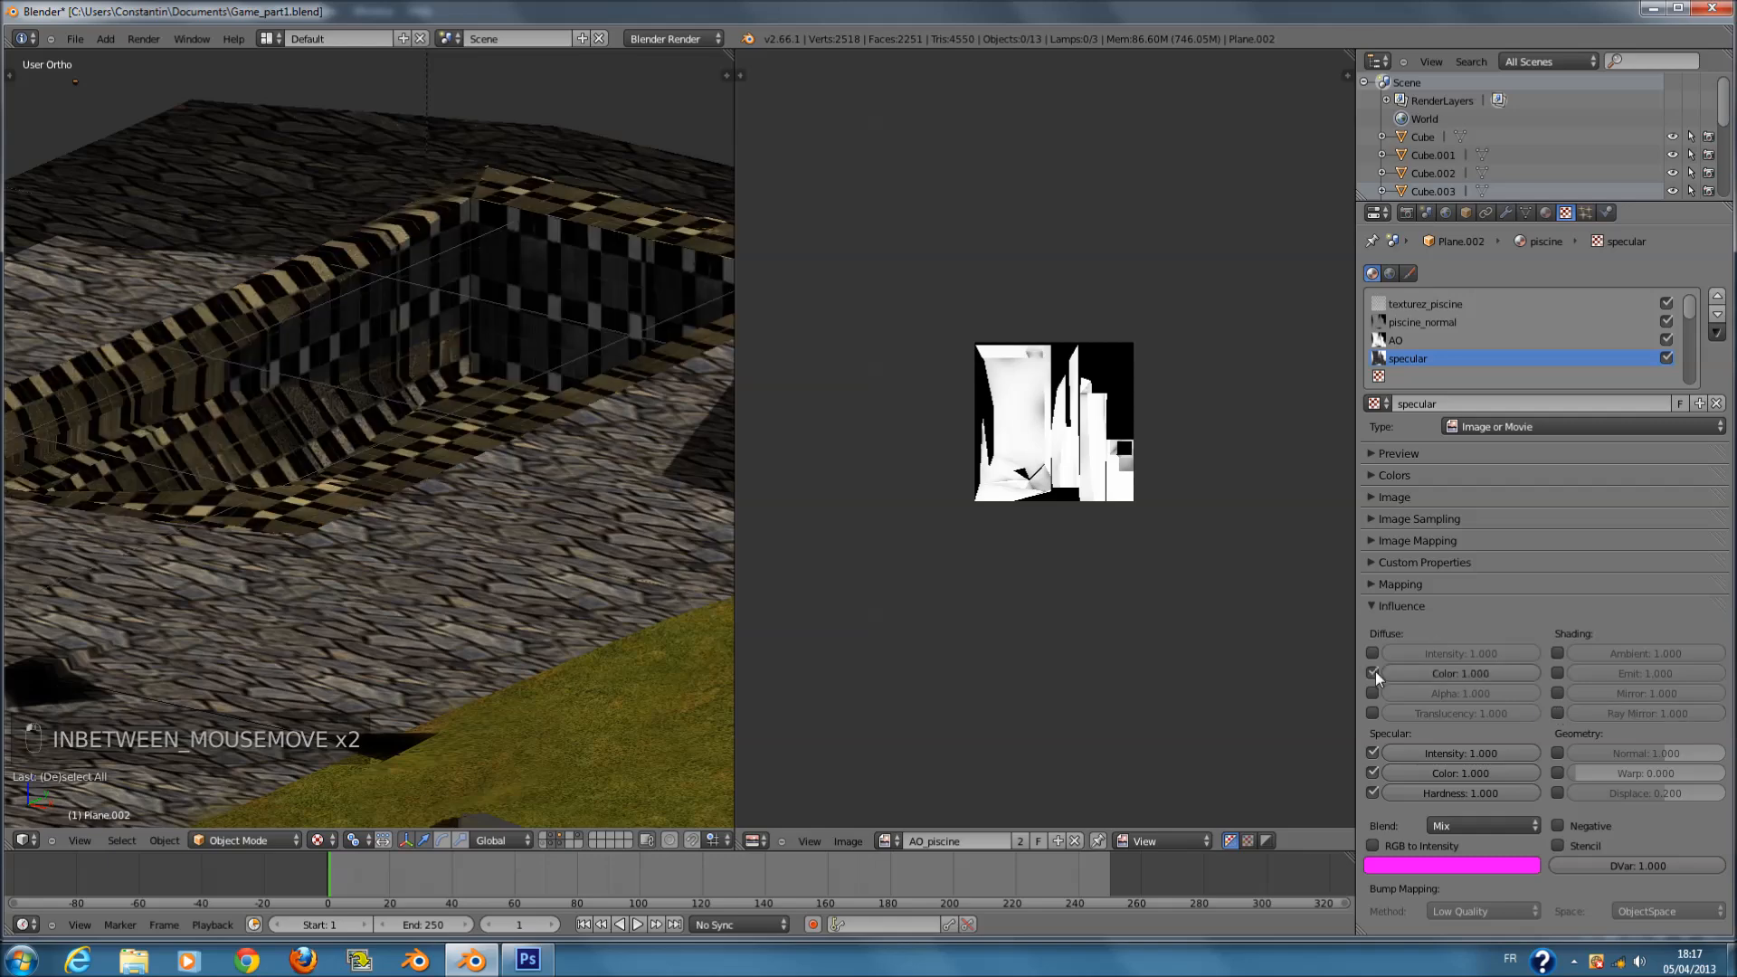
{"action": "left_click", "coordinate": [1375, 673]}
{"action": "left_click", "coordinate": [1374, 673]}
{"action": "left_click", "coordinate": [1374, 673]}
{"action": "left_click", "coordinate": [1373, 691]}
{"action": "left_click", "coordinate": [1373, 691]}
{"action": "left_click", "coordinate": [1372, 712]}
{"action": "left_click", "coordinate": [1372, 712]}
{"action": "left_click", "coordinate": [1372, 655]}
{"action": "left_click", "coordinate": [1372, 655]}
{"action": "left_click", "coordinate": [1373, 655]}
{"action": "left_click", "coordinate": [1373, 656]}
{"action": "key", "text": "ctrl+s"}
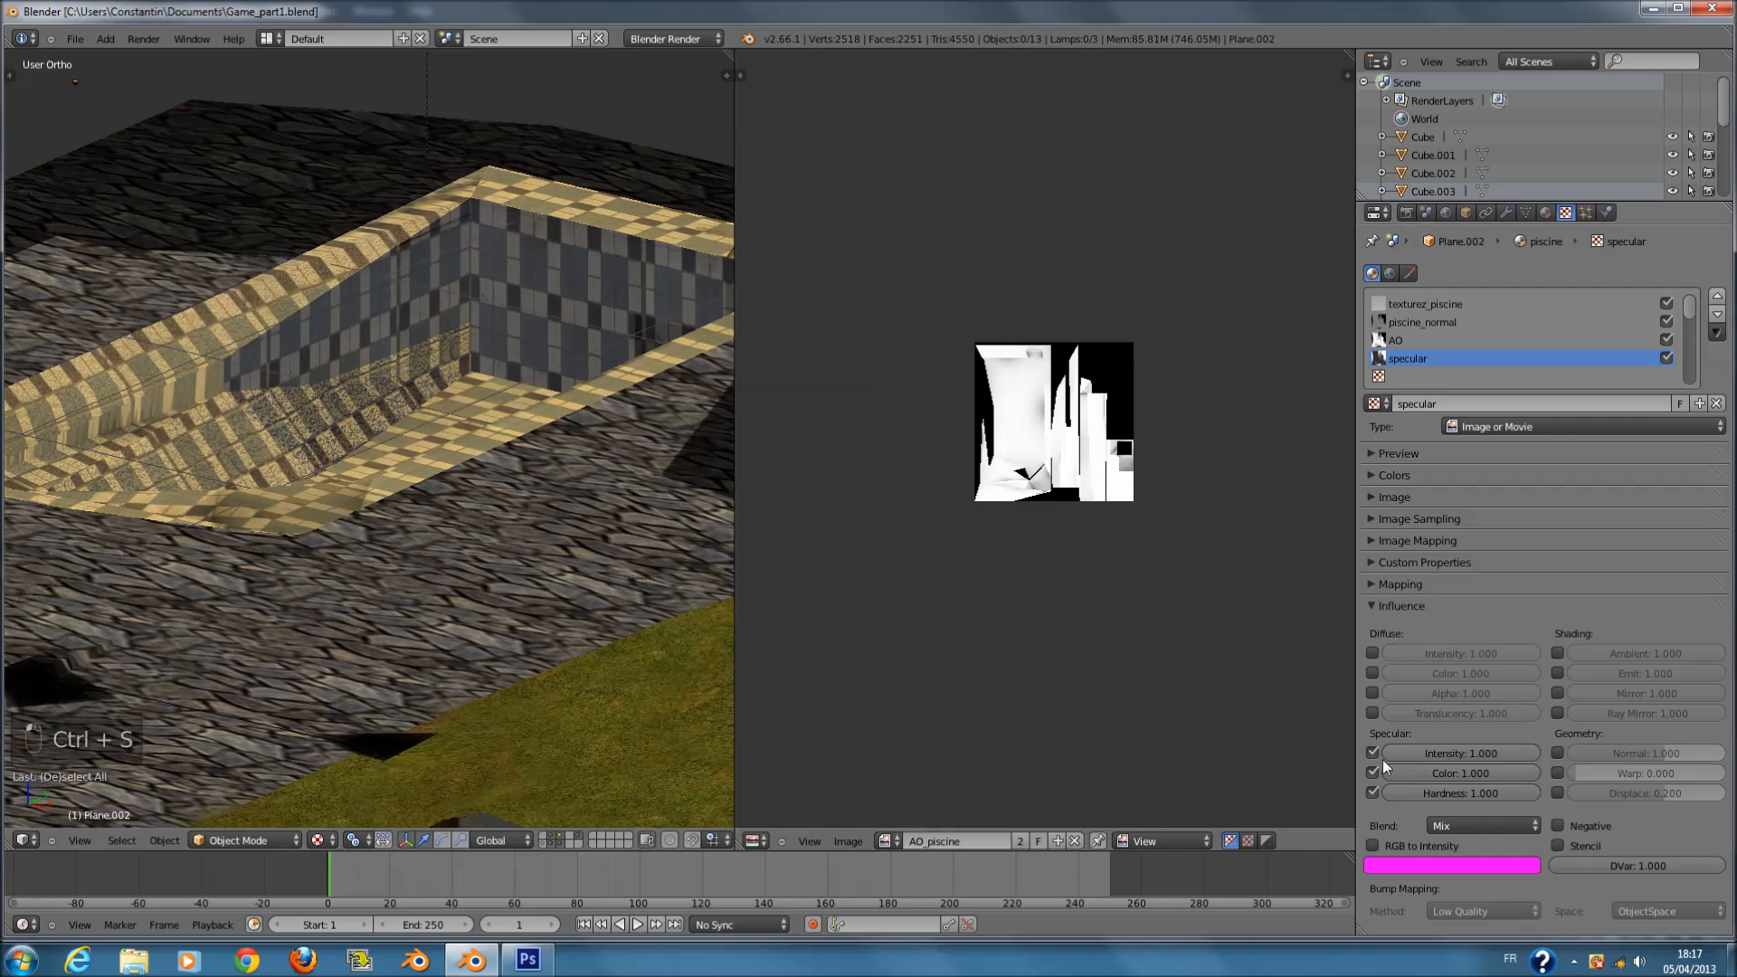
- Adjust the specular color of the piscine material and return to its texture settings
{"action": "left_click", "coordinate": [1542, 214]}
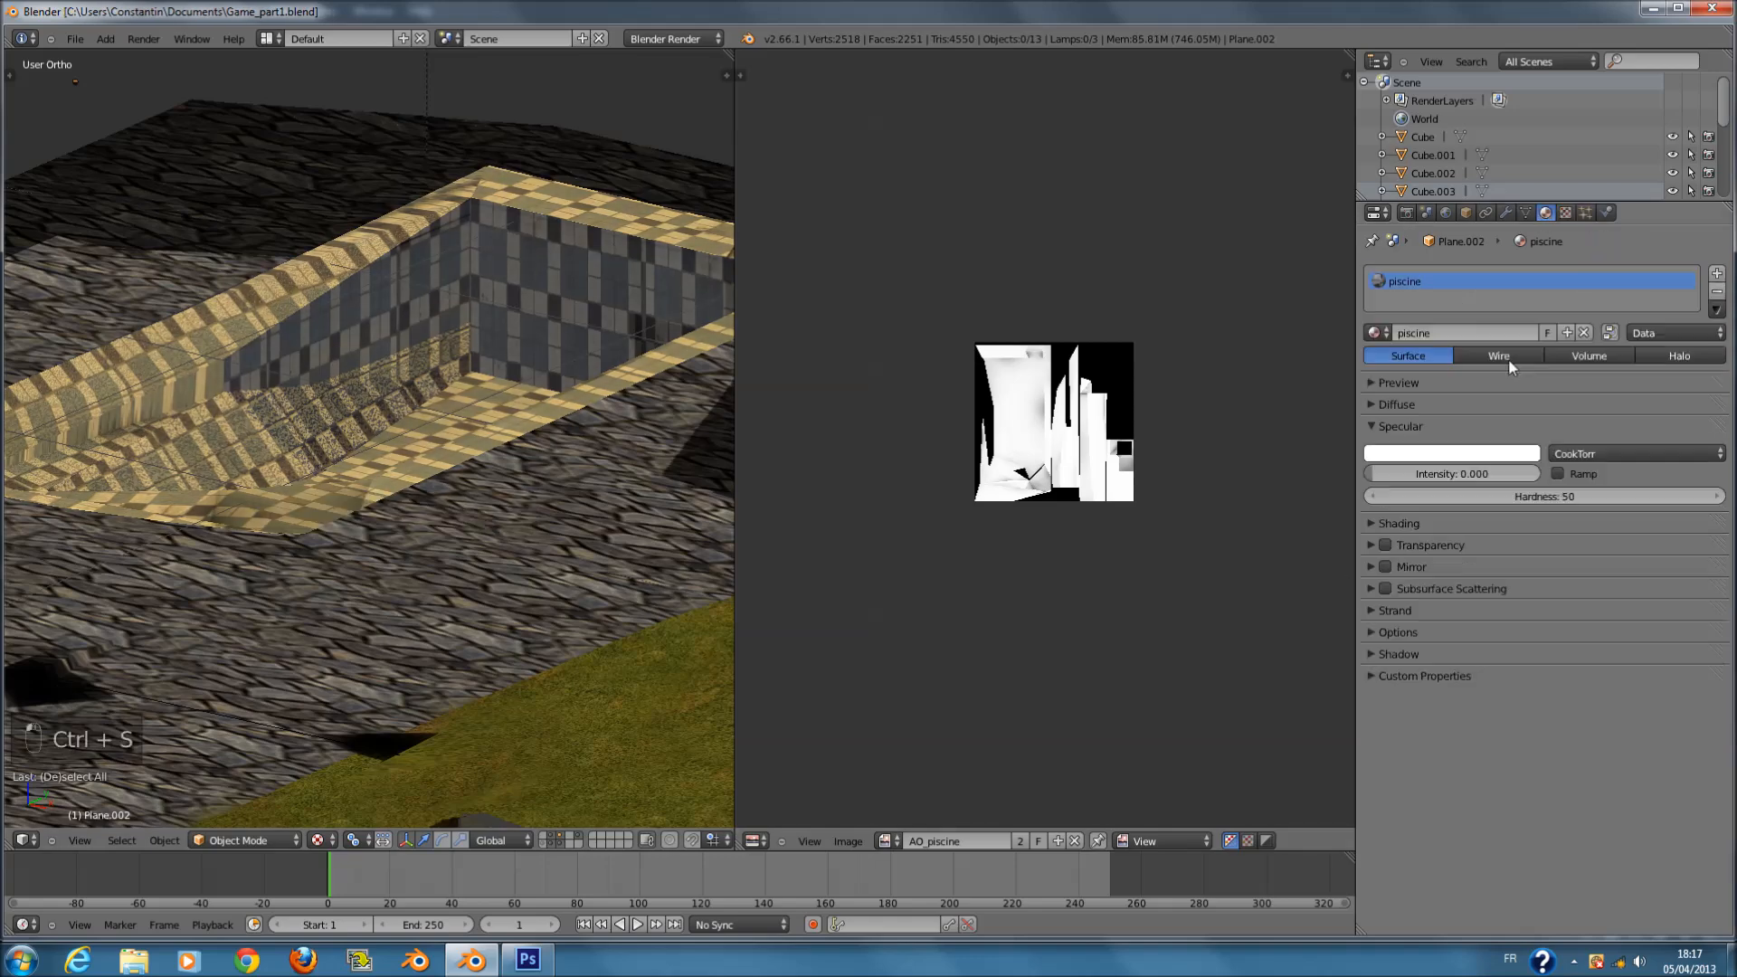
{"action": "left_click", "coordinate": [1439, 455]}
{"action": "mouse_move", "coordinate": [1428, 282]}
{"action": "left_mouse_down"}
{"action": "mouse_move", "coordinate": [1328, 348]}
{"action": "mouse_move", "coordinate": [1361, 405]}
{"action": "mouse_move", "coordinate": [1417, 295]}
{"action": "mouse_move", "coordinate": [1345, 333]}
{"action": "mouse_move", "coordinate": [1426, 289]}
{"action": "mouse_move", "coordinate": [1422, 323]}
{"action": "left_mouse_up"}
{"action": "left_click", "coordinate": [1565, 214]}
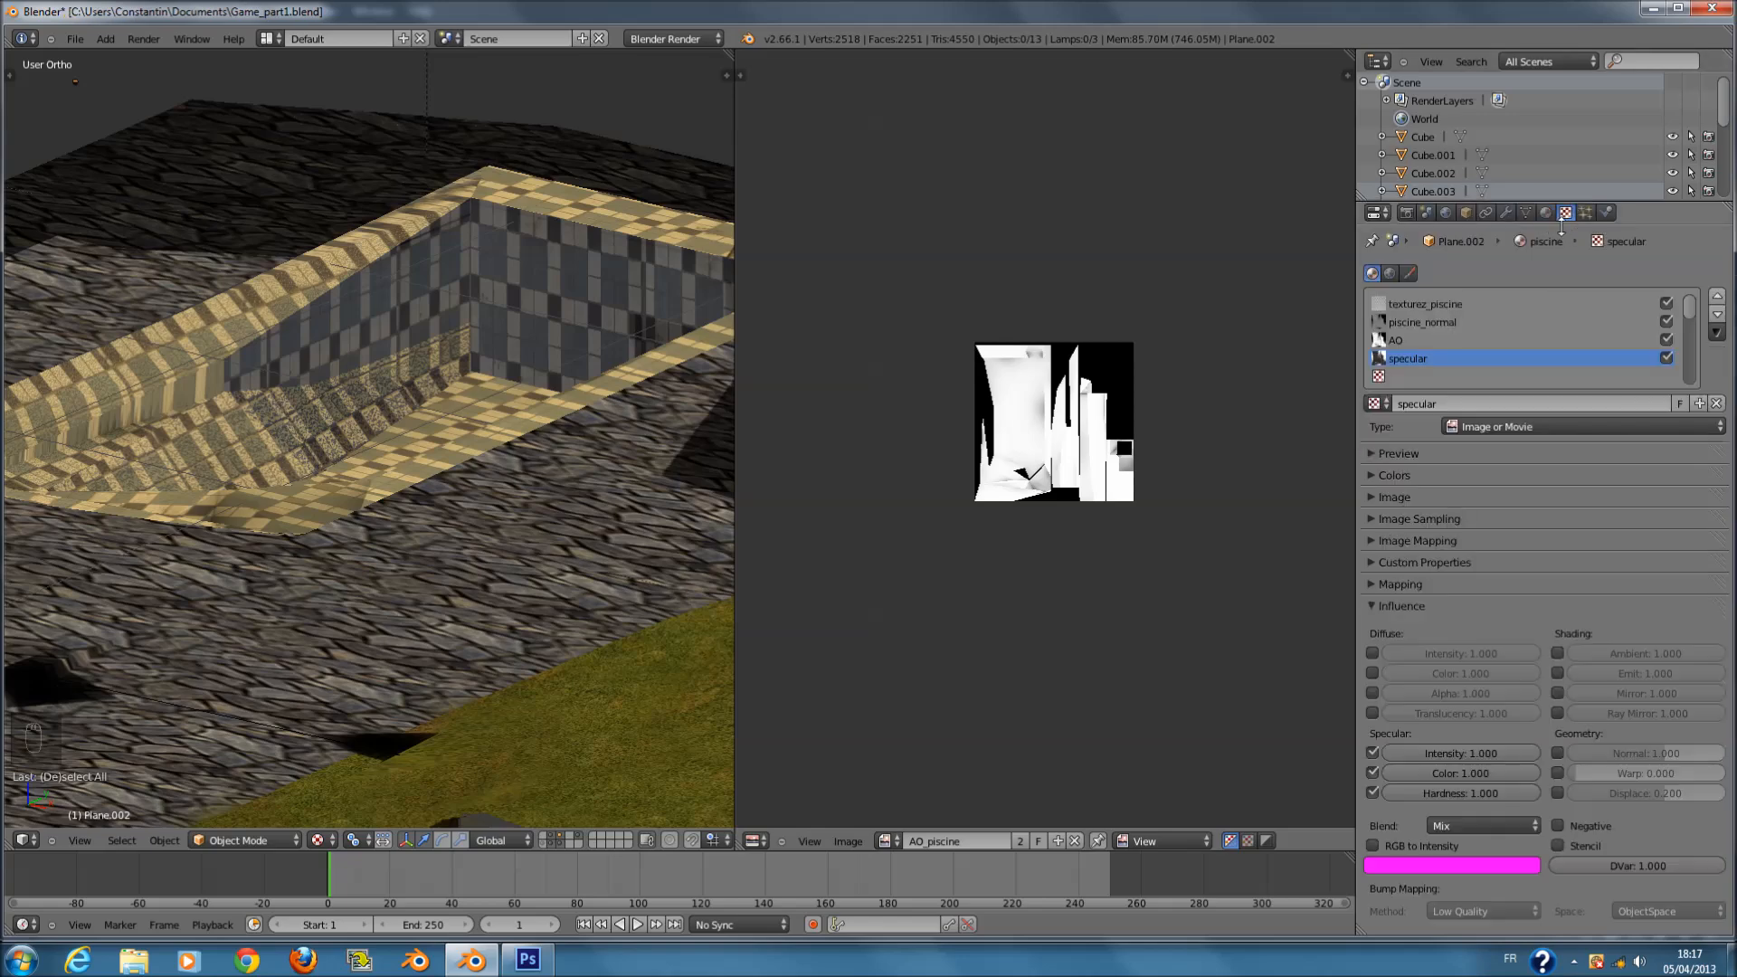
- Enable RGB to Intensity for the specular texture, save the file and check the pool's tiles
{"action": "left_click", "coordinate": [1376, 846]}
{"action": "key", "text": "ctrl+s"}
{"action": "left_click", "coordinate": [481, 587]}
{"action": "middle_click_drag", "start_coordinate": [416, 554], "coordinate": [529, 579]}
{"action": "scroll", "coordinate": [529, 579], "scroll_direction": "up", "scroll_amount": 5}
{"action": "key", "text": "ctrl+s"}
{"action": "left_click", "coordinate": [529, 579]}
{"action": "scroll", "coordinate": [638, 583], "scroll_direction": "down", "scroll_amount": 3}
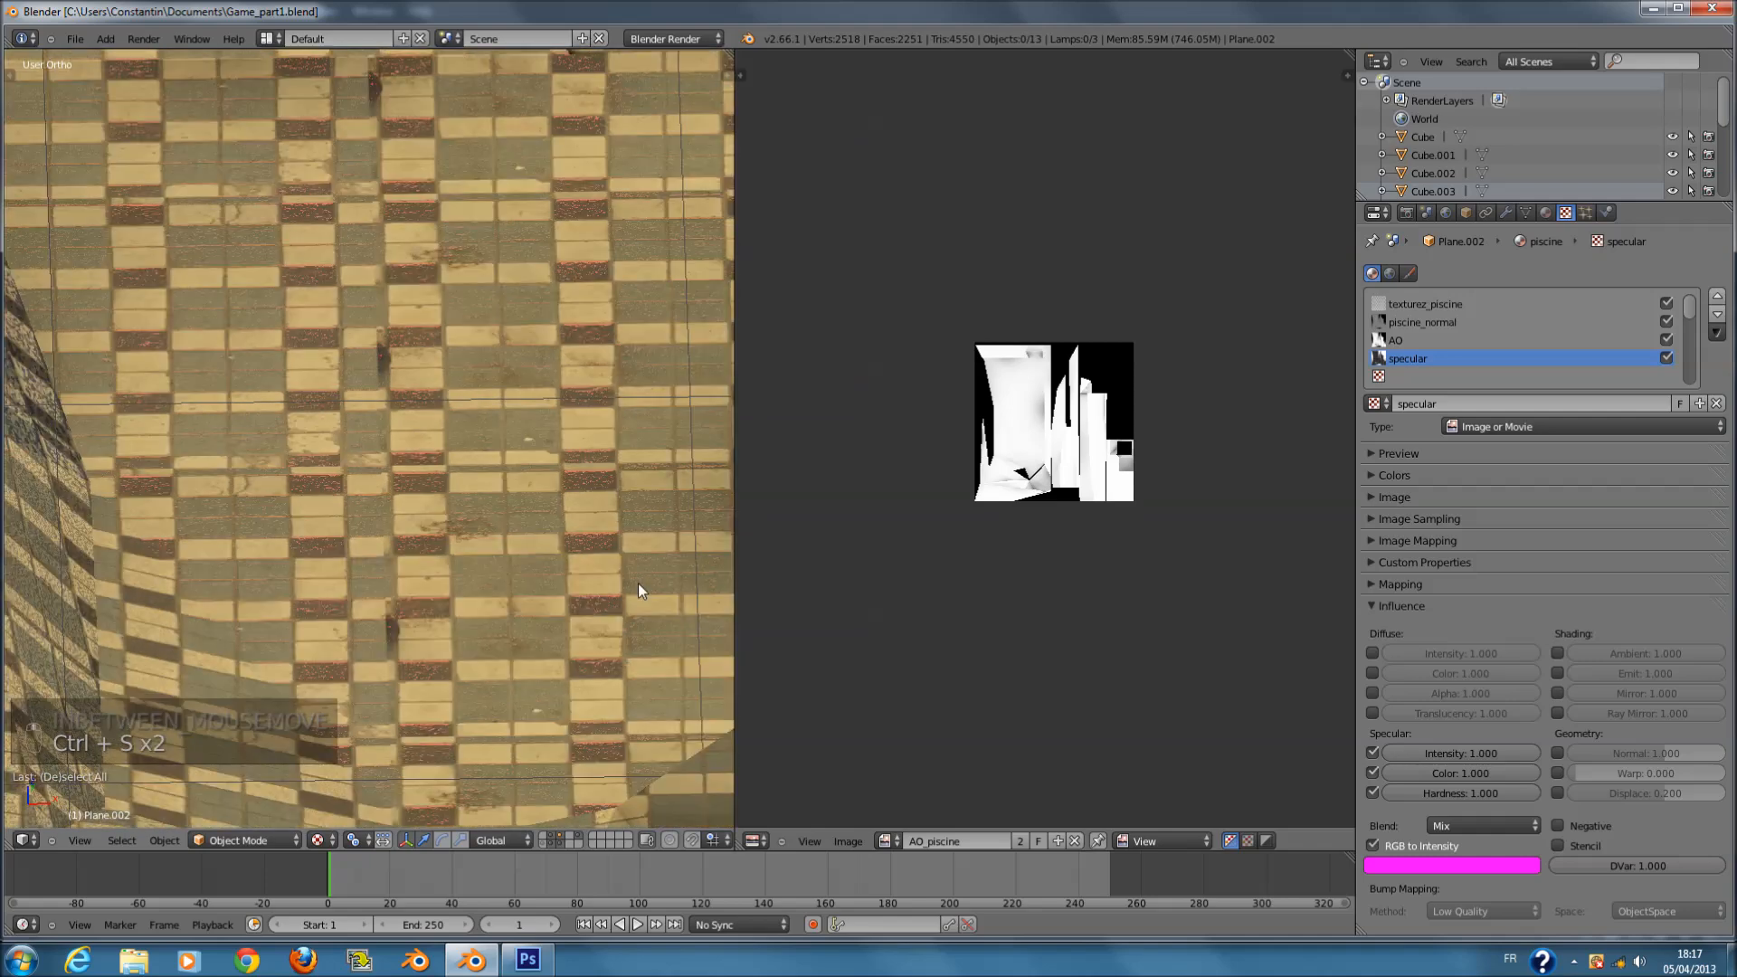
- Change the specular texture's RGB to Intensity color from magenta to a muted brown and save the file
{"action": "left_click", "coordinate": [1414, 872]}
{"action": "mouse_move", "coordinate": [1419, 704]}
{"action": "left_mouse_down"}
{"action": "mouse_move", "coordinate": [1441, 692]}
{"action": "mouse_move", "coordinate": [1423, 725]}
{"action": "left_mouse_up"}
{"action": "left_click", "coordinate": [1522, 679]}
{"action": "scroll", "coordinate": [715, 624], "scroll_direction": "down", "scroll_amount": 3}
{"action": "middle_click_drag", "start_coordinate": [715, 625], "coordinate": [637, 589]}
{"action": "scroll", "coordinate": [540, 631], "scroll_direction": "up", "scroll_amount": 3}
{"action": "key", "text": "ctrl+s"}
{"action": "left_click", "coordinate": [634, 576]}
- Set the piscine material's specular color to pale yellow, view the pool from above and save the file
{"action": "left_click", "coordinate": [1546, 213]}
{"action": "left_click", "coordinate": [1442, 452]}
{"action": "left_click_drag", "start_coordinate": [1424, 285], "coordinate": [1424, 280]}
{"action": "middle_click_drag", "start_coordinate": [623, 459], "coordinate": [280, 513]}
{"action": "key", "text": "a"}
{"action": "key", "text": "ctrl+s"}
{"action": "middle_click_drag", "start_coordinate": [474, 469], "coordinate": [371, 416]}
{"action": "key", "text": "ctrl+s"}
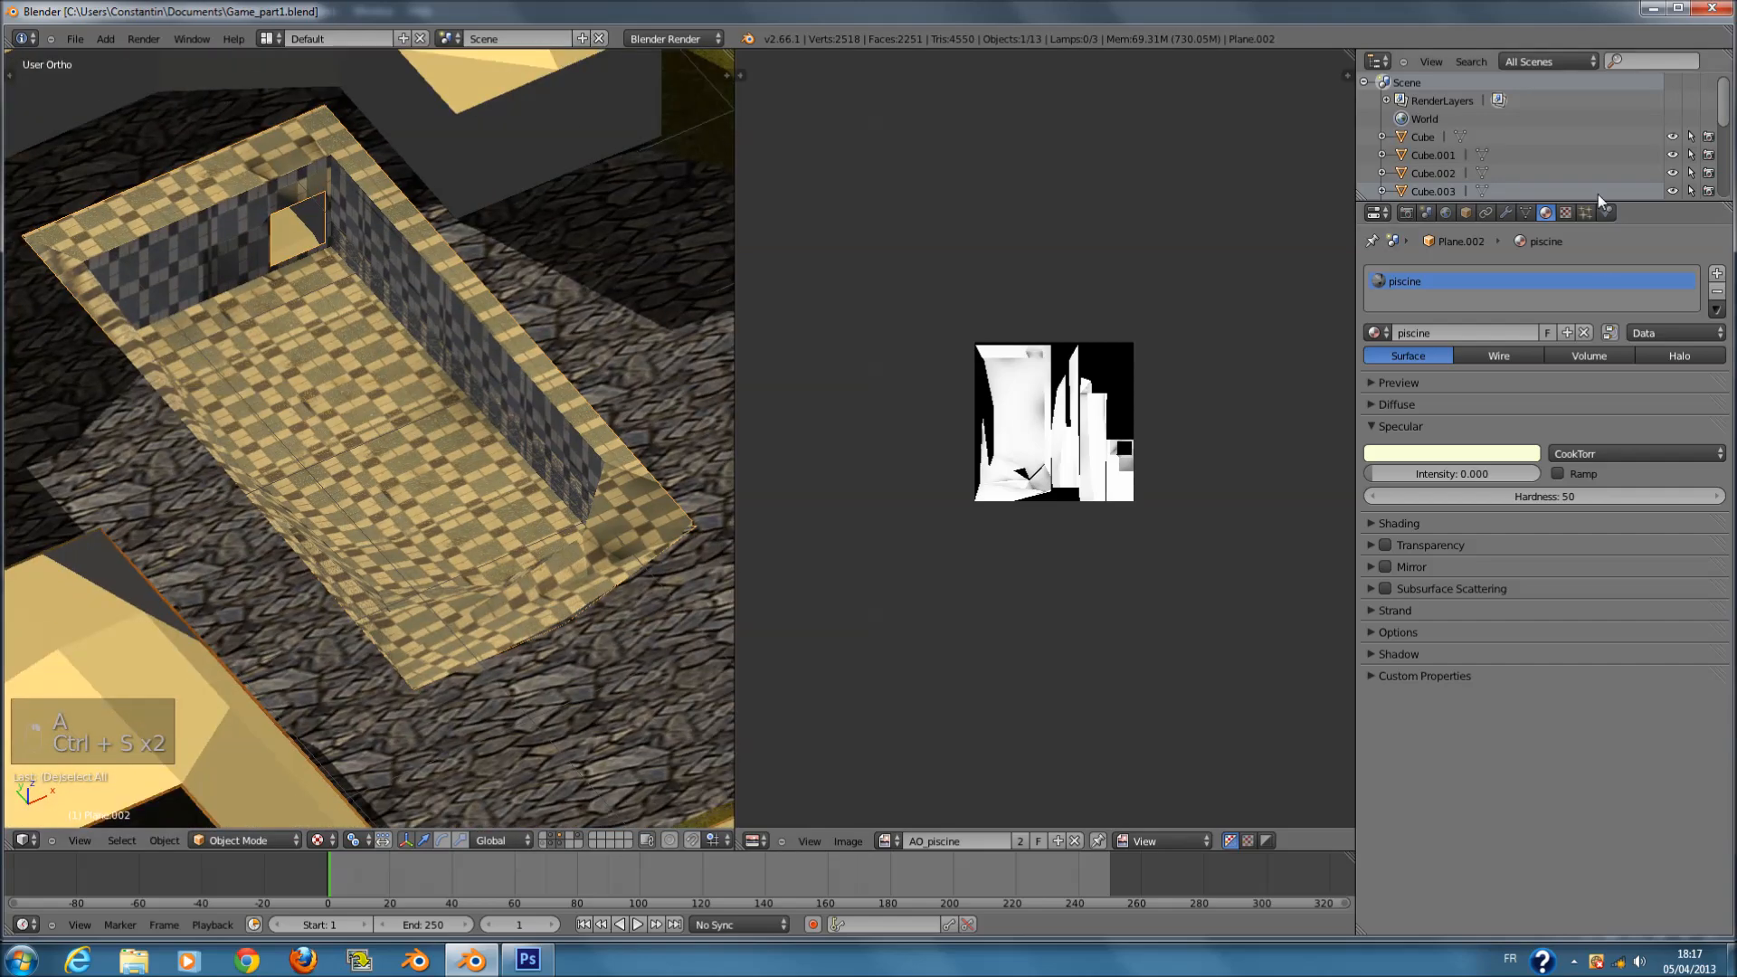
- Set the specular texture's specular intensity influence to 0.5 and save the file
{"action": "left_click", "coordinate": [1567, 212]}
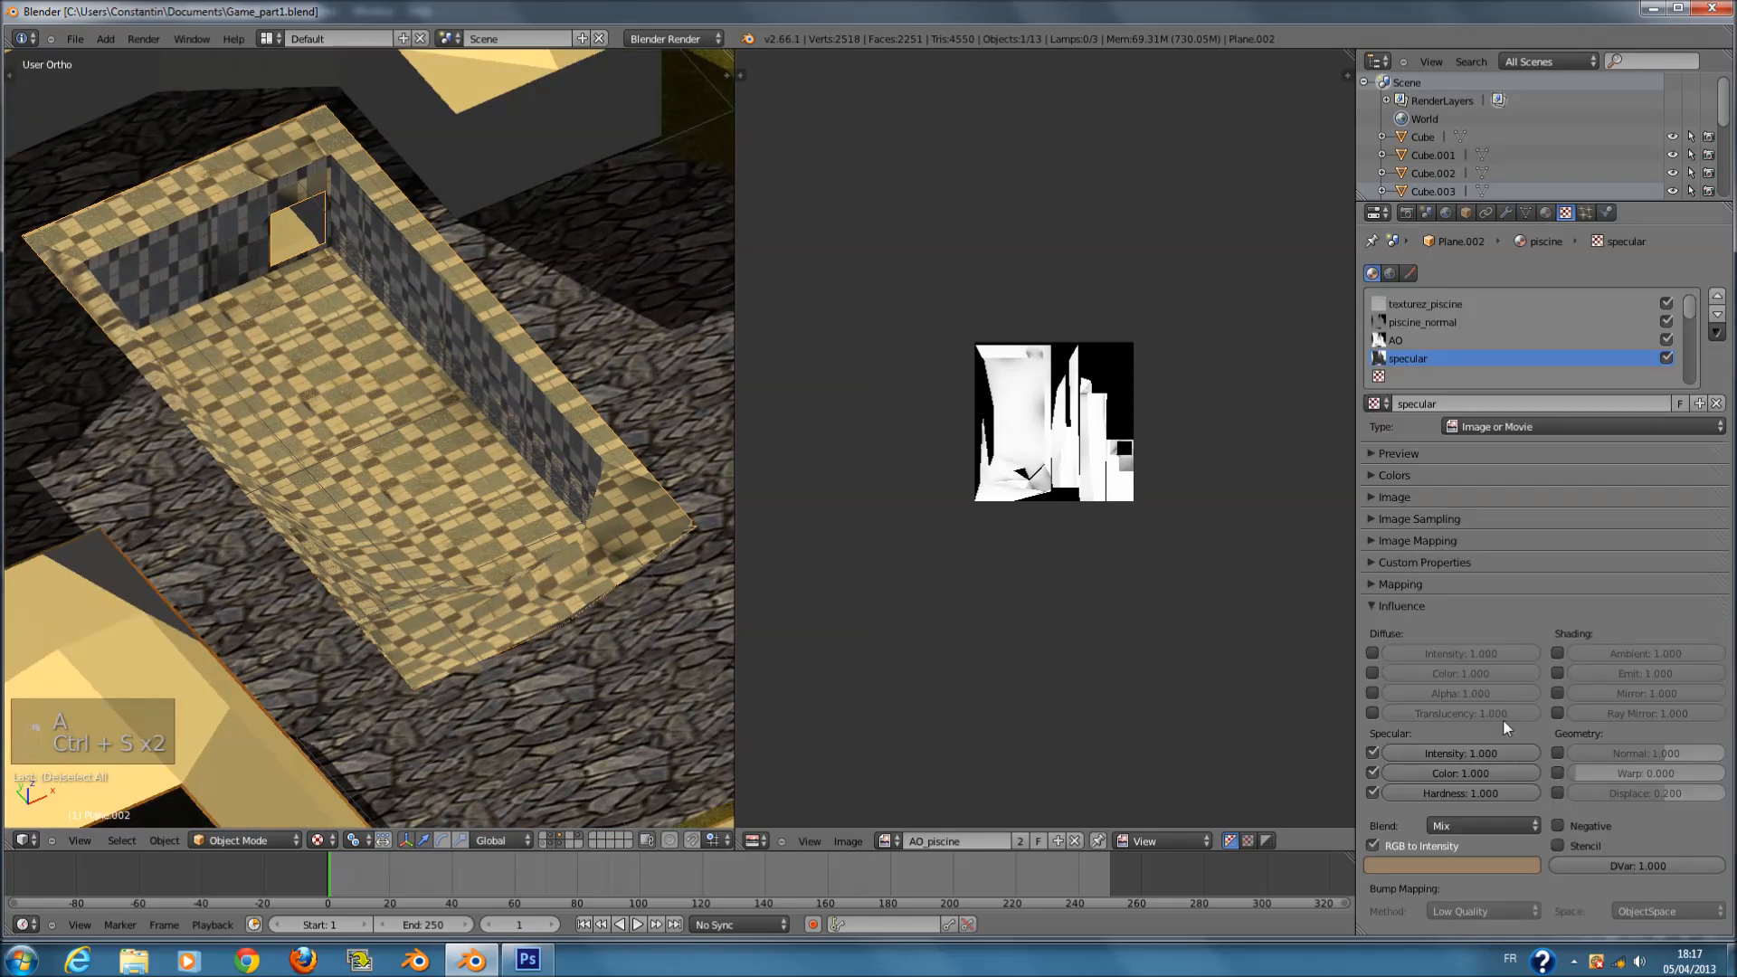
{"action": "left_click", "coordinate": [1474, 756]}
{"action": "key", "text": "BackSpace"}
{"action": "type", "text": ".5"}
{"action": "key", "text": "Return"}
{"action": "scroll", "coordinate": [450, 529], "scroll_direction": "up", "scroll_amount": 5}
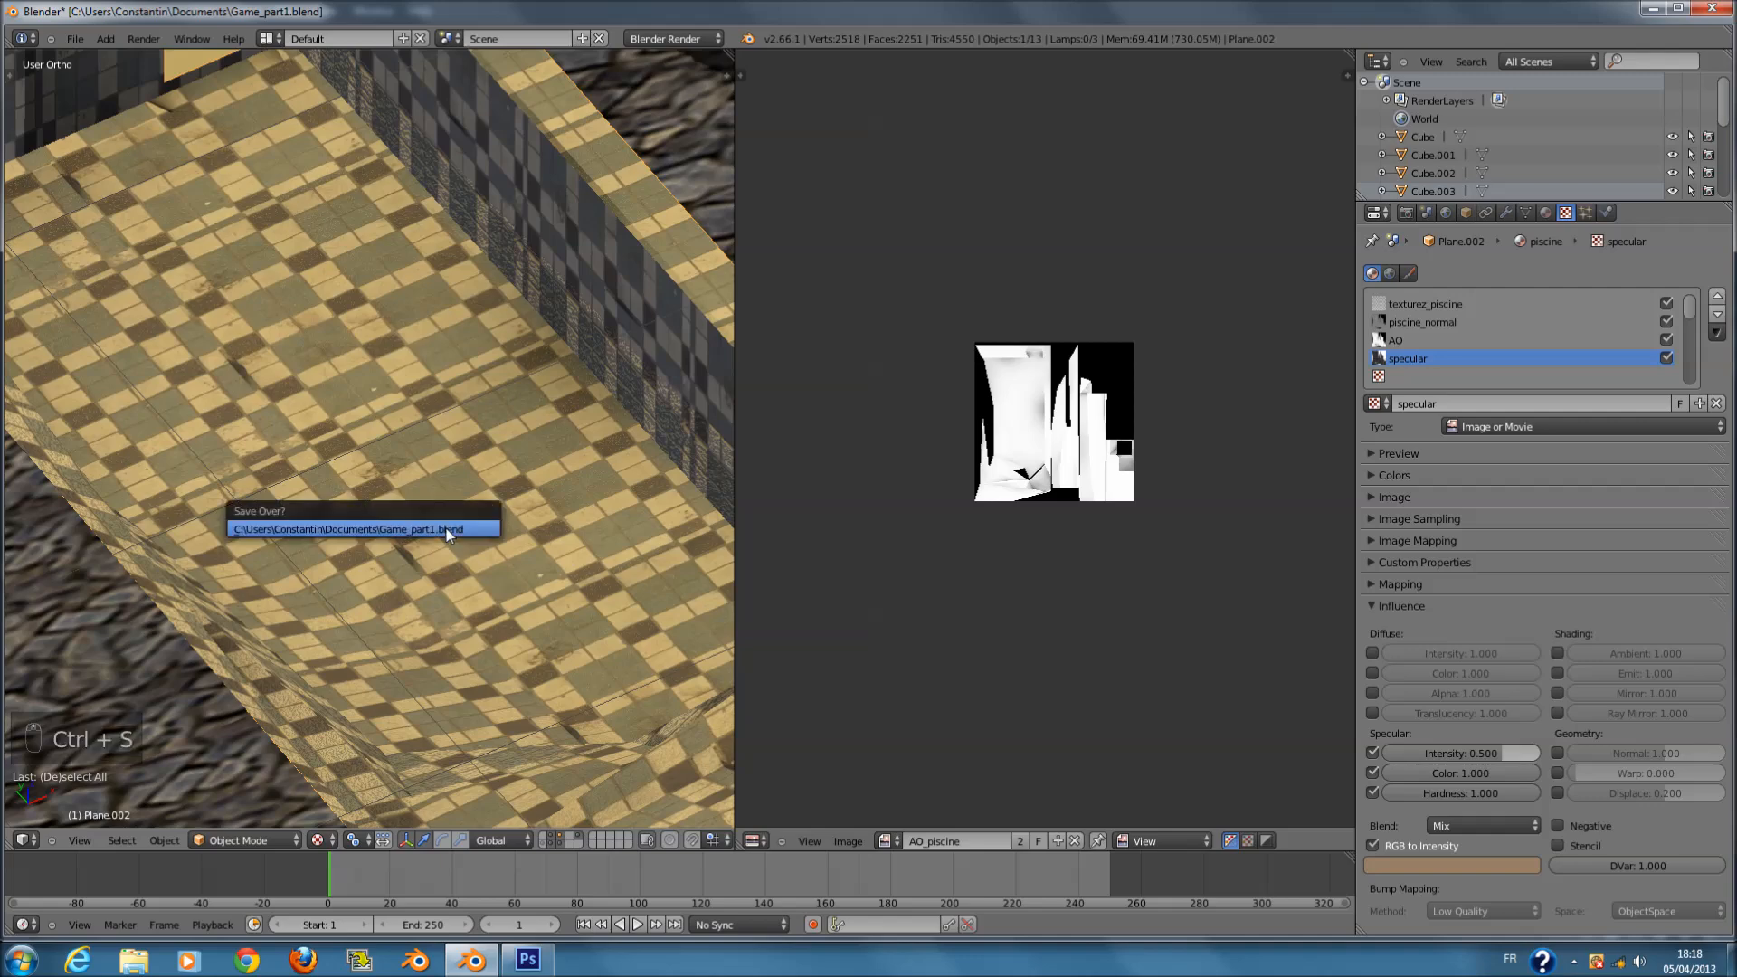
- Lower the specular texture's specular intensity influence to 0.3 and save the file
{"action": "left_click", "coordinate": [1474, 756]}
{"action": "key", "text": "BackSpace"}
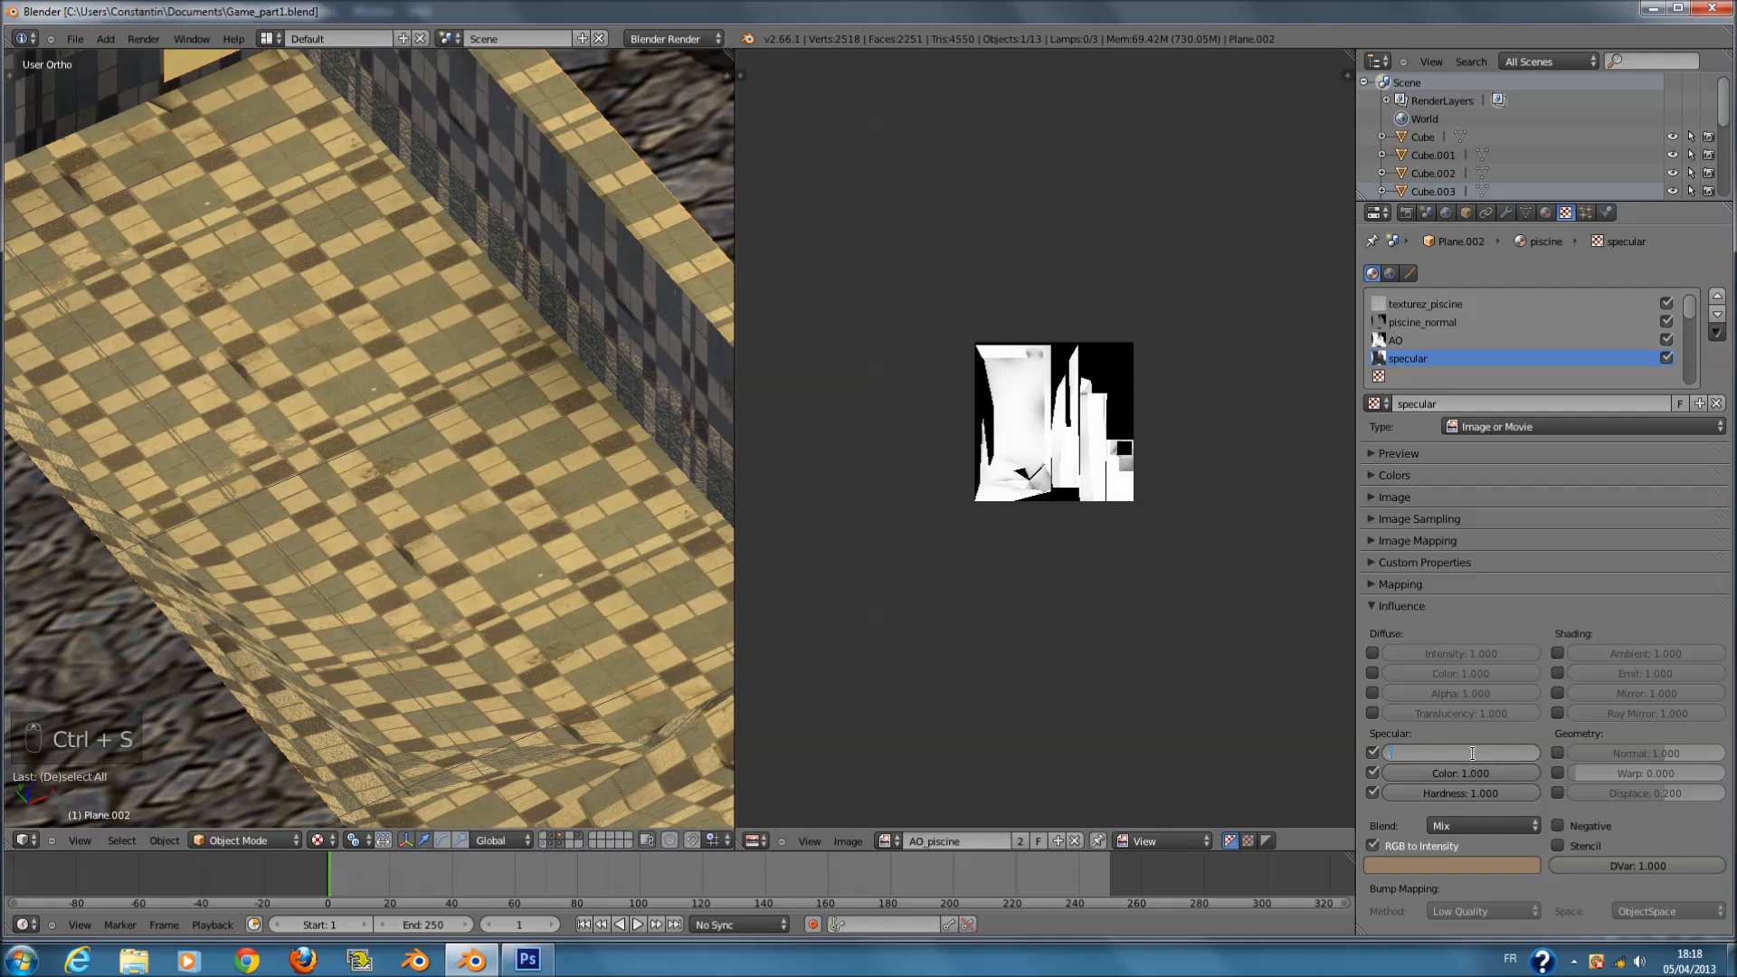
{"action": "type", "text": ".3"}
{"action": "key", "text": "Return"}
{"action": "middle_click_drag", "start_coordinate": [570, 579], "coordinate": [409, 582]}
{"action": "key", "text": "ctrl+s"}
{"action": "left_click", "coordinate": [423, 483]}
- Deselect everything, select the inner ground plane around the buildings, and save the file
{"action": "scroll", "coordinate": [443, 480], "scroll_direction": "down", "scroll_amount": 8}
{"action": "key", "text": "a"}
{"action": "key", "text": "ctrl+s"}
{"action": "left_click", "coordinate": [364, 494]}
{"action": "right_click", "coordinate": [464, 633]}
{"action": "key", "text": "ctrl+s"}
{"action": "left_click", "coordinate": [464, 633]}
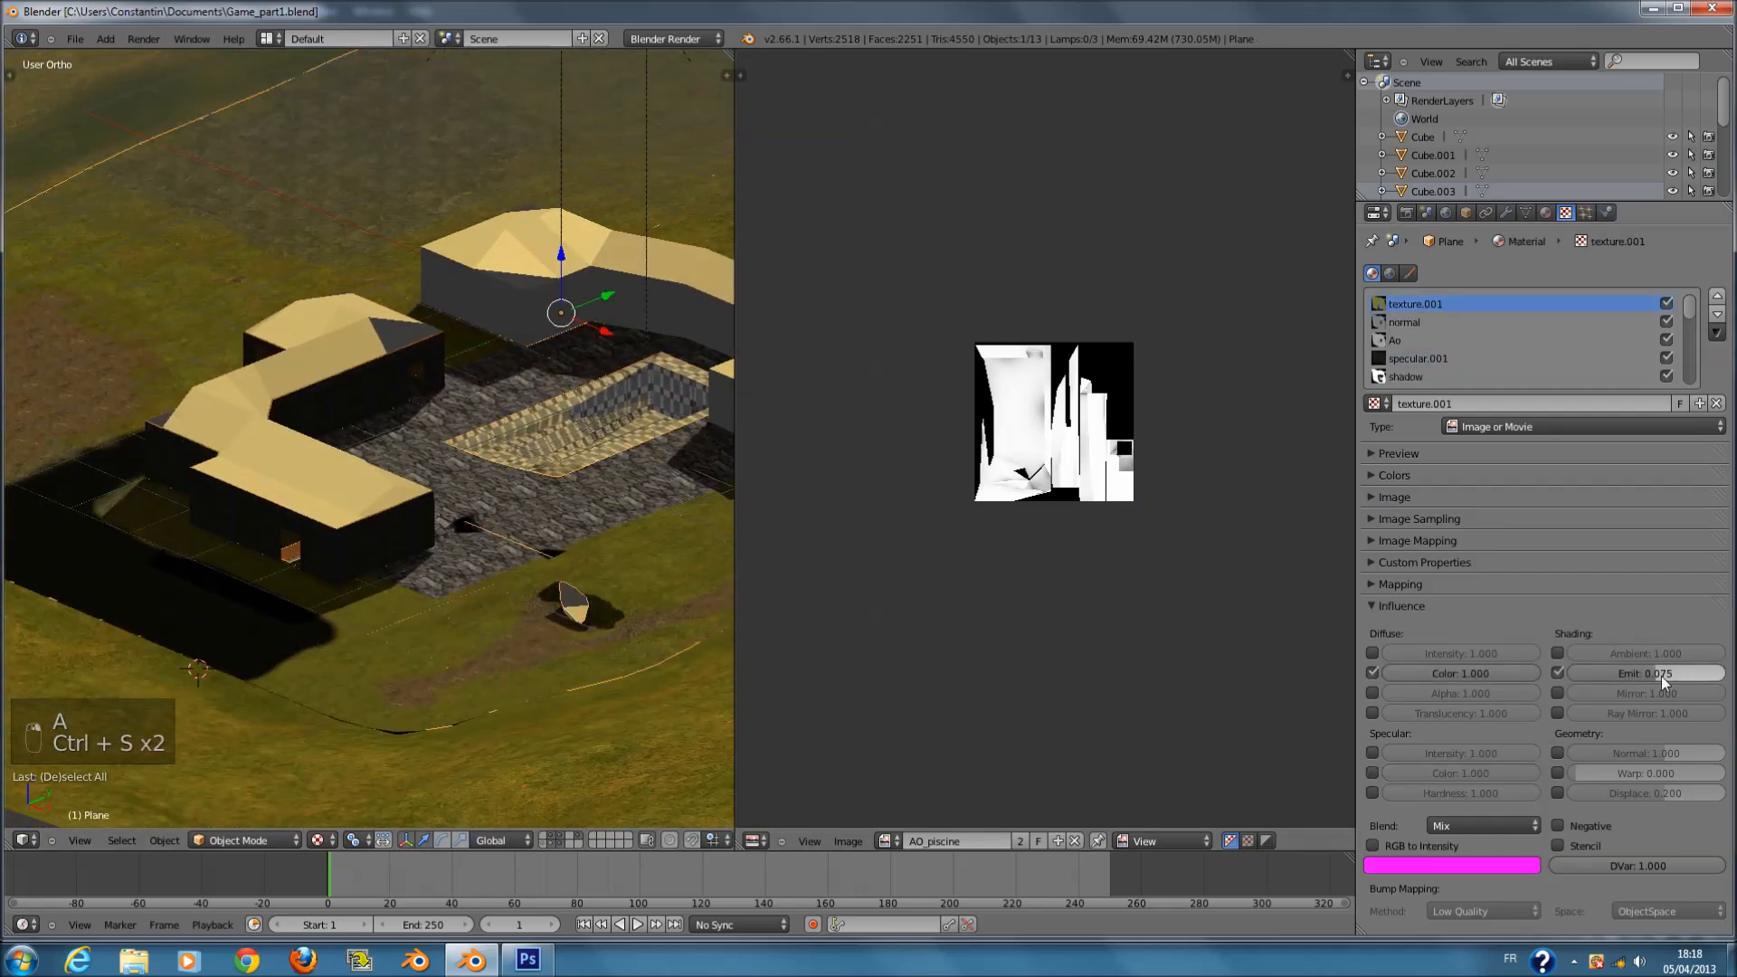
- Select the outer grass terrain surrounding the inner ground and save the file
{"action": "right_click", "coordinate": [609, 709]}
{"action": "scroll", "coordinate": [652, 729], "scroll_direction": "down", "scroll_amount": 3}
{"action": "key", "text": "ctrl+s"}
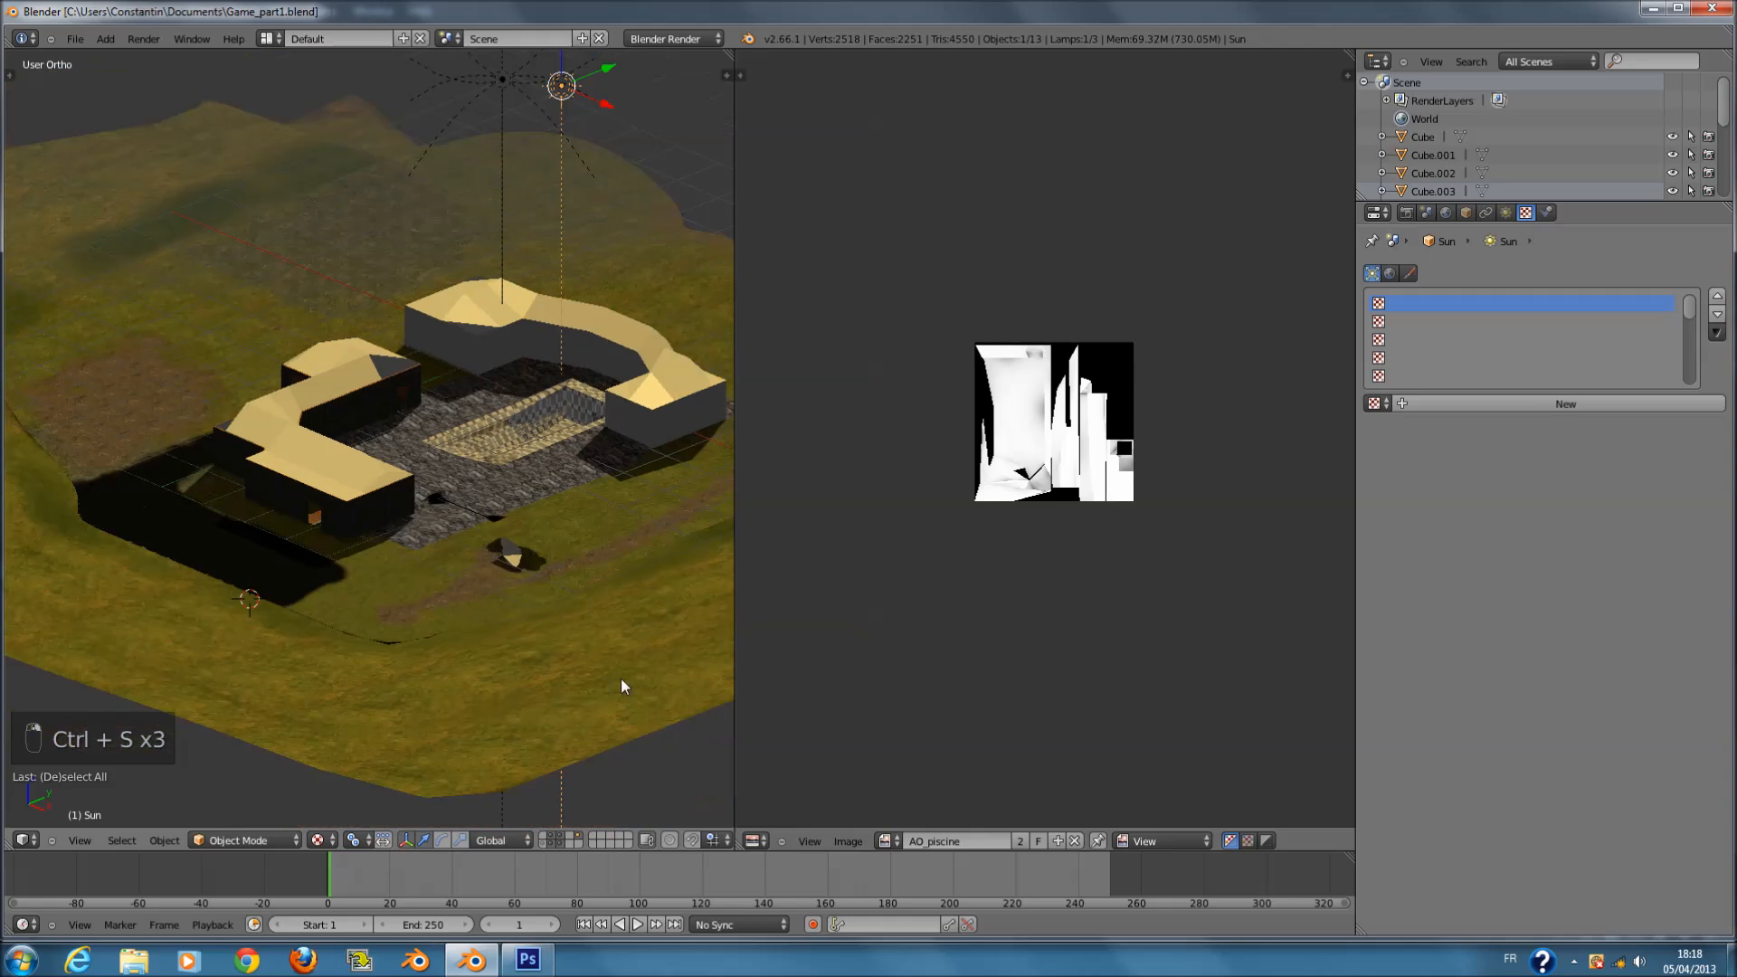
{"action": "scroll", "coordinate": [575, 556], "scroll_direction": "down", "scroll_amount": 1}
{"action": "key", "text": "ctrl+s"}
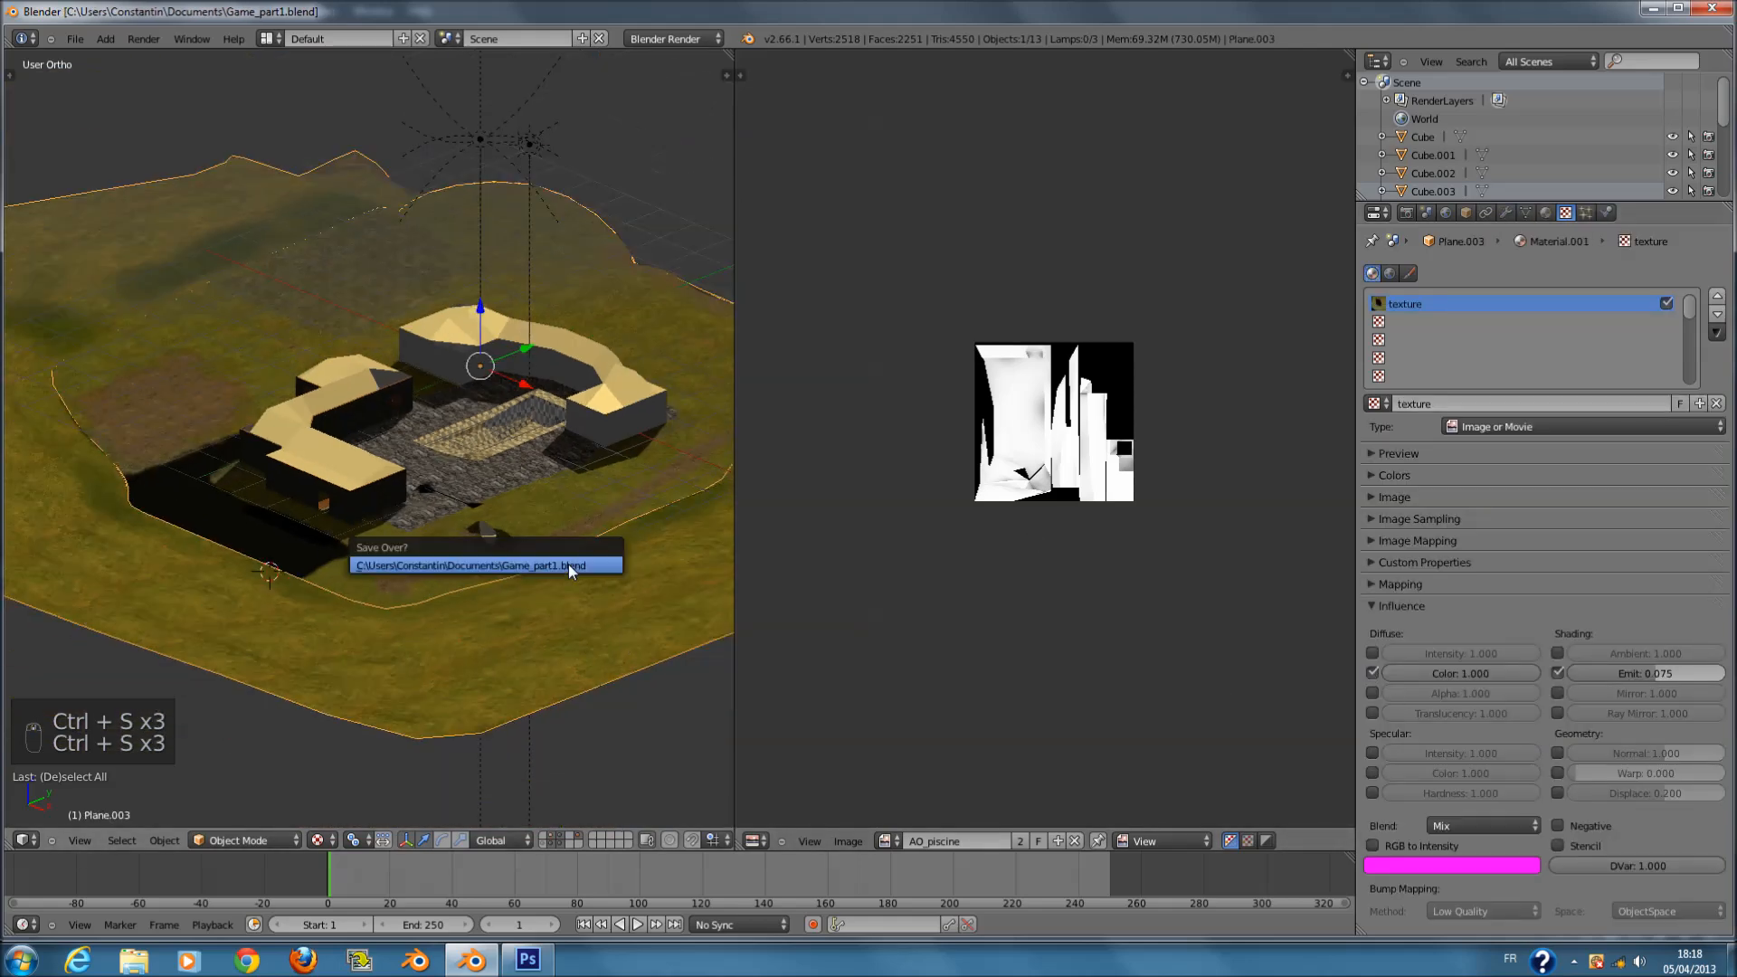
{"action": "left_click", "coordinate": [569, 564]}
{"action": "scroll", "coordinate": [579, 568], "scroll_direction": "down", "scroll_amount": 1}
{"action": "scroll", "coordinate": [724, 602], "scroll_direction": "down", "scroll_amount": 2}
{"action": "key", "text": "ctrl+s"}
{"action": "middle_click_drag", "start_coordinate": [452, 659], "coordinate": [613, 621]}
{"action": "key", "text": "ctrl+s"}
{"action": "left_click", "coordinate": [614, 621]}
- Open the outer terrain's mesh for editing in top view, select all its vertices and save the file
{"action": "key", "text": "KP_7"}
{"action": "key", "text": "Tab"}
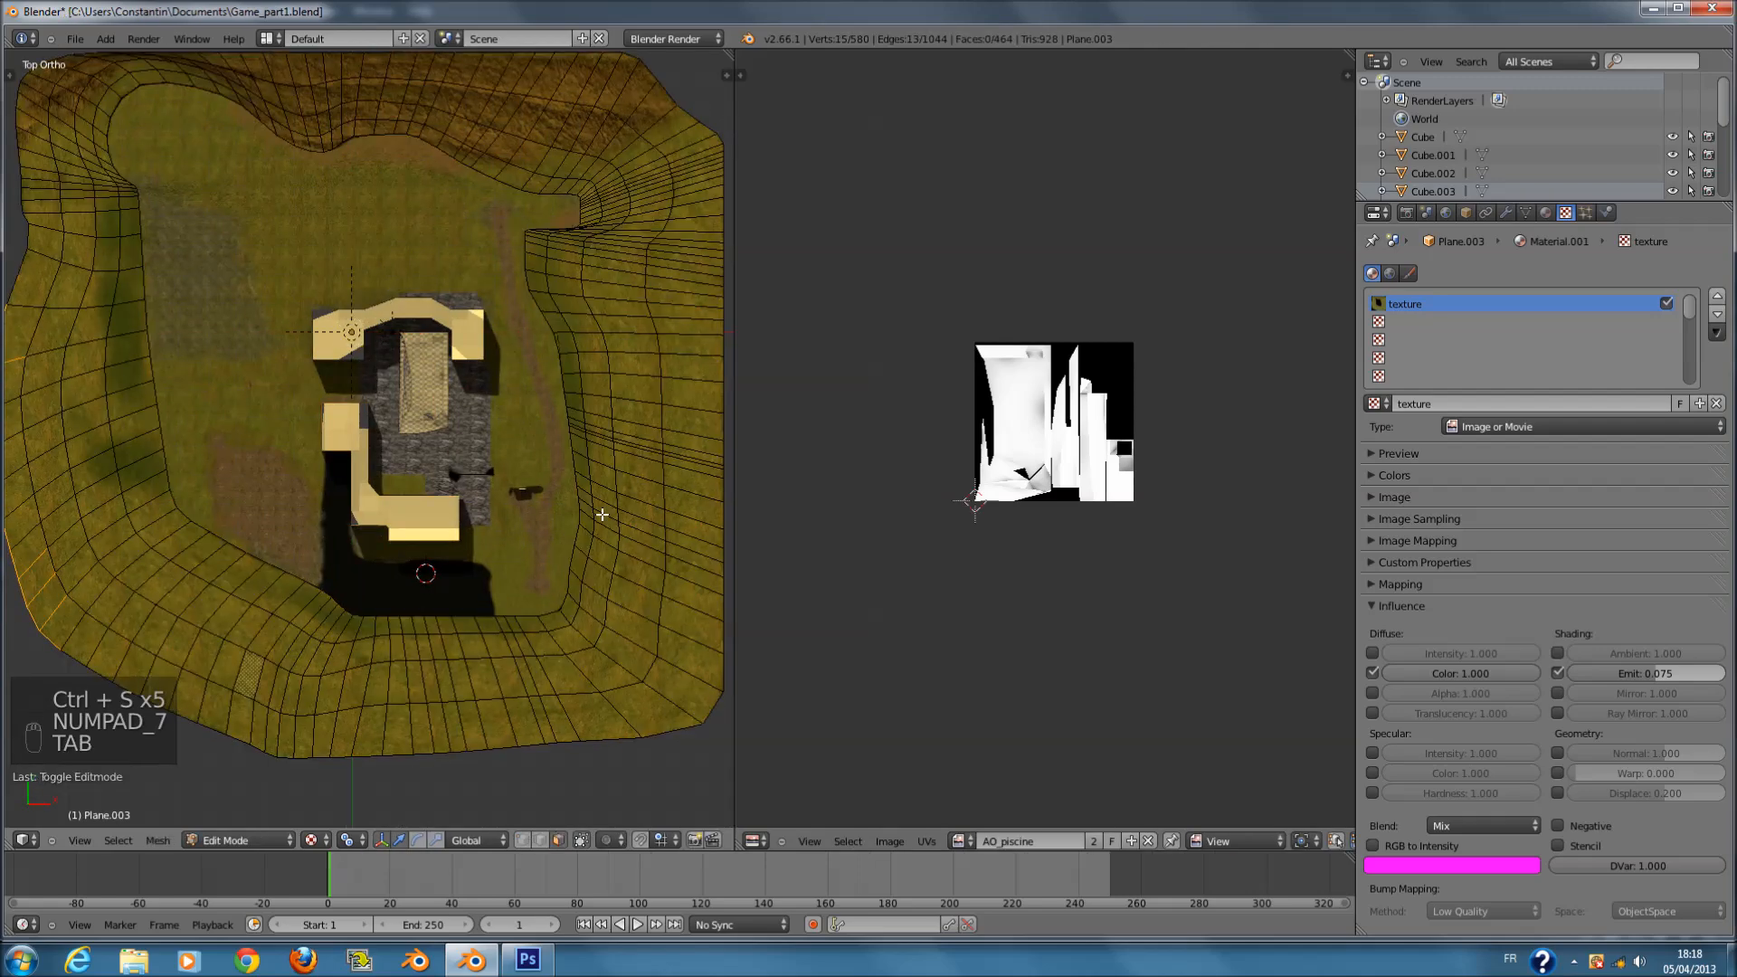
{"action": "key", "text": "a"}
{"action": "key", "text": "a"}
{"action": "key", "text": "a"}
{"action": "key", "text": "a"}
{"action": "key", "text": "a"}
{"action": "key", "text": "a"}
{"action": "key", "text": "a"}
{"action": "key", "text": "ctrl+s"}
{"action": "scroll", "coordinate": [1078, 516], "scroll_direction": "up", "scroll_amount": 4}
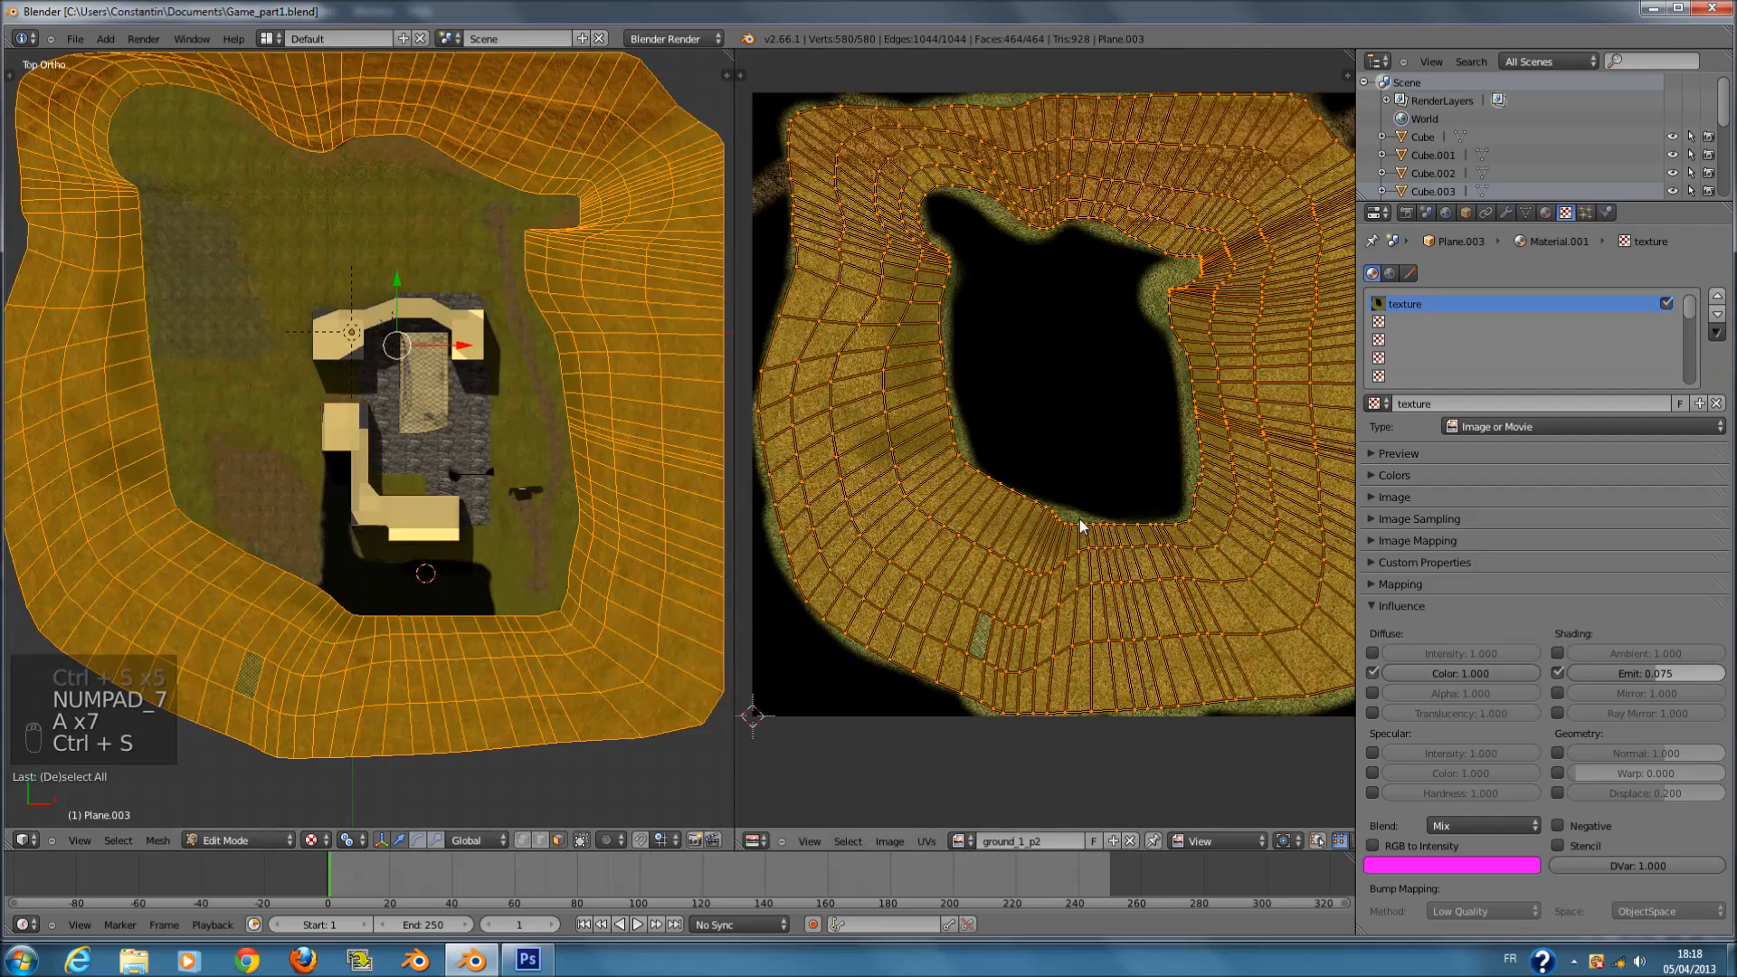
- Leave mesh editing and create a blank image named ground_2 with a width and height of 2048
{"action": "key", "text": "Tab"}
{"action": "left_click", "coordinate": [850, 842]}
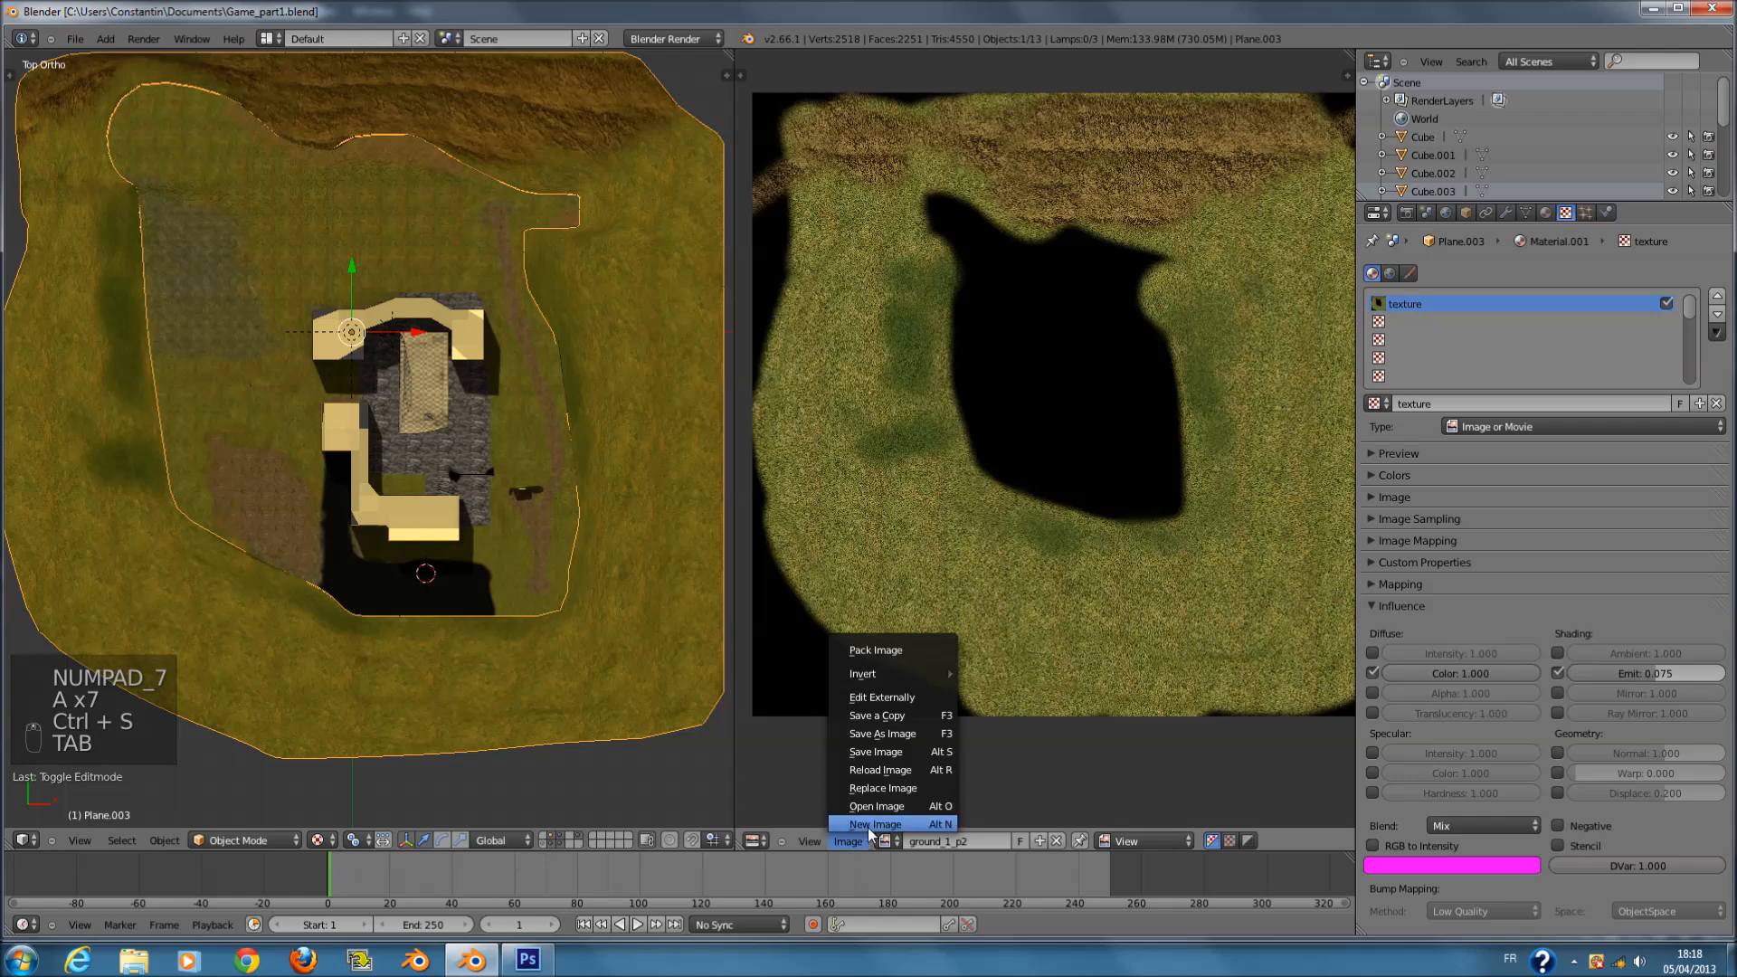
{"action": "left_click", "coordinate": [865, 827]}
{"action": "left_click", "coordinate": [950, 755]}
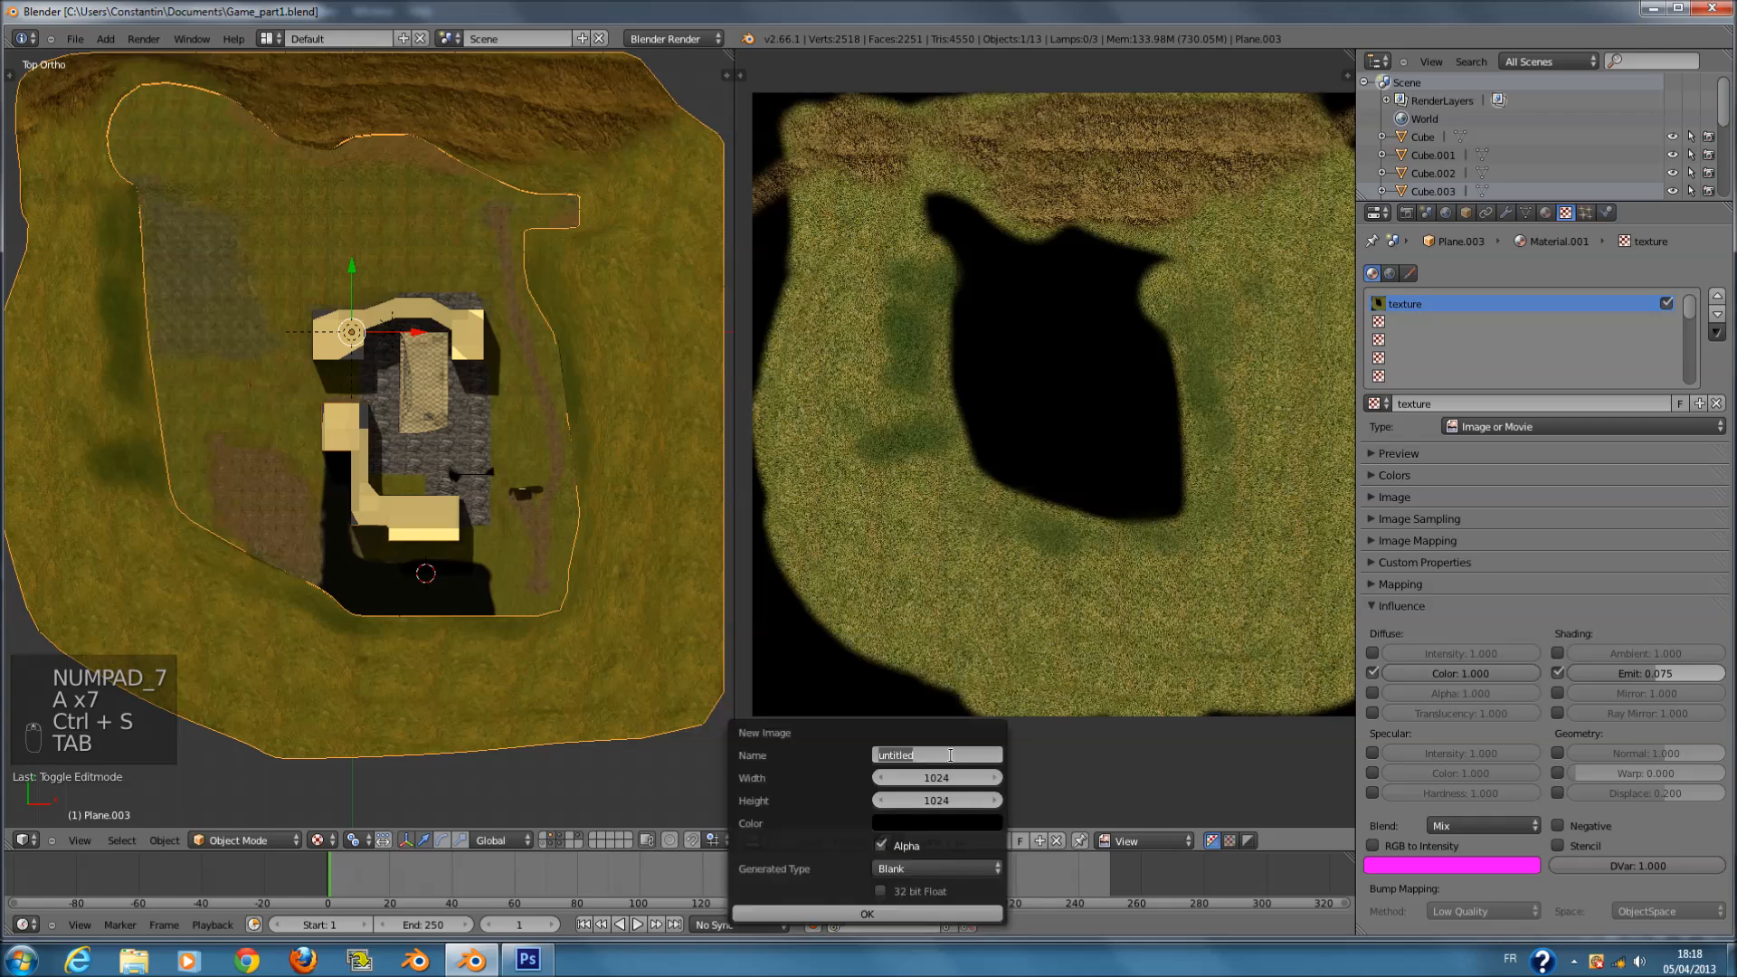
{"action": "type", "text": "G"}
{"action": "key", "text": "BackSpace"}
{"action": "key", "text": "BackSpace"}
{"action": "key", "text": "BackSpace"}
{"action": "key", "text": "BackSpace"}
{"action": "left_click", "coordinate": [939, 776]}
{"action": "type", "text": "48"}
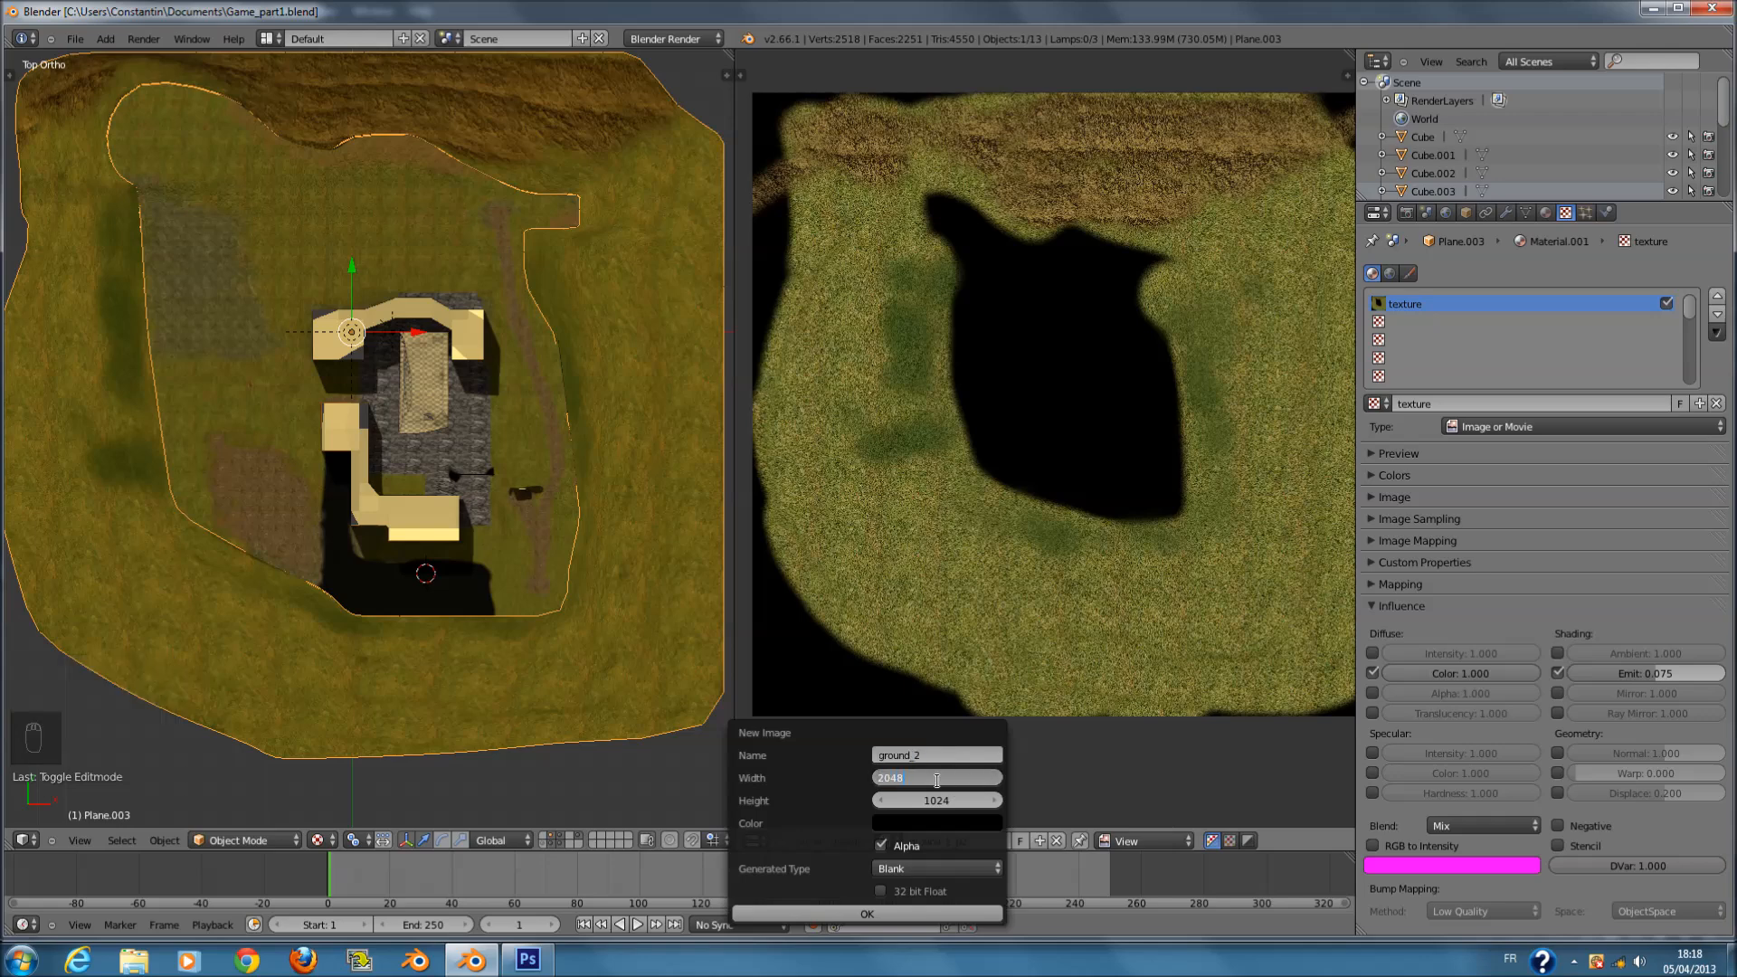
{"action": "left_click", "coordinate": [926, 796]}
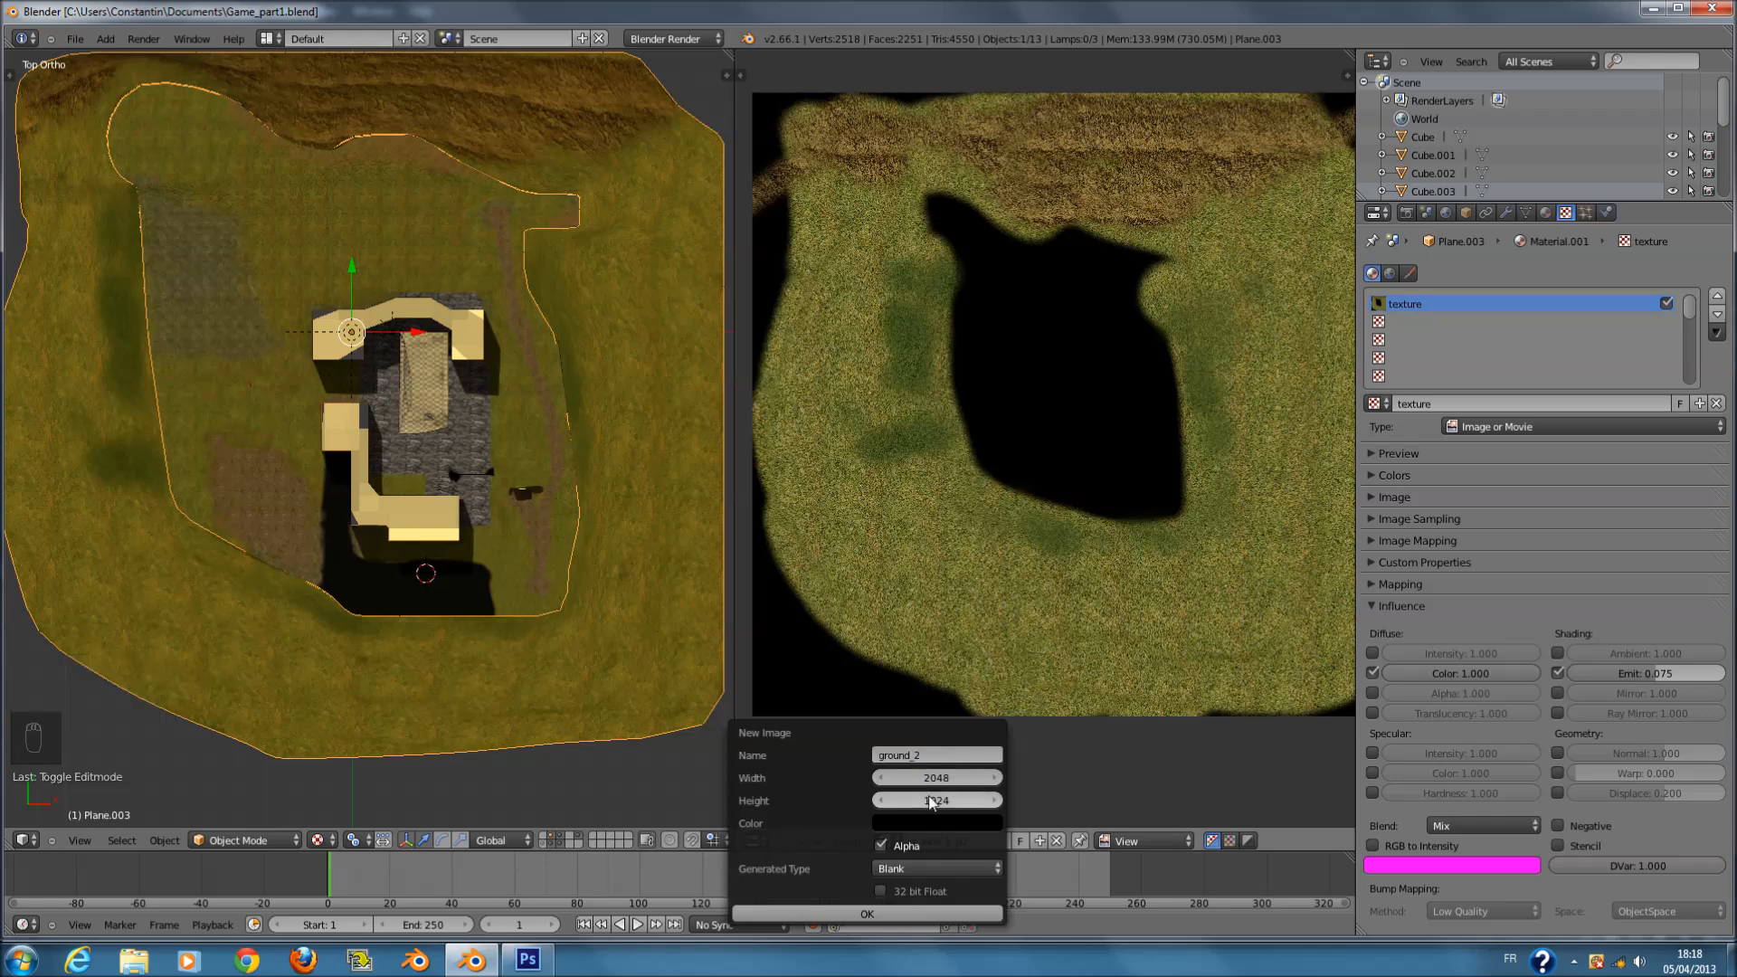
{"action": "type", "text": "2048"}
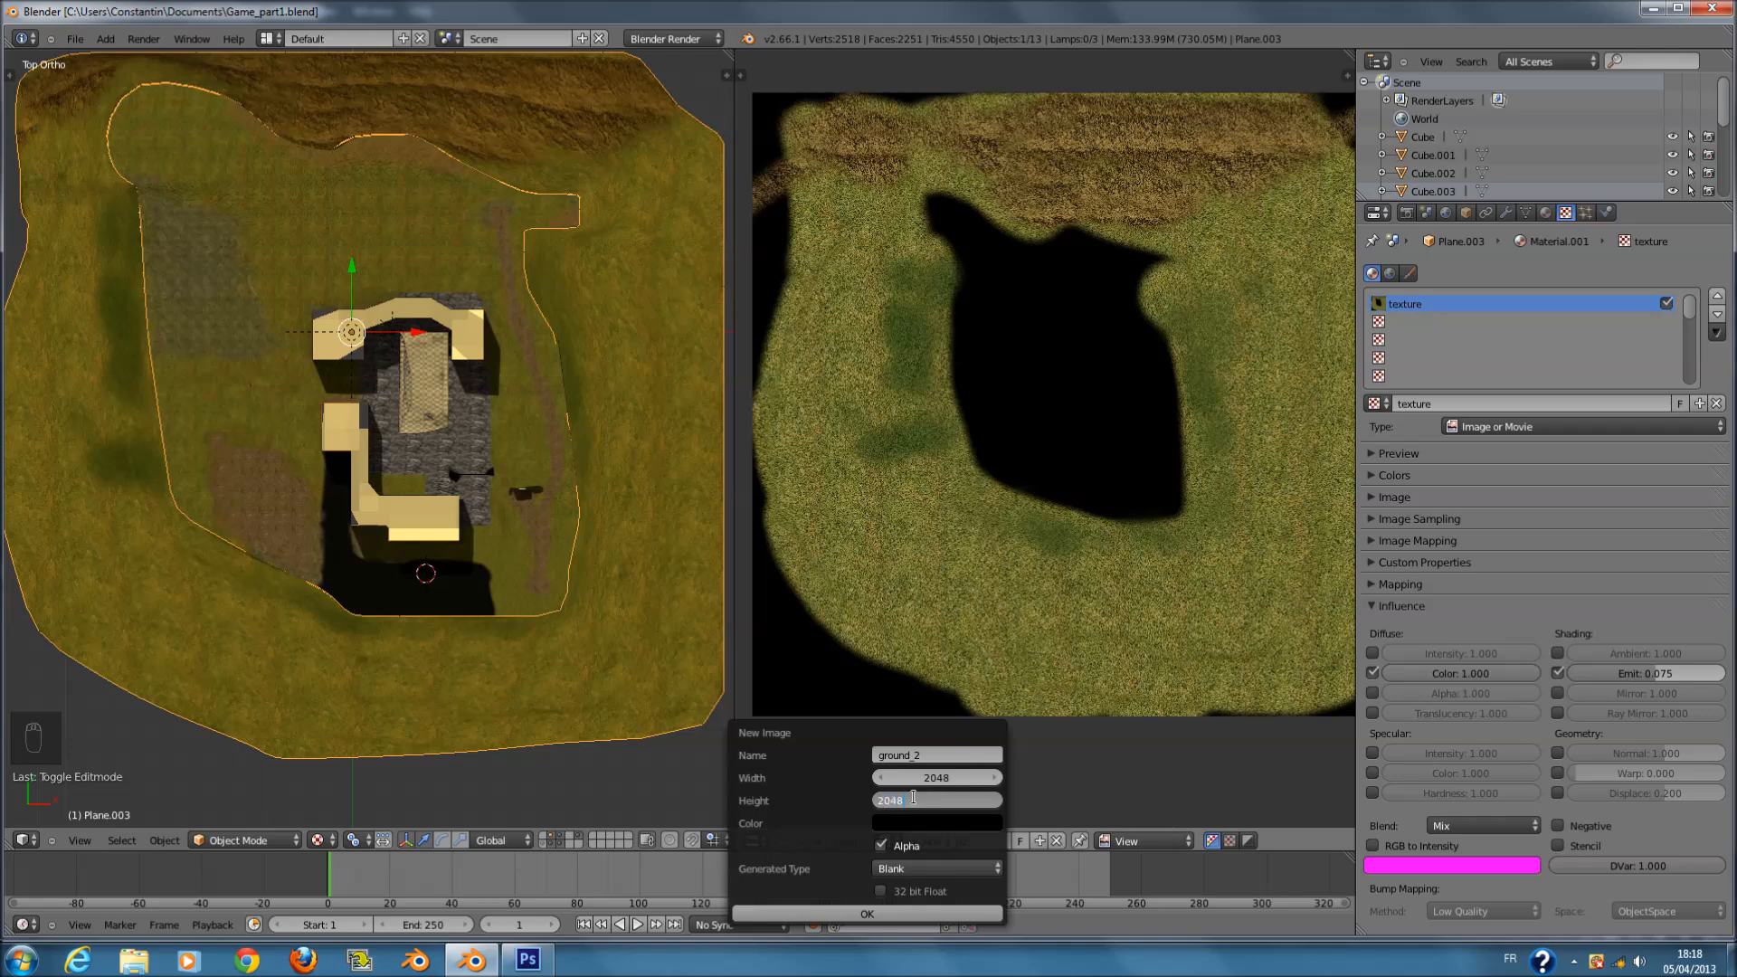
{"action": "left_click", "coordinate": [915, 914]}
- Save the file and assign the ground_2 image to all faces of the outer terrain in mesh editing
{"action": "key", "text": "ctrl+s"}
{"action": "left_click", "coordinate": [1028, 517]}
{"action": "key", "text": "Tab"}
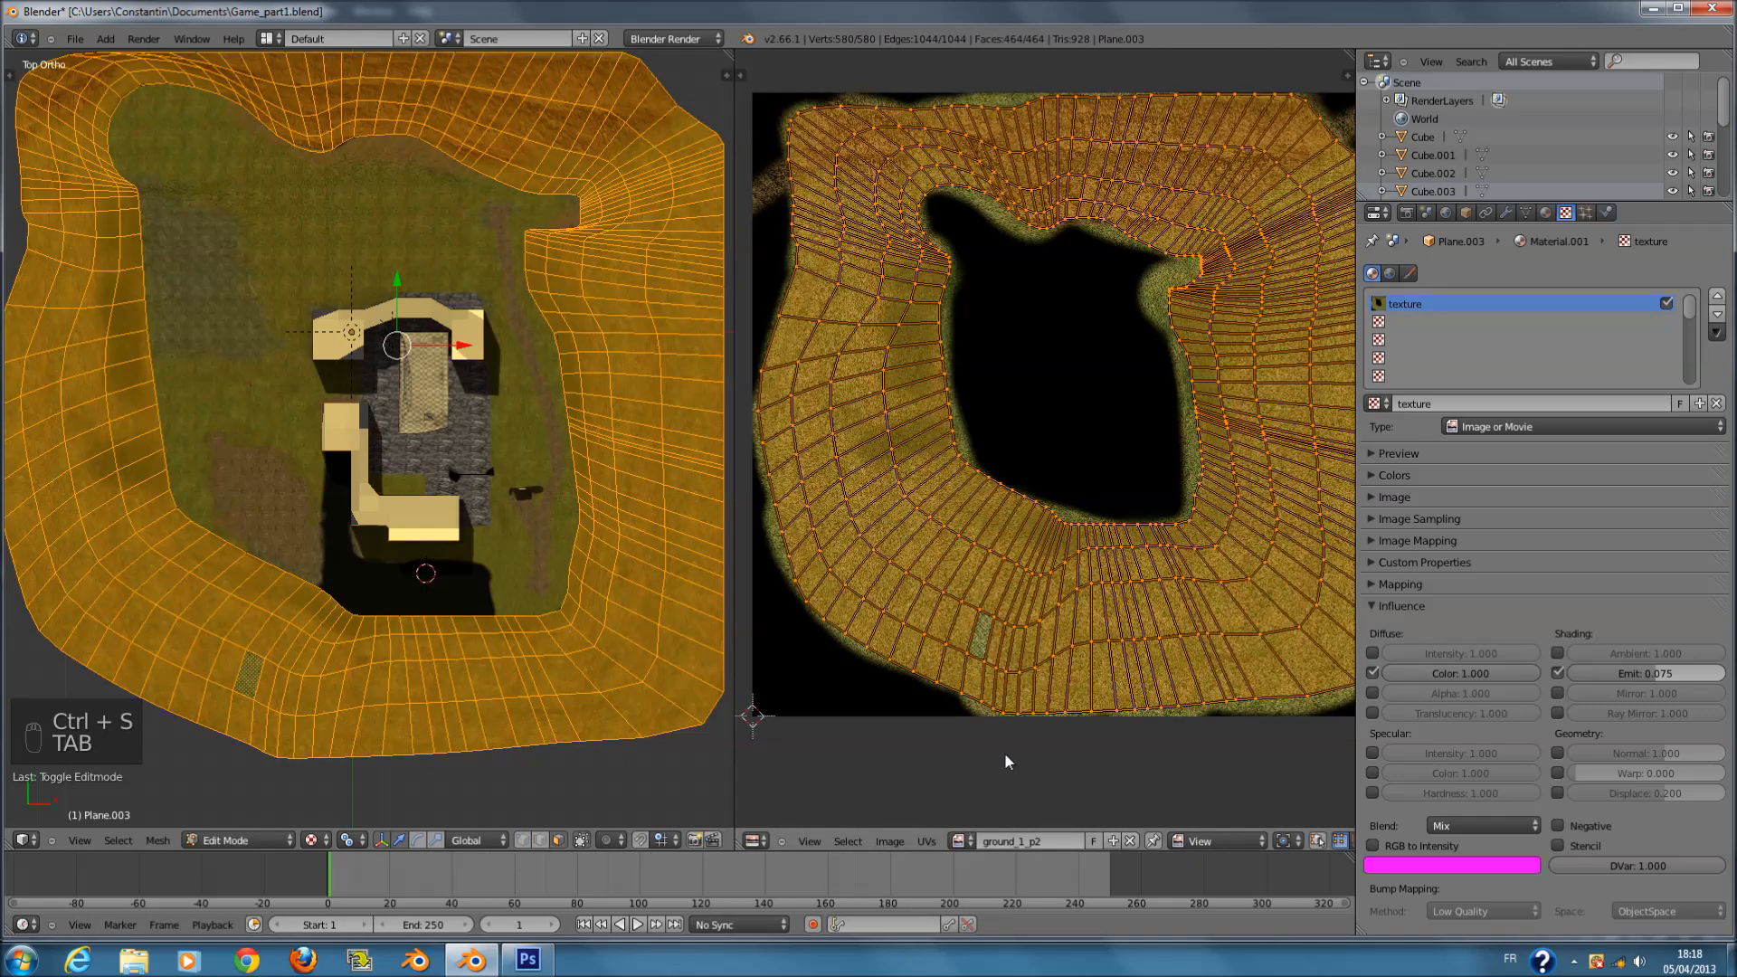
{"action": "left_click", "coordinate": [958, 842]}
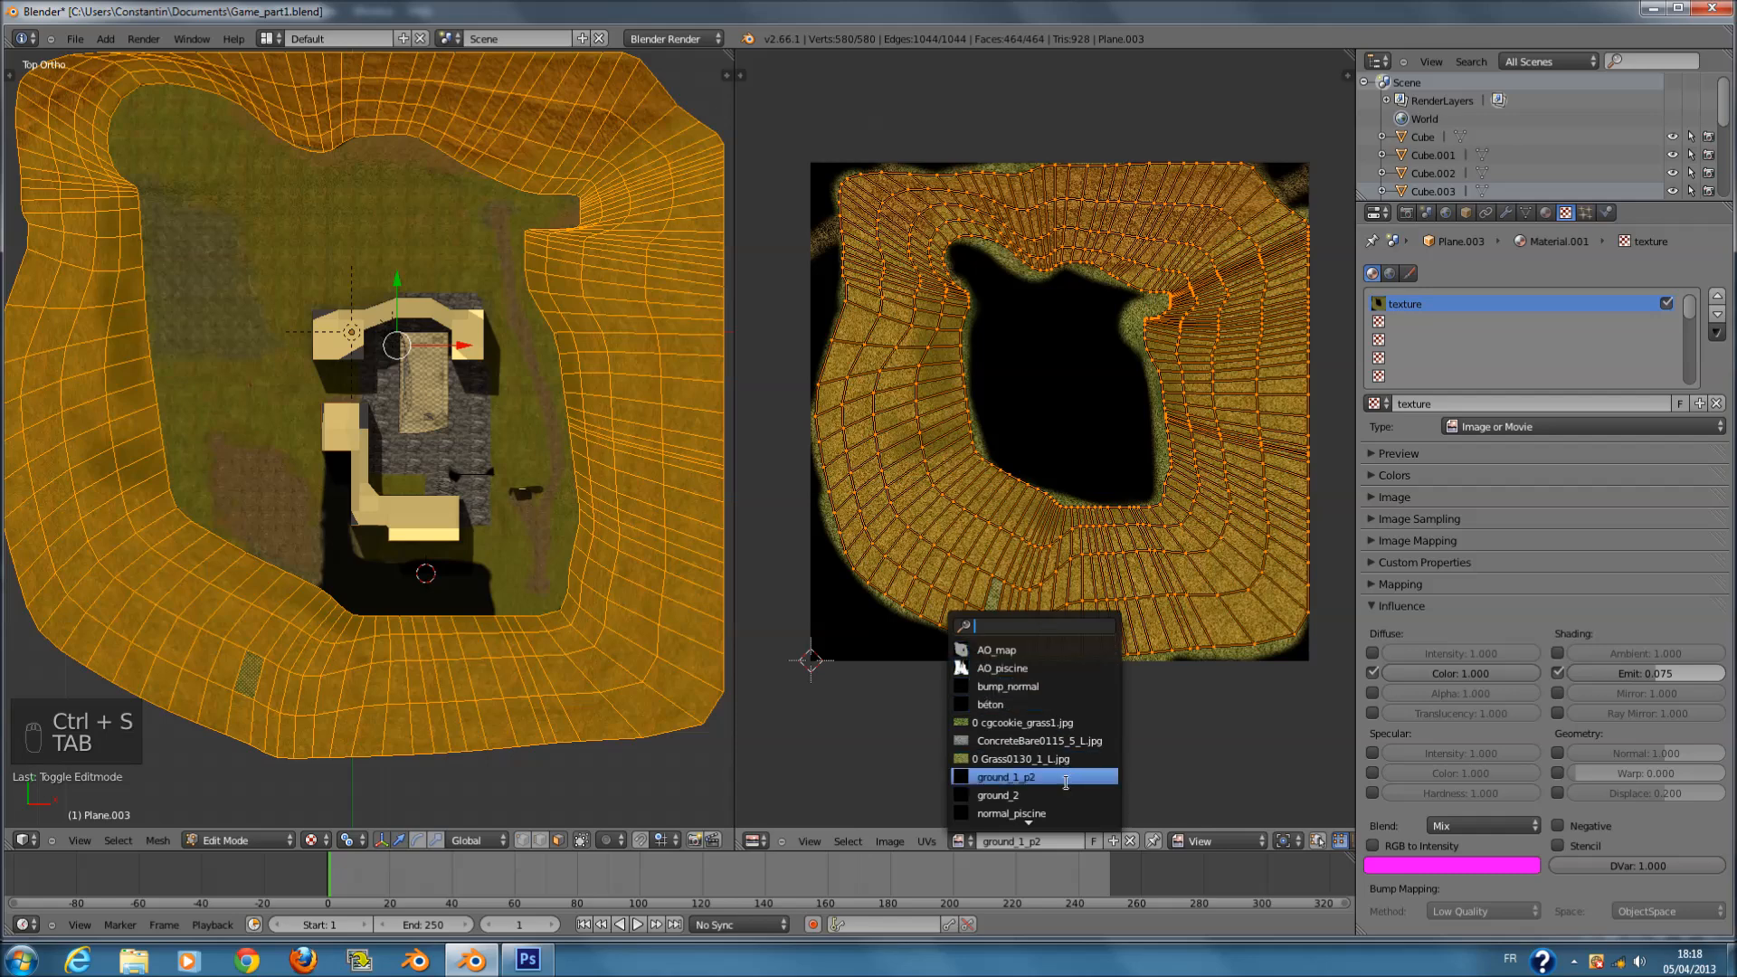
{"action": "left_click", "coordinate": [1040, 795]}
{"action": "scroll", "coordinate": [1104, 579], "scroll_direction": "up", "scroll_amount": 5}
{"action": "scroll", "coordinate": [1228, 452], "scroll_direction": "down", "scroll_amount": 3}
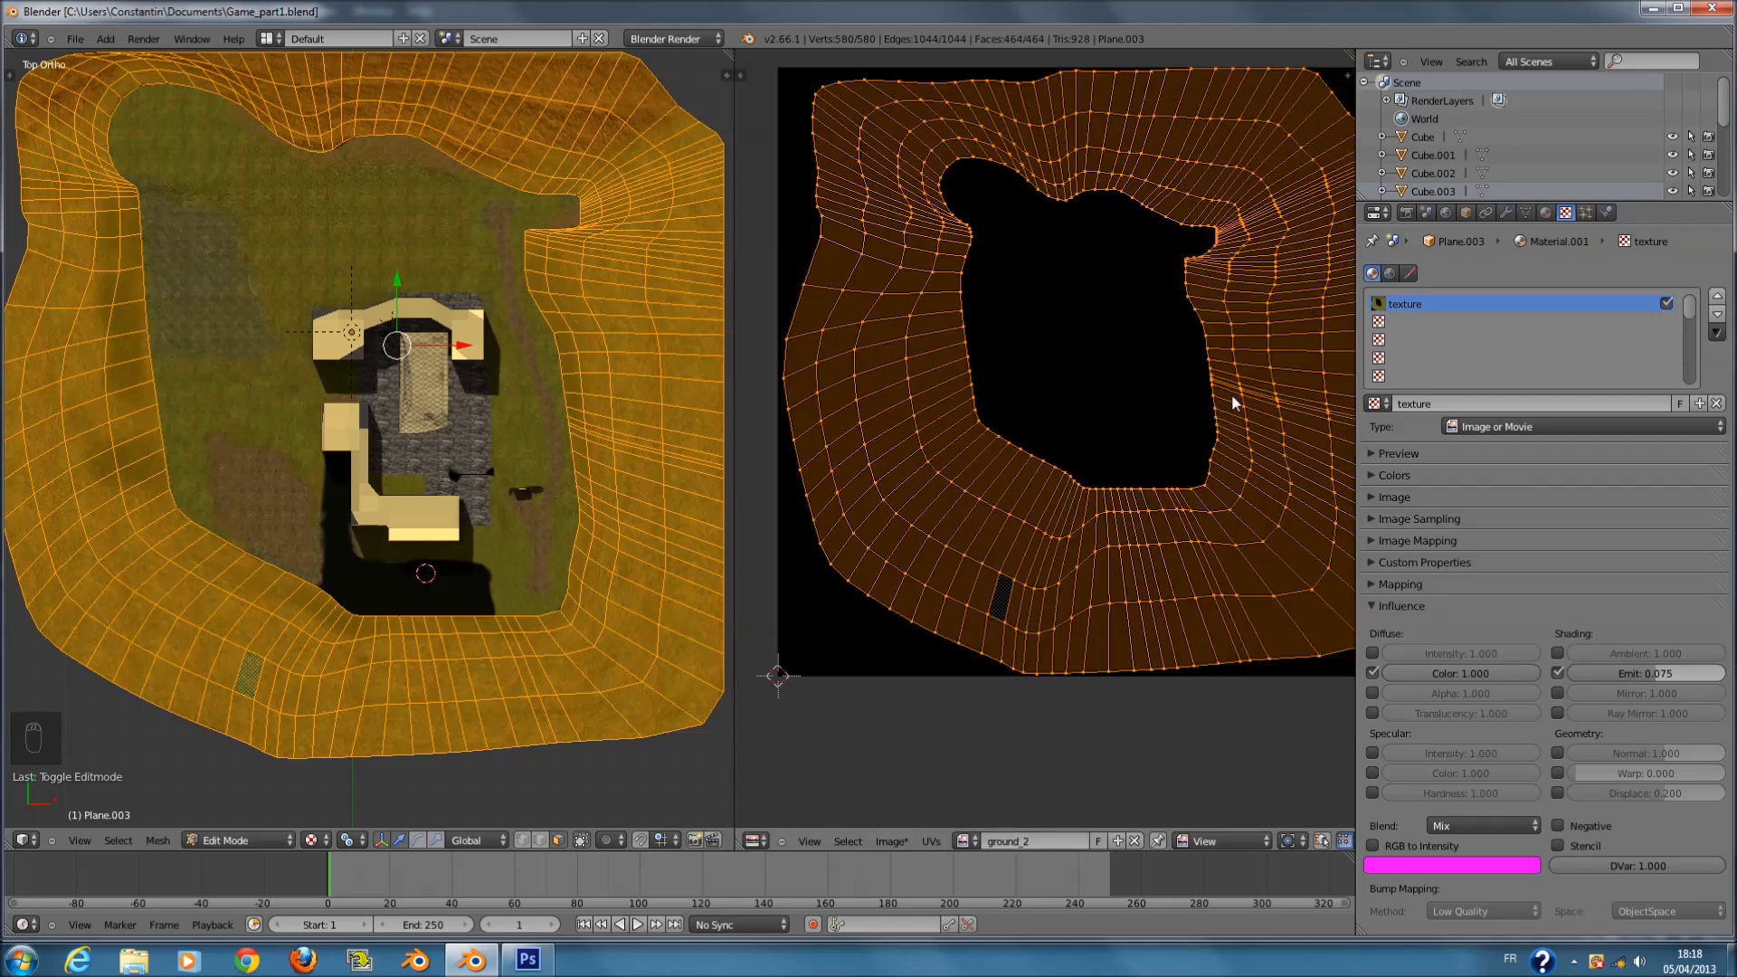
- Enable Normal influence at 1.000 on the outer terrain's texture, save, and inspect the slope up close in Object Mode
{"action": "left_click", "coordinate": [1557, 753]}
{"action": "key", "text": "ctrl+s"}
{"action": "key", "text": "ctrl+s"}
{"action": "key", "text": "ctrl+s"}
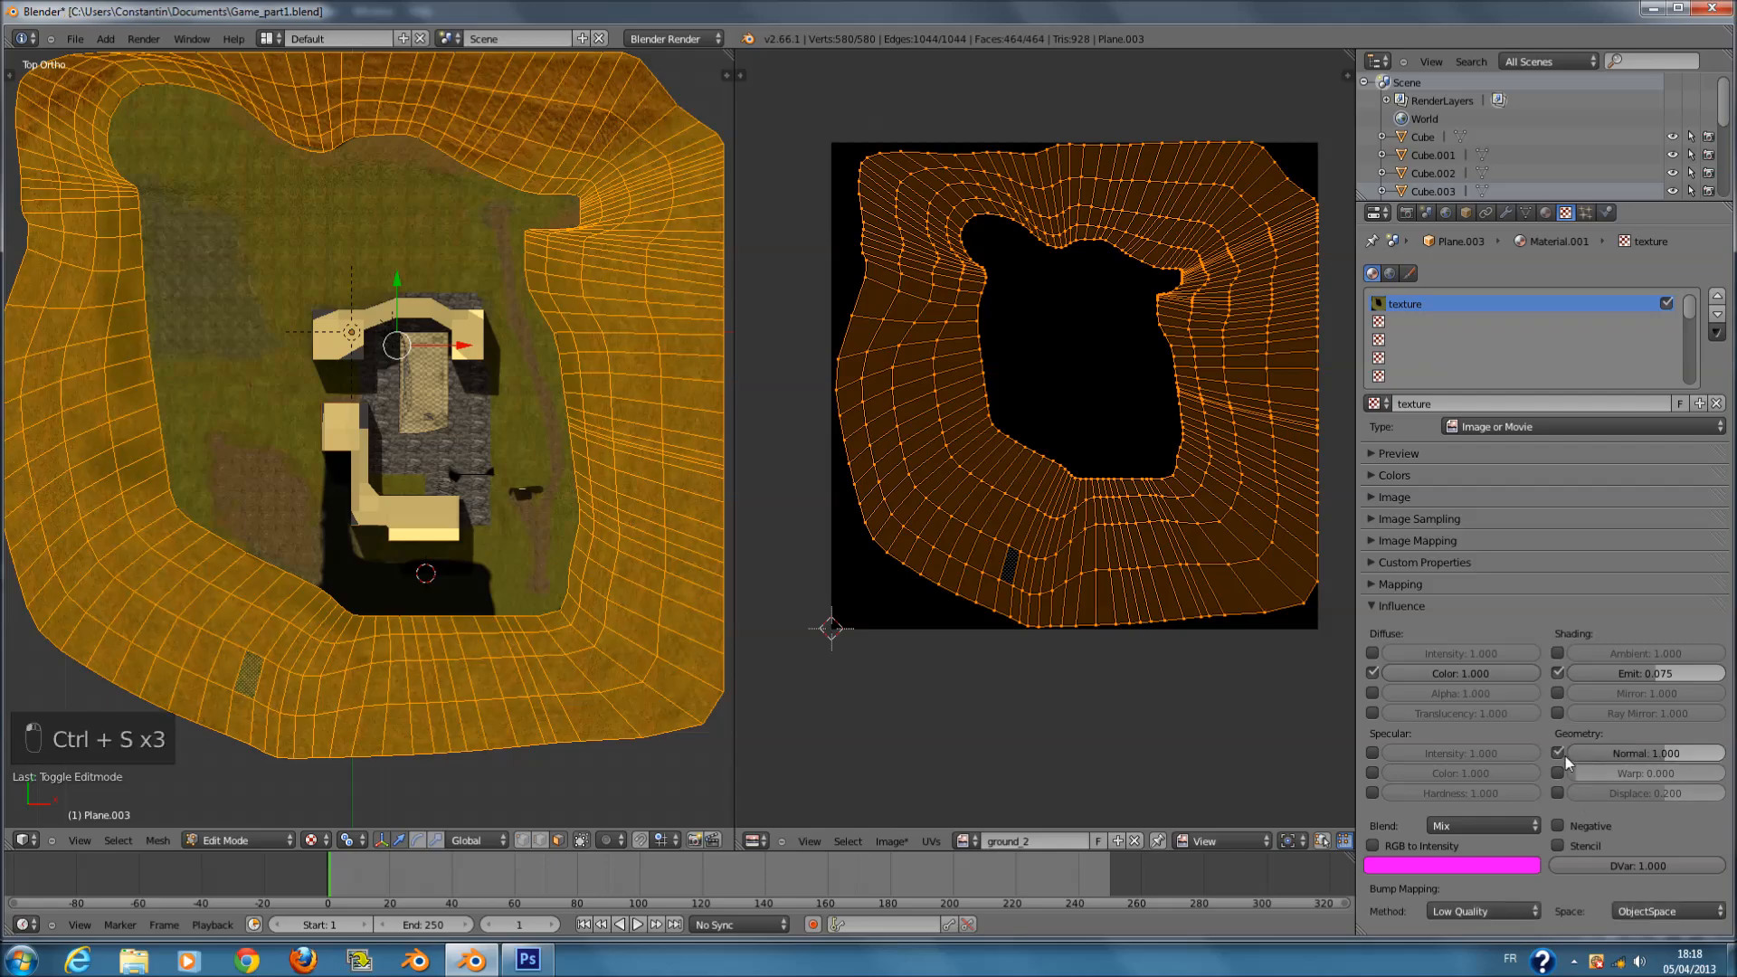
{"action": "key", "text": "KP_Decimal"}
{"action": "key", "text": "Tab"}
{"action": "middle_click_drag", "start_coordinate": [290, 558], "coordinate": [551, 562]}
{"action": "key", "text": "Tab"}
{"action": "key", "text": "Tab"}
{"action": "scroll", "coordinate": [443, 521], "scroll_direction": "up", "scroll_amount": 5}
{"action": "scroll", "coordinate": [550, 562], "scroll_direction": "up", "scroll_amount": 3}
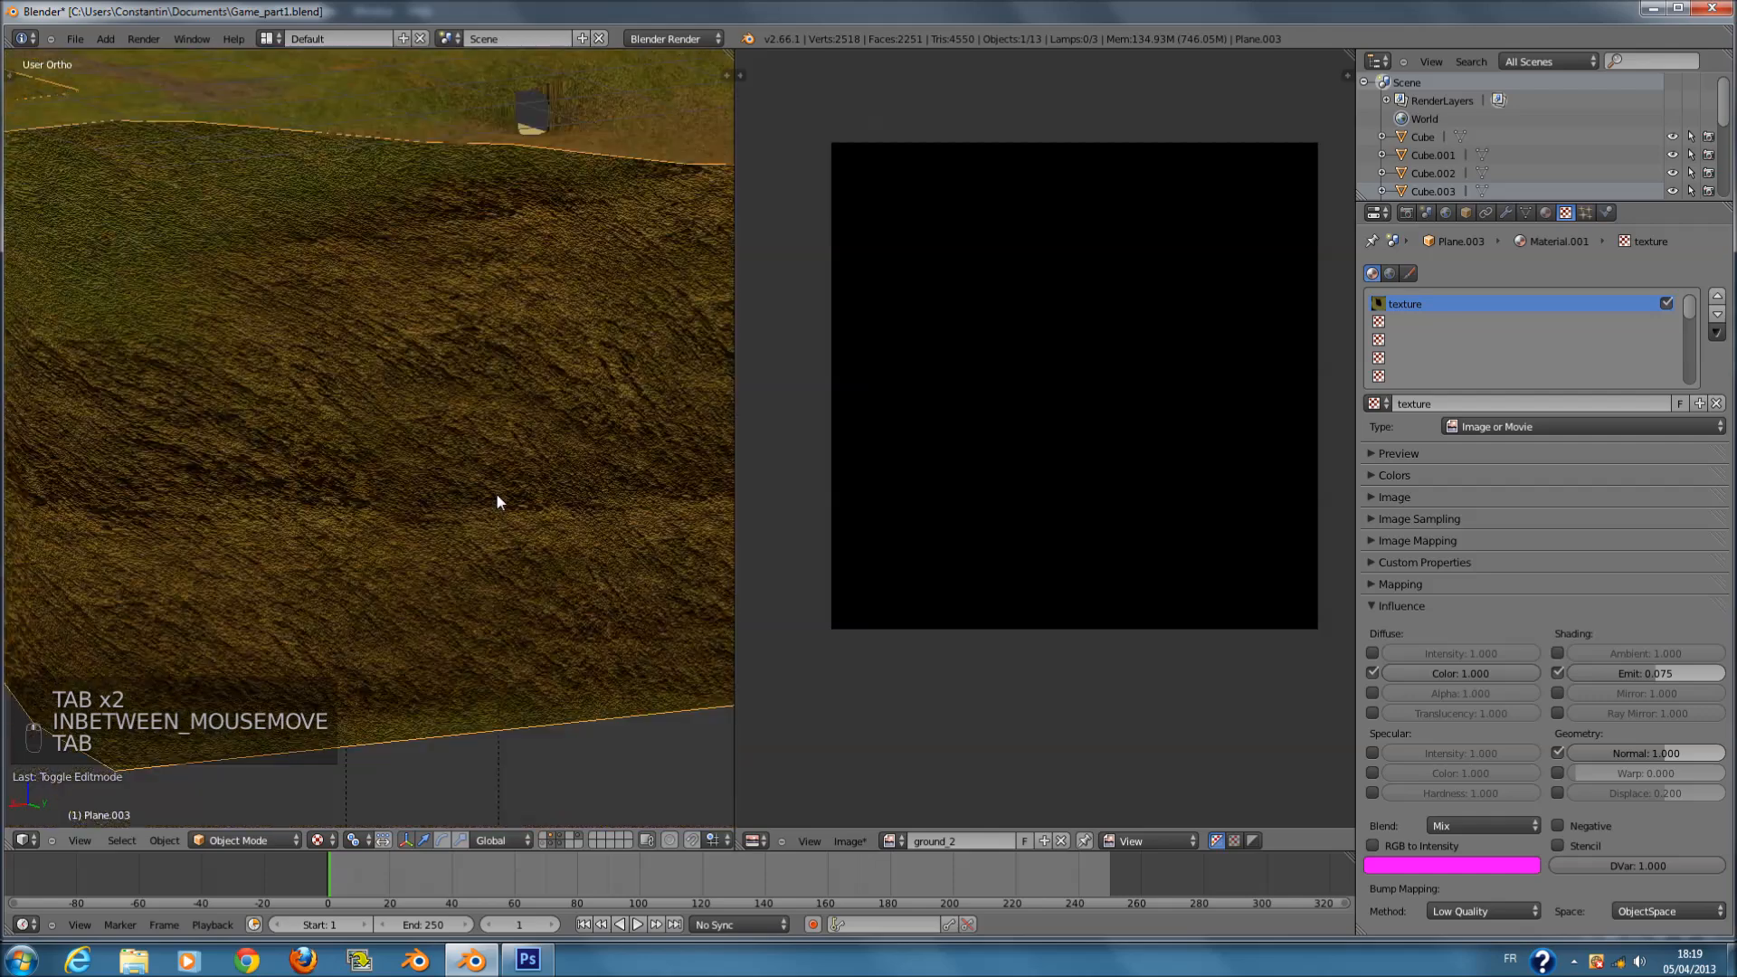
- Try the Best Quality and Compatible bump methods on the outer terrain's texture, restore Low Quality and save the file
{"action": "key", "text": "ctrl+s"}
{"action": "left_click", "coordinate": [1482, 911]}
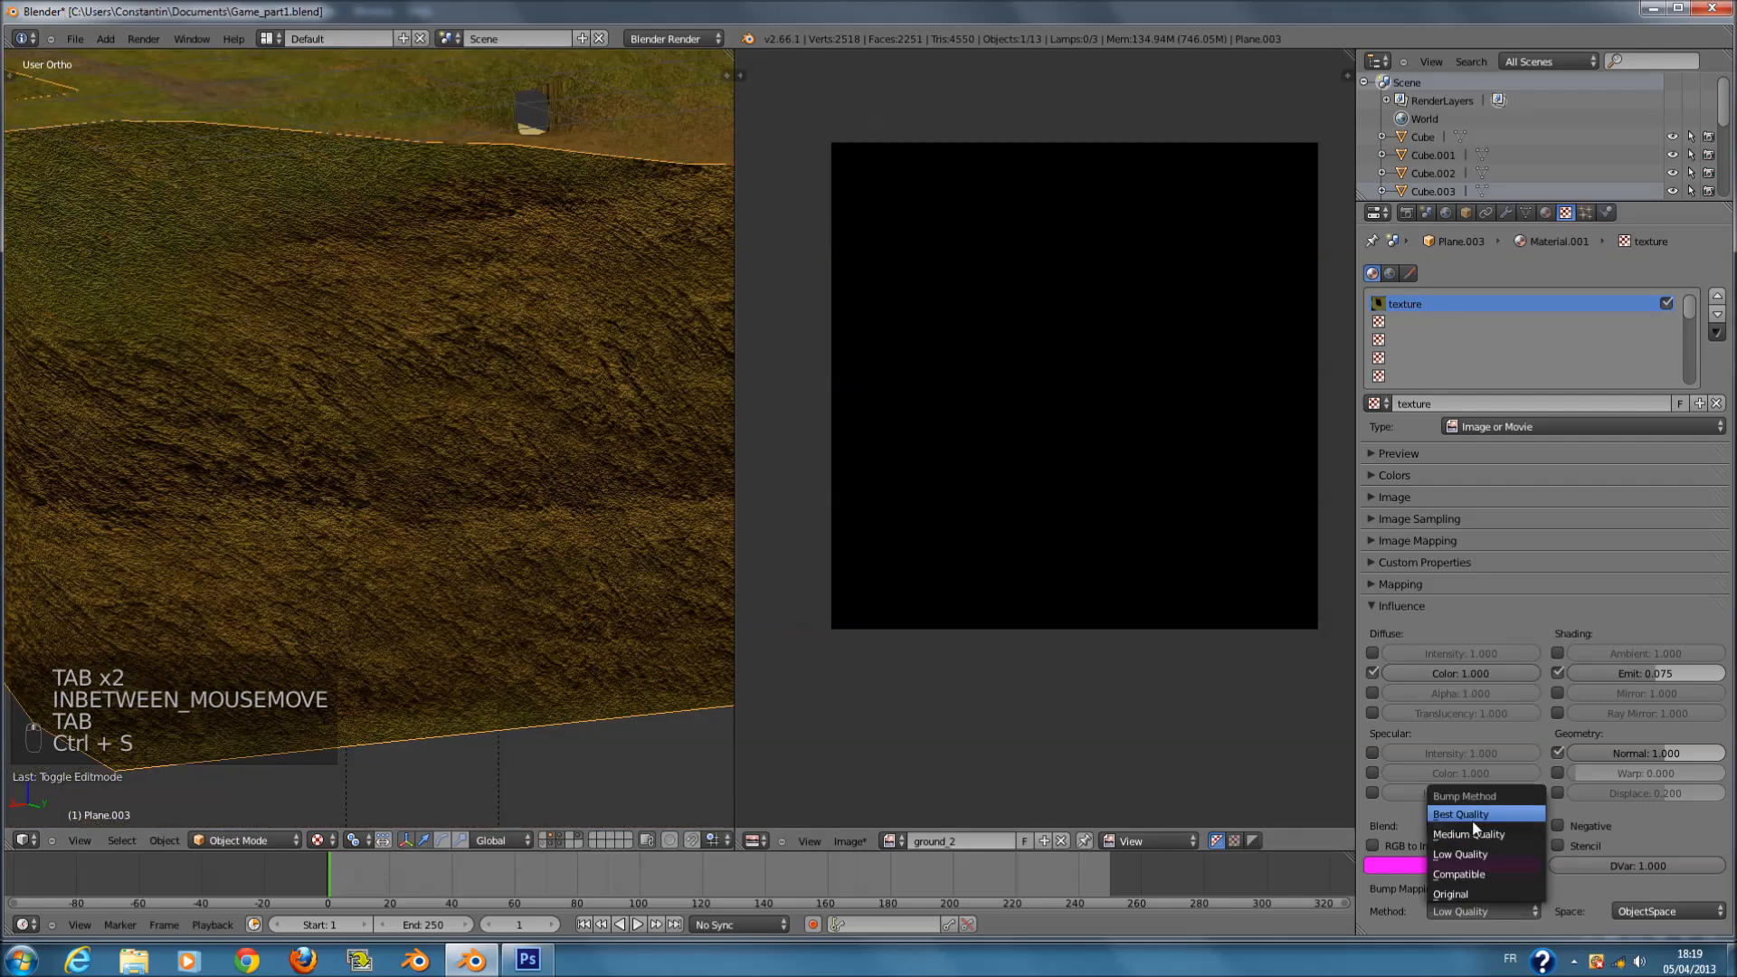
{"action": "left_click", "coordinate": [1460, 815]}
{"action": "key", "text": "ctrl+s"}
{"action": "left_click", "coordinate": [1507, 912]}
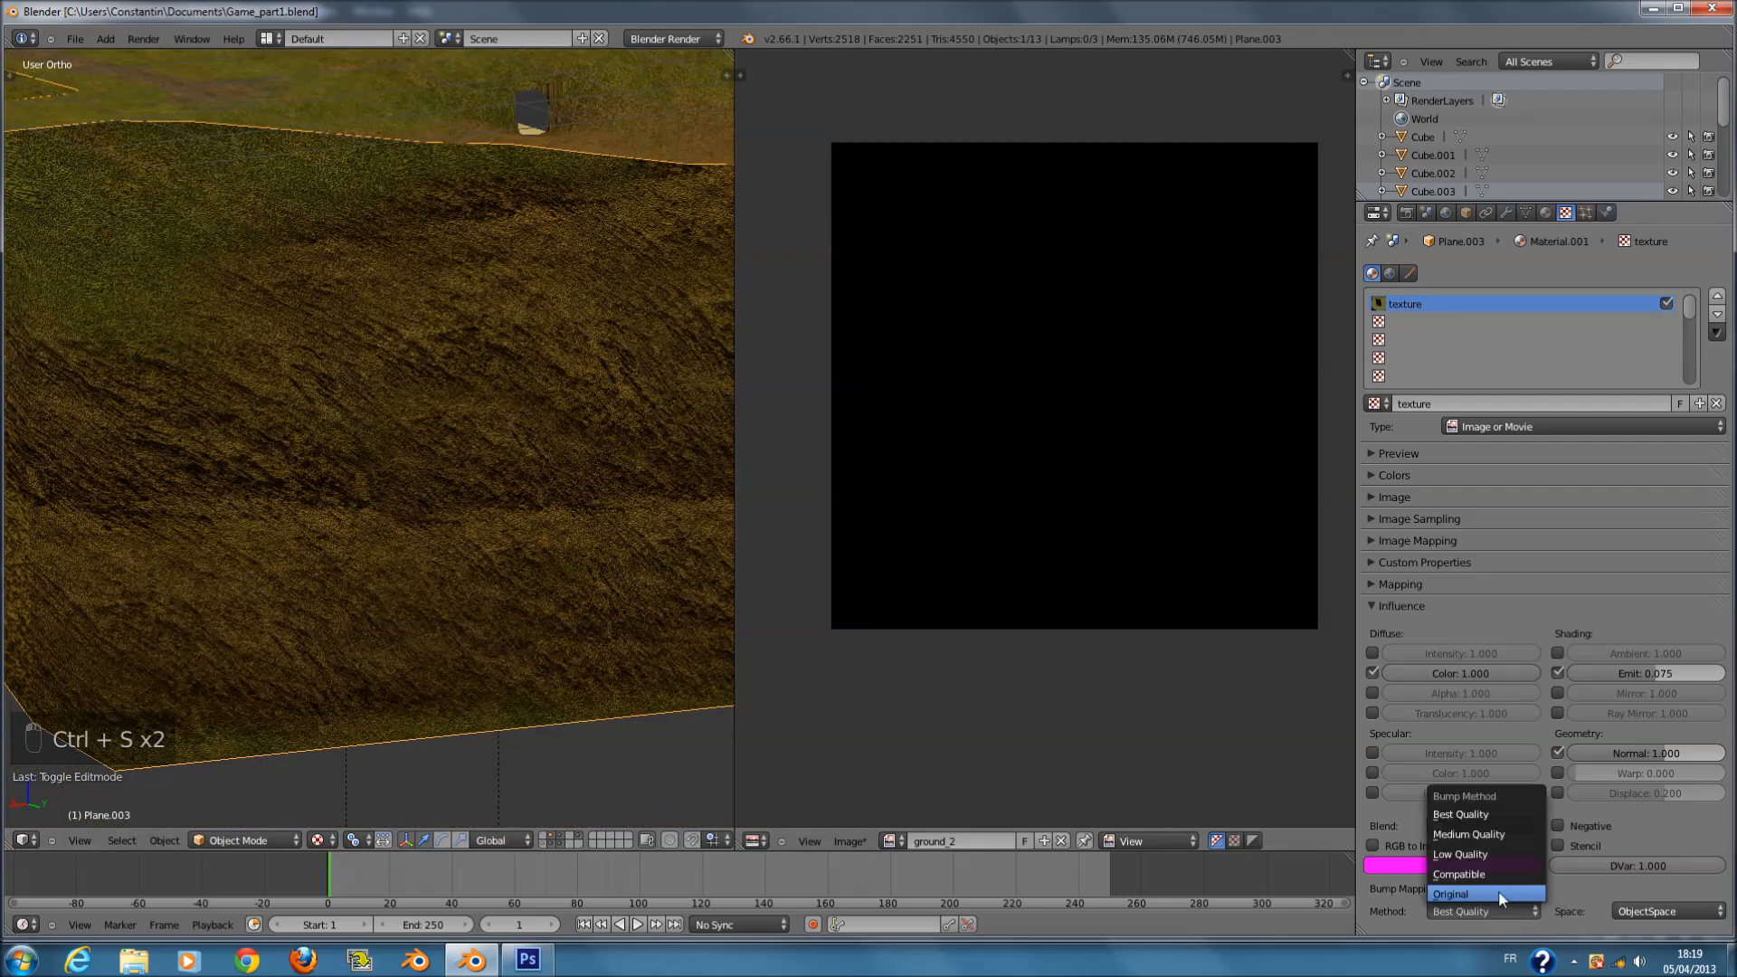
{"action": "left_click", "coordinate": [1493, 875]}
{"action": "left_click", "coordinate": [1496, 909]}
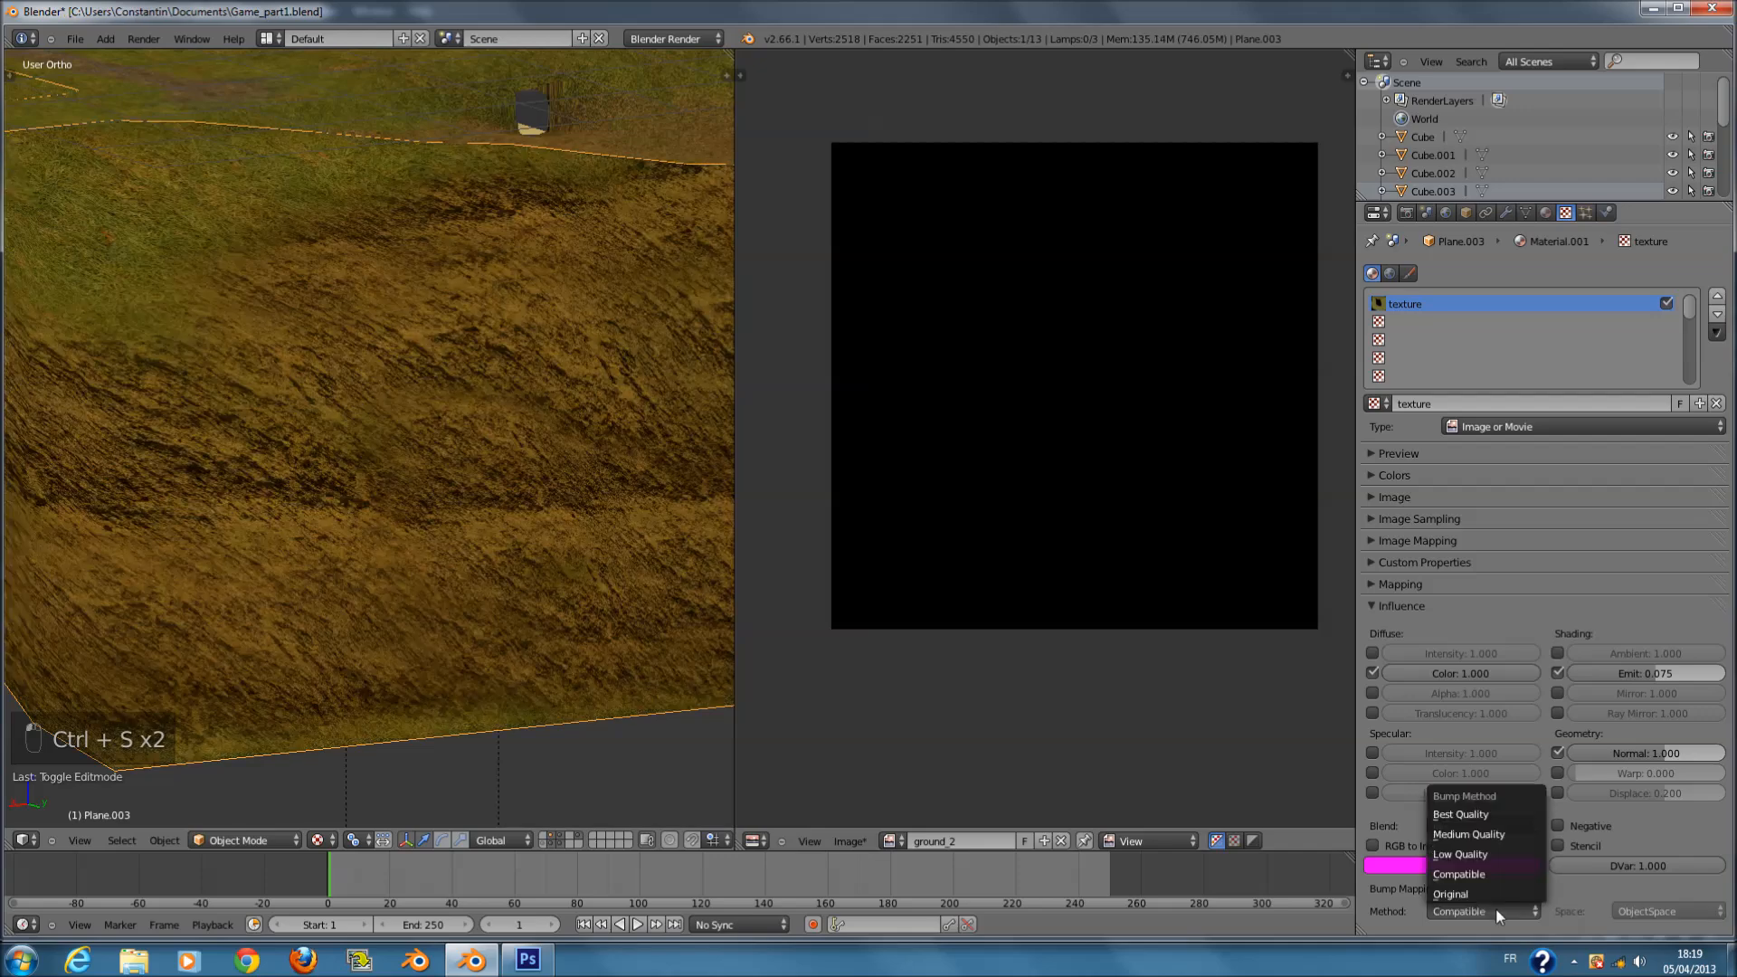
{"action": "left_click", "coordinate": [1484, 855]}
{"action": "key", "text": "ctrl+s"}
- Set the bake mode to Normals and bake the outer terrain into the ground_2 image while in mesh editing
{"action": "left_click", "coordinate": [1406, 214]}
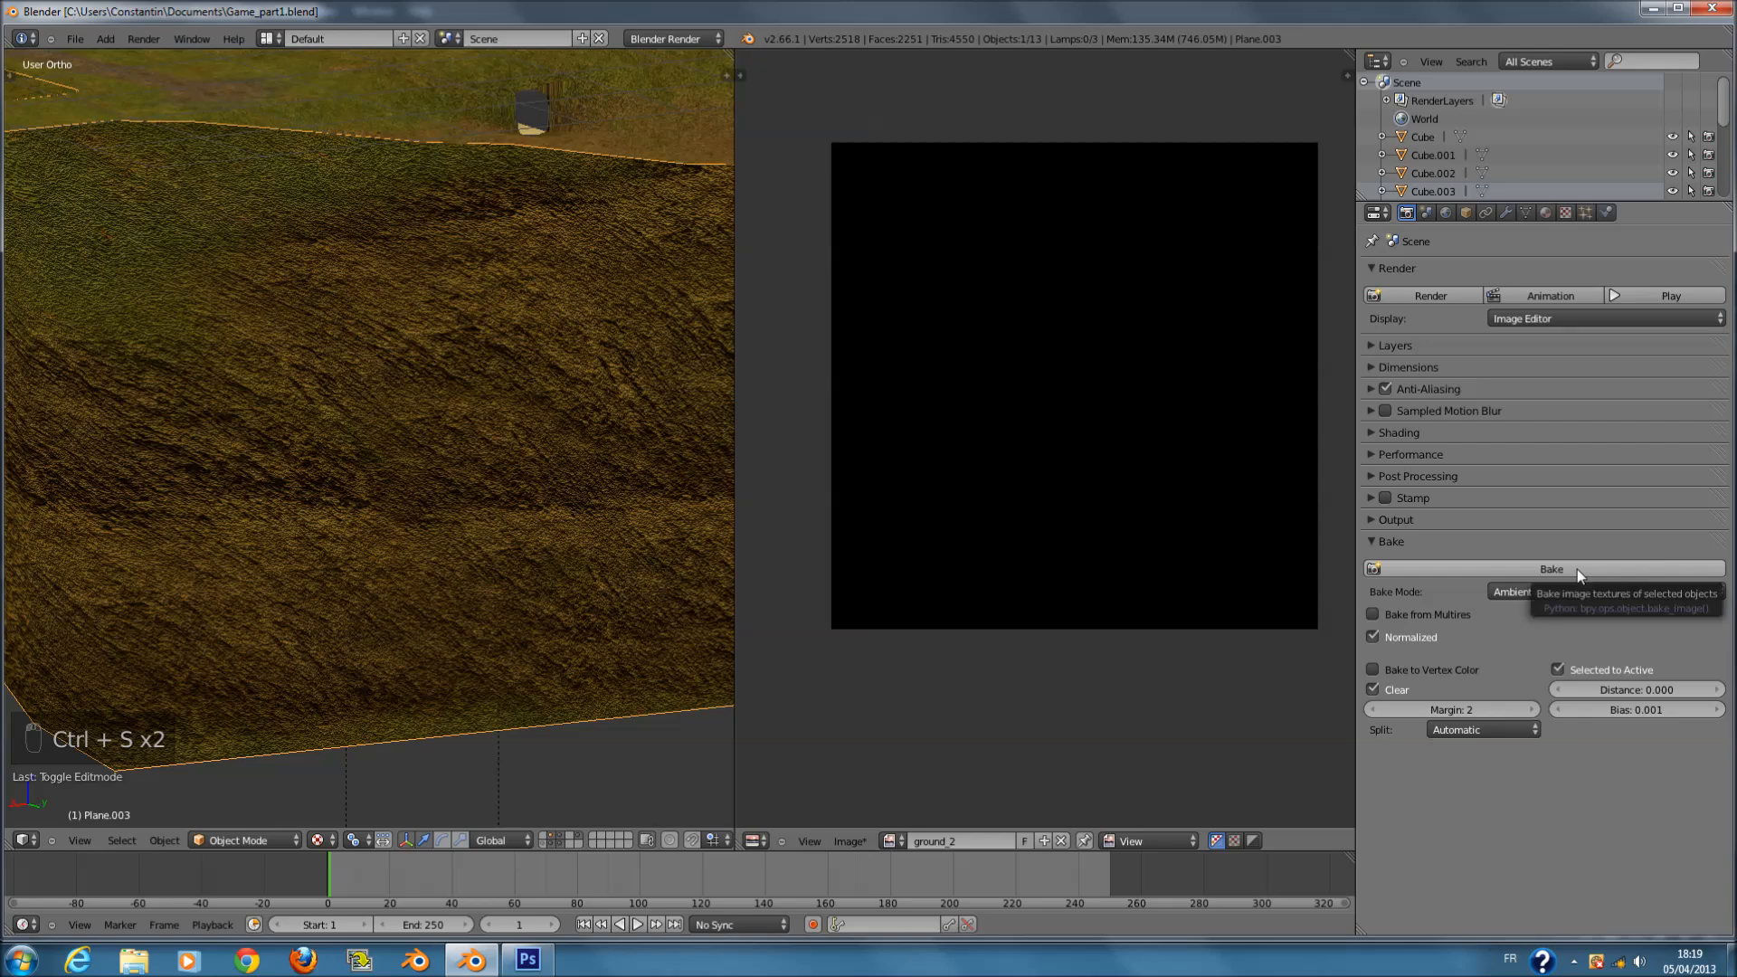
{"action": "key", "text": "Tab"}
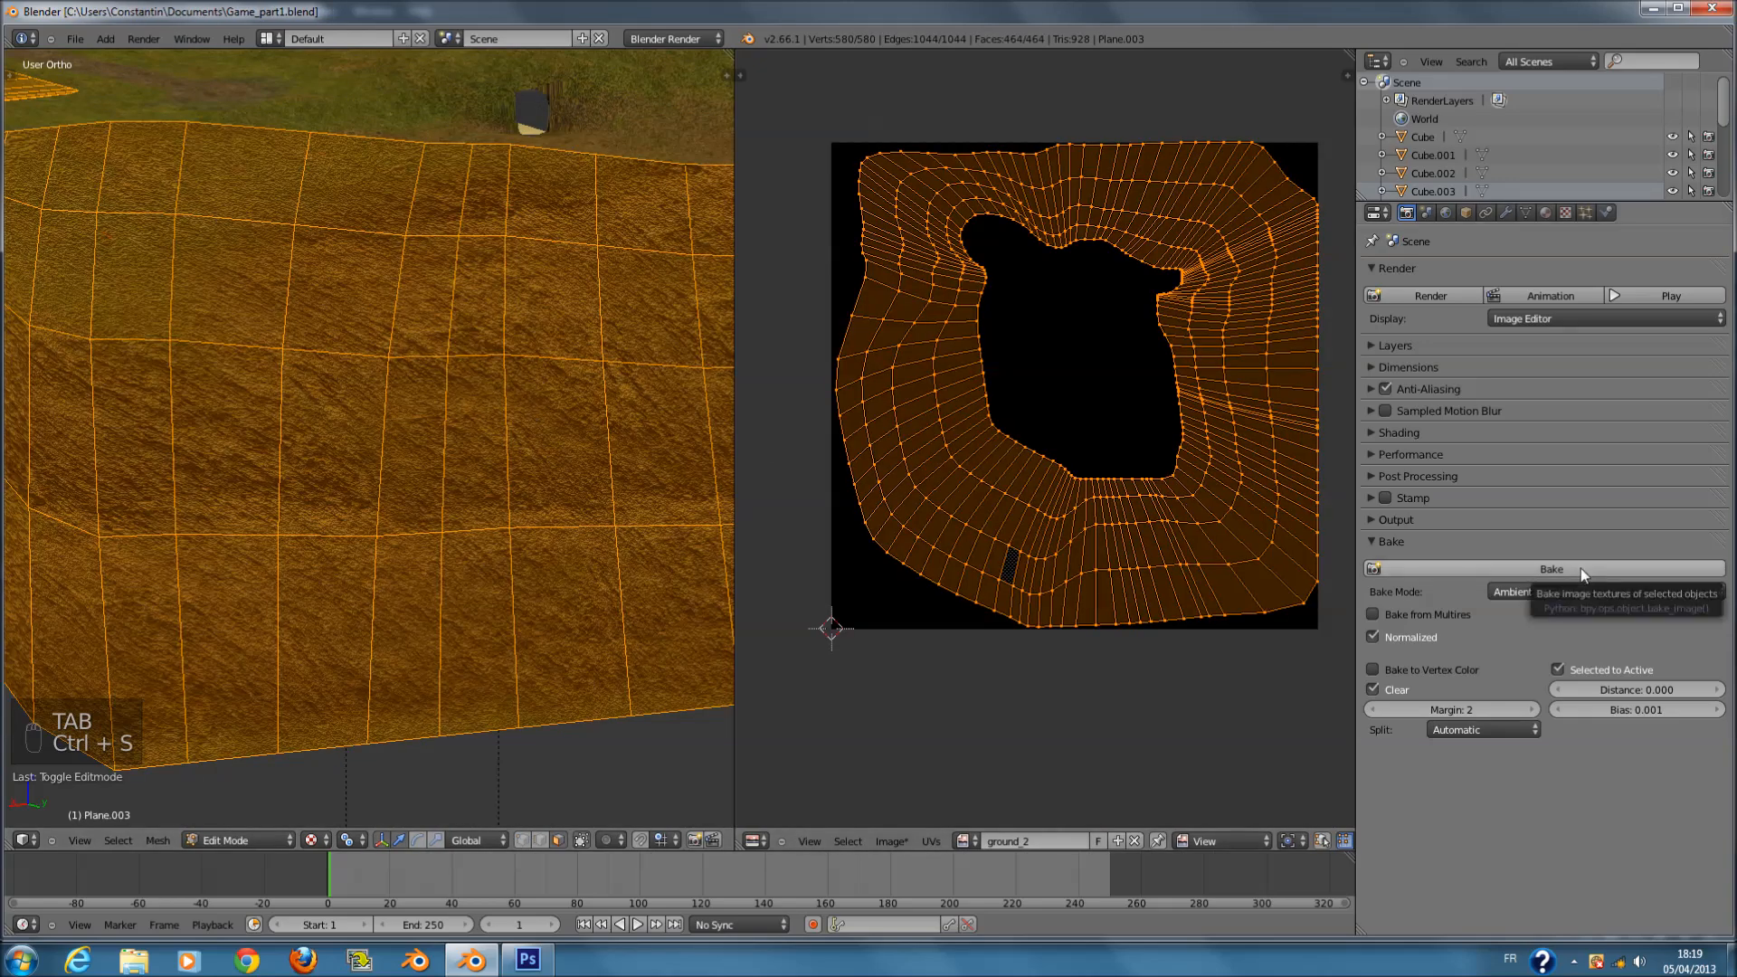
{"action": "left_click", "coordinate": [1579, 592]}
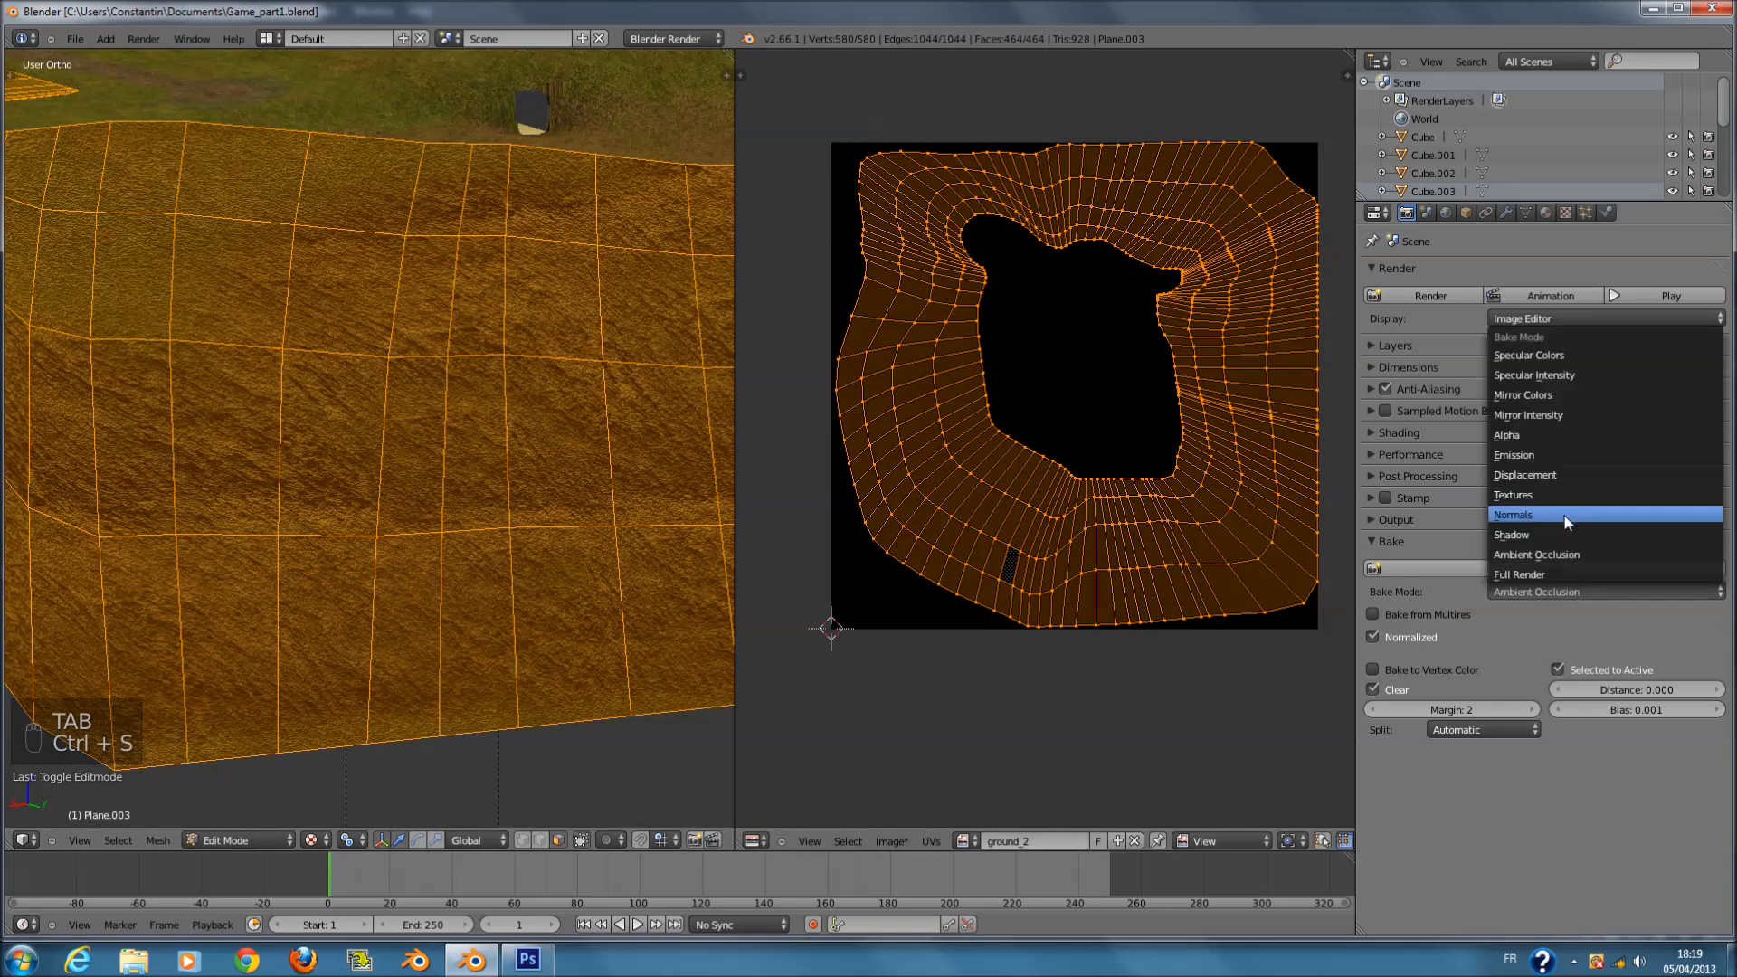
{"action": "left_click", "coordinate": [1567, 515]}
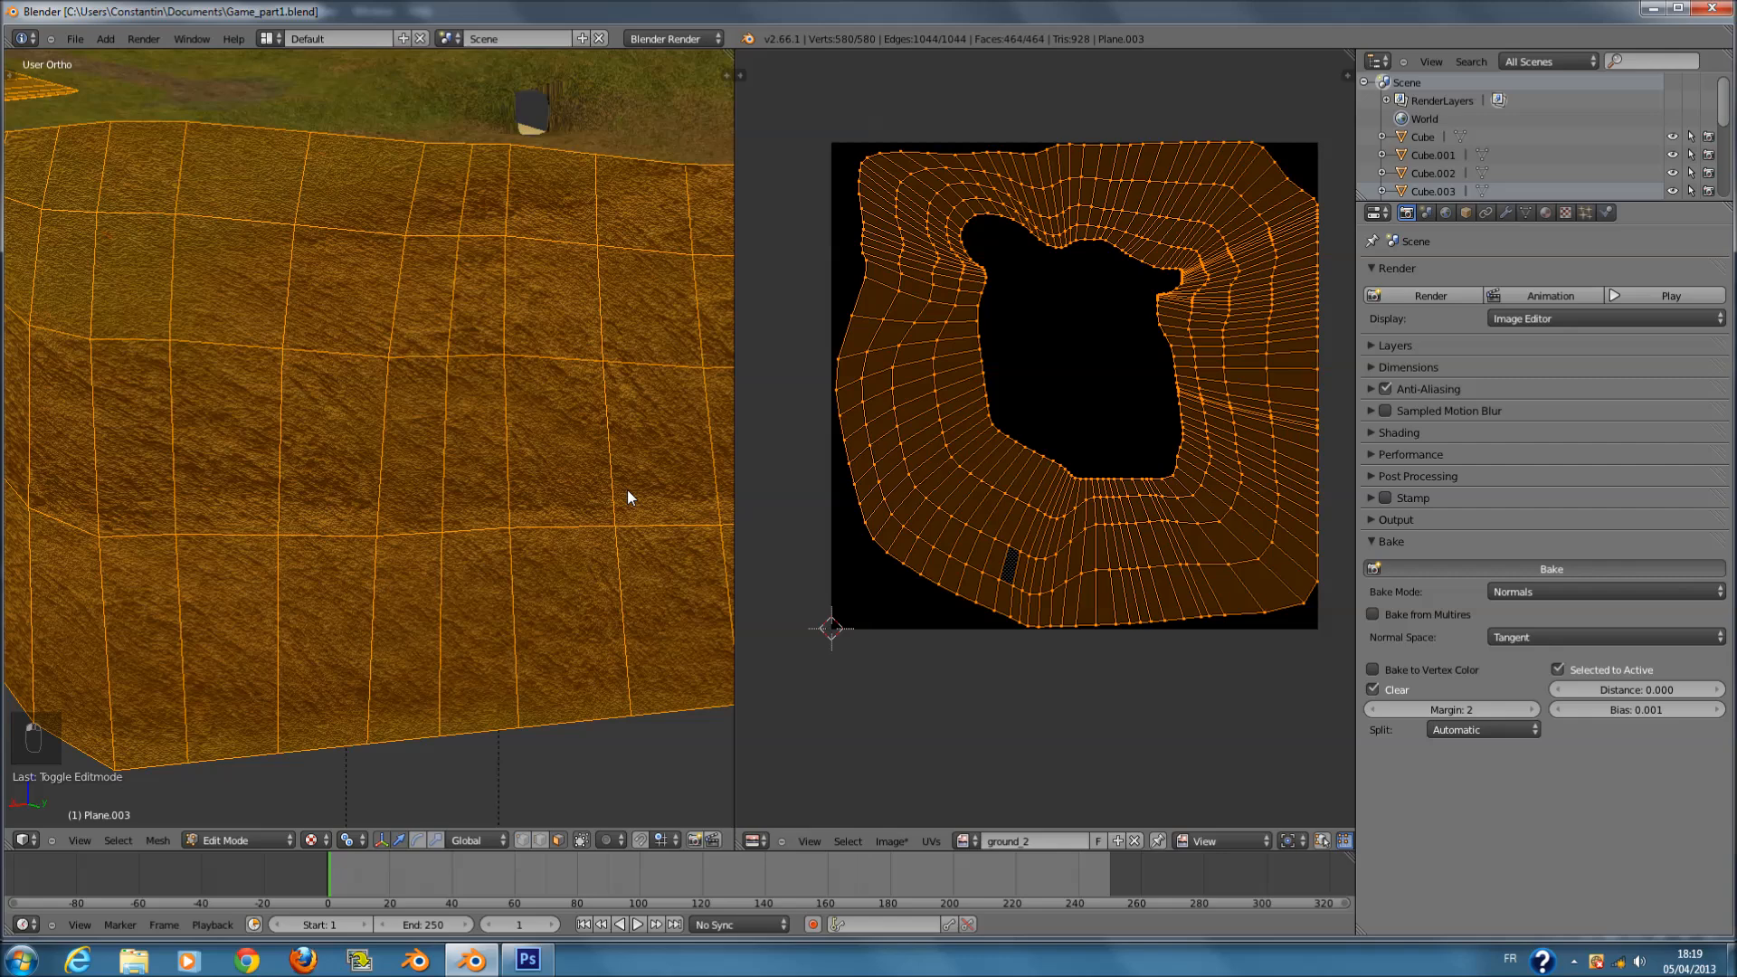
{"action": "key", "text": "ctrl+alt+b"}
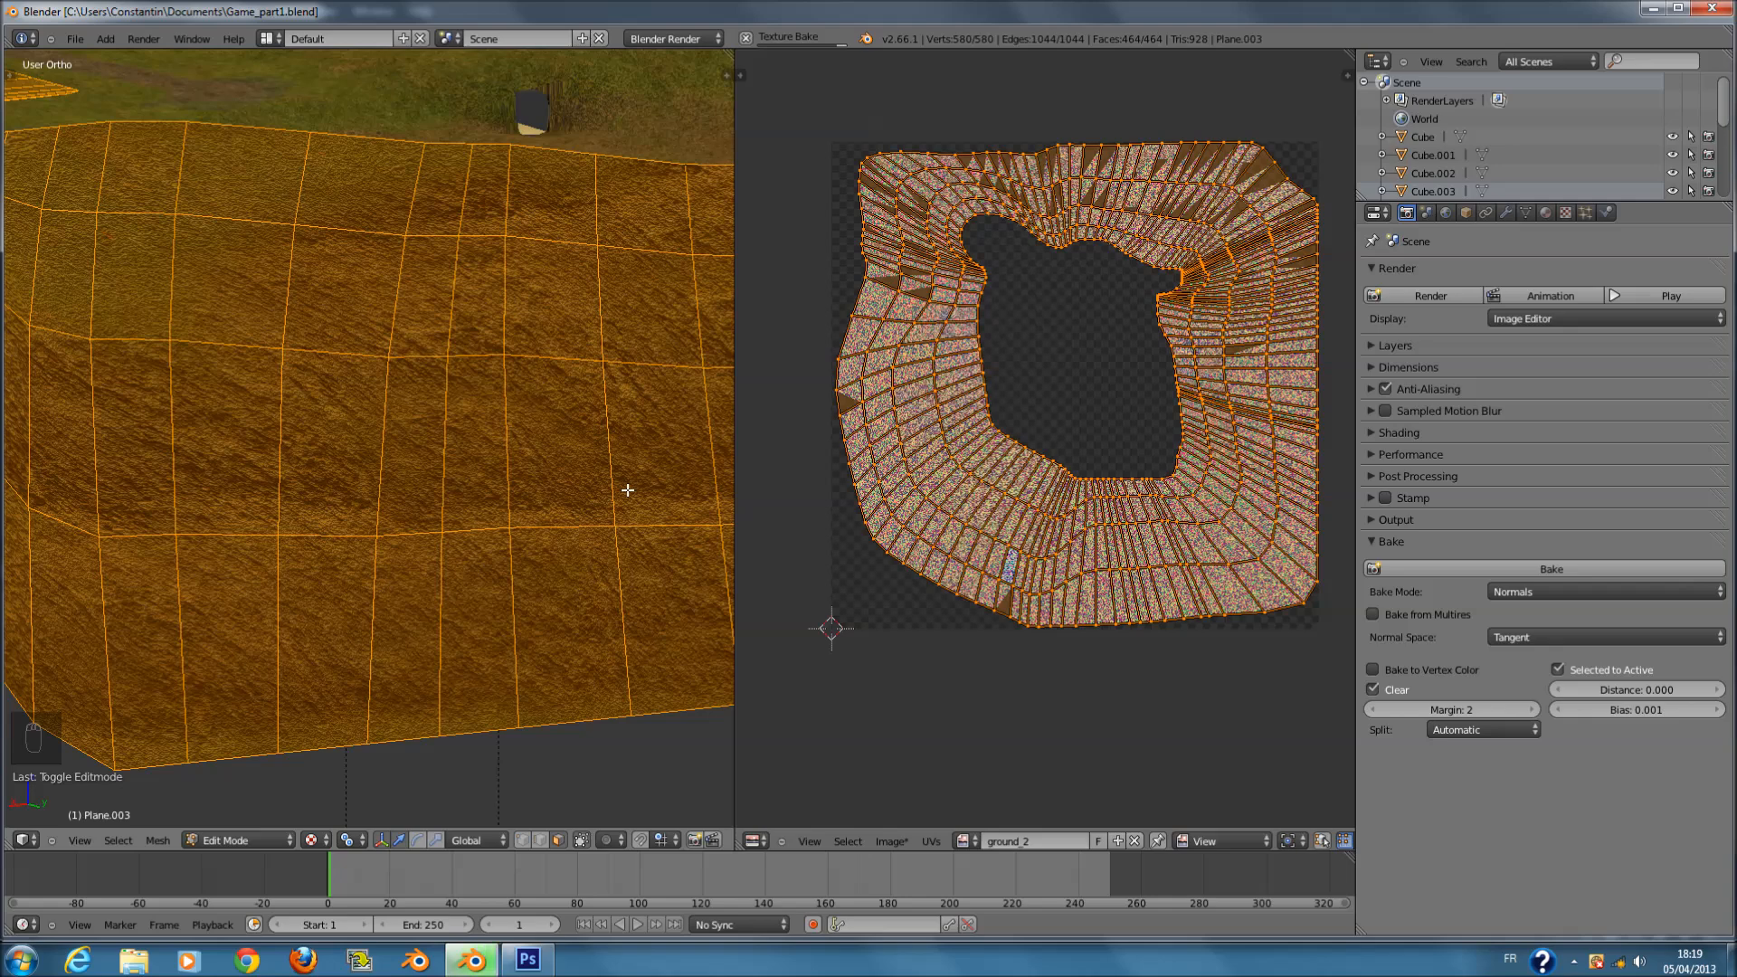
- Save over the existing blend file and leave mesh editing to examine the baked normal map up close
{"action": "left_click", "coordinate": [1433, 367]}
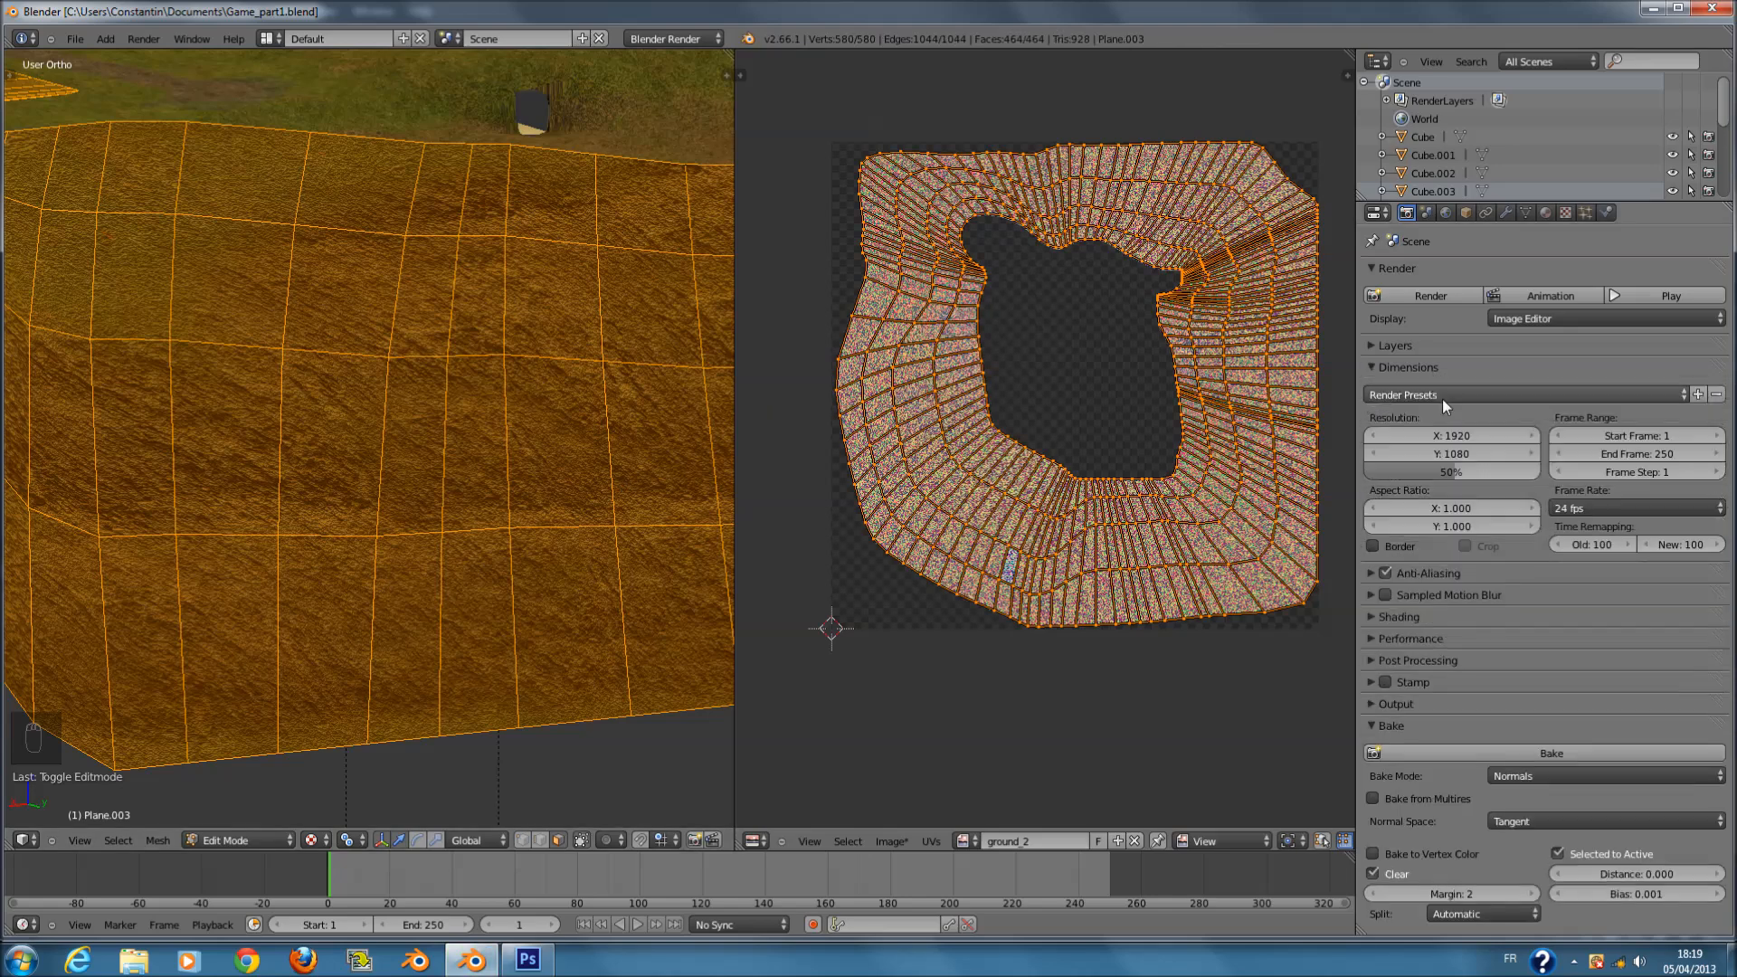
{"action": "left_click", "coordinate": [1422, 368]}
{"action": "key", "text": "ctrl+s"}
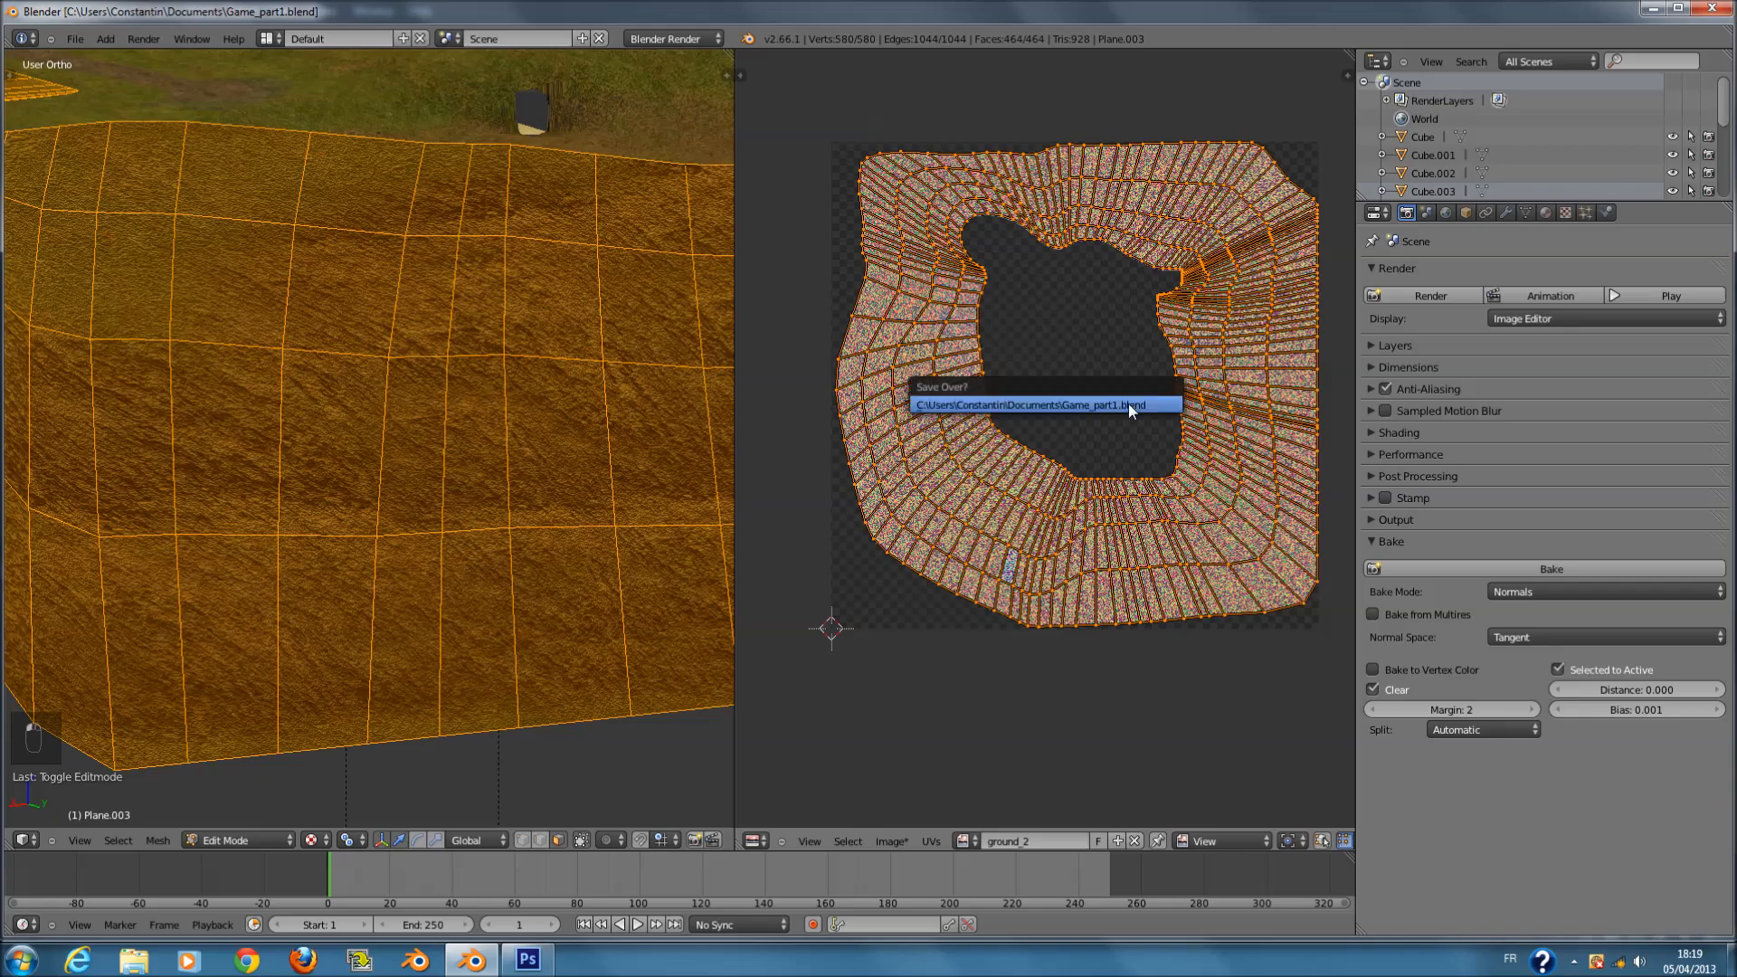
{"action": "left_click", "coordinate": [1127, 404]}
{"action": "scroll", "coordinate": [1142, 502], "scroll_direction": "up", "scroll_amount": 3}
{"action": "key", "text": "Tab"}
{"action": "scroll", "coordinate": [1127, 546], "scroll_direction": "up", "scroll_amount": 2}
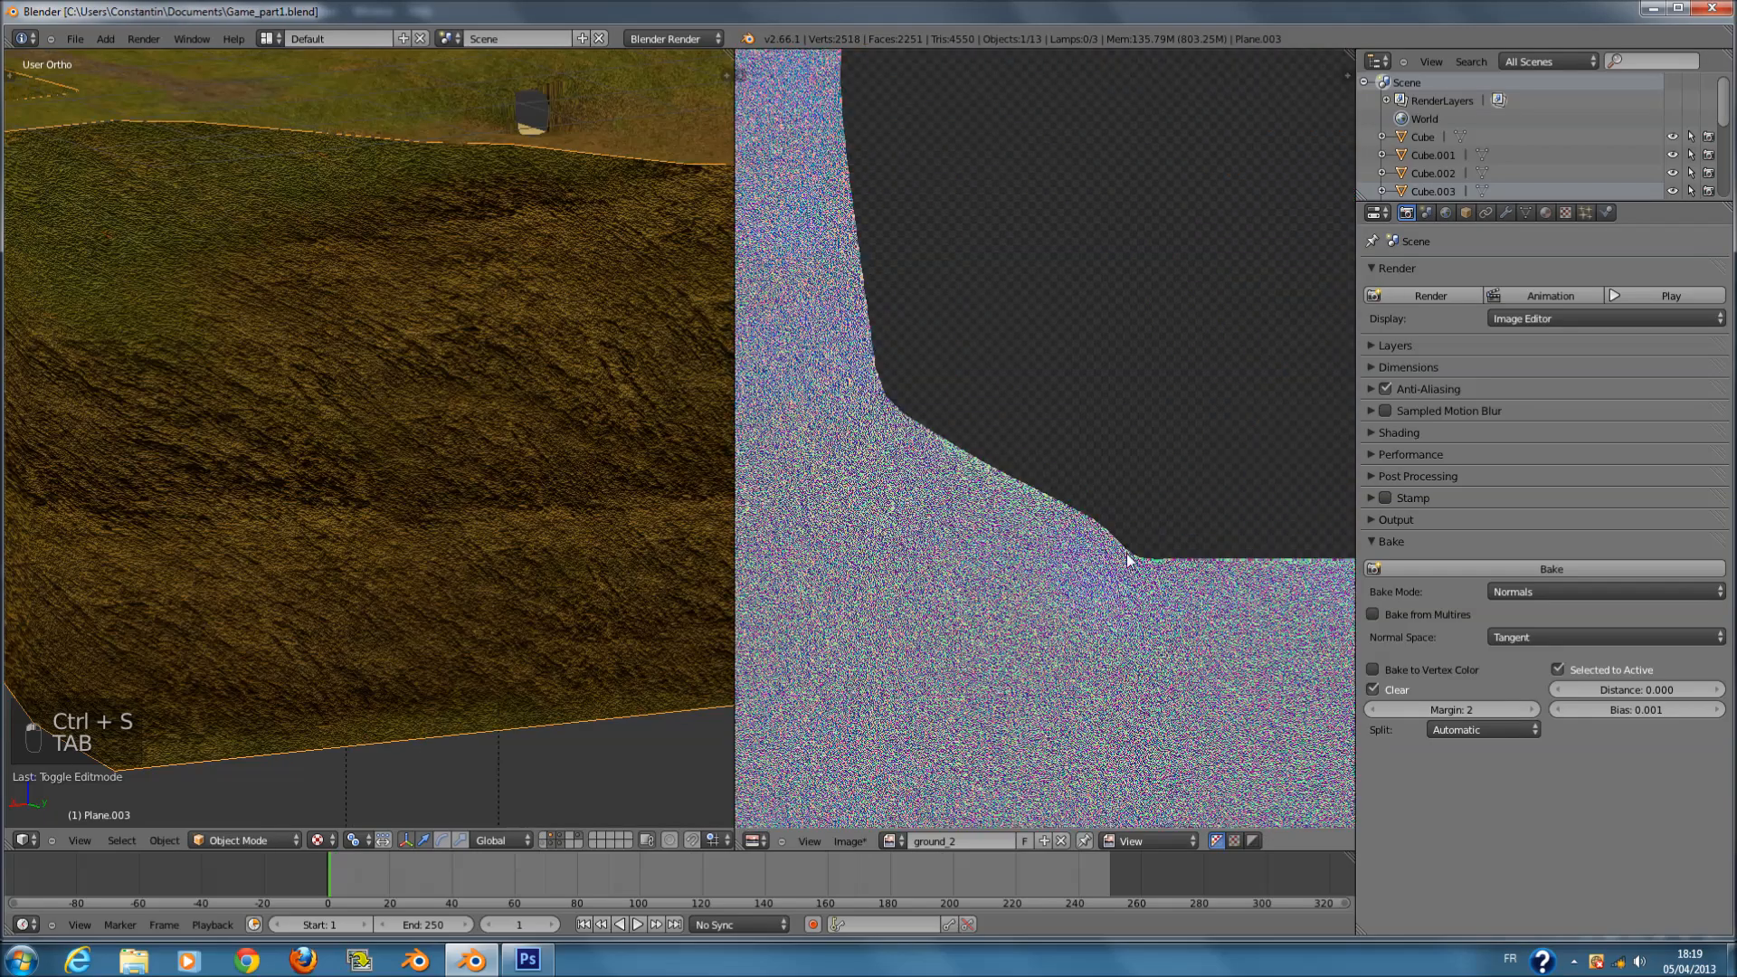
{"action": "scroll", "coordinate": [1115, 541], "scroll_direction": "down", "scroll_amount": 4}
{"action": "scroll", "coordinate": [1099, 541], "scroll_direction": "up", "scroll_amount": 1}
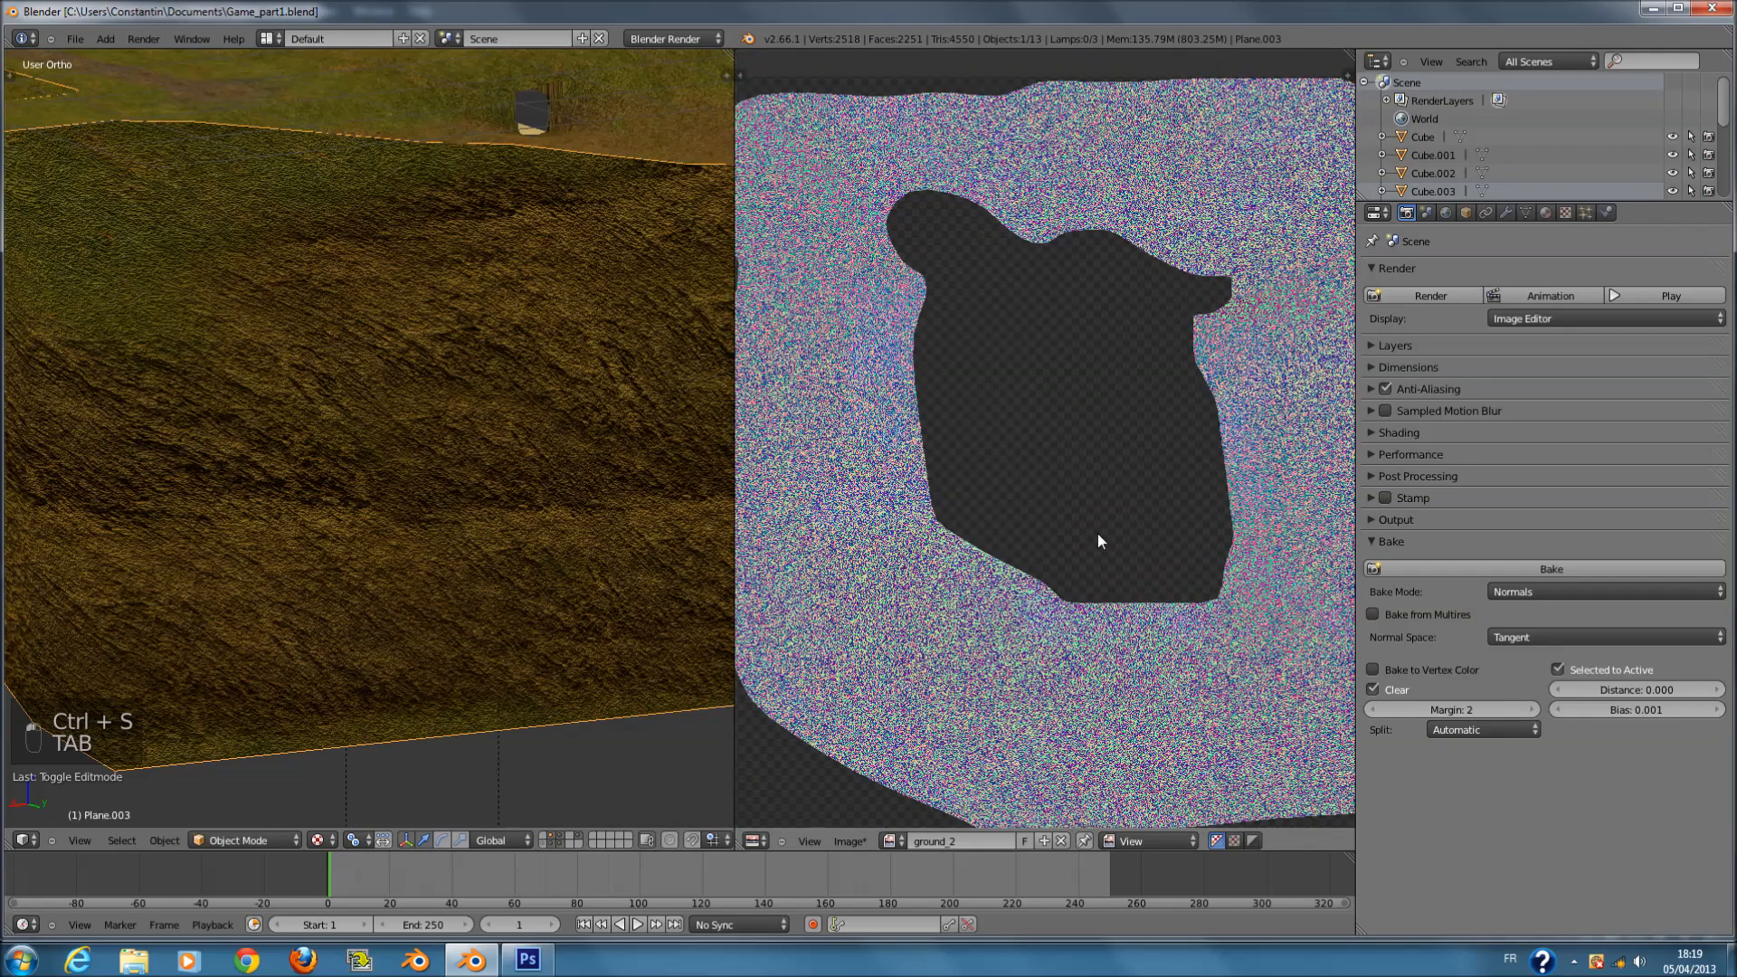
- Save the baked image as Ground_2_normal.png in the Gama_tutorial_texture folder with 100% compression and Save As Render off
{"action": "left_click", "coordinate": [853, 841]}
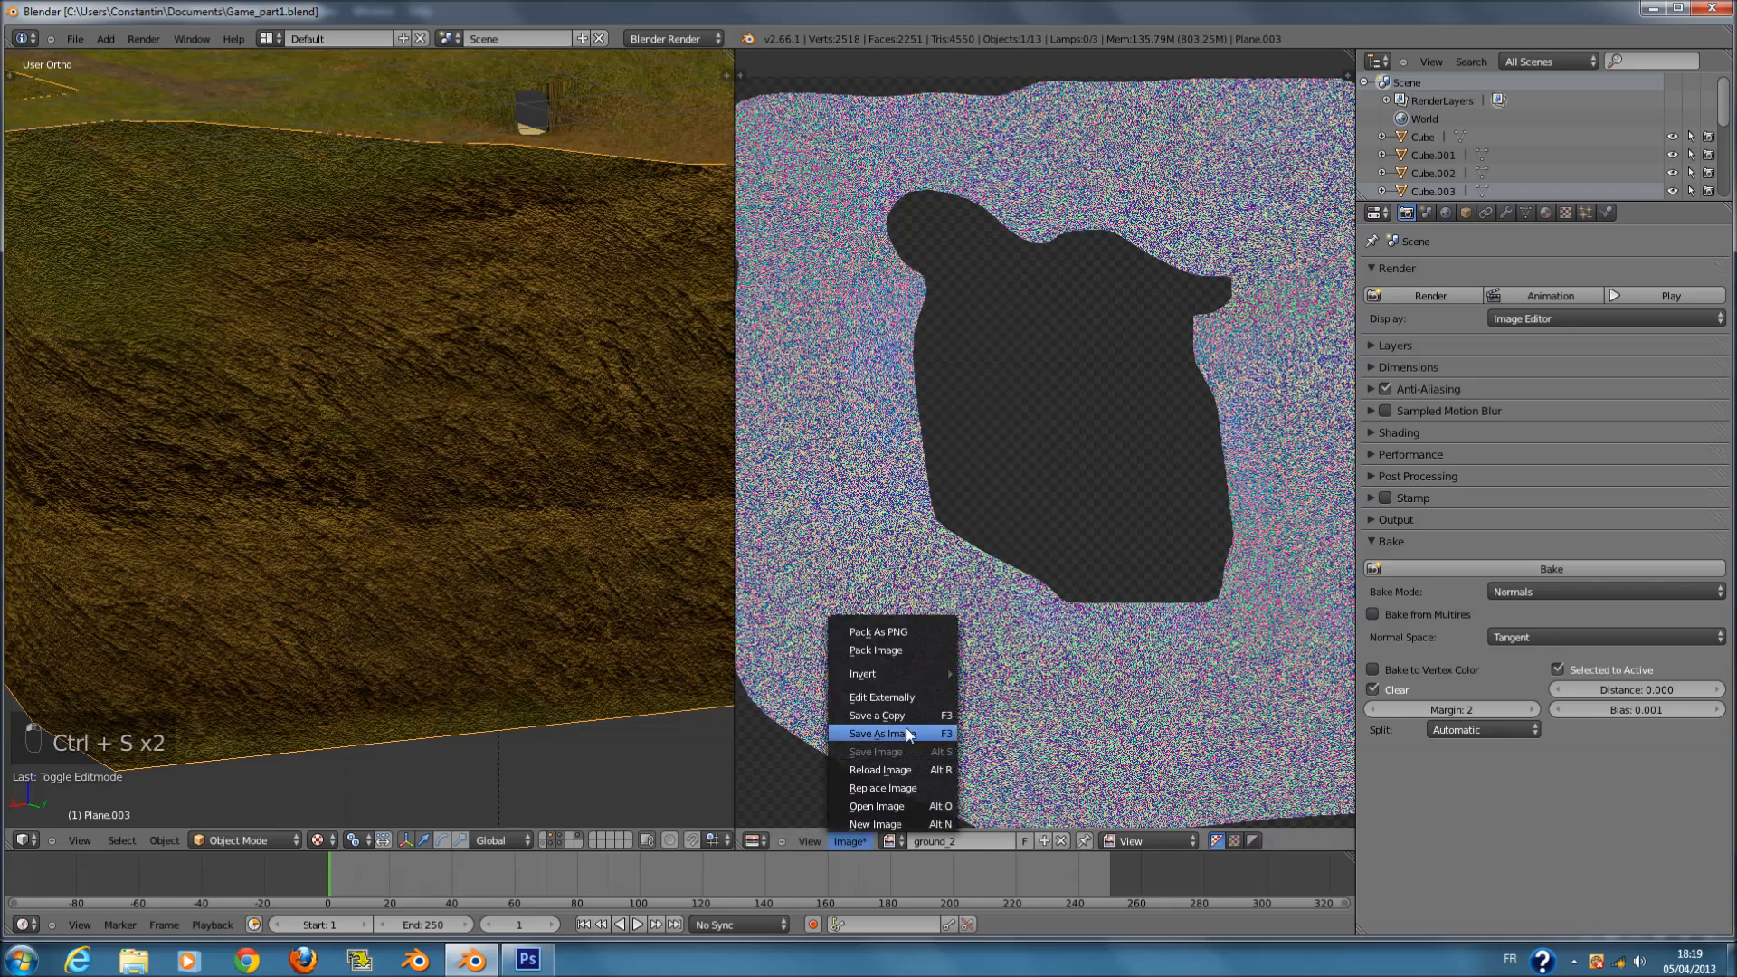
{"action": "left_click", "coordinate": [905, 728]}
{"action": "left_click", "coordinate": [339, 106]}
{"action": "type", "text": "Ground_2_normal"}
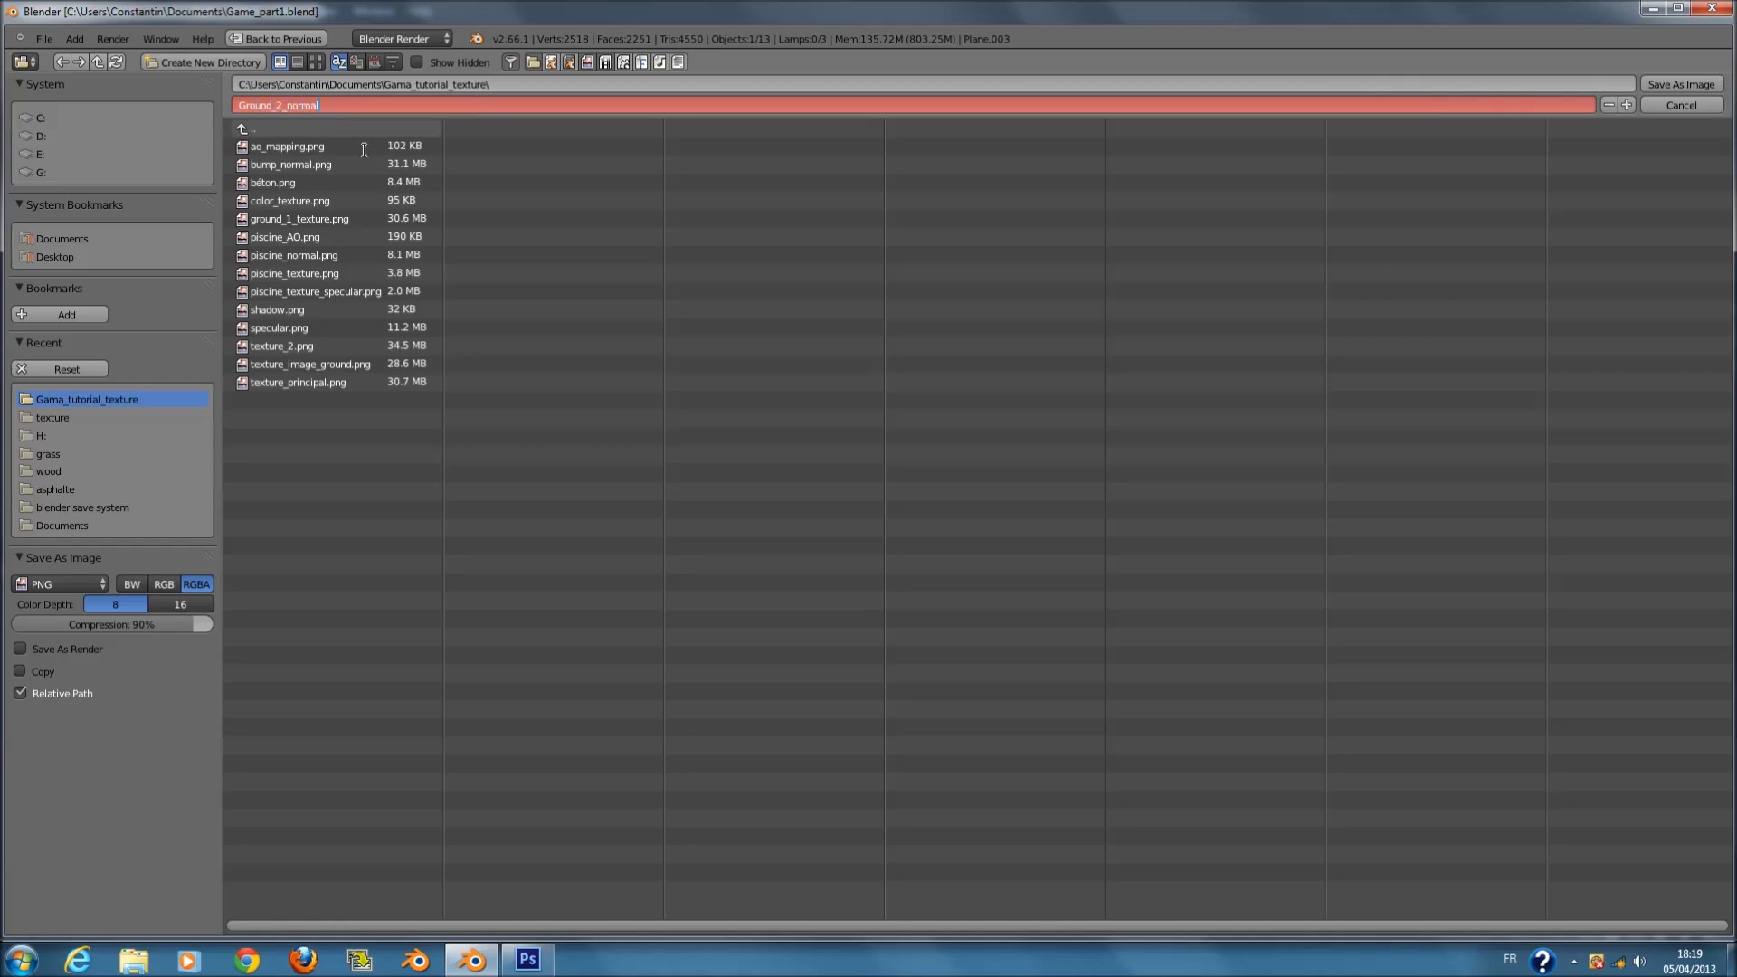
{"action": "key", "text": "Return"}
{"action": "left_click_drag", "start_coordinate": [163, 621], "coordinate": [208, 619]}
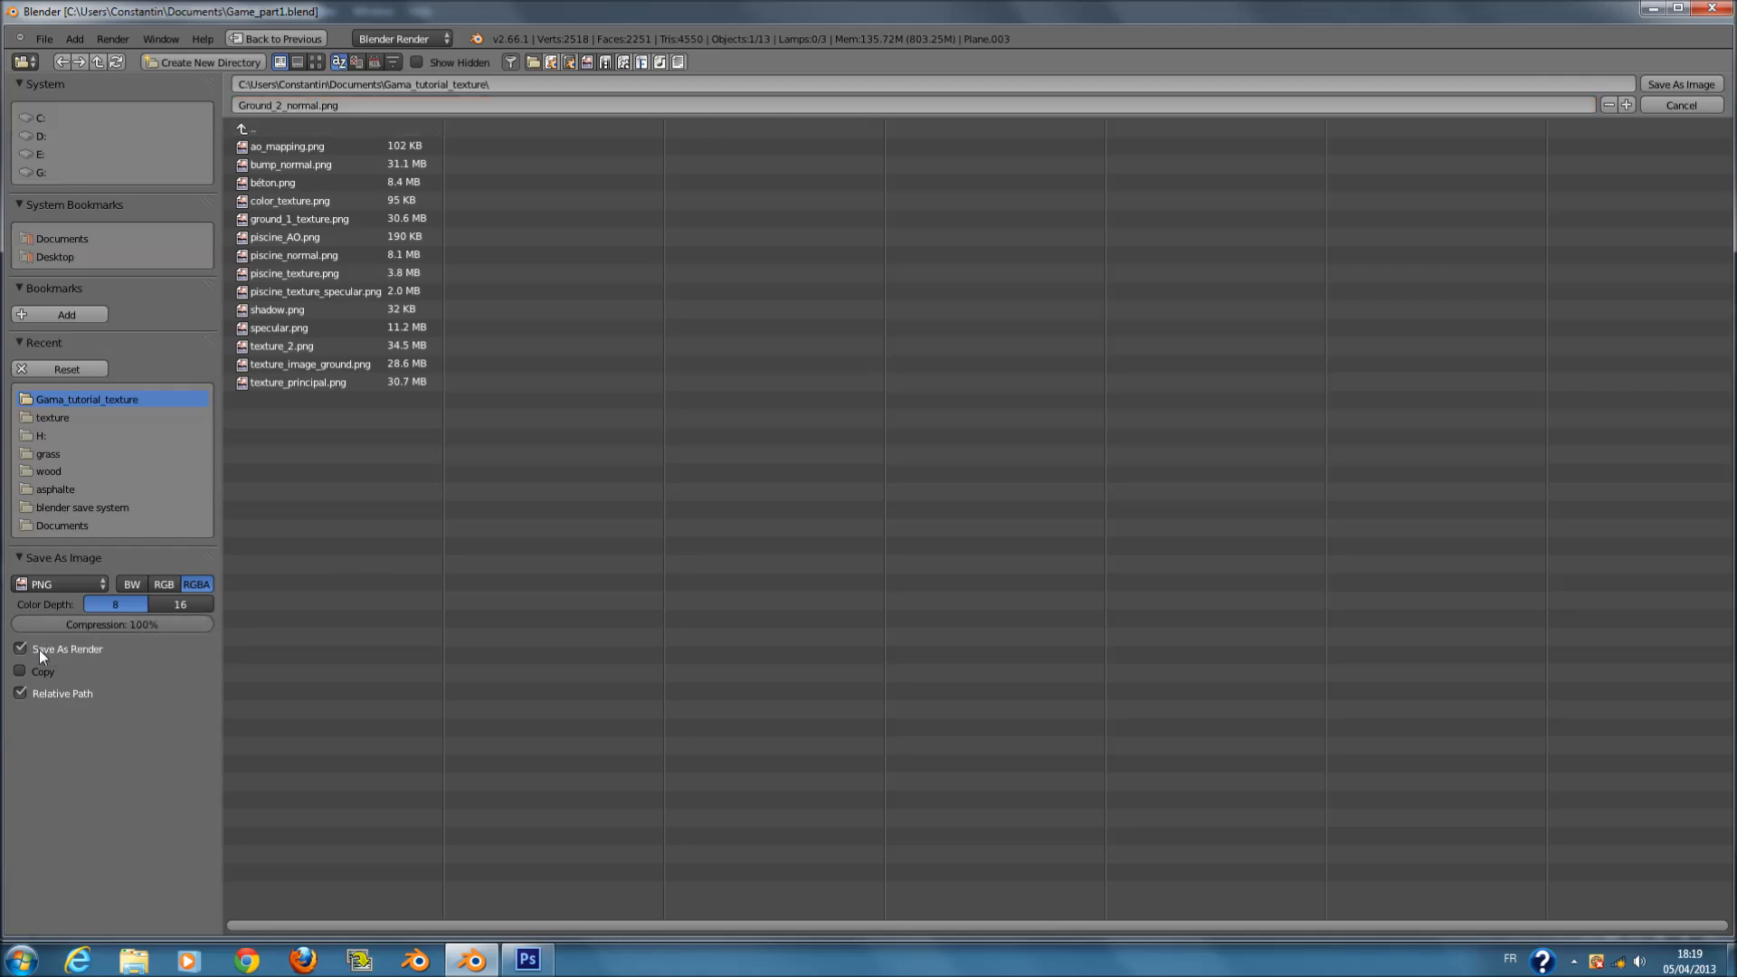
{"action": "left_click", "coordinate": [19, 649]}
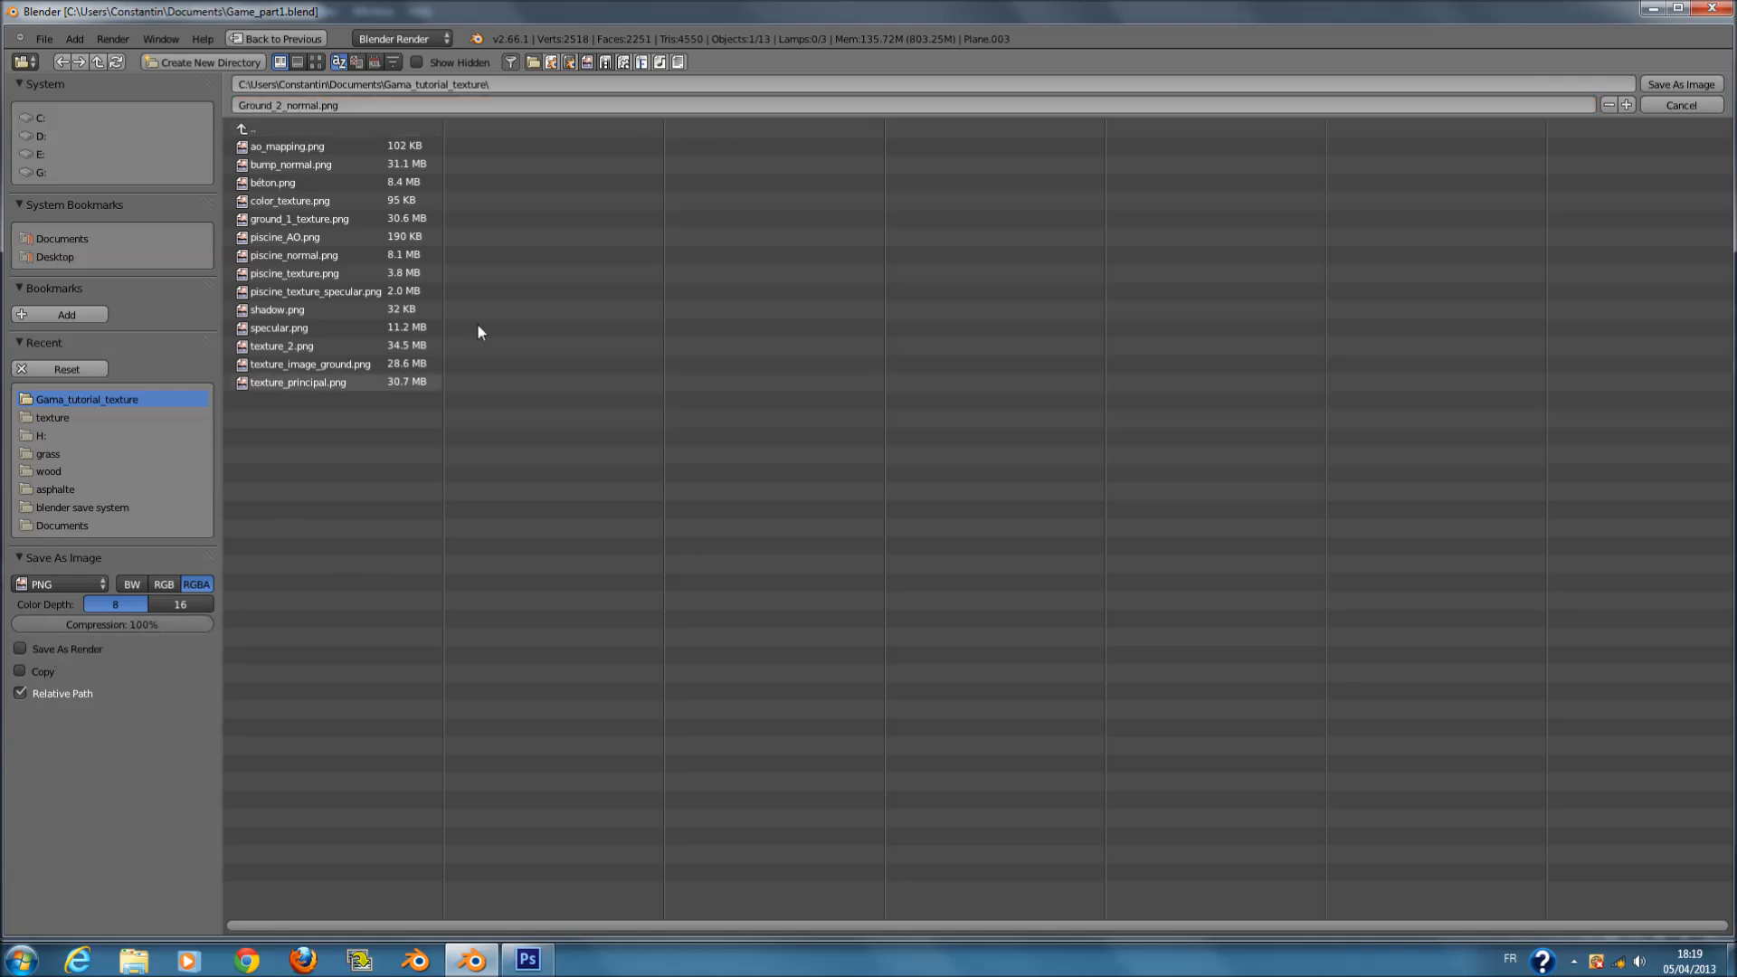
{"action": "left_click", "coordinate": [1698, 85]}
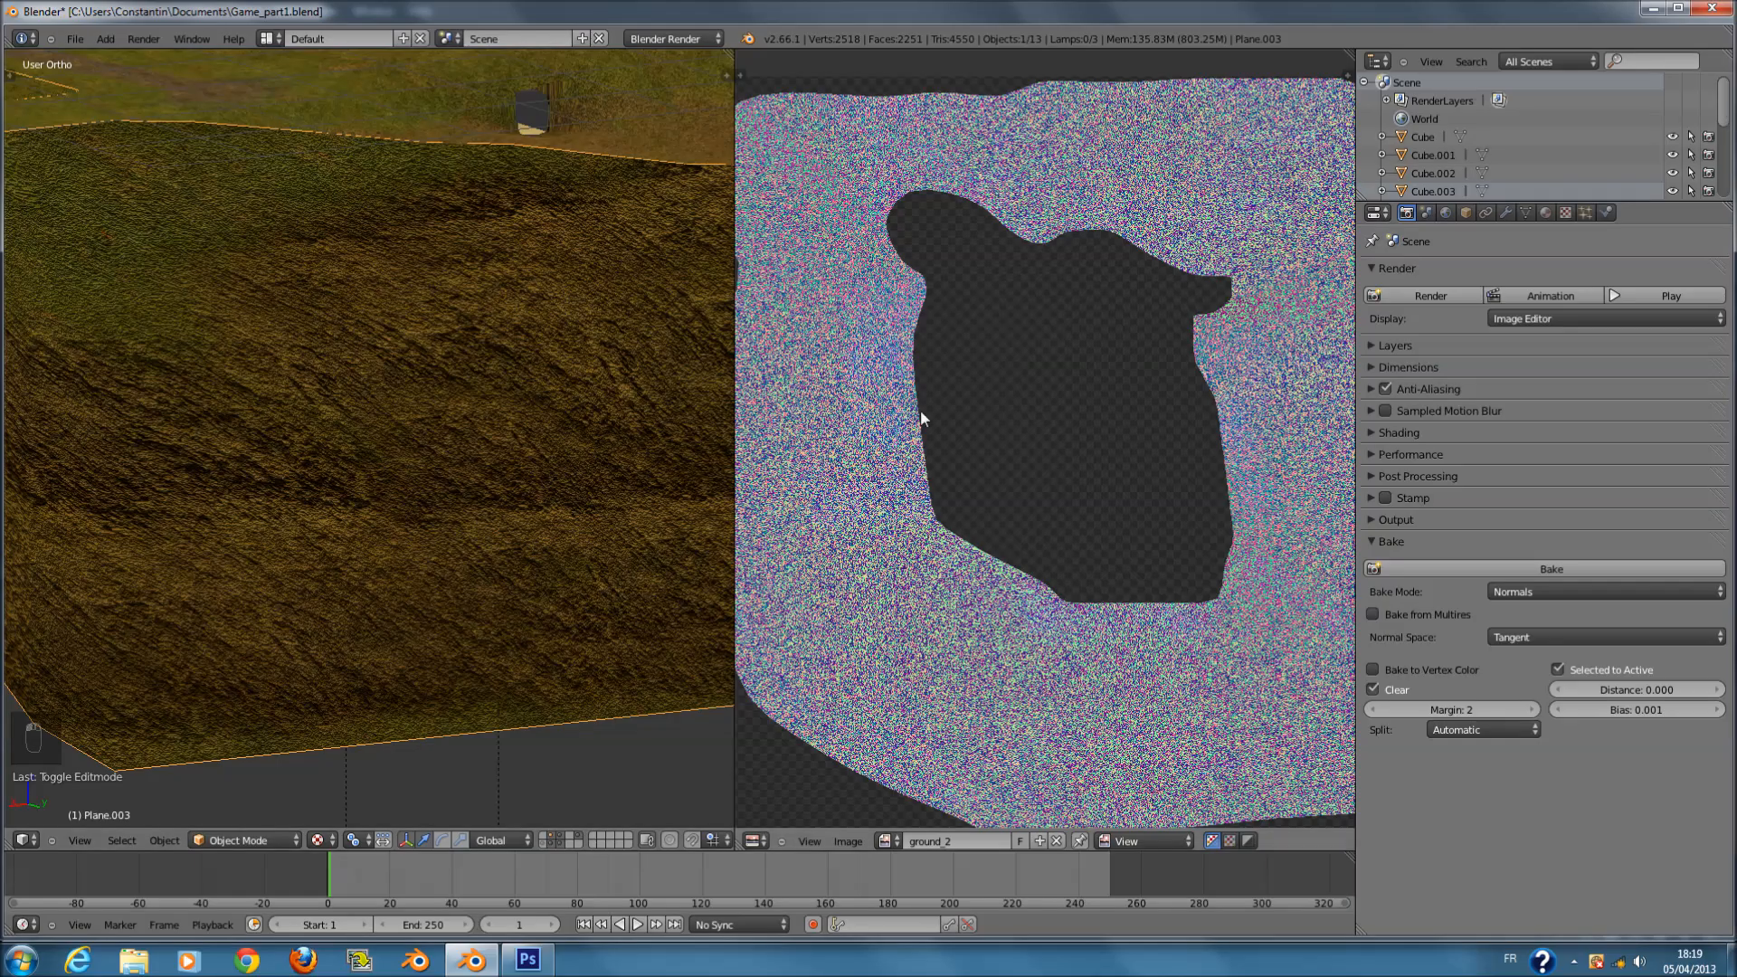
- Save the blend file, reselect the outer terrain and disable Normal influence on its color texture
{"action": "scroll", "coordinate": [557, 421], "scroll_direction": "down", "scroll_amount": 5}
{"action": "key", "text": "ctrl+s"}
{"action": "key", "text": "a"}
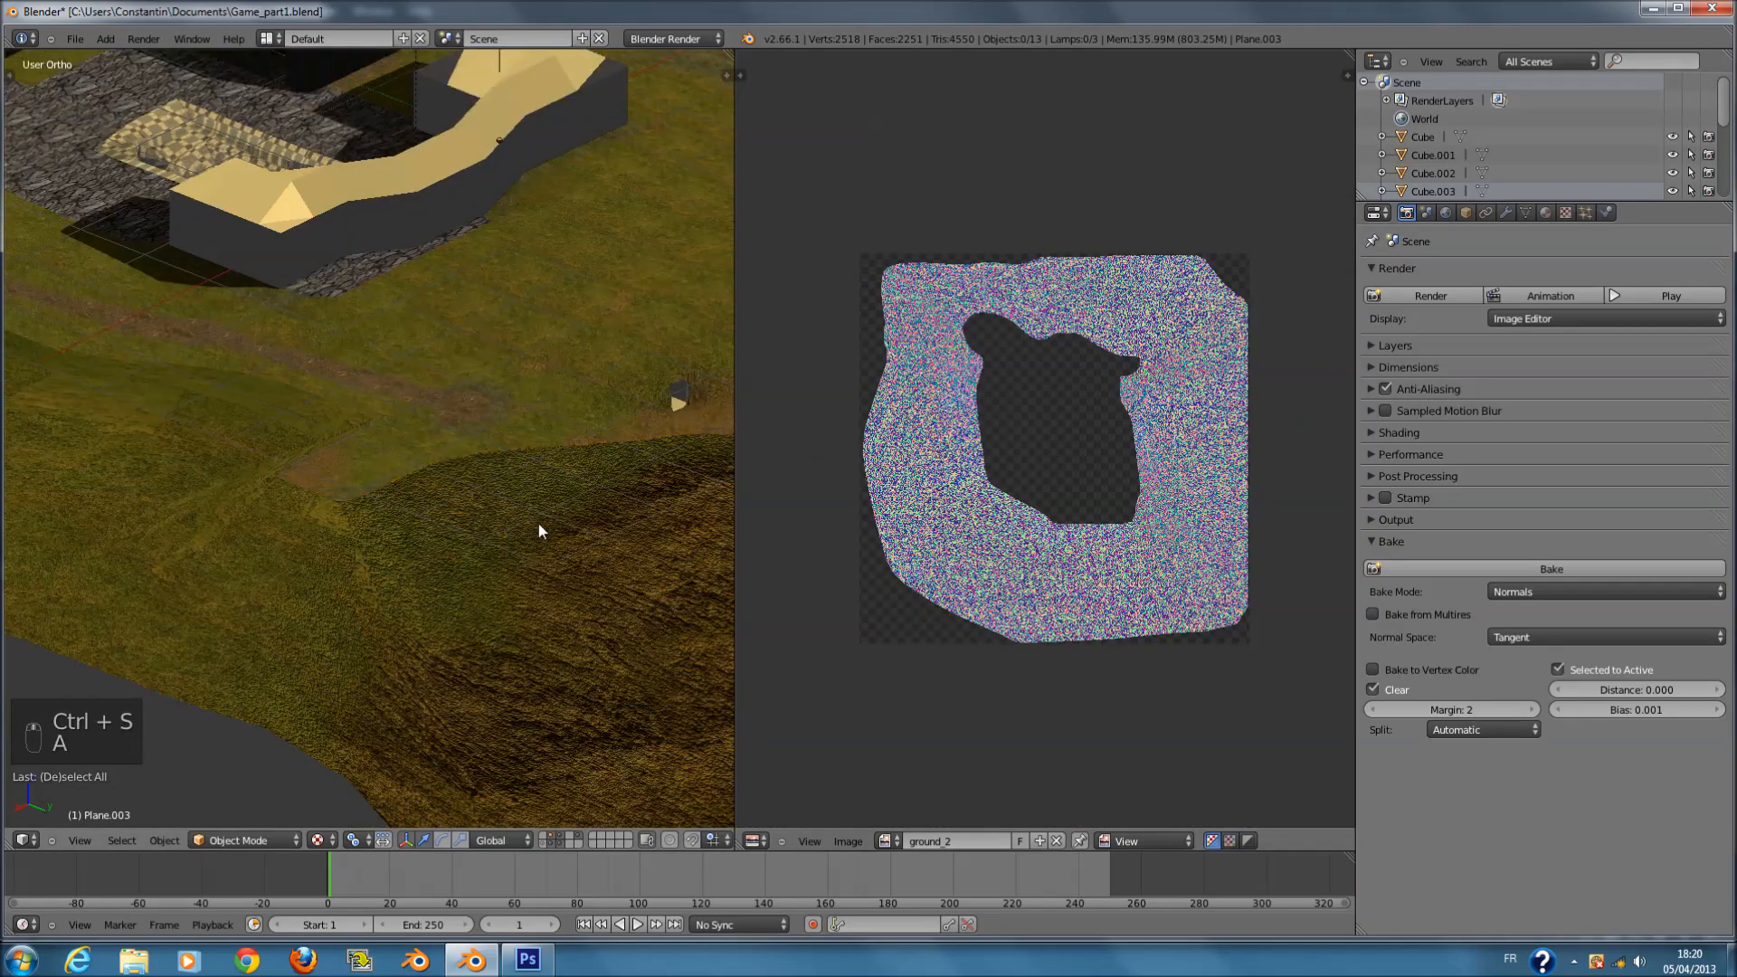
{"action": "scroll", "coordinate": [551, 539], "scroll_direction": "up", "scroll_amount": 2}
{"action": "scroll", "coordinate": [552, 541], "scroll_direction": "down", "scroll_amount": 2}
{"action": "key", "text": "ctrl+s"}
{"action": "left_click", "coordinate": [552, 542]}
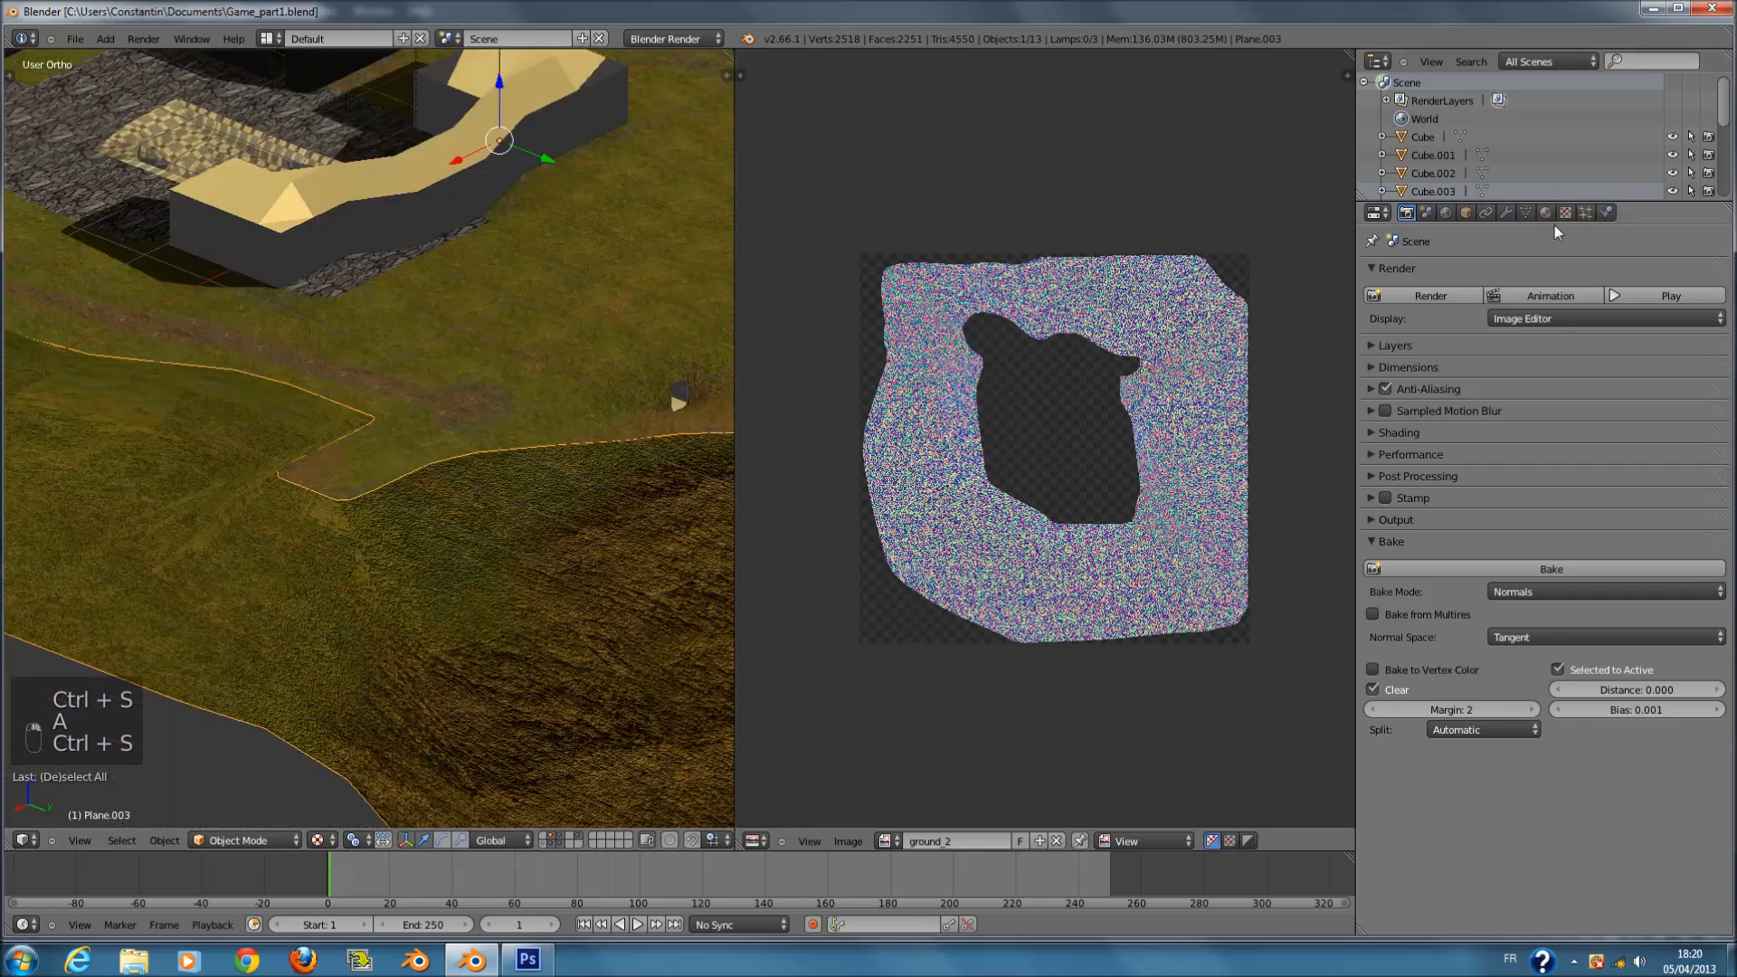
{"action": "left_click", "coordinate": [1566, 213]}
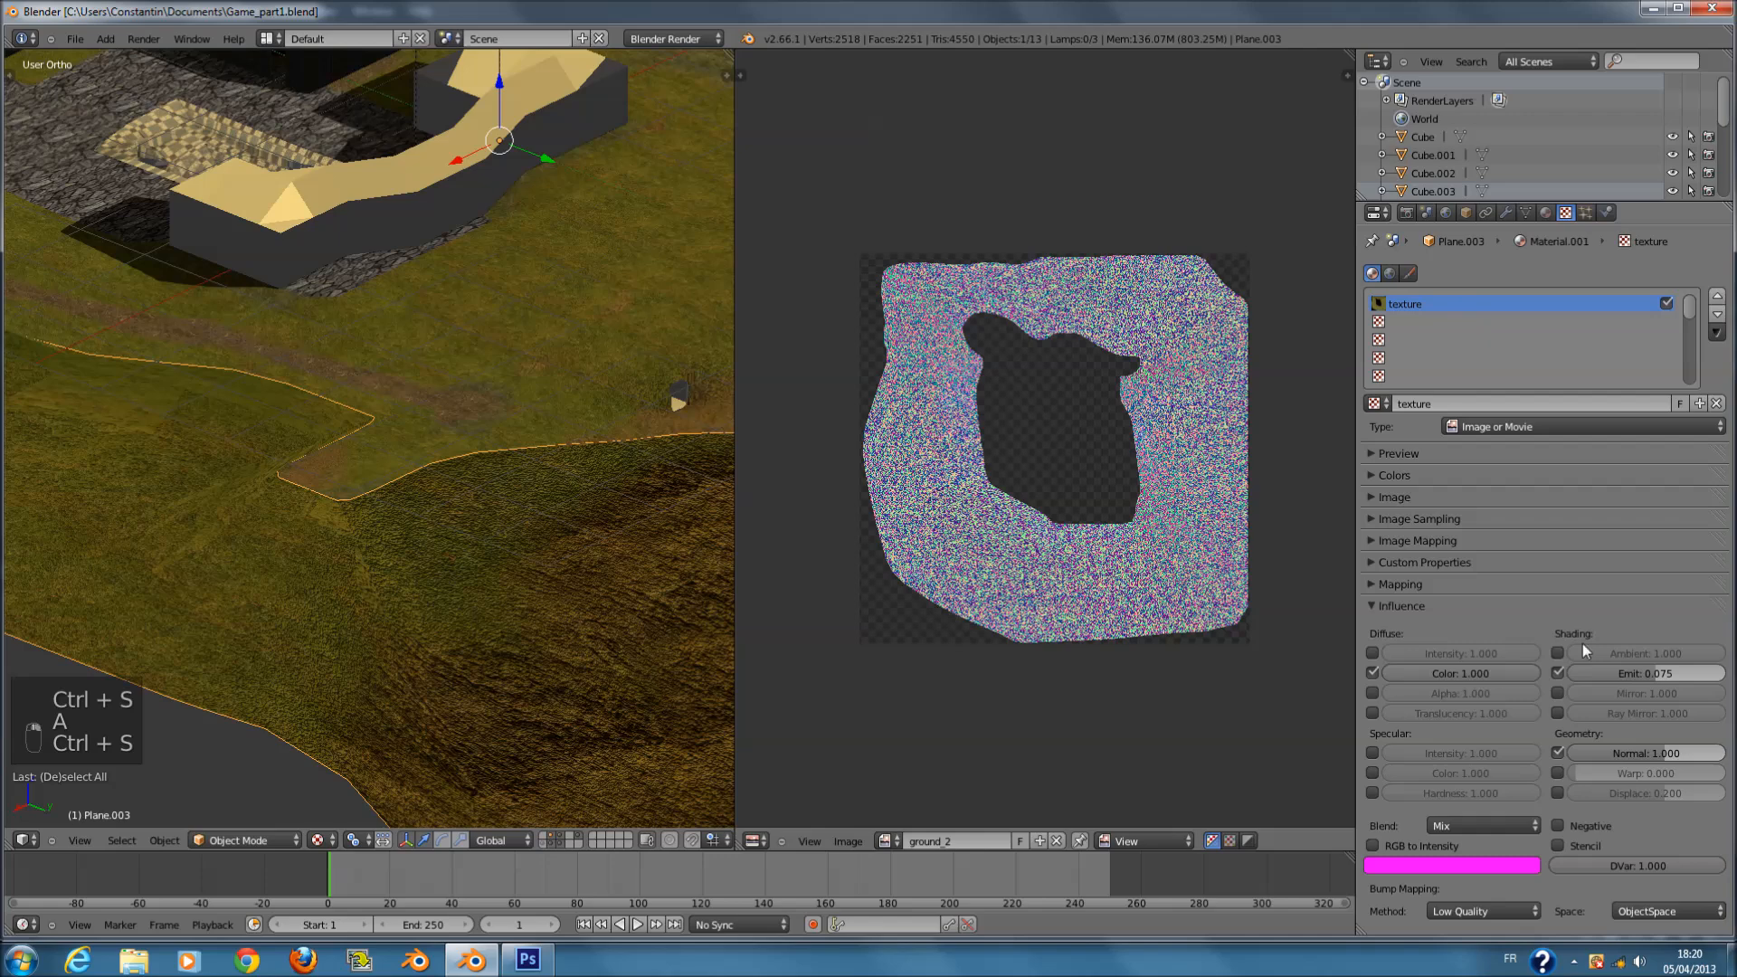
{"action": "left_click", "coordinate": [1558, 752]}
- Add a texture named normal in the outer terrain's second texture slot and set its type to Image or Movie
{"action": "left_click", "coordinate": [1414, 323]}
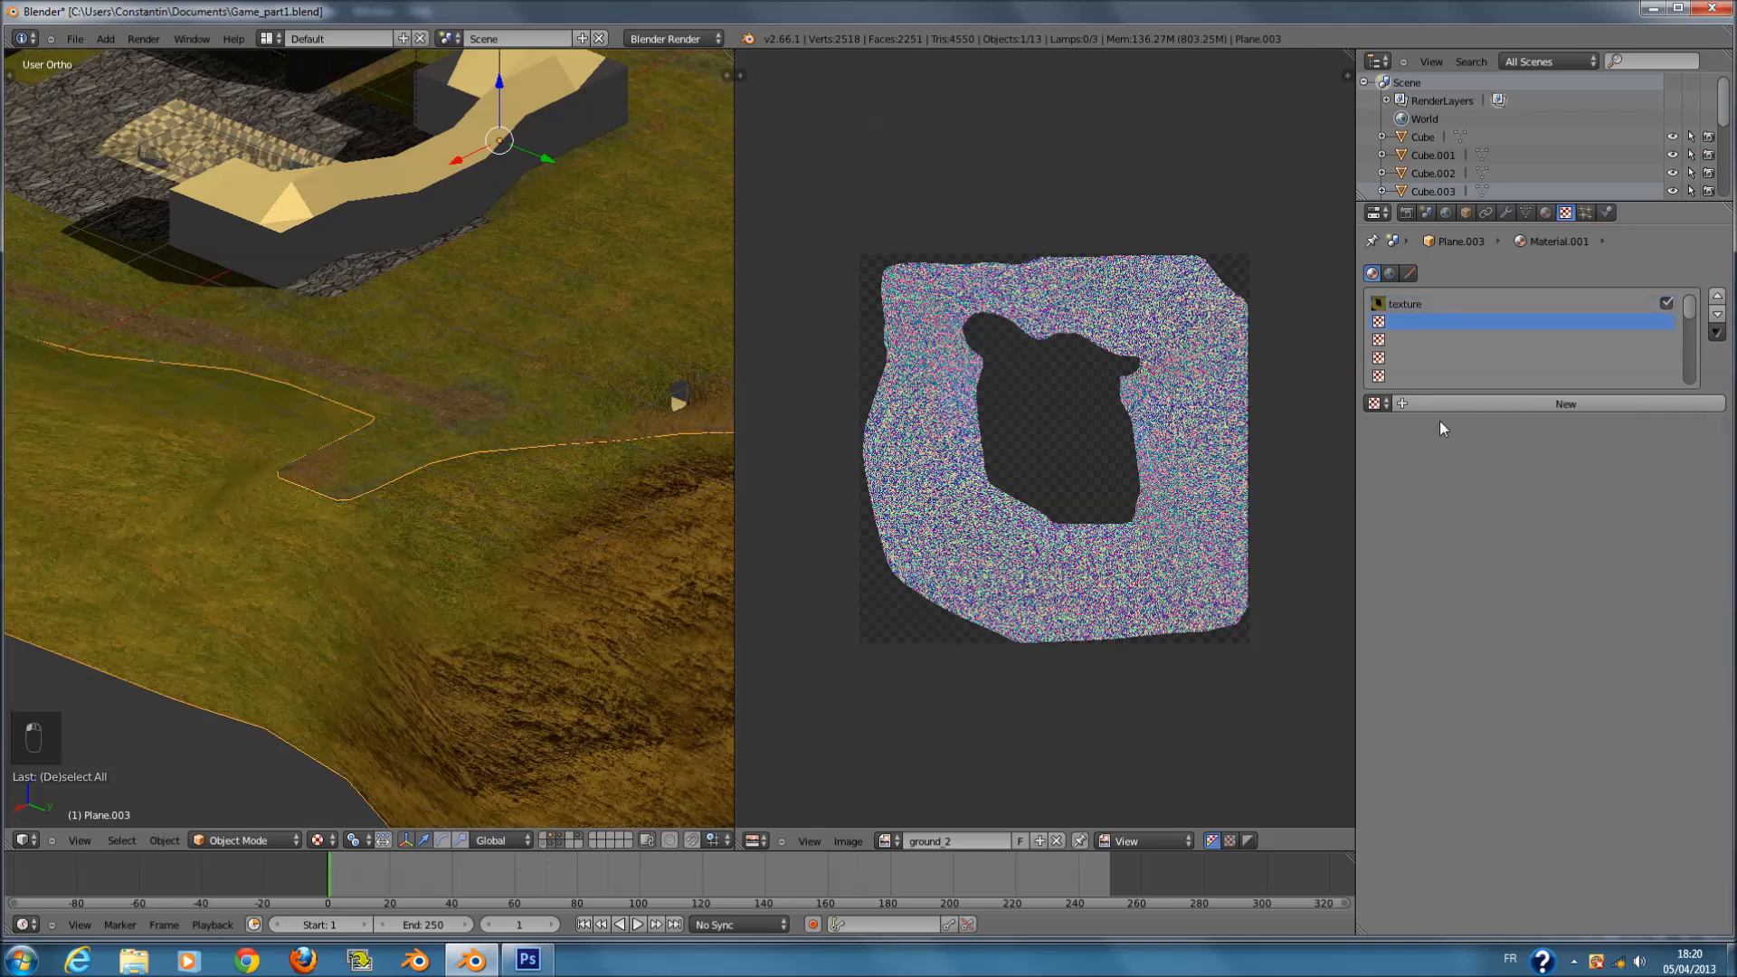
{"action": "left_click", "coordinate": [1446, 404]}
{"action": "left_click", "coordinate": [1450, 404]}
{"action": "type", "text": "no"}
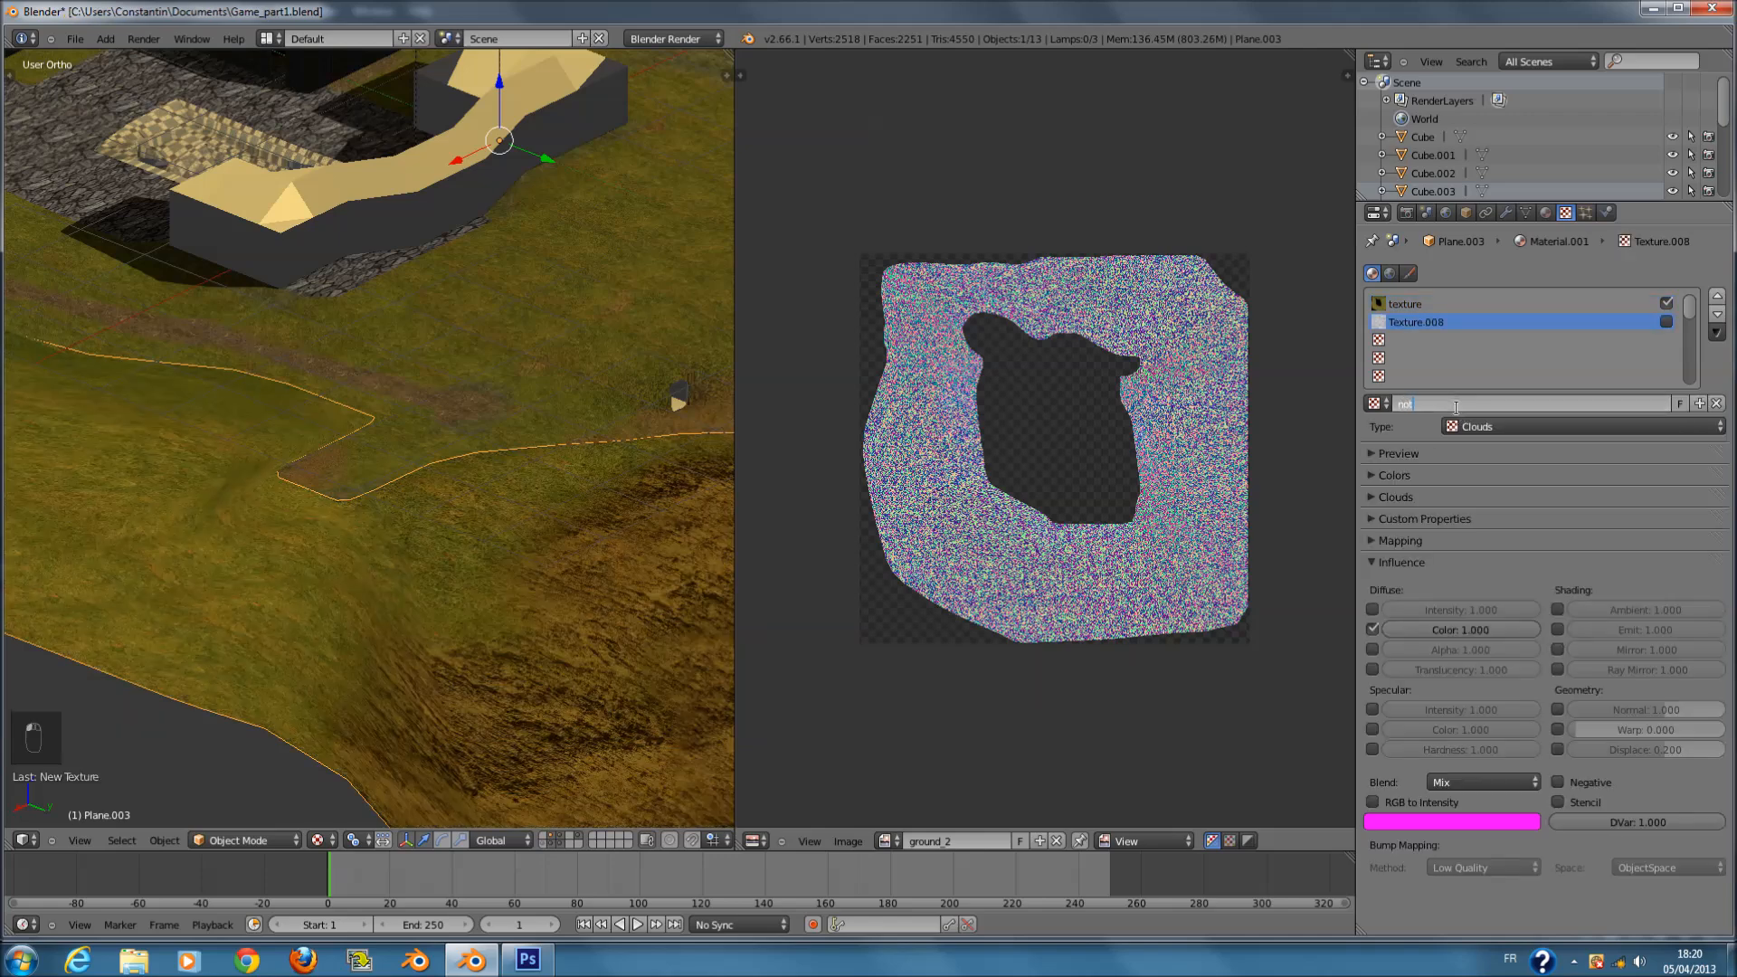
{"action": "type", "text": "rmal"}
{"action": "key", "text": "Return"}
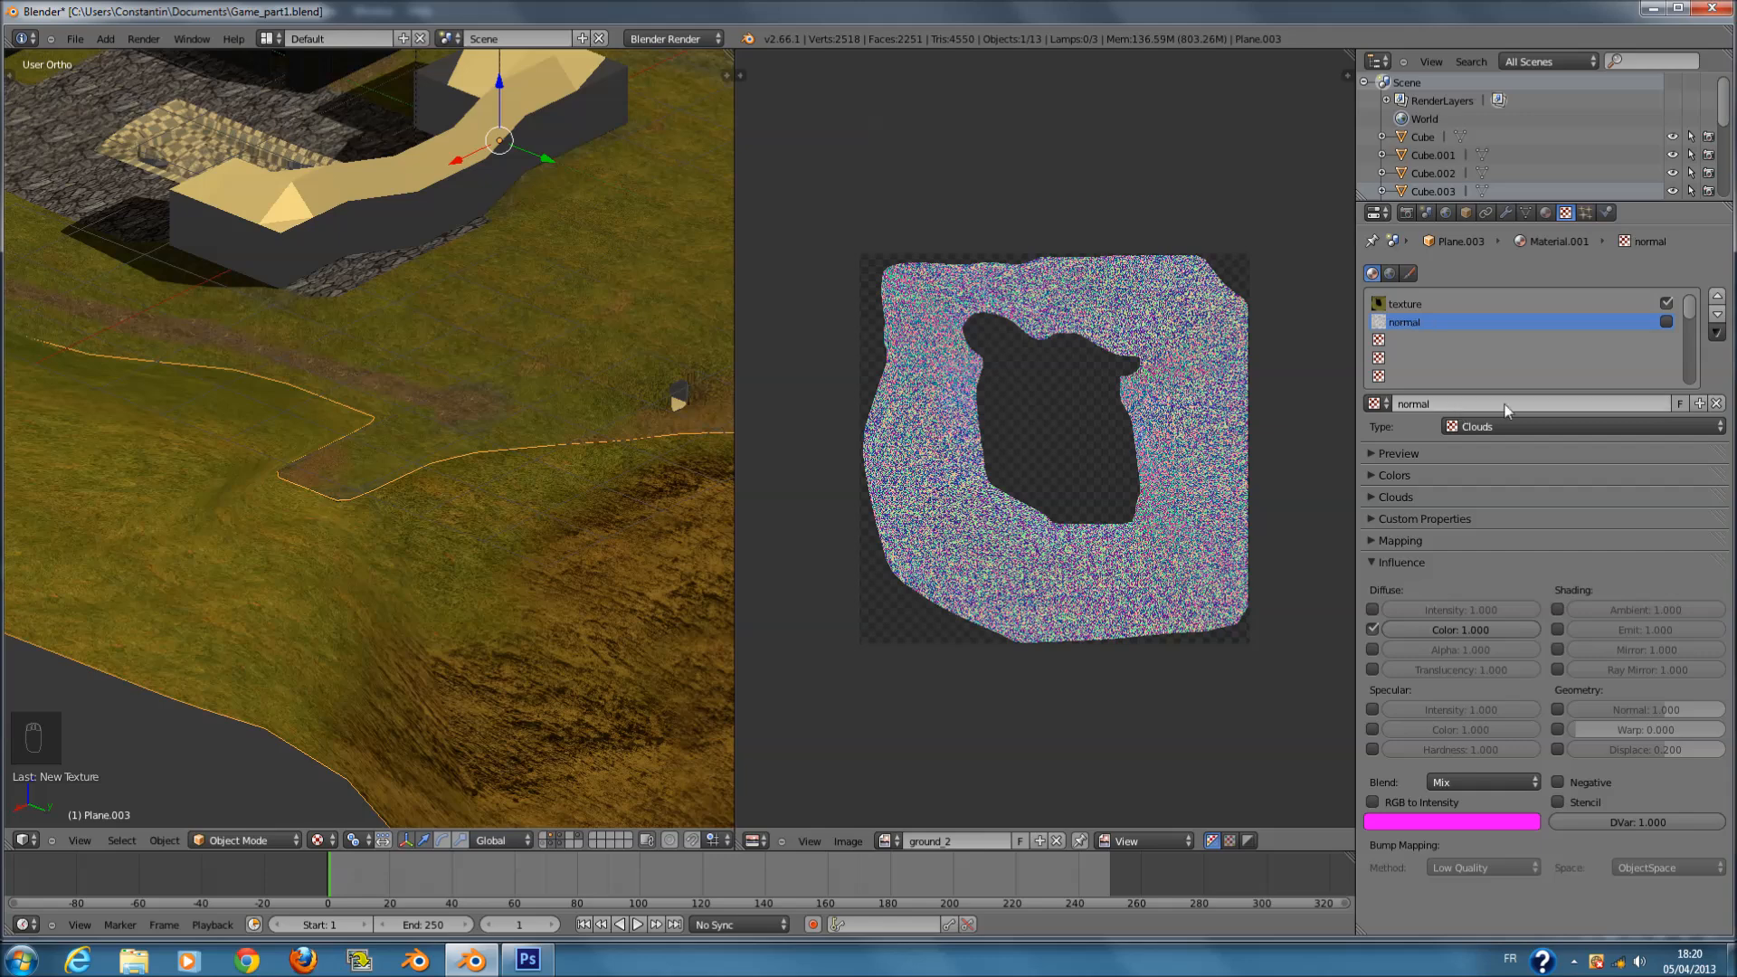
{"action": "left_click", "coordinate": [1479, 427]}
{"action": "left_click", "coordinate": [1526, 311]}
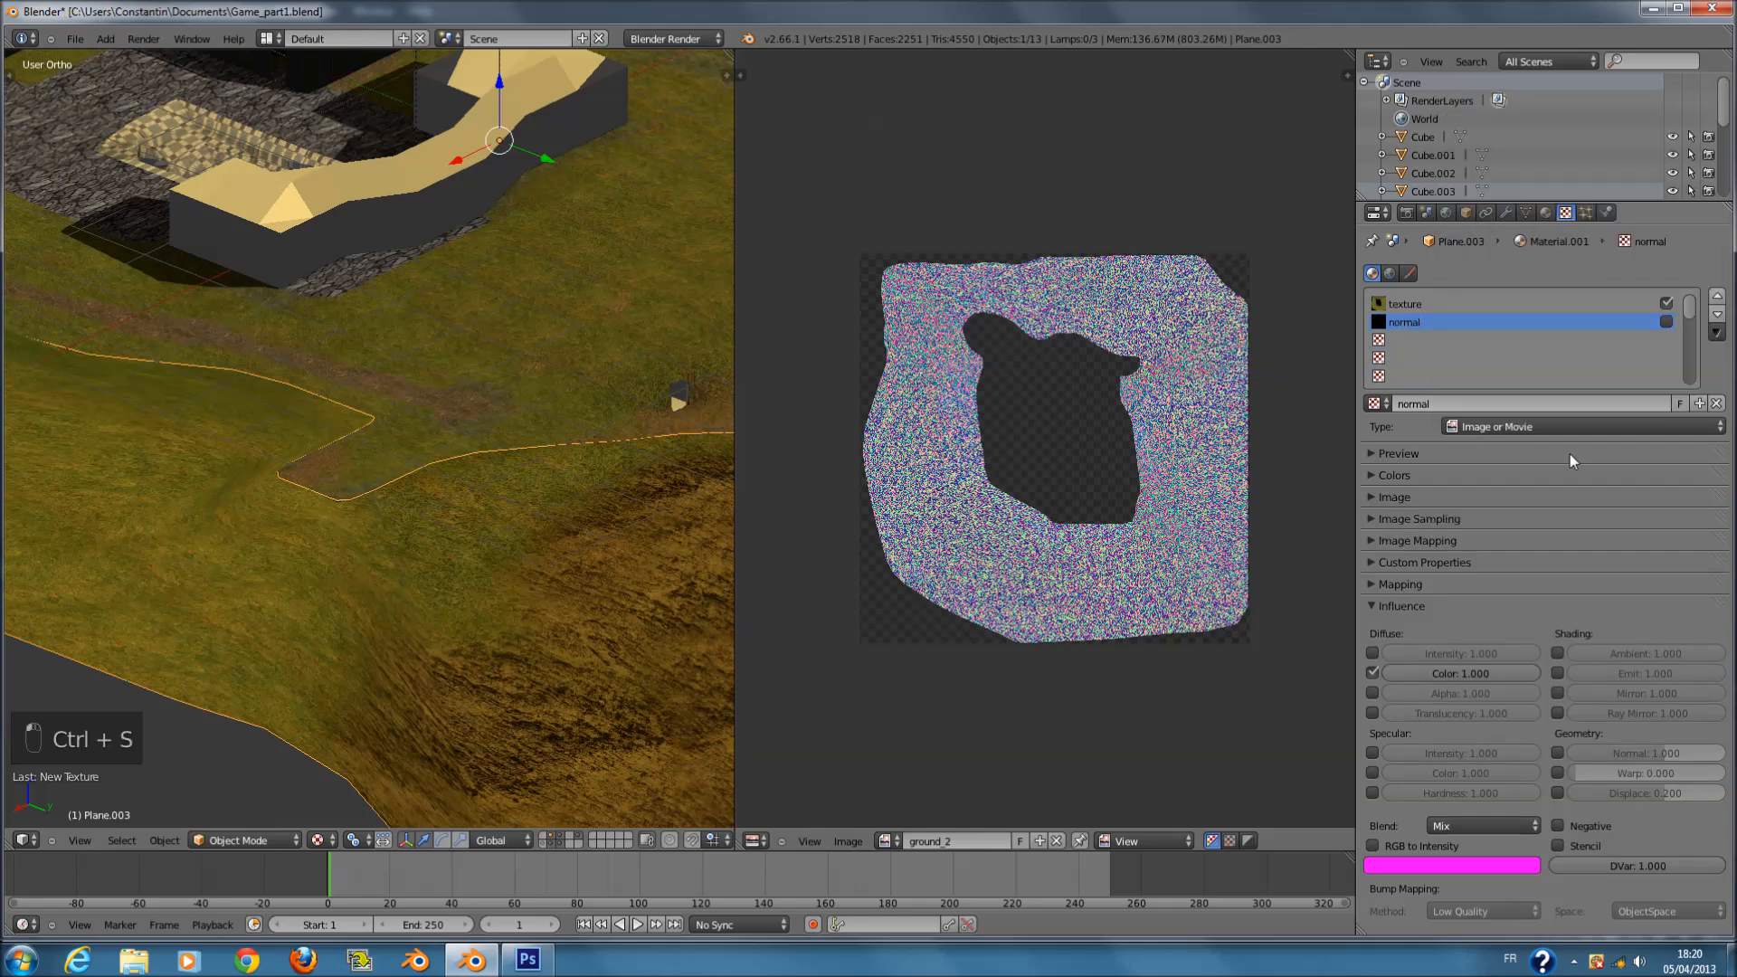
- Load Ground_2_normal.png from the Gama_tutorial_texture folder as the normal texture's image
{"action": "left_click", "coordinate": [1530, 475]}
{"action": "left_click", "coordinate": [1534, 478]}
{"action": "left_click", "coordinate": [1546, 497]}
{"action": "left_click", "coordinate": [1634, 517]}
{"action": "left_click", "coordinate": [140, 399]}
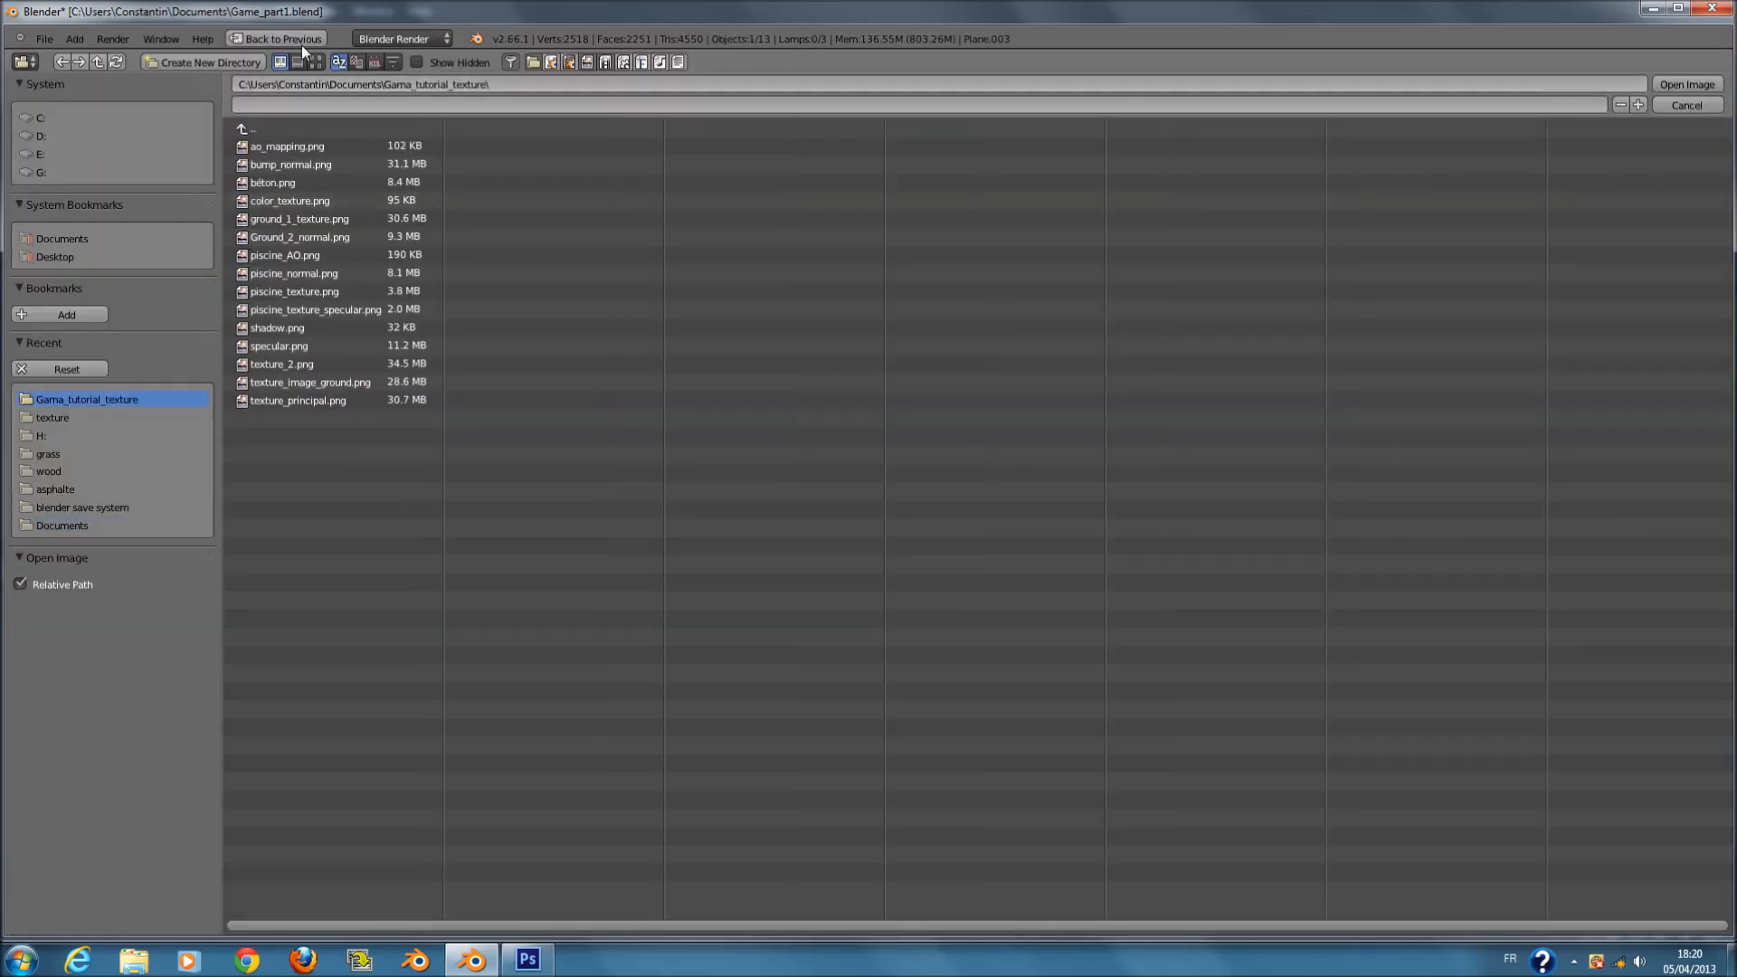
{"action": "left_click", "coordinate": [316, 62]}
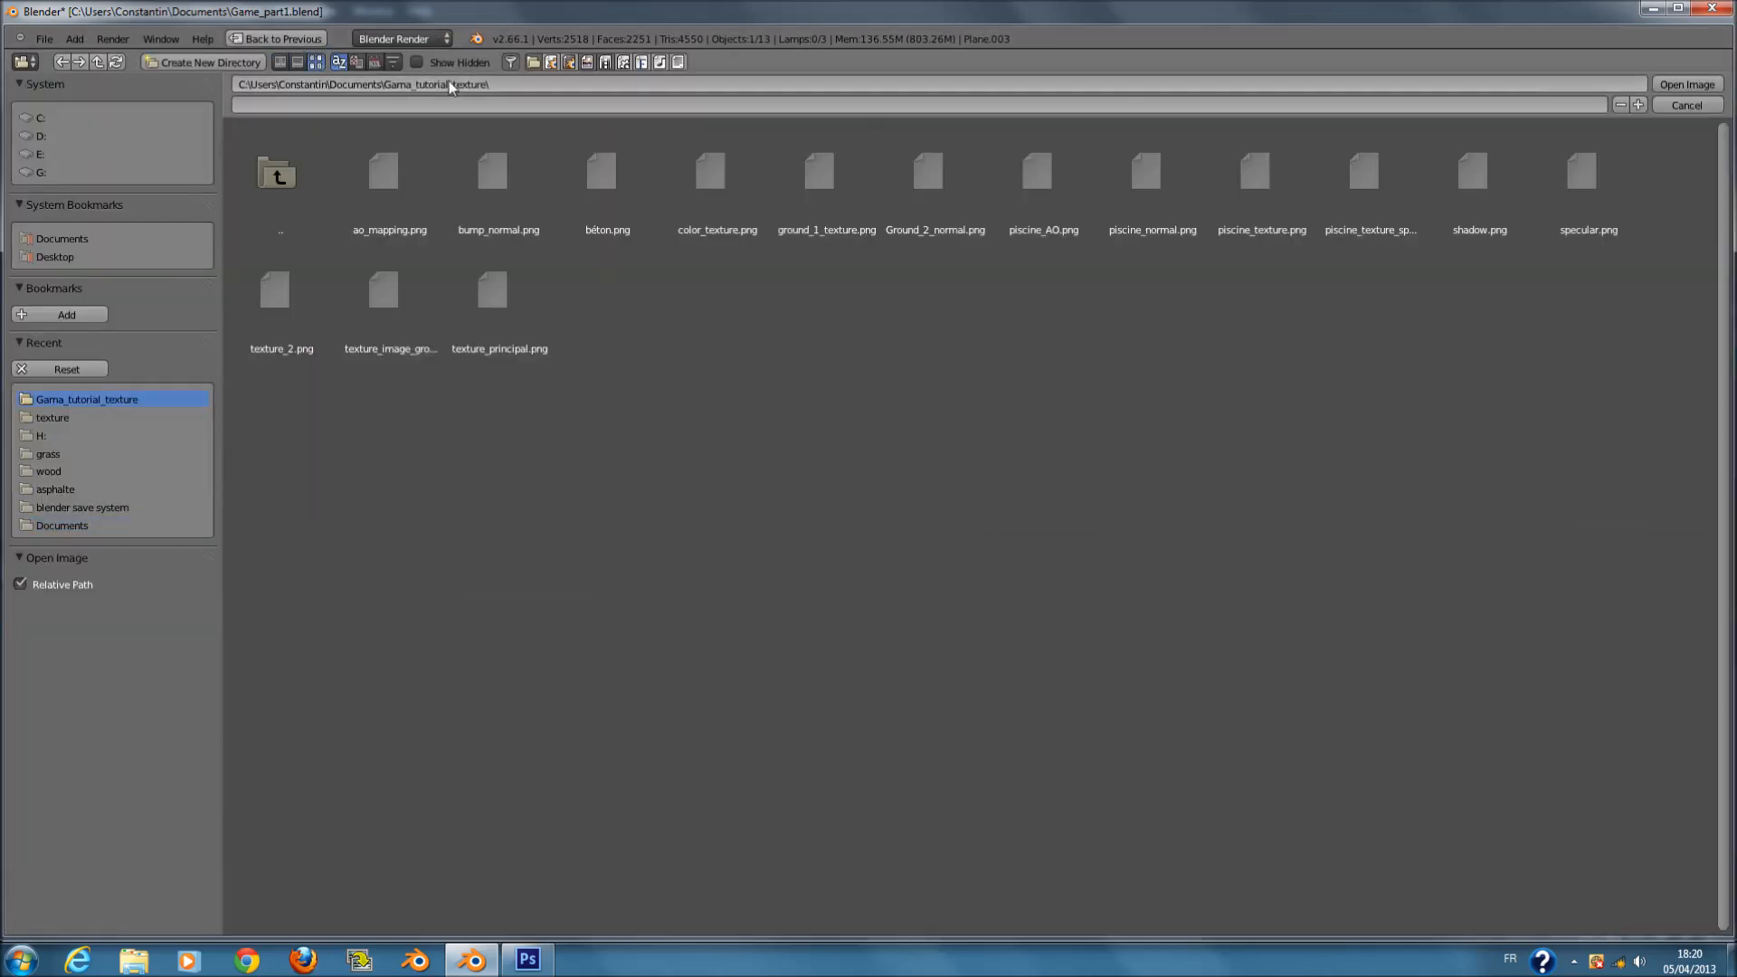
{"action": "left_click", "coordinate": [932, 181]}
{"action": "left_click", "coordinate": [1697, 95]}
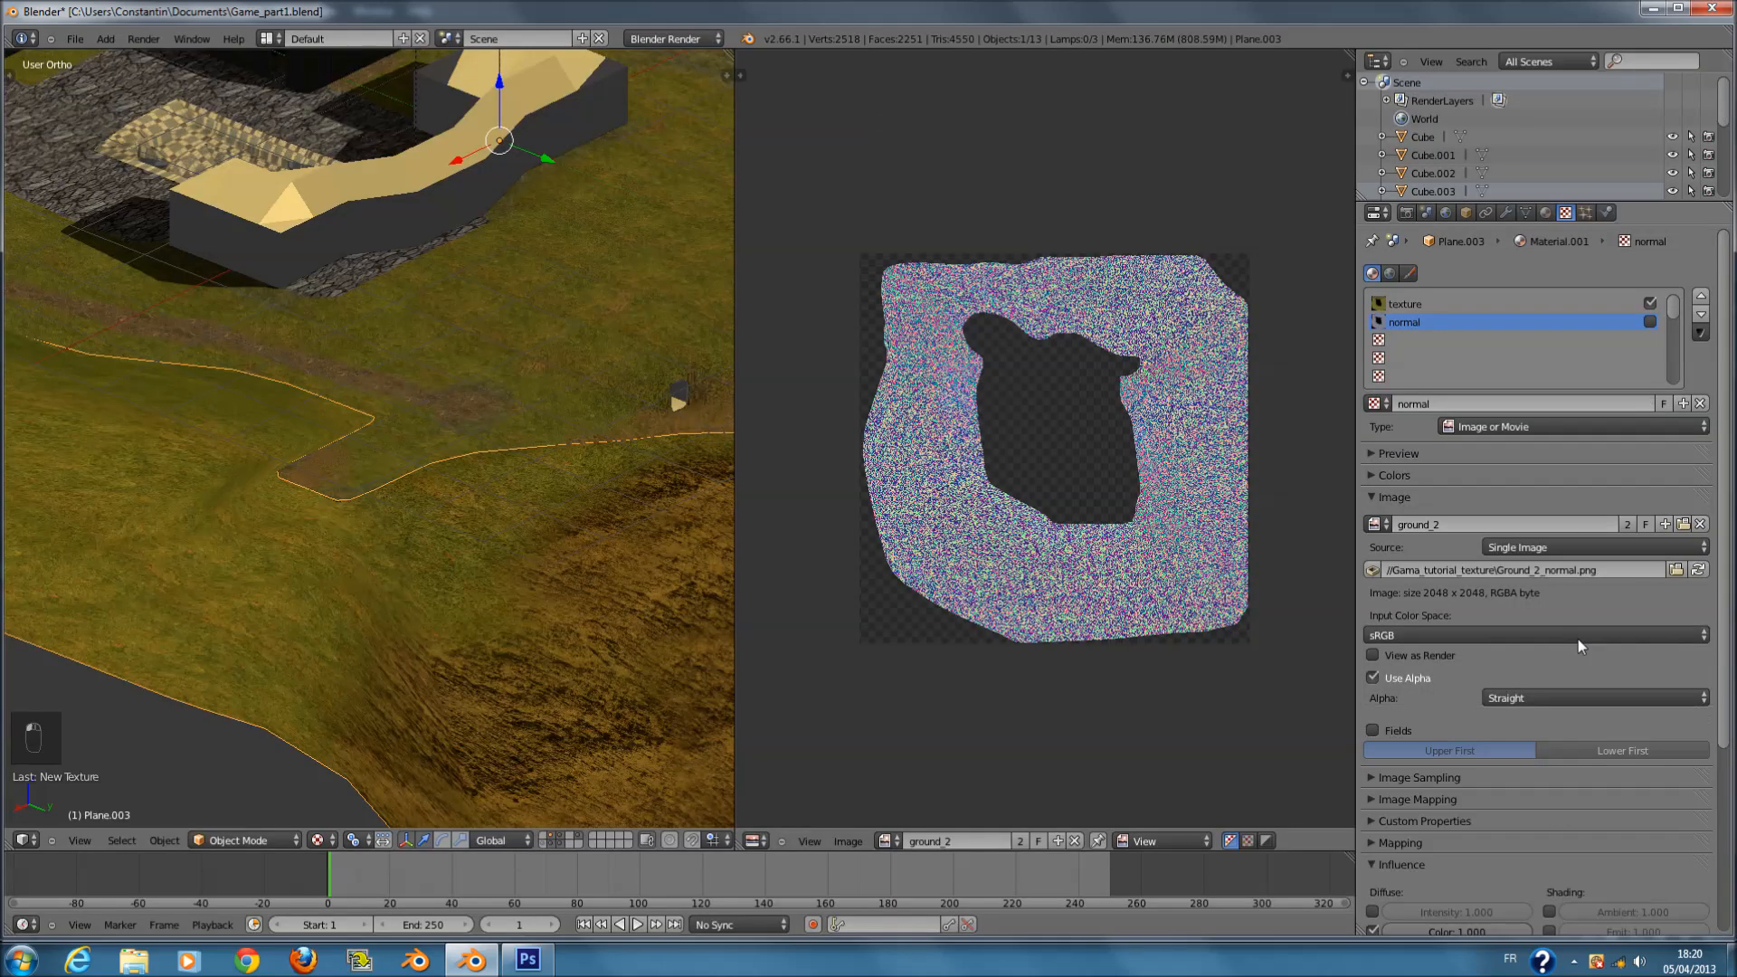
{"action": "left_click", "coordinate": [1459, 496]}
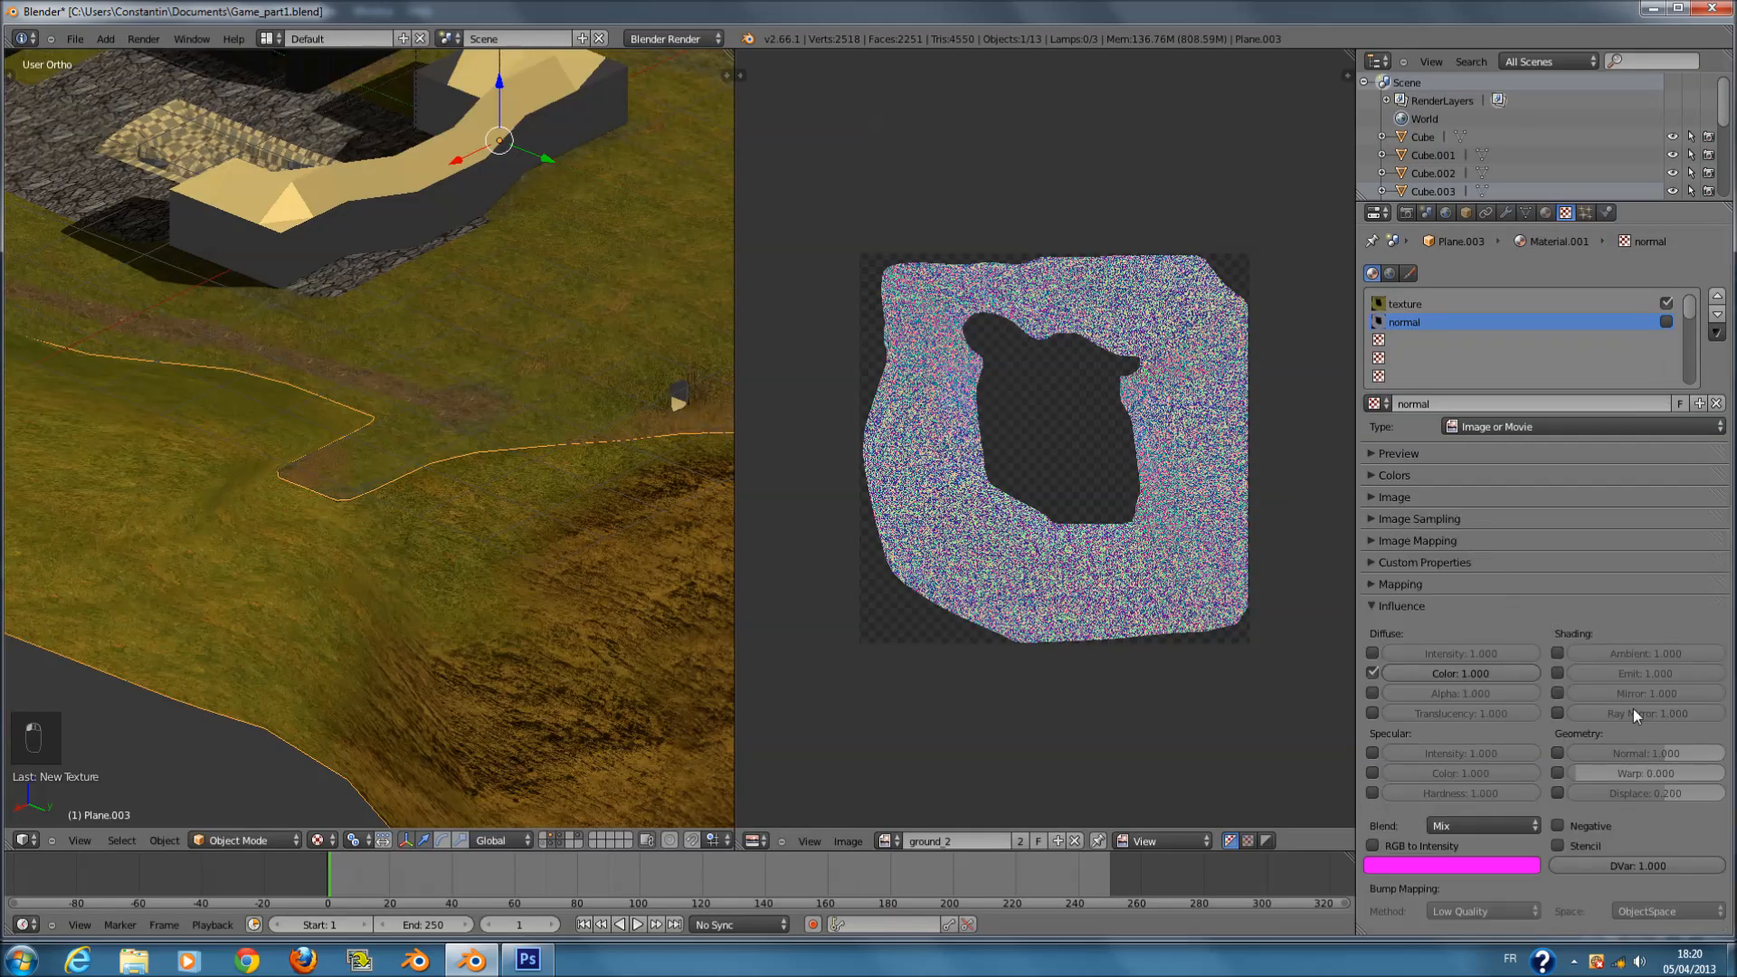
- Enable Normal influence at 1.000 and Normal Map sampling in Tangent space for the normal texture
{"action": "left_click", "coordinate": [1559, 753]}
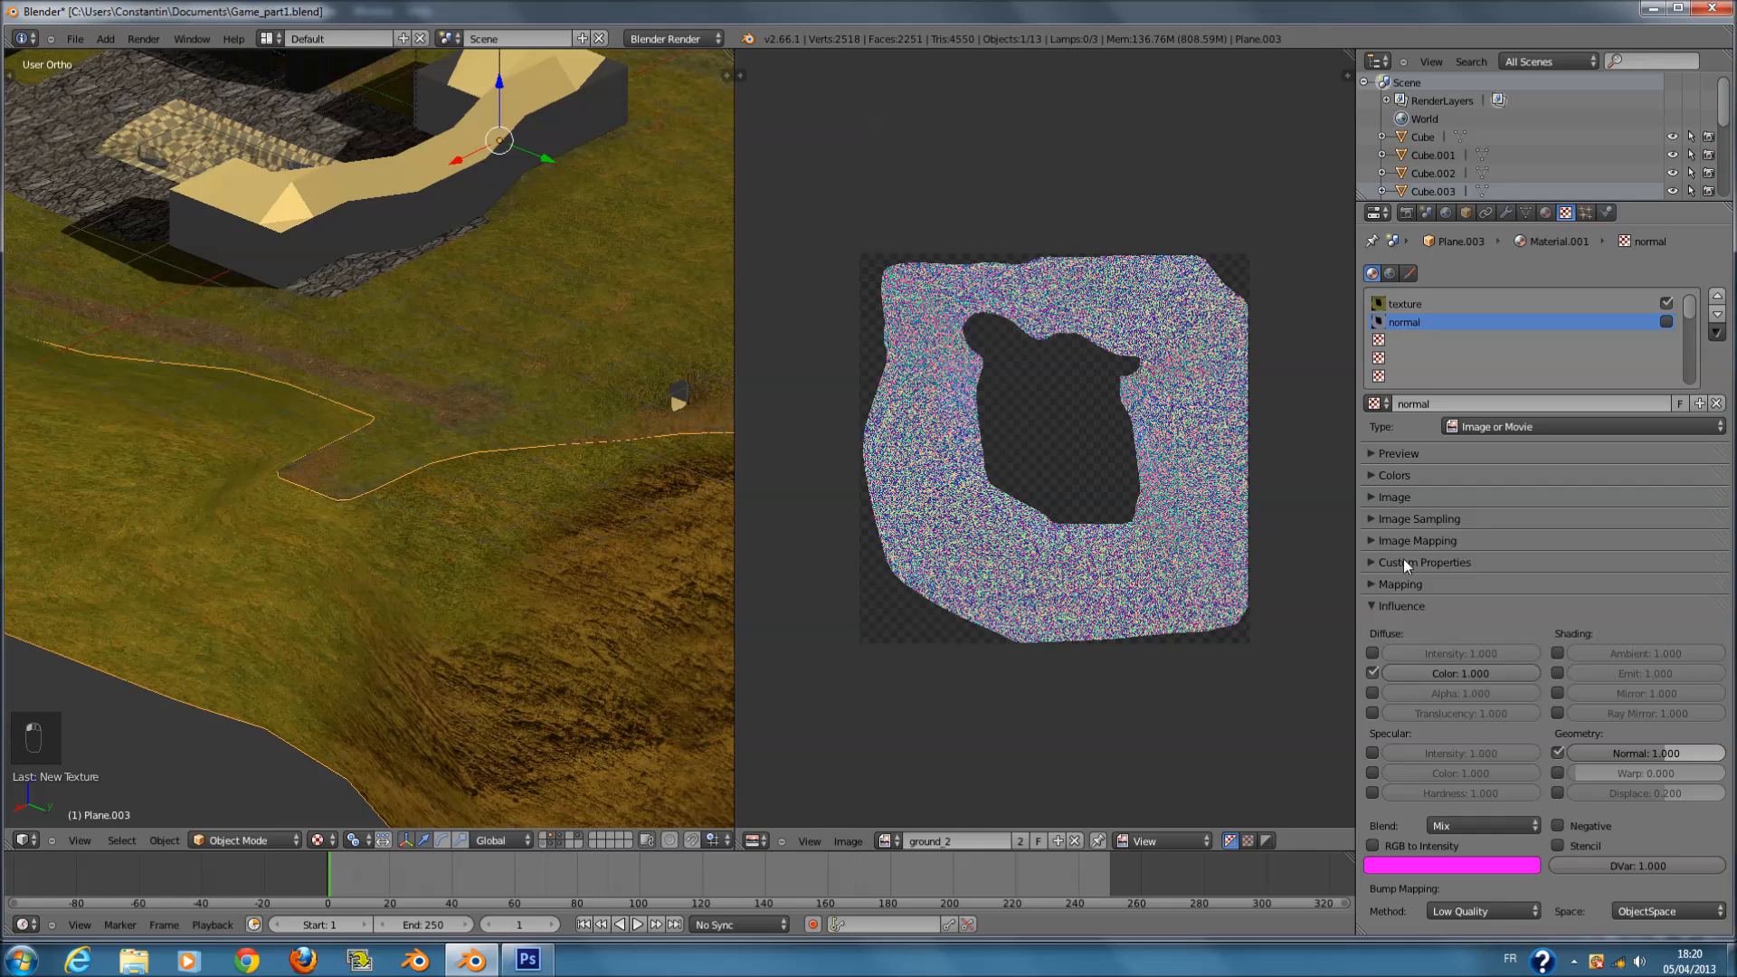
{"action": "left_click", "coordinate": [1448, 518]}
{"action": "left_click", "coordinate": [1550, 546]}
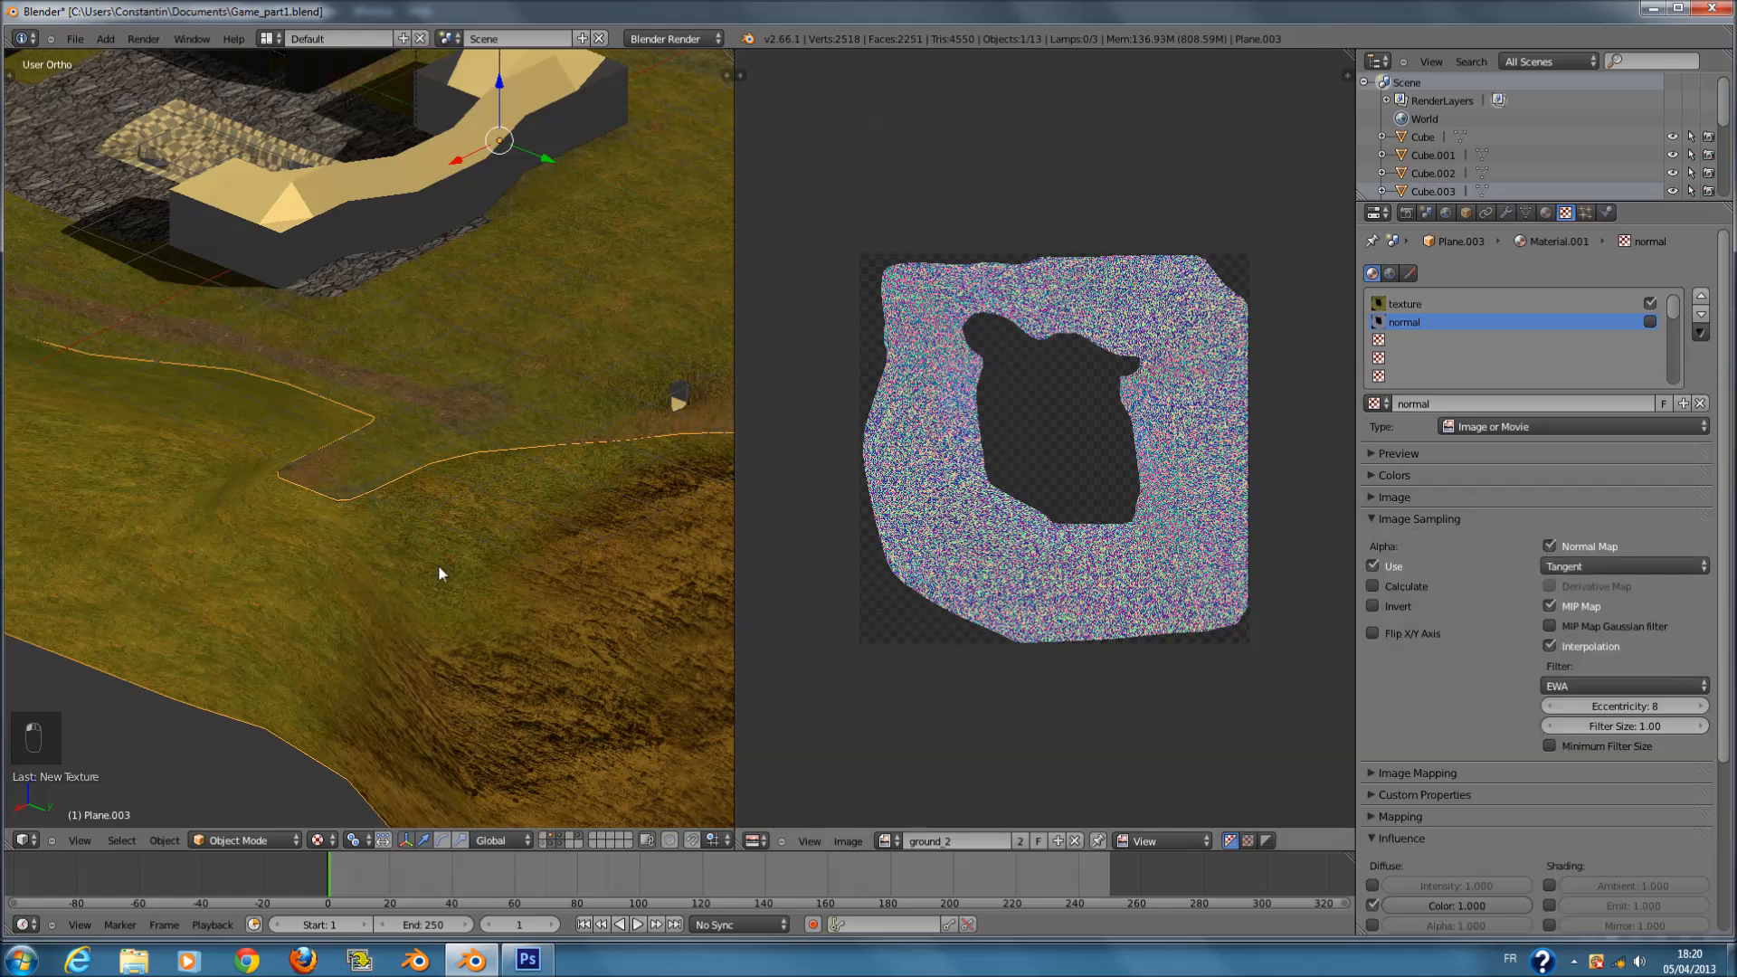
- Activate the normal texture on the outer terrain and disable its Color influence
{"action": "scroll", "coordinate": [400, 529], "scroll_direction": "up", "scroll_amount": 6}
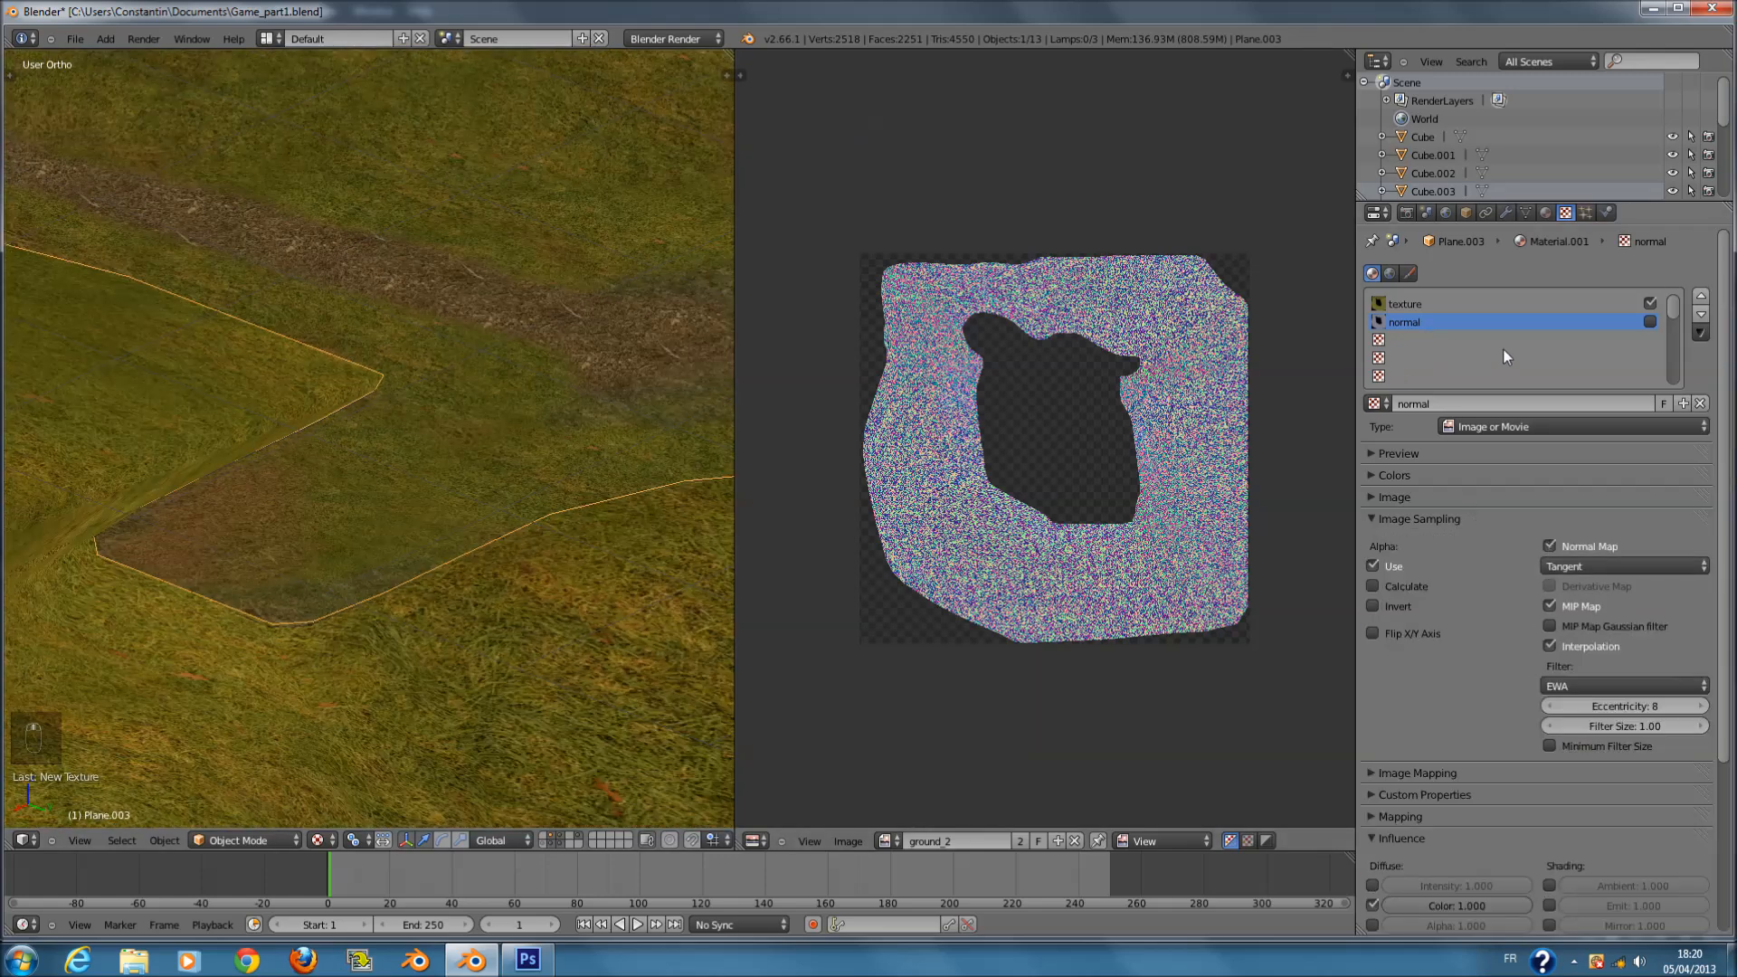
{"action": "left_click", "coordinate": [1657, 327]}
{"action": "scroll", "coordinate": [697, 472], "scroll_direction": "down", "scroll_amount": 2}
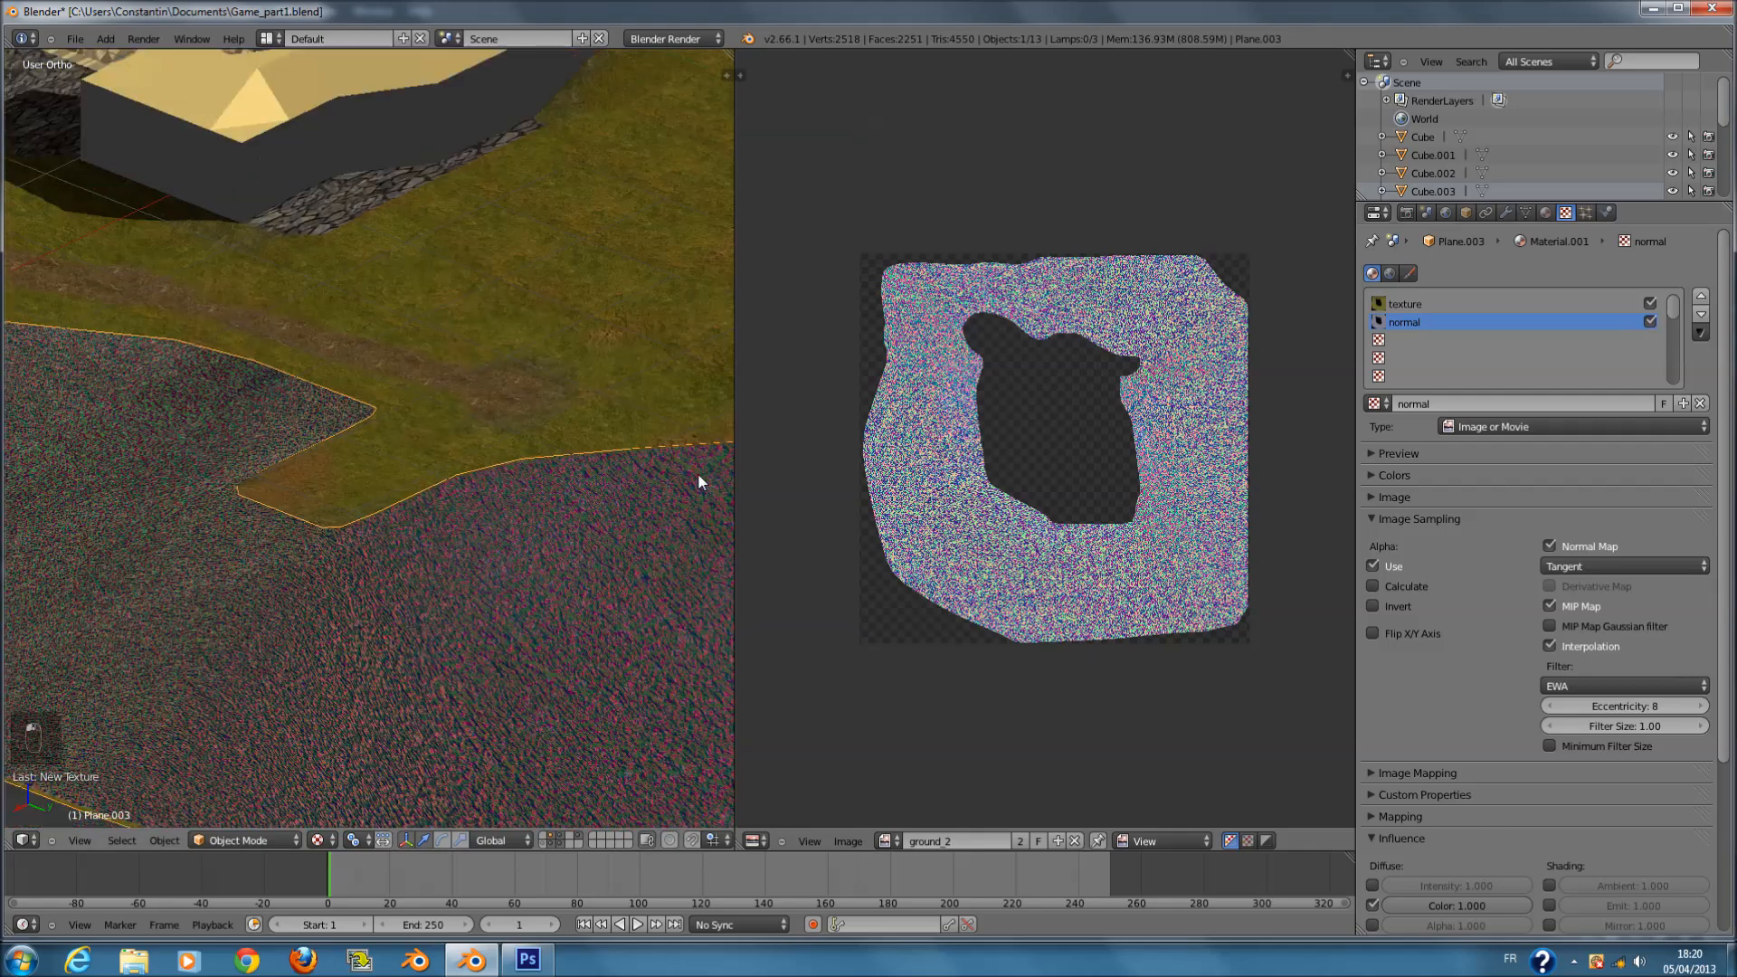
{"action": "left_click", "coordinate": [1413, 518]}
{"action": "left_click", "coordinate": [1375, 672]}
- Save the file and inspect the normal texture's effect up close where the two terrains meet
{"action": "middle_click_drag", "start_coordinate": [648, 605], "coordinate": [525, 547]}
{"action": "scroll", "coordinate": [557, 543], "scroll_direction": "down", "scroll_amount": 3}
{"action": "key", "text": "a"}
{"action": "key", "text": "ctrl+s"}
{"action": "key", "text": "ctrl+s"}
{"action": "key", "text": "a"}
{"action": "scroll", "coordinate": [525, 543], "scroll_direction": "up", "scroll_amount": 6}
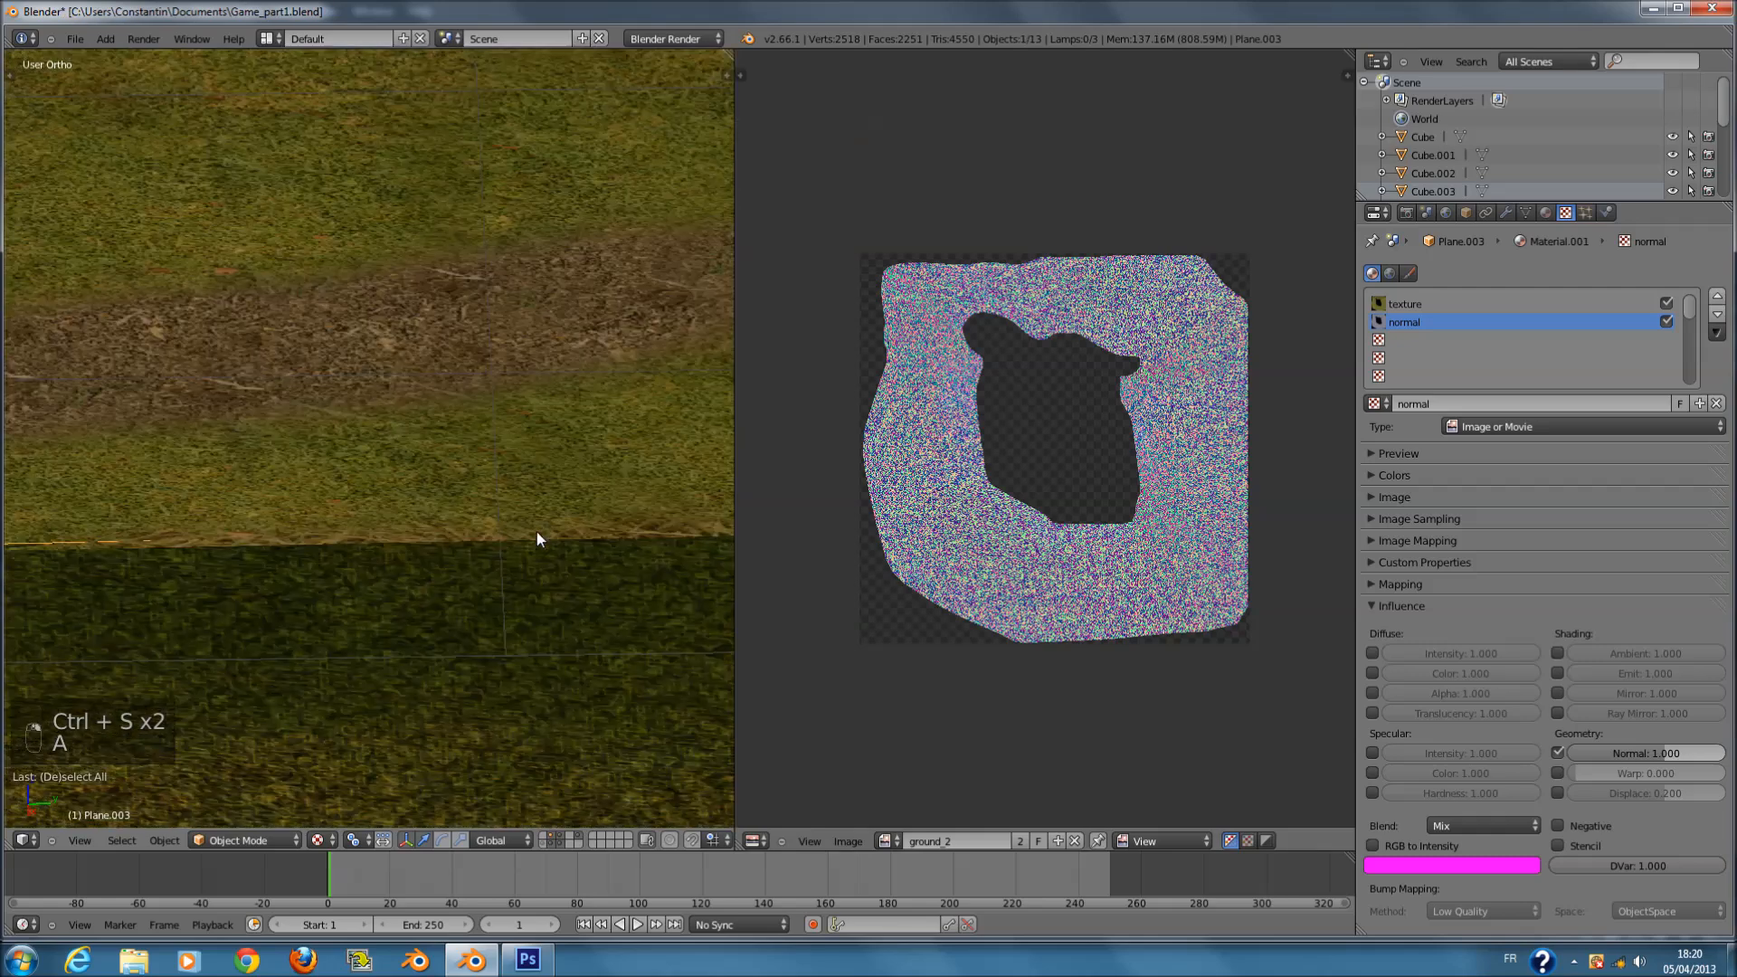
{"action": "key", "text": "ctrl+s"}
{"action": "left_click", "coordinate": [1659, 744]}
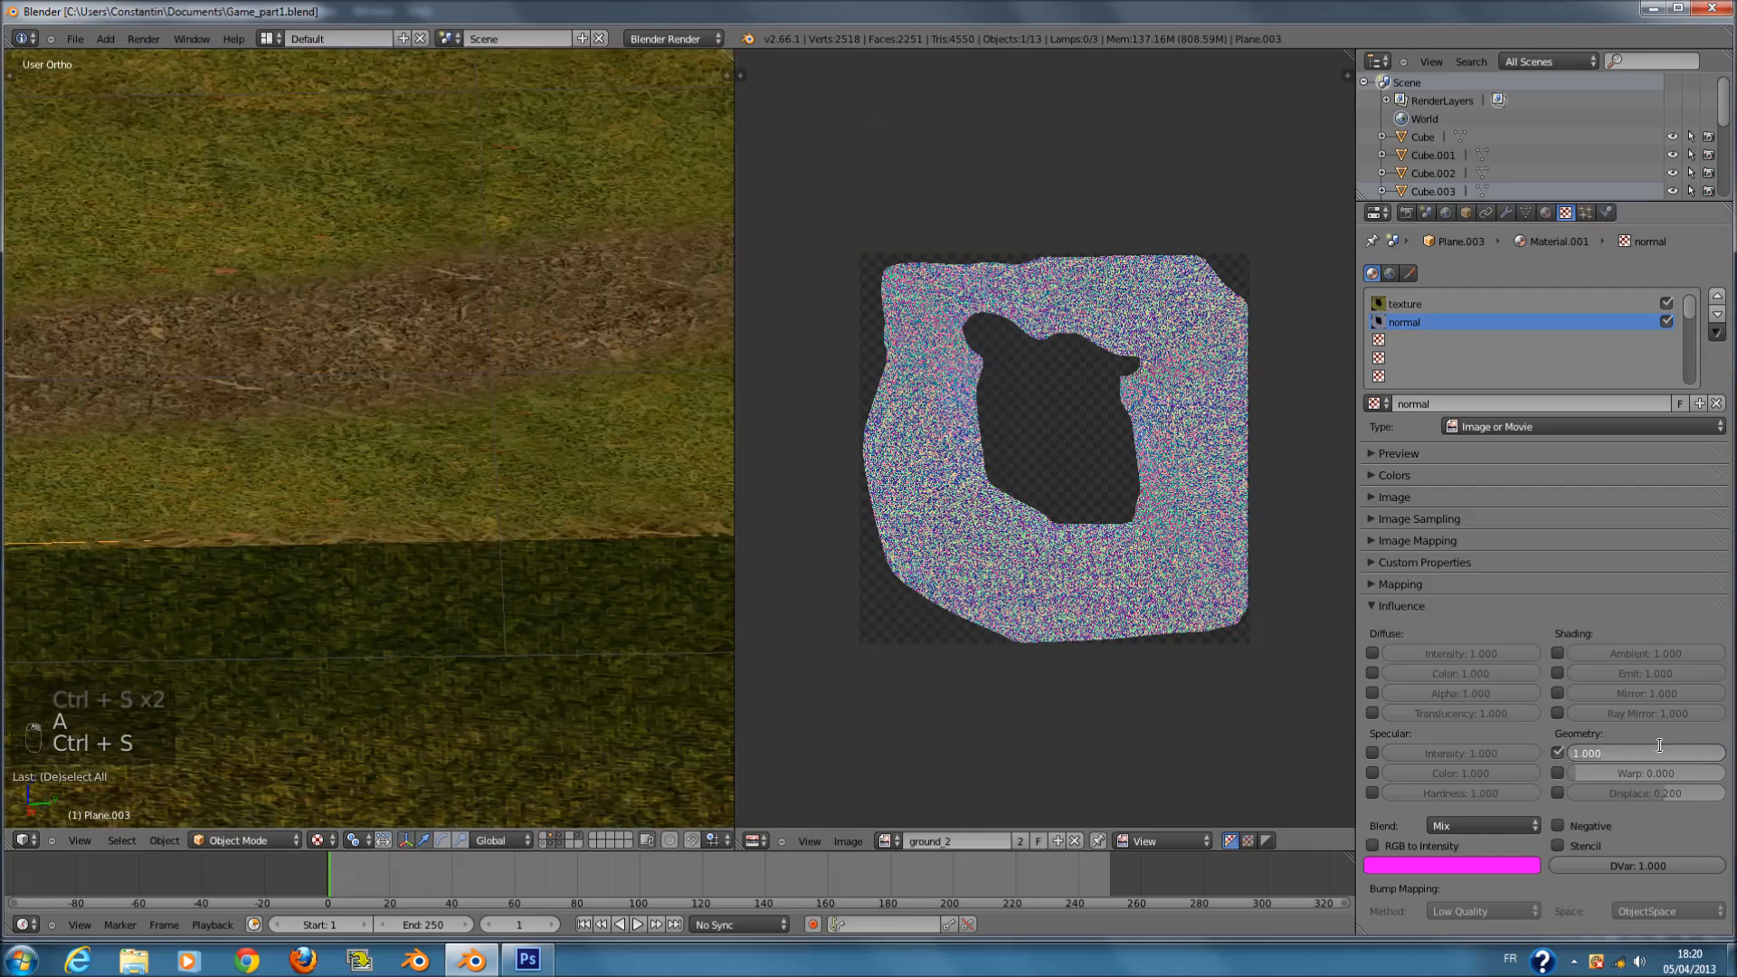
- Rename the inner ground's color texture as texture_ground_1
{"action": "right_click", "coordinate": [577, 423]}
{"action": "left_click", "coordinate": [1512, 322]}
{"action": "left_click", "coordinate": [1475, 303]}
{"action": "left_click", "coordinate": [1476, 400]}
{"action": "type", "text": "tet"}
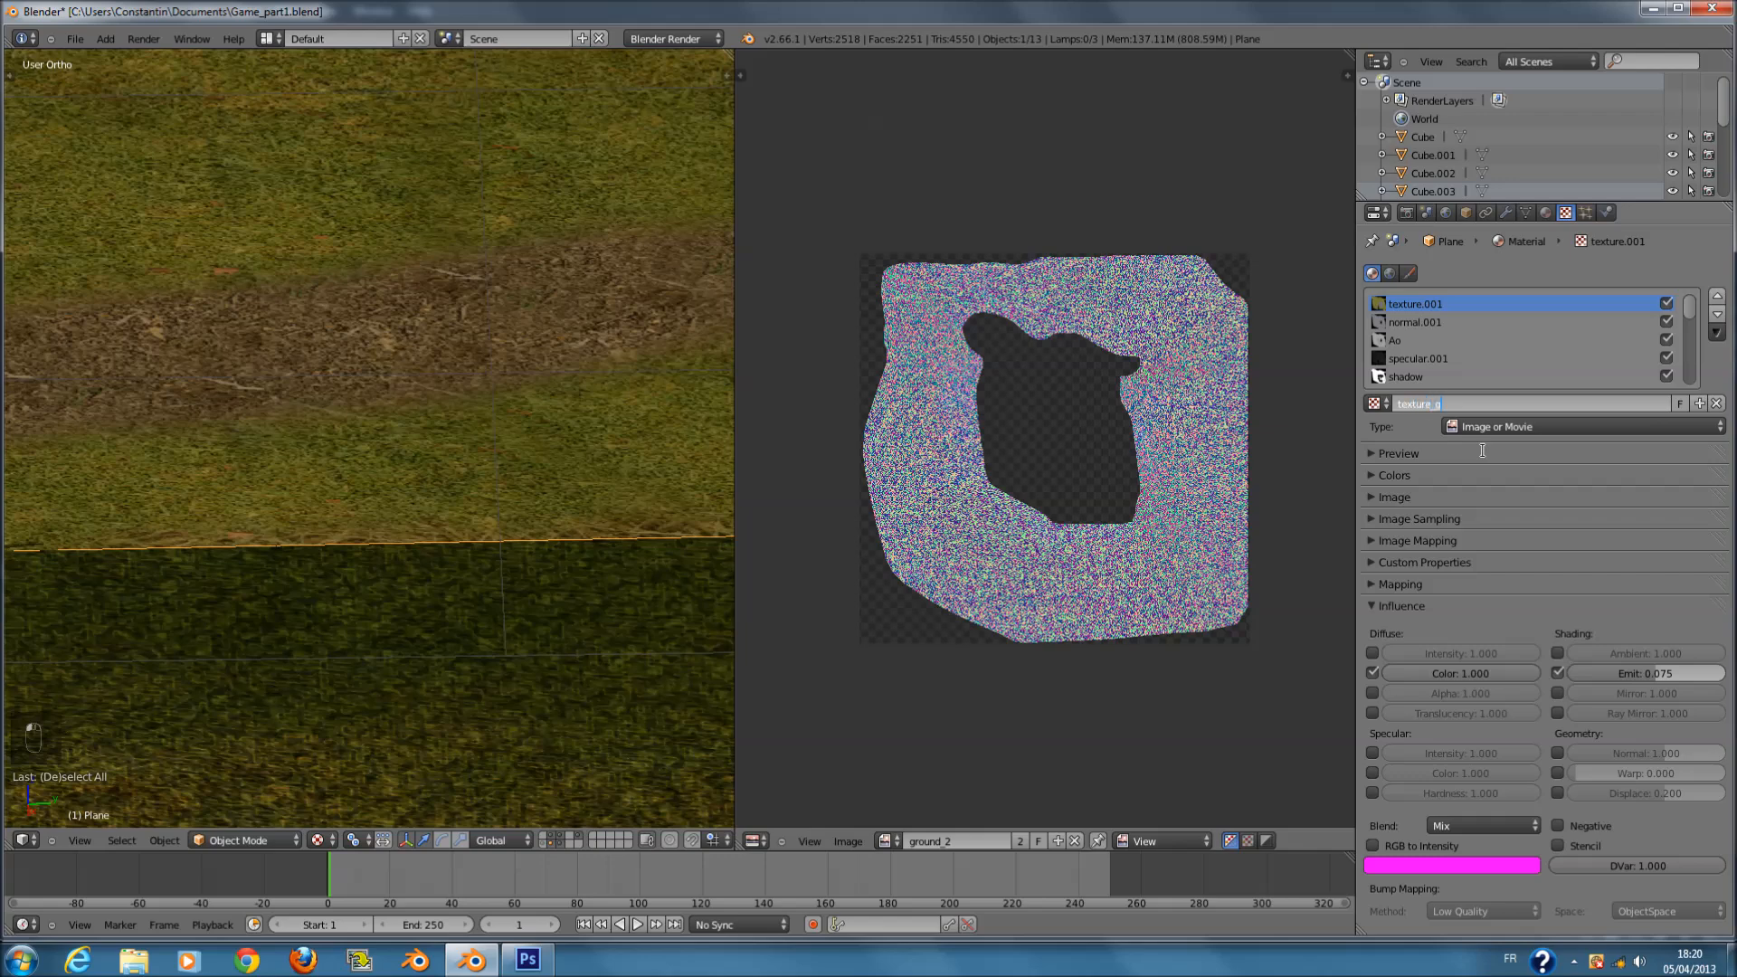
{"action": "type", "text": "ture_ground_1"}
{"action": "key", "text": "Return"}
- Rename the inner ground's normal texture as nortmal_ground_1
{"action": "left_click", "coordinate": [1440, 320]}
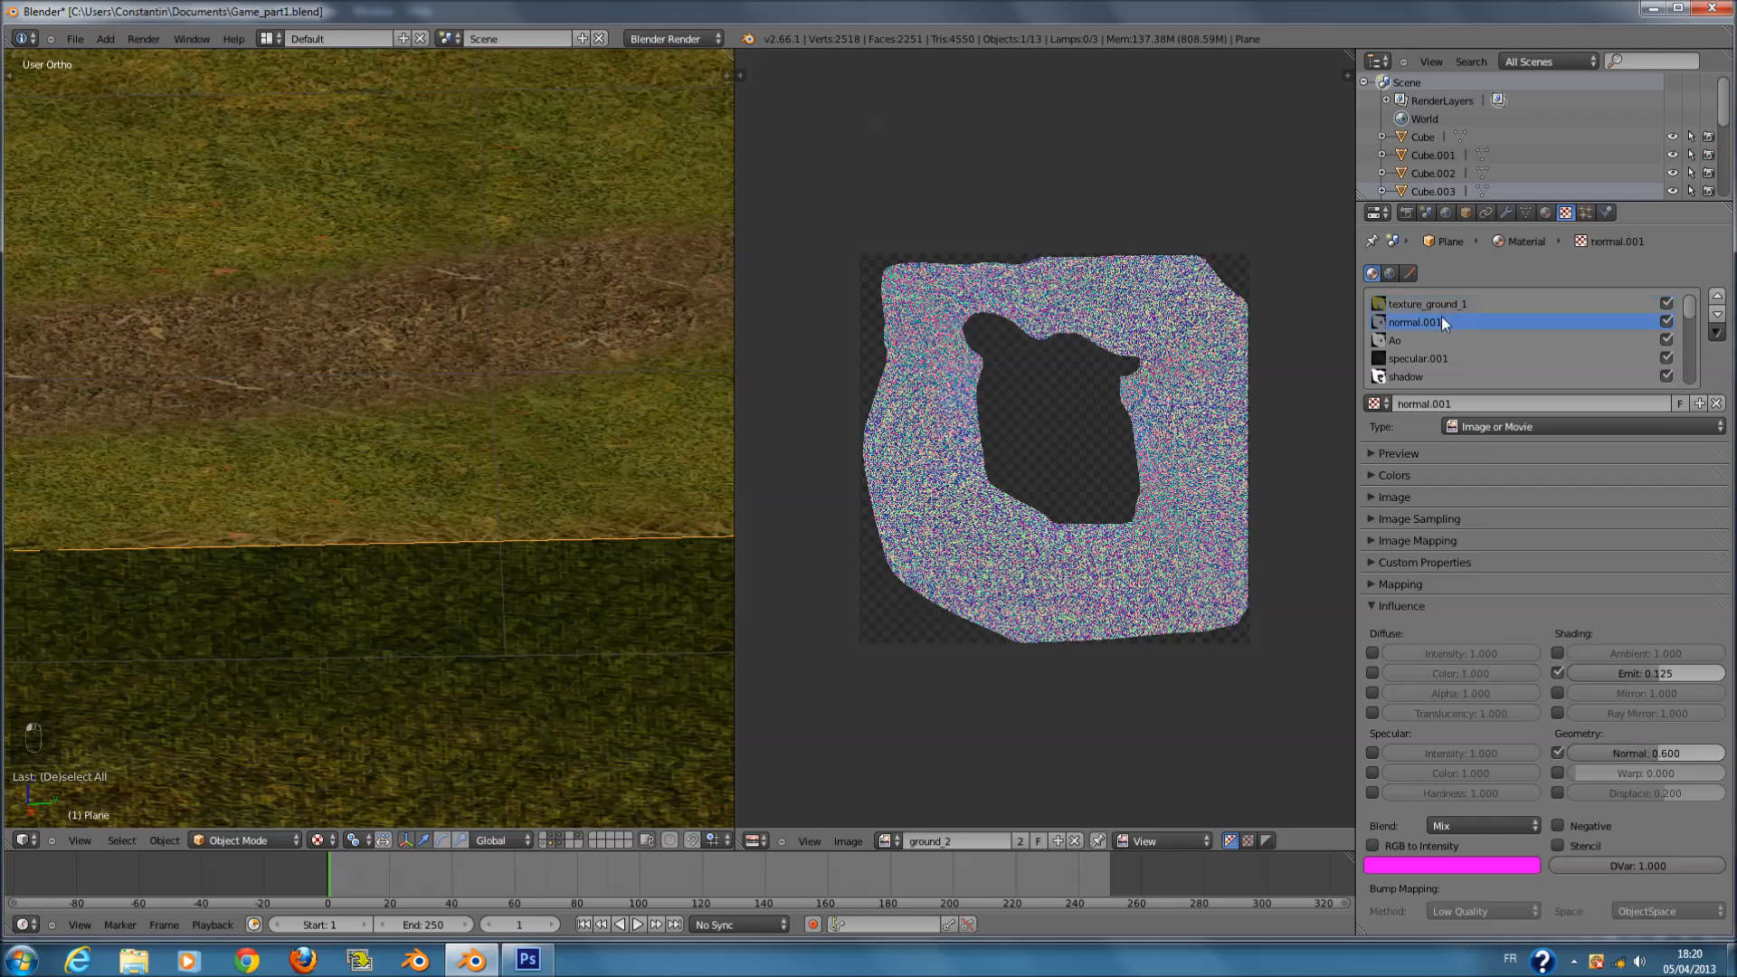
{"action": "left_click", "coordinate": [1476, 407]}
{"action": "type", "text": "nd_"}
{"action": "key", "text": "Return"}
- Rename the inner ground's specular texture as specular_ground_1 and save the file
{"action": "left_click", "coordinate": [1419, 356]}
{"action": "left_click", "coordinate": [1468, 425]}
{"action": "right_click", "coordinate": [1430, 407]}
{"action": "left_click", "coordinate": [1526, 402]}
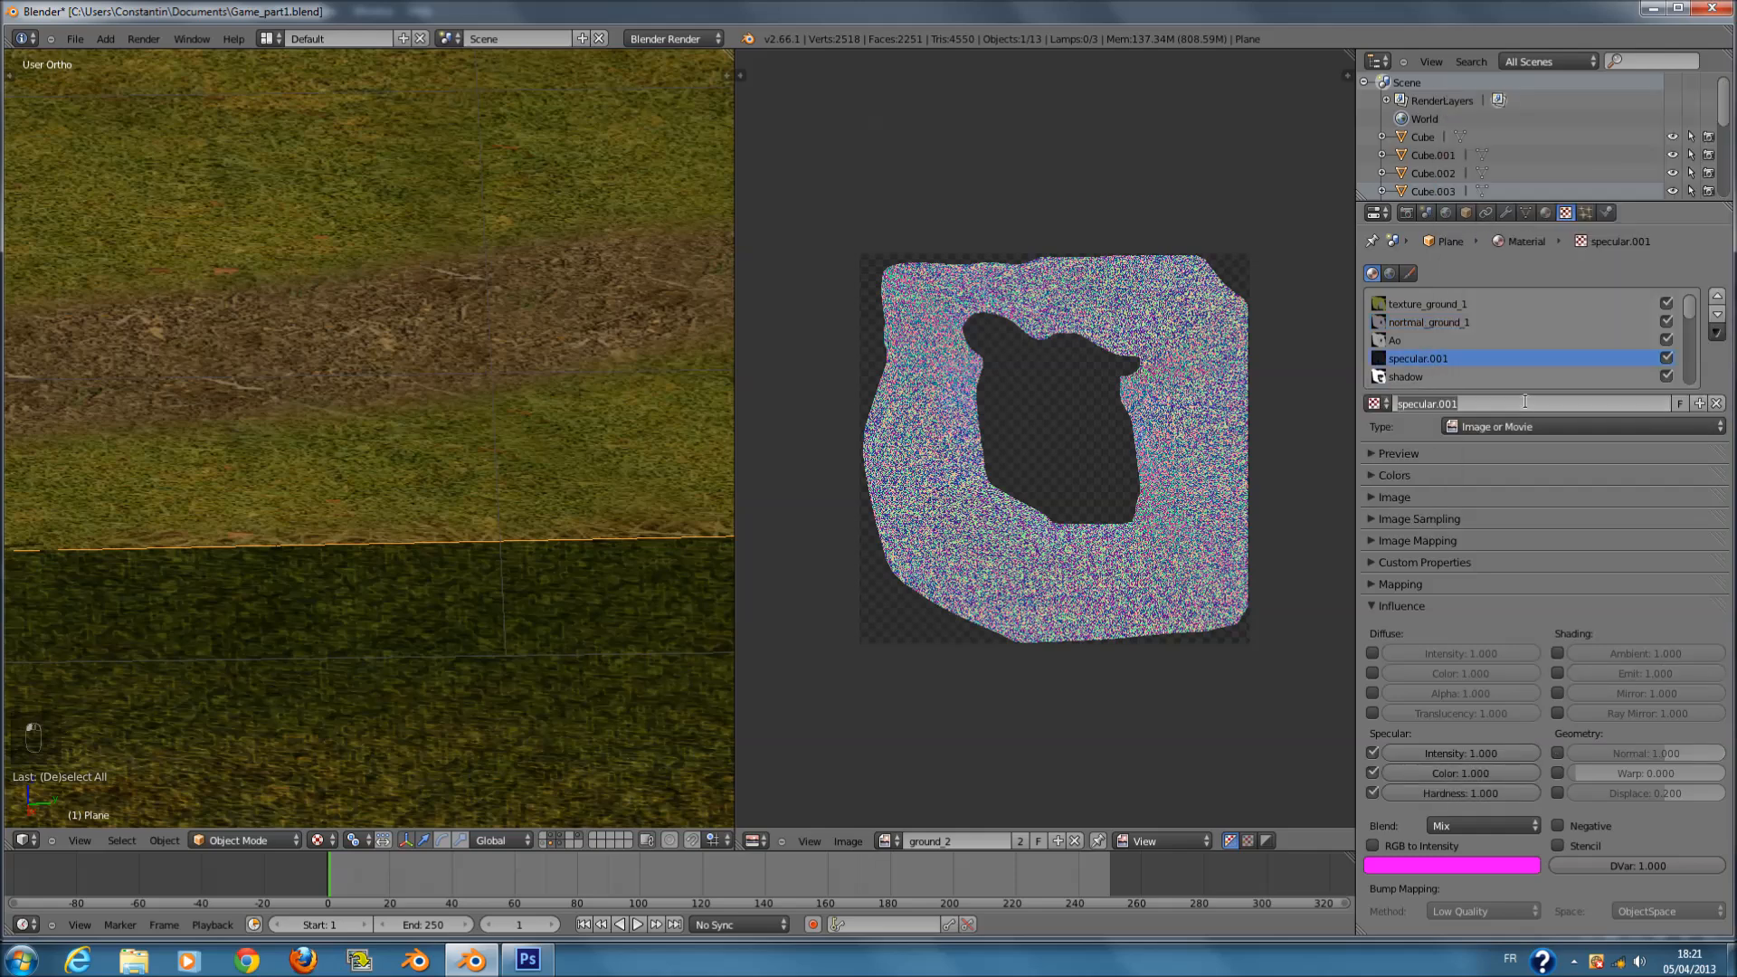
{"action": "type", "text": "s"}
{"action": "type", "text": "pecular_ground_1"}
{"action": "key", "text": "Return"}
{"action": "key", "text": "ctrl+s"}
{"action": "key", "text": "Return"}
- Rename the inner ground's Ao texture as Ao_ground_1
{"action": "left_click", "coordinate": [1422, 339]}
{"action": "left_click", "coordinate": [1487, 400]}
{"action": "type", "text": "Ao_ground_1"}
{"action": "key", "text": "Return"}
- Rename the inner ground's shadow texture as shadow_ground_ and save the file
{"action": "left_click", "coordinate": [1455, 375]}
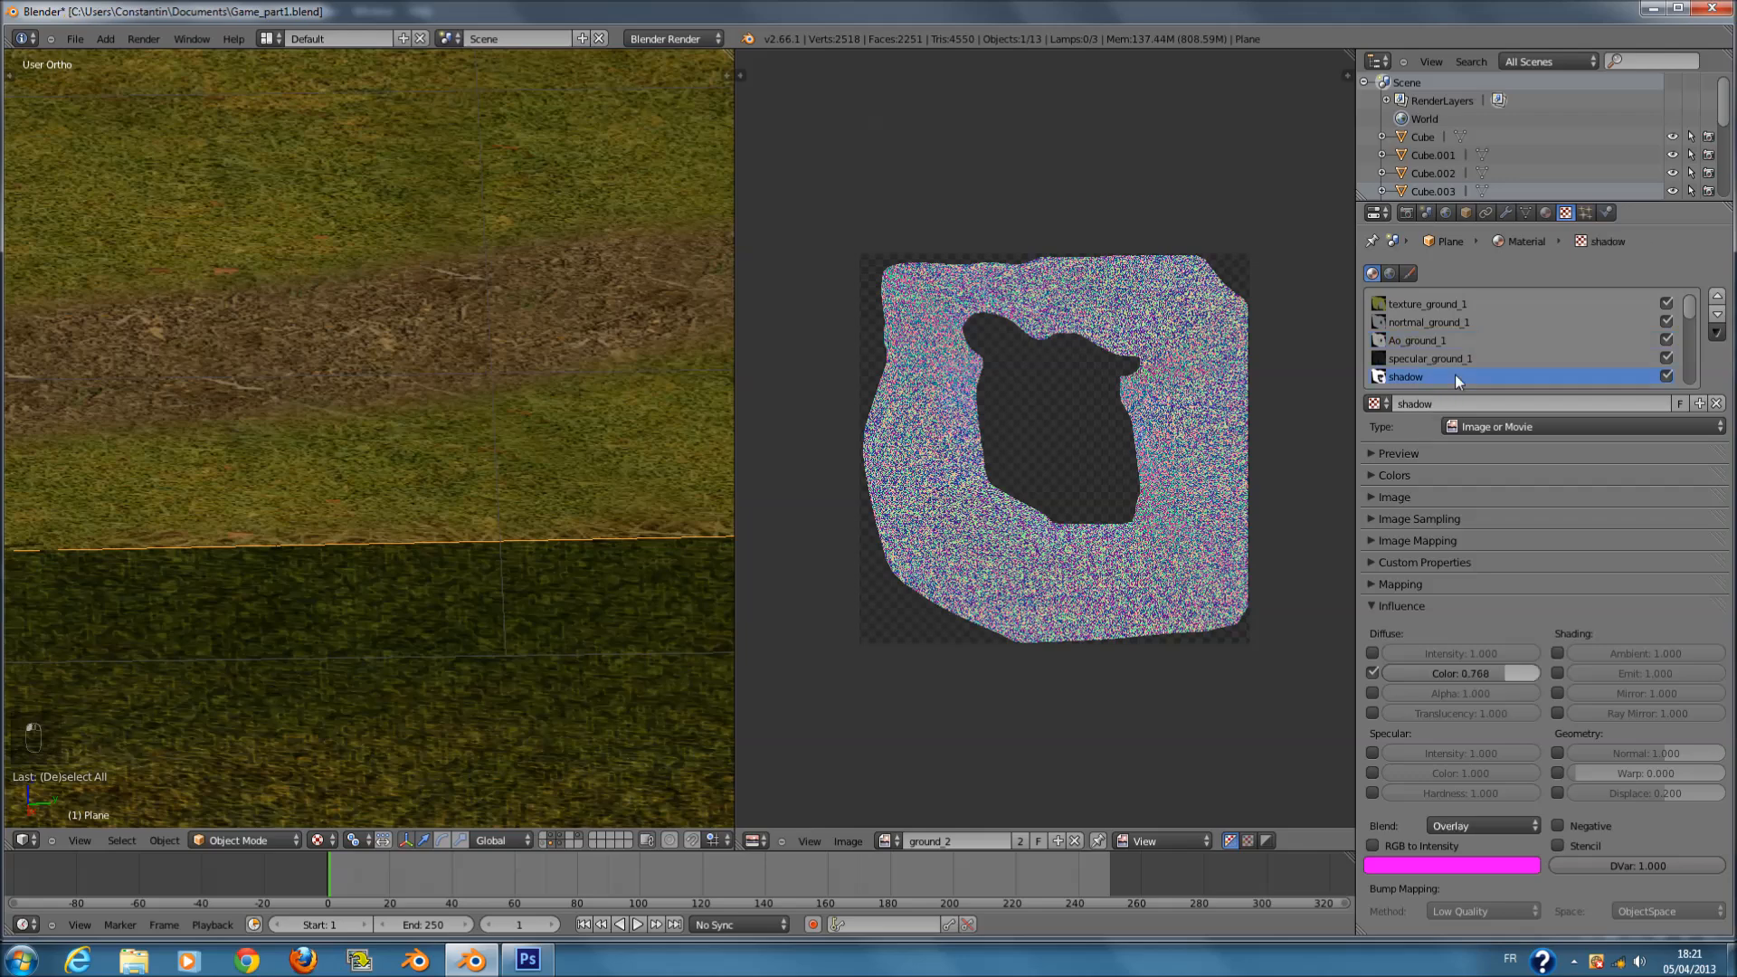
{"action": "left_click", "coordinate": [1471, 404]}
{"action": "type", "text": "shadow_ground_"}
{"action": "key", "text": "Return"}
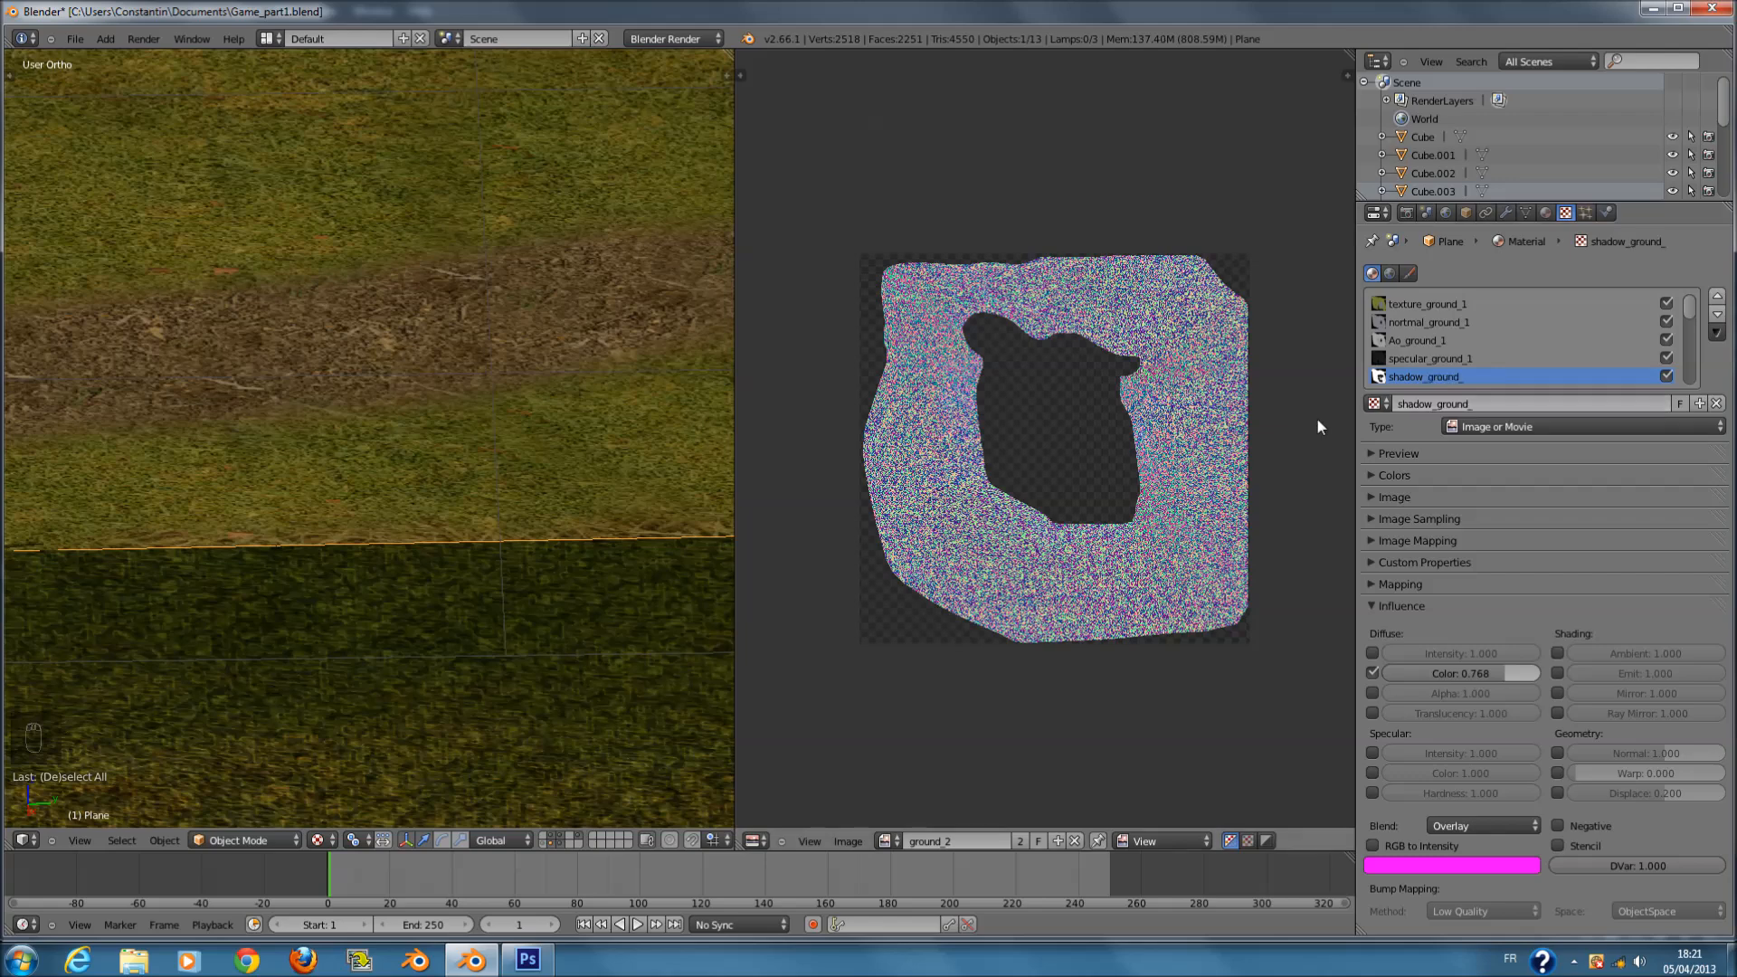
{"action": "scroll", "coordinate": [1387, 378], "scroll_direction": "down", "scroll_amount": 3}
{"action": "scroll", "coordinate": [1413, 345], "scroll_direction": "up", "scroll_amount": 3}
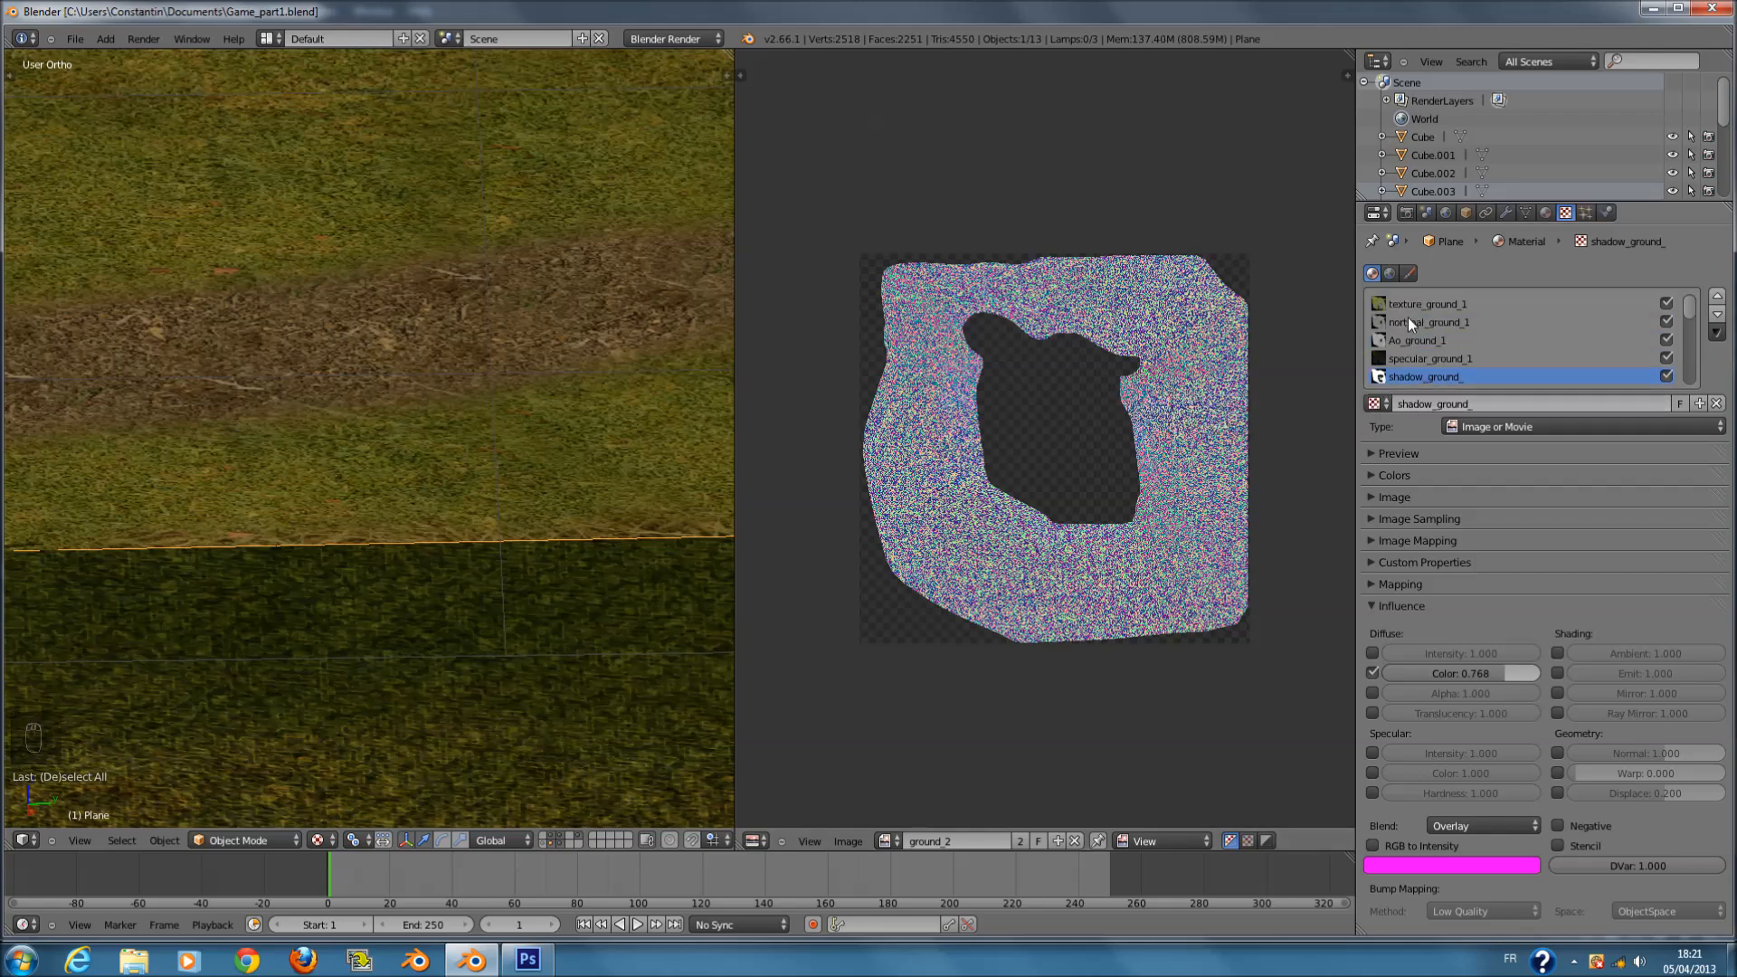
{"action": "key", "text": "ctrl+s"}
{"action": "key", "text": "ctrl+s"}
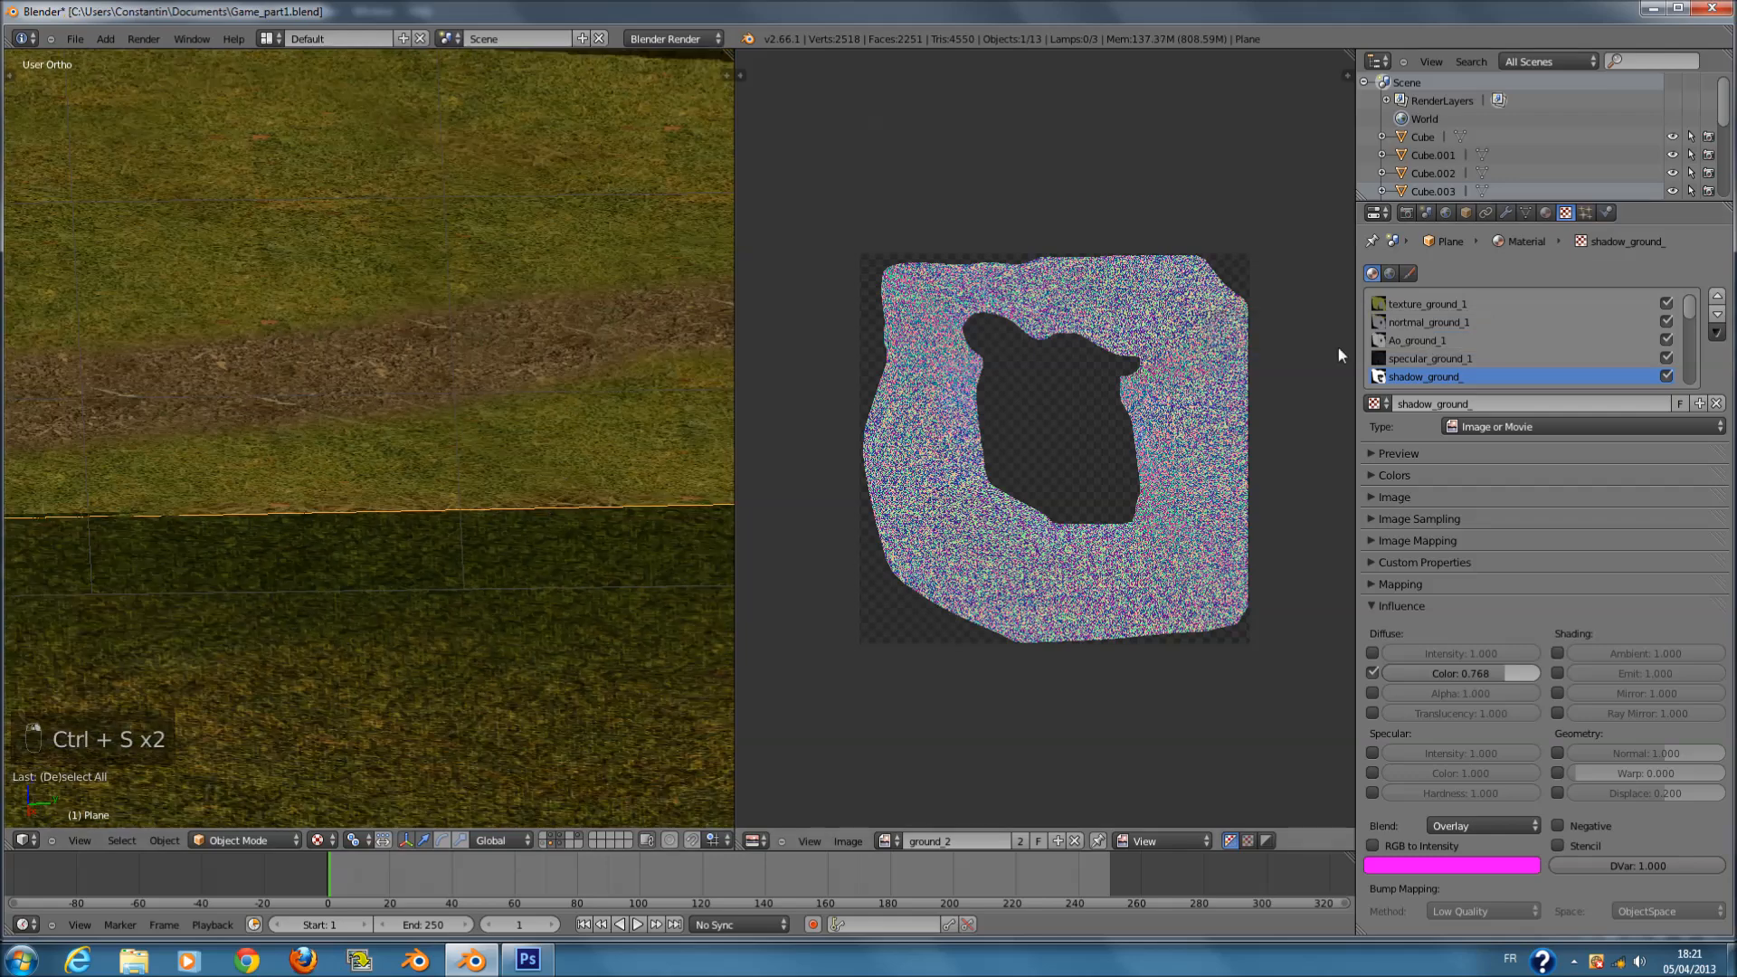
- Set the Normal influence of the outer terrain's normal texture to 0.7 and save the file
{"action": "left_click", "coordinate": [1486, 326]}
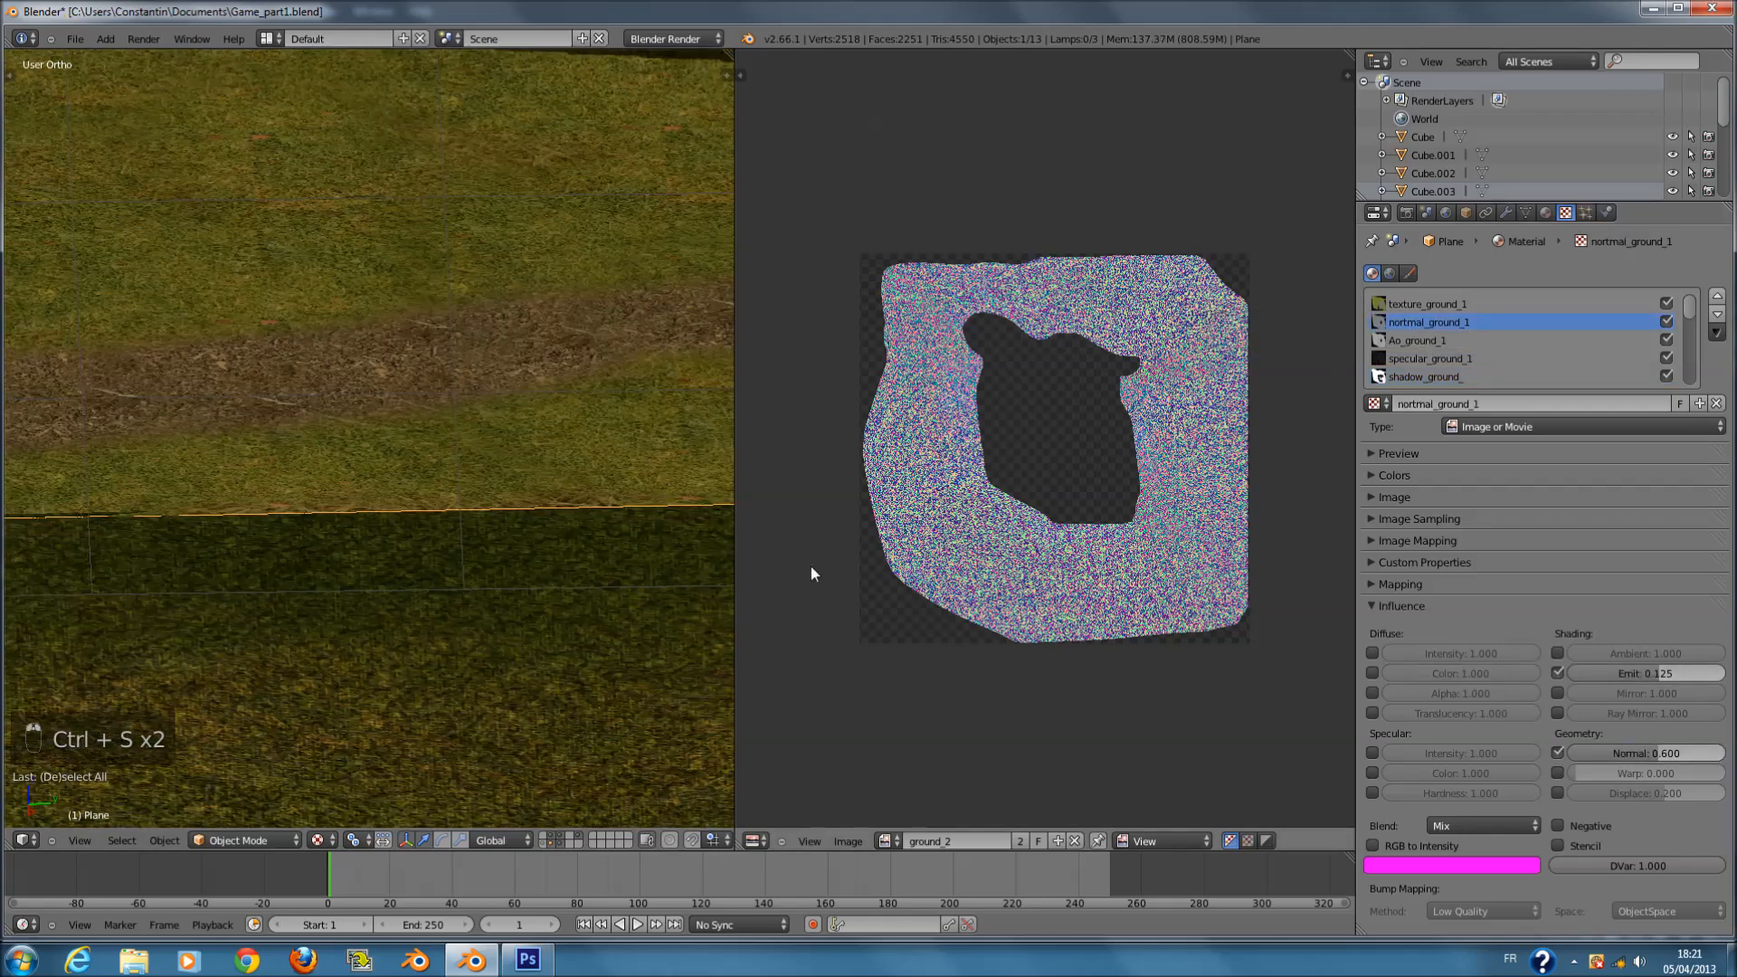
{"action": "right_click", "coordinate": [704, 581]}
{"action": "key", "text": "ctrl+s"}
{"action": "left_click", "coordinate": [1659, 753]}
{"action": "key", "text": "BackSpace"}
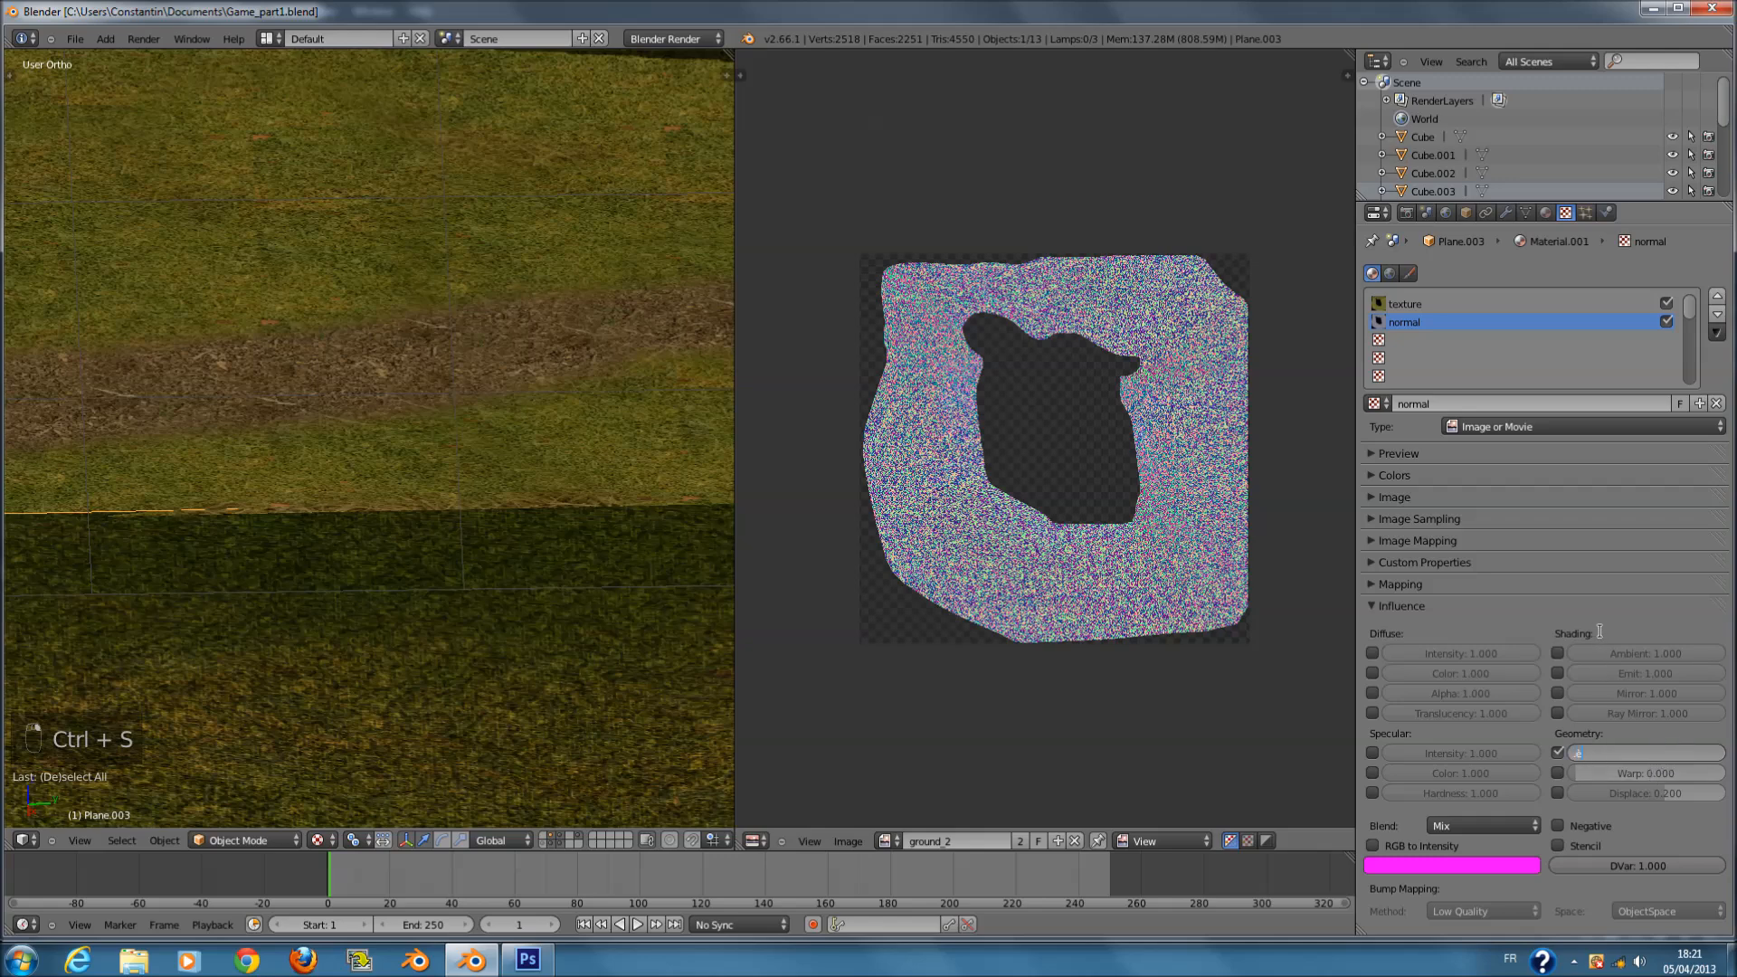
{"action": "type", "text": ".7"}
{"action": "key", "text": "ctrl+s"}
{"action": "middle_click_drag", "start_coordinate": [569, 498], "coordinate": [625, 491]}
{"action": "key", "text": "ctrl+s"}
{"action": "key", "text": "a"}
{"action": "key", "text": "ctrl+s"}
- Set the Normal influence of the outer terrain's normal texture to 0.650 and save the file
{"action": "double_click", "coordinate": [1651, 752]}
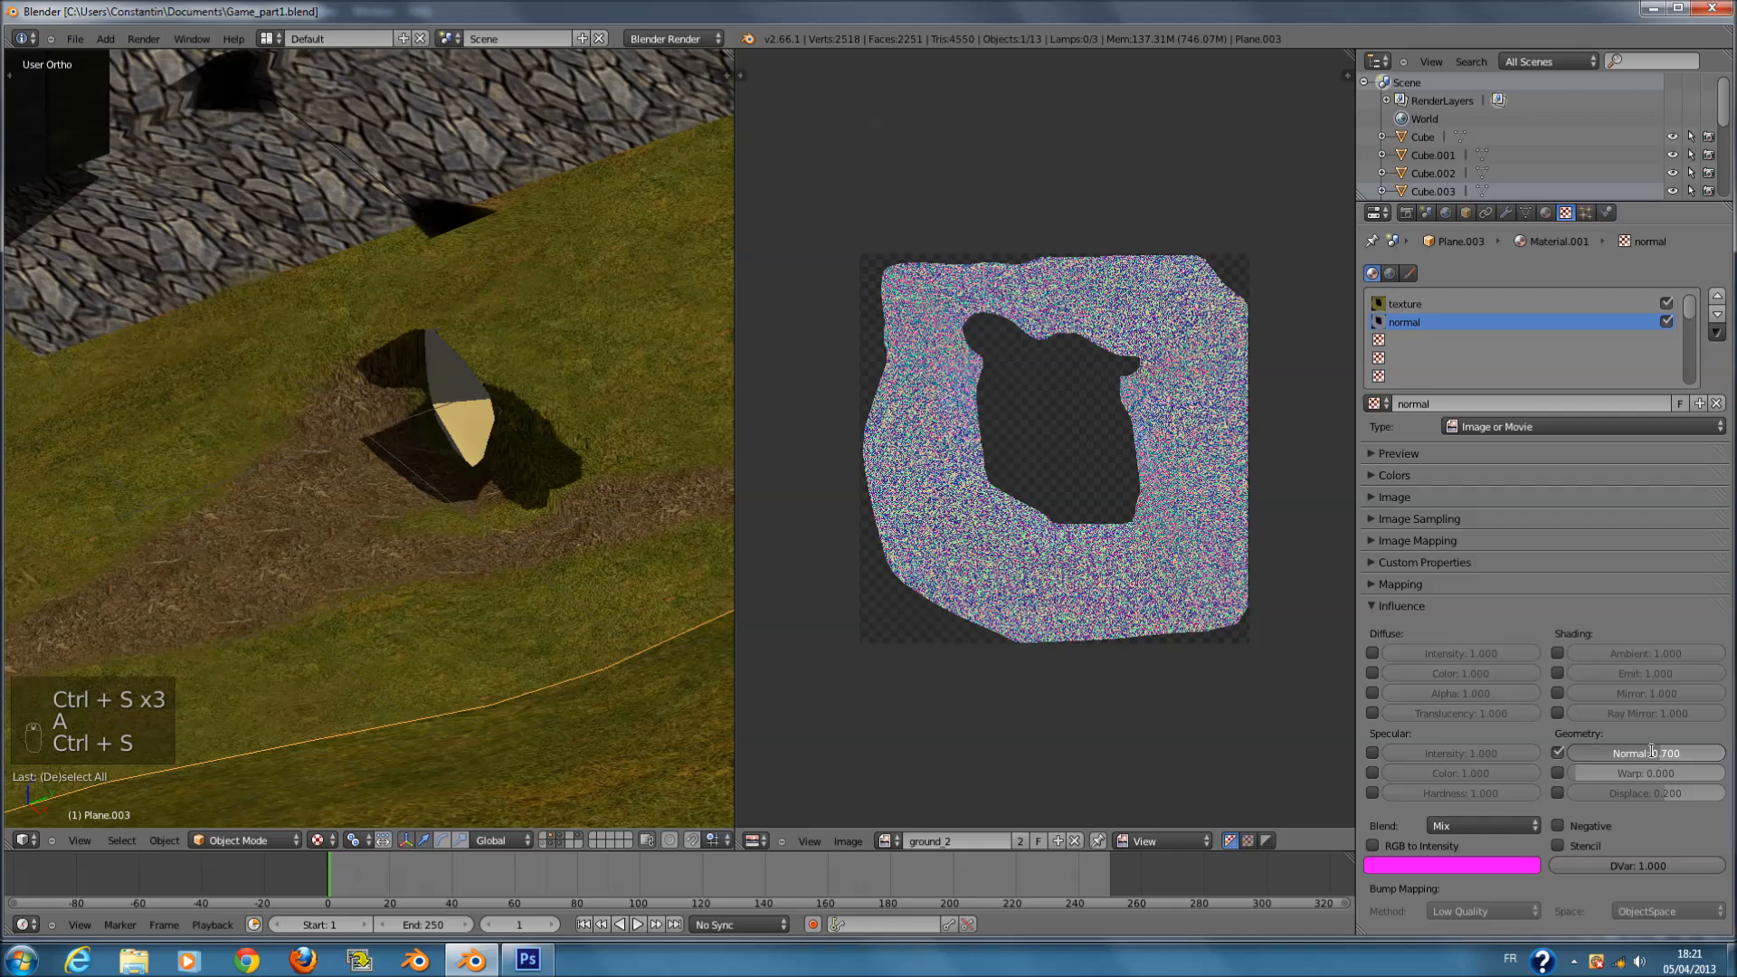
{"action": "key", "text": "BackSpace"}
{"action": "key", "text": "Return"}
{"action": "key", "text": "ctrl+s"}
{"action": "left_click", "coordinate": [686, 539]}
{"action": "scroll", "coordinate": [688, 533], "scroll_direction": "down", "scroll_amount": 7}
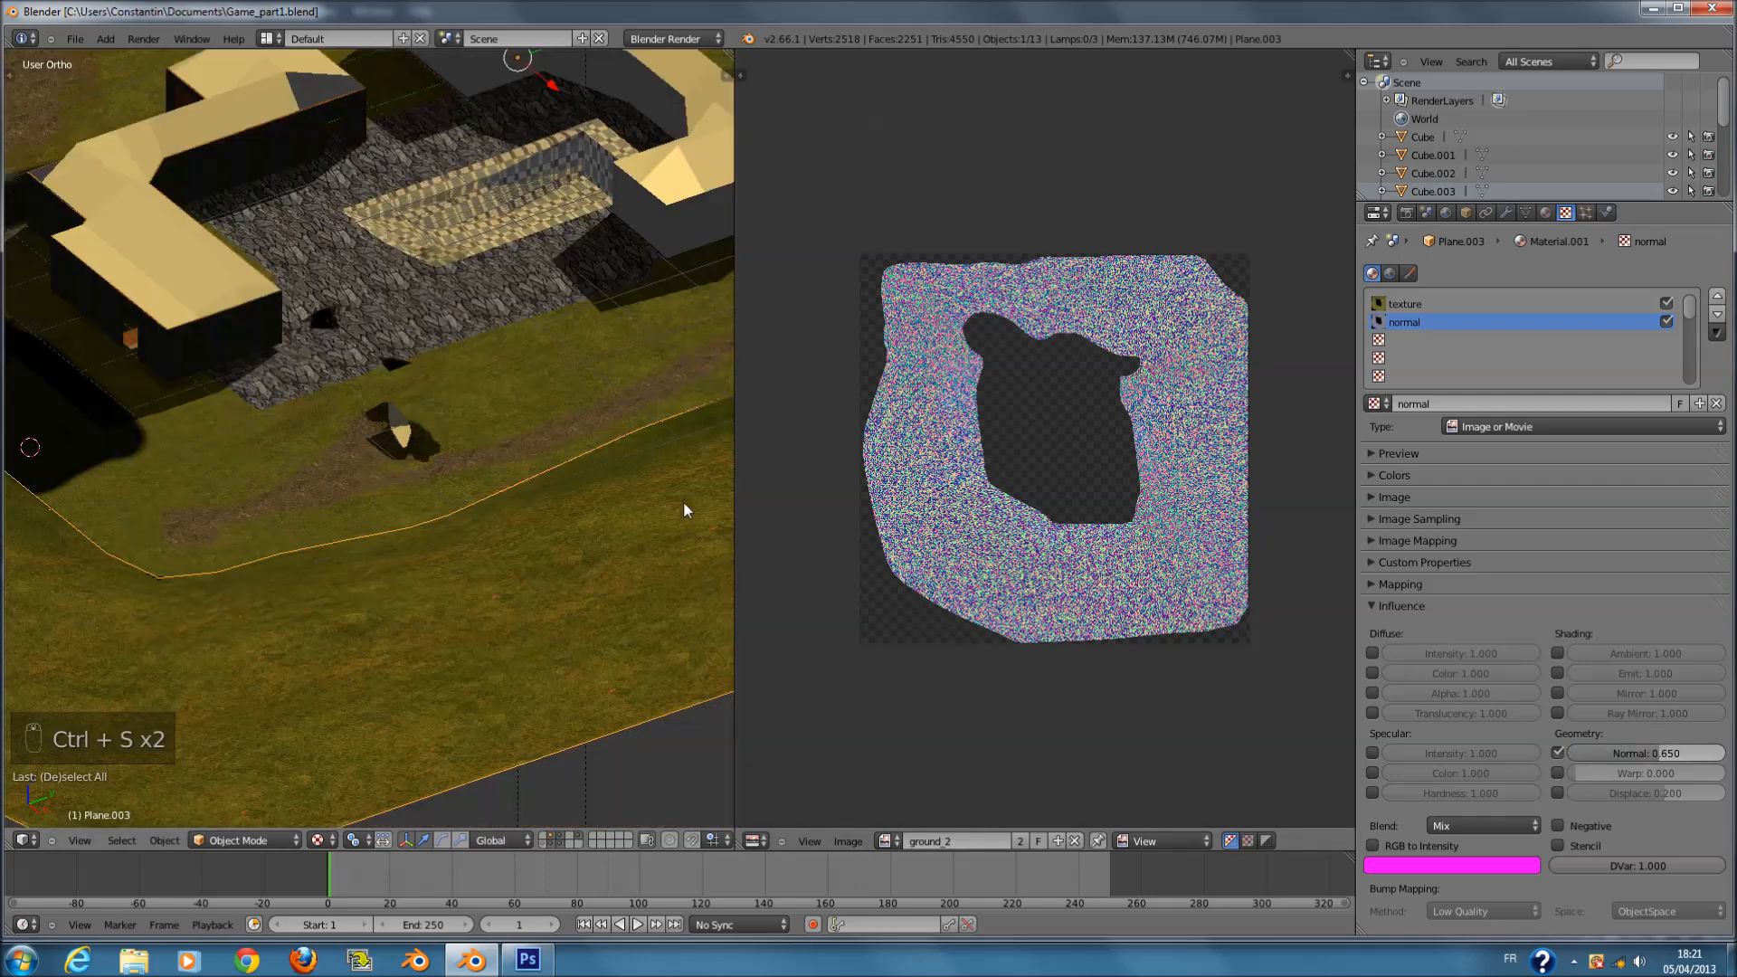
- Inspect the outer terrain's normal effect up close and from a distance, and save the file
{"action": "middle_click_drag", "start_coordinate": [683, 502], "coordinate": [462, 454]}
{"action": "key", "text": "a"}
{"action": "scroll", "coordinate": [590, 479], "scroll_direction": "up", "scroll_amount": 8}
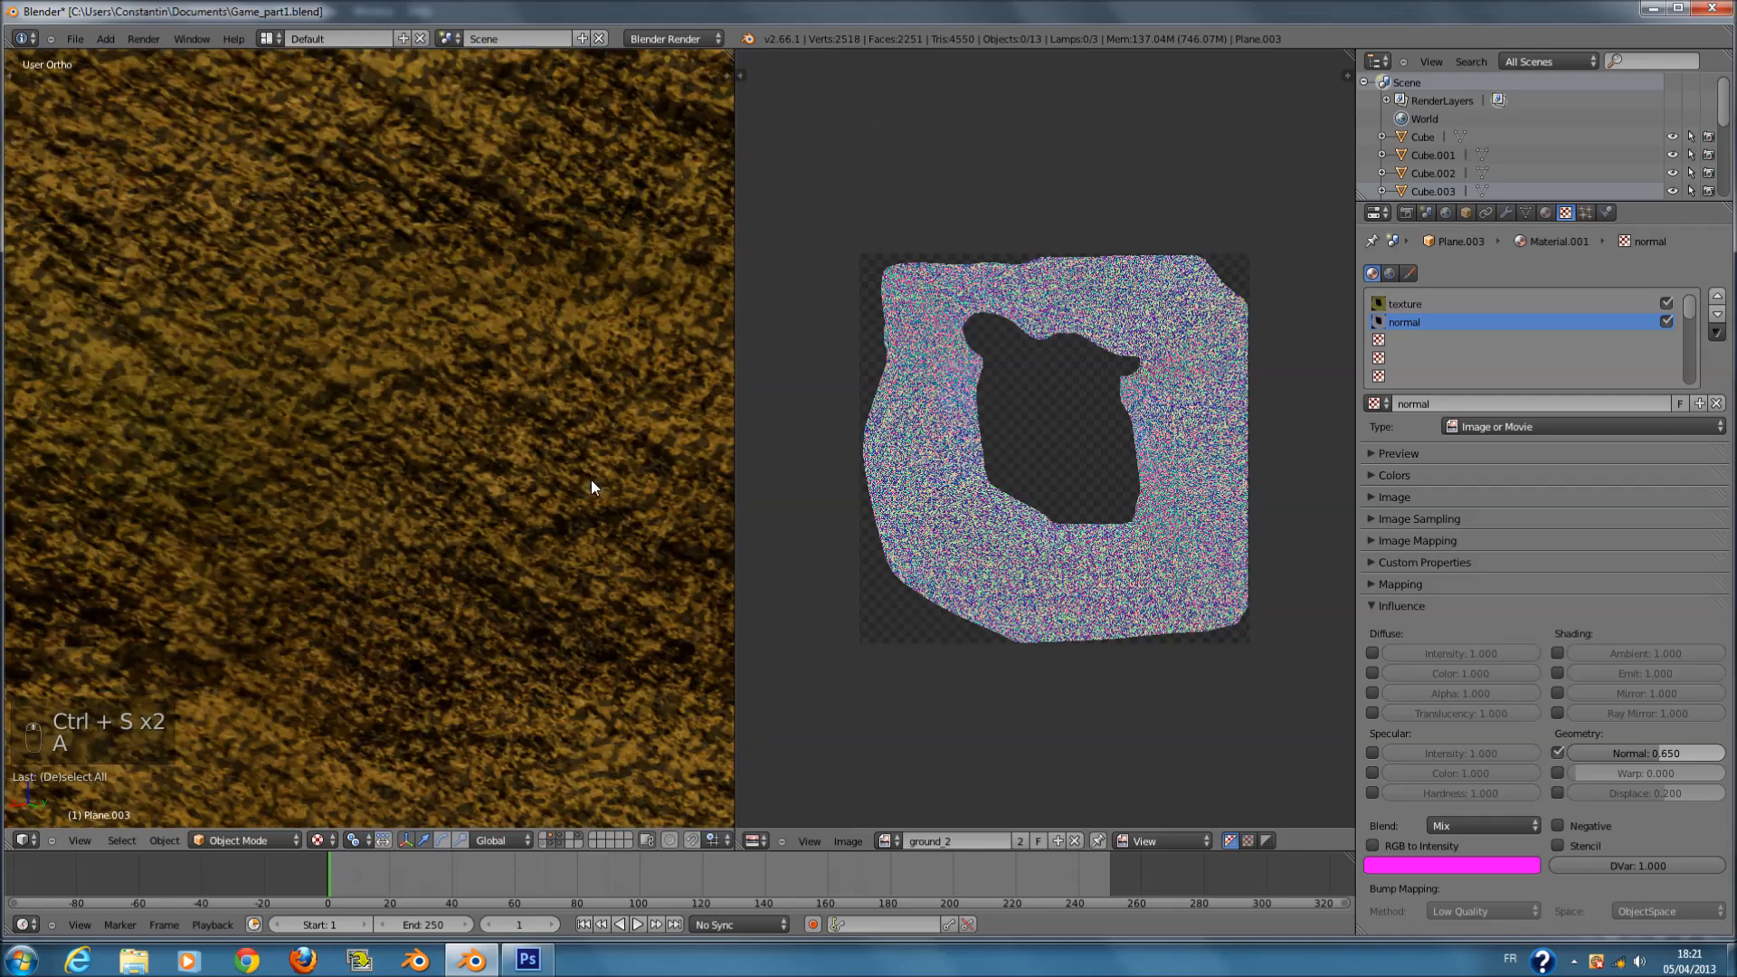
{"action": "scroll", "coordinate": [604, 473], "scroll_direction": "down", "scroll_amount": 8}
{"action": "middle_click_drag", "start_coordinate": [597, 473], "coordinate": [450, 555]}
{"action": "key", "text": "a"}
{"action": "key", "text": "a"}
{"action": "key", "text": "a"}
{"action": "key", "text": "ctrl+s"}
{"action": "key", "text": "a"}
{"action": "key", "text": "ctrl+s"}
{"action": "key", "text": "ctrl+s"}
- Examine the whole scene from above and at an angle, save the file, and select the inner ground in top view
{"action": "key", "text": "KP_7"}
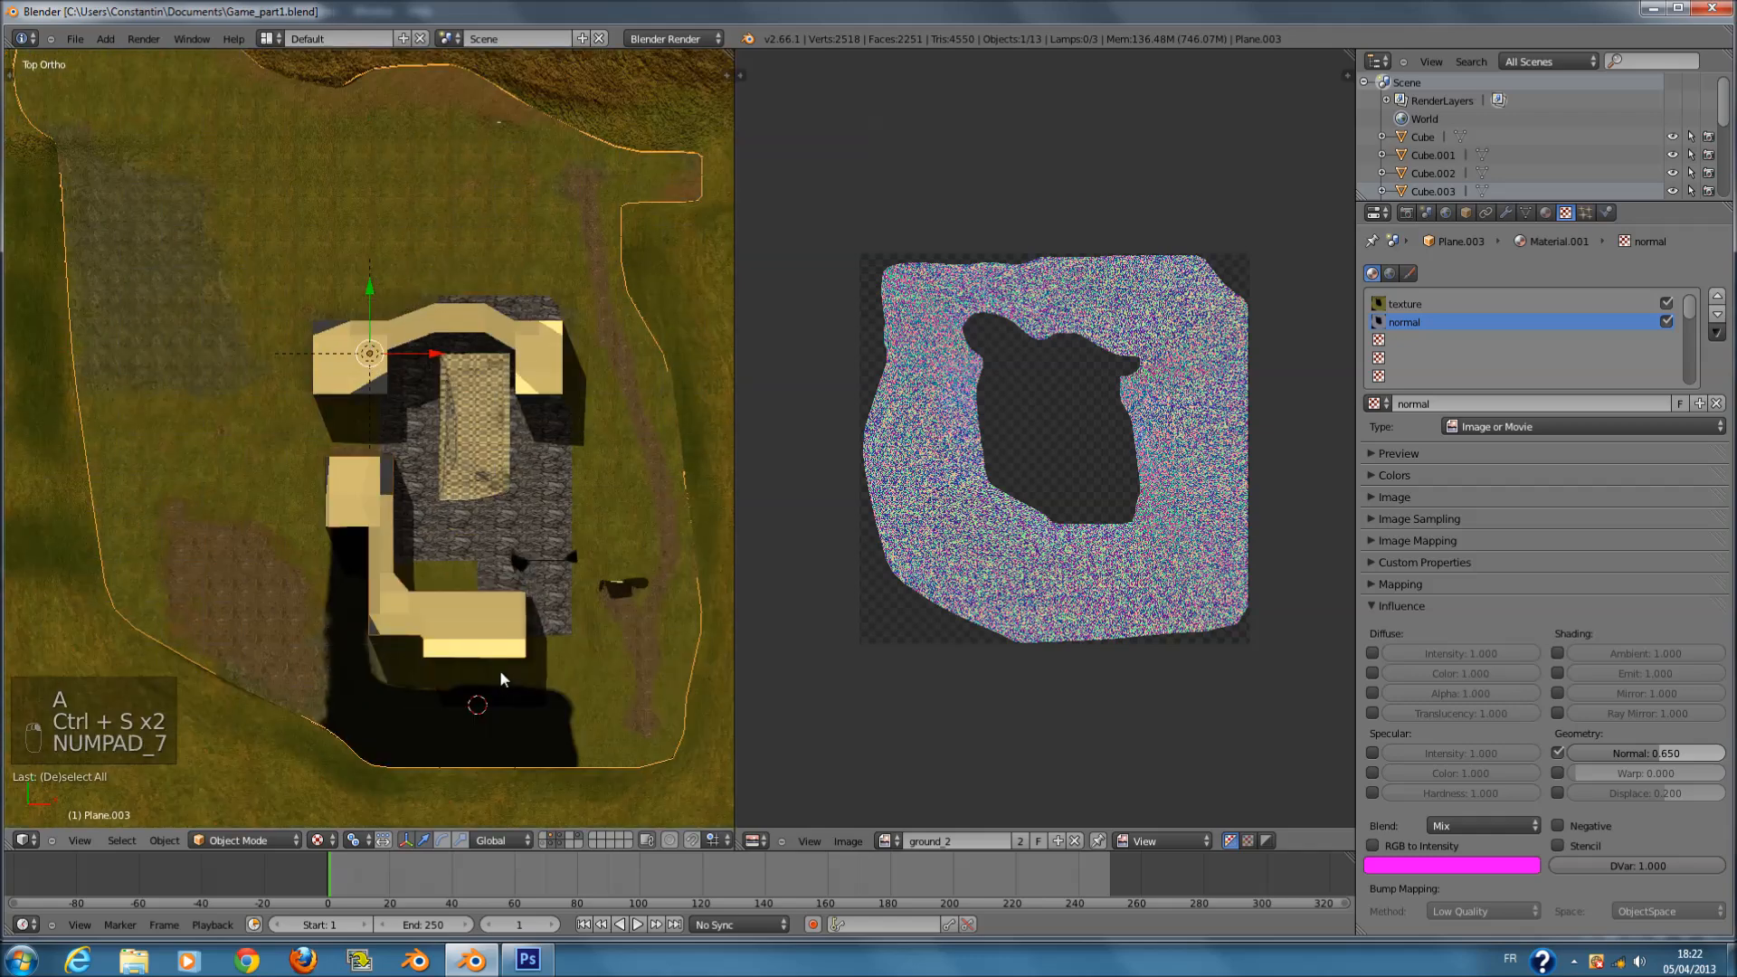
{"action": "scroll", "coordinate": [563, 540], "scroll_direction": "down", "scroll_amount": 3}
{"action": "key", "text": "ctrl+s"}
{"action": "middle_click_drag", "start_coordinate": [534, 525], "coordinate": [439, 466]}
{"action": "key", "text": "a"}
{"action": "key", "text": "a"}
{"action": "key", "text": "a"}
{"action": "scroll", "coordinate": [552, 485], "scroll_direction": "up", "scroll_amount": 1}
{"action": "key", "text": "a"}
{"action": "key", "text": "a"}
{"action": "key", "text": "ctrl+s"}
{"action": "left_click", "coordinate": [551, 485]}
{"action": "scroll", "coordinate": [447, 521], "scroll_direction": "up", "scroll_amount": 10}
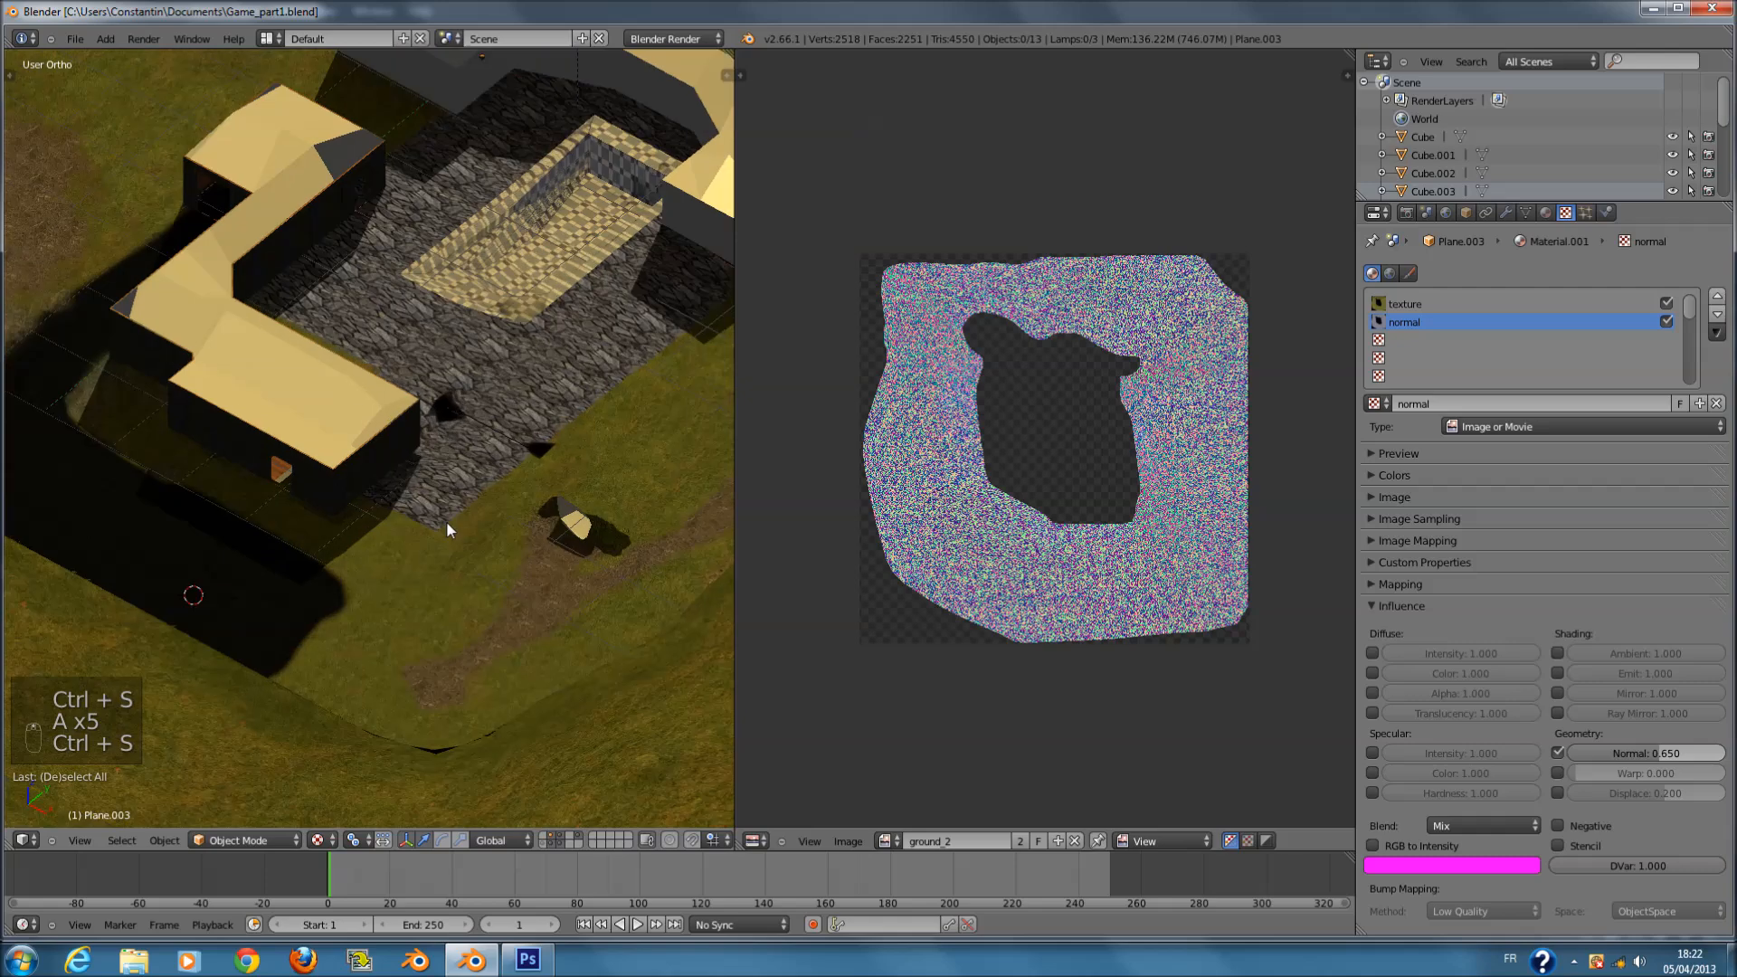
{"action": "right_click", "coordinate": [492, 487]}
{"action": "scroll", "coordinate": [507, 520], "scroll_direction": "down", "scroll_amount": 5}
{"action": "key", "text": "ctrl+s"}
{"action": "key", "text": "KP_7"}
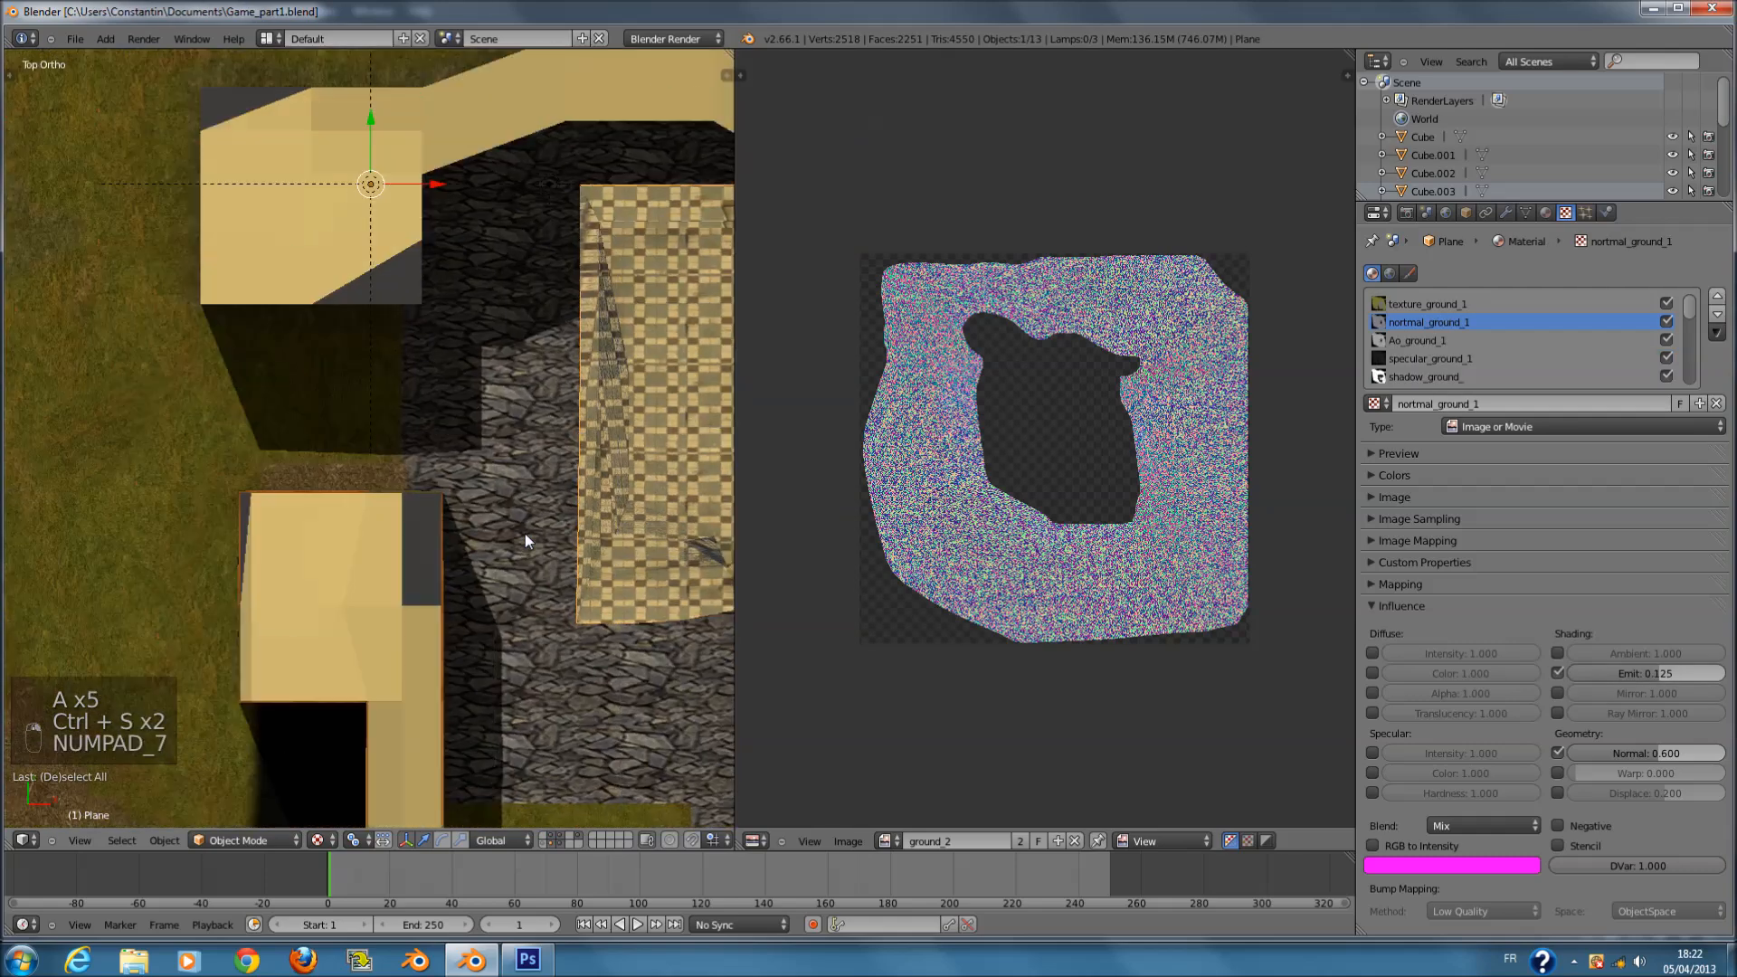
{"action": "key", "text": "Tab"}
{"action": "scroll", "coordinate": [491, 543], "scroll_direction": "up", "scroll_amount": 2}
{"action": "scroll", "coordinate": [490, 543], "scroll_direction": "up", "scroll_amount": 8, "text": "ctrl"}
{"action": "right_click", "coordinate": [371, 495]}
{"action": "key", "text": "s"}
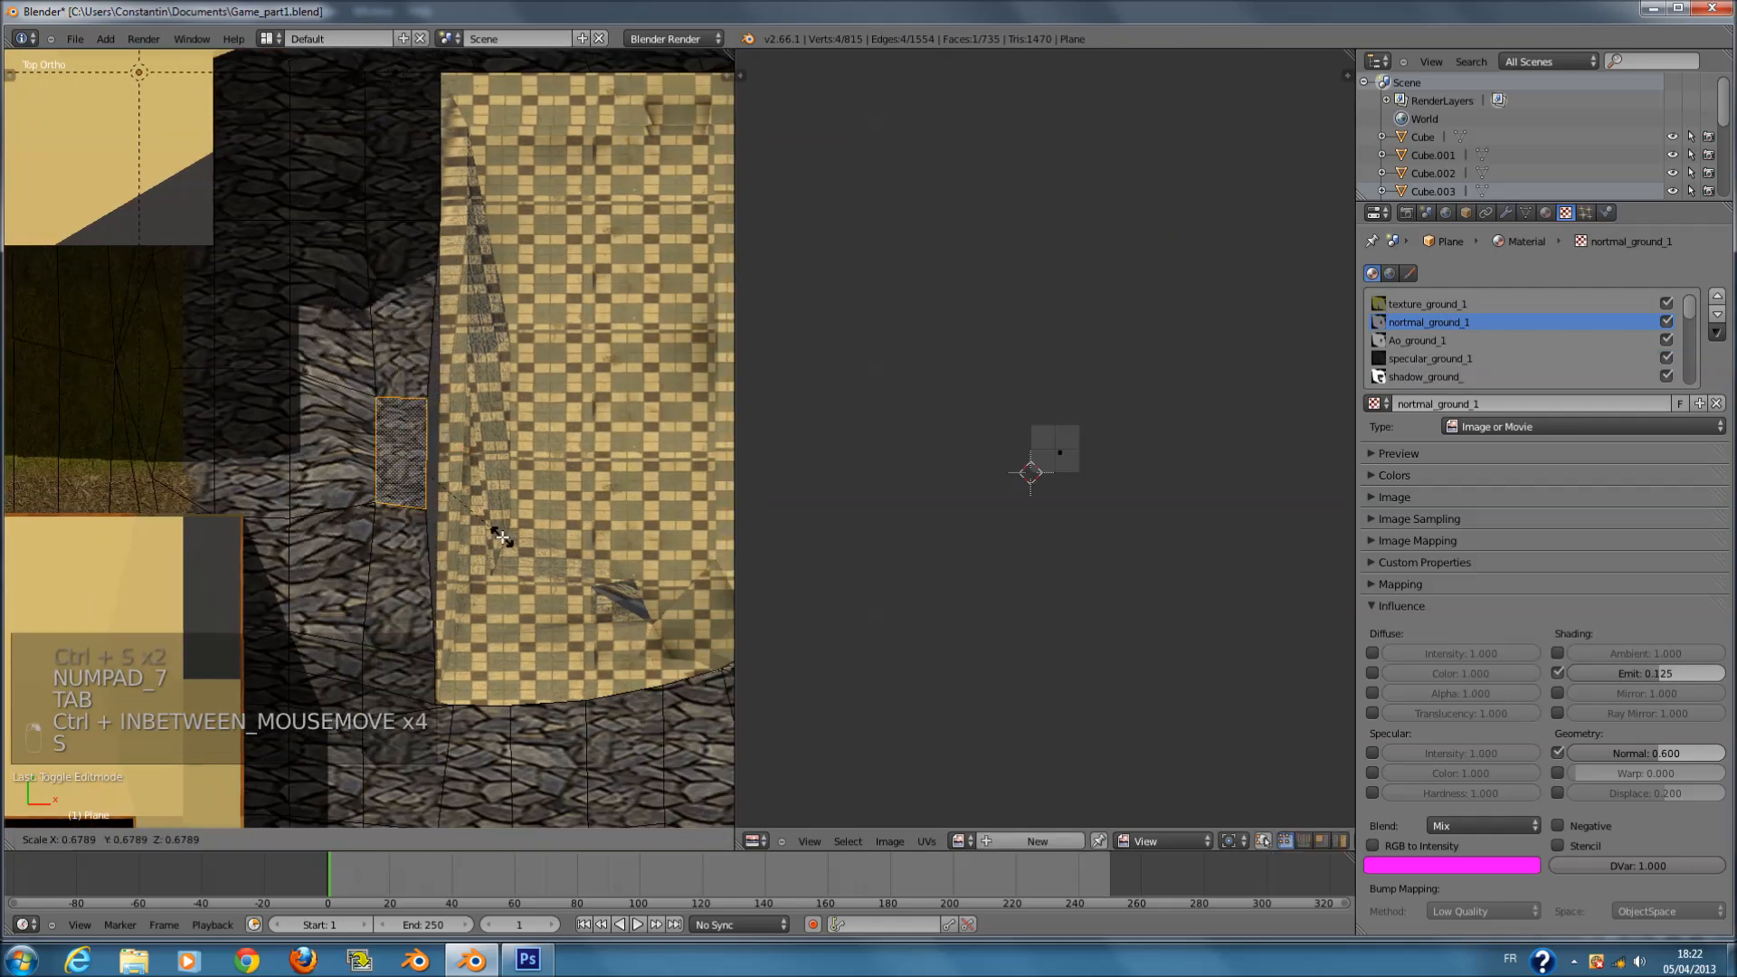
{"action": "left_click", "coordinate": [546, 567]}
{"action": "key", "text": "Tab"}
{"action": "scroll", "coordinate": [370, 553], "scroll_direction": "down", "scroll_amount": 5}
- Examine the inner ground's complete UV layout with all its faces selected, return to Object Mode, and save the file
{"action": "key", "text": "Tab"}
{"action": "key", "text": "a"}
{"action": "key", "text": "a"}
{"action": "key", "text": "a"}
{"action": "key", "text": "a"}
{"action": "key", "text": "a"}
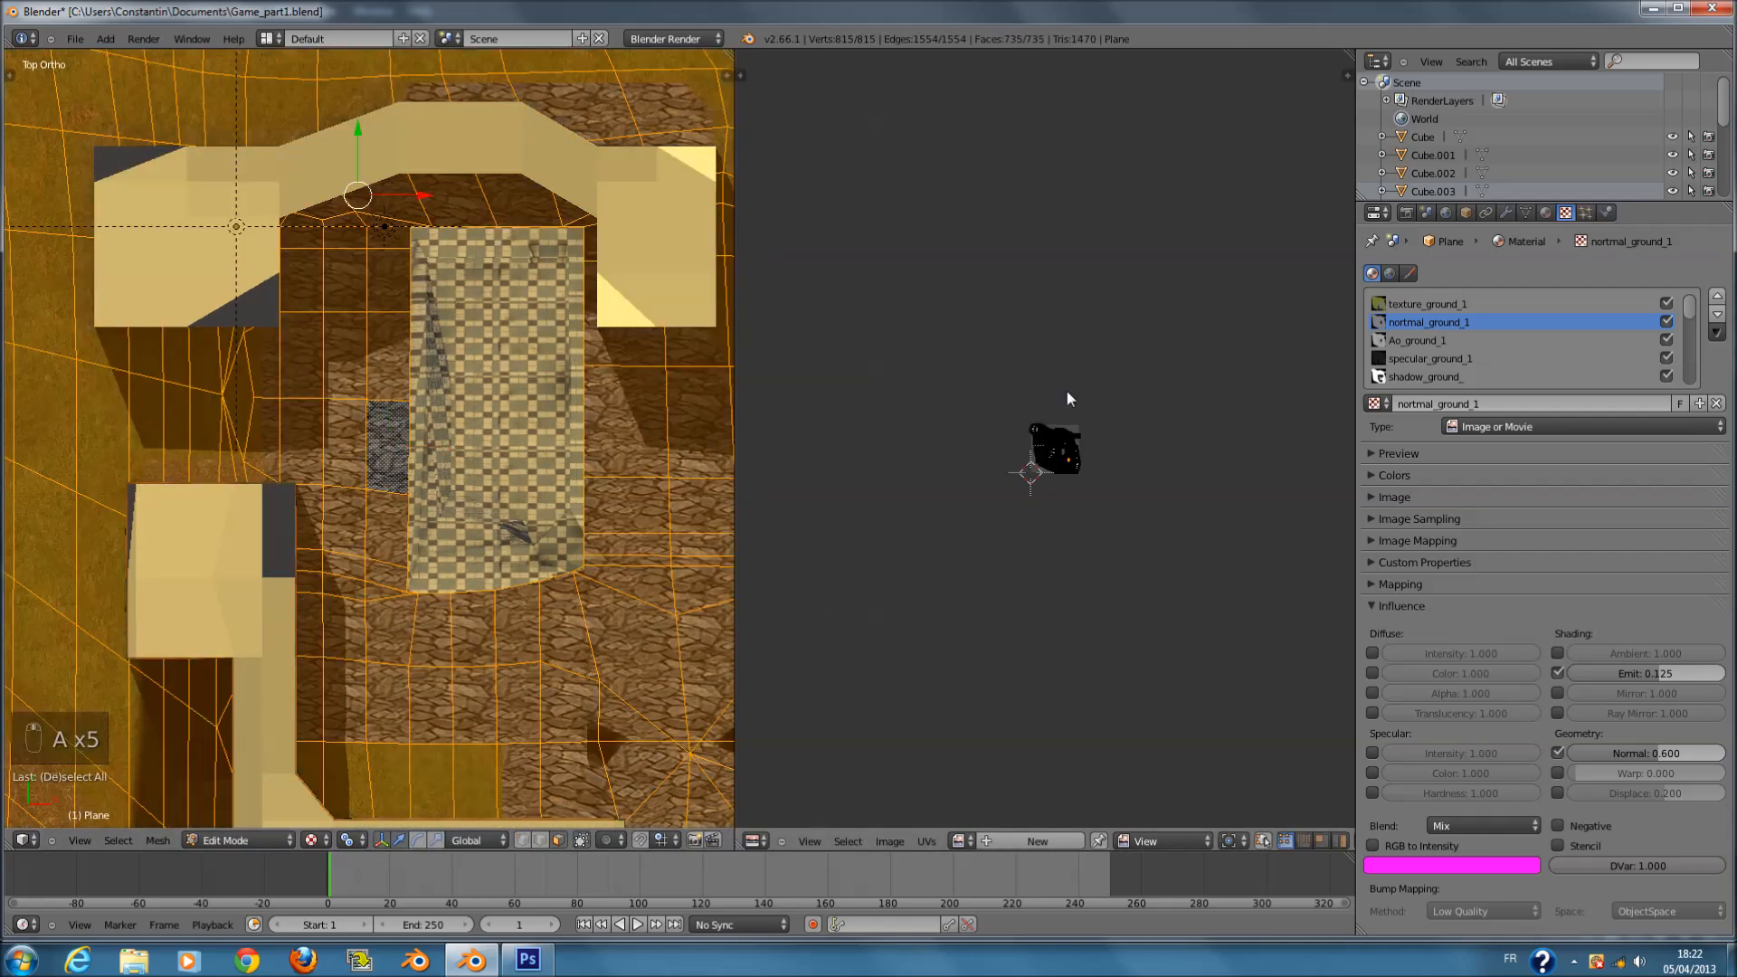
{"action": "scroll", "coordinate": [561, 455], "scroll_direction": "down", "scroll_amount": 6}
{"action": "scroll", "coordinate": [561, 455], "scroll_direction": "up", "scroll_amount": 3}
{"action": "scroll", "coordinate": [1067, 512], "scroll_direction": "up", "scroll_amount": 10}
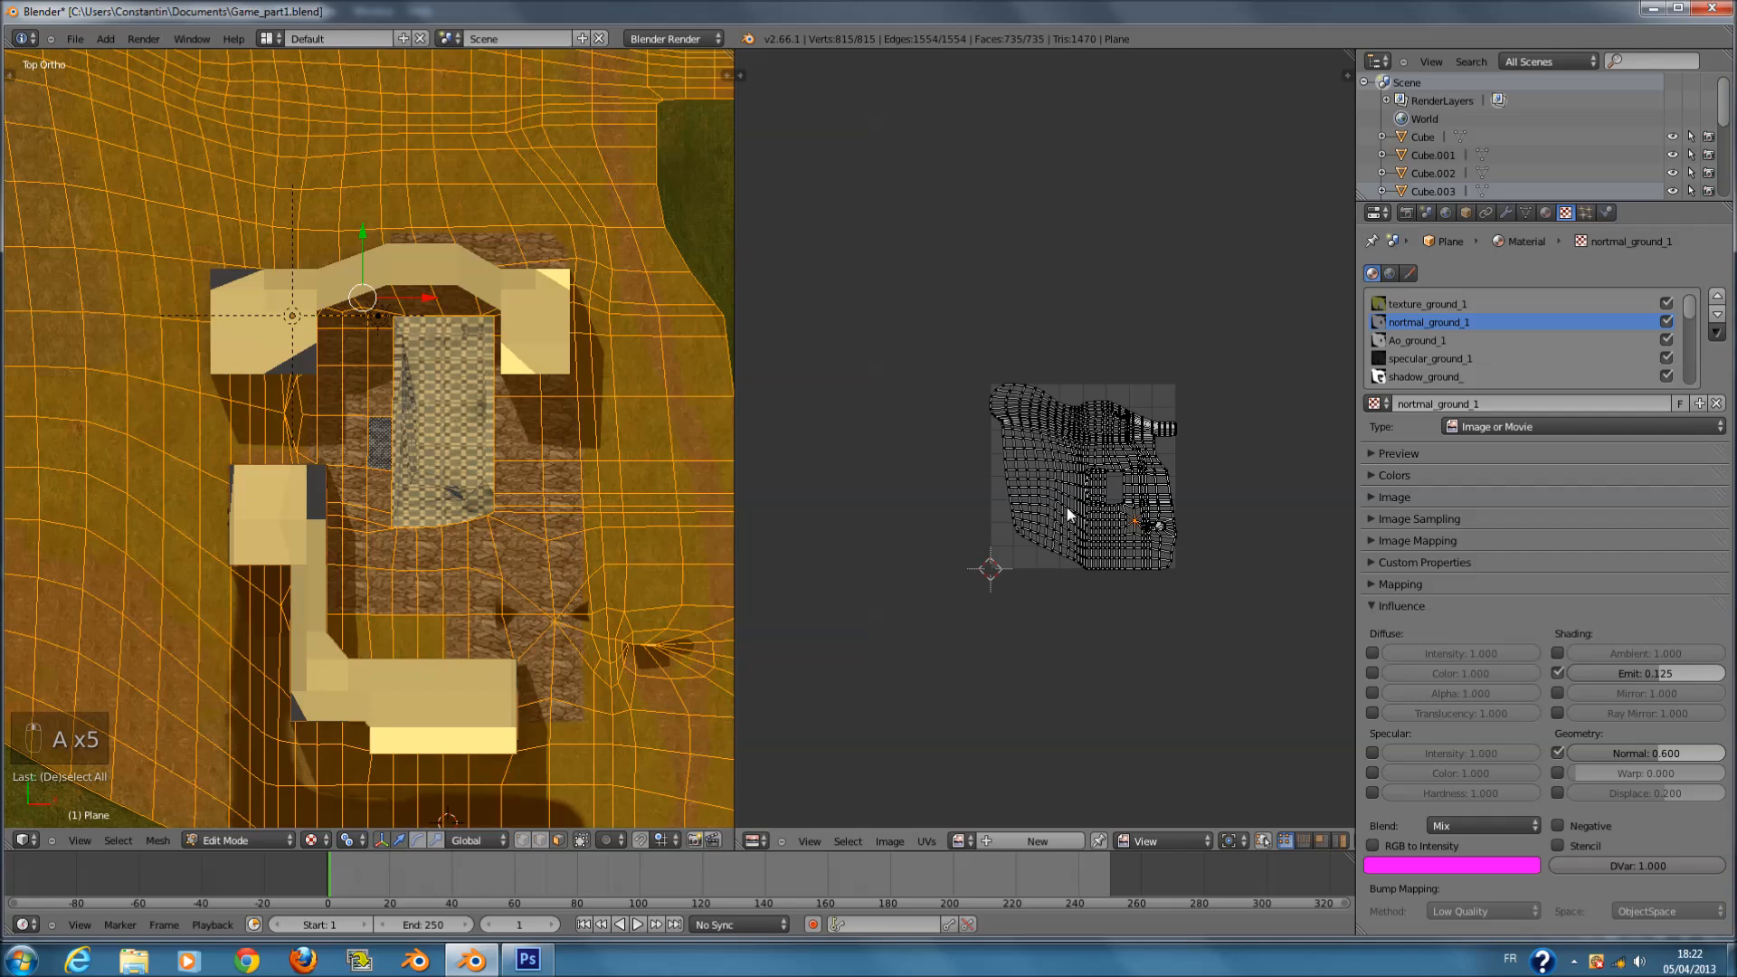
{"action": "key", "text": "a"}
{"action": "key", "text": "a"}
{"action": "key", "text": "a"}
{"action": "scroll", "coordinate": [1043, 485], "scroll_direction": "up", "scroll_amount": 1}
{"action": "middle_click_drag", "start_coordinate": [1044, 485], "coordinate": [868, 380]}
{"action": "scroll", "coordinate": [868, 380], "scroll_direction": "down", "scroll_amount": 1}
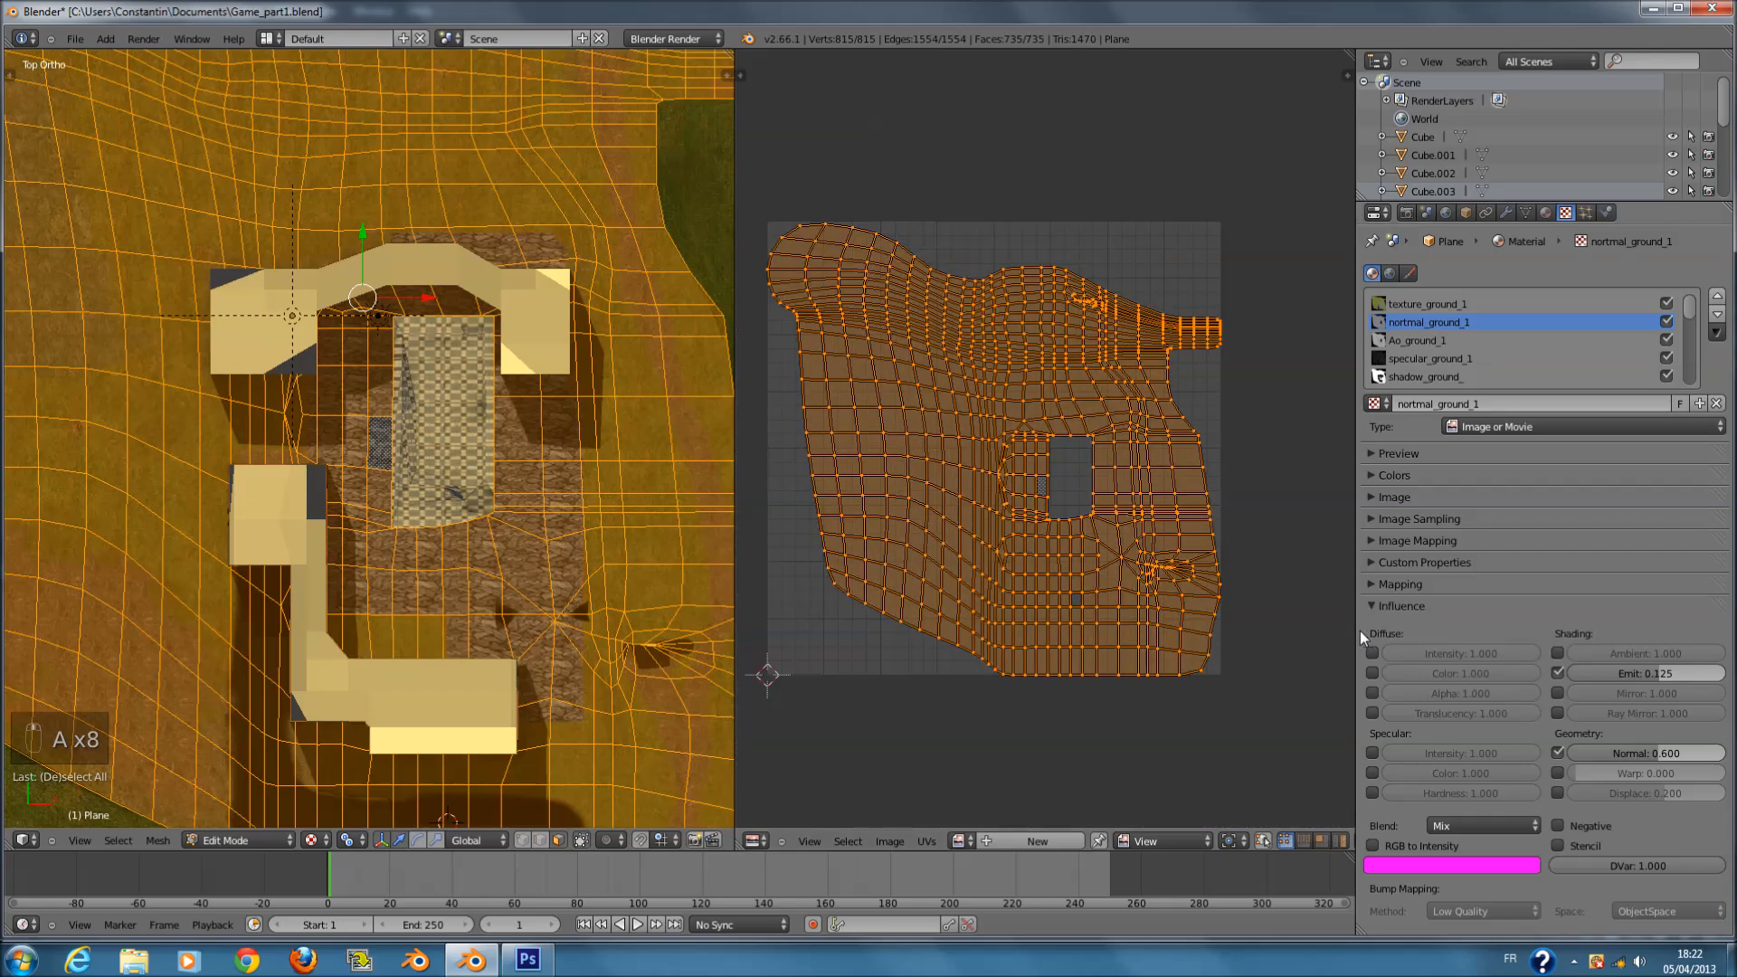
{"action": "middle_click_drag", "start_coordinate": [1352, 626], "coordinate": [1292, 570]}
{"action": "key", "text": "Tab"}
{"action": "key", "text": "ctrl+s"}
- Inspect the outer terrain around the buildings from several distances, leave everything deselected, and save the file
{"action": "scroll", "coordinate": [709, 536], "scroll_direction": "down", "scroll_amount": 4}
{"action": "middle_click_drag", "start_coordinate": [709, 535], "coordinate": [51, 388]}
{"action": "key", "text": "a"}
{"action": "key", "text": "ctrl+s"}
{"action": "scroll", "coordinate": [460, 451], "scroll_direction": "up", "scroll_amount": 4}
{"action": "right_click", "coordinate": [496, 349]}
{"action": "scroll", "coordinate": [451, 421], "scroll_direction": "up", "scroll_amount": 5}
{"action": "middle_click_drag", "start_coordinate": [495, 349], "coordinate": [918, 417]}
{"action": "scroll", "coordinate": [451, 418], "scroll_direction": "down", "scroll_amount": 4}
{"action": "scroll", "coordinate": [496, 374], "scroll_direction": "up", "scroll_amount": 1}
{"action": "key", "text": "ctrl+s"}
{"action": "scroll", "coordinate": [496, 374], "scroll_direction": "down", "scroll_amount": 1}
{"action": "scroll", "coordinate": [496, 375], "scroll_direction": "down", "scroll_amount": 5}
{"action": "scroll", "coordinate": [318, 463], "scroll_direction": "down", "scroll_amount": 2}
{"action": "key", "text": "a"}
{"action": "key", "text": "ctrl+s"}
{"action": "left_click", "coordinate": [317, 464]}
{"action": "scroll", "coordinate": [540, 467], "scroll_direction": "up", "scroll_amount": 3}
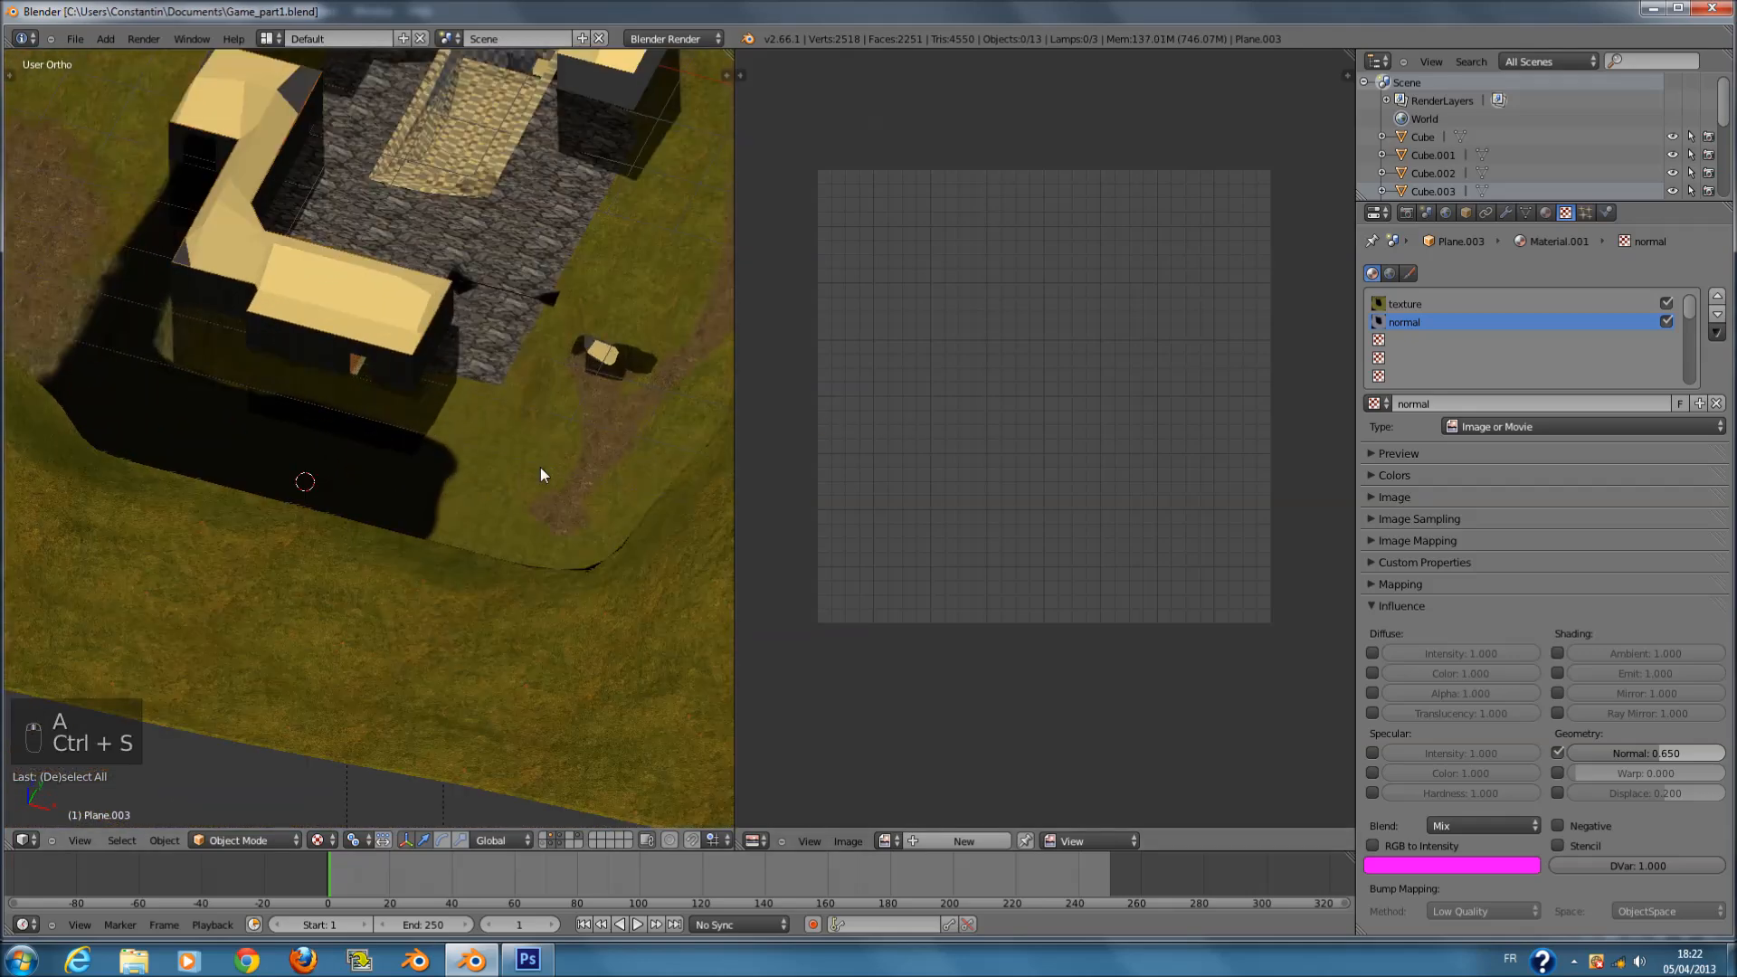
{"action": "scroll", "coordinate": [540, 467], "scroll_direction": "up", "scroll_amount": 4, "text": "ctrl"}
{"action": "key", "text": "ctrl+s"}
{"action": "left_click", "coordinate": [540, 467]}
{"action": "scroll", "coordinate": [505, 479], "scroll_direction": "up", "scroll_amount": 10, "text": "shift"}
{"action": "right_click", "coordinate": [436, 484]}
{"action": "key", "text": "ctrl+s"}
{"action": "left_click", "coordinate": [435, 484]}
{"action": "key", "text": "a"}
{"action": "key", "text": "a"}
{"action": "key", "text": "a"}
{"action": "key", "text": "a"}
{"action": "key", "text": "a"}
{"action": "key", "text": "ctrl+s"}
{"action": "left_click", "coordinate": [436, 492]}
- Go through the scene's layers to examine which objects each one holds, ending on the inner ground's layer
{"action": "left_click", "coordinate": [540, 845]}
{"action": "left_click", "coordinate": [547, 845]}
{"action": "left_click", "coordinate": [558, 843]}
{"action": "right_click", "coordinate": [313, 499]}
{"action": "scroll", "coordinate": [328, 489], "scroll_direction": "down", "scroll_amount": 2}
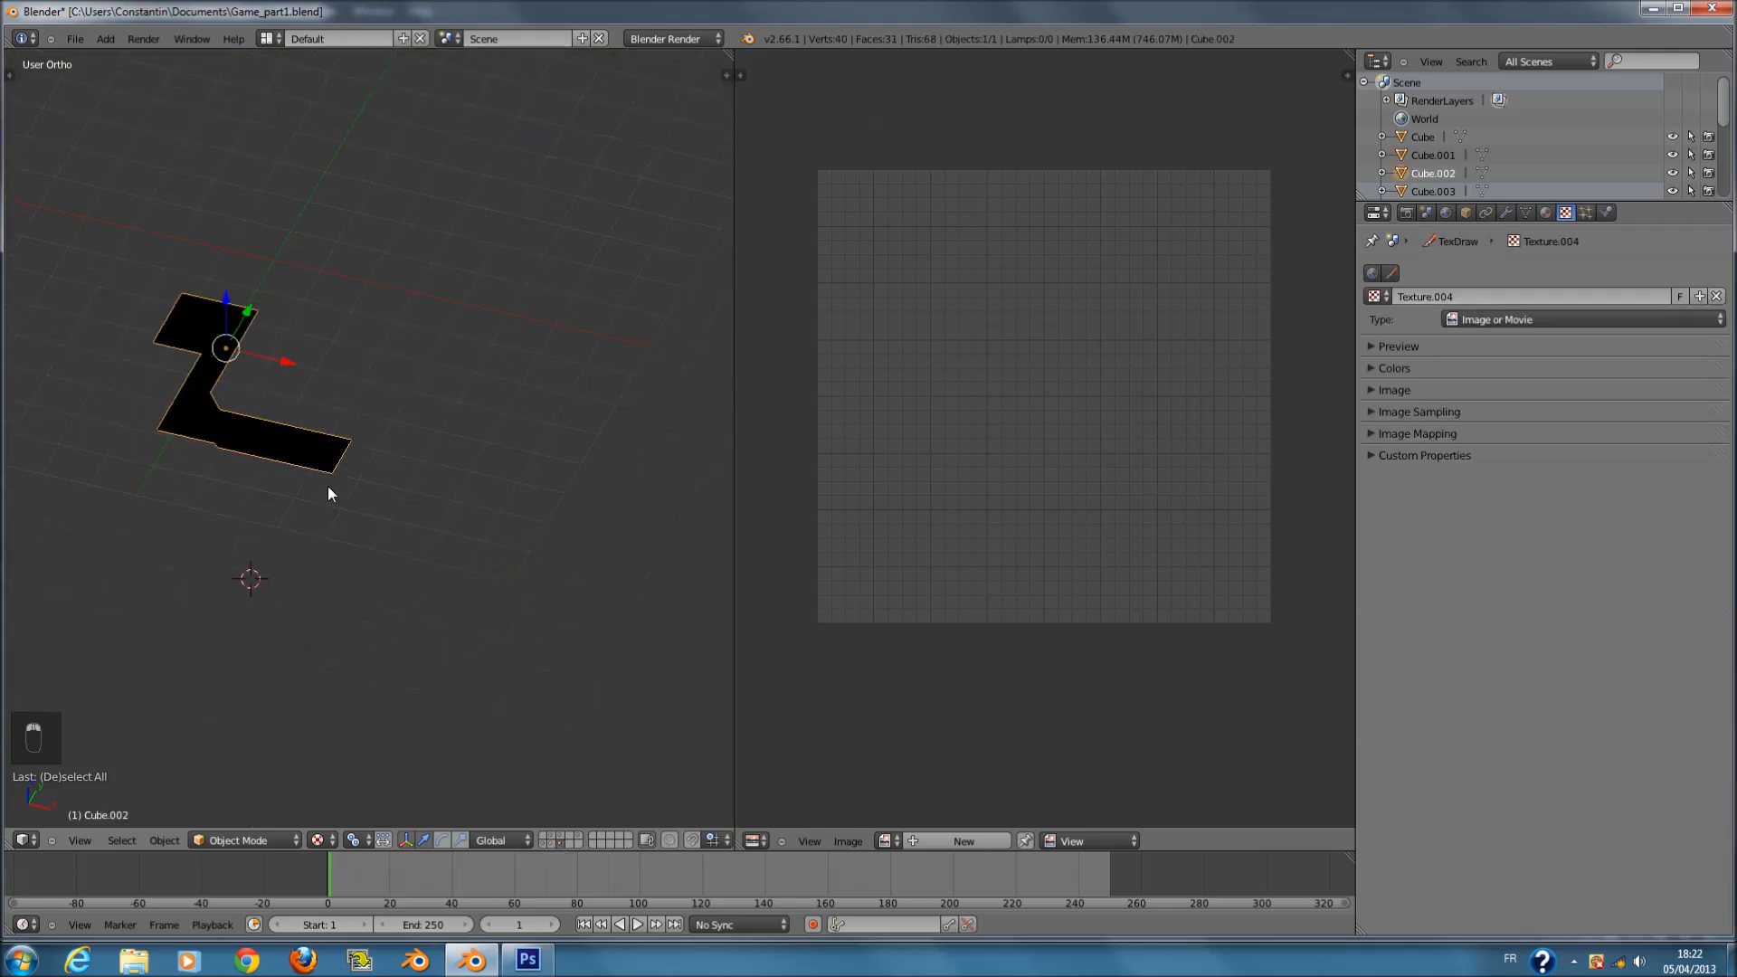
{"action": "middle_click_drag", "start_coordinate": [328, 489], "coordinate": [518, 622]}
{"action": "left_click", "coordinate": [548, 838], "text": "shift"}
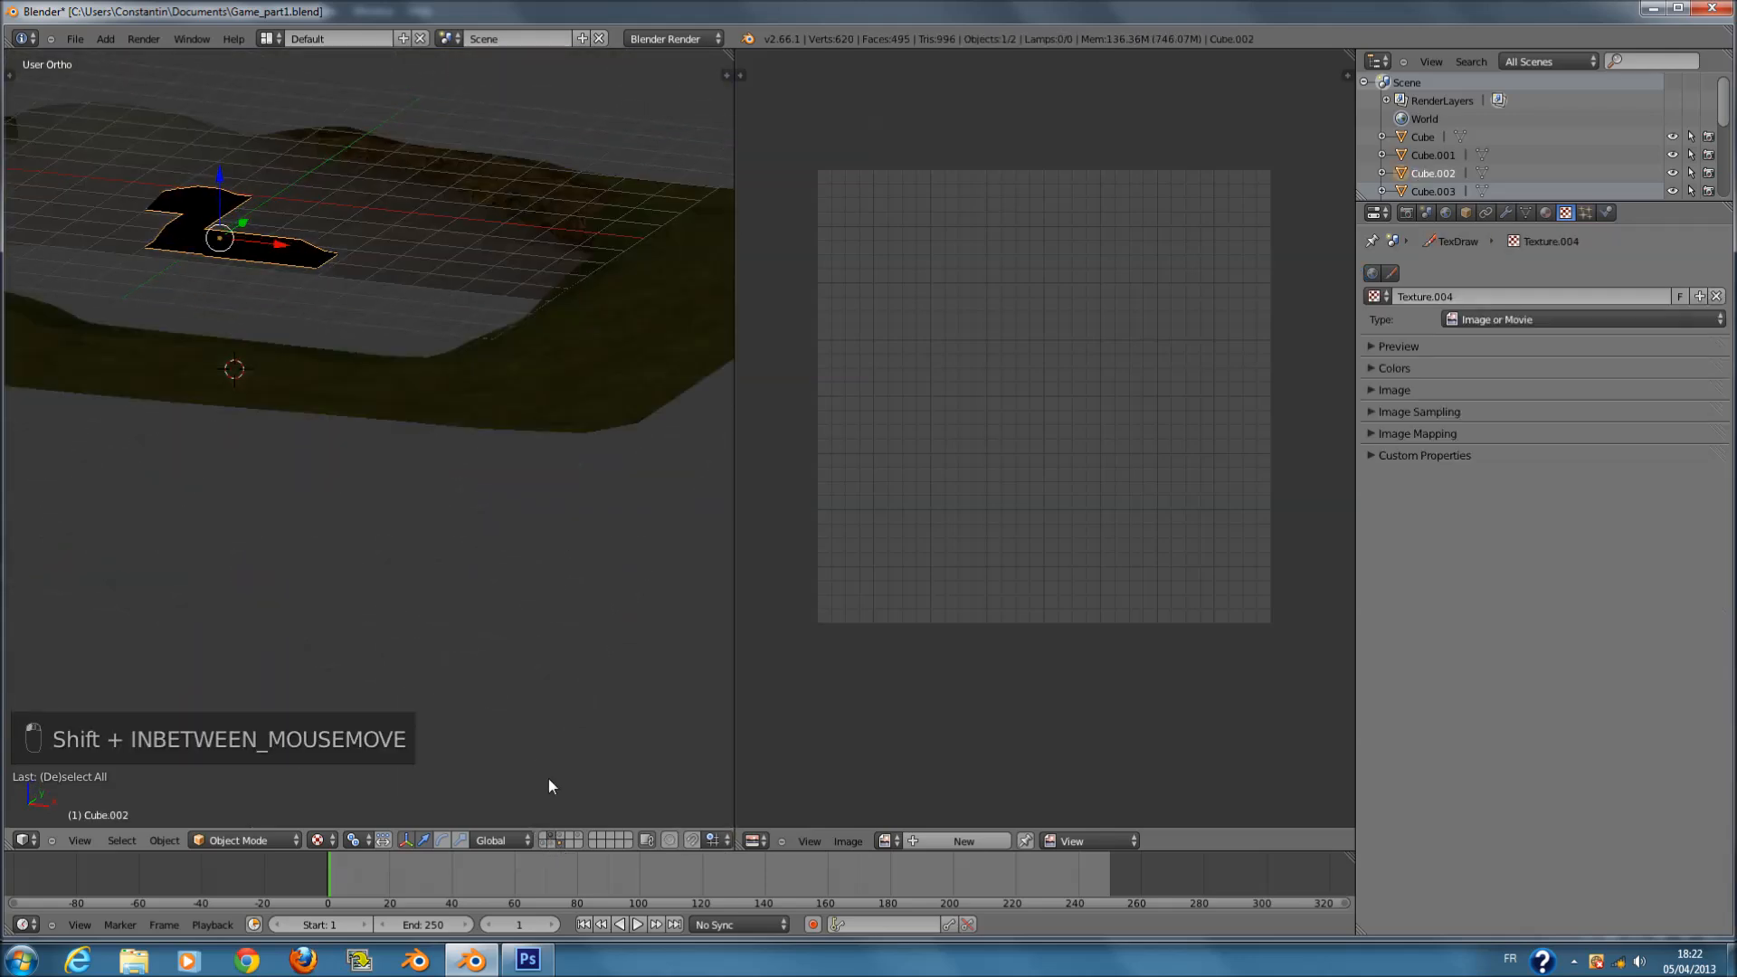
{"action": "scroll", "coordinate": [523, 552], "scroll_direction": "down", "scroll_amount": 3}
{"action": "scroll", "coordinate": [523, 552], "scroll_direction": "up", "scroll_amount": 5, "text": "shift"}
{"action": "key", "text": "ctrl+s"}
{"action": "left_click", "coordinate": [524, 551]}
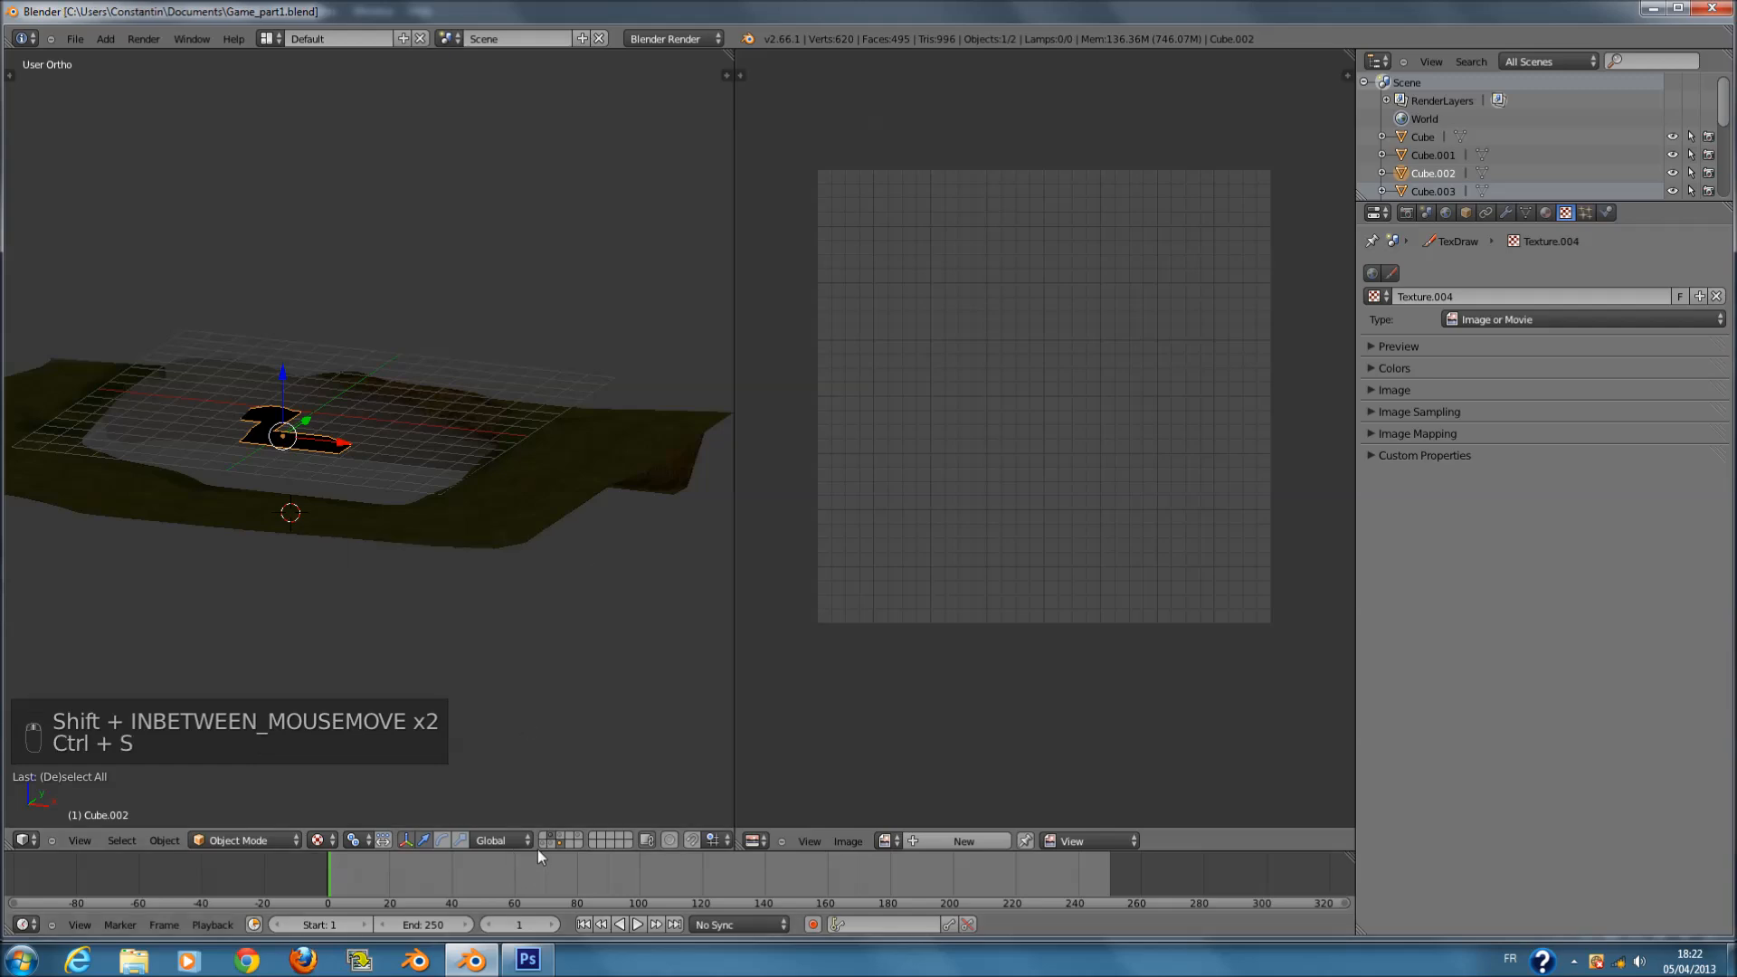
{"action": "left_click", "coordinate": [550, 839]}
{"action": "right_click", "coordinate": [319, 255]}
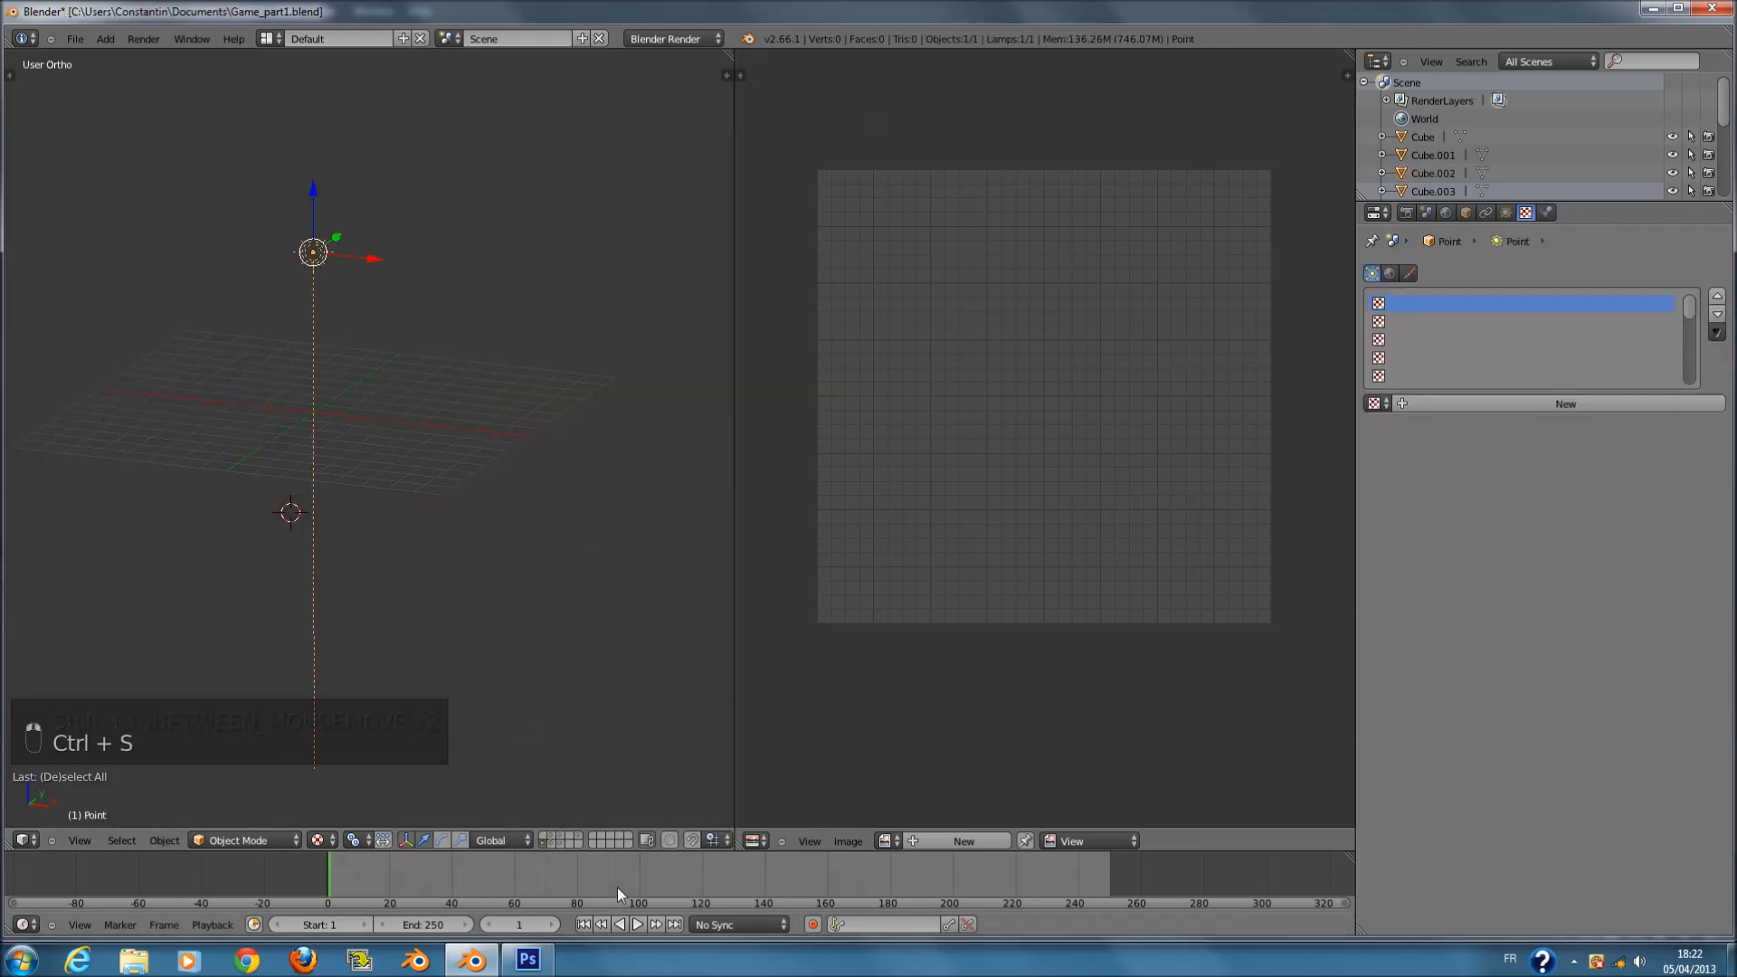
{"action": "left_click", "coordinate": [579, 841]}
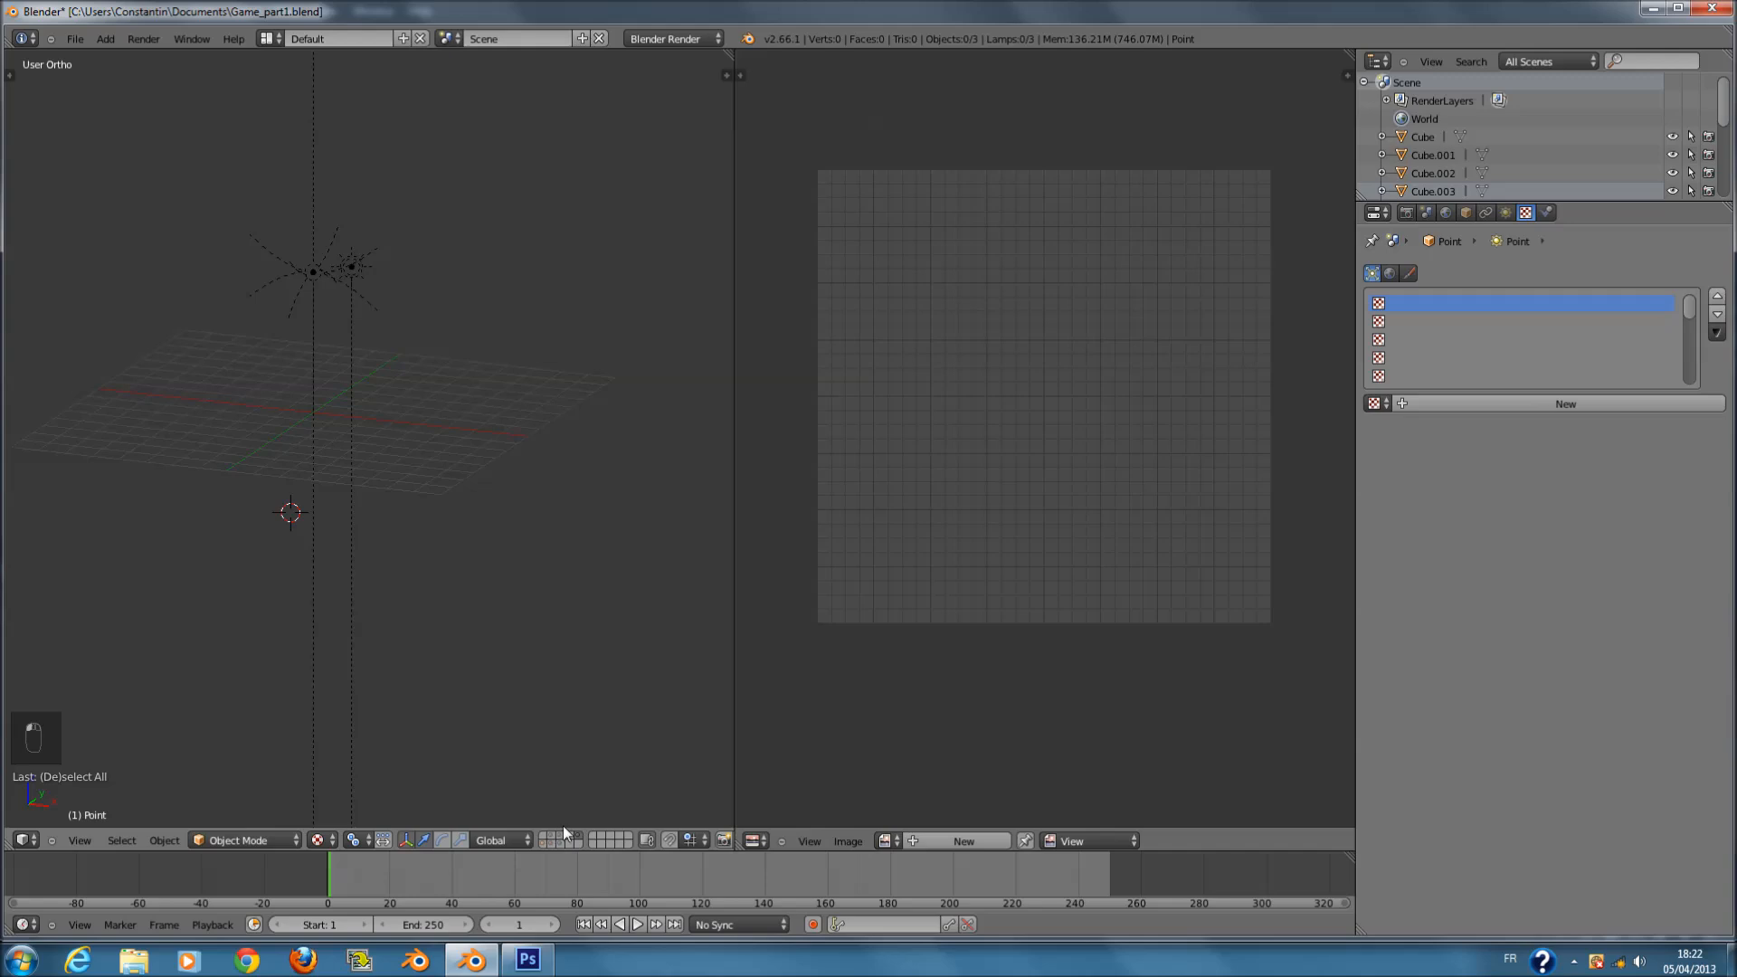
{"action": "left_click", "coordinate": [550, 843]}
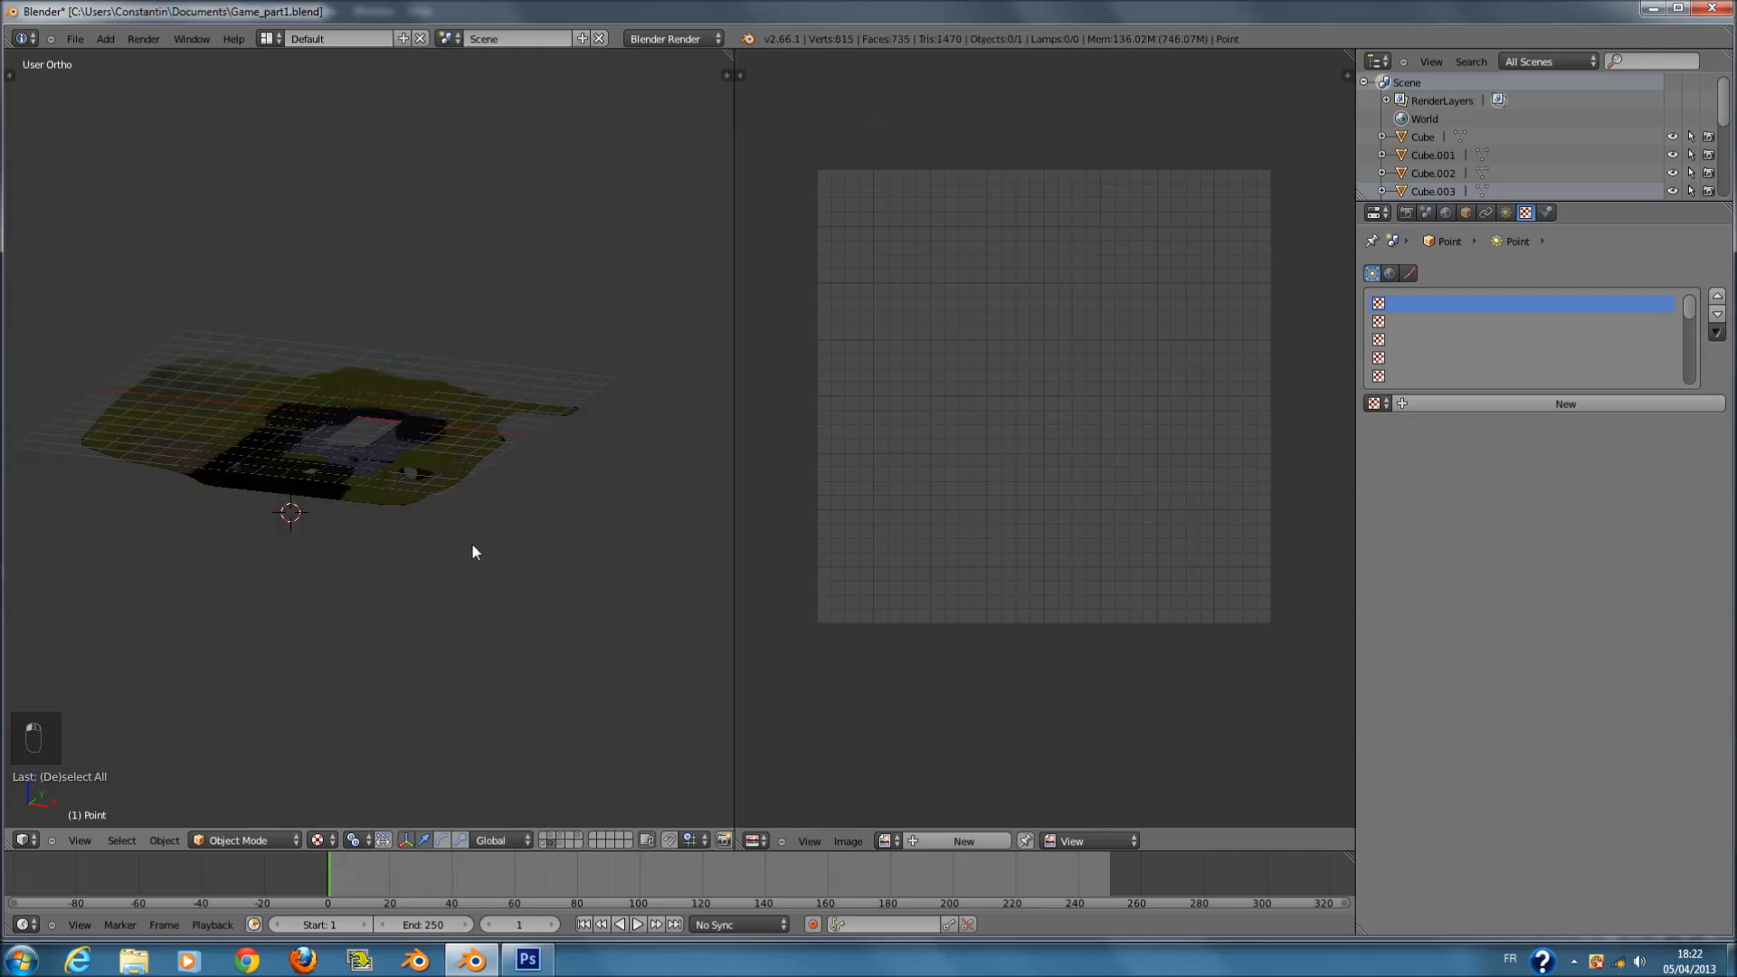
- Save the file, move the inner ground to another layer, and display that layer
{"action": "right_click", "coordinate": [442, 505]}
{"action": "scroll", "coordinate": [433, 420], "scroll_direction": "up", "scroll_amount": 3}
{"action": "middle_click_drag", "start_coordinate": [433, 420], "coordinate": [495, 534]}
{"action": "key", "text": "ctrl+s"}
{"action": "key", "text": "m"}
{"action": "left_click", "coordinate": [567, 533]}
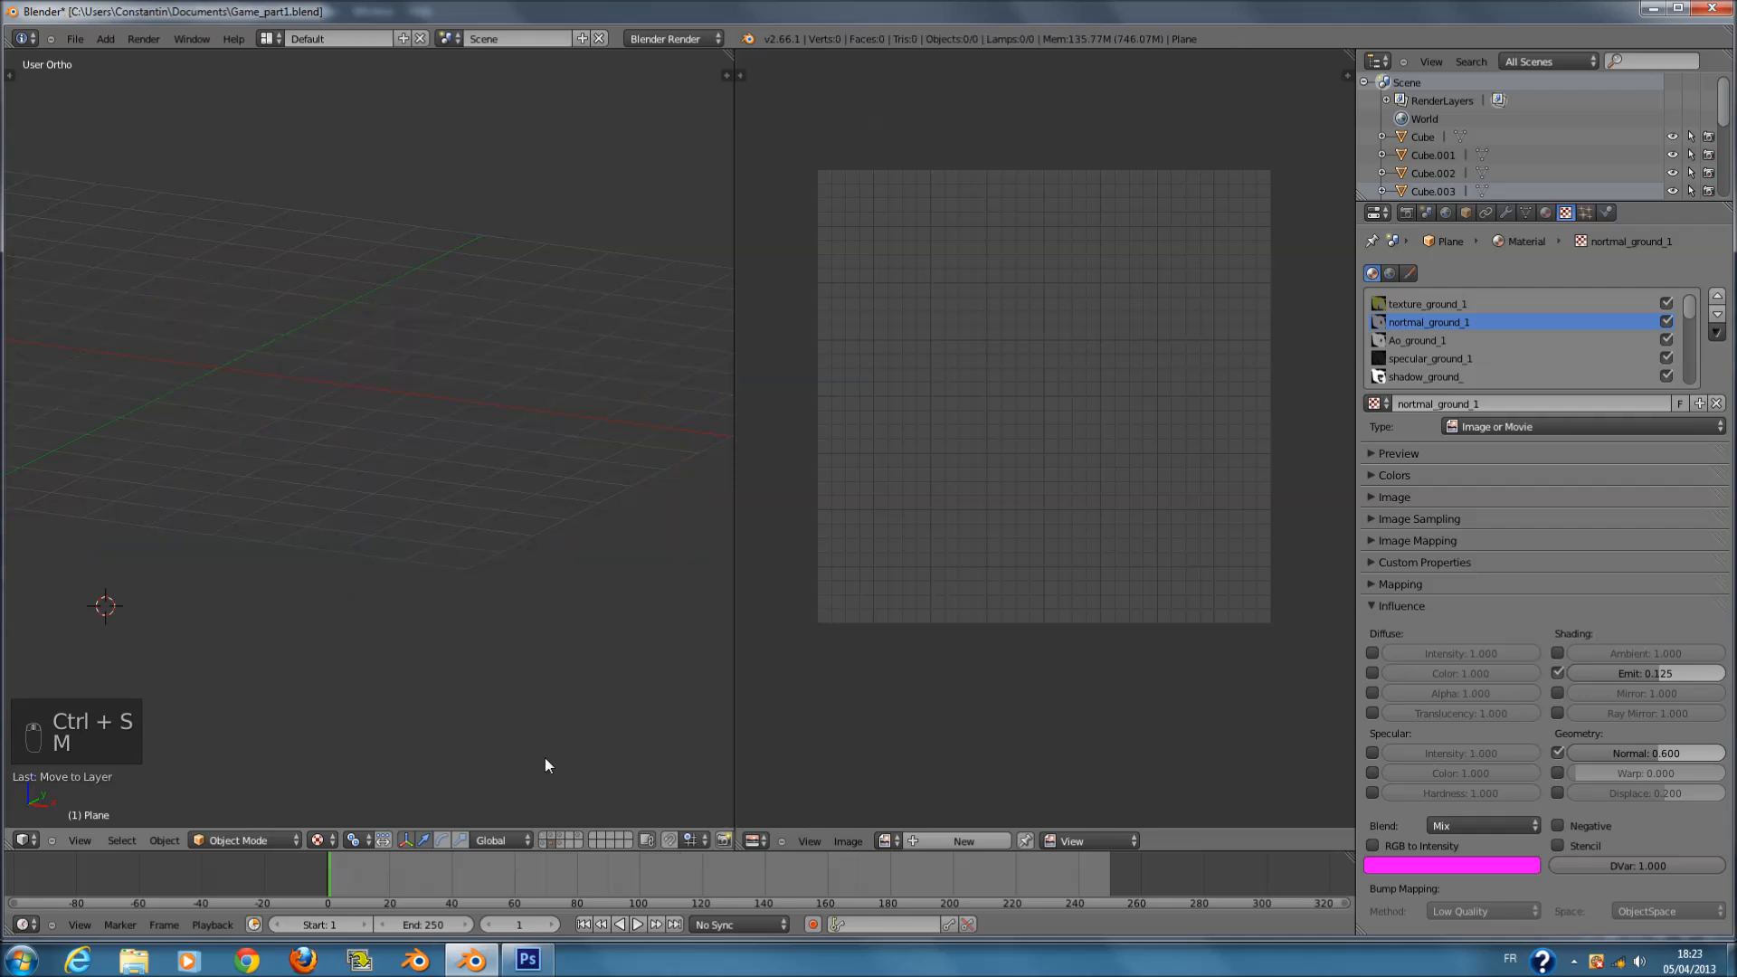
{"action": "left_click", "coordinate": [541, 839]}
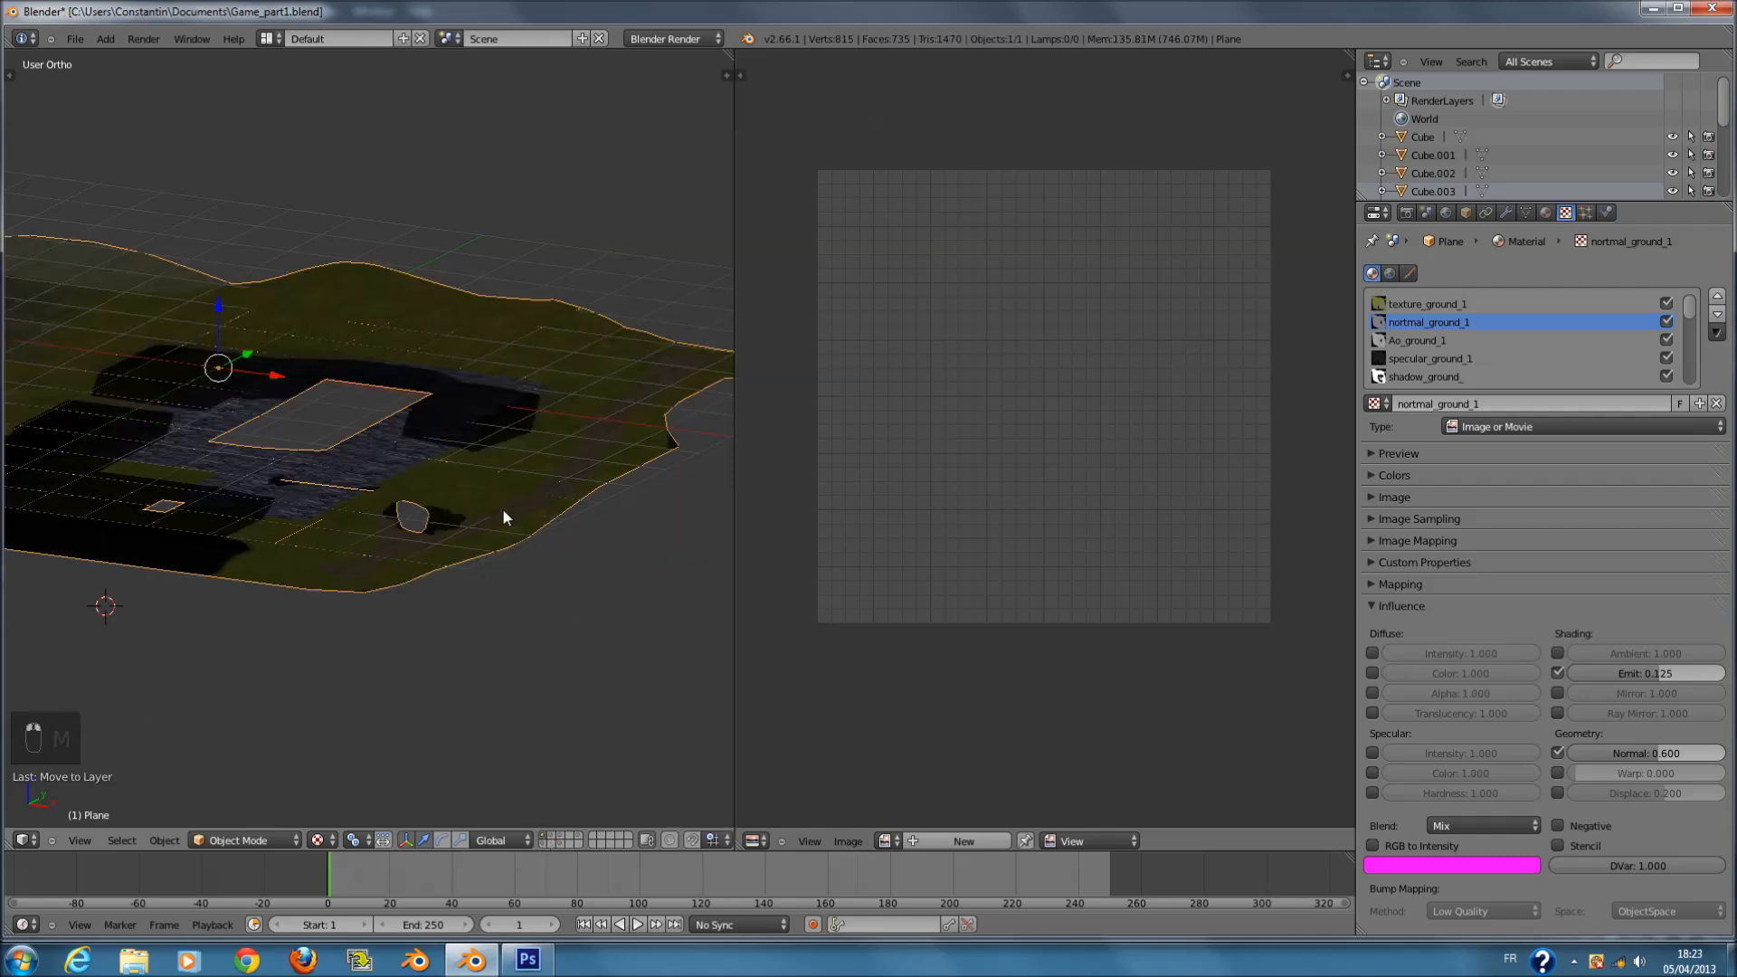
- Move the inner ground to another layer, and move the outer terrain from the first layer to a different one
{"action": "middle_click_drag", "start_coordinate": [502, 508], "coordinate": [508, 507]}
{"action": "key", "text": "m"}
{"action": "left_click", "coordinate": [660, 548]}
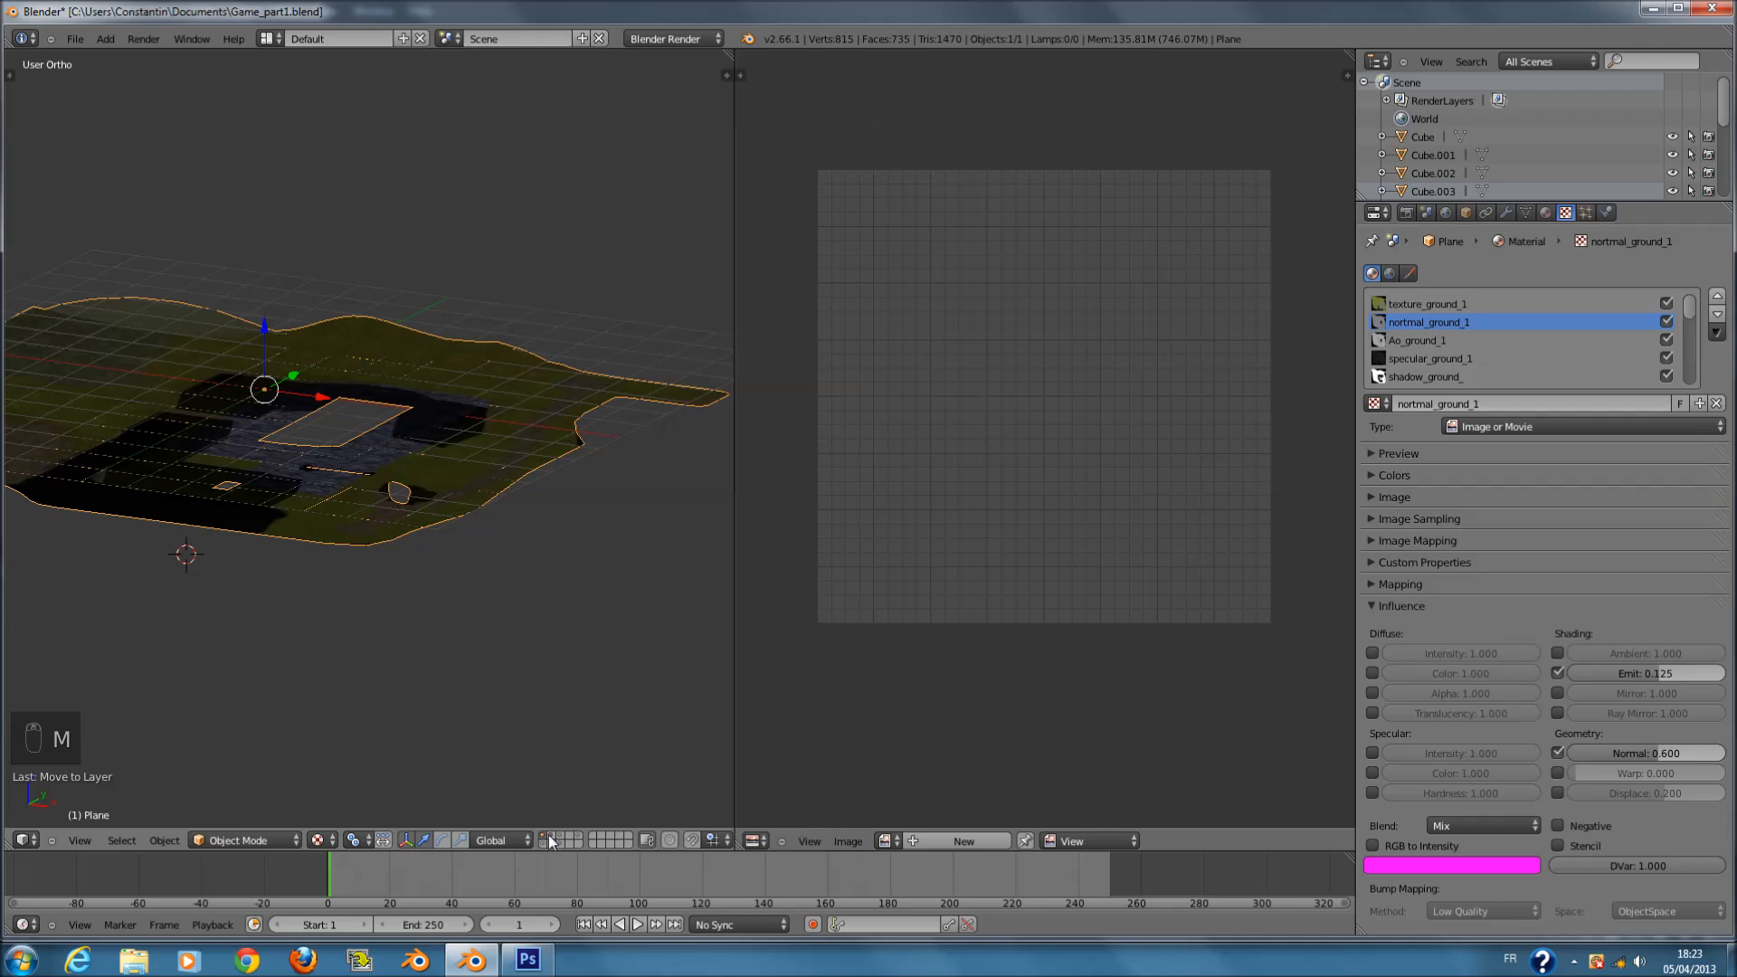
{"action": "left_click", "coordinate": [550, 836]}
{"action": "right_click", "coordinate": [593, 574]}
{"action": "key", "text": "m"}
{"action": "left_click", "coordinate": [738, 603]}
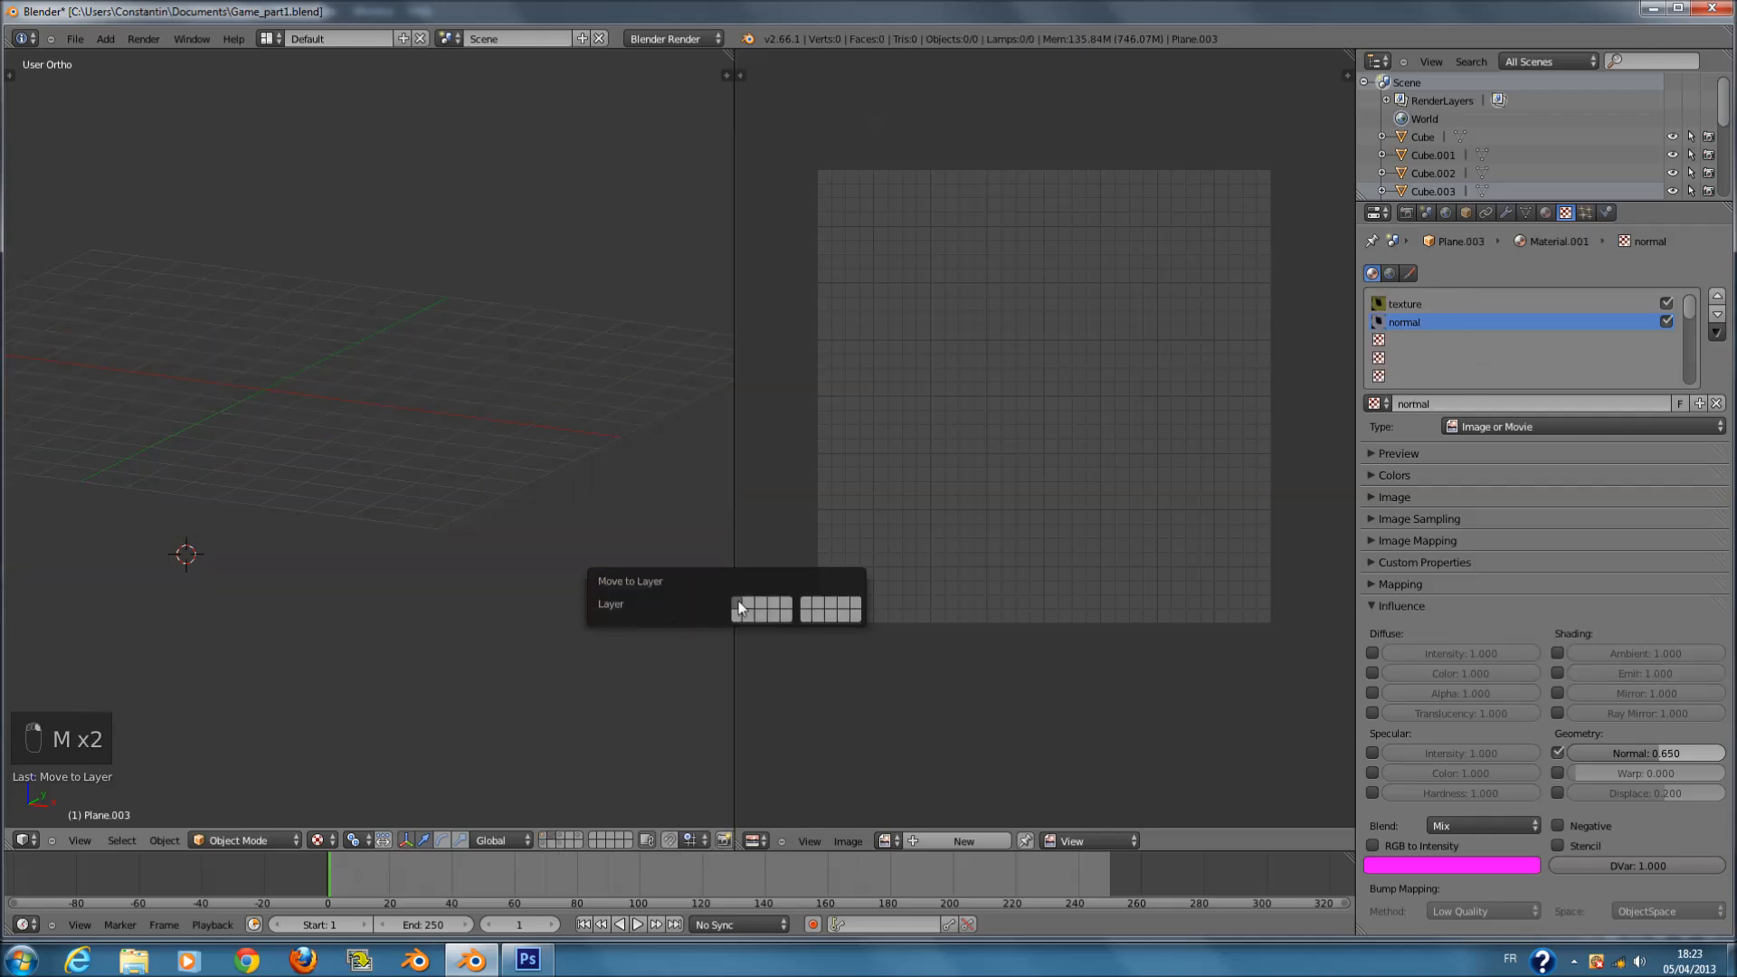
- Display the buildings' layer, move the pool object out to another layer, and save the file
{"action": "left_click", "coordinate": [557, 837]}
{"action": "right_click", "coordinate": [383, 411]}
{"action": "mouse_move", "coordinate": [383, 411]}
{"action": "middle_mouse_down"}
{"action": "mouse_move", "coordinate": [406, 456]}
{"action": "mouse_move", "coordinate": [379, 441]}
{"action": "middle_mouse_up"}
{"action": "key", "text": "m"}
{"action": "left_click", "coordinate": [550, 475]}
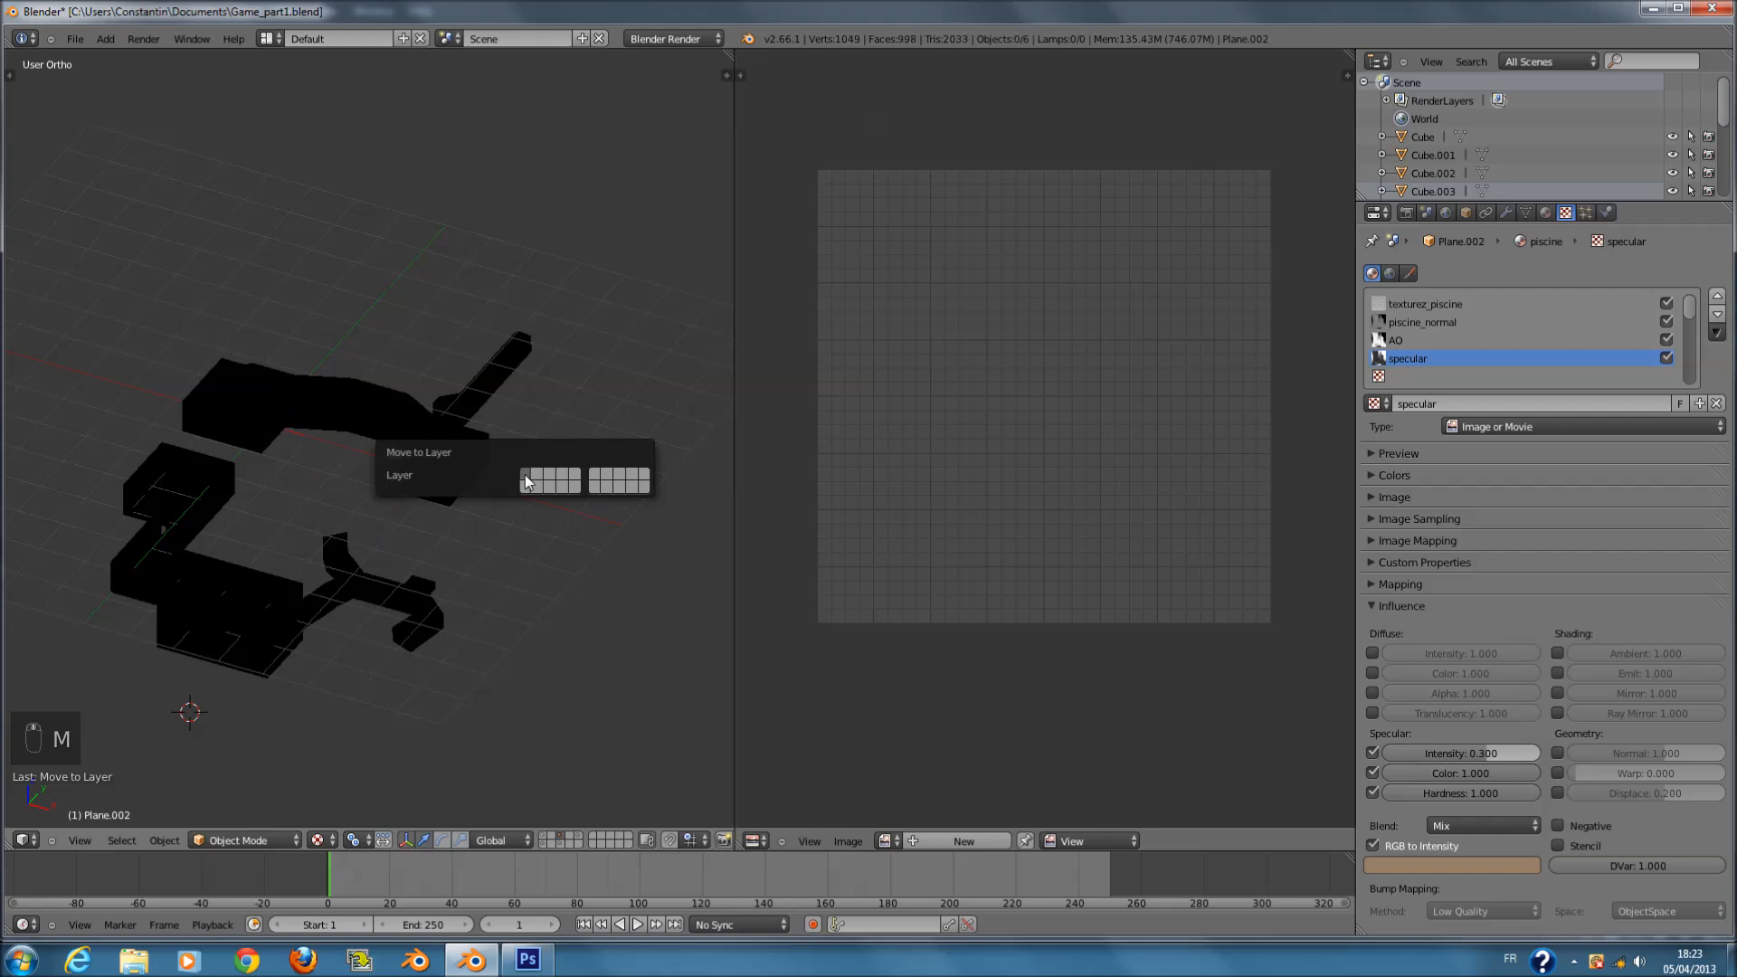
{"action": "key", "text": "ctrl+s"}
- Display the layer holding the flat L-shaped object, select that object, and save the file
{"action": "left_click", "coordinate": [562, 842]}
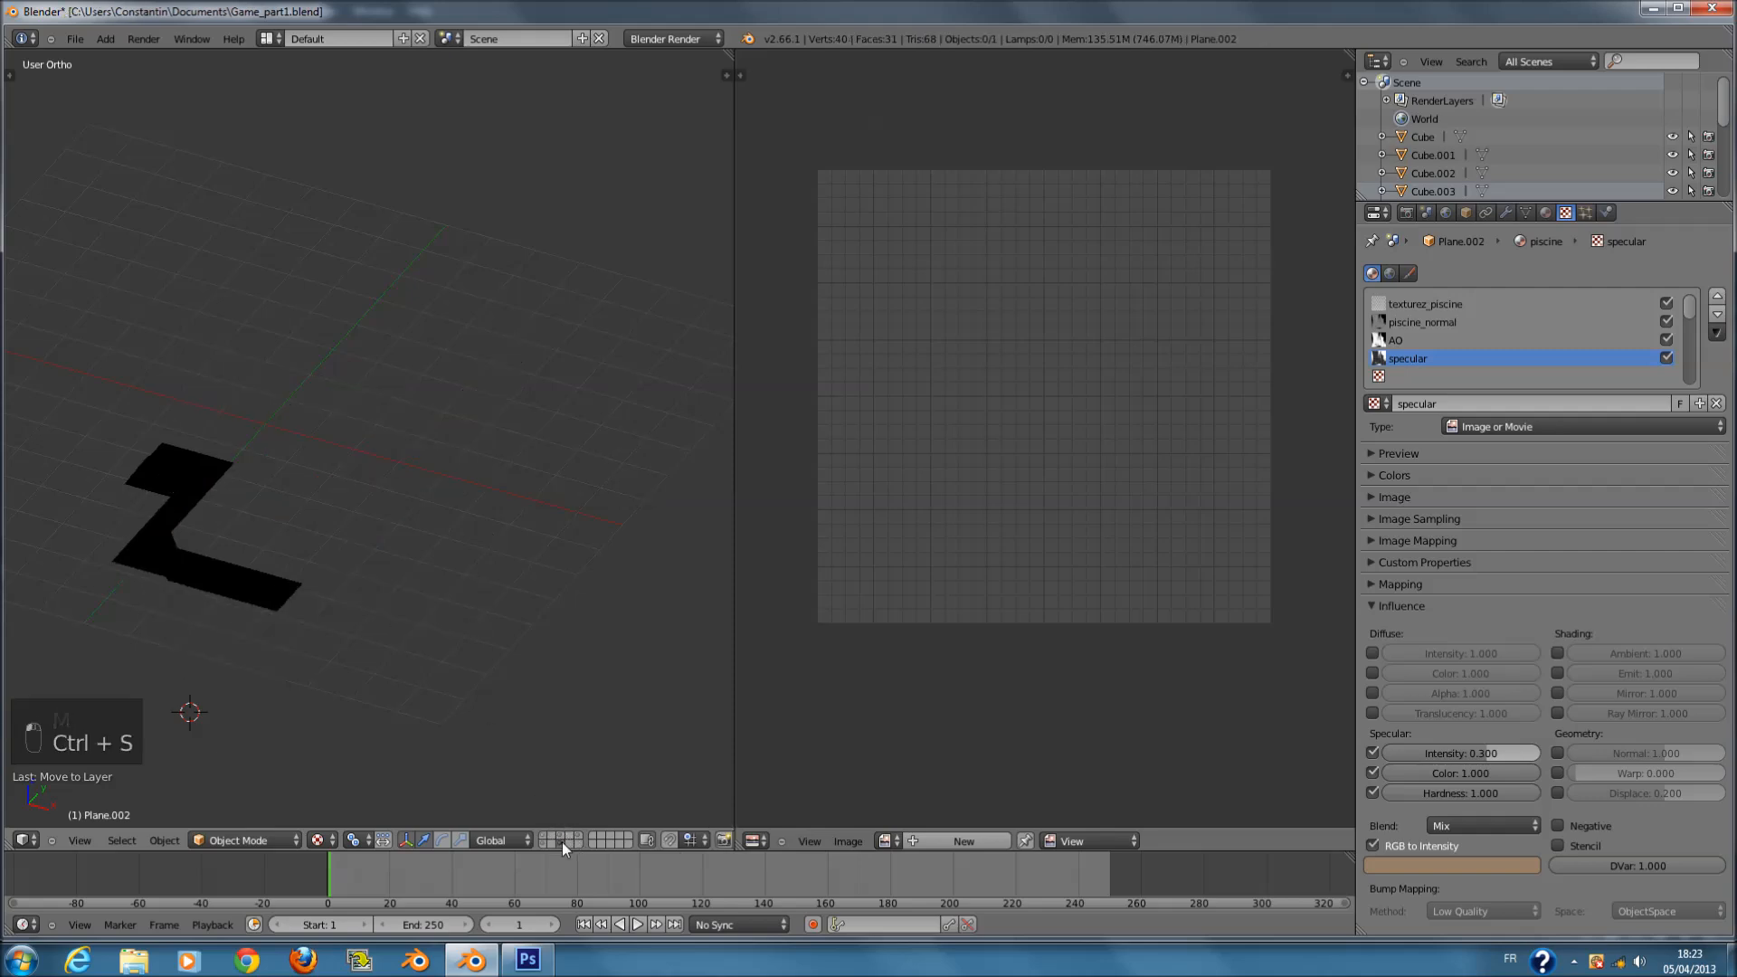
{"action": "right_click", "coordinate": [215, 570]}
{"action": "key", "text": "ctrl+s"}
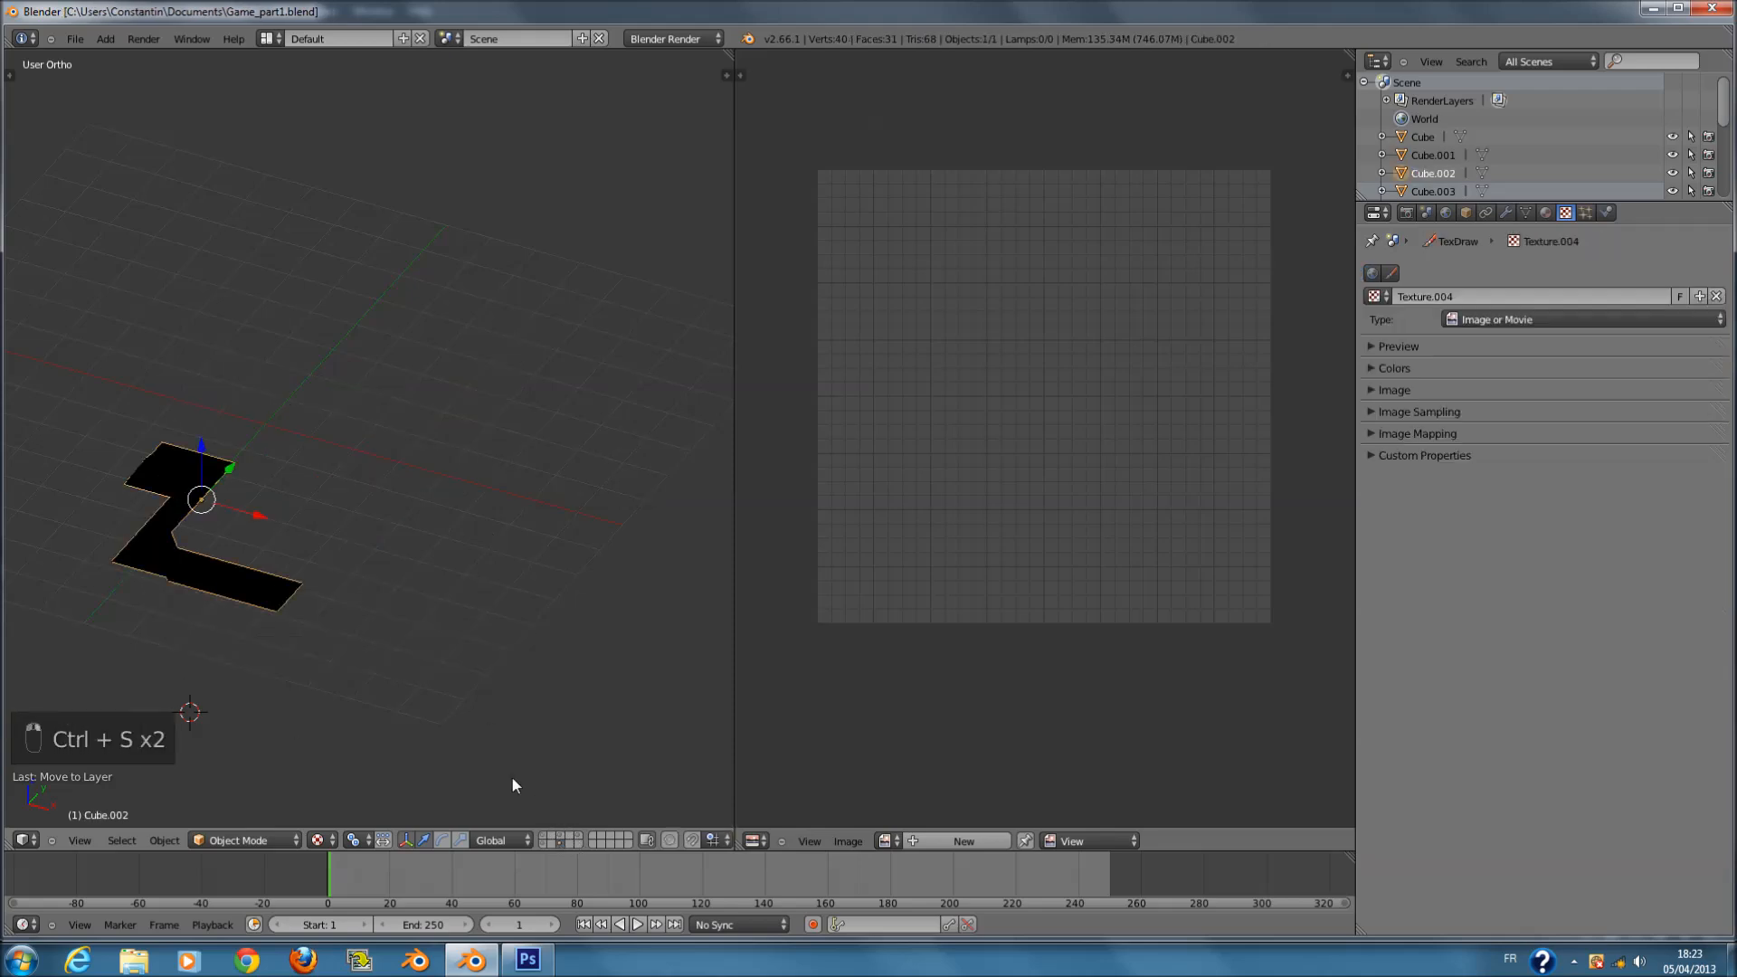
- Display the lamps' layer together with the buildings' layer, deselect everything, and save the file
{"action": "left_click", "coordinate": [578, 840]}
{"action": "left_click", "coordinate": [562, 842], "text": "shift"}
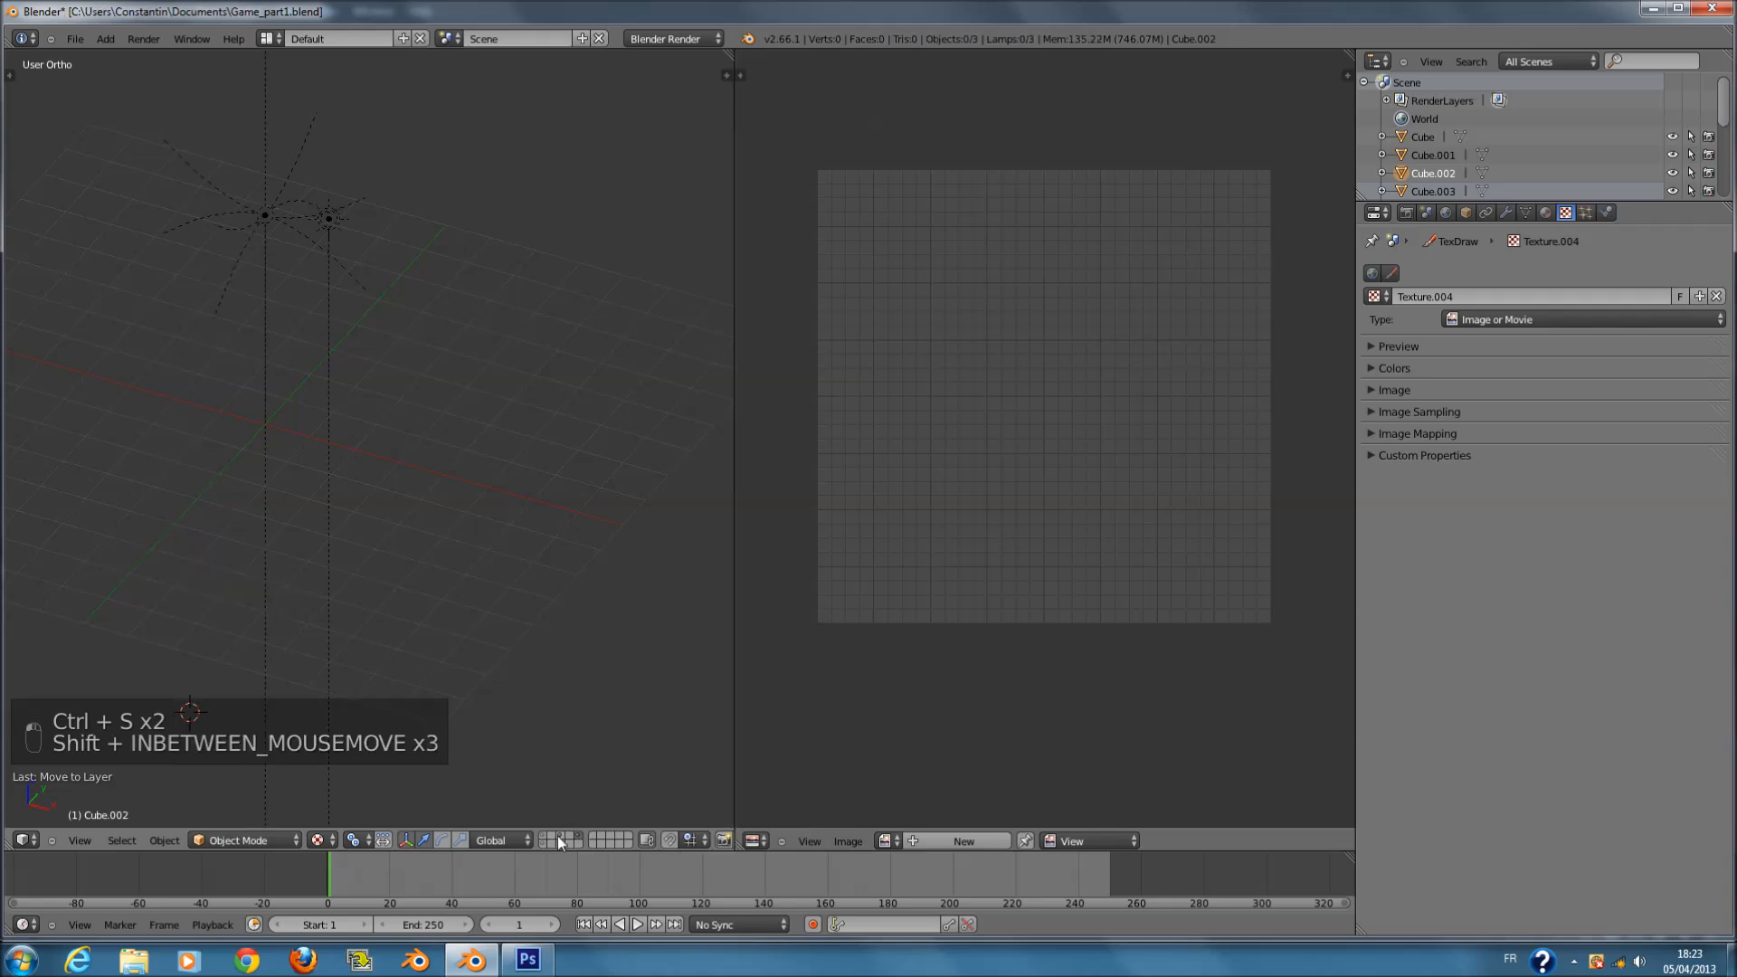
{"action": "key", "text": "a"}
{"action": "key", "text": "a"}
{"action": "scroll", "coordinate": [503, 513], "scroll_direction": "up", "scroll_amount": 2}
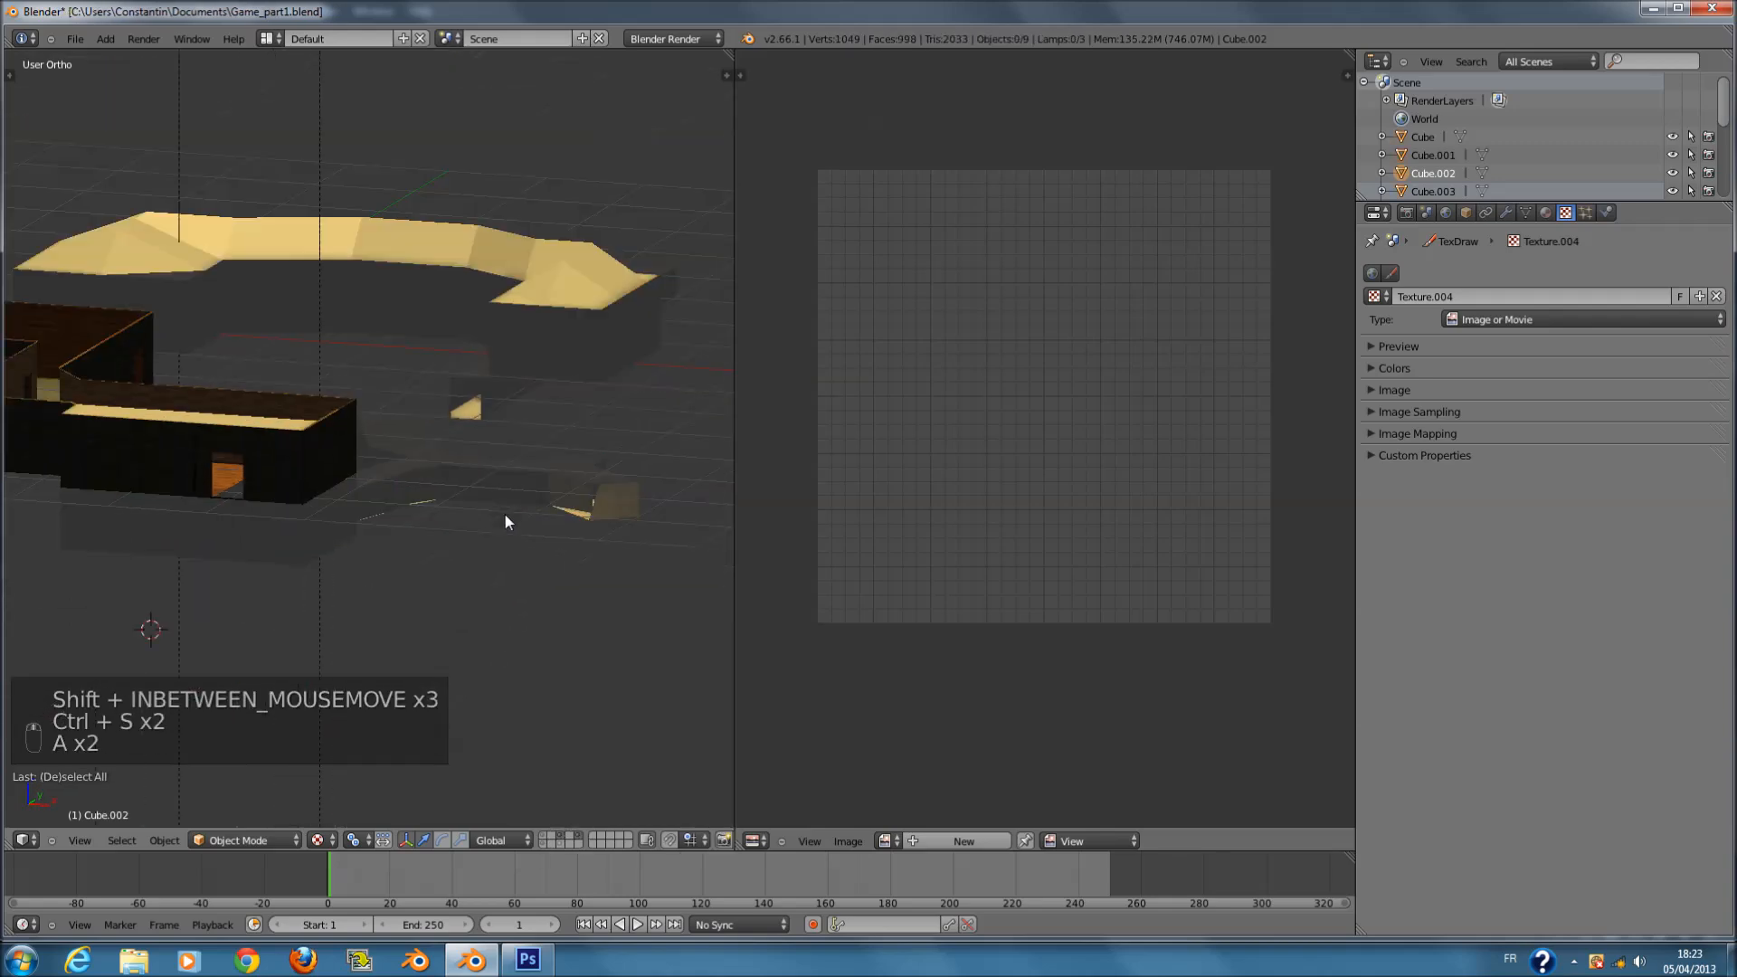
{"action": "key", "text": "ctrl+s"}
{"action": "middle_click_drag", "start_coordinate": [503, 512], "coordinate": [457, 669]}
{"action": "key", "text": "ctrl+s"}
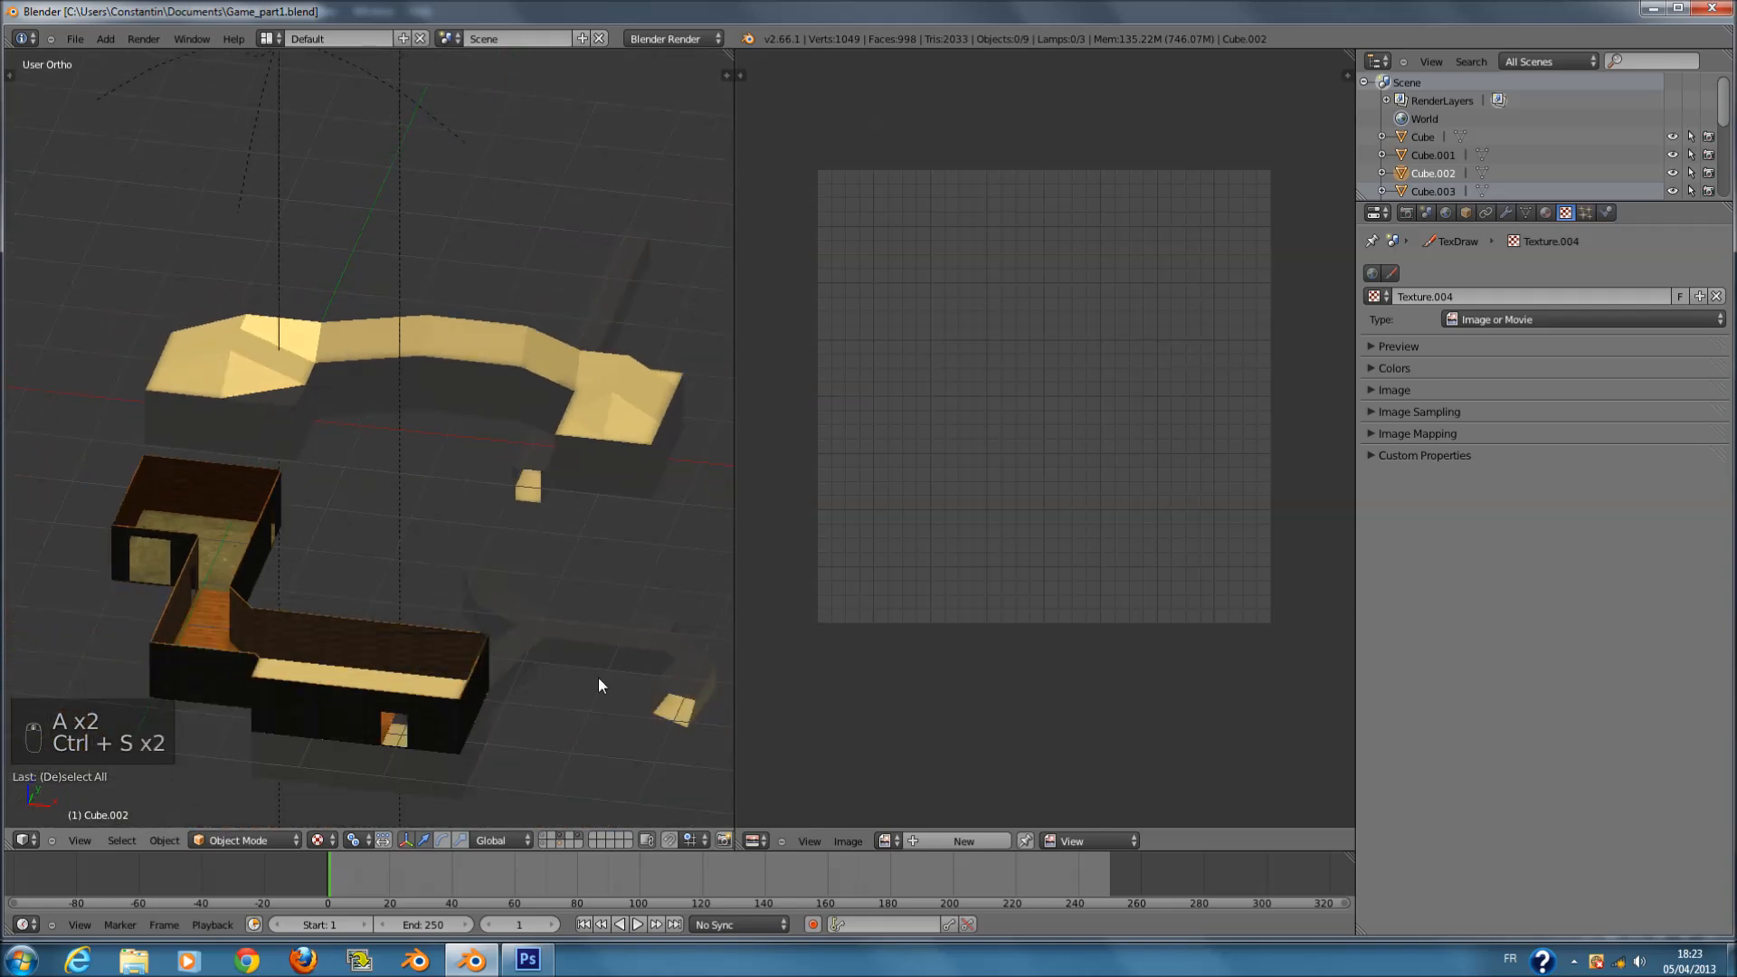
- Select the L-shaped house, inspect it from above and at an angle, and save the file
{"action": "right_click", "coordinate": [405, 697]}
{"action": "key", "text": "KP_7"}
{"action": "key", "text": "KP_Decimal"}
{"action": "middle_click_drag", "start_coordinate": [344, 742], "coordinate": [231, 530]}
{"action": "scroll", "coordinate": [231, 530], "scroll_direction": "up", "scroll_amount": 3}
{"action": "key", "text": "ctrl+s"}
{"action": "key", "text": "ctrl+s"}
{"action": "scroll", "coordinate": [399, 582], "scroll_direction": "down", "scroll_amount": 4}
{"action": "middle_click_drag", "start_coordinate": [469, 627], "coordinate": [624, 527]}
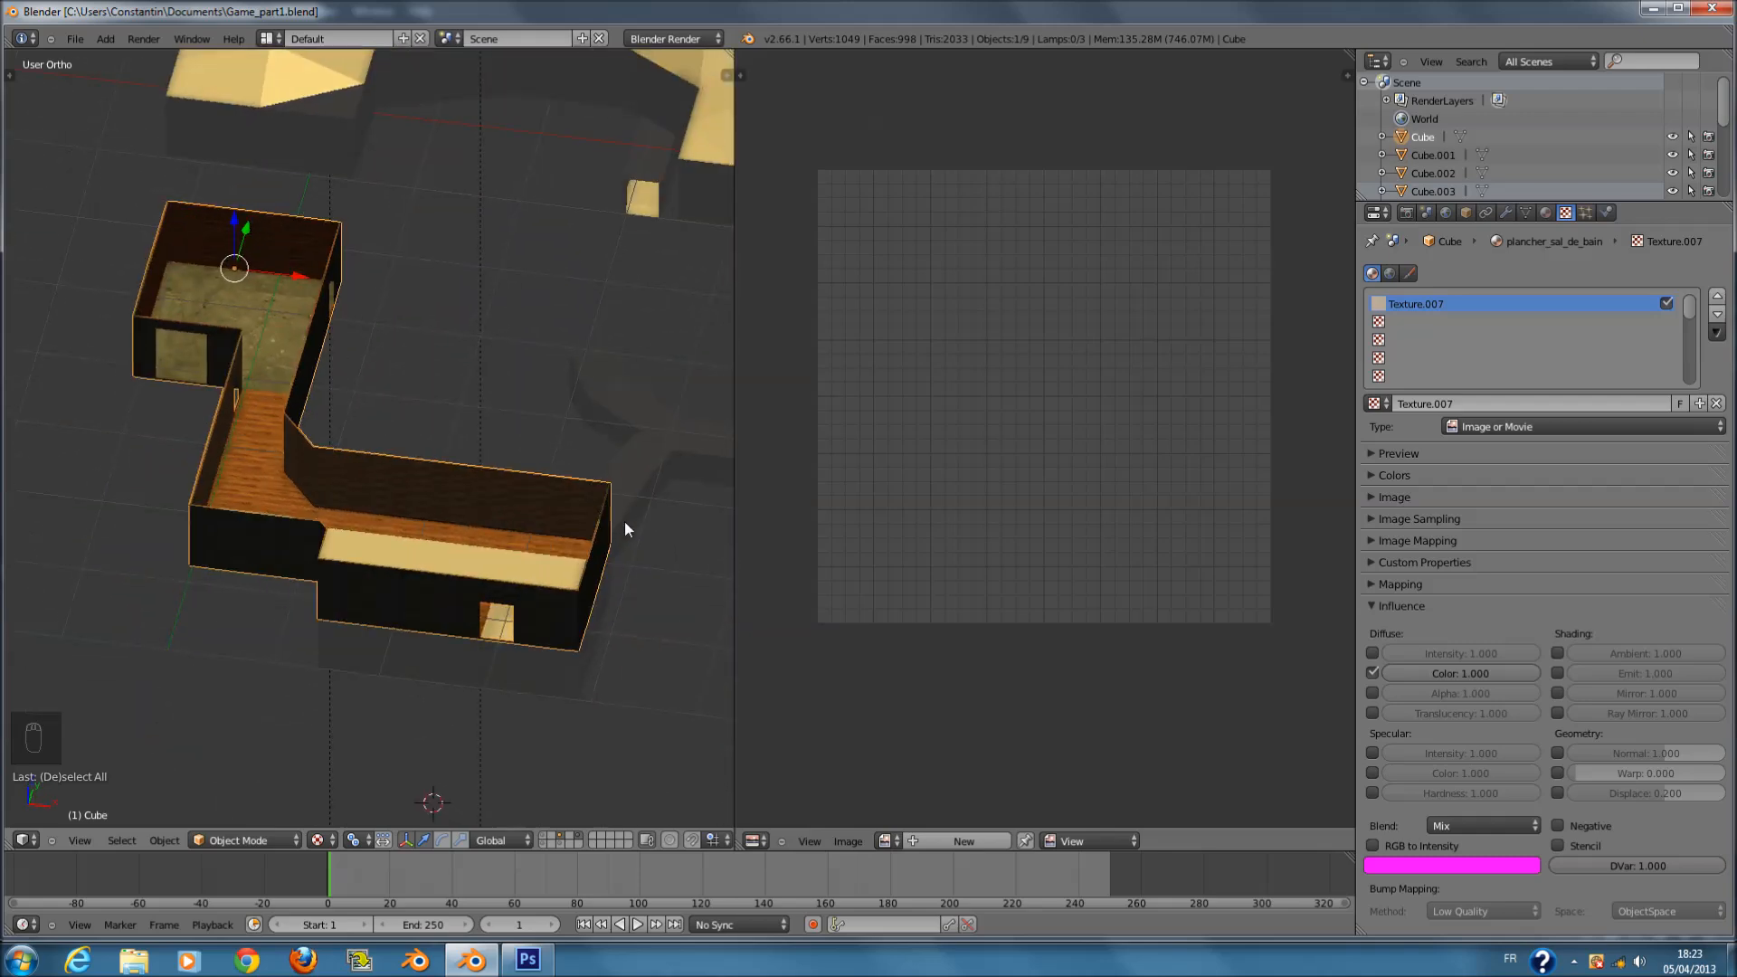
{"action": "key", "text": "ctrl+s"}
- Examine the house's complete UV layout with all its faces selected, return to Object Mode, and save the file
{"action": "key", "text": "KP_7"}
{"action": "key", "text": "Tab"}
{"action": "key", "text": "a"}
{"action": "key", "text": "a"}
{"action": "key", "text": "a"}
{"action": "key", "text": "a"}
{"action": "key", "text": "a"}
{"action": "key", "text": "a"}
{"action": "key", "text": "a"}
{"action": "scroll", "coordinate": [370, 434], "scroll_direction": "down", "scroll_amount": 1, "text": "shift"}
{"action": "scroll", "coordinate": [1028, 492], "scroll_direction": "down", "scroll_amount": 7}
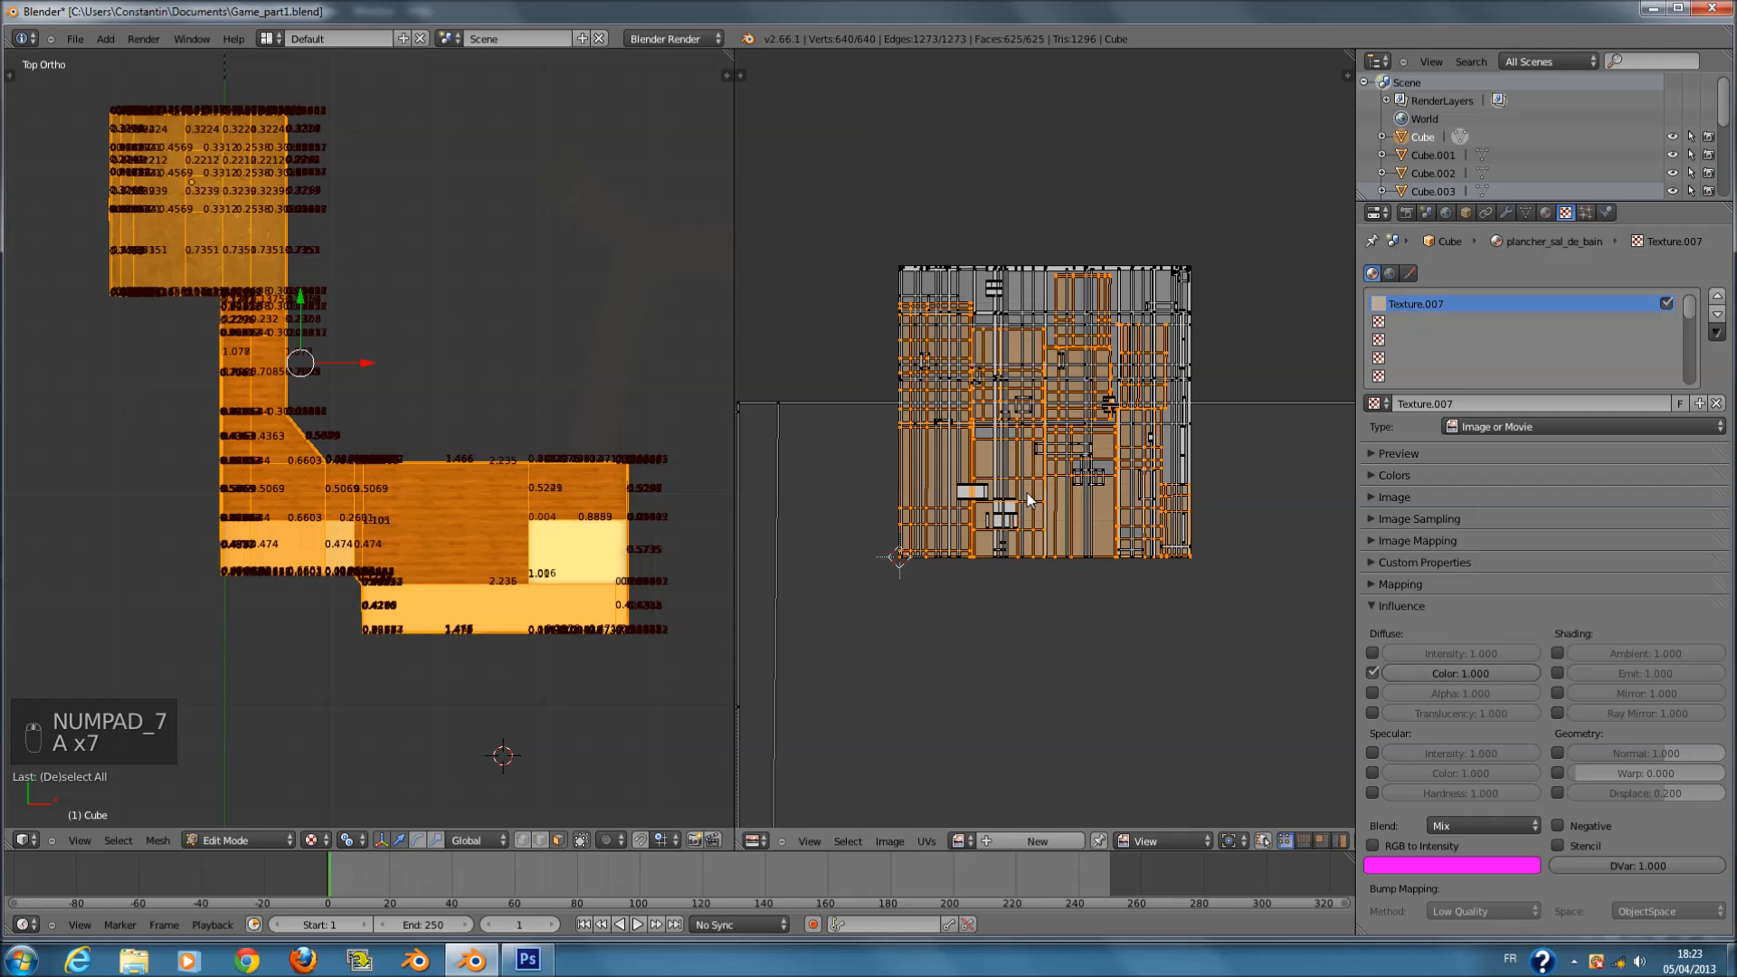
{"action": "key", "text": "a"}
{"action": "key", "text": "a"}
{"action": "key", "text": "a"}
{"action": "key", "text": "ctrl+s"}
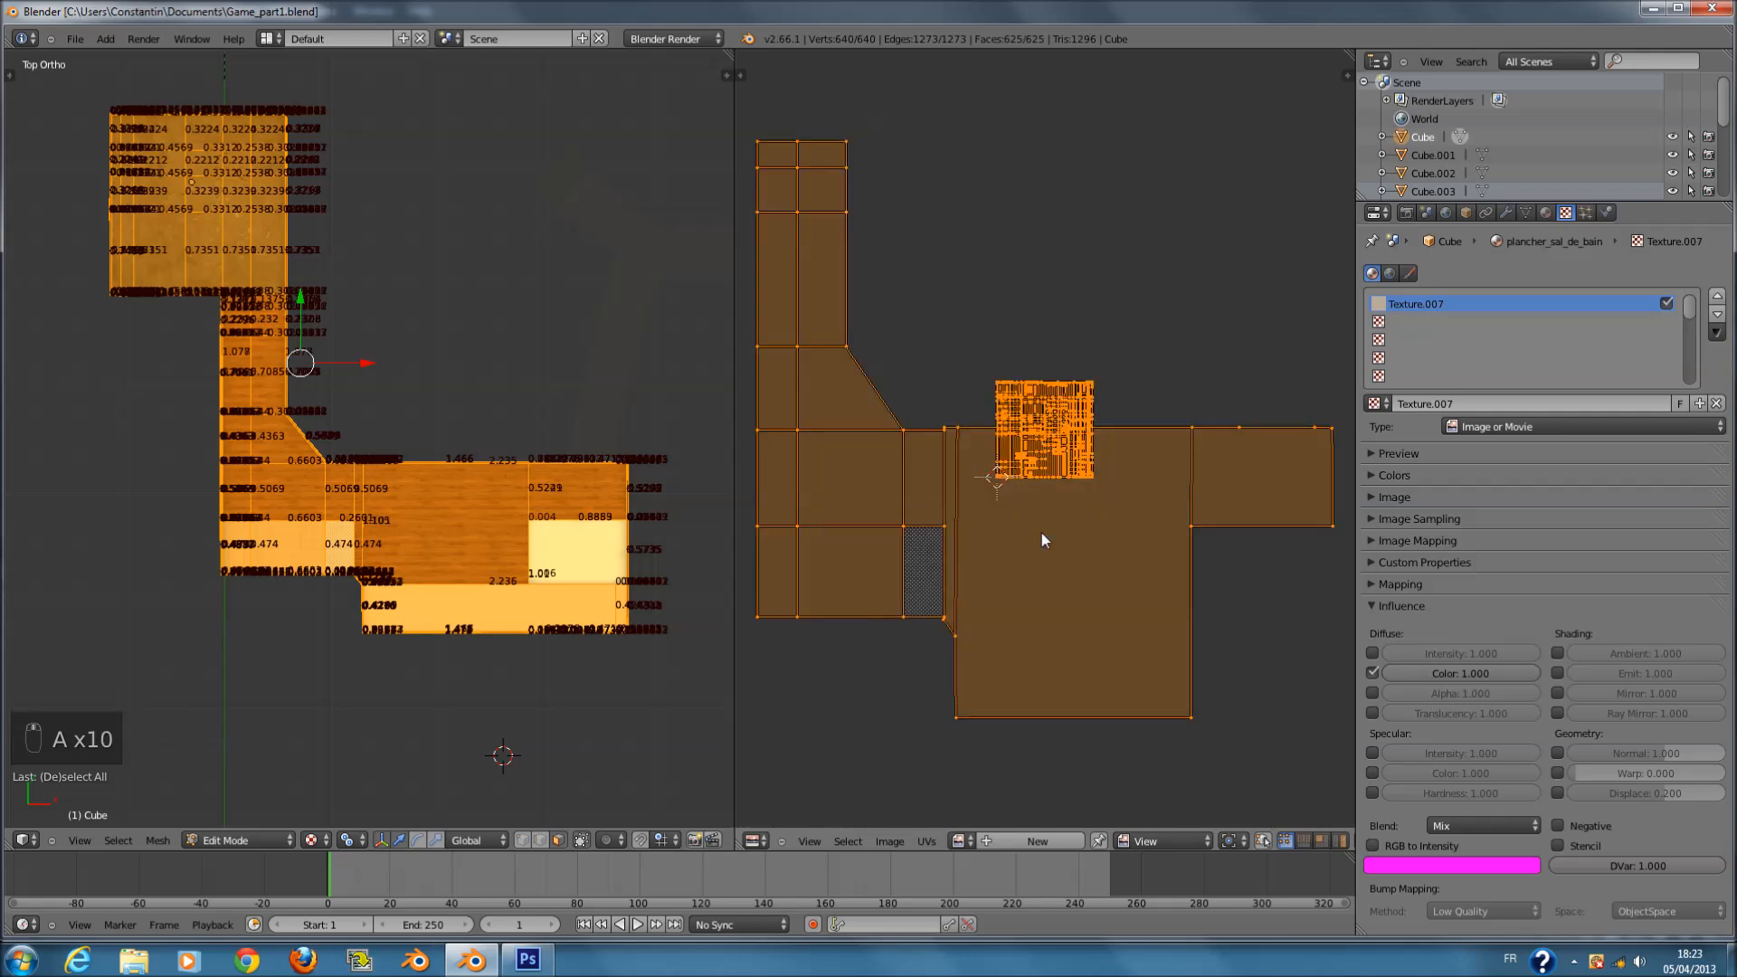
{"action": "key", "text": "Tab"}
{"action": "key", "text": "ctrl+s"}
{"action": "key", "text": "Tab"}
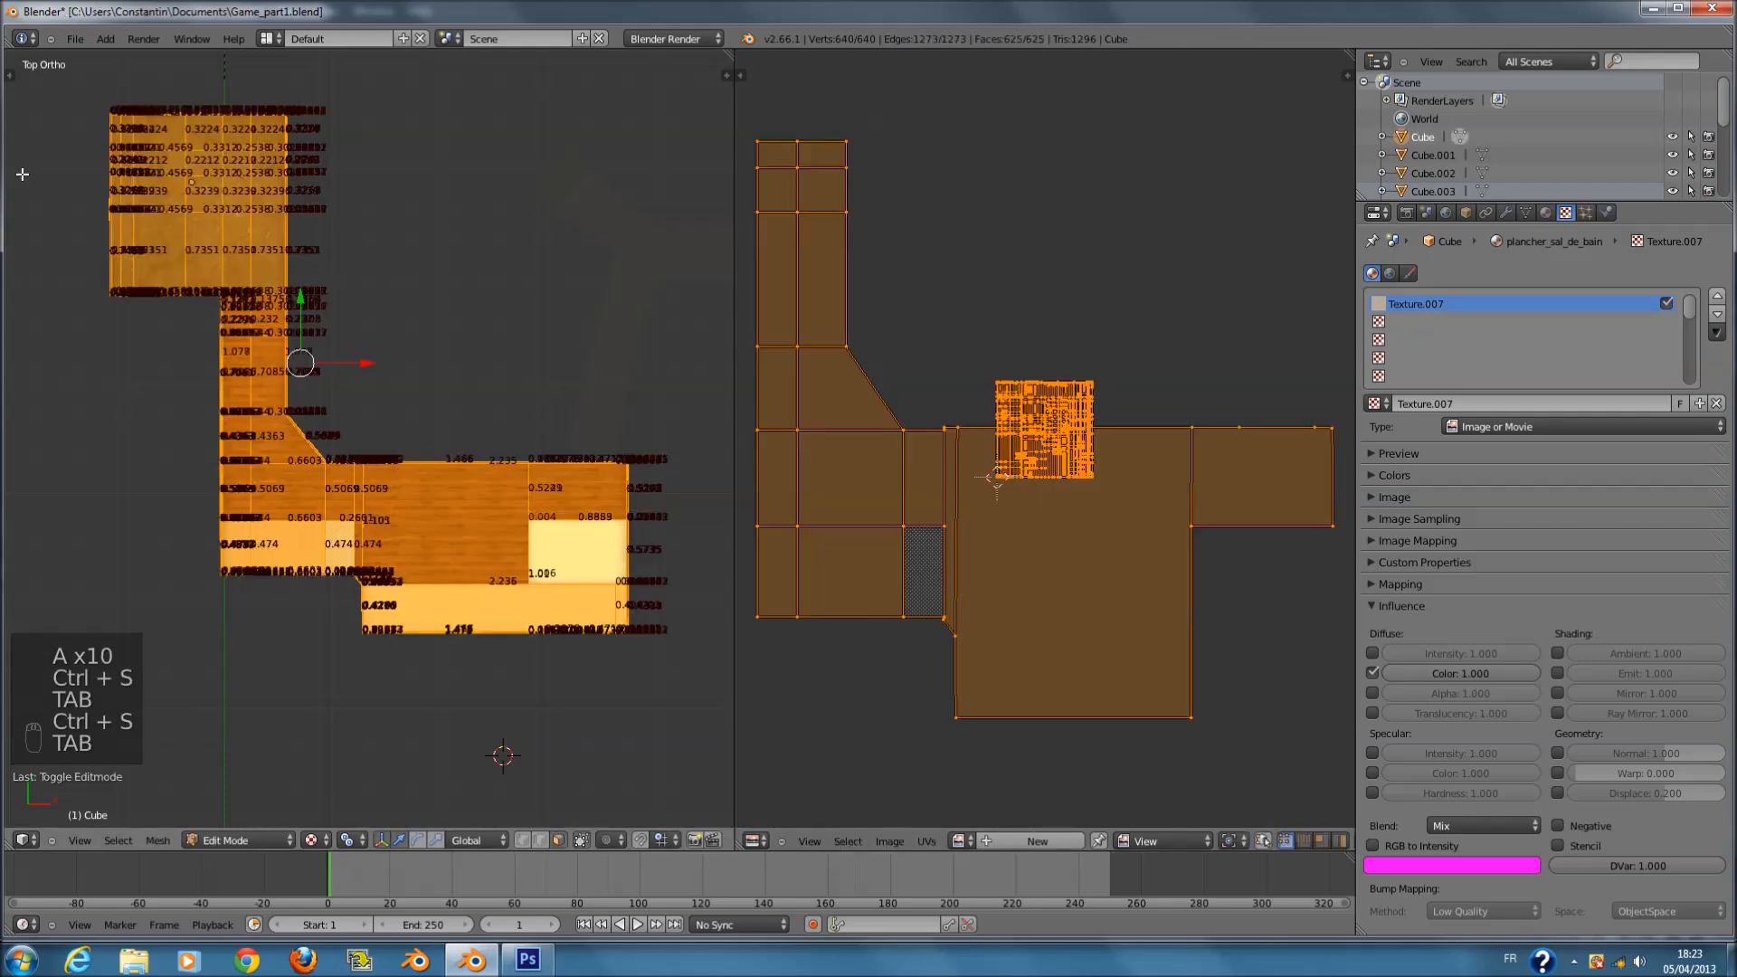
{"action": "key", "text": "Tab"}
{"action": "key", "text": "ctrl+s"}
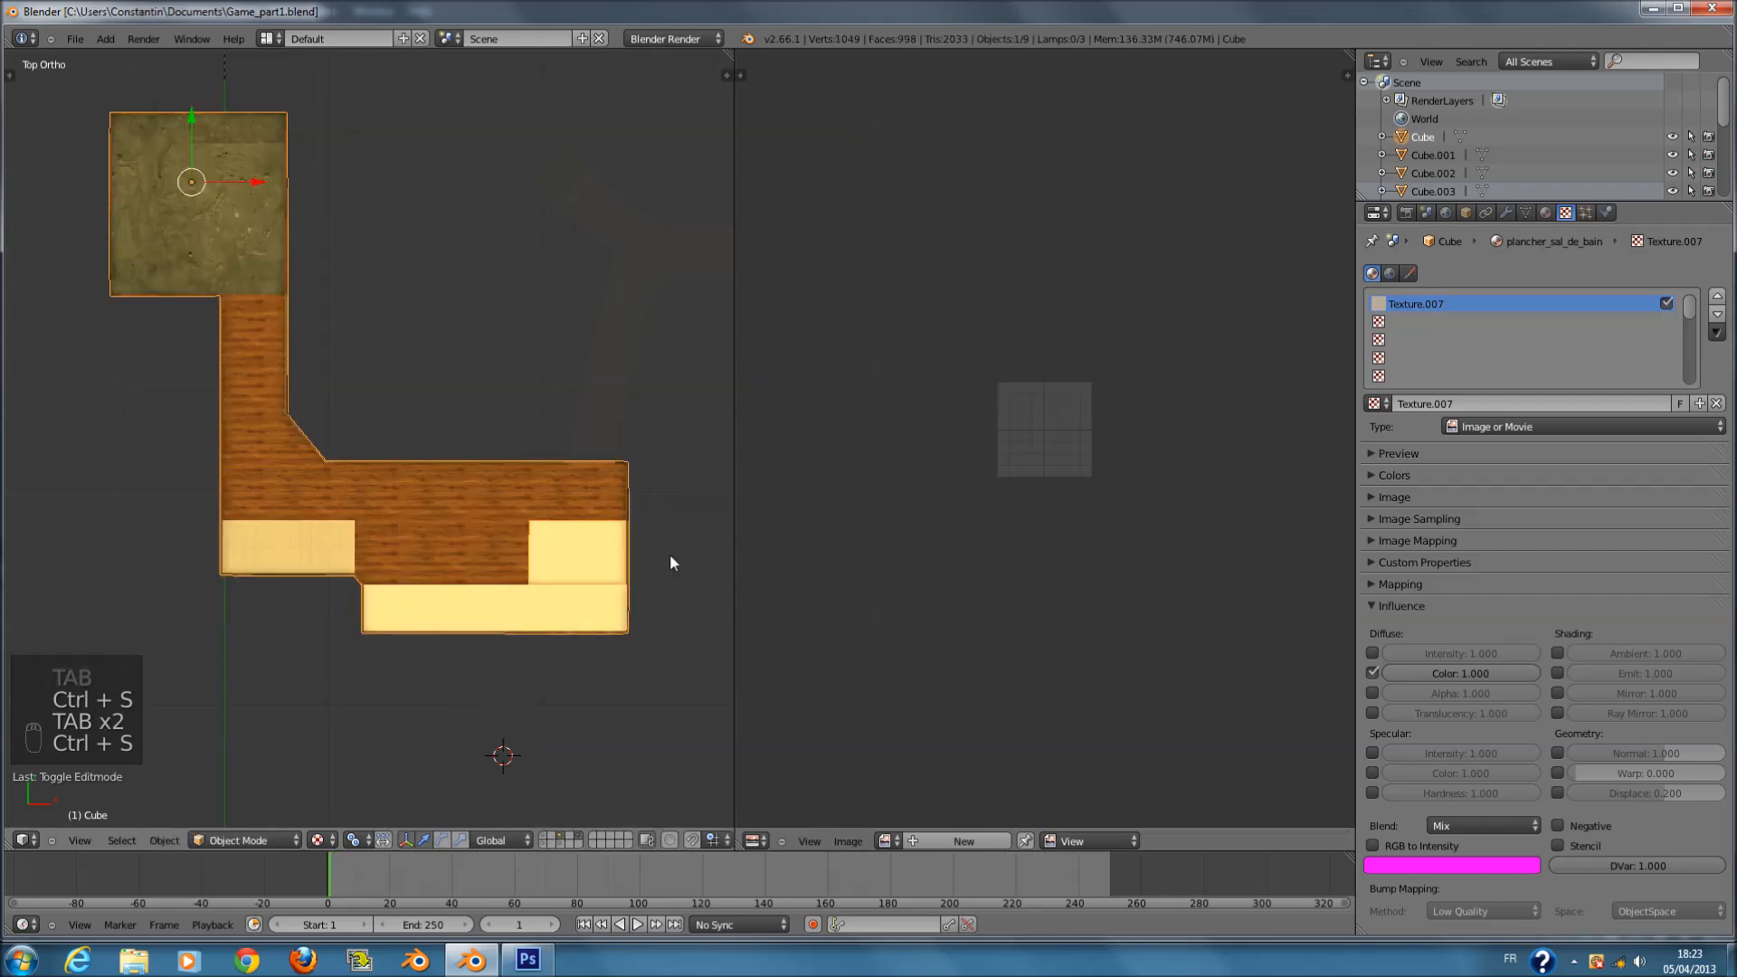
- Show the render settings, and frame the house's long cream roof strip from above in Edit Mode with its face selected
{"action": "left_click", "coordinate": [1408, 213]}
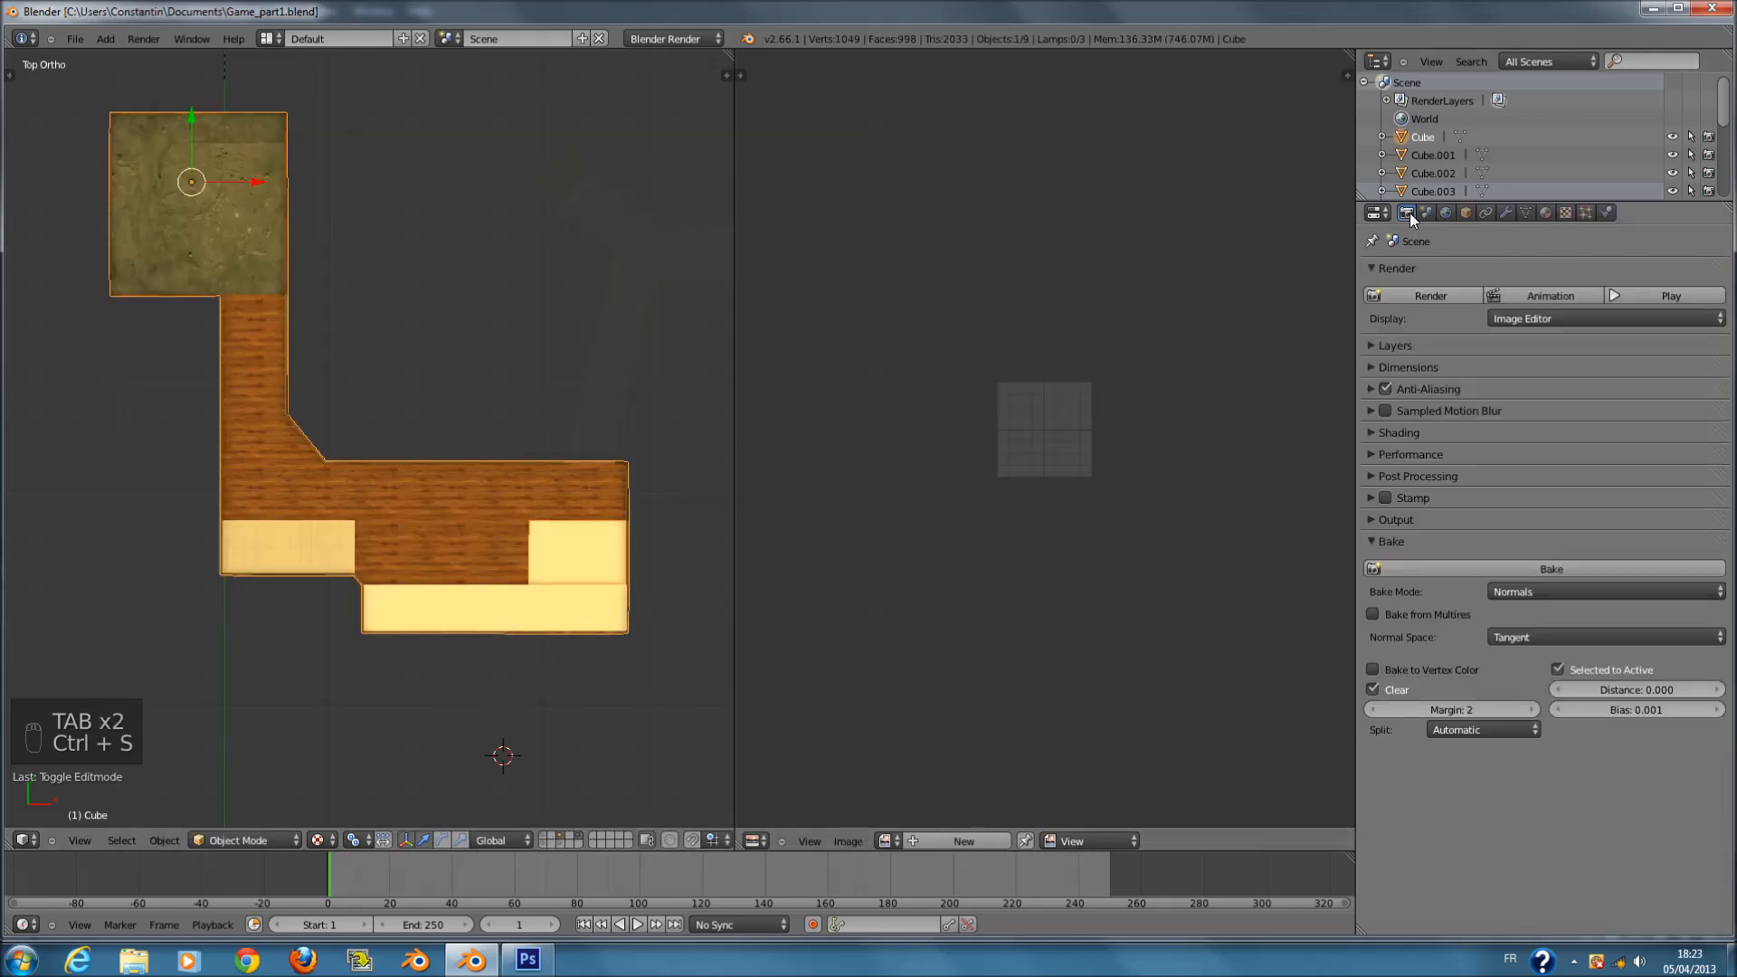
{"action": "middle_click_drag", "start_coordinate": [413, 519], "coordinate": [474, 193]}
{"action": "key", "text": "ctrl+s"}
{"action": "middle_click_drag", "start_coordinate": [341, 421], "coordinate": [531, 535]}
{"action": "key", "text": "ctrl+s"}
{"action": "key", "text": "Tab"}
{"action": "scroll", "coordinate": [656, 507], "scroll_direction": "down", "scroll_amount": 3}
{"action": "key", "text": "ctrl+s"}
{"action": "key", "text": "KP_7"}
{"action": "key", "text": "KP_Decimal"}
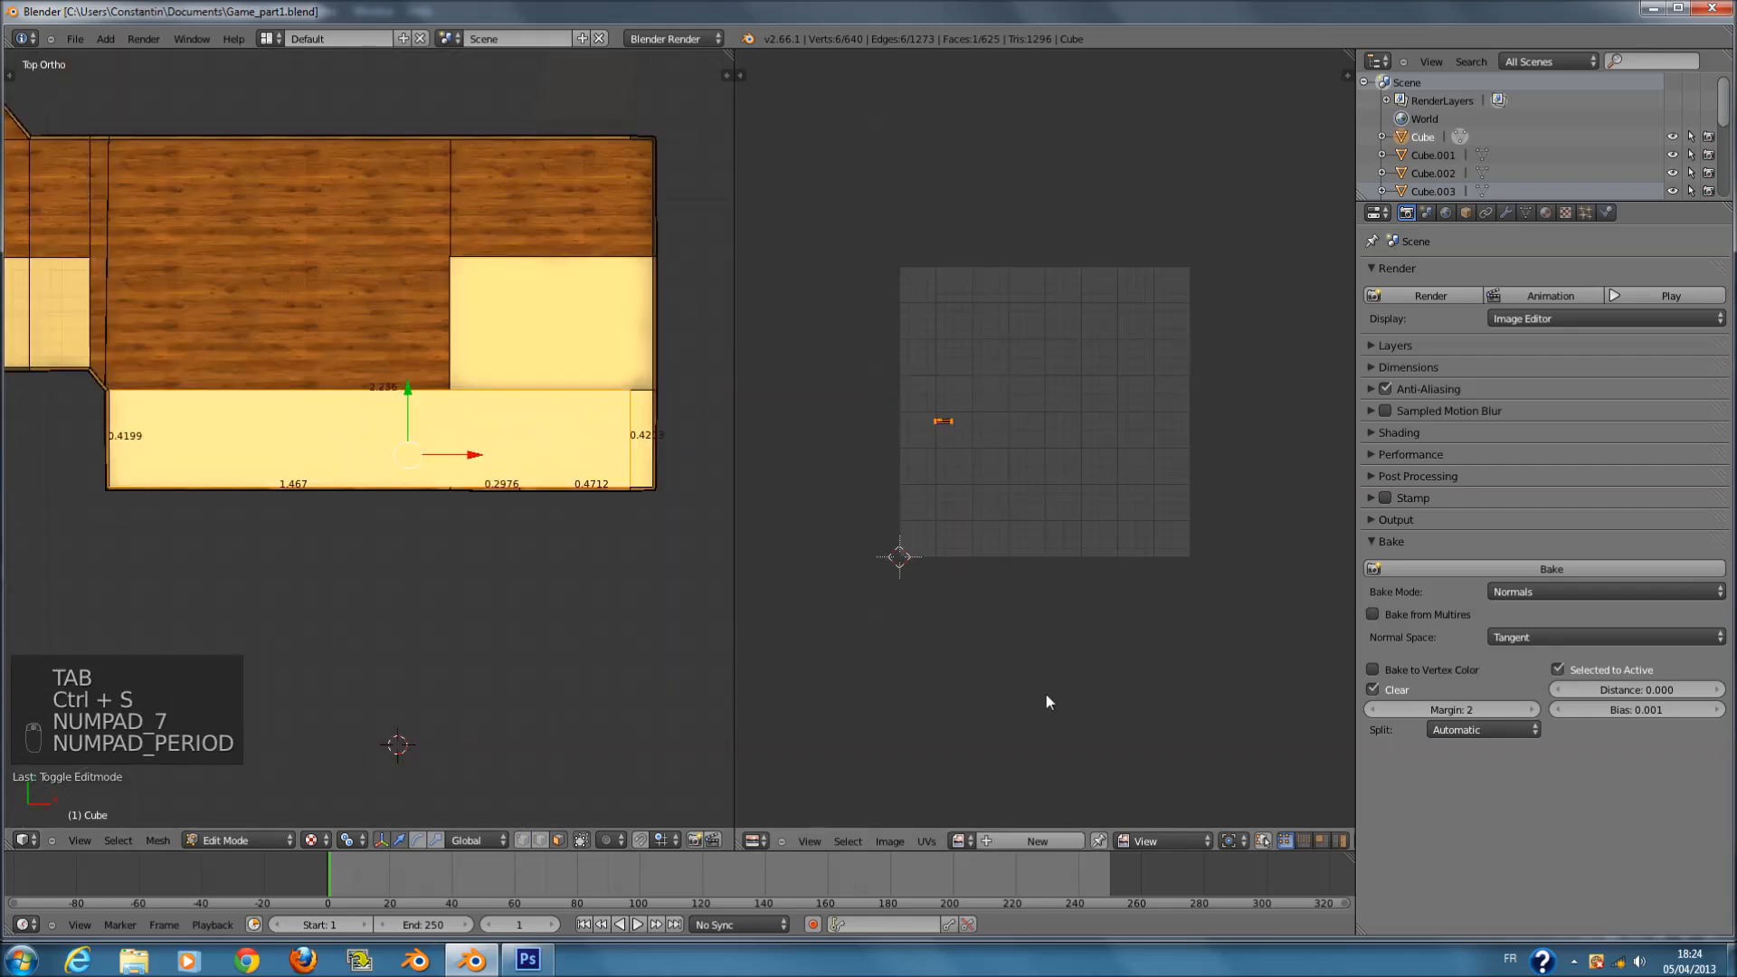
- Try unwrapping the selected roof face, replace its mapping with Project from View (Bounds), and save the file
{"action": "key", "text": "u"}
{"action": "key", "text": "u"}
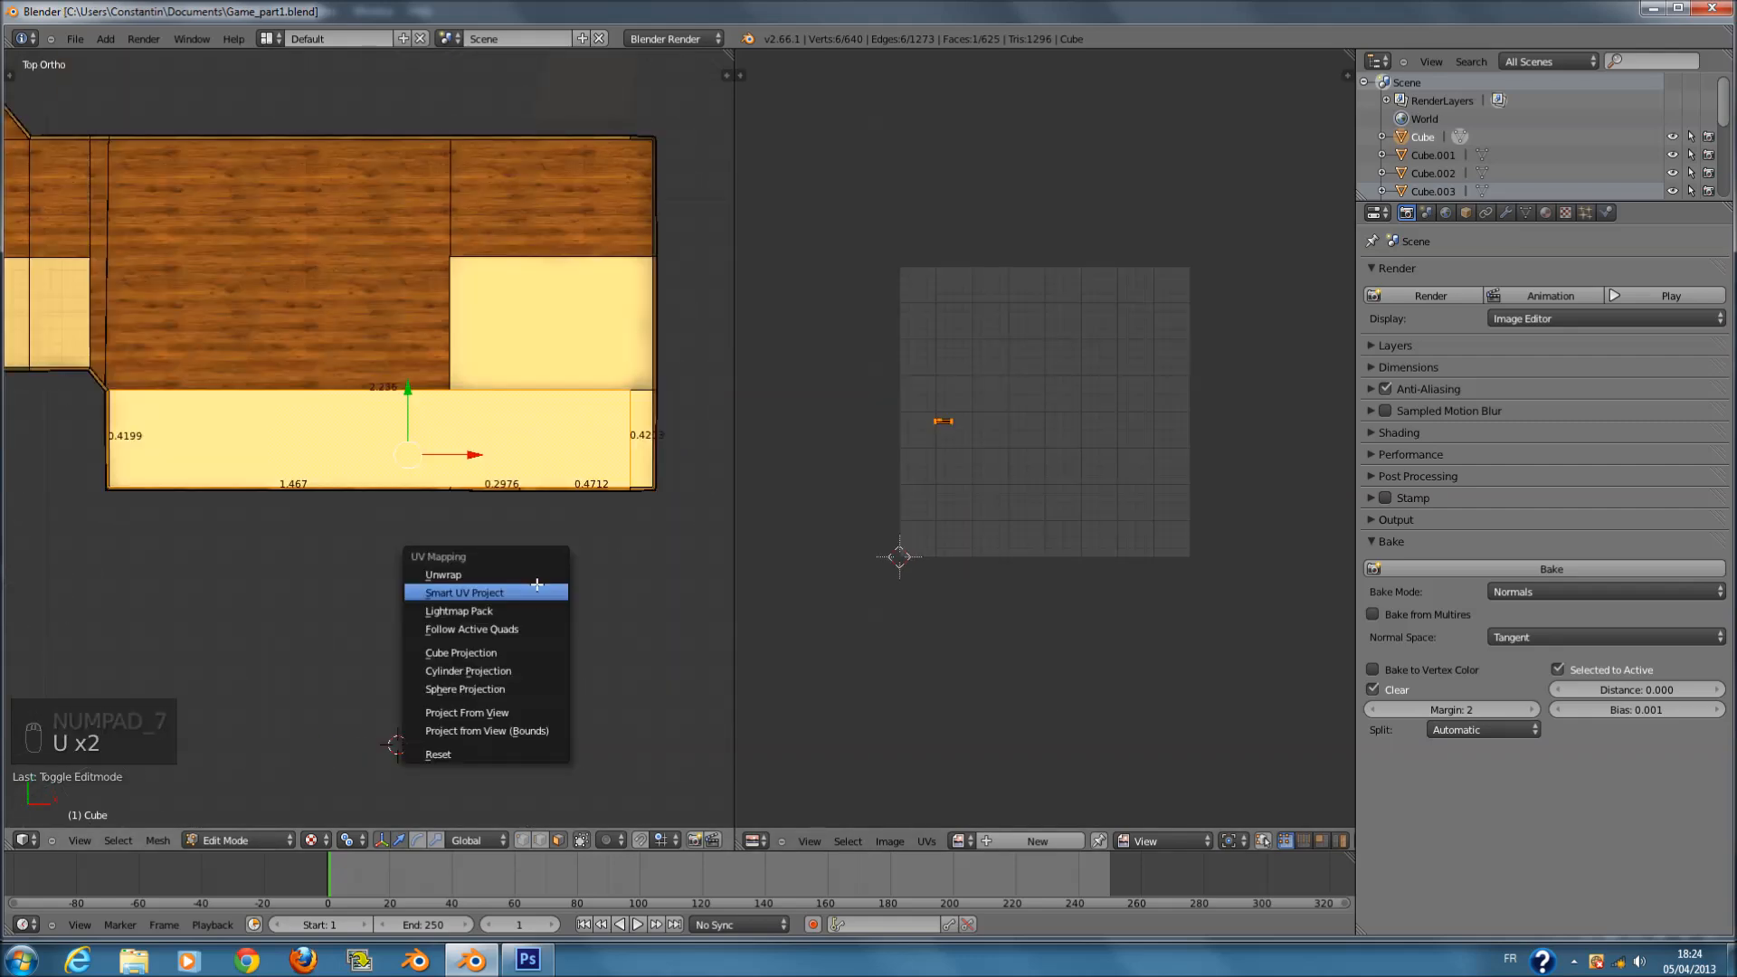
{"action": "left_click", "coordinate": [532, 575]}
{"action": "key", "text": "u"}
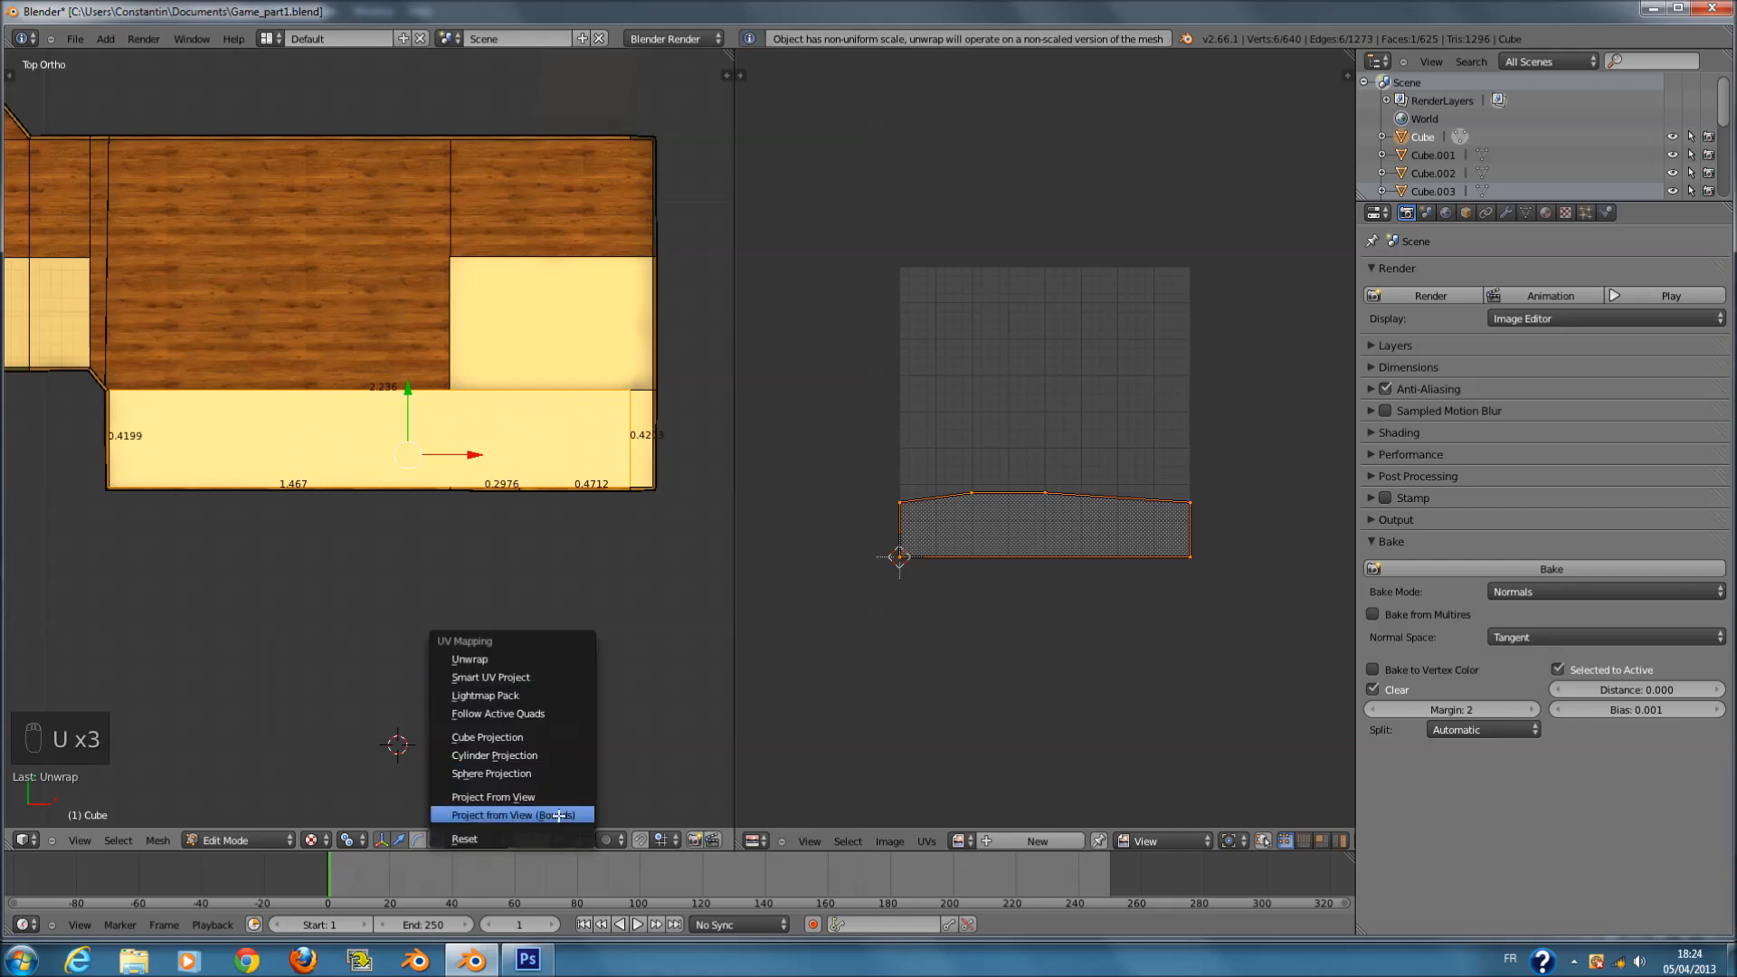
{"action": "left_click", "coordinate": [551, 797]}
{"action": "scroll", "coordinate": [550, 596], "scroll_direction": "up", "scroll_amount": 3}
{"action": "key", "text": "Tab"}
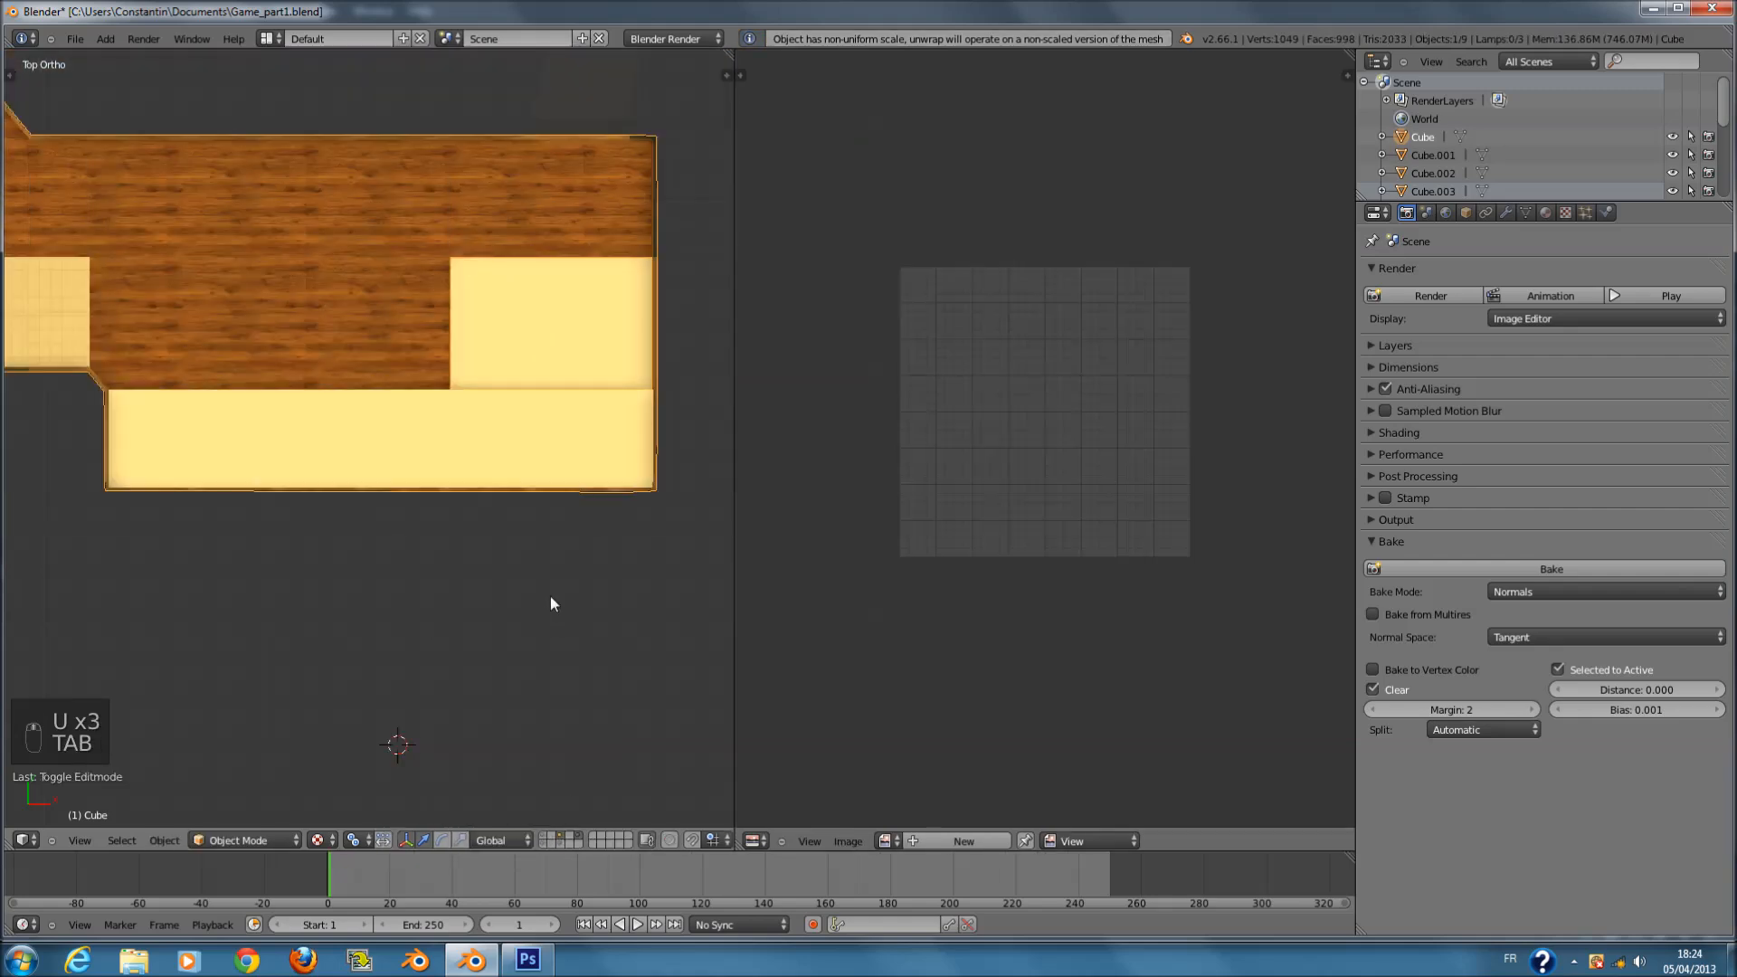
{"action": "key", "text": "ctrl+s"}
- Extend the selection to all faces of the house's long roof strip, working in wireframe from the top view
{"action": "middle_click_drag", "start_coordinate": [567, 546], "coordinate": [579, 443]}
{"action": "key", "text": "Tab"}
{"action": "scroll", "coordinate": [651, 439], "scroll_direction": "up", "scroll_amount": 1}
{"action": "key", "text": "z"}
{"action": "key", "text": "z"}
{"action": "middle_click_drag", "start_coordinate": [666, 433], "coordinate": [353, 326]}
{"action": "key", "text": "z"}
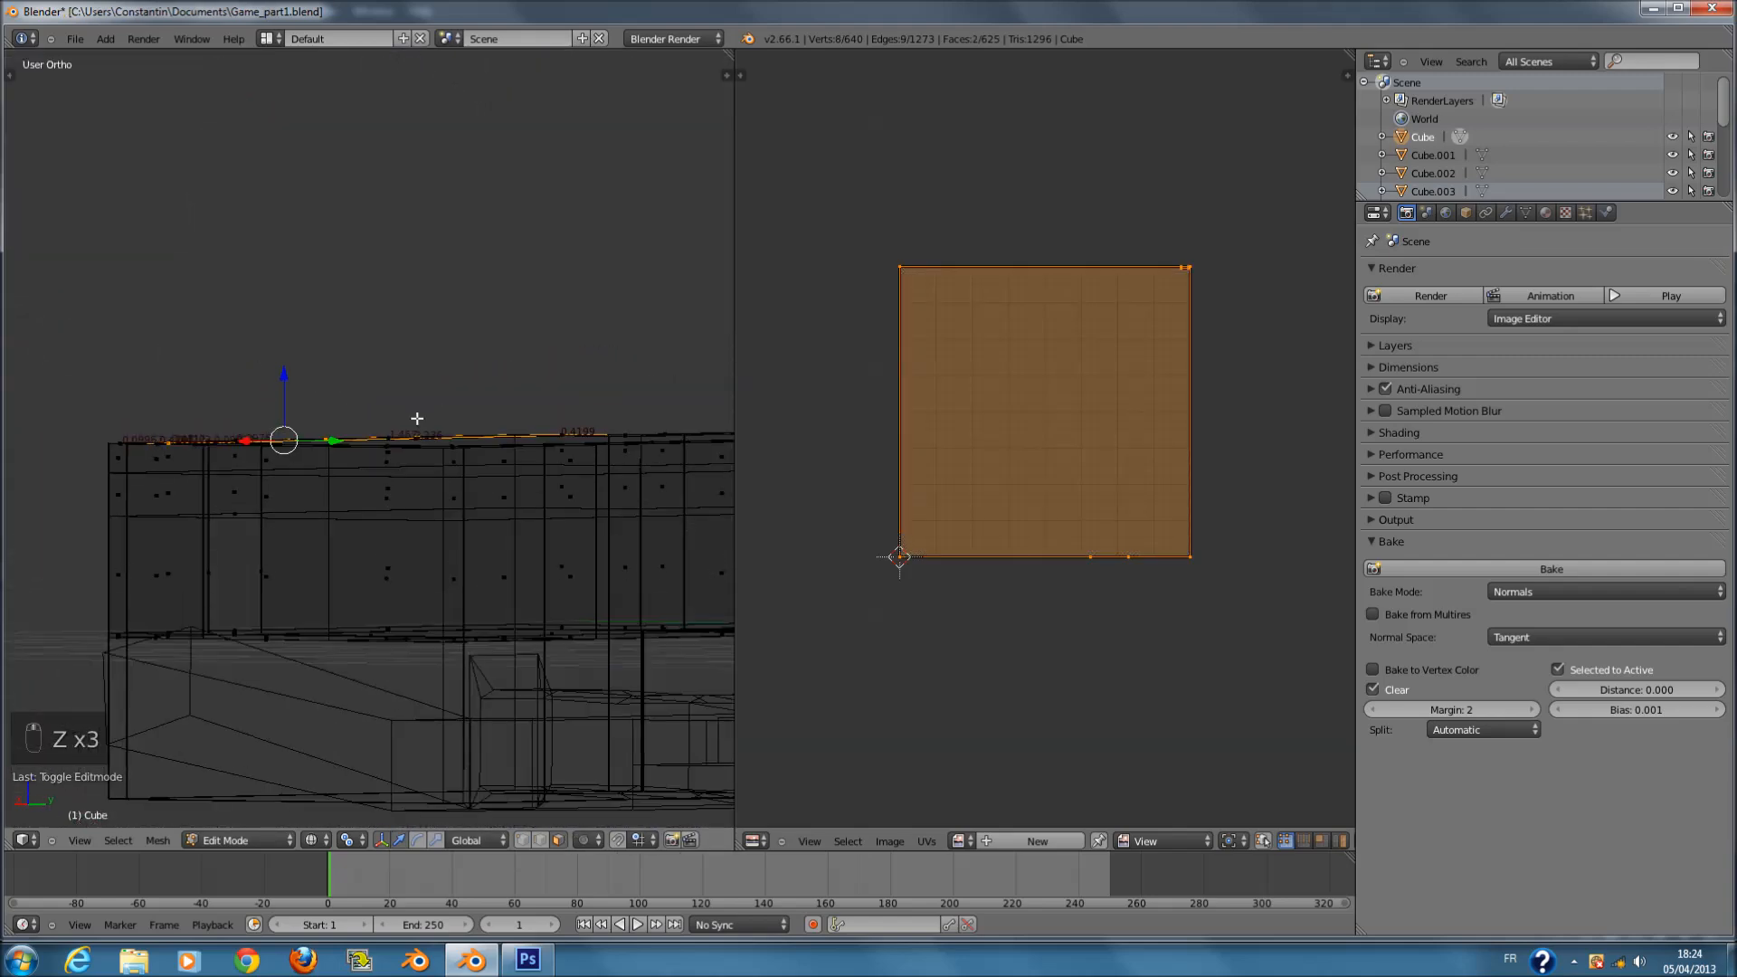
{"action": "key", "text": "KP_7"}
{"action": "key", "text": "c"}
{"action": "left_click", "coordinate": [396, 456]}
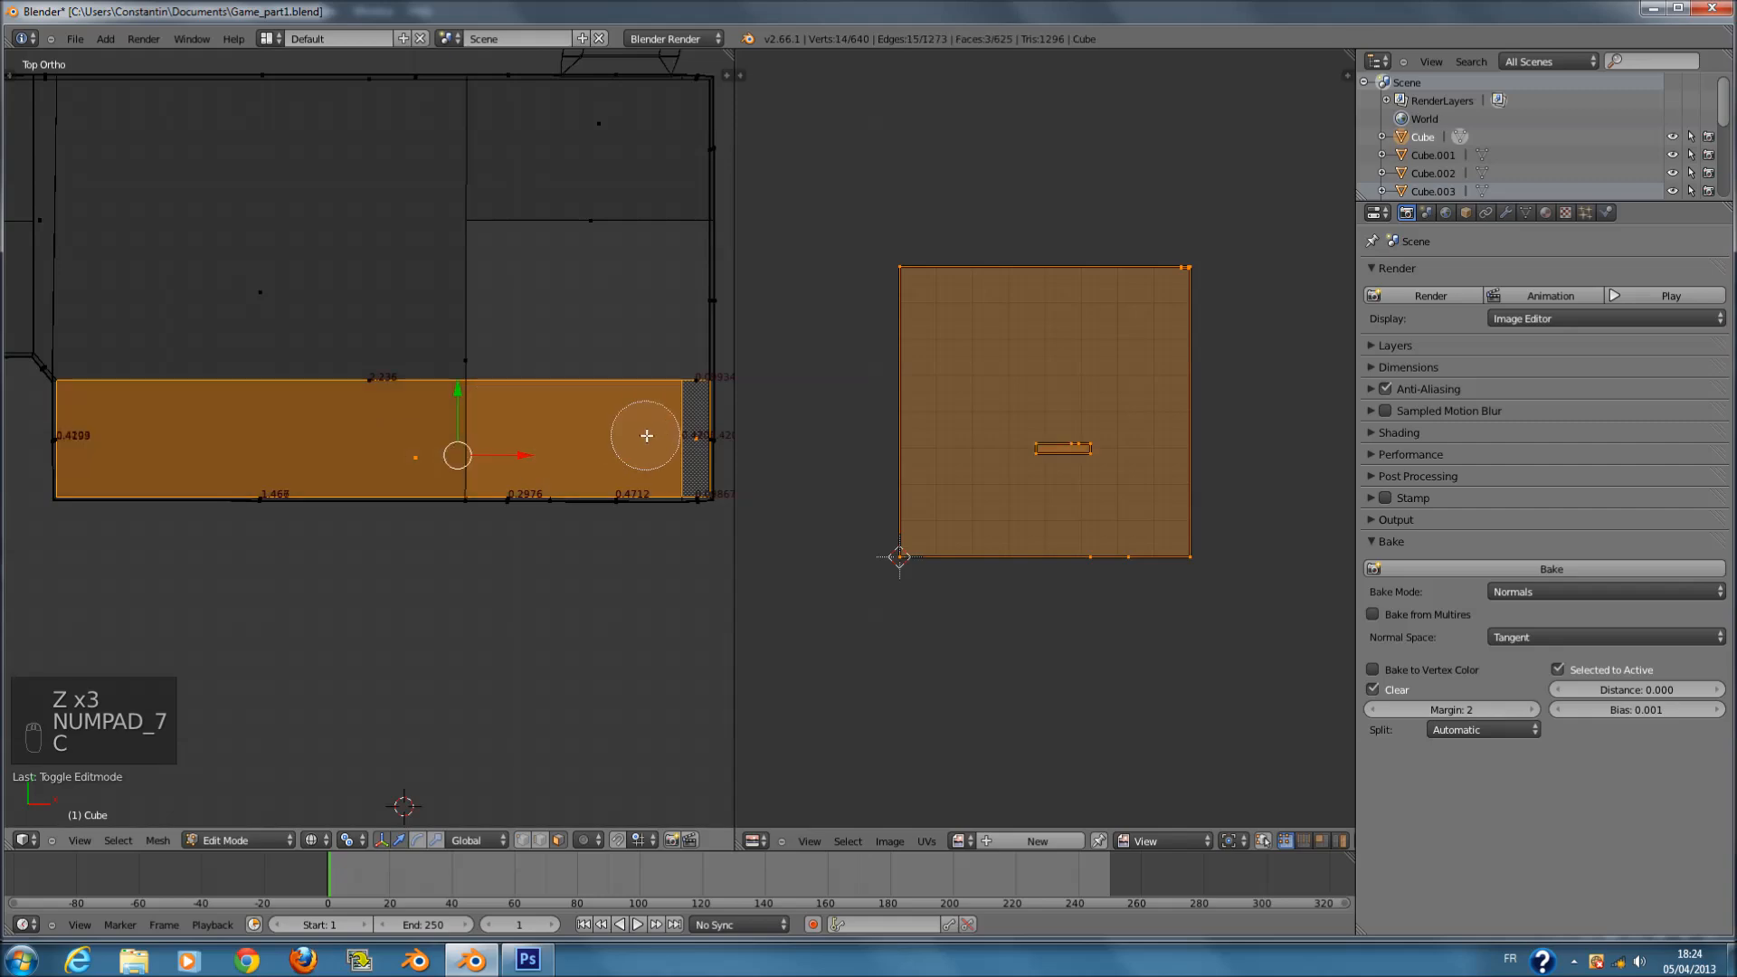
{"action": "left_click_drag", "start_coordinate": [682, 450], "coordinate": [672, 385]}
{"action": "left_click", "coordinate": [353, 372]}
{"action": "right_click", "coordinate": [352, 372]}
- Map the selected roof strip faces with Project from View (Bounds) from the top view, and save the file
{"action": "key", "text": "u"}
{"action": "left_click", "coordinate": [543, 432]}
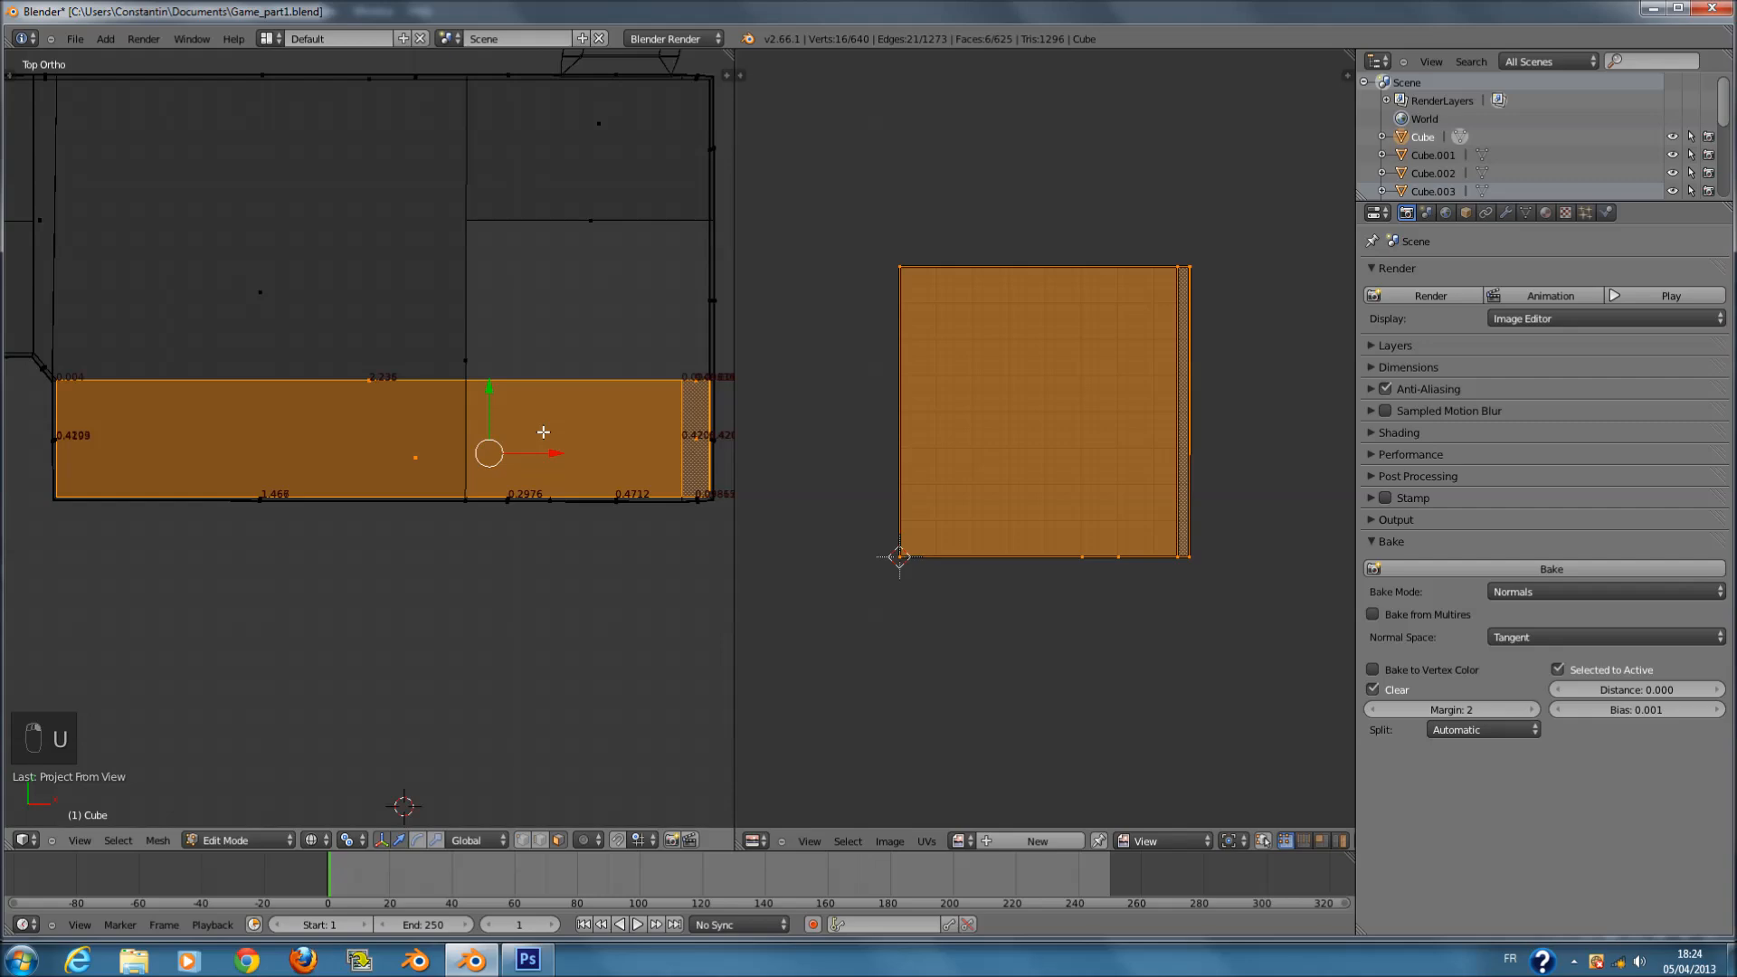
{"action": "key", "text": "Tab"}
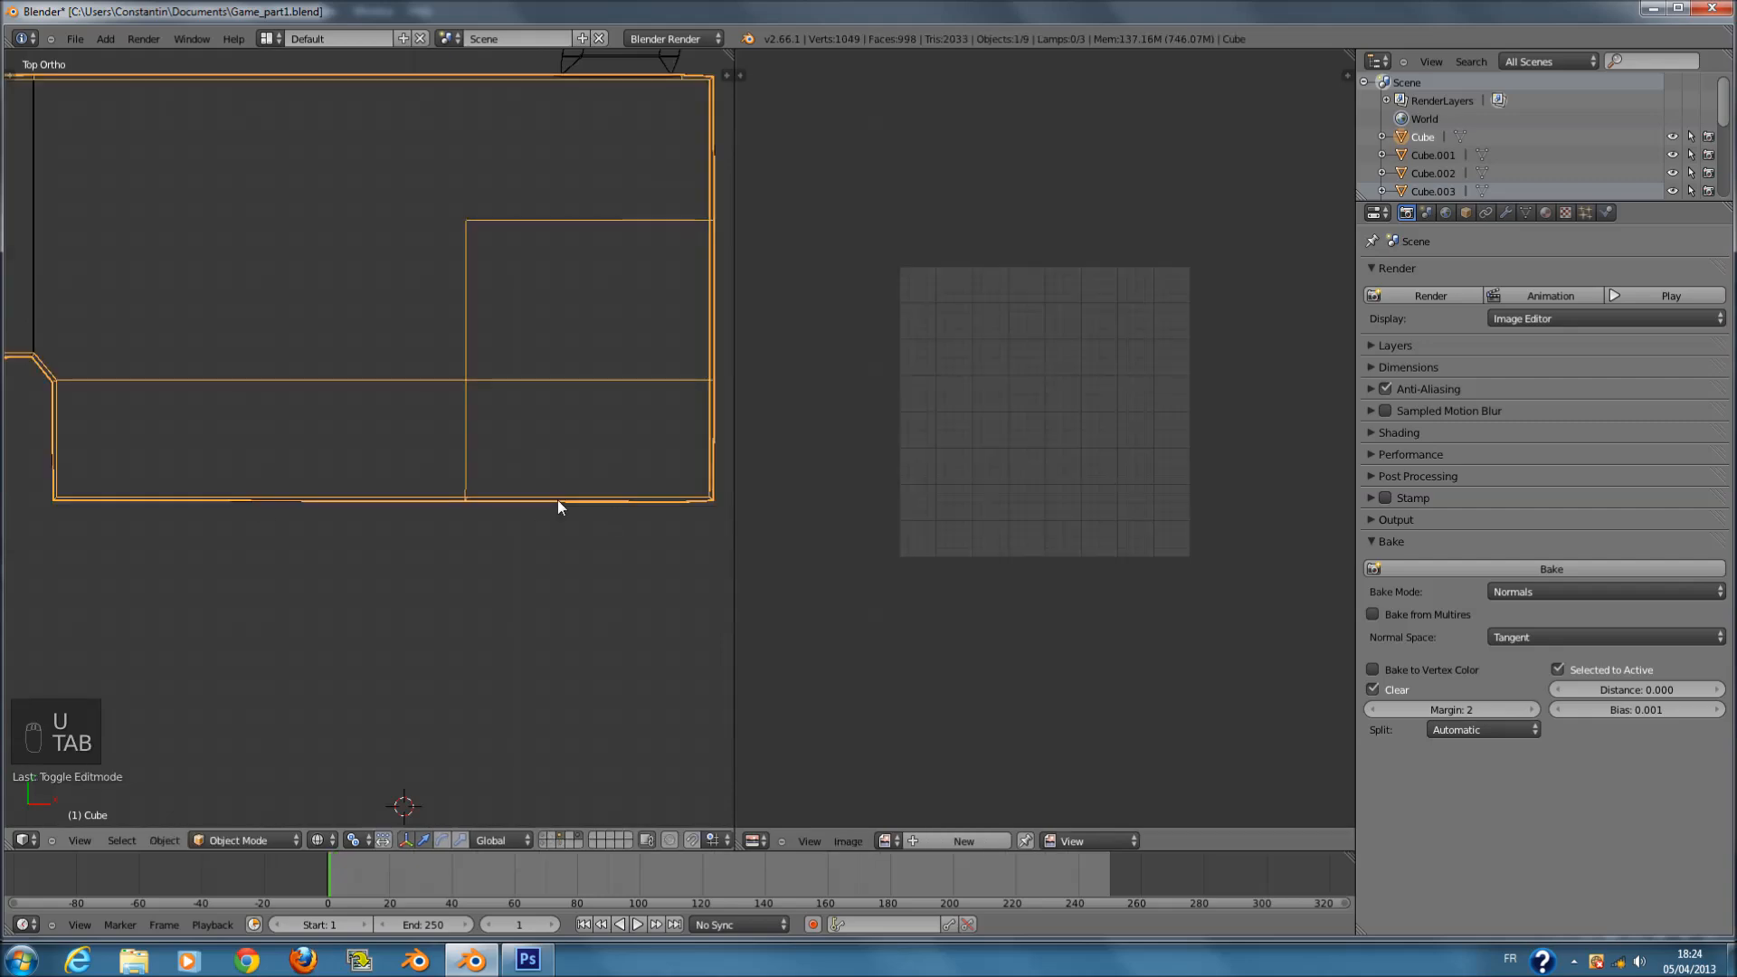
{"action": "key", "text": "ctrl+s"}
{"action": "key", "text": "Tab"}
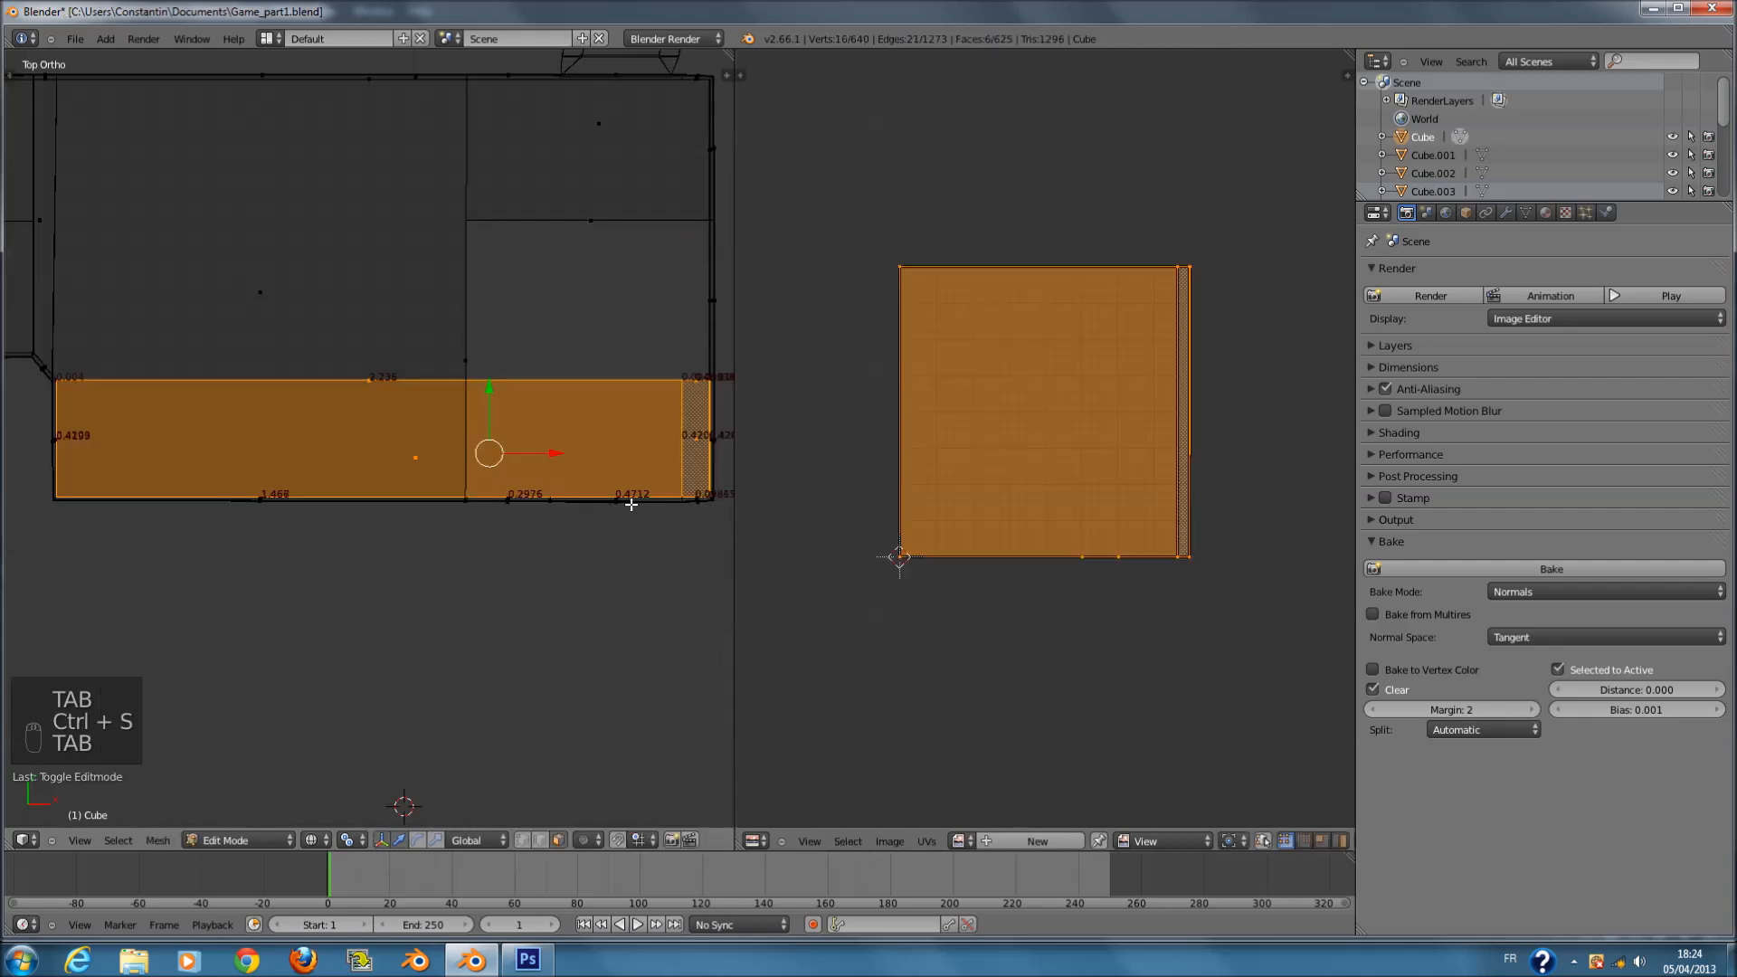
- Add a new Image or Movie texture to the roof's toit material, return to solid Object Mode, and save the file
{"action": "left_click", "coordinate": [1566, 213]}
{"action": "left_click", "coordinate": [1559, 406]}
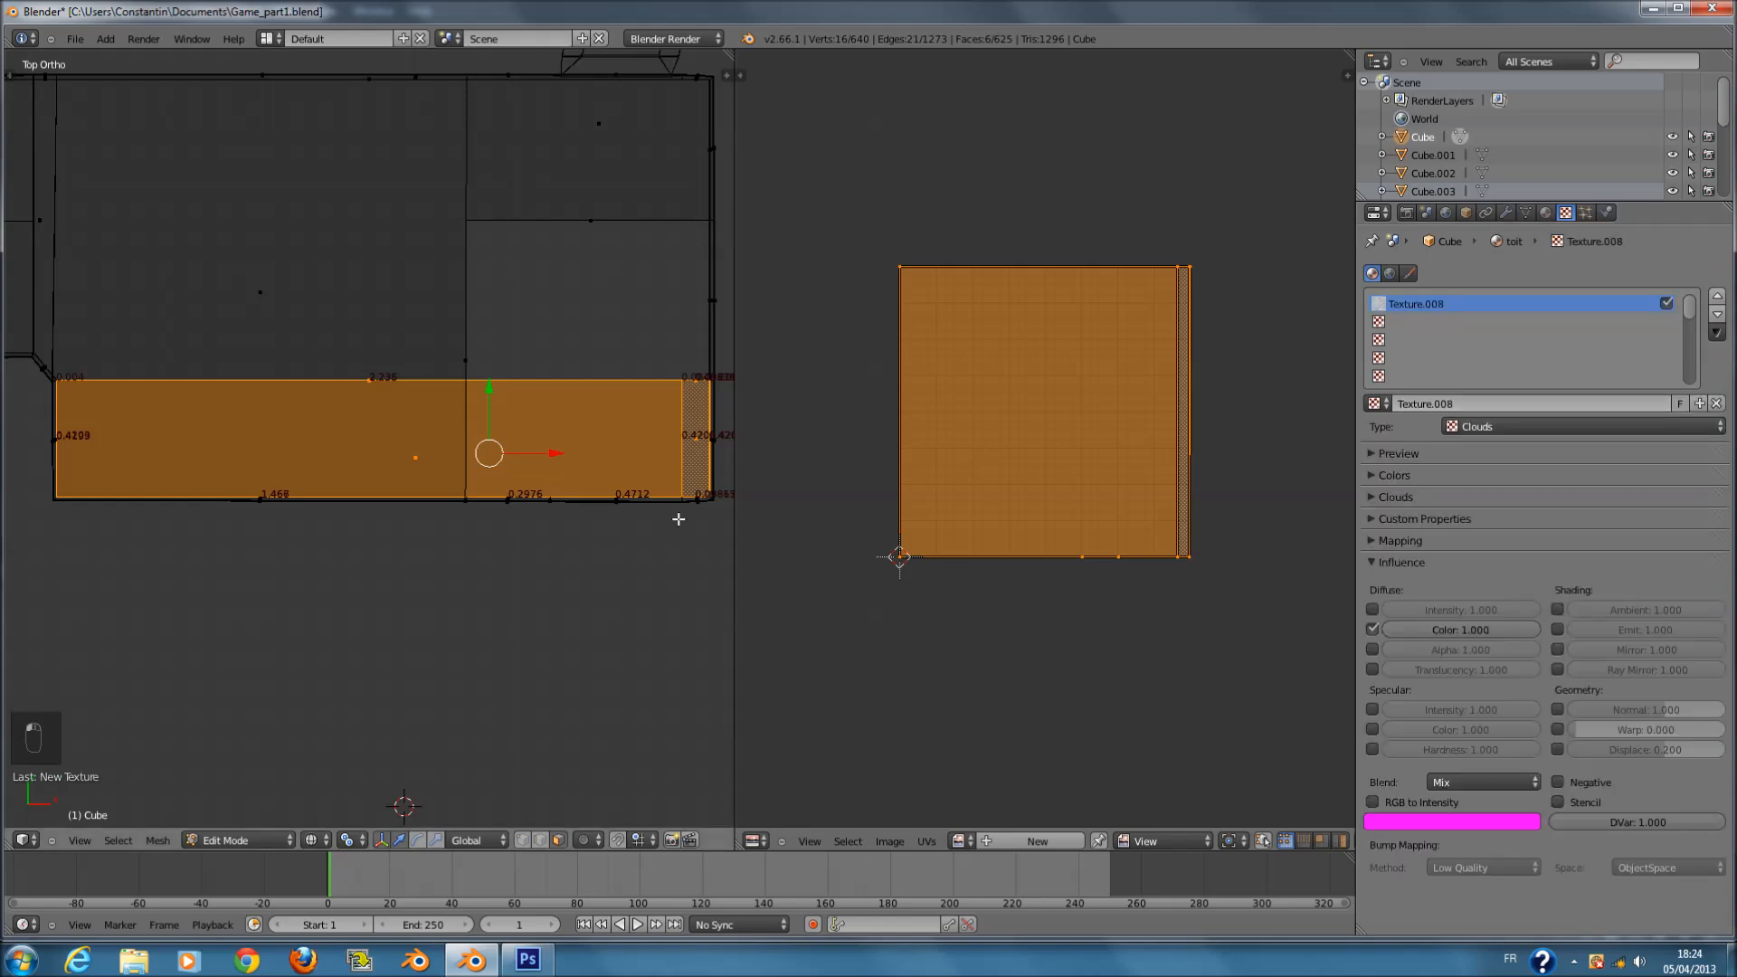
{"action": "left_click", "coordinate": [1528, 432]}
{"action": "left_click", "coordinate": [1527, 310]}
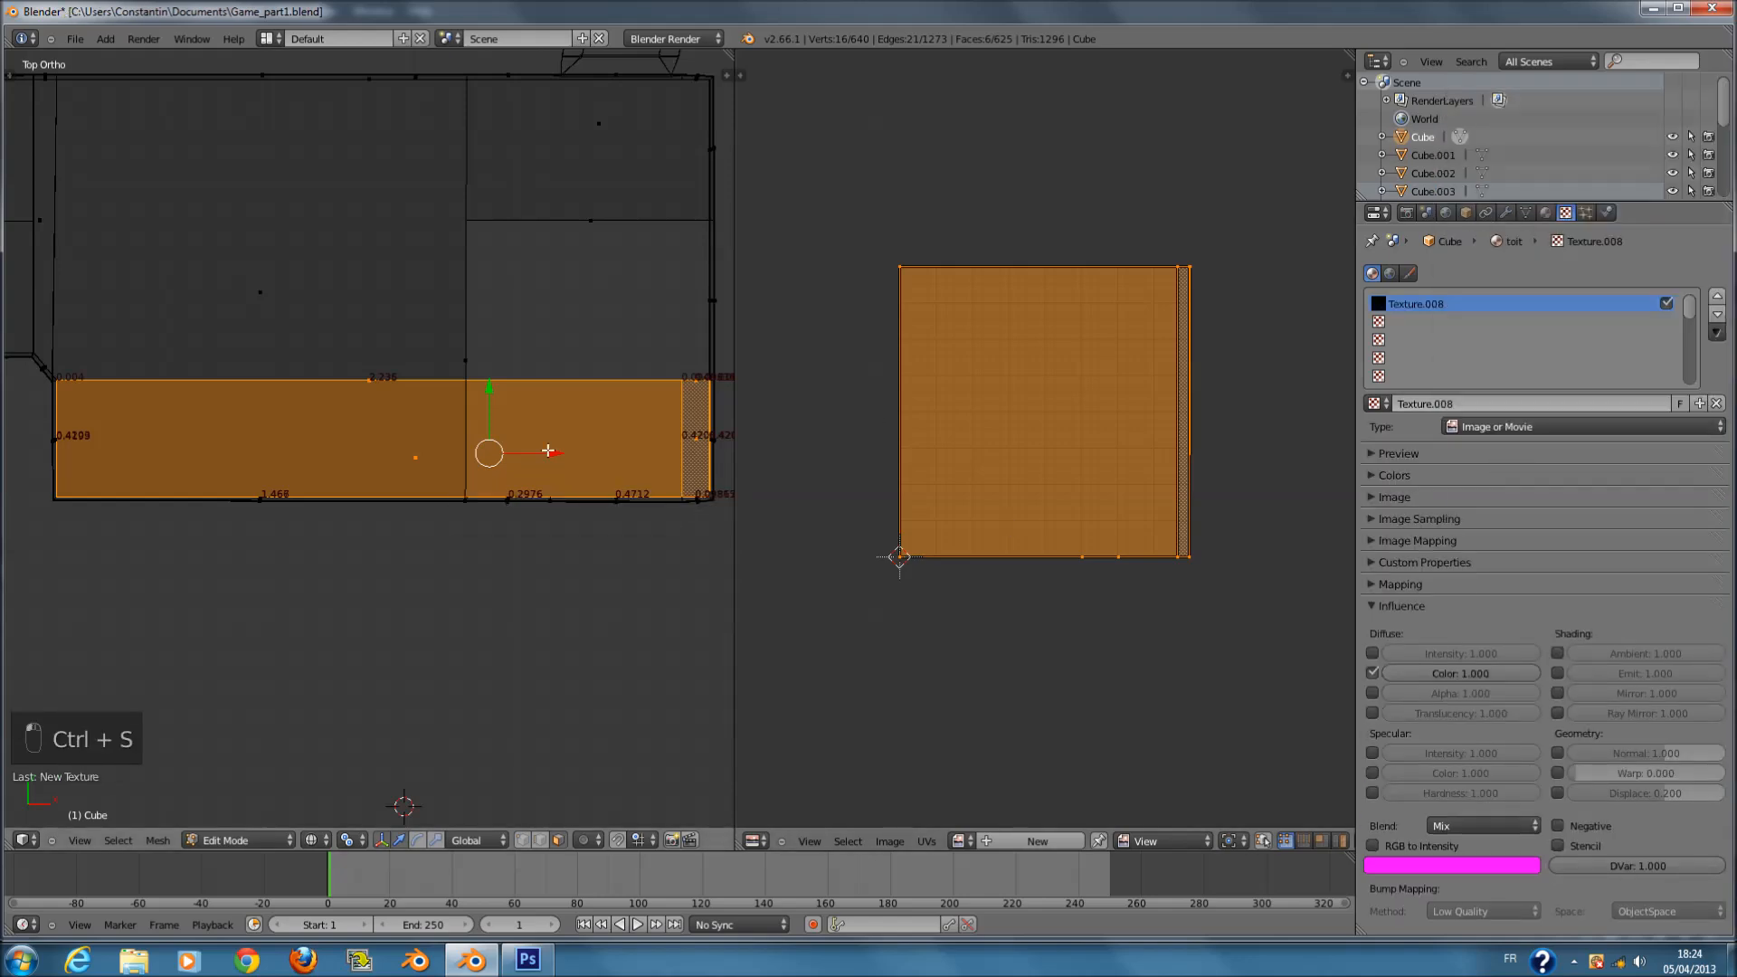
{"action": "key", "text": "z"}
{"action": "key", "text": "ctrl+s"}
{"action": "key", "text": "Tab"}
{"action": "key", "text": "ctrl+s"}
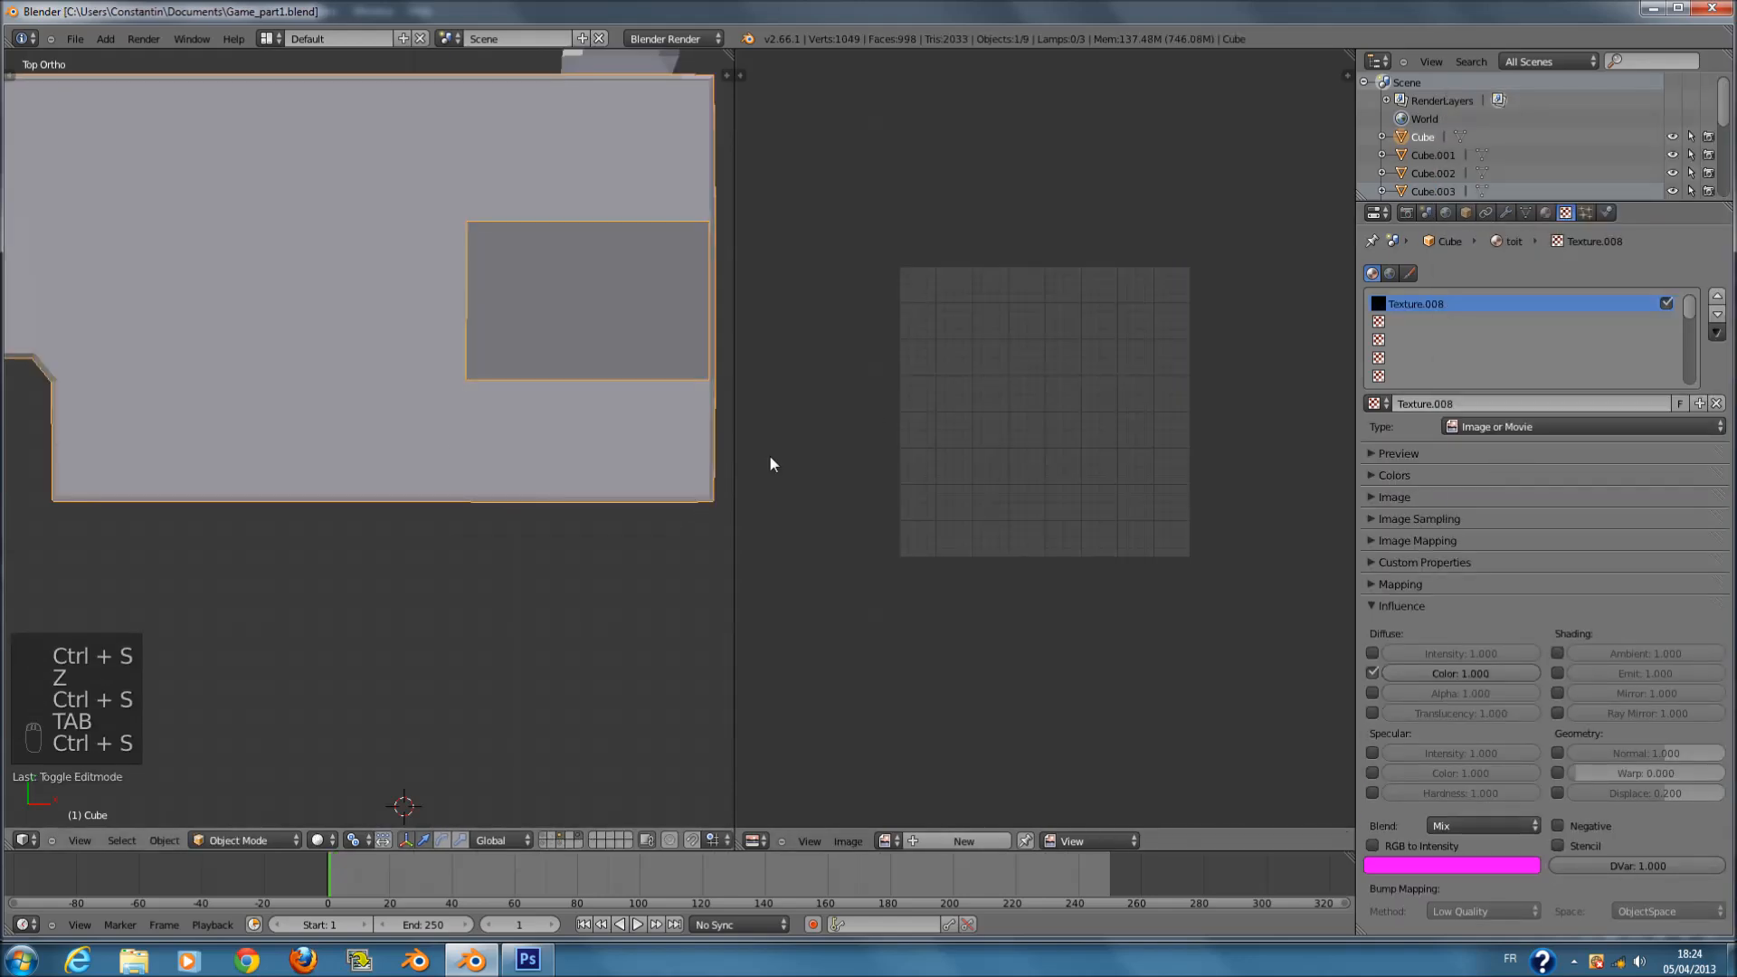
- Start loading an image for the roof texture, and show the Gama_tutorial_texture folder's files as thumbnails
{"action": "left_click", "coordinate": [1452, 605]}
{"action": "left_click", "coordinate": [1455, 476]}
{"action": "left_click", "coordinate": [1440, 475]}
{"action": "left_click", "coordinate": [1445, 498]}
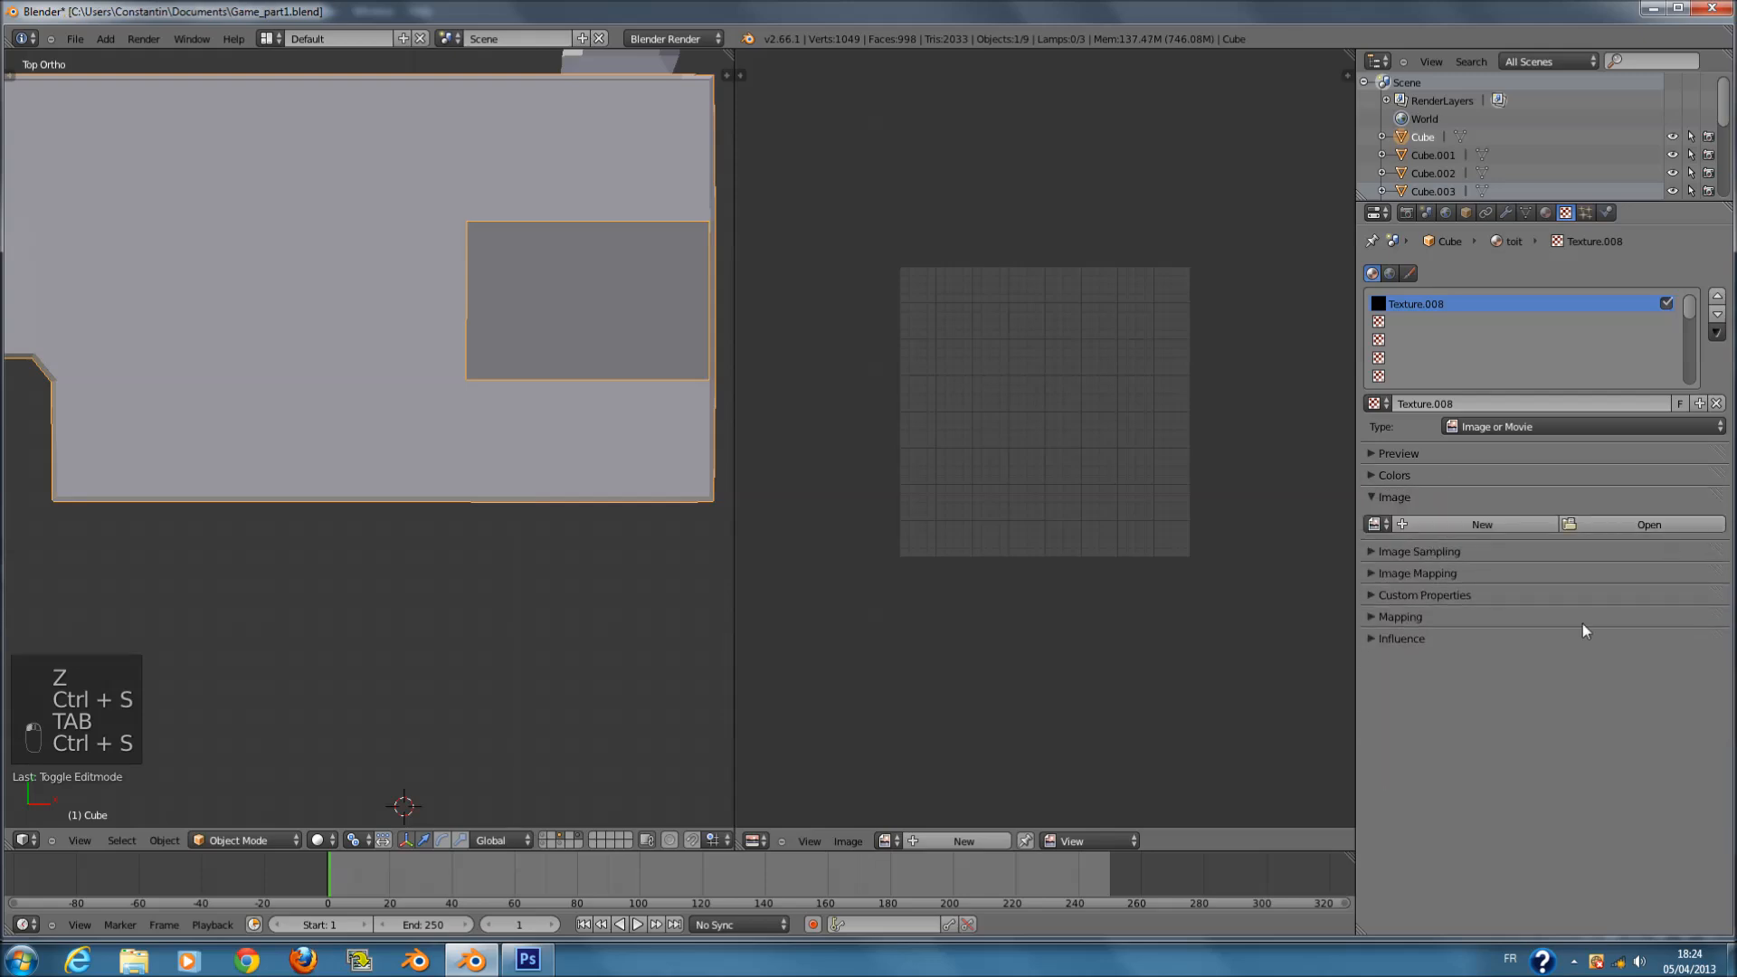
{"action": "left_click", "coordinate": [1627, 522]}
{"action": "left_click", "coordinate": [83, 399]}
{"action": "left_click", "coordinate": [316, 61]}
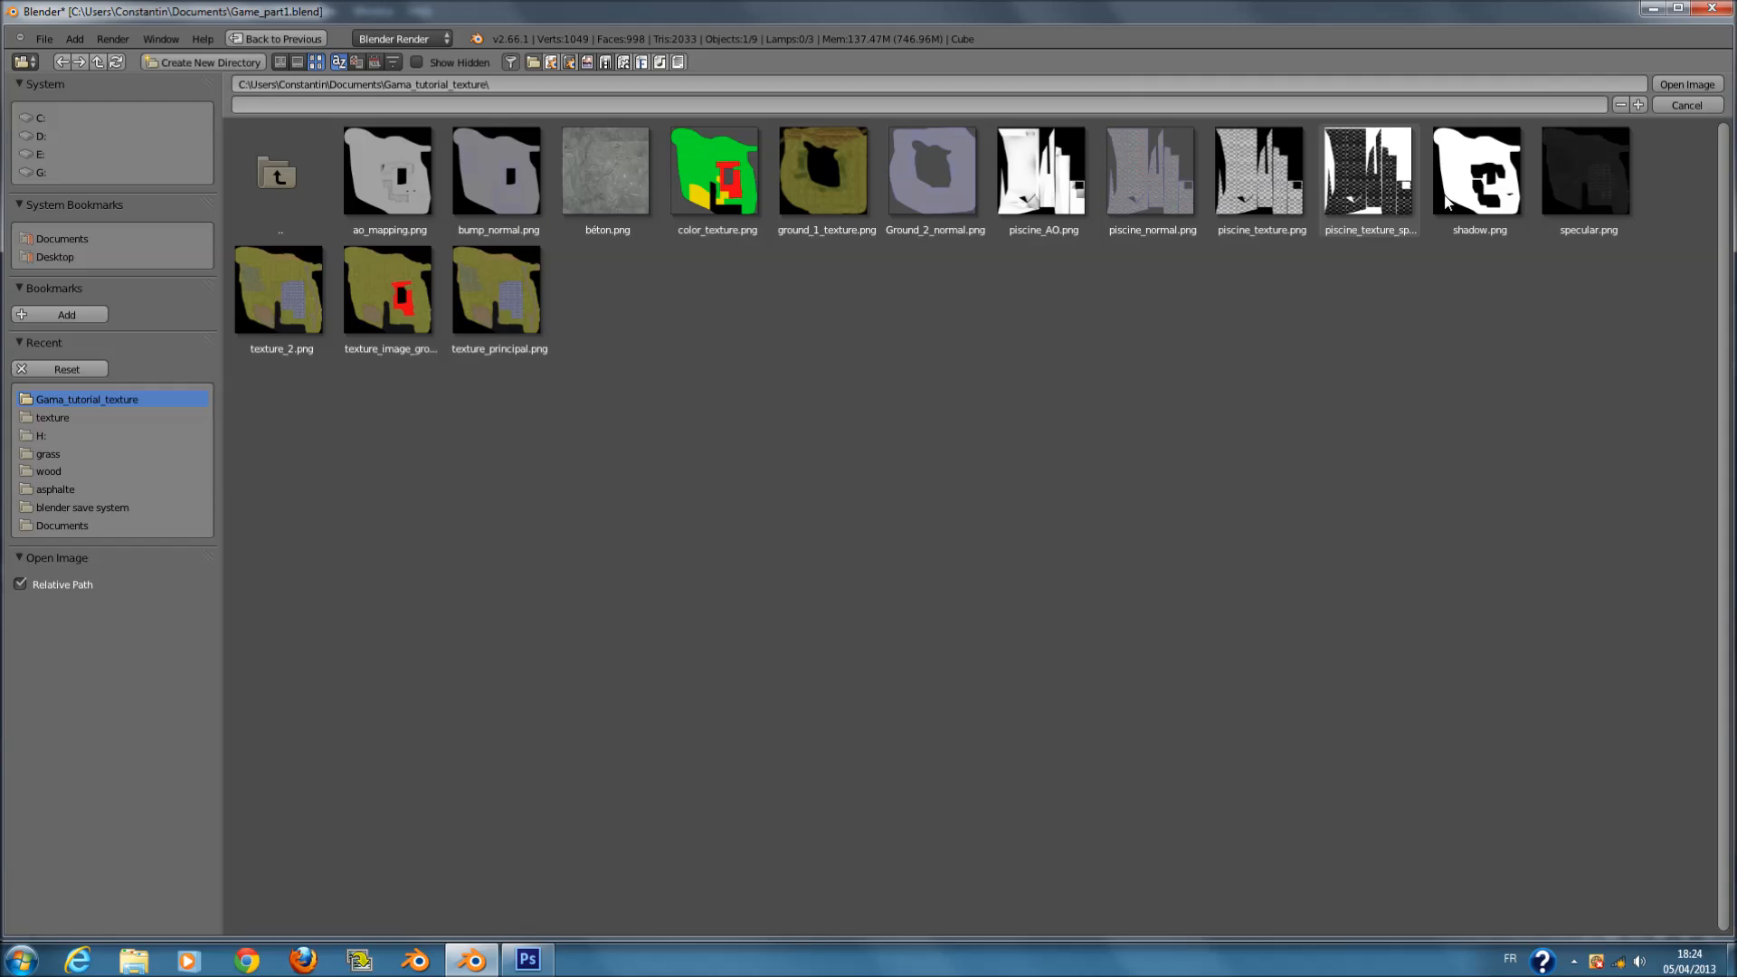
- Choose RooftilesTiles0017_1_L.jpg from the texture folder as the roof texture's image
{"action": "left_click", "coordinate": [81, 417]}
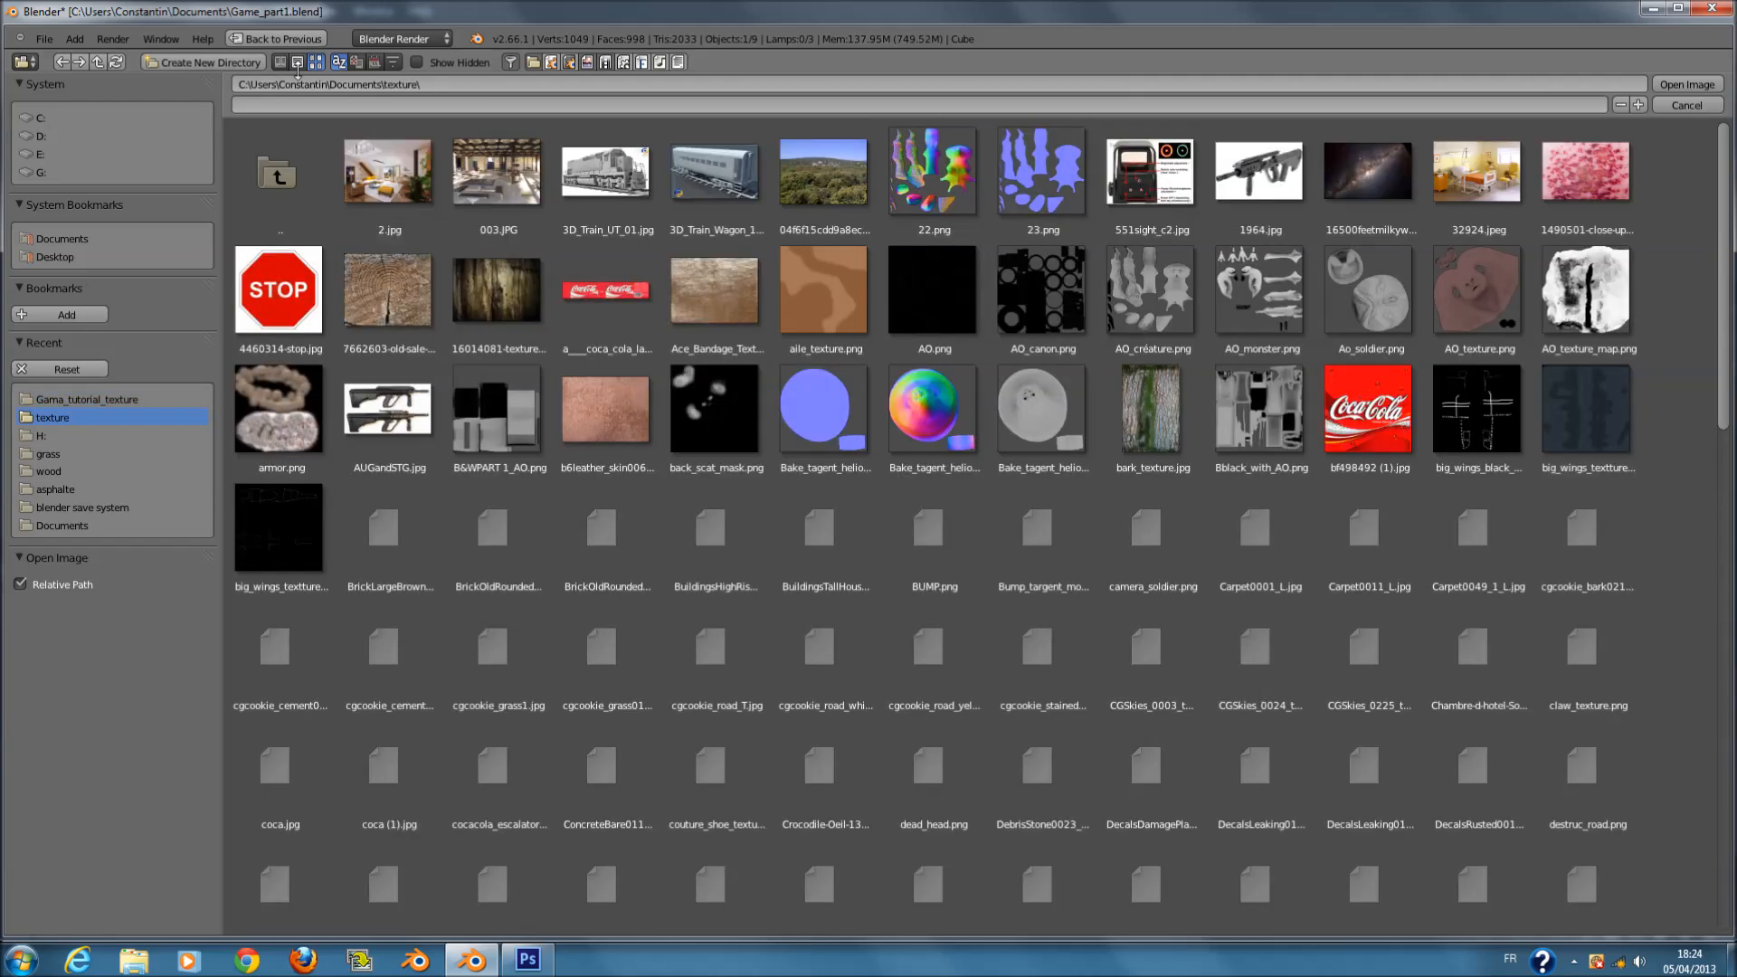
{"action": "scroll", "coordinate": [724, 545], "scroll_direction": "down", "scroll_amount": 2}
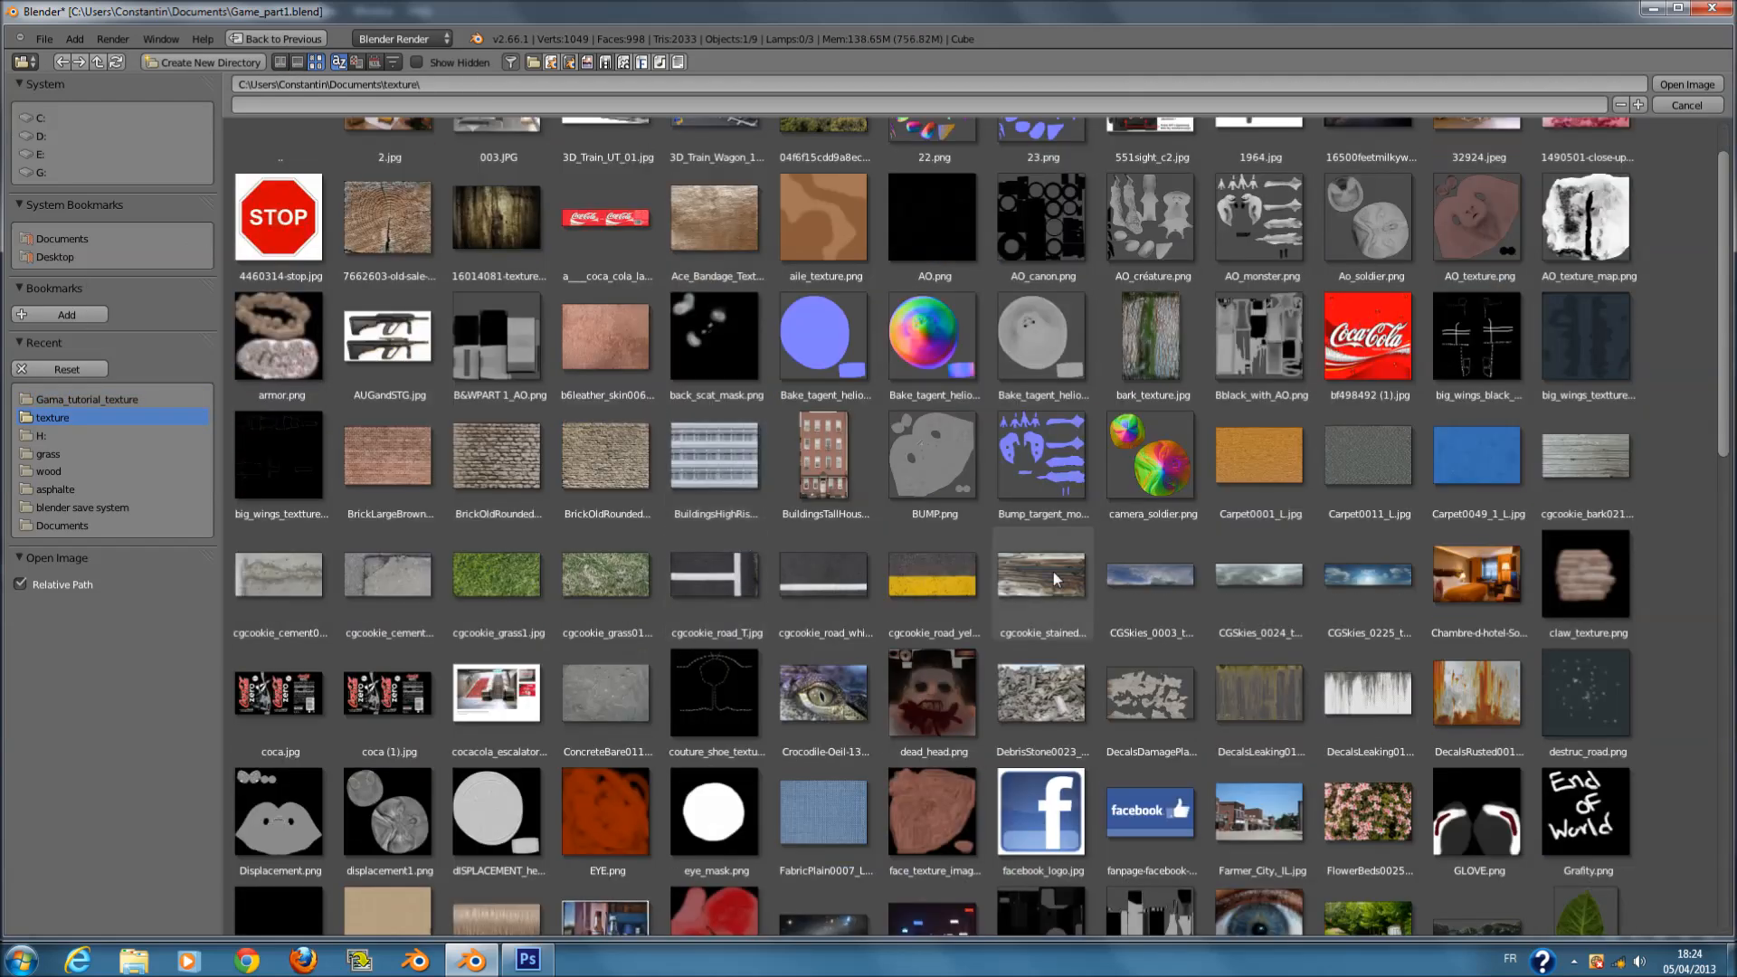
{"action": "scroll", "coordinate": [1574, 507], "scroll_direction": "down", "scroll_amount": 1}
{"action": "left_click", "coordinate": [1549, 474]}
{"action": "scroll", "coordinate": [1549, 474], "scroll_direction": "down", "scroll_amount": 4}
{"action": "scroll", "coordinate": [1285, 561], "scroll_direction": "down", "scroll_amount": 3}
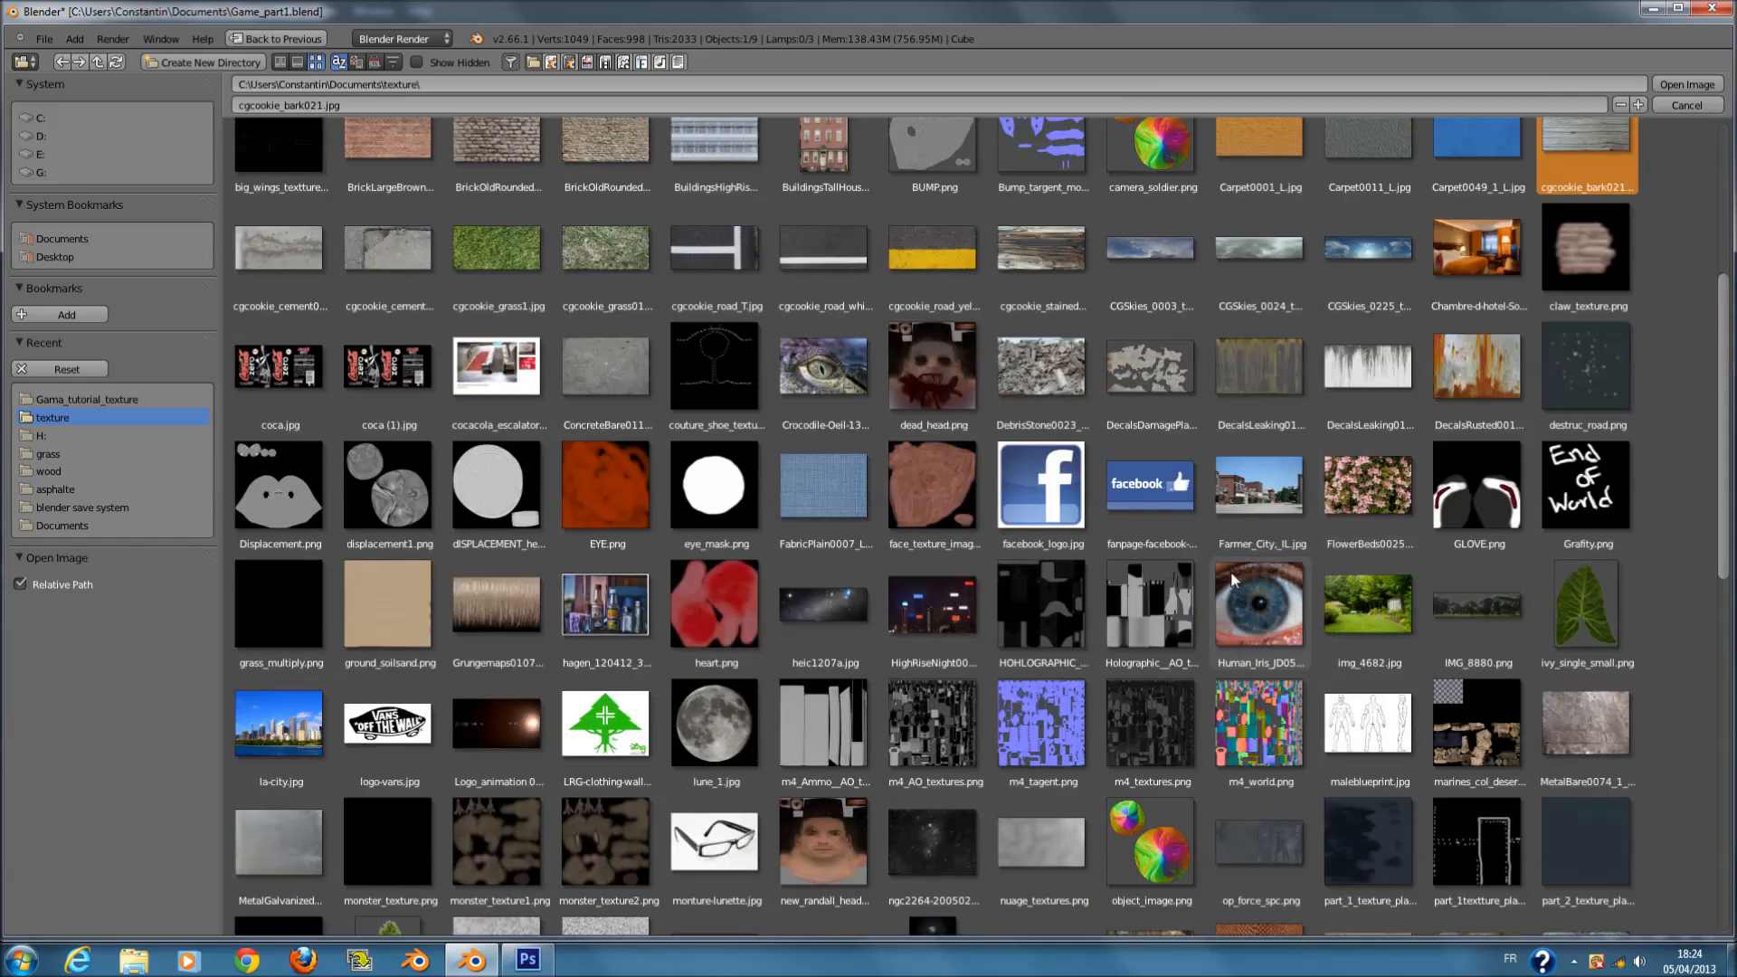
{"action": "scroll", "coordinate": [1230, 573], "scroll_direction": "down", "scroll_amount": 3}
{"action": "scroll", "coordinate": [1230, 578], "scroll_direction": "down", "scroll_amount": 2}
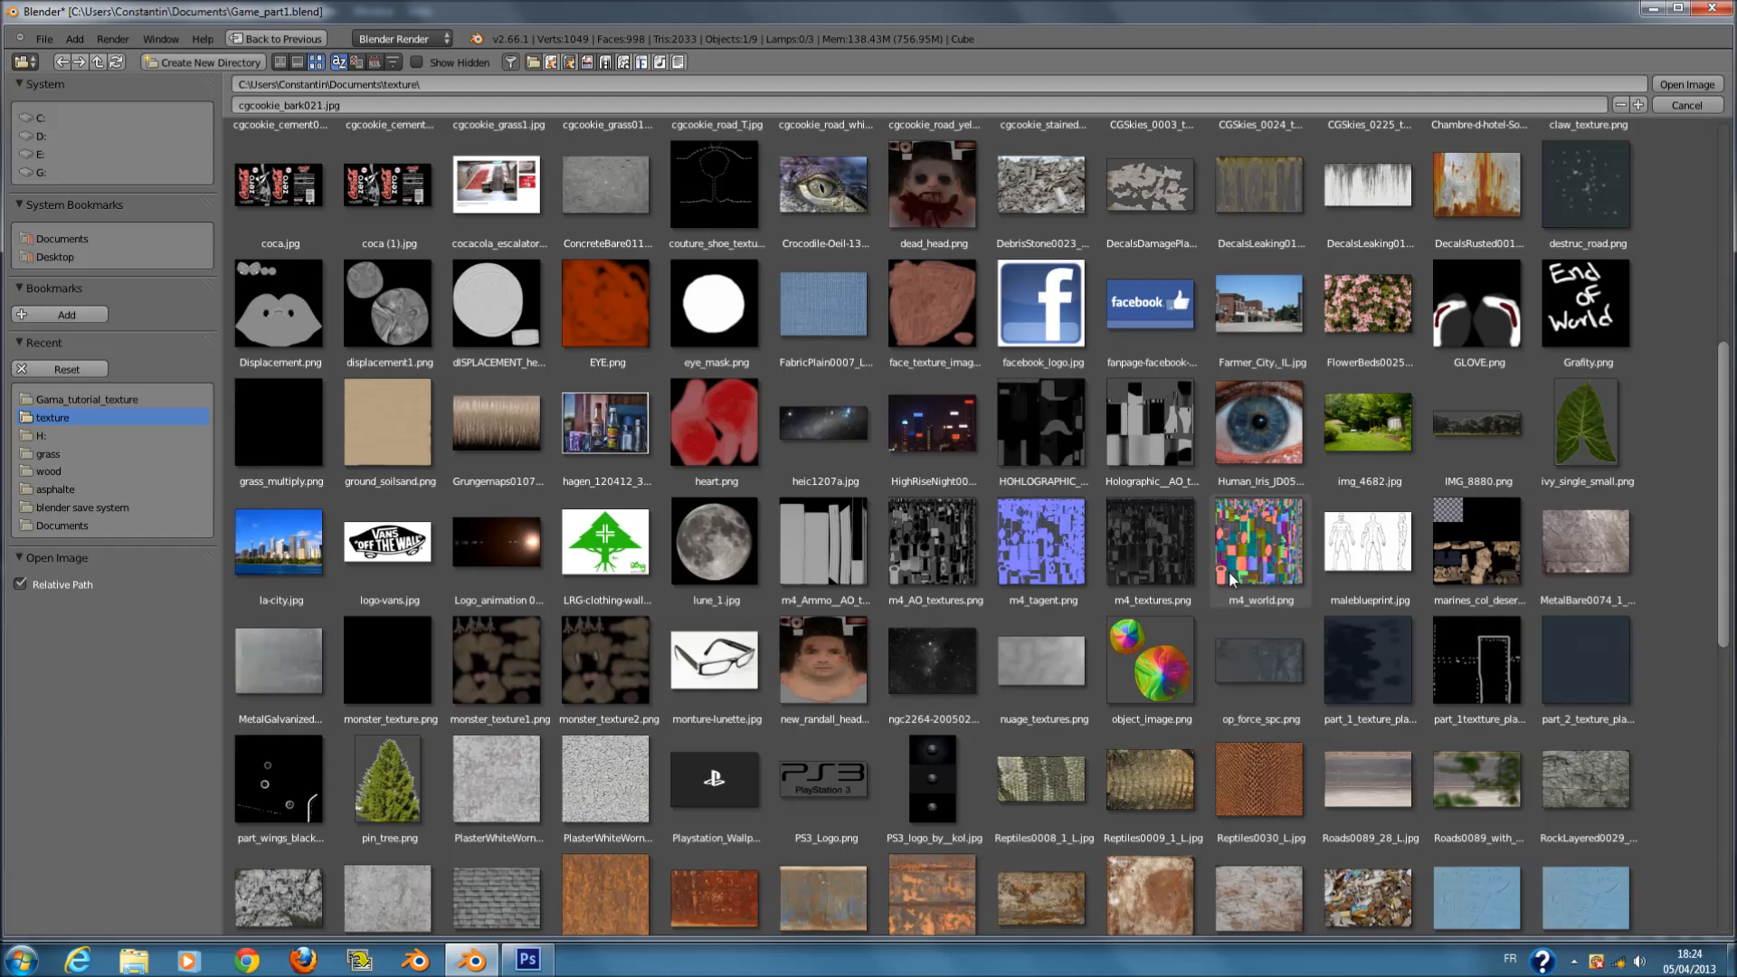
{"action": "scroll", "coordinate": [1229, 574], "scroll_direction": "down", "scroll_amount": 1}
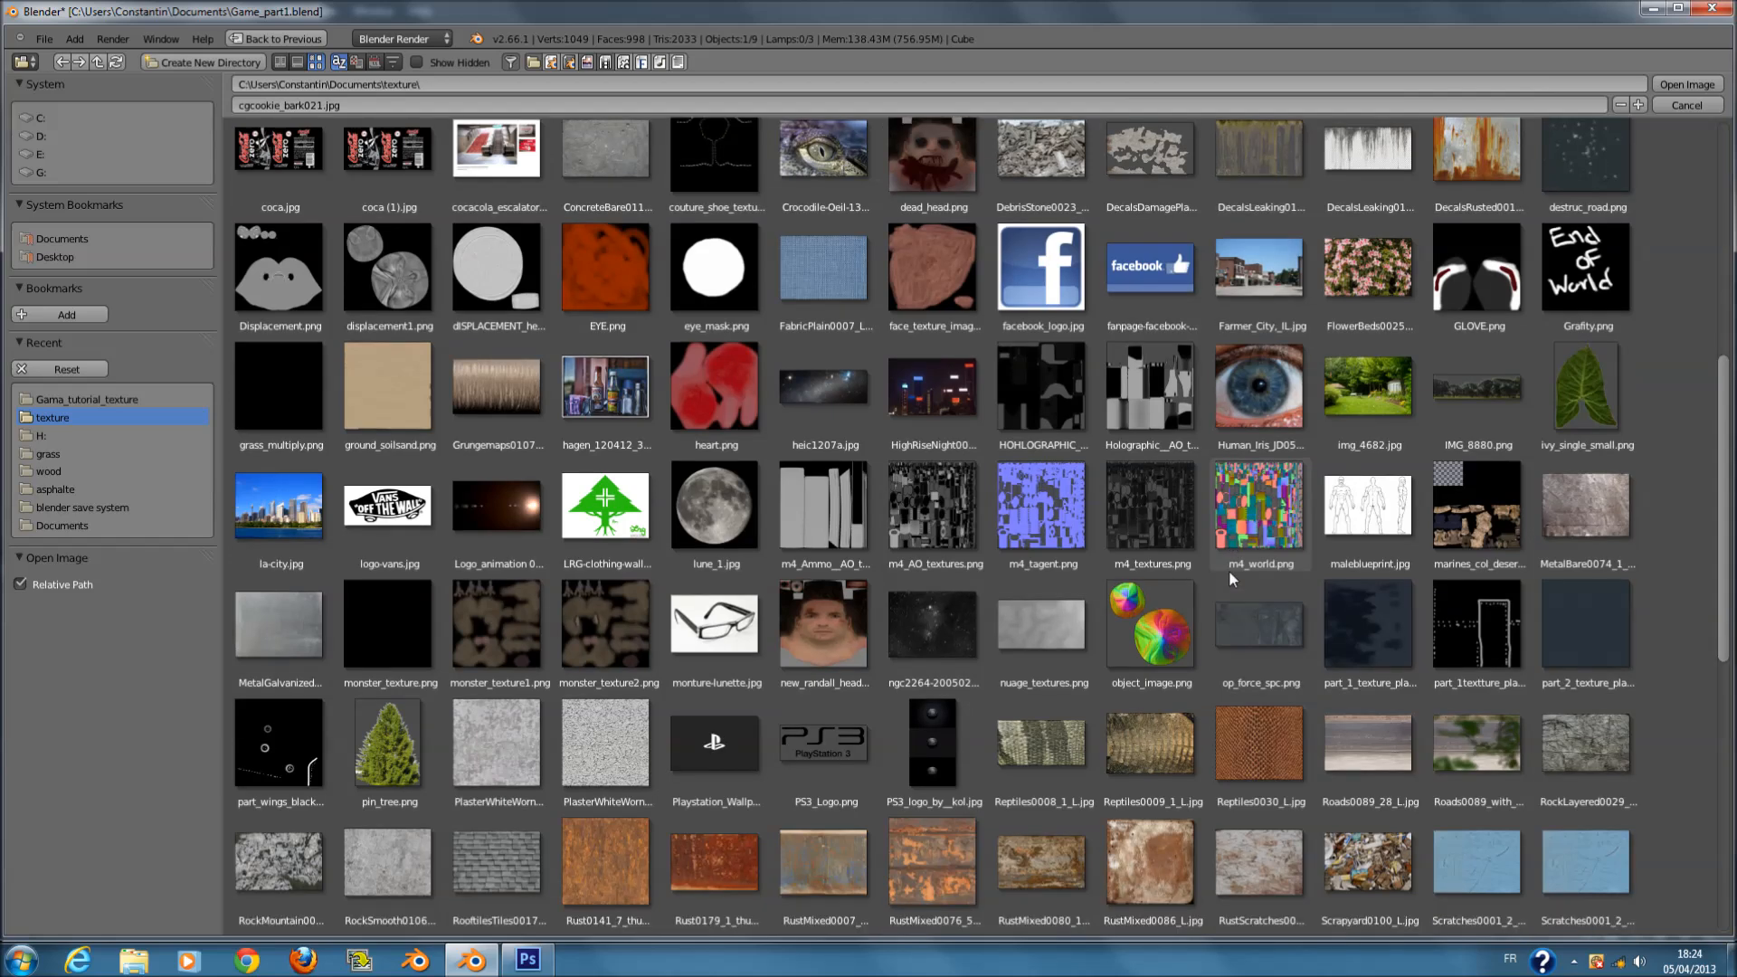
{"action": "scroll", "coordinate": [1221, 573], "scroll_direction": "down", "scroll_amount": 1}
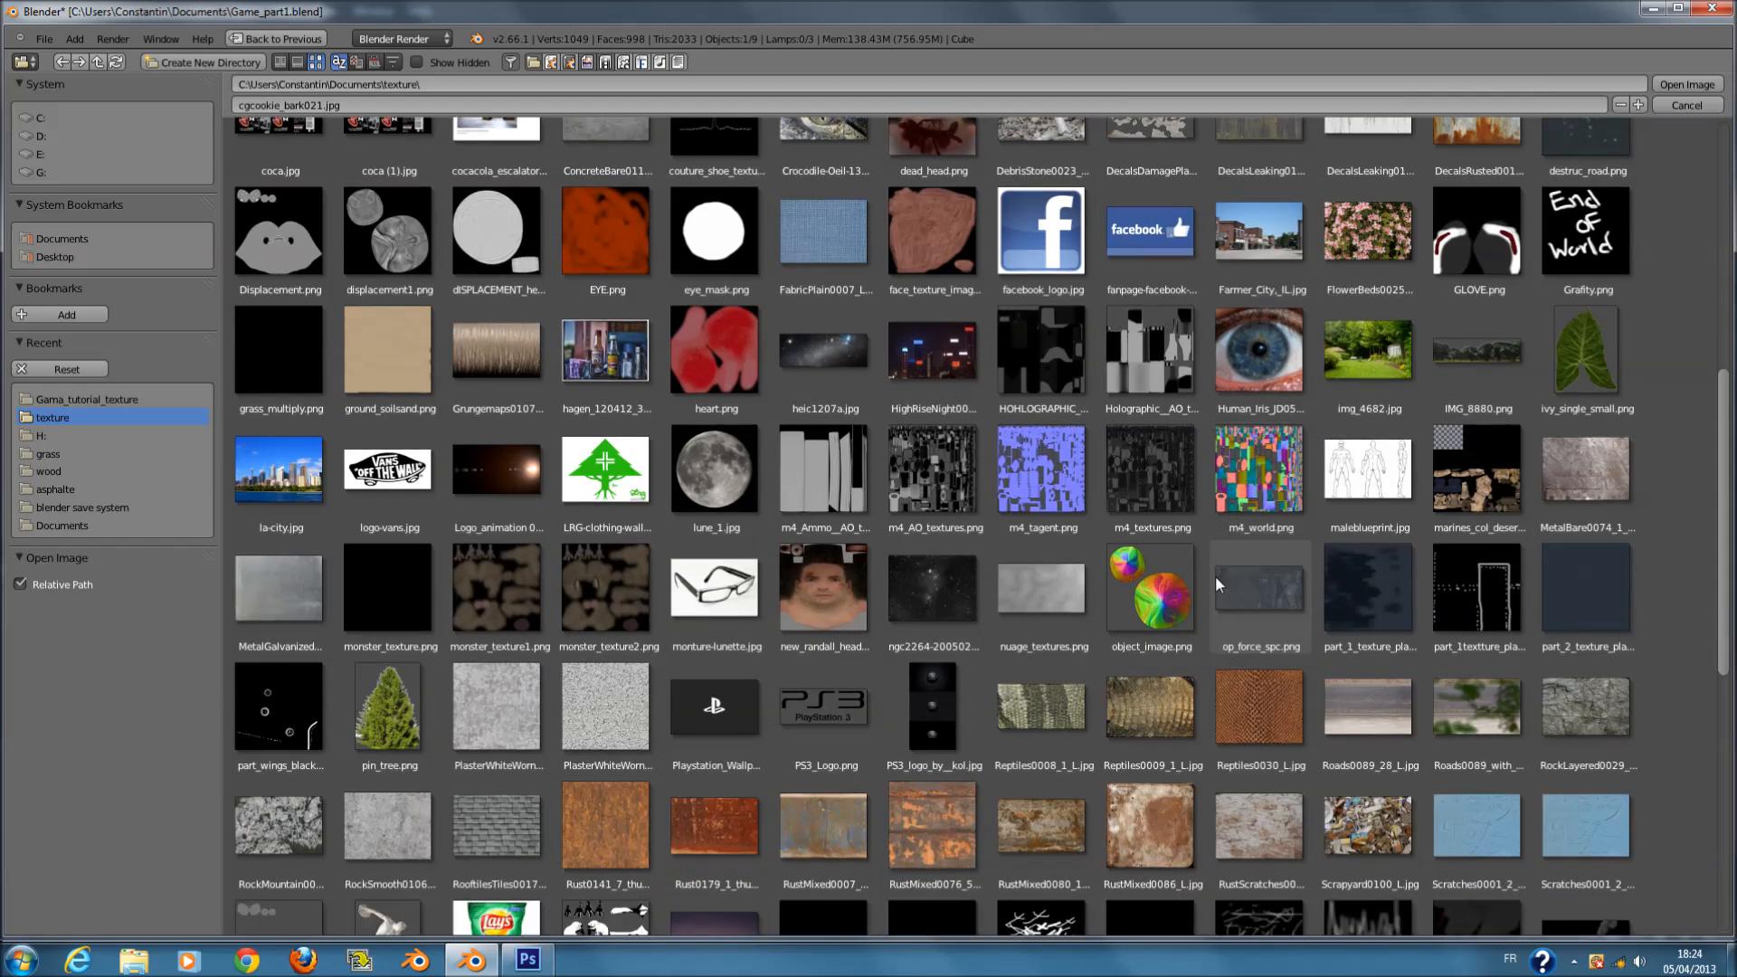
{"action": "left_click", "coordinate": [539, 796]}
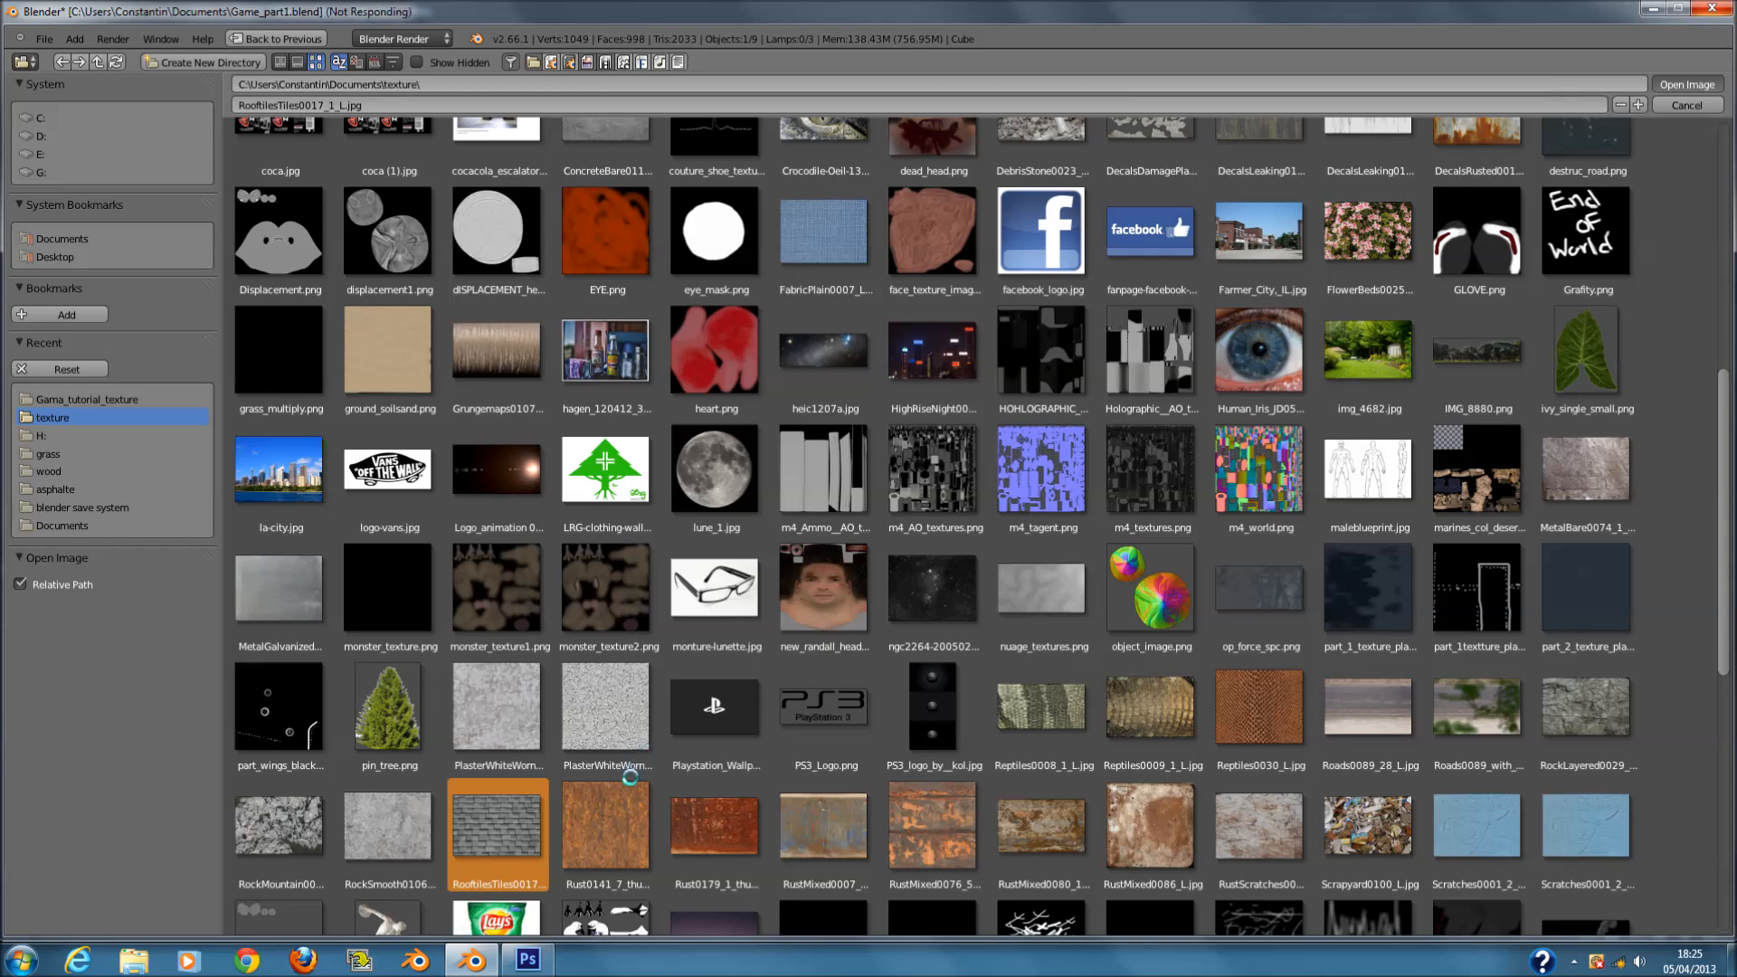
- Show the viewport with textured shading, set the roof tile texture's mapping size X to 3, and save the file
{"action": "left_click", "coordinate": [318, 840]}
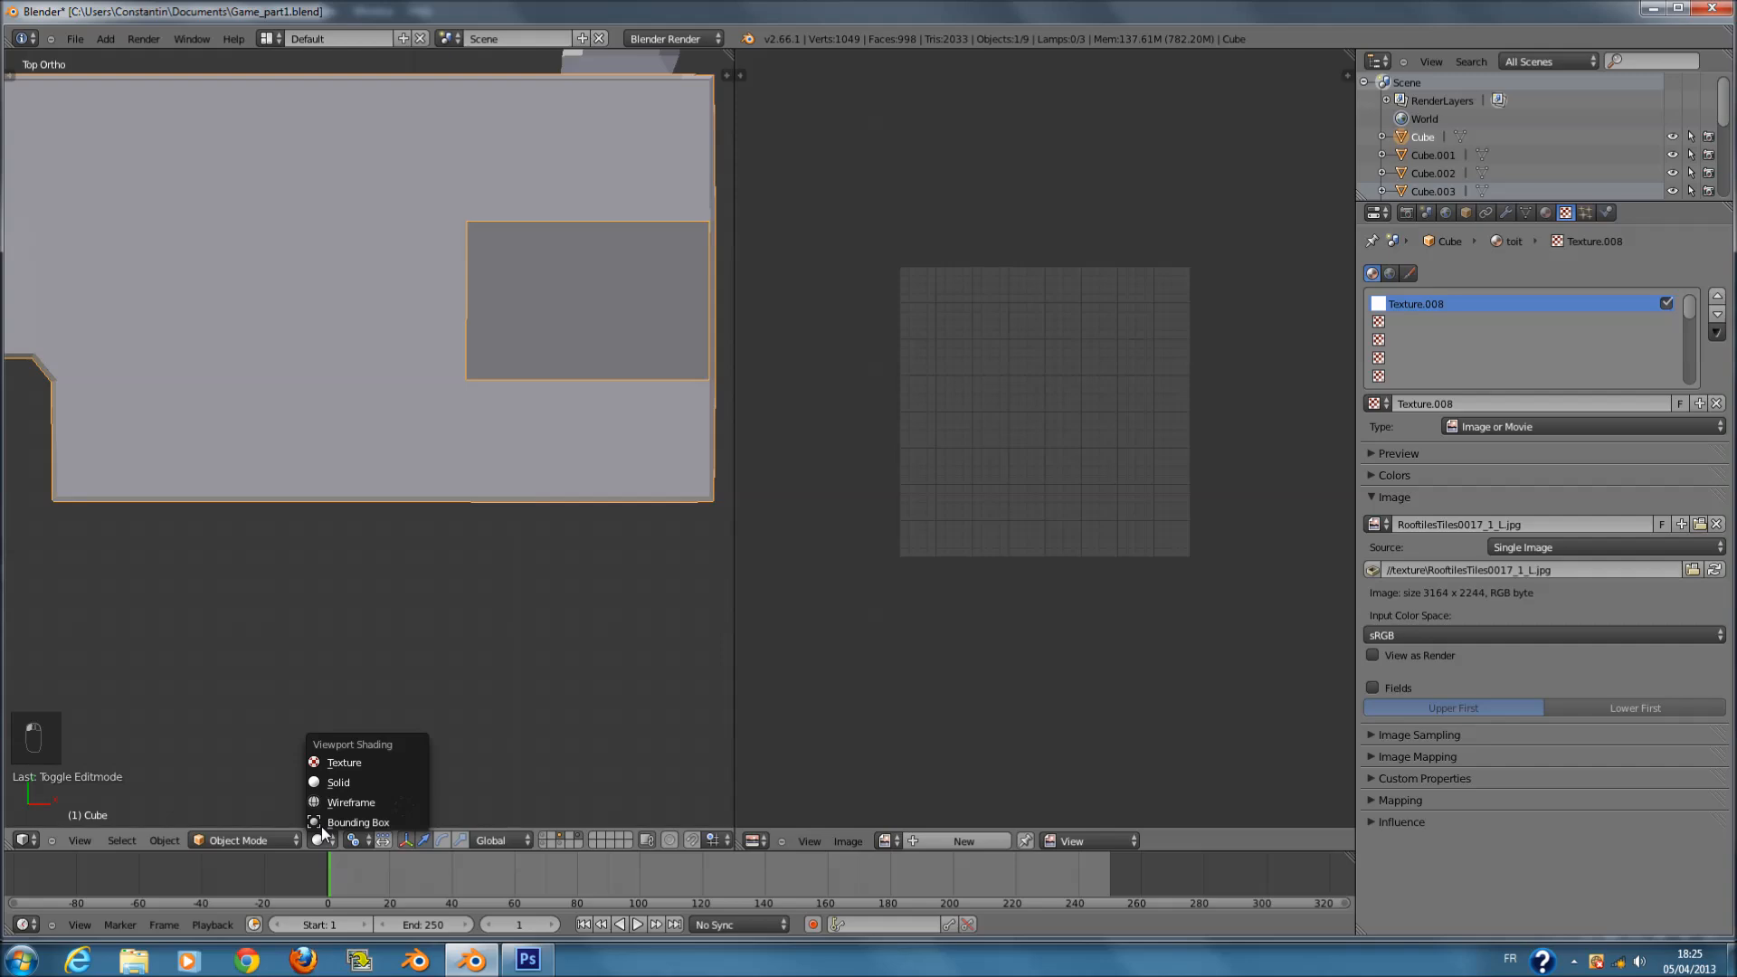
{"action": "key", "text": "ctrl+s"}
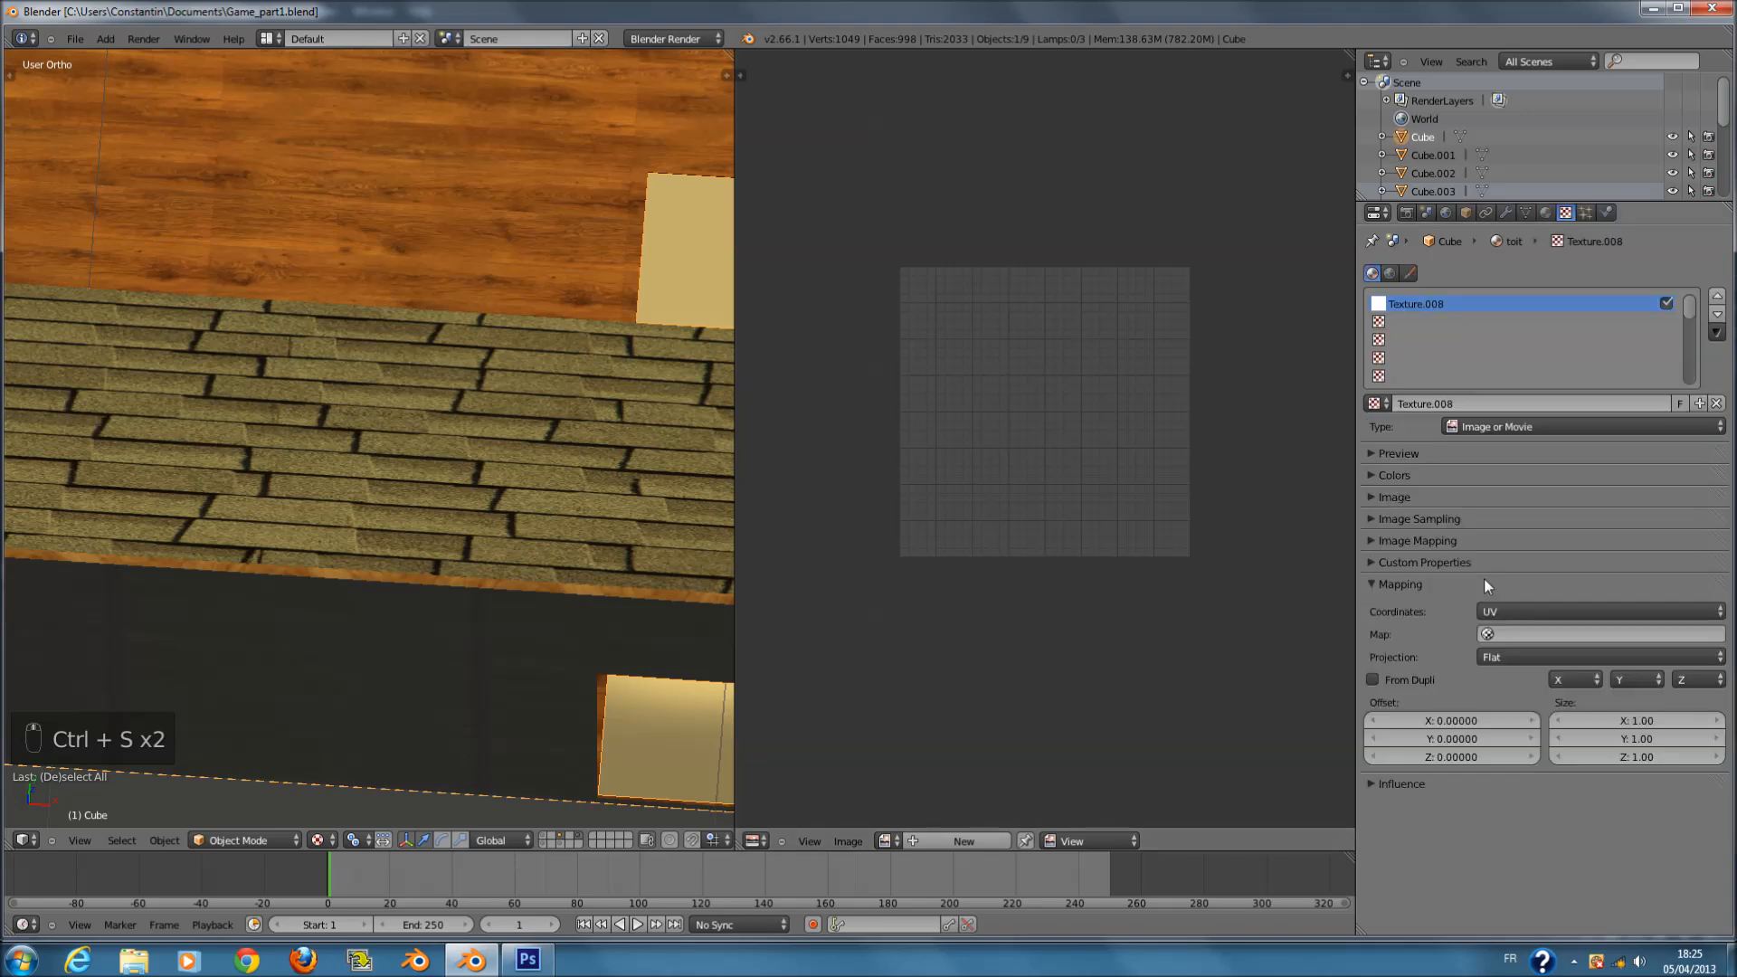
{"action": "left_click", "coordinate": [1632, 717]}
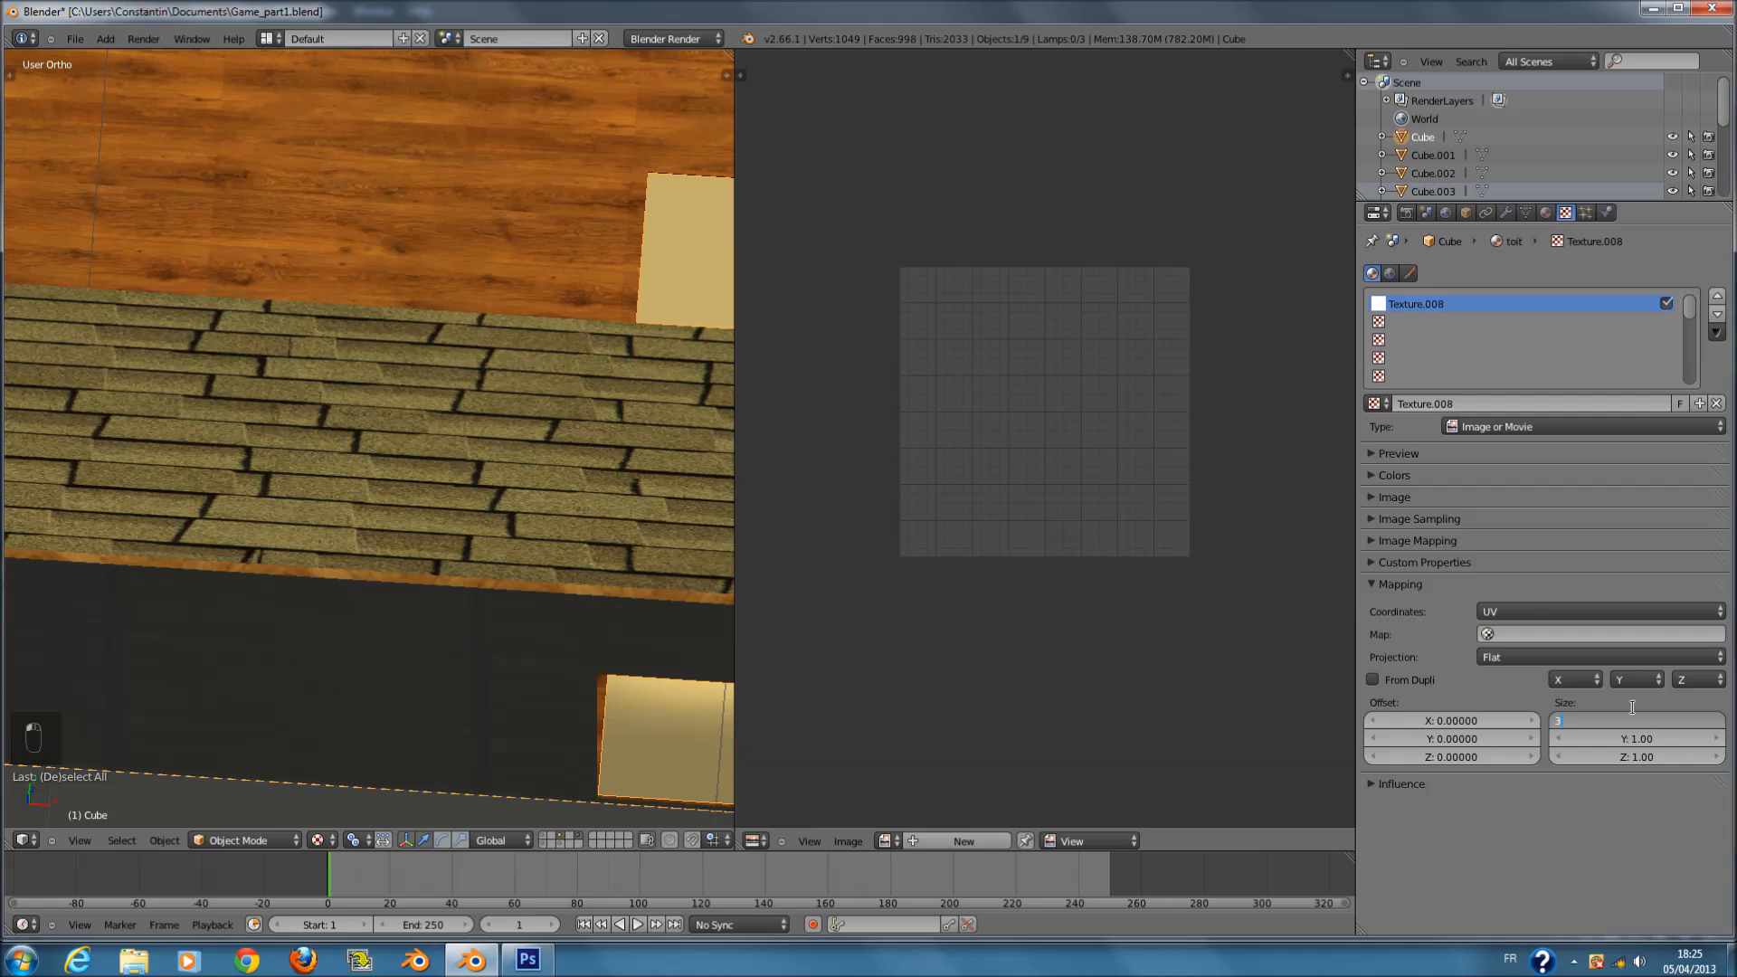
{"action": "type", "text": "3"}
{"action": "key", "text": "Return"}
{"action": "scroll", "coordinate": [190, 480], "scroll_direction": "down", "scroll_amount": 4}
{"action": "key", "text": "ctrl+s"}
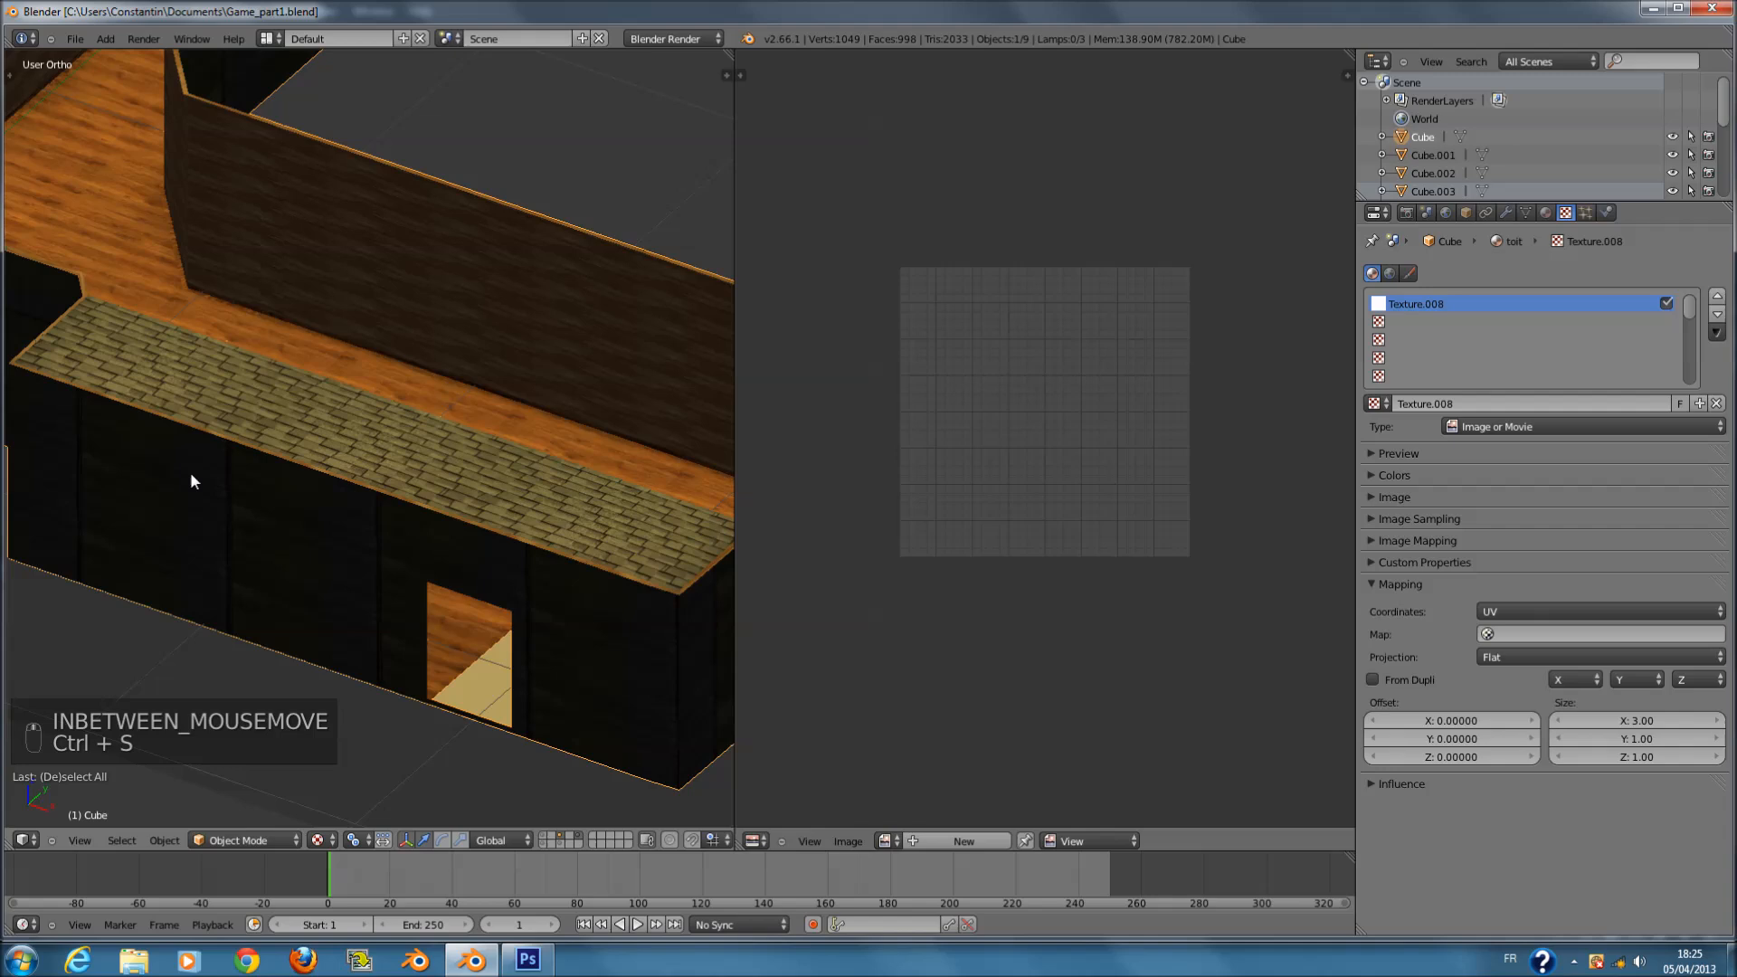
{"action": "middle_click_drag", "start_coordinate": [192, 481], "coordinate": [152, 482]}
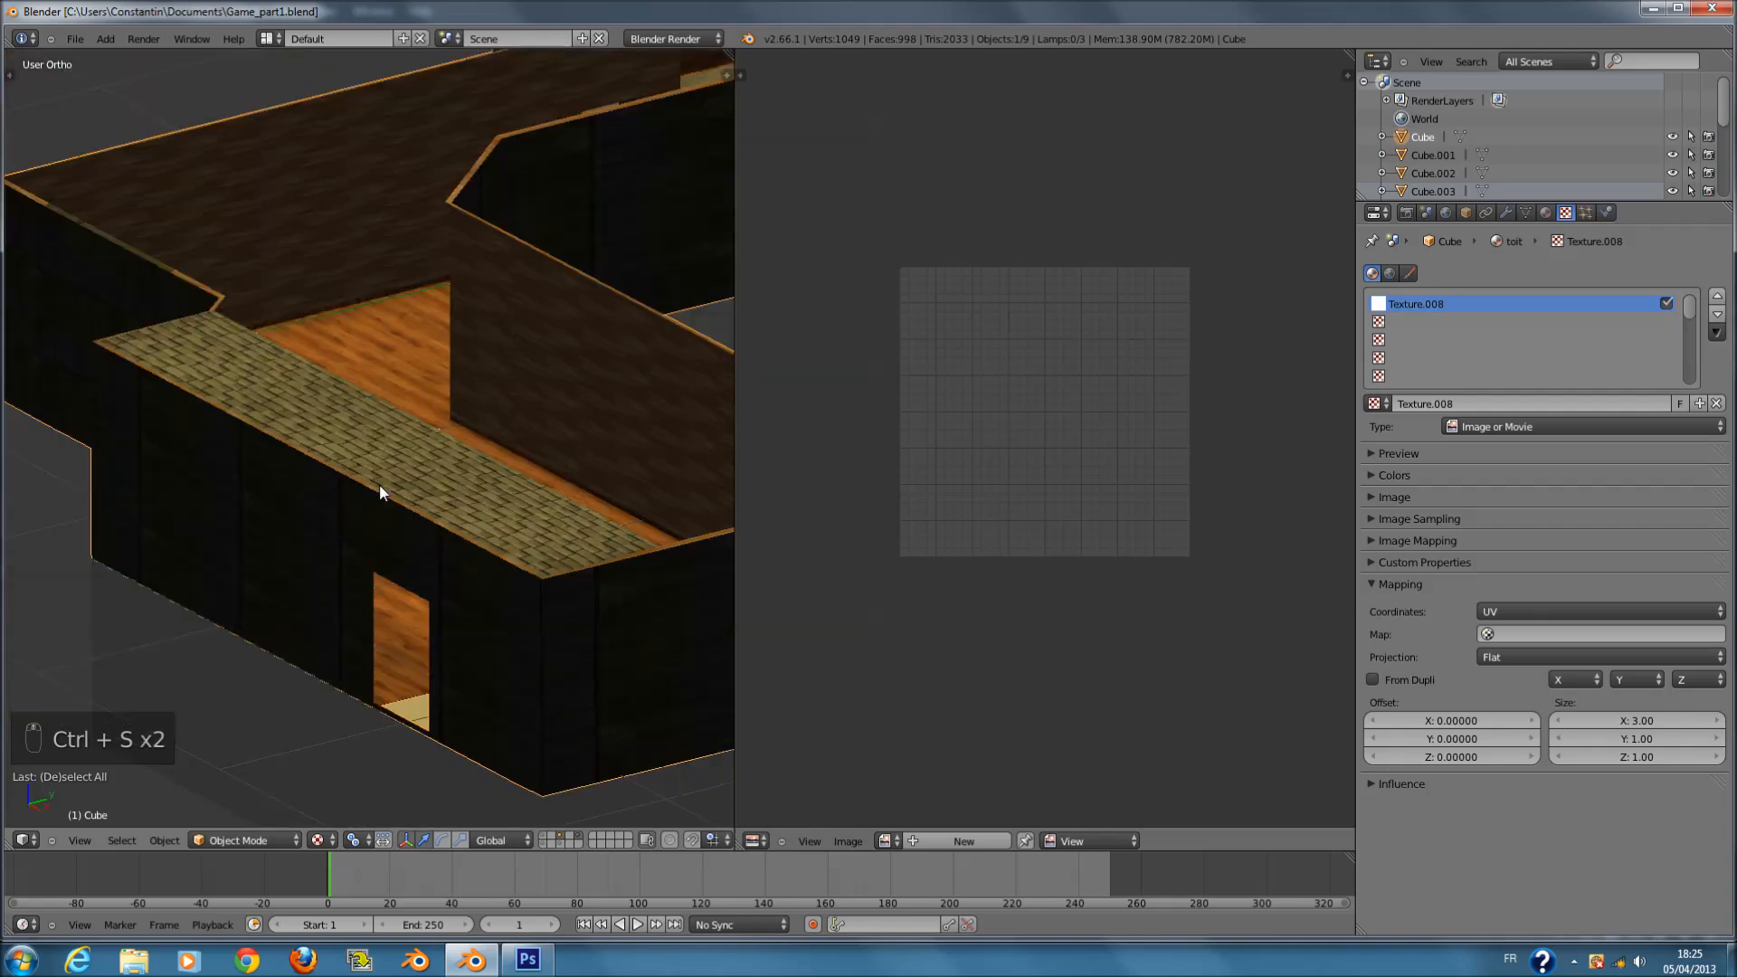
- Examine the tiled roof strip and the whole house mesh from above, and save the file
{"action": "scroll", "coordinate": [478, 486], "scroll_direction": "down", "scroll_amount": 2}
{"action": "middle_click_drag", "start_coordinate": [524, 529], "coordinate": [565, 568]}
{"action": "key", "text": "Tab"}
{"action": "key", "text": "a"}
{"action": "key", "text": "a"}
{"action": "key", "text": "a"}
{"action": "key", "text": "a"}
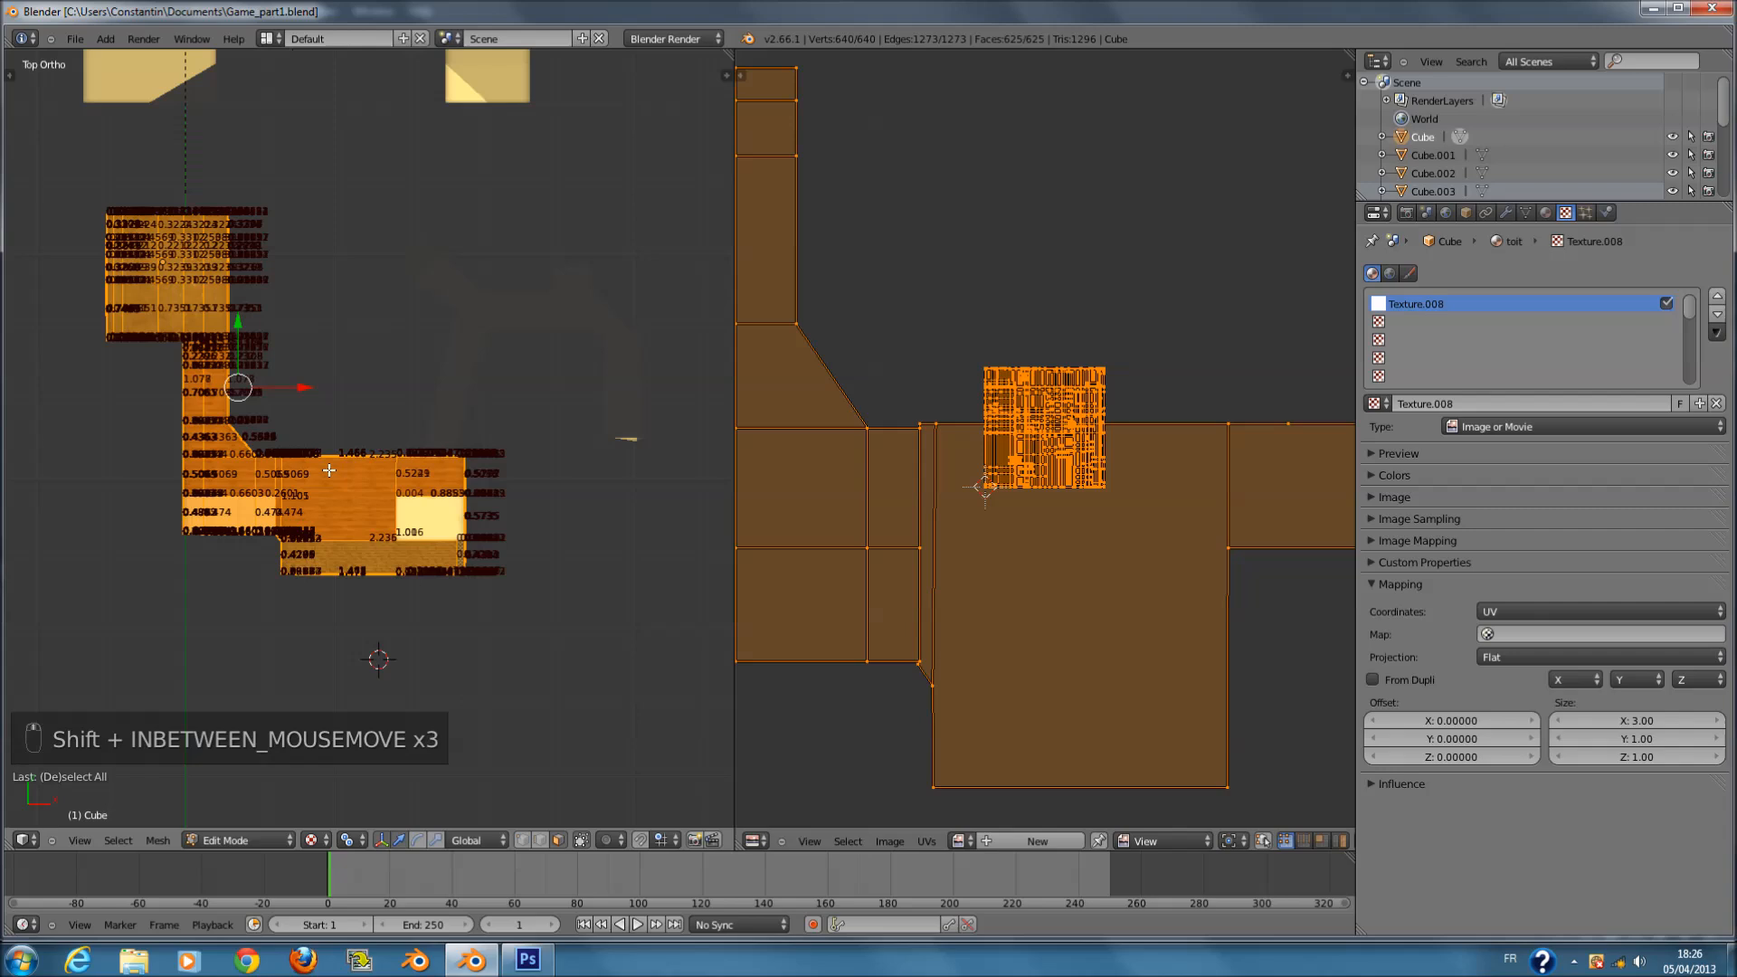
{"action": "key", "text": "Tab"}
{"action": "key", "text": "ctrl+s"}
{"action": "scroll", "coordinate": [335, 466], "scroll_direction": "up", "scroll_amount": 4}
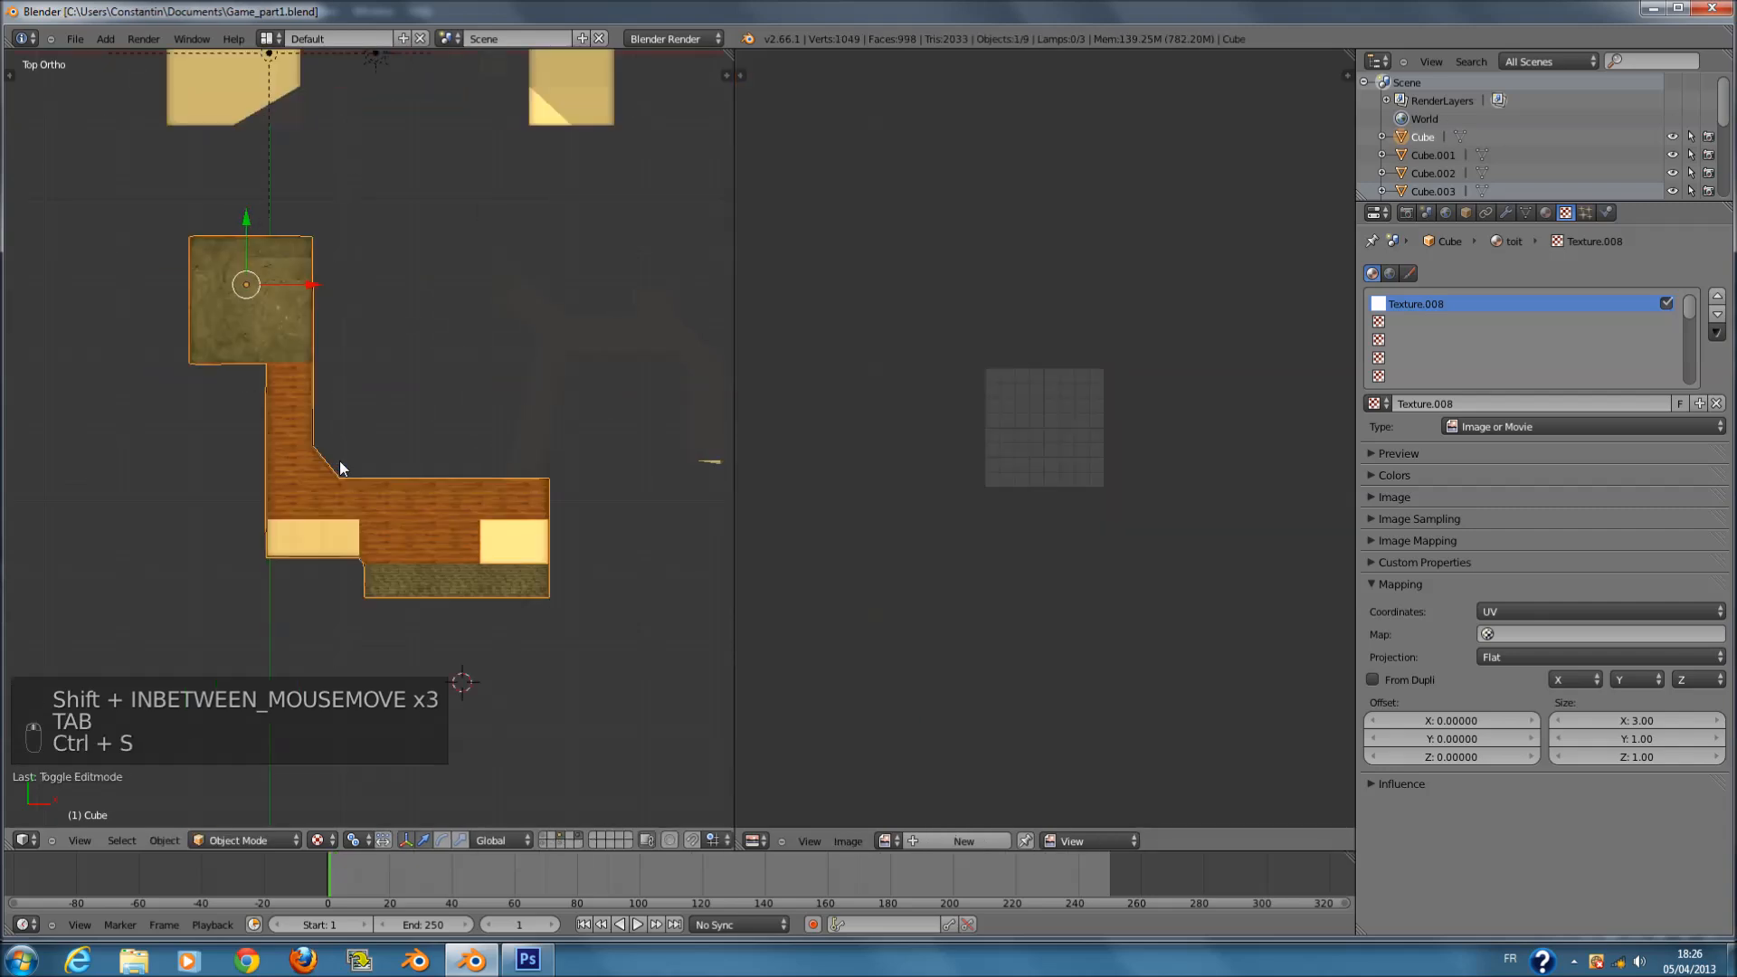
{"action": "key", "text": "Tab"}
{"action": "key", "text": "Tab"}
{"action": "key", "text": "ctrl+s"}
{"action": "left_click", "coordinate": [318, 443]}
{"action": "key", "text": "h"}
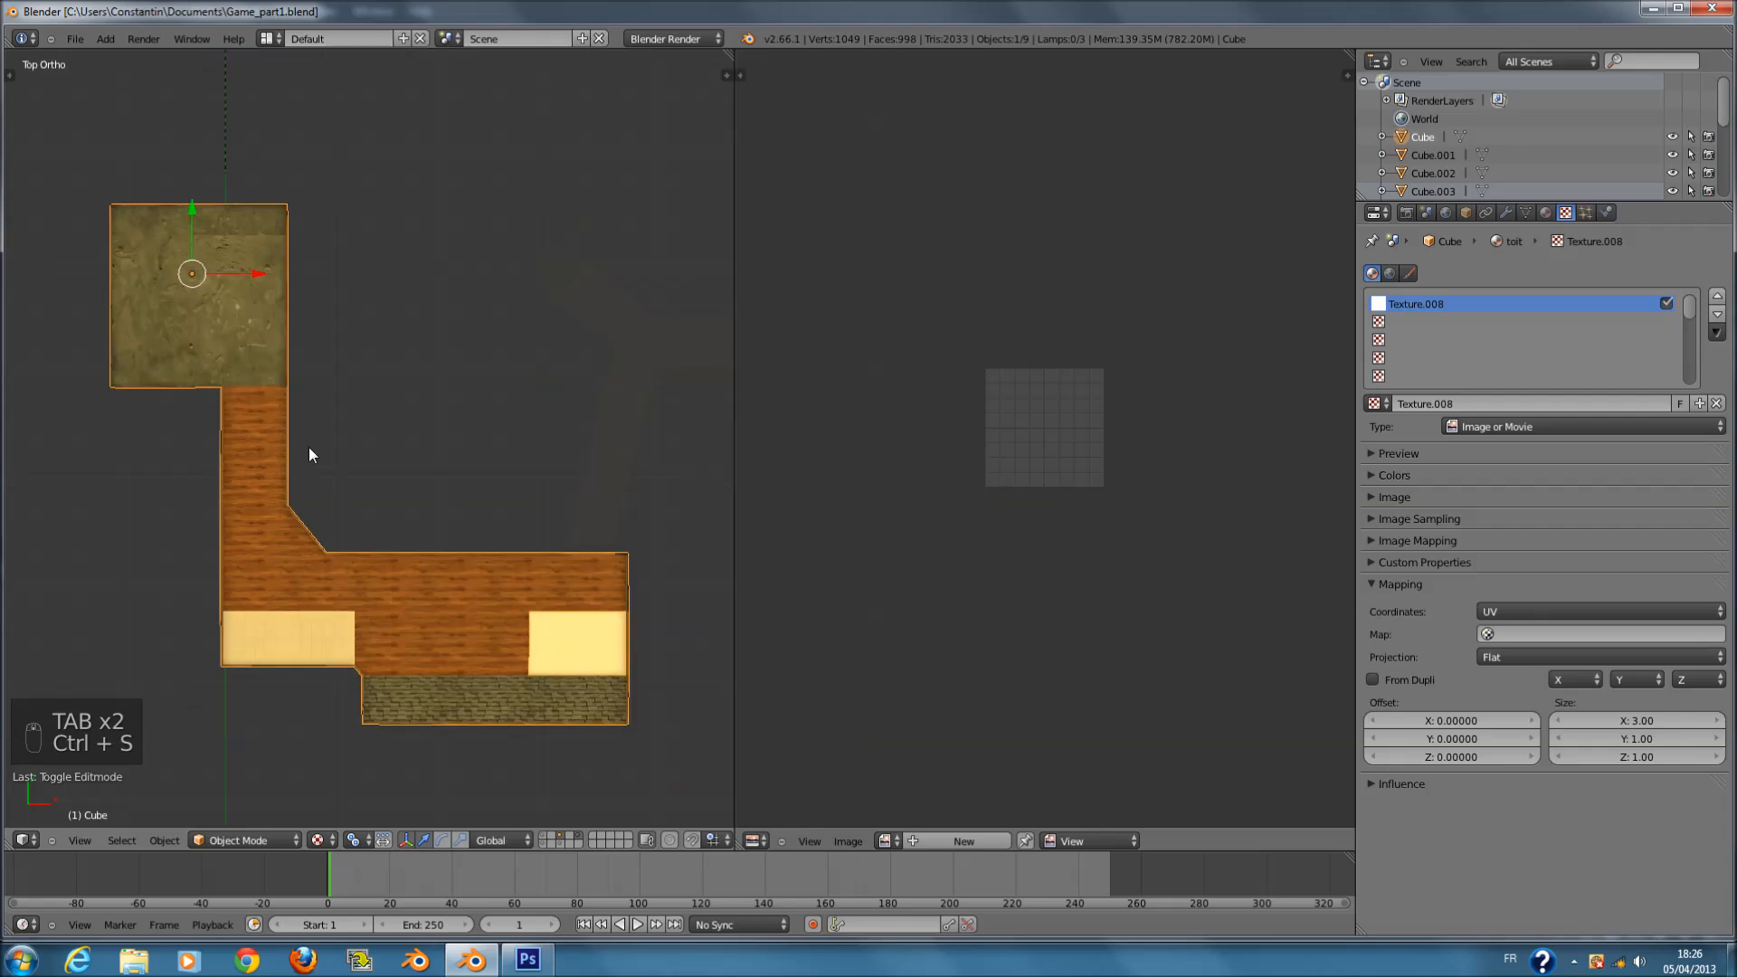
- Circle-select the two wood-textured faces on the underside of the house's floor in Edit Mode, and save the file
{"action": "middle_click_drag", "start_coordinate": [307, 448], "coordinate": [497, 339]}
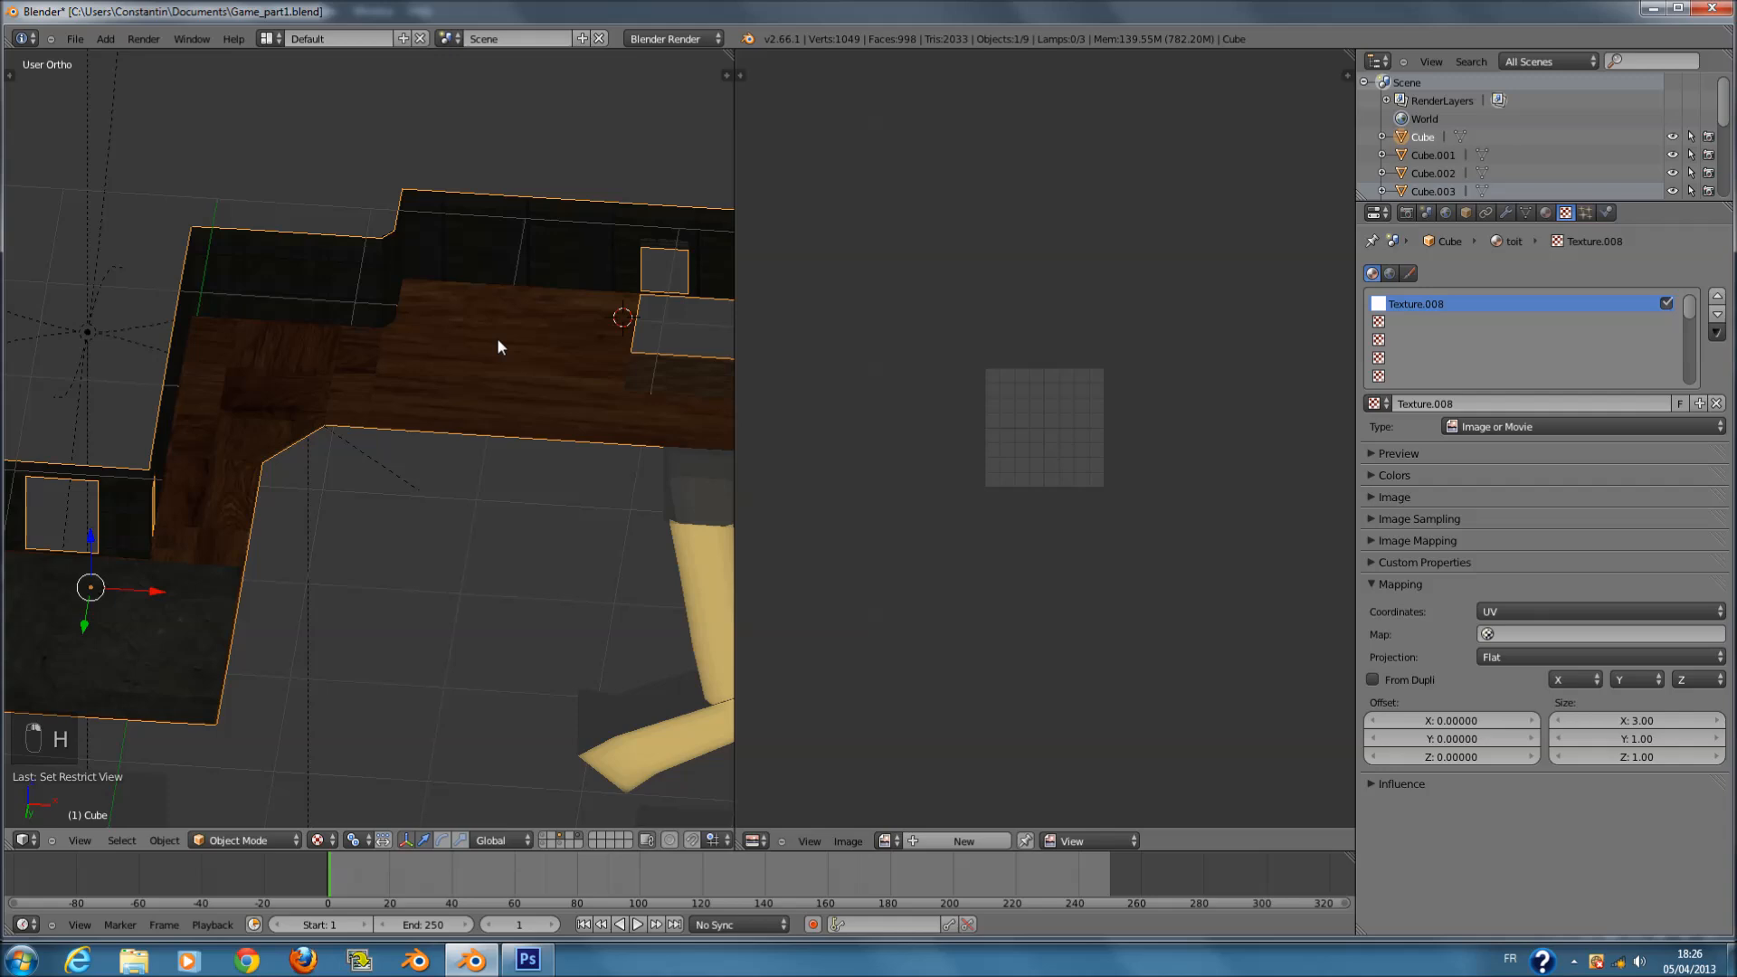
{"action": "key", "text": "Tab"}
{"action": "key", "text": "a"}
{"action": "key", "text": "a"}
{"action": "key", "text": "c"}
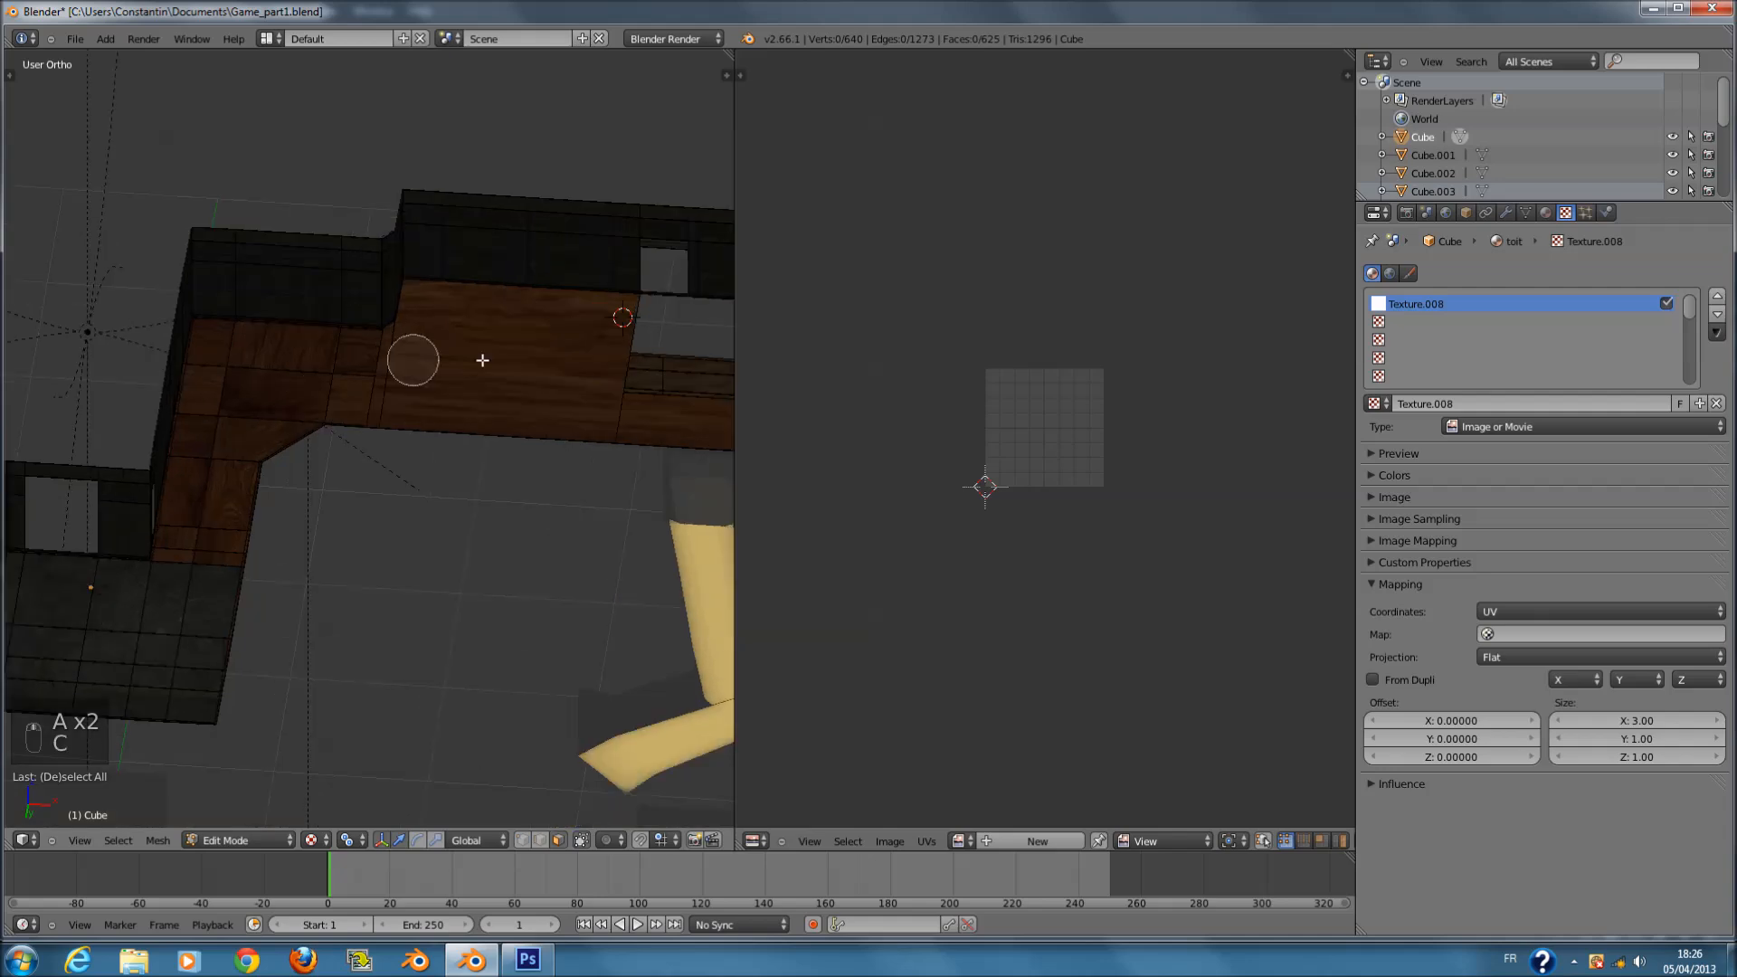
{"action": "left_click_drag", "start_coordinate": [407, 356], "coordinate": [496, 357]}
{"action": "right_click", "coordinate": [640, 429]}
{"action": "left_click", "coordinate": [649, 425]}
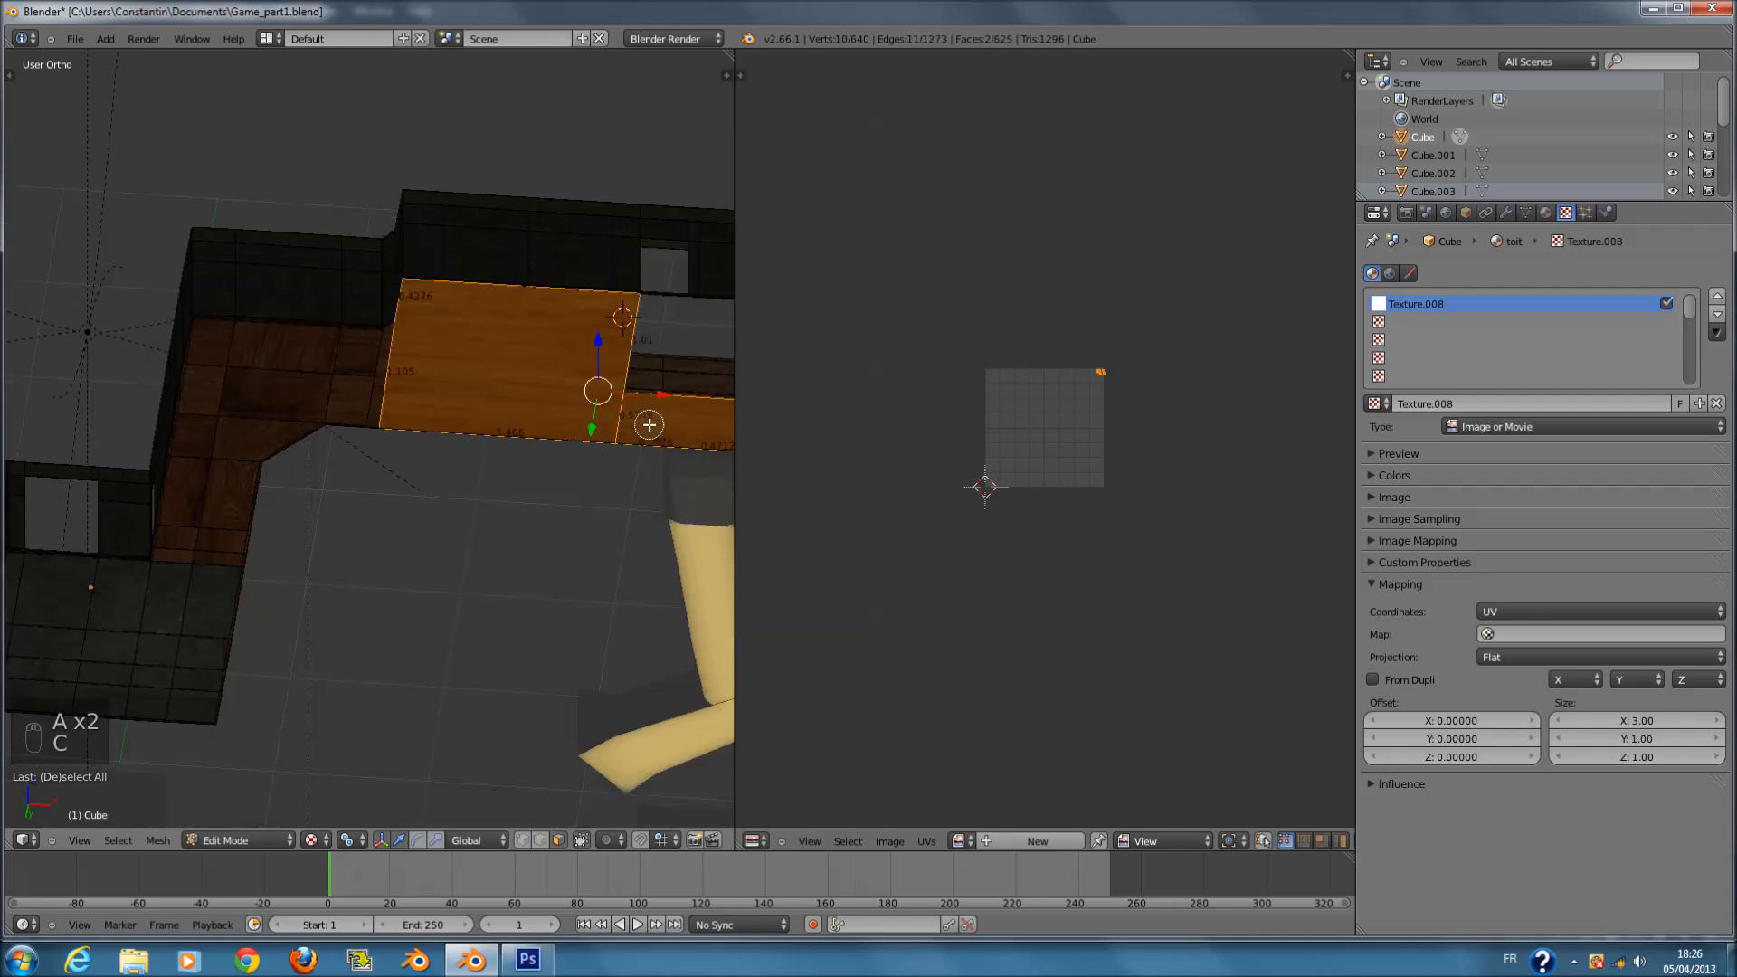
{"action": "right_click", "coordinate": [649, 425]}
{"action": "scroll", "coordinate": [649, 425], "scroll_direction": "up", "scroll_amount": 5, "text": "ctrl"}
{"action": "key", "text": "ctrl+s"}
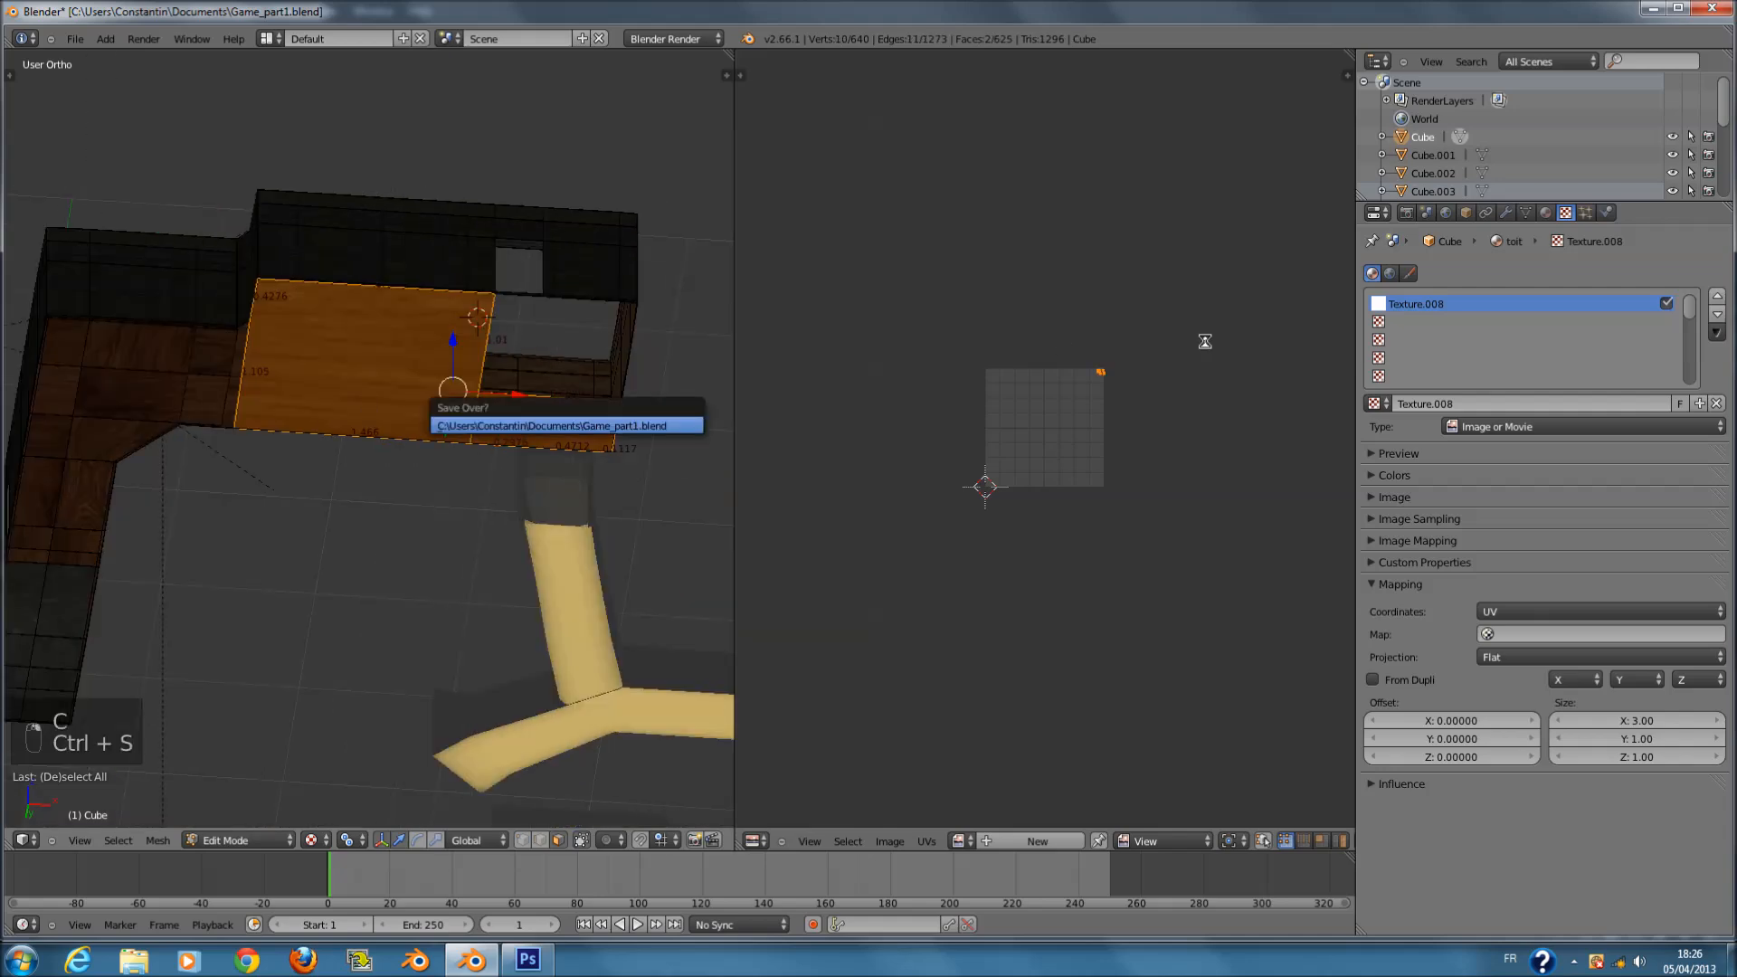
{"action": "left_click", "coordinate": [660, 435]}
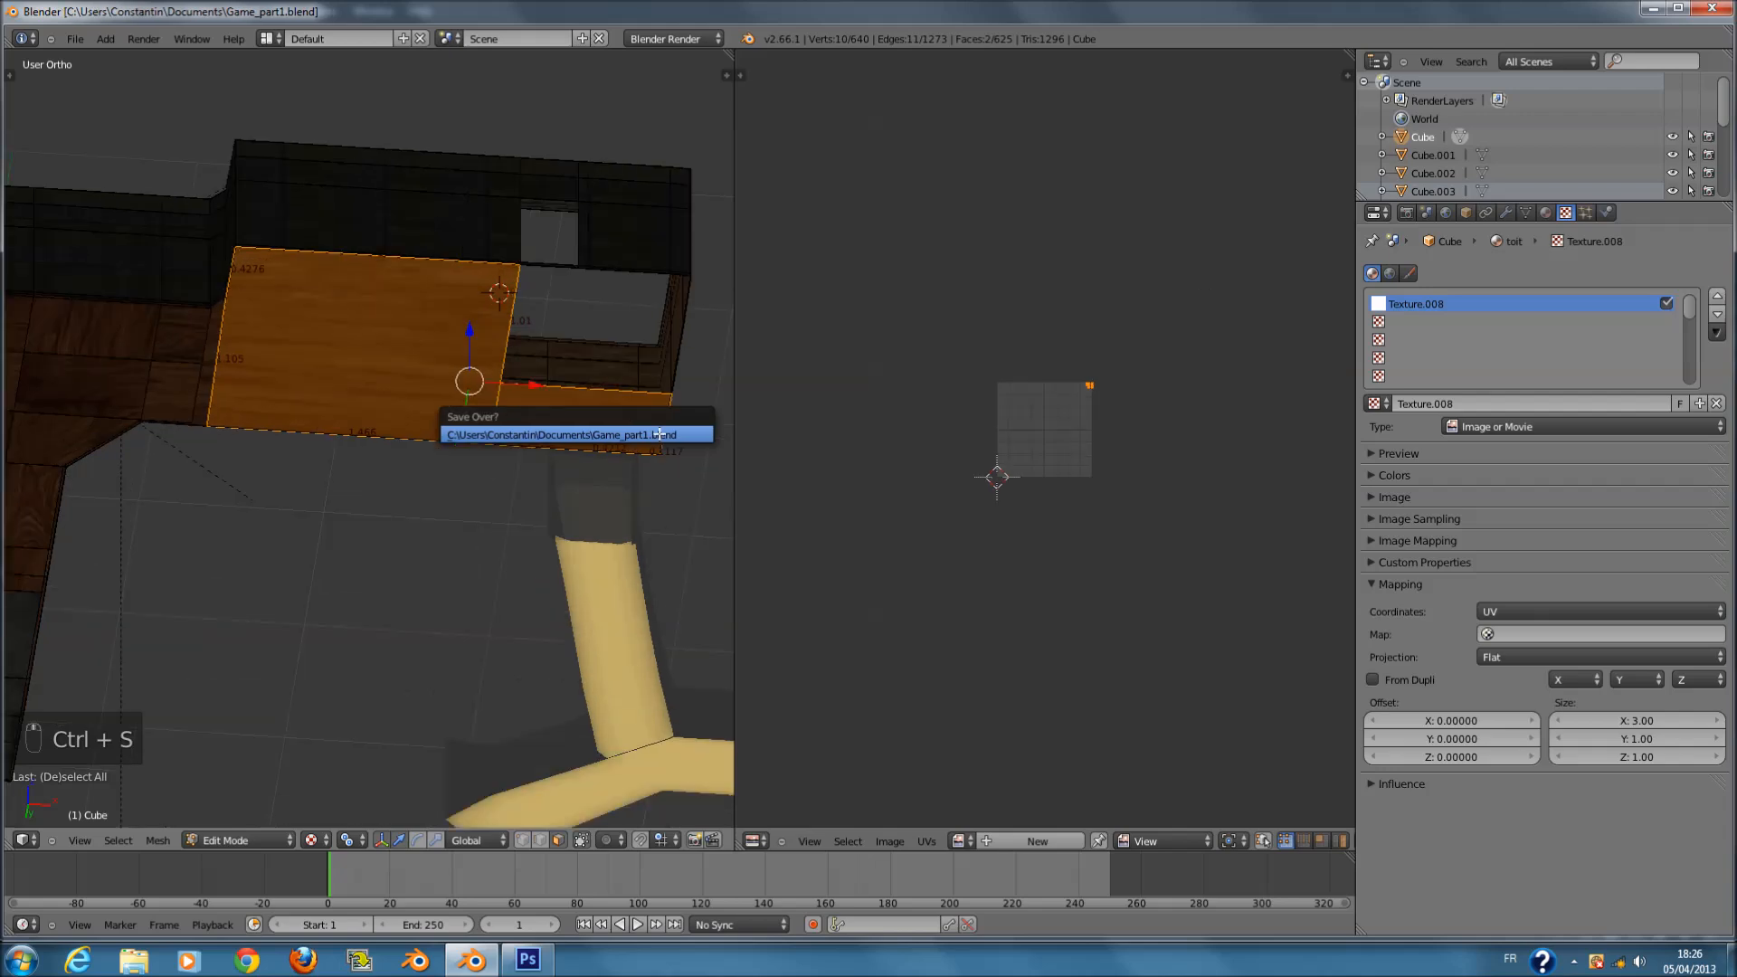
- Try mapping the selected underside faces with Sphere Projection
{"action": "scroll", "coordinate": [584, 509], "scroll_direction": "up", "scroll_amount": 1}
{"action": "key", "text": "u"}
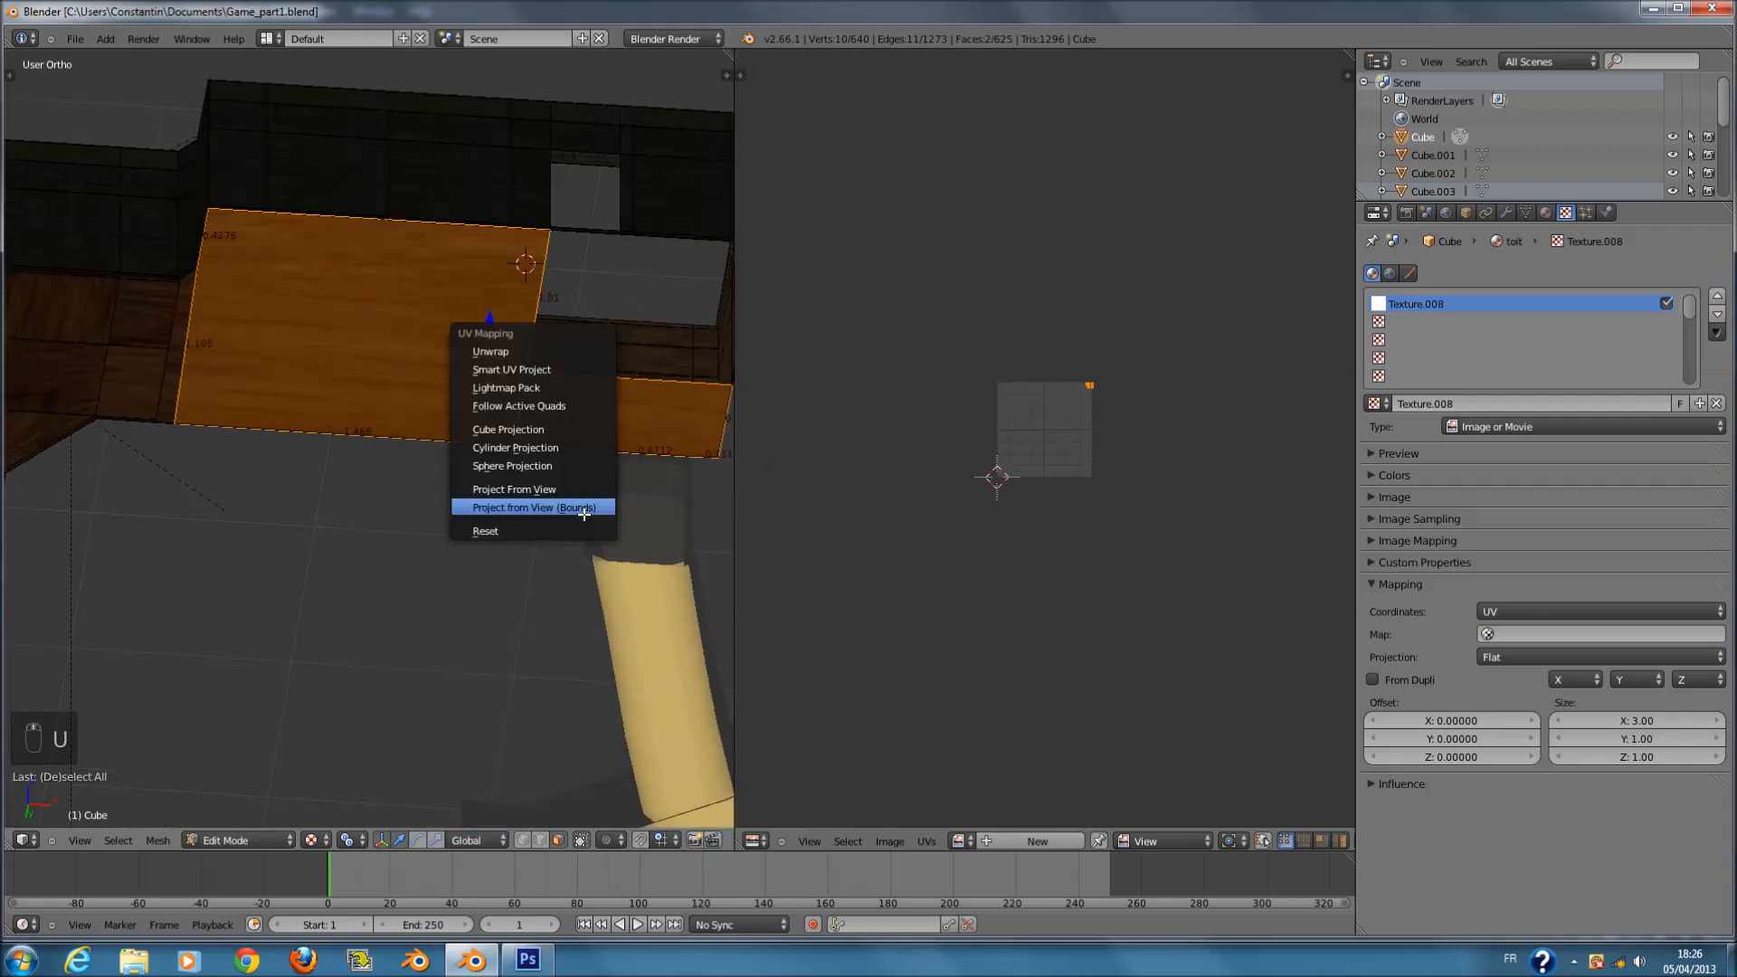
{"action": "left_click", "coordinate": [580, 465]}
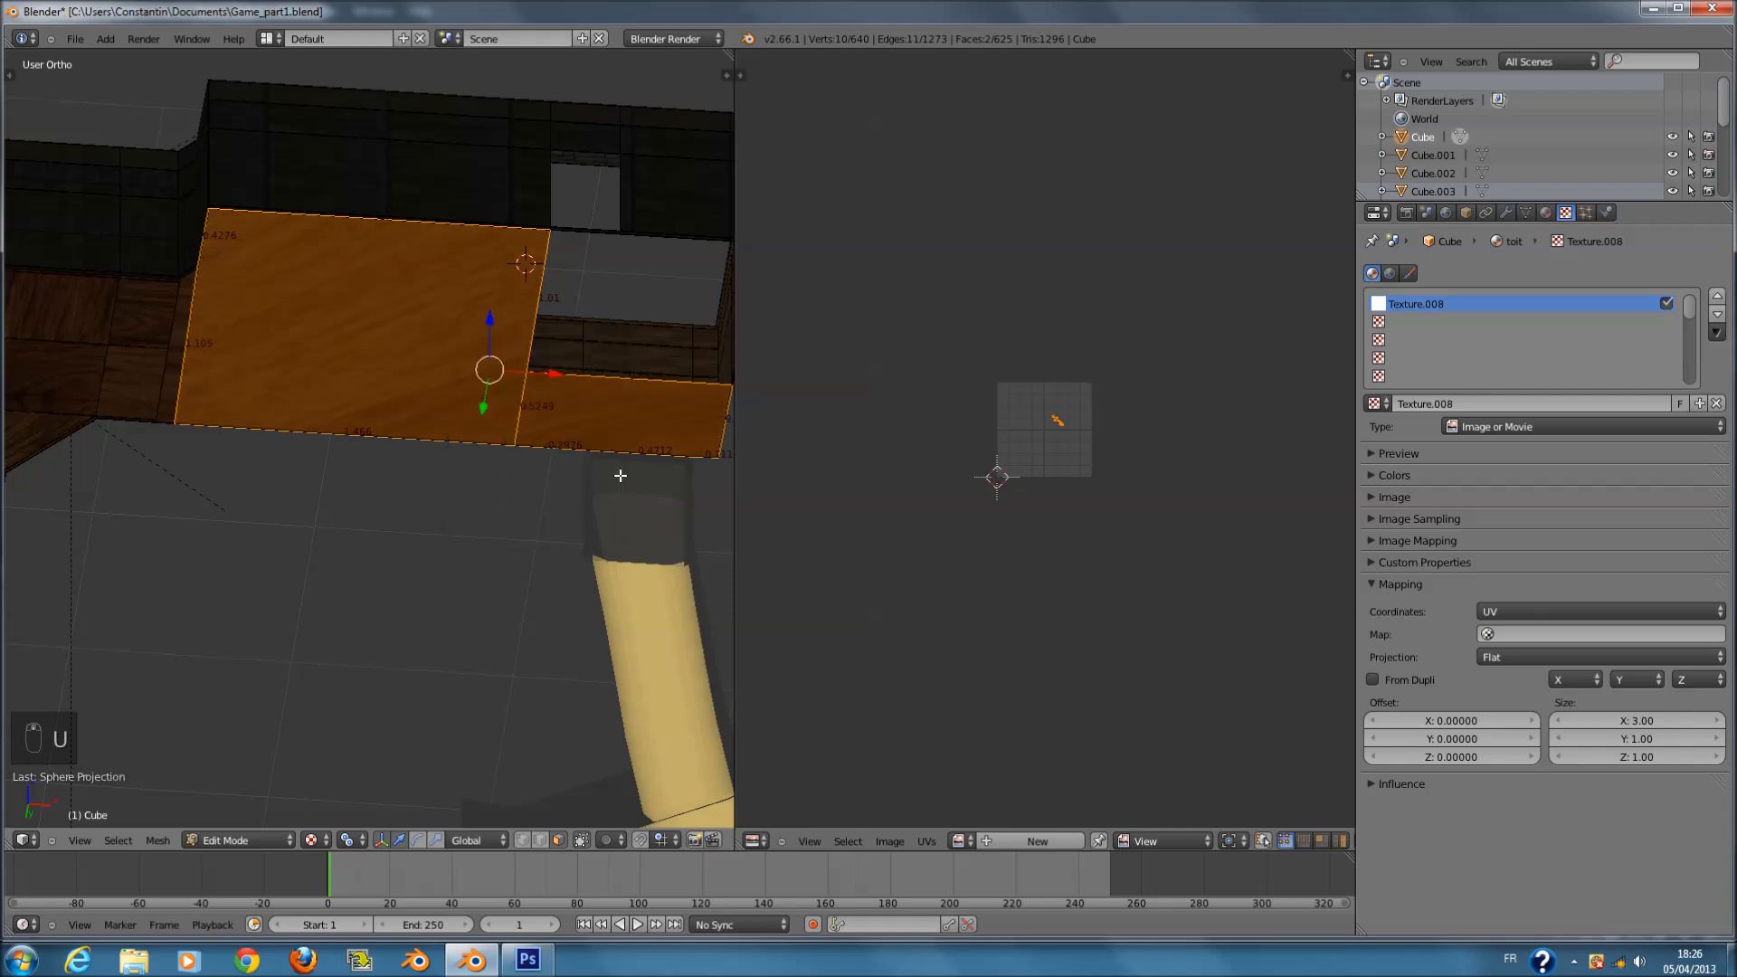
- Map the selected underside faces with Project from View (Bounds) from the top view, and save the file in Object Mode
{"action": "key", "text": "KP_7"}
{"action": "key", "text": "u"}
{"action": "left_click", "coordinate": [620, 476]}
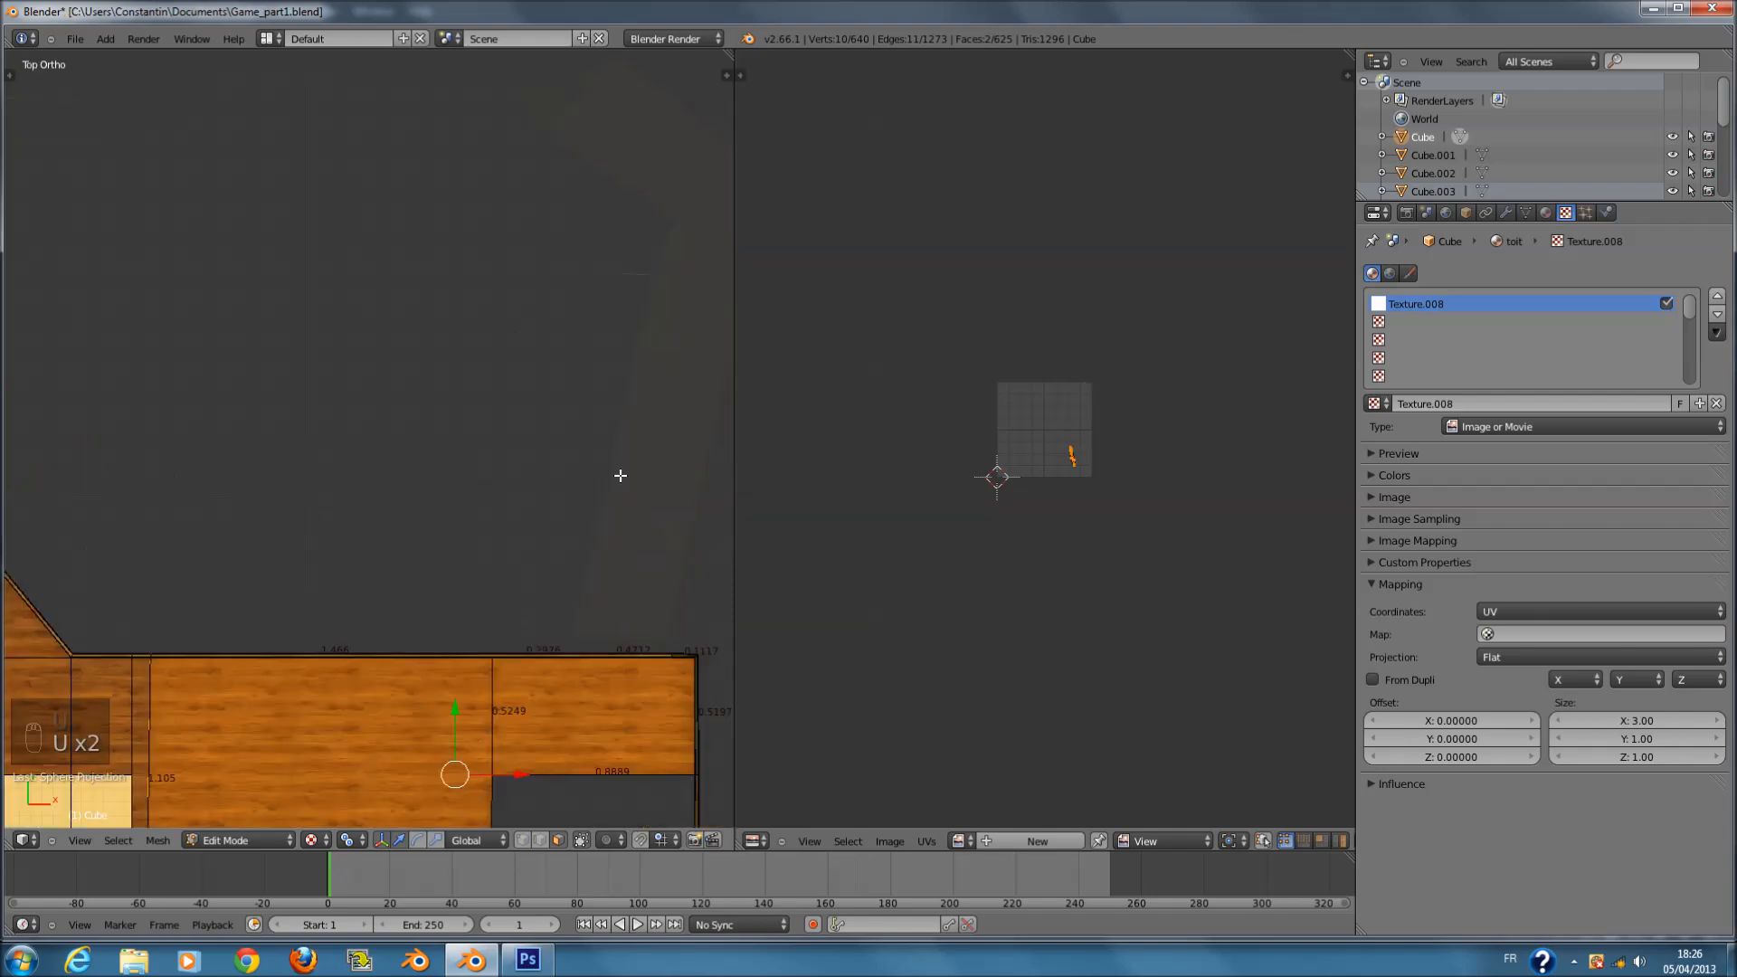
{"action": "key", "text": "u"}
{"action": "left_click", "coordinate": [619, 558]}
{"action": "key", "text": "ctrl+KP_7"}
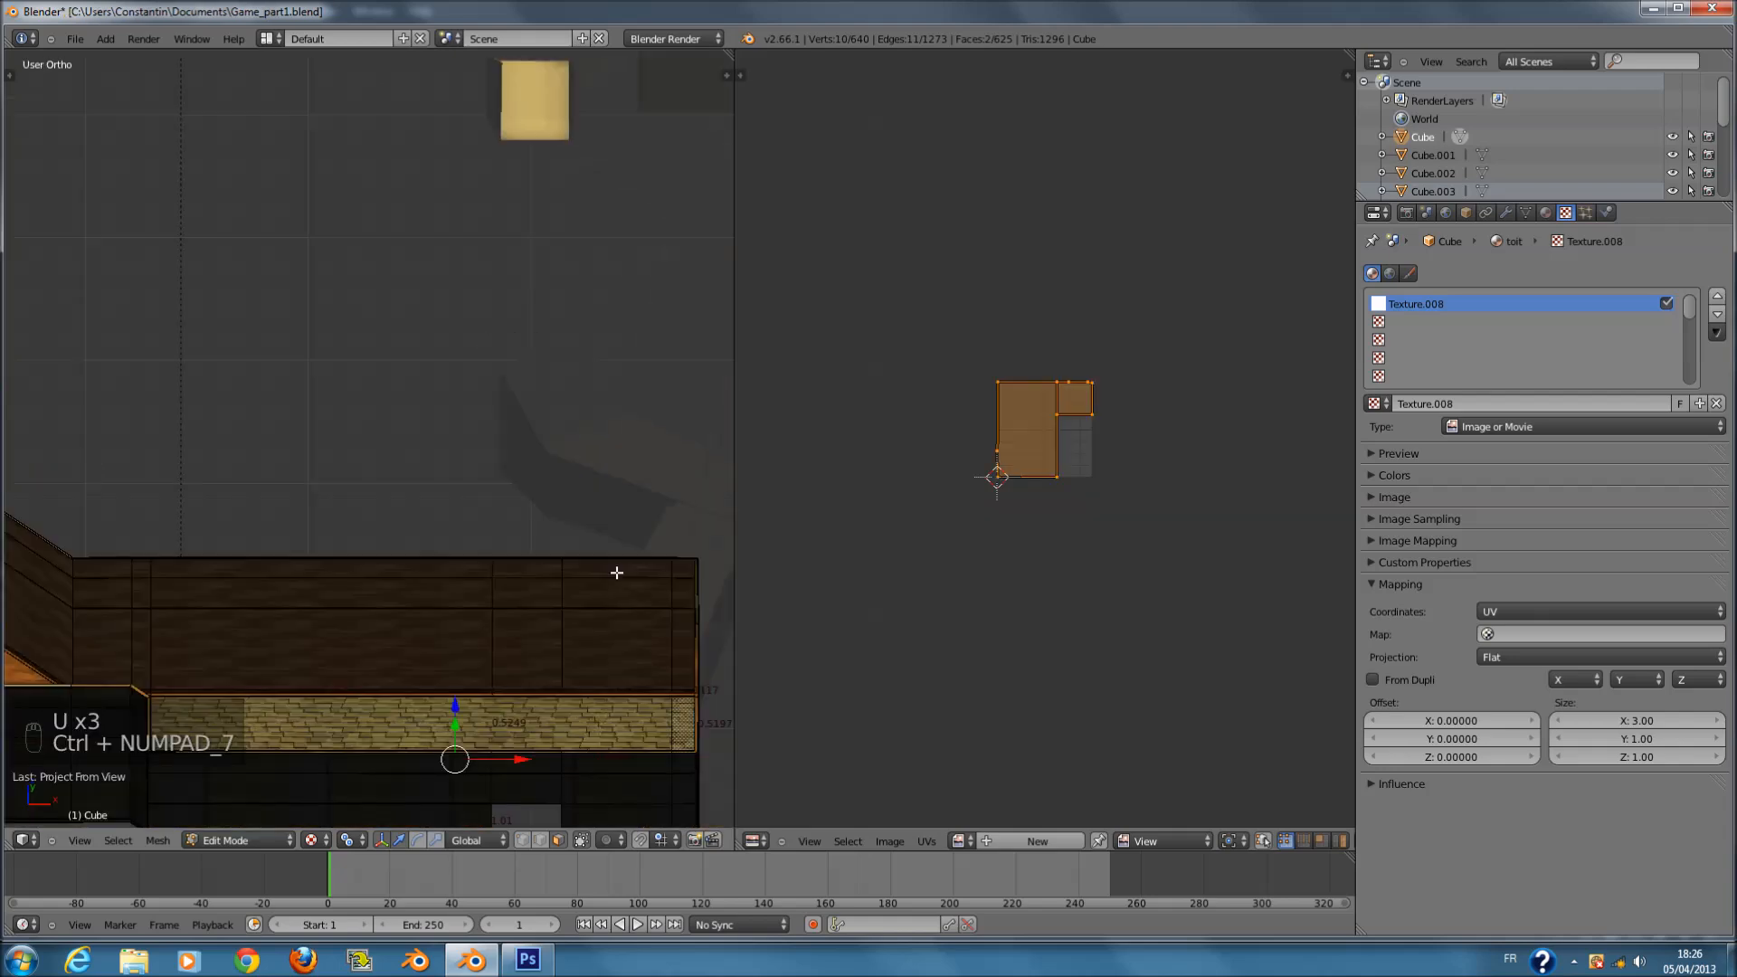
{"action": "scroll", "coordinate": [550, 541], "scroll_direction": "up", "scroll_amount": 8}
{"action": "key", "text": "Tab"}
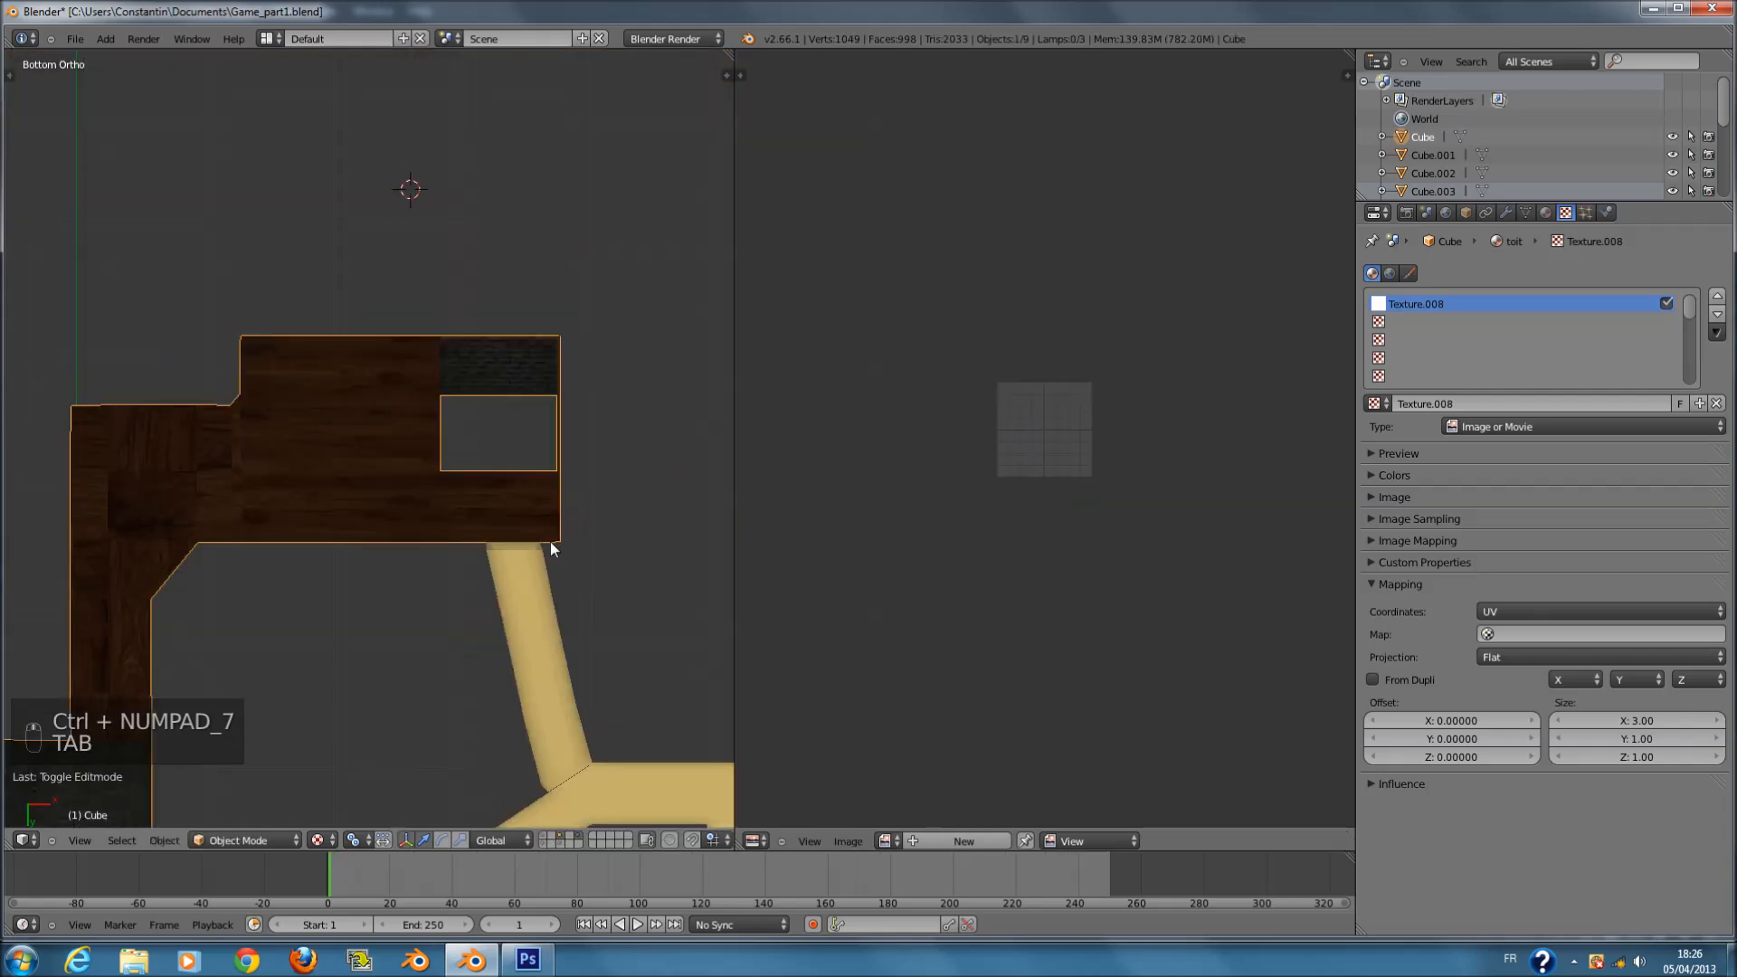
{"action": "key", "text": "ctrl+s"}
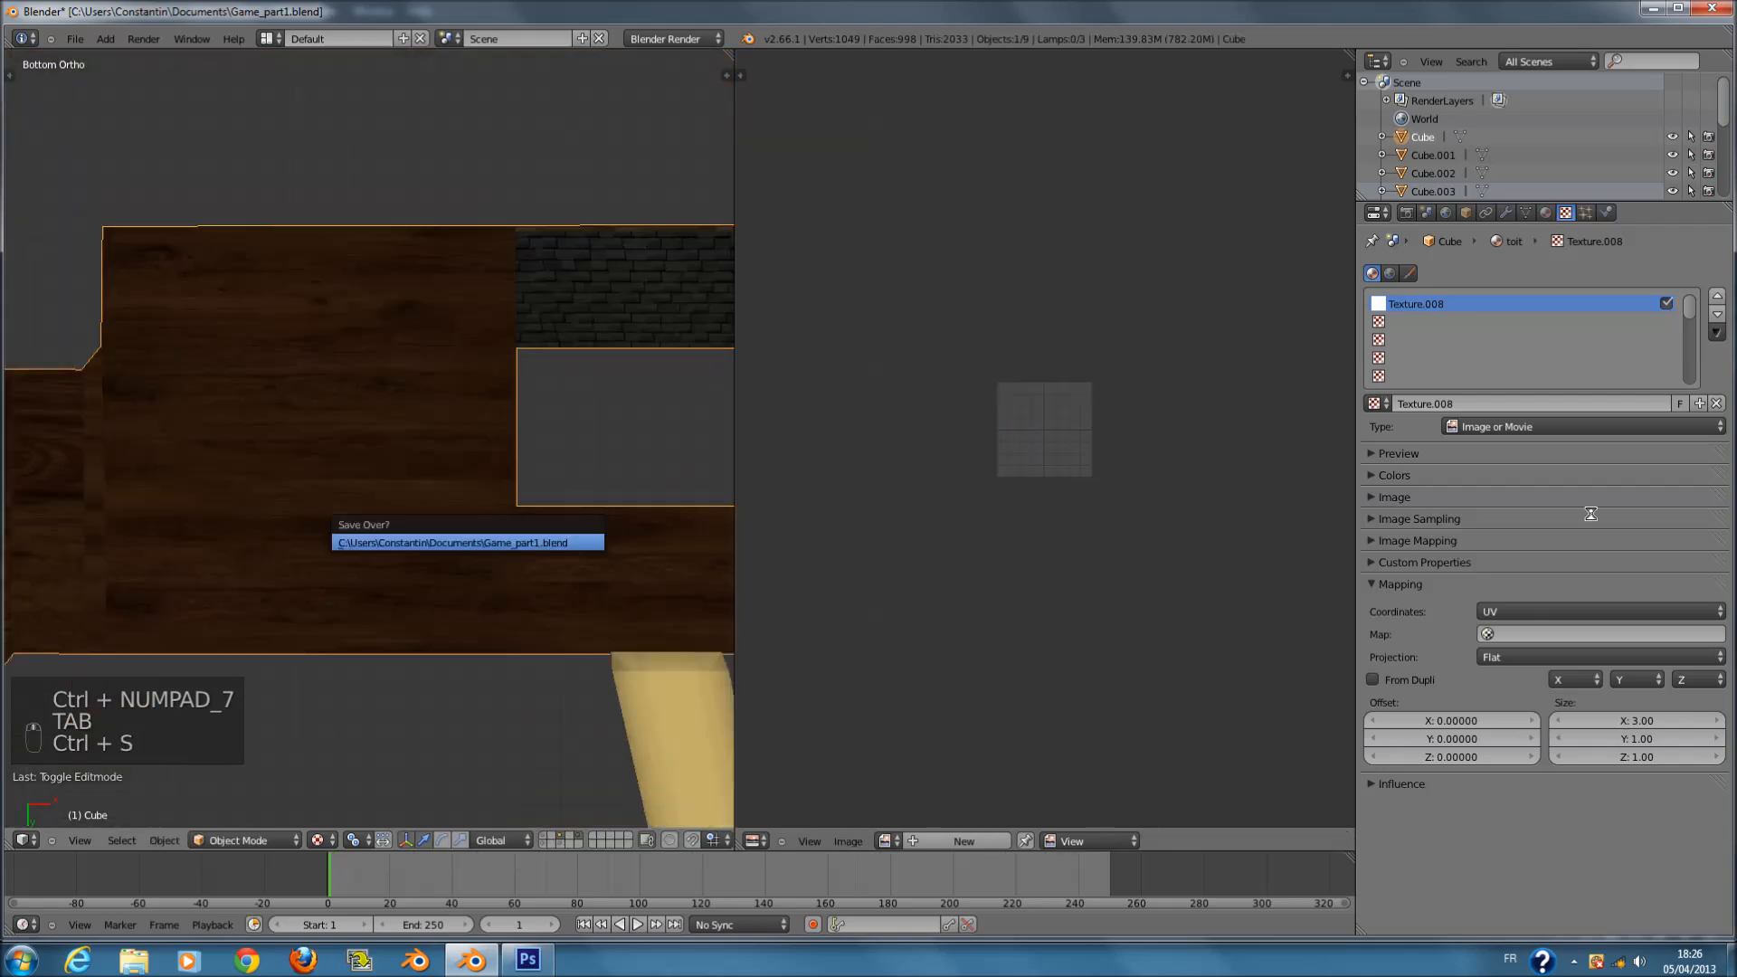
{"action": "key", "text": "Return"}
- Add a new material to the house and name it toit_du_sous_sol
{"action": "left_click", "coordinate": [1579, 214]}
{"action": "left_click", "coordinate": [1546, 212]}
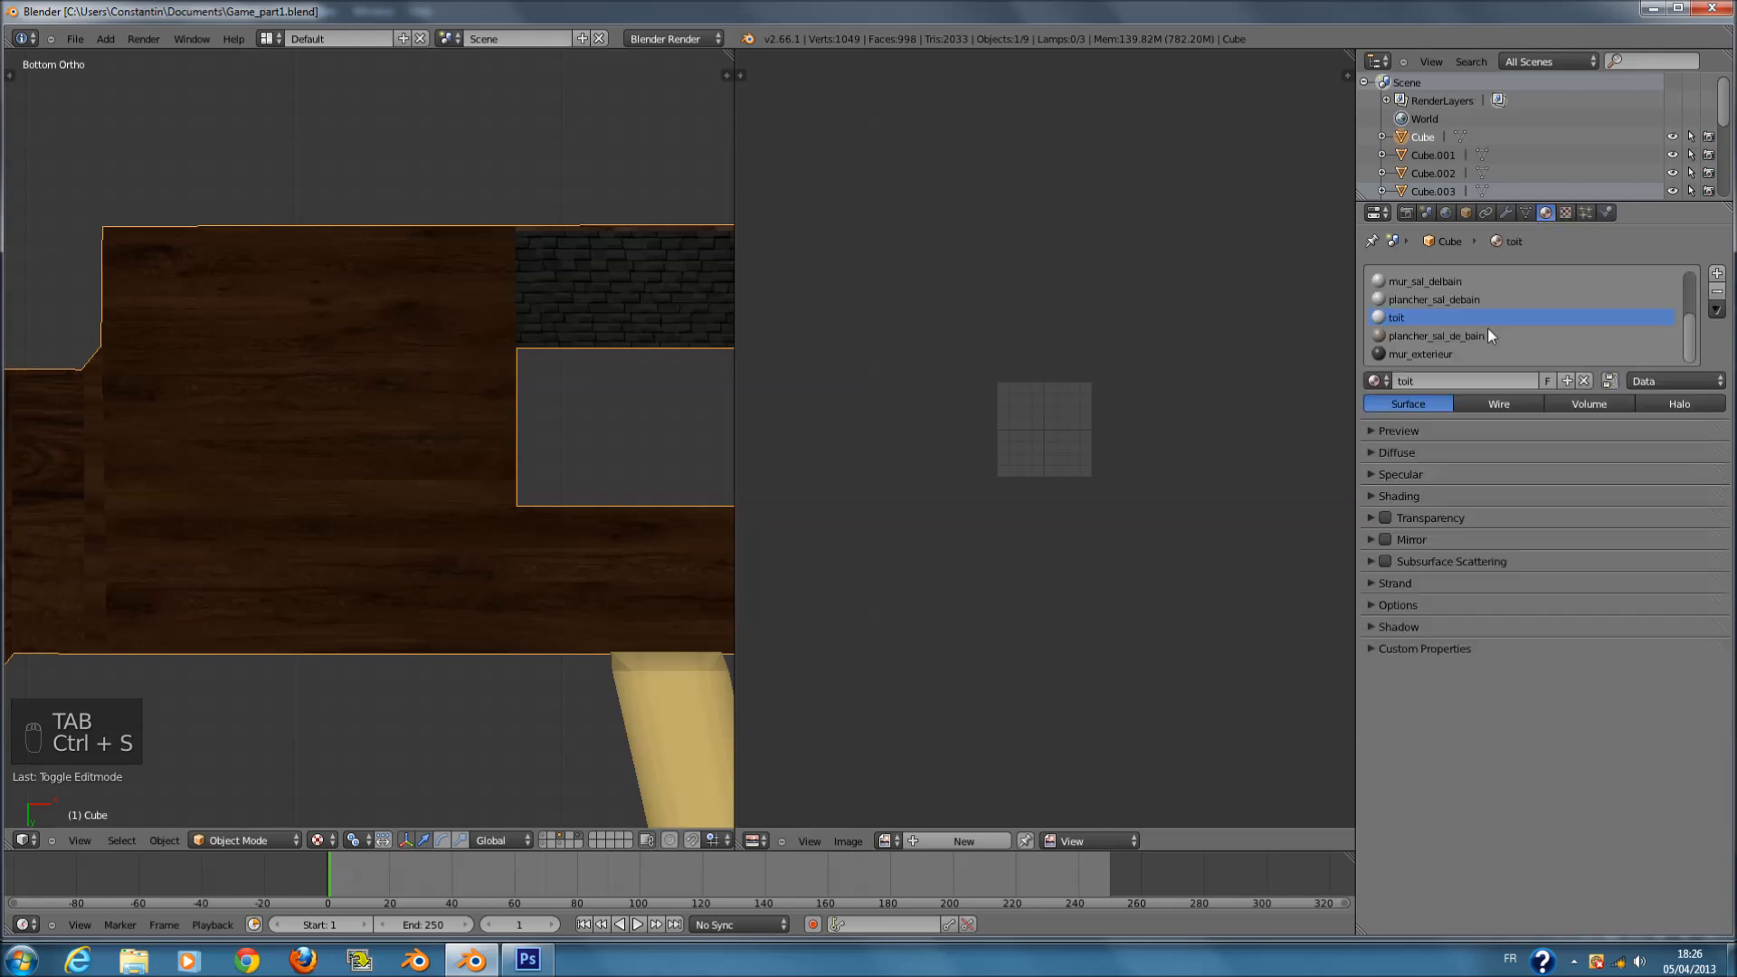
{"action": "left_click", "coordinate": [1716, 274]}
{"action": "left_click", "coordinate": [1485, 382]}
{"action": "left_click", "coordinate": [1485, 381]}
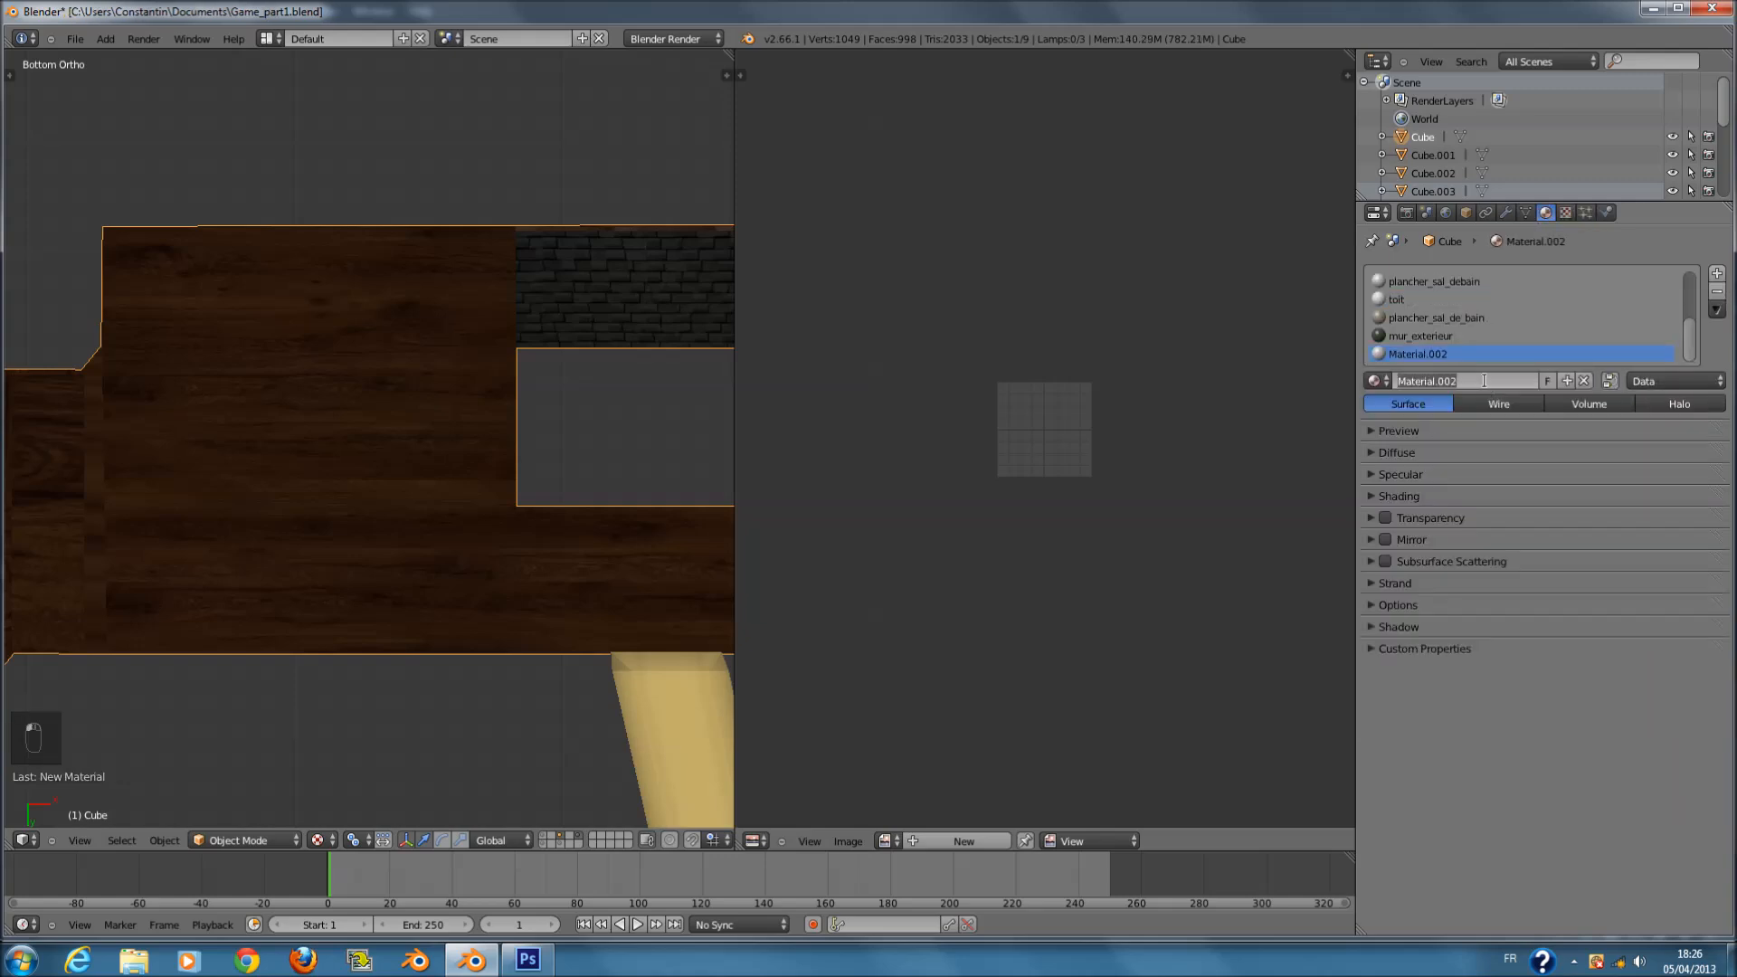
{"action": "type", "text": "TOIt_du_sous_sol"}
{"action": "key", "text": "Return"}
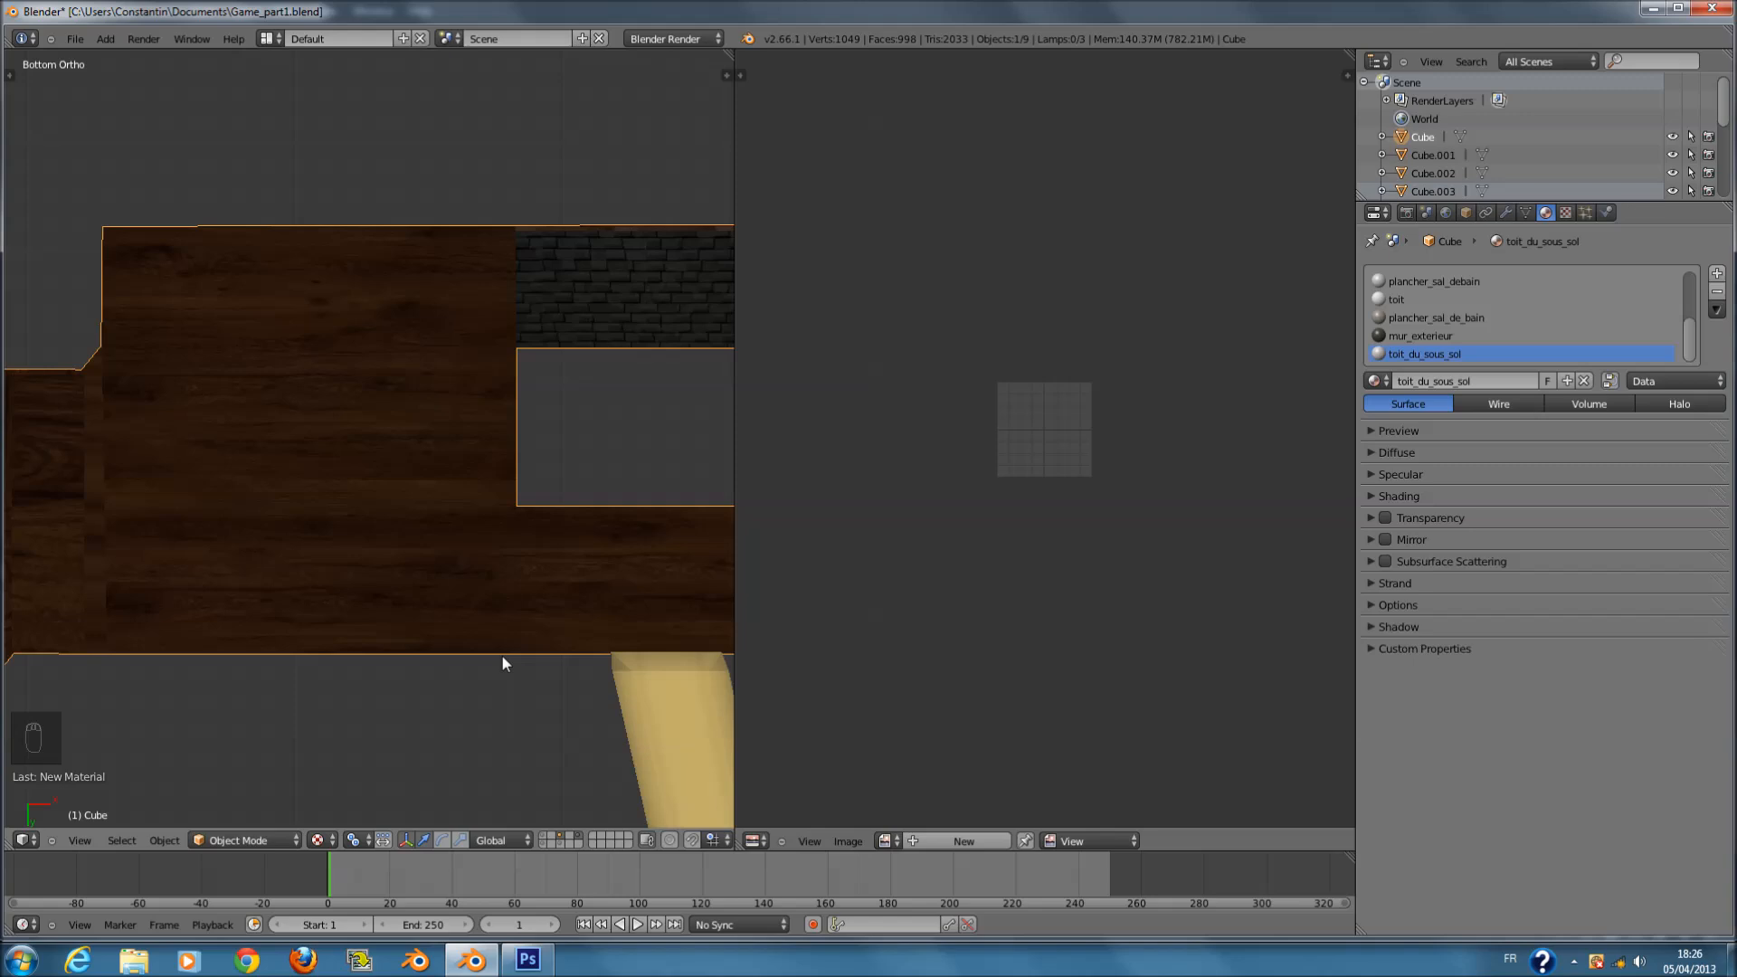
- Assign the toit_du_sous_sol material to the selected underside faces, return to Object Mode, and save the file
{"action": "key", "text": "Tab"}
{"action": "left_click", "coordinate": [1446, 379]}
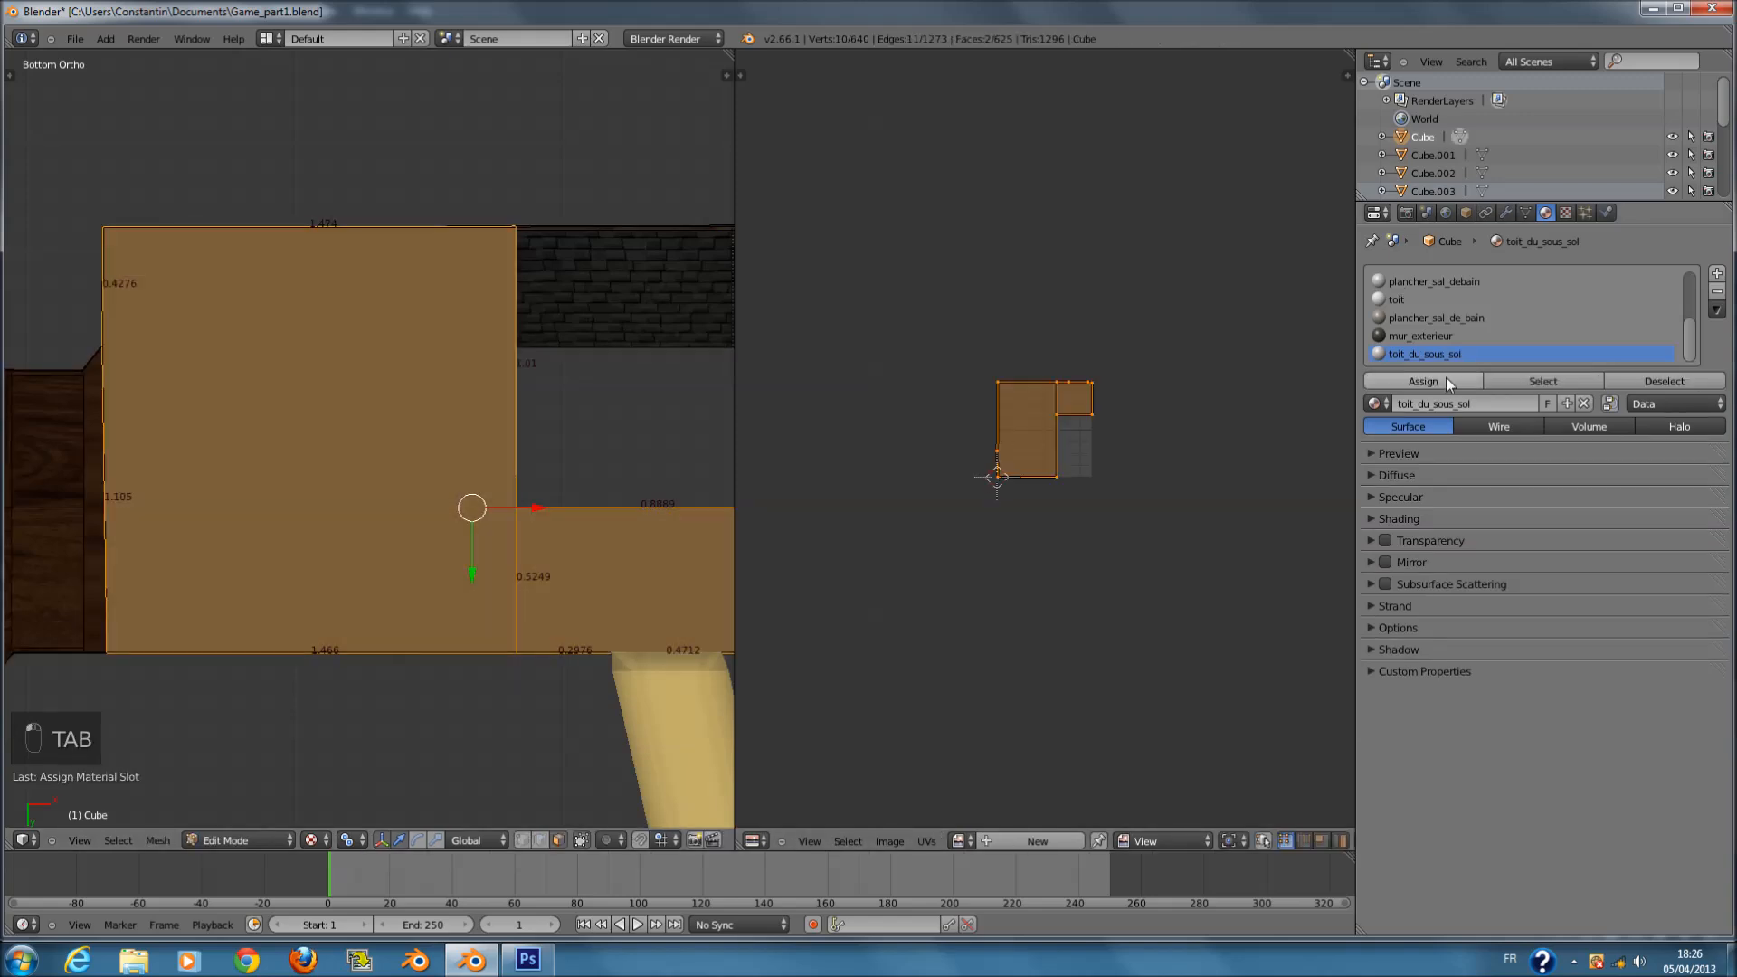
{"action": "key", "text": "Tab"}
{"action": "key", "text": "ctrl+s"}
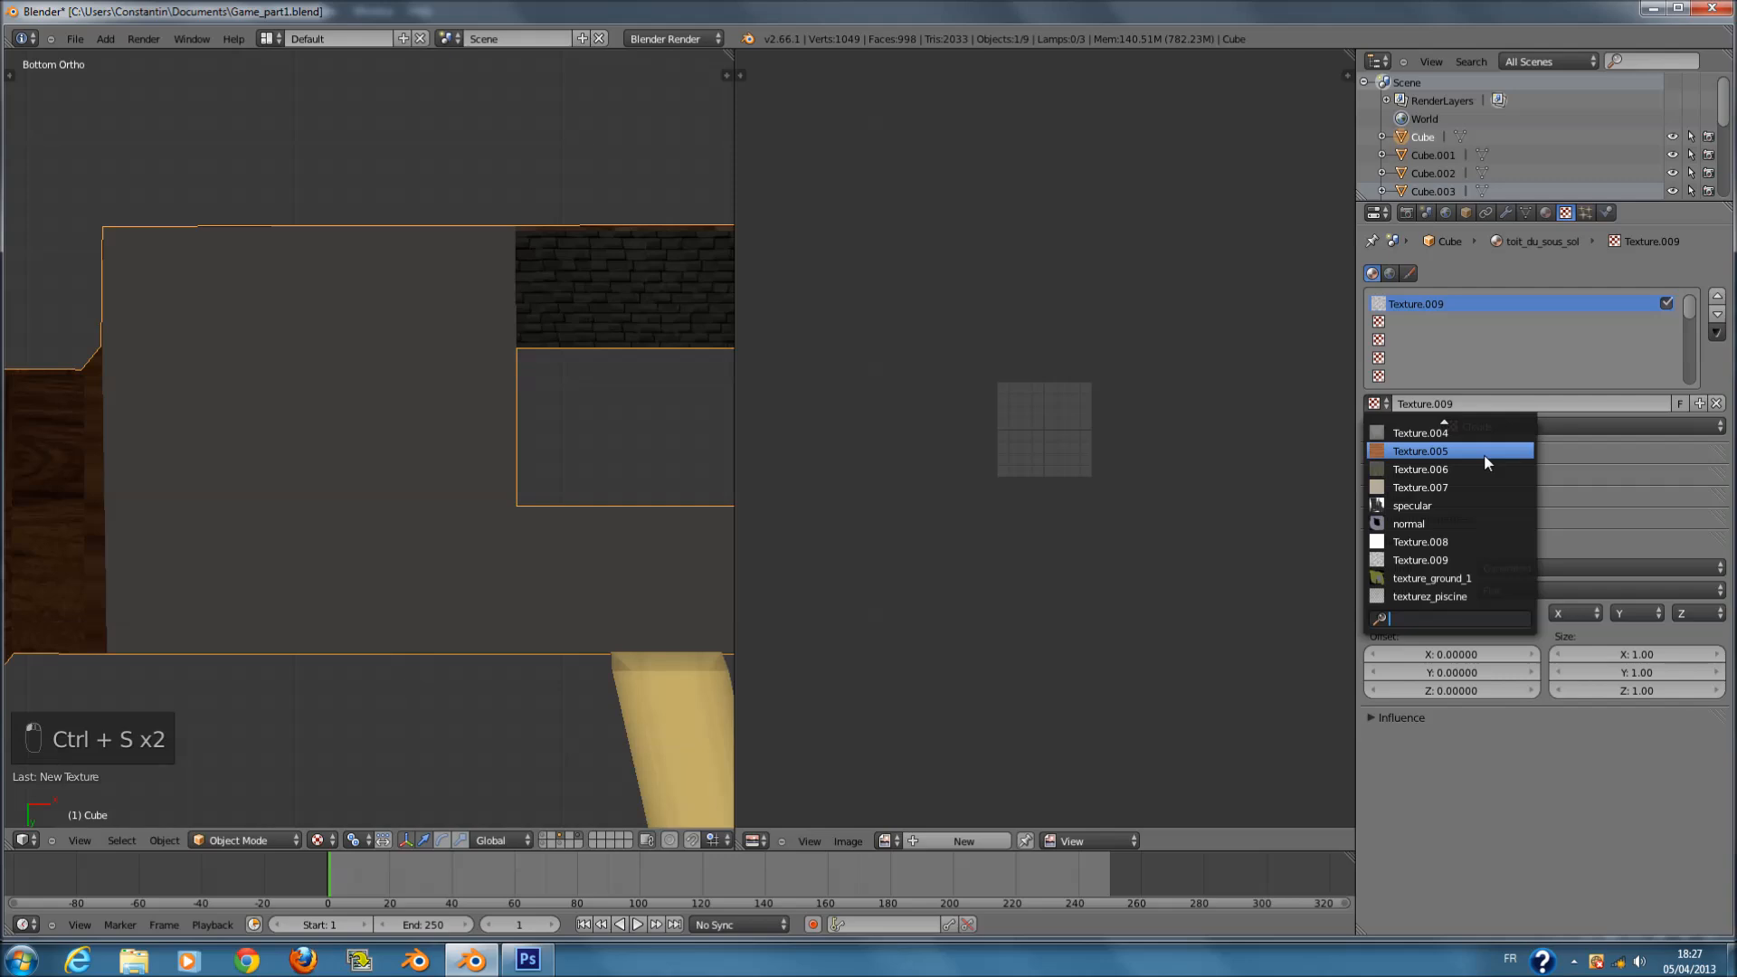
- Use the existing Texture.005 for the toit_du_sous_sol material, with UV mapping coordinates
{"action": "left_click", "coordinate": [1484, 452]}
{"action": "left_click", "coordinate": [1593, 610]}
{"action": "left_click", "coordinate": [1548, 535]}
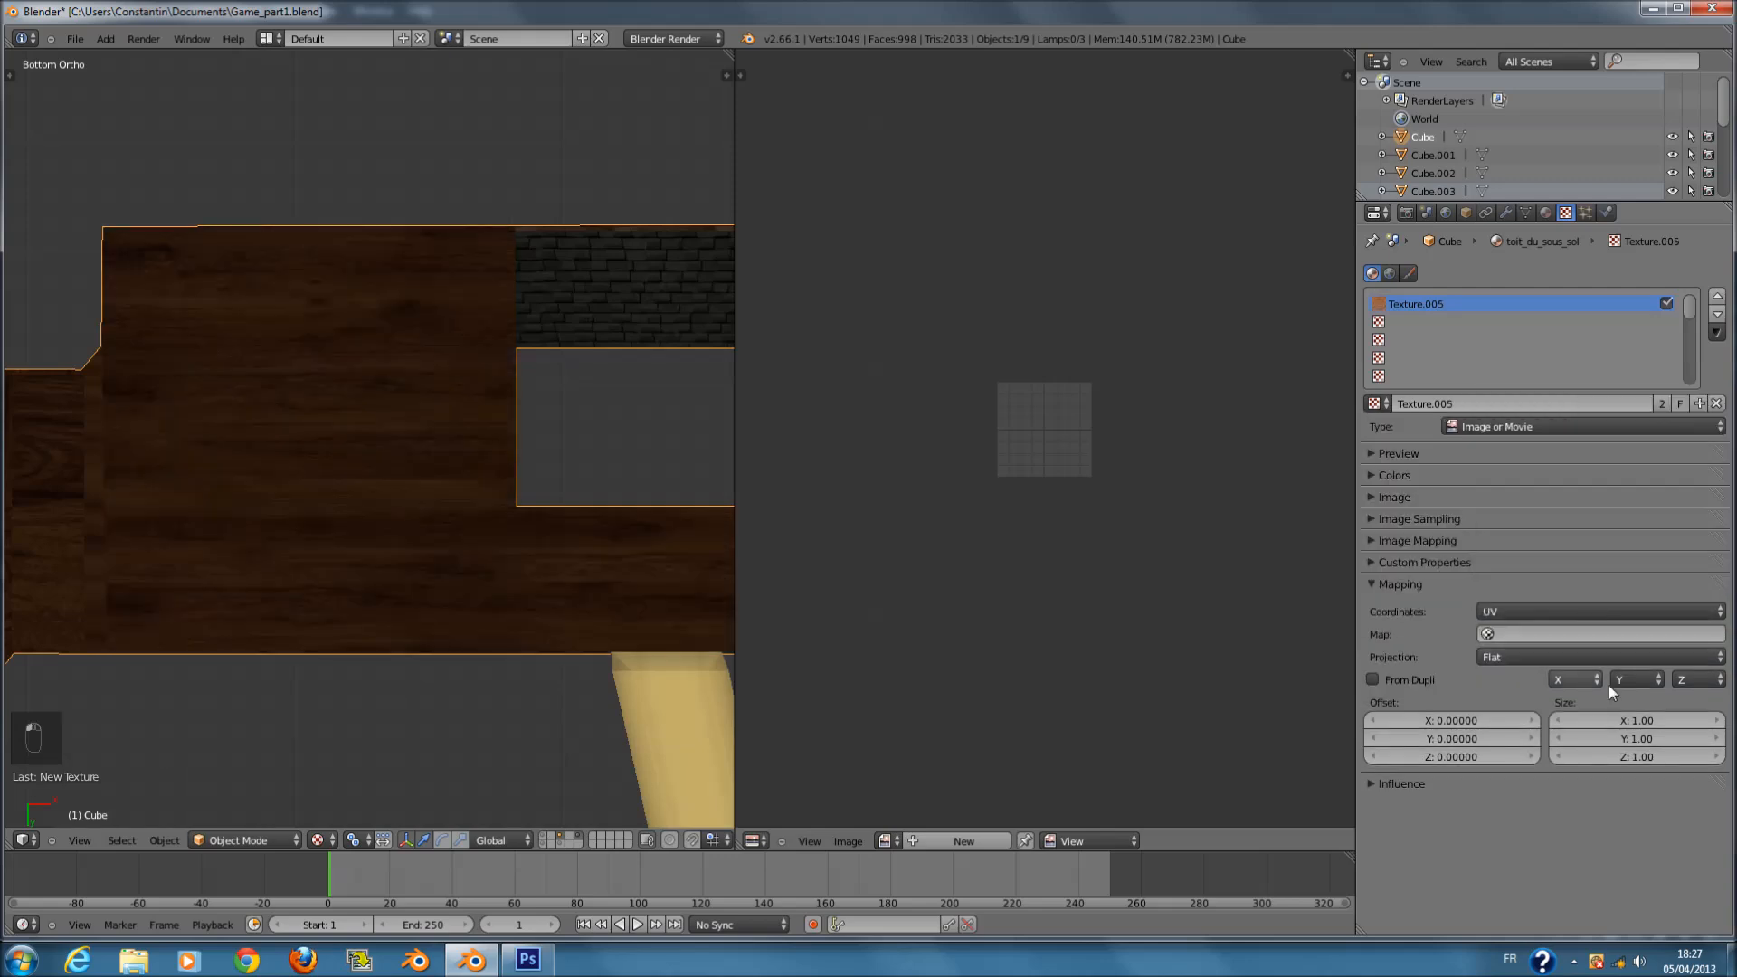
- Set the wood texture's mapping size to 2 in X and 2 in Y, and save the file
{"action": "left_click", "coordinate": [1619, 720]}
{"action": "type", "text": "2"}
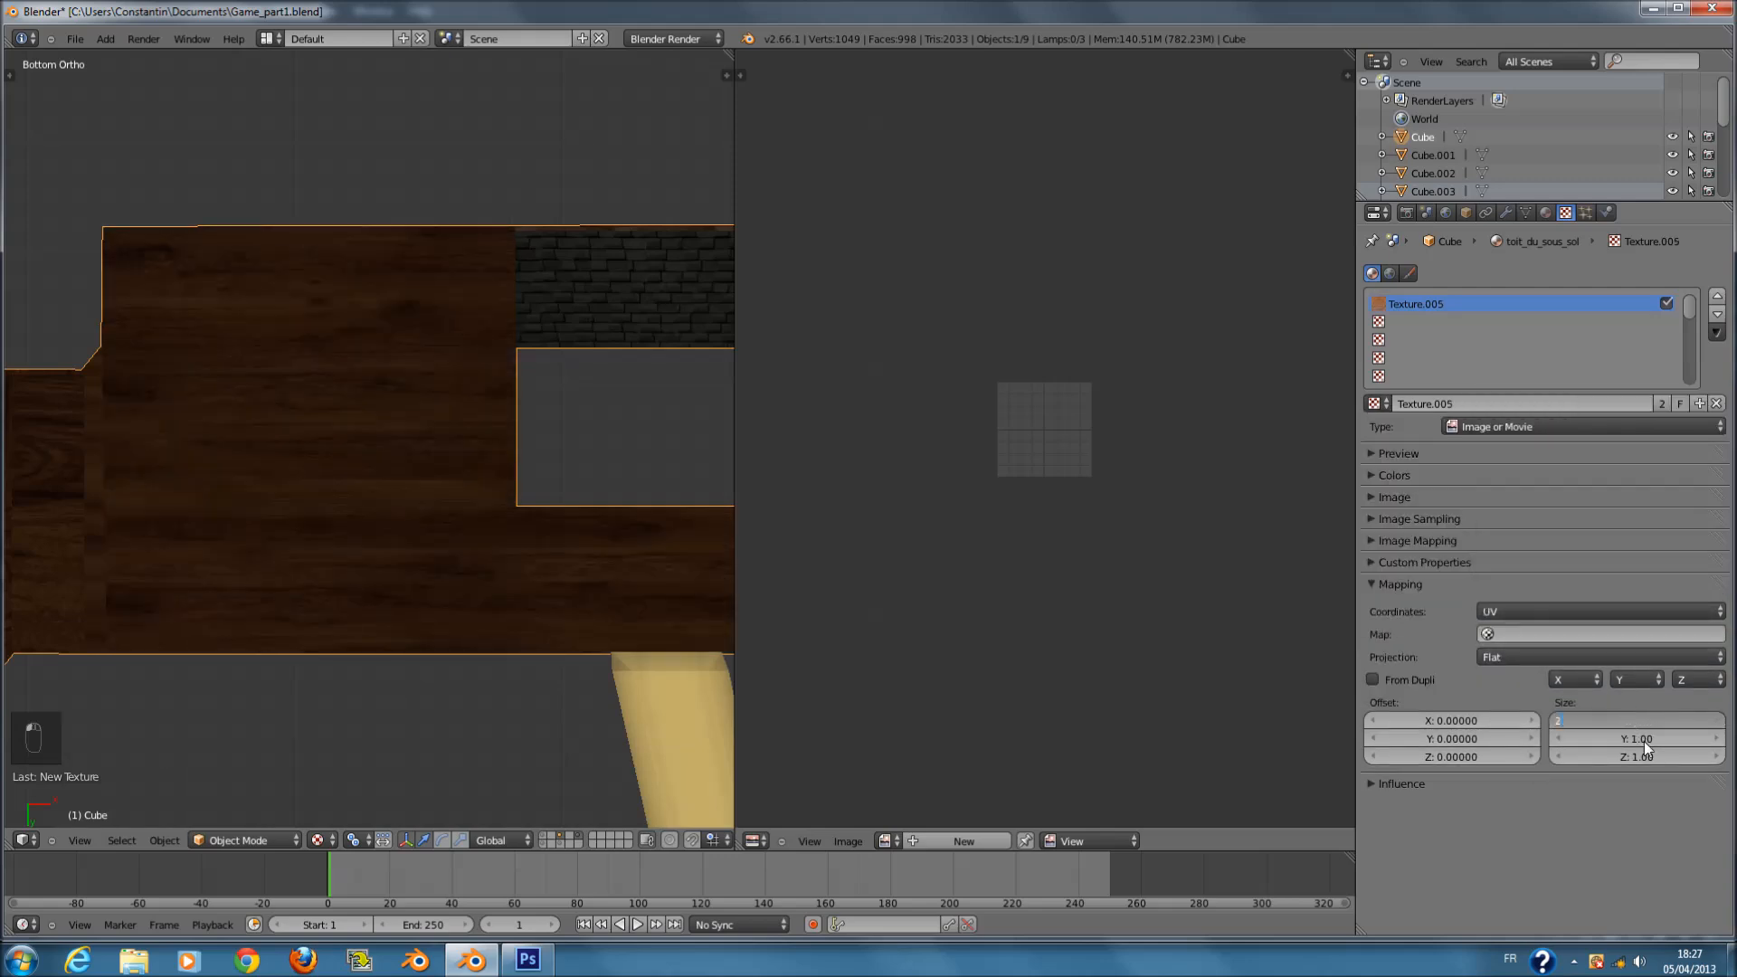
{"action": "key", "text": "Tab"}
{"action": "type", "text": "2"}
{"action": "key", "text": "Return"}
{"action": "scroll", "coordinate": [594, 479], "scroll_direction": "down", "scroll_amount": 2}
{"action": "key", "text": "ctrl+s"}
- Examine the underside's wood texture and the house mesh in textured and solid shading, and save the file
{"action": "scroll", "coordinate": [229, 439], "scroll_direction": "up", "scroll_amount": 5, "text": "ctrl"}
{"action": "key", "text": "Tab"}
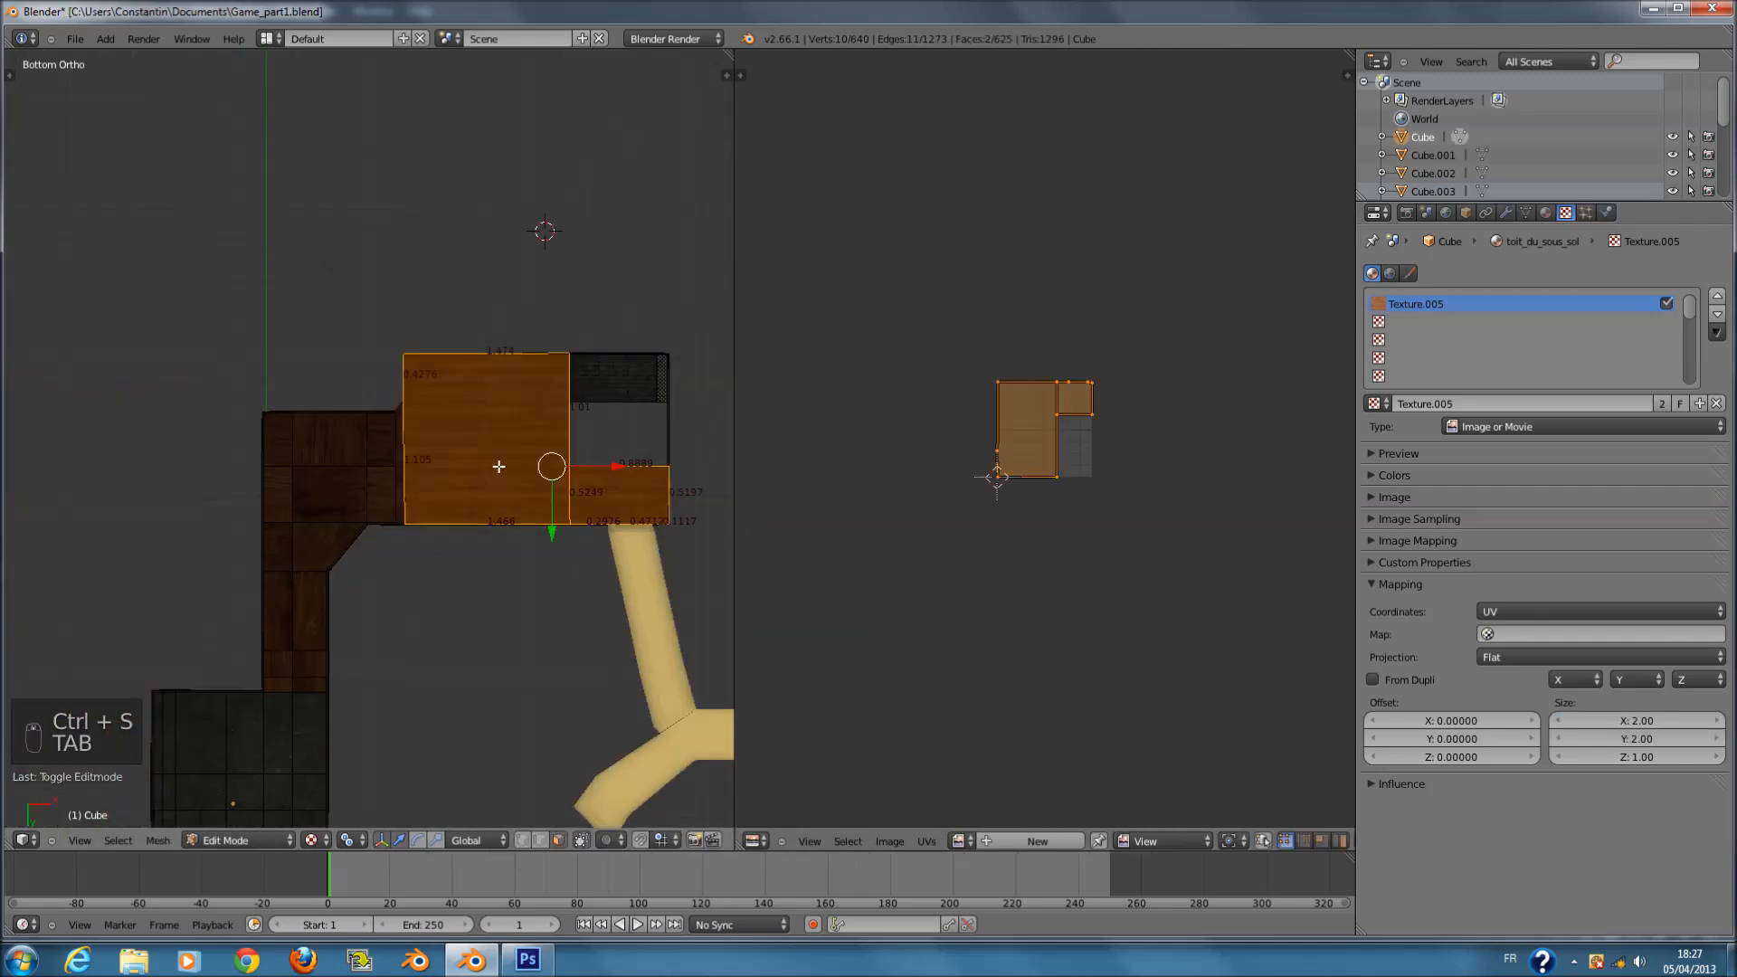
{"action": "key", "text": "Tab"}
{"action": "key", "text": "Tab"}
{"action": "key", "text": "a"}
{"action": "key", "text": "a"}
{"action": "key", "text": "a"}
{"action": "key", "text": "a"}
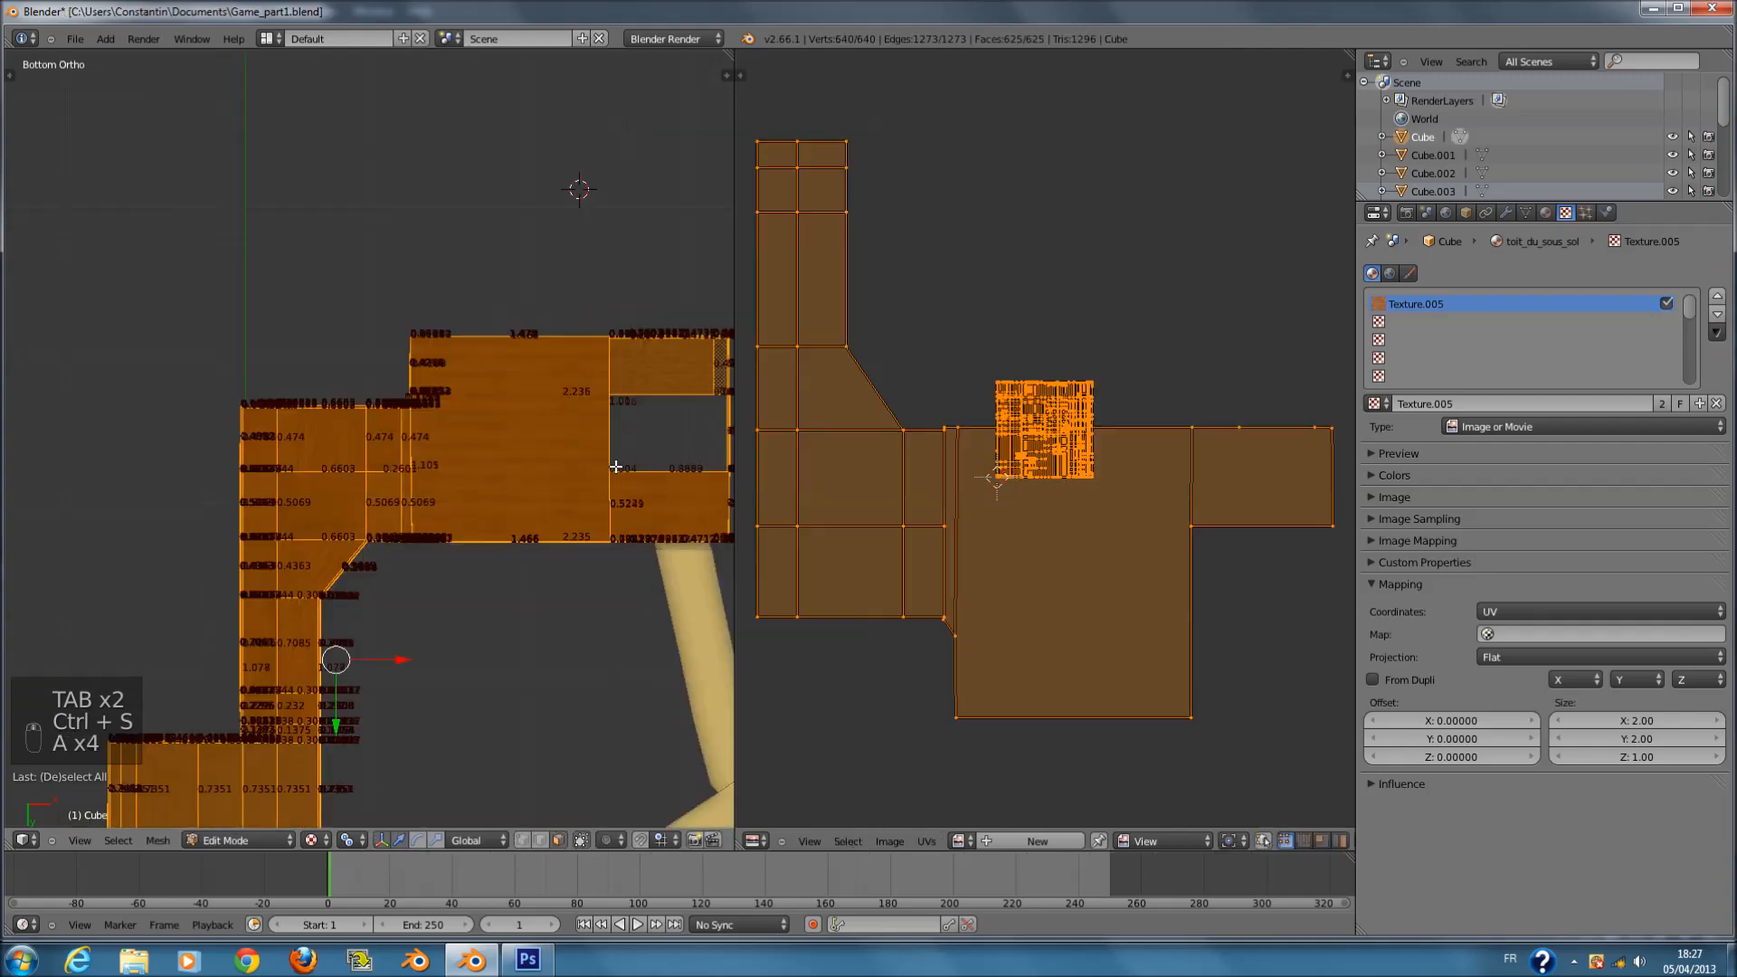
{"action": "mouse_move", "coordinate": [589, 551]}
{"action": "middle_mouse_down"}
{"action": "mouse_move", "coordinate": [589, 469]}
{"action": "mouse_move", "coordinate": [442, 601]}
{"action": "mouse_move", "coordinate": [371, 387]}
{"action": "mouse_move", "coordinate": [409, 432]}
{"action": "mouse_move", "coordinate": [365, 361]}
{"action": "mouse_move", "coordinate": [457, 391]}
{"action": "mouse_move", "coordinate": [561, 378]}
{"action": "middle_mouse_up"}
{"action": "key", "text": "z"}
{"action": "key", "text": "z"}
{"action": "scroll", "coordinate": [371, 387], "scroll_direction": "down", "scroll_amount": 2}
{"action": "scroll", "coordinate": [364, 361], "scroll_direction": "up", "scroll_amount": 4}
{"action": "key", "text": "Tab"}
{"action": "scroll", "coordinate": [389, 366], "scroll_direction": "down", "scroll_amount": 4}
{"action": "key", "text": "ctrl+s"}
{"action": "scroll", "coordinate": [572, 371], "scroll_direction": "up", "scroll_amount": 4}
{"action": "key", "text": "Tab"}
- Select the two faces of the roof strip, check them from an angle, and save the file in Object Mode
{"action": "middle_click_drag", "start_coordinate": [728, 343], "coordinate": [502, 338], "text": "shift"}
{"action": "right_click", "coordinate": [674, 341]}
{"action": "right_click", "coordinate": [214, 201], "text": "shift"}
{"action": "right_click", "coordinate": [208, 205], "text": "shift"}
{"action": "right_click", "coordinate": [338, 202], "text": "shift"}
{"action": "middle_click_drag", "start_coordinate": [341, 201], "coordinate": [372, 692]}
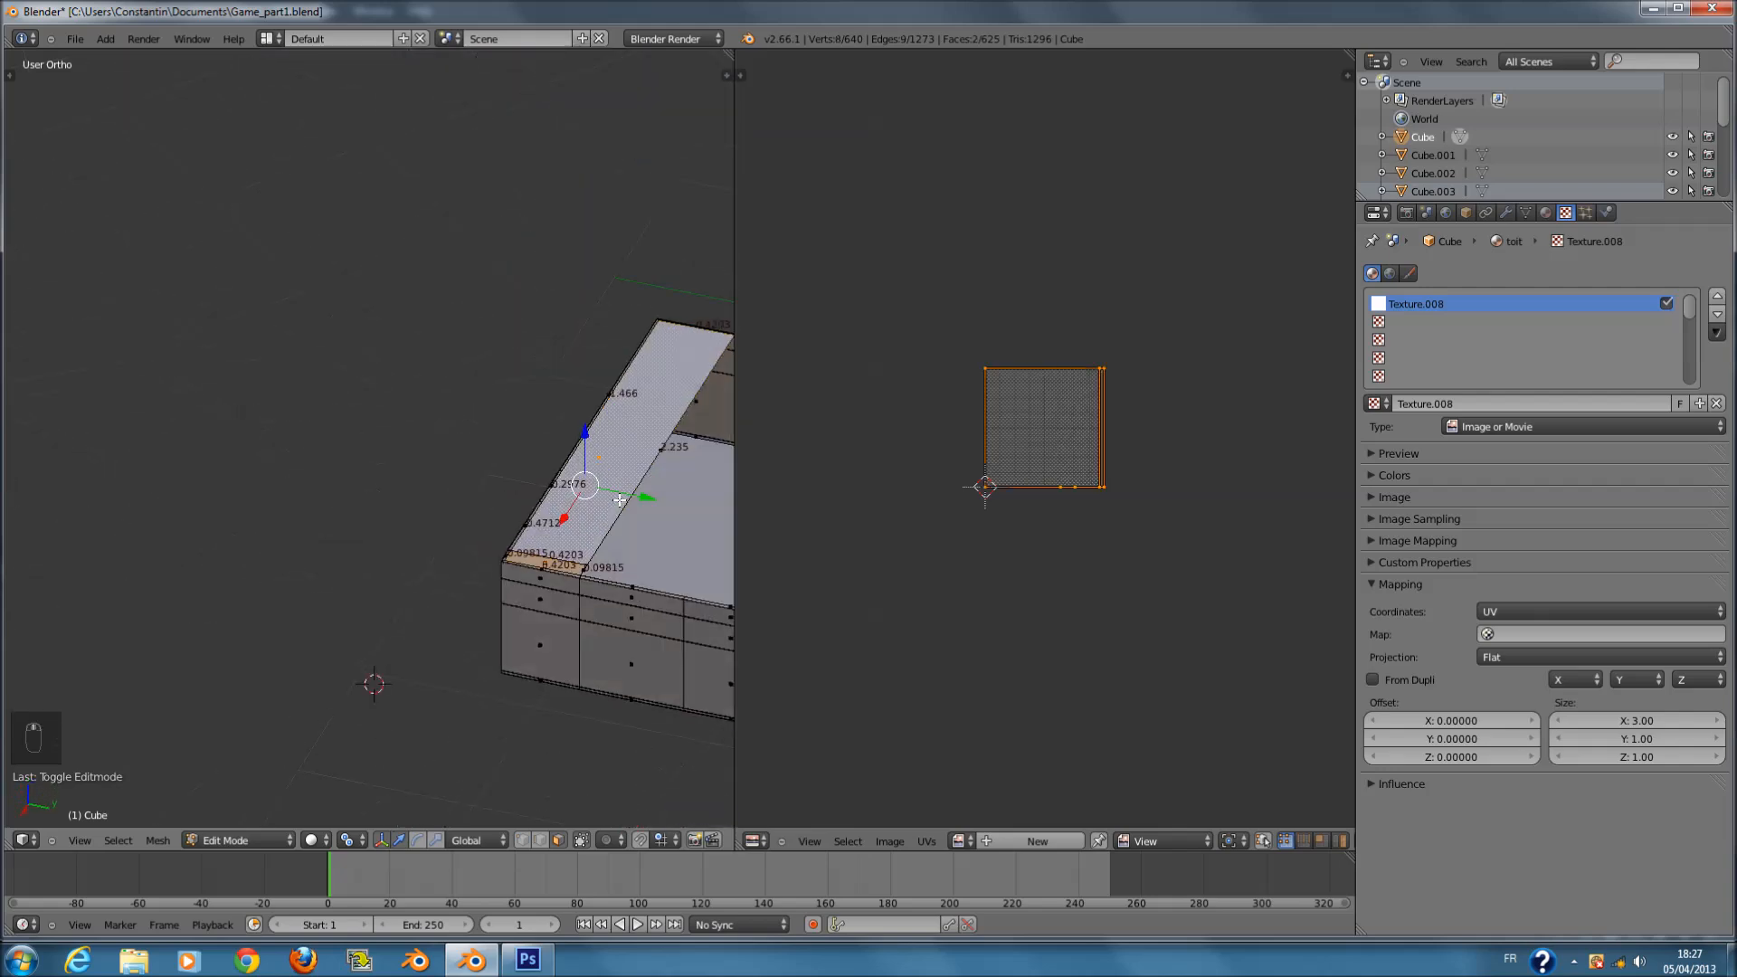
{"action": "key", "text": "Tab"}
{"action": "key", "text": "ctrl+s"}
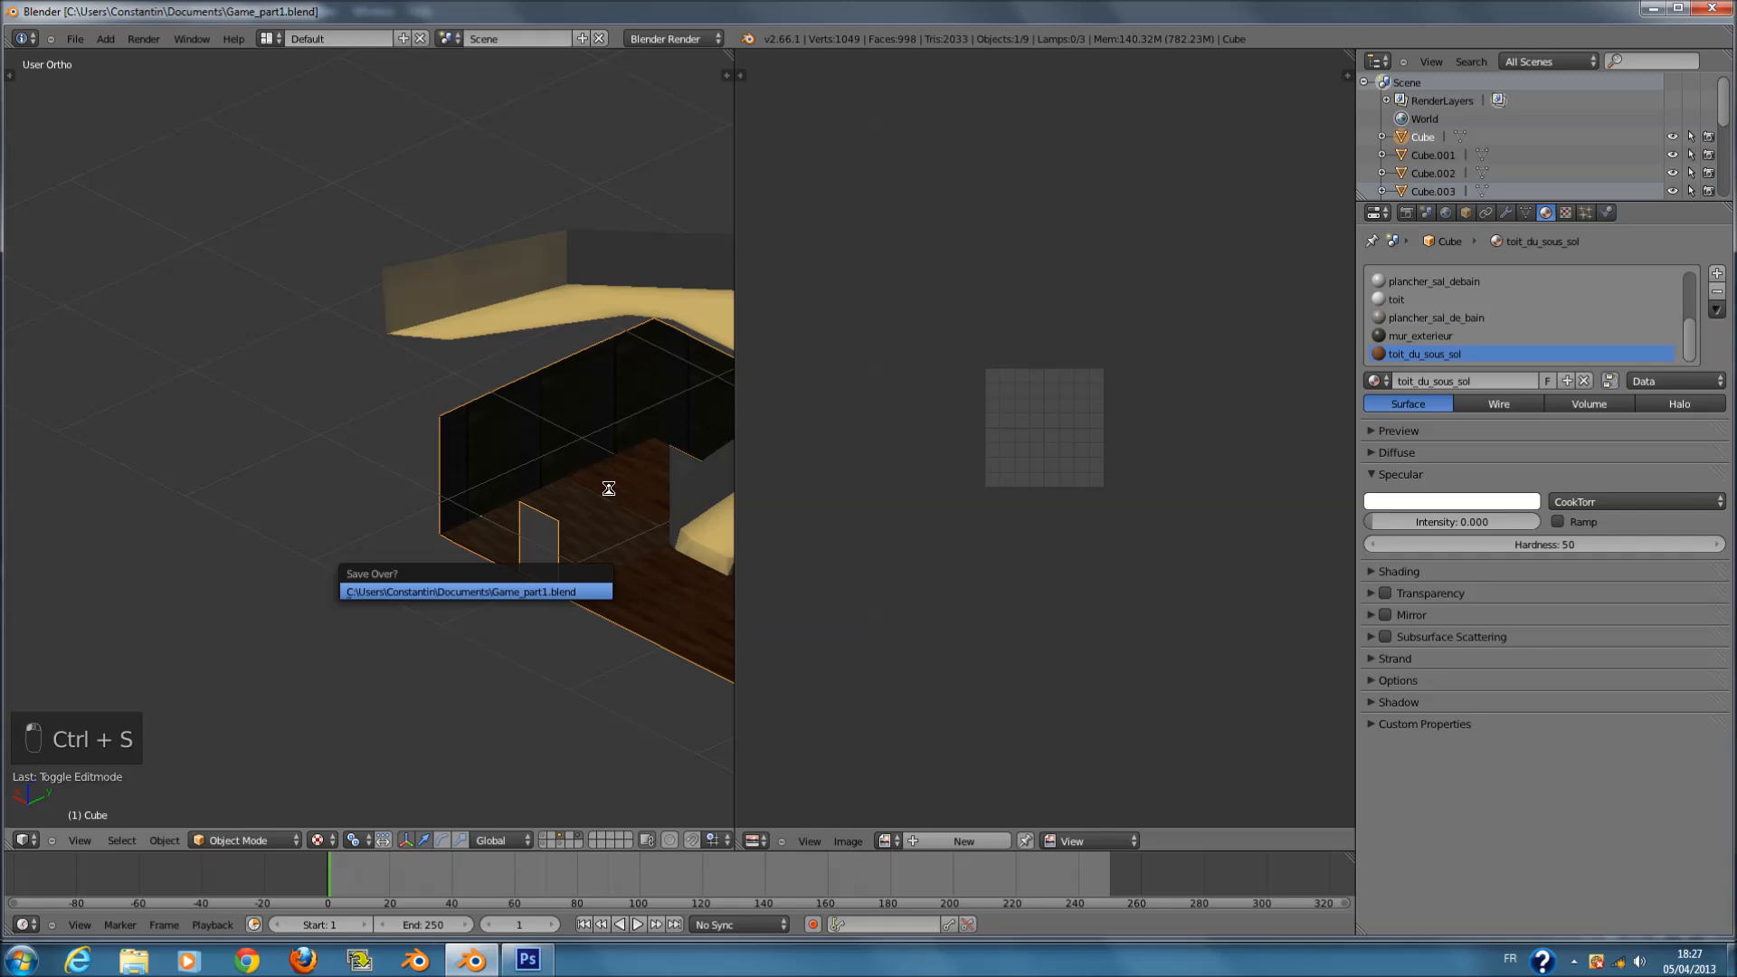
- Add the two large underside faces to the strip selection, and map all with Project from View (Bounds) from the bottom view
{"action": "key", "text": "Tab"}
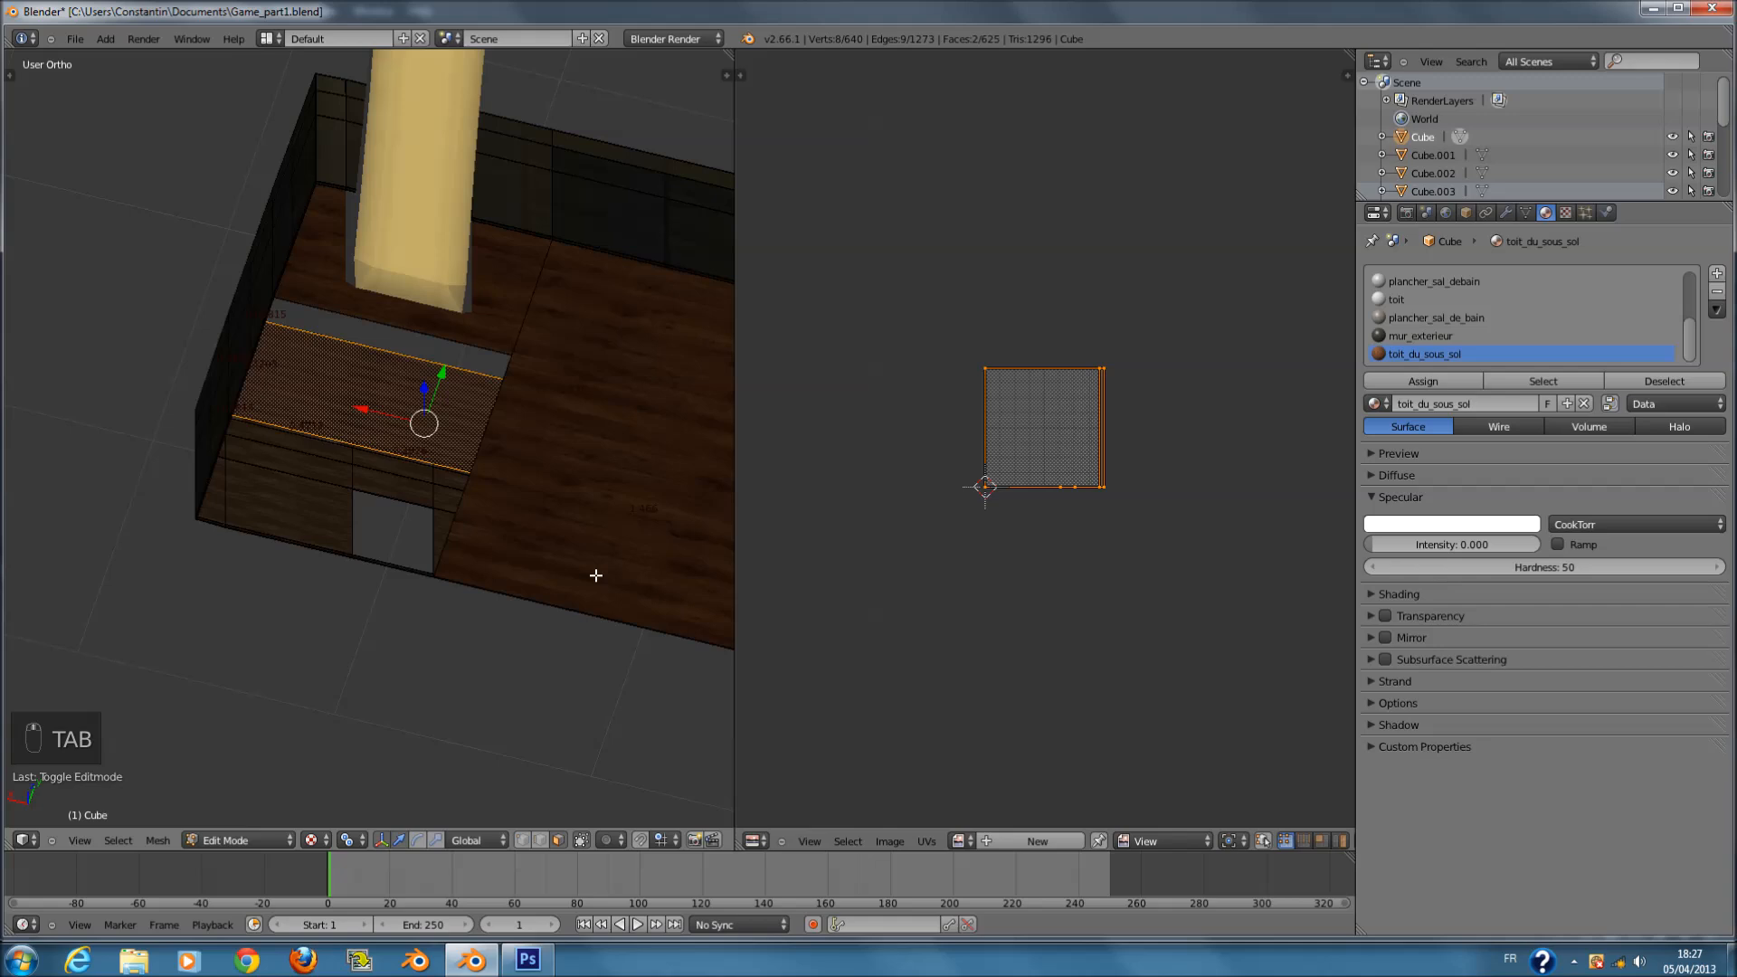
{"action": "key", "text": "KP_7"}
{"action": "key", "text": "z"}
{"action": "key", "text": "z"}
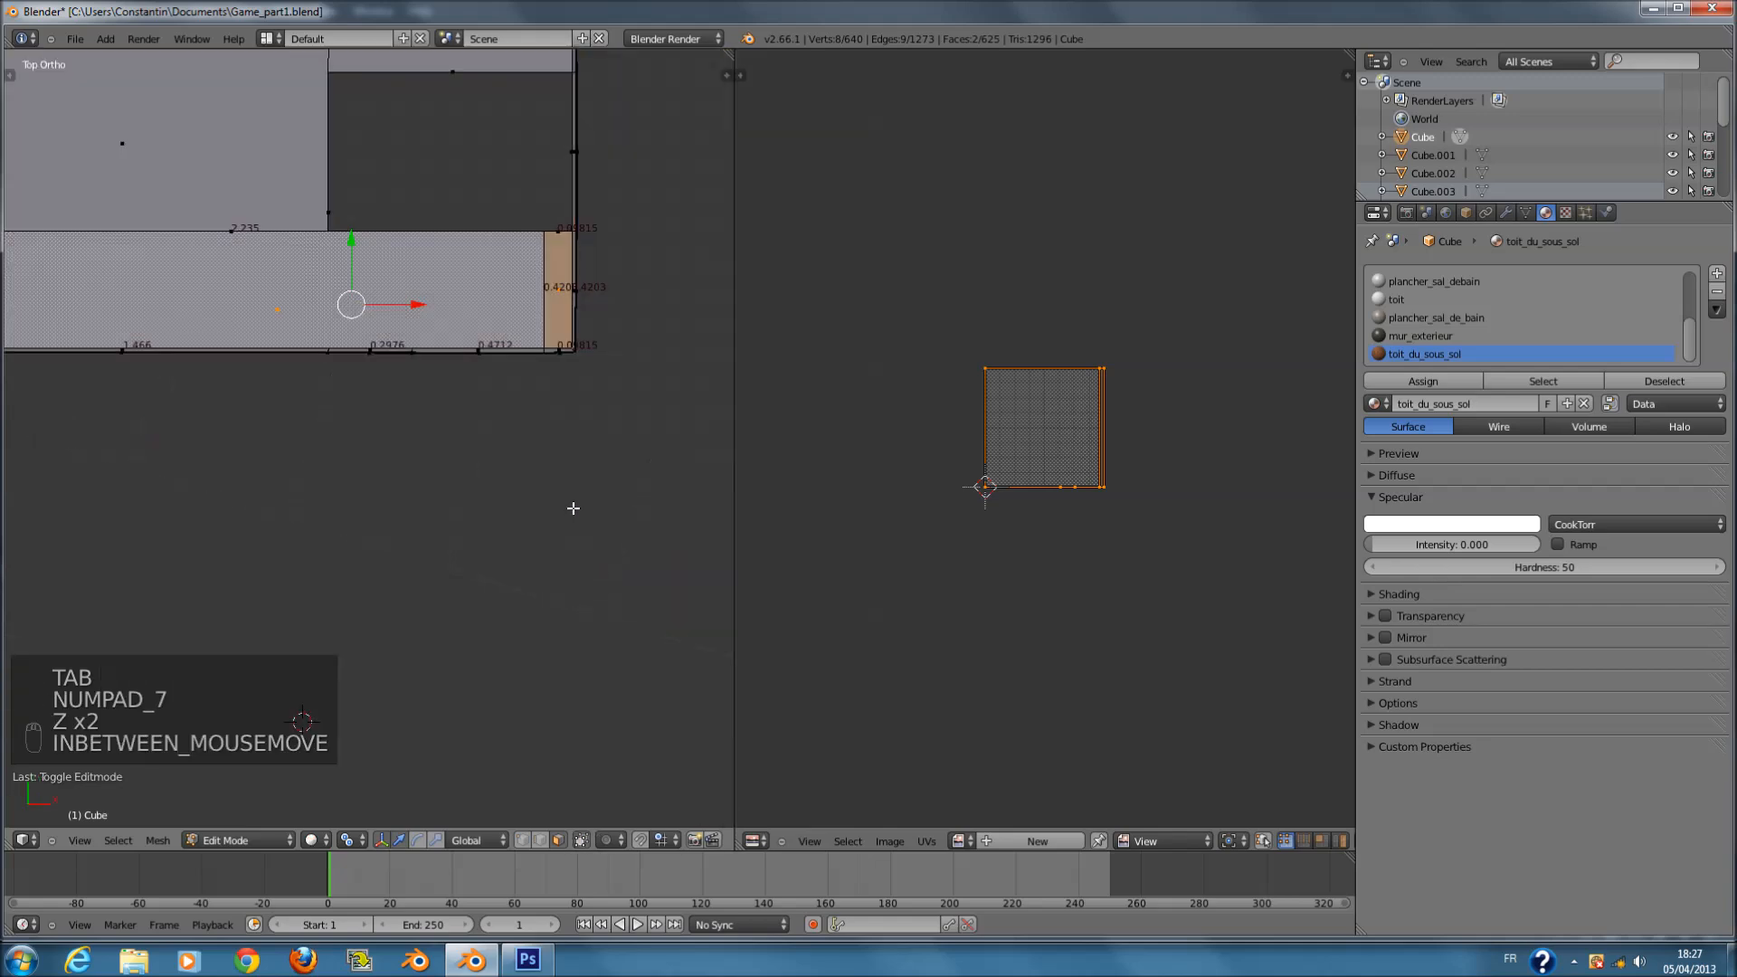
{"action": "key", "text": "ctrl+KP_7"}
{"action": "scroll", "coordinate": [301, 538], "scroll_direction": "up", "scroll_amount": 1}
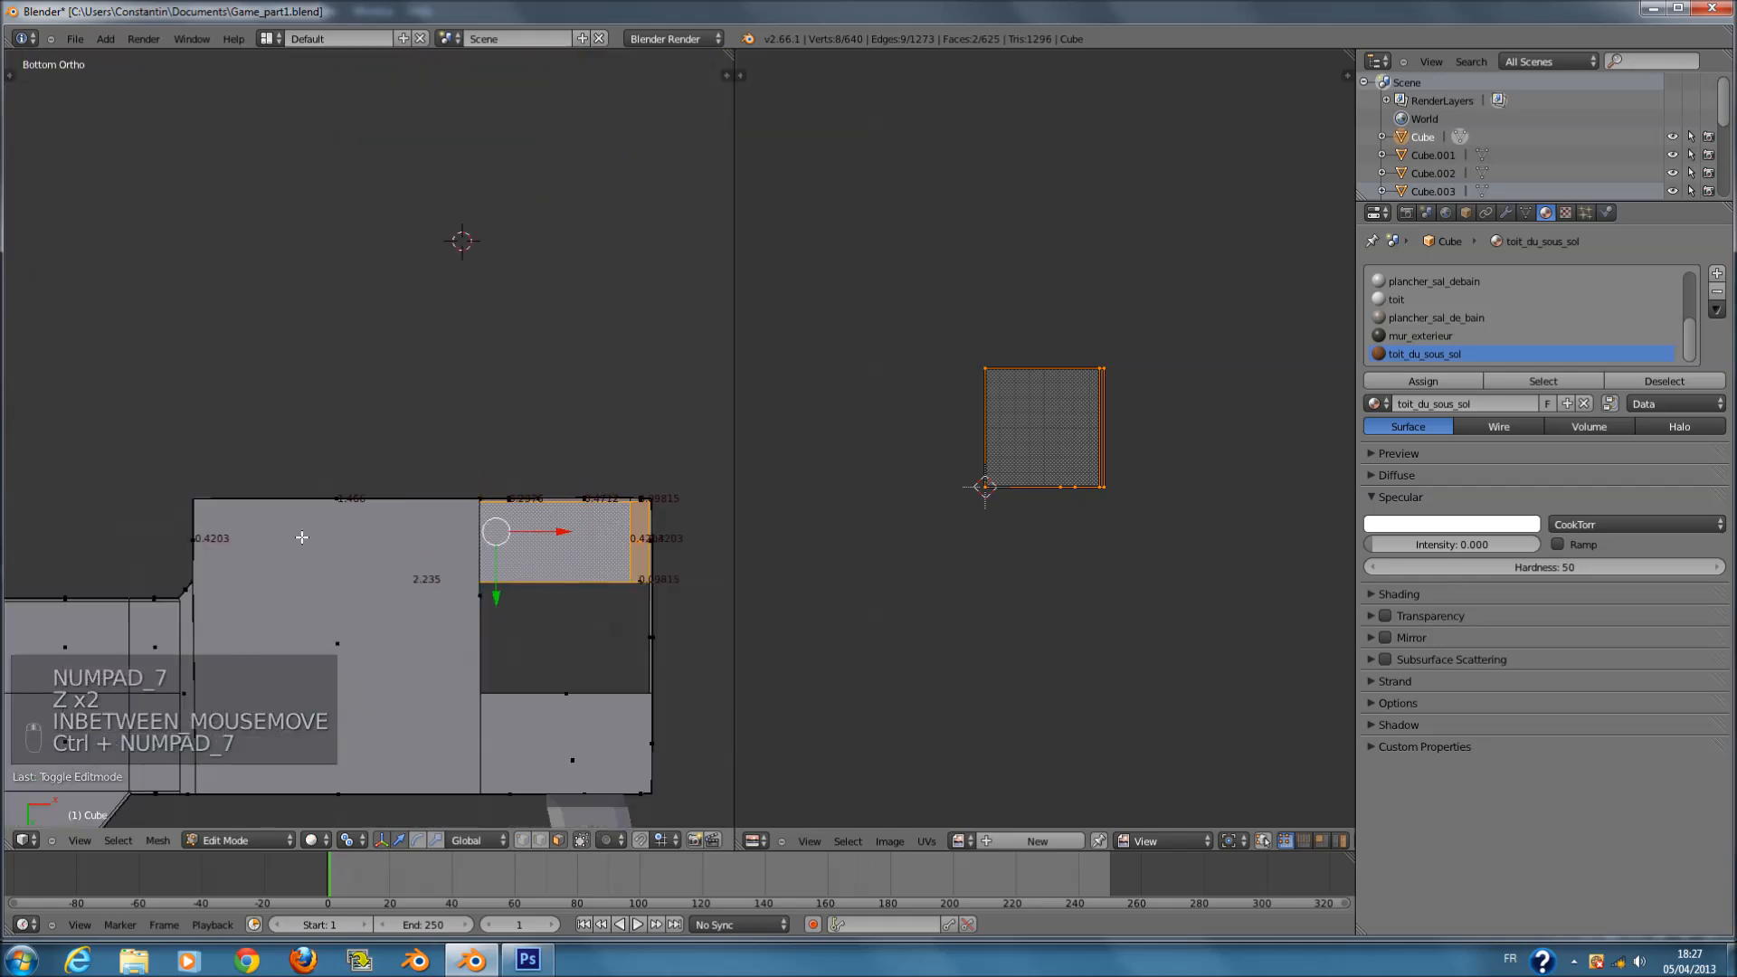
{"action": "key", "text": "c"}
{"action": "left_click", "coordinate": [462, 703]}
{"action": "left_click", "coordinate": [551, 731]}
{"action": "key", "text": "u"}
{"action": "left_click", "coordinate": [534, 582]}
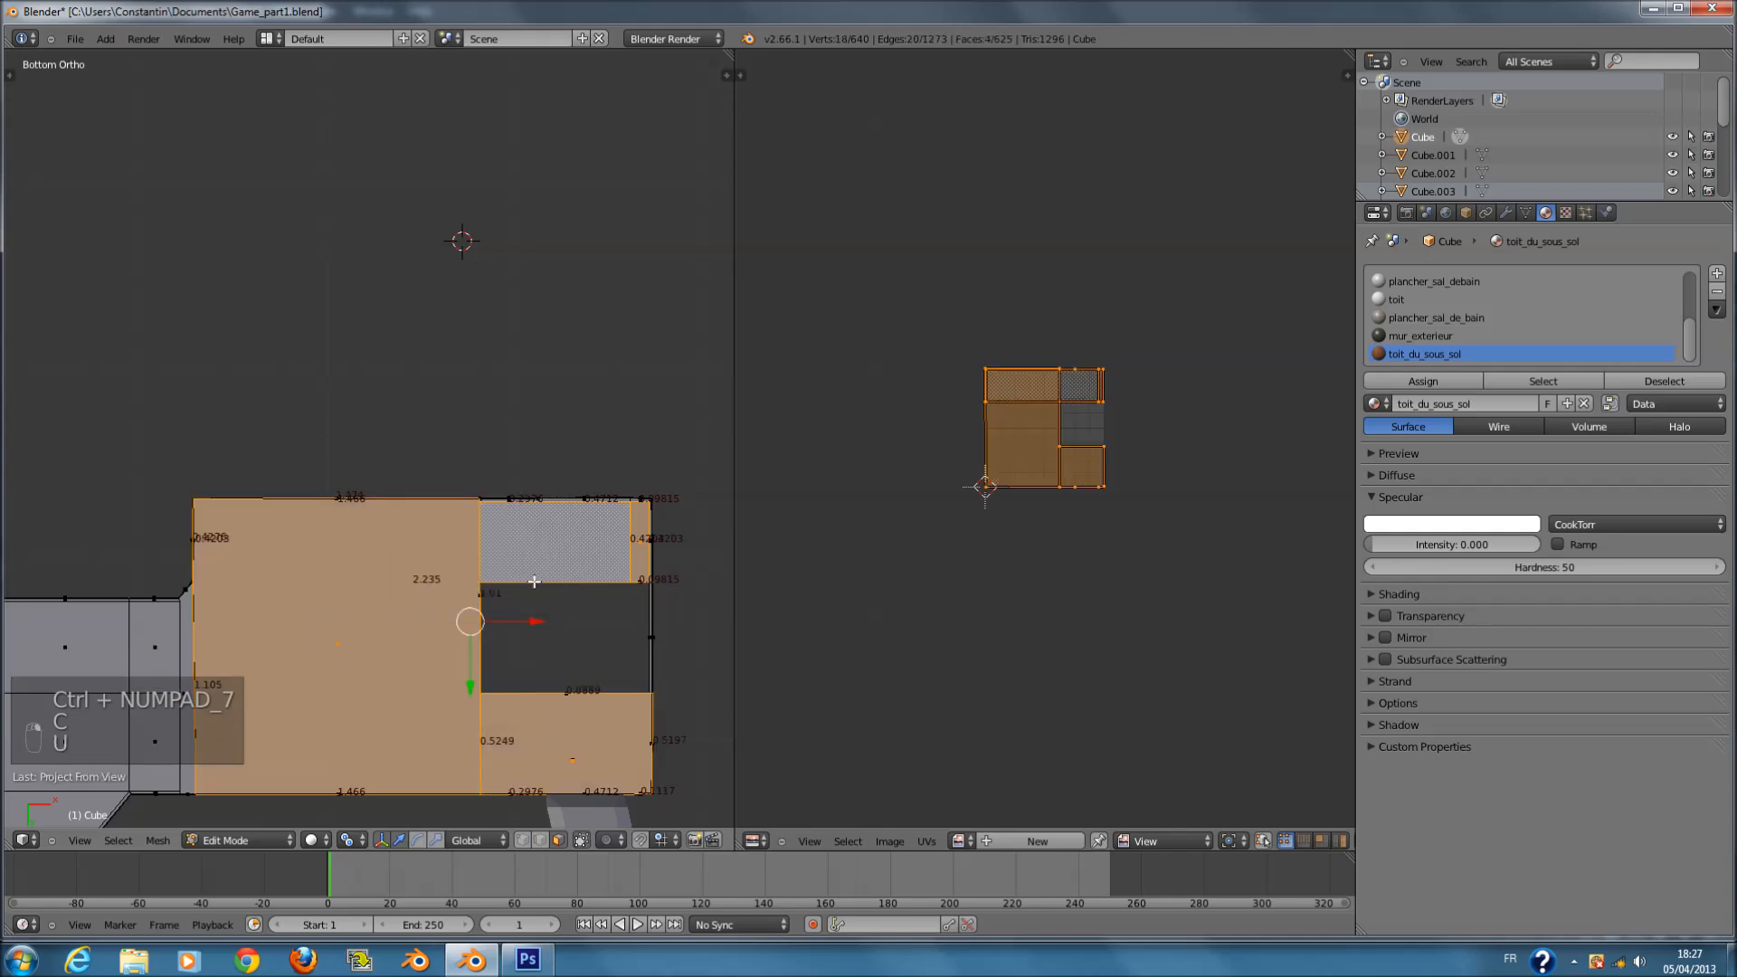
- Return to Object Mode, save the file, and display the scene in Texture shading
{"action": "scroll", "coordinate": [533, 581], "scroll_direction": "up", "scroll_amount": 2}
{"action": "key", "text": "Tab"}
{"action": "middle_click_drag", "start_coordinate": [532, 570], "coordinate": [521, 622]}
{"action": "key", "text": "ctrl+s"}
{"action": "left_click", "coordinate": [318, 839]}
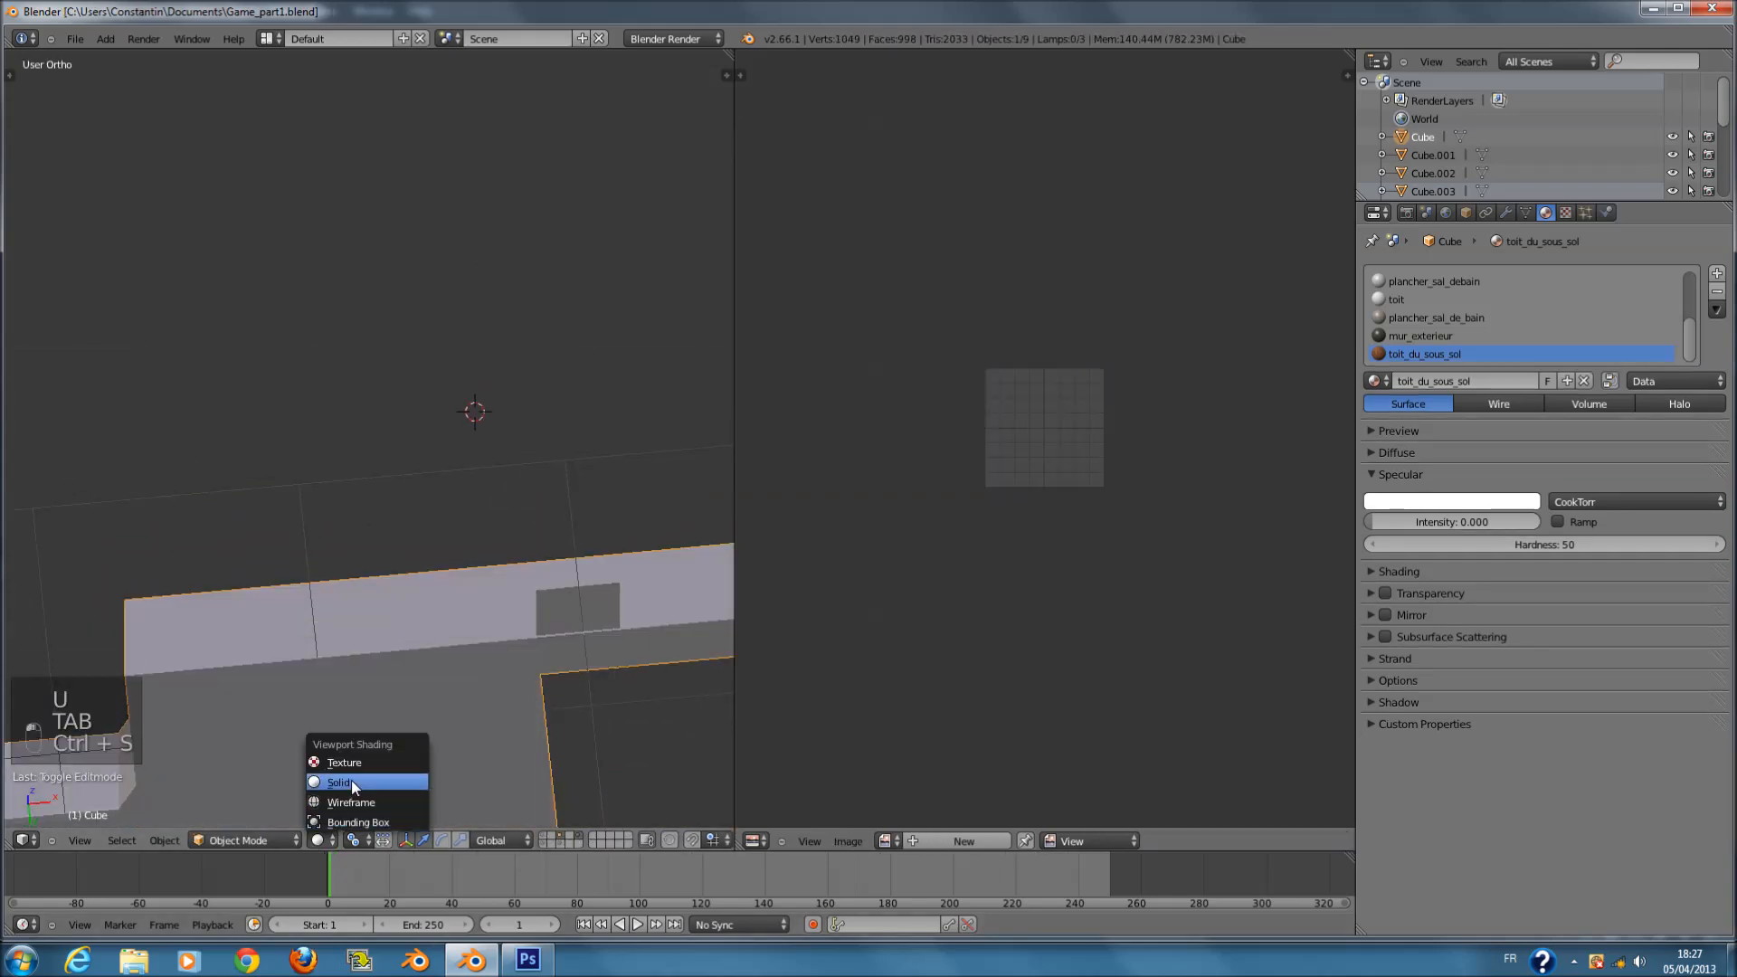
{"action": "left_click", "coordinate": [371, 761]}
{"action": "mouse_move", "coordinate": [372, 759]}
{"action": "middle_mouse_down"}
{"action": "mouse_move", "coordinate": [509, 698]}
{"action": "mouse_move", "coordinate": [378, 791]}
{"action": "mouse_move", "coordinate": [675, 738]}
{"action": "mouse_move", "coordinate": [605, 663]}
{"action": "mouse_move", "coordinate": [736, 706]}
{"action": "mouse_move", "coordinate": [652, 698]}
{"action": "middle_mouse_up"}
{"action": "key", "text": "ctrl+s"}
- Select the entire house mesh in Edit Mode, save the file, and show the mesh from the top view
{"action": "left_click", "coordinate": [675, 737]}
{"action": "scroll", "coordinate": [652, 697], "scroll_direction": "down", "scroll_amount": 3}
{"action": "key", "text": "a"}
{"action": "key", "text": "a"}
{"action": "key", "text": "a"}
{"action": "key", "text": "a"}
{"action": "key", "text": "a"}
{"action": "key", "text": "ctrl+s"}
{"action": "left_click", "coordinate": [480, 550]}
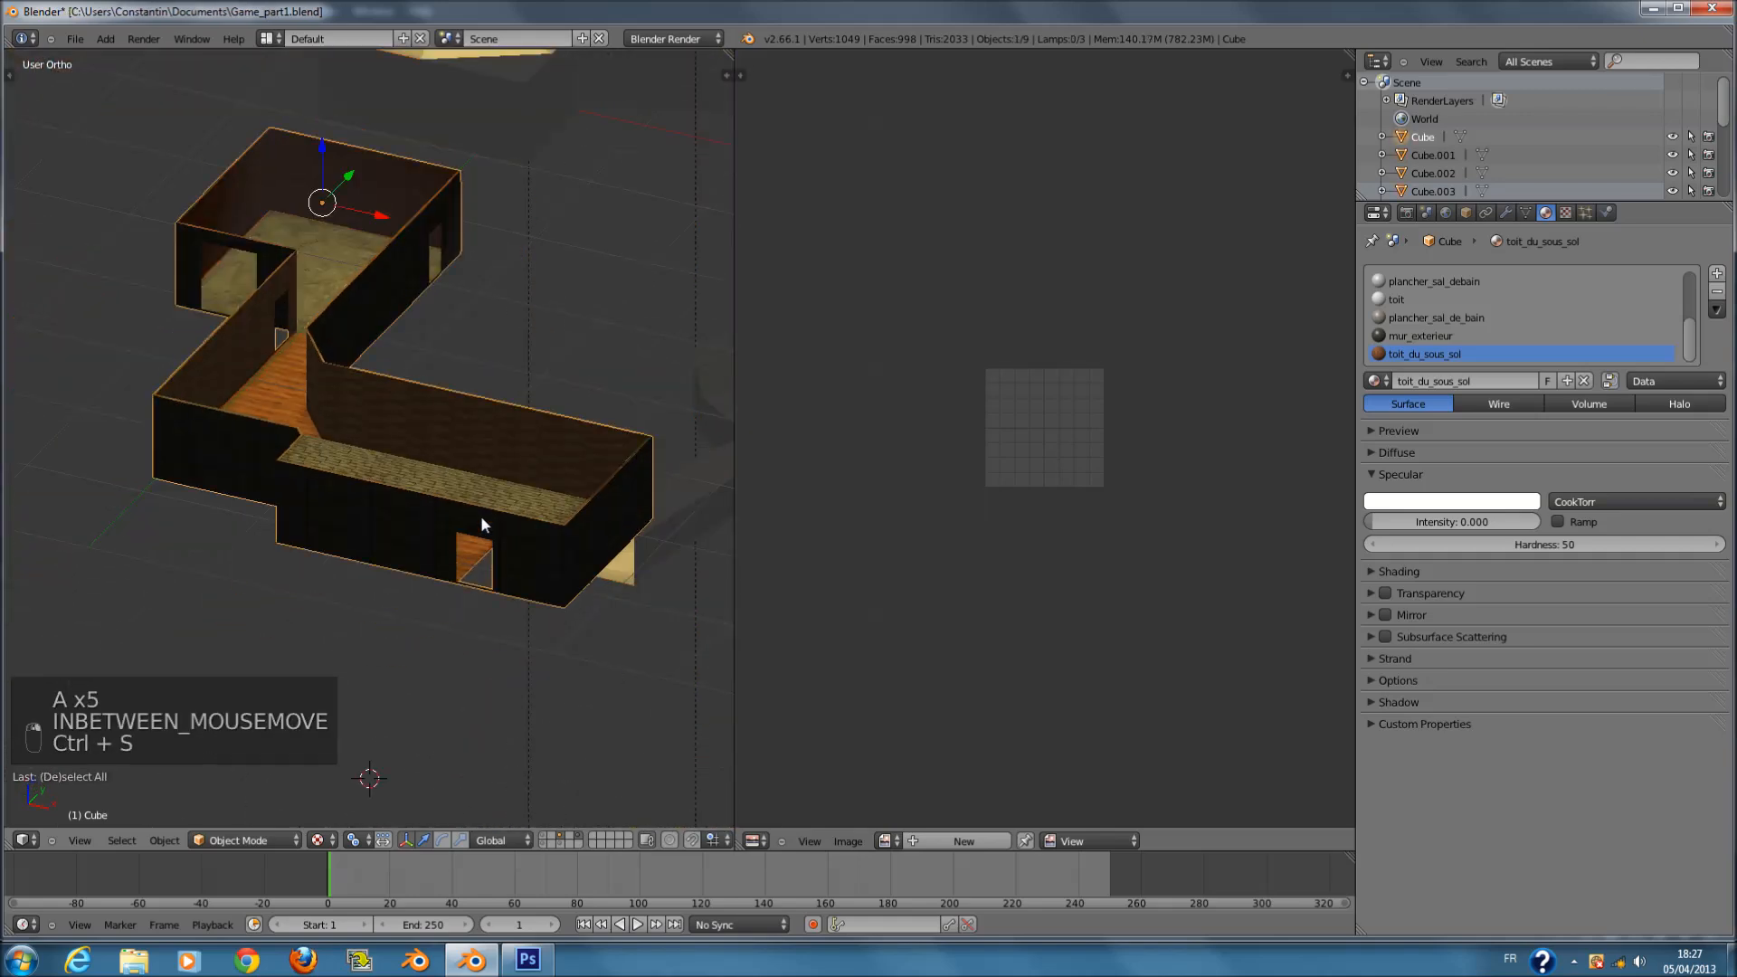
{"action": "key", "text": "Tab"}
{"action": "key", "text": "a"}
{"action": "key", "text": "a"}
{"action": "key", "text": "a"}
{"action": "key", "text": "a"}
{"action": "key", "text": "ctrl+s"}
{"action": "left_click", "coordinate": [537, 493]}
{"action": "key", "text": "KP_7"}
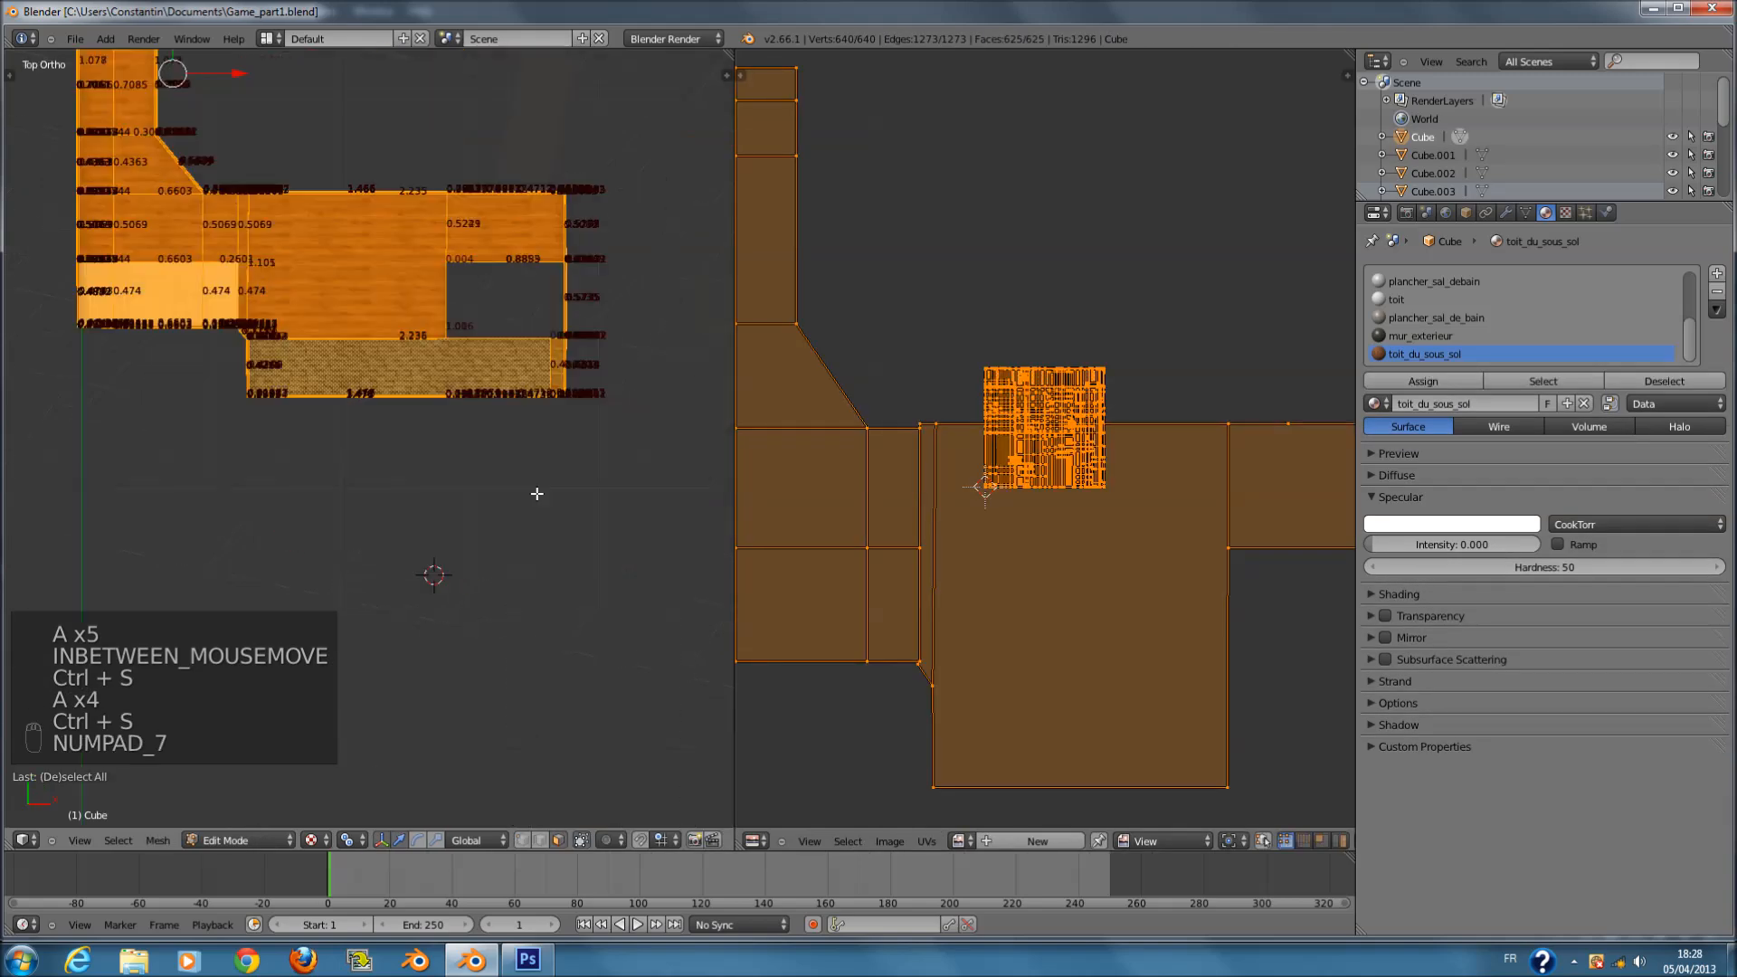
- Examine the house's UV layout, material list and textured mesh from the top view, and save the file
{"action": "scroll", "coordinate": [1046, 581], "scroll_direction": "down", "scroll_amount": 2}
{"action": "scroll", "coordinate": [1056, 541], "scroll_direction": "up", "scroll_amount": 8}
{"action": "scroll", "coordinate": [1066, 519], "scroll_direction": "down", "scroll_amount": 5}
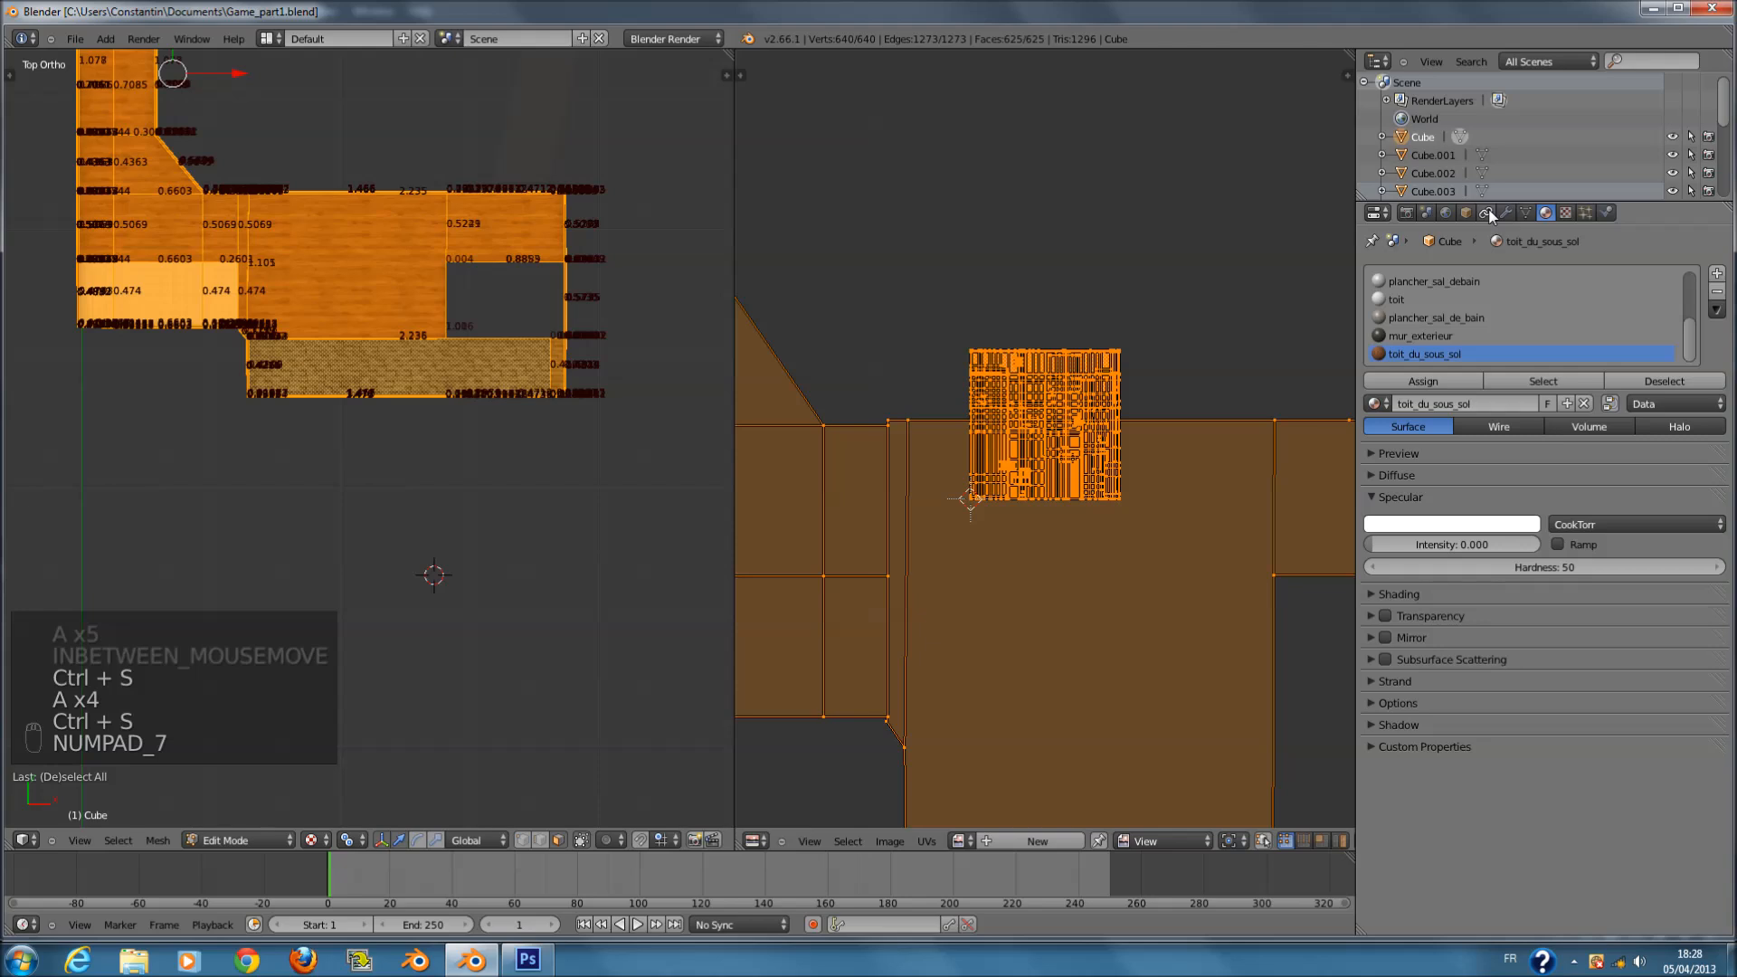
{"action": "scroll", "coordinate": [1482, 354], "scroll_direction": "up", "scroll_amount": 4}
{"action": "scroll", "coordinate": [1513, 342], "scroll_direction": "down", "scroll_amount": 1}
{"action": "scroll", "coordinate": [613, 234], "scroll_direction": "down", "scroll_amount": 2}
{"action": "middle_click_drag", "start_coordinate": [614, 234], "coordinate": [613, 463], "text": "shift"}
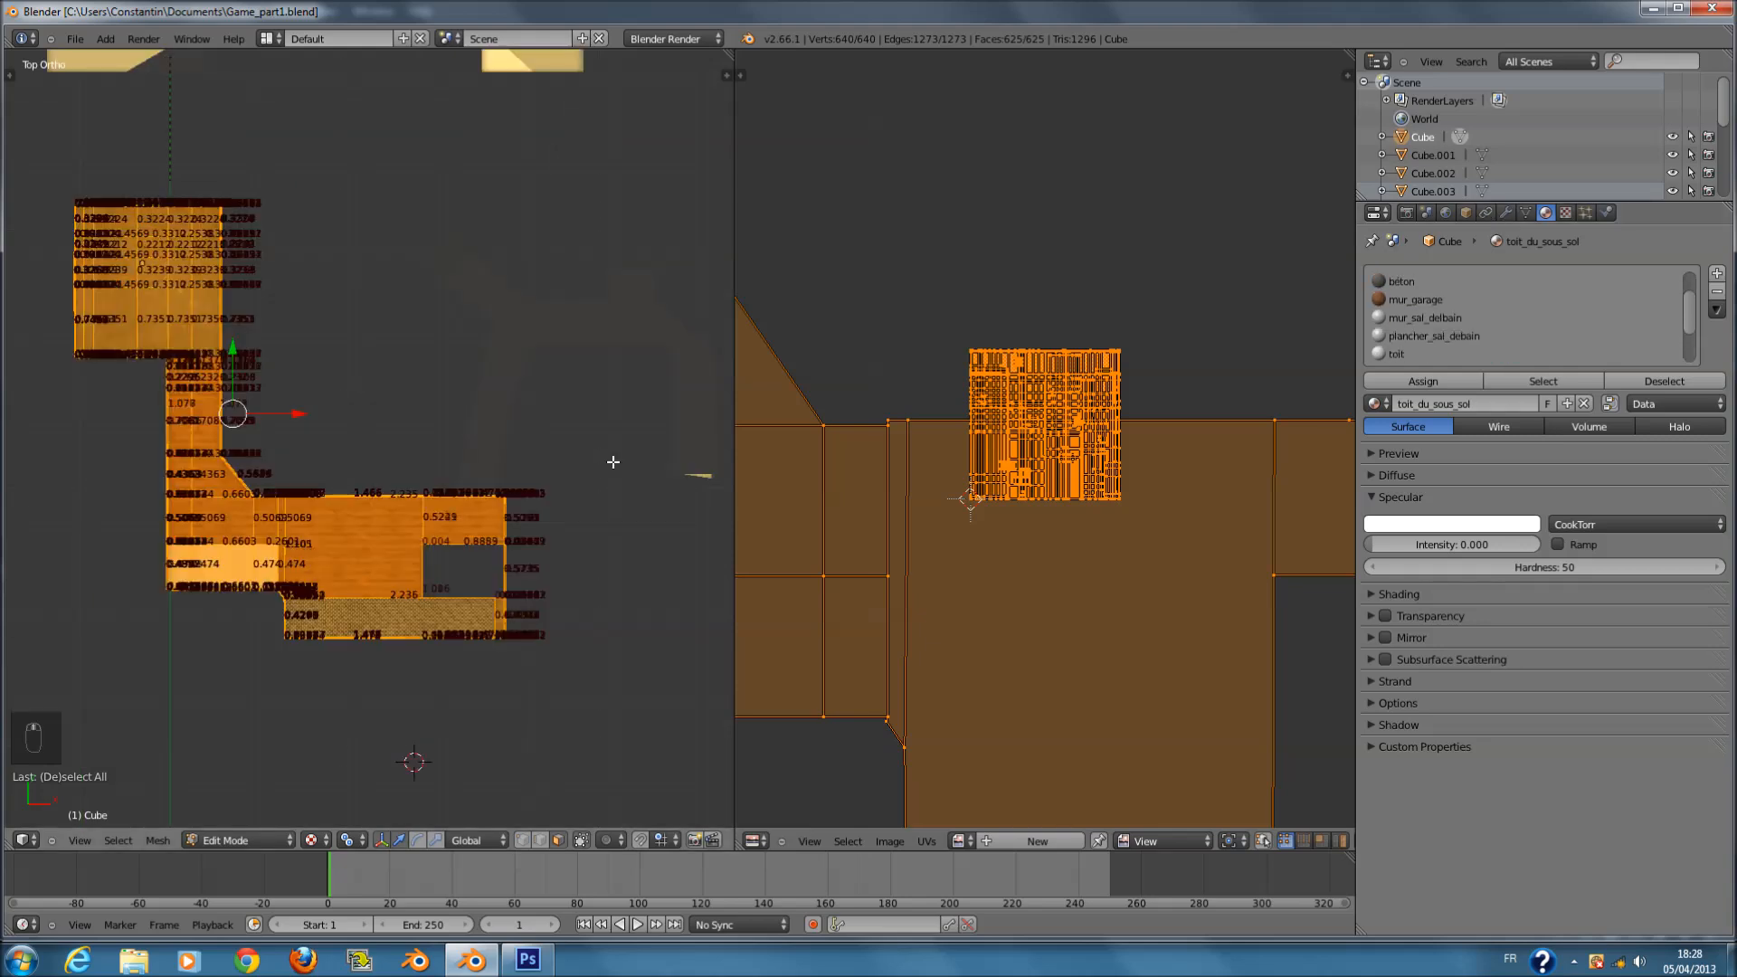
{"action": "scroll", "coordinate": [614, 462], "scroll_direction": "down", "scroll_amount": 2}
{"action": "key", "text": "ctrl+s"}
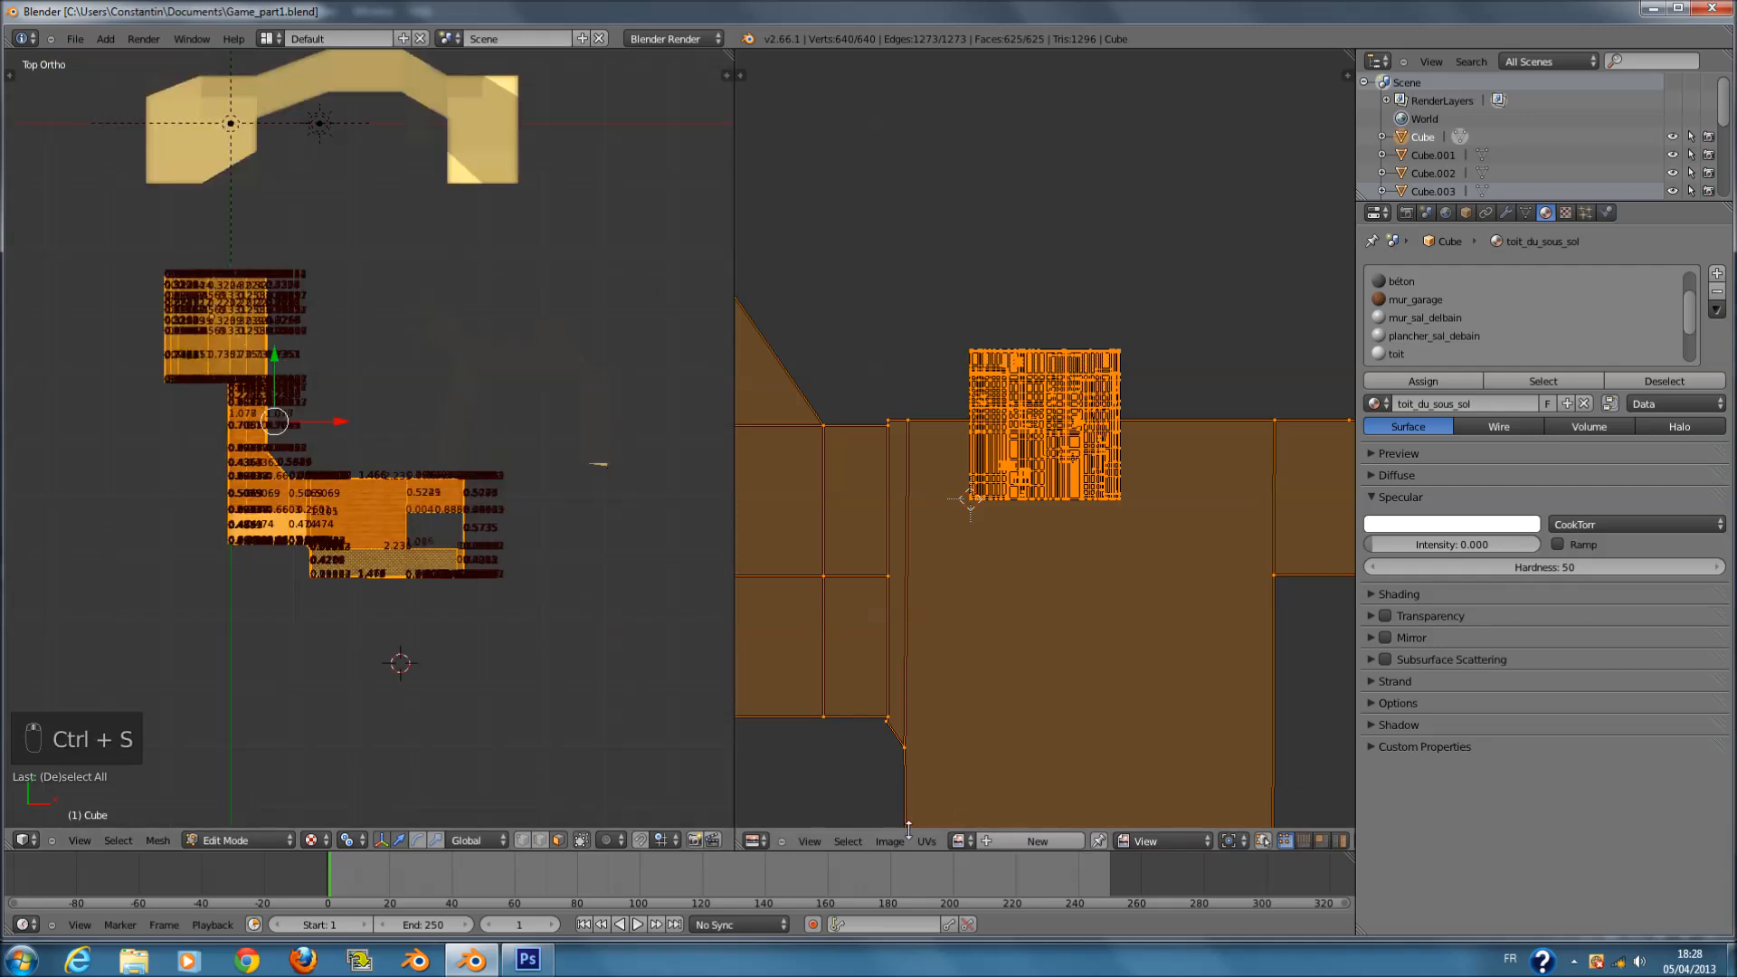
- Return to Object Mode, check the textured house from an angle and from the top, and save the file
{"action": "key", "text": "Tab"}
{"action": "key", "text": "ctrl+s"}
{"action": "middle_click_drag", "start_coordinate": [267, 543], "coordinate": [280, 489]}
{"action": "key", "text": "ctrl+s"}
{"action": "key", "text": "ctrl+s"}
{"action": "key", "text": "KP_7"}
{"action": "scroll", "coordinate": [421, 524], "scroll_direction": "up", "scroll_amount": 2}
{"action": "key", "text": "ctrl+s"}
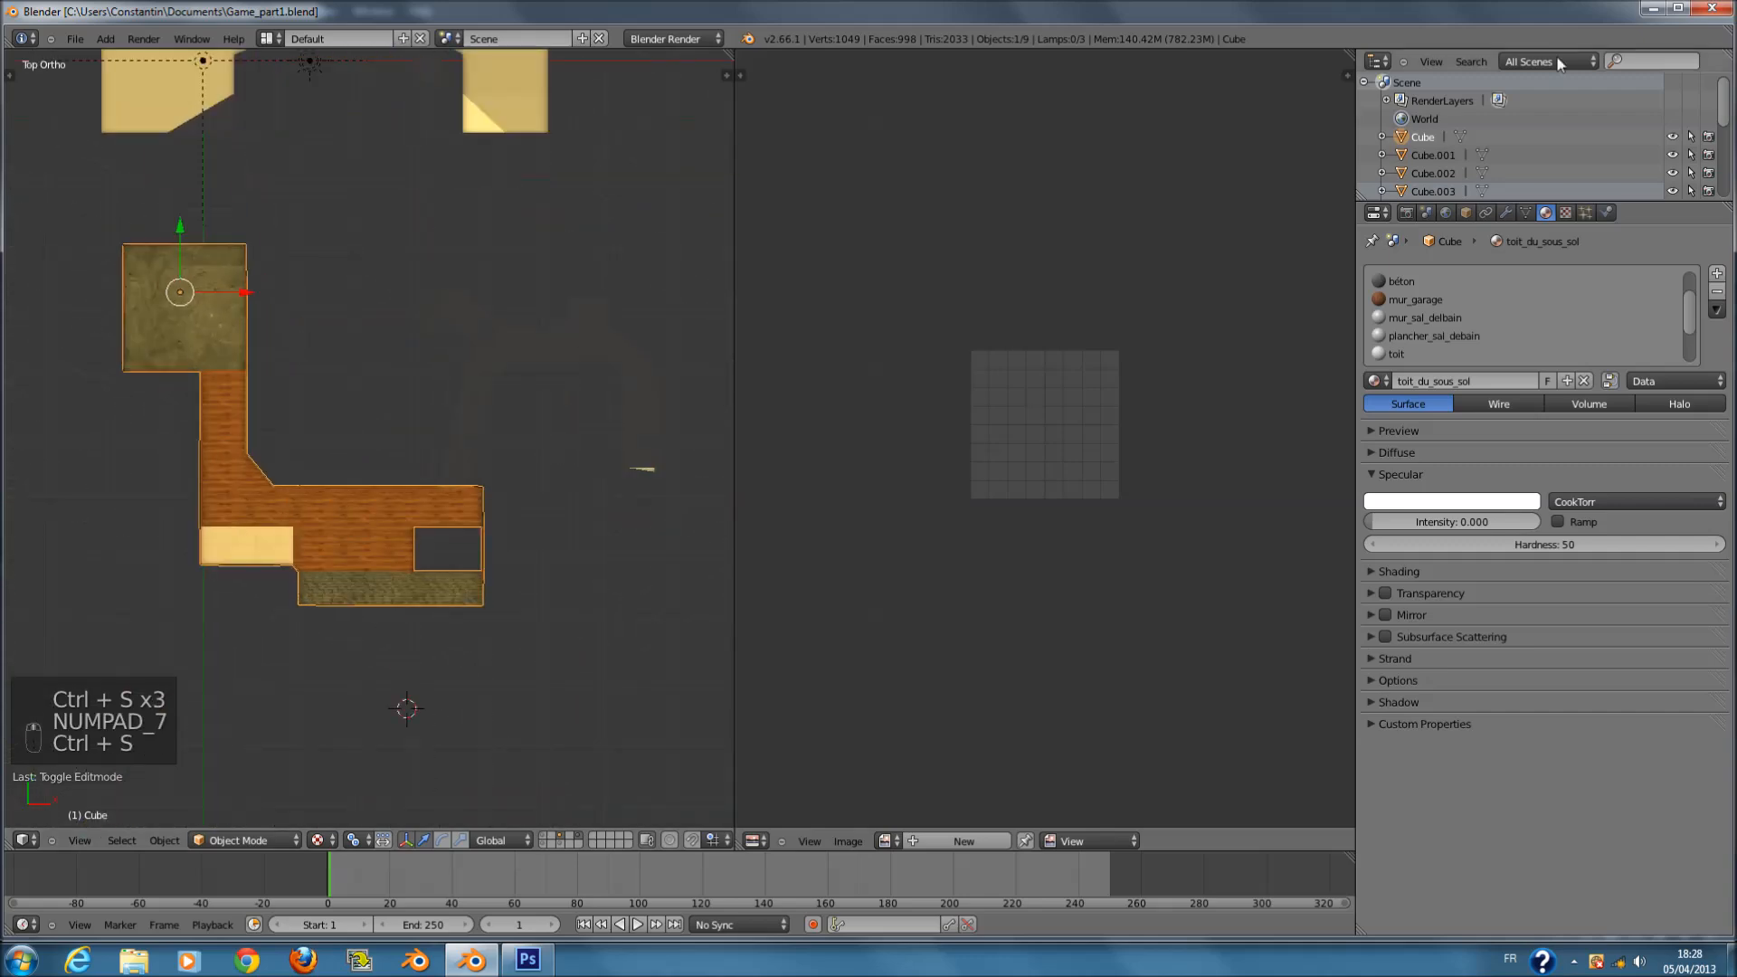
{"action": "left_click", "coordinate": [1652, 11]}
{"action": "left_click", "coordinate": [1656, 9]}
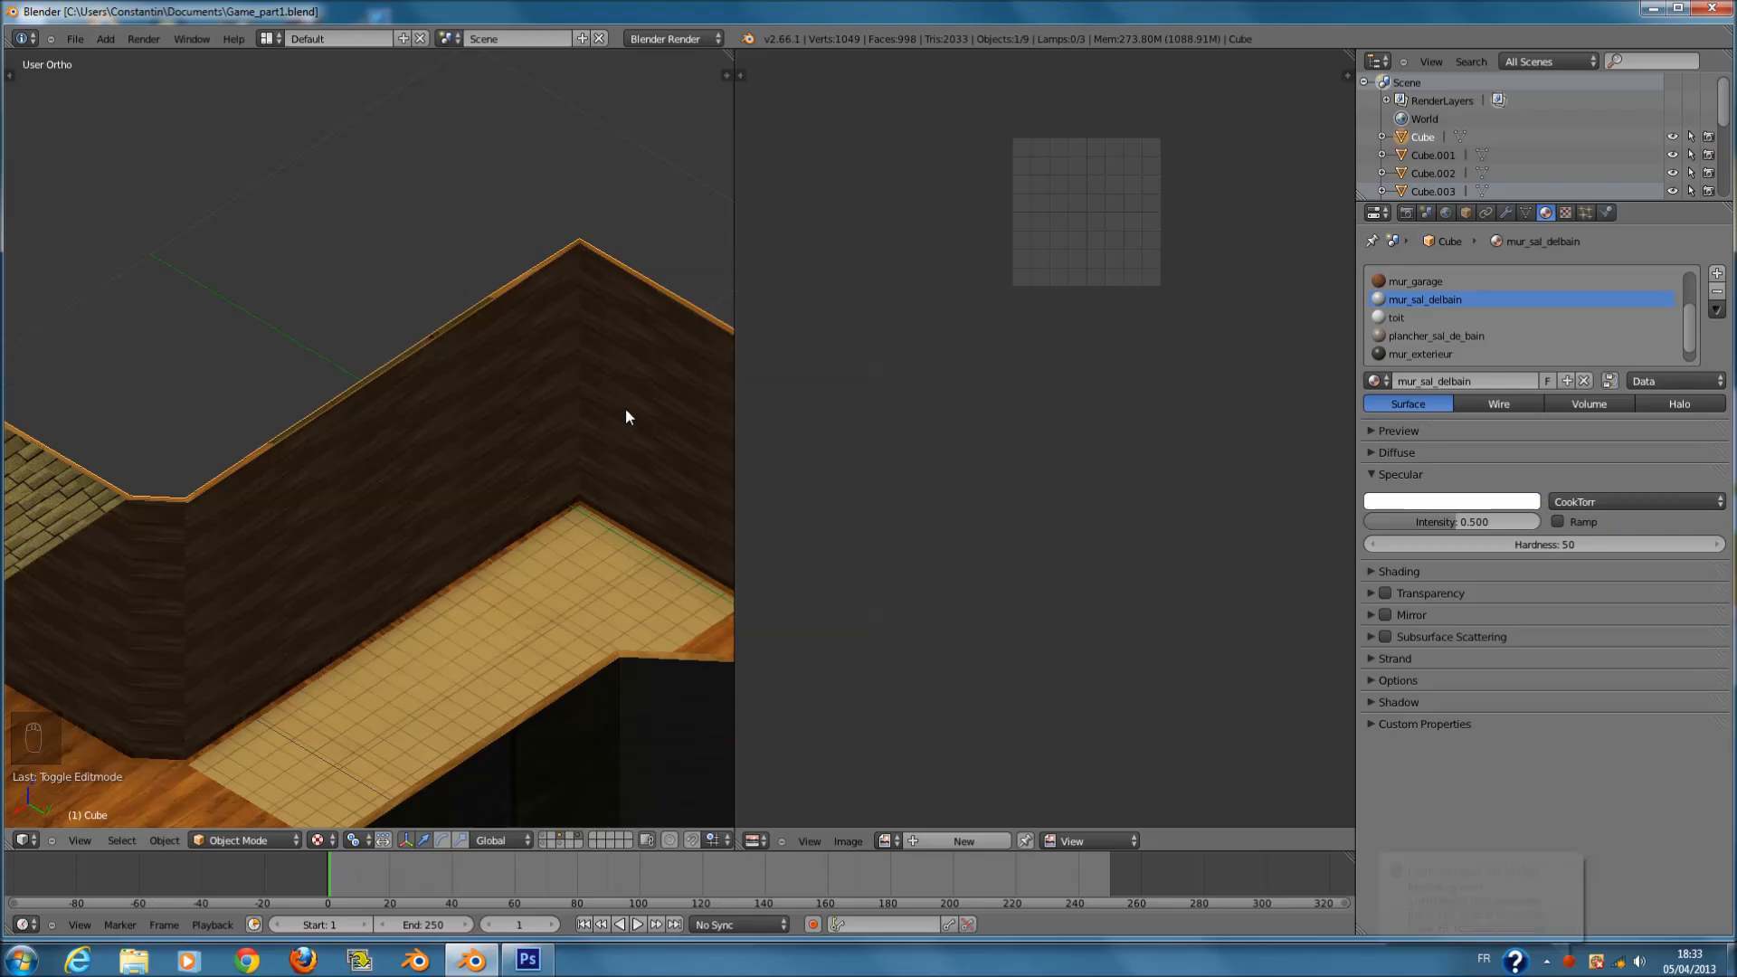
- Select the four narrow wooden floor strips along the bathroom's walls in Edit Mode
{"action": "middle_click_drag", "start_coordinate": [626, 409], "coordinate": [544, 508]}
{"action": "scroll", "coordinate": [416, 493], "scroll_direction": "up", "scroll_amount": 5}
{"action": "key", "text": "Tab"}
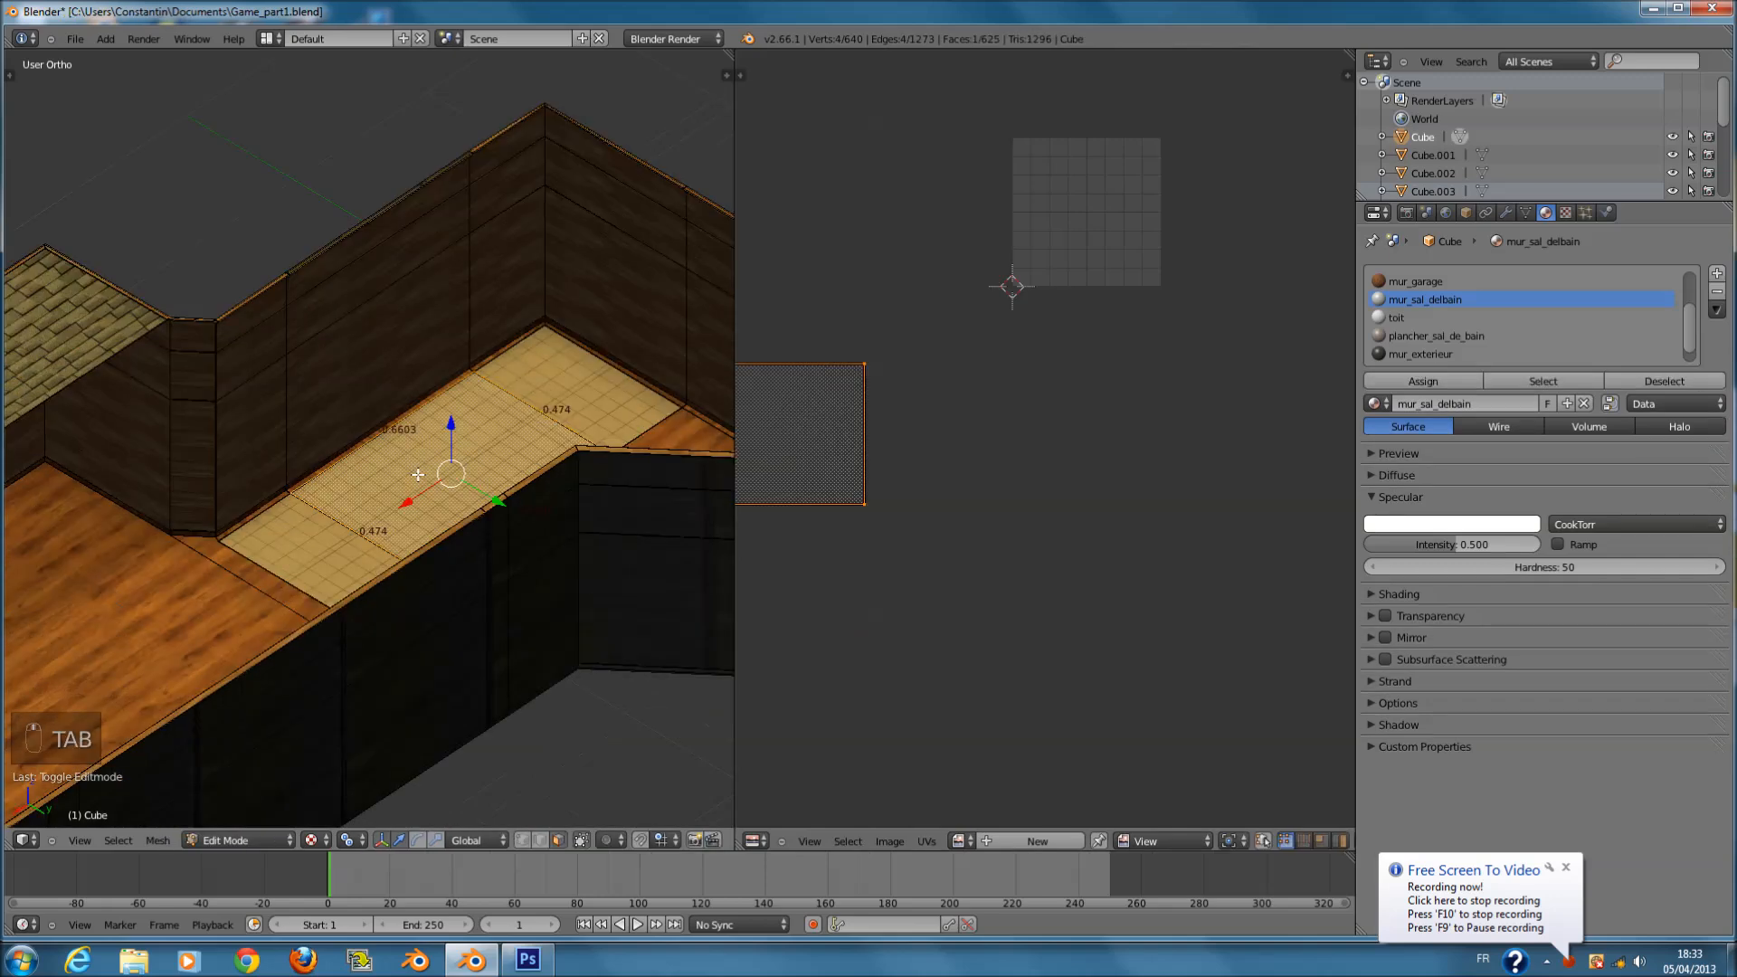
{"action": "scroll", "coordinate": [414, 500], "scroll_direction": "up", "scroll_amount": 2}
{"action": "right_click", "coordinate": [214, 692]}
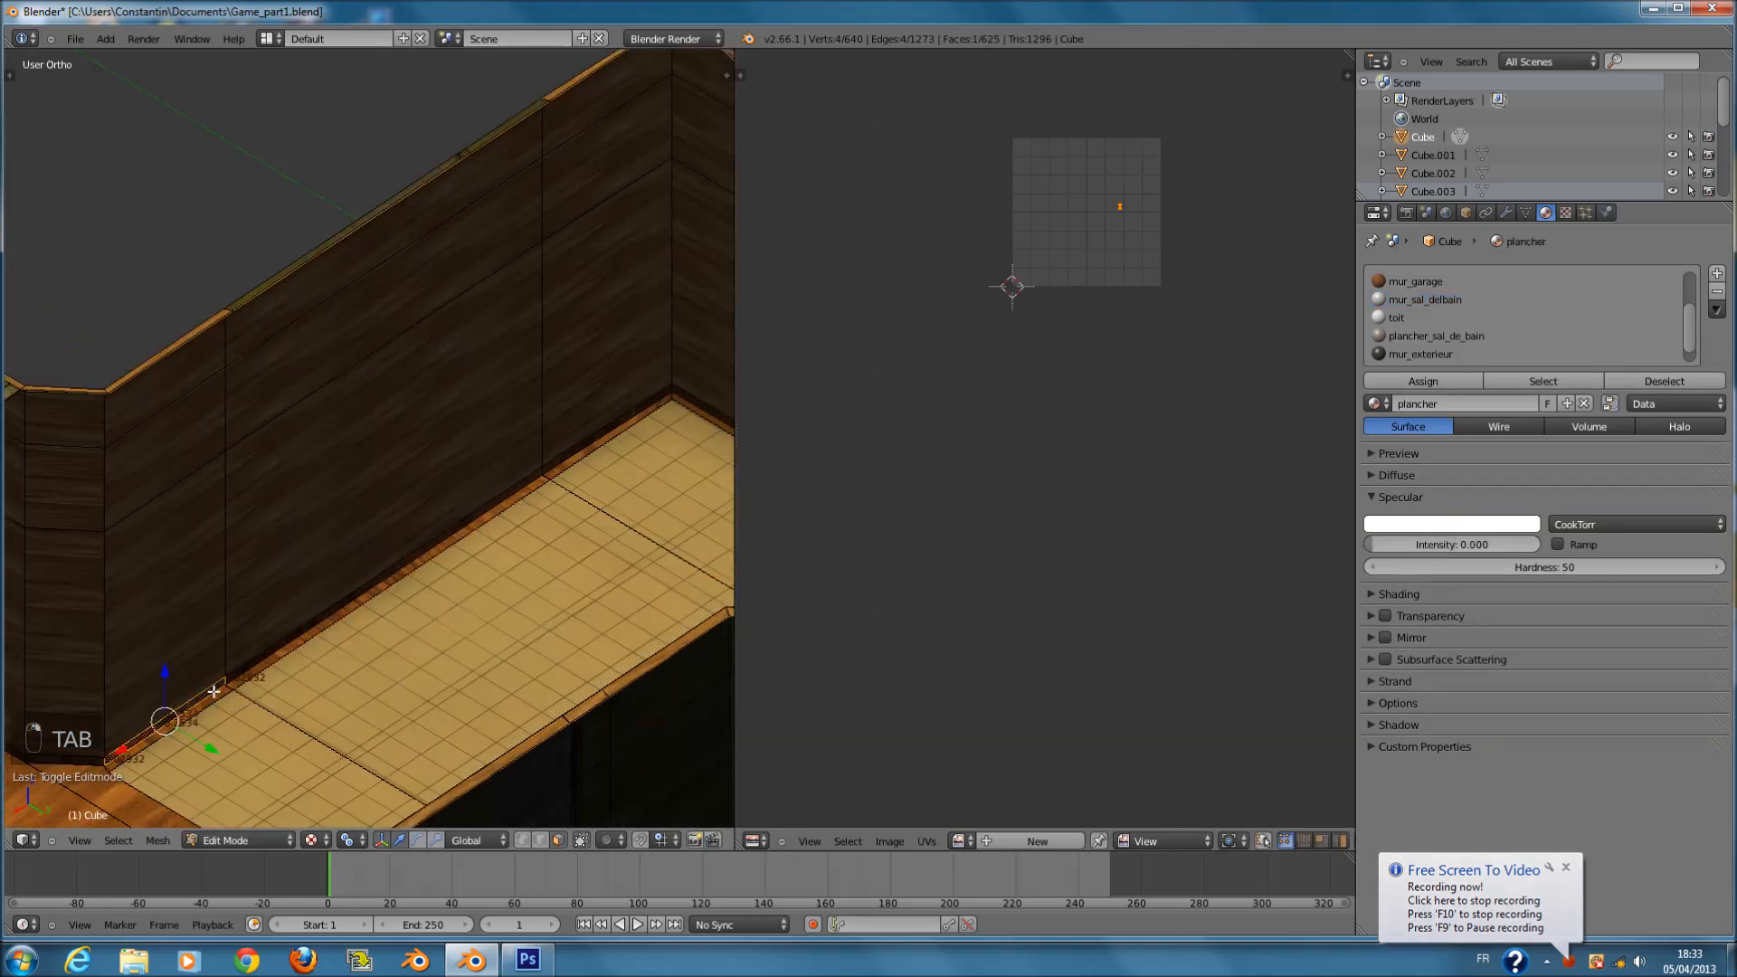
{"action": "right_click", "coordinate": [275, 657], "text": "shift"}
{"action": "right_click", "coordinate": [678, 431], "text": "shift"}
{"action": "scroll", "coordinate": [679, 432], "scroll_direction": "down", "scroll_amount": 1}
{"action": "right_click", "coordinate": [673, 435], "text": "shift"}
{"action": "scroll", "coordinate": [692, 490], "scroll_direction": "down", "scroll_amount": 4}
{"action": "middle_click_drag", "start_coordinate": [691, 491], "coordinate": [579, 514]}
{"action": "scroll", "coordinate": [545, 465], "scroll_direction": "up", "scroll_amount": 3}
{"action": "scroll", "coordinate": [545, 463], "scroll_direction": "up", "scroll_amount": 2}
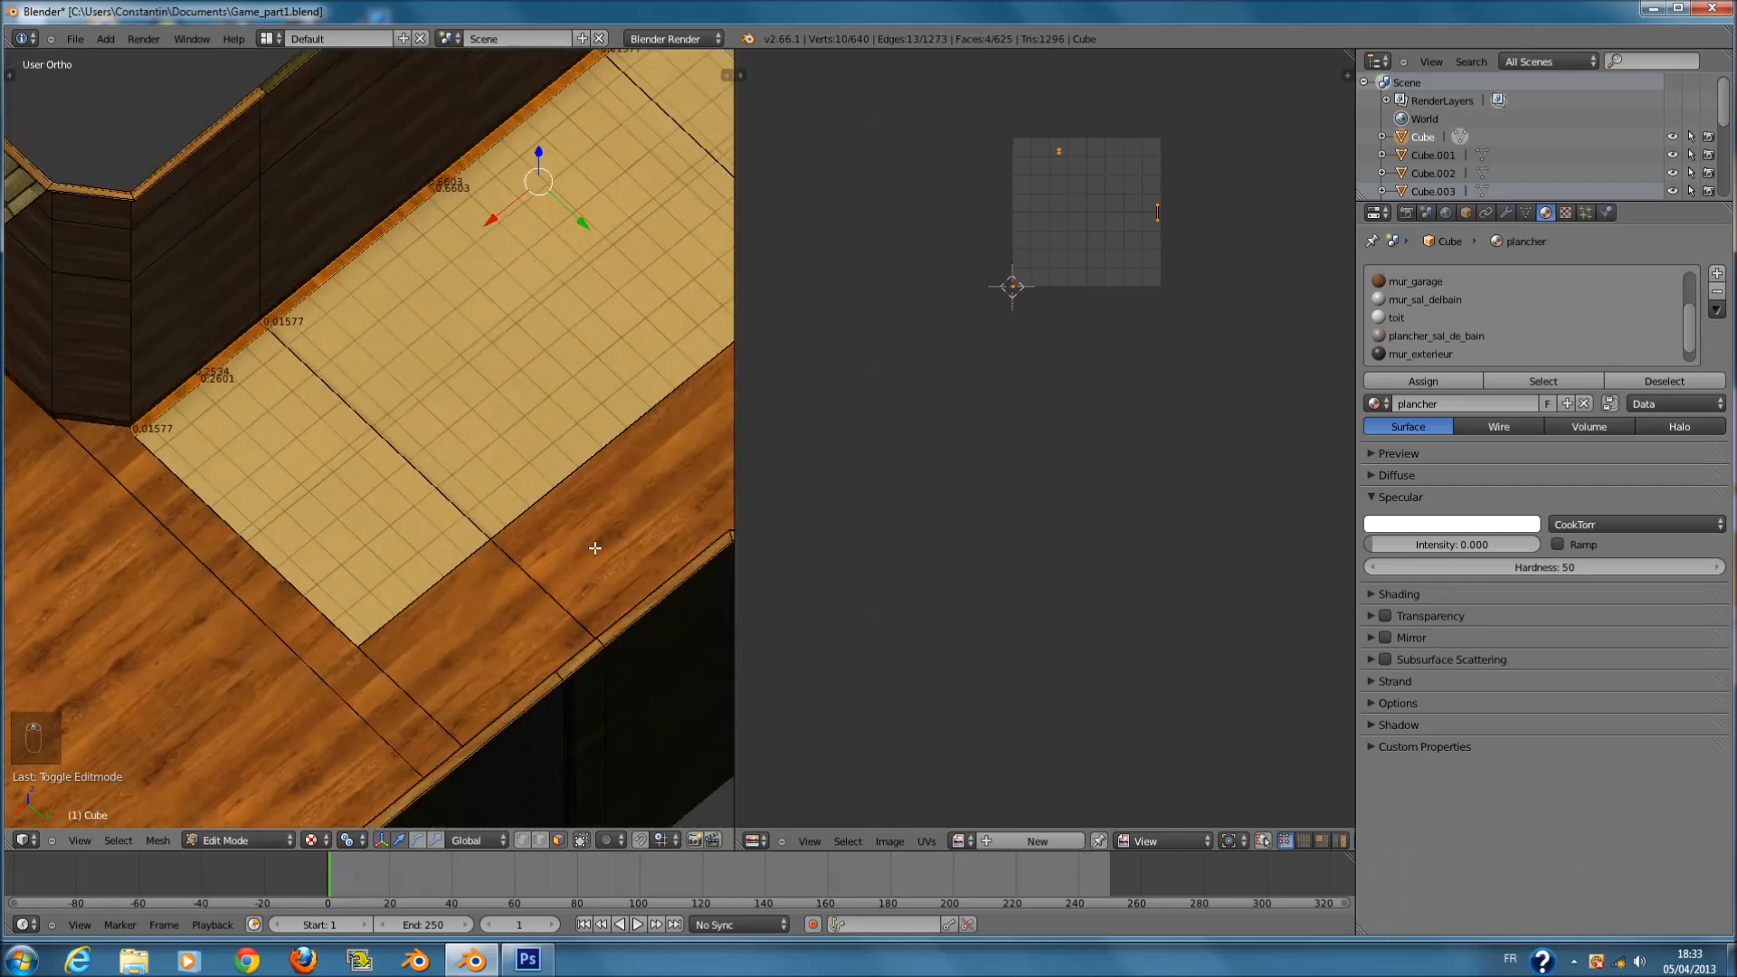
- Map the selected floor strips with Project from View (Bounds) from the top view
{"action": "key", "text": "KP_7"}
{"action": "scroll", "coordinate": [421, 368], "scroll_direction": "down", "scroll_amount": 3}
{"action": "key", "text": "u"}
{"action": "left_click", "coordinate": [404, 421]}
{"action": "key", "text": "KP_Decimal"}
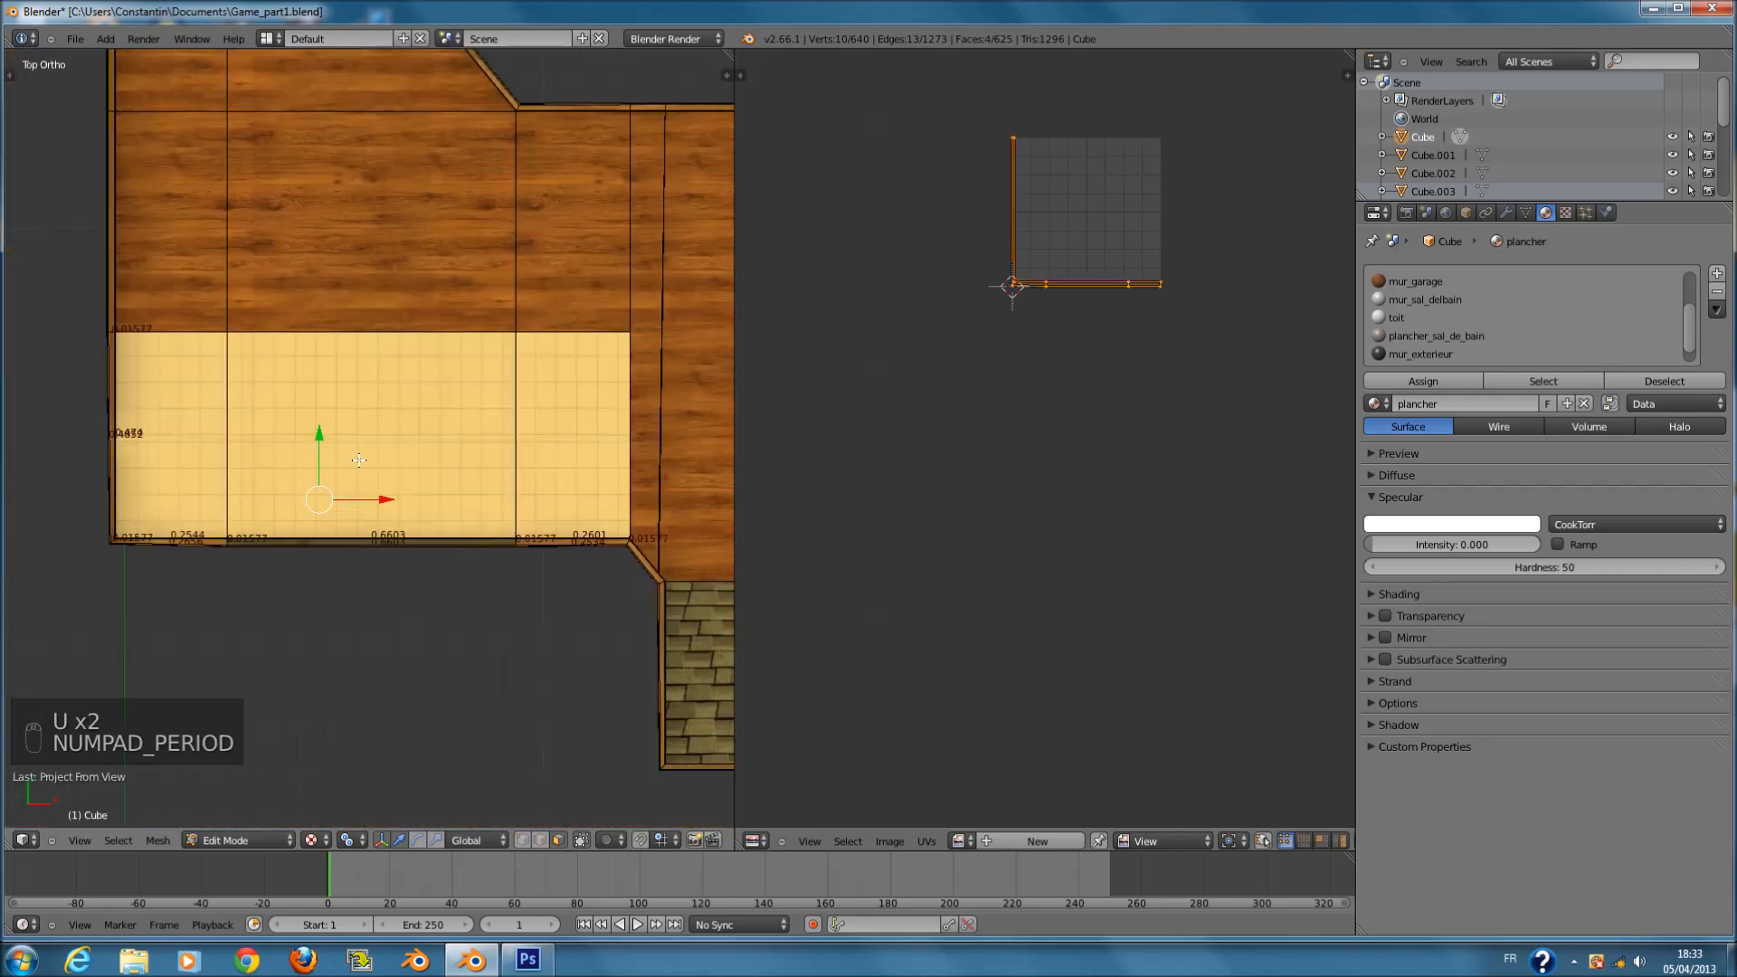
- Assign the plancher_sal_de_bain material to the floor strips and check them in Object Mode
{"action": "middle_click_drag", "start_coordinate": [290, 614], "coordinate": [291, 646]}
{"action": "key", "text": "Tab"}
{"action": "key", "text": "Tab"}
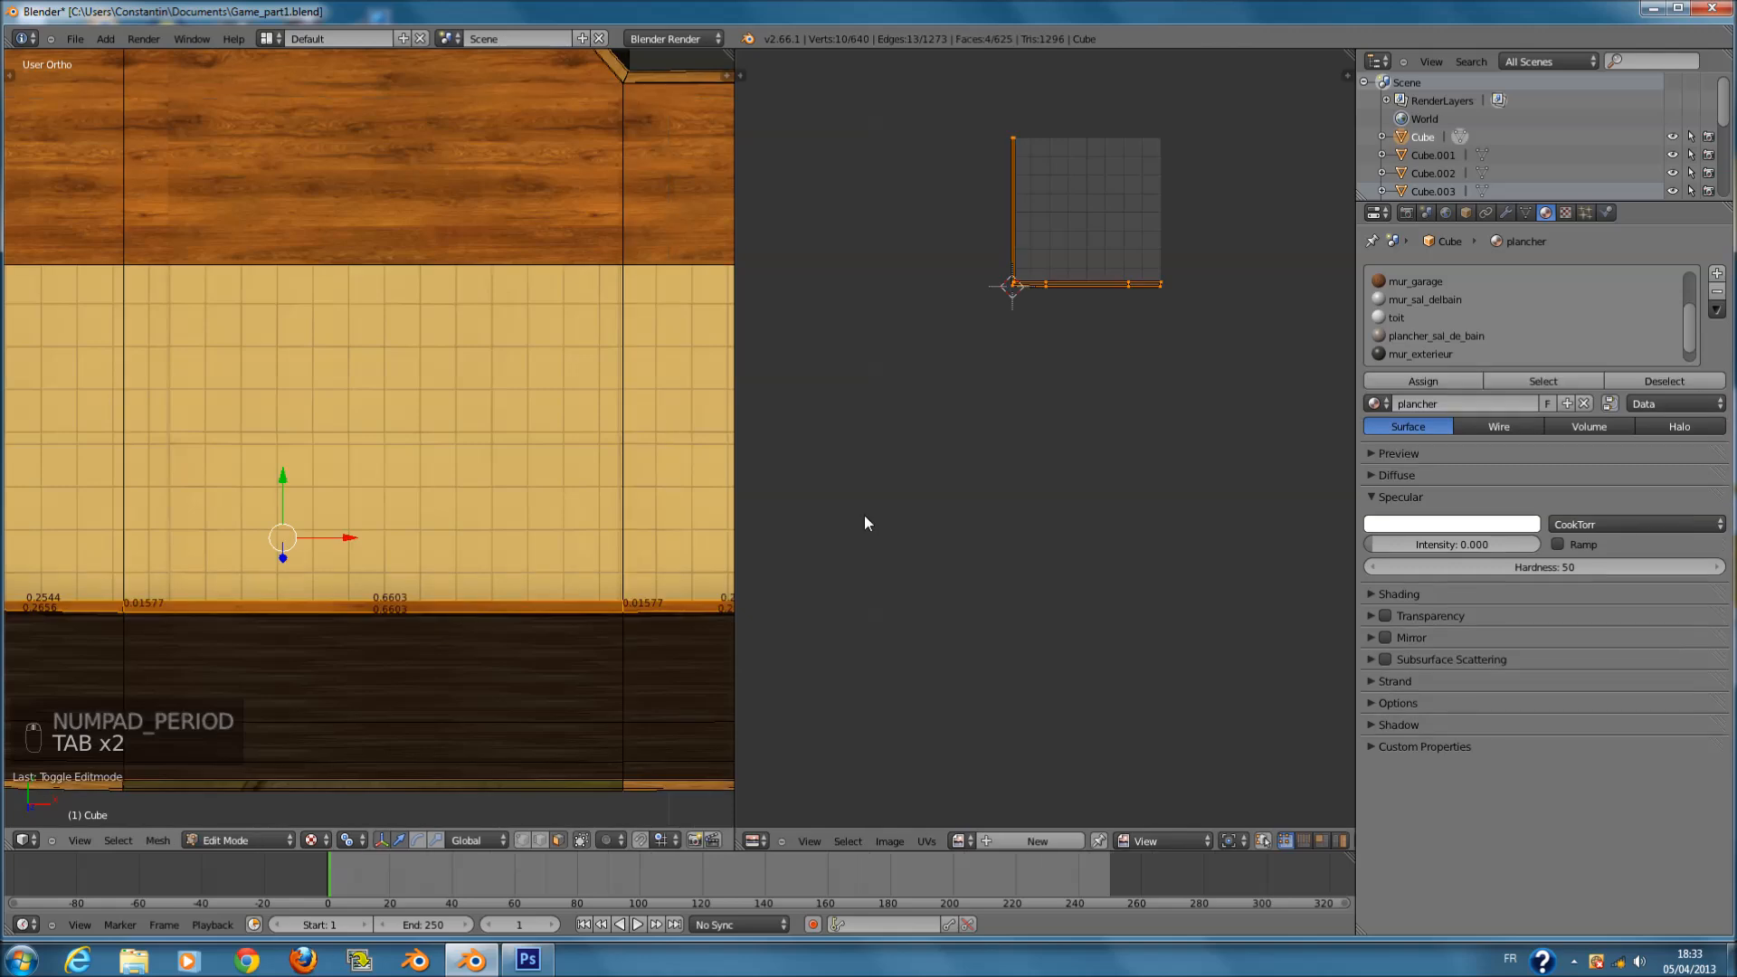
{"action": "left_click", "coordinate": [1417, 336]}
{"action": "key", "text": "Tab"}
{"action": "key", "text": "Tab"}
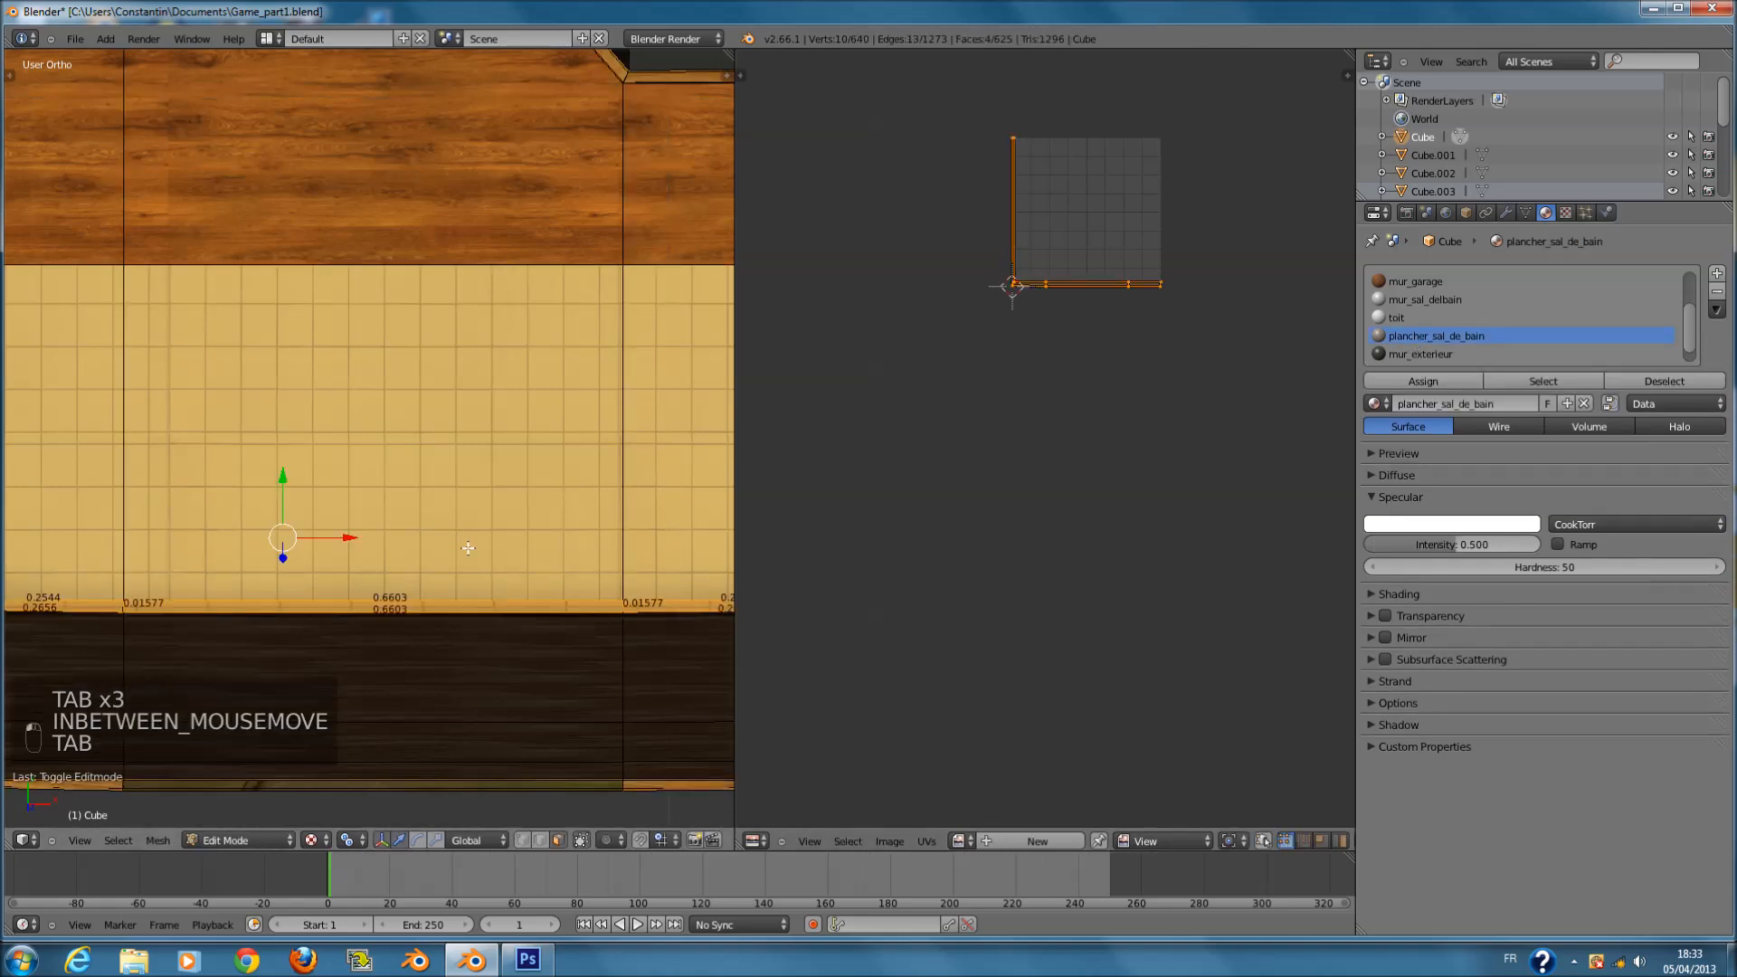
- Add the three large tiled floor faces to the strip selection and map all with Project from View (Bounds) from the top view
{"action": "key", "text": "KP_7"}
{"action": "key", "text": "v"}
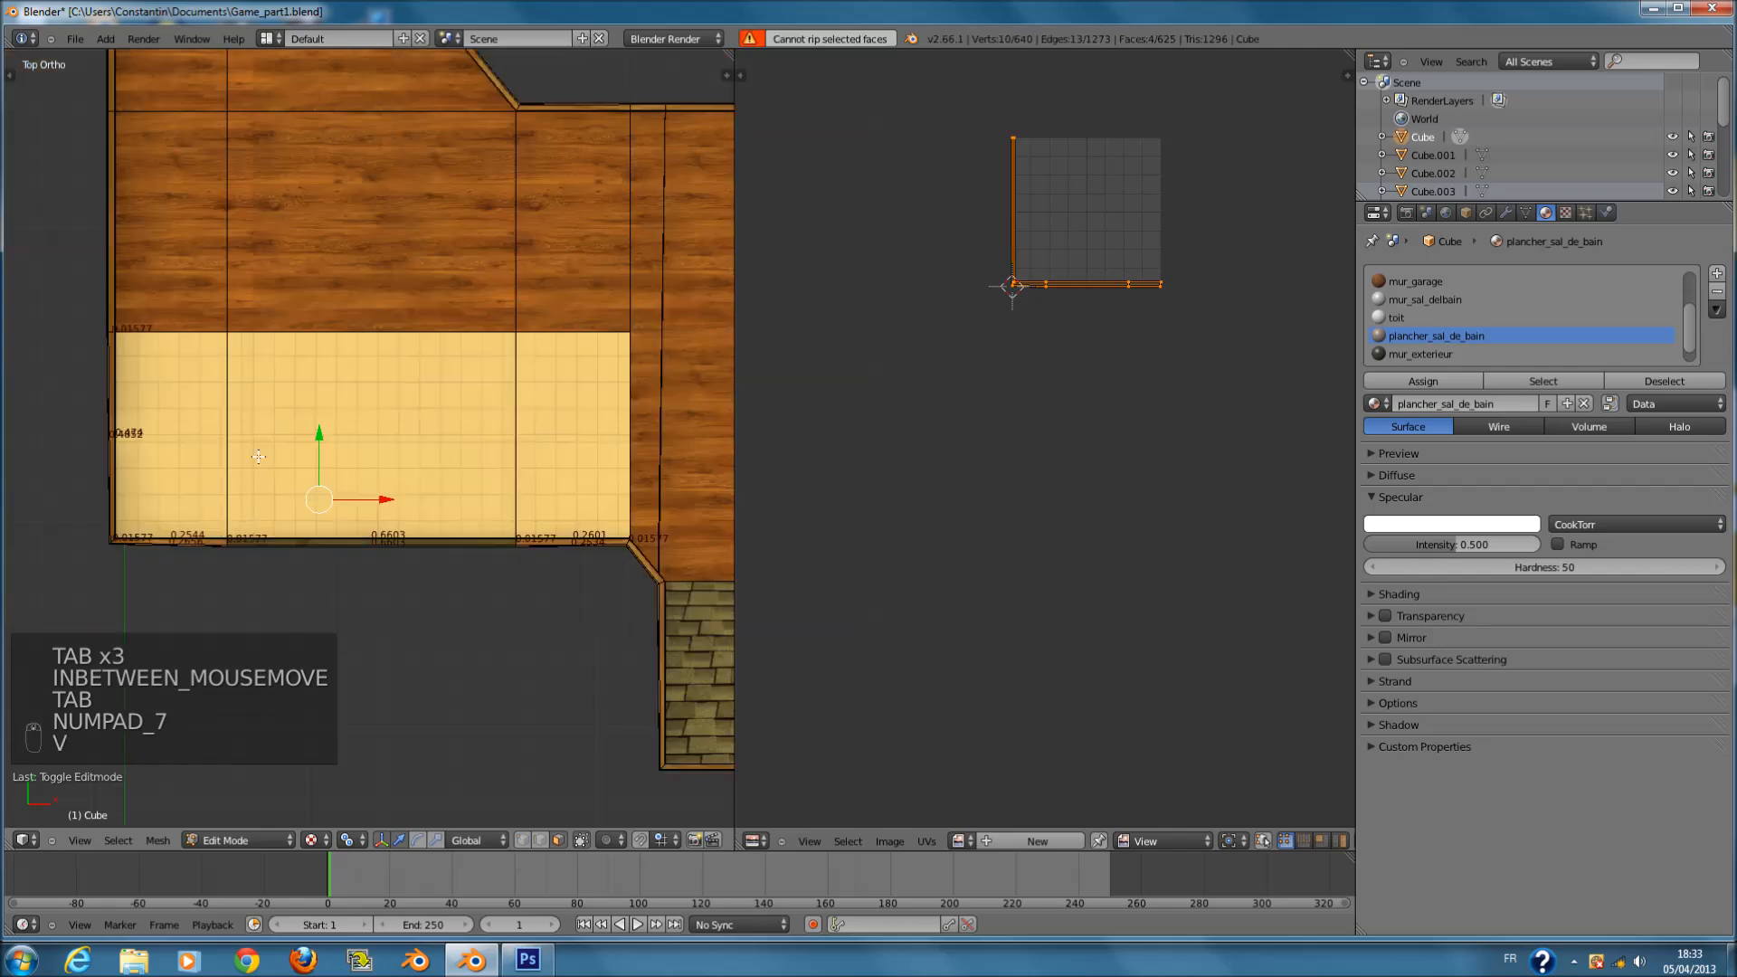
{"action": "key", "text": "c"}
{"action": "left_click", "coordinate": [582, 437]}
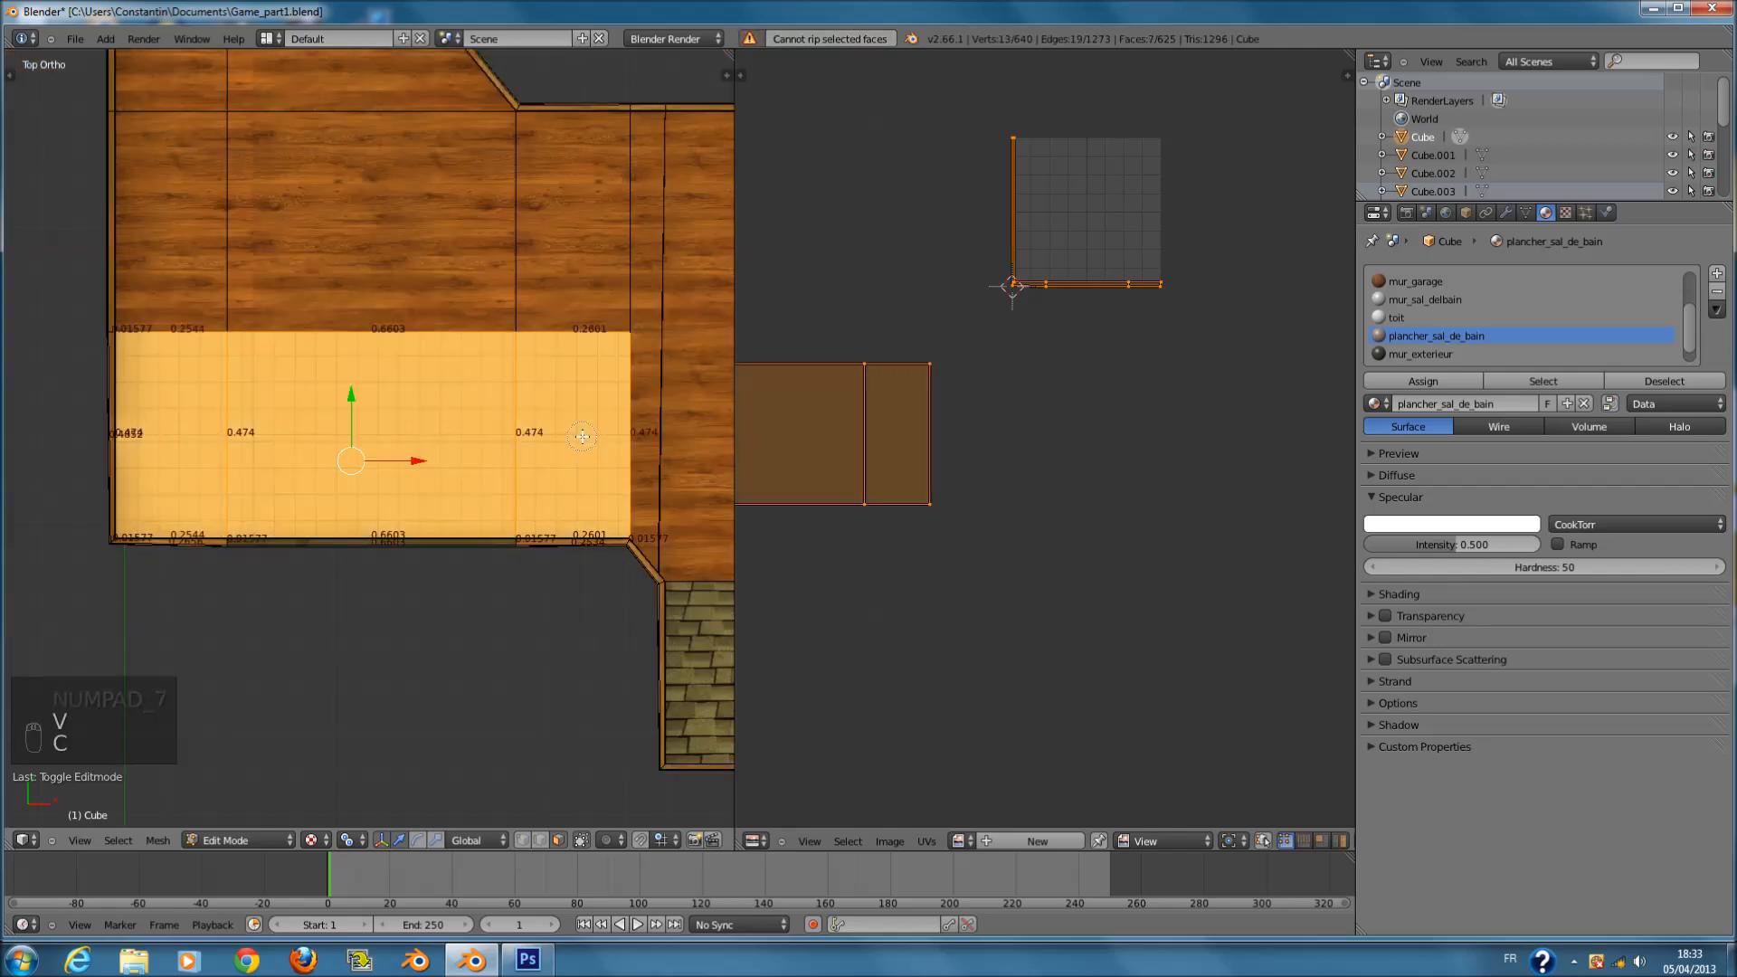
{"action": "right_click", "coordinate": [581, 437]}
{"action": "key", "text": "u"}
{"action": "left_click", "coordinate": [579, 436]}
{"action": "scroll", "coordinate": [489, 566], "scroll_direction": "up", "scroll_amount": 4}
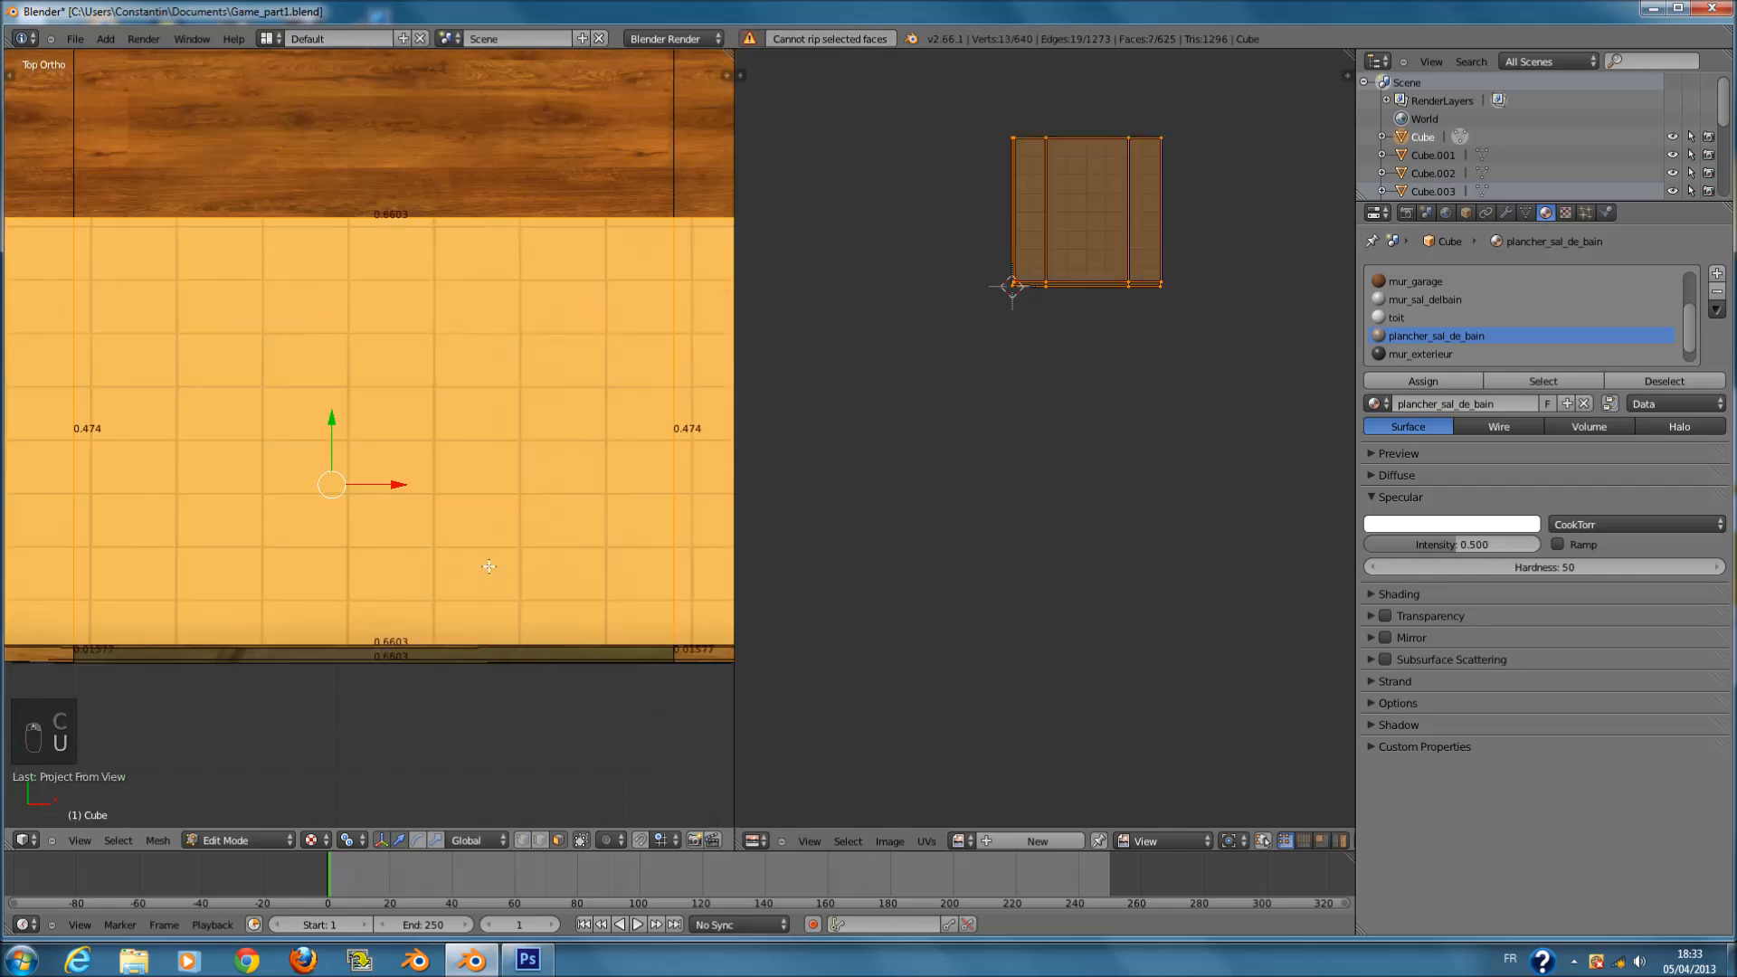
- Examine the bathroom's tiled floor from an angle, and clear the mesh selection in Edit Mode
{"action": "key", "text": "Tab"}
{"action": "middle_click_drag", "start_coordinate": [487, 576], "coordinate": [150, 534]}
{"action": "scroll", "coordinate": [150, 541], "scroll_direction": "down", "scroll_amount": 4}
{"action": "key", "text": "Tab"}
{"action": "key", "text": "a"}
{"action": "key", "text": "a"}
{"action": "scroll", "coordinate": [194, 388], "scroll_direction": "up", "scroll_amount": 2, "text": "ctrl"}
{"action": "key", "text": "a"}
{"action": "key", "text": "c"}
{"action": "mouse_move", "coordinate": [125, 409]}
{"action": "left_mouse_down"}
{"action": "mouse_move", "coordinate": [263, 295]}
{"action": "mouse_move", "coordinate": [116, 369]}
{"action": "mouse_move", "coordinate": [186, 310]}
{"action": "mouse_move", "coordinate": [477, 204]}
{"action": "left_mouse_up"}
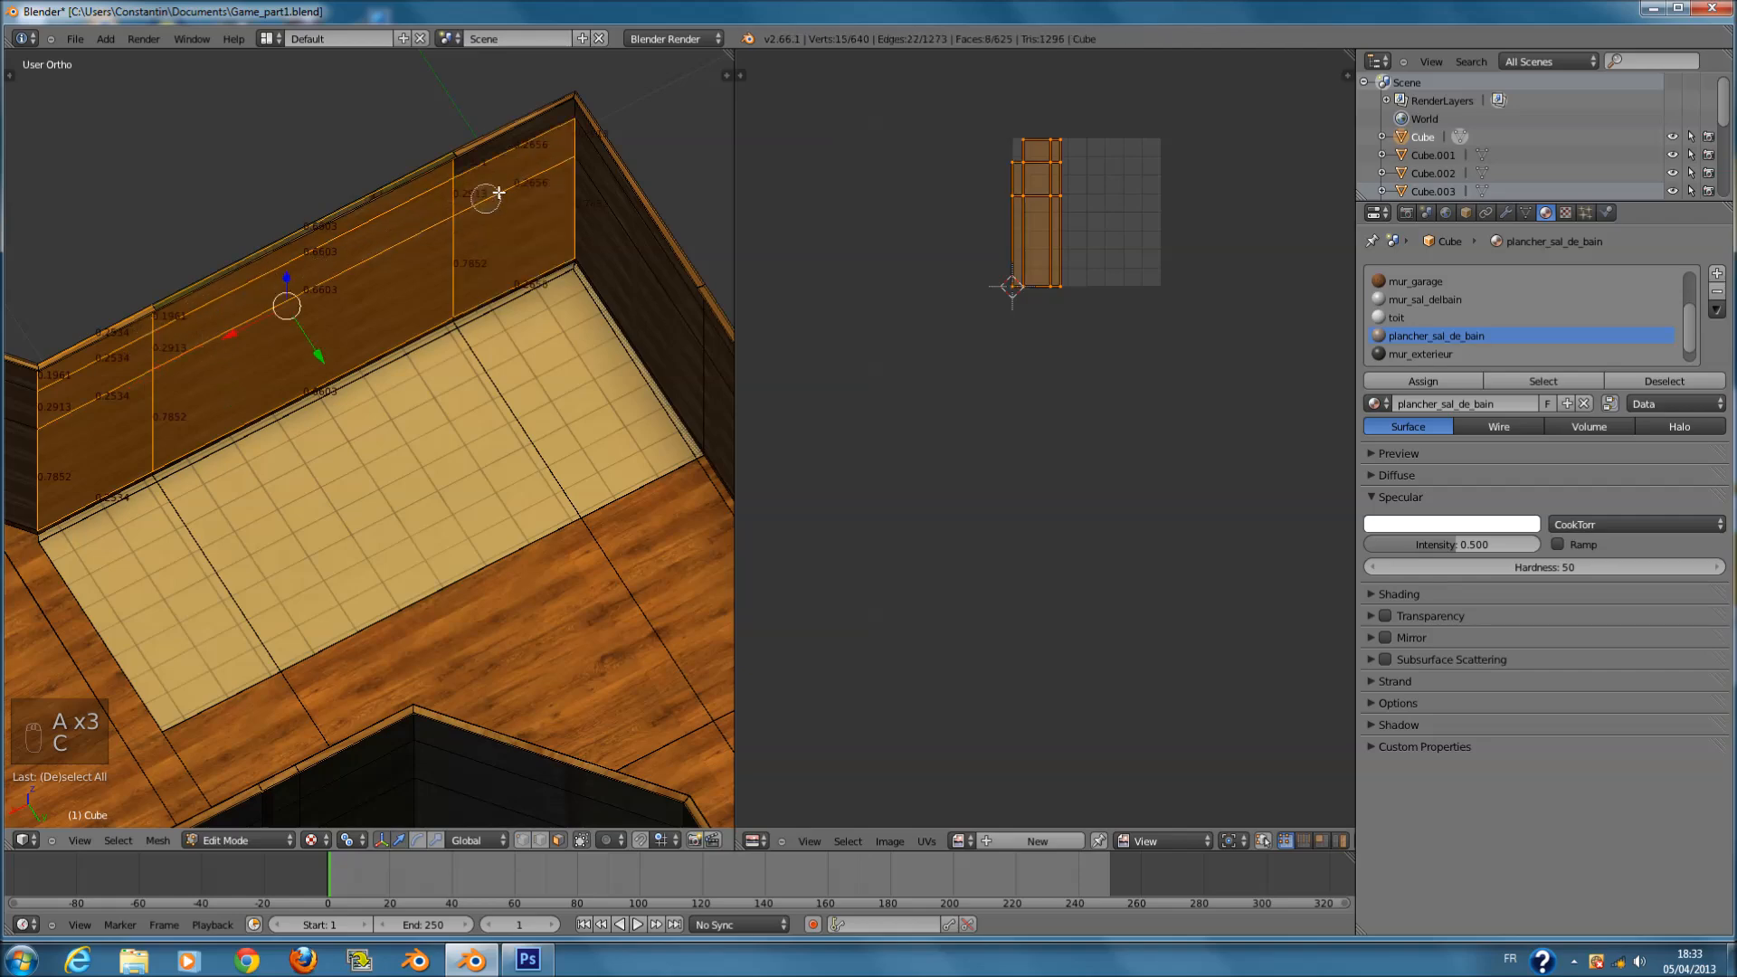
{"action": "right_click", "coordinate": [509, 186]}
{"action": "key", "text": "a"}
- Circle-select the bathroom's inner wall faces on the long back wall and the adjoining side wall
{"action": "mouse_move", "coordinate": [497, 193]}
{"action": "middle_mouse_down"}
{"action": "mouse_move", "coordinate": [621, 182]}
{"action": "mouse_move", "coordinate": [522, 206]}
{"action": "middle_mouse_up"}
{"action": "key", "text": "c"}
{"action": "mouse_move", "coordinate": [153, 339]}
{"action": "left_mouse_down"}
{"action": "mouse_move", "coordinate": [151, 322]}
{"action": "mouse_move", "coordinate": [427, 209]}
{"action": "mouse_move", "coordinate": [504, 148]}
{"action": "mouse_move", "coordinate": [597, 164]}
{"action": "left_mouse_up"}
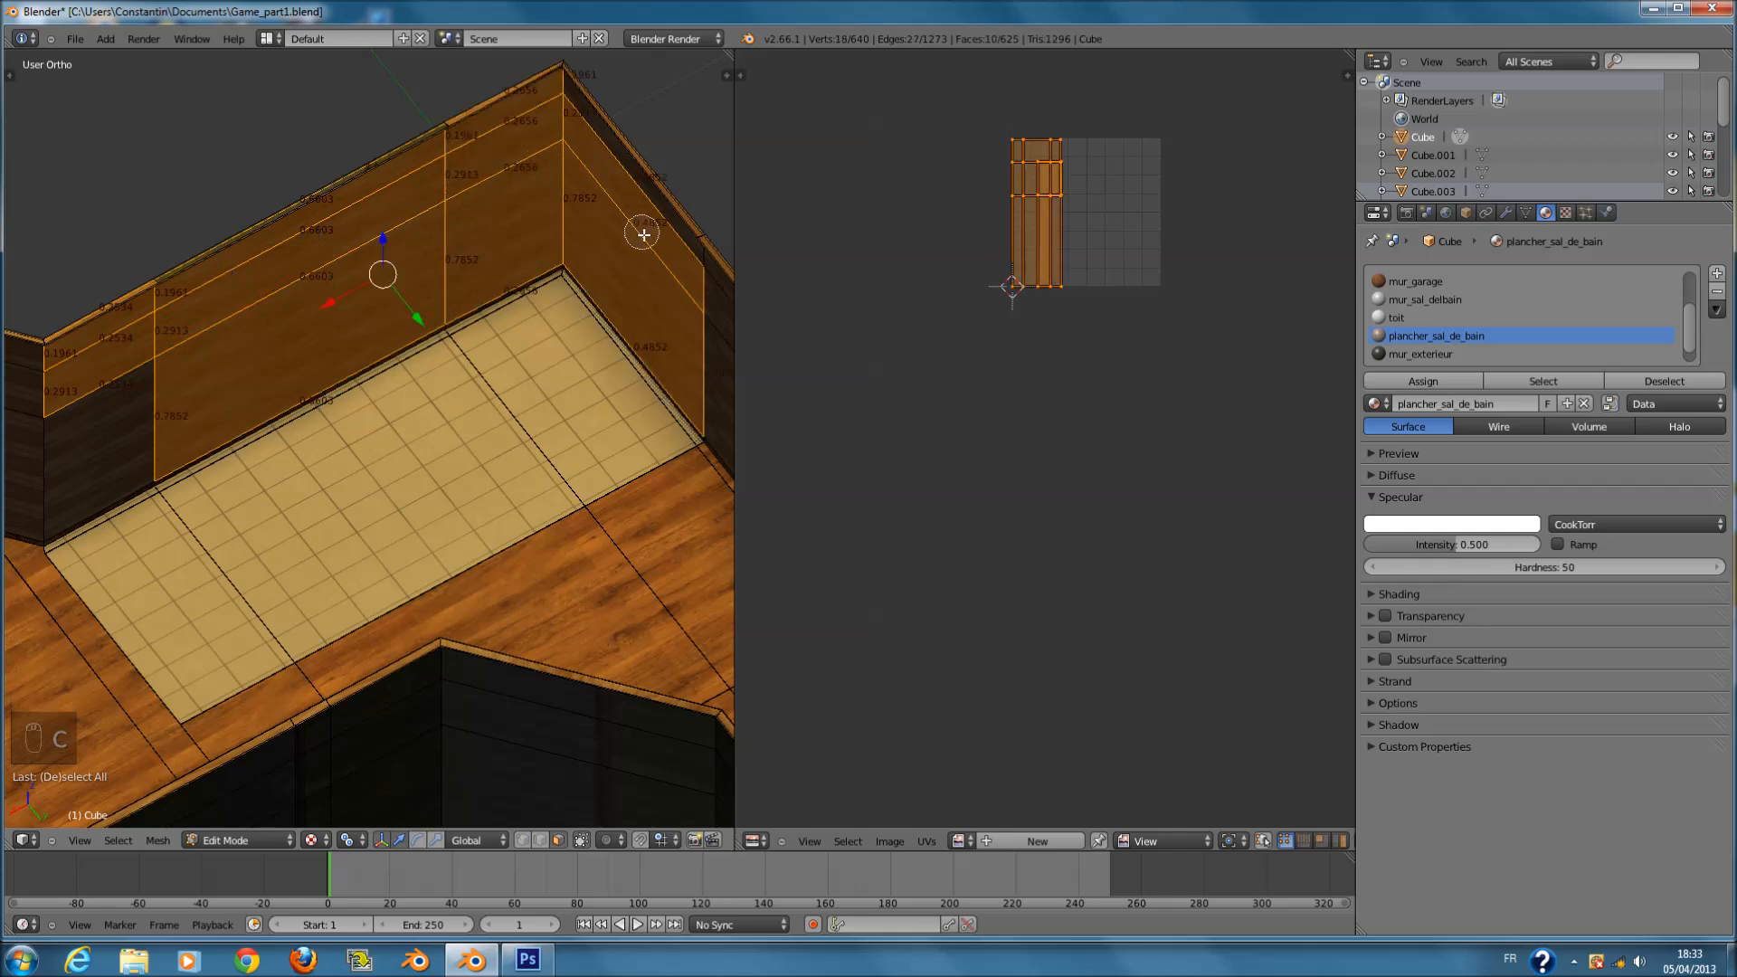
{"action": "left_click_drag", "start_coordinate": [644, 229], "coordinate": [648, 224]}
{"action": "left_click", "coordinate": [147, 380]}
{"action": "right_click", "coordinate": [148, 380]}
- Add the thin faces at the base of the back and side walls near their corner to the selection
{"action": "middle_click_drag", "start_coordinate": [293, 400], "coordinate": [404, 364]}
{"action": "scroll", "coordinate": [426, 388], "scroll_direction": "down", "scroll_amount": 1}
{"action": "middle_click_drag", "start_coordinate": [490, 275], "coordinate": [405, 355], "text": "shift"}
{"action": "scroll", "coordinate": [490, 391], "scroll_direction": "up", "scroll_amount": 5}
{"action": "key", "text": "c"}
{"action": "left_click", "coordinate": [512, 348]}
{"action": "right_click", "coordinate": [513, 349]}
{"action": "key", "text": "c"}
{"action": "left_click", "coordinate": [368, 460]}
{"action": "left_click", "coordinate": [408, 442]}
{"action": "right_click", "coordinate": [408, 442]}
- Add the remaining thin base face at the back wall's far end, leaving the adjacent floor edge strip out of the selection
{"action": "scroll", "coordinate": [403, 442], "scroll_direction": "down", "scroll_amount": 4}
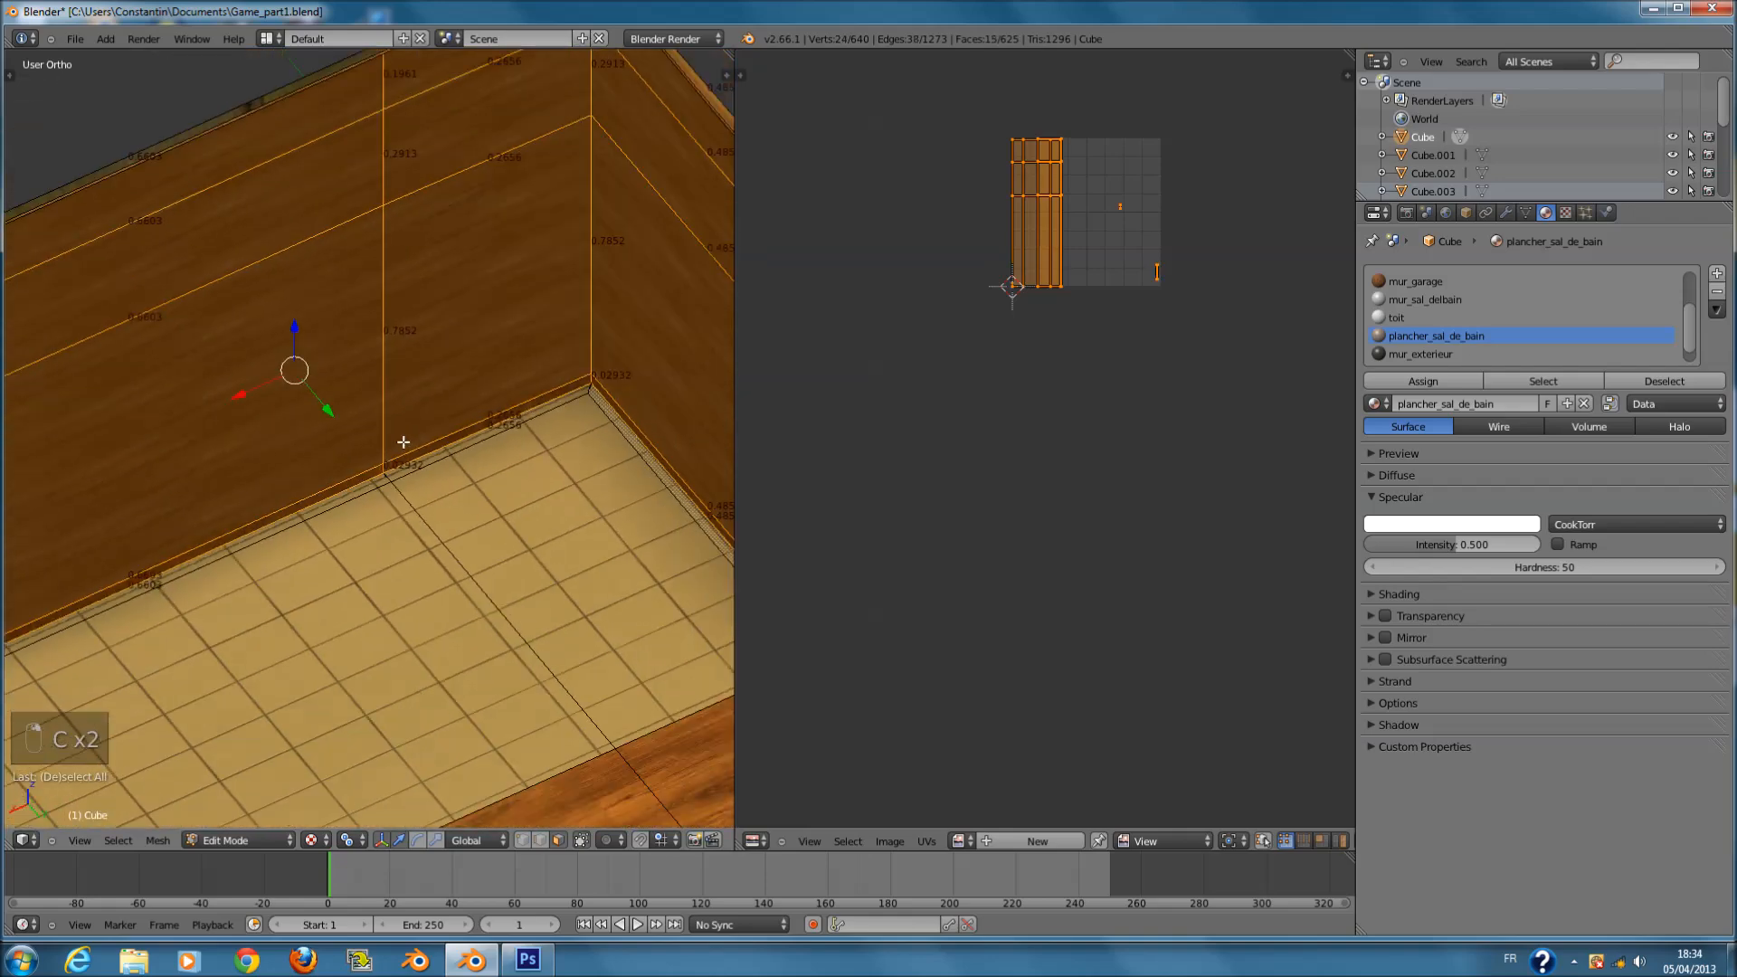
{"action": "left_click", "coordinate": [61, 588]}
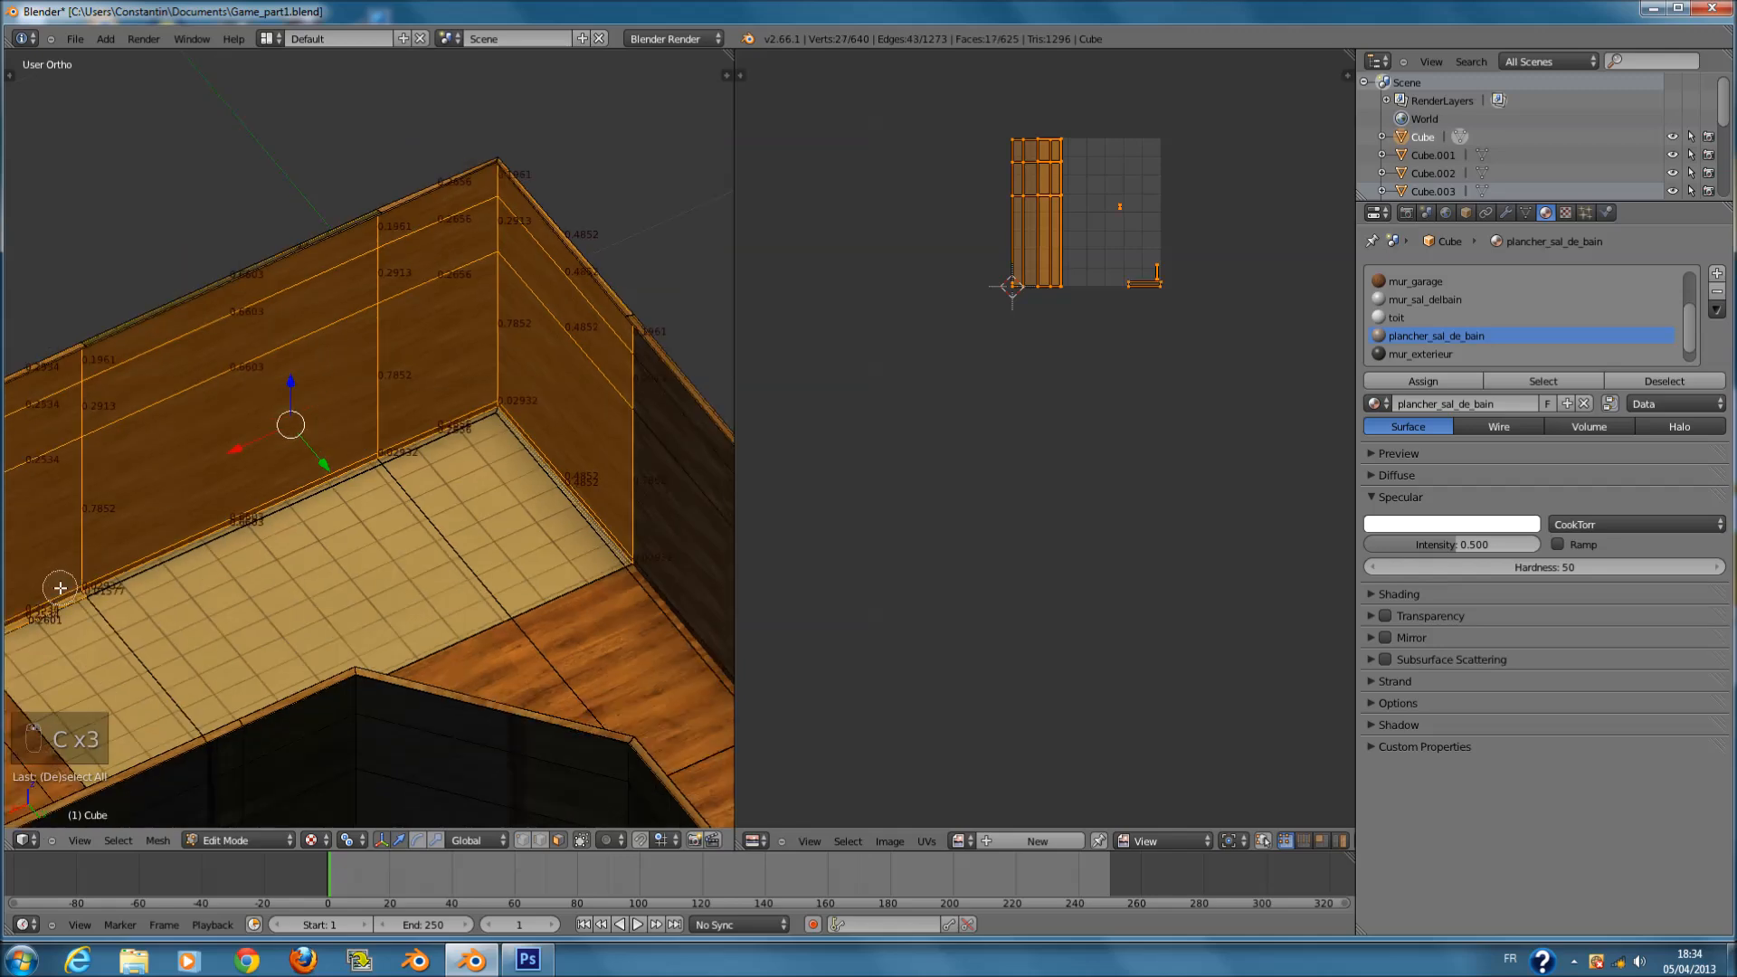
{"action": "middle_click_drag", "start_coordinate": [59, 607], "coordinate": [55, 622]}
{"action": "middle_click_drag", "start_coordinate": [244, 562], "coordinate": [249, 559]}
{"action": "key", "text": "c"}
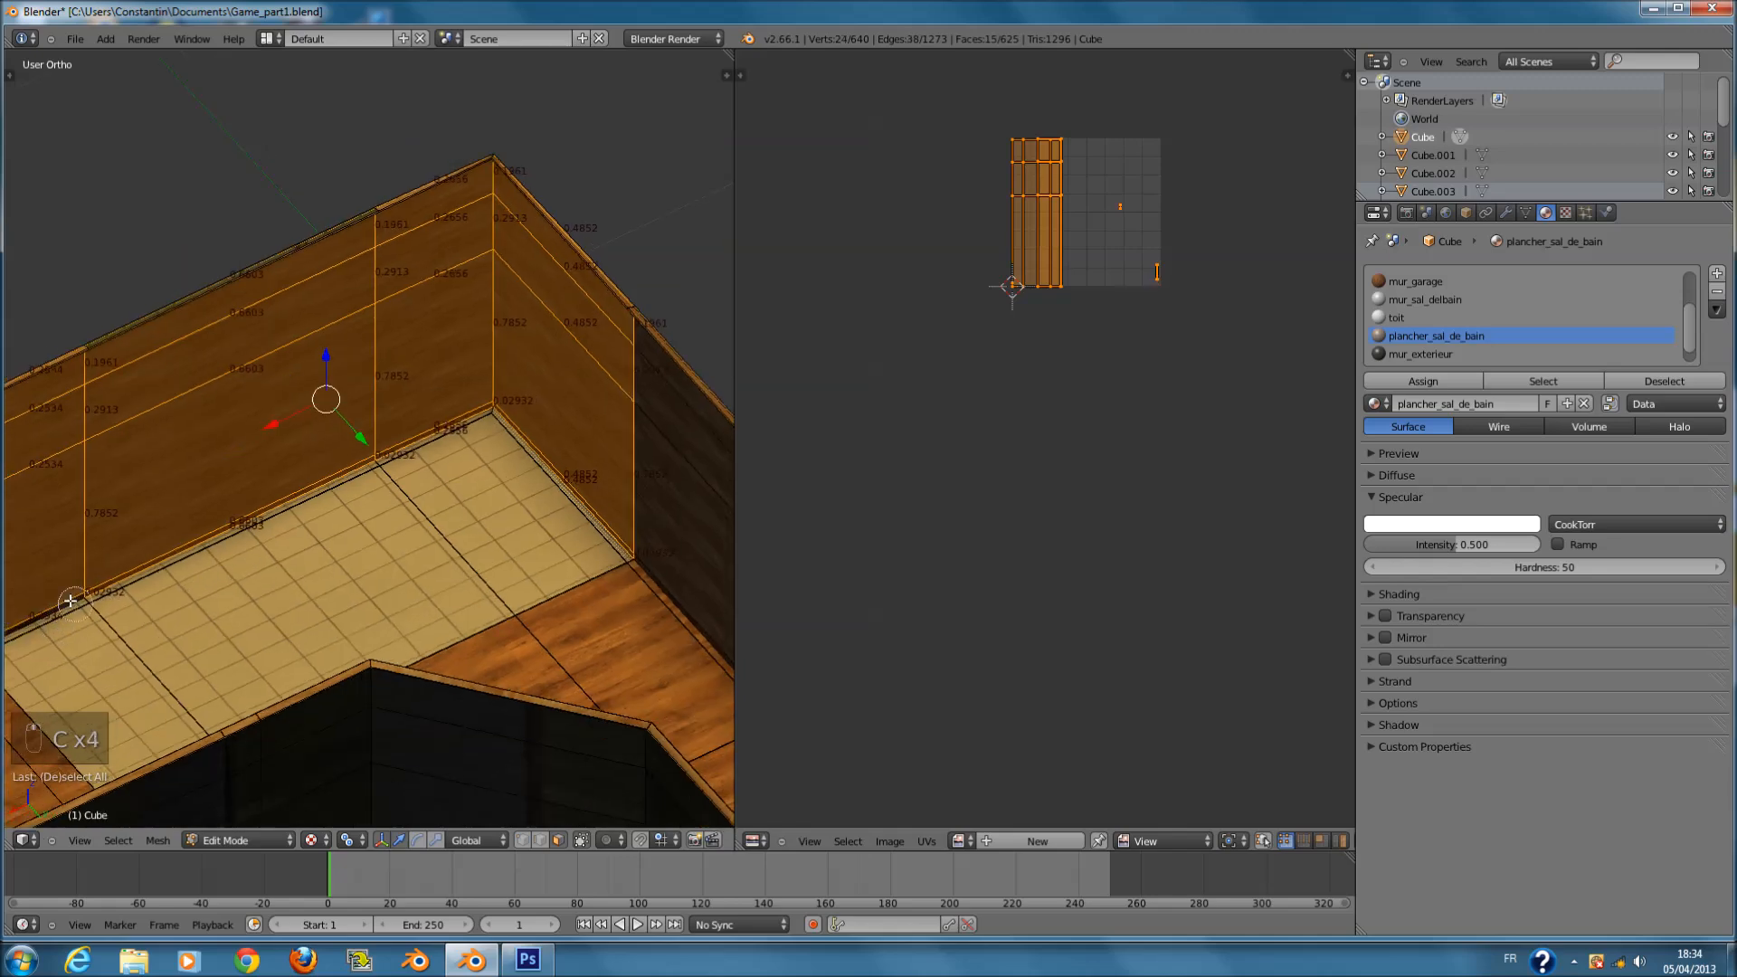
{"action": "left_click", "coordinate": [57, 591]}
{"action": "right_click", "coordinate": [289, 503]}
- Remove the side wall's three large faces from the selection
{"action": "middle_click_drag", "start_coordinate": [348, 473], "coordinate": [414, 449]}
{"action": "key", "text": "c"}
{"action": "scroll", "coordinate": [512, 217], "scroll_direction": "down", "scroll_amount": 5}
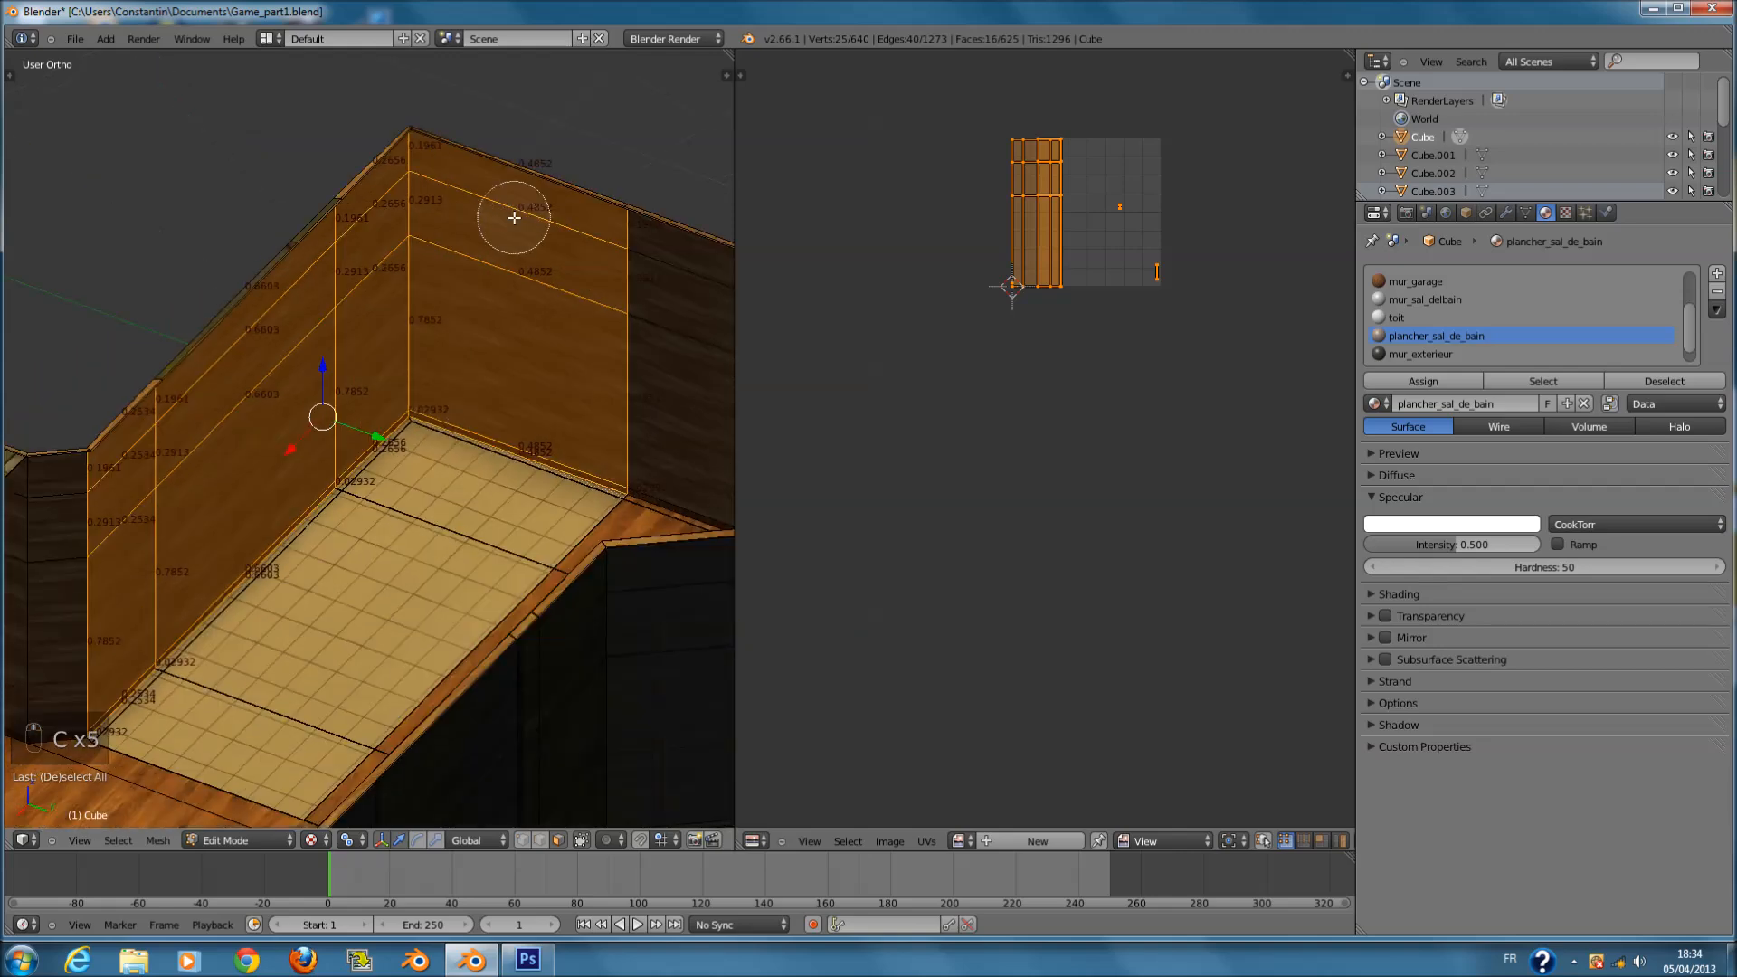
{"action": "middle_click_drag", "start_coordinate": [512, 217], "coordinate": [482, 396]}
{"action": "right_click", "coordinate": [482, 396]}
- Map the back wall selection with Project from View (Bounds) from the front view, and assign the plancher_sal_de_bain material to it
{"action": "key", "text": "KP_3"}
{"action": "key", "text": "z"}
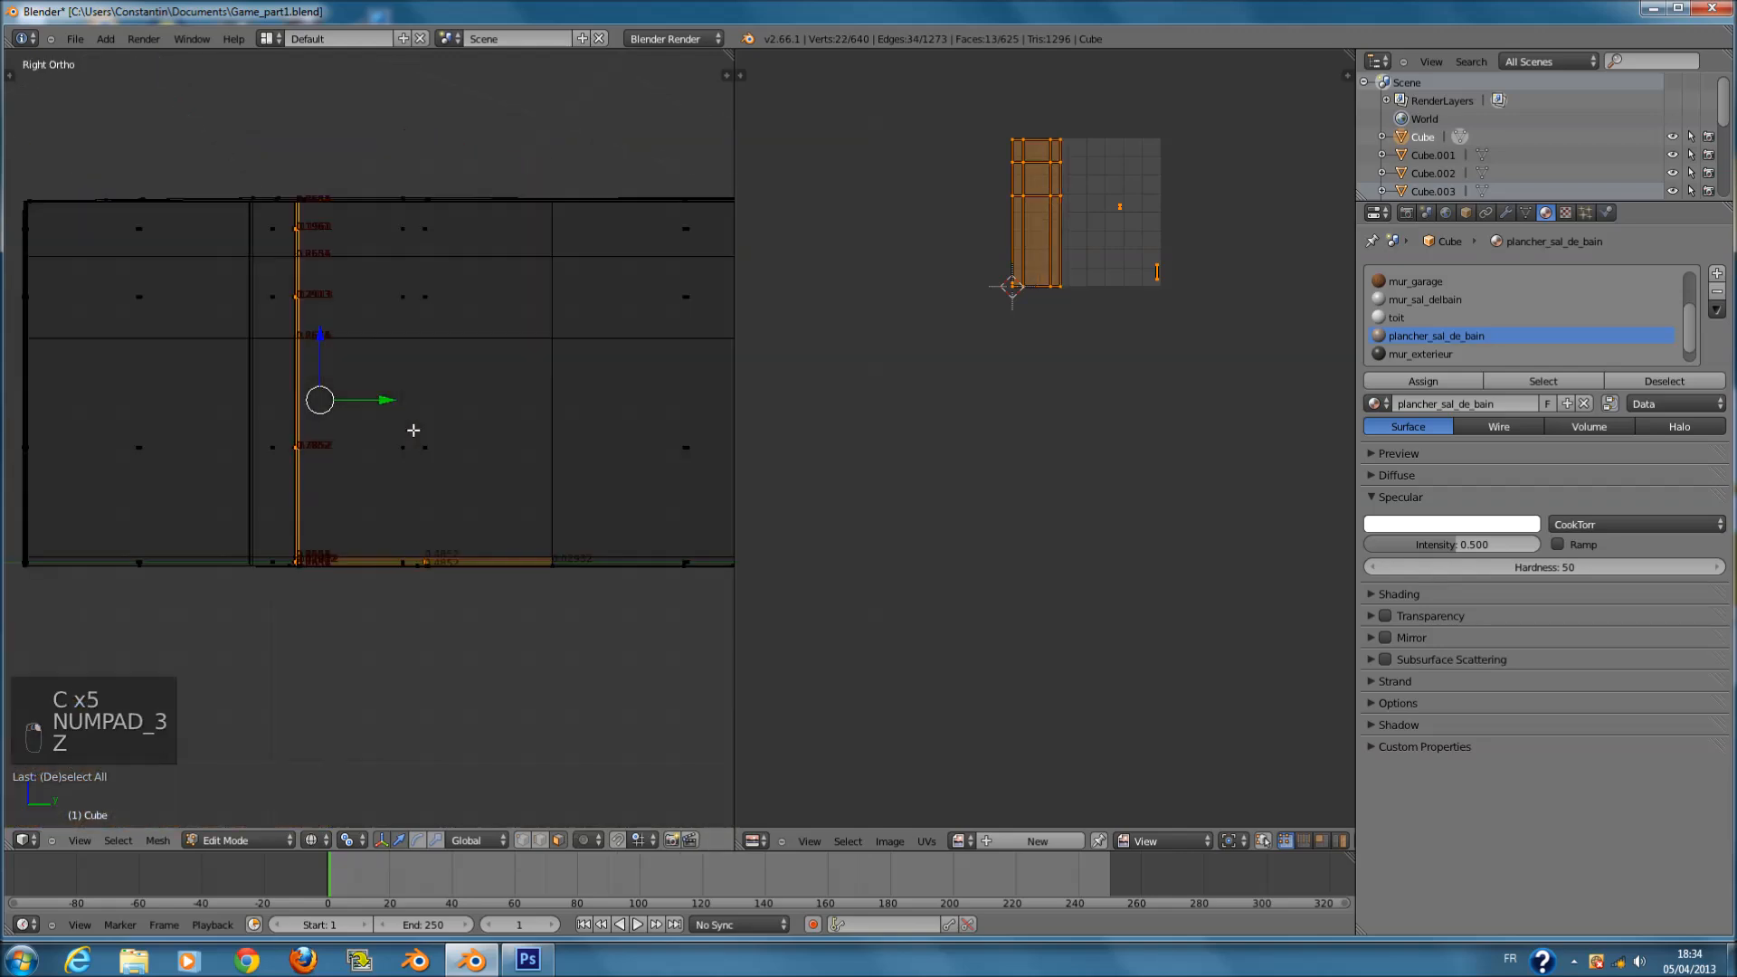
{"action": "key", "text": "KP_1"}
{"action": "key", "text": "z"}
{"action": "key", "text": "u"}
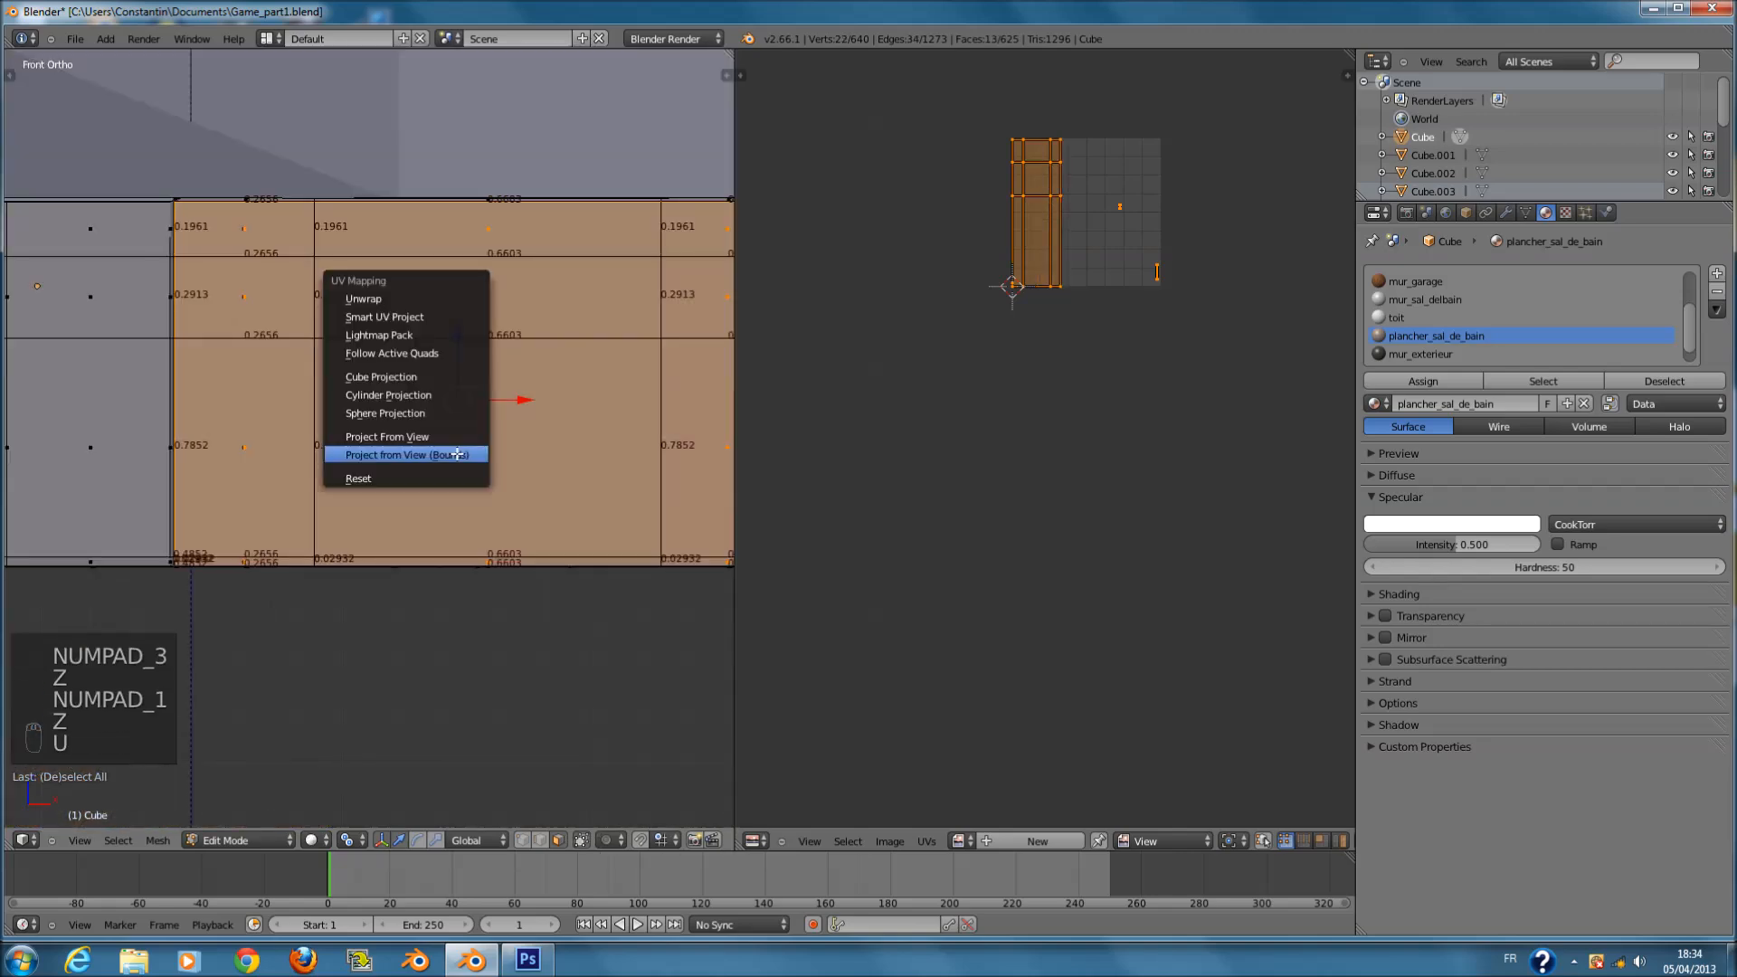
{"action": "left_click", "coordinate": [465, 452]}
{"action": "scroll", "coordinate": [1138, 296], "scroll_direction": "up", "scroll_amount": 2}
{"action": "middle_click_drag", "start_coordinate": [1133, 336], "coordinate": [1093, 516]}
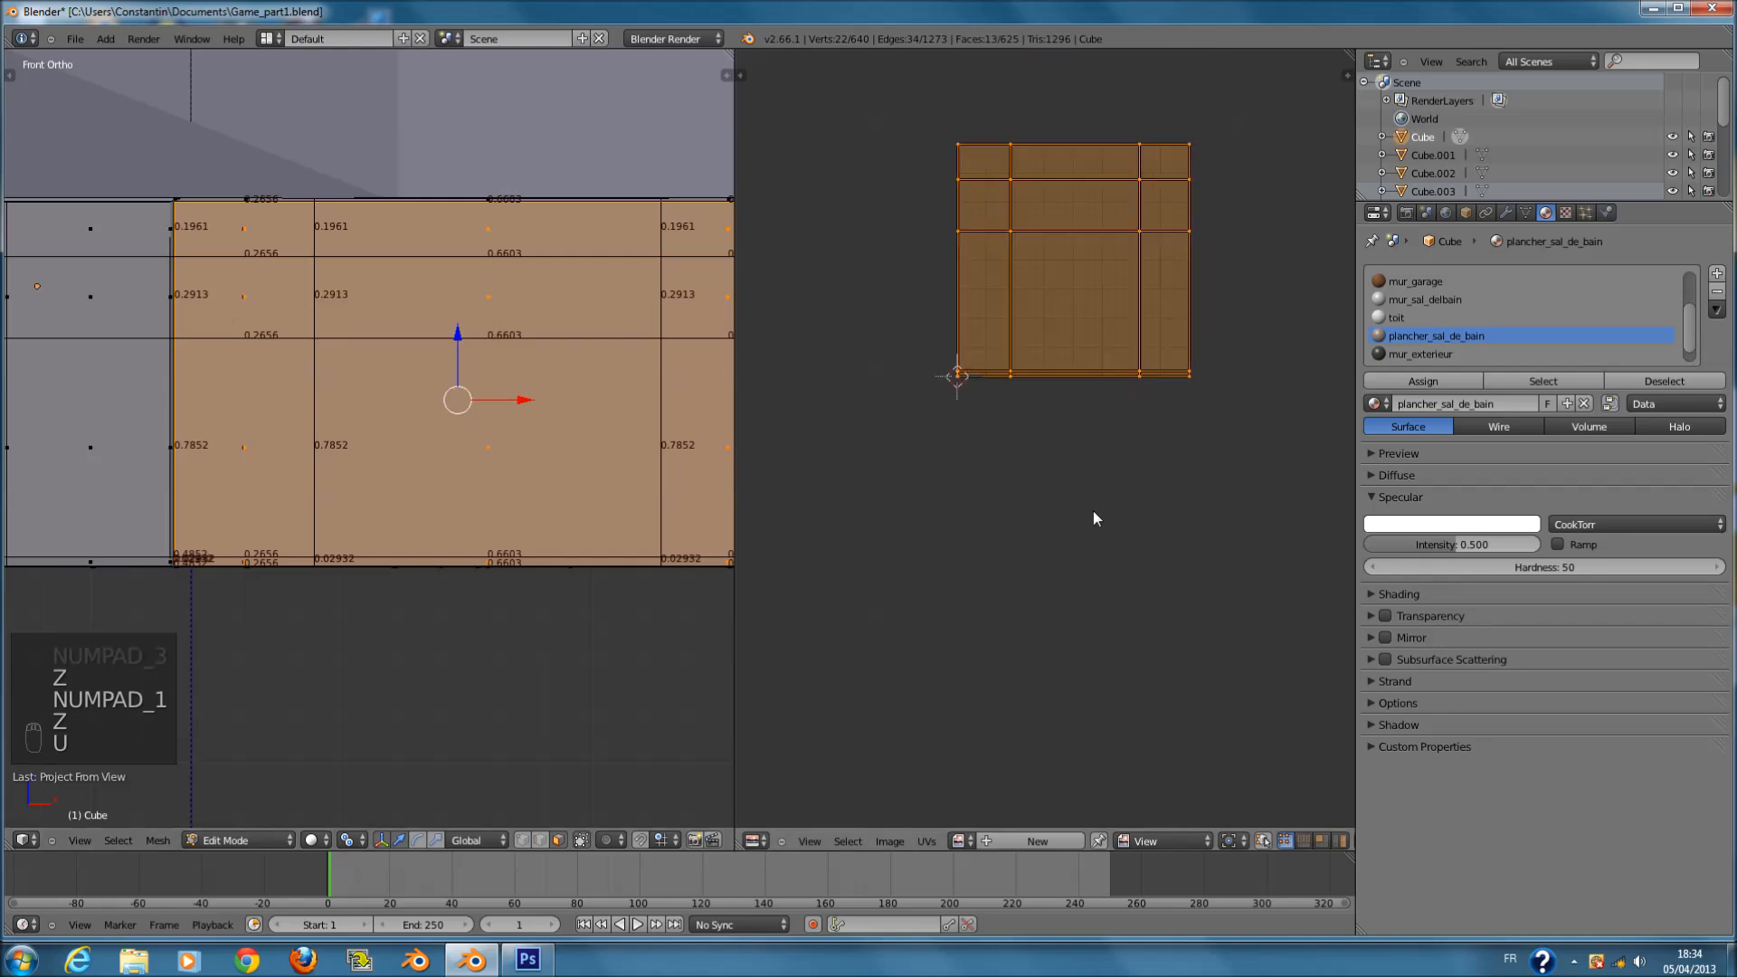
{"action": "left_click", "coordinate": [1452, 381]}
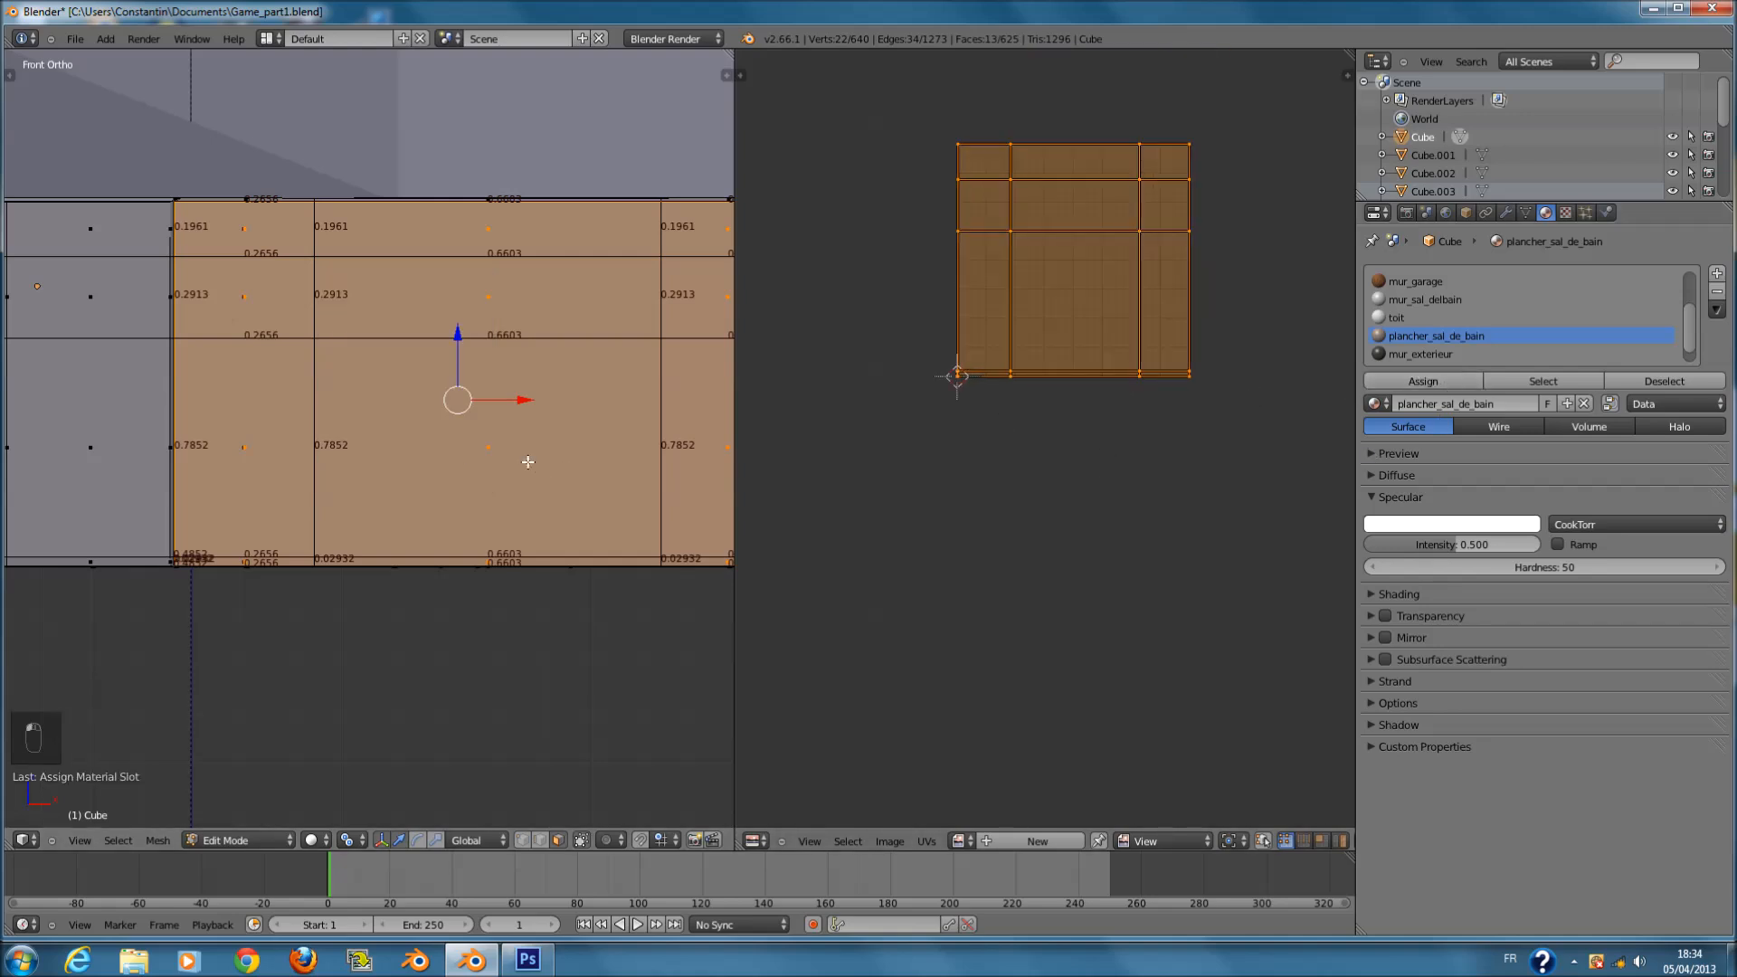
- Clear the selection and circle-select the side wall's inner faces, including the thin ones at its base, in solid shading
{"action": "key", "text": "KP_7"}
{"action": "key", "text": "KP_3"}
{"action": "key", "text": "z"}
{"action": "middle_click_drag", "start_coordinate": [529, 461], "coordinate": [613, 424]}
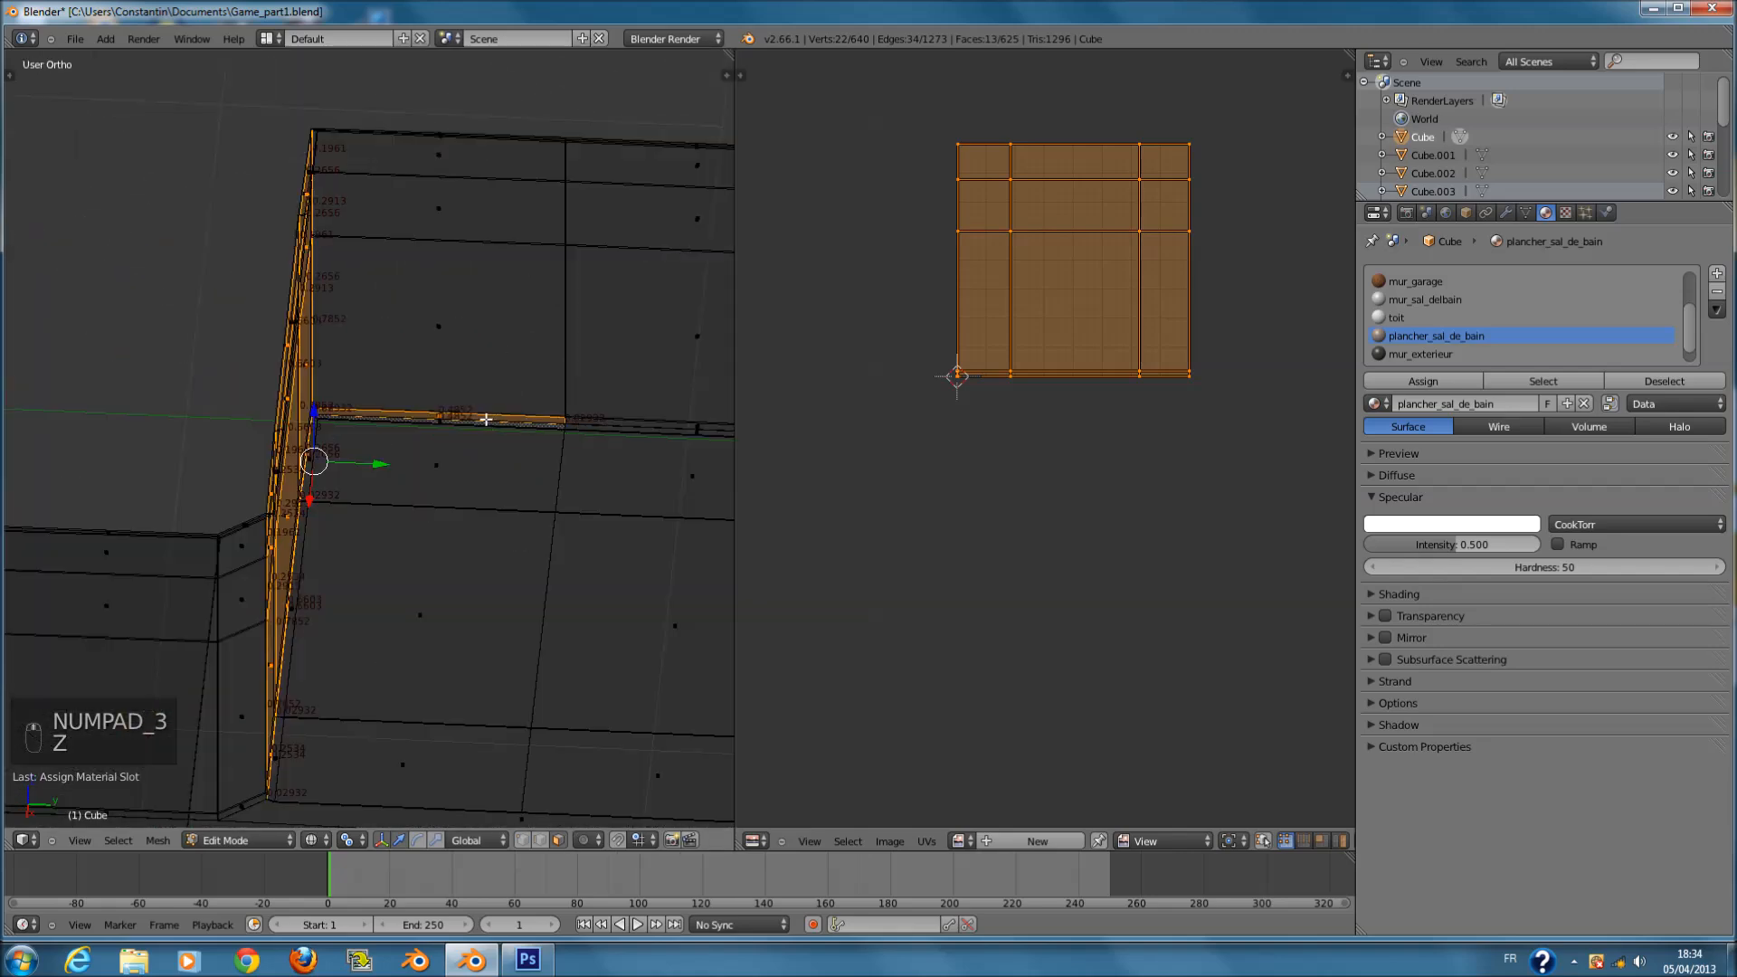
{"action": "key", "text": "space"}
{"action": "key", "text": "z"}
{"action": "key", "text": "a"}
{"action": "key", "text": "c"}
{"action": "mouse_move", "coordinate": [446, 349]}
{"action": "left_mouse_down"}
{"action": "mouse_move", "coordinate": [439, 371]}
{"action": "mouse_move", "coordinate": [462, 272]}
{"action": "mouse_move", "coordinate": [624, 252]}
{"action": "left_mouse_up"}
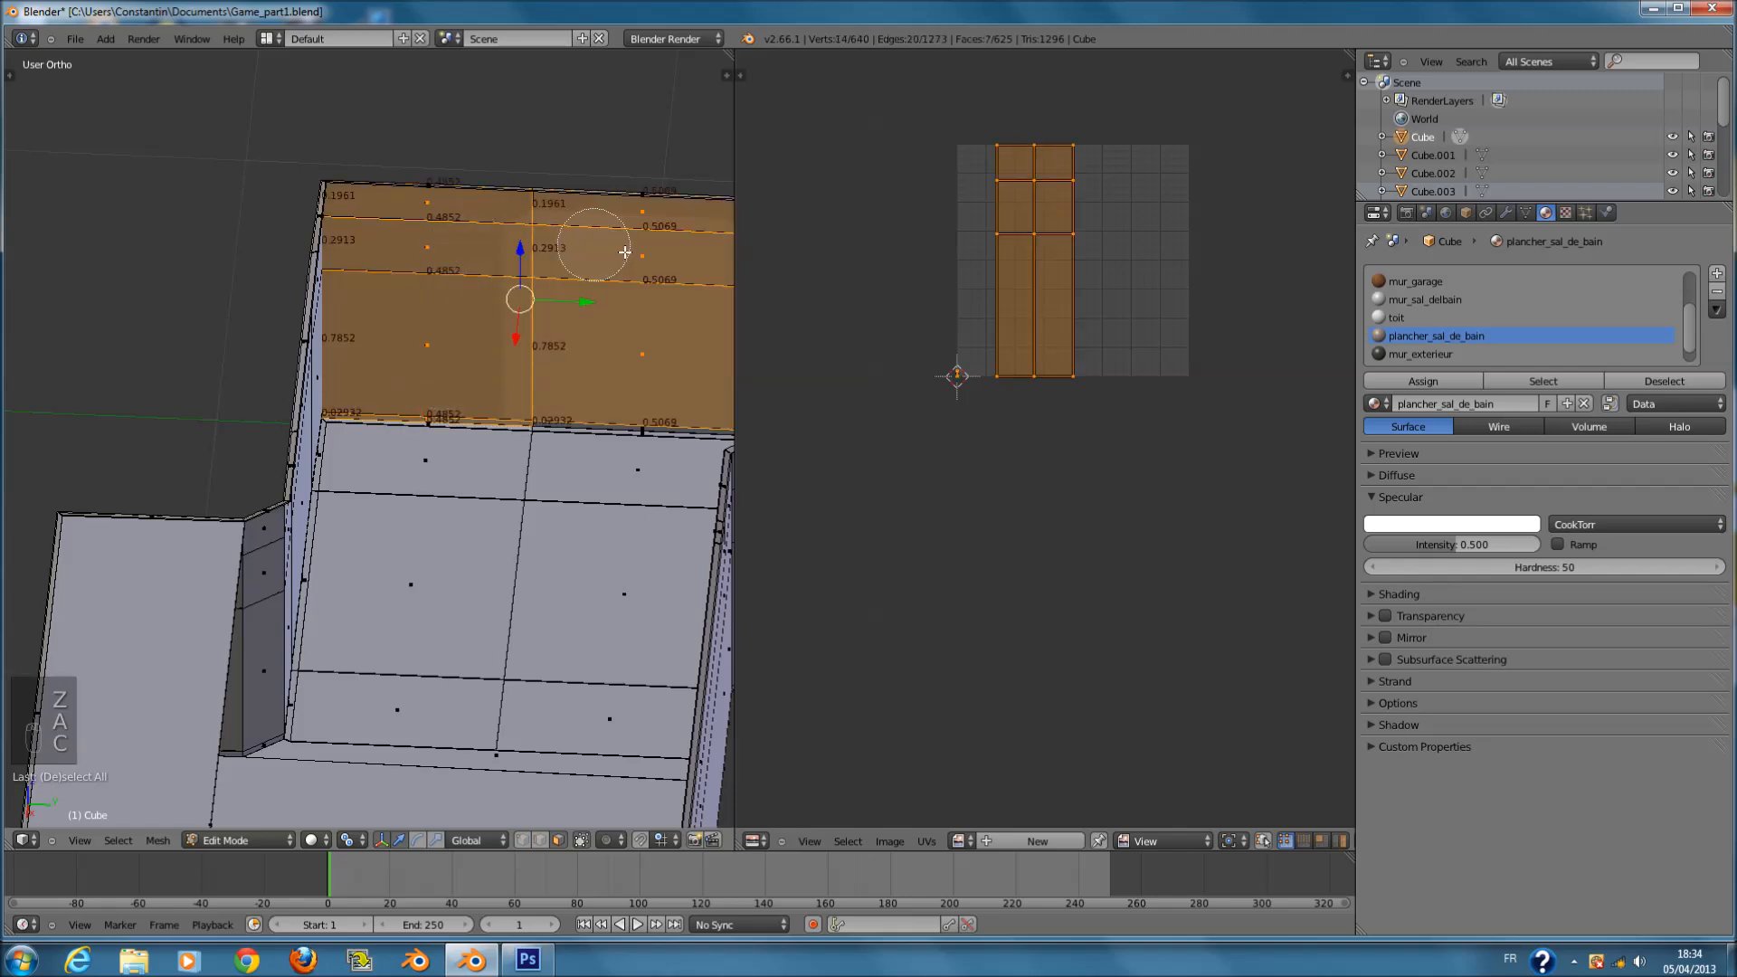
{"action": "left_click_drag", "start_coordinate": [654, 403], "coordinate": [651, 404]}
{"action": "middle_click", "coordinate": [640, 480]}
{"action": "right_click", "coordinate": [642, 484]}
- Switch the view to Texture shading and deselect the side wall faces beyond the bathroom's tiled floor
{"action": "key", "text": "z"}
{"action": "middle_click_drag", "start_coordinate": [659, 518], "coordinate": [486, 523], "text": "shift"}
{"action": "scroll", "coordinate": [479, 547], "scroll_direction": "up", "scroll_amount": 3}
{"action": "key", "text": "z"}
{"action": "scroll", "coordinate": [471, 573], "scroll_direction": "up", "scroll_amount": 2, "text": "shift"}
{"action": "left_click", "coordinate": [310, 840]}
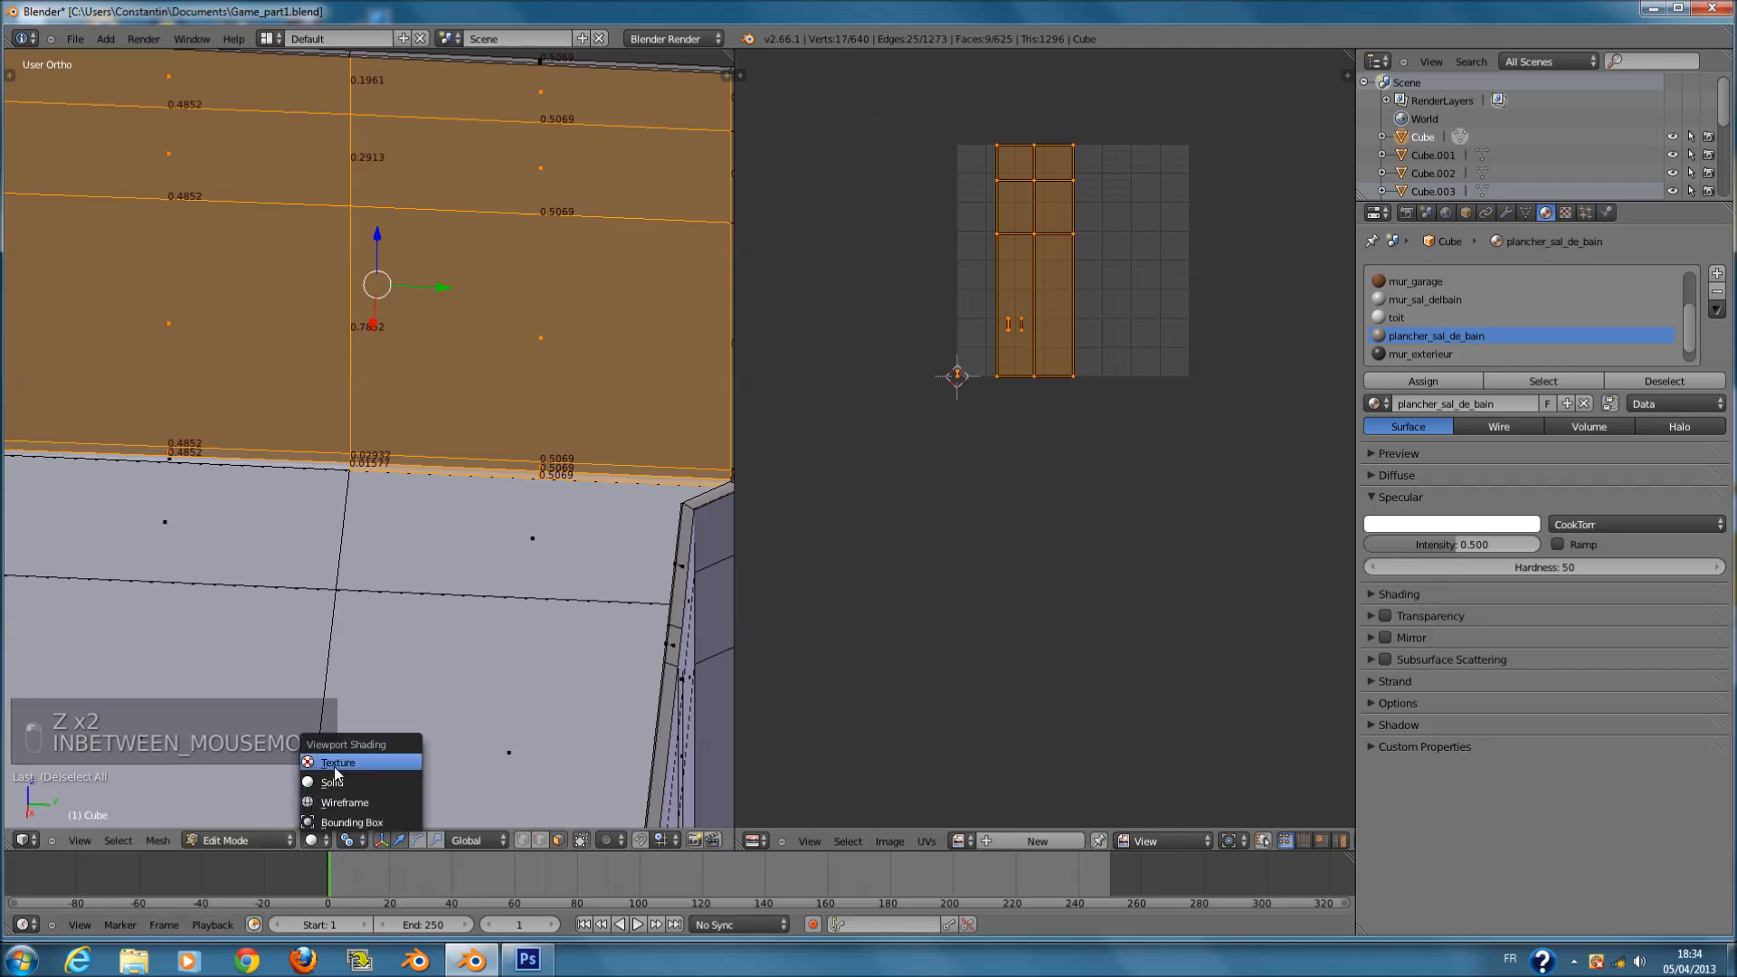
{"action": "left_click", "coordinate": [337, 764]}
{"action": "scroll", "coordinate": [525, 416], "scroll_direction": "down", "scroll_amount": 3}
{"action": "key", "text": "c"}
{"action": "mouse_move", "coordinate": [478, 430]}
{"action": "middle_mouse_down"}
{"action": "mouse_move", "coordinate": [465, 367]}
{"action": "mouse_move", "coordinate": [483, 256]}
{"action": "middle_mouse_up"}
{"action": "right_click", "coordinate": [485, 262]}
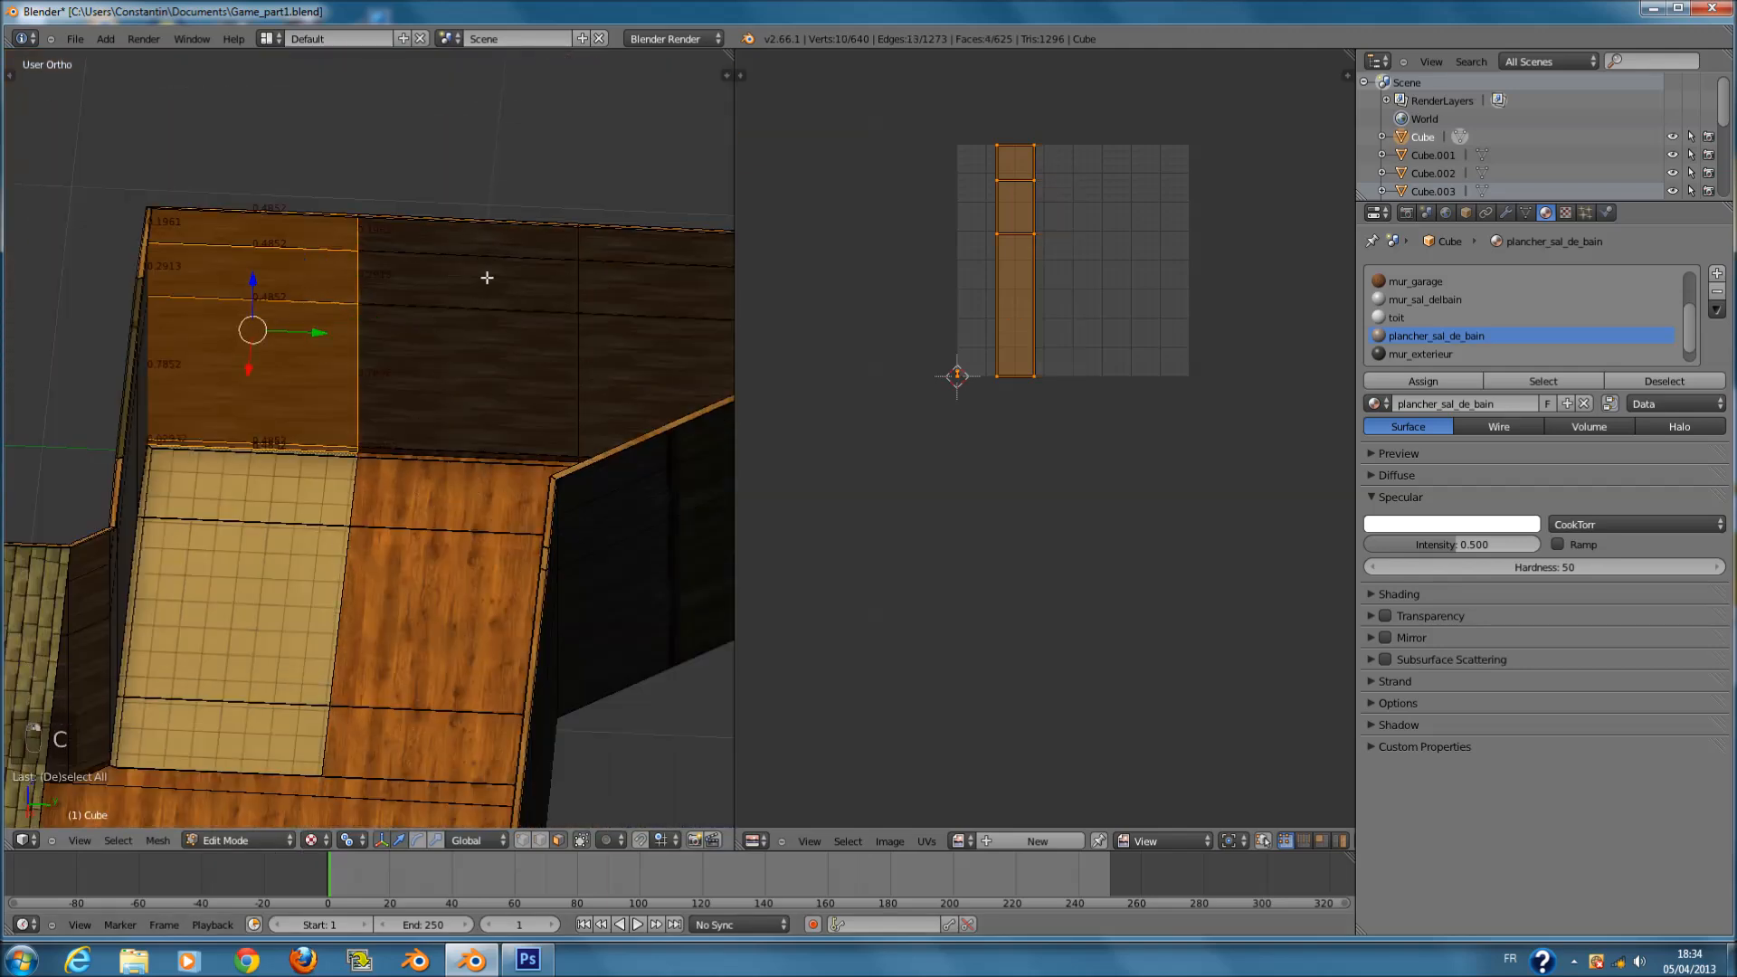
- Show the selected side wall faces in wireframe from the right view
{"action": "key", "text": "KP_1"}
{"action": "key", "text": "KP_3"}
{"action": "key", "text": "z"}
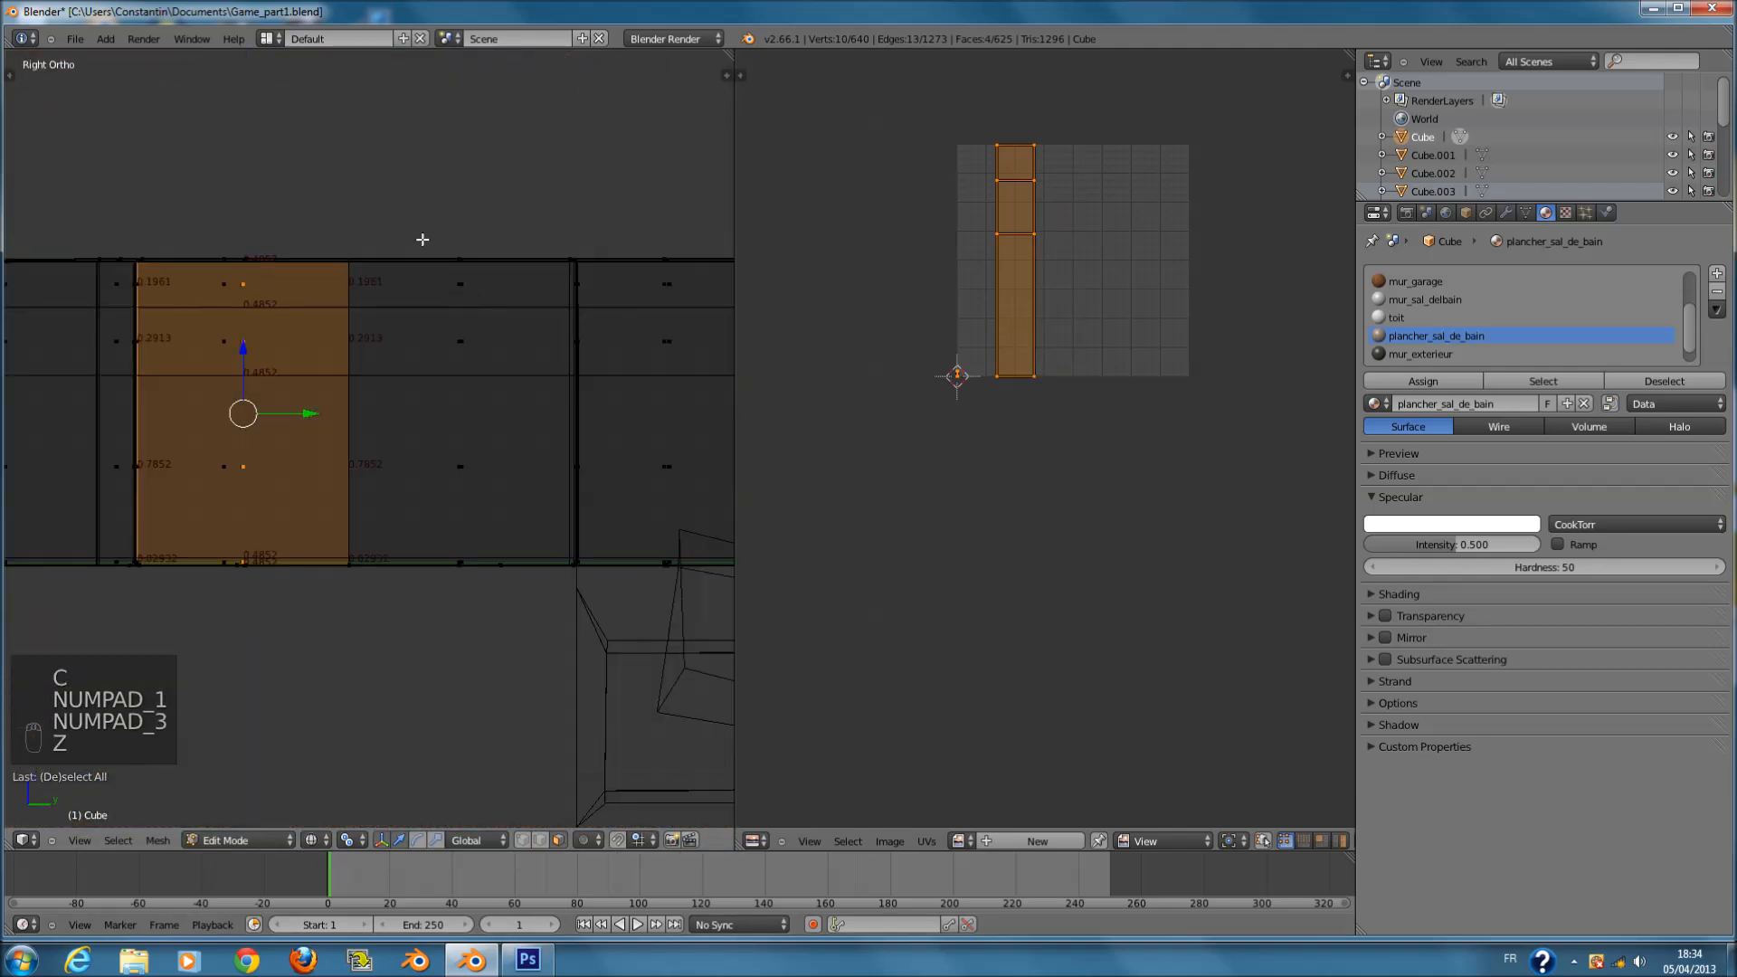
- Unwrap the selected wall section using Project from View and return the 3D view to solid shading
{"action": "key", "text": "u"}
{"action": "left_click", "coordinate": [422, 244]}
{"action": "mouse_move", "coordinate": [438, 329]}
{"action": "middle_mouse_down"}
{"action": "mouse_move", "coordinate": [361, 485]}
{"action": "mouse_move", "coordinate": [302, 397]}
{"action": "middle_mouse_up"}
{"action": "key", "text": "z"}
- Circle-select the faces of the bathroom's long inner wall together with the already selected section of the adjoining wall
{"action": "scroll", "coordinate": [302, 397], "scroll_direction": "down", "scroll_amount": 3}
{"action": "key", "text": "c"}
{"action": "mouse_move", "coordinate": [156, 443]}
{"action": "left_mouse_down"}
{"action": "mouse_move", "coordinate": [297, 392]}
{"action": "mouse_move", "coordinate": [320, 347]}
{"action": "left_mouse_up"}
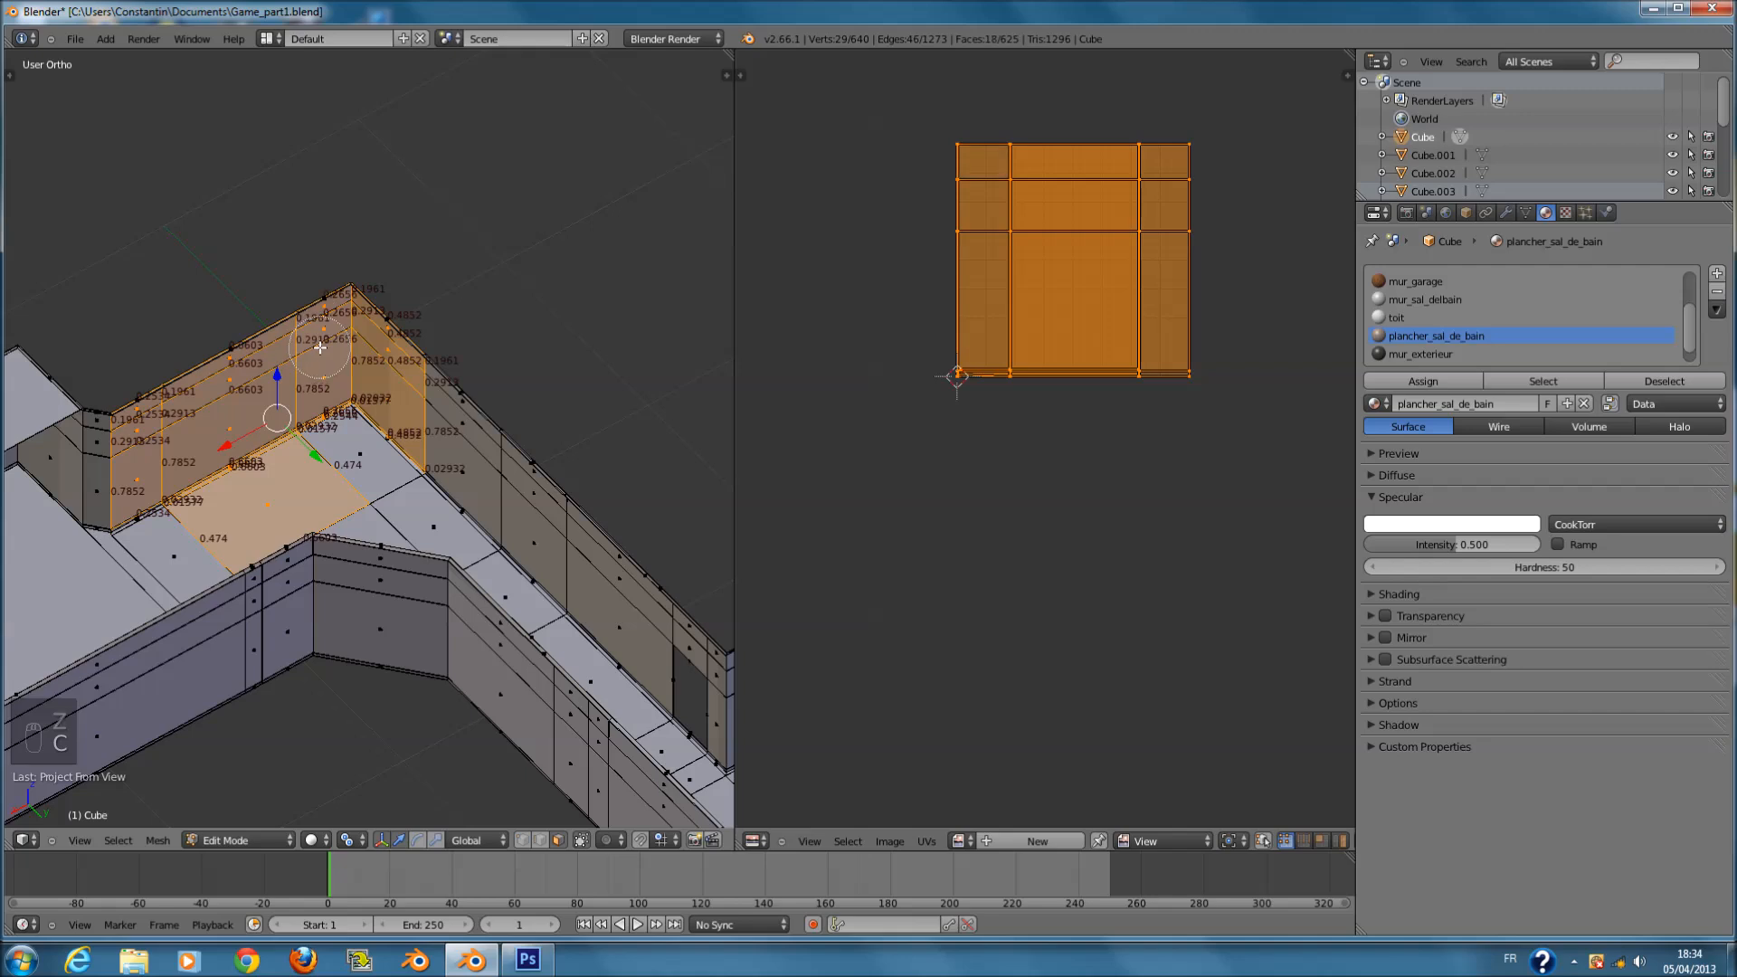
{"action": "middle_click", "coordinate": [260, 522]}
{"action": "right_click", "coordinate": [268, 508]}
{"action": "scroll", "coordinate": [449, 490], "scroll_direction": "up", "scroll_amount": 4}
{"action": "left_click", "coordinate": [424, 410]}
{"action": "right_click", "coordinate": [425, 410]}
{"action": "middle_click_drag", "start_coordinate": [425, 410], "coordinate": [577, 409]}
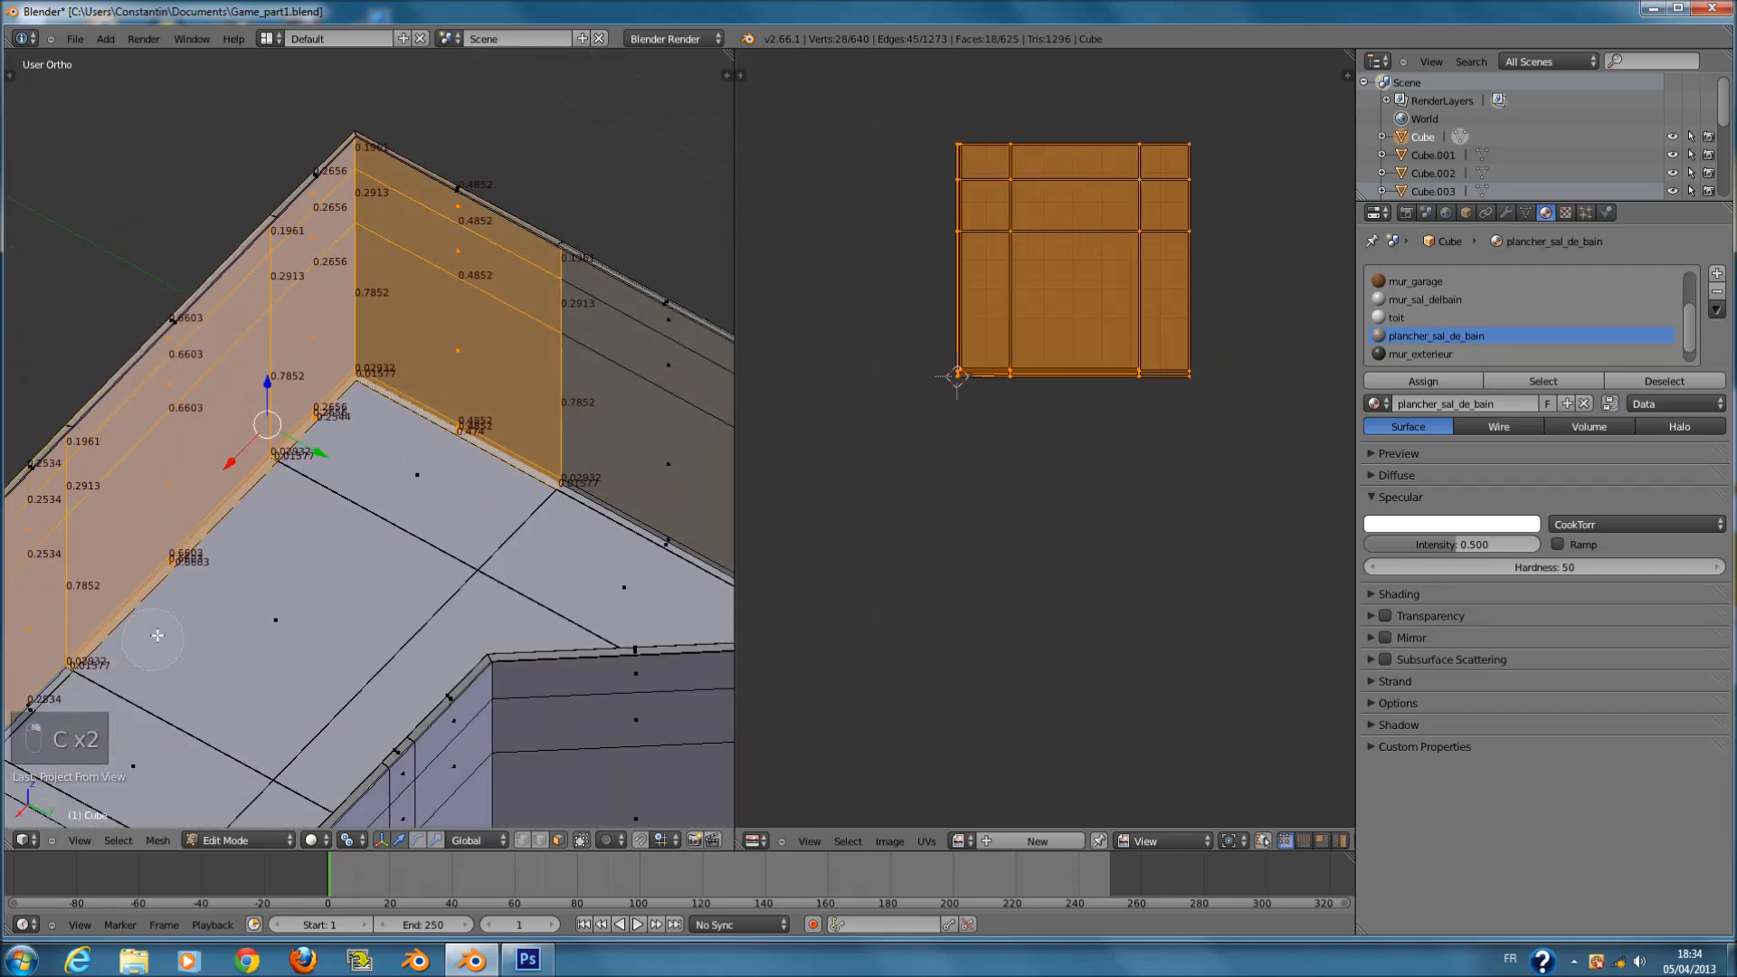
- Remove the floor faces and thin floor-edge strips from the bathroom wall selection
{"action": "middle_click", "coordinate": [184, 598]}
{"action": "right_click", "coordinate": [184, 598]}
{"action": "scroll", "coordinate": [172, 608], "scroll_direction": "down", "scroll_amount": 1}
{"action": "mouse_move", "coordinate": [100, 624]}
{"action": "middle_mouse_down"}
{"action": "mouse_move", "coordinate": [73, 566]}
{"action": "mouse_move", "coordinate": [86, 580]}
{"action": "middle_mouse_up"}
{"action": "left_click", "coordinate": [71, 623]}
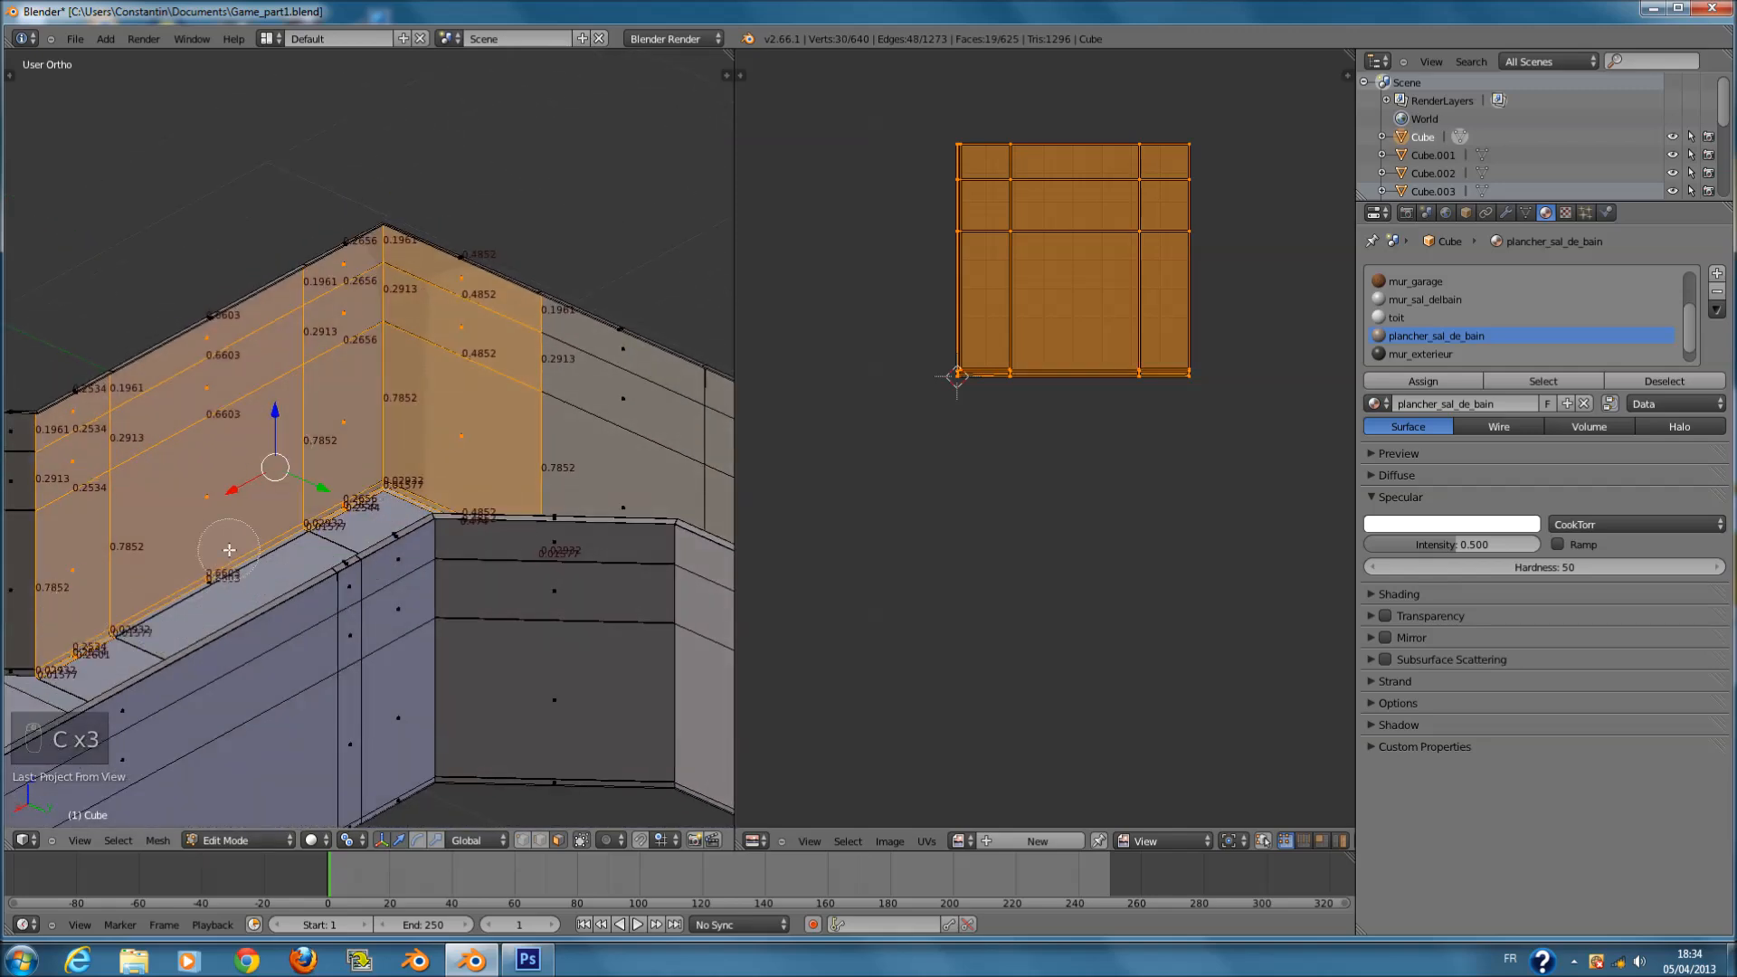
{"action": "middle_click", "coordinate": [93, 682]}
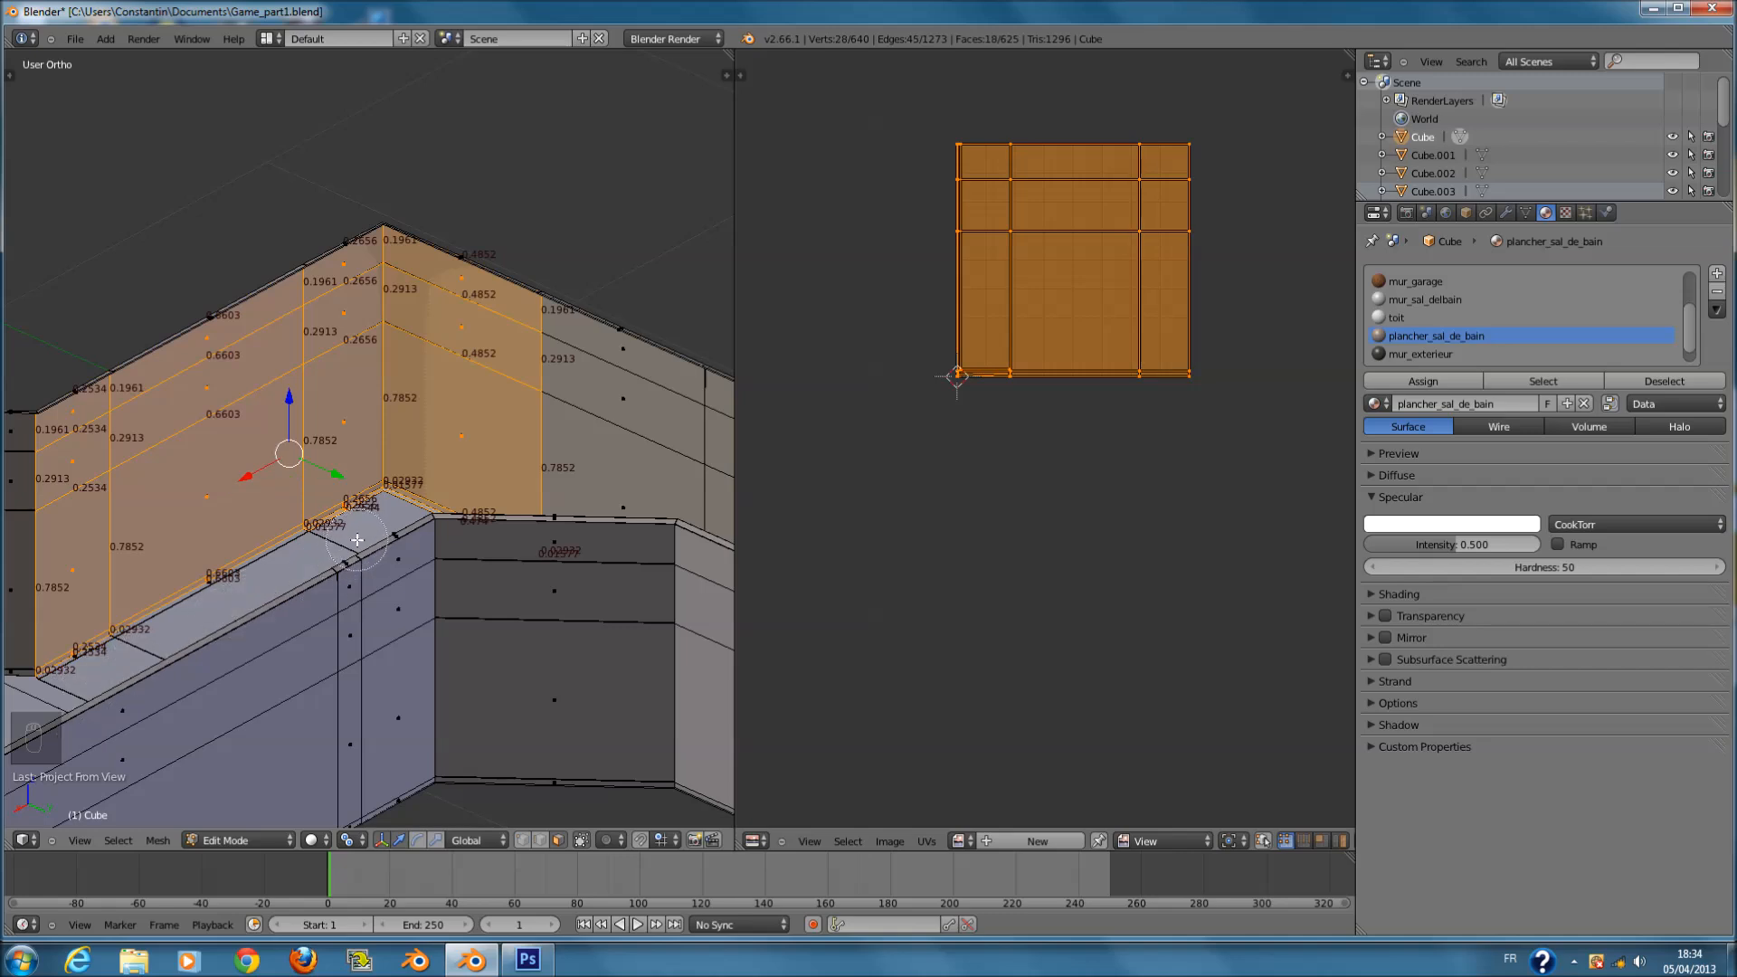
{"action": "scroll", "coordinate": [452, 551], "scroll_direction": "up", "scroll_amount": 3}
{"action": "key", "text": "c"}
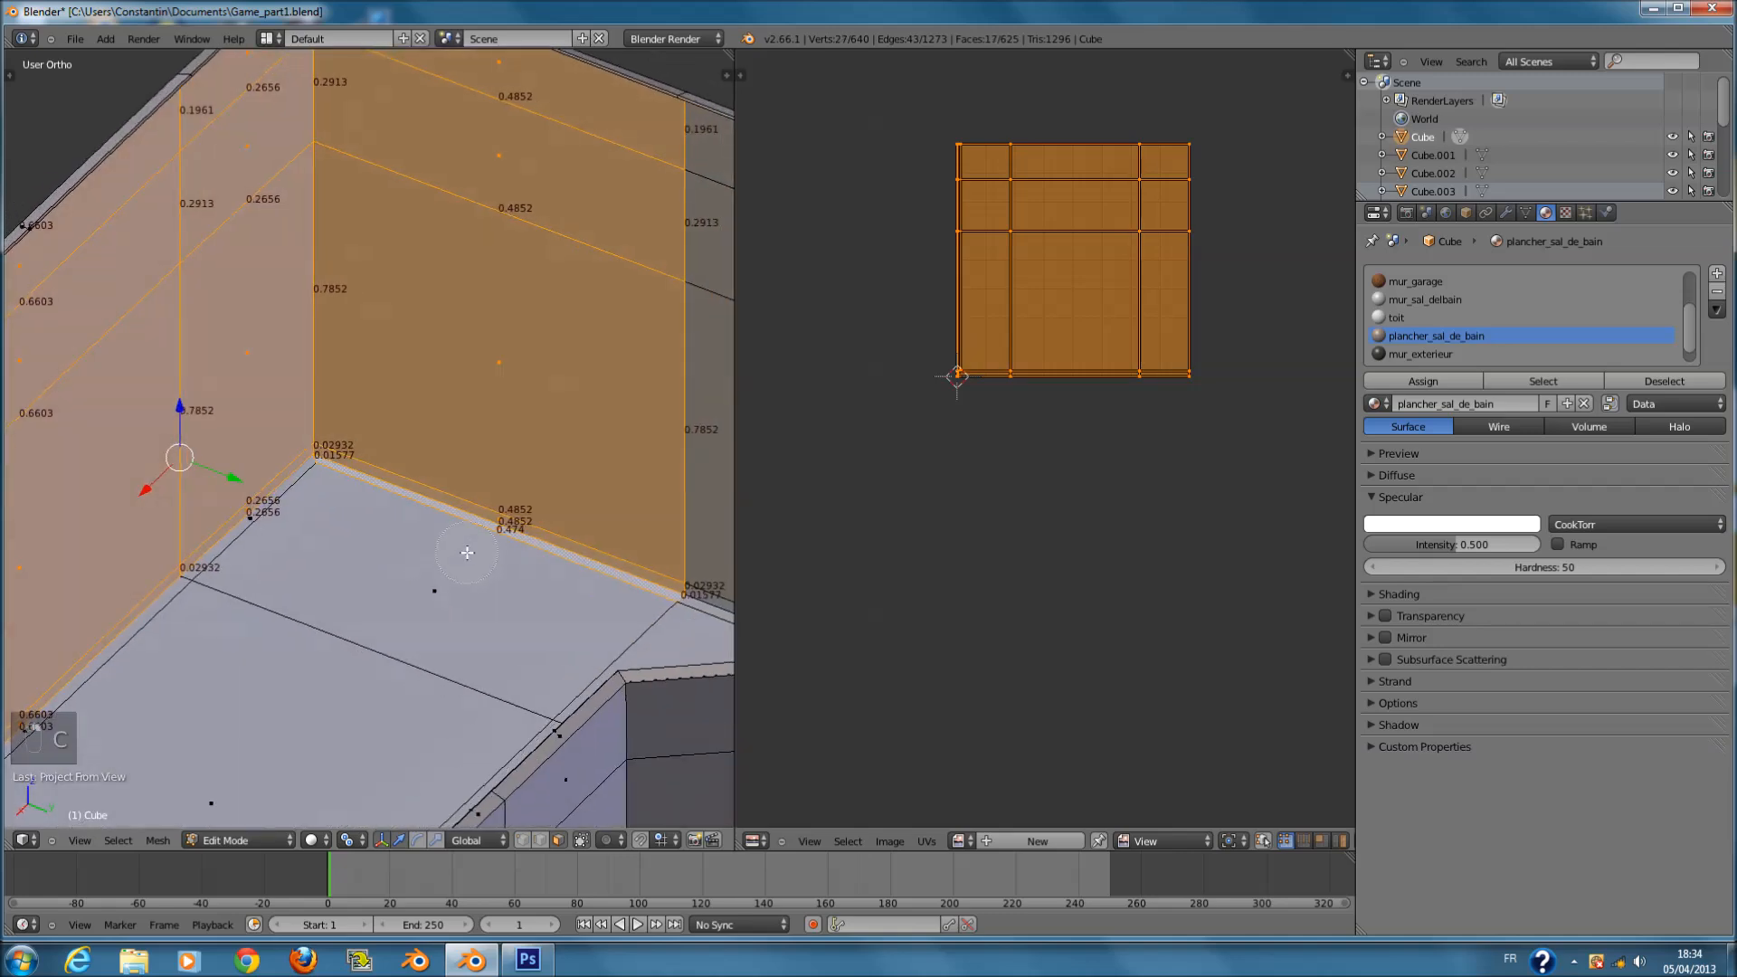
{"action": "middle_click", "coordinate": [476, 554]}
{"action": "right_click", "coordinate": [477, 555]}
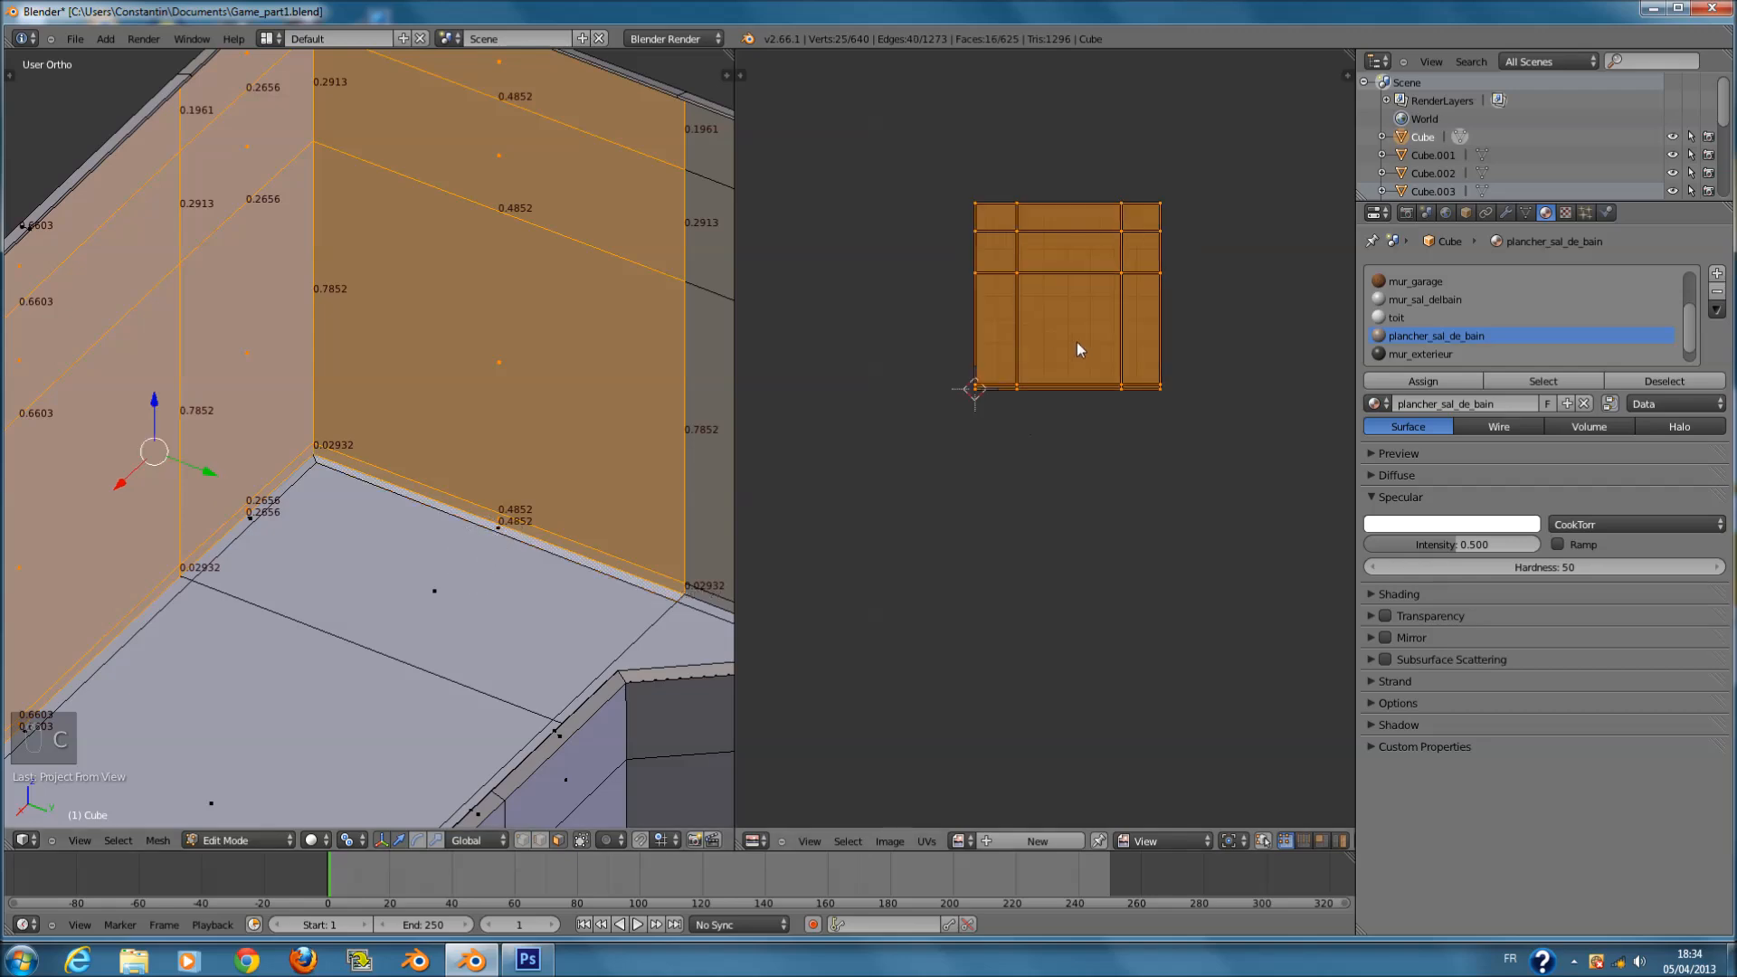
- Pick individual faces on the two adjoining bathroom walls to check their assigned materials
{"action": "scroll", "coordinate": [577, 390], "scroll_direction": "down", "scroll_amount": 3}
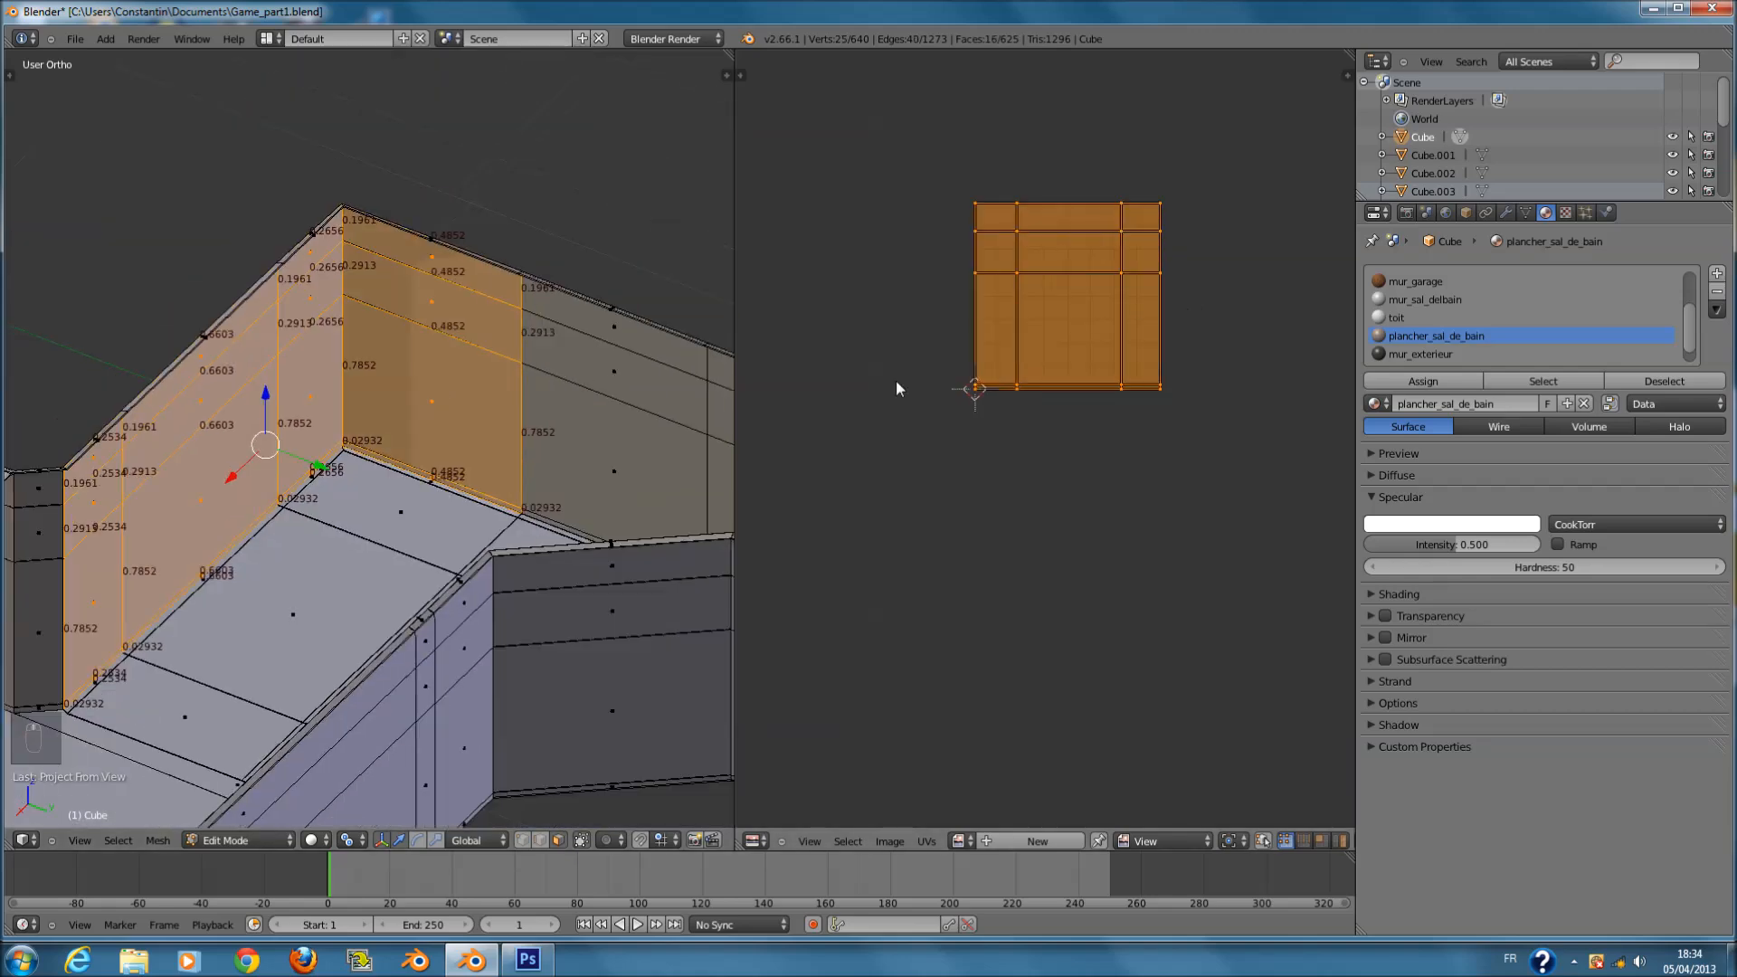
{"action": "middle_click_drag", "start_coordinate": [315, 383], "coordinate": [411, 383]}
{"action": "right_click", "coordinate": [411, 388]}
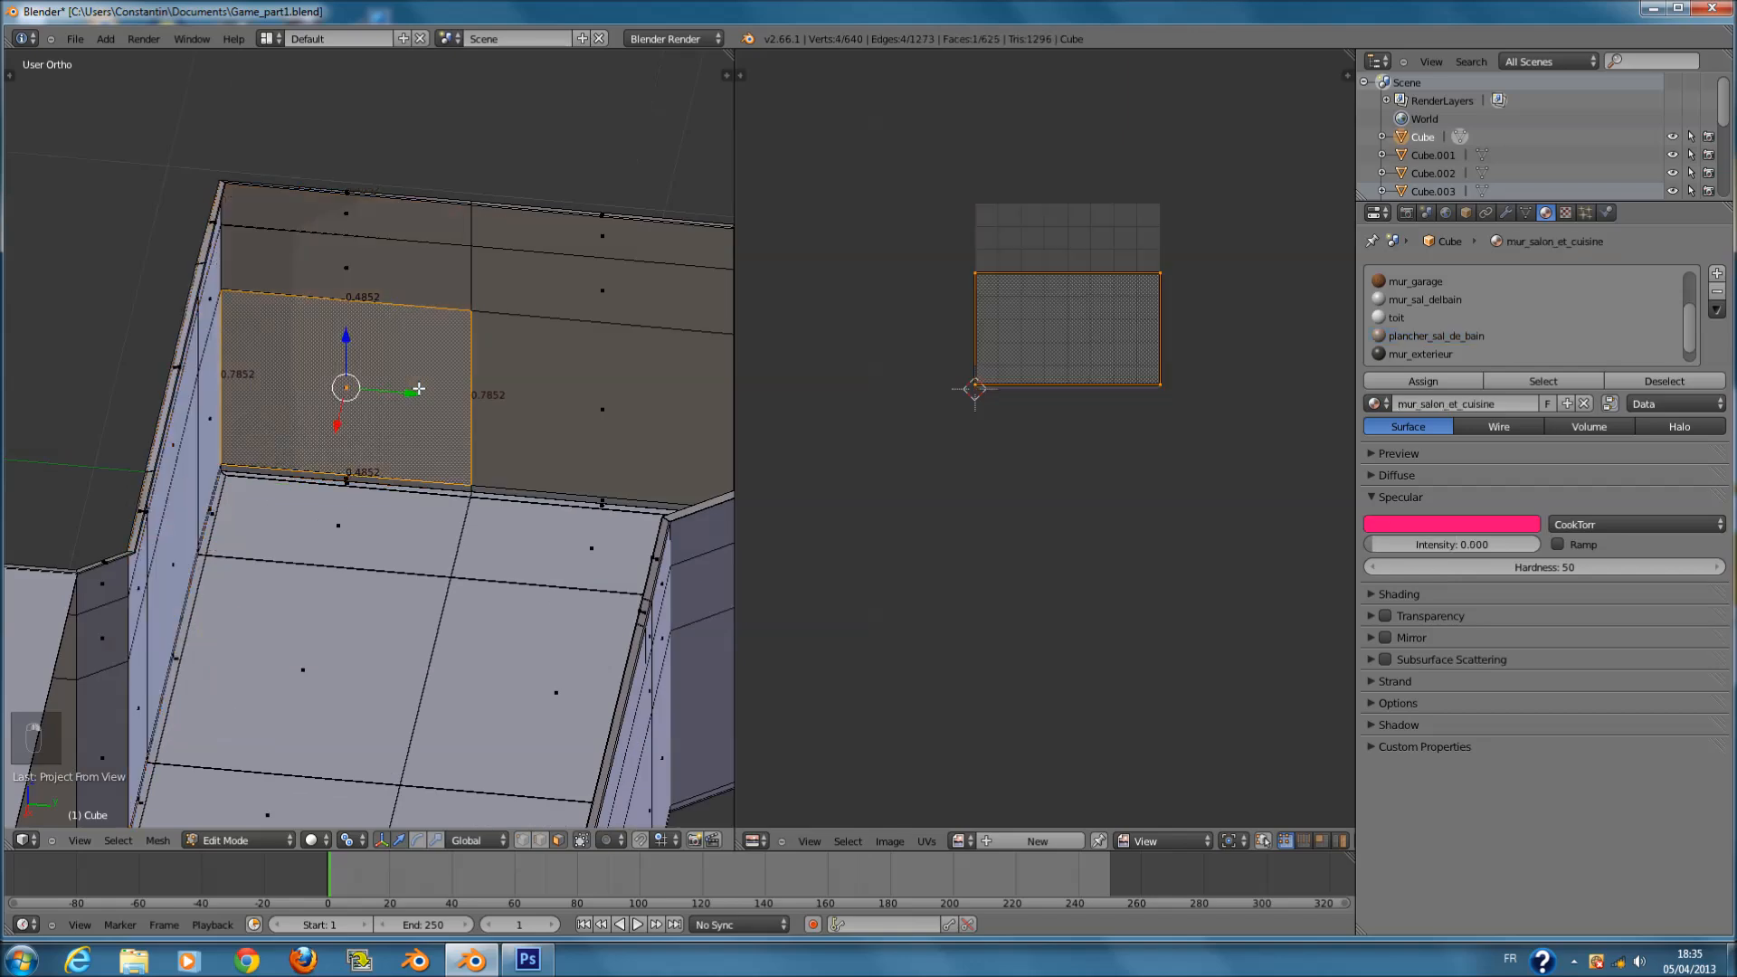
{"action": "scroll", "coordinate": [438, 337], "scroll_direction": "up", "scroll_amount": 2}
{"action": "right_click", "coordinate": [438, 229]}
{"action": "right_click", "coordinate": [174, 352], "text": "shift"}
{"action": "right_click", "coordinate": [138, 389]}
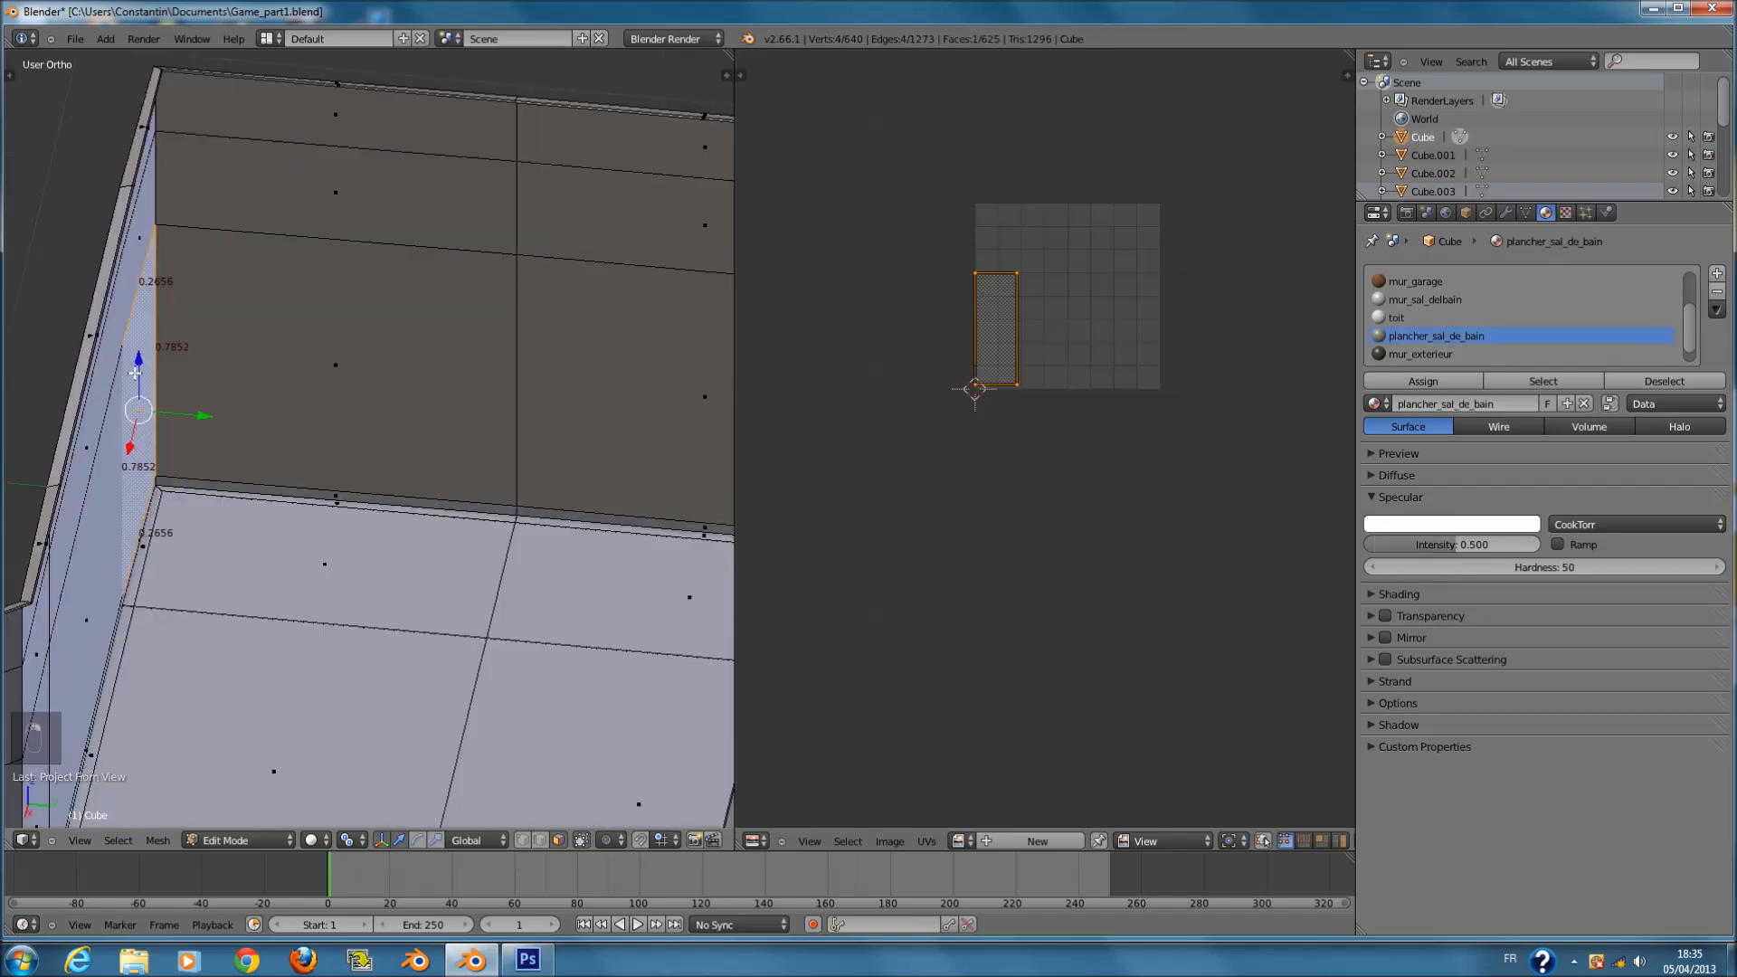
{"action": "right_click", "coordinate": [227, 341]}
{"action": "right_click", "coordinate": [130, 409], "text": "shift"}
- Deselect all faces of the mesh
{"action": "key", "text": "a"}
{"action": "key", "text": "a"}
{"action": "key", "text": "a"}
{"action": "key", "text": "a"}
{"action": "key", "text": "a"}
{"action": "key", "text": "a"}
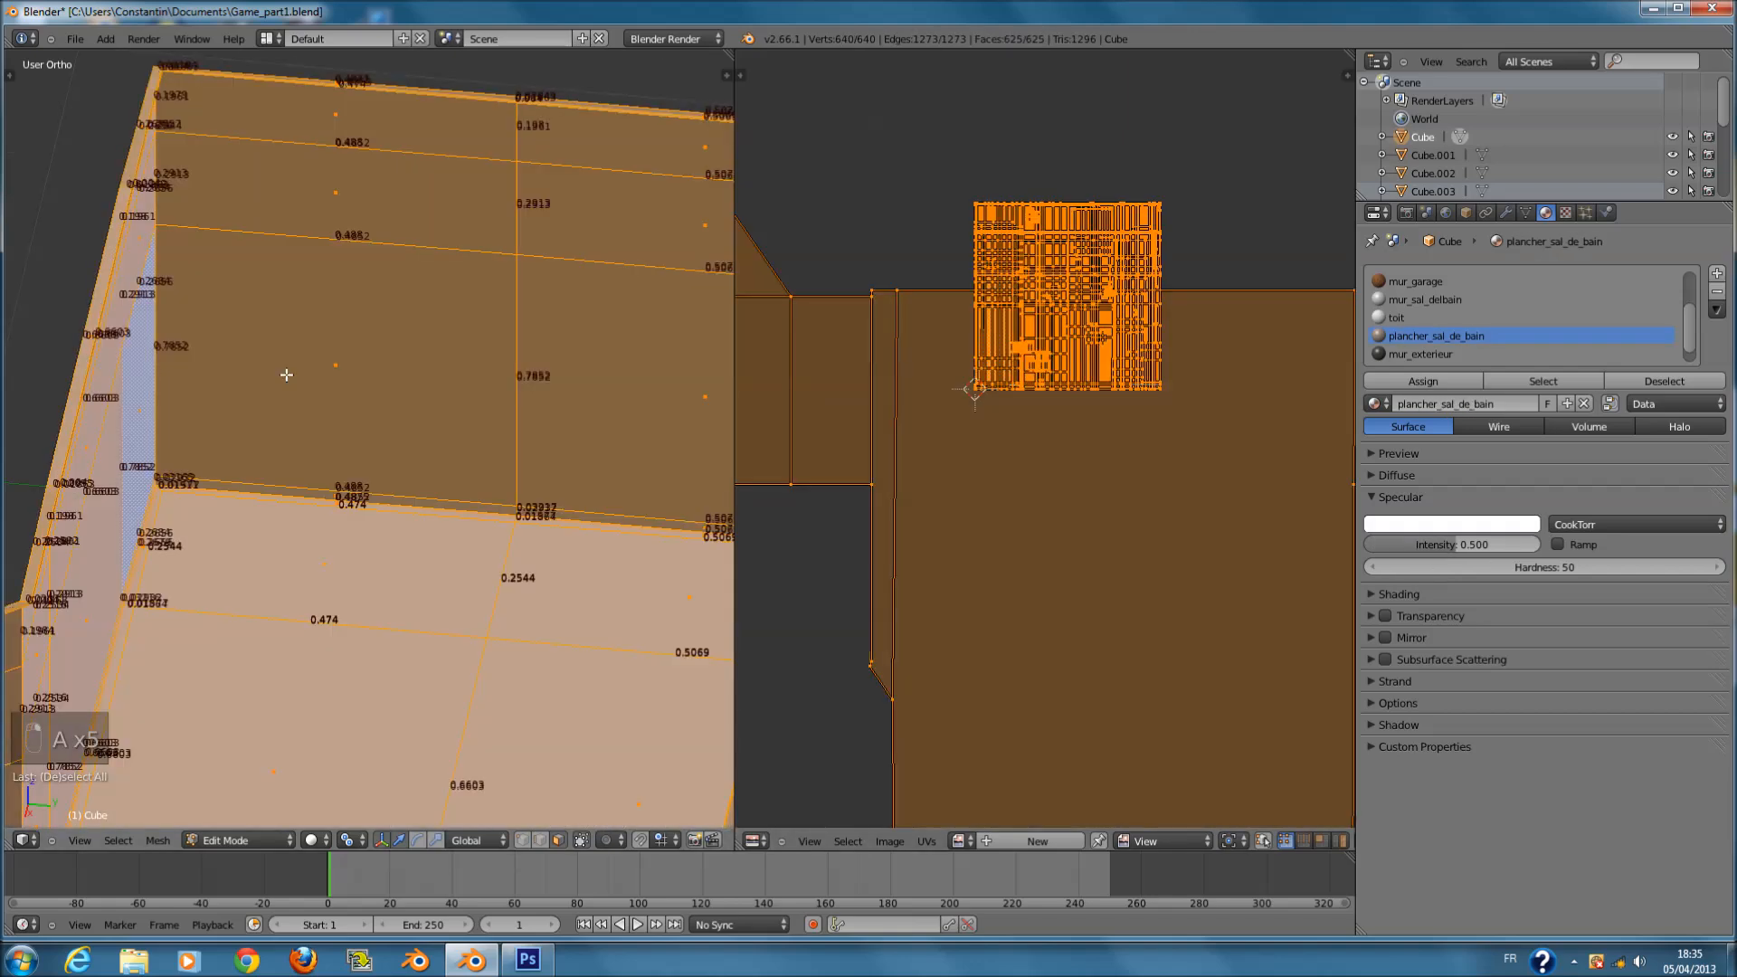
{"action": "scroll", "coordinate": [425, 379], "scroll_direction": "down", "scroll_amount": 1}
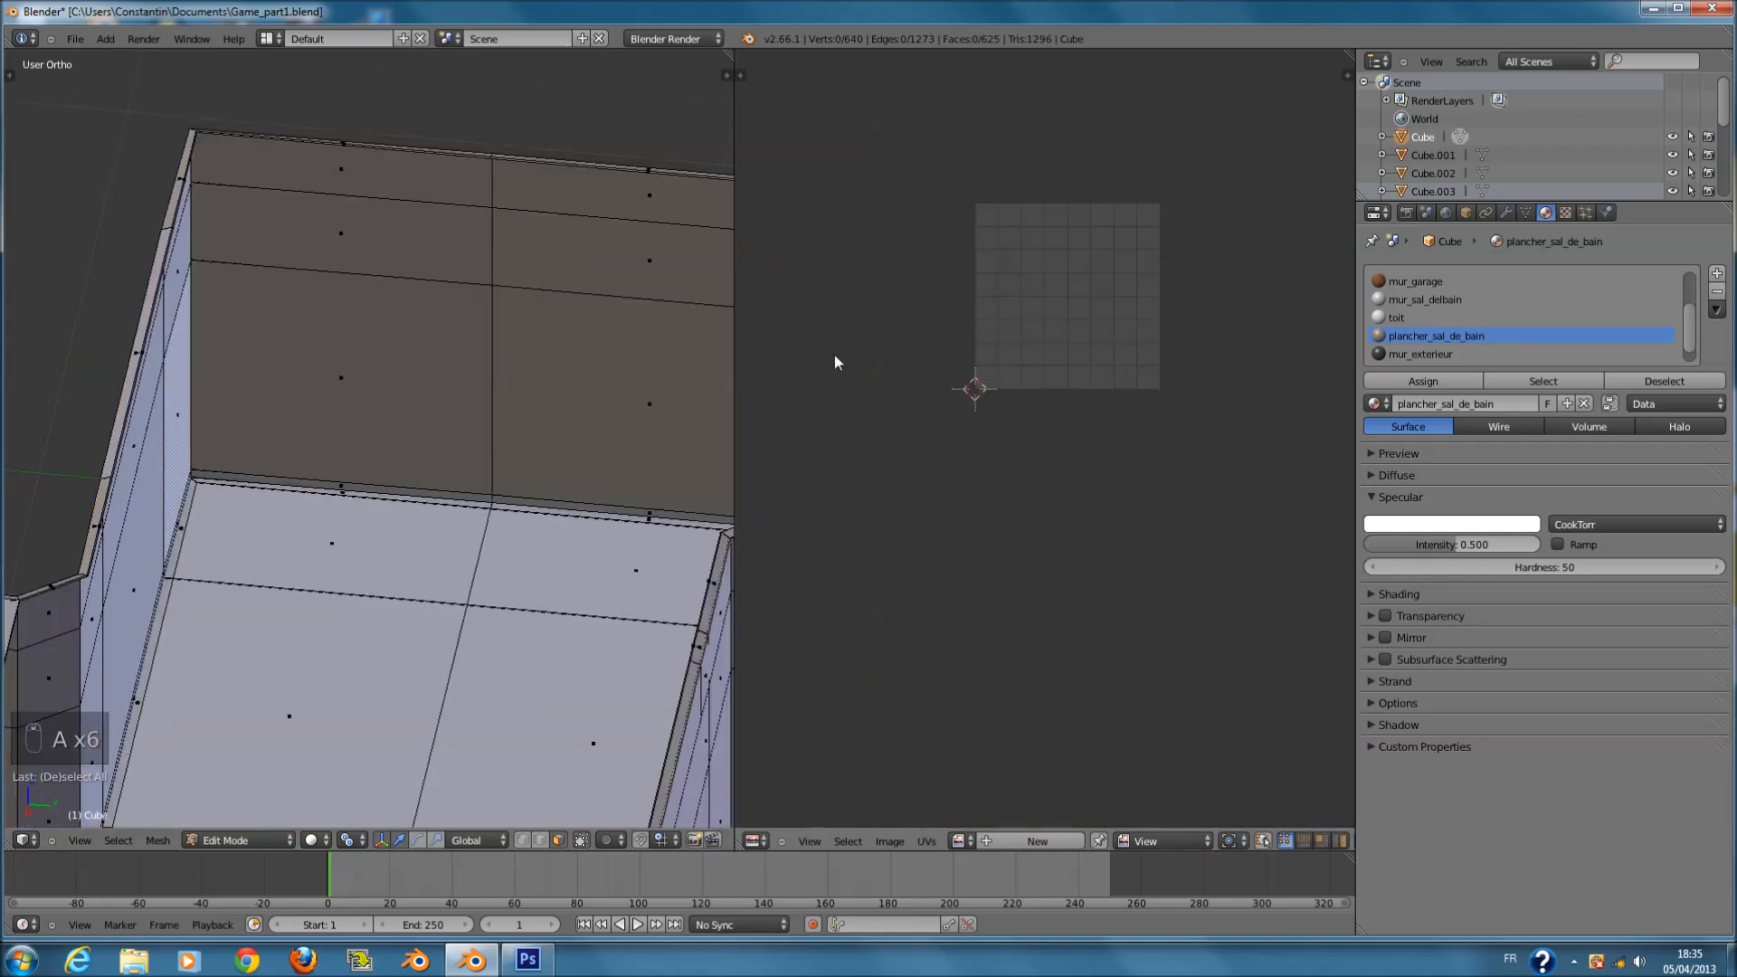
- Assign the mur_sal_delbain material to the faces of the bathroom's two inner walls, leaving out the floor, and save the file
{"action": "middle_click_drag", "start_coordinate": [434, 323], "coordinate": [365, 319]}
{"action": "scroll", "coordinate": [341, 321], "scroll_direction": "down", "scroll_amount": 1}
{"action": "key", "text": "c"}
{"action": "left_click_drag", "start_coordinate": [89, 455], "coordinate": [124, 509]}
{"action": "left_click_drag", "start_coordinate": [85, 609], "coordinate": [85, 615]}
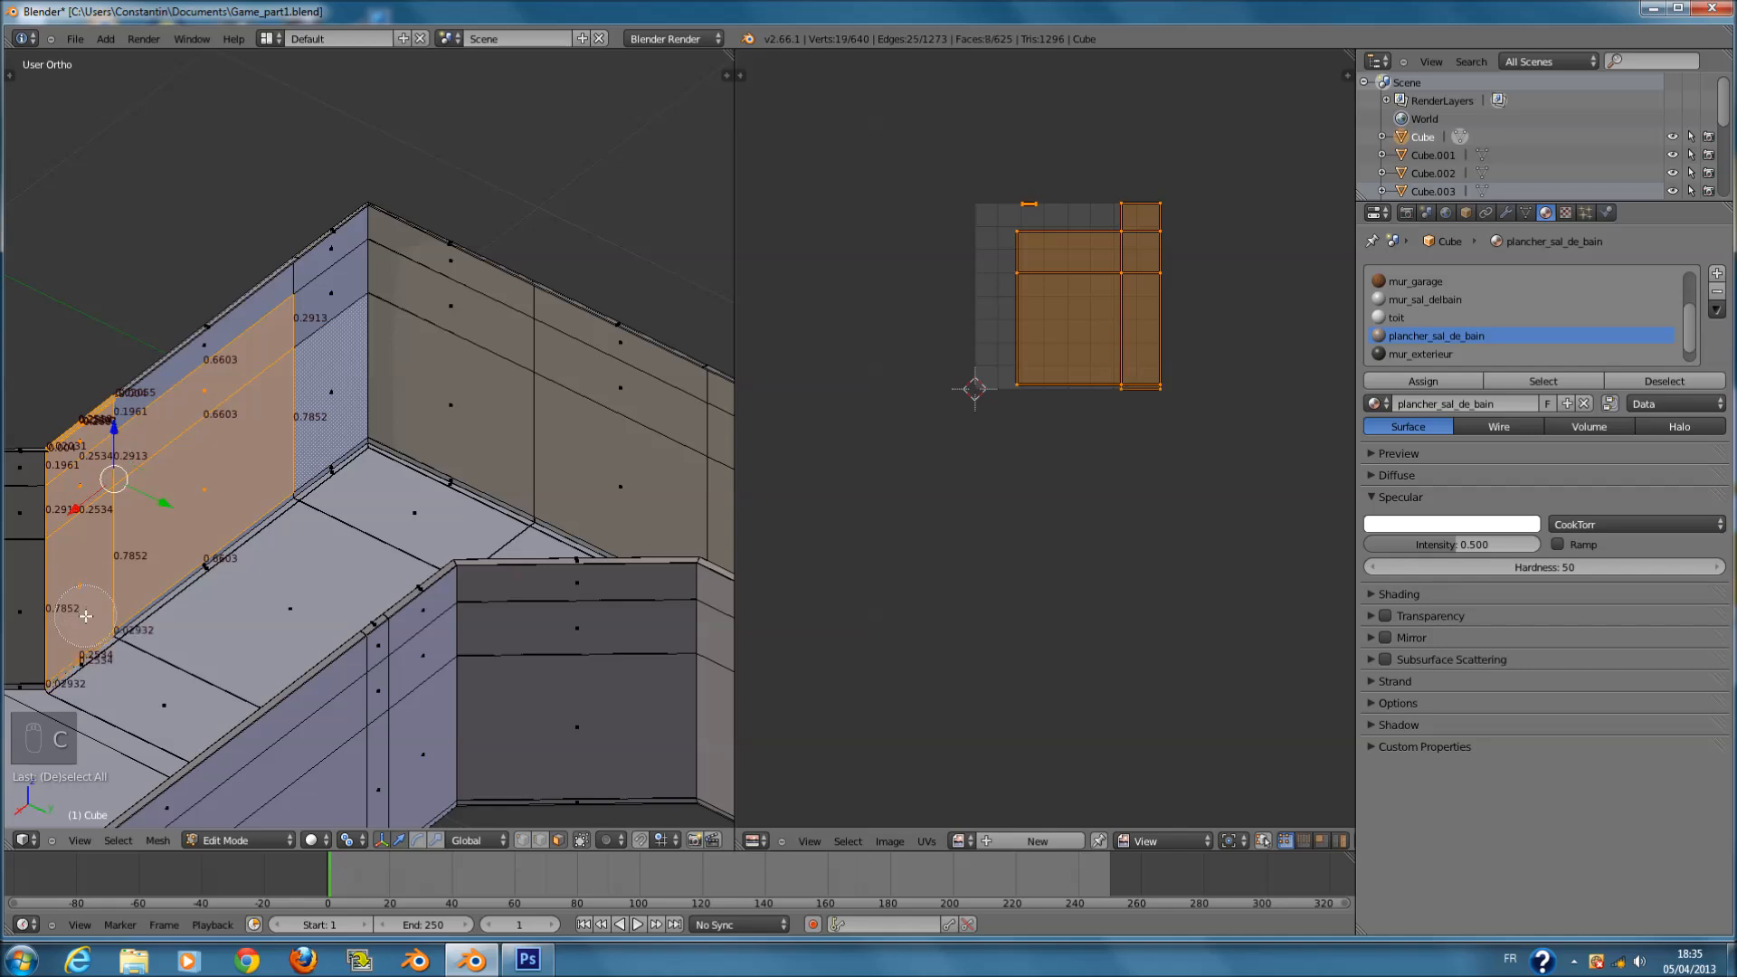
{"action": "mouse_move", "coordinate": [181, 471]}
{"action": "left_mouse_down"}
{"action": "mouse_move", "coordinate": [208, 380]}
{"action": "mouse_move", "coordinate": [380, 317]}
{"action": "mouse_move", "coordinate": [562, 299]}
{"action": "mouse_move", "coordinate": [620, 466]}
{"action": "left_mouse_up"}
{"action": "mouse_move", "coordinate": [638, 333]}
{"action": "middle_mouse_down"}
{"action": "mouse_move", "coordinate": [628, 296]}
{"action": "mouse_move", "coordinate": [486, 245]}
{"action": "middle_mouse_up"}
{"action": "mouse_move", "coordinate": [453, 274]}
{"action": "left_mouse_down"}
{"action": "mouse_move", "coordinate": [480, 298]}
{"action": "mouse_move", "coordinate": [523, 476]}
{"action": "mouse_move", "coordinate": [467, 452]}
{"action": "left_mouse_up"}
{"action": "left_click", "coordinate": [585, 513]}
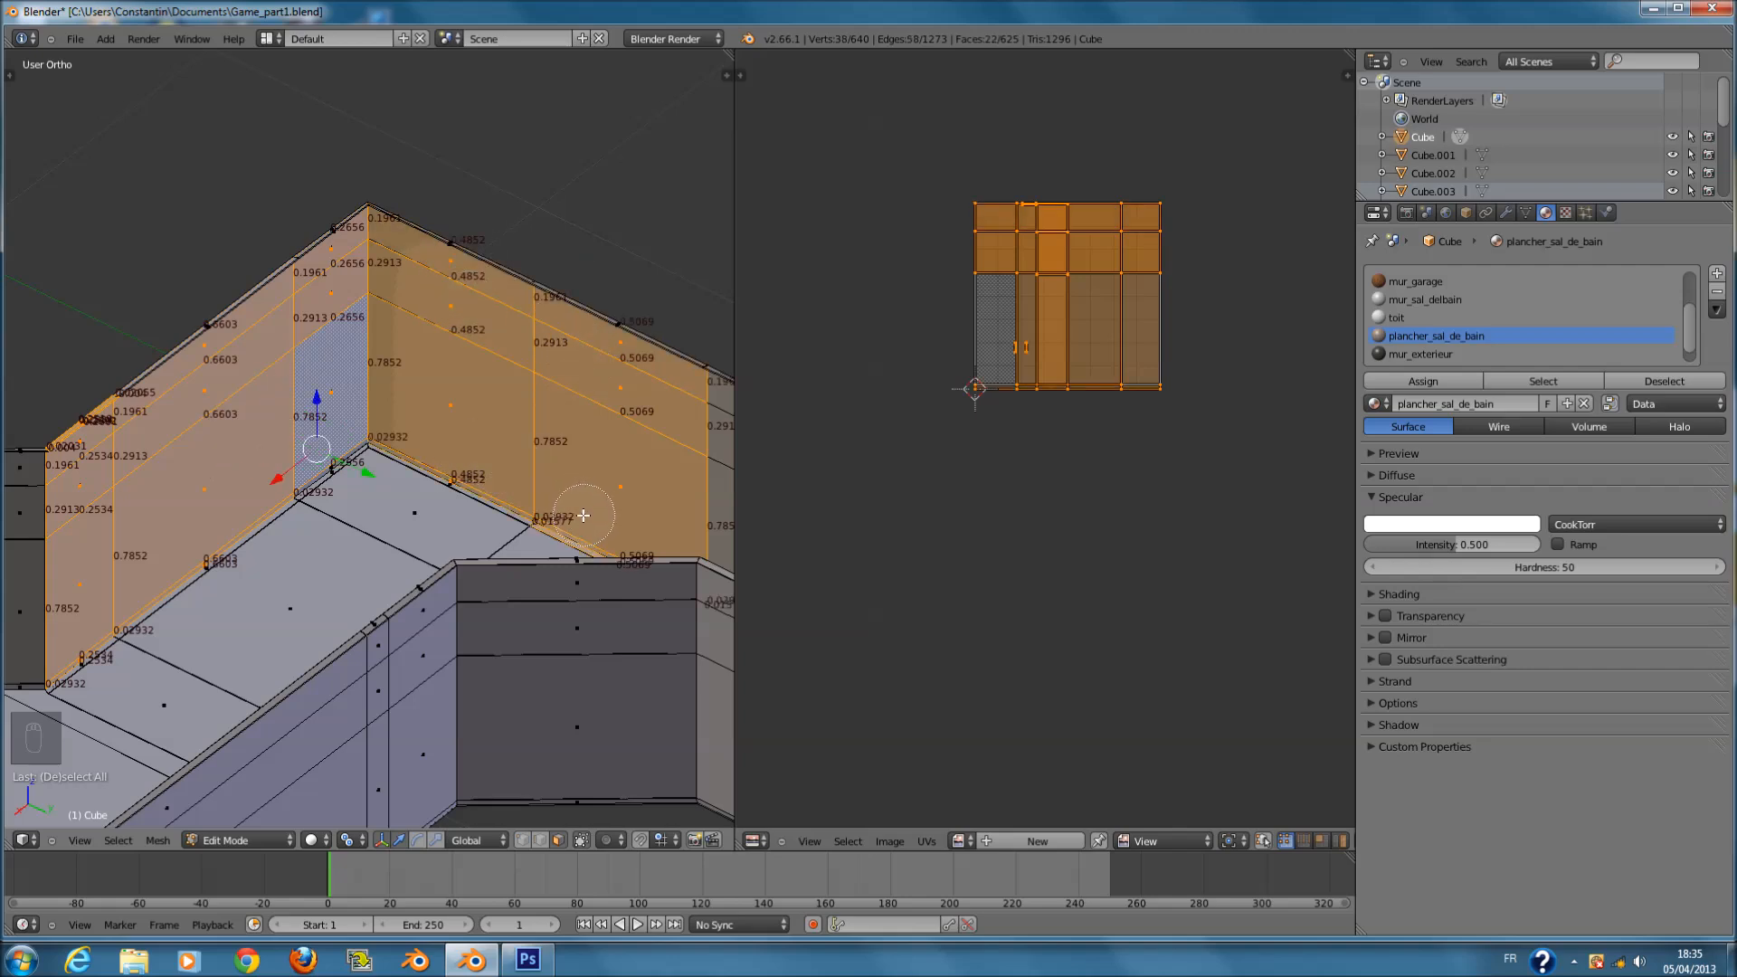
{"action": "middle_click", "coordinate": [558, 567]}
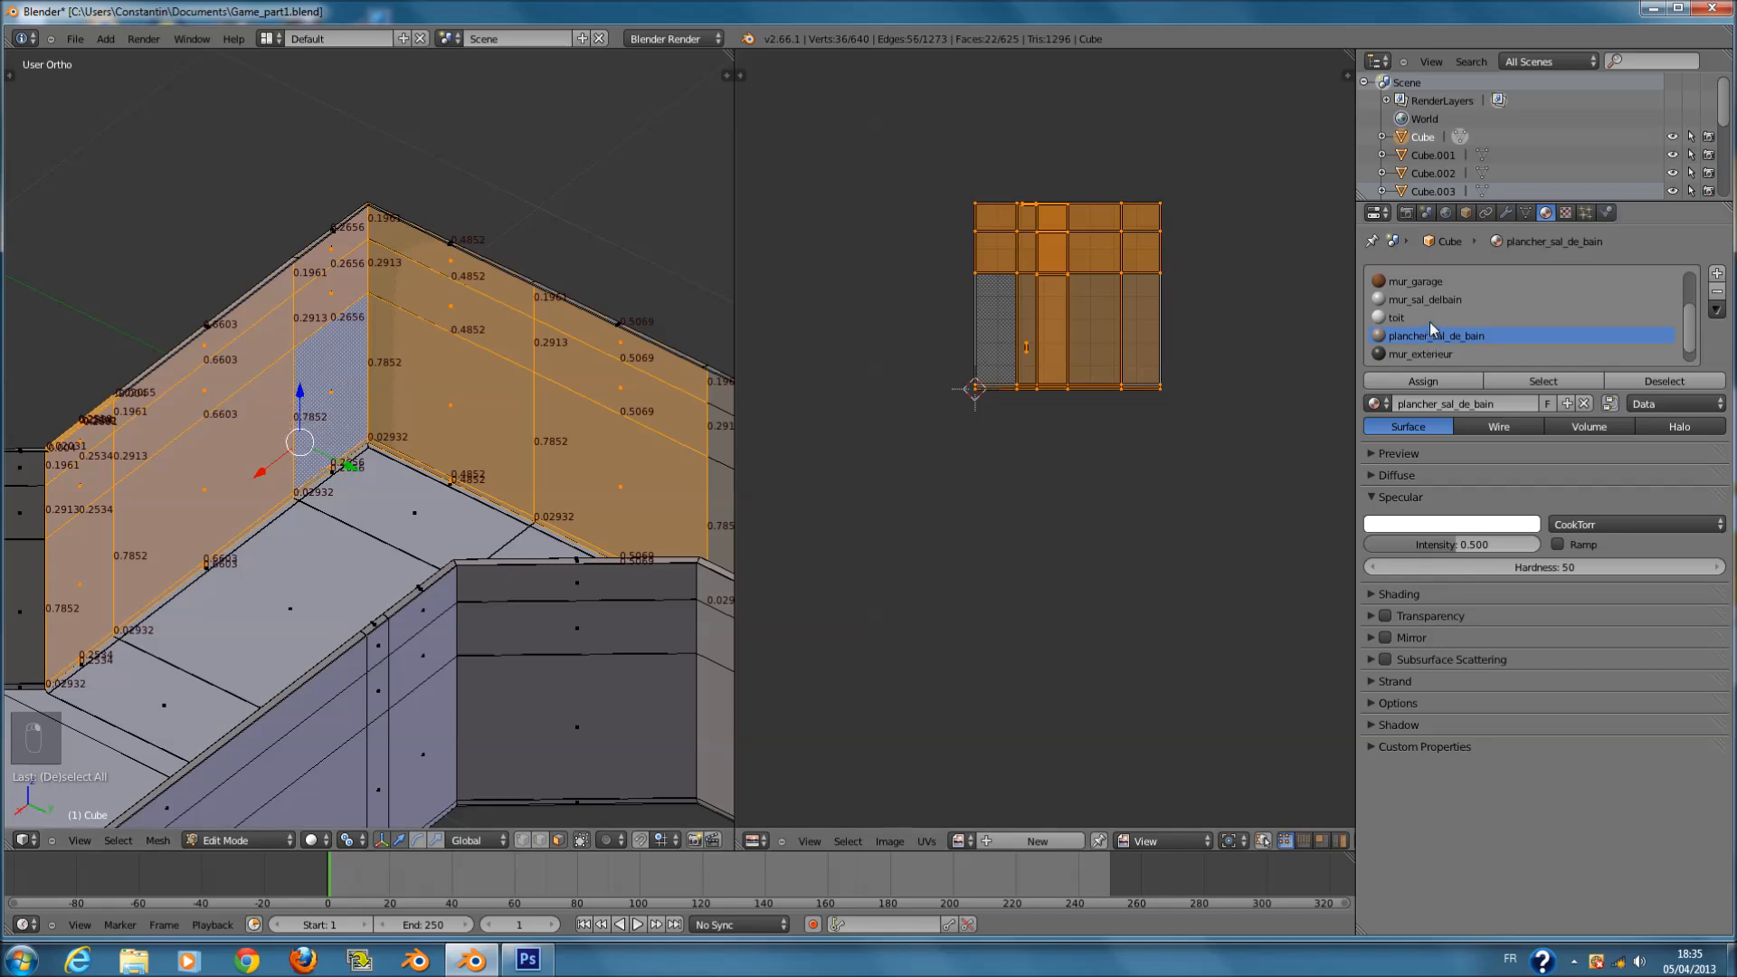
{"action": "left_click", "coordinate": [1425, 380]}
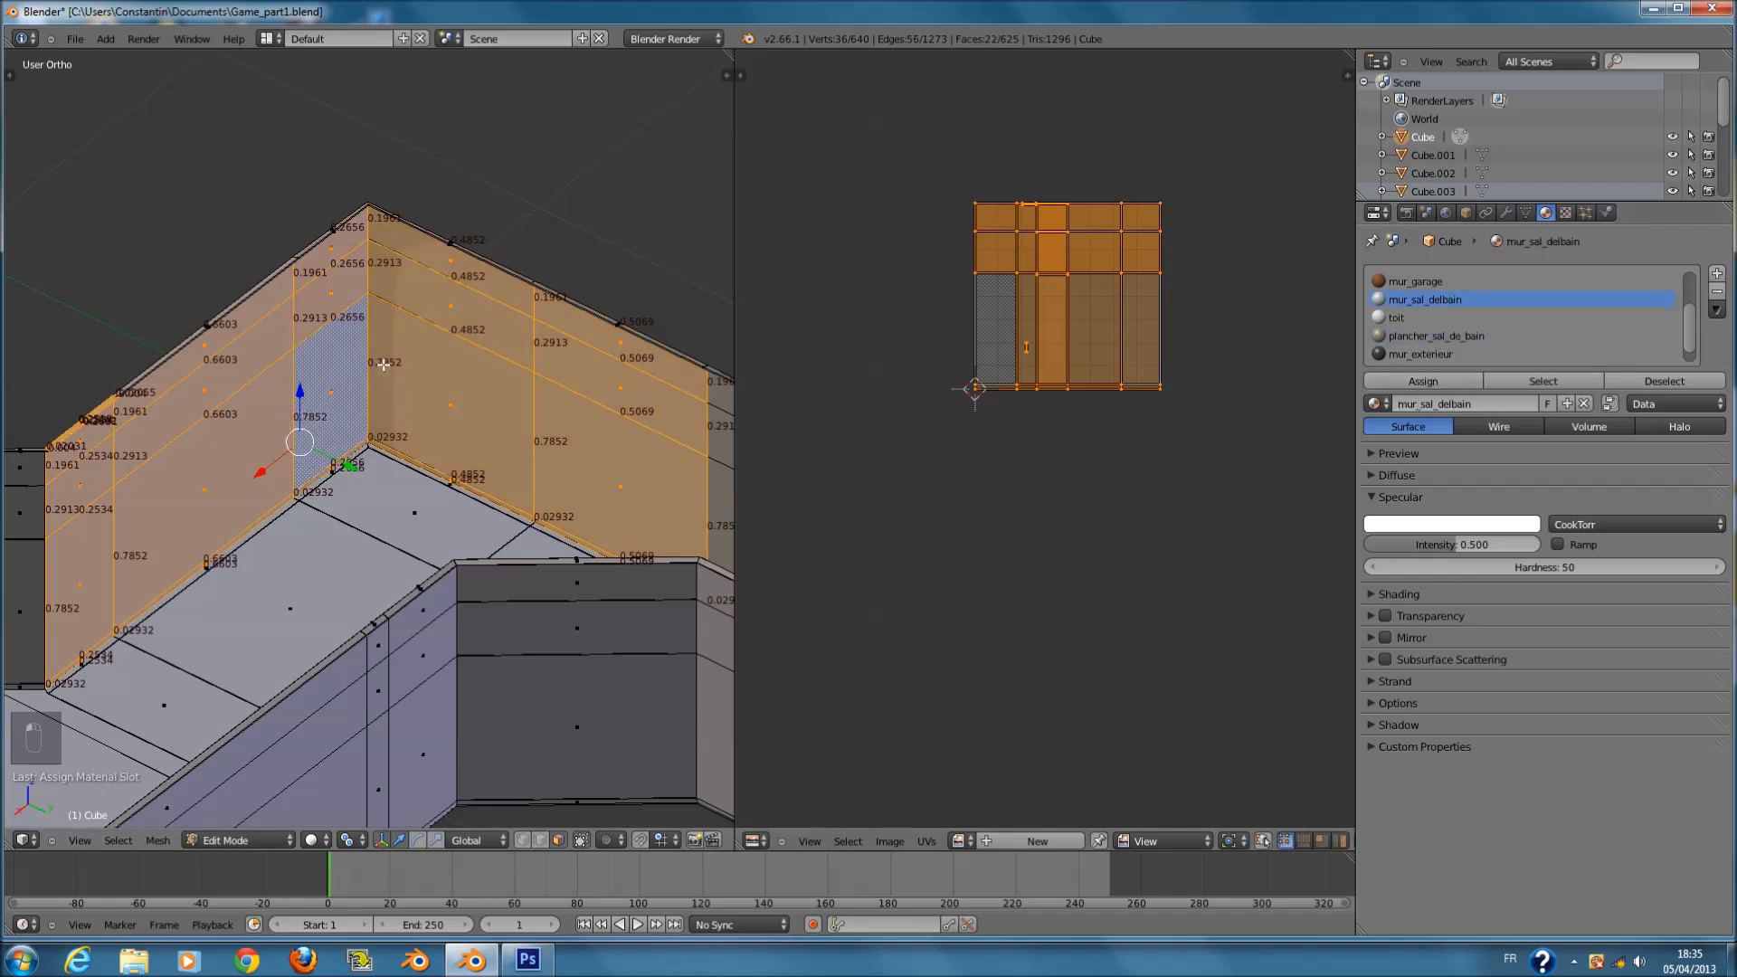
{"action": "key", "text": "ctrl+s"}
- Clear the selection and circle-select the faces of the bathroom's long inner wall down to the baseboard
{"action": "scroll", "coordinate": [589, 355], "scroll_direction": "down", "scroll_amount": 1}
{"action": "middle_click_drag", "start_coordinate": [490, 361], "coordinate": [444, 374]}
{"action": "scroll", "coordinate": [969, 349], "scroll_direction": "up", "scroll_amount": 3}
{"action": "scroll", "coordinate": [527, 370], "scroll_direction": "up", "scroll_amount": 2}
{"action": "scroll", "coordinate": [526, 371], "scroll_direction": "down", "scroll_amount": 1}
{"action": "middle_click_drag", "start_coordinate": [304, 353], "coordinate": [507, 357]}
{"action": "key", "text": "a"}
{"action": "key", "text": "c"}
{"action": "mouse_move", "coordinate": [124, 463]}
{"action": "left_mouse_down"}
{"action": "mouse_move", "coordinate": [349, 380]}
{"action": "mouse_move", "coordinate": [342, 282]}
{"action": "left_mouse_up"}
{"action": "left_click_drag", "start_coordinate": [330, 414], "coordinate": [327, 430]}
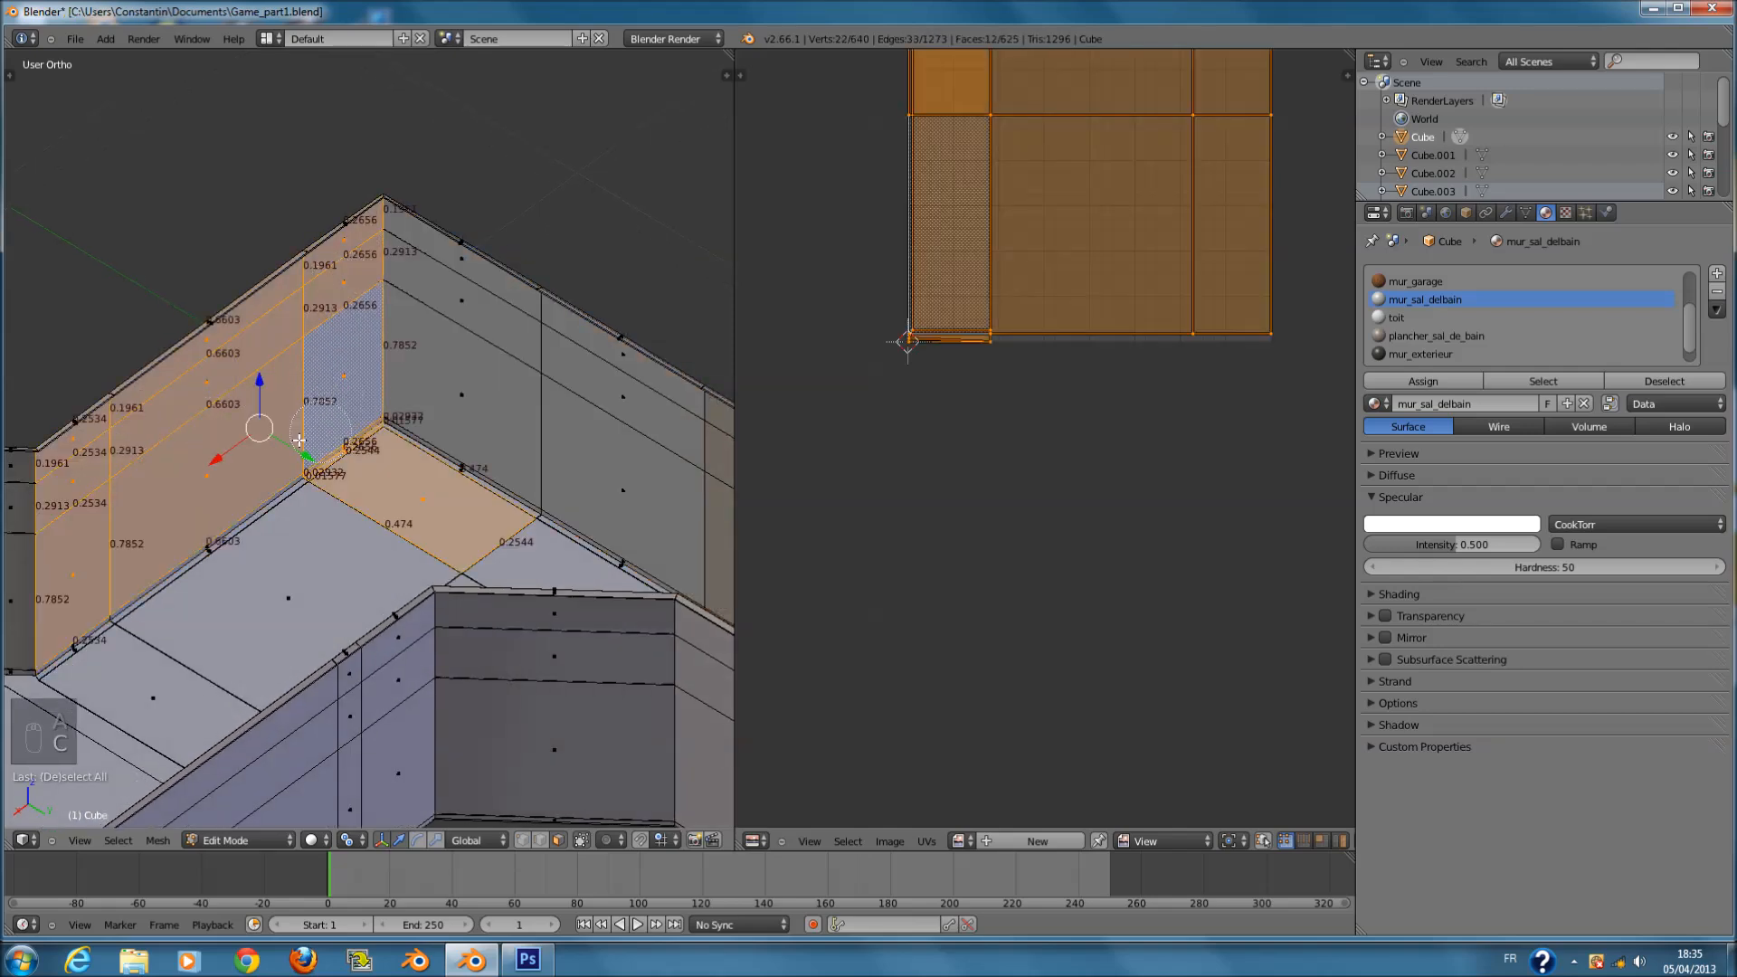
{"action": "left_click_drag", "start_coordinate": [221, 489], "coordinate": [131, 547]}
{"action": "left_click_drag", "start_coordinate": [71, 603], "coordinate": [71, 602]}
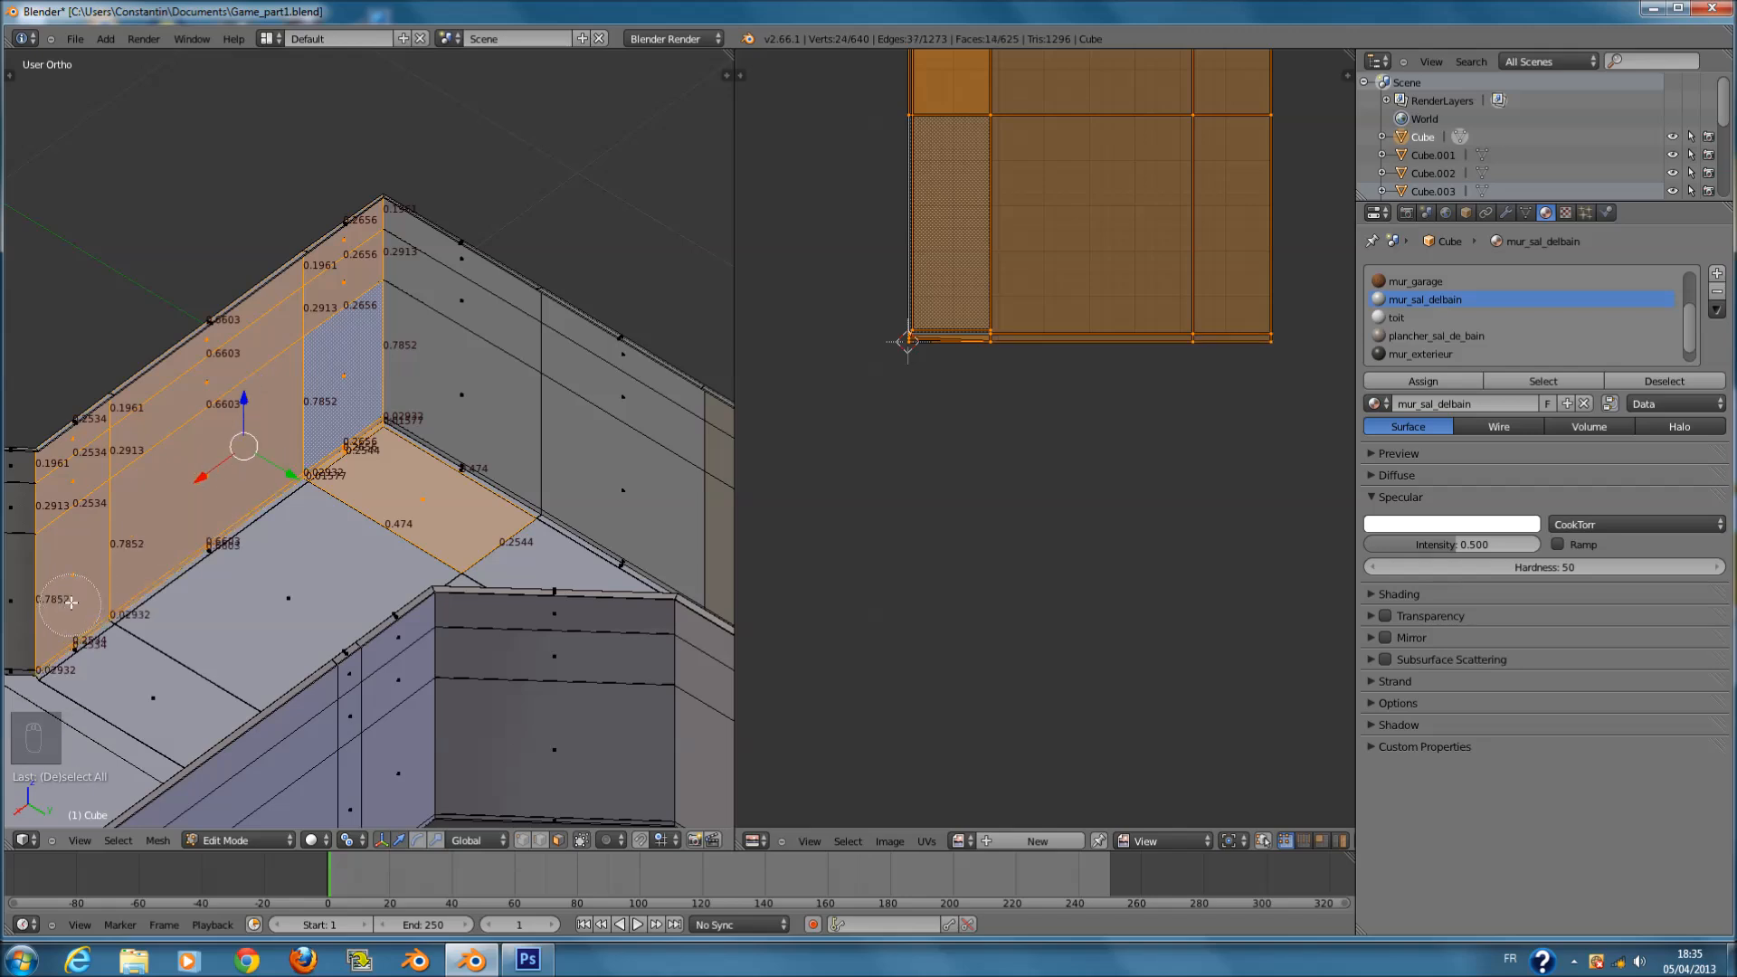
- Remove the floor face and the thin floor-edge strip from the long wall's selection
{"action": "middle_click", "coordinate": [443, 505]}
{"action": "scroll", "coordinate": [1098, 335], "scroll_direction": "down", "scroll_amount": 3}
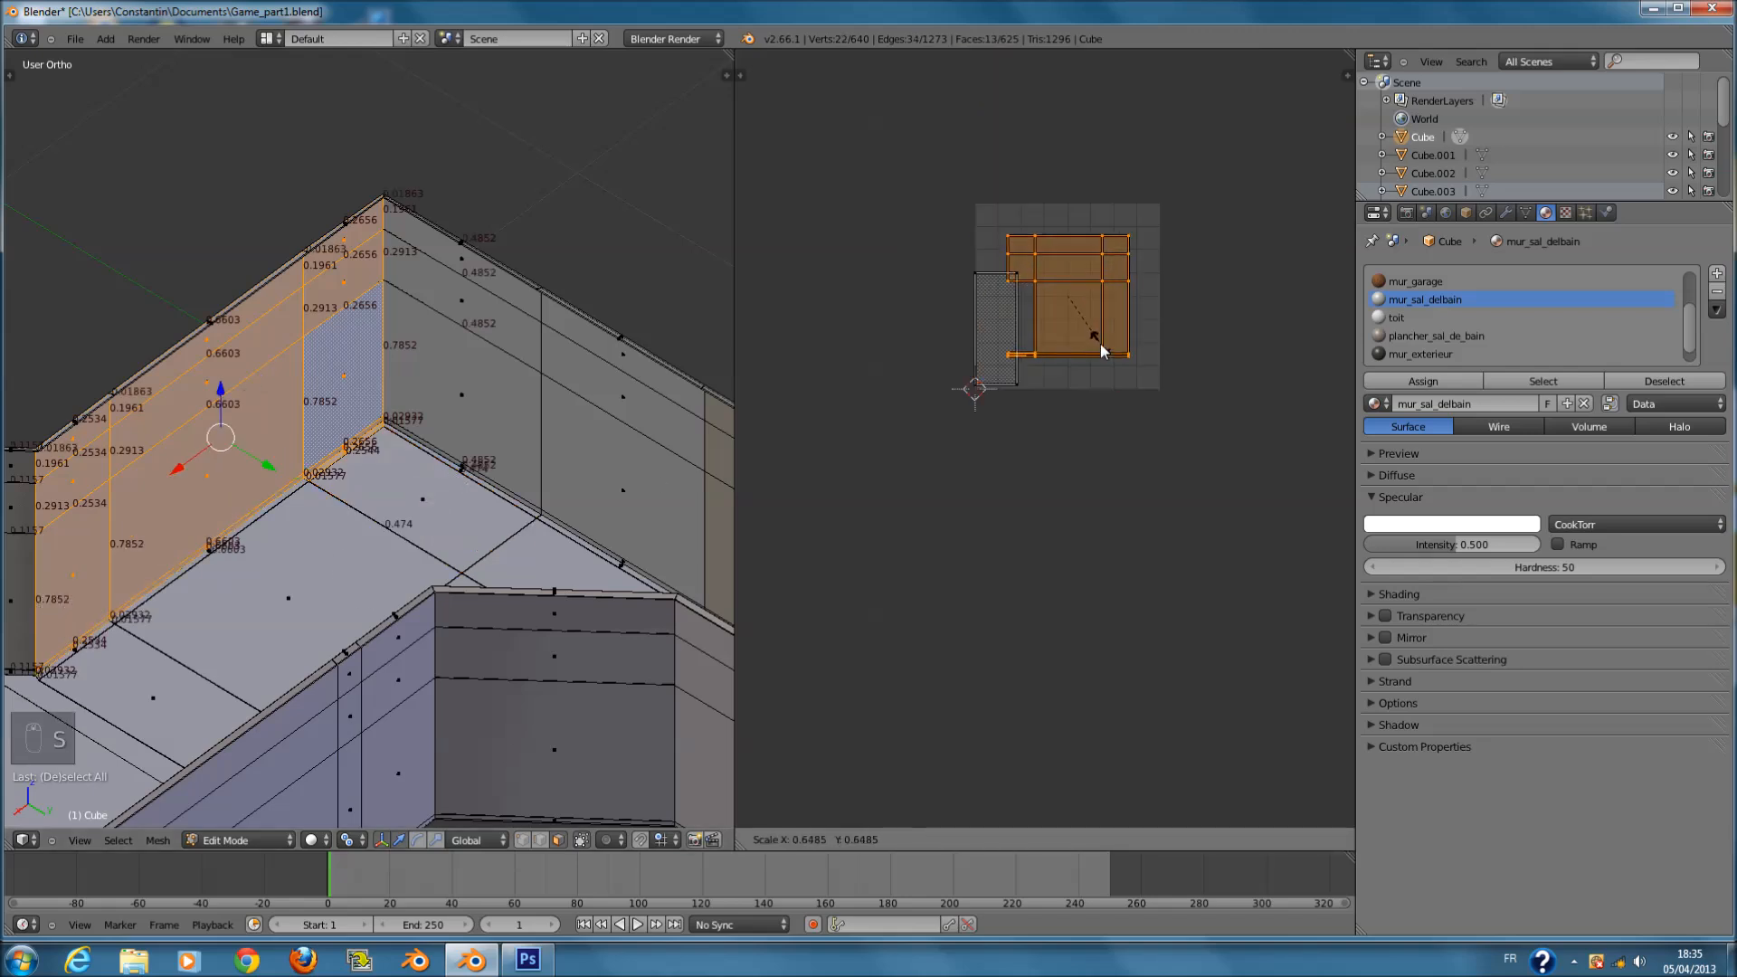
{"action": "scroll", "coordinate": [1100, 371], "scroll_direction": "up", "scroll_amount": 4}
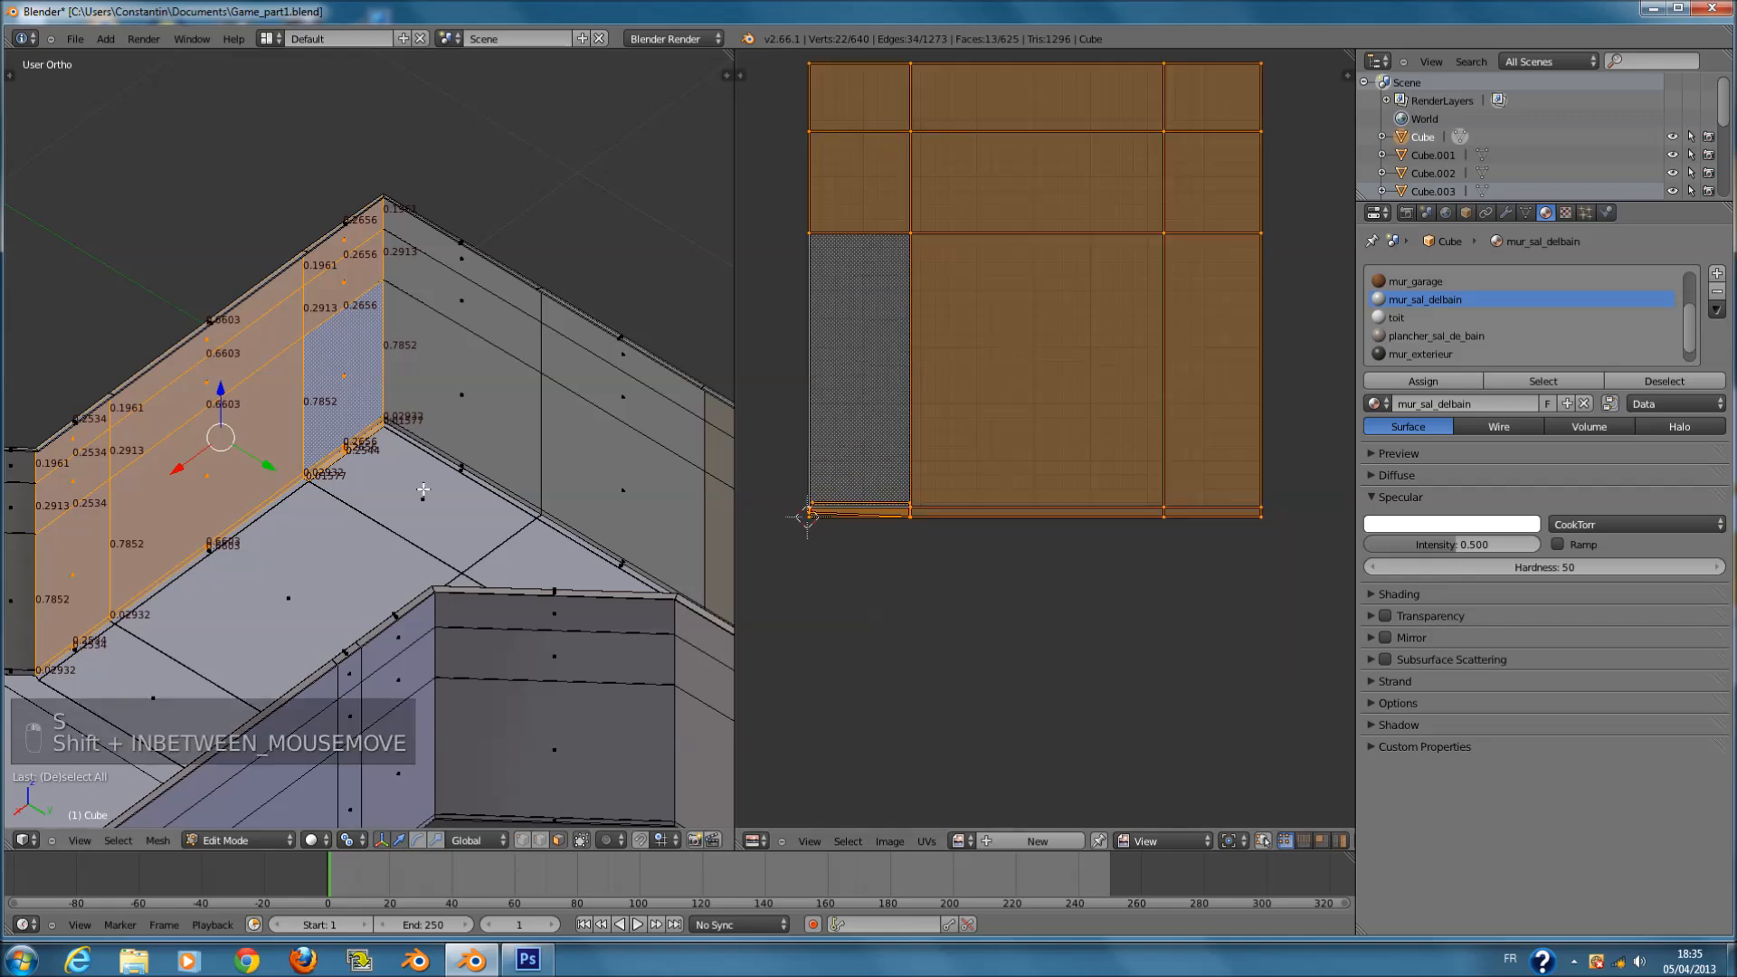
{"action": "scroll", "coordinate": [346, 452], "scroll_direction": "up", "scroll_amount": 2}
{"action": "scroll", "coordinate": [345, 452], "scroll_direction": "up", "scroll_amount": 2}
{"action": "key", "text": "c"}
{"action": "middle_click", "coordinate": [329, 485]}
{"action": "scroll", "coordinate": [1136, 447], "scroll_direction": "down", "scroll_amount": 5}
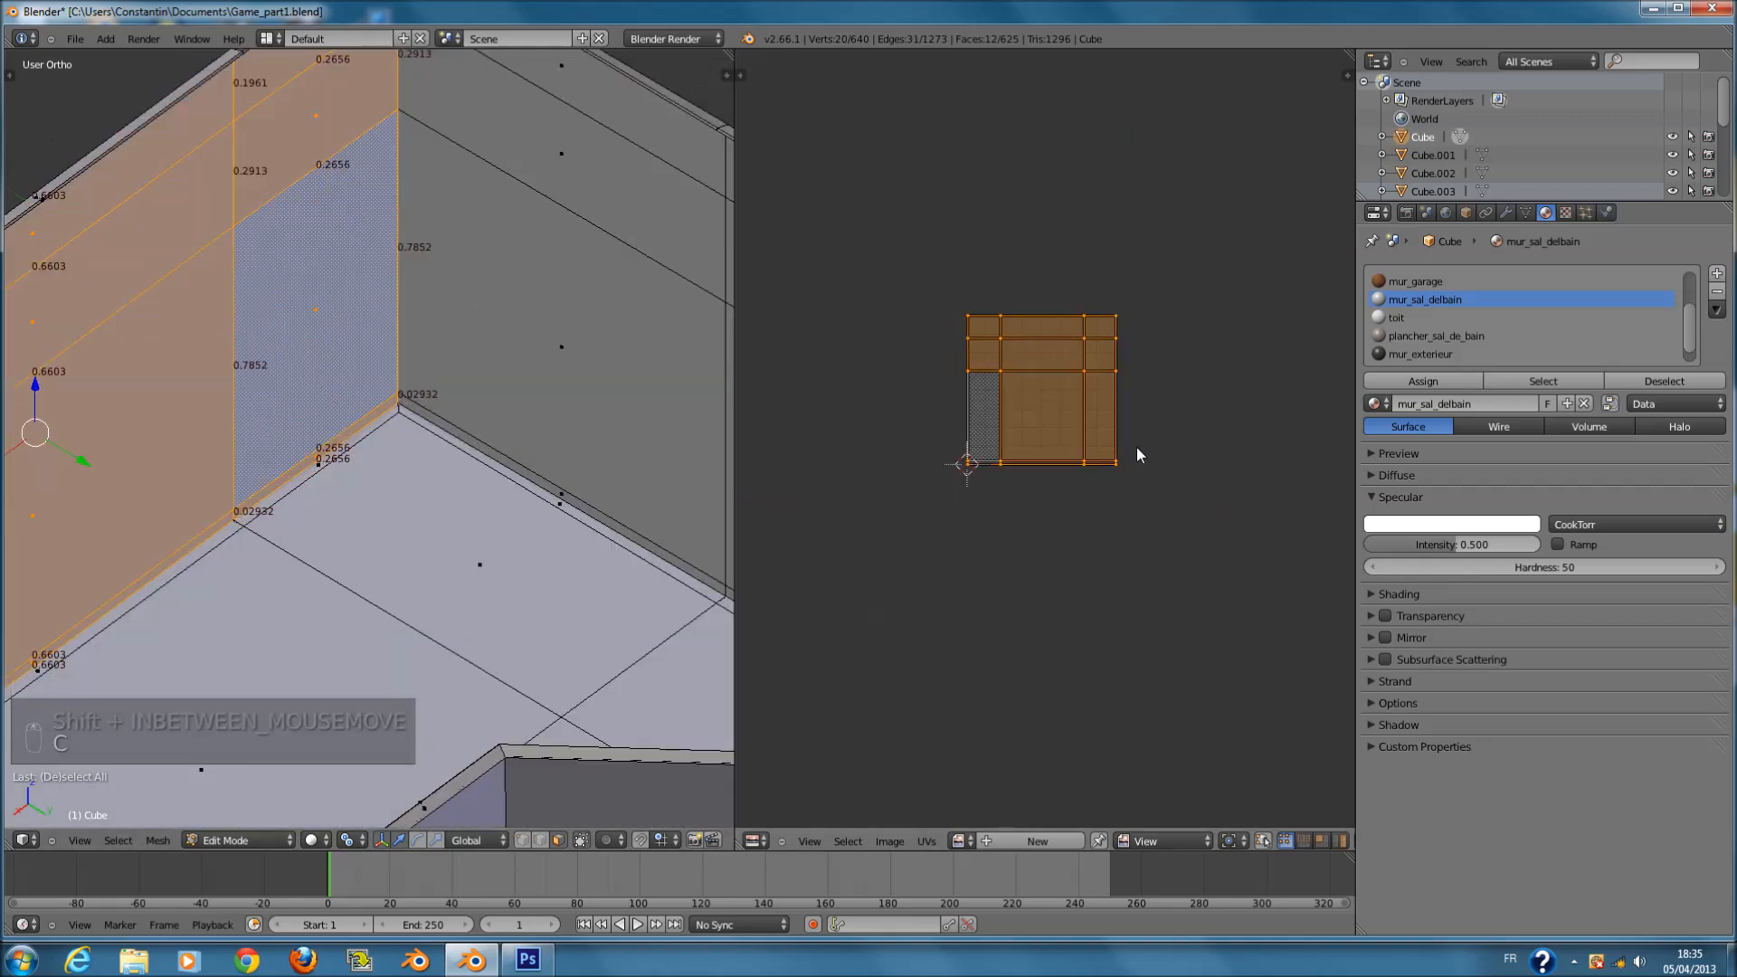
- Select all UVs of the long bathroom wall and scale them down to about half size
{"action": "key", "text": "a"}
{"action": "scroll", "coordinate": [1098, 436], "scroll_direction": "down", "scroll_amount": 3}
{"action": "key", "text": "a"}
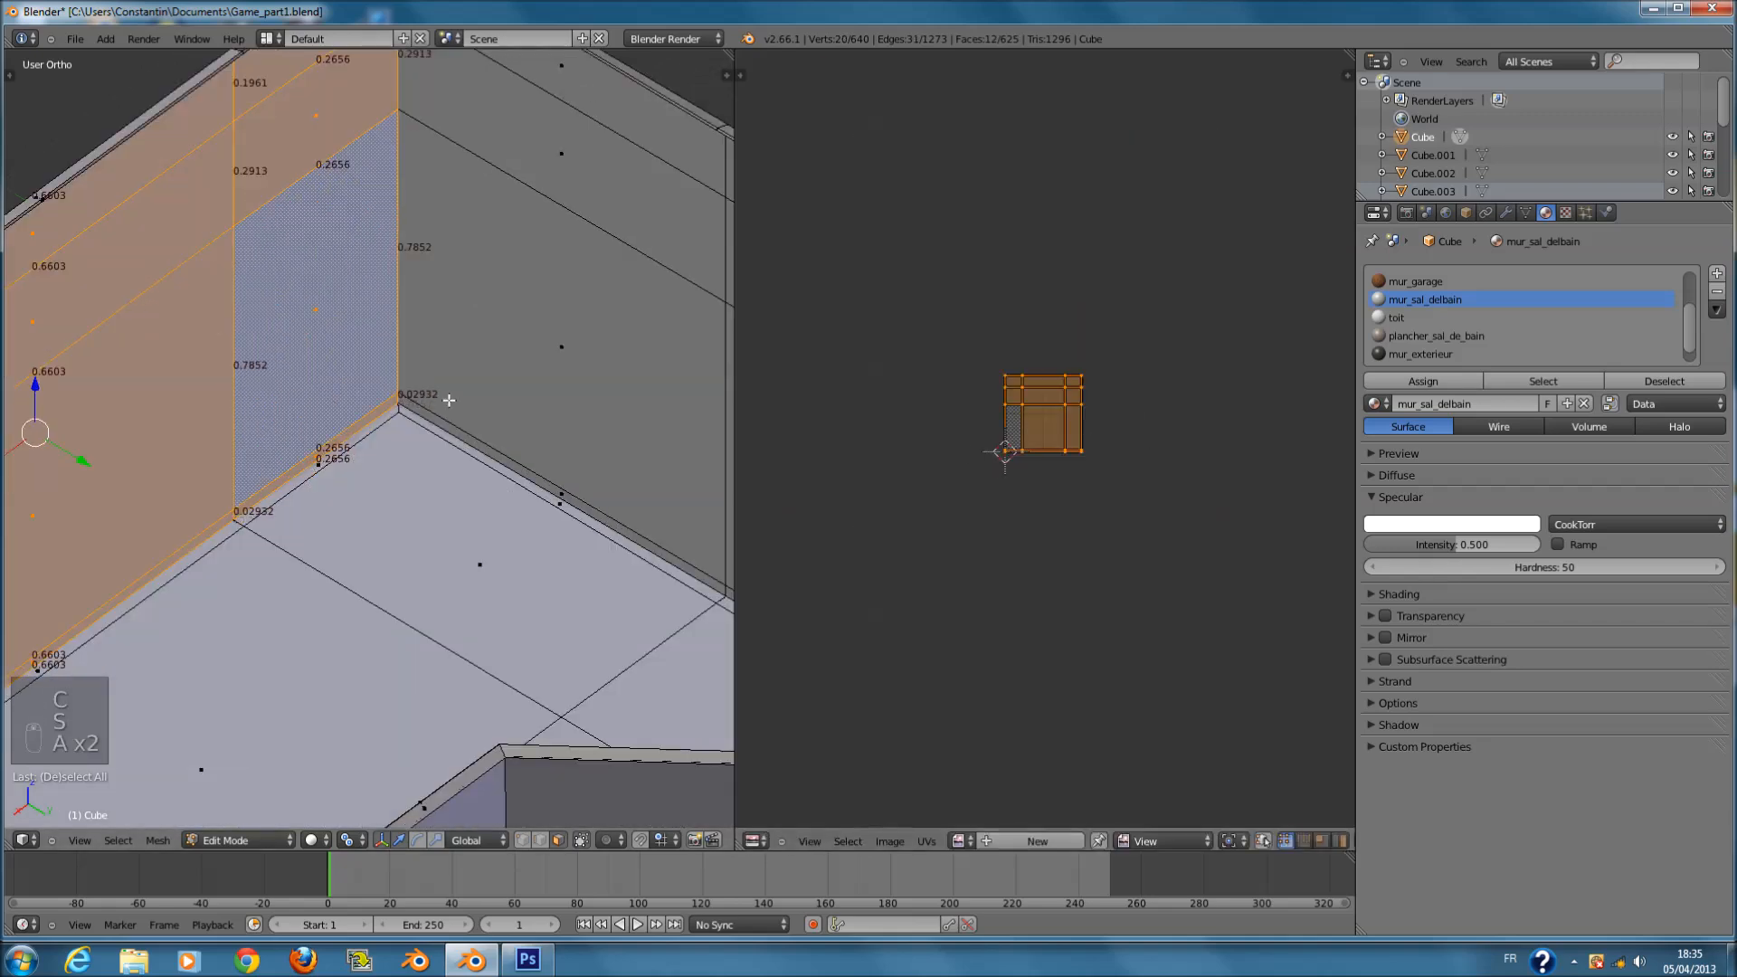
{"action": "scroll", "coordinate": [446, 398], "scroll_direction": "down", "scroll_amount": 3}
{"action": "key", "text": "s"}
{"action": "left_click", "coordinate": [1112, 461]}
{"action": "scroll", "coordinate": [492, 431], "scroll_direction": "down", "scroll_amount": 3}
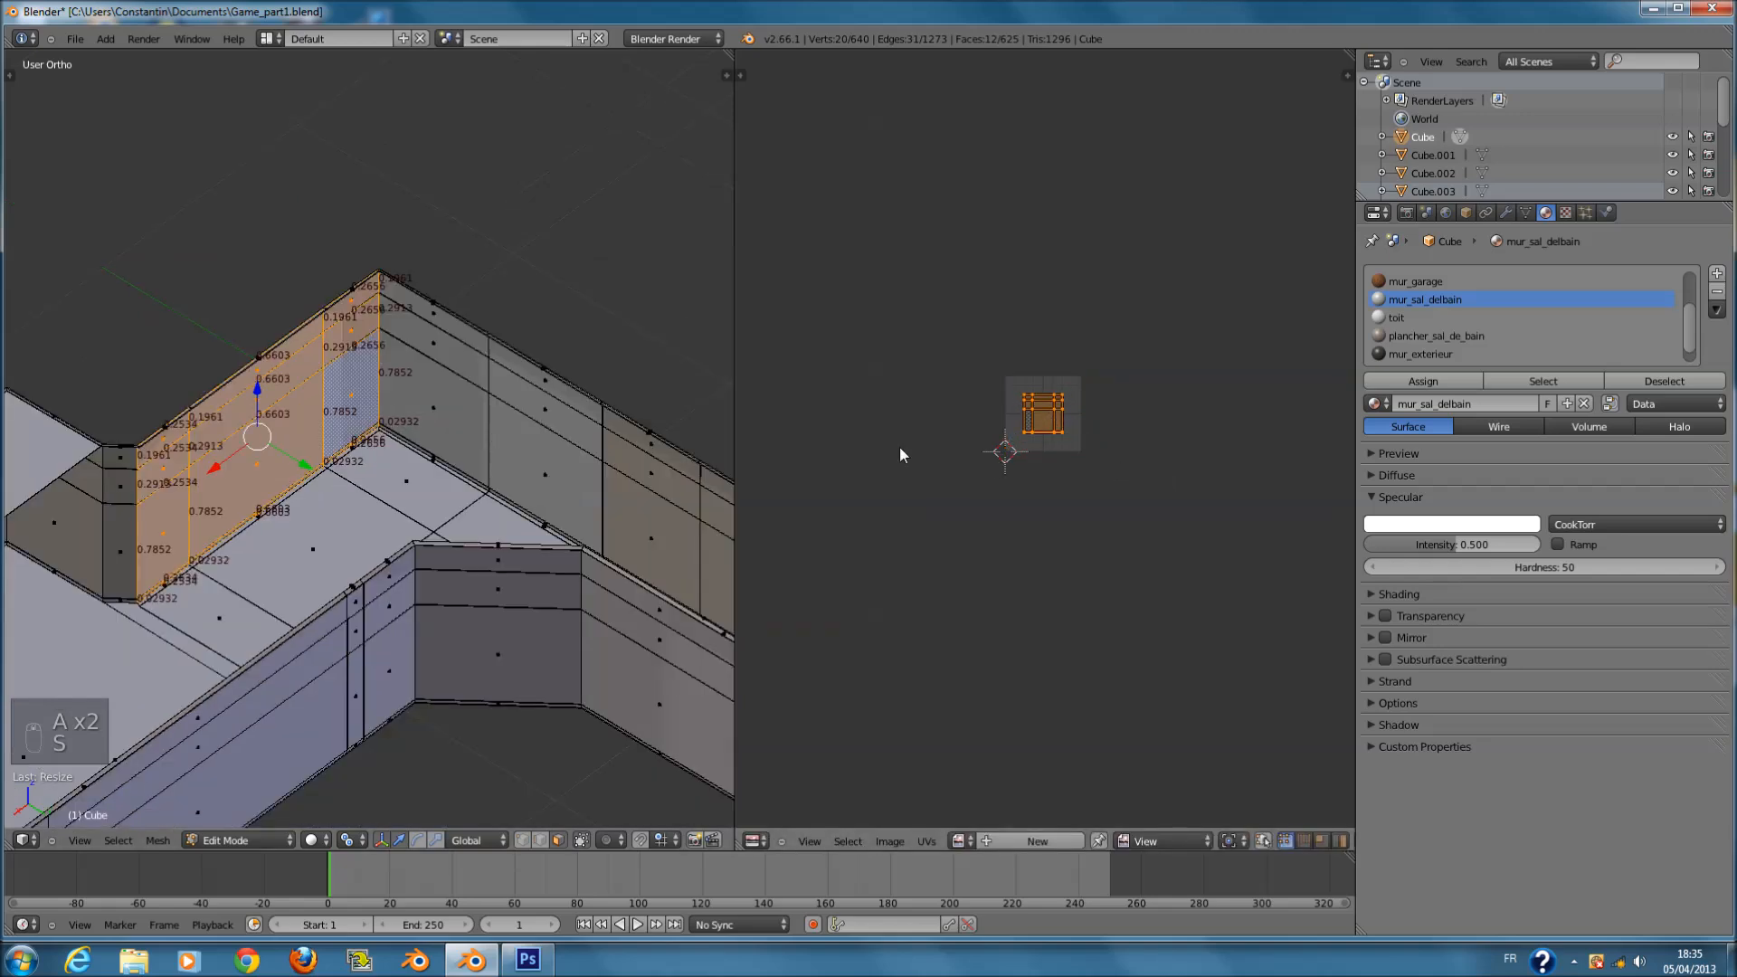
- Move the long wall's UV island into the upper-right corner of the UV space
{"action": "scroll", "coordinate": [1012, 437], "scroll_direction": "up", "scroll_amount": 5}
{"action": "scroll", "coordinate": [1011, 434], "scroll_direction": "up", "scroll_amount": 5}
{"action": "scroll", "coordinate": [1011, 434], "scroll_direction": "down", "scroll_amount": 2}
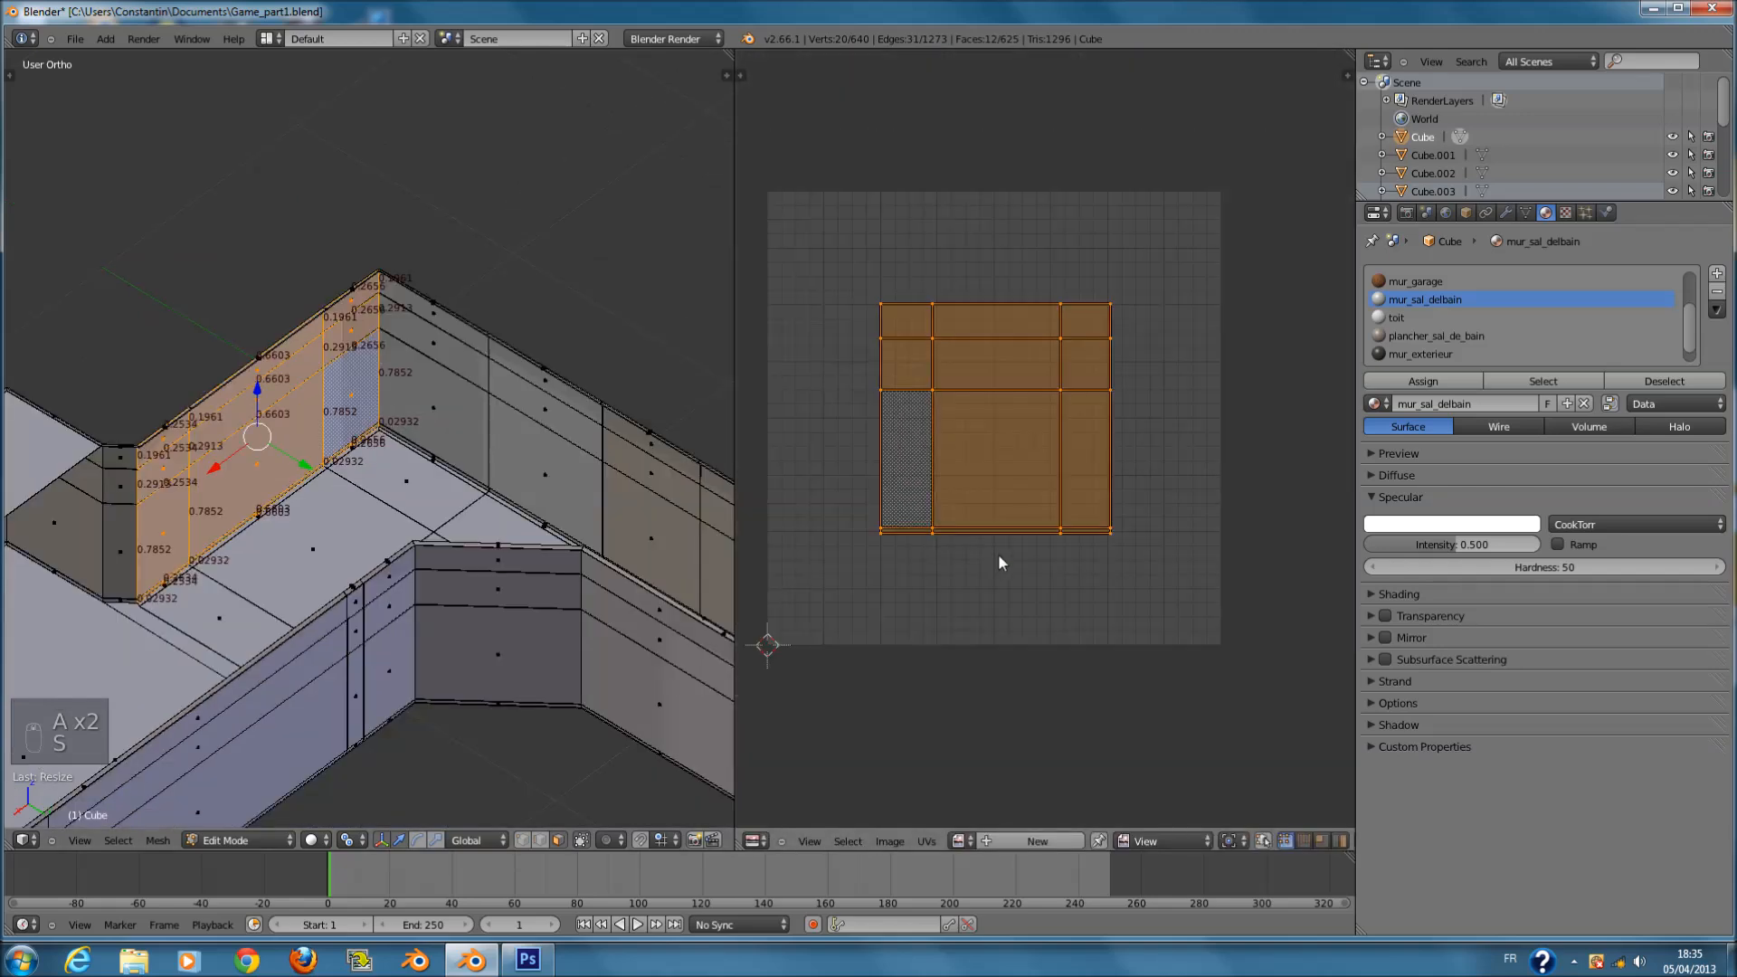
{"action": "key", "text": "g"}
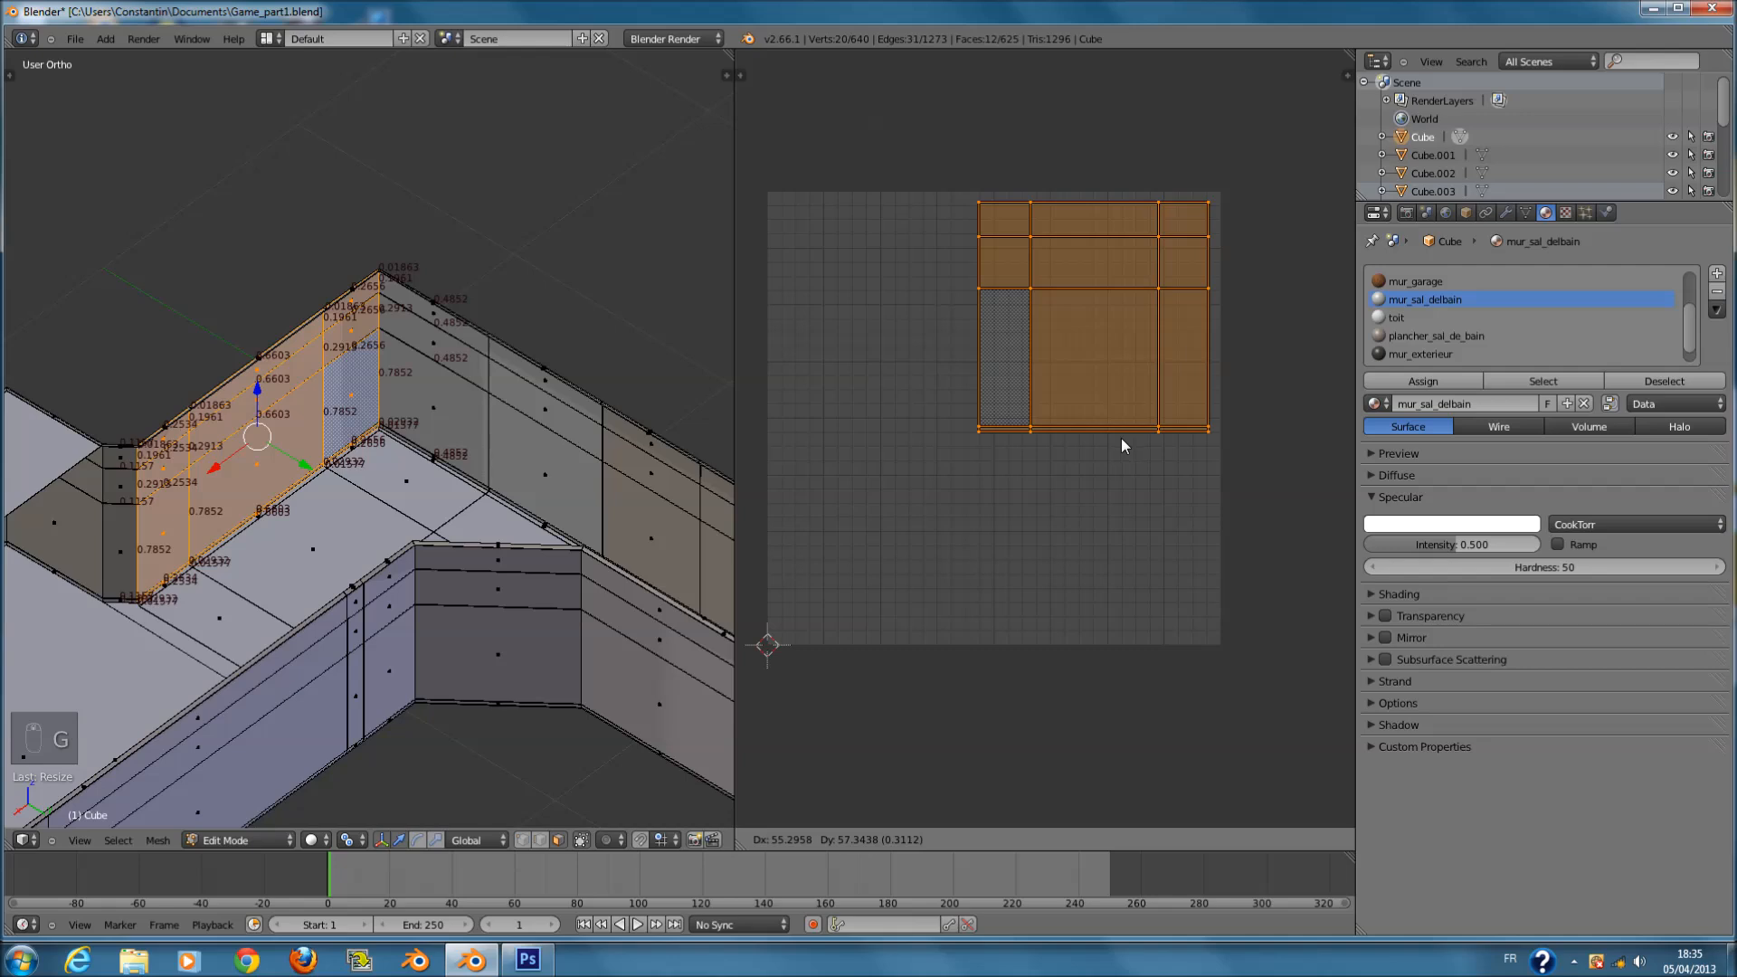
{"action": "left_click", "coordinate": [1111, 445]}
- Clear the selection and circle-select the main faces of the adjoining bathroom wall
{"action": "mouse_move", "coordinate": [438, 388]}
{"action": "middle_mouse_down"}
{"action": "mouse_move", "coordinate": [513, 380]}
{"action": "mouse_move", "coordinate": [494, 367]}
{"action": "middle_mouse_up"}
{"action": "key", "text": "a"}
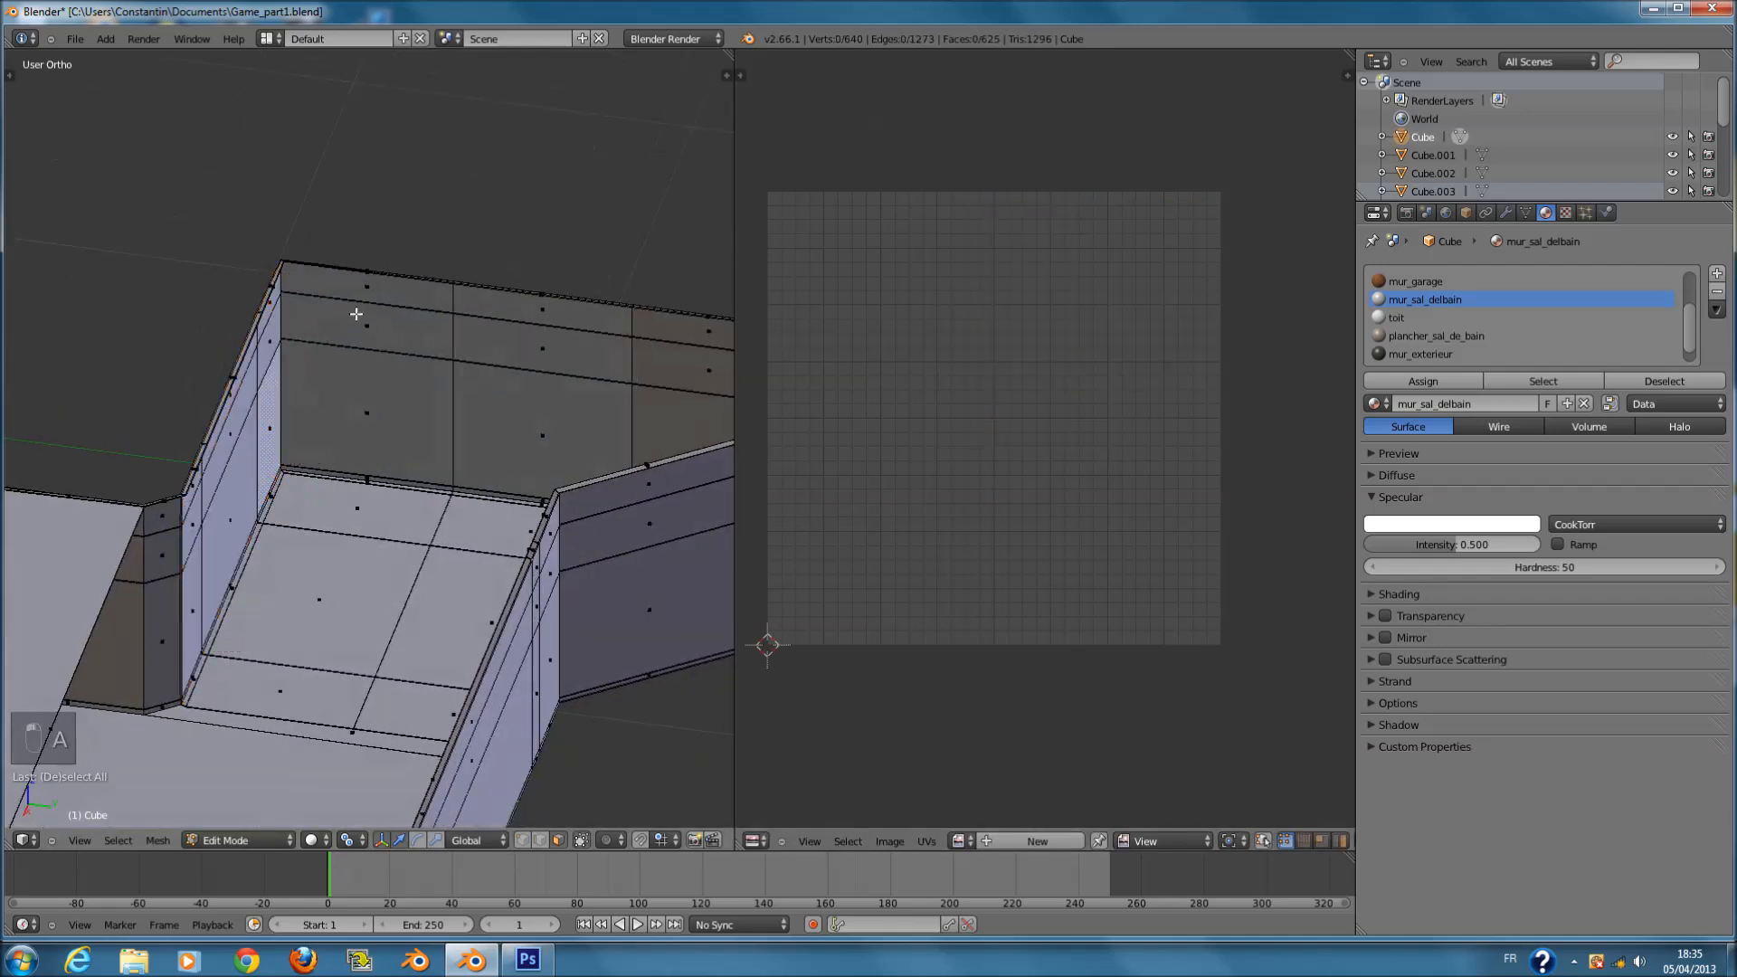
{"action": "key", "text": "c"}
{"action": "left_click", "coordinate": [366, 312]}
{"action": "left_click_drag", "start_coordinate": [367, 319], "coordinate": [392, 434]}
{"action": "left_click_drag", "start_coordinate": [499, 395], "coordinate": [534, 341]}
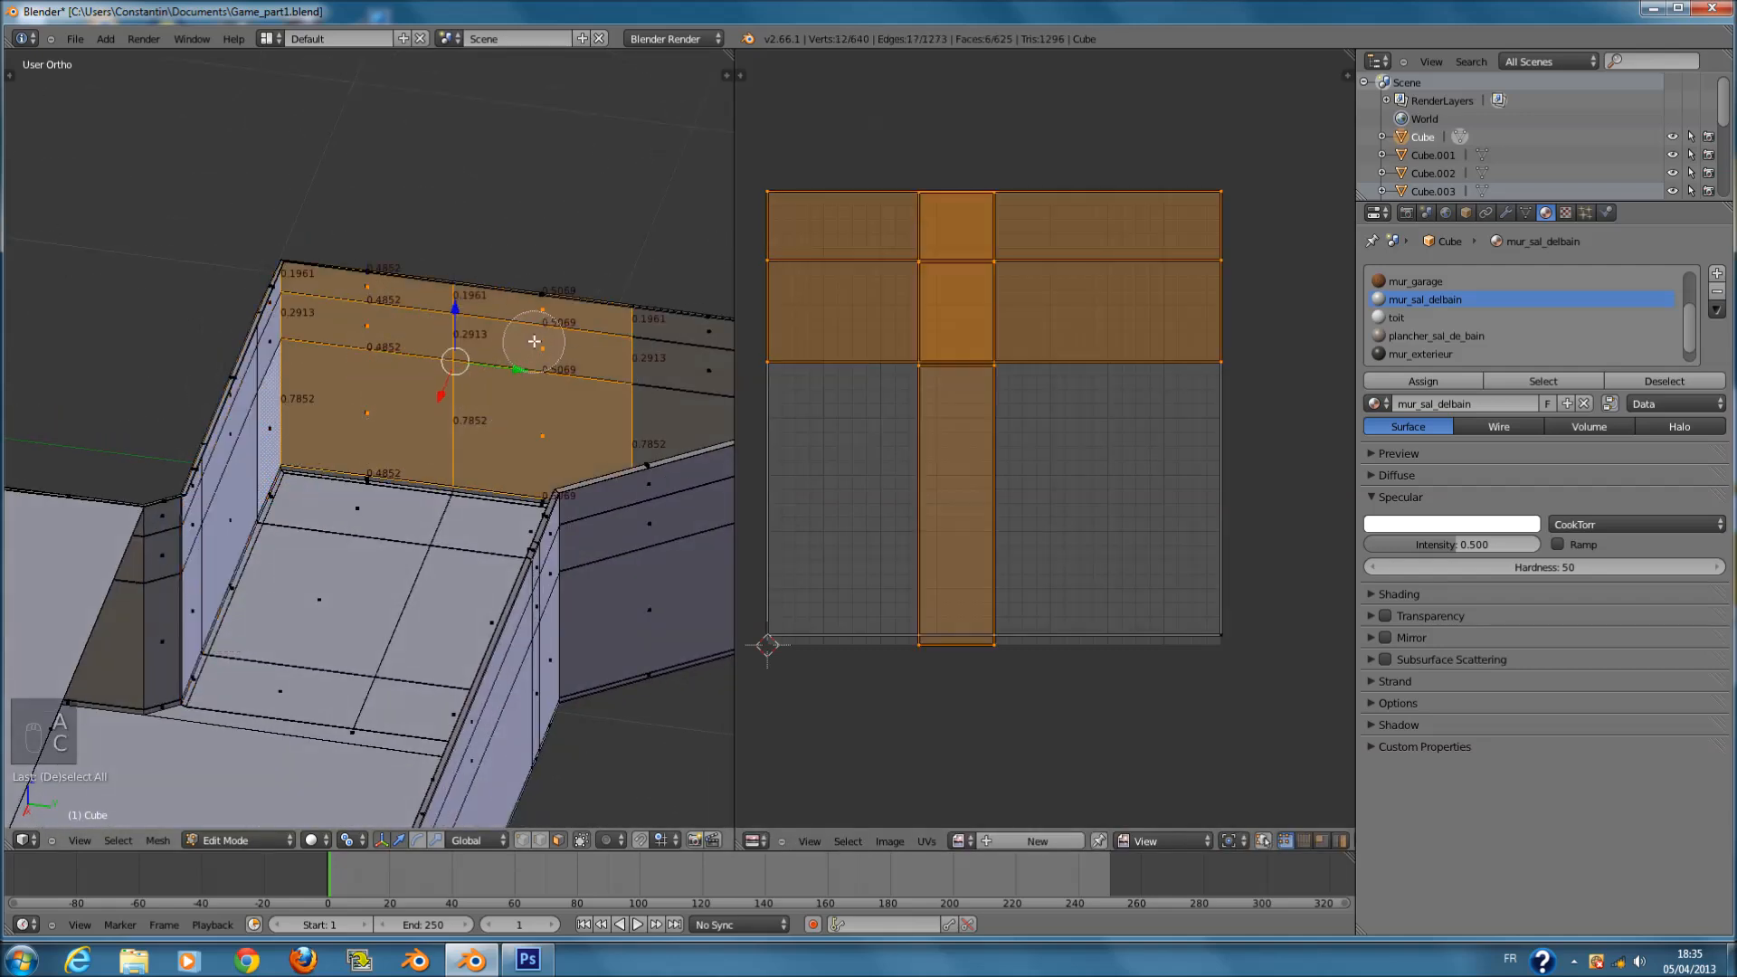
{"action": "right_click", "coordinate": [535, 342]}
- Add the baseboard strip and limit the selection to the wall section nearest the corner
{"action": "scroll", "coordinate": [535, 371], "scroll_direction": "up", "scroll_amount": 5}
{"action": "key", "text": "c"}
{"action": "left_click", "coordinate": [384, 509]}
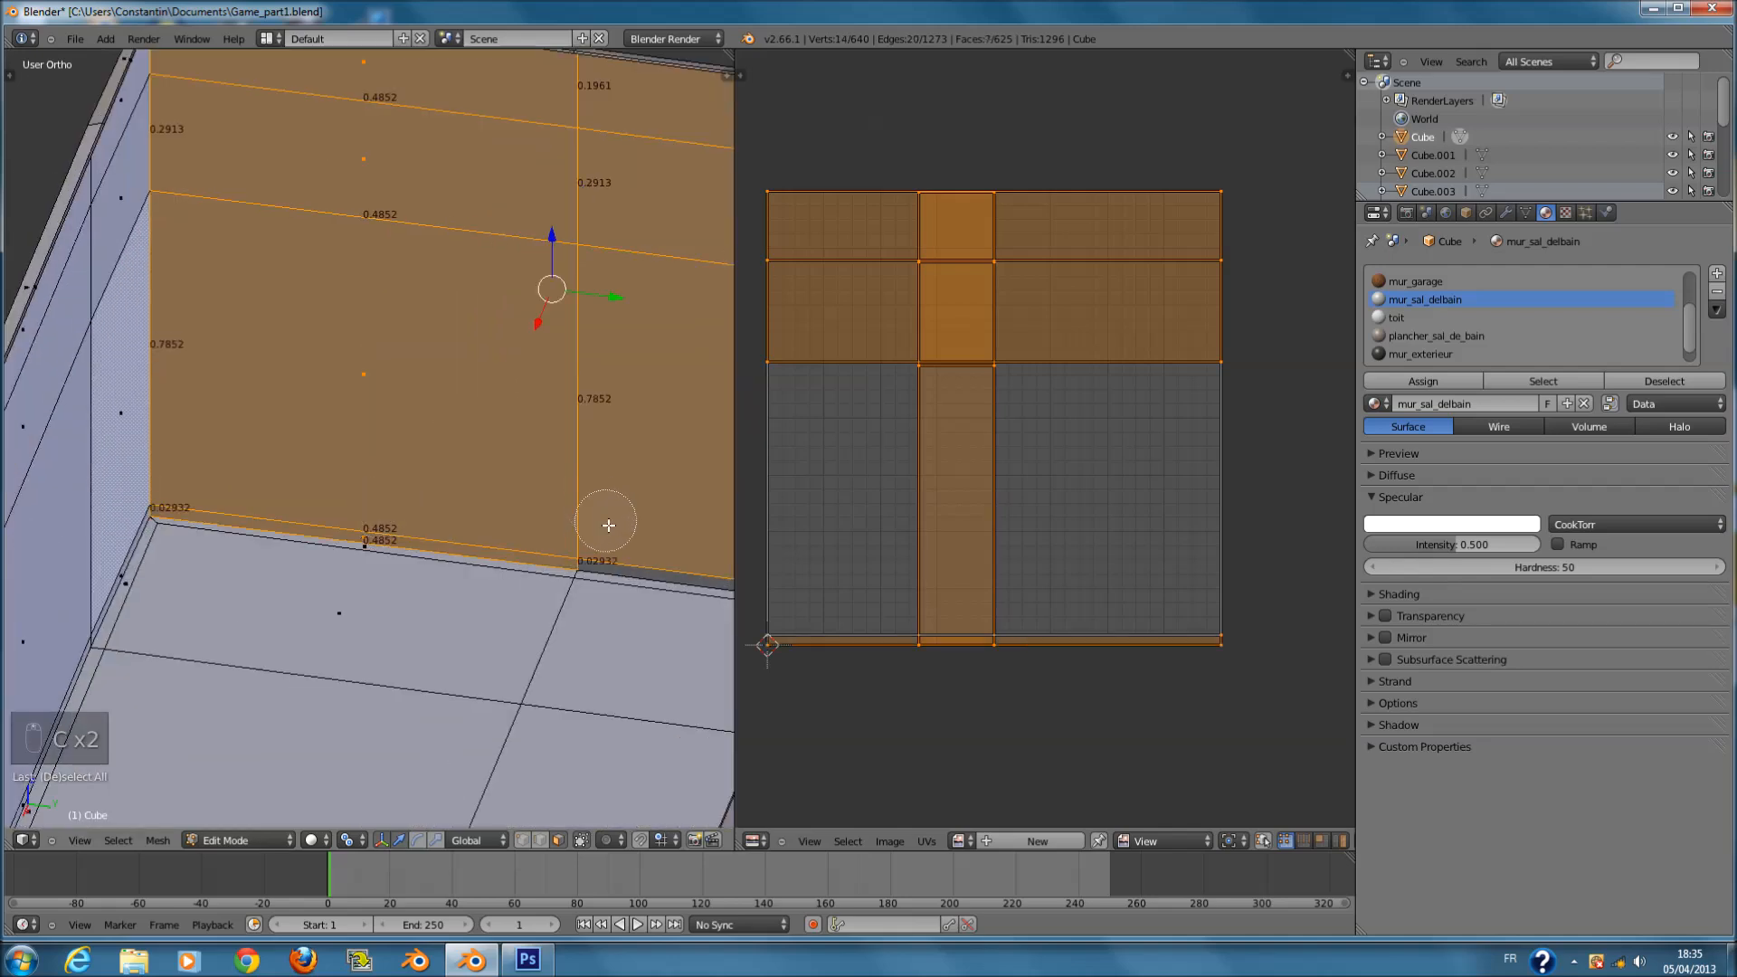
{"action": "scroll", "coordinate": [662, 525], "scroll_direction": "down", "scroll_amount": 3}
{"action": "mouse_move", "coordinate": [653, 522]}
{"action": "middle_mouse_down"}
{"action": "mouse_move", "coordinate": [665, 536]}
{"action": "mouse_move", "coordinate": [629, 516]}
{"action": "mouse_move", "coordinate": [659, 194]}
{"action": "middle_mouse_up"}
{"action": "scroll", "coordinate": [653, 532], "scroll_direction": "up", "scroll_amount": 1}
{"action": "key", "text": "c"}
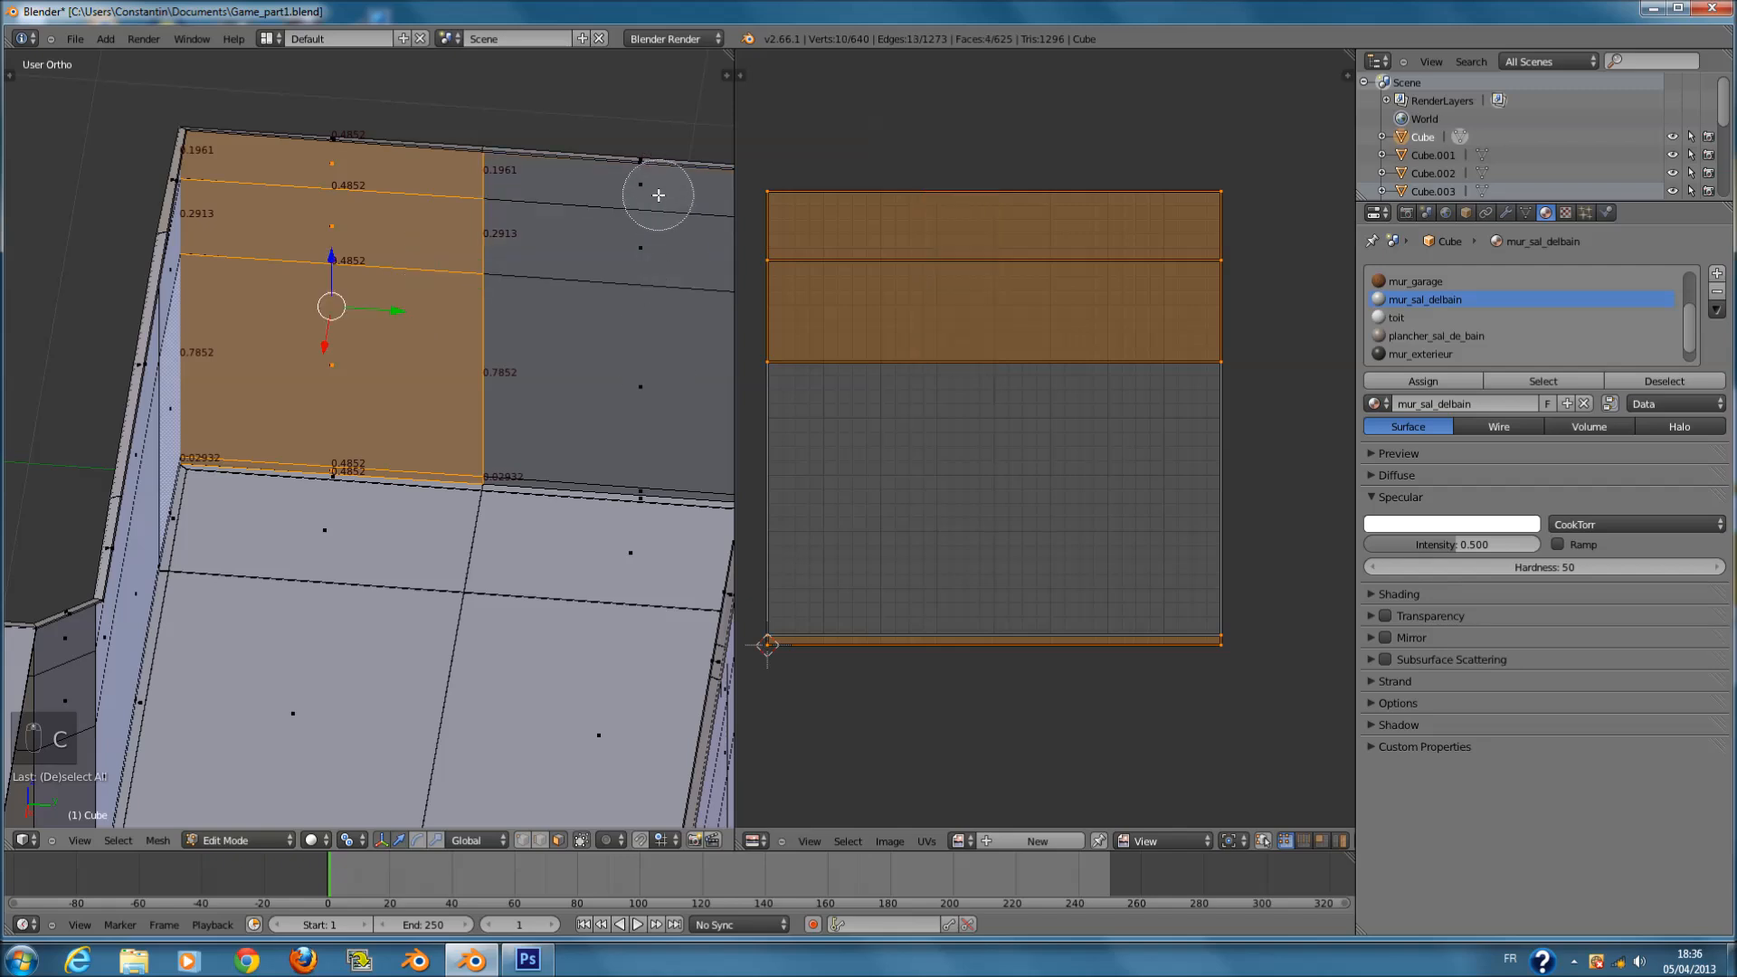
- Scale all UVs of the corner wall section to about 0.48 and move them to the lower-left corner of the UV space
{"action": "key", "text": "a"}
{"action": "key", "text": "a"}
{"action": "key", "text": "a"}
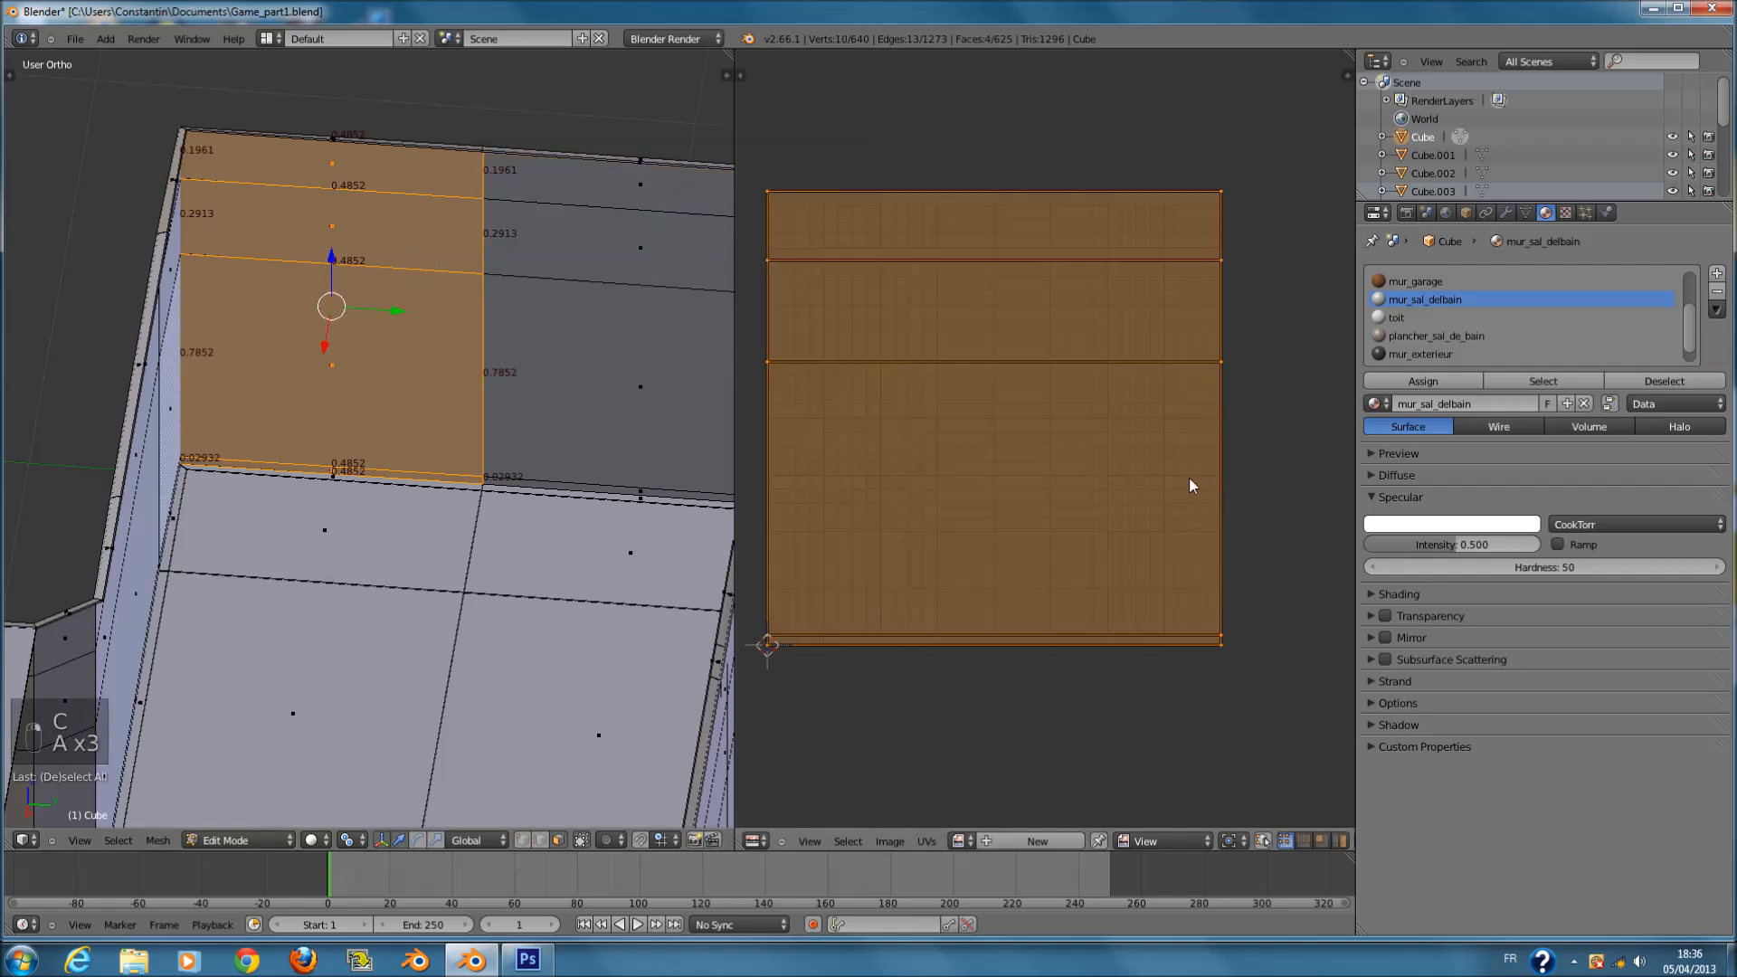
{"action": "scroll", "coordinate": [1138, 469], "scroll_direction": "down", "scroll_amount": 2}
{"action": "key", "text": "s"}
{"action": "key", "text": "s"}
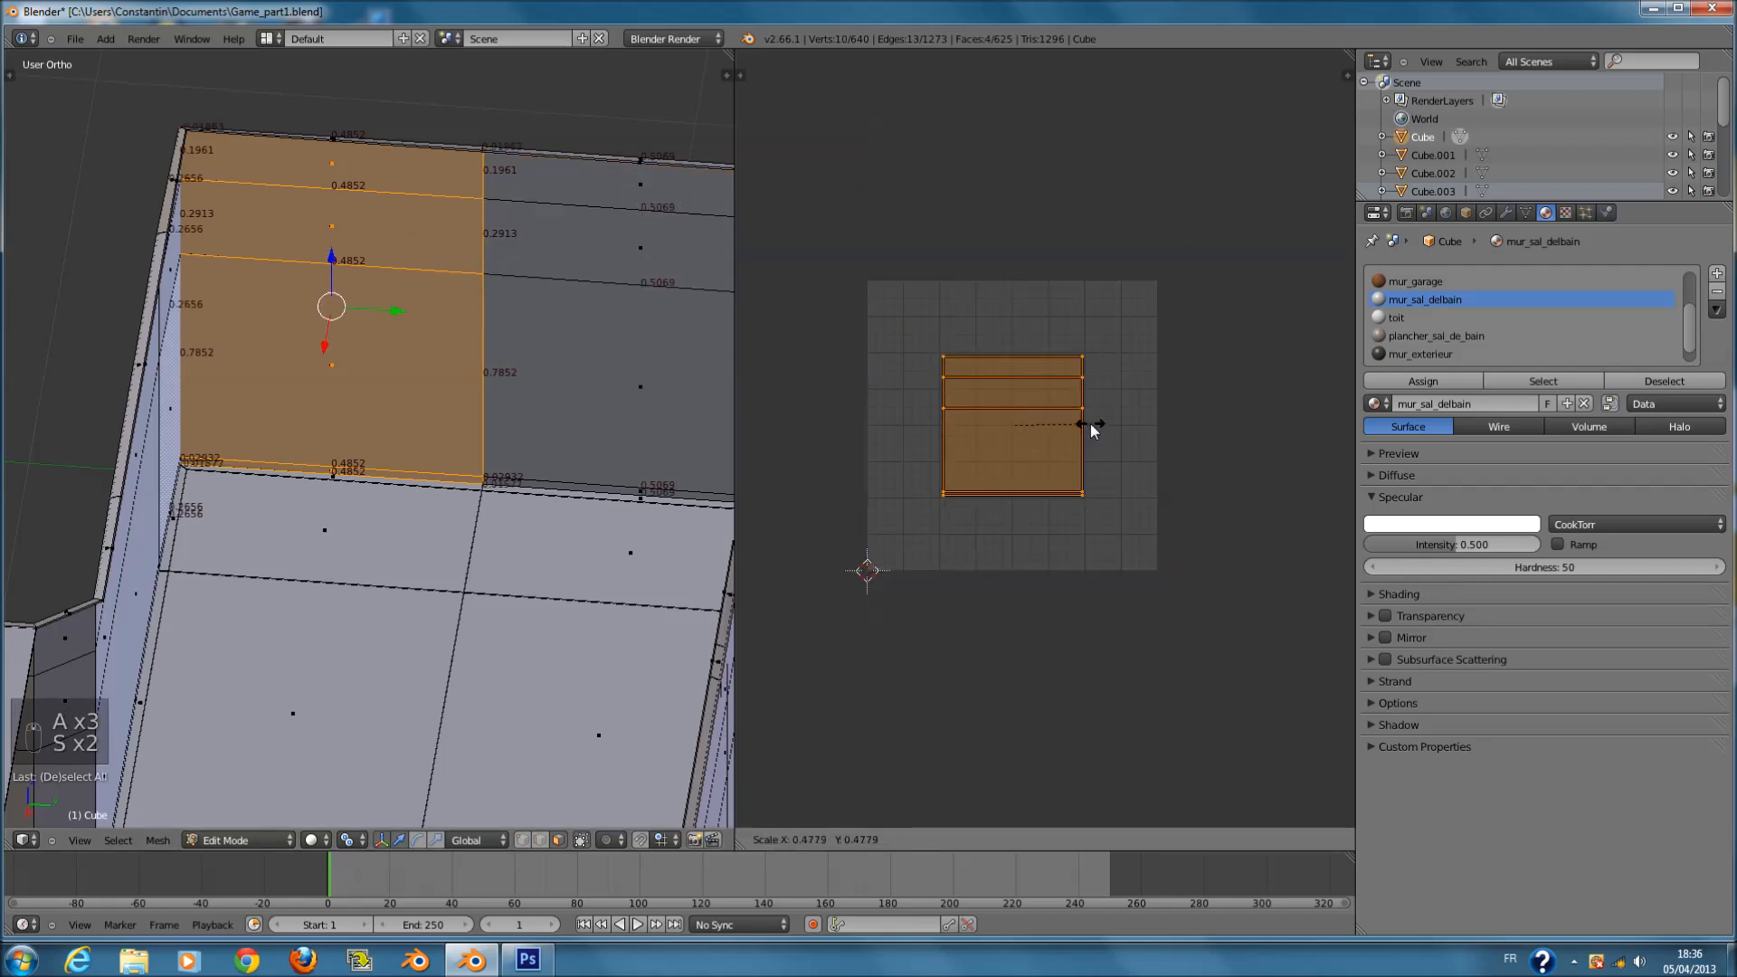
{"action": "left_click", "coordinate": [1091, 430]}
{"action": "key", "text": "g"}
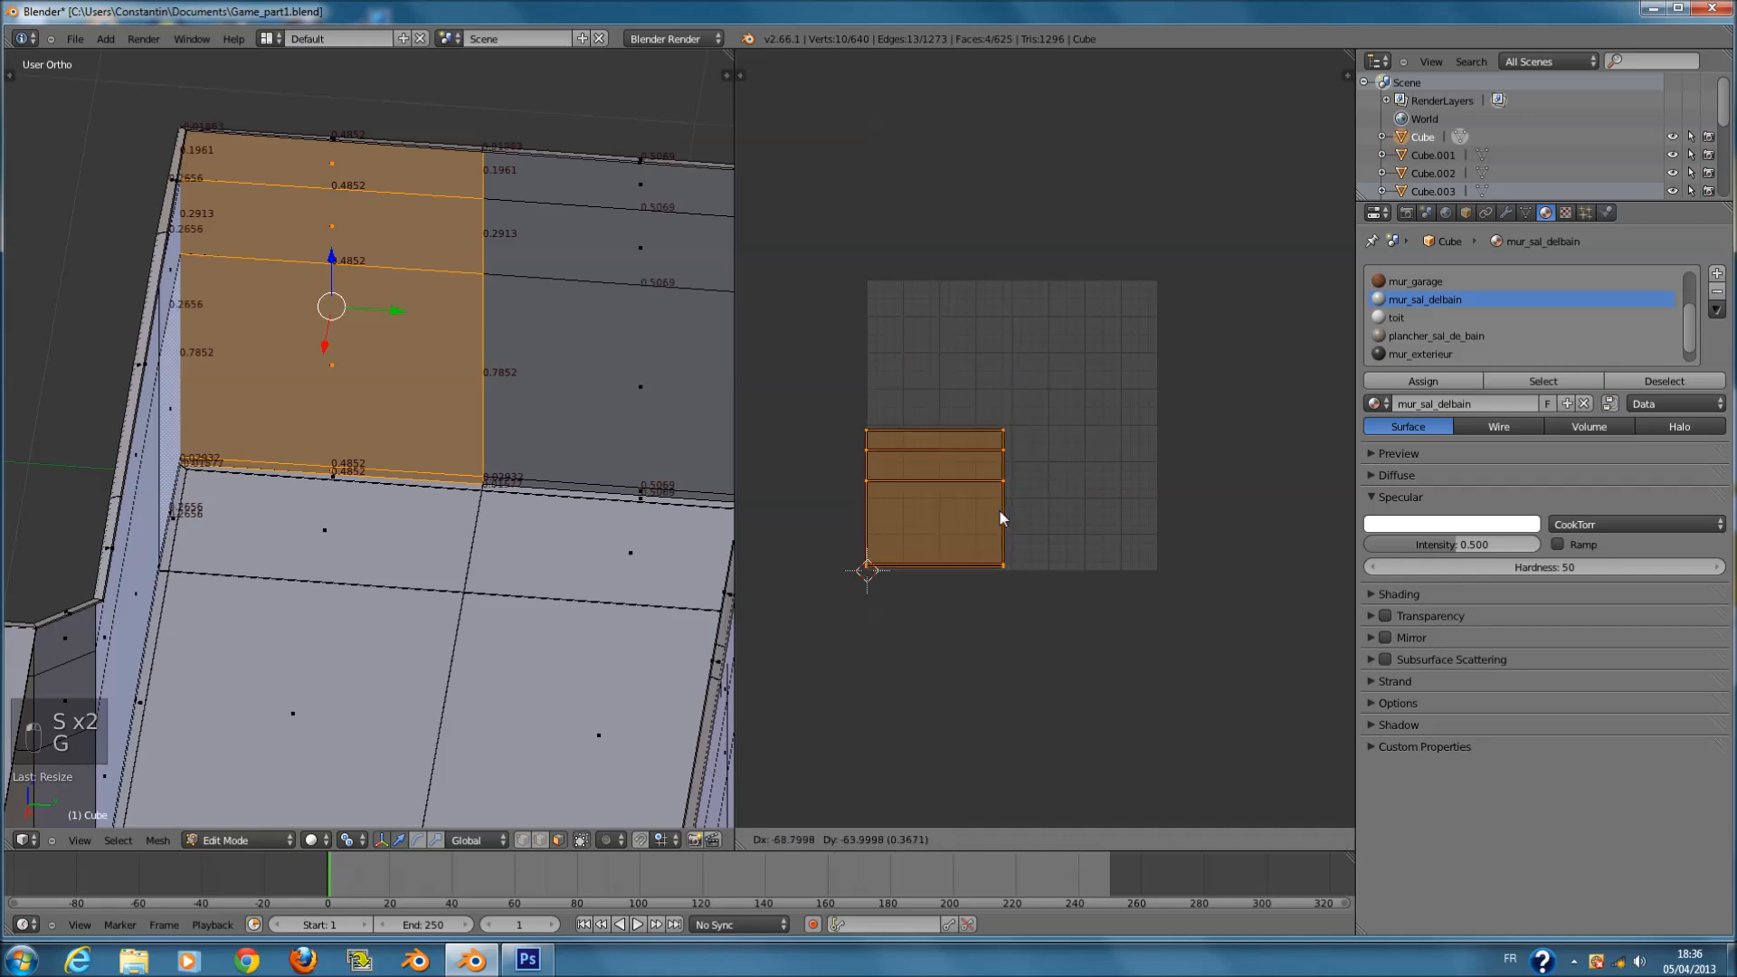
{"action": "left_click", "coordinate": [1009, 513]}
- Deselect all faces, return to Object Mode and save the file
{"action": "middle_click_drag", "start_coordinate": [556, 373], "coordinate": [417, 390]}
{"action": "key", "text": "a"}
{"action": "scroll", "coordinate": [419, 339], "scroll_direction": "down", "scroll_amount": 2}
{"action": "key", "text": "Tab"}
{"action": "key", "text": "ctrl+s"}
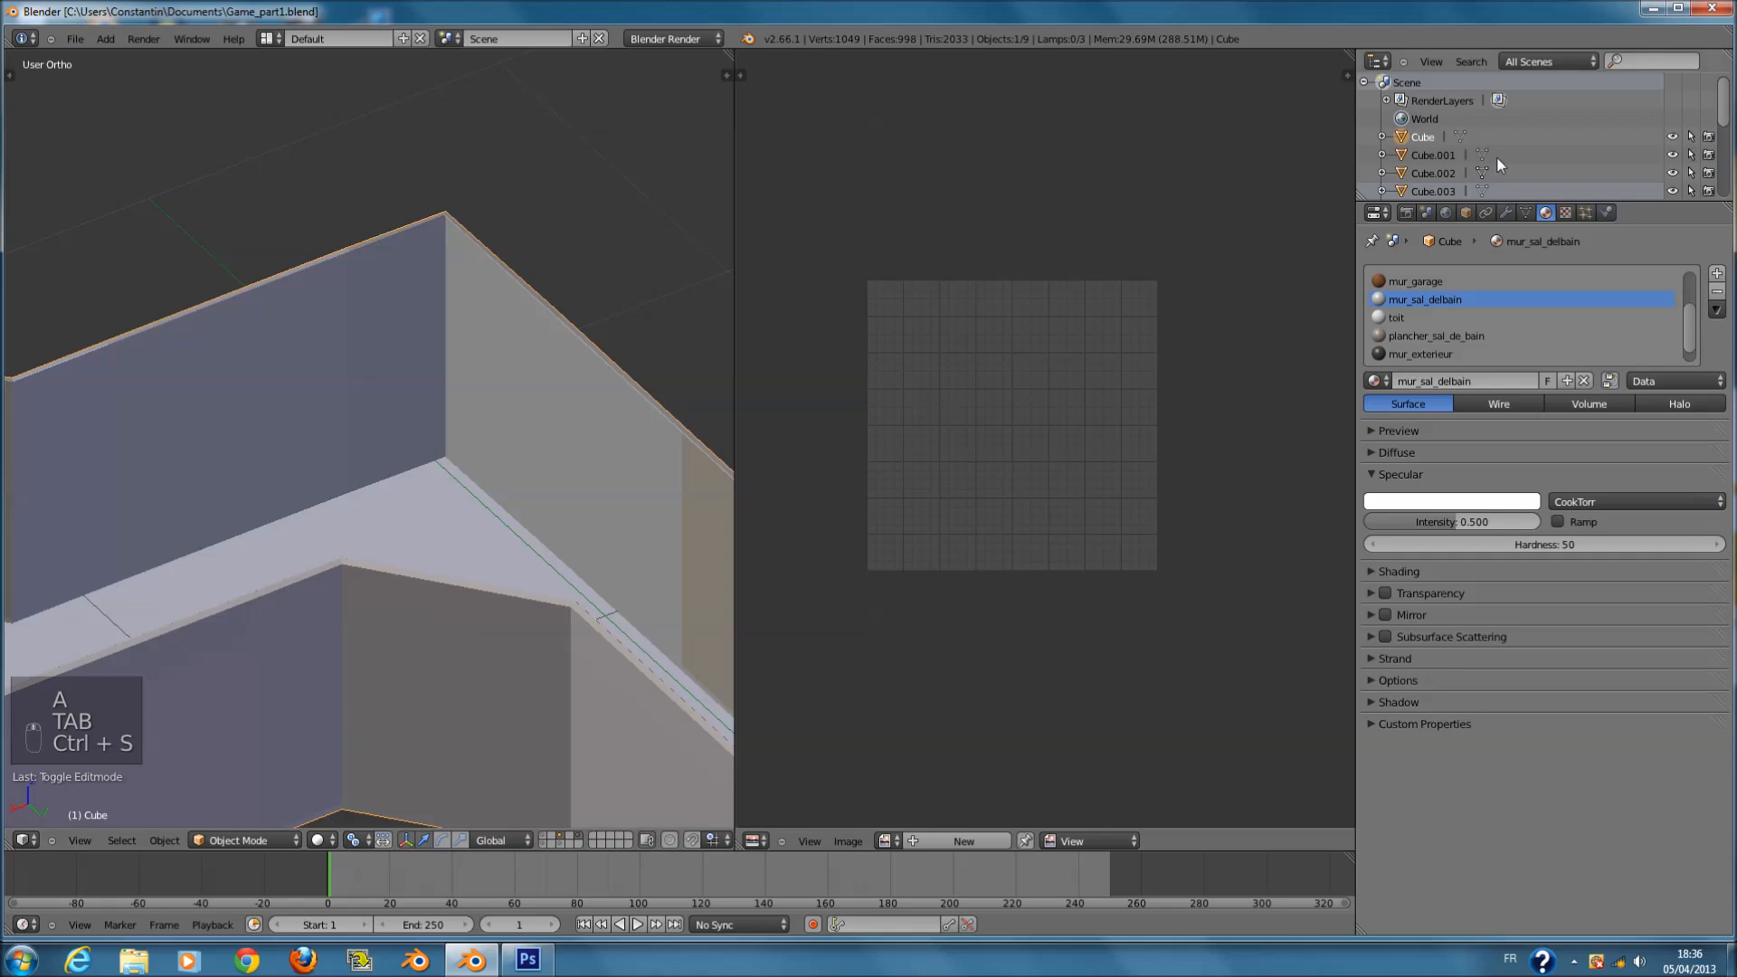
- Add an Image or Movie texture to the mur_sal_delbain material, changing its mapping coordinates, and save the file
{"action": "left_click", "coordinate": [1563, 214]}
{"action": "left_click", "coordinate": [1458, 398]}
{"action": "left_click", "coordinate": [1485, 423]}
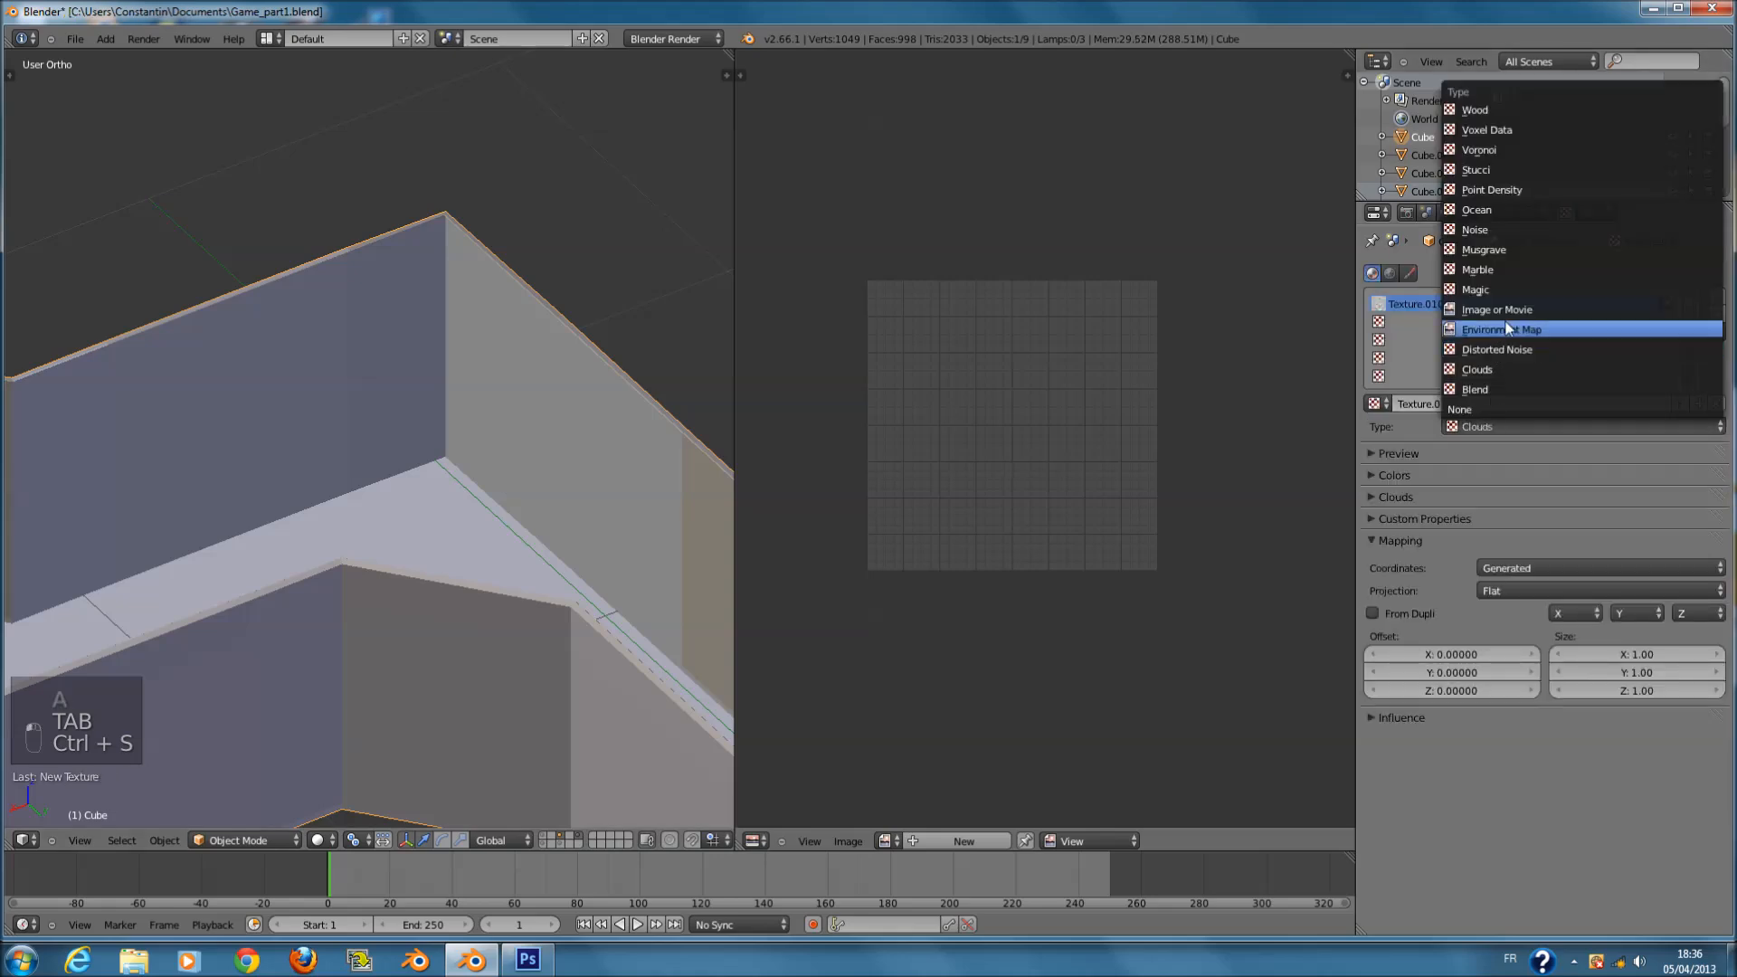
{"action": "left_click", "coordinate": [1502, 310]}
{"action": "left_click", "coordinate": [1580, 601]}
{"action": "left_click", "coordinate": [1580, 535]}
{"action": "key", "text": "ctrl+s"}
- Load TilesSmall0071_4_L.jpg from the texture folder as the image of the mur_sal_delbain texture, browsing the files as thumbnails
{"action": "left_click", "coordinate": [1417, 542], "text": "ctrl"}
{"action": "left_click", "coordinate": [1418, 543]}
{"action": "left_click", "coordinate": [1425, 497]}
{"action": "left_click", "coordinate": [1596, 521]}
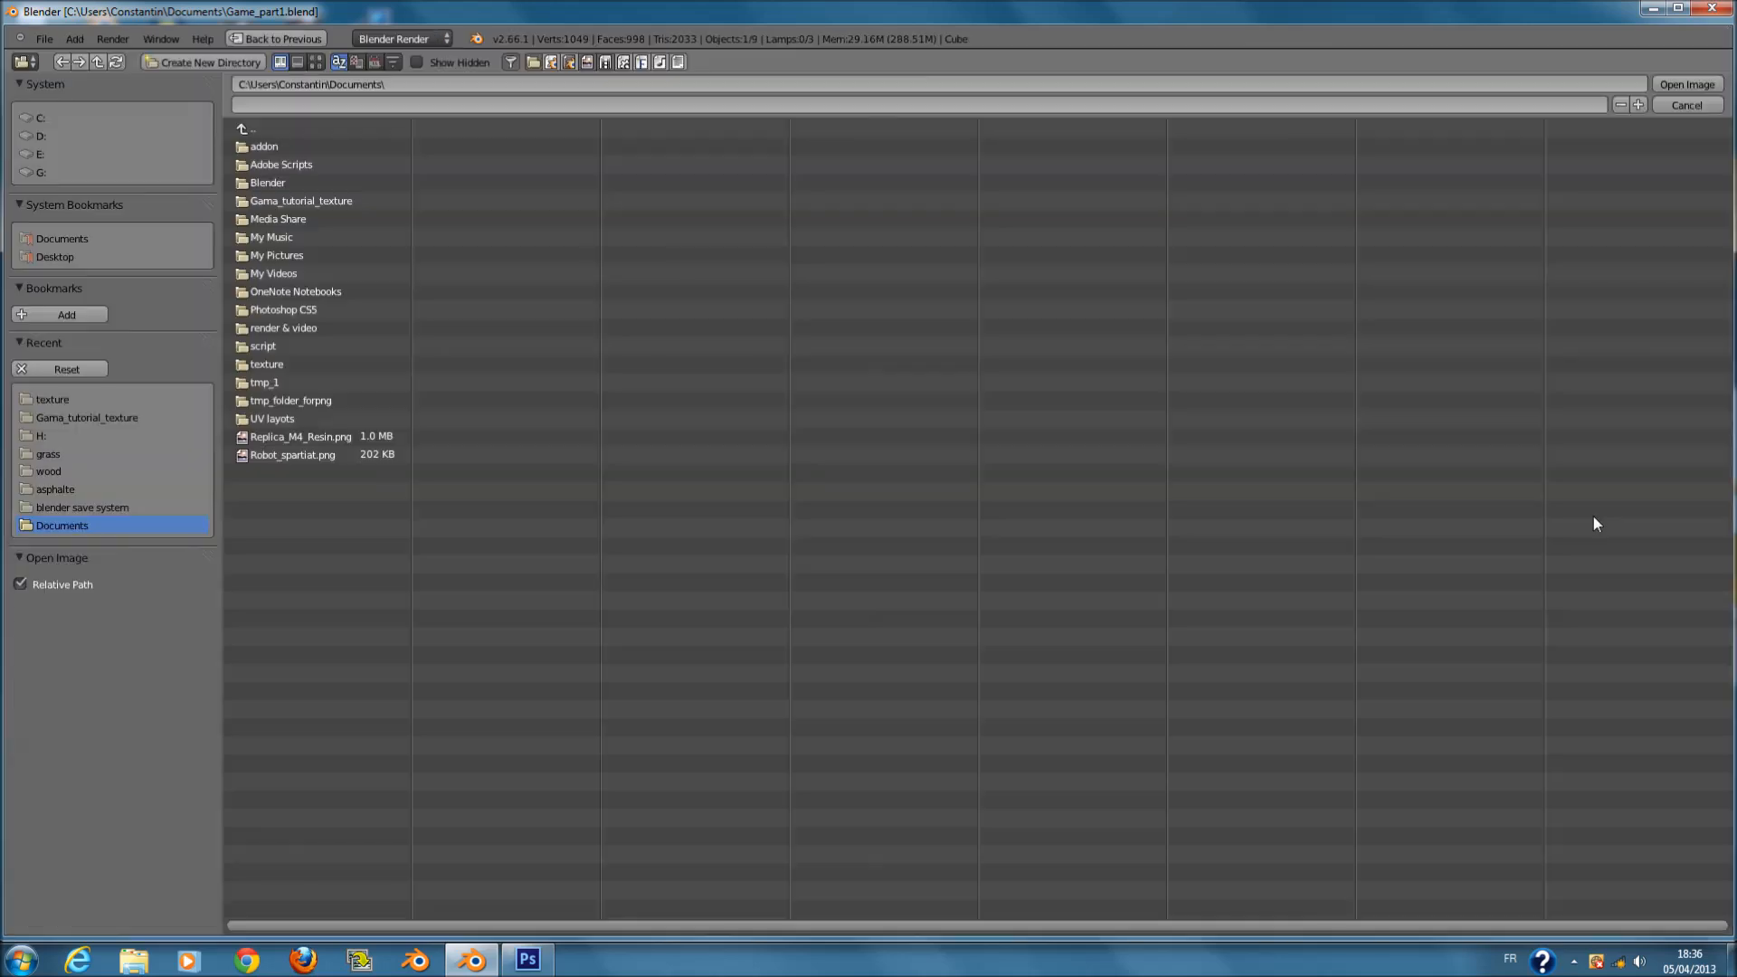
{"action": "left_click", "coordinate": [116, 395]}
{"action": "left_click", "coordinate": [316, 62]}
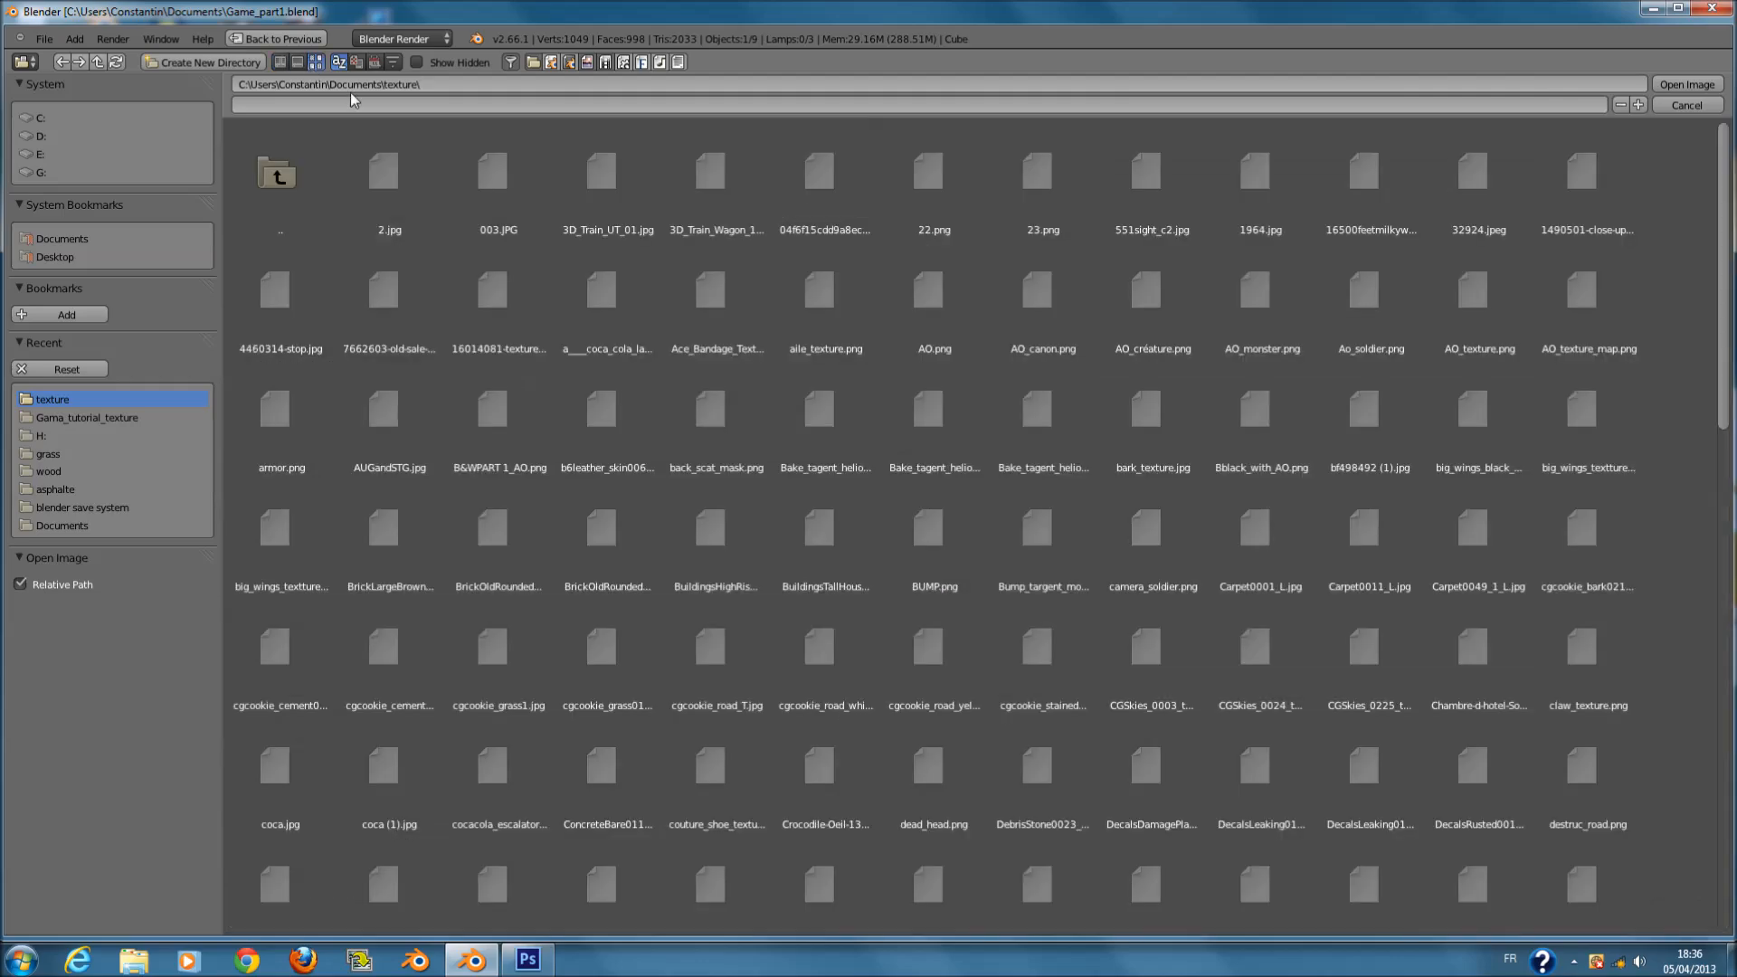
{"action": "scroll", "coordinate": [599, 507], "scroll_direction": "down", "scroll_amount": 8}
{"action": "scroll", "coordinate": [947, 727], "scroll_direction": "down", "scroll_amount": 10}
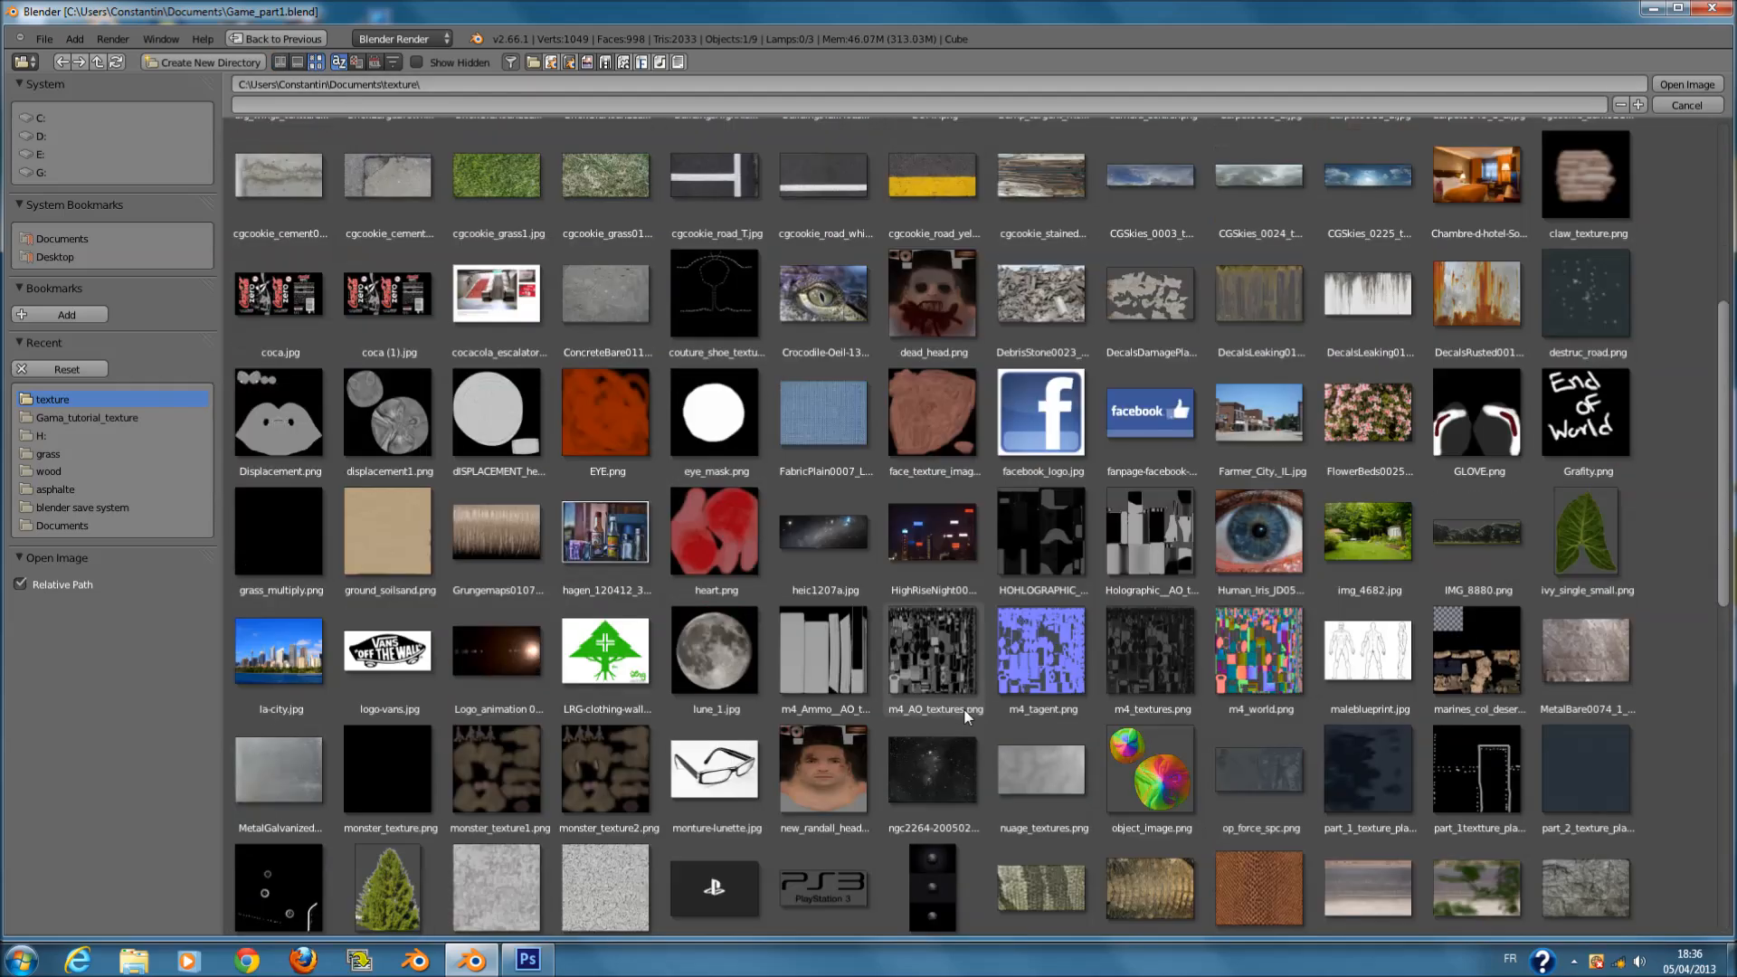
{"action": "scroll", "coordinate": [1073, 723], "scroll_direction": "down", "scroll_amount": 2}
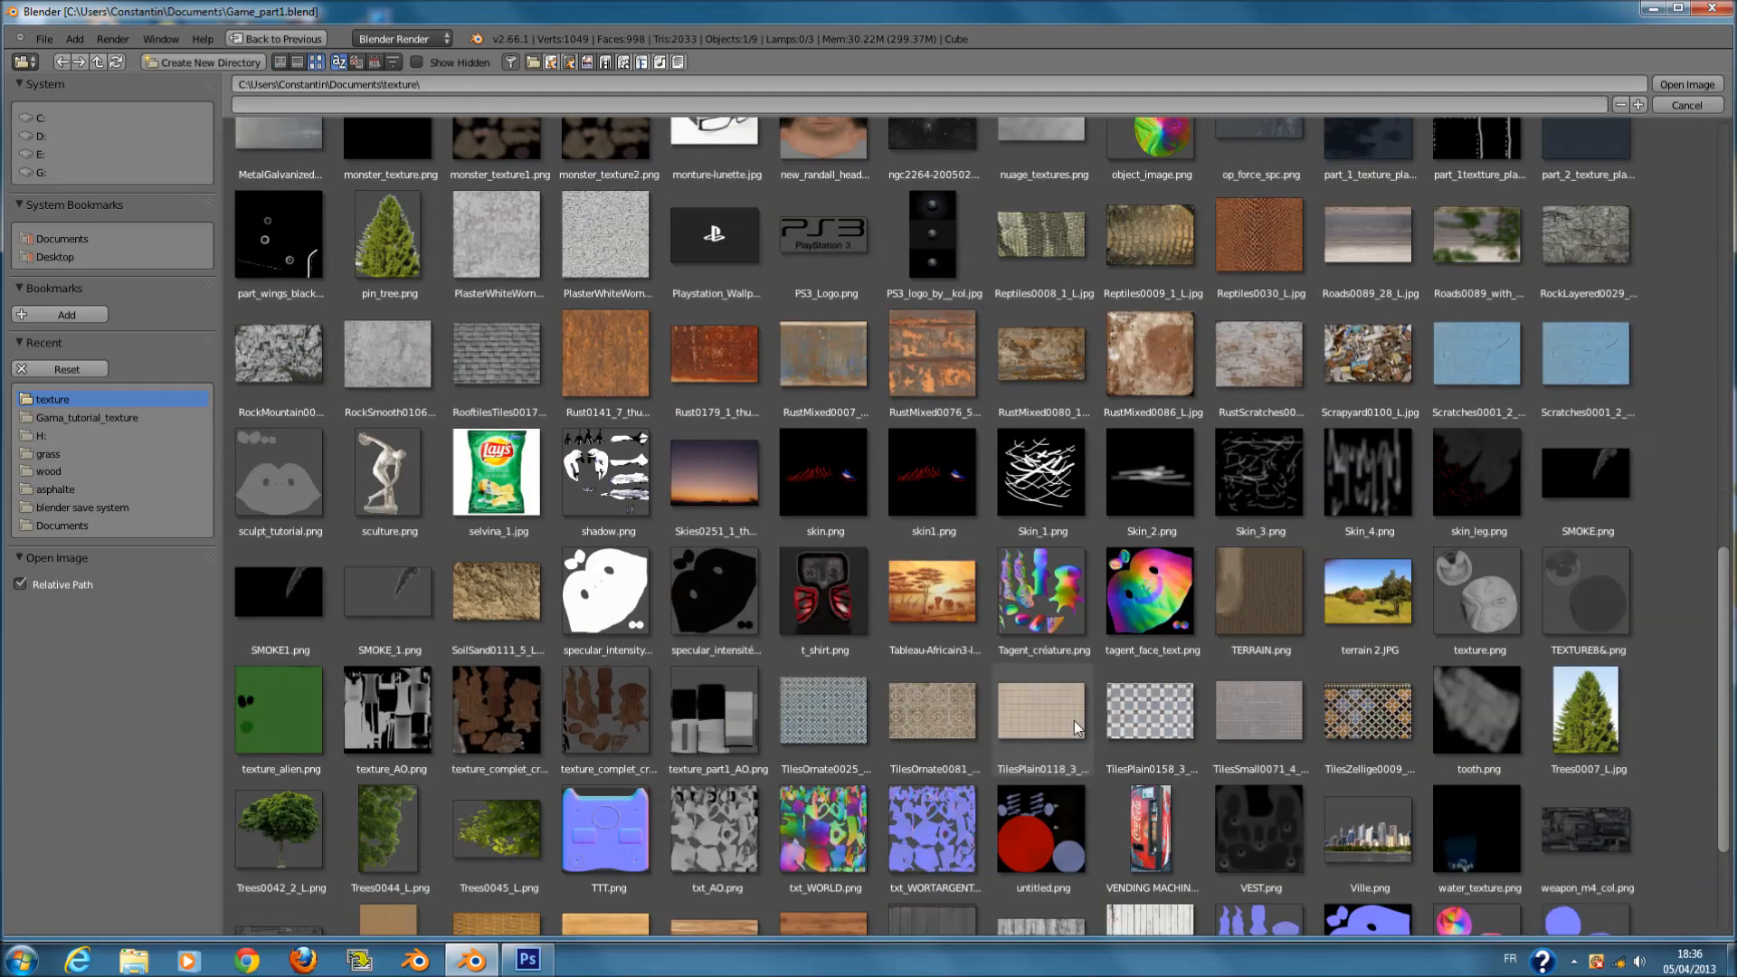
{"action": "left_click", "coordinate": [1225, 718]}
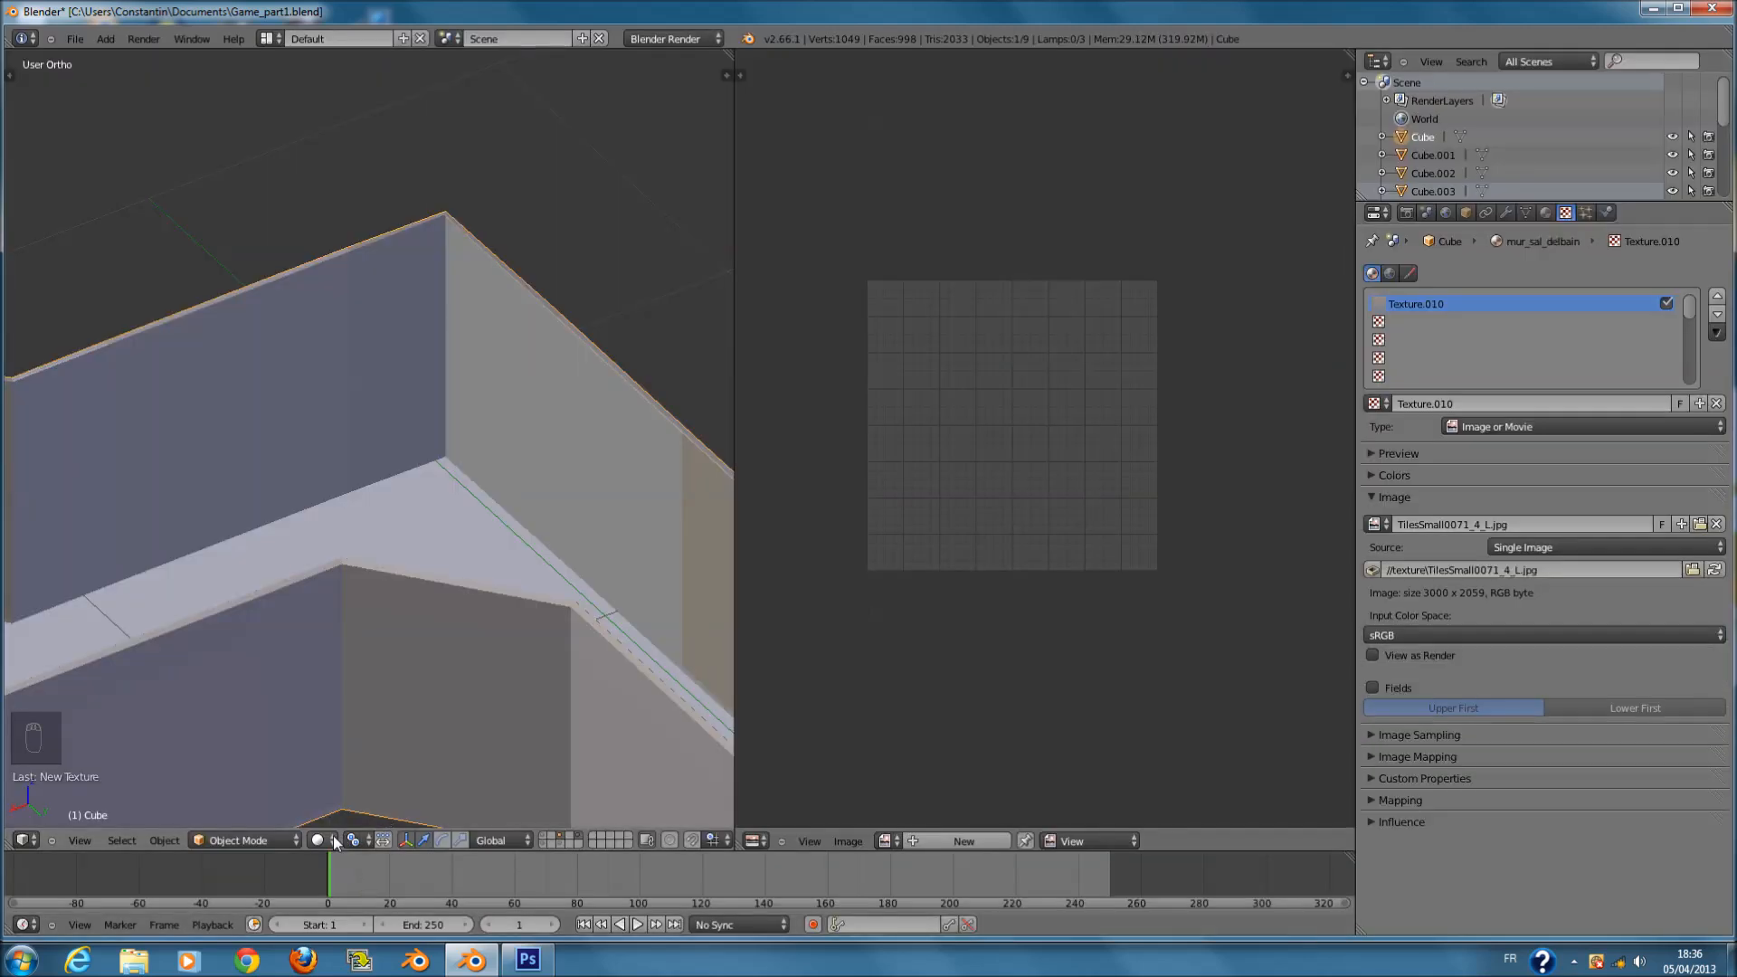
- Set the 3D view to Textured shading and save over Game_part1.blend
{"action": "left_click", "coordinate": [327, 839]}
{"action": "left_click", "coordinate": [347, 760]}
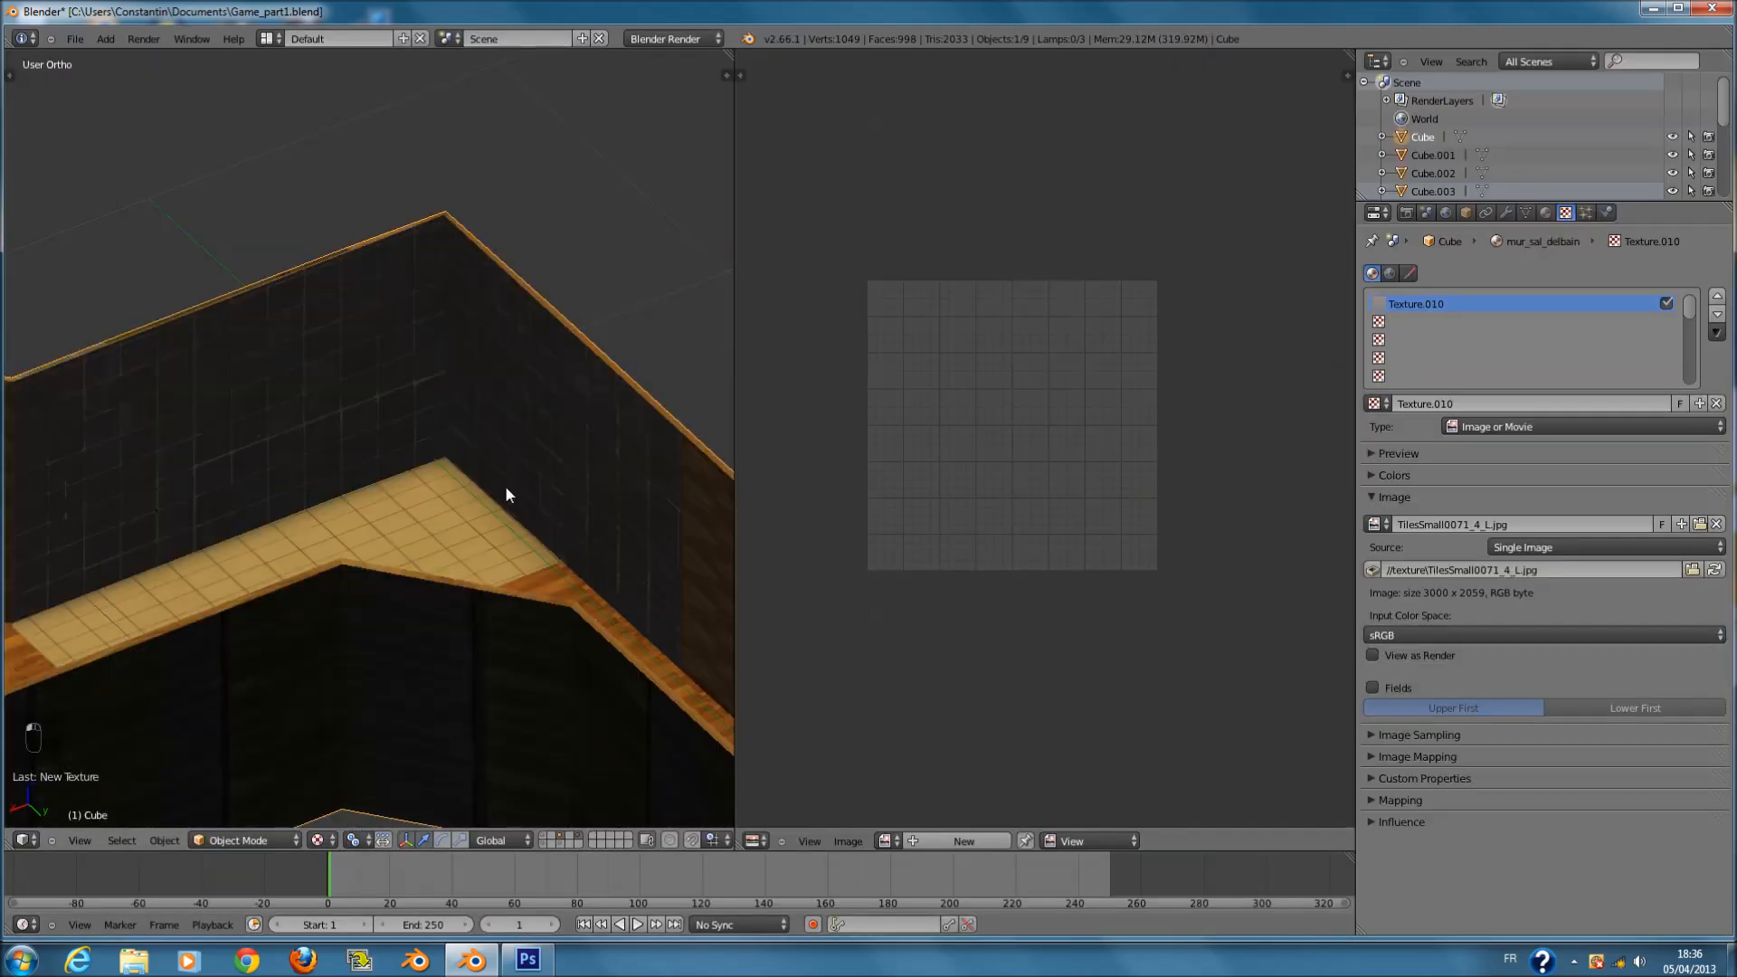
{"action": "middle_click_drag", "start_coordinate": [505, 485], "coordinate": [556, 447]}
{"action": "key", "text": "ctrl+s"}
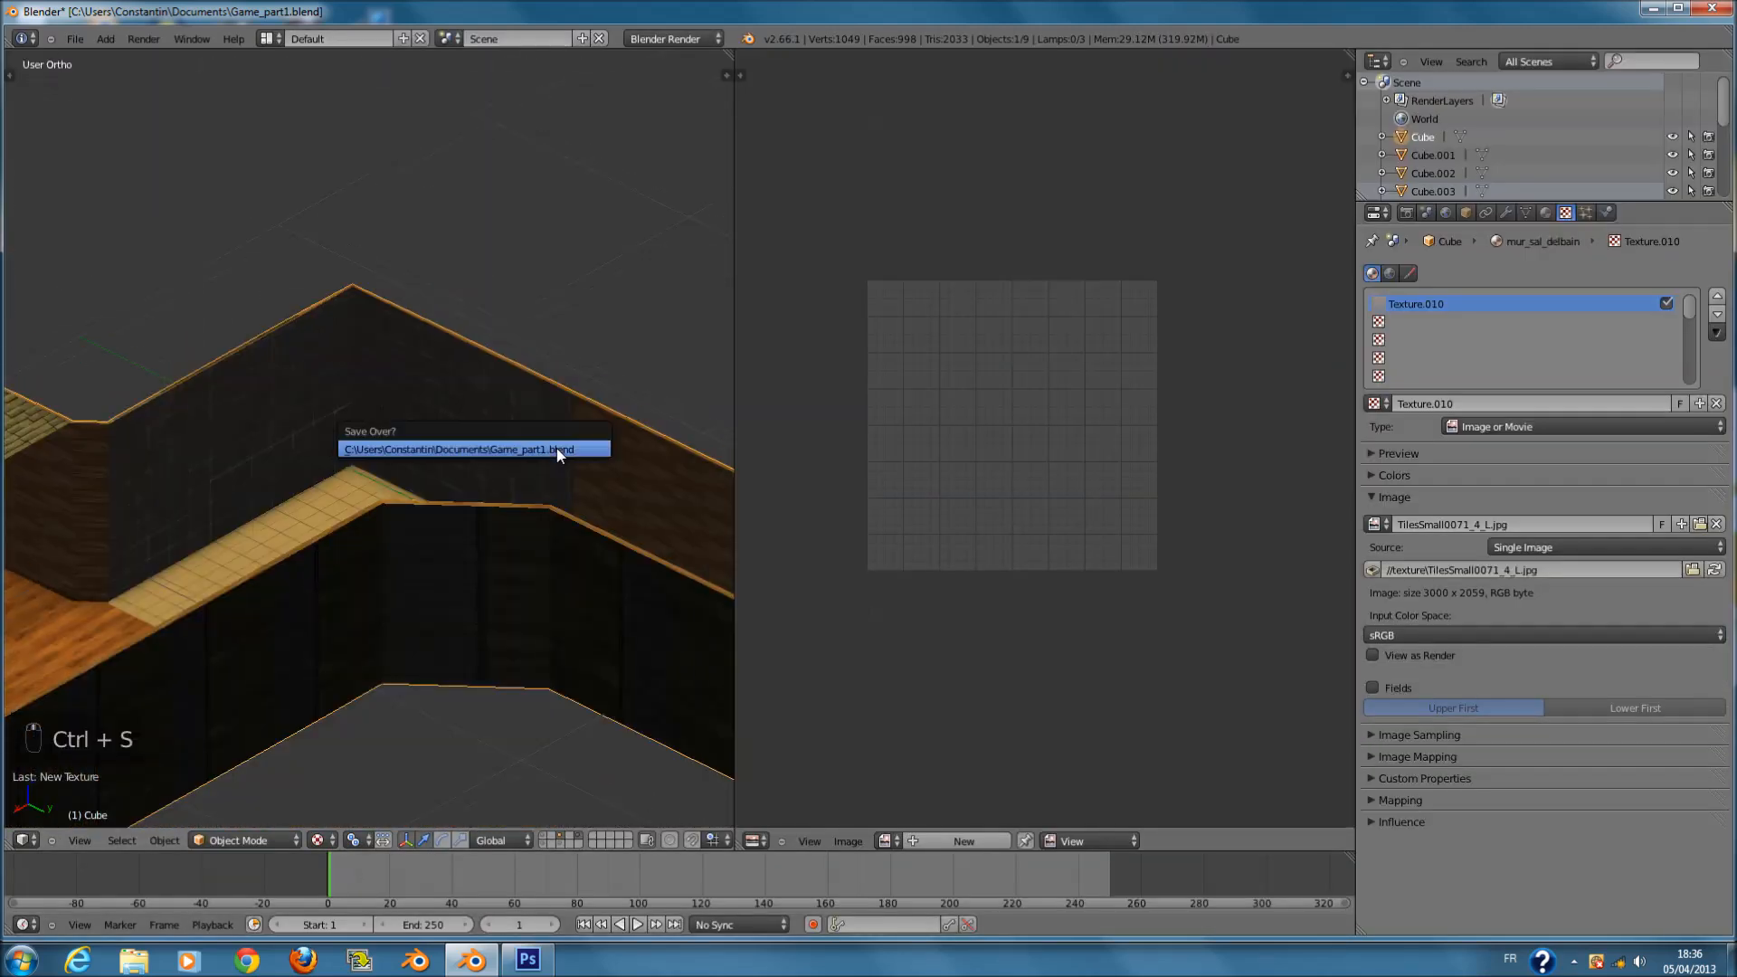
{"action": "left_click", "coordinate": [557, 449]}
- Enter Edit Mode and select the three stacked faces of the wall section beside the wooden floor, next to the bathroom wall
{"action": "scroll", "coordinate": [464, 508], "scroll_direction": "up", "scroll_amount": 2}
{"action": "middle_click_drag", "start_coordinate": [464, 510], "coordinate": [480, 570]}
{"action": "key", "text": "Tab"}
{"action": "right_click", "coordinate": [620, 422]}
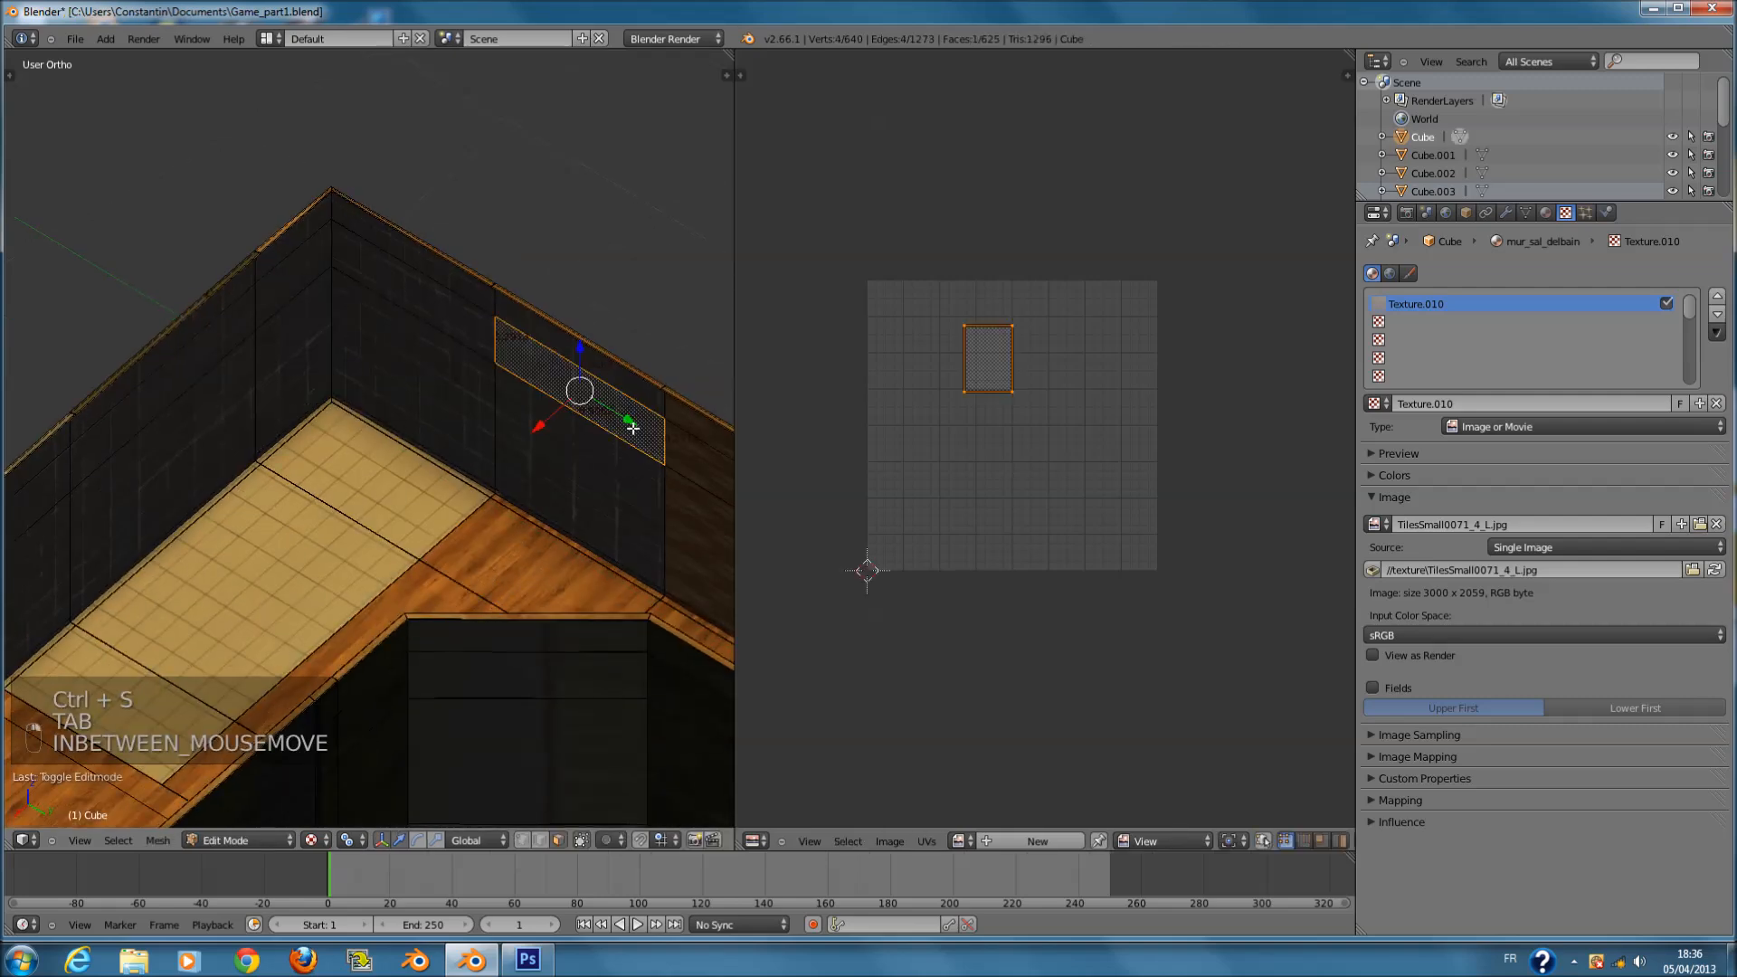
{"action": "middle_click_drag", "start_coordinate": [620, 421], "coordinate": [622, 378]}
{"action": "key", "text": "c"}
{"action": "left_click_drag", "start_coordinate": [603, 355], "coordinate": [580, 385]}
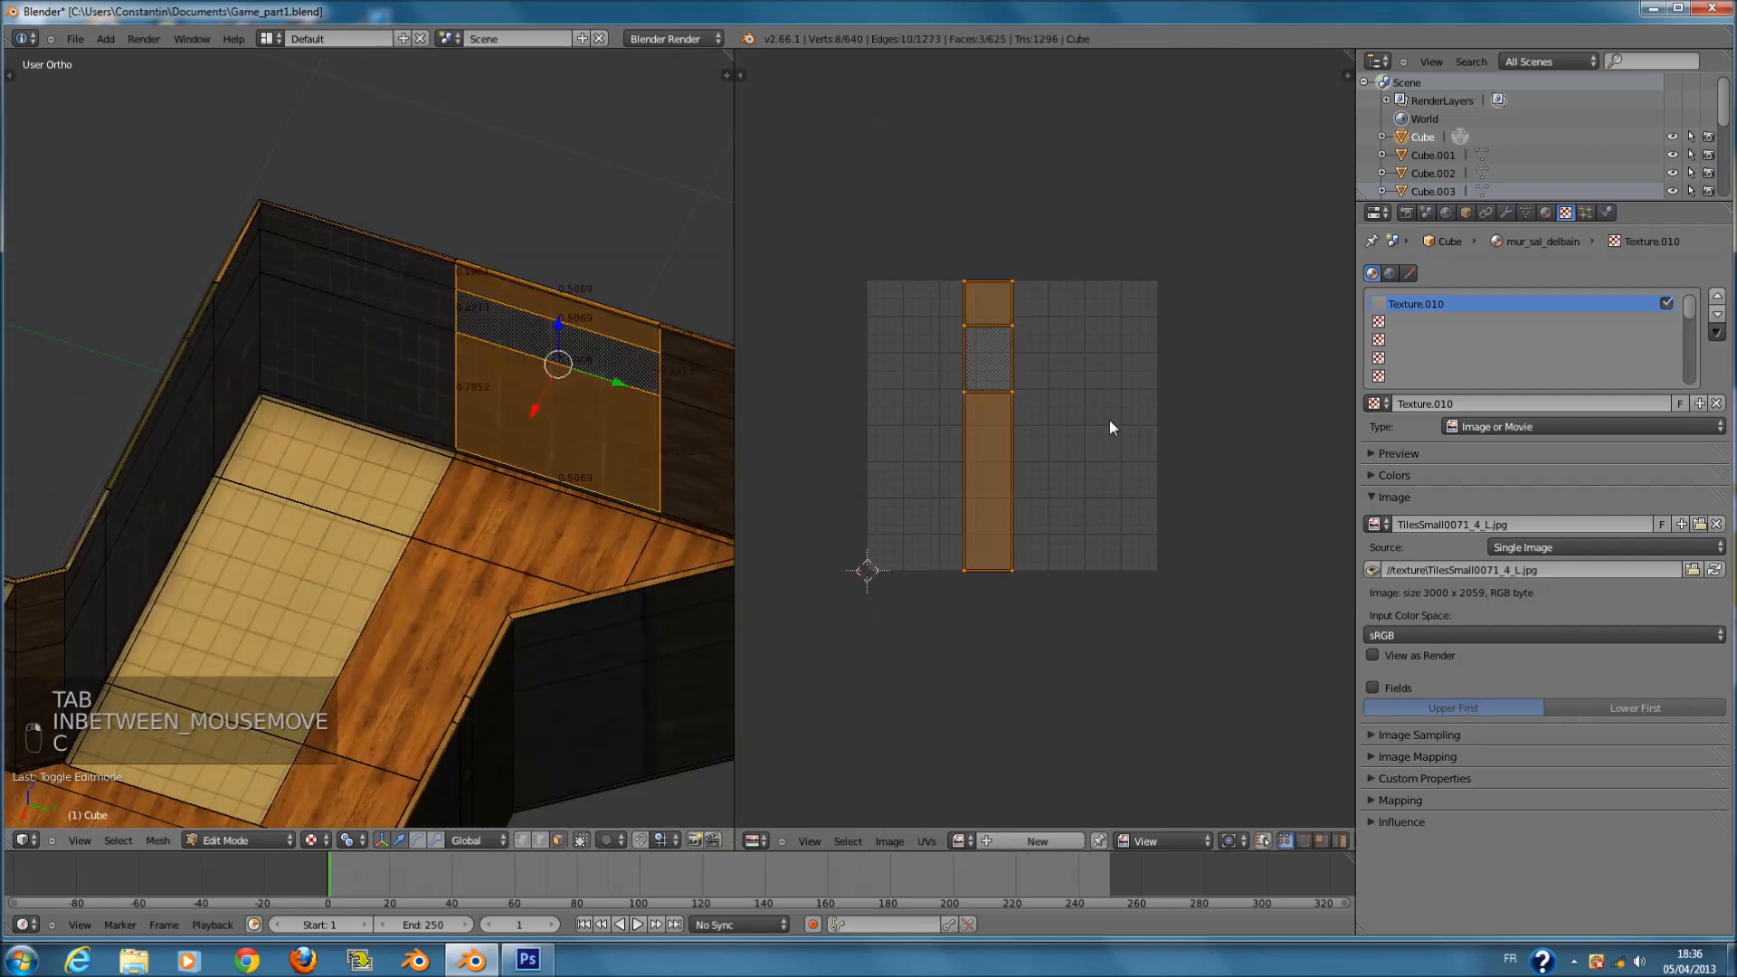
- Look through the object's material slots and inspect the neighbouring walls to find the material suited to the selected wall section
{"action": "left_click", "coordinate": [1544, 216]}
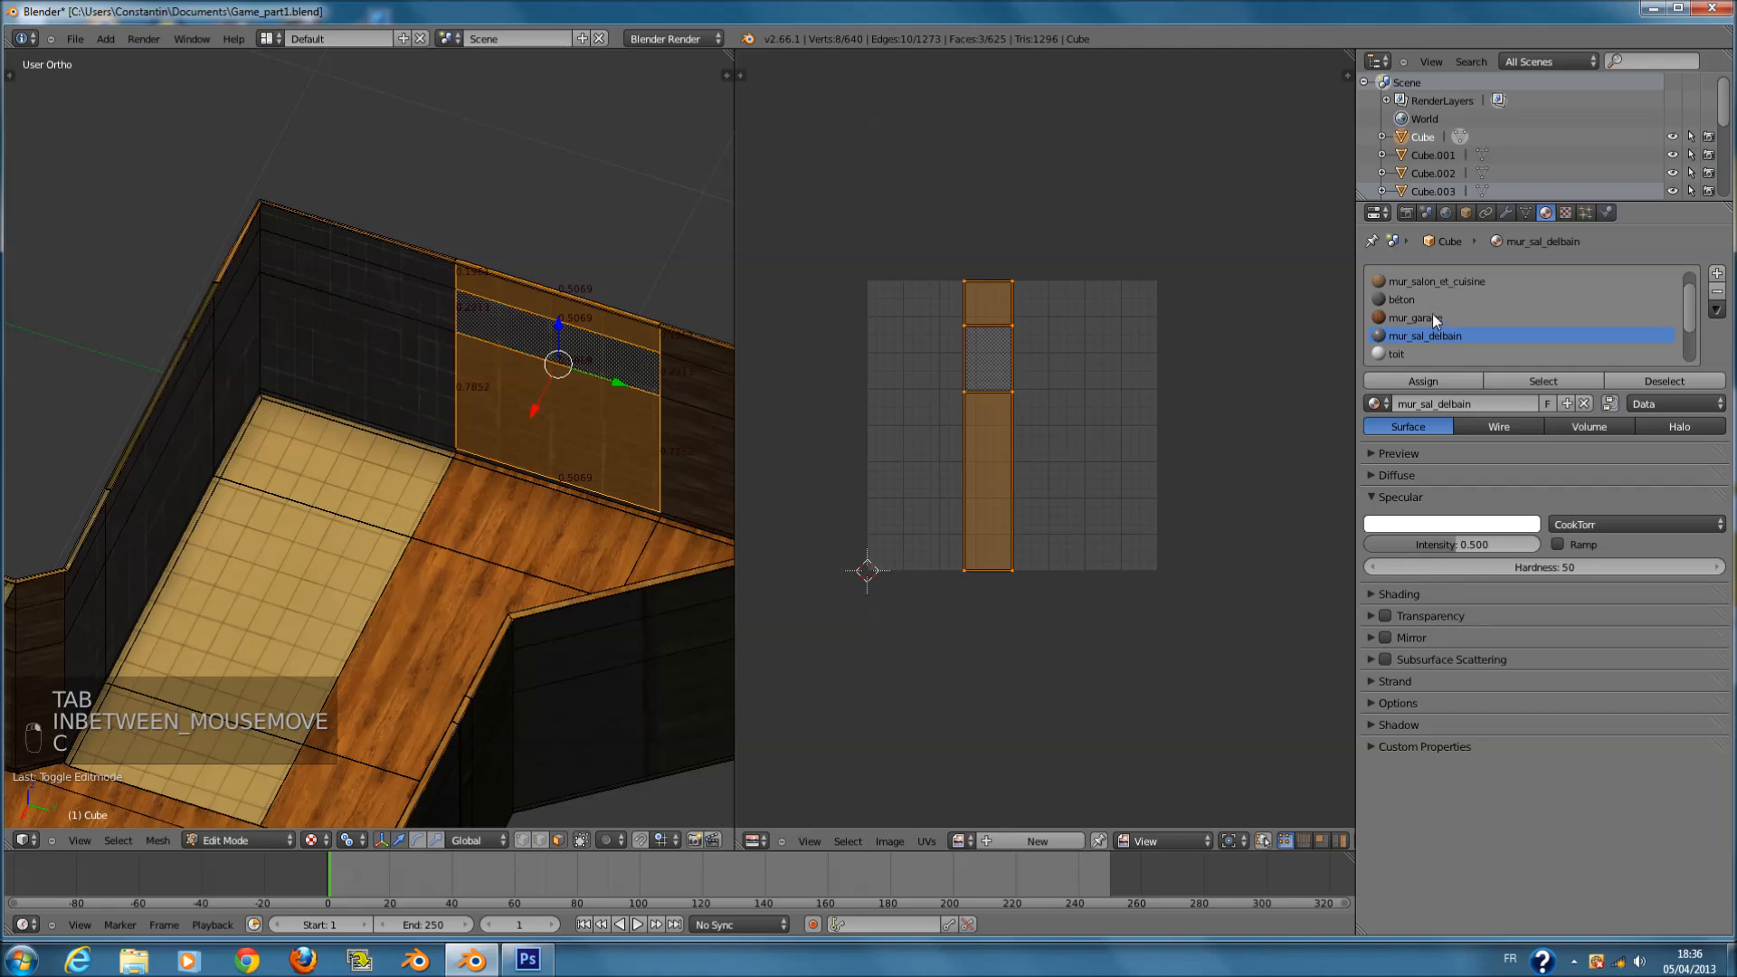
{"action": "left_click", "coordinate": [1439, 283]}
{"action": "scroll", "coordinate": [1453, 326], "scroll_direction": "up", "scroll_amount": 1}
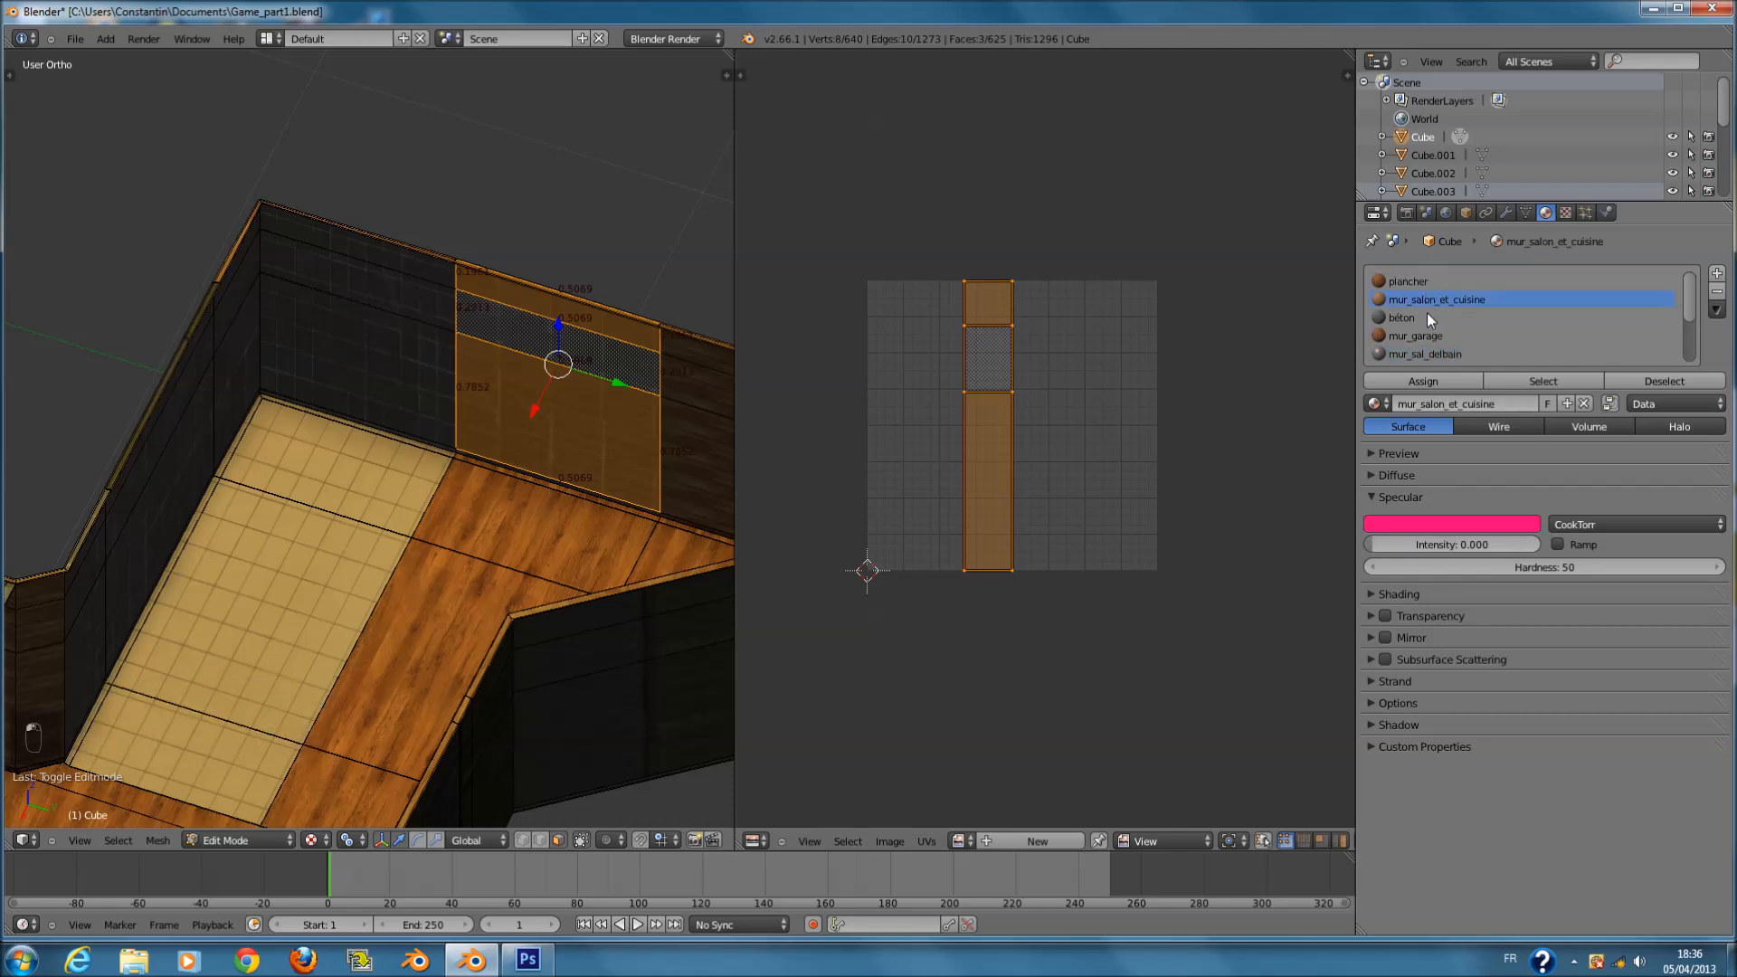
{"action": "left_click", "coordinate": [1428, 337]}
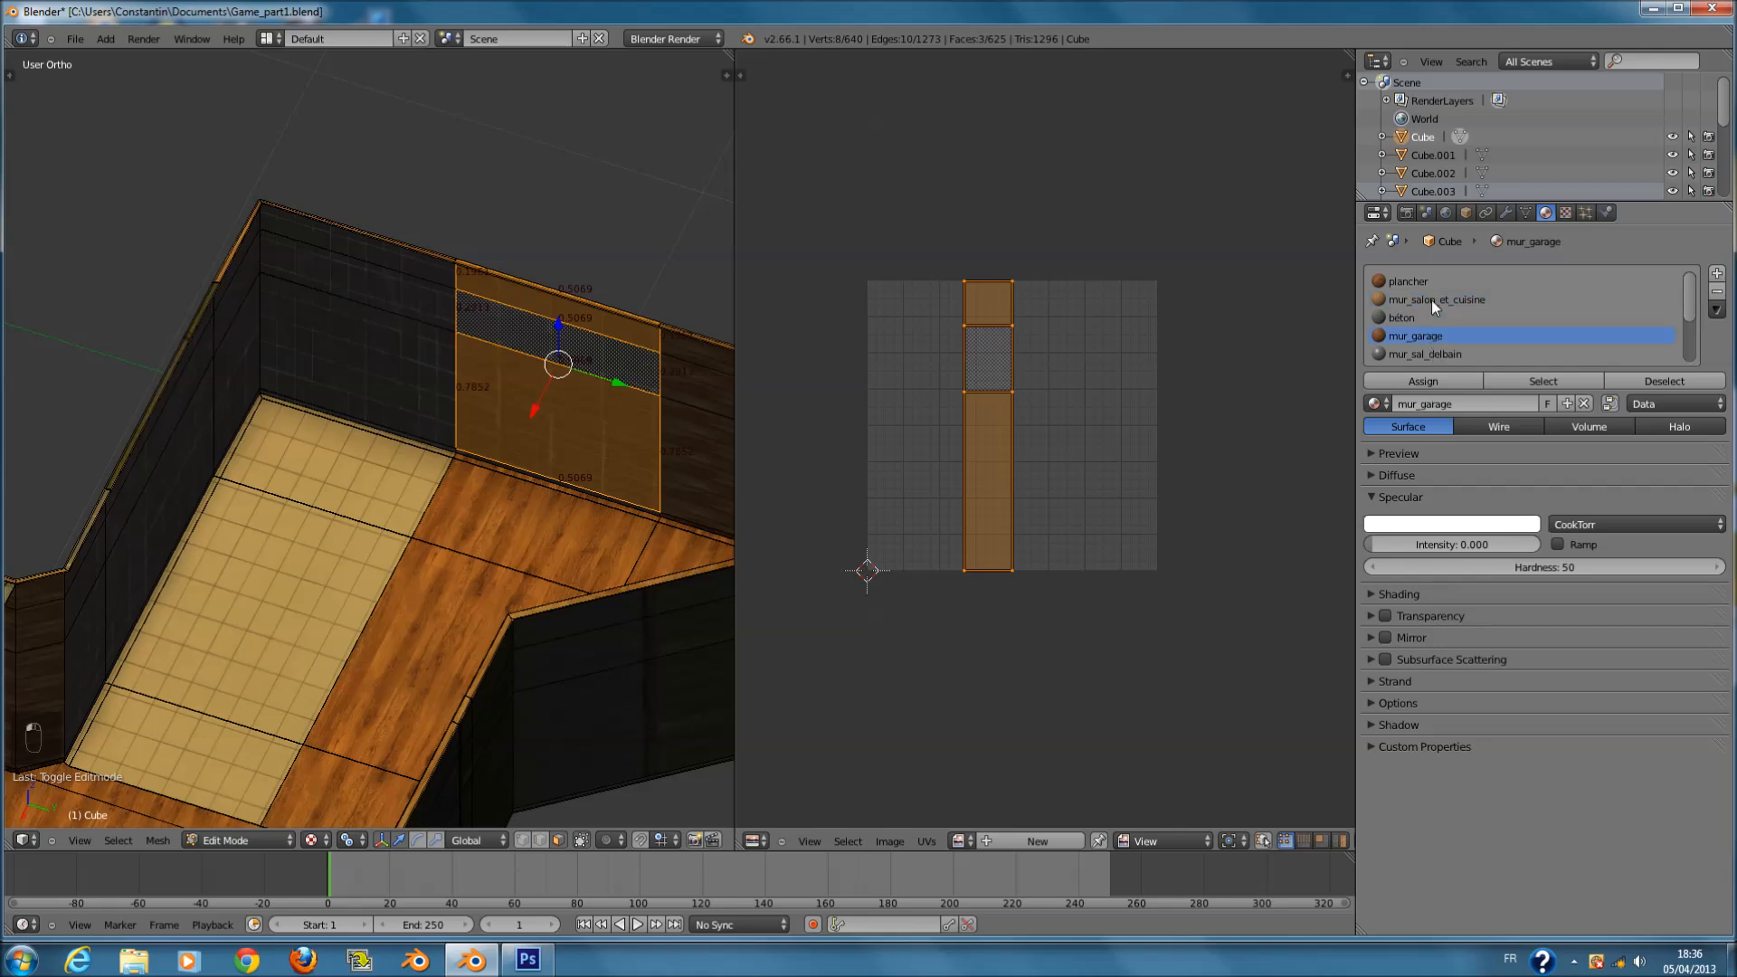
{"action": "scroll", "coordinate": [1426, 318], "scroll_direction": "down", "scroll_amount": 4}
{"action": "left_click", "coordinate": [1422, 353]}
{"action": "left_click", "coordinate": [1426, 335]}
{"action": "left_click", "coordinate": [1432, 319]}
{"action": "scroll", "coordinate": [1435, 323], "scroll_direction": "up", "scroll_amount": 1}
{"action": "middle_click_drag", "start_coordinate": [561, 371], "coordinate": [483, 329]}
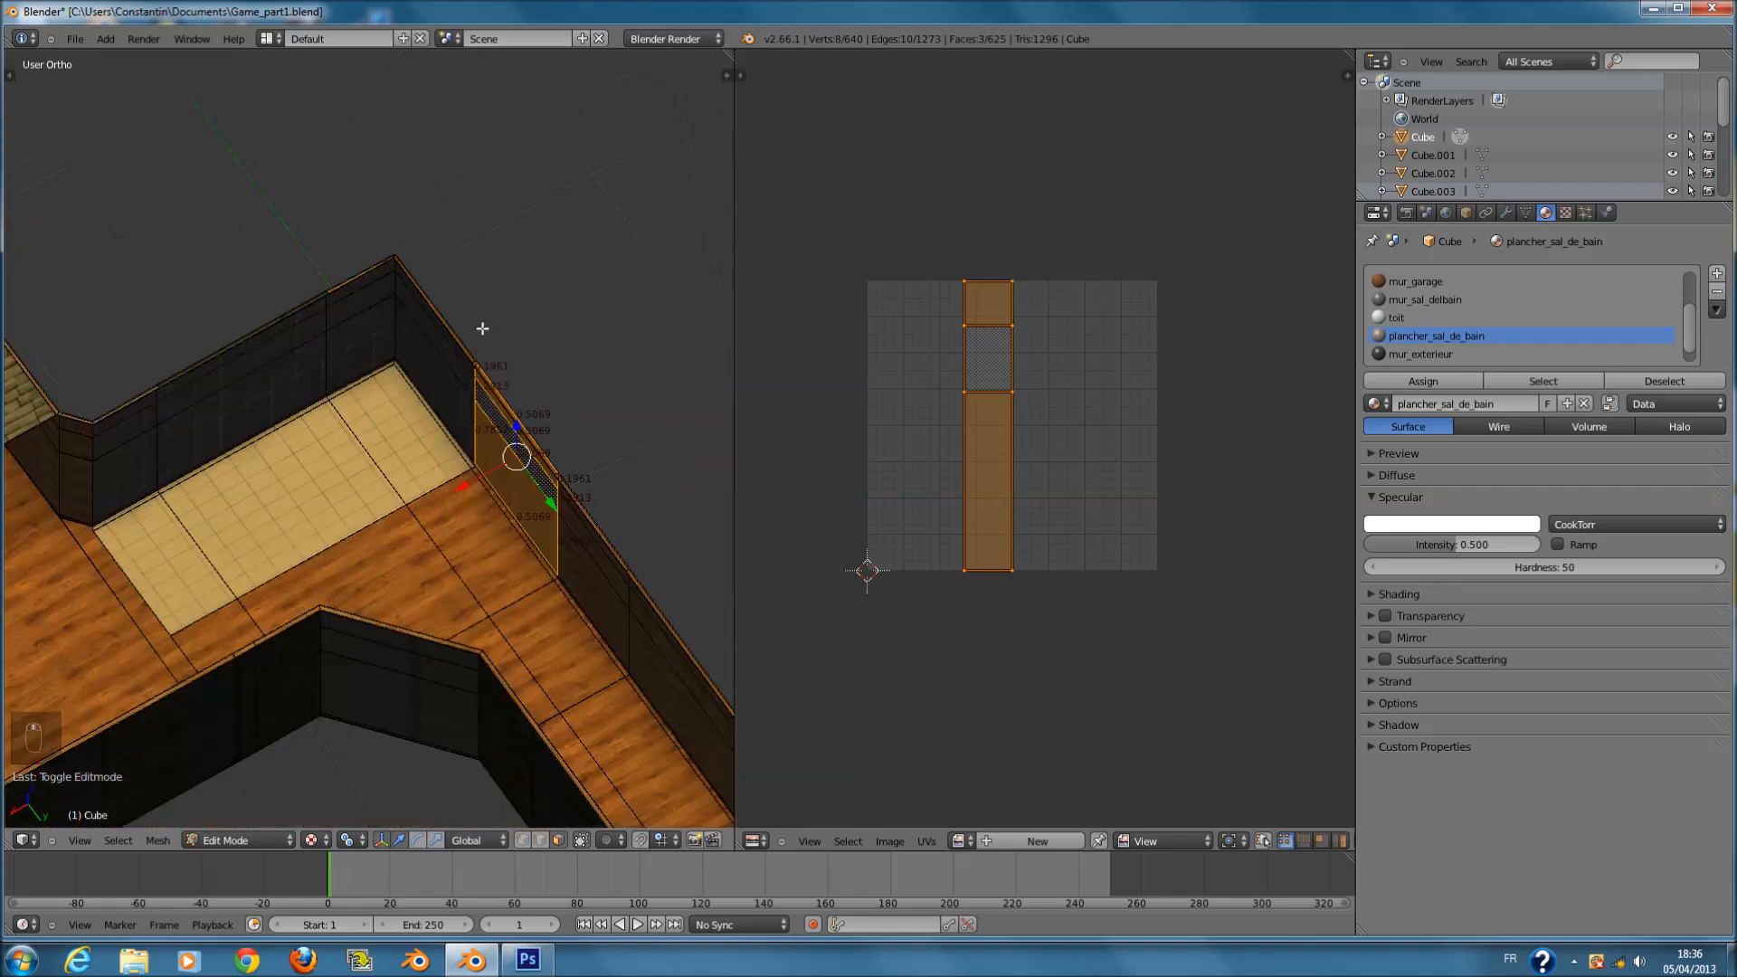
{"action": "scroll", "coordinate": [1417, 292], "scroll_direction": "up", "scroll_amount": 1}
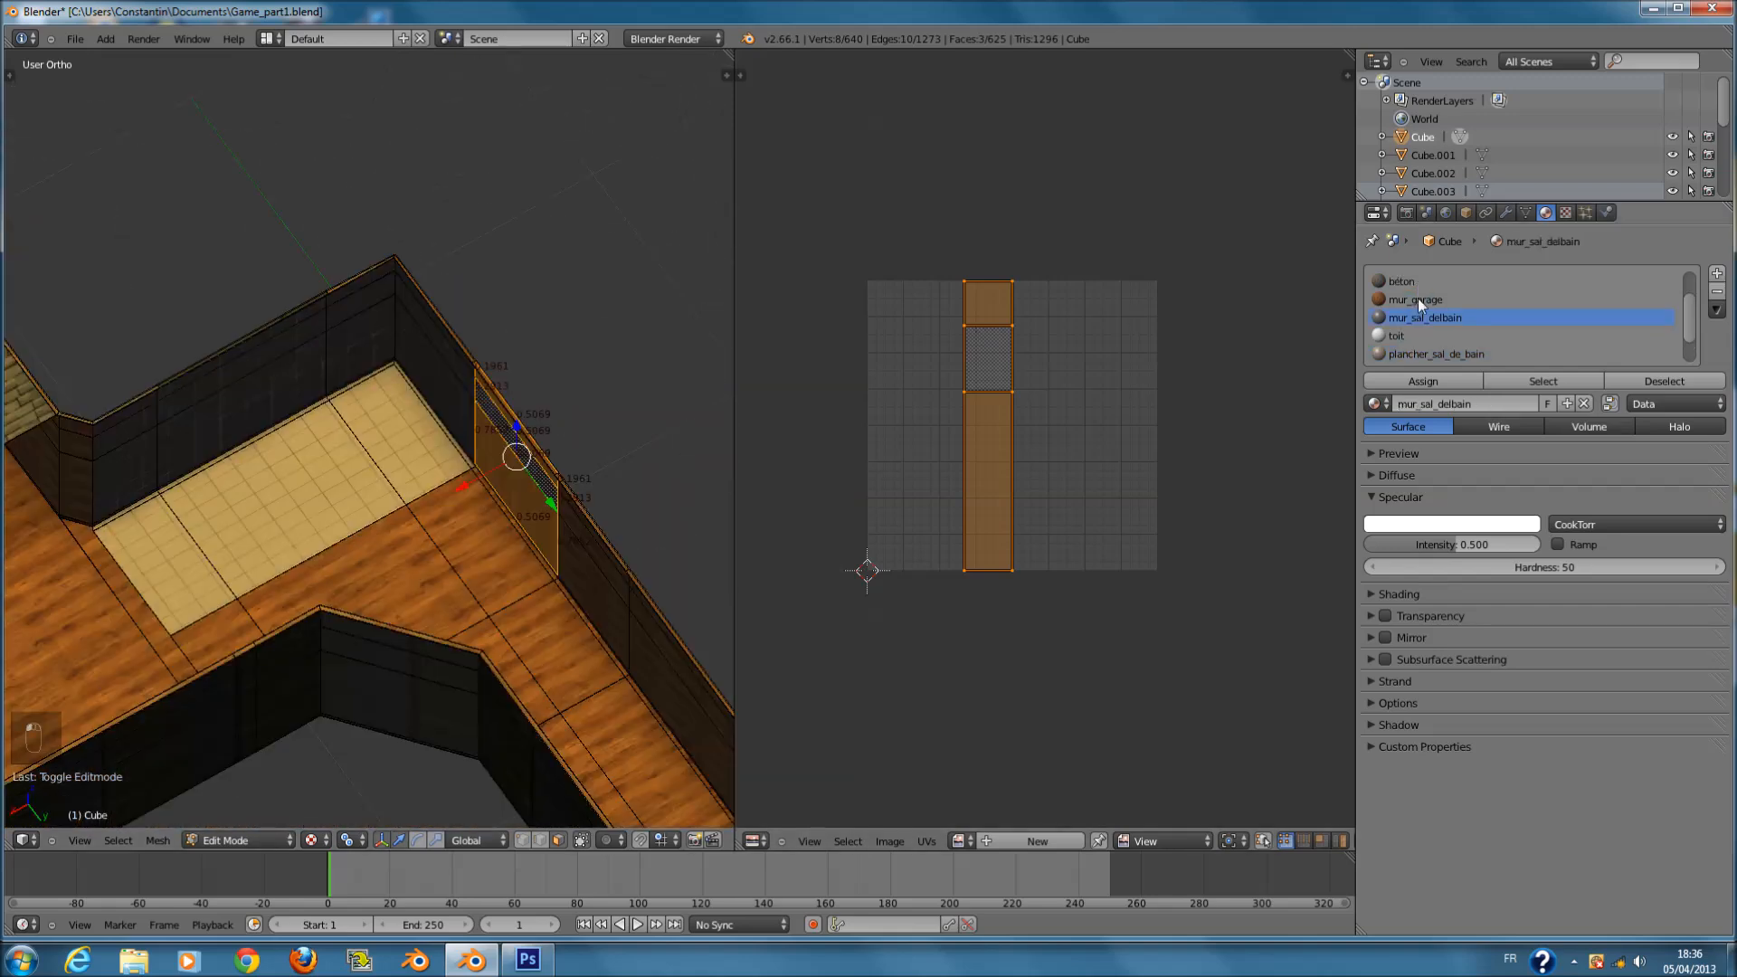
{"action": "left_click", "coordinate": [1417, 300]}
{"action": "middle_click_drag", "start_coordinate": [688, 435], "coordinate": [688, 389]}
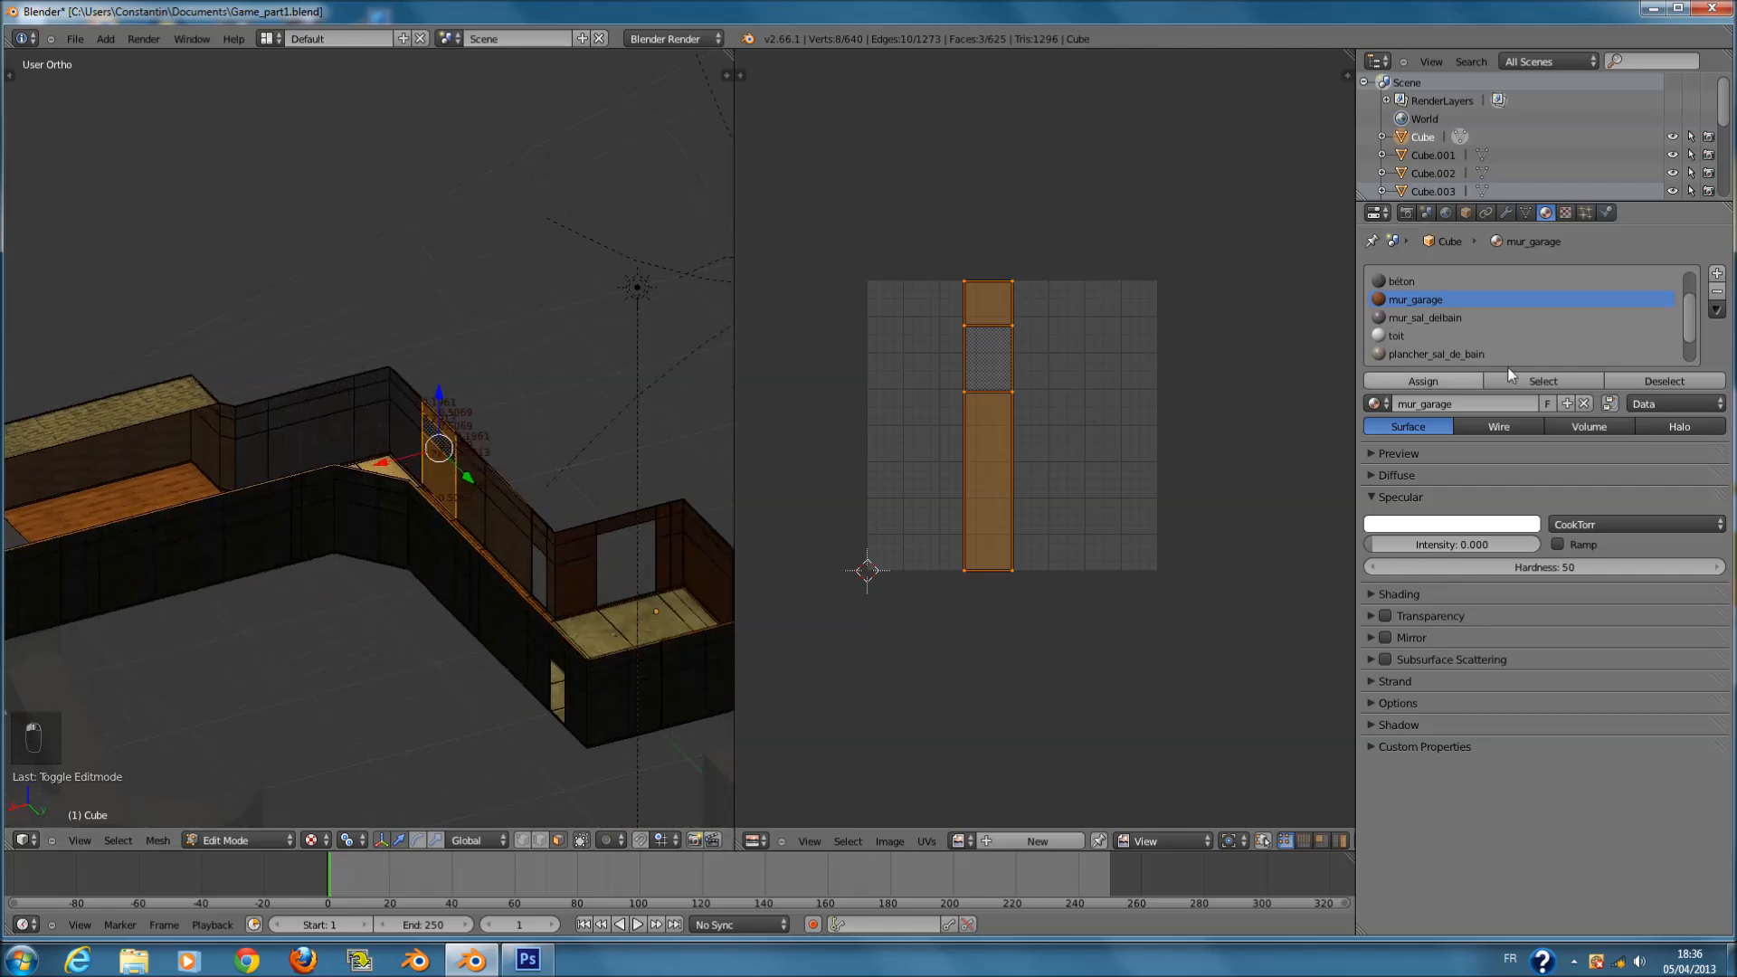
{"action": "scroll", "coordinate": [1433, 304], "scroll_direction": "up", "scroll_amount": 3}
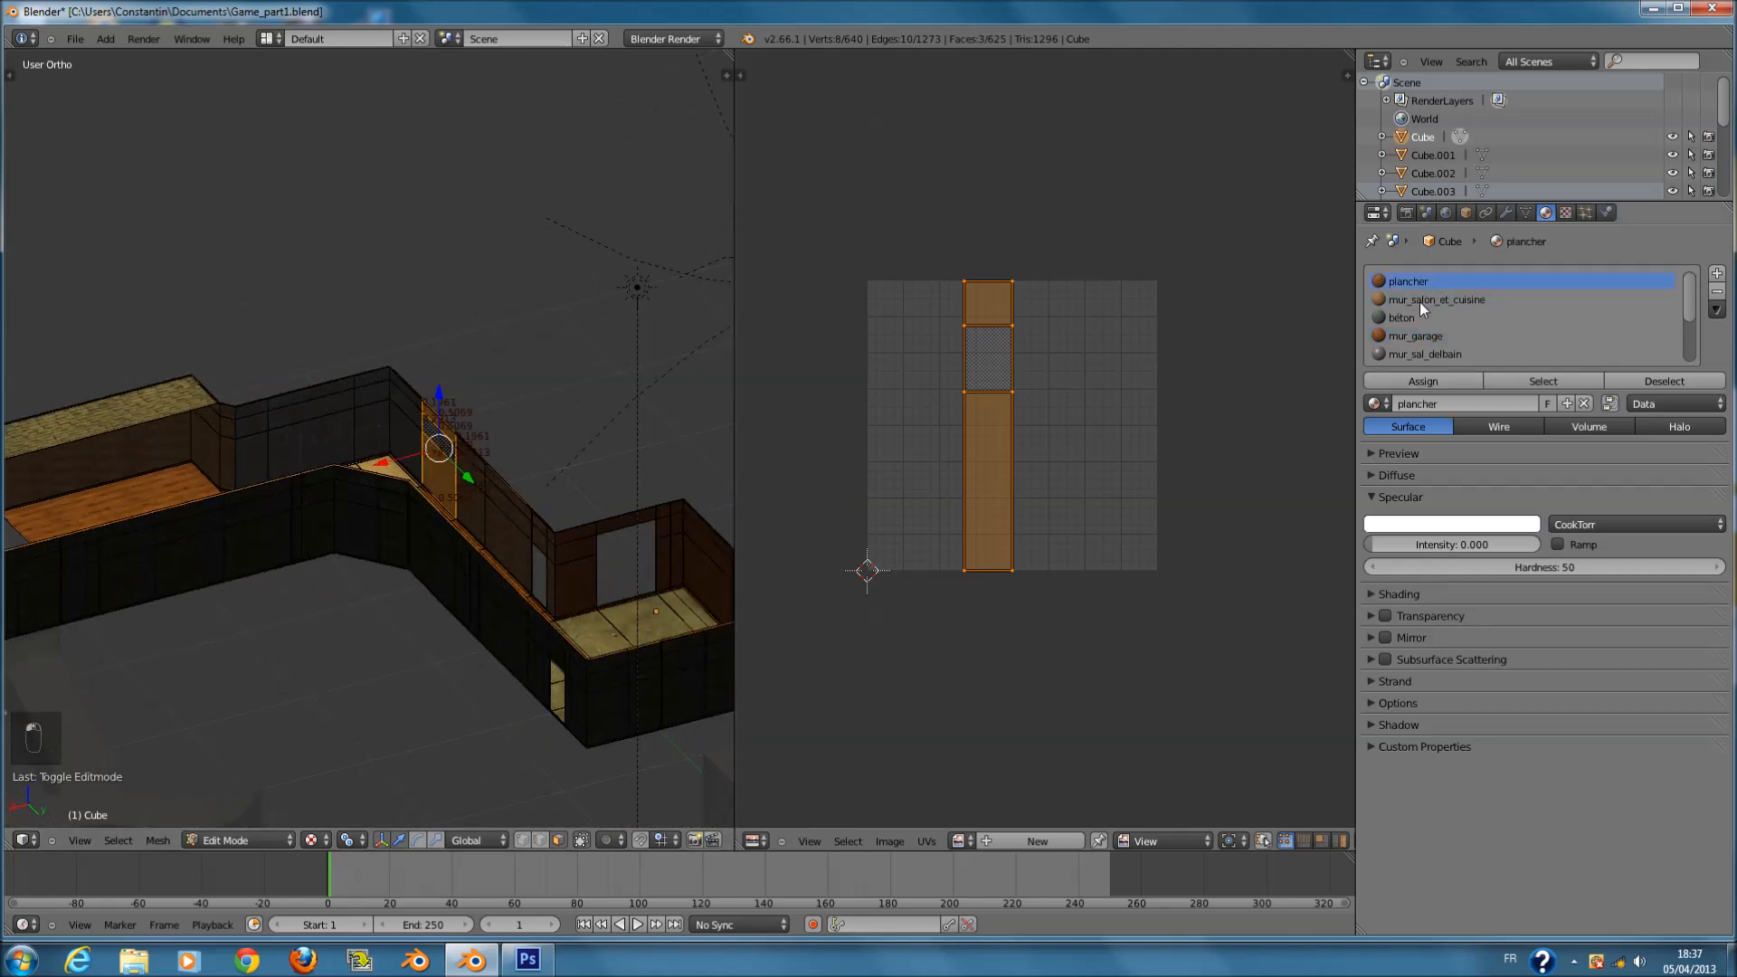
- Assign the mur_salon_et_cuisine material to the selected wall section
{"action": "left_click", "coordinate": [1420, 301]}
{"action": "scroll", "coordinate": [568, 460], "scroll_direction": "up", "scroll_amount": 6}
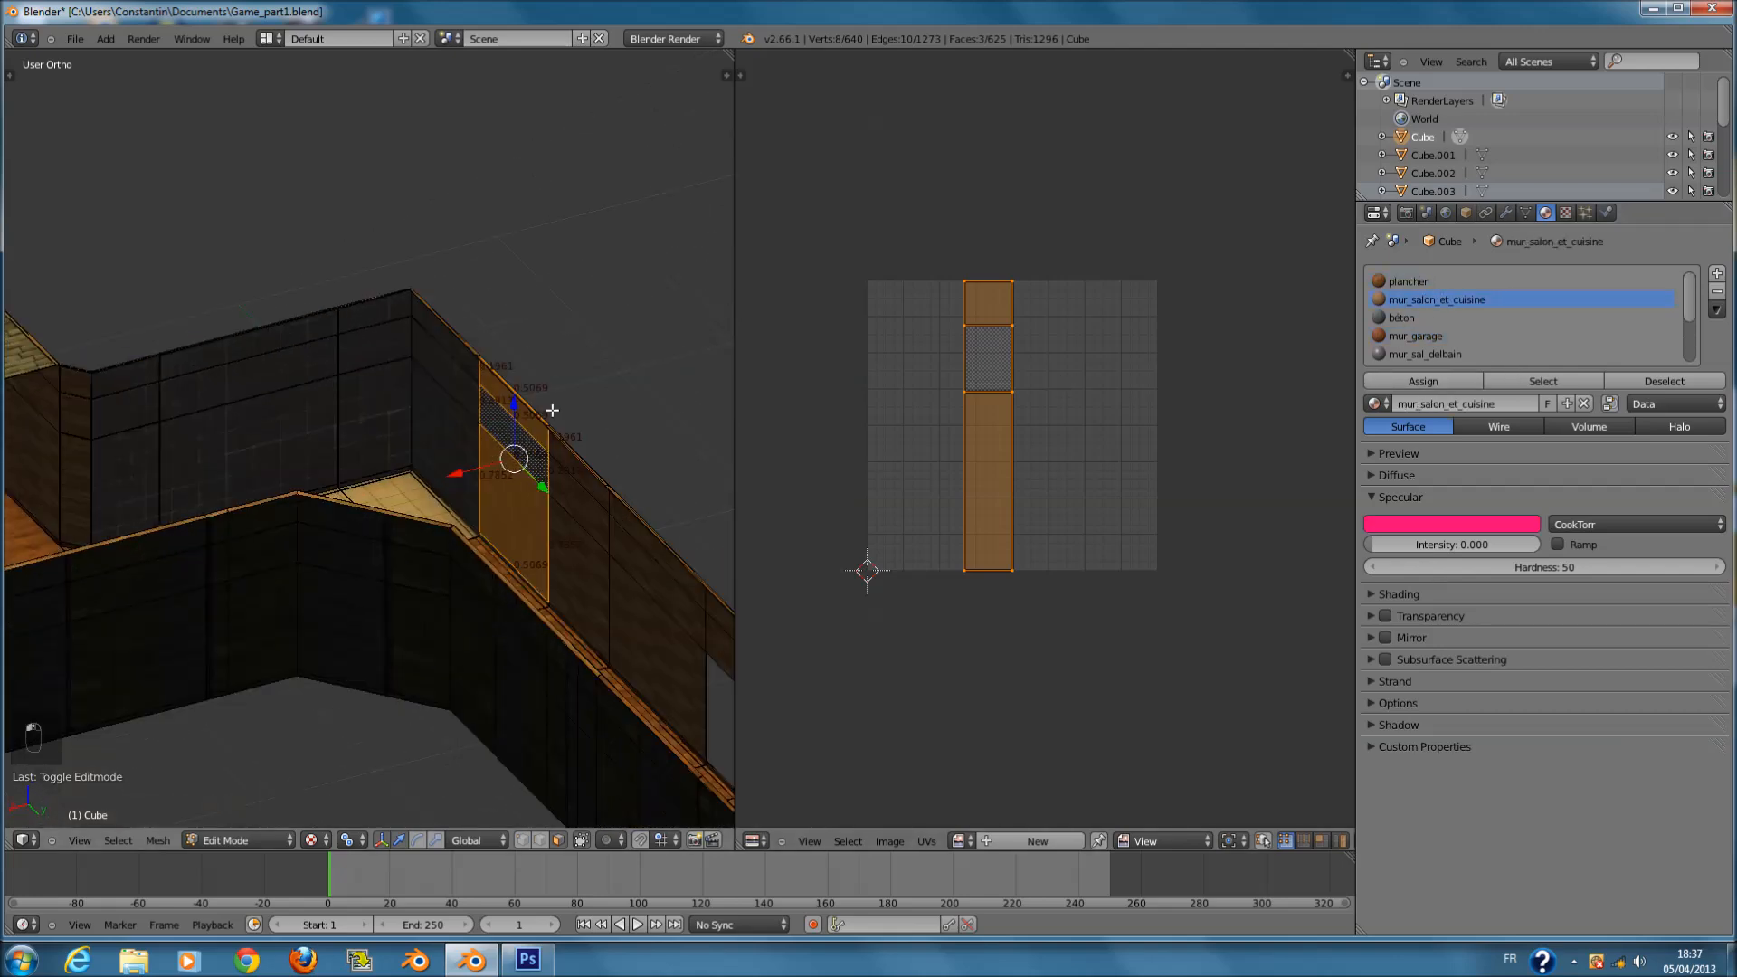
{"action": "middle_click_drag", "start_coordinate": [567, 460], "coordinate": [580, 458]}
{"action": "left_click", "coordinate": [1443, 388]}
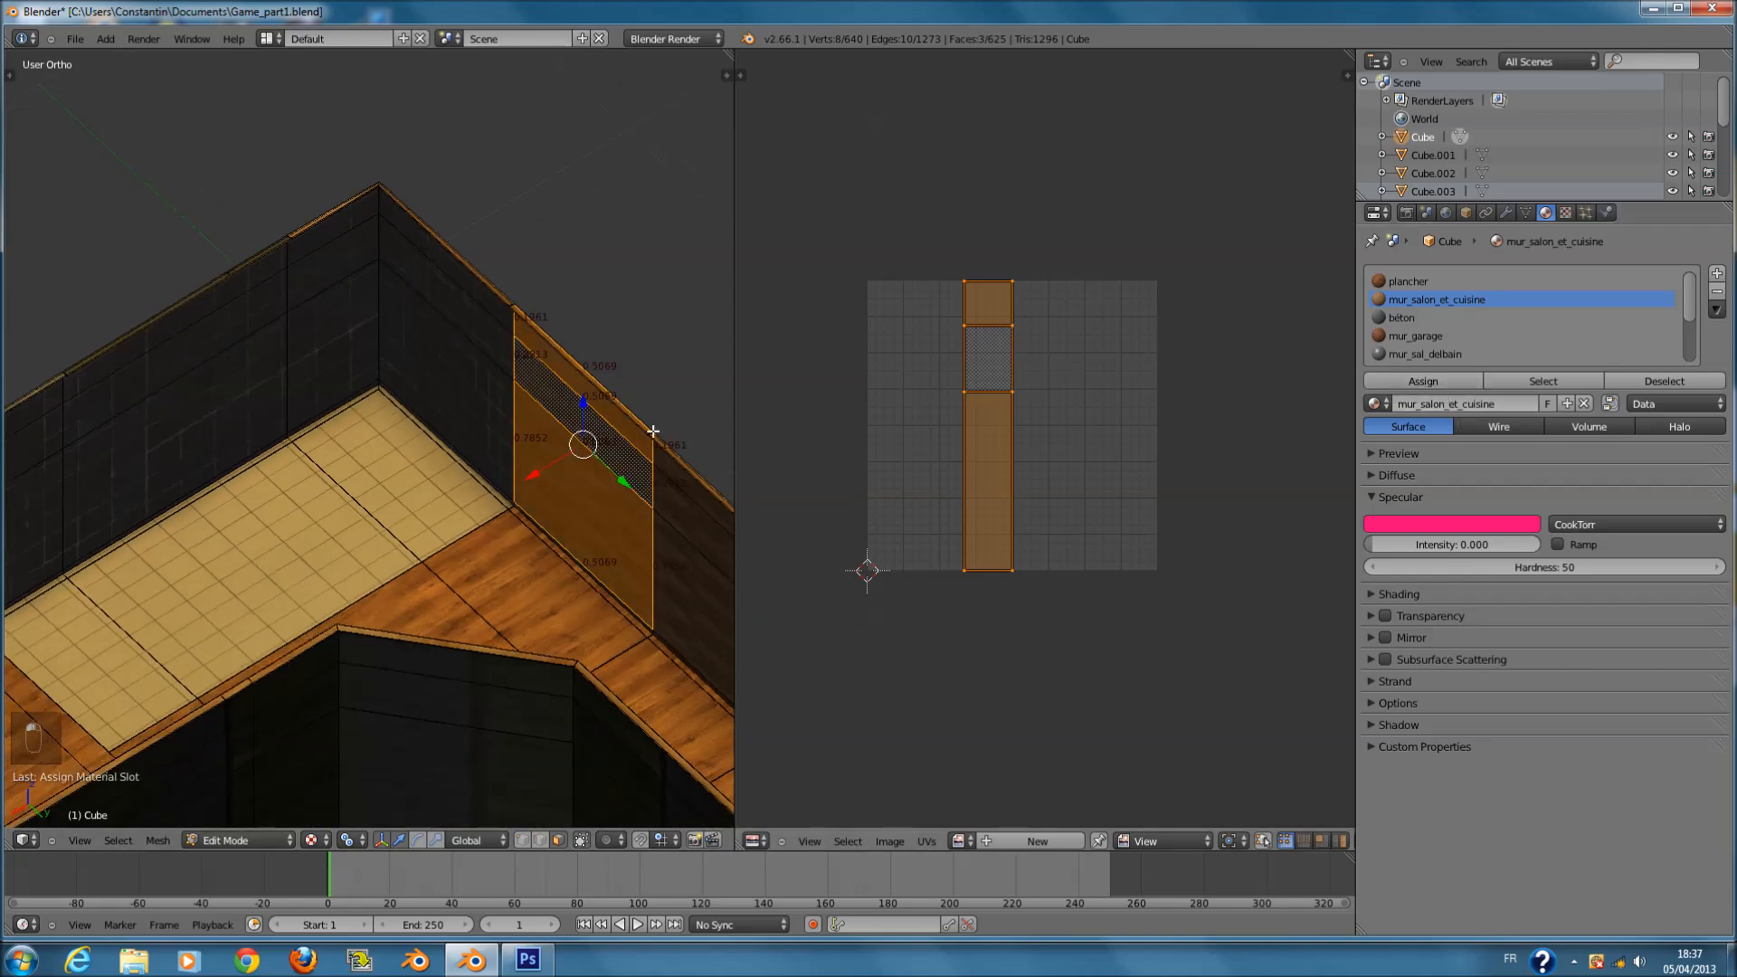
- Return to Object Mode, save the file and view the bathroom walls from another side
{"action": "middle_click_drag", "start_coordinate": [497, 407], "coordinate": [562, 369]}
{"action": "key", "text": "Tab"}
{"action": "key", "text": "ctrl+s"}
{"action": "left_click", "coordinate": [562, 369]}
{"action": "scroll", "coordinate": [577, 428], "scroll_direction": "up", "scroll_amount": 2}
{"action": "middle_click_drag", "start_coordinate": [580, 431], "coordinate": [369, 393]}
{"action": "scroll", "coordinate": [369, 392], "scroll_direction": "down", "scroll_amount": 3}
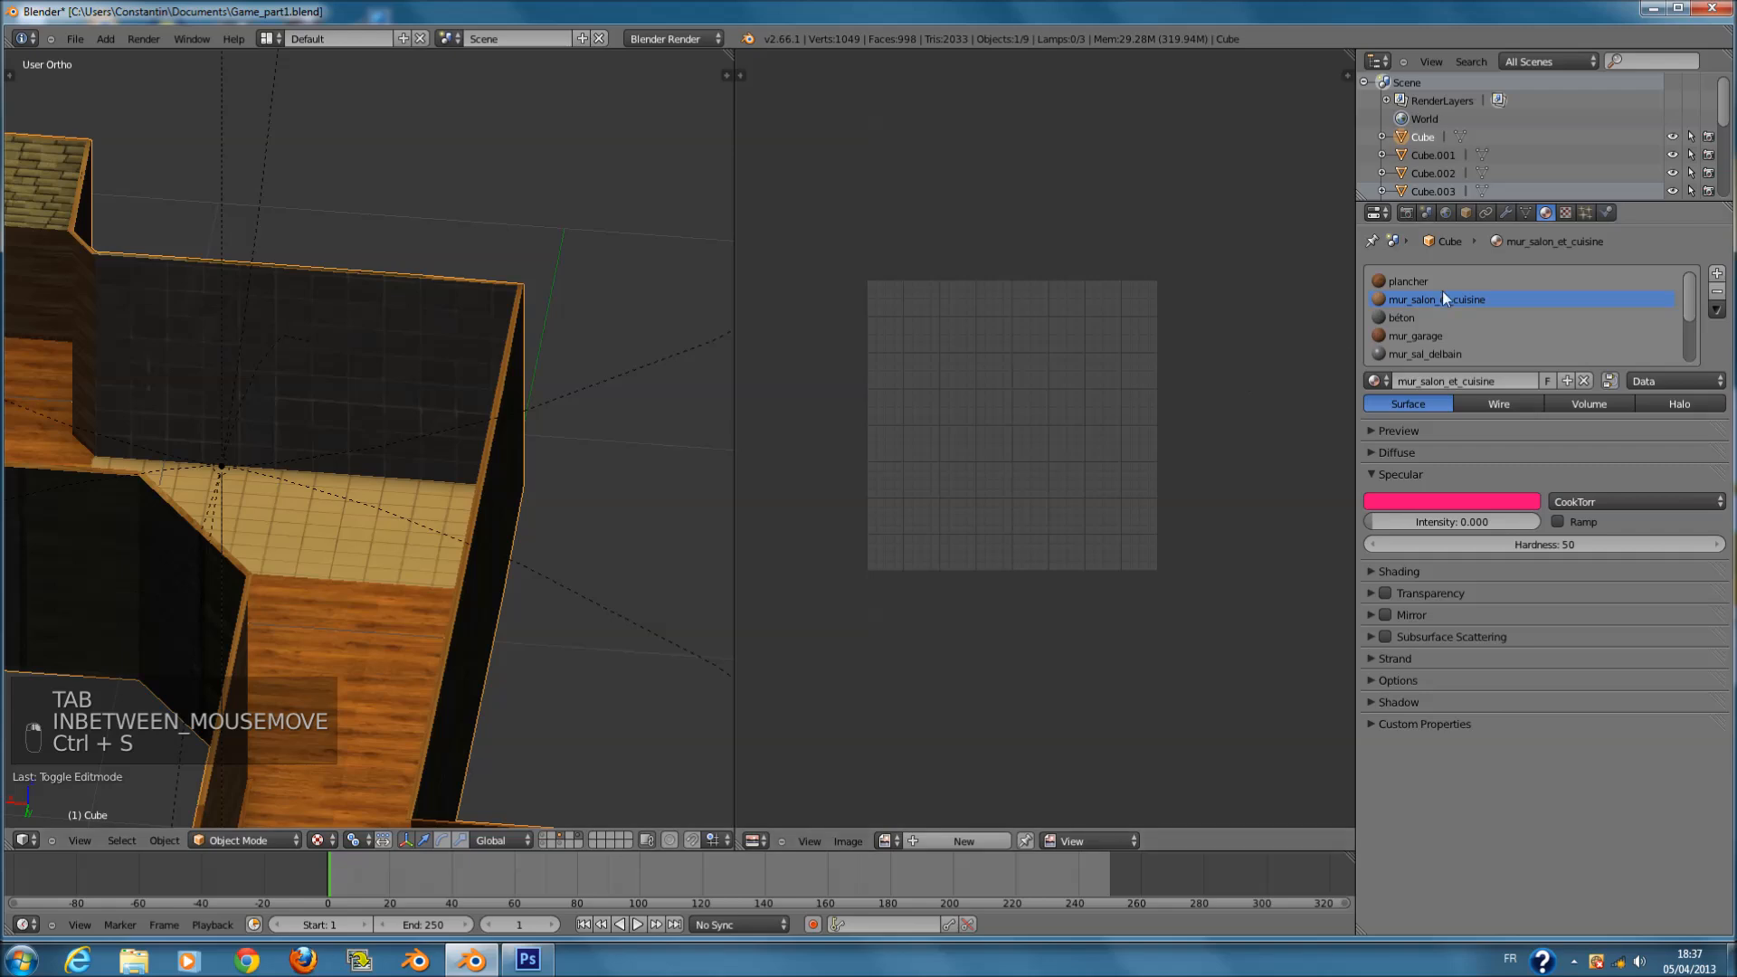
- Make mur_sal_delbain the active material, save the file and expand only the mapping settings of its texture
{"action": "key", "text": "ctrl+s"}
{"action": "left_click", "coordinate": [1423, 331]}
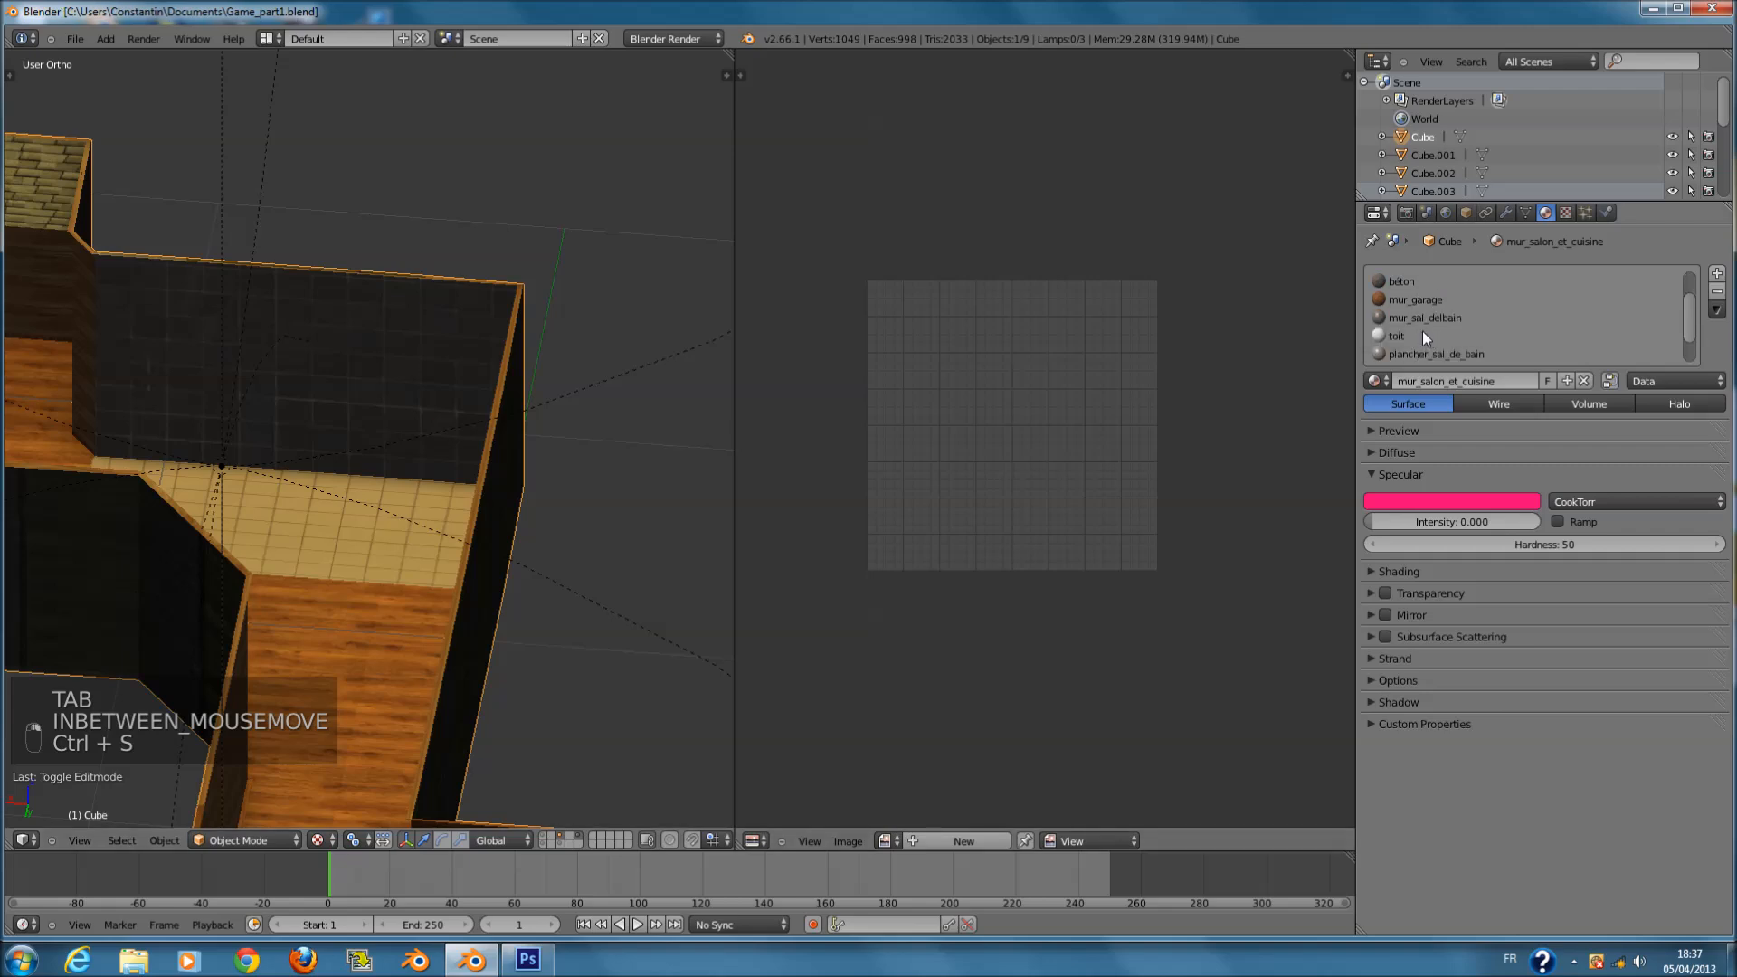
{"action": "left_click", "coordinate": [1422, 331]}
{"action": "left_click", "coordinate": [1430, 318]}
{"action": "key", "text": "ctrl+s"}
{"action": "left_click", "coordinate": [1265, 365]}
{"action": "left_click", "coordinate": [1573, 213]}
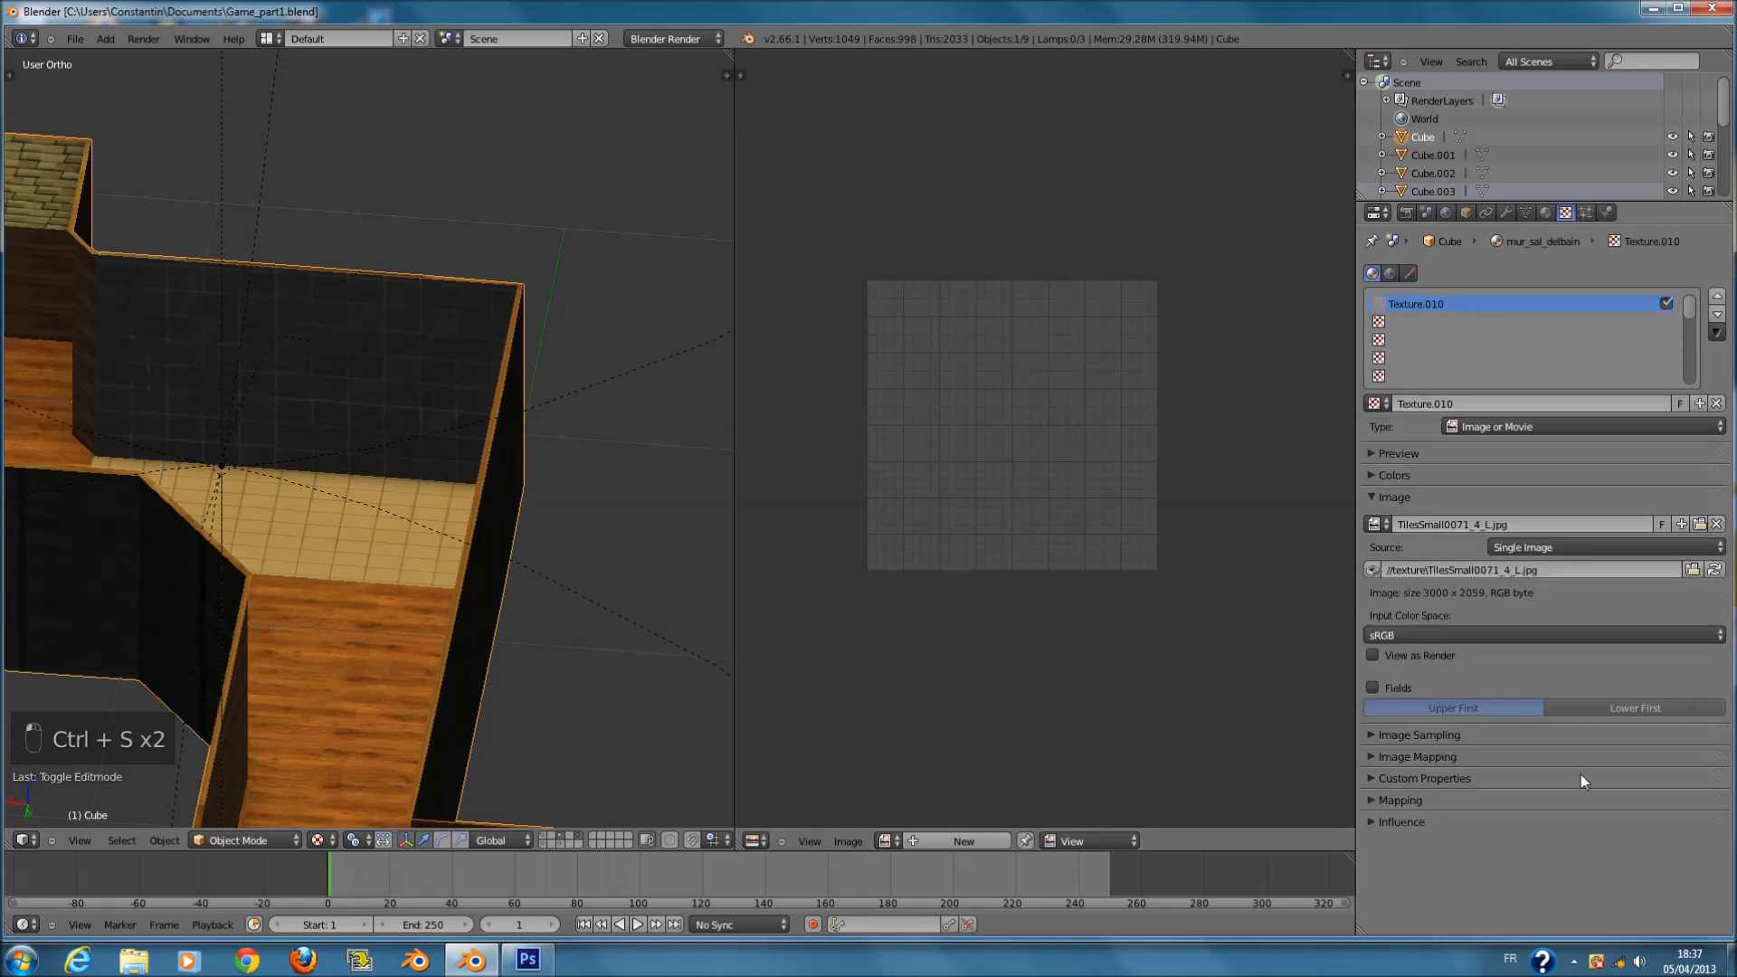
{"action": "left_click", "coordinate": [1459, 500]}
{"action": "left_click", "coordinate": [1455, 527]}
{"action": "left_click", "coordinate": [1455, 528]}
{"action": "left_click", "coordinate": [1457, 554]}
{"action": "left_click", "coordinate": [1462, 546]}
{"action": "left_click", "coordinate": [1464, 545]}
{"action": "left_click", "coordinate": [1459, 562]}
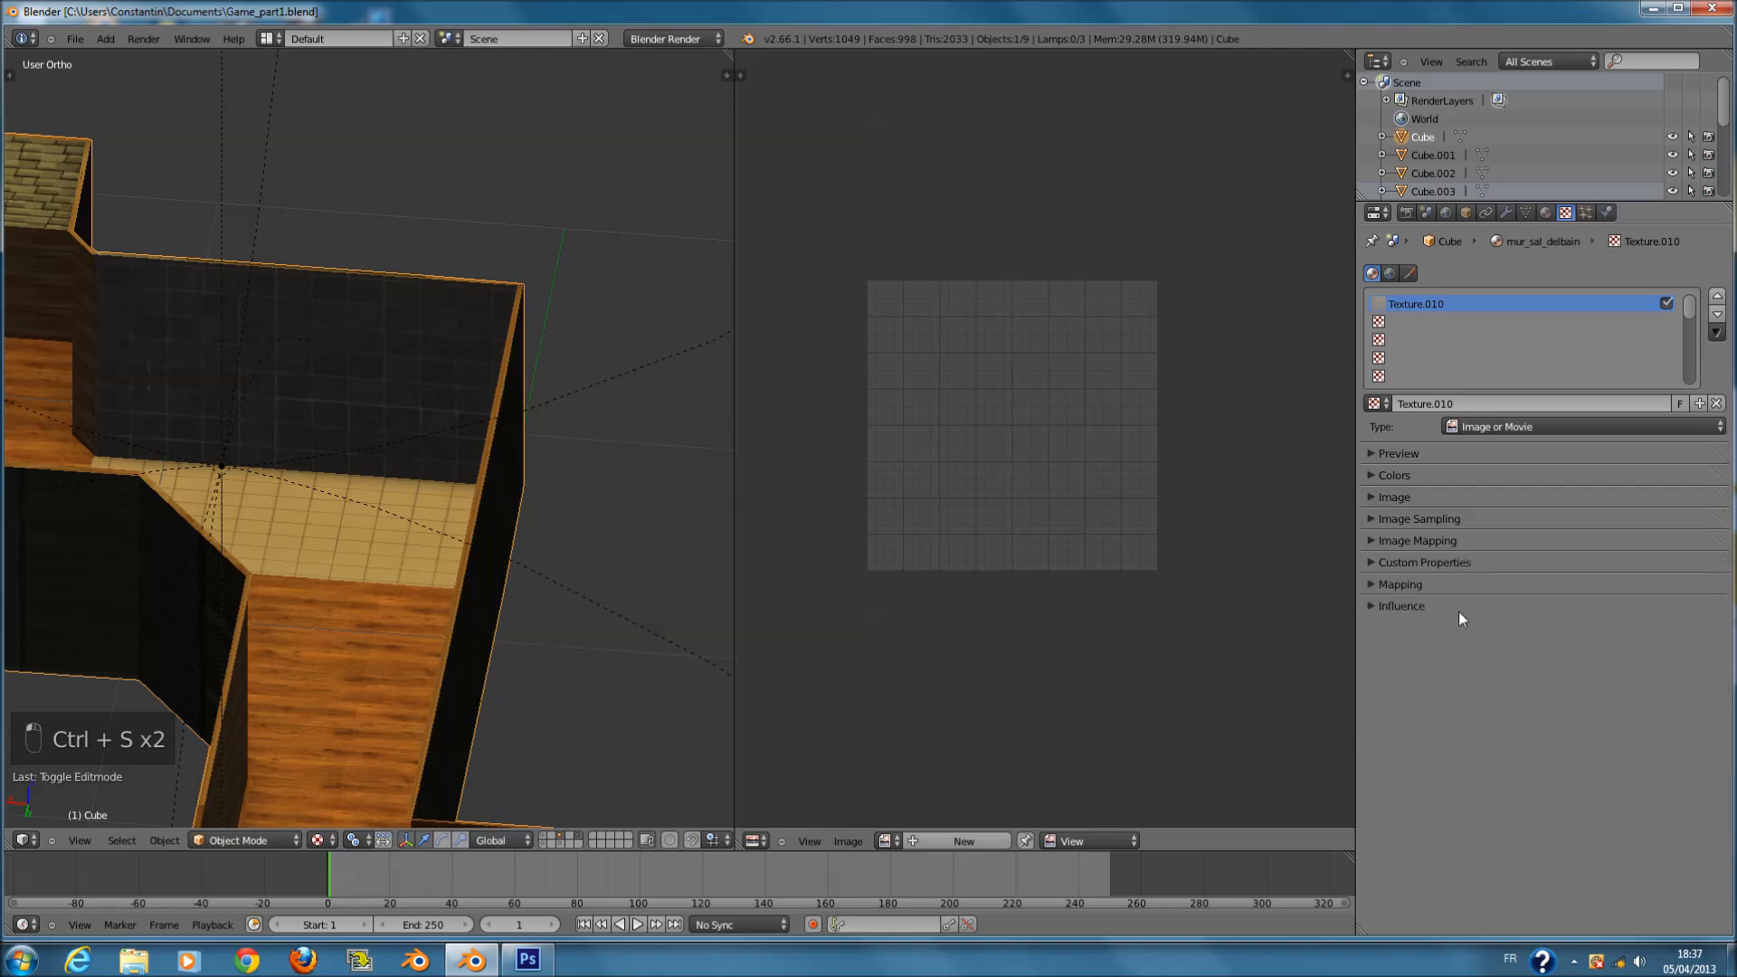
{"action": "left_click", "coordinate": [1459, 587]}
- Set the mur_sal_delbain texture's X and Y mapping size to 3, deselect all objects and save the file
{"action": "left_click", "coordinate": [1635, 722]}
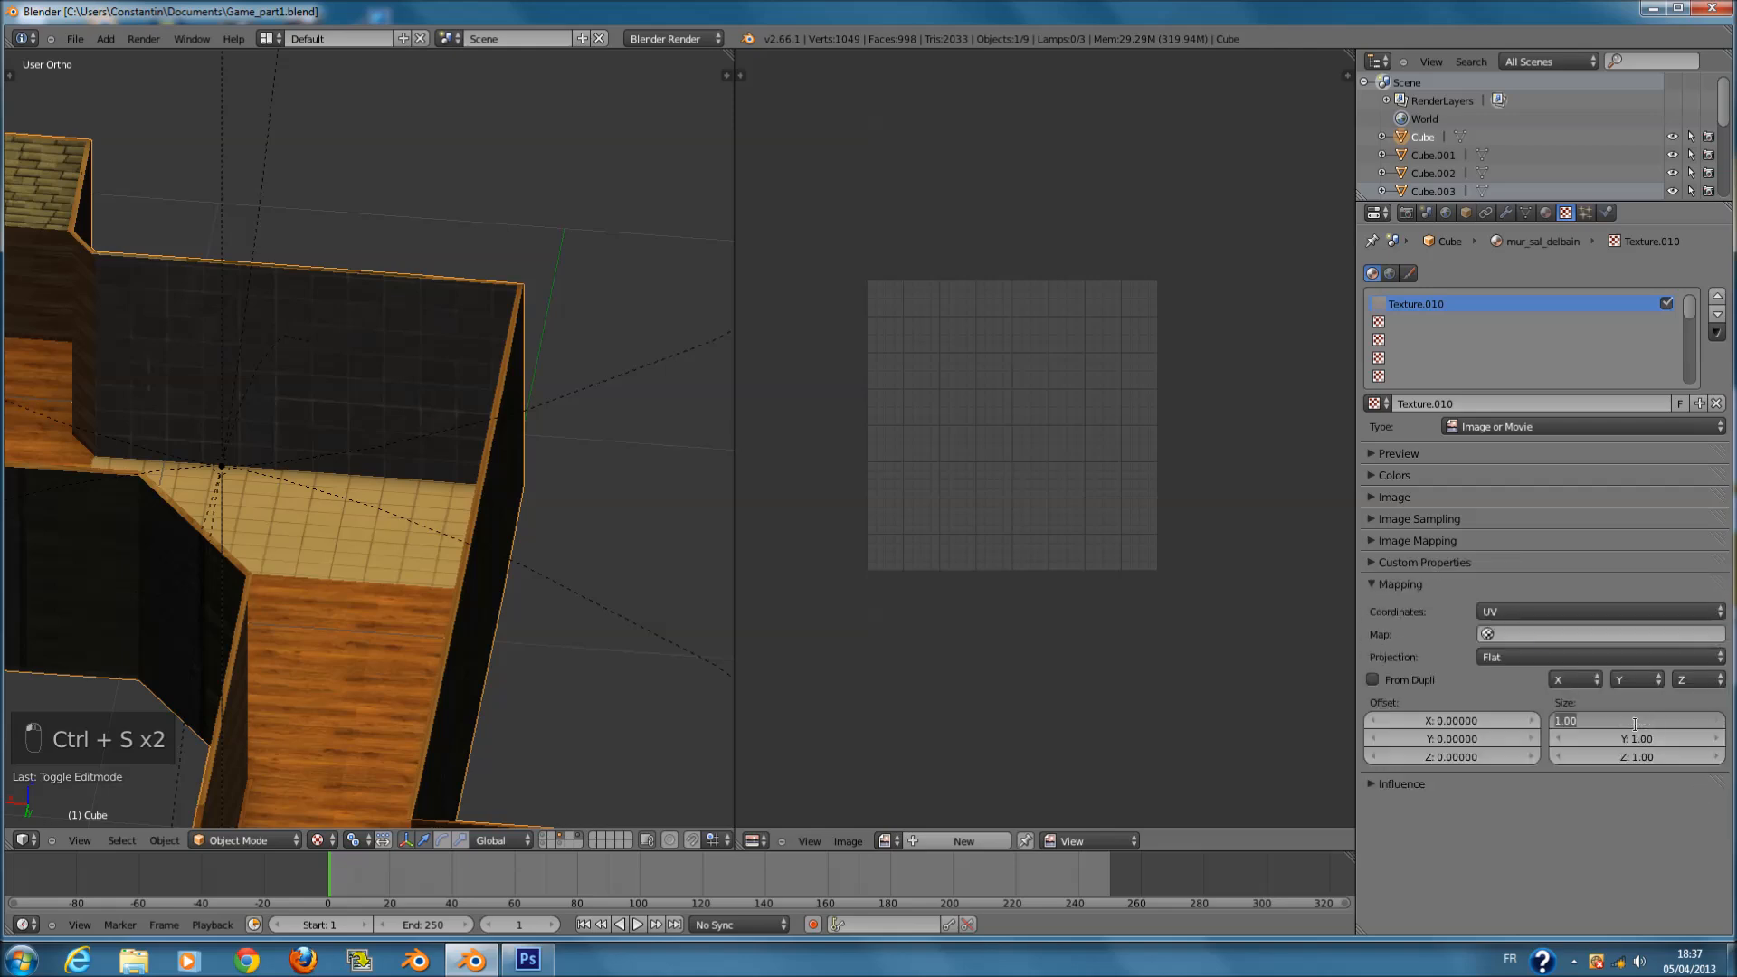
{"action": "type", "text": "3"}
{"action": "key", "text": "Return"}
{"action": "left_click", "coordinate": [1642, 741]}
{"action": "type", "text": "3"}
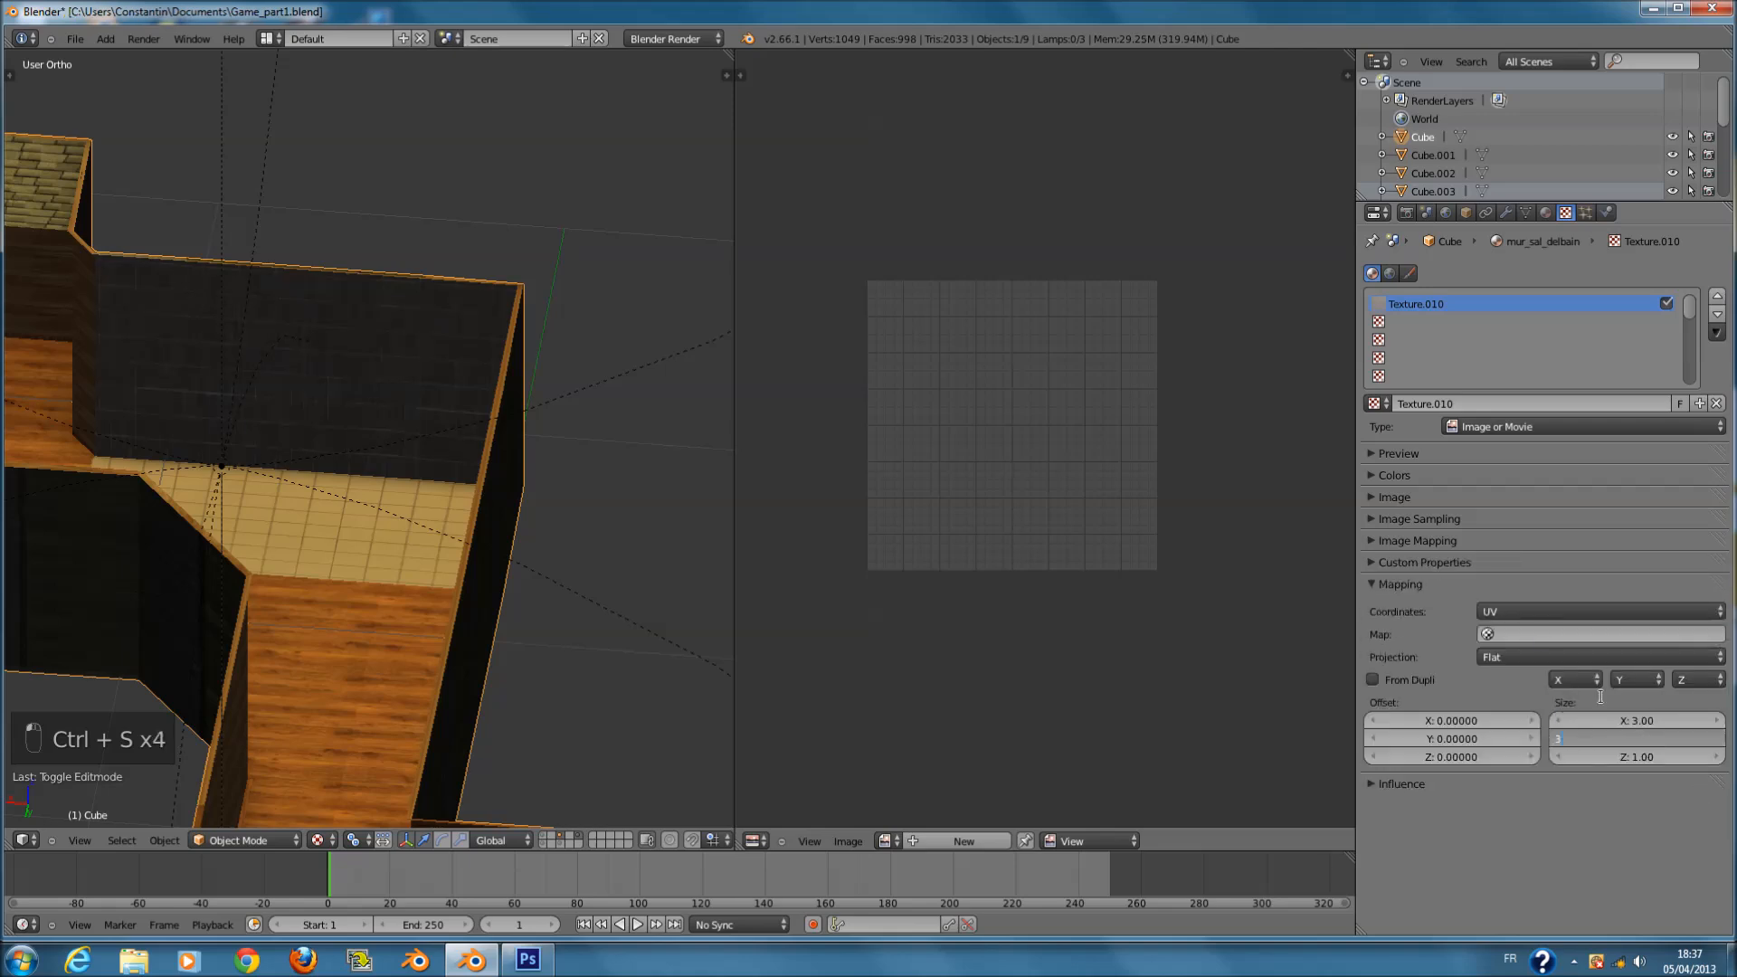
{"action": "middle_click_drag", "start_coordinate": [446, 524], "coordinate": [512, 523]}
{"action": "key", "text": "ctrl+s"}
{"action": "left_click", "coordinate": [512, 519]}
{"action": "scroll", "coordinate": [494, 527], "scroll_direction": "up", "scroll_amount": 2}
{"action": "middle_click_drag", "start_coordinate": [380, 535], "coordinate": [436, 558]}
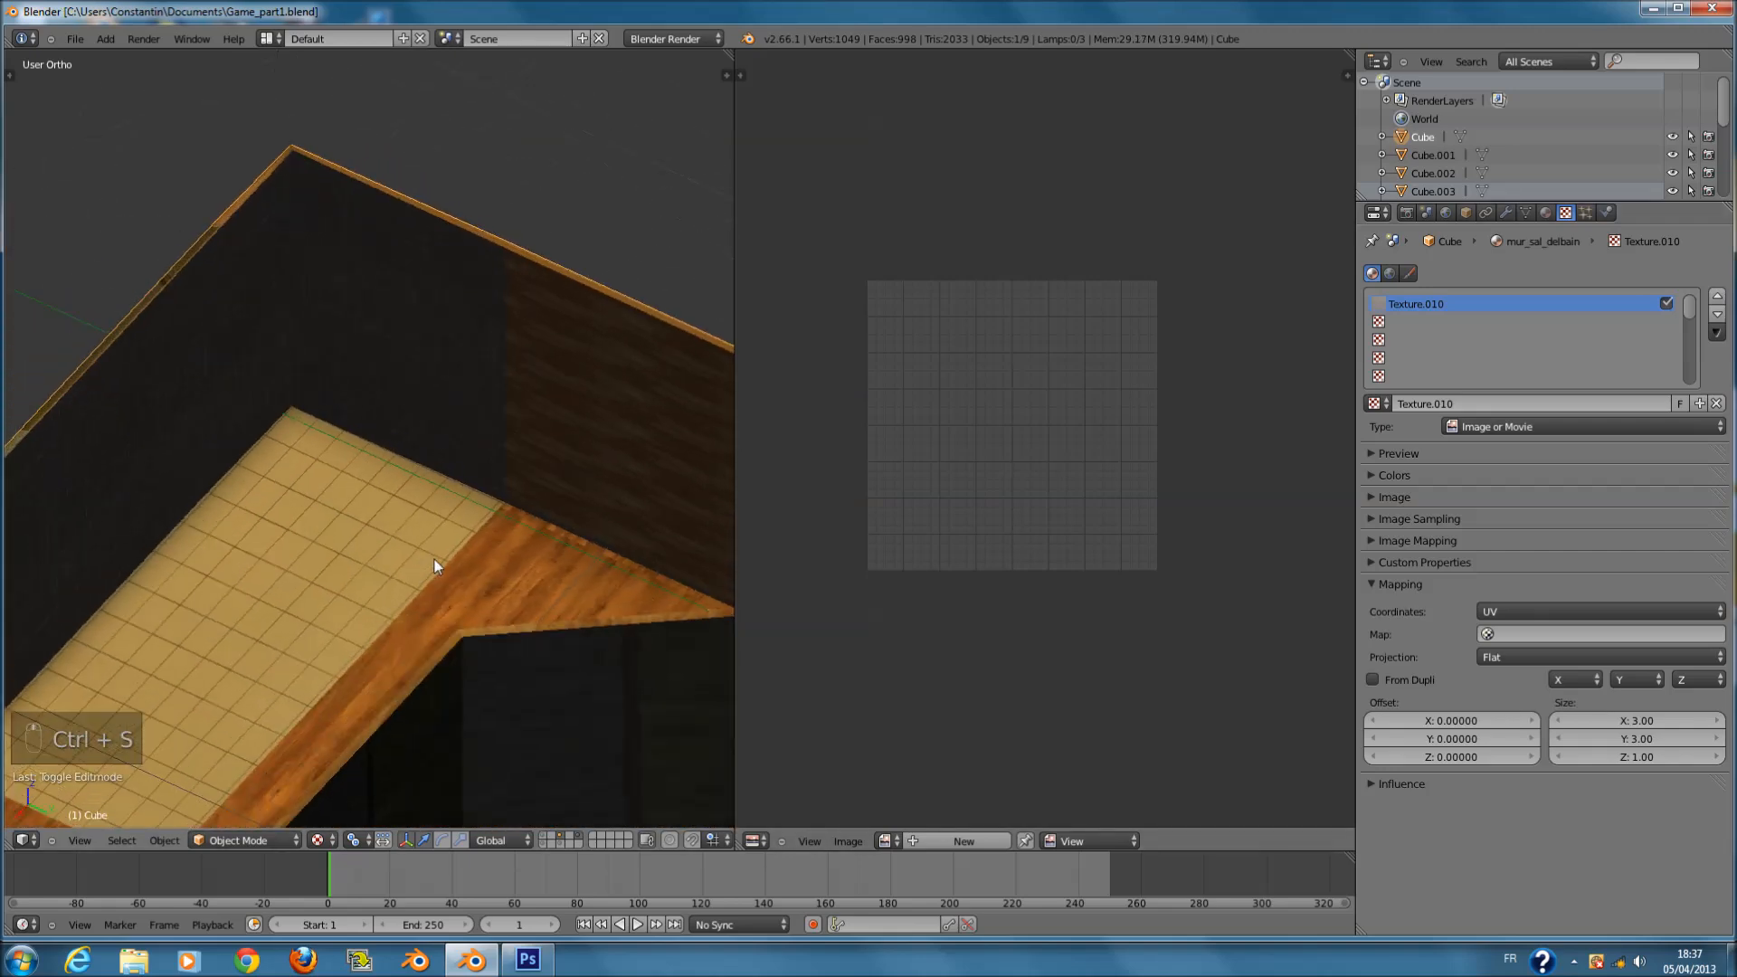
{"action": "key", "text": "a"}
{"action": "key", "text": "ctrl+s"}
{"action": "left_click", "coordinate": [442, 559]}
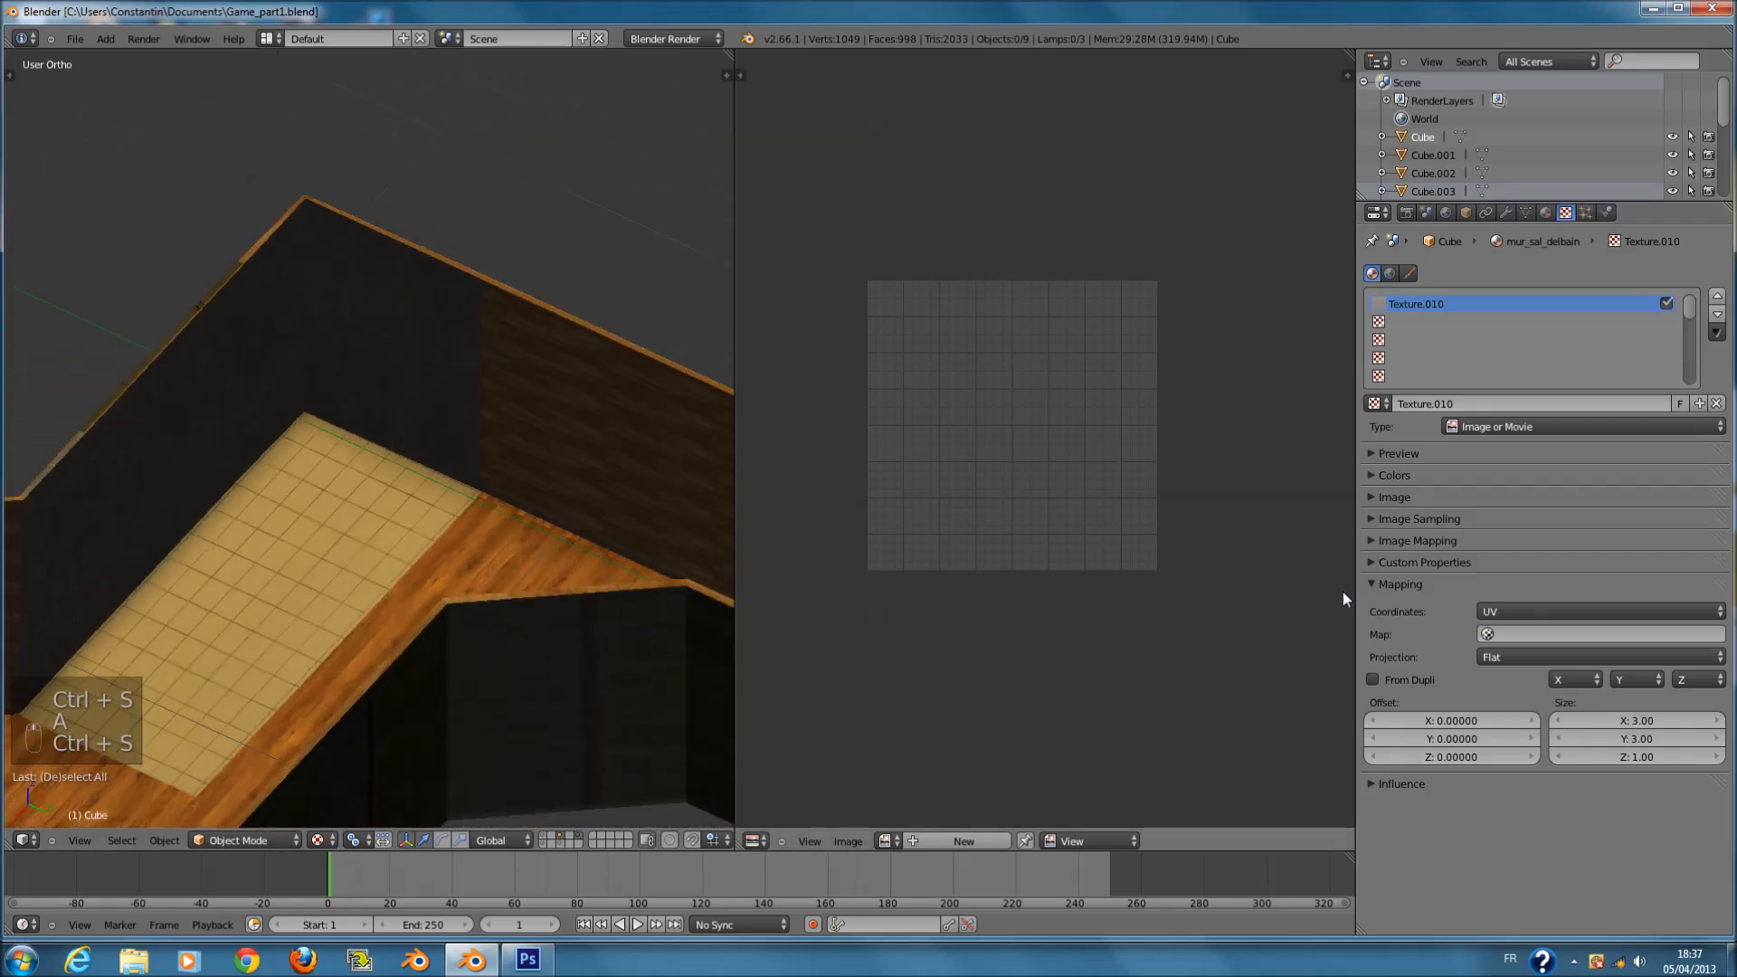
- Set the mur_sal_delbain texture's X and Y mapping size to 2 and save the file
{"action": "left_click", "coordinate": [1636, 719]}
{"action": "type", "text": "2"}
{"action": "key", "text": "Return"}
{"action": "middle_click_drag", "start_coordinate": [552, 480], "coordinate": [550, 429]}
{"action": "key", "text": "ctrl+s"}
{"action": "left_click", "coordinate": [398, 408]}
- Check the wall tiling with the selection toggled, leave all objects deselected and save the file
{"action": "key", "text": "a"}
{"action": "key", "text": "a"}
{"action": "key", "text": "a"}
{"action": "key", "text": "a"}
{"action": "middle_click_drag", "start_coordinate": [230, 447], "coordinate": [532, 434]}
{"action": "key", "text": "a"}
{"action": "key", "text": "ctrl+s"}
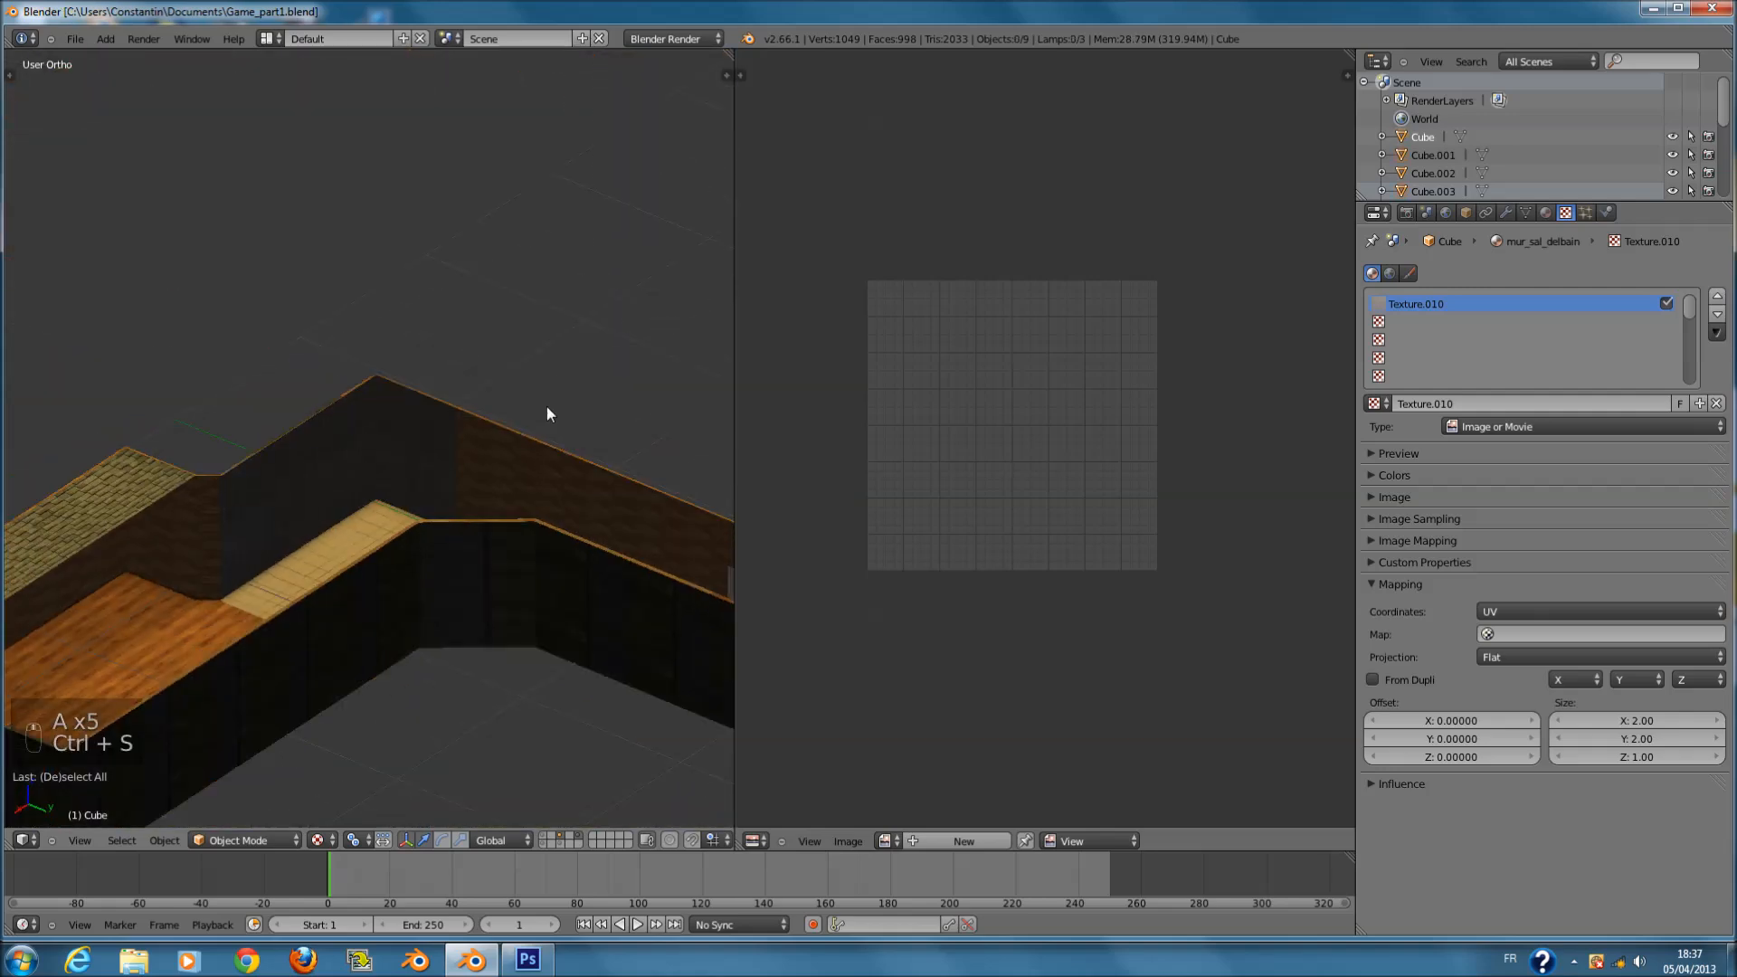
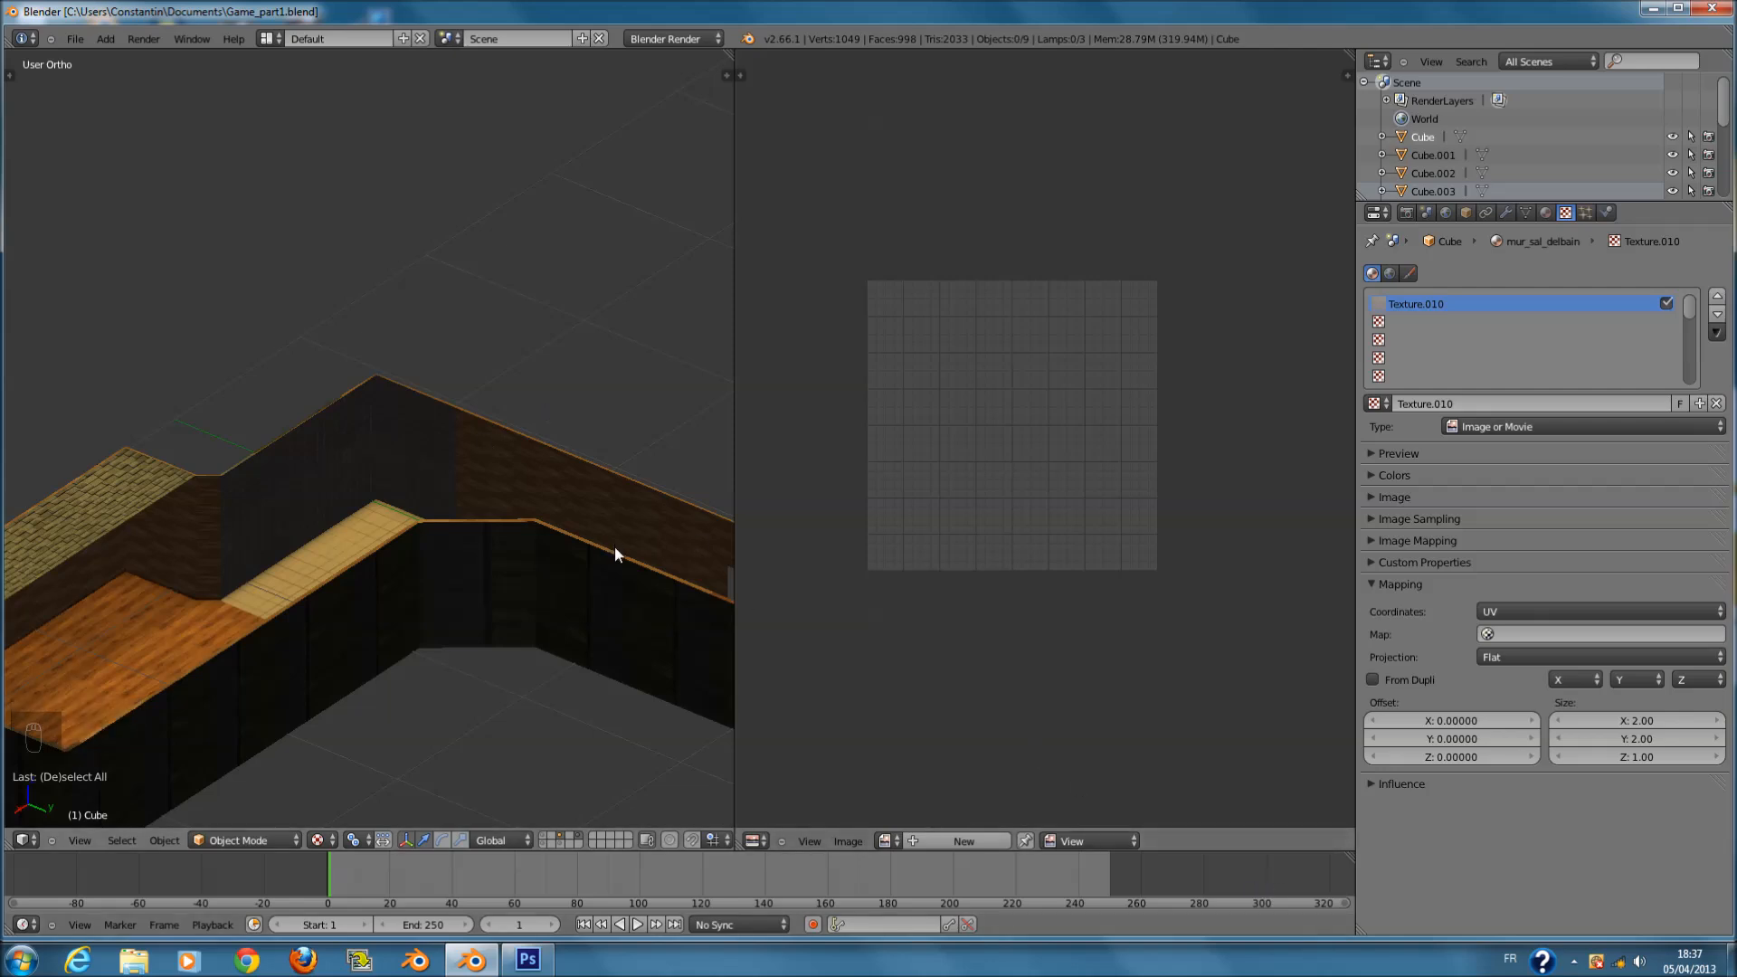
- Save the file, enter Edit Mode in top view, clear the selection and select the long shingle-textured face with the toit material
{"action": "middle_click_drag", "start_coordinate": [527, 496], "coordinate": [633, 552]}
{"action": "key", "text": "ctrl+s"}
{"action": "key", "text": "KP_7"}
{"action": "key", "text": "Tab"}
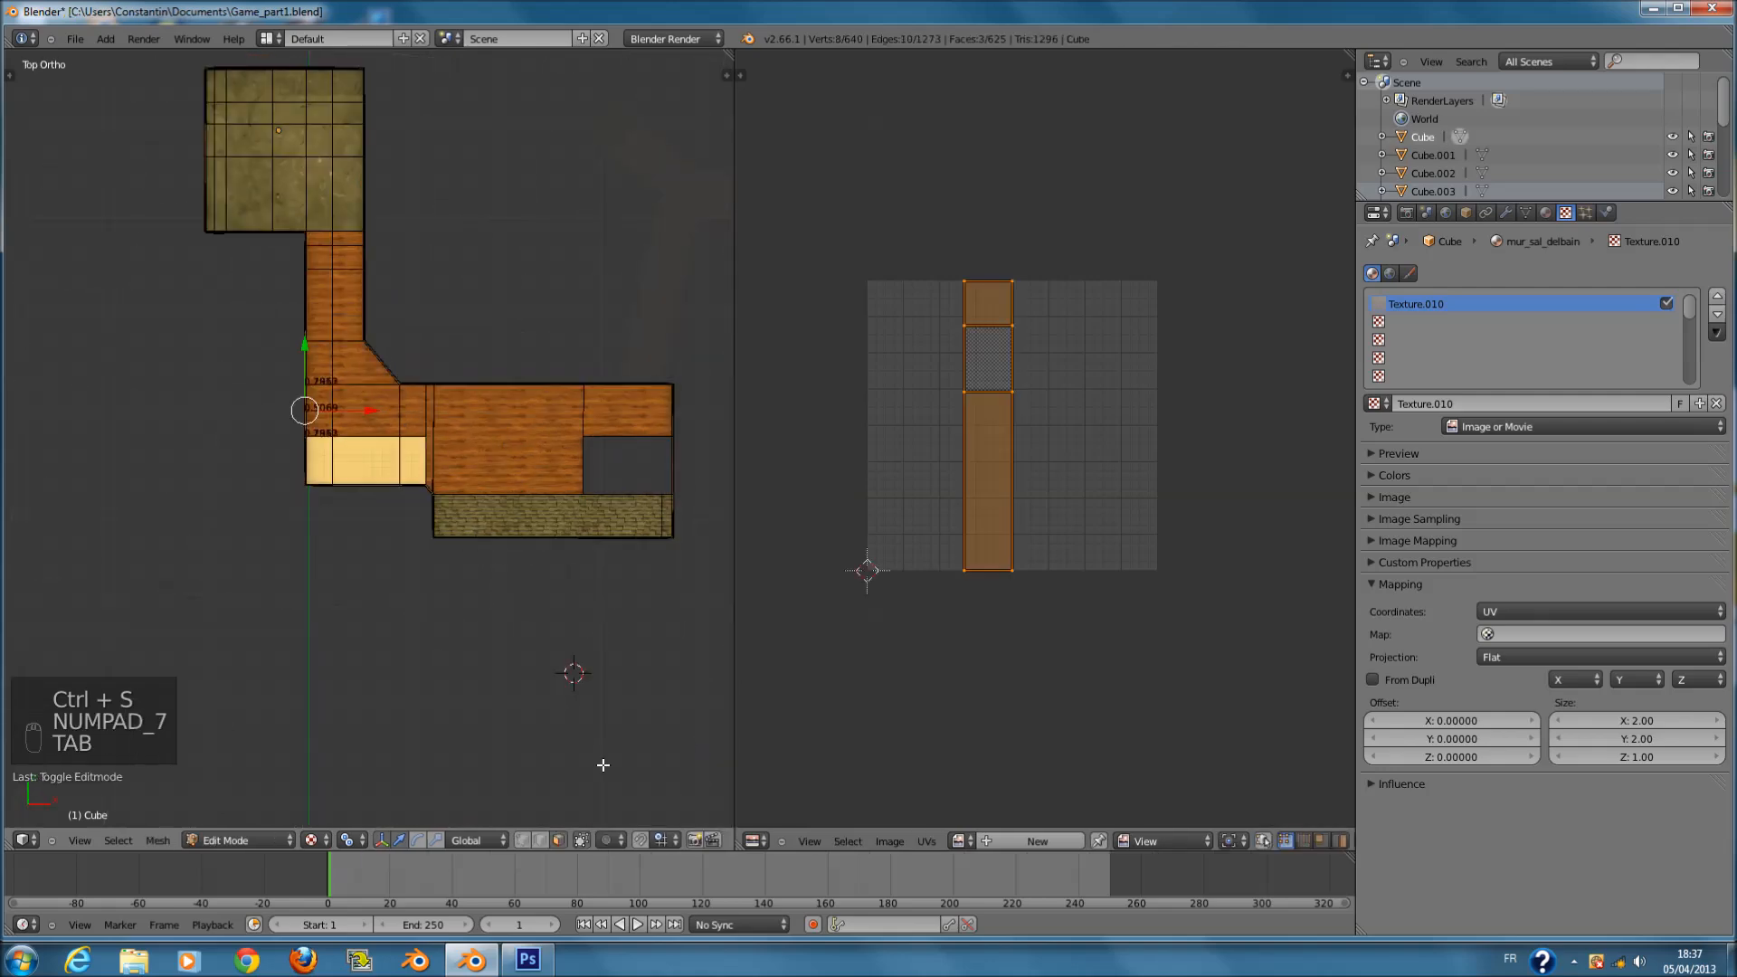
{"action": "scroll", "coordinate": [782, 505], "scroll_direction": "up", "scroll_amount": 2}
{"action": "scroll", "coordinate": [568, 559], "scroll_direction": "up", "scroll_amount": 3}
{"action": "scroll", "coordinate": [569, 560], "scroll_direction": "up", "scroll_amount": 2}
{"action": "scroll", "coordinate": [569, 560], "scroll_direction": "down", "scroll_amount": 2}
{"action": "key", "text": "a"}
{"action": "scroll", "coordinate": [579, 574], "scroll_direction": "up", "scroll_amount": 5, "text": "ctrl"}
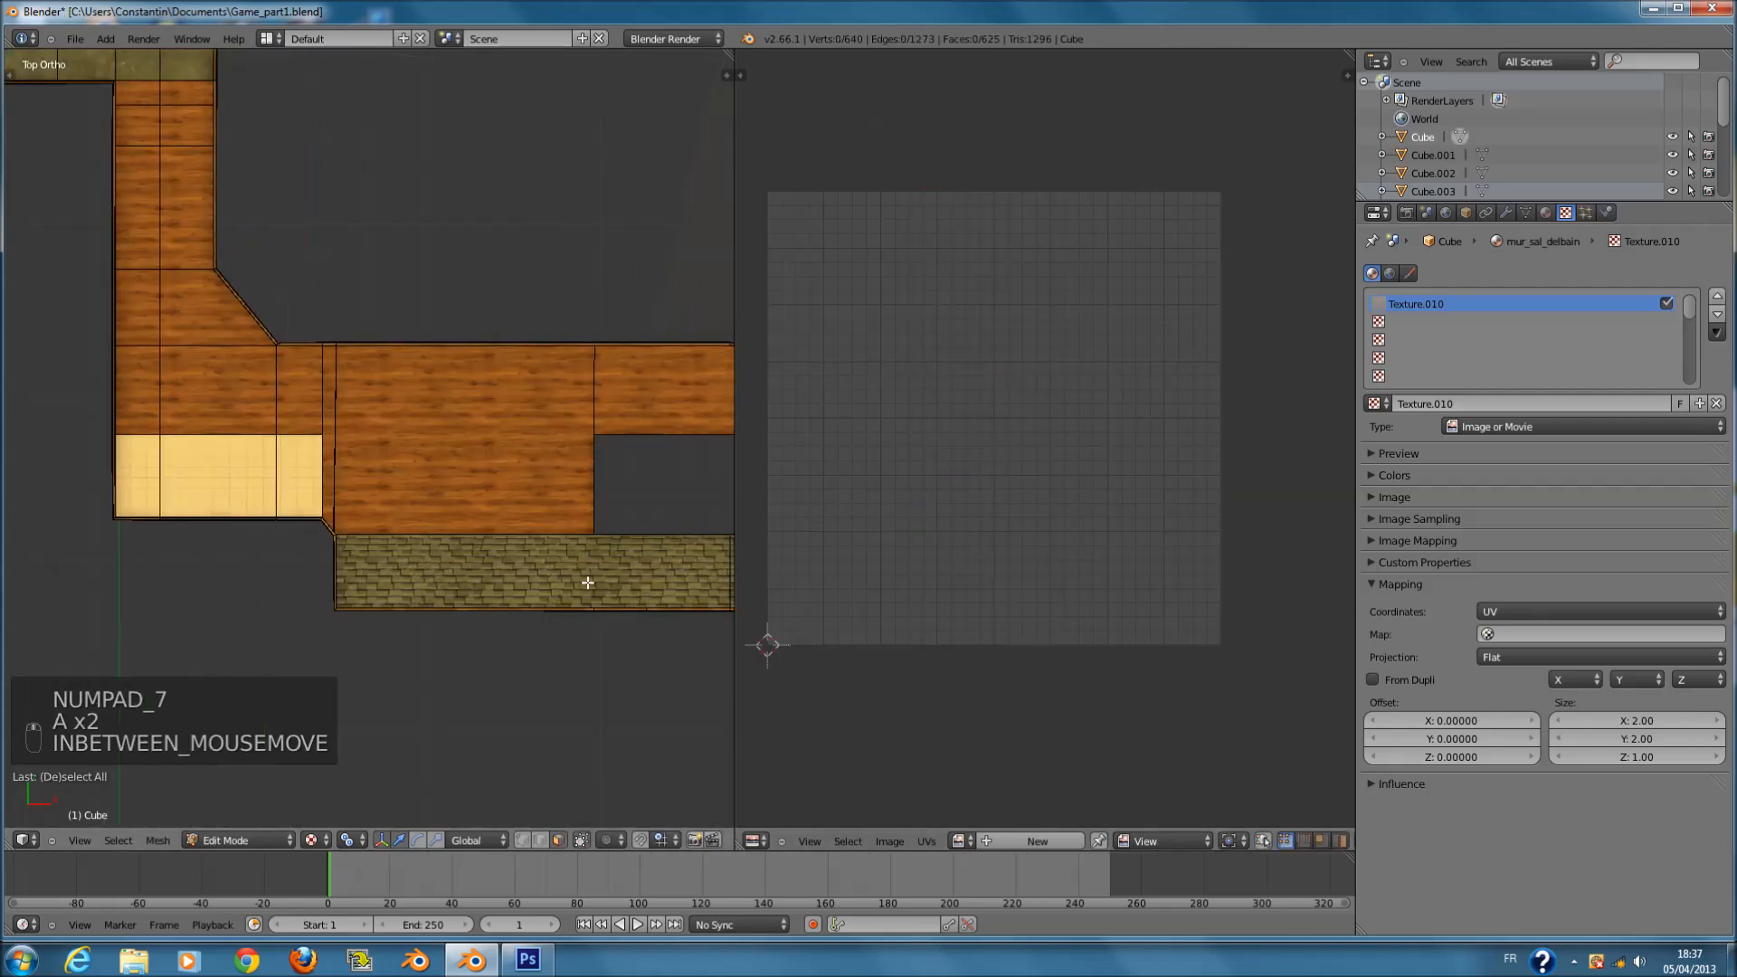
{"action": "right_click", "coordinate": [588, 582]}
{"action": "scroll", "coordinate": [1232, 517], "scroll_direction": "down", "scroll_amount": 2}
- Try to scale the UVs of the toit face
{"action": "key", "text": "s"}
{"action": "key", "text": "s"}
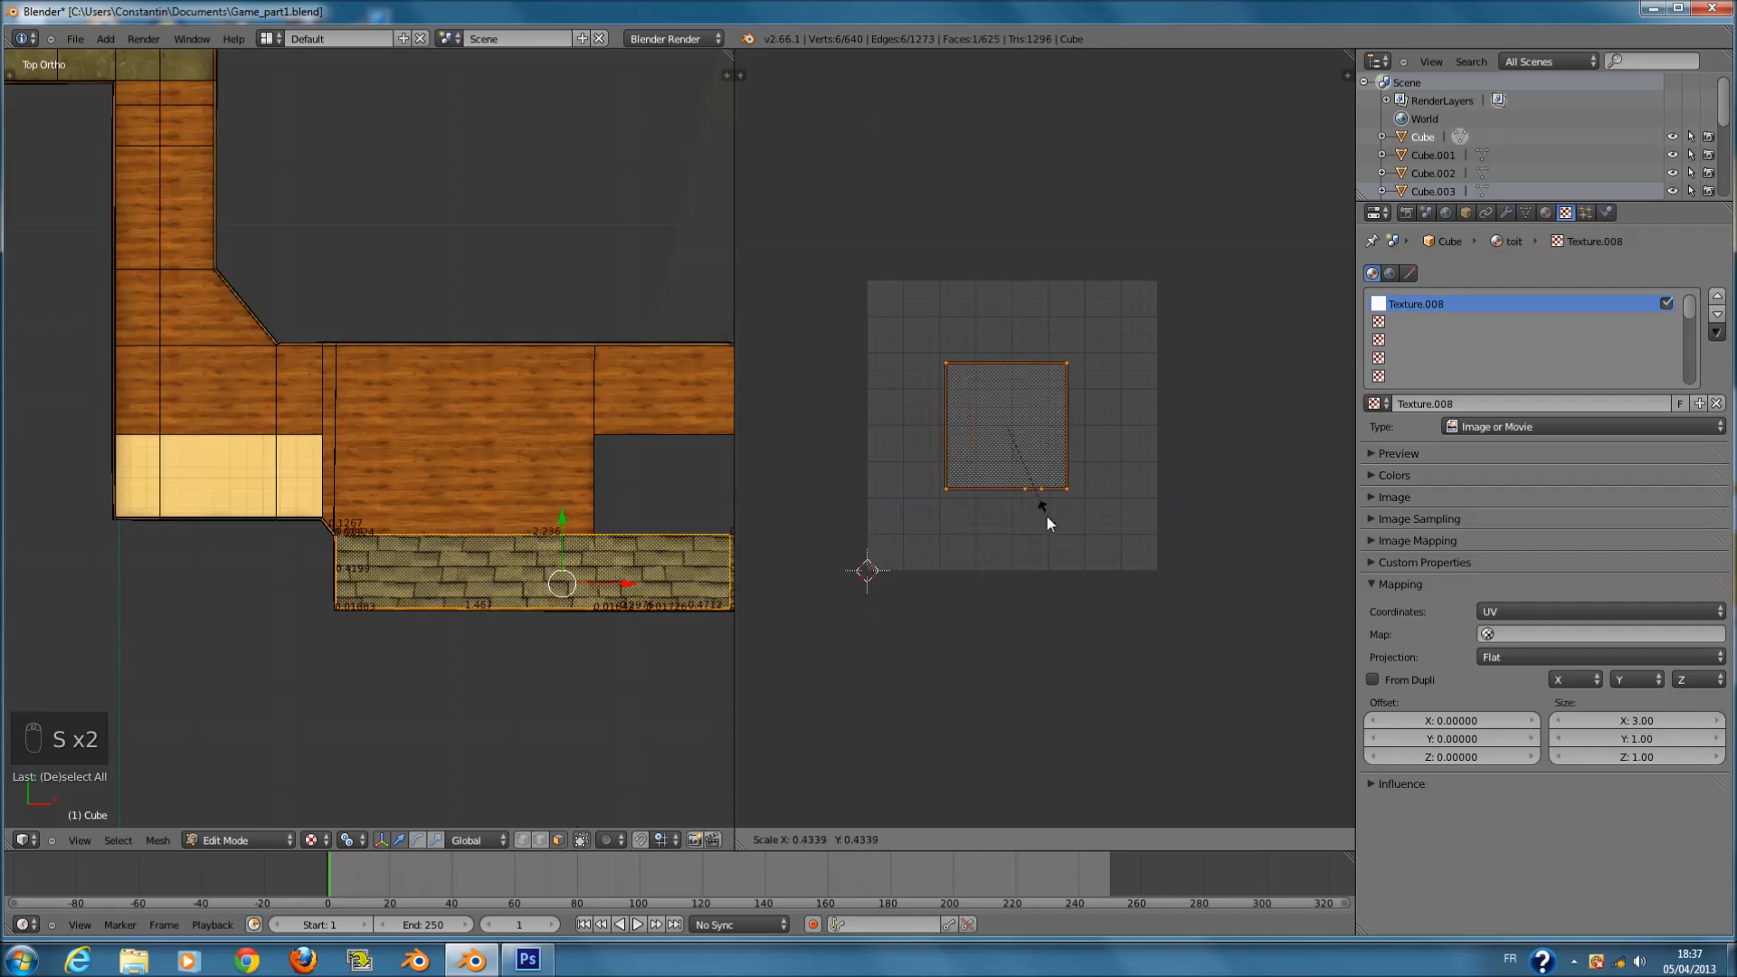
{"action": "left_click", "coordinate": [1105, 588]}
- Return to Object Mode, save the file and reselect the house object after inspecting the shingle-textured face
{"action": "key", "text": "Tab"}
{"action": "scroll", "coordinate": [410, 470], "scroll_direction": "down", "scroll_amount": 2}
{"action": "key", "text": "ctrl+s"}
{"action": "middle_click_drag", "start_coordinate": [410, 469], "coordinate": [644, 383]}
{"action": "scroll", "coordinate": [643, 407], "scroll_direction": "up", "scroll_amount": 3}
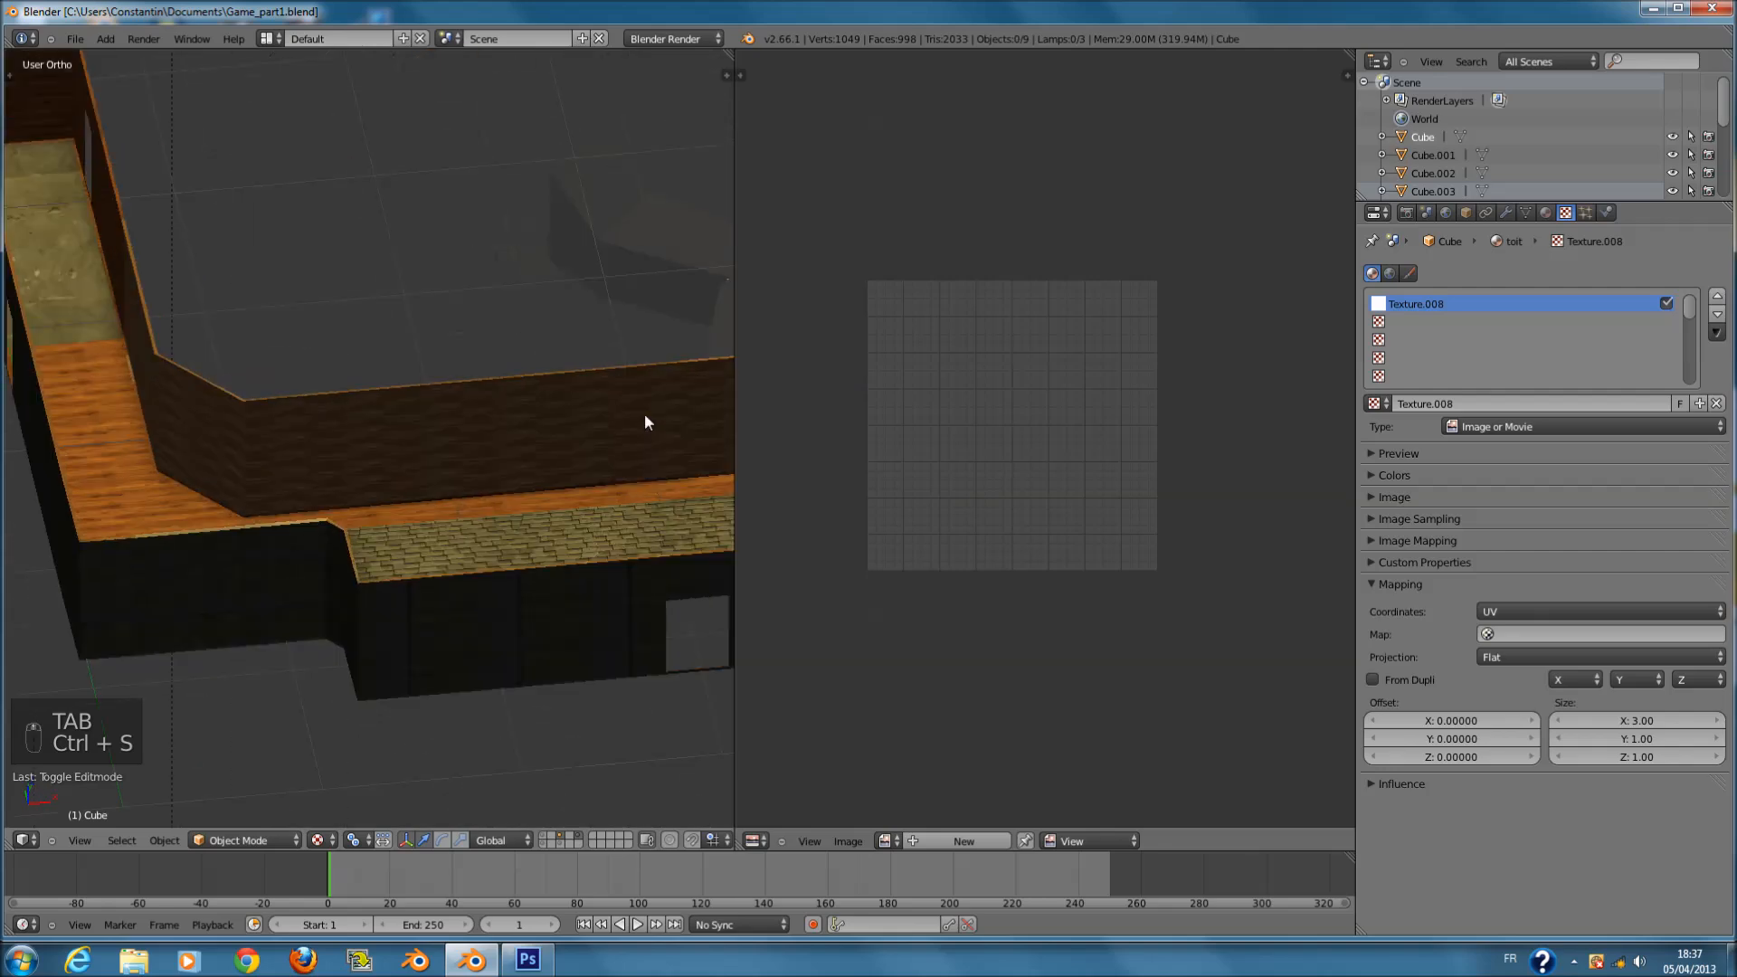
{"action": "key", "text": "a"}
{"action": "key", "text": "a"}
{"action": "key", "text": "ctrl+s"}
{"action": "left_click", "coordinate": [618, 469]}
{"action": "right_click", "coordinate": [561, 434]}
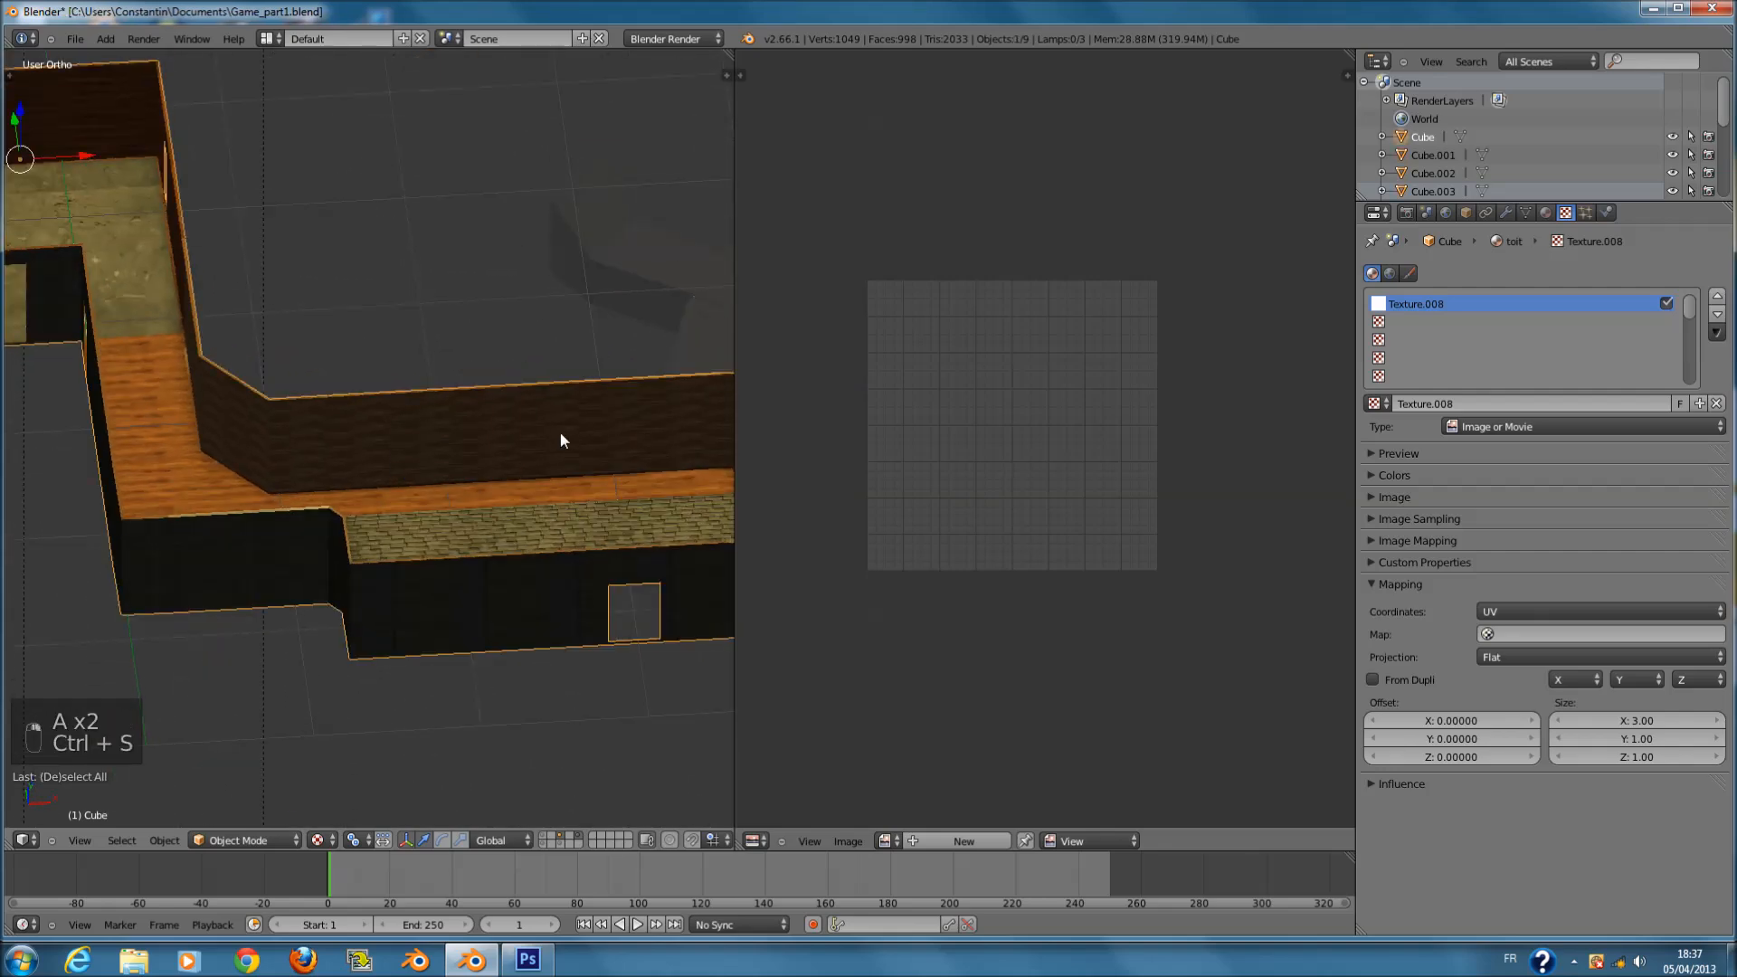
- Enter Edit Mode and scale the UVs of the toit face to about 0.33
{"action": "key", "text": "Tab"}
{"action": "scroll", "coordinate": [561, 444], "scroll_direction": "down", "scroll_amount": 1}
{"action": "middle_click_drag", "start_coordinate": [561, 458], "coordinate": [519, 525]}
{"action": "key", "text": "s"}
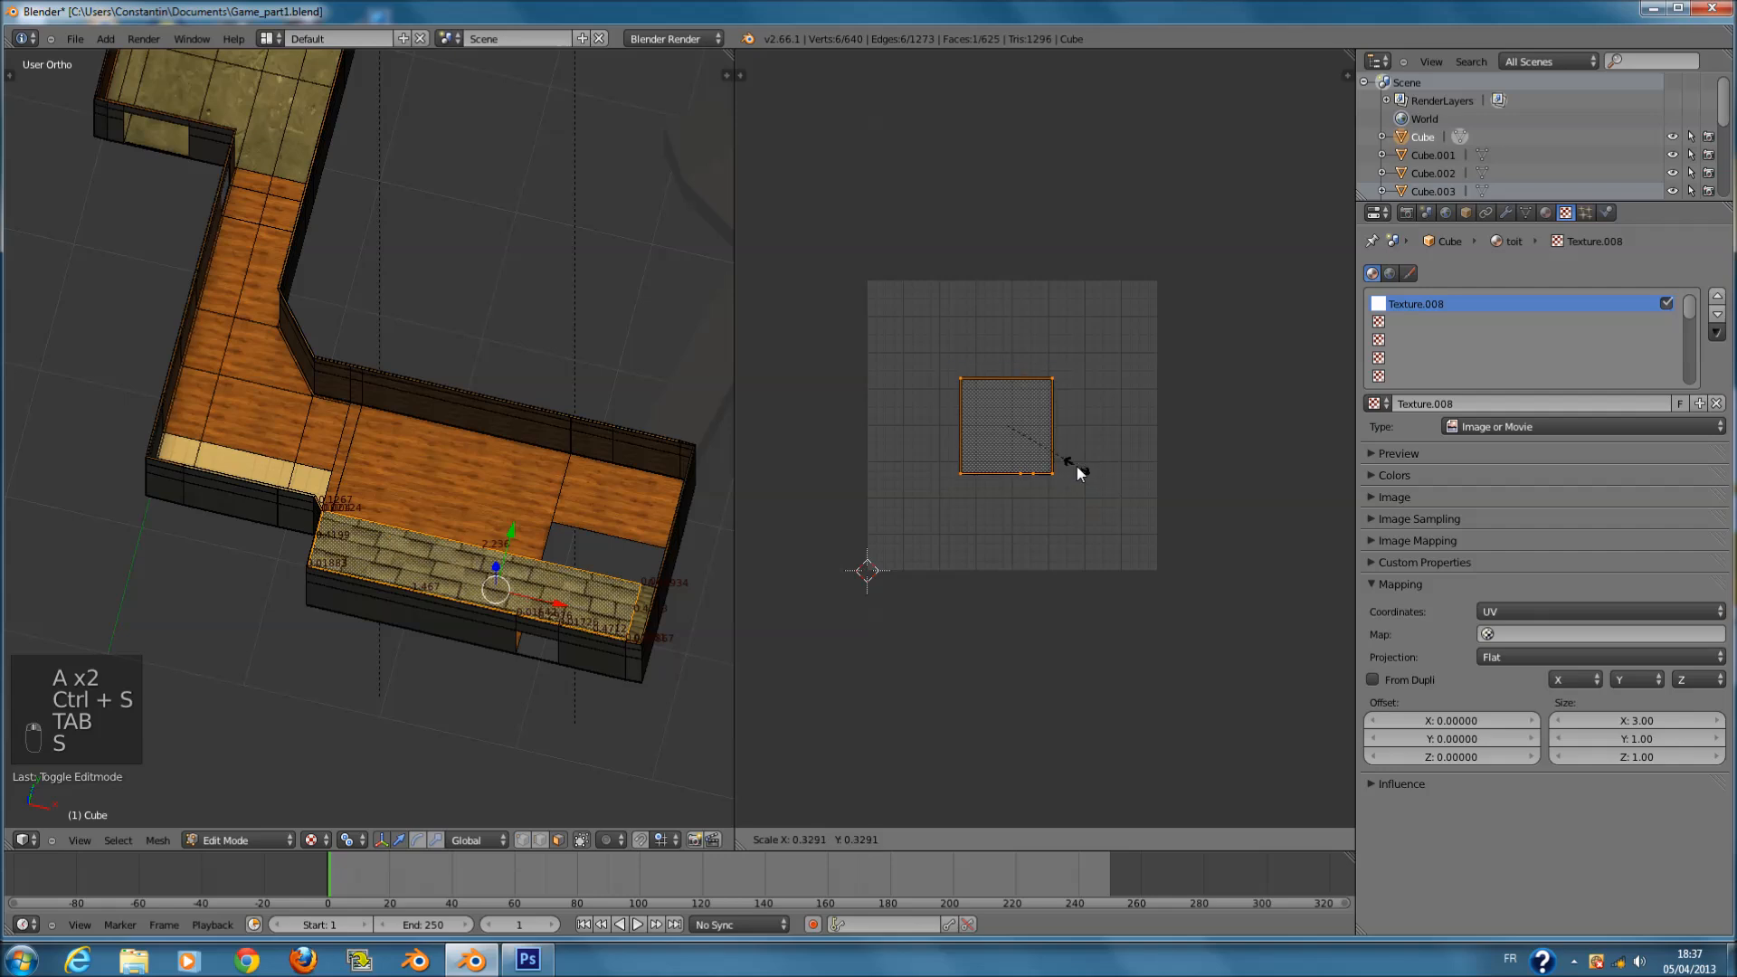
{"action": "left_click", "coordinate": [1074, 476]}
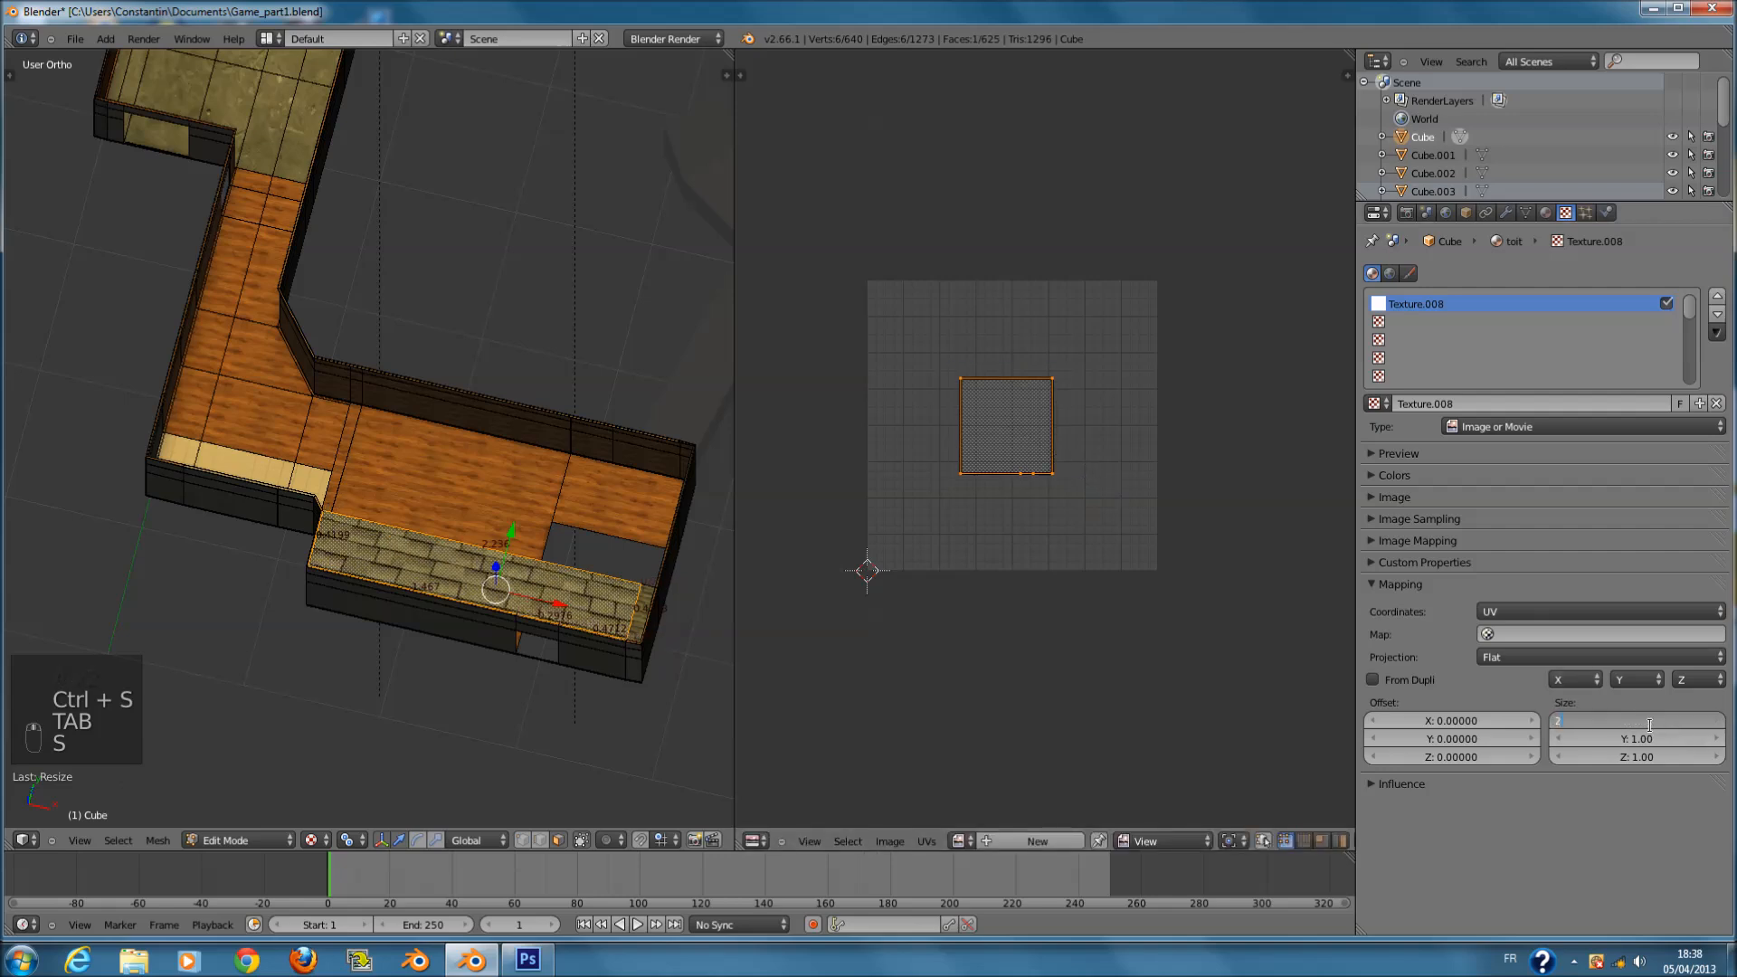
- Undo the last UV scaling of the toit face and return to Object Mode
{"action": "middle_click_drag", "start_coordinate": [411, 659], "coordinate": [509, 581]}
{"action": "key", "text": "a"}
{"action": "key", "text": "a"}
{"action": "key", "text": "a"}
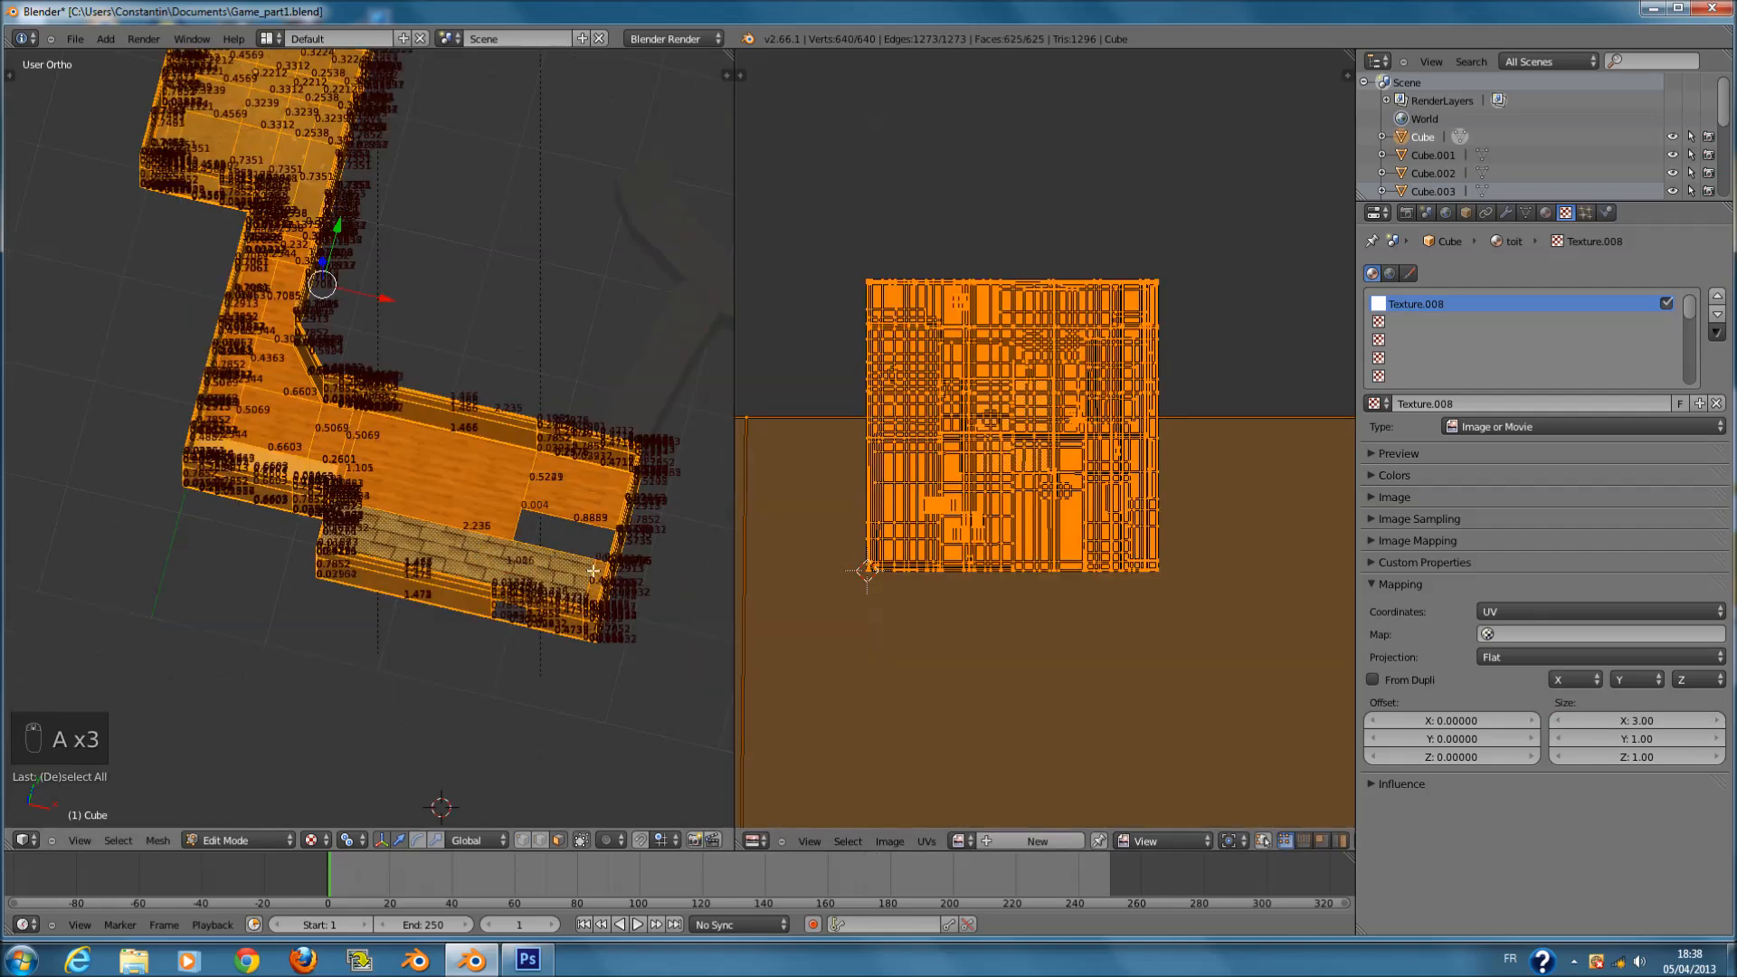
{"action": "key", "text": "Tab"}
{"action": "scroll", "coordinate": [603, 583], "scroll_direction": "up", "scroll_amount": 2}
{"action": "key", "text": "Tab"}
{"action": "key", "text": "Tab"}
{"action": "key", "text": "ctrl+z"}
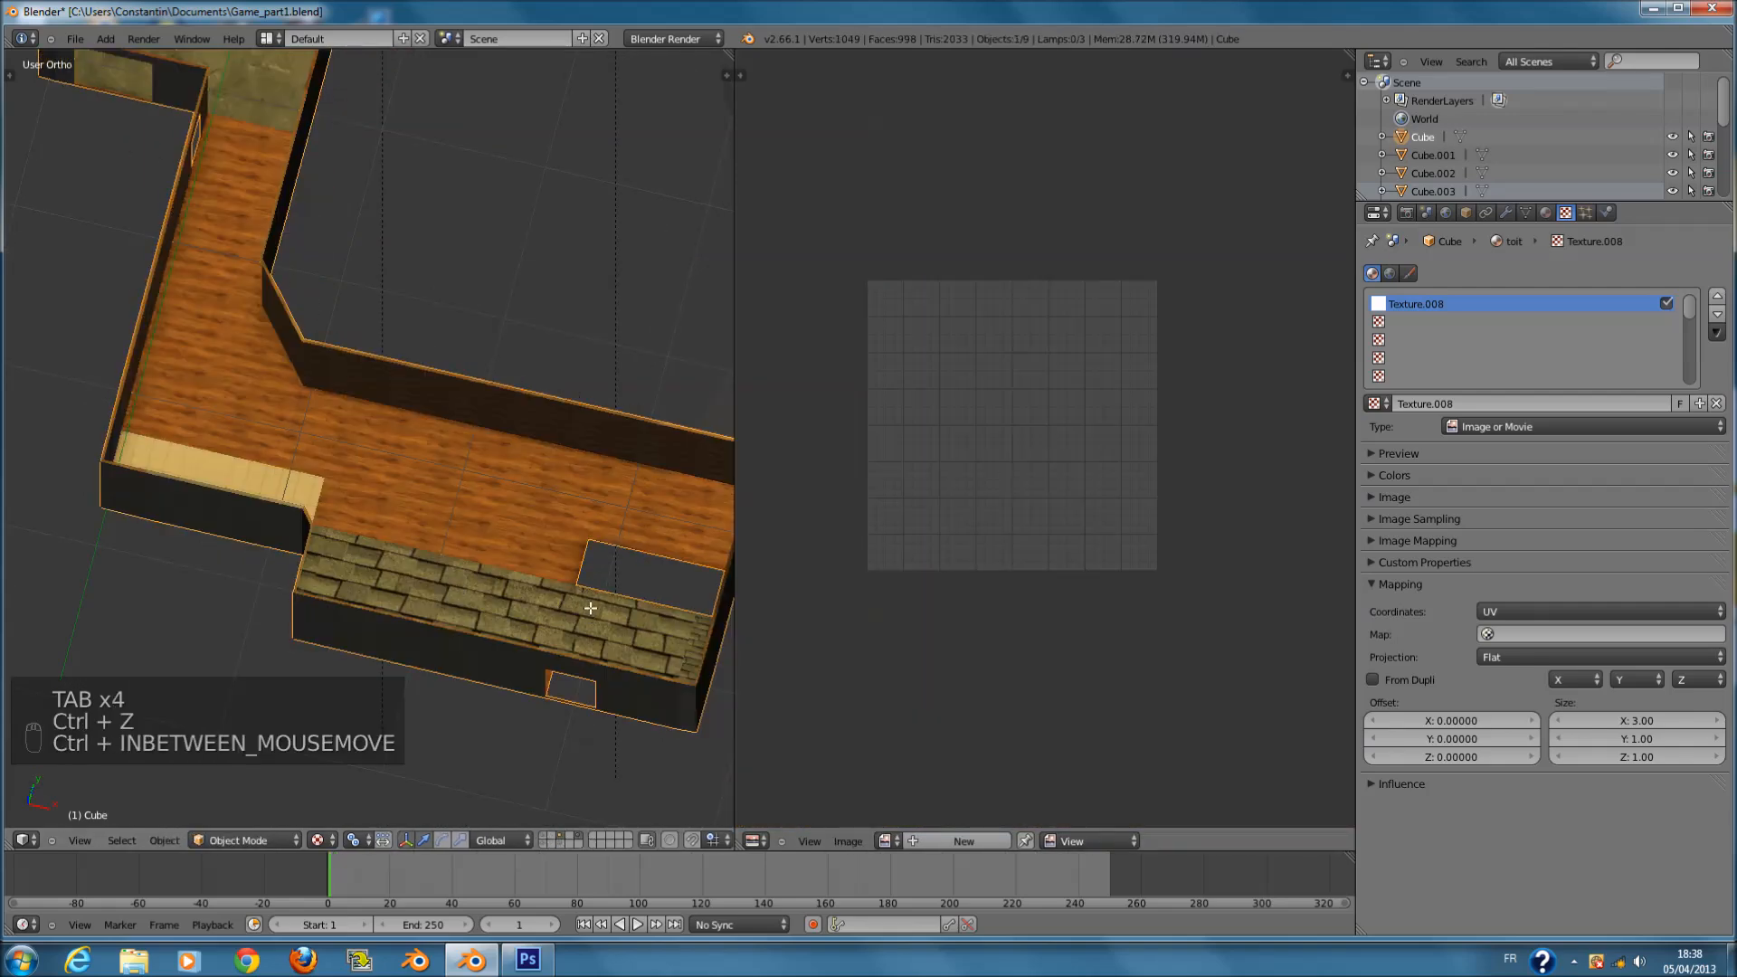
{"action": "key", "text": "ctrl+z"}
{"action": "key", "text": "Tab"}
{"action": "scroll", "coordinate": [590, 601], "scroll_direction": "down", "scroll_amount": 3}
{"action": "key", "text": "Tab"}
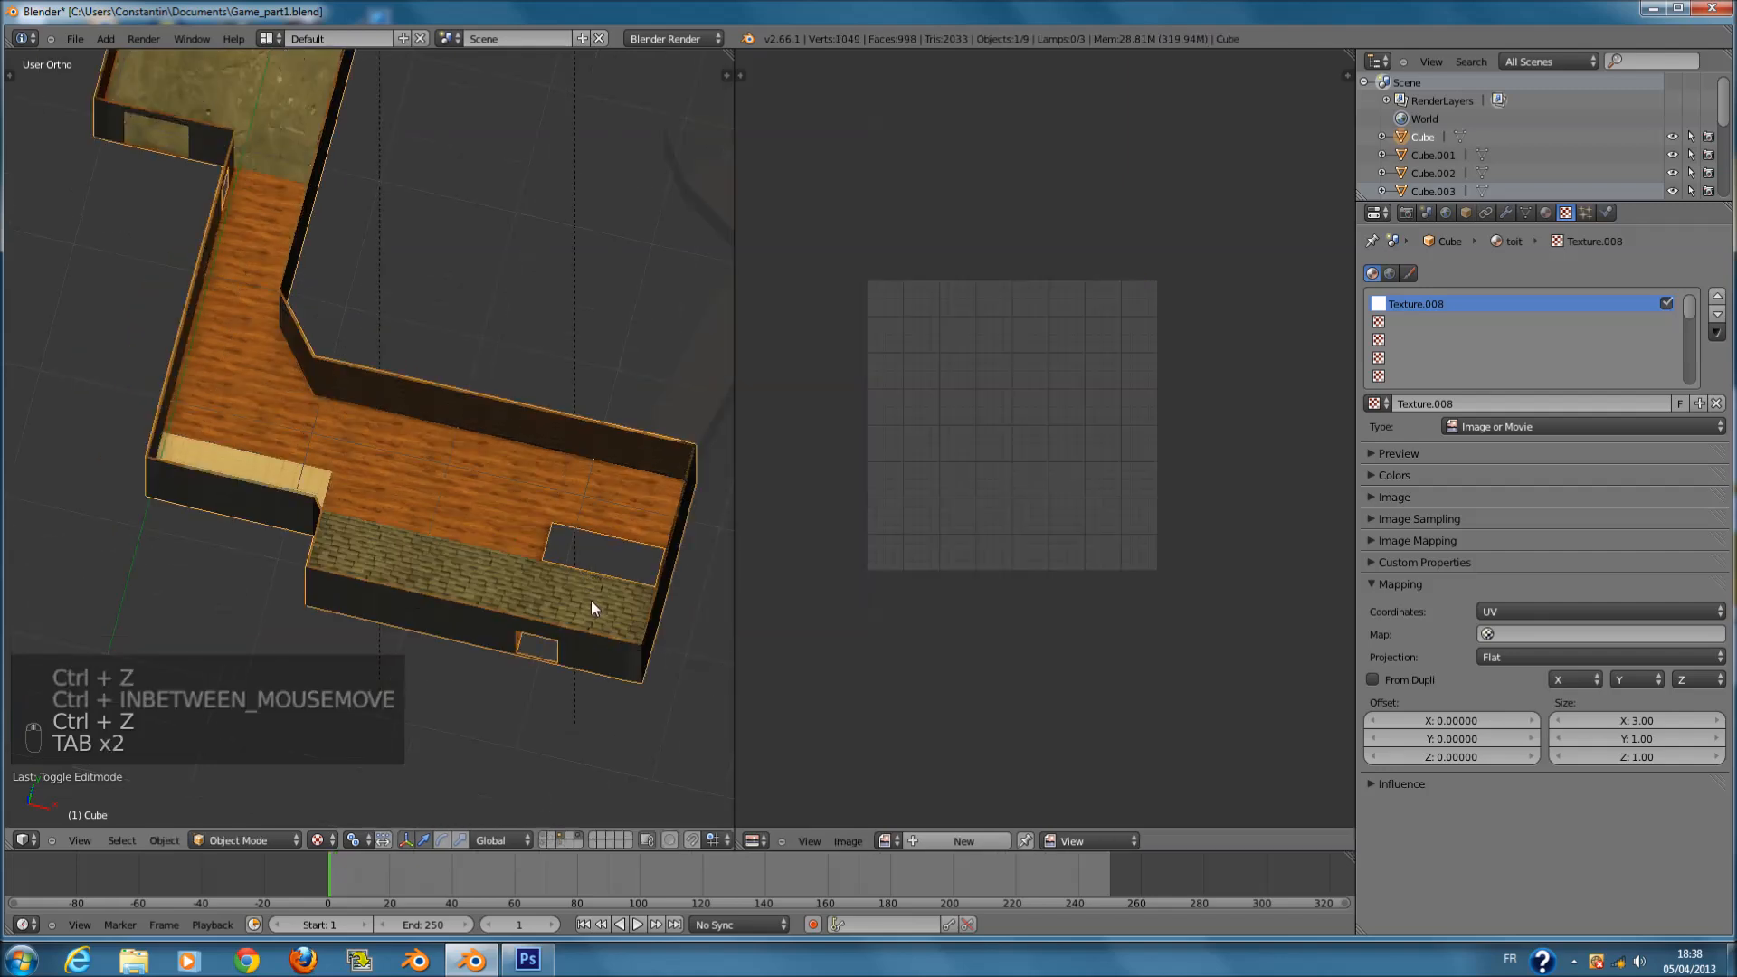
- Save the scene over Game_part1.blend
{"action": "key", "text": "ctrl+s"}
{"action": "left_click", "coordinate": [590, 601]}
{"action": "key", "text": "a"}
{"action": "key", "text": "a"}
{"action": "key", "text": "a"}
{"action": "key", "text": "a"}
{"action": "key", "text": "a"}
{"action": "key", "text": "ctrl+s"}
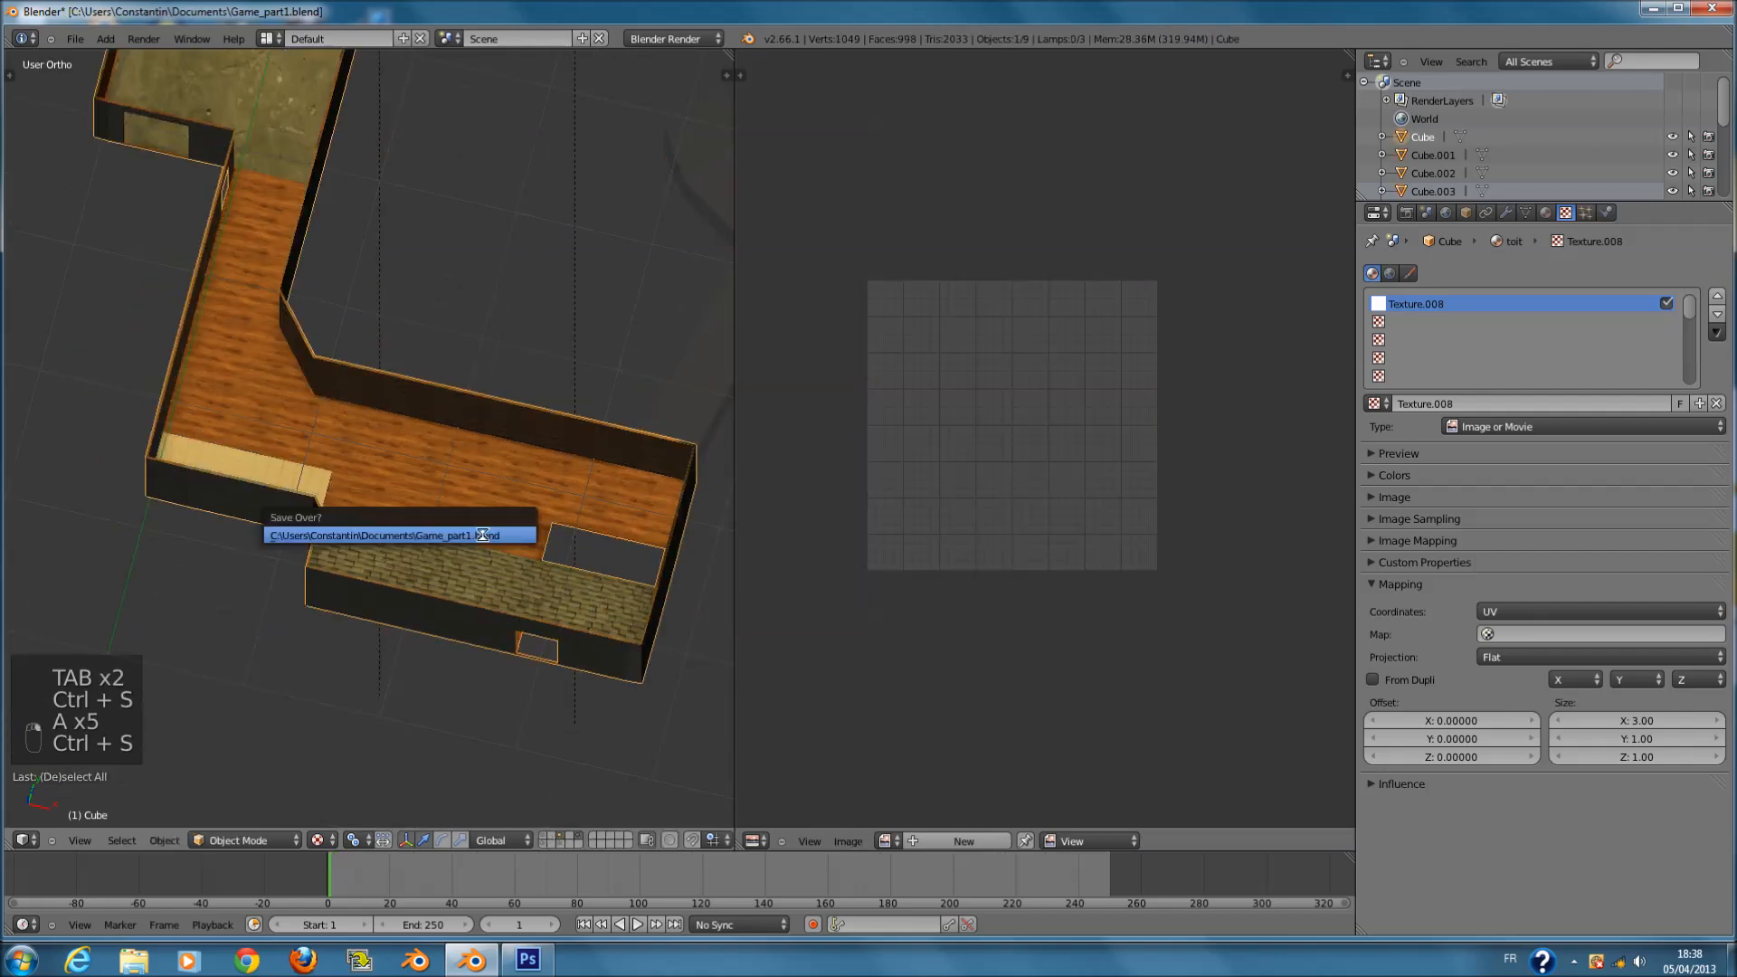
{"action": "left_click", "coordinate": [489, 530]}
- Switch to top view, enter Edit Mode, select all geometry of the house and save the file
{"action": "key", "text": "KP_7"}
{"action": "key", "text": "Tab"}
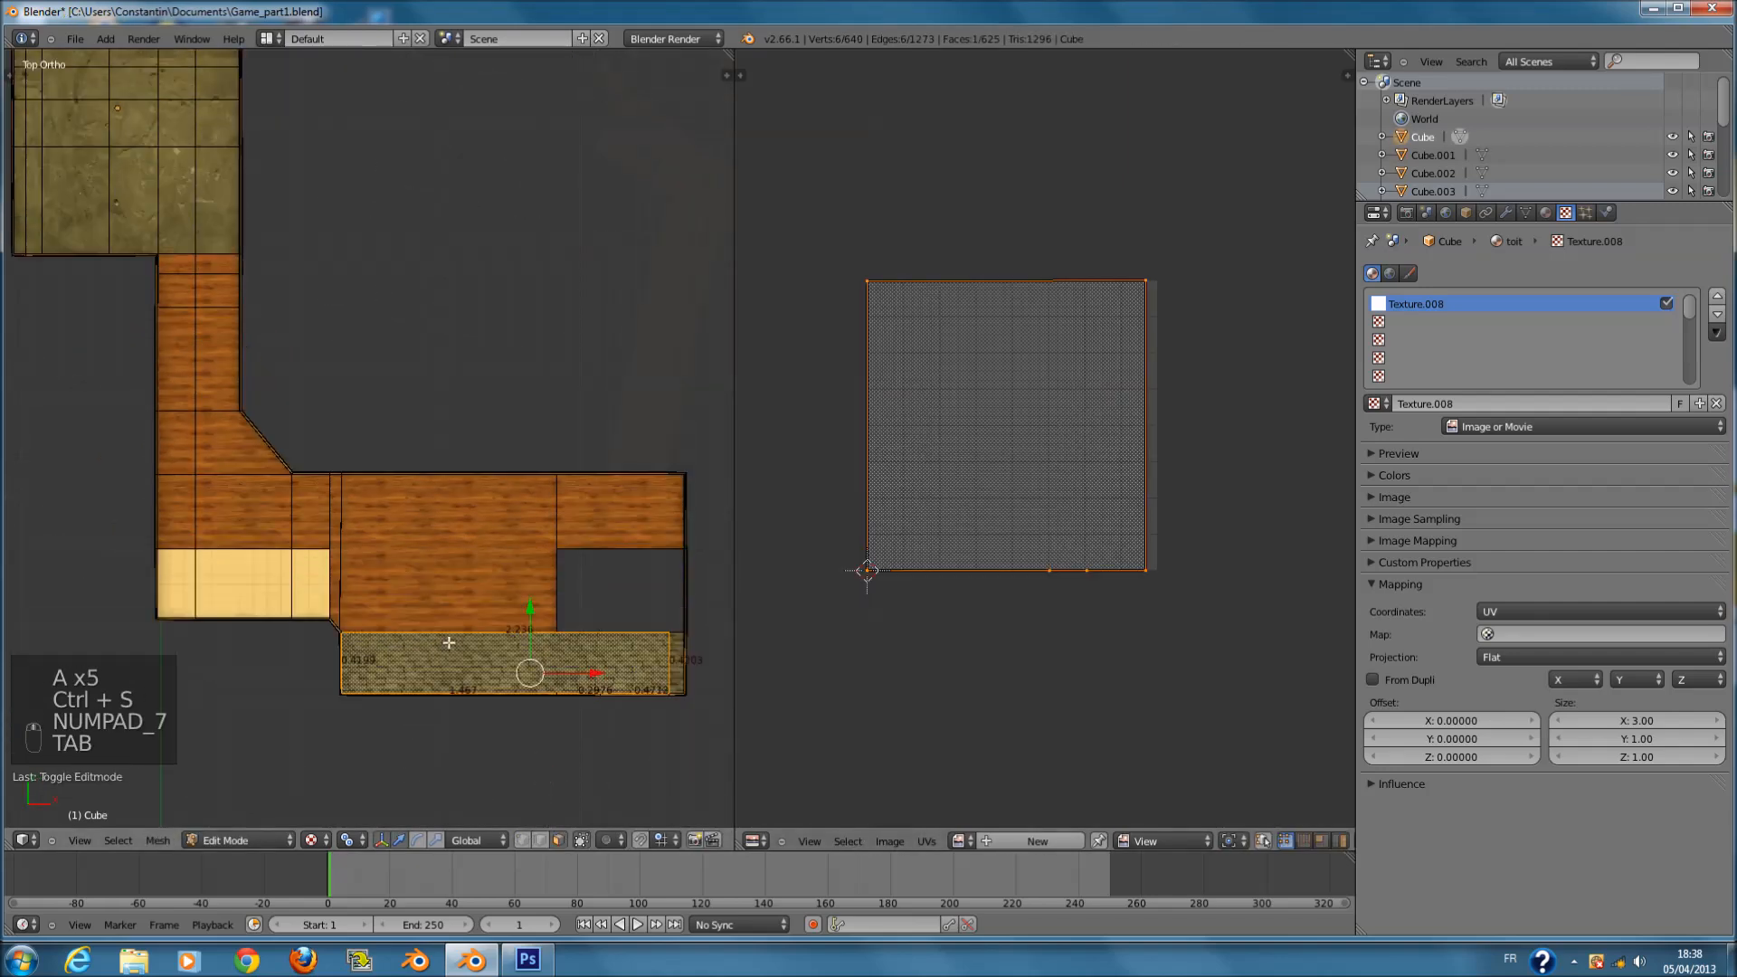
{"action": "key", "text": "a"}
{"action": "key", "text": "a"}
{"action": "key", "text": "a"}
{"action": "key", "text": "a"}
{"action": "key", "text": "ctrl+s"}
- Try the Unwrap and Reset UV mappings on the whole house mesh
{"action": "key", "text": "u"}
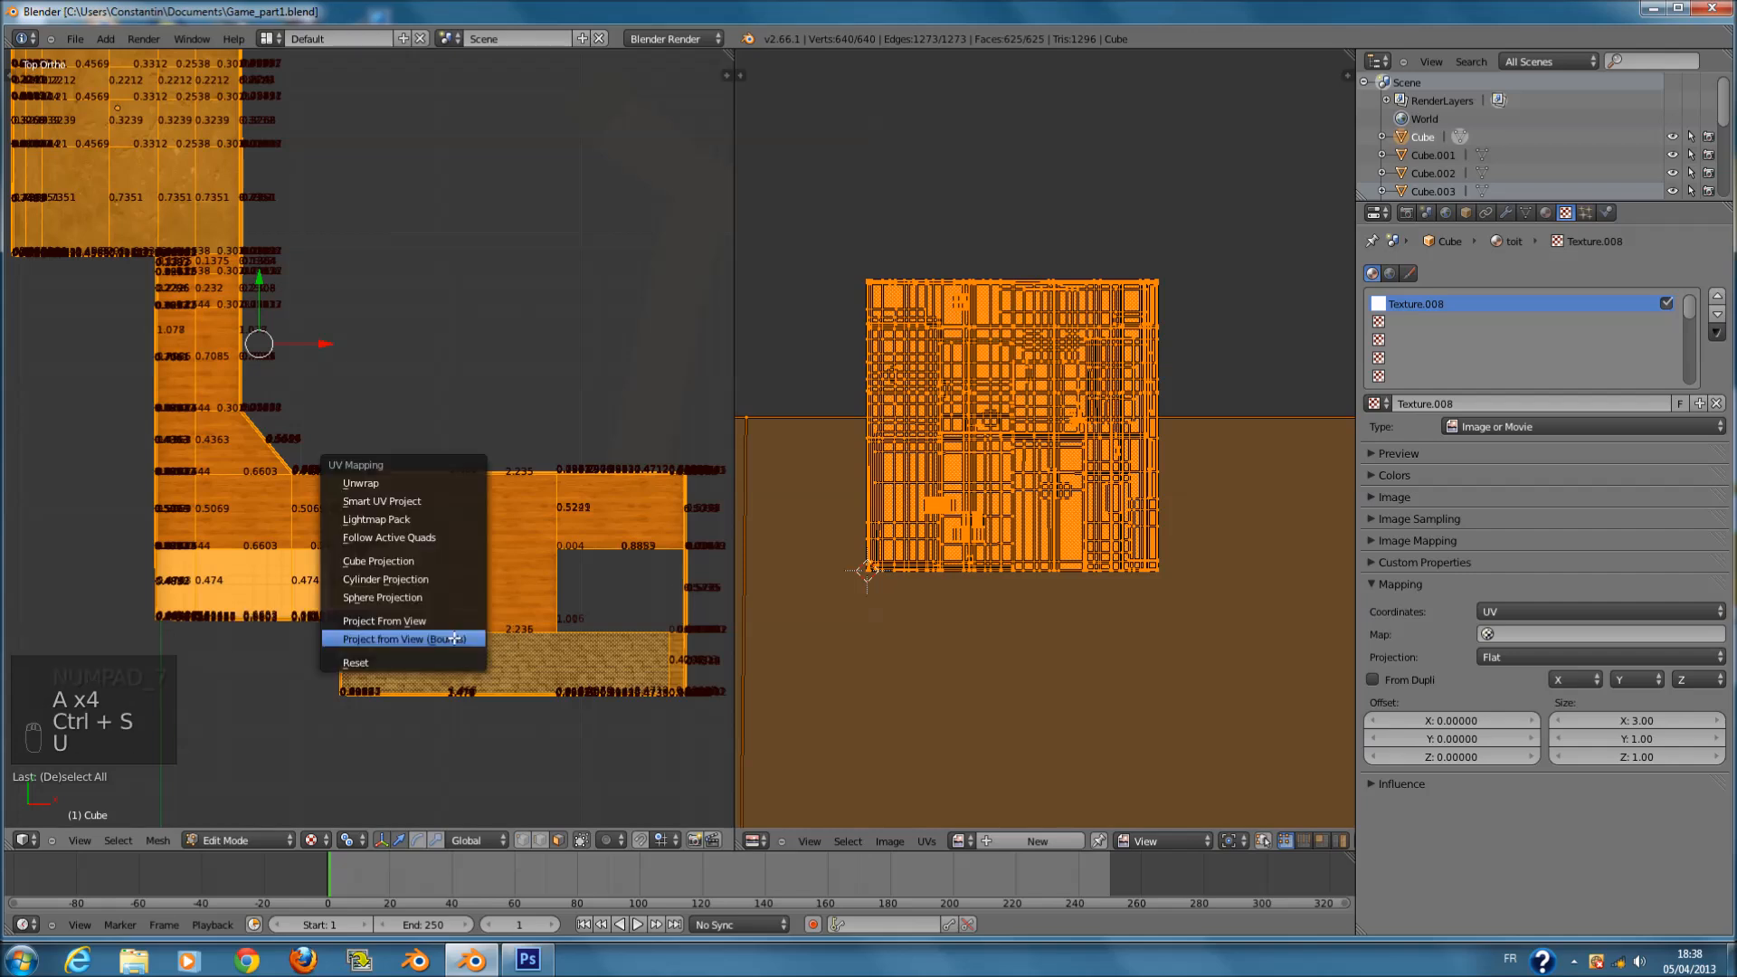
{"action": "left_click", "coordinate": [393, 483]}
{"action": "key", "text": "u"}
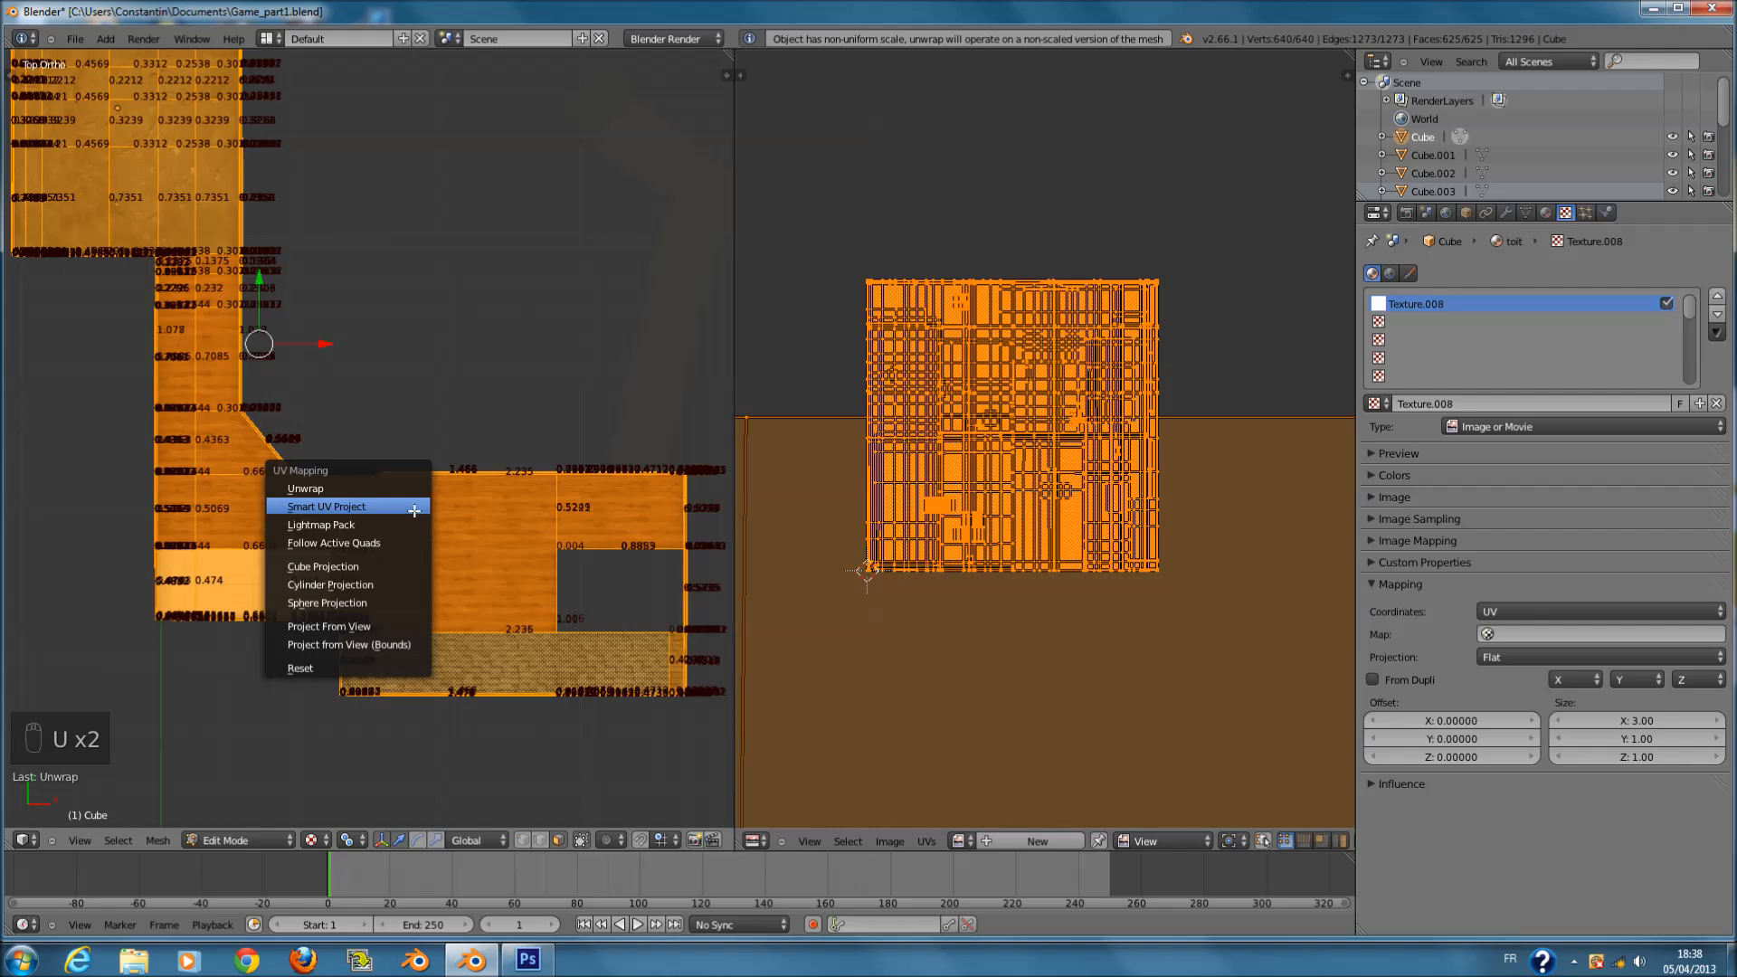
{"action": "left_click", "coordinate": [407, 666]}
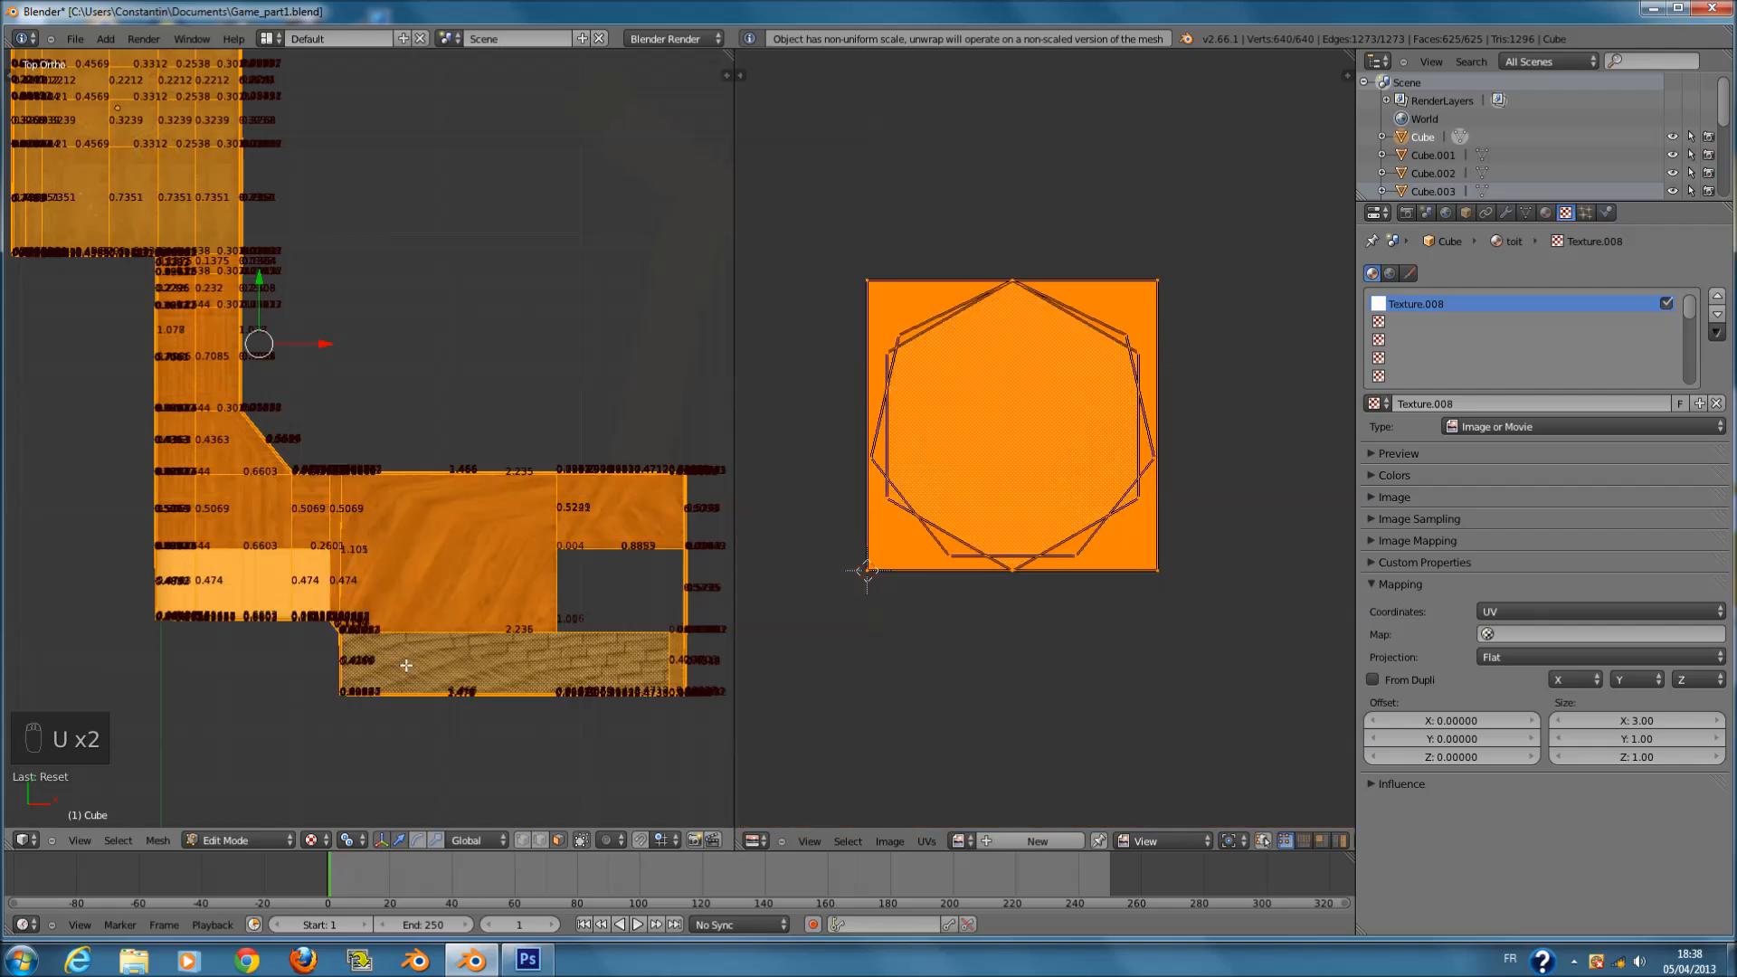
- Try splitting the mesh and remapping its UVs with Follow Active Quads and Lightmap Pack, and undo the mesh edits from Object Mode
{"action": "scroll", "coordinate": [459, 560], "scroll_direction": "up", "scroll_amount": 2}
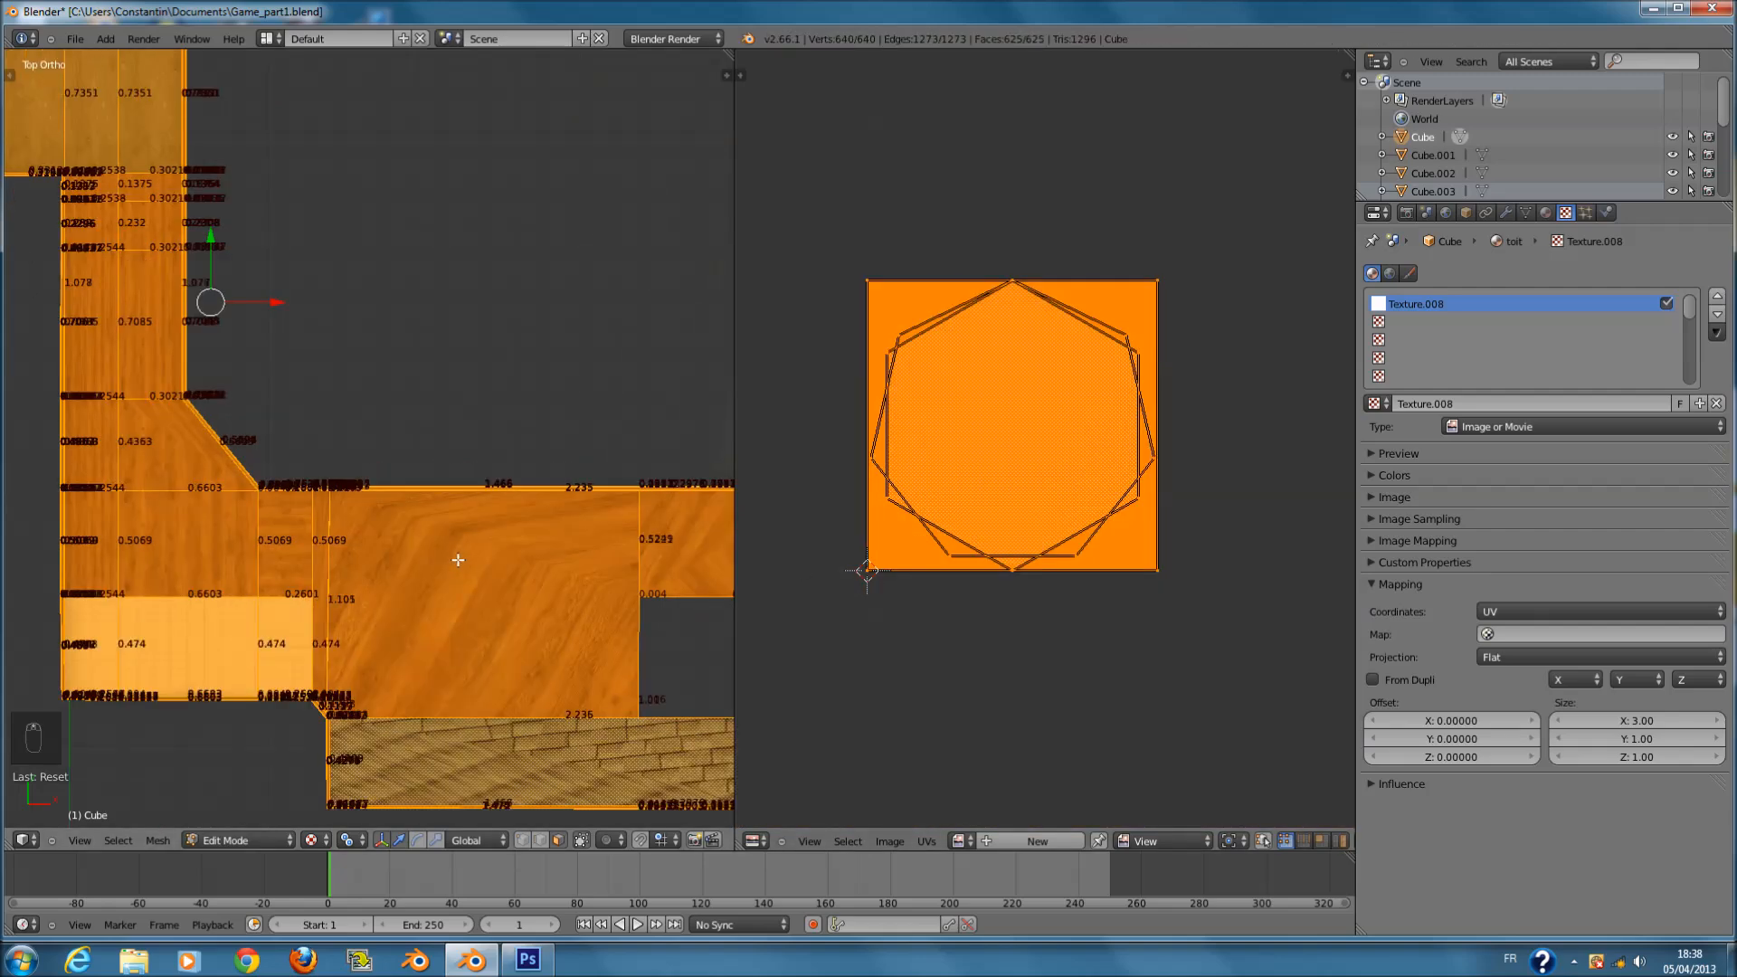
{"action": "key", "text": "y"}
{"action": "key", "text": "u"}
{"action": "left_click", "coordinate": [430, 445]}
{"action": "left_click", "coordinate": [455, 491]}
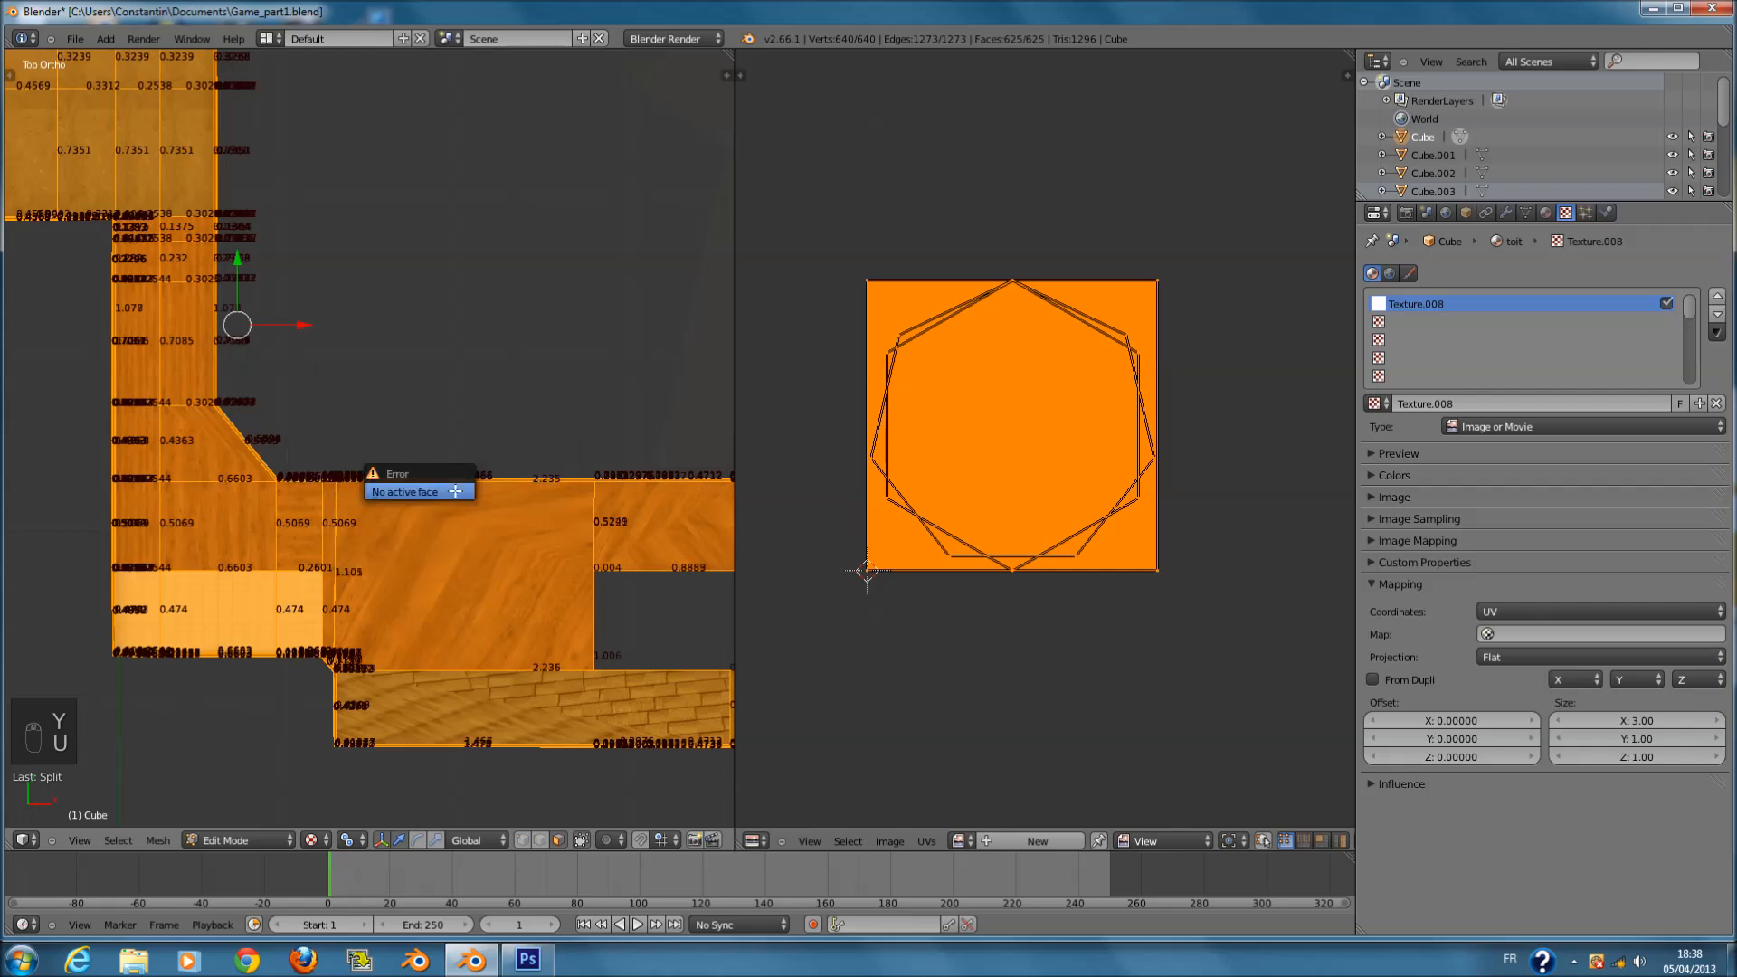
{"action": "key", "text": "u"}
{"action": "left_click", "coordinate": [498, 471]}
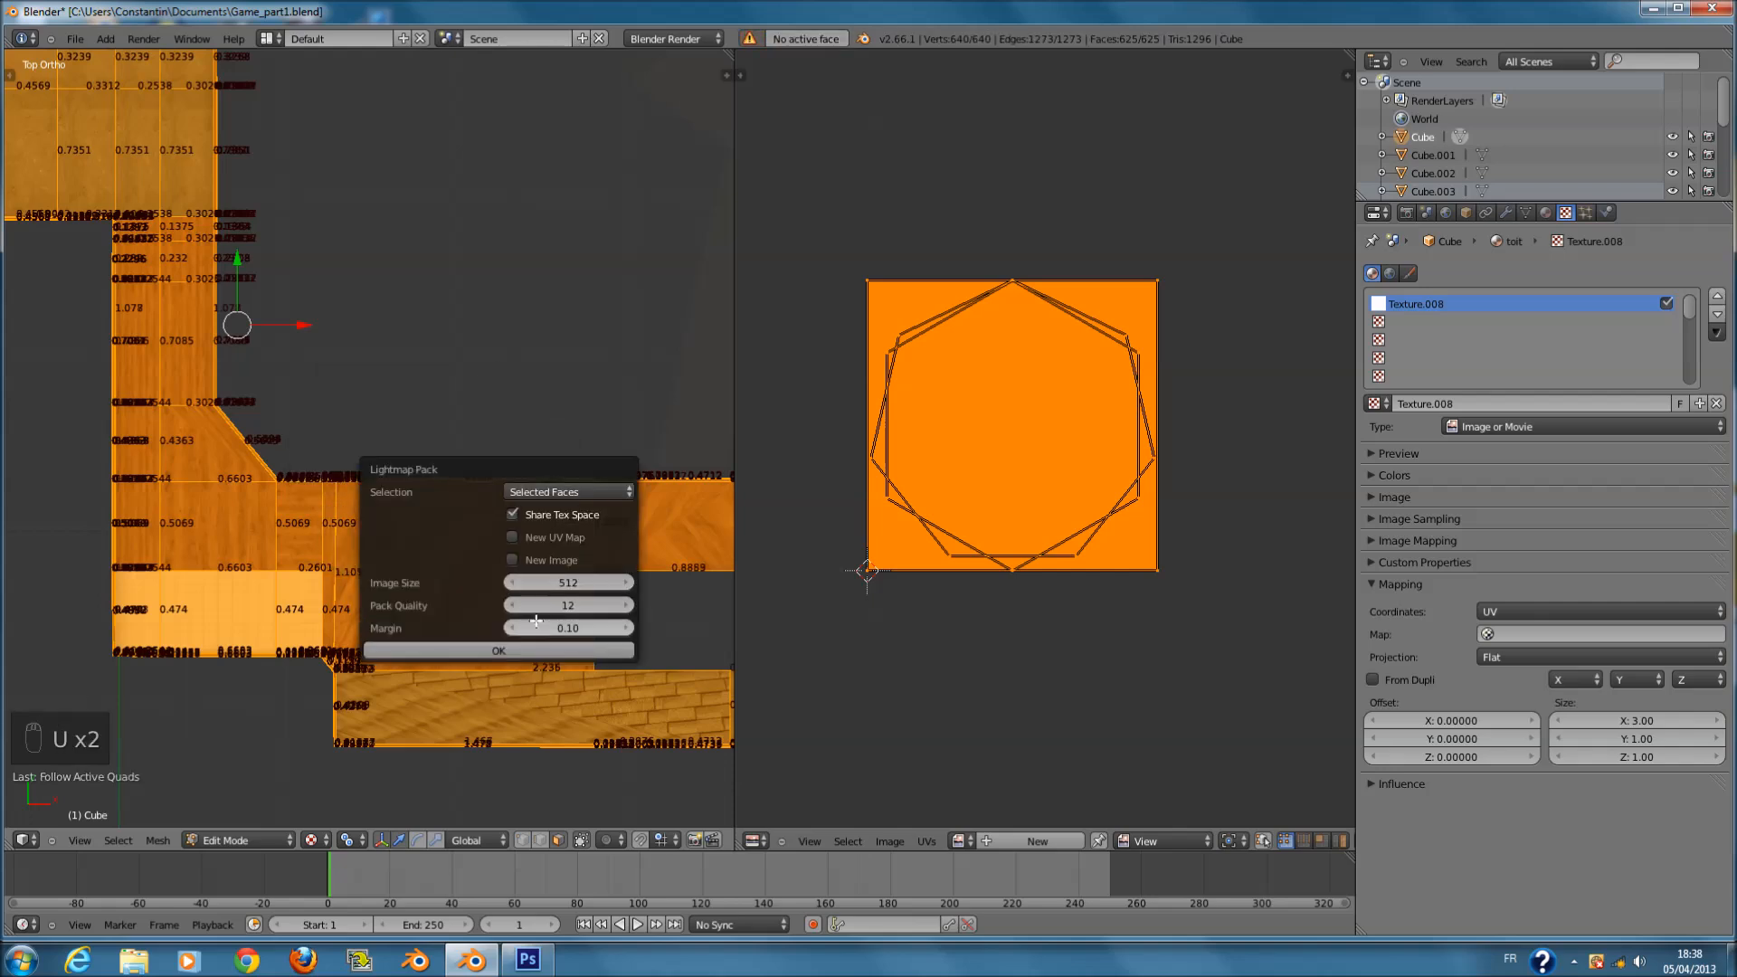
{"action": "left_click", "coordinate": [498, 650]}
{"action": "key", "text": "u"}
{"action": "key", "text": "Tab"}
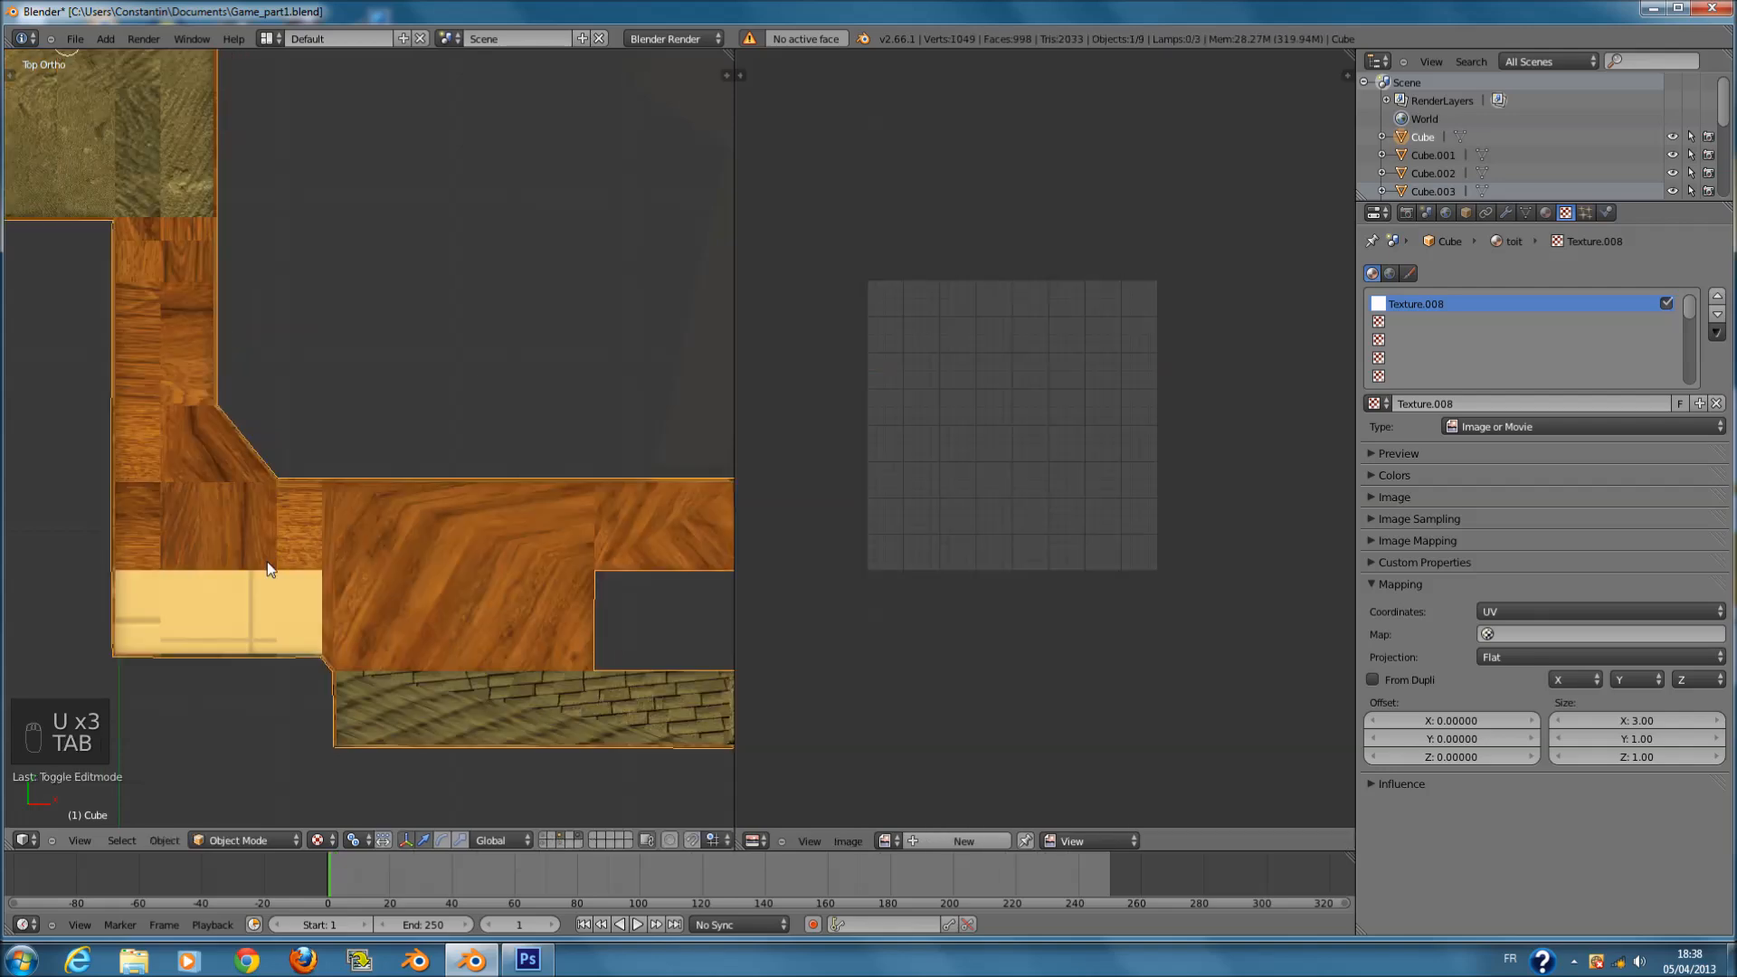
{"action": "mouse_move", "coordinate": [366, 541]}
{"action": "middle_mouse_down"}
{"action": "mouse_move", "coordinate": [307, 450]}
{"action": "mouse_move", "coordinate": [376, 543]}
{"action": "middle_mouse_up"}
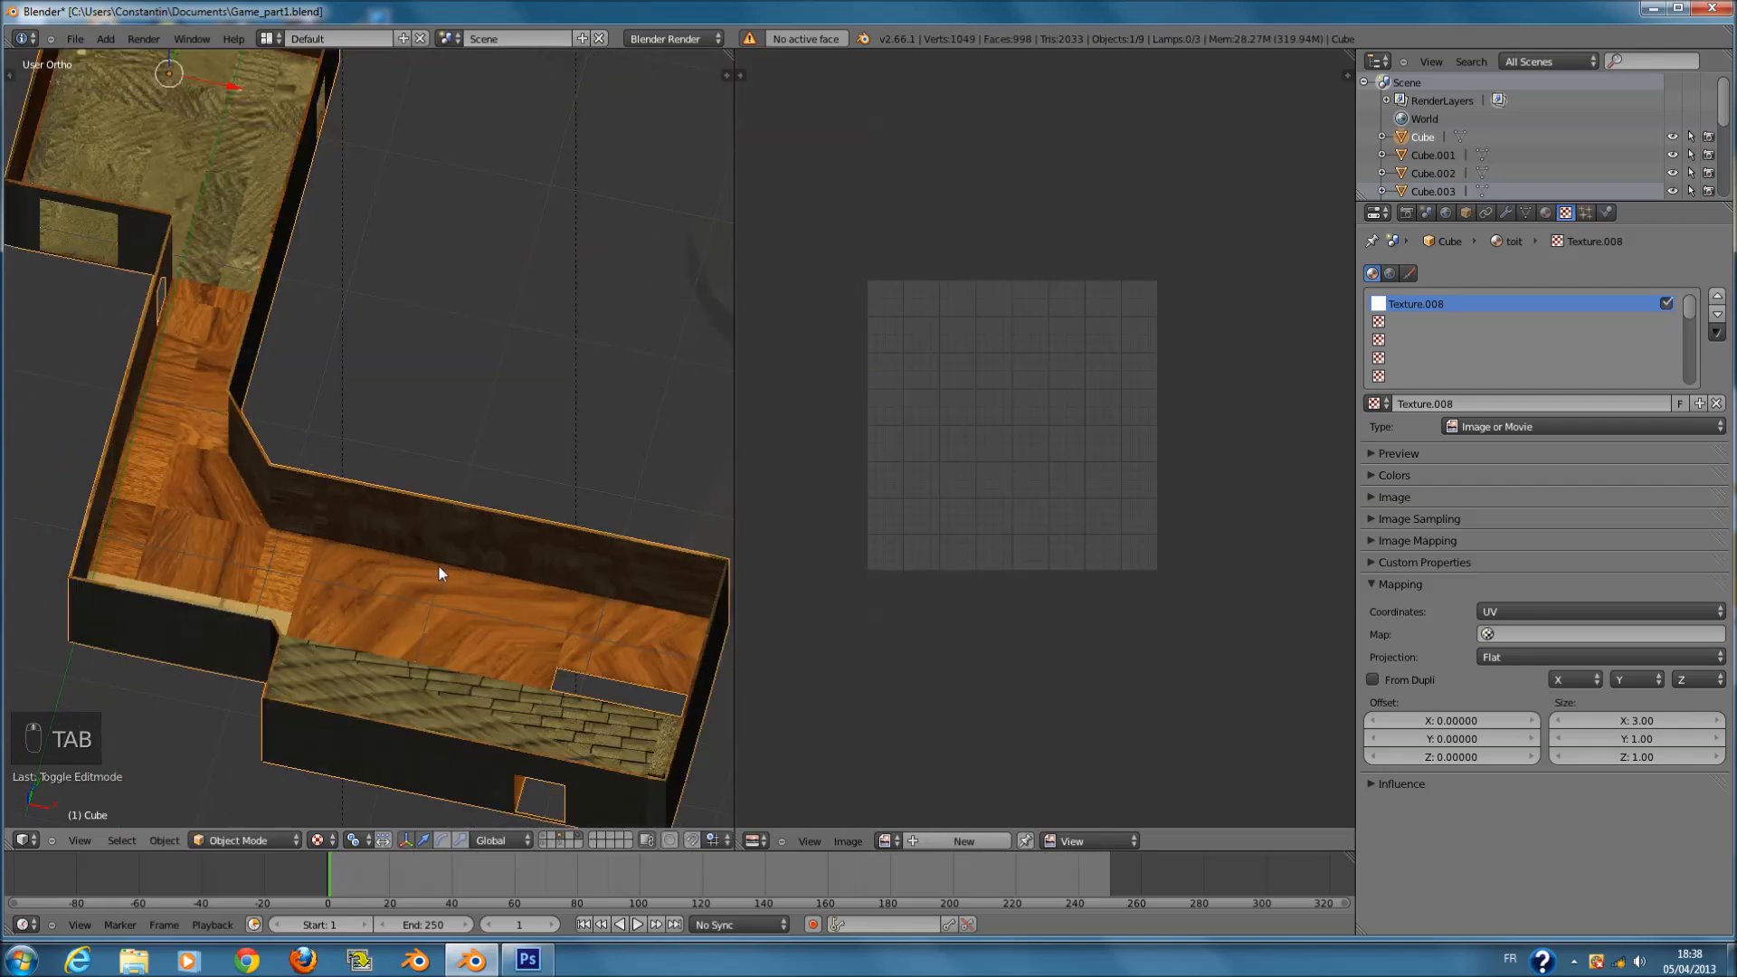
{"action": "key", "text": "ctrl+z"}
- Enter Edit Mode on the house and select its entire mesh to display all UVs
{"action": "scroll", "coordinate": [460, 575], "scroll_direction": "down", "scroll_amount": 1}
{"action": "scroll", "coordinate": [459, 576], "scroll_direction": "down", "scroll_amount": 2}
{"action": "scroll", "coordinate": [460, 576], "scroll_direction": "up", "scroll_amount": 2}
{"action": "middle_click_drag", "start_coordinate": [460, 576], "coordinate": [244, 493]}
{"action": "key", "text": "Tab"}
{"action": "key", "text": "a"}
{"action": "key", "text": "a"}
{"action": "key", "text": "a"}
{"action": "key", "text": "a"}
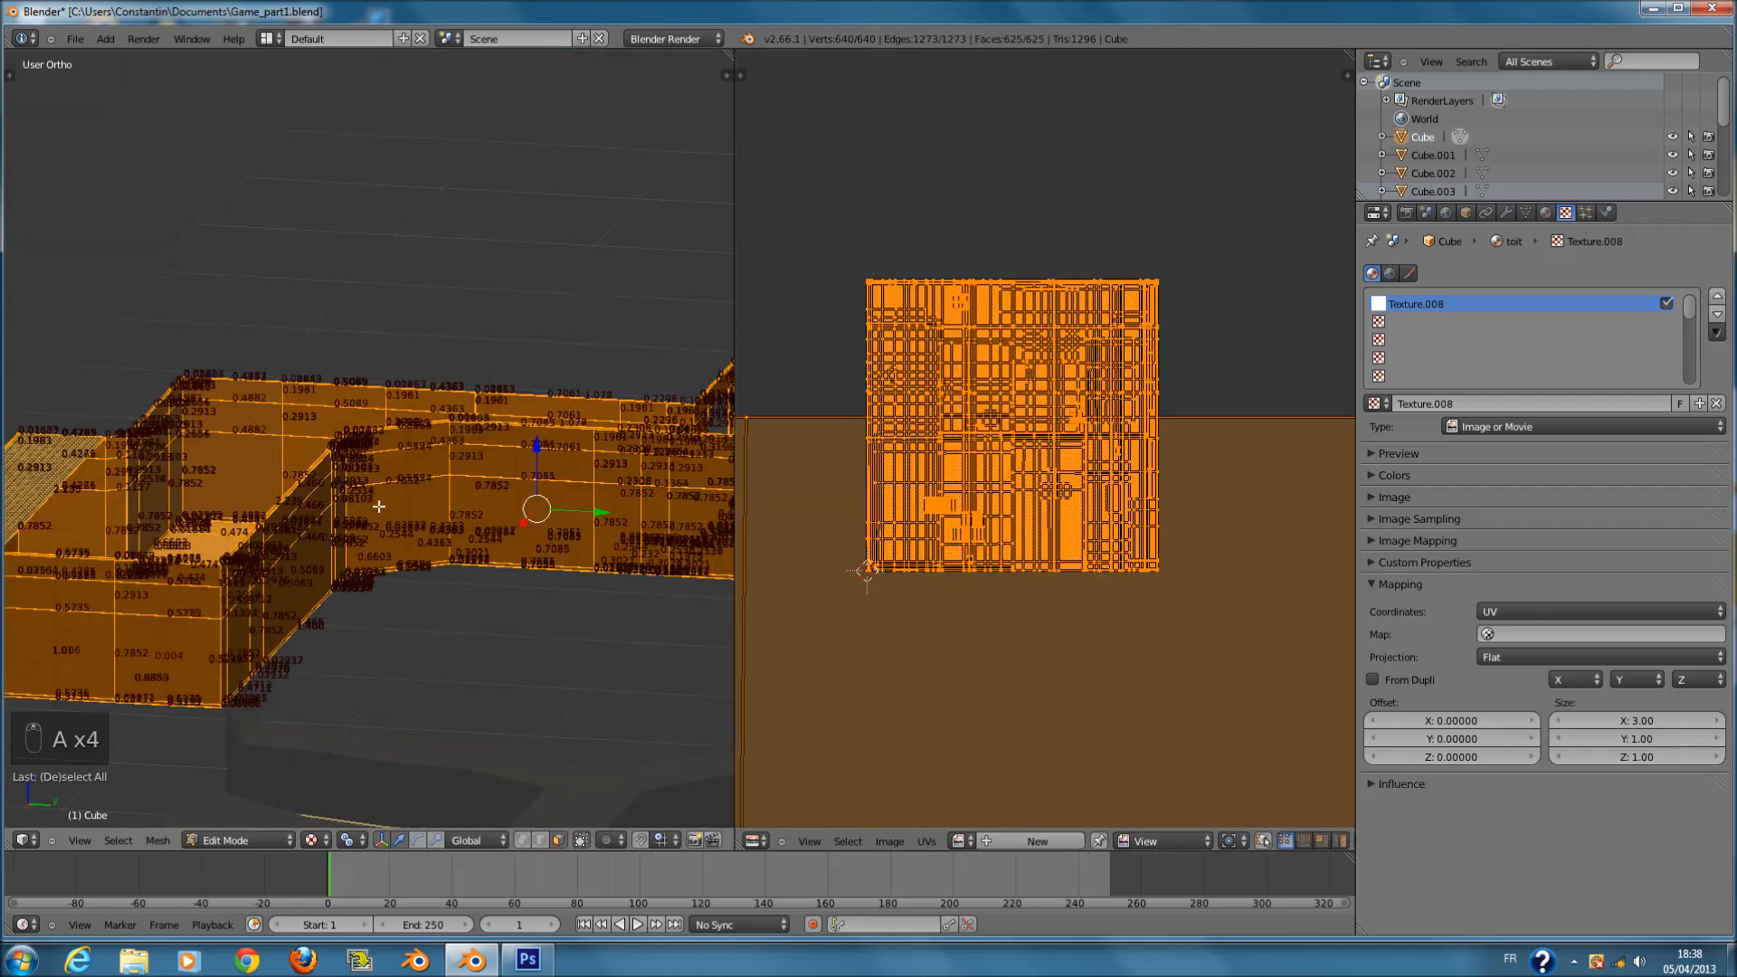
- Examine the full UV layout and select the large floor island in it
{"action": "scroll", "coordinate": [1154, 540], "scroll_direction": "down", "scroll_amount": 1}
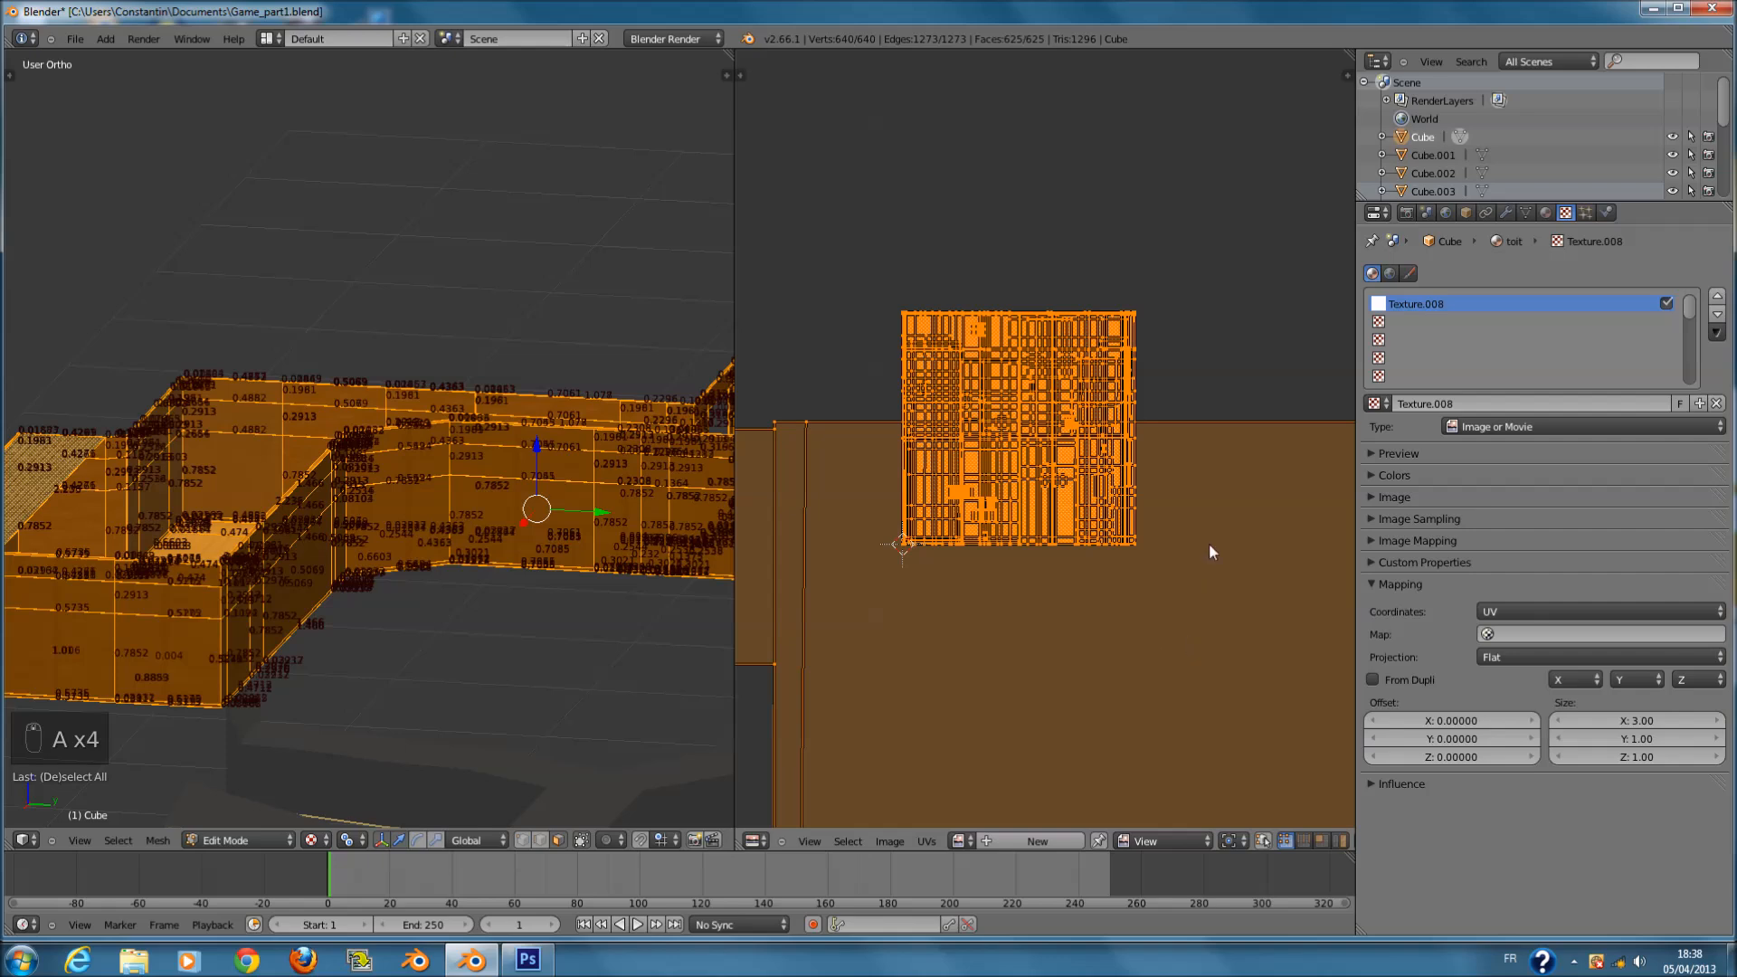
{"action": "scroll", "coordinate": [1176, 527], "scroll_direction": "down", "scroll_amount": 6}
{"action": "key", "text": "a"}
{"action": "scroll", "coordinate": [1220, 436], "scroll_direction": "up", "scroll_amount": 3}
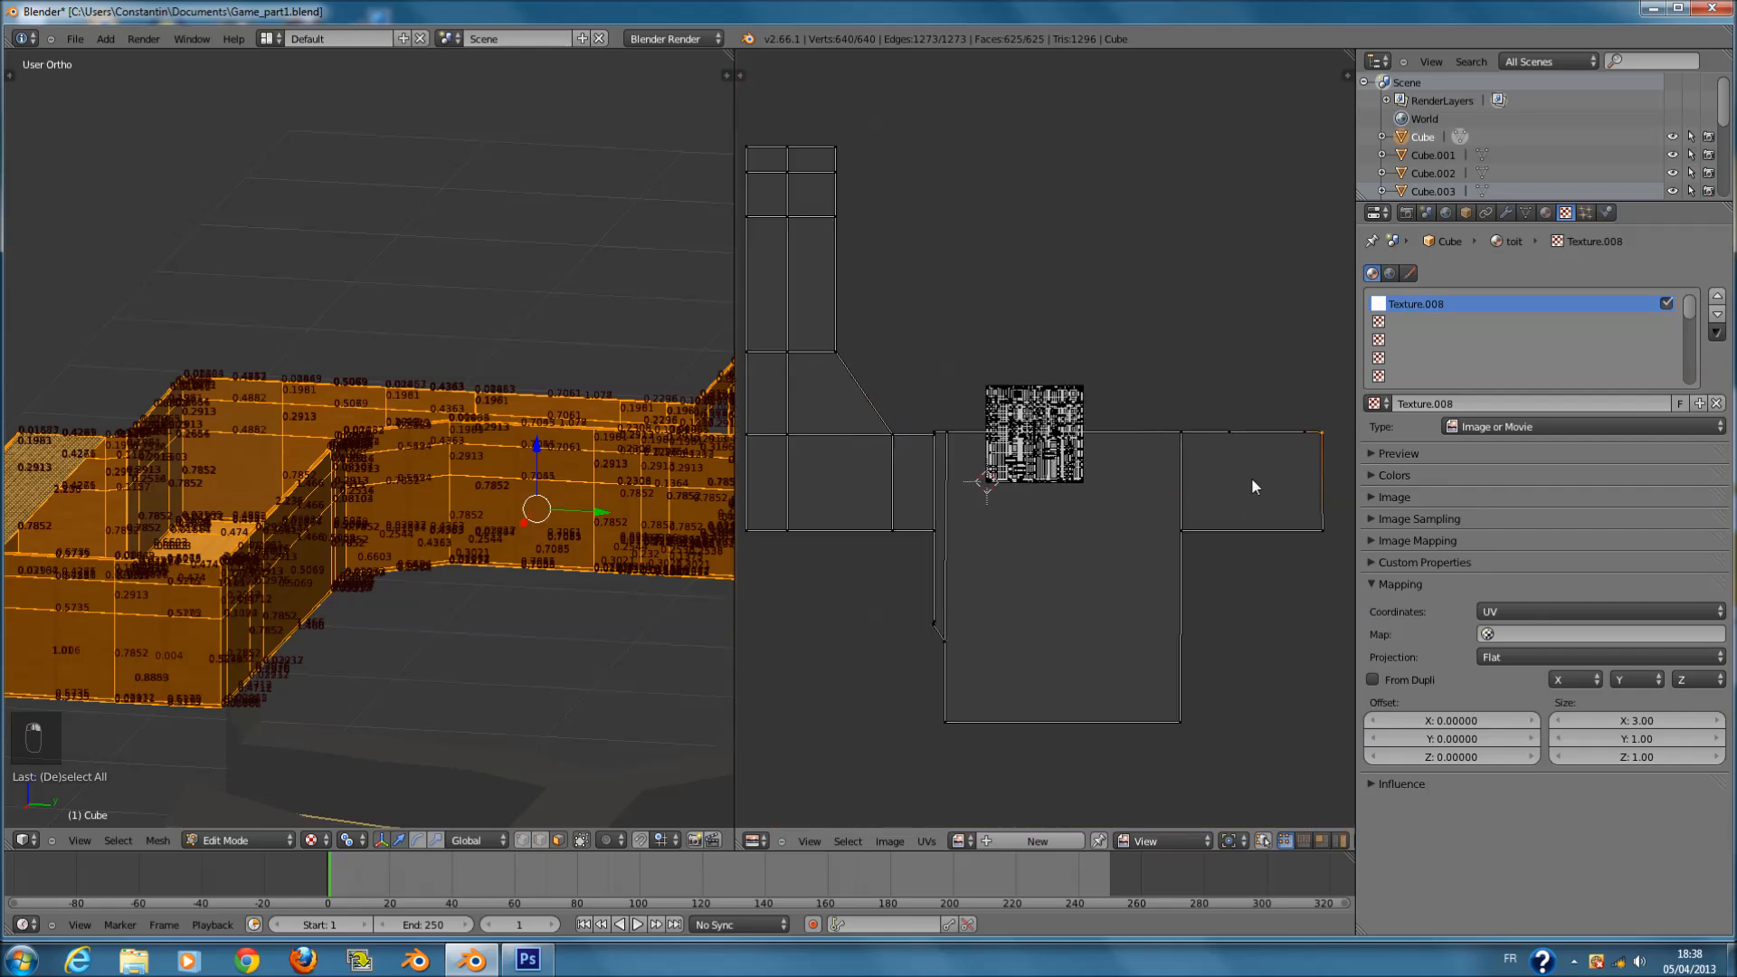
{"action": "key", "text": "a"}
{"action": "scroll", "coordinate": [1270, 545], "scroll_direction": "down", "scroll_amount": 3}
{"action": "scroll", "coordinate": [1164, 536], "scroll_direction": "up", "scroll_amount": 1}
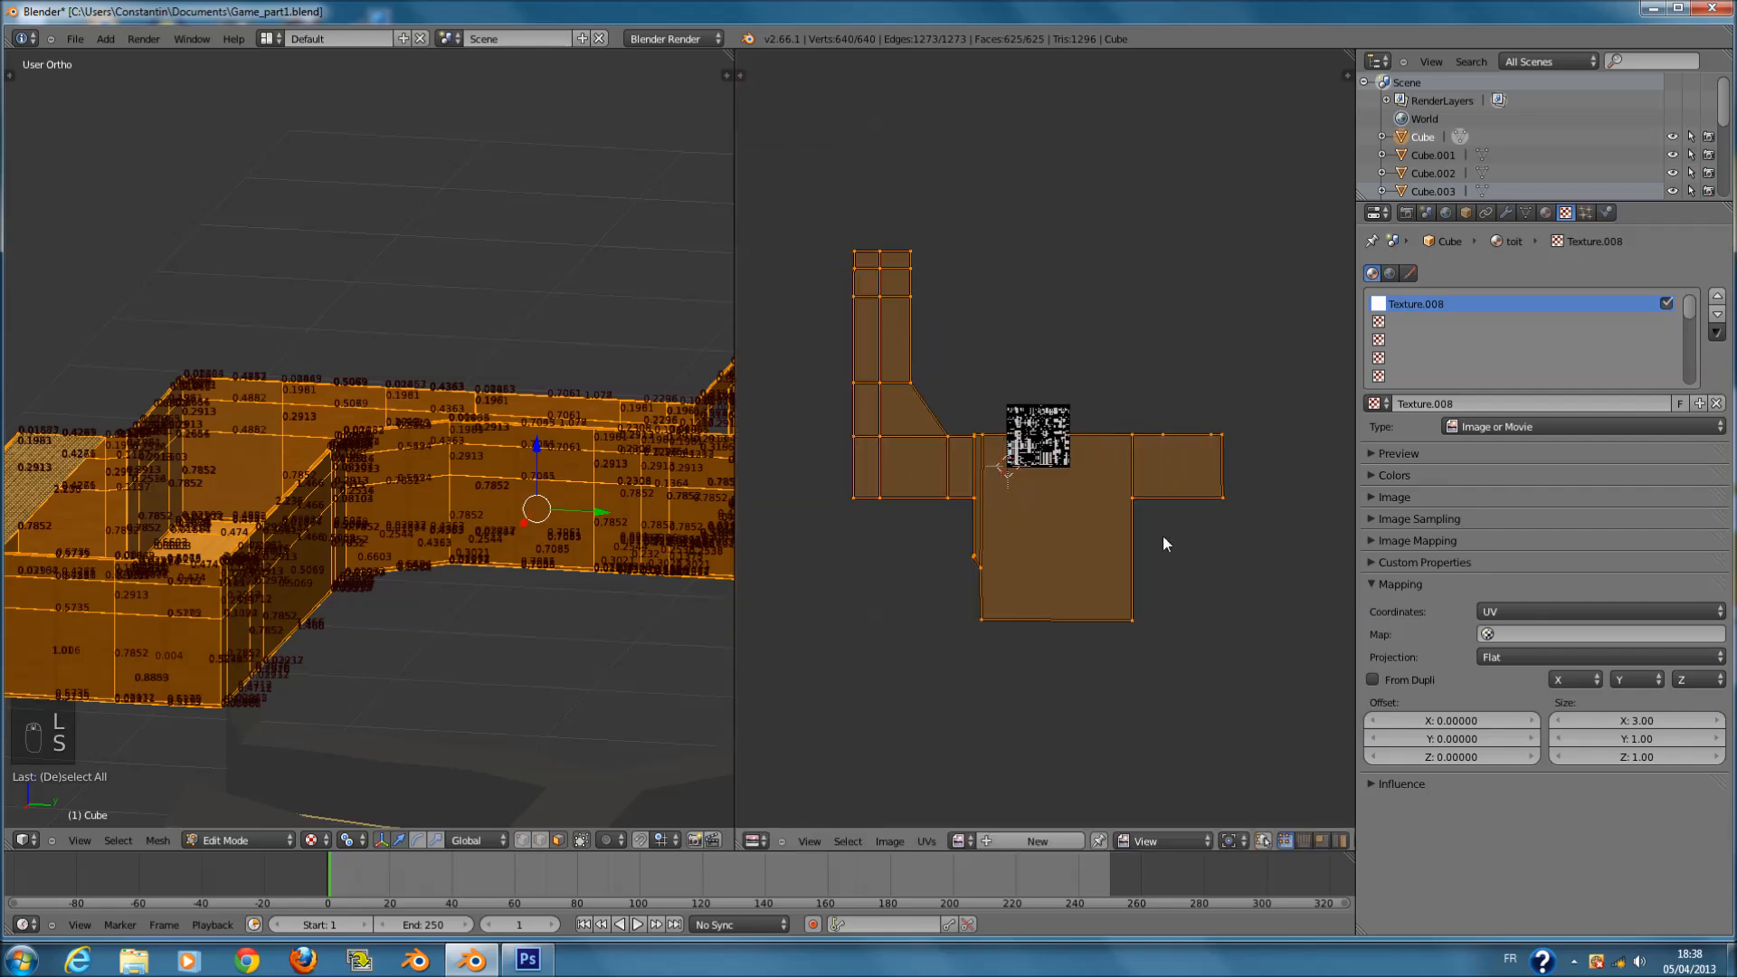
- Return to Object Mode, check the floors from top view and save the file
{"action": "middle_click_drag", "start_coordinate": [275, 562], "coordinate": [479, 595]}
{"action": "key", "text": "Tab"}
{"action": "key", "text": "ctrl+s"}
{"action": "left_click", "coordinate": [442, 592]}
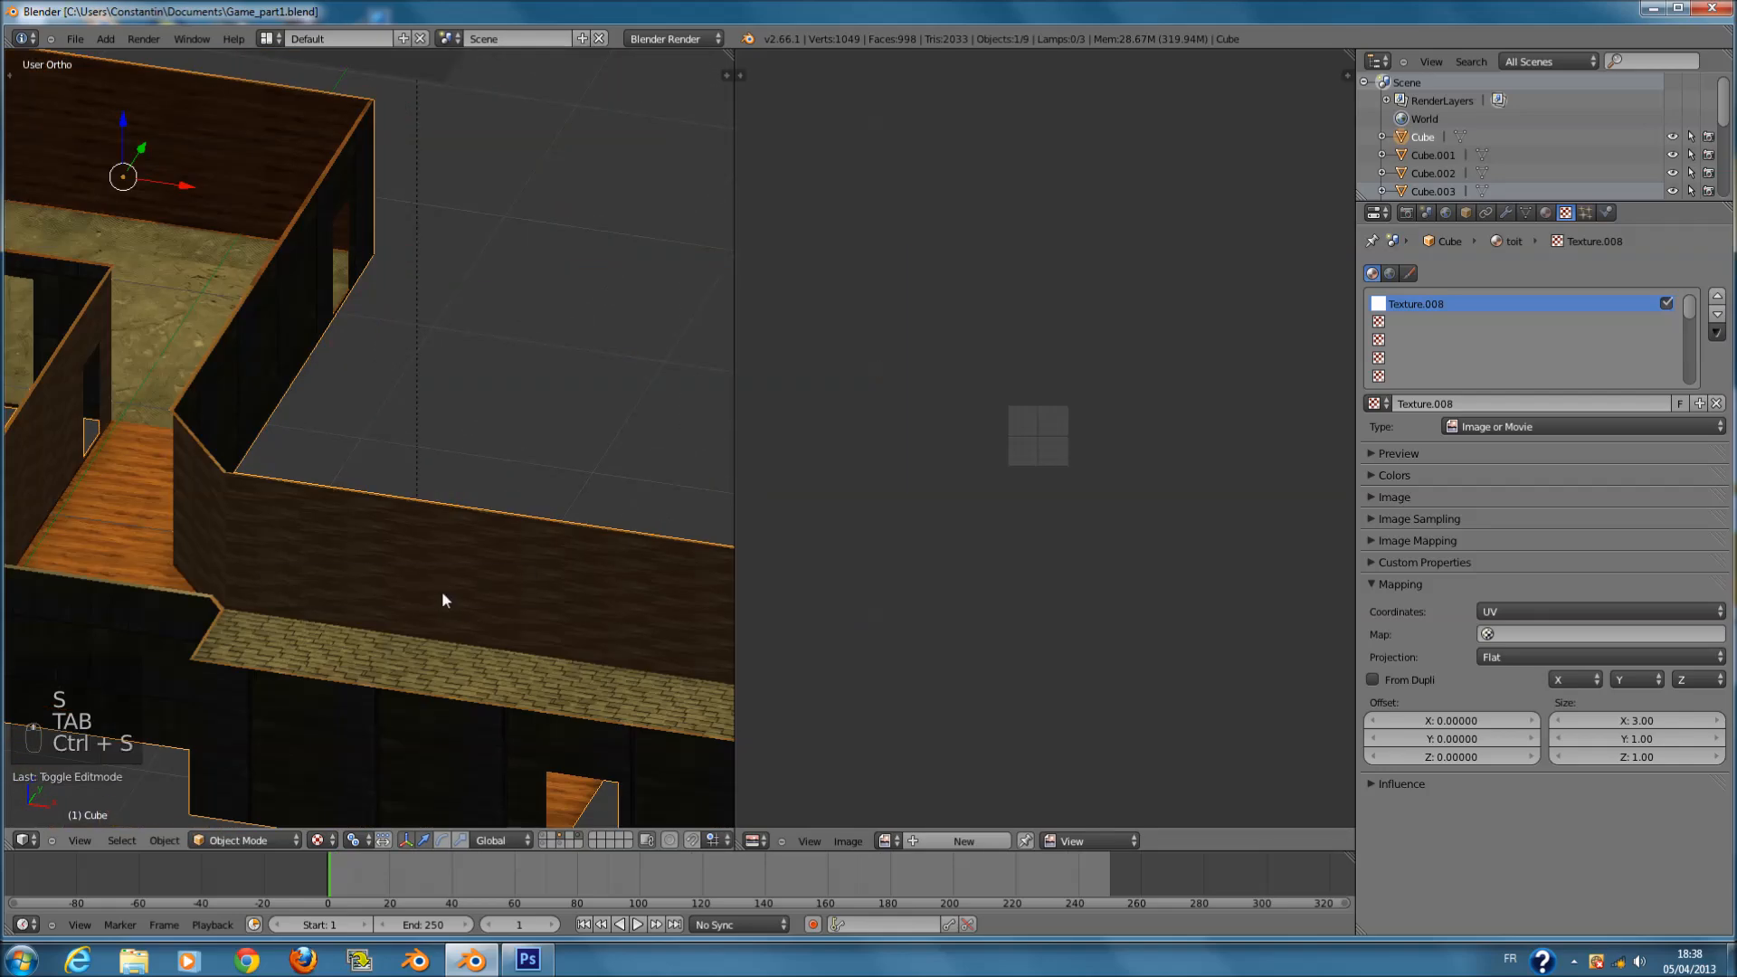
{"action": "key", "text": "KP_7"}
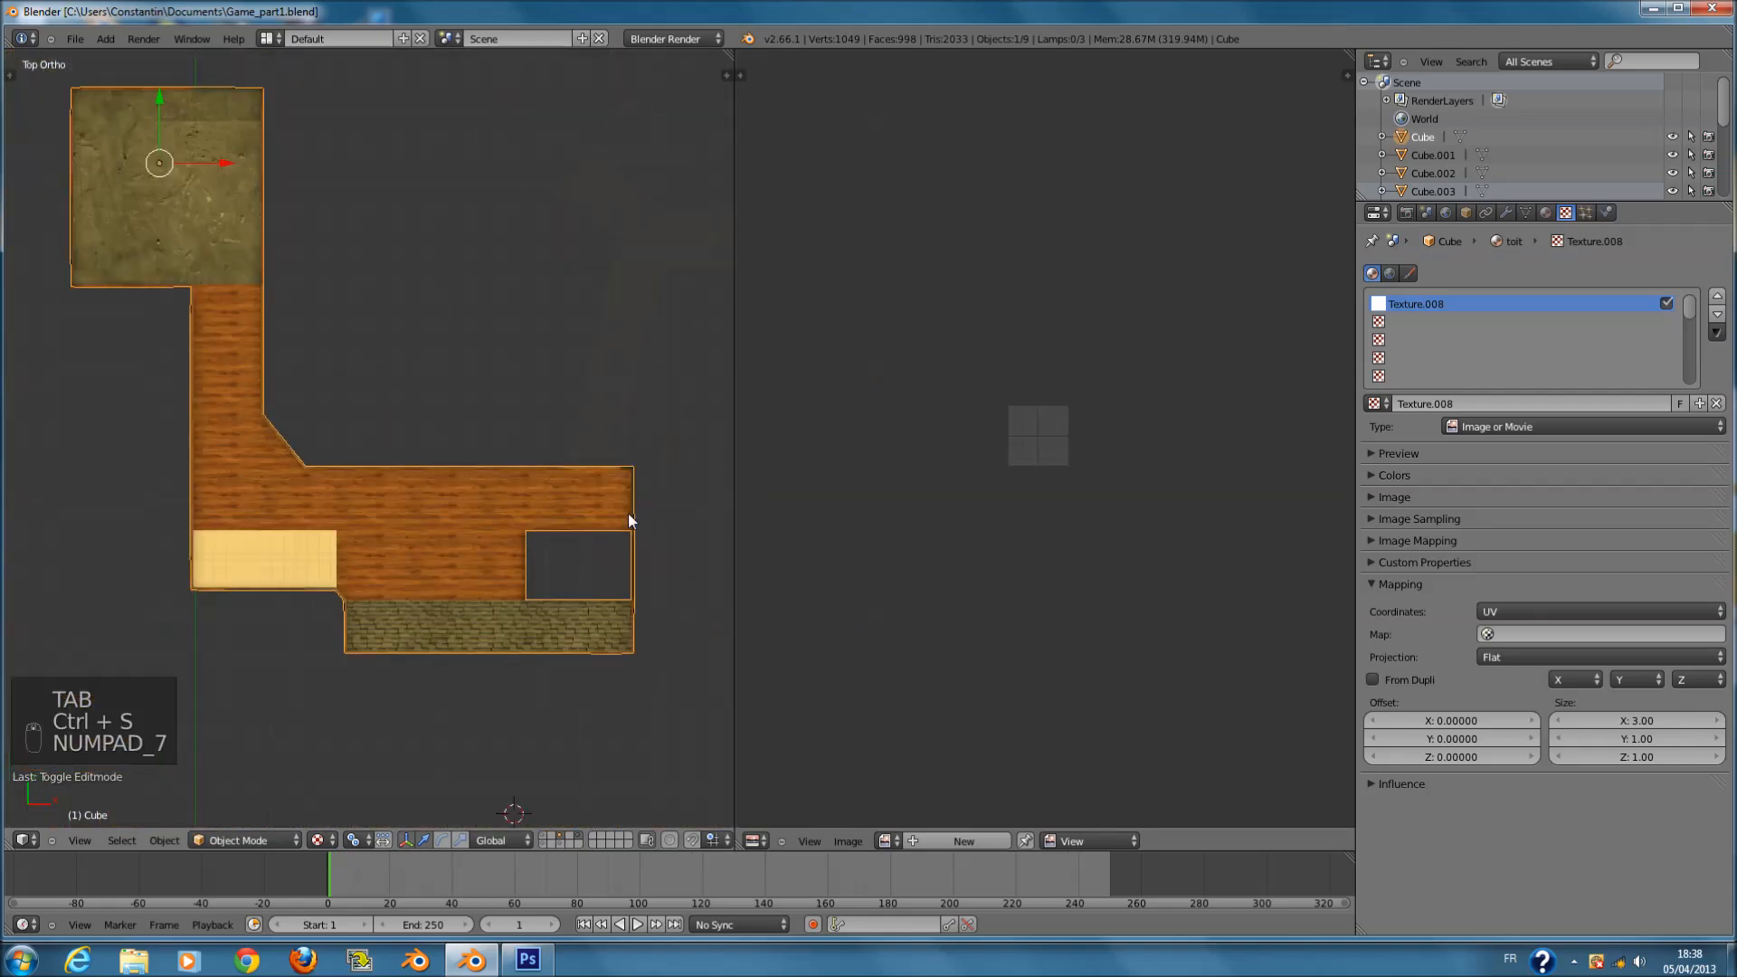
{"action": "key", "text": "Tab"}
{"action": "scroll", "coordinate": [543, 566], "scroll_direction": "up", "scroll_amount": 3}
{"action": "key", "text": "Tab"}
{"action": "key", "text": "ctrl+s"}
{"action": "left_click", "coordinate": [541, 567]}
- Collapse the texture mapping settings, display the house's material slots and save the file
{"action": "scroll", "coordinate": [420, 599], "scroll_direction": "up", "scroll_amount": 2, "text": "shift"}
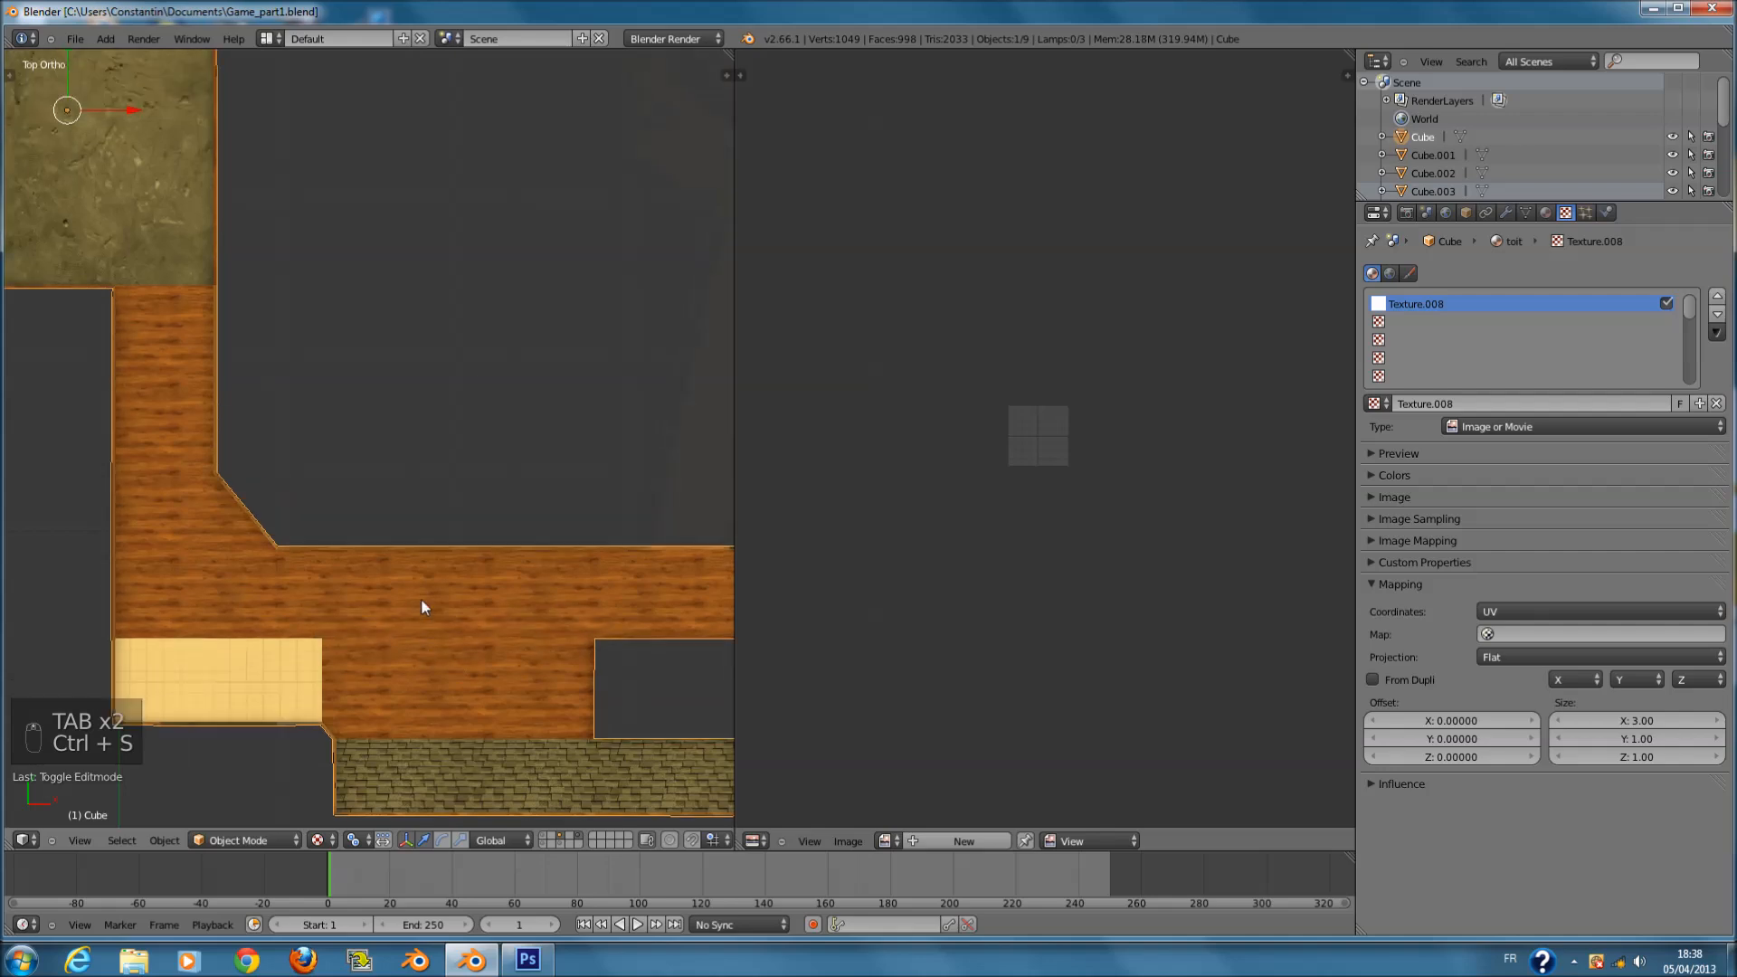
{"action": "scroll", "coordinate": [421, 599], "scroll_direction": "up", "scroll_amount": 1, "text": "shift"}
{"action": "scroll", "coordinate": [421, 599], "scroll_direction": "down", "scroll_amount": 7, "text": "ctrl"}
{"action": "scroll", "coordinate": [442, 594], "scroll_direction": "up", "scroll_amount": 6, "text": "shift"}
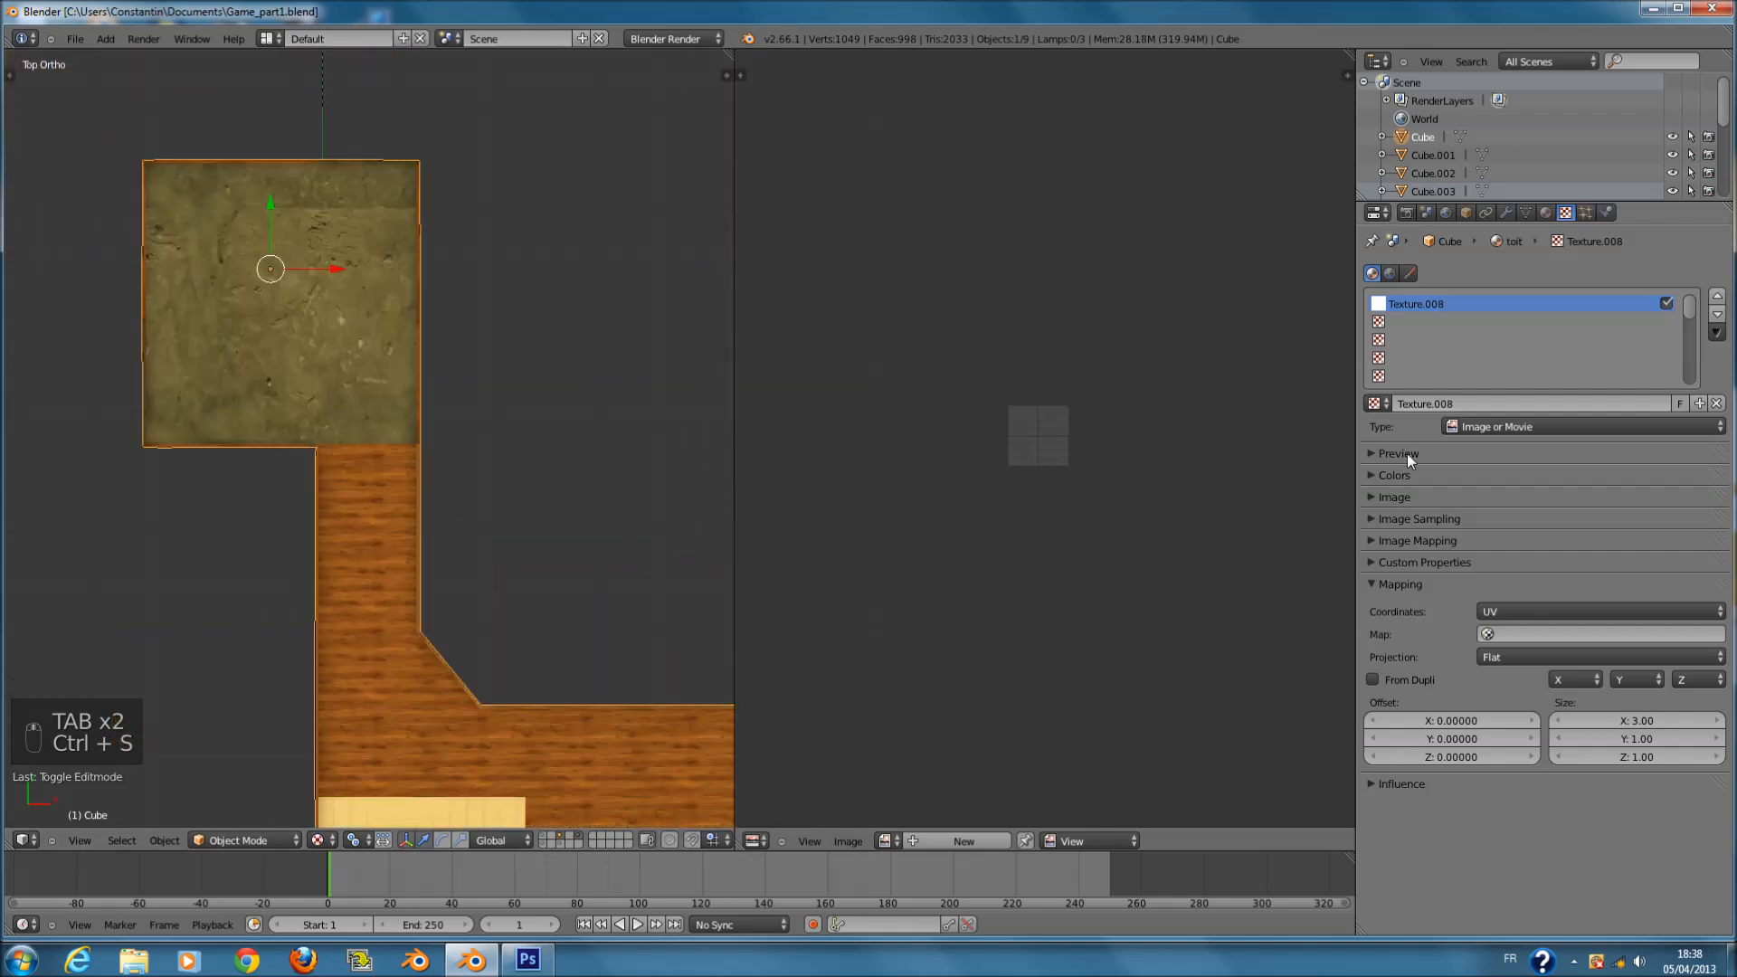
{"action": "left_click", "coordinate": [1436, 588]}
{"action": "left_click", "coordinate": [1545, 213]}
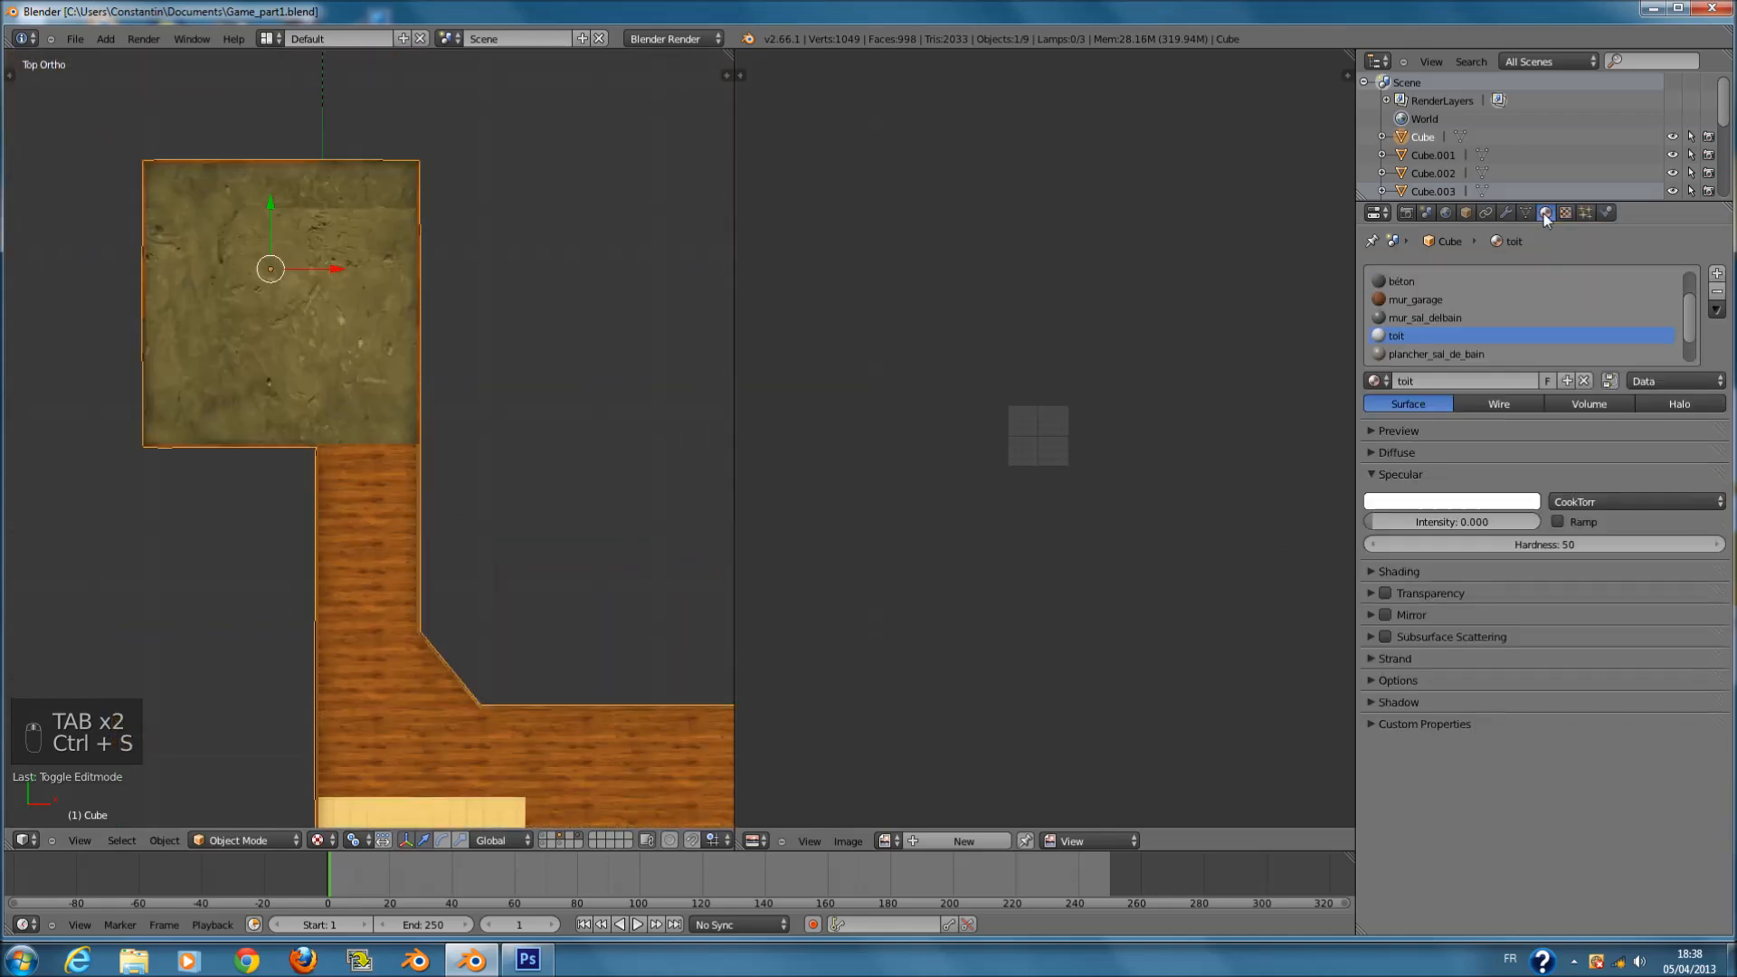
{"action": "key", "text": "ctrl+s"}
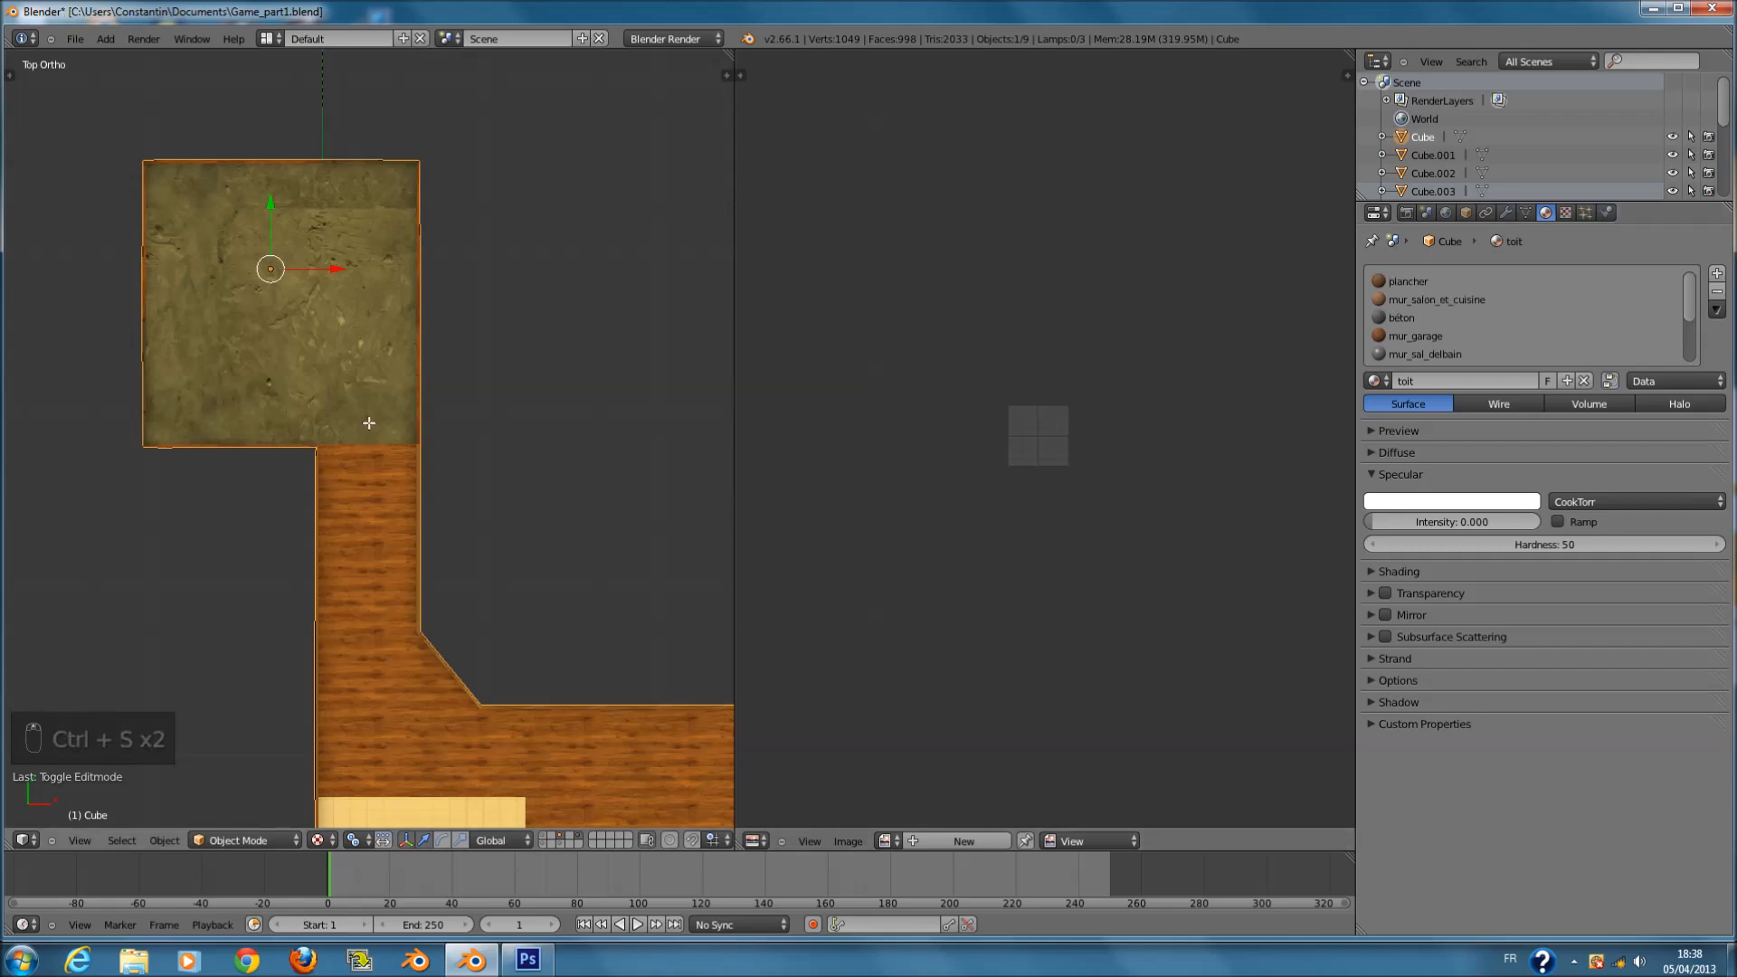
- Enter Edit Mode from top view, select the whole mesh and save the file
{"action": "key", "text": "Tab"}
{"action": "scroll", "coordinate": [376, 425], "scroll_direction": "down", "scroll_amount": 3}
{"action": "key", "text": "a"}
{"action": "key", "text": "a"}
{"action": "key", "text": "a"}
{"action": "key", "text": "a"}
{"action": "key", "text": "ctrl+s"}
{"action": "left_click", "coordinate": [550, 469]}
{"action": "key", "text": "a"}
{"action": "key", "text": "a"}
{"action": "key", "text": "a"}
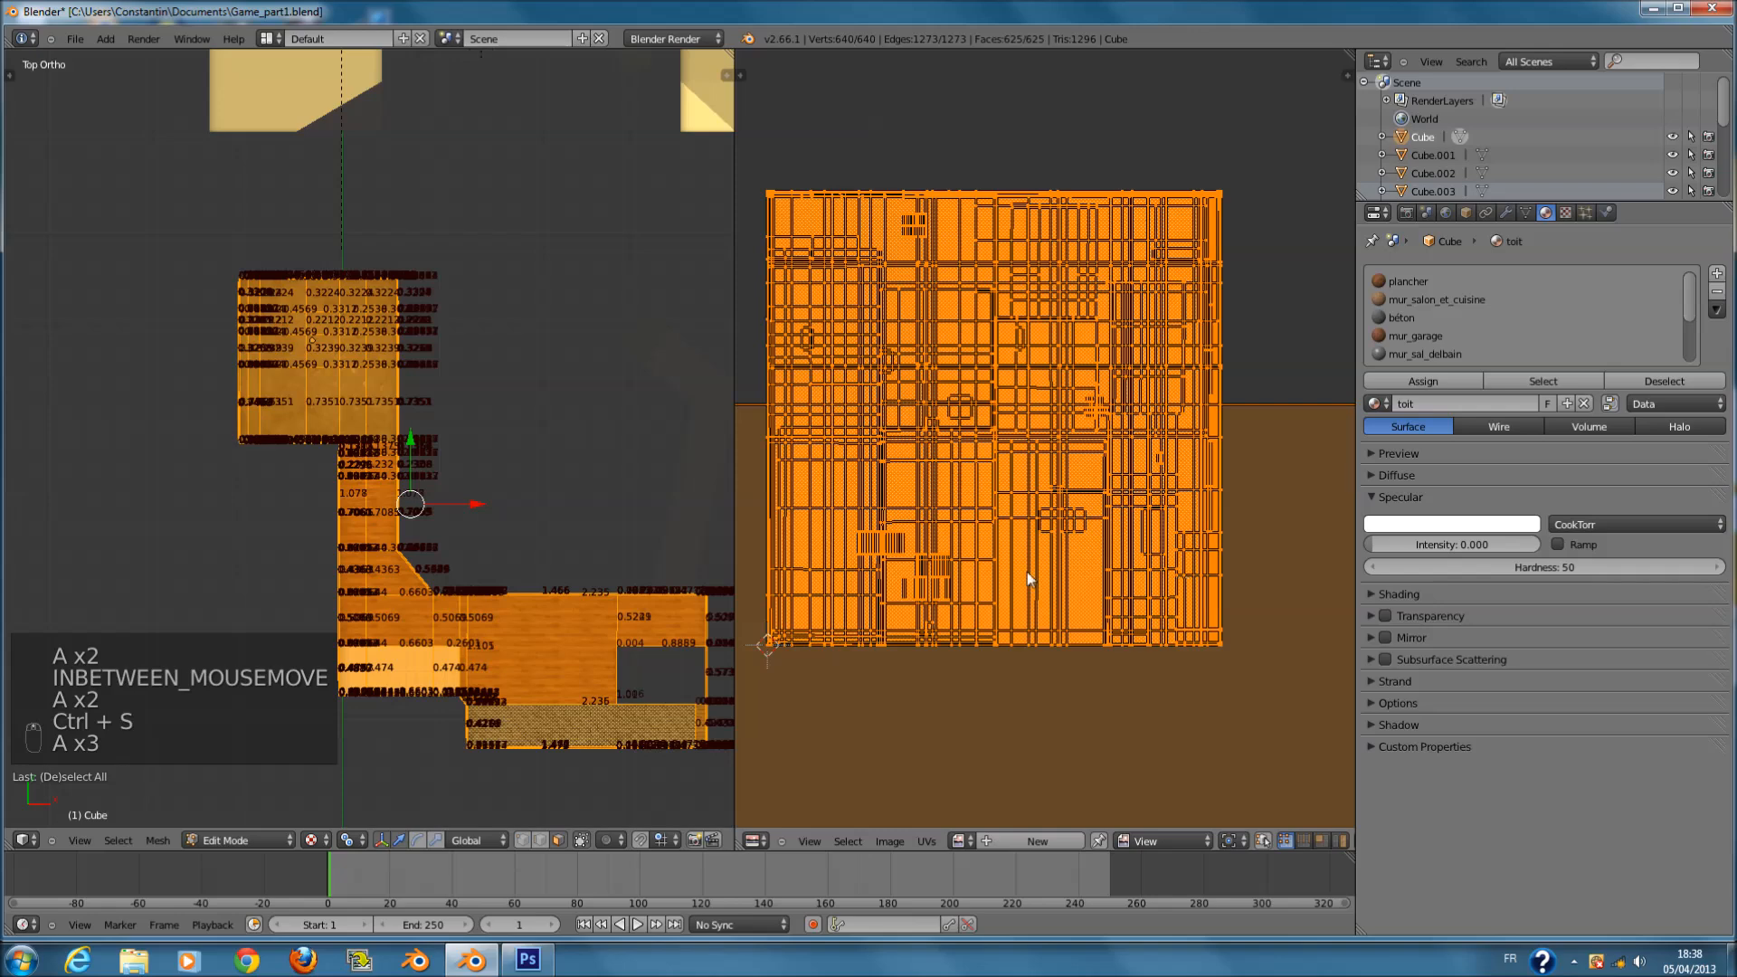
{"action": "scroll", "coordinate": [969, 518], "scroll_direction": "down", "scroll_amount": 1}
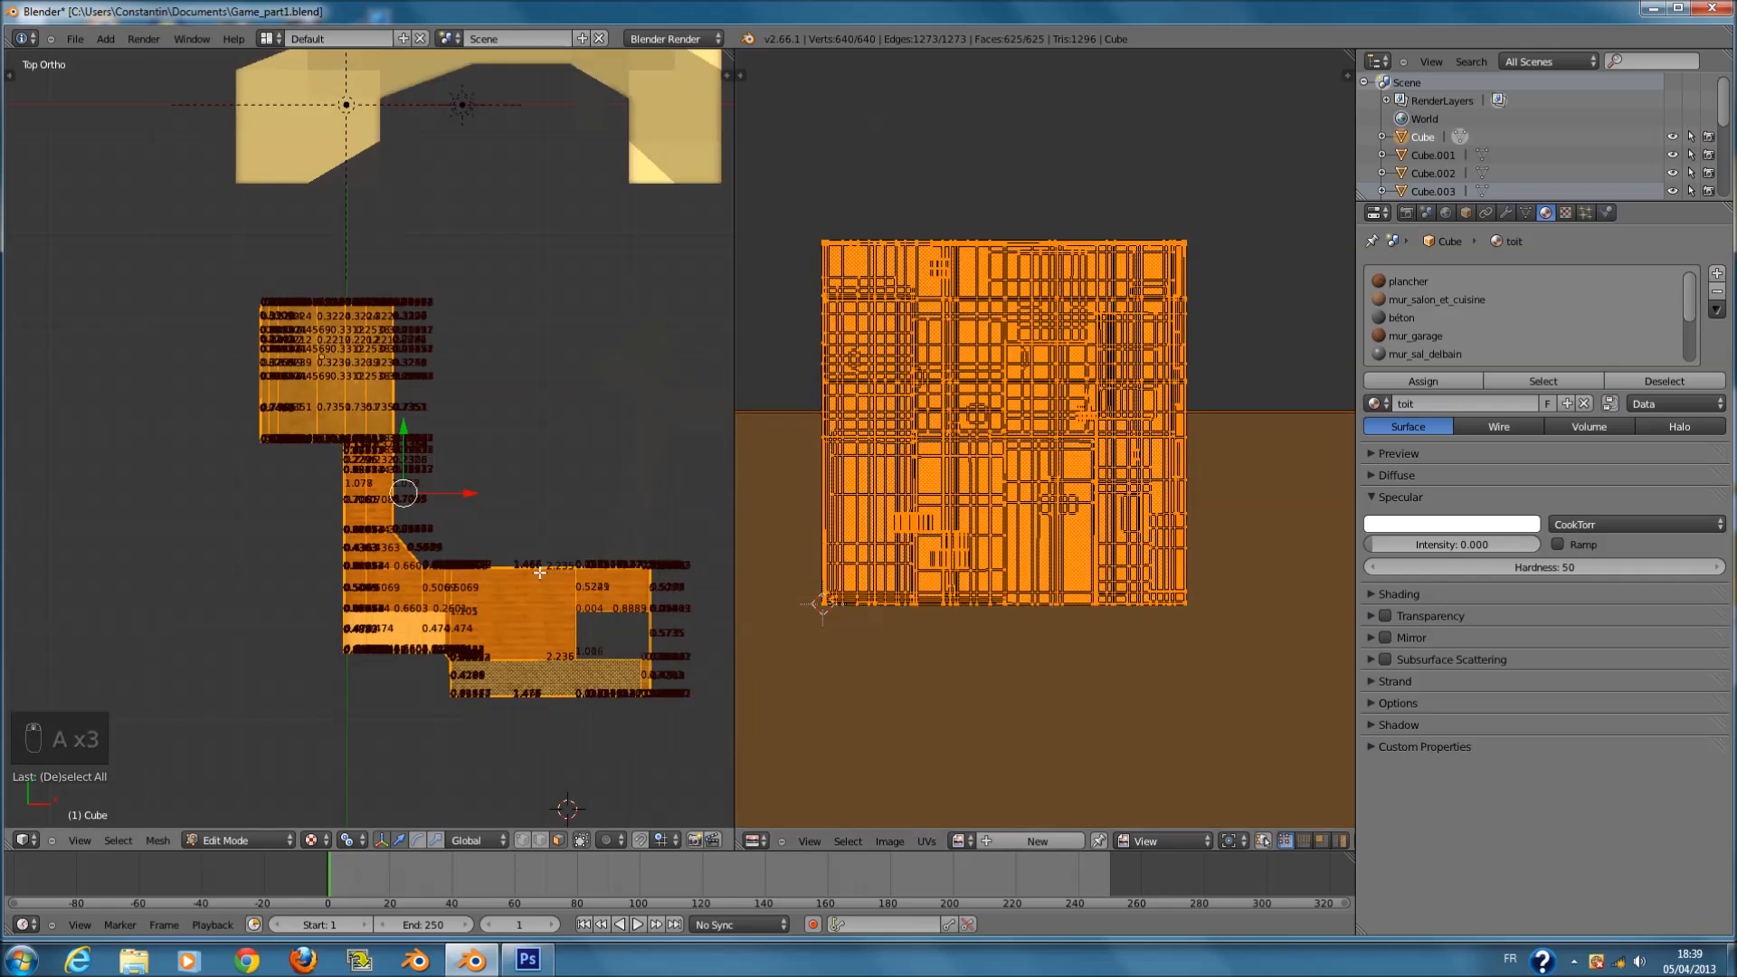
- Return to Object Mode, view the foot of the corridor wall up close and save the file
{"action": "key", "text": "Tab"}
{"action": "middle_click_drag", "start_coordinate": [534, 579], "coordinate": [18, 493]}
{"action": "scroll", "coordinate": [355, 523], "scroll_direction": "up", "scroll_amount": 3}
{"action": "scroll", "coordinate": [355, 523], "scroll_direction": "up", "scroll_amount": 5}
{"action": "key", "text": "ctrl+s"}
{"action": "left_click", "coordinate": [356, 523]}
{"action": "middle_click_drag", "start_coordinate": [357, 523], "coordinate": [410, 565]}
- Select the thin strip face along the base of the corridor wall, save the file and assign the active material to the face
{"action": "key", "text": "Tab"}
{"action": "key", "text": "Tab"}
{"action": "key", "text": "Tab"}
{"action": "right_click", "coordinate": [286, 554]}
{"action": "right_click", "coordinate": [289, 545]}
{"action": "right_click", "coordinate": [287, 549]}
{"action": "key", "text": "ctrl+s"}
{"action": "left_click", "coordinate": [410, 565]}
{"action": "left_click", "coordinate": [1436, 382]}
{"action": "middle_click_drag", "start_coordinate": [546, 462], "coordinate": [488, 456]}
{"action": "key", "text": "Tab"}
{"action": "key", "text": "Tab"}
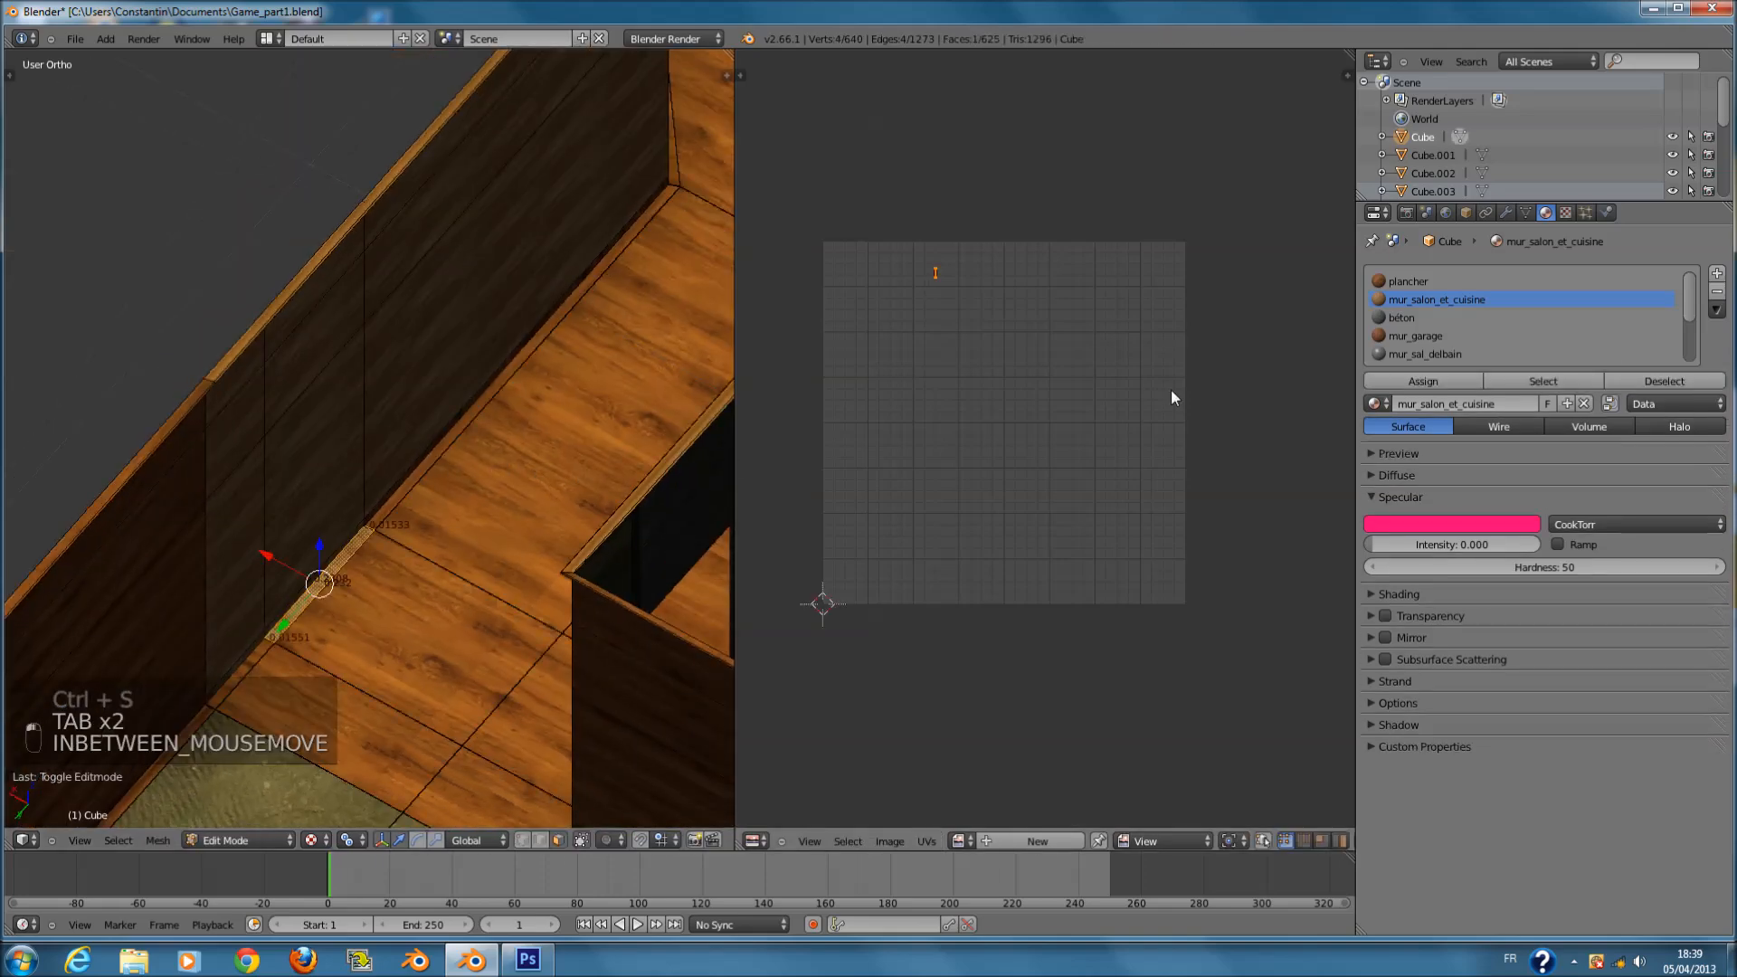
- Assign the plancher material to the selected thin strip face, return to Object Mode and save the file
{"action": "left_click", "coordinate": [1466, 280]}
{"action": "left_click", "coordinate": [1444, 382]}
{"action": "key", "text": "Tab"}
{"action": "key", "text": "ctrl+s"}
{"action": "left_click", "coordinate": [480, 422]}
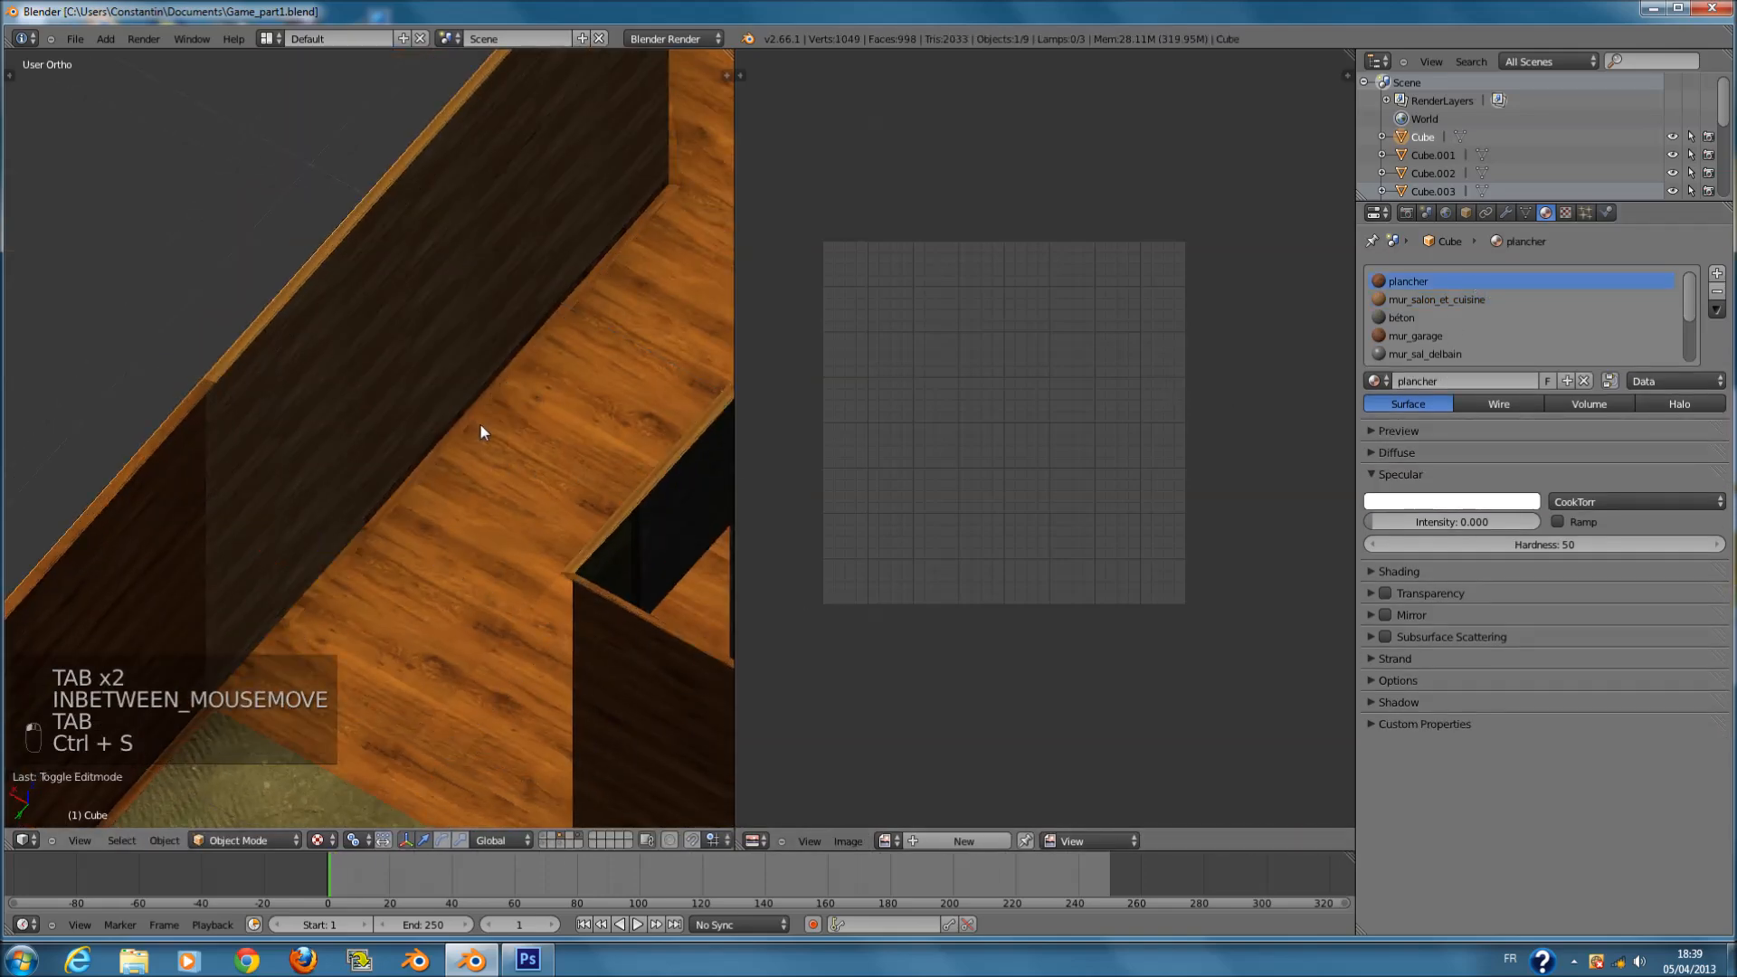
- Clear the object selection, save the file and reselect the house object
{"action": "scroll", "coordinate": [481, 423], "scroll_direction": "down", "scroll_amount": 5}
{"action": "key", "text": "a"}
{"action": "middle_click_drag", "start_coordinate": [485, 426], "coordinate": [391, 498]}
{"action": "key", "text": "ctrl+s"}
{"action": "left_click", "coordinate": [389, 493]}
{"action": "right_click", "coordinate": [471, 553]}
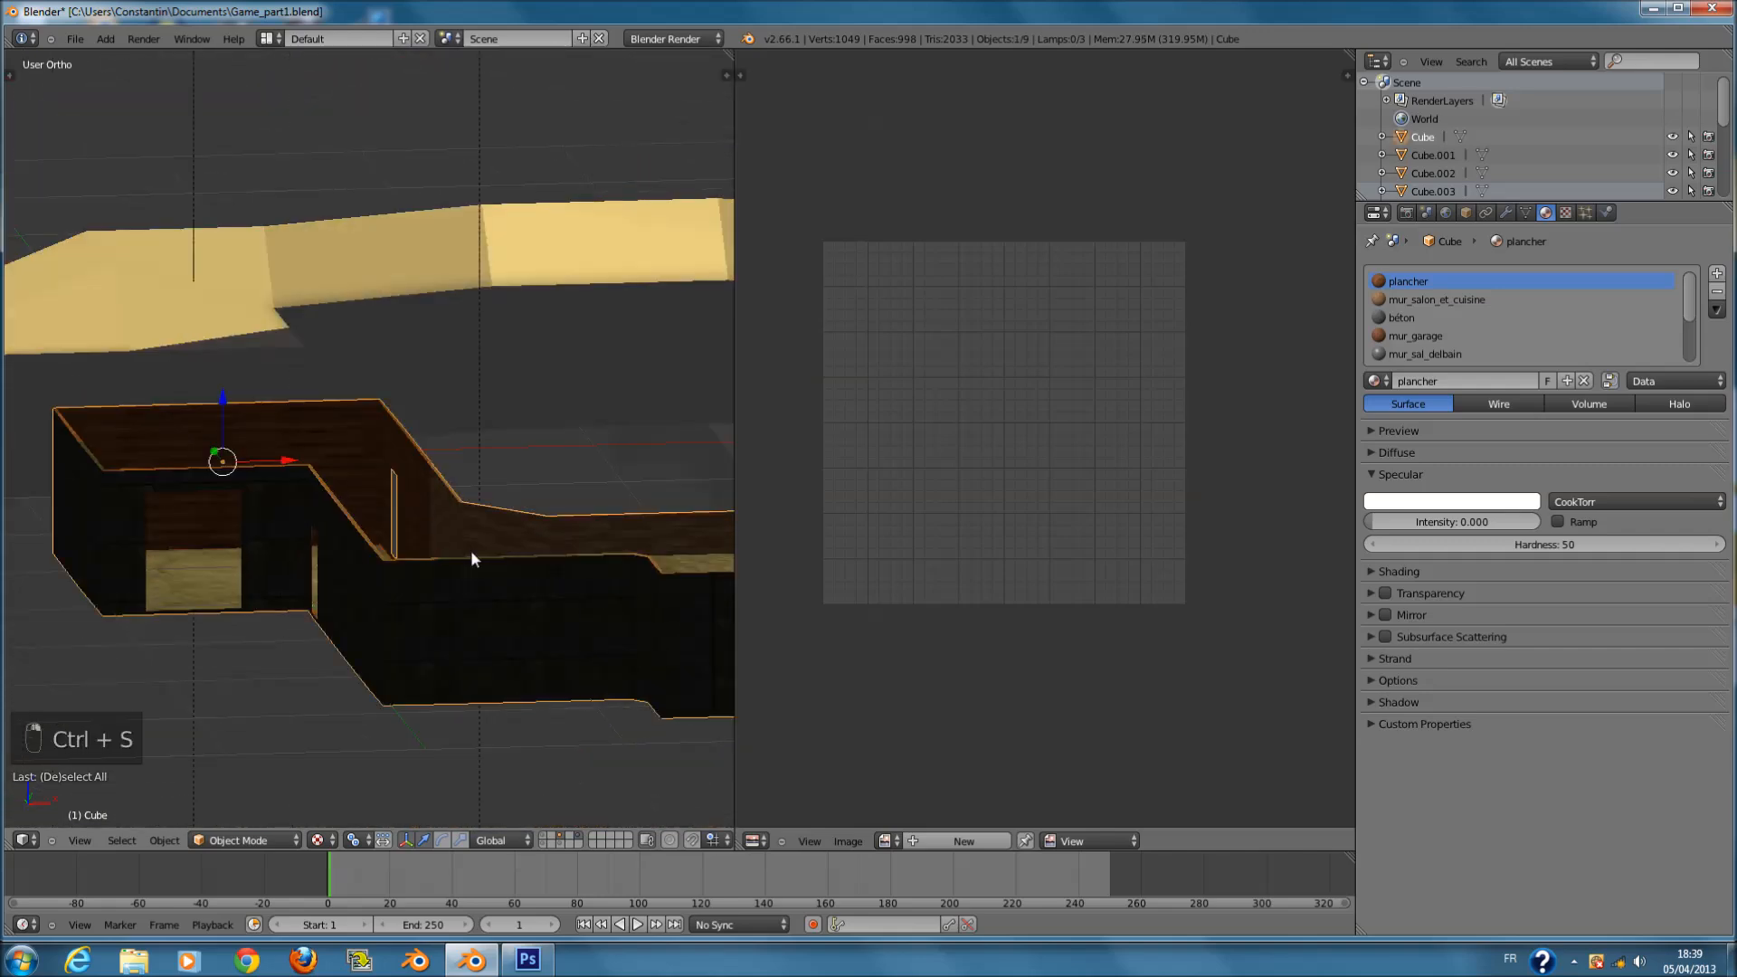
- Switch the house to Edit Mode in top view and select its whole mesh
{"action": "key", "text": "KP_7"}
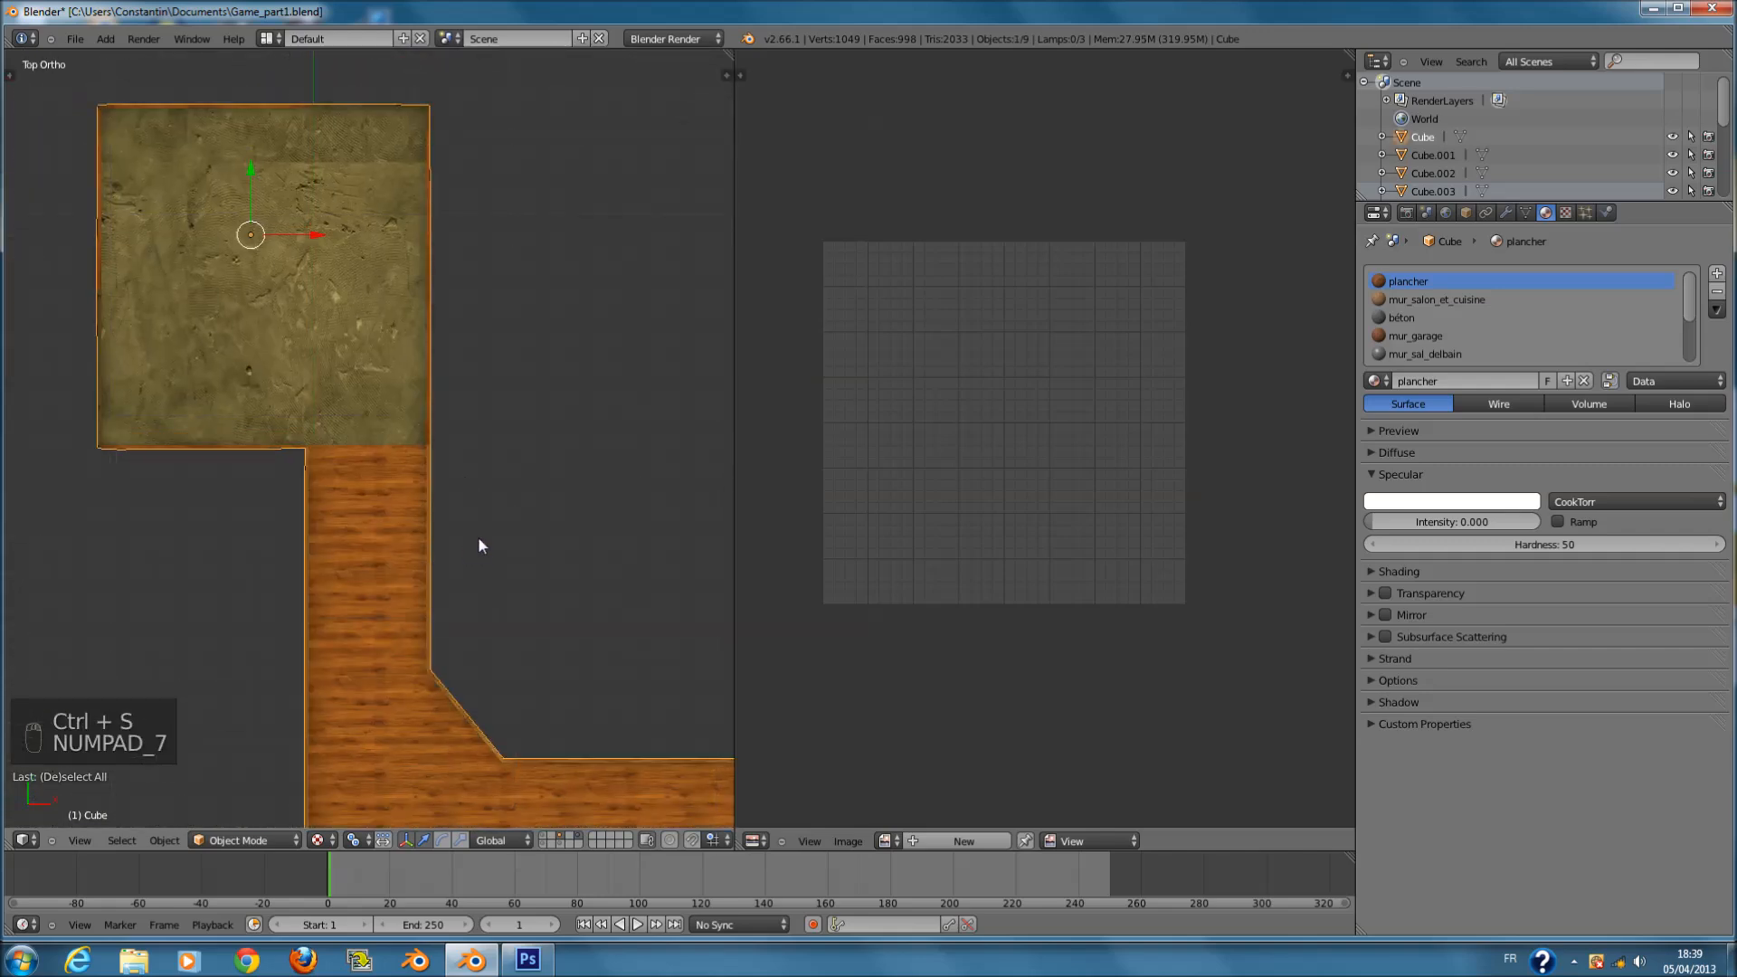
{"action": "key", "text": "Tab"}
{"action": "scroll", "coordinate": [527, 501], "scroll_direction": "down", "scroll_amount": 3}
{"action": "scroll", "coordinate": [516, 516], "scroll_direction": "up", "scroll_amount": 4, "text": "ctrl"}
{"action": "key", "text": "a"}
{"action": "key", "text": "a"}
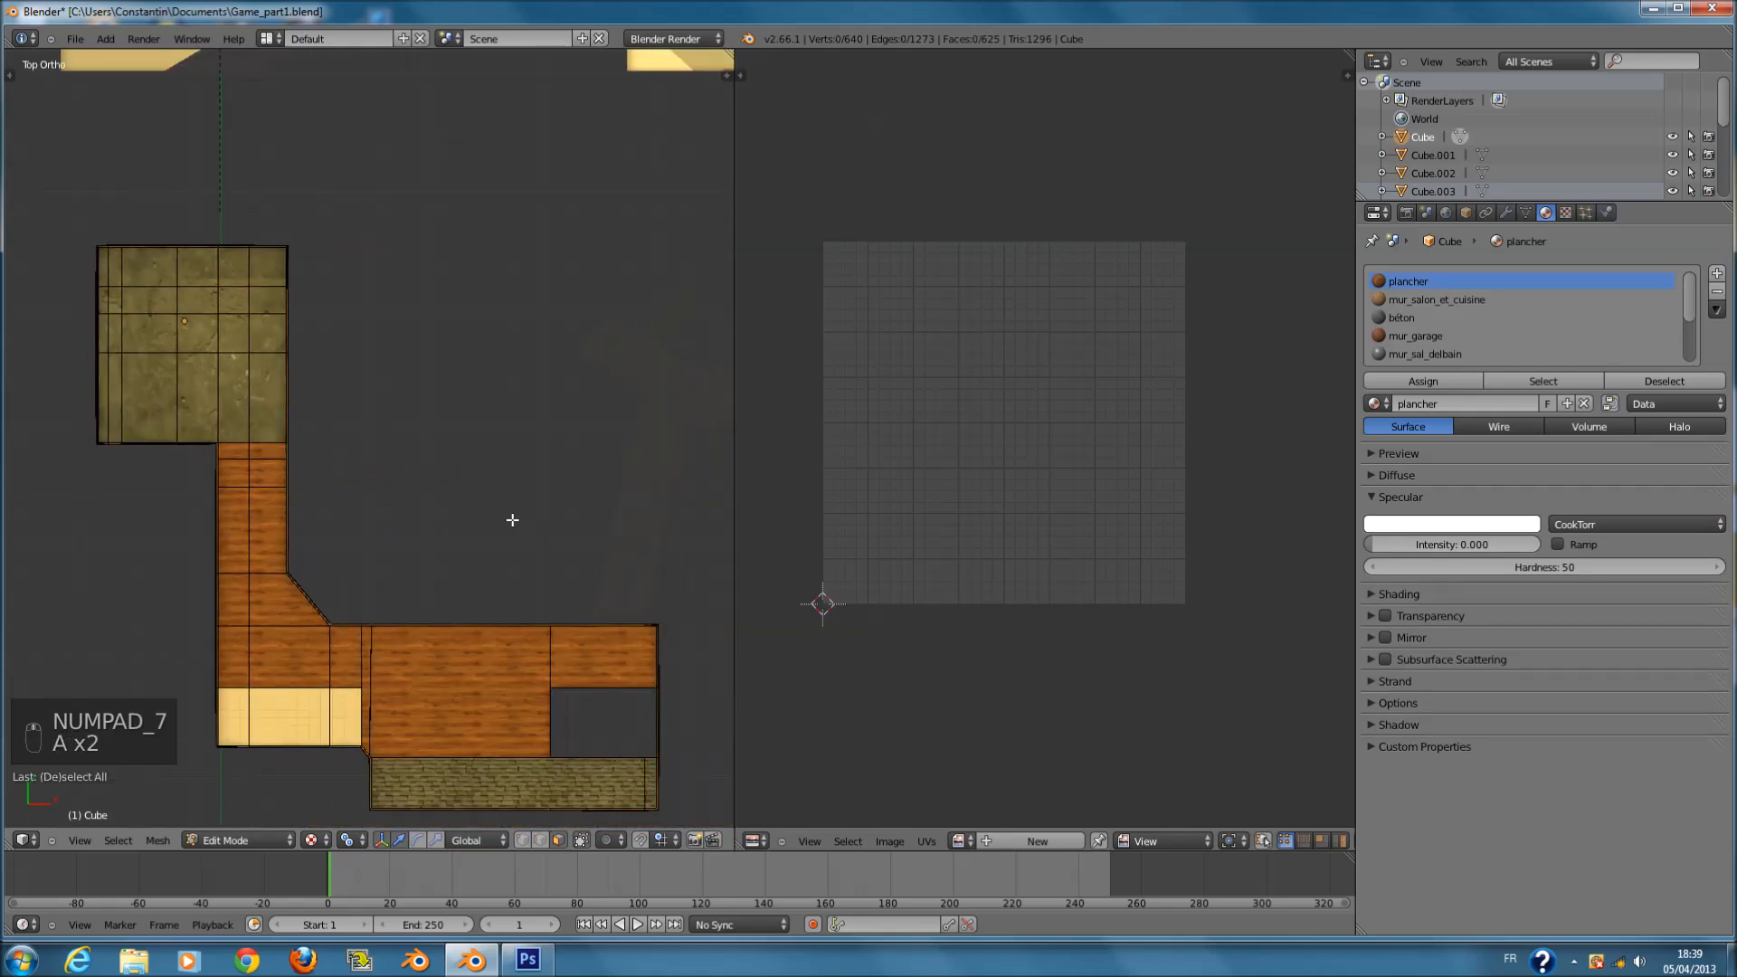
{"action": "scroll", "coordinate": [517, 517], "scroll_direction": "down", "scroll_amount": 1}
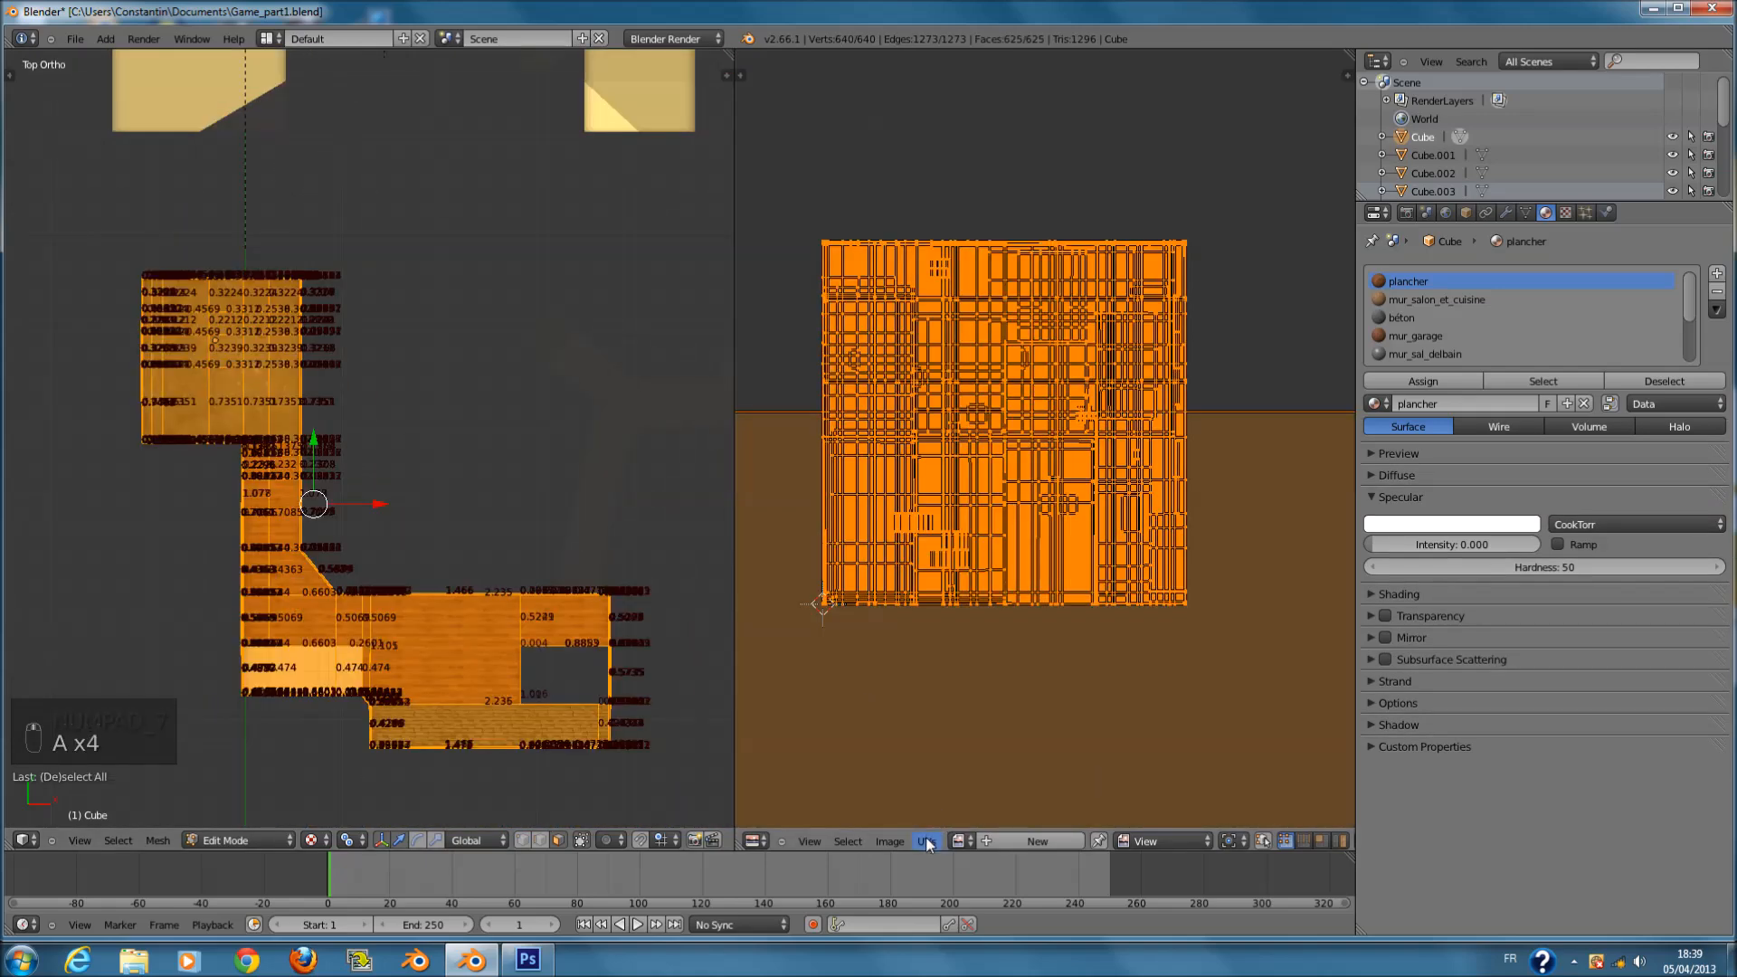
{"action": "left_click", "coordinate": [925, 841]}
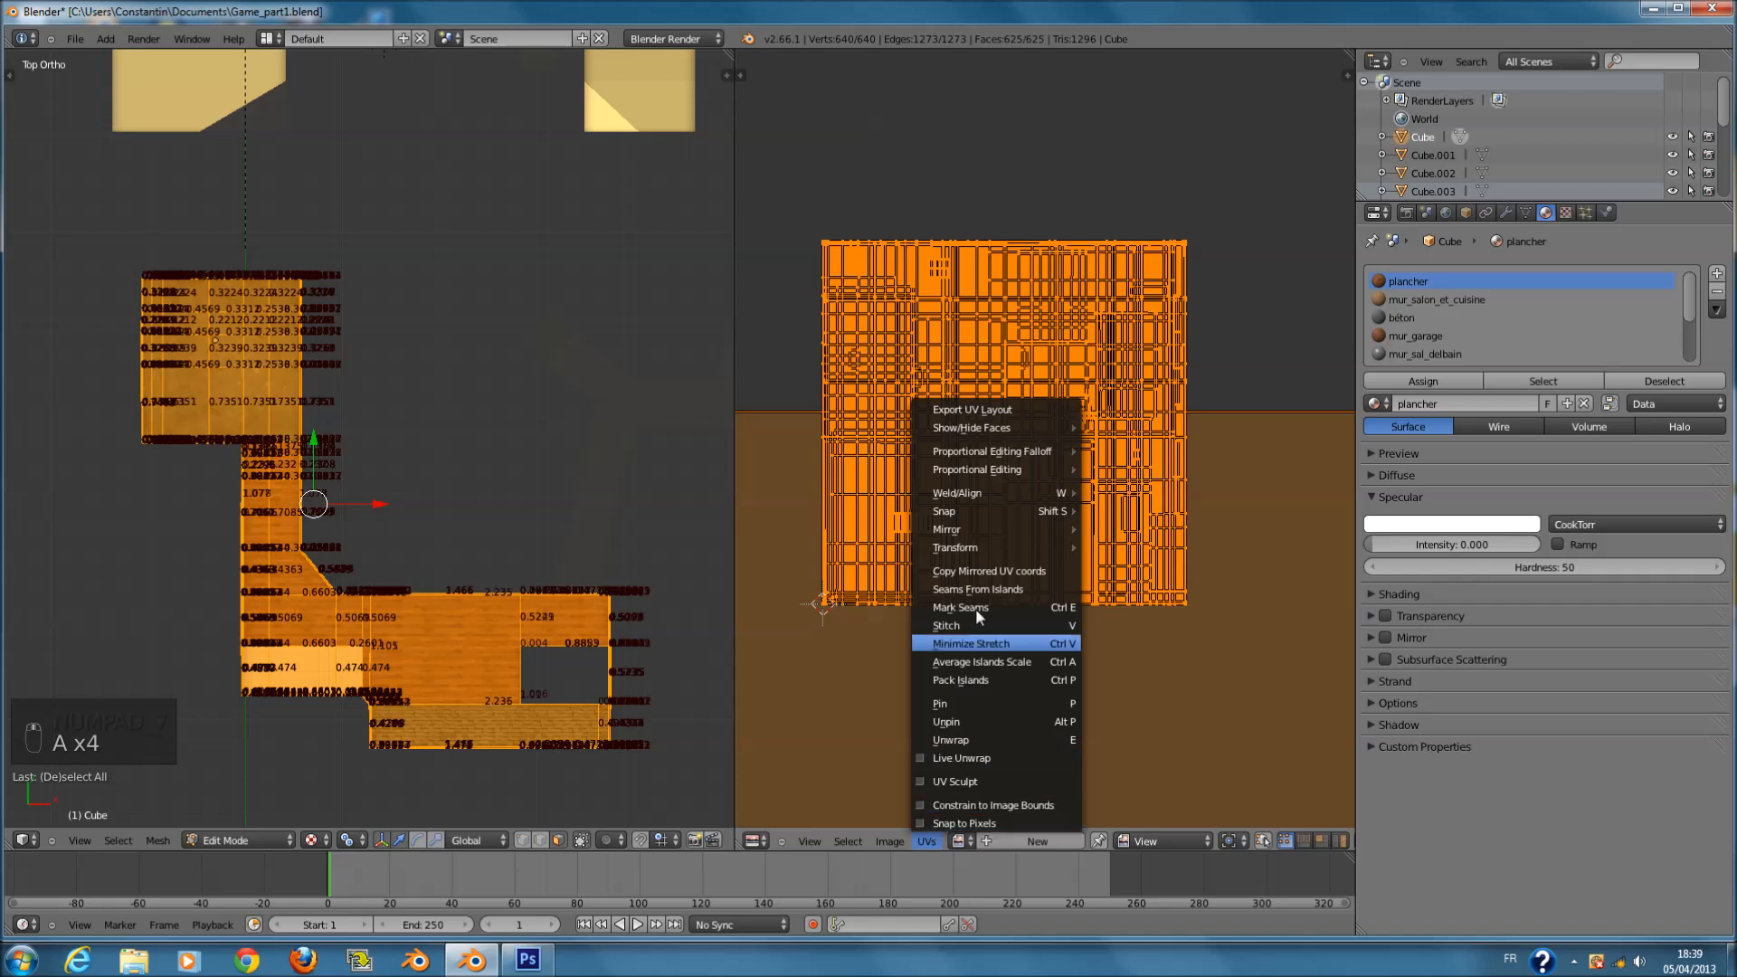
{"action": "mouse_move", "coordinate": [984, 425]}
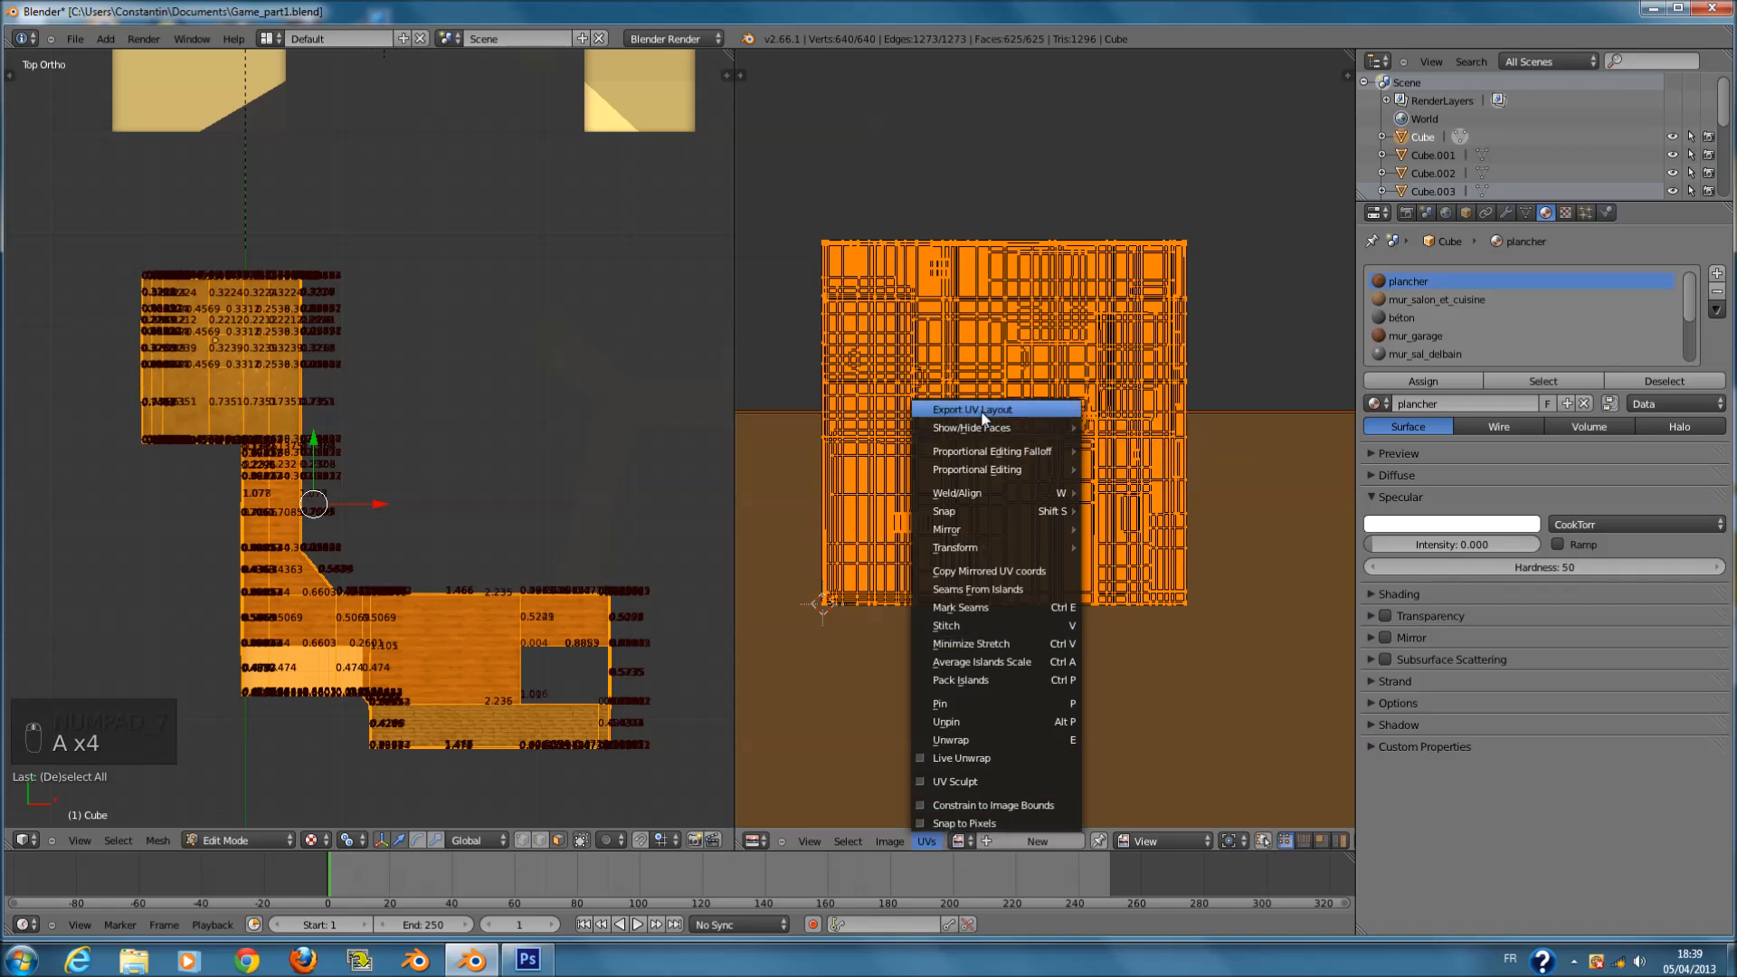
{"action": "mouse_move", "coordinate": [991, 456]}
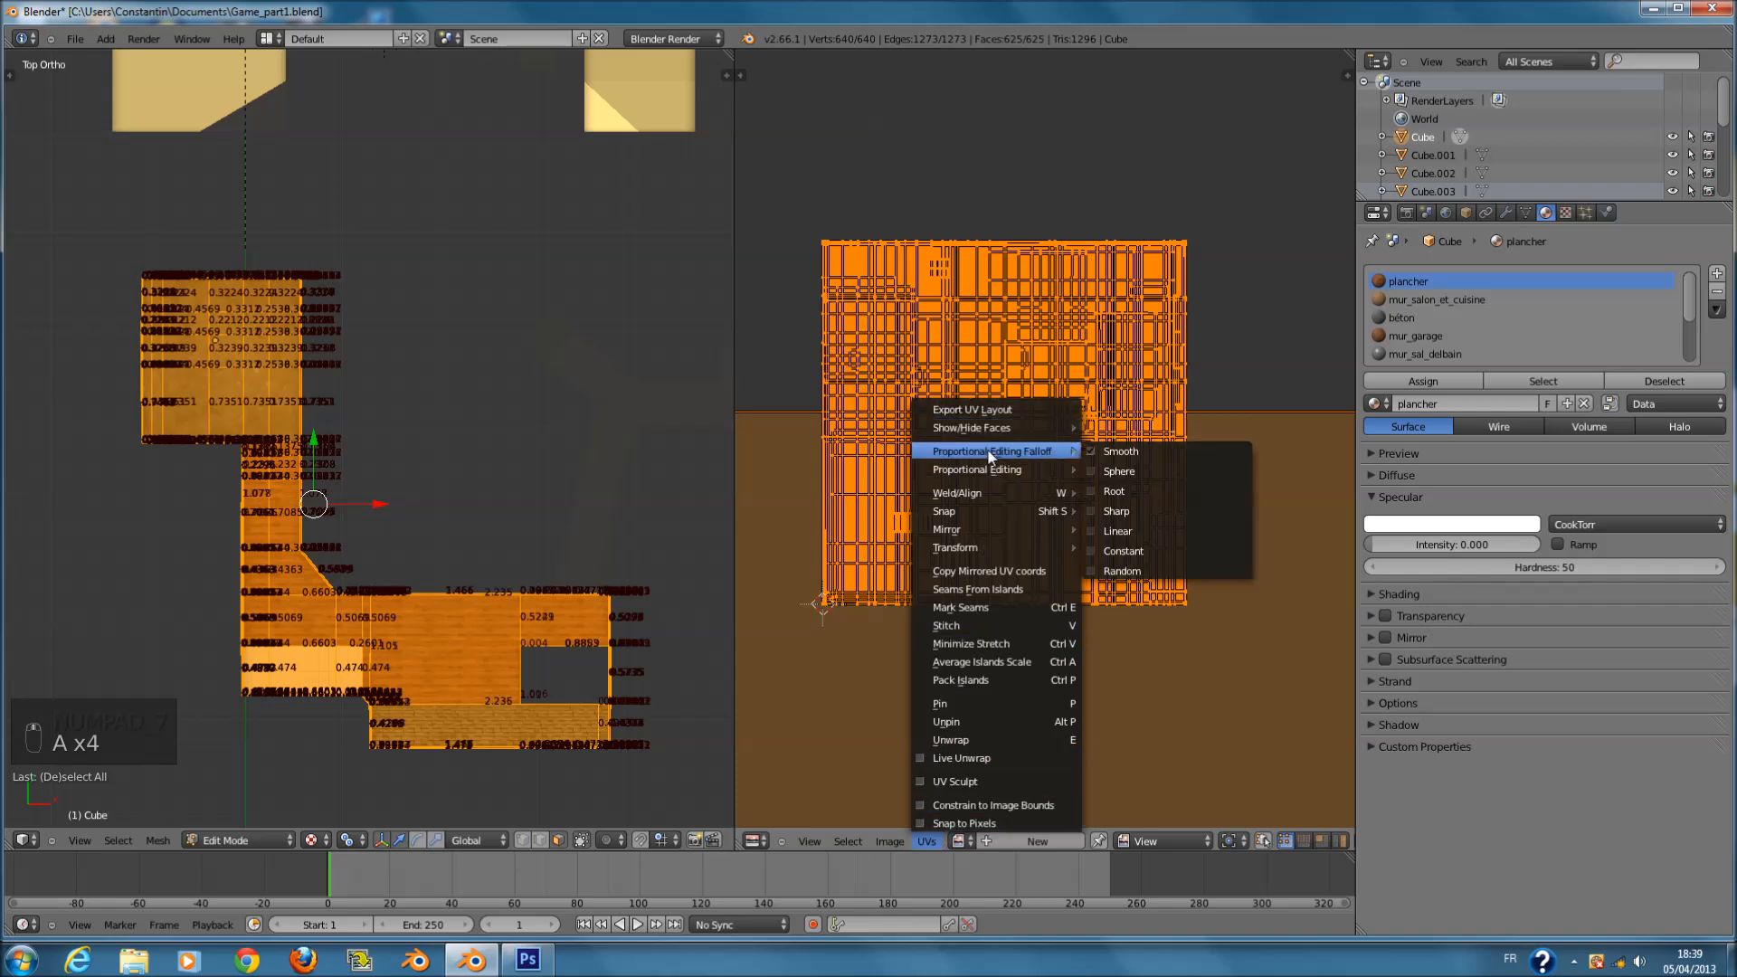
{"action": "mouse_move", "coordinate": [1000, 500]}
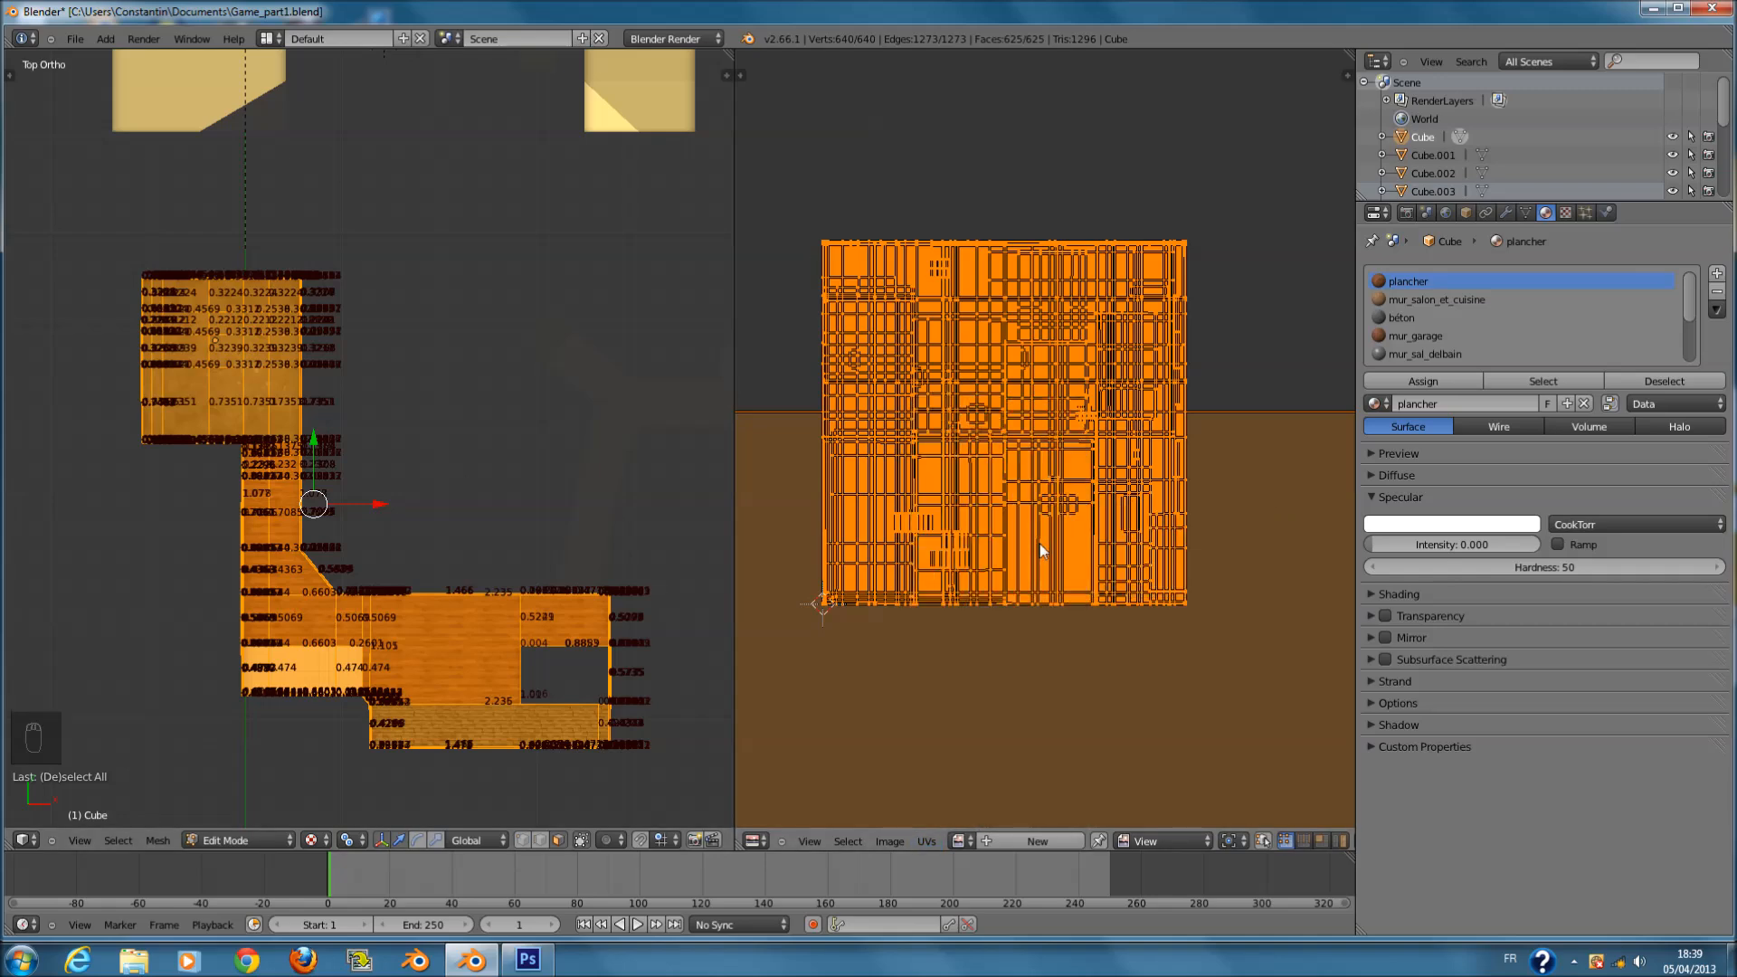
- Pack the UV islands of the whole selected house mesh
{"action": "scroll", "coordinate": [906, 516], "scroll_direction": "down", "scroll_amount": 3}
{"action": "scroll", "coordinate": [466, 508], "scroll_direction": "up", "scroll_amount": 2}
{"action": "key", "text": "u"}
{"action": "key", "text": "u"}
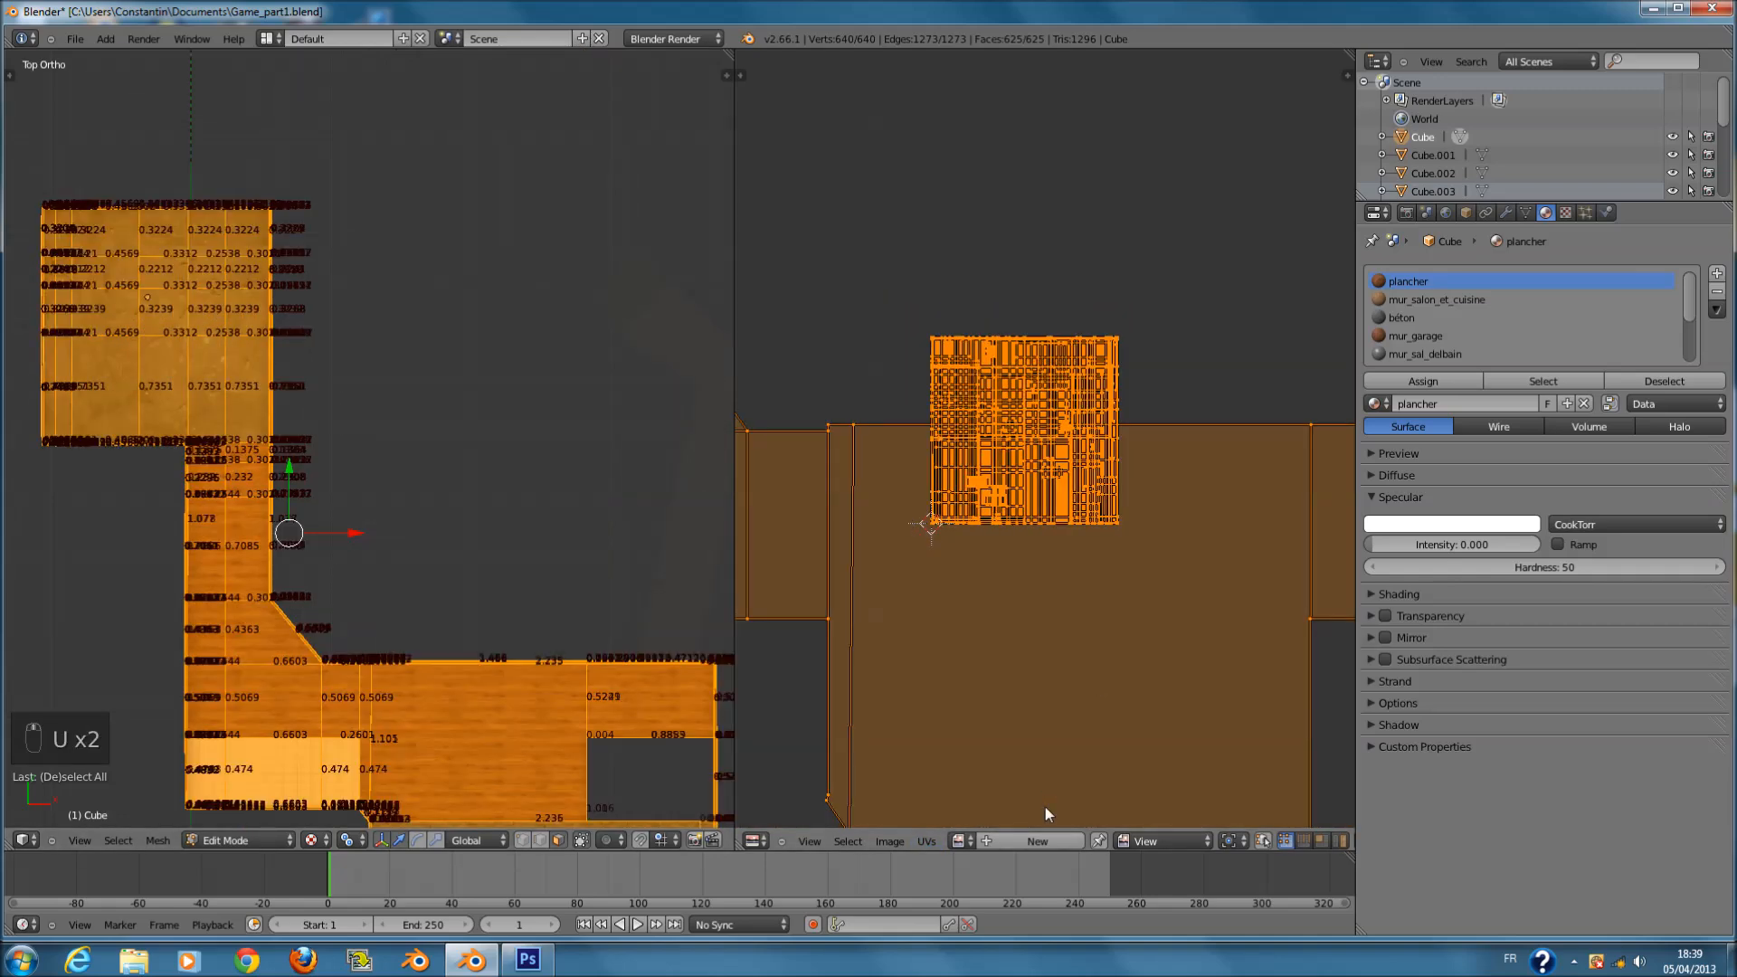
{"action": "left_click", "coordinate": [927, 840]}
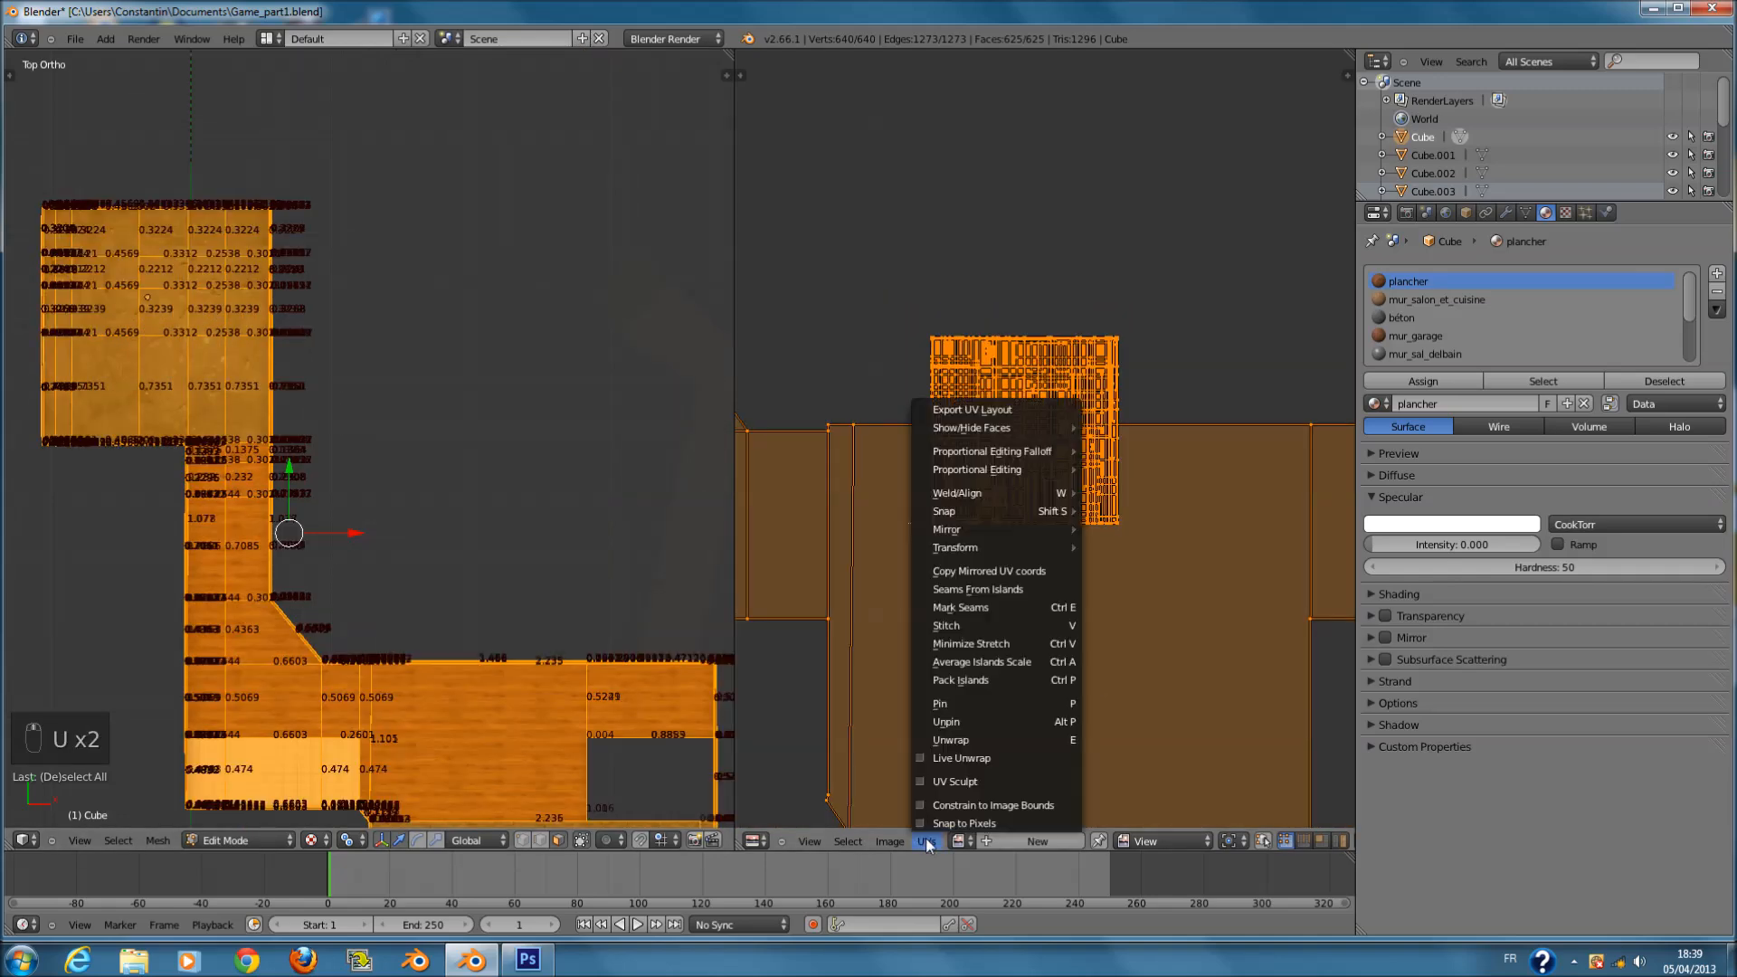
{"action": "left_click", "coordinate": [991, 680]}
{"action": "scroll", "coordinate": [1059, 579], "scroll_direction": "up", "scroll_amount": 2}
{"action": "scroll", "coordinate": [1043, 577], "scroll_direction": "up", "scroll_amount": 2}
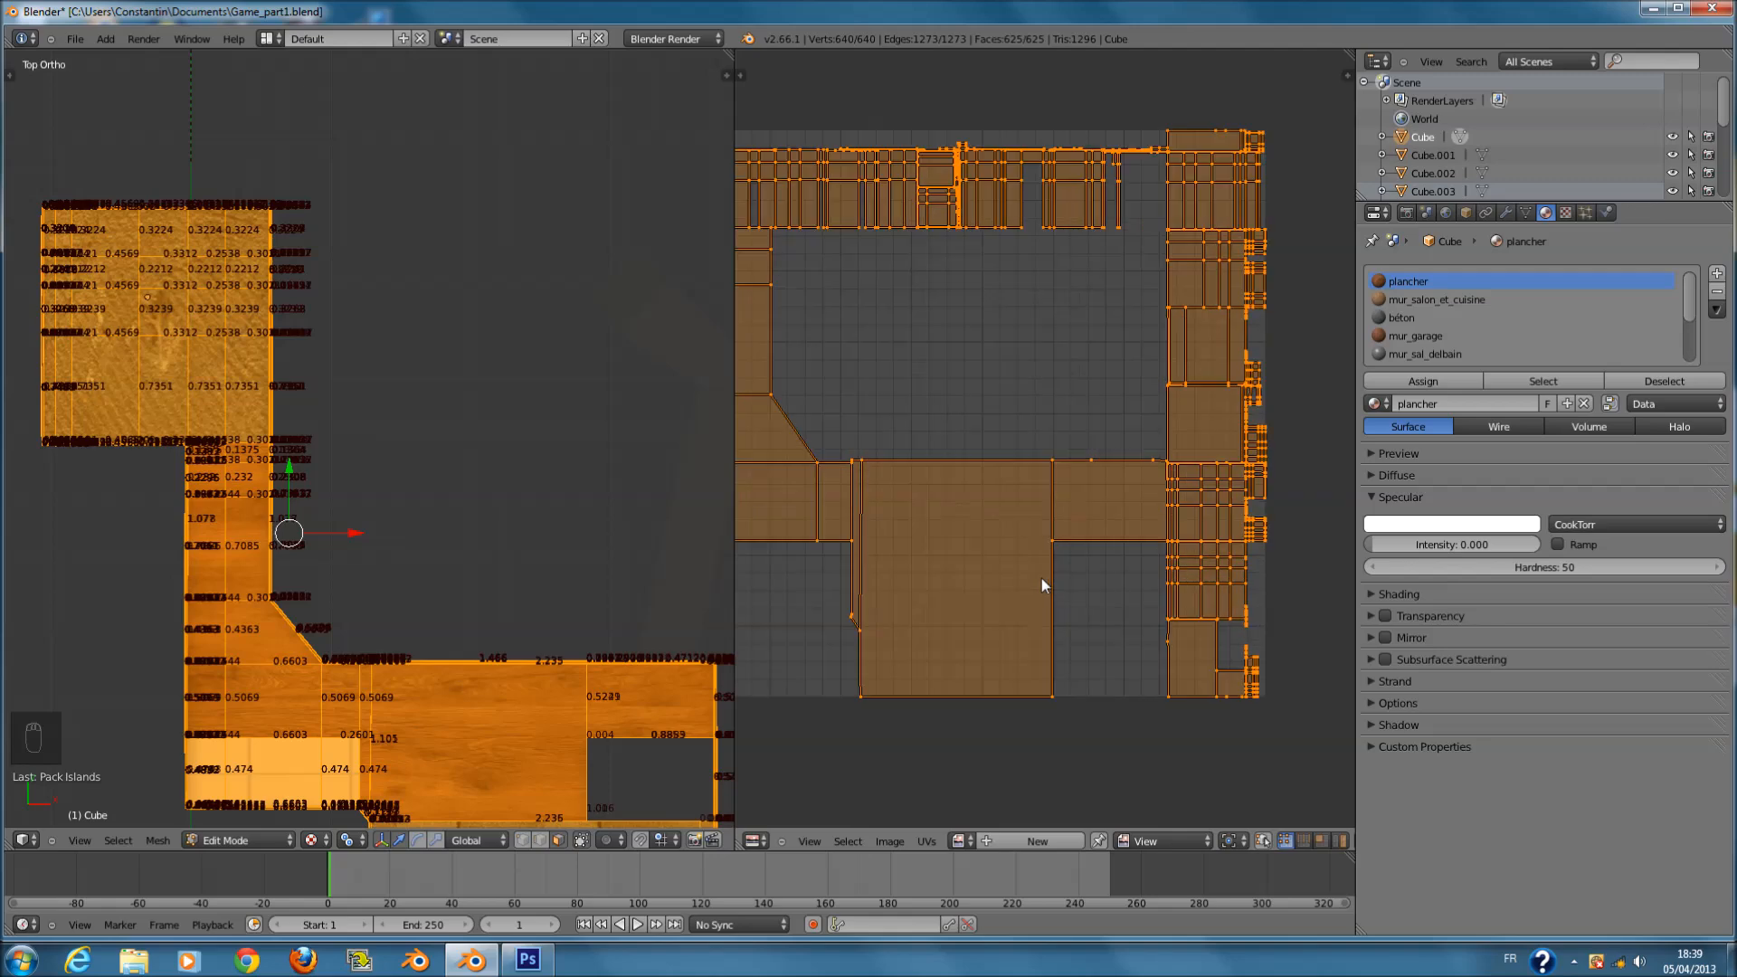
- Examine the house's textures in Object Mode and the arrangement of its packed UV islands in Edit Mode
{"action": "key", "text": "Tab"}
{"action": "scroll", "coordinate": [362, 538], "scroll_direction": "up", "scroll_amount": 3}
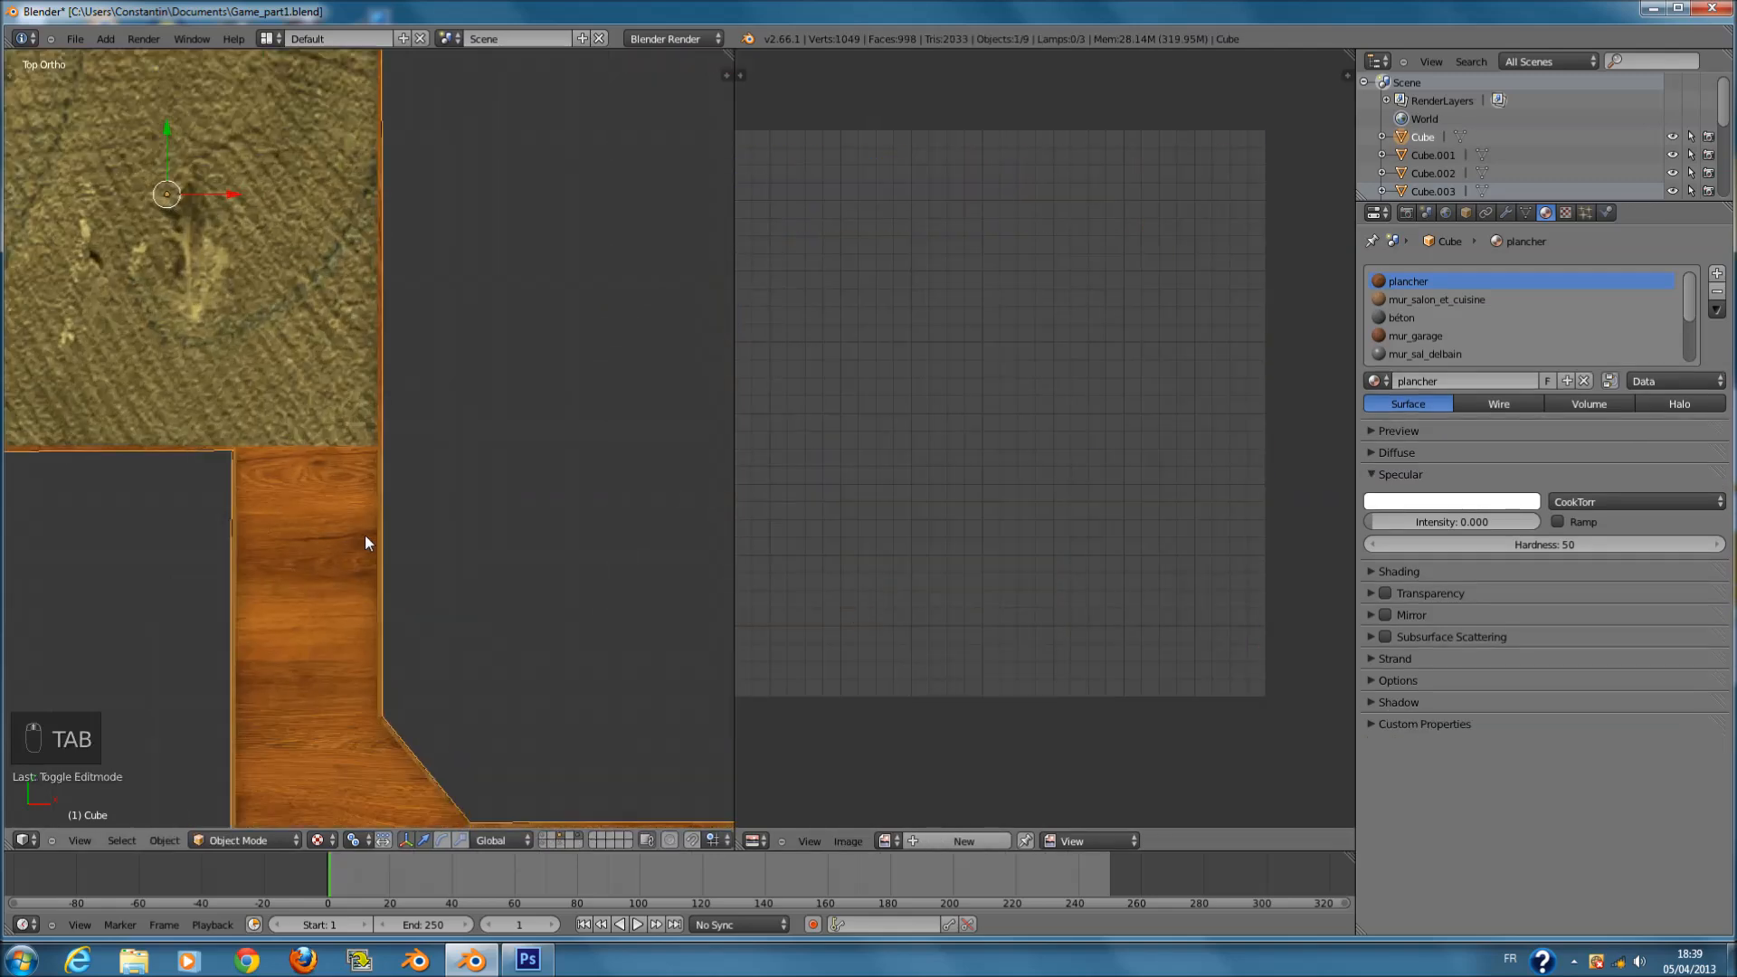
{"action": "middle_click_drag", "start_coordinate": [372, 536], "coordinate": [317, 480]}
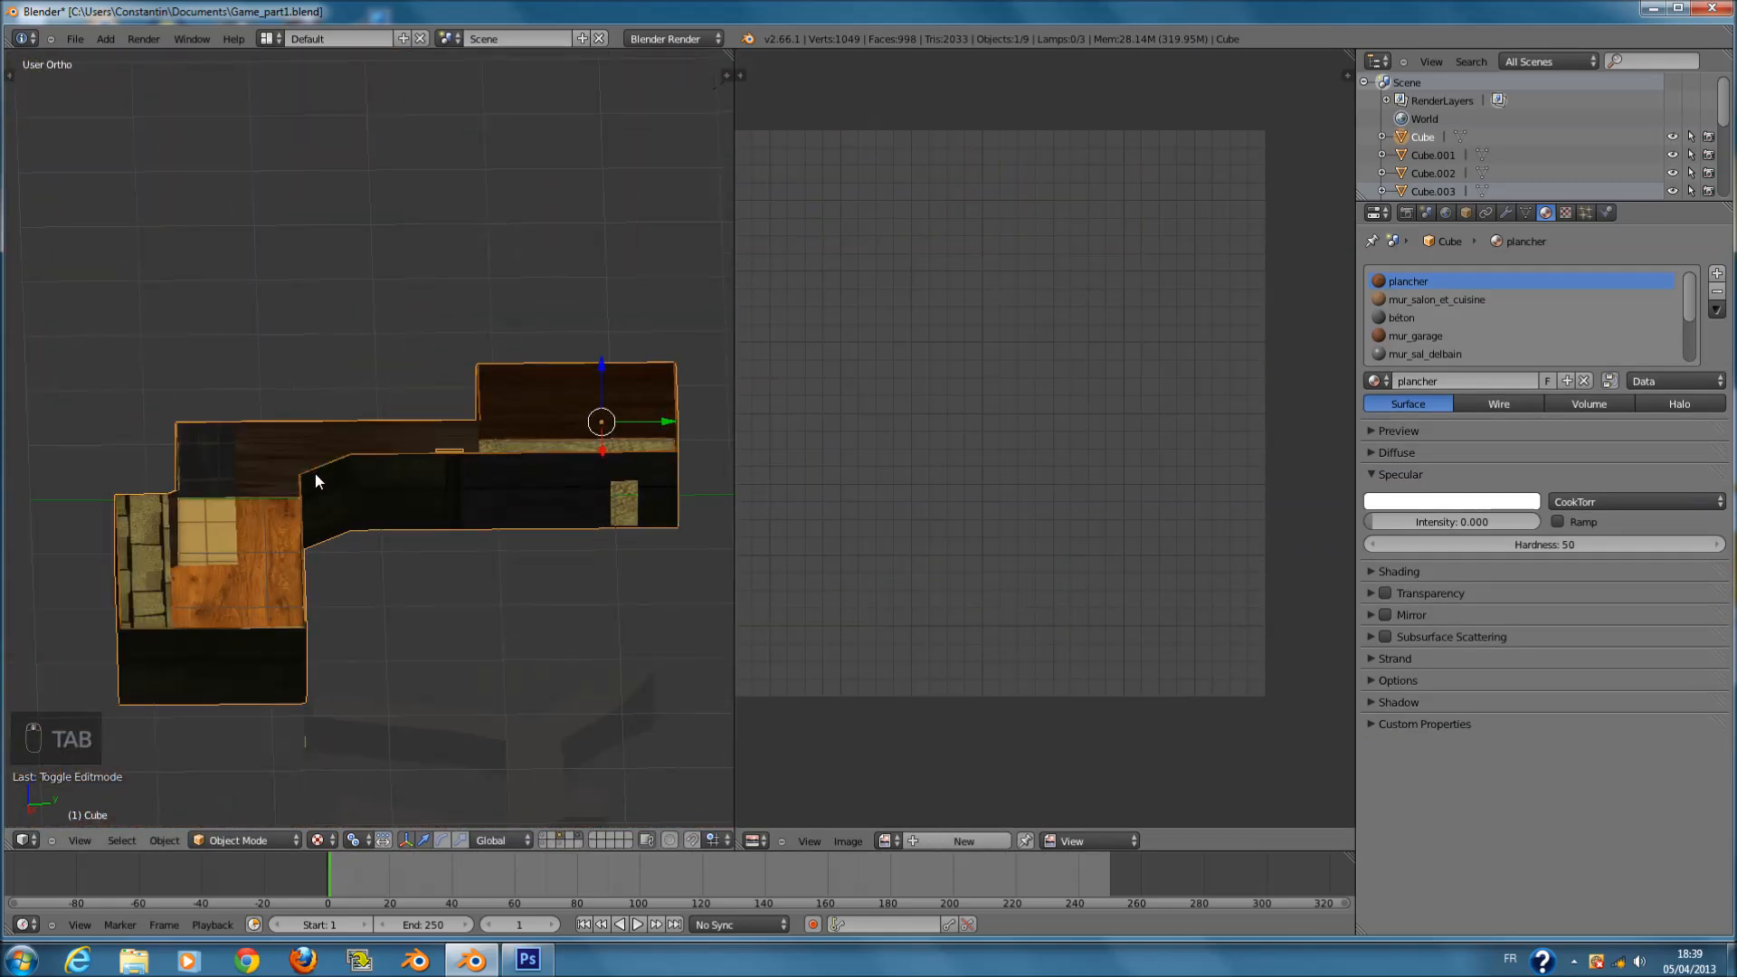
{"action": "scroll", "coordinate": [319, 479], "scroll_direction": "up", "scroll_amount": 2}
{"action": "key", "text": "Tab"}
{"action": "scroll", "coordinate": [1091, 467], "scroll_direction": "down", "scroll_amount": 3}
{"action": "middle_click_drag", "start_coordinate": [1099, 474], "coordinate": [1113, 534]}
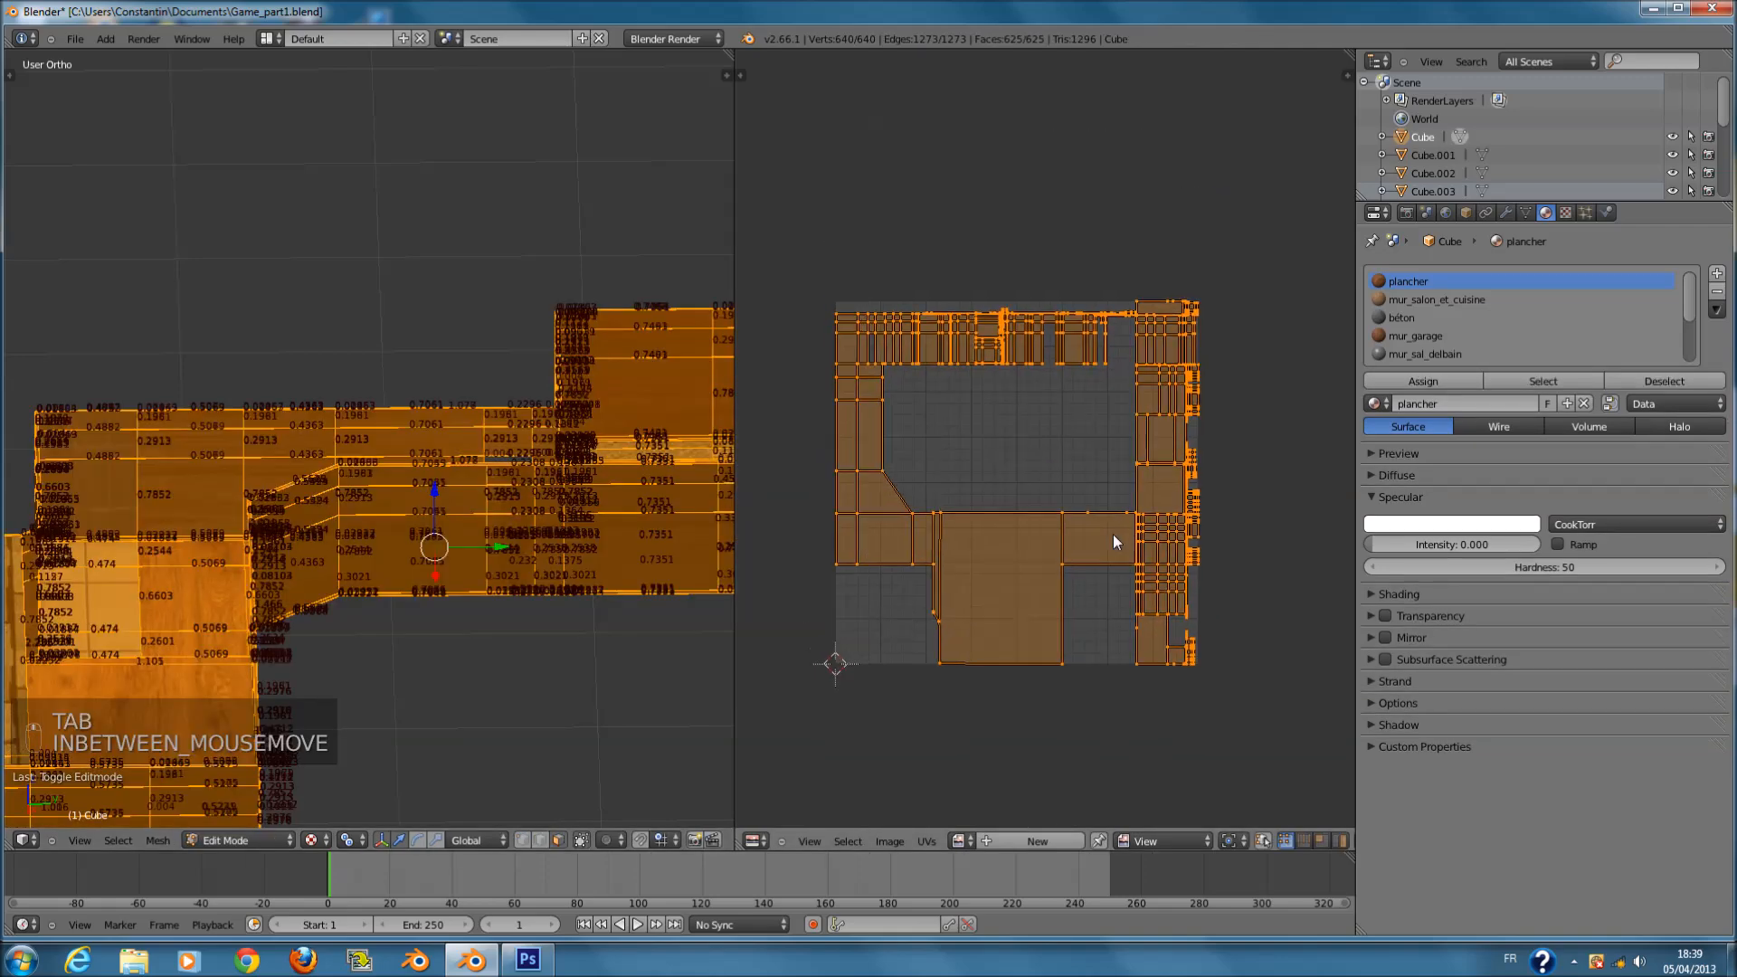
{"action": "scroll", "coordinate": [1107, 514], "scroll_direction": "up", "scroll_amount": 4}
{"action": "scroll", "coordinate": [1106, 513], "scroll_direction": "down", "scroll_amount": 4}
{"action": "scroll", "coordinate": [1095, 508], "scroll_direction": "up", "scroll_amount": 2}
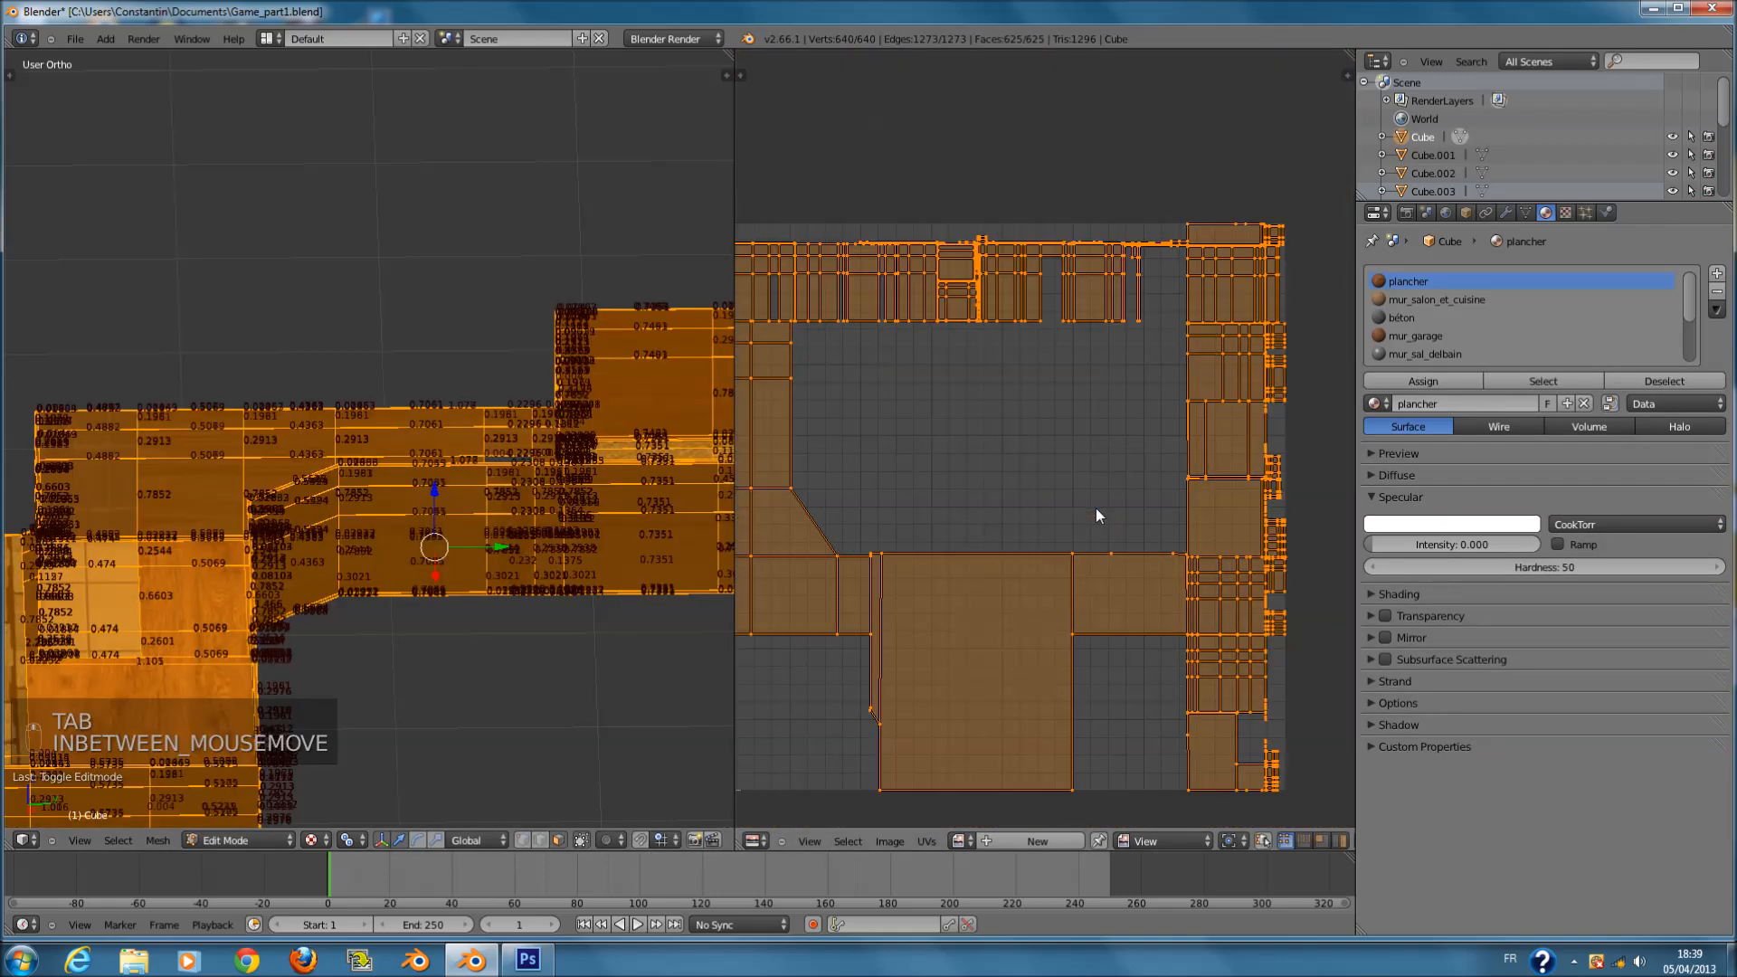
- Return the house to Object Mode, view its floors from the top and save the file
{"action": "key", "text": "Tab"}
{"action": "key", "text": "KP_7"}
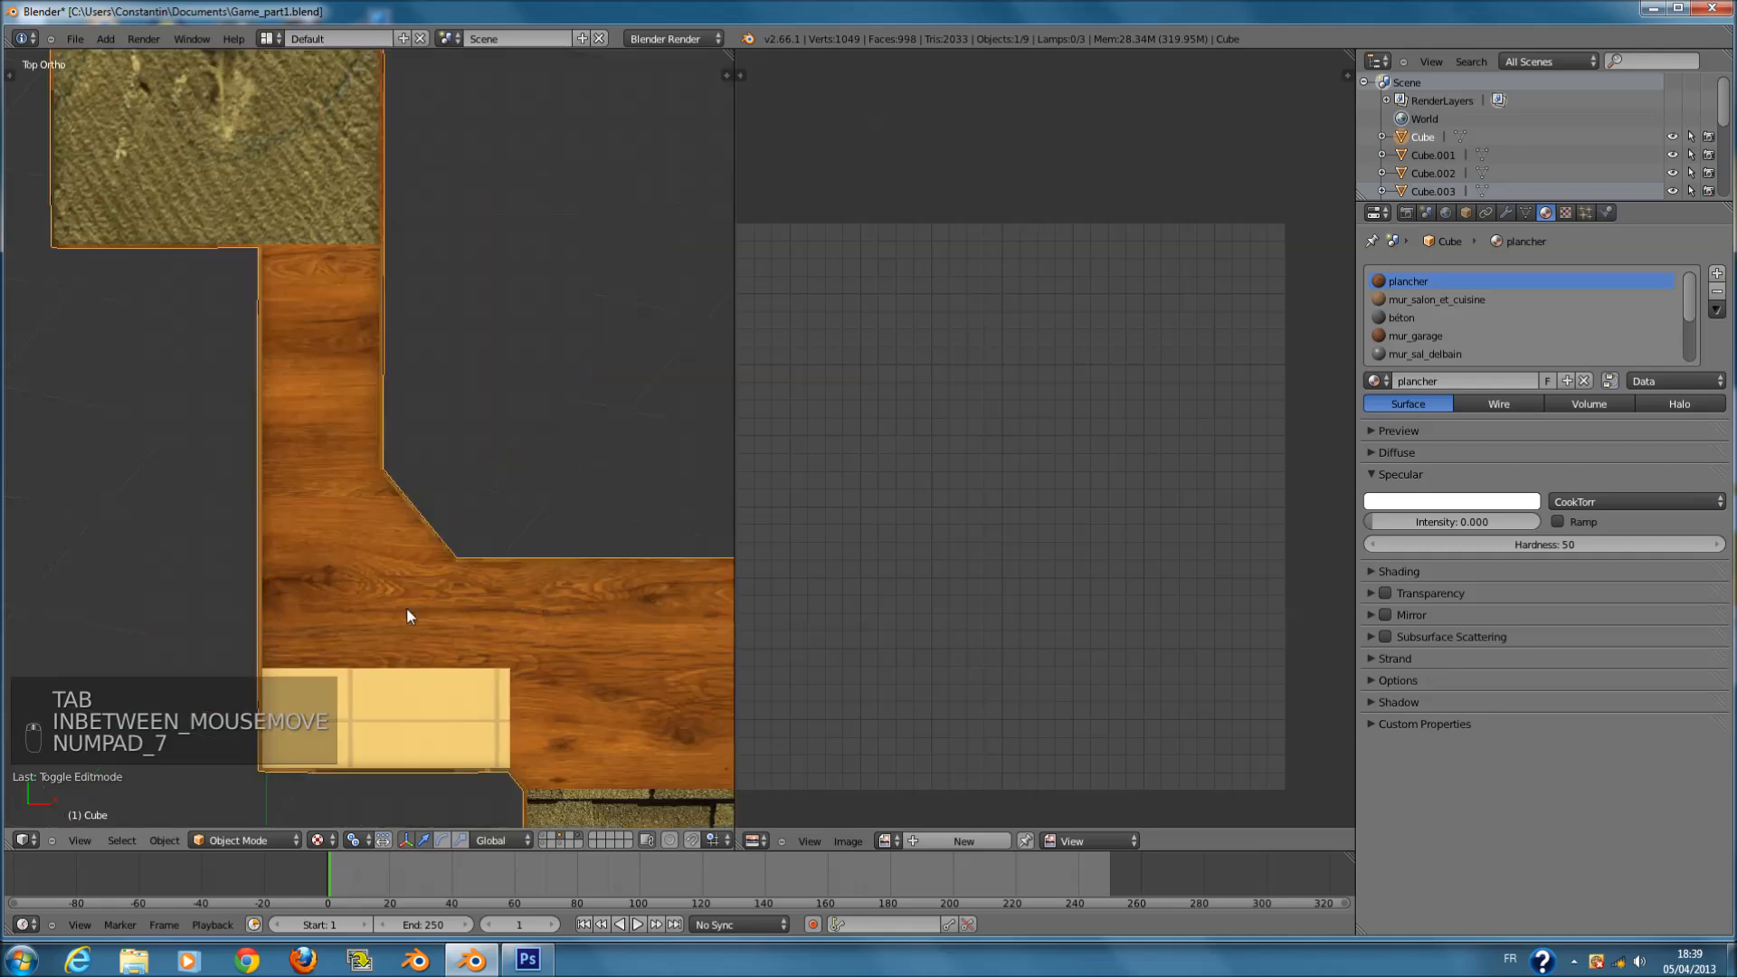
{"action": "scroll", "coordinate": [421, 633], "scroll_direction": "down", "scroll_amount": 2}
{"action": "scroll", "coordinate": [574, 496], "scroll_direction": "up", "scroll_amount": 7, "text": "shift"}
{"action": "middle_click_drag", "start_coordinate": [504, 582], "coordinate": [415, 531]}
{"action": "key", "text": "KP_7"}
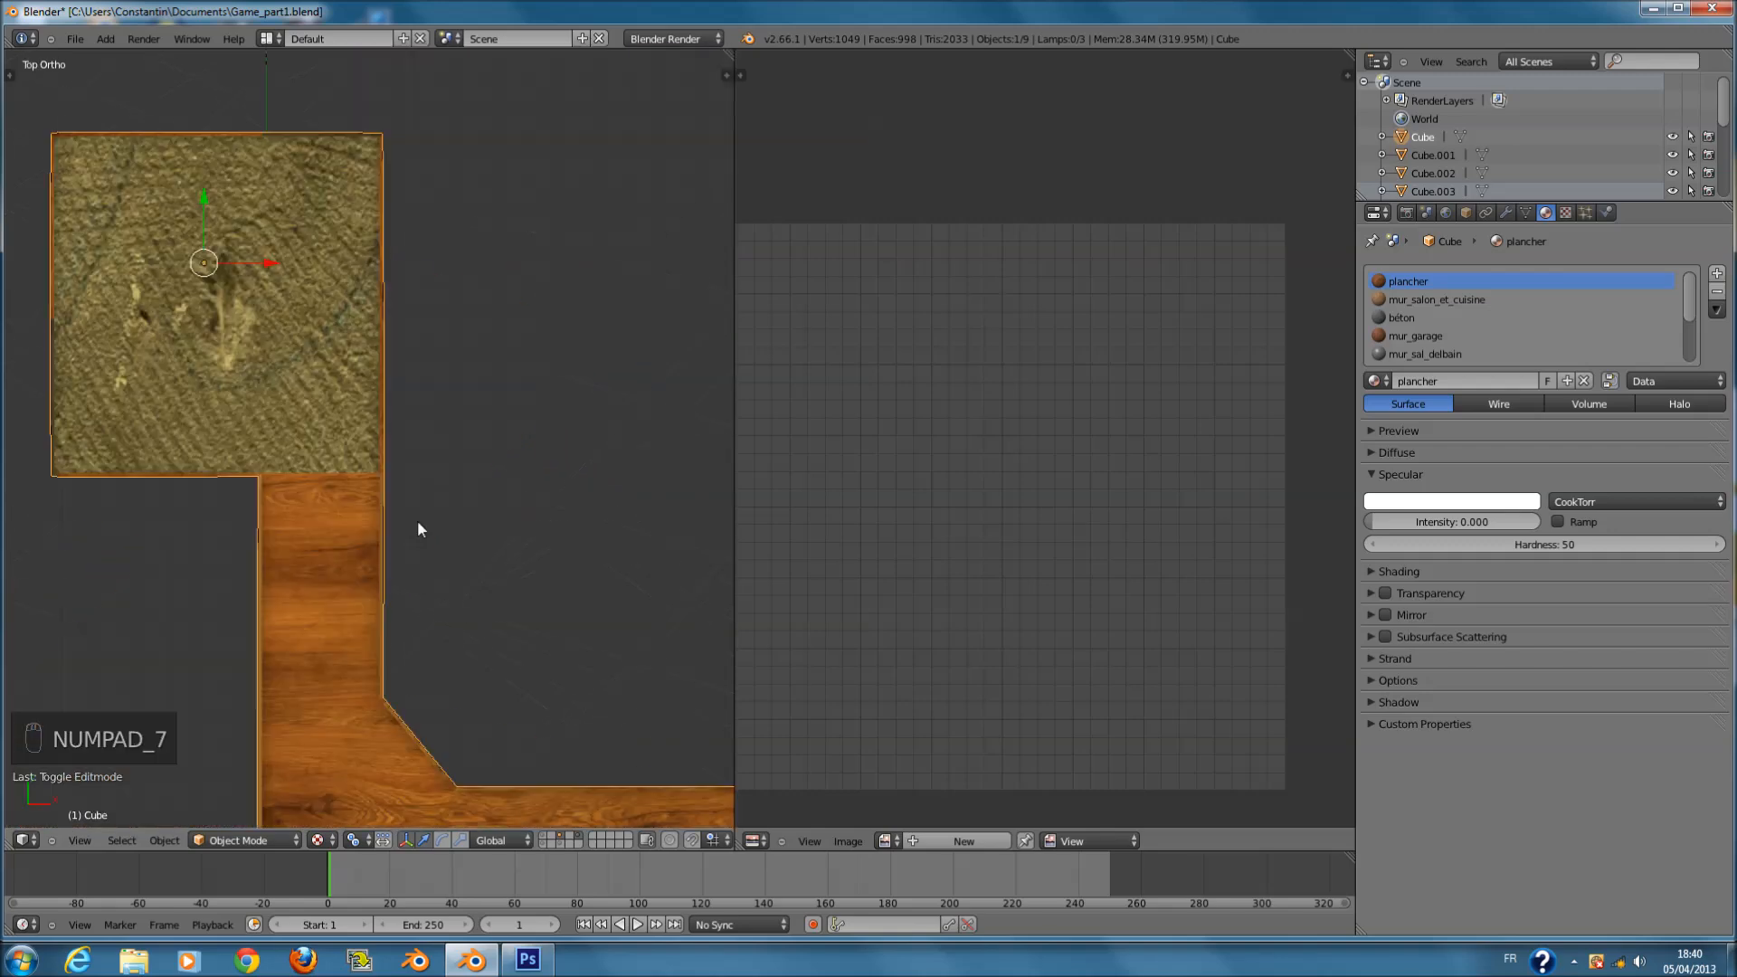
{"action": "scroll", "coordinate": [499, 475], "scroll_direction": "down", "scroll_amount": 2}
{"action": "key", "text": "ctrl+s"}
{"action": "left_click", "coordinate": [499, 474]}
{"action": "key", "text": "Tab"}
{"action": "key", "text": "Tab"}
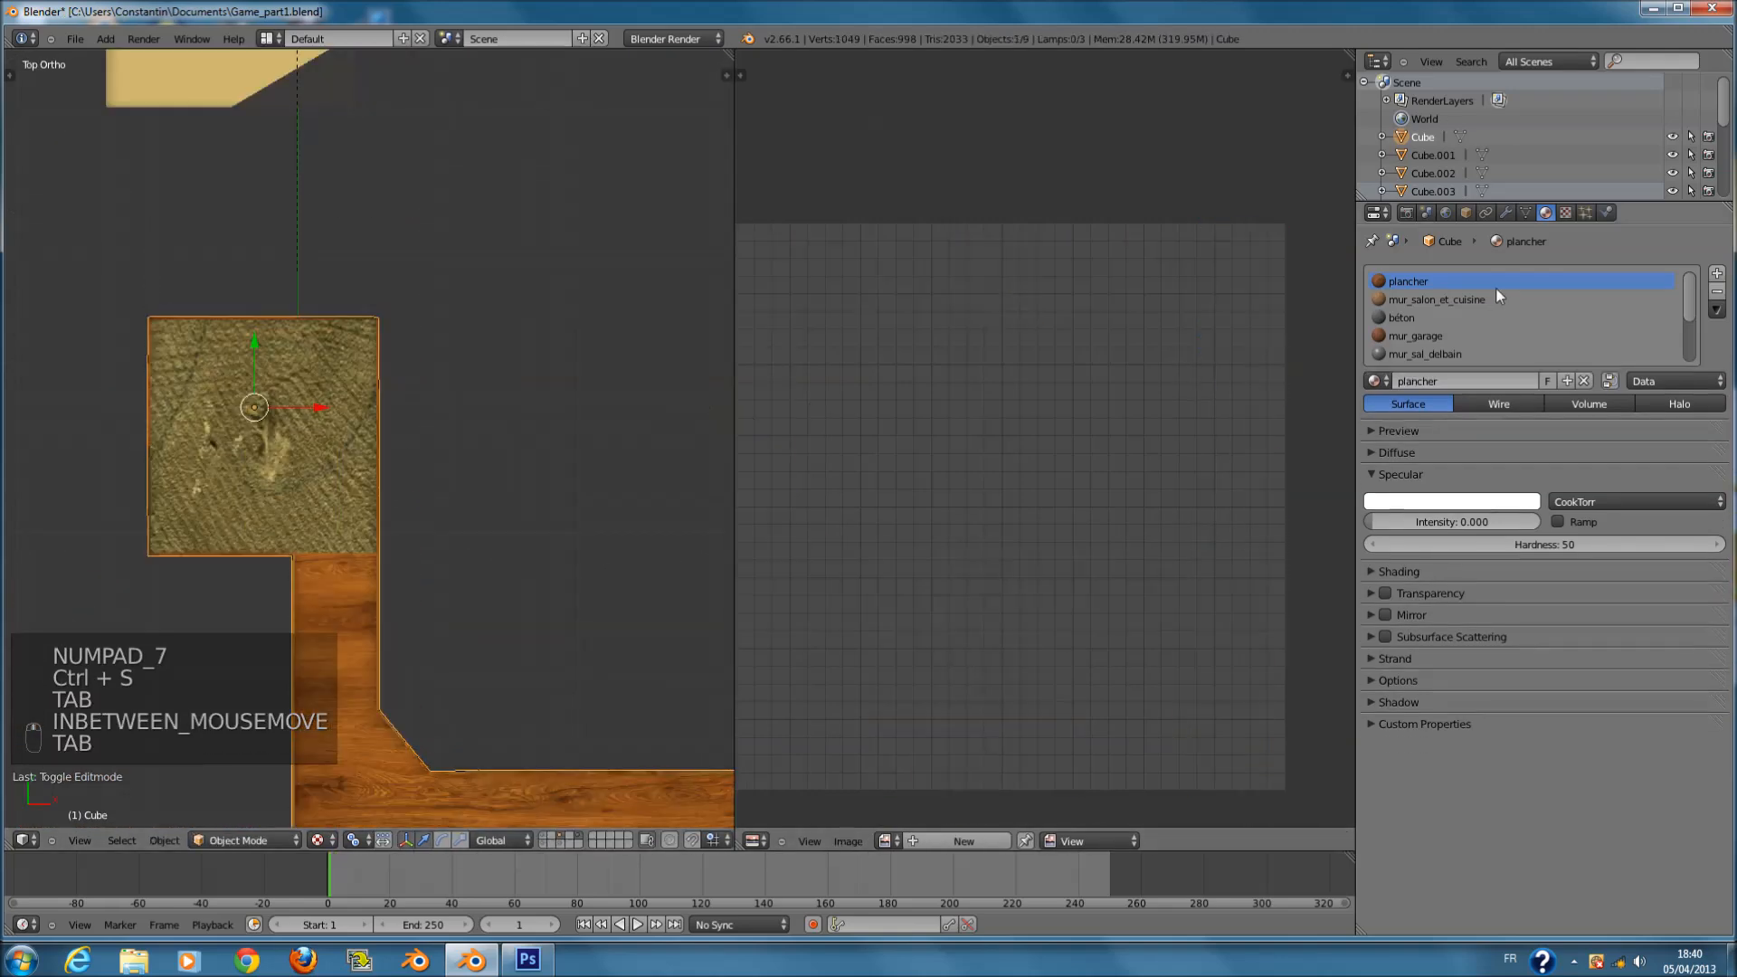
- Set the plancher texture's mapping size to 2 in X, Y and Z
{"action": "left_click", "coordinate": [1565, 214]}
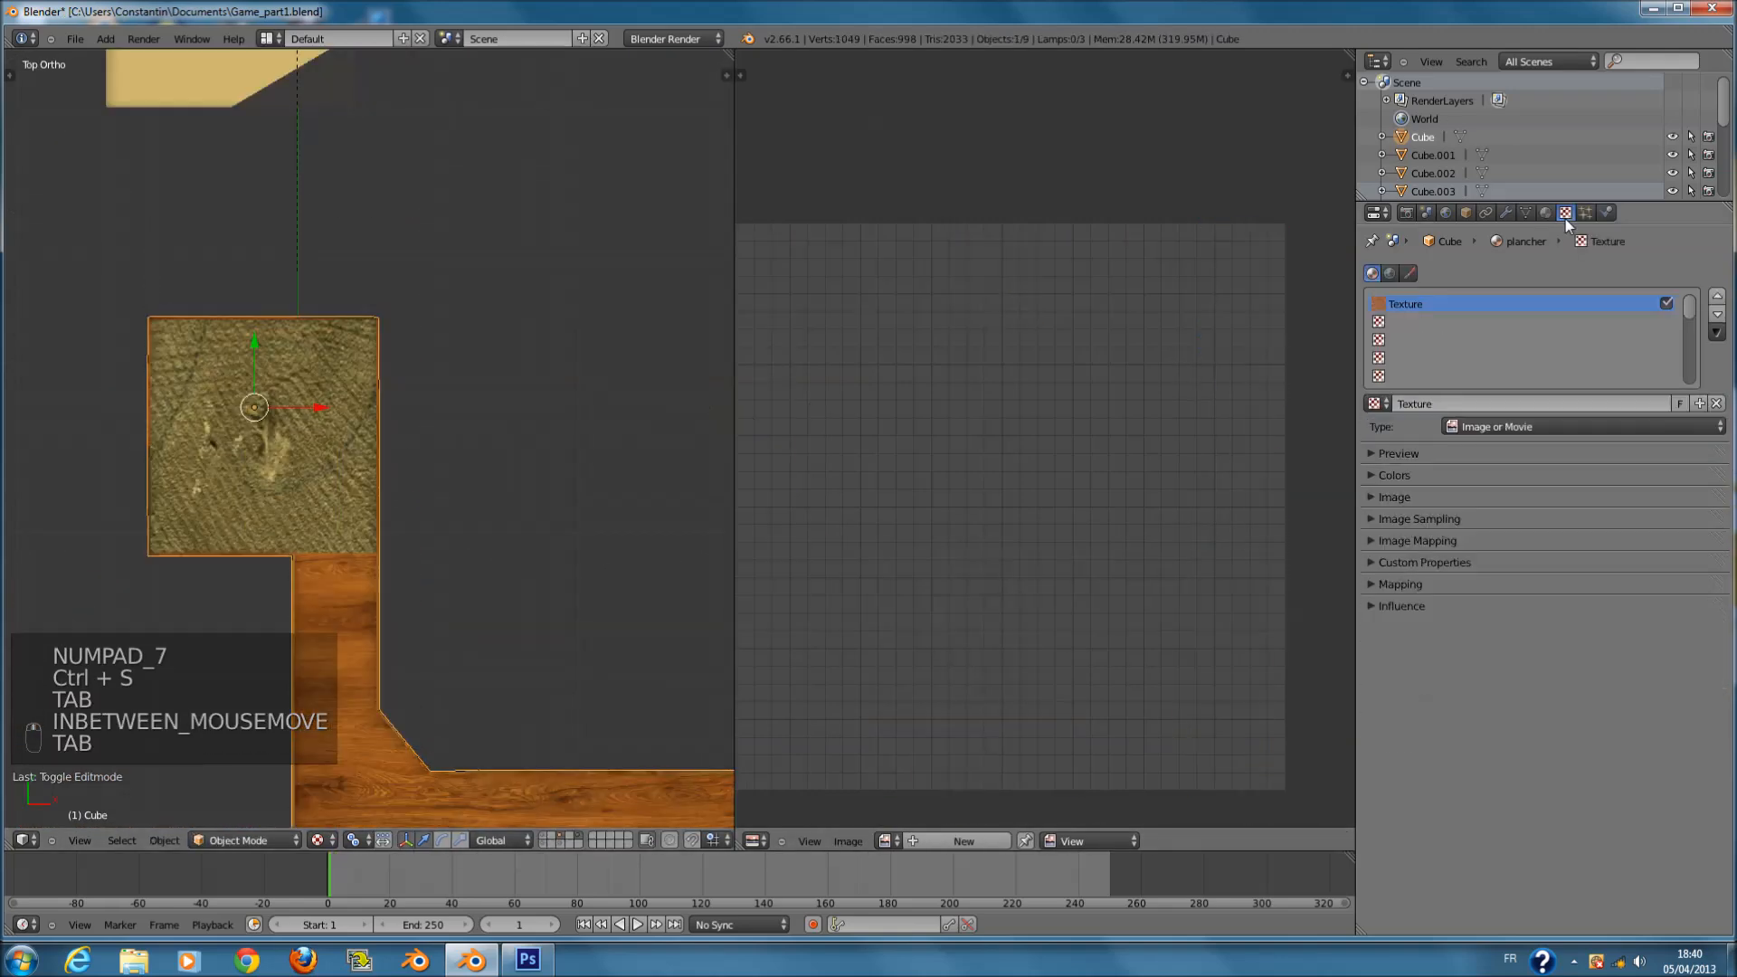
{"action": "left_click", "coordinate": [1458, 581]}
{"action": "left_click", "coordinate": [1627, 738]}
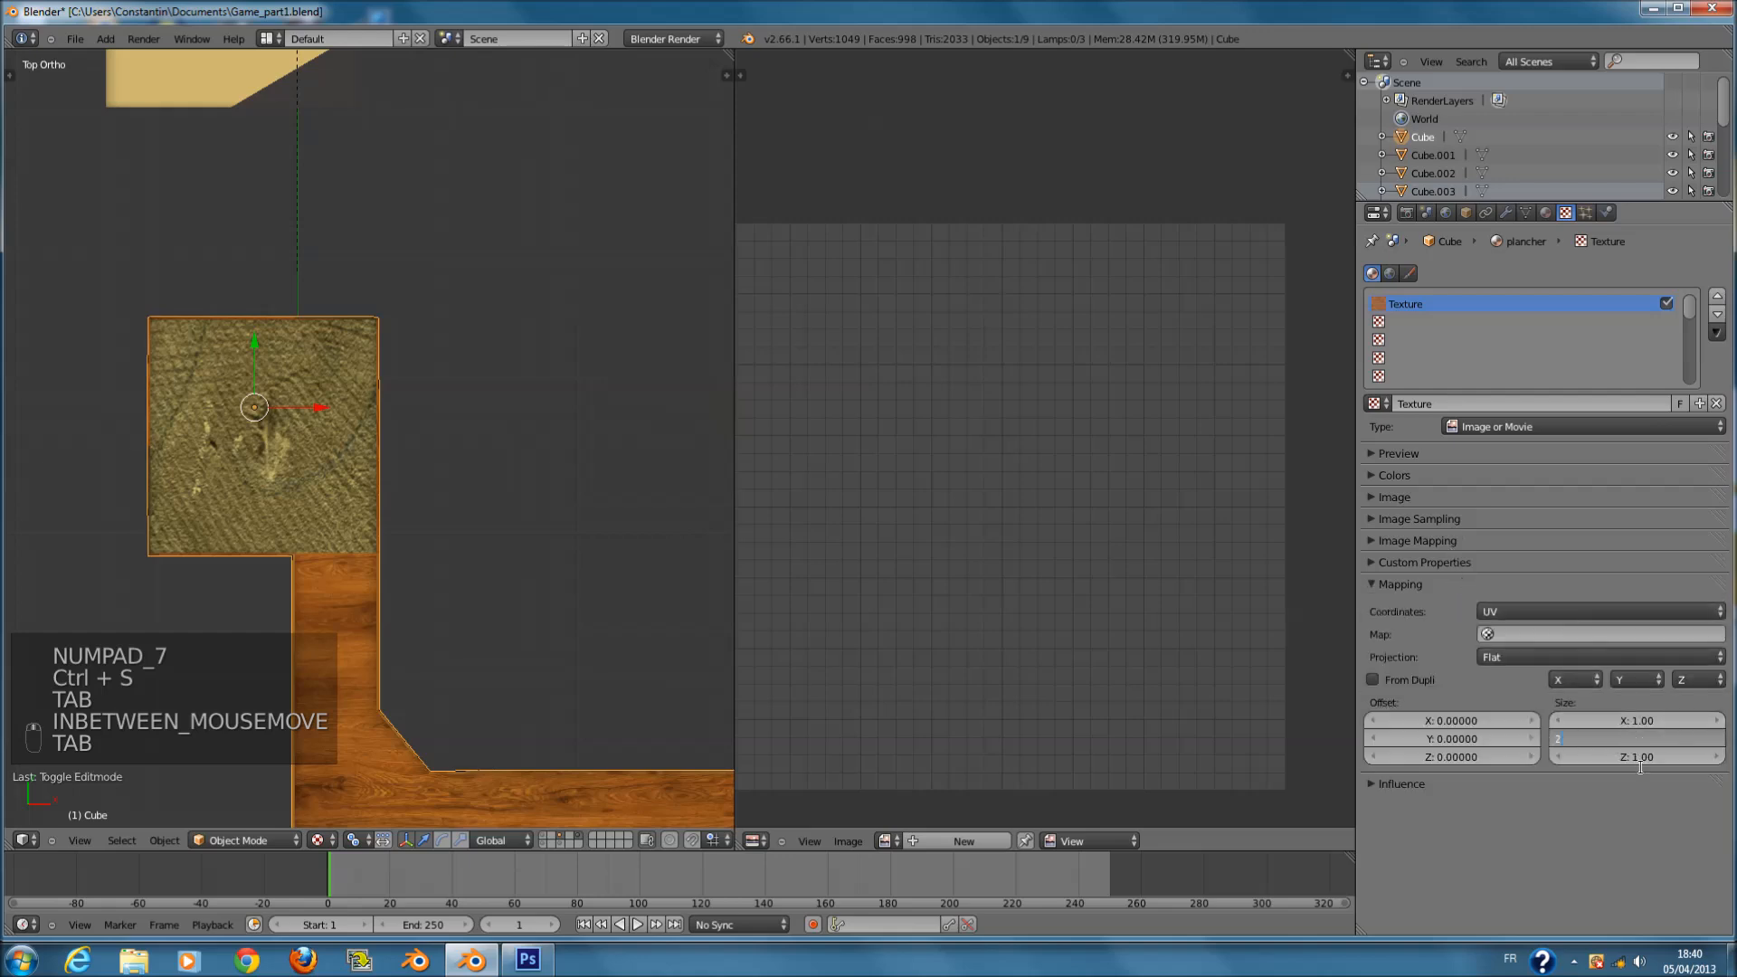
{"action": "left_click", "coordinate": [1641, 767]}
{"action": "left_click", "coordinate": [1643, 755]}
{"action": "type", "text": "2"}
{"action": "left_click", "coordinate": [1643, 777]}
{"action": "left_click", "coordinate": [1639, 720]}
{"action": "type", "text": "2"}
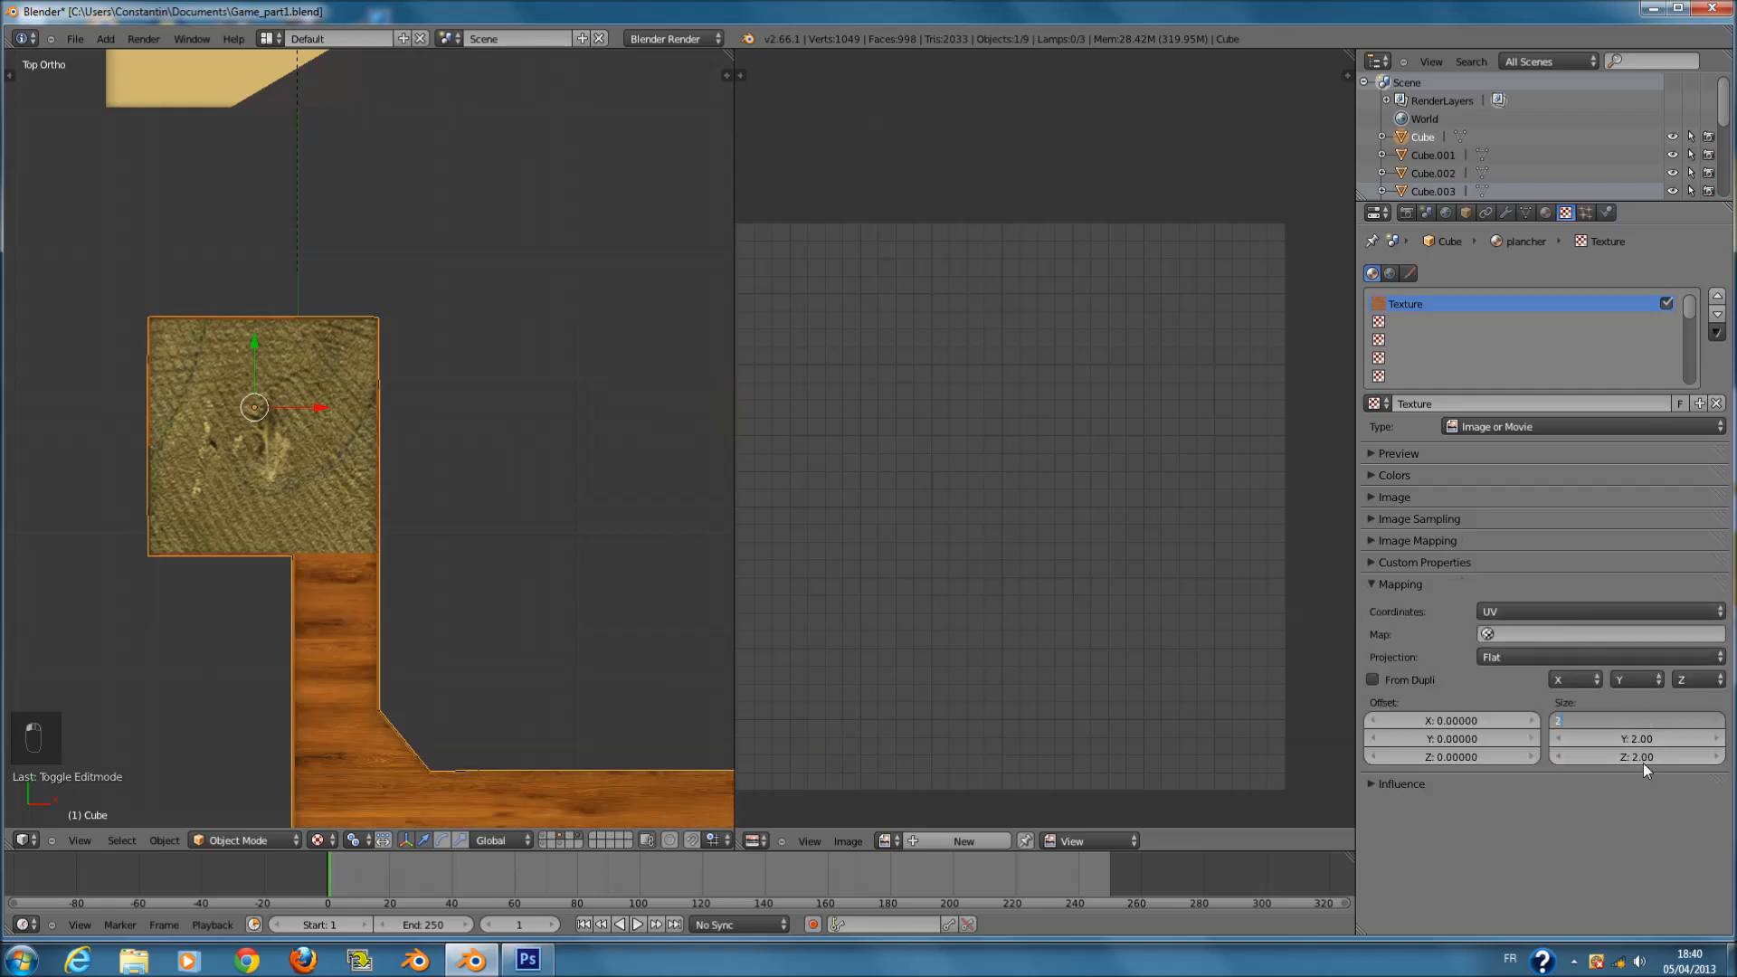
- Set the plancher texture's mapping size to 3 in X and Y and check the floor planks
{"action": "left_click", "coordinate": [1643, 762]}
{"action": "left_click", "coordinate": [1631, 737]}
{"action": "type", "text": "3"}
{"action": "left_click", "coordinate": [1631, 703]}
{"action": "left_click", "coordinate": [1632, 721]}
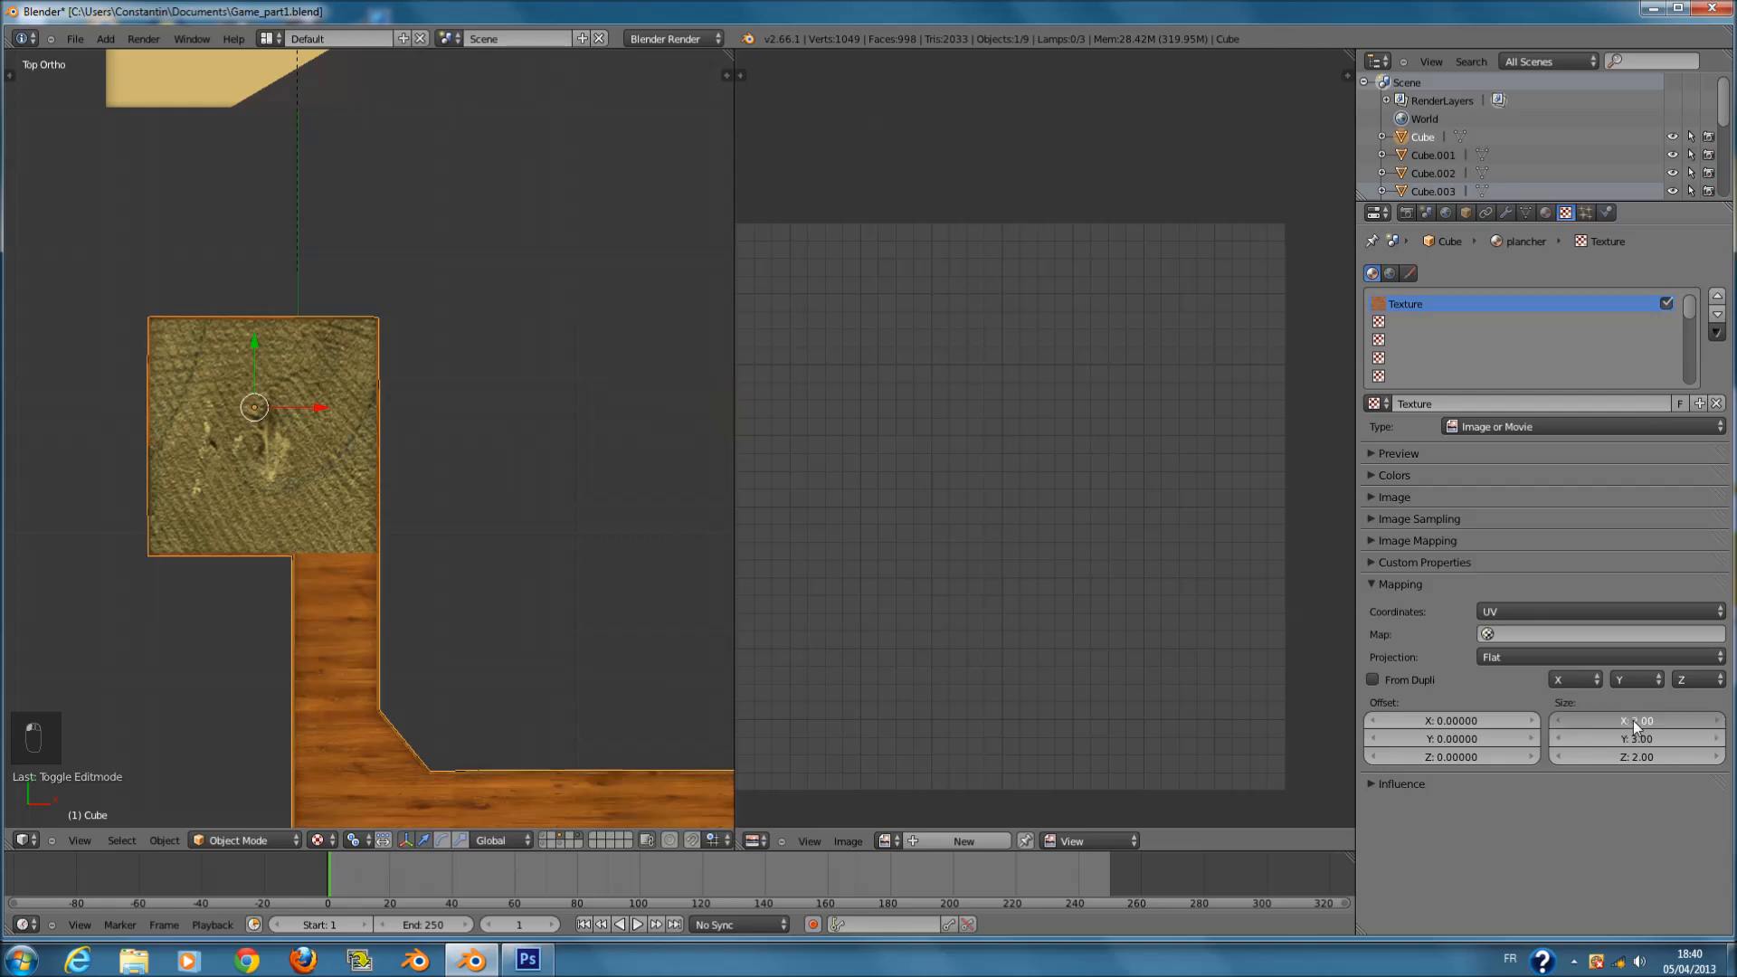
{"action": "type", "text": "3"}
{"action": "key", "text": "Return"}
{"action": "scroll", "coordinate": [406, 741], "scroll_direction": "down", "scroll_amount": 5}
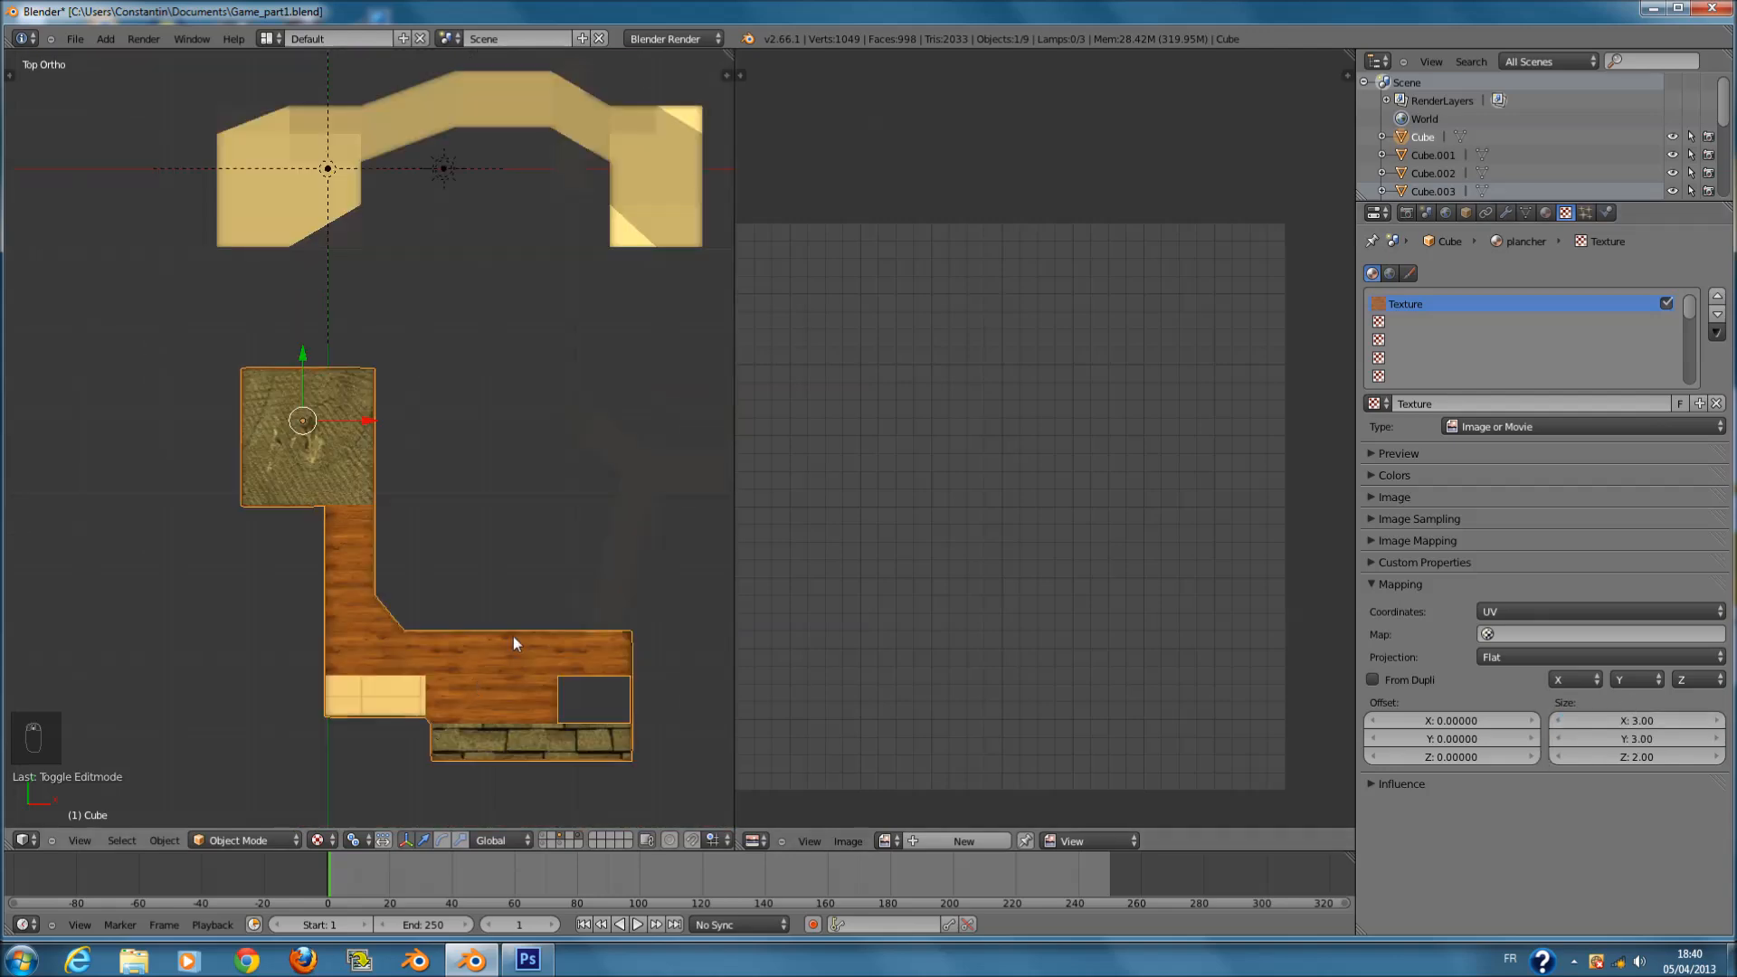
{"action": "scroll", "coordinate": [526, 636], "scroll_direction": "up", "scroll_amount": 6}
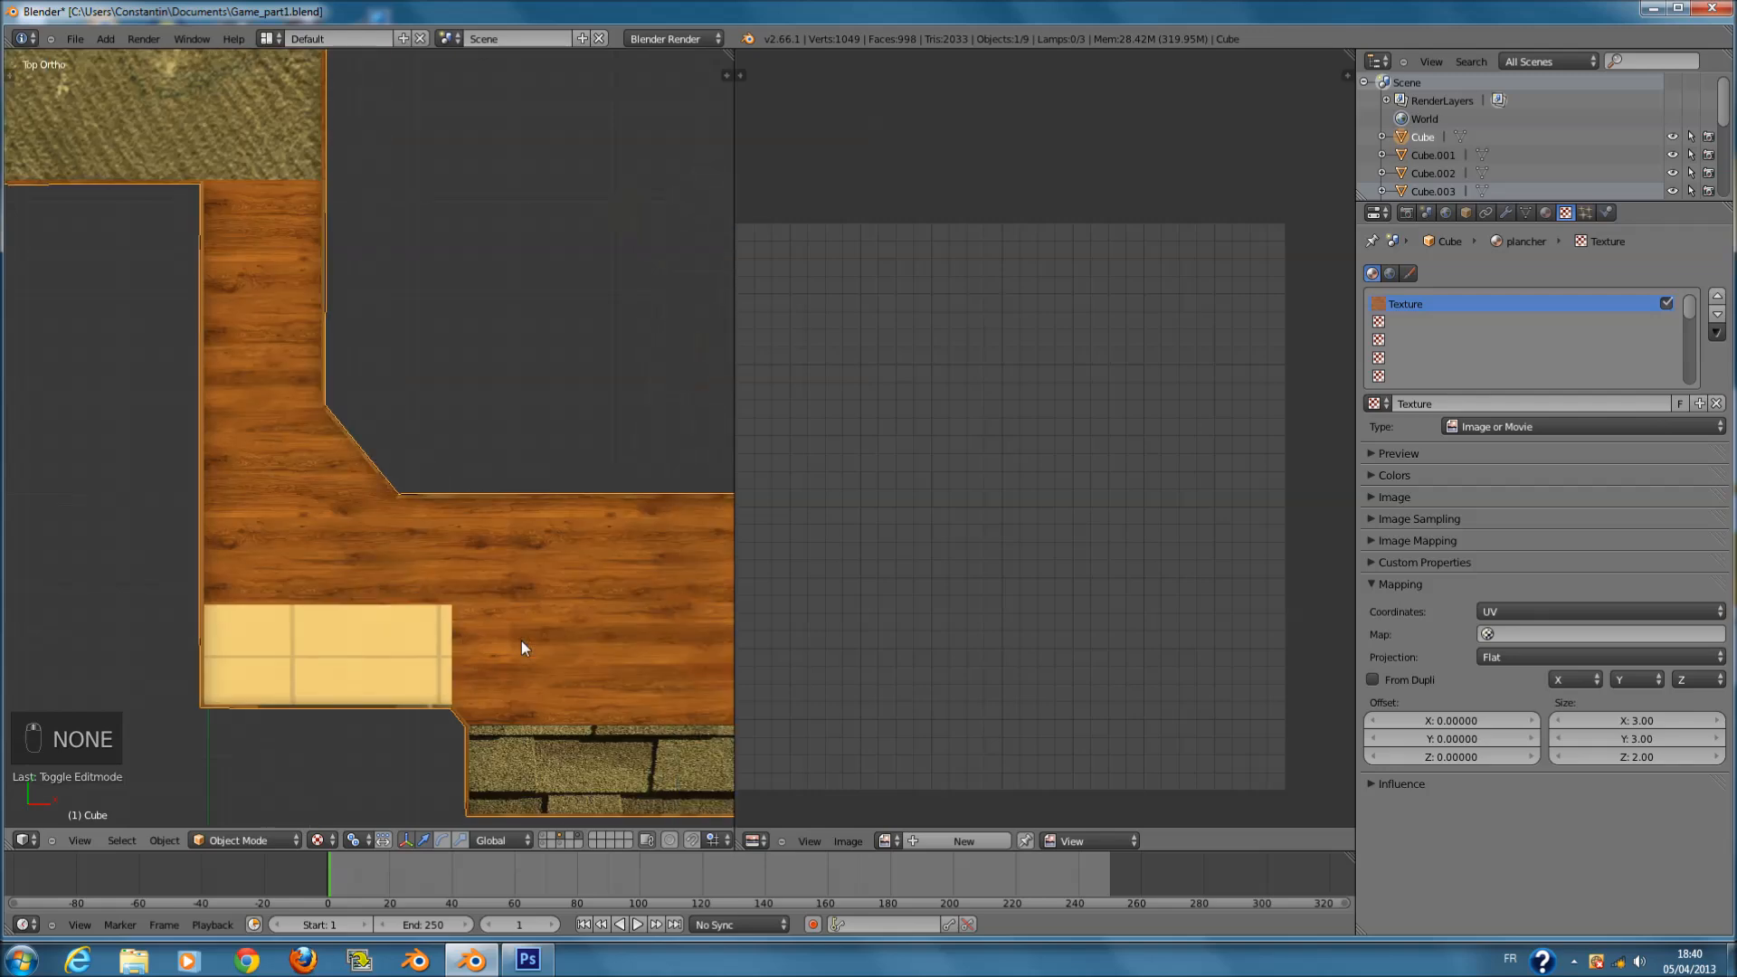
- Set the plancher texture's mapping size to 5 in X and Y
{"action": "key", "text": "Return"}
{"action": "left_click", "coordinate": [1643, 743]}
{"action": "type", "text": "5"}
{"action": "key", "text": "Return"}
- Set the plancher texture's mapping size to 6 in X and Y
{"action": "left_click", "coordinate": [1633, 715]}
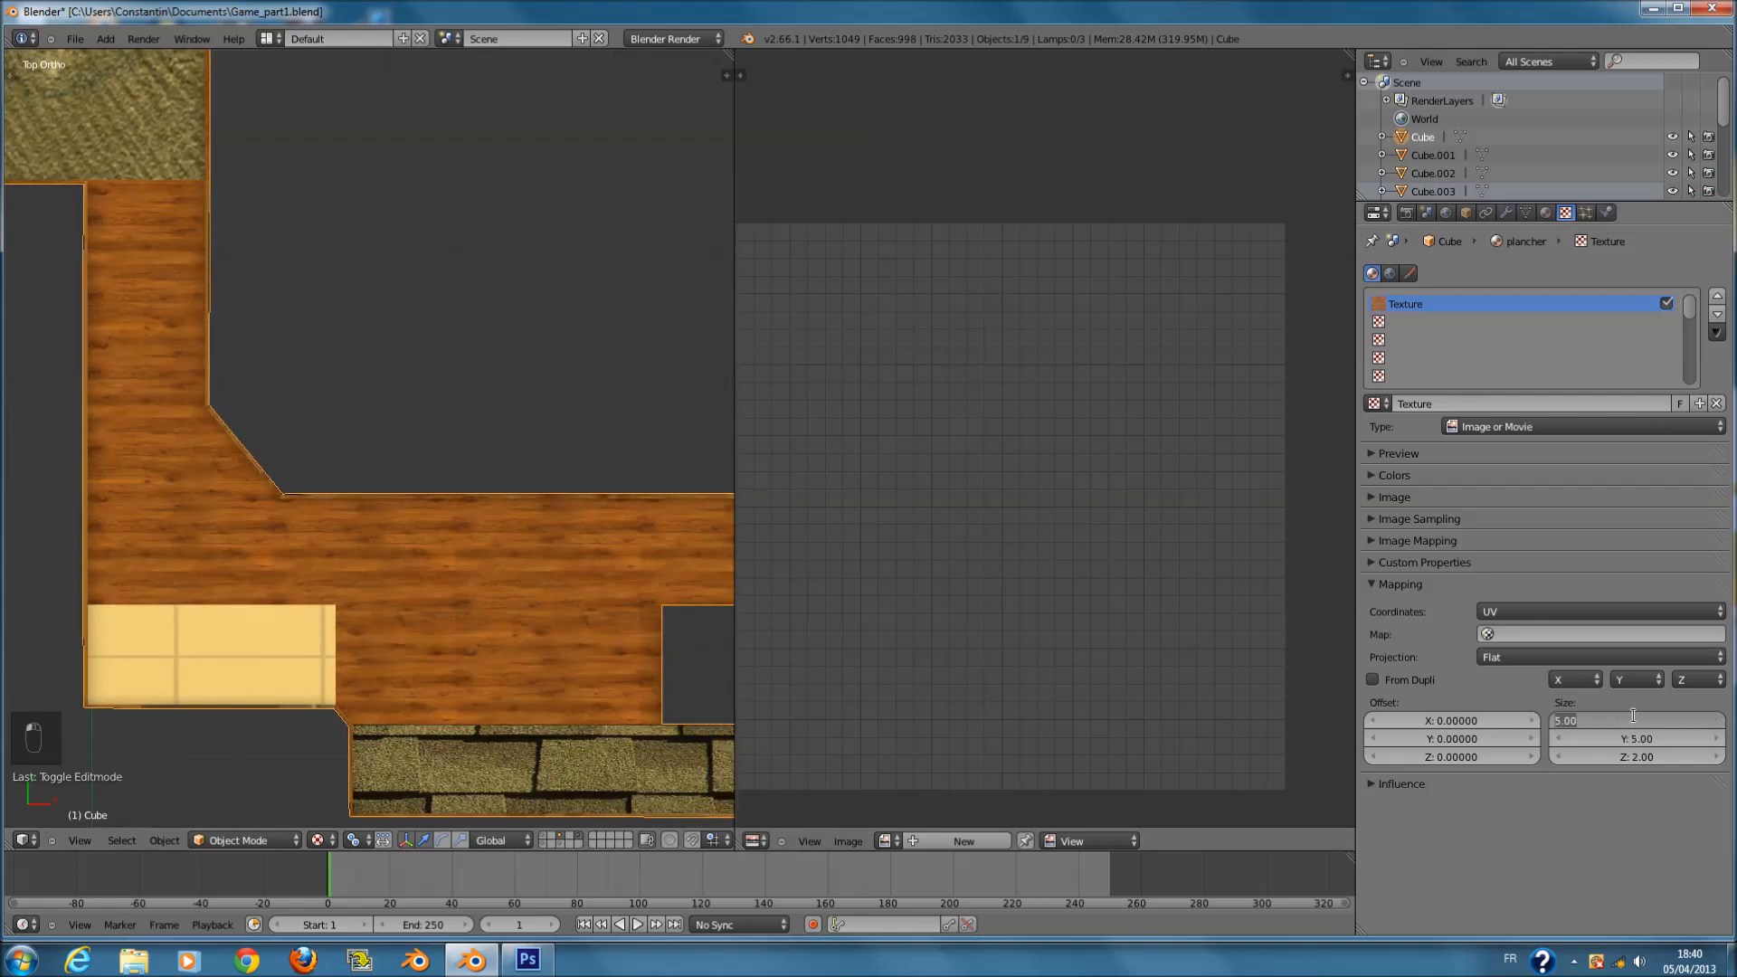
{"action": "key", "text": "Return"}
{"action": "left_click", "coordinate": [1637, 737]}
{"action": "type", "text": "6"}
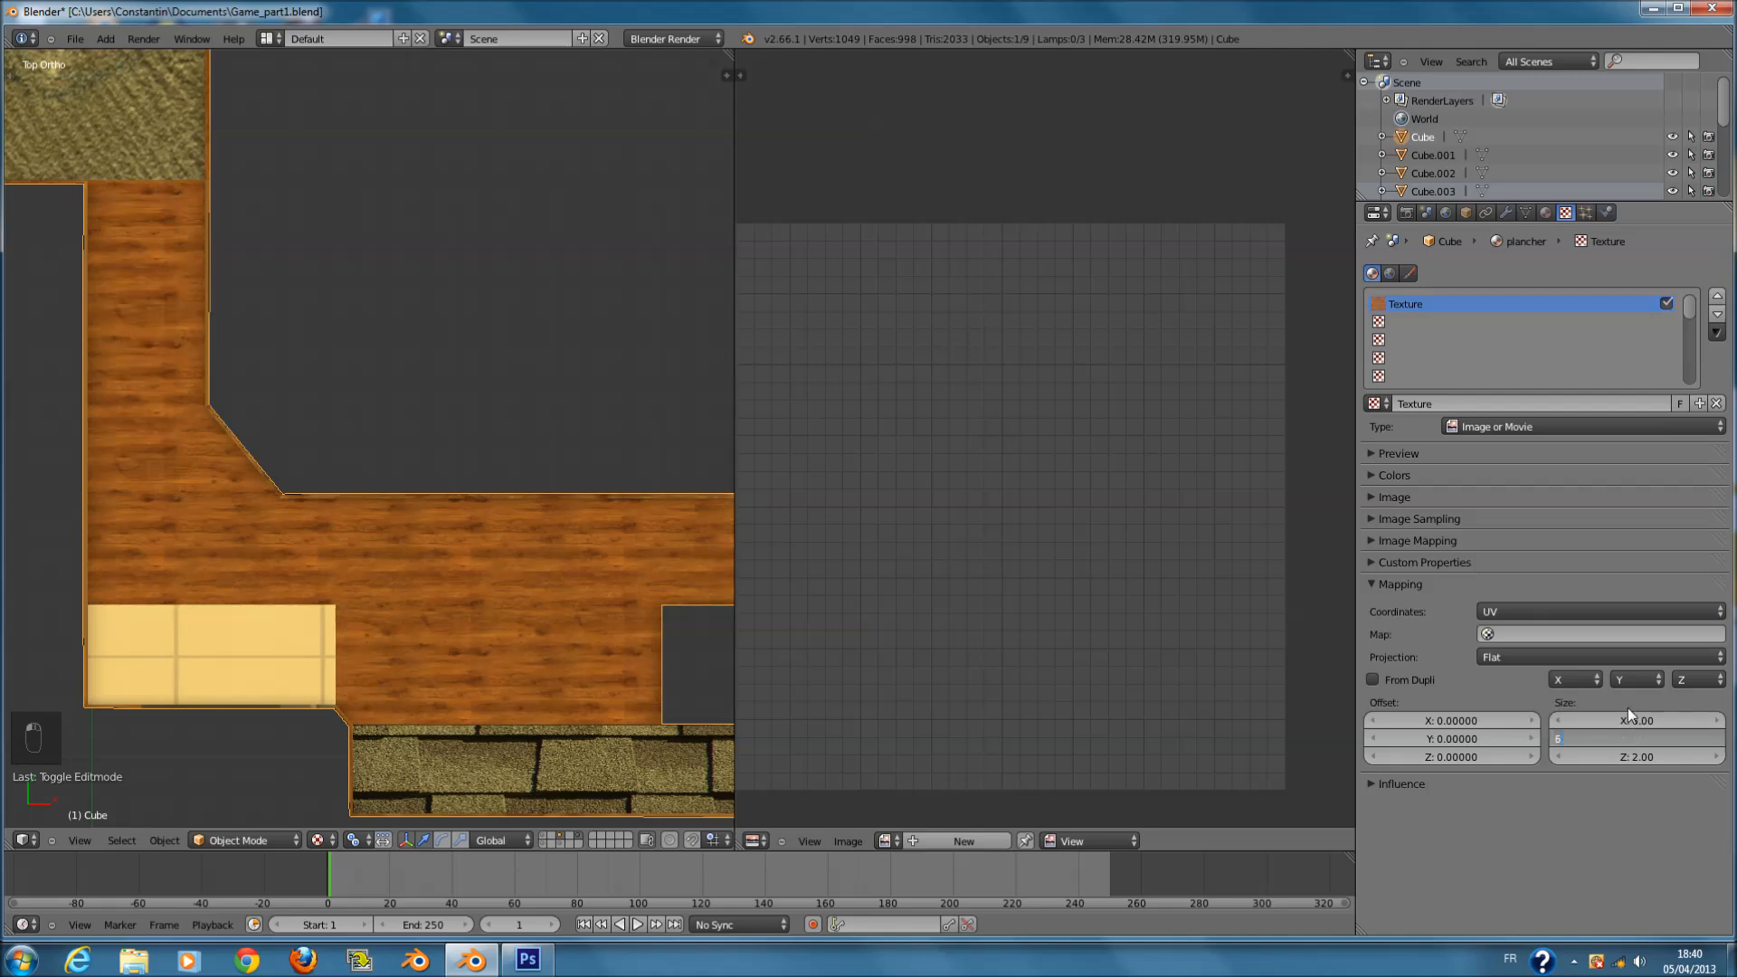
{"action": "key", "text": "Return"}
- Set the plancher texture's Y mapping size to 8
{"action": "left_click", "coordinate": [1629, 739]}
{"action": "type", "text": "68"}
{"action": "key", "text": "Return"}
{"action": "left_click", "coordinate": [1636, 736]}
{"action": "type", "text": "8"}
{"action": "key", "text": "Return"}
- Set the plancher texture's Y mapping size to 9 and save the file
{"action": "left_click", "coordinate": [1636, 735]}
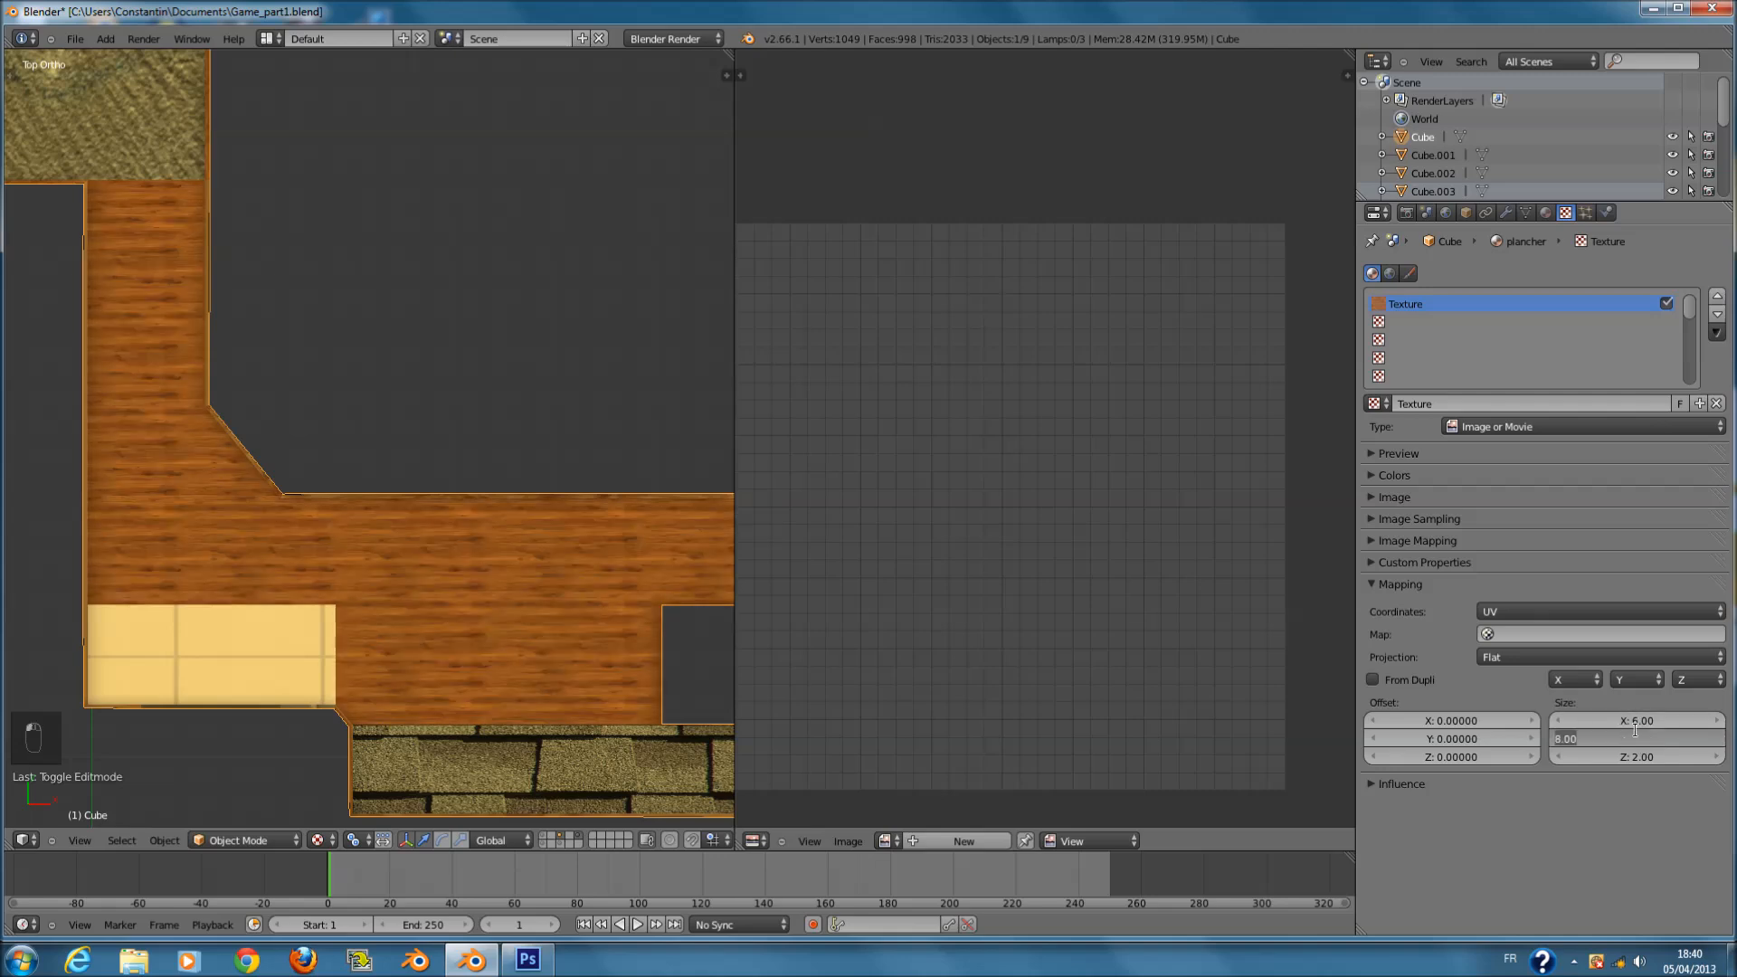
{"action": "key", "text": "Return"}
{"action": "middle_click_drag", "start_coordinate": [543, 666], "coordinate": [262, 604]}
{"action": "key", "text": "ctrl+s"}
{"action": "scroll", "coordinate": [263, 604], "scroll_direction": "up", "scroll_amount": 2}
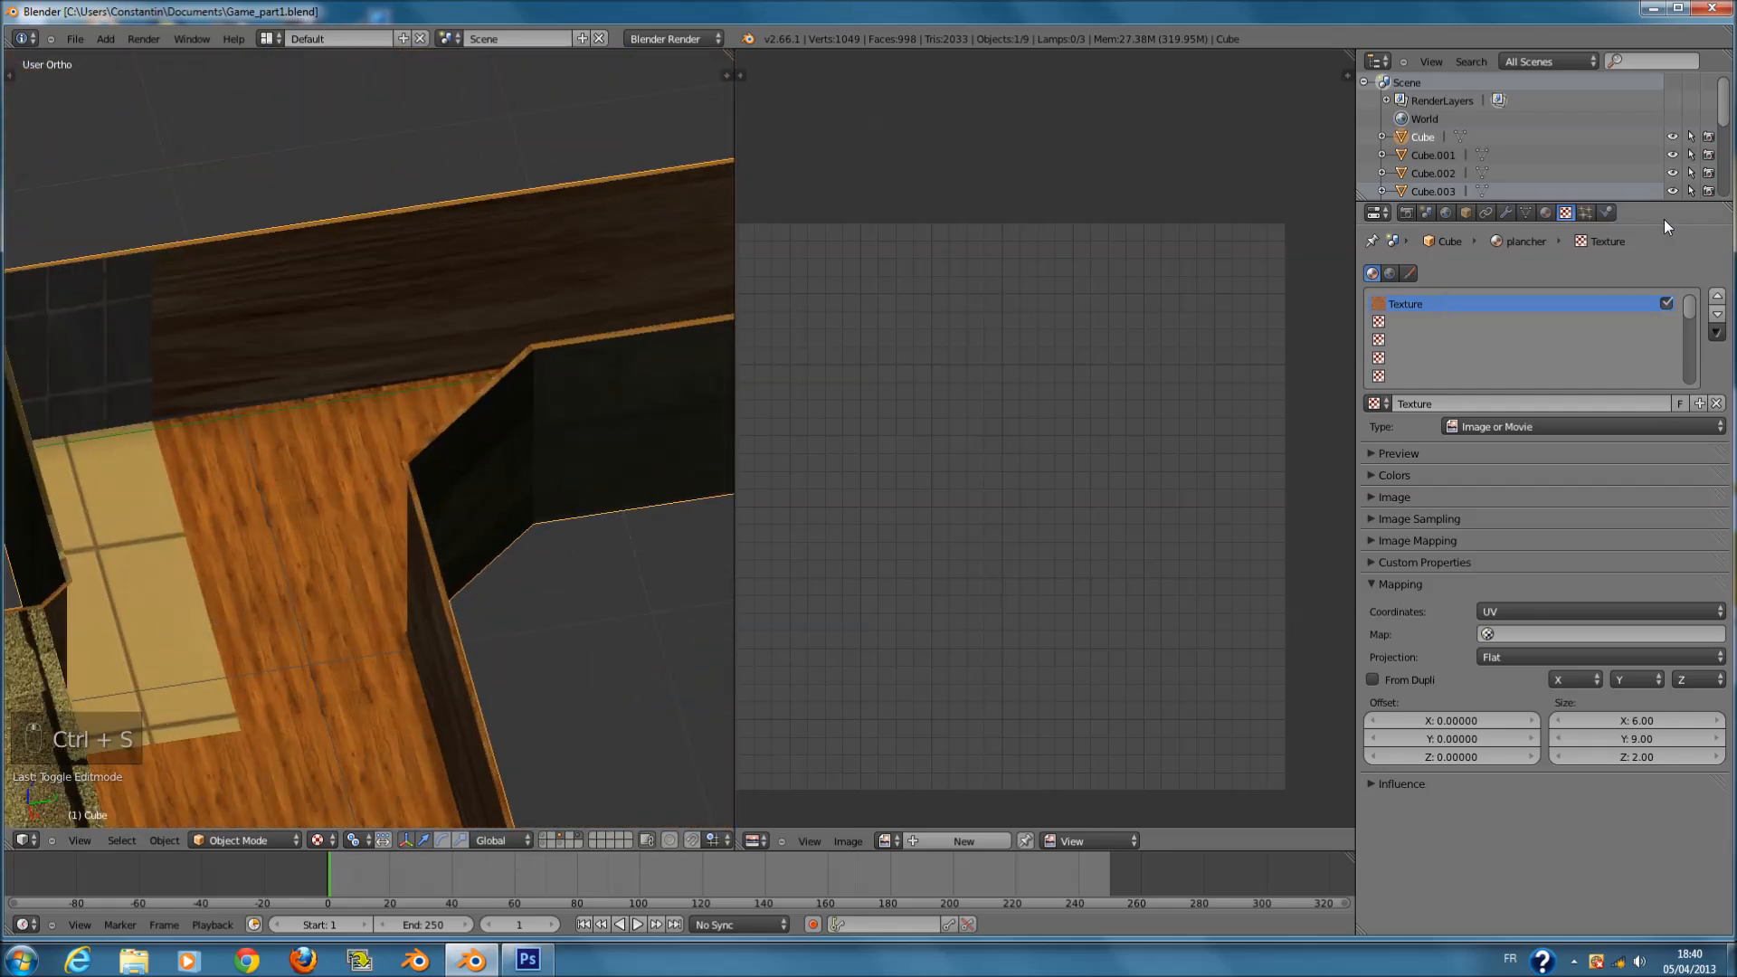
- Make mur_salon_et_cuisine the active material and check its texture mapping against the corridor walls
{"action": "left_click", "coordinate": [1546, 212]}
{"action": "left_click", "coordinate": [1448, 300]}
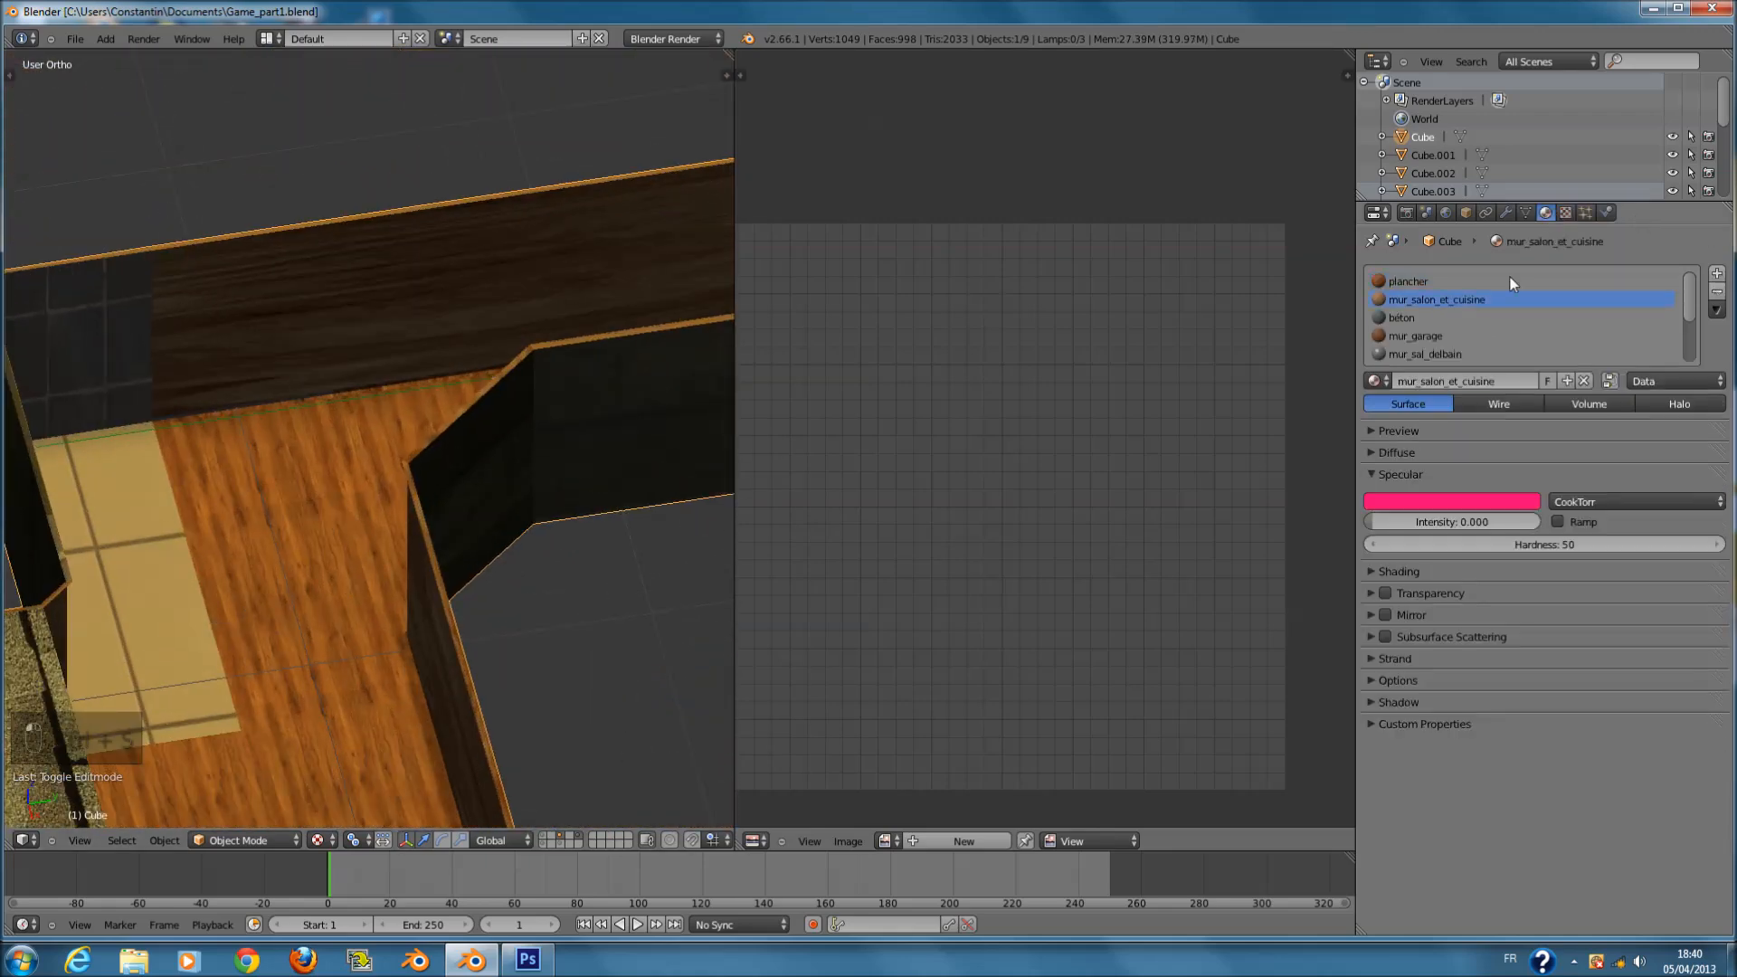
{"action": "left_click", "coordinate": [1566, 213]}
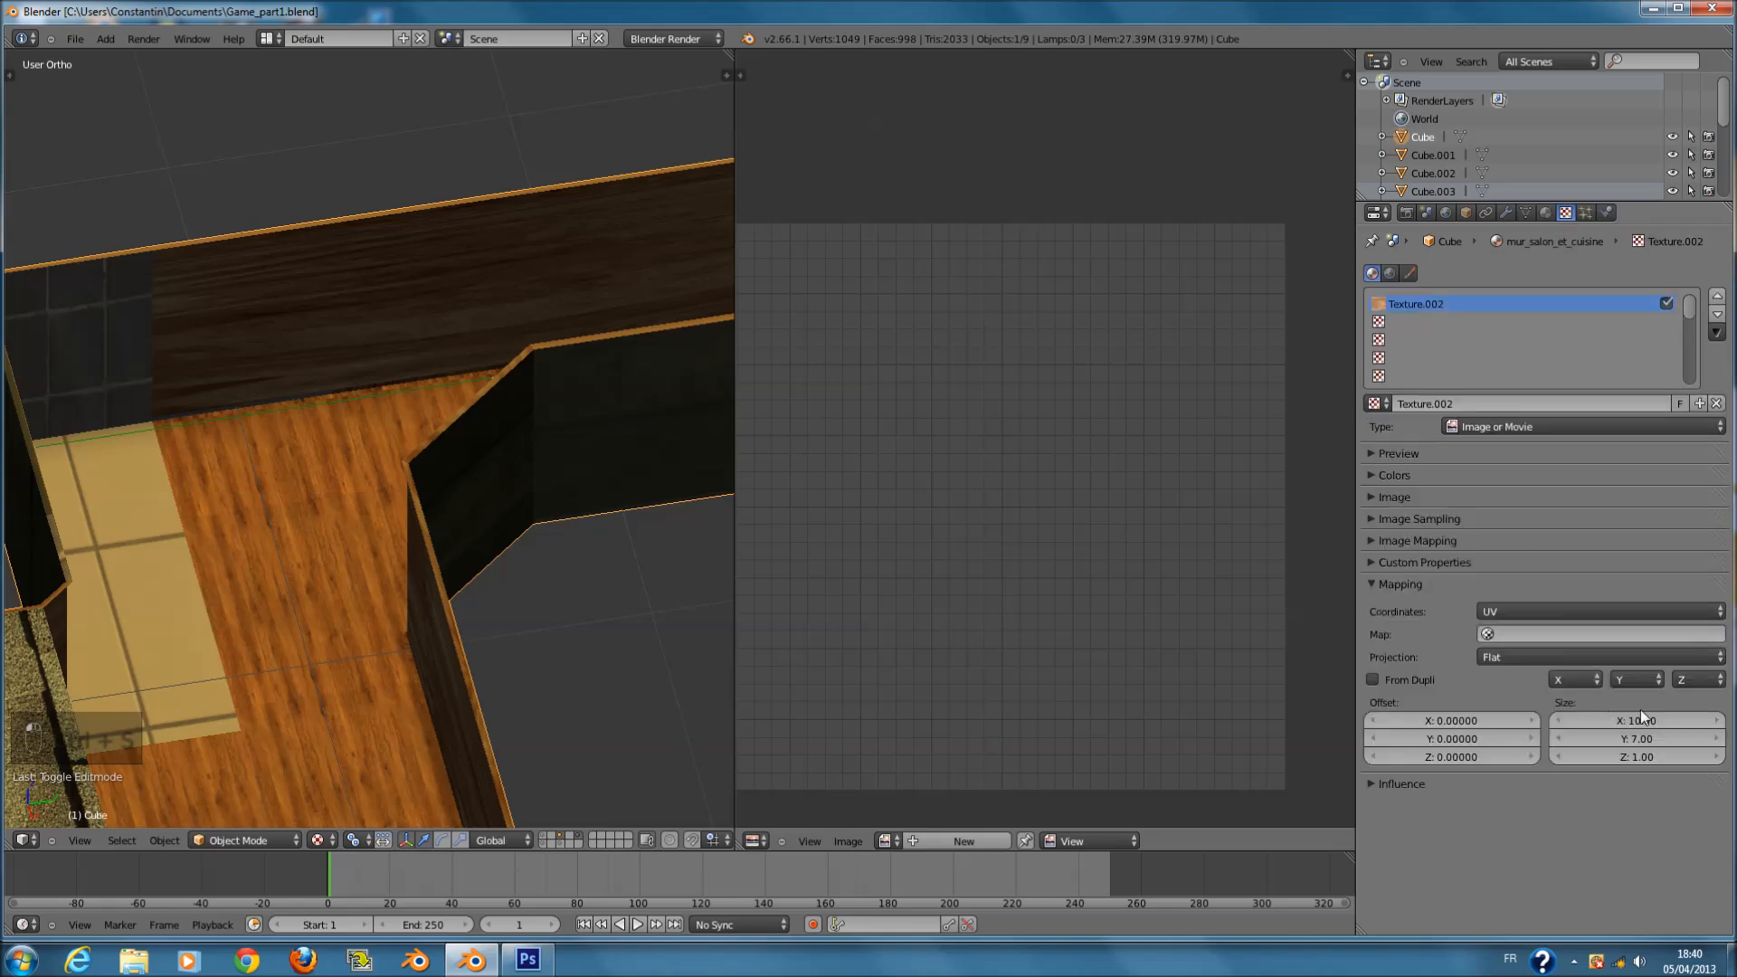
{"action": "left_click", "coordinate": [1546, 213]}
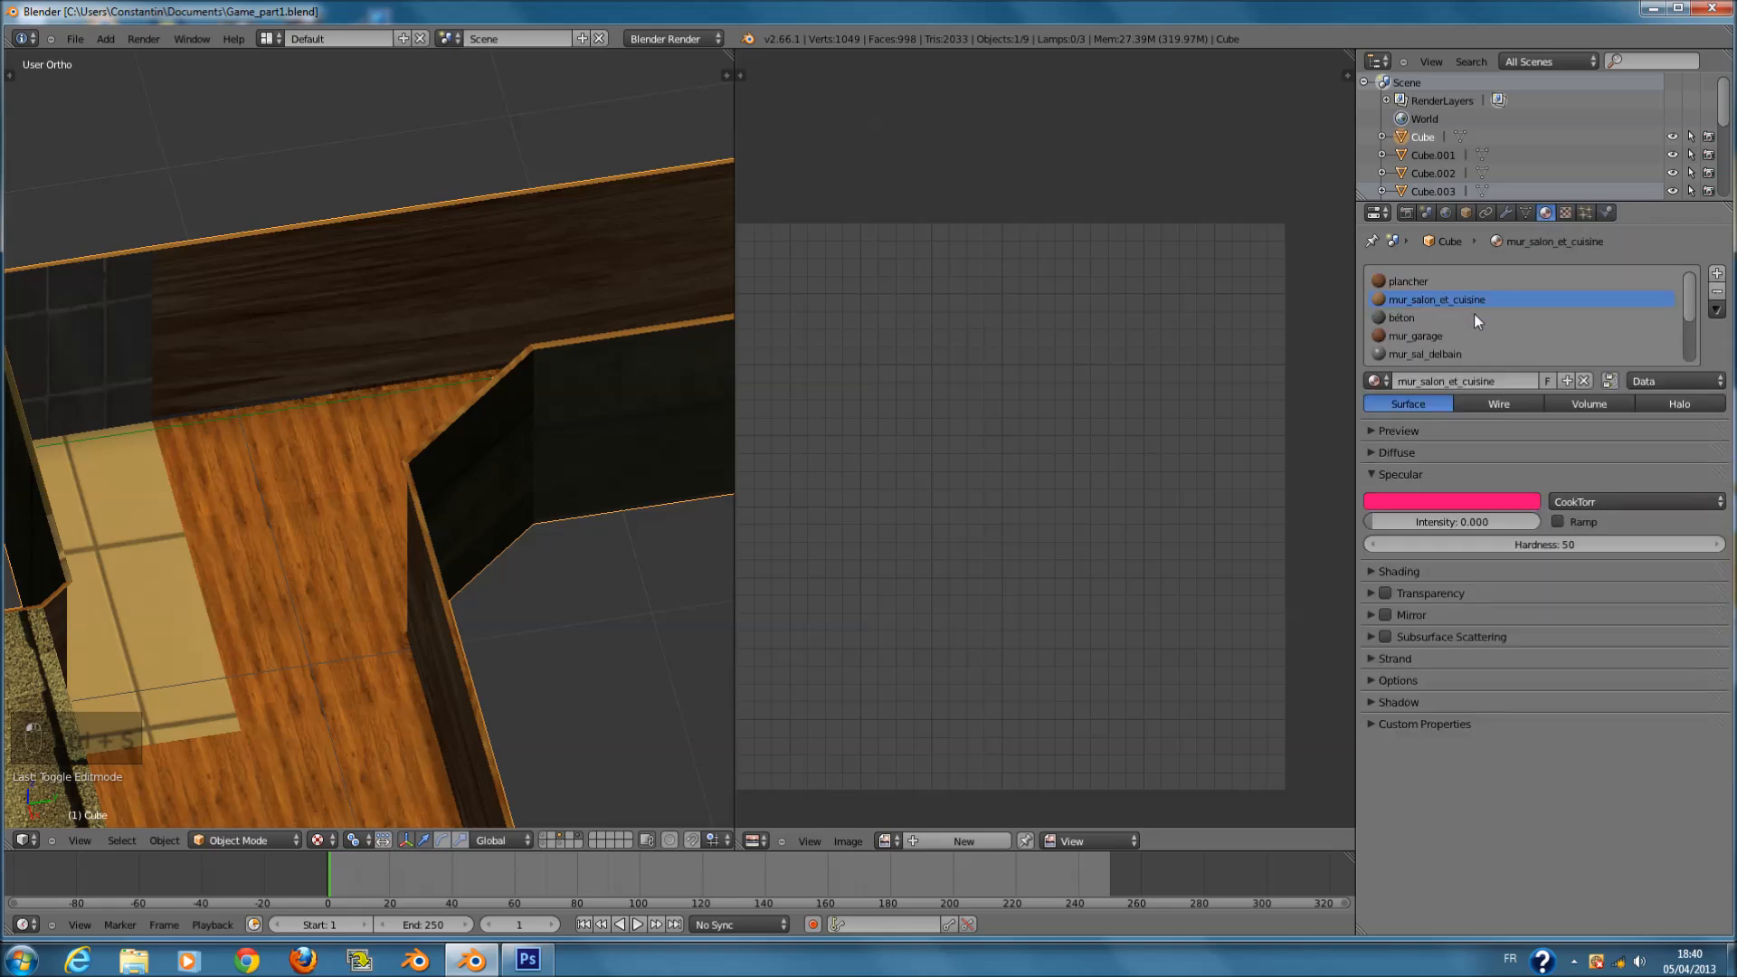
{"action": "middle_click_drag", "start_coordinate": [590, 313], "coordinate": [592, 270]}
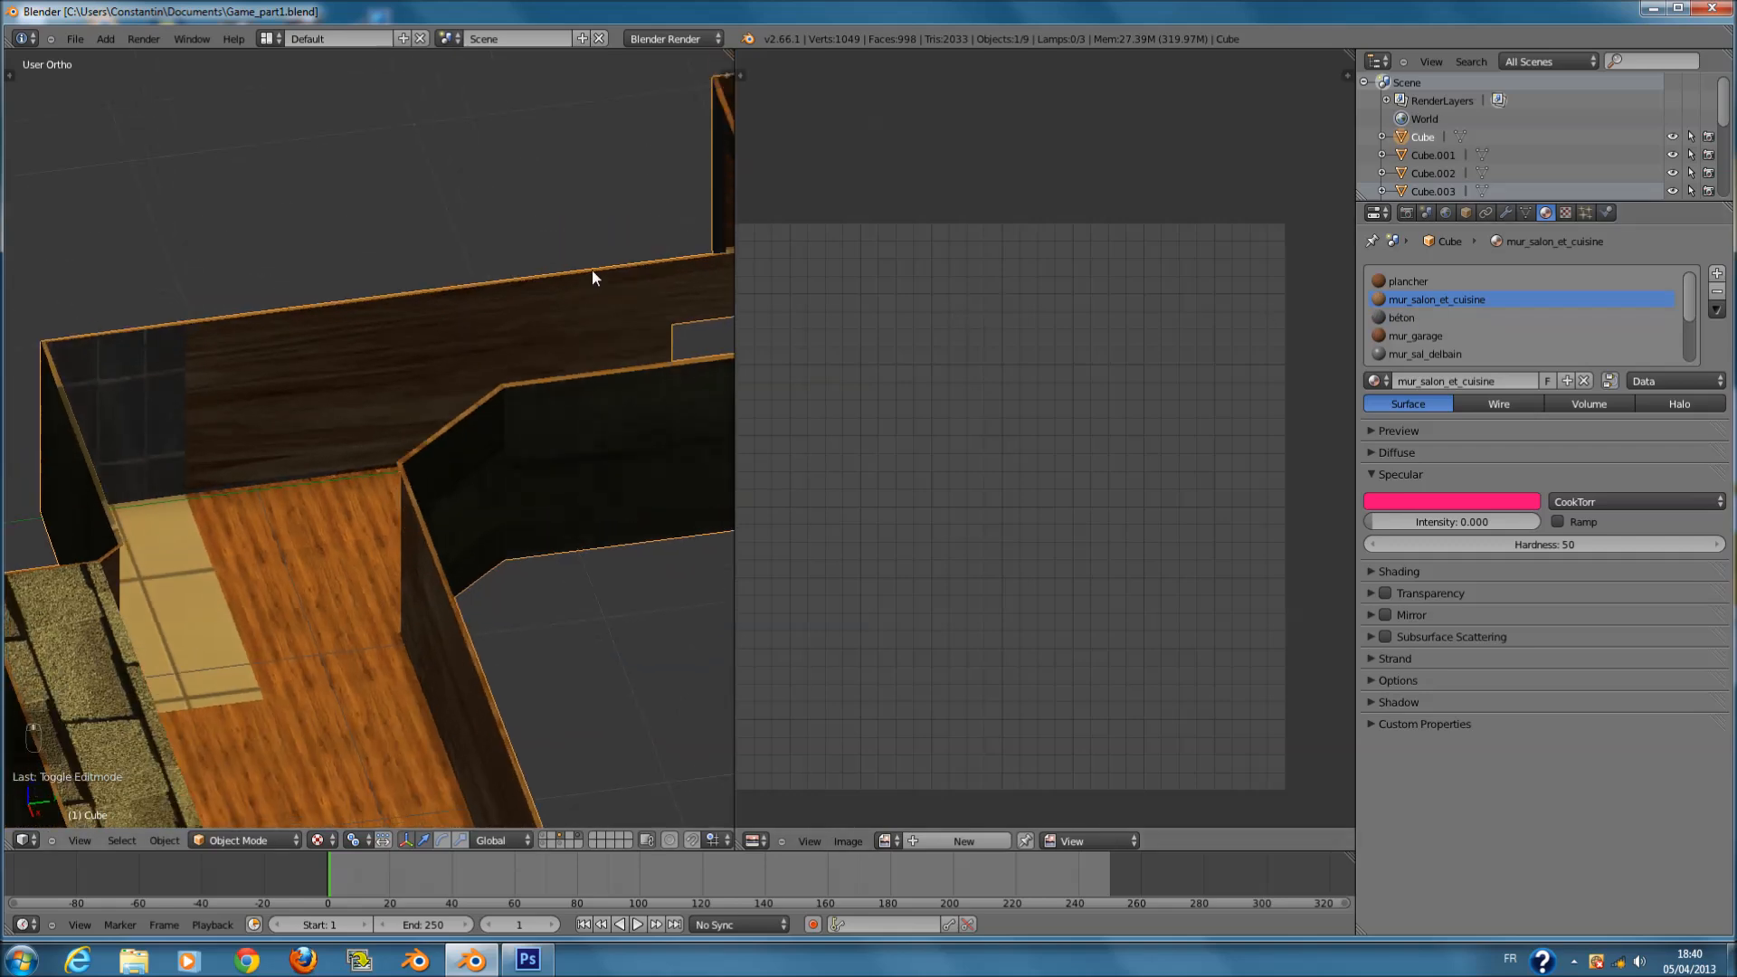
- Set the mur_salon_et_cuisine texture's mapping size to 13 in X and Y
{"action": "left_click", "coordinate": [1565, 212]}
{"action": "left_click", "coordinate": [1652, 733]}
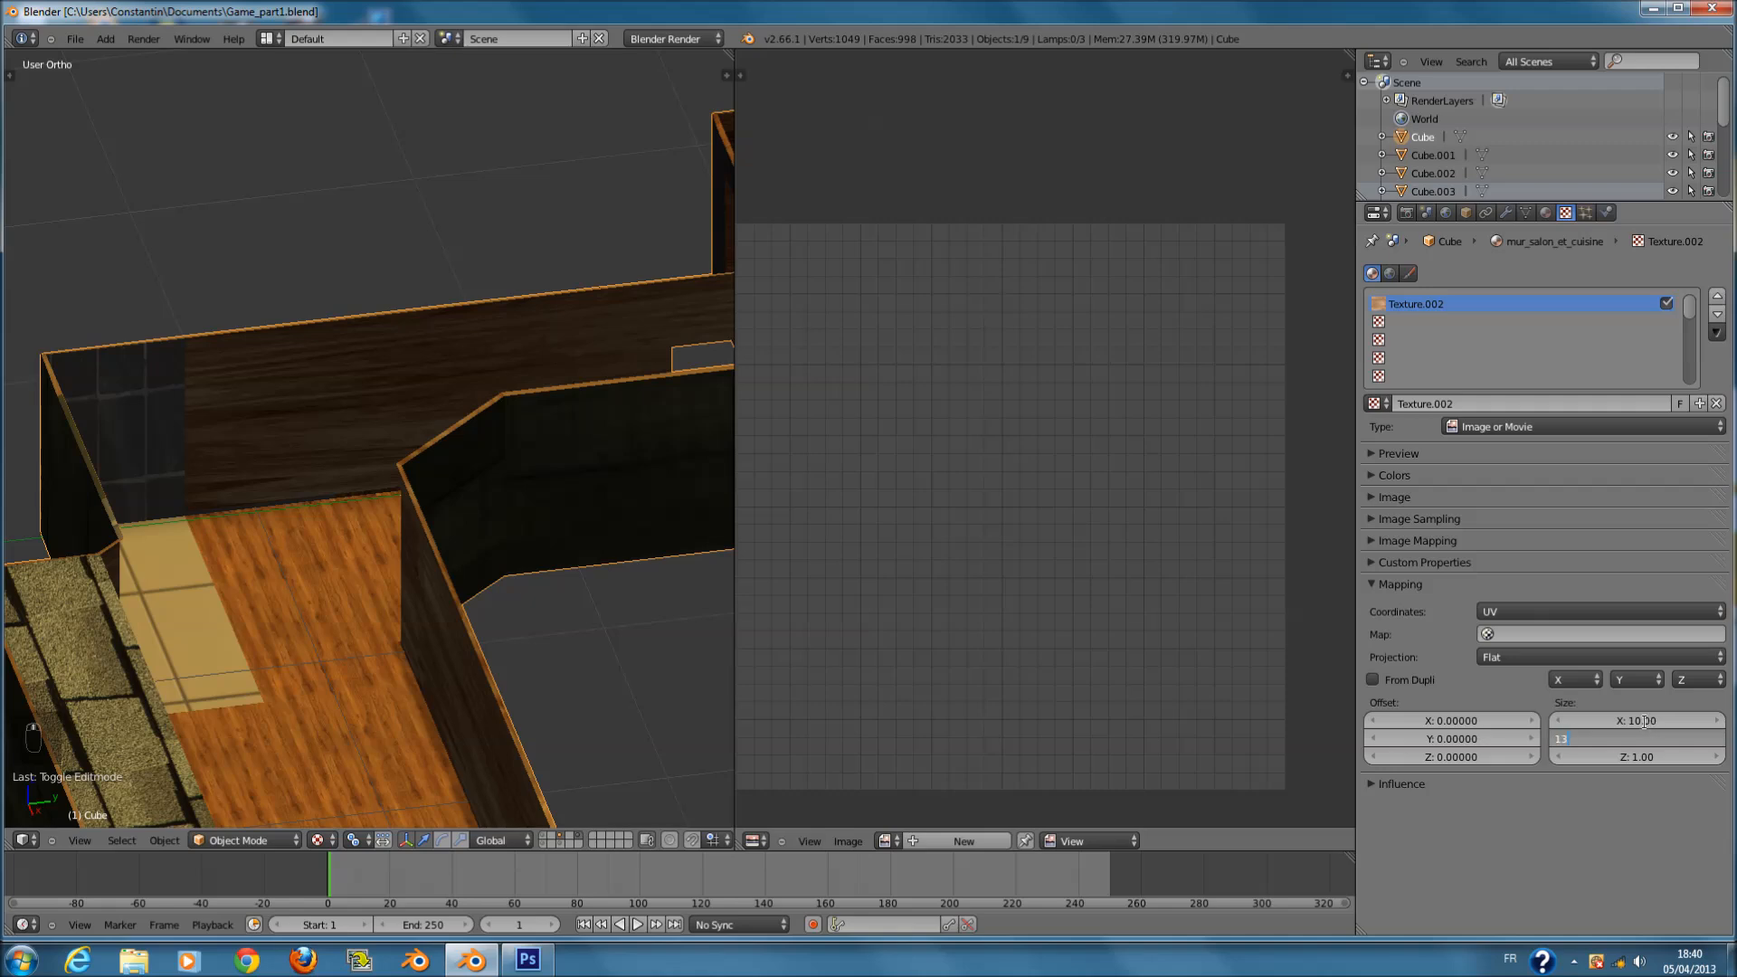
{"action": "key", "text": "Return"}
{"action": "left_click", "coordinate": [1628, 720]}
{"action": "type", "text": "13"}
{"action": "key", "text": "Return"}
- Set the mur_salon_et_cuisine texture's X mapping size to 66
{"action": "left_click", "coordinate": [1628, 720]}
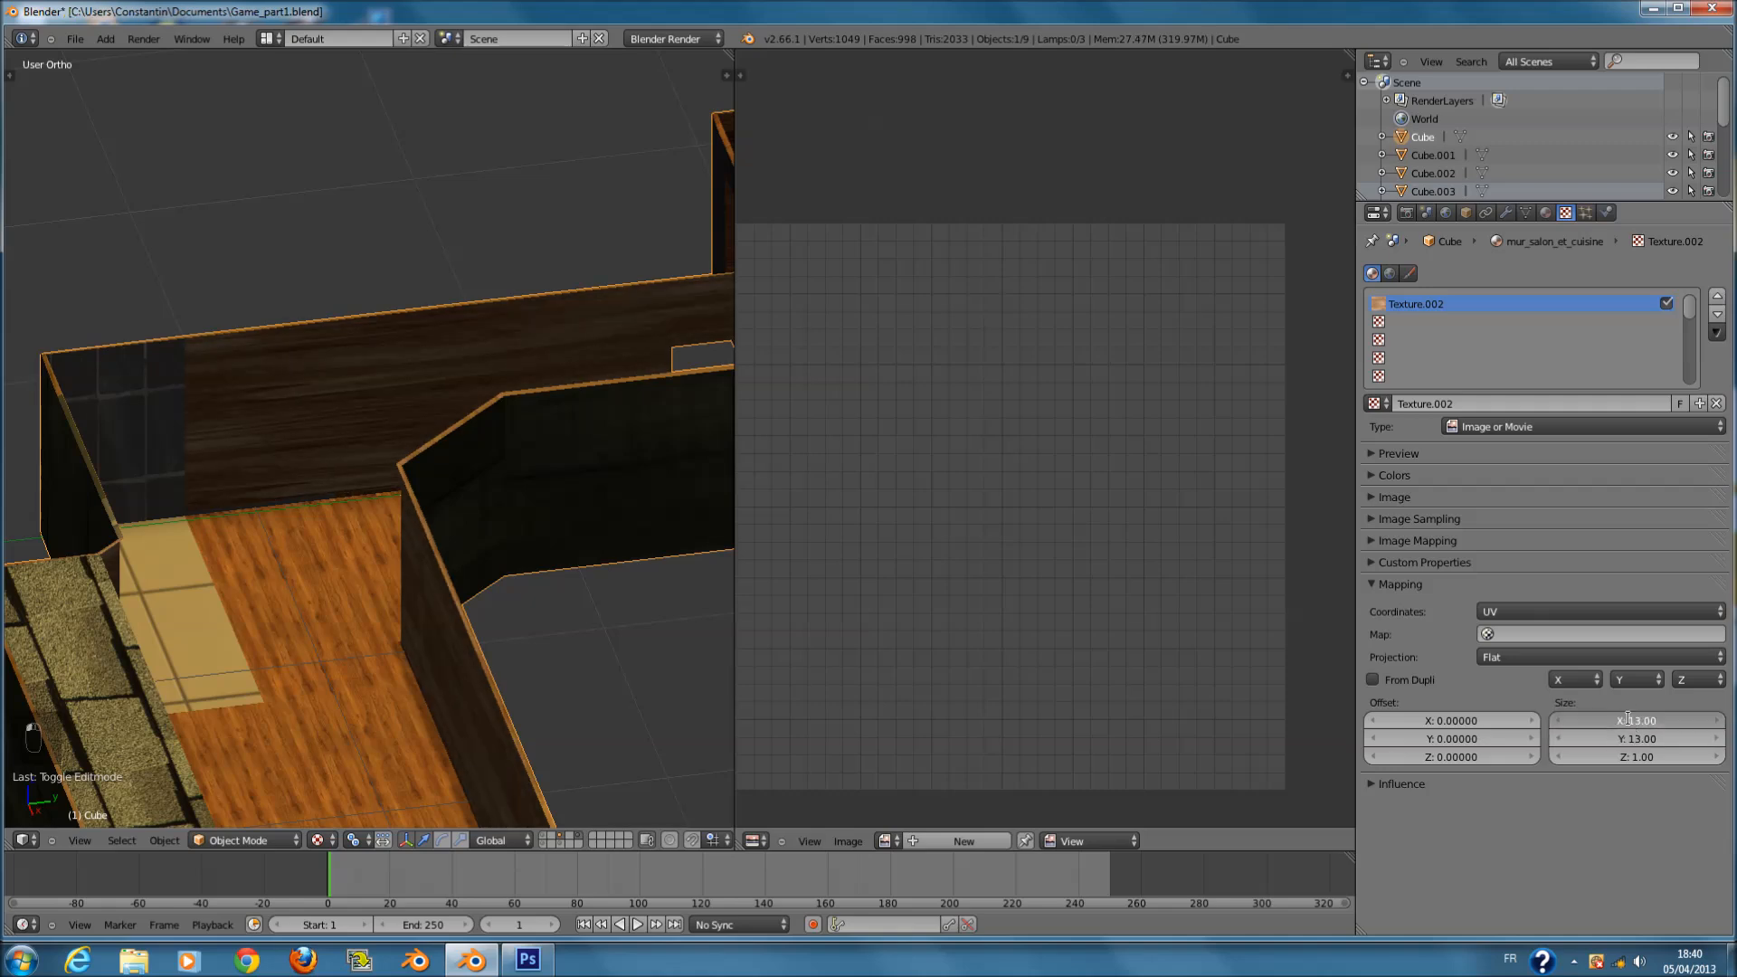
{"action": "type", "text": "5"}
{"action": "key", "text": "Return"}
{"action": "left_click", "coordinate": [1627, 715]}
{"action": "type", "text": "5"}
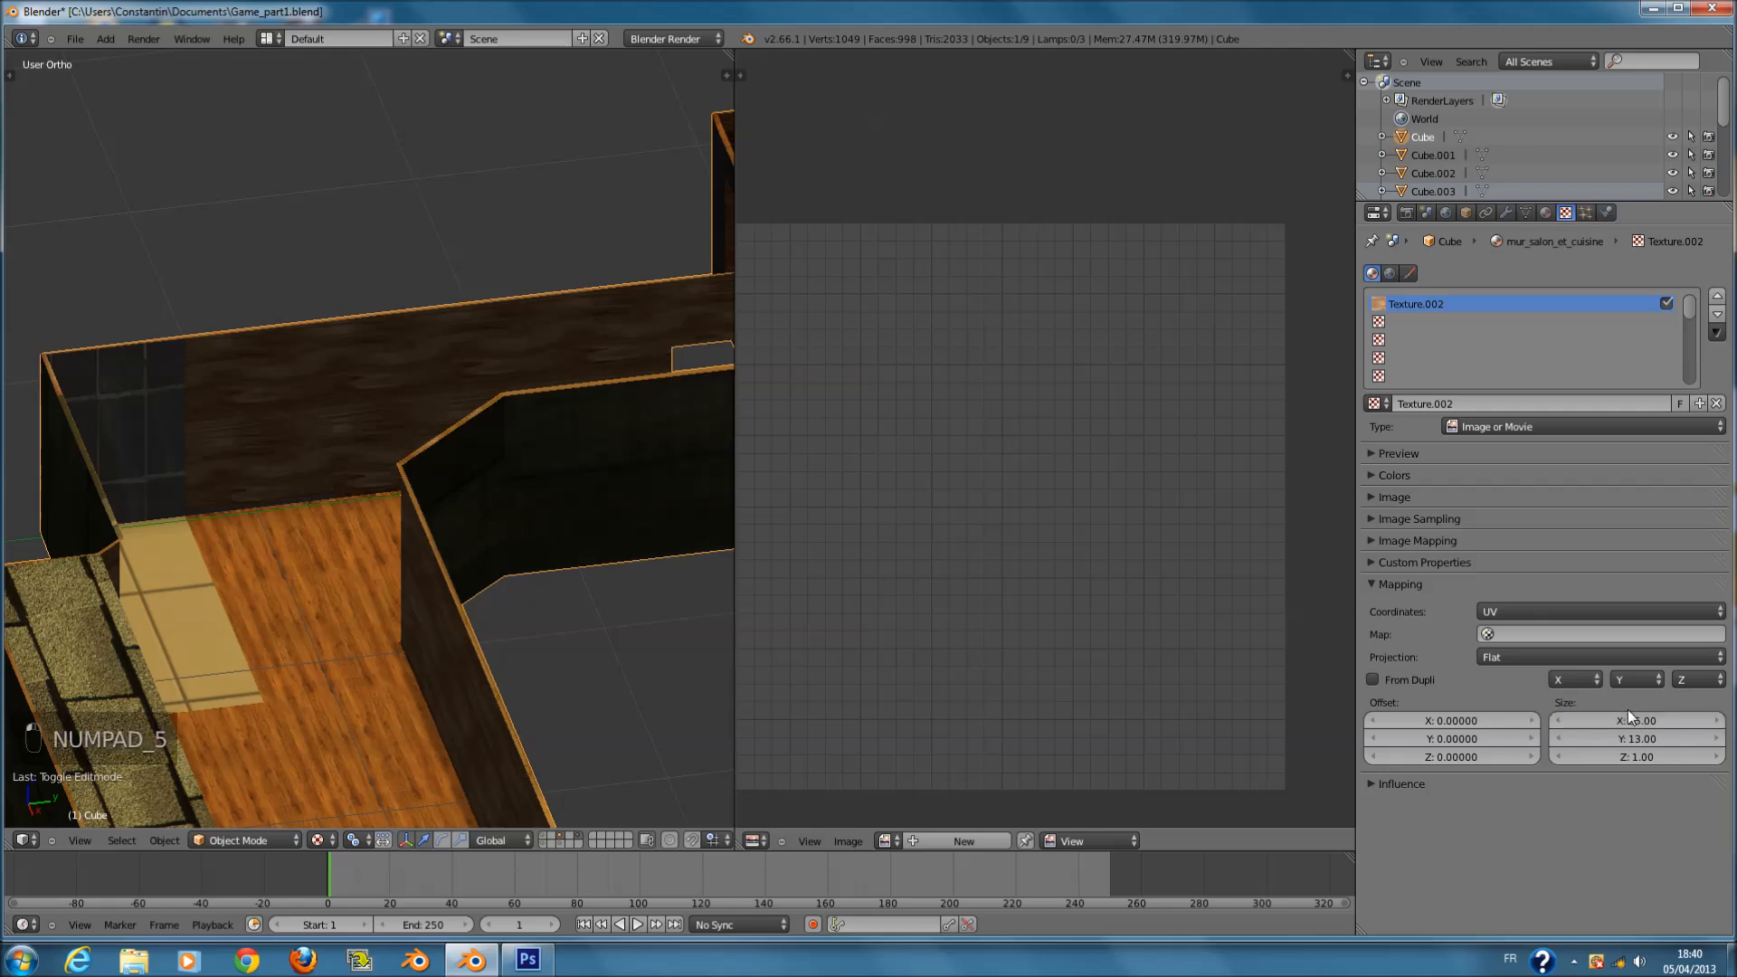
{"action": "key", "text": "Return"}
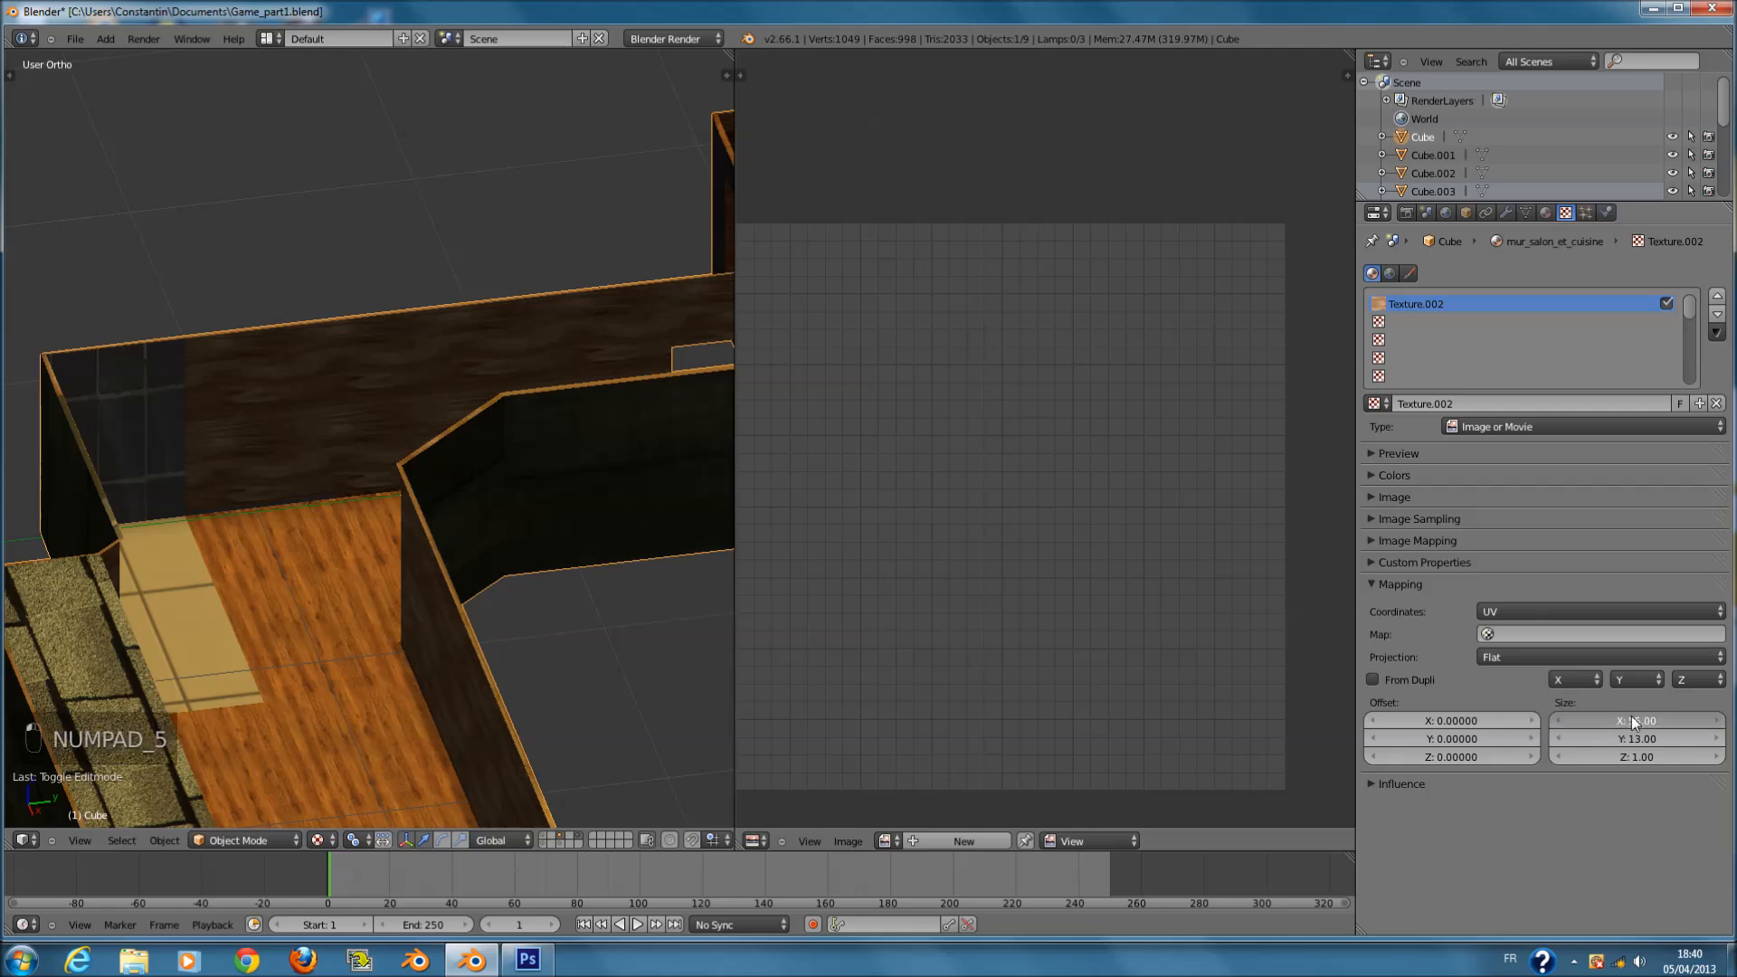
{"action": "key", "text": "Return"}
{"action": "key", "text": "KP_6"}
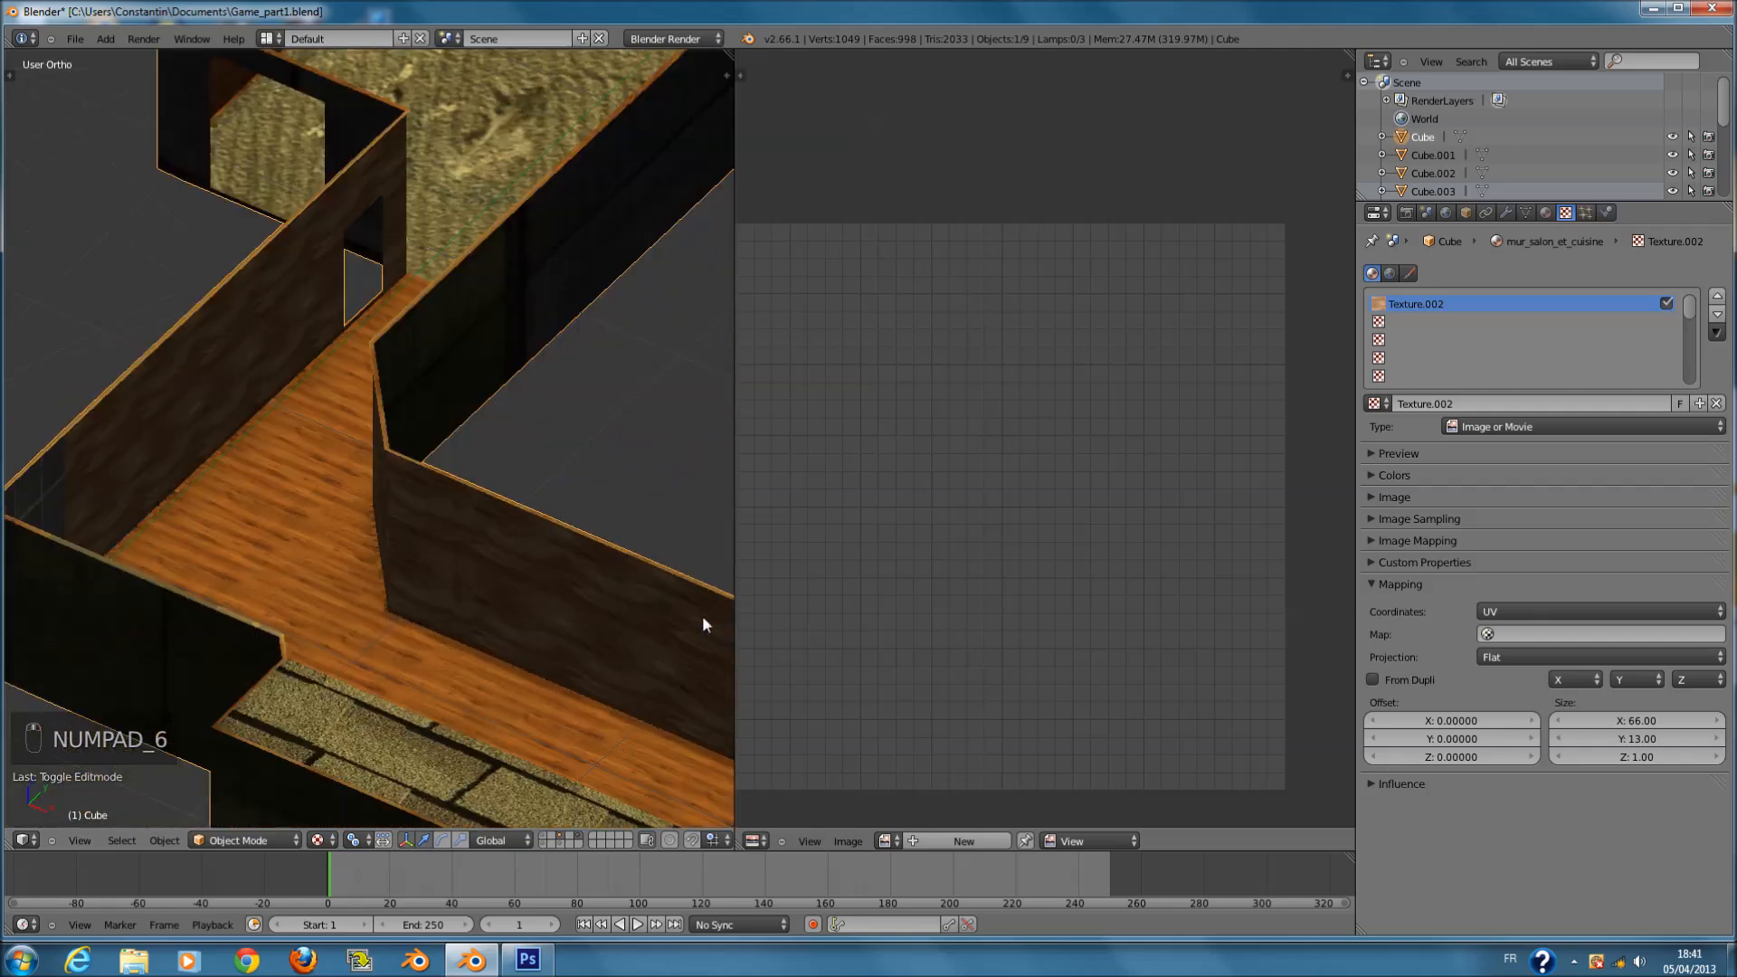
- Inspect the angled corridor wall up close and set the mur_salon_et_cuisine texture's Y mapping size to 25
{"action": "scroll", "coordinate": [416, 532], "scroll_direction": "up", "scroll_amount": 4}
{"action": "middle_click_drag", "start_coordinate": [416, 532], "coordinate": [514, 527]}
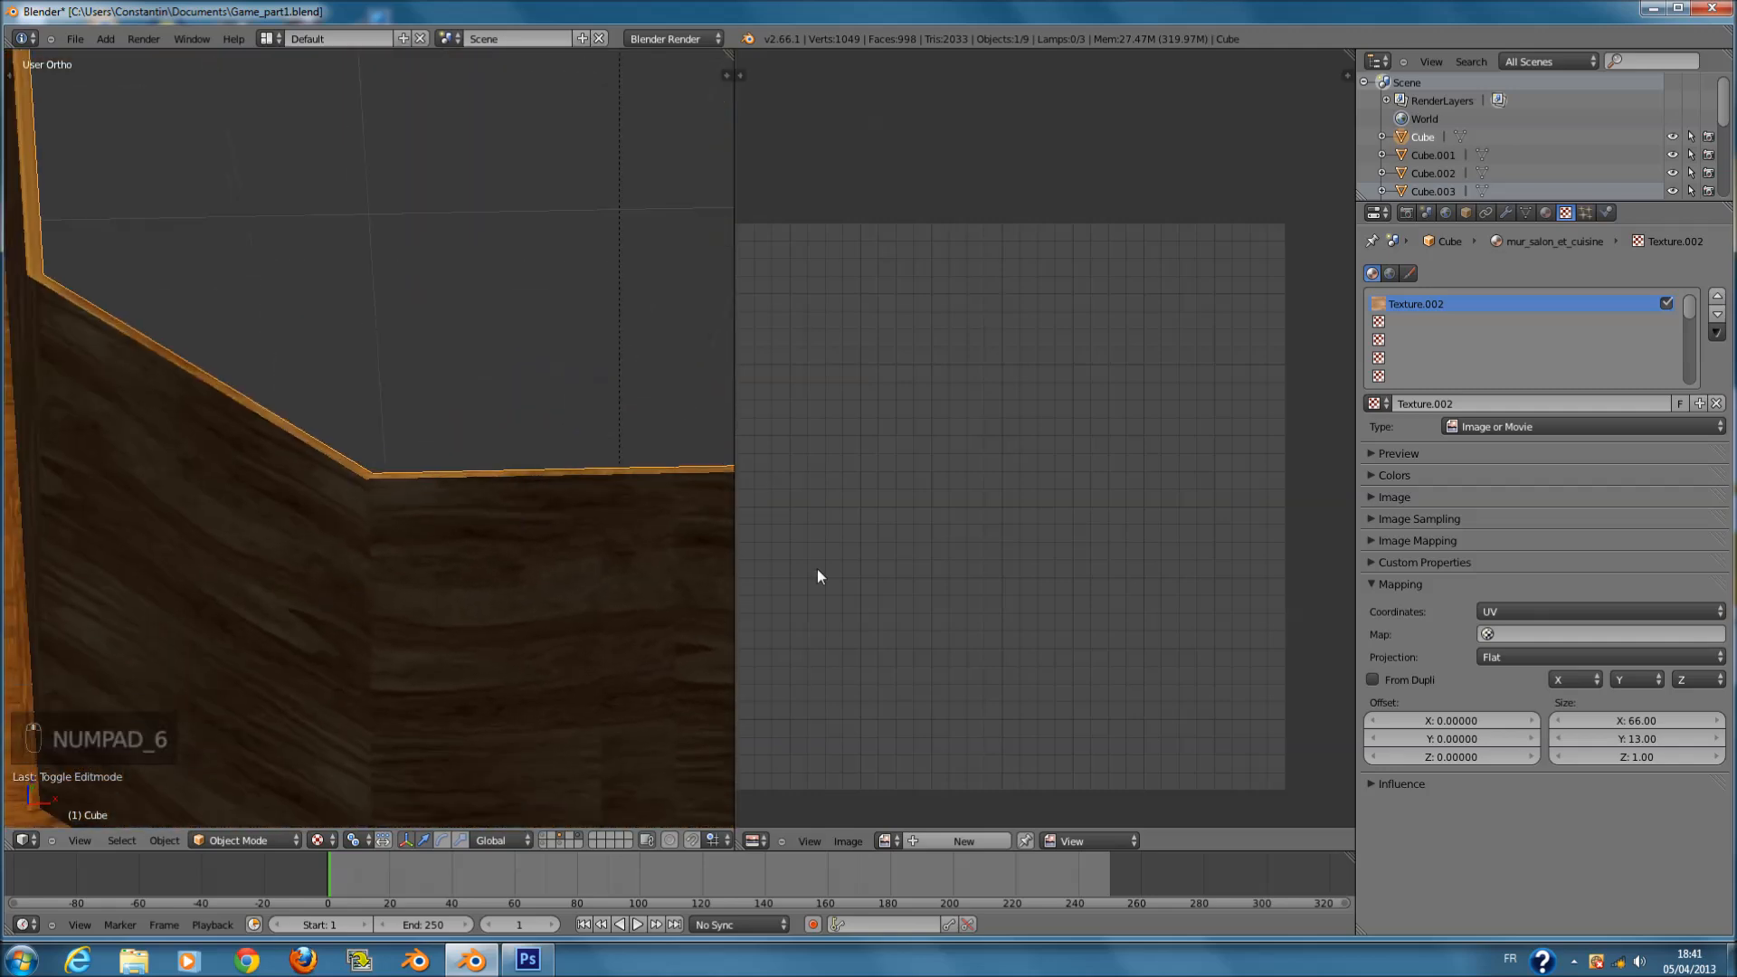
{"action": "left_click", "coordinate": [1641, 735]}
{"action": "type", "text": "25"}
{"action": "key", "text": "Return"}
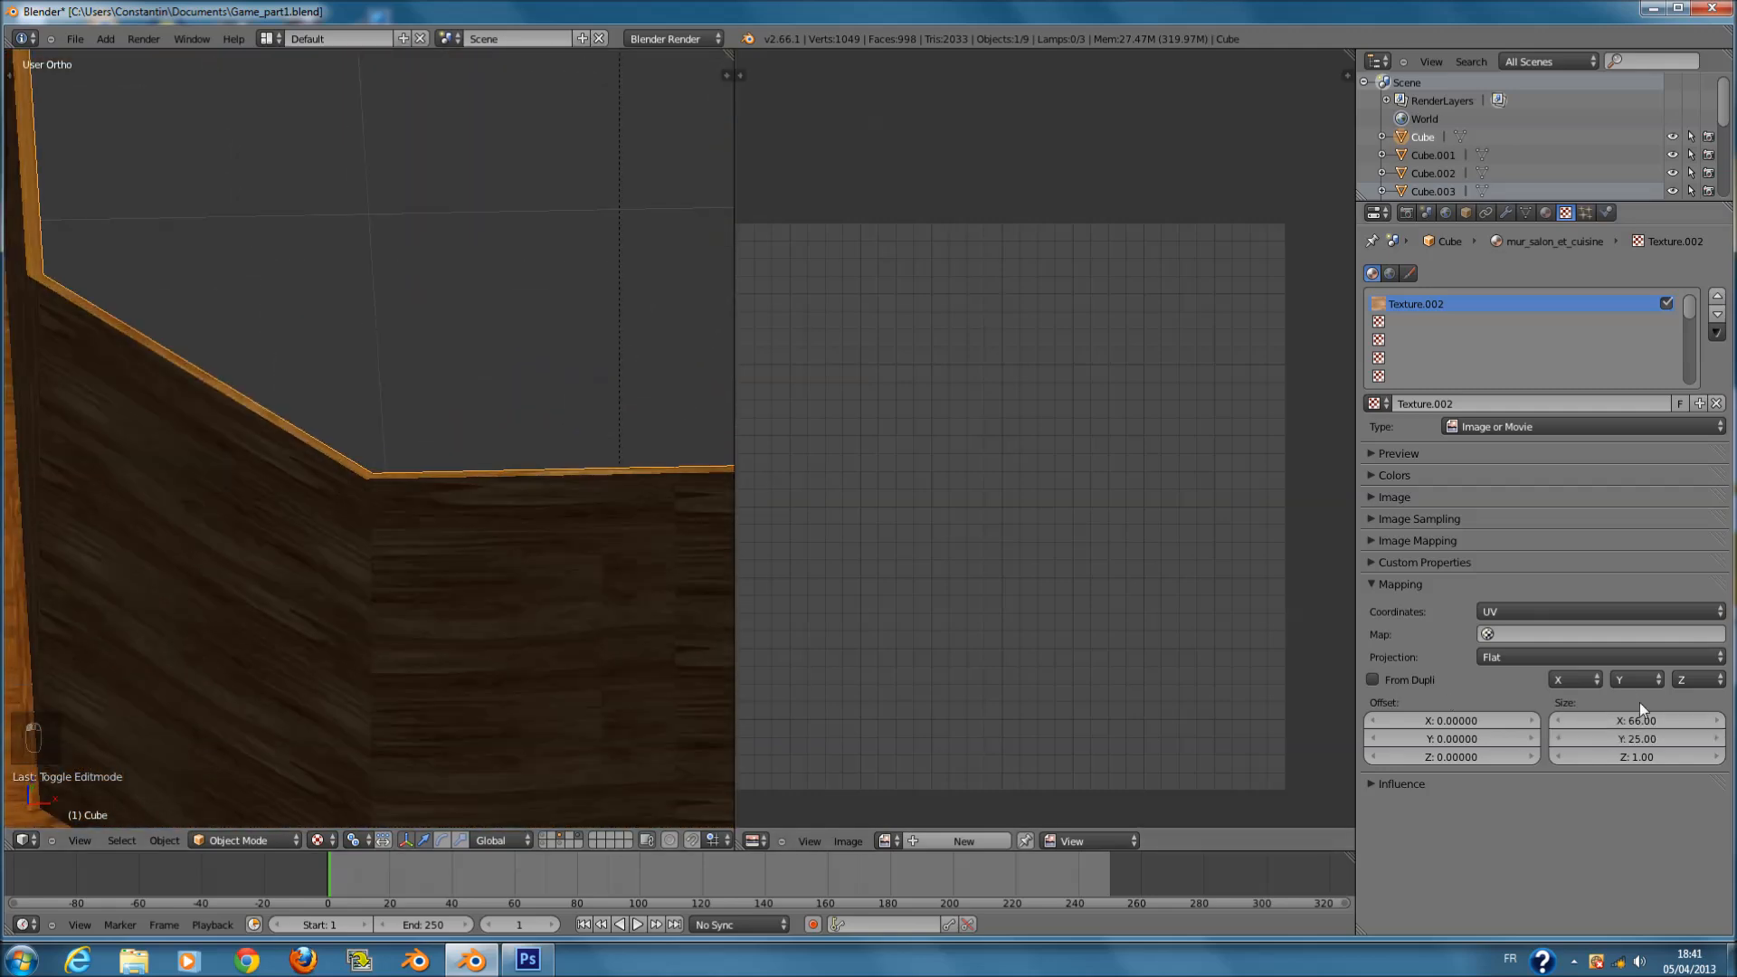
- Try Y mapping sizes of 100 and 75 for the mur_salon_et_cuisine texture
{"action": "scroll", "coordinate": [603, 617], "scroll_direction": "down", "scroll_amount": 5}
{"action": "middle_click_drag", "start_coordinate": [603, 618], "coordinate": [584, 608]}
{"action": "scroll", "coordinate": [583, 615], "scroll_direction": "down", "scroll_amount": 2}
{"action": "left_click", "coordinate": [1625, 735]}
{"action": "type", "text": "10"}
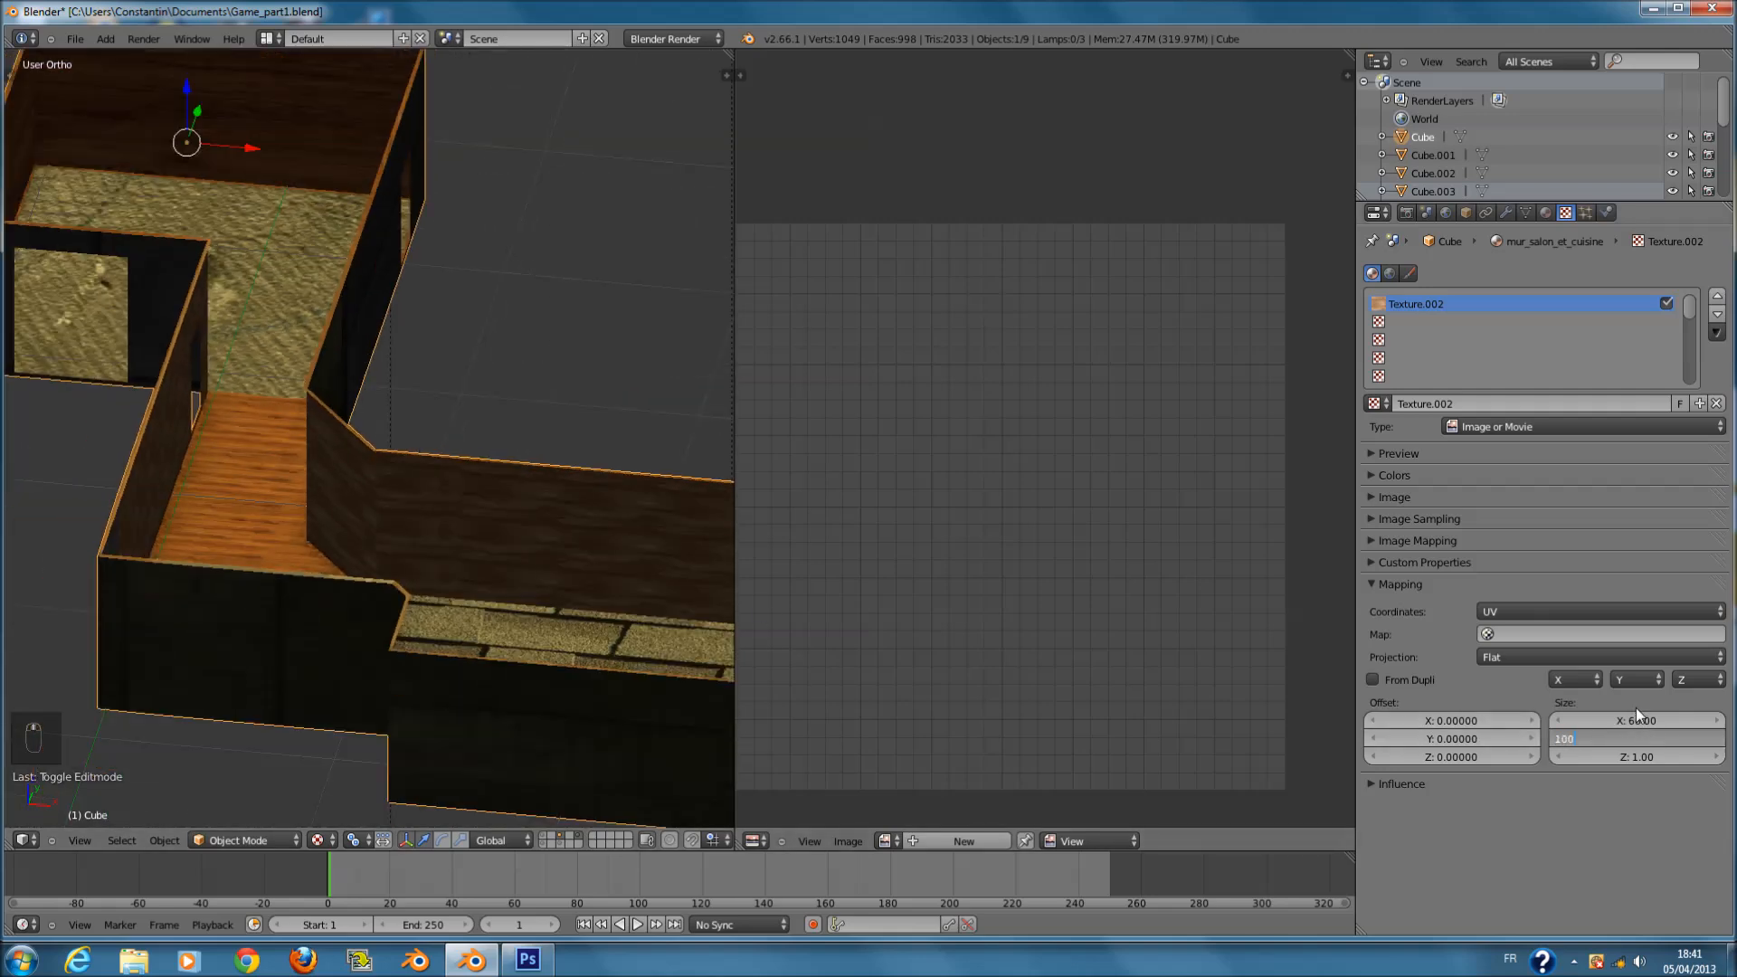
{"action": "type", "text": "0"}
{"action": "key", "text": "Return"}
{"action": "type", "text": "75"}
{"action": "key", "text": "Return"}
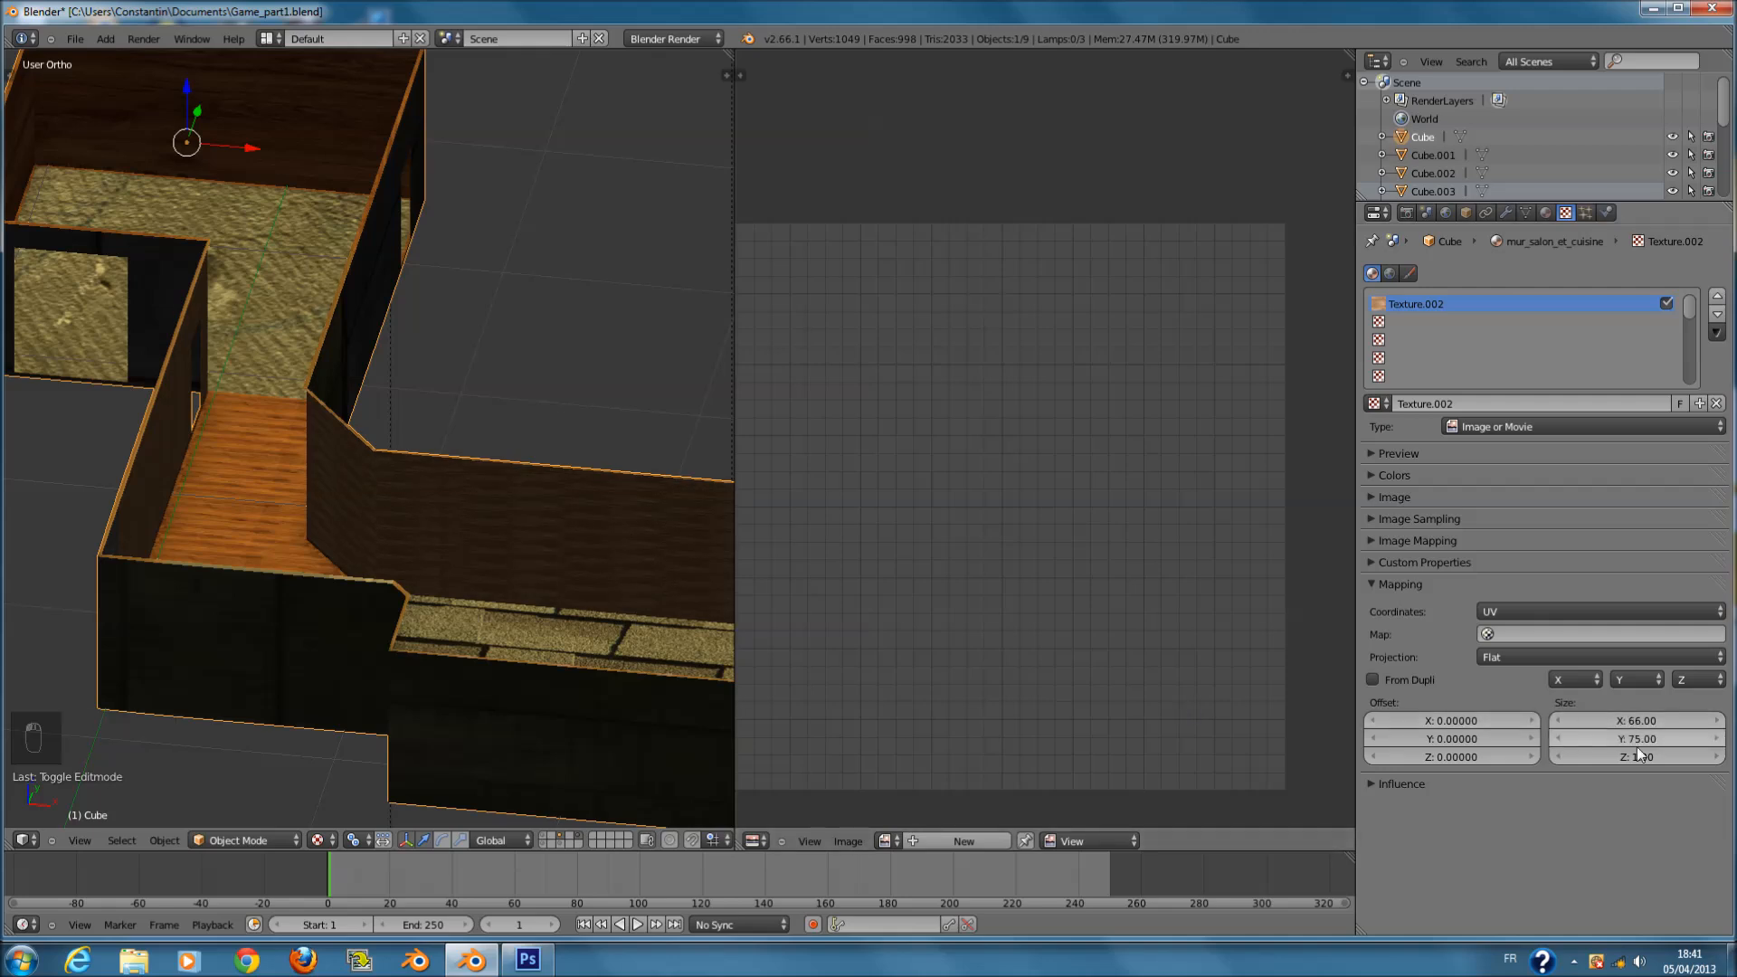
- Set the mur_salon_et_cuisine texture's Y mapping size to 60
{"action": "left_click", "coordinate": [1645, 740]}
{"action": "type", "text": "60"}
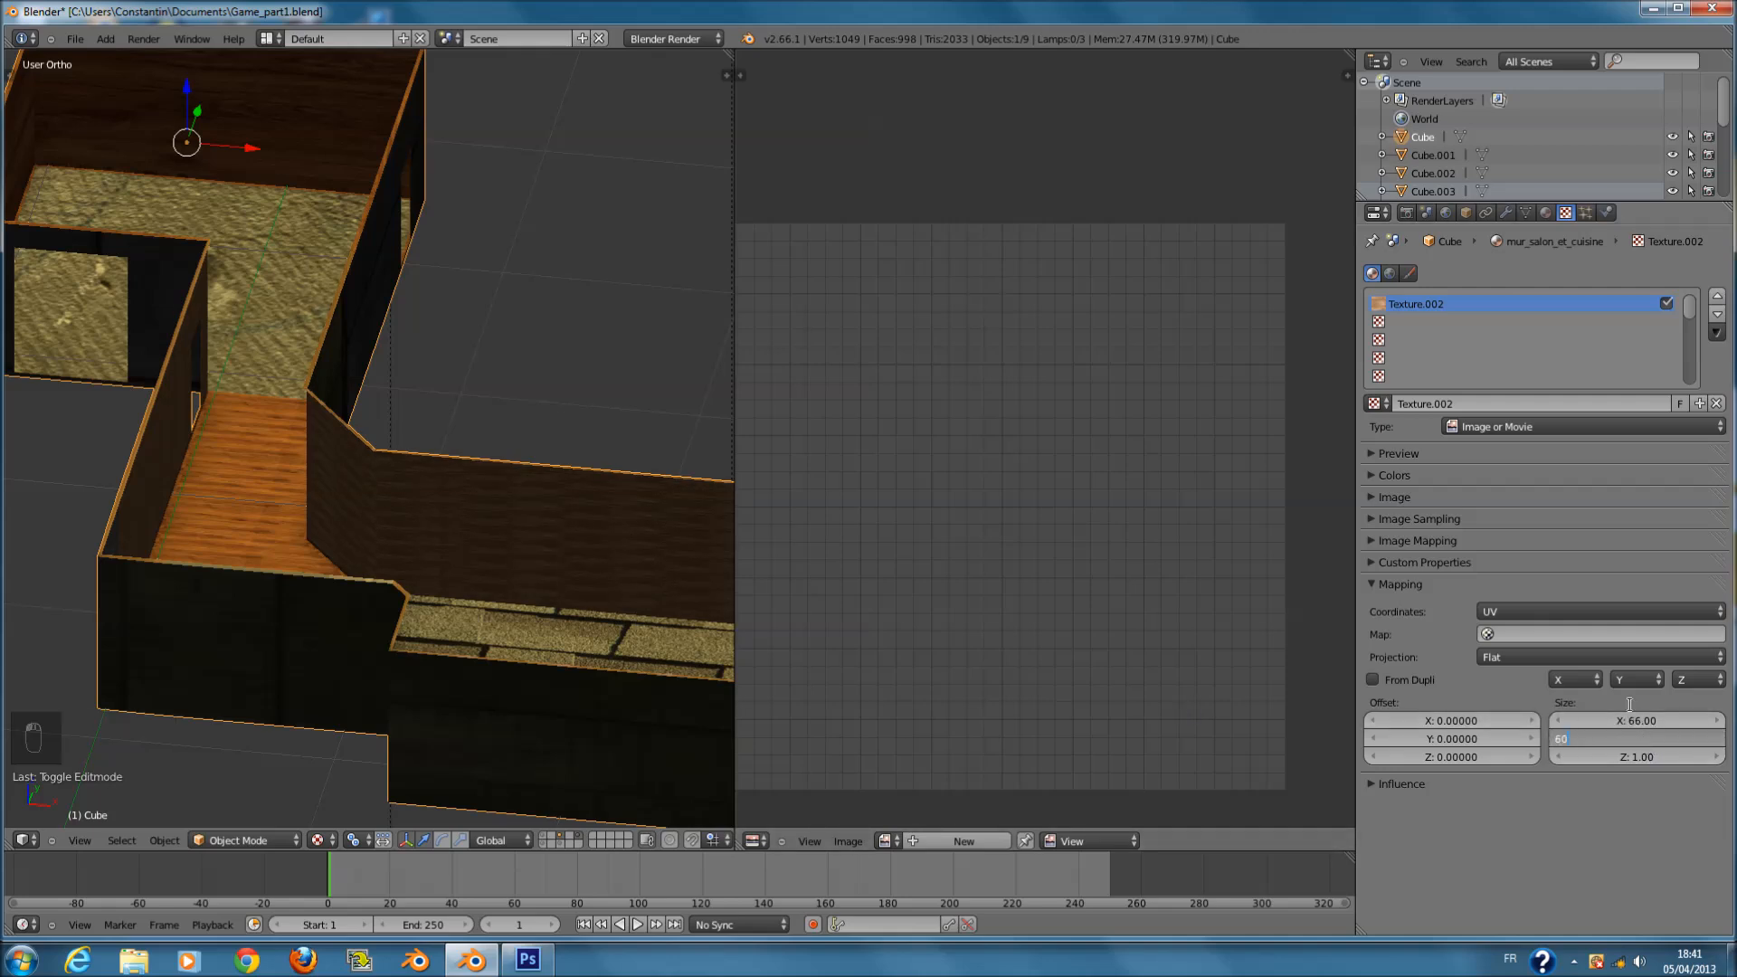
{"action": "key", "text": "Return"}
{"action": "scroll", "coordinate": [1332, 711], "scroll_direction": "up", "scroll_amount": 3}
{"action": "scroll", "coordinate": [597, 643], "scroll_direction": "up", "scroll_amount": 6}
- Check the retextured walls and floor, save the file and return to the house's material settings
{"action": "middle_click_drag", "start_coordinate": [625, 649], "coordinate": [268, 549]}
{"action": "scroll", "coordinate": [155, 601], "scroll_direction": "down", "scroll_amount": 1}
{"action": "key", "text": "ctrl+s"}
{"action": "key", "text": "ctrl+s"}
{"action": "scroll", "coordinate": [269, 548], "scroll_direction": "up", "scroll_amount": 3}
{"action": "left_click", "coordinate": [1546, 213]}
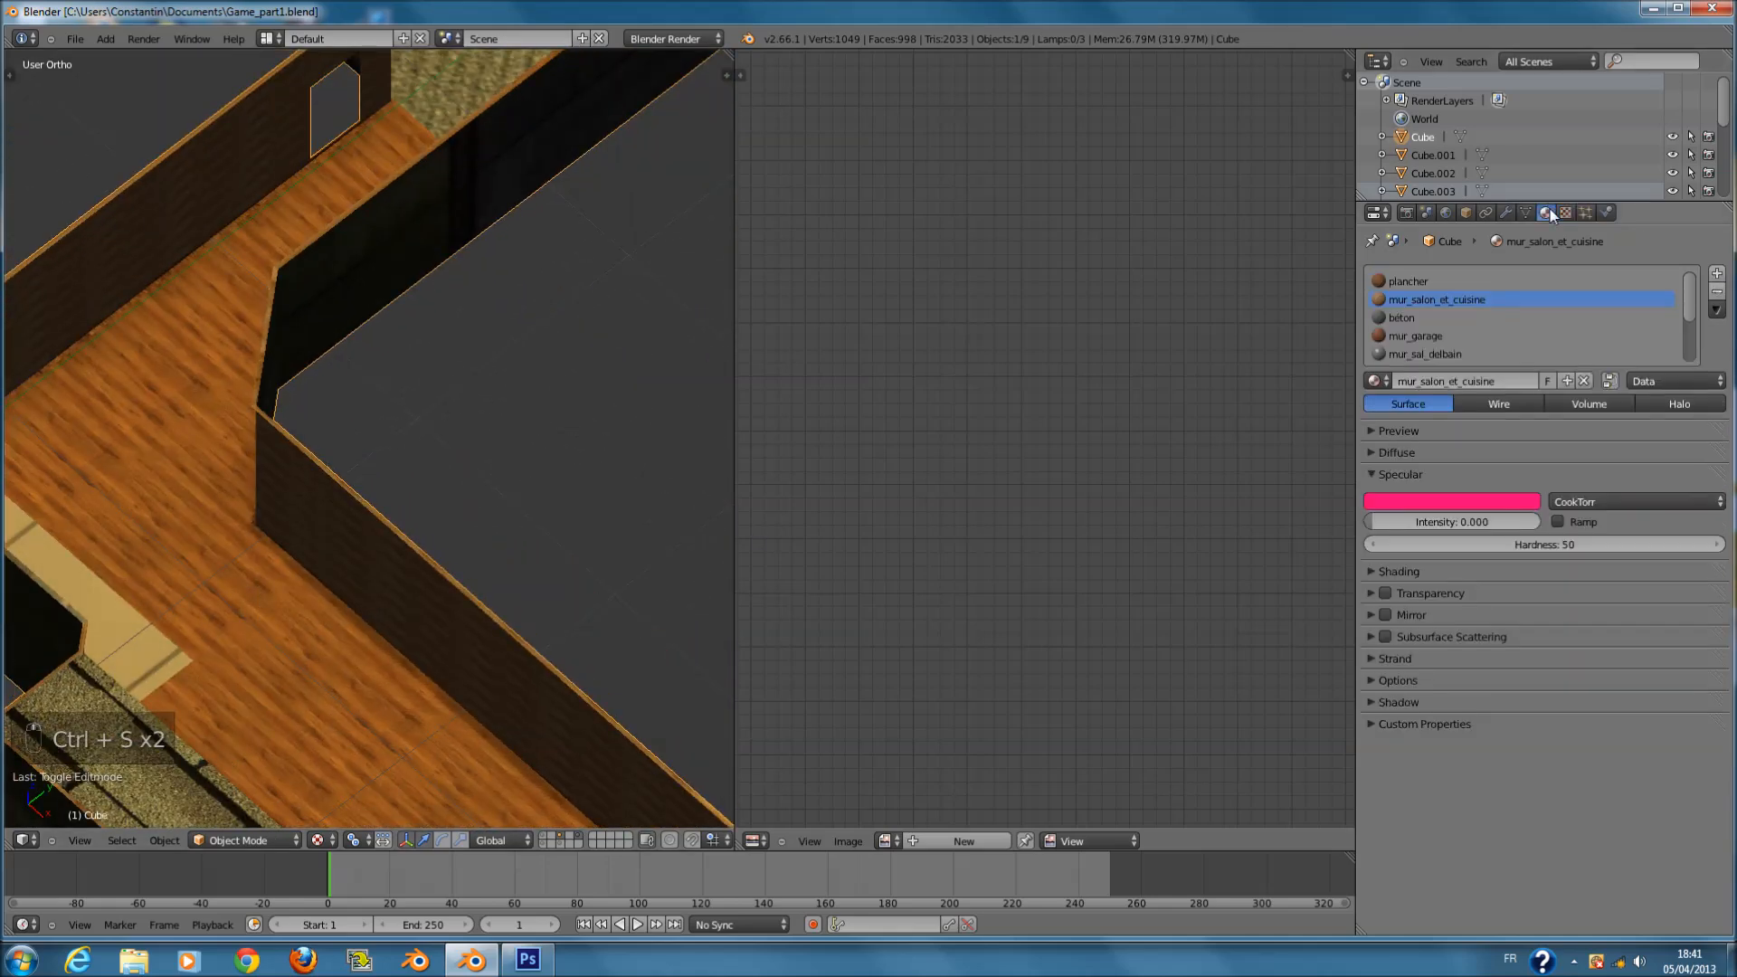
- Open the béton material's texture and set its X and Y mapping sizes to 5
{"action": "left_click", "coordinate": [1448, 317]}
{"action": "left_click", "coordinate": [1566, 213]}
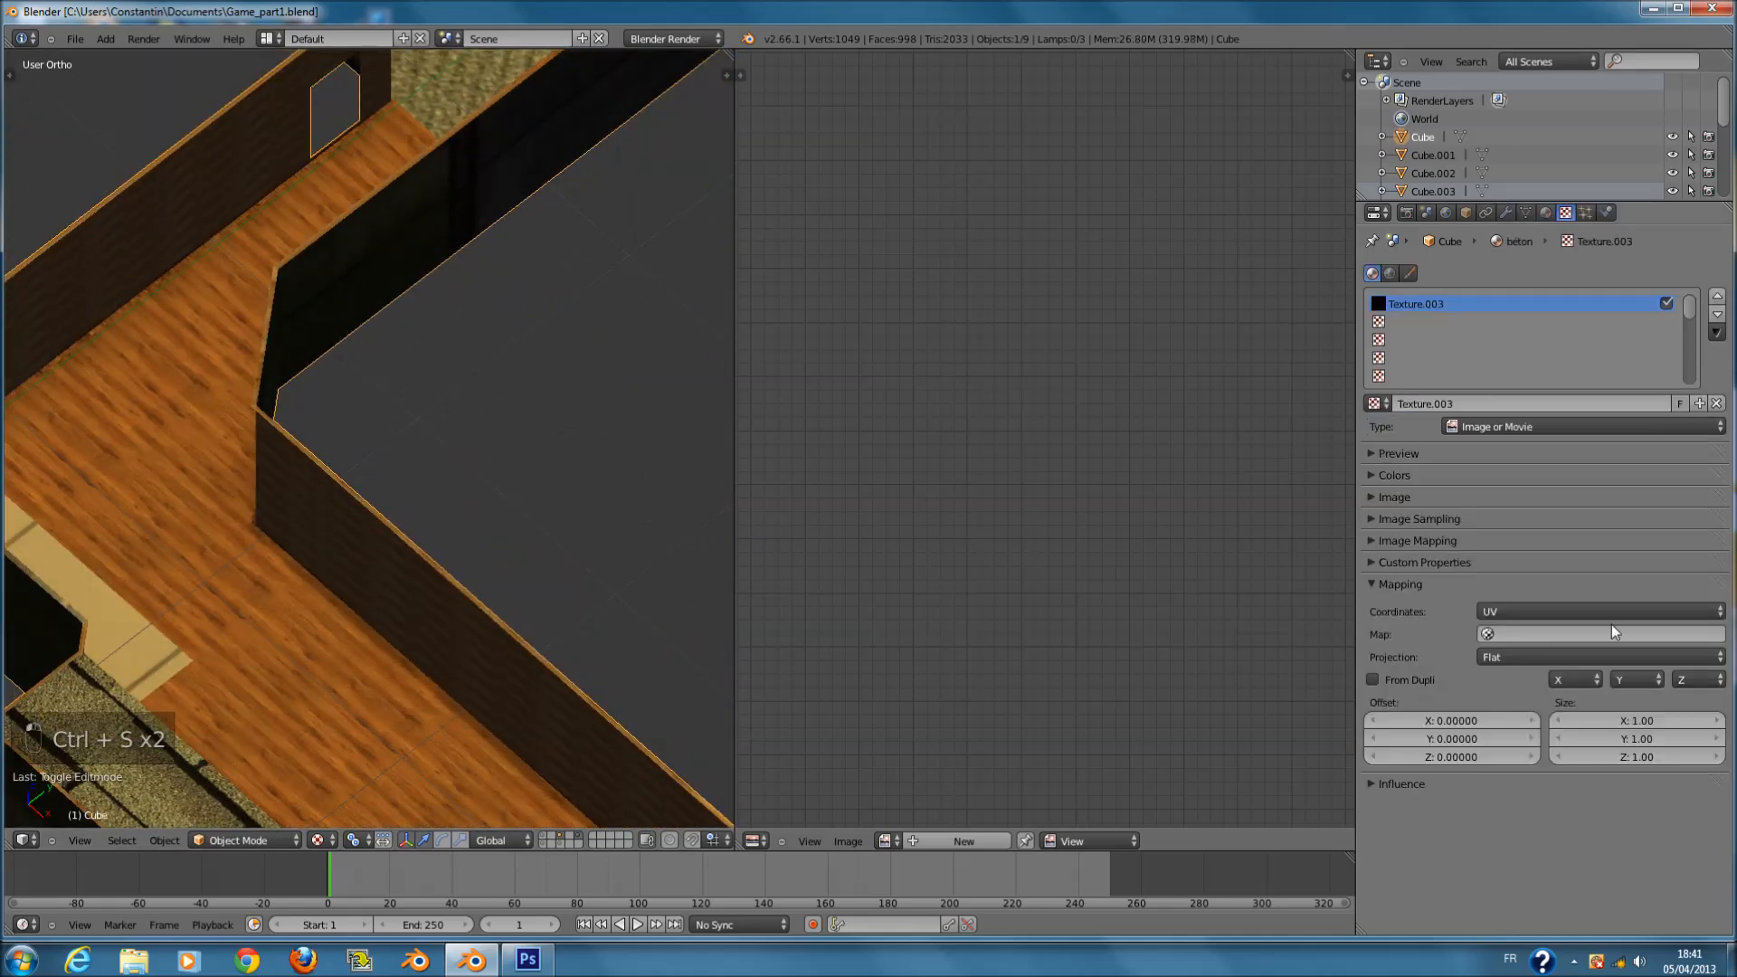
{"action": "scroll", "coordinate": [851, 450], "scroll_direction": "down", "scroll_amount": 5}
{"action": "scroll", "coordinate": [380, 374], "scroll_direction": "down", "scroll_amount": 5}
{"action": "scroll", "coordinate": [570, 336], "scroll_direction": "up", "scroll_amount": 6, "text": "shift"}
{"action": "scroll", "coordinate": [567, 353], "scroll_direction": "up", "scroll_amount": 4}
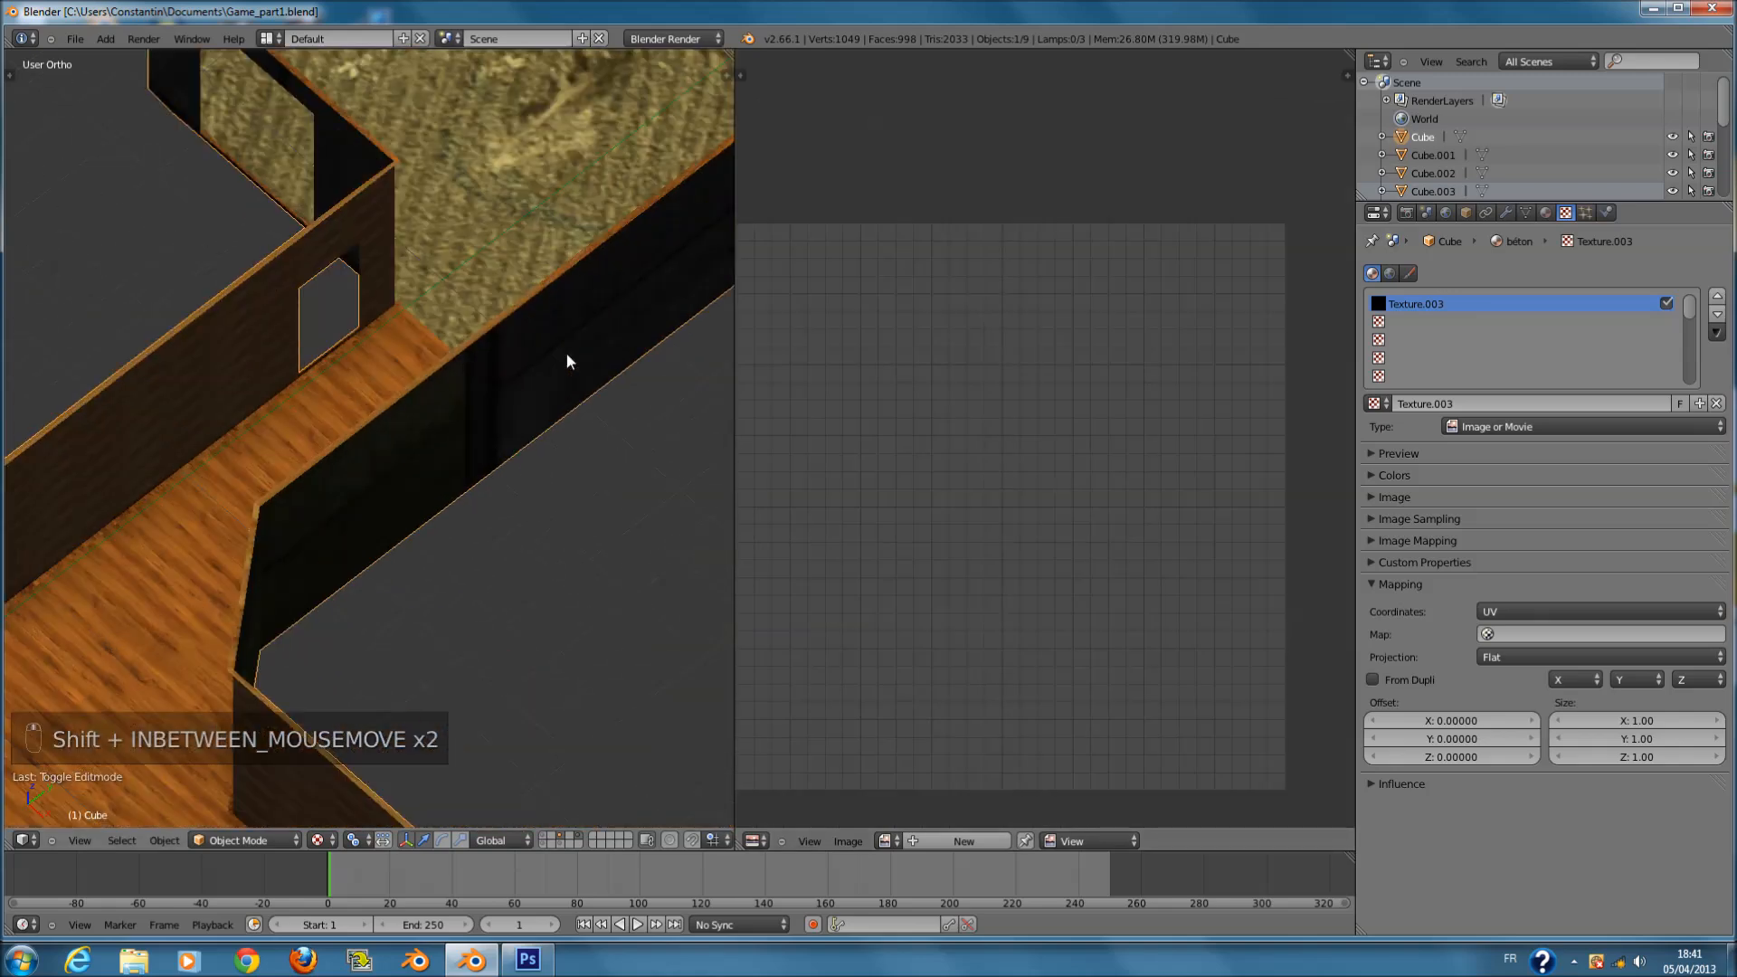
{"action": "scroll", "coordinate": [565, 369], "scroll_direction": "up", "scroll_amount": 1, "text": "shift"}
{"action": "left_click", "coordinate": [1649, 715]}
{"action": "type", "text": "5"}
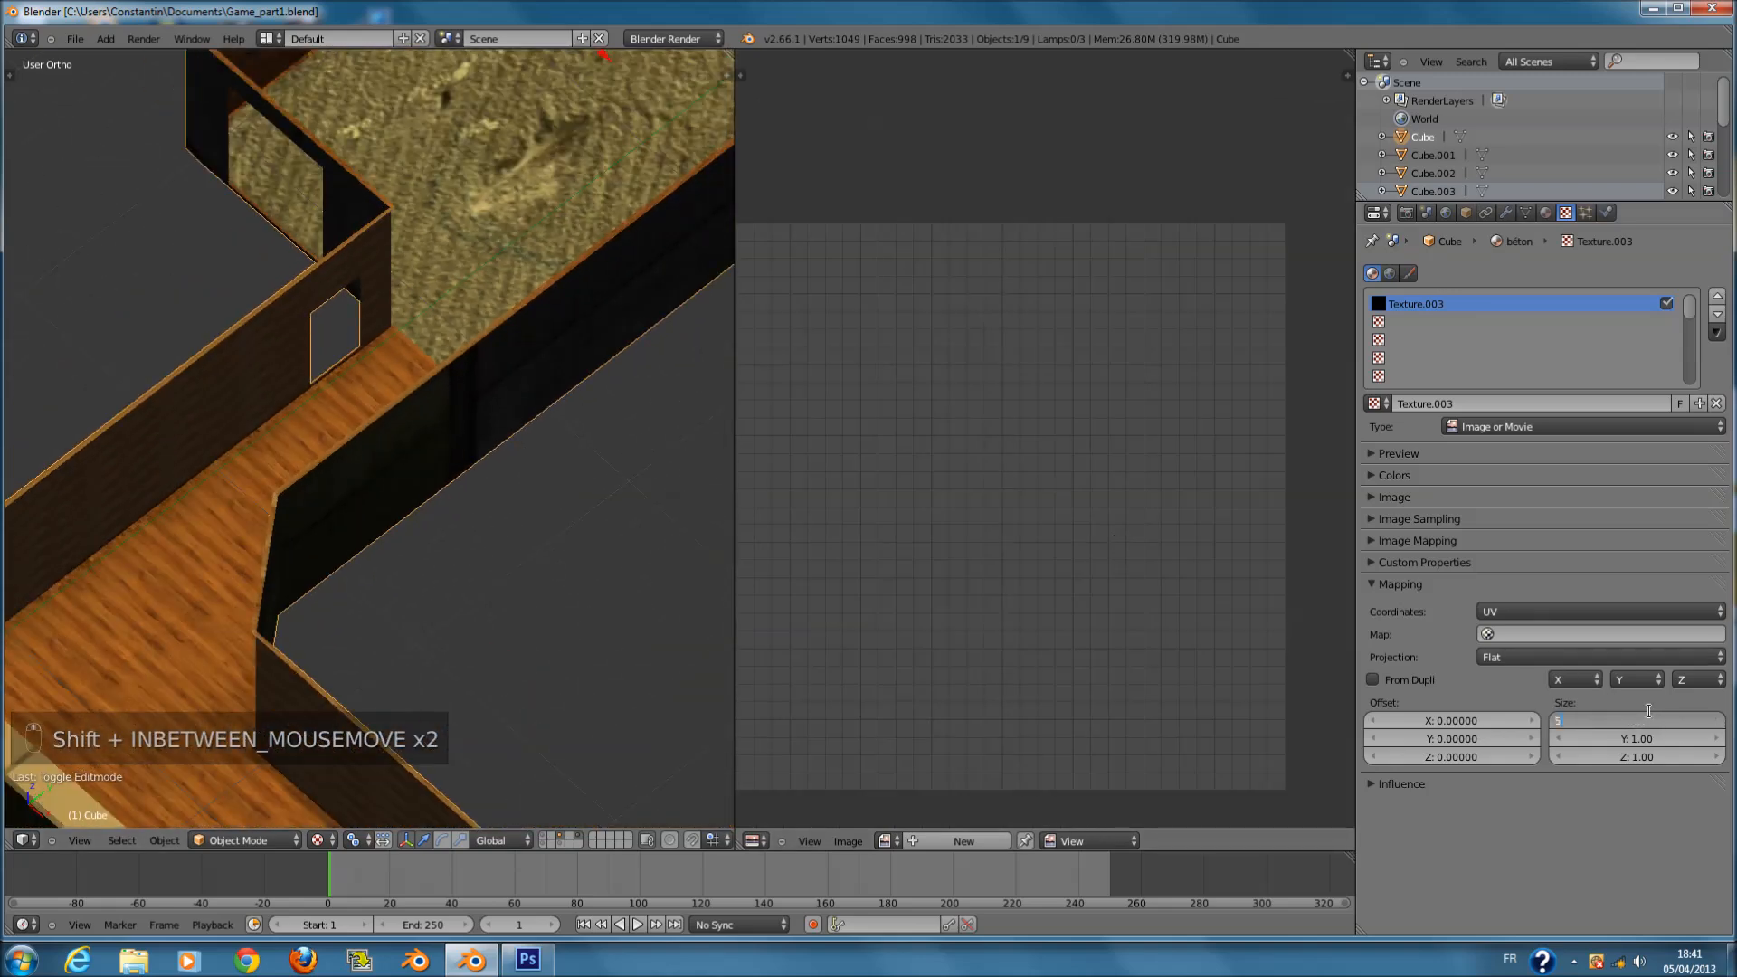
{"action": "key", "text": "Tab"}
{"action": "type", "text": "5"}
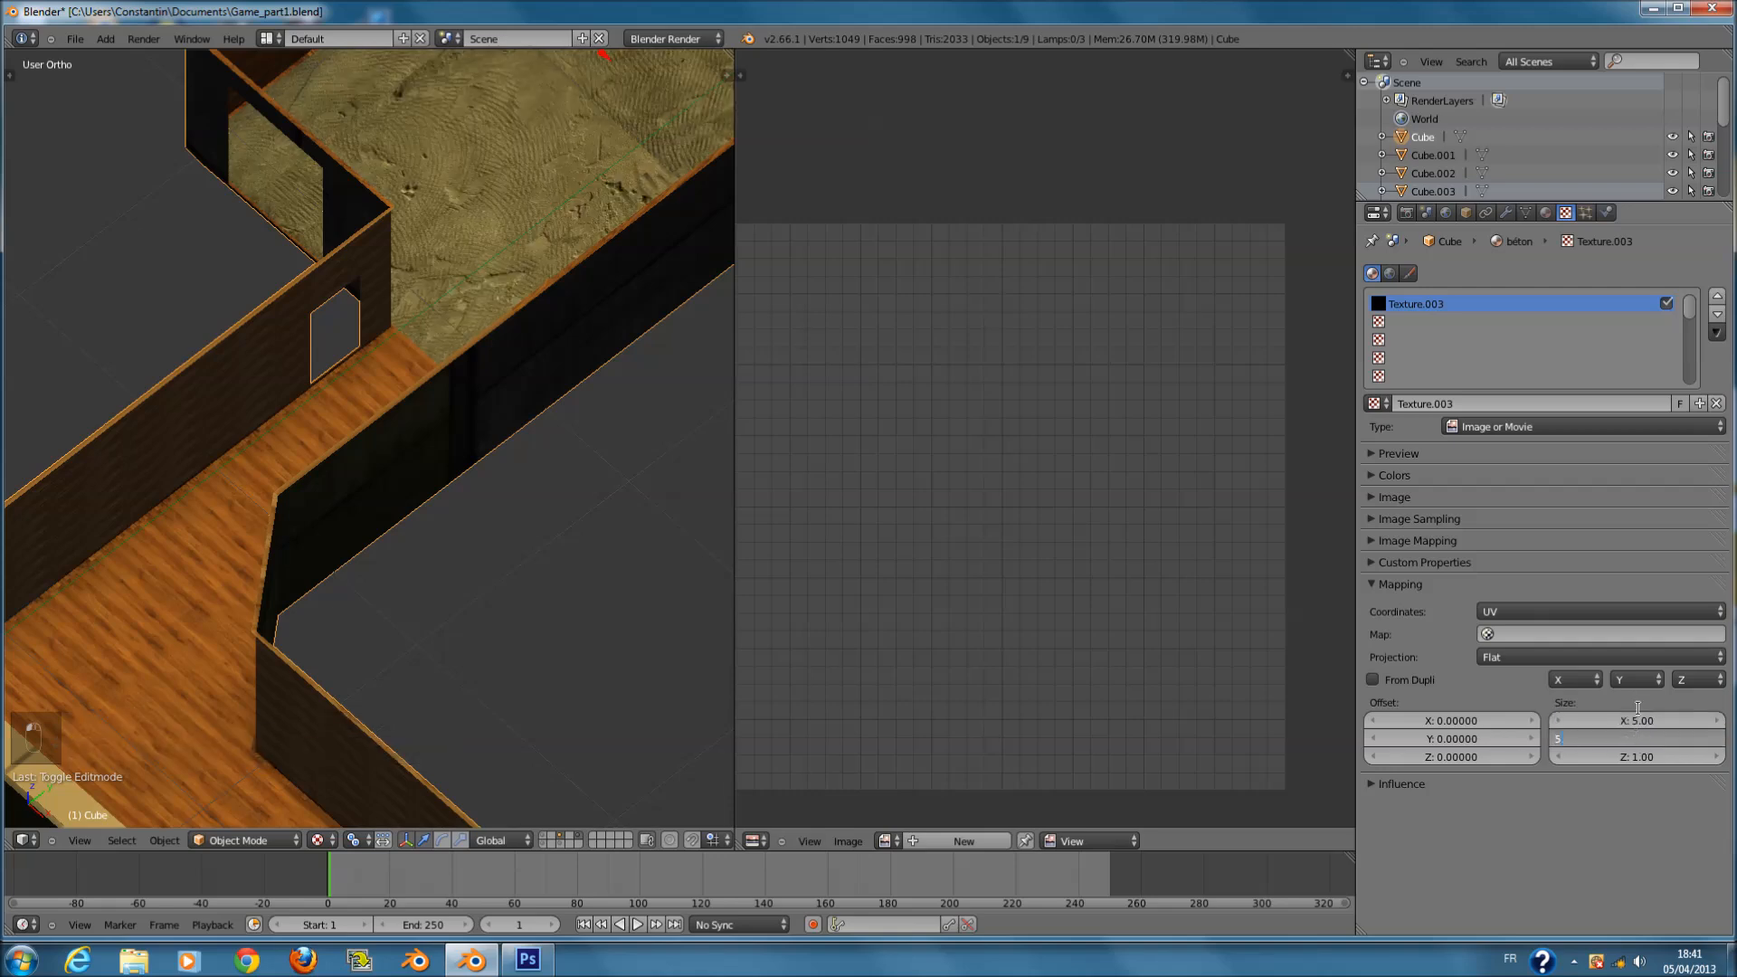
{"action": "key", "text": "Return"}
- Set the béton texture's X and Y mapping sizes to 7 and check the square room's floor from above
{"action": "left_click", "coordinate": [1638, 723]}
{"action": "type", "text": "7"}
{"action": "key", "text": "Return"}
{"action": "left_click", "coordinate": [1635, 736]}
{"action": "type", "text": "7"}
{"action": "key", "text": "Return"}
{"action": "scroll", "coordinate": [523, 429], "scroll_direction": "down", "scroll_amount": 3}
{"action": "key", "text": "KP_7"}
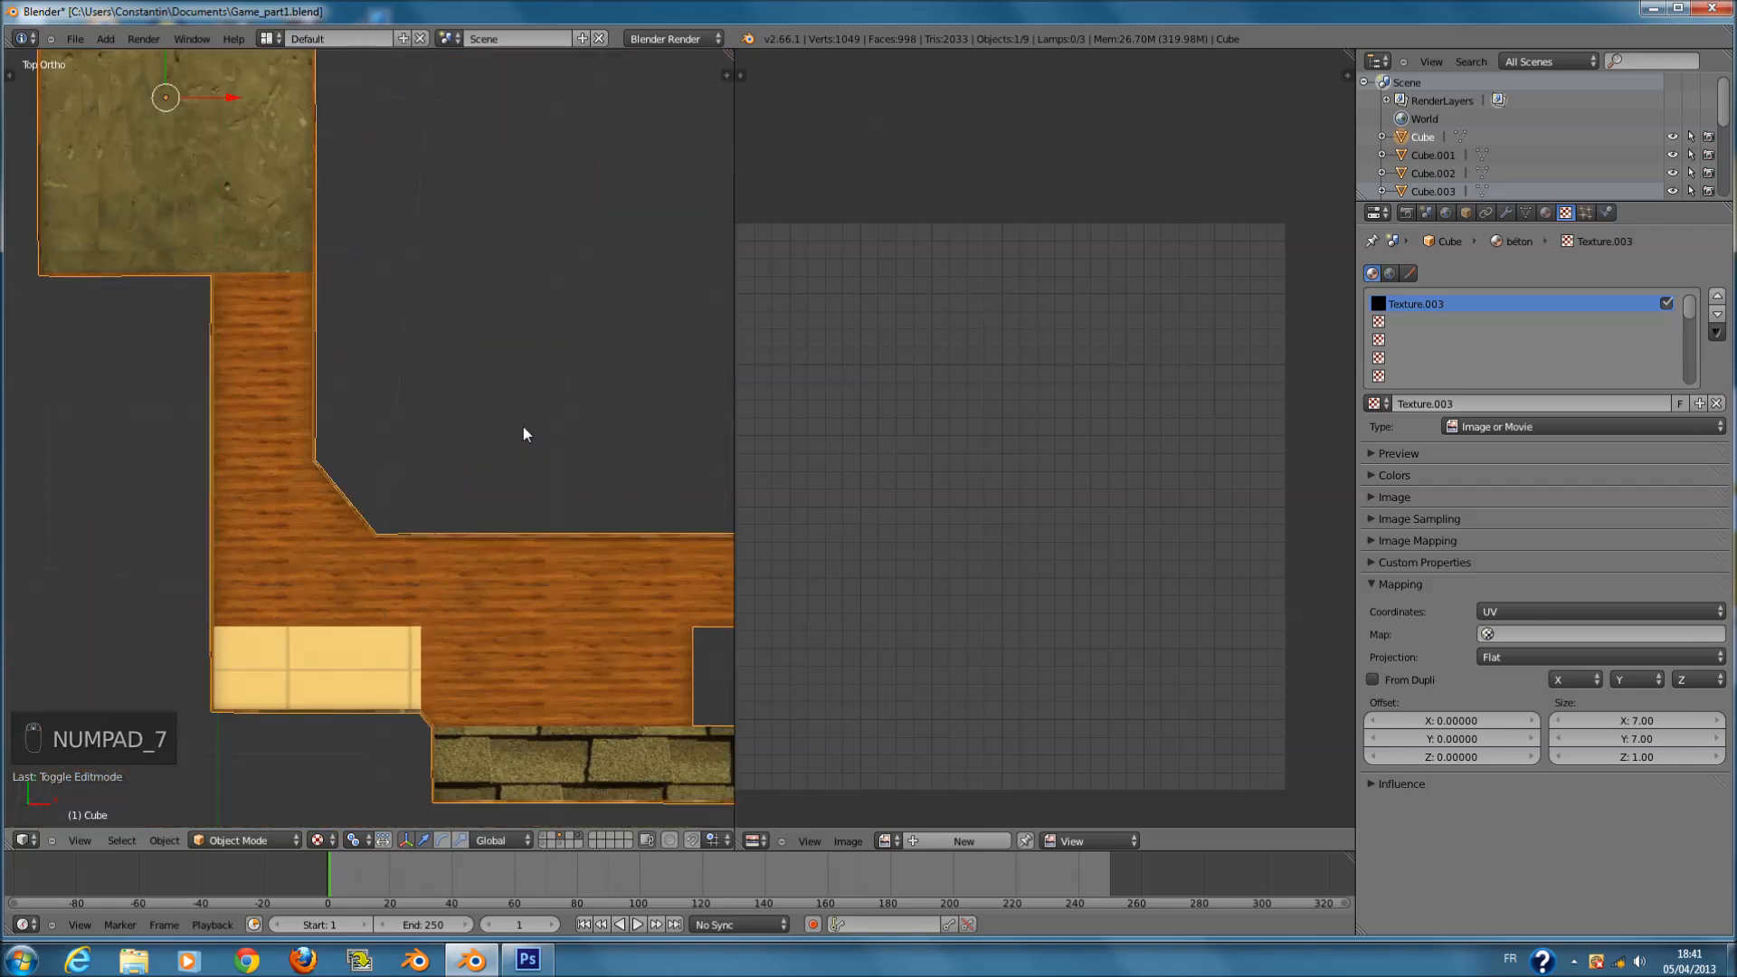
{"action": "scroll", "coordinate": [487, 373], "scroll_direction": "down", "scroll_amount": 3}
{"action": "scroll", "coordinate": [404, 421], "scroll_direction": "up", "scroll_amount": 5}
{"action": "scroll", "coordinate": [405, 425], "scroll_direction": "down", "scroll_amount": 6, "text": "shift"}
{"action": "scroll", "coordinate": [406, 425], "scroll_direction": "down", "scroll_amount": 5}
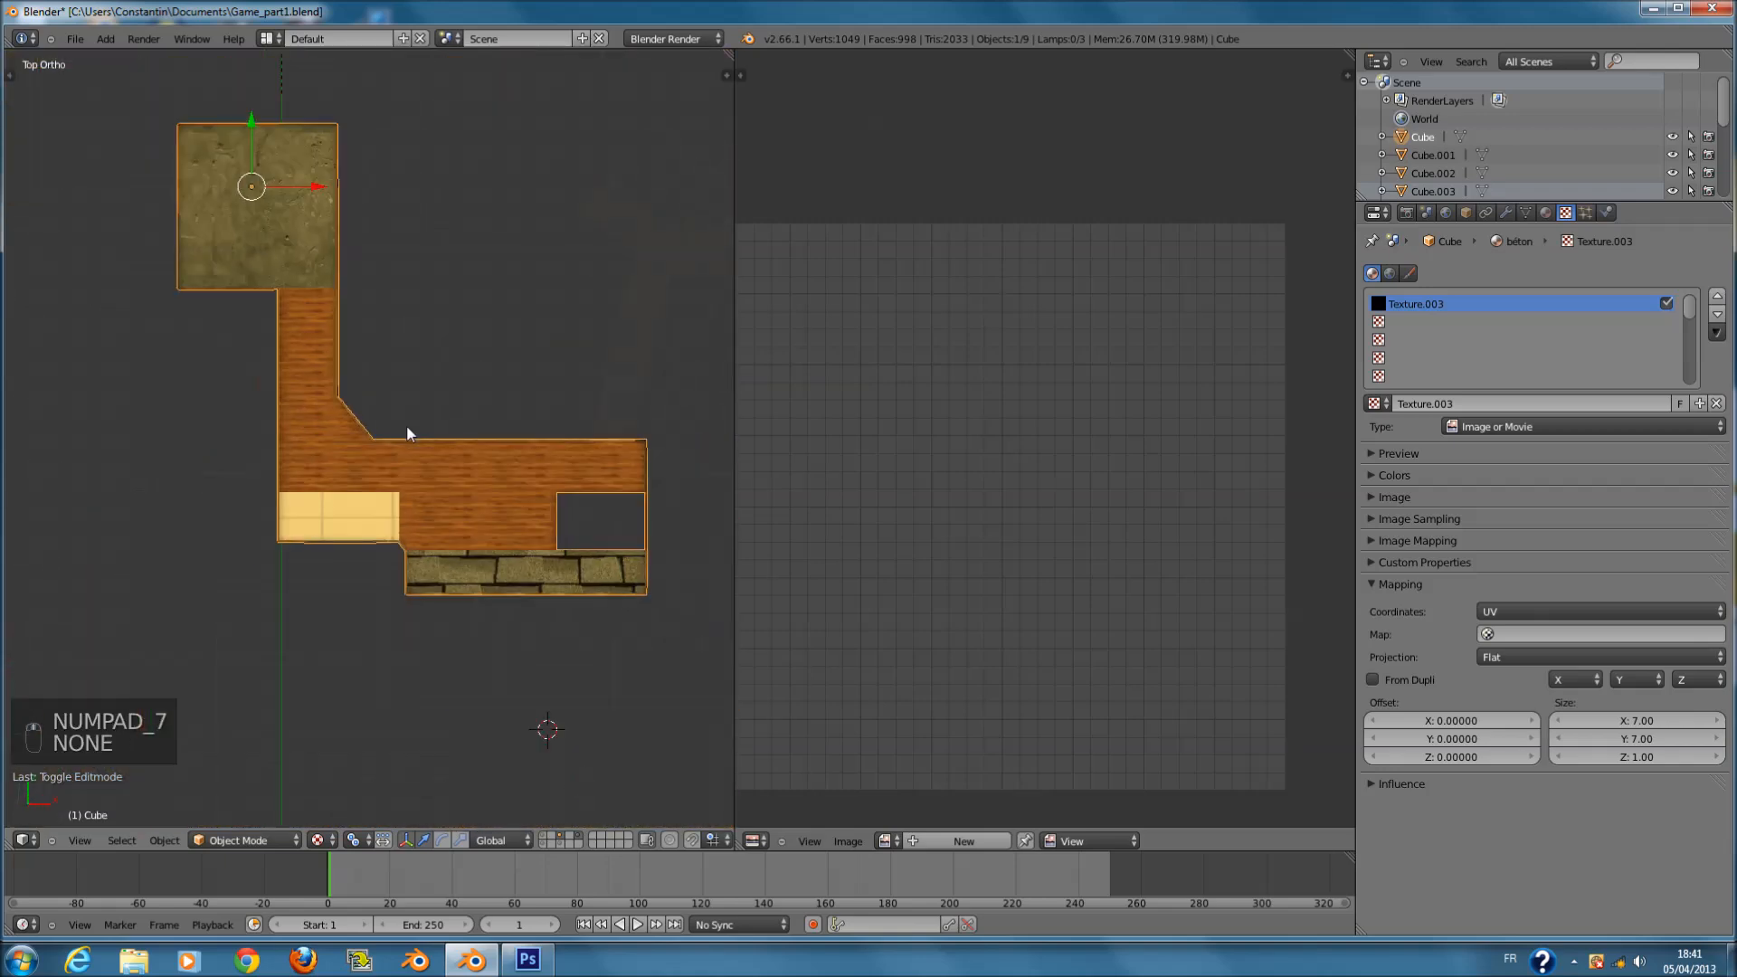
{"action": "scroll", "coordinate": [405, 425], "scroll_direction": "up", "scroll_amount": 3, "text": "shift"}
{"action": "scroll", "coordinate": [409, 417], "scroll_direction": "down", "scroll_amount": 2, "text": "ctrl"}
{"action": "scroll", "coordinate": [409, 417], "scroll_direction": "up", "scroll_amount": 6}
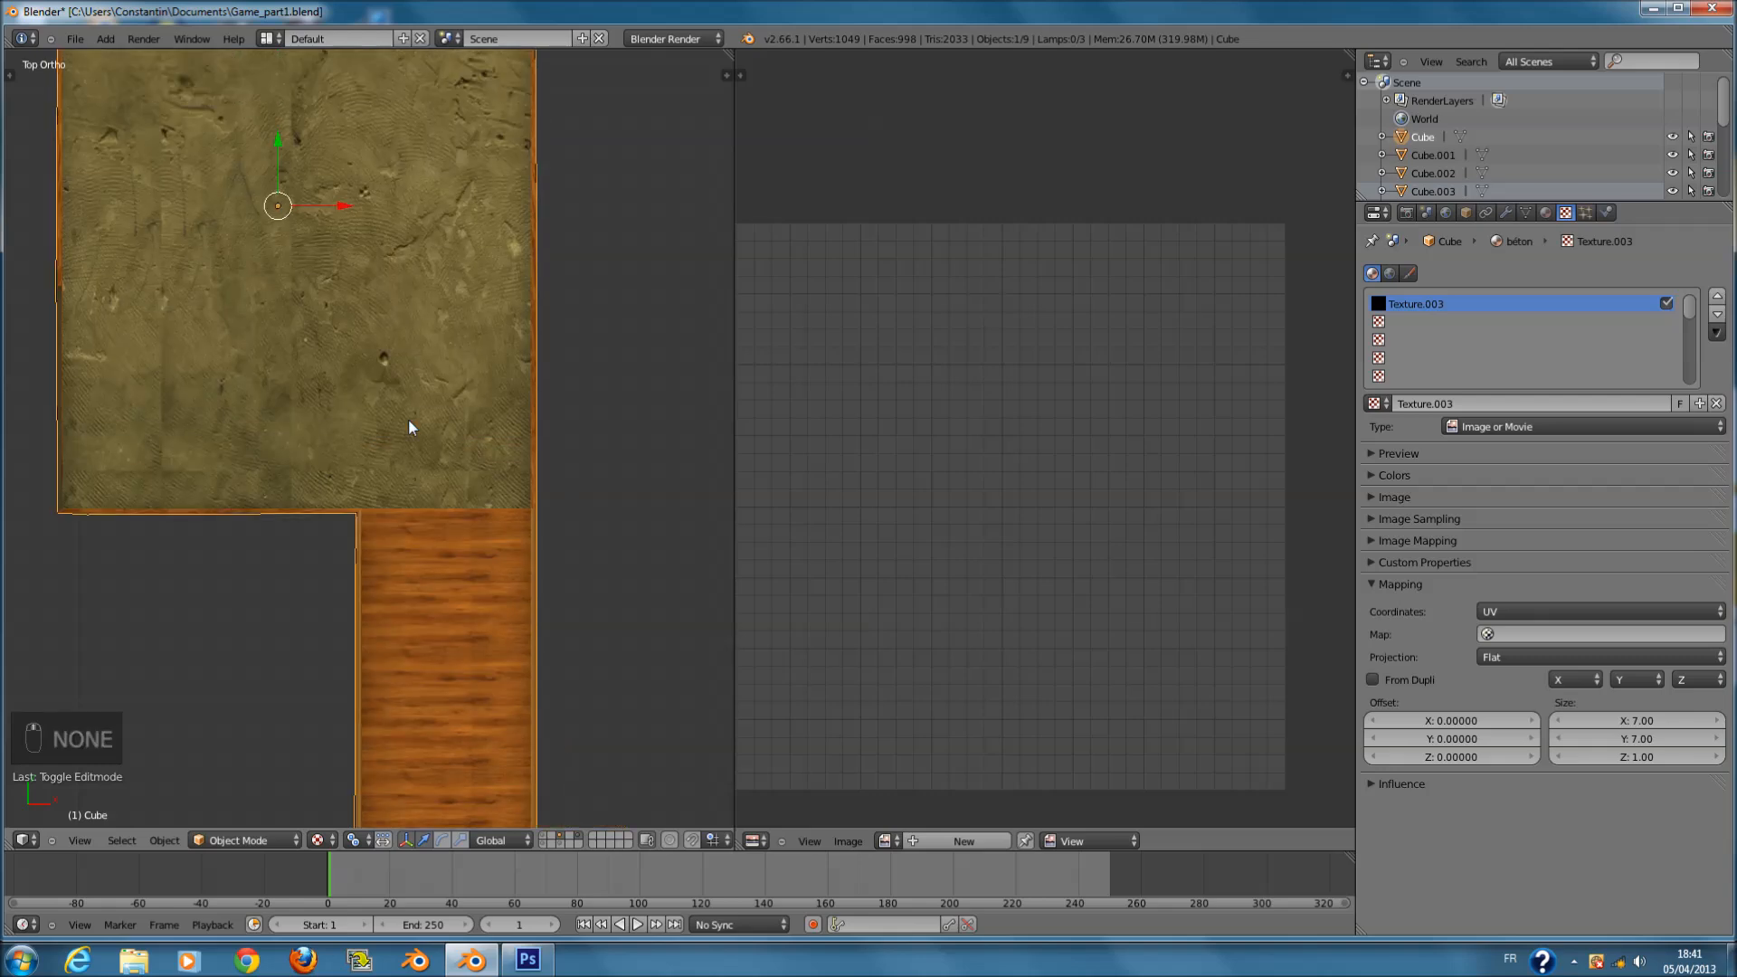
{"action": "scroll", "coordinate": [409, 420], "scroll_direction": "up", "scroll_amount": 7, "text": "shift"}
{"action": "scroll", "coordinate": [427, 418], "scroll_direction": "up", "scroll_amount": 3}
{"action": "scroll", "coordinate": [427, 418], "scroll_direction": "down", "scroll_amount": 4, "text": "ctrl"}
{"action": "scroll", "coordinate": [427, 418], "scroll_direction": "down", "scroll_amount": 2}
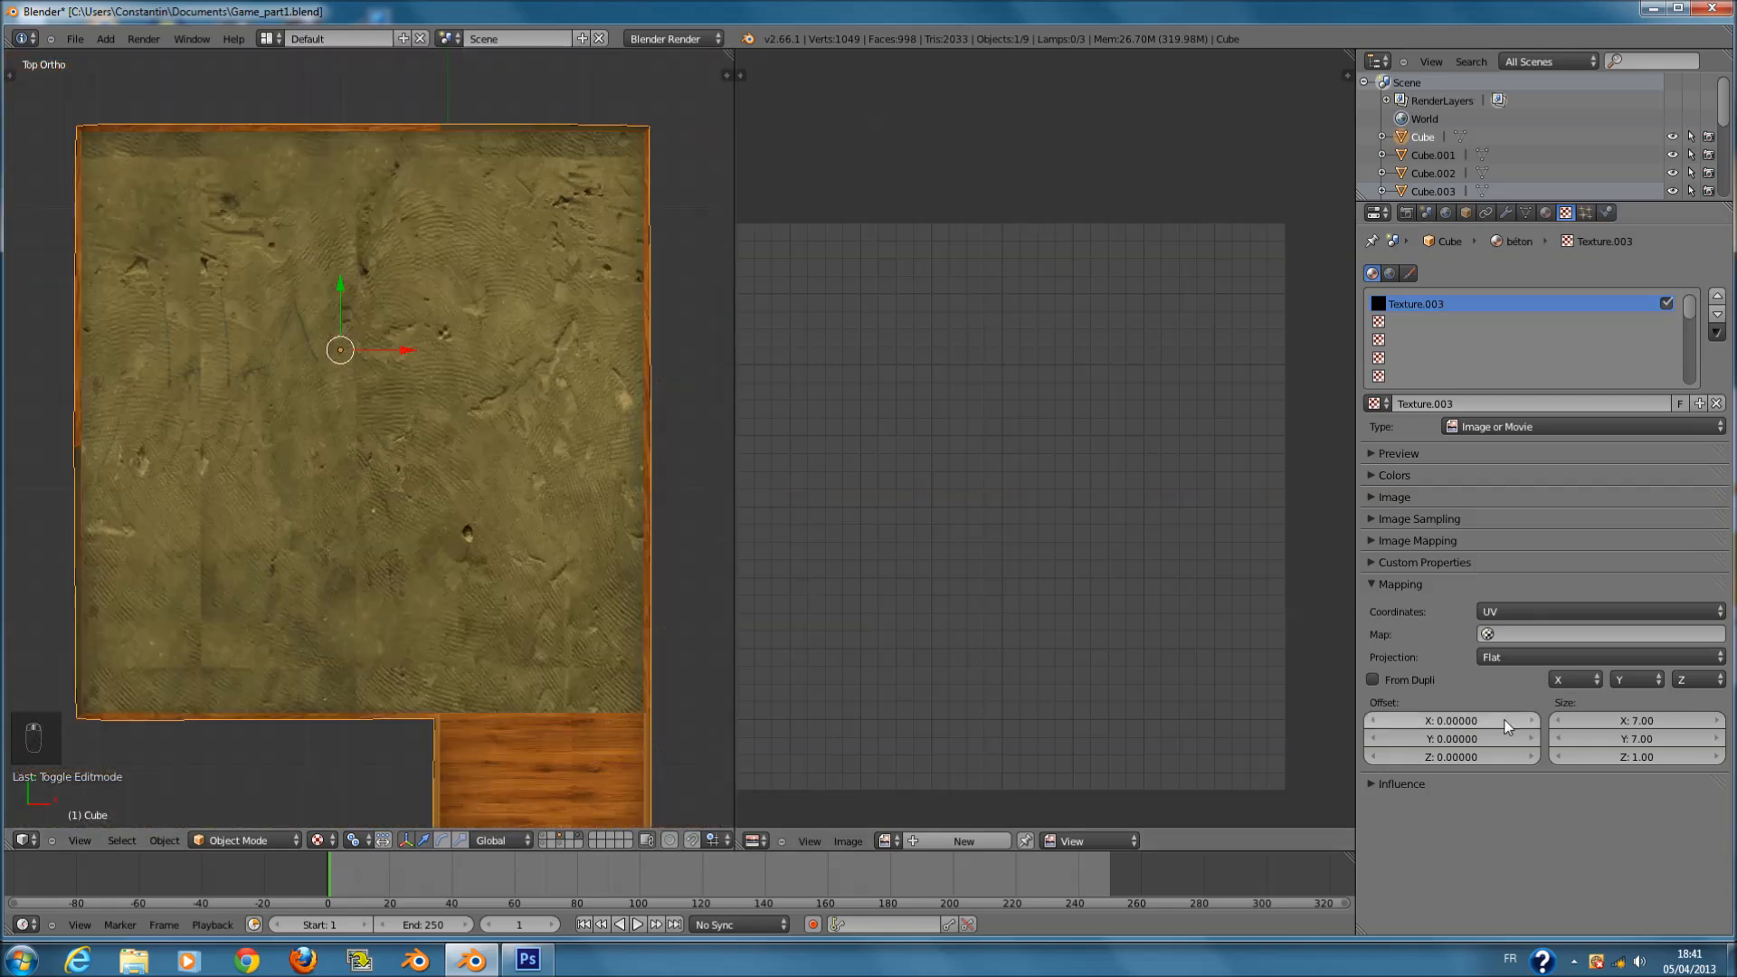
- Set the béton texture's X and Y mapping sizes to 12
{"action": "left_click", "coordinate": [1657, 720]}
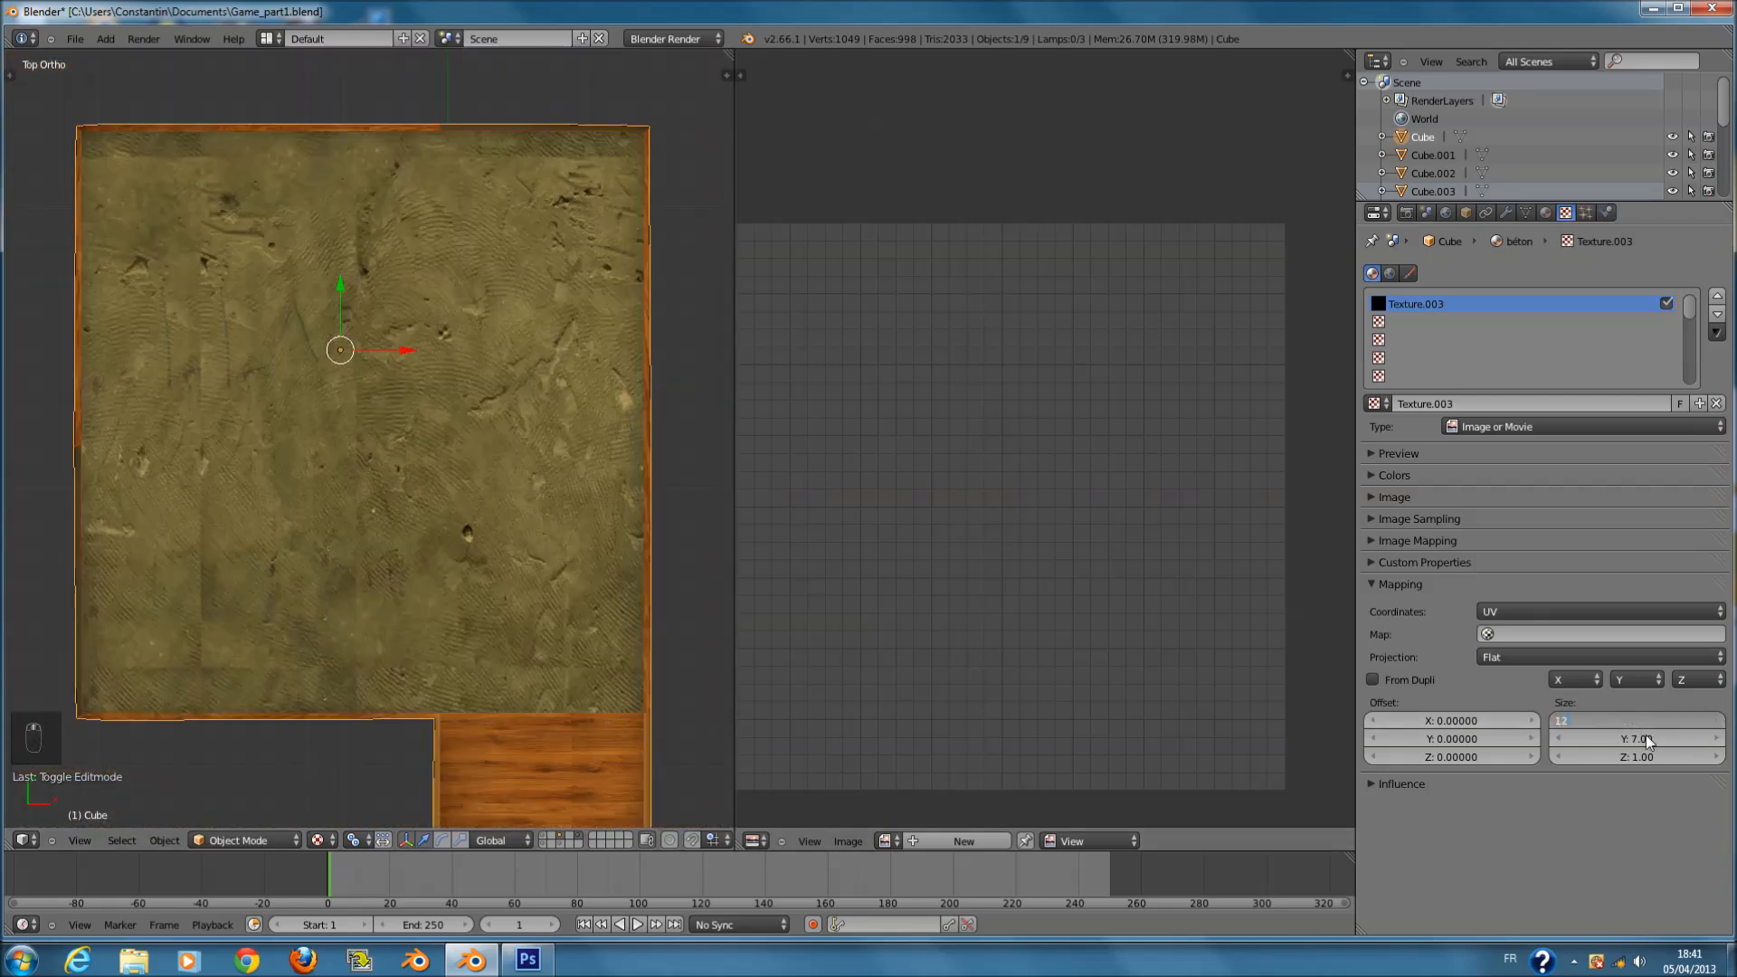
{"action": "key", "text": "Return"}
{"action": "left_click", "coordinate": [1647, 739]}
{"action": "type", "text": "12"}
{"action": "key", "text": "Return"}
- Raise the béton texture's X and Y mapping sizes to 24 and inspect the floor up close
{"action": "left_click", "coordinate": [1641, 734]}
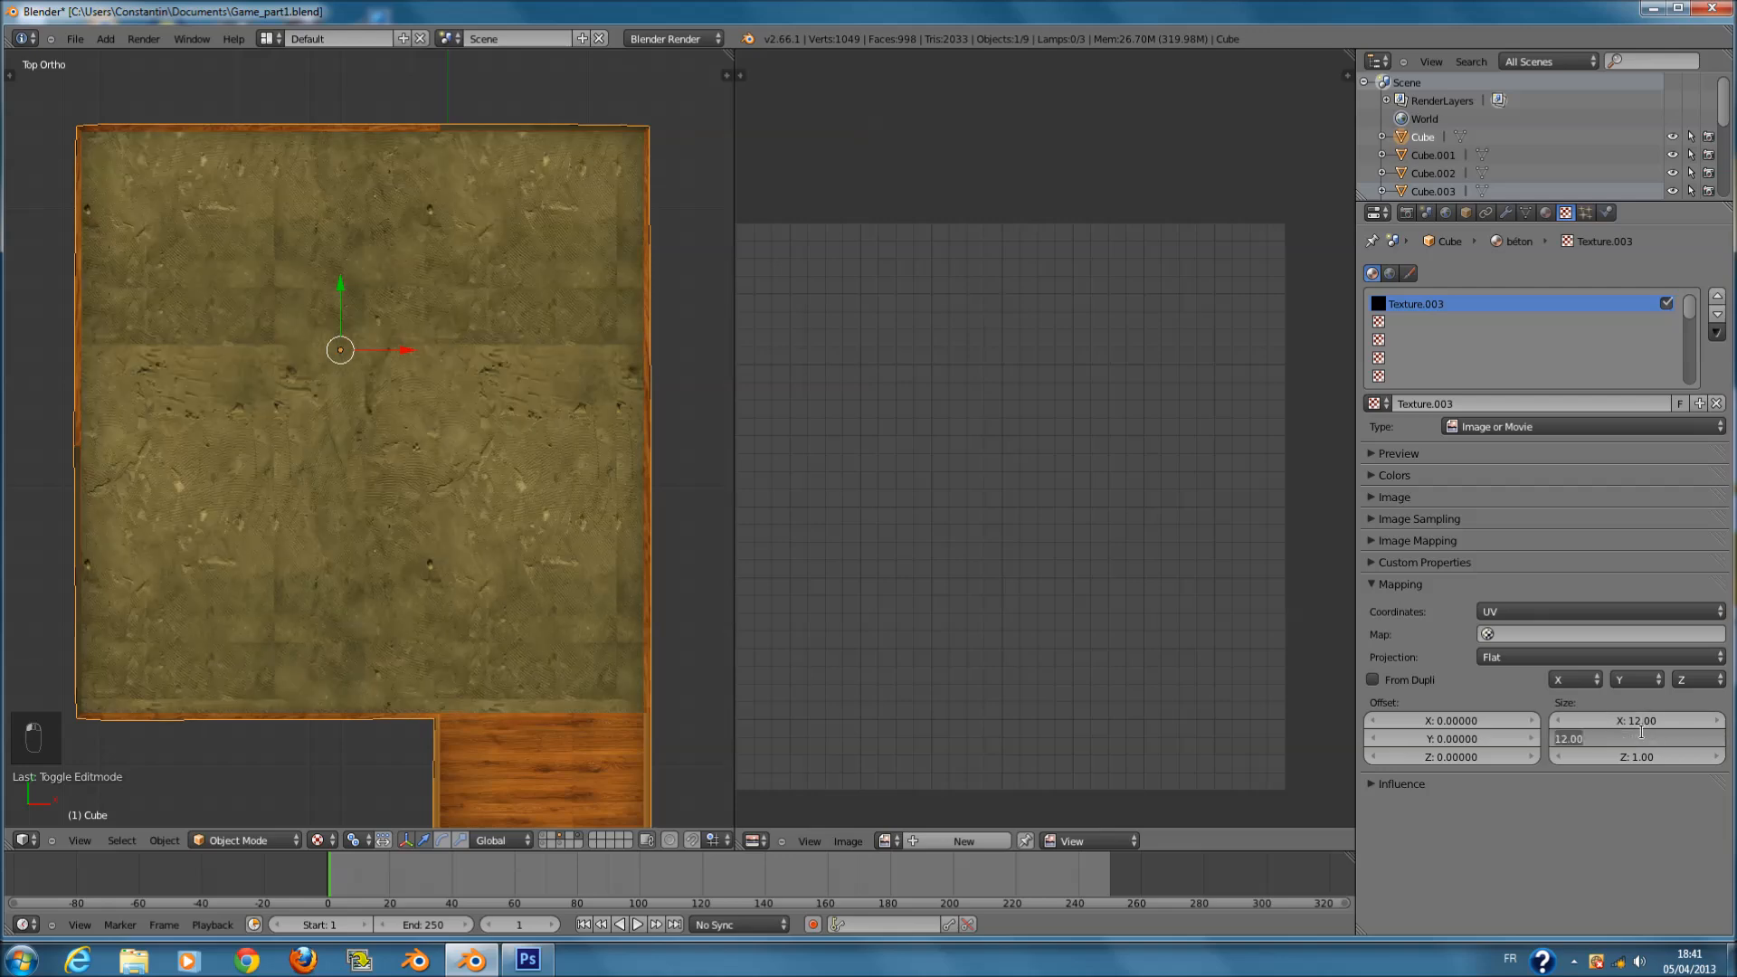
{"action": "type", "text": "24"}
{"action": "key", "text": "Return"}
{"action": "left_click", "coordinate": [1638, 718]}
{"action": "type", "text": "24"}
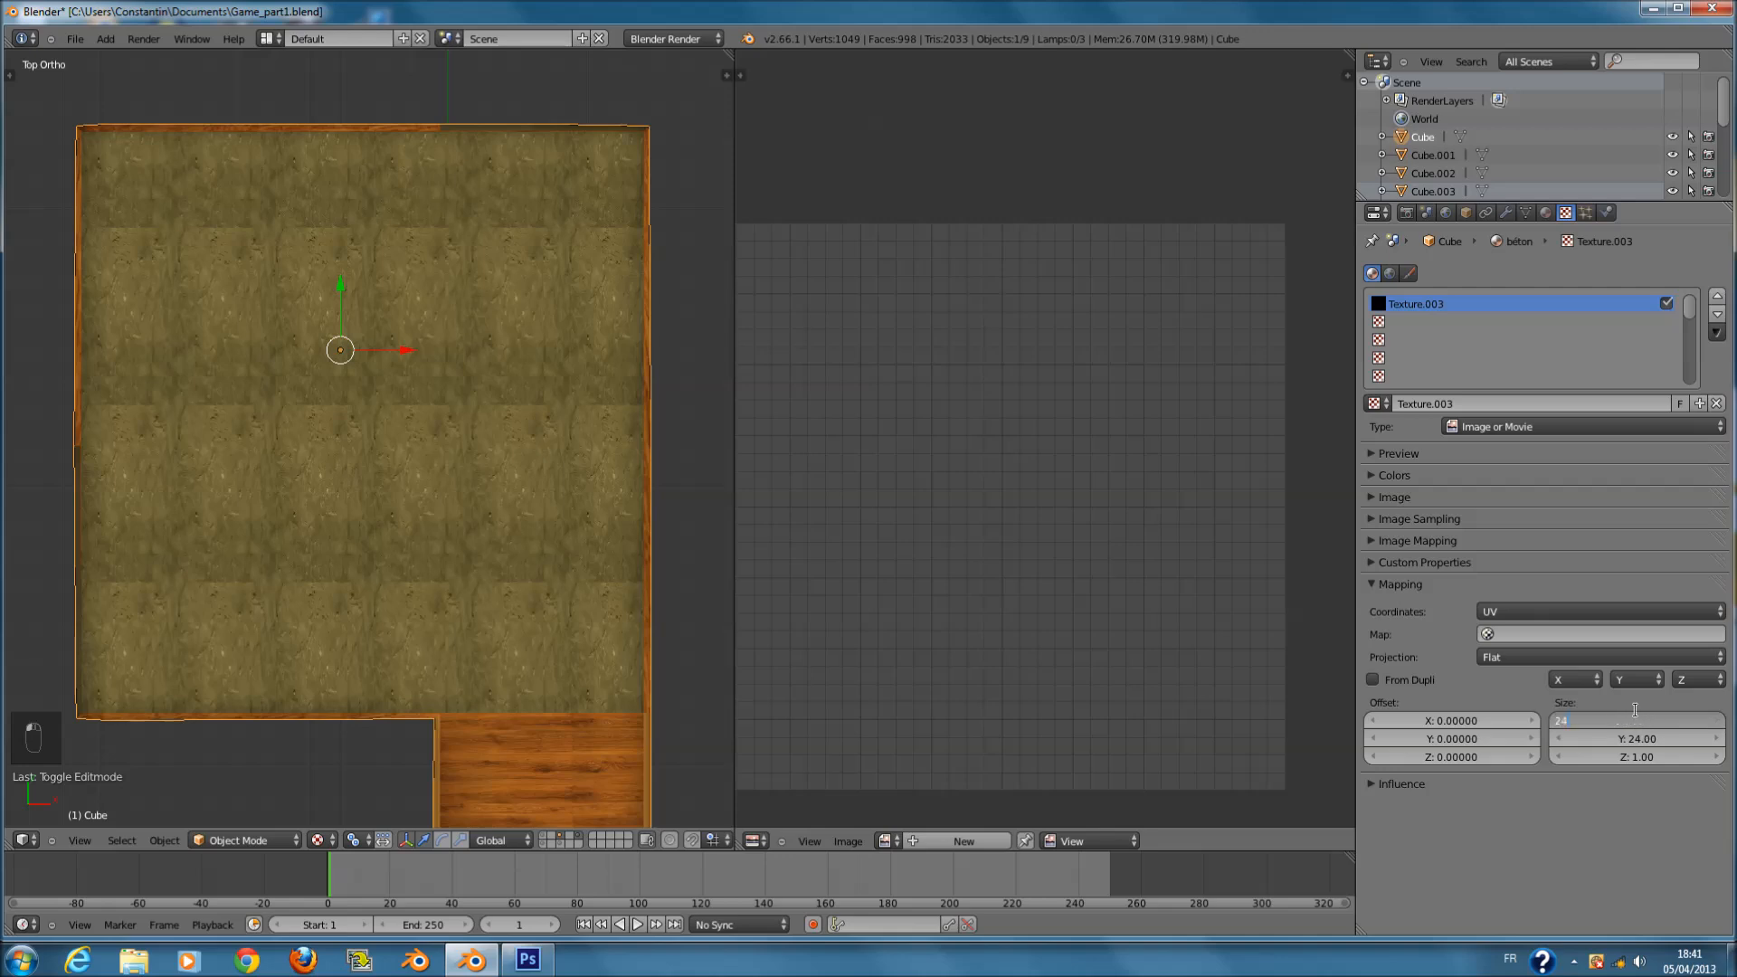
{"action": "key", "text": "Return"}
{"action": "scroll", "coordinate": [536, 550], "scroll_direction": "up", "scroll_amount": 3}
{"action": "middle_click_drag", "start_coordinate": [536, 551], "coordinate": [469, 496]}
- Set the béton texture's X mapping size to 12 and check the floor of the whole room
{"action": "left_click", "coordinate": [1638, 711]}
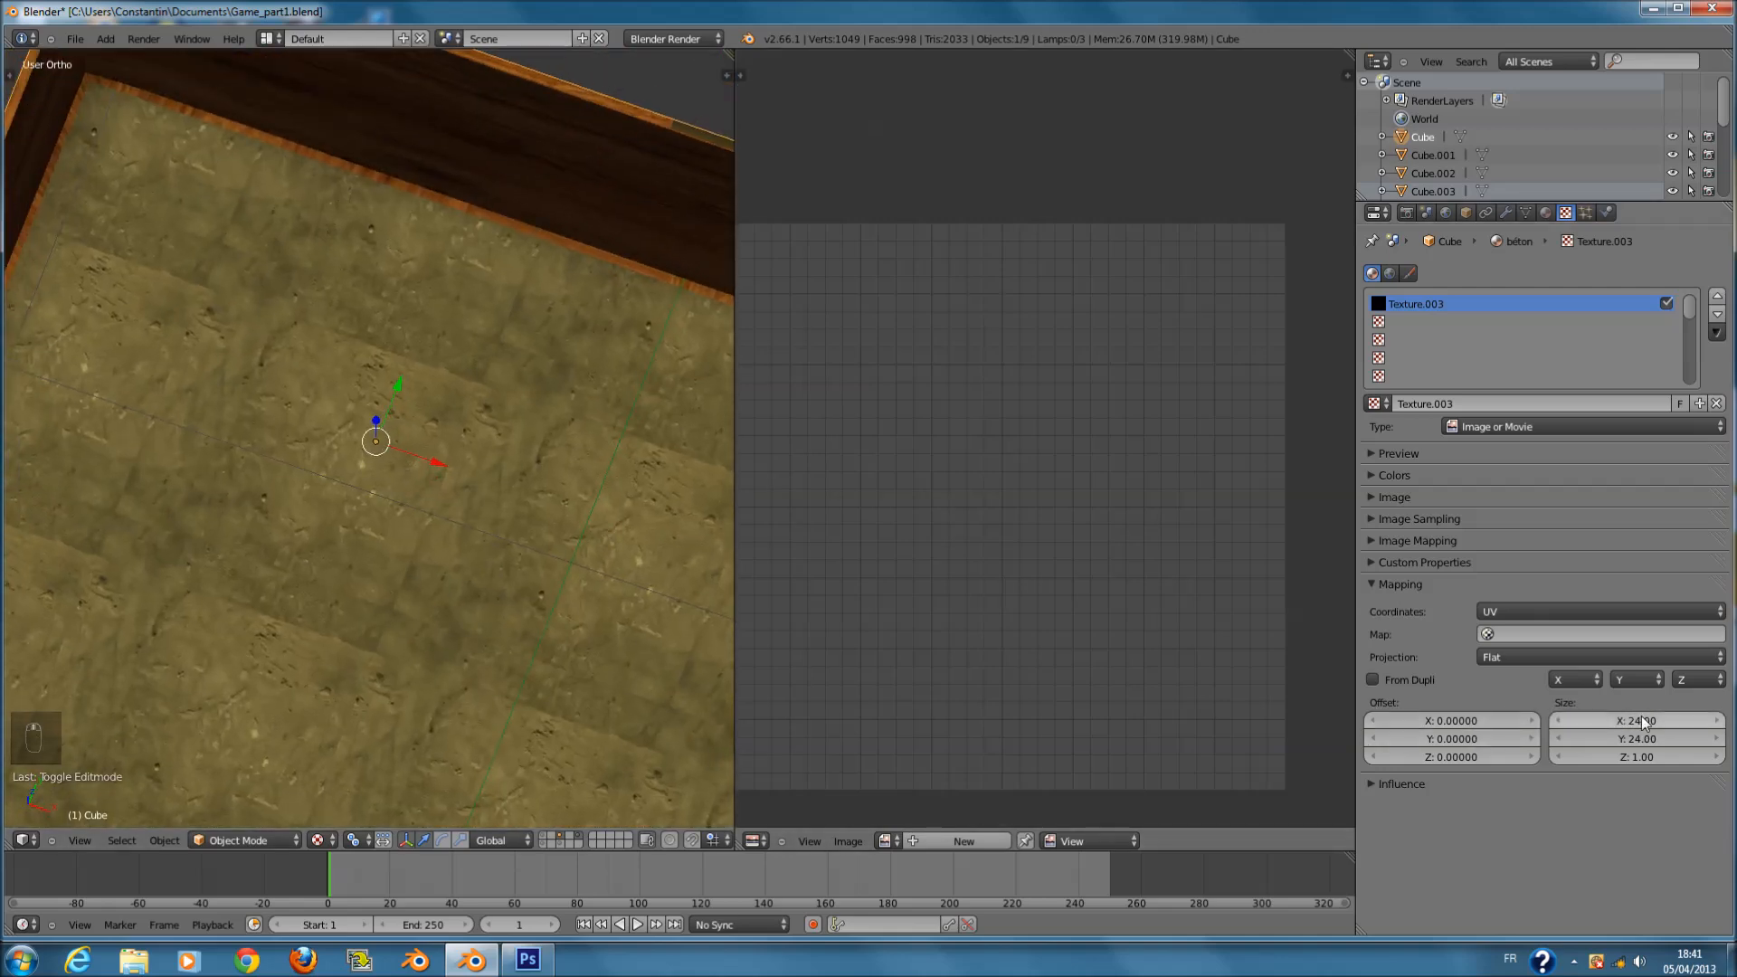
{"action": "type", "text": "1"}
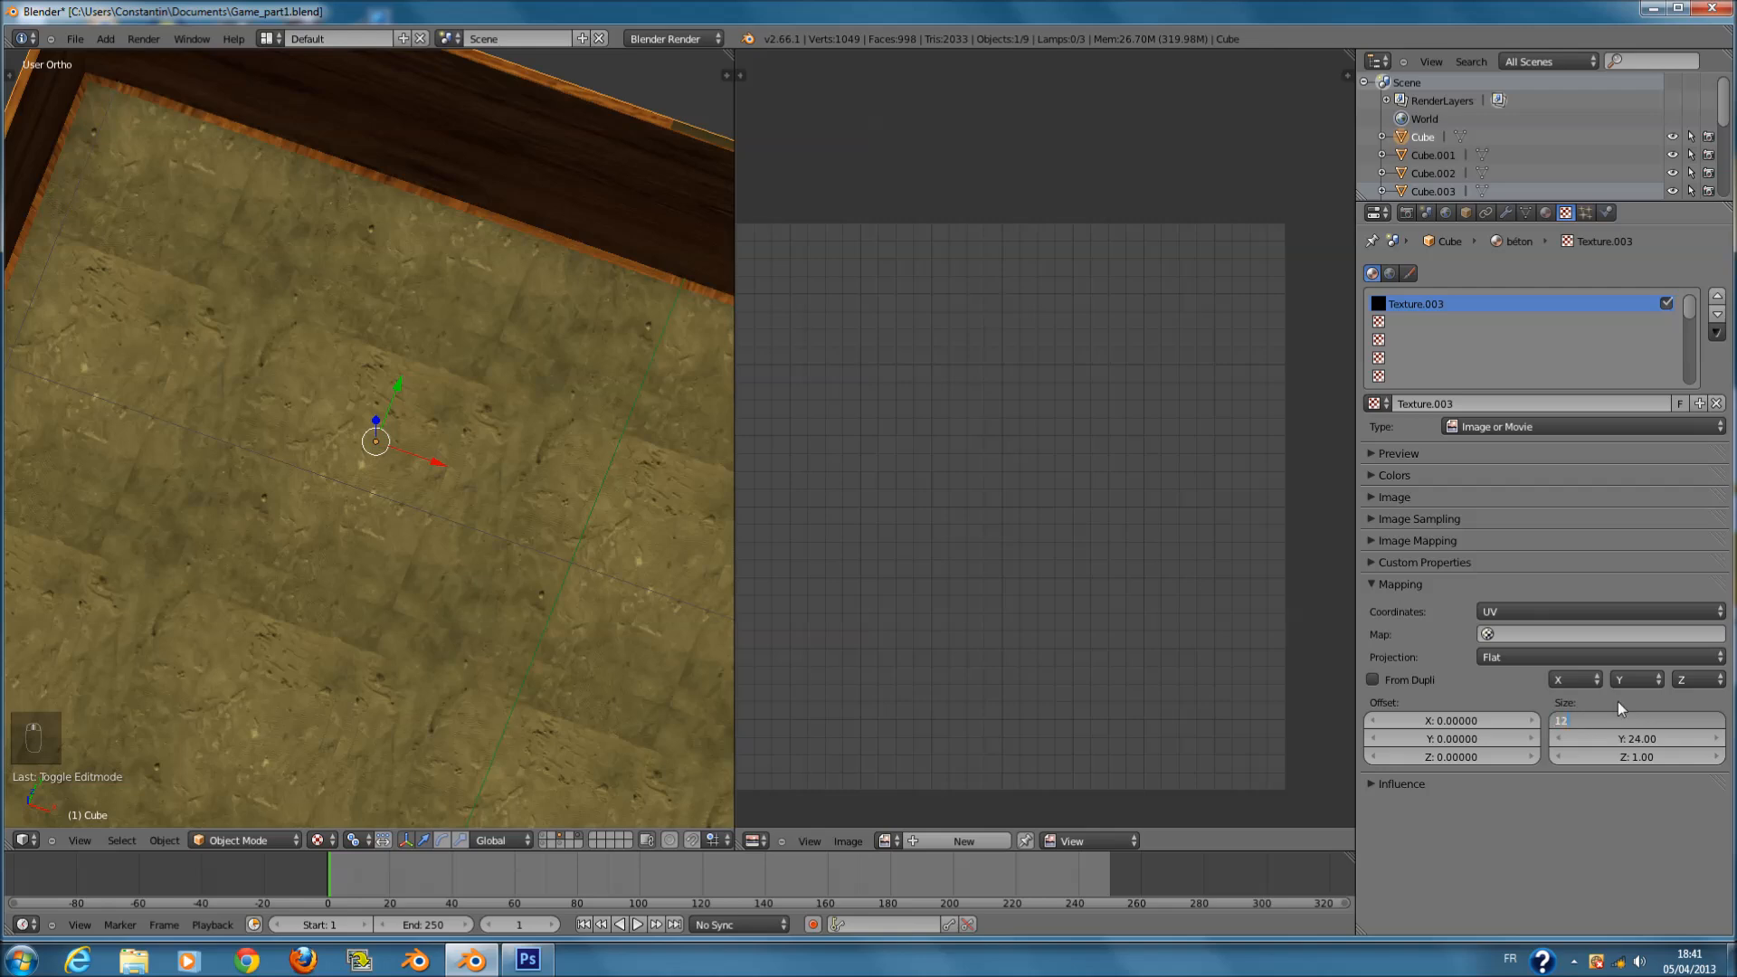
{"action": "type", "text": "2"}
{"action": "key", "text": "Return"}
{"action": "scroll", "coordinate": [519, 599], "scroll_direction": "down", "scroll_amount": 5}
{"action": "middle_click_drag", "start_coordinate": [520, 599], "coordinate": [391, 588]}
- Try a Y mapping size of 35 for the béton texture and set it to 12
{"action": "left_click", "coordinate": [1626, 735]}
{"action": "type", "text": "35"}
{"action": "key", "text": "Return"}
{"action": "left_click", "coordinate": [1622, 737]}
{"action": "type", "text": "12"}
{"action": "key", "text": "Return"}
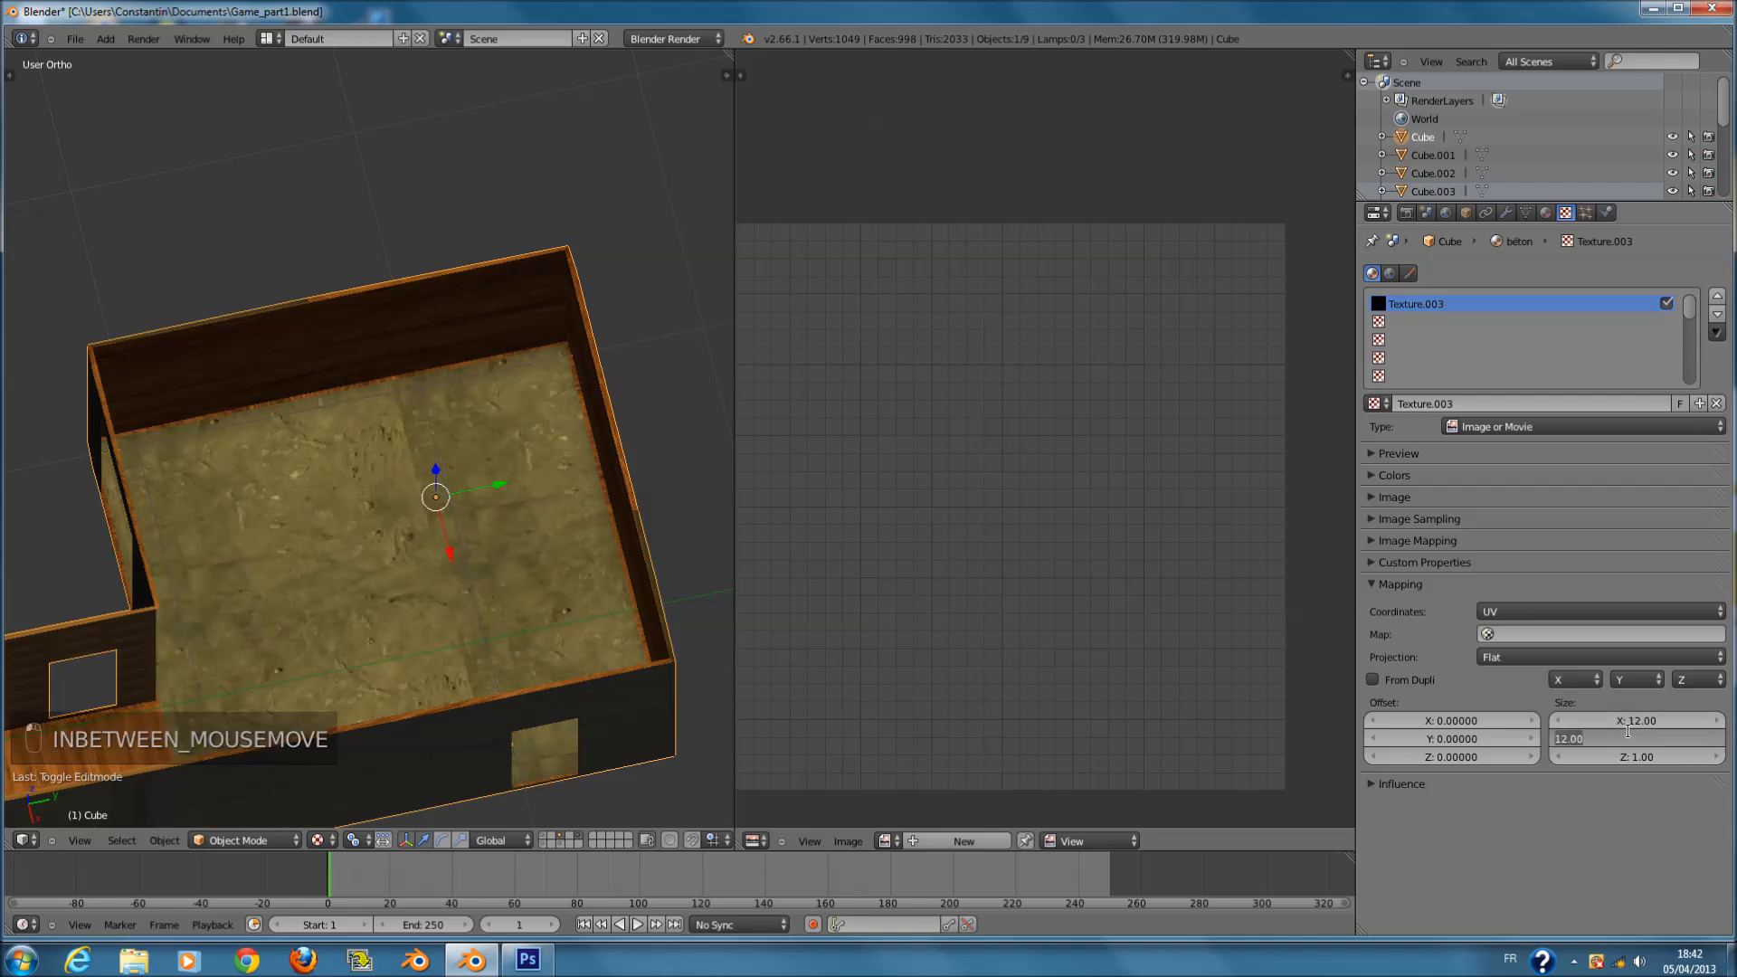
- Try an X mapping size of 45 for the béton texture and inspect the floor up close
{"action": "left_click", "coordinate": [1630, 725]}
{"action": "type", "text": "45"}
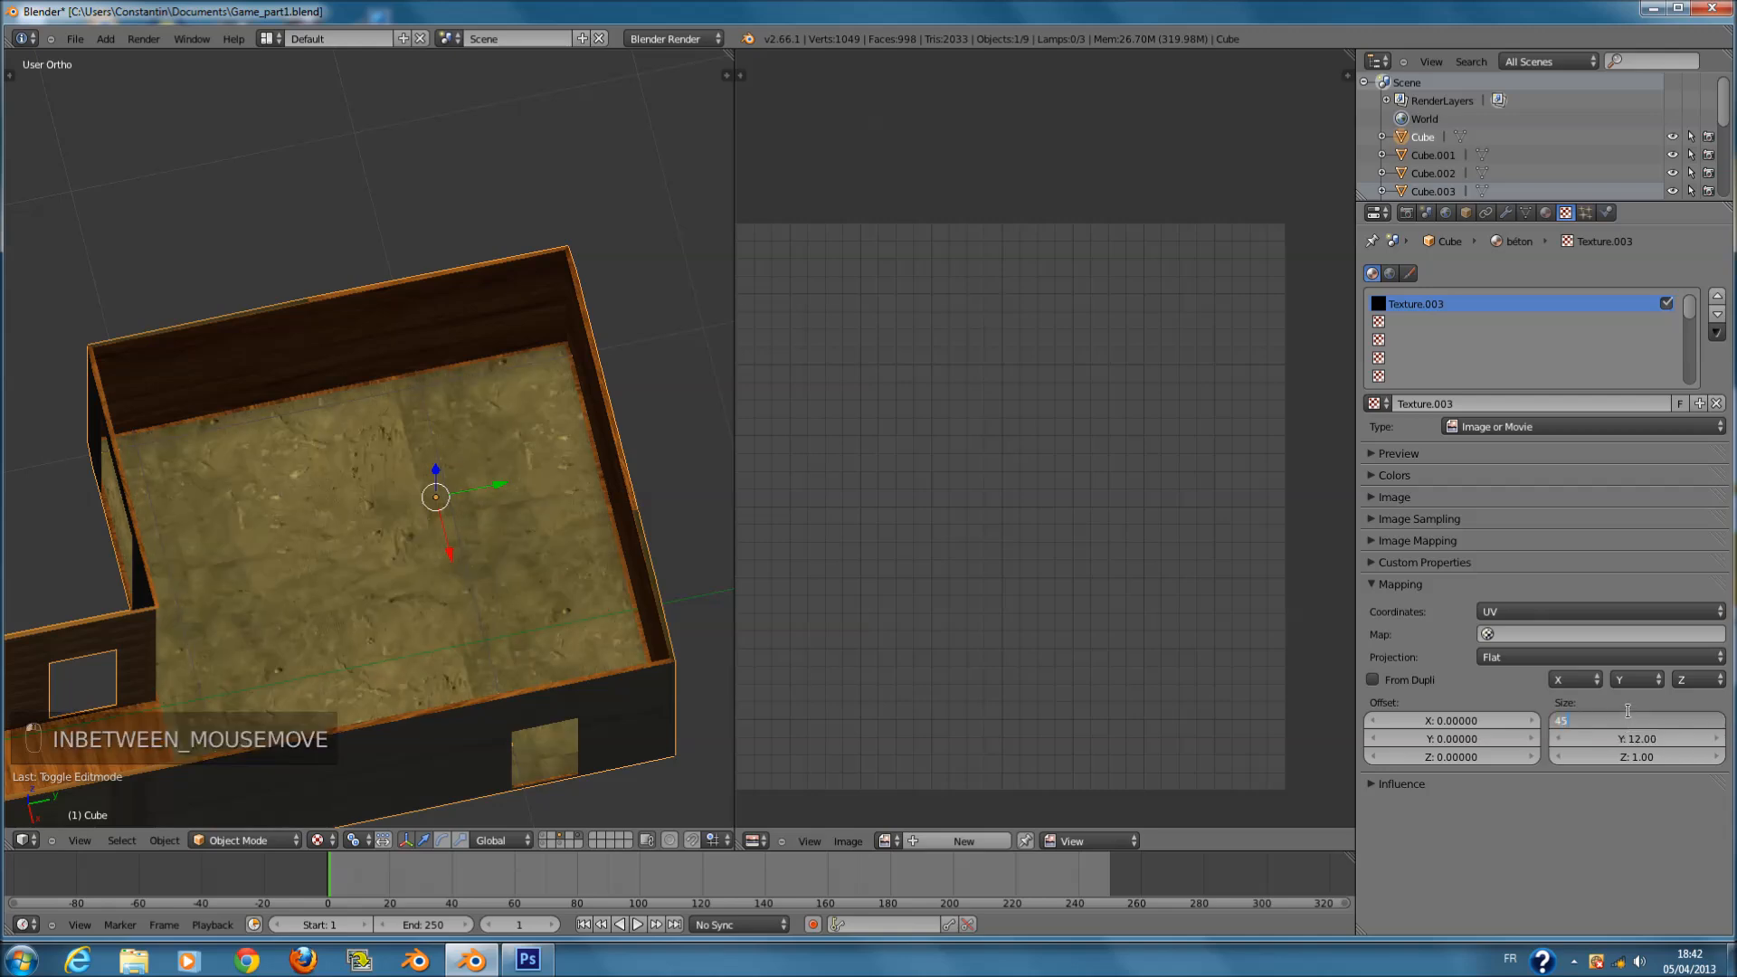
{"action": "key", "text": "Return"}
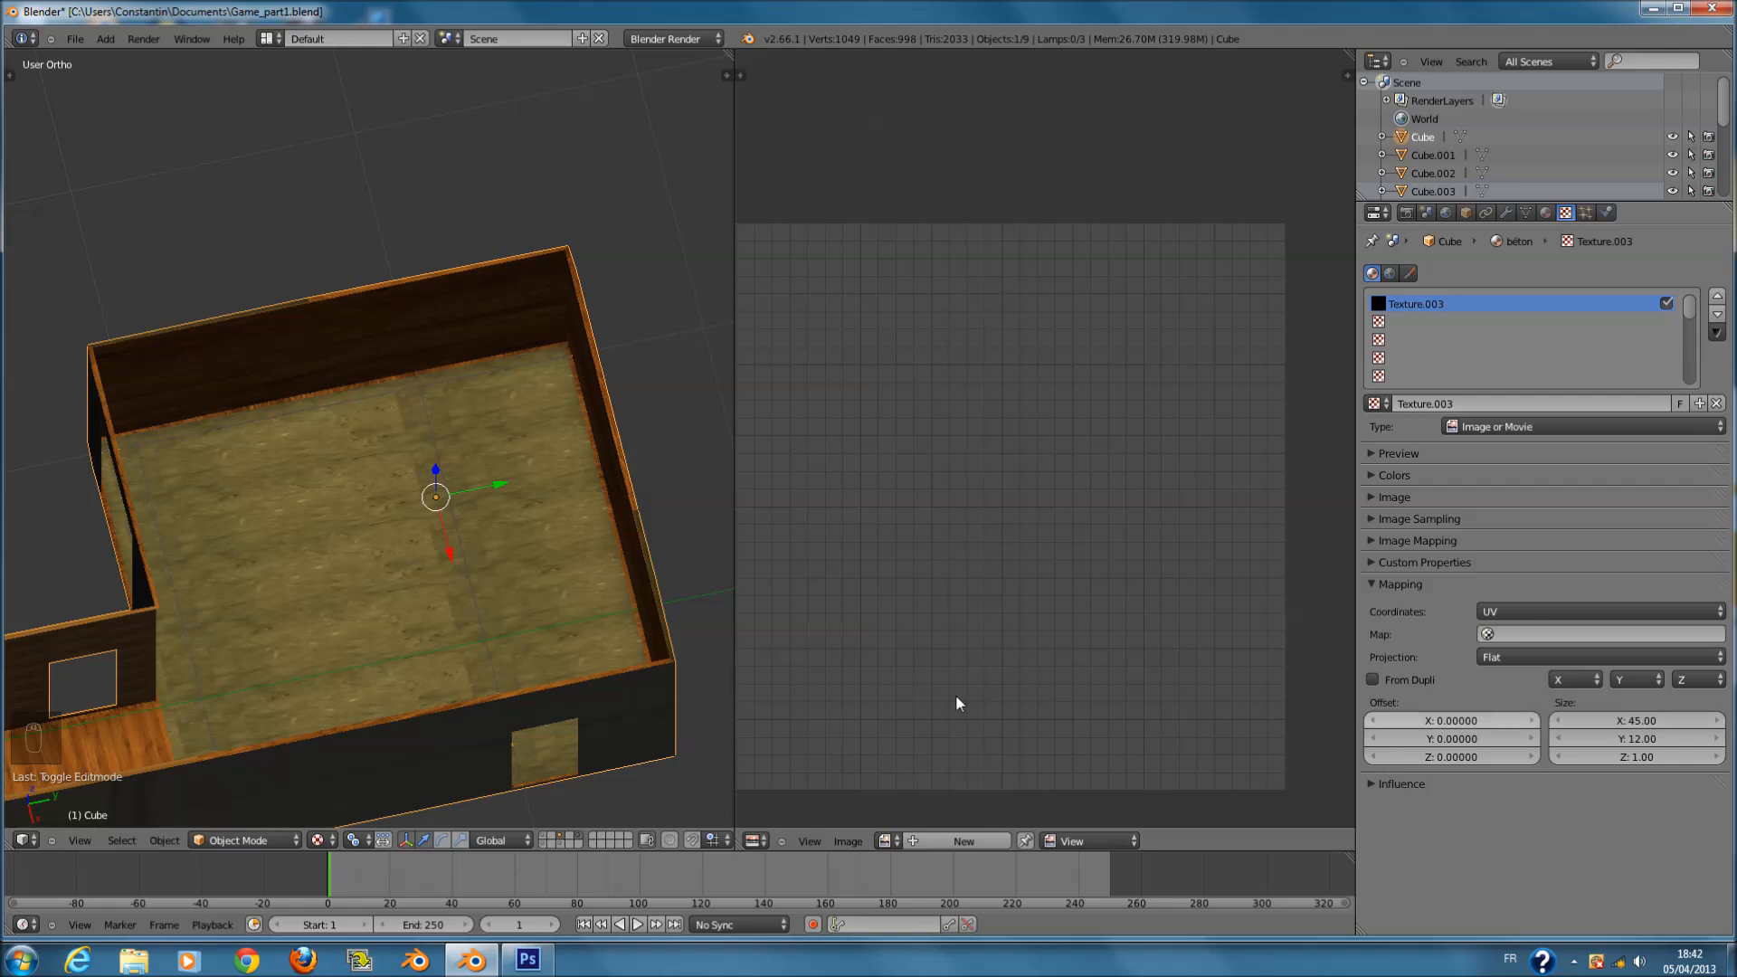
{"action": "middle_click_drag", "start_coordinate": [633, 669], "coordinate": [482, 633]}
{"action": "scroll", "coordinate": [485, 621], "scroll_direction": "up", "scroll_amount": 6}
{"action": "scroll", "coordinate": [485, 617], "scroll_direction": "down", "scroll_amount": 1}
- Set the béton texture's X mapping size to 32, save the file and reselect the house
{"action": "left_click", "coordinate": [1629, 725]}
{"action": "type", "text": "3"}
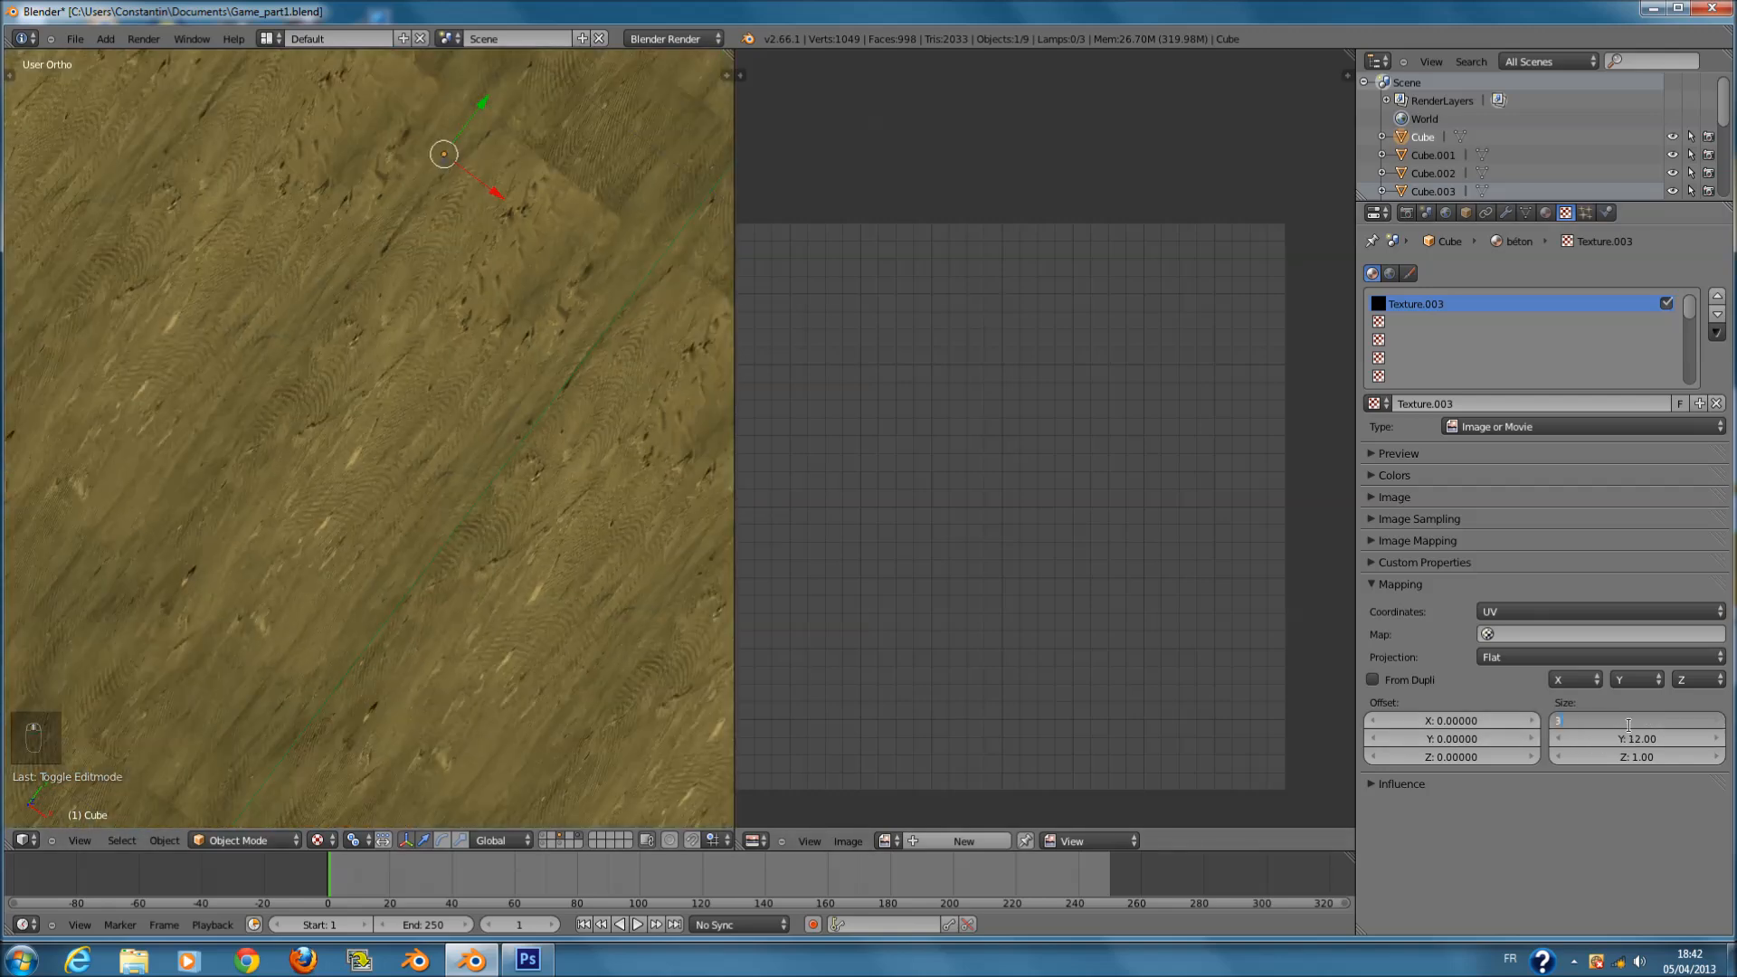
{"action": "key", "text": "Return"}
{"action": "scroll", "coordinate": [419, 454], "scroll_direction": "down", "scroll_amount": 3}
{"action": "key", "text": "ctrl+s"}
{"action": "key", "text": "a"}
{"action": "middle_click_drag", "start_coordinate": [486, 482], "coordinate": [308, 543]}
{"action": "key", "text": "ctrl+s"}
{"action": "right_click", "coordinate": [308, 543]}
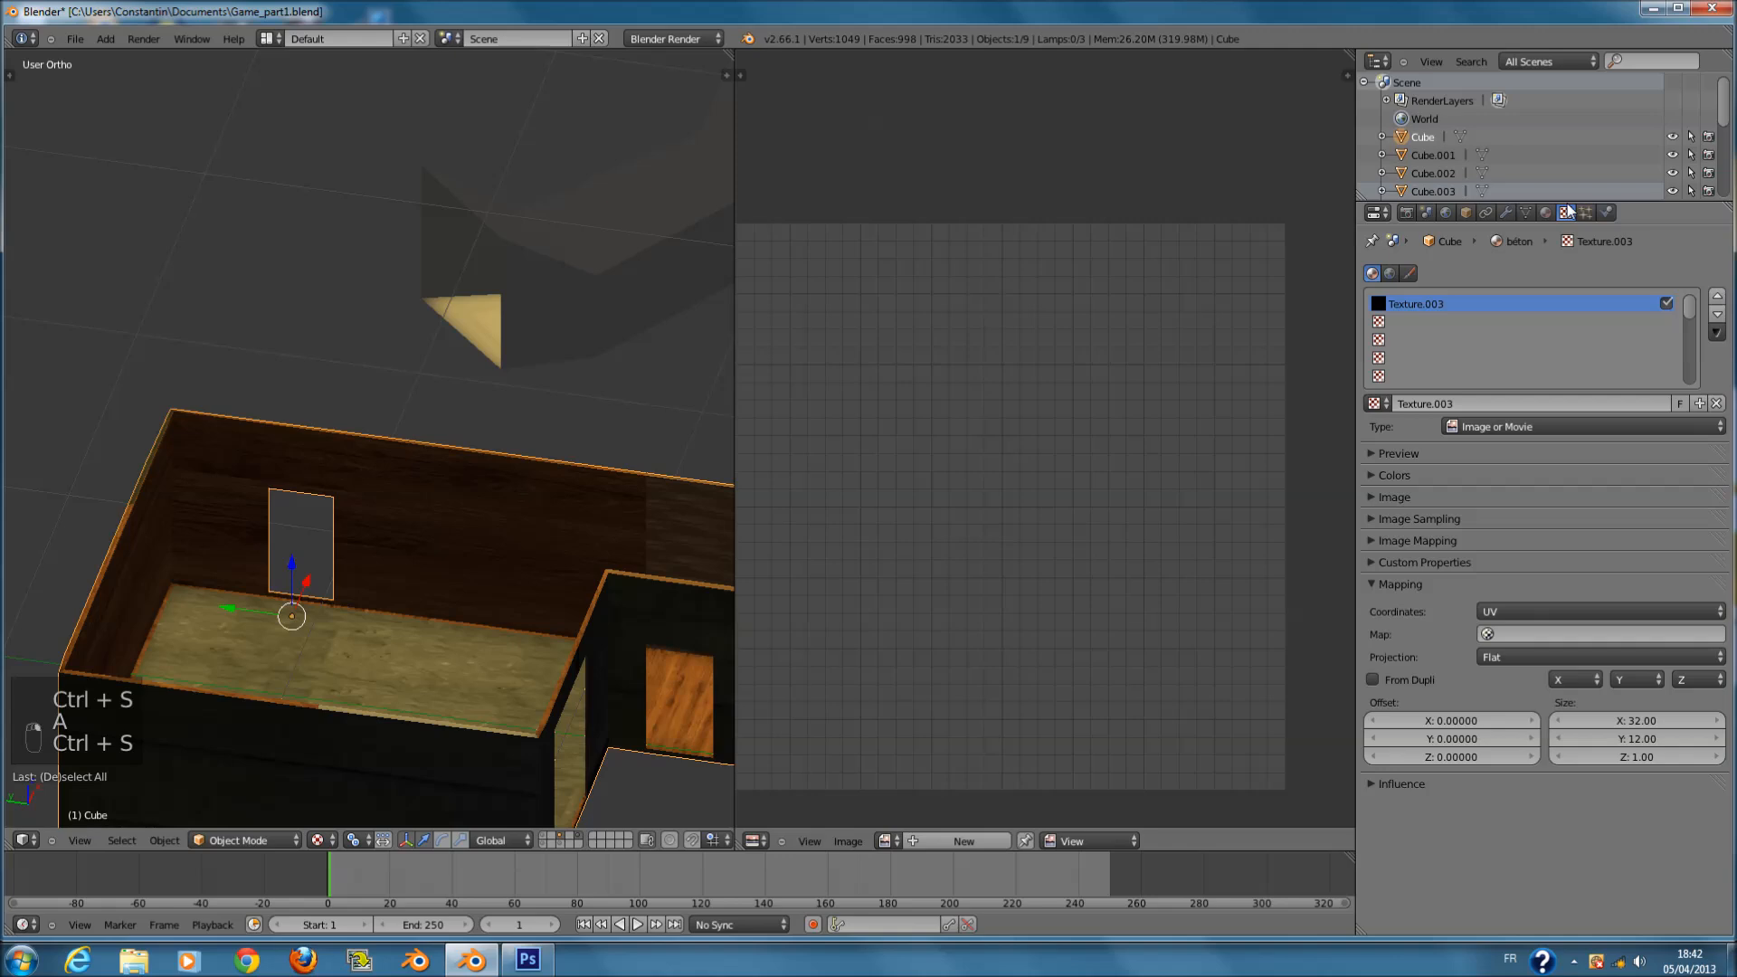
- Open the mur_garage material's texture and set its X mapping size to 6
{"action": "left_click", "coordinate": [1546, 214]}
{"action": "left_click", "coordinate": [1422, 337]}
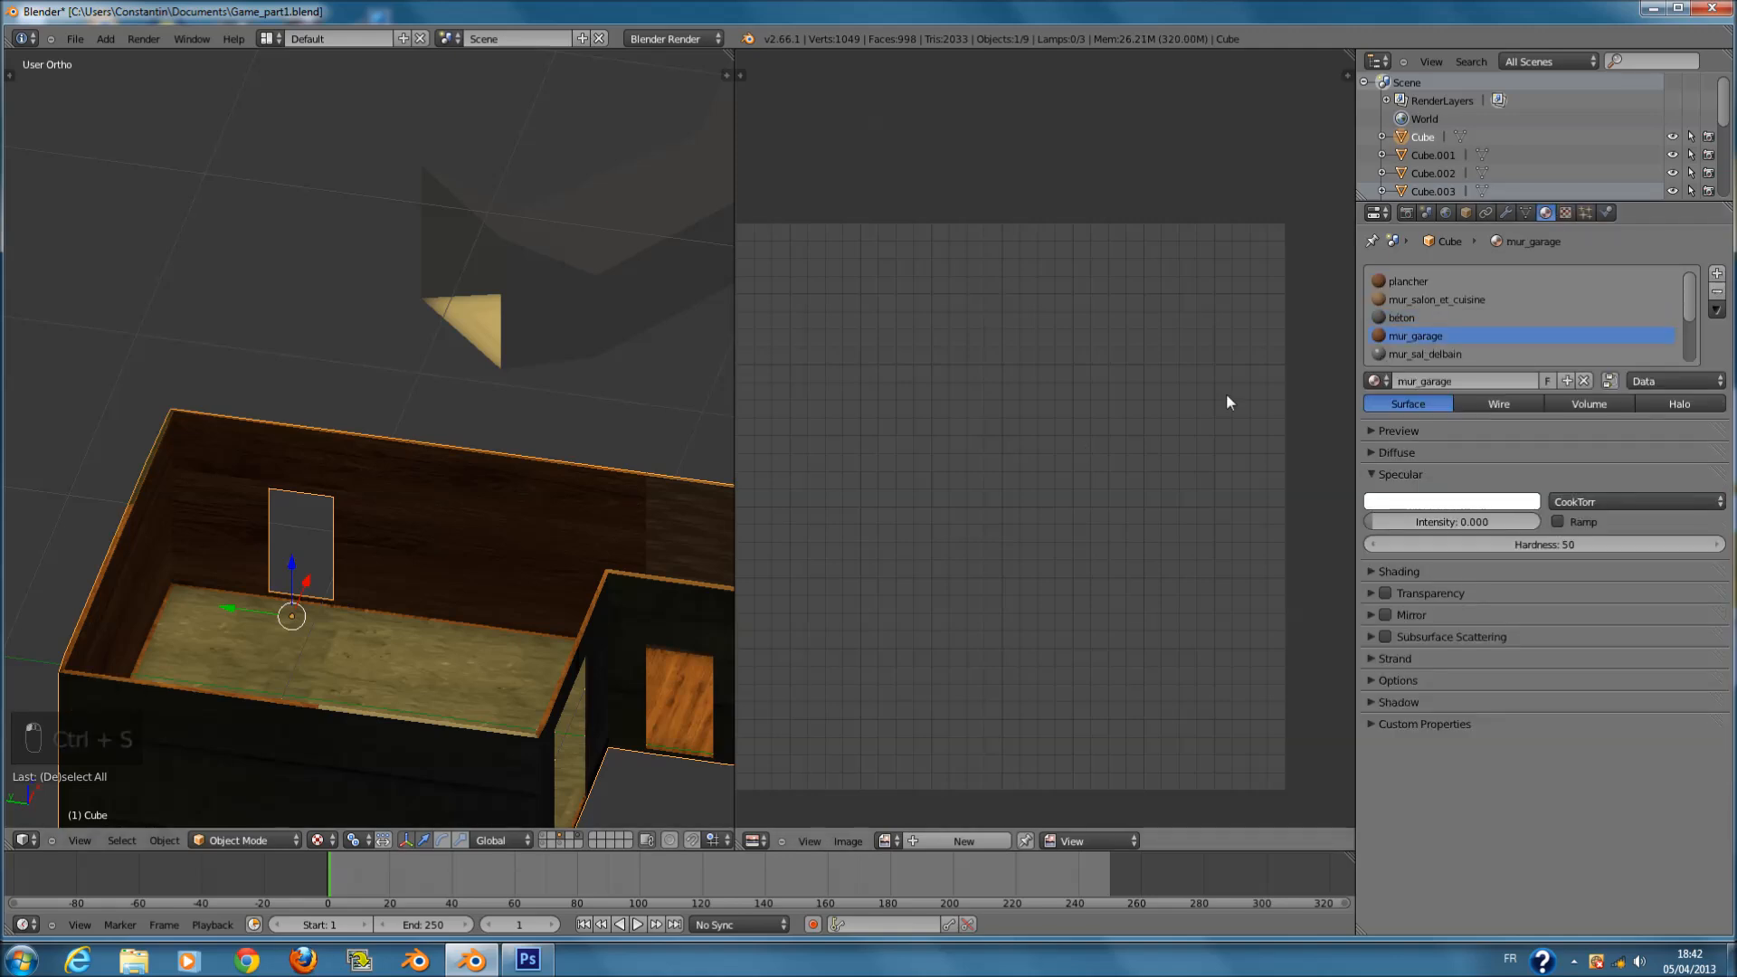
{"action": "left_click", "coordinate": [1565, 212]}
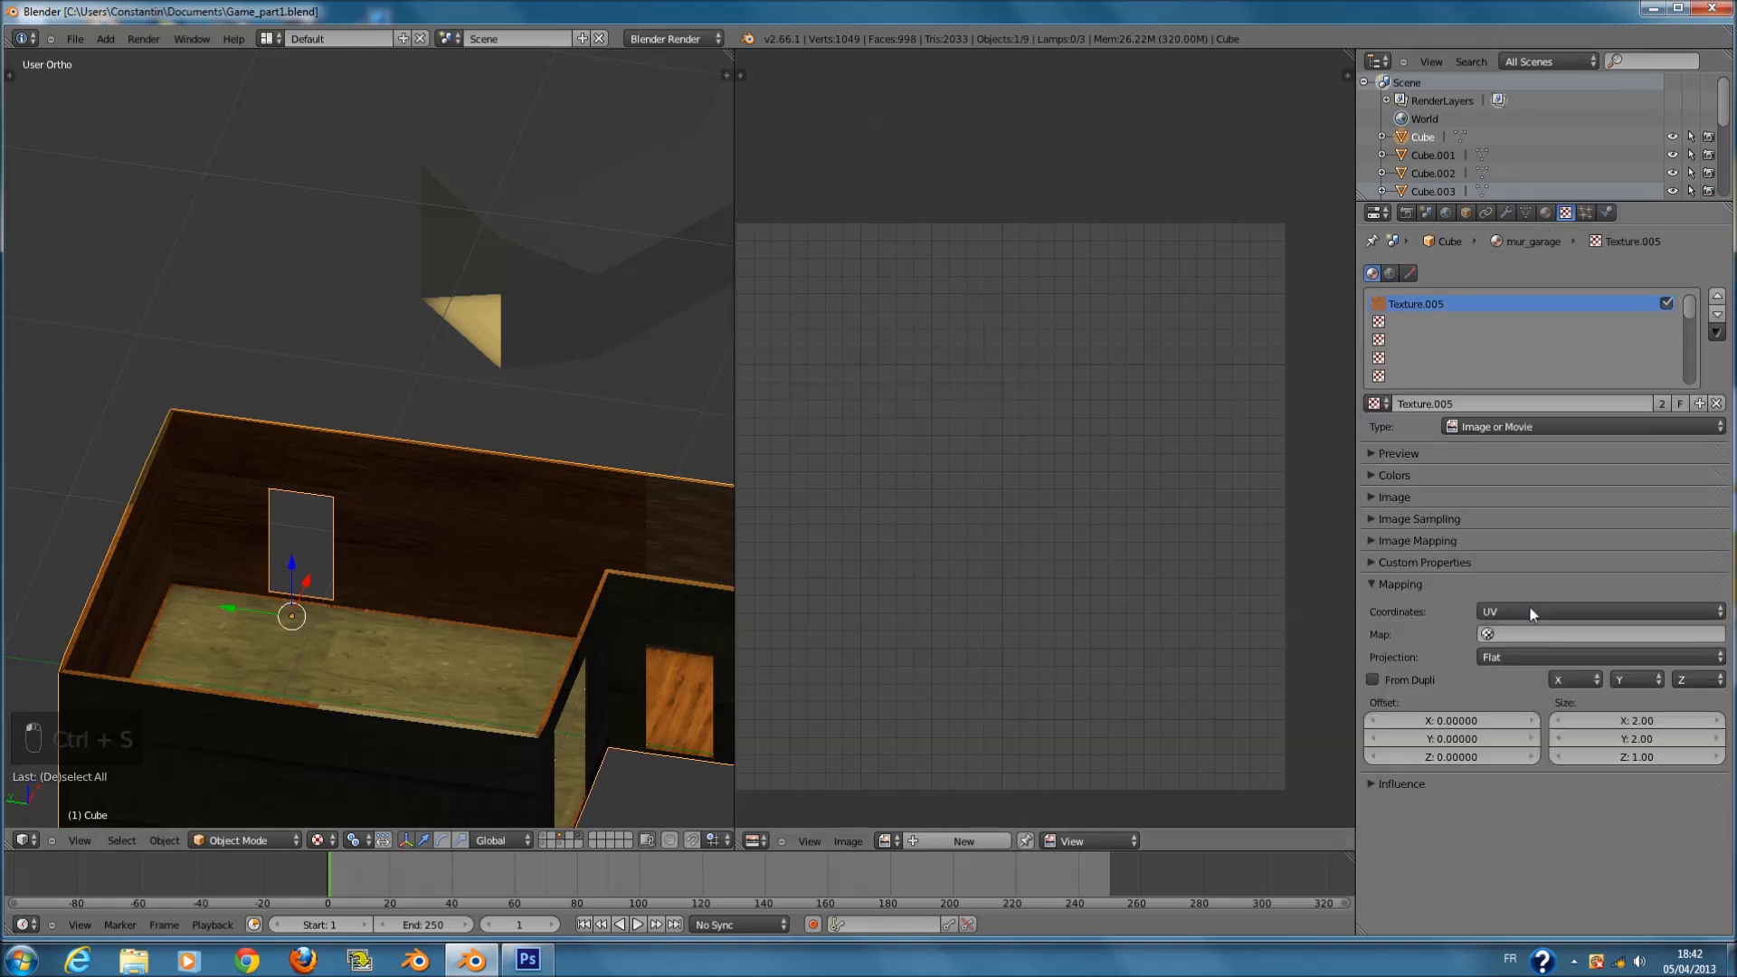
{"action": "left_click", "coordinate": [1630, 719]}
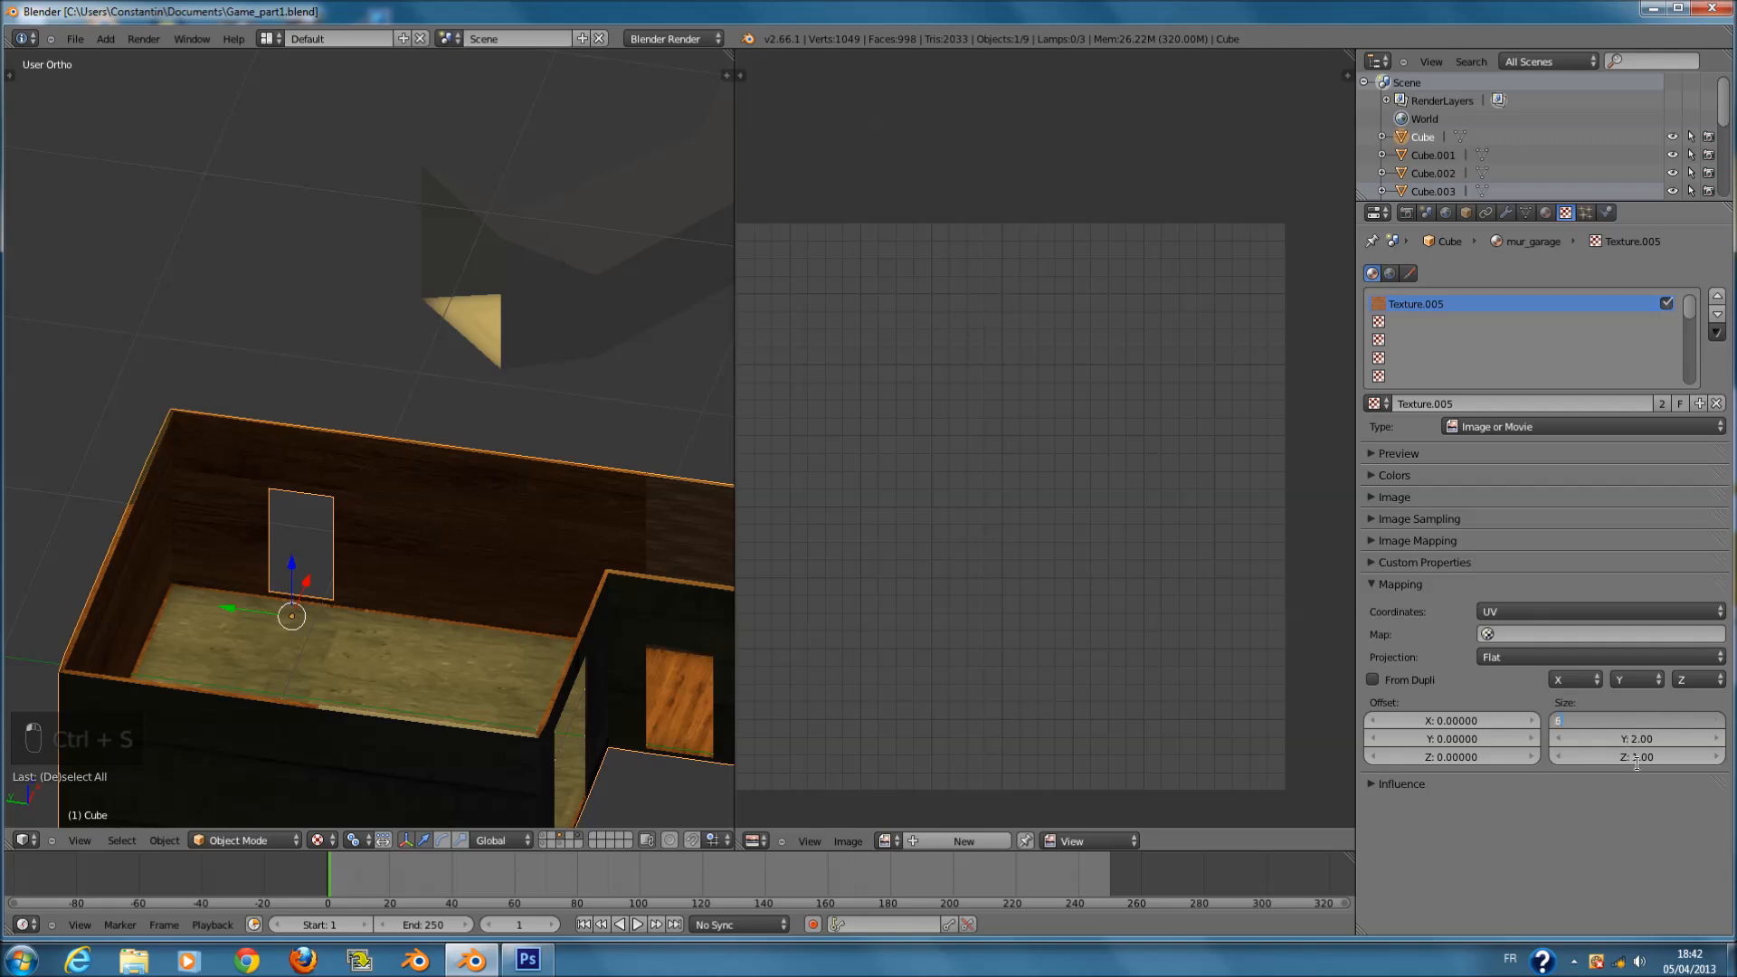
{"action": "type", "text": "6"}
{"action": "key", "text": "ctrl+s"}
{"action": "key", "text": "Return"}
{"action": "left_click", "coordinate": [1633, 730]}
{"action": "key", "text": "Return"}
- Set the mur_garage texture's X and Y mapping sizes to 12
{"action": "left_click", "coordinate": [1628, 742]}
{"action": "type", "text": "12"}
{"action": "key", "text": "Return"}
{"action": "left_click", "coordinate": [1627, 738]}
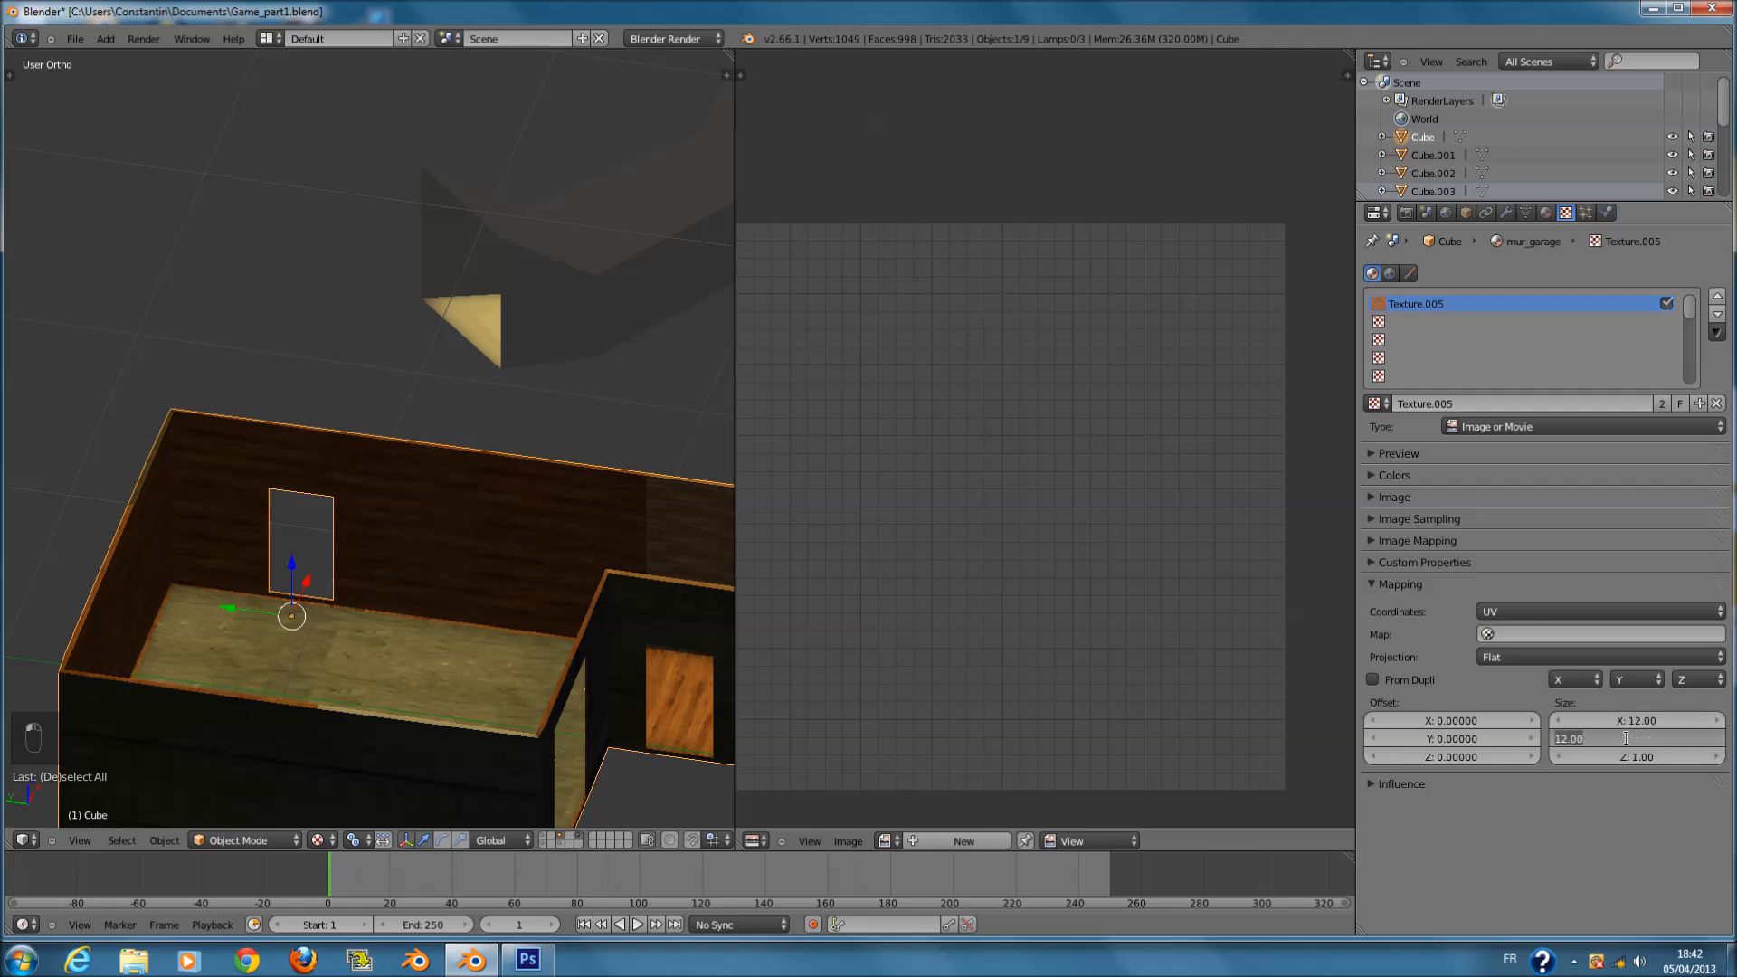
{"action": "key", "text": "Return"}
{"action": "left_click", "coordinate": [1628, 737]}
{"action": "key", "text": "Return"}
- Set the mur_garage texture's Y mapping size to 20, check the garage walls and save the file
{"action": "left_click", "coordinate": [1628, 738]}
{"action": "type", "text": "20"}
{"action": "key", "text": "Return"}
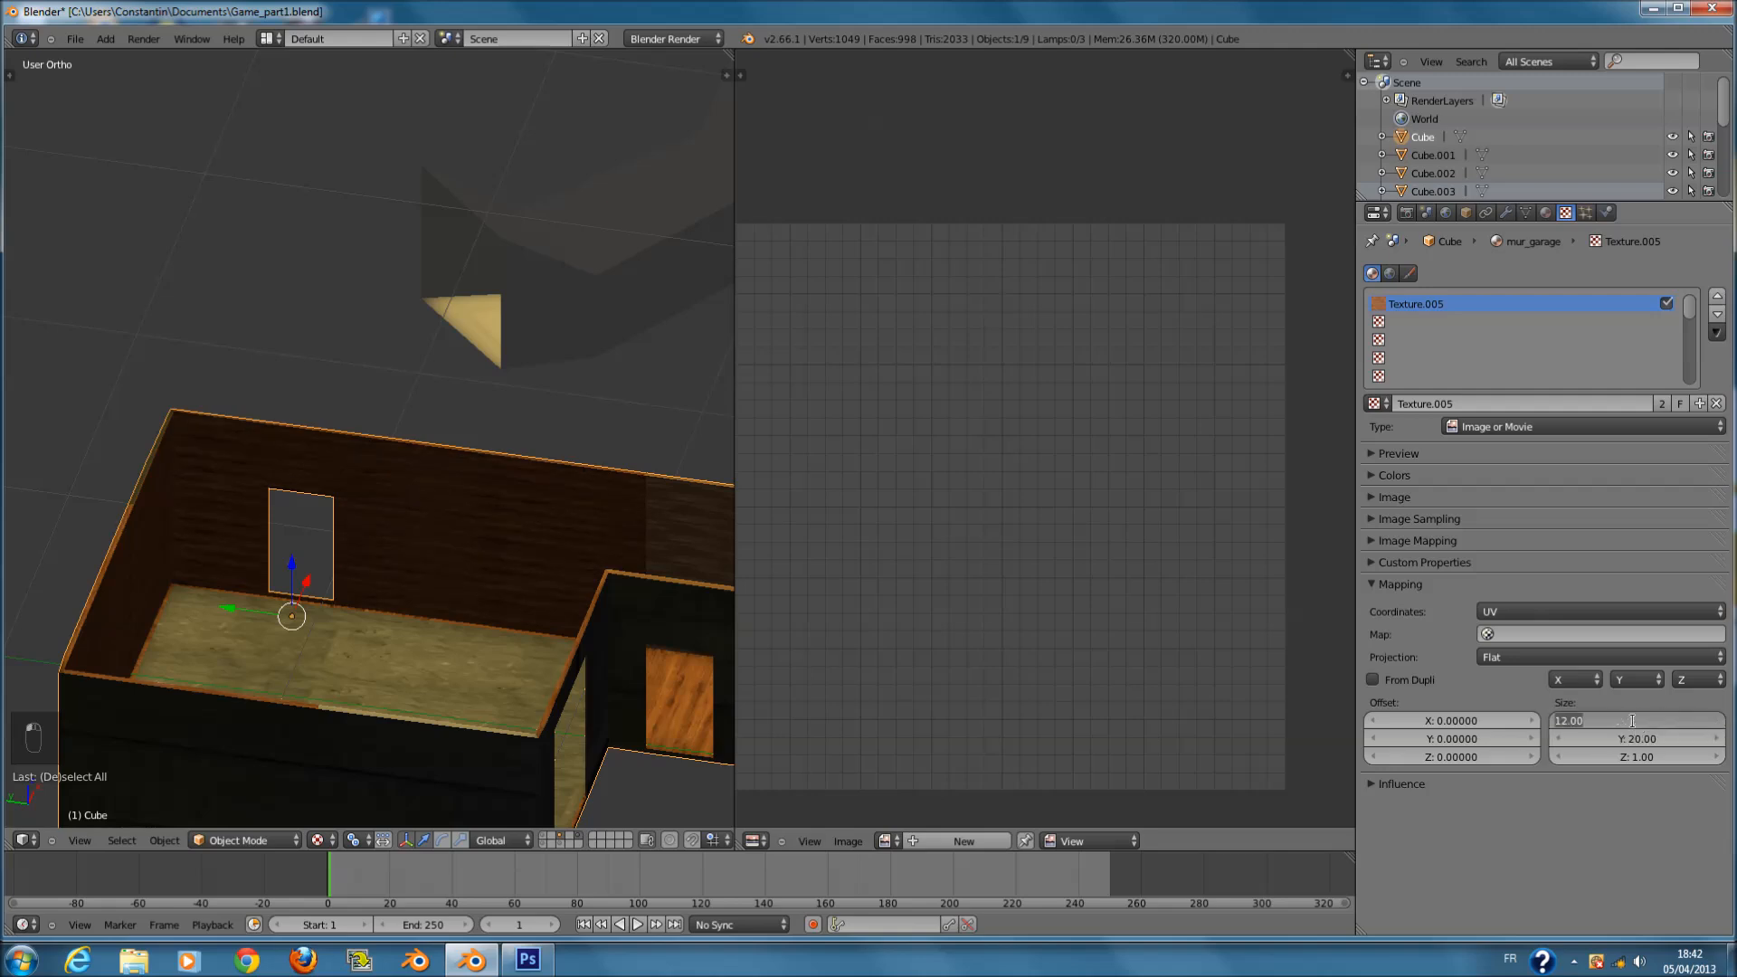
{"action": "scroll", "coordinate": [380, 540], "scroll_direction": "up", "scroll_amount": 3}
{"action": "middle_click_drag", "start_coordinate": [381, 534], "coordinate": [200, 494]}
{"action": "scroll", "coordinate": [365, 541], "scroll_direction": "down", "scroll_amount": 5}
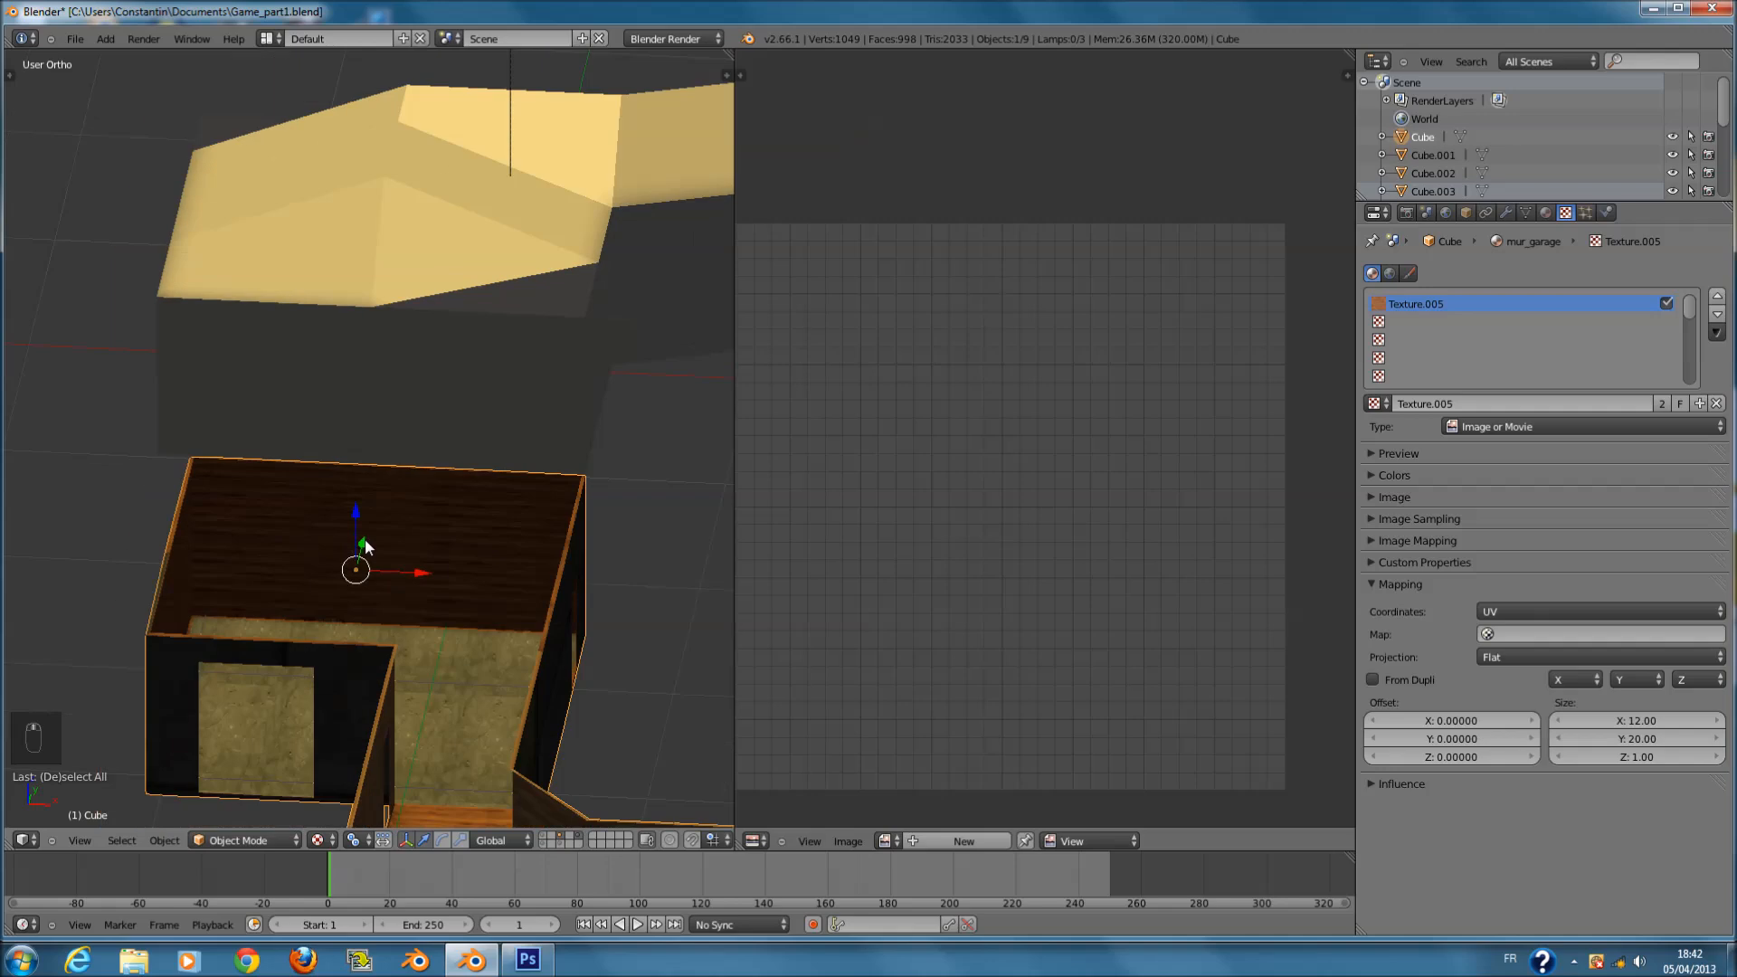
{"action": "key", "text": "ctrl+s"}
{"action": "scroll", "coordinate": [450, 636], "scroll_direction": "down", "scroll_amount": 3}
{"action": "scroll", "coordinate": [449, 638], "scroll_direction": "down", "scroll_amount": 2}
{"action": "key", "text": "ctrl+s"}
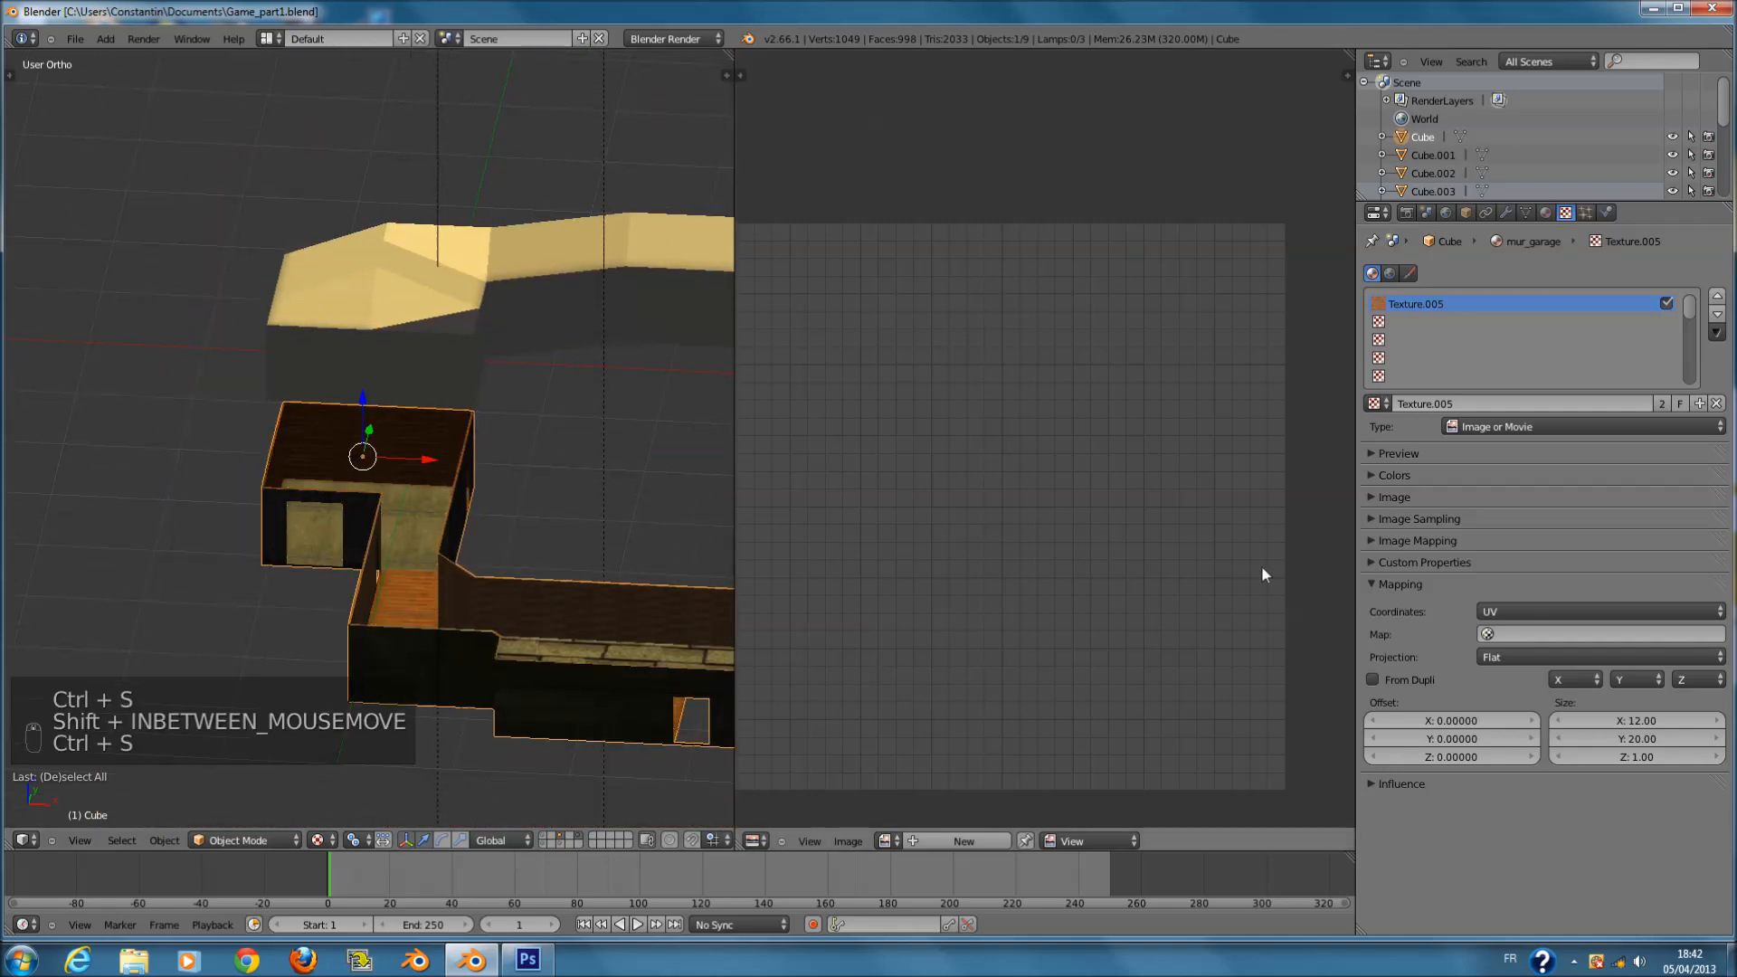
- Open the mur_sal_delbain material's texture, bring the bathroom's tiled walls into close view and save the file
{"action": "left_click", "coordinate": [1546, 212]}
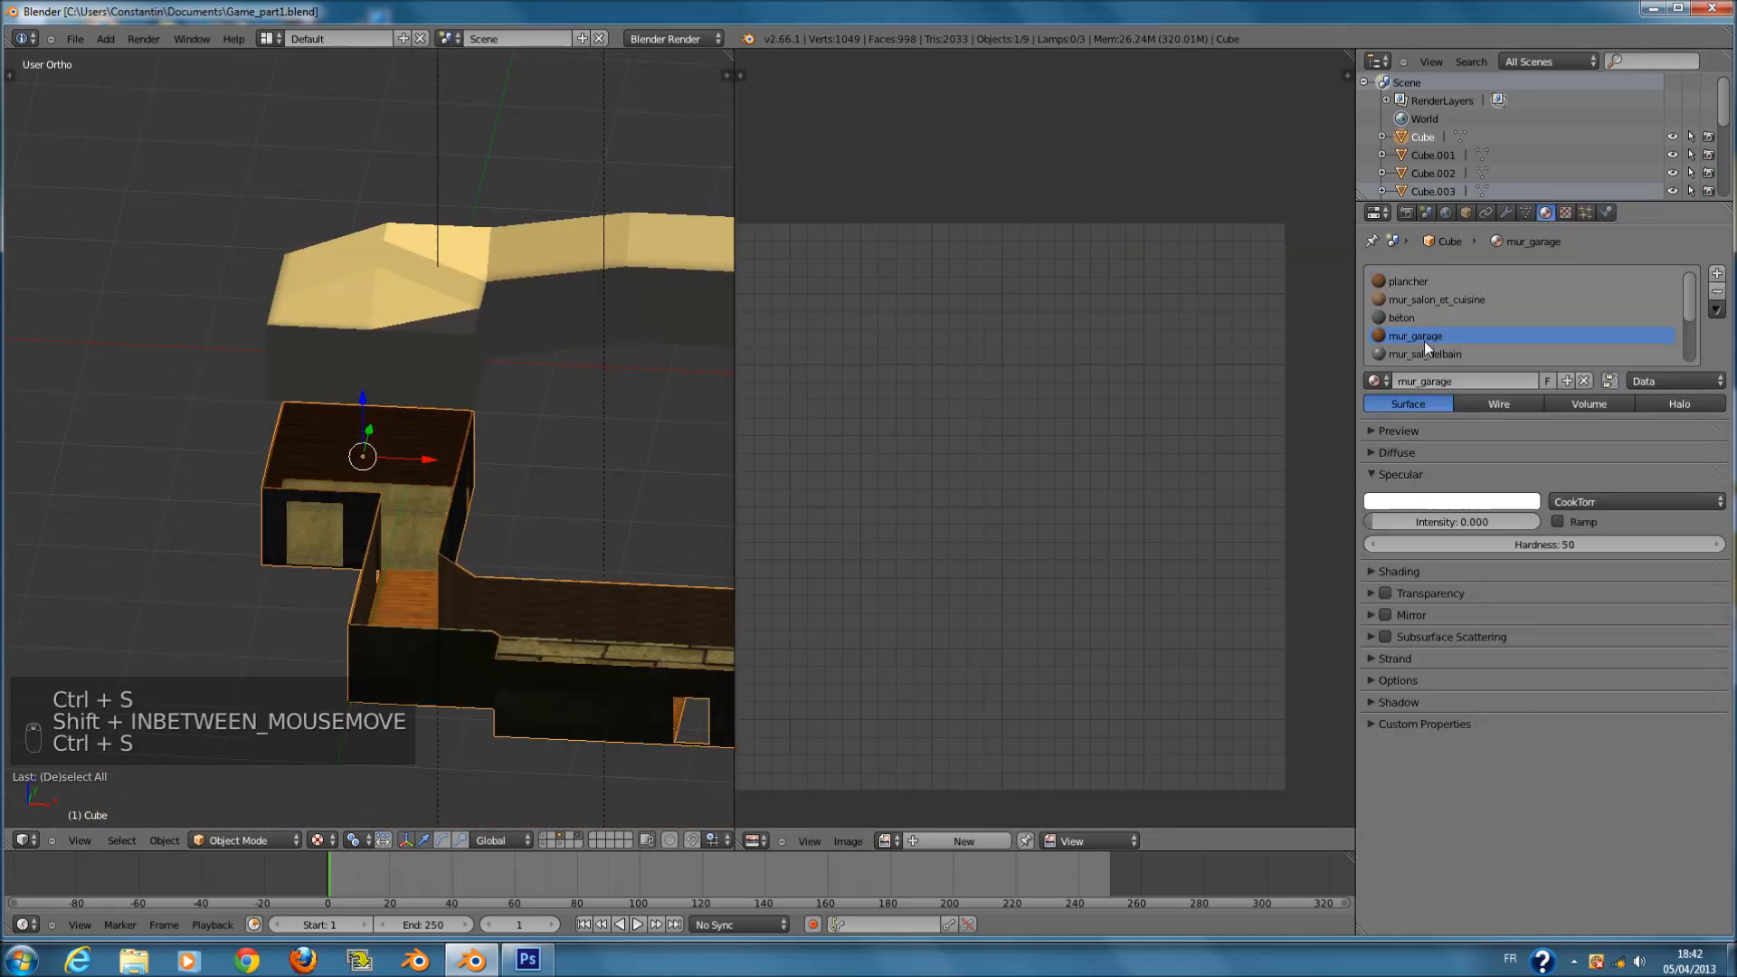
{"action": "left_click", "coordinate": [1425, 354]}
{"action": "key", "text": "ctrl+s"}
{"action": "left_click", "coordinate": [878, 421]}
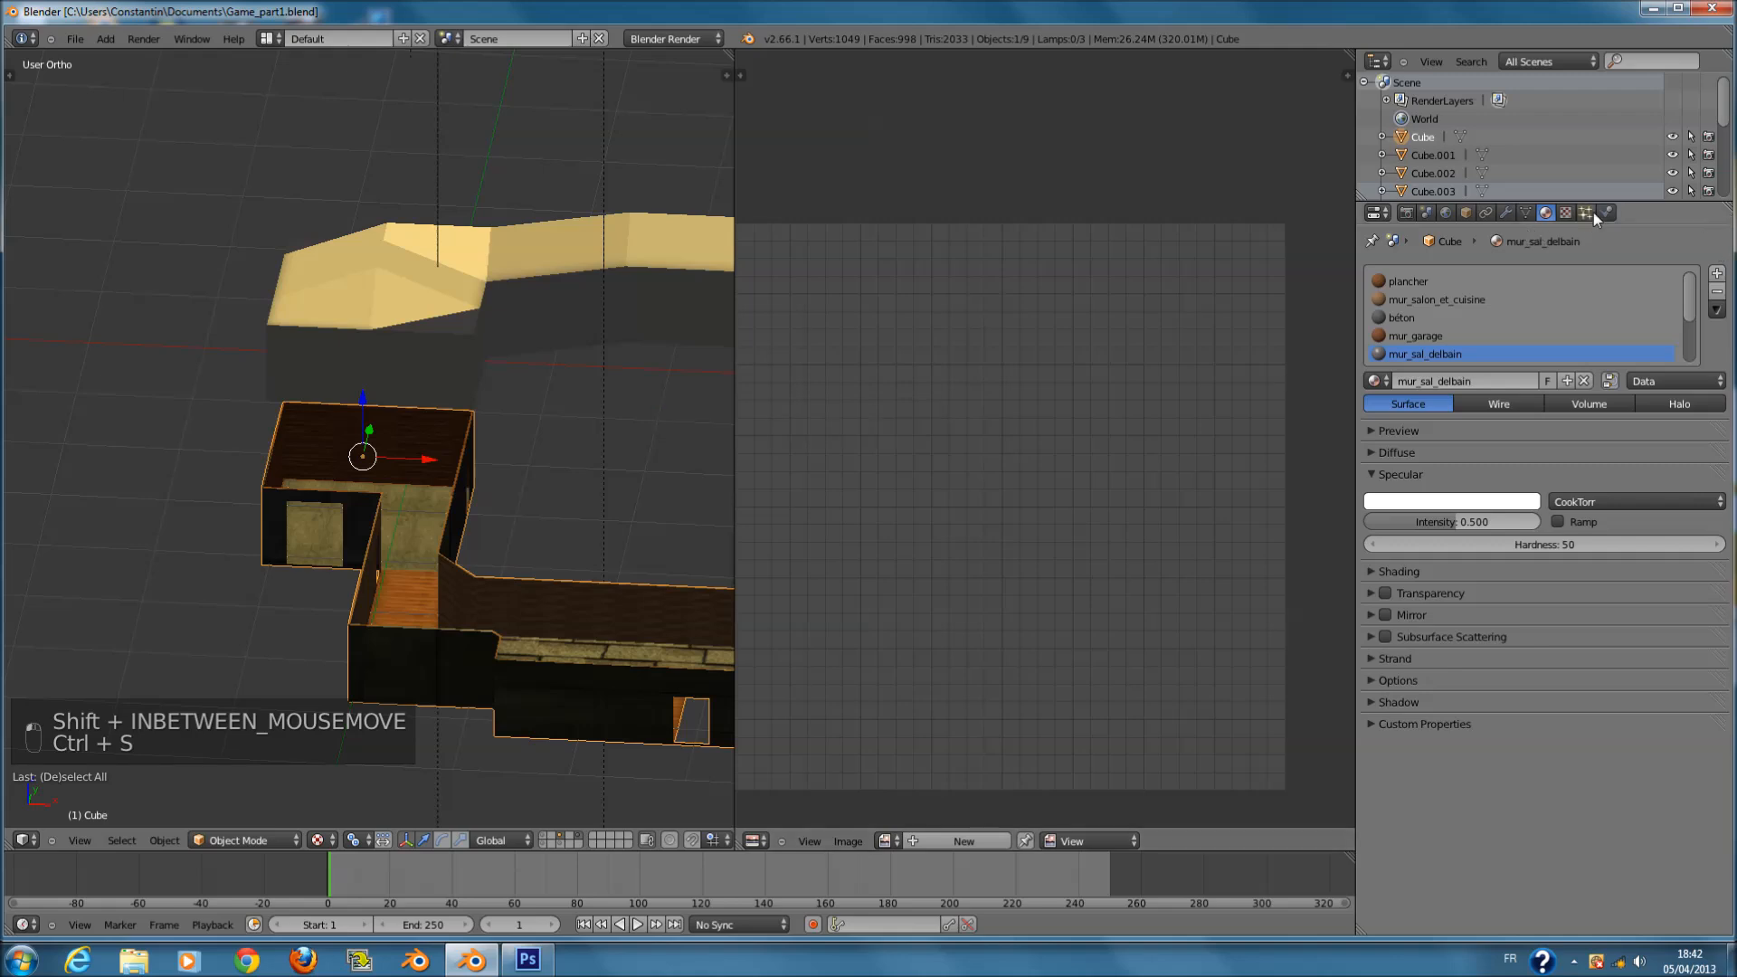
{"action": "left_click", "coordinate": [1565, 211]}
{"action": "middle_click_drag", "start_coordinate": [426, 404], "coordinate": [390, 510]}
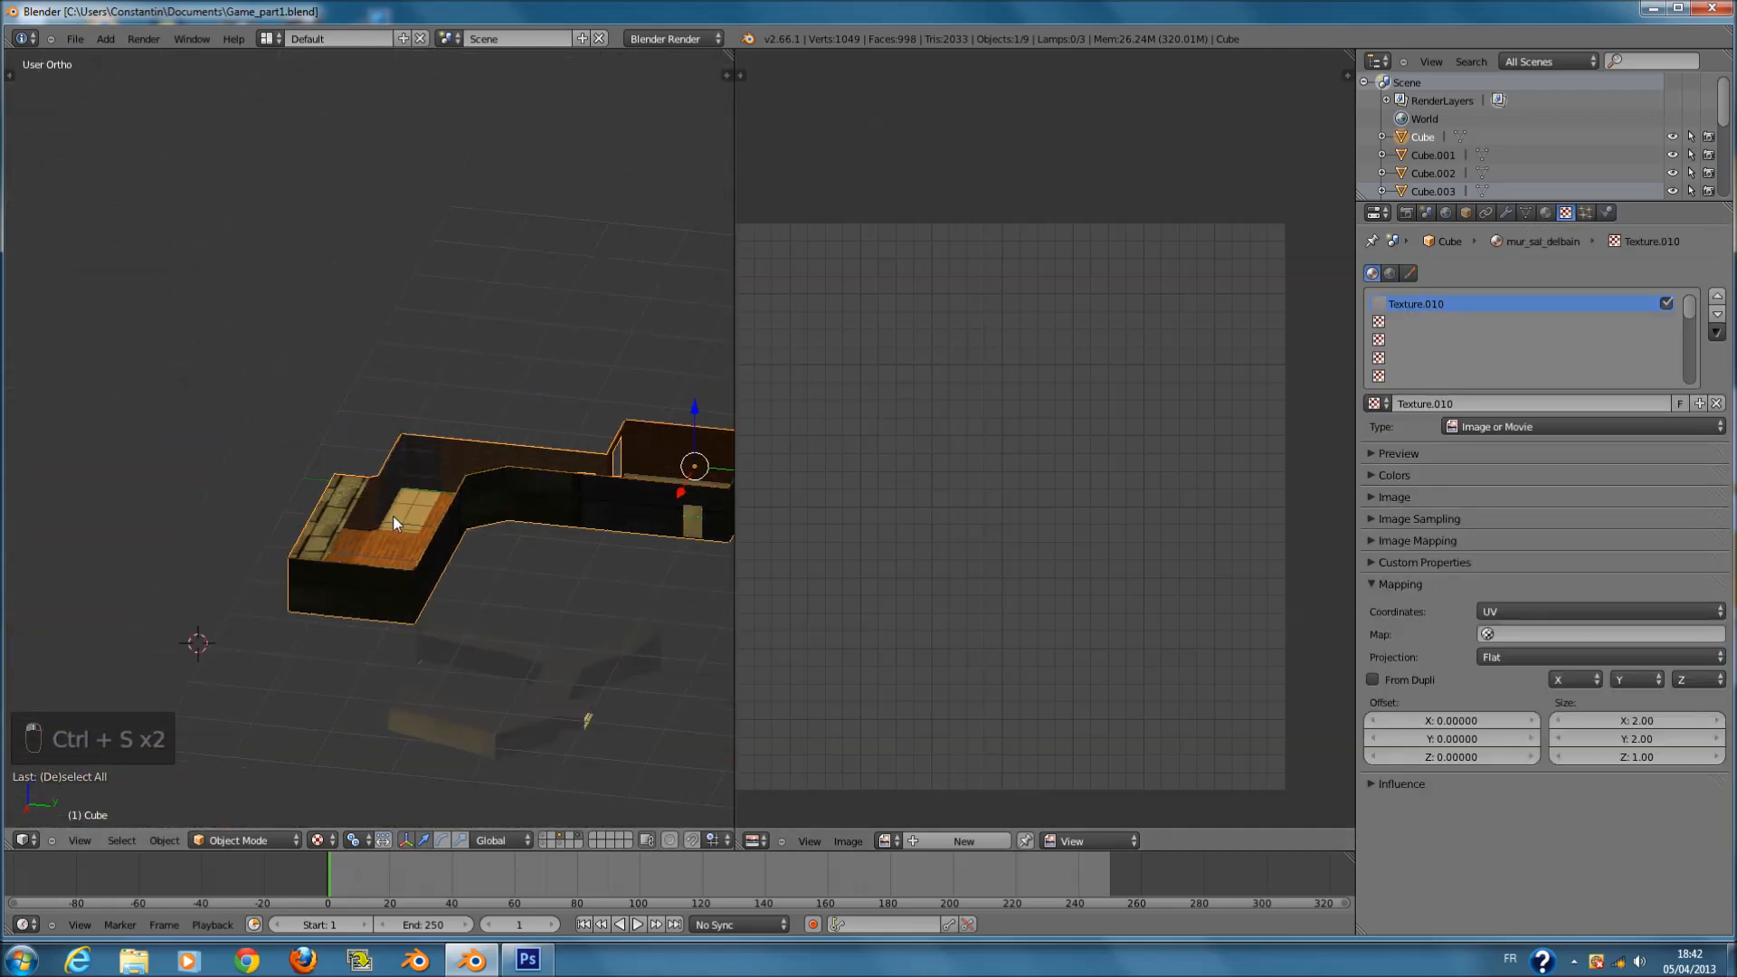
{"action": "scroll", "coordinate": [452, 543], "scroll_direction": "up", "scroll_amount": 10}
{"action": "key", "text": "ctrl+s"}
{"action": "left_click", "coordinate": [503, 568]}
{"action": "scroll", "coordinate": [598, 597], "scroll_direction": "up", "scroll_amount": 5, "text": "ctrl"}
{"action": "scroll", "coordinate": [617, 592], "scroll_direction": "down", "scroll_amount": 4, "text": "shift"}
{"action": "scroll", "coordinate": [617, 588], "scroll_direction": "down", "scroll_amount": 2}
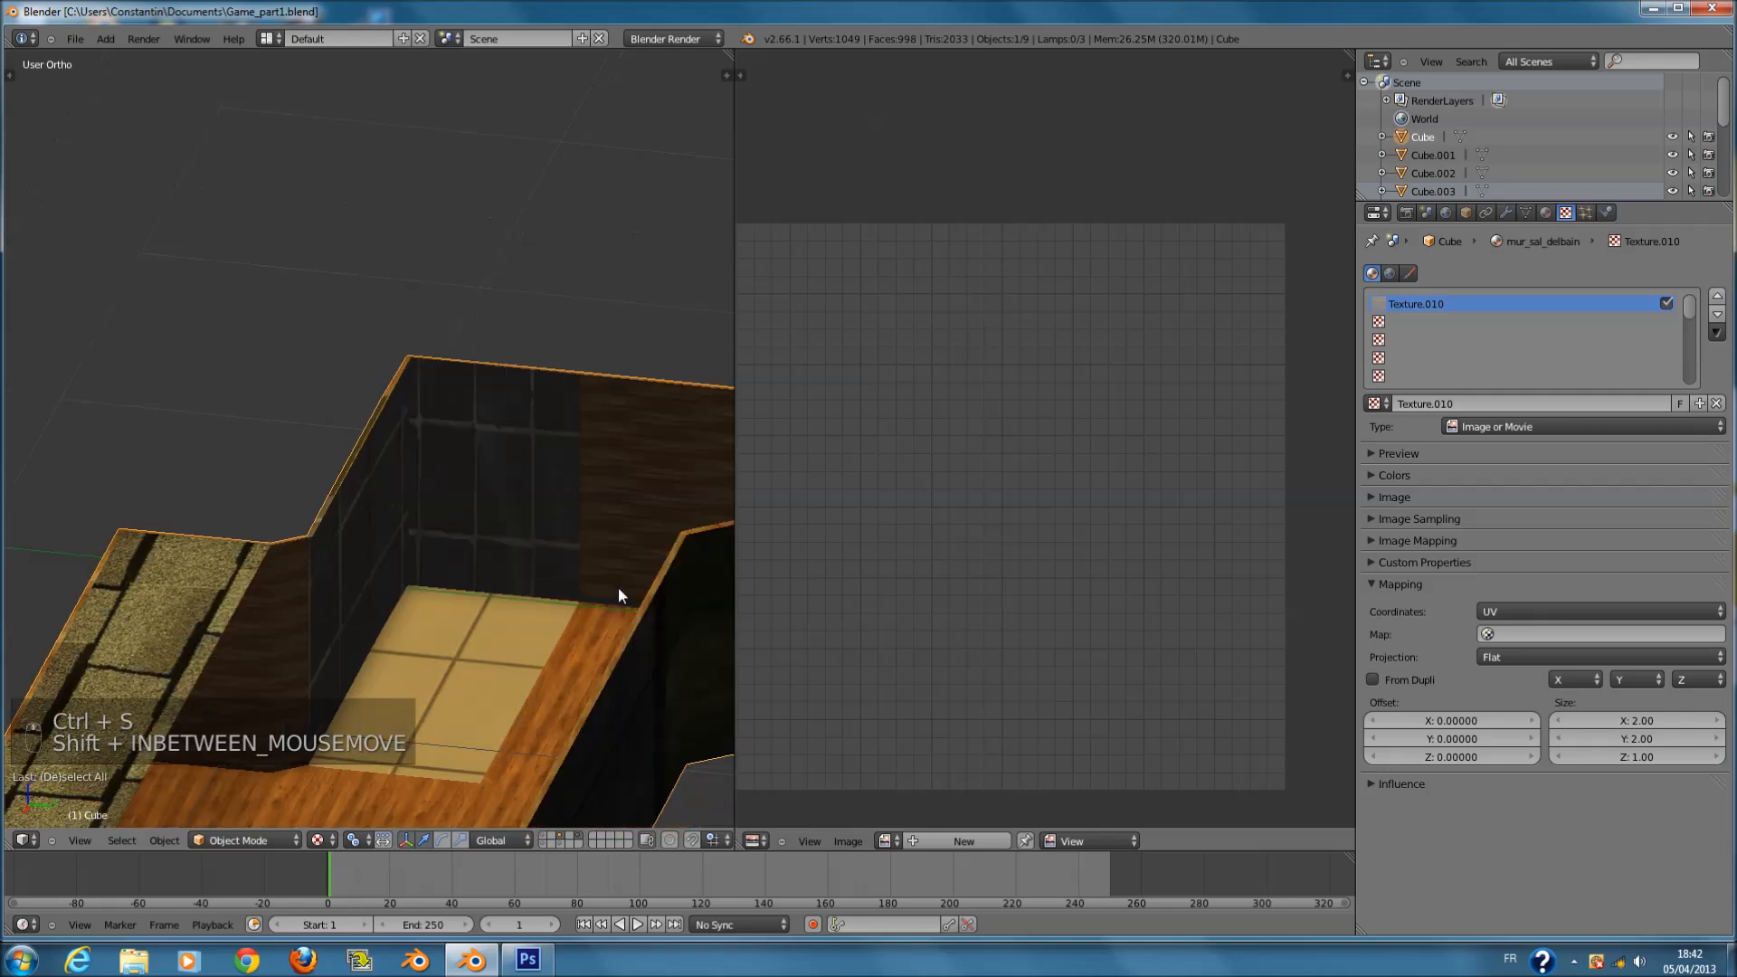
{"action": "key", "text": "ctrl+s"}
- Try an X mapping size of 80 for the mur_sal_delbain texture, set X and Y to 50 and inspect the wall
{"action": "left_click", "coordinate": [1646, 721]}
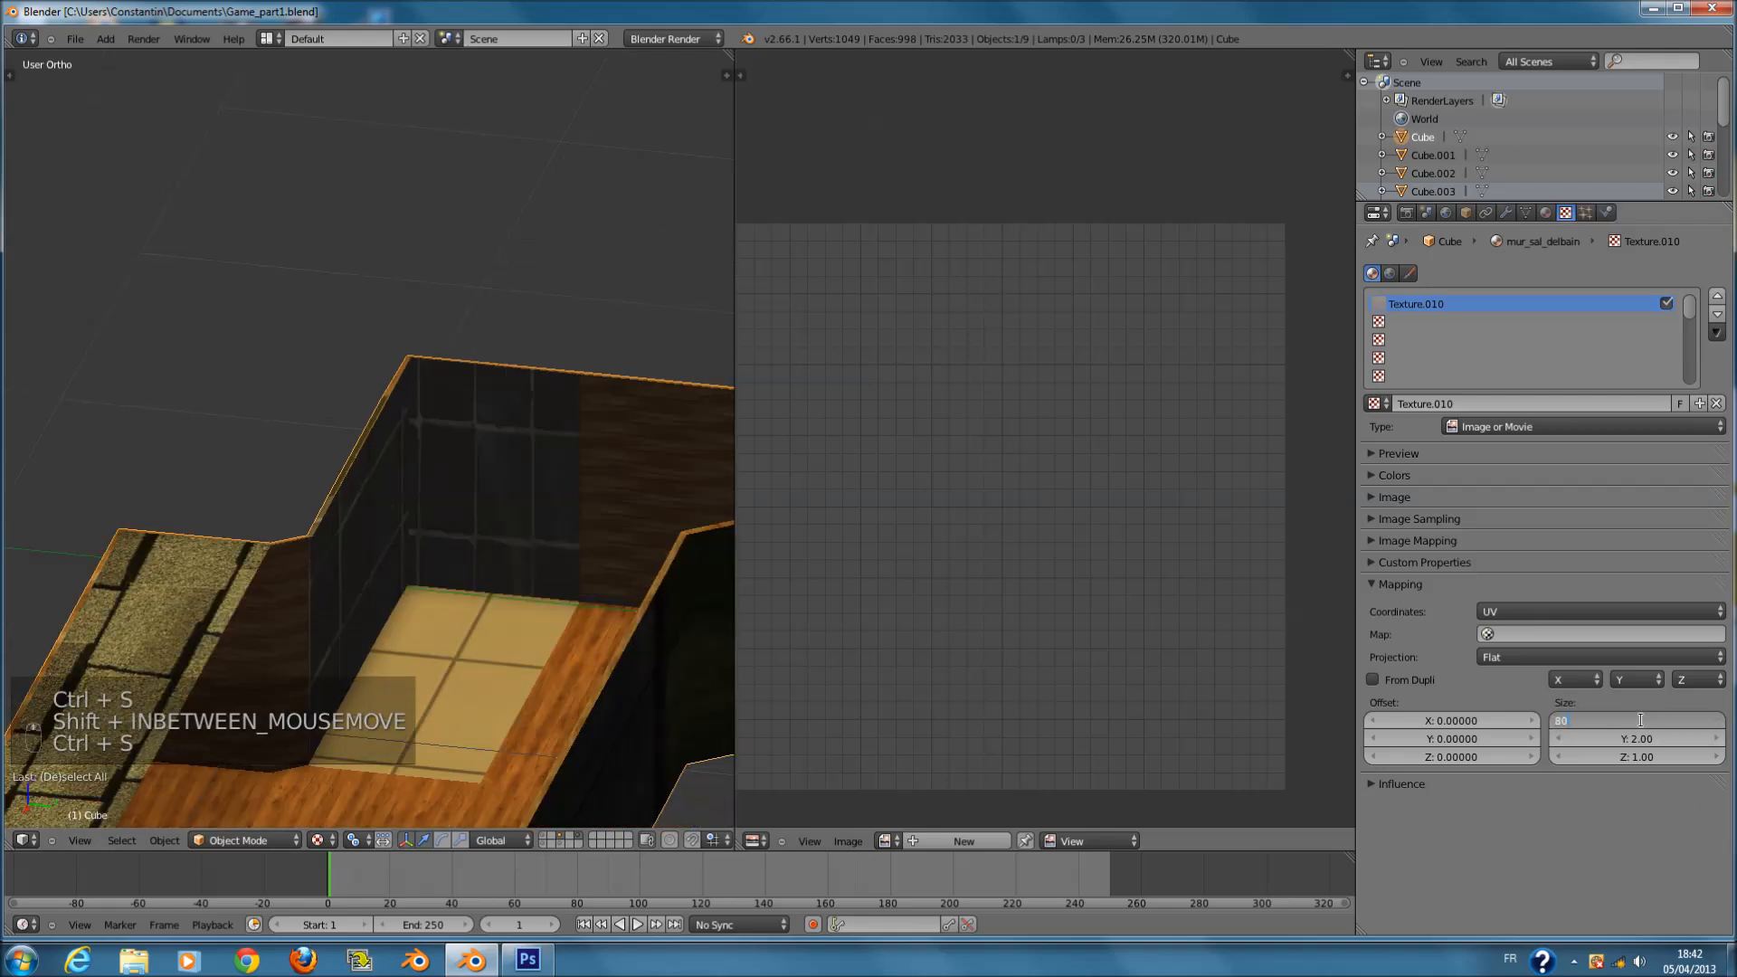
{"action": "key", "text": "Return"}
{"action": "left_click", "coordinate": [1625, 724]}
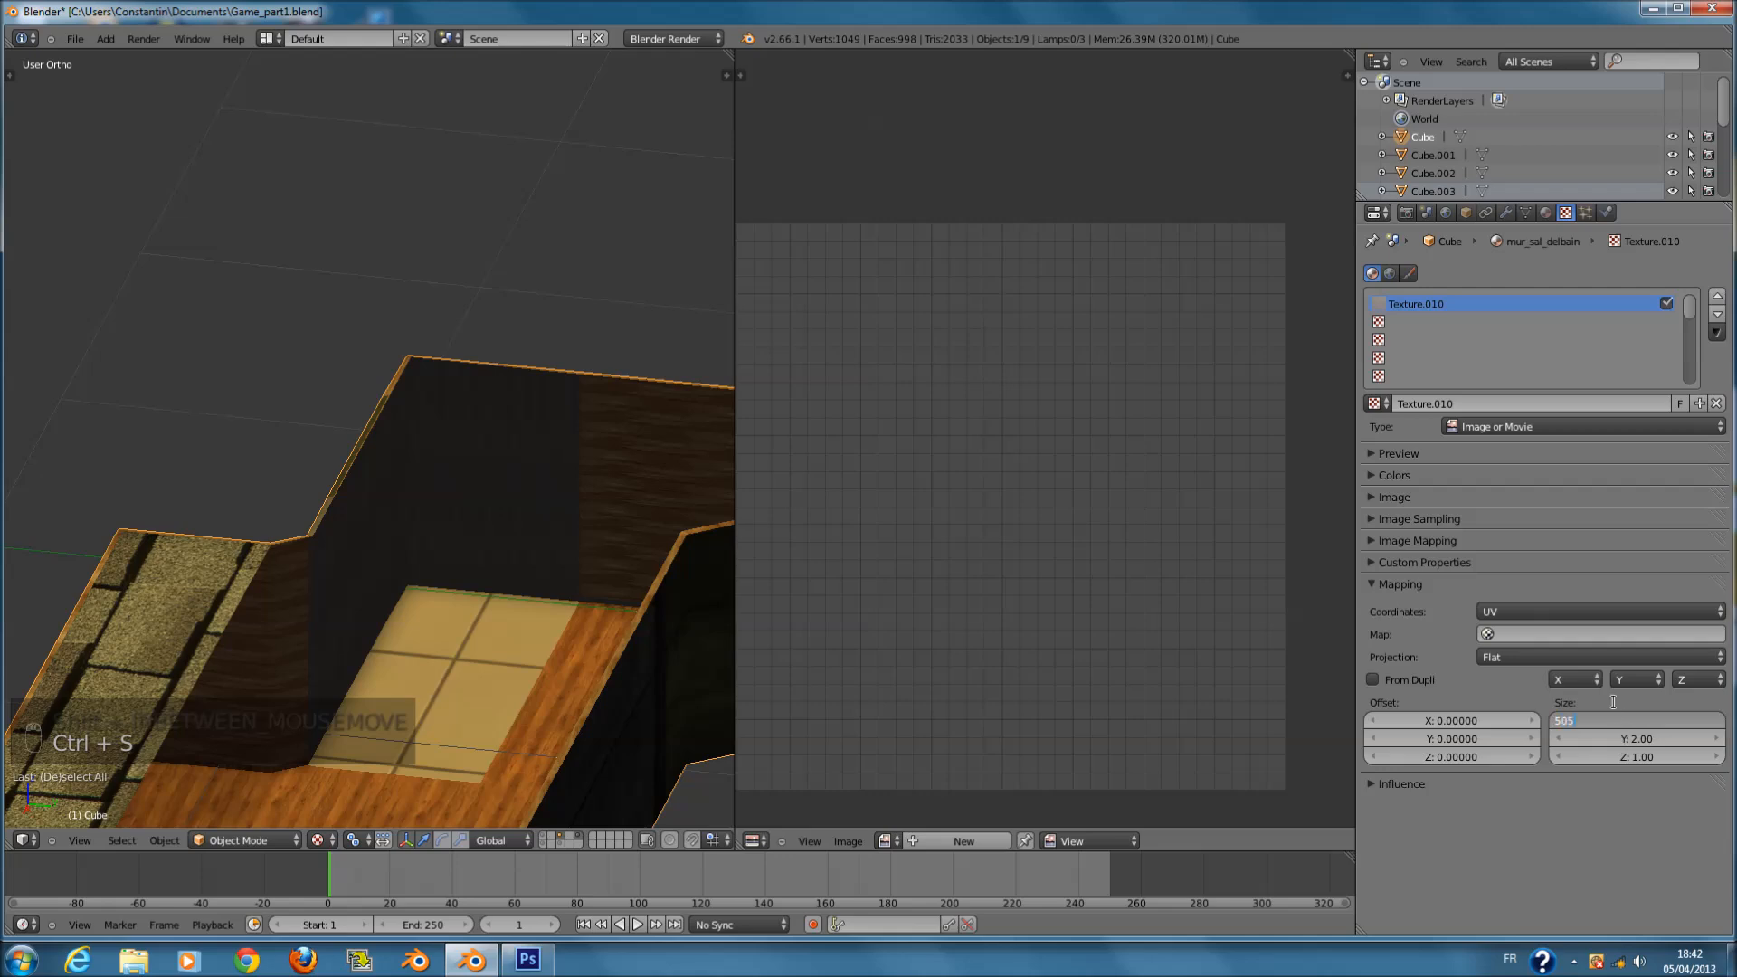
{"action": "key", "text": "Return"}
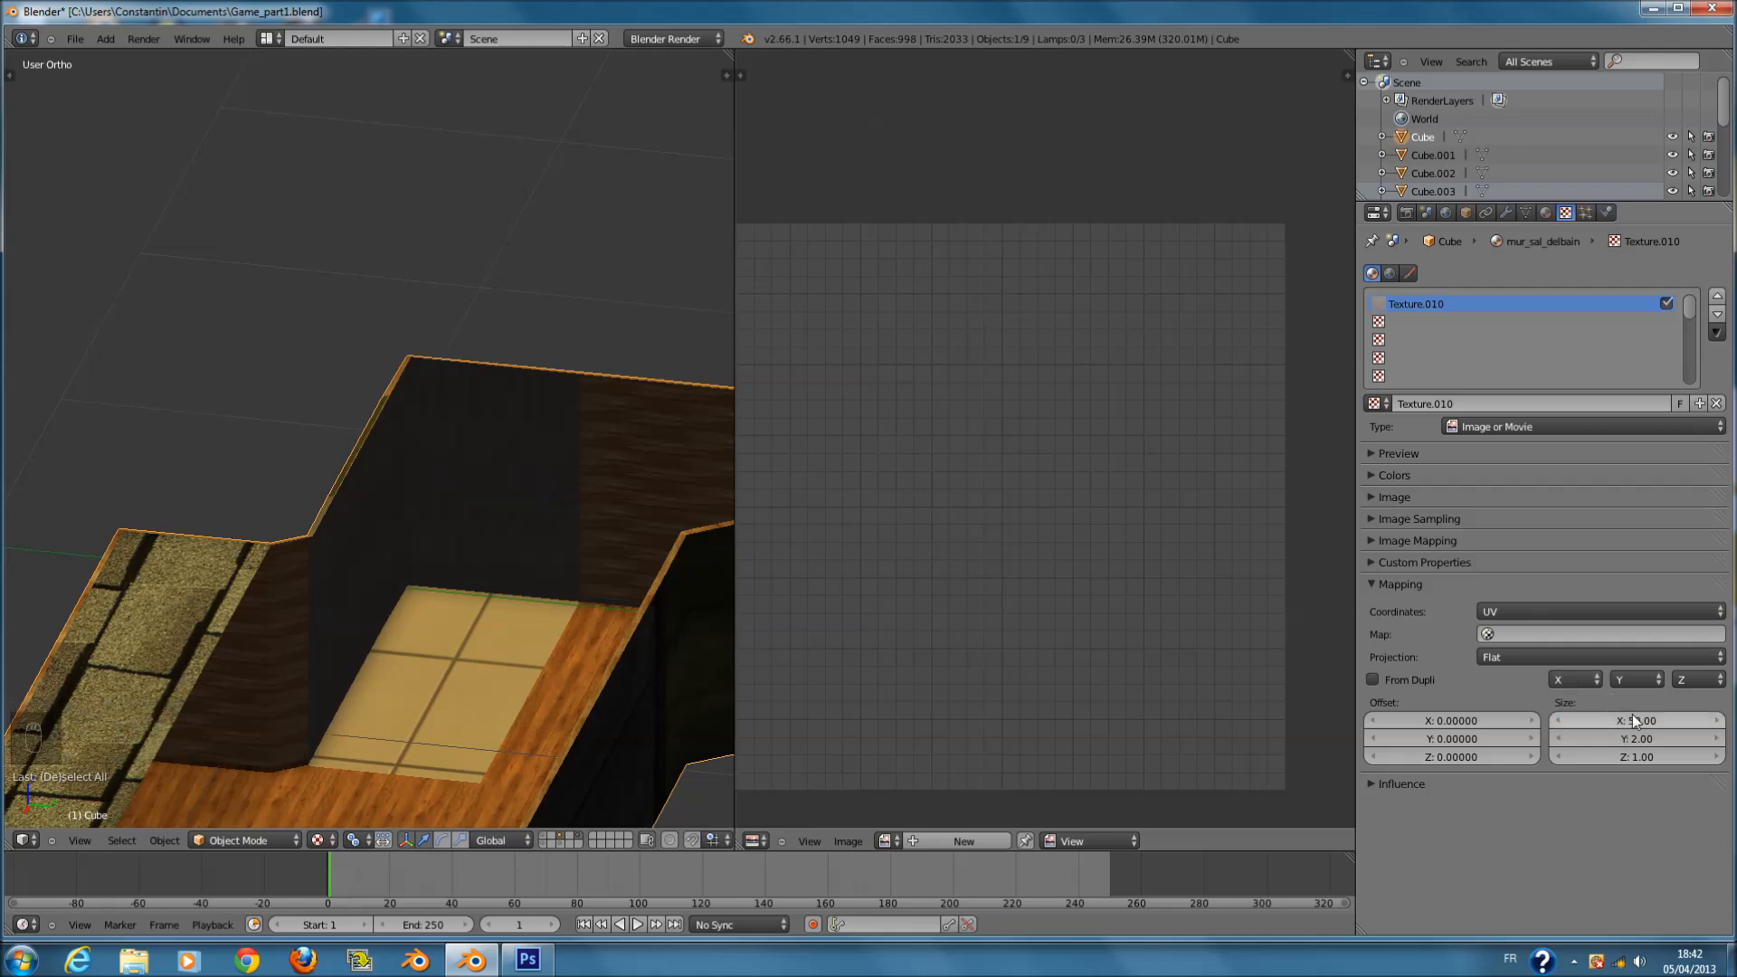
{"action": "left_click", "coordinate": [1630, 737]}
{"action": "type", "text": "50"}
{"action": "key", "text": "Return"}
{"action": "scroll", "coordinate": [675, 597], "scroll_direction": "up", "scroll_amount": 6}
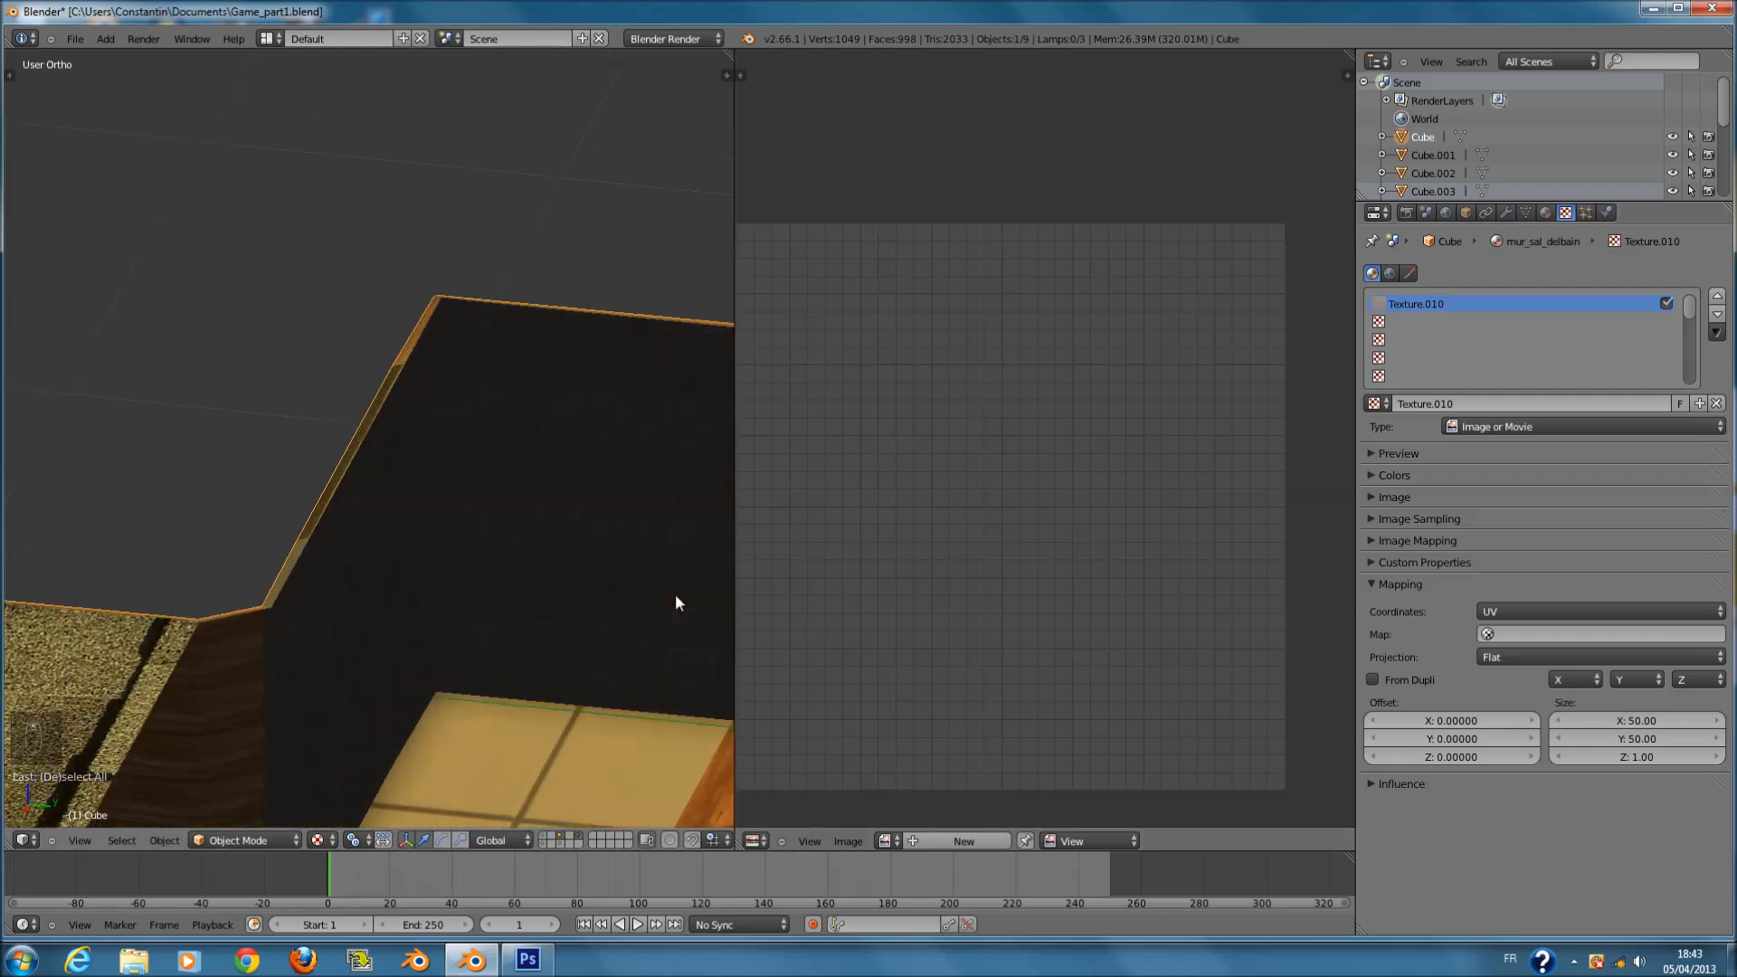
- Set the mur_sal_delbain texture's X and Y mapping sizes to 32
{"action": "left_click", "coordinate": [1630, 739]}
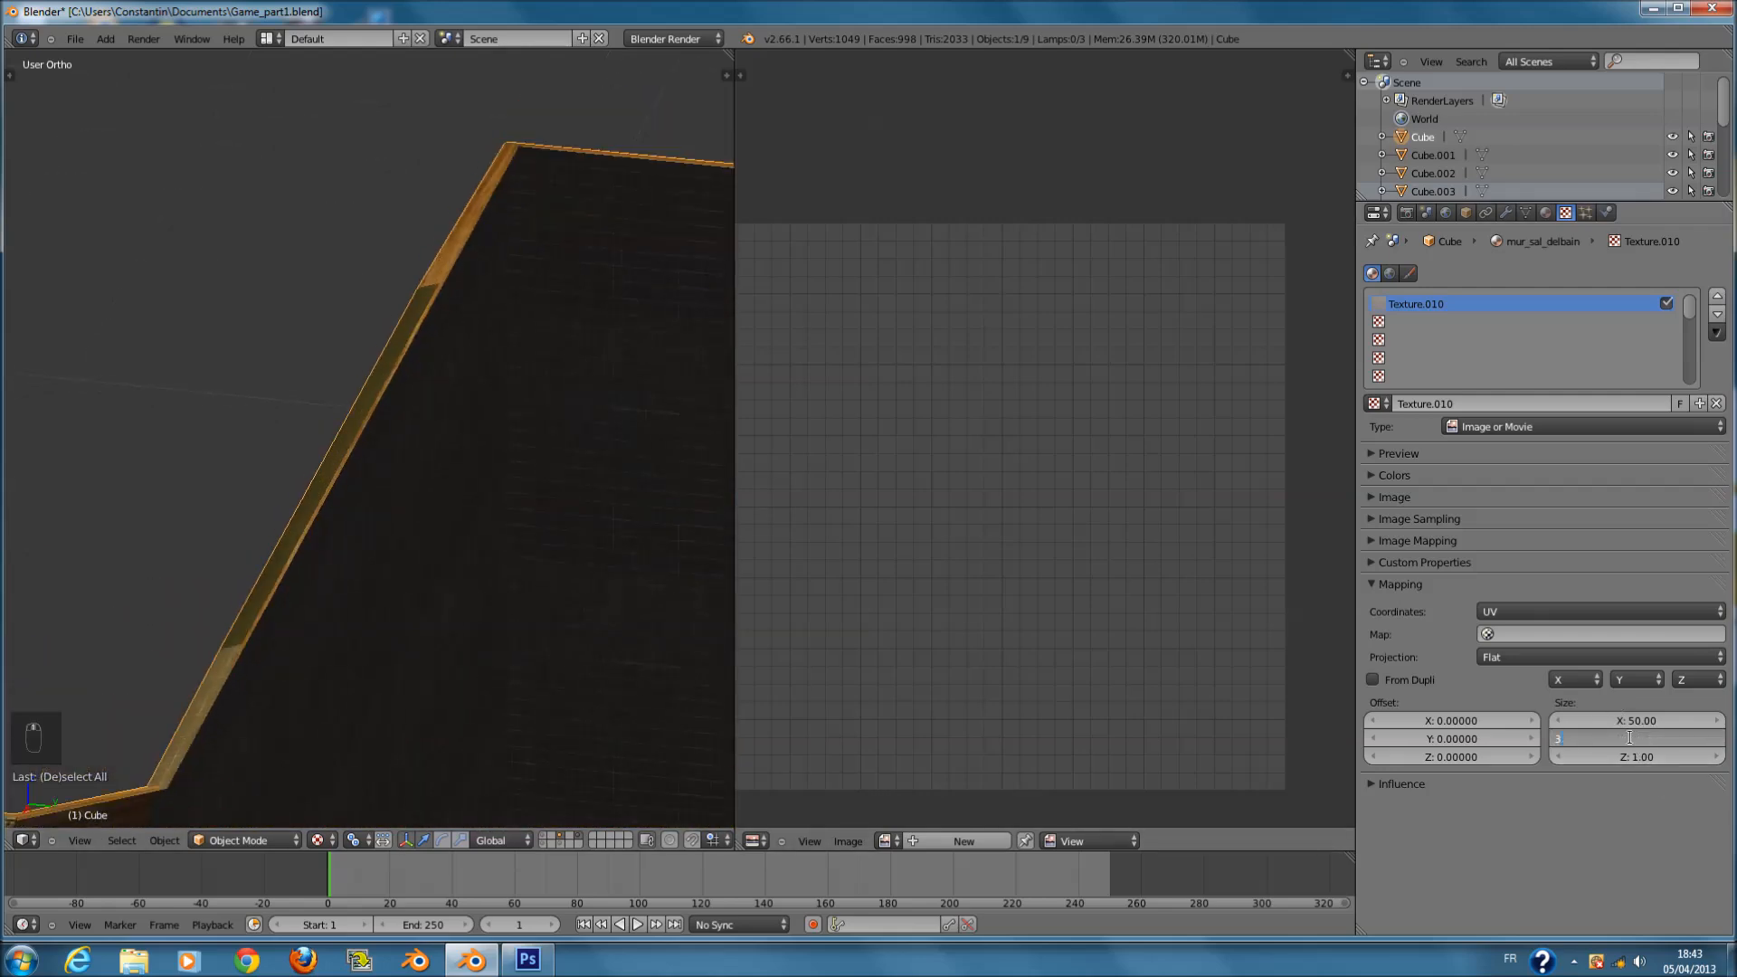
{"action": "type", "text": "32"}
{"action": "key", "text": "Return"}
{"action": "key", "text": "Return"}
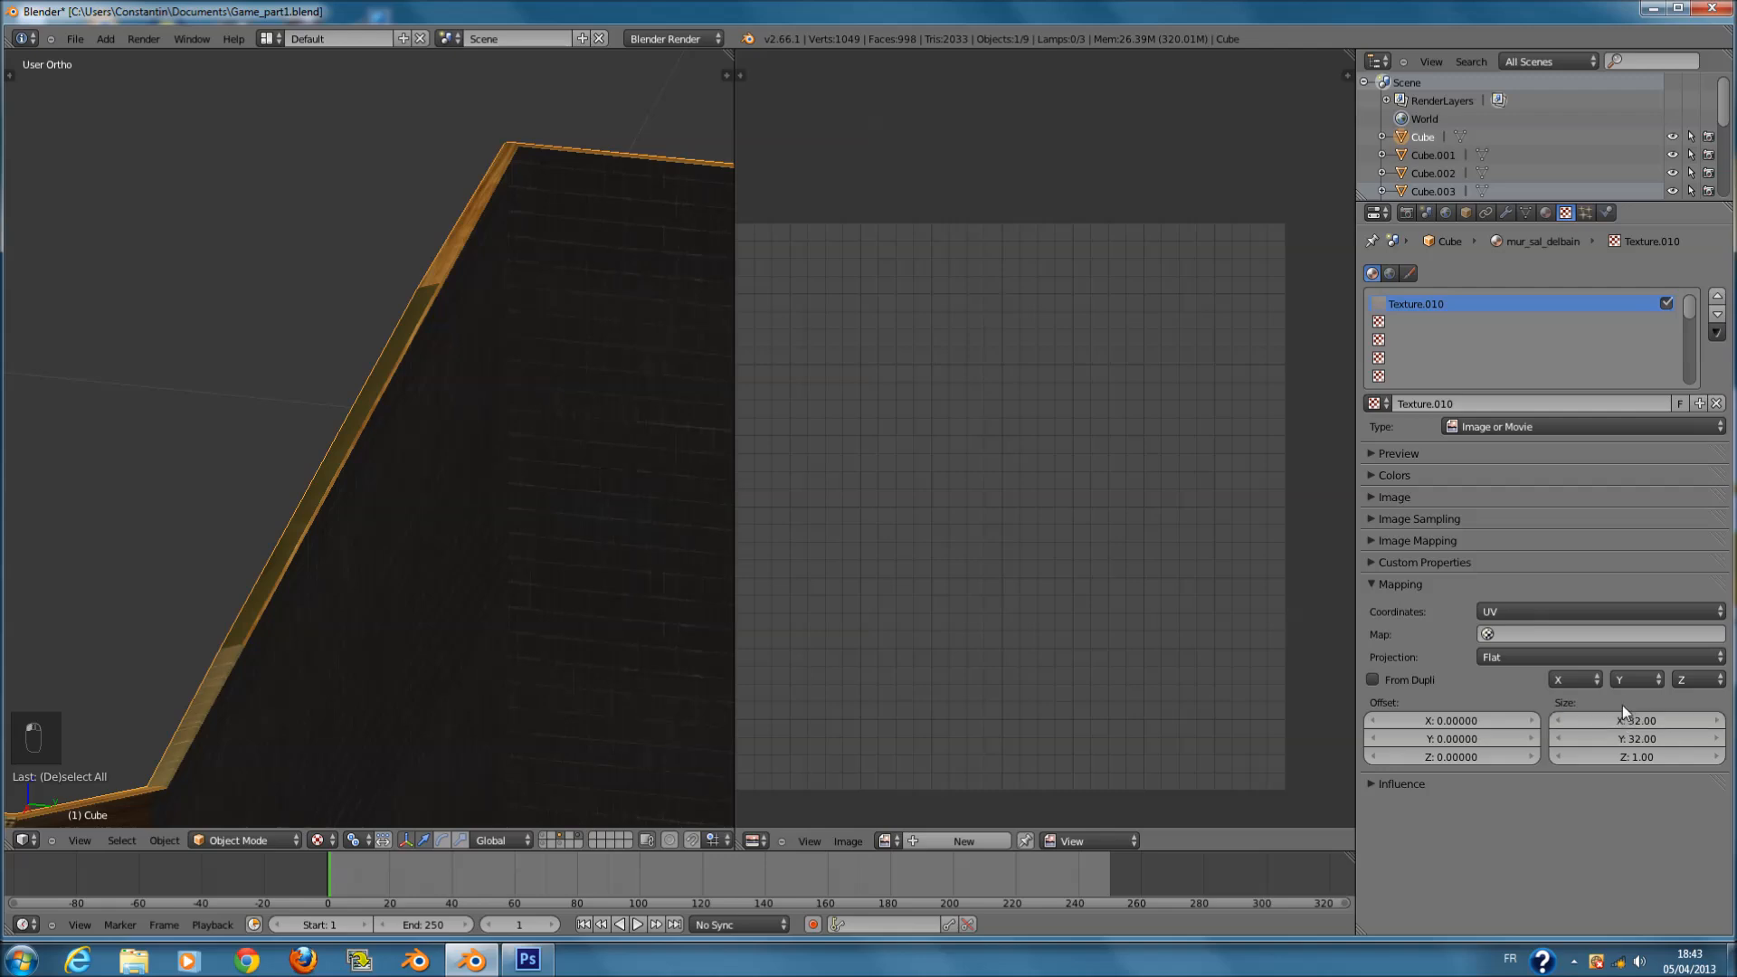
- Set the mur_sal_delbain texture's Y and X mapping sizes to 24
{"action": "scroll", "coordinate": [680, 556], "scroll_direction": "down", "scroll_amount": 3}
{"action": "left_click", "coordinate": [1626, 740]}
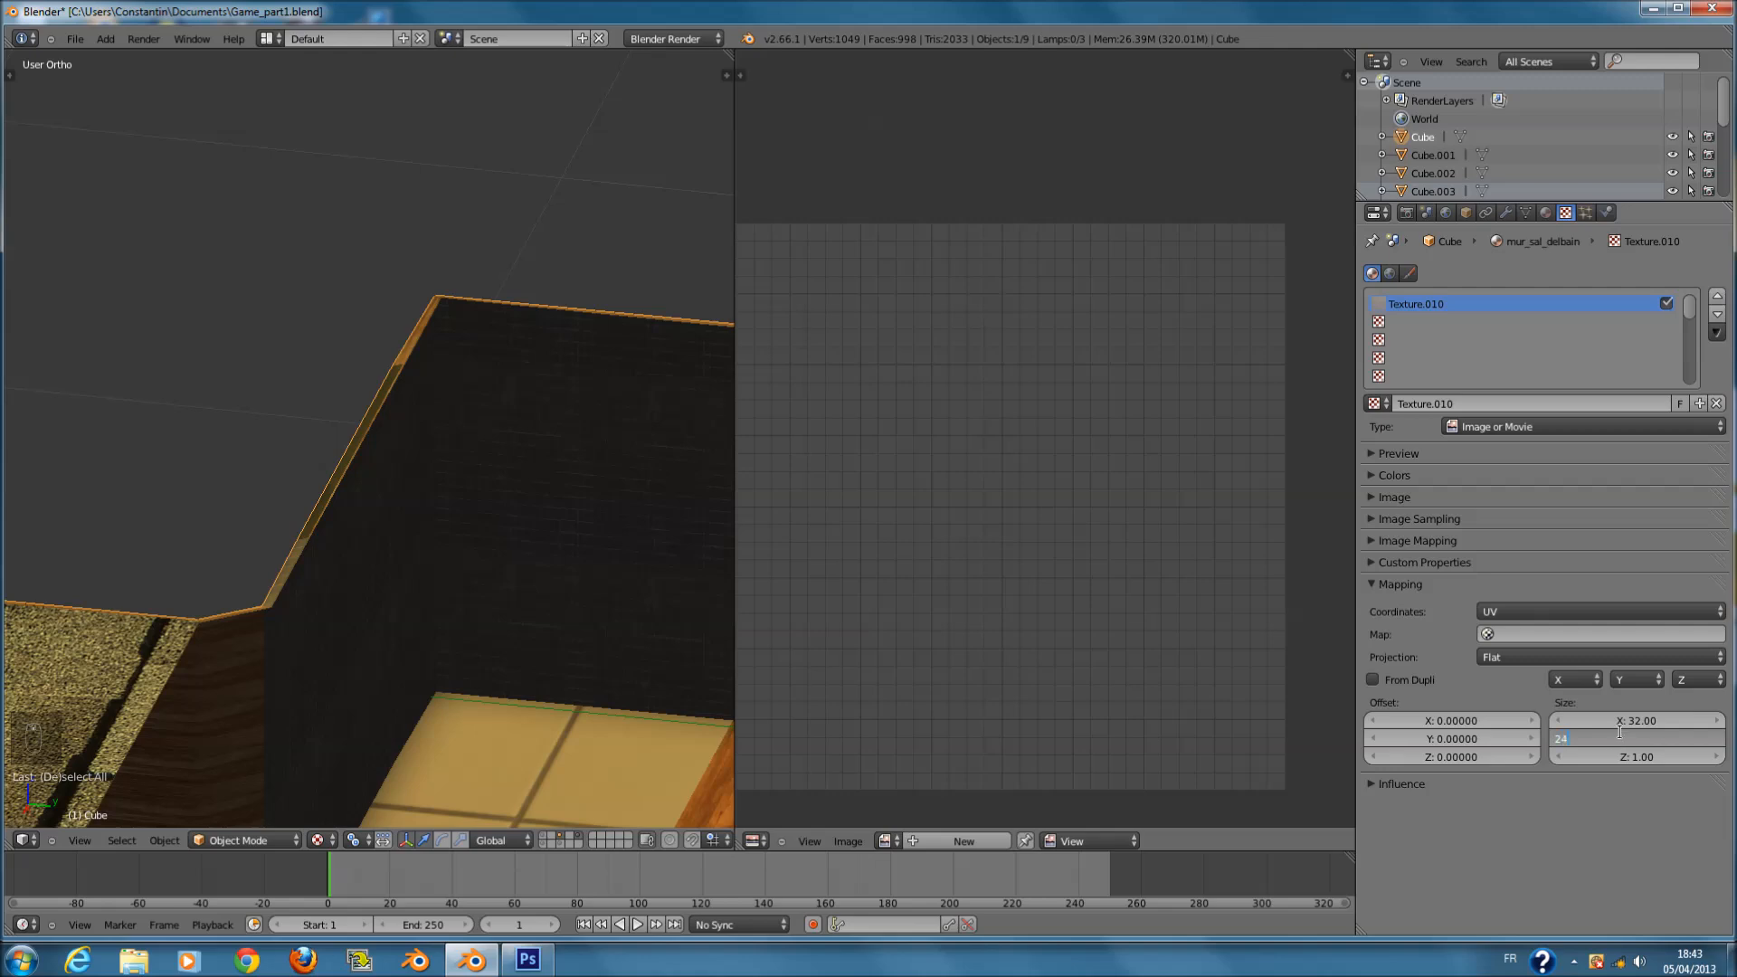
{"action": "key", "text": "Return"}
{"action": "left_click", "coordinate": [1623, 721]}
{"action": "type", "text": "24"}
{"action": "key", "text": "Return"}
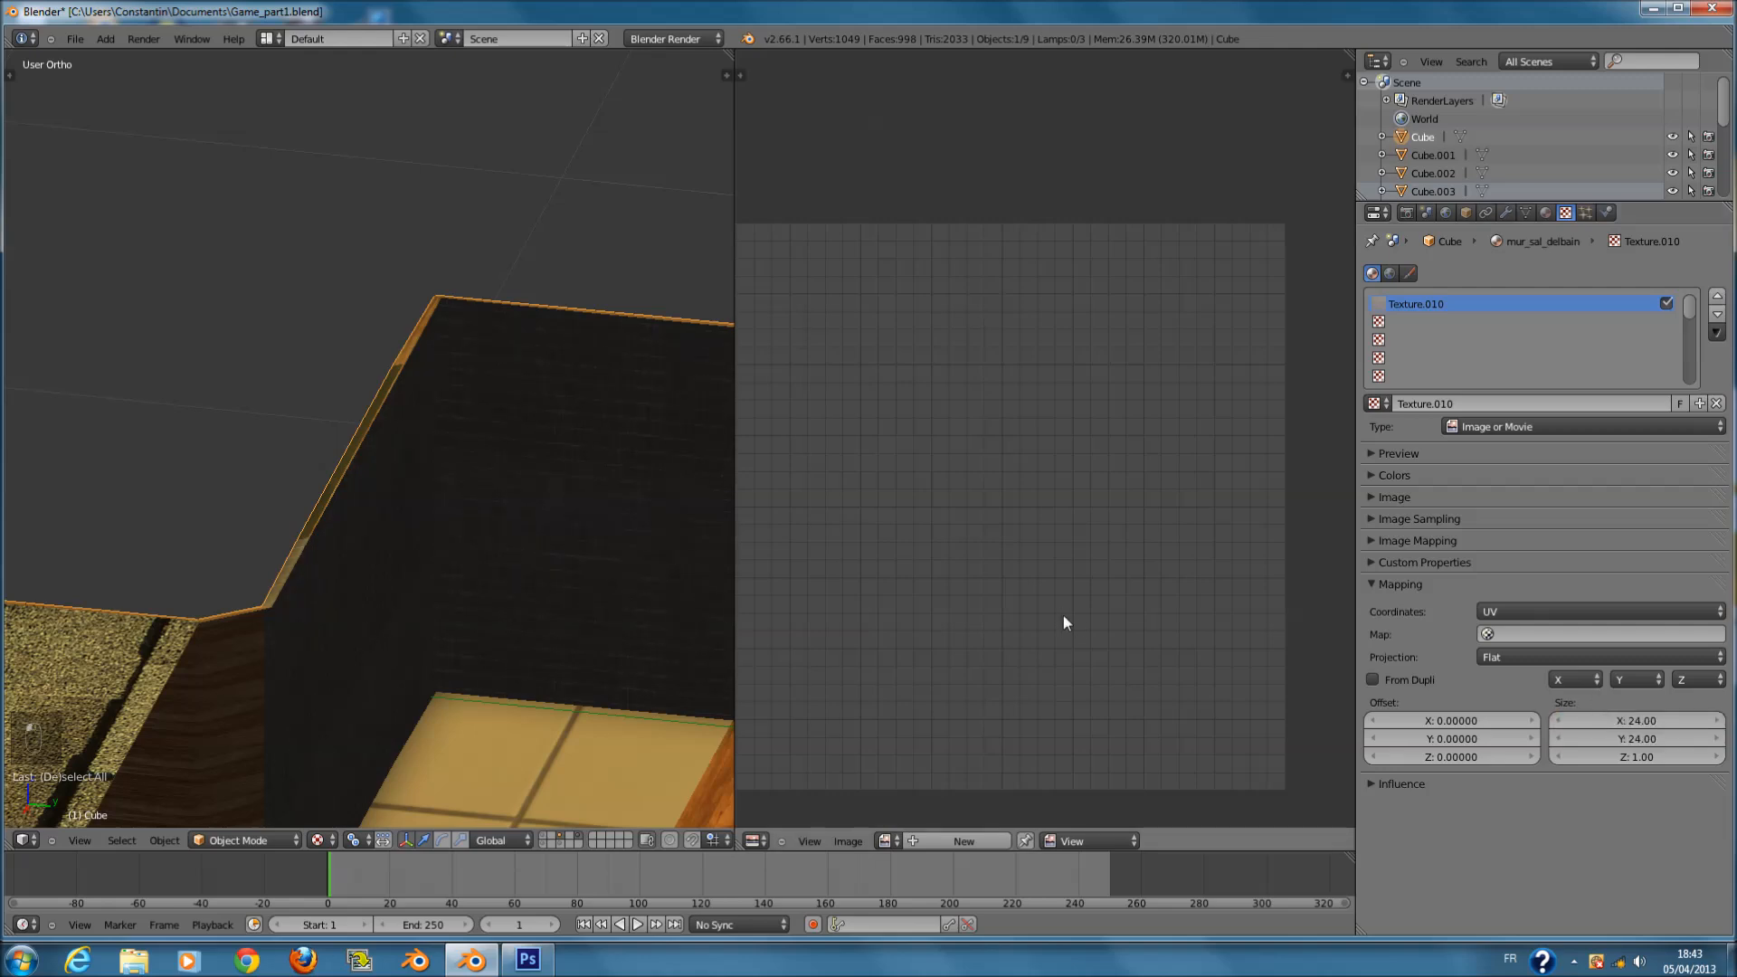
- Set the mur_sal_delbain texture's X mapping size to 12, adjust its Y size, check the bathroom walls and save the file
{"action": "left_click", "coordinate": [1614, 724]}
{"action": "type", "text": "12"}
{"action": "key", "text": "Return"}
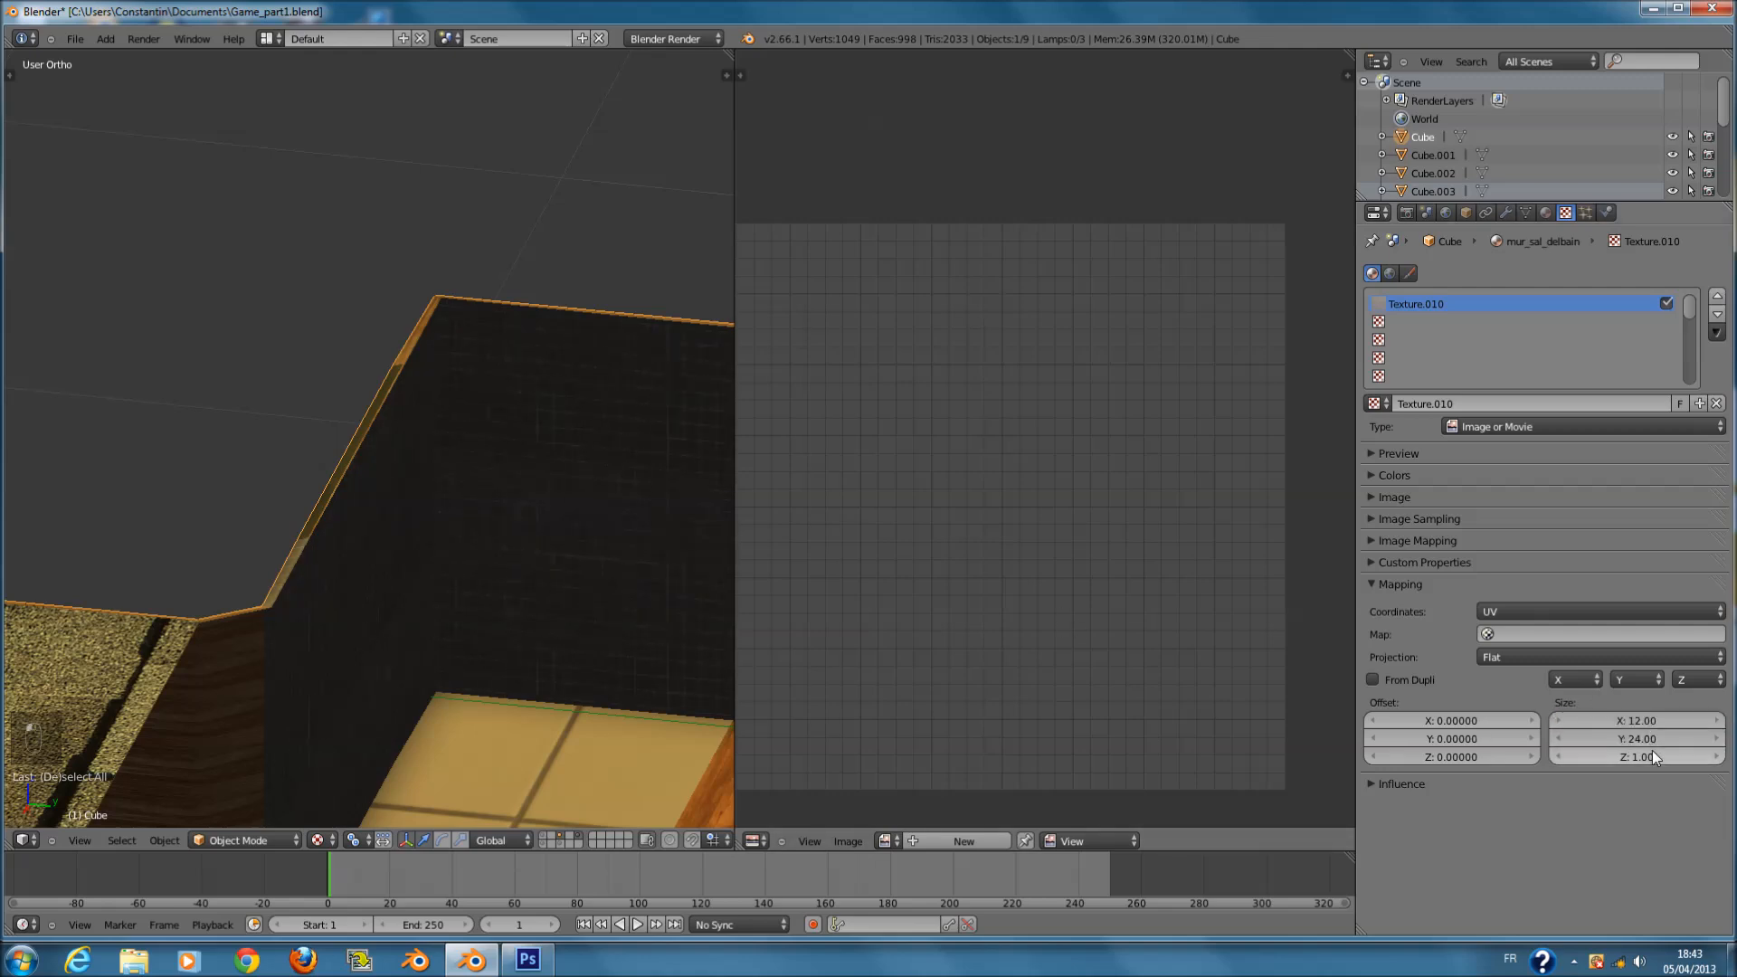
{"action": "left_click", "coordinate": [1635, 740]}
{"action": "key", "text": "Return"}
{"action": "middle_click_drag", "start_coordinate": [608, 648], "coordinate": [532, 661]}
{"action": "scroll", "coordinate": [521, 630], "scroll_direction": "down", "scroll_amount": 2}
{"action": "key", "text": "ctrl+s"}
{"action": "key", "text": "ctrl+s"}
{"action": "left_click", "coordinate": [530, 663]}
- Open the toit material's texture, set its X and Y mapping sizes to 12 and check the roof tiles
{"action": "left_click", "coordinate": [1547, 214]}
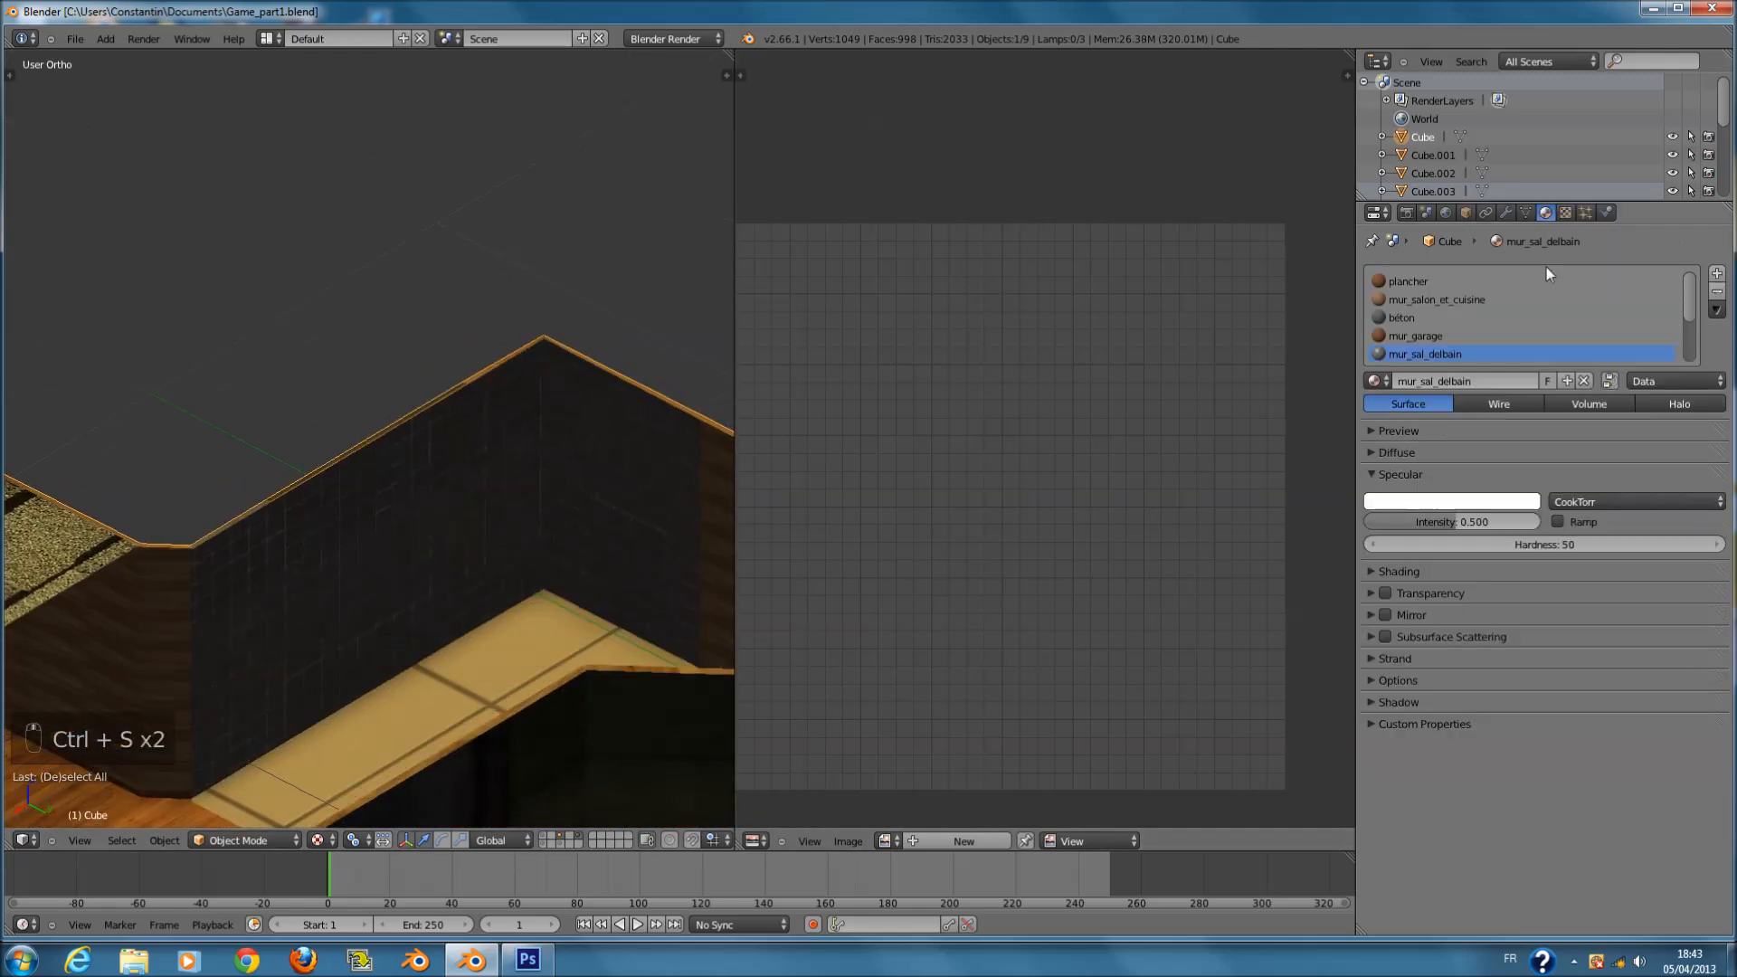
{"action": "left_click", "coordinate": [1423, 353]}
{"action": "scroll", "coordinate": [398, 415], "scroll_direction": "down", "scroll_amount": 4}
{"action": "middle_click_drag", "start_coordinate": [382, 418], "coordinate": [497, 417], "text": "shift"}
{"action": "left_click", "coordinate": [1565, 212]}
{"action": "left_click", "coordinate": [1638, 721]}
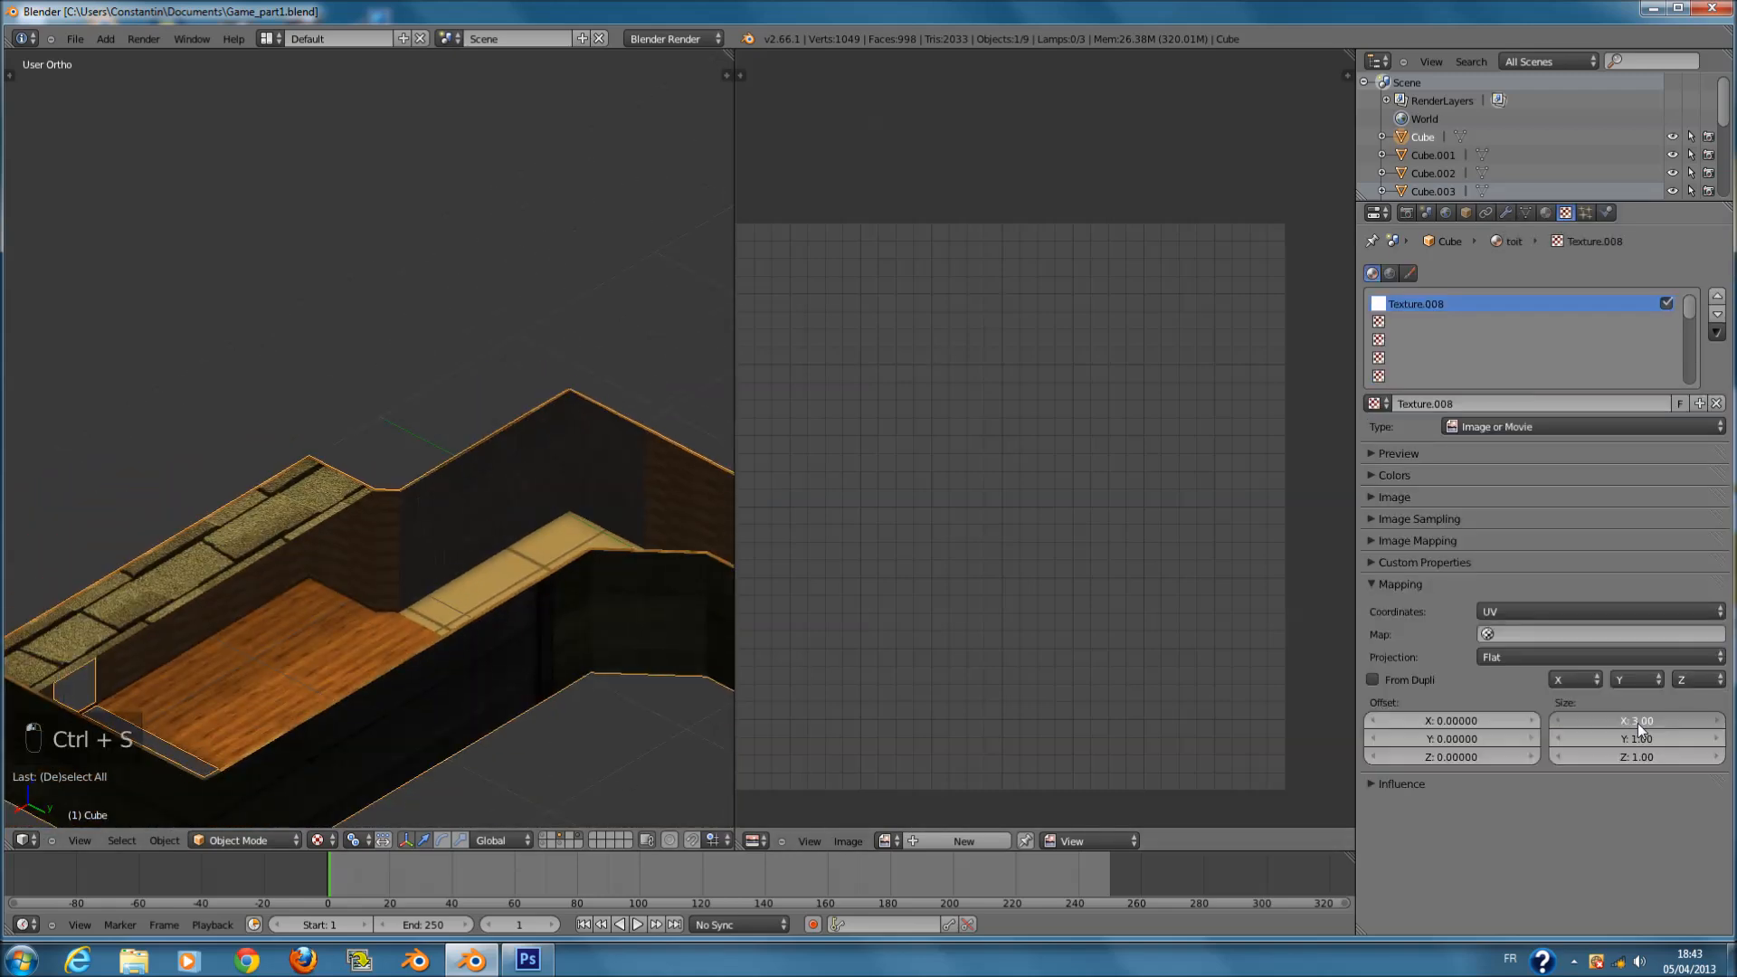
{"action": "type", "text": "12"}
{"action": "key", "text": "Return"}
{"action": "left_click", "coordinate": [1631, 738]}
{"action": "type", "text": "12"}
{"action": "key", "text": "Return"}
{"action": "middle_click_drag", "start_coordinate": [362, 570], "coordinate": [599, 590]}
{"action": "scroll", "coordinate": [599, 590], "scroll_direction": "up", "scroll_amount": 3}
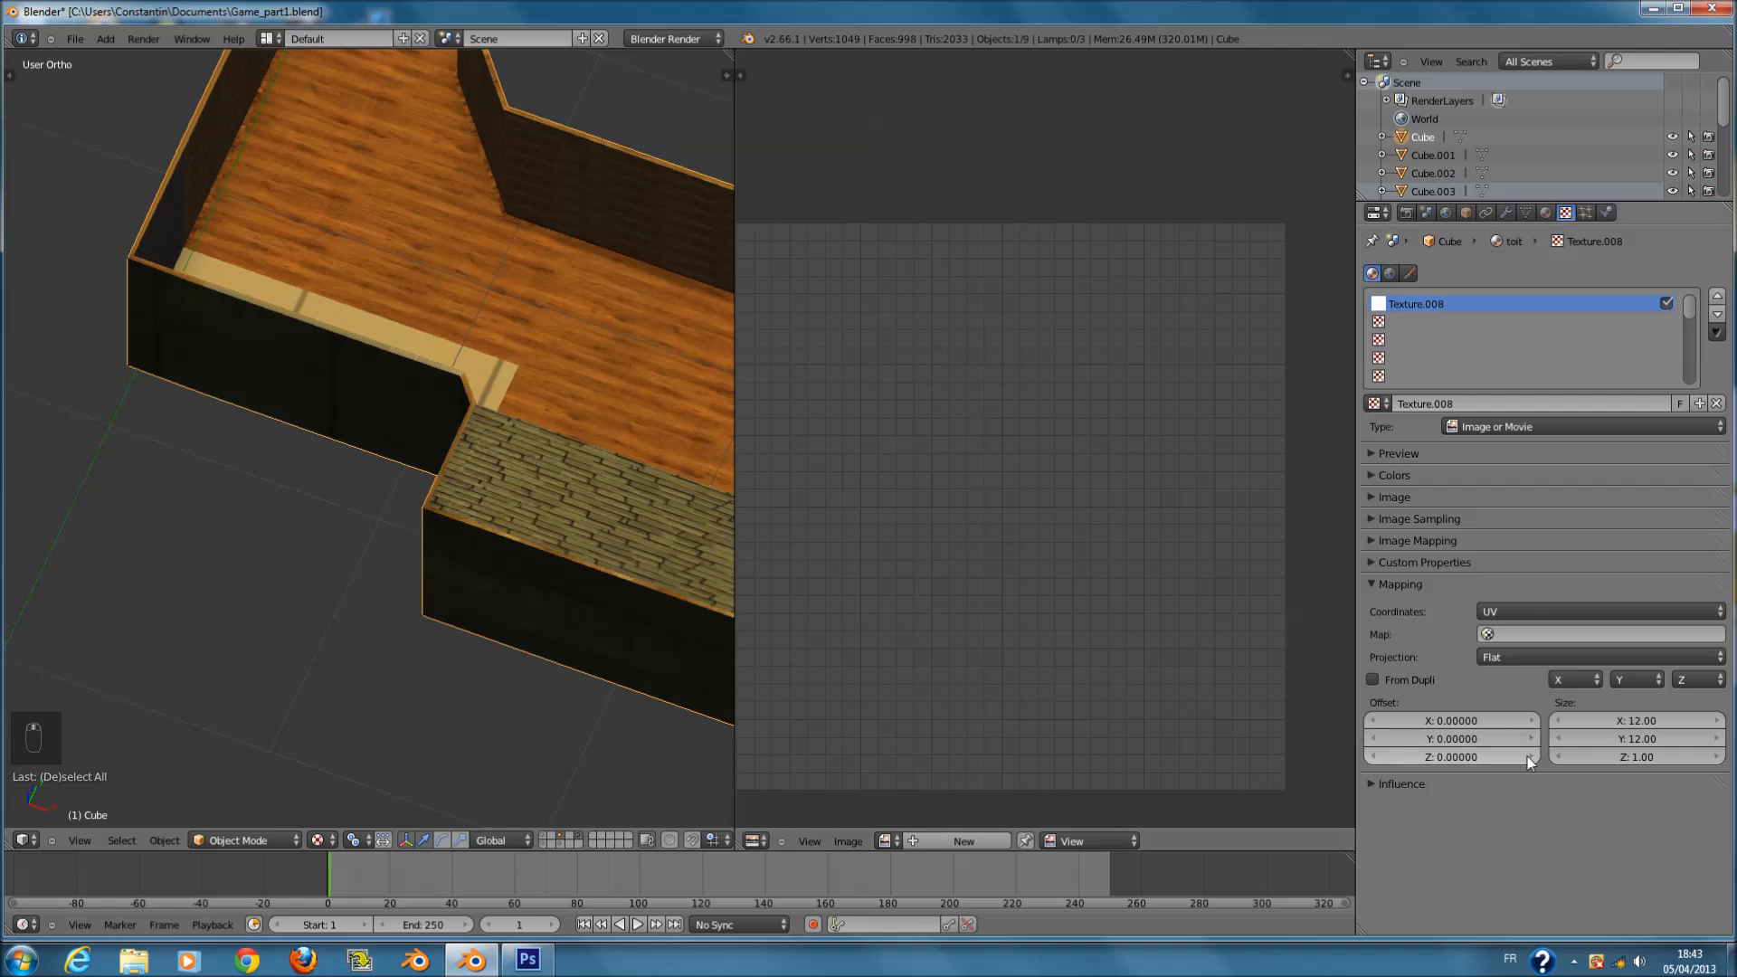
- Set the toit texture's Y mapping size to 5 and its X size to 14
{"action": "left_click", "coordinate": [1632, 739]}
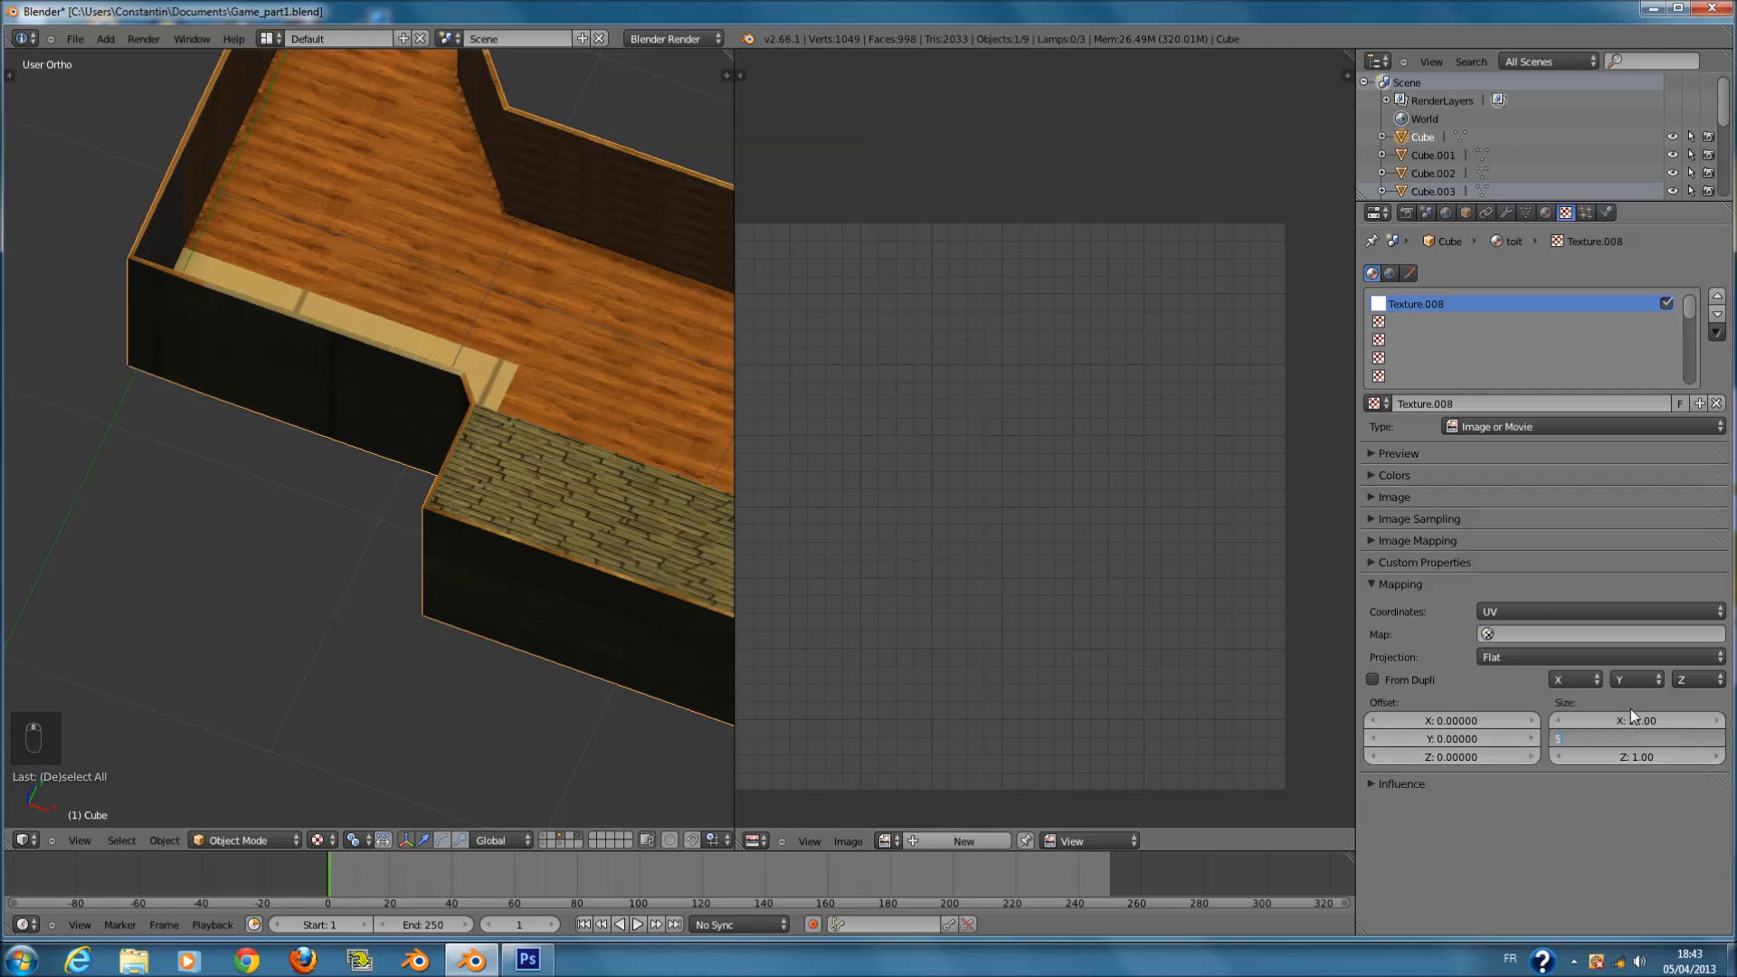
{"action": "type", "text": "5"}
{"action": "key", "text": "Return"}
{"action": "left_click", "coordinate": [1622, 721]}
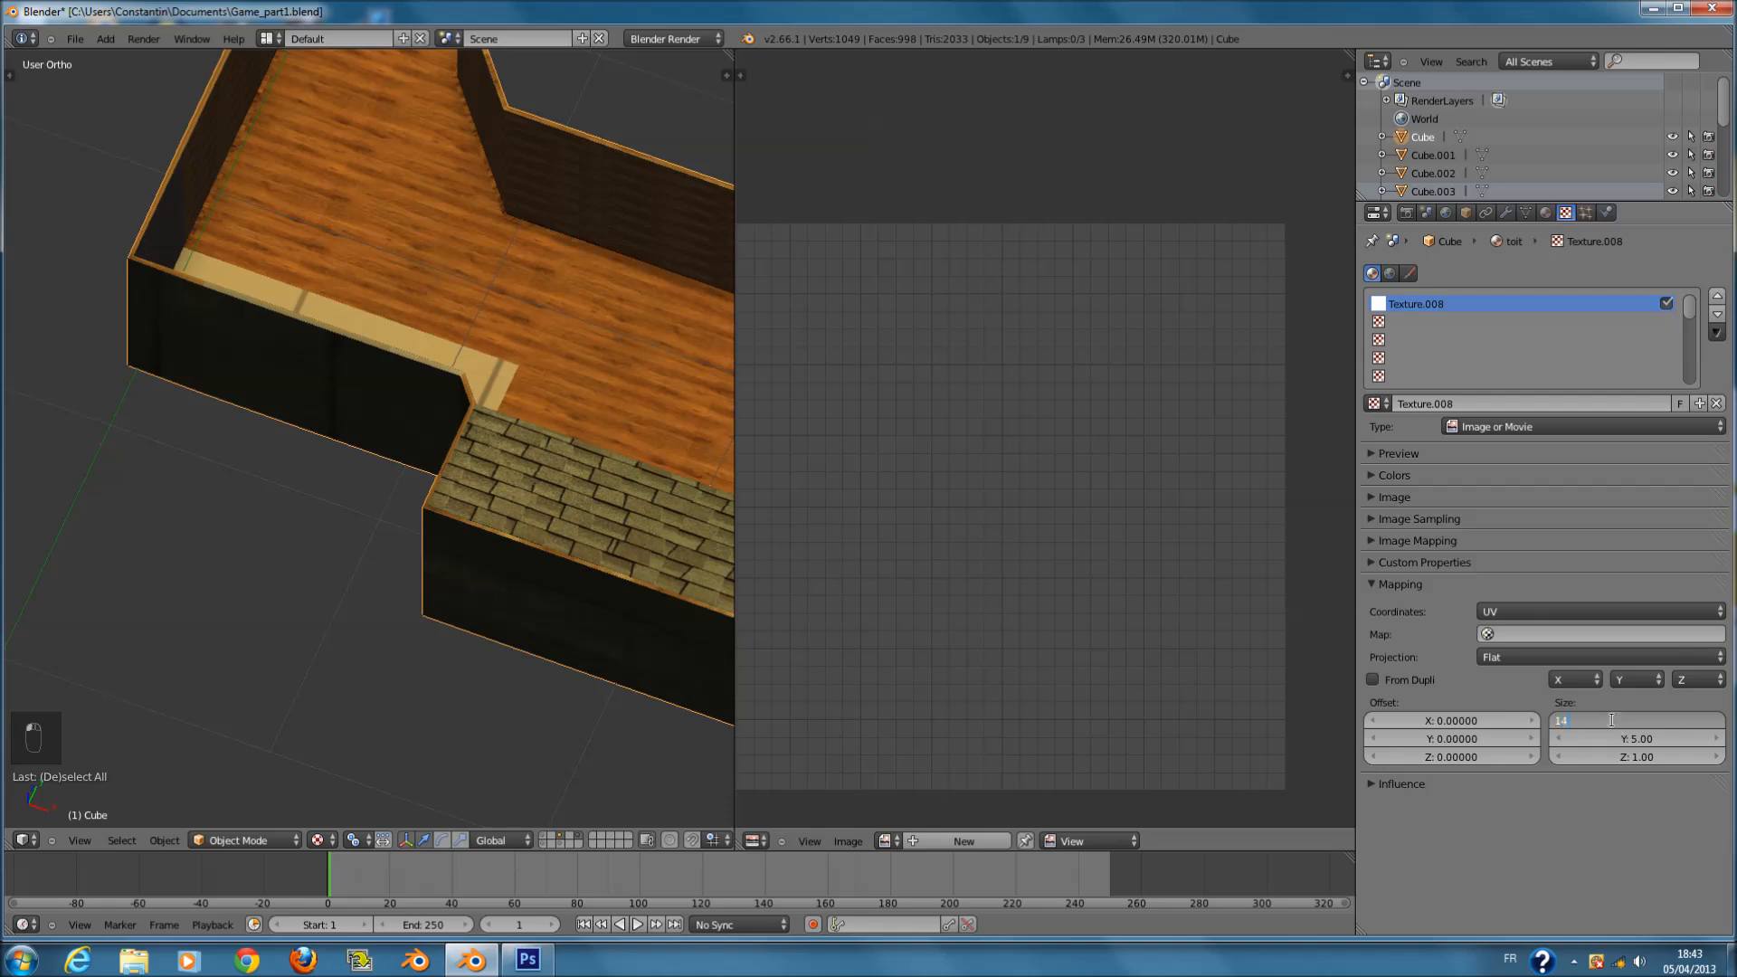
{"action": "key", "text": "Return"}
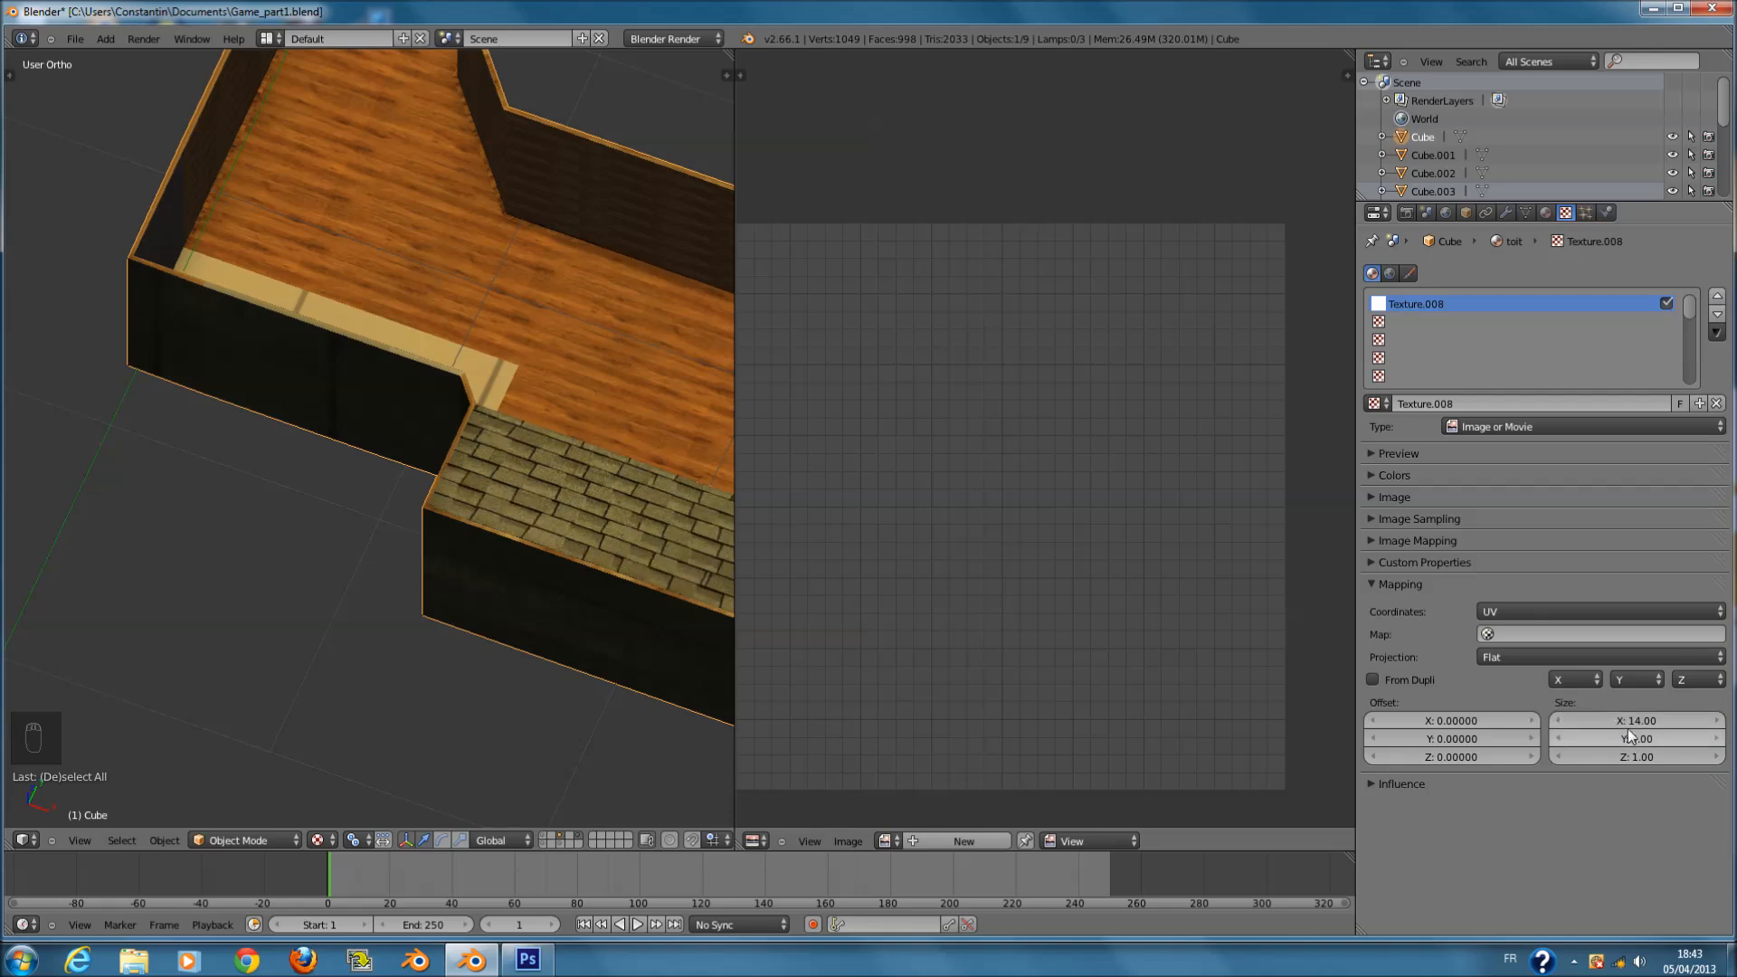
- Set the toit texture's X mapping size to 18, inspect the tiles along the roof strip and save the file
{"action": "scroll", "coordinate": [445, 503], "scroll_direction": "down", "scroll_amount": 2}
{"action": "left_click", "coordinate": [1636, 721]}
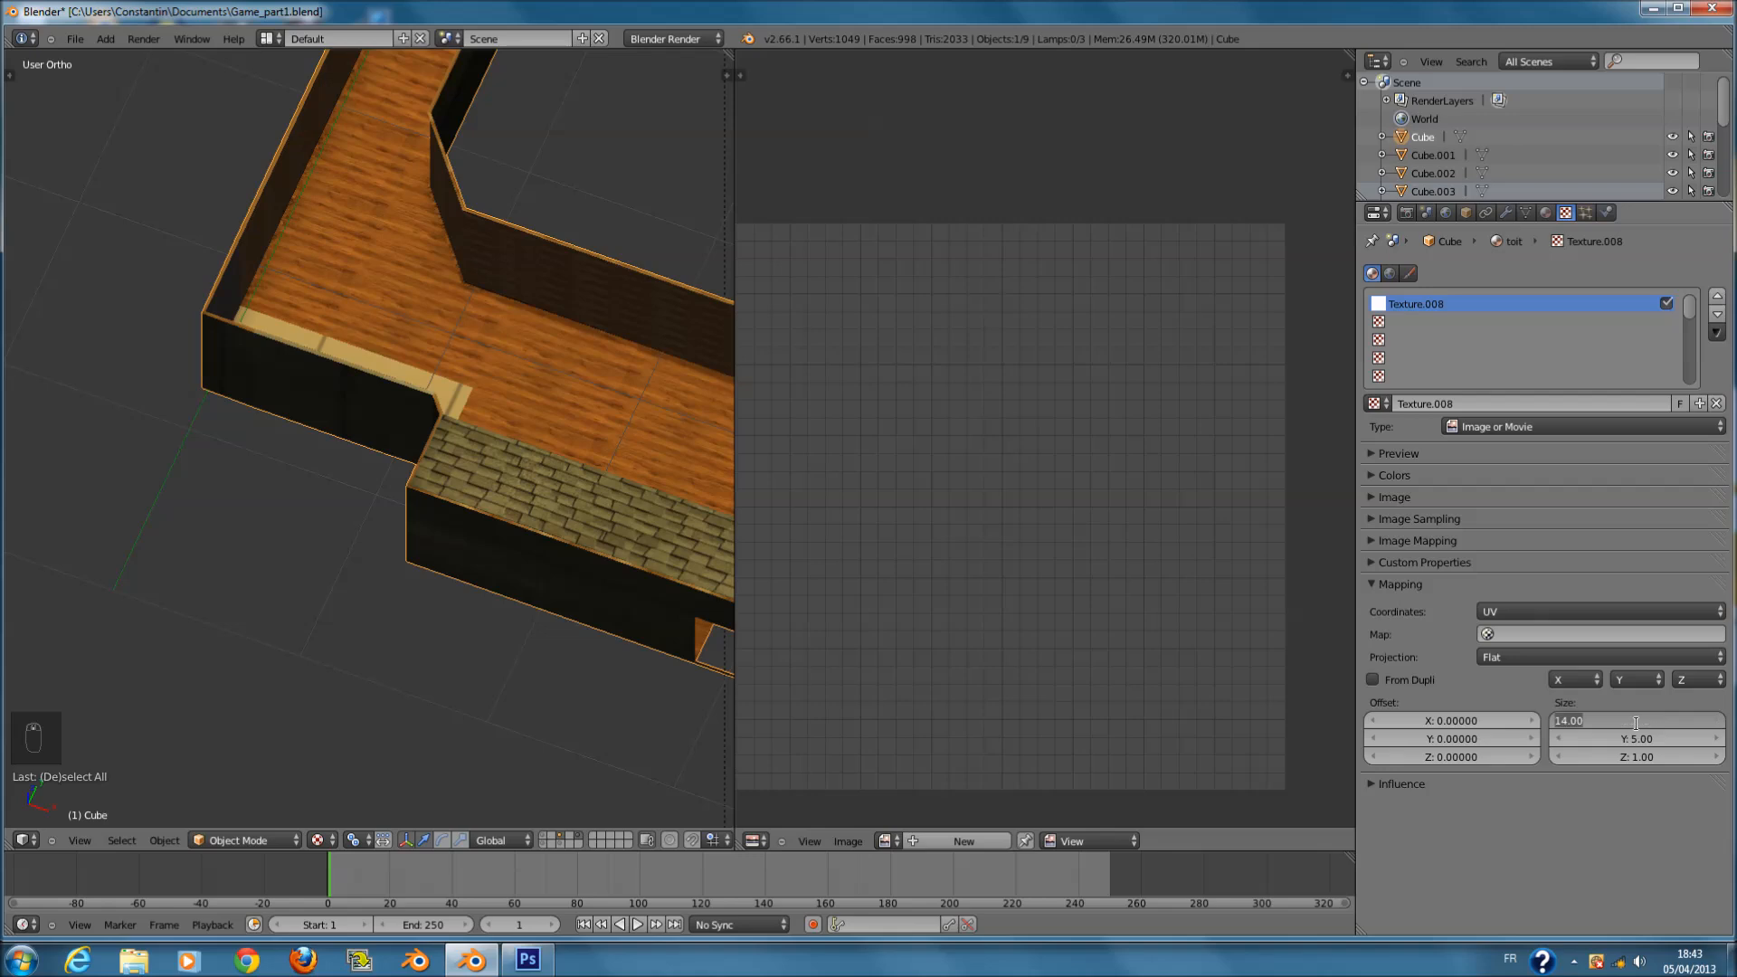
{"action": "key", "text": "Return"}
{"action": "key", "text": "Return"}
{"action": "scroll", "coordinate": [600, 568], "scroll_direction": "up", "scroll_amount": 2}
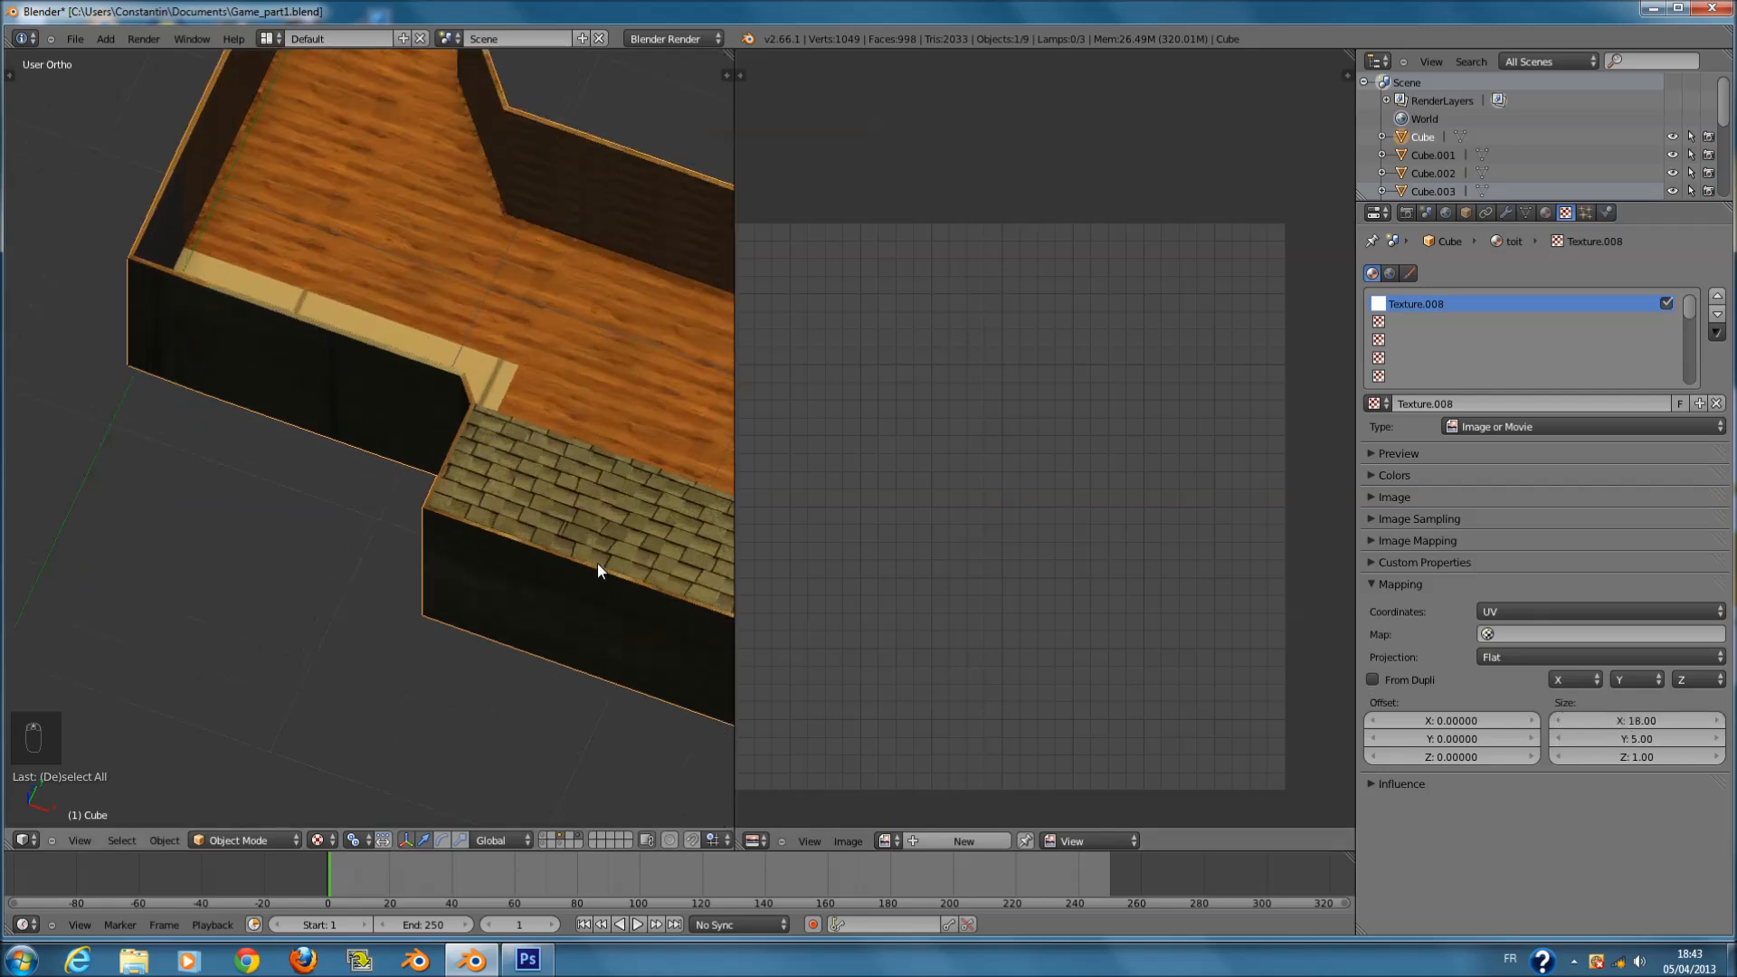
{"action": "scroll", "coordinate": [617, 590], "scroll_direction": "up", "scroll_amount": 2, "text": "ctrl"}
{"action": "scroll", "coordinate": [616, 588], "scroll_direction": "down", "scroll_amount": 2}
{"action": "scroll", "coordinate": [613, 584], "scroll_direction": "up", "scroll_amount": 6, "text": "ctrl"}
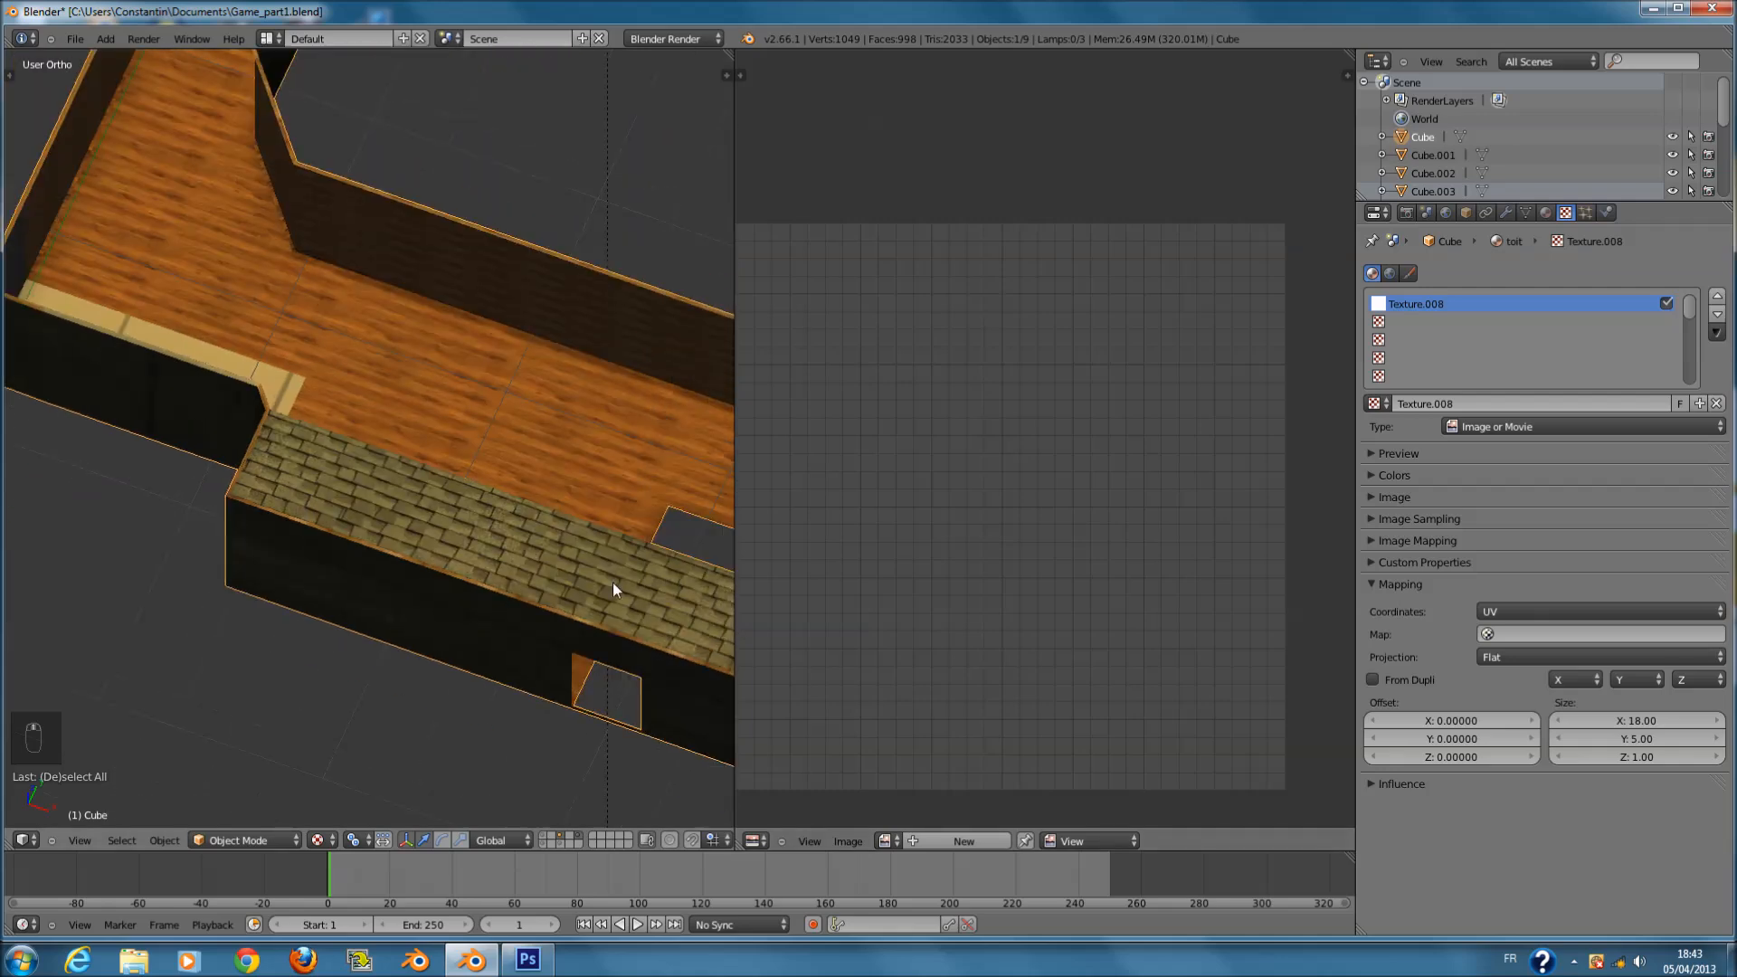
{"action": "key", "text": "ctrl+s"}
{"action": "scroll", "coordinate": [622, 588], "scroll_direction": "up", "scroll_amount": 4, "text": "ctrl"}
{"action": "scroll", "coordinate": [621, 588], "scroll_direction": "up", "scroll_amount": 3}
{"action": "key", "text": "ctrl+s"}
{"action": "key", "text": "ctrl+s"}
{"action": "key", "text": "ctrl+s"}
- Try an X mapping size of 20 for the toit texture, set it to 25 and save the file
{"action": "left_click", "coordinate": [1636, 722]}
{"action": "type", "text": "20"}
{"action": "key", "text": "Return"}
{"action": "left_click", "coordinate": [1618, 721]}
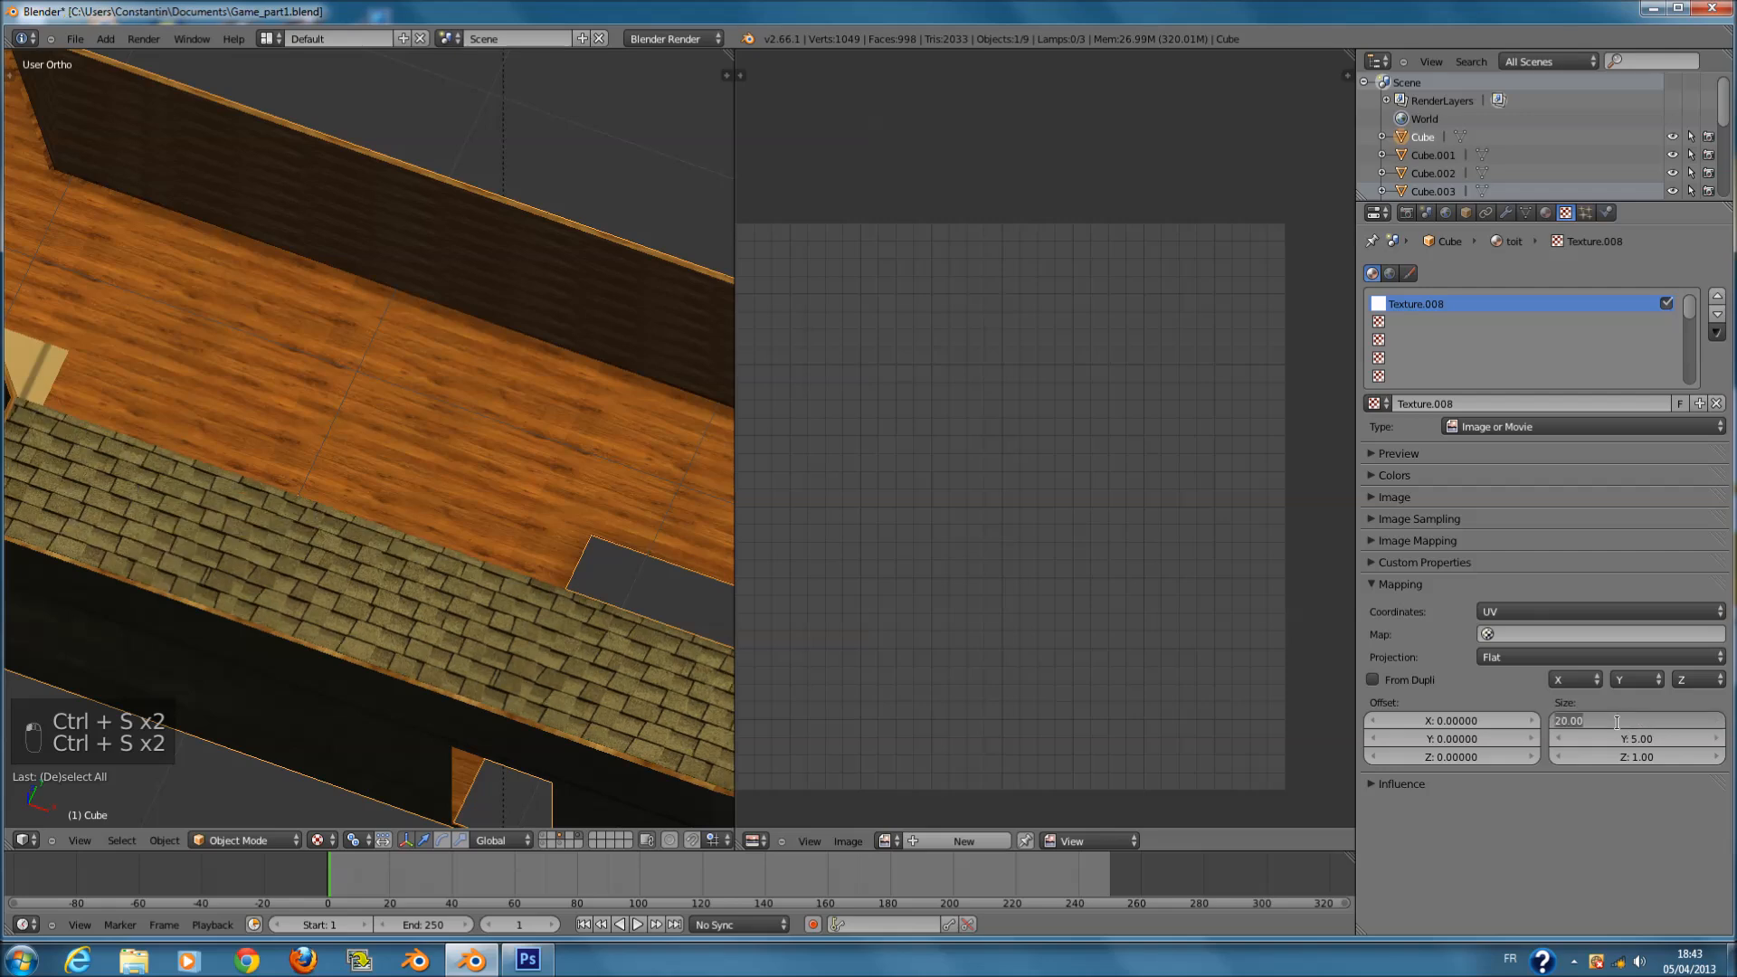
{"action": "type", "text": "25"}
{"action": "key", "text": "Return"}
{"action": "middle_click_drag", "start_coordinate": [507, 579], "coordinate": [469, 594]}
{"action": "key", "text": "ctrl+s"}
{"action": "key", "text": "ctrl+s"}
{"action": "key", "text": "ctrl+s"}
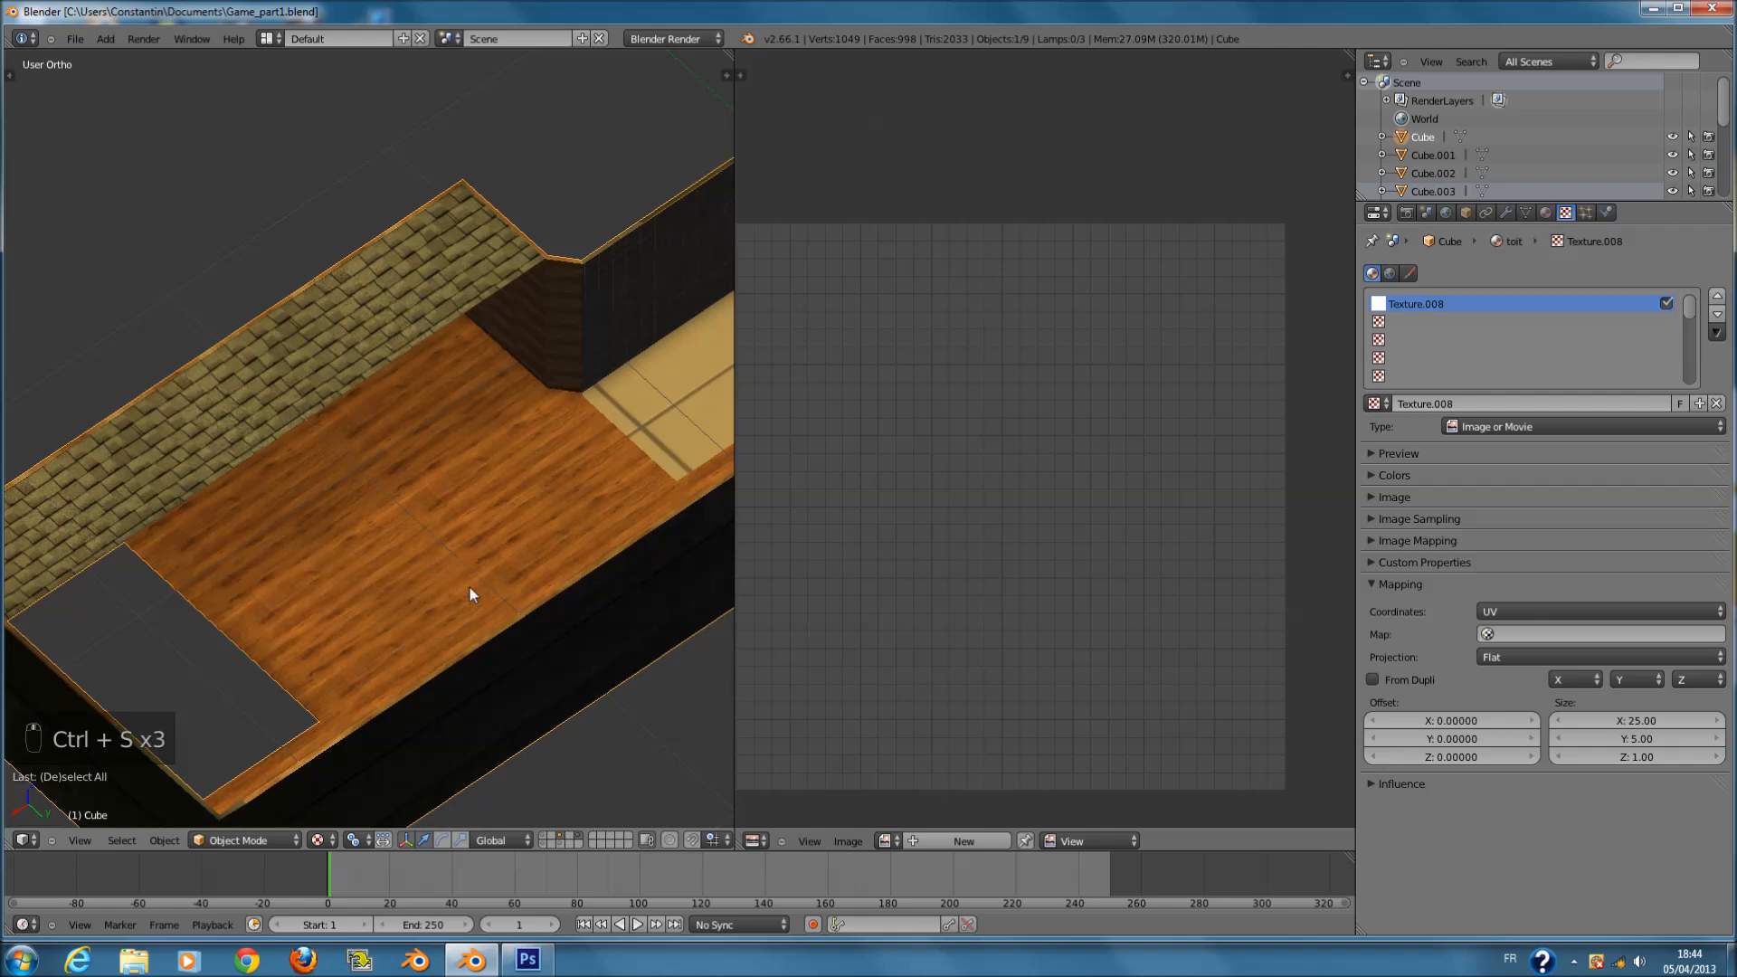
- Open the plancher_sal_de_bain material's texture and set its X and Y mapping sizes to 10
{"action": "left_click", "coordinate": [1545, 214]}
{"action": "scroll", "coordinate": [1419, 356], "scroll_direction": "down", "scroll_amount": 1}
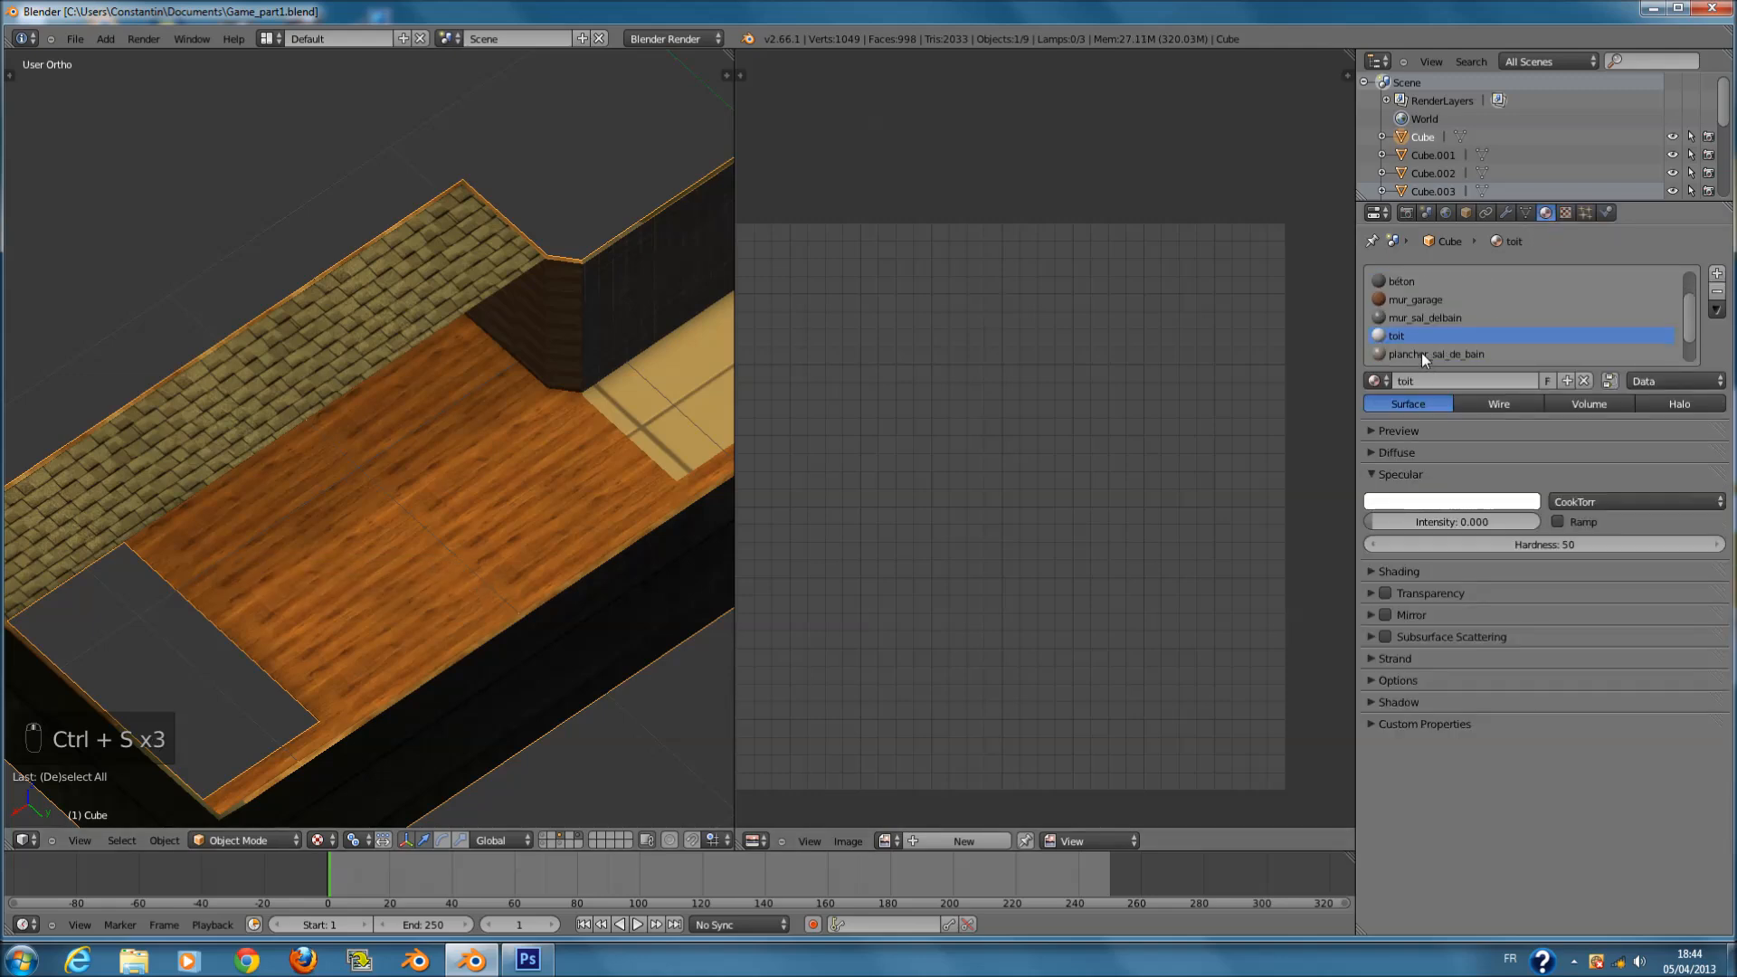
{"action": "left_click", "coordinate": [1421, 353]}
{"action": "left_click", "coordinate": [1565, 214]}
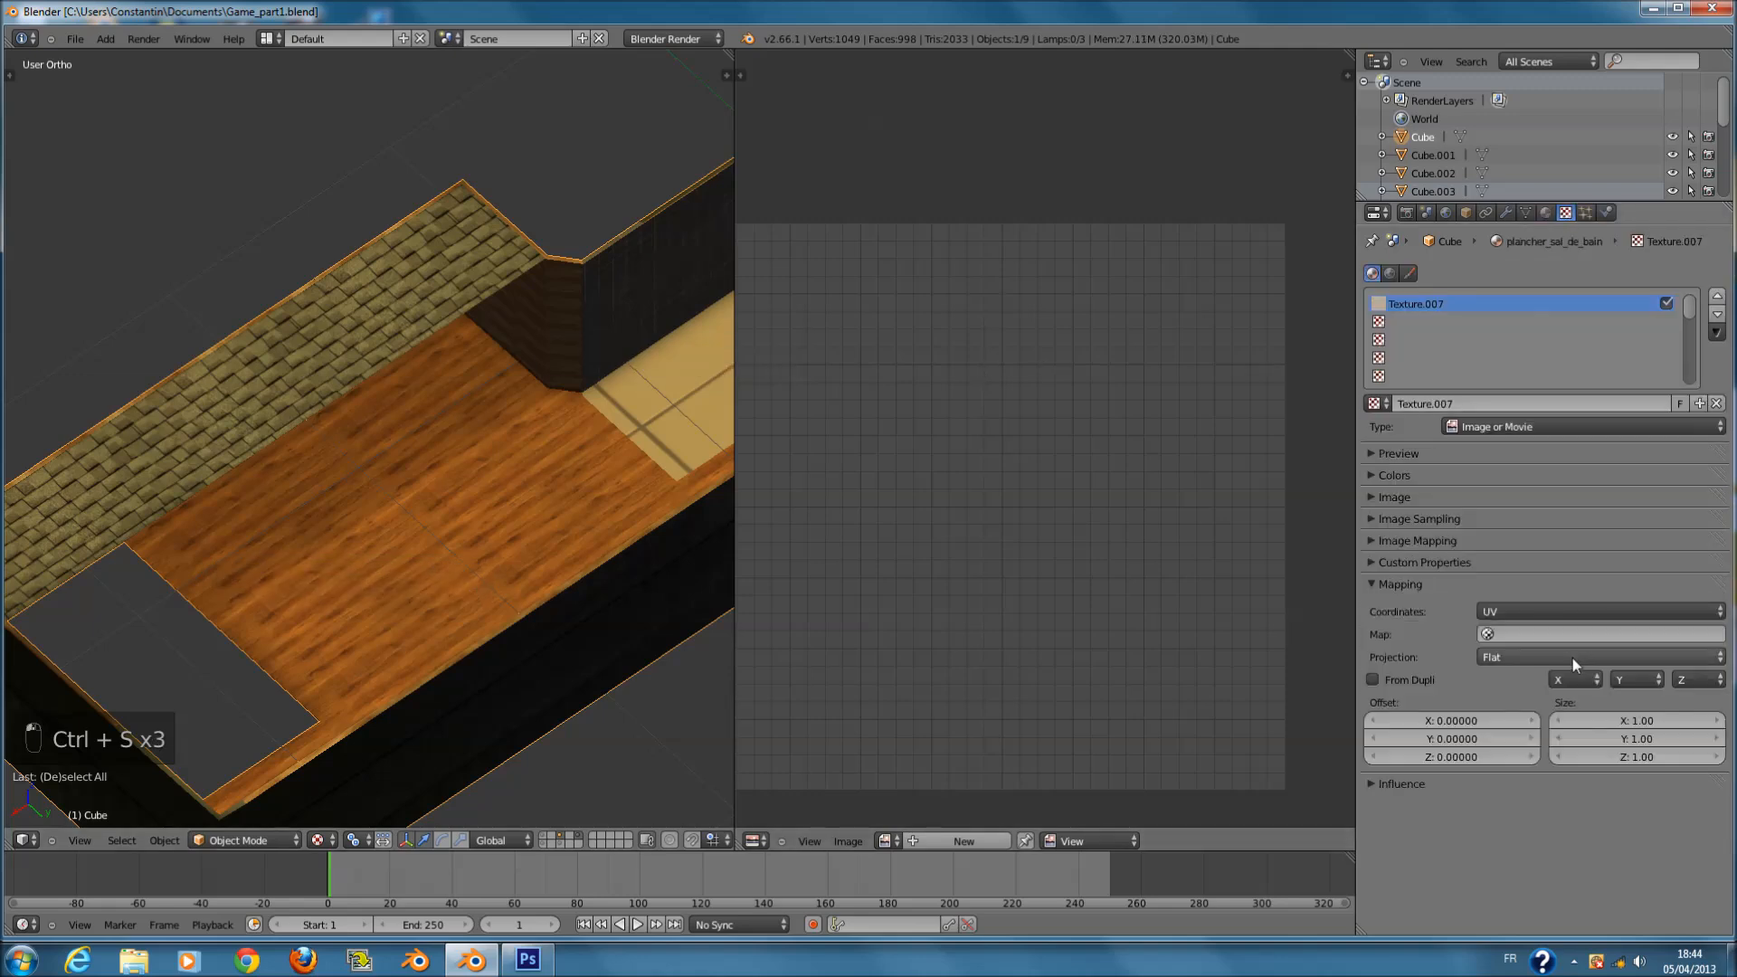
{"action": "left_click", "coordinate": [1658, 722]}
{"action": "type", "text": "10"}
{"action": "key", "text": "Return"}
{"action": "left_click", "coordinate": [1644, 738]}
{"action": "type", "text": "10"}
{"action": "key", "text": "Return"}
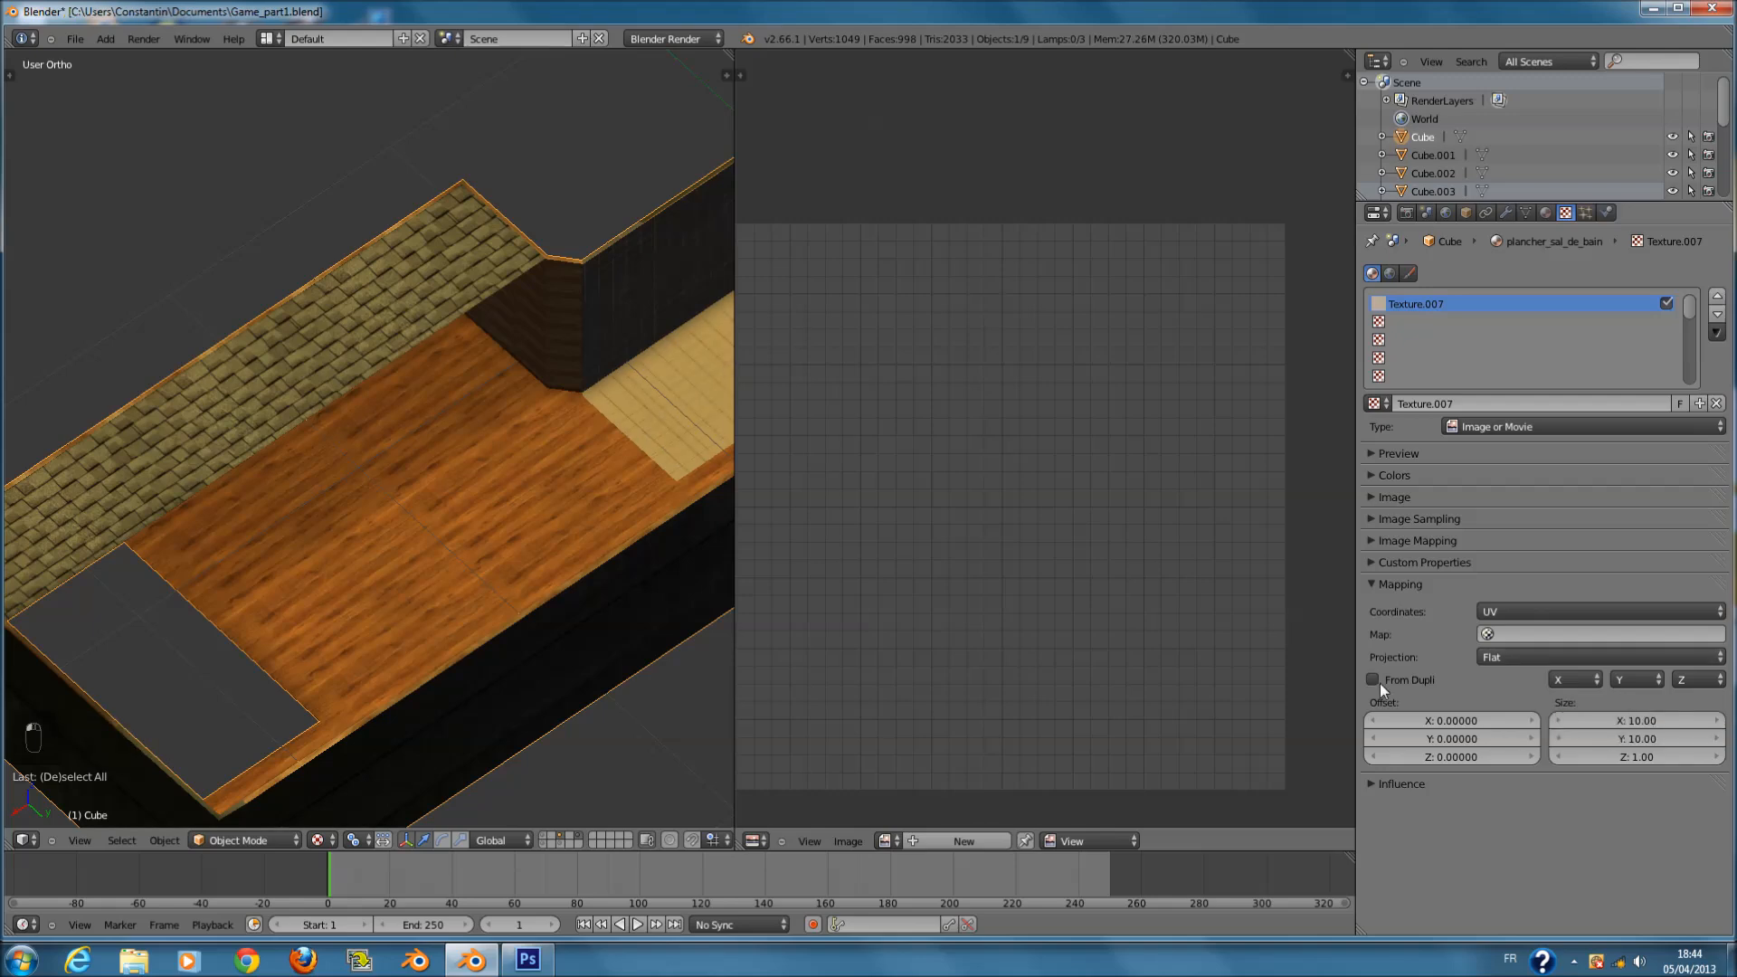
- Deselect everything, view the house from below, reselect the house object and save the file
{"action": "scroll", "coordinate": [658, 489], "scroll_direction": "up", "scroll_amount": 6, "text": "ctrl"}
{"action": "key", "text": "ctrl+s"}
{"action": "left_click", "coordinate": [647, 486]}
{"action": "key", "text": "a"}
{"action": "key", "text": "ctrl+s"}
{"action": "left_click", "coordinate": [605, 489]}
{"action": "middle_click_drag", "start_coordinate": [434, 547], "coordinate": [410, 421]}
{"action": "key", "text": "a"}
{"action": "key", "text": "a"}
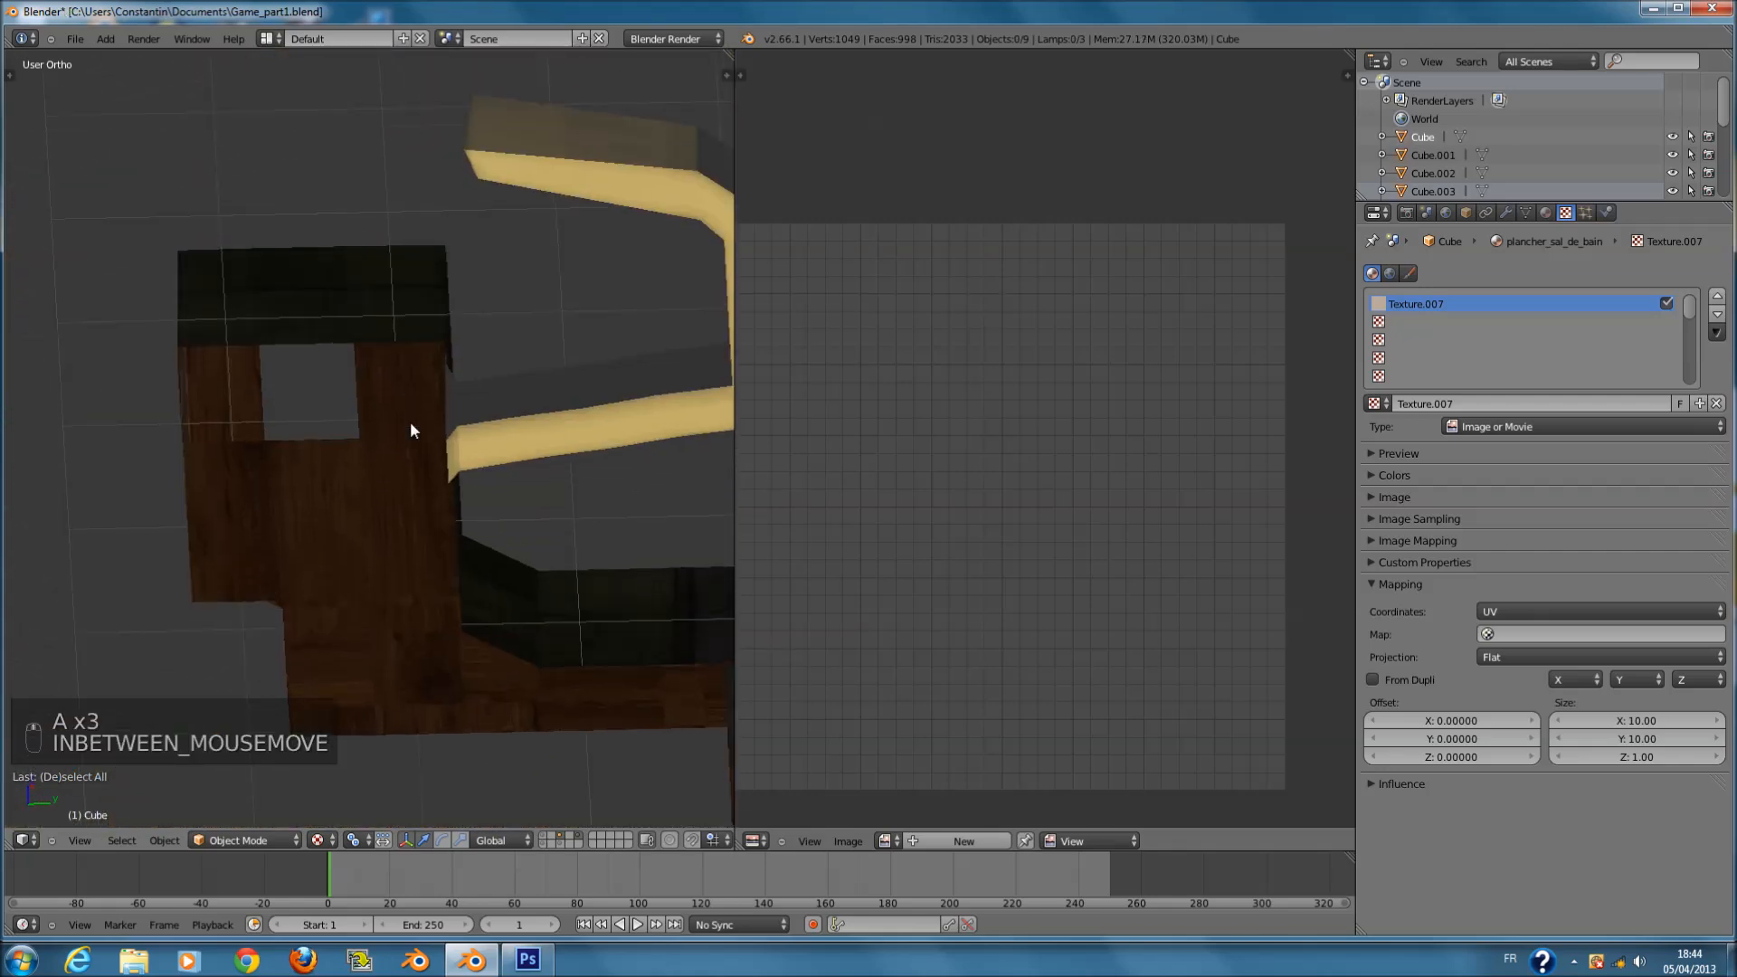
{"action": "key", "text": "ctrl+s"}
{"action": "left_click", "coordinate": [415, 418]}
{"action": "right_click", "coordinate": [414, 423]}
{"action": "key", "text": "ctrl+s"}
{"action": "left_click", "coordinate": [415, 480]}
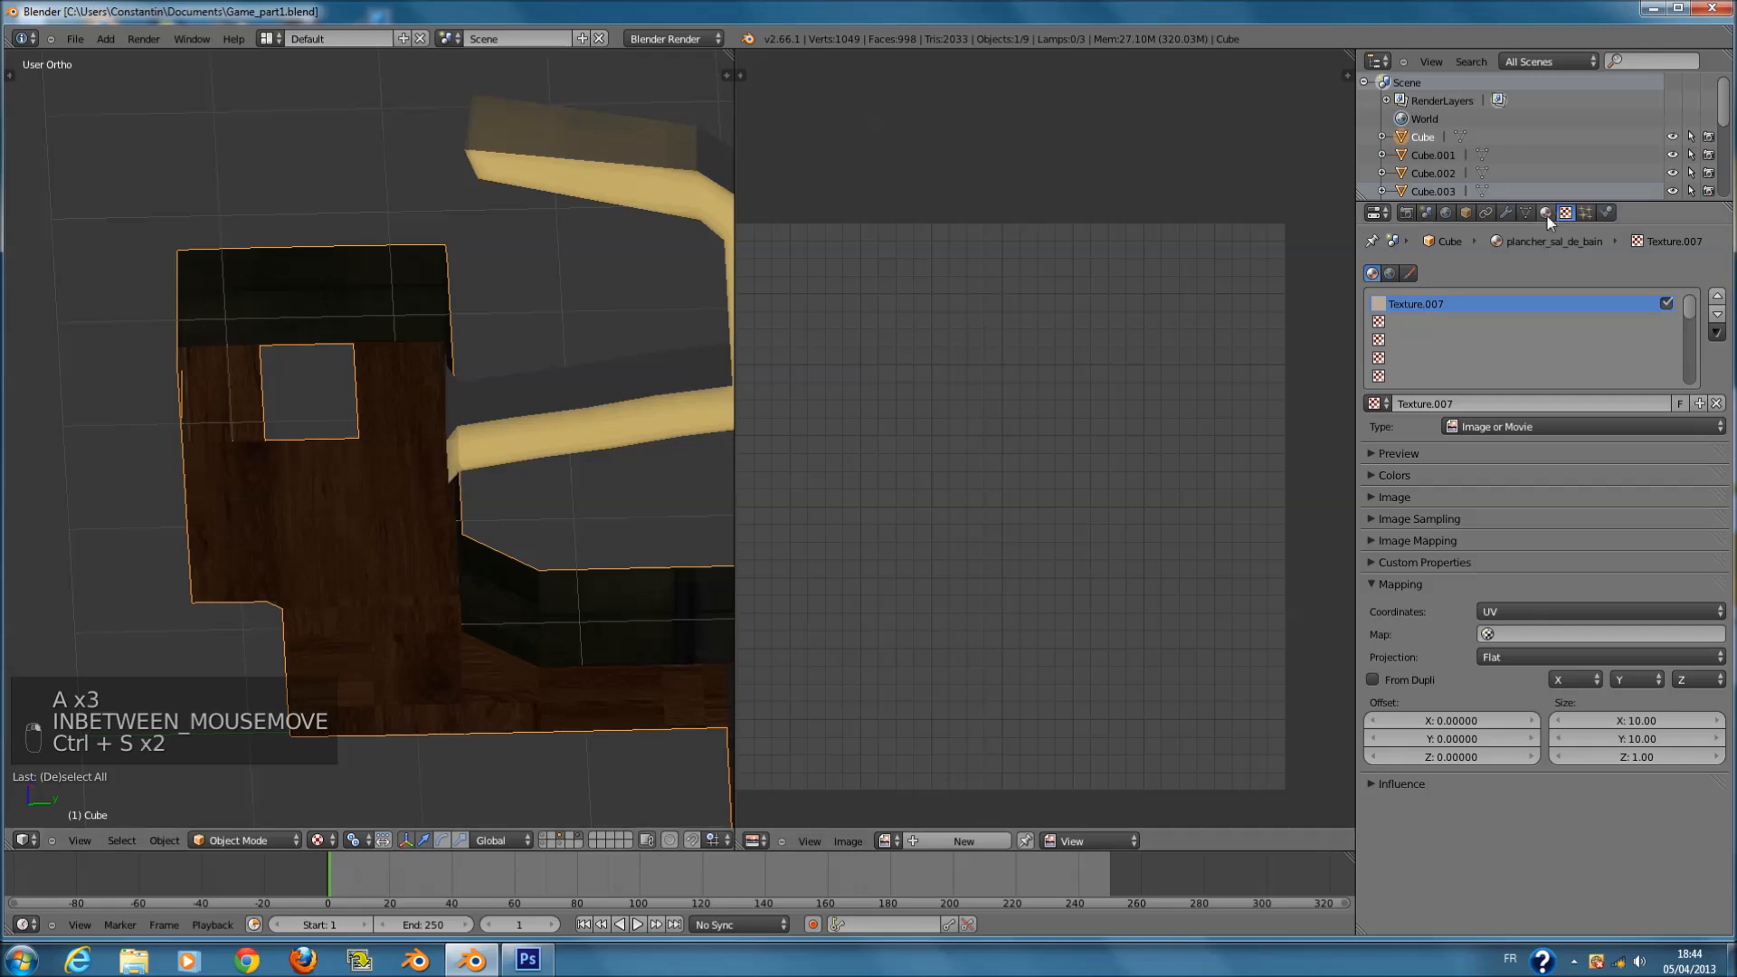
- Bring the house's exterior walls into view, save the file and open the mur_exterieur material's texture
{"action": "left_click", "coordinate": [1548, 215]}
{"action": "left_click", "coordinate": [1437, 335]}
{"action": "middle_click_drag", "start_coordinate": [576, 389], "coordinate": [672, 451]}
{"action": "key", "text": "ctrl+s"}
{"action": "left_click", "coordinate": [670, 451]}
{"action": "left_click", "coordinate": [1563, 215]}
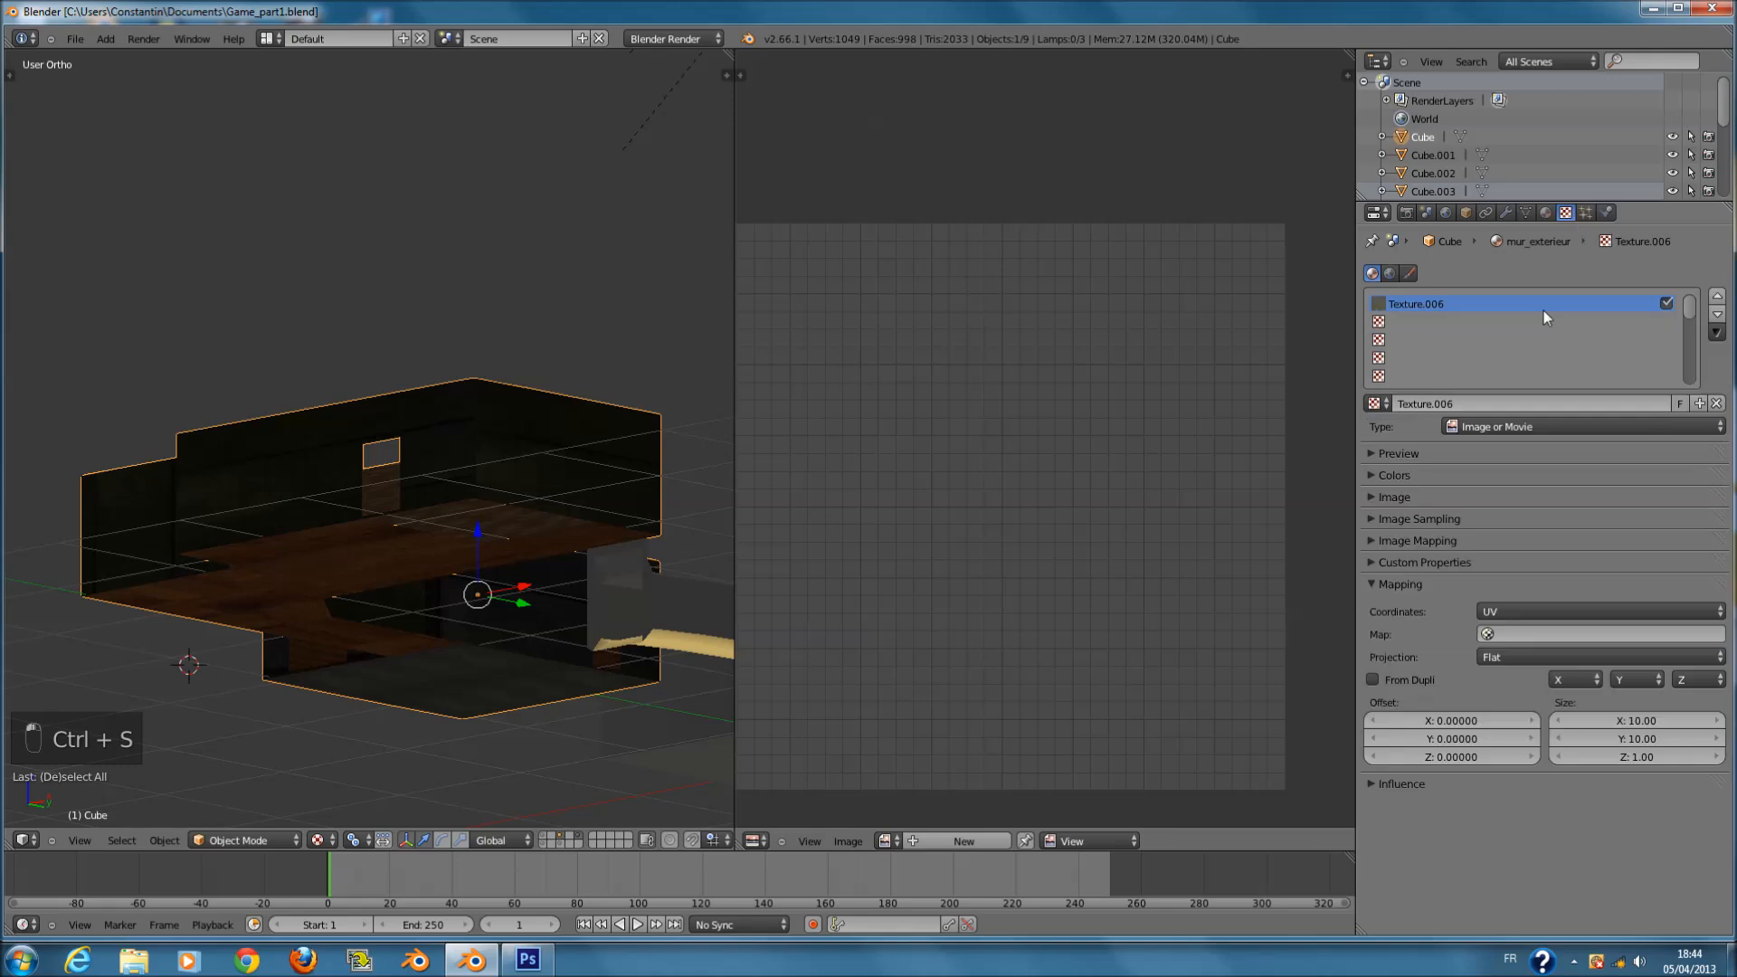
- Try X and Y mapping sizes of 25 for the mur_exterieur texture and inspect the exterior wall up close
{"action": "left_click", "coordinate": [1641, 721]}
{"action": "type", "text": "25"}
{"action": "key", "text": "Tab"}
{"action": "type", "text": "2"}
{"action": "key", "text": "Return"}
{"action": "middle_click_drag", "start_coordinate": [443, 435], "coordinate": [601, 510]}
{"action": "scroll", "coordinate": [552, 547], "scroll_direction": "up", "scroll_amount": 4}
{"action": "scroll", "coordinate": [601, 510], "scroll_direction": "up", "scroll_amount": 1}
- Set the mur_exterieur texture's X and Y mapping sizes to 60, check the exterior walls and save the file
{"action": "left_click", "coordinate": [1633, 719]}
{"action": "type", "text": "60"}
{"action": "key", "text": "Tab"}
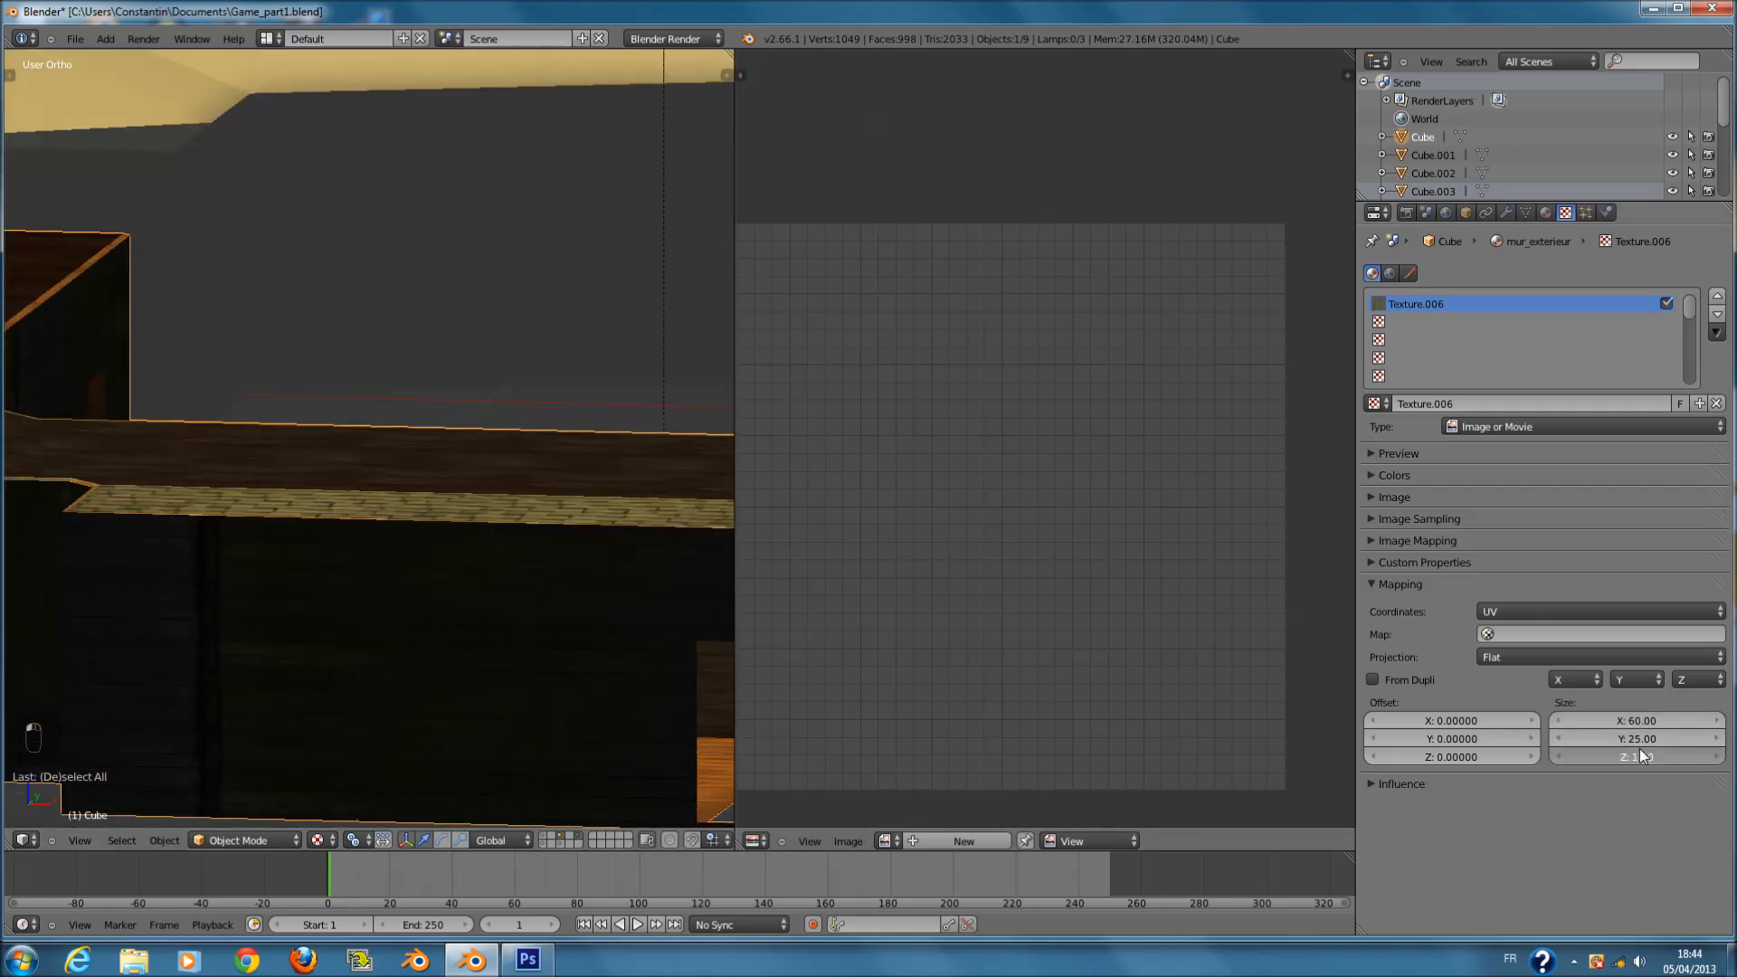
{"action": "type", "text": "60"}
{"action": "key", "text": "Return"}
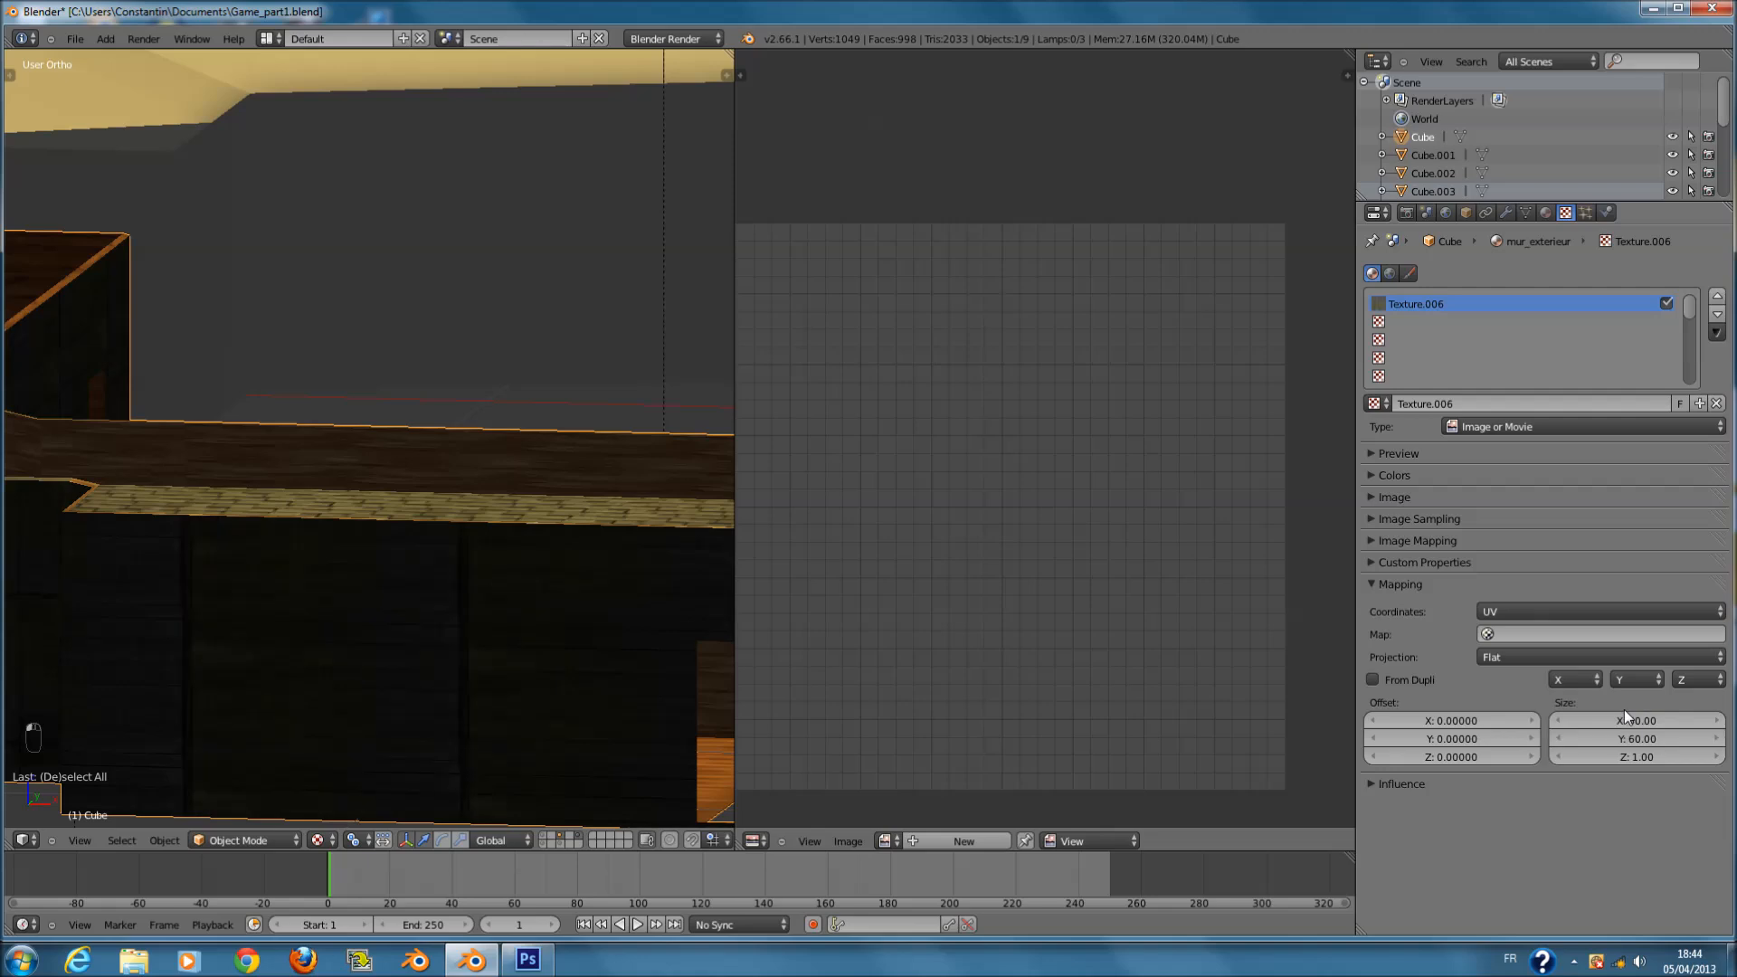
{"action": "scroll", "coordinate": [523, 590], "scroll_direction": "down", "scroll_amount": 2}
{"action": "middle_click_drag", "start_coordinate": [523, 589], "coordinate": [513, 610]}
{"action": "scroll", "coordinate": [512, 610], "scroll_direction": "down", "scroll_amount": 1}
{"action": "key", "text": "ctrl+s"}
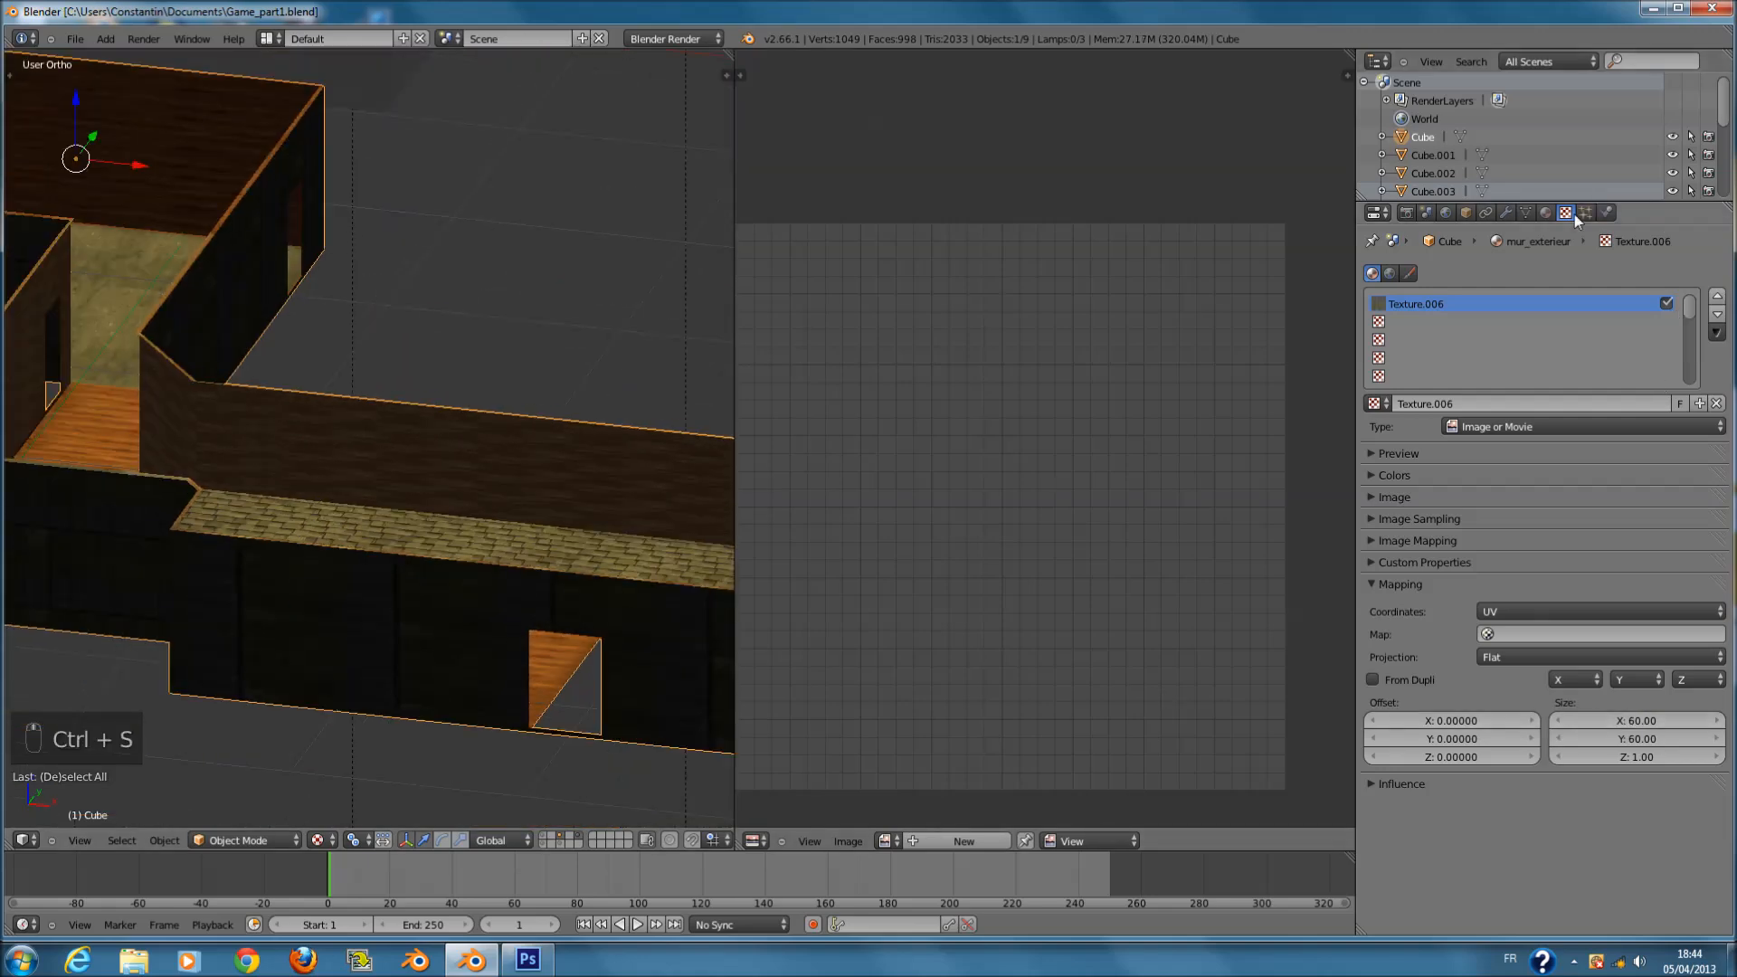
- Replace the mur_exterieur texture's image with cgcookie_bark021.jpg from the texture folder, browsing the files as thumbnails
{"action": "left_click", "coordinate": [1428, 584]}
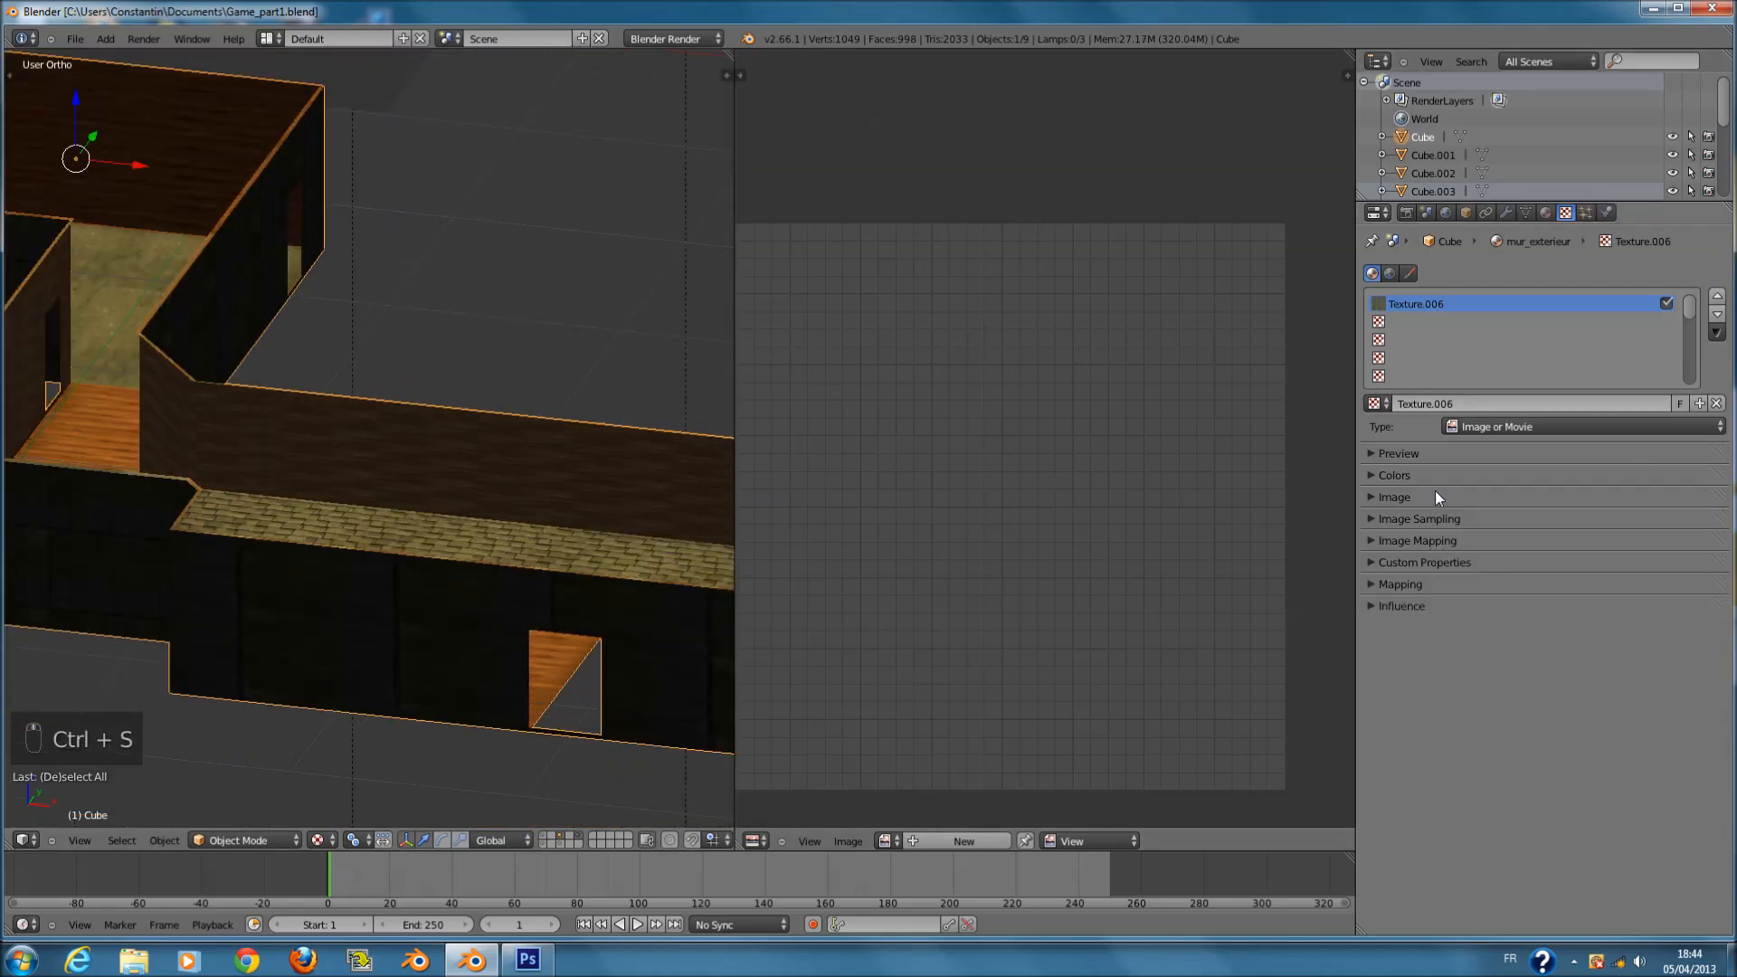
{"action": "left_click", "coordinate": [1436, 497]}
{"action": "left_click", "coordinate": [1694, 524]}
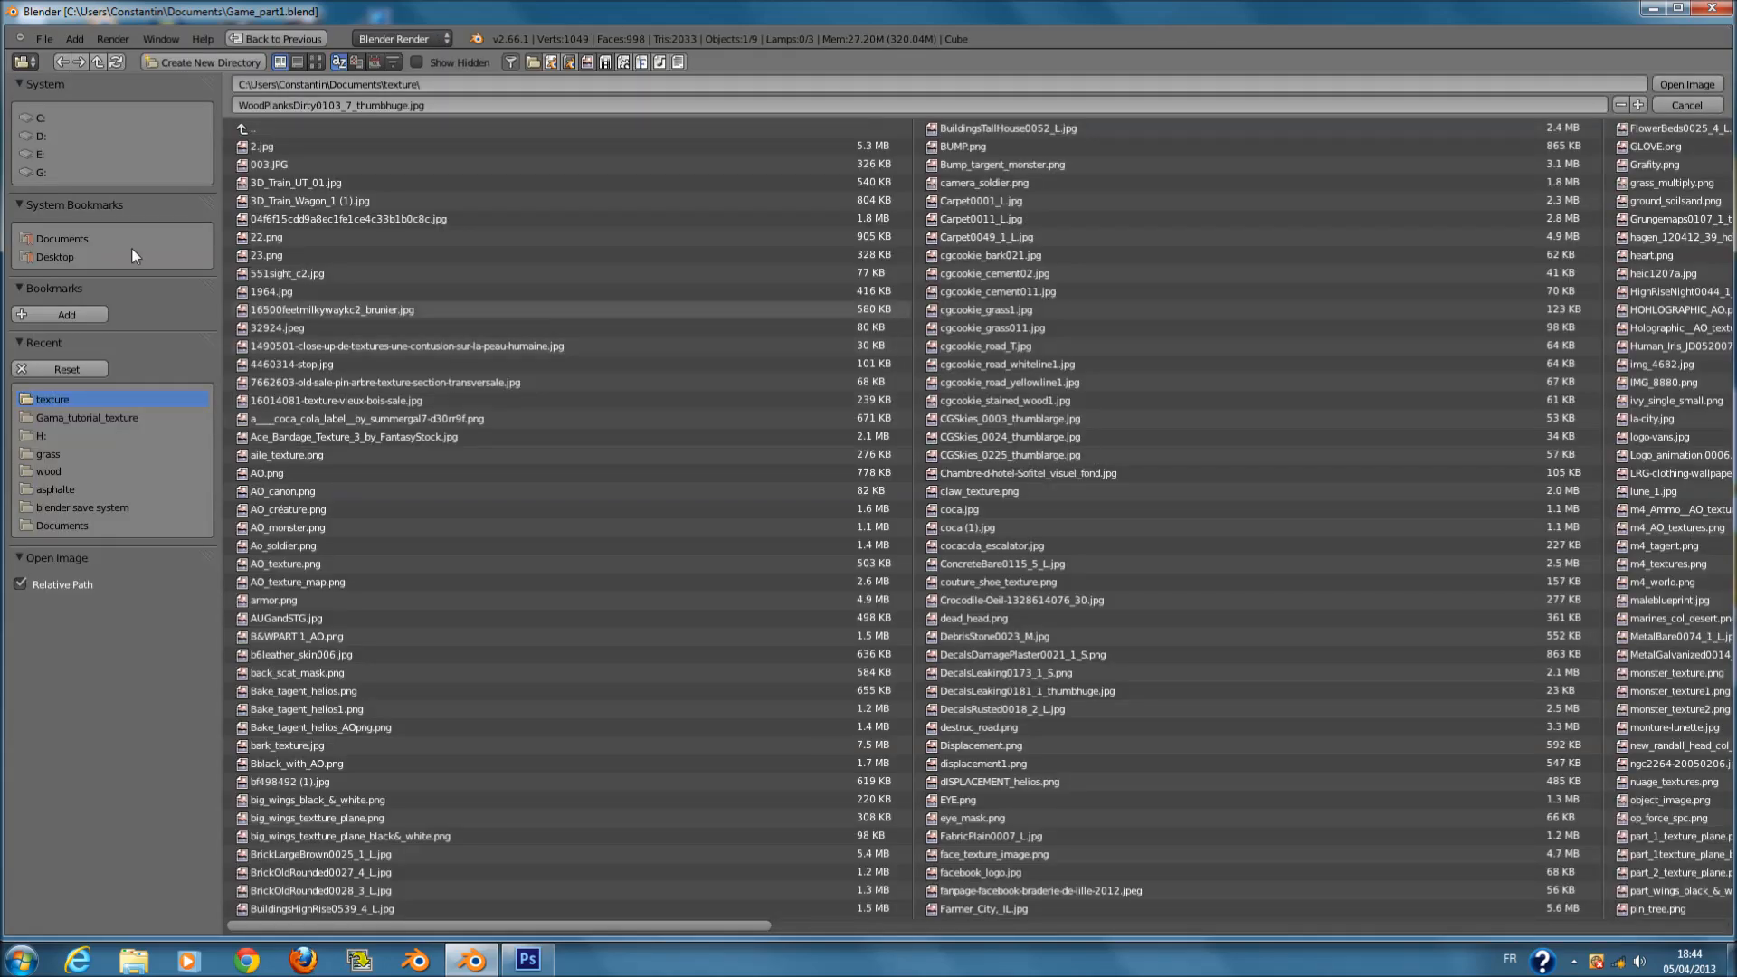
{"action": "left_click", "coordinate": [103, 417]}
{"action": "left_click", "coordinate": [102, 399]}
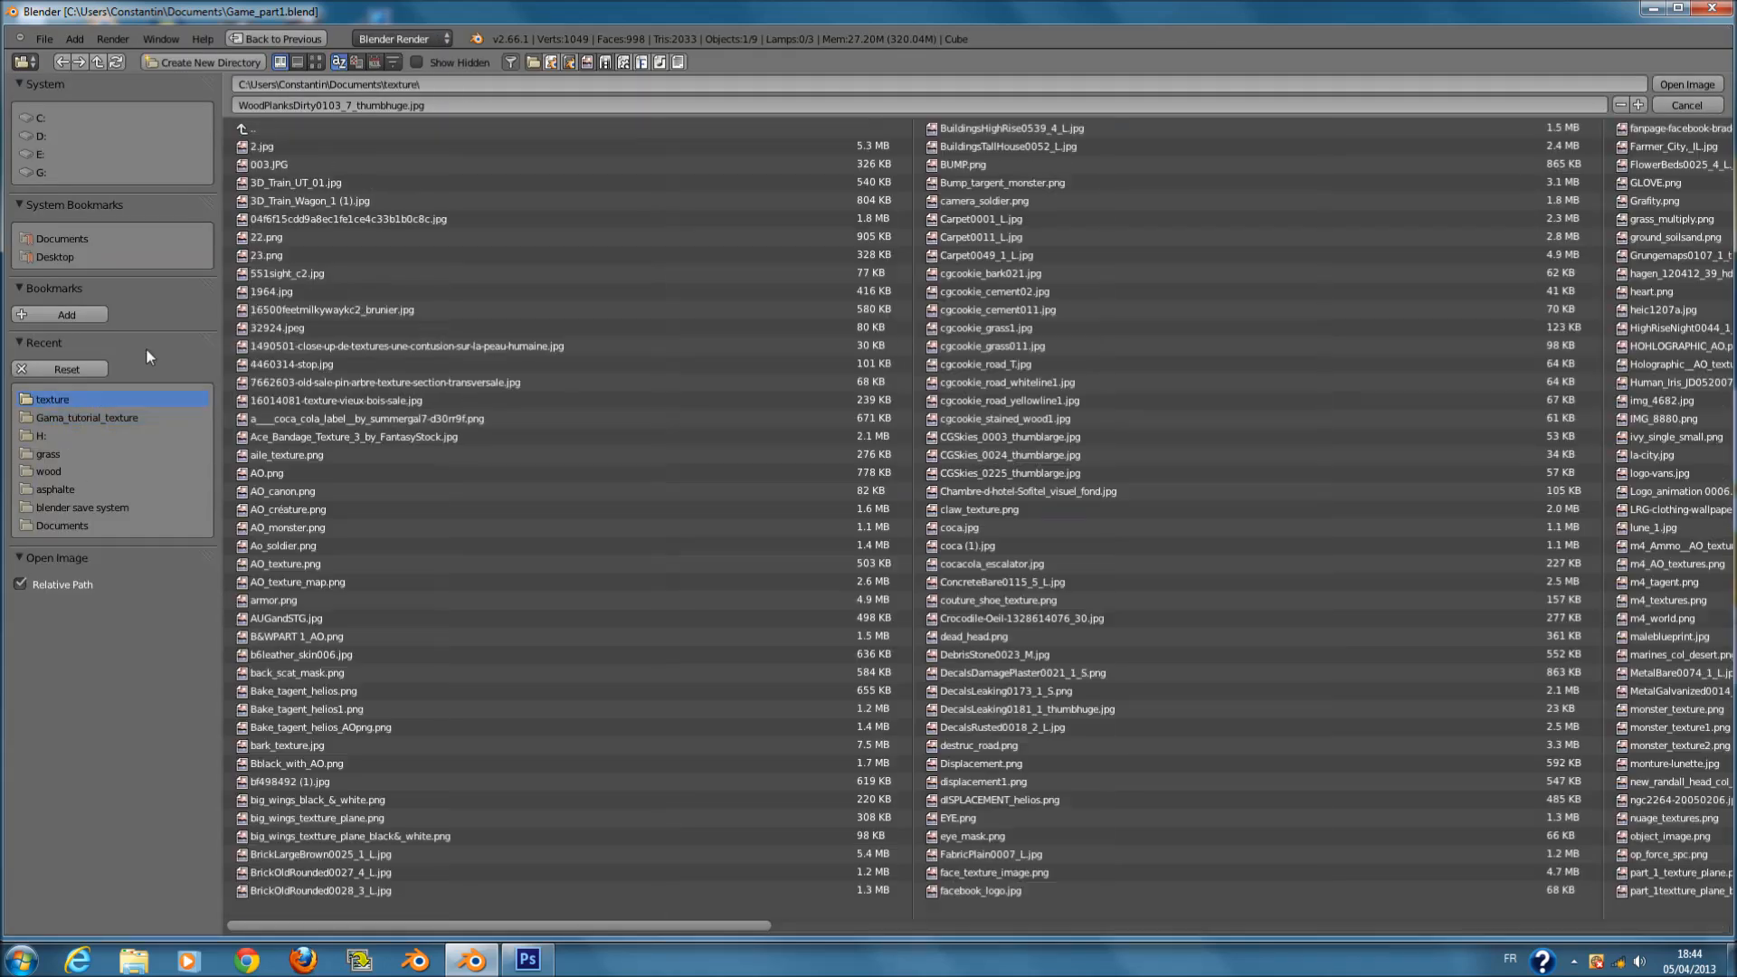
{"action": "left_click", "coordinate": [316, 61]}
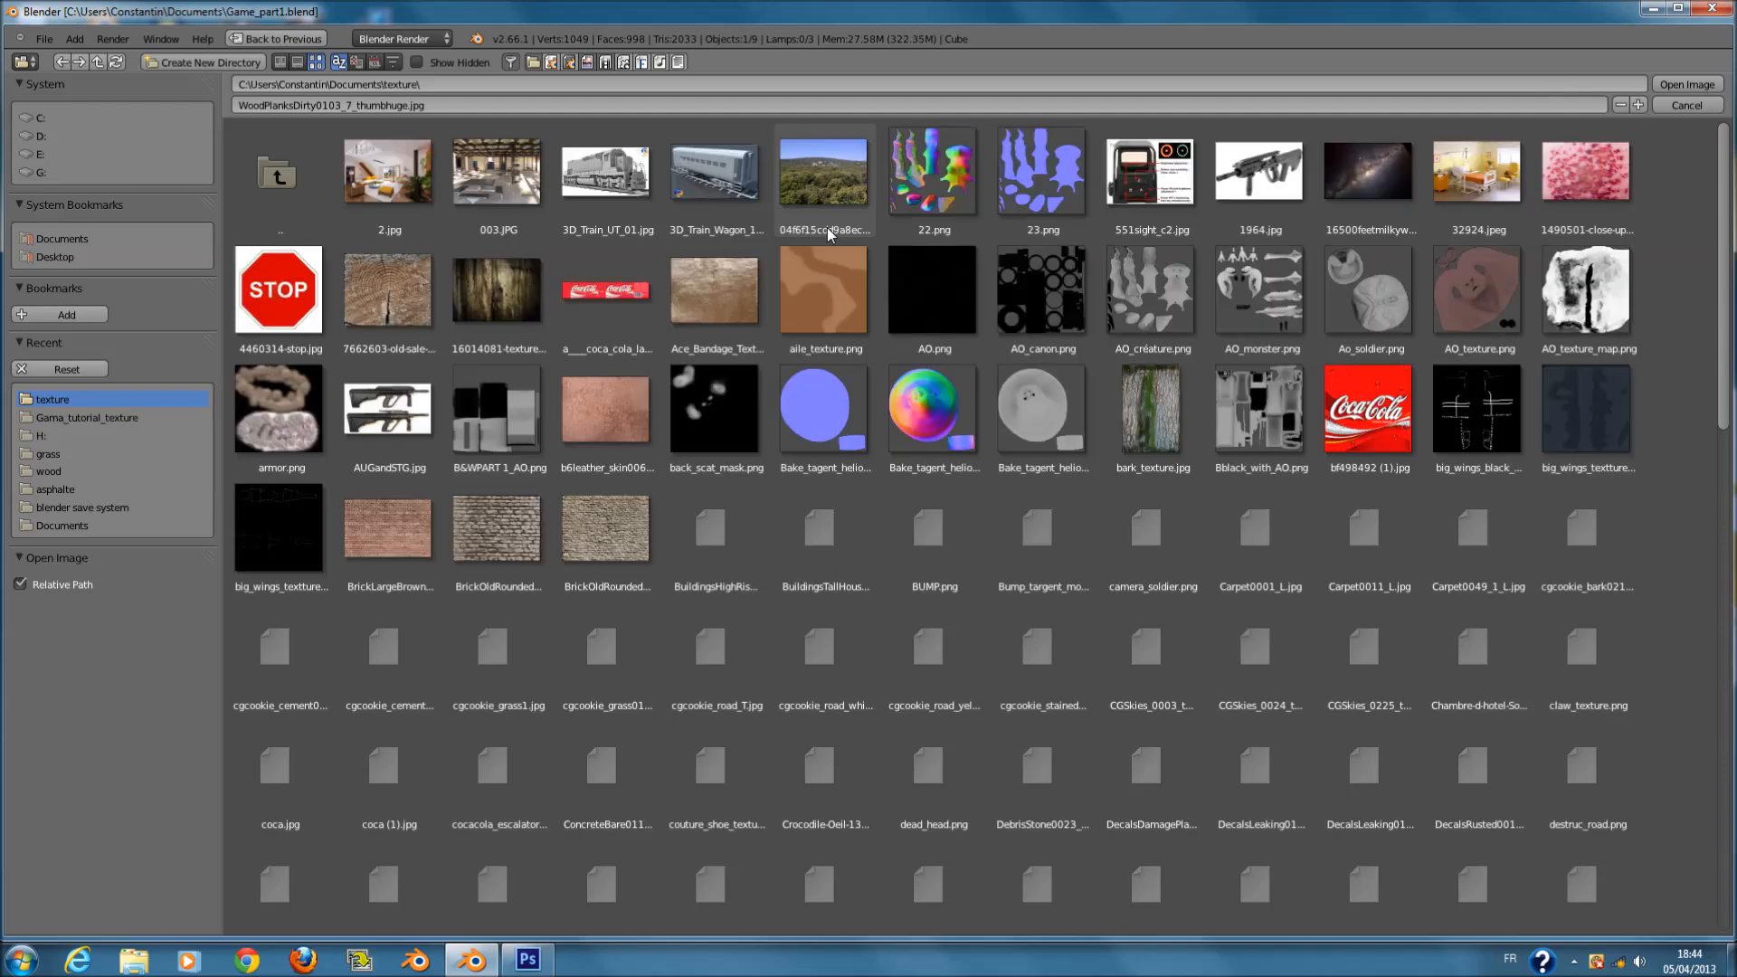
{"action": "scroll", "coordinate": [1565, 624], "scroll_direction": "down", "scroll_amount": 2}
{"action": "scroll", "coordinate": [1562, 621], "scroll_direction": "down", "scroll_amount": 1}
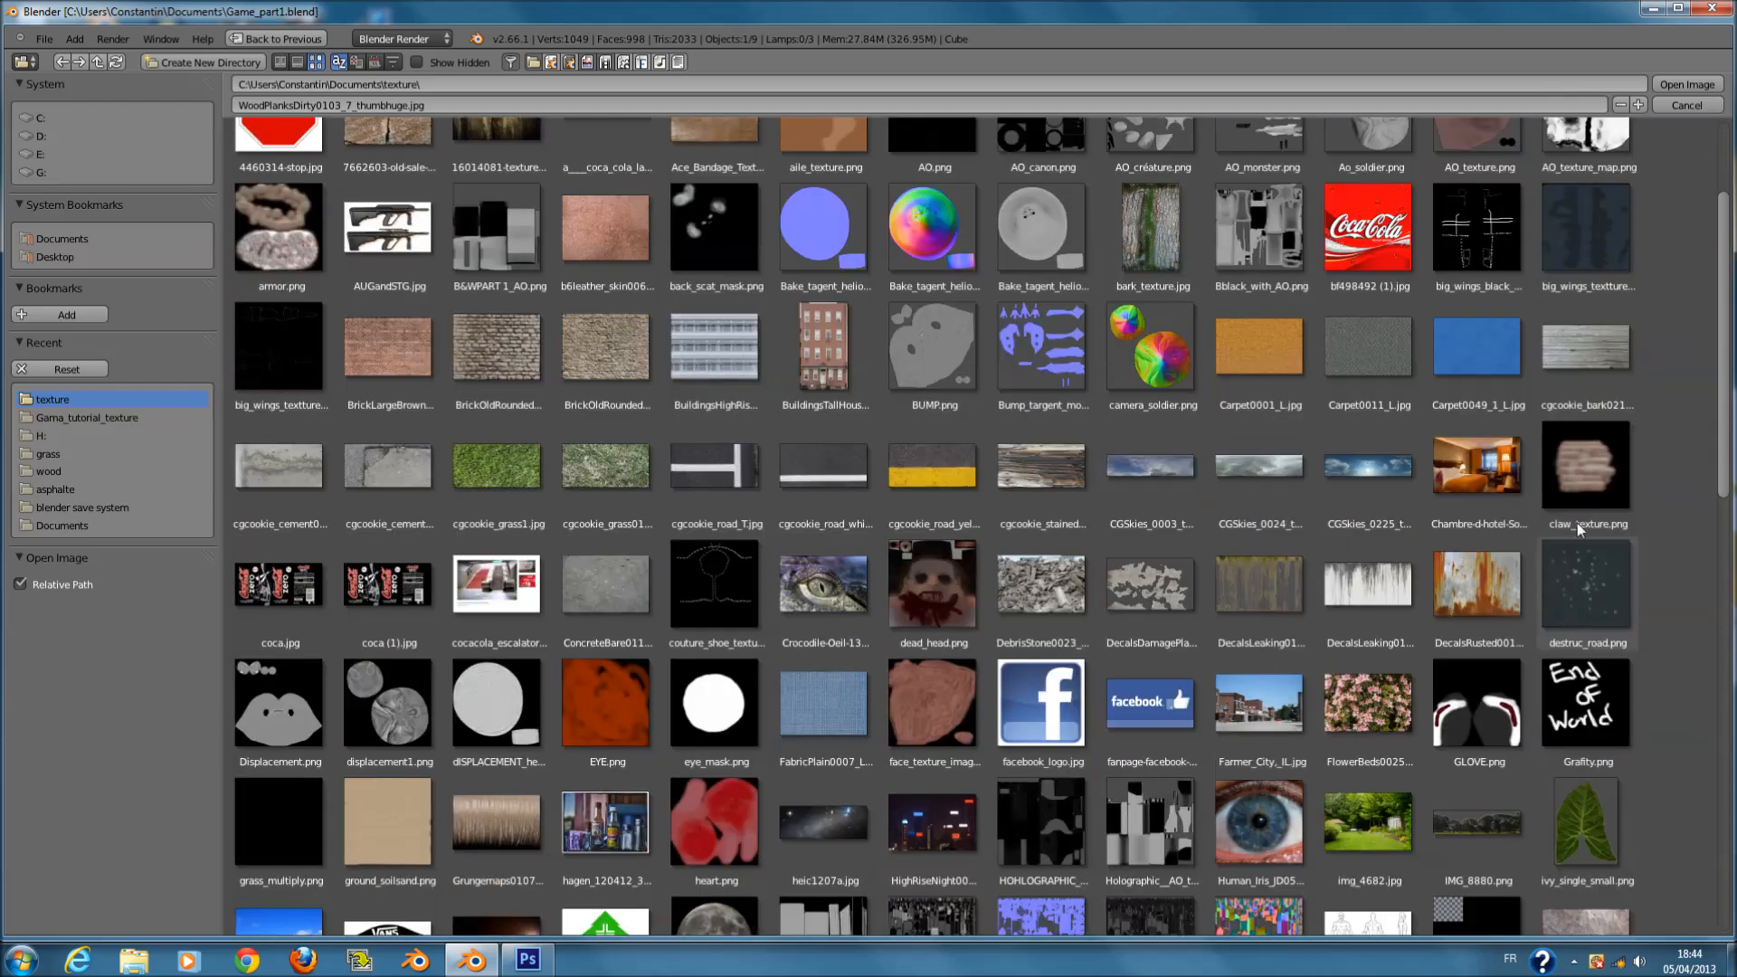
{"action": "left_click", "coordinate": [1594, 360]}
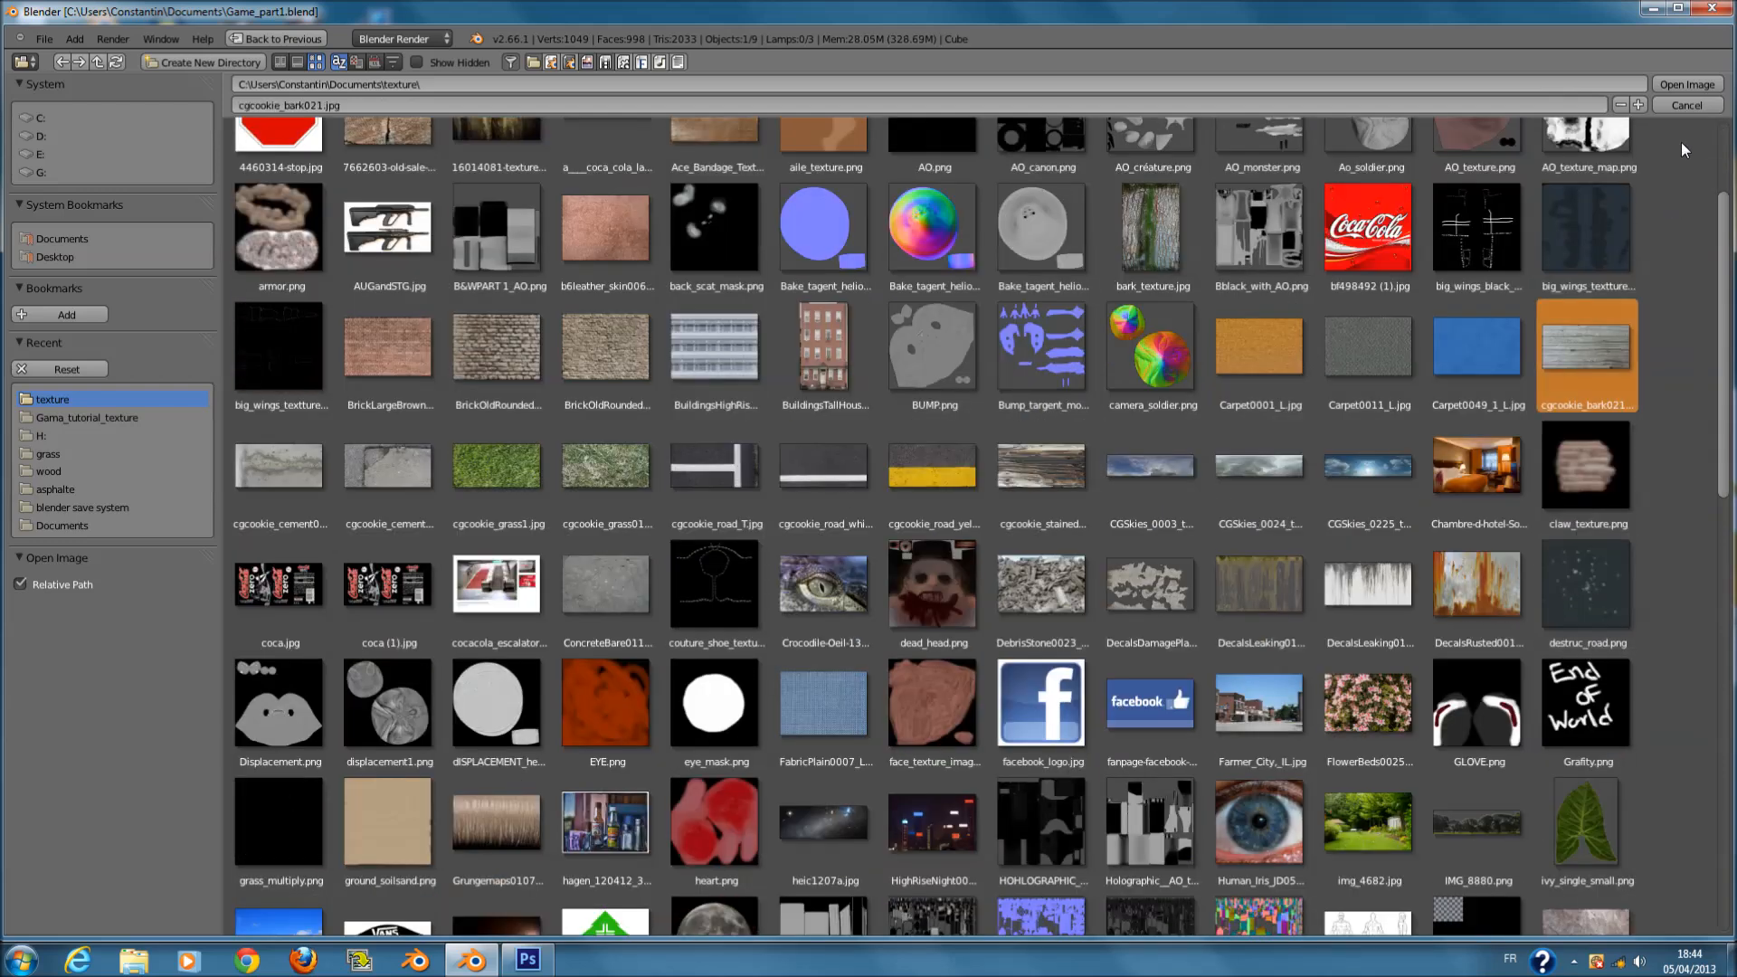
{"action": "left_click", "coordinate": [1689, 84]}
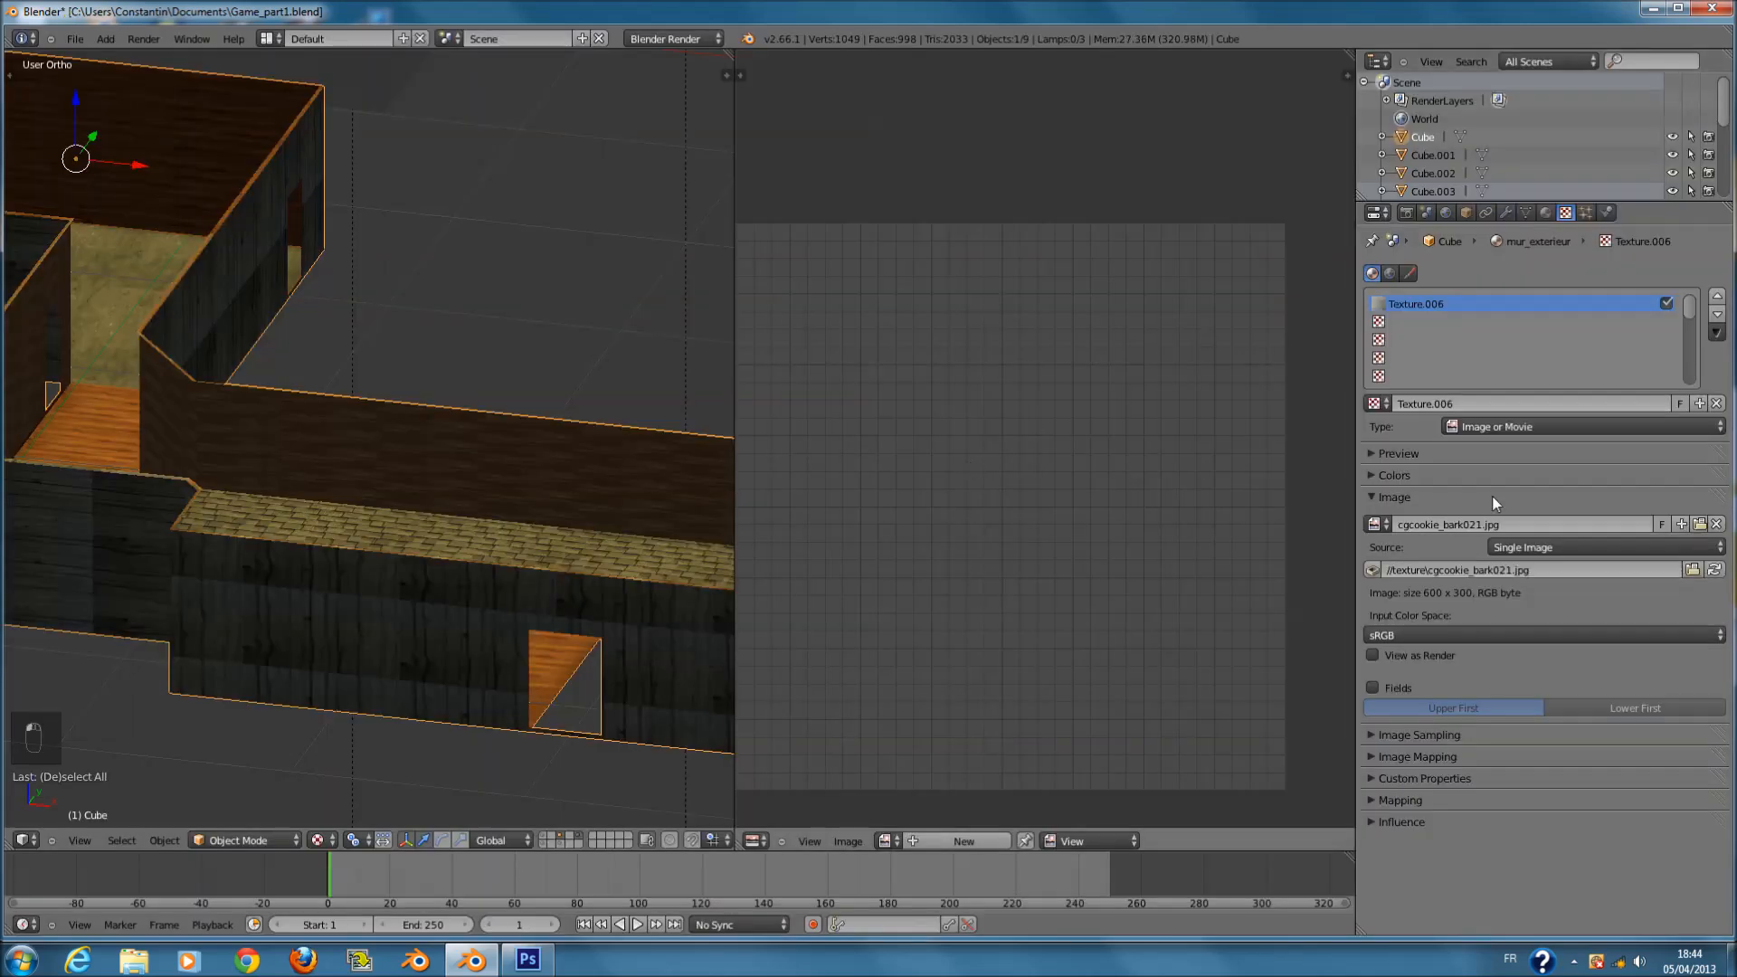
- Collapse the mur_exterieur texture's image settings and review its mapping coordinates and sizes
{"action": "left_click", "coordinate": [1437, 498]}
{"action": "left_click", "coordinate": [1454, 542]}
{"action": "left_click", "coordinate": [1454, 542]}
{"action": "left_click", "coordinate": [1457, 563]}
{"action": "left_click", "coordinate": [1458, 563]}
{"action": "left_click", "coordinate": [1462, 583]}
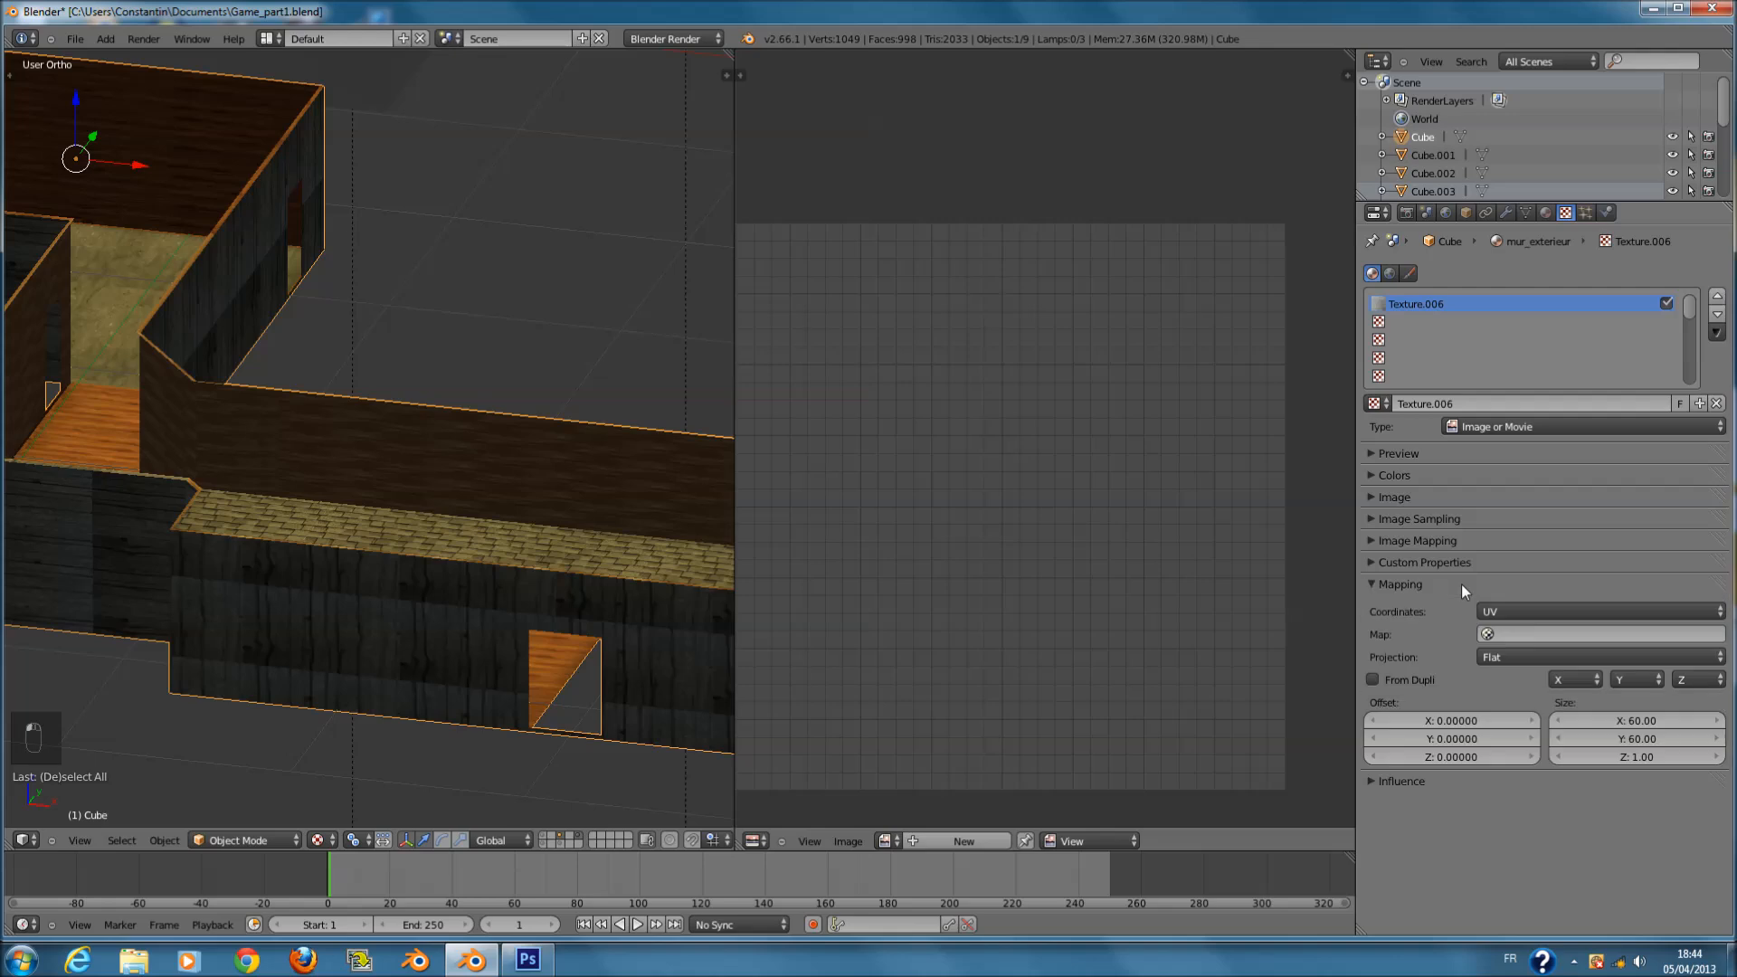
{"action": "left_click", "coordinate": [1592, 611]}
- Add a second texture to the mur_exterieur material and look through the existing textures available for it
{"action": "left_click", "coordinate": [1409, 323]}
{"action": "left_click", "coordinate": [1444, 403]}
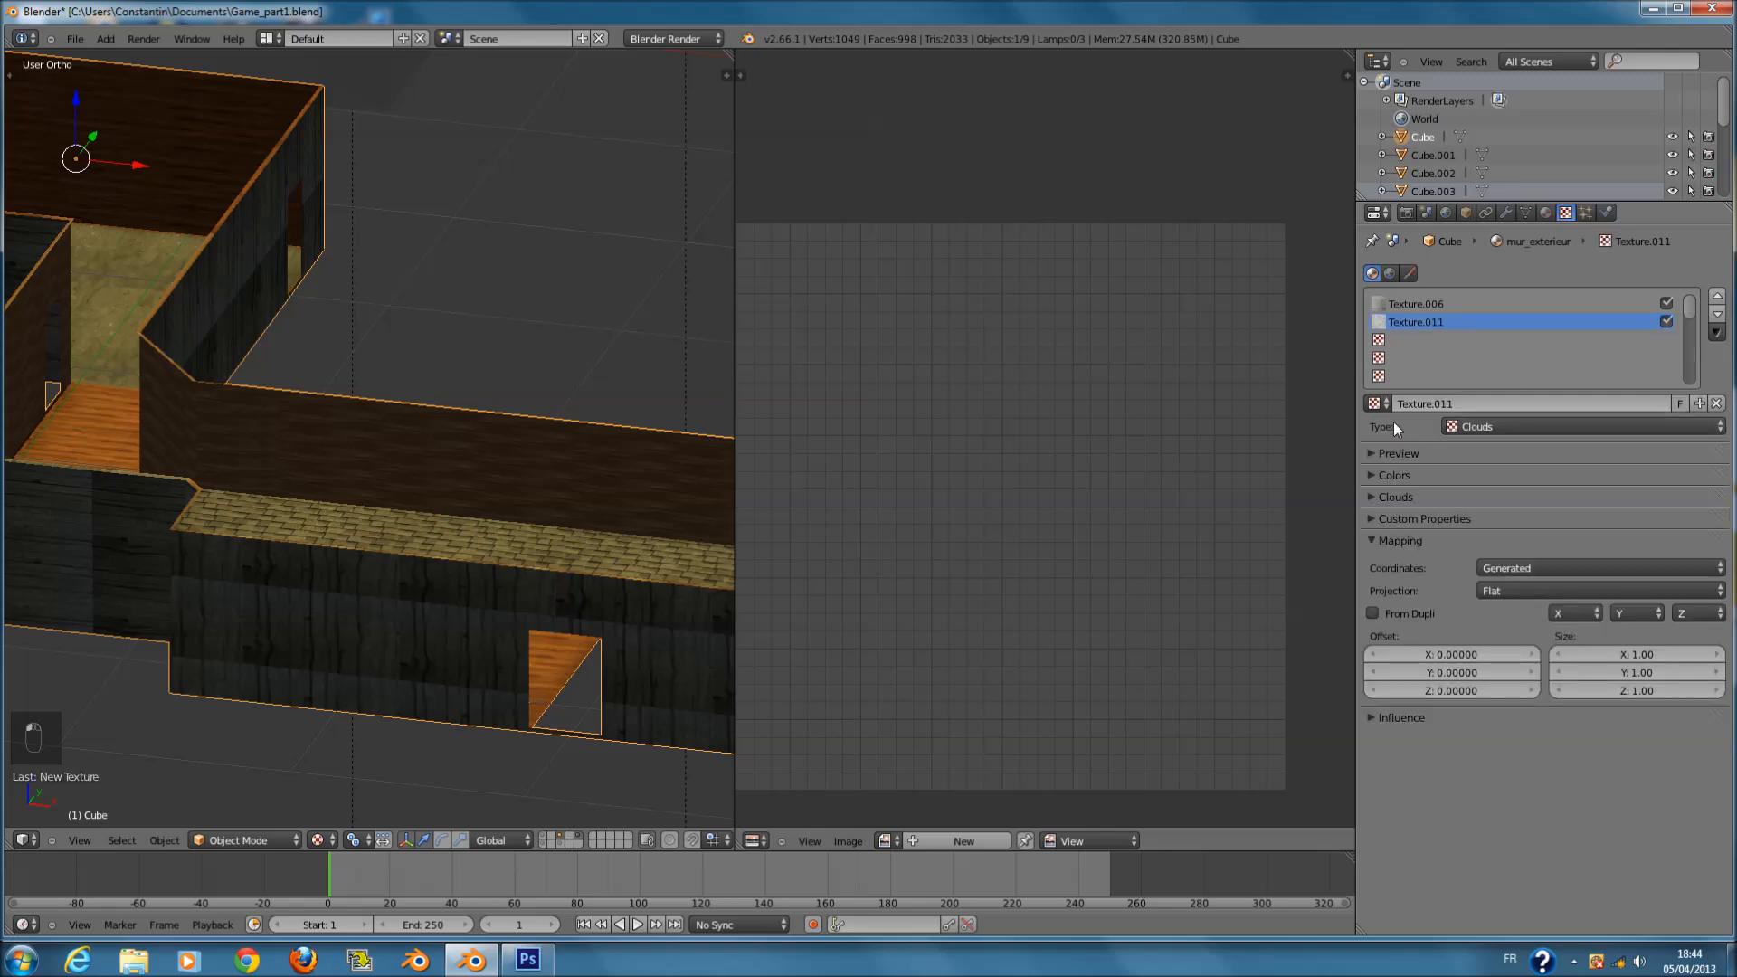
{"action": "left_click", "coordinate": [1373, 405]}
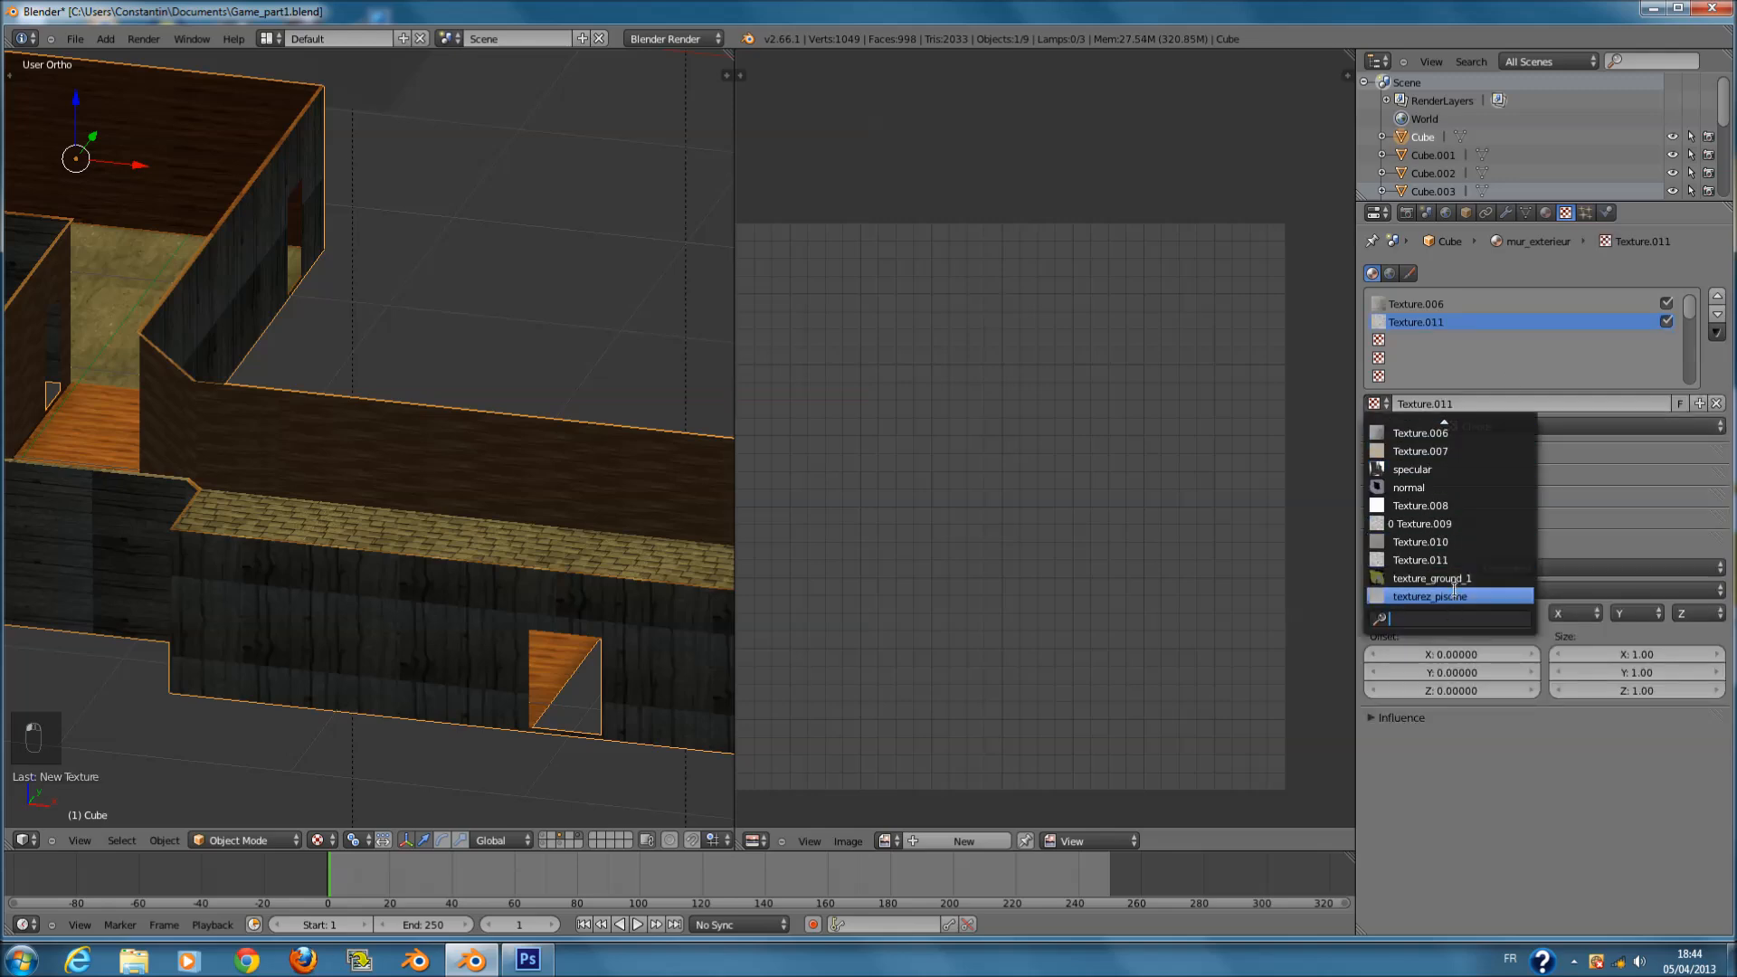
{"action": "scroll", "coordinate": [1450, 418], "scroll_direction": "up", "scroll_amount": 4}
{"action": "scroll", "coordinate": [1450, 418], "scroll_direction": "up", "scroll_amount": 9}
{"action": "scroll", "coordinate": [1476, 580], "scroll_direction": "down", "scroll_amount": 10}
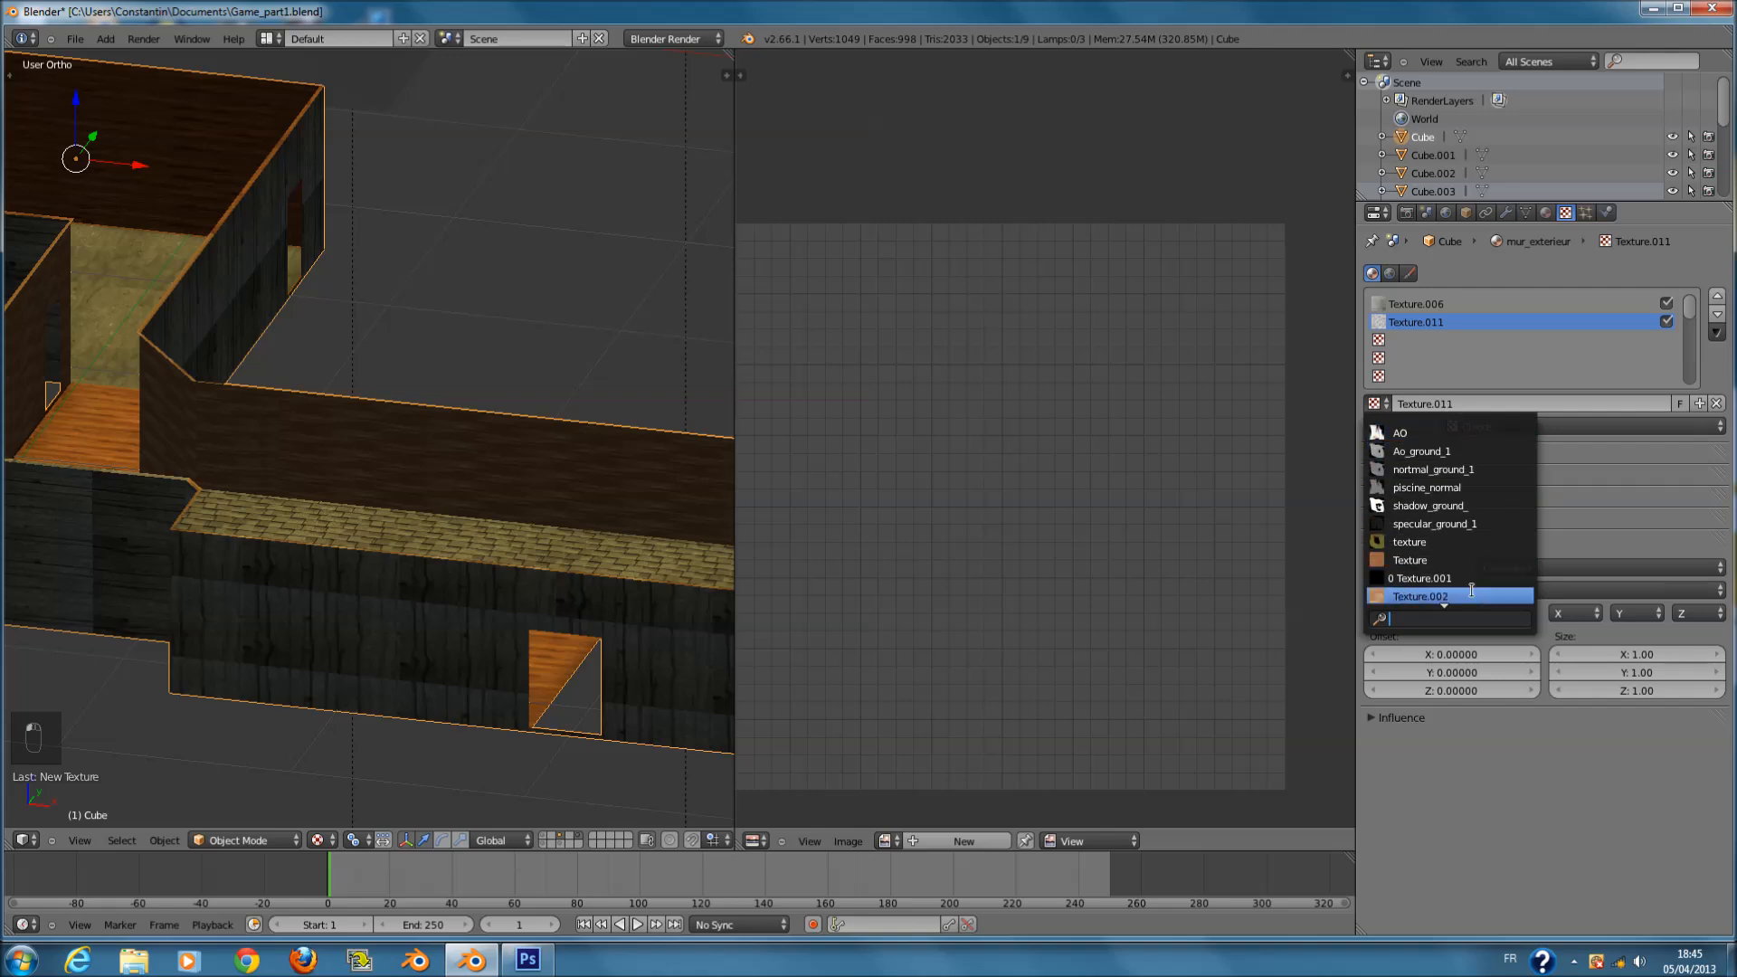
{"action": "scroll", "coordinate": [1467, 616], "scroll_direction": "down", "scroll_amount": 3}
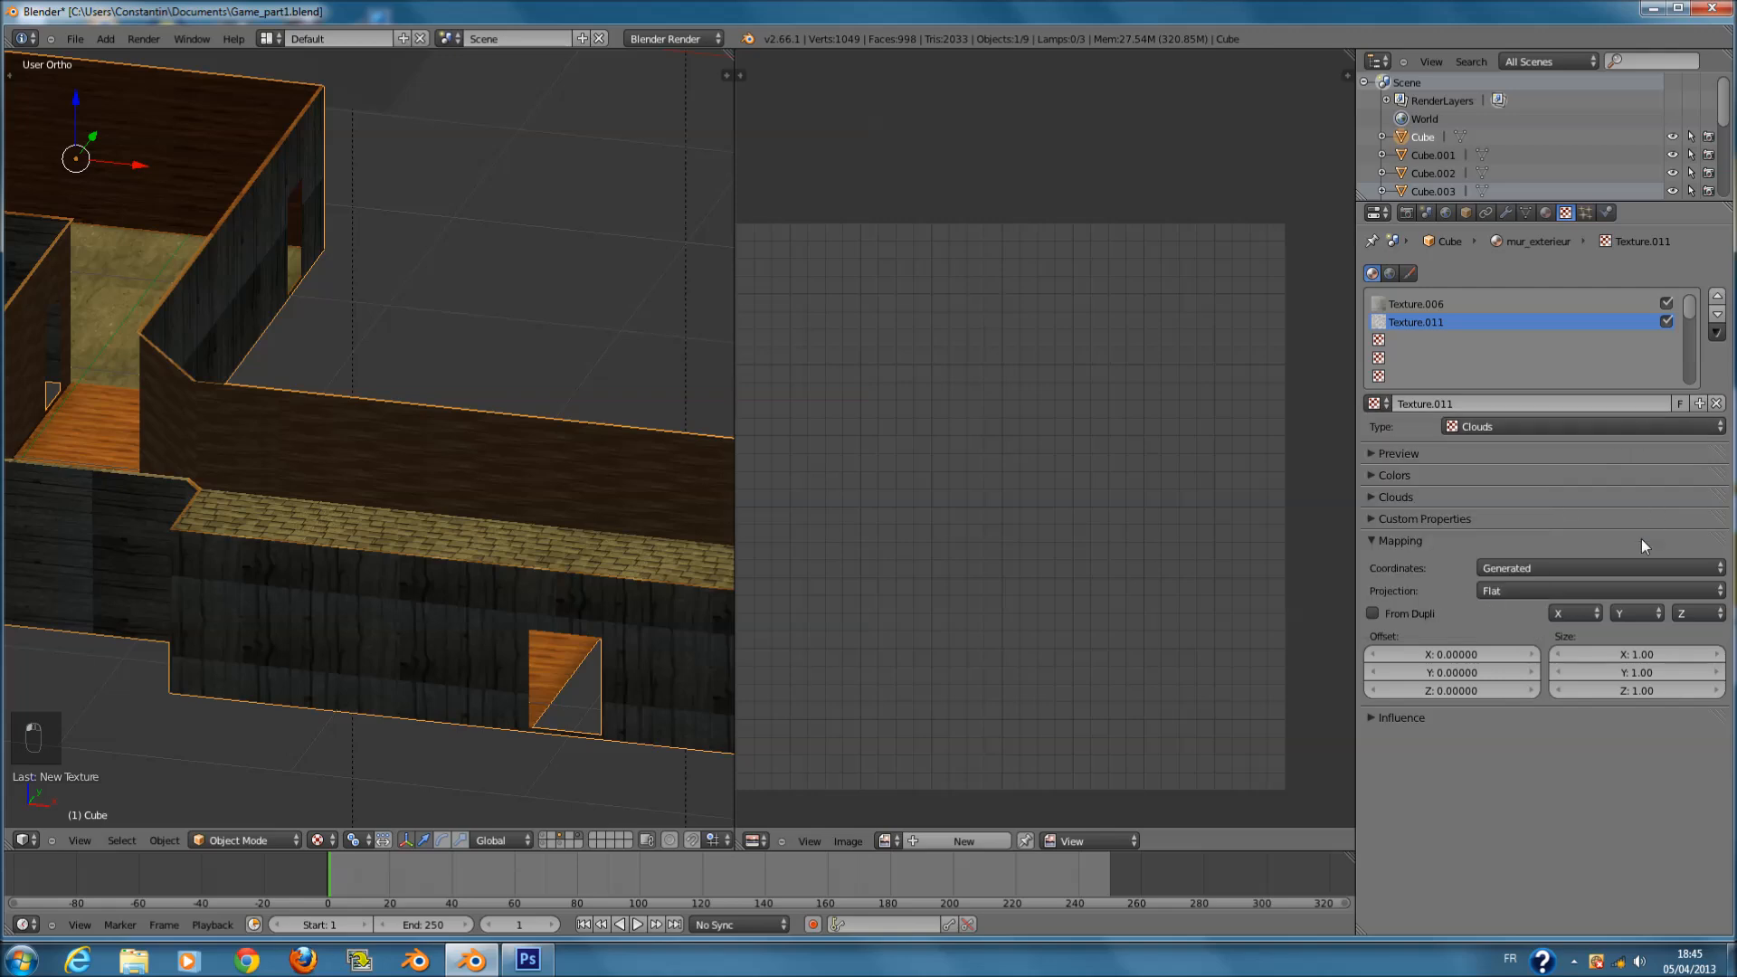
- Set the second mur_exterieur texture's mapping coordinates to UV and its type to Image or Movie
{"action": "left_click", "coordinate": [1619, 570]}
{"action": "left_click", "coordinate": [1556, 492]}
{"action": "left_click", "coordinate": [1454, 496]}
{"action": "left_click", "coordinate": [1454, 491]}
{"action": "left_click", "coordinate": [1454, 480]}
{"action": "left_click", "coordinate": [1484, 480]}
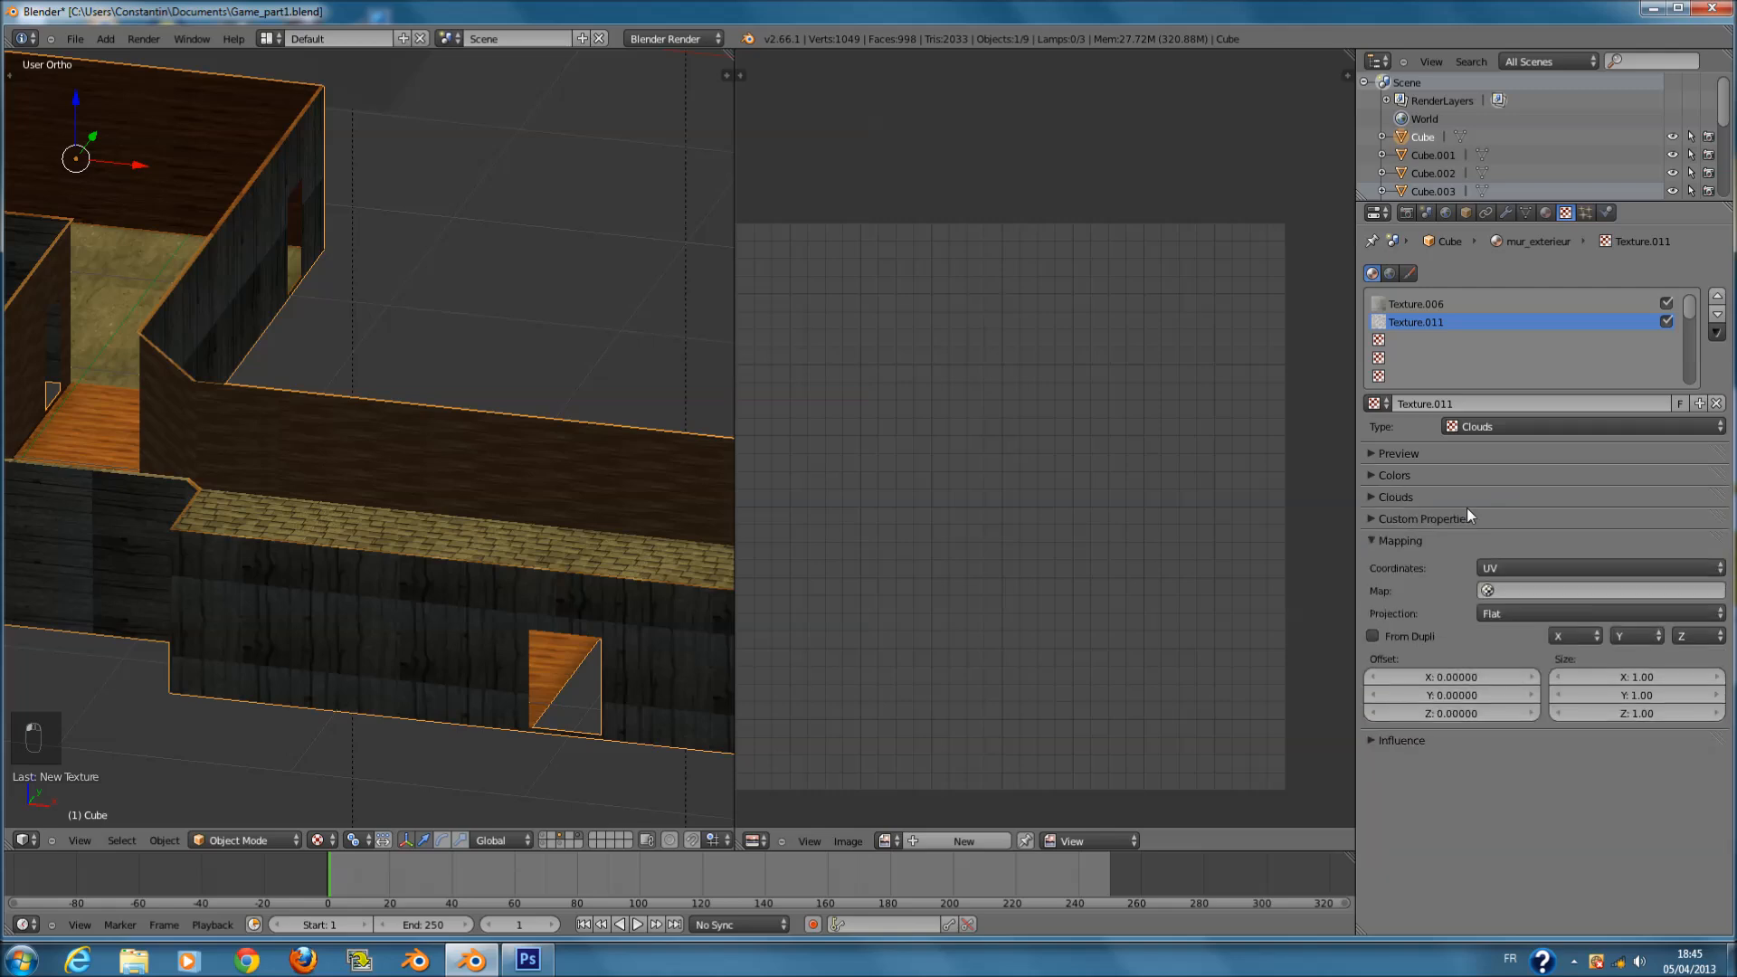
{"action": "left_click", "coordinate": [1489, 427]}
{"action": "left_click", "coordinate": [1484, 326]}
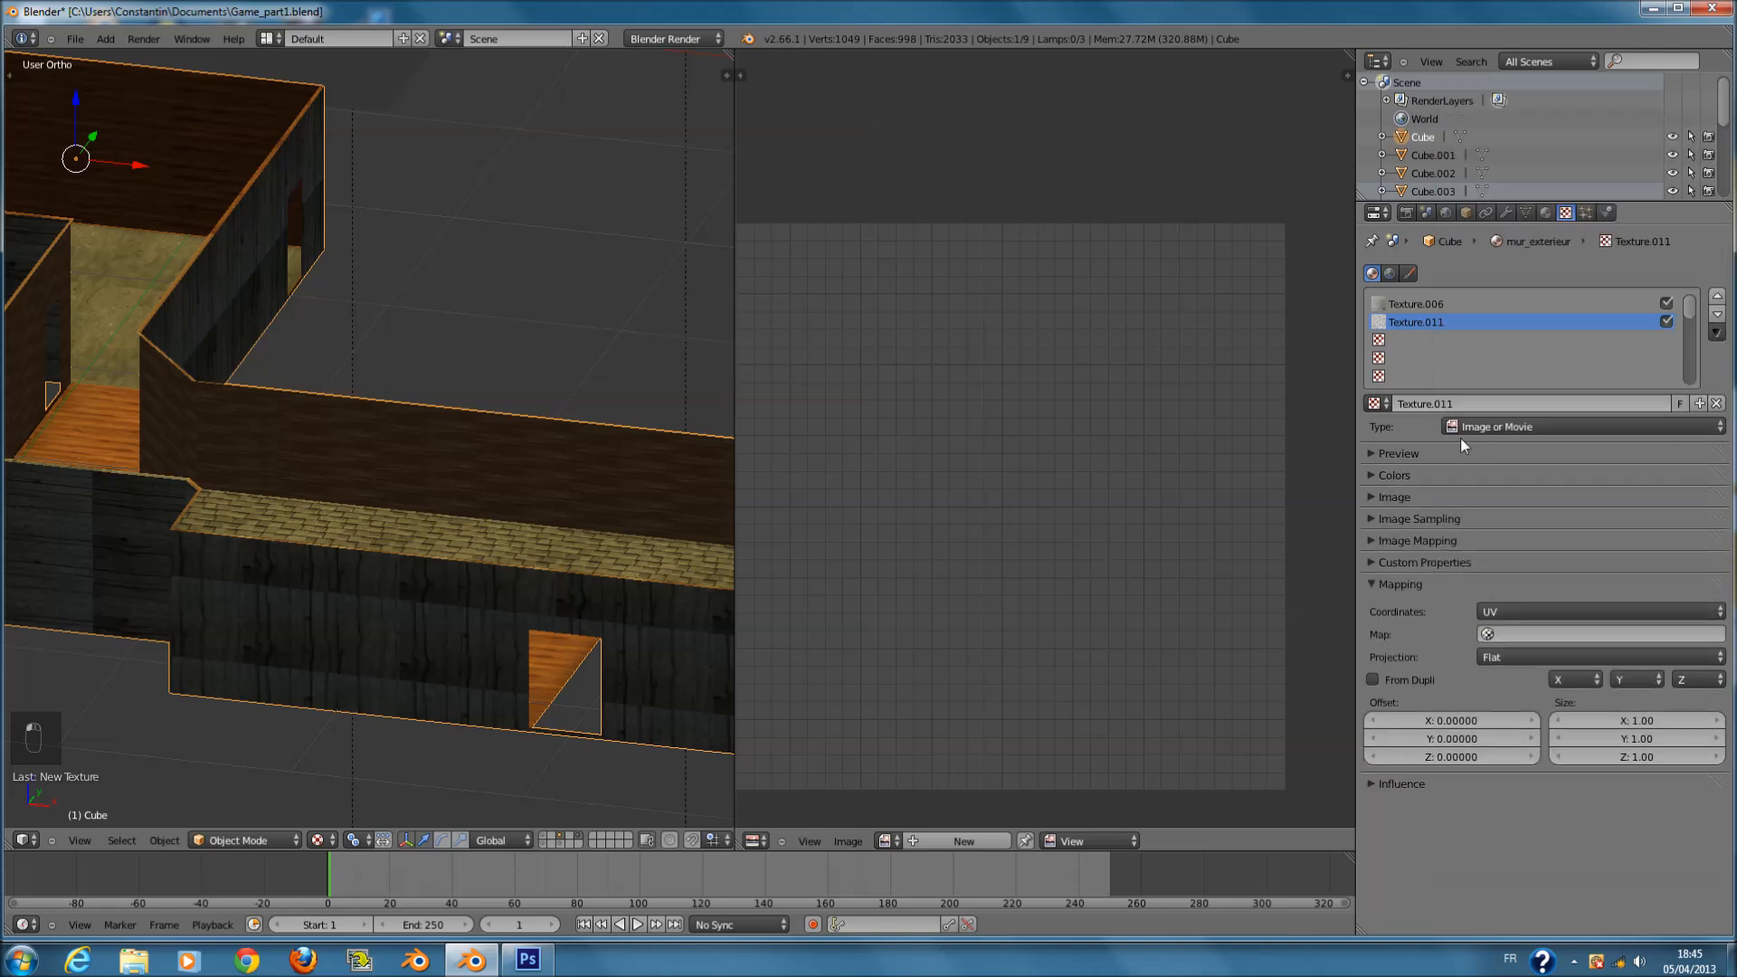
- Load WoodPlanksDirty0103_7_thumbhuge.jpg from the texture folder into the second mur_exterieur texture, browsing the files as thumbnails
{"action": "left_click", "coordinate": [1442, 496]}
{"action": "left_click", "coordinate": [1616, 523]}
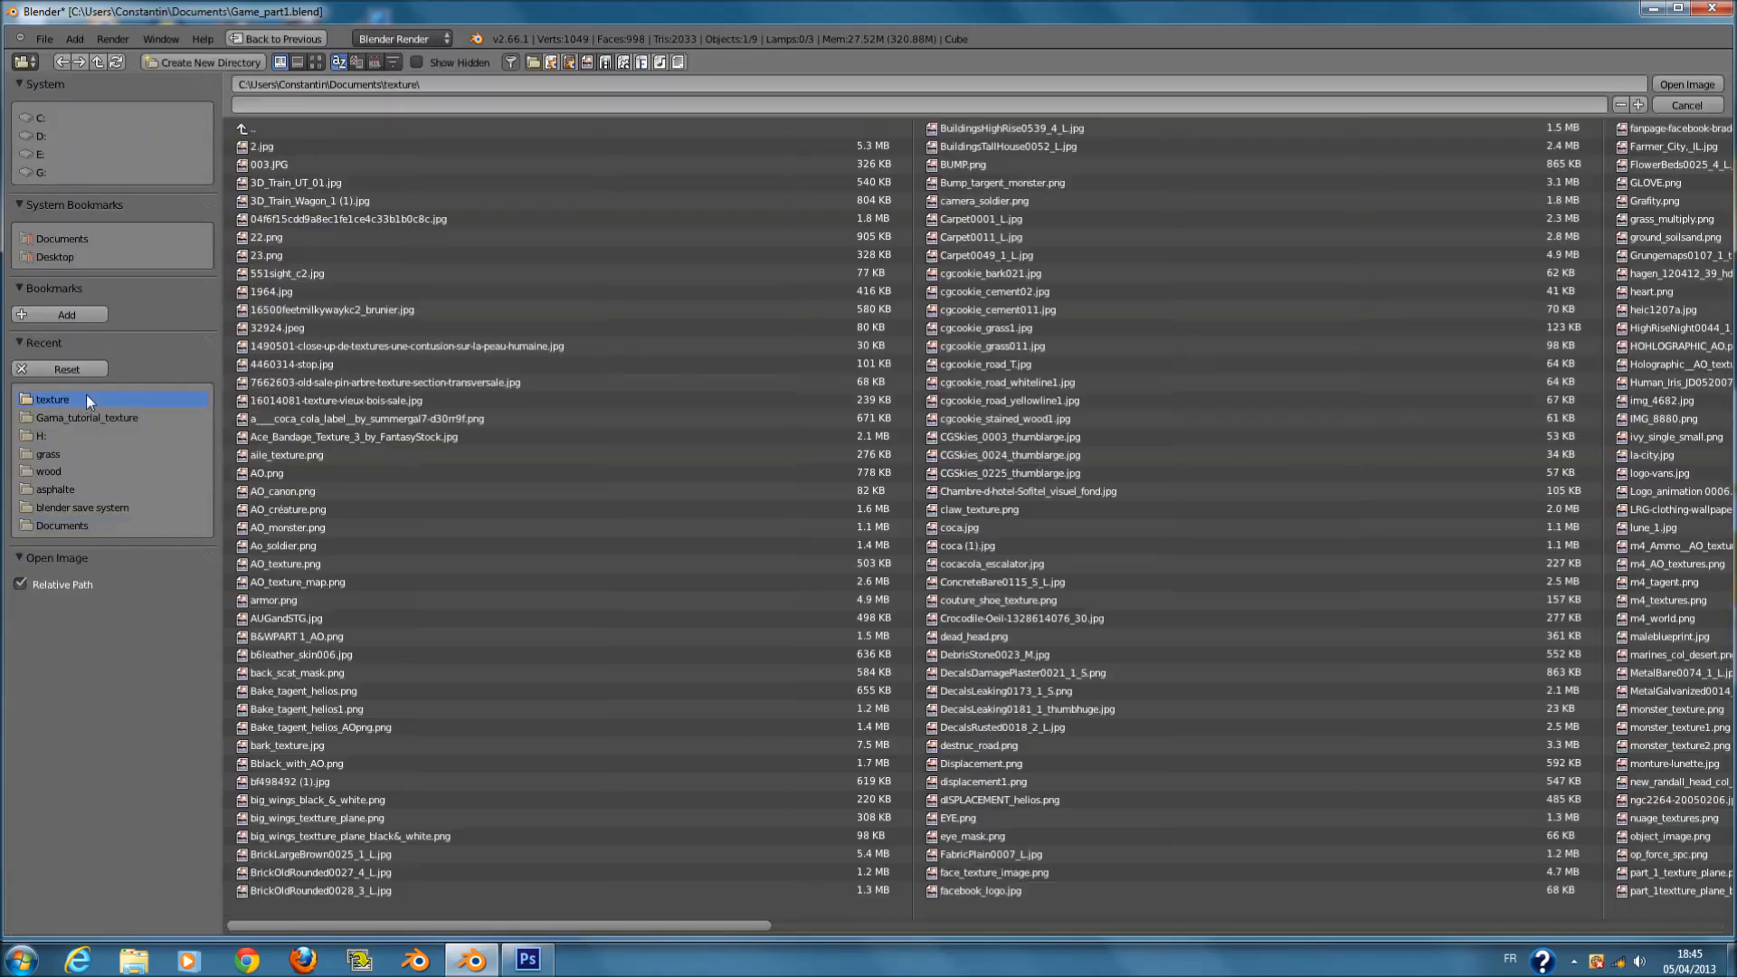
{"action": "left_click", "coordinate": [316, 62]}
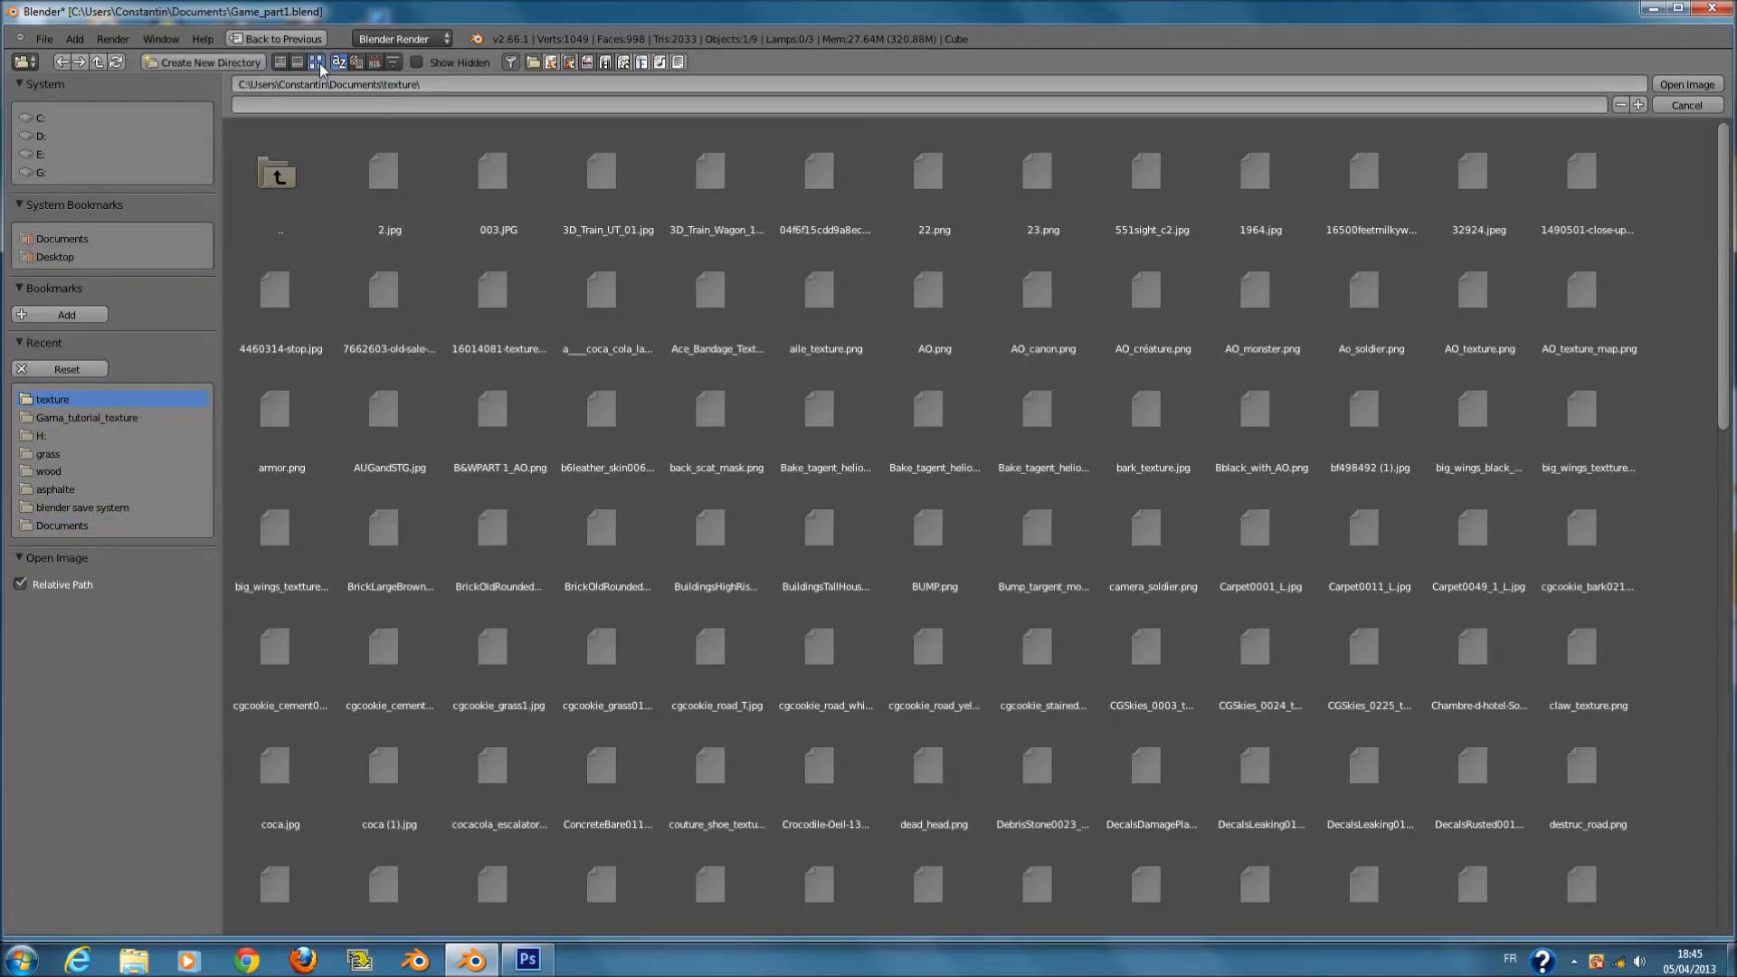
{"action": "scroll", "coordinate": [1266, 597], "scroll_direction": "down", "scroll_amount": 2}
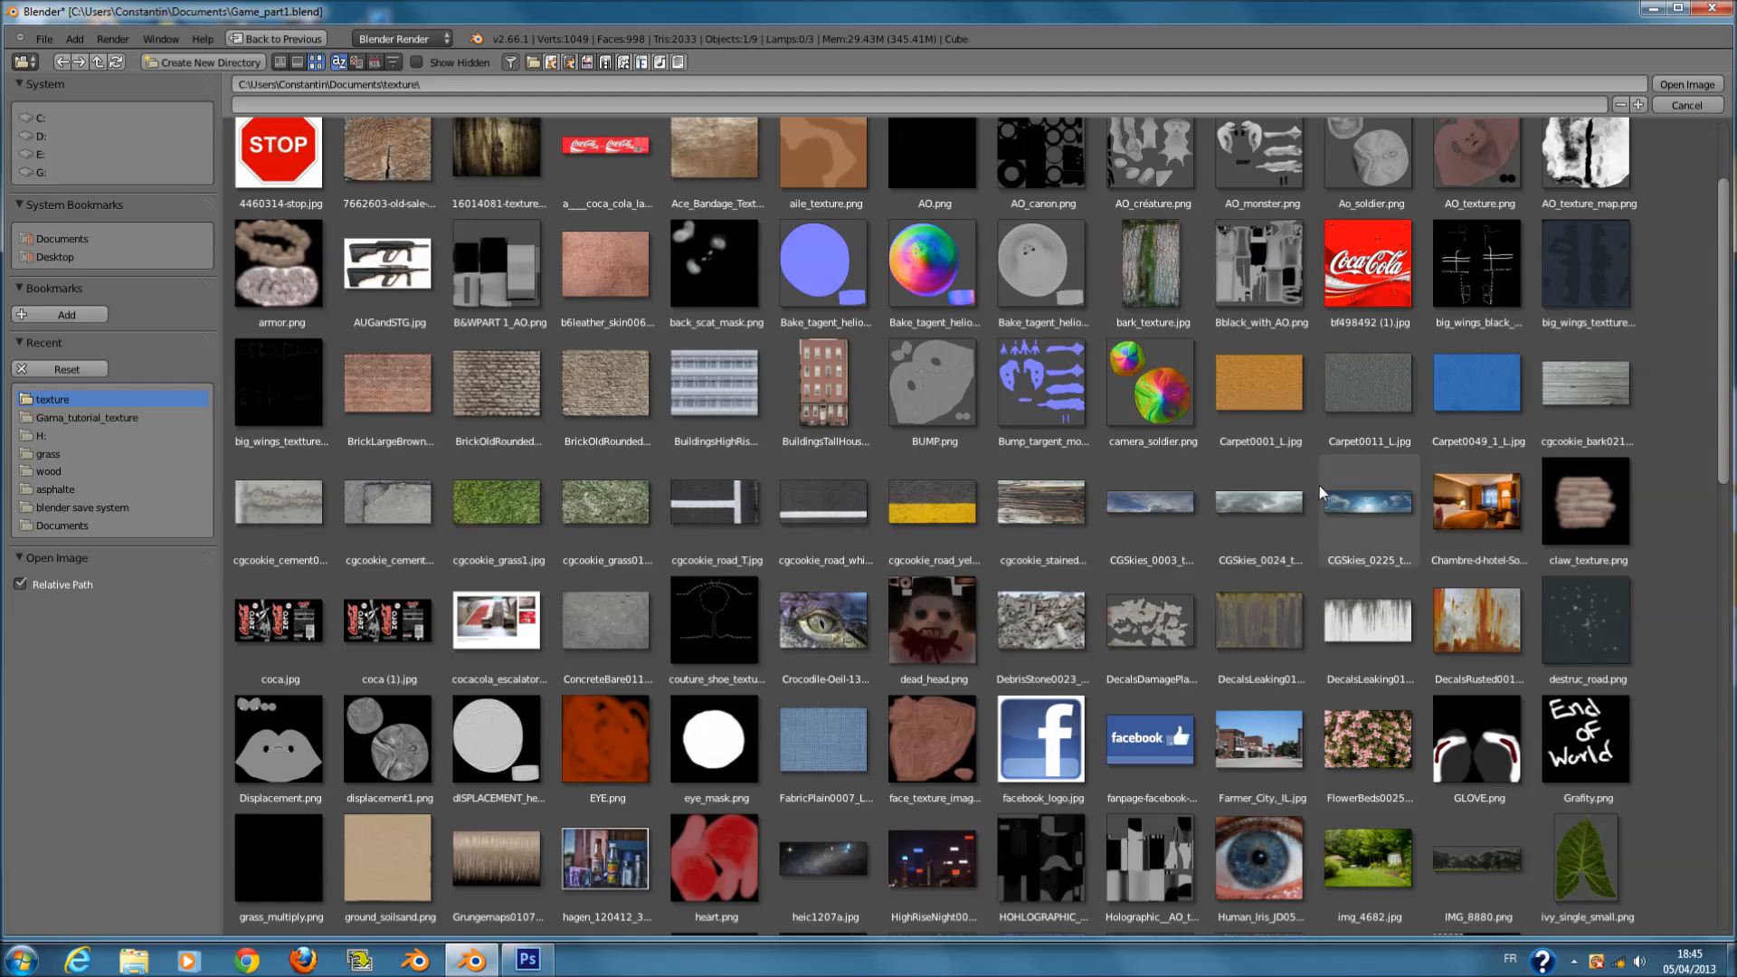
{"action": "scroll", "coordinate": [1493, 434], "scroll_direction": "down", "scroll_amount": 2}
{"action": "scroll", "coordinate": [1412, 543], "scroll_direction": "down", "scroll_amount": 2}
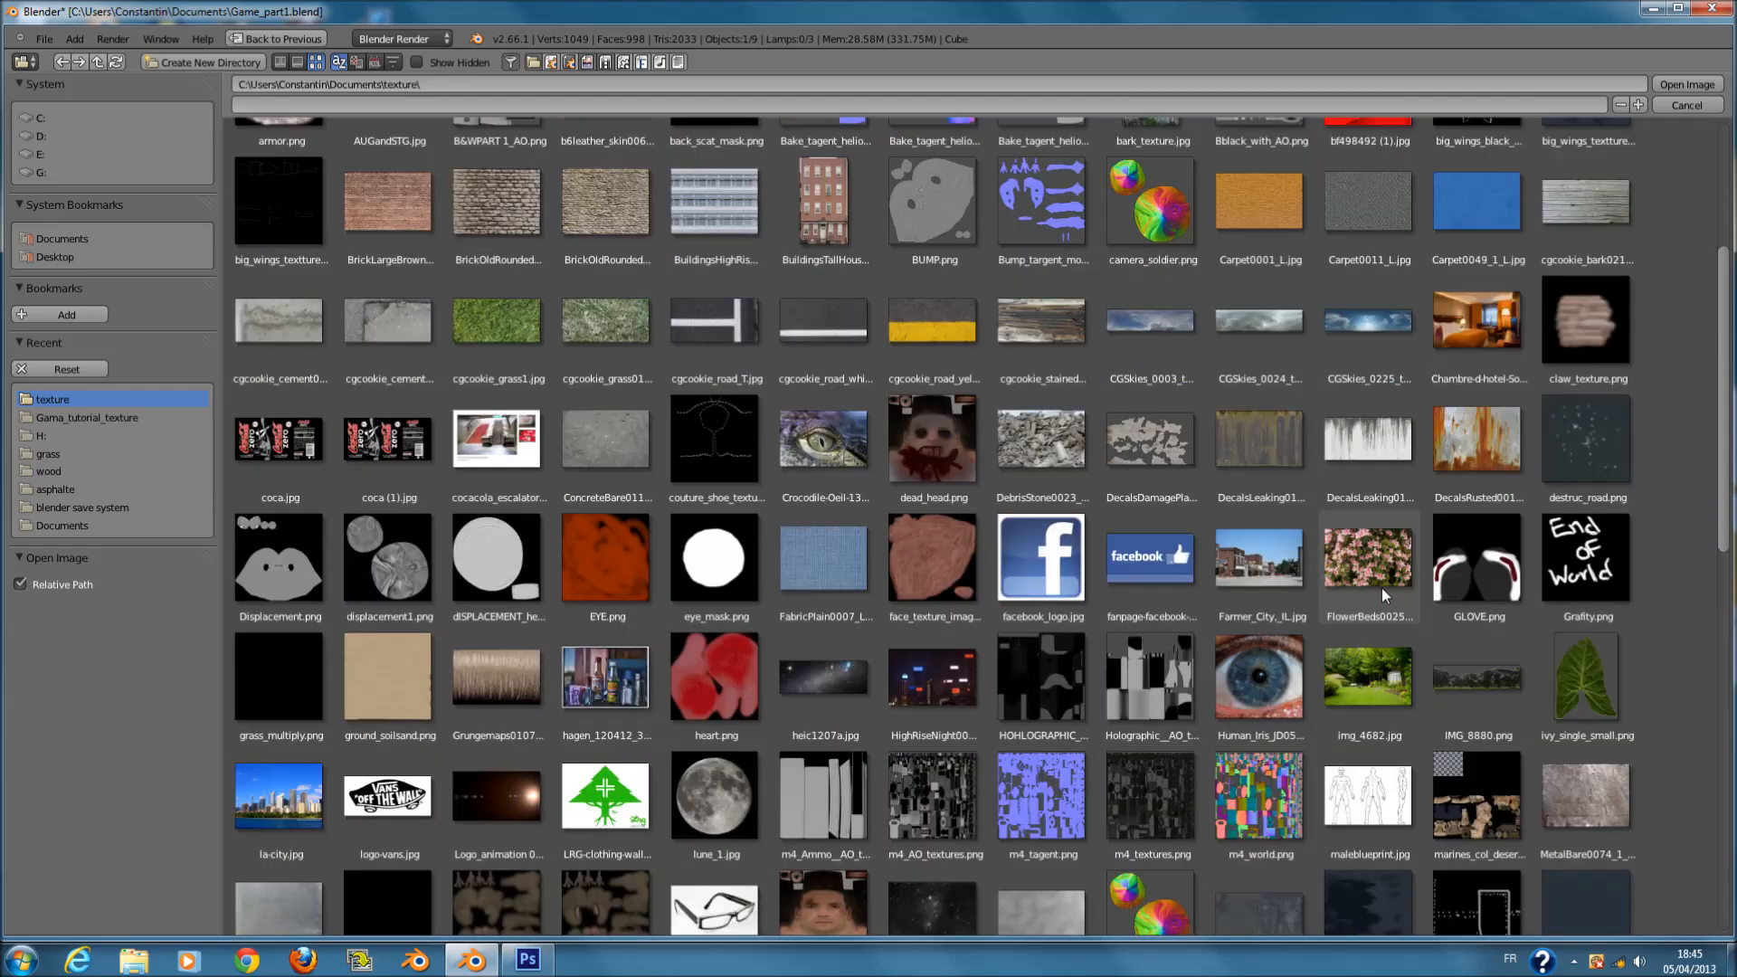
{"action": "scroll", "coordinate": [1381, 588], "scroll_direction": "down", "scroll_amount": 9}
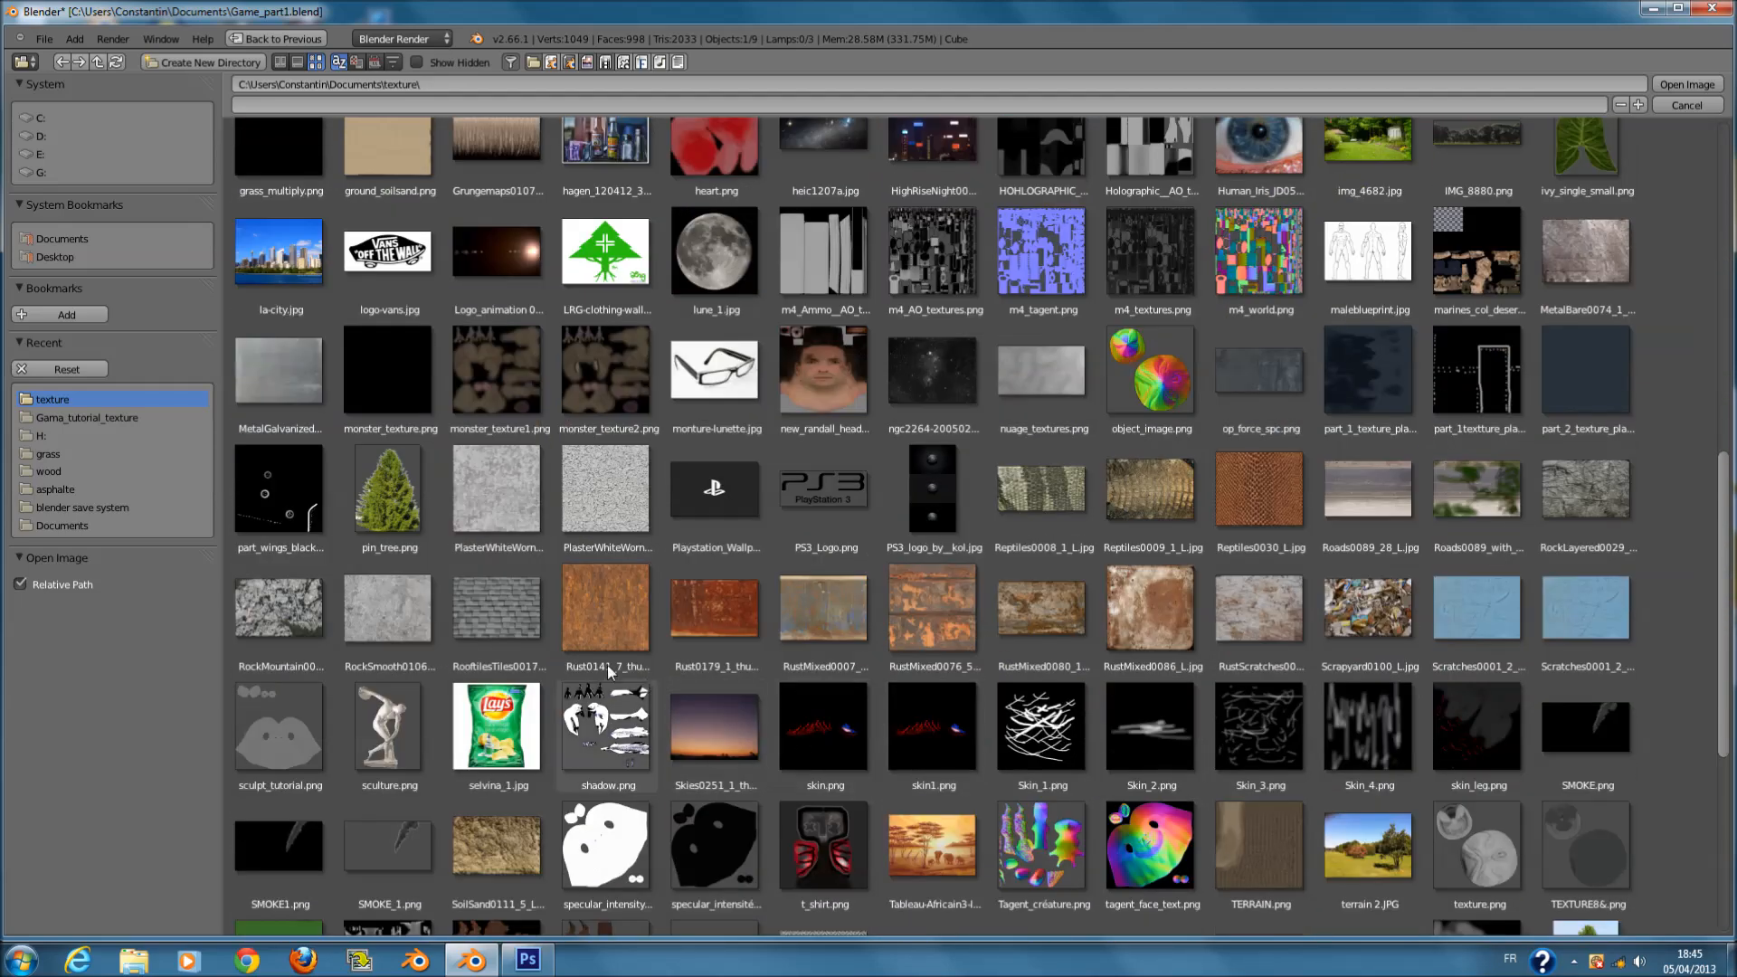
{"action": "scroll", "coordinate": [606, 665], "scroll_direction": "down", "scroll_amount": 8}
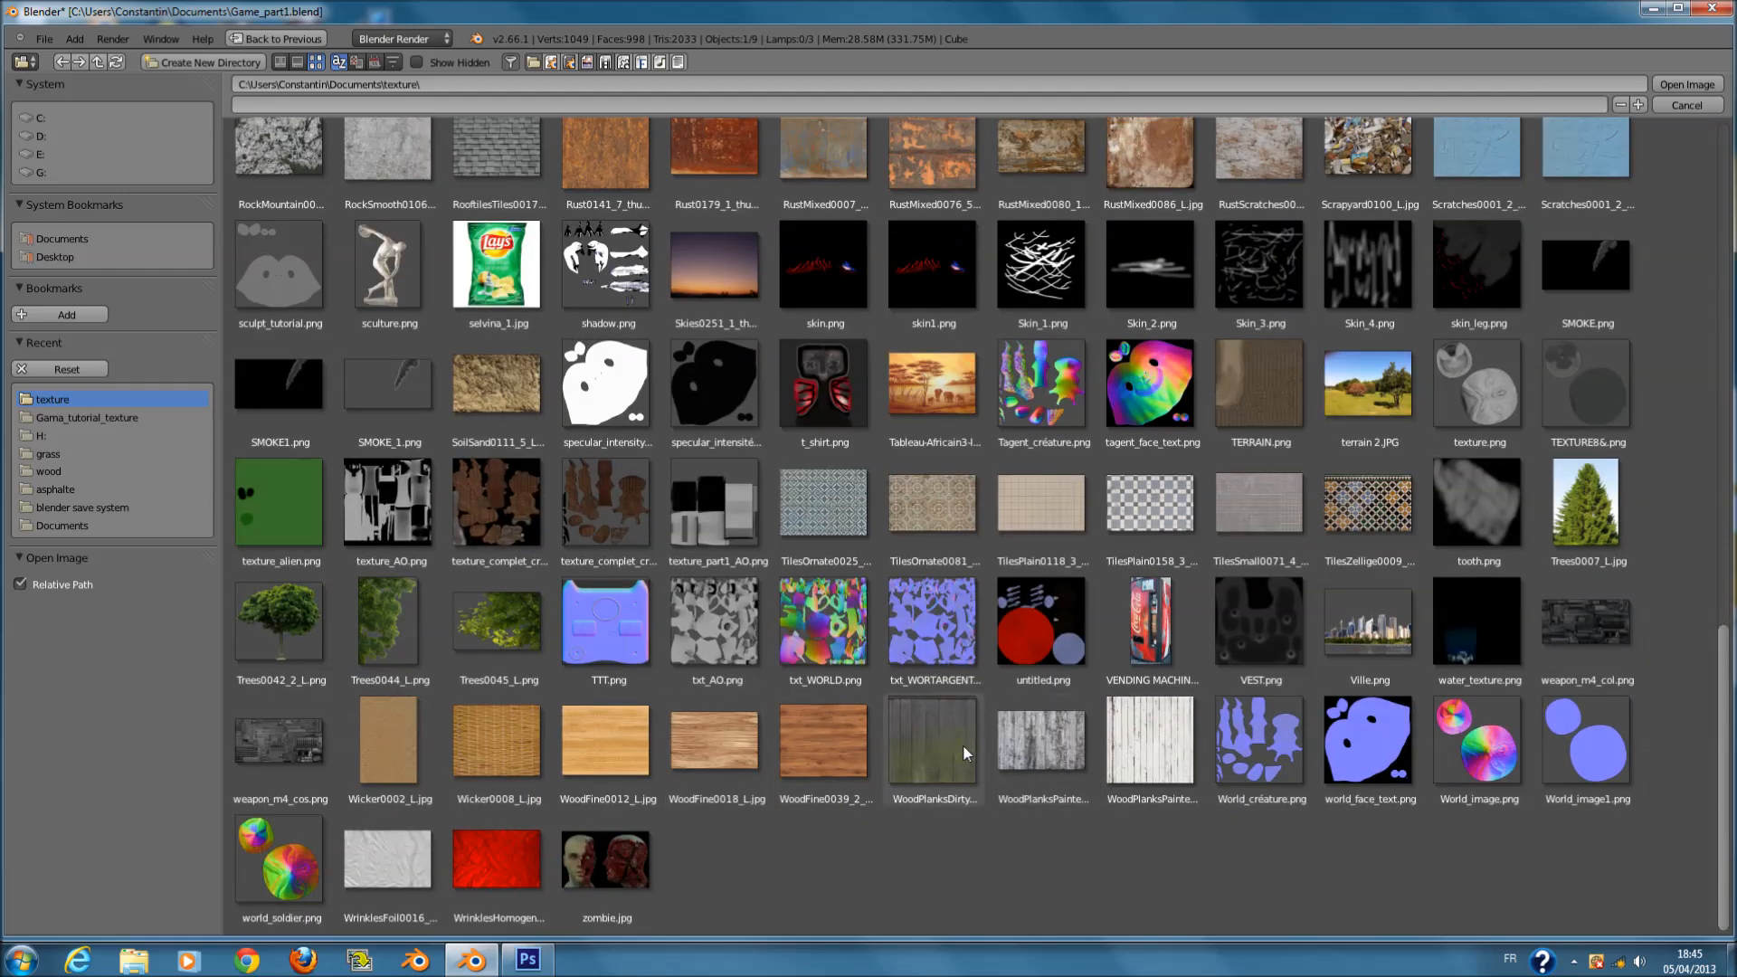
{"action": "left_click", "coordinate": [963, 744]}
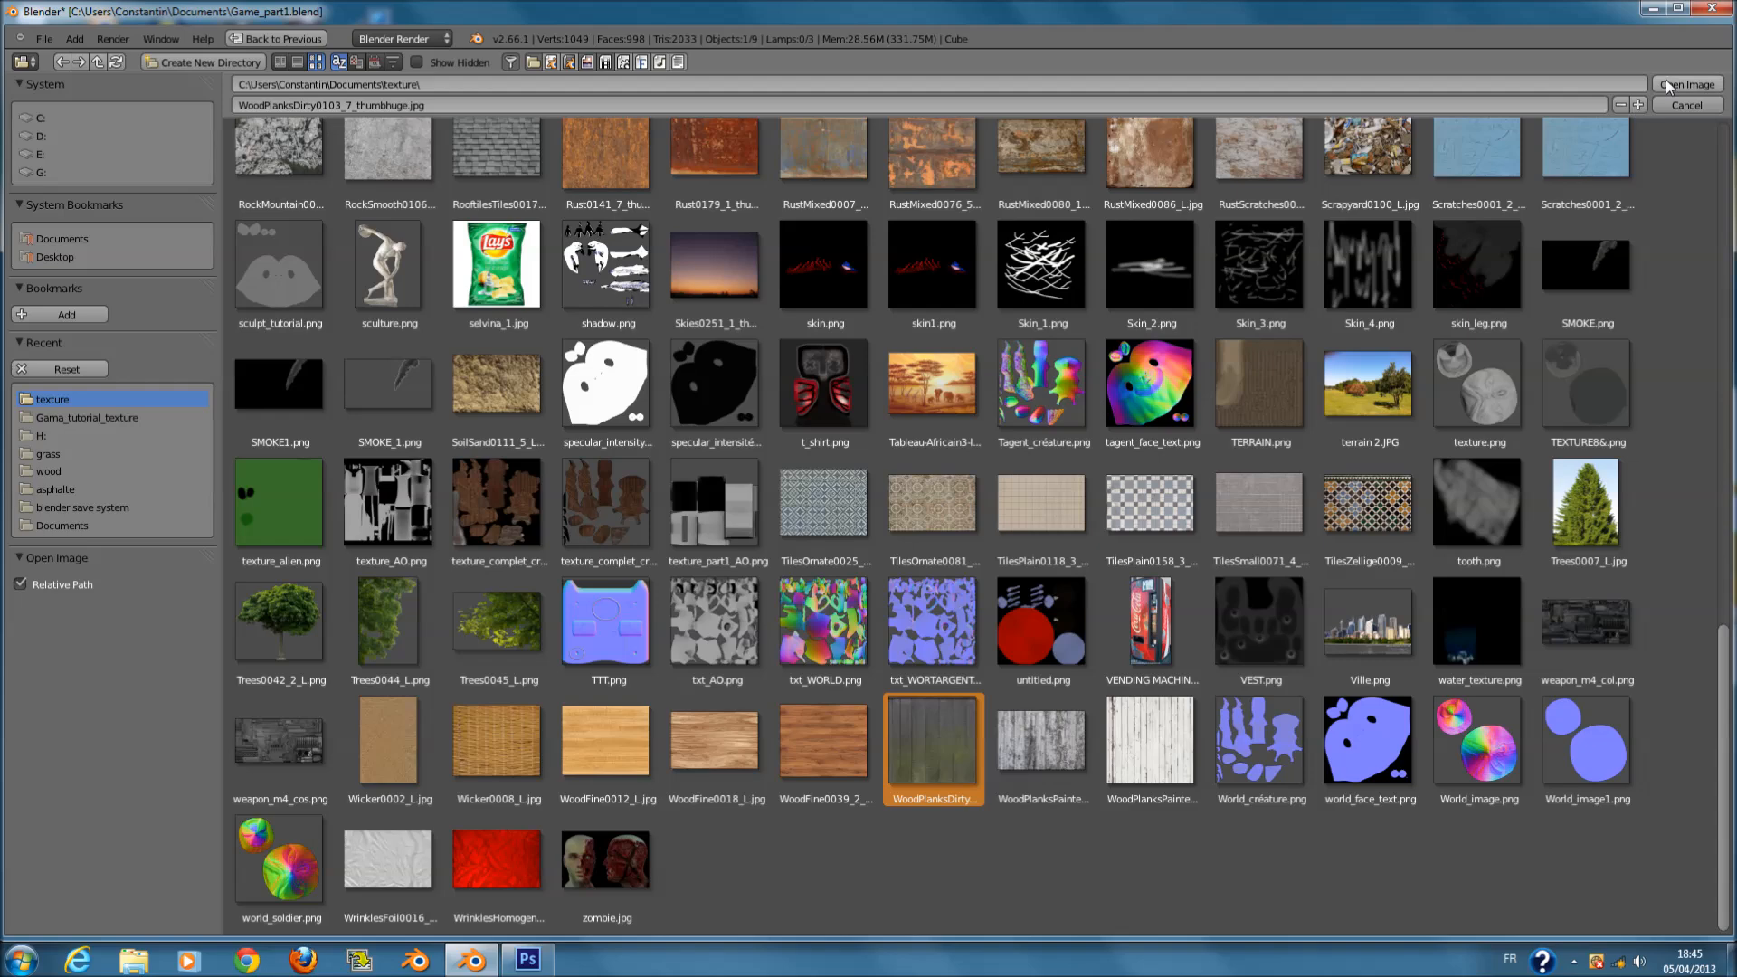
{"action": "left_click", "coordinate": [1671, 83]}
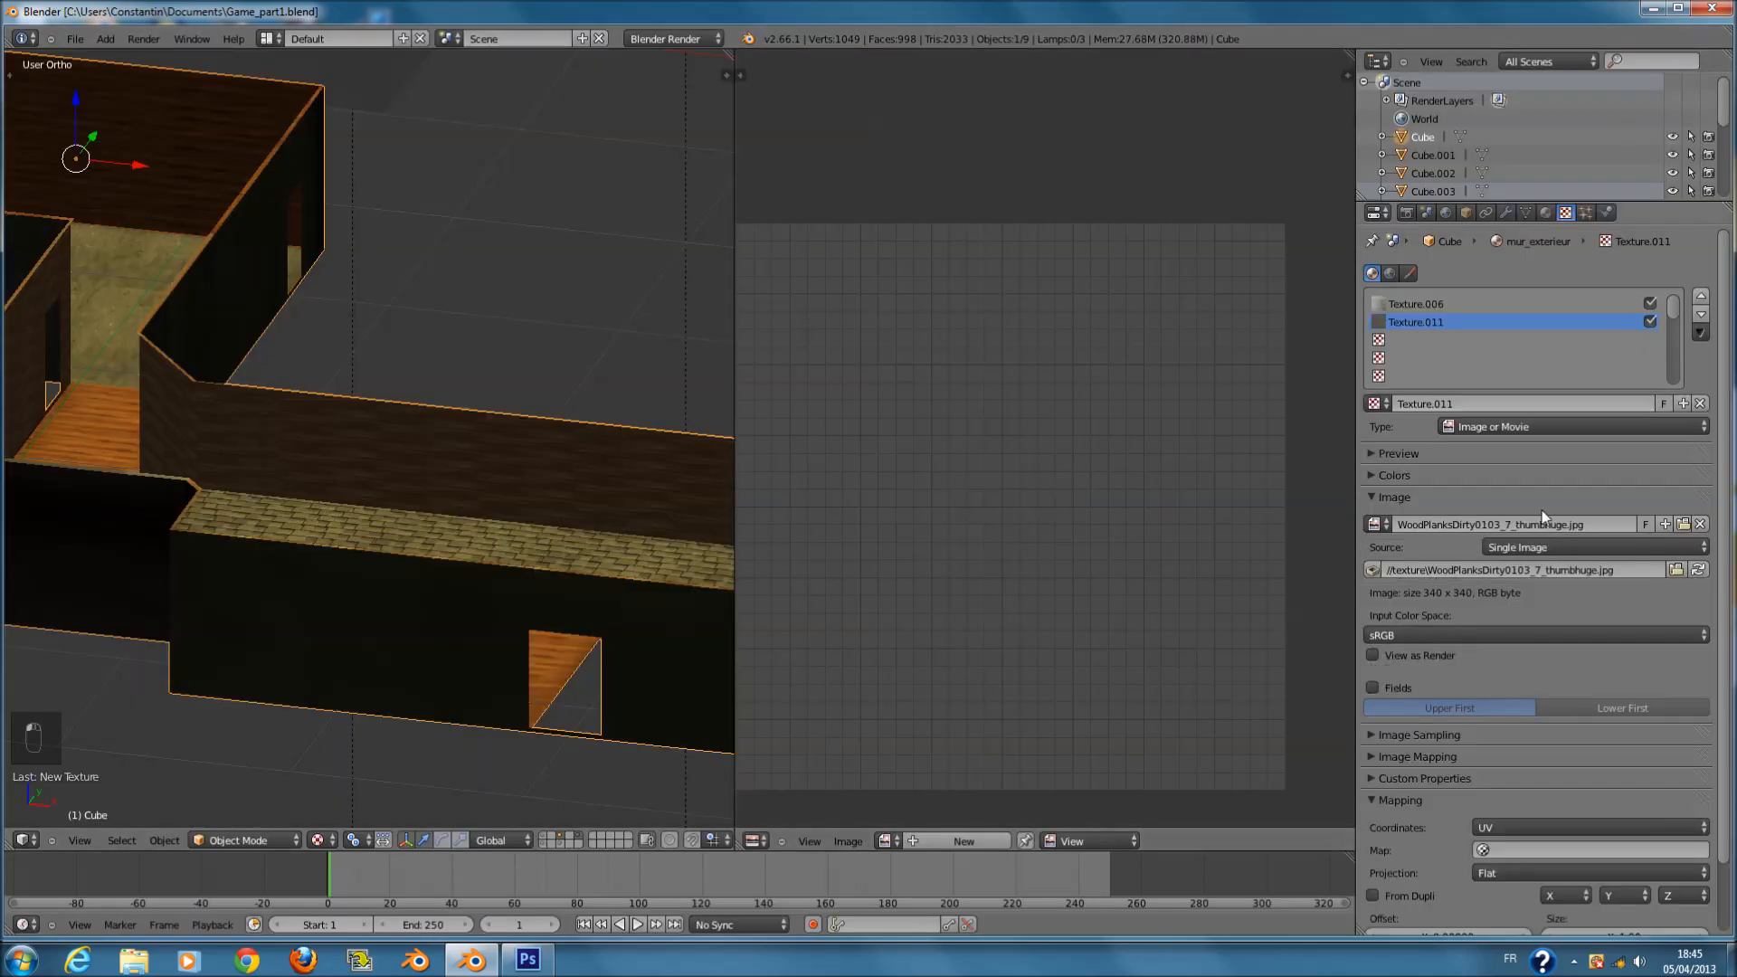
- Set the wood planks texture's X and Y mapping sizes to 10
{"action": "scroll", "coordinate": [1414, 492], "scroll_direction": "down", "scroll_amount": 2}
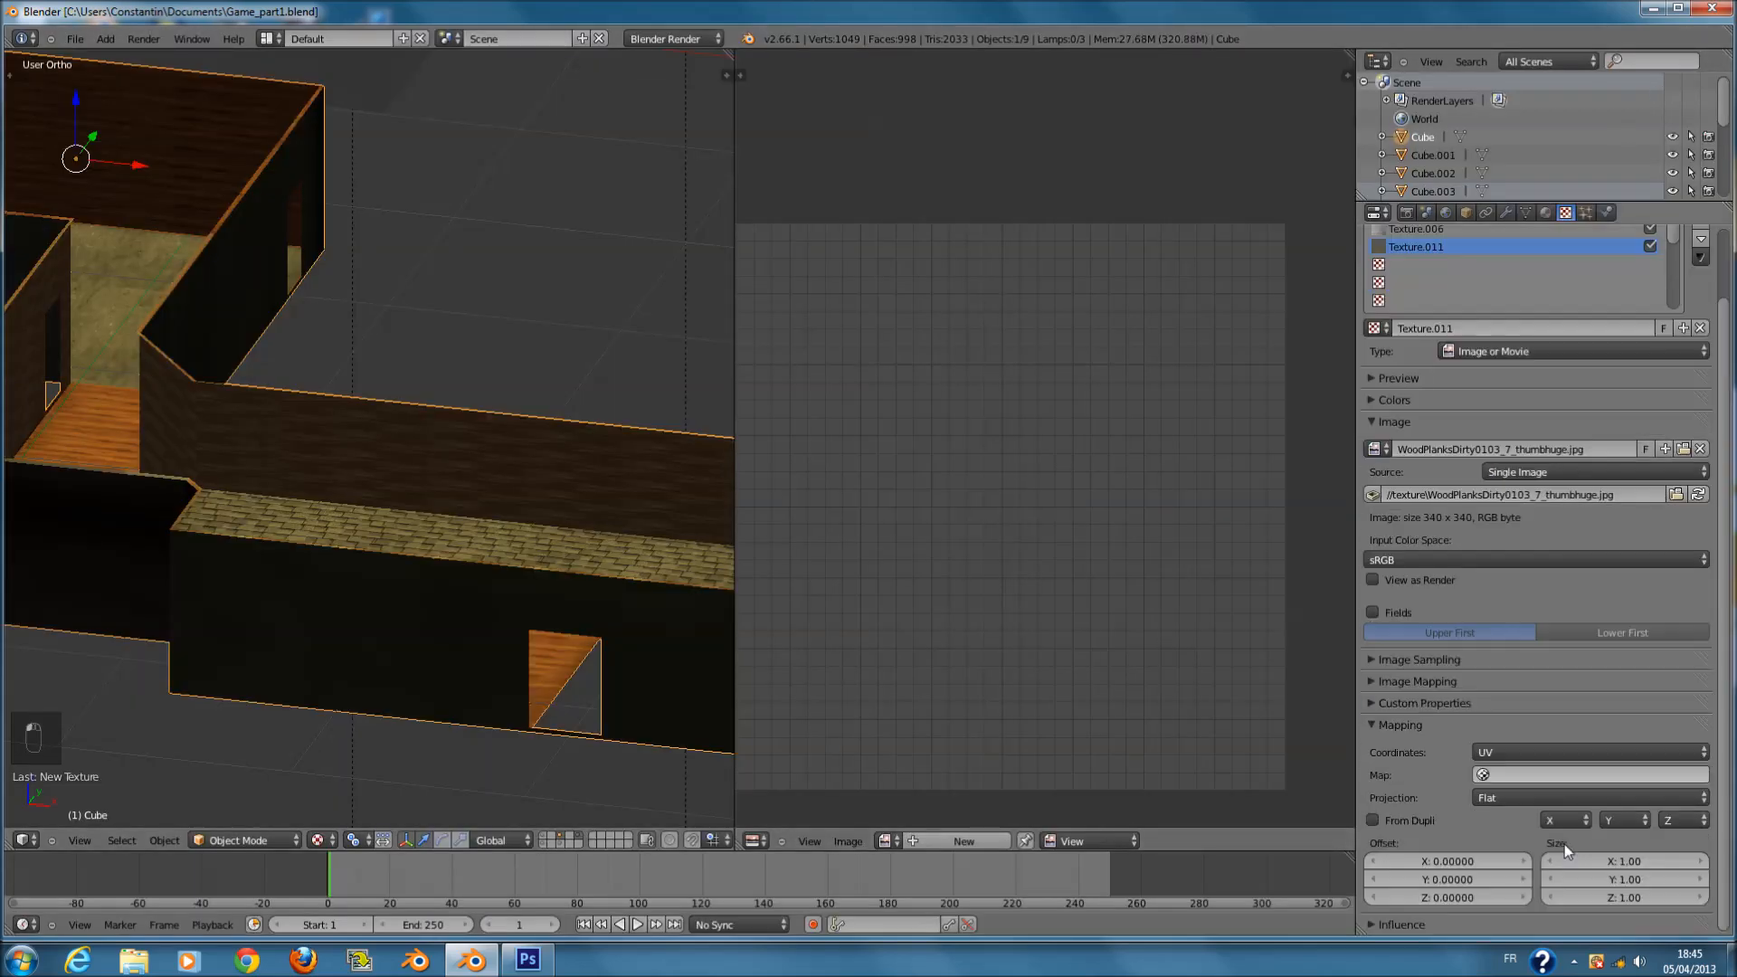
{"action": "left_click", "coordinate": [1627, 862]}
{"action": "type", "text": "10"}
{"action": "left_click", "coordinate": [1625, 880]}
{"action": "type", "text": "10"}
{"action": "key", "text": "Return"}
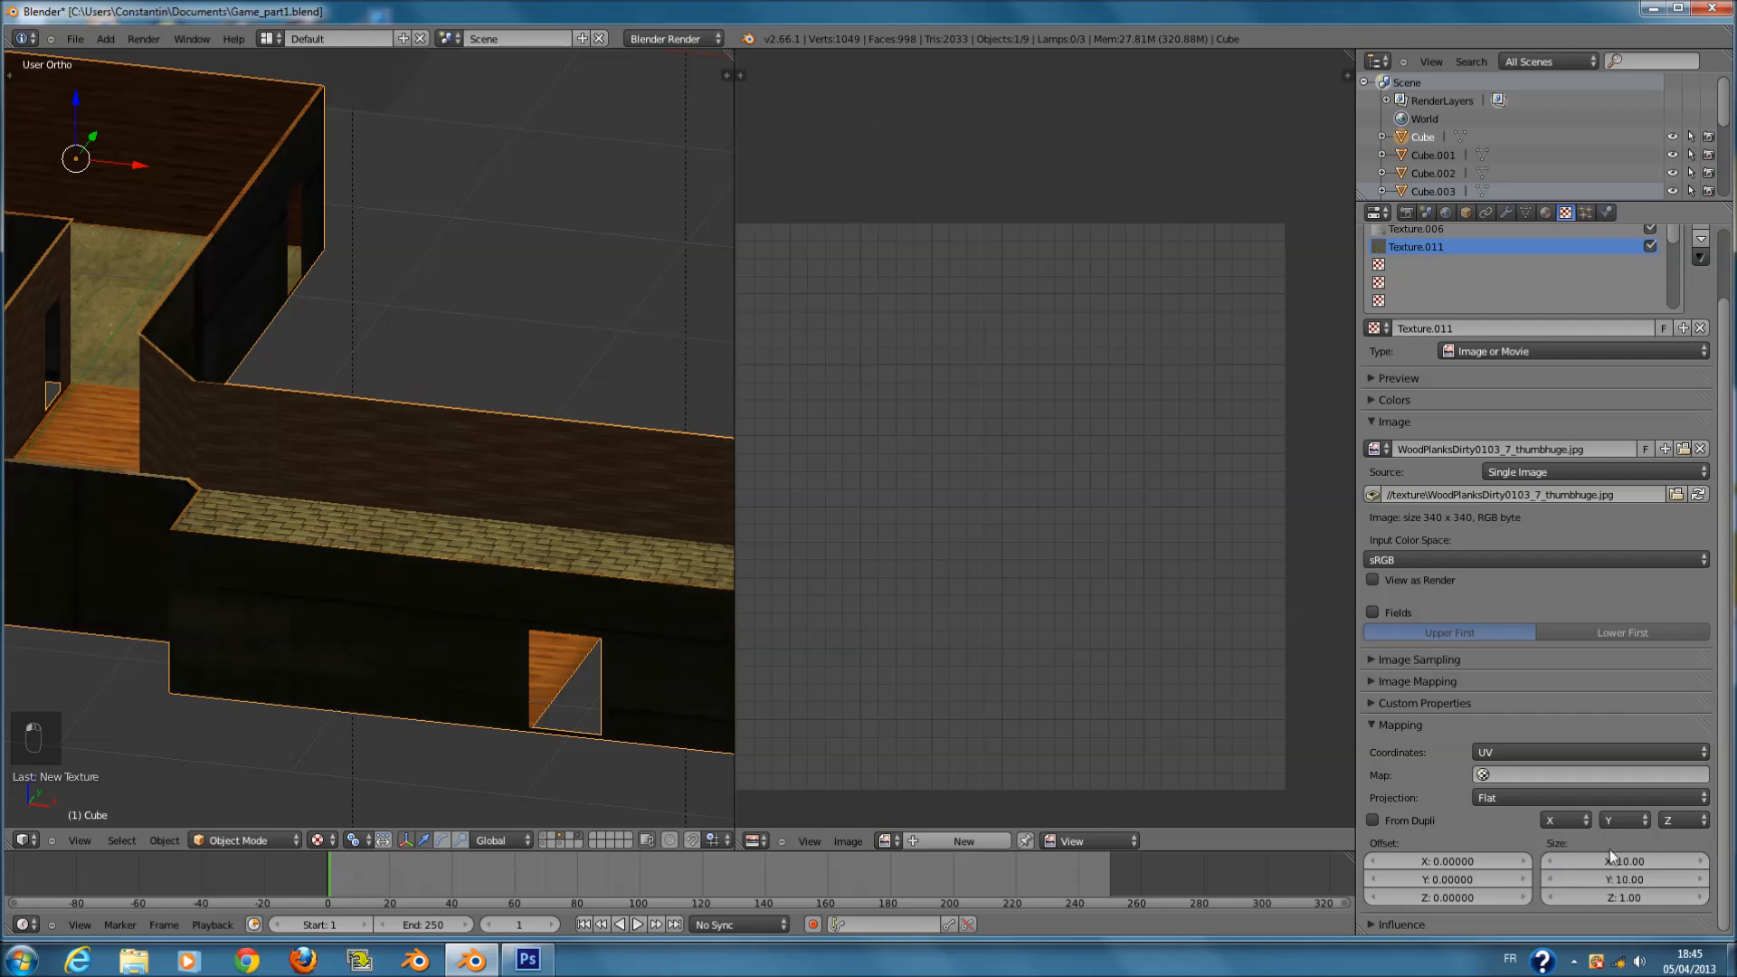
- Set the wood planks texture's X and Y mapping sizes to 25
{"action": "left_click", "coordinate": [1610, 877]}
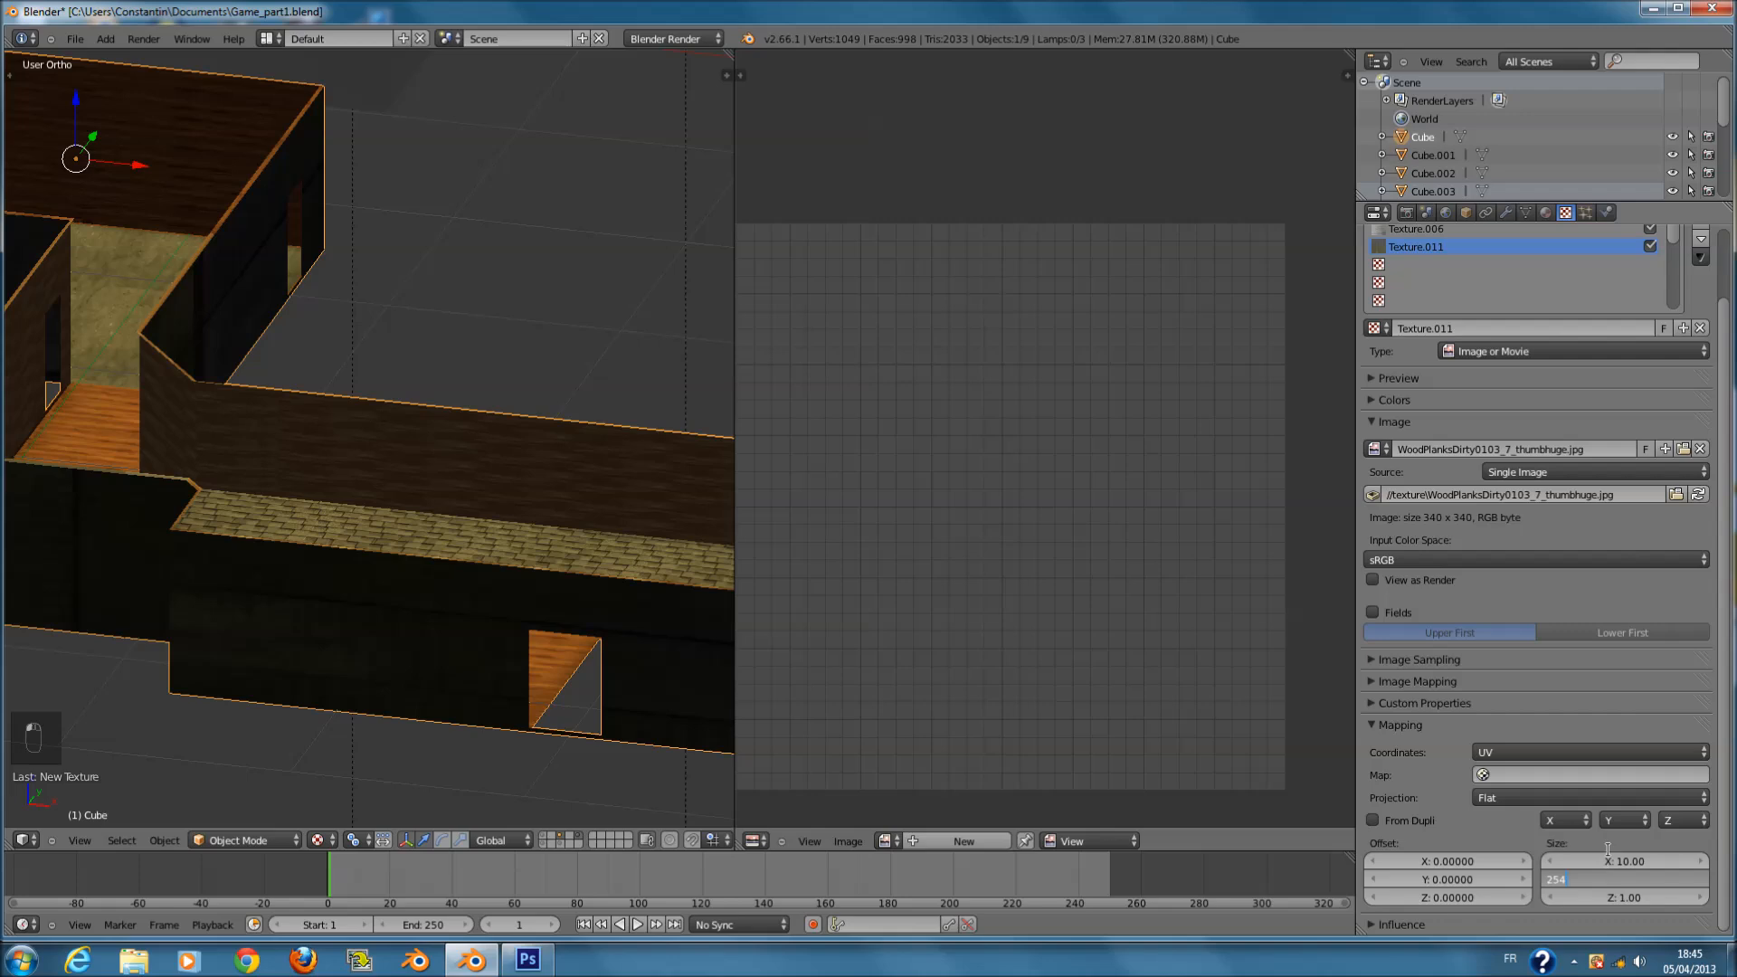
{"action": "key", "text": "Return"}
{"action": "left_click", "coordinate": [1610, 861]}
{"action": "key", "text": "Return"}
{"action": "left_click", "coordinate": [1610, 860]}
{"action": "type", "text": "25"}
{"action": "key", "text": "Return"}
{"action": "left_click", "coordinate": [1619, 878]}
{"action": "type", "text": "25"}
{"action": "key", "text": "Return"}
- Check the bark texture's mapping sizes and set the wood planks texture's X and Y sizes to 60
{"action": "left_click", "coordinate": [1415, 230]}
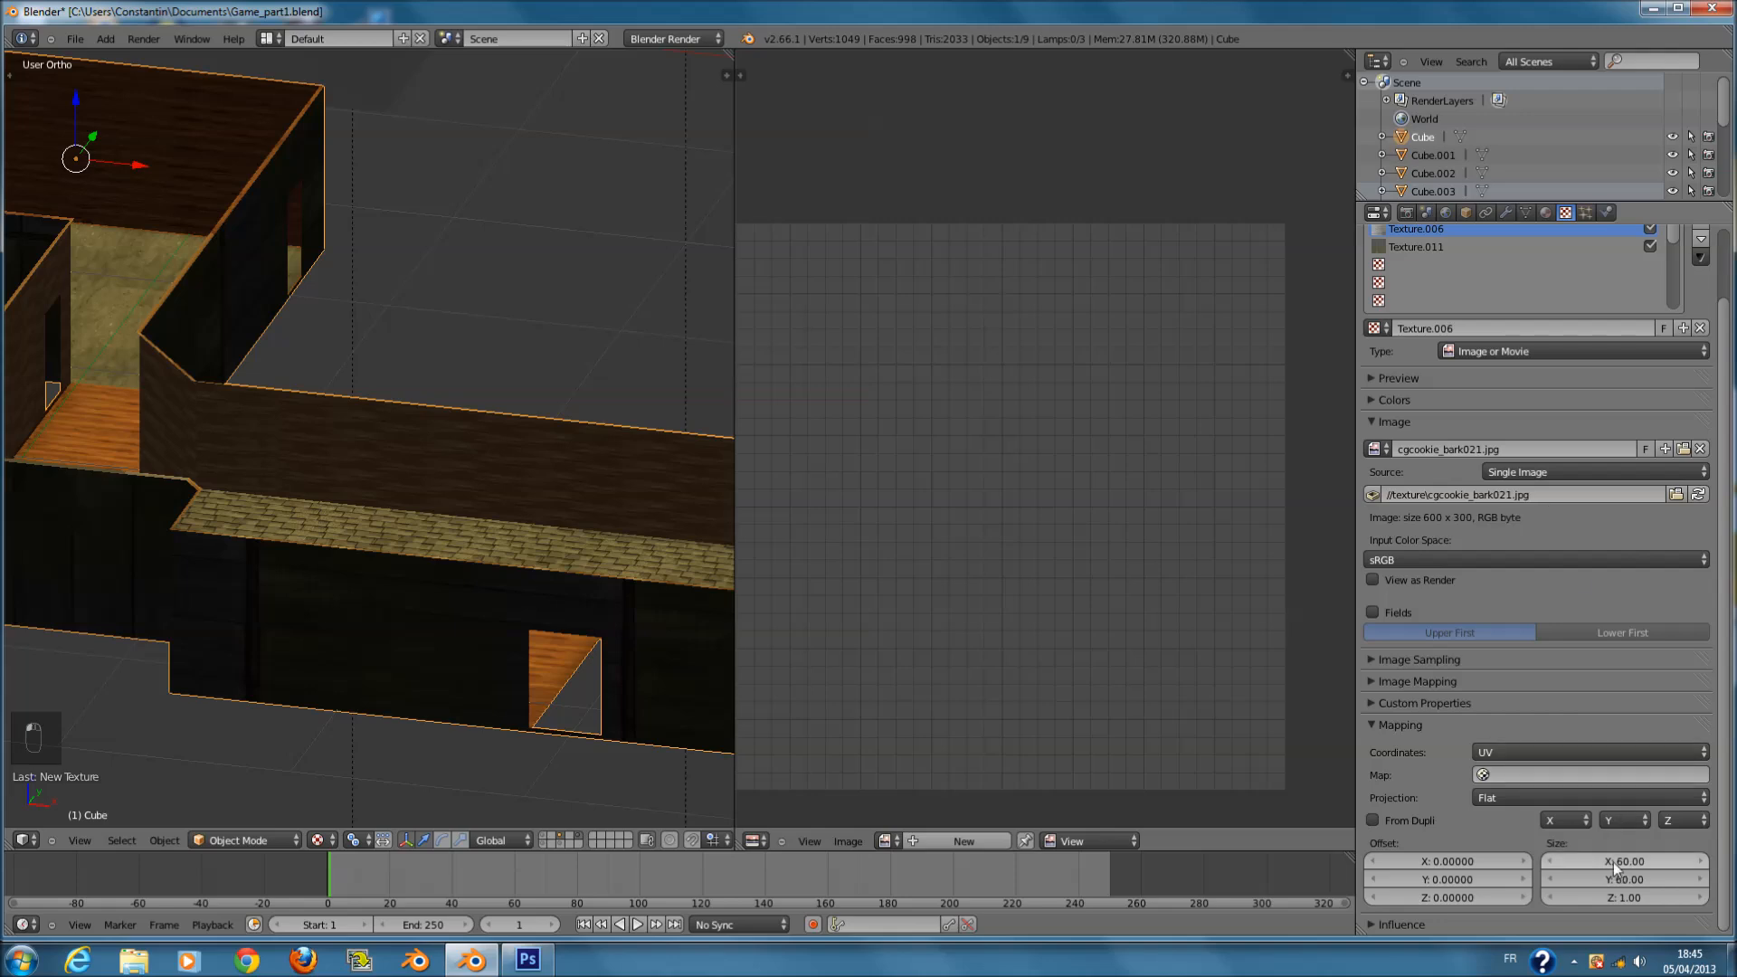
{"action": "left_click", "coordinate": [1475, 248]}
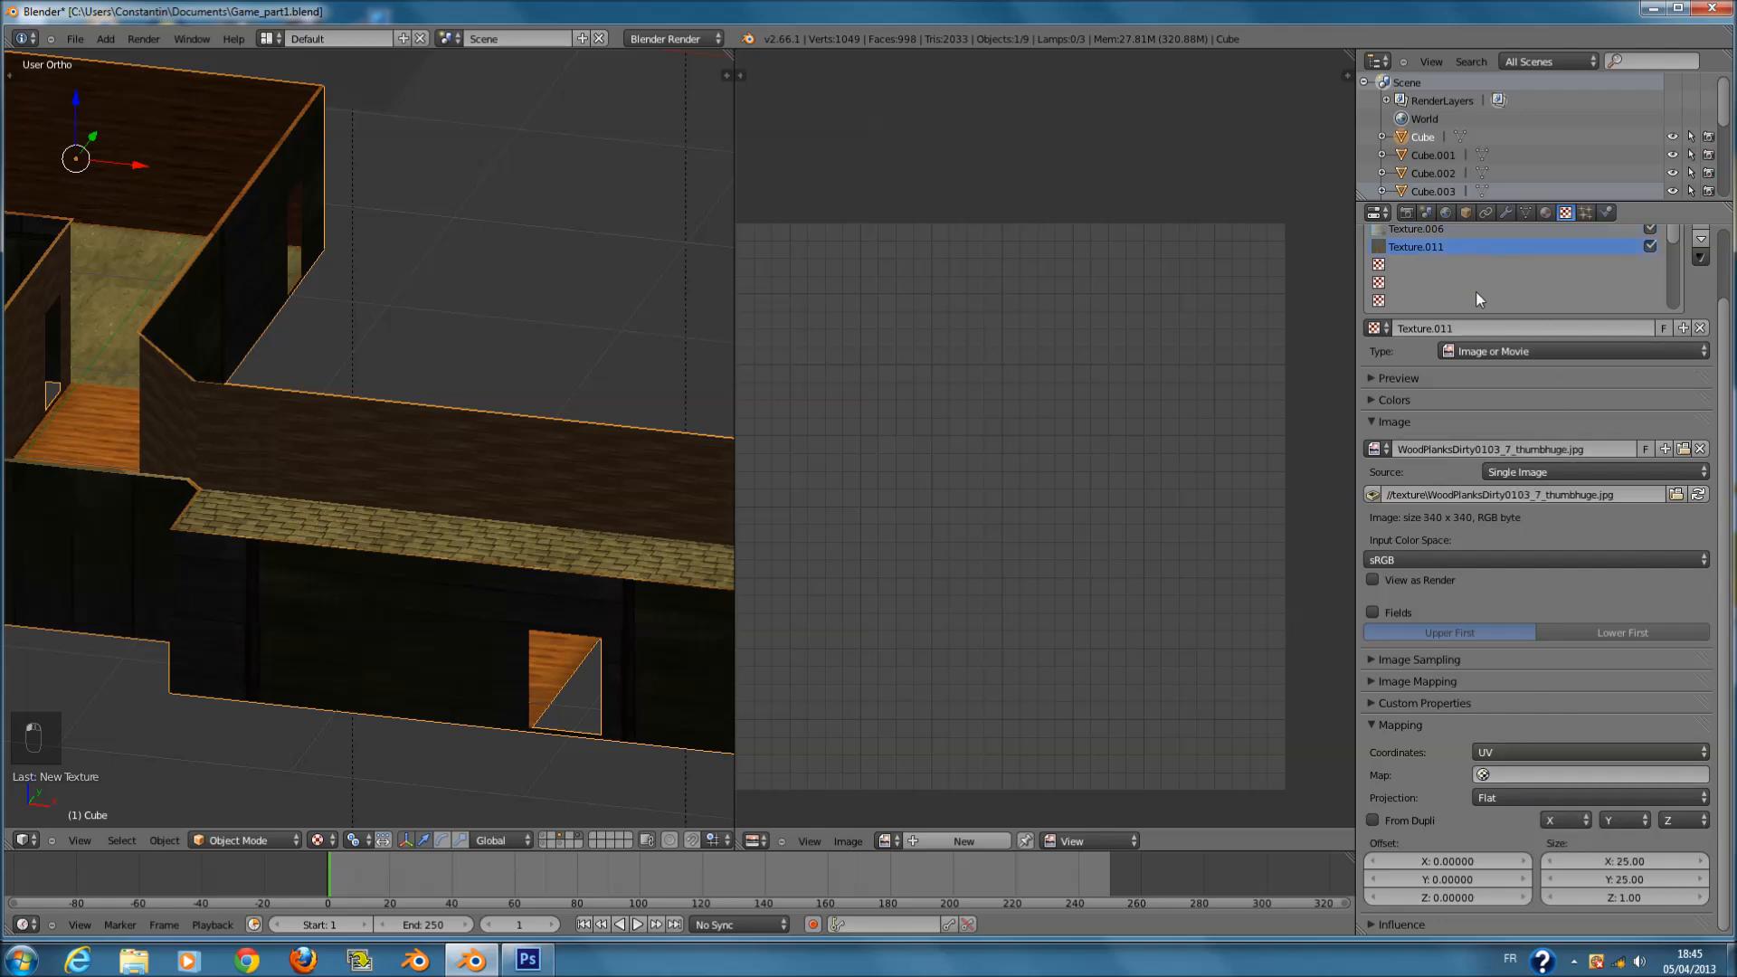
{"action": "left_click", "coordinate": [1638, 864]}
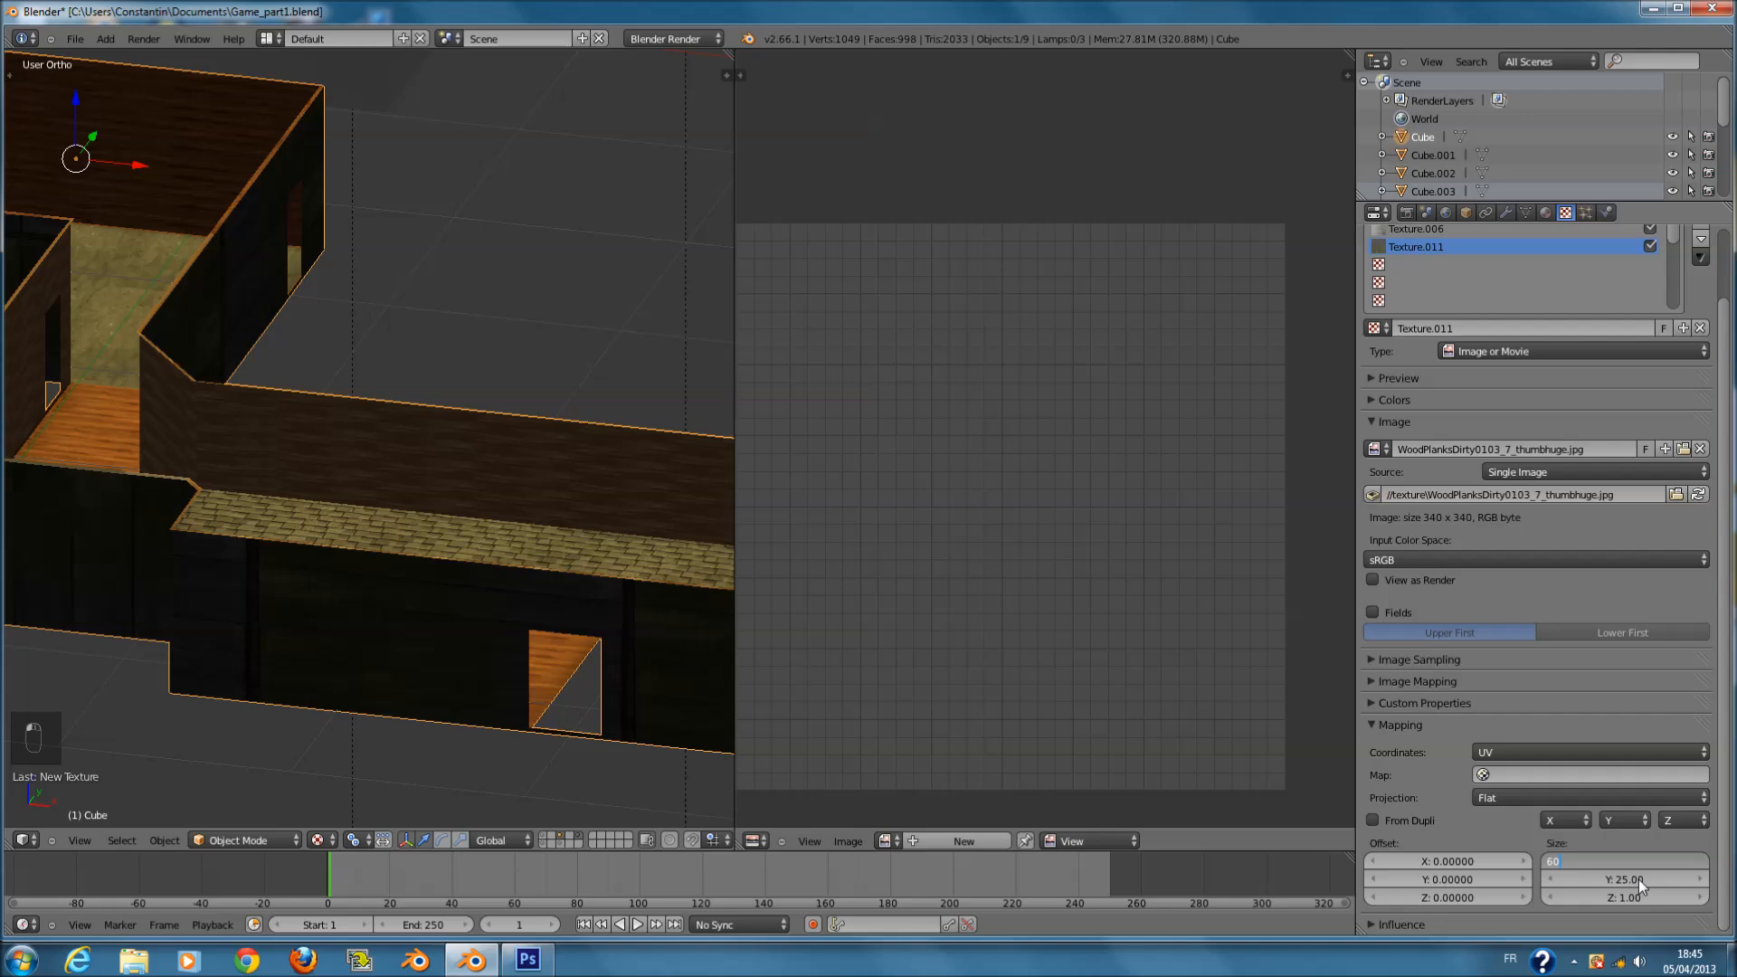
{"action": "key", "text": "Tab"}
{"action": "type", "text": "60"}
{"action": "key", "text": "Return"}
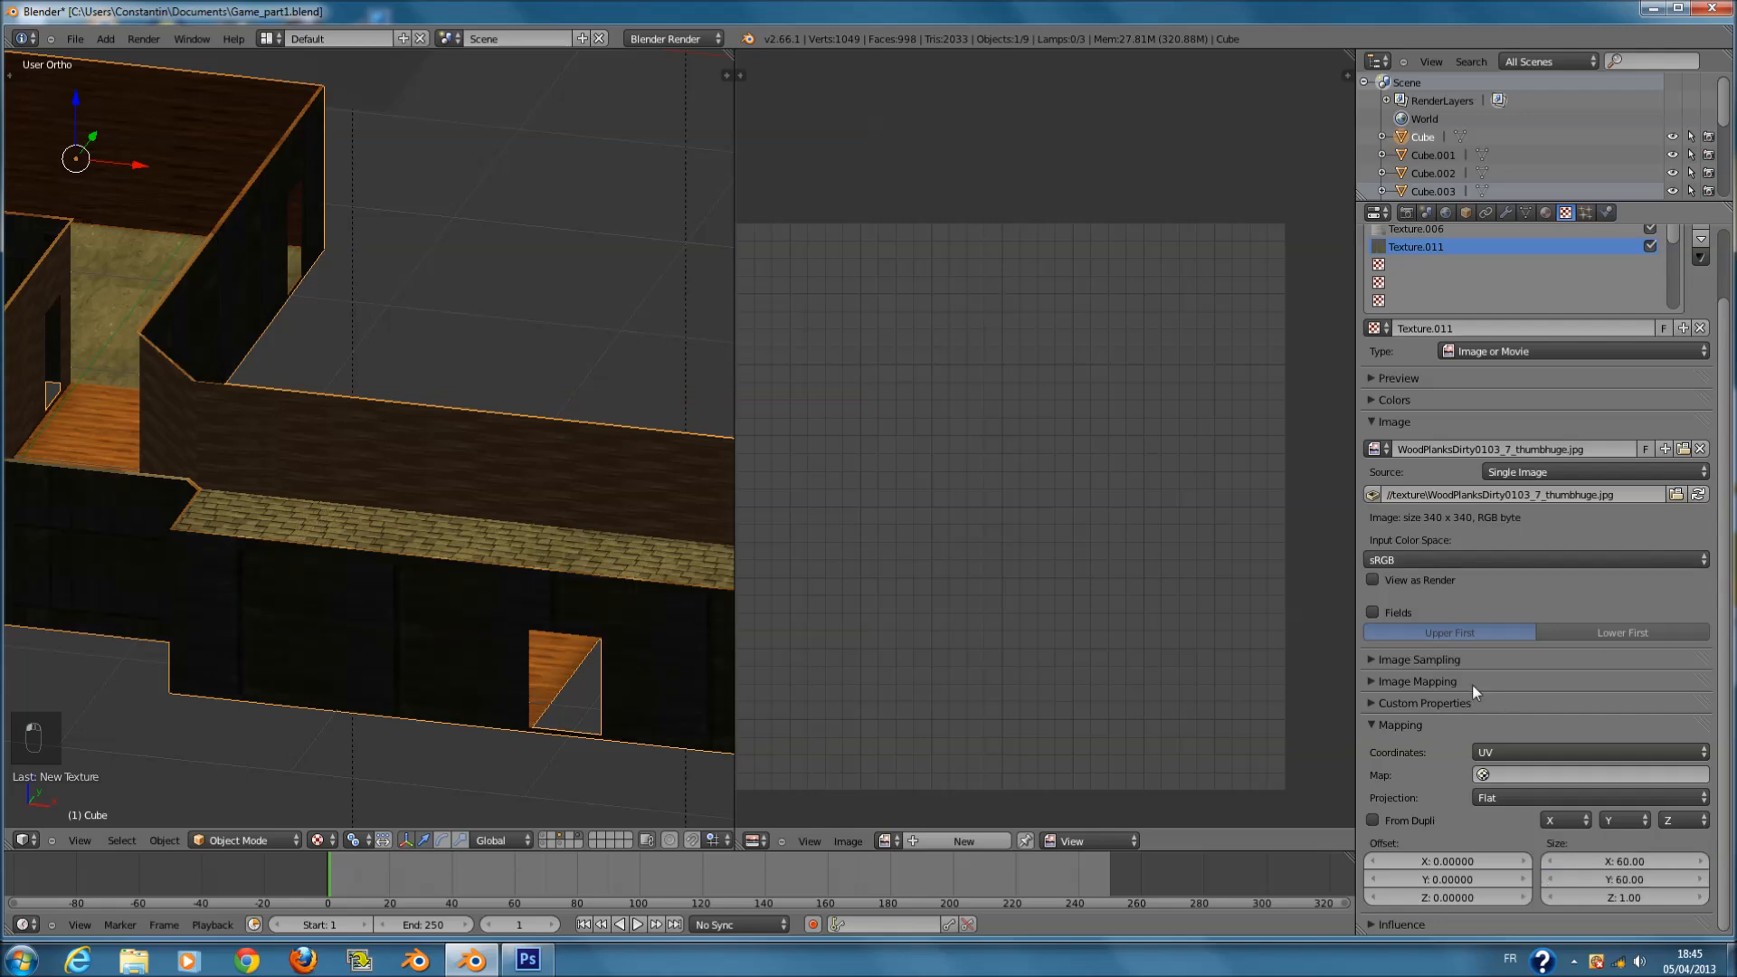
- Collapse the wood planks texture's mapping and image settings and expand its influence settings
{"action": "left_click", "coordinate": [1440, 721]}
{"action": "left_click", "coordinate": [1441, 709]}
{"action": "left_click", "coordinate": [1441, 686]}
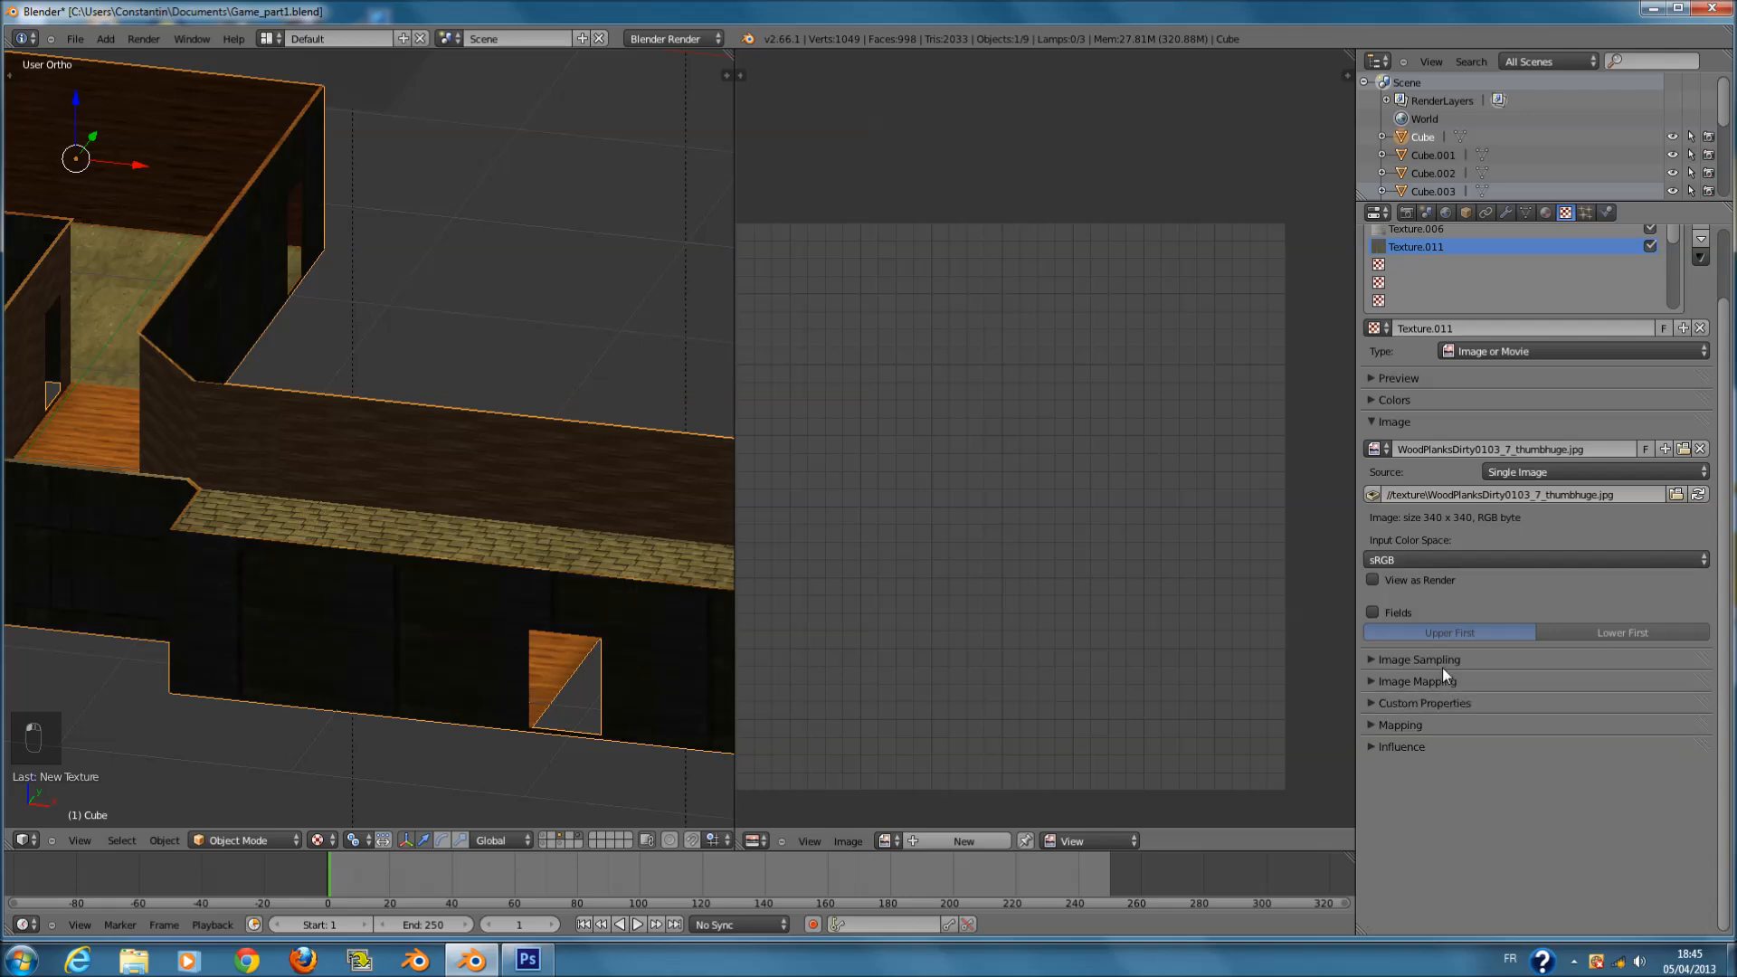
{"action": "left_click", "coordinate": [1394, 423]}
{"action": "left_click", "coordinate": [1405, 403]}
{"action": "left_click", "coordinate": [1407, 399]}
{"action": "left_click", "coordinate": [1406, 380]}
{"action": "left_click", "coordinate": [1407, 380]}
{"action": "left_click", "coordinate": [1412, 531]}
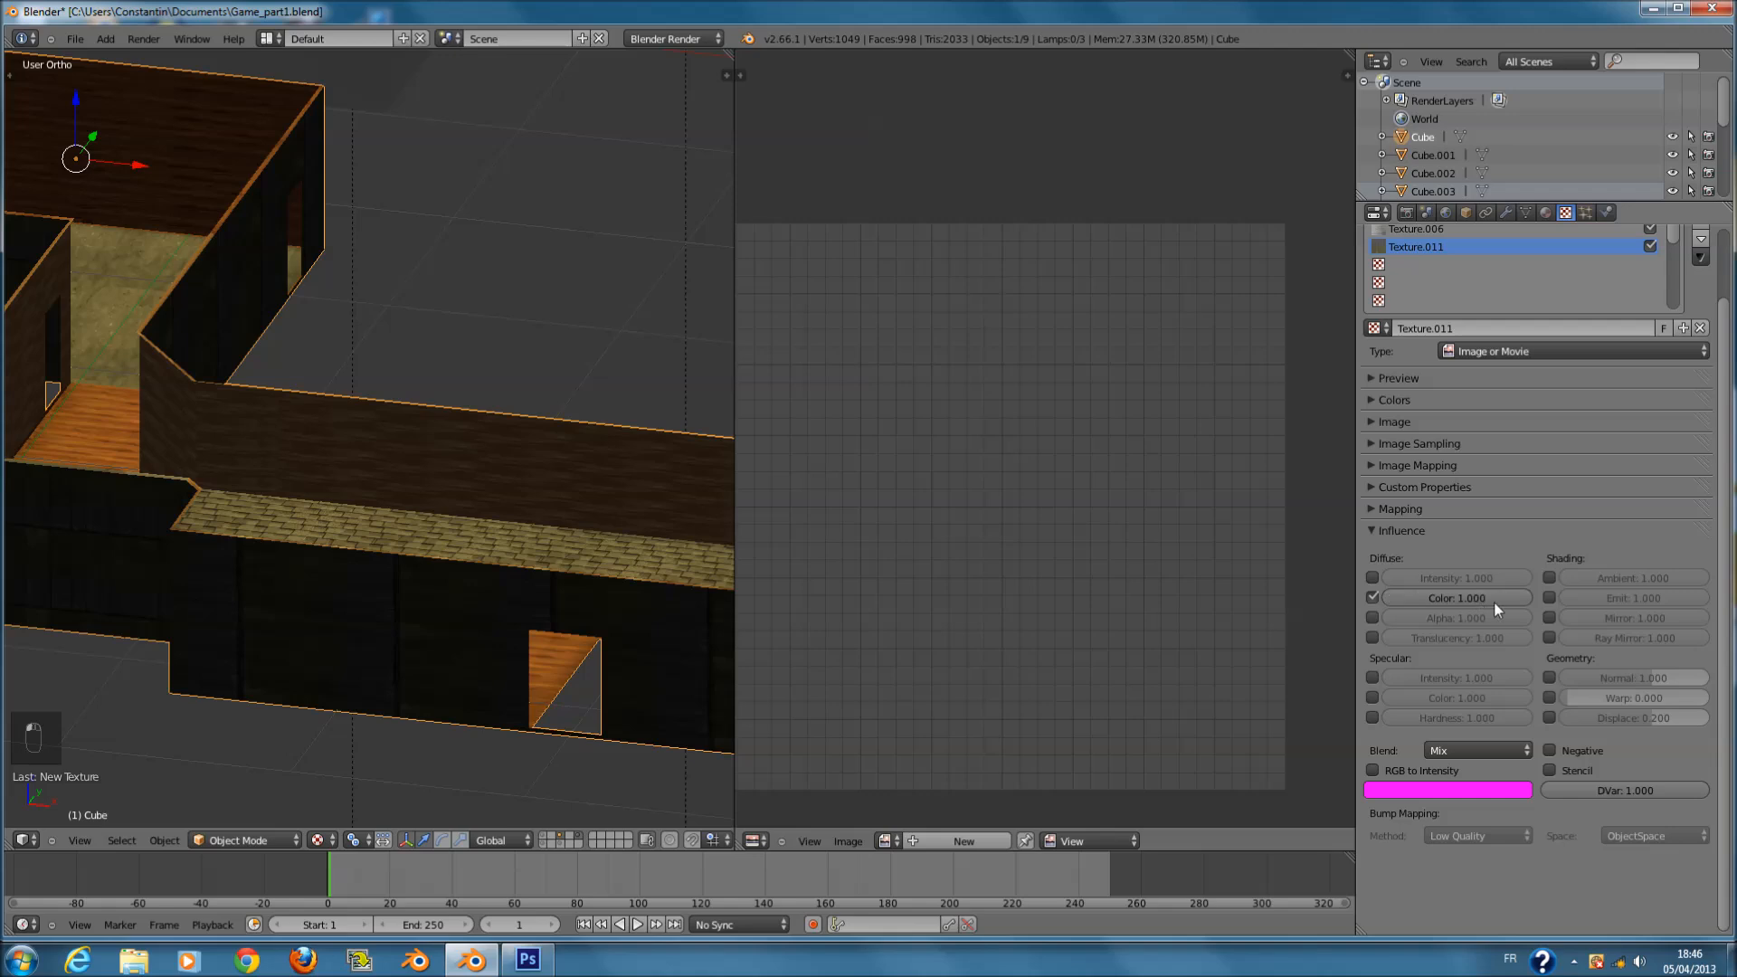
- Set the wood planks texture's diffuse color influence to 0.318, check the exterior walls with everything deselected and save the file
{"action": "left_click_drag", "start_coordinate": [1513, 601], "coordinate": [1415, 595]}
{"action": "key", "text": "ctrl+s"}
{"action": "scroll", "coordinate": [556, 508], "scroll_direction": "down", "scroll_amount": 1}
{"action": "middle_click_drag", "start_coordinate": [552, 506], "coordinate": [373, 595]}
{"action": "key", "text": "a"}
{"action": "key", "text": "a"}
{"action": "key", "text": "a"}
{"action": "key", "text": "a"}
{"action": "key", "text": "a"}
{"action": "key", "text": "ctrl+s"}
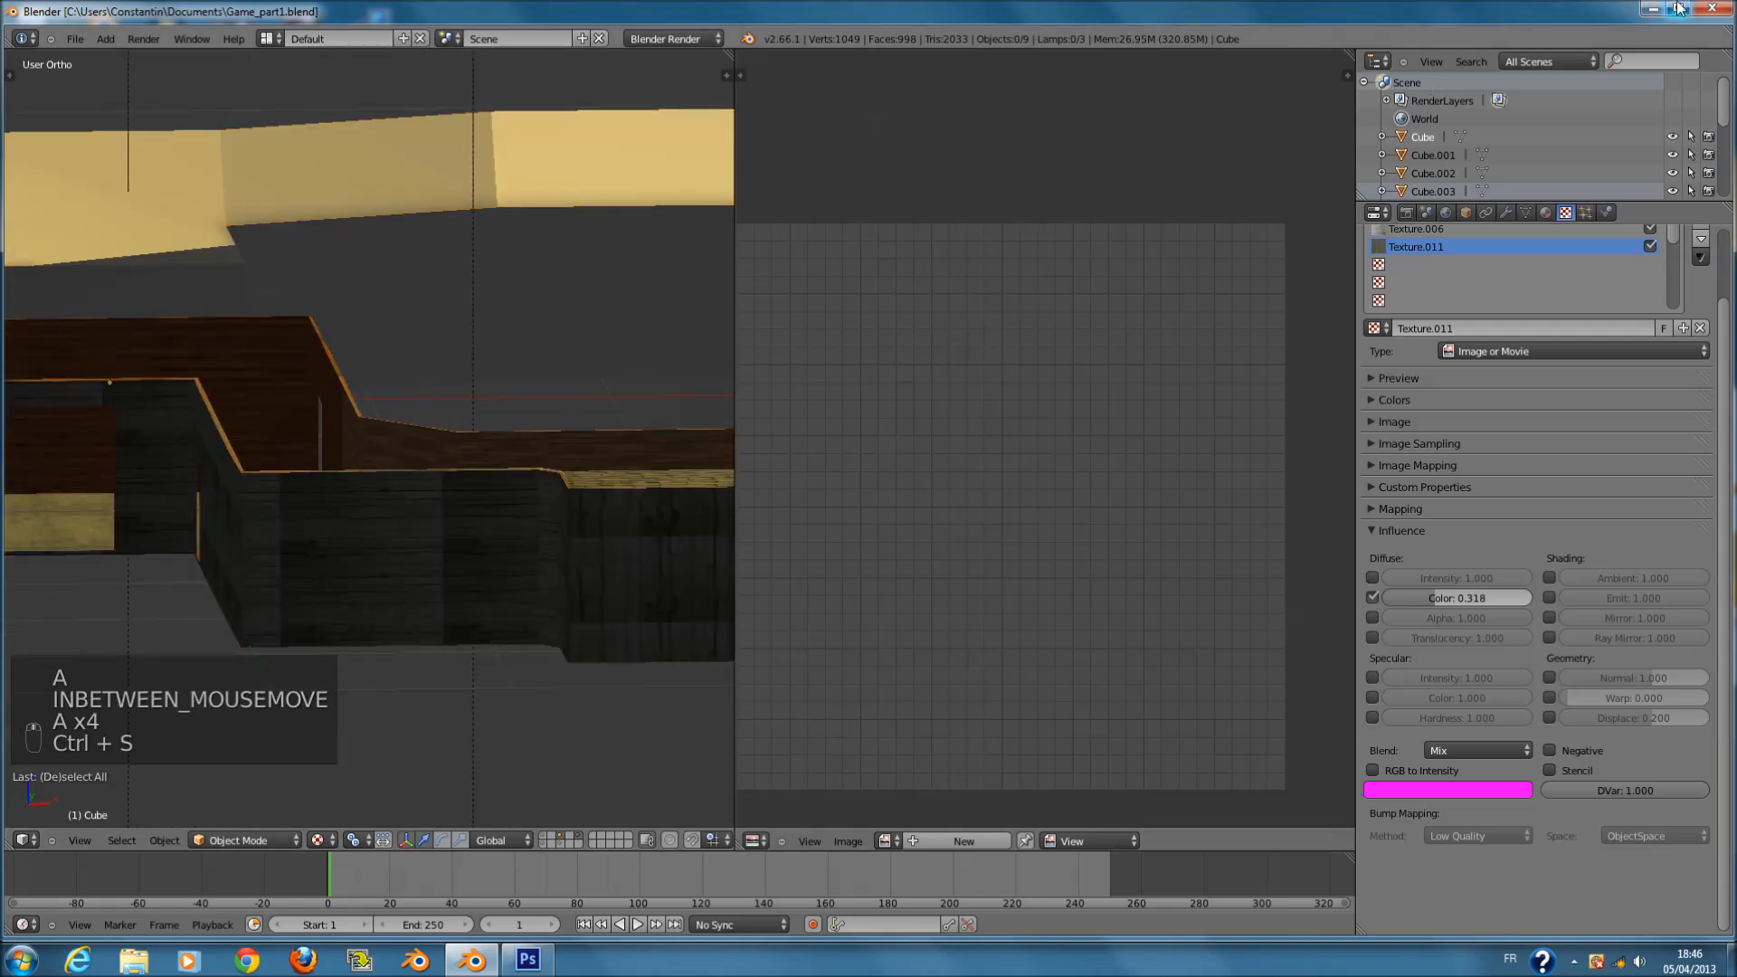
{"action": "left_click", "coordinate": [1649, 11]}
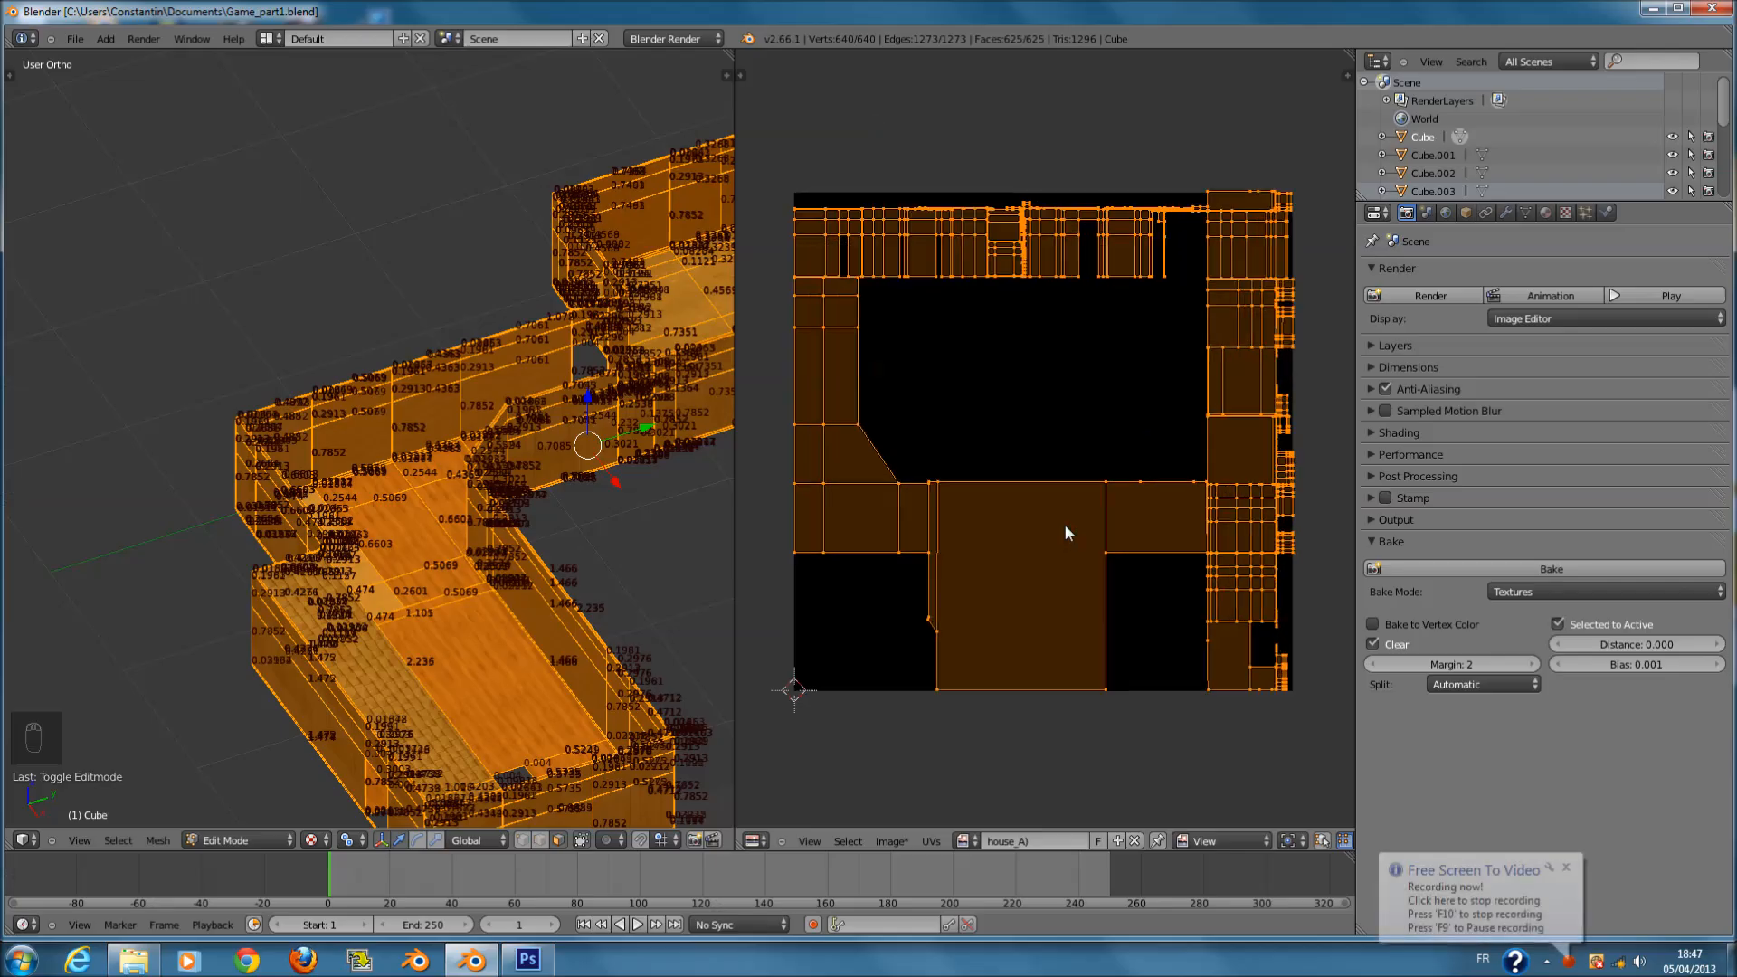
- Check the house's UV layout over its image and bake the textures onto it
{"action": "scroll", "coordinate": [1064, 523], "scroll_direction": "up", "scroll_amount": 2}
{"action": "scroll", "coordinate": [1068, 485], "scroll_direction": "down", "scroll_amount": 2}
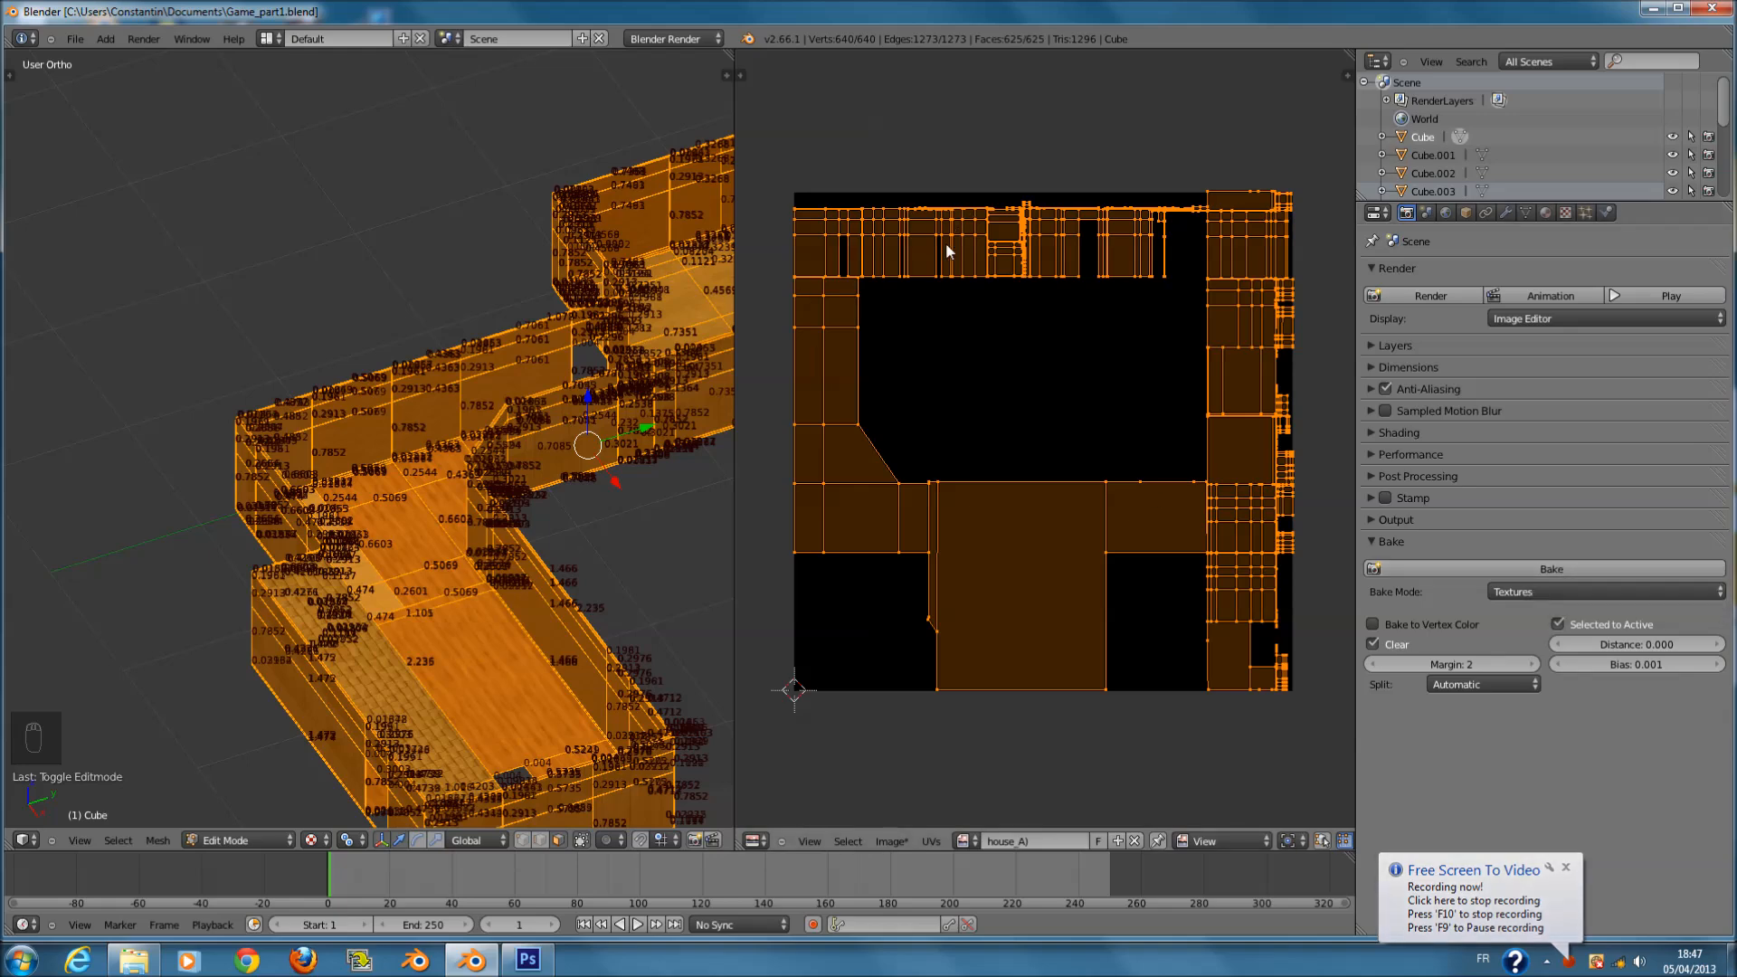
{"action": "scroll", "coordinate": [1177, 297], "scroll_direction": "up", "scroll_amount": 2}
{"action": "scroll", "coordinate": [1131, 389], "scroll_direction": "down", "scroll_amount": 1}
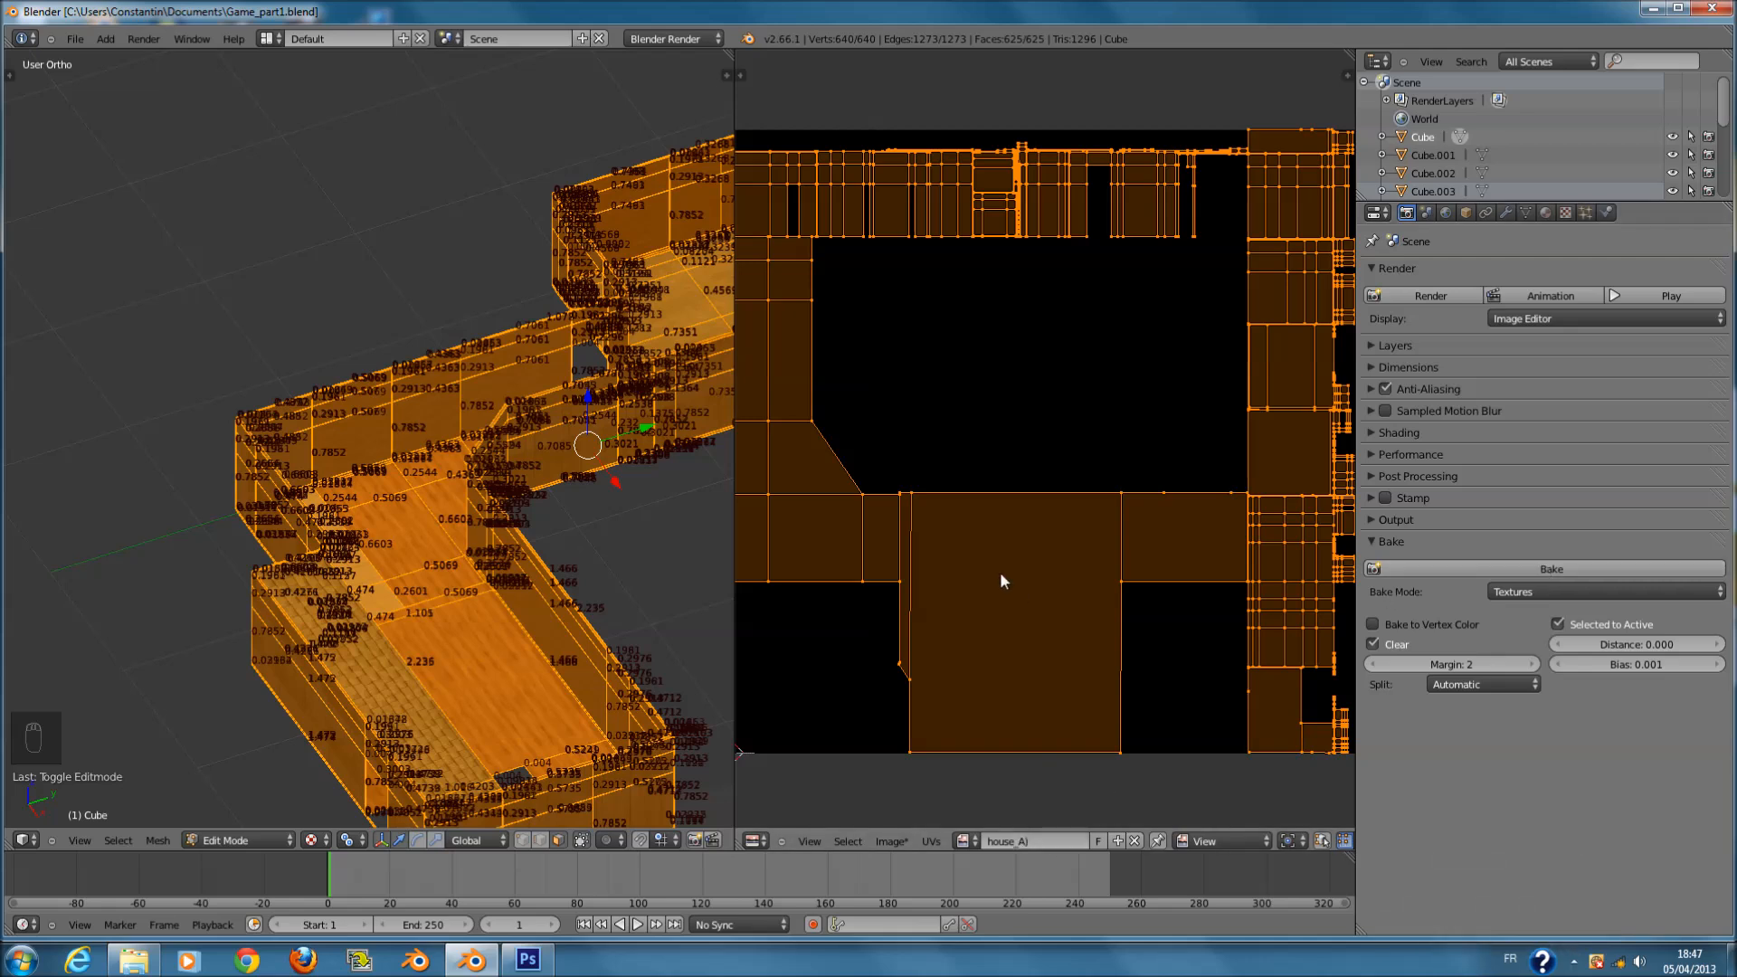
{"action": "scroll", "coordinate": [1001, 571], "scroll_direction": "down", "scroll_amount": 2}
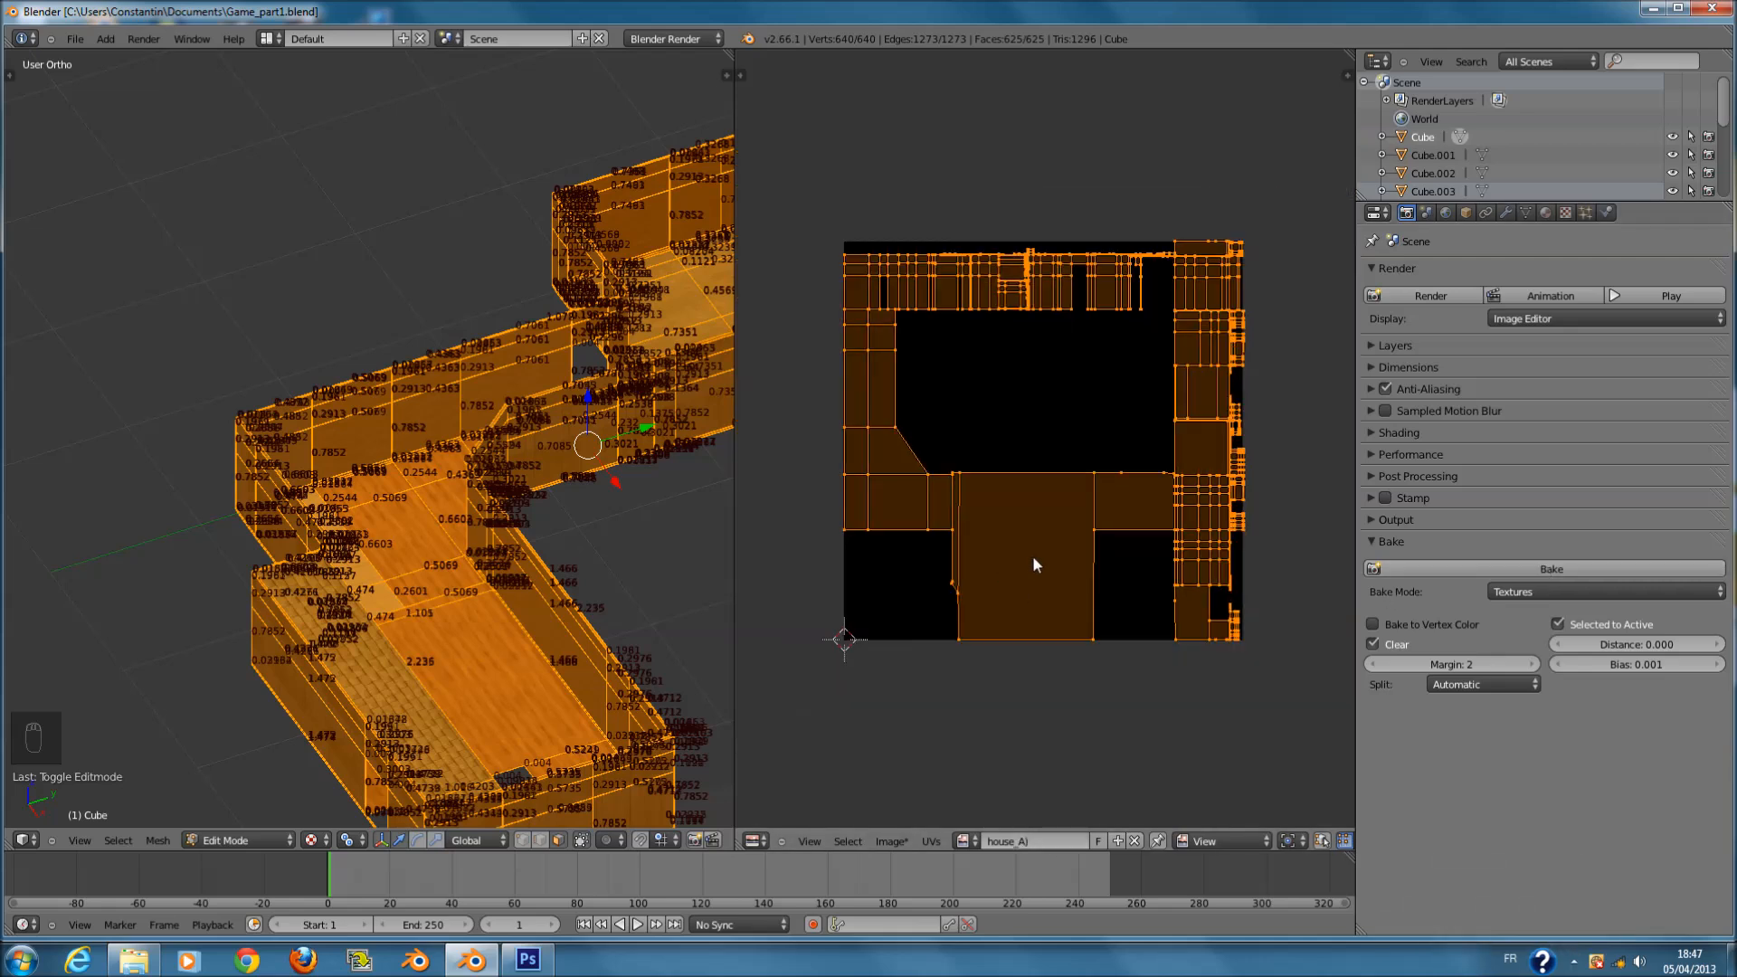
{"action": "left_click", "coordinate": [1570, 569]}
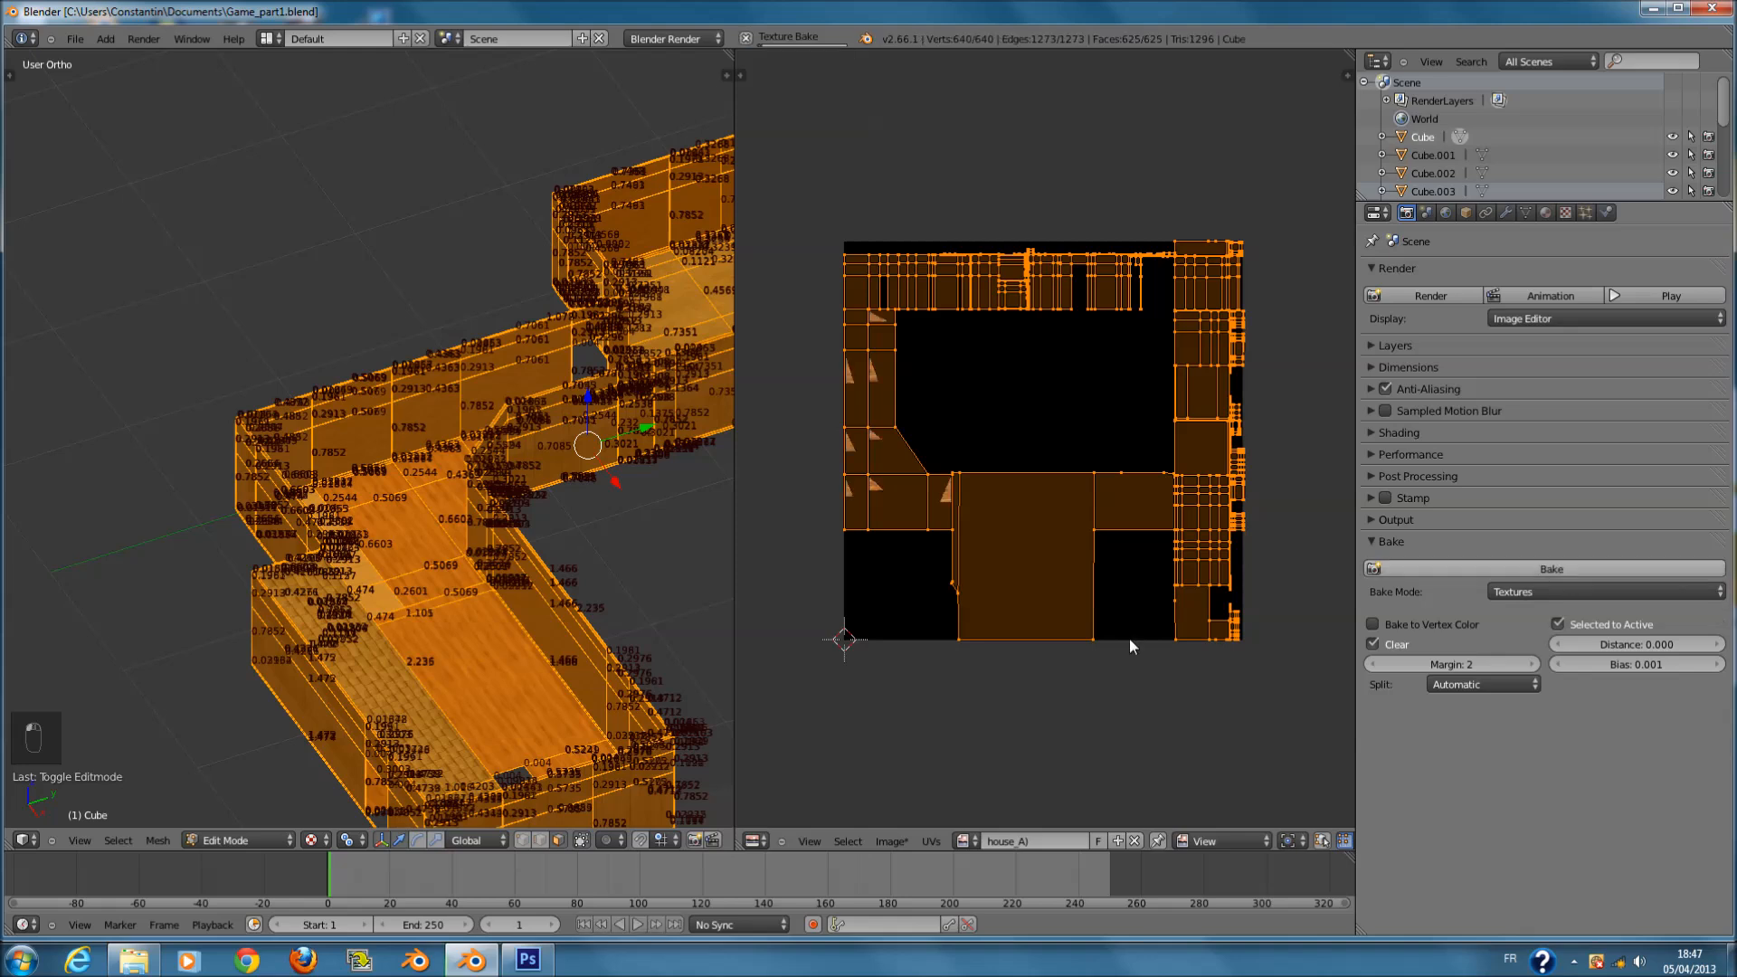
- Examine the texture bake as it fills the floor and wall islands of the house's UV layout
{"action": "scroll", "coordinate": [1130, 639], "scroll_direction": "up", "scroll_amount": 2}
{"action": "scroll", "coordinate": [1093, 646], "scroll_direction": "up", "scroll_amount": 2}
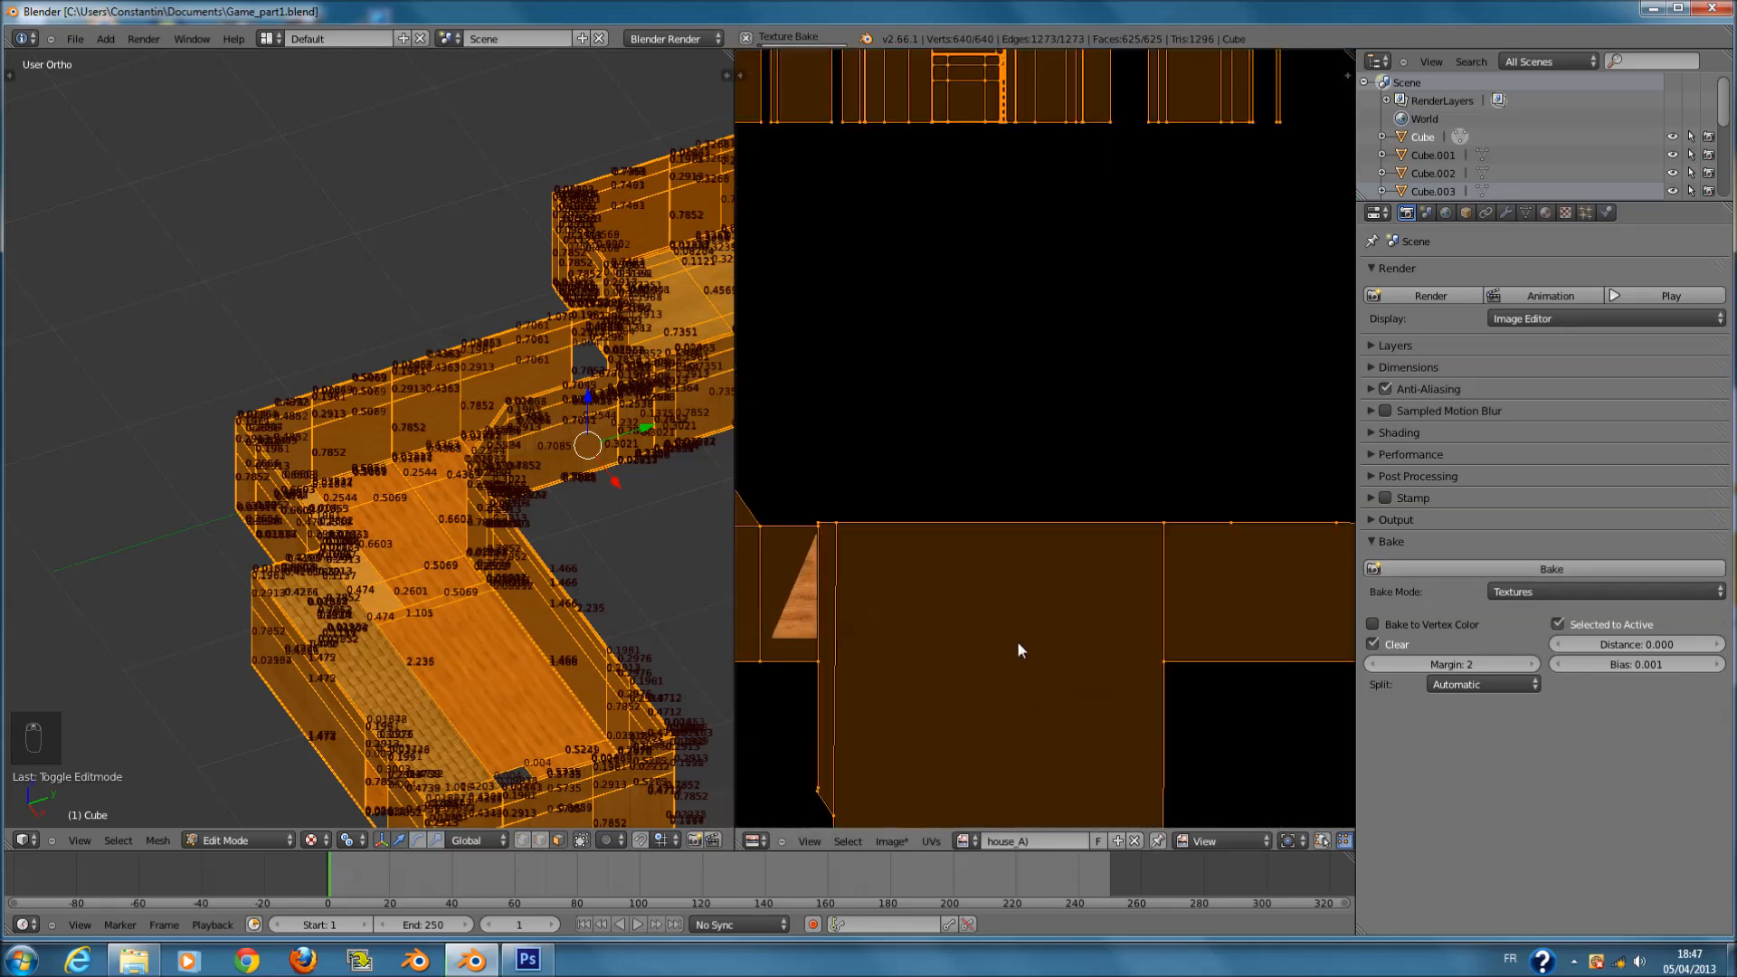
{"action": "scroll", "coordinate": [1015, 645], "scroll_direction": "down", "scroll_amount": 1}
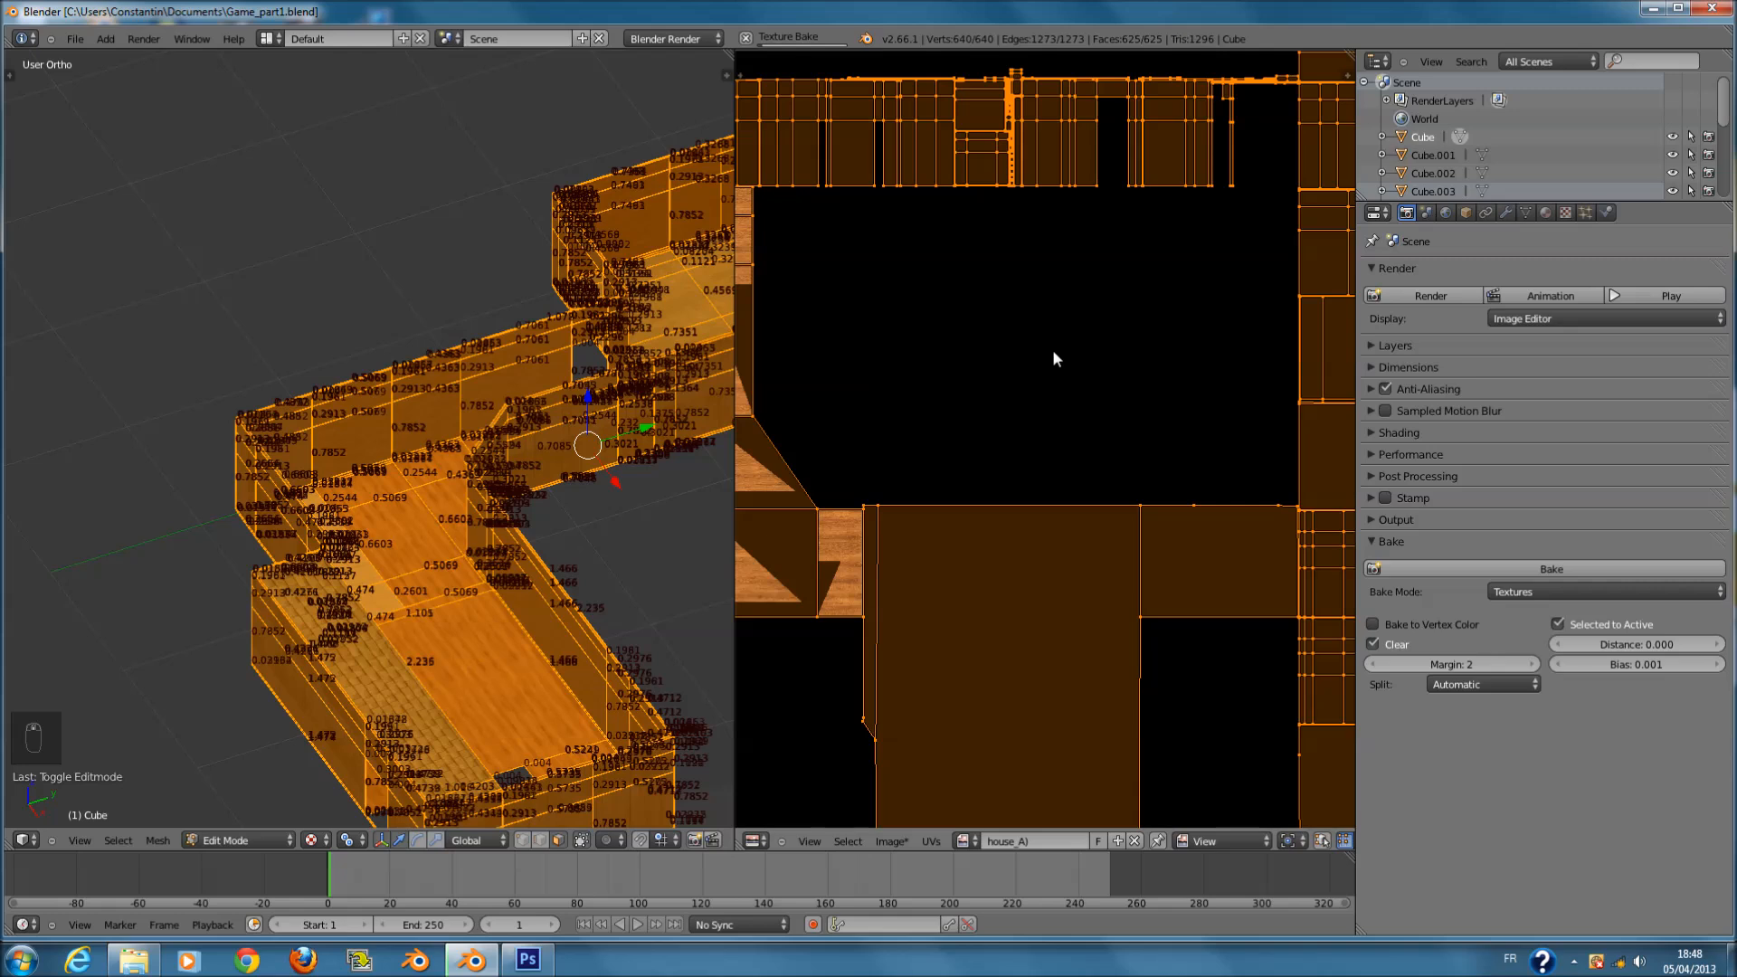
{"action": "scroll", "coordinate": [981, 497], "scroll_direction": "down", "scroll_amount": 1}
{"action": "scroll", "coordinate": [980, 497], "scroll_direction": "down", "scroll_amount": 1}
{"action": "scroll", "coordinate": [981, 497], "scroll_direction": "down", "scroll_amount": 1}
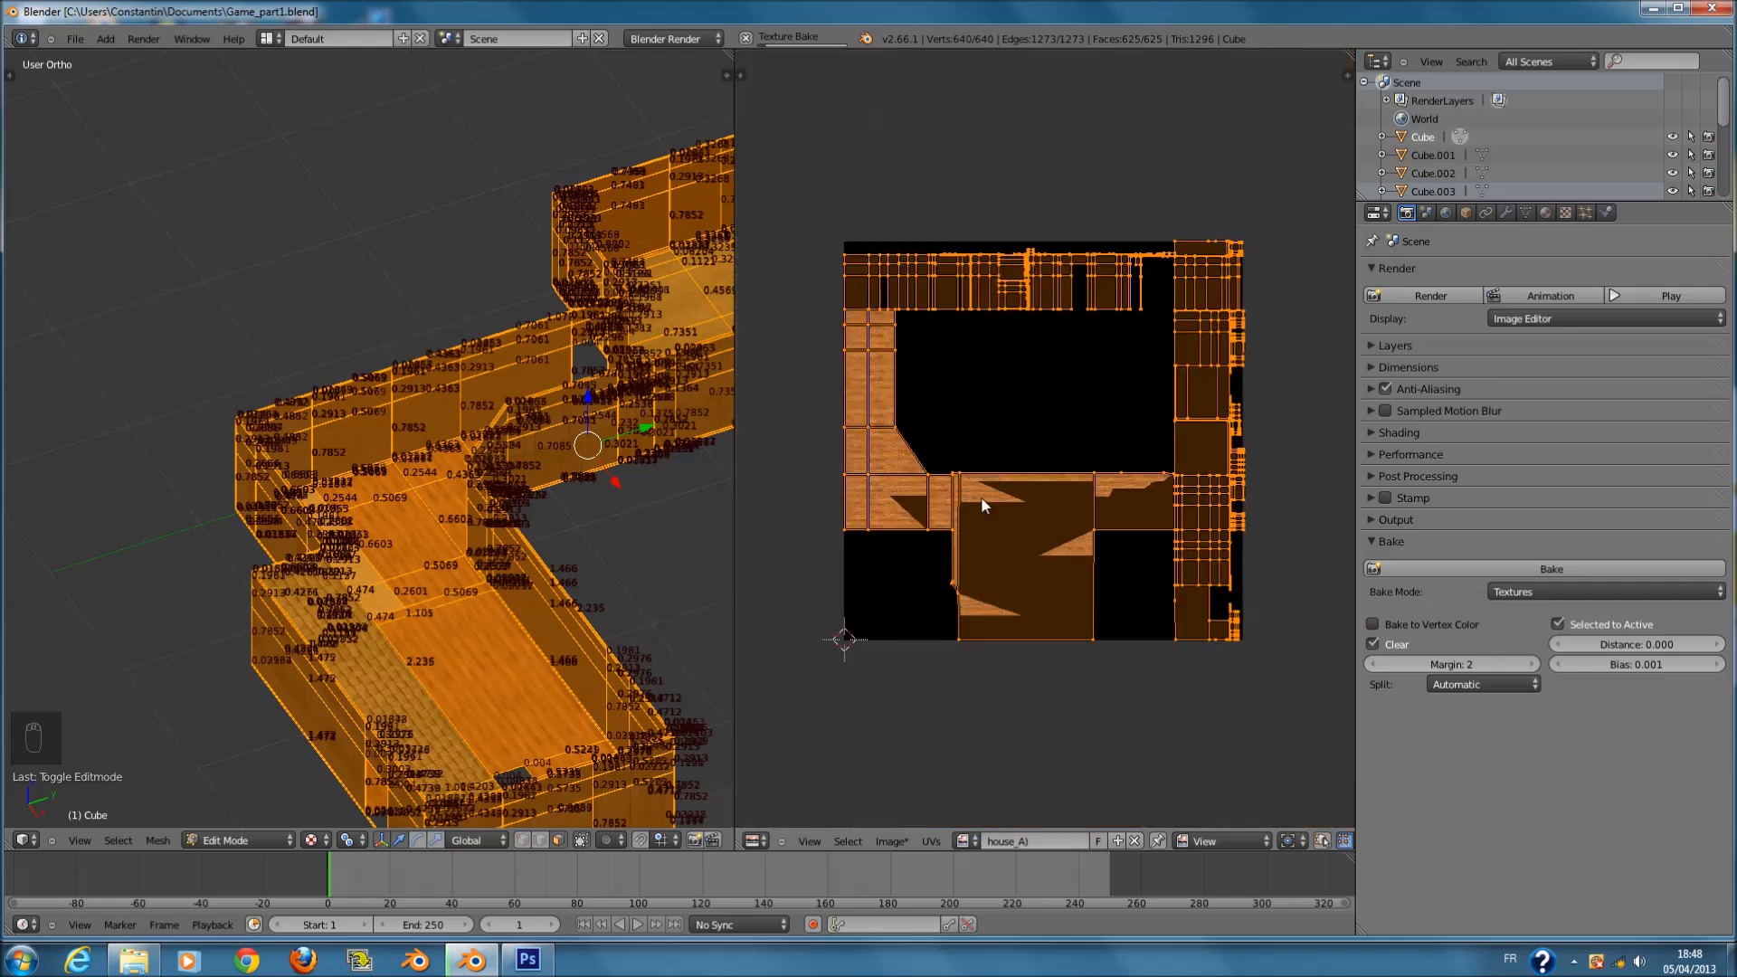
{"action": "scroll", "coordinate": [982, 497], "scroll_direction": "up", "scroll_amount": 1}
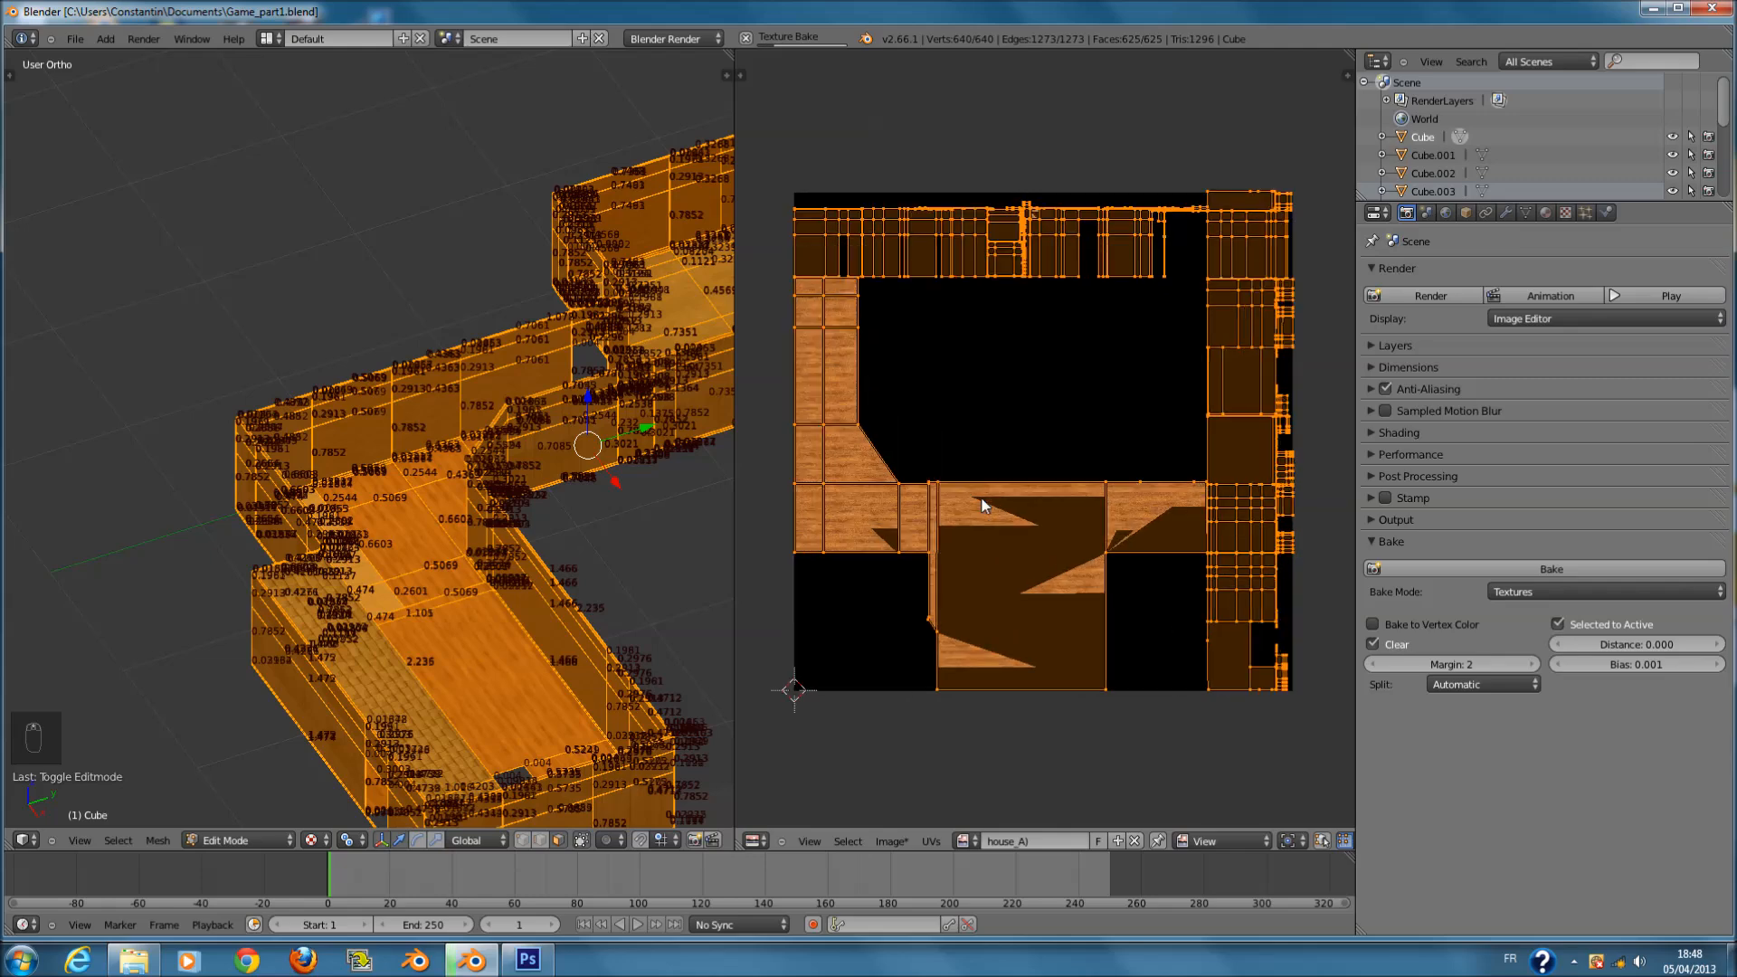
{"action": "scroll", "coordinate": [984, 504], "scroll_direction": "up", "scroll_amount": 4}
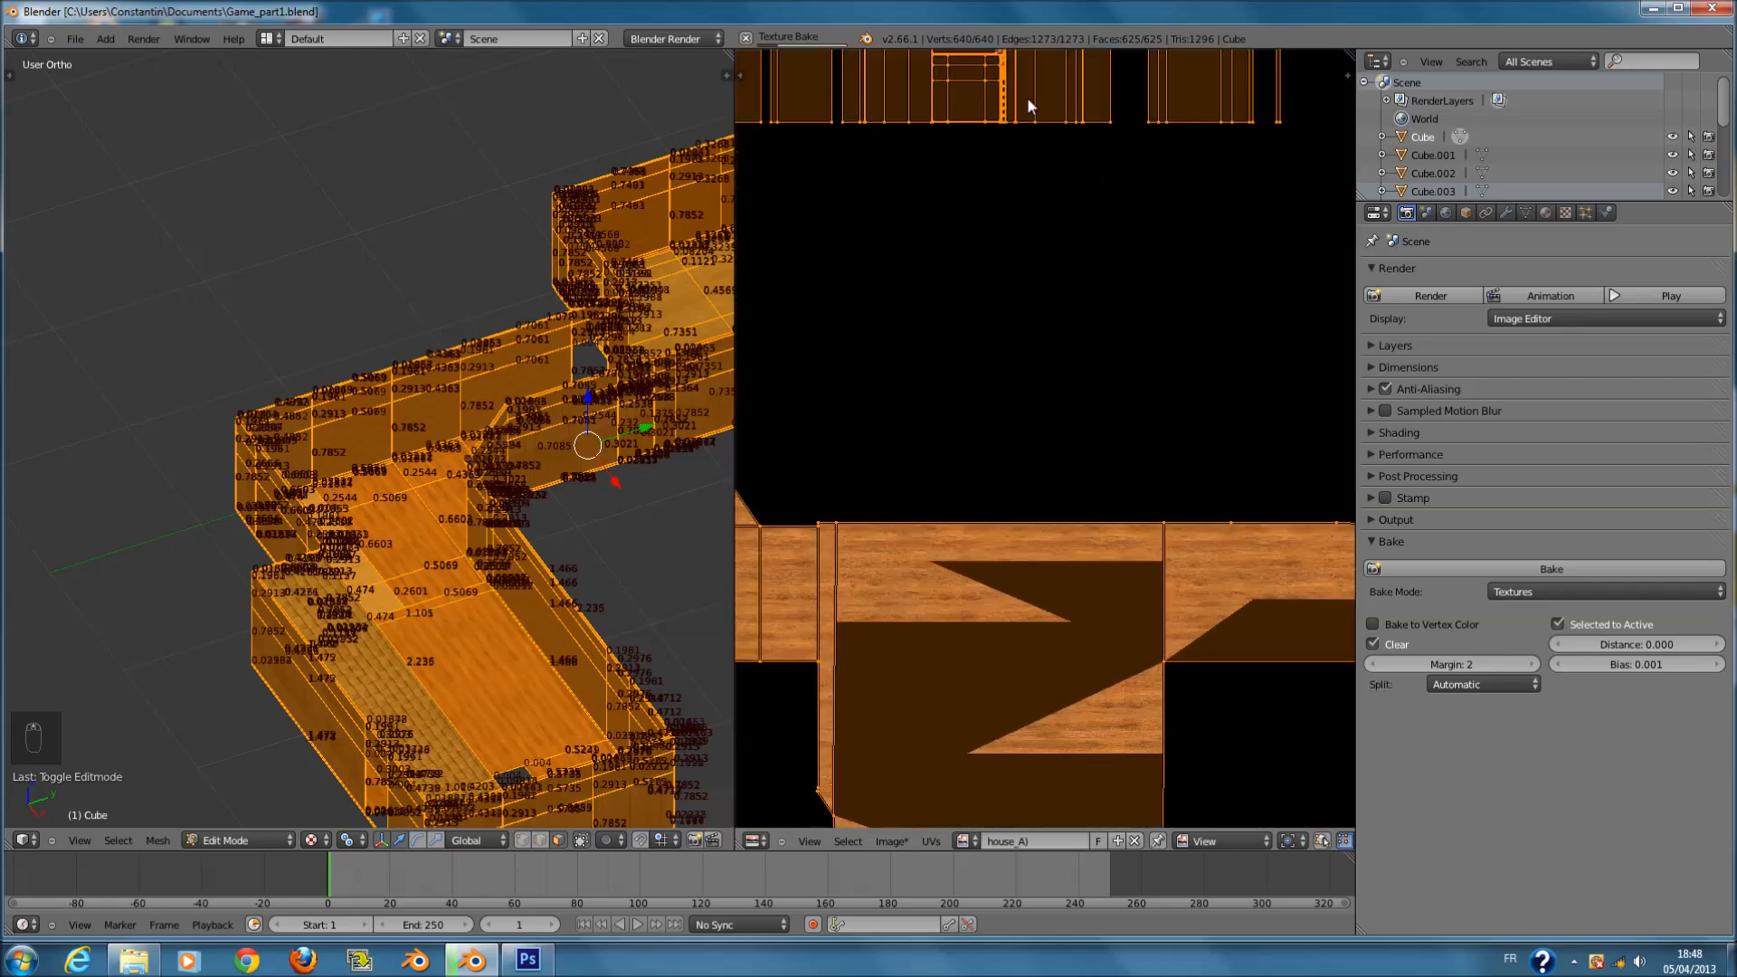
{"action": "middle_click_drag", "start_coordinate": [1026, 184], "coordinate": [1067, 636]}
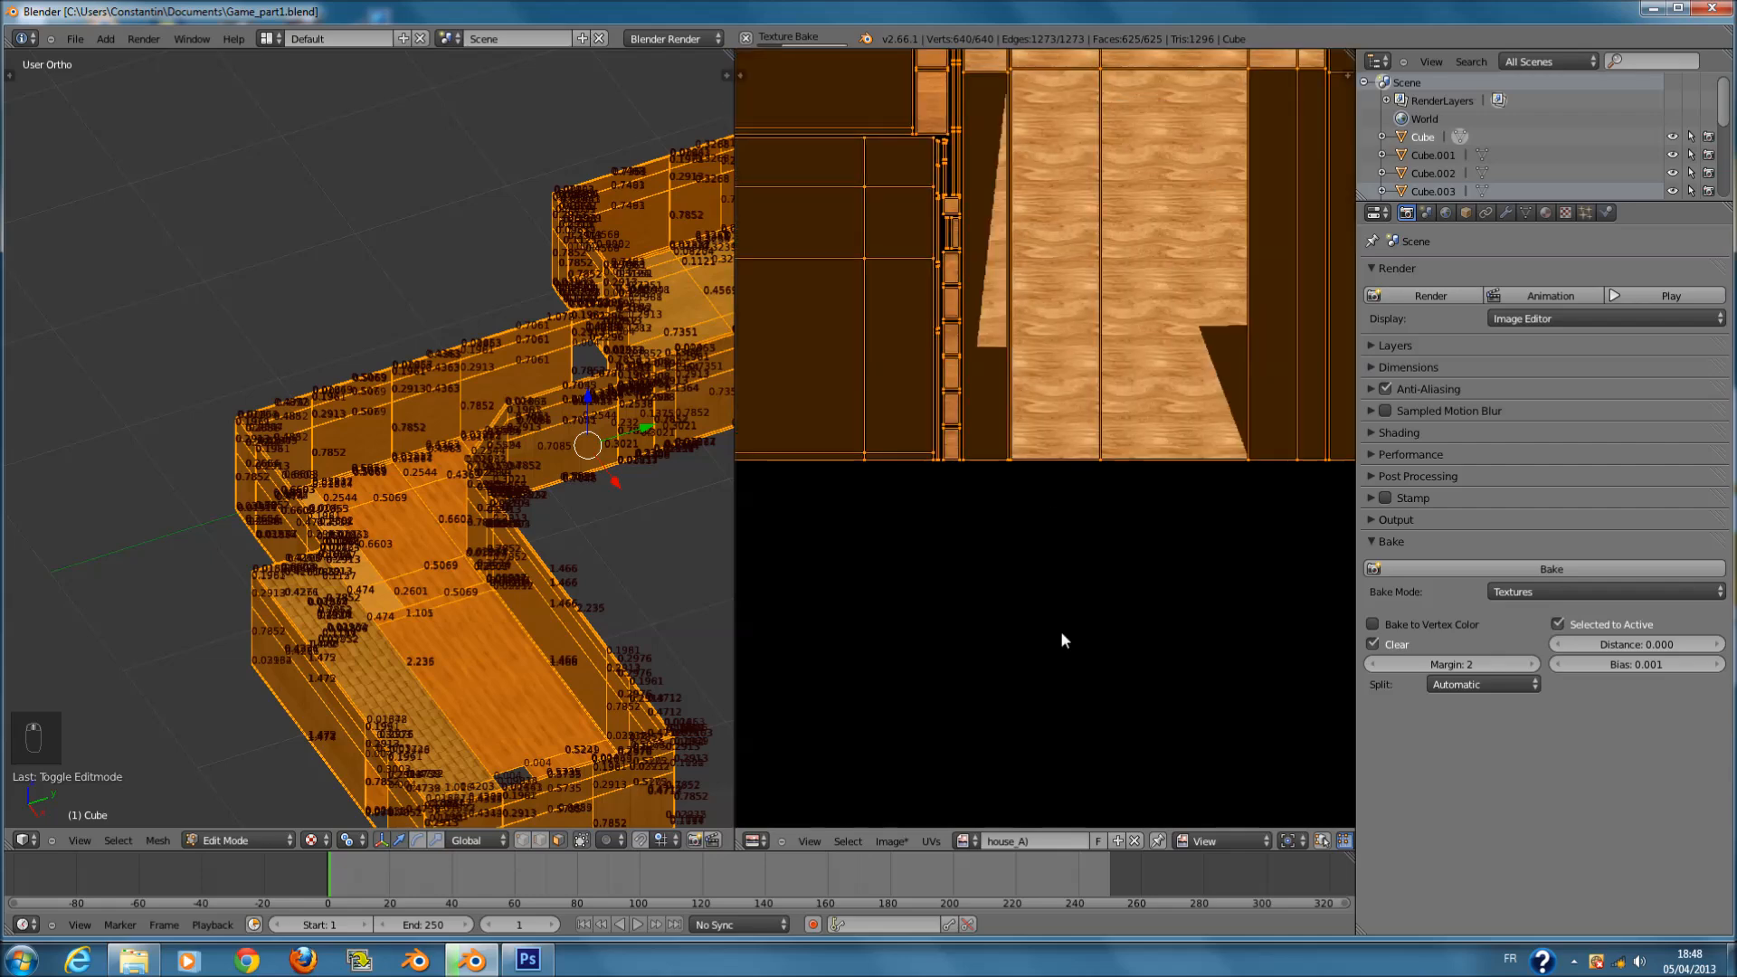
{"action": "scroll", "coordinate": [987, 349], "scroll_direction": "up", "scroll_amount": 2}
{"action": "middle_click_drag", "start_coordinate": [988, 344], "coordinate": [1101, 624]}
{"action": "scroll", "coordinate": [1052, 530], "scroll_direction": "up", "scroll_amount": 4}
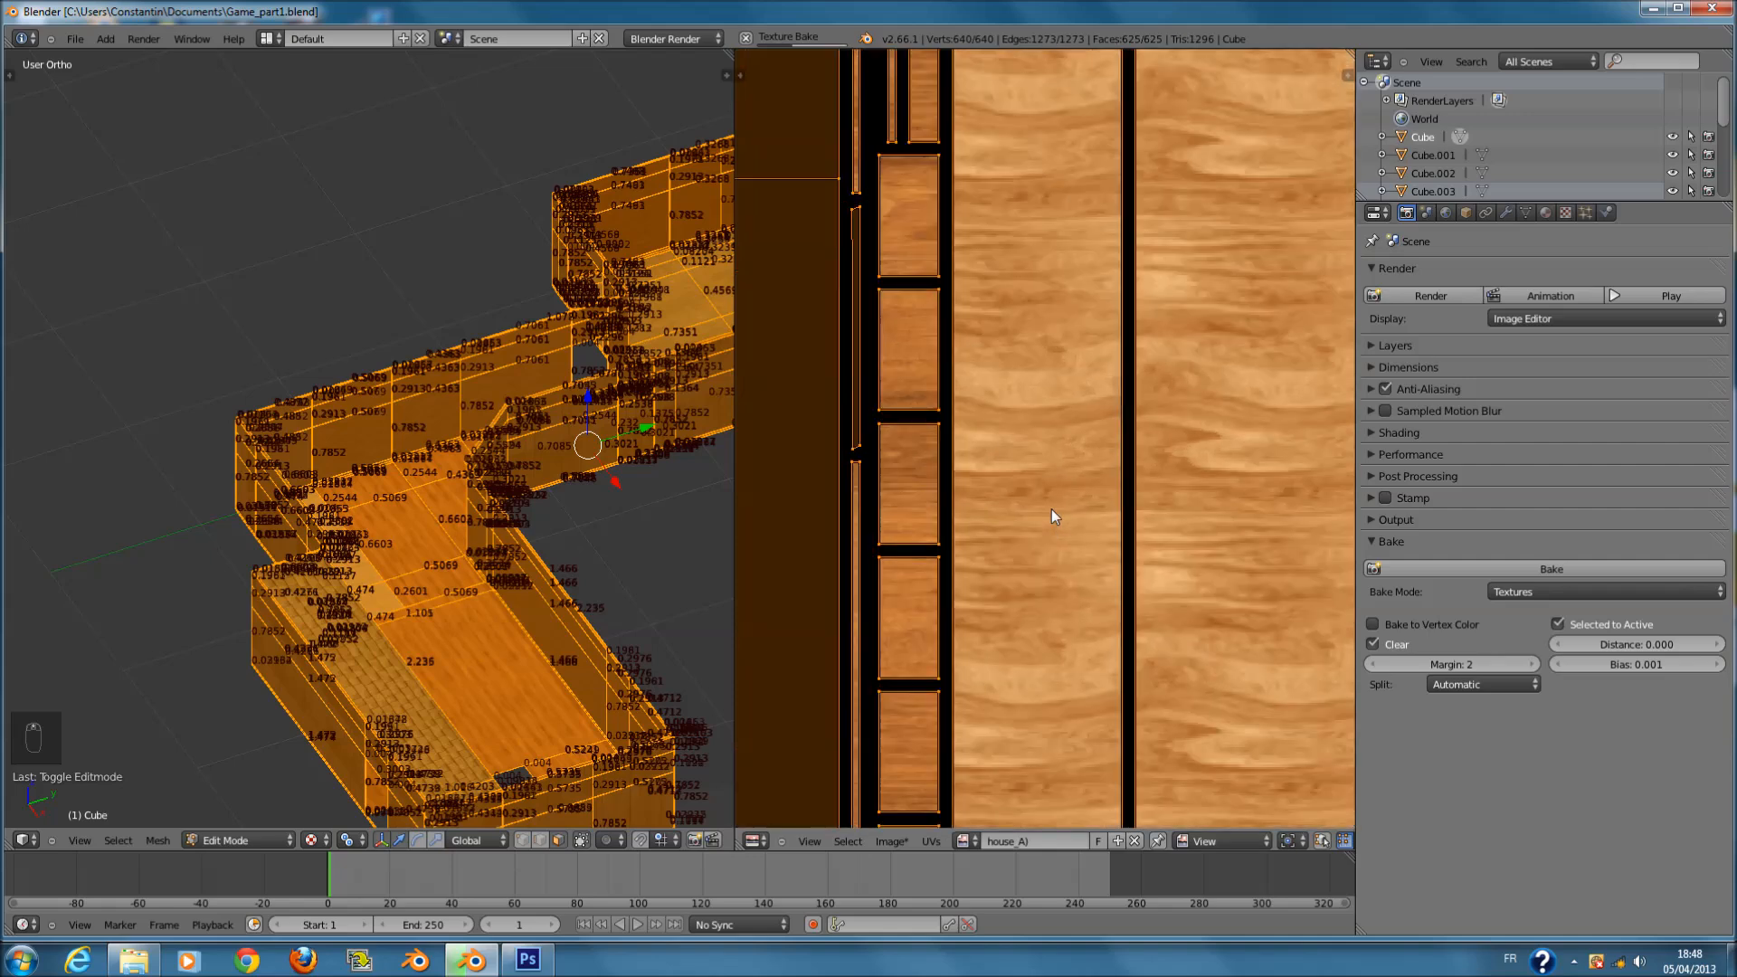
{"action": "scroll", "coordinate": [1118, 384], "scroll_direction": "down", "scroll_amount": 5}
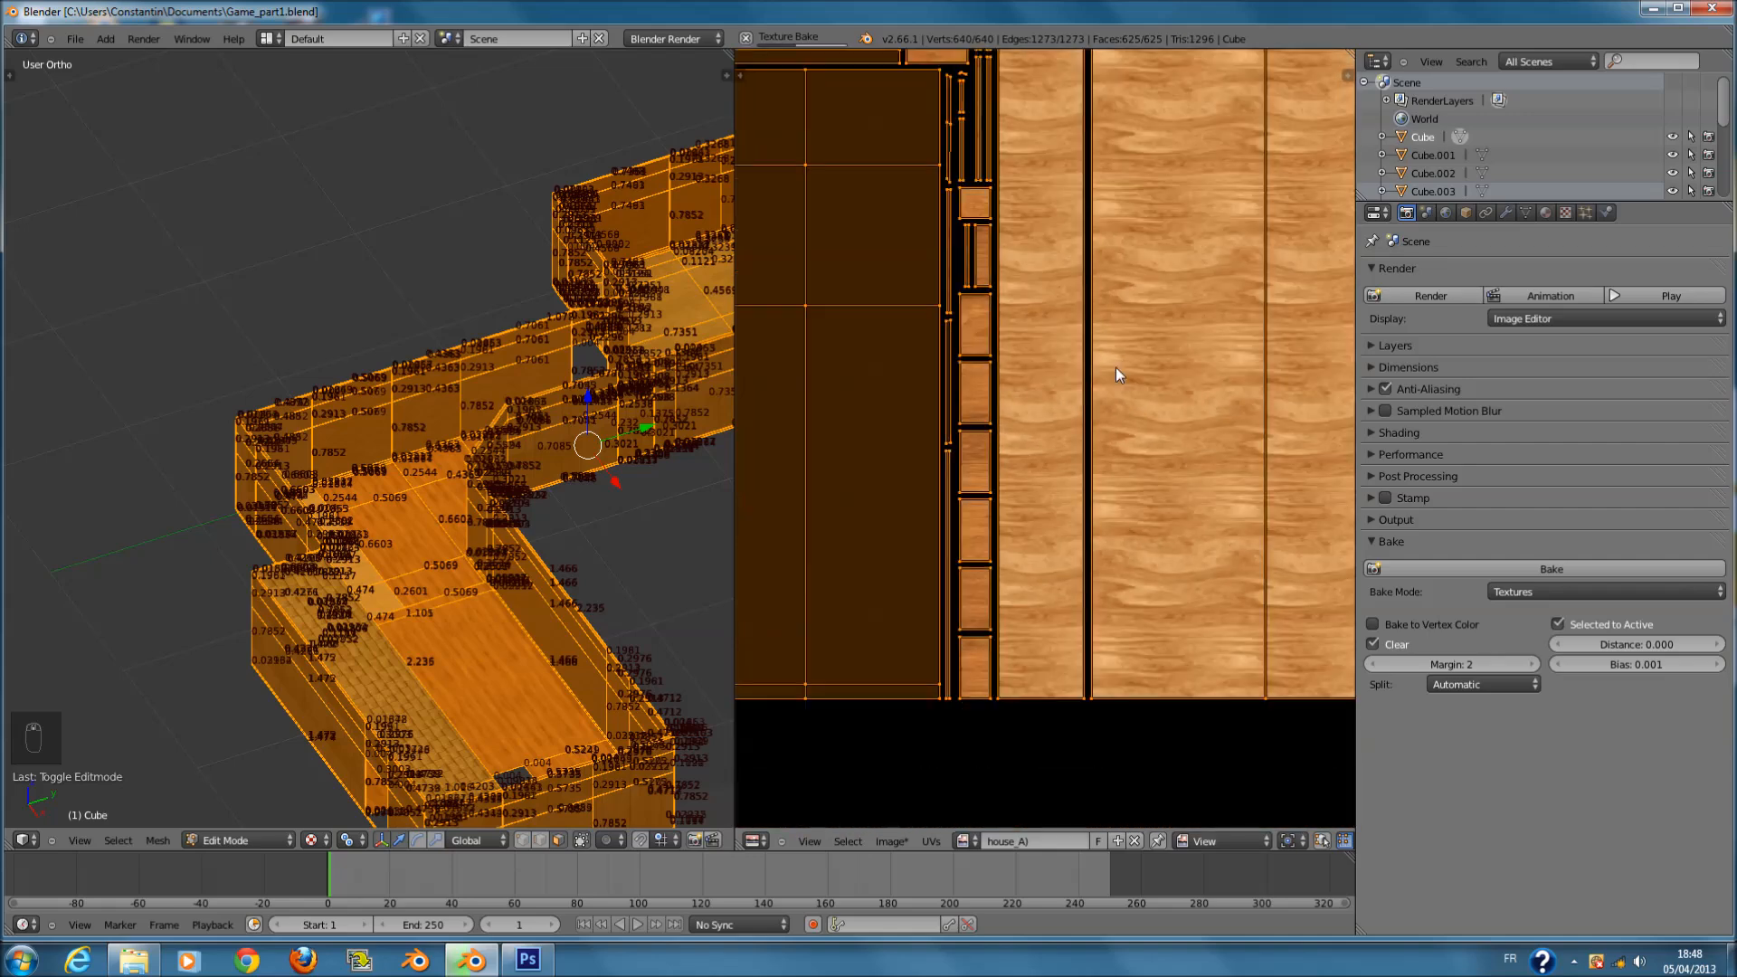
{"action": "scroll", "coordinate": [1110, 347], "scroll_direction": "down", "scroll_amount": 5}
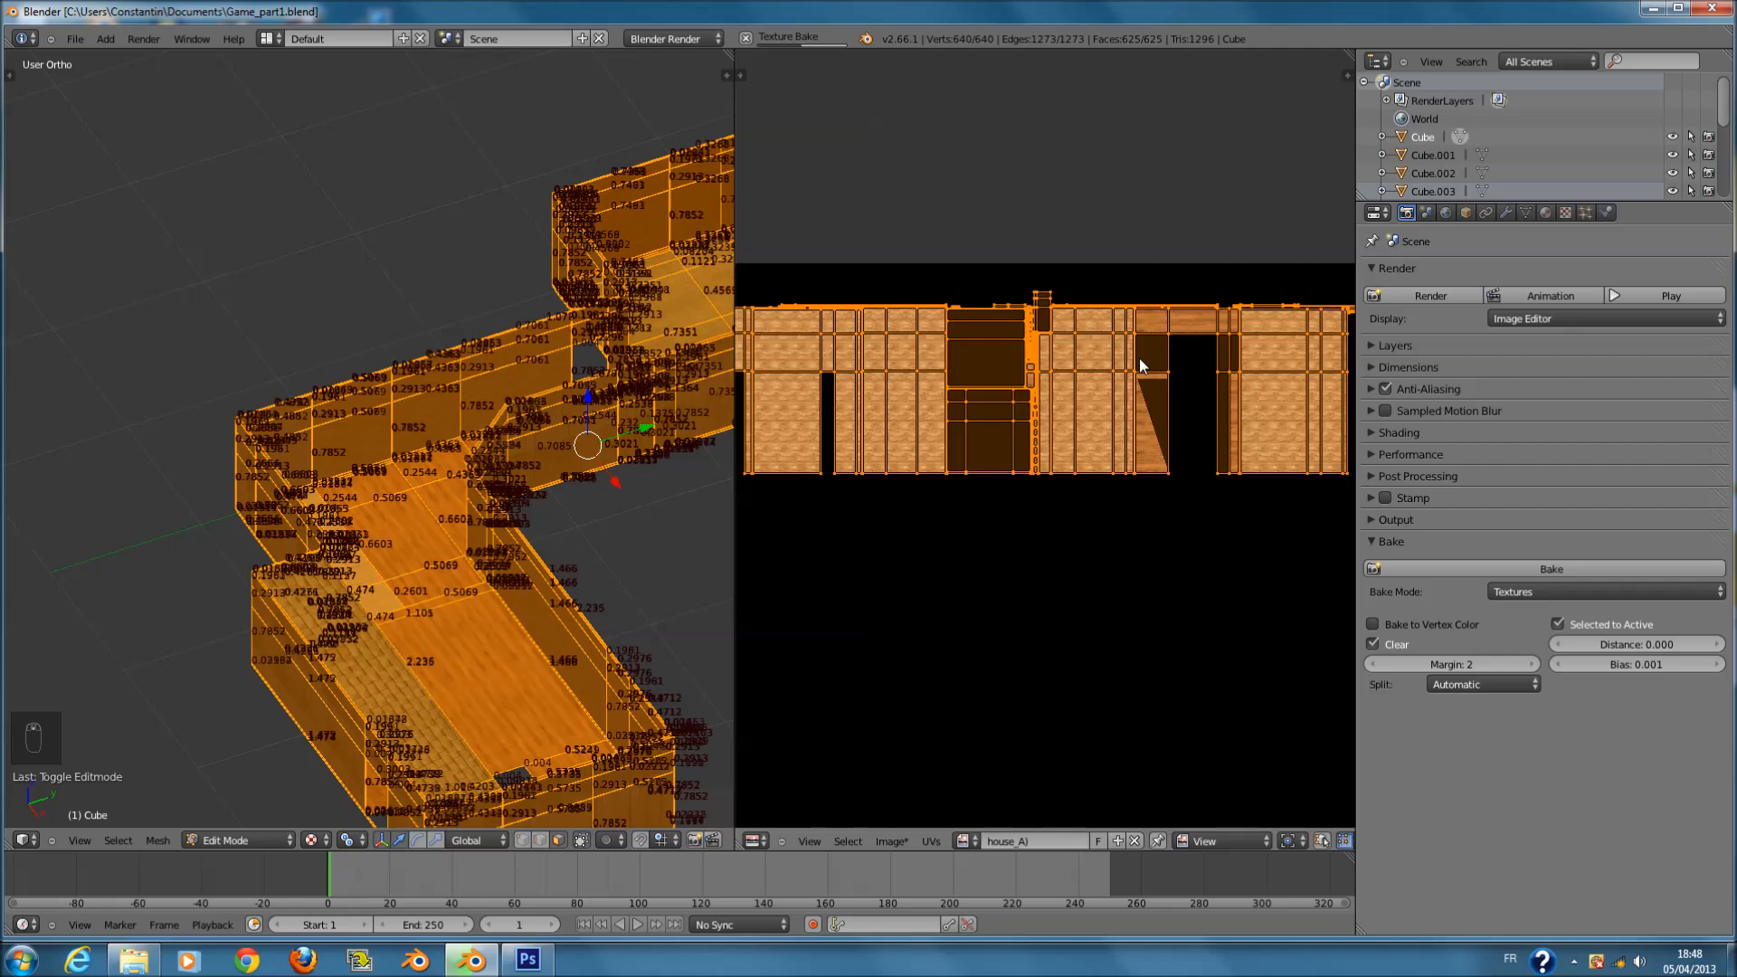
{"action": "scroll", "coordinate": [1169, 424], "scroll_direction": "down", "scroll_amount": 2}
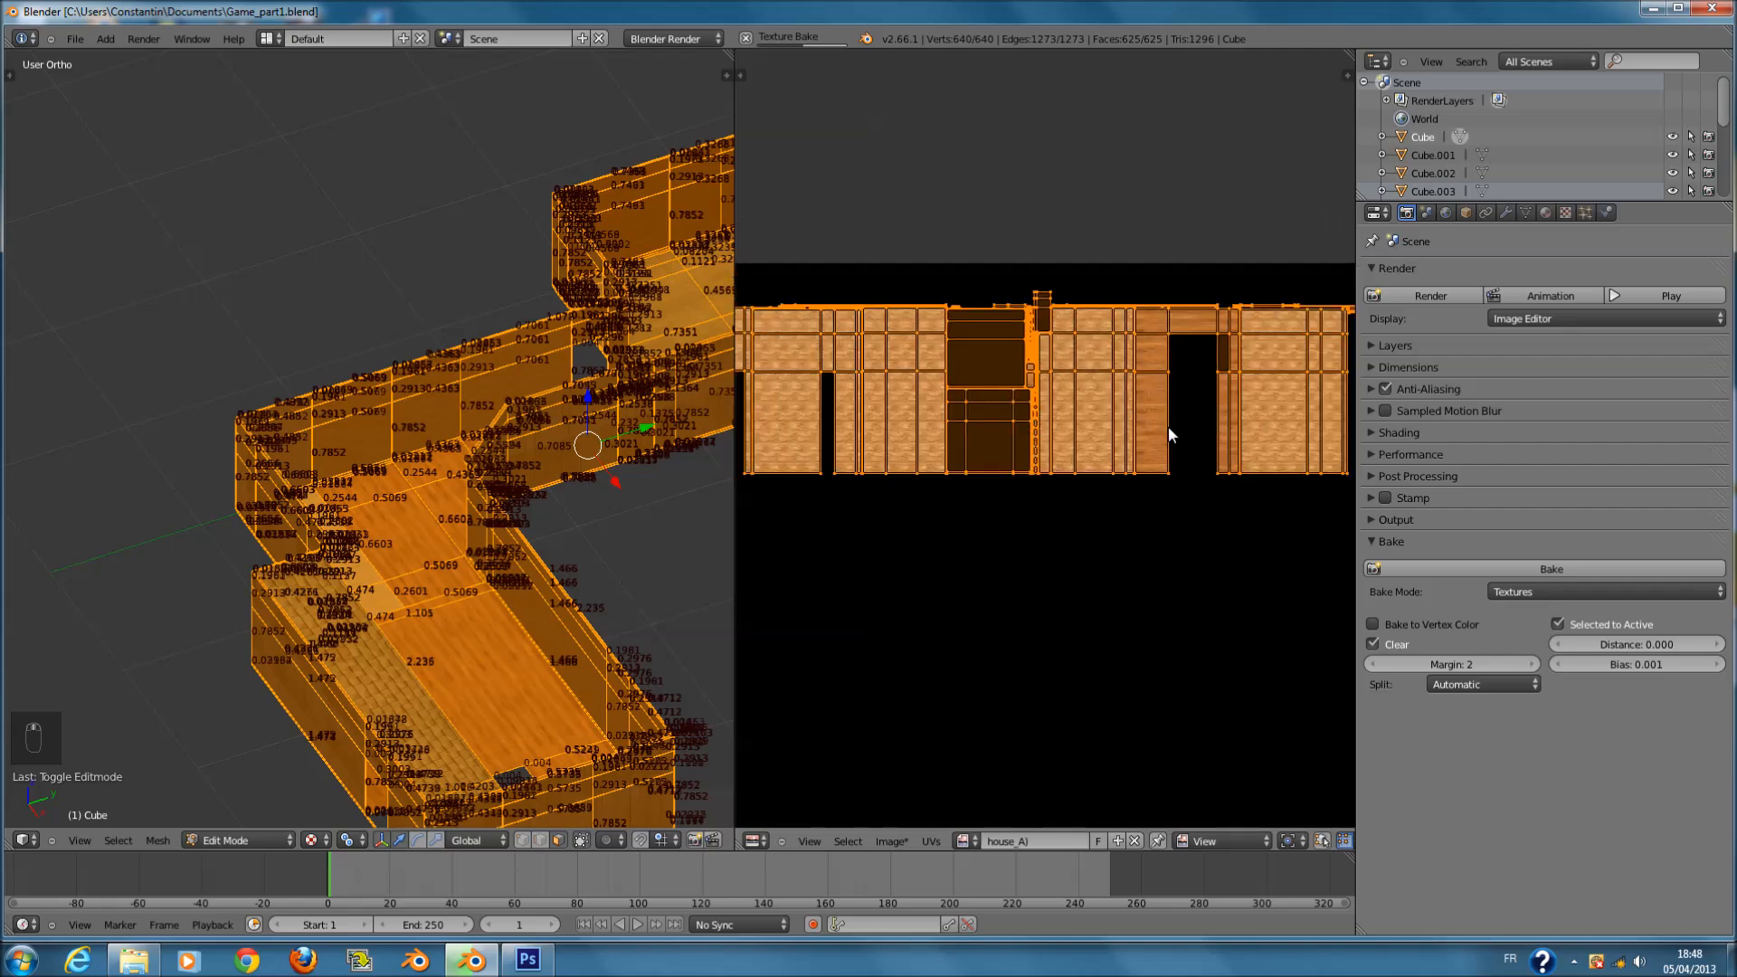
- Examine the remaining wall and tile islands as the texture bake fills the house's UV layout
{"action": "scroll", "coordinate": [1169, 427], "scroll_direction": "down", "scroll_amount": 4}
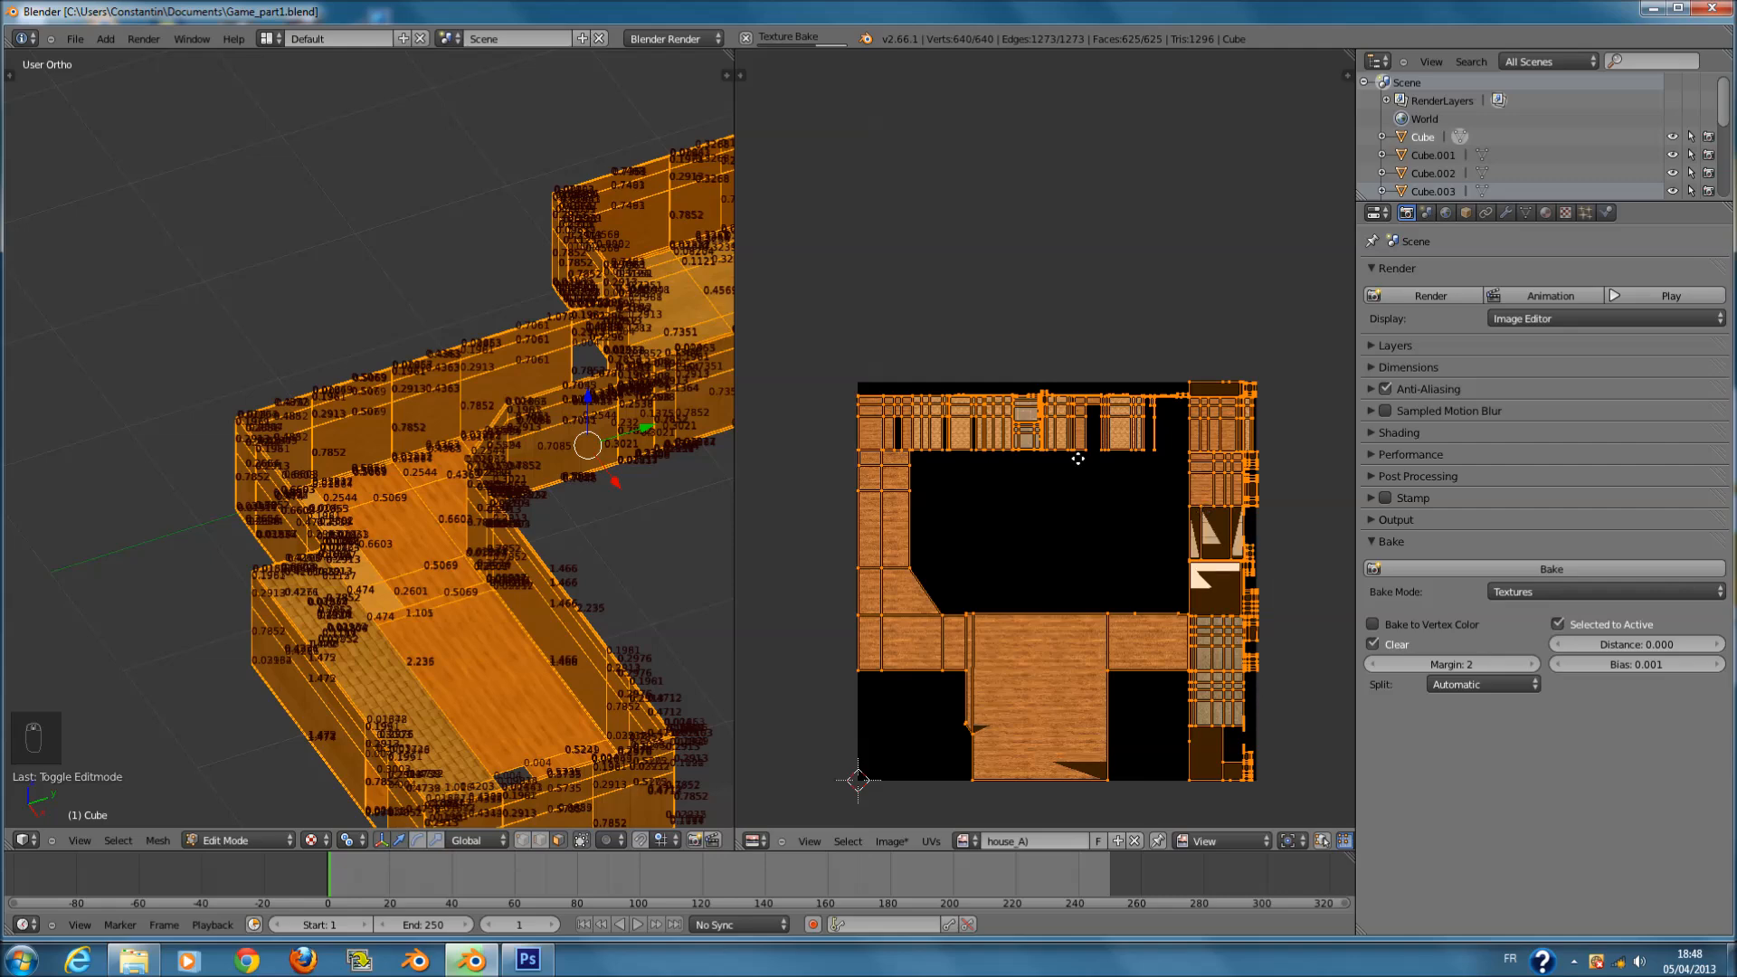
{"action": "scroll", "coordinate": [1244, 543], "scroll_direction": "up", "scroll_amount": 1}
{"action": "middle_click_drag", "start_coordinate": [1192, 505], "coordinate": [942, 300]}
{"action": "scroll", "coordinate": [1073, 493], "scroll_direction": "up", "scroll_amount": 8}
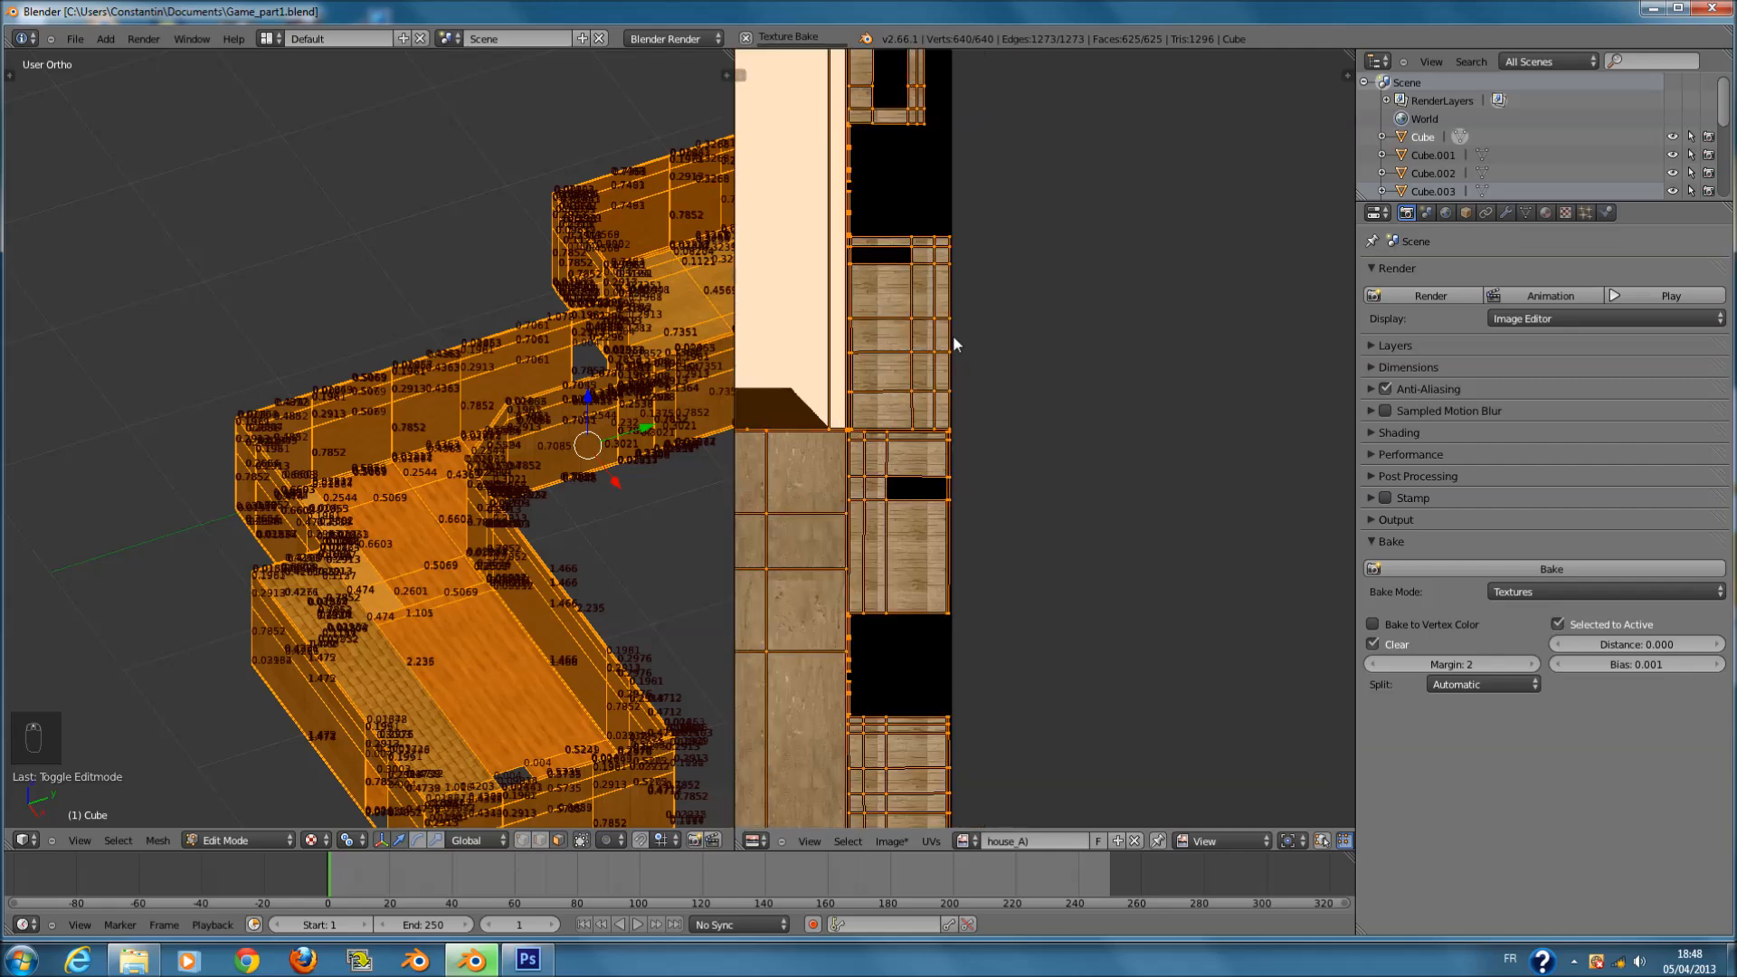
{"action": "scroll", "coordinate": [950, 331], "scroll_direction": "down", "scroll_amount": 5}
{"action": "middle_click_drag", "start_coordinate": [954, 334], "coordinate": [1024, 444]}
{"action": "scroll", "coordinate": [1024, 444], "scroll_direction": "down", "scroll_amount": 5}
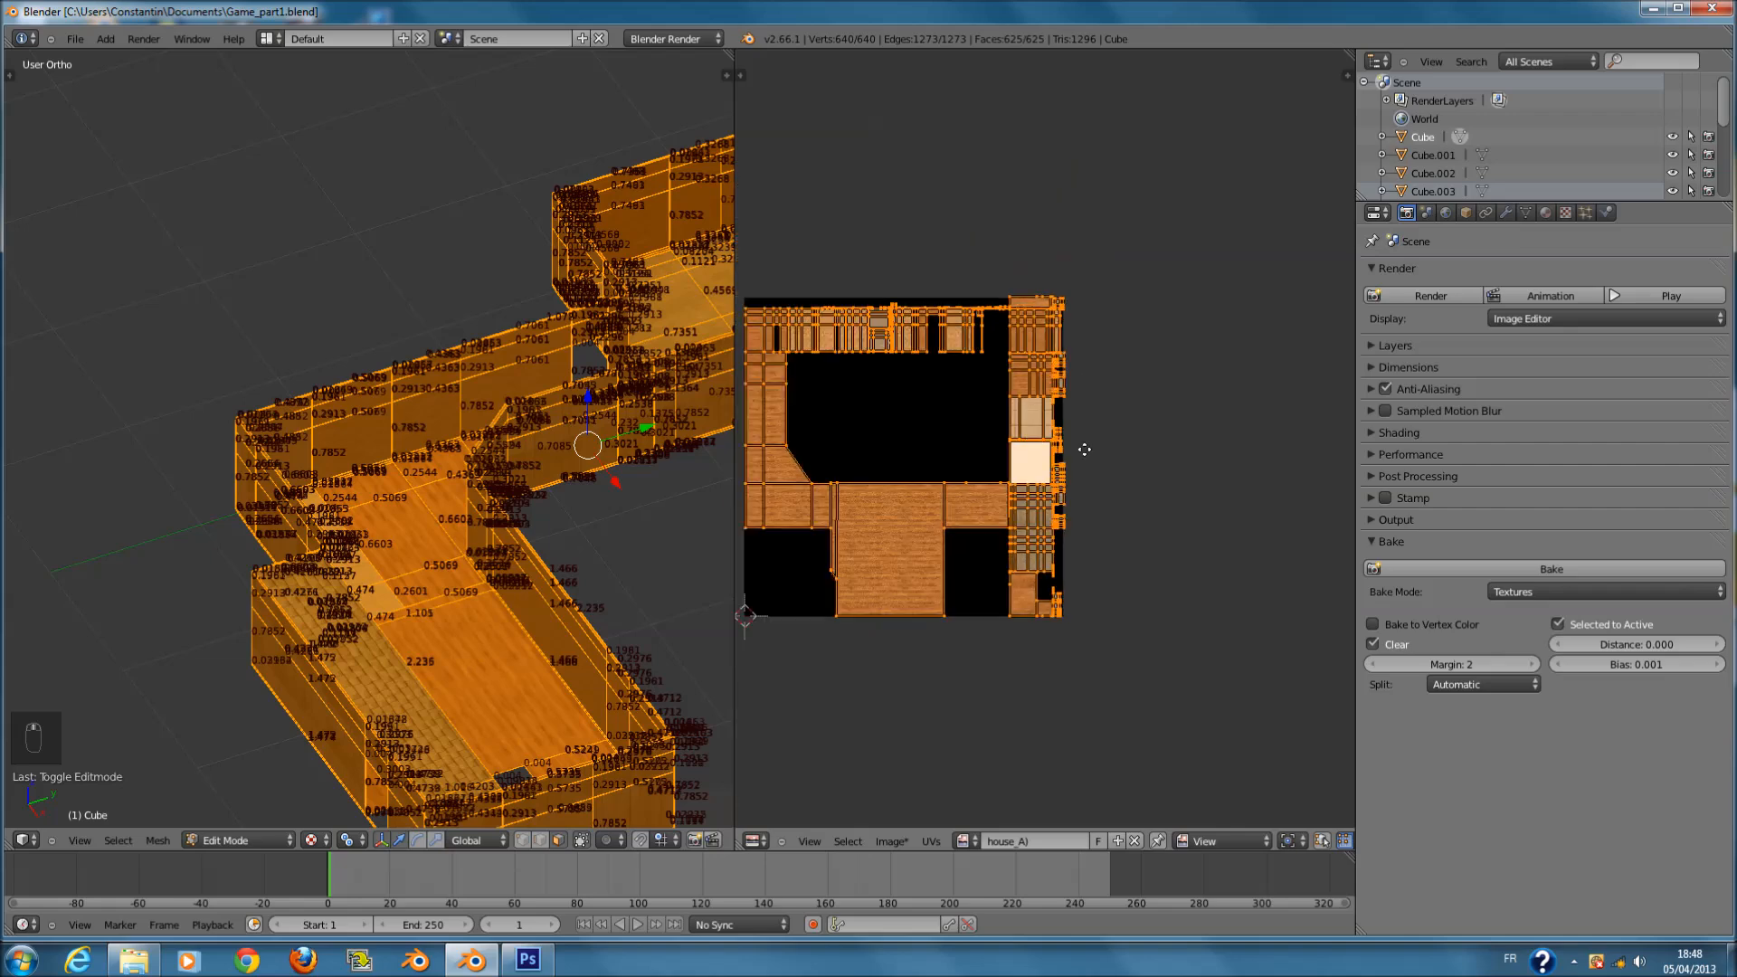
{"action": "middle_click_drag", "start_coordinate": [1084, 450], "coordinate": [1143, 472]}
{"action": "scroll", "coordinate": [1086, 453], "scroll_direction": "up", "scroll_amount": 1}
- Leave edit mode and examine the baked image close up around the tiled wall and its narrow wood strips
{"action": "key", "text": "Tab"}
{"action": "scroll", "coordinate": [1028, 454], "scroll_direction": "down", "scroll_amount": 1}
{"action": "scroll", "coordinate": [1028, 455], "scroll_direction": "up", "scroll_amount": 1}
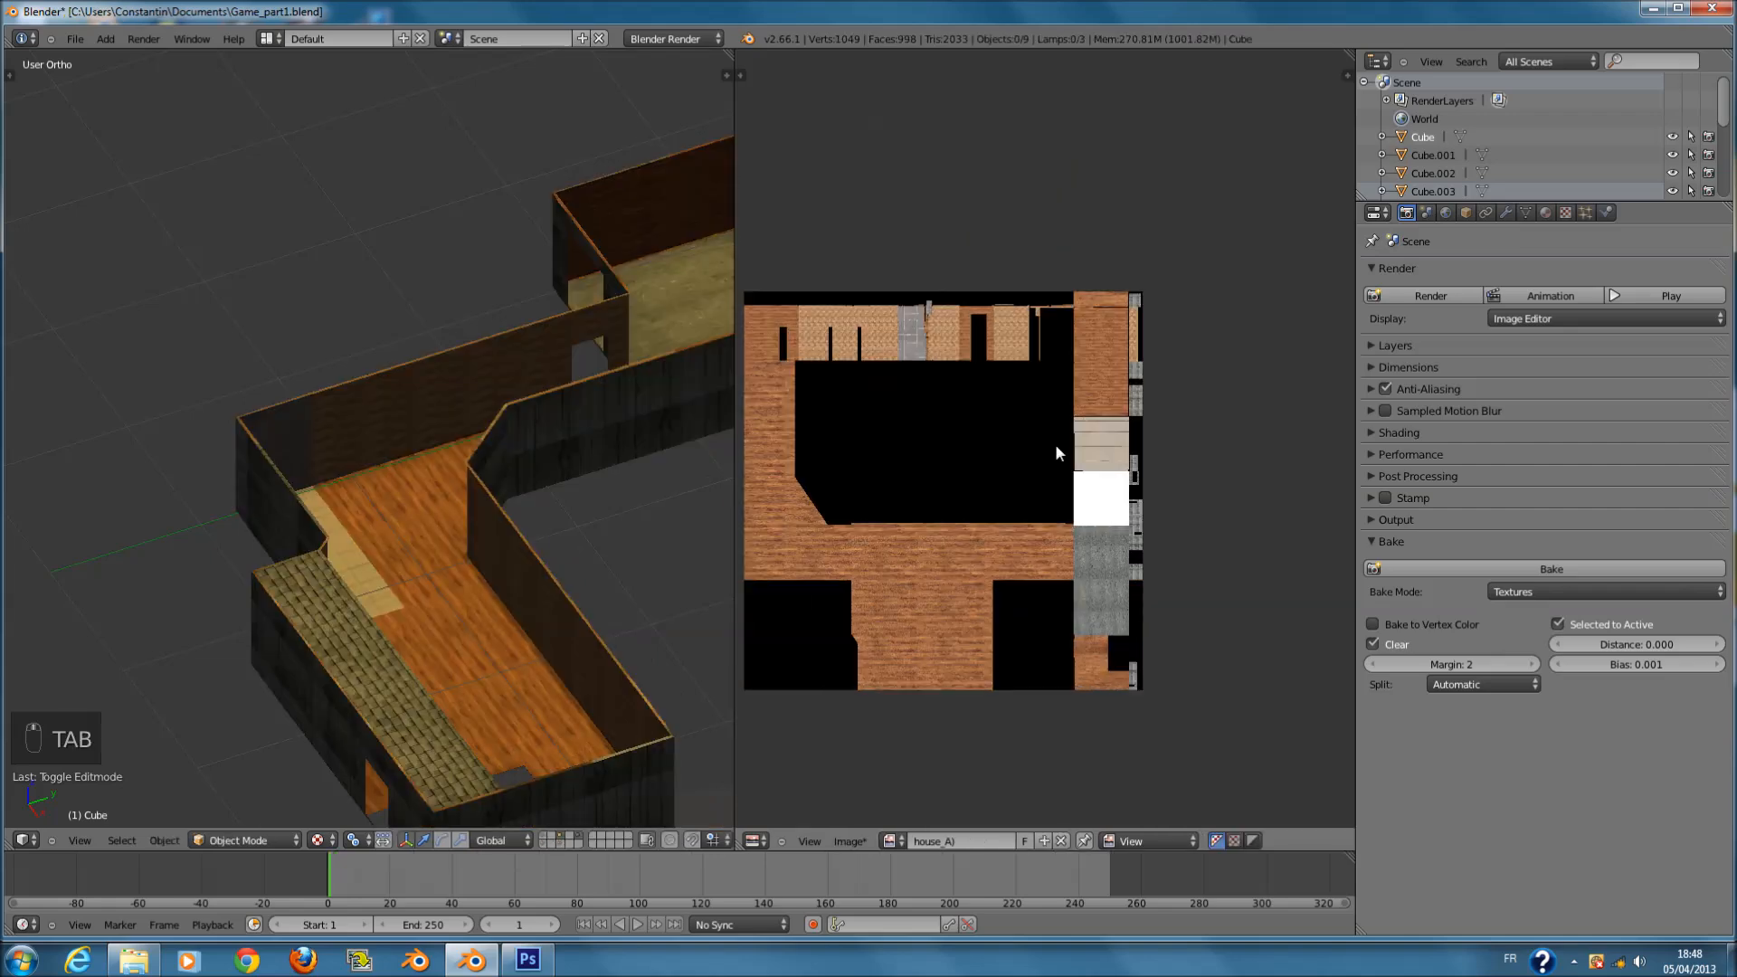
{"action": "scroll", "coordinate": [935, 372], "scroll_direction": "up", "scroll_amount": 6}
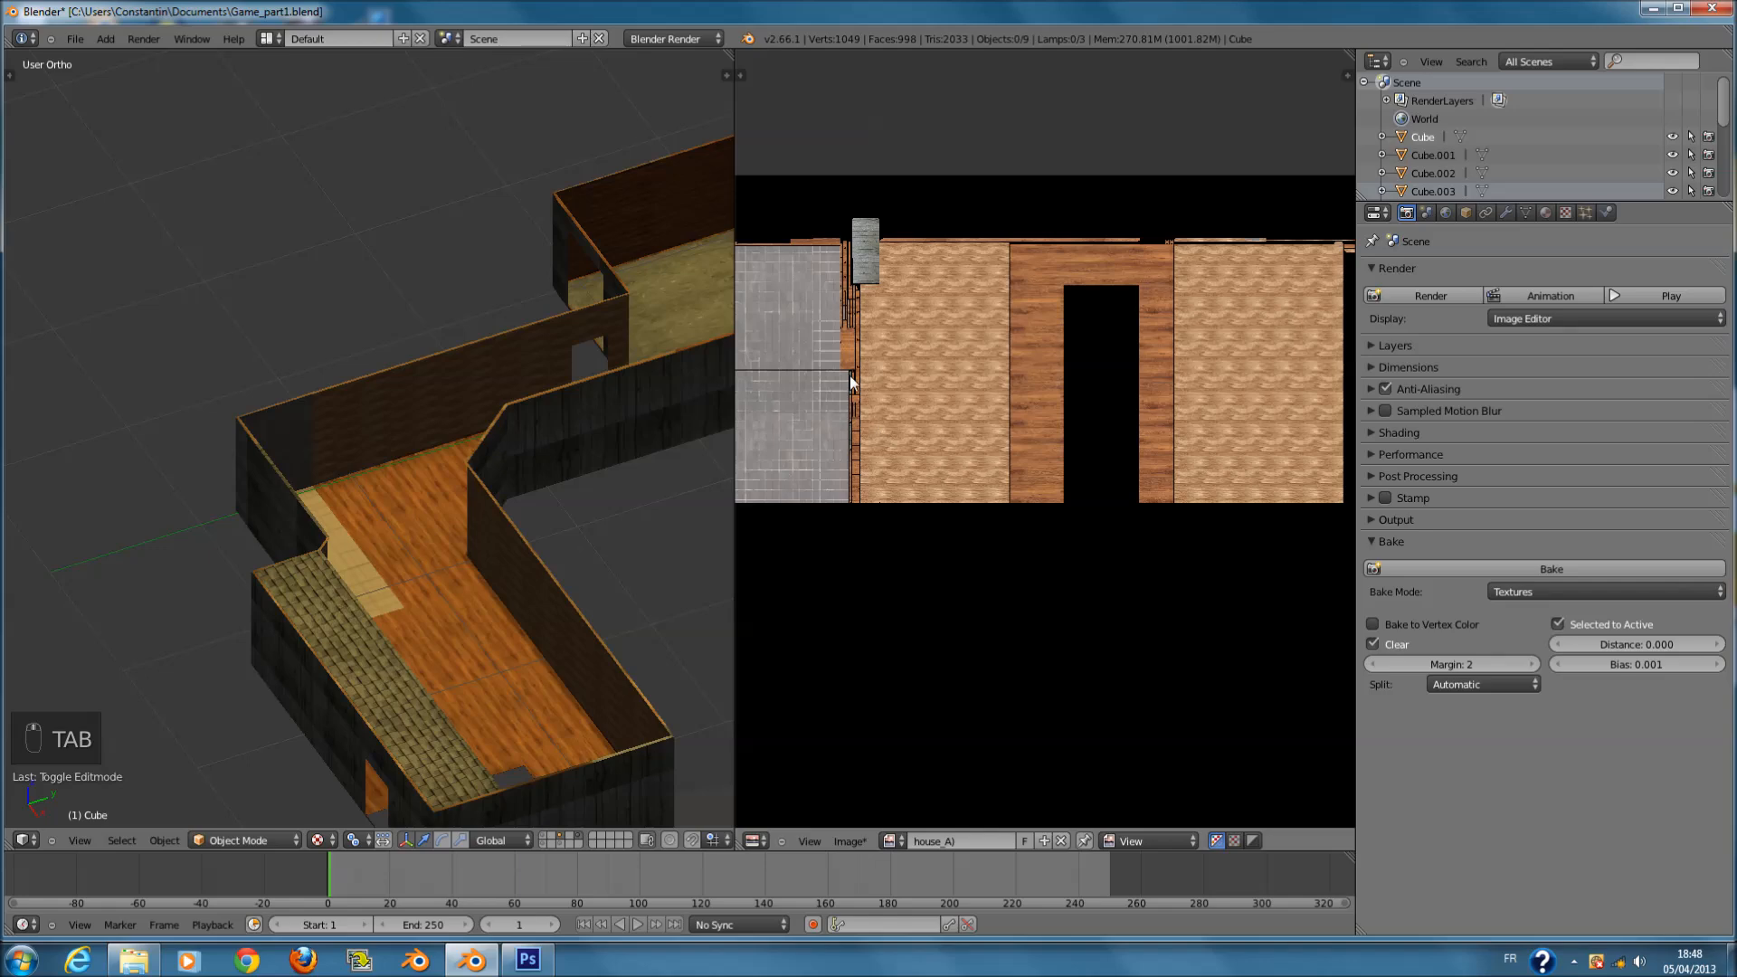
{"action": "middle_click_drag", "start_coordinate": [880, 441], "coordinate": [1041, 437]}
{"action": "scroll", "coordinate": [1045, 439], "scroll_direction": "up", "scroll_amount": 3}
{"action": "scroll", "coordinate": [1052, 431], "scroll_direction": "up", "scroll_amount": 7}
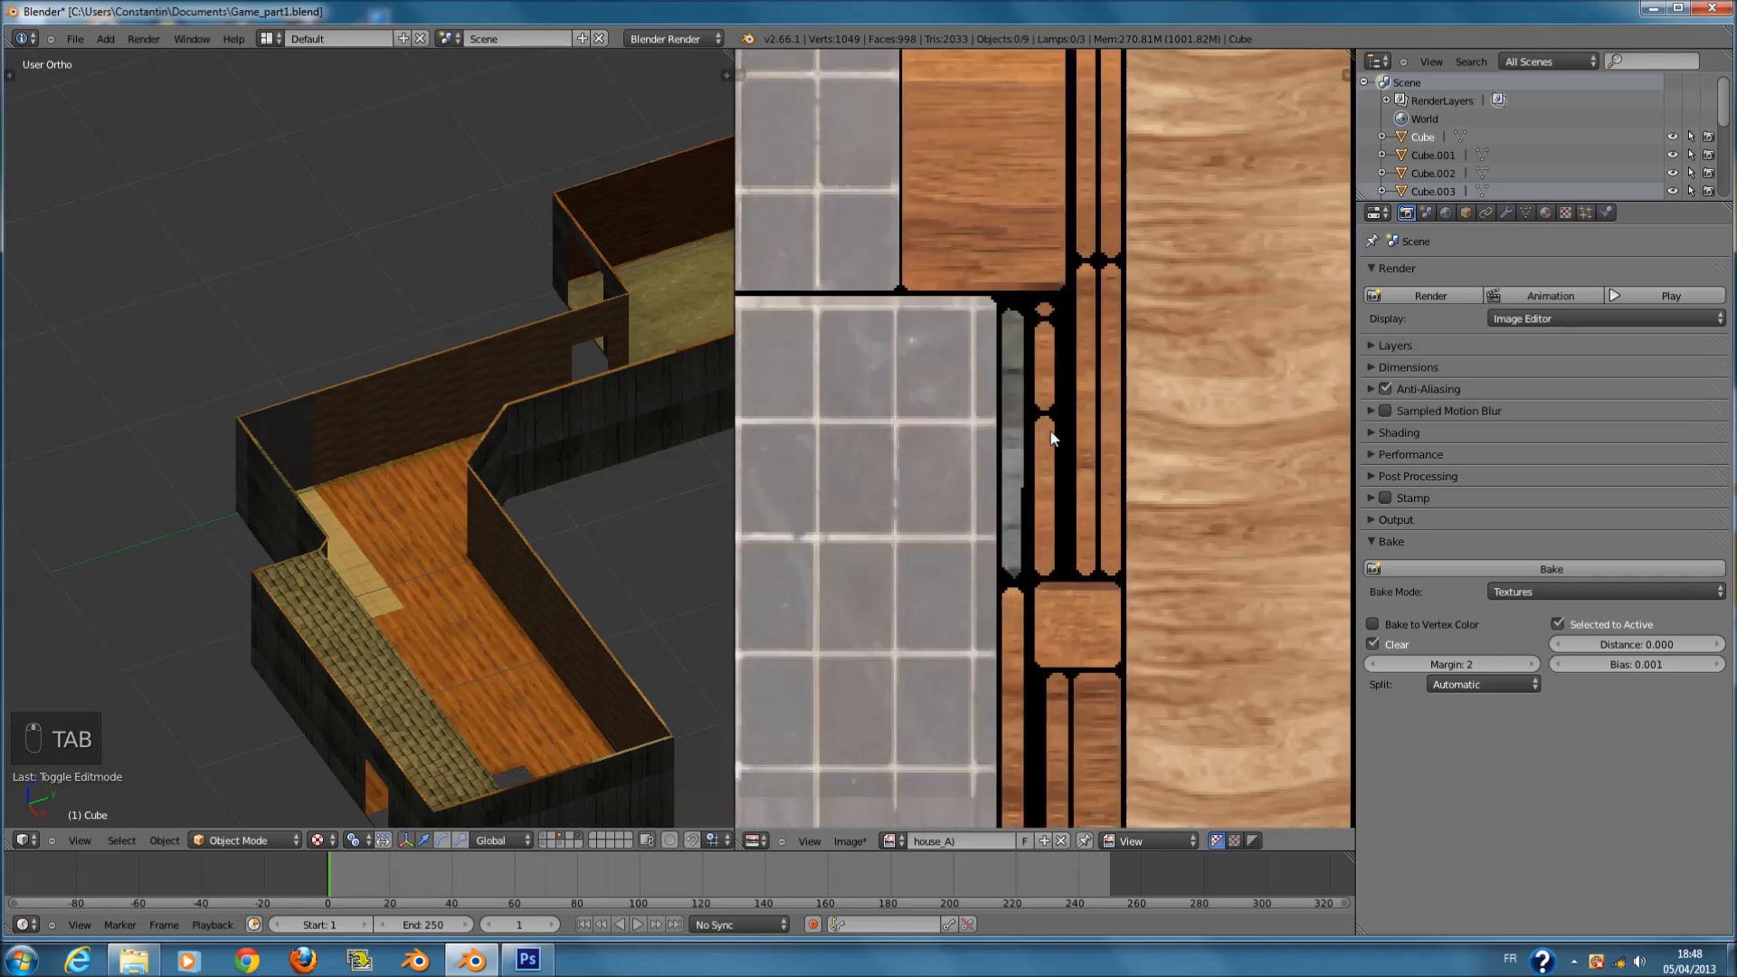
{"action": "scroll", "coordinate": [1053, 431], "scroll_direction": "down", "scroll_amount": 10}
{"action": "scroll", "coordinate": [1095, 452], "scroll_direction": "down", "scroll_amount": 6}
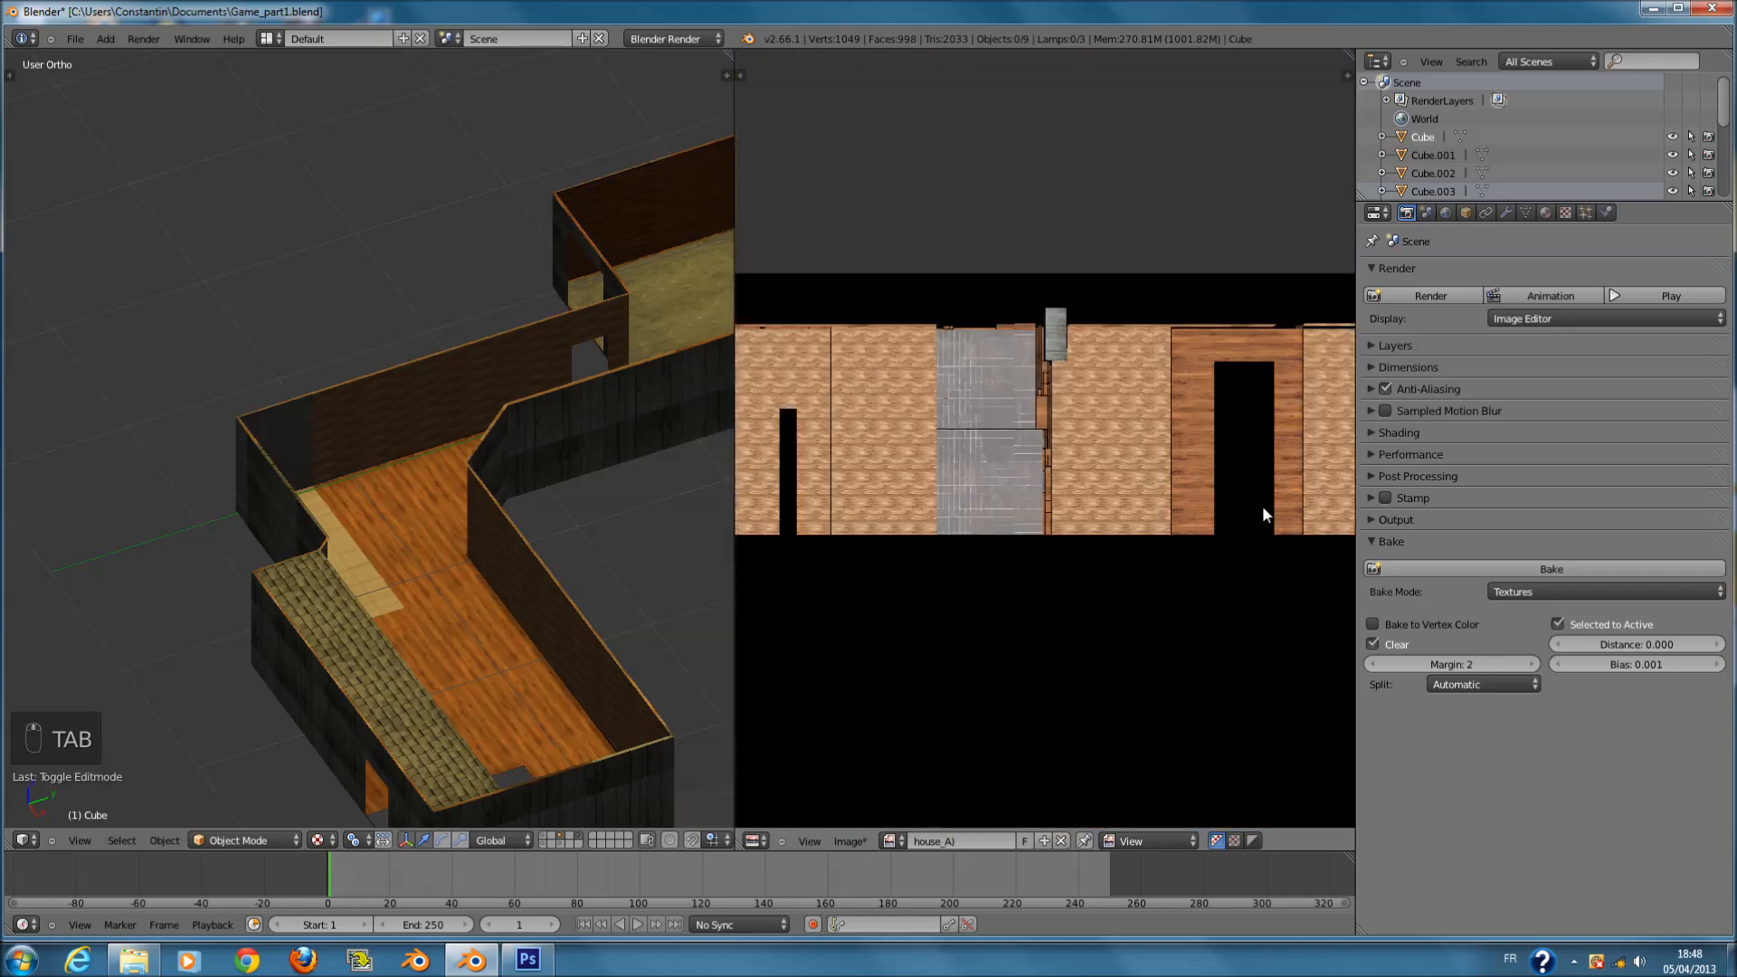
{"action": "scroll", "coordinate": [1144, 467], "scroll_direction": "down", "scroll_amount": 1}
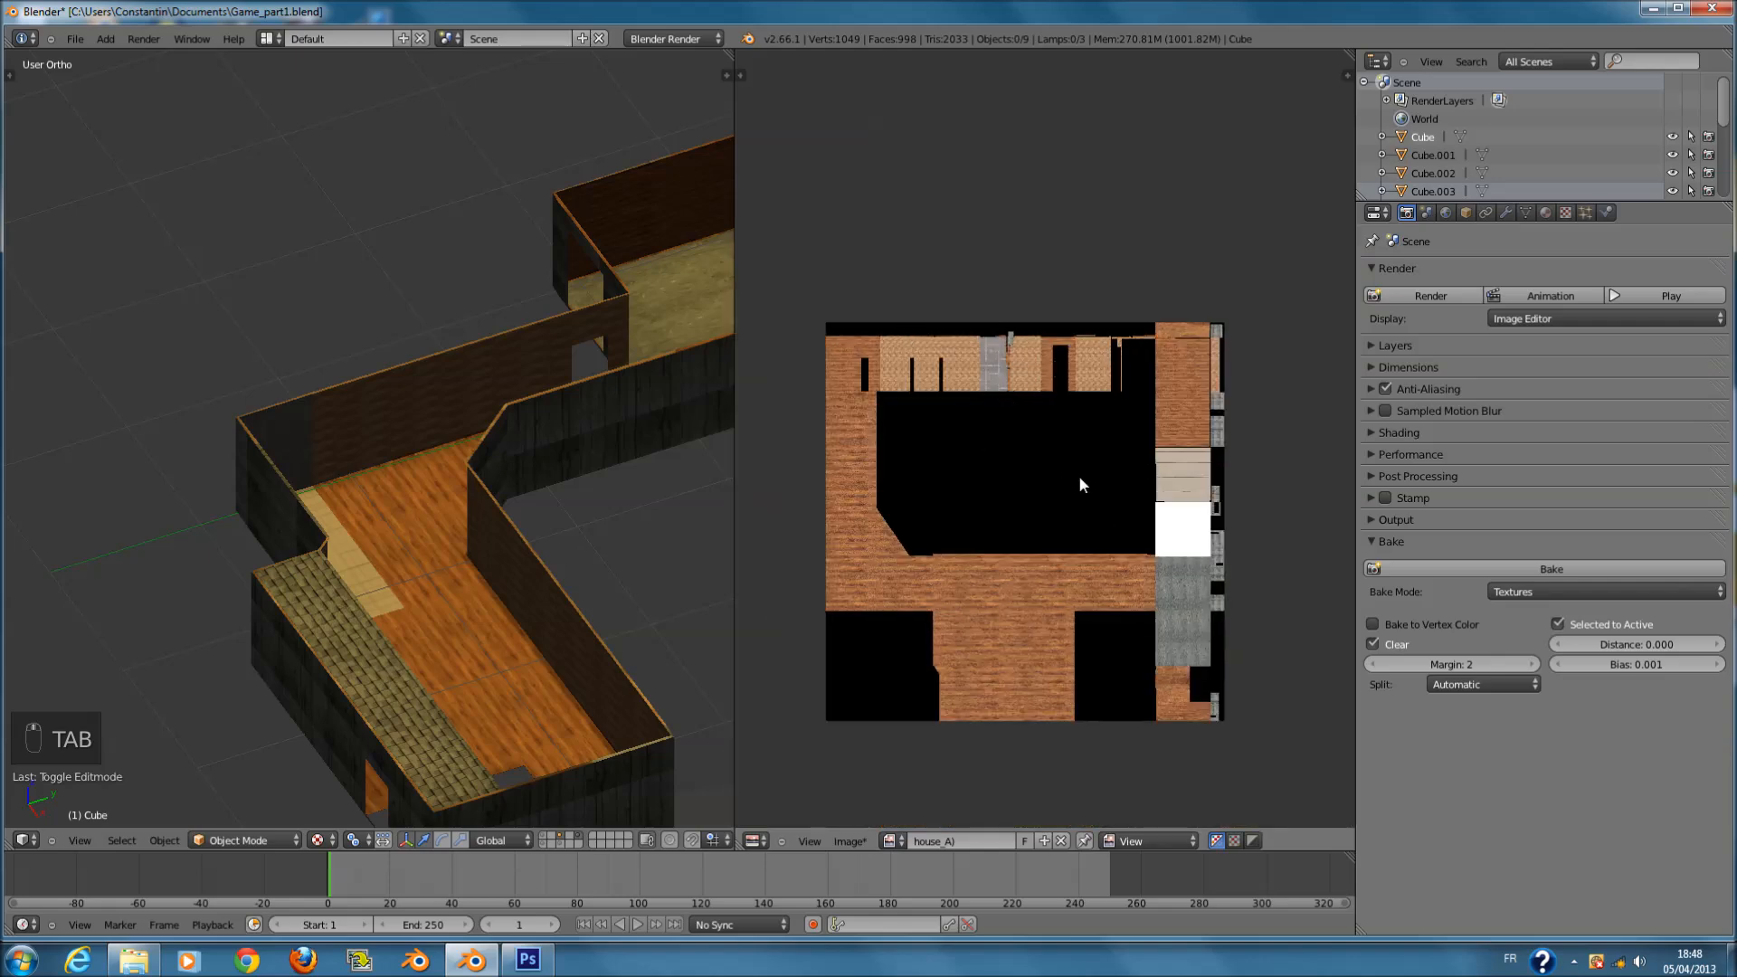
- Compare the baked image with and without the house's UV layout over it
{"action": "scroll", "coordinate": [1079, 471], "scroll_direction": "up", "scroll_amount": 4}
{"action": "key", "text": "Tab"}
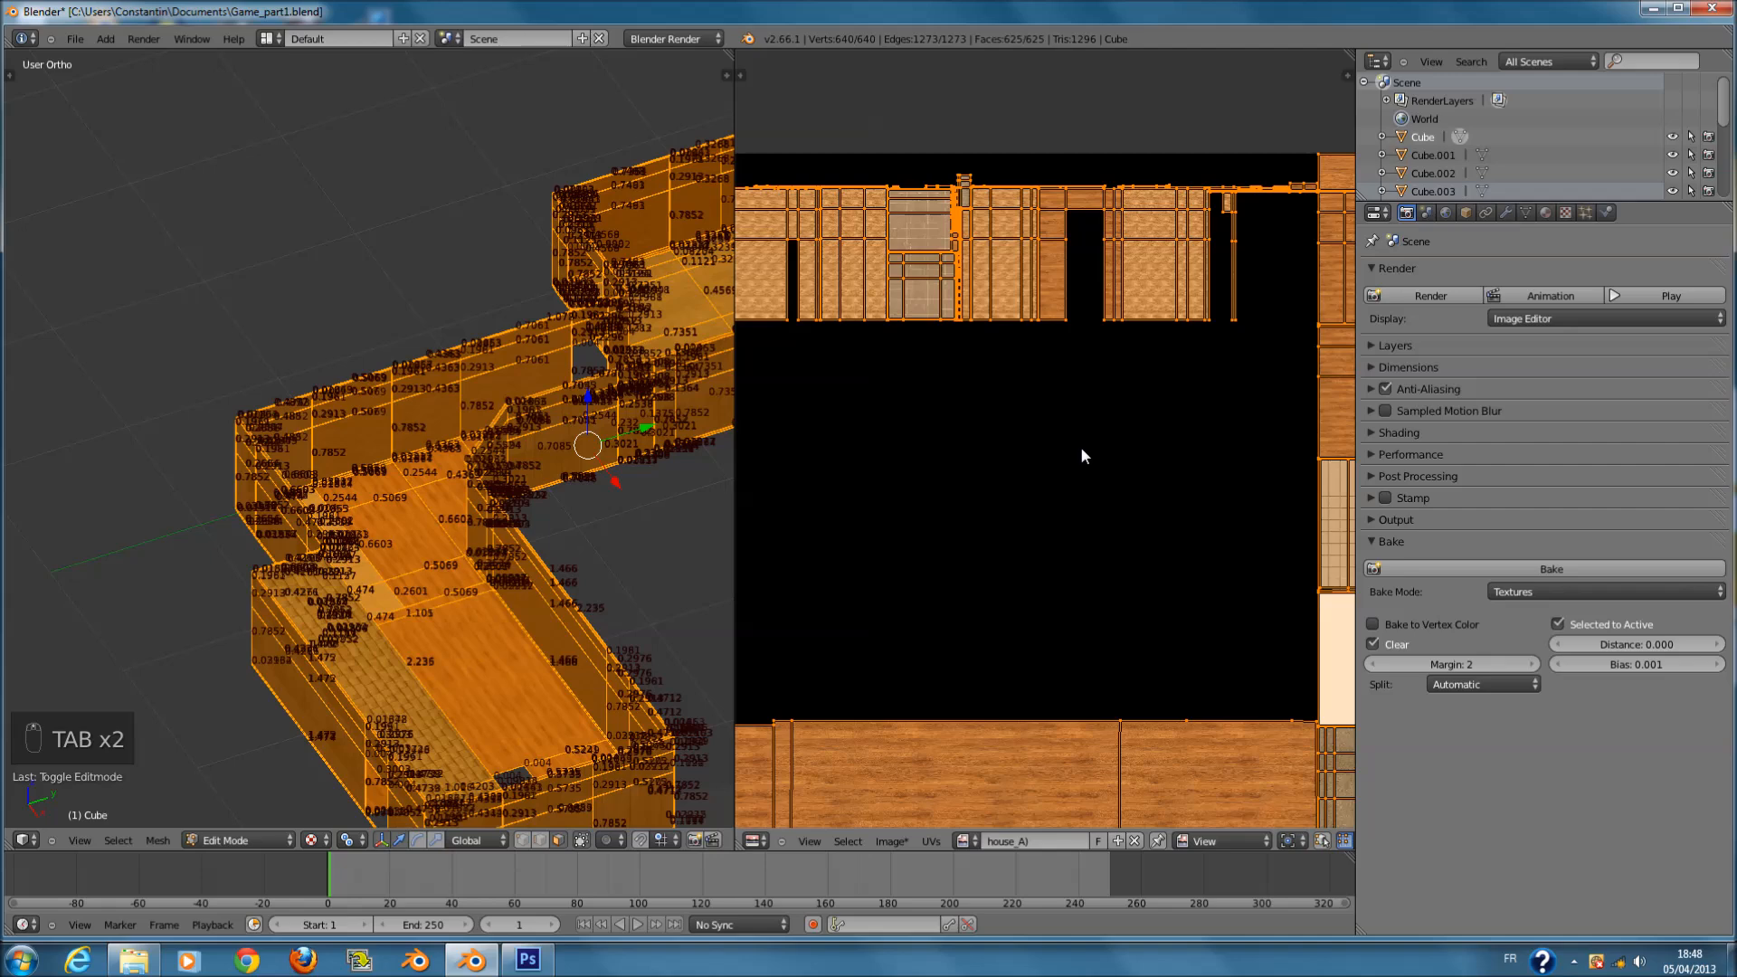
{"action": "scroll", "coordinate": [1081, 443], "scroll_direction": "down", "scroll_amount": 2}
{"action": "key", "text": "Tab"}
{"action": "middle_click_drag", "start_coordinate": [1220, 301], "coordinate": [1162, 351]}
{"action": "scroll", "coordinate": [1138, 470], "scroll_direction": "up", "scroll_amount": 8}
{"action": "scroll", "coordinate": [1138, 471], "scroll_direction": "down", "scroll_amount": 6}
- Show the house's material settings and save the Blender file over the existing one
{"action": "left_click", "coordinate": [1545, 213]}
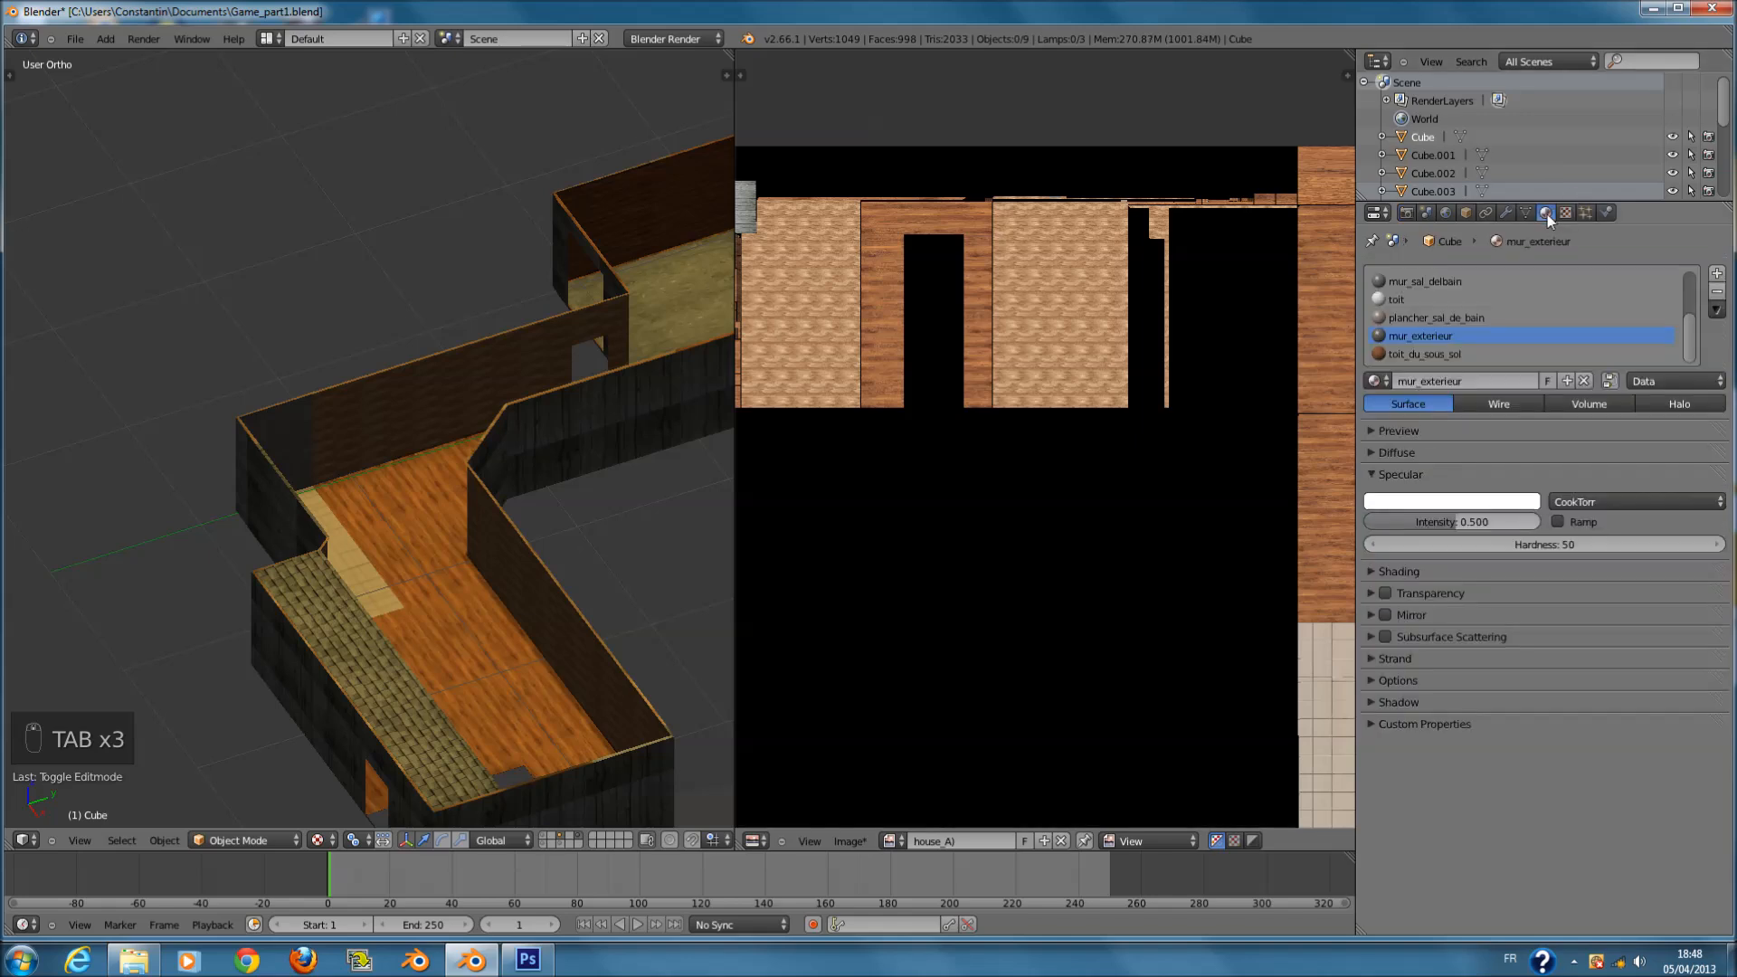
{"action": "scroll", "coordinate": [1050, 333], "scroll_direction": "down", "scroll_amount": 2}
{"action": "key", "text": "ctrl+s"}
{"action": "left_click", "coordinate": [1037, 340]}
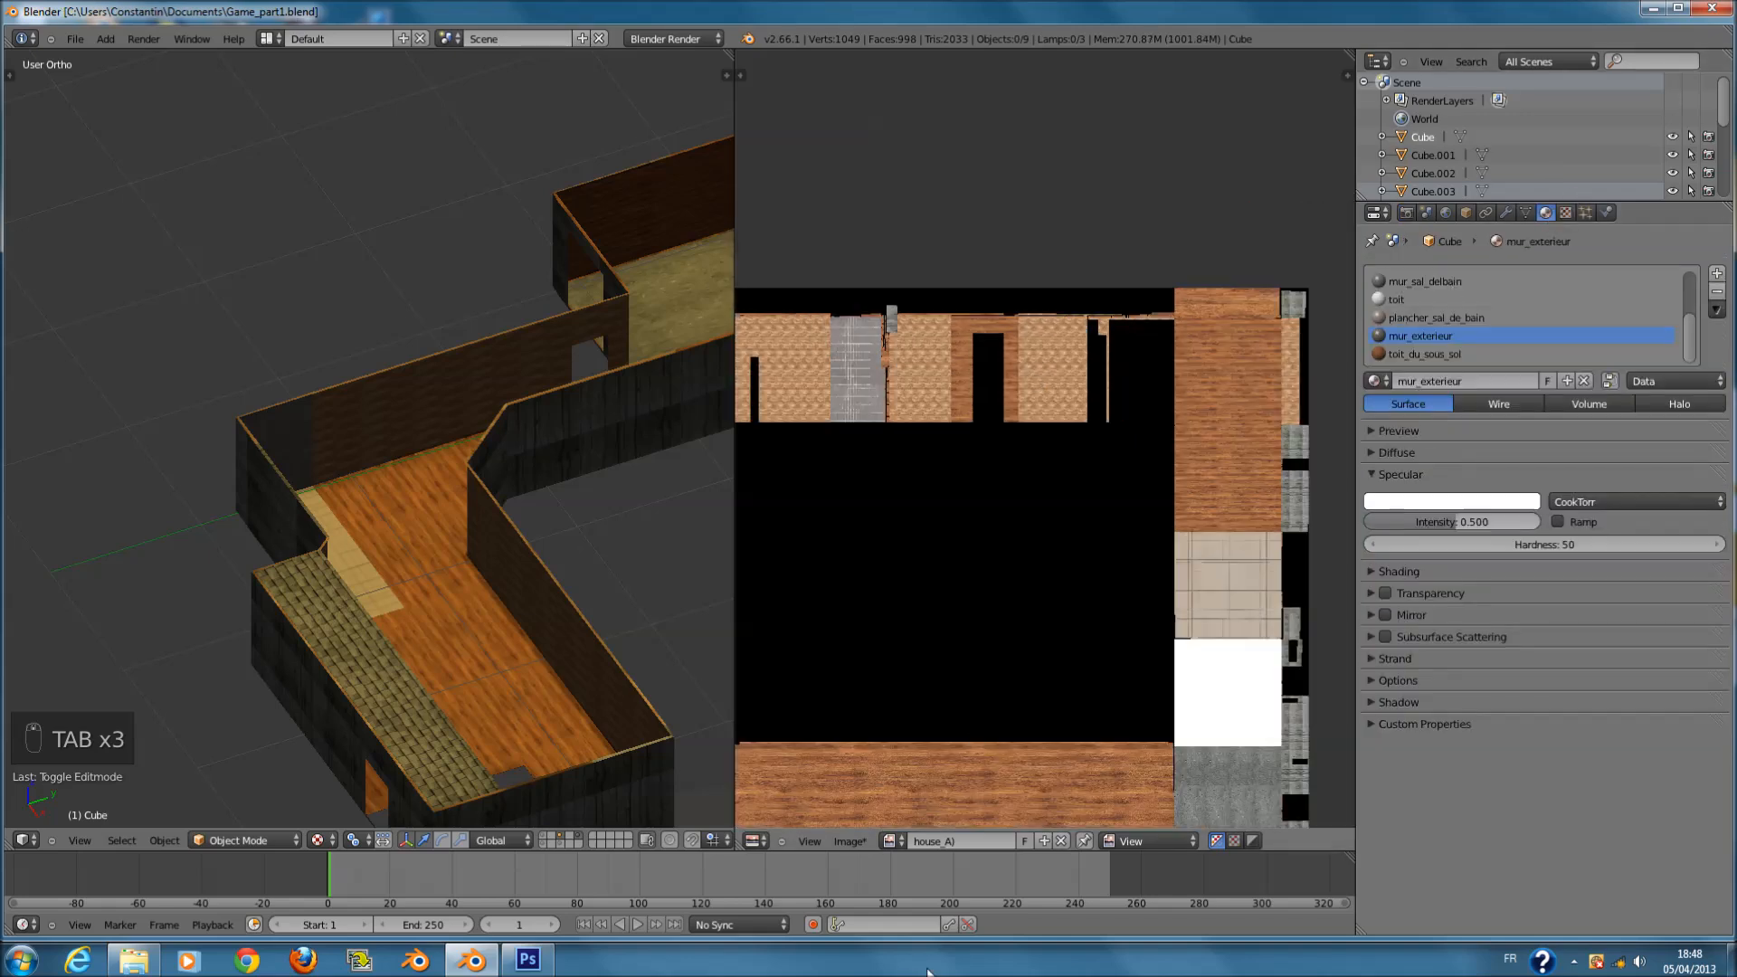
- Save the baked image as the PNG "House_a)" in the Gama_tutorial_texture folder with a higher compression
{"action": "left_click", "coordinate": [850, 842]}
{"action": "left_click", "coordinate": [901, 735]}
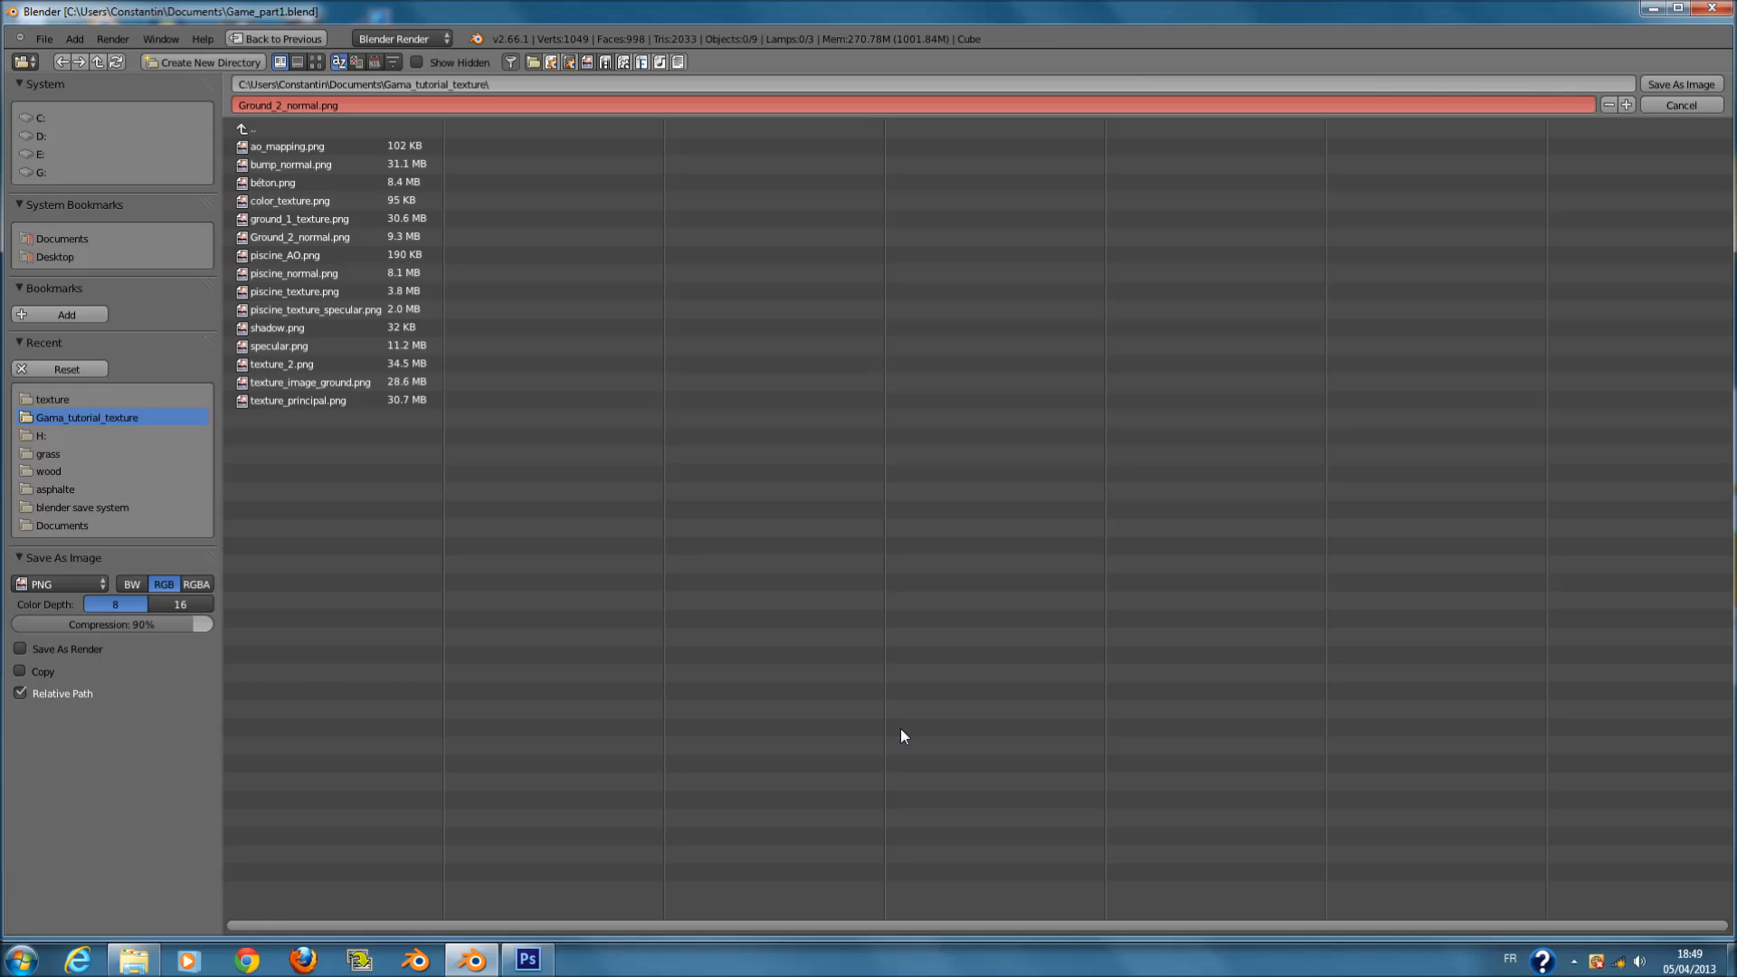
{"action": "left_click", "coordinate": [385, 105]}
{"action": "type", "text": "House_a"}
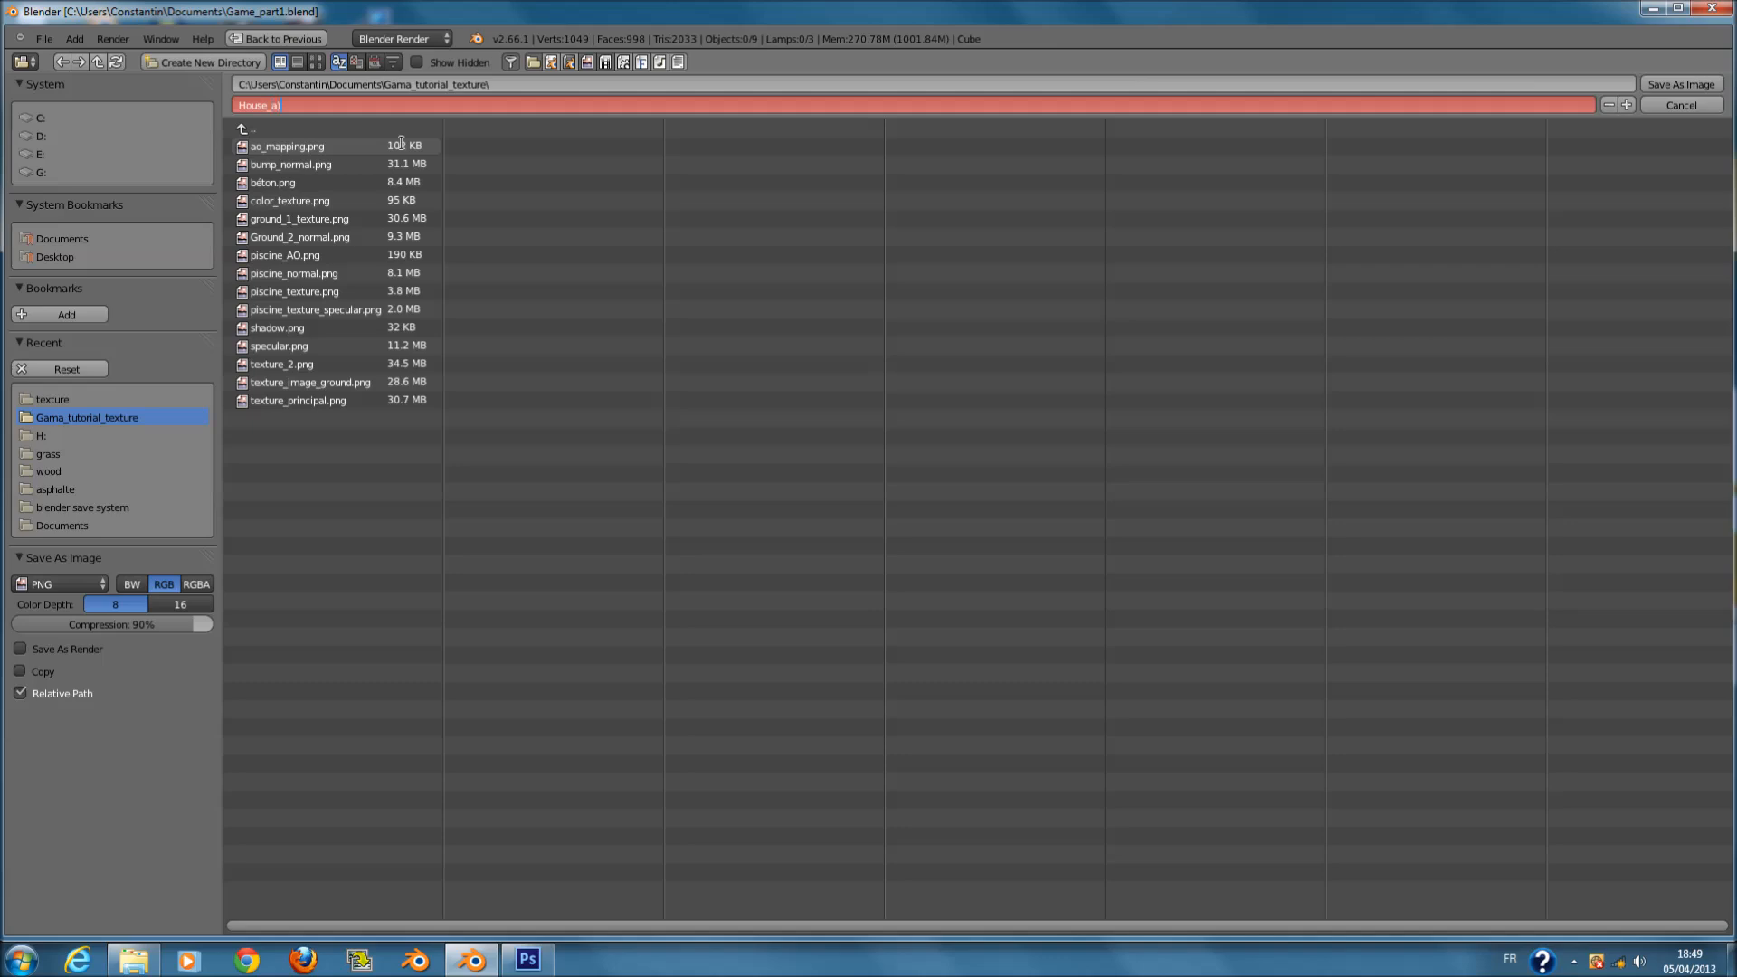
{"action": "key", "text": "Return"}
{"action": "left_click_drag", "start_coordinate": [192, 623], "coordinate": [210, 624]}
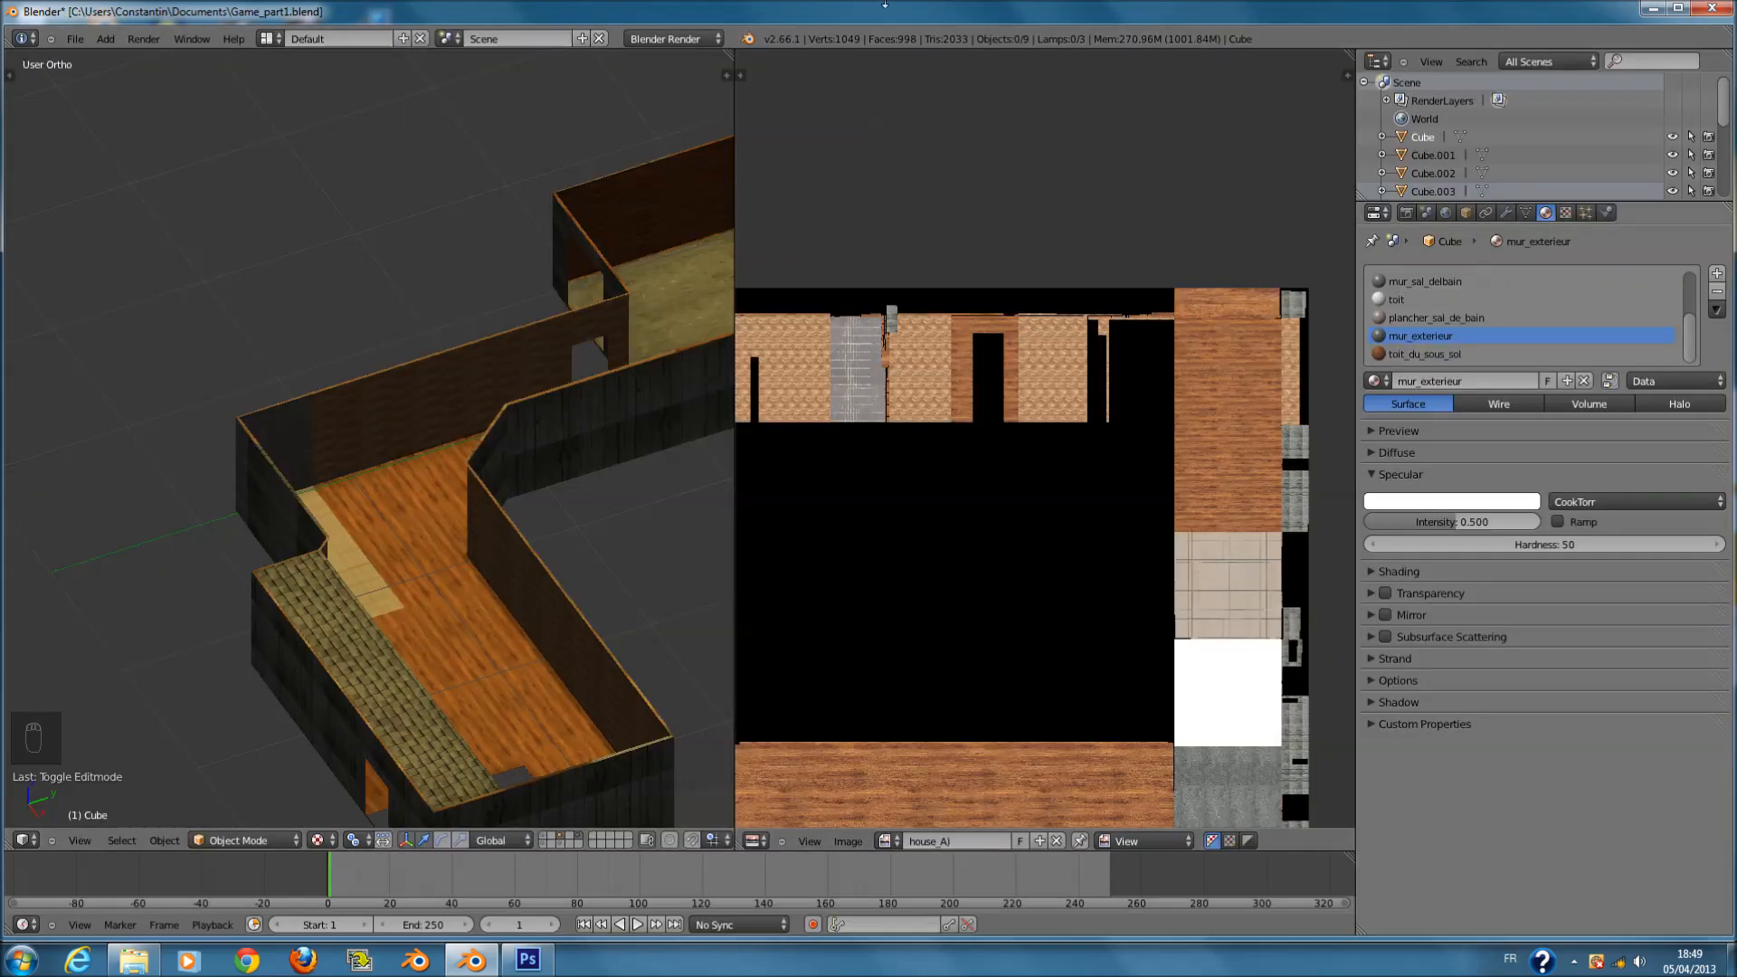
- Save the Blender file again and toggle the selection until the house is selected
{"action": "scroll", "coordinate": [545, 650], "scroll_direction": "down", "scroll_amount": 3}
{"action": "scroll", "coordinate": [546, 638], "scroll_direction": "up", "scroll_amount": 3}
{"action": "key", "text": "ctrl+s"}
{"action": "scroll", "coordinate": [603, 633], "scroll_direction": "up", "scroll_amount": 4, "text": "ctrl"}
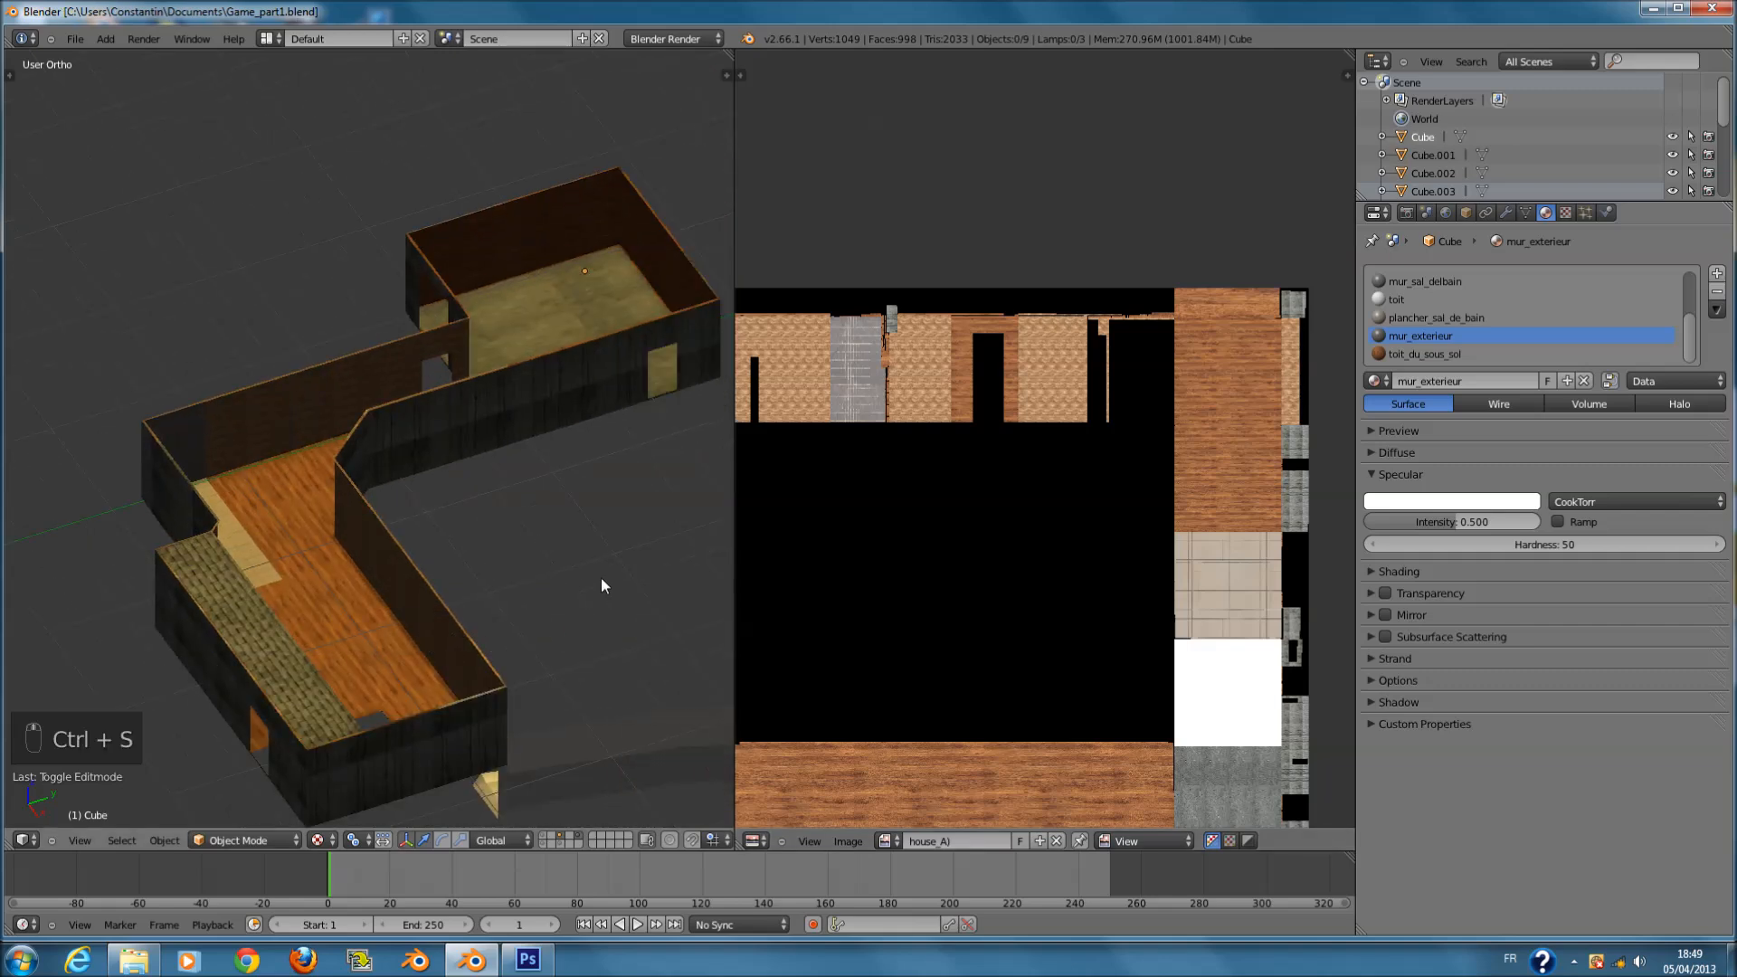
{"action": "scroll", "coordinate": [601, 577], "scroll_direction": "down", "scroll_amount": 5, "text": "shift"}
{"action": "key", "text": "a"}
{"action": "key", "text": "a"}
{"action": "key", "text": "a"}
{"action": "key", "text": "ctrl+s"}
{"action": "key", "text": "a"}
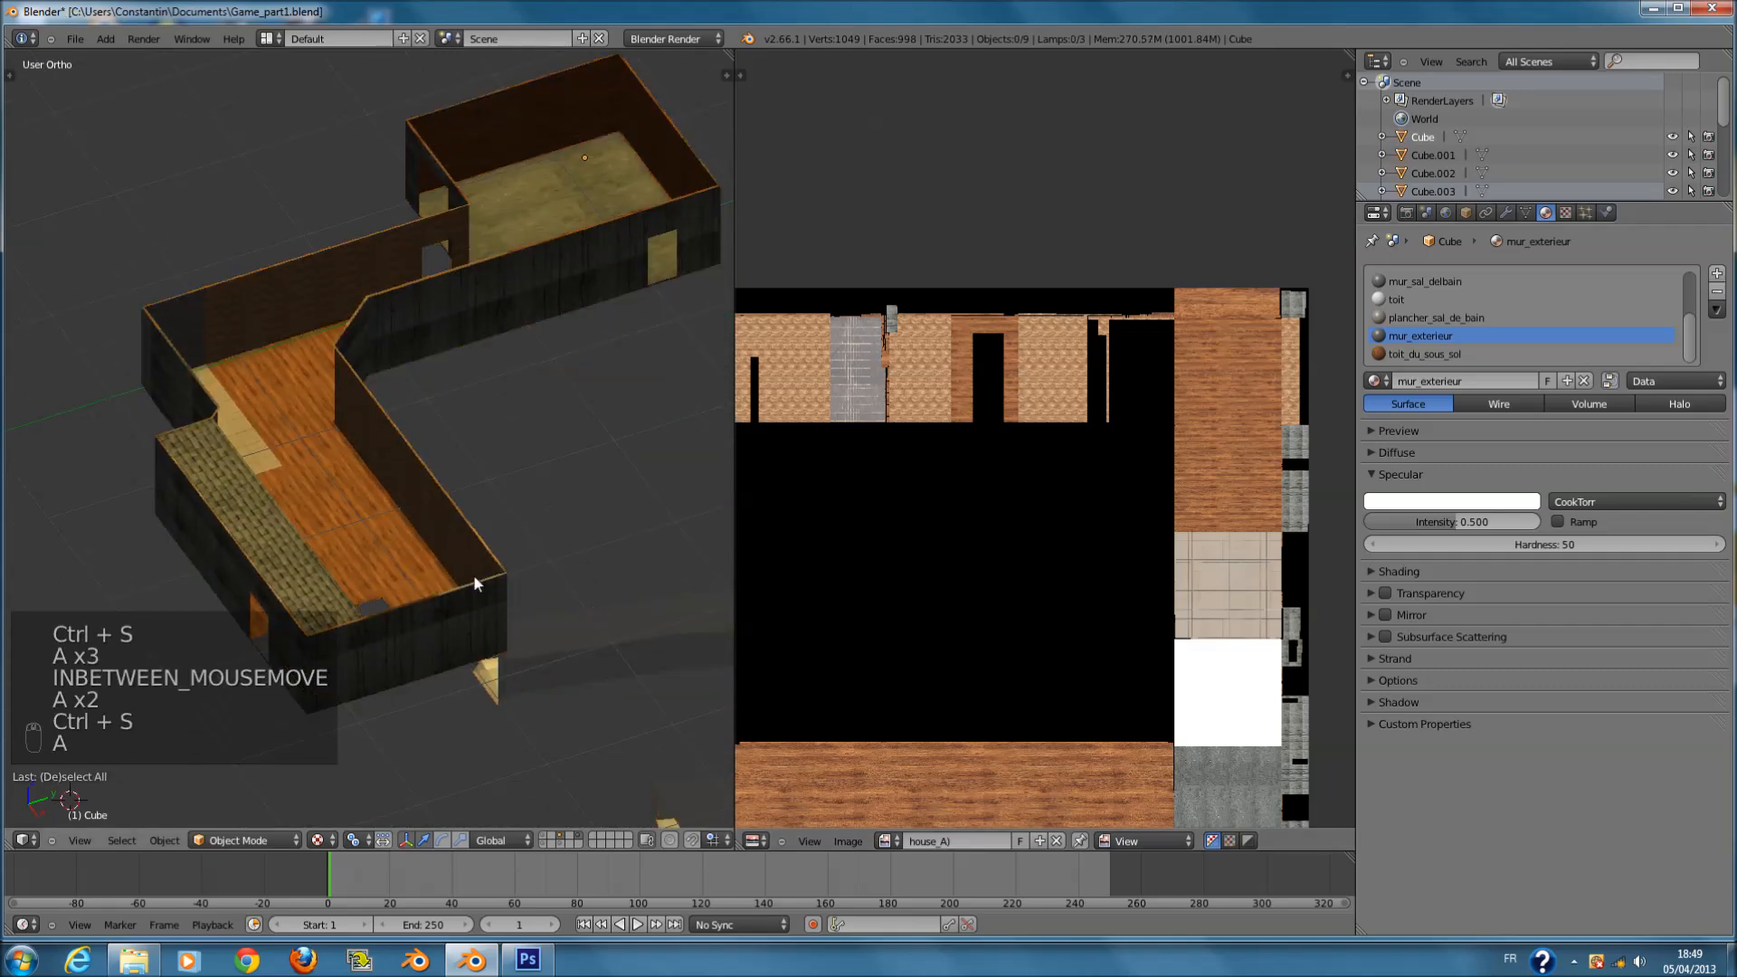
- Check the house's UV layout over the whole baked image and return to object mode
{"action": "scroll", "coordinate": [443, 577], "scroll_direction": "up", "scroll_amount": 3}
{"action": "scroll", "coordinate": [443, 578], "scroll_direction": "down", "scroll_amount": 3}
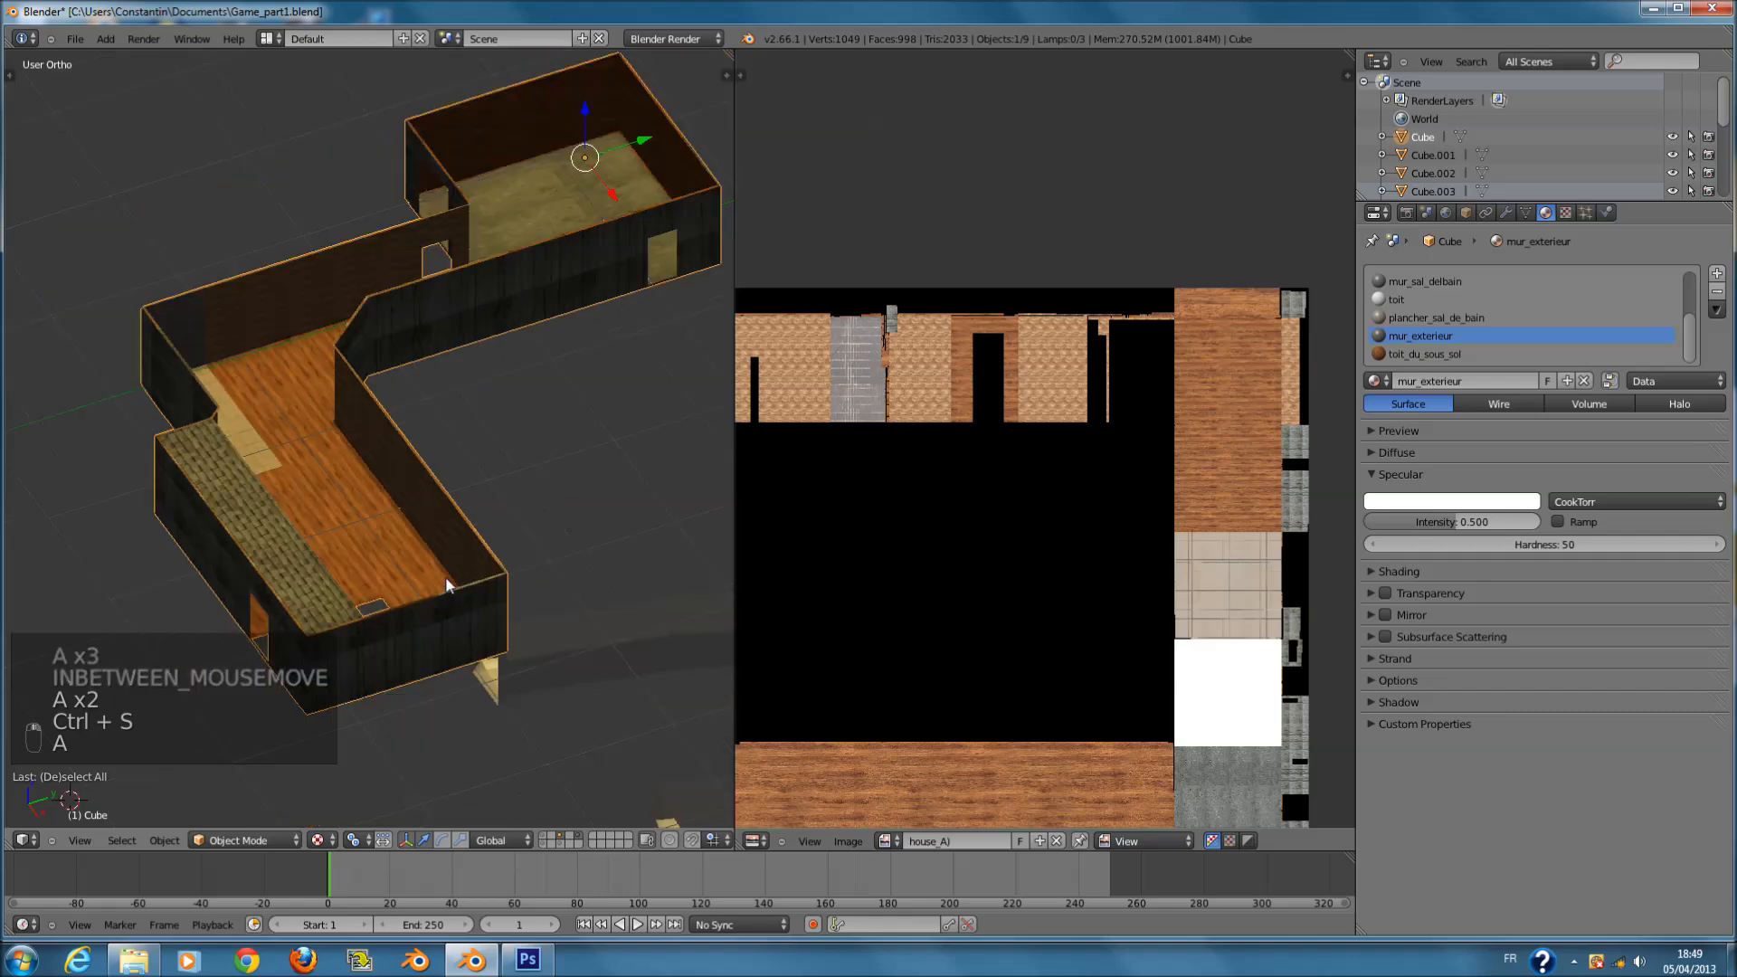
{"action": "scroll", "coordinate": [1057, 497], "scroll_direction": "down", "scroll_amount": 1}
{"action": "scroll", "coordinate": [1061, 525], "scroll_direction": "down", "scroll_amount": 1}
{"action": "middle_click_drag", "start_coordinate": [1060, 525], "coordinate": [1154, 405]}
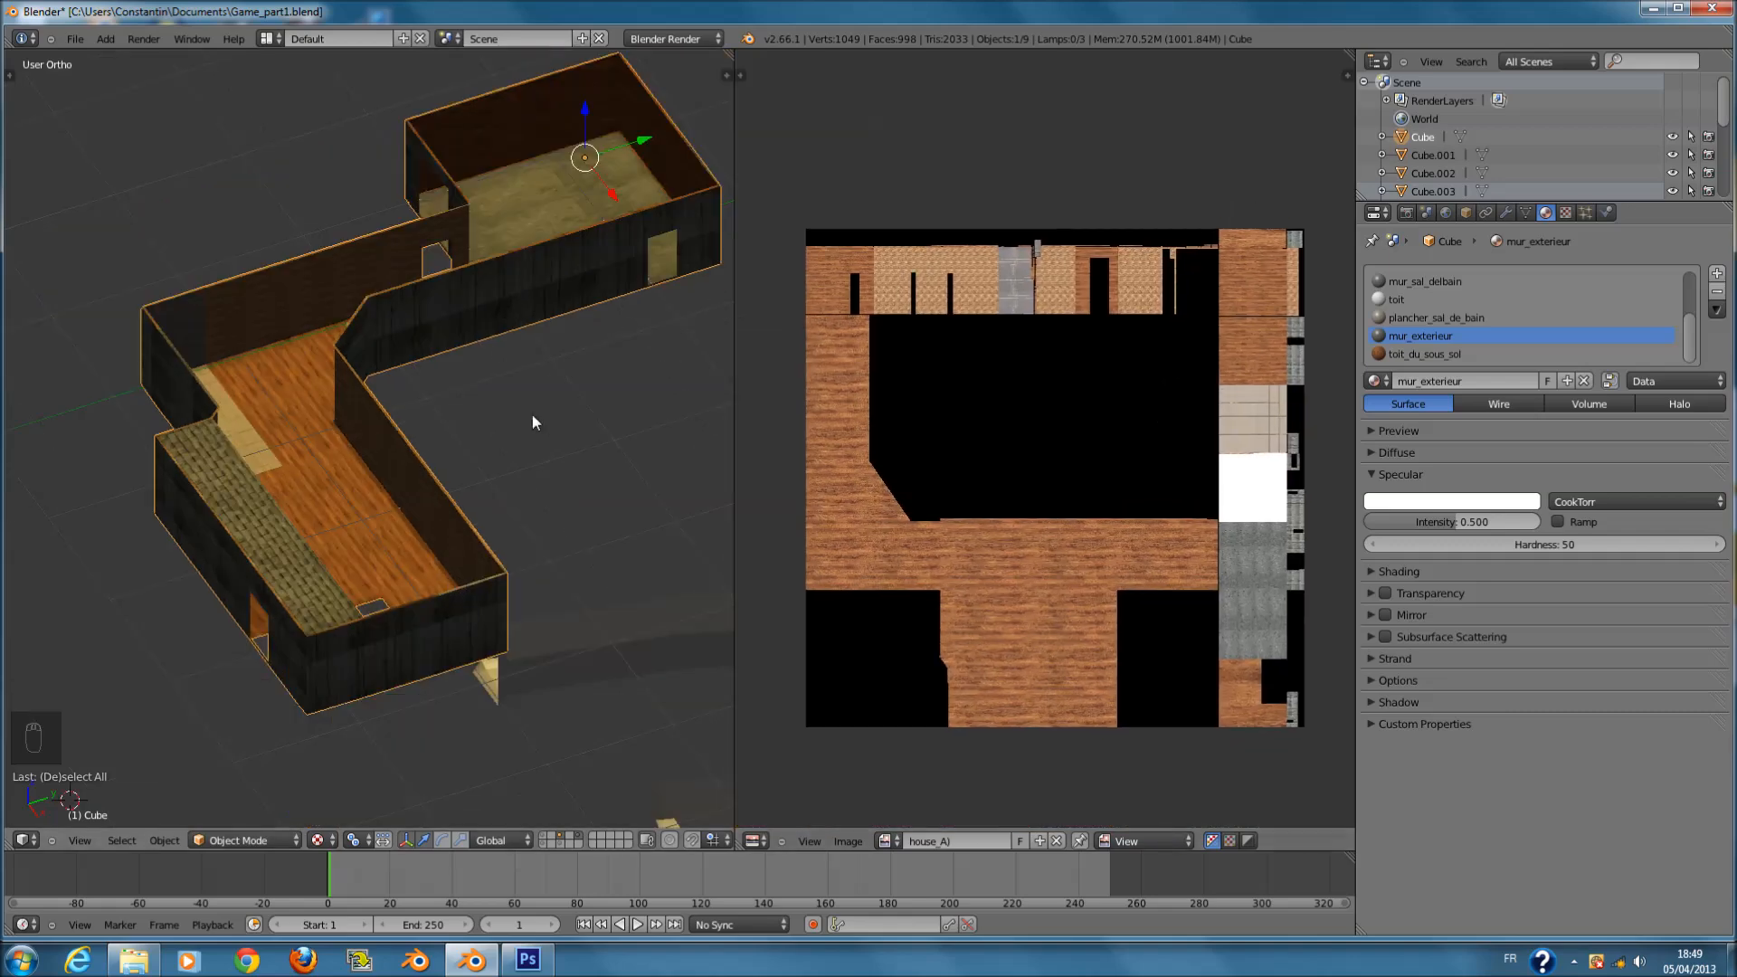
{"action": "key", "text": "Tab"}
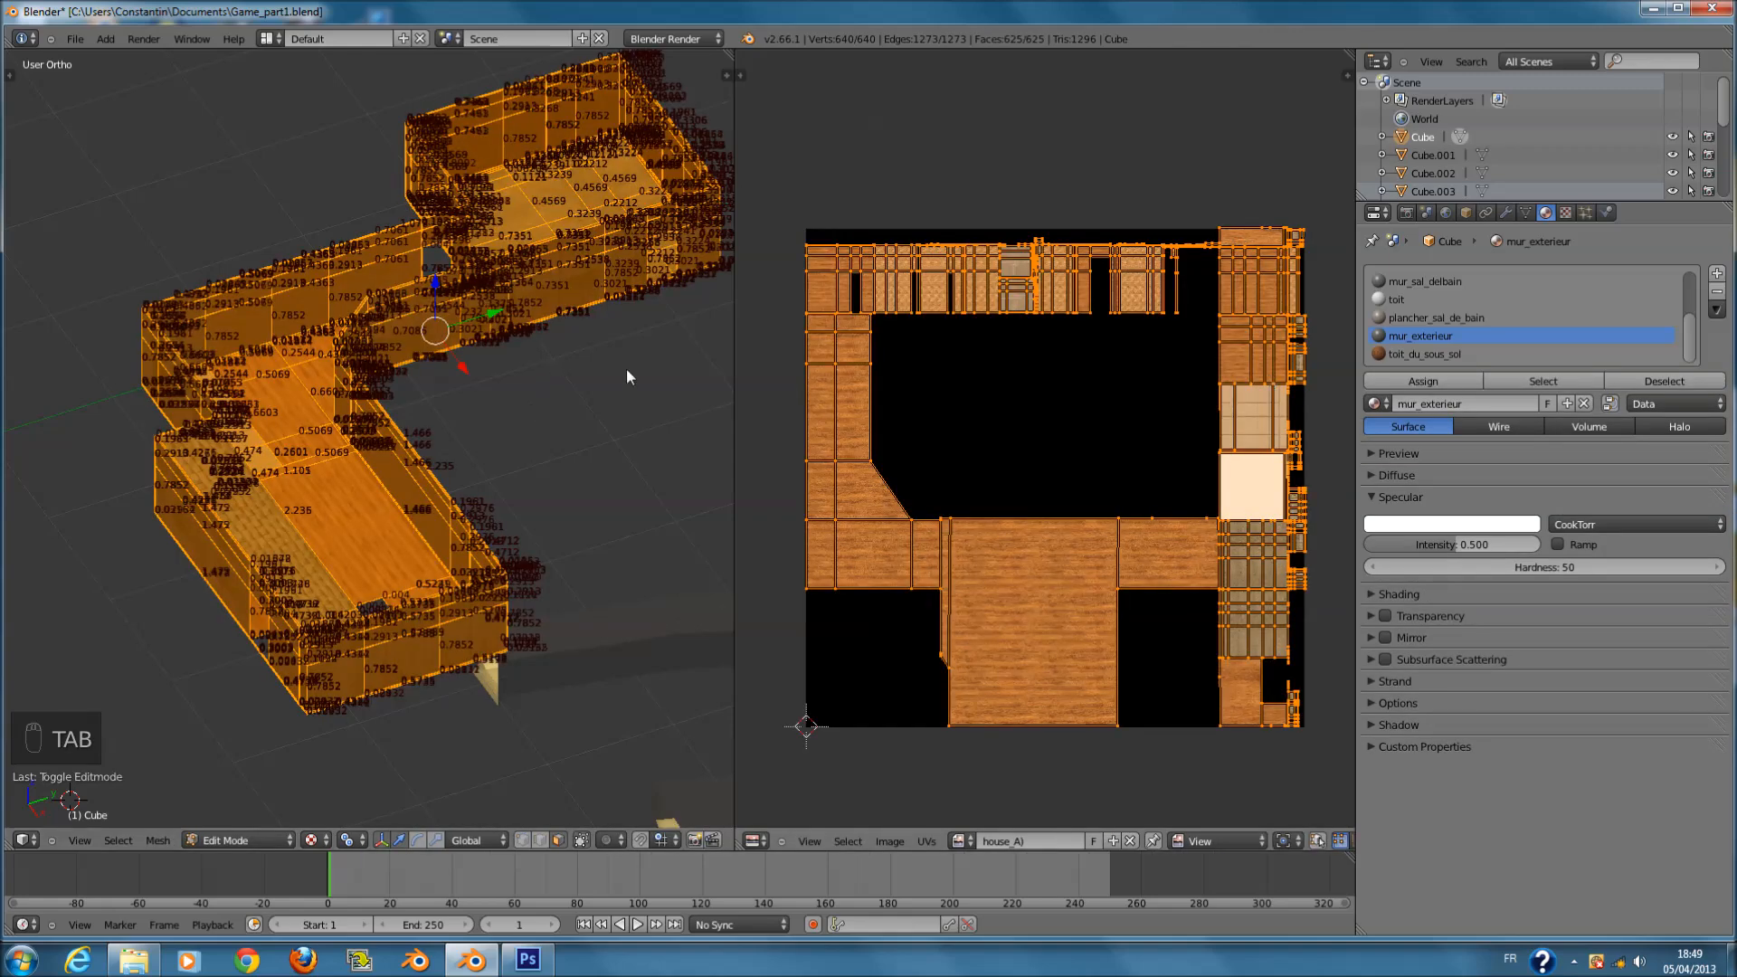
{"action": "key", "text": "Tab"}
- Remove all of the house's material slots
{"action": "left_click", "coordinate": [1637, 356]}
{"action": "left_click", "coordinate": [1717, 291]}
{"action": "left_click", "coordinate": [1716, 290]}
{"action": "left_click", "coordinate": [1717, 290]}
{"action": "left_click", "coordinate": [1717, 290]}
{"action": "left_click", "coordinate": [1717, 291]}
{"action": "left_click", "coordinate": [1717, 291]}
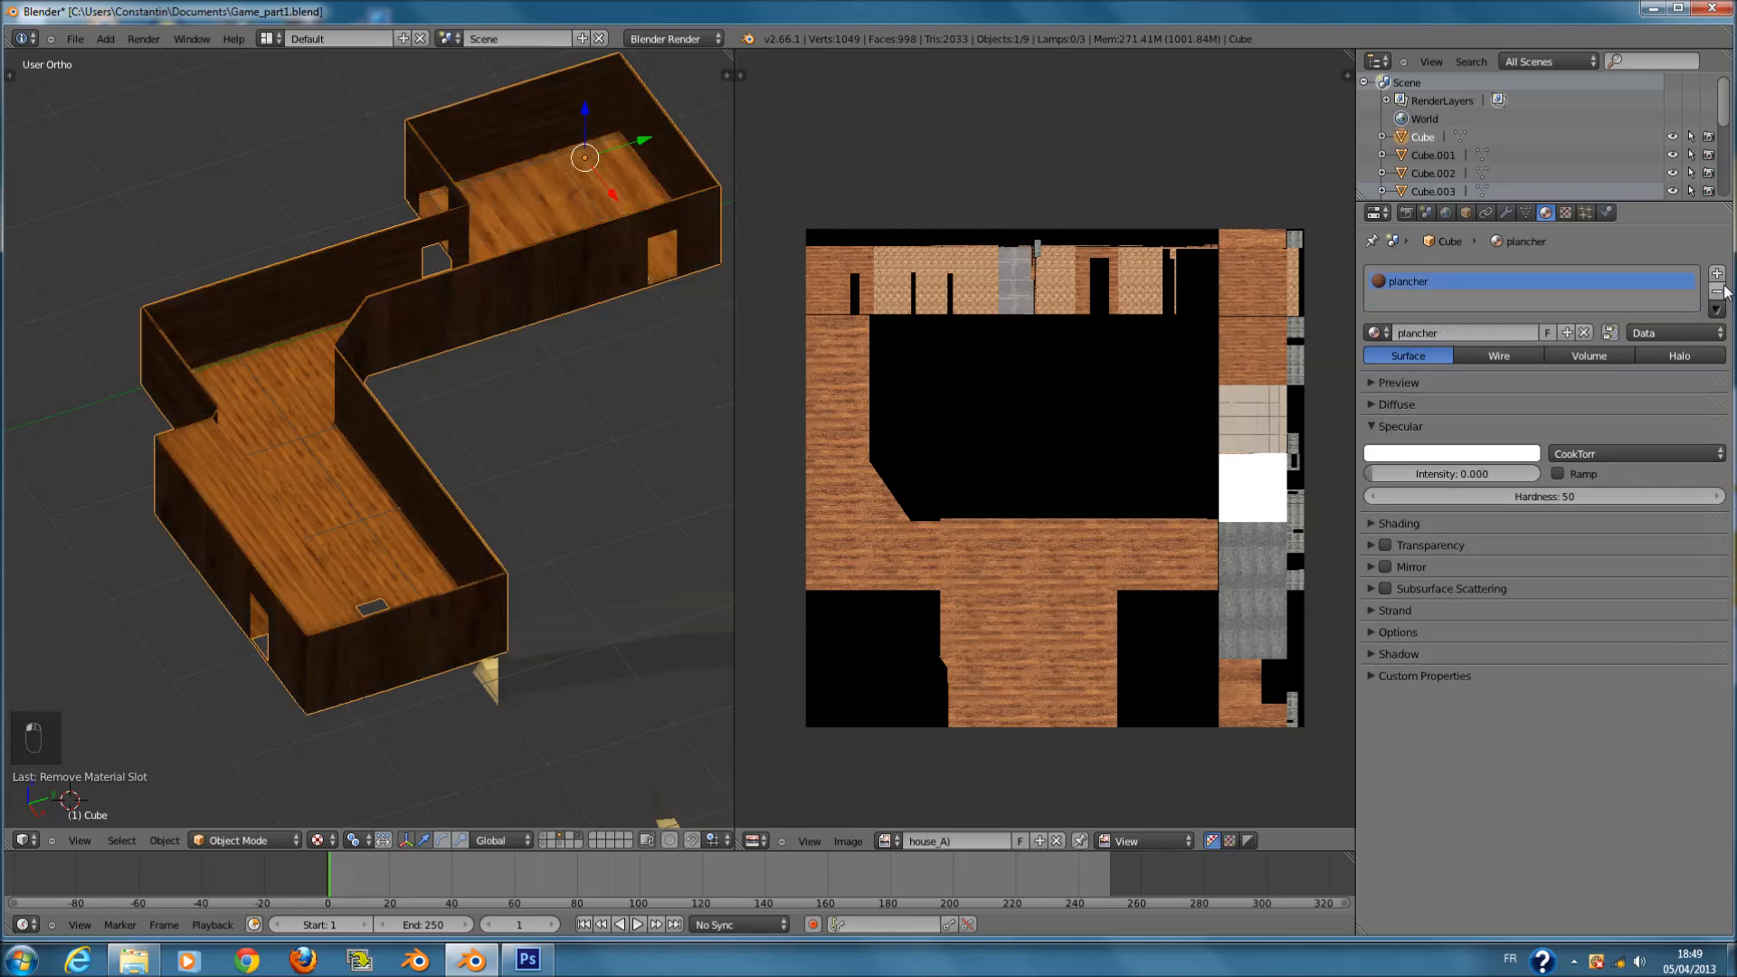
{"action": "left_click", "coordinate": [1716, 290]}
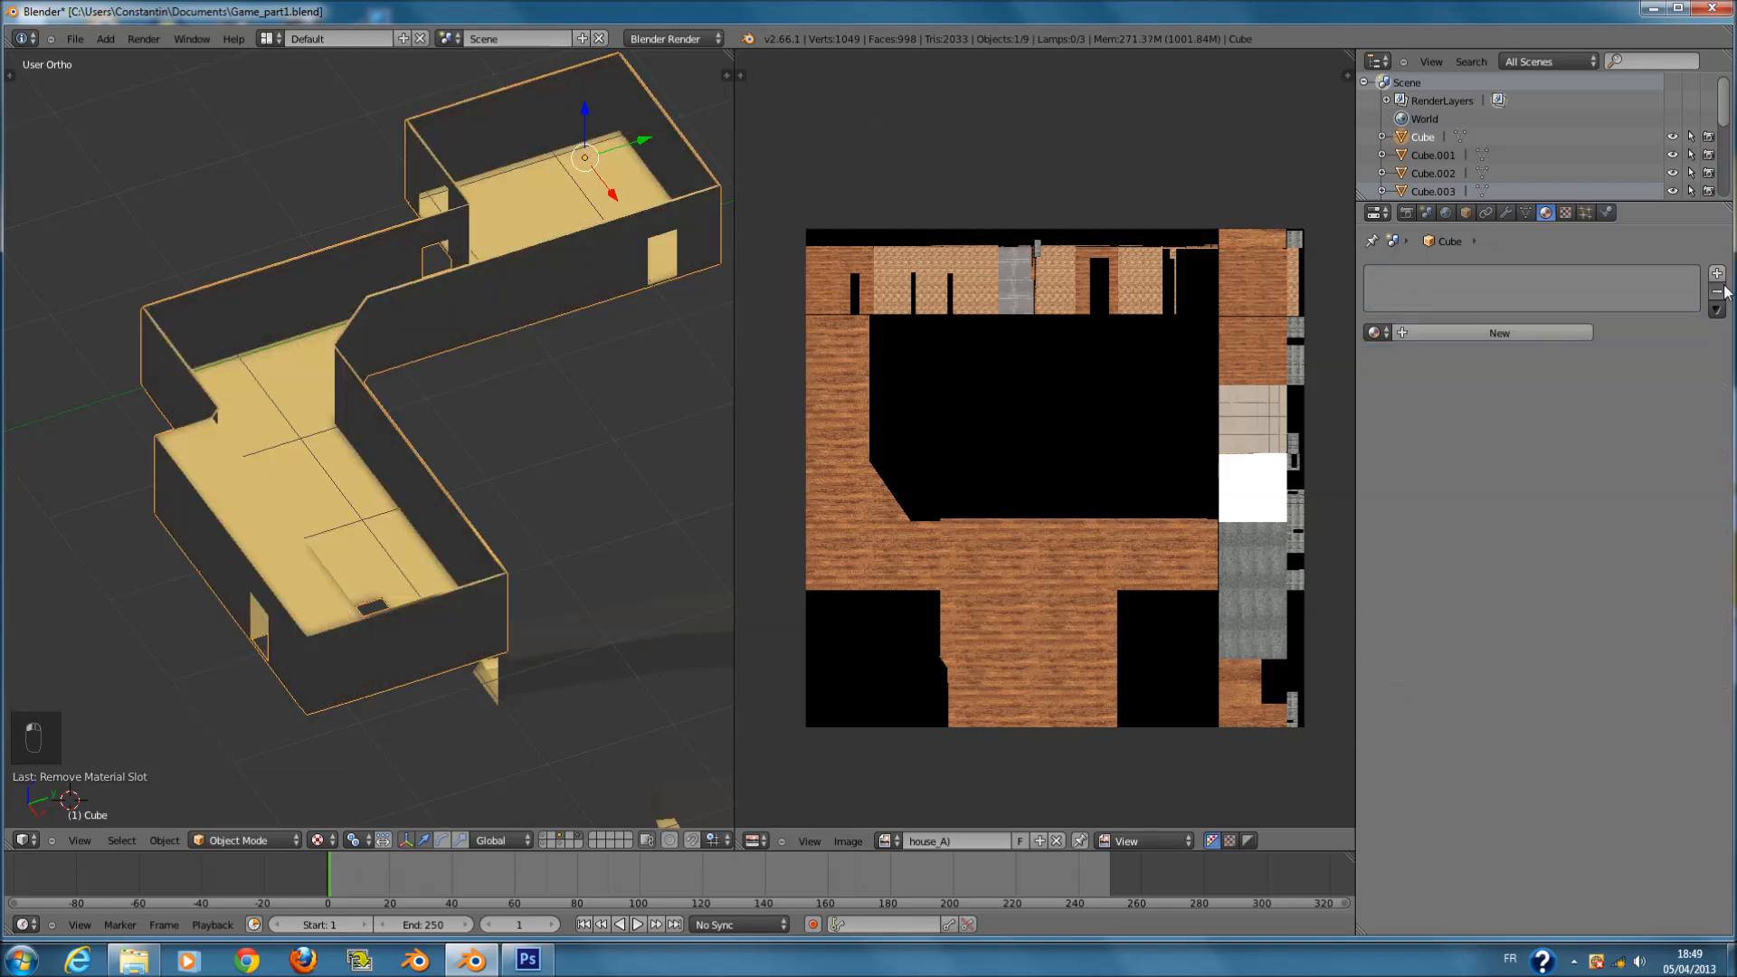
- Give the house a new material with a new texture of the type Image or Movie
{"action": "left_click", "coordinate": [1506, 331]}
{"action": "left_click", "coordinate": [1566, 212]}
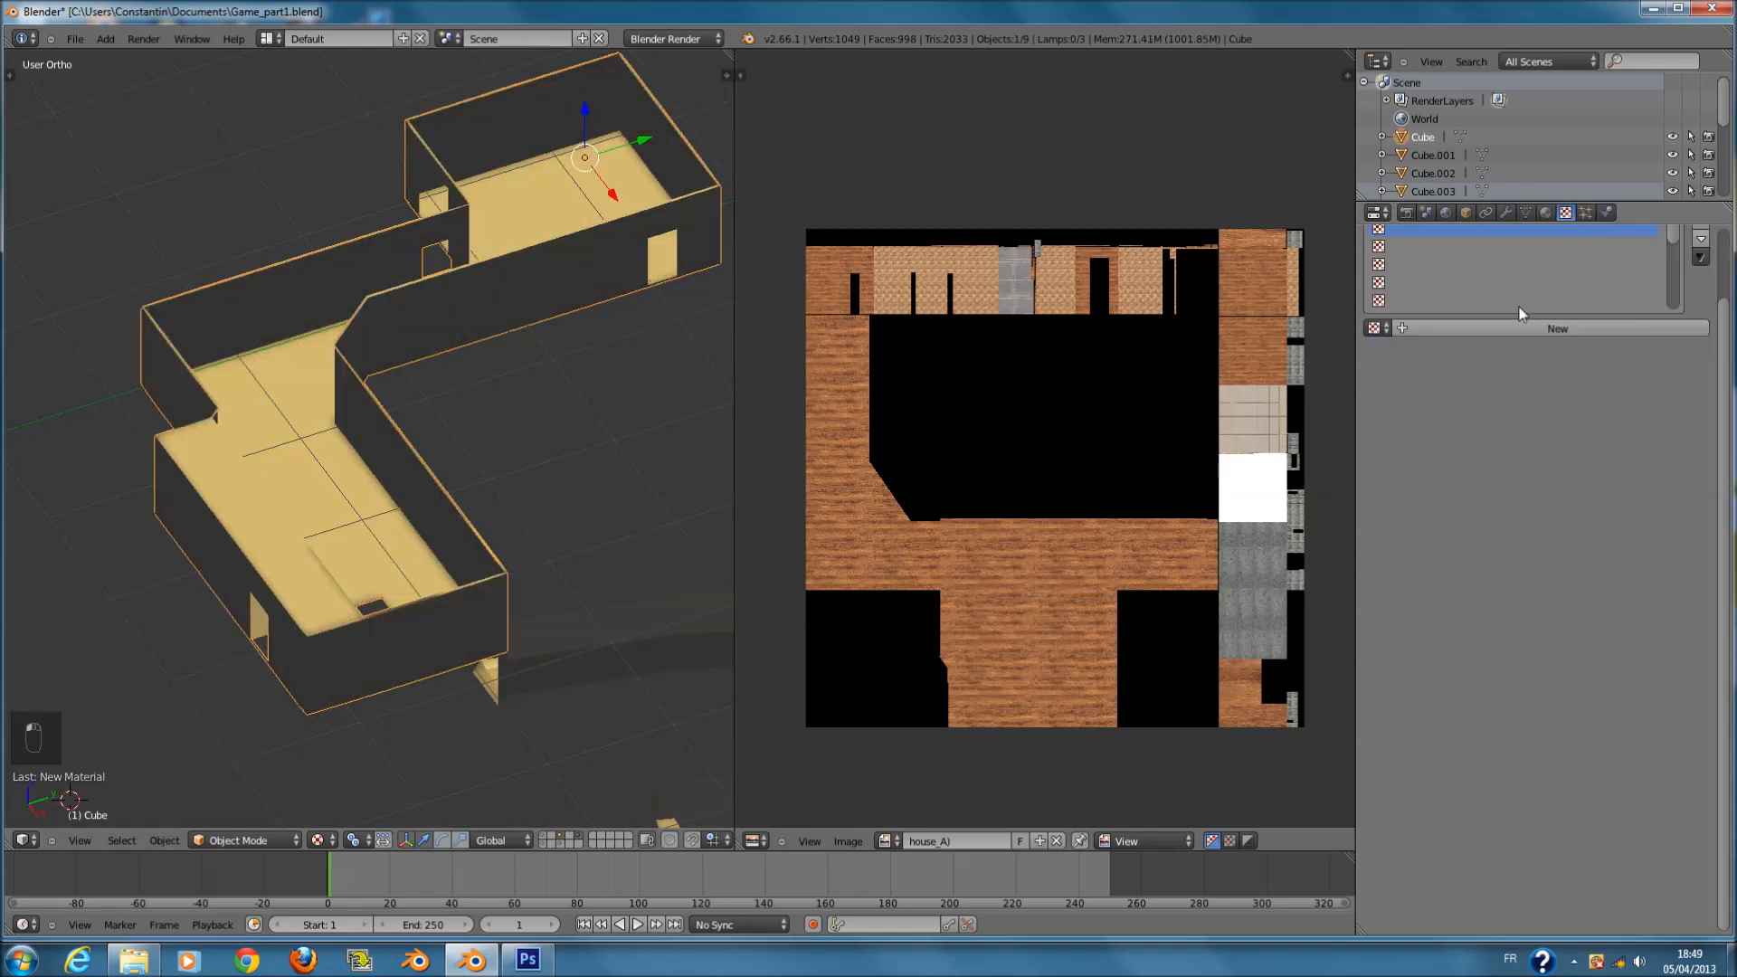
{"action": "left_click", "coordinate": [1522, 323]}
{"action": "left_click", "coordinate": [1546, 350]}
{"action": "left_click", "coordinate": [1545, 350]}
{"action": "left_click", "coordinate": [1527, 351]}
{"action": "left_click", "coordinate": [1538, 468]}
- Set the new texture's mapping coordinates to UV and collapse its mapping settings
{"action": "left_click", "coordinate": [1442, 513]}
{"action": "left_click", "coordinate": [1442, 513]}
{"action": "left_click", "coordinate": [1442, 513]}
{"action": "left_click", "coordinate": [1506, 535]}
{"action": "left_click", "coordinate": [1501, 461]}
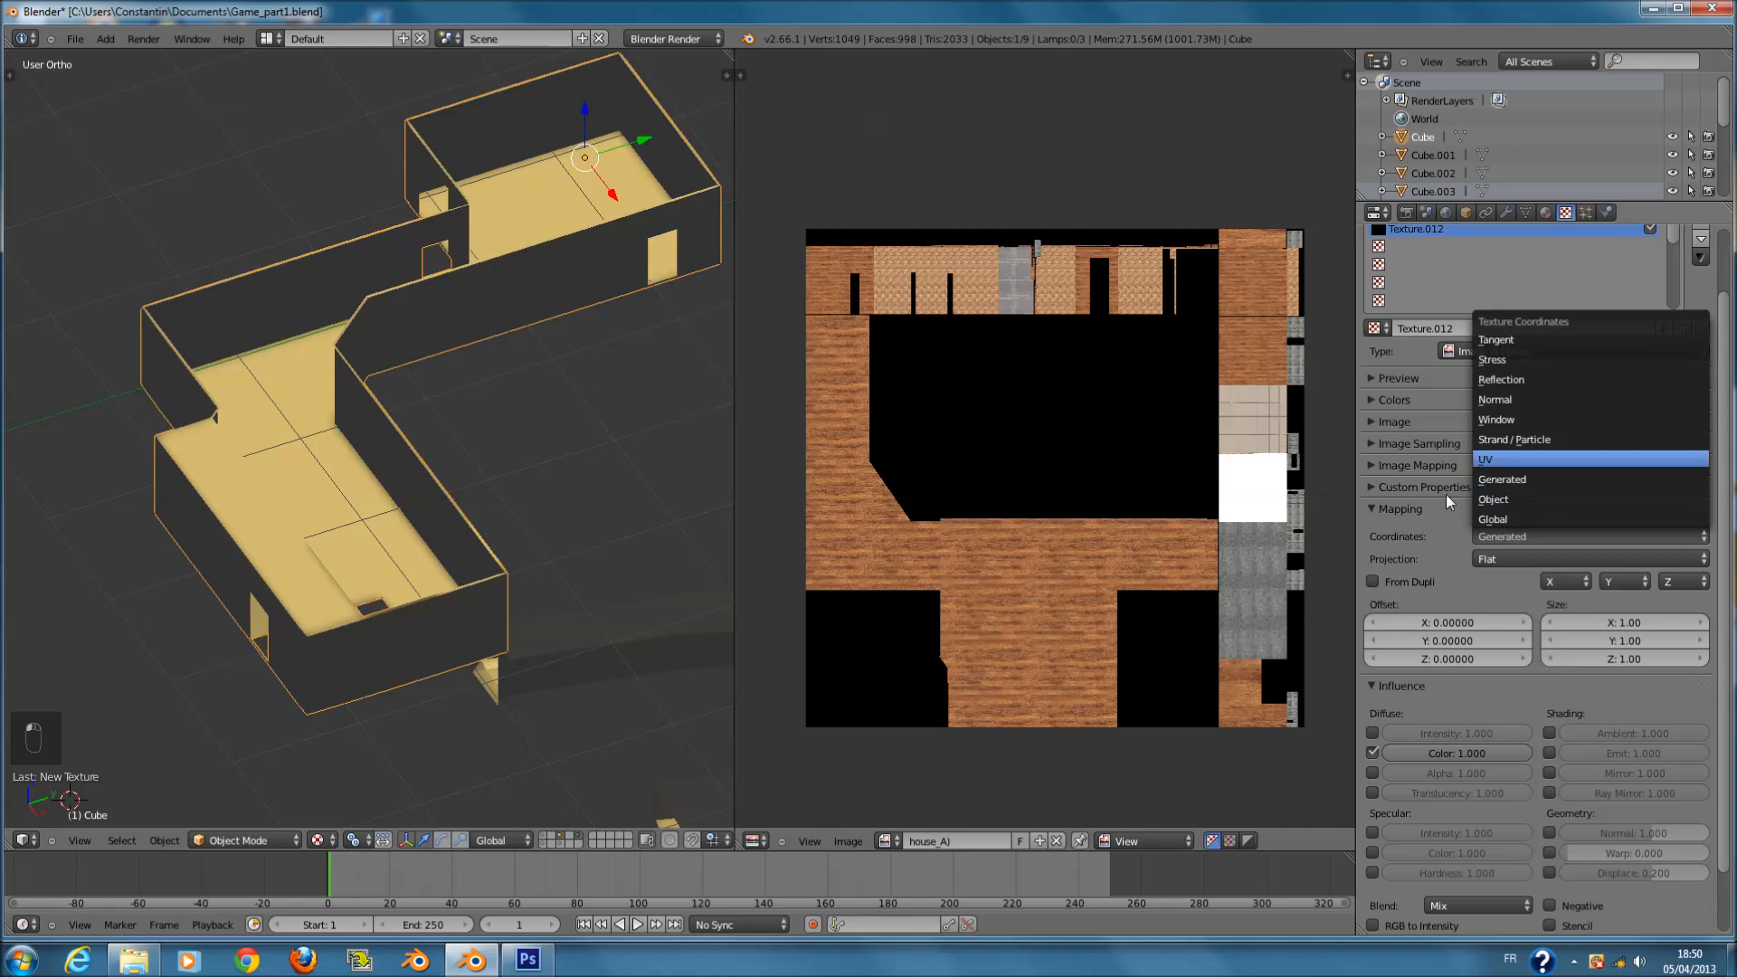
{"action": "left_click", "coordinate": [1426, 513]}
{"action": "left_click", "coordinate": [1426, 514]}
{"action": "left_click", "coordinate": [1426, 514]}
- Load the baked image House_a).png from the Gama_tutorial_texture folder into the new texture
{"action": "left_click", "coordinate": [1424, 384]}
{"action": "left_click", "coordinate": [1422, 384]}
{"action": "left_click", "coordinate": [1423, 414]}
{"action": "scroll", "coordinate": [1609, 431], "scroll_direction": "down", "scroll_amount": 1}
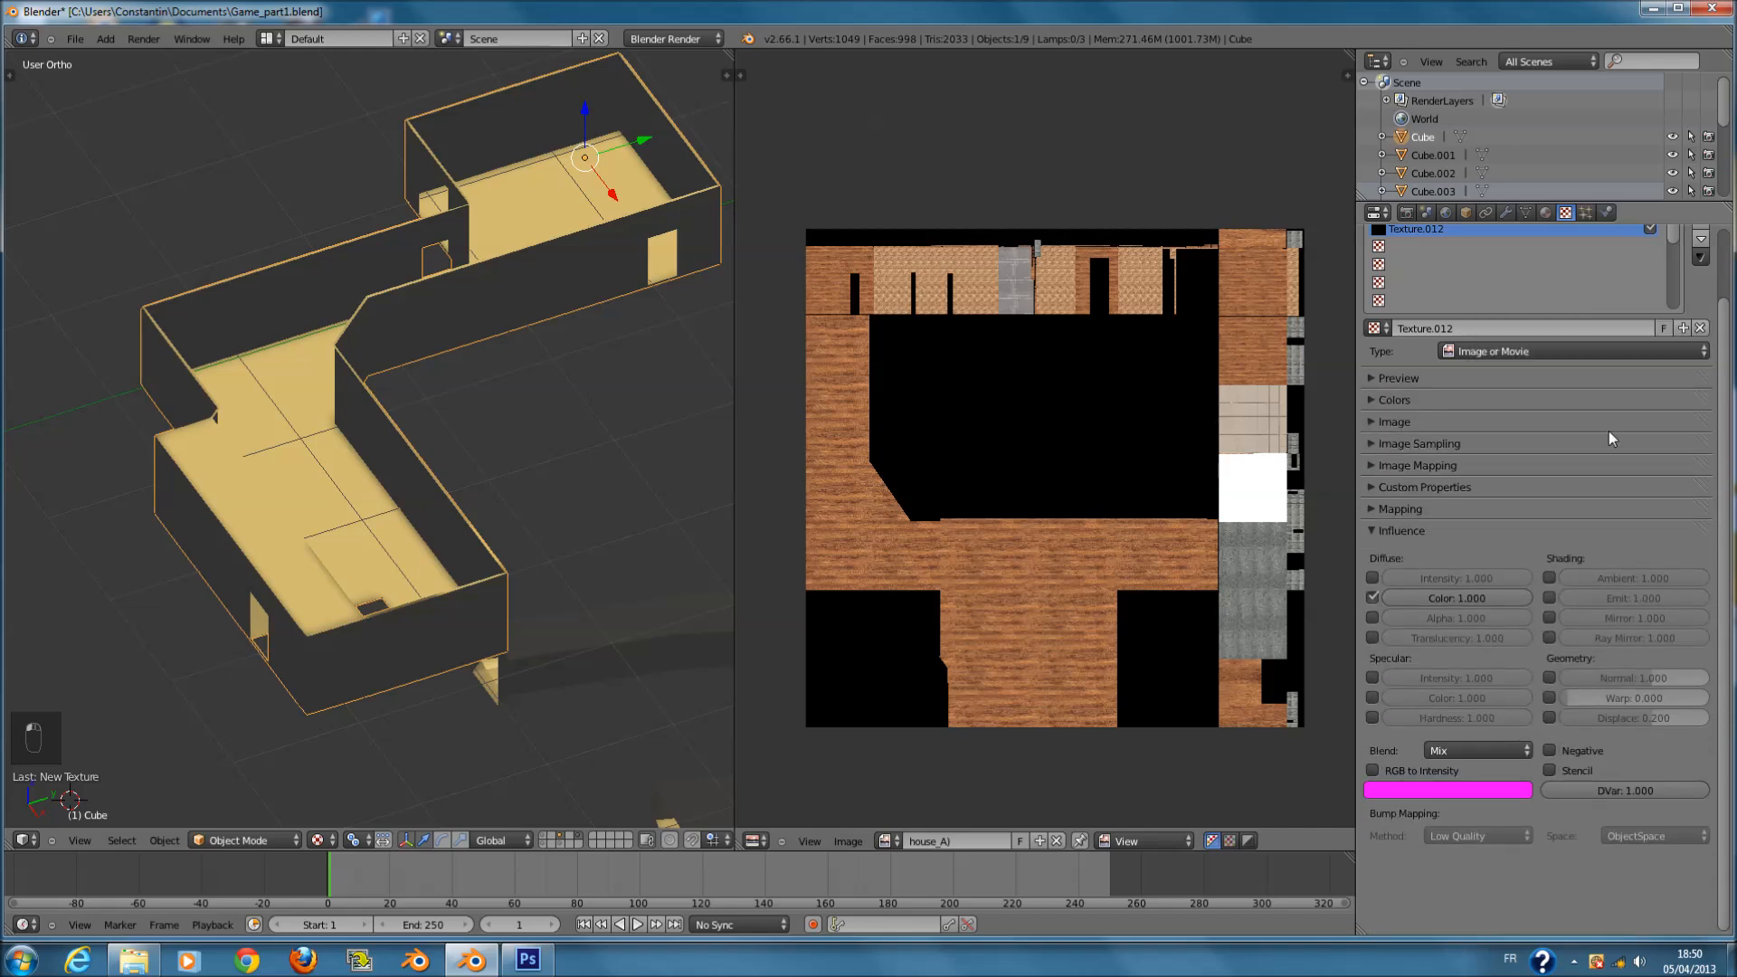
{"action": "scroll", "coordinate": [1566, 416], "scroll_direction": "up", "scroll_amount": 1}
{"action": "left_click", "coordinate": [1619, 449]}
{"action": "left_click", "coordinate": [42, 399]}
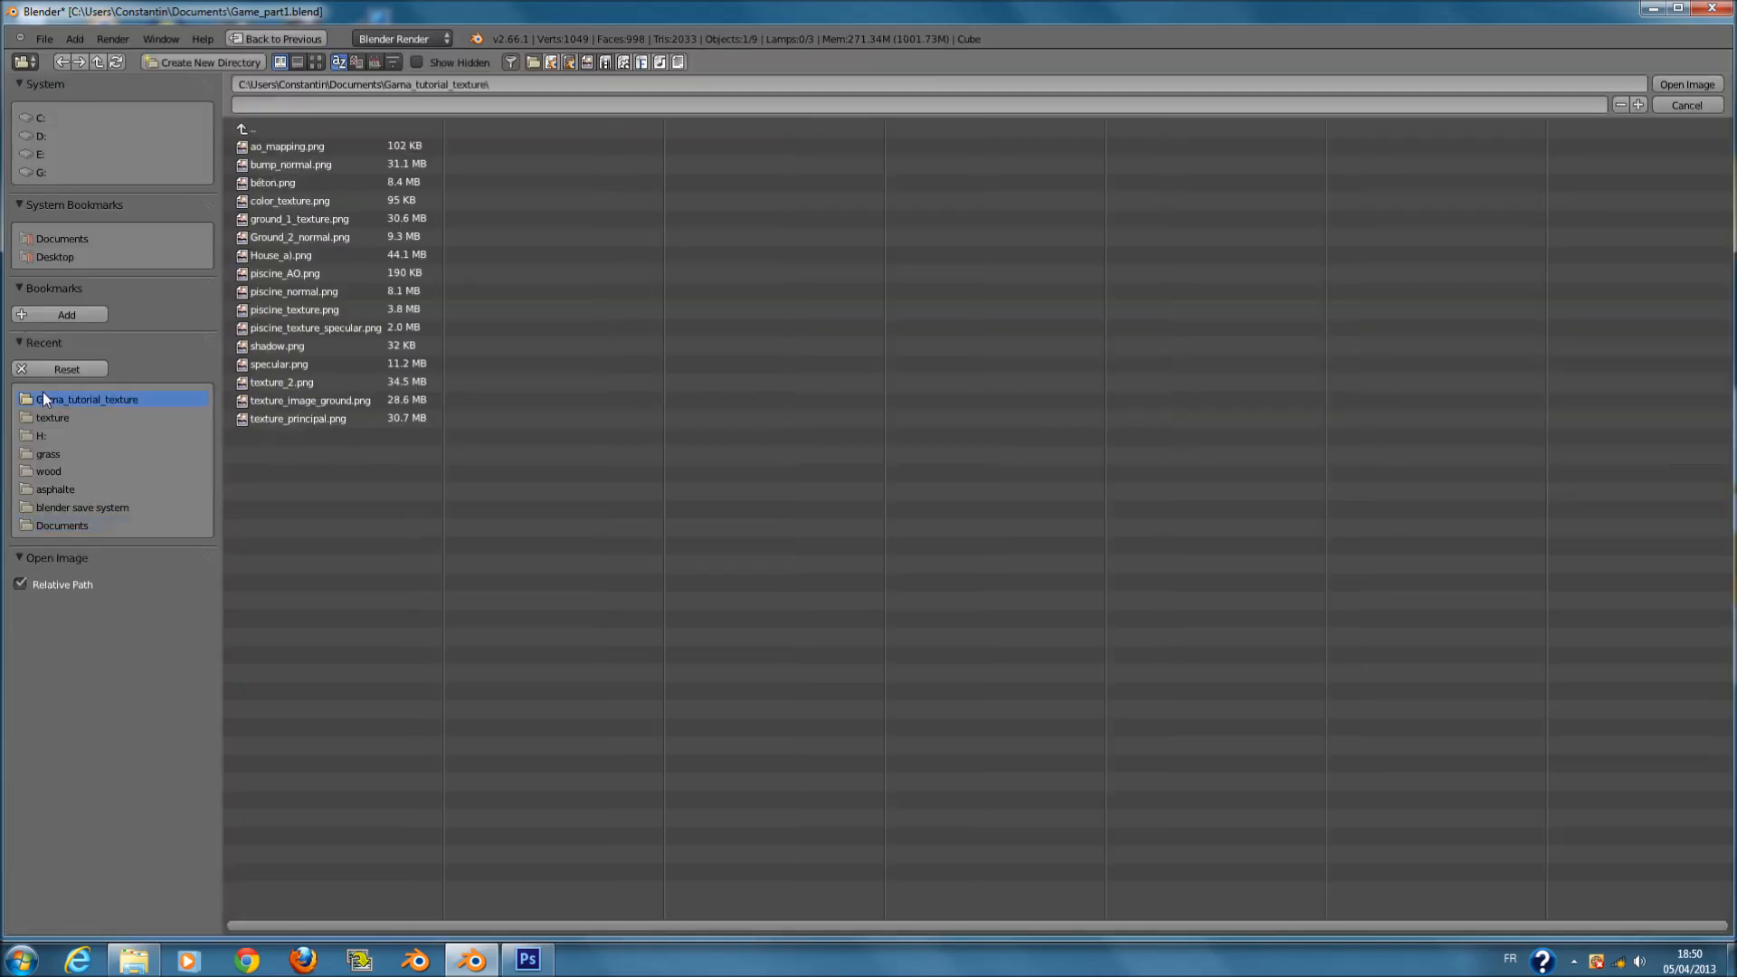
{"action": "left_click", "coordinate": [316, 61]}
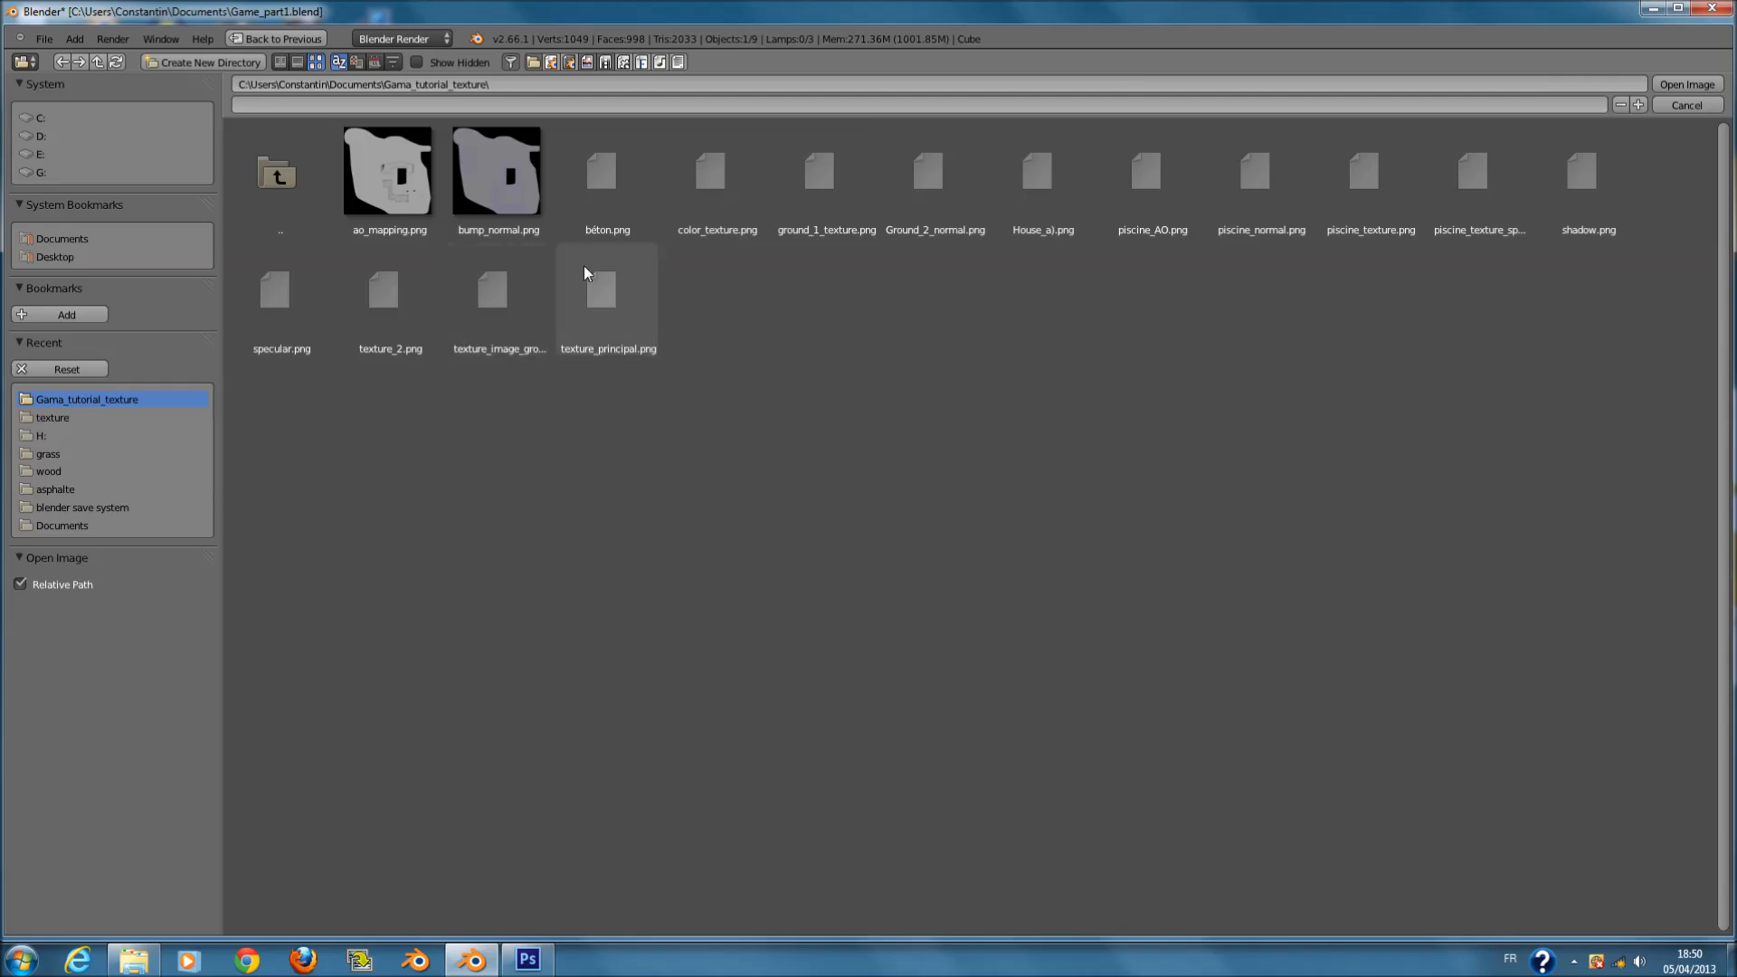
{"action": "left_click", "coordinate": [1688, 83]}
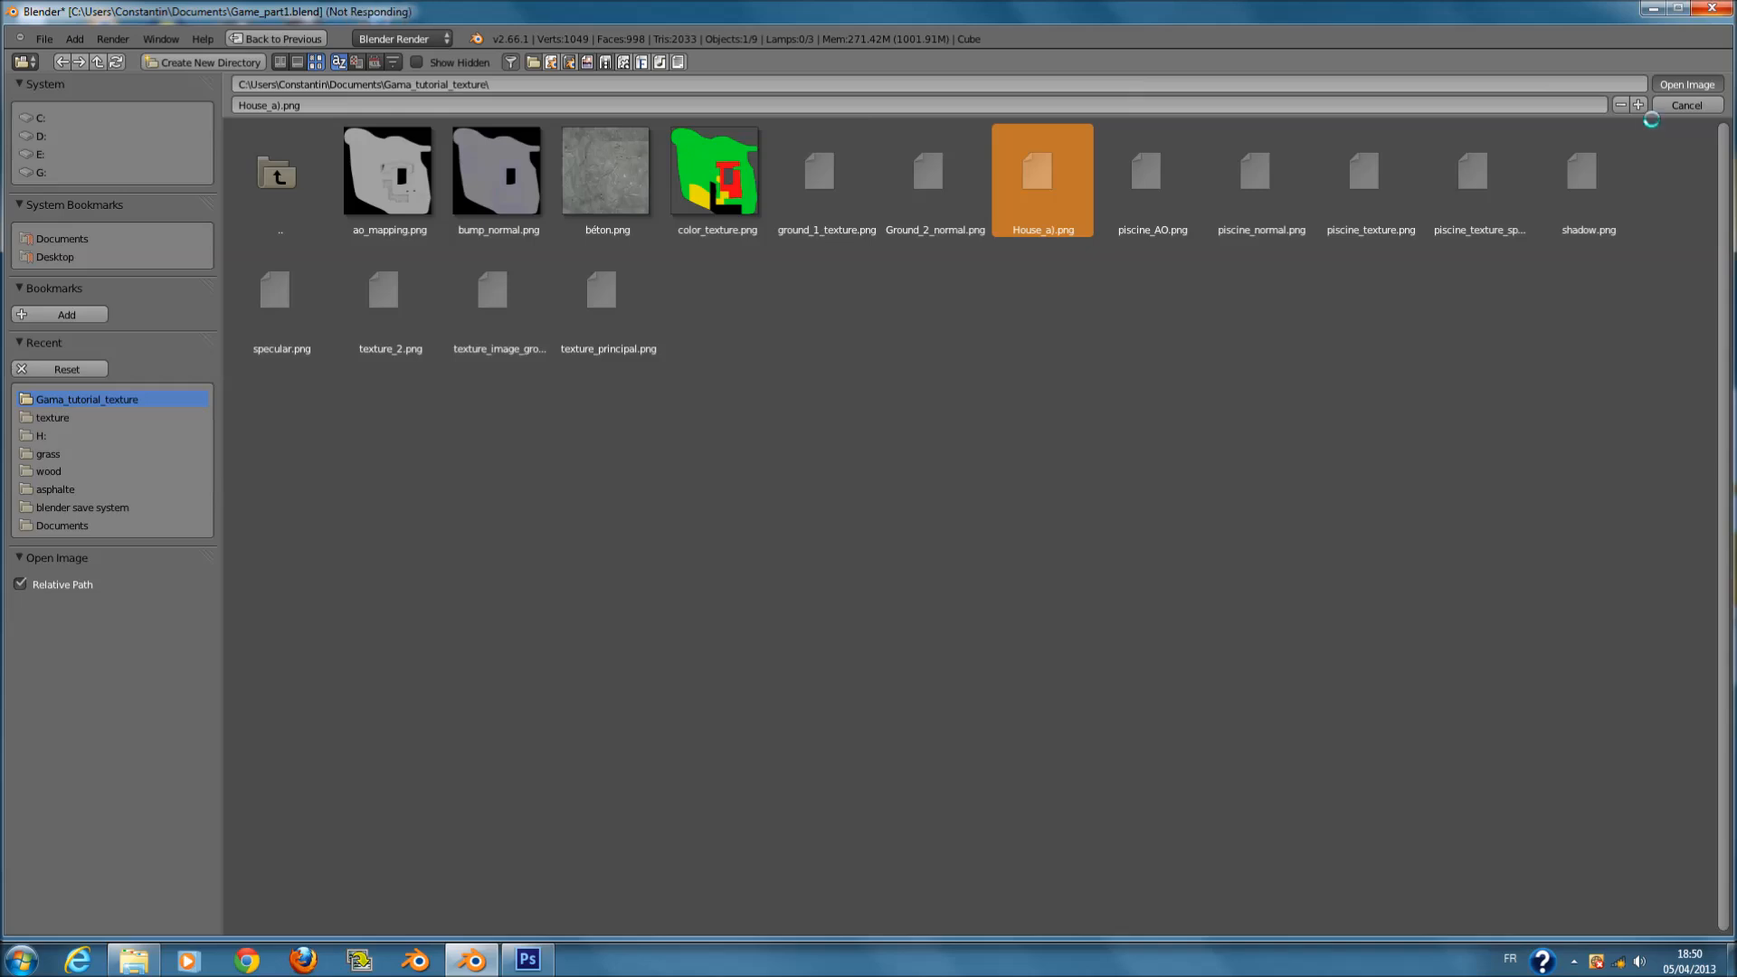
- Check the baked texture on the house and save over Game_part1.blend
{"action": "scroll", "coordinate": [586, 488], "scroll_direction": "down", "scroll_amount": 4}
{"action": "scroll", "coordinate": [572, 490], "scroll_direction": "up", "scroll_amount": 10}
{"action": "scroll", "coordinate": [570, 489], "scroll_direction": "down", "scroll_amount": 3}
{"action": "key", "text": "ctrl+s"}
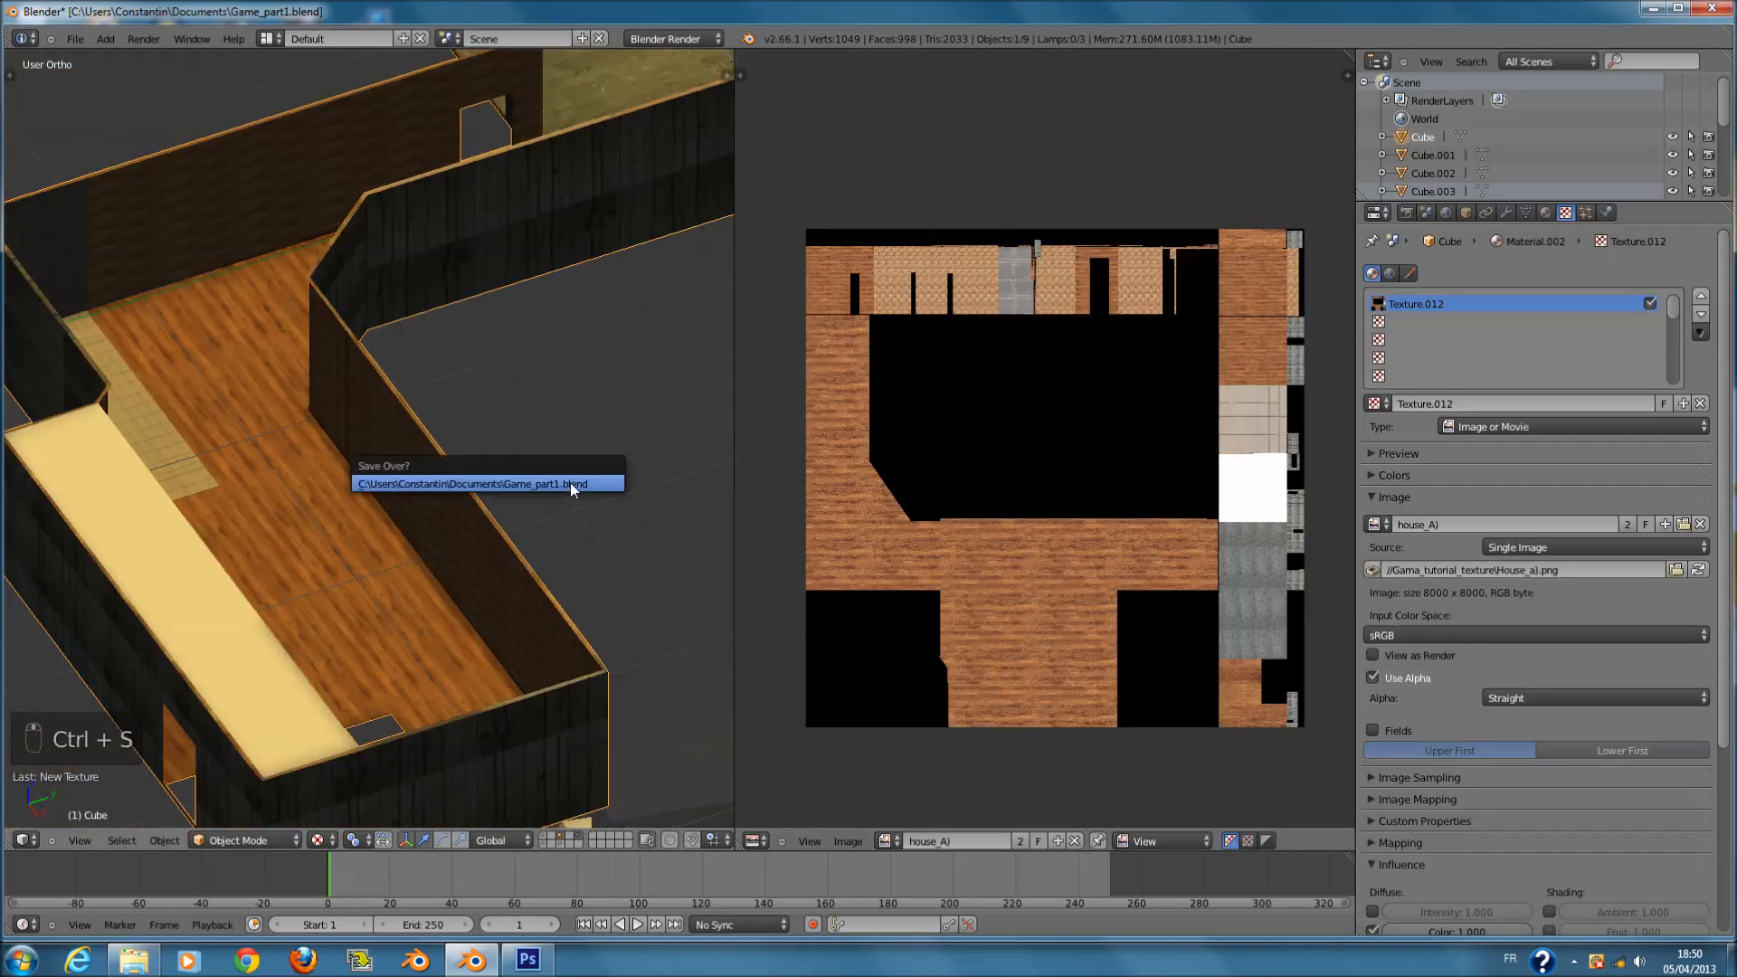
{"action": "left_click", "coordinate": [601, 475]}
- Collapse the texture's image settings, enable its normal influence and check the relief on the interior wall
{"action": "left_click", "coordinate": [1495, 496]}
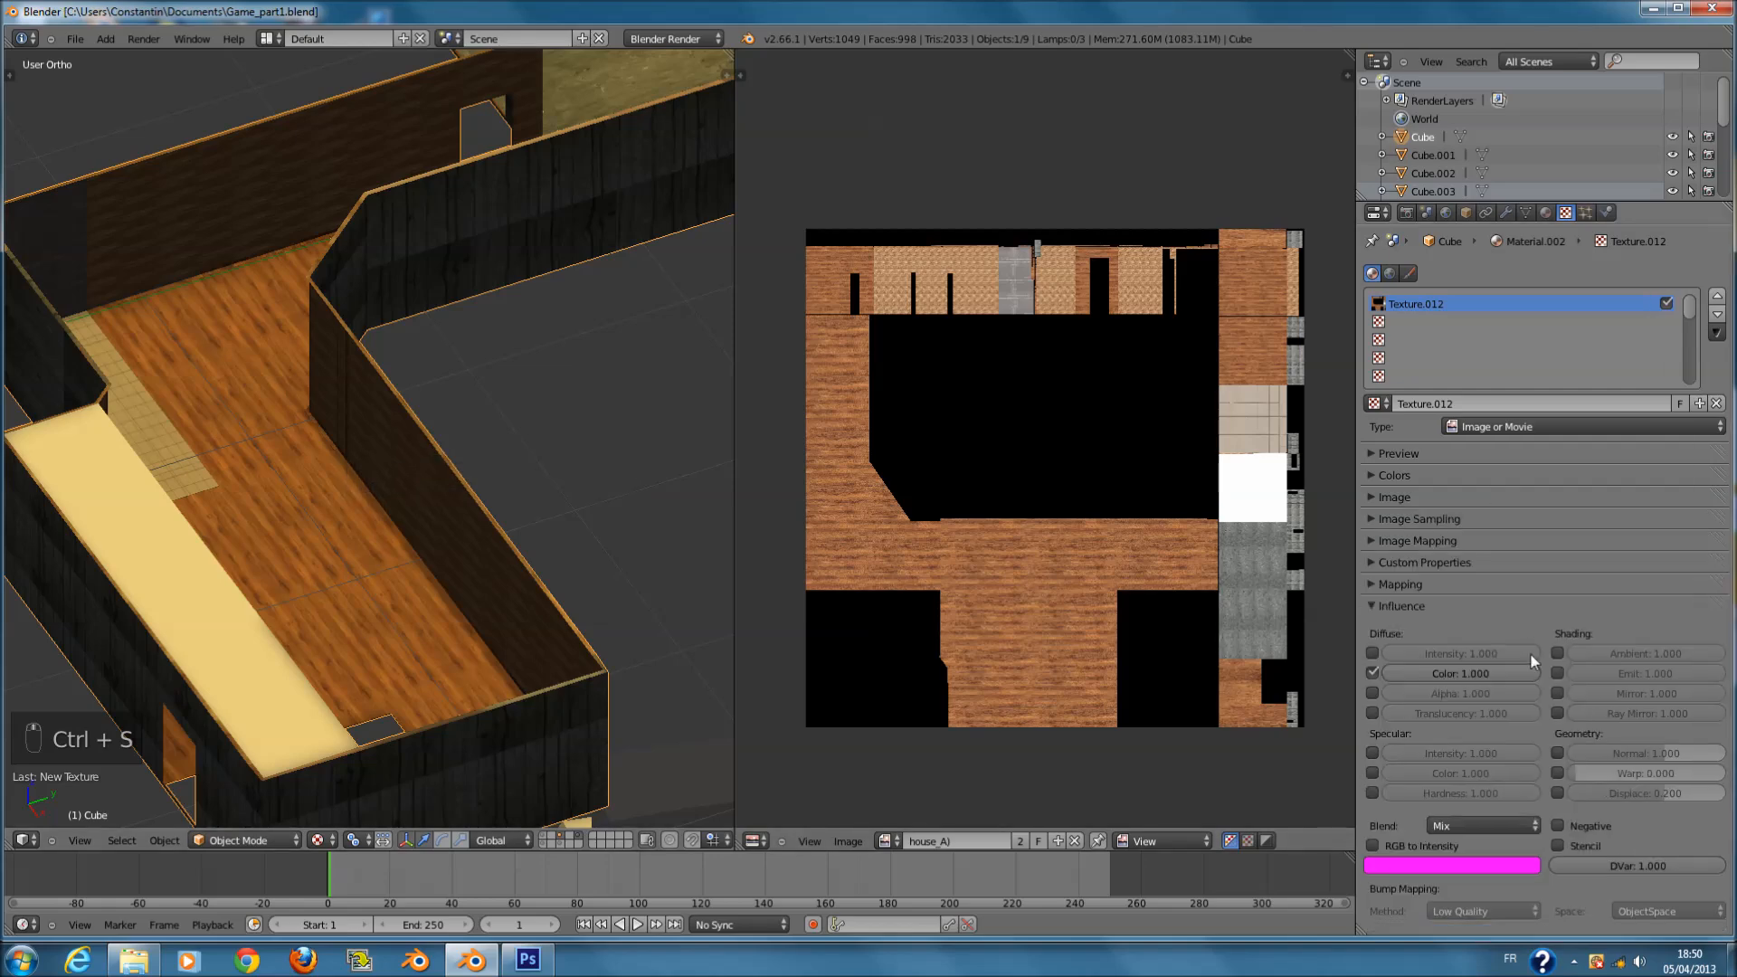
{"action": "left_click", "coordinate": [1557, 753]}
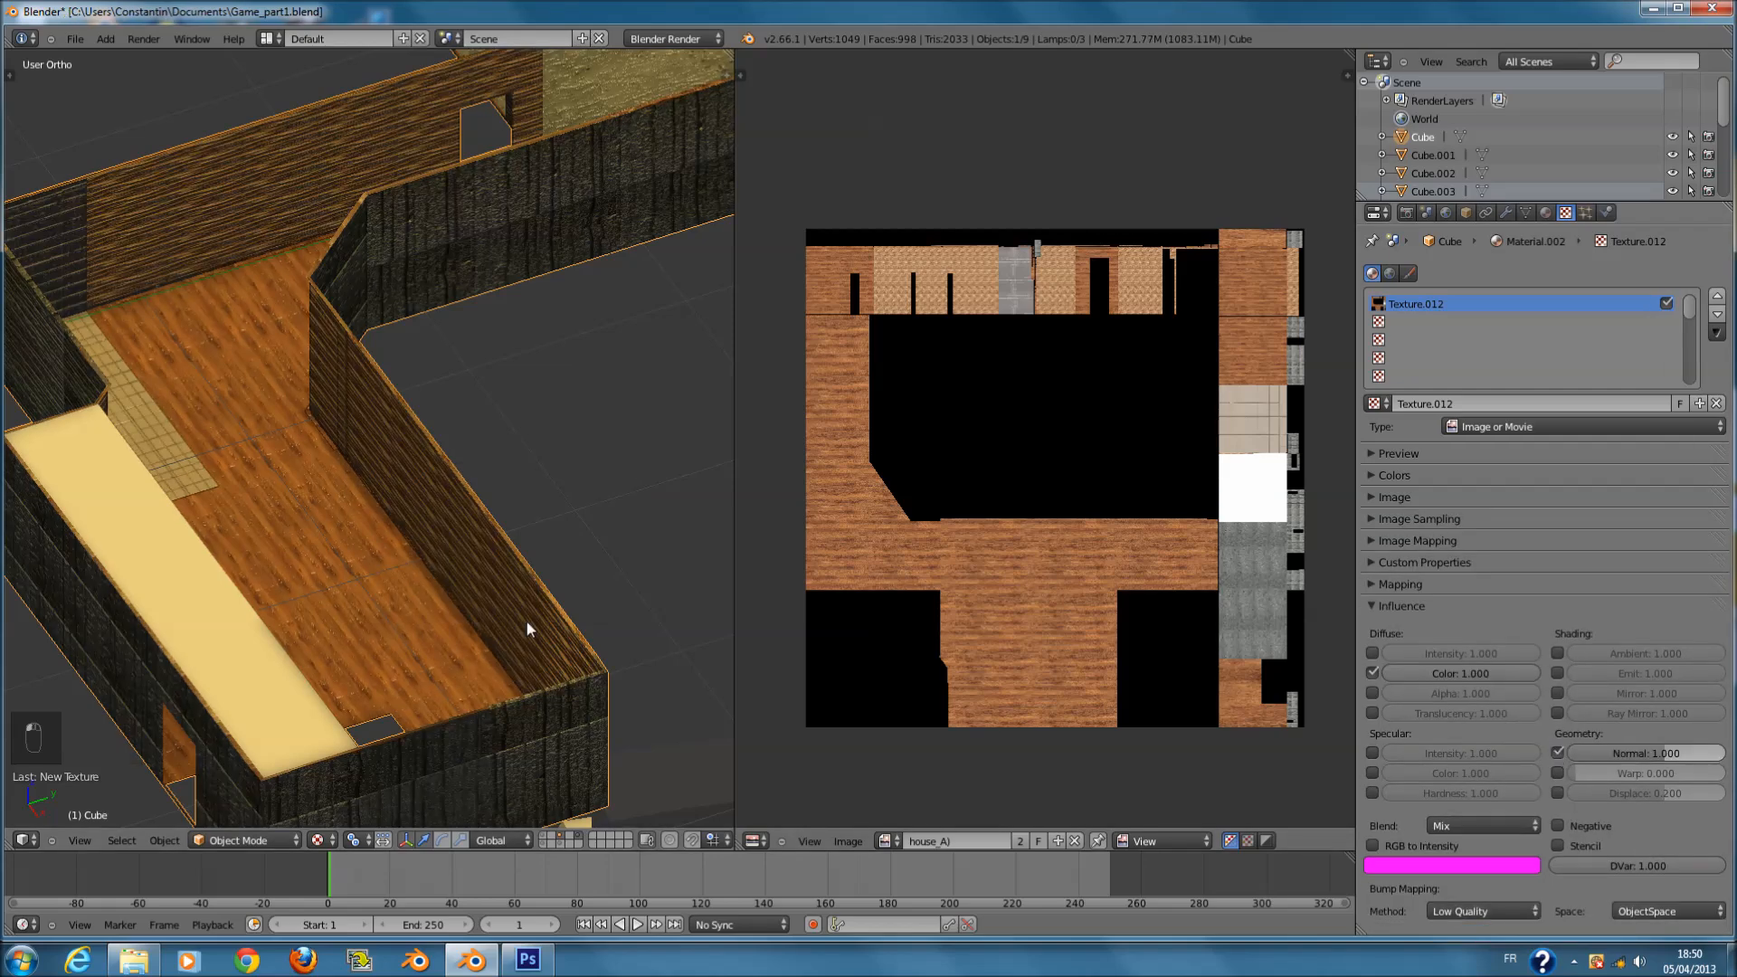
{"action": "scroll", "coordinate": [525, 621], "scroll_direction": "up", "scroll_amount": 8}
{"action": "scroll", "coordinate": [527, 622], "scroll_direction": "down", "scroll_amount": 1}
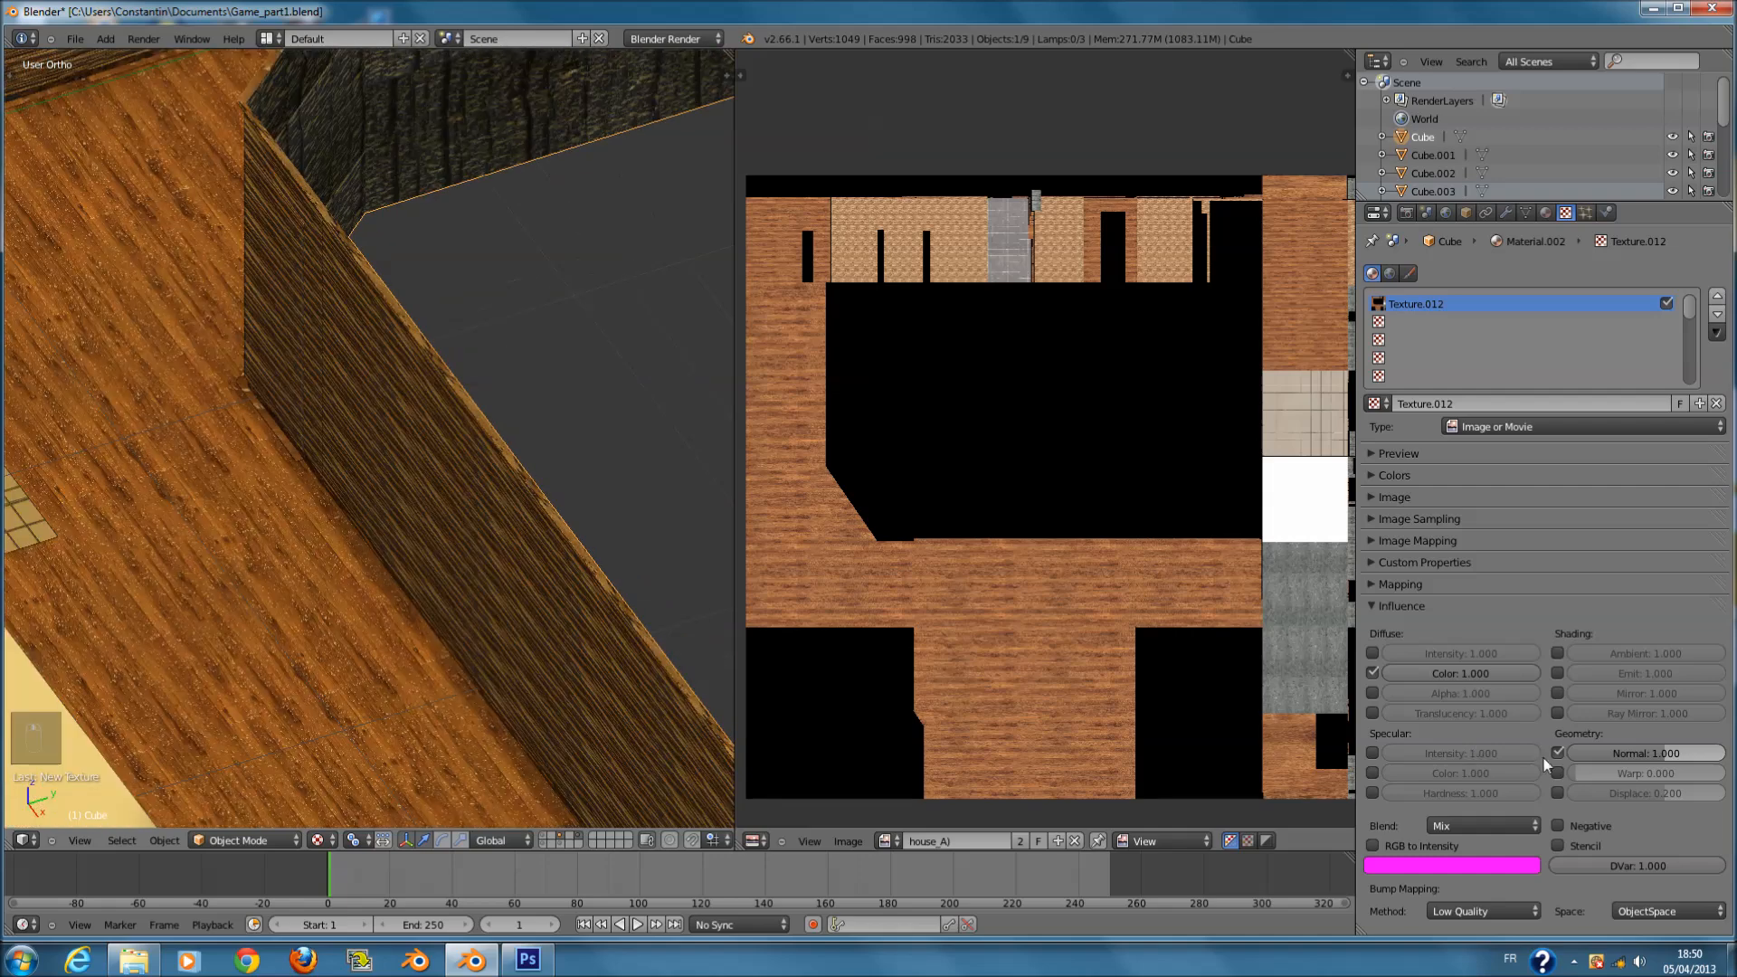
{"action": "left_click", "coordinate": [1459, 593]}
{"action": "left_click", "coordinate": [1443, 584]}
{"action": "left_click", "coordinate": [1448, 601]}
{"action": "left_click", "coordinate": [1449, 608]}
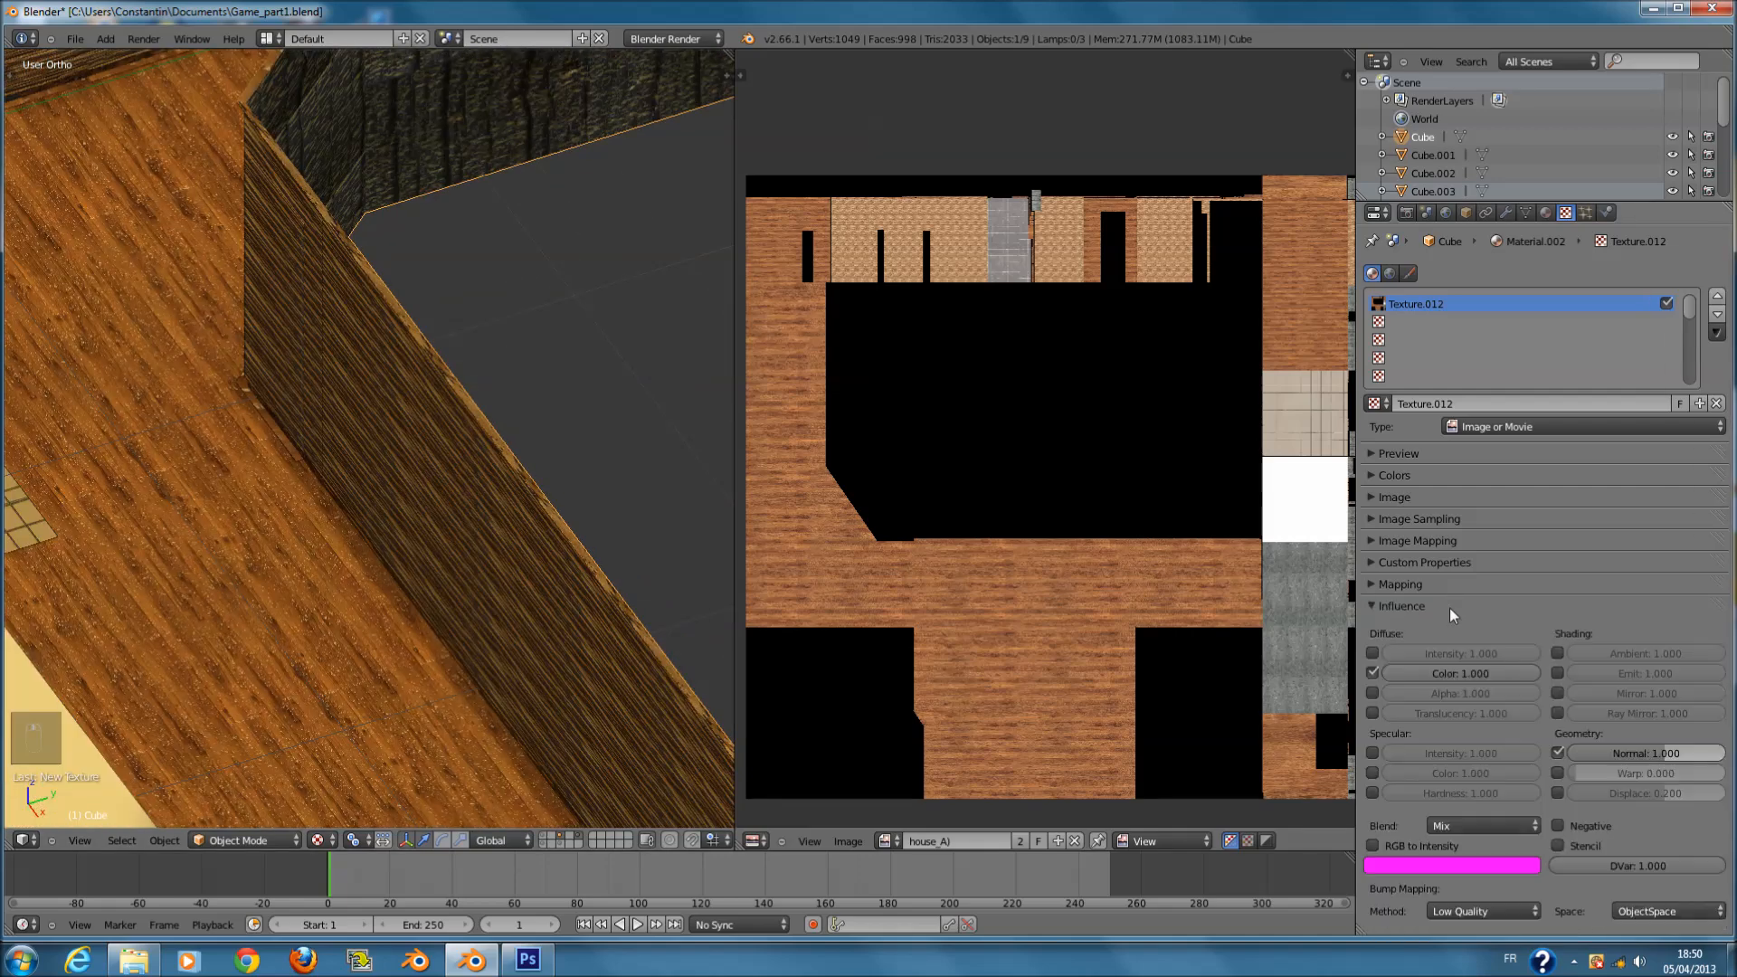
- Set the texture's bump mapping method to Best Quality and its normal influence to 0.4
{"action": "left_click", "coordinate": [1513, 905]}
{"action": "left_click", "coordinate": [1491, 916]}
{"action": "left_click", "coordinate": [1484, 818]}
{"action": "left_click", "coordinate": [1658, 752]}
{"action": "key", "text": "BackSpace"}
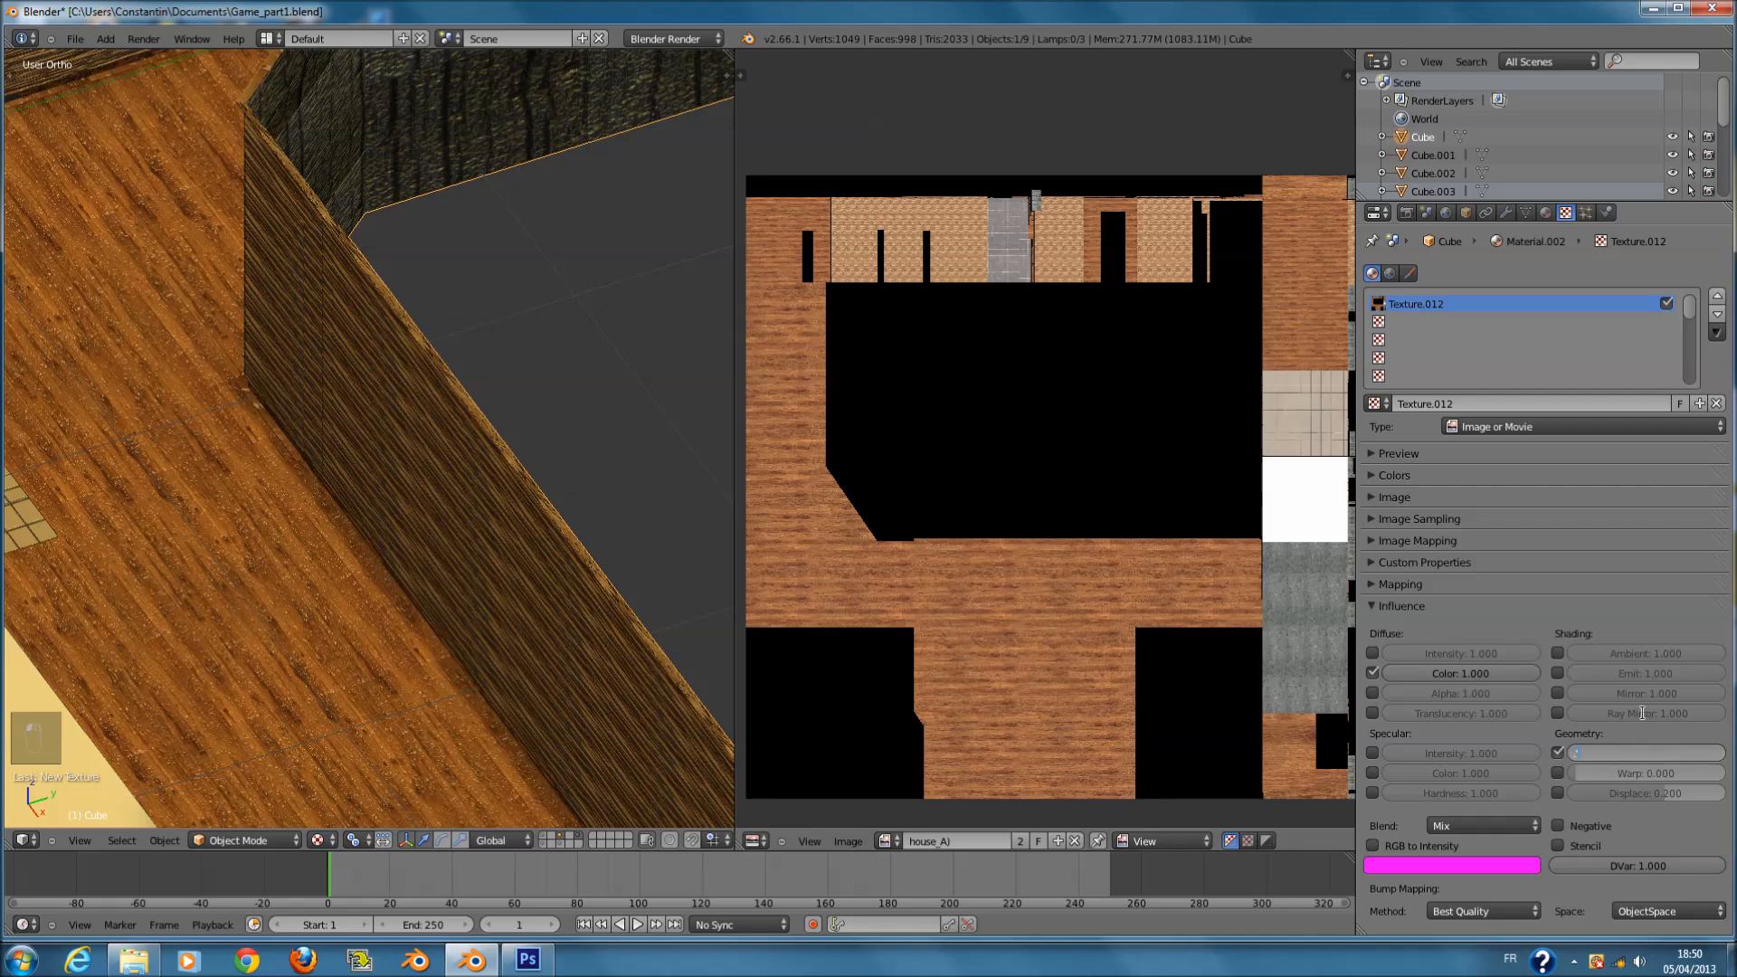
{"action": "key", "text": "Return"}
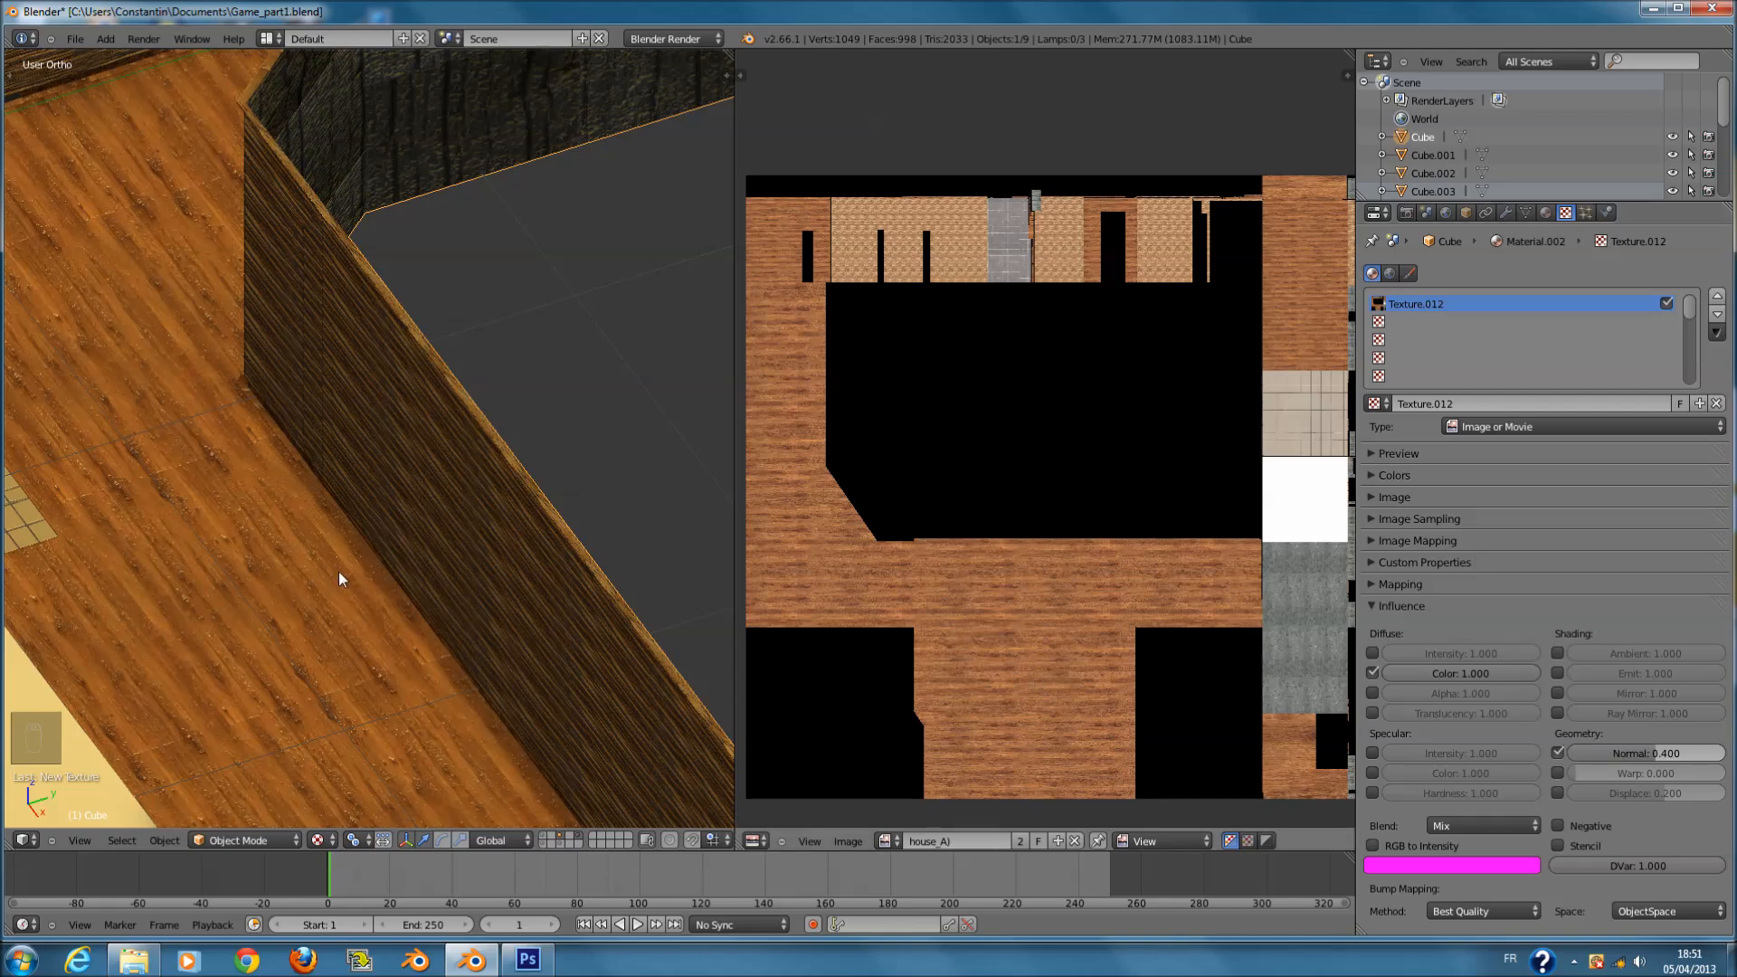
- Examine the bump relief on the house's floor and tile joints close up
{"action": "scroll", "coordinate": [339, 572], "scroll_direction": "down", "scroll_amount": 2}
{"action": "scroll", "coordinate": [351, 569], "scroll_direction": "down", "scroll_amount": 7, "text": "ctrl"}
{"action": "scroll", "coordinate": [386, 577], "scroll_direction": "up", "scroll_amount": 5}
{"action": "scroll", "coordinate": [382, 578], "scroll_direction": "down", "scroll_amount": 3}
{"action": "middle_click_drag", "start_coordinate": [382, 578], "coordinate": [230, 567]}
{"action": "scroll", "coordinate": [230, 568], "scroll_direction": "up", "scroll_amount": 5}
{"action": "scroll", "coordinate": [235, 567], "scroll_direction": "down", "scroll_amount": 6, "text": "ctrl"}
{"action": "scroll", "coordinate": [327, 579], "scroll_direction": "up", "scroll_amount": 8}
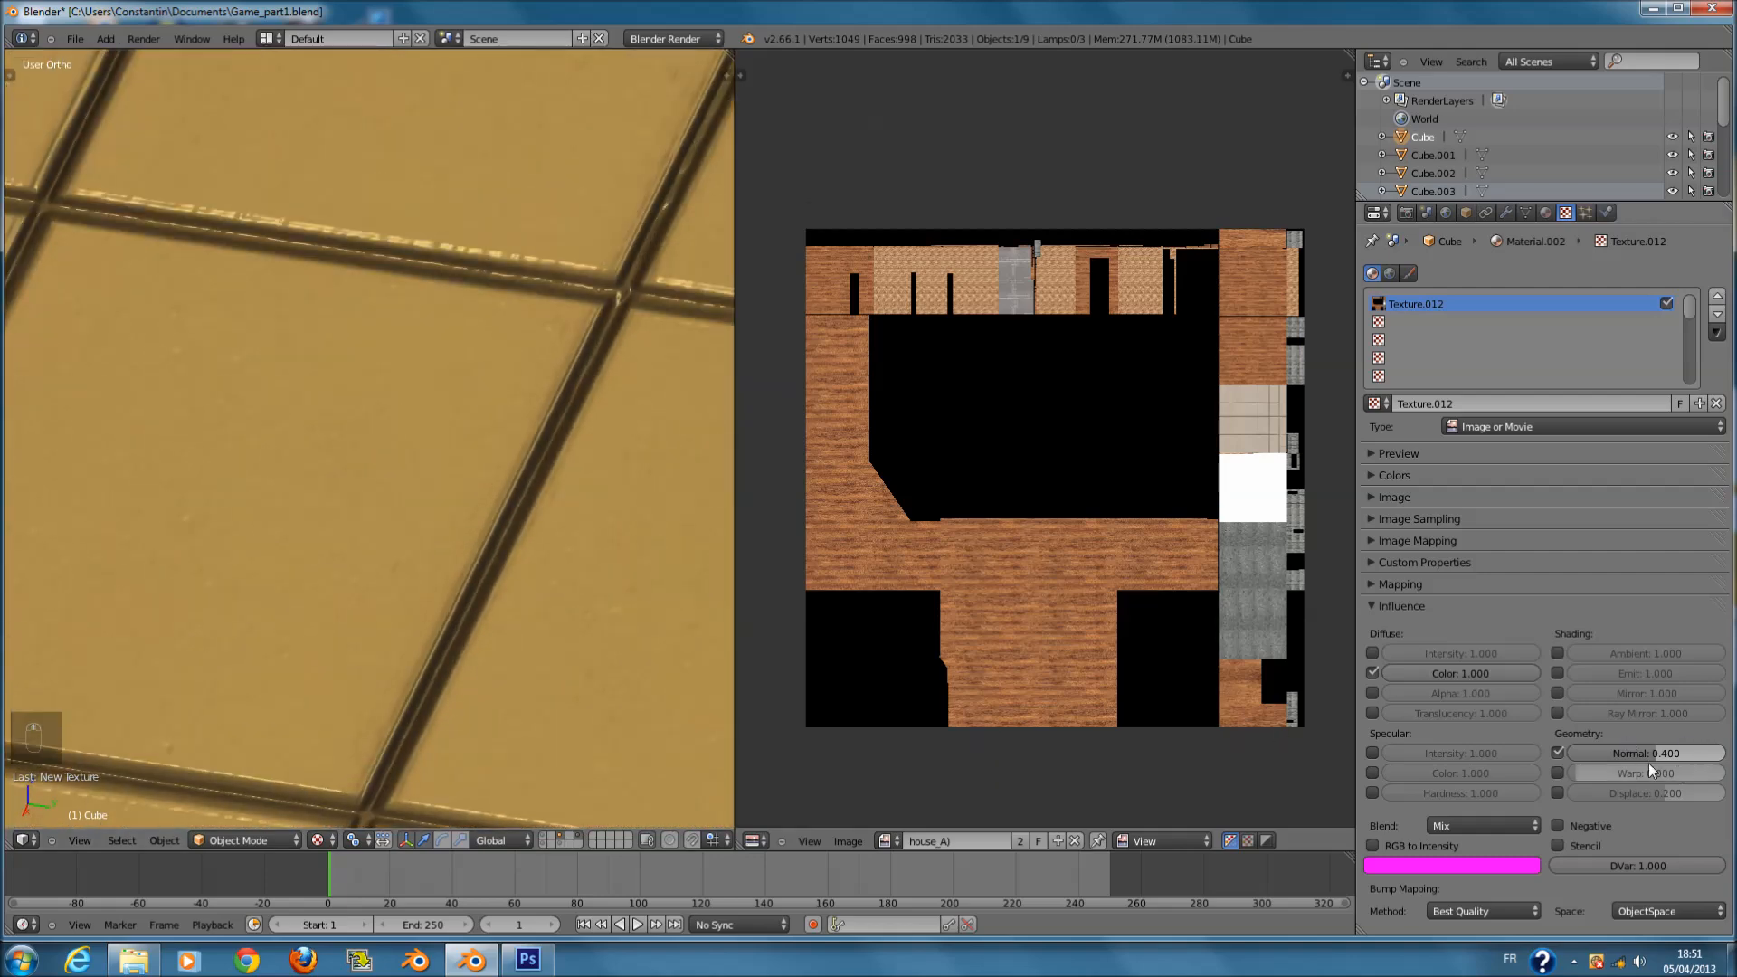
- Set the texture's normal influence to -0.504 and inspect the inverted relief on the house's surfaces
{"action": "mouse_move", "coordinate": [1647, 753]}
{"action": "left_mouse_down"}
{"action": "mouse_move", "coordinate": [1605, 742]}
{"action": "mouse_move", "coordinate": [1629, 747]}
{"action": "left_mouse_up"}
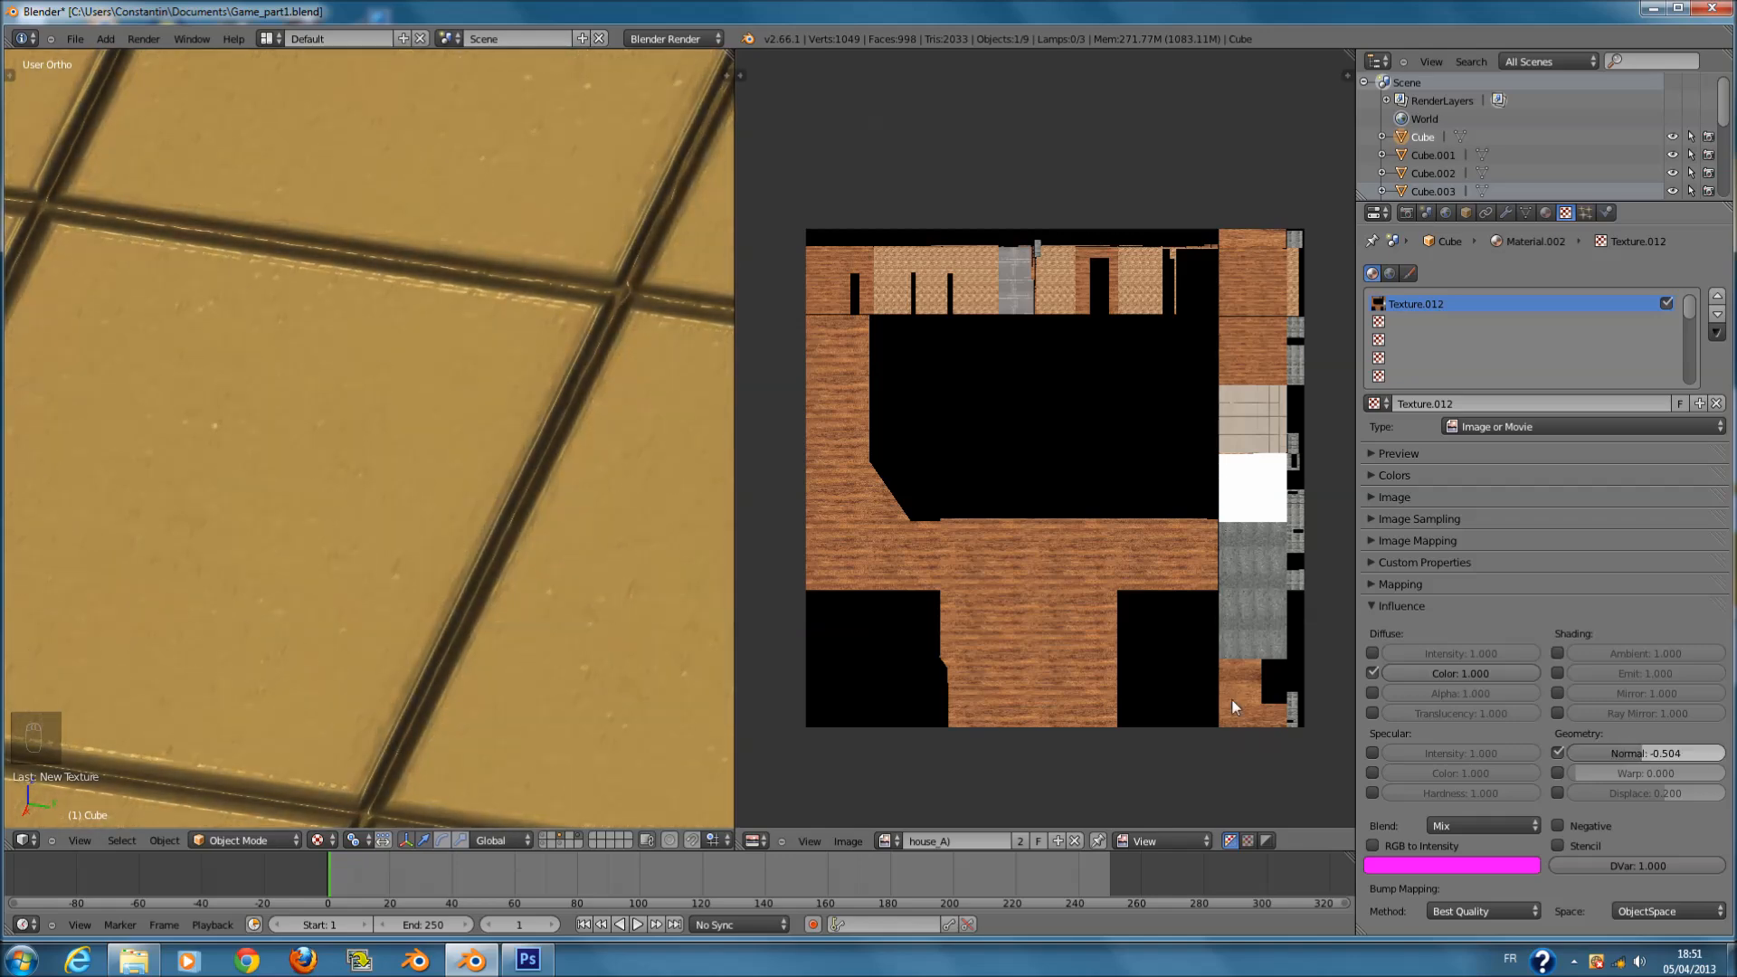
{"action": "scroll", "coordinate": [619, 561], "scroll_direction": "down", "scroll_amount": 3}
{"action": "scroll", "coordinate": [617, 561], "scroll_direction": "down", "scroll_amount": 3}
{"action": "middle_click_drag", "start_coordinate": [617, 561], "coordinate": [508, 524]}
{"action": "scroll", "coordinate": [541, 523], "scroll_direction": "up", "scroll_amount": 8}
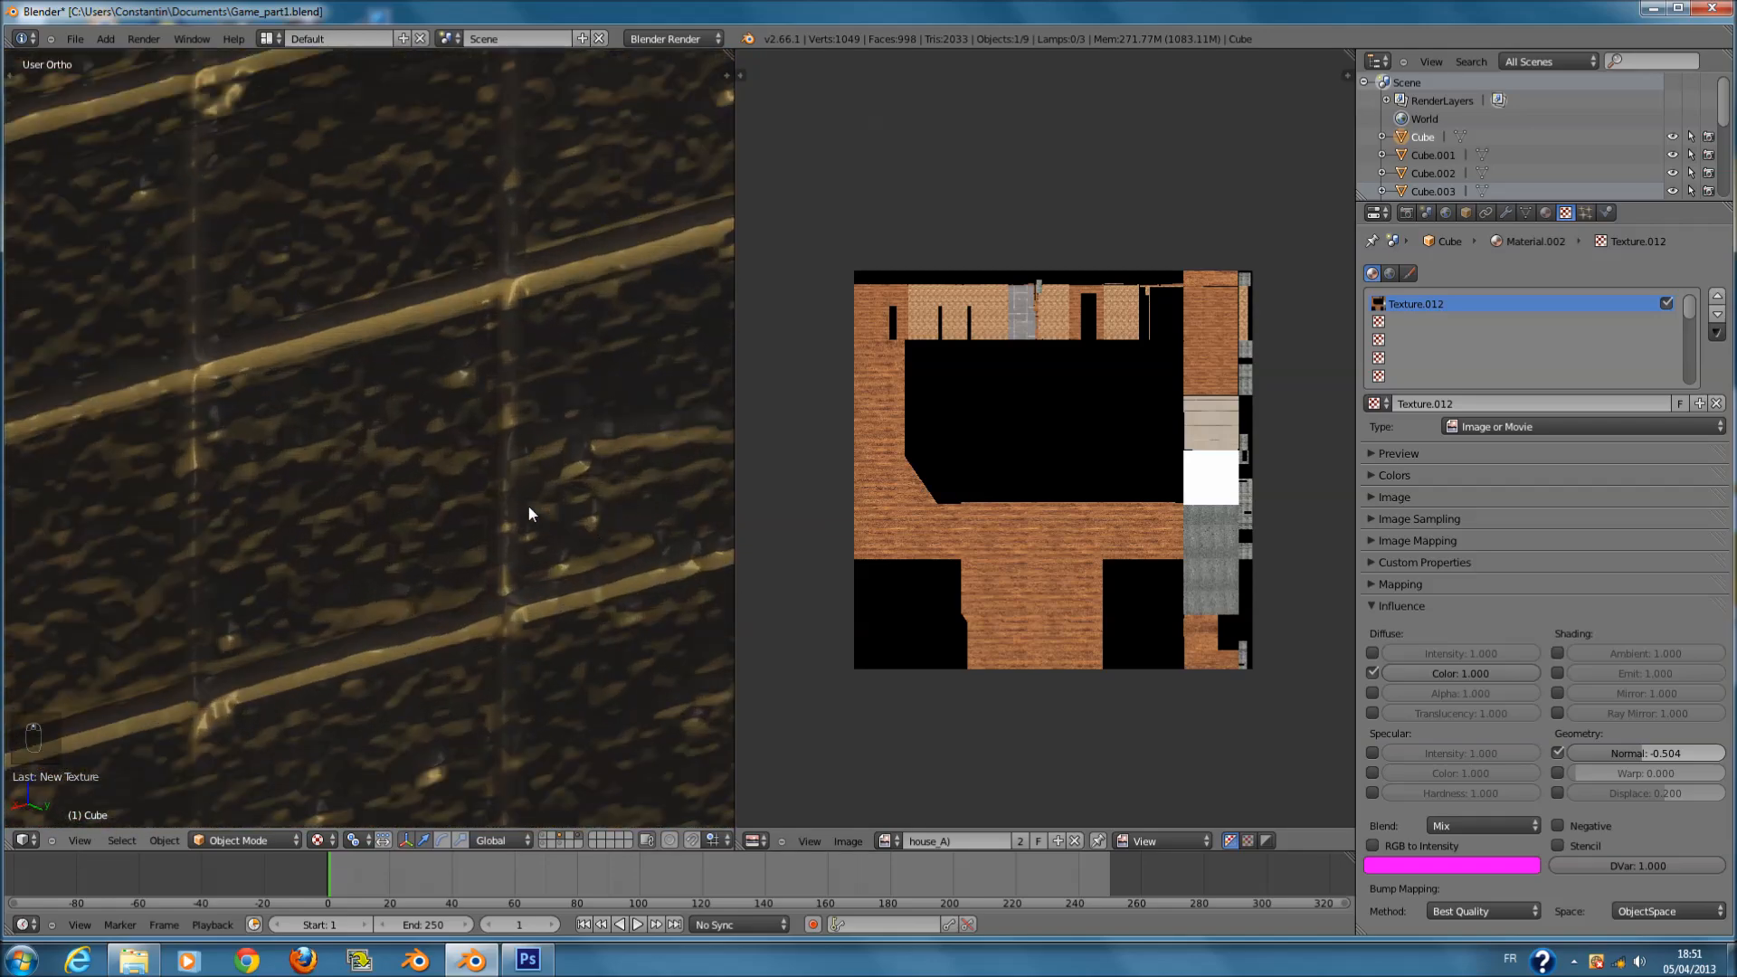
{"action": "scroll", "coordinate": [528, 503], "scroll_direction": "down", "scroll_amount": 8}
{"action": "scroll", "coordinate": [597, 551], "scroll_direction": "up", "scroll_amount": 20, "text": "ctrl"}
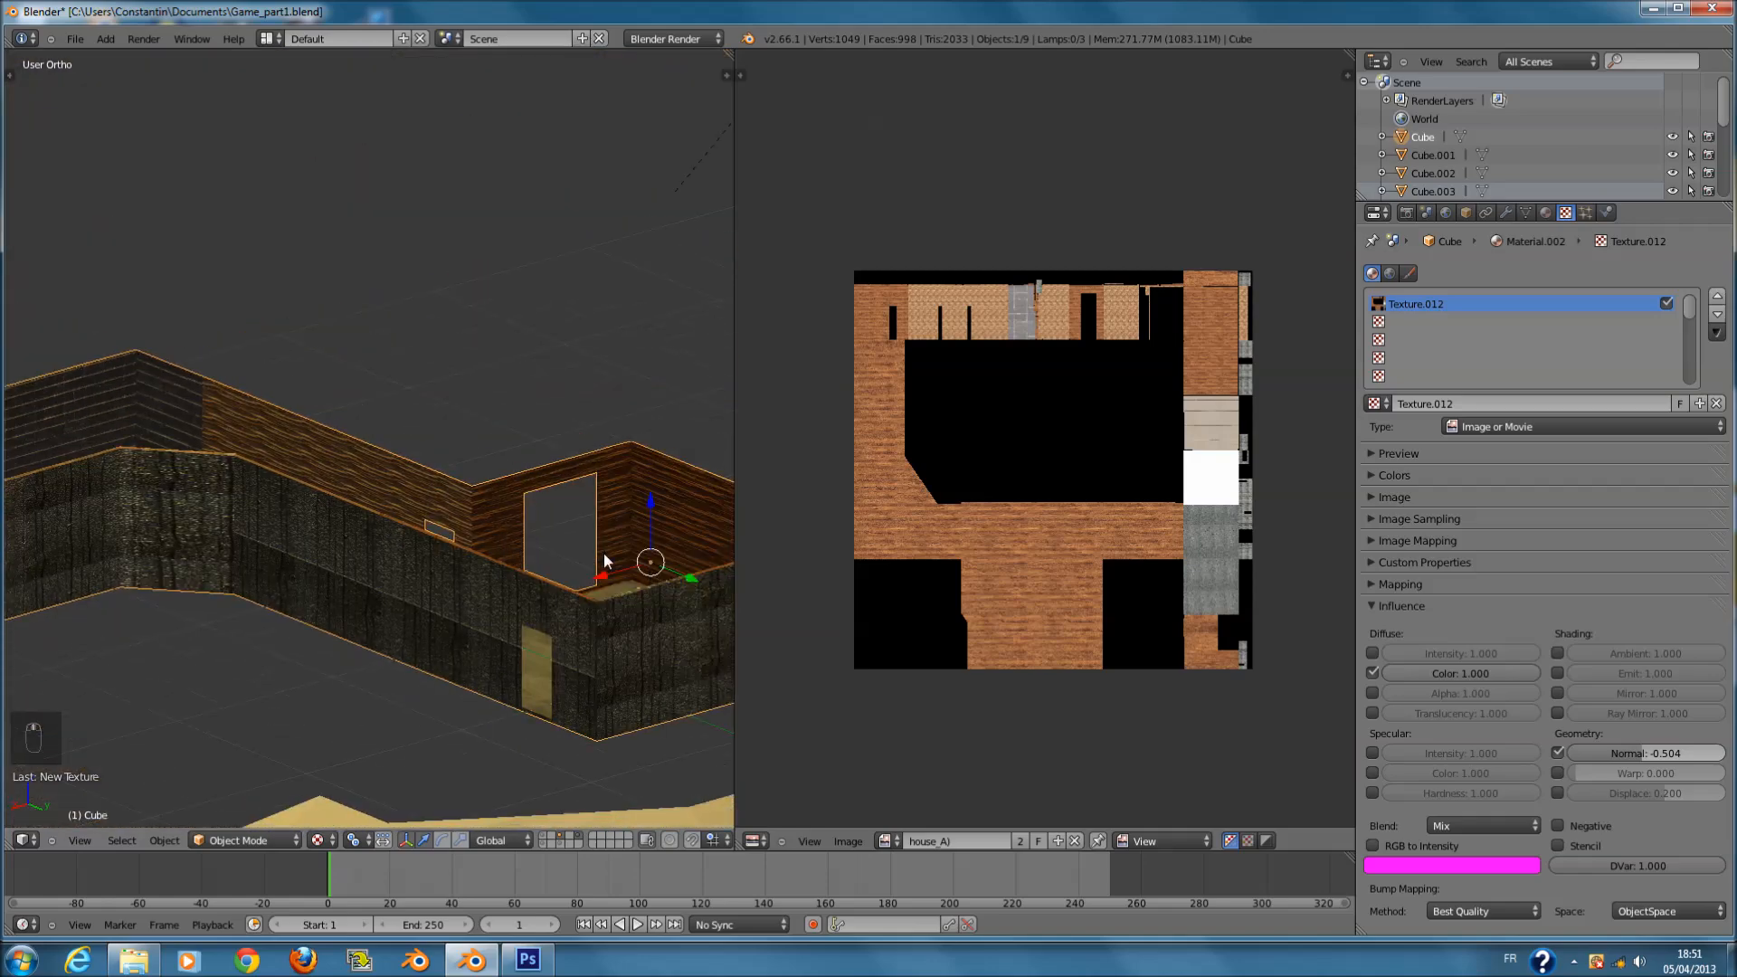
- Examine the bump relief on the room's floor close up and save over Game_part1.blend
{"action": "scroll", "coordinate": [548, 556], "scroll_direction": "up", "scroll_amount": 5}
{"action": "middle_click_drag", "start_coordinate": [534, 558], "coordinate": [460, 619]}
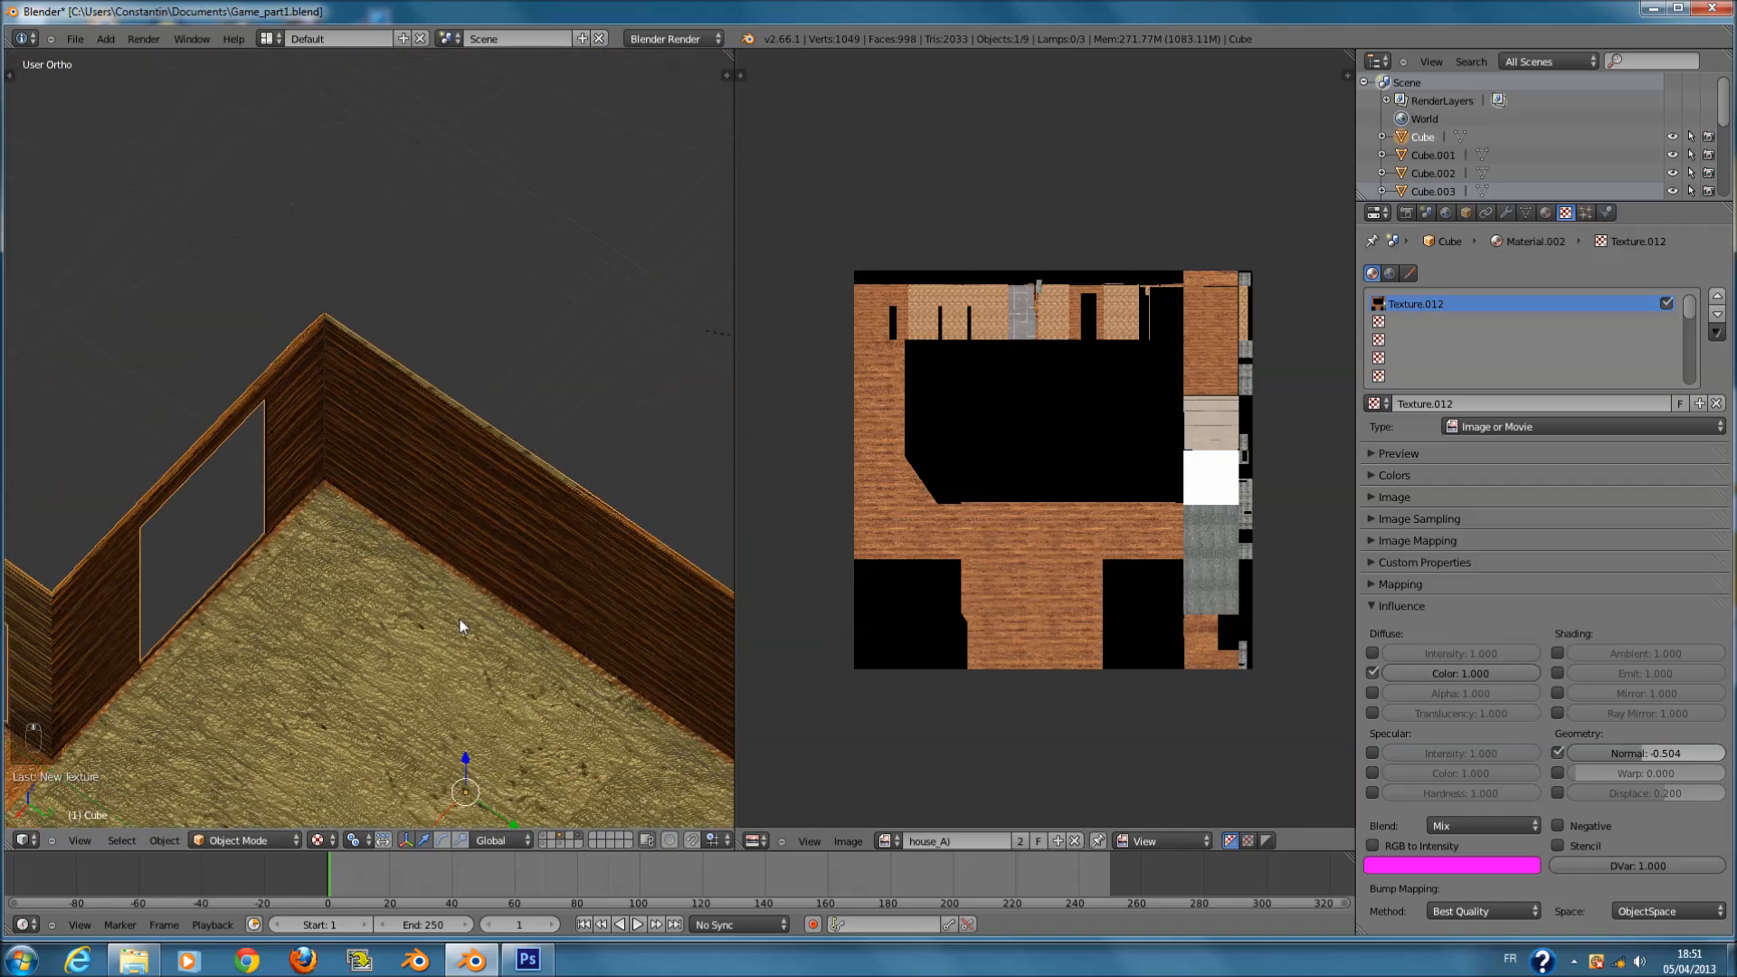
{"action": "scroll", "coordinate": [460, 619], "scroll_direction": "down", "scroll_amount": 16, "text": "shift"}
{"action": "scroll", "coordinate": [485, 610], "scroll_direction": "up", "scroll_amount": 4}
{"action": "scroll", "coordinate": [491, 608], "scroll_direction": "up", "scroll_amount": 5}
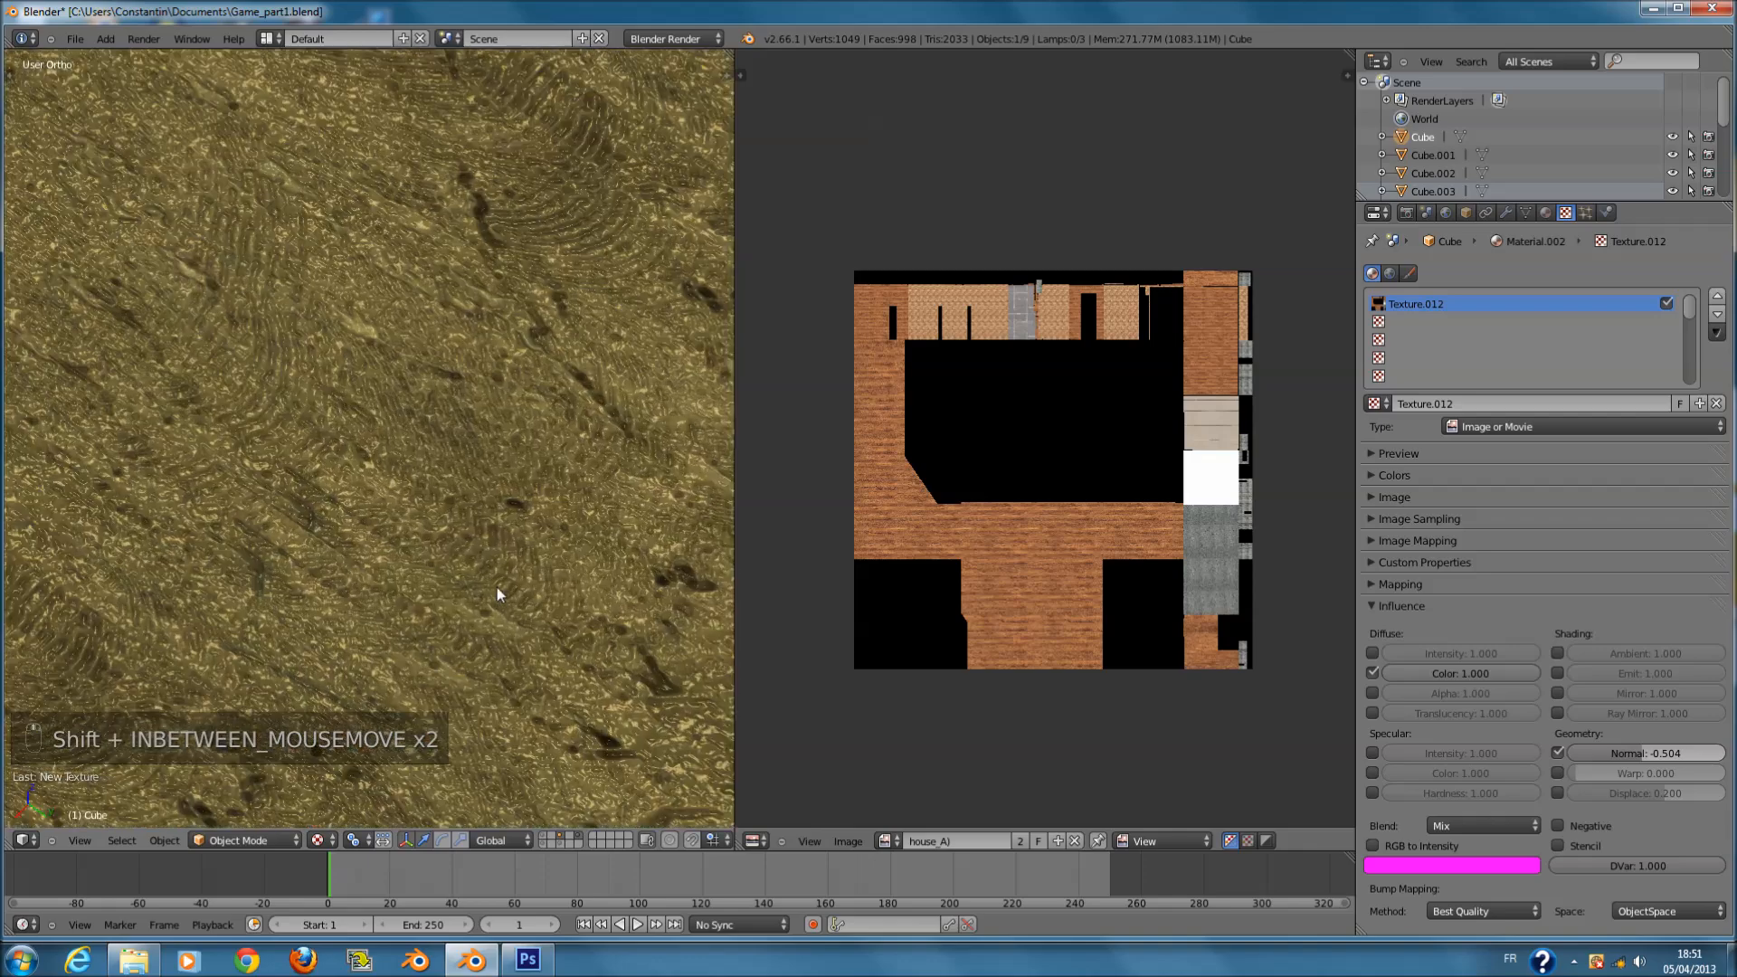
{"action": "key", "text": "ctrl+s"}
{"action": "scroll", "coordinate": [498, 585], "scroll_direction": "down", "scroll_amount": 1}
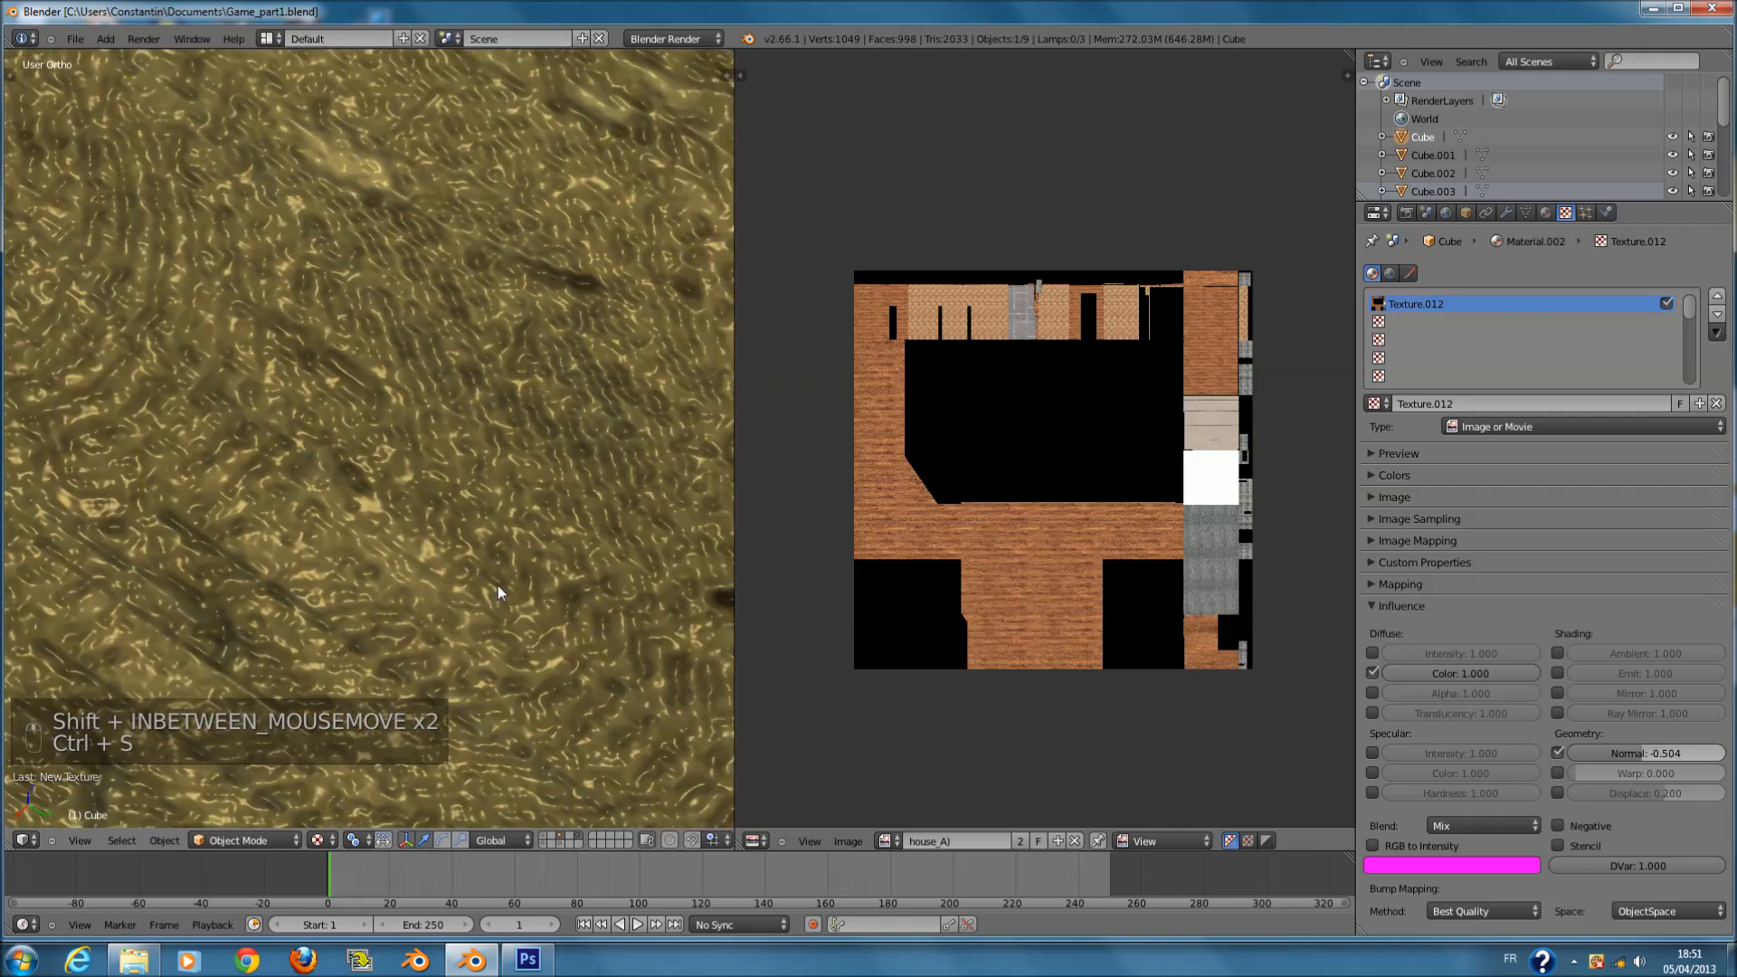
{"action": "scroll", "coordinate": [497, 583], "scroll_direction": "down", "scroll_amount": 1}
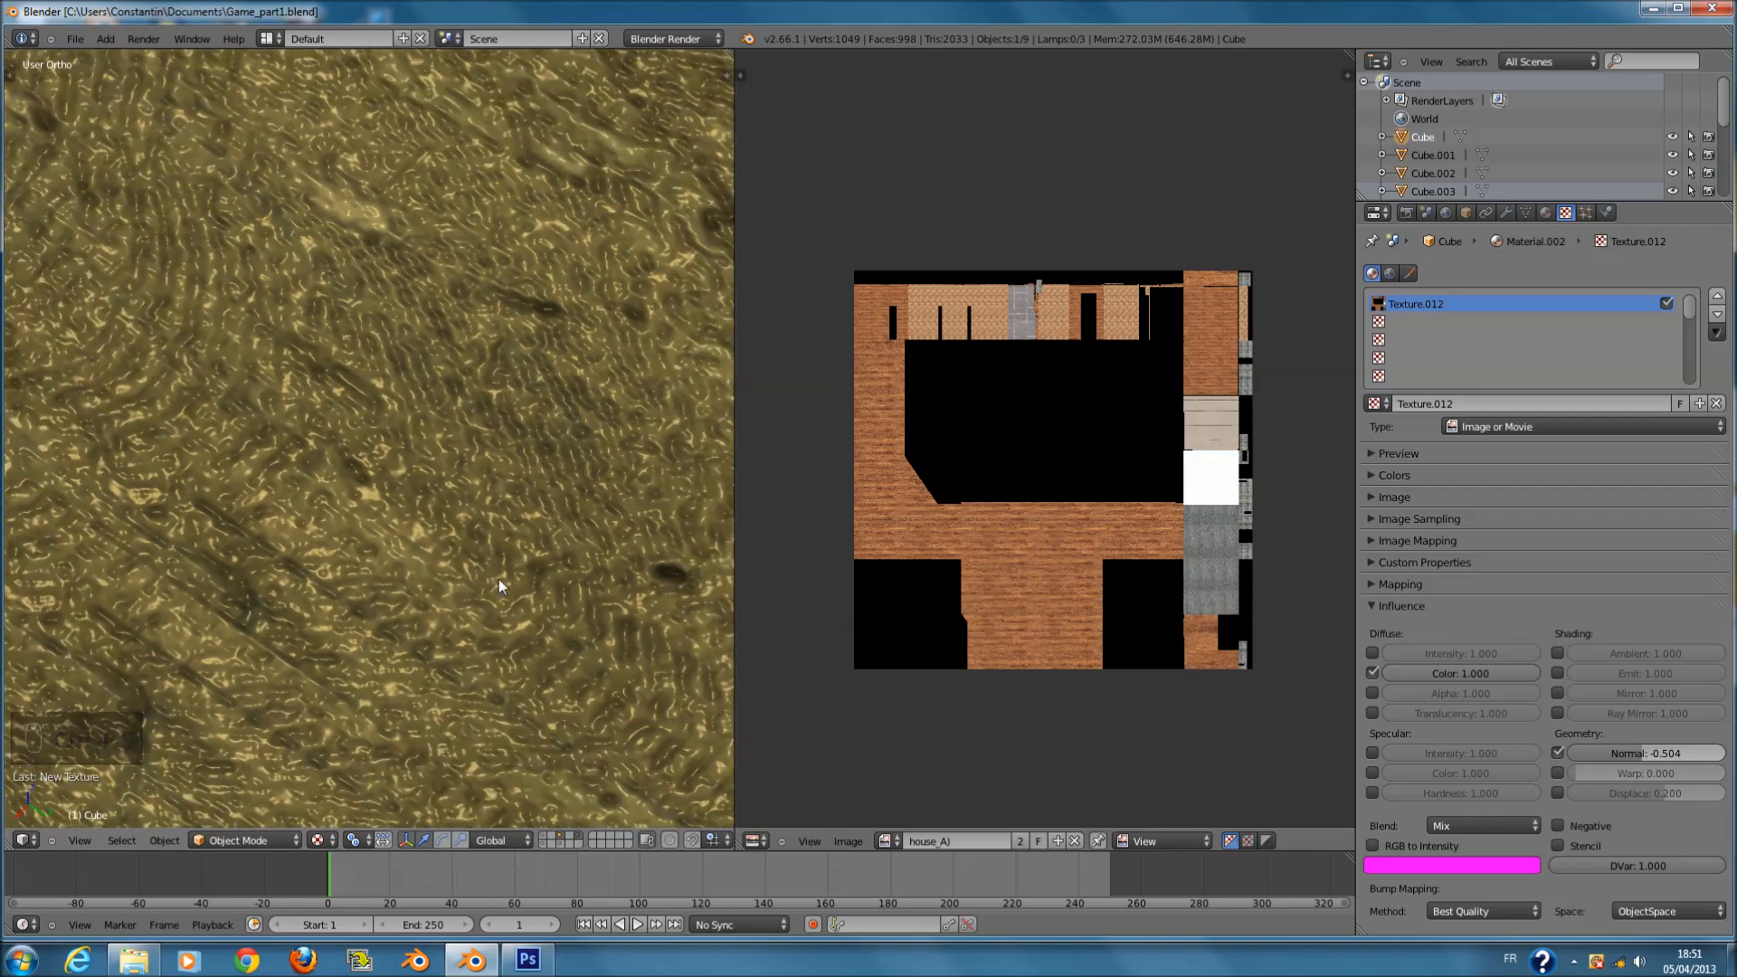
{"action": "scroll", "coordinate": [498, 579], "scroll_direction": "down", "scroll_amount": 2}
{"action": "scroll", "coordinate": [502, 568], "scroll_direction": "up", "scroll_amount": 3}
{"action": "scroll", "coordinate": [501, 568], "scroll_direction": "up", "scroll_amount": 2}
{"action": "key", "text": "ctrl+s"}
{"action": "left_click", "coordinate": [502, 568]}
- Try the Low Quality bump mapping method on the floor and return to Best Quality
{"action": "left_click", "coordinate": [1484, 911]}
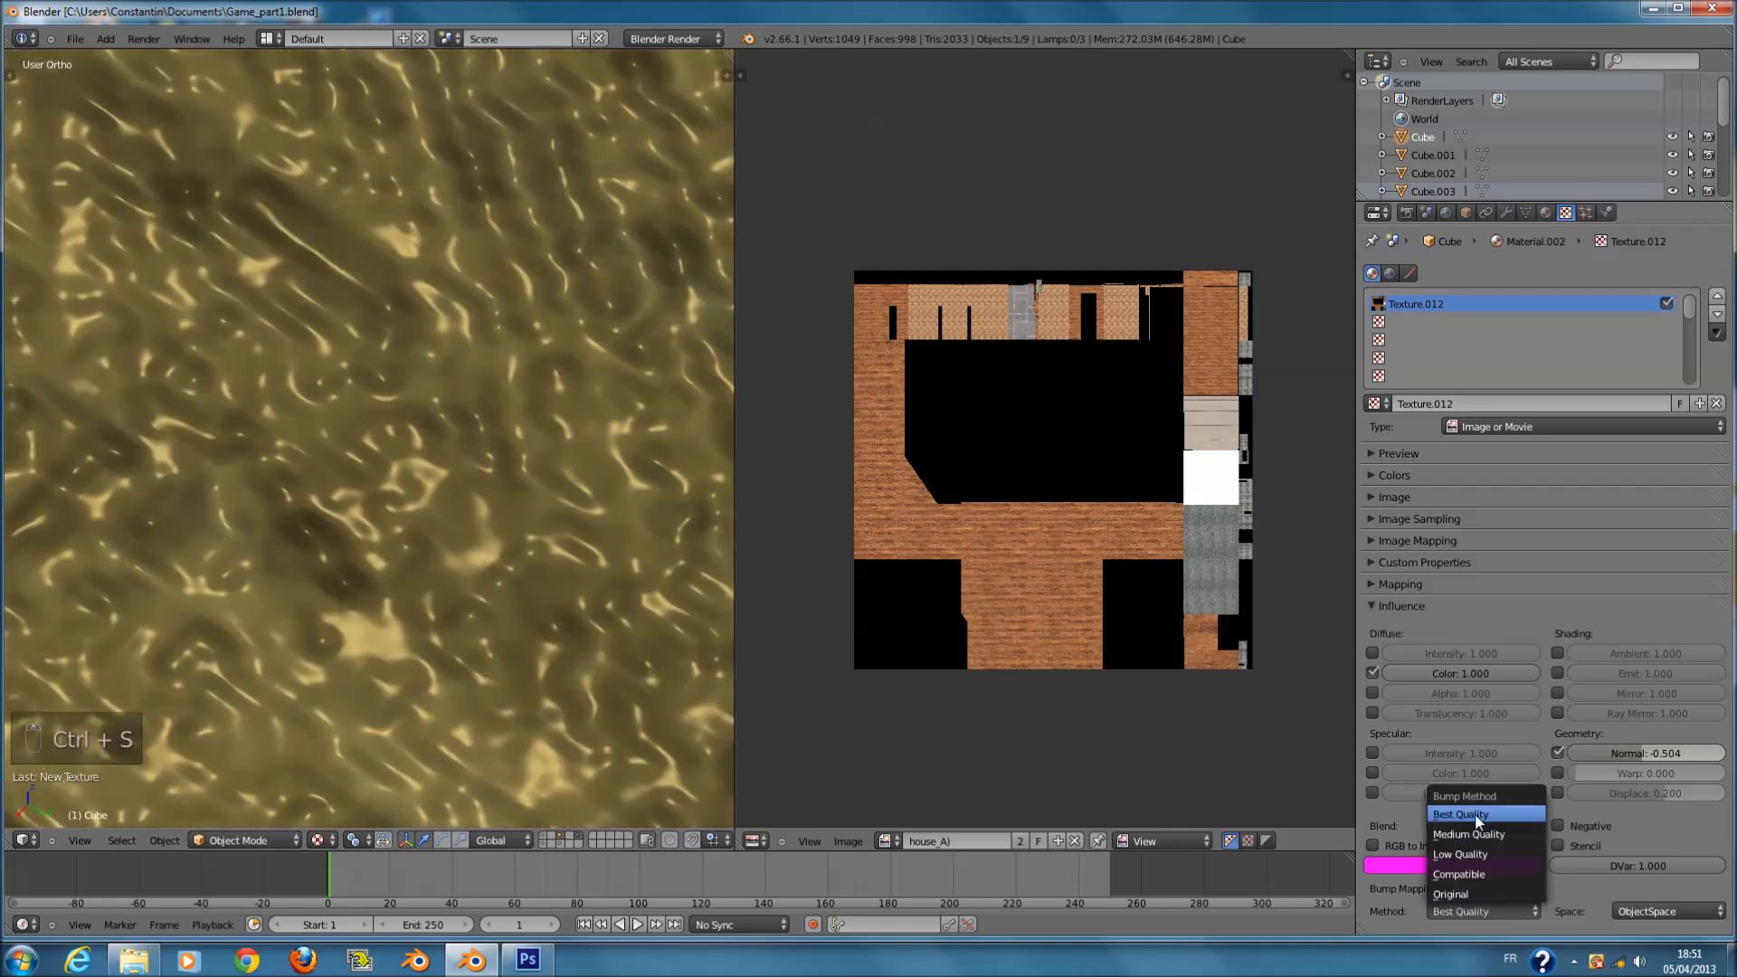
{"action": "left_click", "coordinate": [1477, 815]}
{"action": "left_click", "coordinate": [1488, 909]}
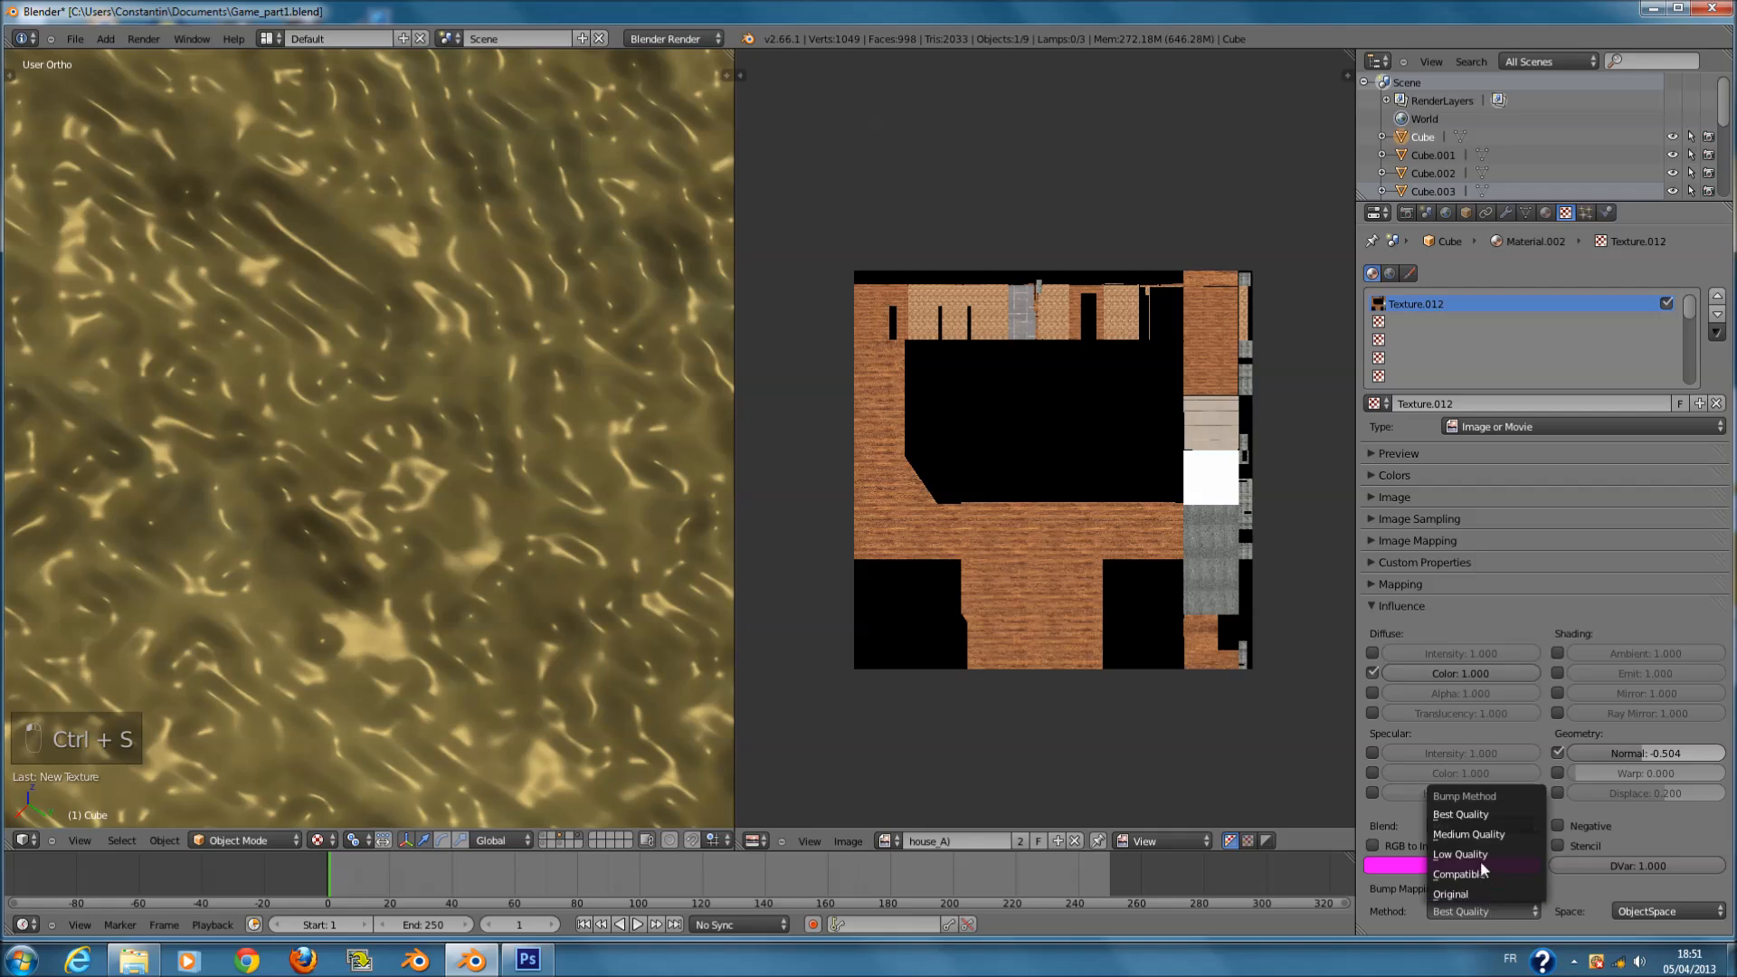
{"action": "left_click", "coordinate": [1481, 855]}
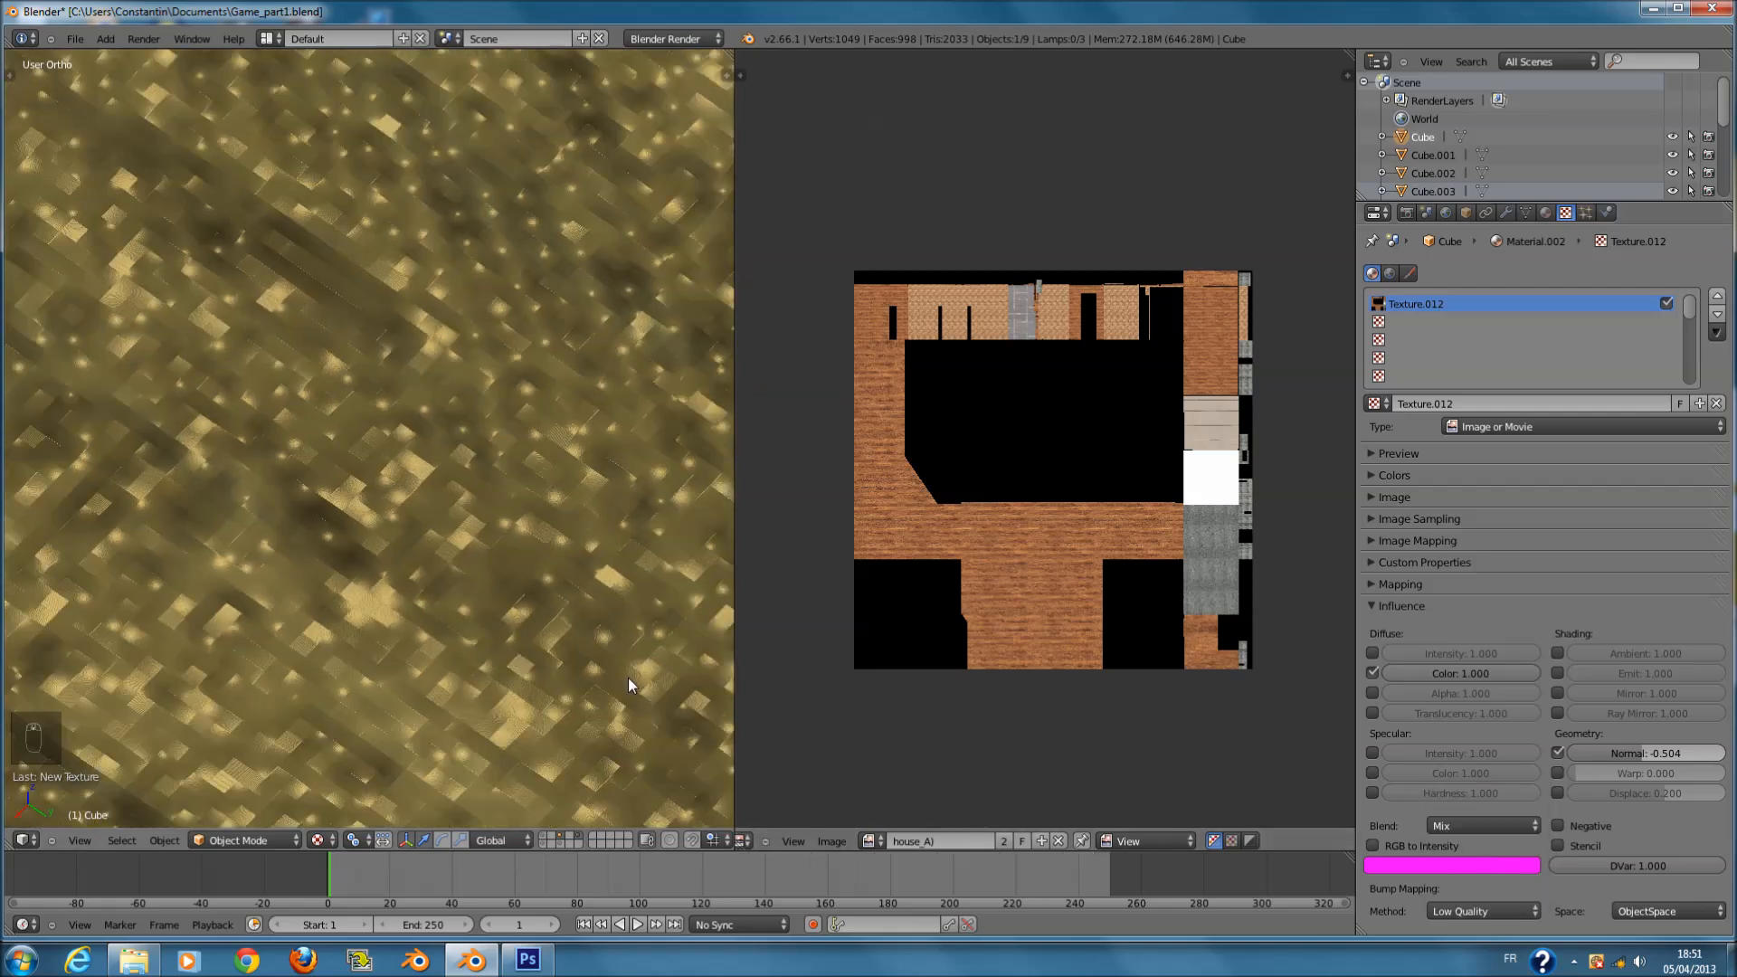
{"action": "left_click", "coordinate": [1506, 907]}
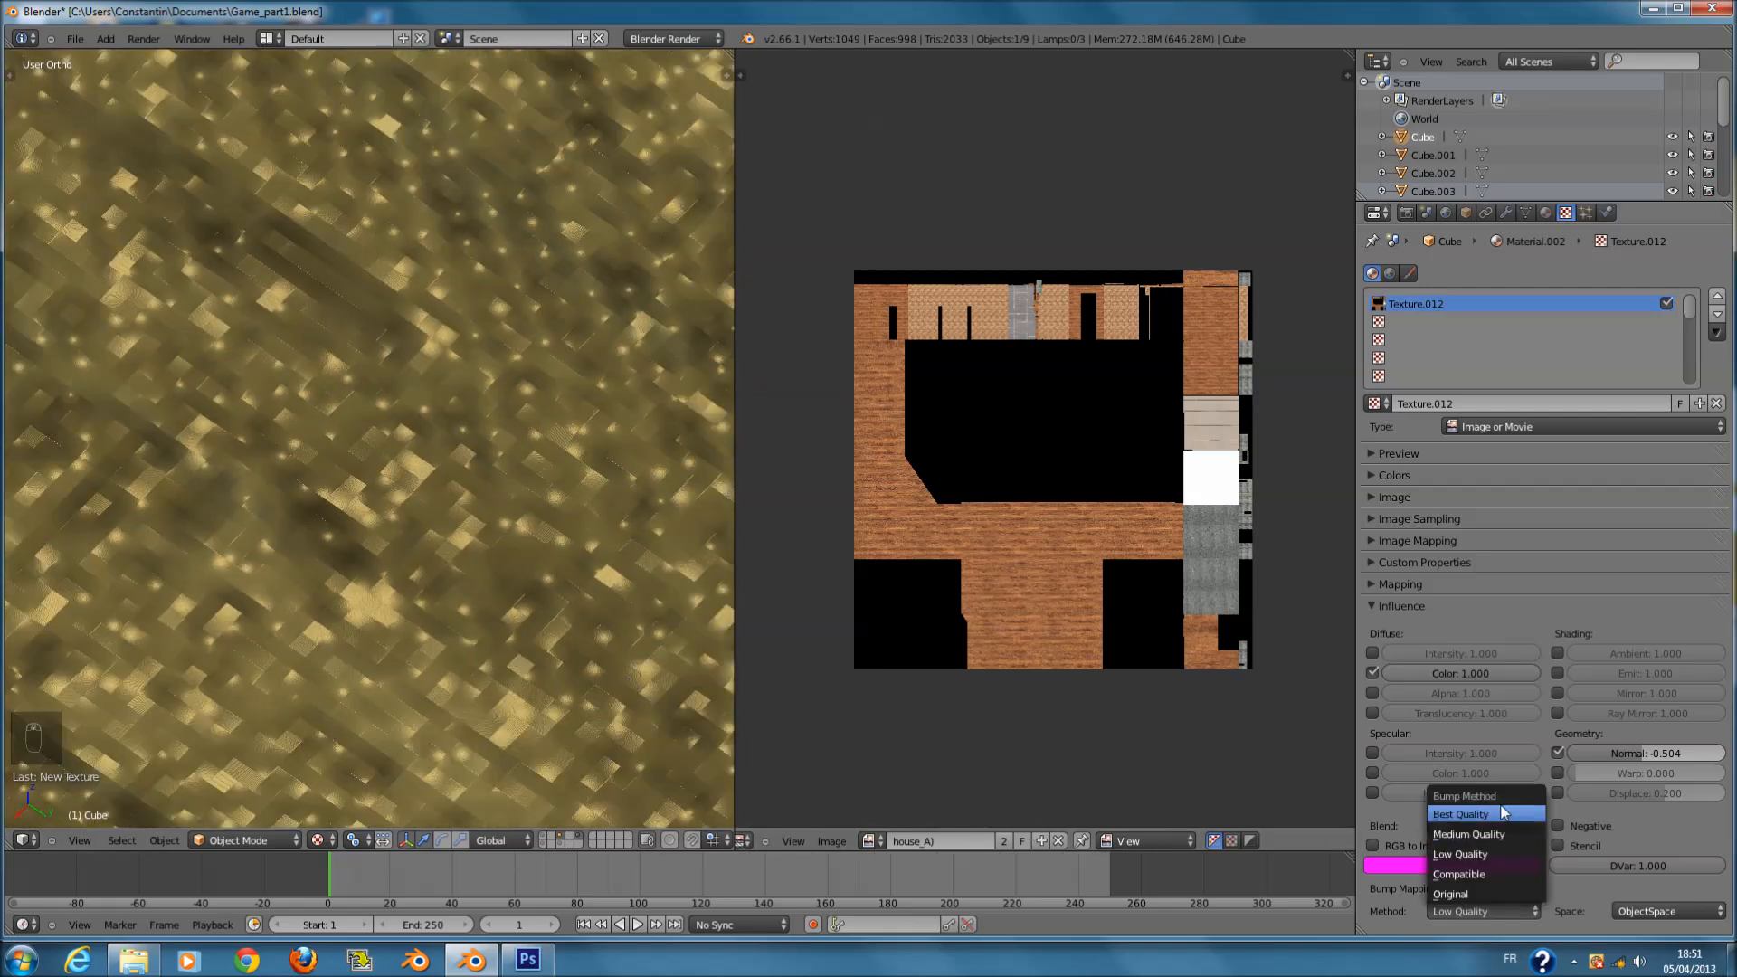
{"action": "left_click", "coordinate": [1504, 813]}
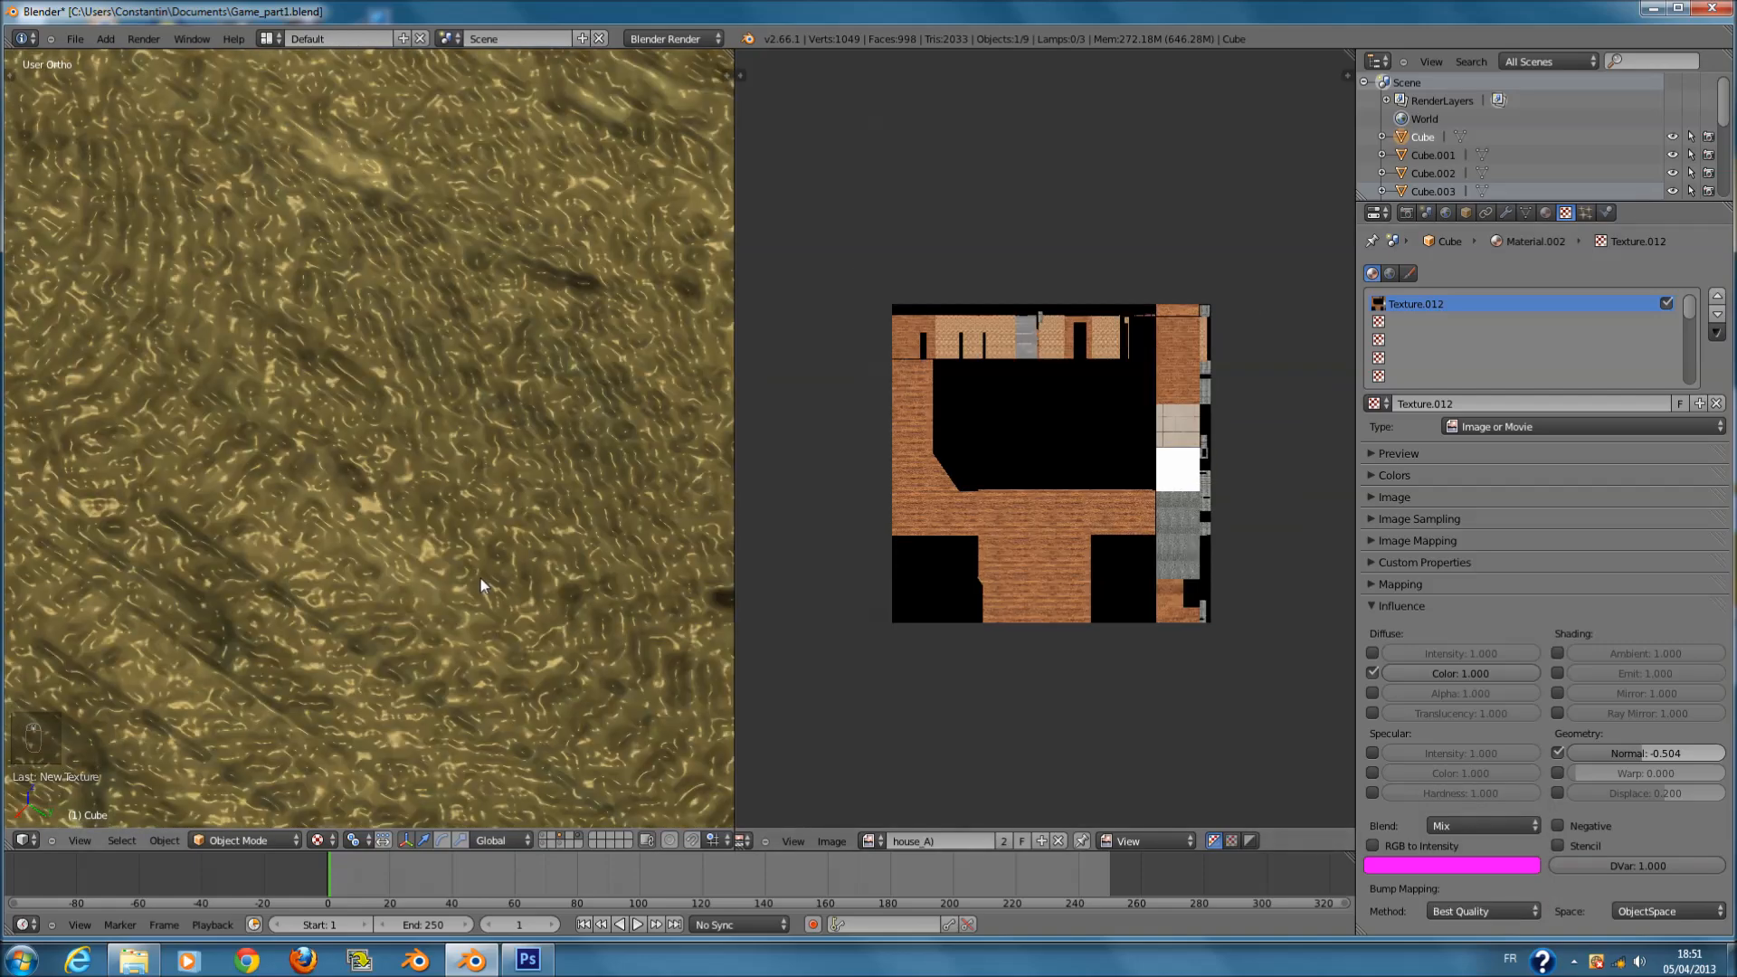
- Save the file and check the relief where the floor meets the walls
{"action": "key", "text": "ctrl+s"}
{"action": "scroll", "coordinate": [480, 589], "scroll_direction": "down", "scroll_amount": 3}
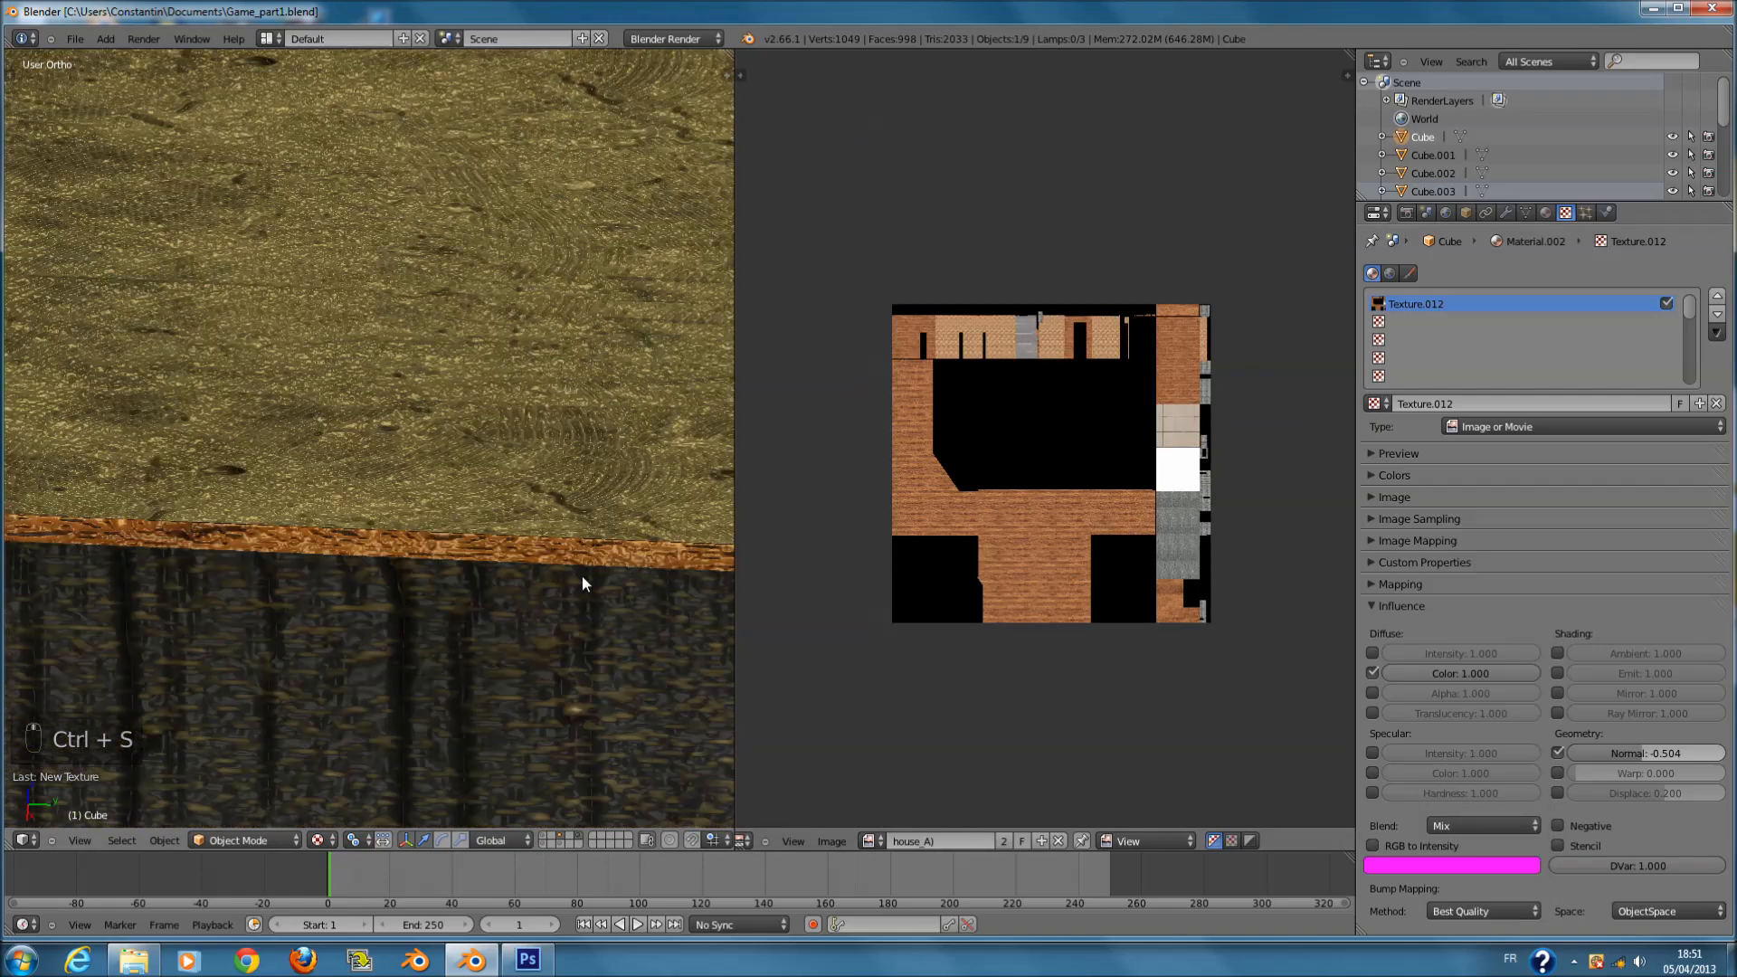
{"action": "middle_click_drag", "start_coordinate": [583, 575], "coordinate": [688, 588]}
{"action": "scroll", "coordinate": [643, 589], "scroll_direction": "up", "scroll_amount": 8, "text": "ctrl"}
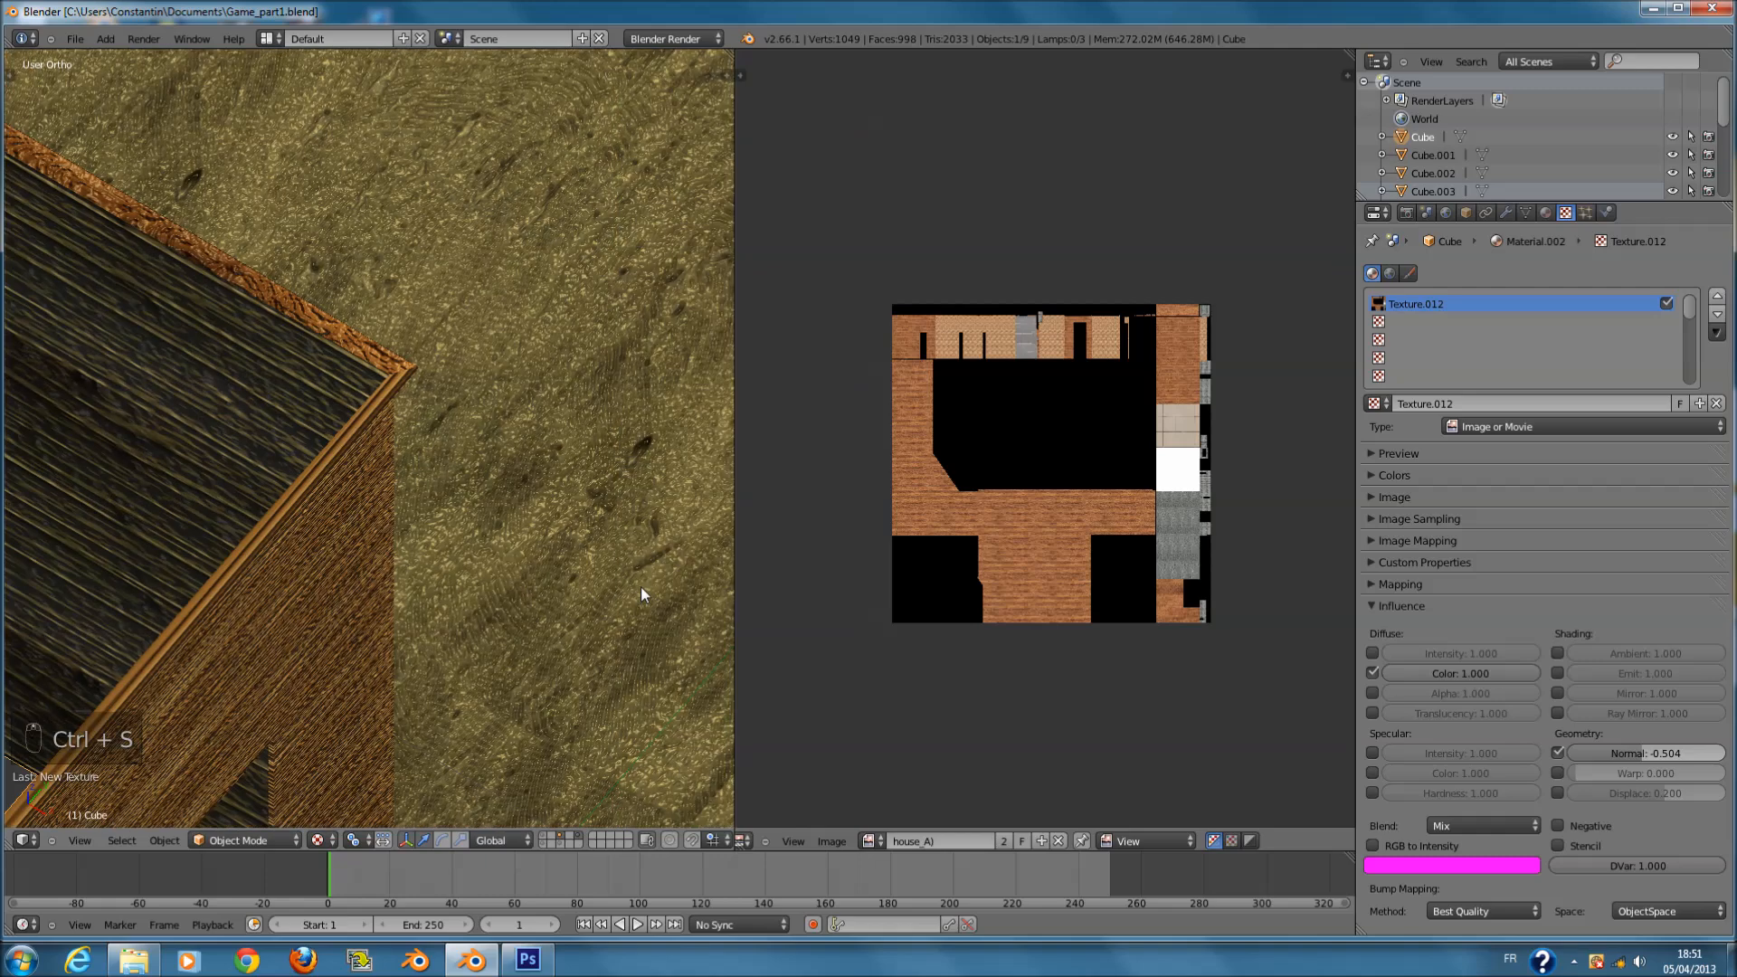
{"action": "scroll", "coordinate": [638, 585], "scroll_direction": "up", "scroll_amount": 3, "text": "ctrl"}
{"action": "scroll", "coordinate": [635, 584], "scroll_direction": "up", "scroll_amount": 5}
{"action": "key", "text": "ctrl+s"}
- Try the Medium Quality bump mapping method and check its effect on the floor
{"action": "left_click", "coordinate": [1491, 910]}
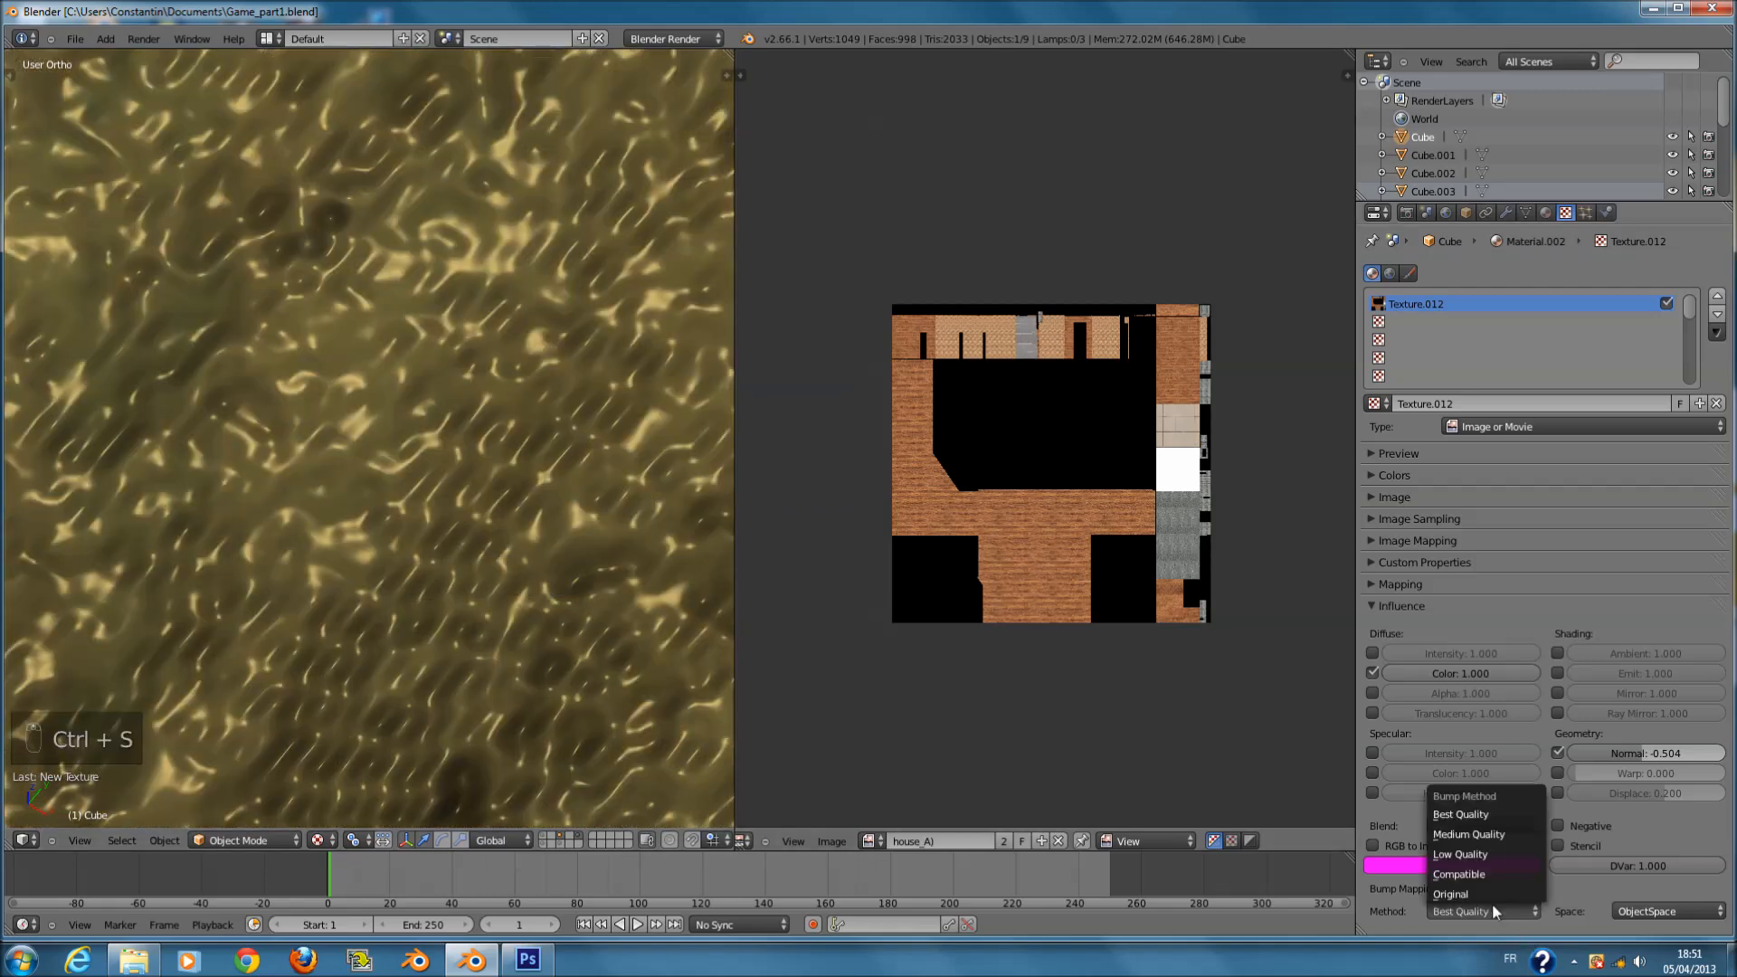
{"action": "left_click", "coordinate": [1475, 834]}
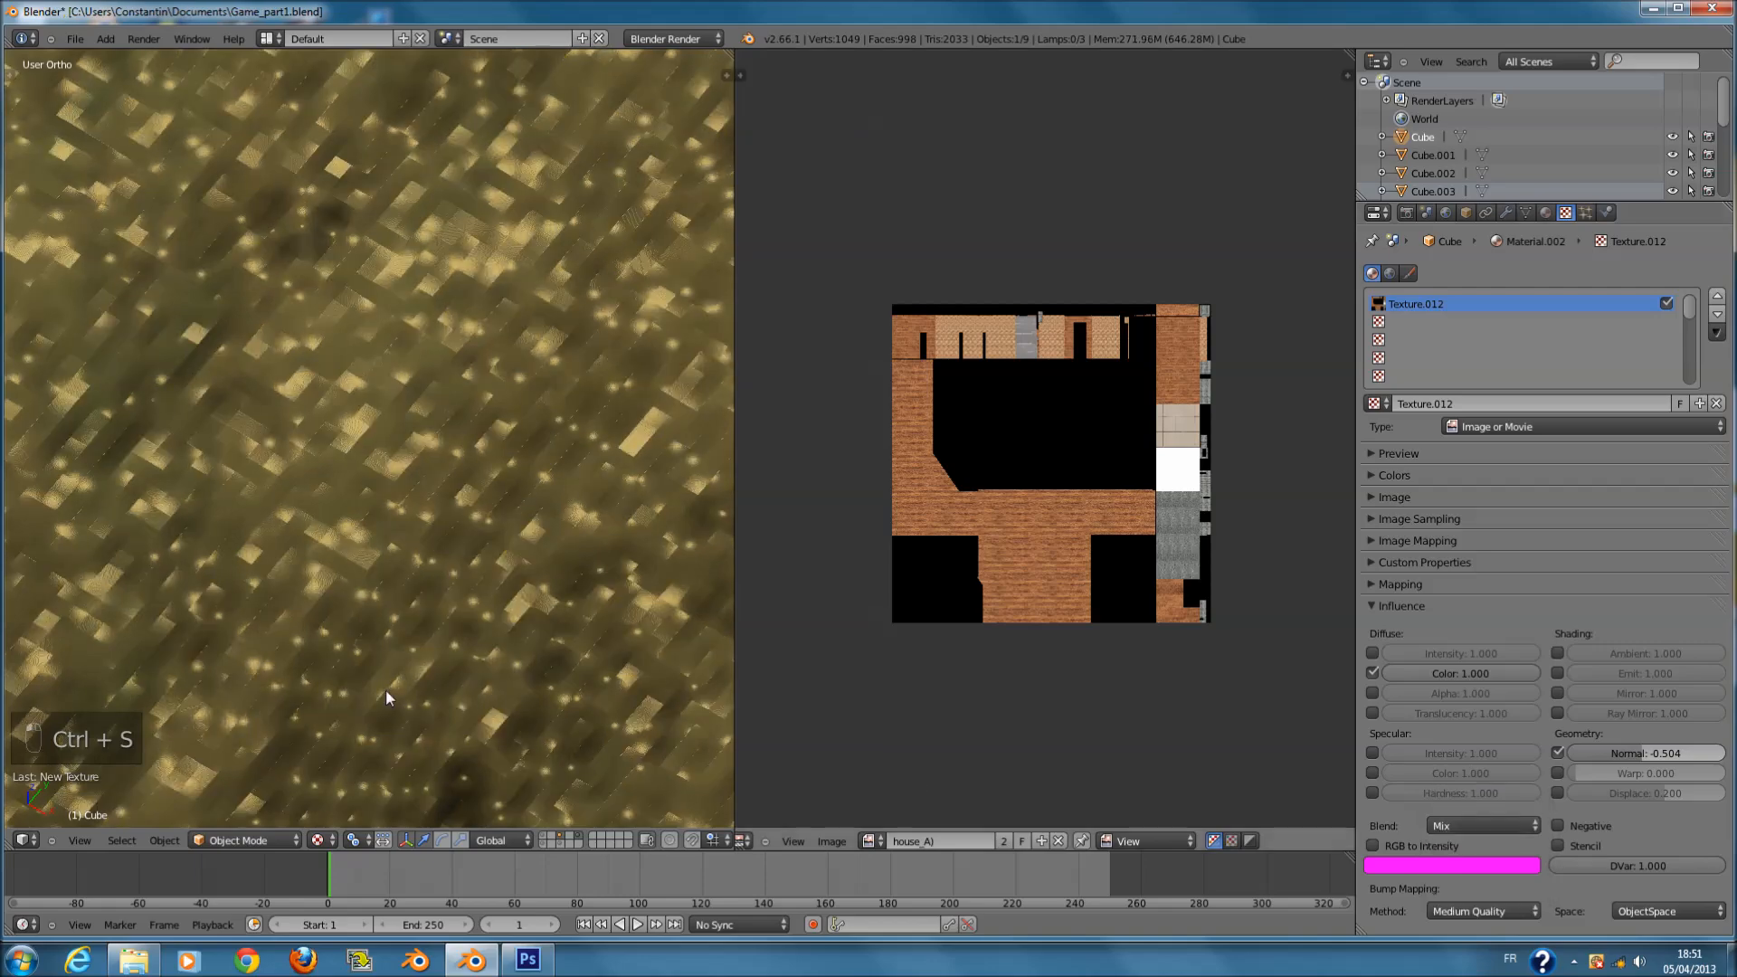
{"action": "scroll", "coordinate": [509, 665], "scroll_direction": "down", "scroll_amount": 5}
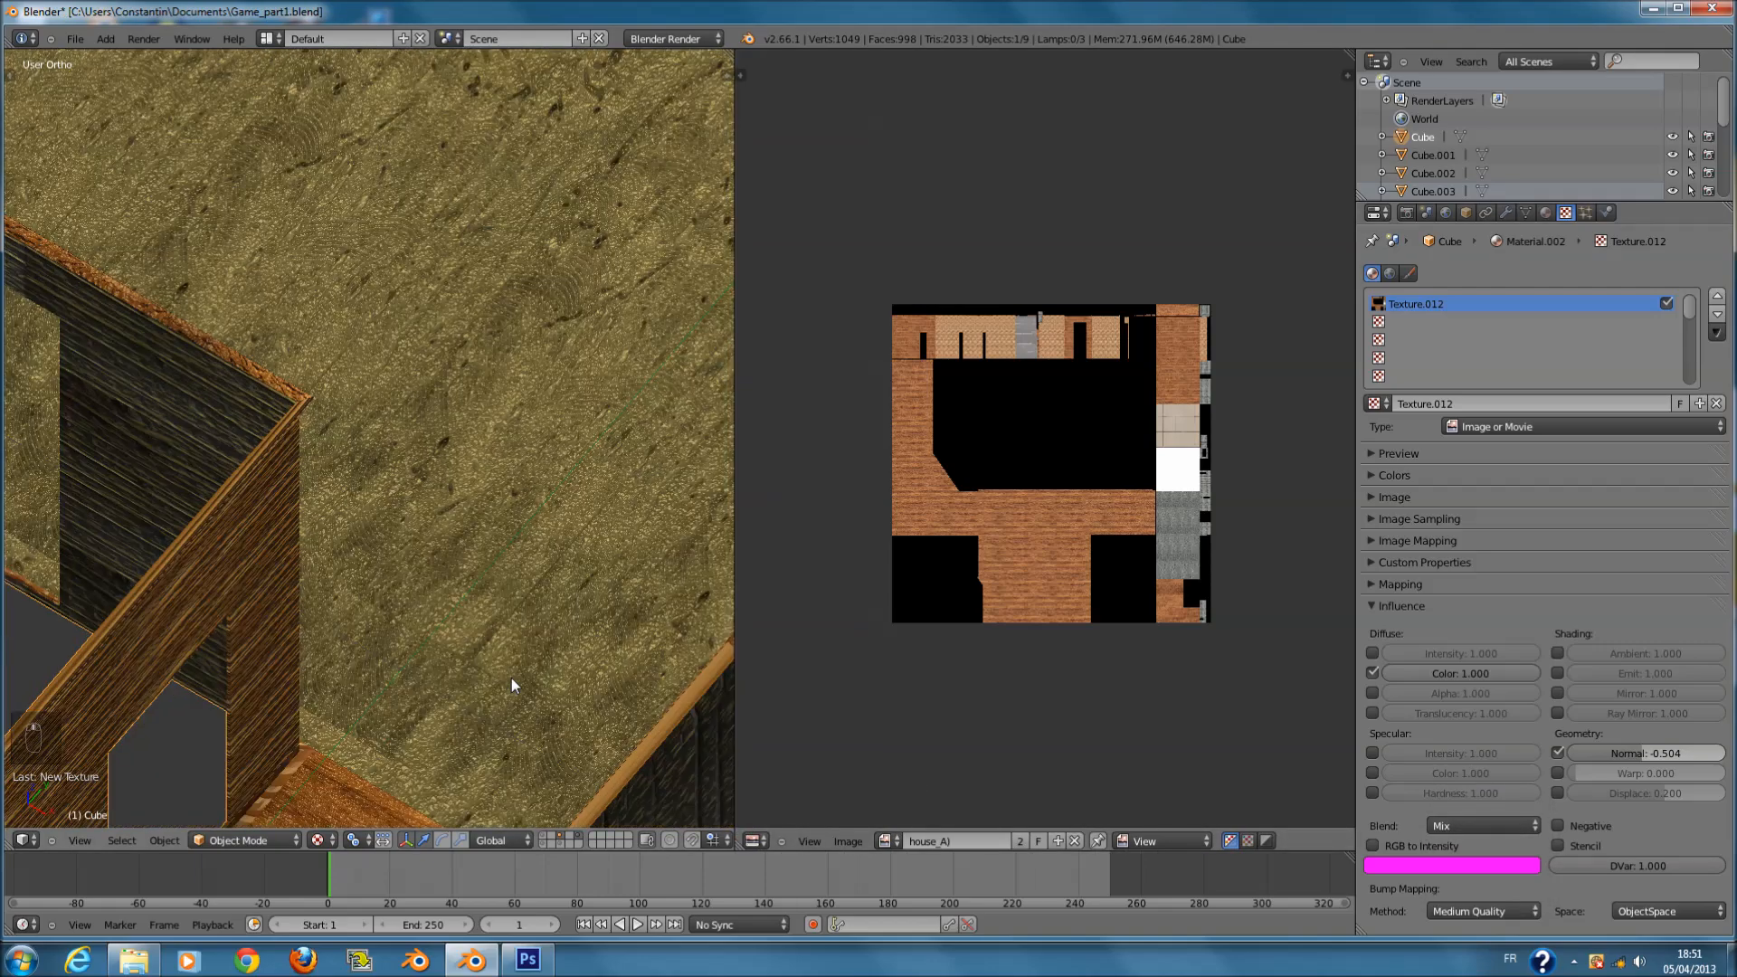
{"action": "scroll", "coordinate": [513, 683], "scroll_direction": "down", "scroll_amount": 3}
- Deselect all objects in the scene and save the file
{"action": "key", "text": "a"}
{"action": "key", "text": "a"}
{"action": "key", "text": "a"}
{"action": "key", "text": "a"}
{"action": "key", "text": "a"}
{"action": "key", "text": "a"}
{"action": "key", "text": "a"}
{"action": "key", "text": "a"}
{"action": "key", "text": "ctrl+s"}
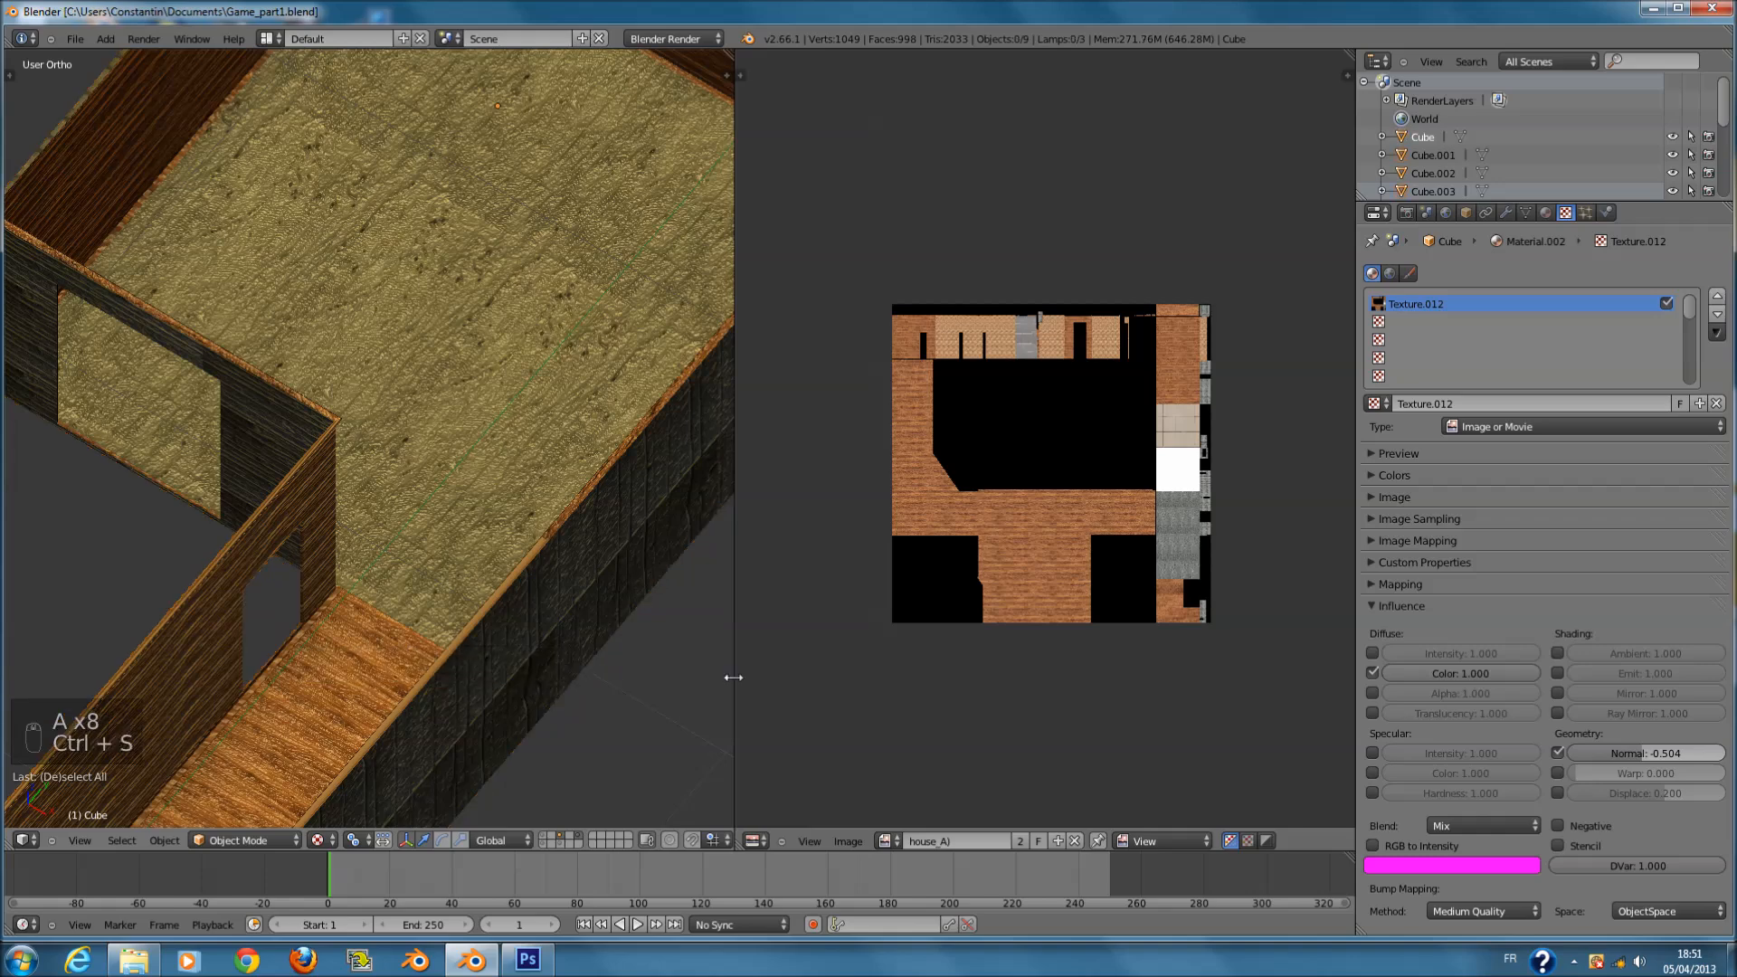
- Set the texture's bump mapping method to Best Quality and save the file
{"action": "left_click", "coordinate": [1484, 912]}
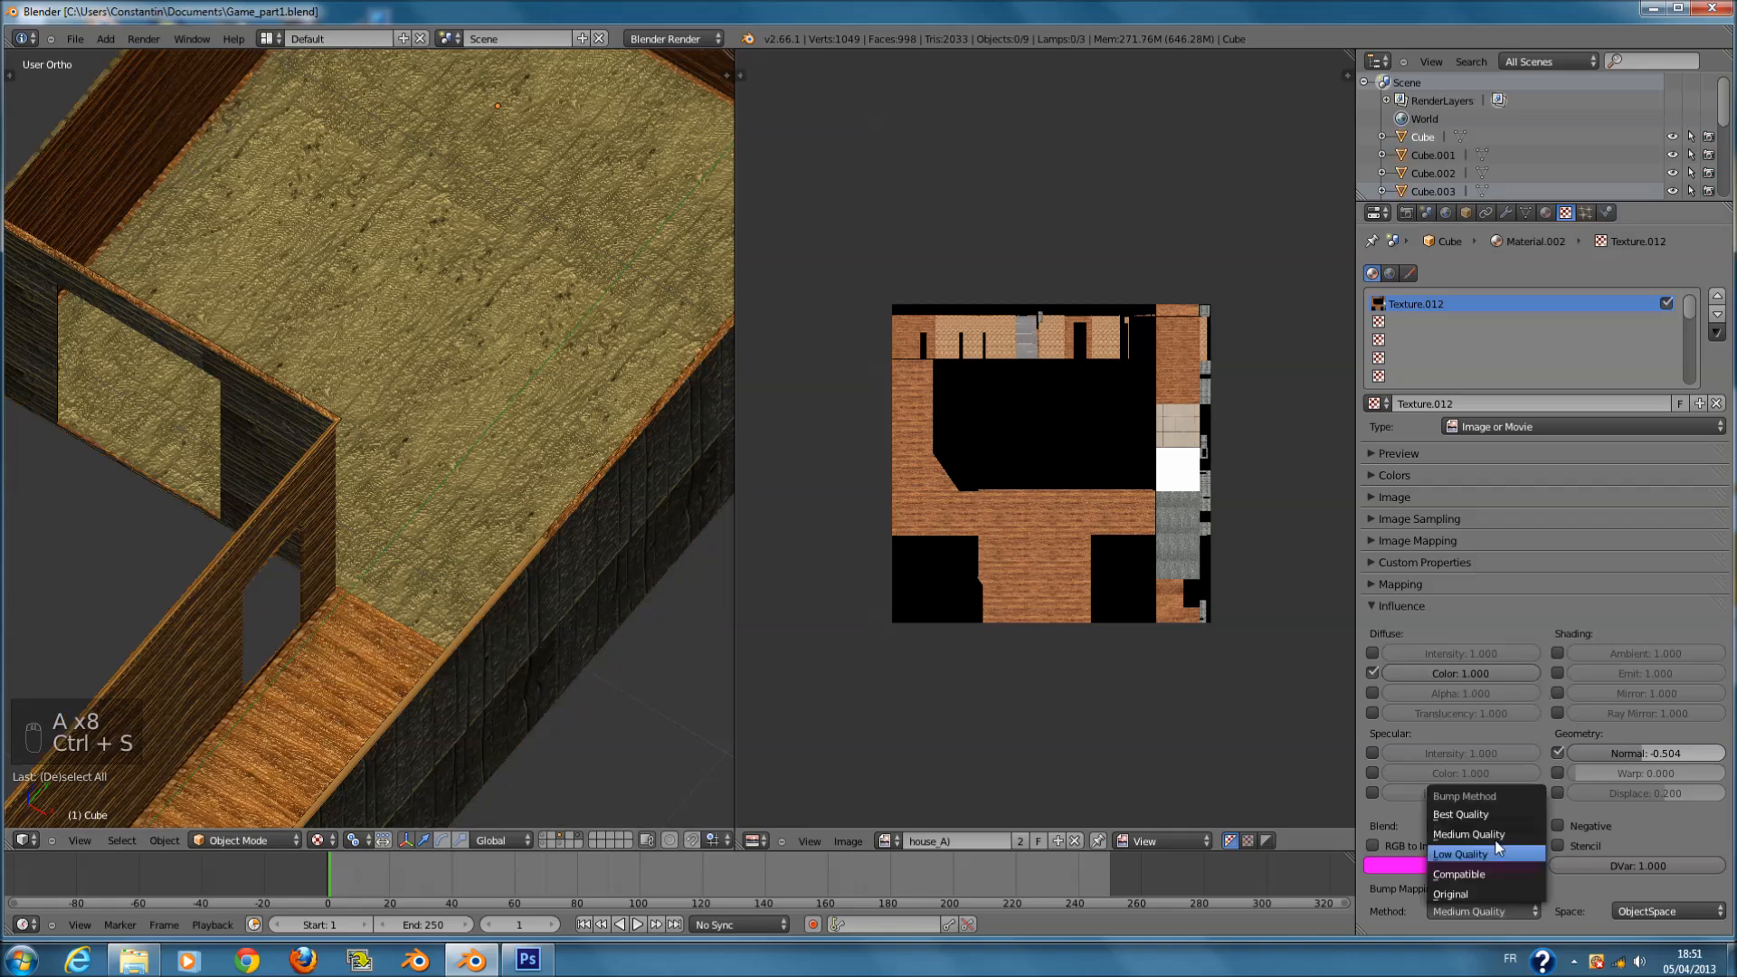
{"action": "left_click", "coordinate": [1489, 816]}
{"action": "key", "text": "ctrl+s"}
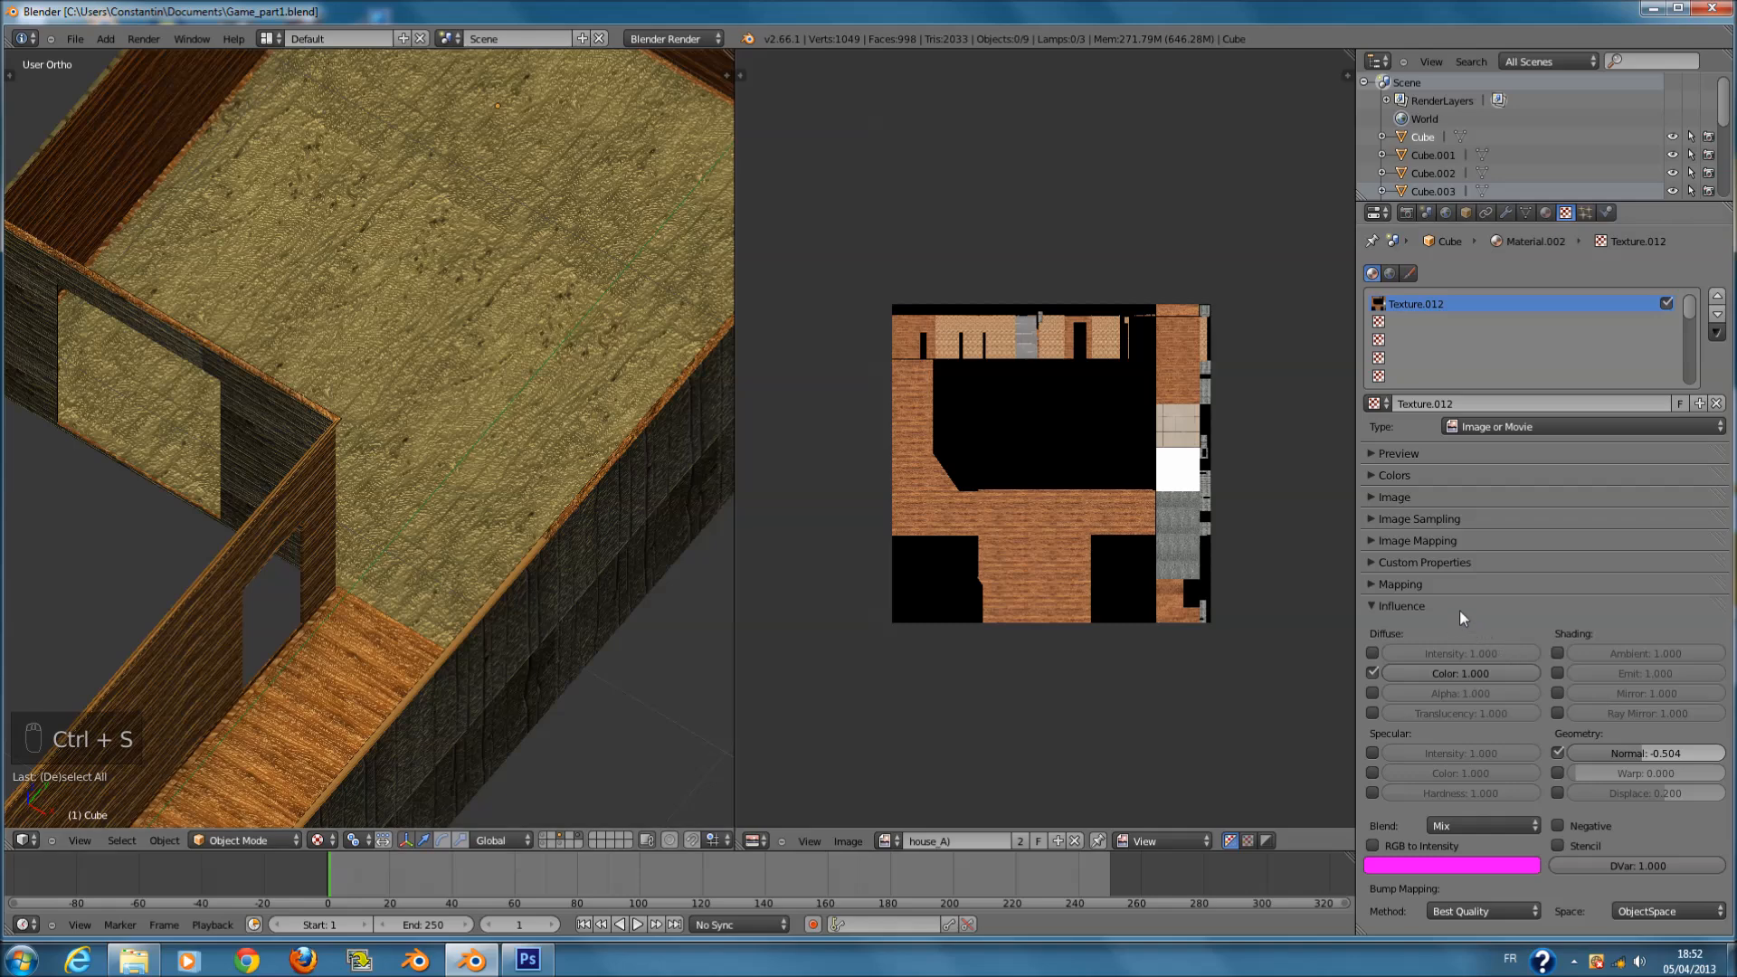
- Bring up the render and bake settings and start a new image named house_A)_normal
{"action": "left_click", "coordinate": [1407, 212]}
{"action": "left_click", "coordinate": [846, 841]}
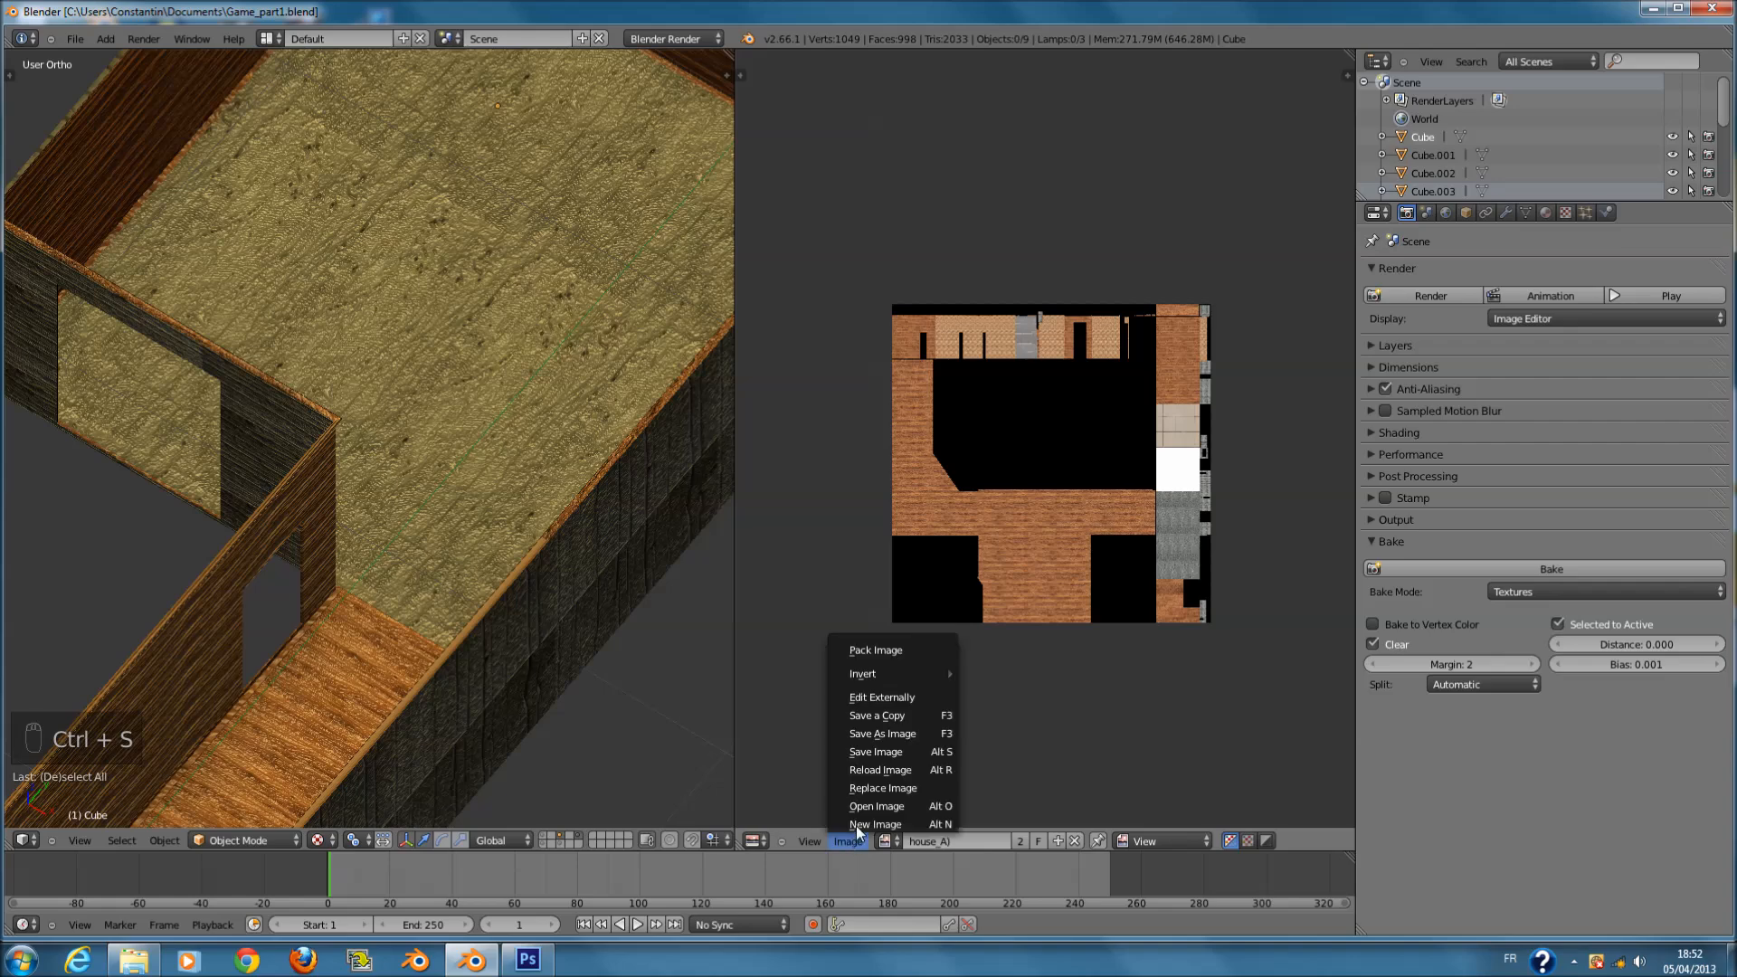
{"action": "left_click", "coordinate": [858, 825]}
{"action": "left_click", "coordinate": [925, 755]}
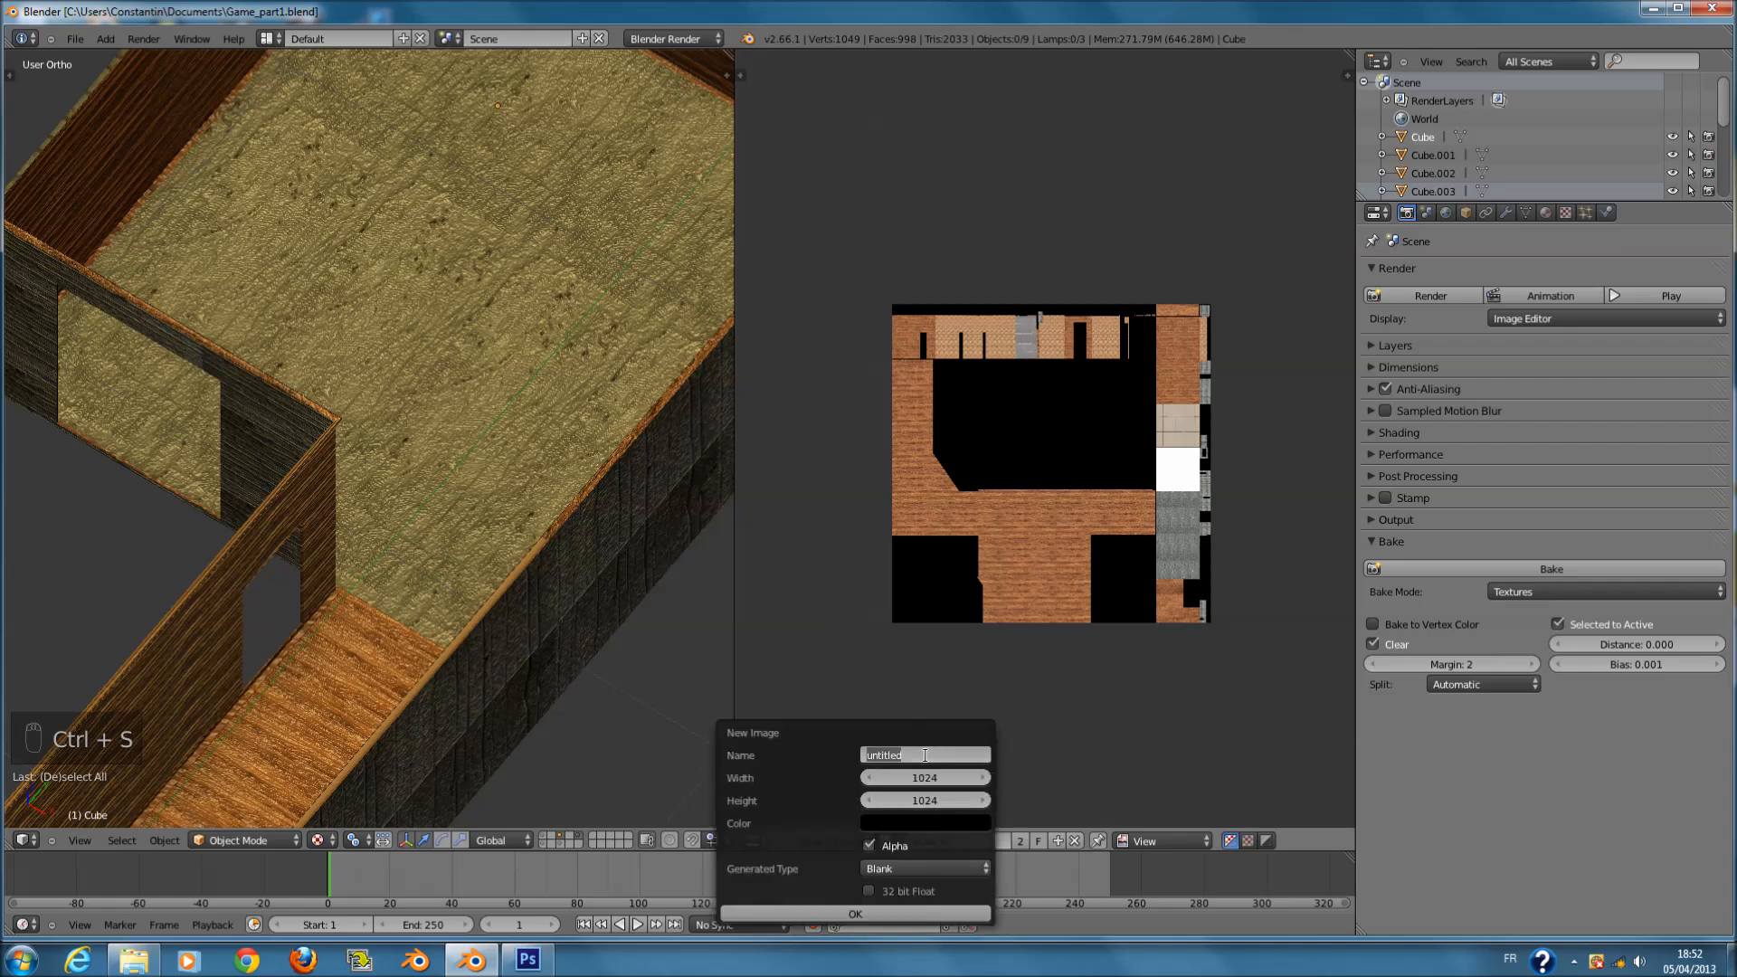
{"action": "type", "text": "JH"}
{"action": "key", "text": "Return"}
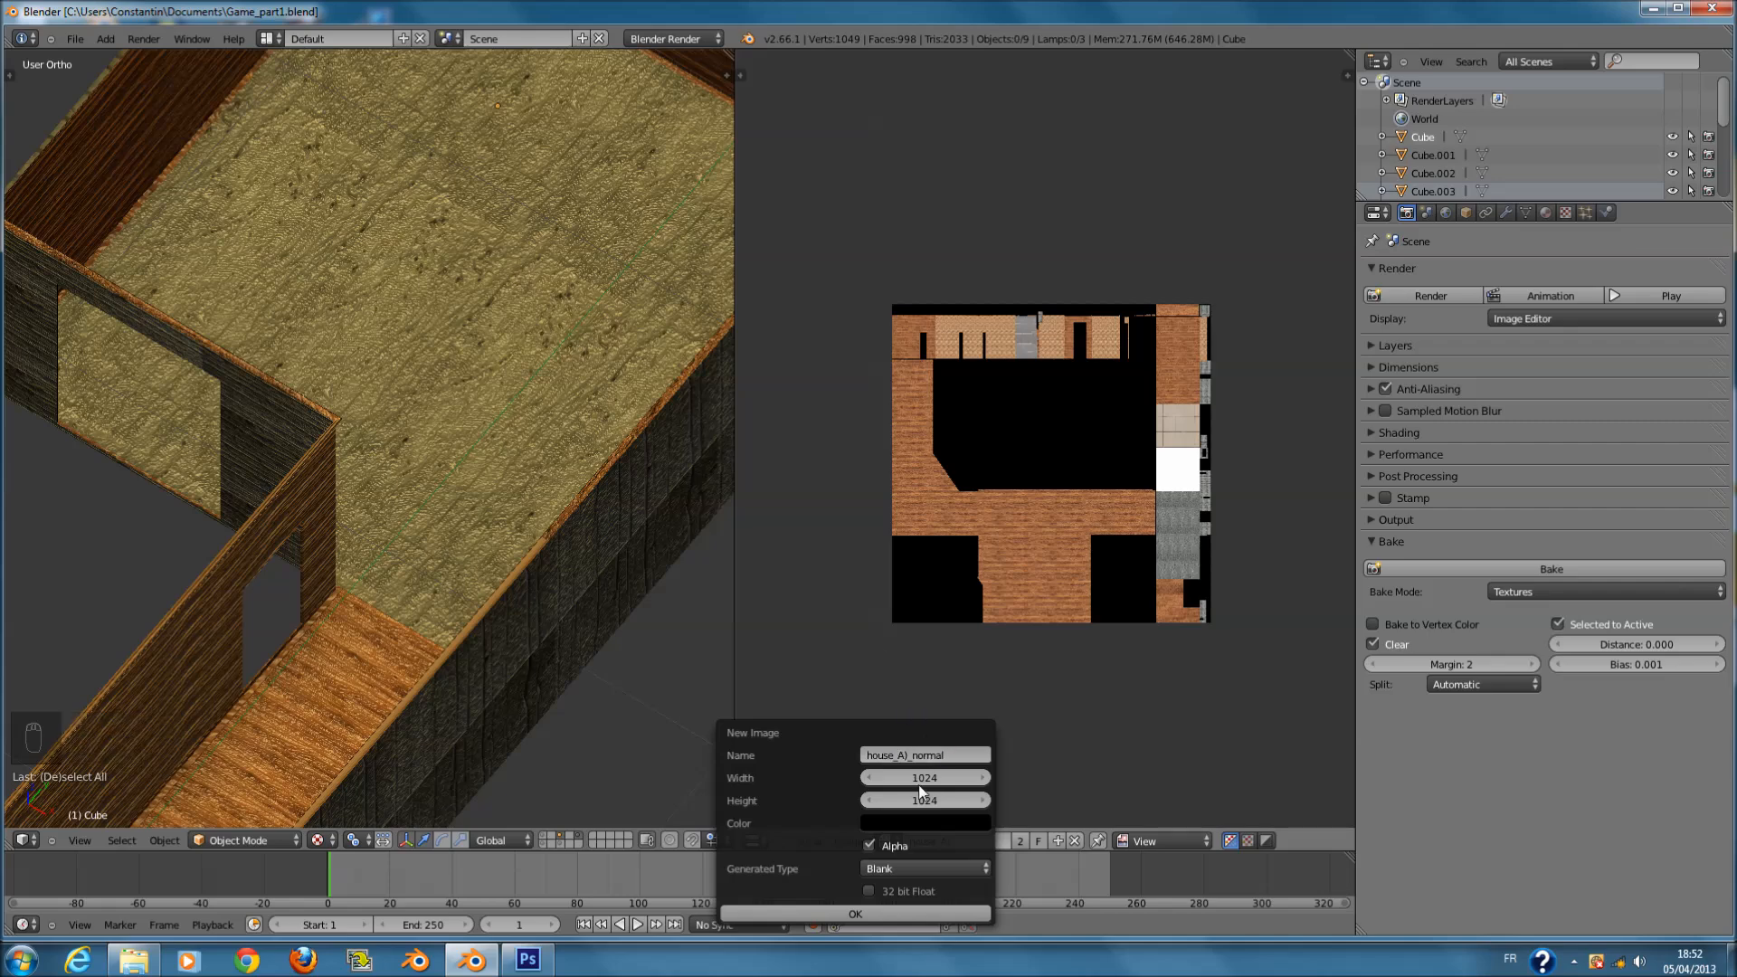
- Set the new image's width and height to 8000 pixels and create it
{"action": "left_click", "coordinate": [921, 780]}
{"action": "type", "text": "2"}
{"action": "key", "text": "Return"}
{"action": "left_click", "coordinate": [929, 778]}
{"action": "key", "text": "Tab"}
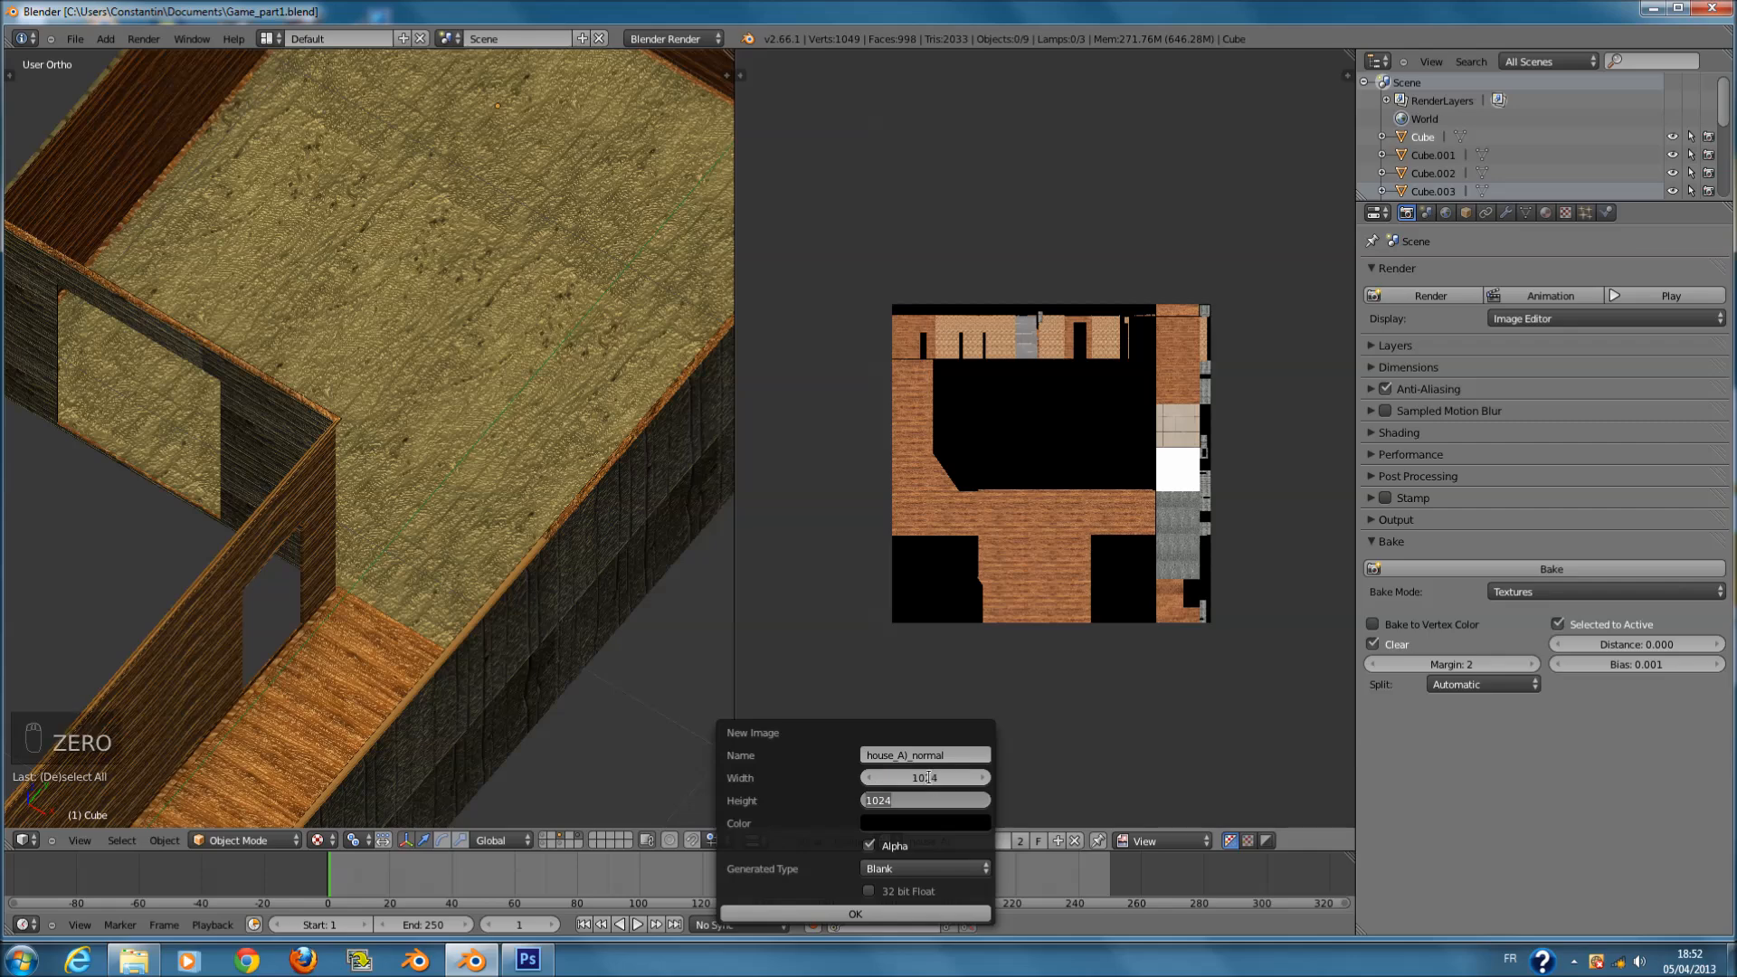
{"action": "type", "text": "8000"}
{"action": "left_click", "coordinate": [926, 779]}
{"action": "type", "text": "80"}
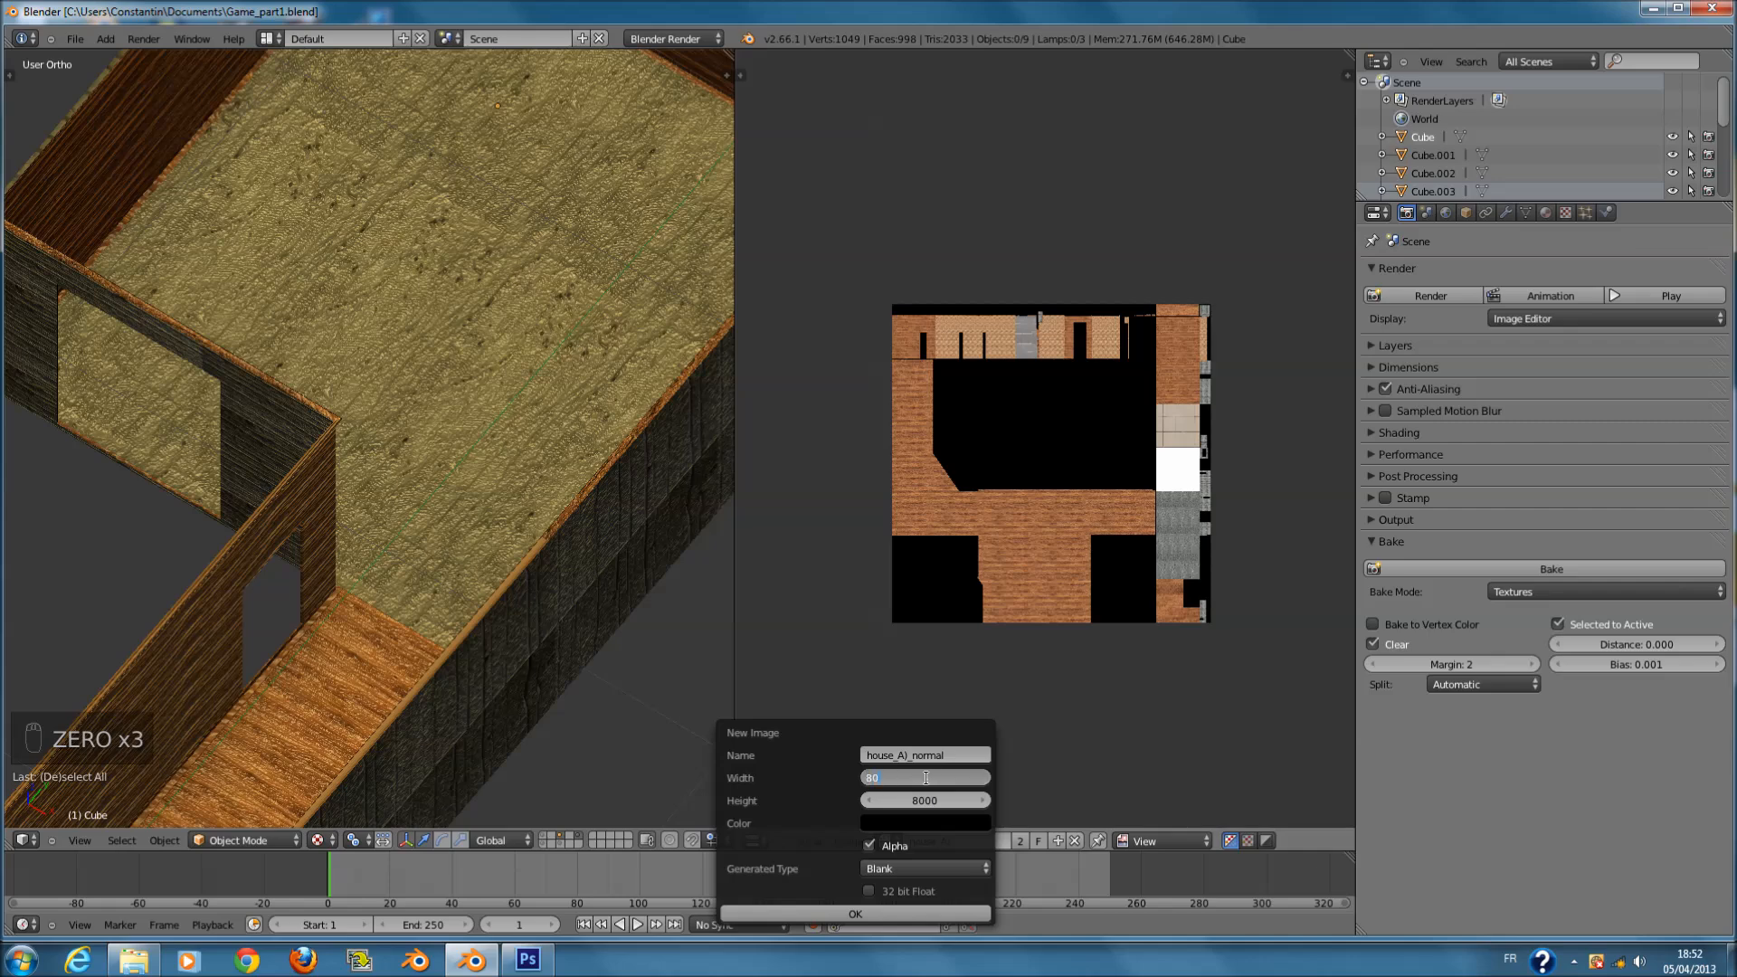
{"action": "left_click", "coordinate": [934, 914]}
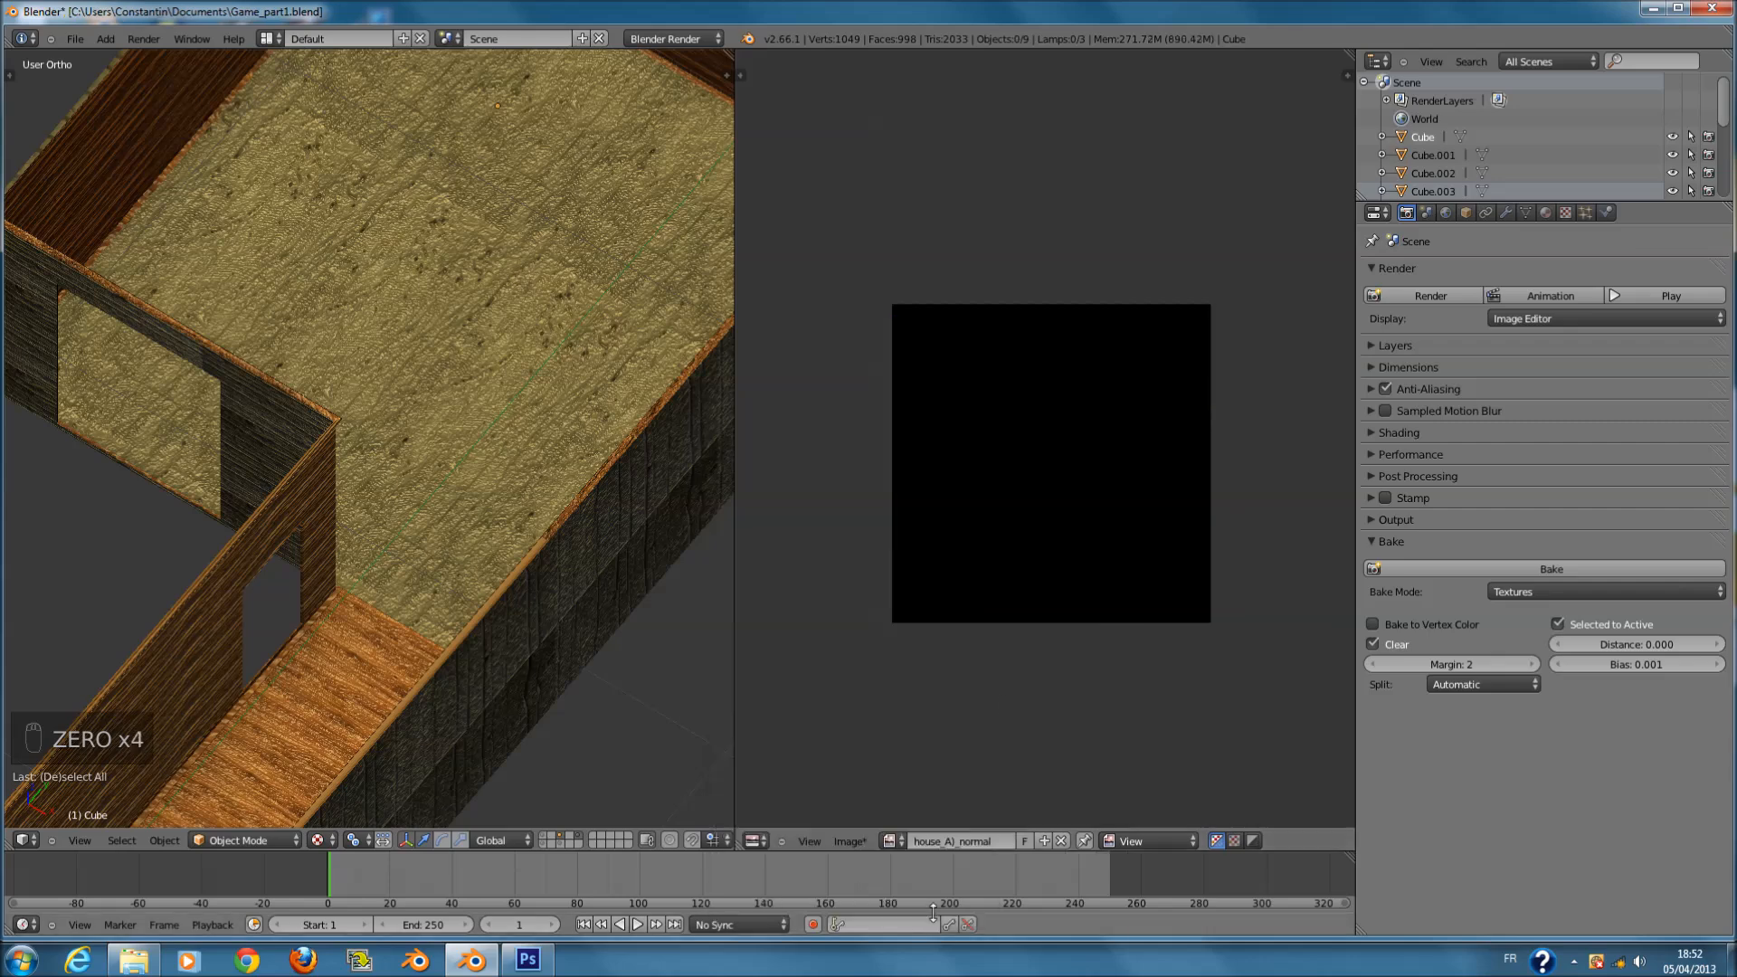
- Enter Edit Mode on the house and assign the house_A)_normal image to its UV layout
{"action": "scroll", "coordinate": [1050, 596], "scroll_direction": "down", "scroll_amount": 2}
{"action": "key", "text": "Tab"}
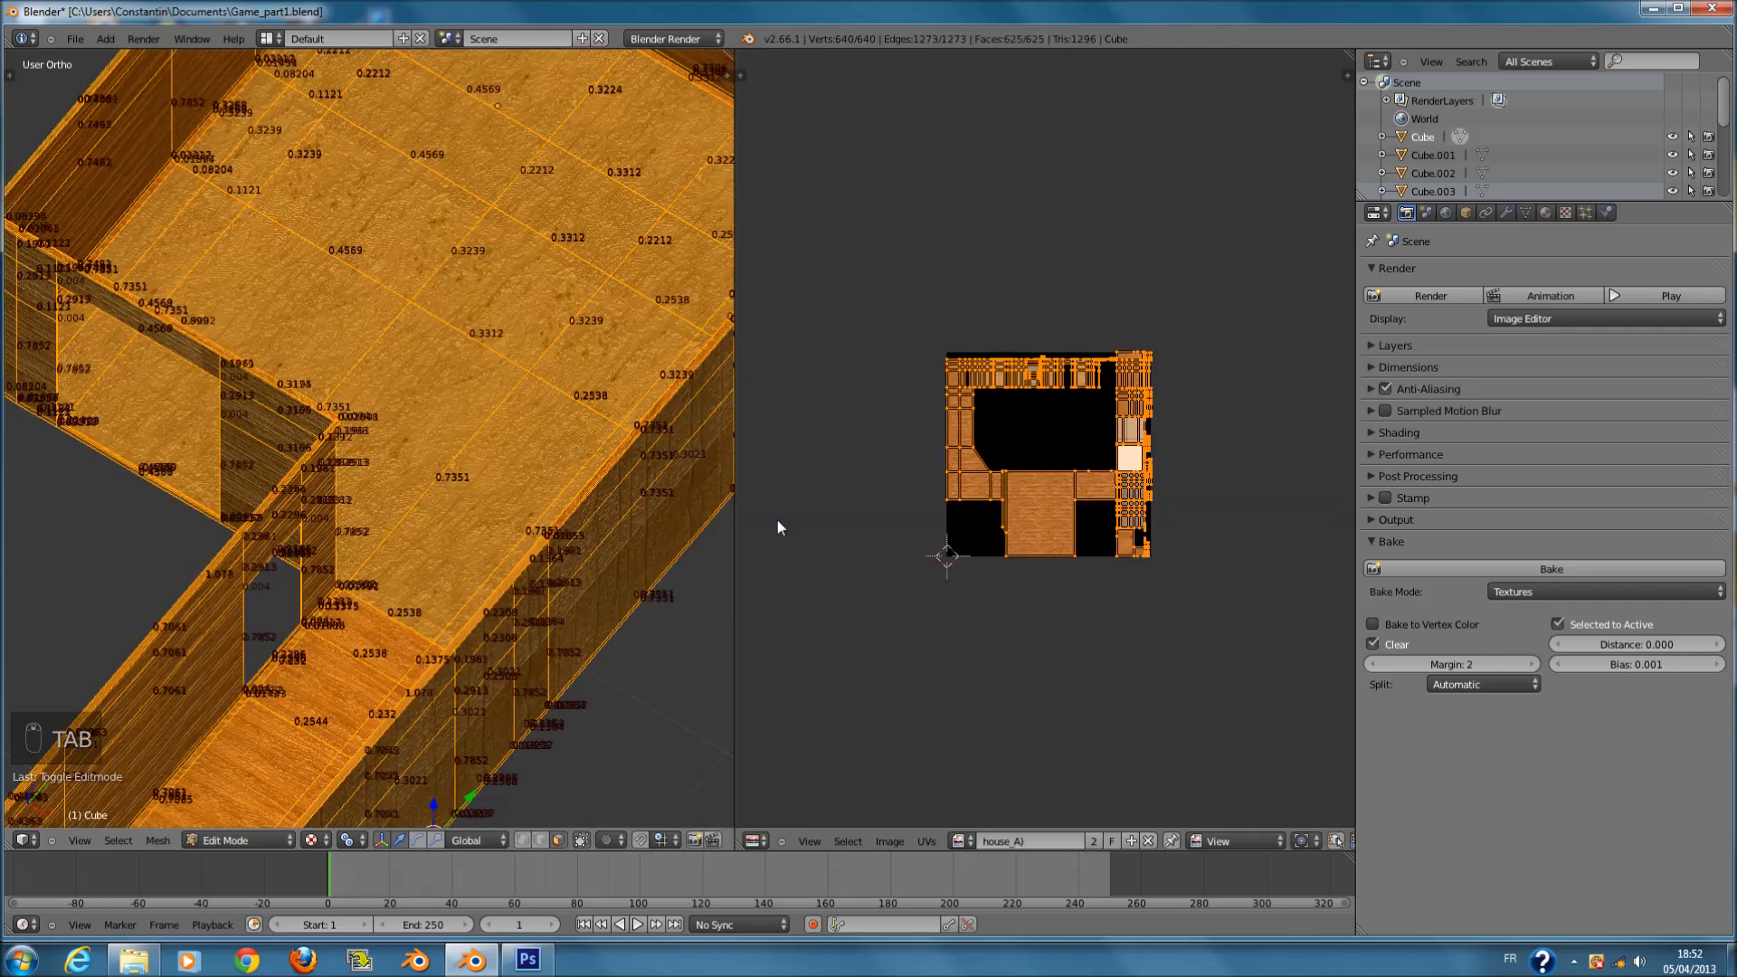
{"action": "scroll", "coordinate": [1131, 551], "scroll_direction": "up", "scroll_amount": 1}
{"action": "left_click", "coordinate": [960, 842]}
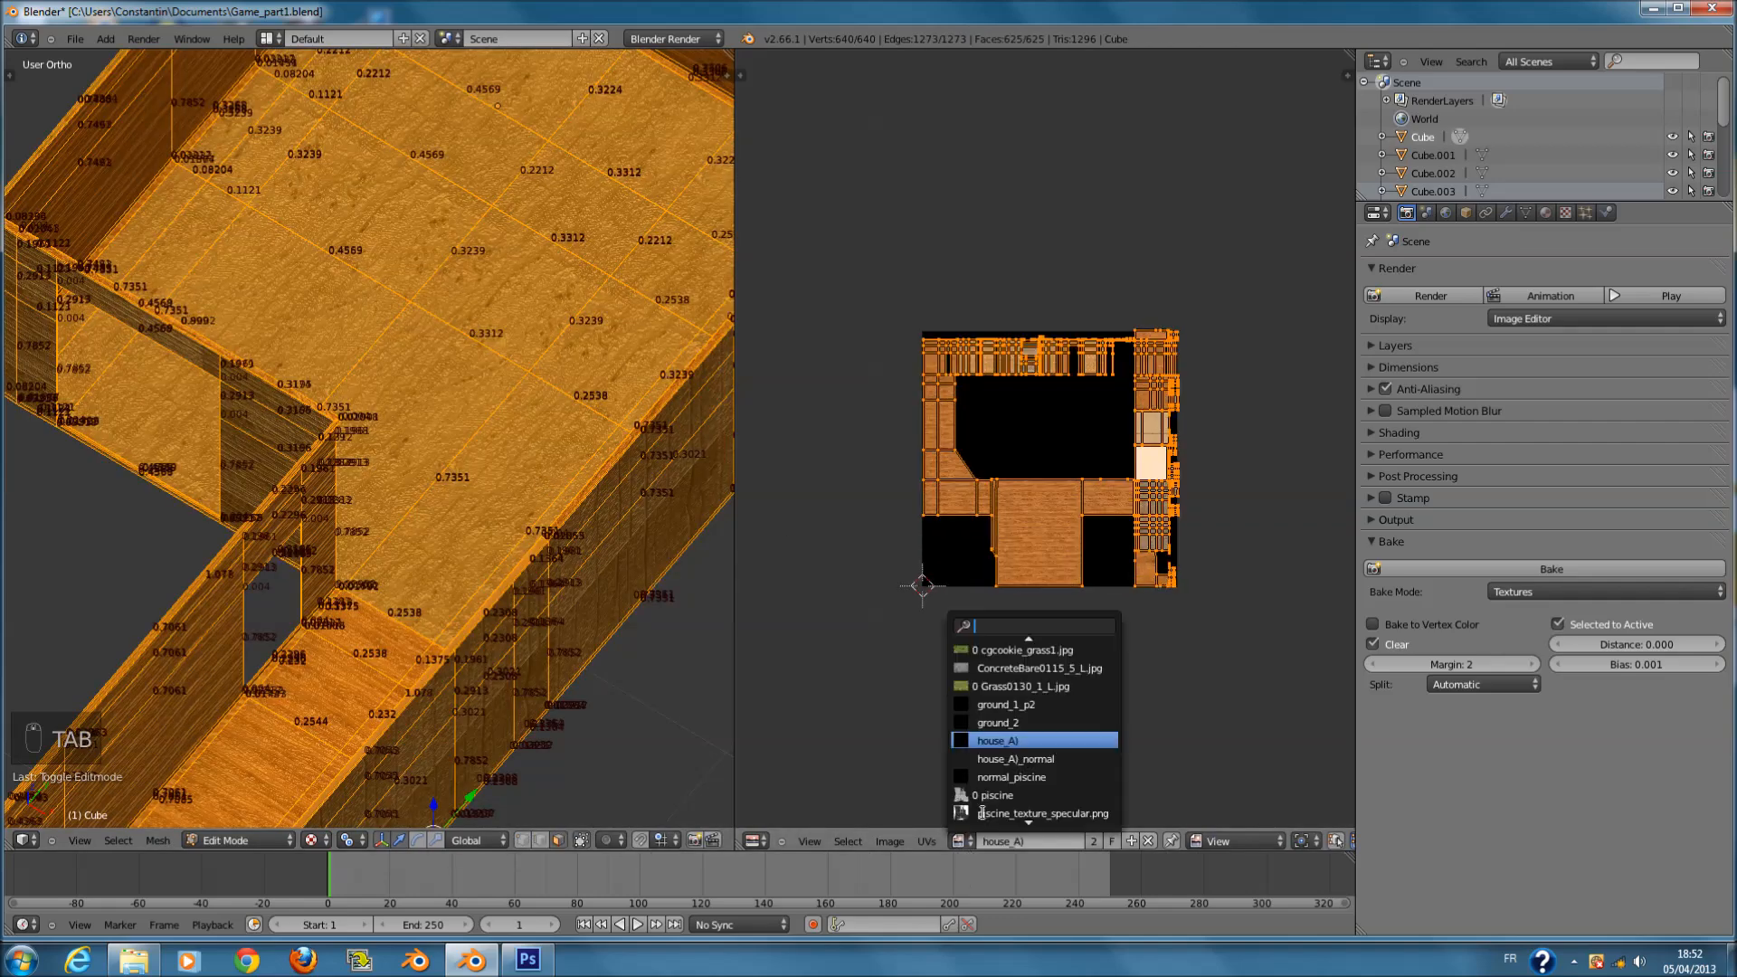
{"action": "scroll", "coordinate": [1039, 810], "scroll_direction": "down", "scroll_amount": 2}
{"action": "scroll", "coordinate": [1039, 810], "scroll_direction": "down", "scroll_amount": 6}
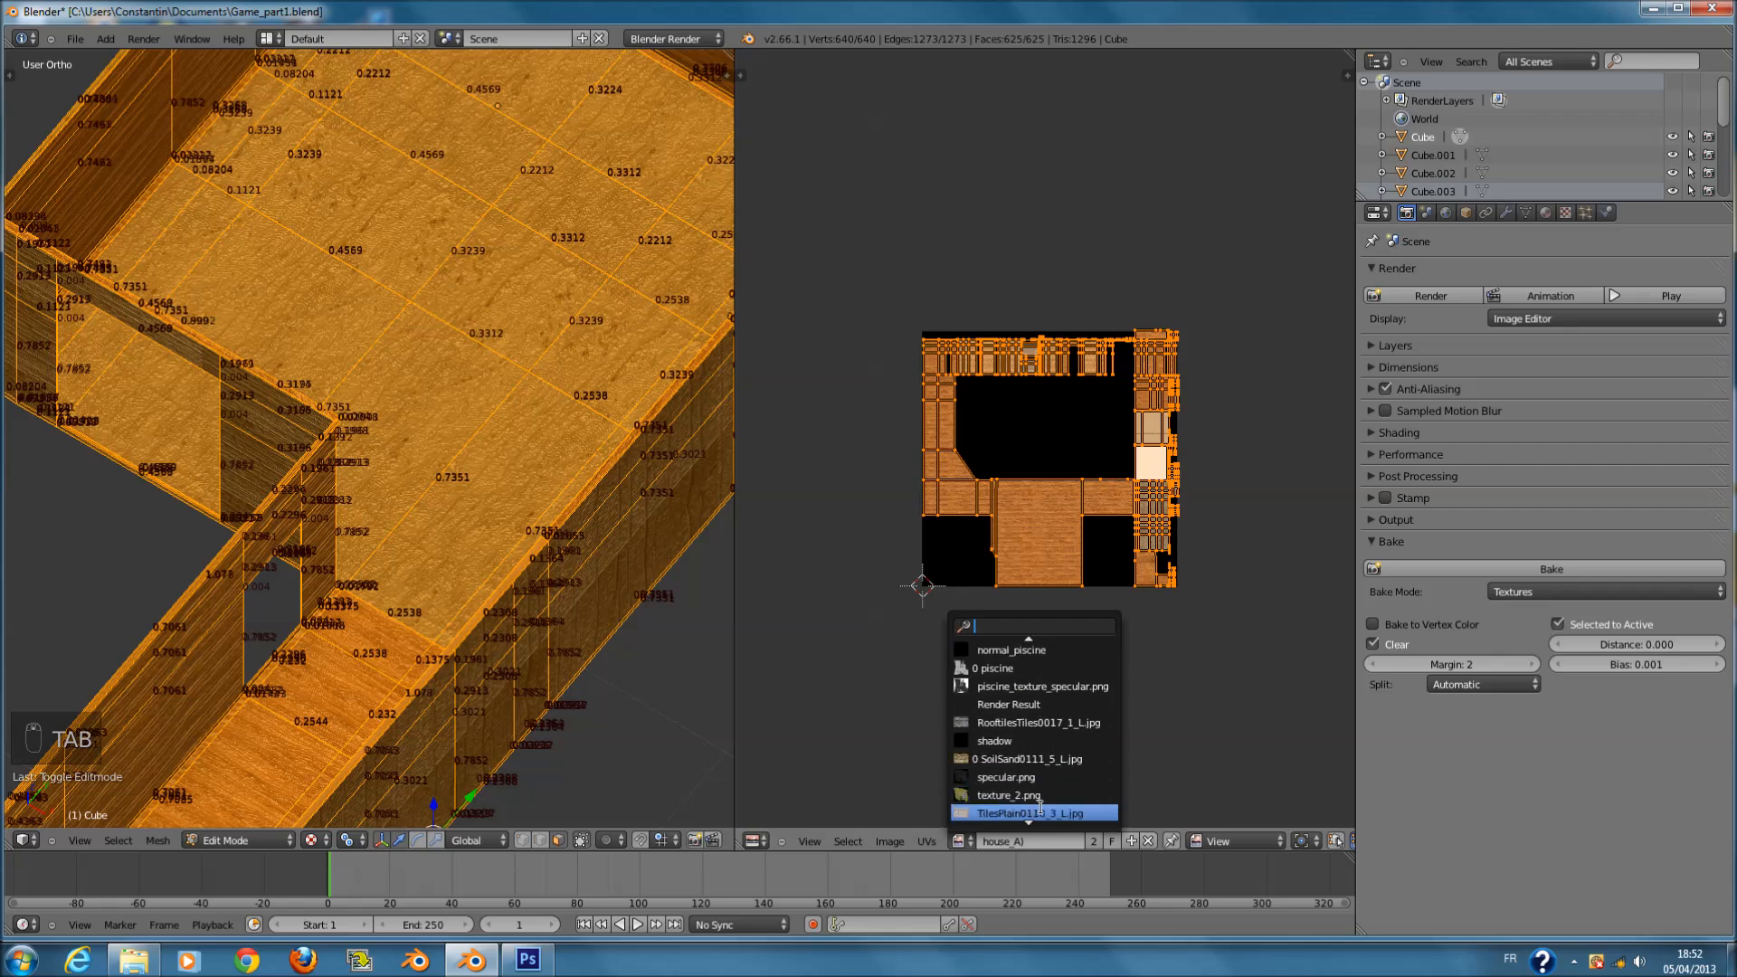
{"action": "scroll", "coordinate": [1040, 808], "scroll_direction": "down", "scroll_amount": 4}
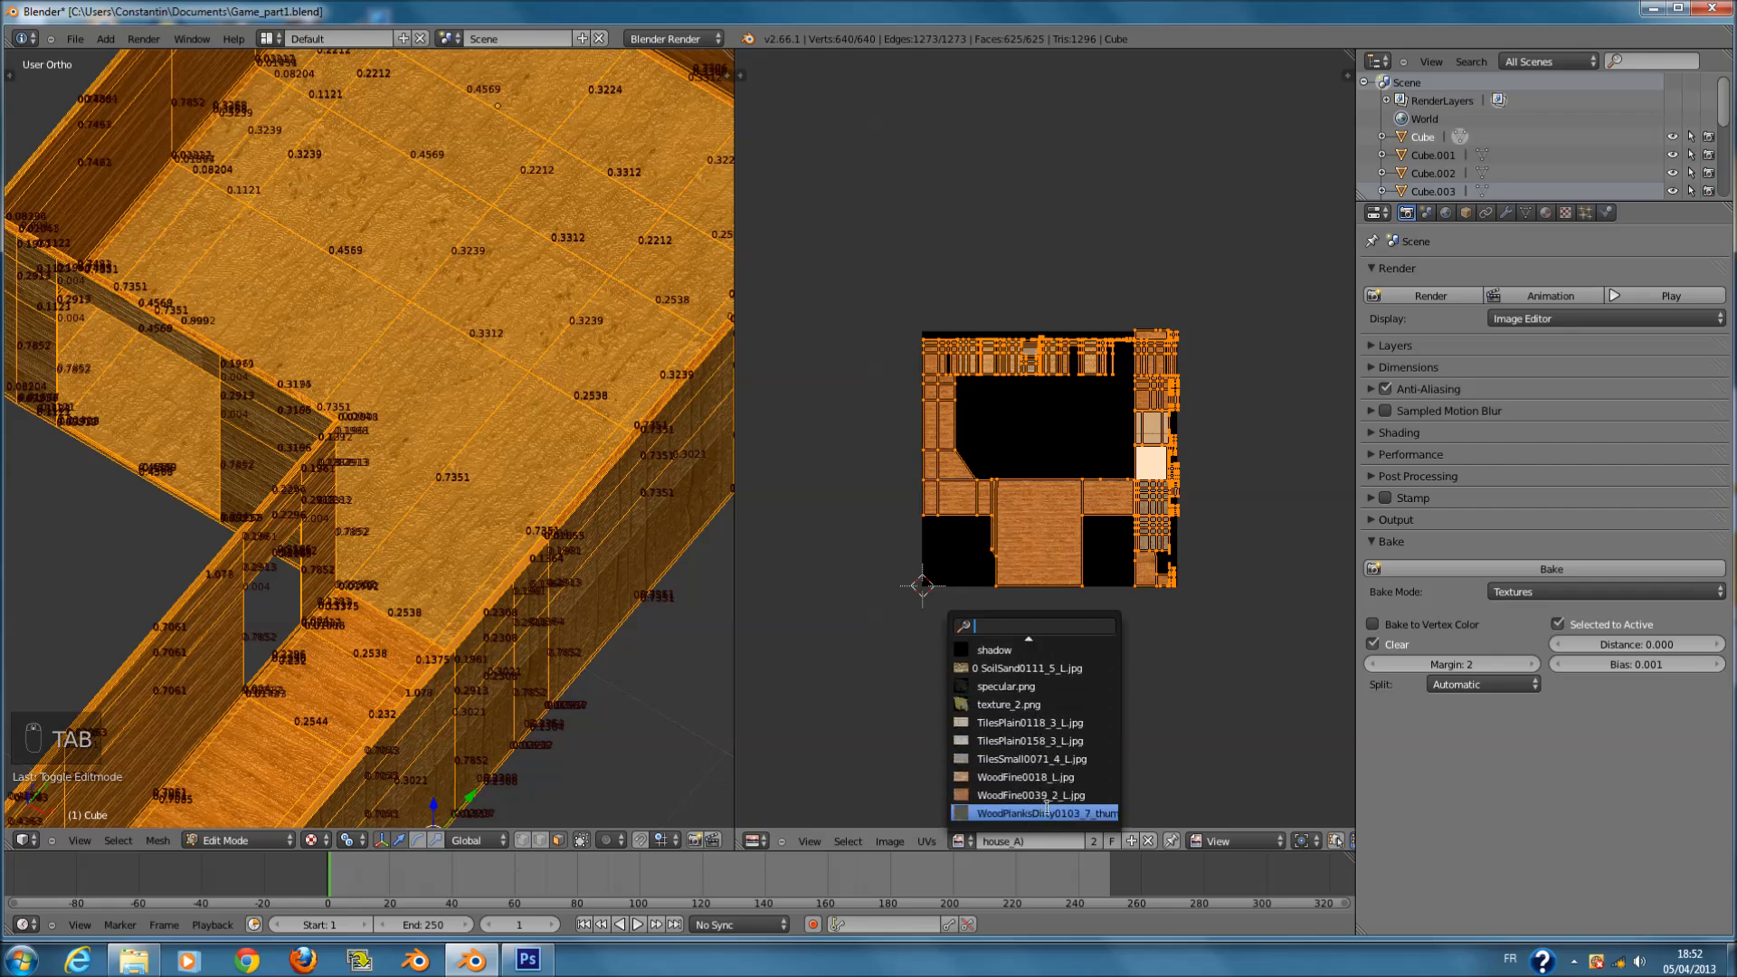
{"action": "scroll", "coordinate": [1063, 654], "scroll_direction": "up", "scroll_amount": 4}
{"action": "scroll", "coordinate": [1064, 665], "scroll_direction": "up", "scroll_amount": 4}
{"action": "left_click", "coordinate": [1069, 685]}
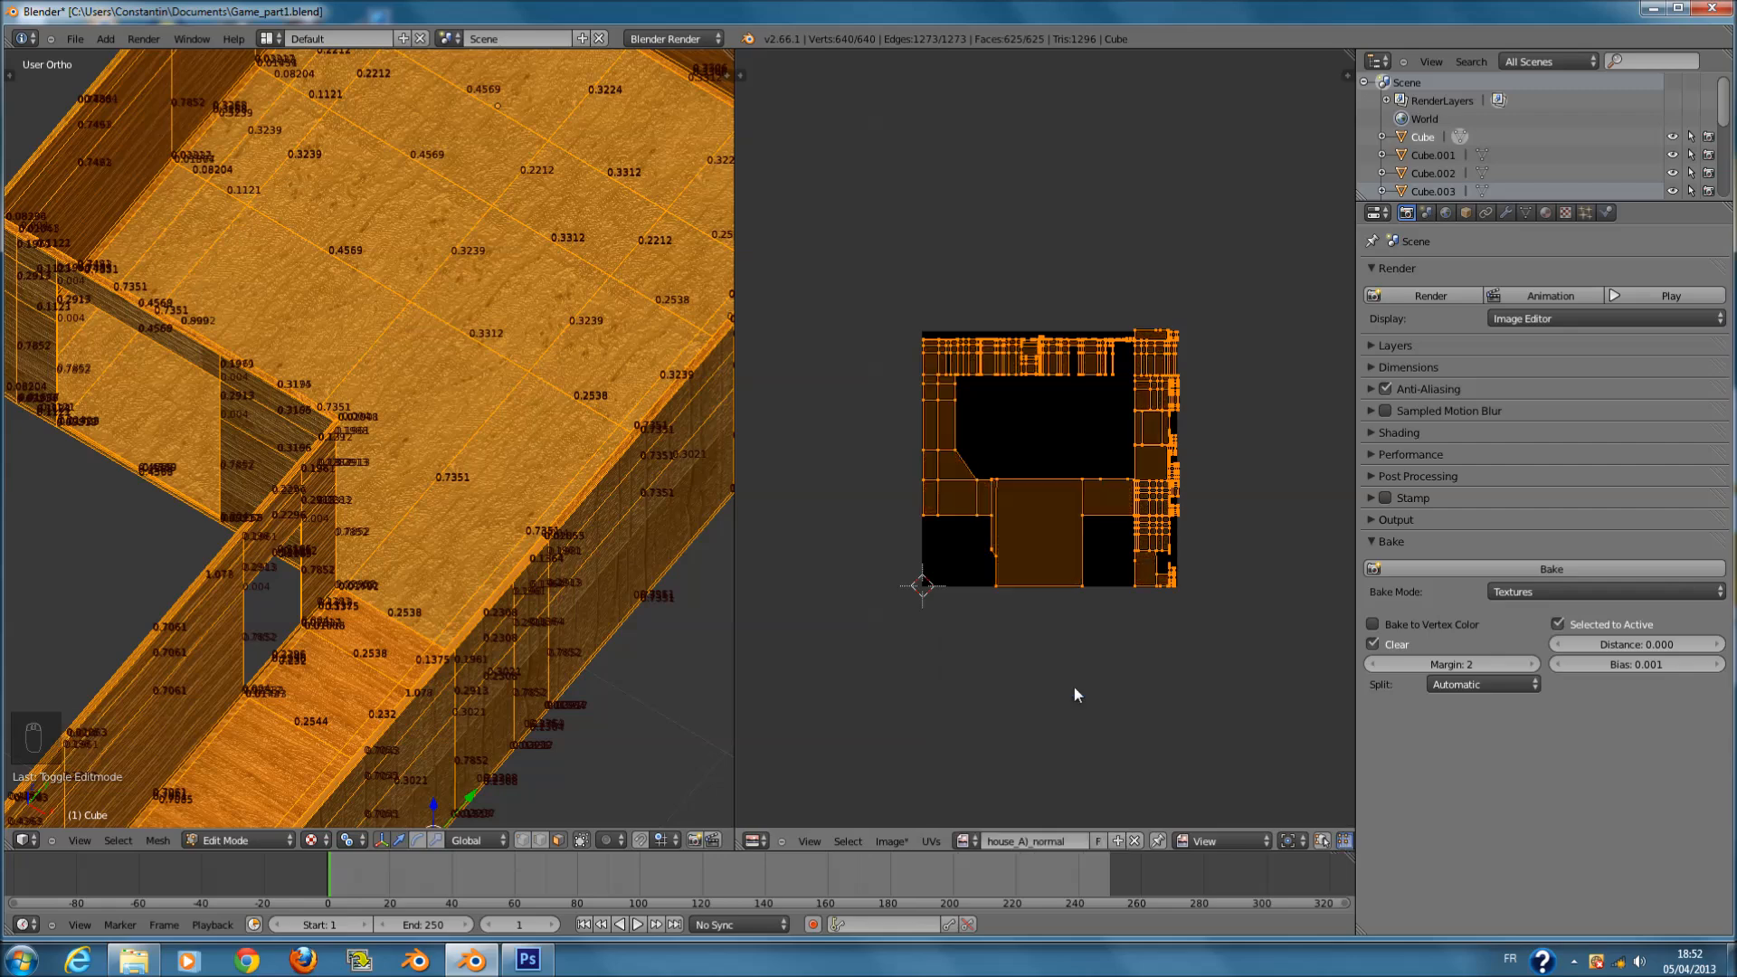
{"action": "scroll", "coordinate": [1182, 634], "scroll_direction": "up", "scroll_amount": 3}
- Set the bake mode to Normals with tangent space and bake the house's normal map
{"action": "left_click", "coordinate": [1569, 594]}
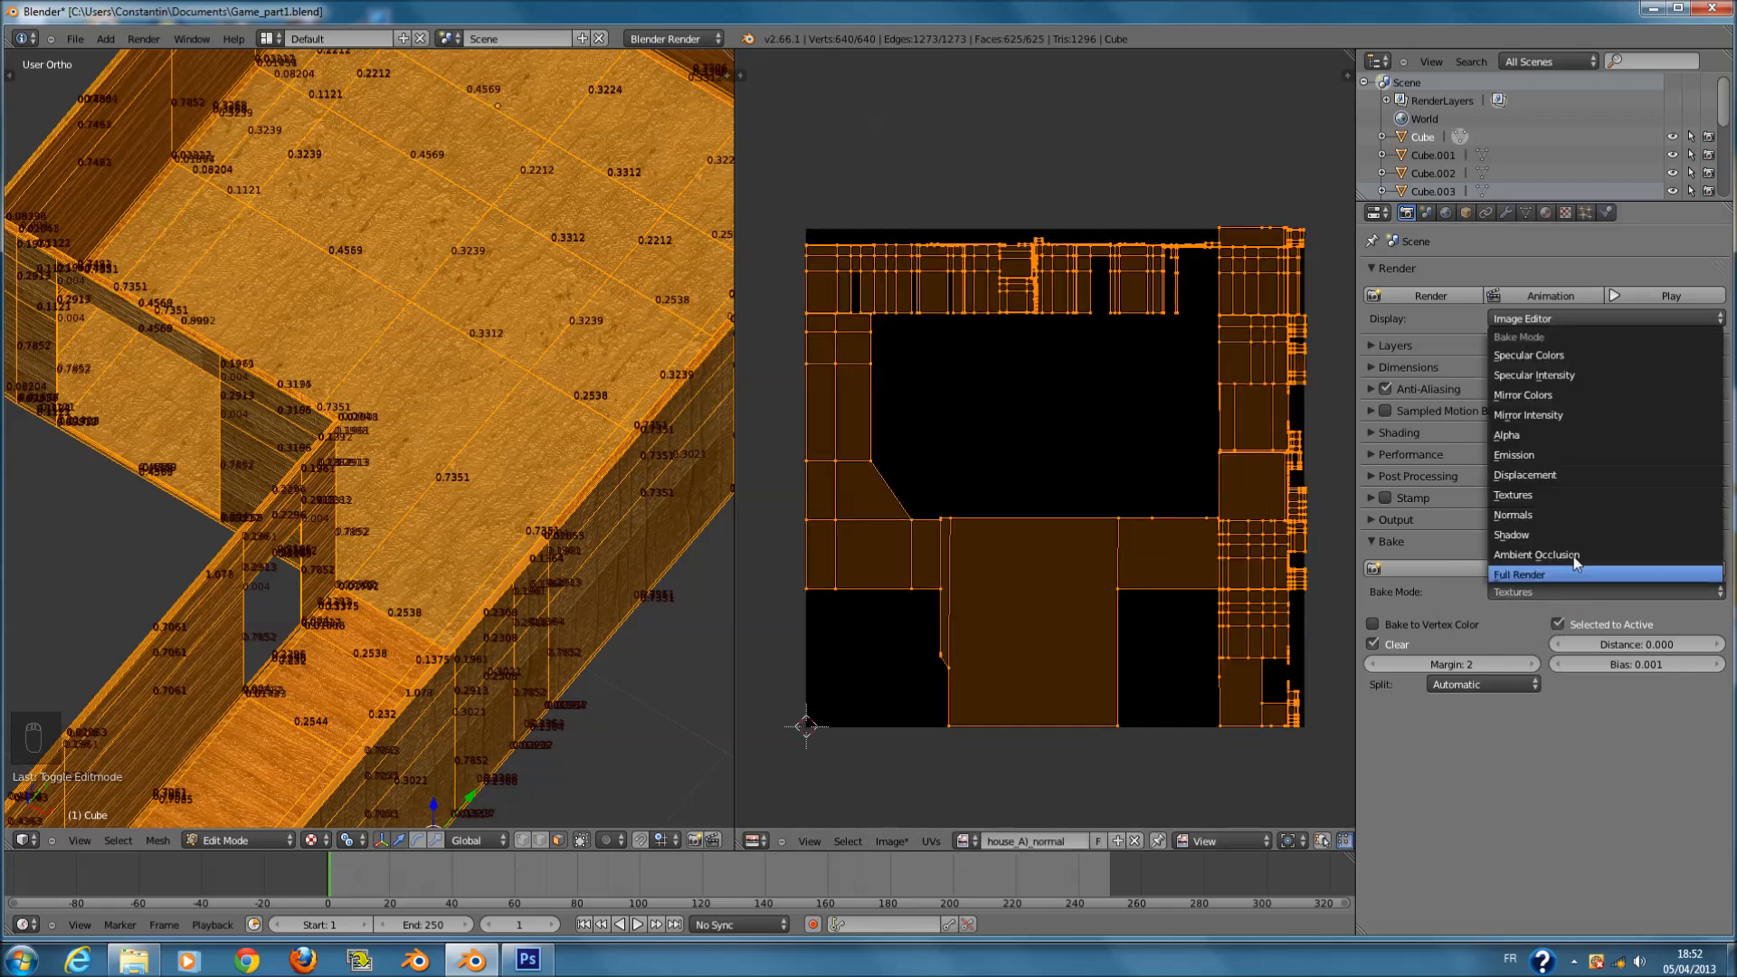
{"action": "left_click", "coordinate": [1545, 514]}
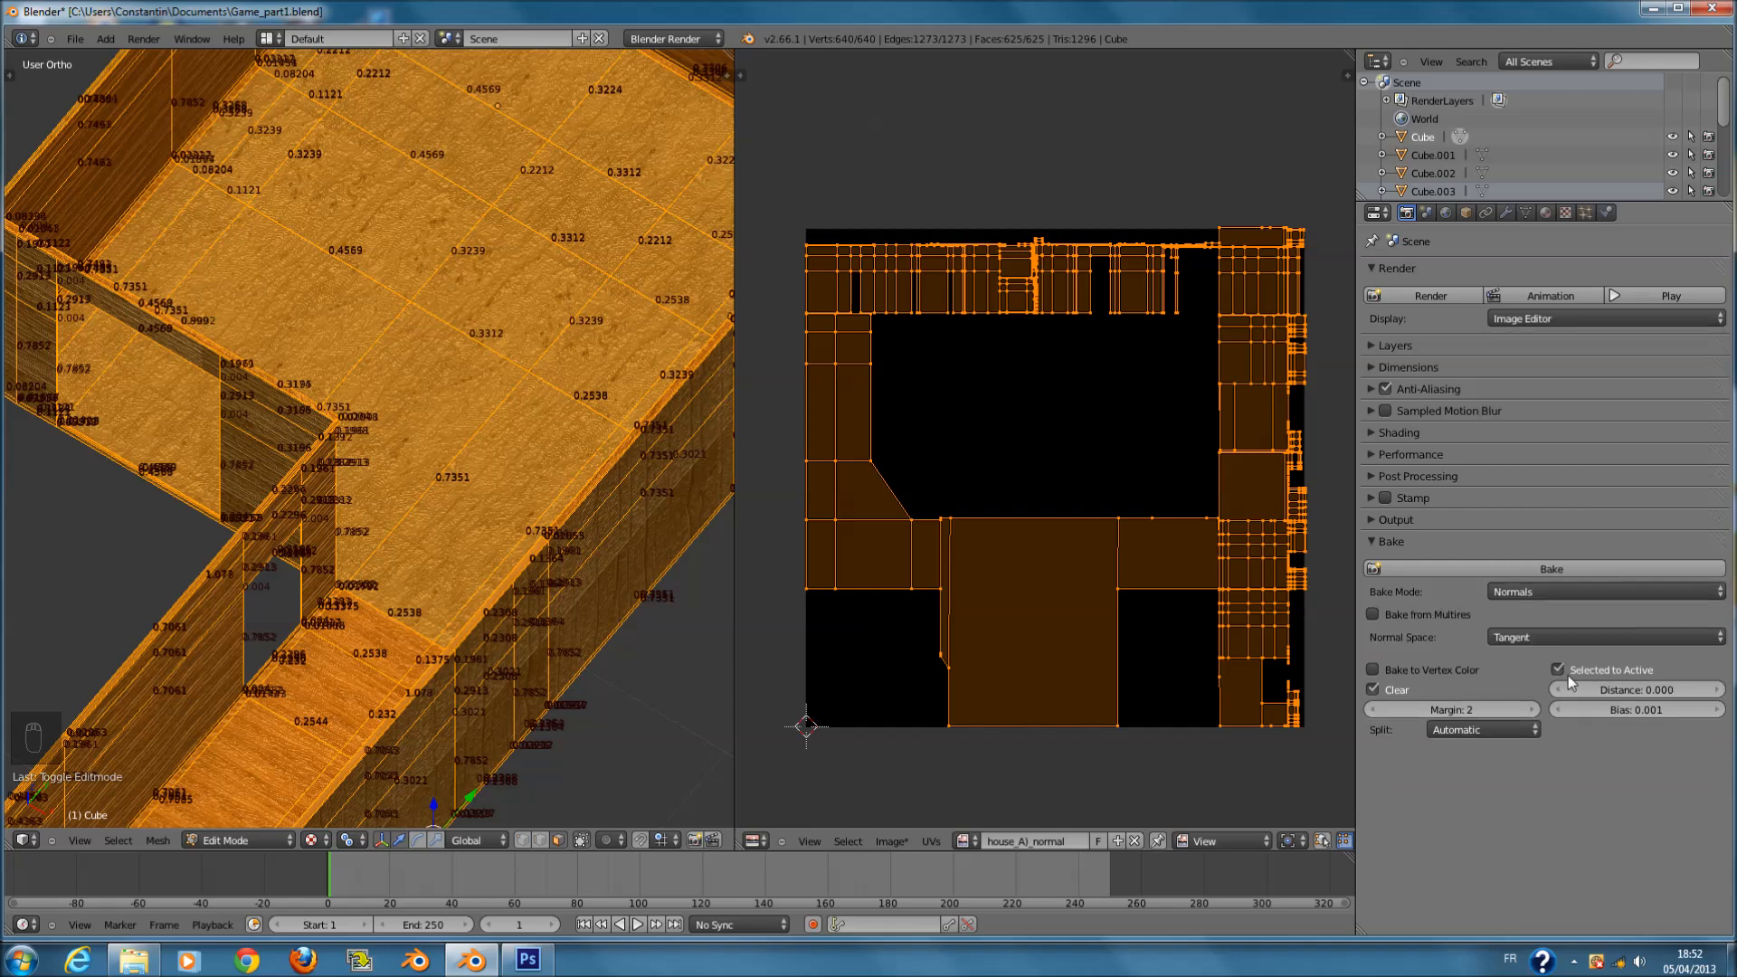
{"action": "left_click", "coordinate": [1551, 569]}
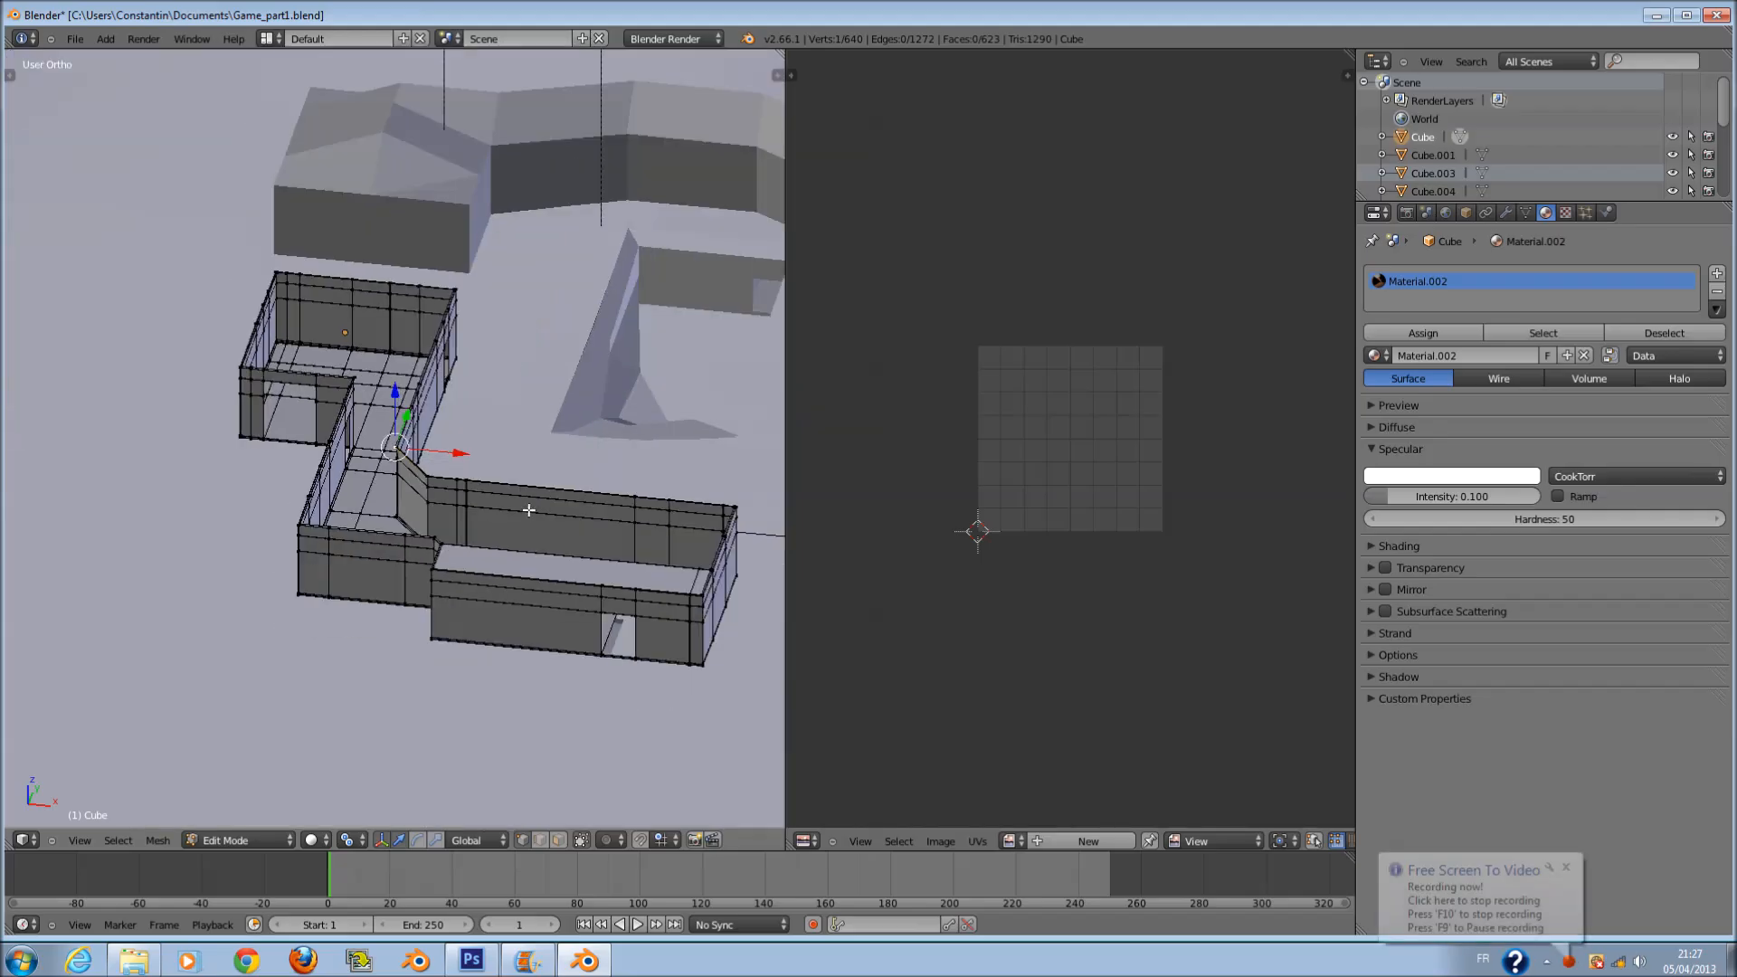
{"action": "scroll", "coordinate": [529, 507], "scroll_direction": "down", "scroll_amount": 5}
{"action": "scroll", "coordinate": [504, 497], "scroll_direction": "up", "scroll_amount": 6}
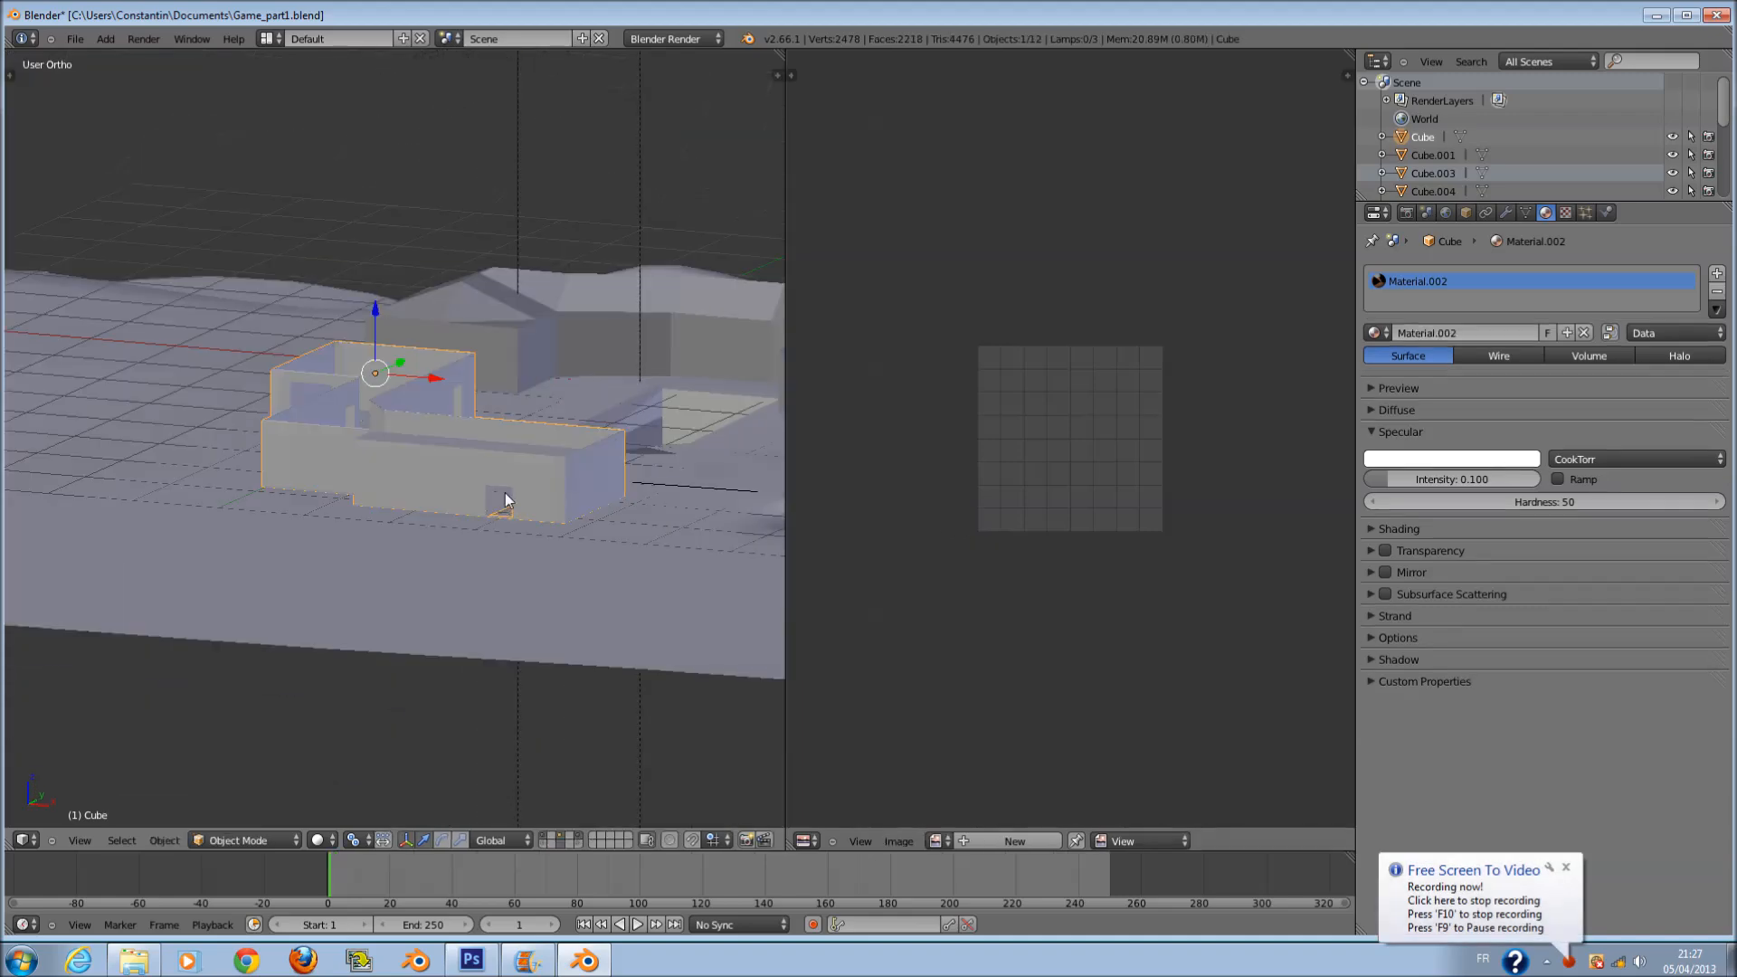
- Enter Edit Mode on the house and examine its wall tops and corner edges in solid and wireframe display
{"action": "middle_click_drag", "start_coordinate": [504, 496], "coordinate": [549, 560]}
{"action": "scroll", "coordinate": [549, 560], "scroll_direction": "up", "scroll_amount": 1}
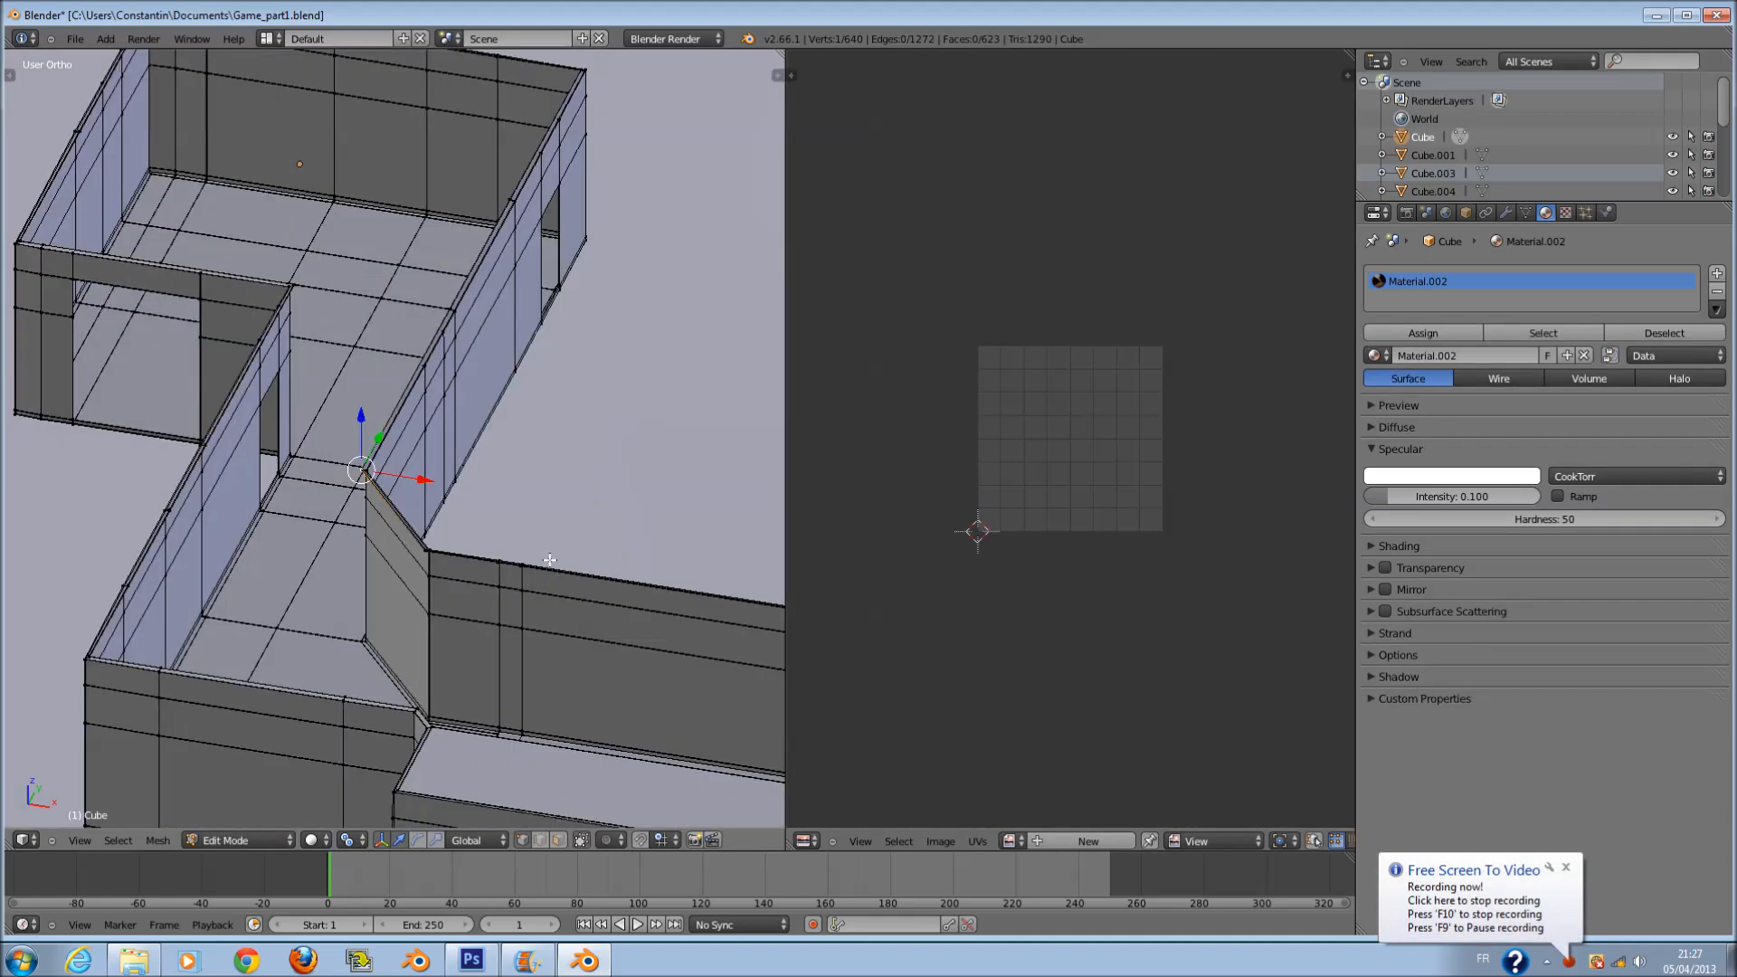
{"action": "key", "text": "KP_1"}
{"action": "key", "text": "z"}
{"action": "scroll", "coordinate": [524, 461], "scroll_direction": "up", "scroll_amount": 4}
{"action": "scroll", "coordinate": [555, 338], "scroll_direction": "up", "scroll_amount": 20, "text": "shift"}
{"action": "key", "text": "z"}
{"action": "scroll", "coordinate": [582, 480], "scroll_direction": "up", "scroll_amount": 2}
{"action": "middle_click_drag", "start_coordinate": [582, 483], "coordinate": [535, 534]}
{"action": "scroll", "coordinate": [535, 532], "scroll_direction": "down", "scroll_amount": 3}
{"action": "scroll", "coordinate": [535, 532], "scroll_direction": "down", "scroll_amount": 11, "text": "shift"}
{"action": "scroll", "coordinate": [400, 562], "scroll_direction": "up", "scroll_amount": 11}
{"action": "middle_click_drag", "start_coordinate": [359, 494], "coordinate": [396, 496]}
{"action": "scroll", "coordinate": [395, 496], "scroll_direction": "down", "scroll_amount": 6}
{"action": "scroll", "coordinate": [531, 512], "scroll_direction": "down", "scroll_amount": 5}
{"action": "middle_click_drag", "start_coordinate": [531, 511], "coordinate": [573, 559]}
{"action": "scroll", "coordinate": [535, 532], "scroll_direction": "up", "scroll_amount": 6}
{"action": "scroll", "coordinate": [574, 586], "scroll_direction": "down", "scroll_amount": 1}
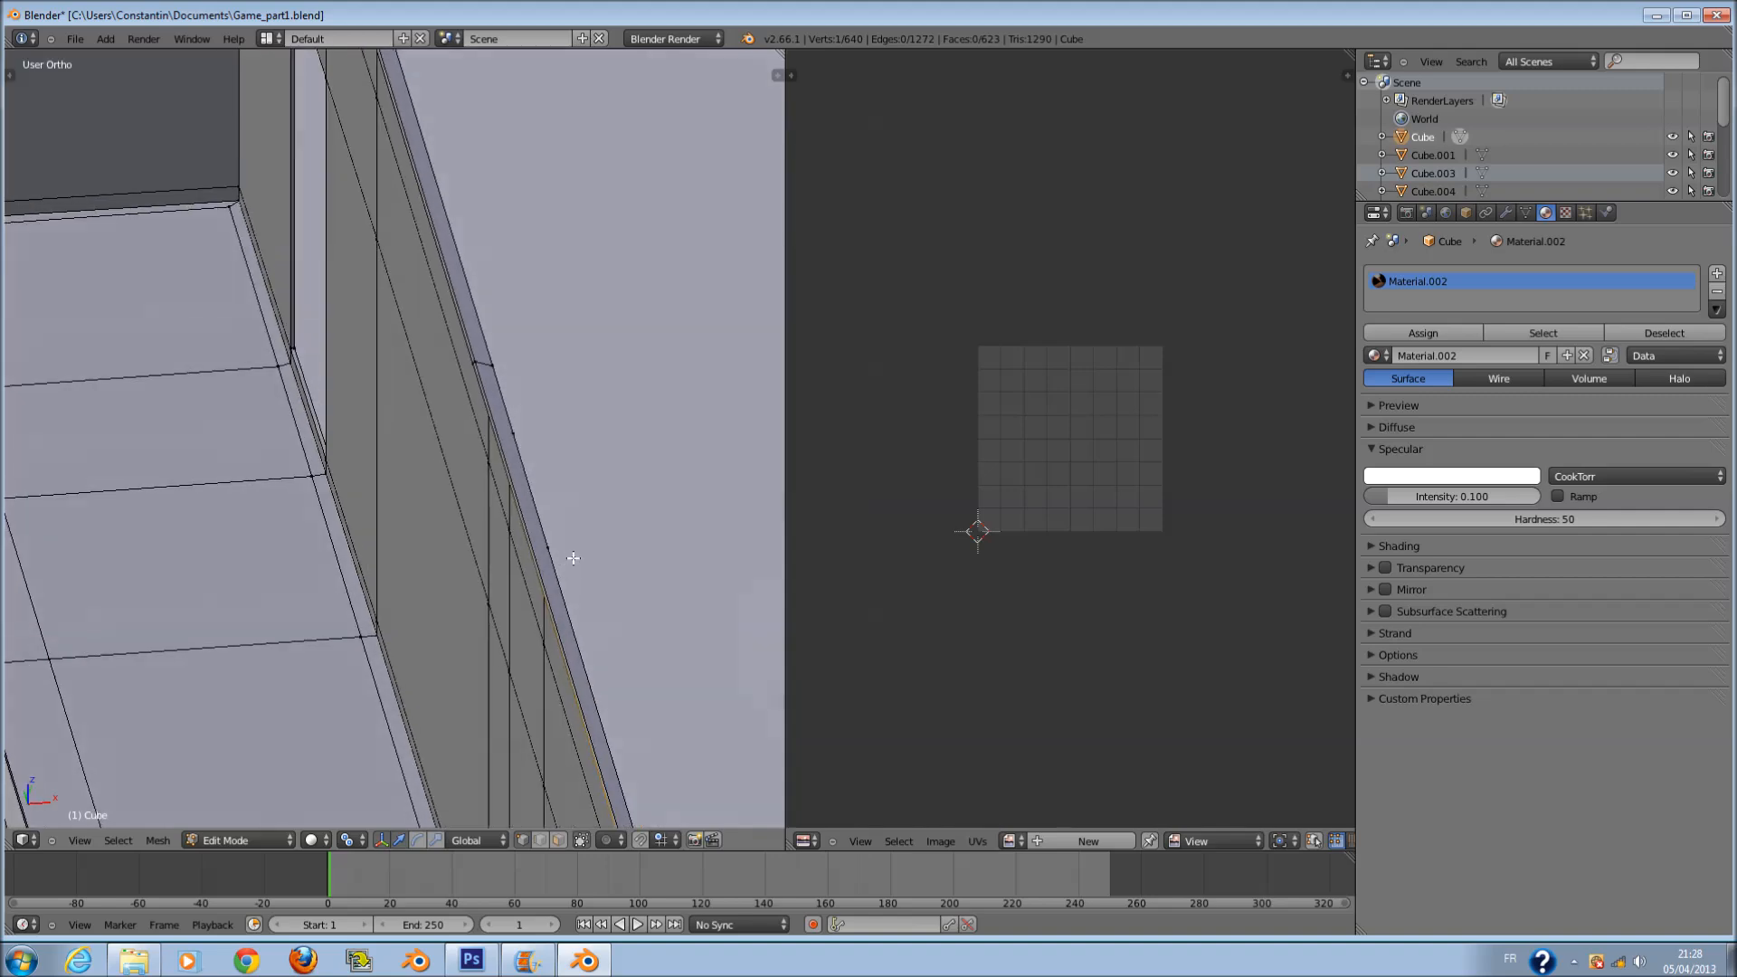
{"action": "key", "text": "KP_1"}
{"action": "scroll", "coordinate": [555, 535], "scroll_direction": "down", "scroll_amount": 3}
{"action": "key", "text": "z"}
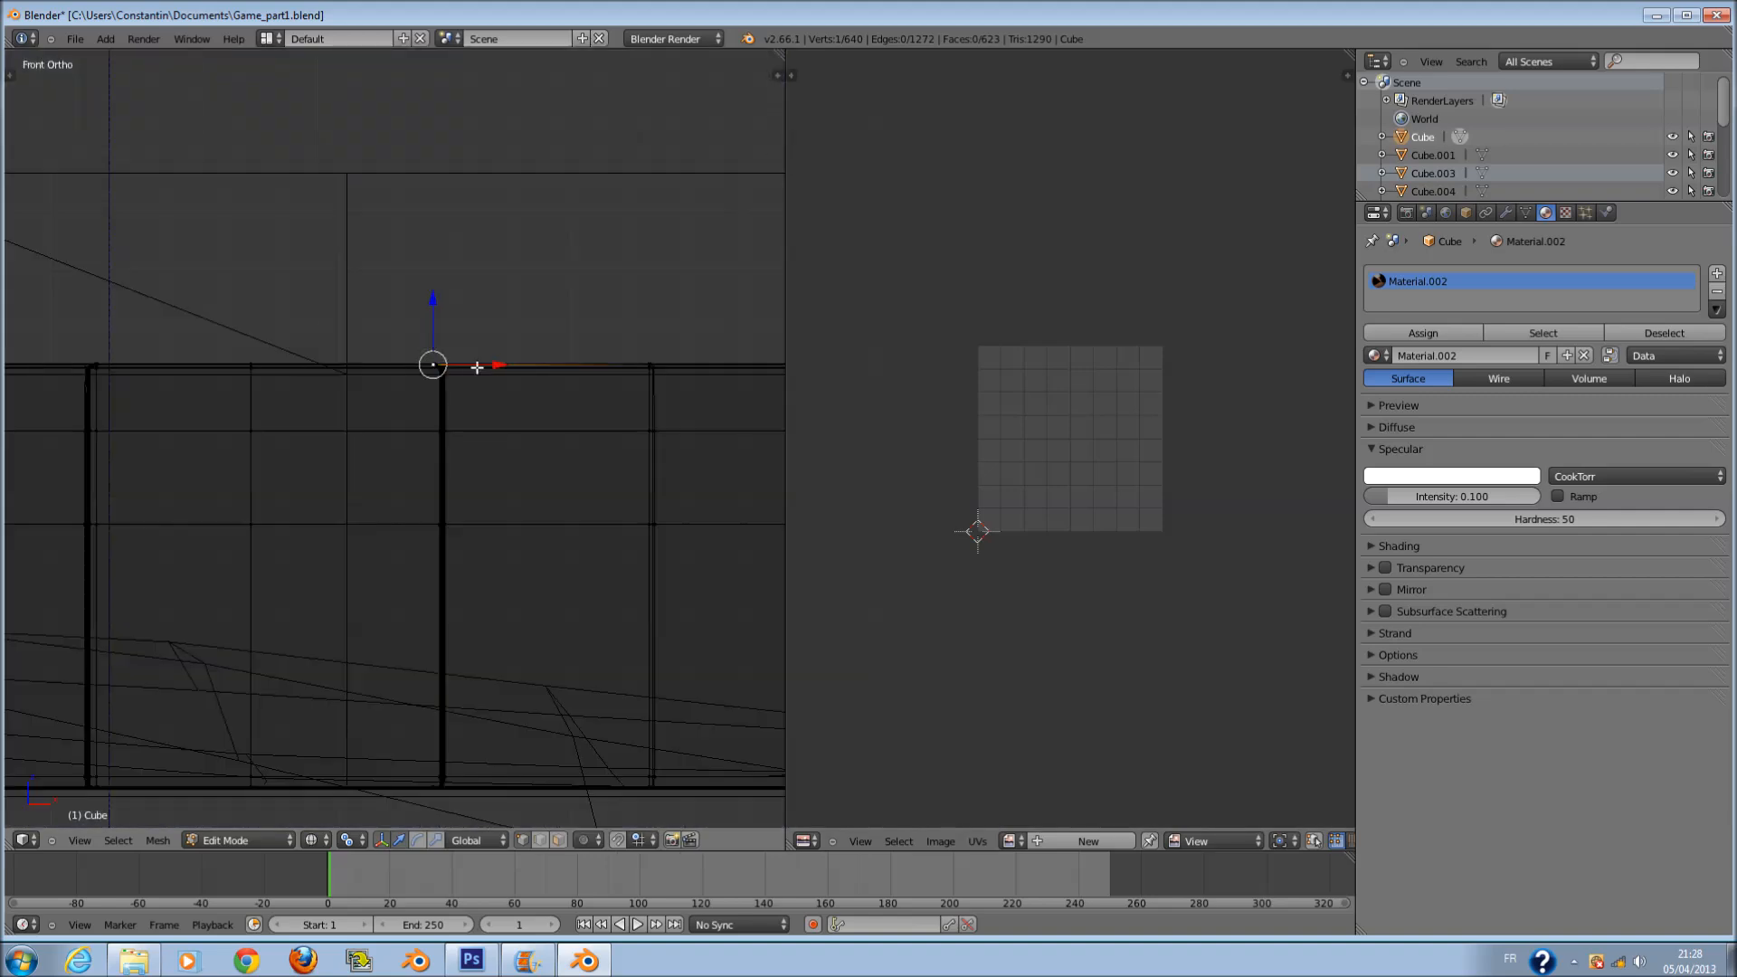
{"action": "middle_click_drag", "start_coordinate": [484, 396], "coordinate": [469, 470]}
{"action": "key", "text": "z"}
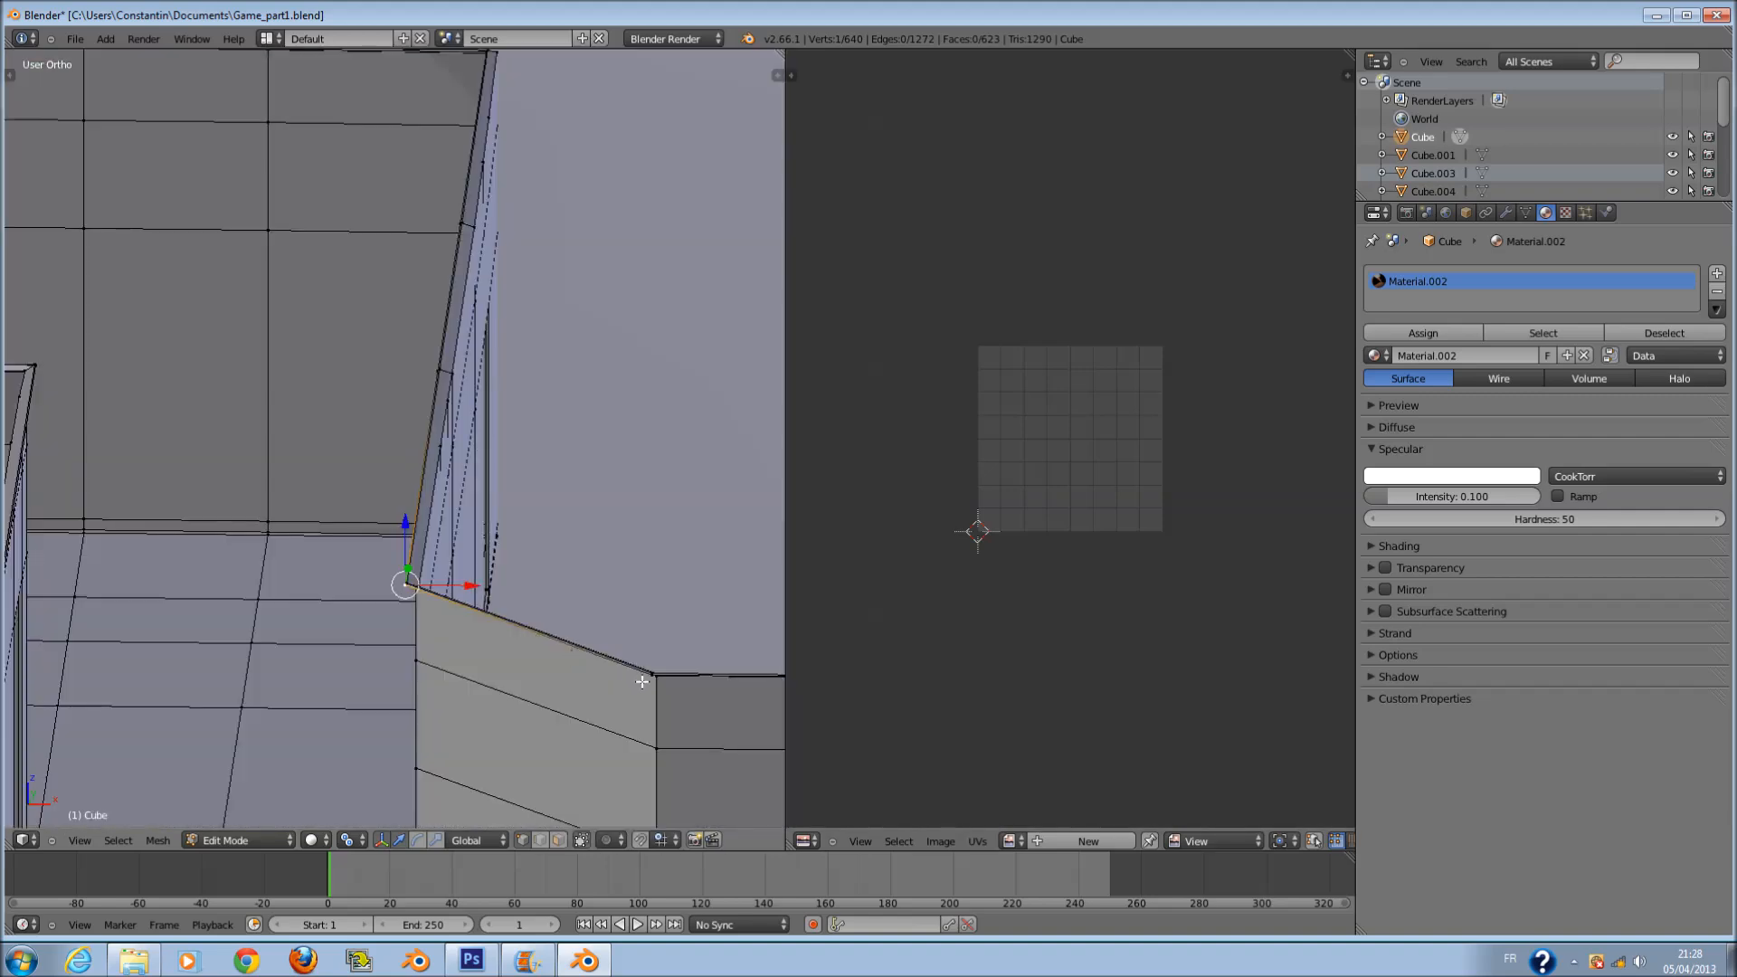
- Merge the image editor area into the 3D view so the viewport covers both
{"action": "scroll", "coordinate": [679, 720], "scroll_direction": "up", "scroll_amount": 4, "text": "ctrl"}
{"action": "left_click_drag", "start_coordinate": [776, 76], "coordinate": [851, 79]}
{"action": "scroll", "coordinate": [724, 448], "scroll_direction": "down", "scroll_amount": 18, "text": "shift"}
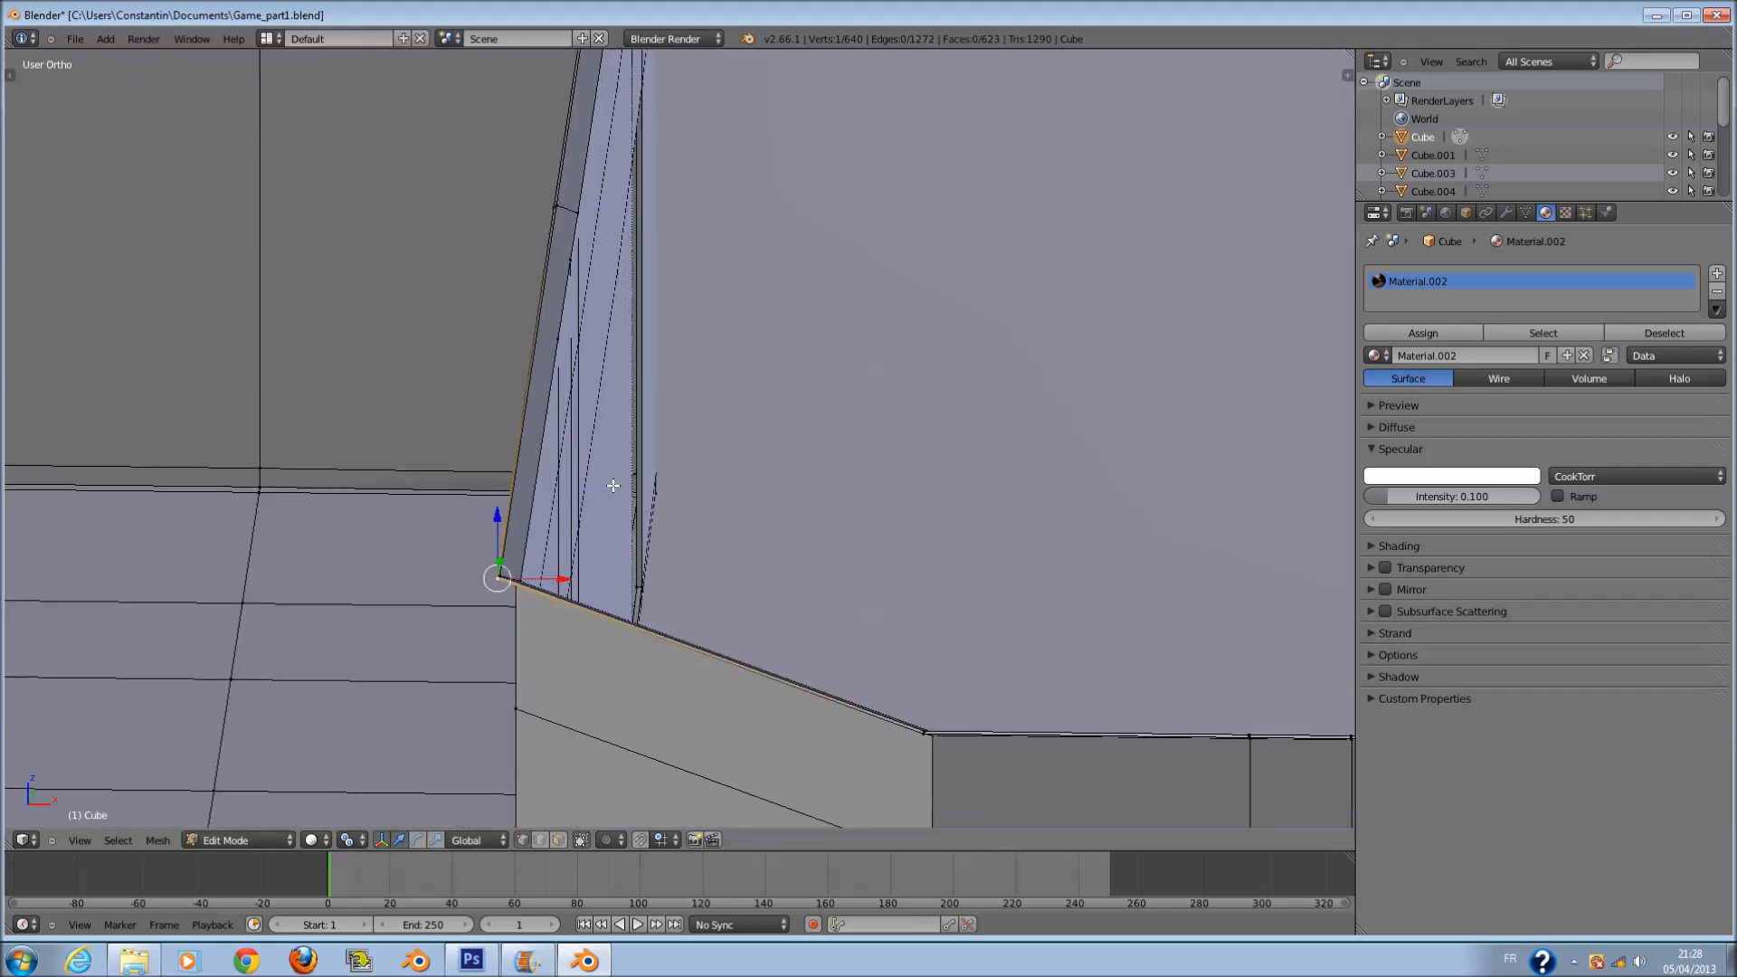
- Select the edge loop running along the upper edge of the house walls, starting at the slanted wall's corner
{"action": "scroll", "coordinate": [811, 532], "scroll_direction": "up", "scroll_amount": 7, "text": "ctrl"}
{"action": "scroll", "coordinate": [807, 525], "scroll_direction": "up", "scroll_amount": 5}
{"action": "scroll", "coordinate": [788, 462], "scroll_direction": "up", "scroll_amount": 4}
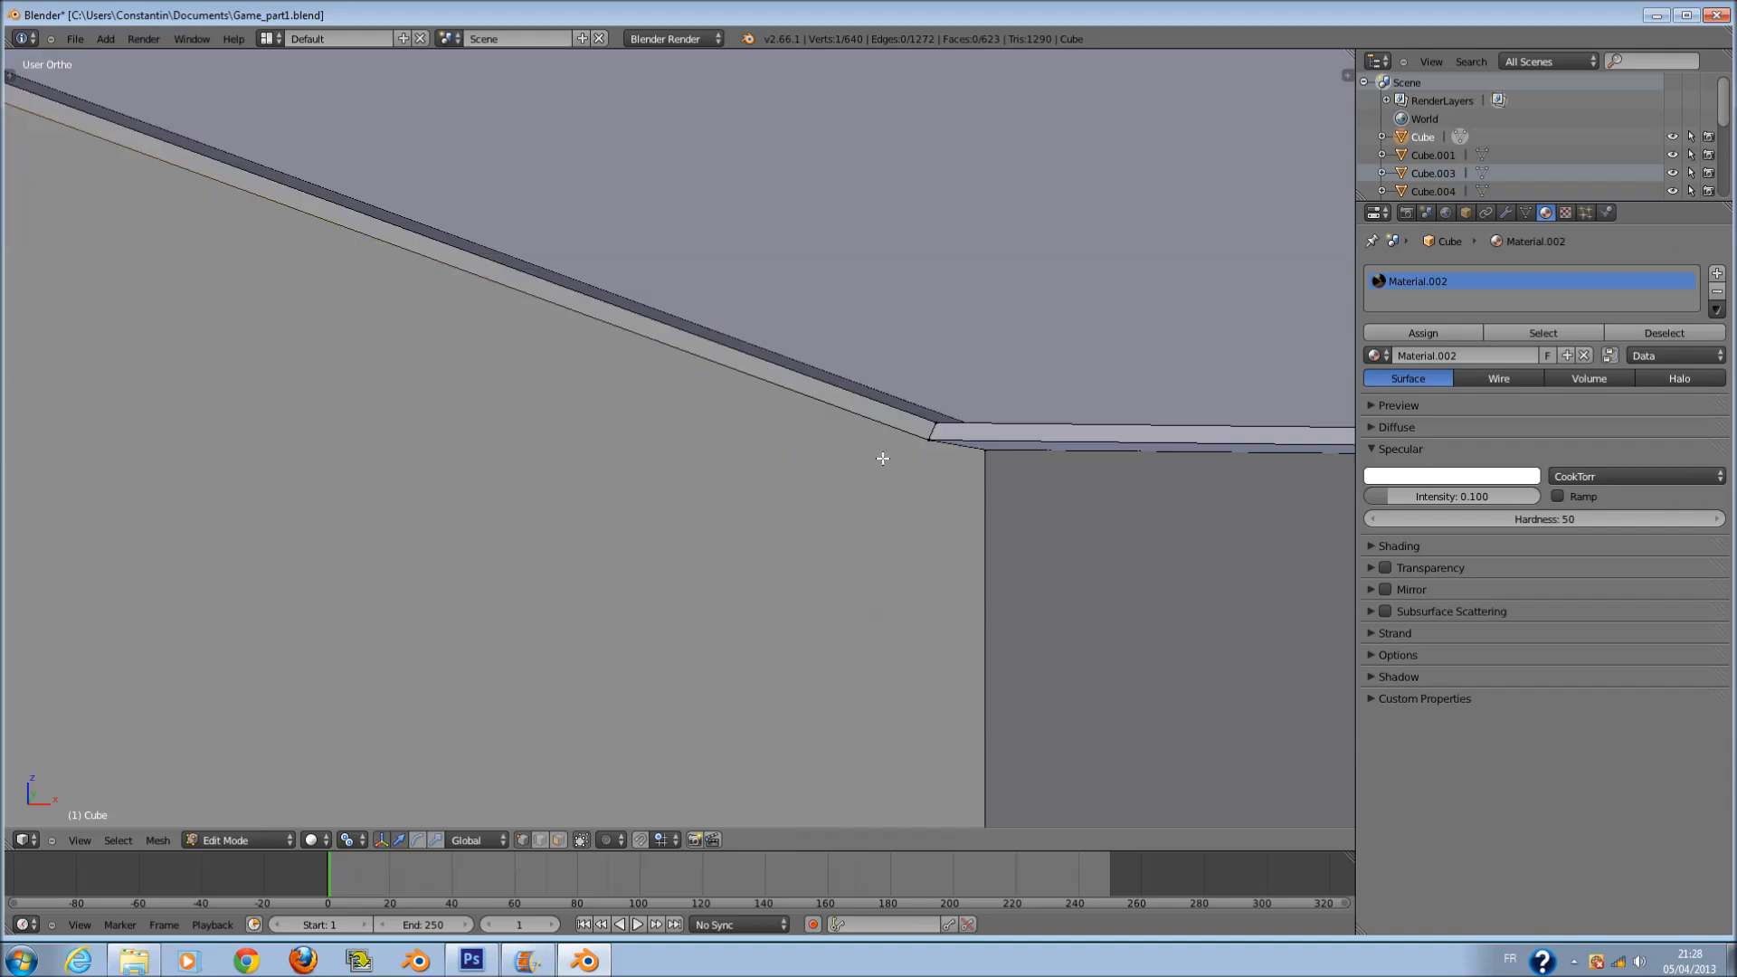
{"action": "right_click", "coordinate": [923, 445], "text": "alt"}
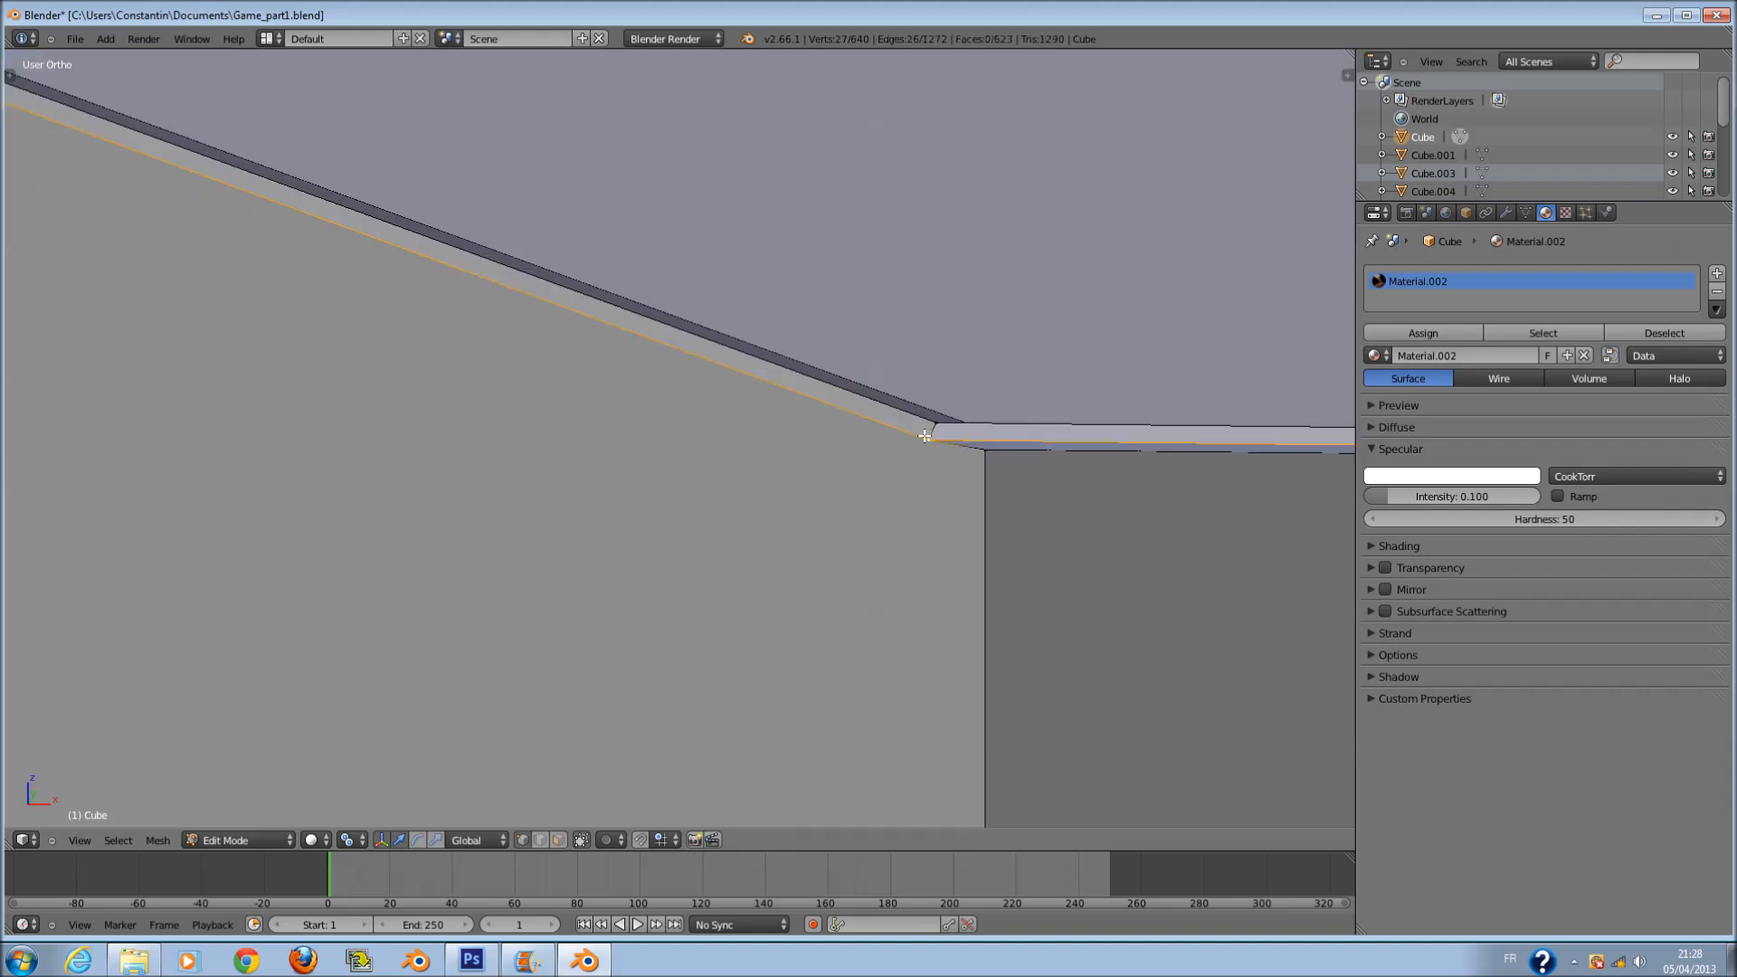
{"action": "scroll", "coordinate": [989, 453], "scroll_direction": "down", "scroll_amount": 4}
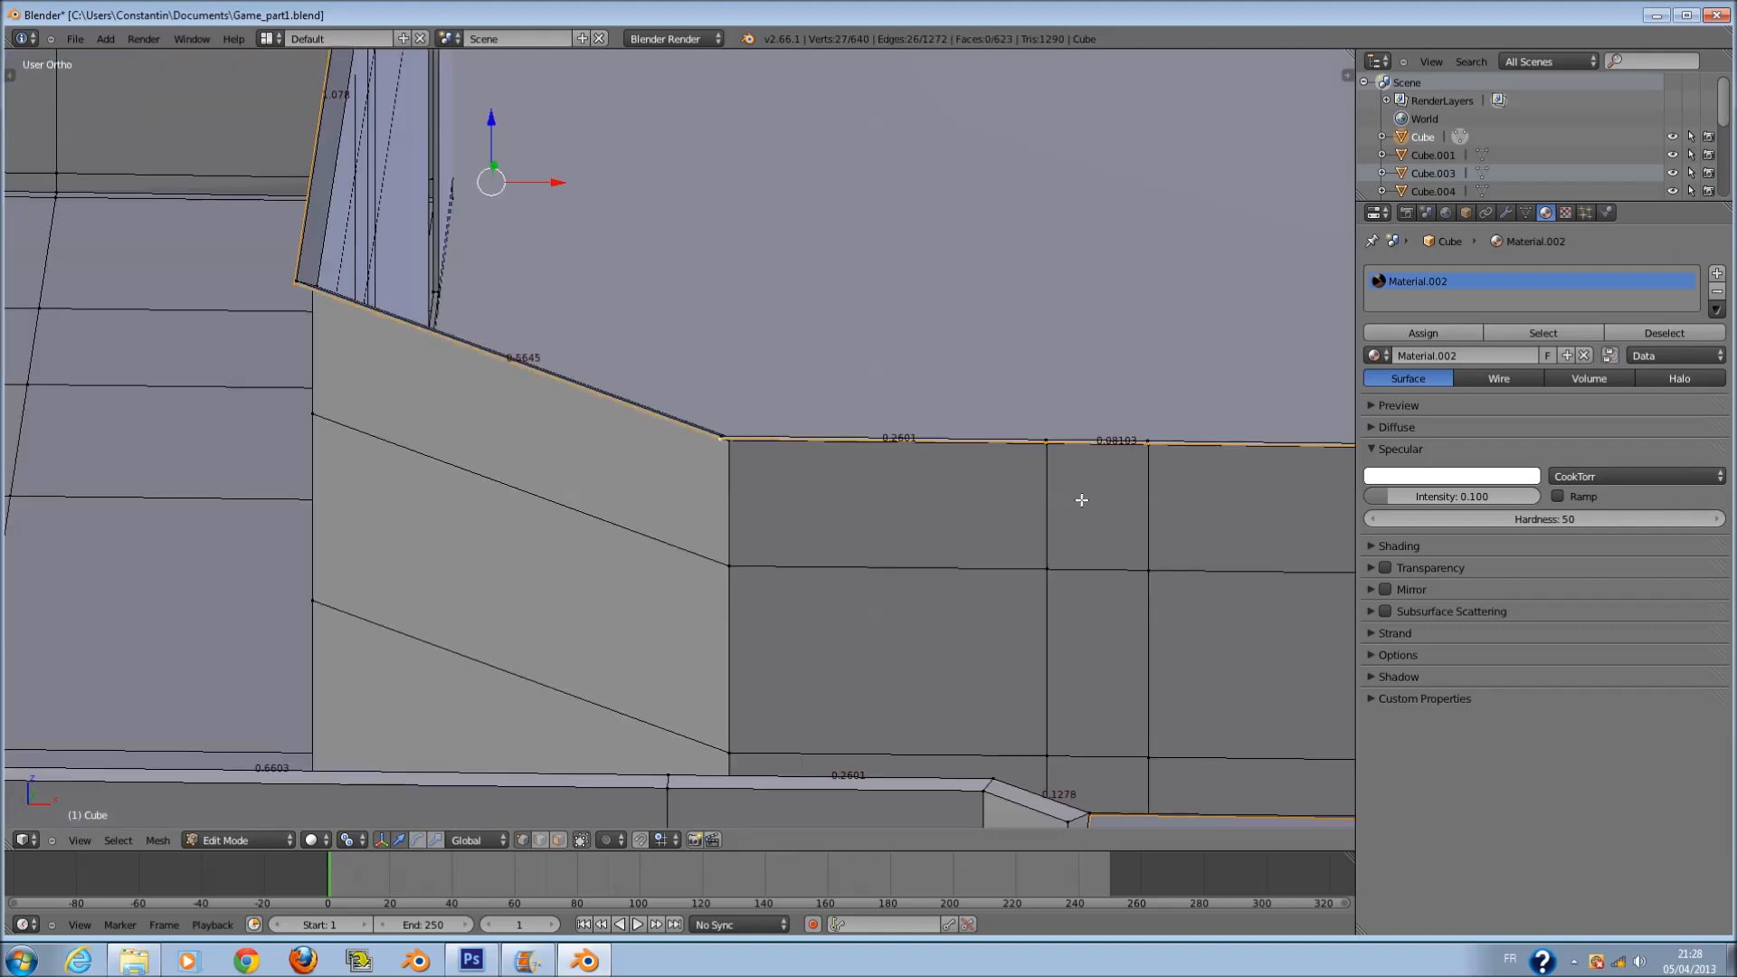
{"action": "scroll", "coordinate": [1041, 470], "scroll_direction": "up", "scroll_amount": 1, "text": "alt"}
{"action": "middle_click_drag", "start_coordinate": [1041, 471], "coordinate": [850, 489]}
{"action": "scroll", "coordinate": [850, 488], "scroll_direction": "down", "scroll_amount": 5}
{"action": "scroll", "coordinate": [855, 507], "scroll_direction": "down", "scroll_amount": 3, "text": "shift"}
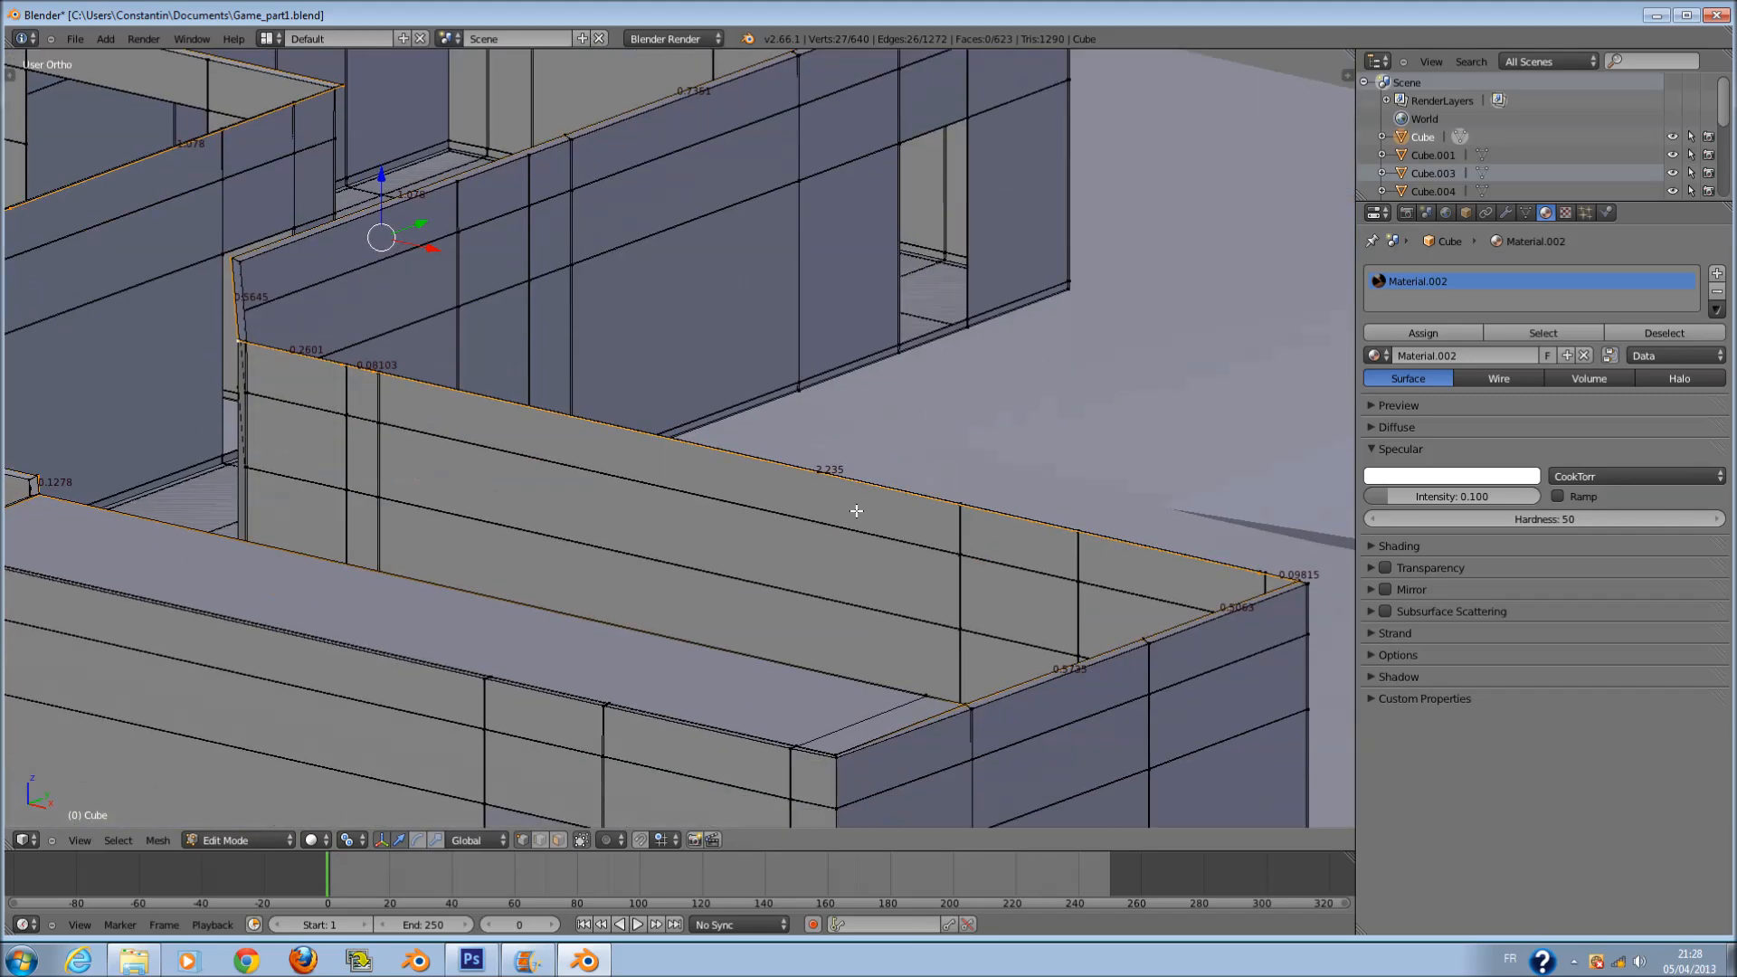
- Check the mesh display options and examine the selected wall-top edges around the far end of the house
{"action": "scroll", "coordinate": [864, 515], "scroll_direction": "up", "scroll_amount": 4, "text": "ctrl"}
{"action": "scroll", "coordinate": [988, 614], "scroll_direction": "down", "scroll_amount": 1}
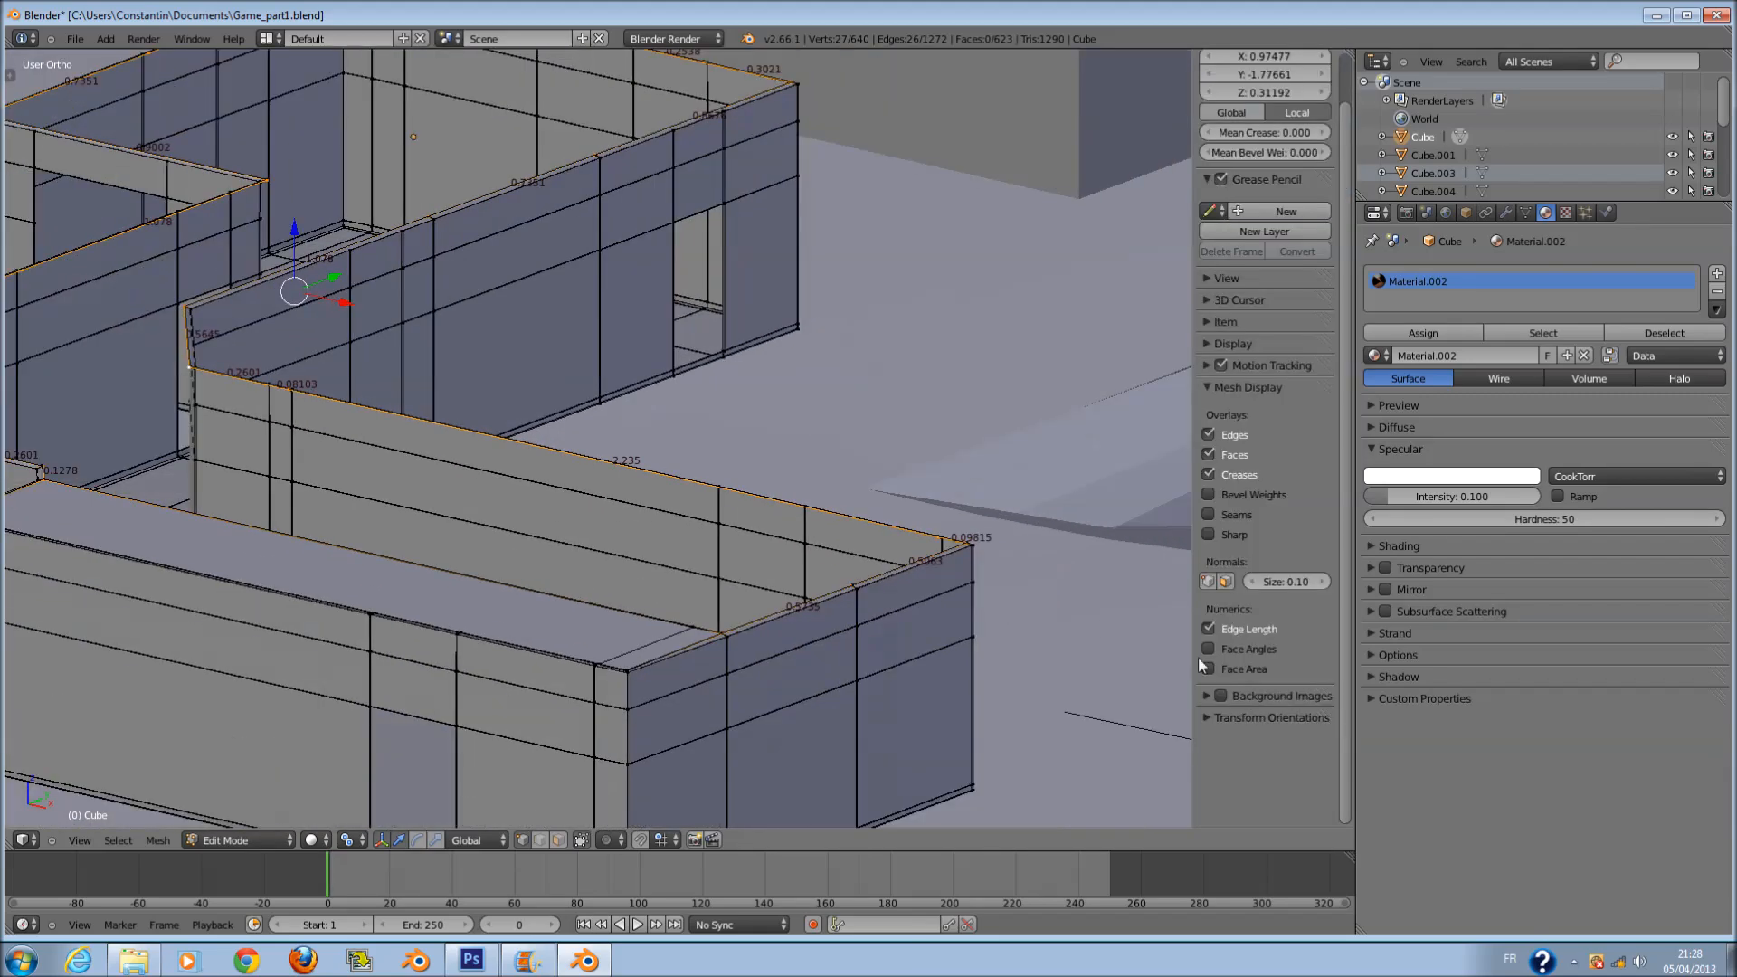
{"action": "key", "text": "n"}
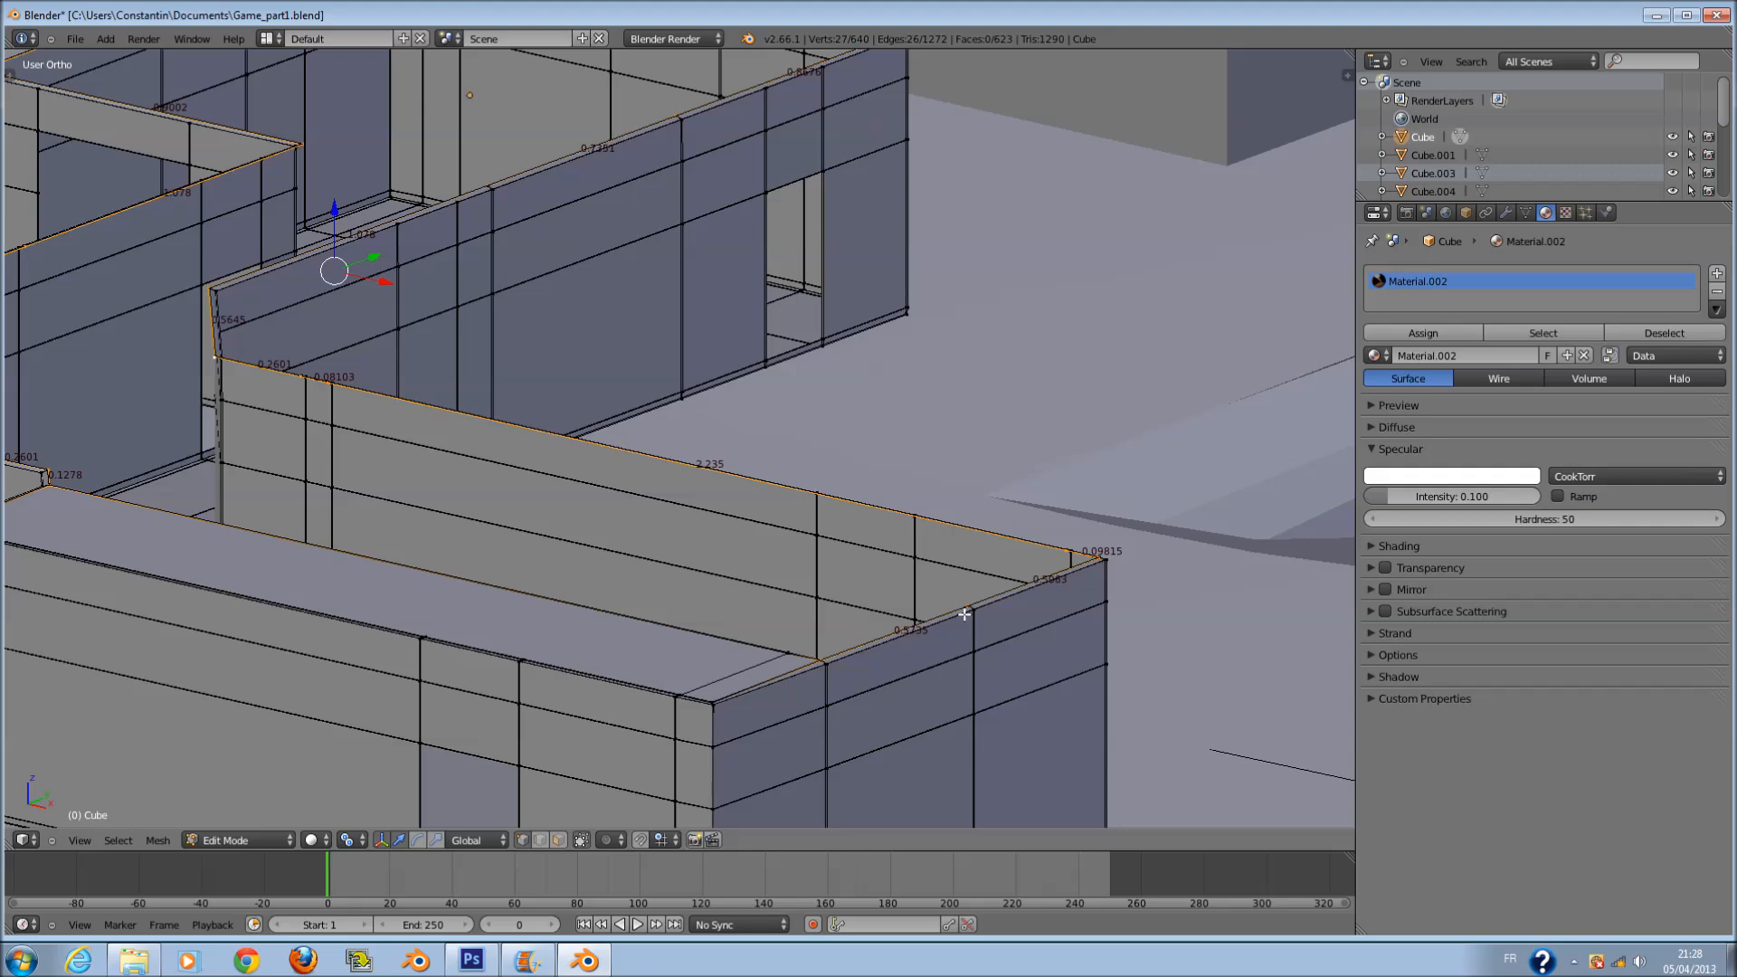
{"action": "middle_click_drag", "start_coordinate": [1020, 605], "coordinate": [946, 705]}
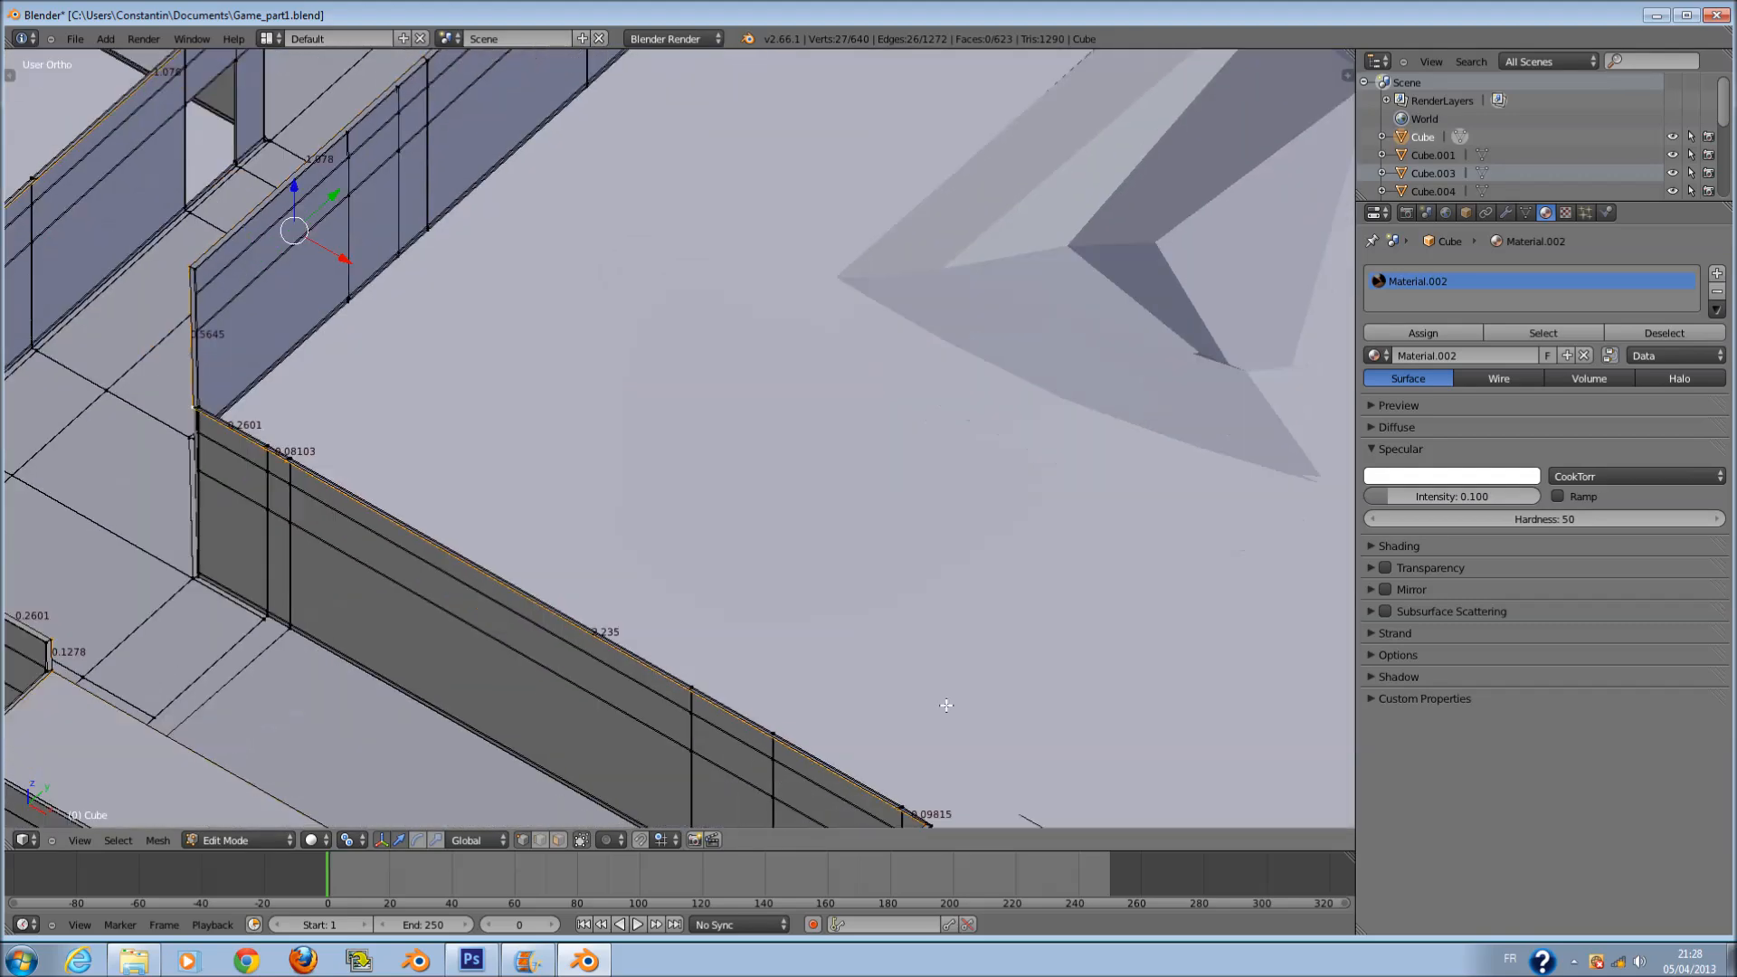
{"action": "scroll", "coordinate": [946, 706], "scroll_direction": "down", "scroll_amount": 19, "text": "shift"}
{"action": "scroll", "coordinate": [908, 684], "scroll_direction": "up", "scroll_amount": 6, "text": "ctrl"}
{"action": "scroll", "coordinate": [831, 516], "scroll_direction": "up", "scroll_amount": 7}
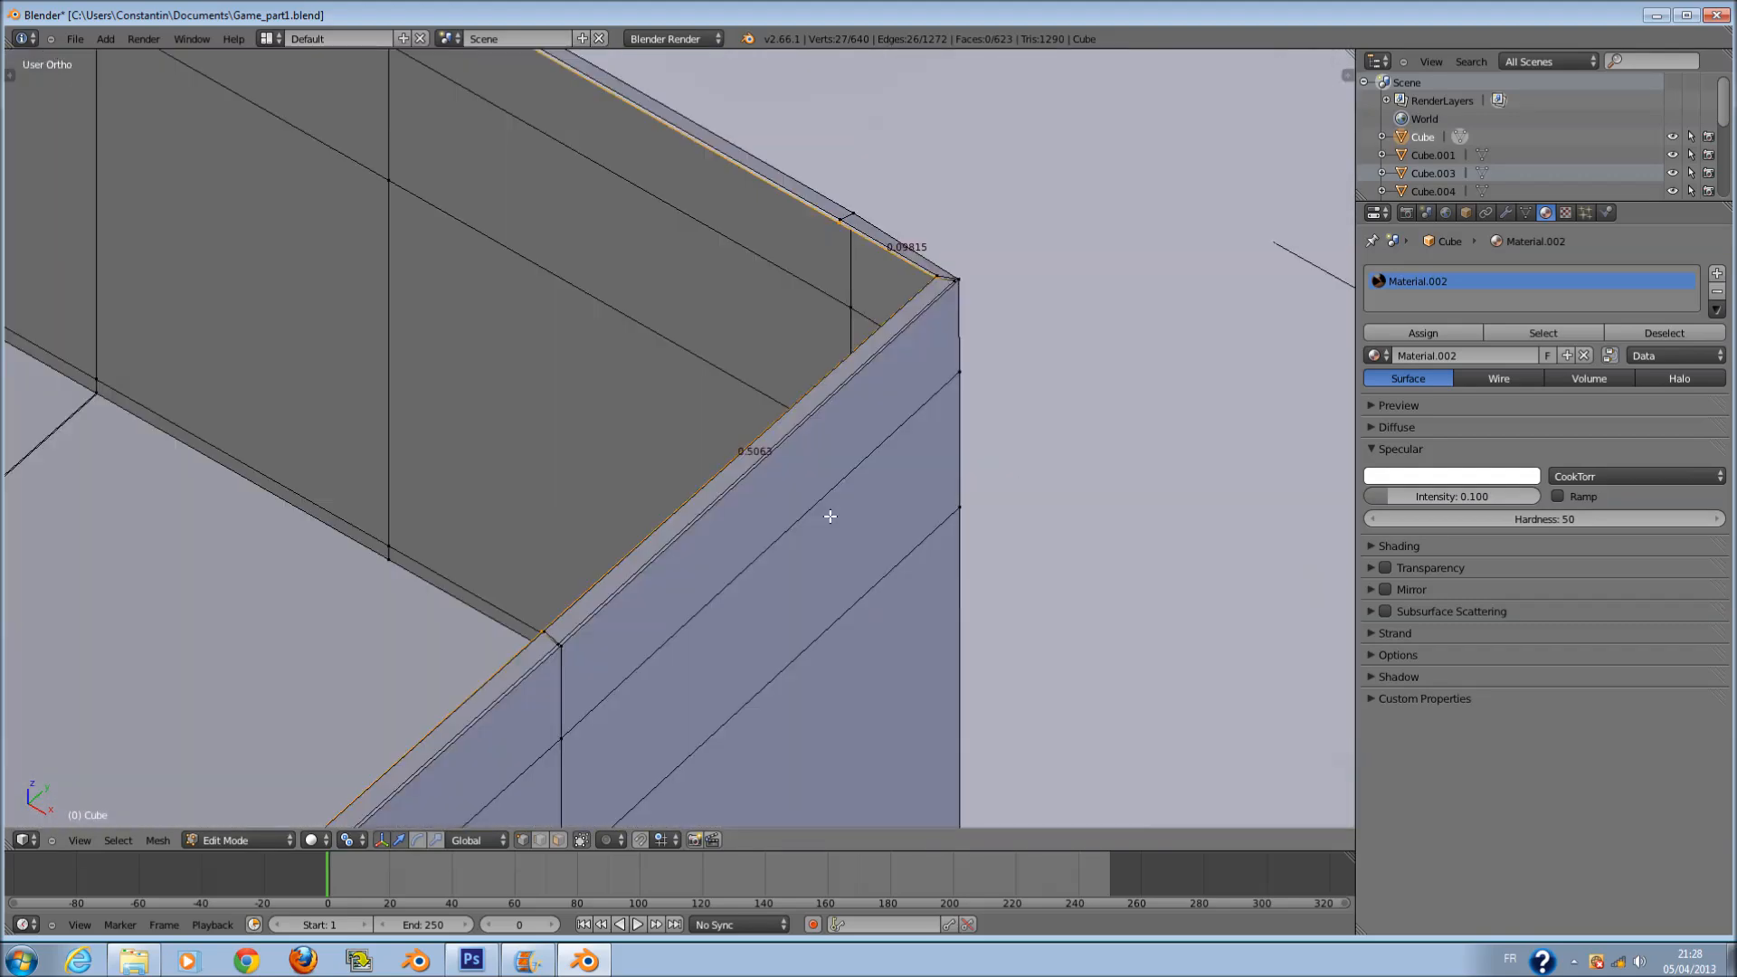
{"action": "scroll", "coordinate": [915, 384], "scroll_direction": "up", "scroll_amount": 2}
{"action": "scroll", "coordinate": [562, 645], "scroll_direction": "down", "scroll_amount": 2}
{"action": "middle_click_drag", "start_coordinate": [592, 670], "coordinate": [640, 665]}
{"action": "scroll", "coordinate": [639, 666], "scroll_direction": "down", "scroll_amount": 4}
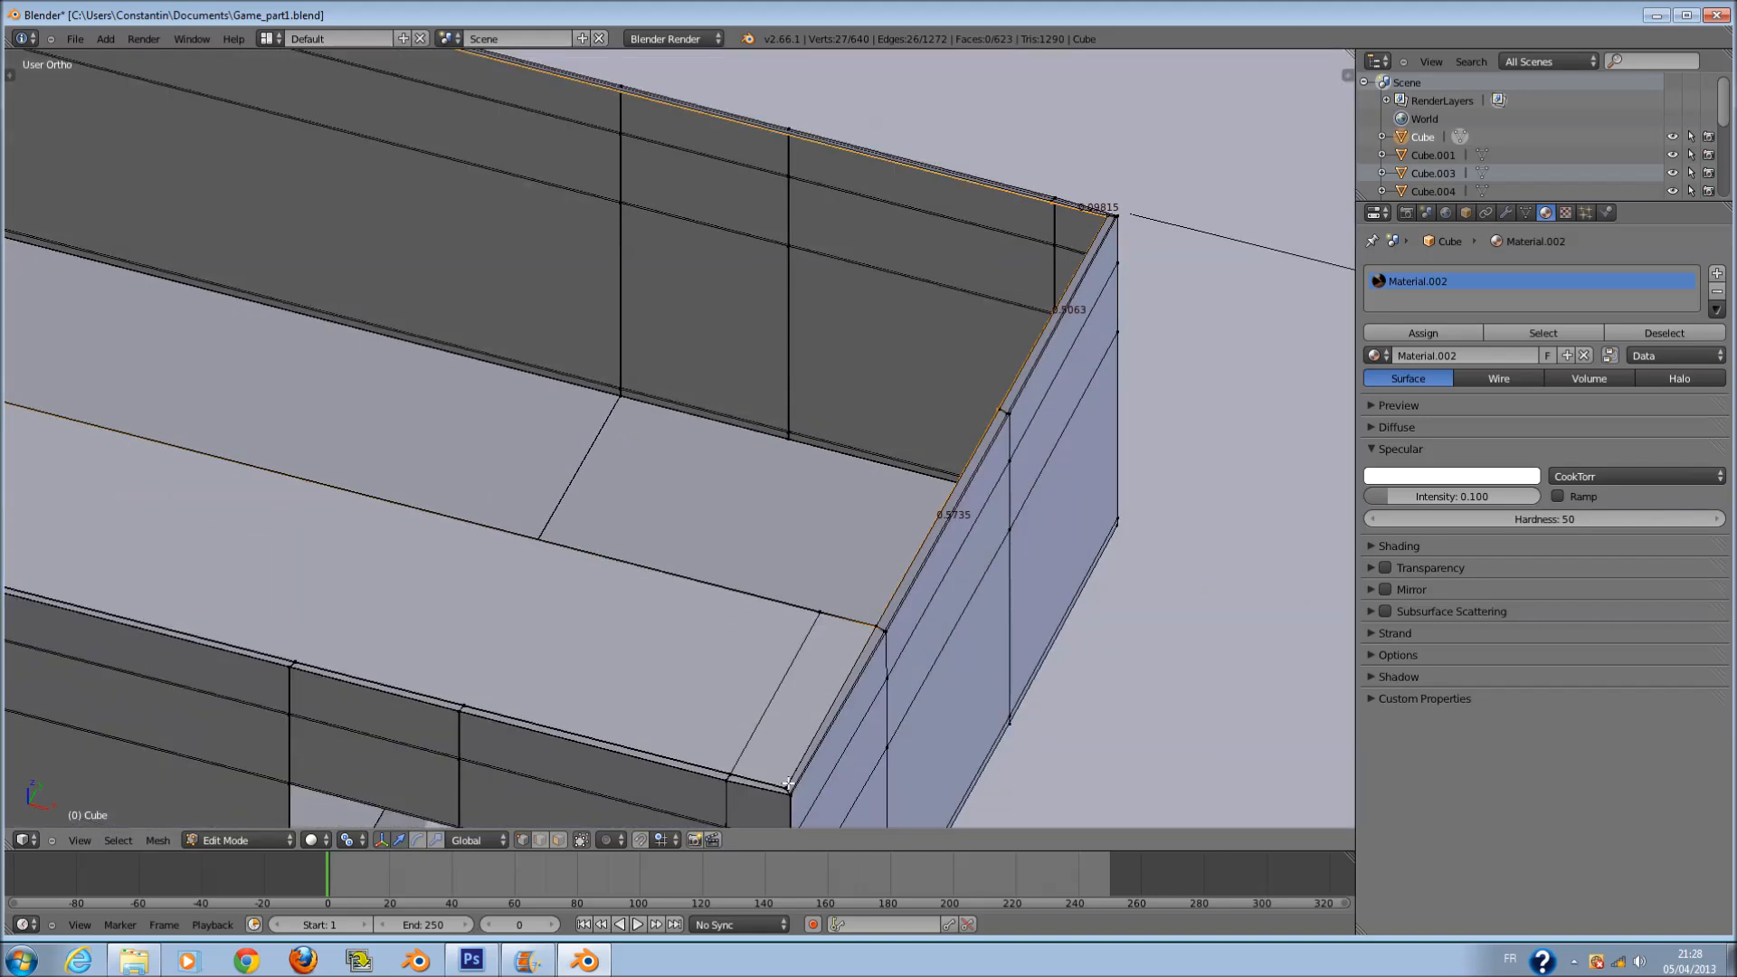
- Change the edge-loop selection at the end wall's outer corner and check the house in wireframe display
{"action": "right_click", "coordinate": [786, 785], "text": "alt+shift"}
{"action": "scroll", "coordinate": [573, 670], "scroll_direction": "down", "scroll_amount": 3}
{"action": "middle_click_drag", "start_coordinate": [667, 571], "coordinate": [573, 574]}
{"action": "mouse_move", "coordinate": [159, 531]}
{"action": "middle_mouse_down", "text": "shift"}
{"action": "mouse_move", "coordinate": [479, 533]}
{"action": "mouse_move", "coordinate": [580, 507]}
{"action": "mouse_move", "coordinate": [833, 310]}
{"action": "mouse_move", "coordinate": [470, 423]}
{"action": "mouse_move", "coordinate": [357, 154]}
{"action": "middle_mouse_up", "text": "shift"}
{"action": "key", "text": "z"}
{"action": "key", "text": "c"}
{"action": "scroll", "coordinate": [551, 503], "scroll_direction": "down", "scroll_amount": 6}
{"action": "right_click", "coordinate": [786, 244]}
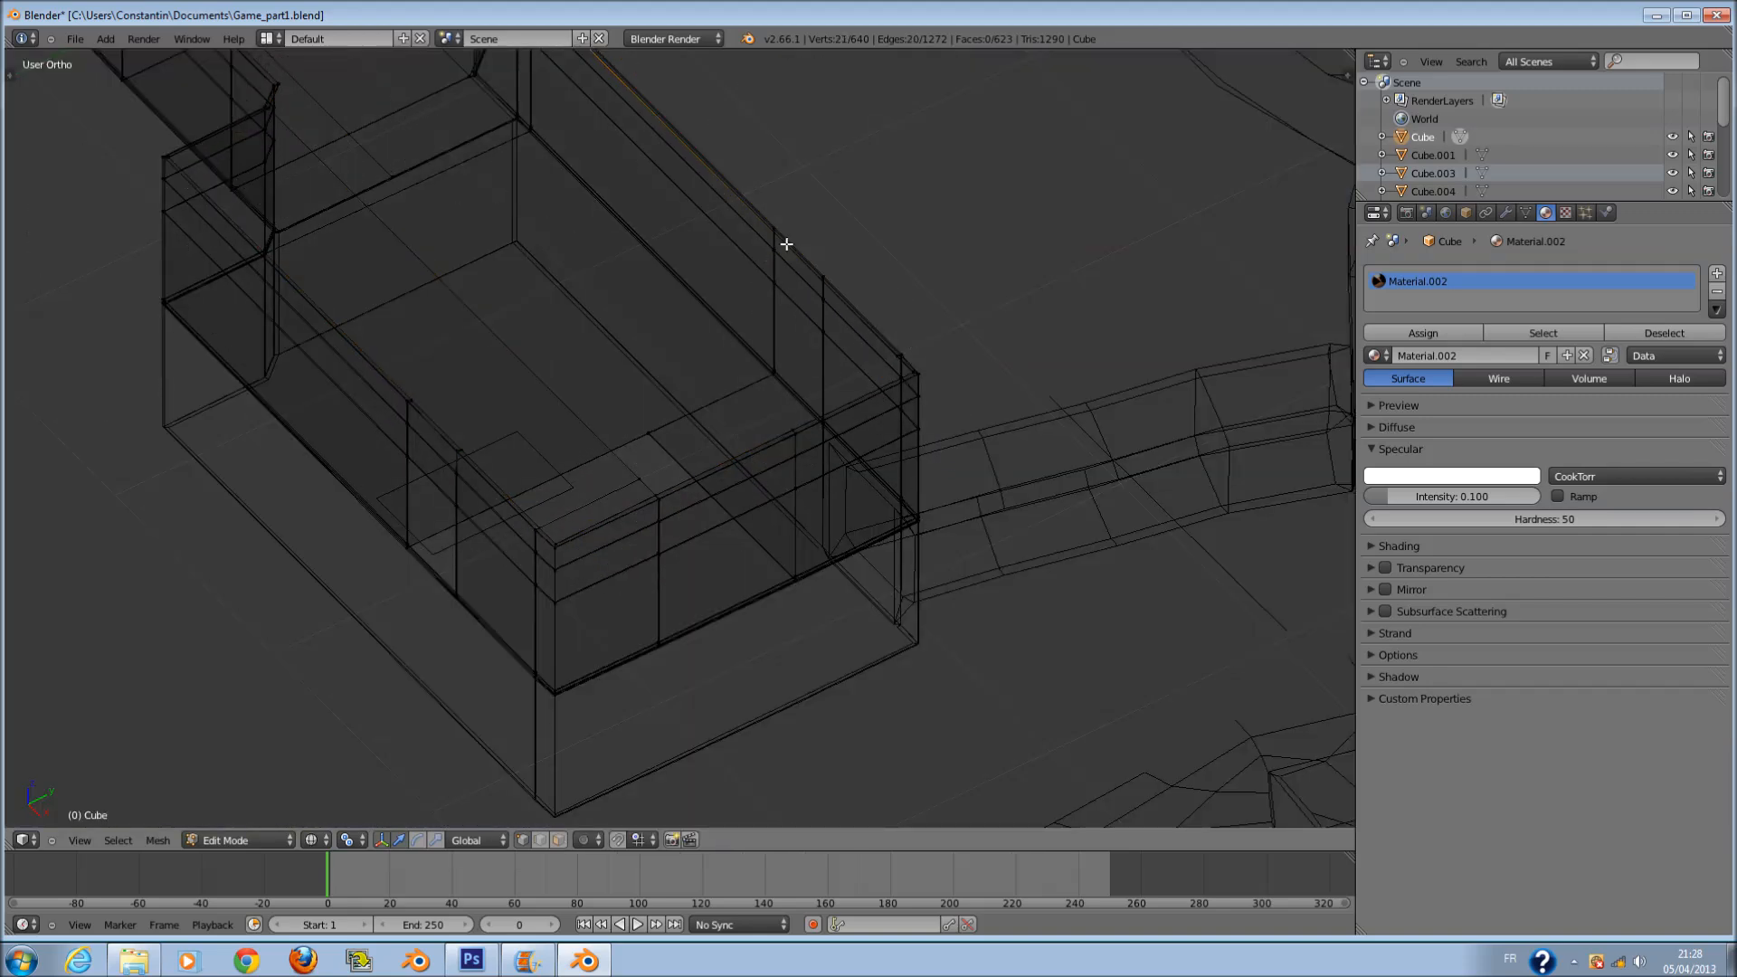
- Return the house to Object Mode with solid display and try to switch the viewport shading to Texture
{"action": "scroll", "coordinate": [745, 314], "scroll_direction": "down", "scroll_amount": 4}
{"action": "key", "text": "Tab"}
{"action": "key", "text": "z"}
{"action": "scroll", "coordinate": [675, 395], "scroll_direction": "up", "scroll_amount": 4}
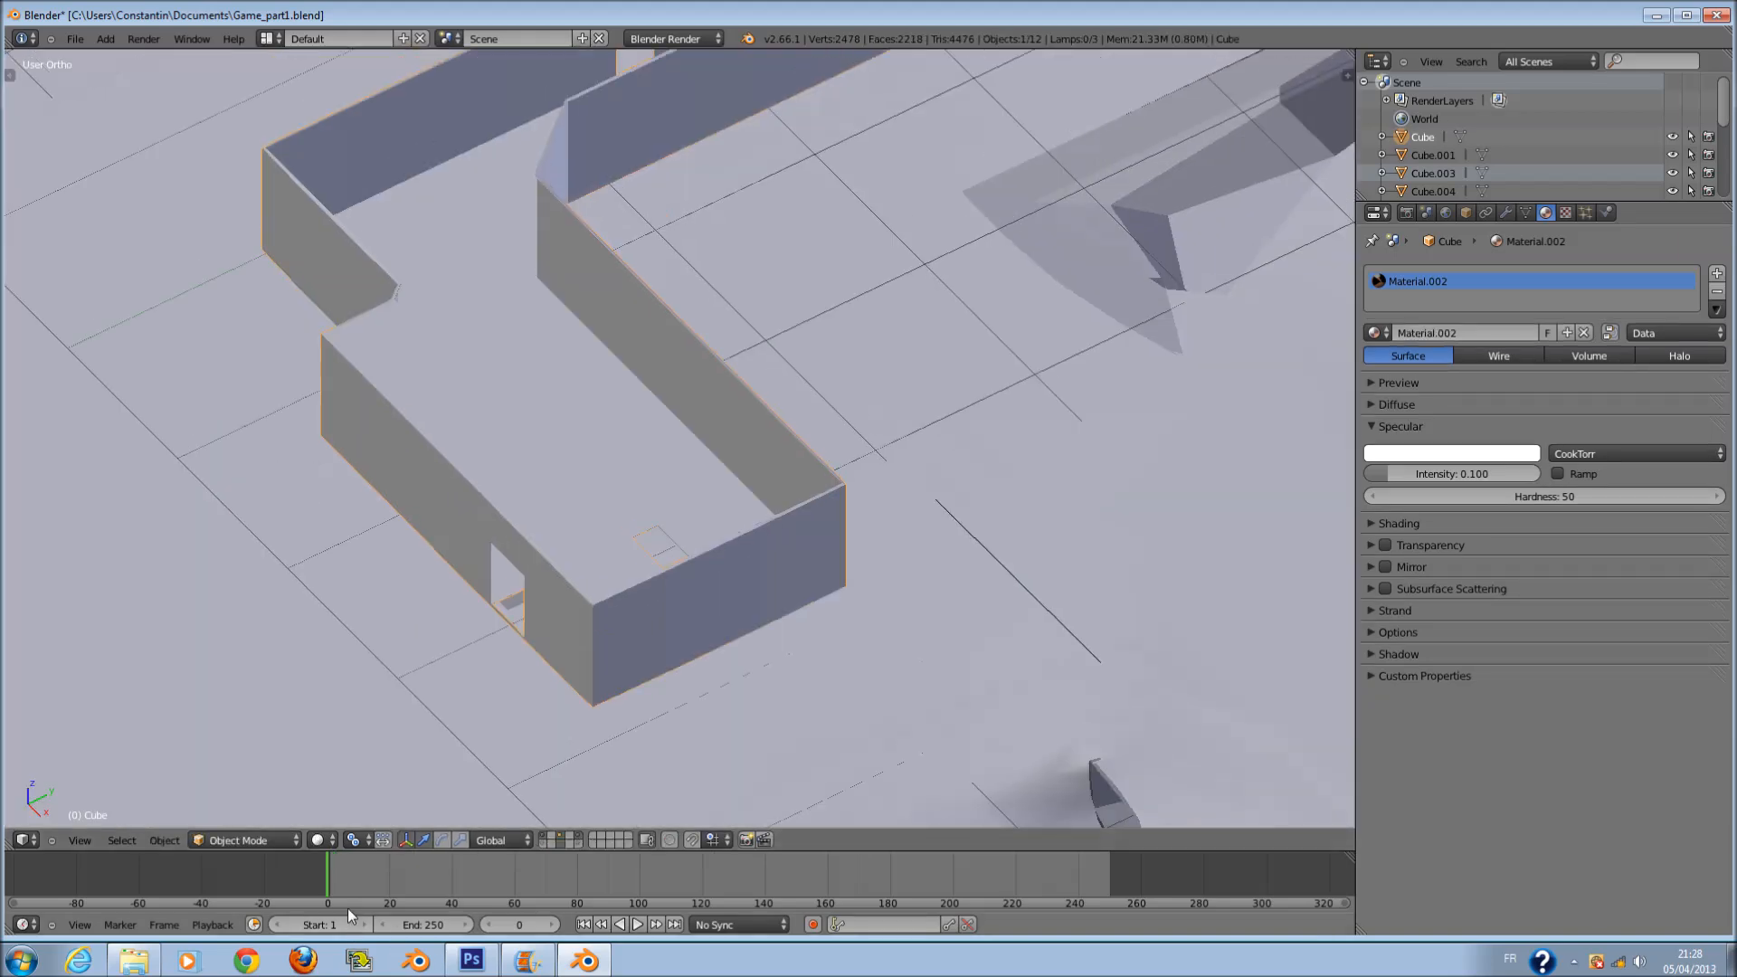
{"action": "left_click", "coordinate": [326, 841]}
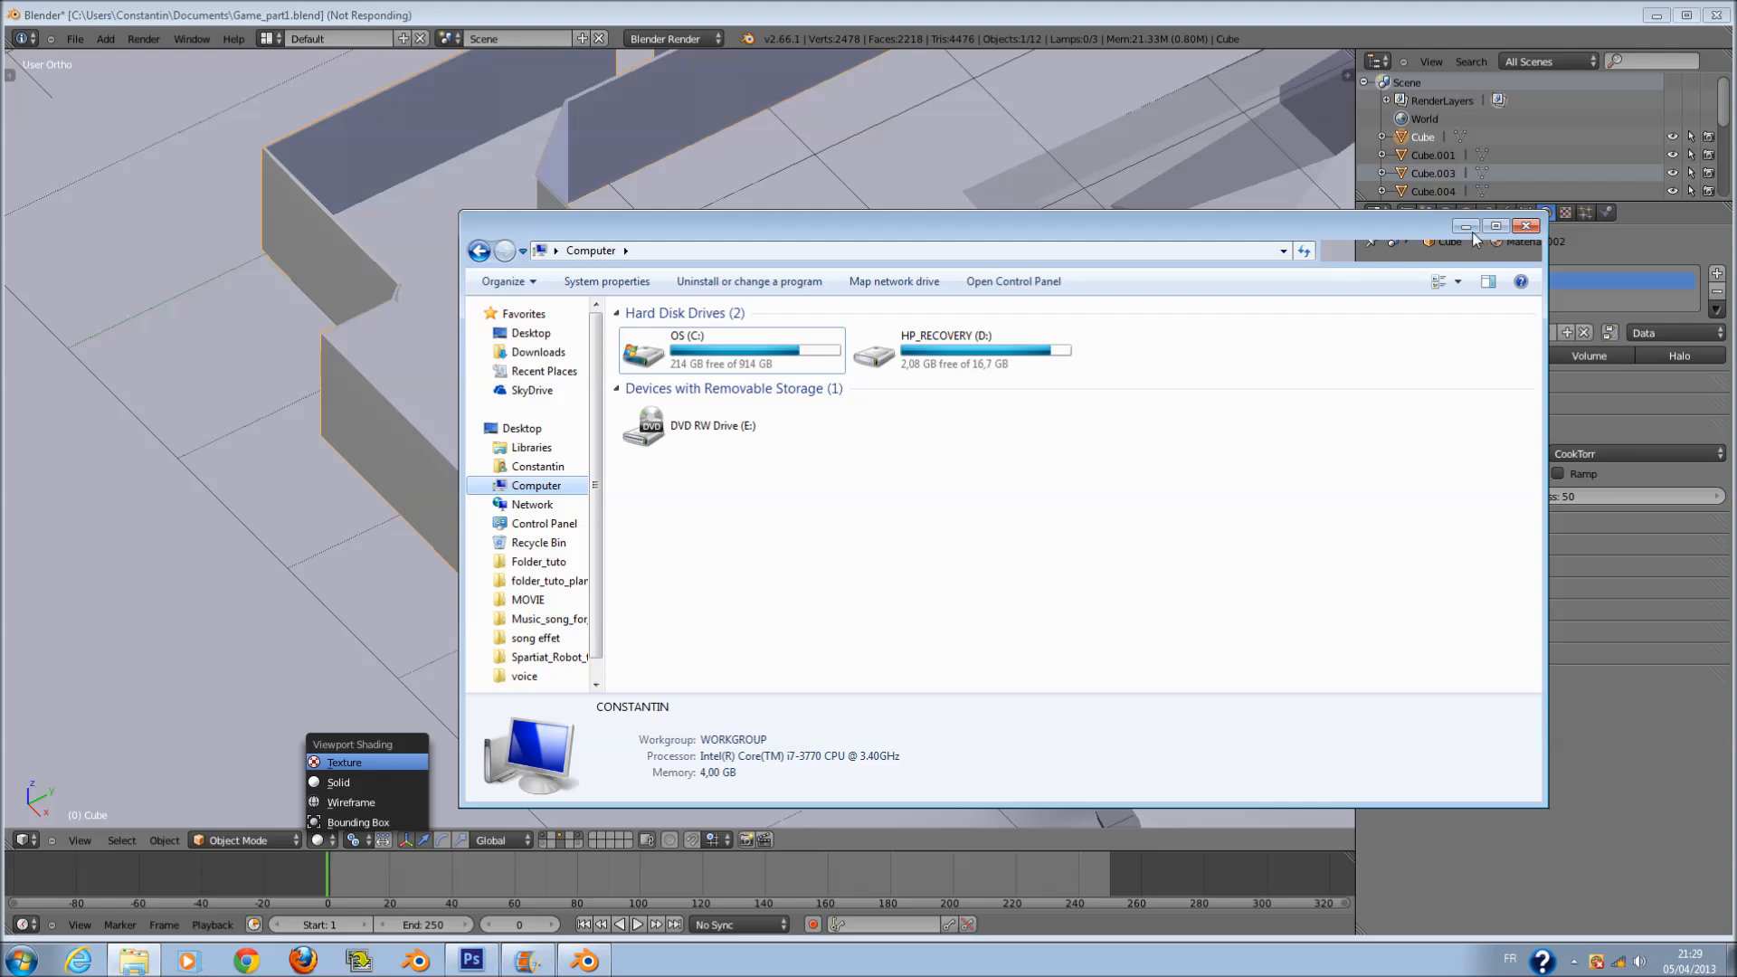
- Minimize the file explorer and Blender, and move the Game_engine video file beside the other recordings on the desktop
{"action": "left_click", "coordinate": [1469, 230]}
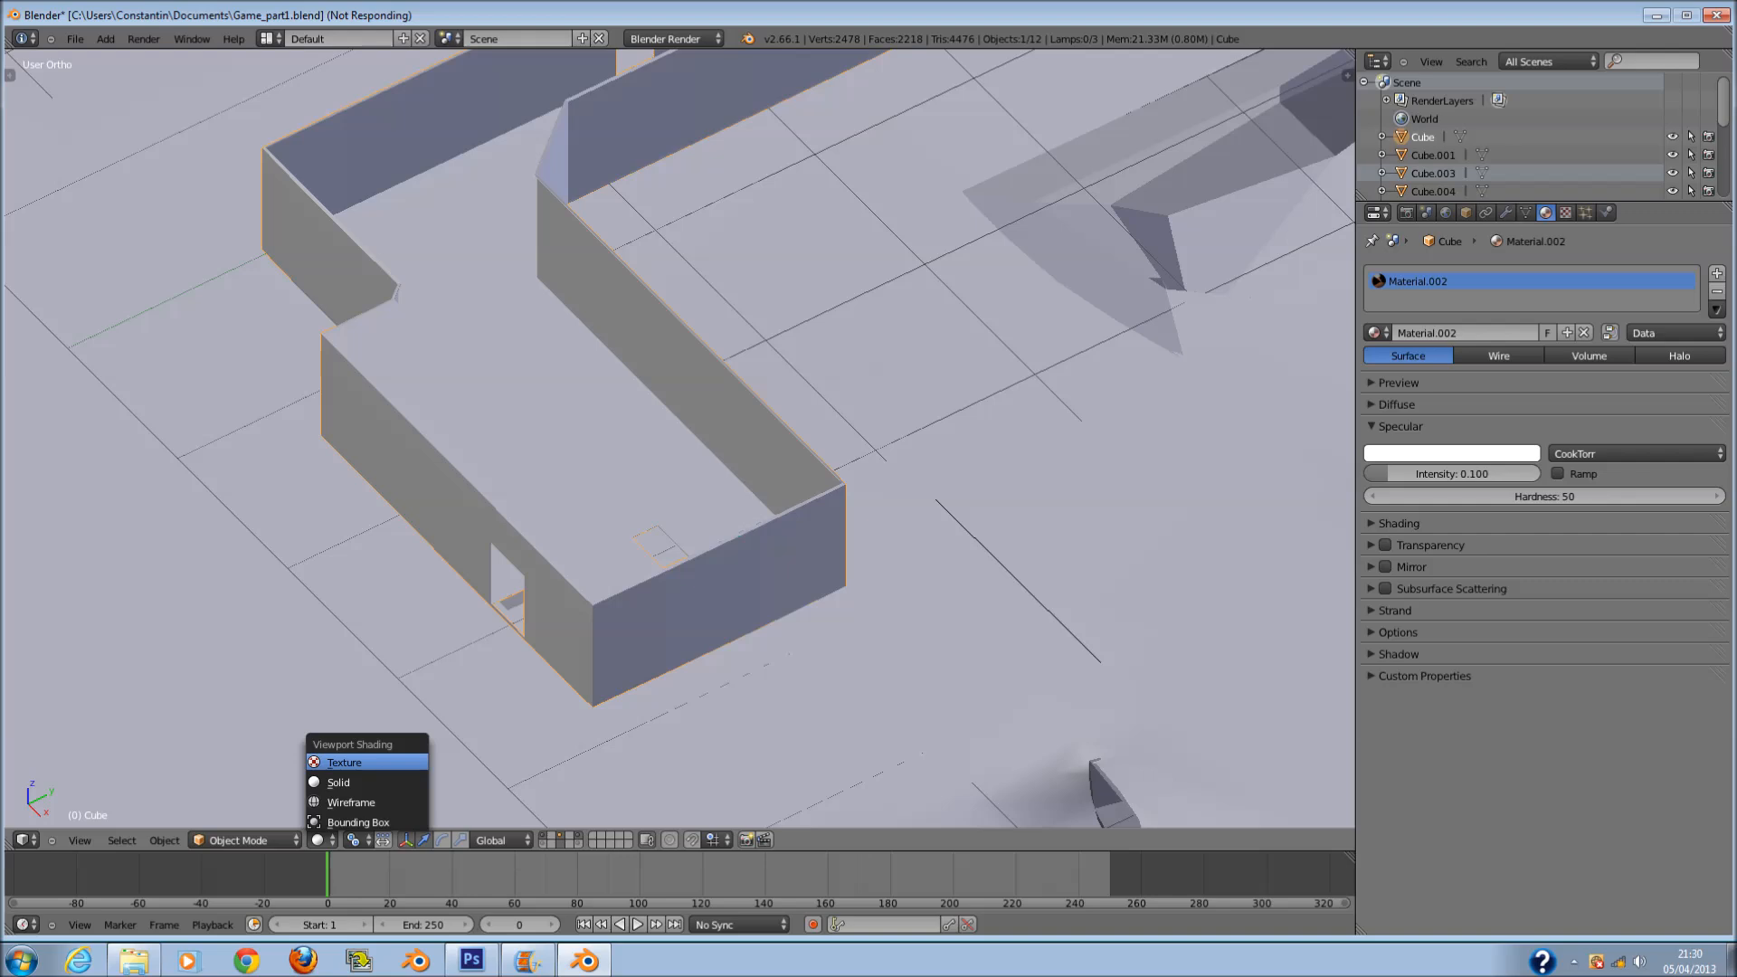
{"action": "left_click", "coordinate": [1657, 15]}
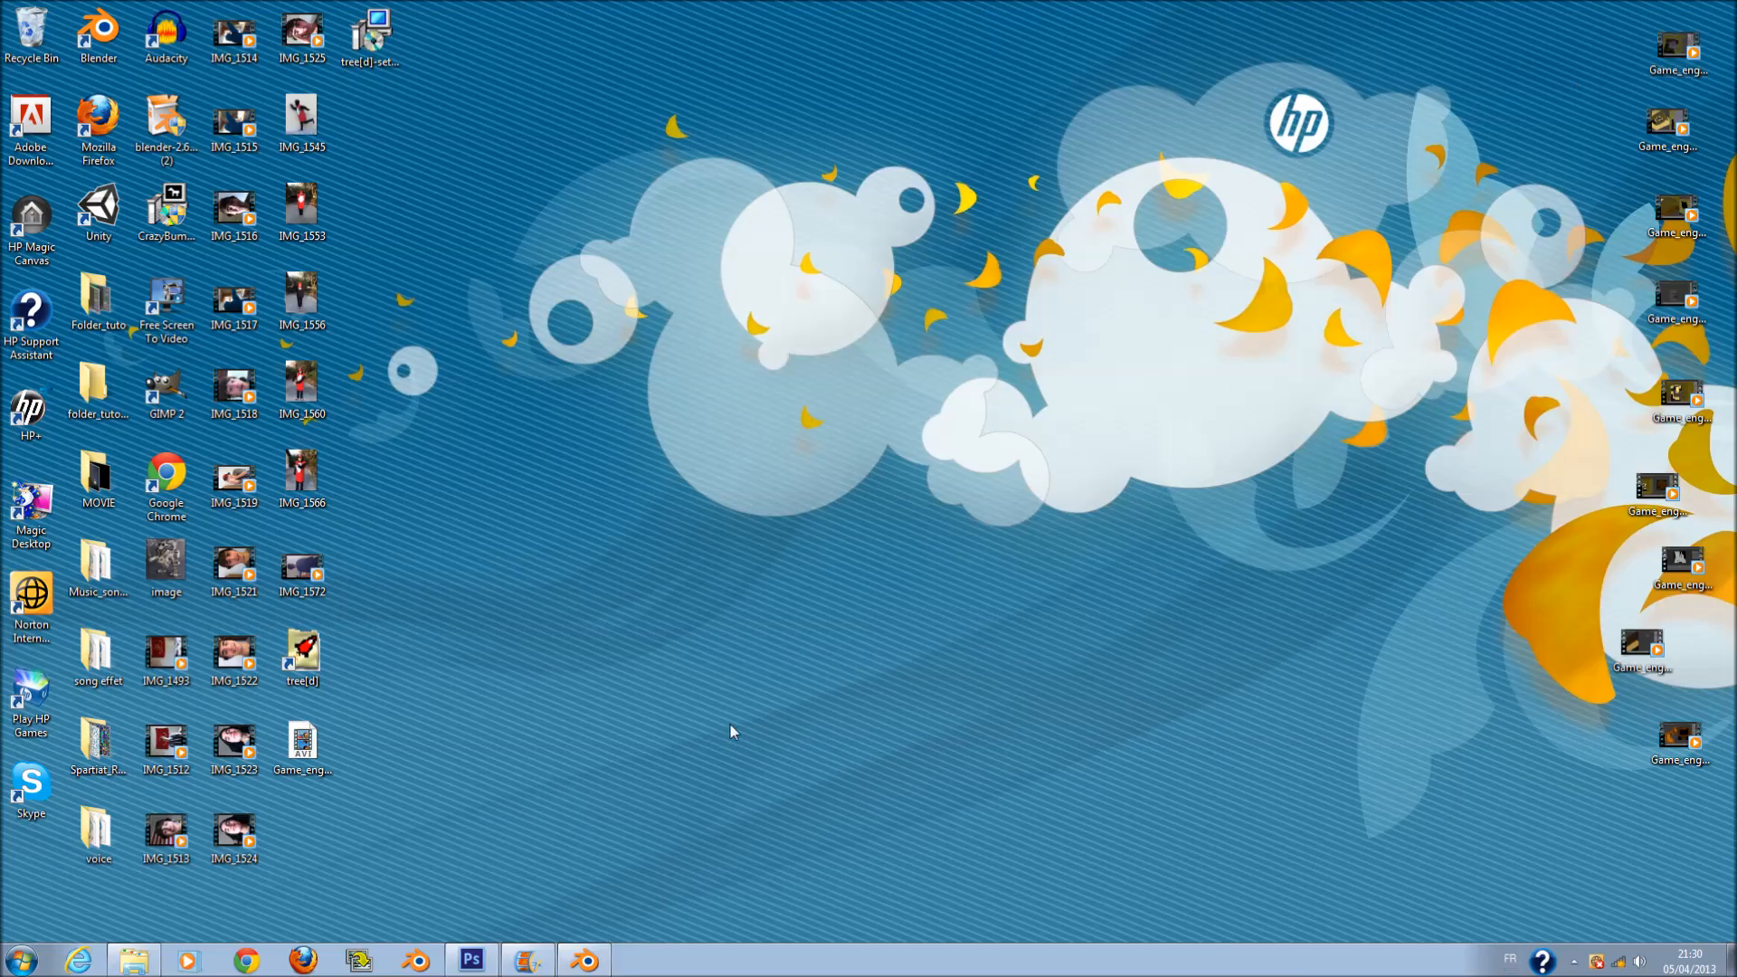
{"action": "left_click_drag", "start_coordinate": [306, 755], "coordinate": [1698, 820]}
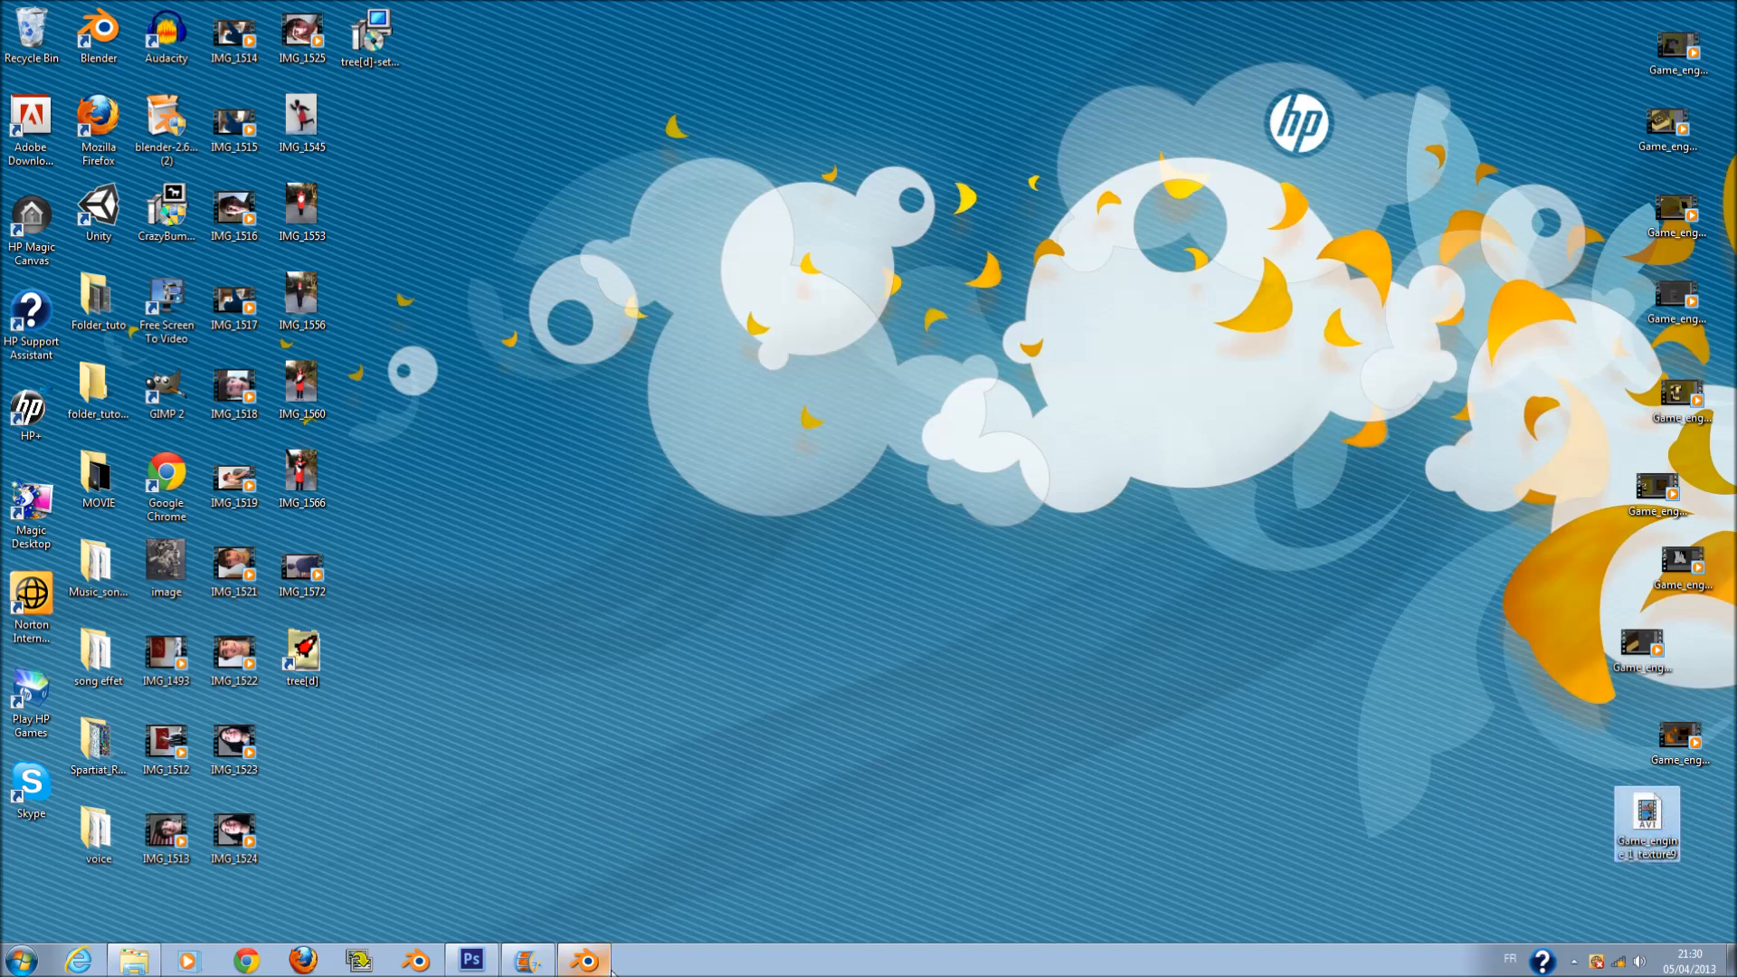